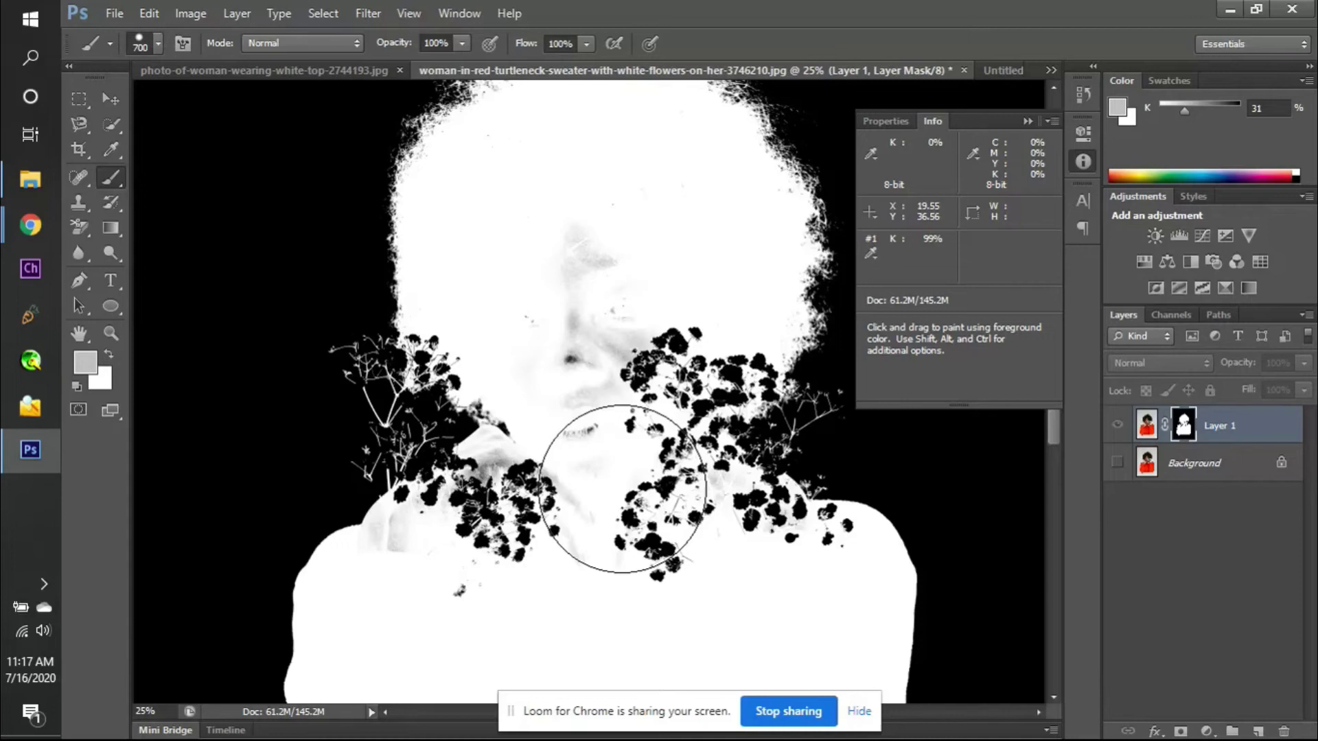
# - Switch to the Move tool and close the floating information panel
pyautogui.click(102, 107)
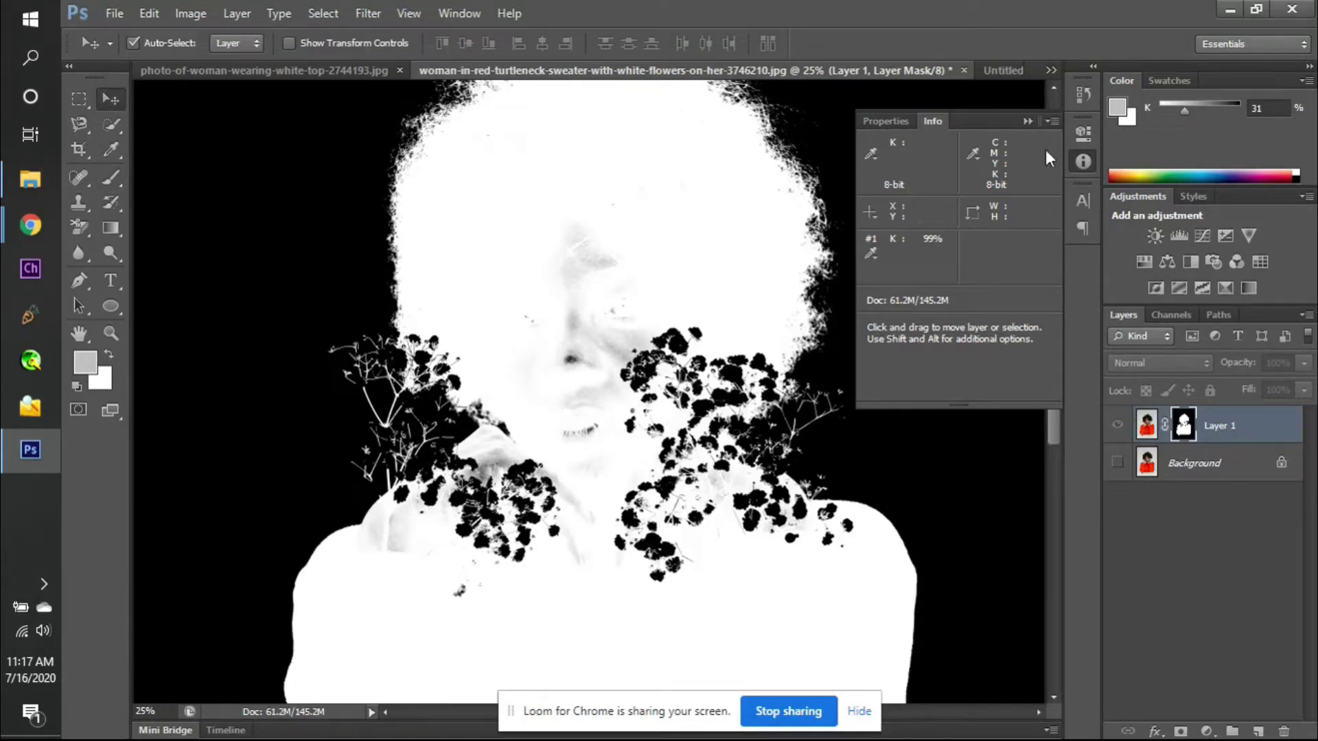
pyautogui.click(1028, 121)
pyautogui.scroll(2, 643, 383)
pyautogui.scroll(-2, 643, 383)
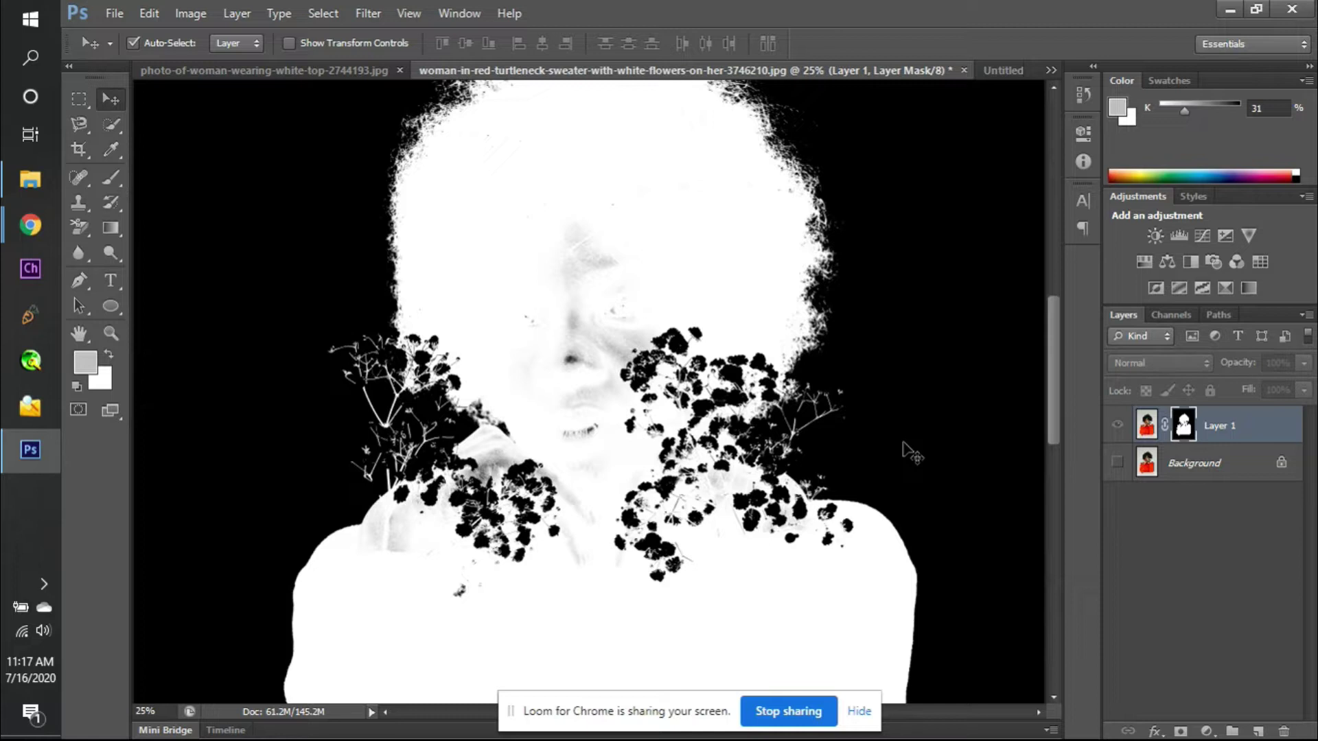
# - With a white Brush, paint the face, neck and sweater white on Layer 1's mask
pyautogui.press('b')
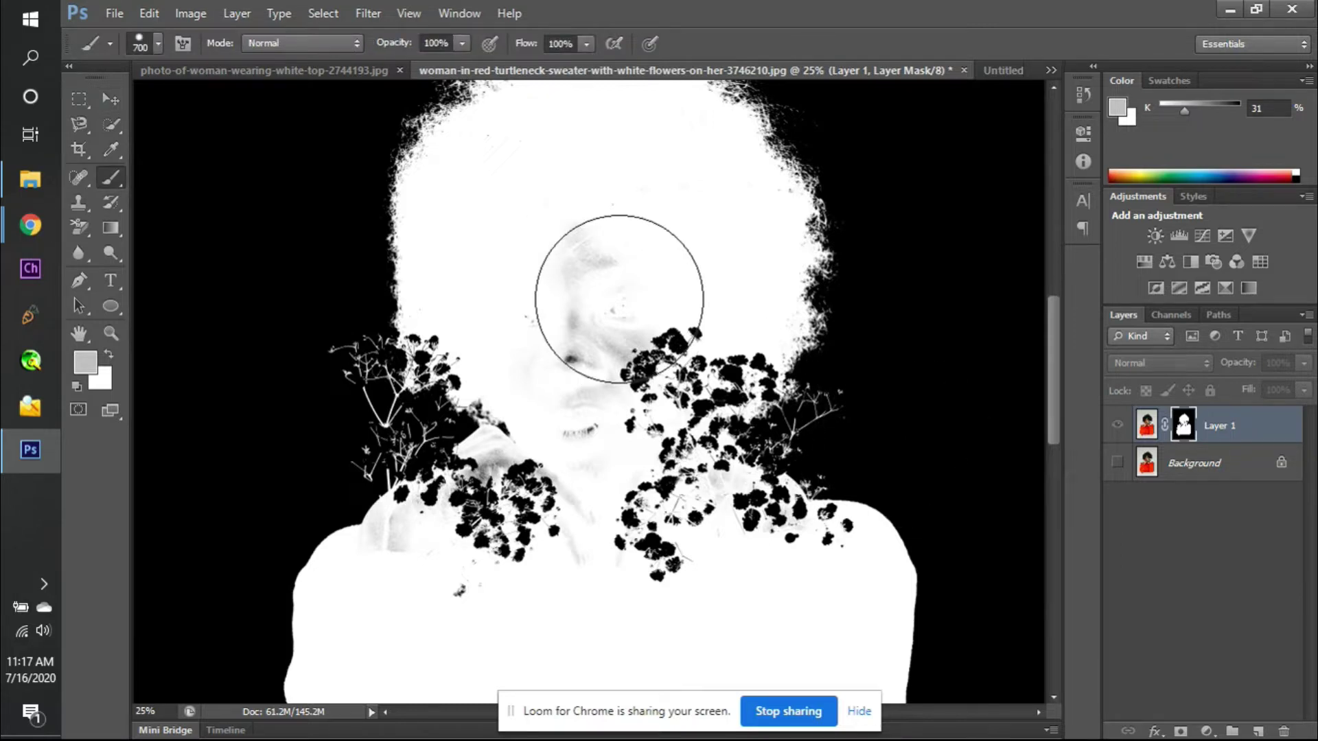
pyautogui.press('x')
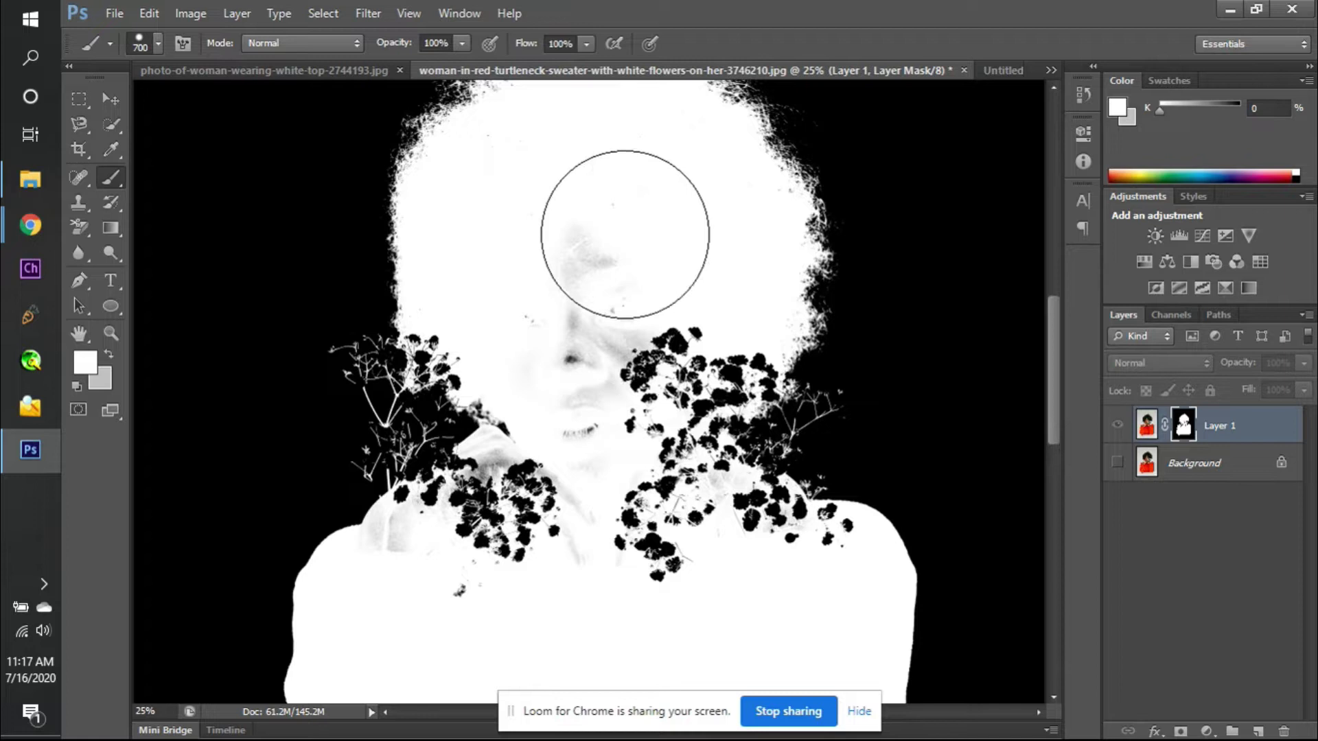
pyautogui.moveTo(624, 345); pyautogui.dragTo(623, 368)
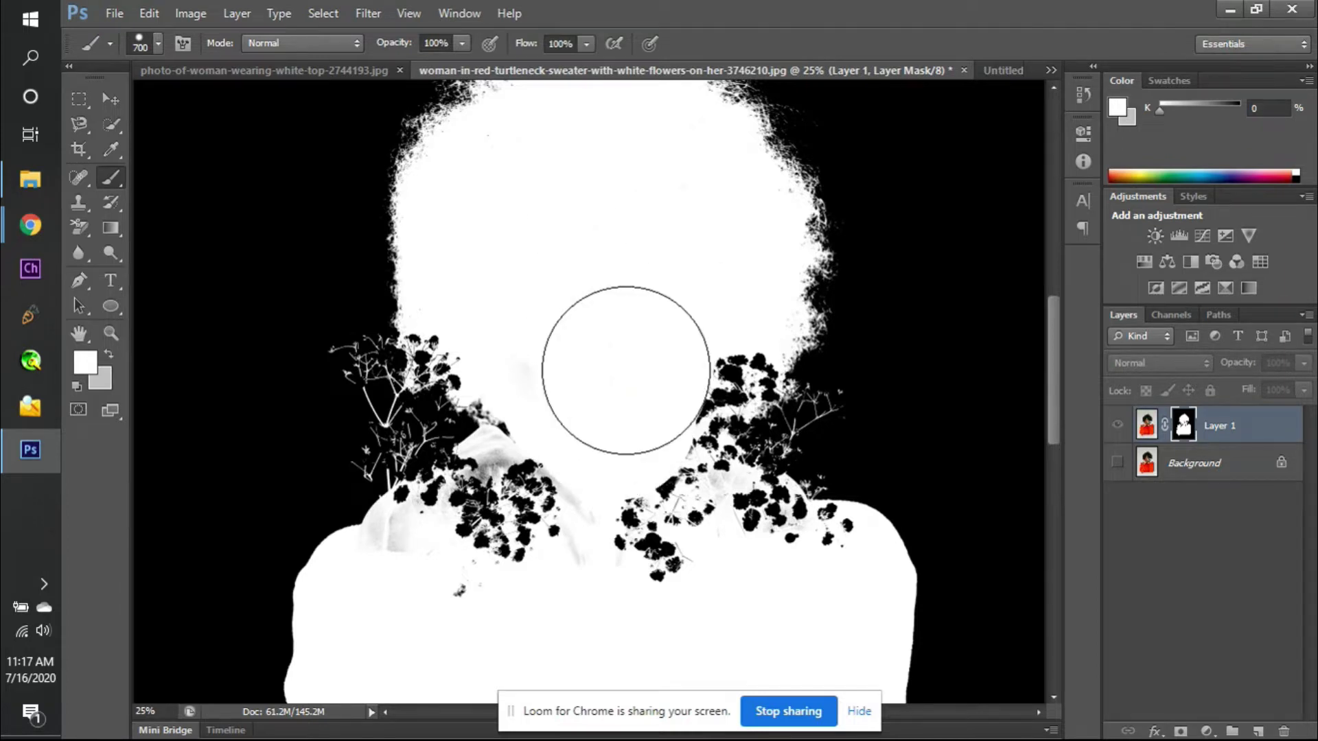
pyautogui.moveTo(610, 435)
pyautogui.mouseDown()
pyautogui.moveTo(558, 464)
pyautogui.moveTo(521, 544)
pyautogui.moveTo(485, 574)
pyautogui.moveTo(552, 529)
pyautogui.moveTo(606, 518)
pyautogui.moveTo(623, 562)
pyautogui.moveTo(763, 513)
pyautogui.moveTo(825, 526)
pyautogui.moveTo(800, 571)
pyautogui.mouseUp()
pyautogui.scroll(-2, 643, 557)
pyautogui.scroll(-2, 570, 570)
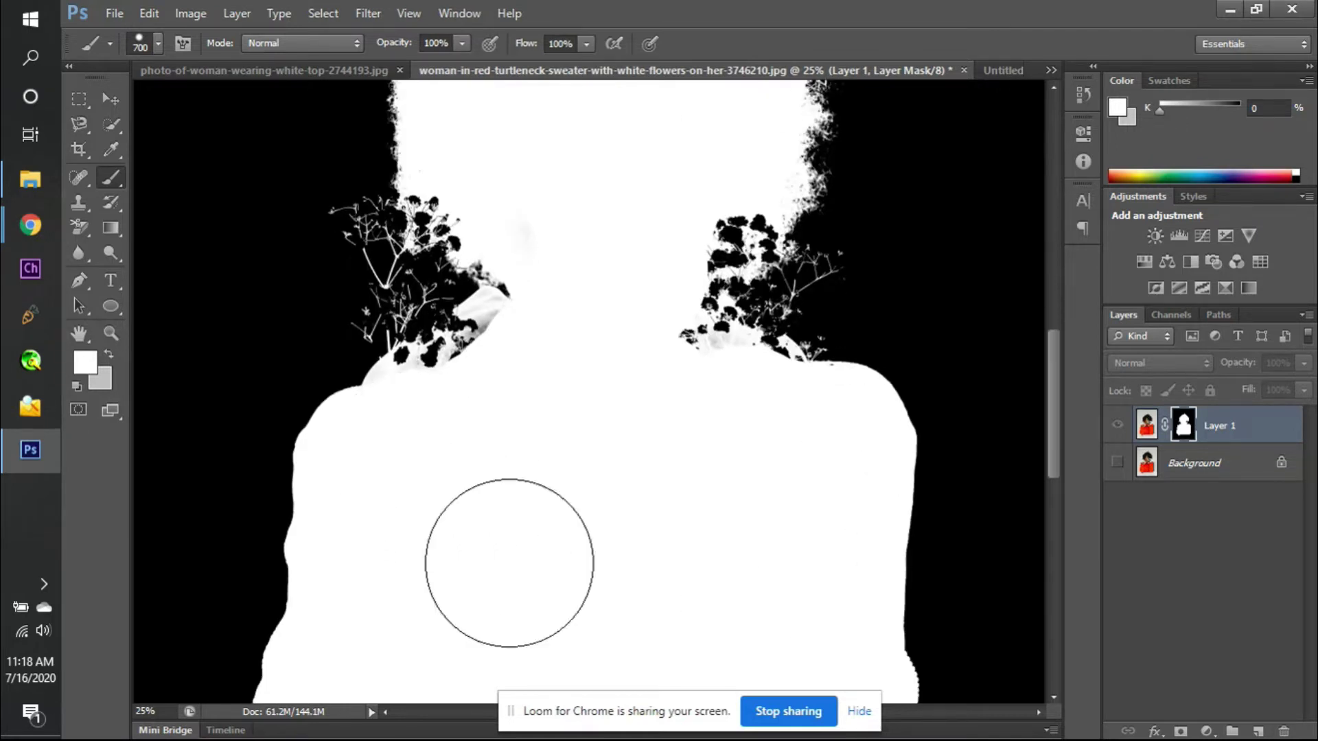
pyautogui.scroll(-6, 488, 553)
pyautogui.scroll(9, 509, 563)
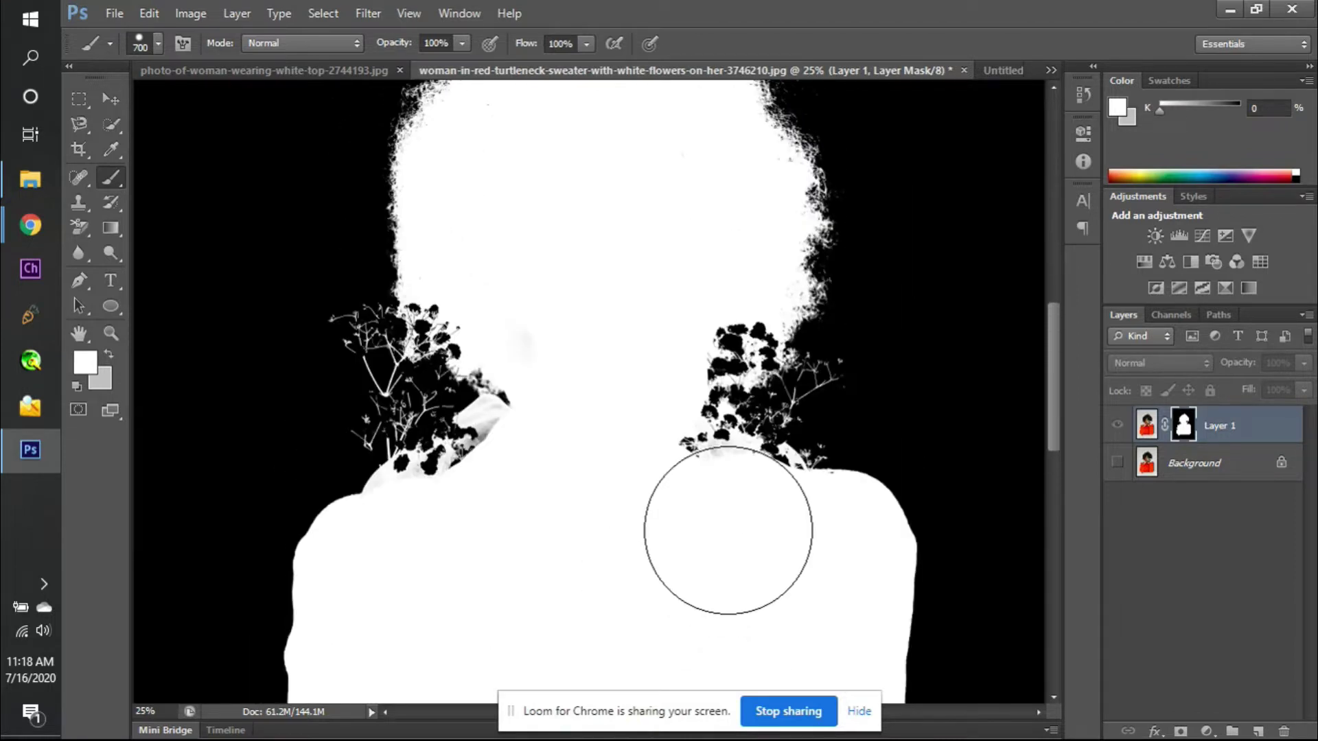
pyautogui.scroll(-1, 566, 637)
pyautogui.scroll(-5, 567, 637)
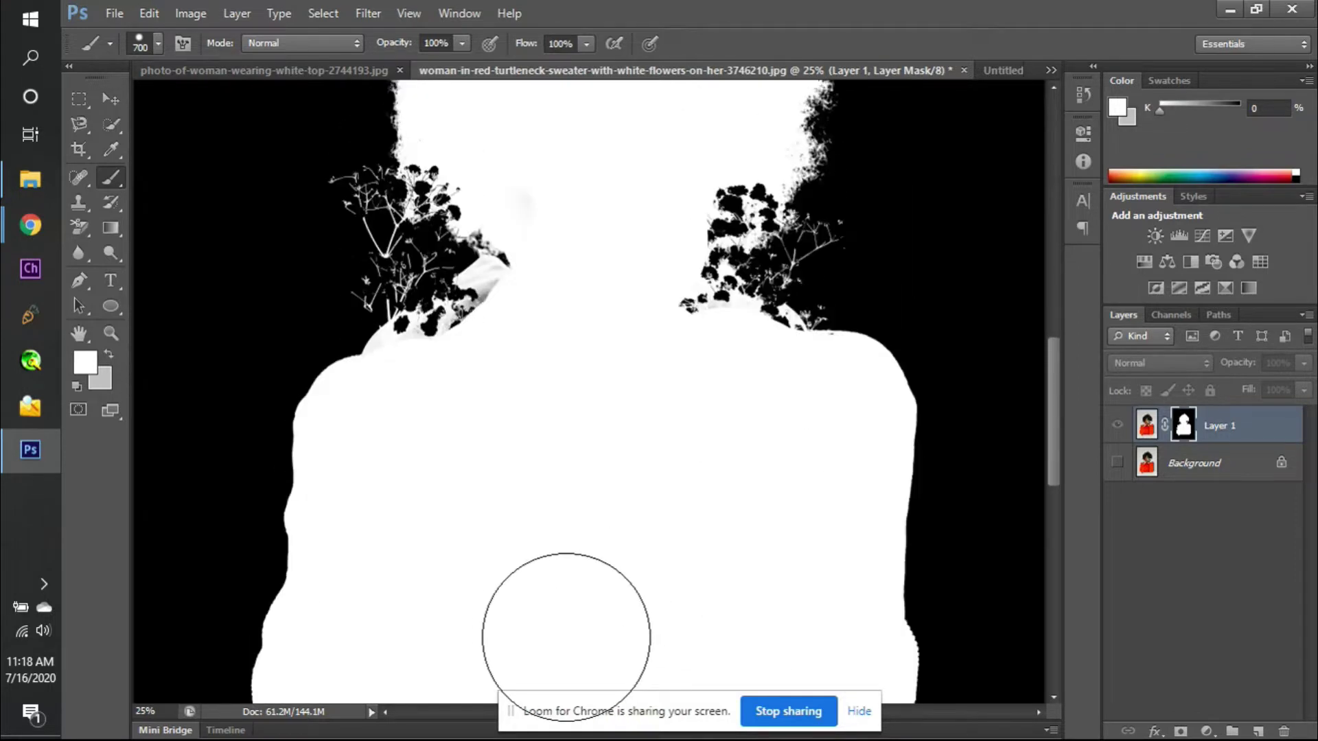
pyautogui.scroll(-3, 566, 637)
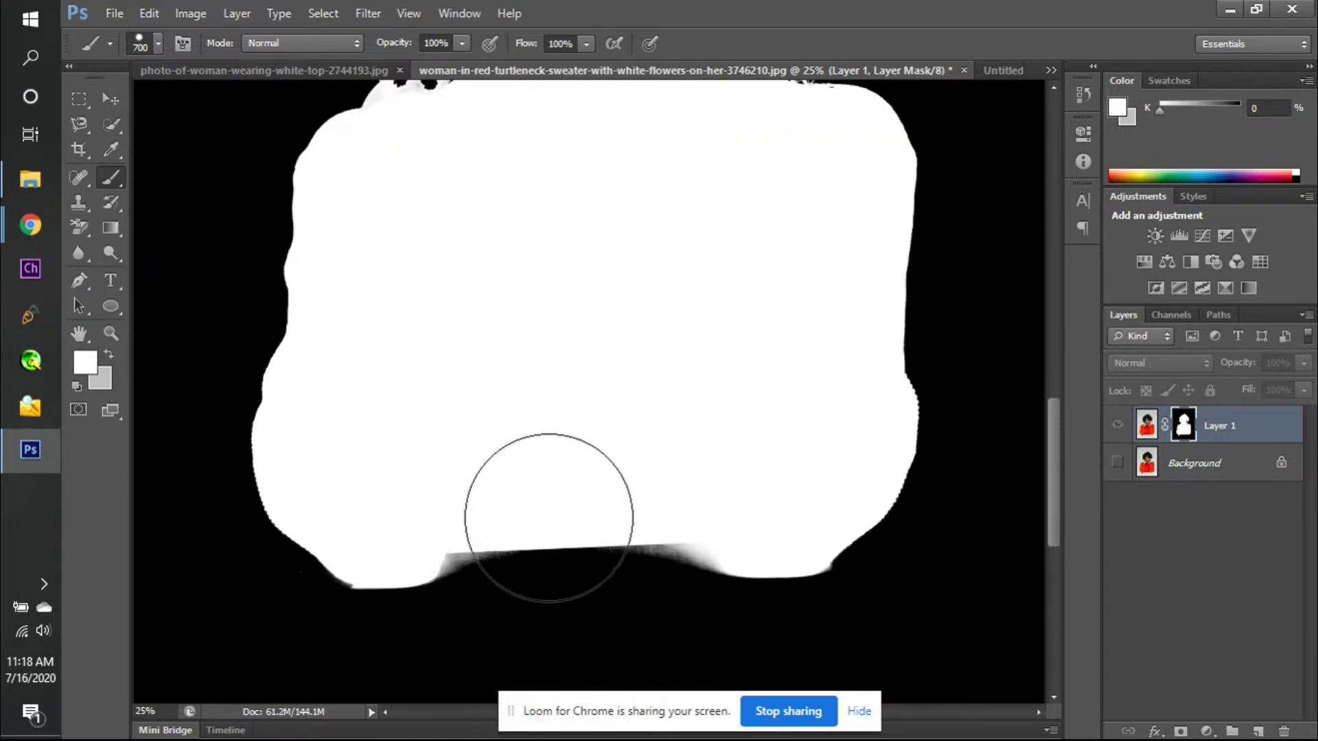
pyautogui.scroll(1, 603, 472)
pyautogui.scroll(4, 603, 473)
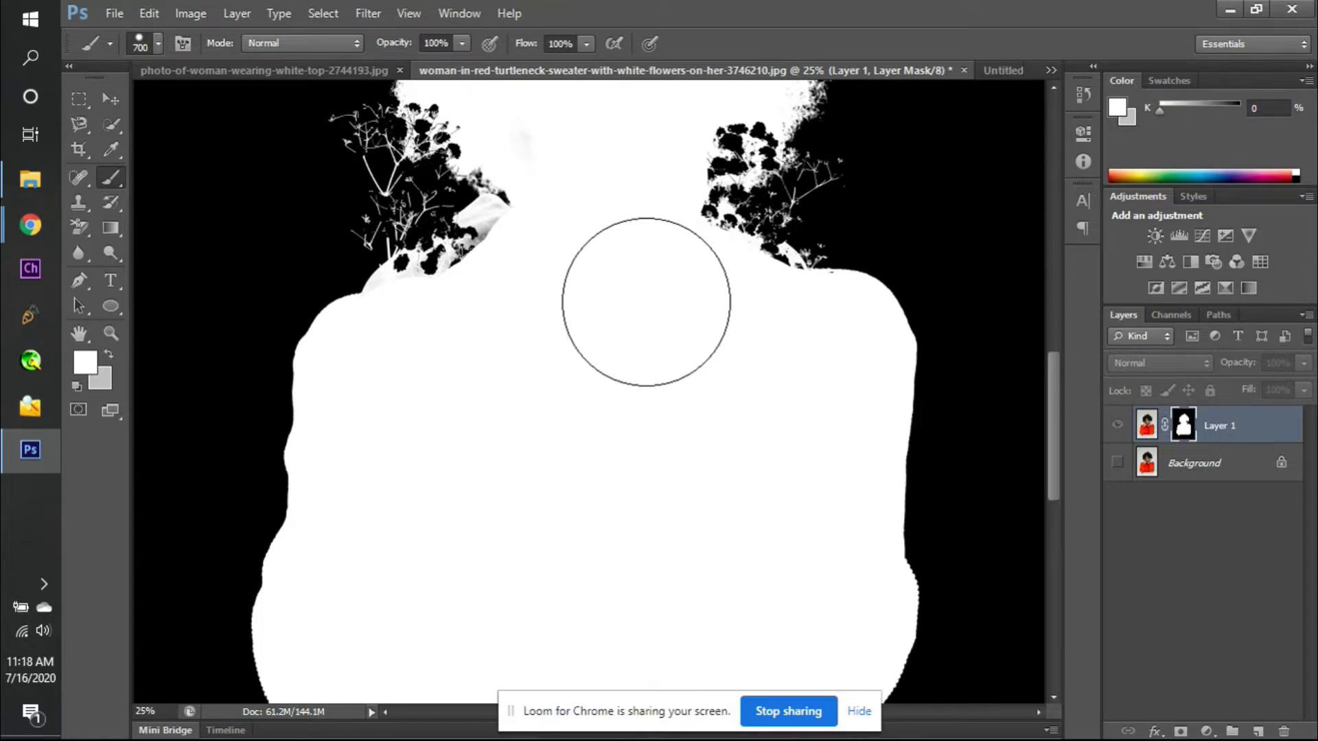
pyautogui.scroll(2, 605, 237)
pyautogui.scroll(4, 605, 237)
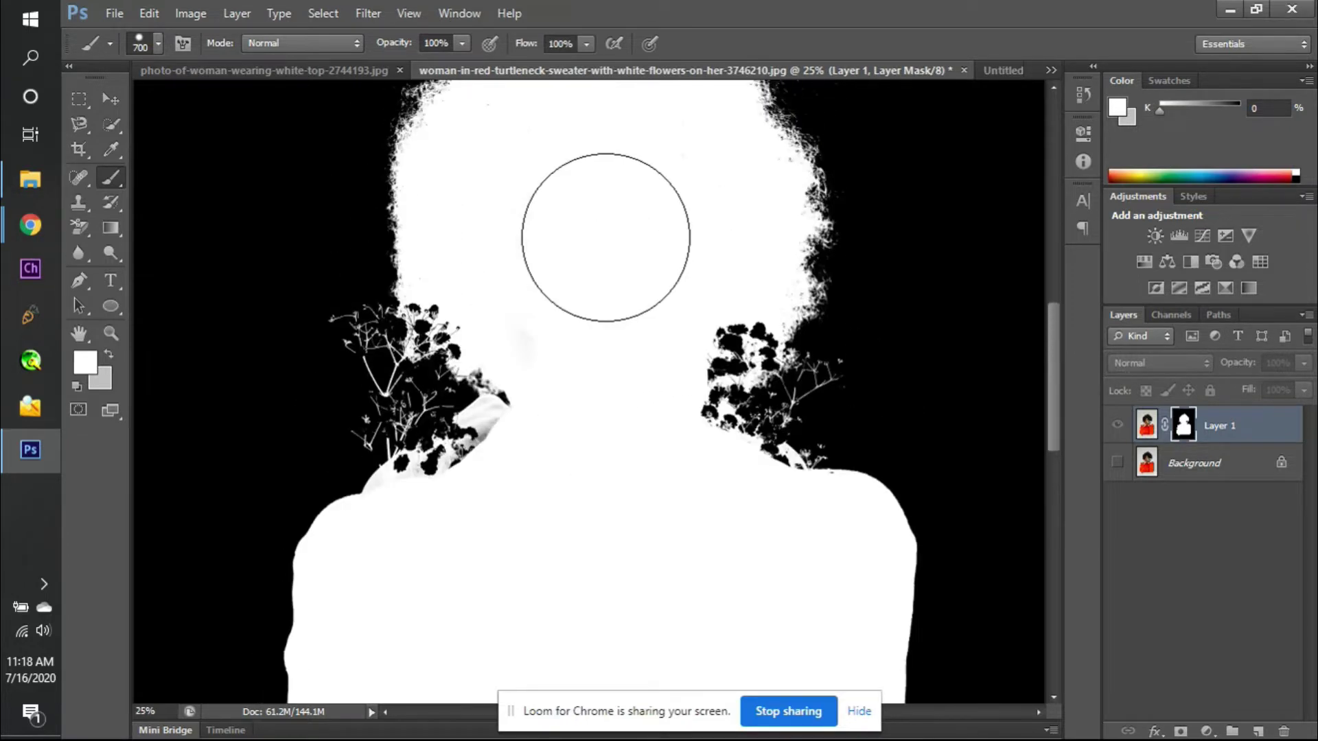
# - Return to the photo view and toggle the Background layer off and on, leaving it visible
pyautogui.click(1118, 425)
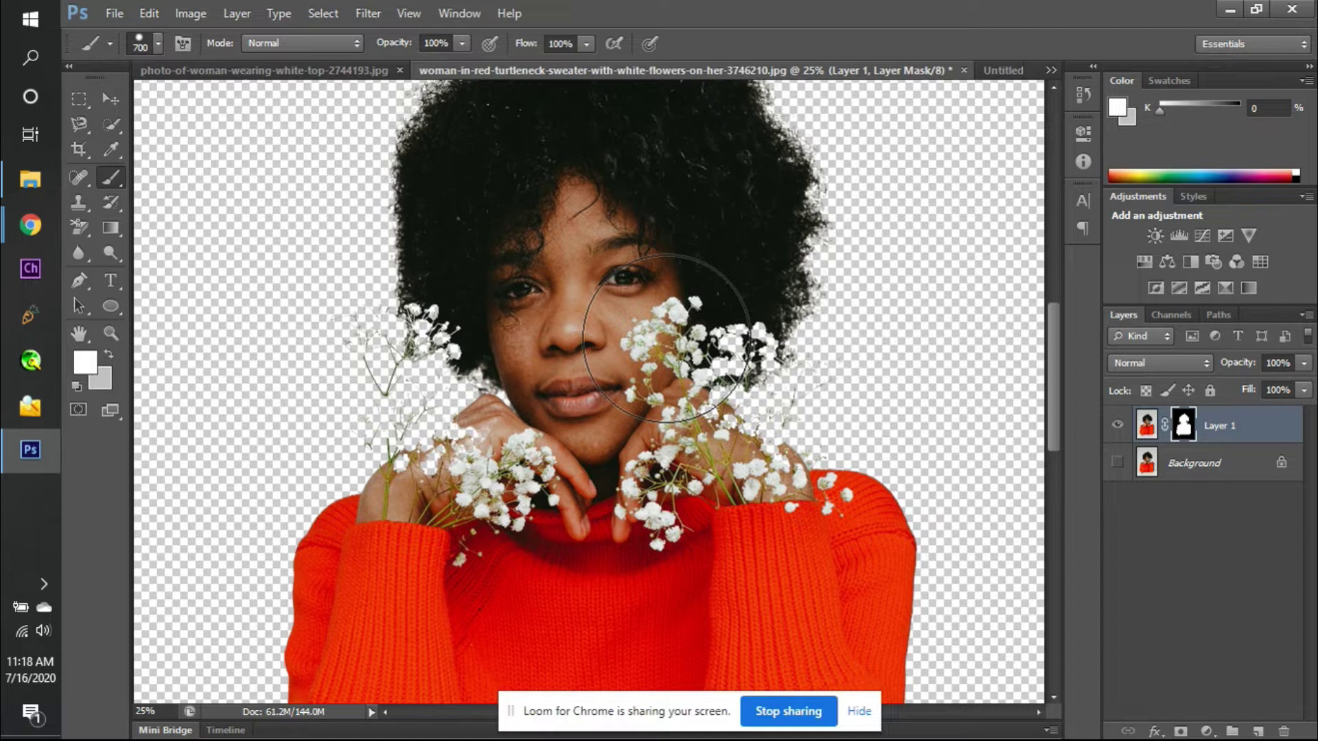
pyautogui.click(1118, 464)
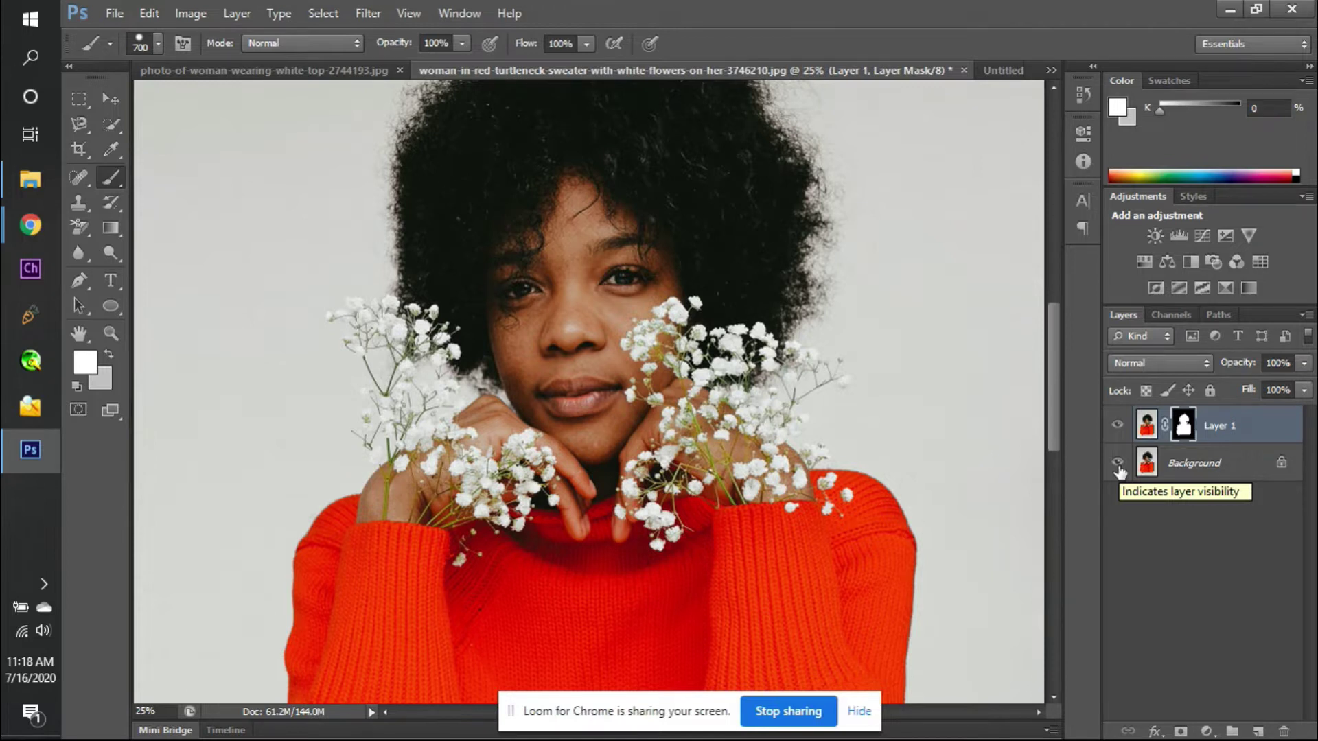
pyautogui.press('[')
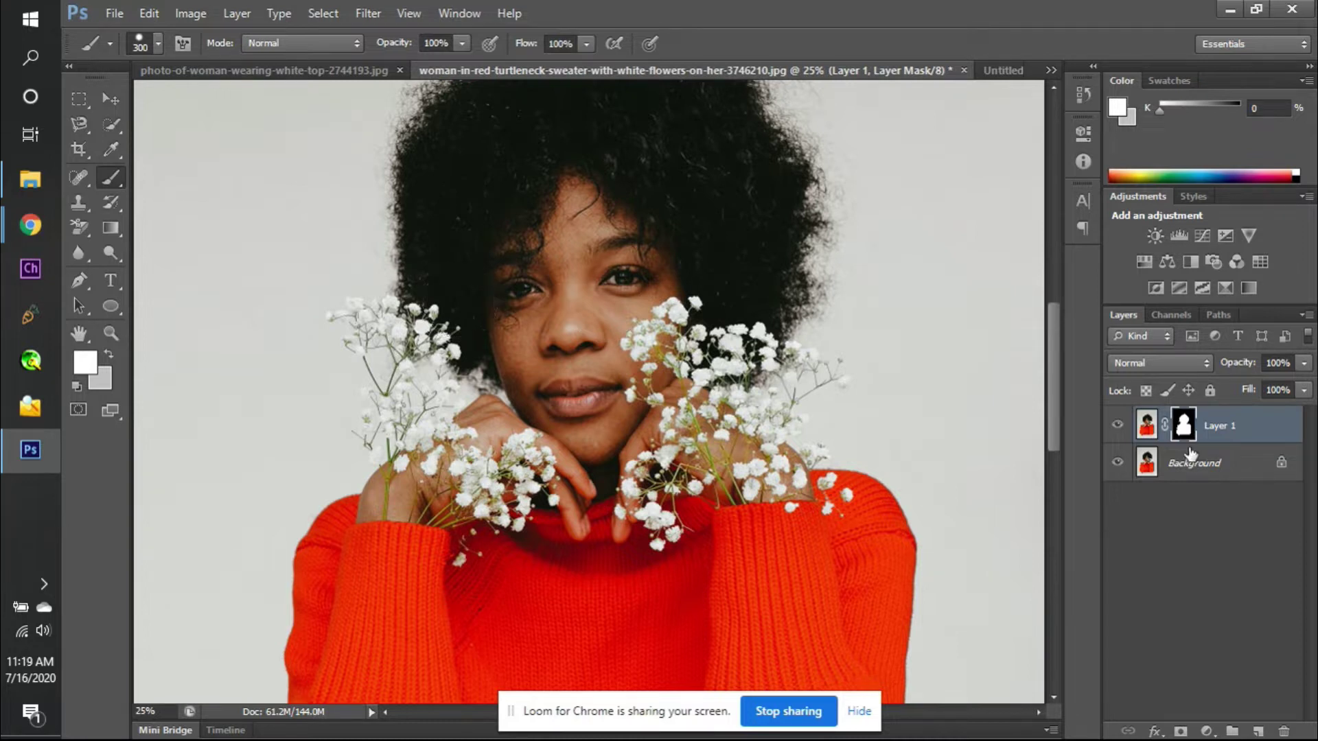
pyautogui.click(1119, 462)
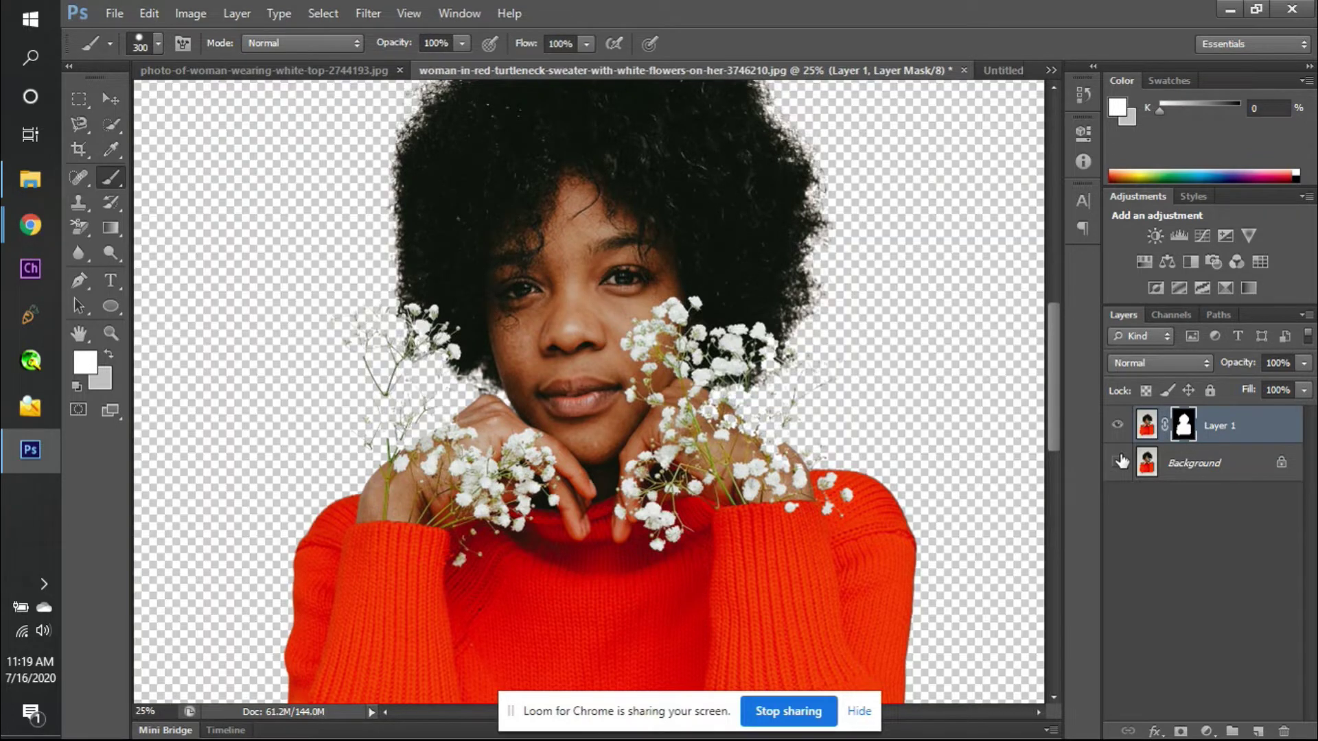
pyautogui.click(1119, 462)
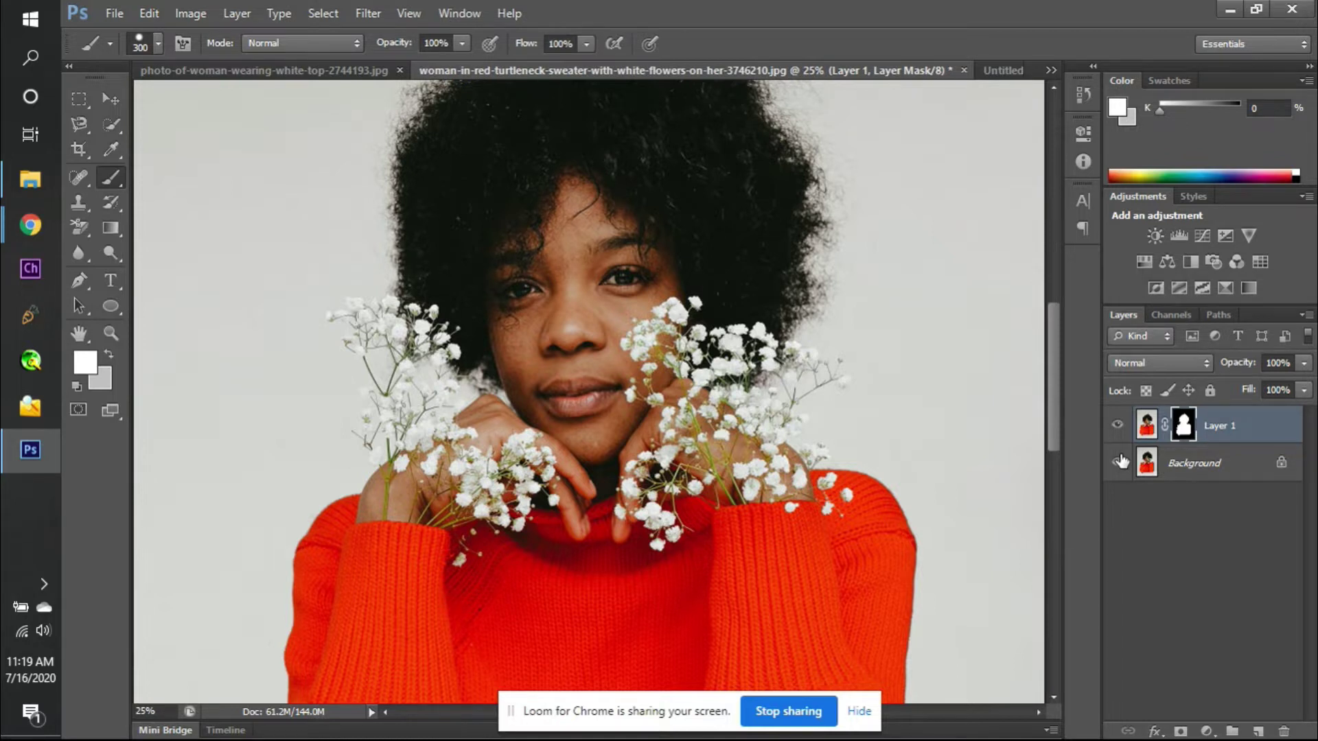
# - Zoom to 50%, hide the Background layer and duplicate it with Ctrl+J as Background copy
pyautogui.hotkey('ctrl', '+')
pyautogui.hotkey('ctrl', '+')
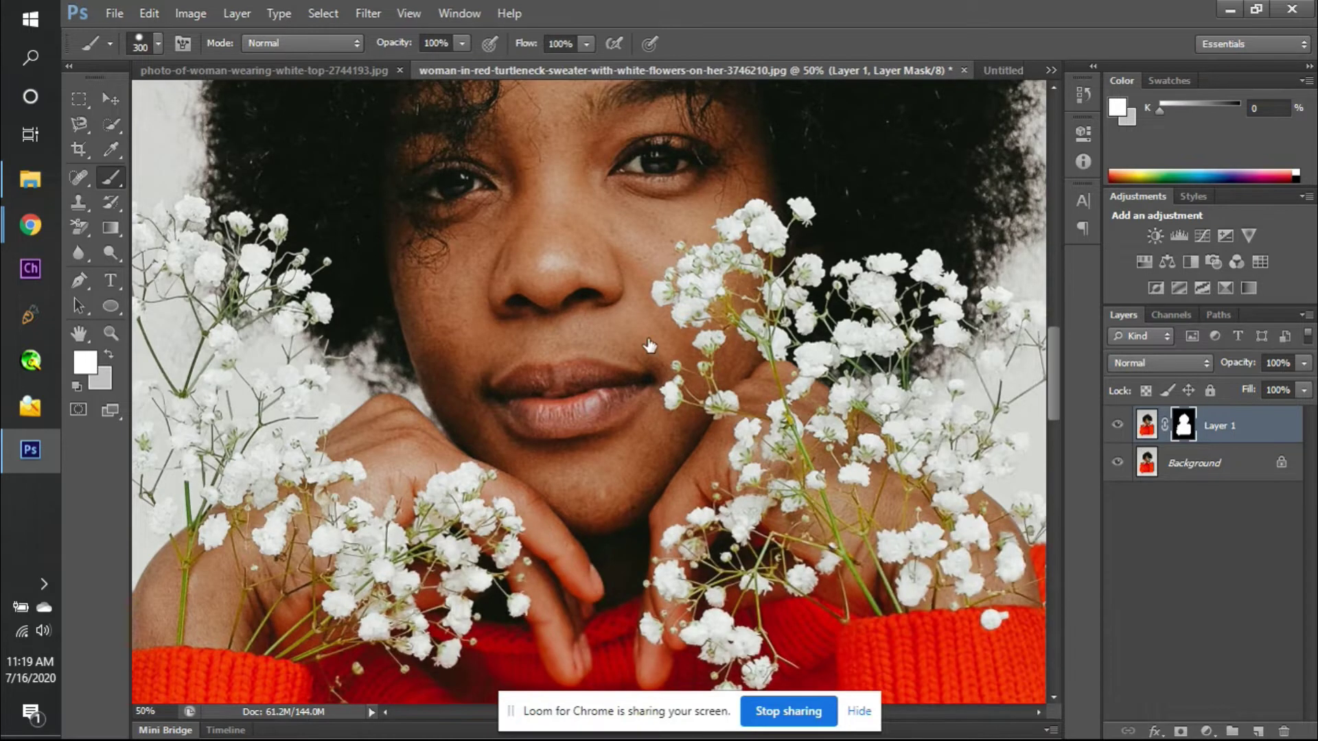
pyautogui.hscroll(-3, 294, 453)
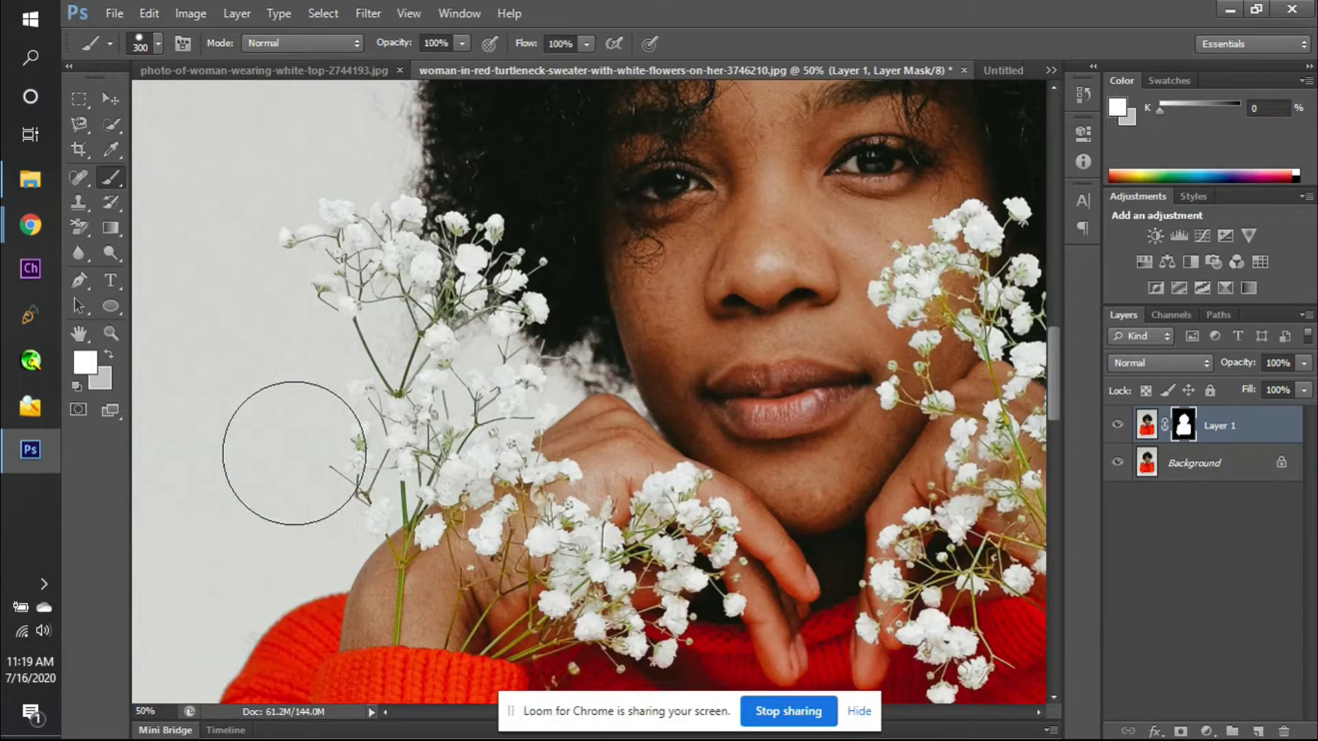
pyautogui.press('v')
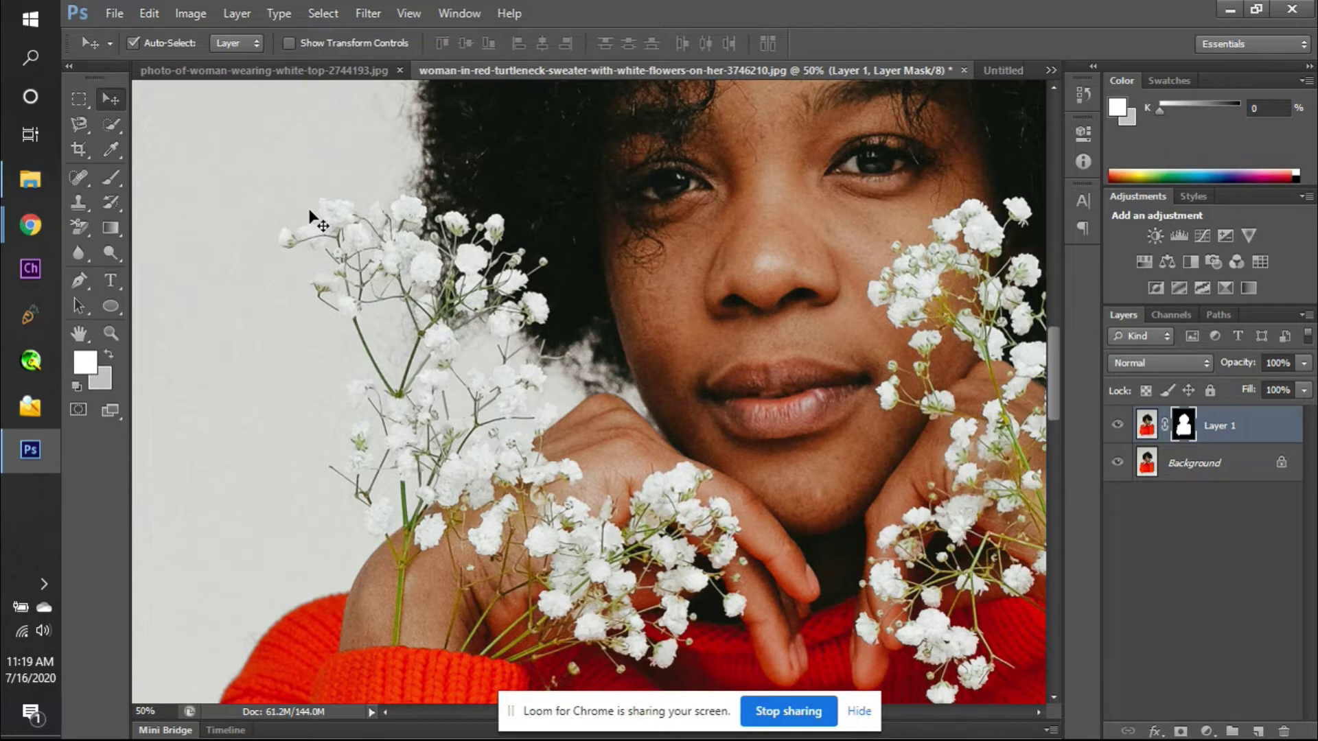
pyautogui.press('b')
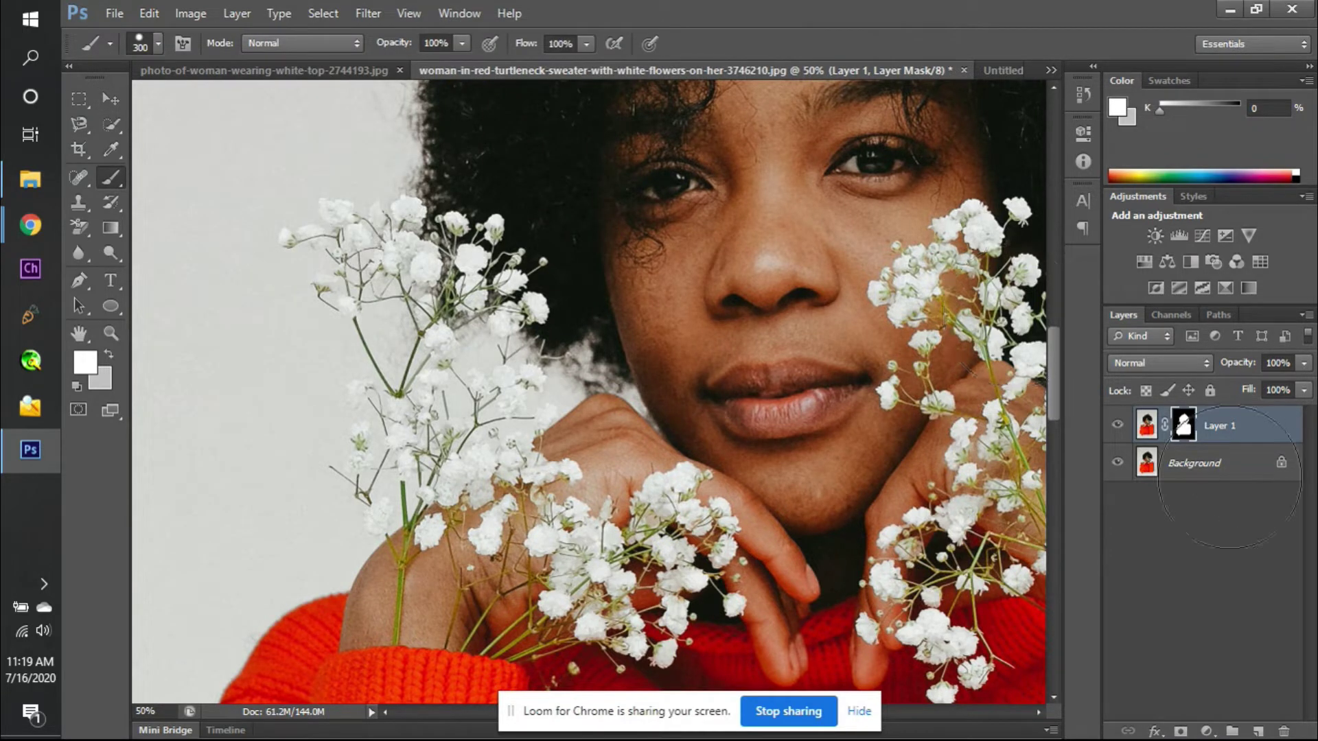
pyautogui.click(1136, 465)
pyautogui.click(1116, 462)
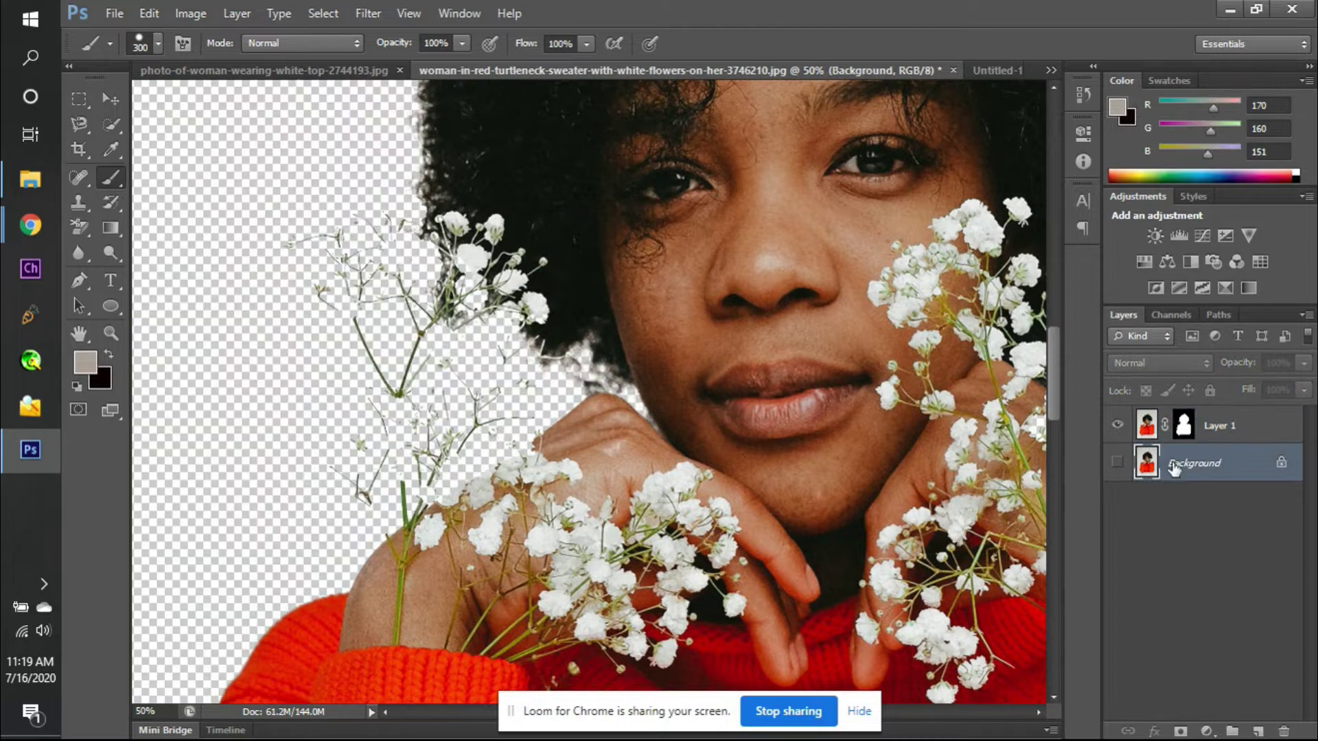
pyautogui.hotkey('ctrl', 'j')
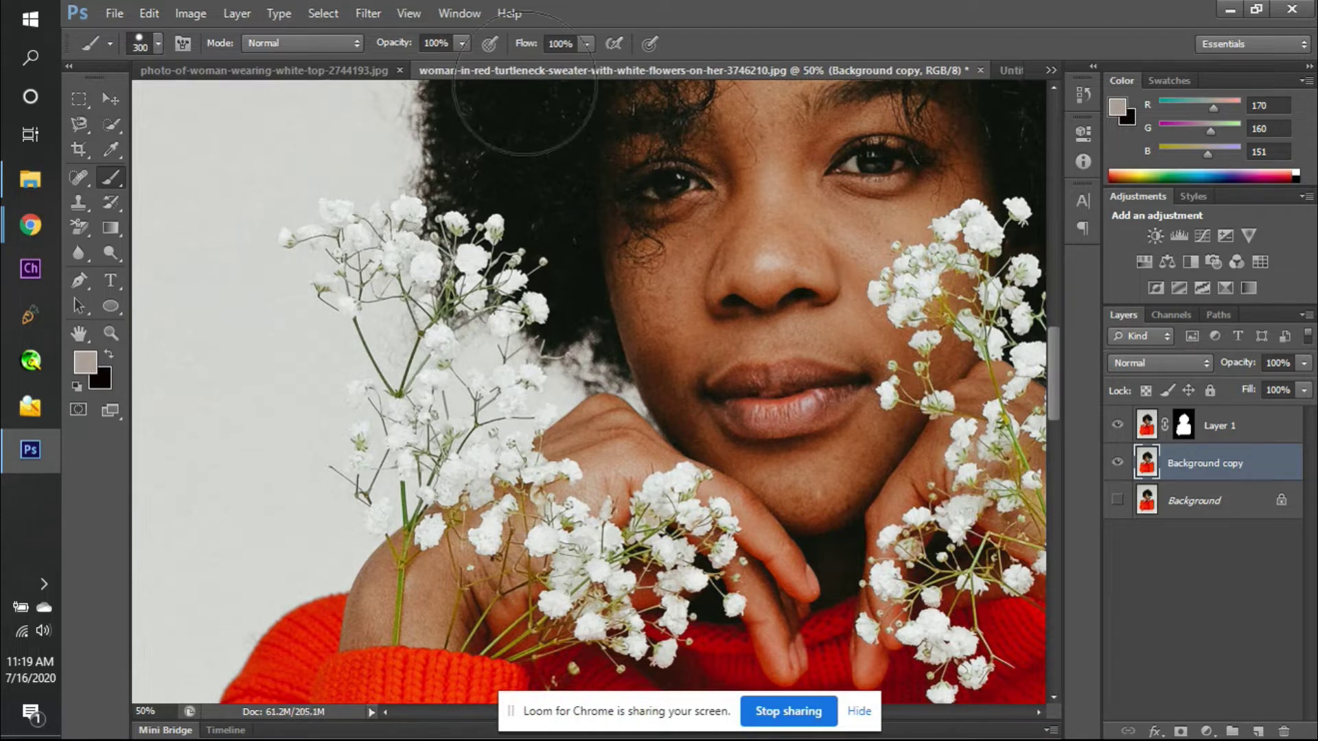
# - Open Select > Color Range and sample the white background and flower tones at Fuzziness 0
pyautogui.click(322, 14)
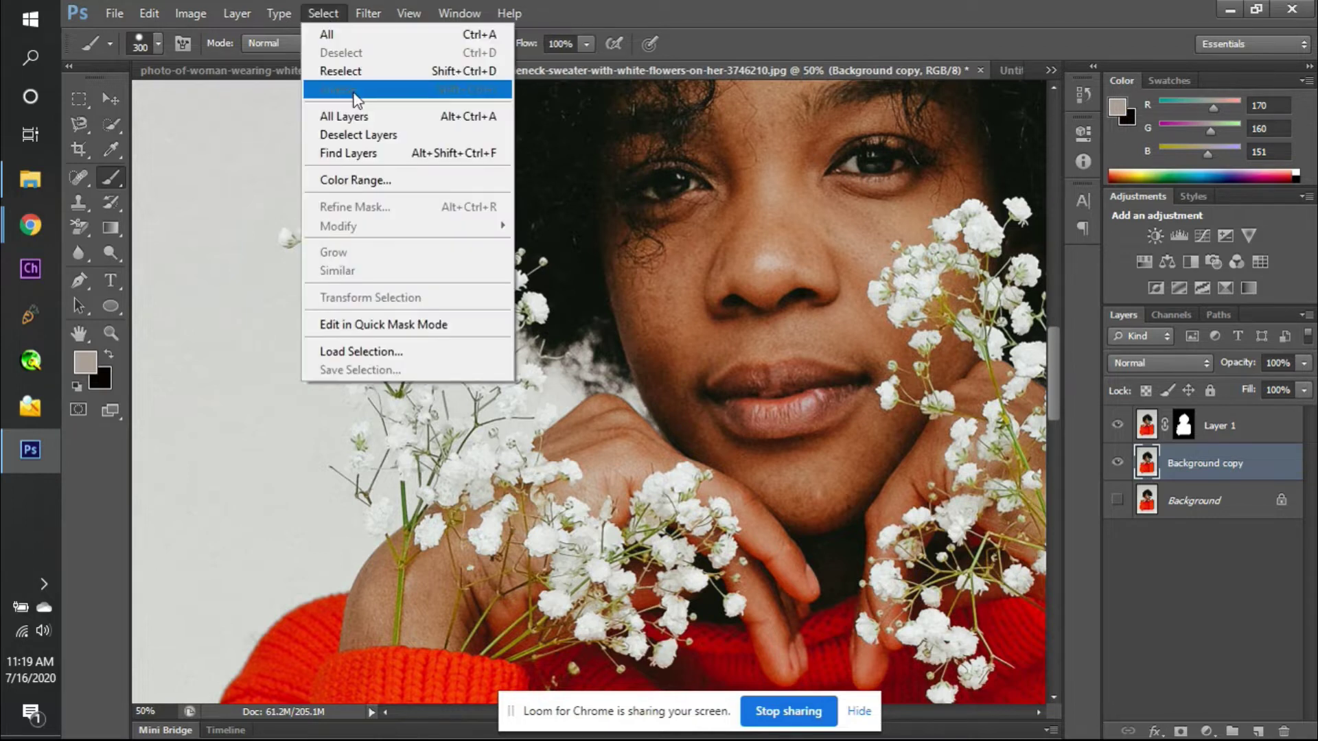
pyautogui.click(371, 180)
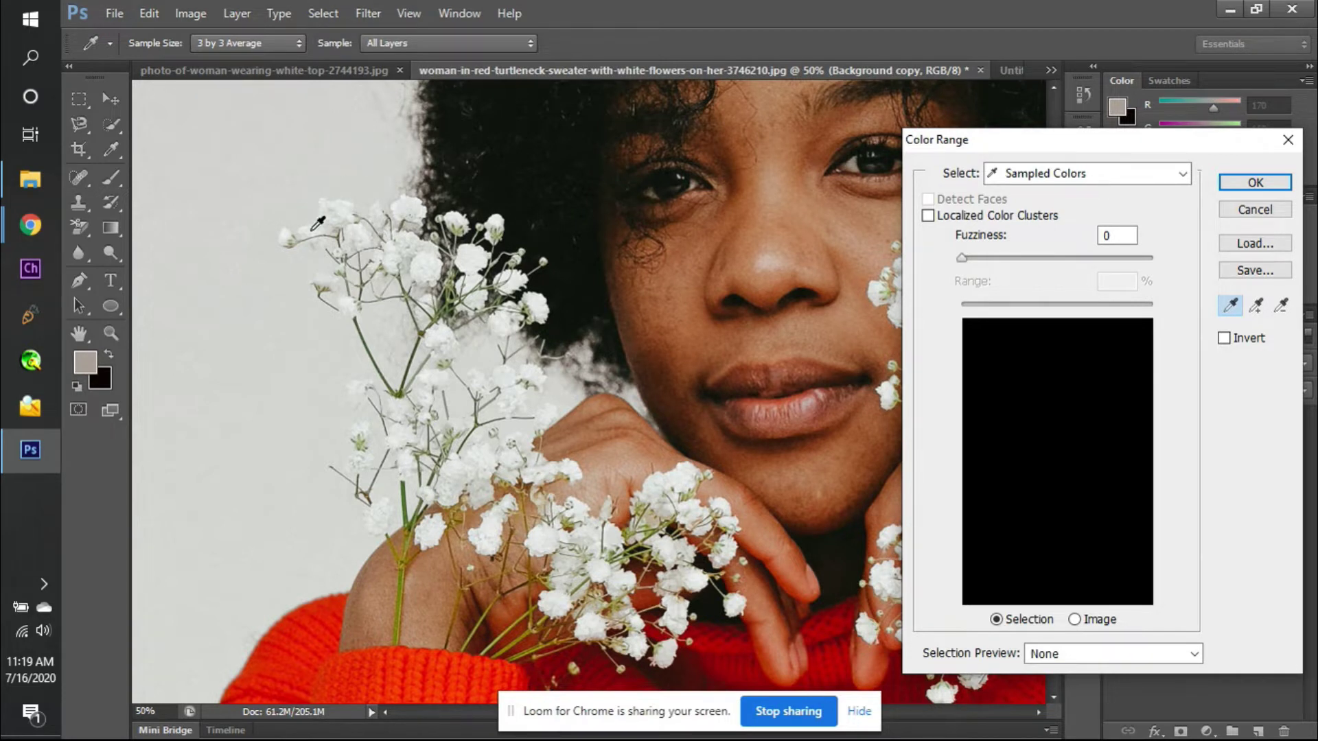
pyautogui.click(287, 237)
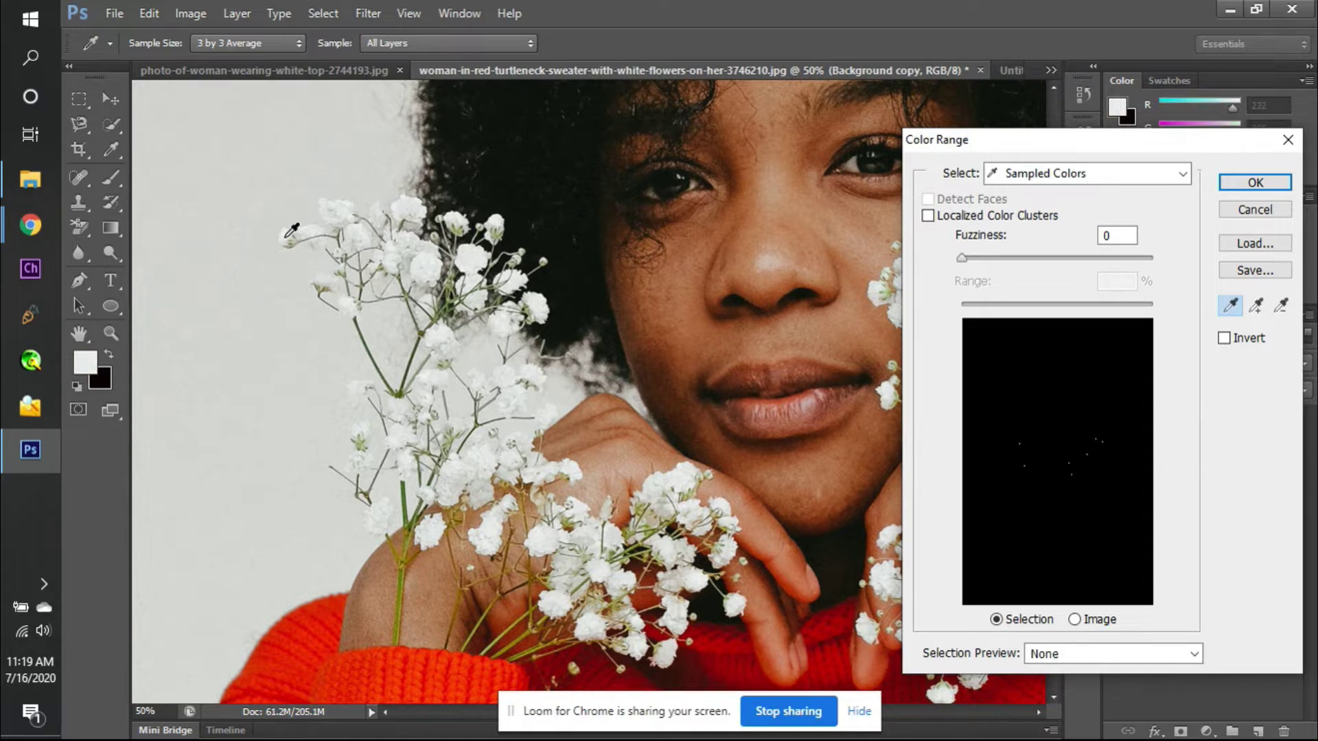
pyautogui.click(426, 267)
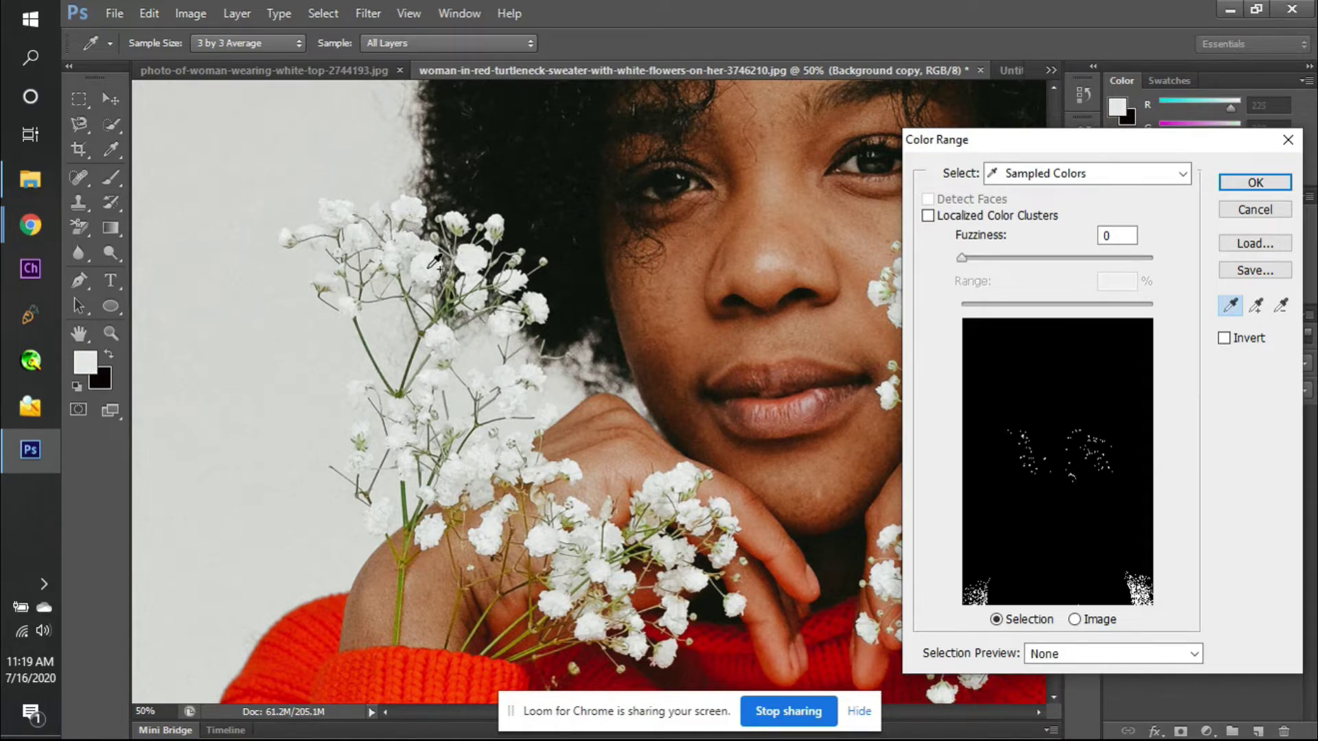
pyautogui.click(431, 265)
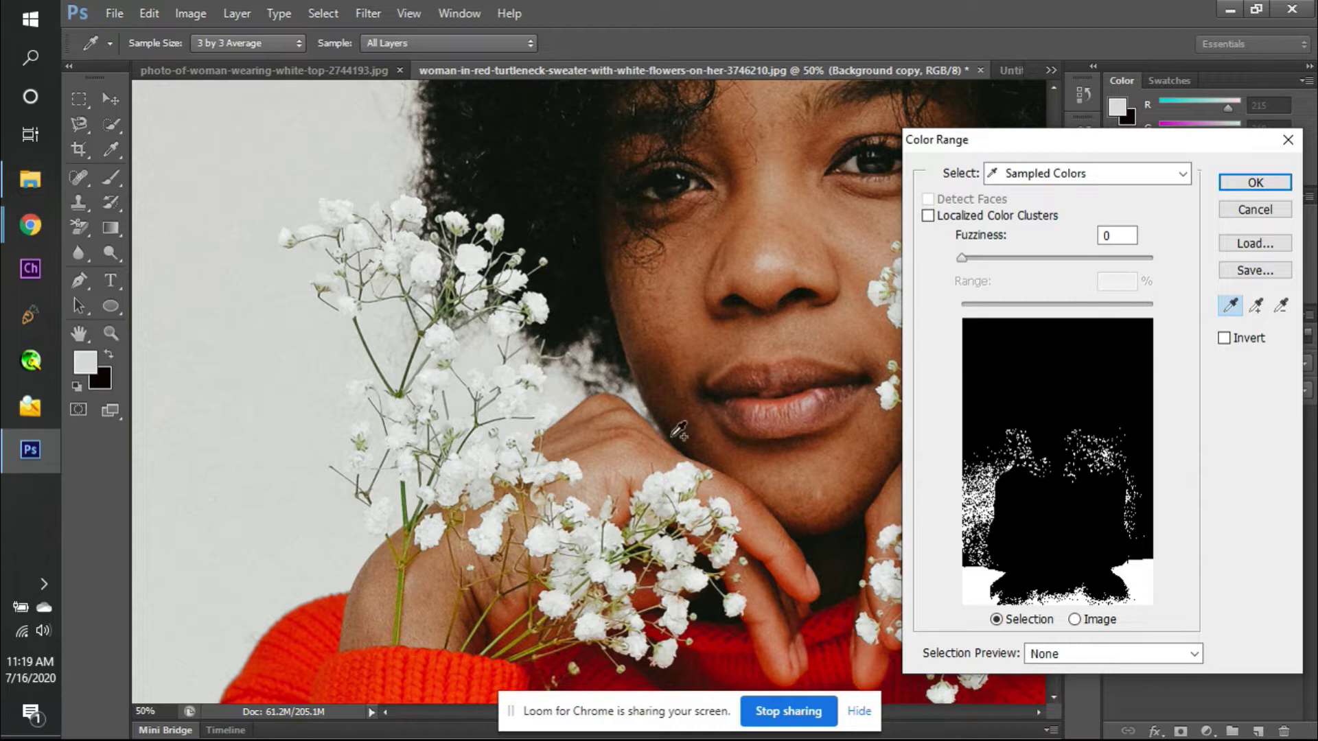
pyautogui.click(663, 498)
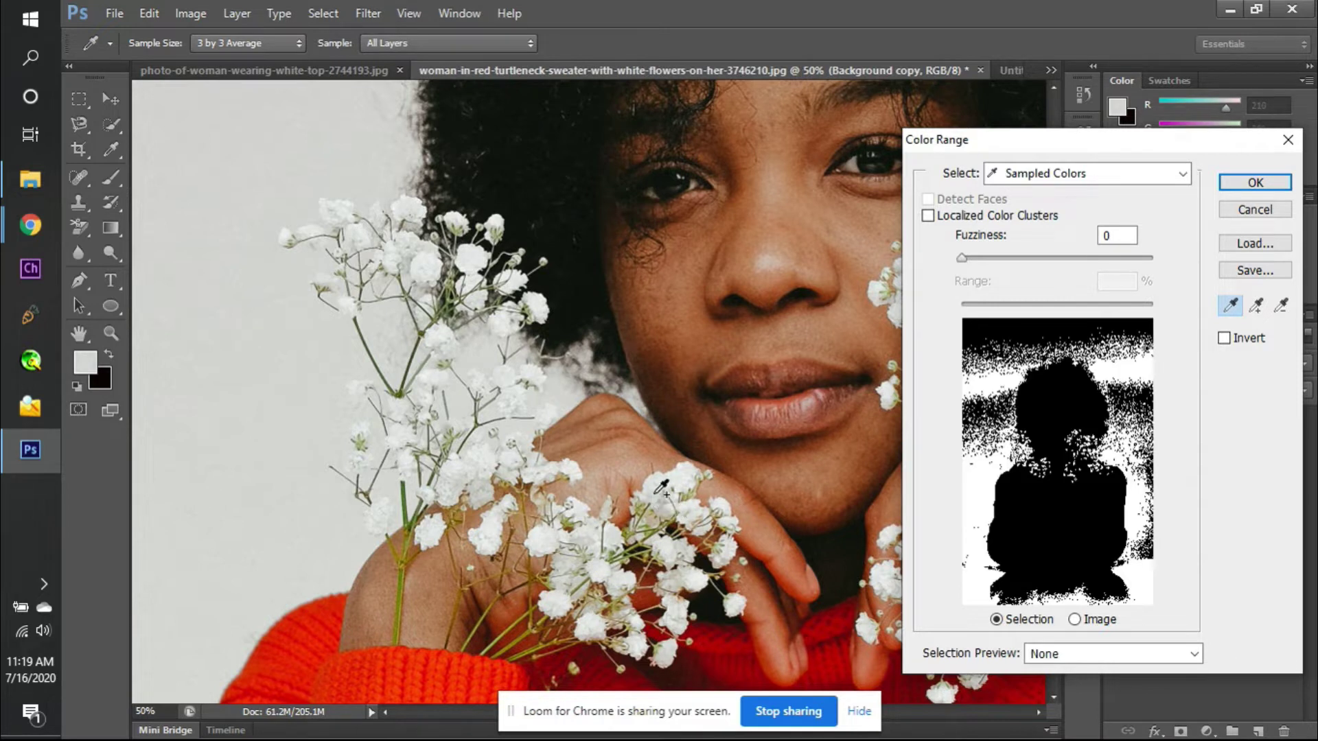
pyautogui.click(557, 536)
pyautogui.click(552, 543)
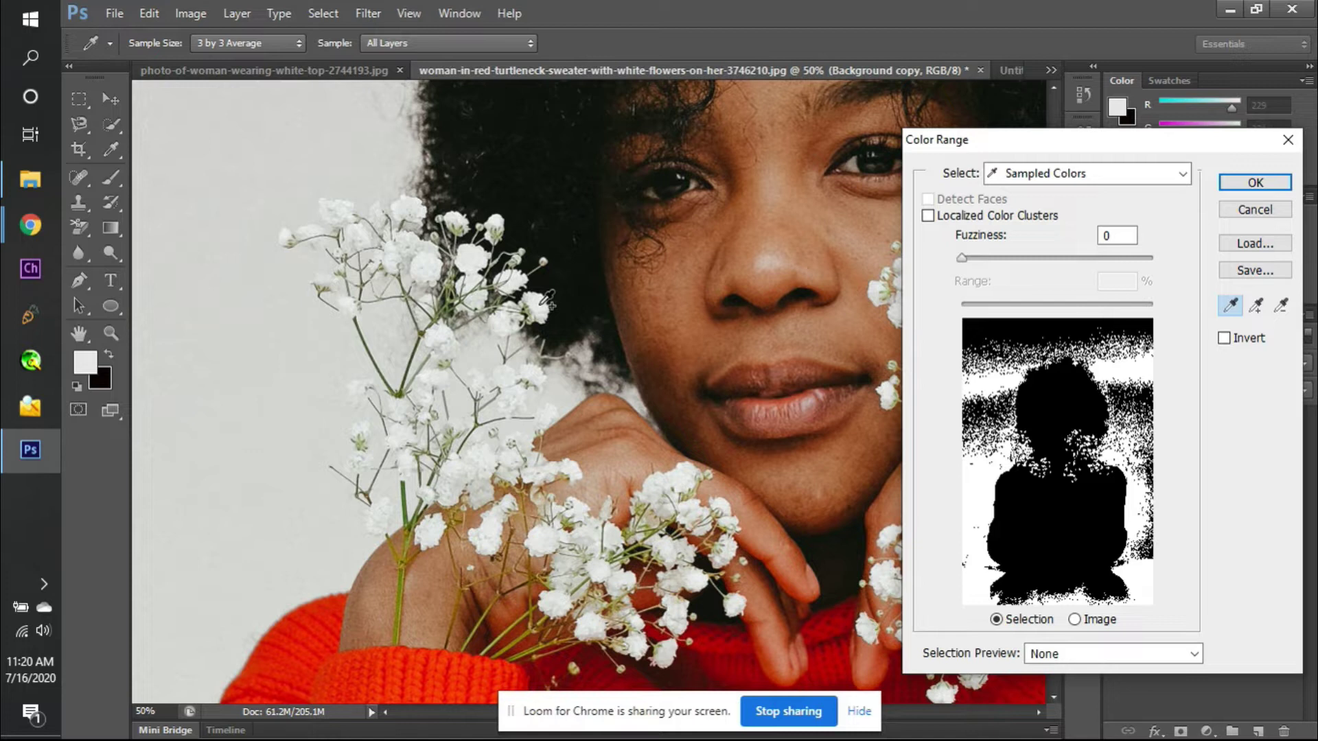
pyautogui.press('ctrl')
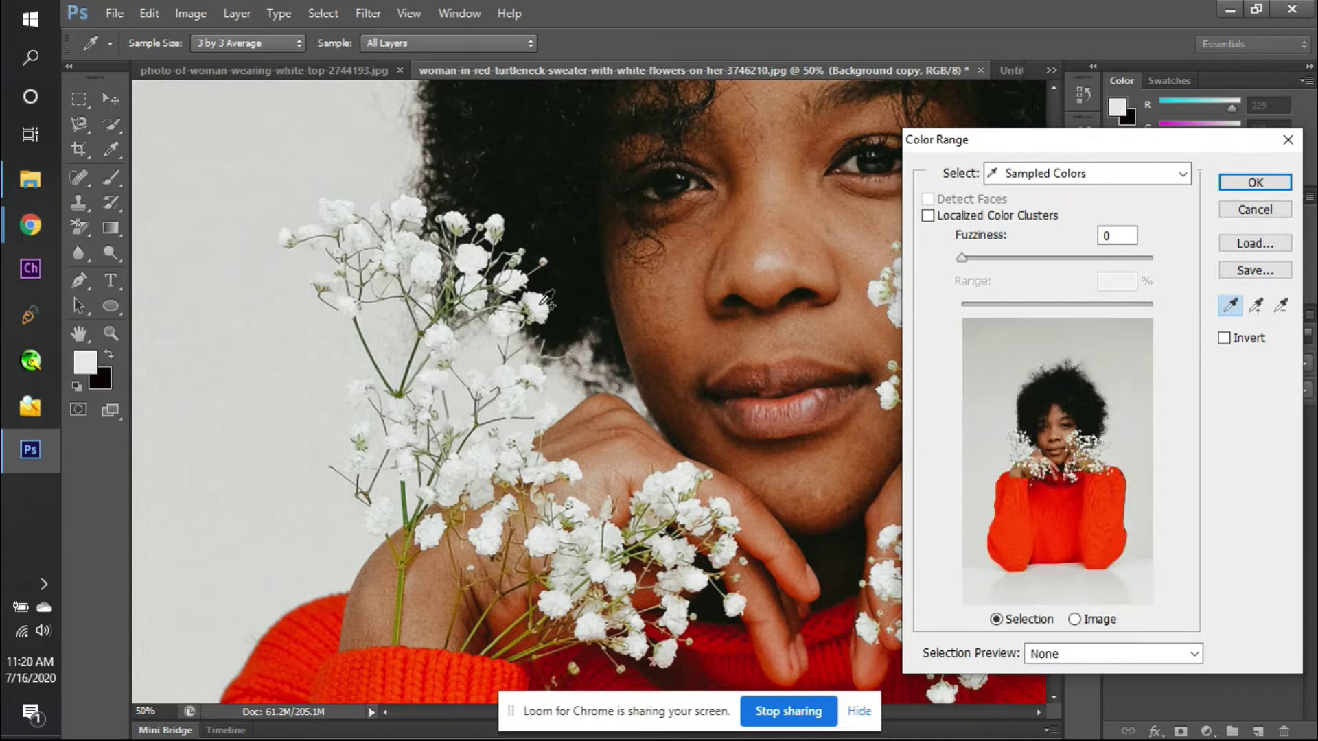
# - Preview the Color Range selection on Black Matte with Invert ticked
pyautogui.hotkey('ctrl', '-')
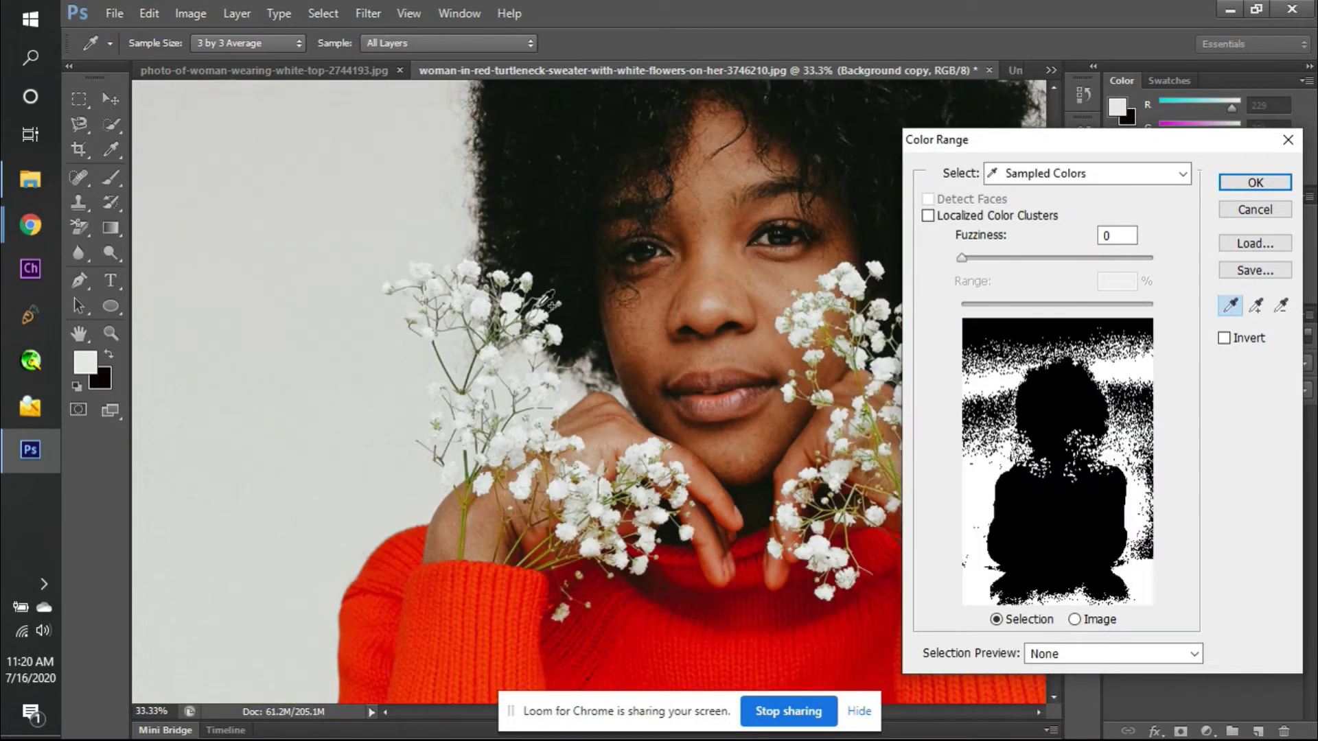
pyautogui.click(1135, 656)
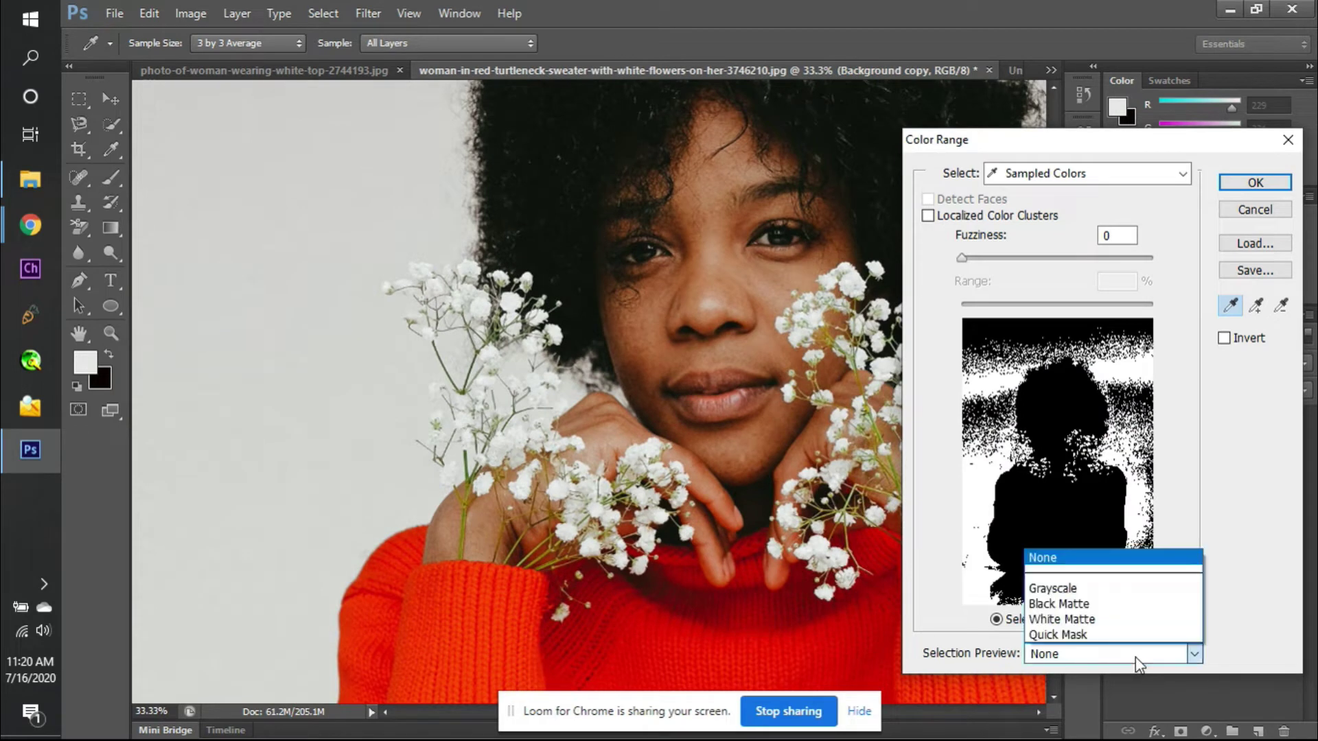
pyautogui.click(1086, 604)
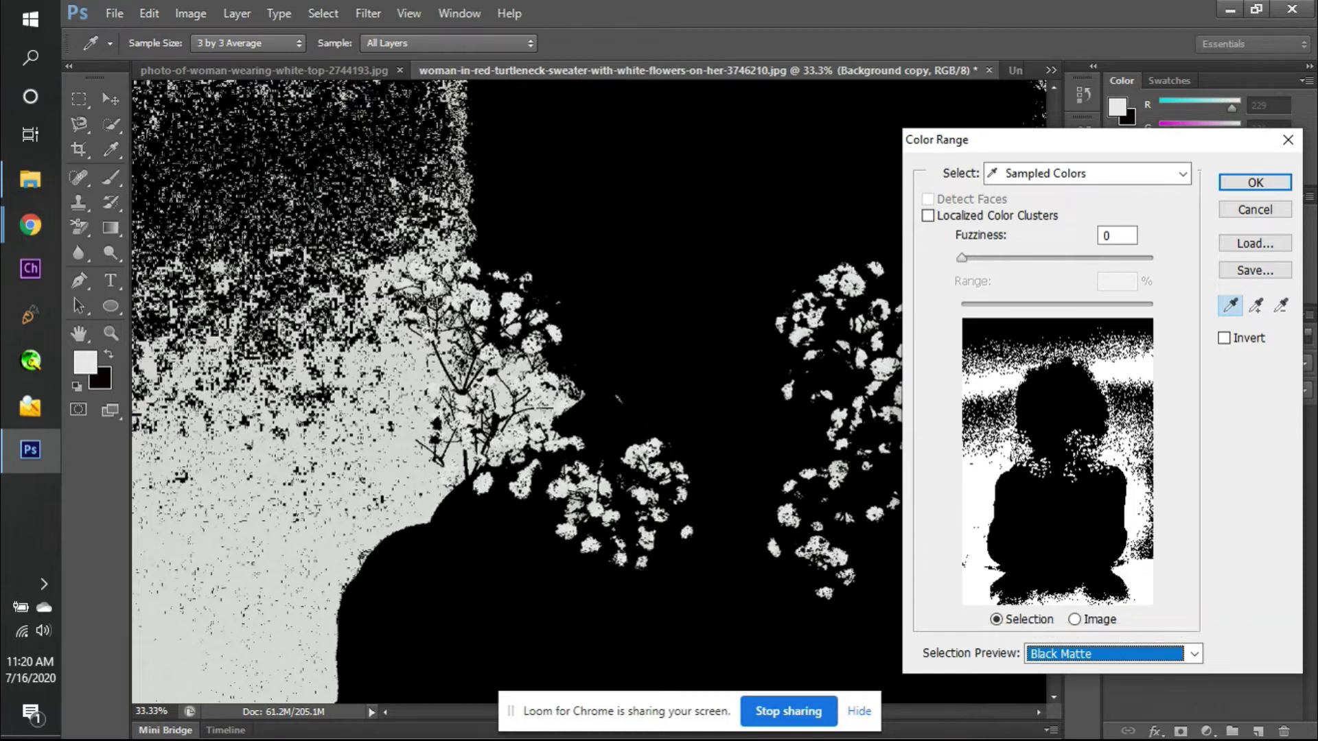
pyautogui.click(1225, 340)
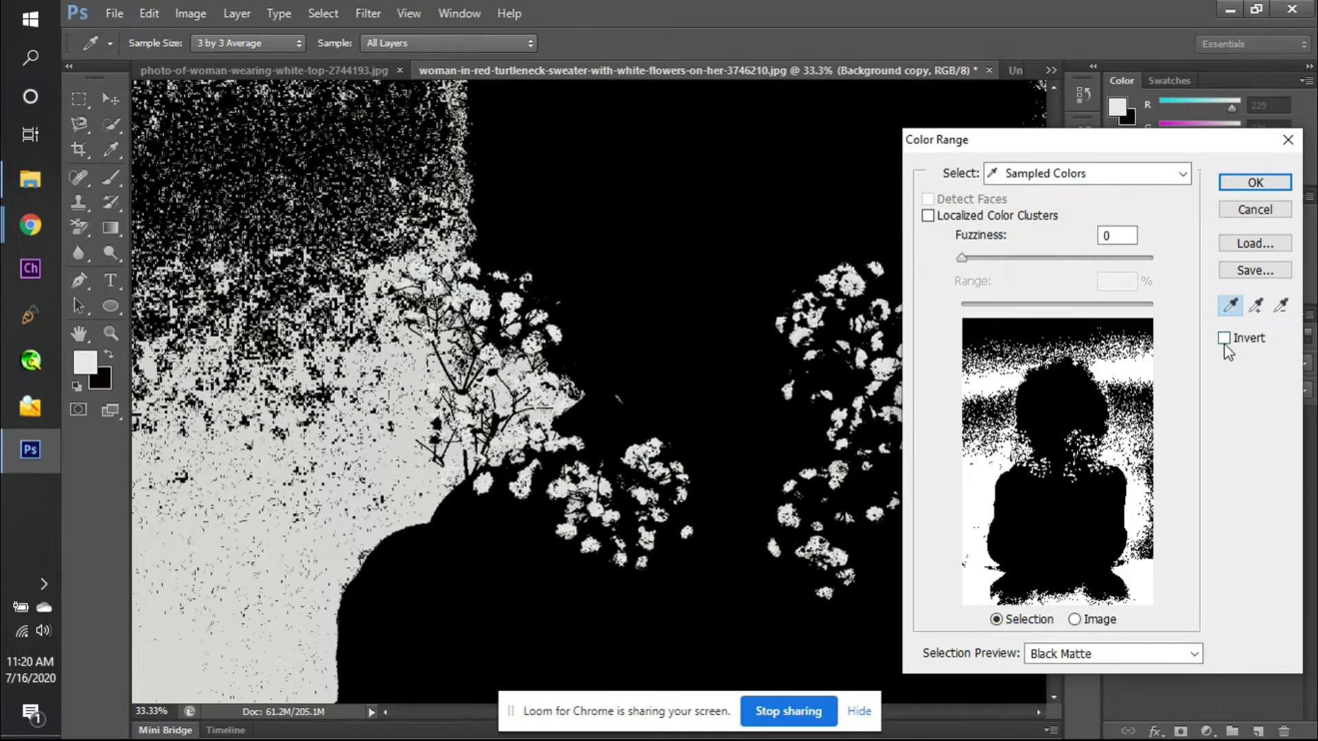
pyautogui.click(1224, 338)
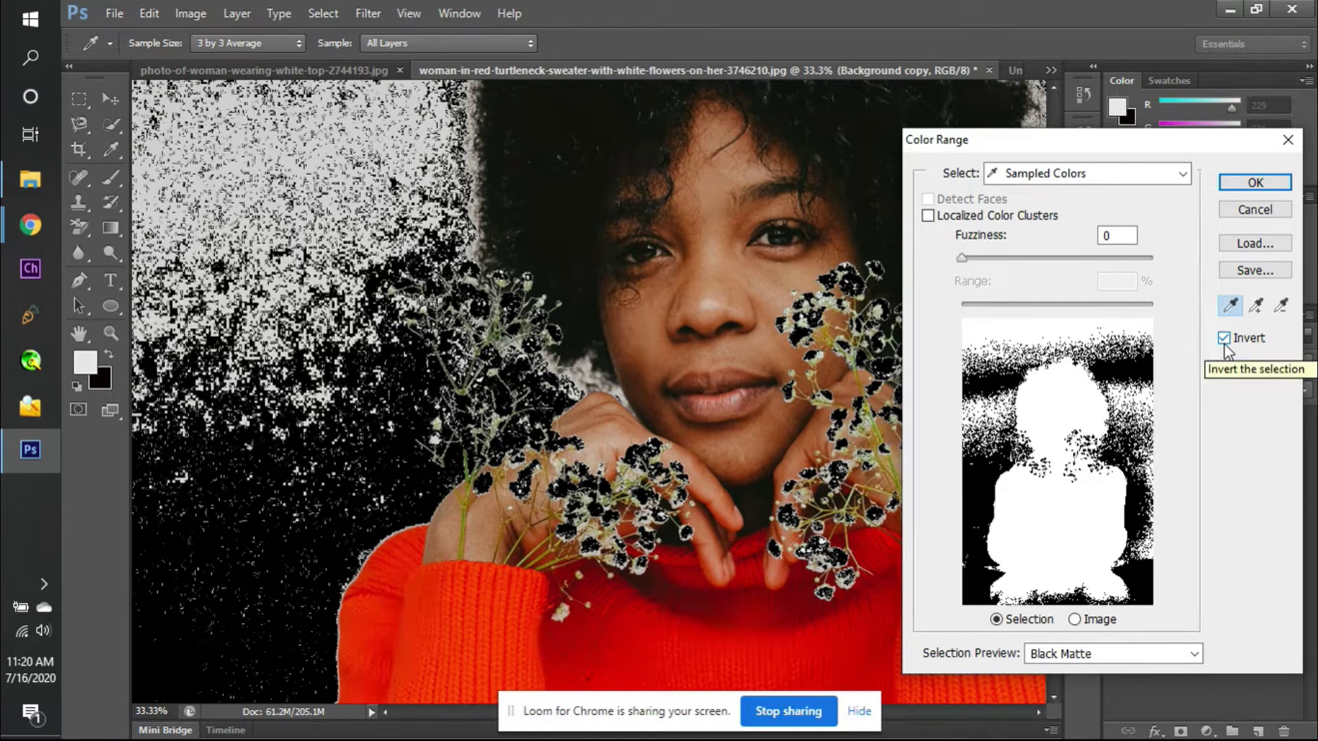
# - Resample the grey backdrop, its upper left, and the grey fringe around the hair
pyautogui.keyDown('shift'); pyautogui.click(485, 484); pyautogui.keyUp('shift')
pyautogui.keyDown('shift'); pyautogui.click(370, 184); pyautogui.keyUp('shift')
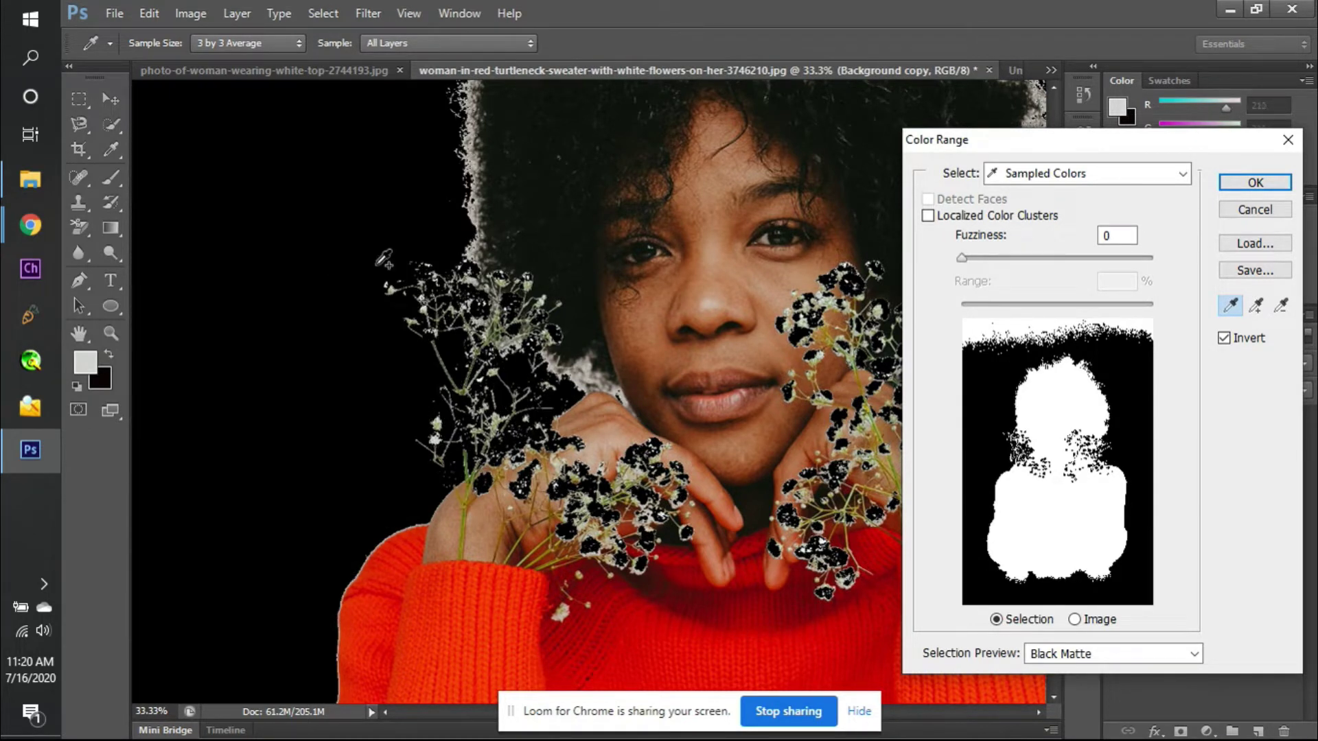
pyautogui.keyDown('shift'); pyautogui.click(482, 206); pyautogui.keyUp('shift')
pyautogui.keyDown('shift'); pyautogui.click(479, 203); pyautogui.keyUp('shift')
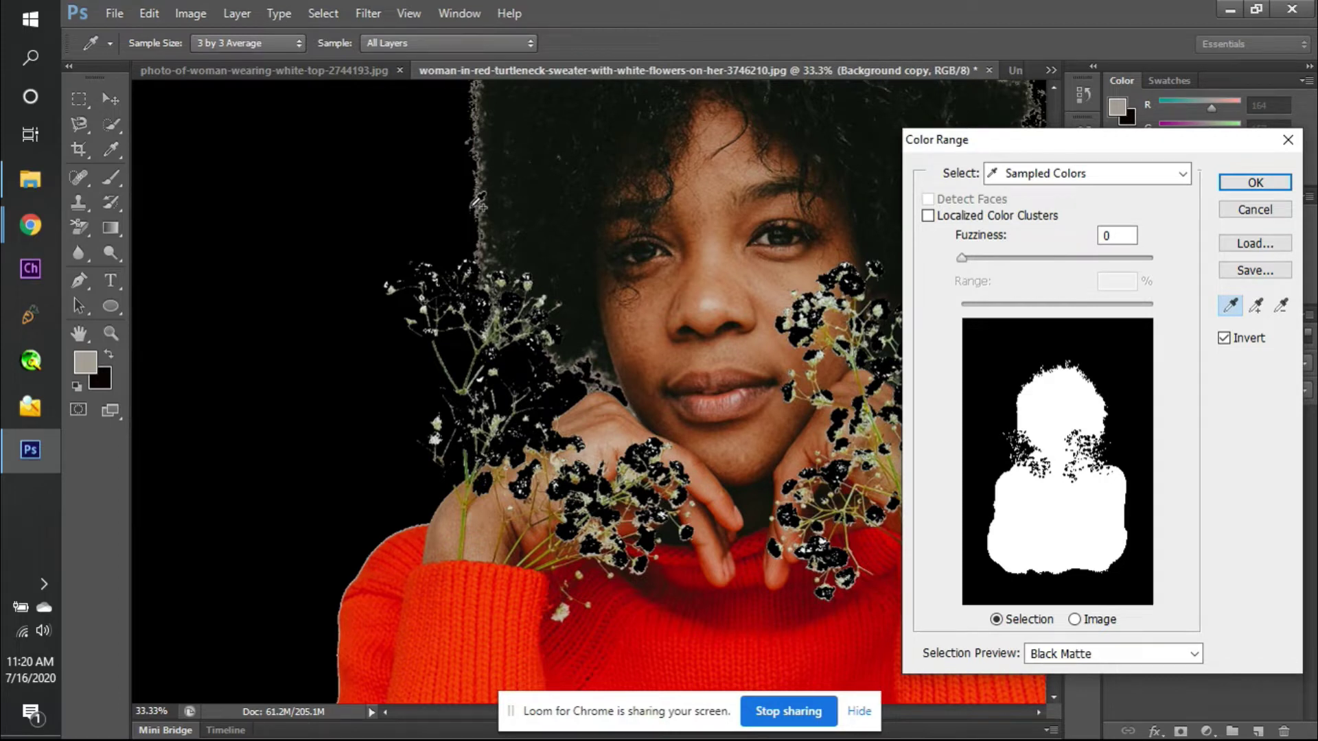
# - Move the Color Range dialog aside and set Fuzziness to 40
pyautogui.moveTo(1201, 152); pyautogui.dragTo(679, 147)
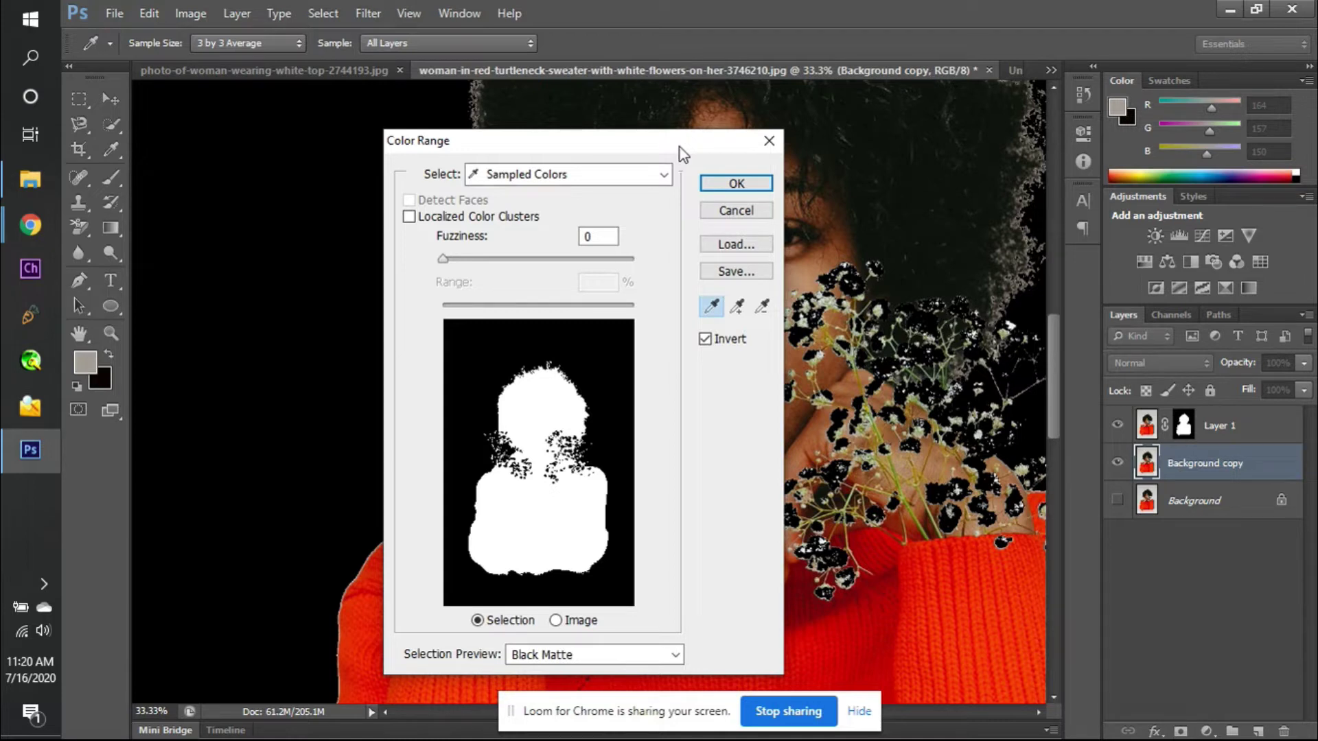
pyautogui.moveTo(444, 262); pyautogui.dragTo(475, 264)
pyautogui.moveTo(474, 264)
pyautogui.mouseDown()
pyautogui.moveTo(509, 266)
pyautogui.moveTo(482, 267)
pyautogui.mouseUp()
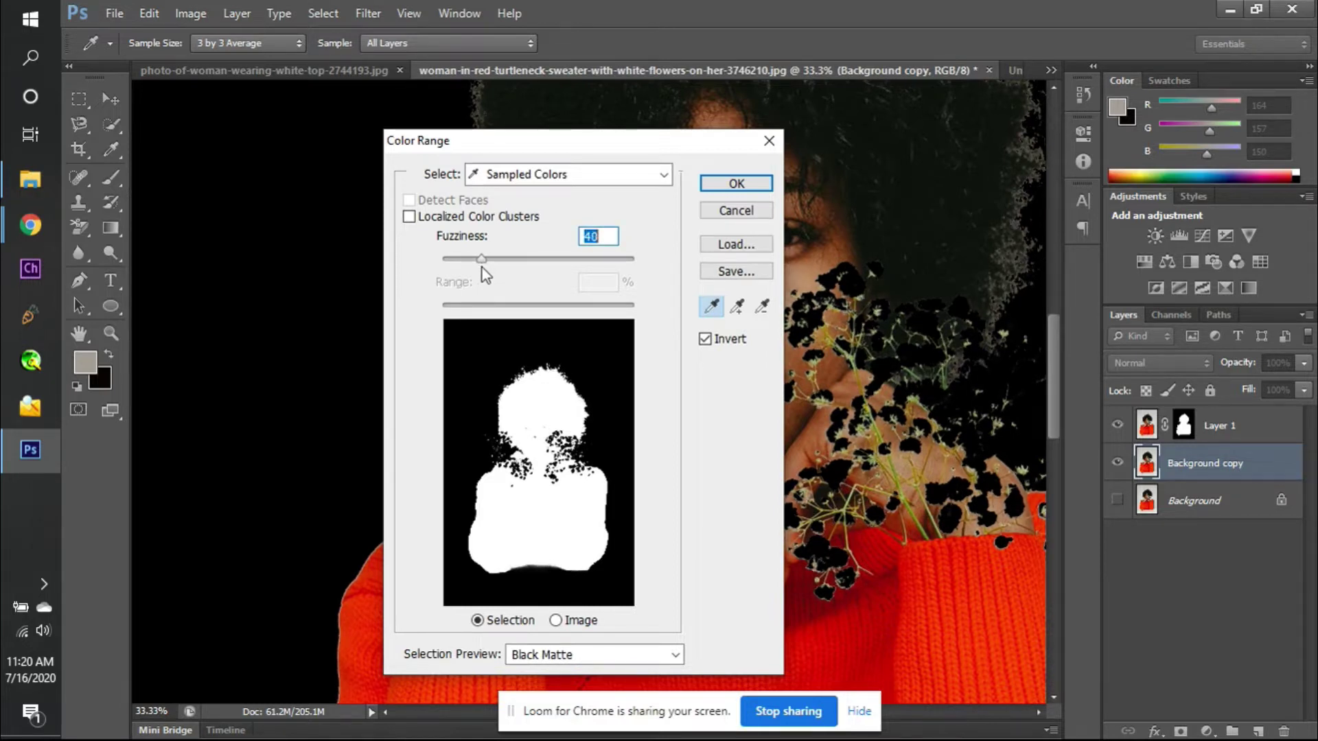
pyautogui.moveTo(562, 152); pyautogui.dragTo(886, 176)
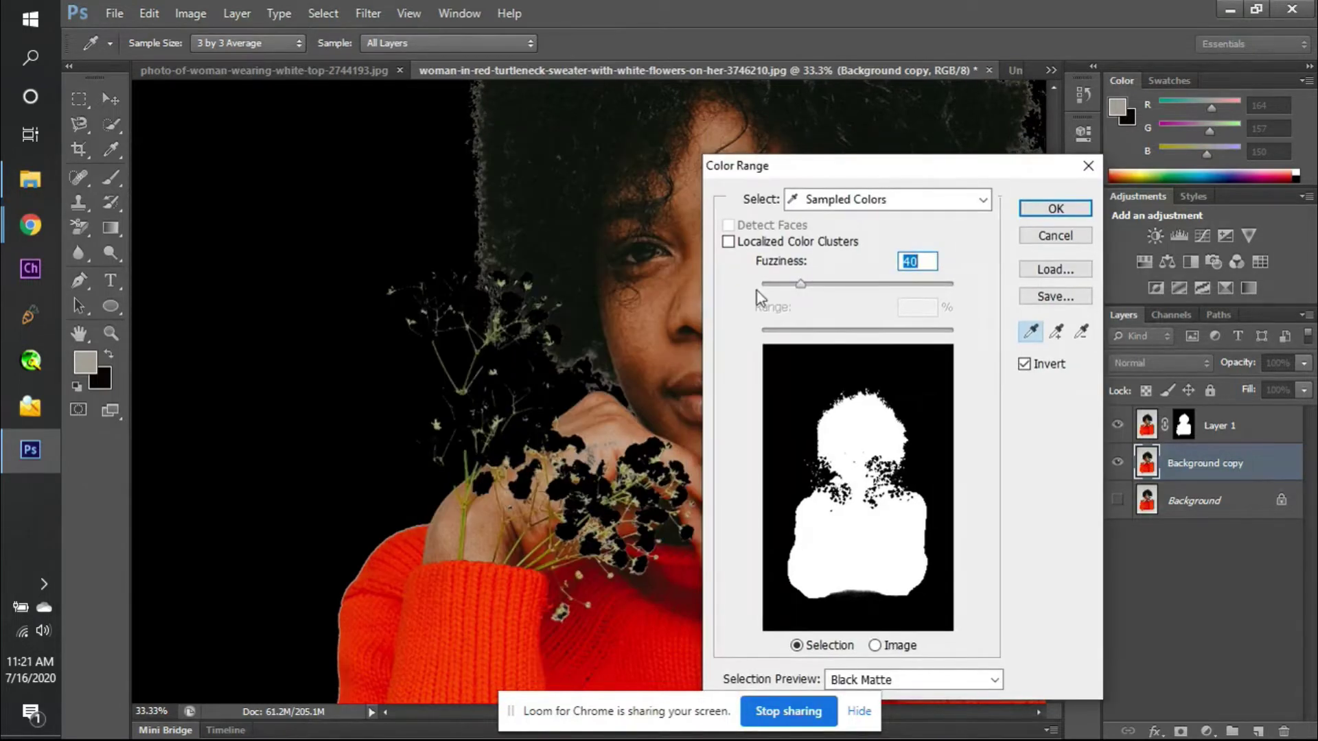
# - Resample the light background, red sweater and white flowers with the eyedropper
pyautogui.click(288, 304)
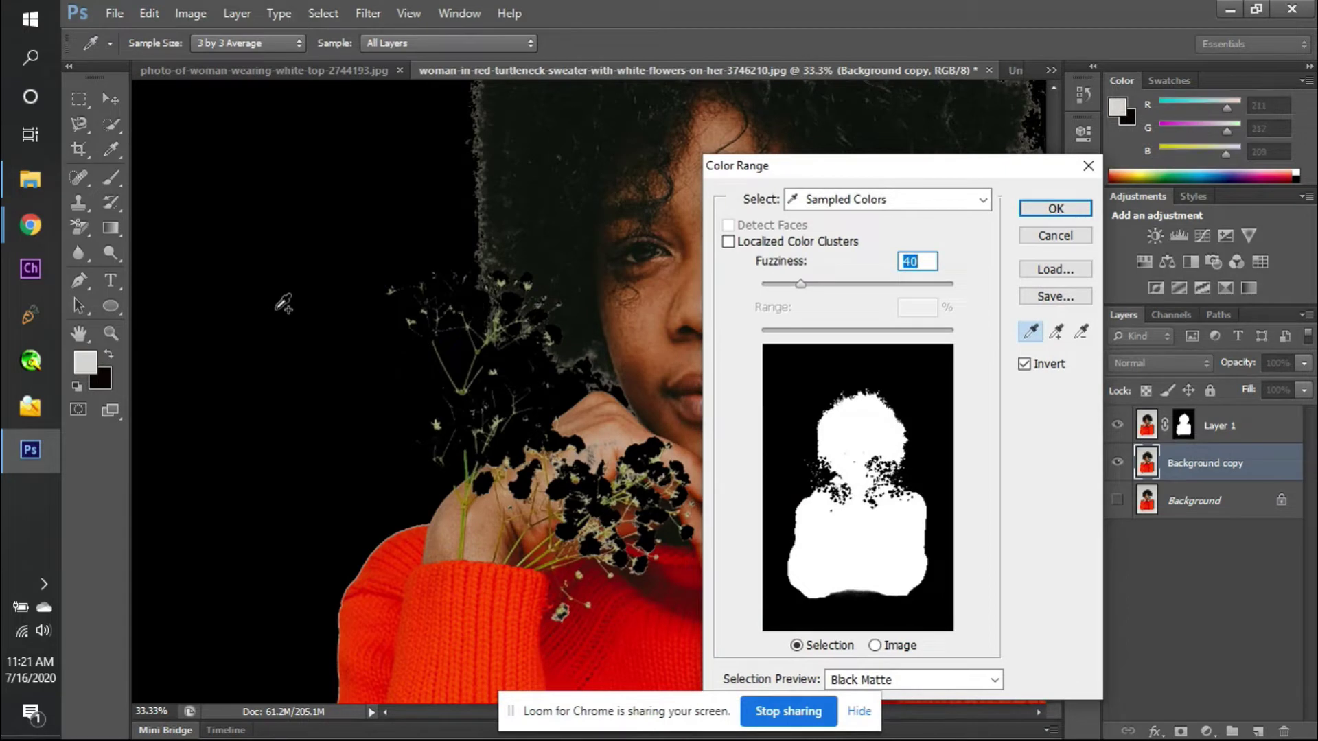
pyautogui.click(560, 234)
pyautogui.click(559, 578)
pyautogui.click(564, 579)
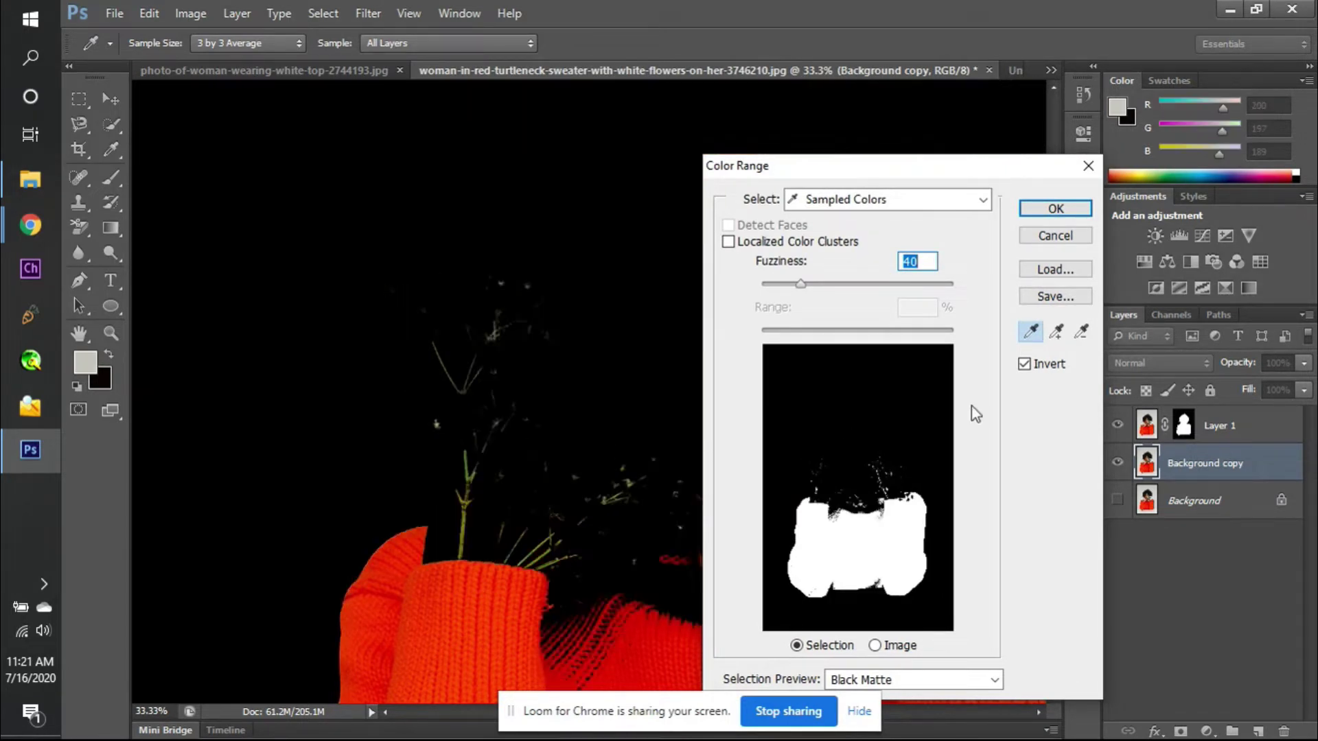
pyautogui.click(1024, 364)
pyautogui.click(401, 489)
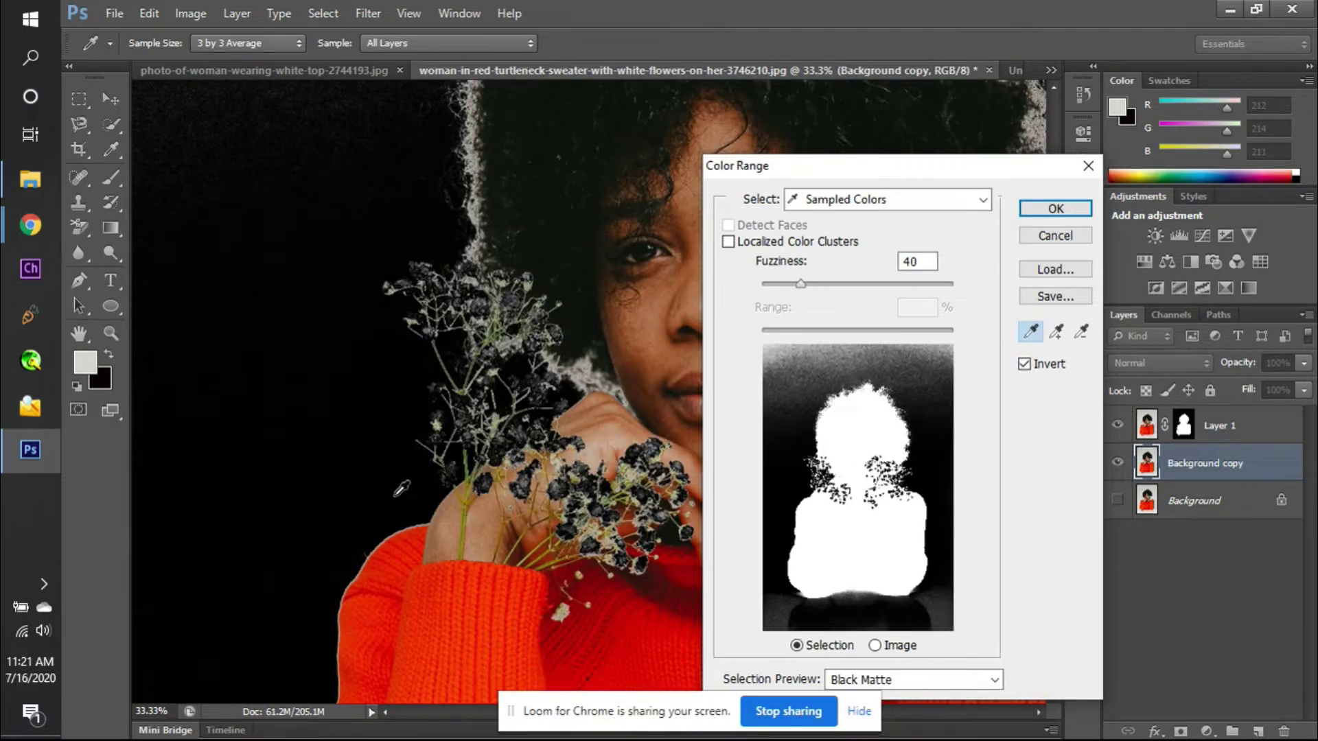
pyautogui.click(375, 386)
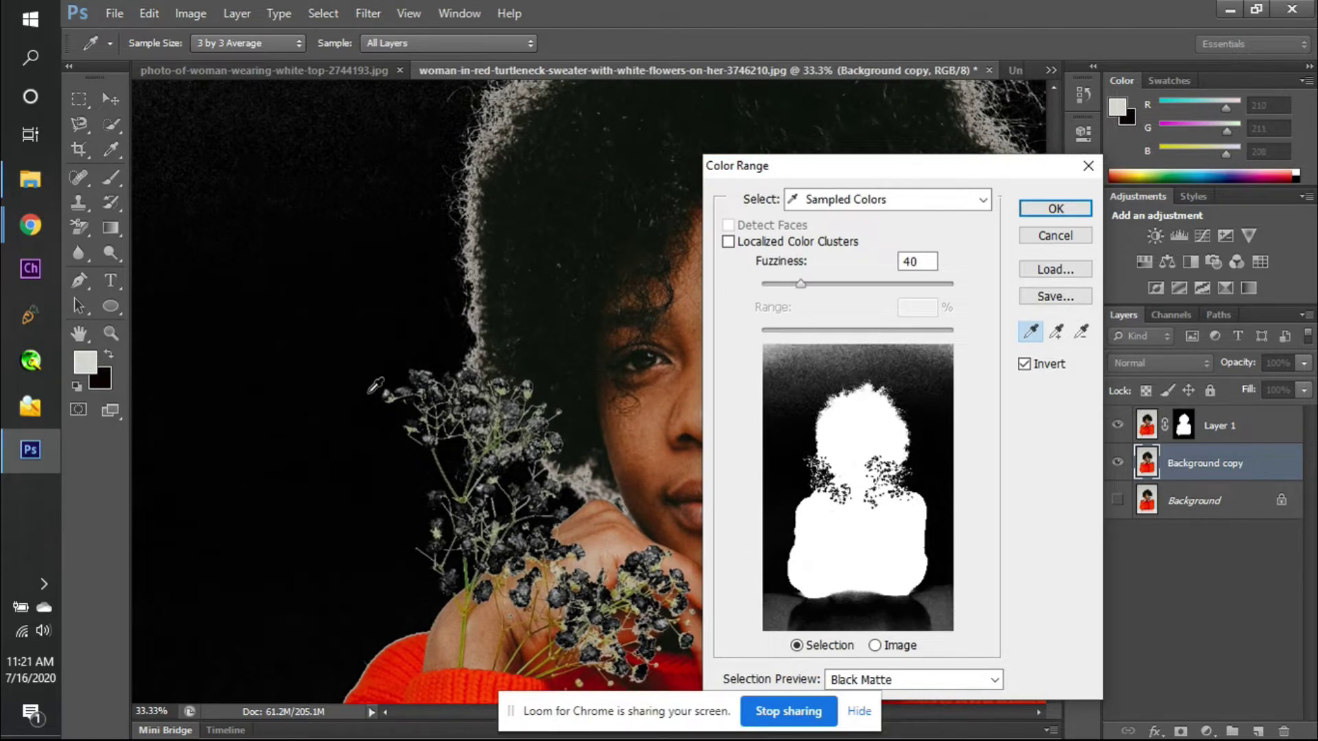
pyautogui.click(311, 352)
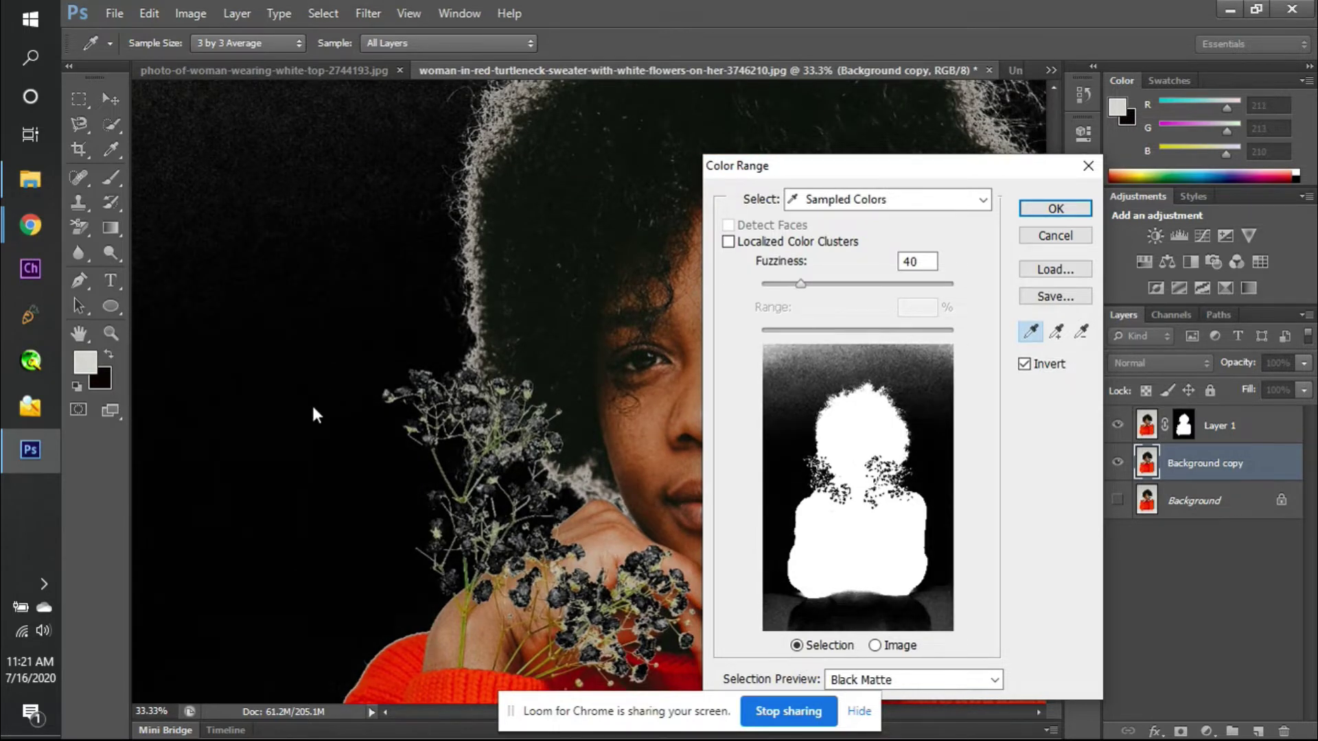
# - Sample the dark hair and left background, then untick Invert
pyautogui.click(613, 230)
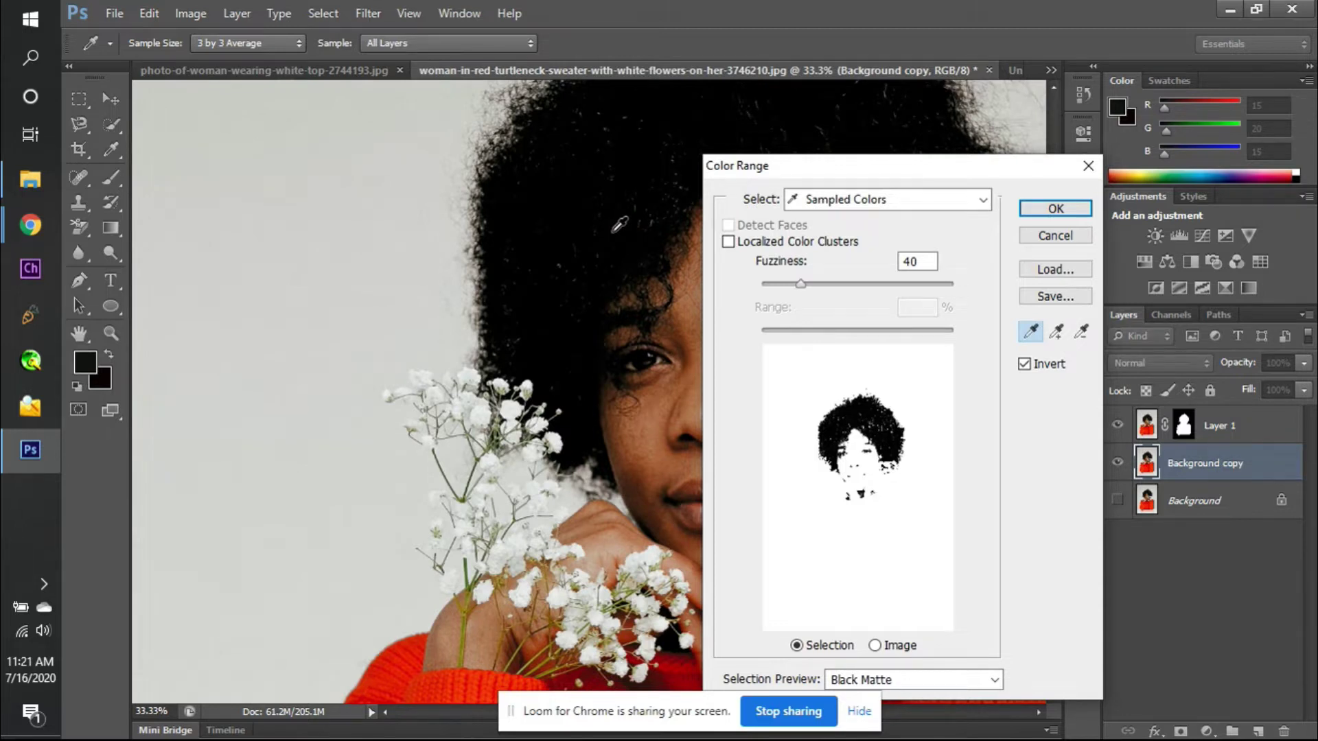
pyautogui.scroll(-3, 620, 224)
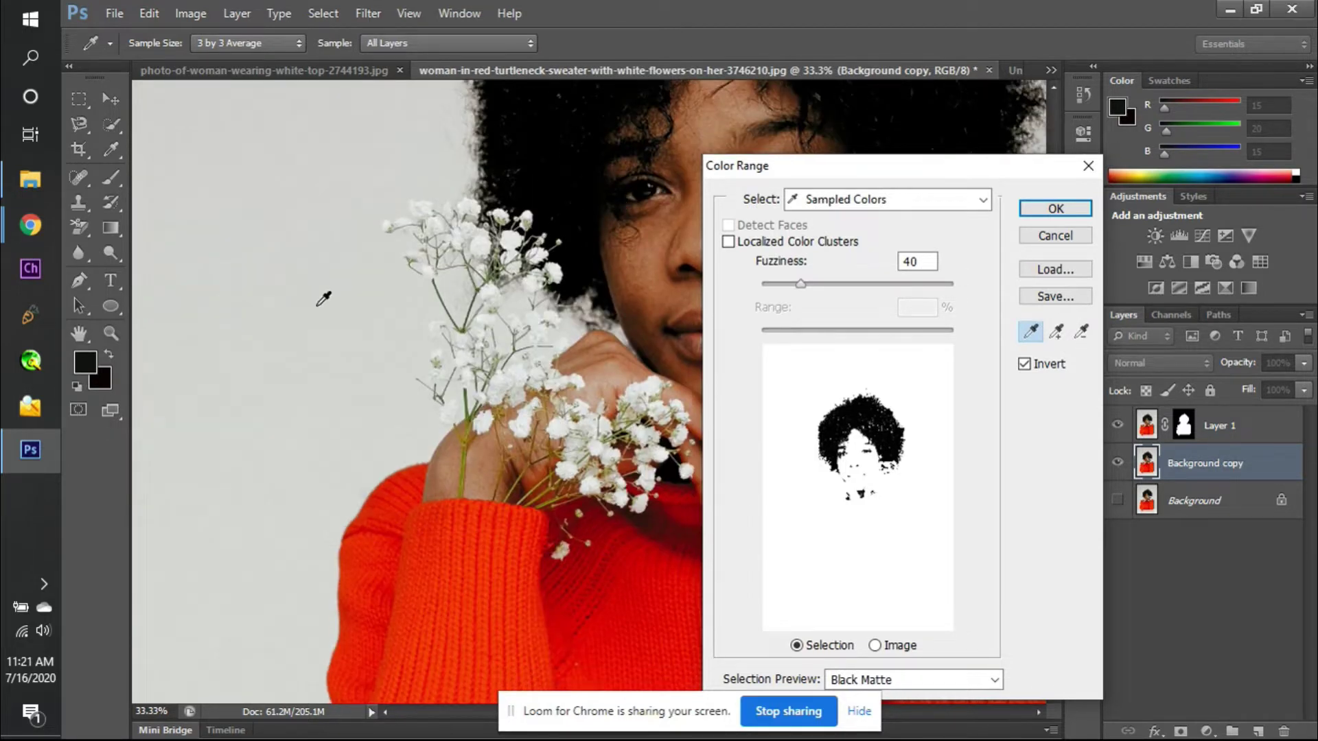
pyautogui.click(323, 297)
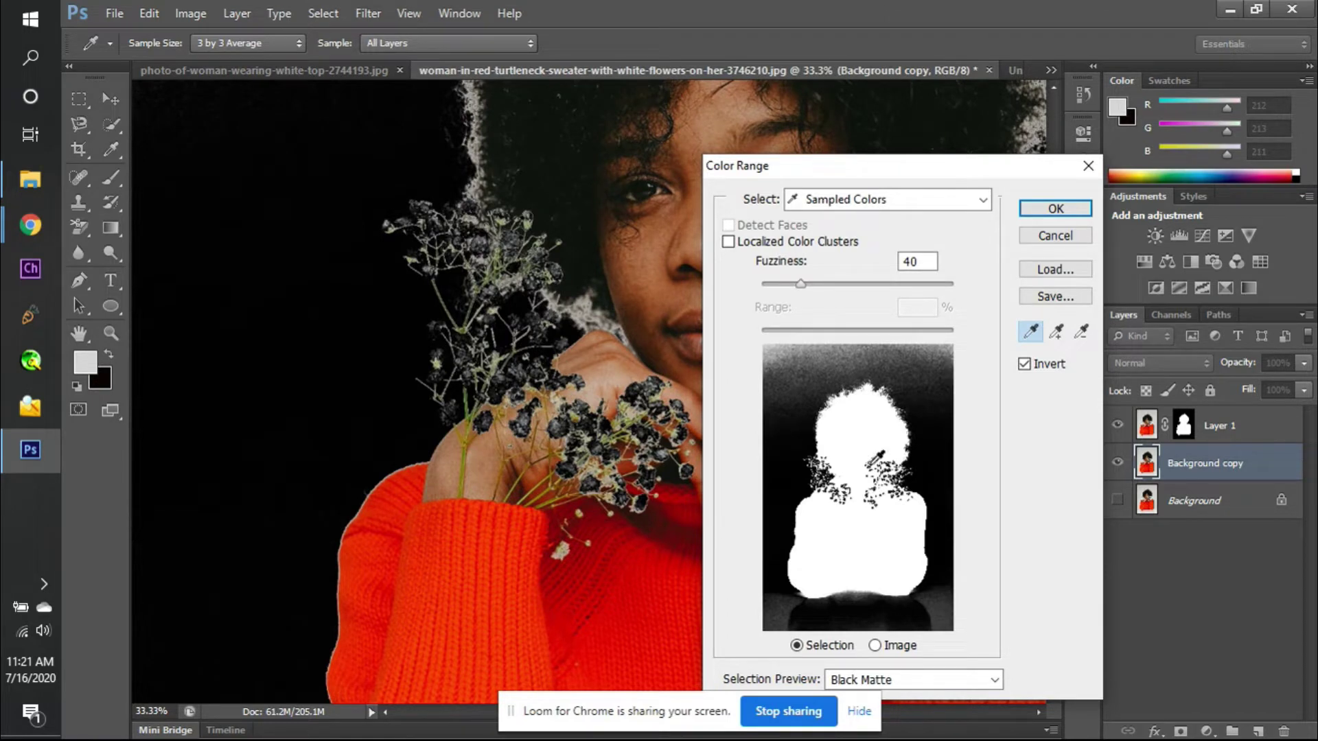
pyautogui.click(1024, 364)
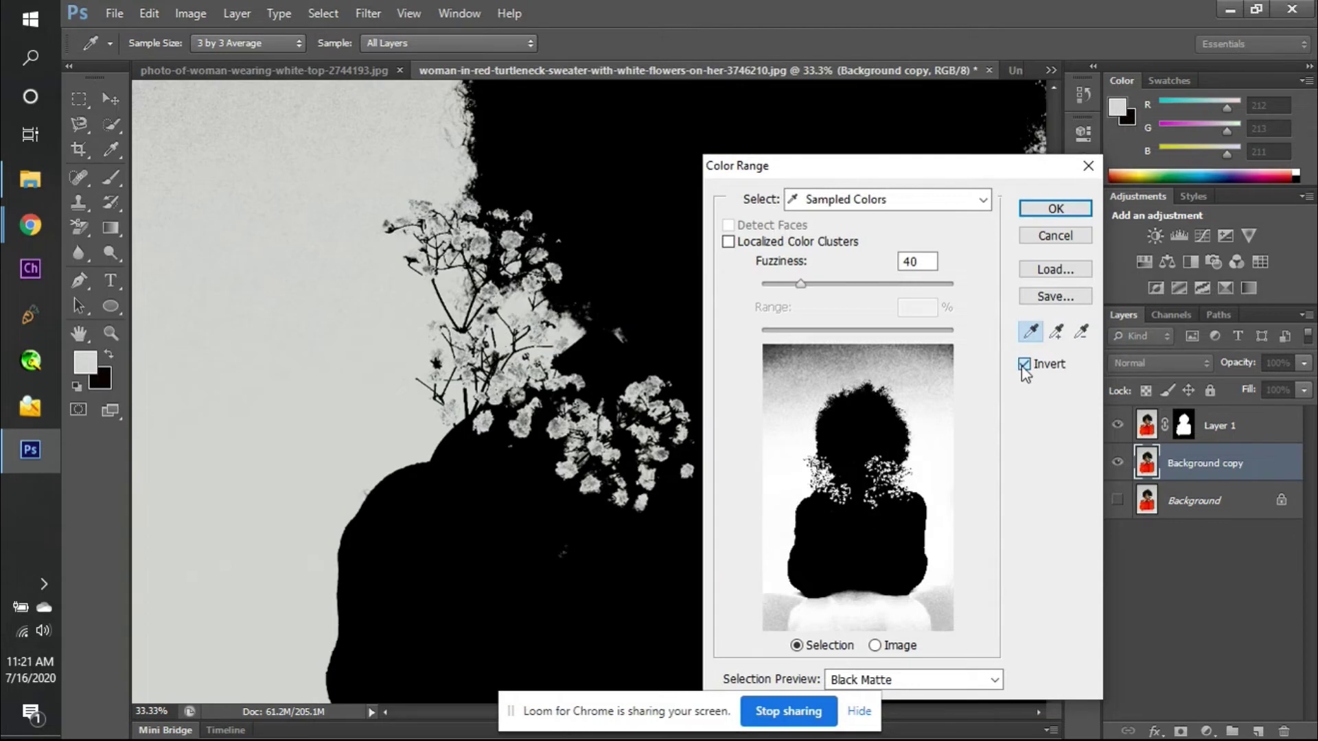
pyautogui.hscroll(-2, 204, 381)
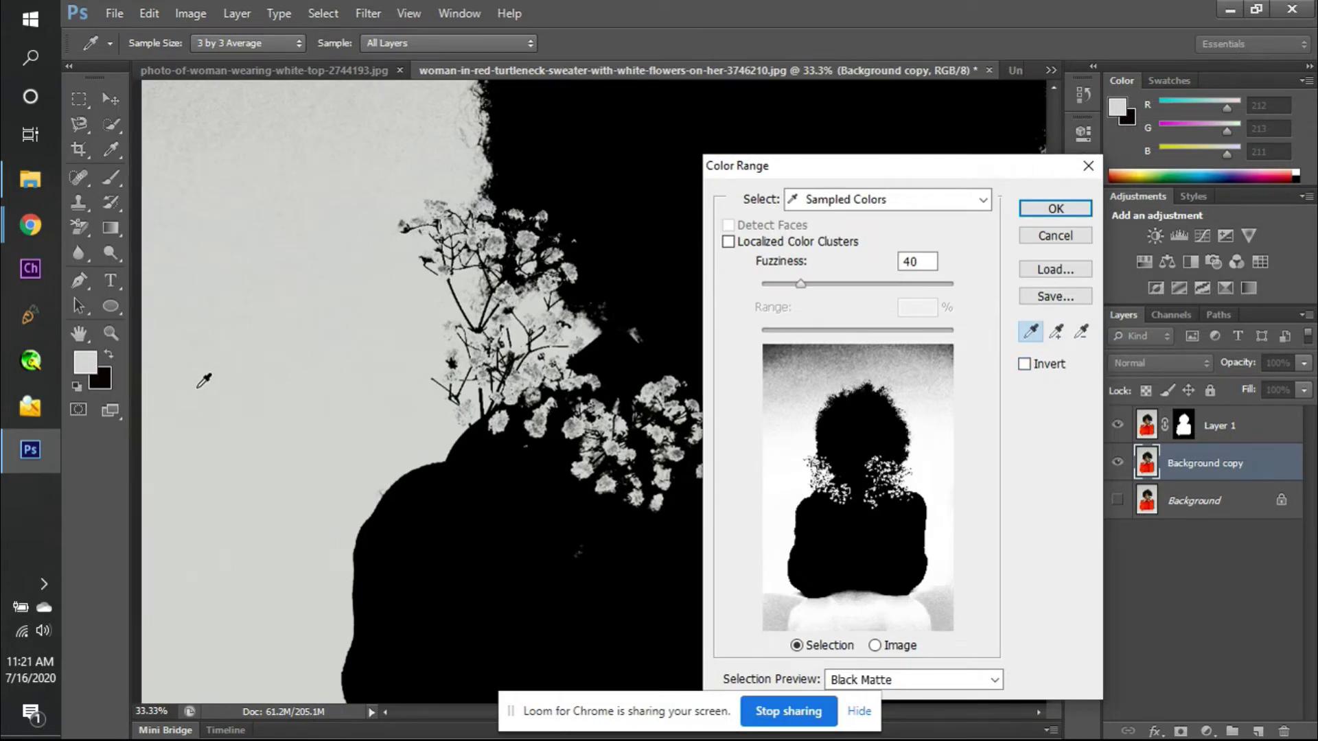
pyautogui.hscroll(5, 517, 416)
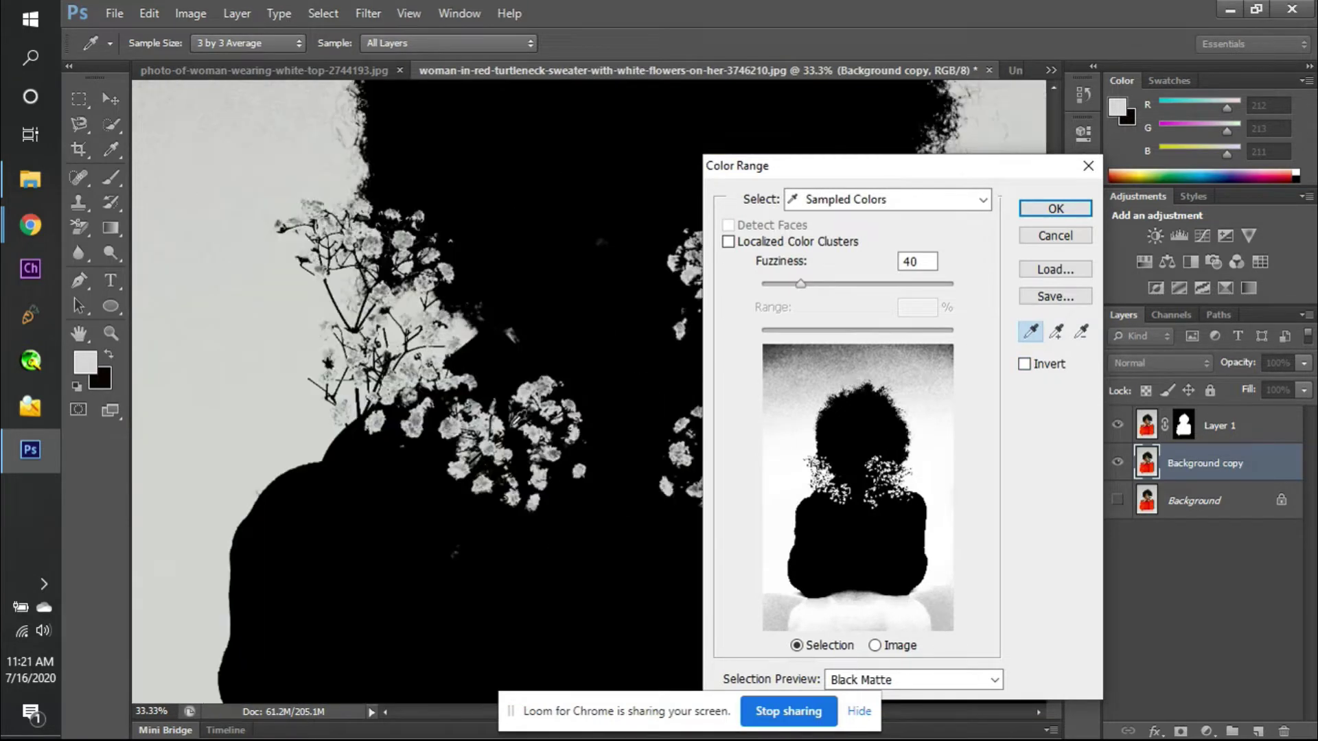
pyautogui.hscroll(-1, 625, 391)
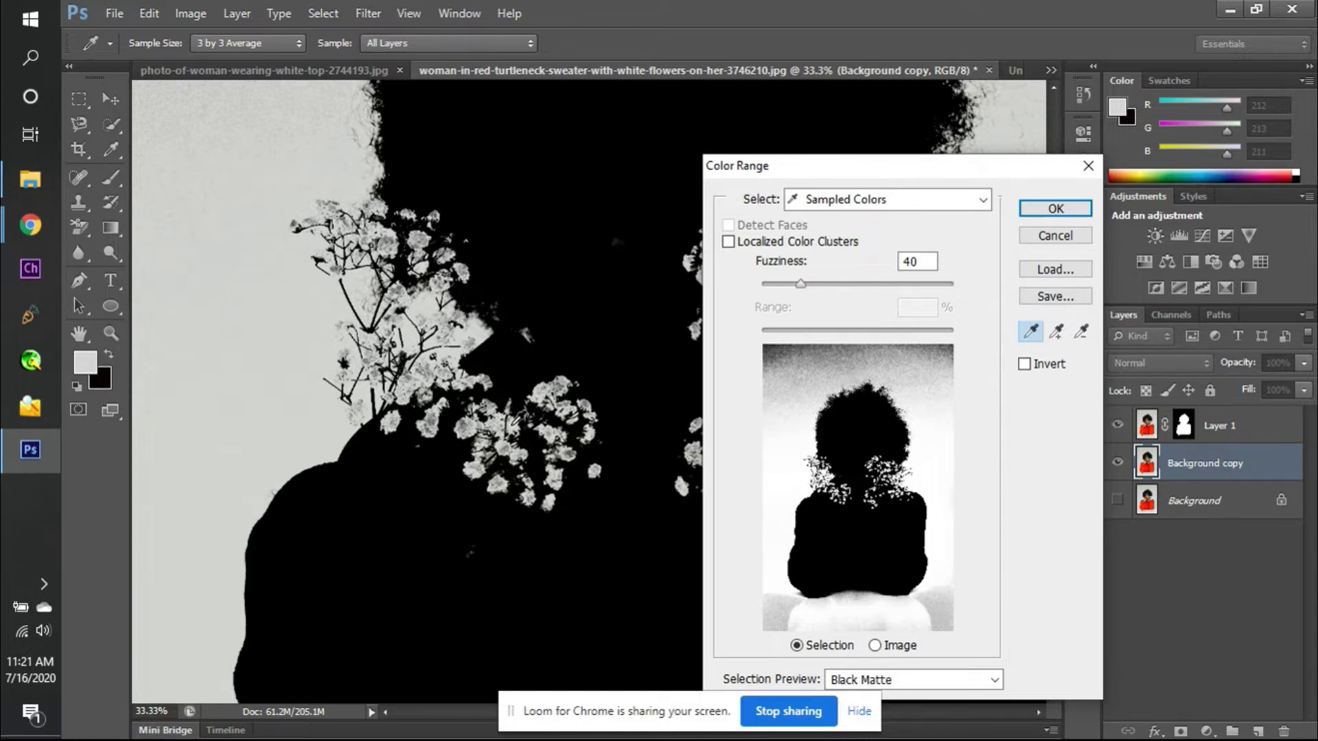
# - Cancel the Color Range dialog and return to the colour photo view
pyautogui.click(1055, 236)
pyautogui.press('b')
pyautogui.keyDown('alt'); pyautogui.click(1180, 434); pyautogui.keyUp('alt')
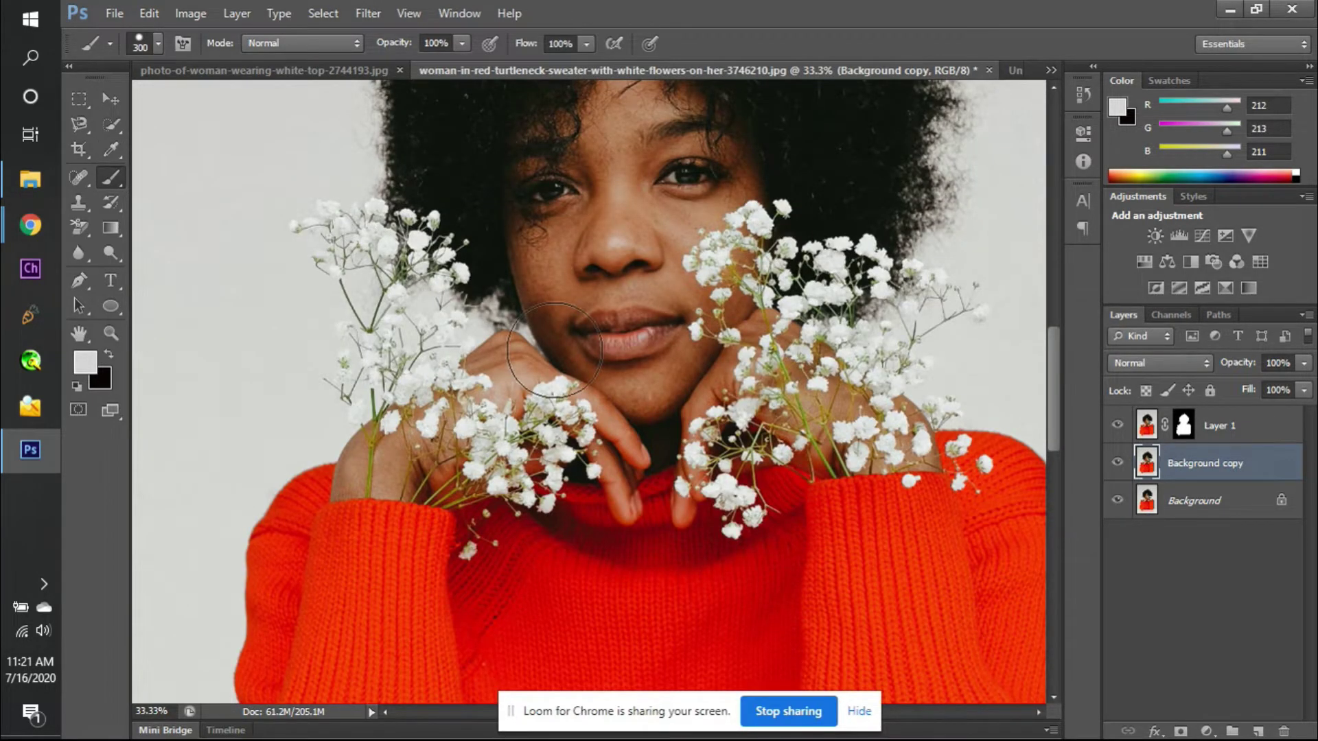
pyautogui.scroll(-2, 555, 350)
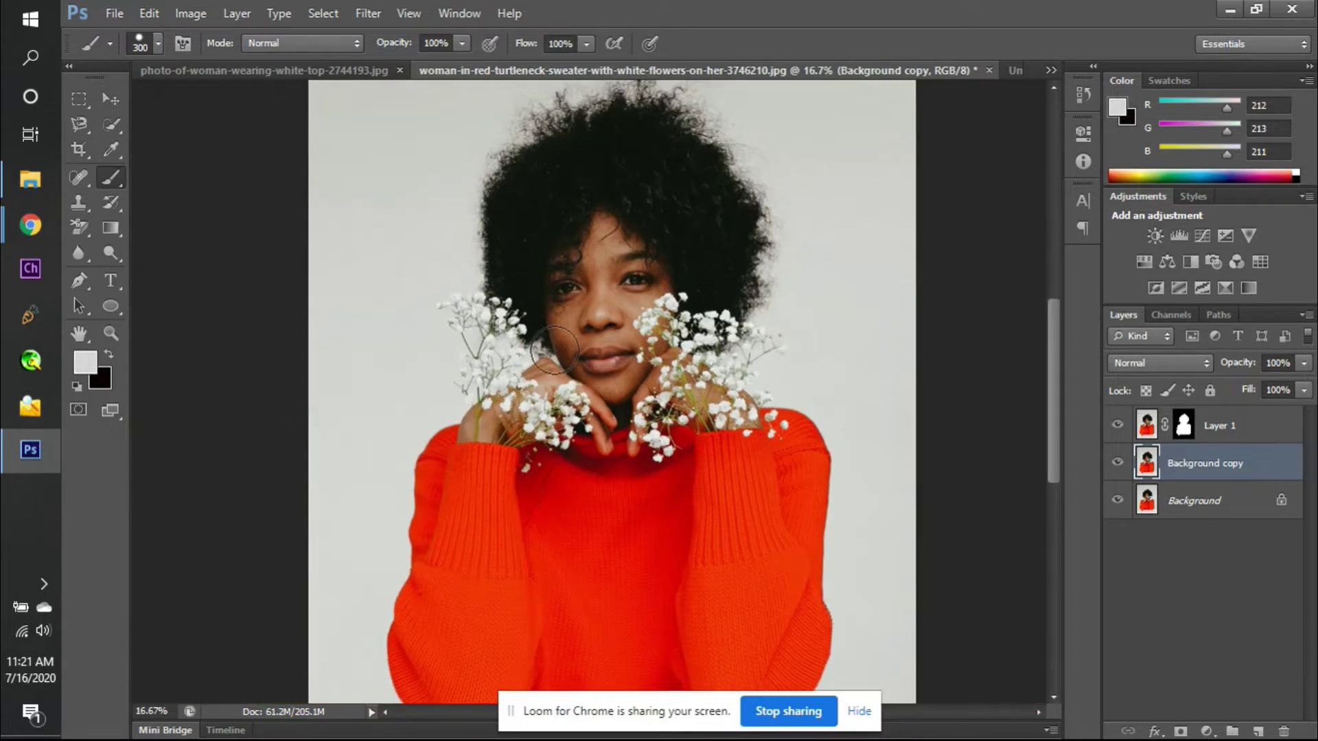
pyautogui.scroll(-1, 555, 350)
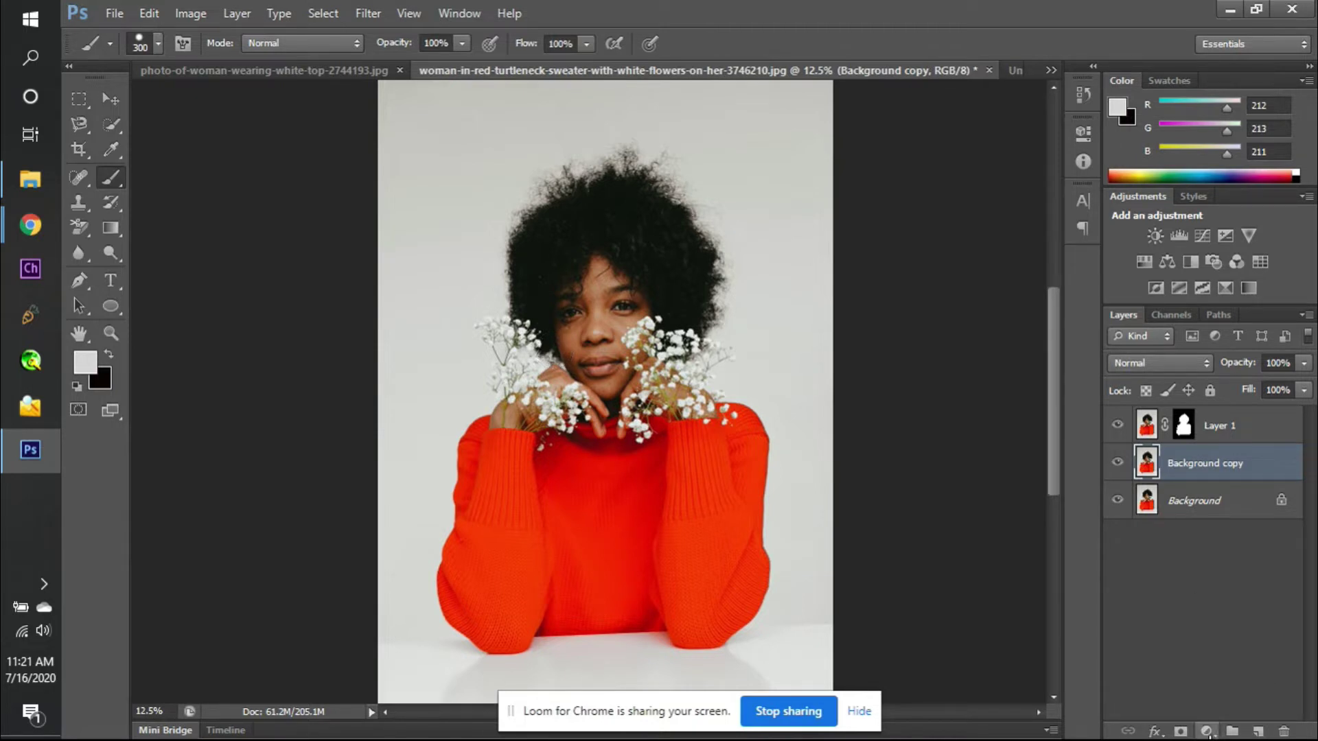
# - Open Blending Options for Background copy, try Color Overlay, then close Layer Style
pyautogui.rightClick(1278, 461)
pyautogui.click(1097, 85)
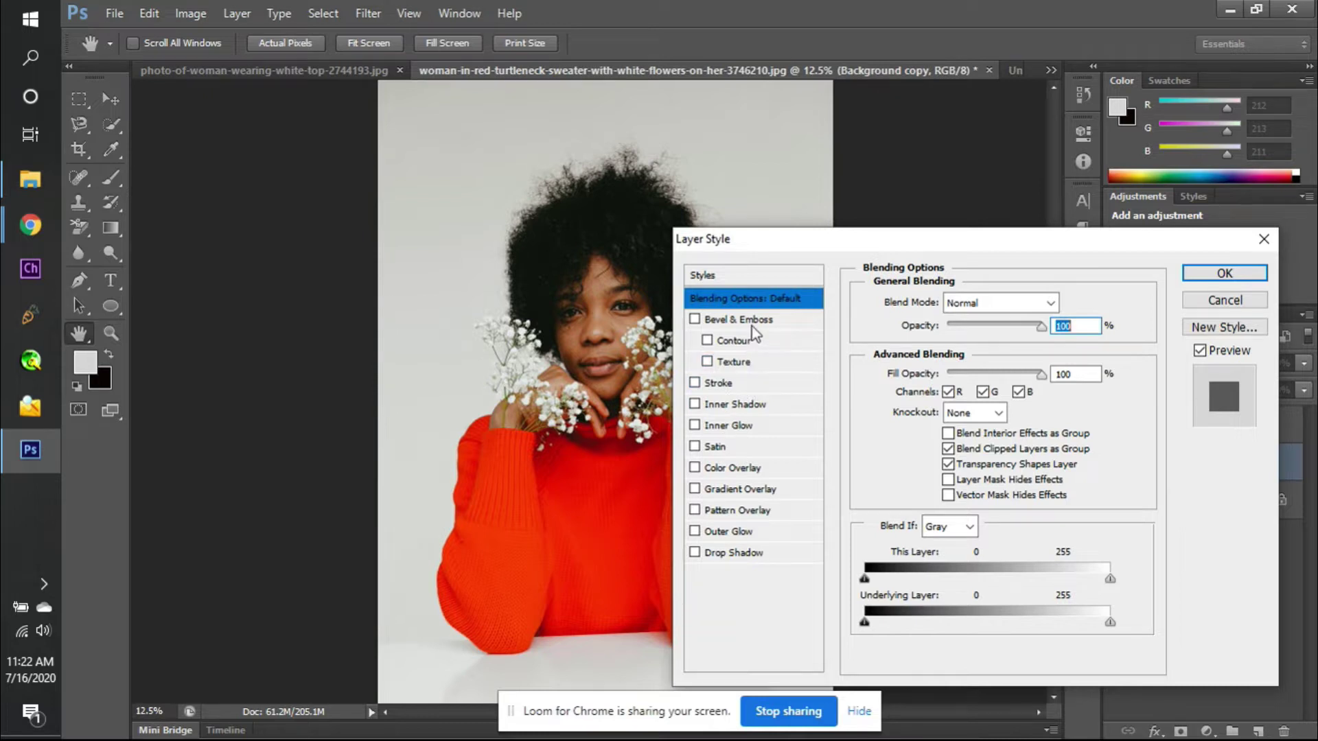
pyautogui.click(716, 470)
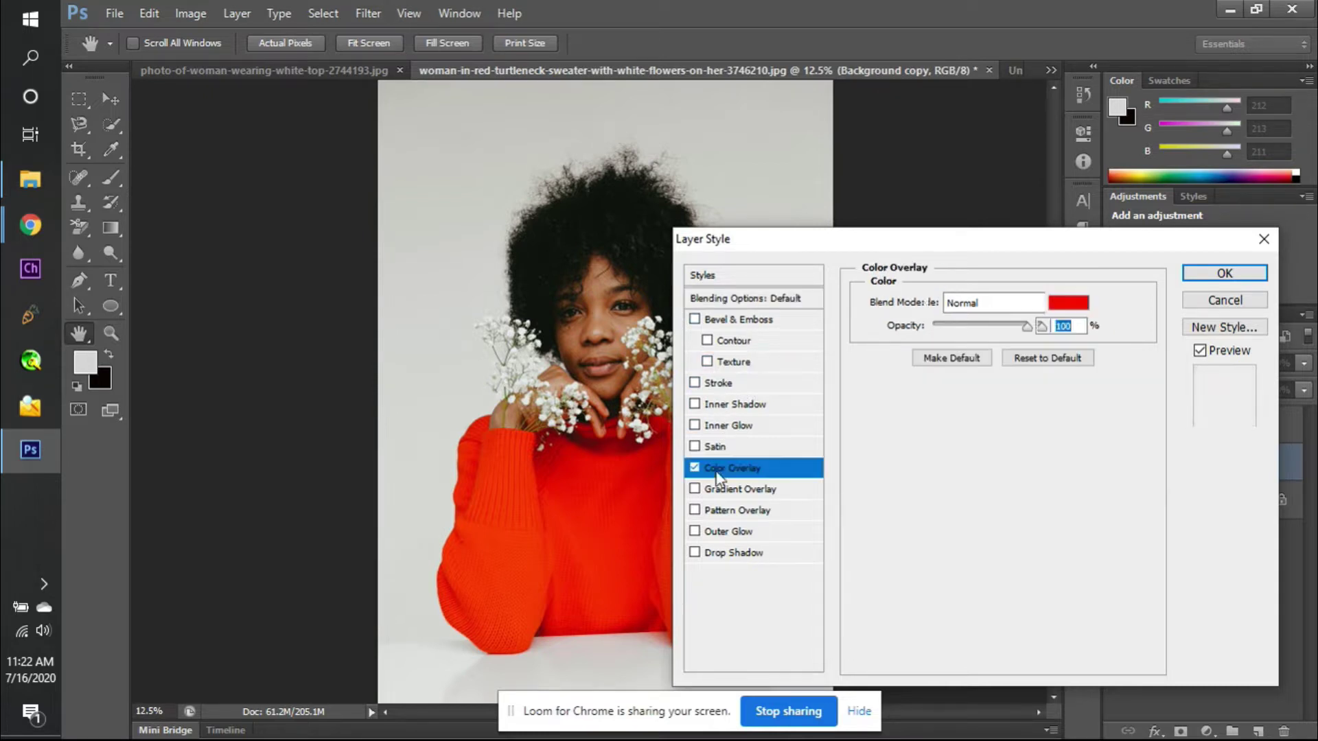
pyautogui.moveTo(854, 248); pyautogui.dragTo(377, 234)
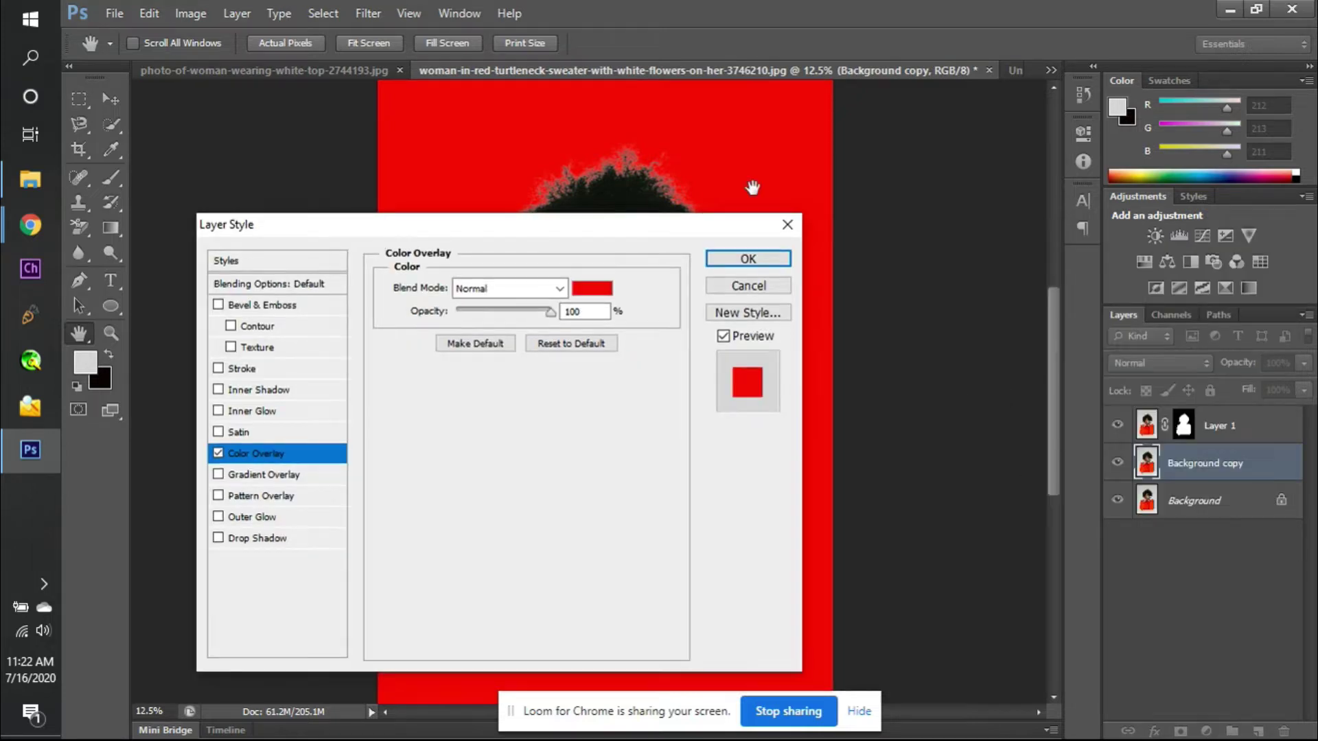
pyautogui.click(787, 224)
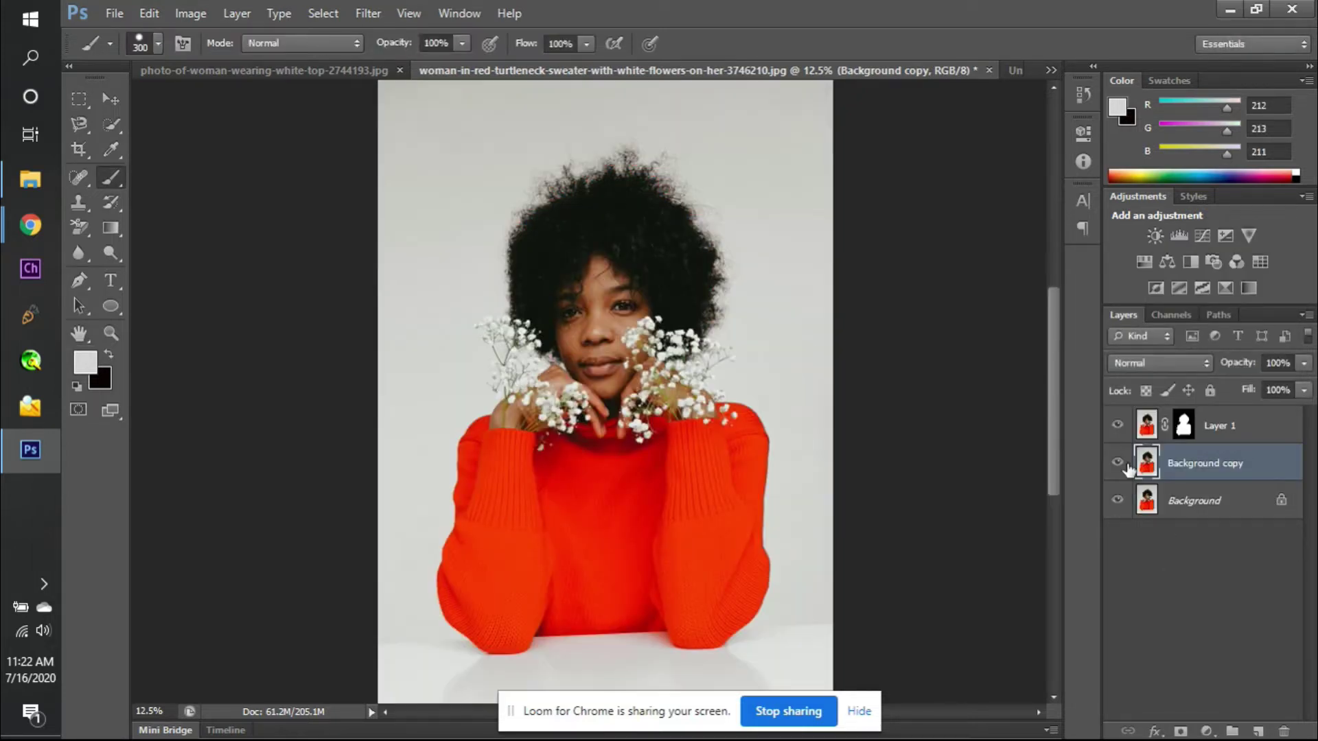
# - Hide Layer 1 and the original Background, leaving only Background copy visible
pyautogui.click(1116, 429)
pyautogui.click(1116, 500)
pyautogui.rightClick(1231, 467)
pyautogui.click(736, 129)
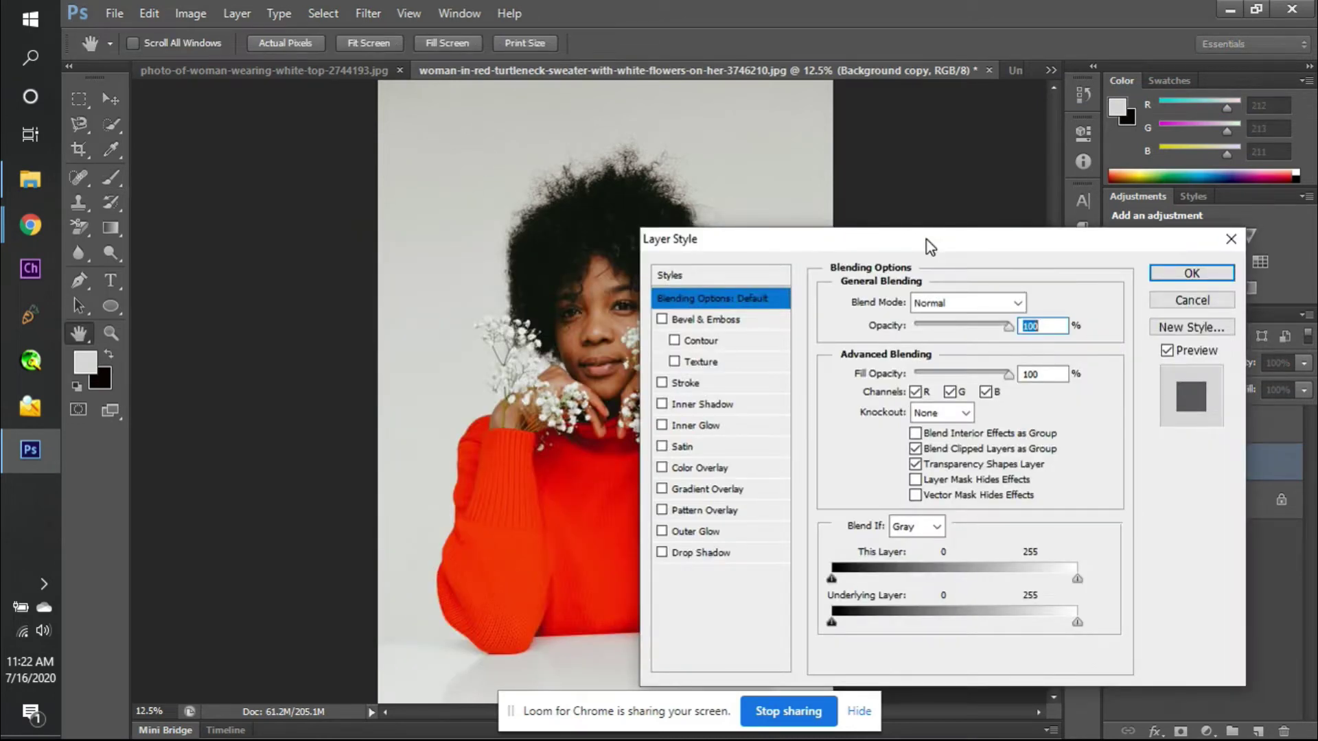
# - Try a Color Overlay with opacity lowered to 18, then cancel the Layer Style dialog
pyautogui.moveTo(930, 246); pyautogui.dragTo(1100, 108)
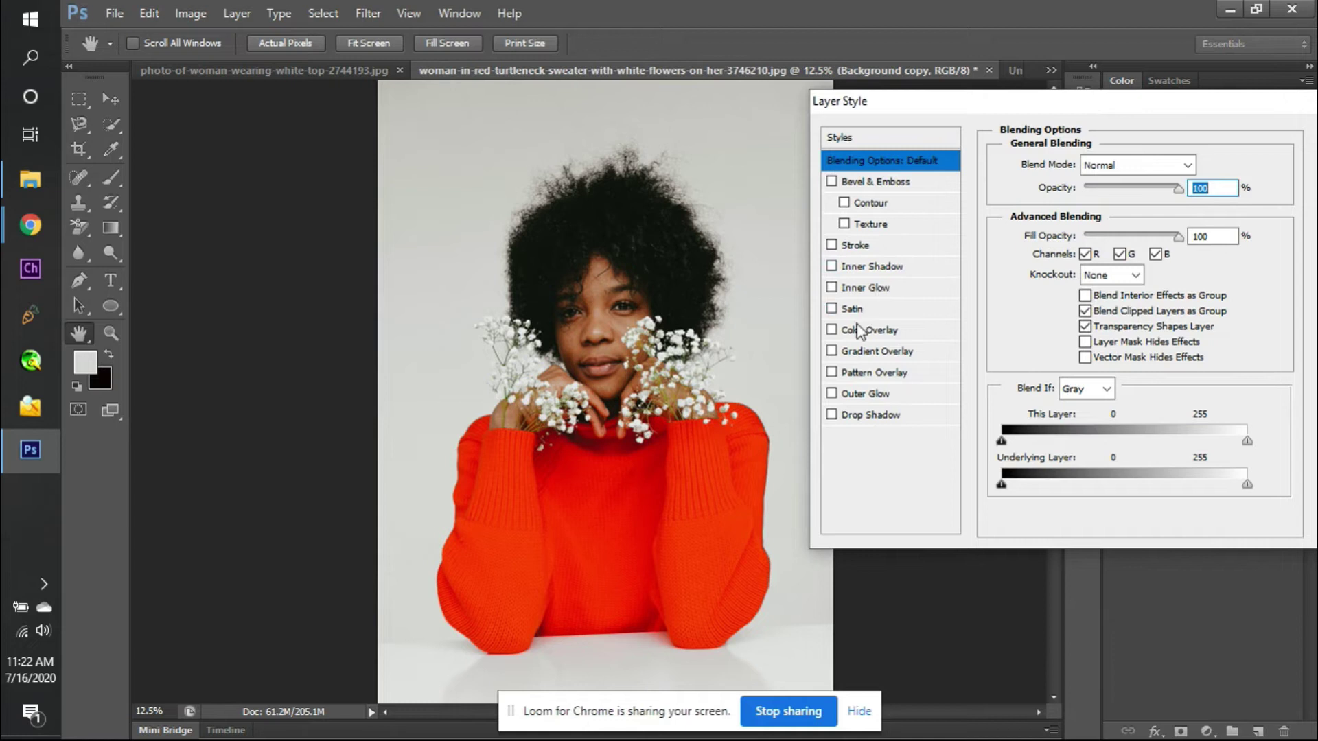
pyautogui.click(837, 332)
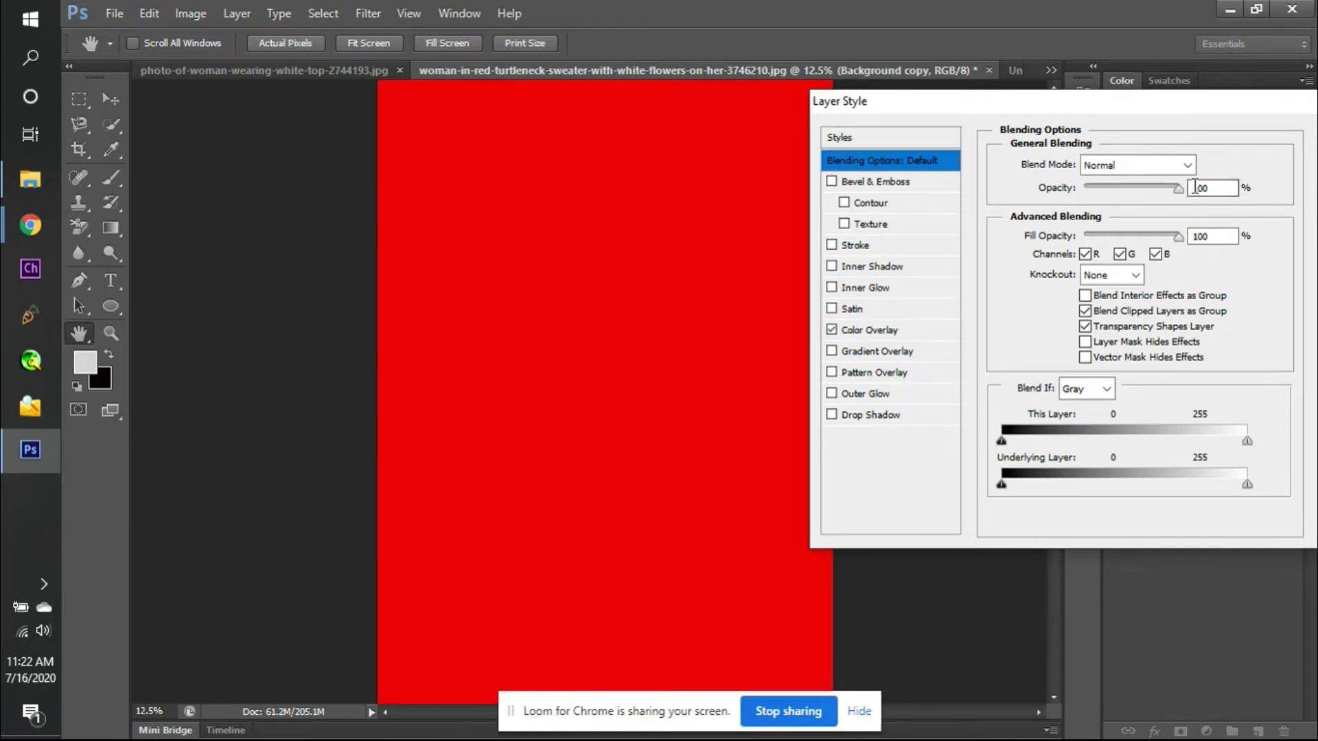
pyautogui.moveTo(1179, 190); pyautogui.dragTo(1102, 199)
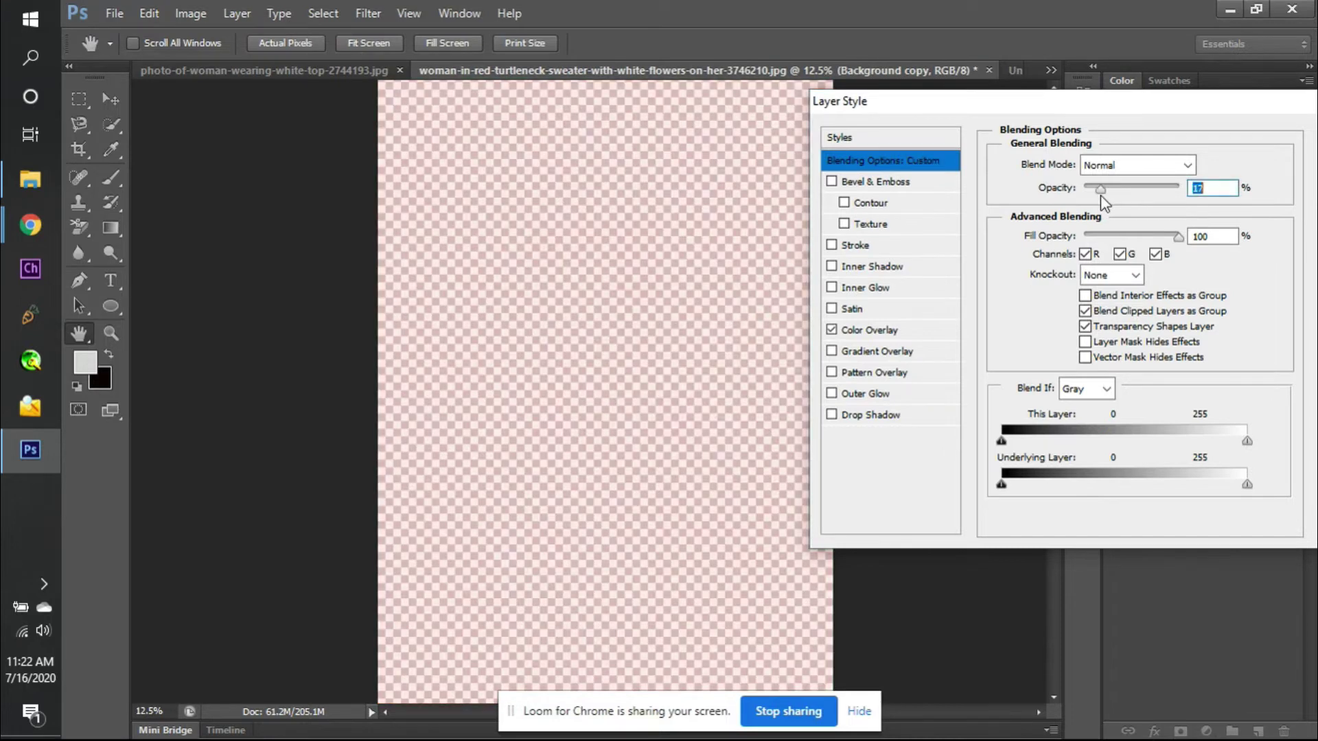
pyautogui.moveTo(1131, 110); pyautogui.dragTo(1084, 120)
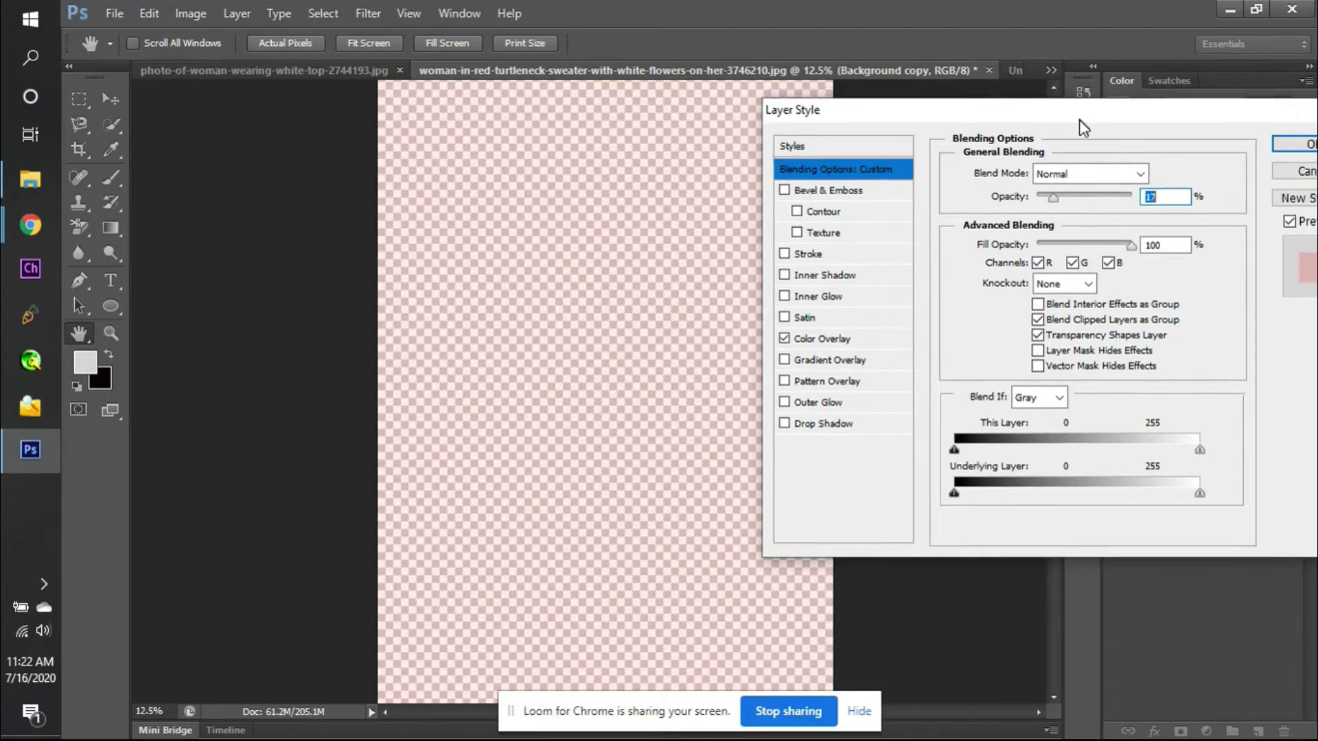
pyautogui.click(814, 341)
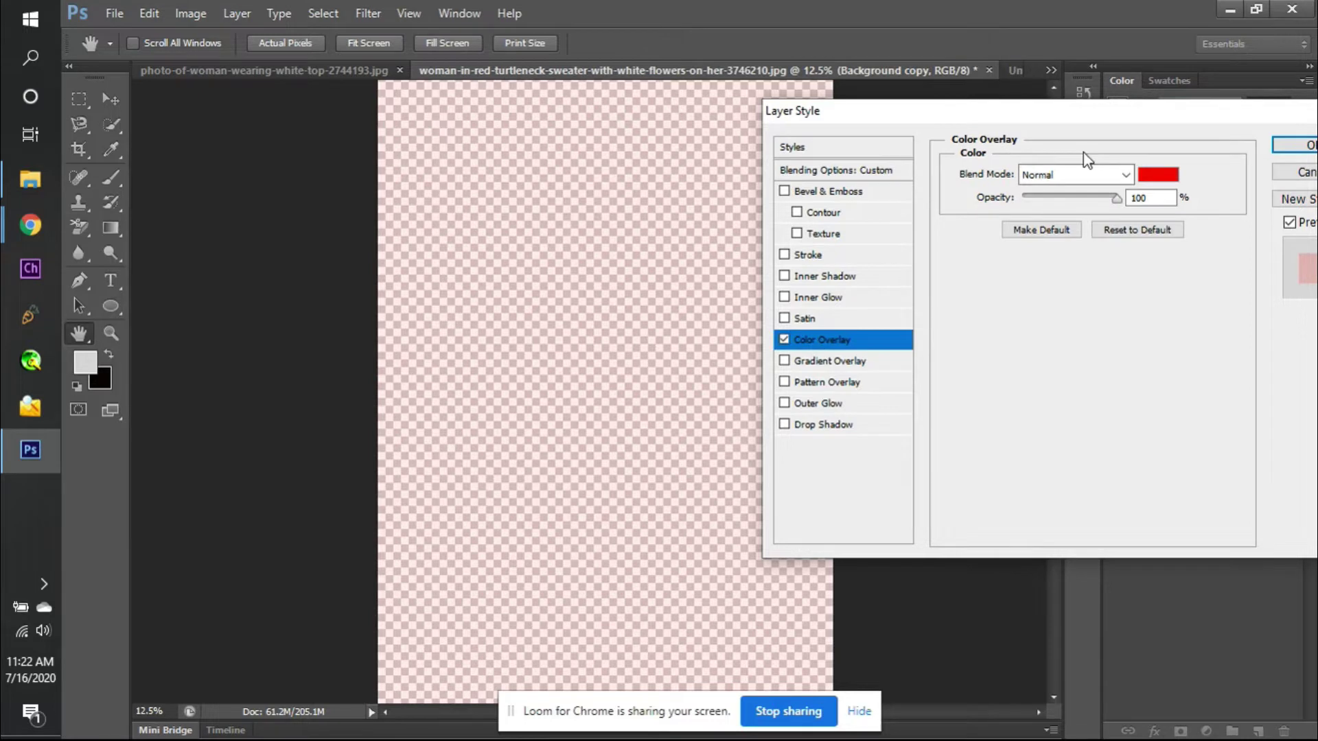
pyautogui.moveTo(1113, 120); pyautogui.dragTo(621, 175)
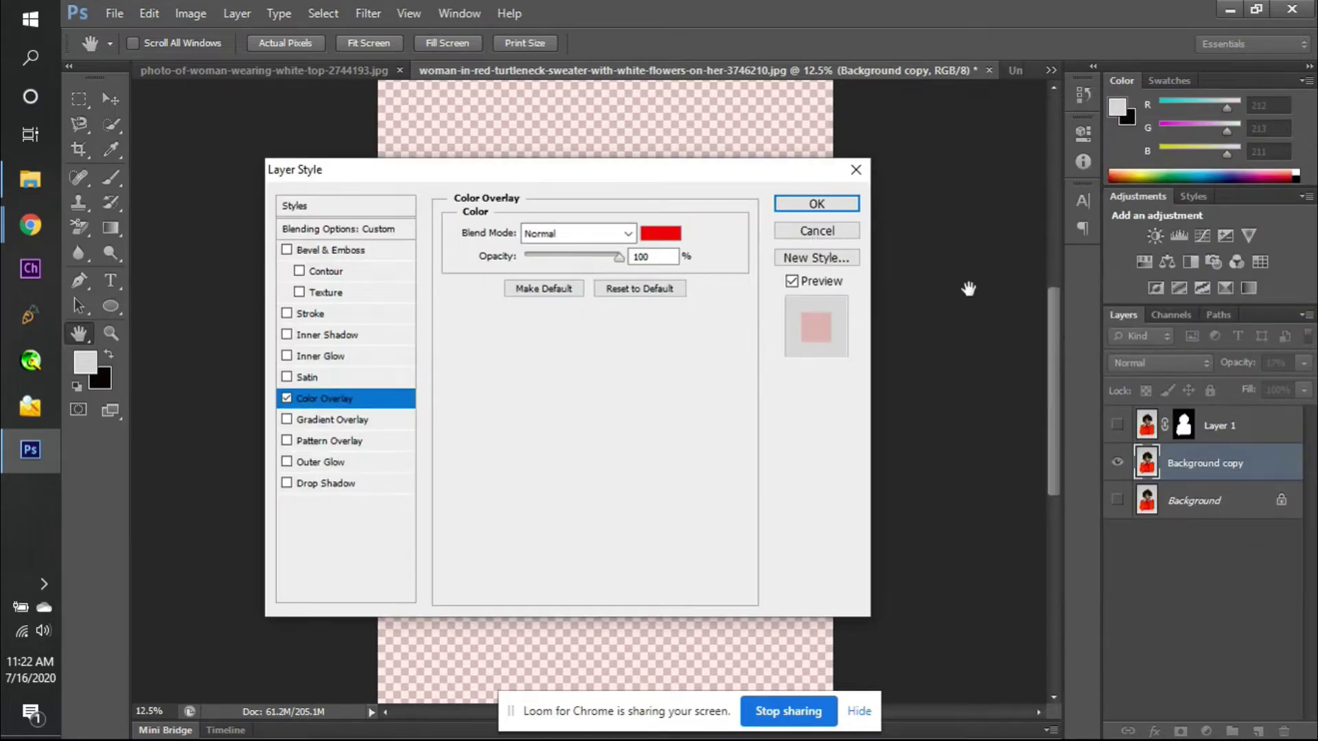
pyautogui.click(851, 236)
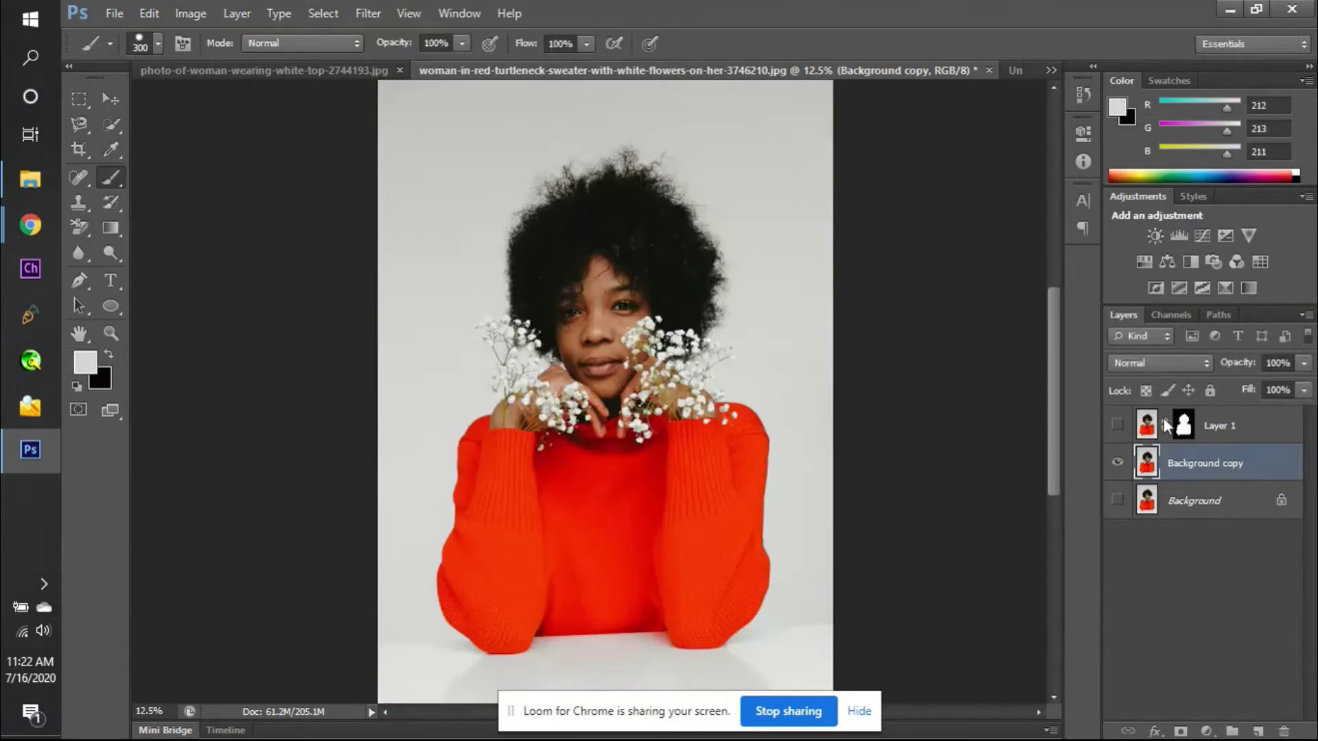
# - Show Layer 1 again and view its mask in black and white
pyautogui.rightClick(1177, 471)
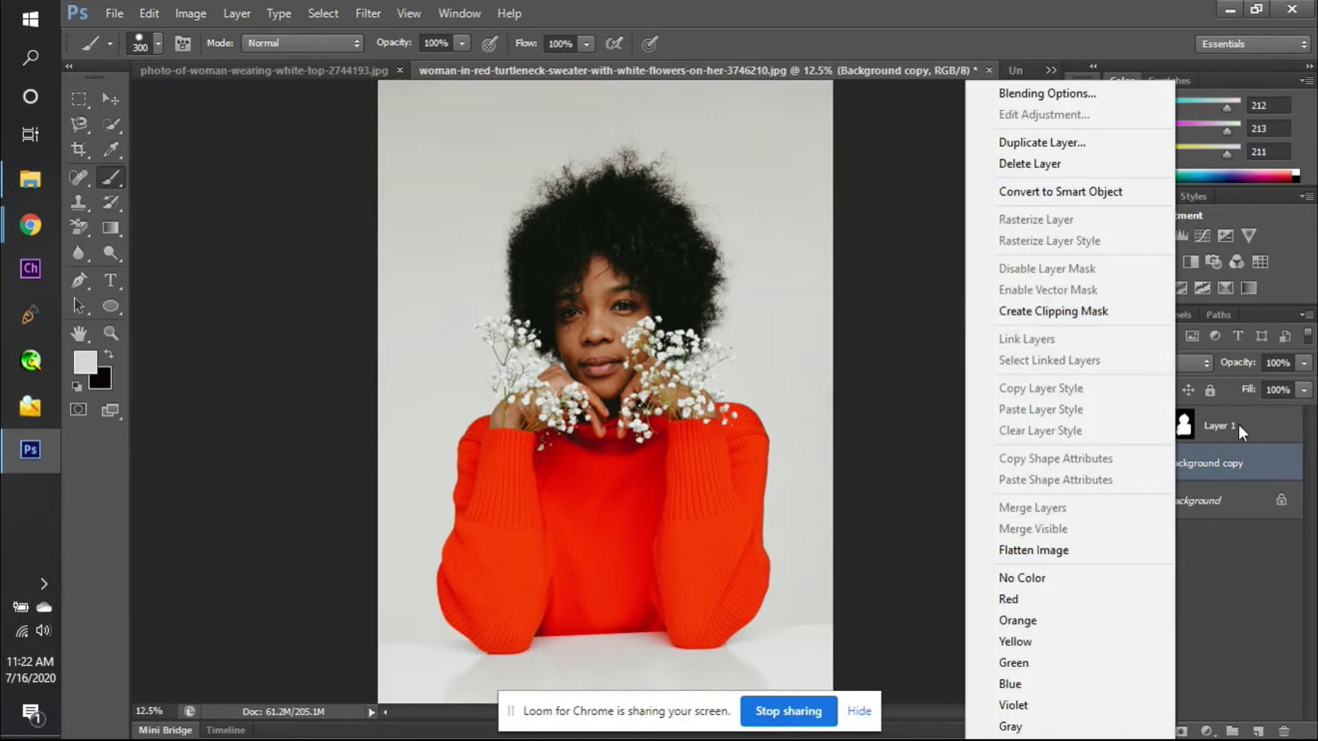
pyautogui.click(1238, 466)
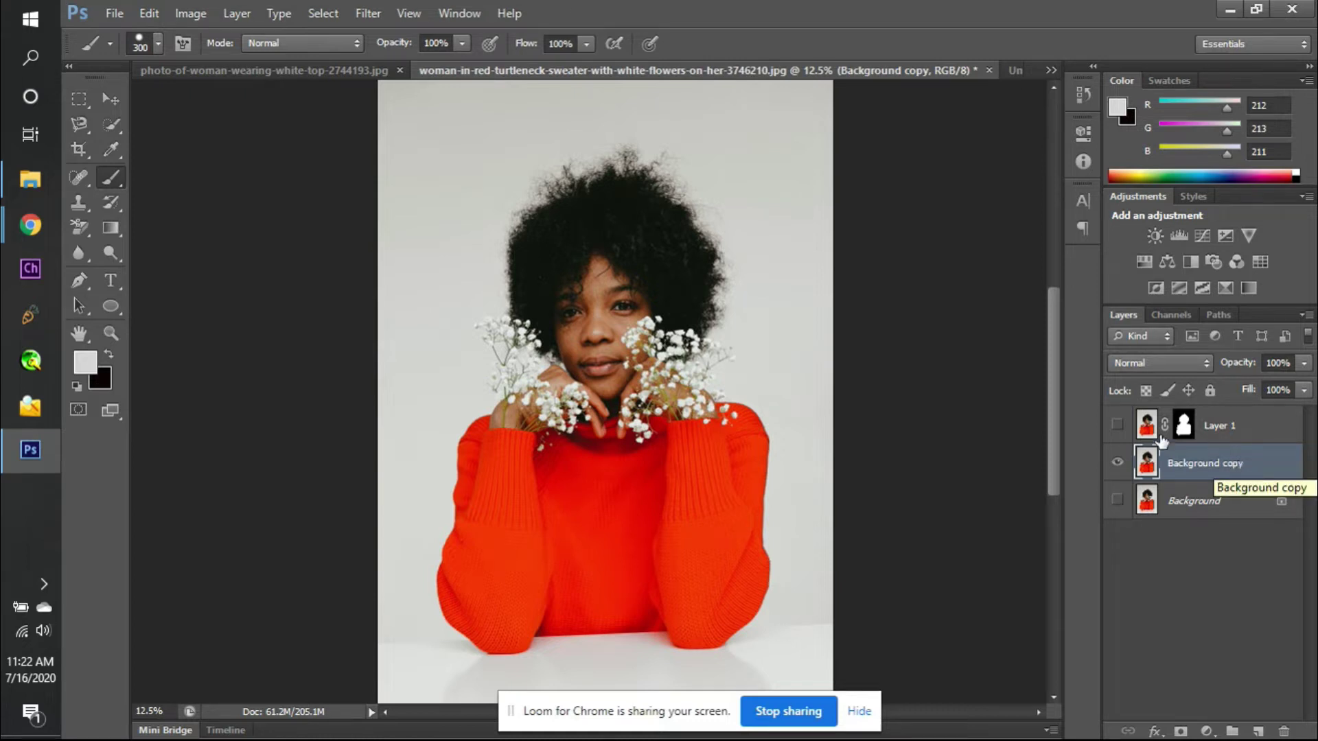
pyautogui.click(1117, 425)
pyautogui.click(1179, 431)
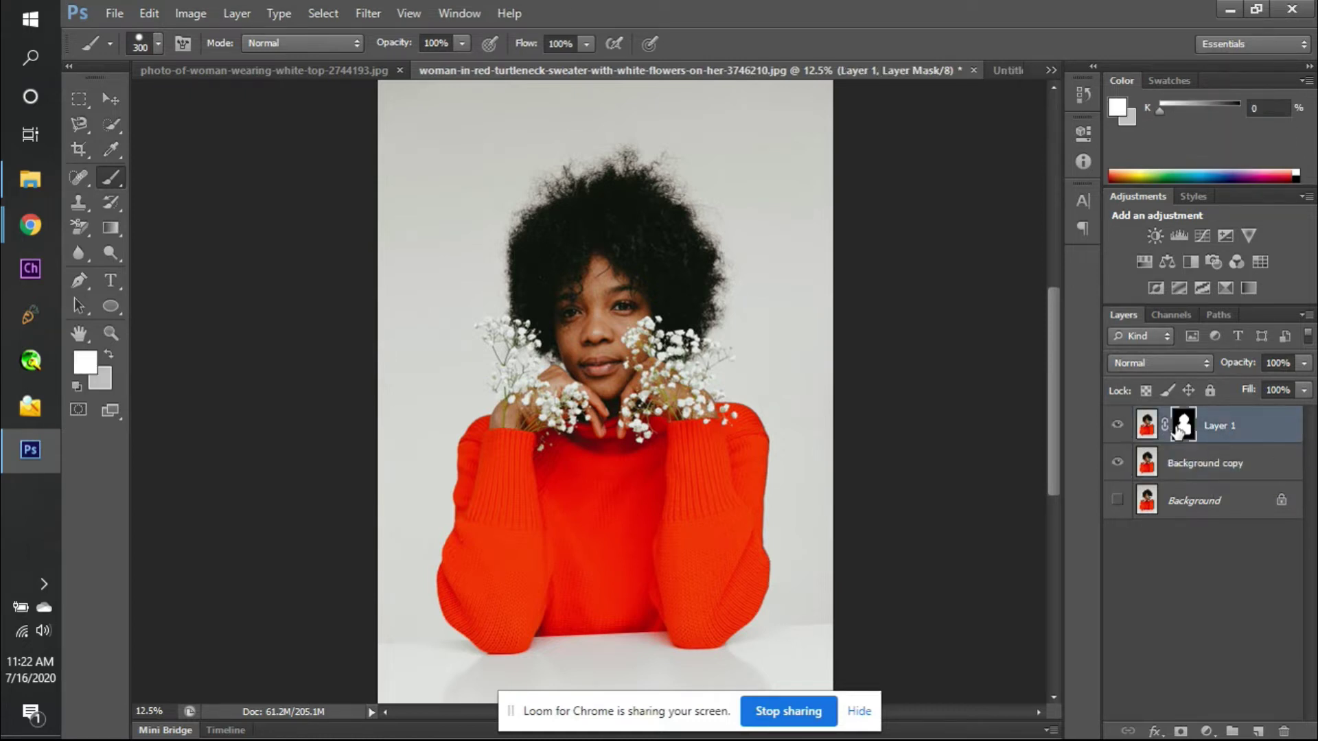
pyautogui.keyDown('alt'); pyautogui.click(1179, 431); pyautogui.keyUp('alt')
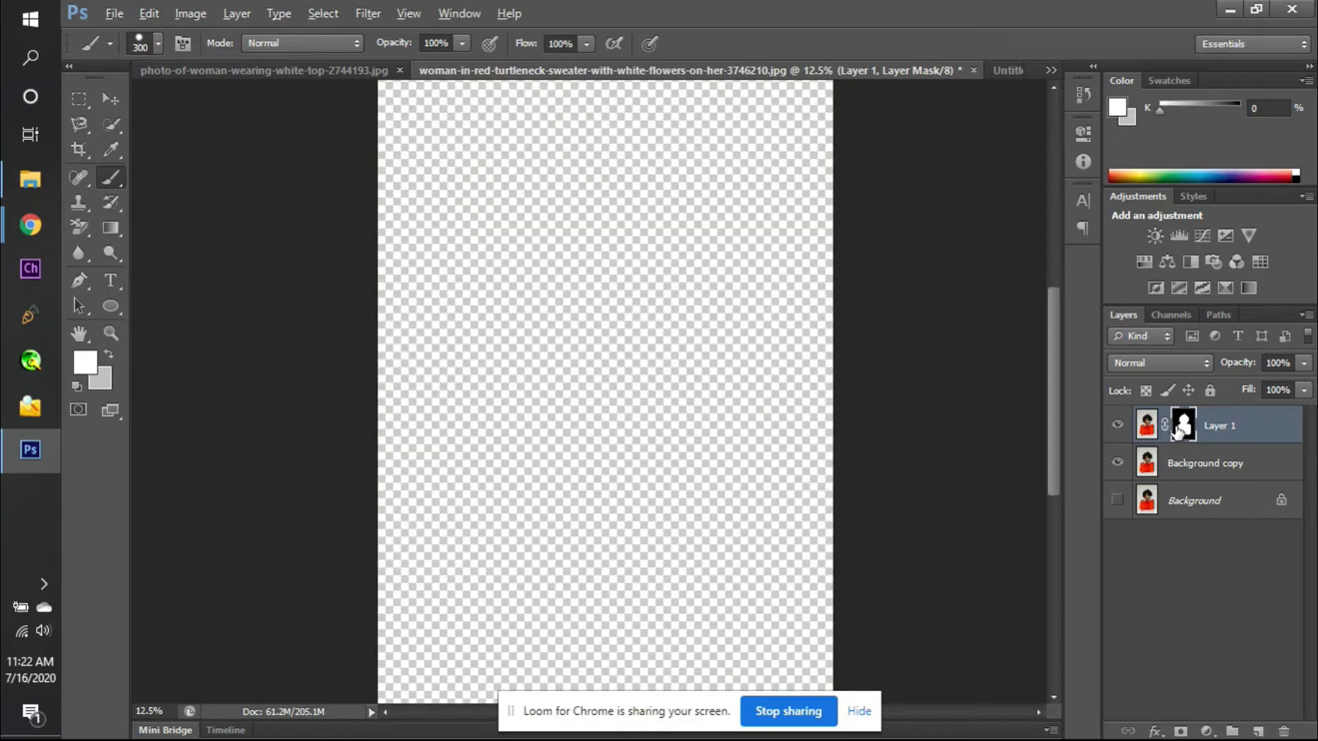
# - Compare the mask and cut-out alone, then show Background copy behind it and zoom in
pyautogui.click(1117, 462)
pyautogui.click(1117, 463)
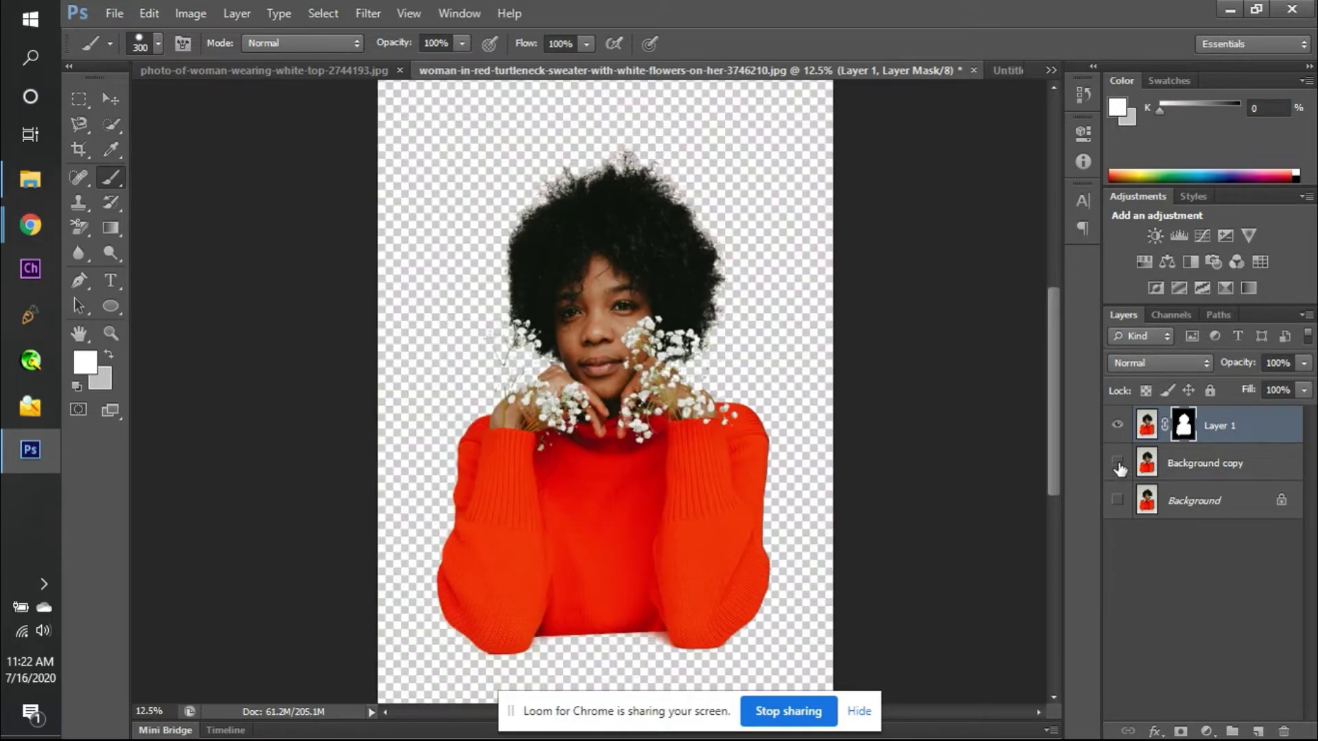
pyautogui.keyDown('alt'); pyautogui.click(1182, 431); pyautogui.keyUp('alt')
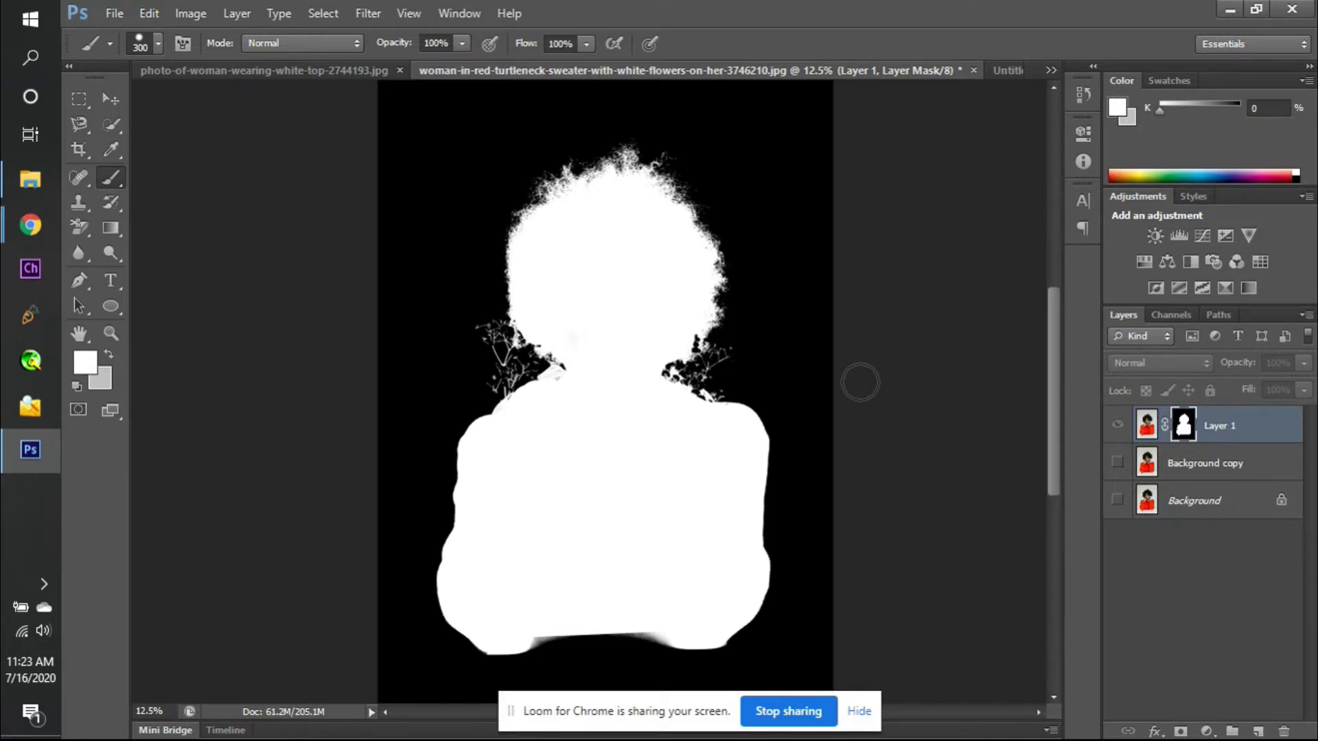
pyautogui.click(1119, 424)
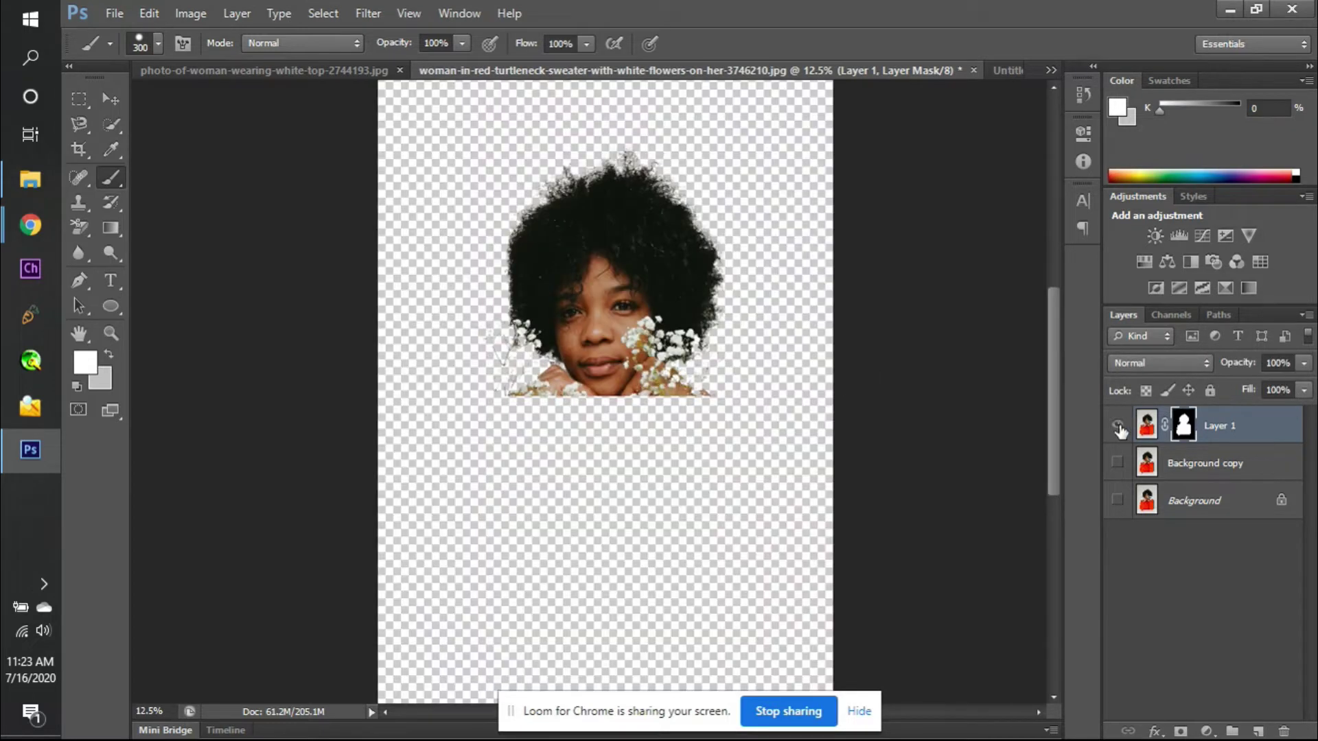
pyautogui.click(1117, 462)
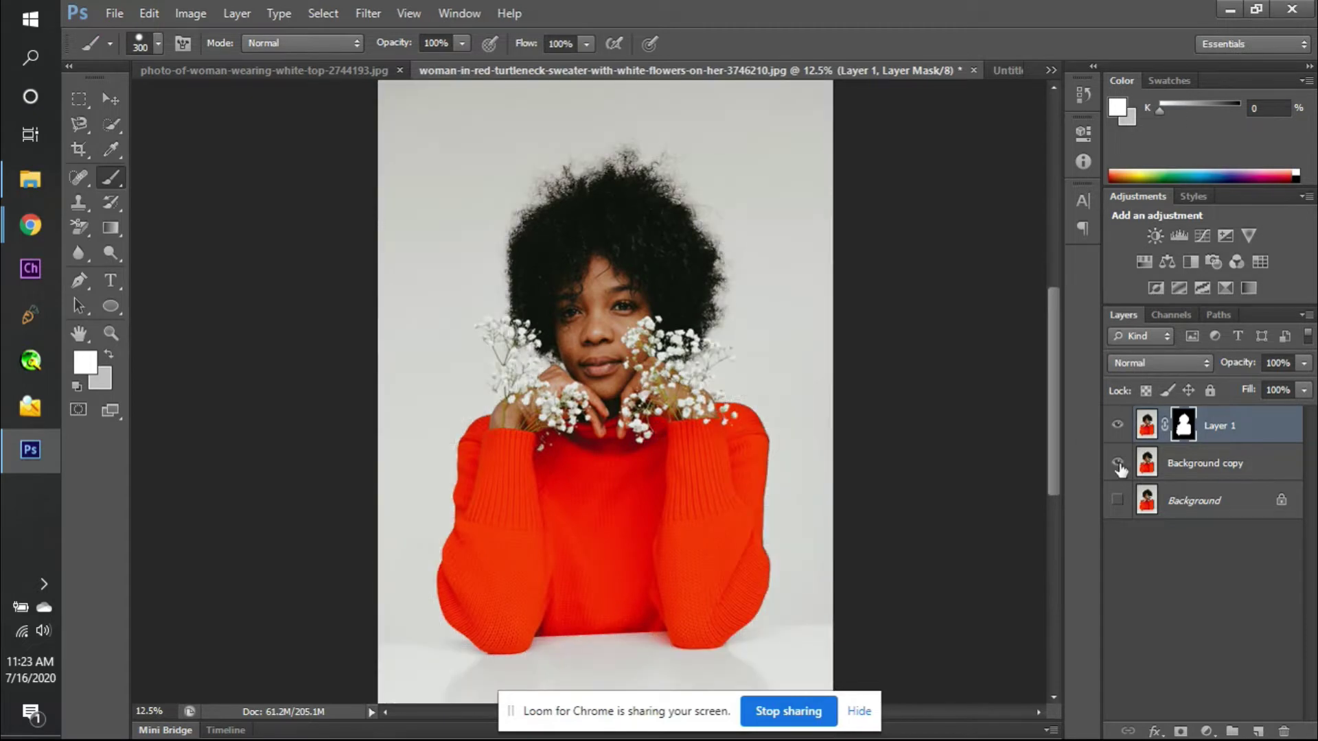
pyautogui.hotkey('ctrl', '+')
pyautogui.hotkey('ctrl', '+')
pyautogui.hotkey('ctrl', '+')
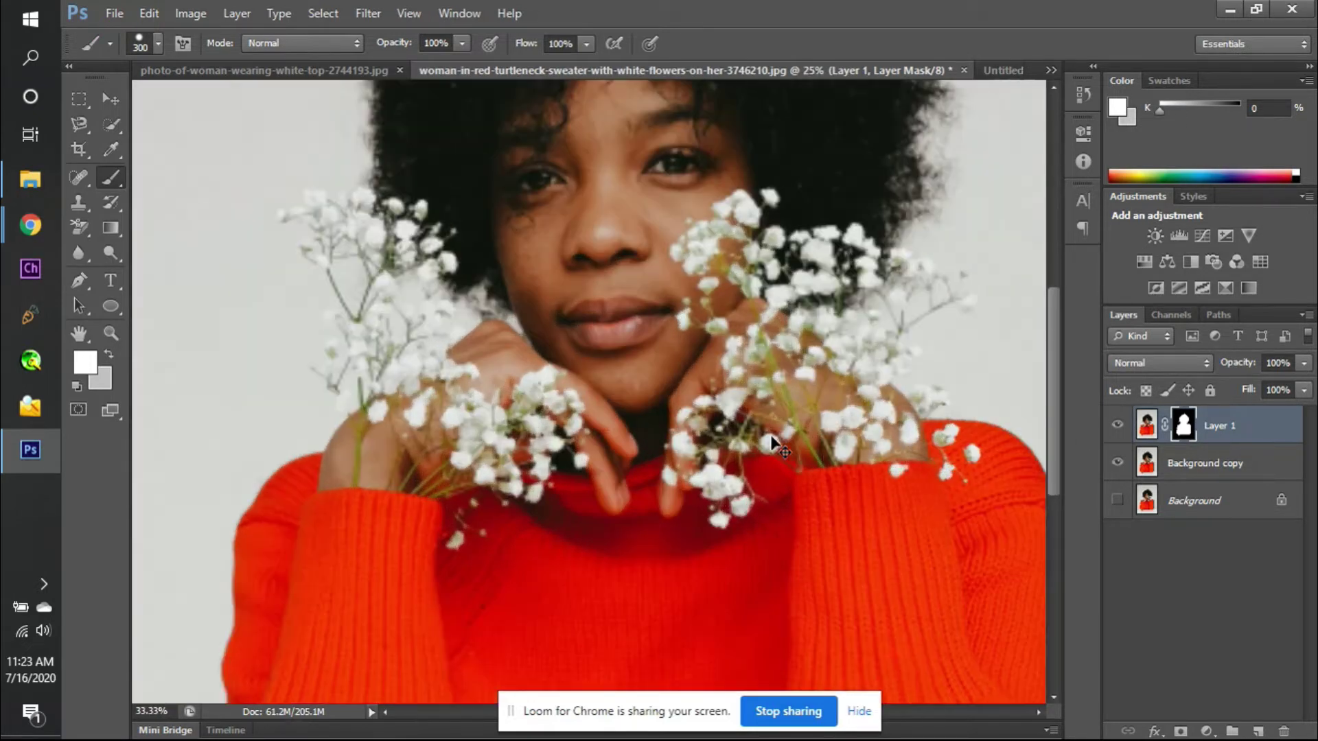
# - Zoom in on the flower stems and hide Background copy to check their edges
pyautogui.hscroll(-3, 460, 381)
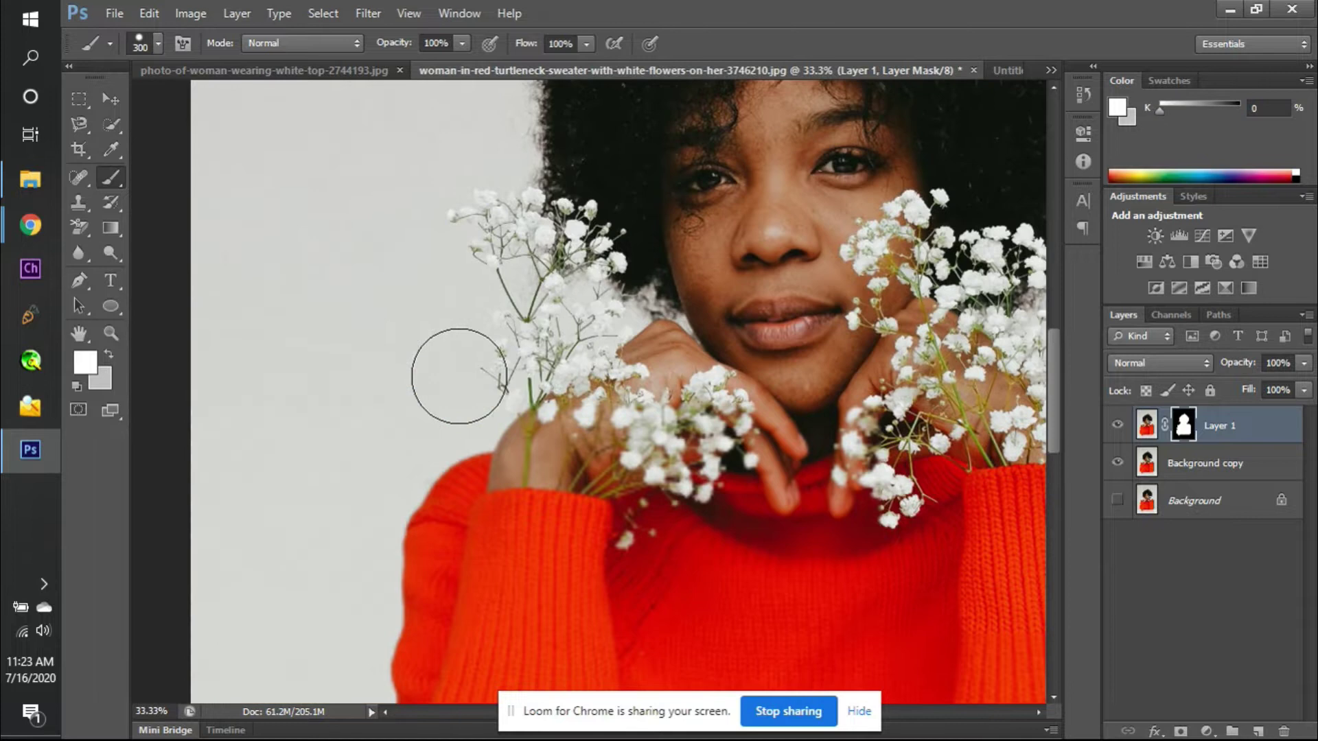
pyautogui.hscroll(-1, 458, 376)
pyautogui.hotkey('ctrl', '+')
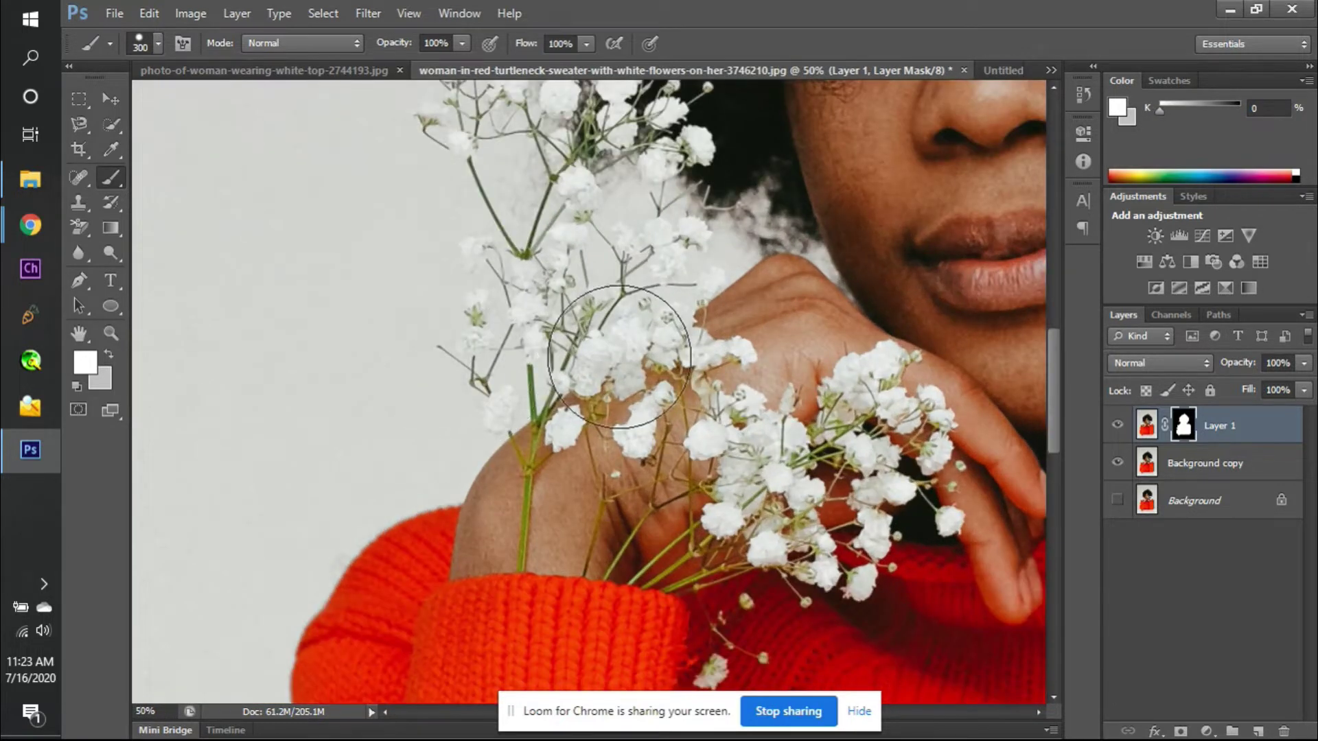
pyautogui.hotkey('ctrl', '+')
pyautogui.scroll(1, 619, 357)
pyautogui.scroll(1, 619, 357)
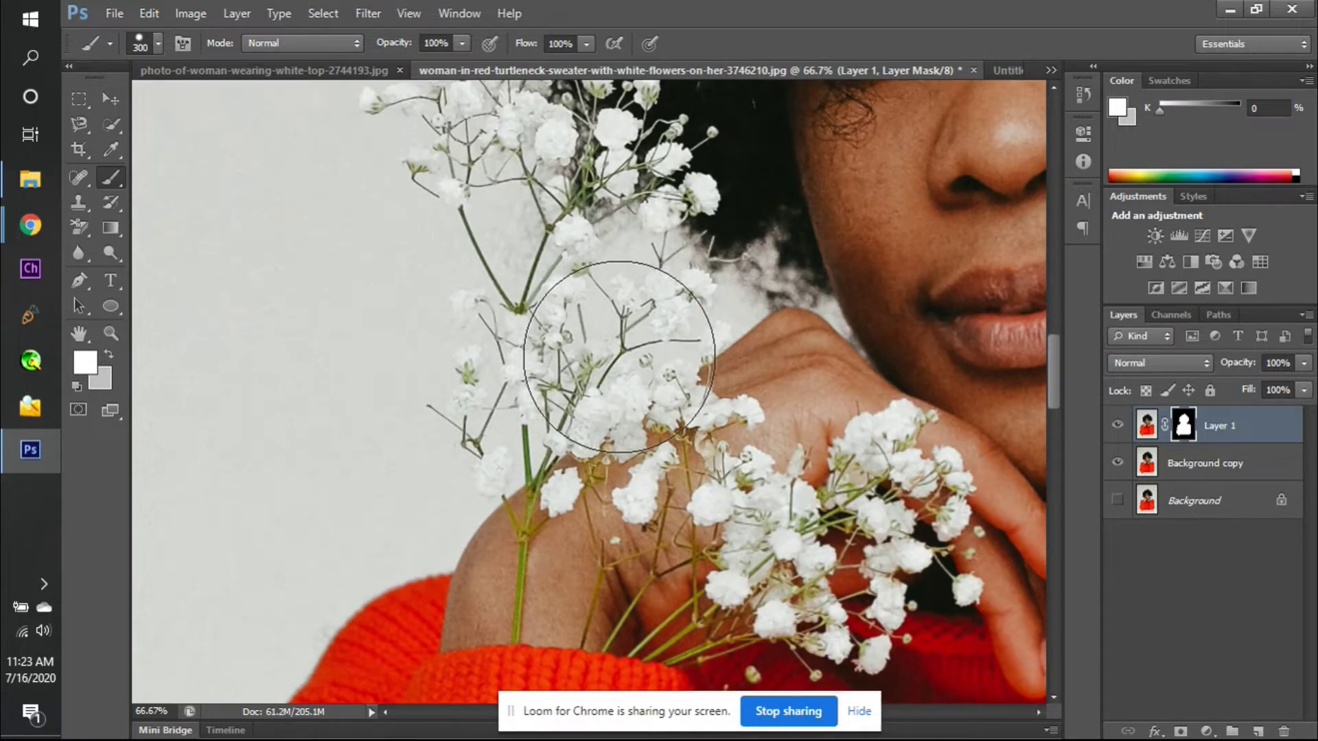
pyautogui.scroll(5, 619, 357)
pyautogui.scroll(1, 827, 380)
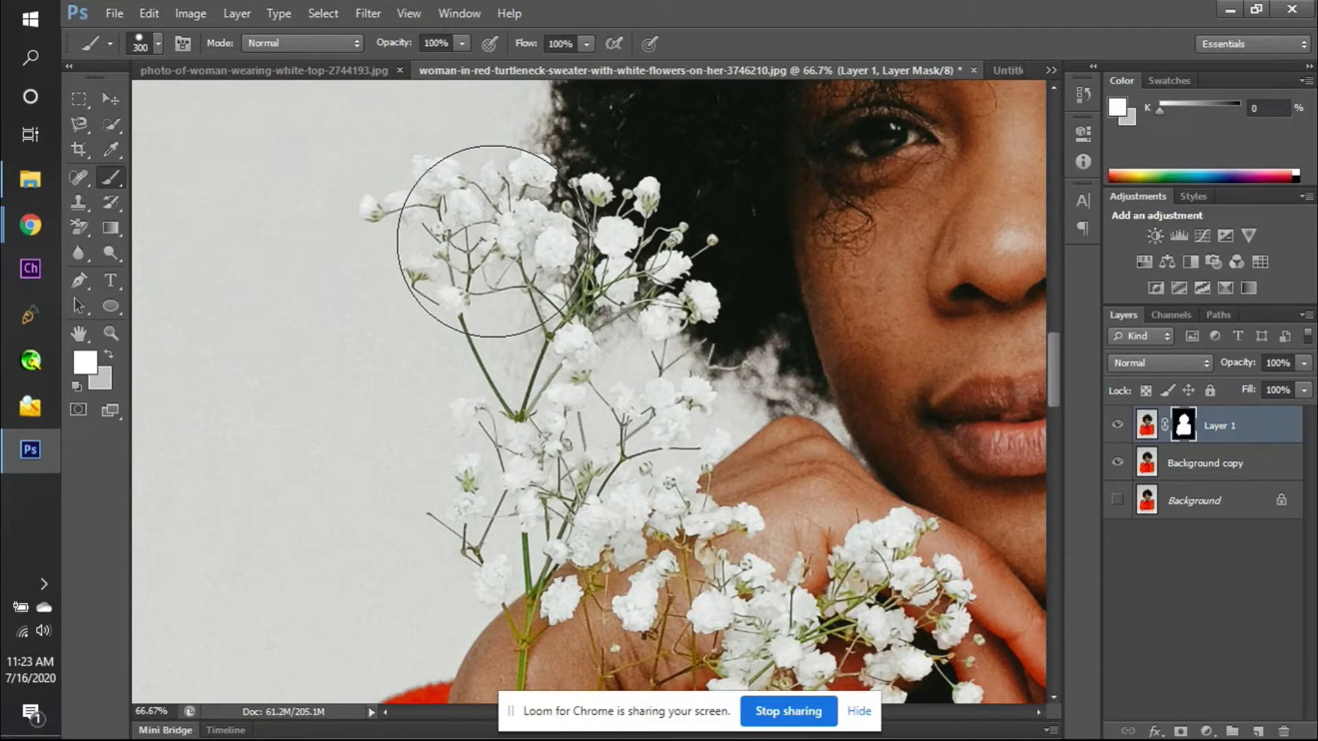
pyautogui.click(1117, 461)
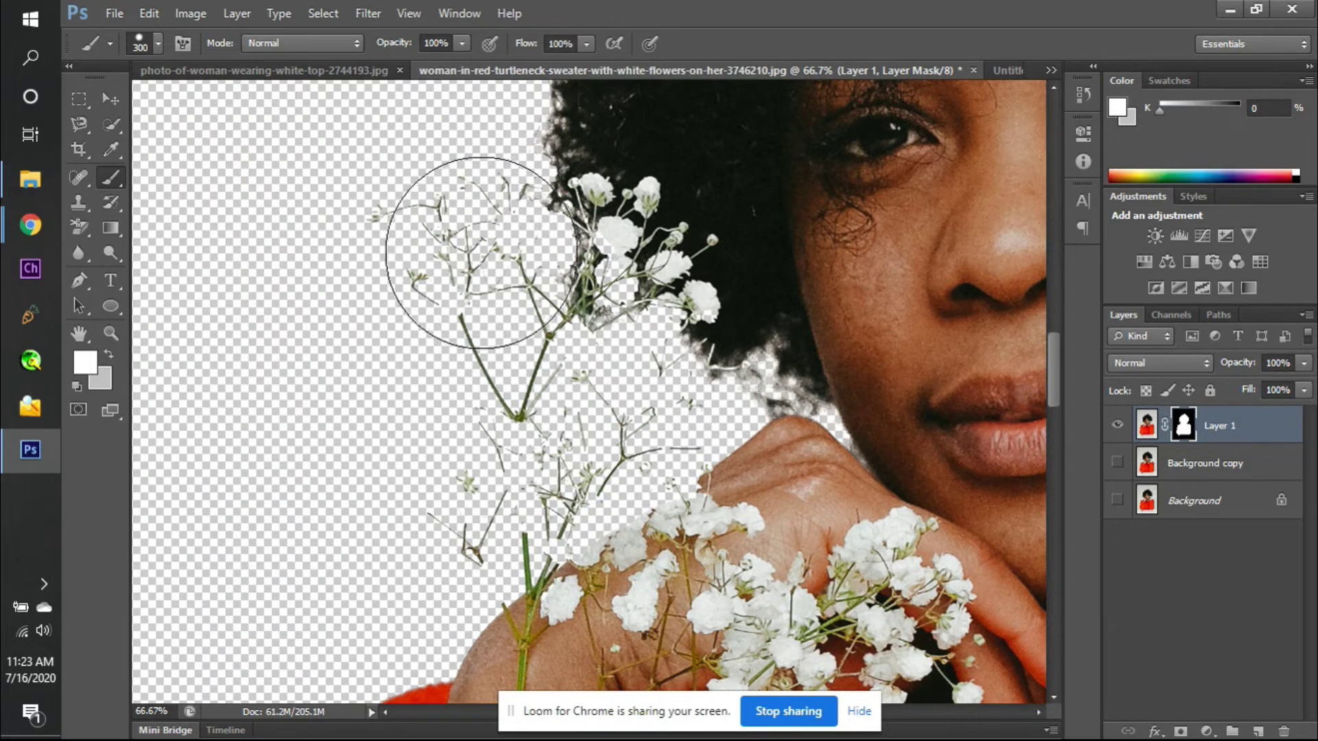
# - Set the brush mode to Lighten, paint around the flower stems, then undo the strokes
pyautogui.click(302, 43)
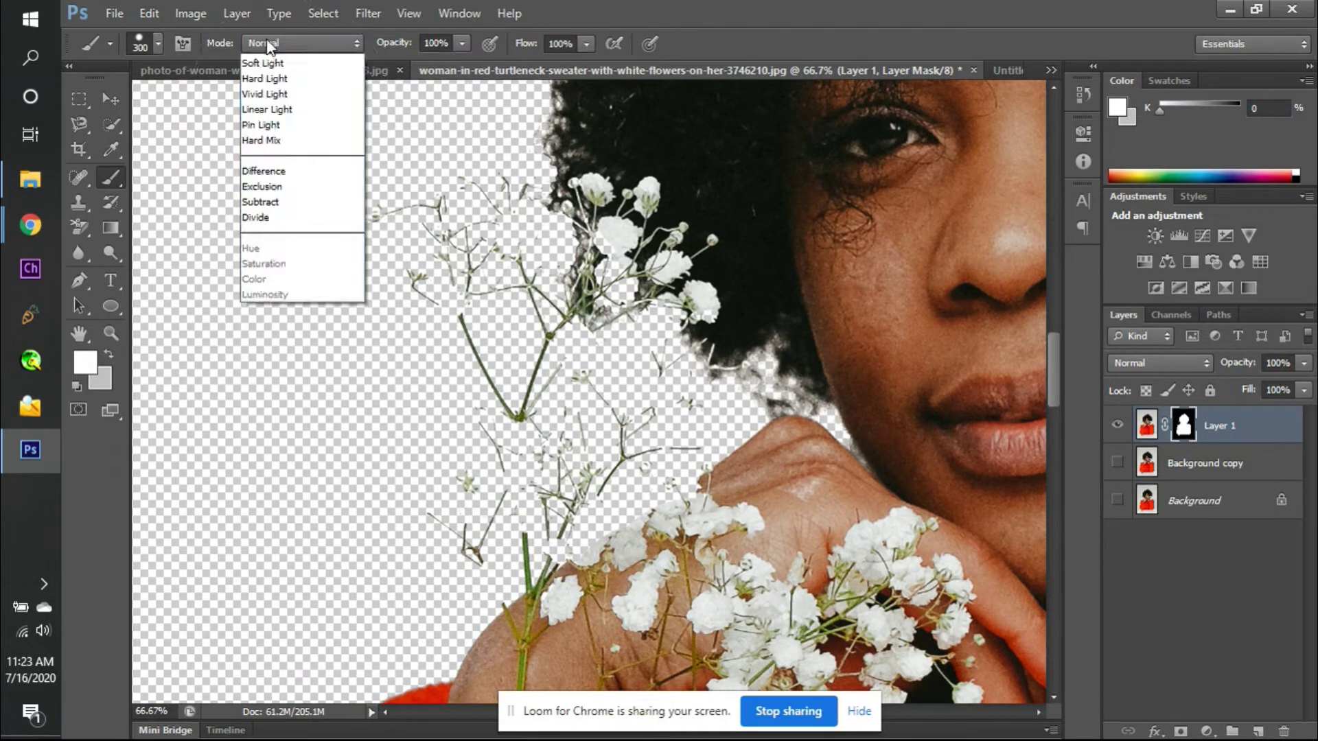
pyautogui.click(267, 233)
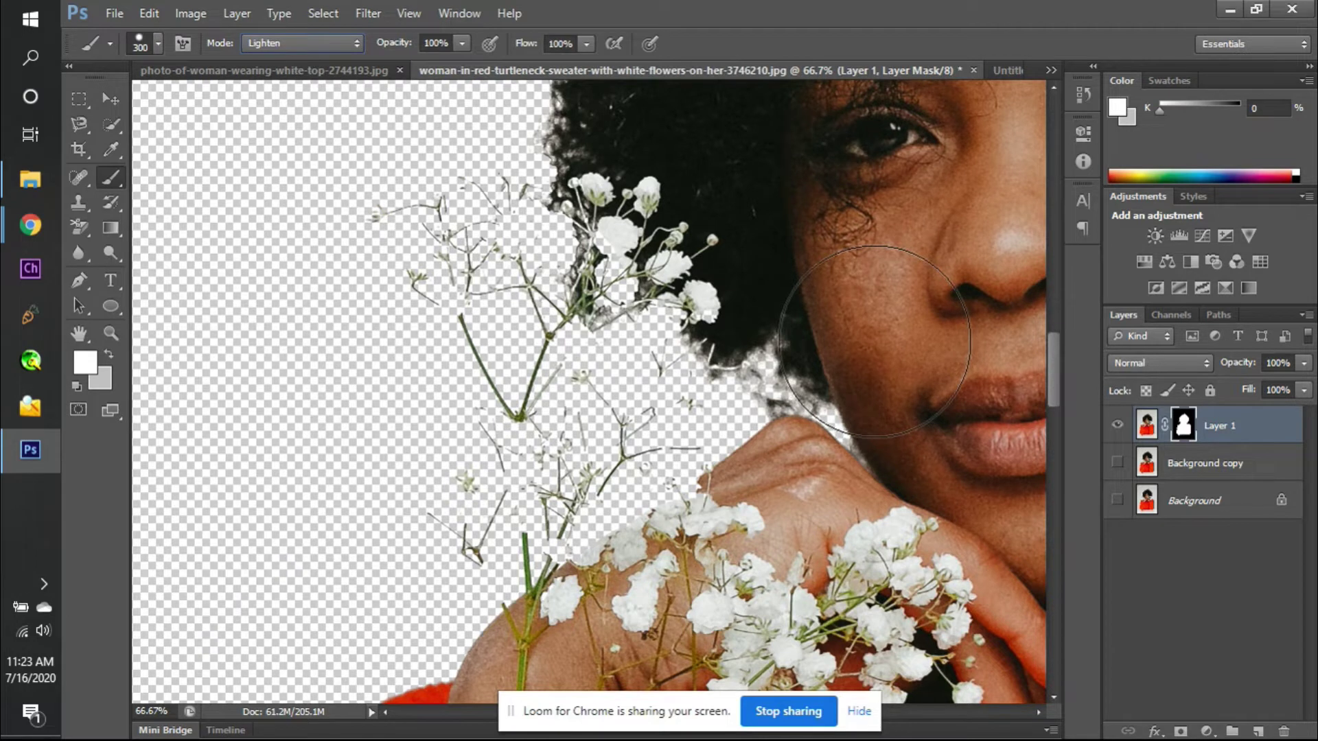
pyautogui.moveTo(471, 250)
pyautogui.mouseDown()
pyautogui.moveTo(490, 292)
pyautogui.moveTo(499, 250)
pyautogui.moveTo(575, 246)
pyautogui.moveTo(597, 264)
pyautogui.moveTo(600, 298)
pyautogui.moveTo(638, 293)
pyautogui.moveTo(678, 324)
pyautogui.moveTo(646, 370)
pyautogui.moveTo(628, 451)
pyautogui.moveTo(596, 451)
pyautogui.moveTo(571, 430)
pyautogui.moveTo(545, 481)
pyautogui.moveTo(550, 553)
pyautogui.moveTo(516, 499)
pyautogui.moveTo(519, 455)
pyautogui.moveTo(548, 472)
pyautogui.moveTo(588, 543)
pyautogui.moveTo(586, 570)
pyautogui.moveTo(733, 423)
pyautogui.moveTo(790, 408)
pyautogui.moveTo(786, 449)
pyautogui.mouseUp()
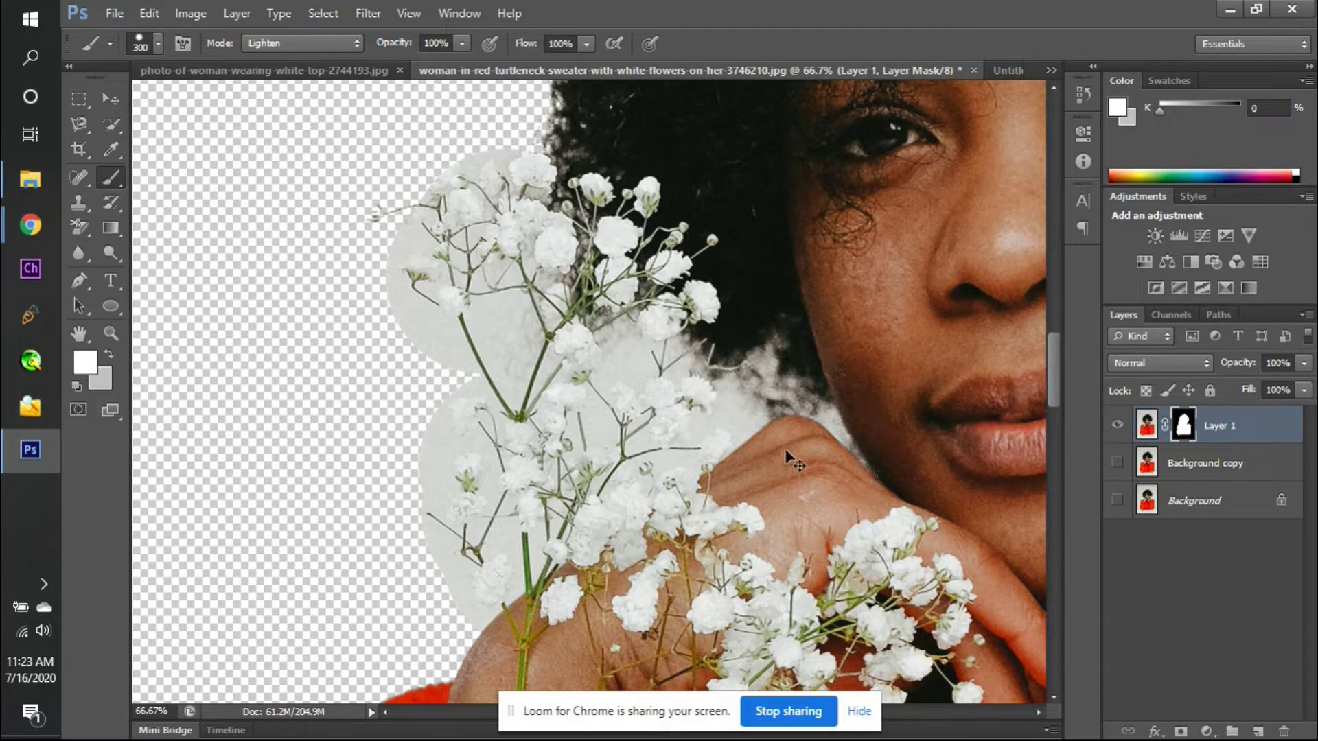
pyautogui.hotkey('ctrl', 'z')
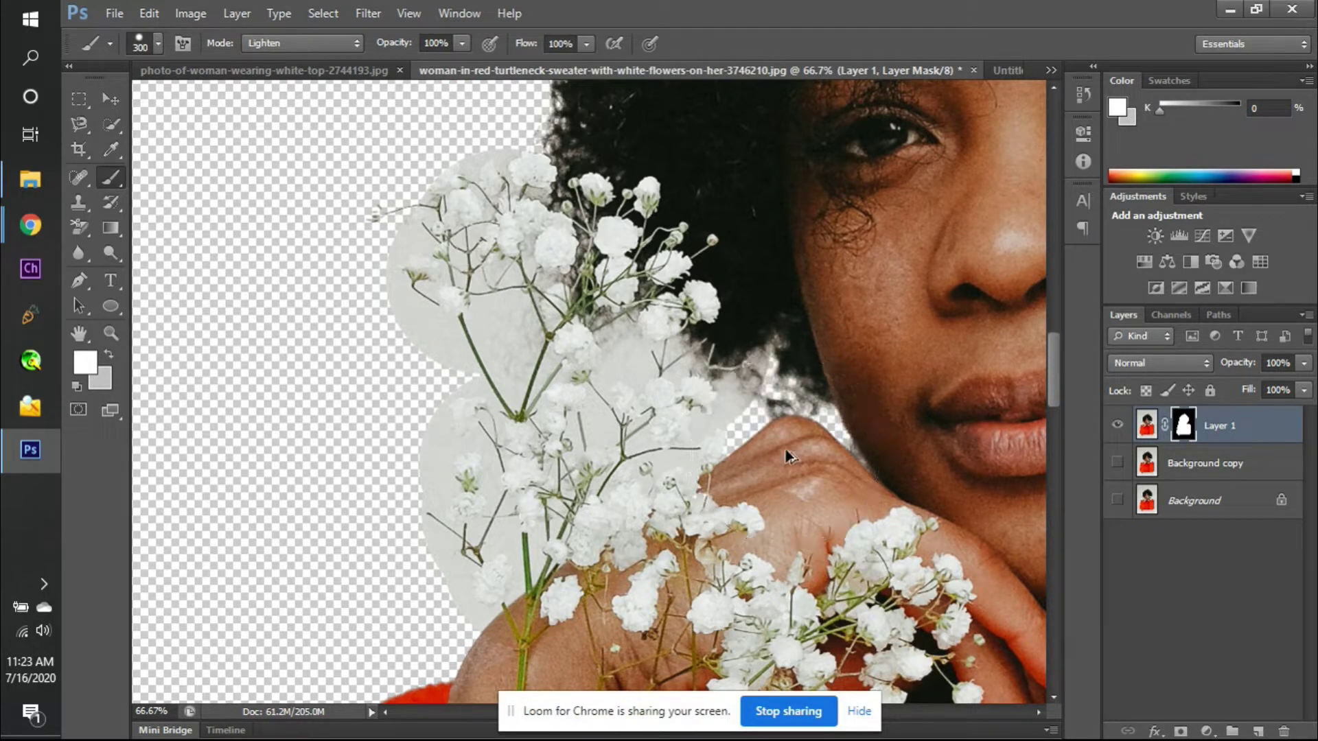
pyautogui.hotkey('ctrl', 'alt', 'z')
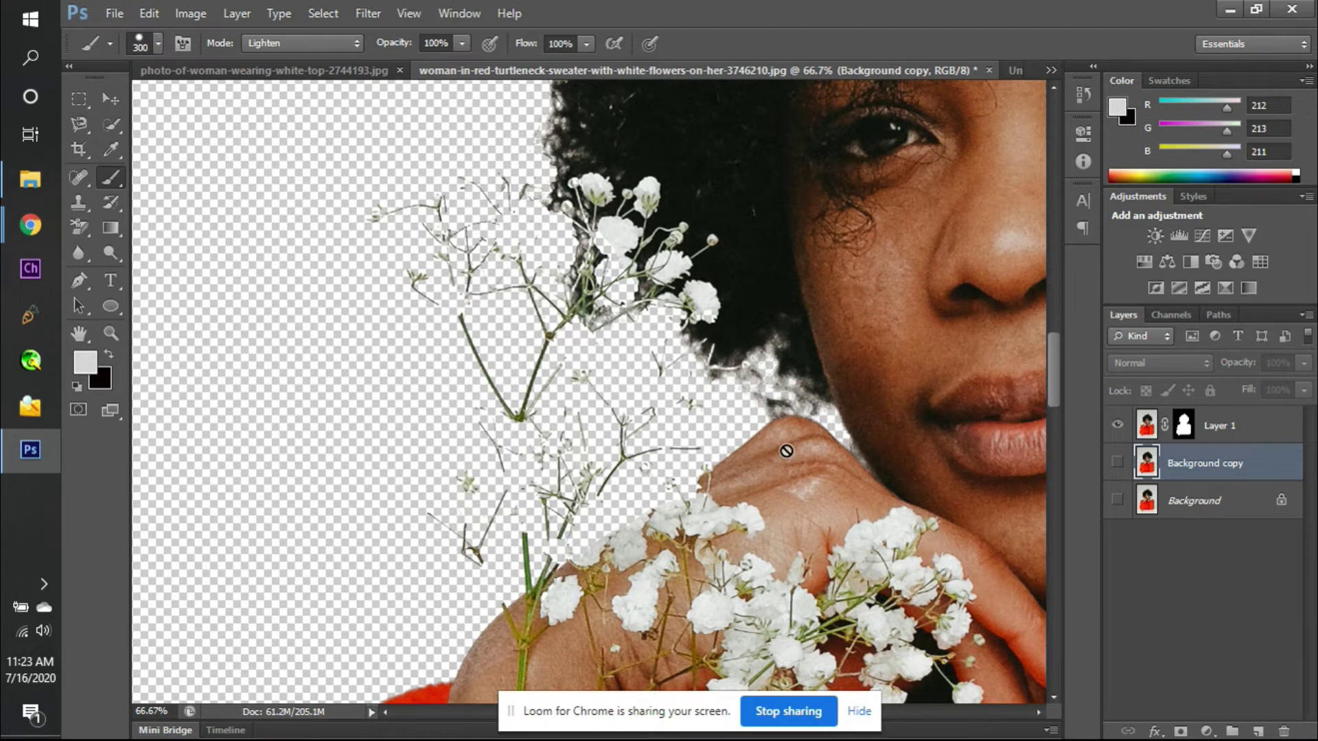
# - Show Background copy and erase grey backdrop around the flowers with the Background Eraser
pyautogui.click(1117, 462)
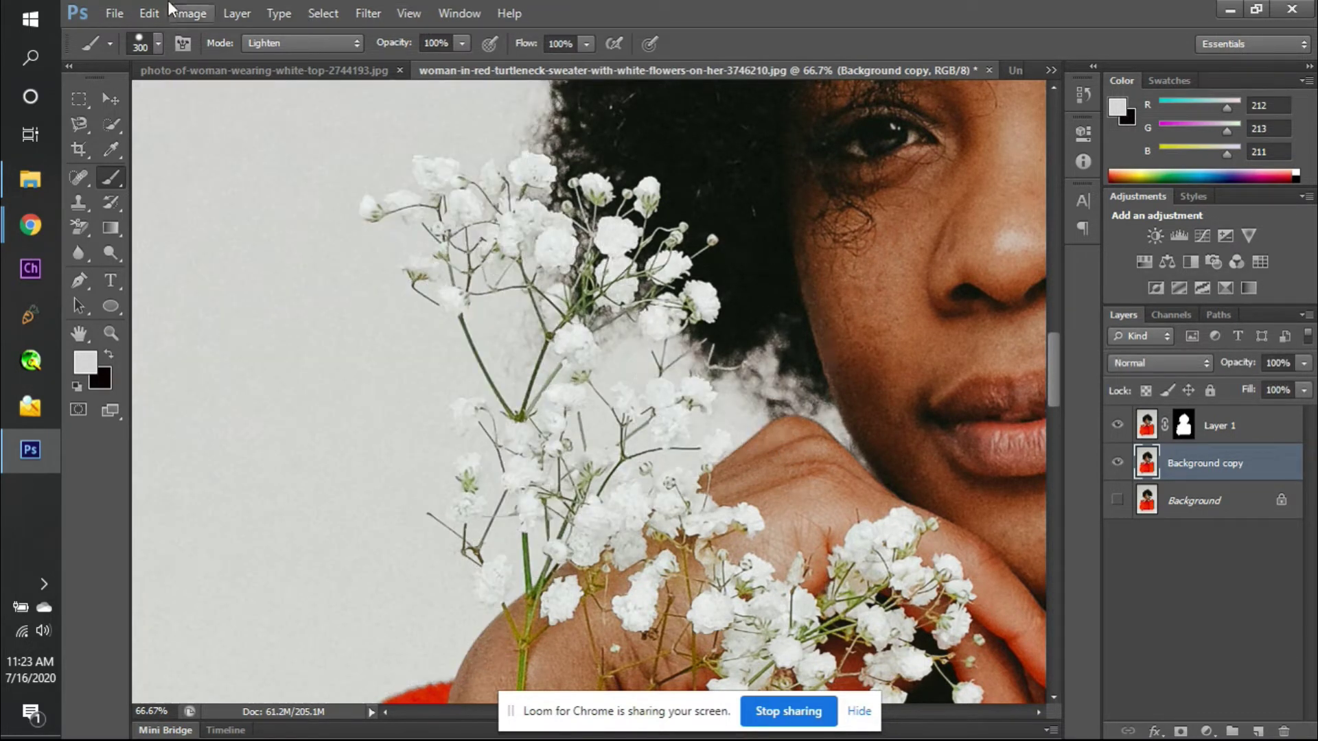
pyautogui.click(81, 234)
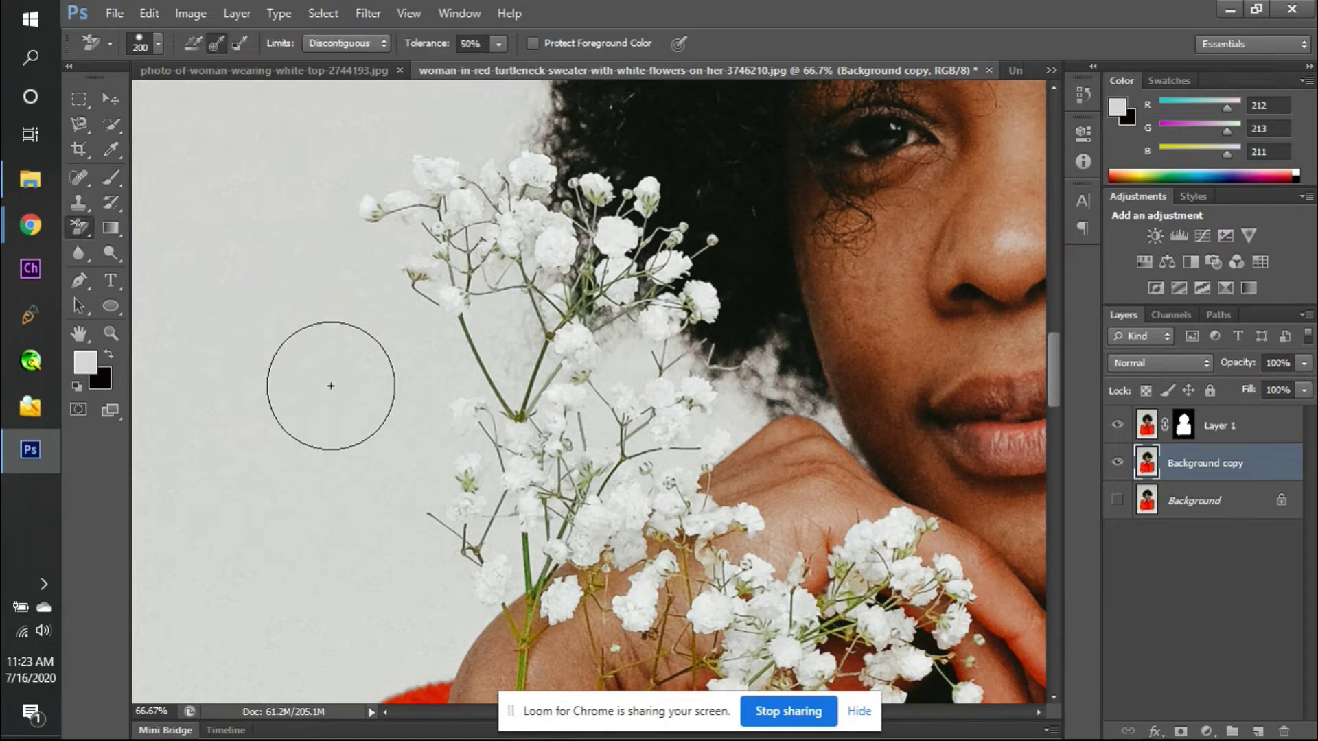
pyautogui.moveTo(376, 382); pyautogui.dragTo(422, 379)
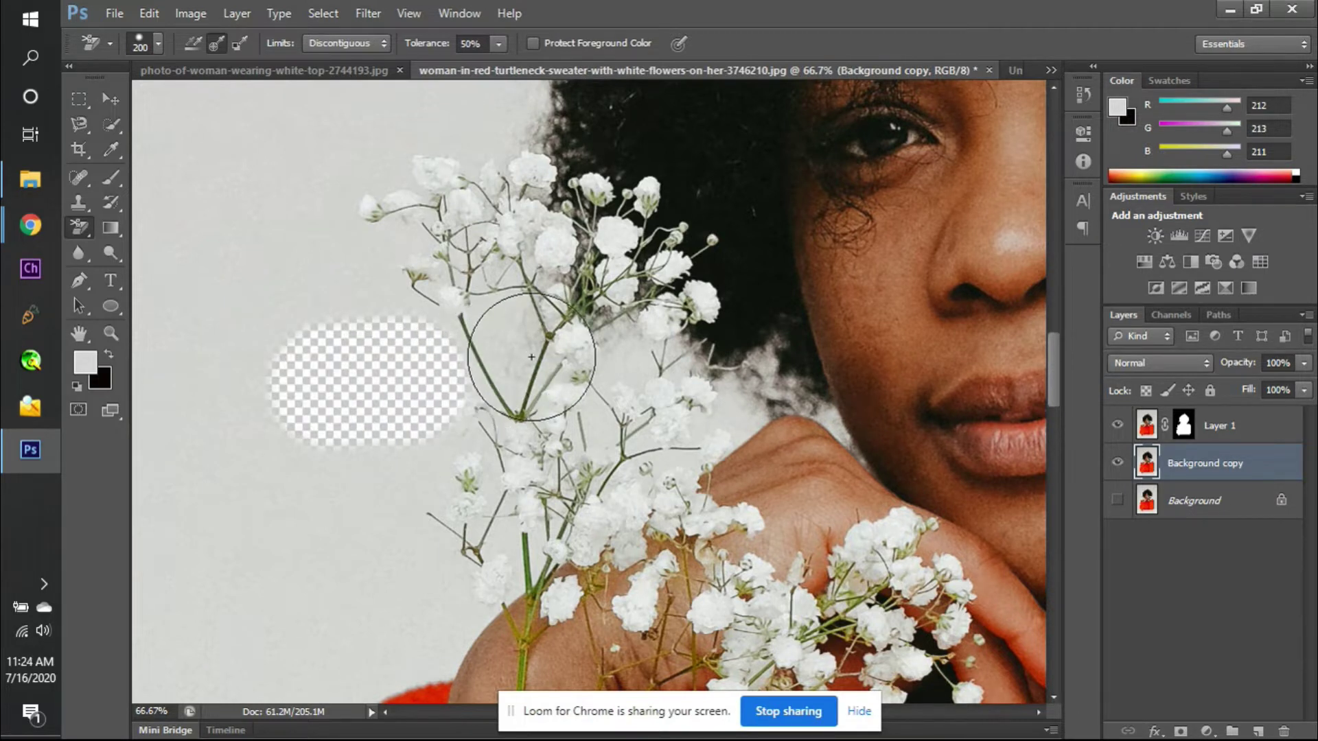
pyautogui.moveTo(367, 480)
pyautogui.mouseDown()
pyautogui.moveTo(444, 464)
pyautogui.moveTo(490, 424)
pyautogui.moveTo(489, 361)
pyautogui.moveTo(409, 198)
pyautogui.moveTo(514, 176)
pyautogui.moveTo(601, 250)
pyautogui.moveTo(671, 345)
pyautogui.moveTo(617, 204)
pyautogui.moveTo(648, 352)
pyautogui.moveTo(629, 392)
pyautogui.moveTo(588, 407)
pyautogui.moveTo(559, 370)
pyautogui.moveTo(545, 314)
pyautogui.moveTo(505, 352)
pyautogui.moveTo(506, 489)
pyautogui.moveTo(575, 491)
pyautogui.mouseUp()
pyautogui.moveTo(662, 393)
pyautogui.mouseDown()
pyautogui.moveTo(583, 502)
pyautogui.moveTo(501, 551)
pyautogui.moveTo(447, 542)
pyautogui.moveTo(456, 485)
pyautogui.moveTo(506, 437)
pyautogui.moveTo(581, 418)
pyautogui.moveTo(648, 427)
pyautogui.moveTo(714, 402)
pyautogui.moveTo(622, 396)
pyautogui.mouseUp()
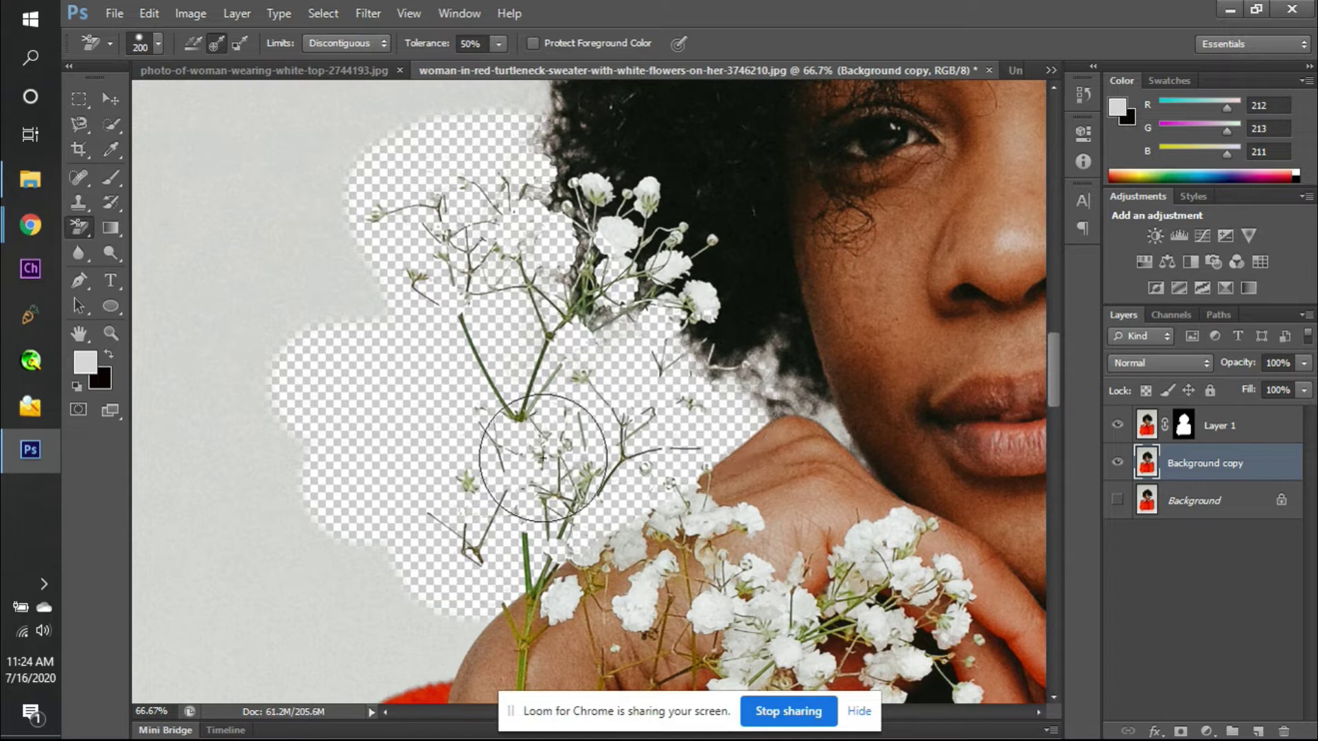
pyautogui.moveTo(408, 273)
pyautogui.mouseDown()
pyautogui.moveTo(389, 228)
pyautogui.moveTo(427, 190)
pyautogui.moveTo(434, 199)
pyautogui.mouseUp()
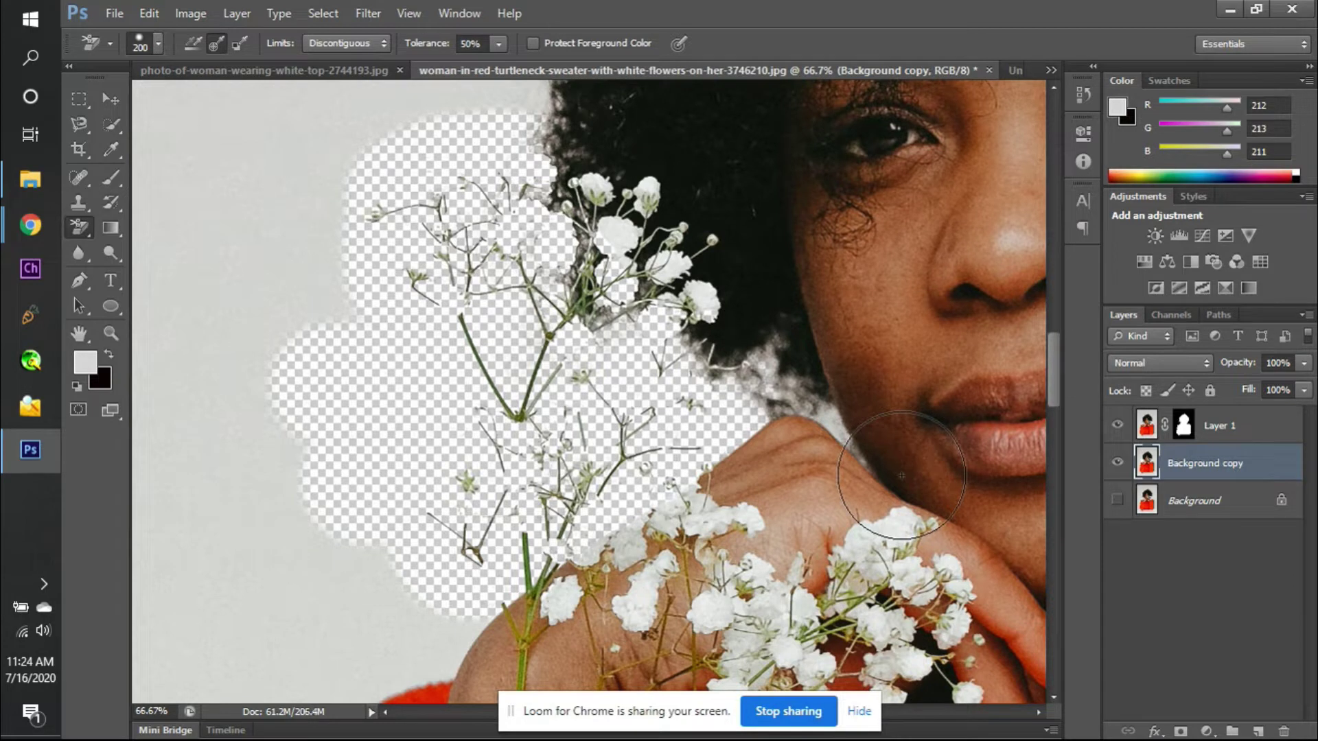
# - Undo the erasing strokes and hide Background copy to view the cut-out
pyautogui.hotkey('ctrl', 'alt', 'z')
pyautogui.hotkey('ctrl', 'alt', 'z')
pyautogui.hotkey('ctrl', 'alt', 'z')
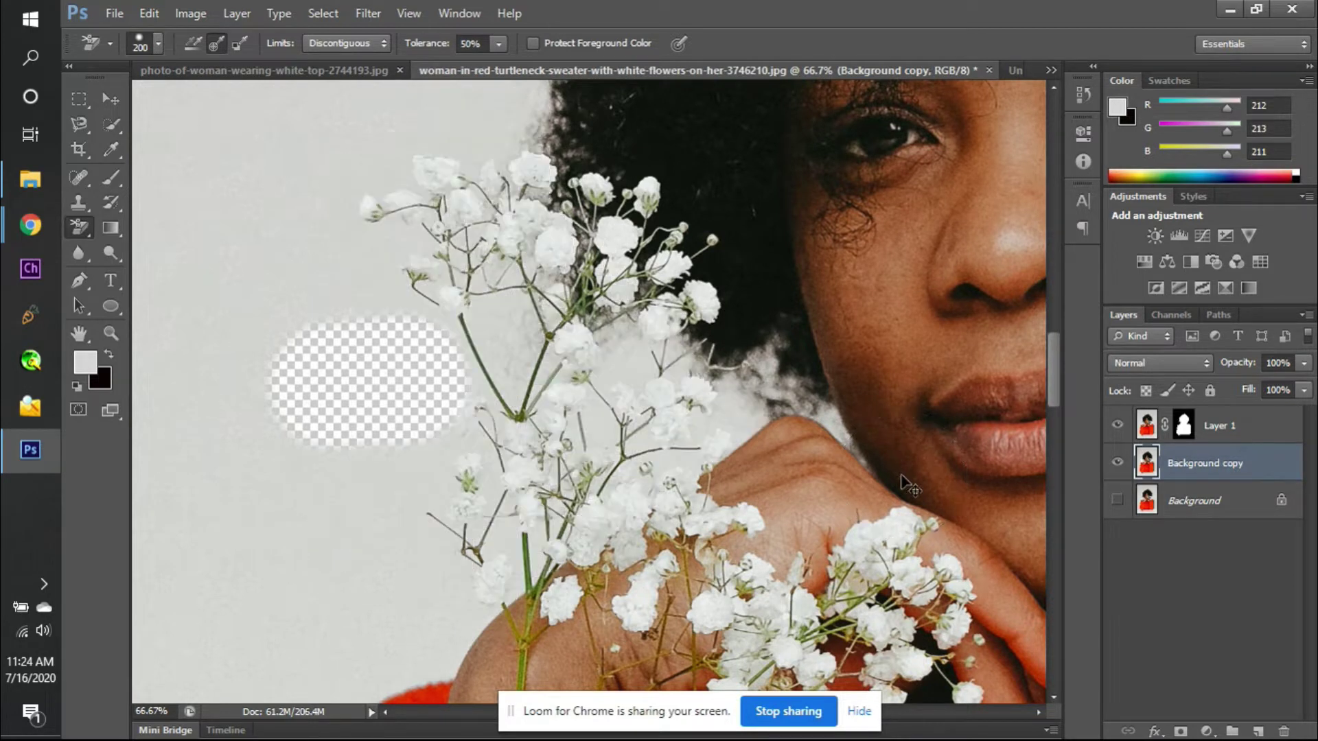
pyautogui.hotkey('ctrl', 'alt', 'z')
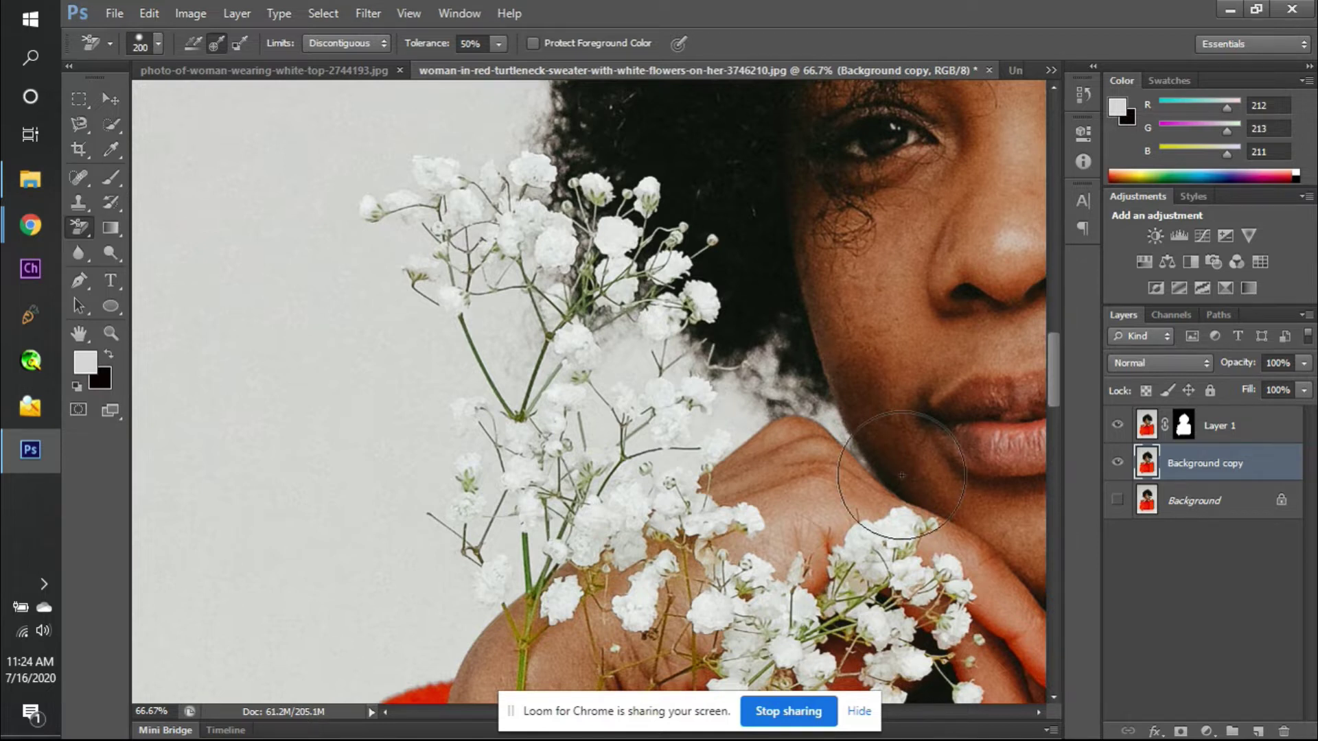
pyautogui.click(1117, 464)
pyautogui.click(1183, 425)
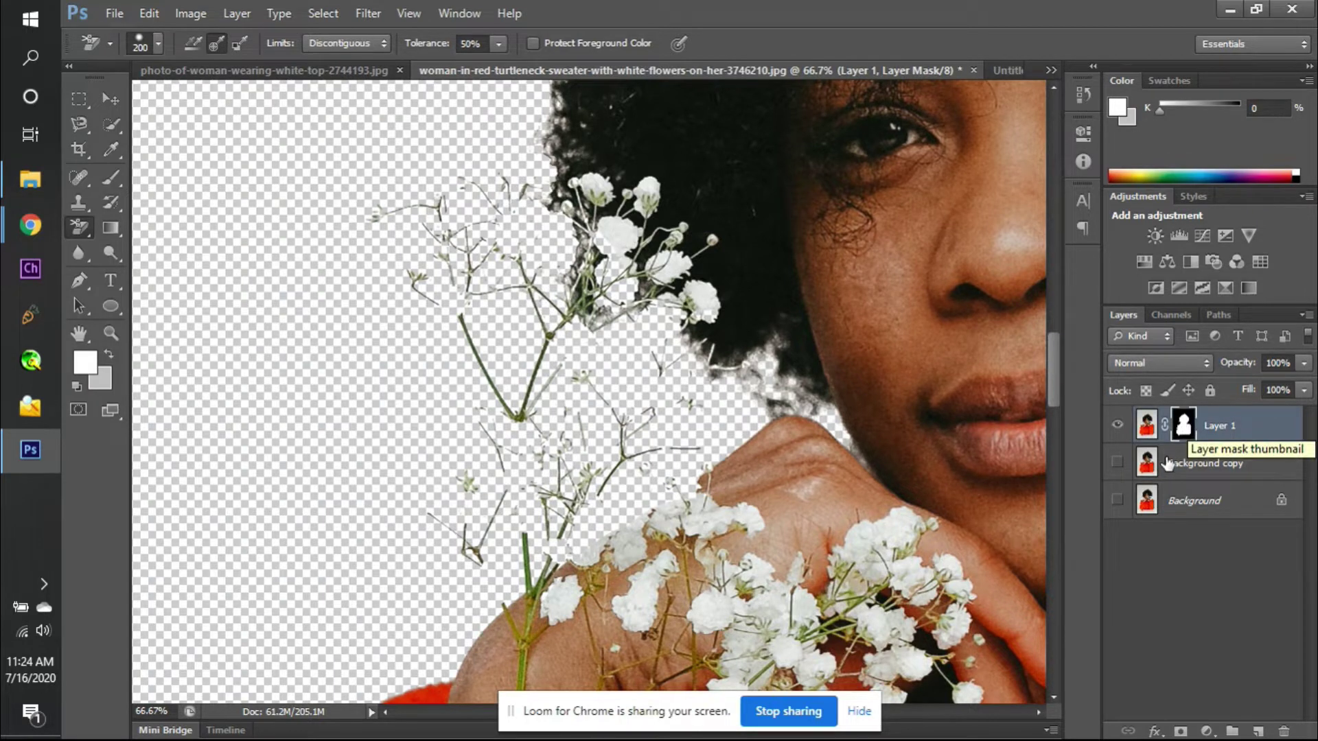
# - Compare against Background copy, then set the Brush tool's blend mode to Overlay
pyautogui.click(1117, 463)
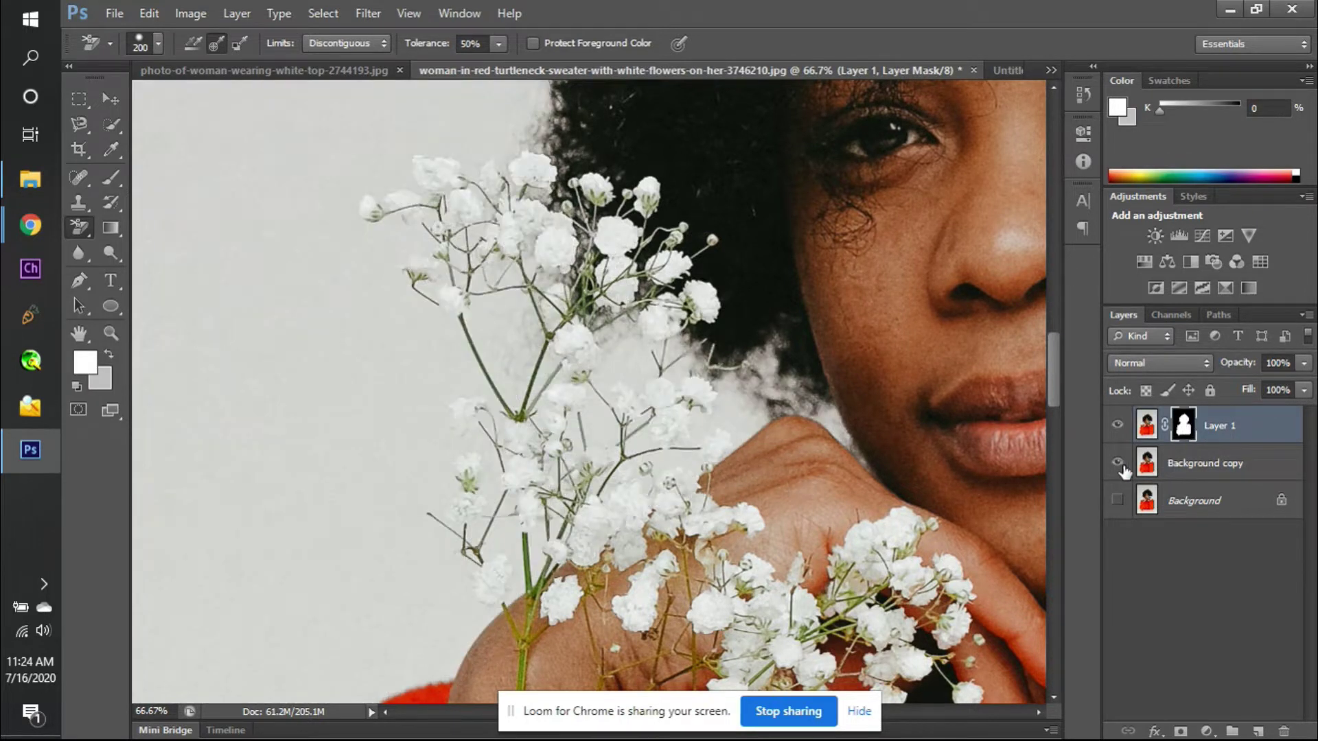
pyautogui.click(1117, 463)
pyautogui.press('v')
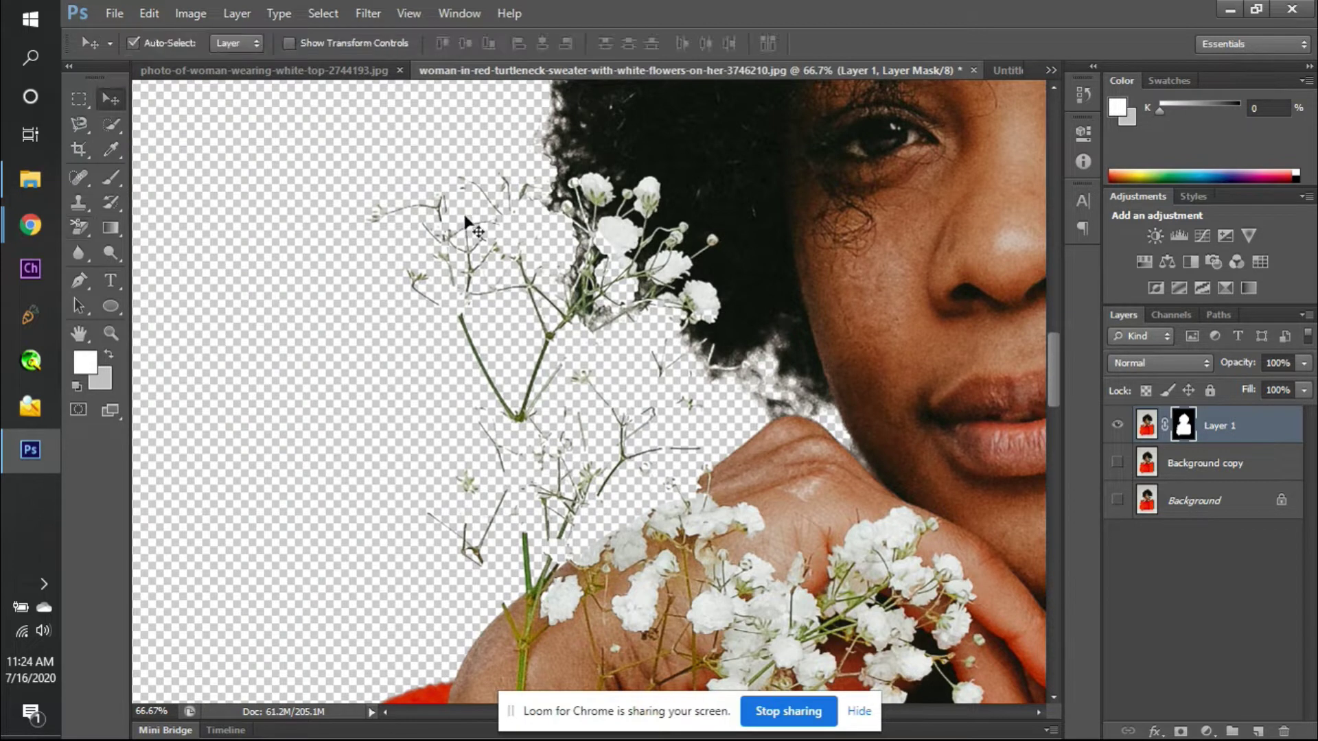
pyautogui.press('b')
pyautogui.click(302, 42)
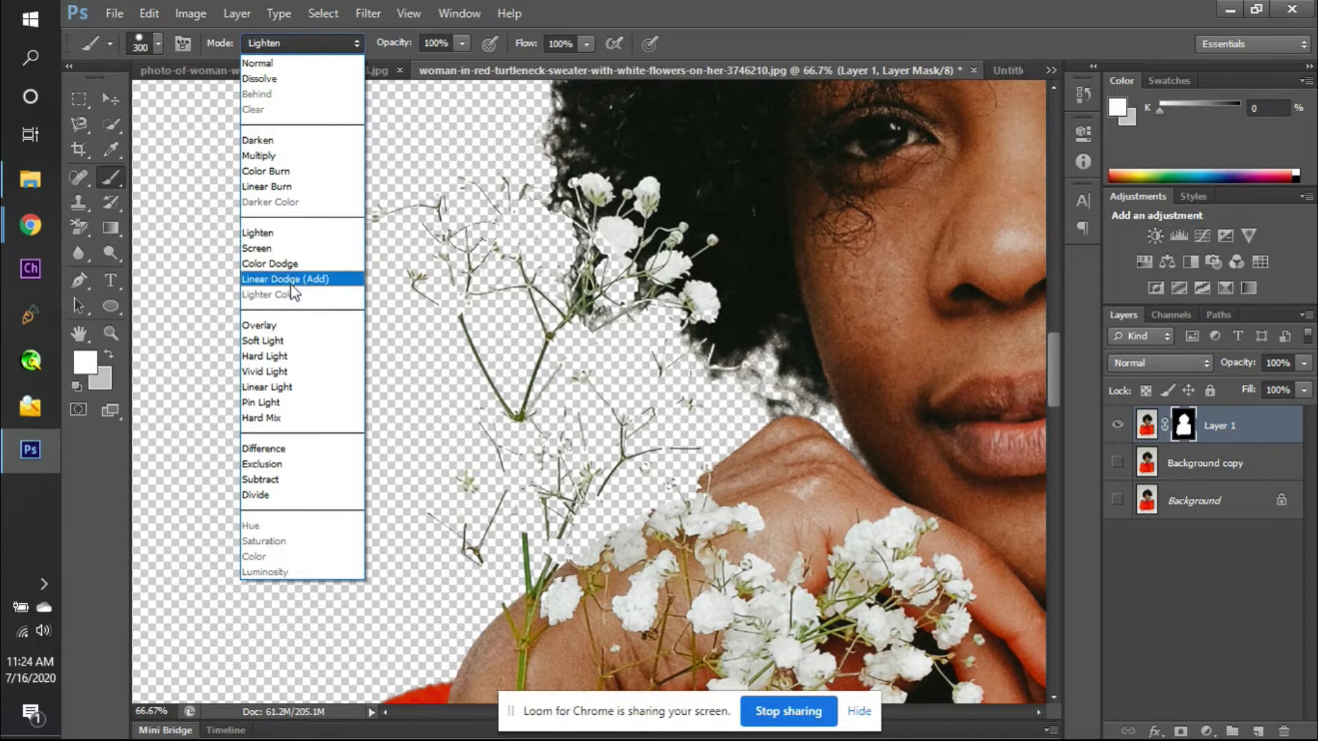
pyautogui.click(295, 324)
# - Paint white on Layer 1's mask over the flower stems
pyautogui.moveTo(405, 269)
pyautogui.mouseDown()
pyautogui.moveTo(510, 460)
pyautogui.moveTo(654, 393)
pyautogui.moveTo(563, 431)
pyautogui.moveTo(634, 357)
pyautogui.moveTo(669, 373)
pyautogui.moveTo(602, 334)
pyautogui.moveTo(592, 261)
pyautogui.moveTo(547, 204)
pyautogui.moveTo(535, 262)
pyautogui.moveTo(500, 235)
pyautogui.moveTo(498, 195)
pyautogui.moveTo(459, 217)
pyautogui.moveTo(469, 233)
pyautogui.moveTo(406, 237)
pyautogui.moveTo(452, 237)
pyautogui.moveTo(477, 460)
pyautogui.moveTo(506, 503)
pyautogui.moveTo(649, 427)
pyautogui.moveTo(691, 432)
pyautogui.moveTo(817, 326)
pyautogui.moveTo(753, 350)
pyautogui.moveTo(781, 362)
pyautogui.moveTo(821, 418)
pyautogui.moveTo(618, 267)
pyautogui.moveTo(539, 119)
pyautogui.moveTo(528, 159)
pyautogui.moveTo(505, 132)
pyautogui.moveTo(500, 264)
pyautogui.moveTo(462, 222)
pyautogui.moveTo(492, 268)
pyautogui.moveTo(475, 387)
pyautogui.moveTo(503, 422)
pyautogui.moveTo(471, 529)
pyautogui.mouseUp()
pyautogui.hscroll(5, 474, 521)
pyautogui.hscroll(5, 499, 487)
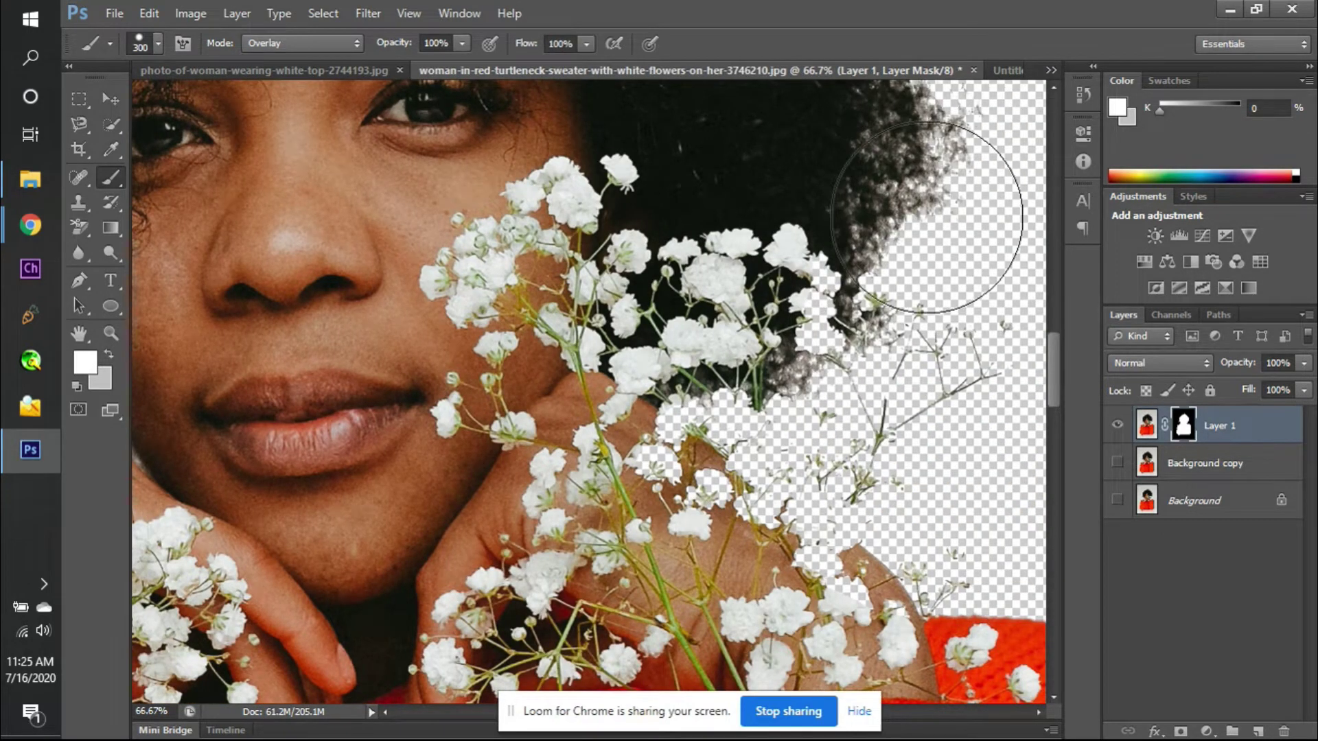
pyautogui.hscroll(3, 926, 206)
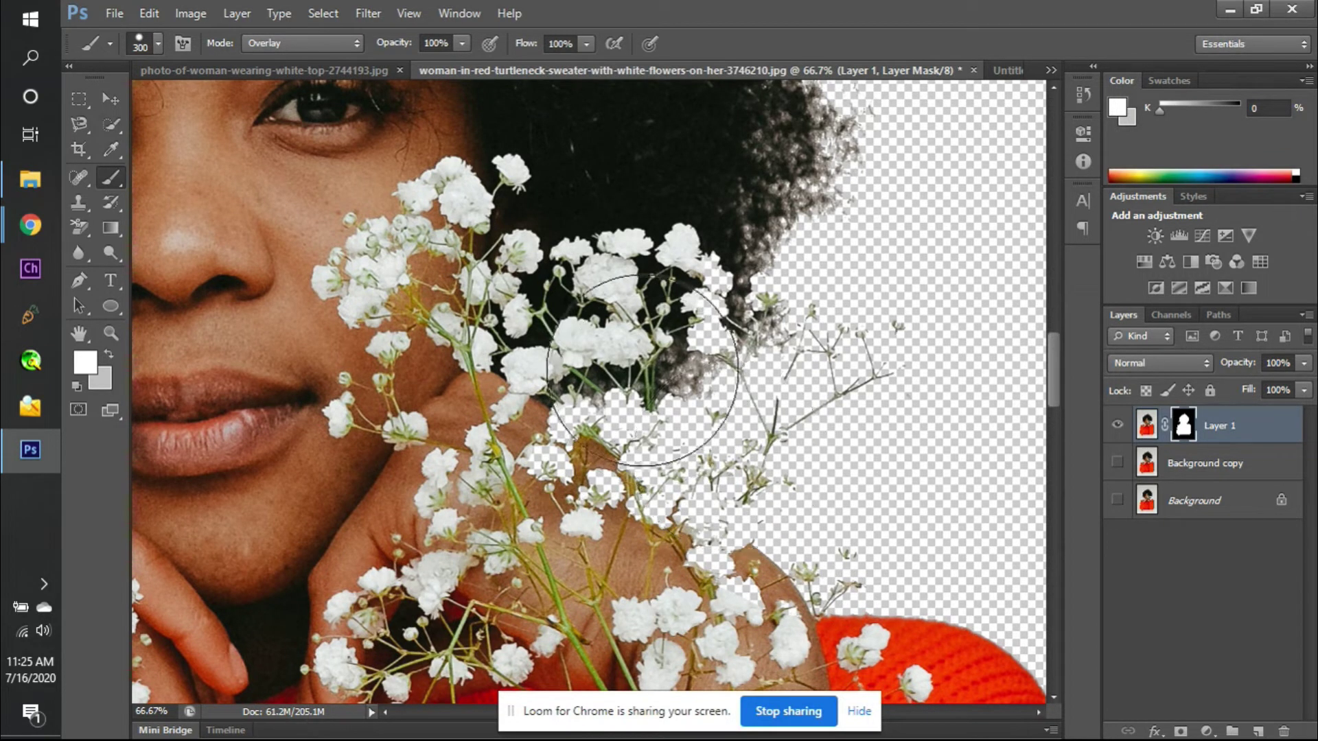
pyautogui.scroll(3, 771, 309)
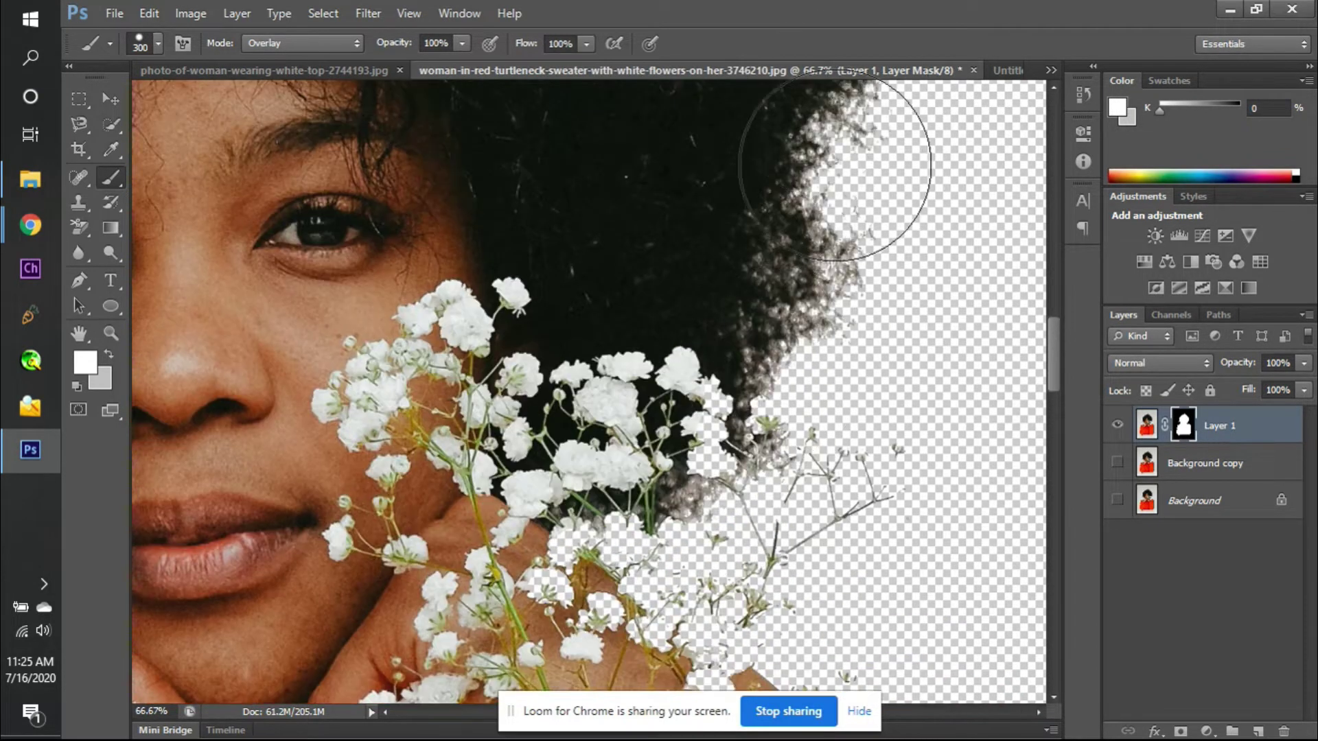
pyautogui.scroll(6, 844, 172)
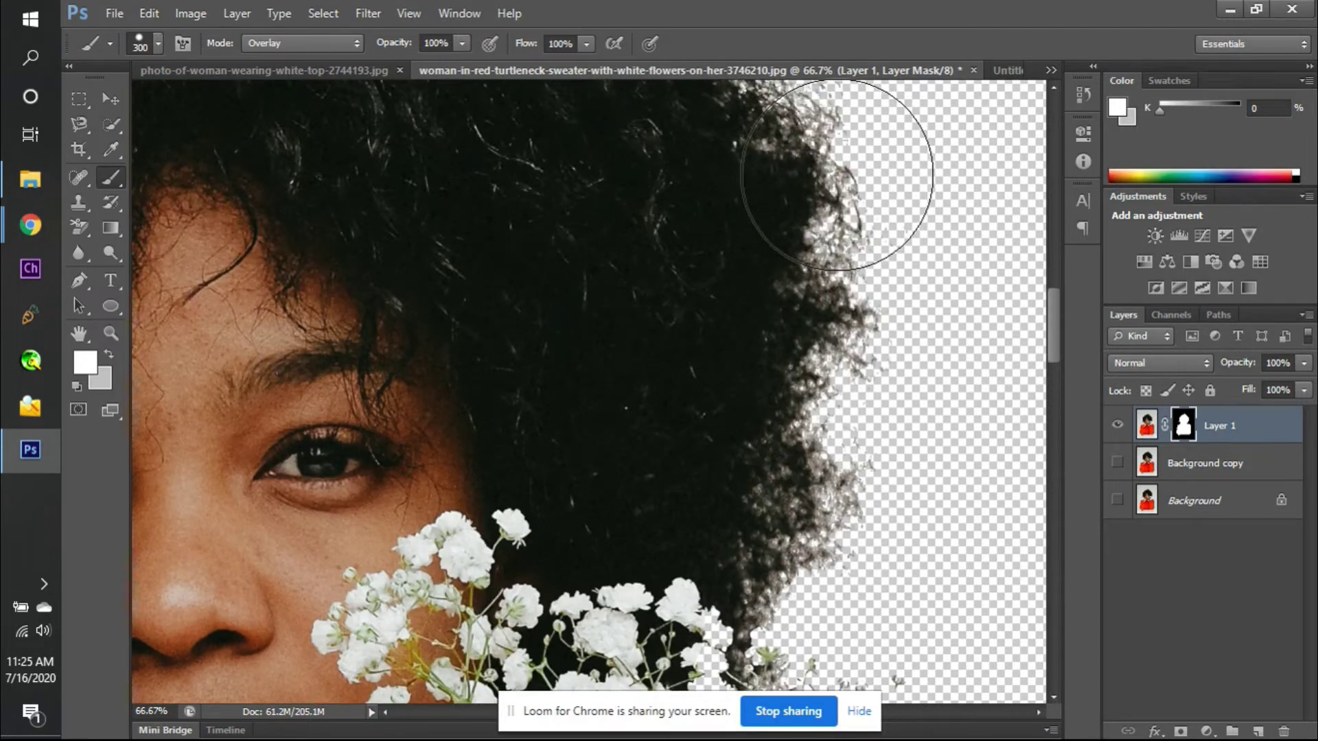
pyautogui.scroll(2, 892, 335)
pyautogui.scroll(3, 890, 337)
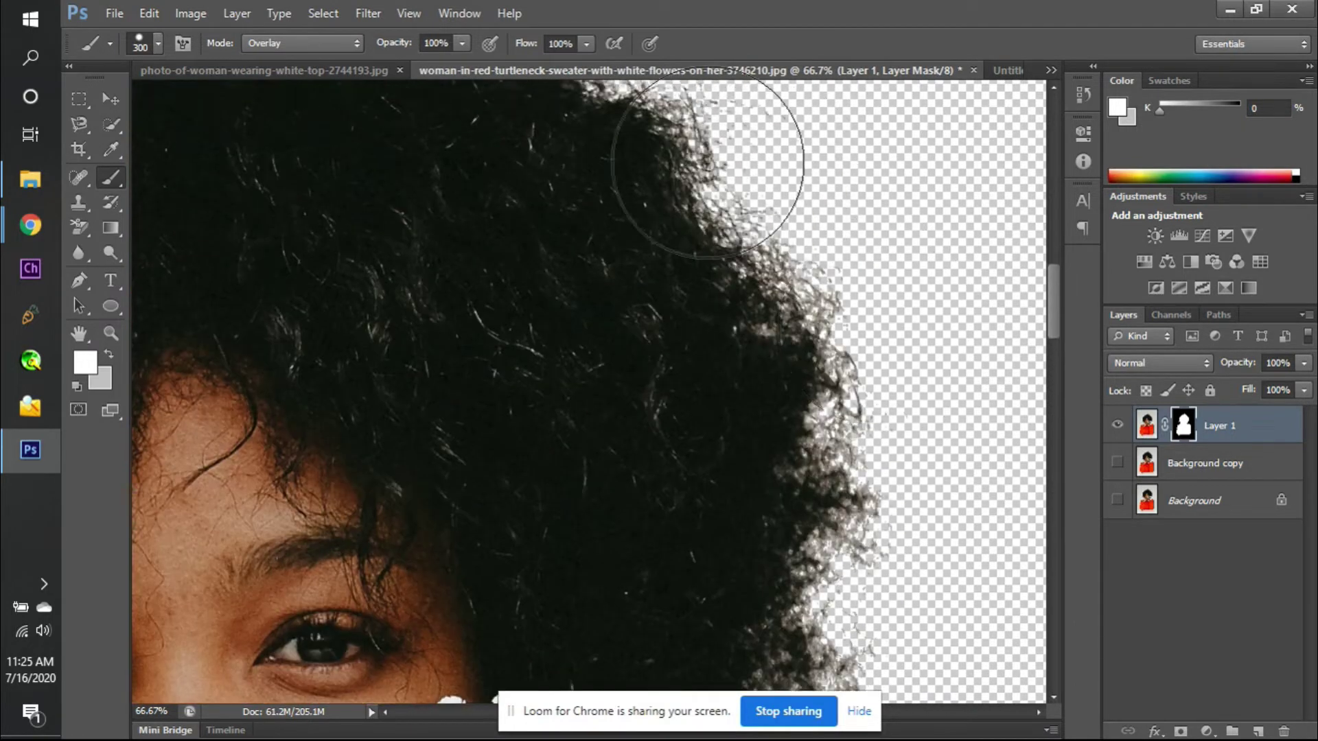
pyautogui.scroll(-2, 684, 177)
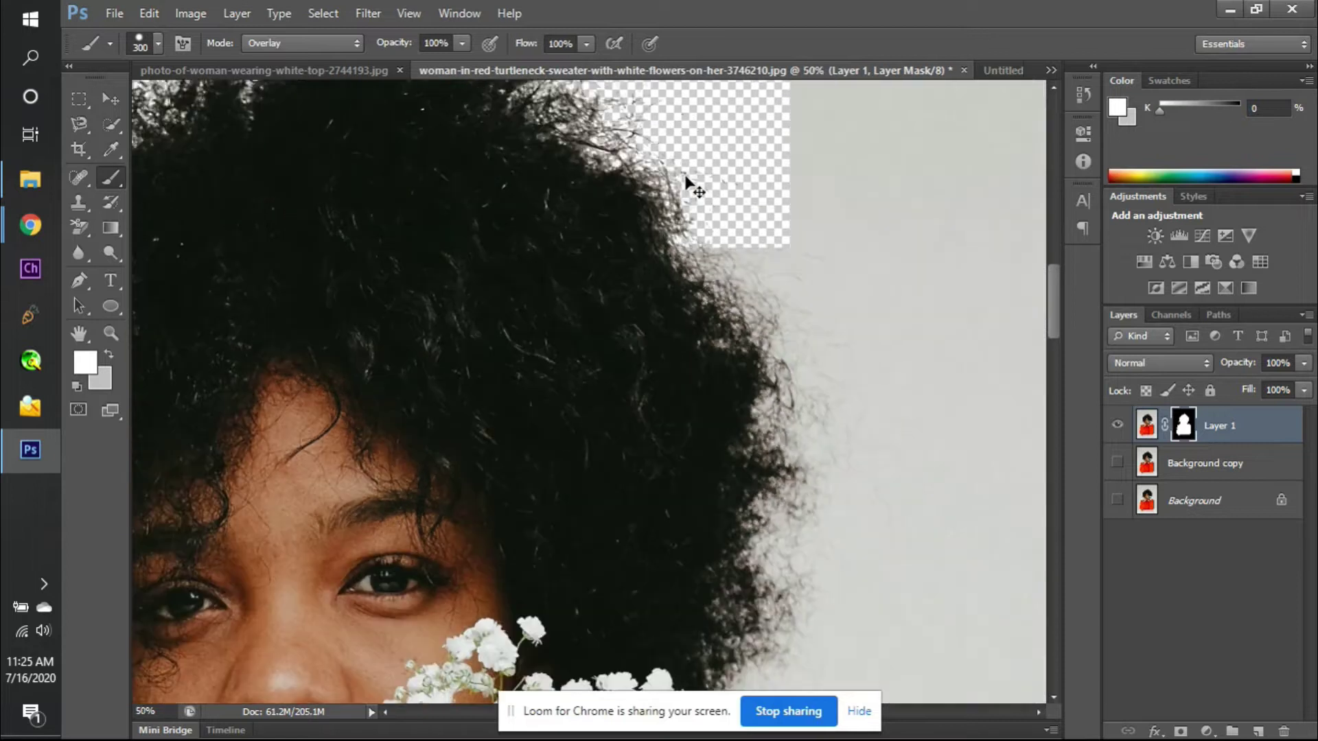
# - Paint along the head's edges on the mask to bring back more fine hair strands
pyautogui.moveTo(501, 149)
pyautogui.mouseDown()
pyautogui.moveTo(468, 128)
pyautogui.moveTo(606, 199)
pyautogui.moveTo(647, 266)
pyautogui.moveTo(464, 131)
pyautogui.moveTo(419, 131)
pyautogui.moveTo(253, 245)
pyautogui.moveTo(473, 35)
pyautogui.moveTo(321, 135)
pyautogui.moveTo(173, 325)
pyautogui.moveTo(163, 406)
pyautogui.moveTo(264, 342)
pyautogui.moveTo(203, 519)
pyautogui.moveTo(240, 392)
pyautogui.moveTo(242, 315)
pyautogui.moveTo(374, 223)
pyautogui.moveTo(430, 128)
pyautogui.moveTo(597, 188)
pyautogui.moveTo(369, 116)
pyautogui.moveTo(505, 70)
pyautogui.moveTo(634, 164)
pyautogui.moveTo(645, 224)
pyautogui.moveTo(579, 225)
pyautogui.moveTo(372, 322)
pyautogui.moveTo(384, 331)
pyautogui.moveTo(582, 189)
pyautogui.moveTo(563, 304)
pyautogui.mouseUp()
pyautogui.hscroll(-2, 164, 406)
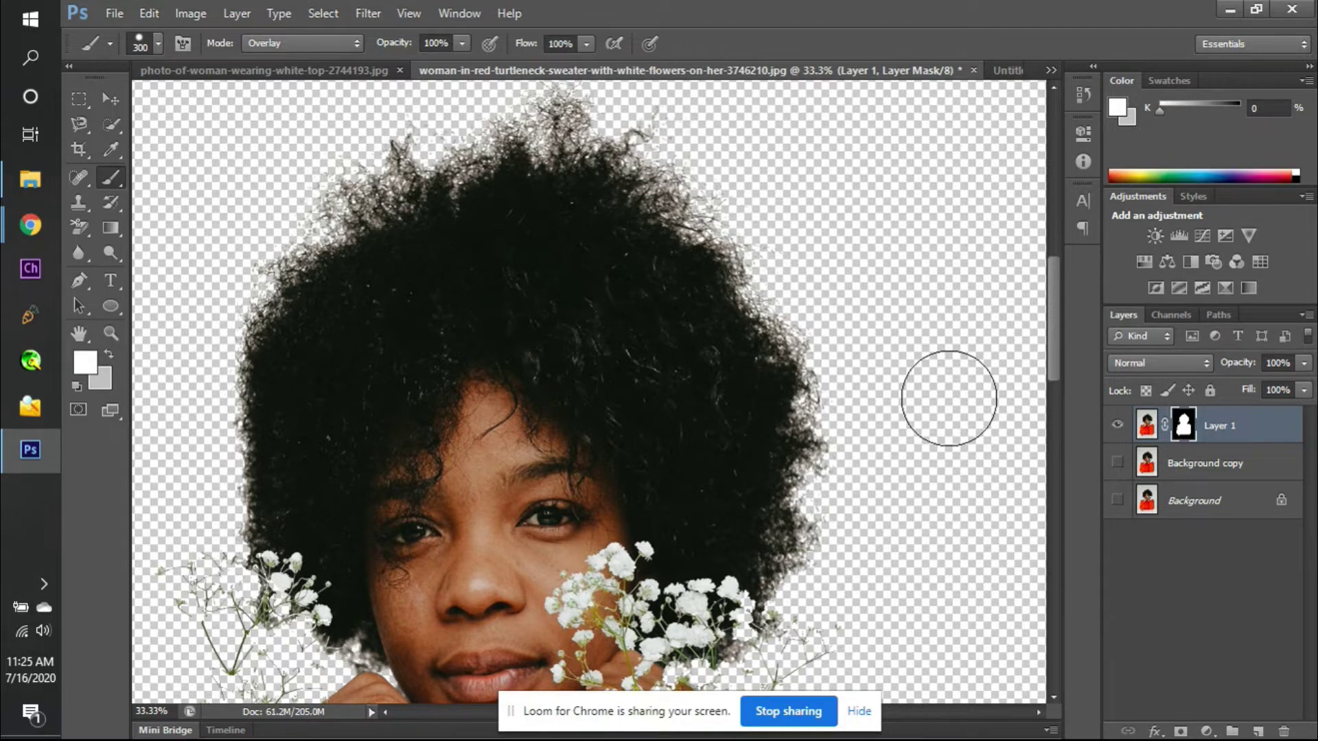
pyautogui.scroll(-3, 948, 399)
pyautogui.scroll(2, 948, 398)
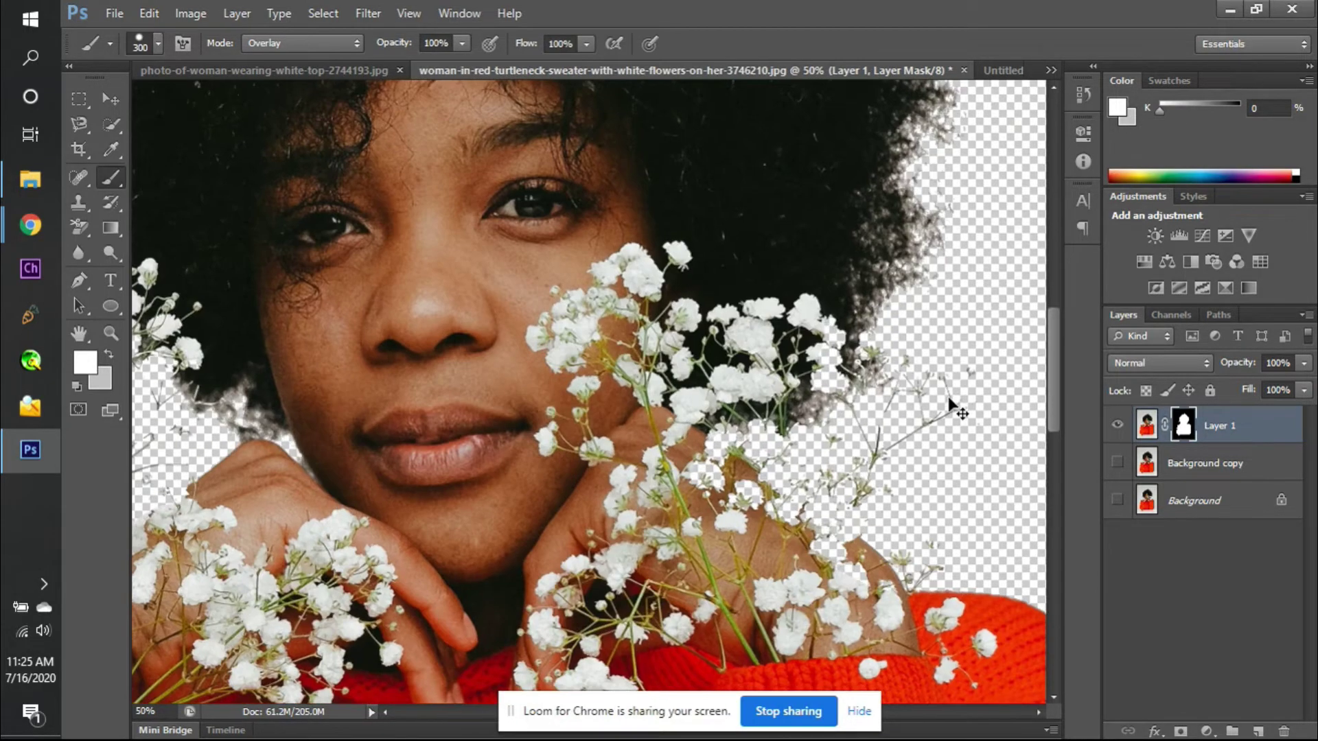
pyautogui.hscroll(3, 948, 398)
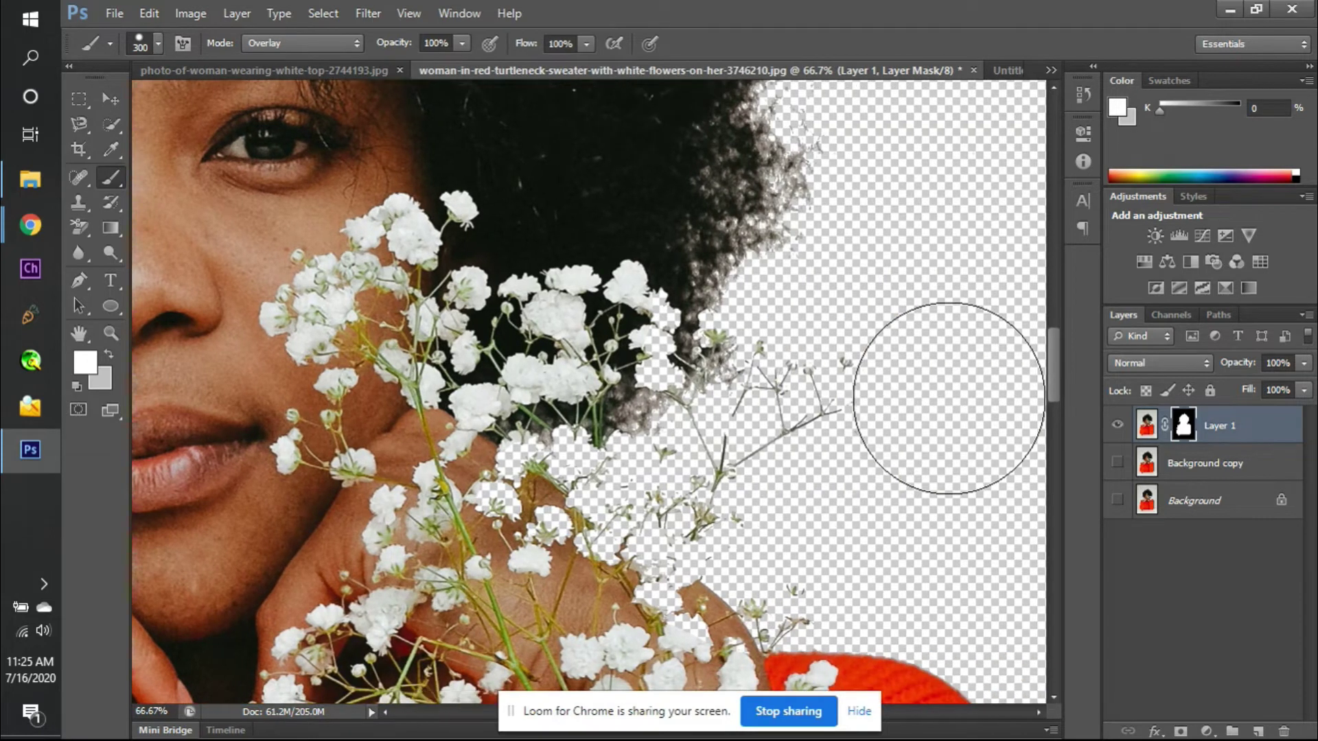
# - Shrink the brush to 80 px and set its blend mode to Dissolve, after trying Darken and Soft Light
pyautogui.press('[')
pyautogui.press('[')
pyautogui.press('[')
pyautogui.press('[')
pyautogui.press('[')
pyautogui.press('[')
pyautogui.press('[')
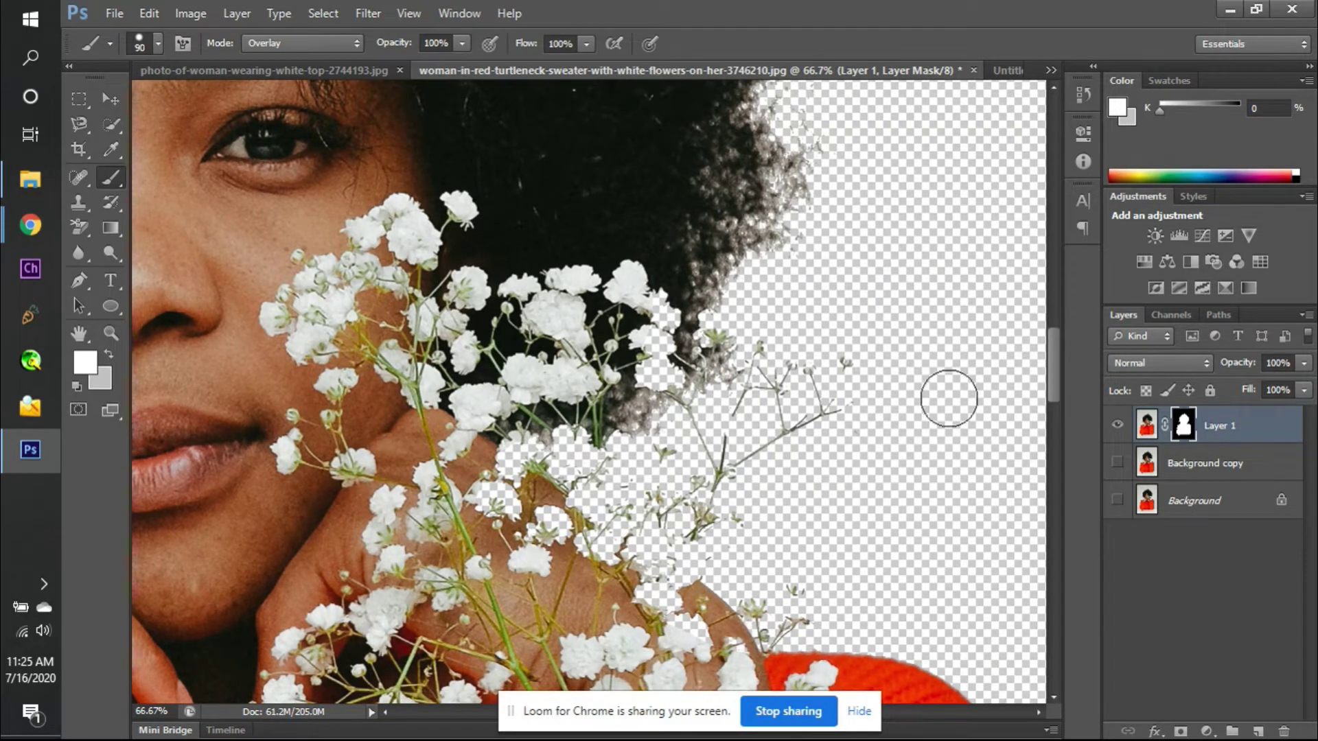
pyautogui.press('[')
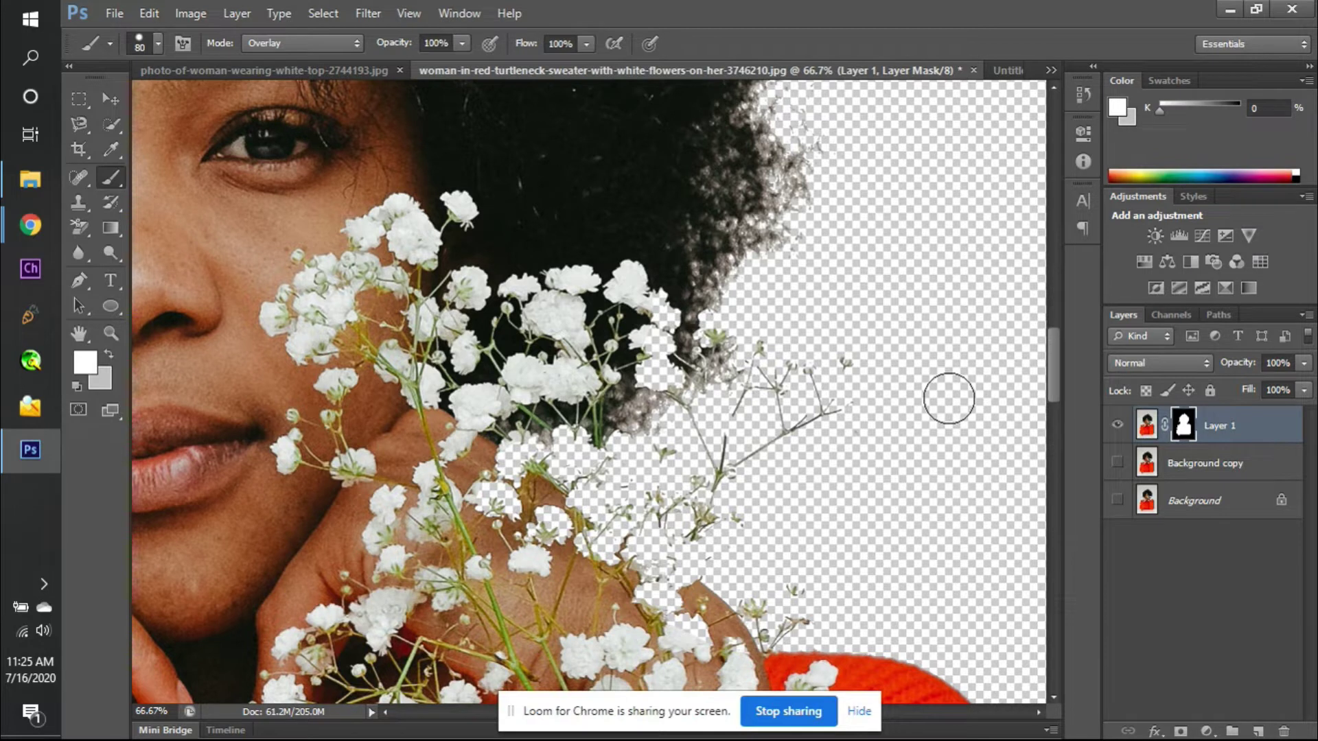
pyautogui.click(287, 46)
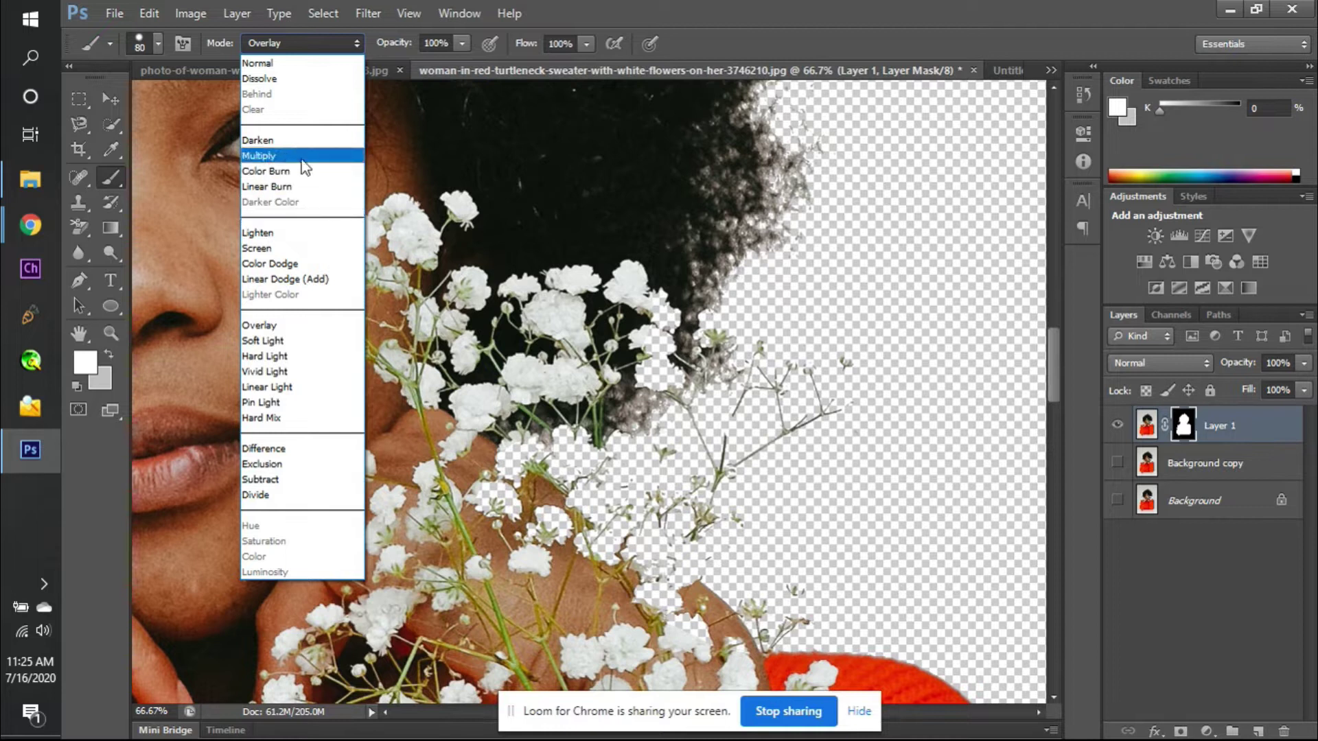
pyautogui.click(292, 140)
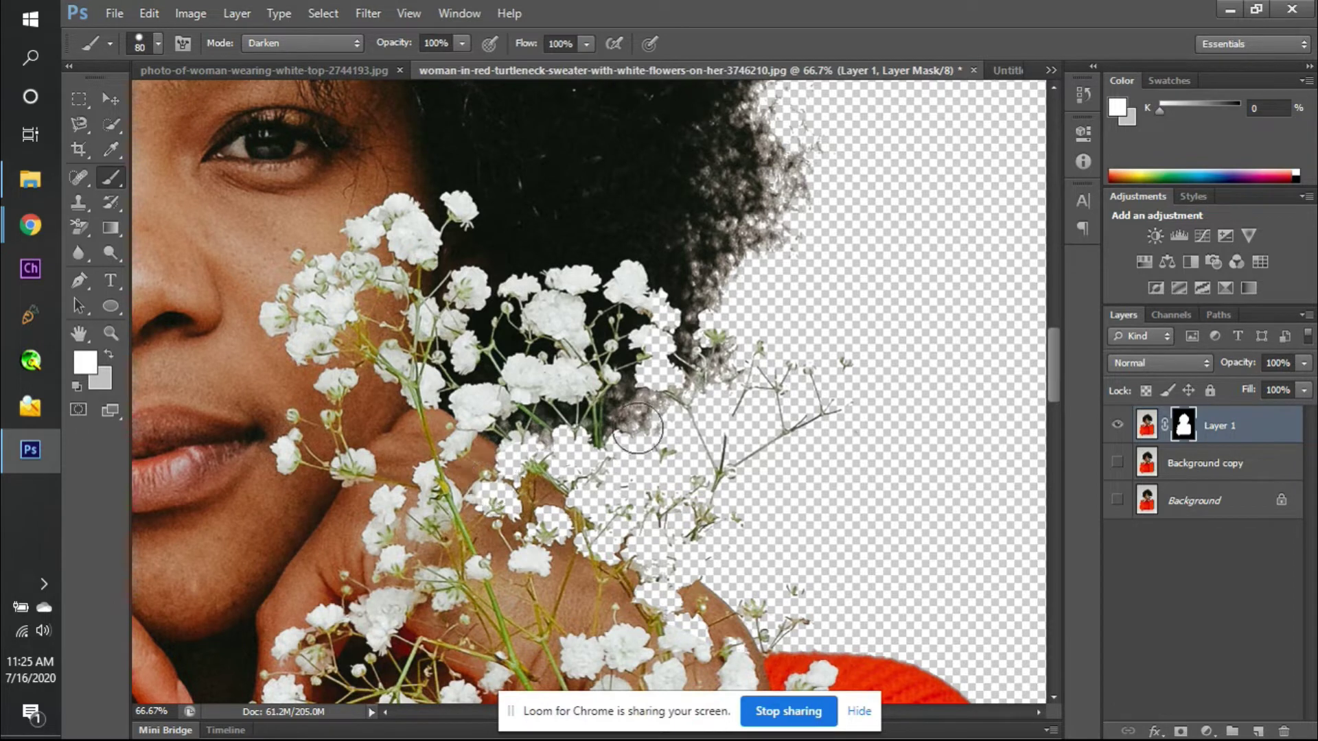
pyautogui.click(361, 41)
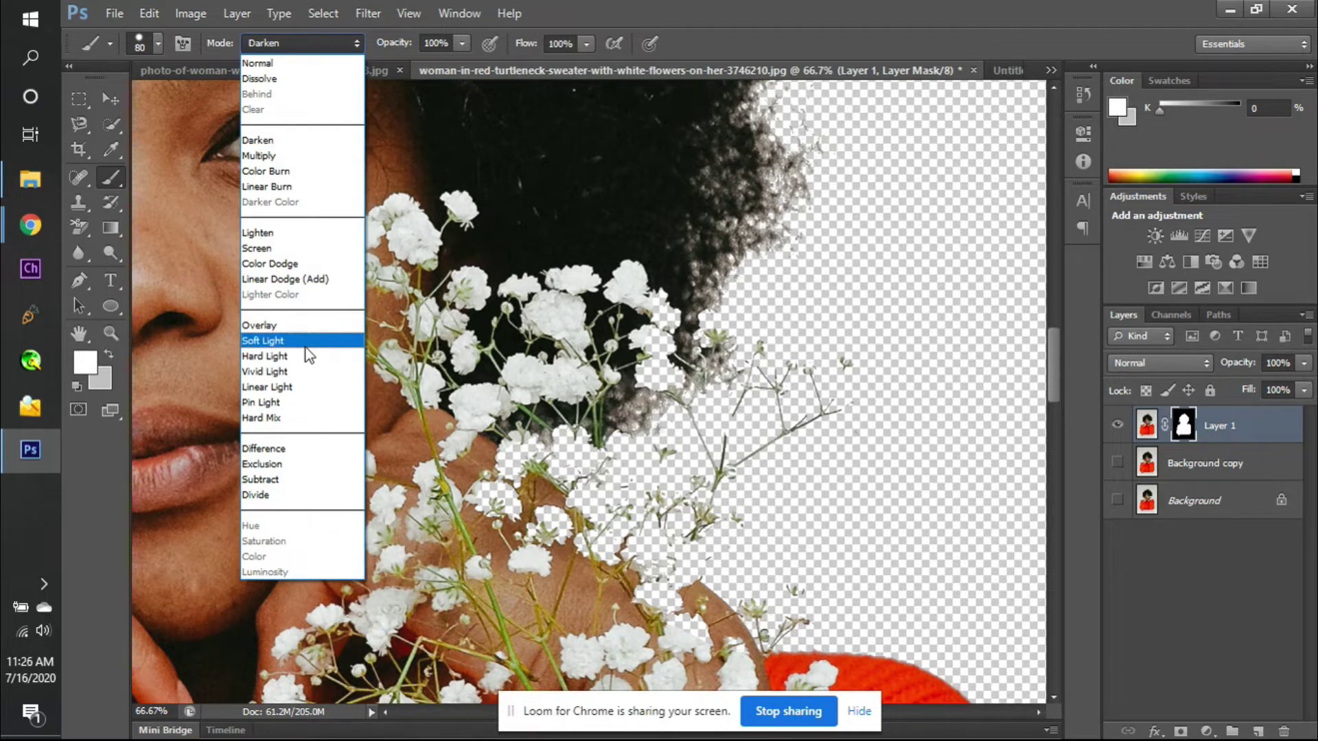
pyautogui.click(305, 345)
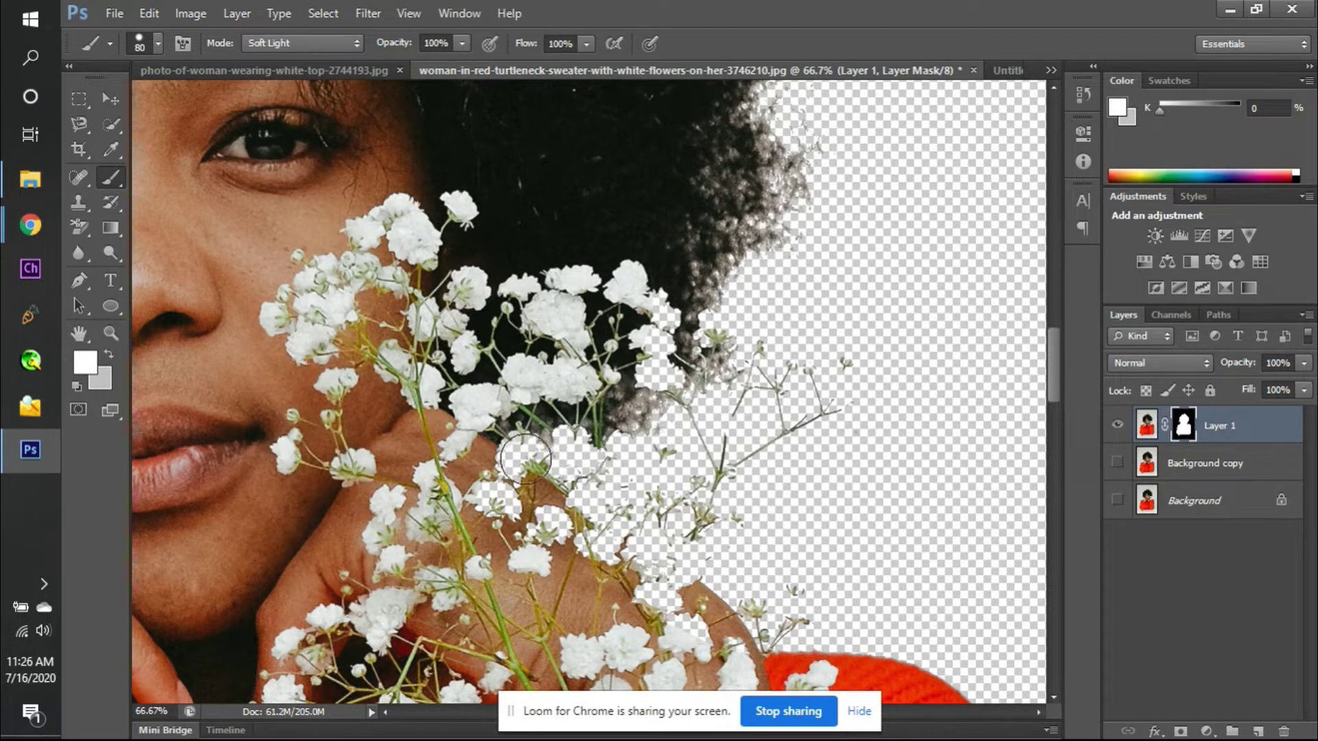
pyautogui.click(336, 44)
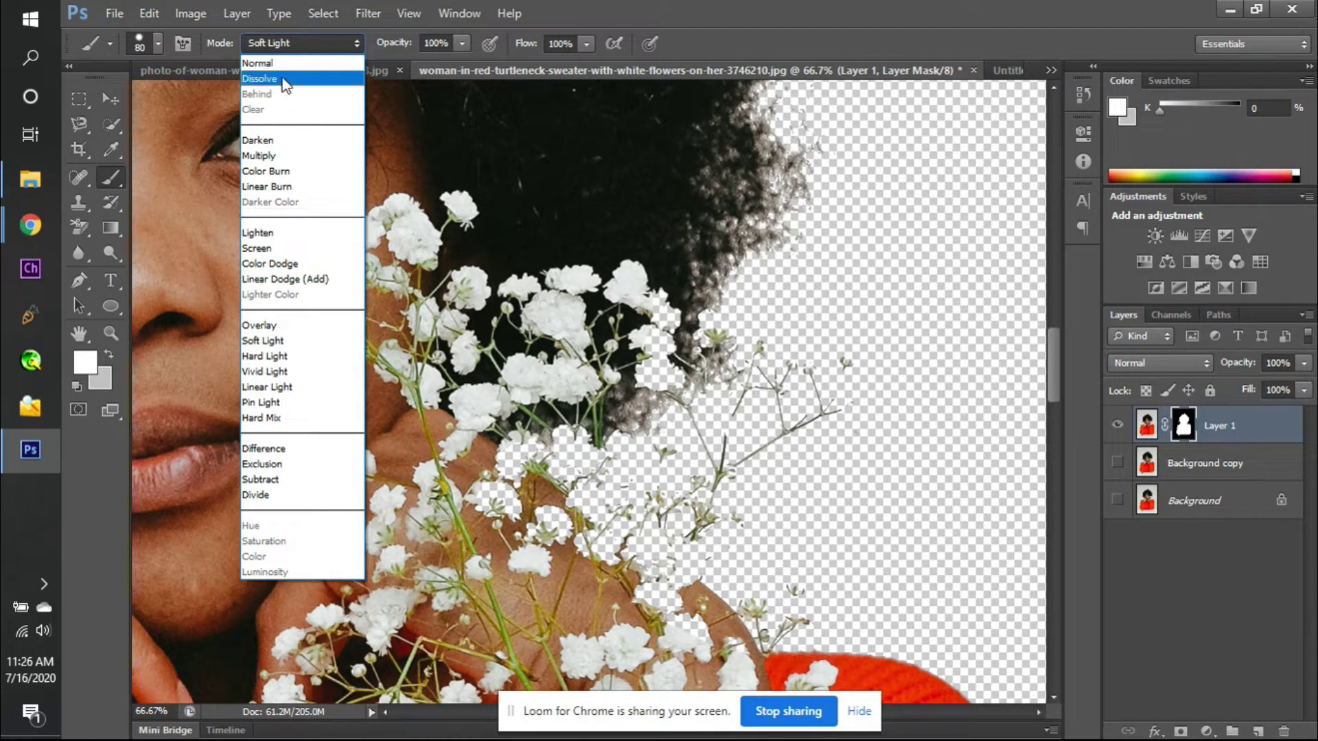
pyautogui.click(283, 79)
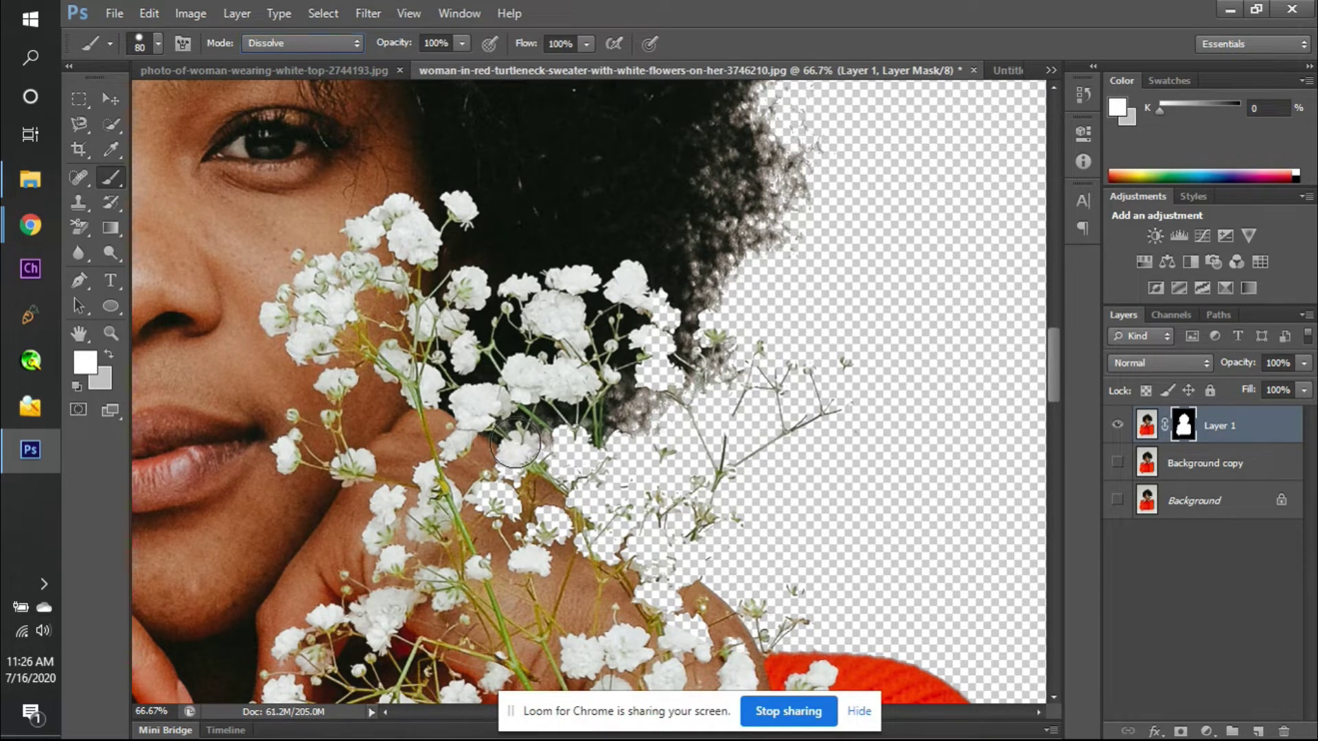
# - Paint the missing flower clusters in the bouquet and near the hand back into the mask
pyautogui.moveTo(514, 445); pyautogui.dragTo(488, 492)
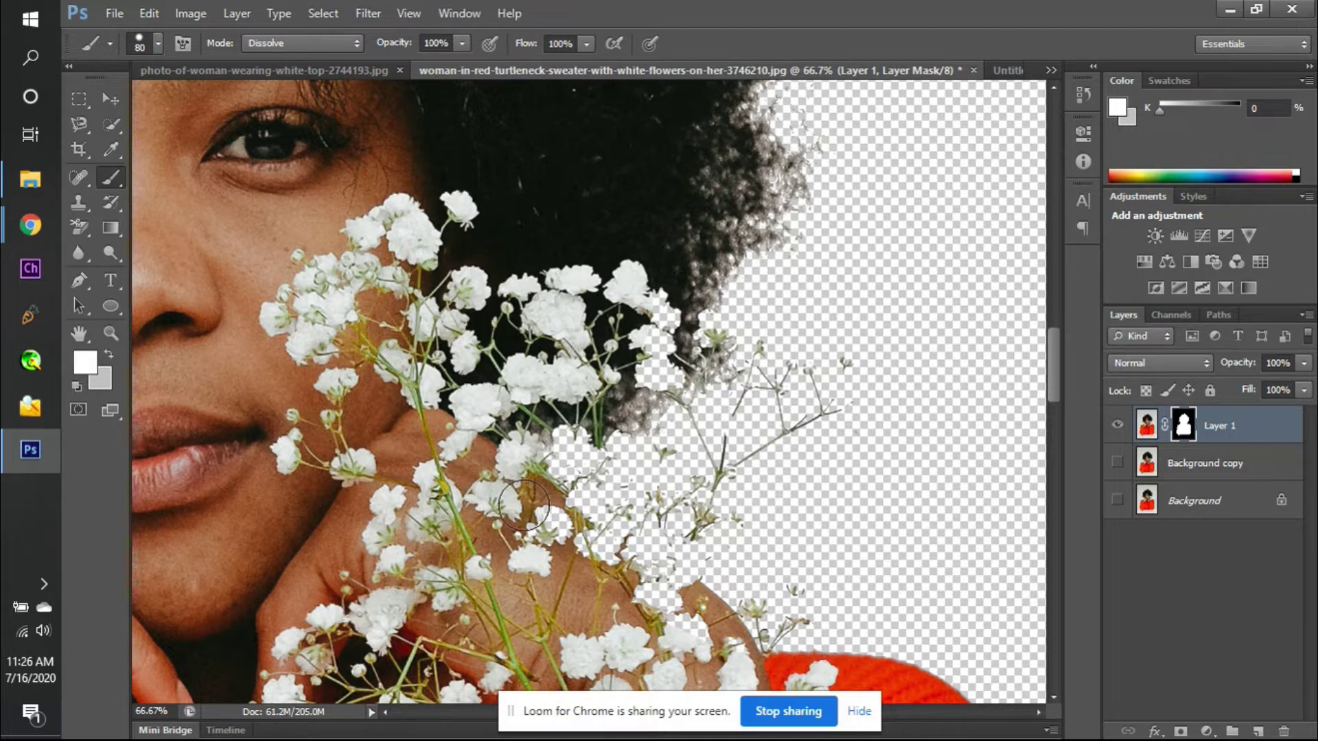
pyautogui.moveTo(558, 528)
pyautogui.mouseDown()
pyautogui.moveTo(680, 600)
pyautogui.moveTo(710, 614)
pyautogui.mouseUp()
pyautogui.scroll(-4, 707, 603)
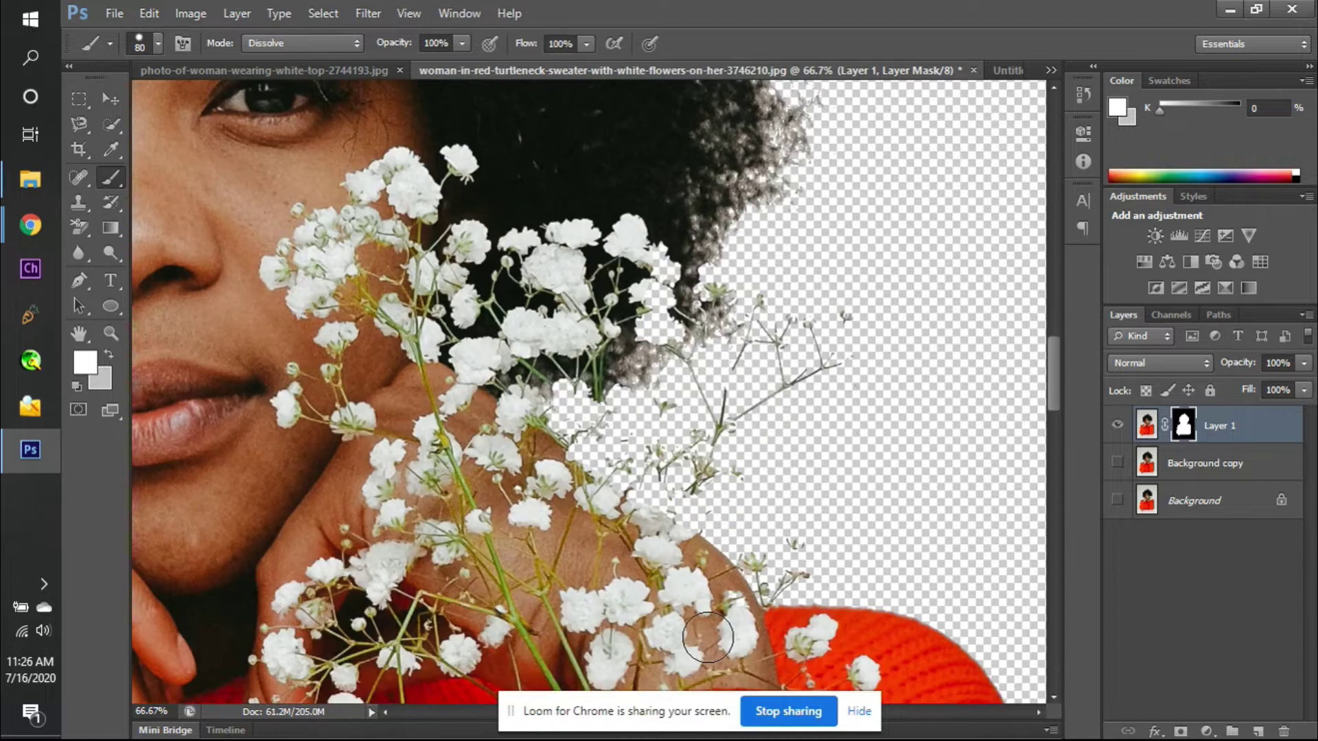
pyautogui.scroll(2, 707, 585)
pyautogui.scroll(2, 707, 585)
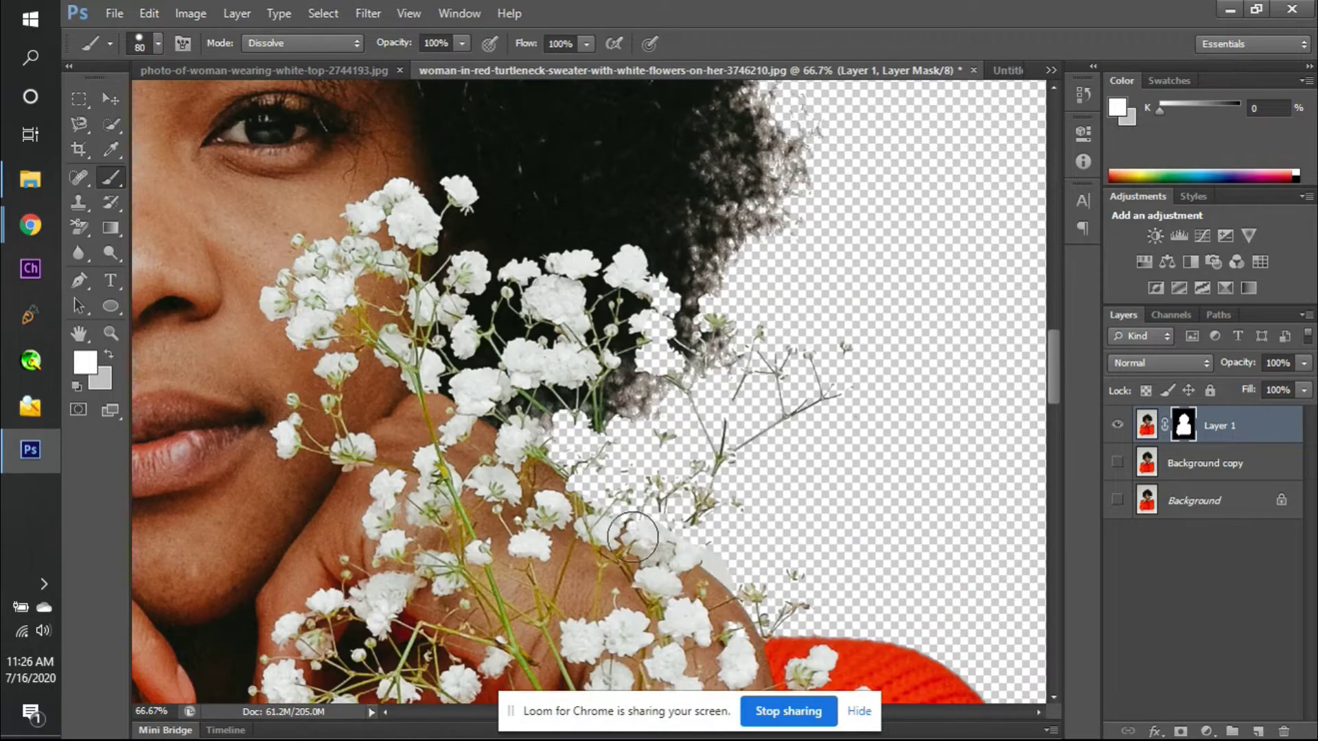
pyautogui.moveTo(587, 513)
pyautogui.mouseDown()
pyautogui.moveTo(552, 482)
pyautogui.moveTo(573, 431)
pyautogui.mouseUp()
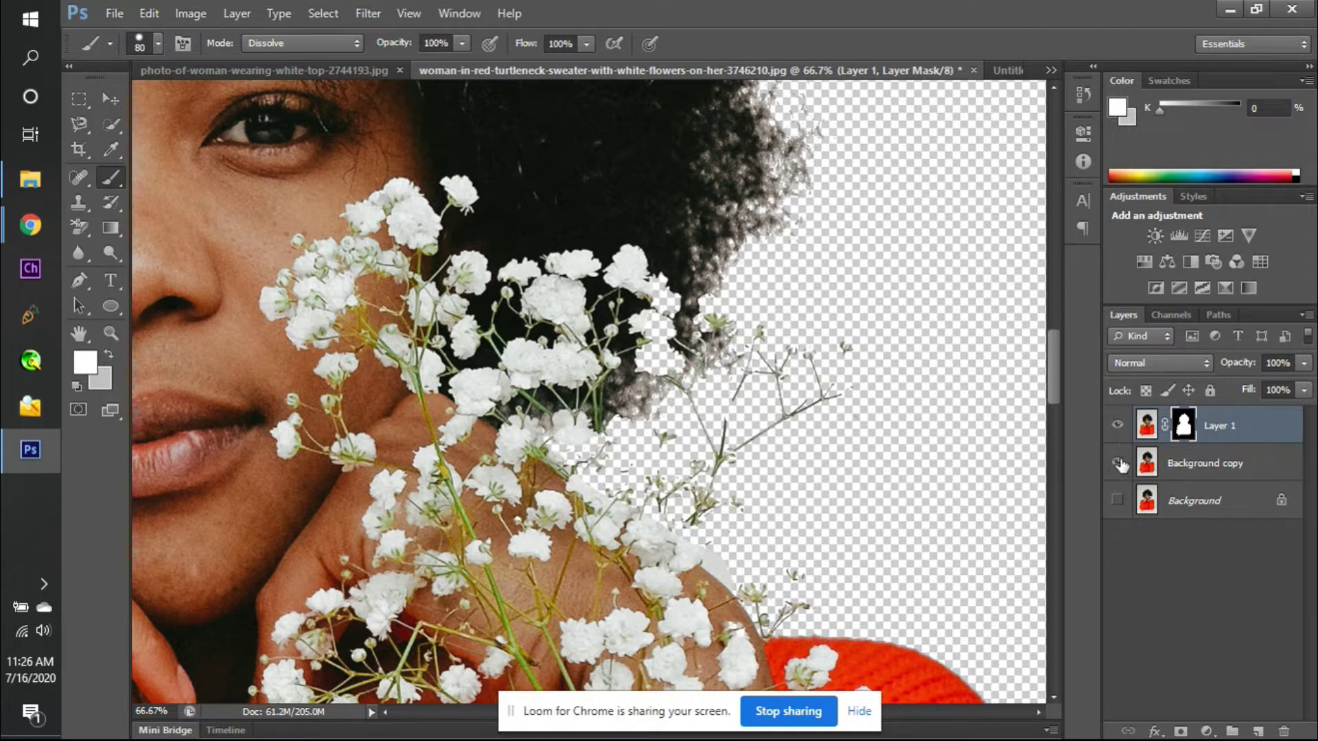
# - Show the grey Background copy behind the cut-out and shrink the brush to 50 px
pyautogui.click(1117, 463)
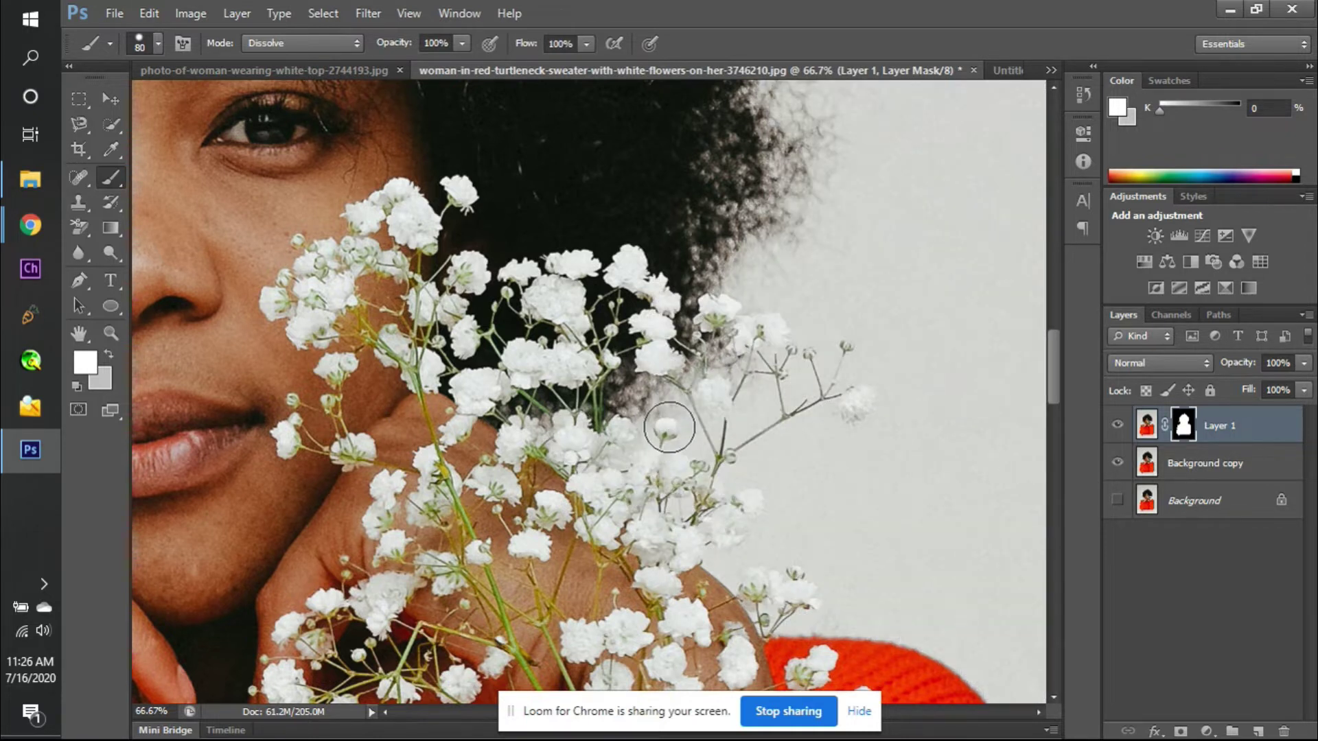
pyautogui.press('[')
pyautogui.press('[')
pyautogui.press('[')
pyautogui.click(1120, 464)
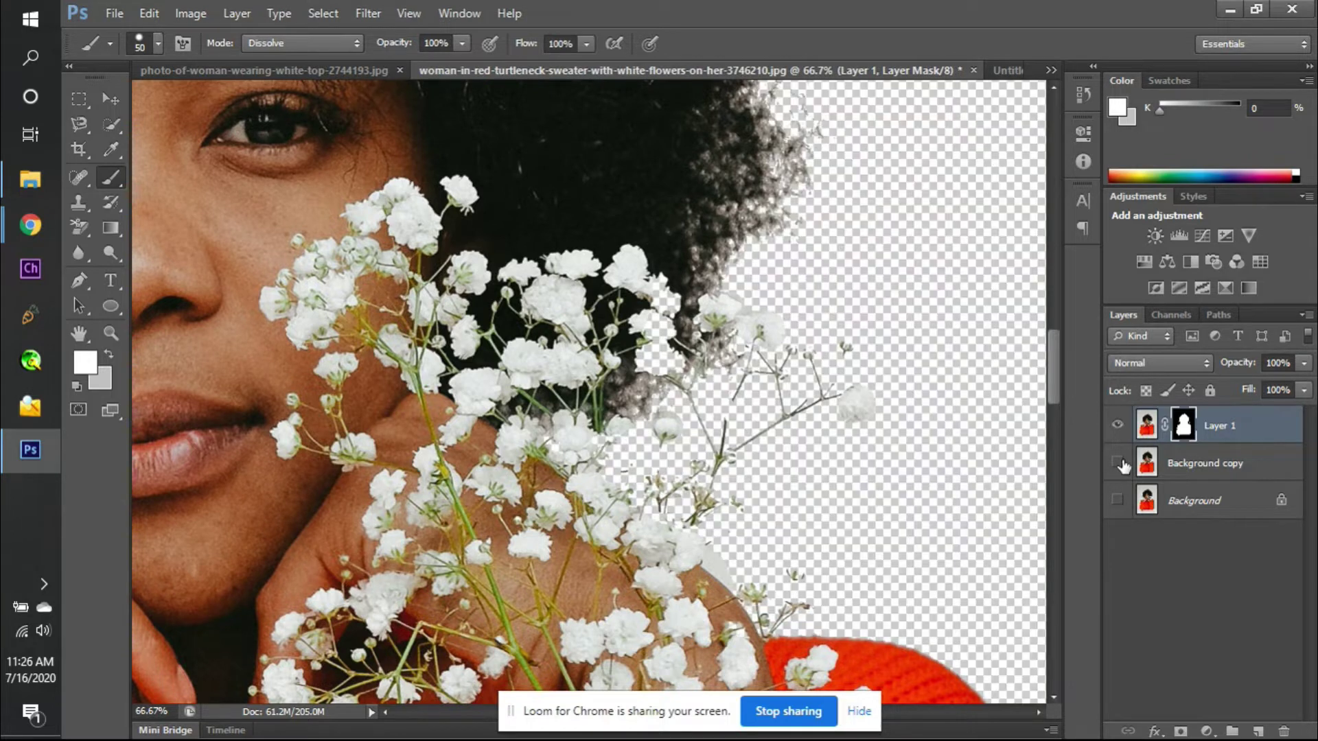
pyautogui.click(1117, 464)
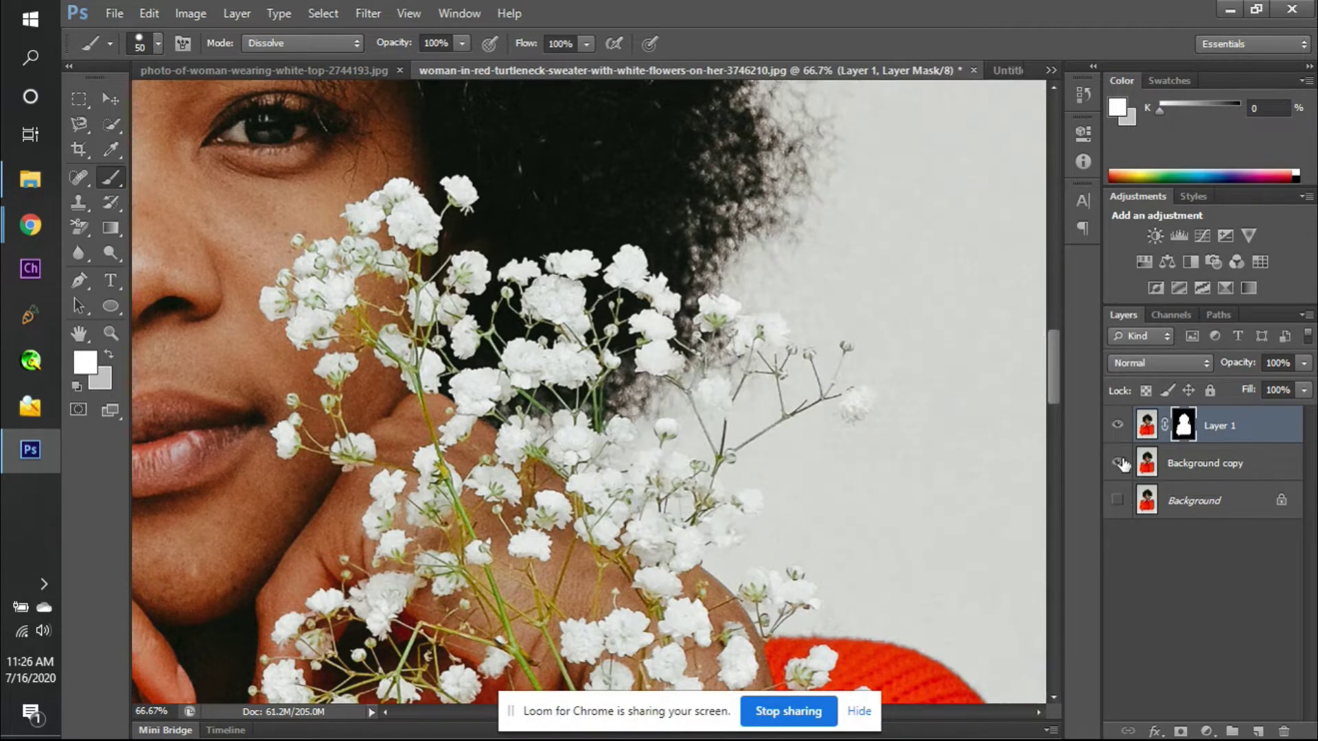
# - Paint a flower near the sweater back into Layer 1's mask
pyautogui.scroll(-3, 905, 452)
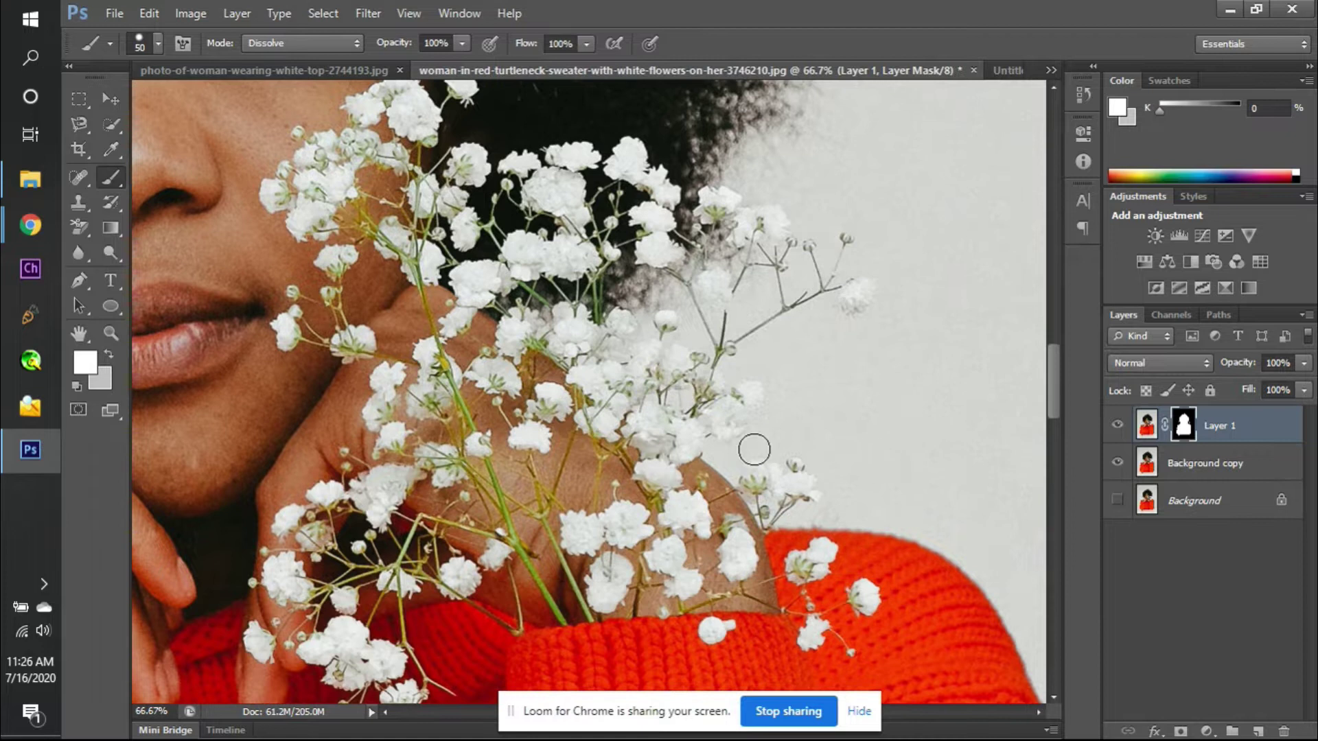
pyautogui.scroll(-2, 740, 516)
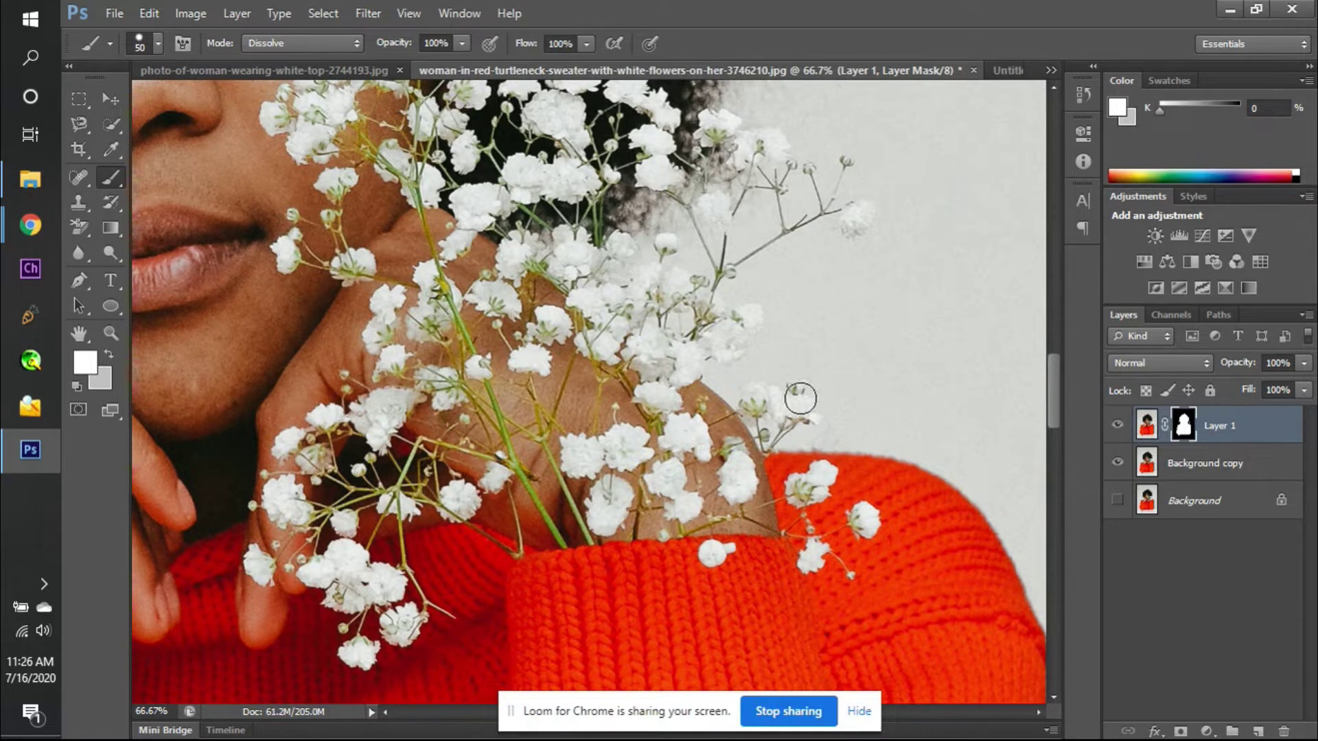
pyautogui.moveTo(740, 315)
pyautogui.mouseDown()
pyautogui.moveTo(697, 319)
pyautogui.moveTo(682, 335)
pyautogui.mouseUp()
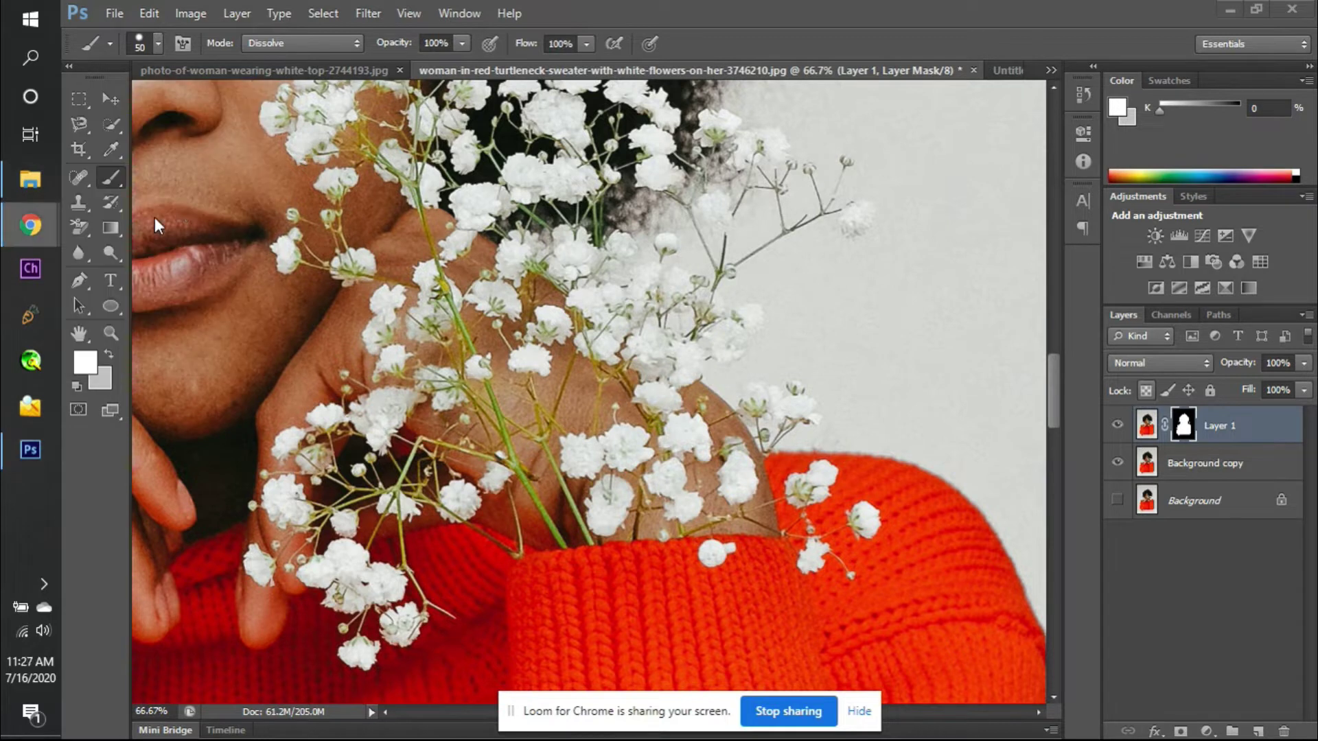
pyautogui.moveTo(32, 244)
pyautogui.click(144, 199)
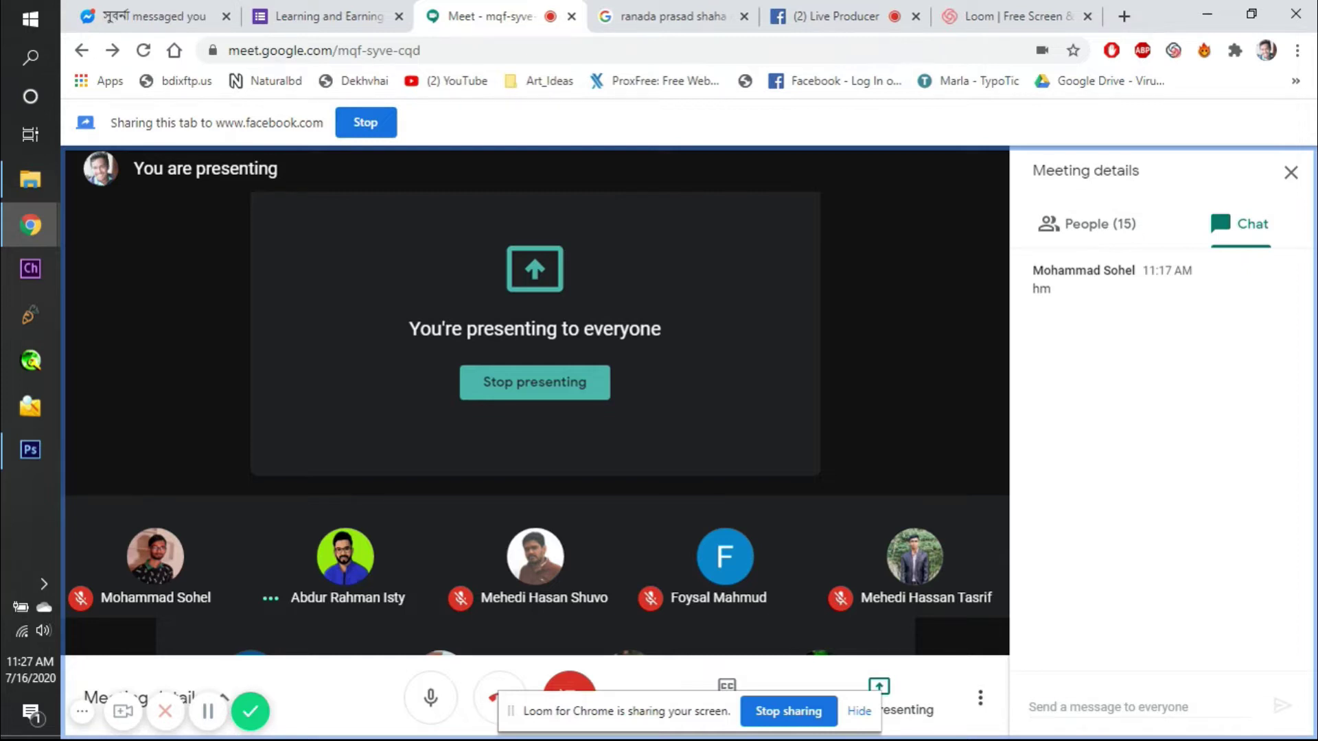
pyautogui.hotkey('alt', 'Tab')
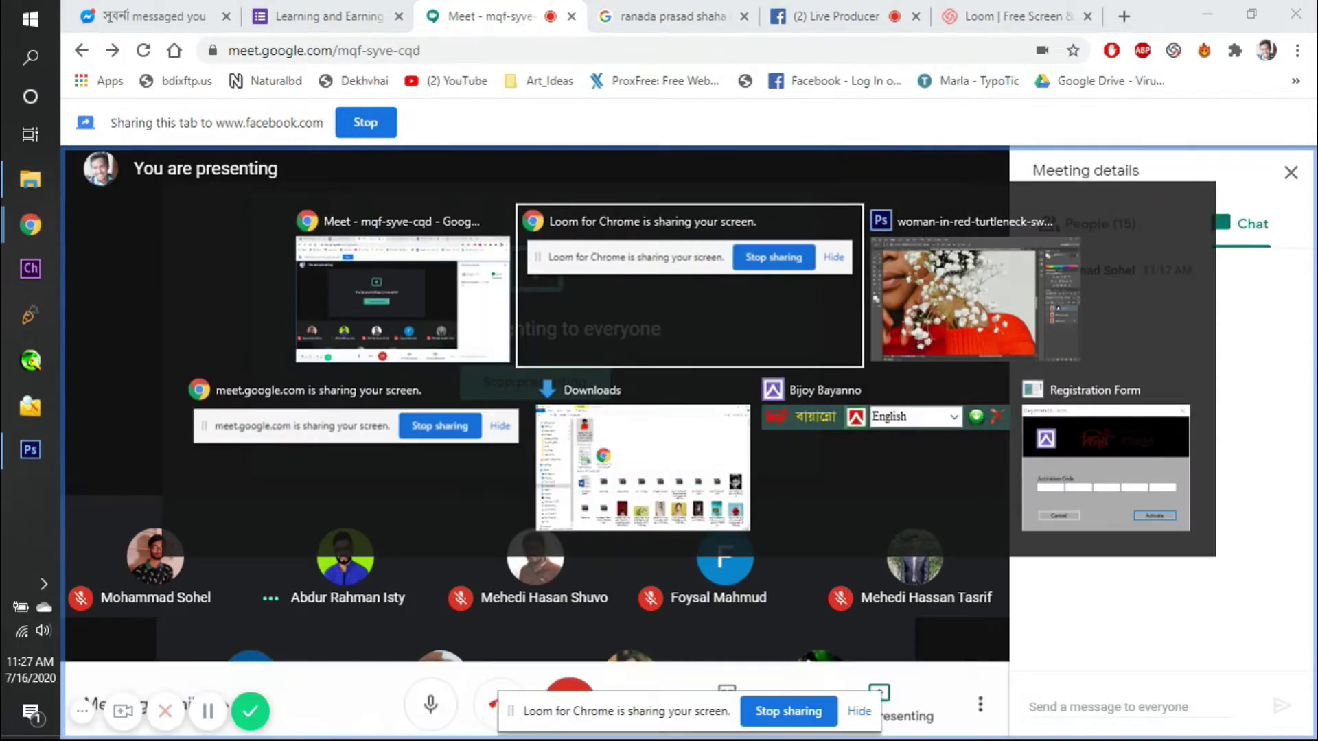
pyautogui.hotkey('alt', 'Tab')
pyautogui.scroll(4, 425, 578)
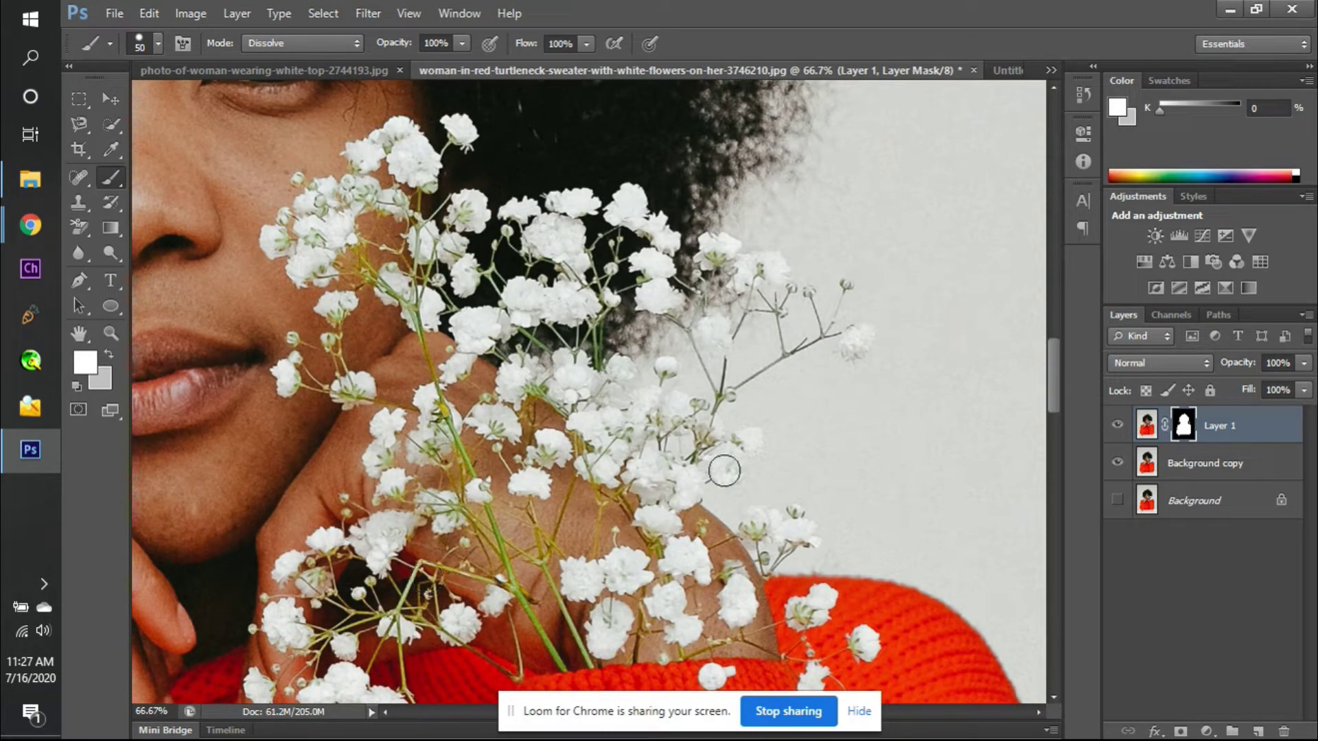
# - Toggle Background copy on and off to compare the cut-out against the grey backdrop
pyautogui.click(1117, 463)
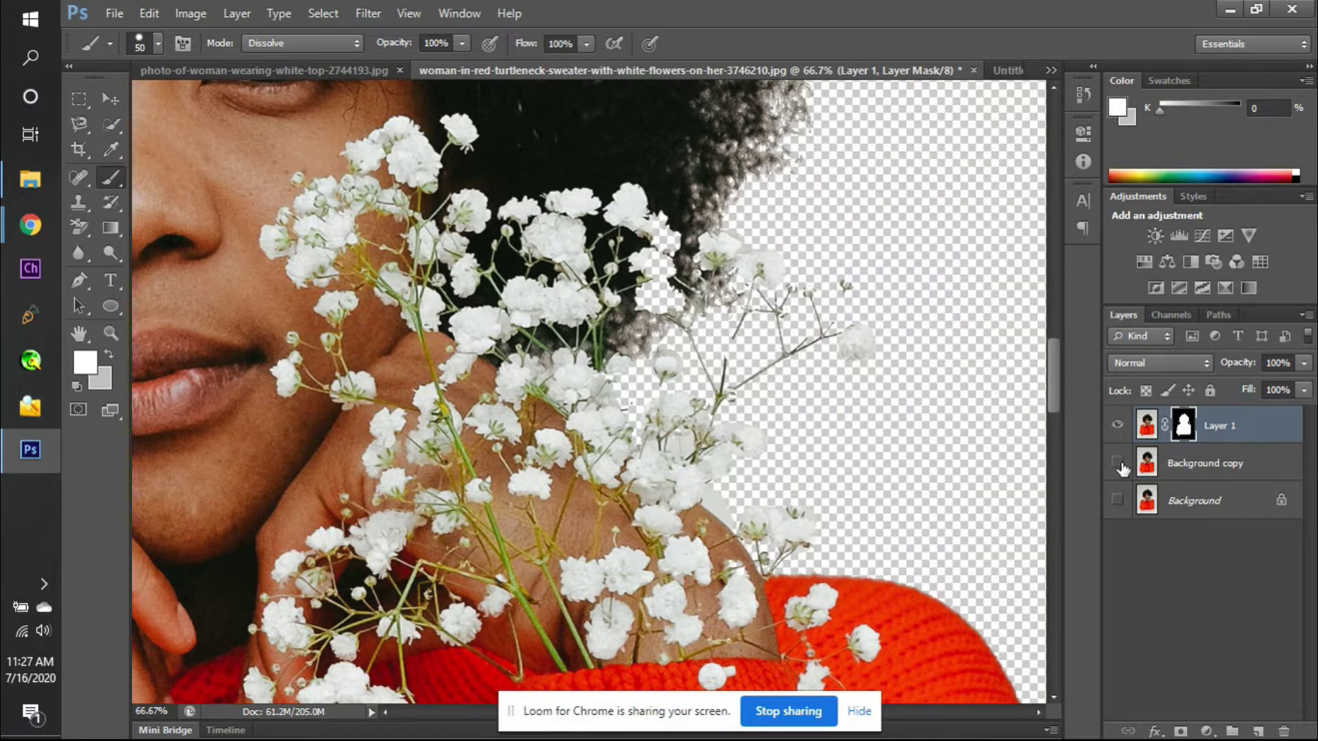
pyautogui.click(1117, 464)
pyautogui.click(1117, 464)
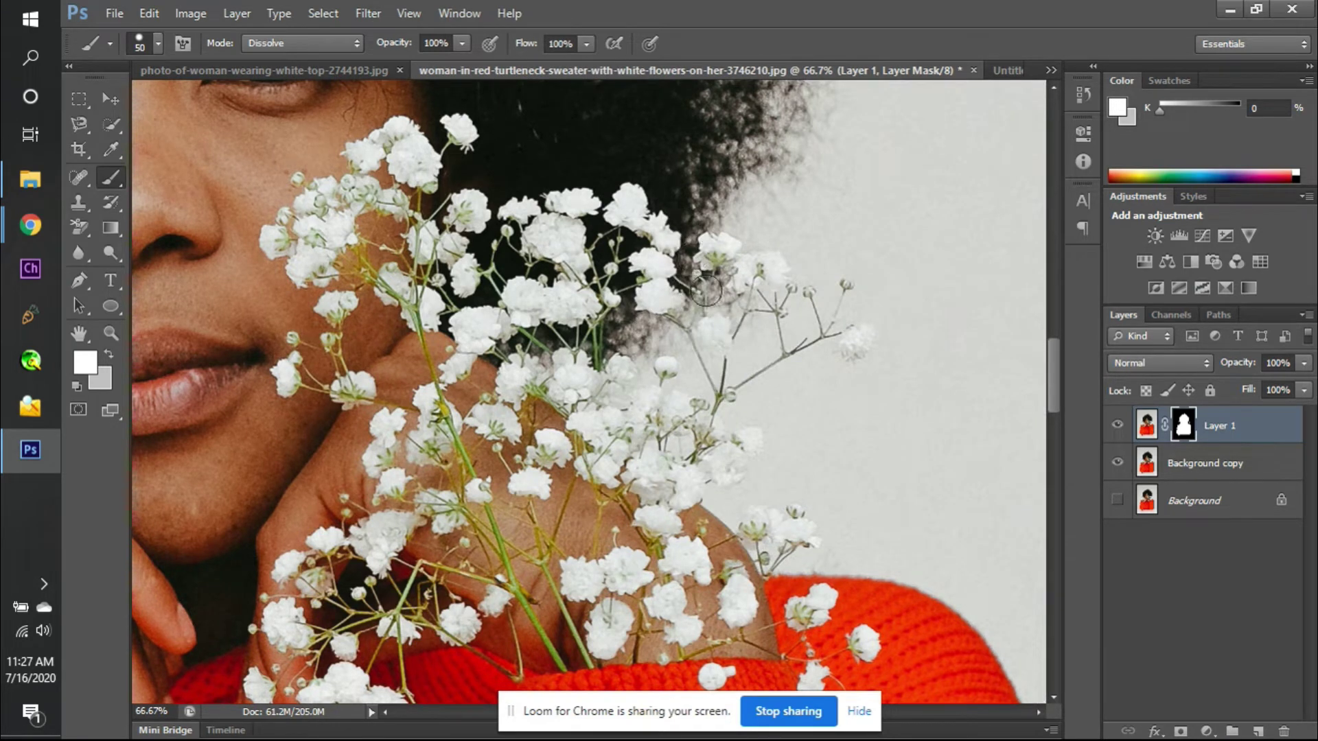
pyautogui.click(1117, 463)
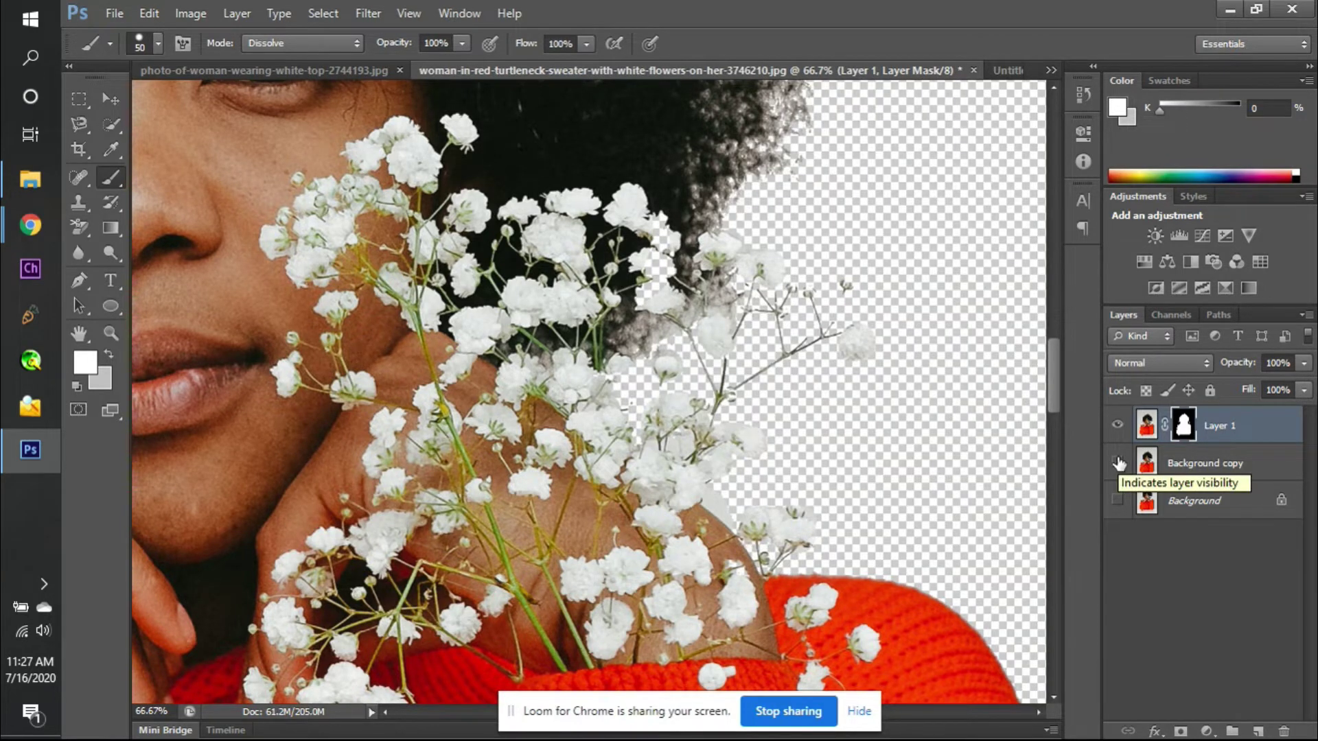
pyautogui.click(1117, 463)
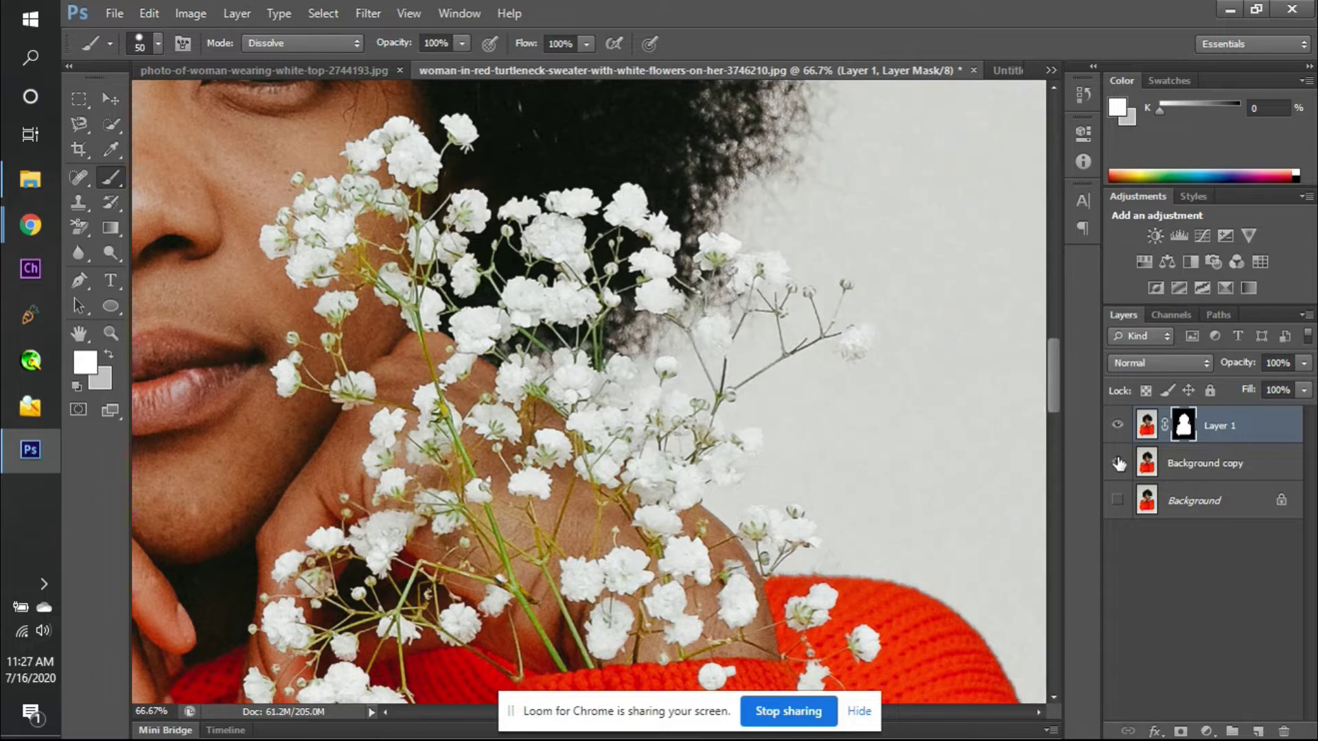
pyautogui.click(1118, 463)
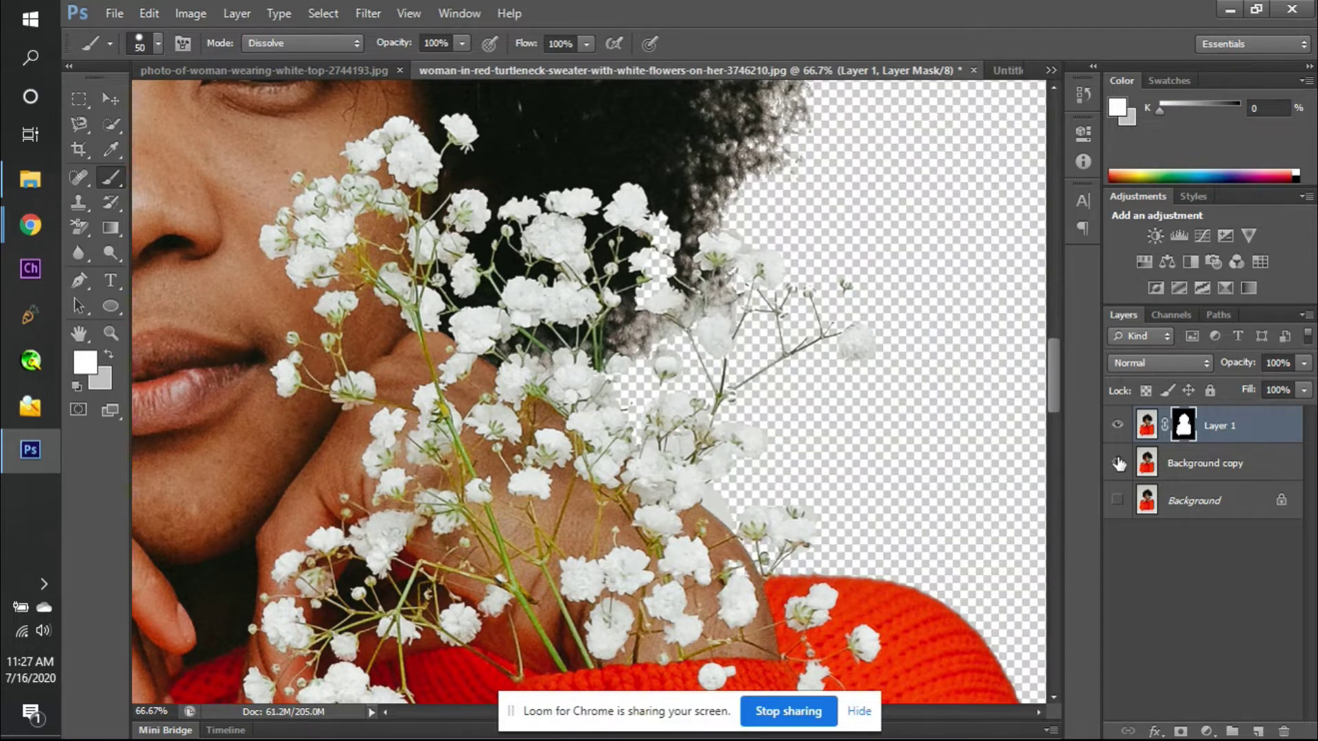
pyautogui.click(1117, 463)
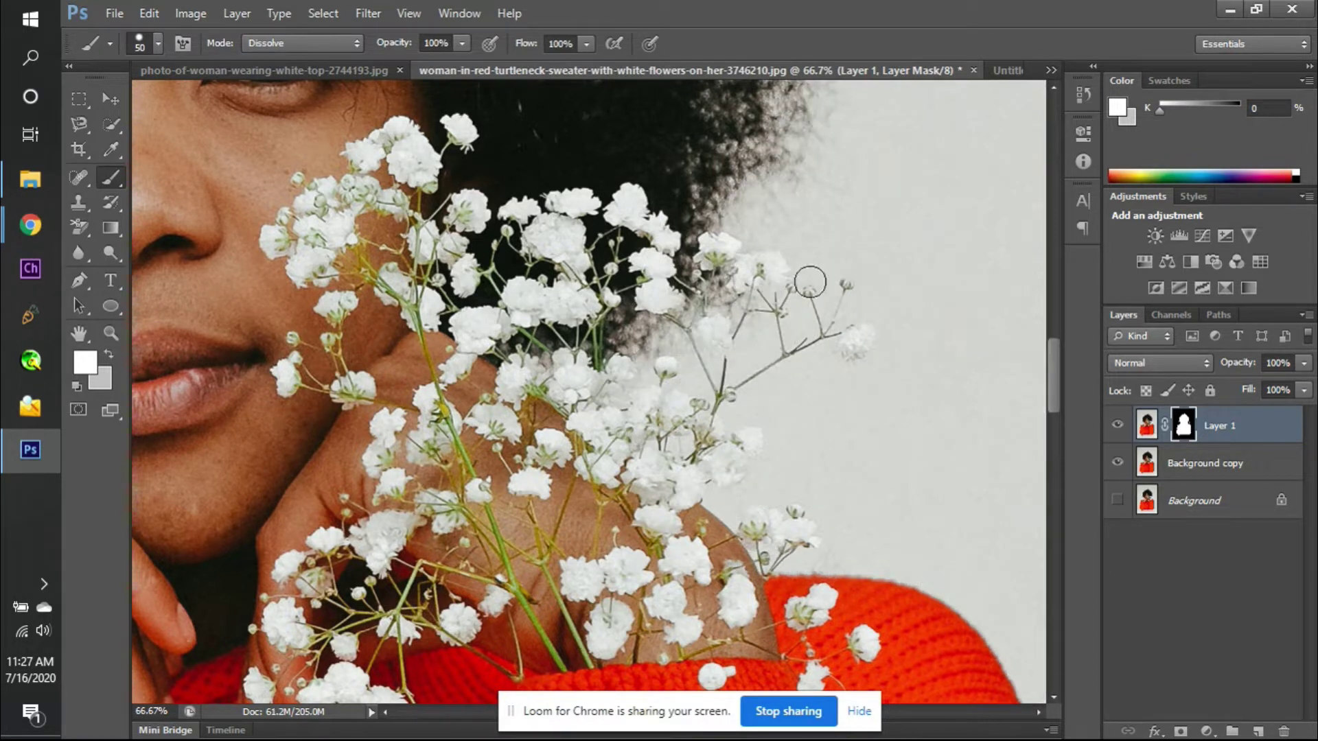
# - Switch the brush blend mode to Overlay, check the edges, then return it to Dissolve
pyautogui.click(285, 43)
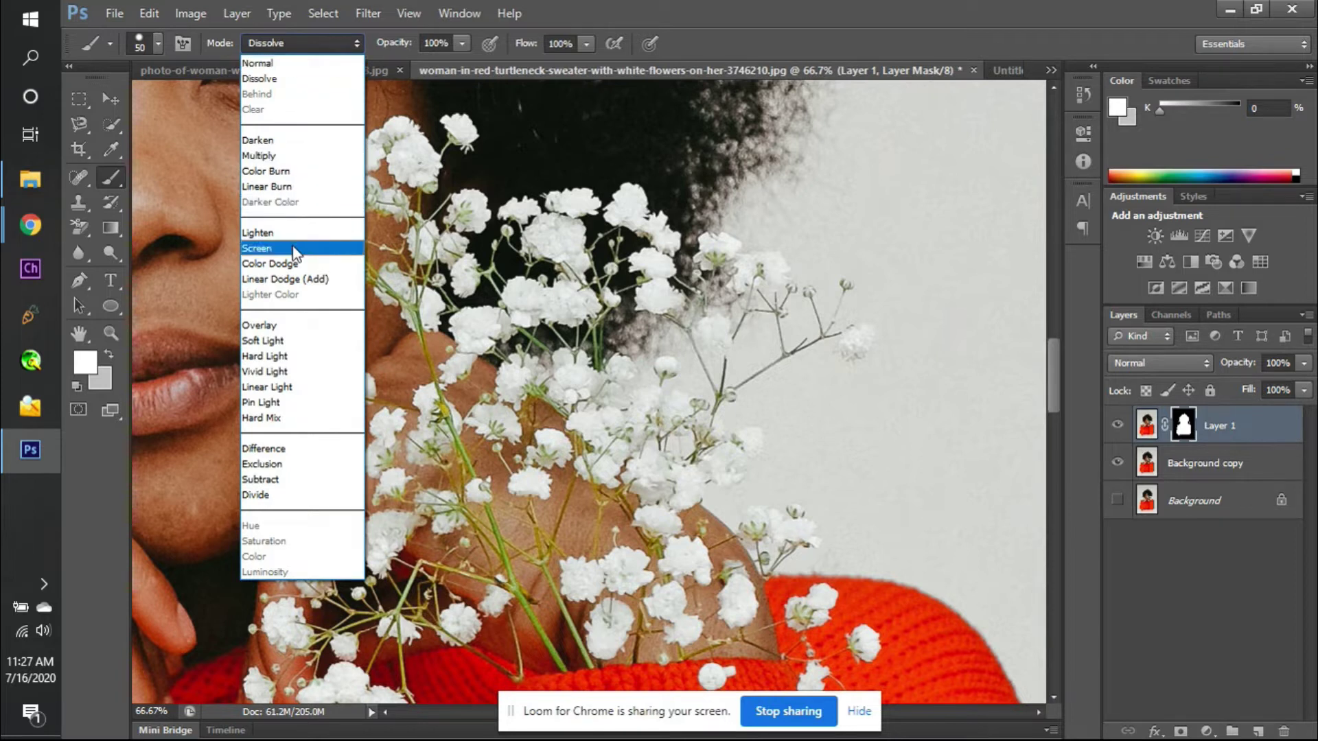
pyautogui.click(295, 325)
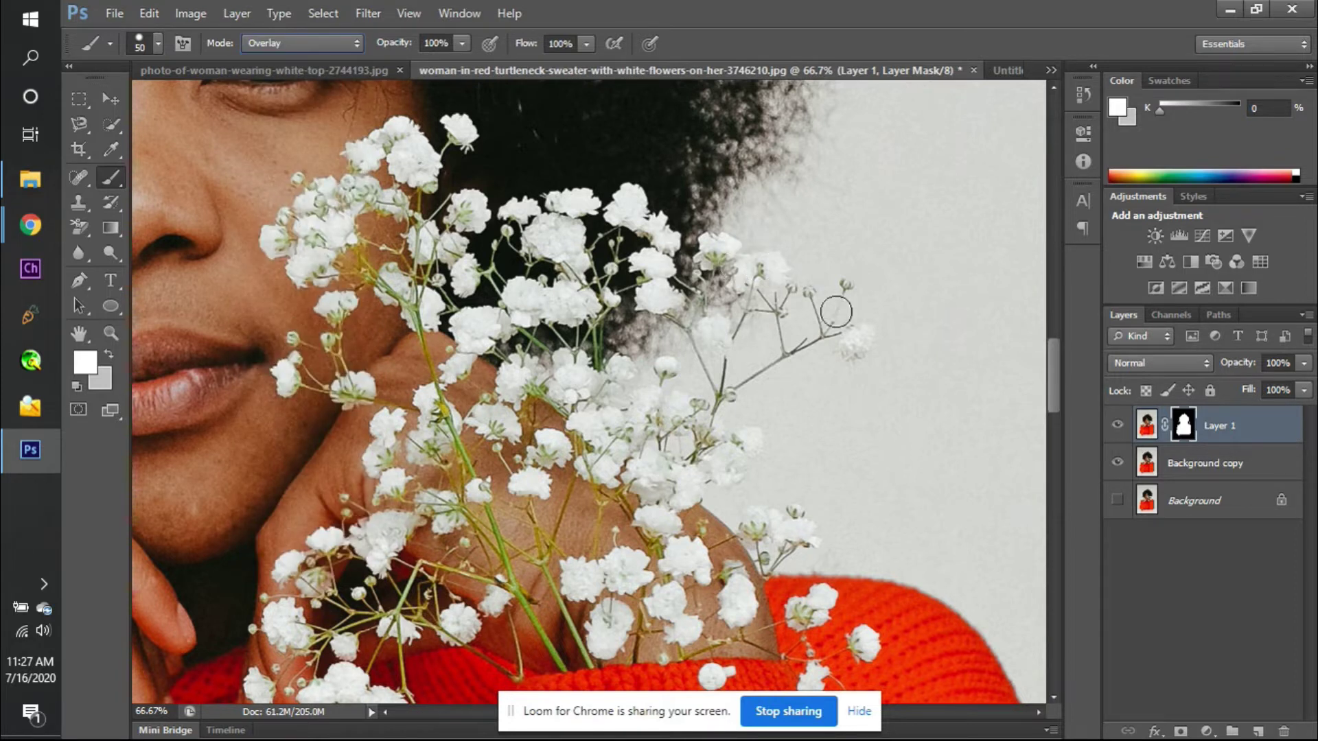
pyautogui.click(1124, 463)
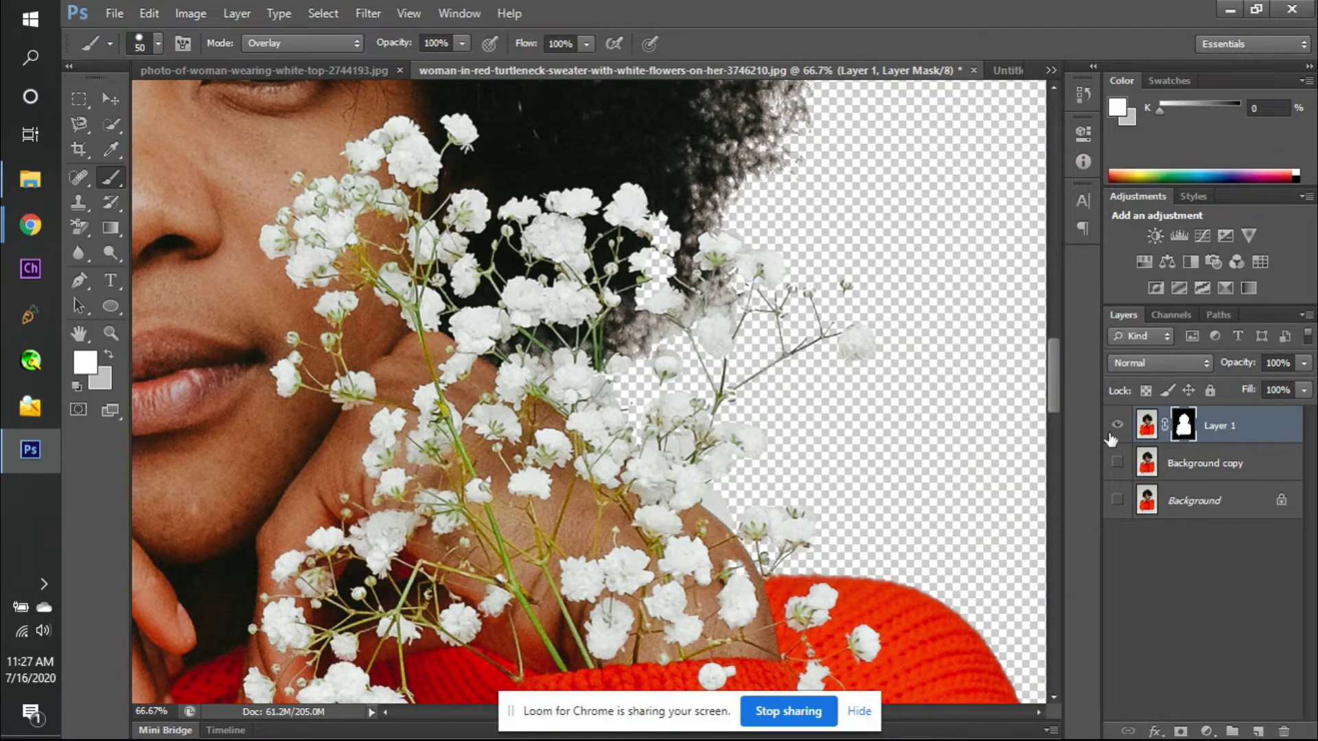
pyautogui.click(1117, 465)
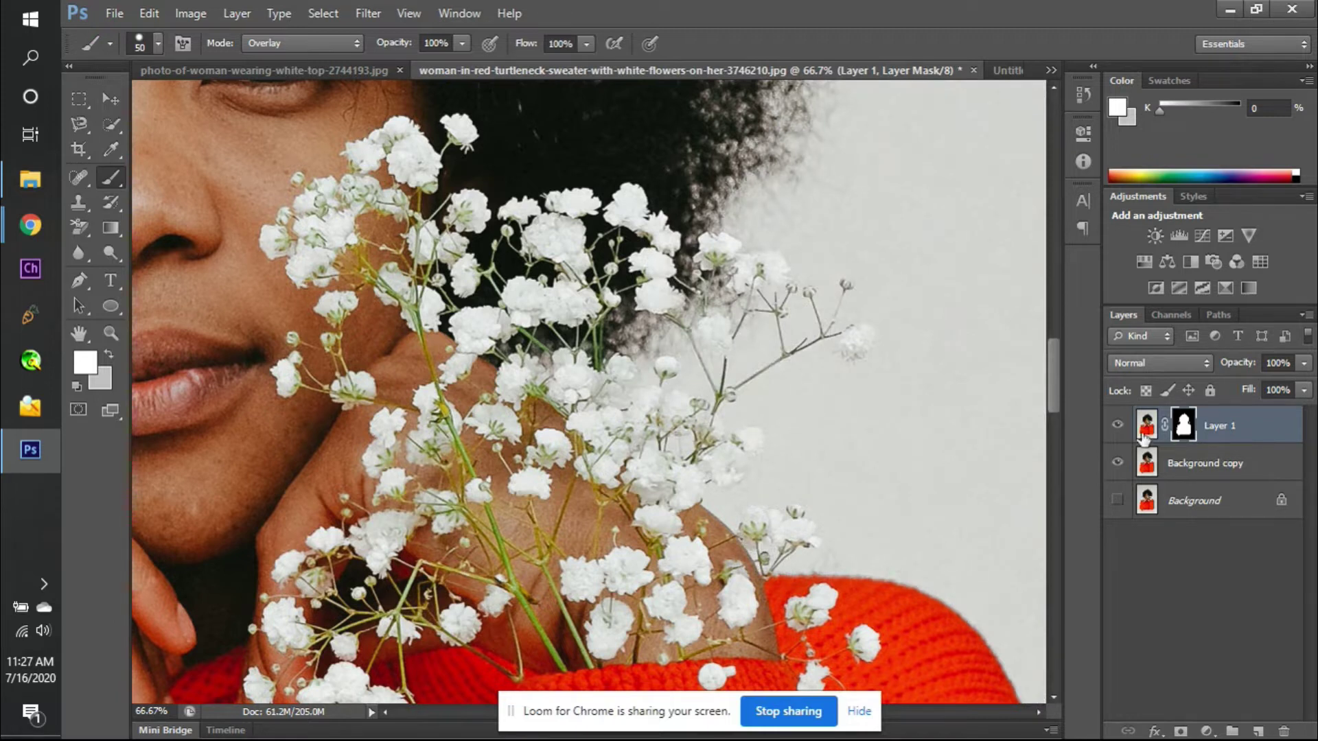
pyautogui.click(302, 42)
pyautogui.click(317, 60)
# - Flick Background copy's visibility repeatedly to inspect the mask edges over transparency
pyautogui.click(1117, 462)
pyautogui.click(1118, 462)
pyautogui.click(1118, 462)
pyautogui.click(1117, 462)
pyautogui.click(1117, 461)
pyautogui.click(1117, 461)
pyautogui.click(1119, 464)
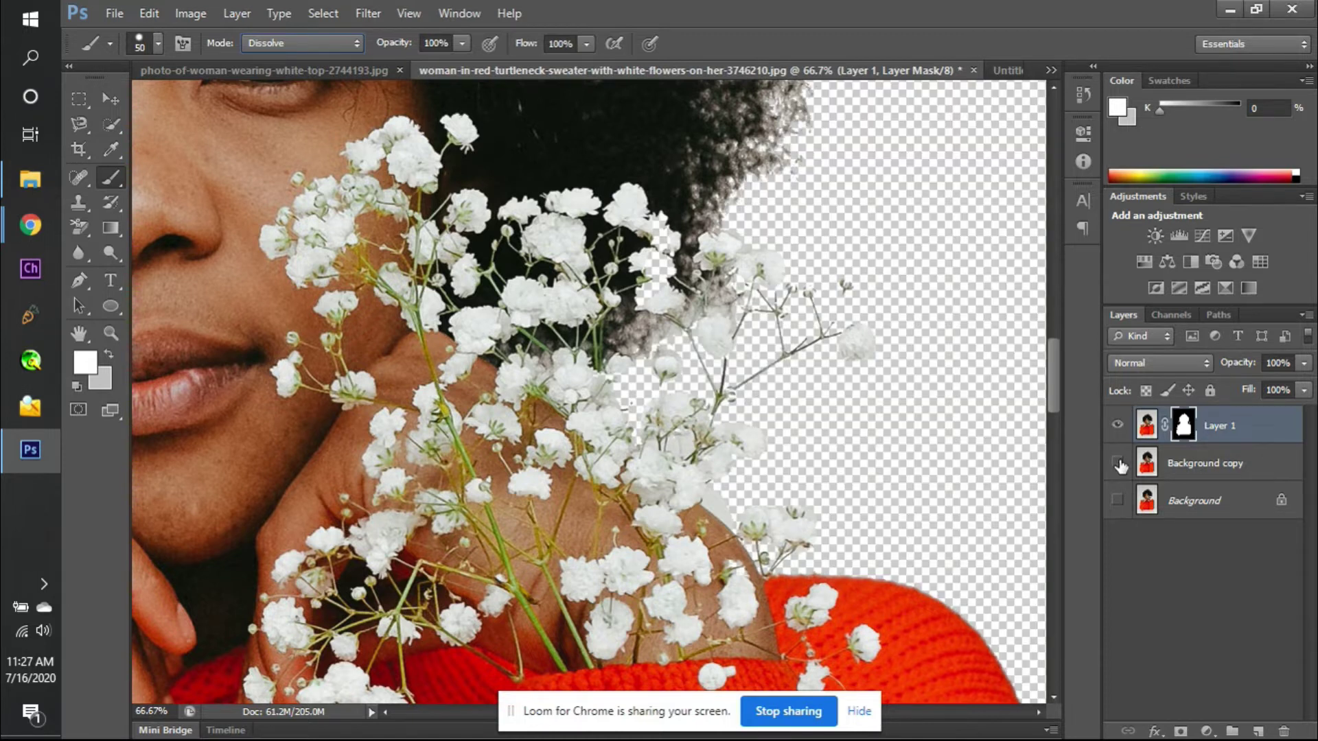
pyautogui.click(1118, 463)
pyautogui.click(1118, 463)
pyautogui.click(1119, 464)
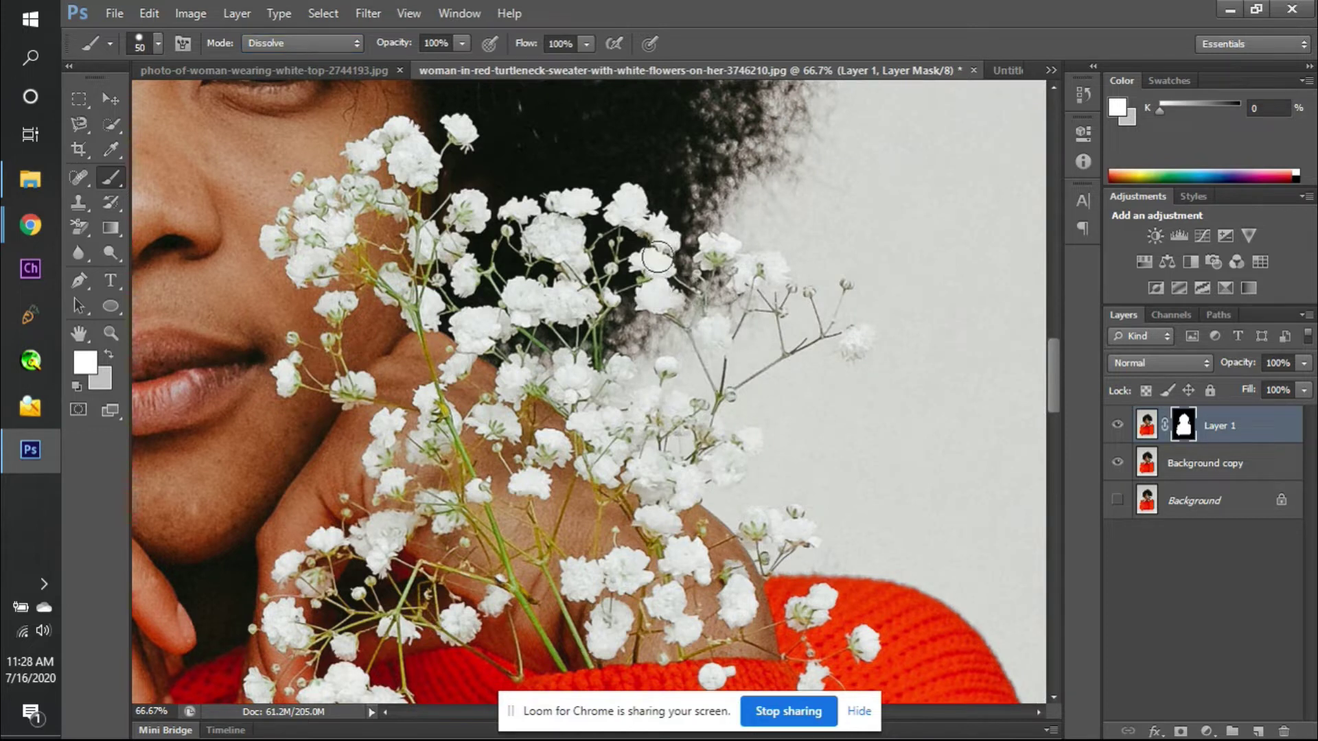
pyautogui.click(1117, 462)
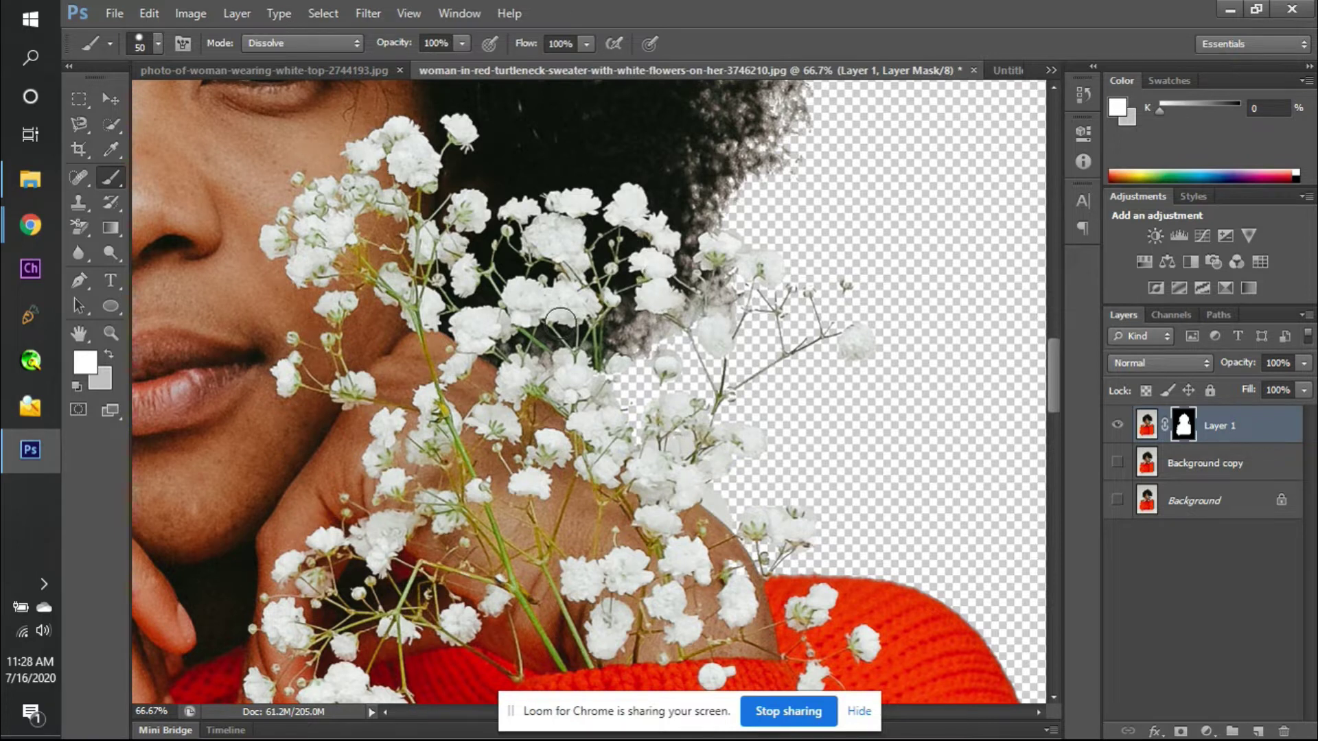
# - Pan left and check the left flowers against the grey backdrop, leaving Background copy hidden
pyautogui.hscroll(-5, 499, 324)
pyautogui.hscroll(-15, 499, 325)
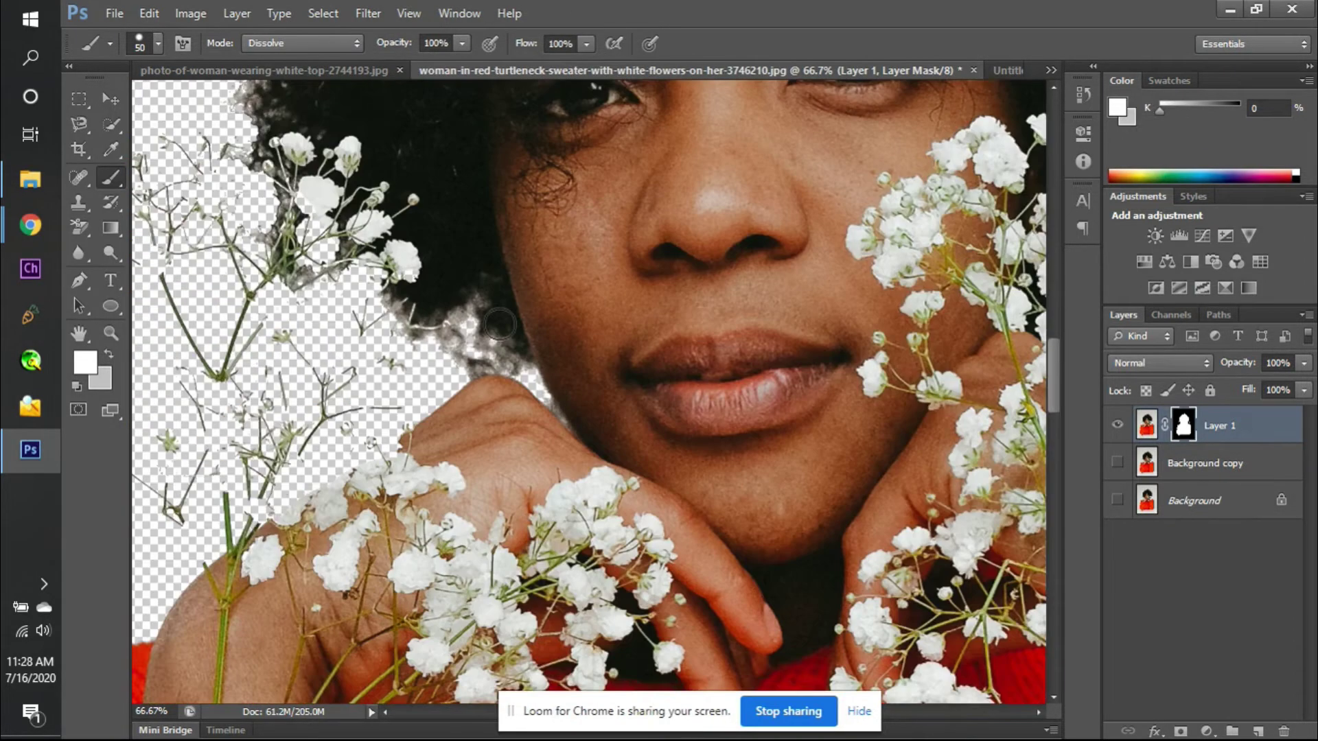
pyautogui.click(1117, 464)
pyautogui.click(1117, 464)
pyautogui.click(1117, 464)
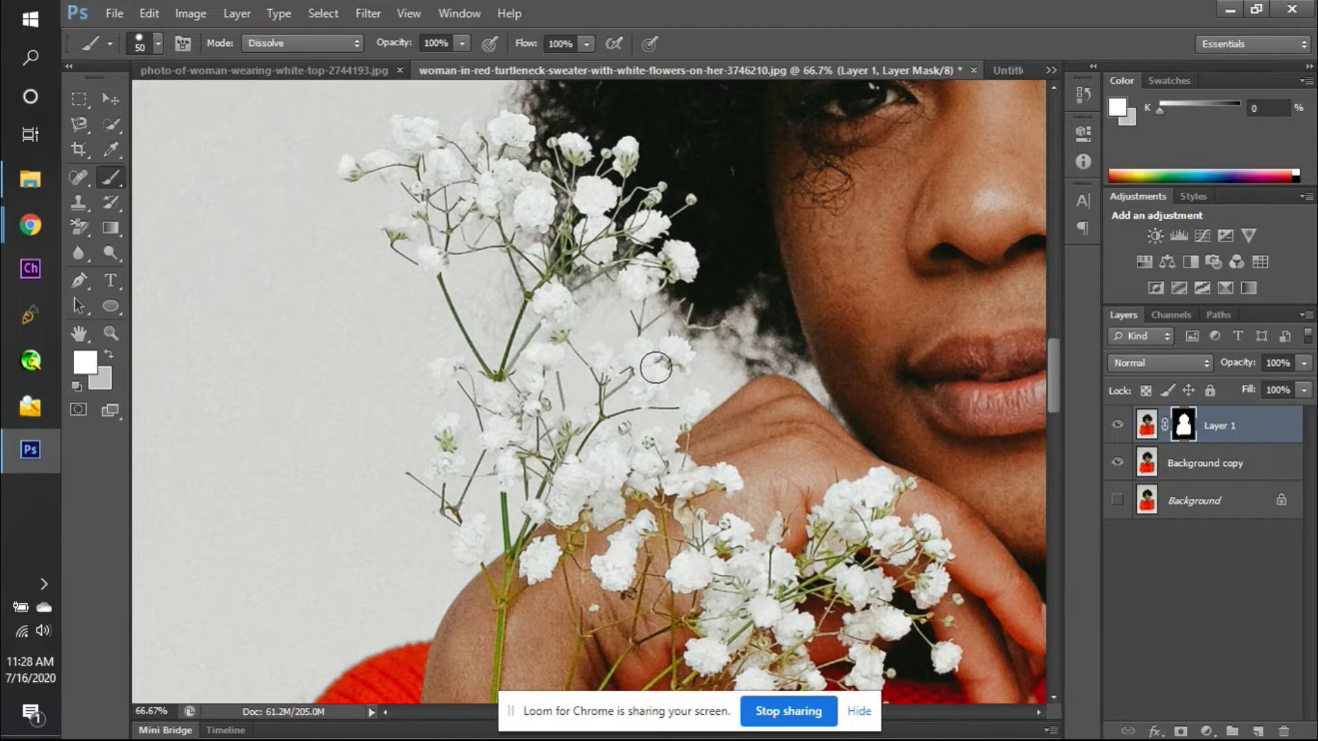
pyautogui.click(1117, 463)
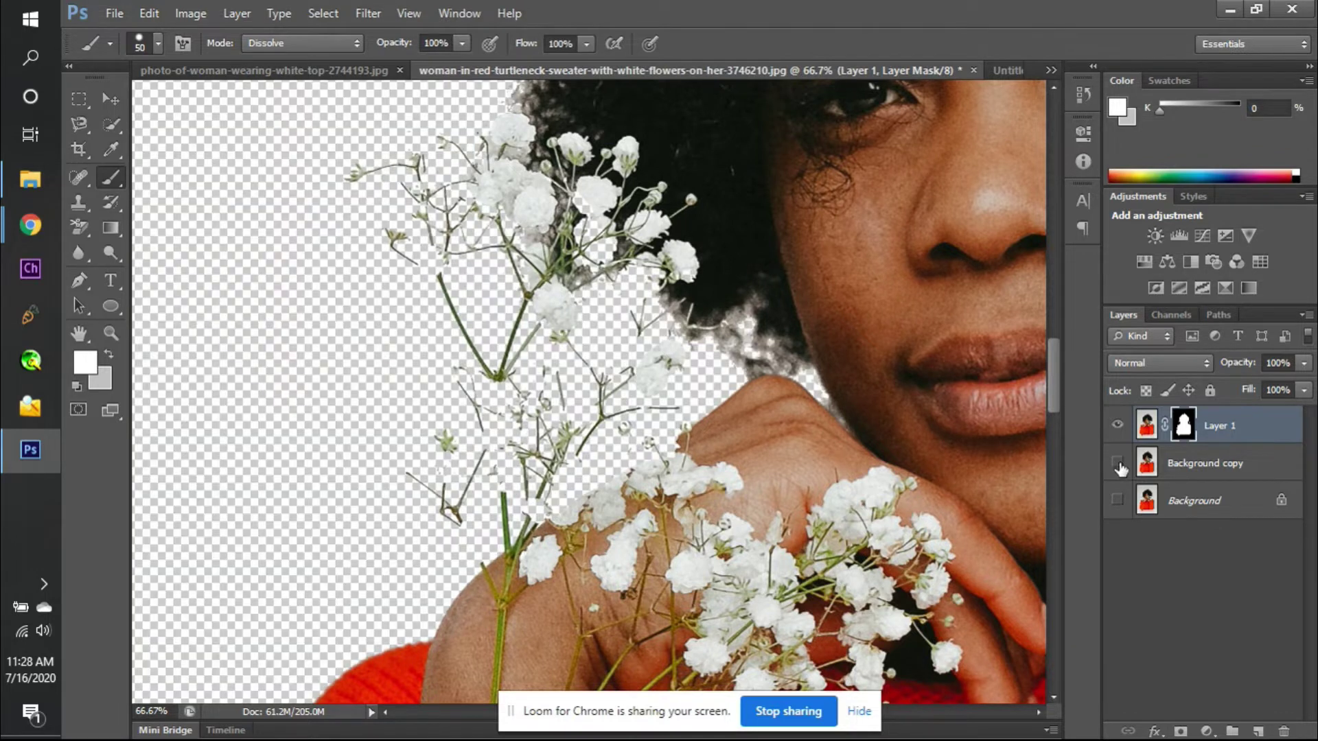
pyautogui.click(1117, 464)
pyautogui.click(1118, 464)
pyautogui.click(1117, 463)
pyautogui.click(1117, 463)
pyautogui.click(1118, 463)
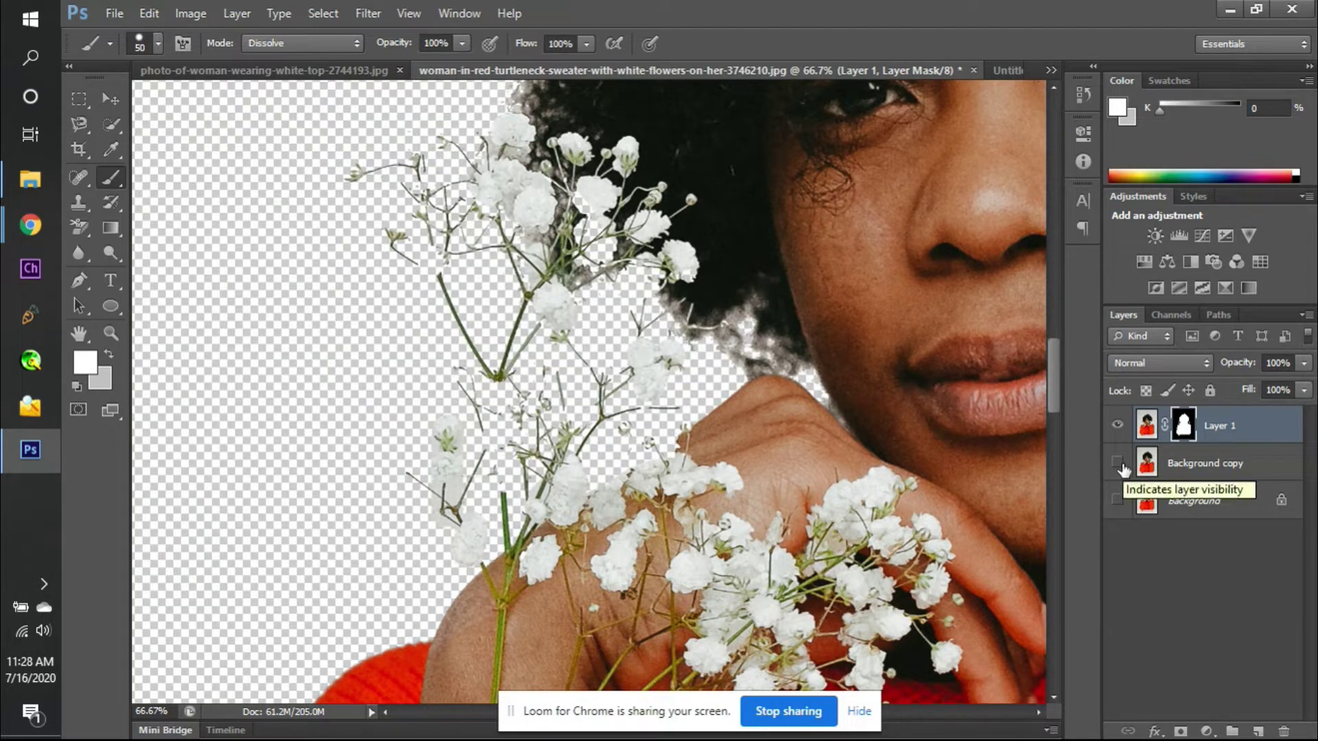
# - Zoom out and add a Solid Color fill layer above Background copy
pyautogui.hotkey('ctrl', '-')
pyautogui.hotkey('ctrl', '-')
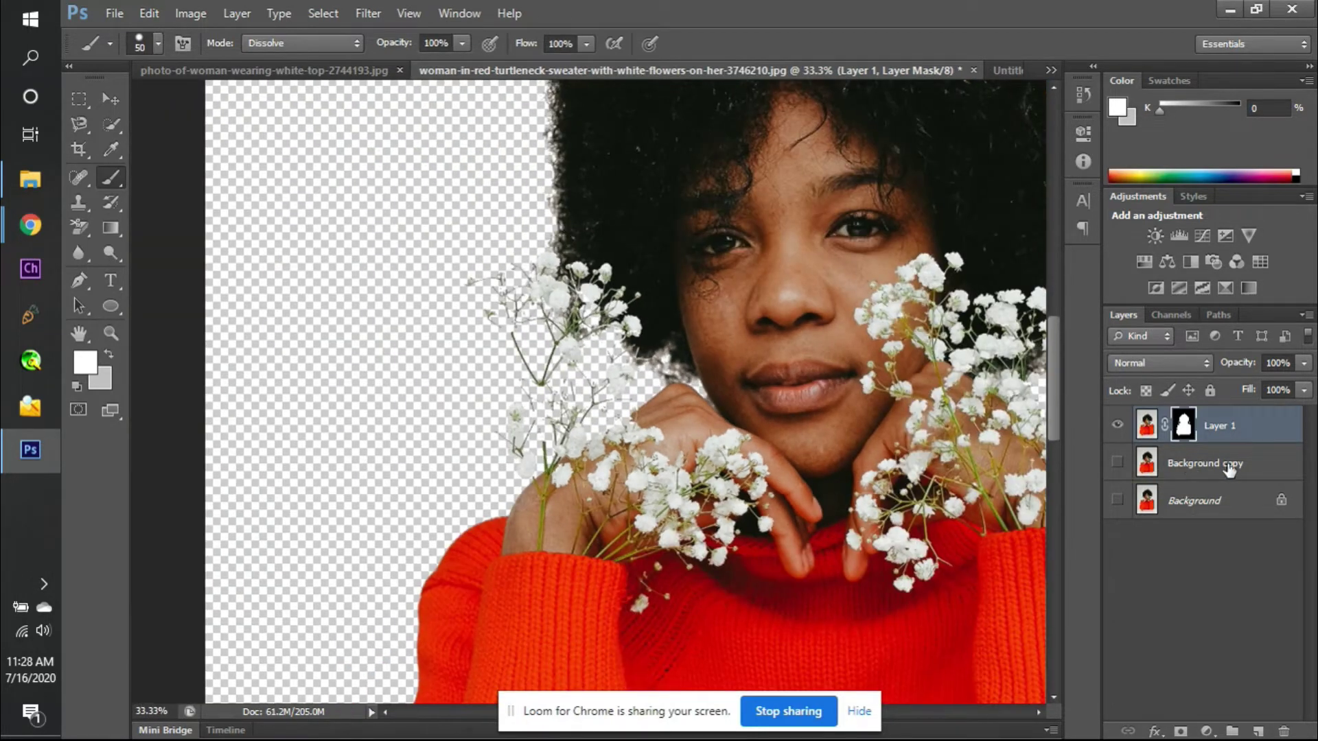
pyautogui.click(1219, 473)
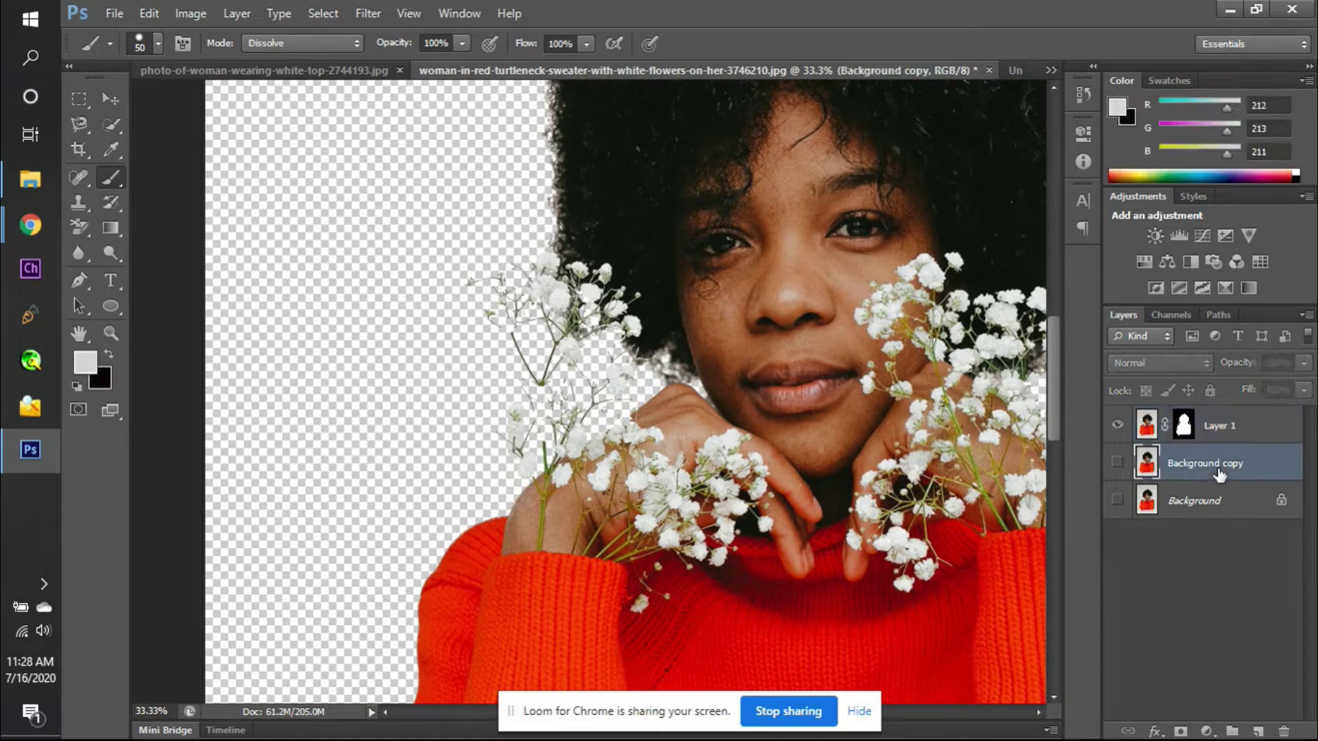
pyautogui.click(1205, 731)
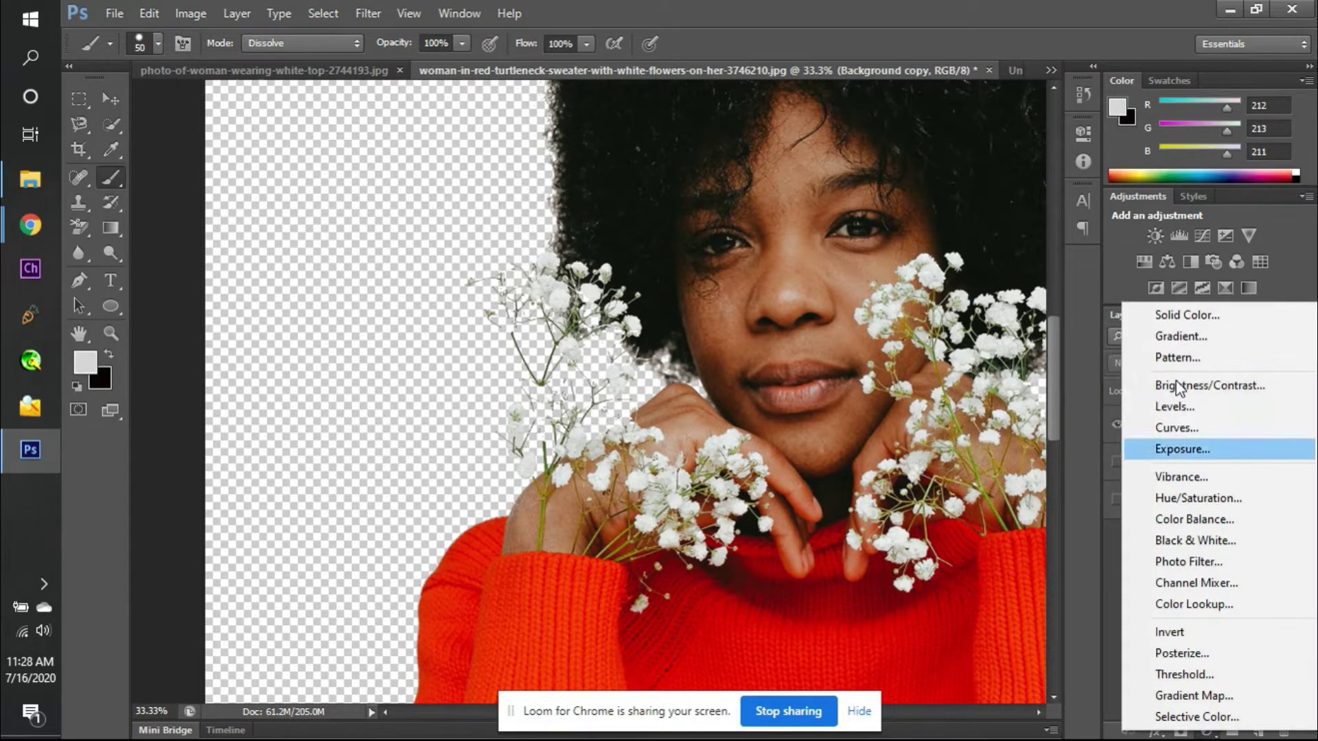
pyautogui.click(1163, 317)
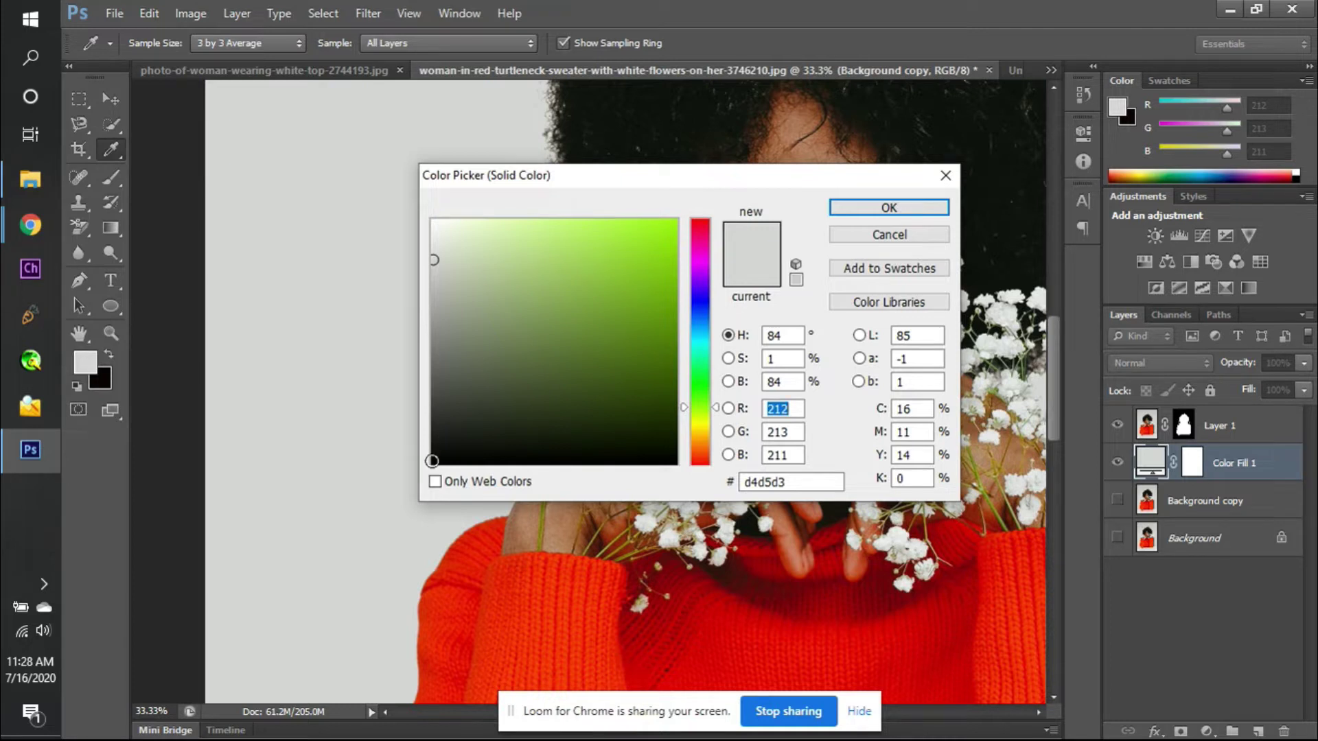
pyautogui.press('Return')
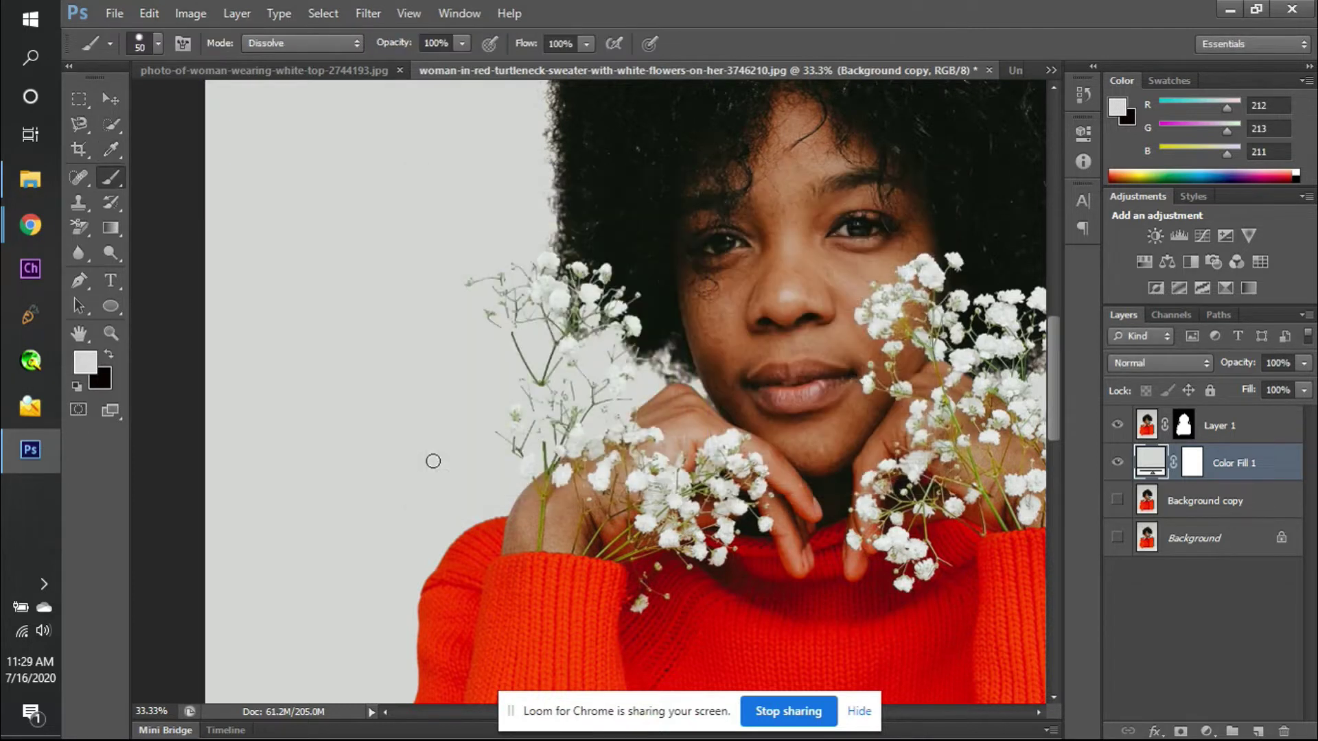
# - Change the Color Fill 1 colour to near-black 0b0b0a
pyautogui.doubleClick(1153, 465)
pyautogui.moveTo(549, 303); pyautogui.dragTo(436, 461)
pyautogui.press('Return')
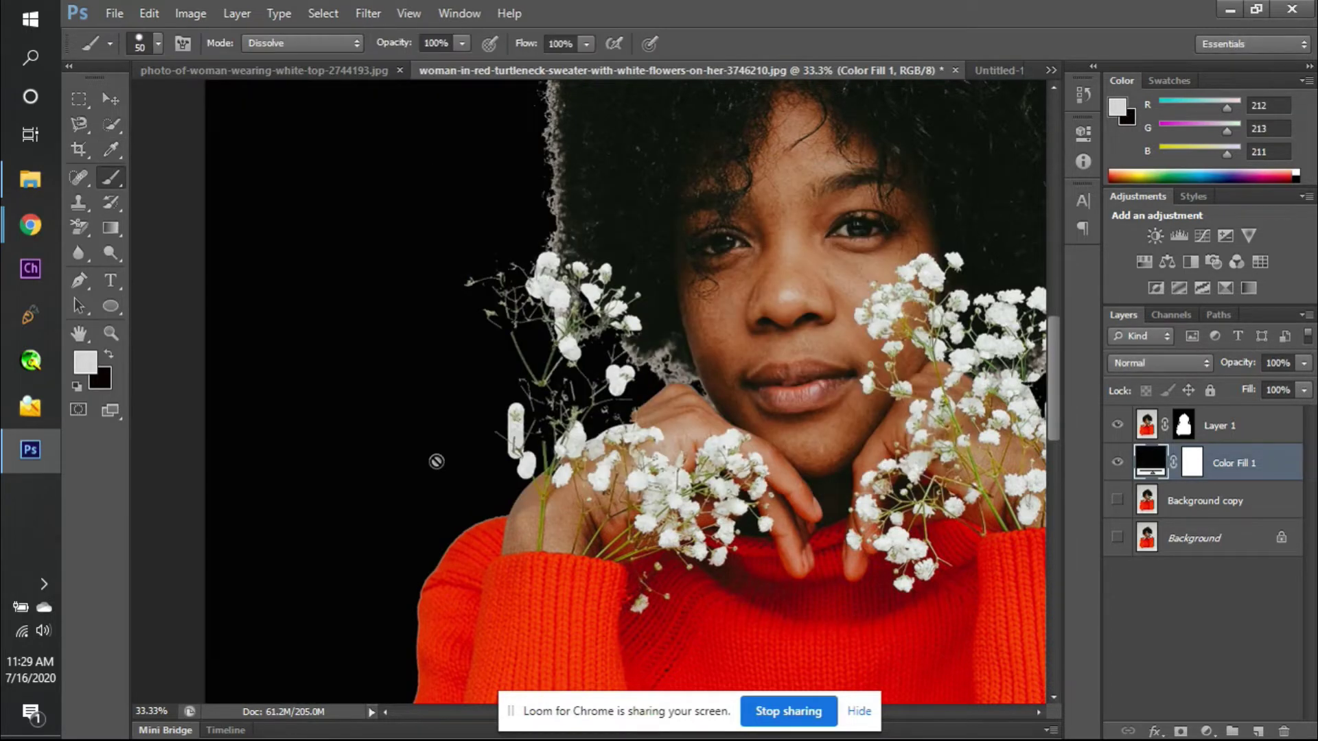
pyautogui.hscroll(5, 695, 476)
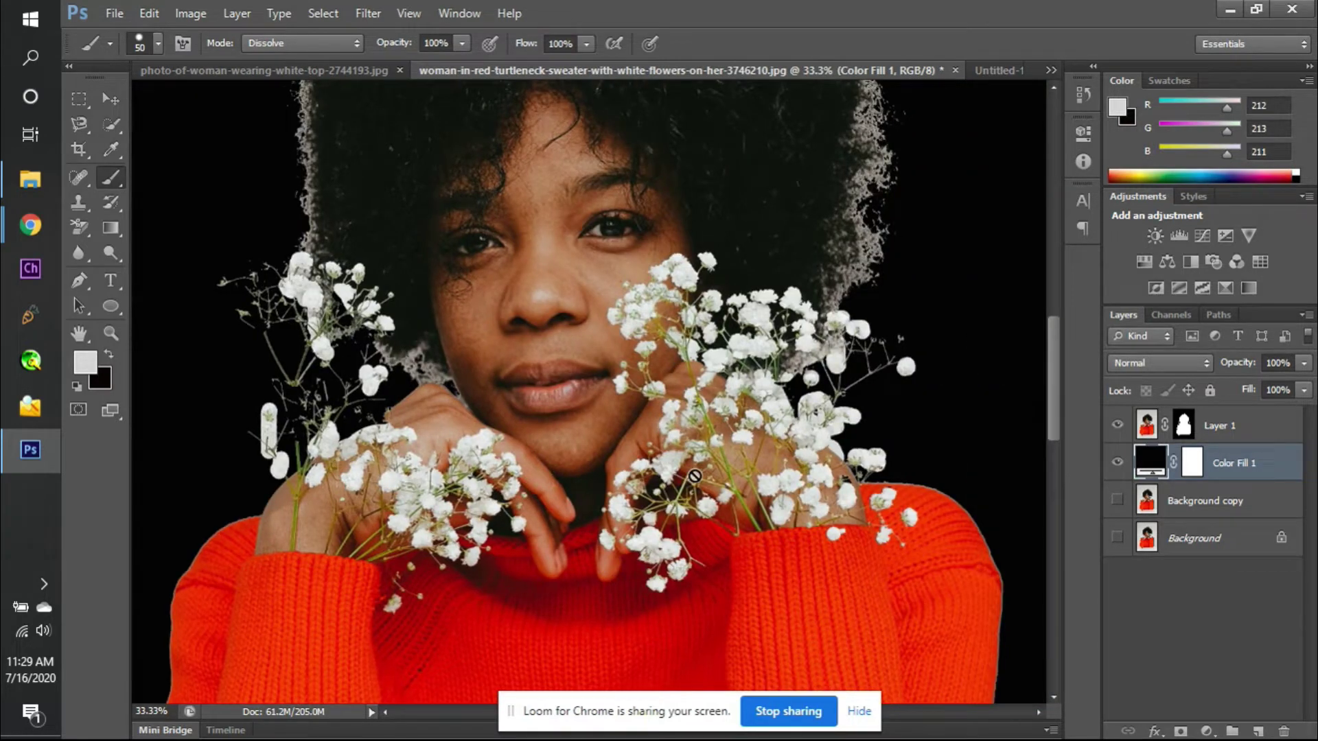
pyautogui.hscroll(-2, 695, 475)
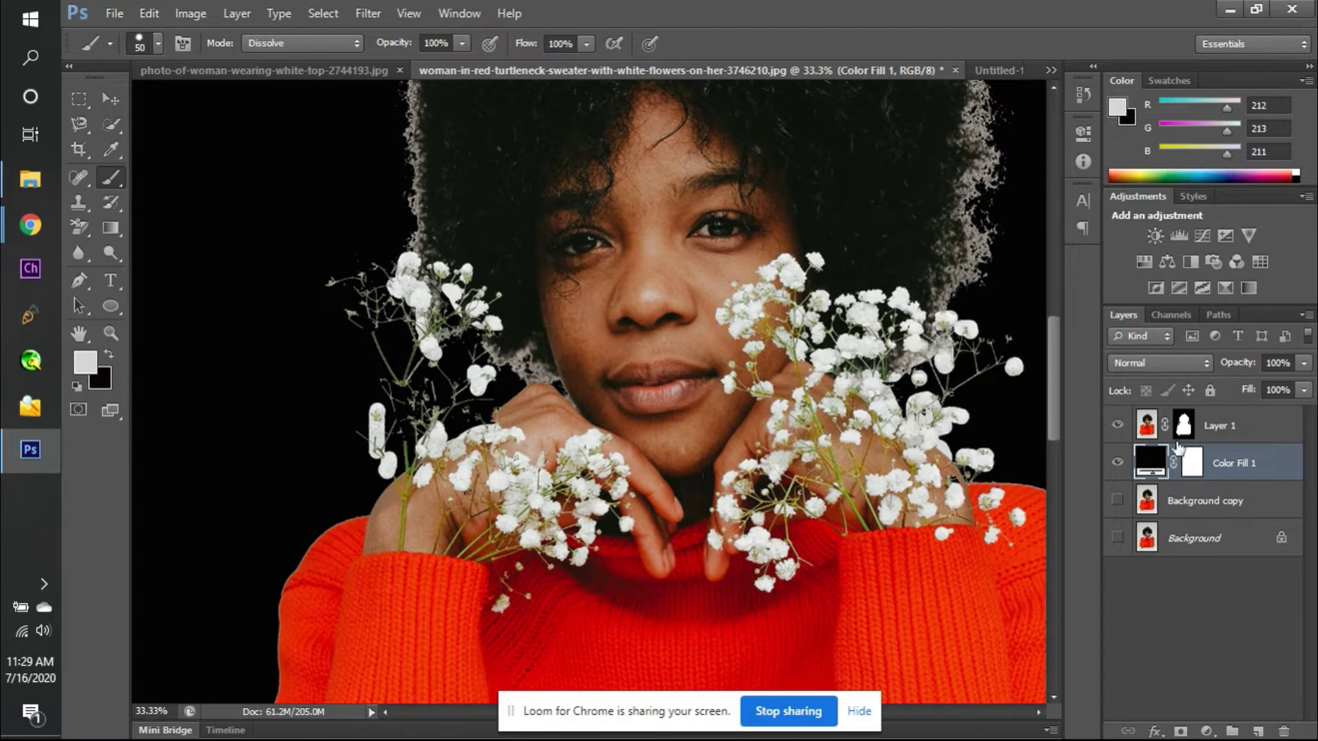
# - Target Layer 1's mask and view the cut-out over the grey Background copy with the black fill hidden
pyautogui.click(1181, 425)
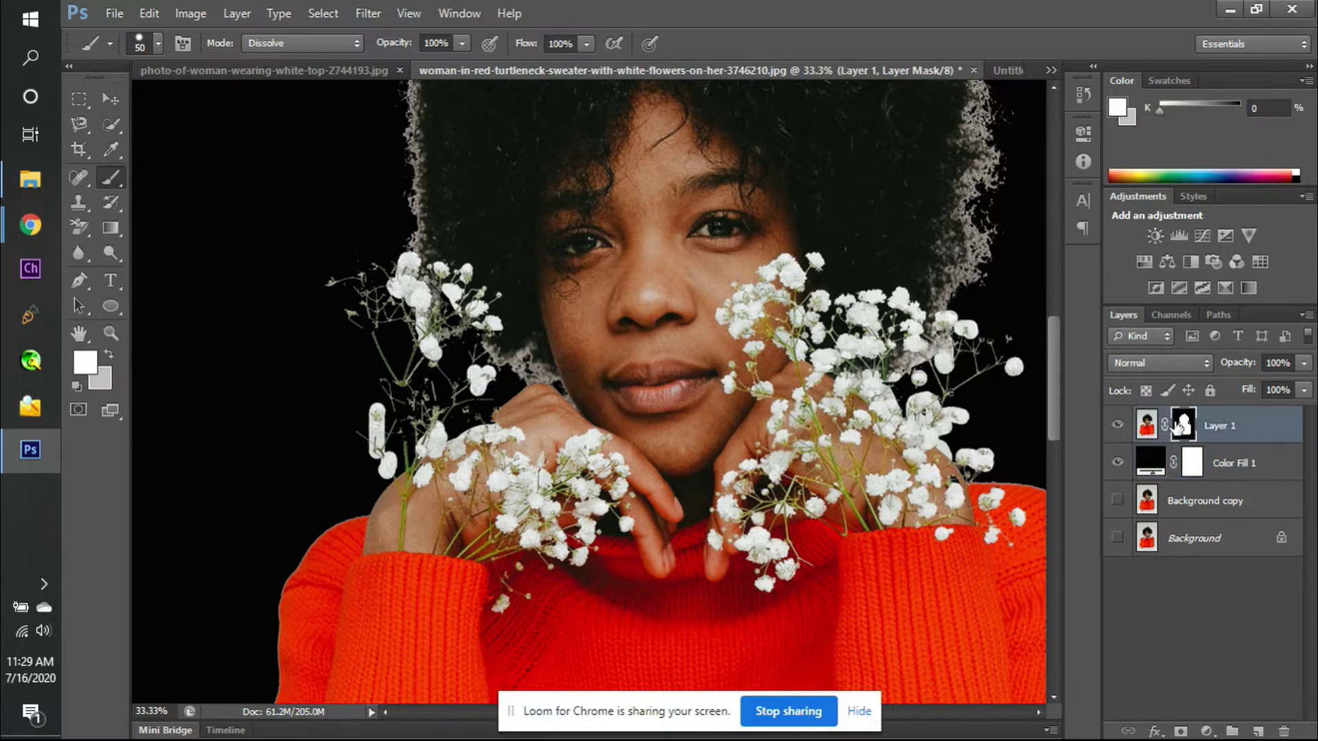
pyautogui.scroll(2, 596, 410)
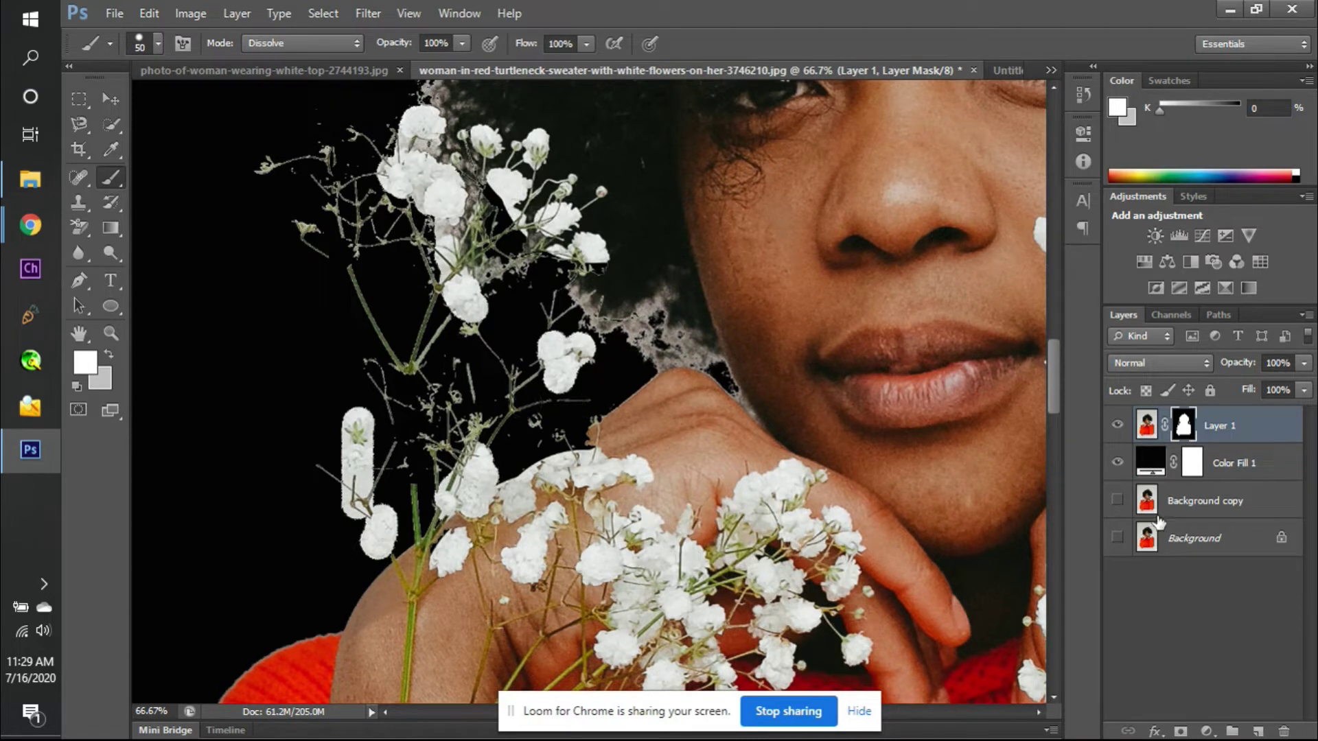
pyautogui.click(1118, 461)
pyautogui.click(1118, 498)
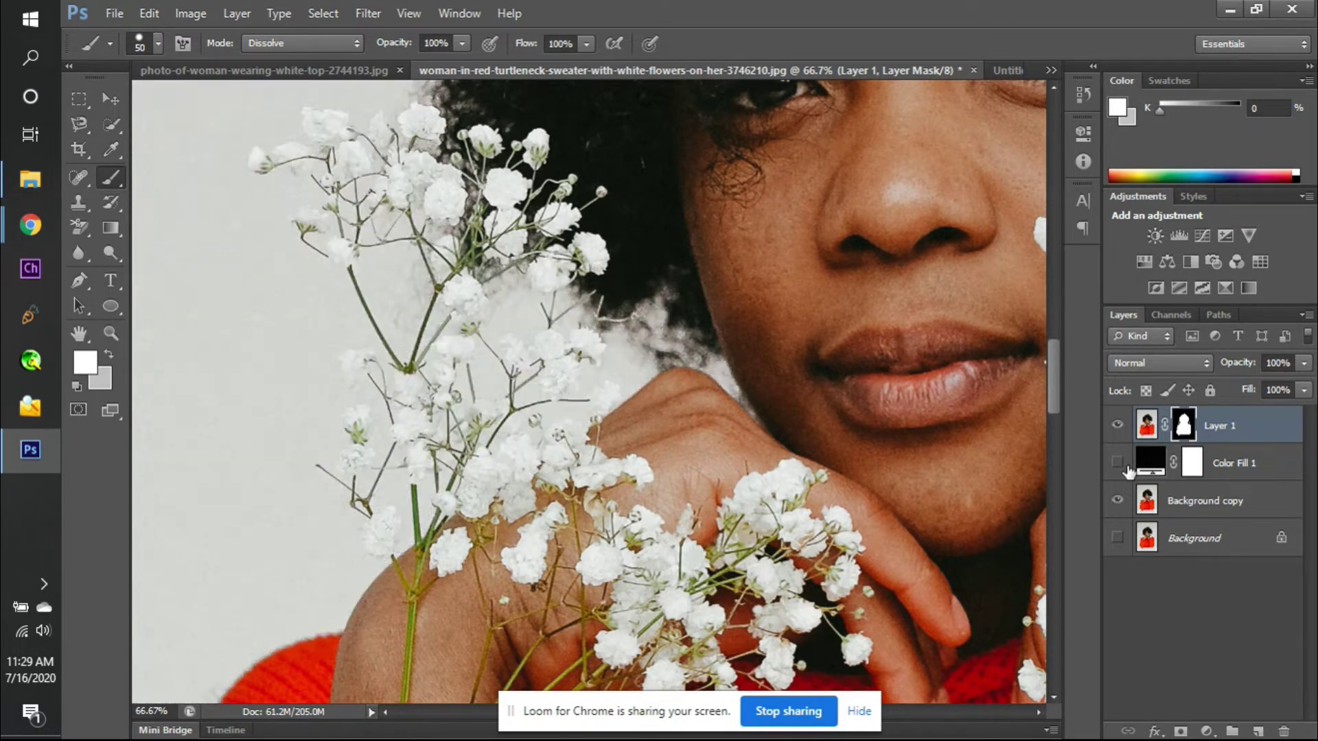
pyautogui.click(1117, 499)
pyautogui.click(1117, 499)
# - Show the black fill again, zoom out to 50%, then hide Color Fill 1
pyautogui.click(1117, 463)
pyautogui.hotkey('ctrl', '-')
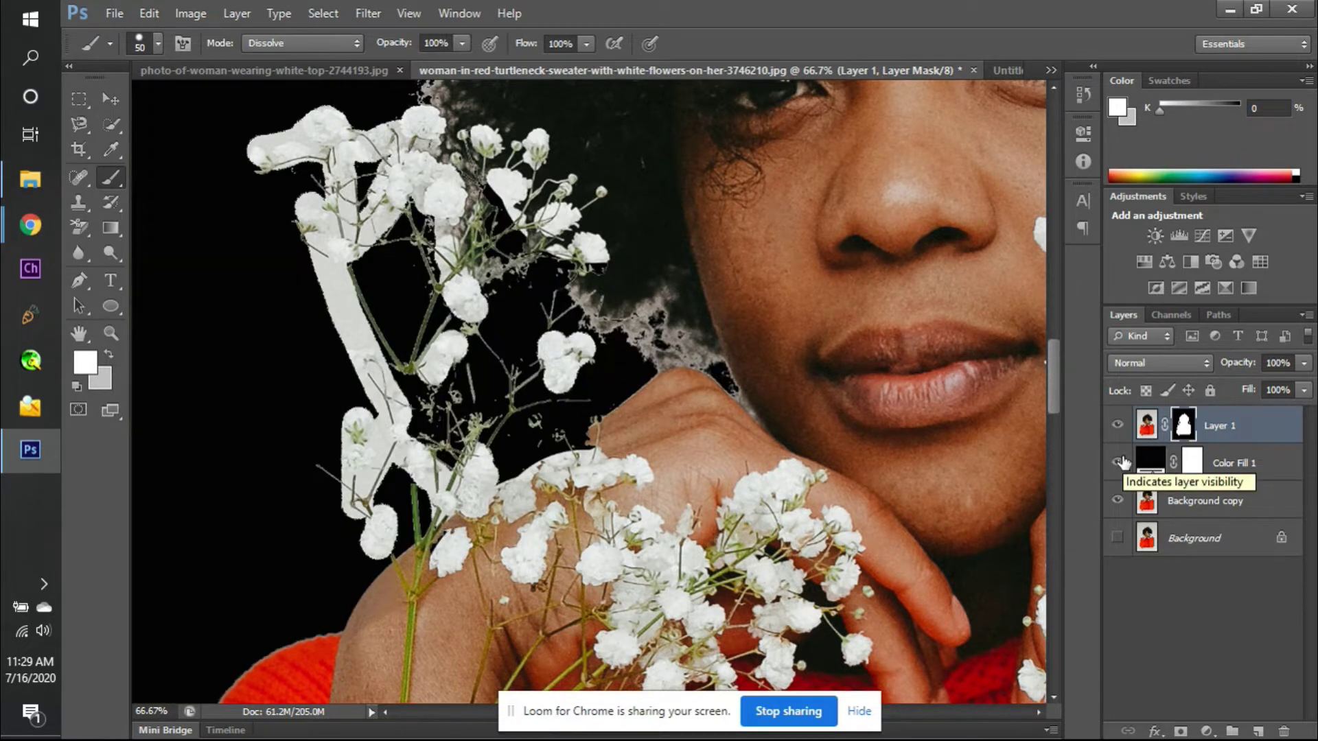
pyautogui.hscroll(15, 1008, 416)
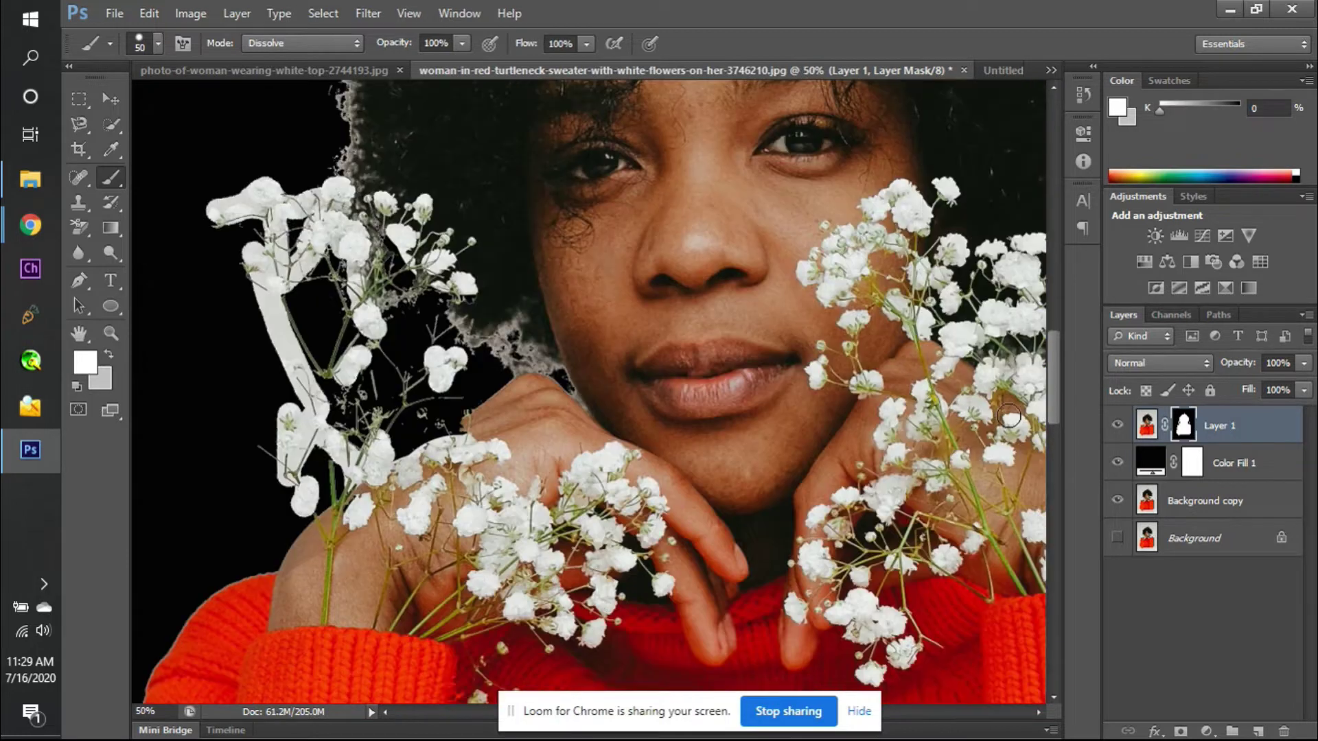
pyautogui.hscroll(-6, 1008, 416)
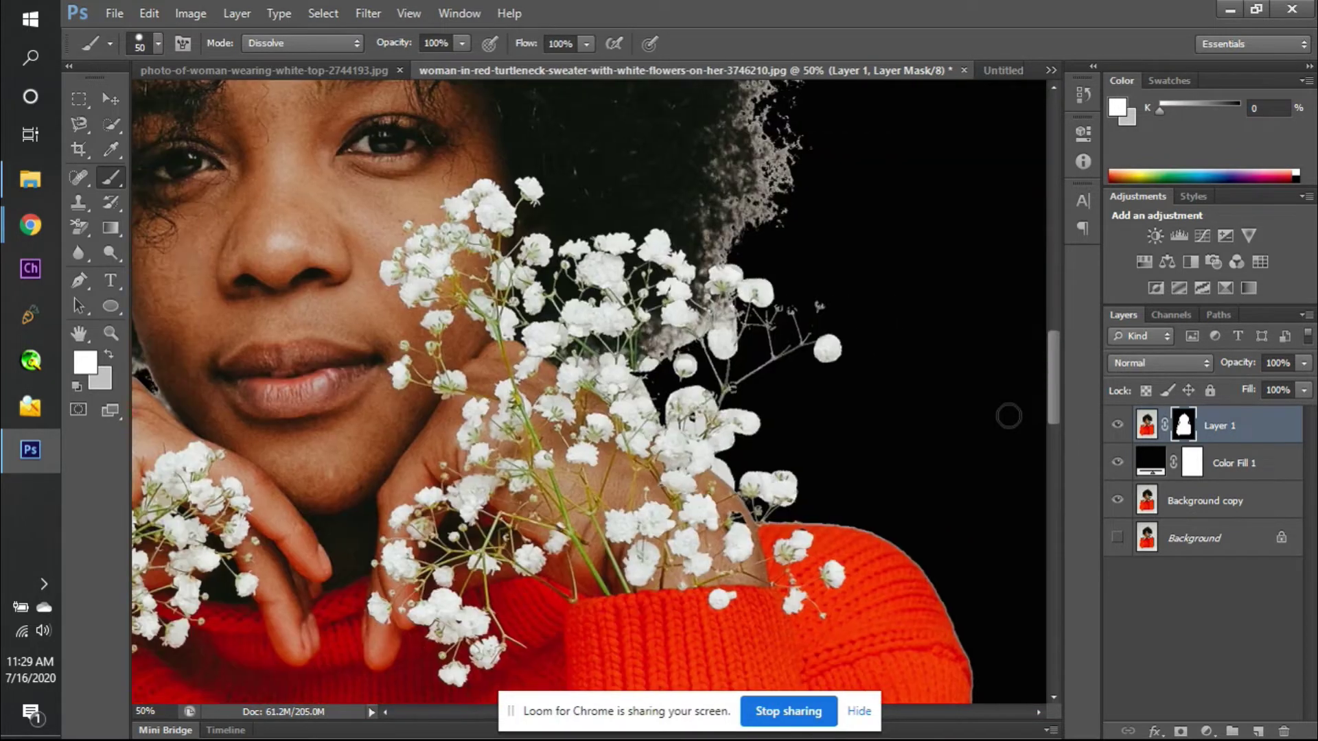
pyautogui.hscroll(-8, 1008, 415)
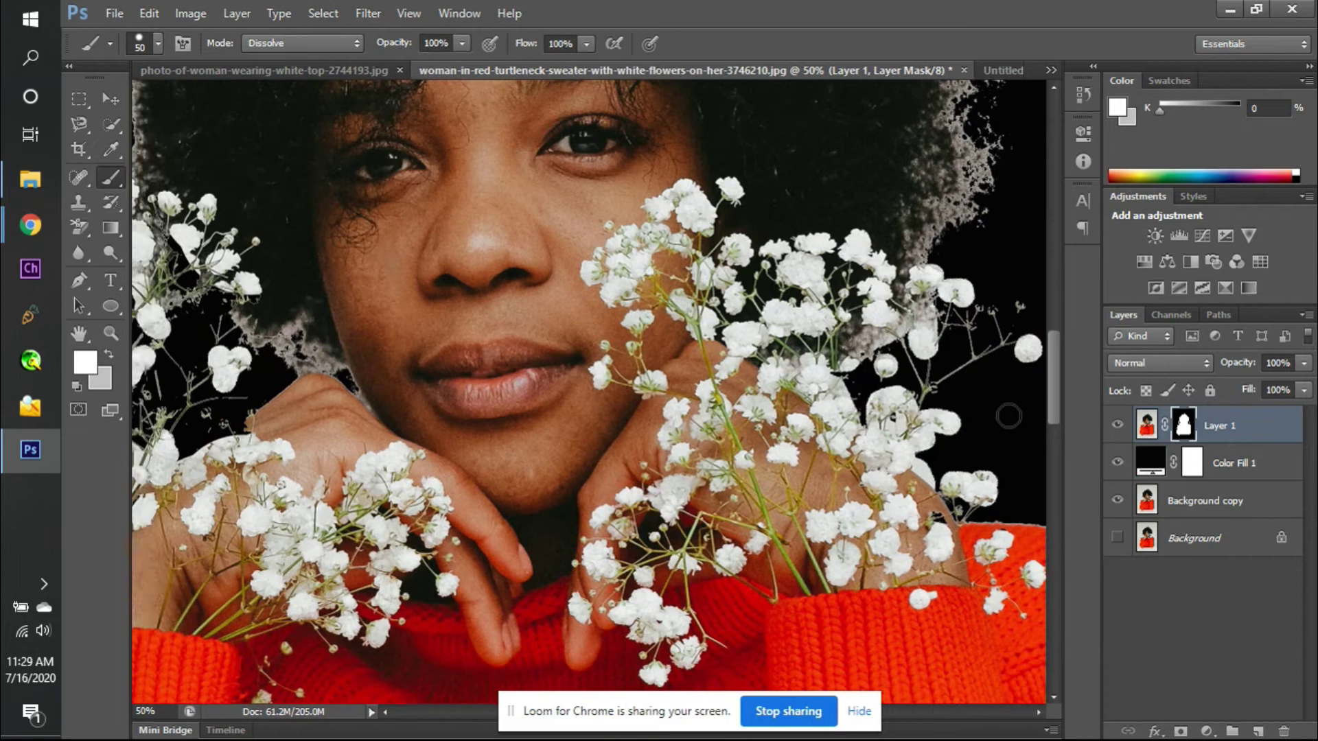
pyautogui.hscroll(-5, 1008, 415)
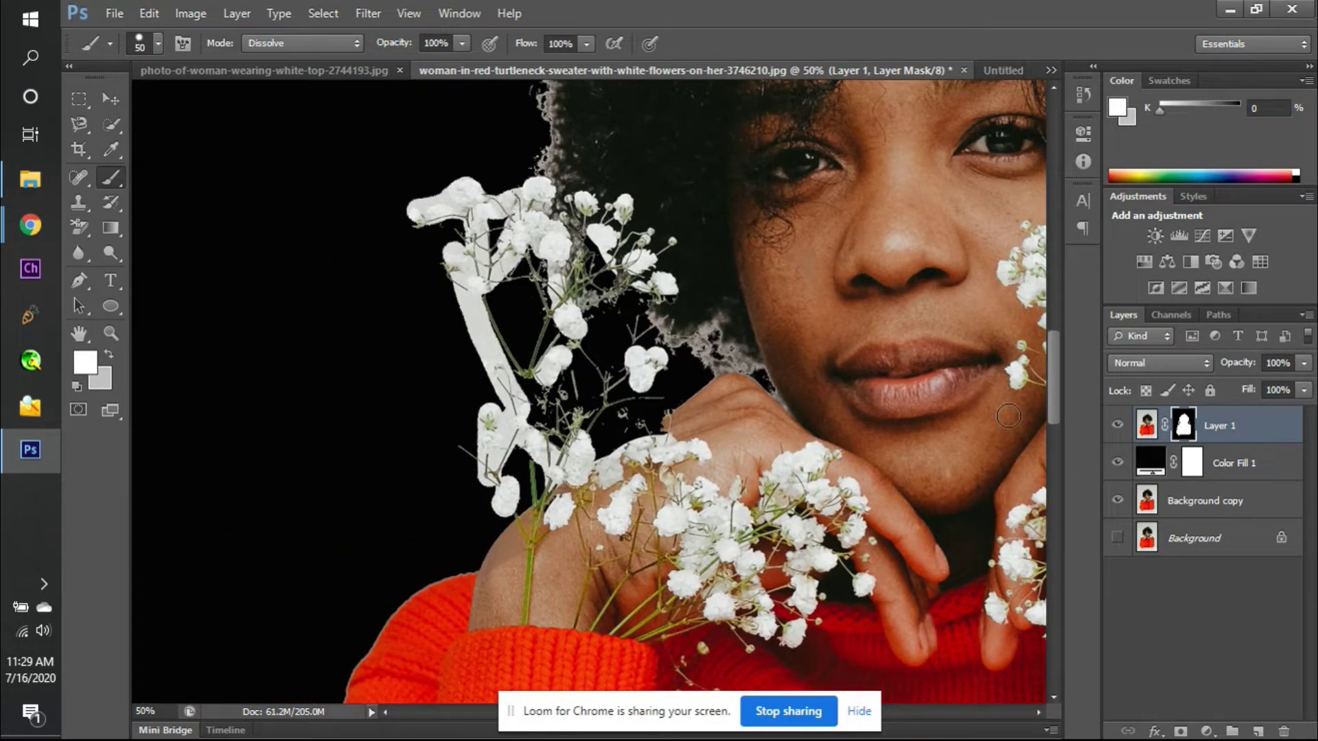
pyautogui.click(1116, 463)
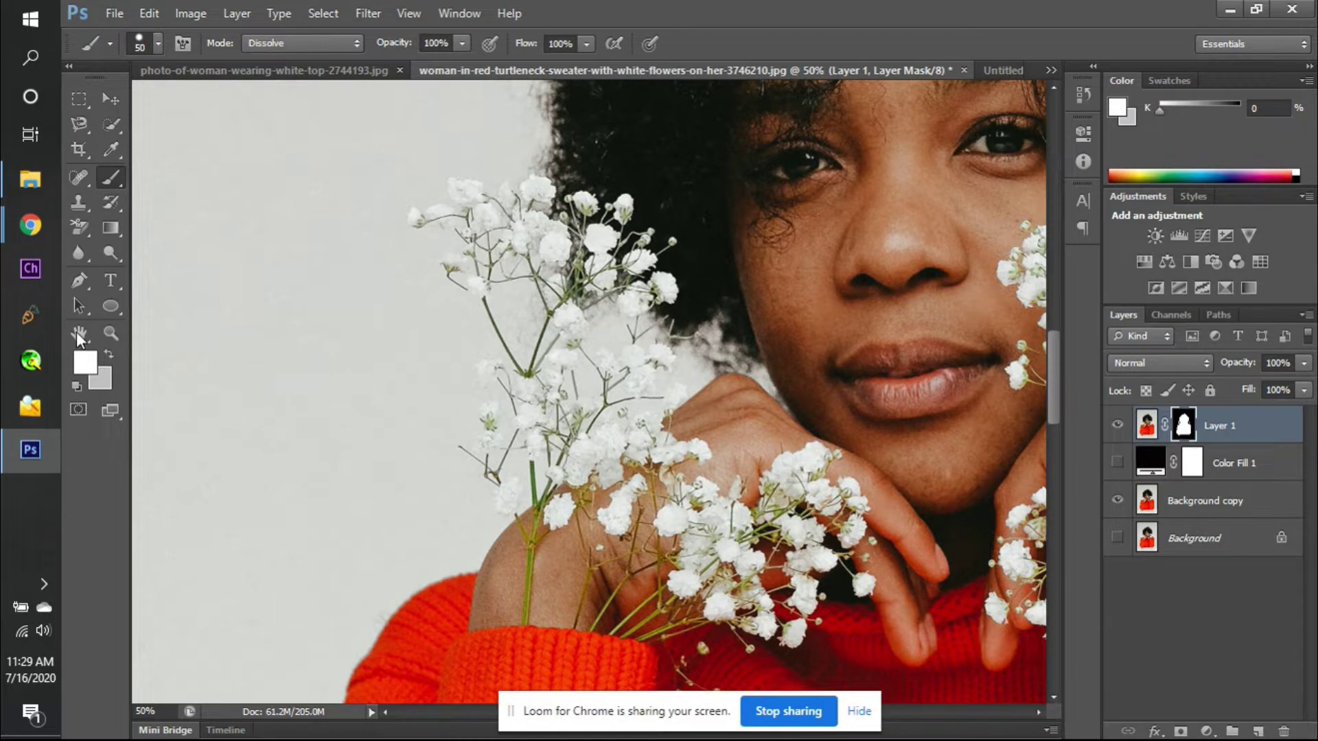
pyautogui.click(294, 41)
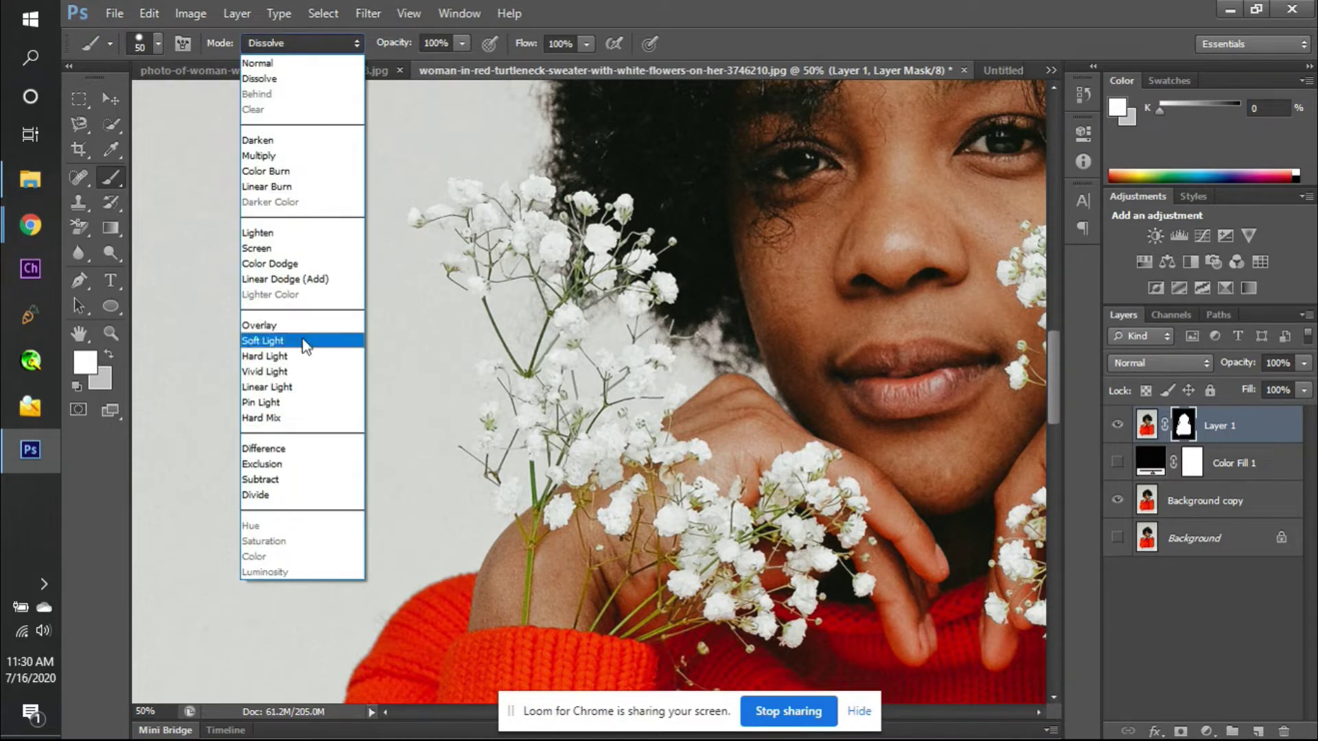
# - Set the brush to Overlay with dark grey 322c2c, hide Background copy, and delete Color Fill 1
pyautogui.click(300, 325)
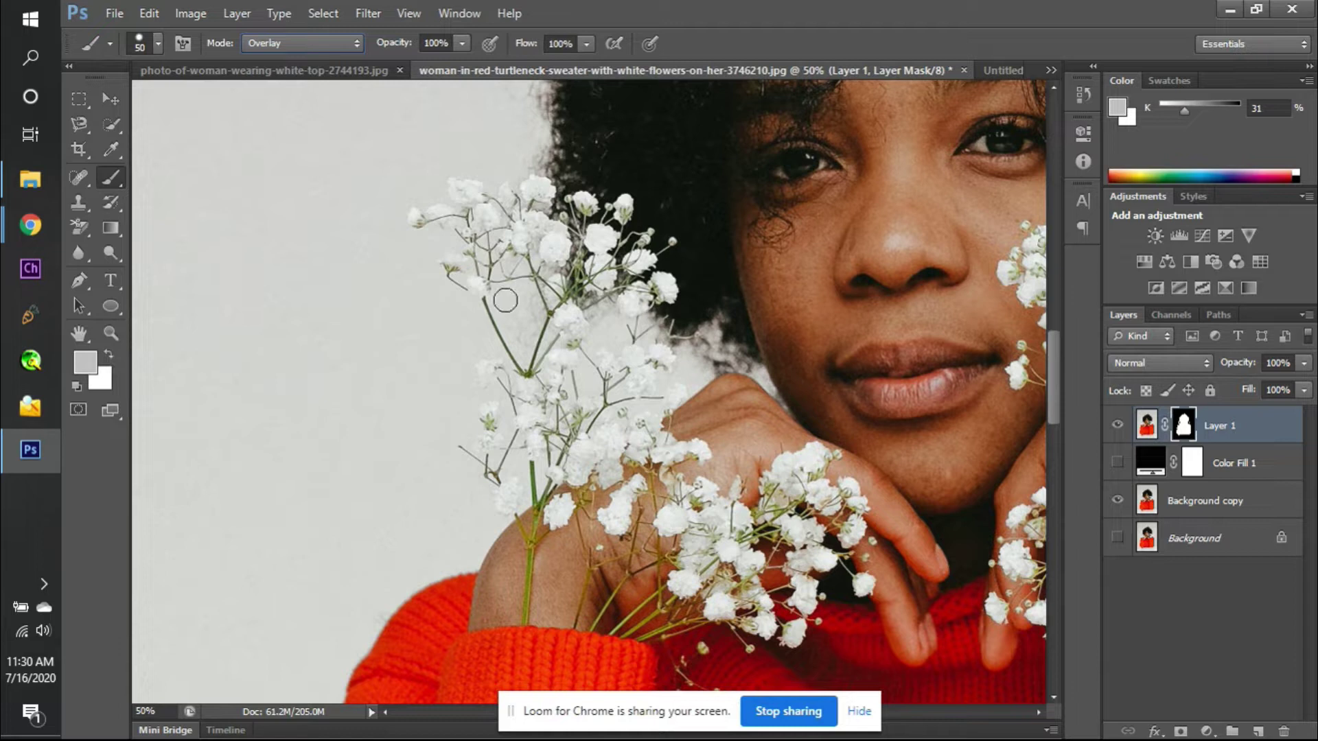
pyautogui.click(1118, 500)
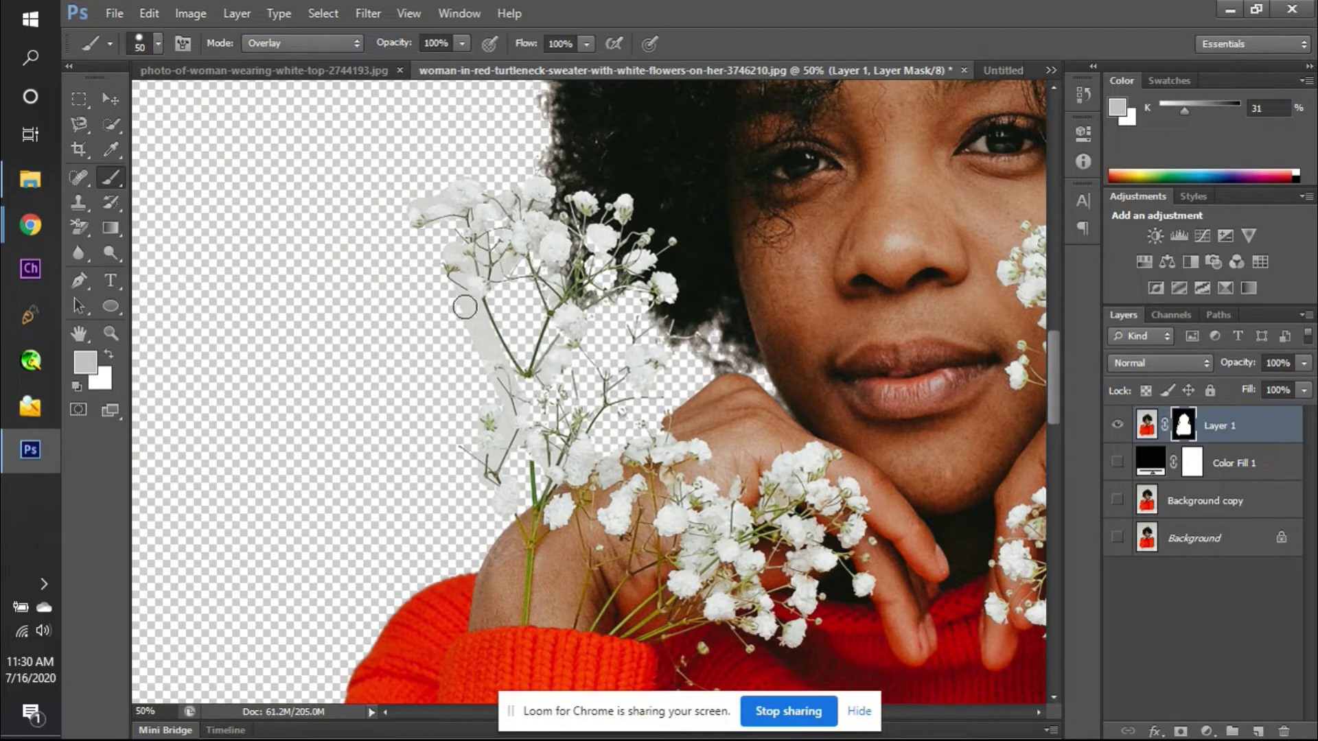
pyautogui.click(86, 364)
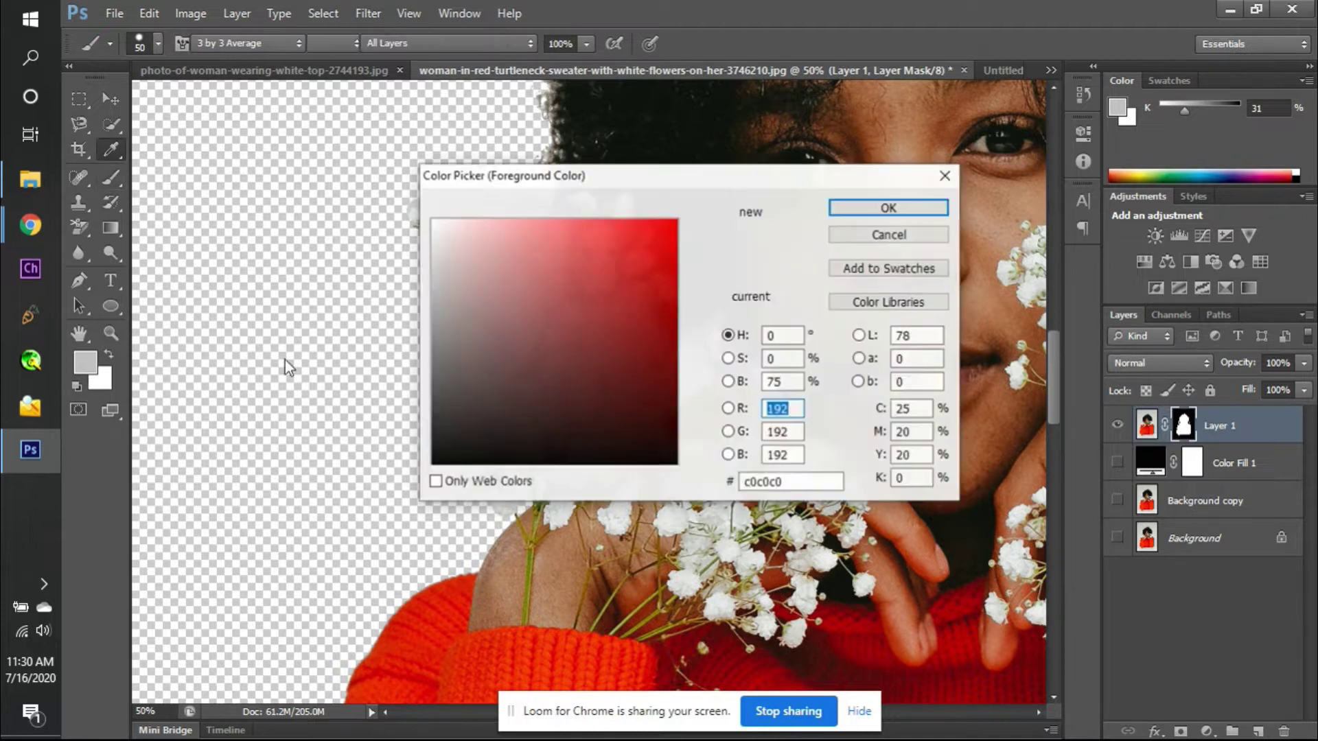
pyautogui.click(434, 464)
pyautogui.moveTo(462, 389); pyautogui.dragTo(463, 417)
pyautogui.click(769, 408)
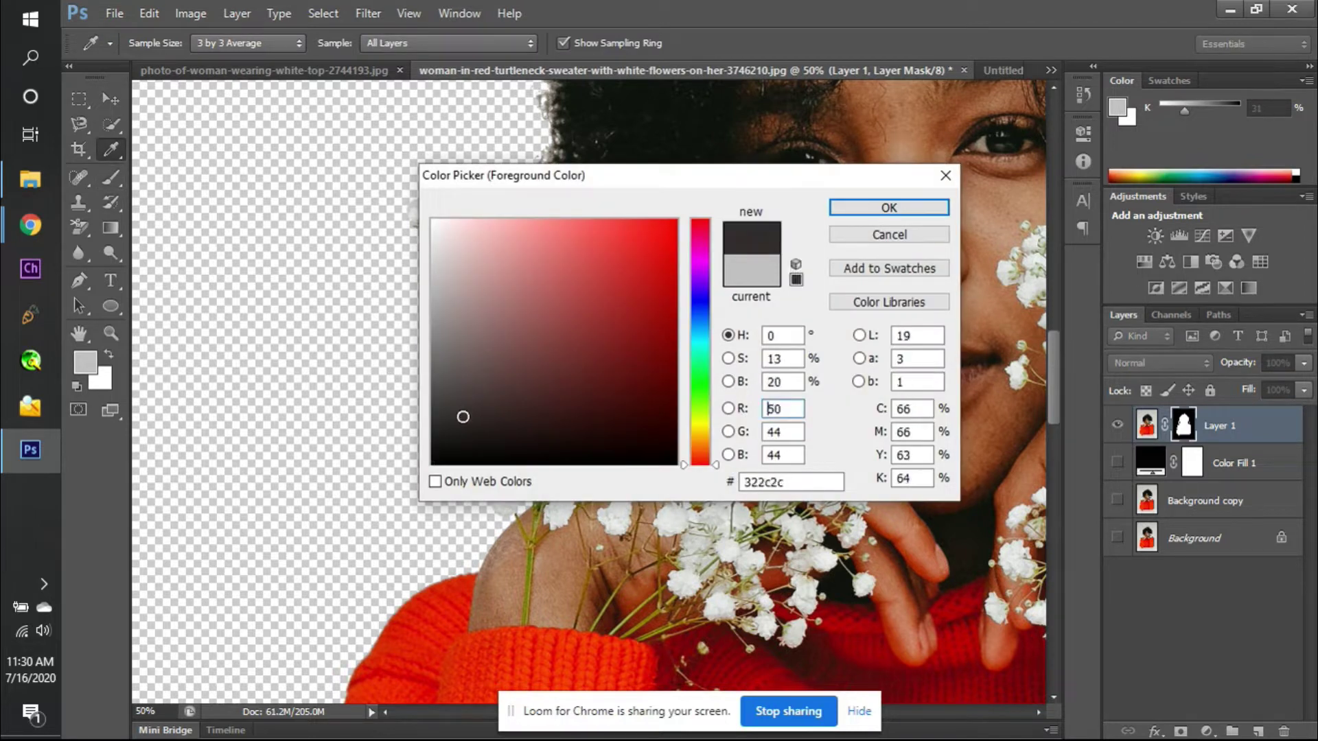
pyautogui.press('Return')
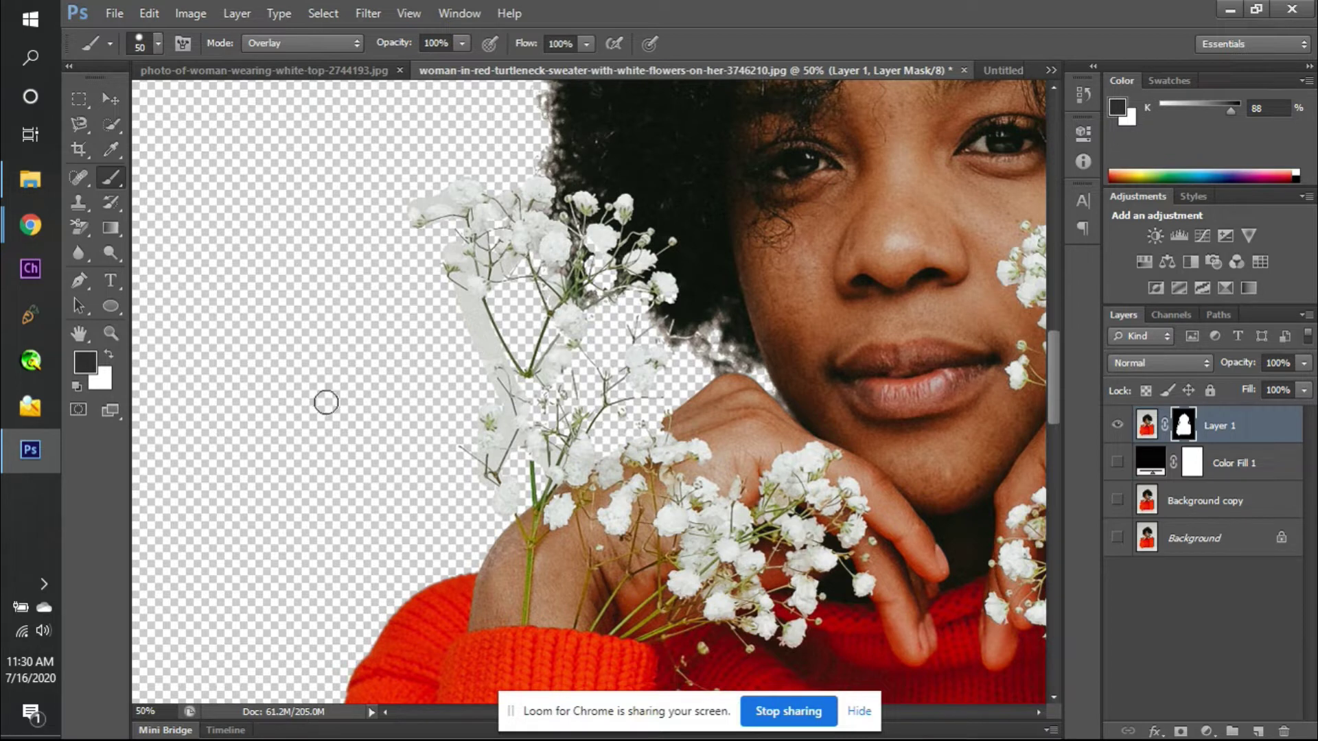
pyautogui.click(1206, 460)
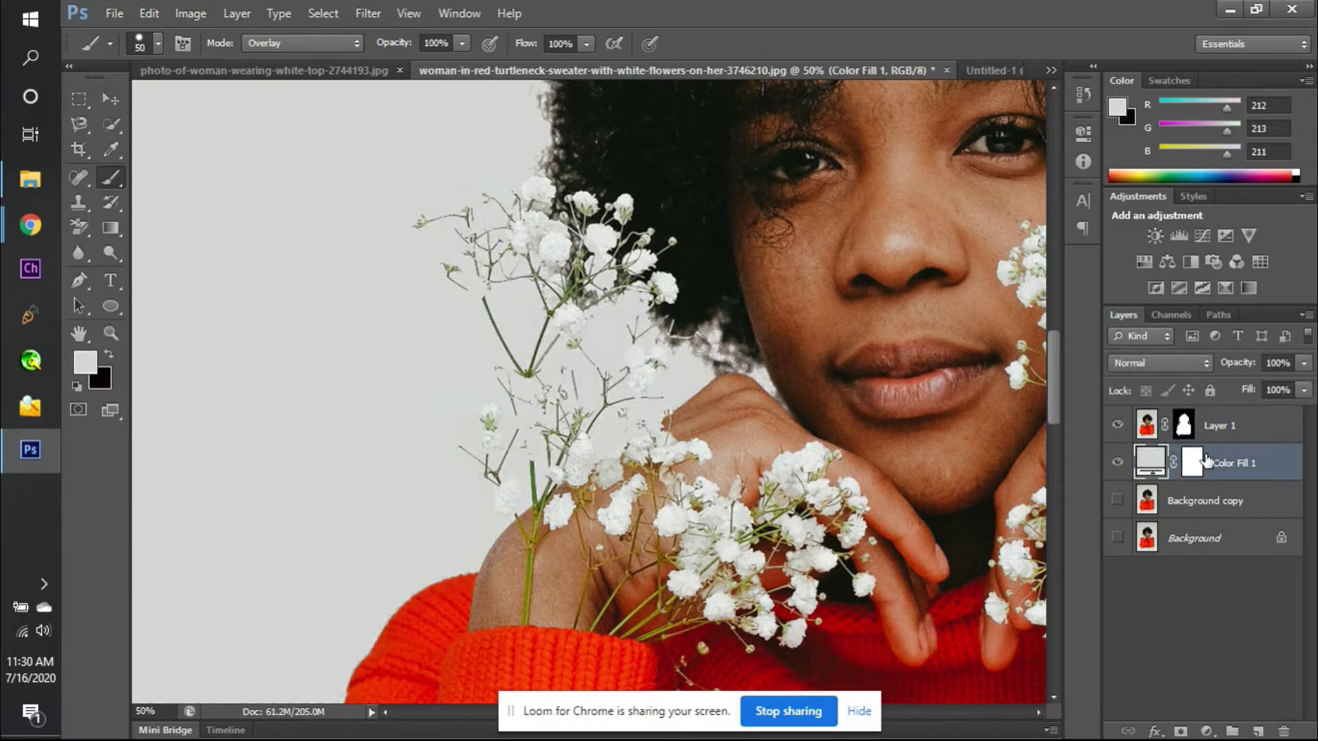
pyautogui.press('Delete')
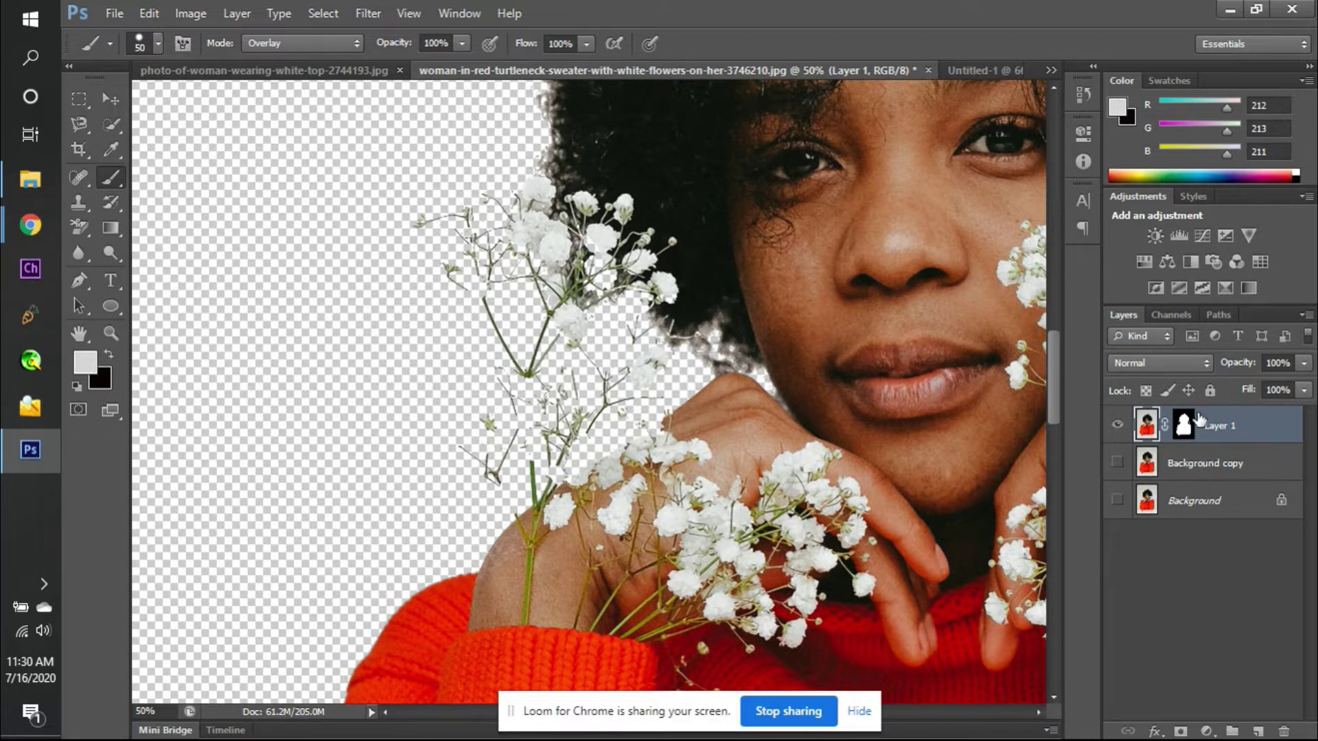
# - Check the History panel and zoom out to see the whole figure
pyautogui.click(1090, 97)
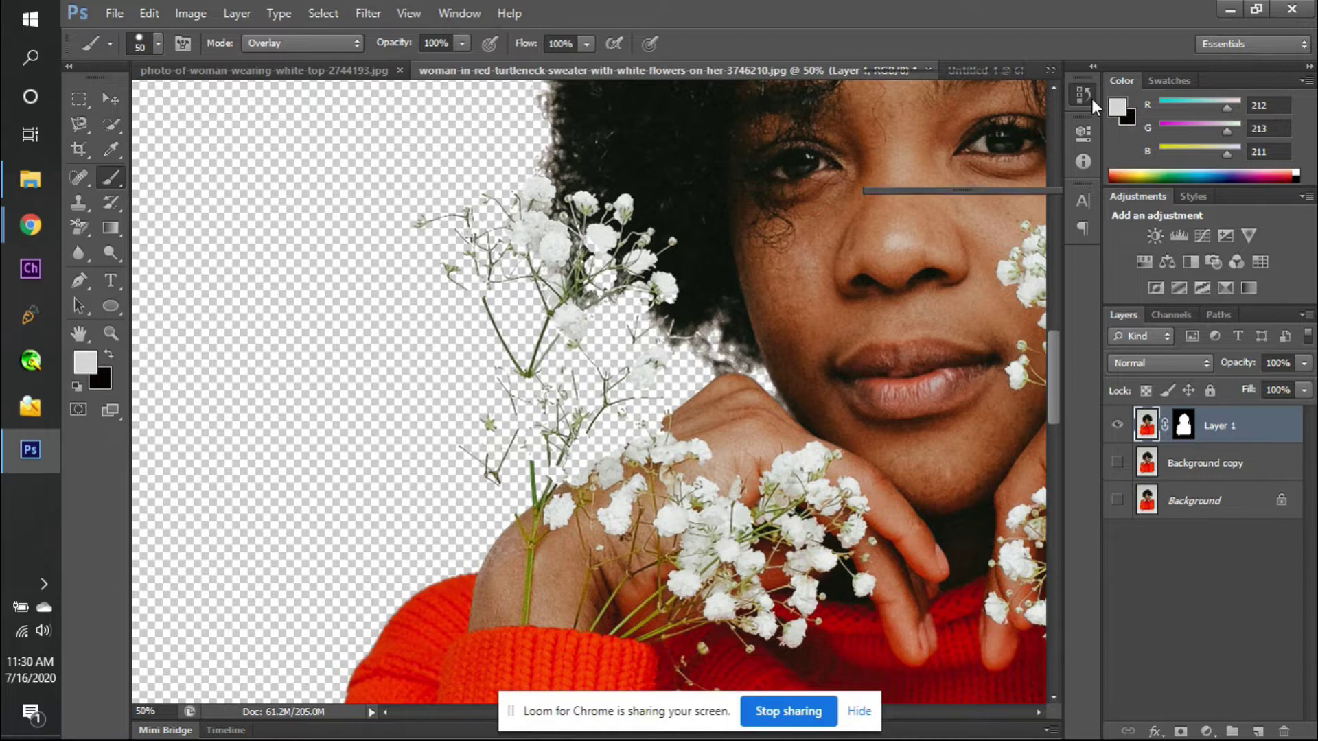
pyautogui.click(1090, 98)
pyautogui.click(1089, 98)
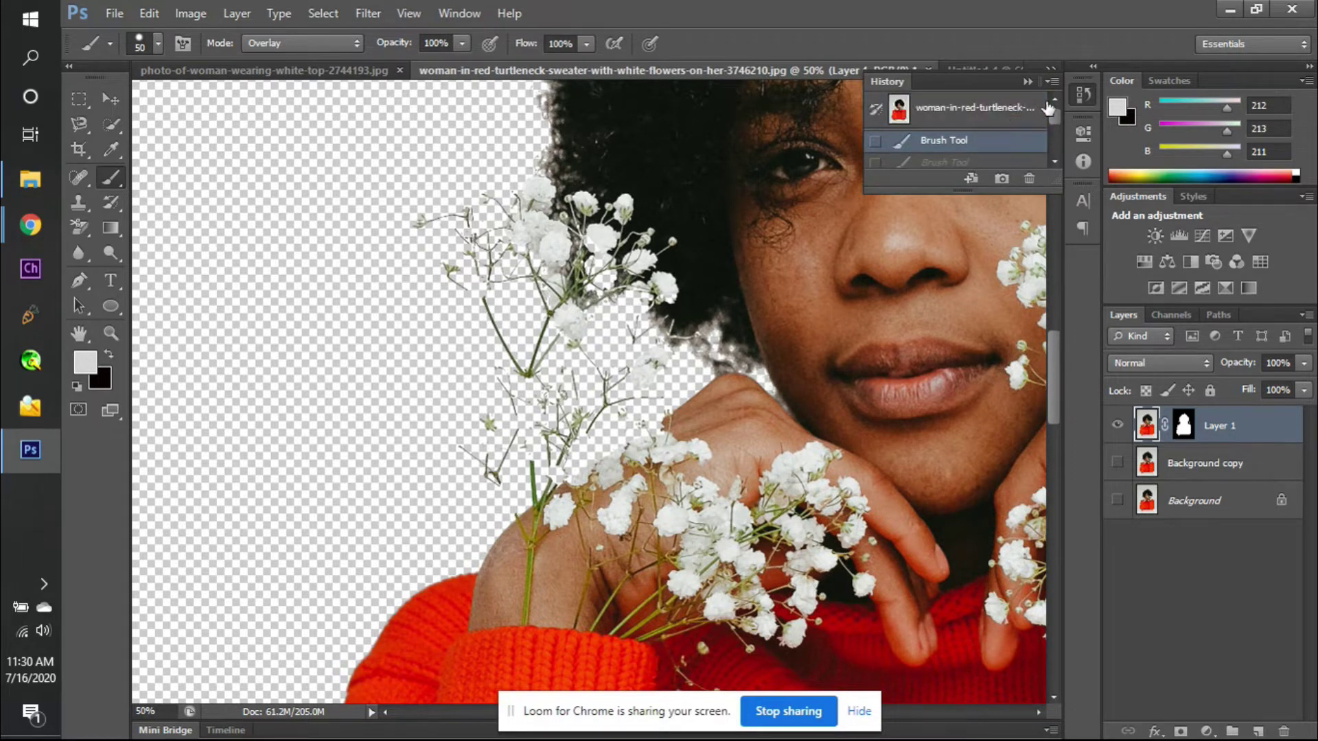
pyautogui.click(1088, 96)
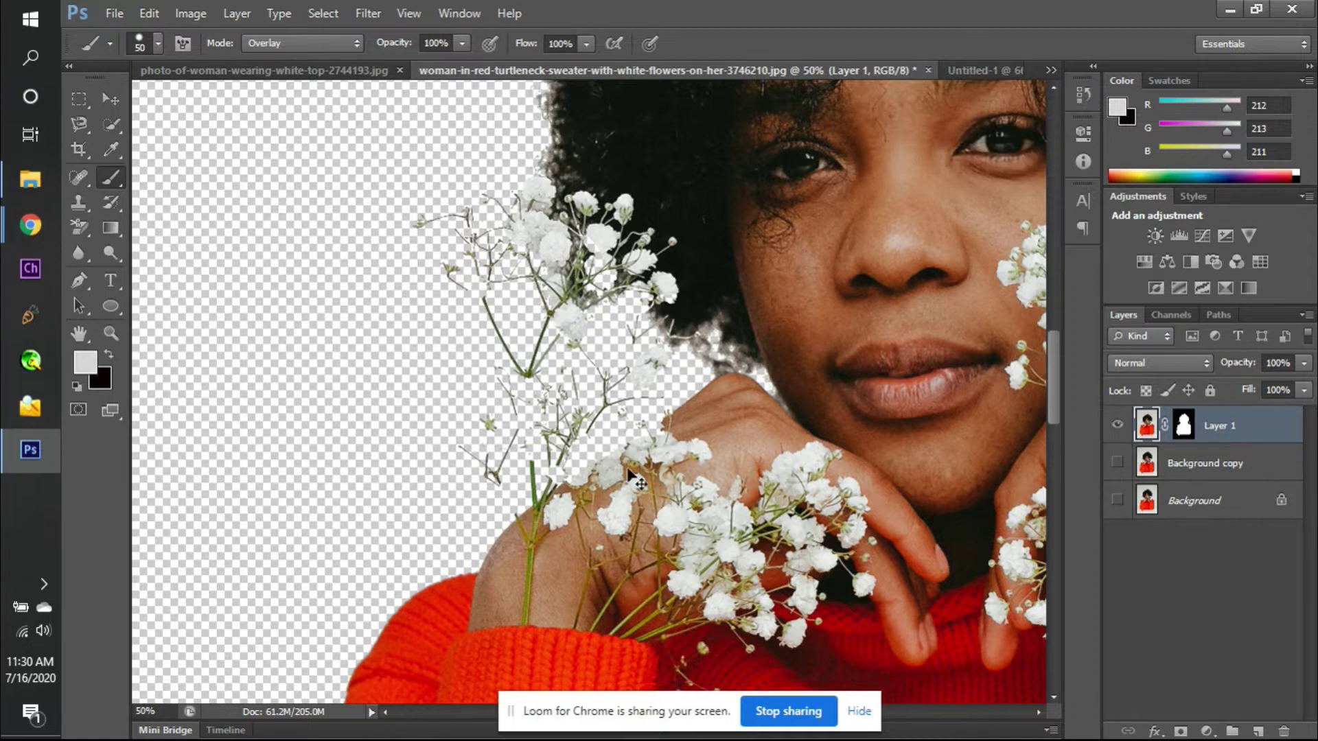
pyautogui.hotkey('ctrl', '-')
pyautogui.hotkey('ctrl', '-')
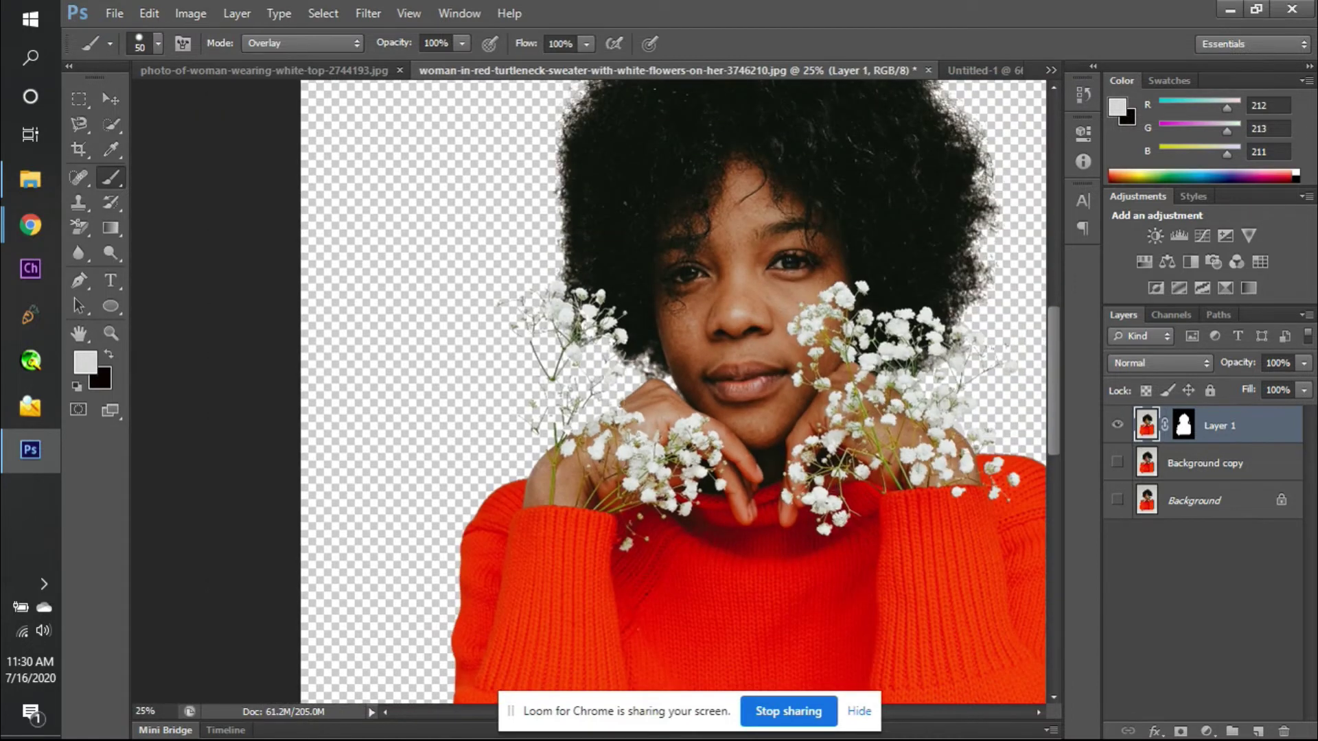
pyautogui.scroll(2, 542, 397)
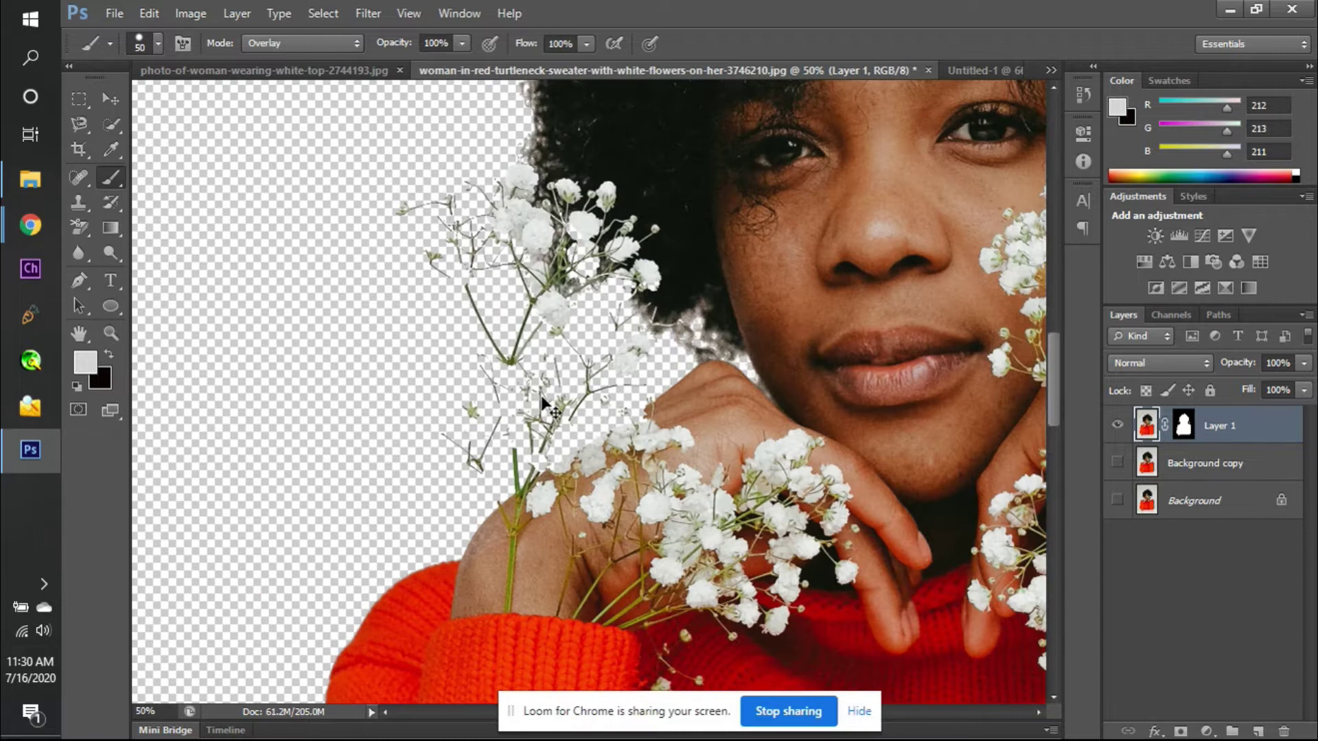
pyautogui.scroll(1, 553, 411)
# - Switch the brush to Dissolve, test a stroke and undo it, then view Layer 1's mask alone
pyautogui.click(267, 43)
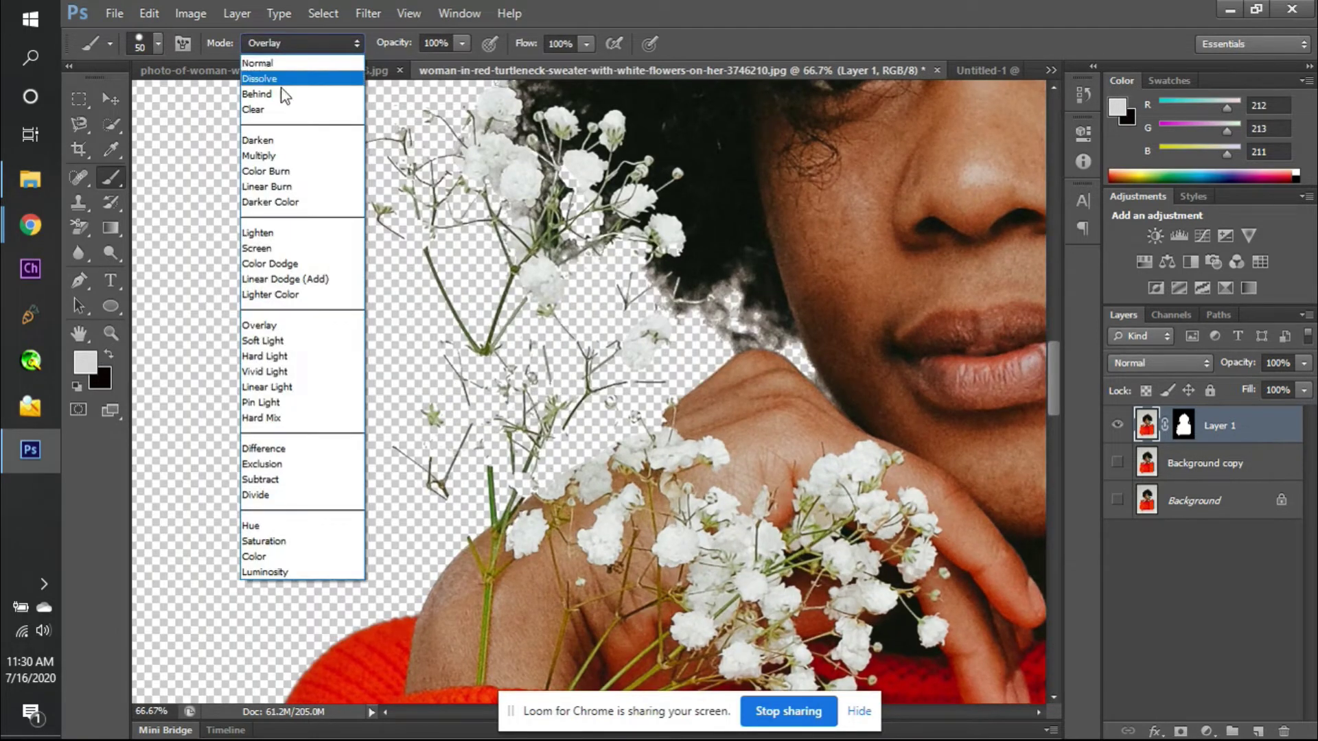
pyautogui.click(278, 78)
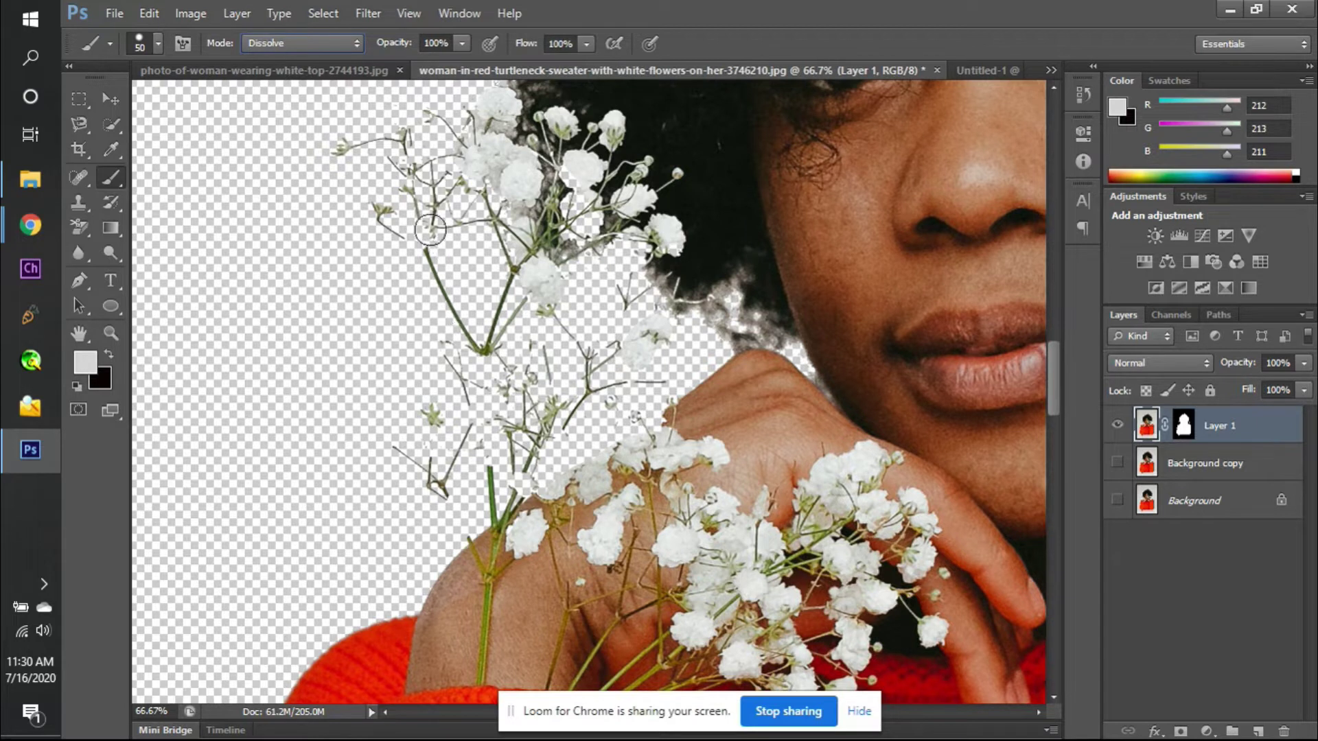
pyautogui.moveTo(397, 219); pyautogui.dragTo(376, 206)
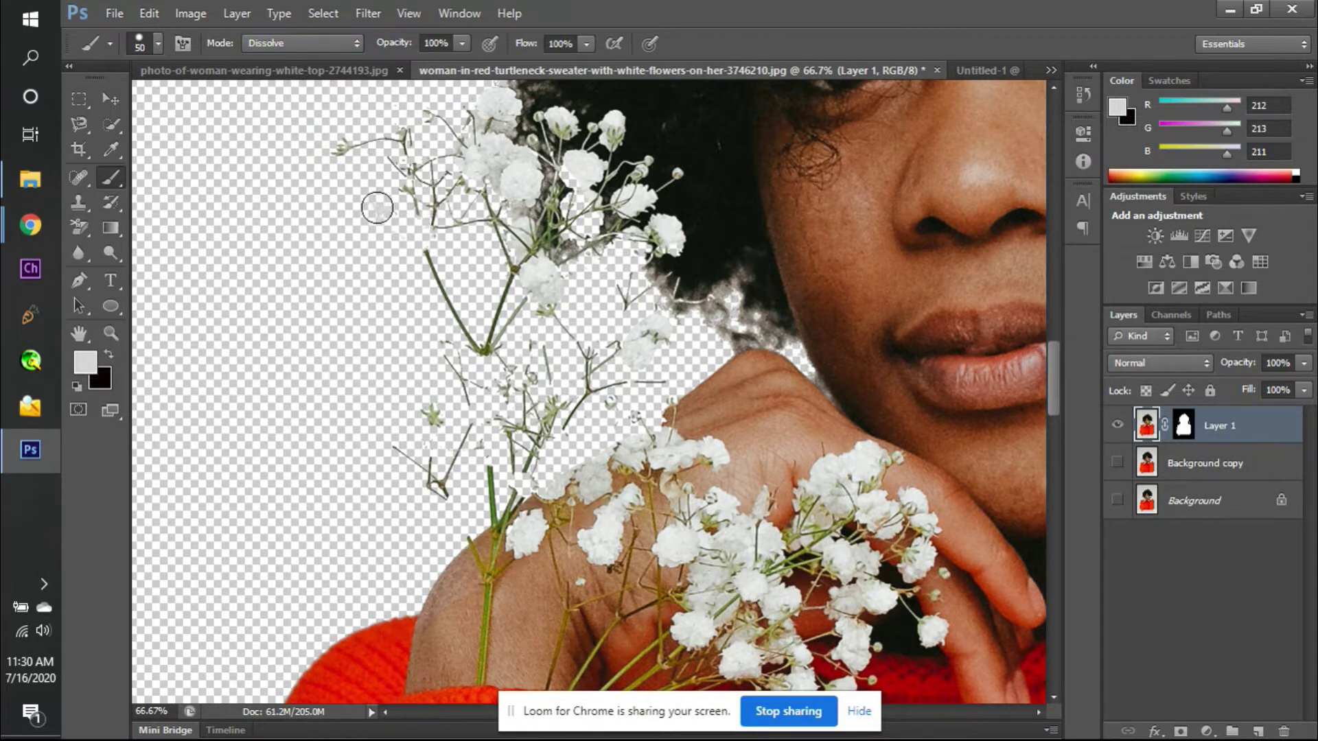
pyautogui.moveTo(429, 253); pyautogui.dragTo(483, 359)
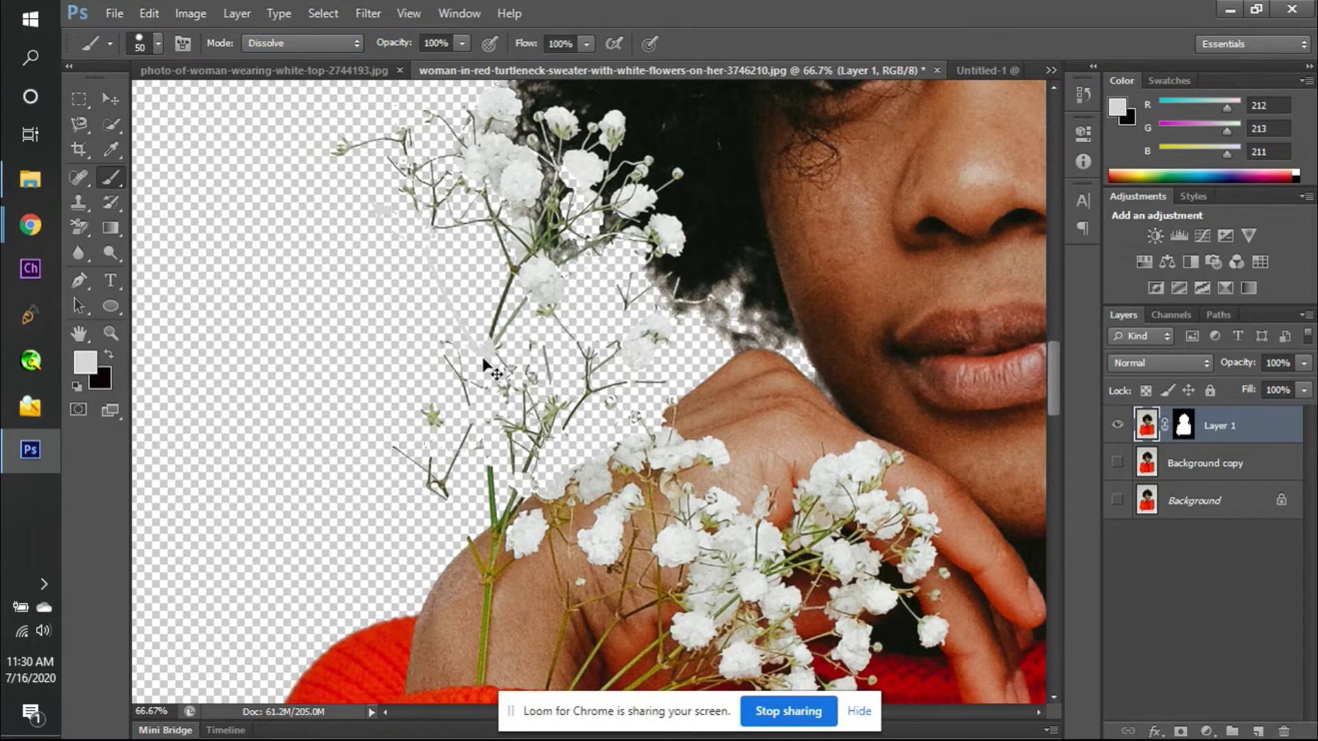
pyautogui.hotkey('ctrl', 'z')
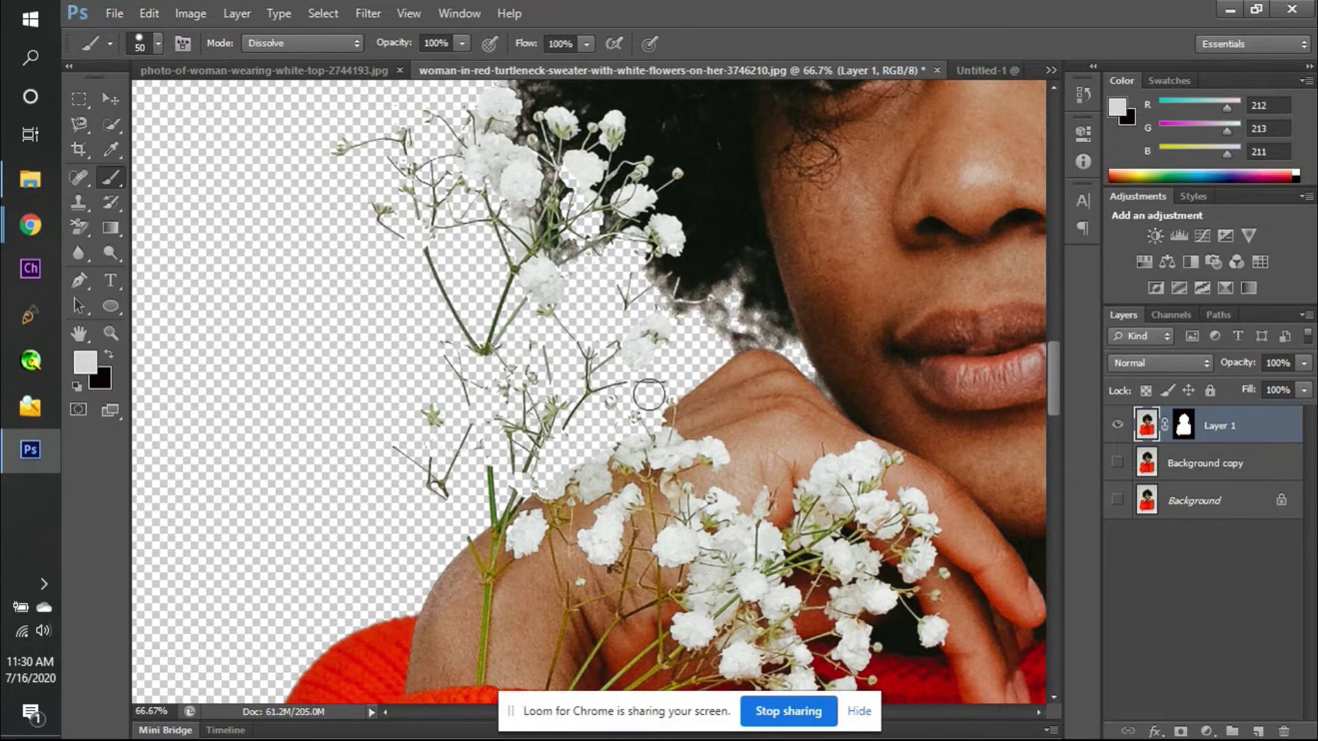
pyautogui.press('alt')
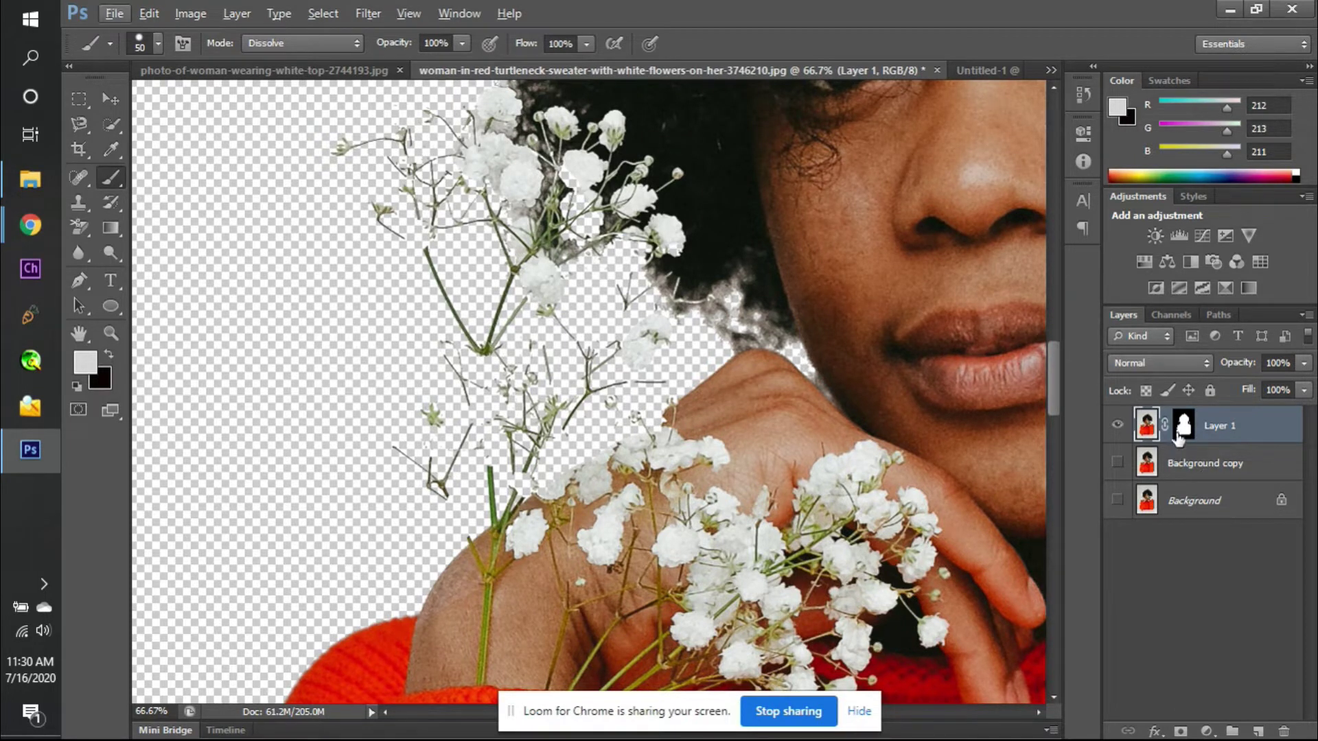
pyautogui.keyDown('alt'); pyautogui.click(1179, 439); pyautogui.keyUp('alt')
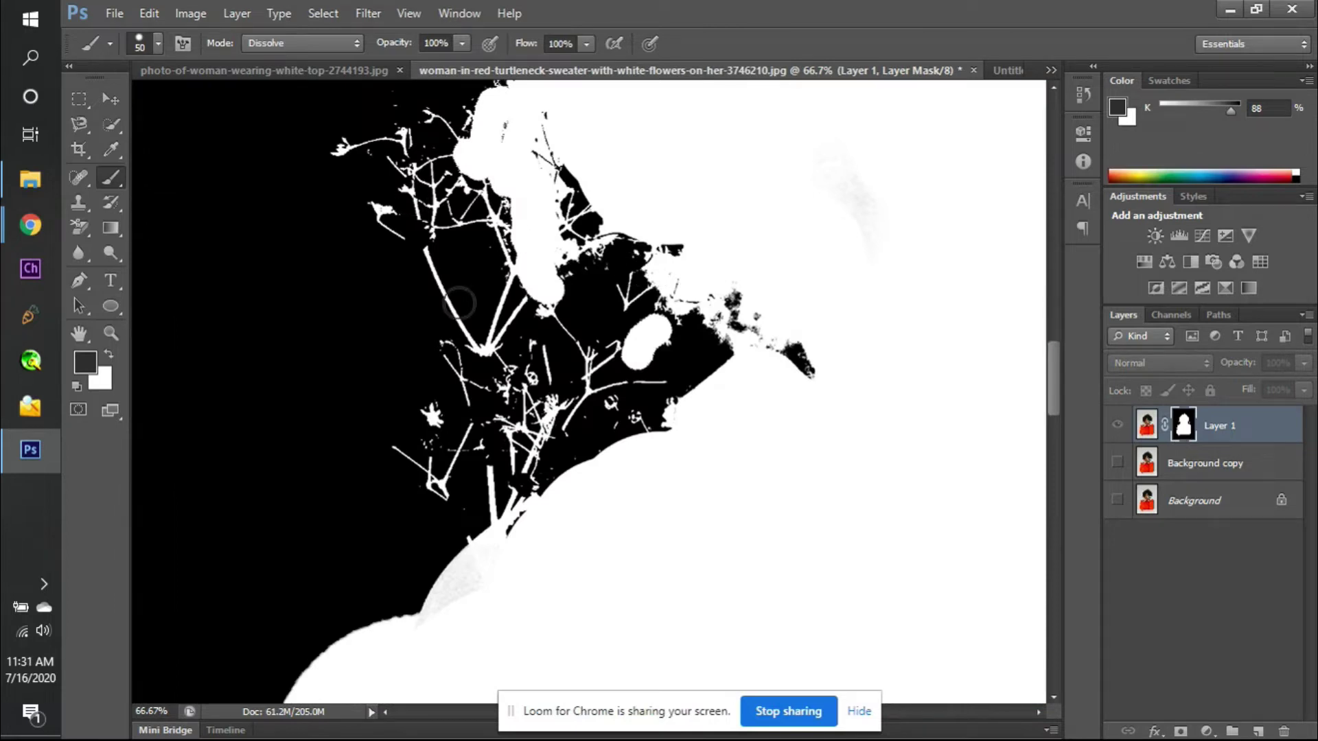
# - Make white the foreground colour and try a stroke on the mask, then undo it
pyautogui.press('x')
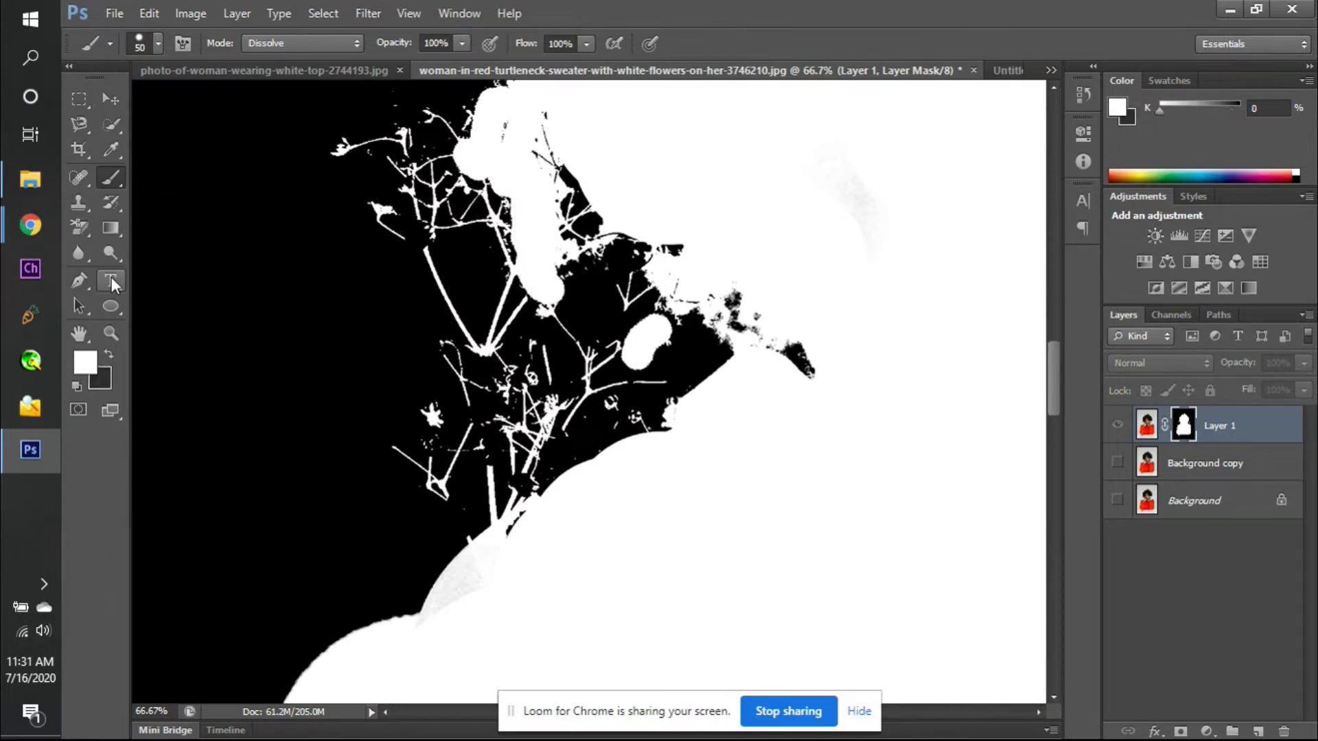
pyautogui.moveTo(431, 412)
pyautogui.mouseDown()
pyautogui.moveTo(433, 443)
pyautogui.moveTo(435, 428)
pyautogui.mouseUp()
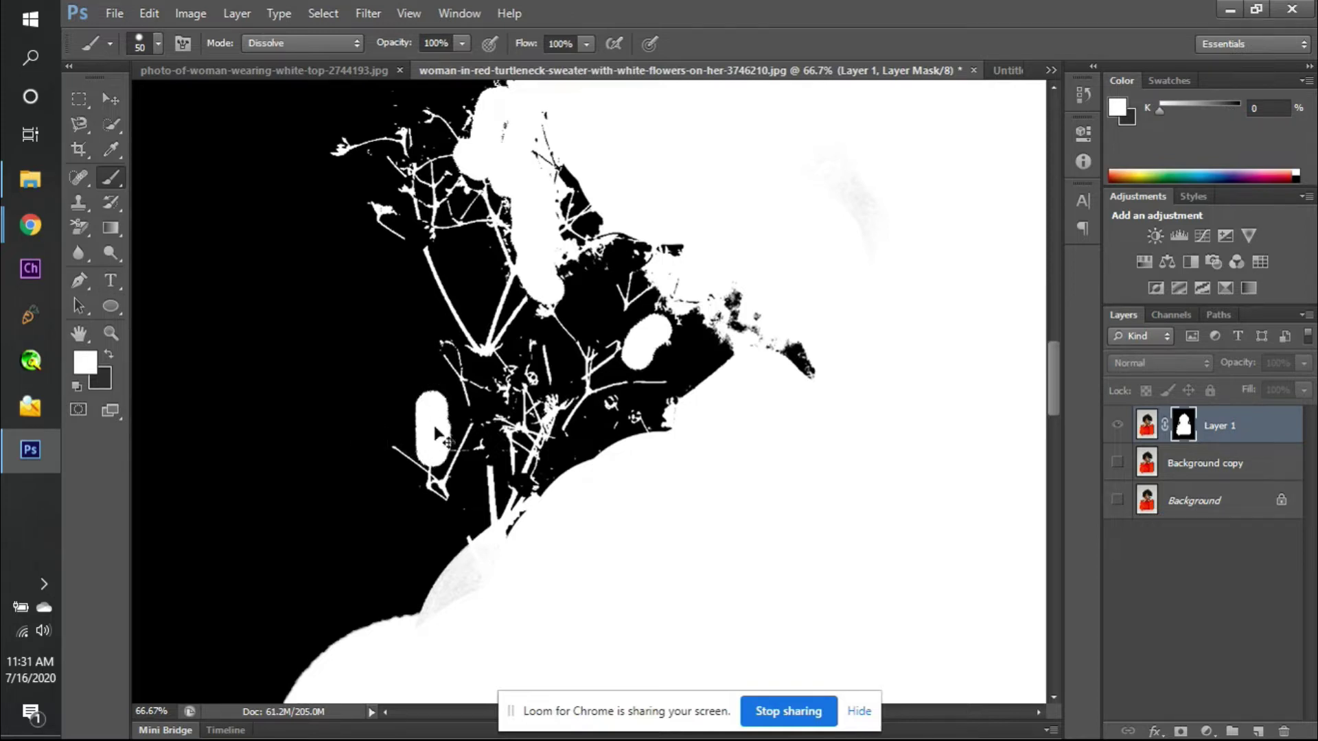
pyautogui.hotkey('ctrl', 'z')
# - With a soft round 0%-hardness brush, paint a speckled stroke beside the left stem and return to the image
pyautogui.rightClick(427, 385)
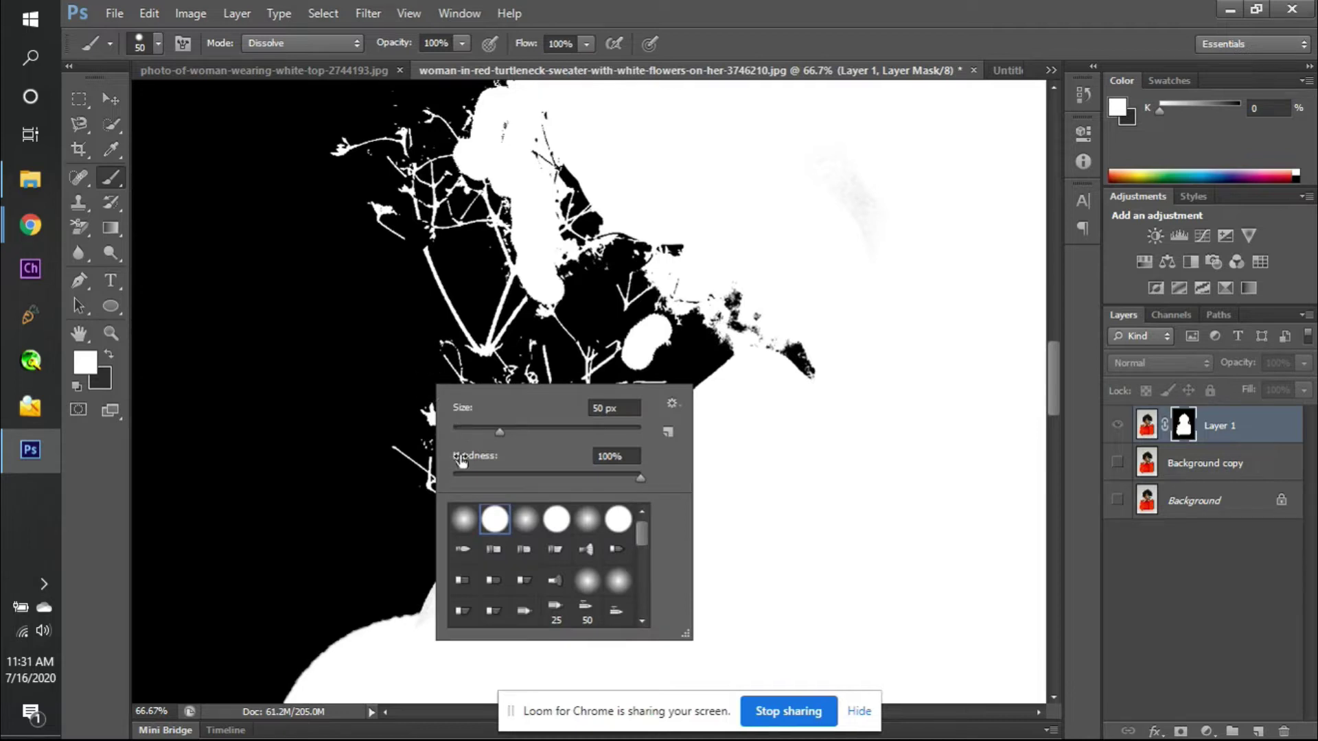
pyautogui.click(464, 520)
pyautogui.press('Return')
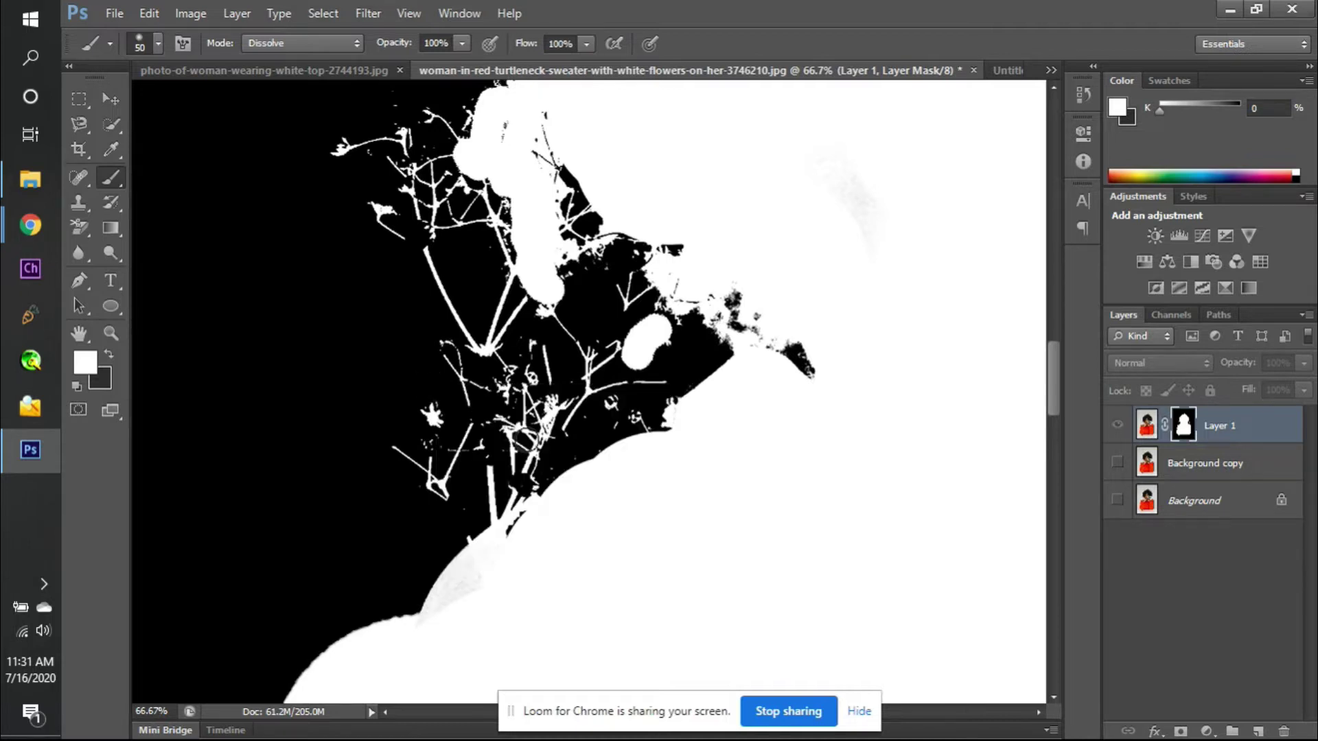
pyautogui.moveTo(422, 415); pyautogui.dragTo(445, 492)
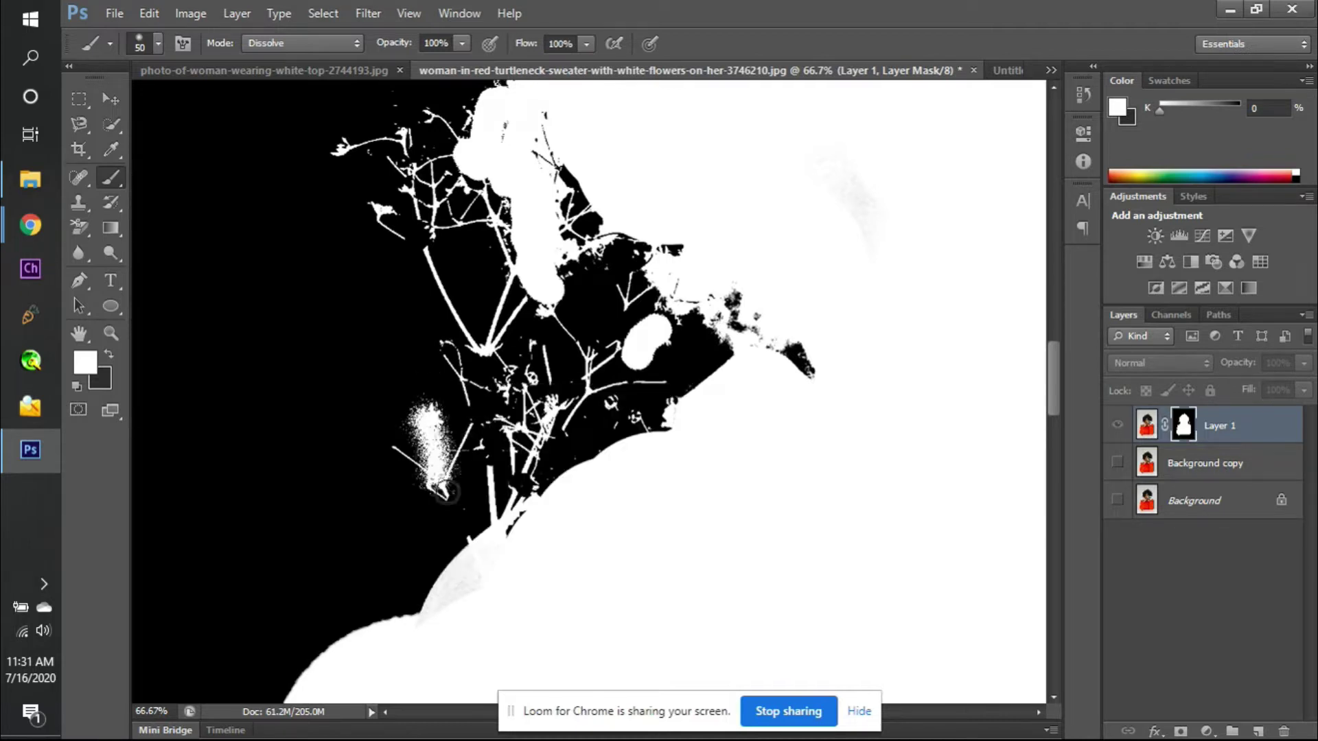
pyautogui.click(1119, 422)
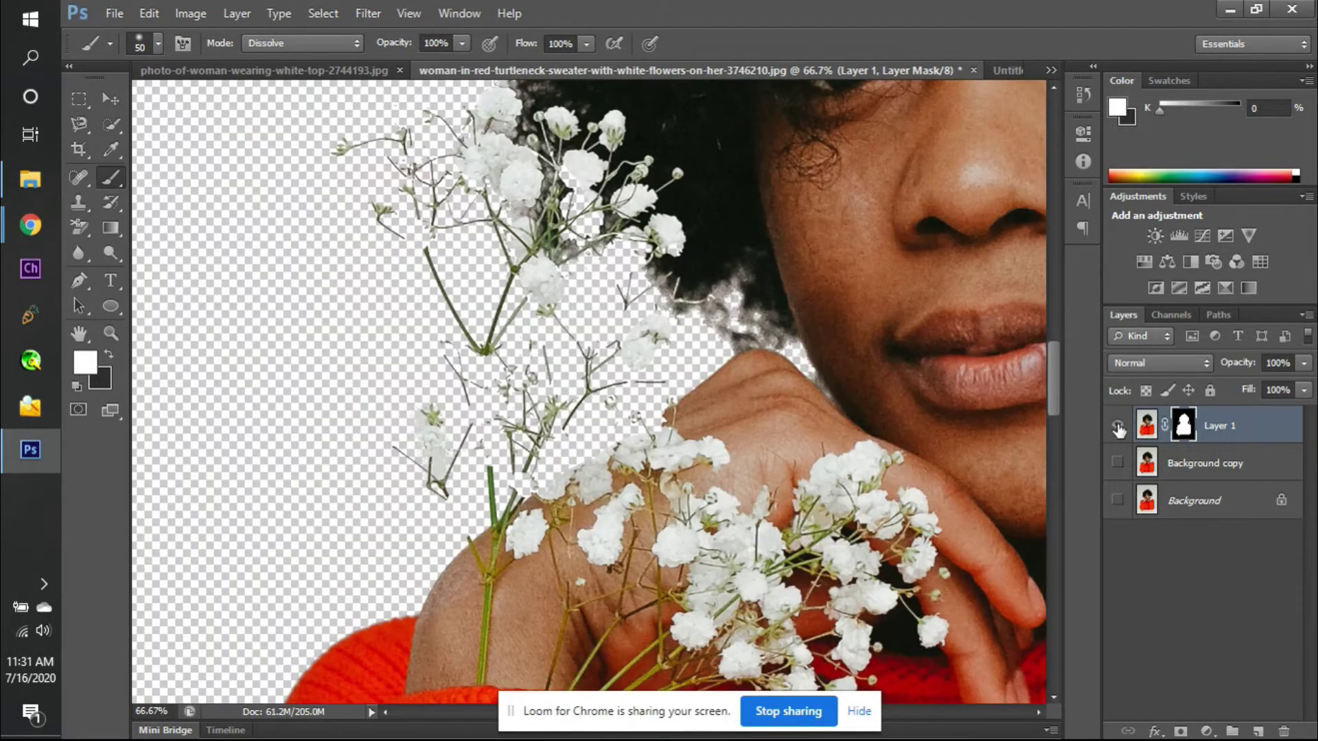
# - Add a black Solid Color fill layer above Background copy, then delete it
pyautogui.click(1191, 464)
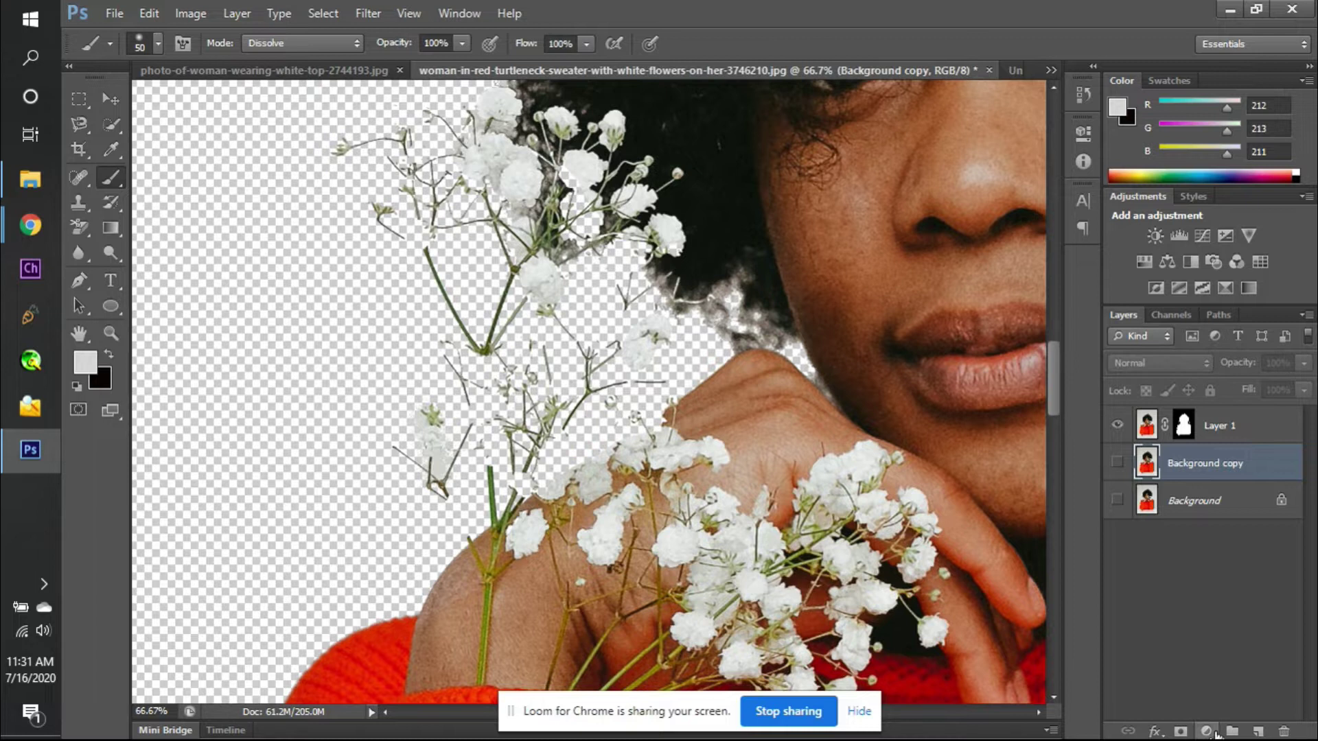
pyautogui.click(1206, 732)
pyautogui.click(1187, 310)
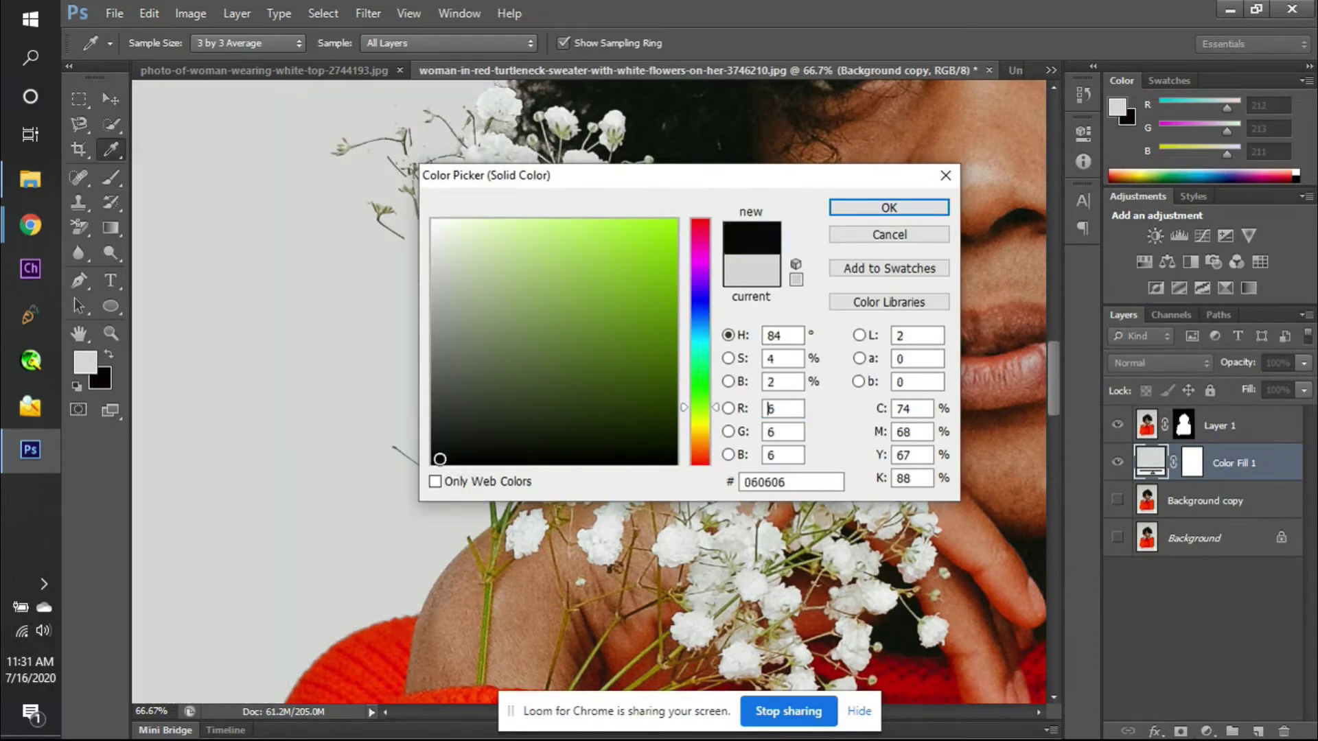
pyautogui.press('b')
pyautogui.press('Return')
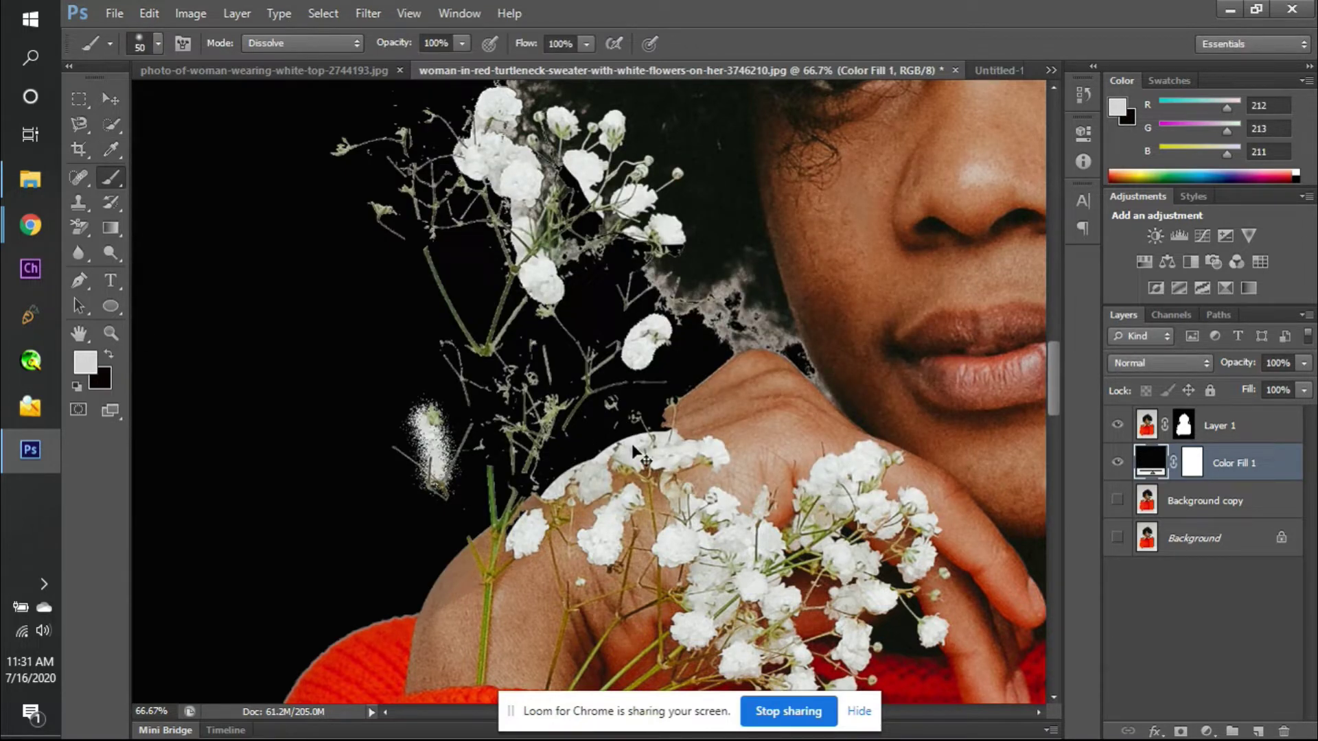
pyautogui.press('Delete')
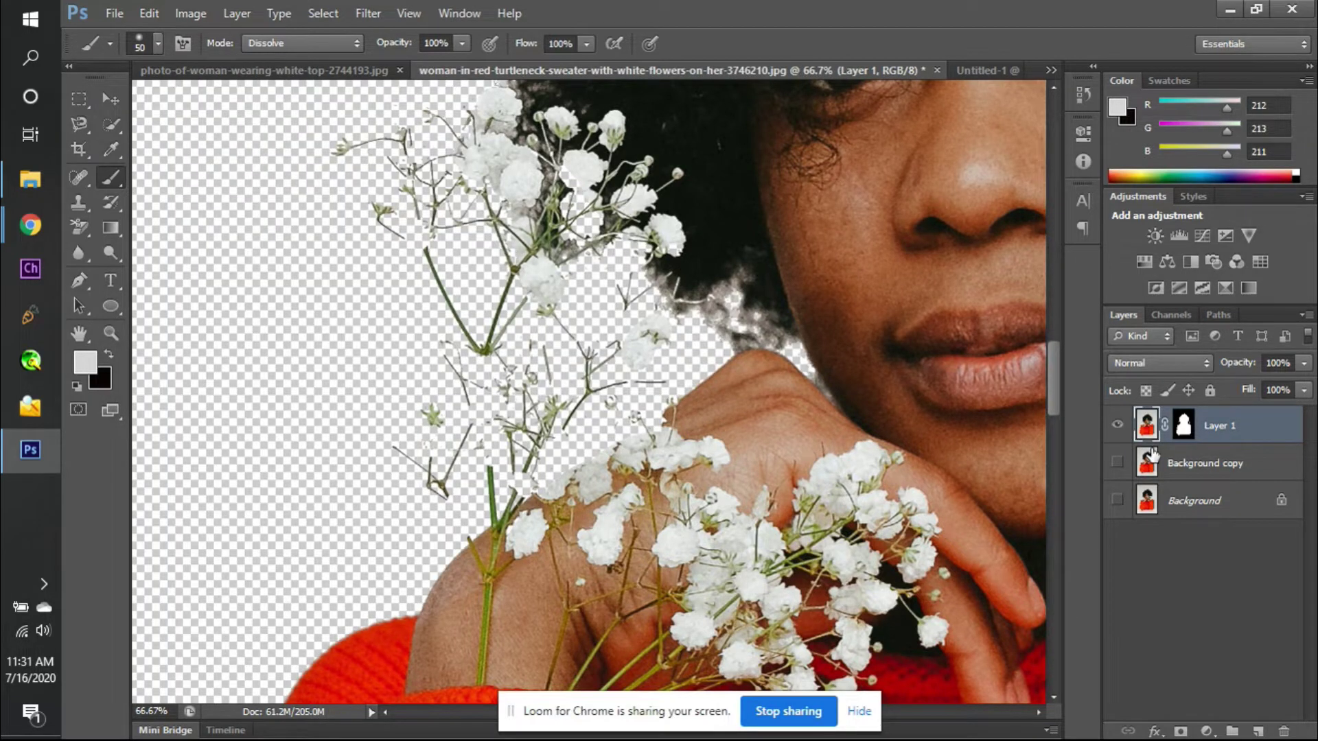
# - Add a new Solid Color fill, move Color Fill 1 below Layer 1, and set it near-black
pyautogui.click(1206, 732)
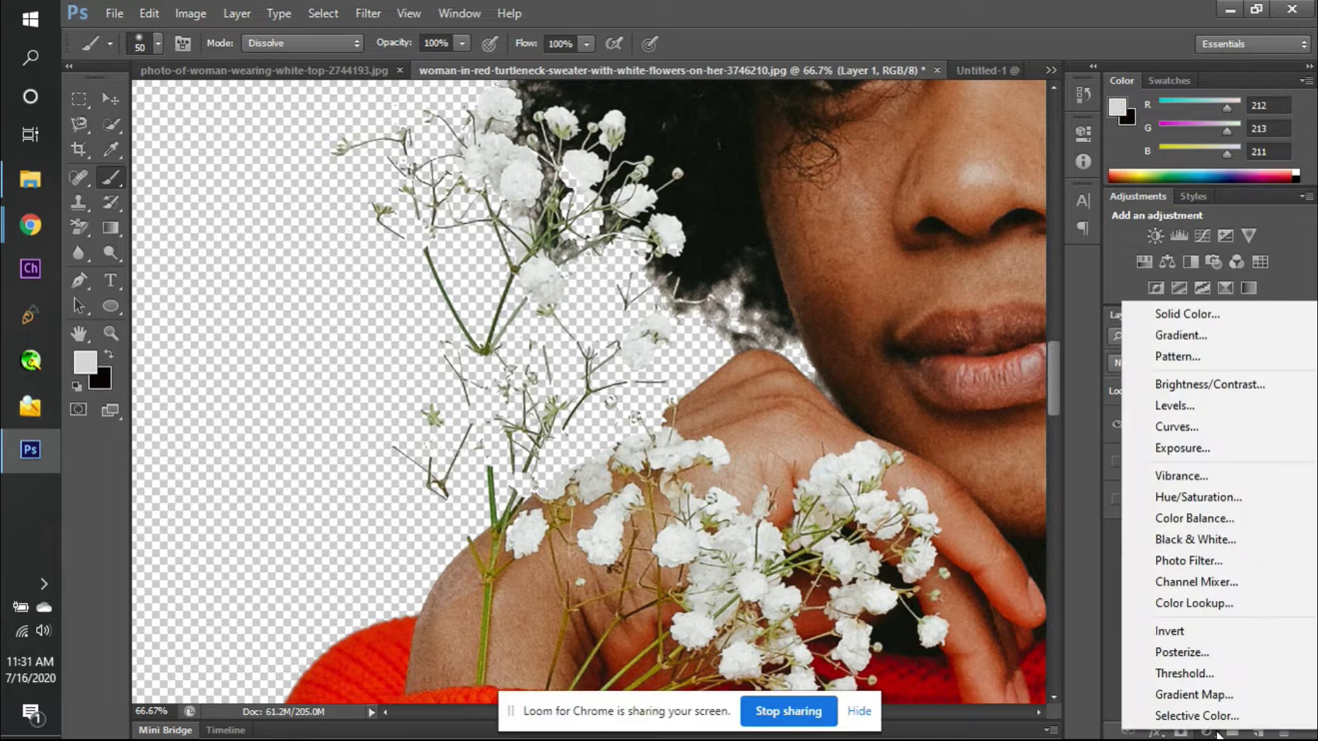
pyautogui.click(1208, 321)
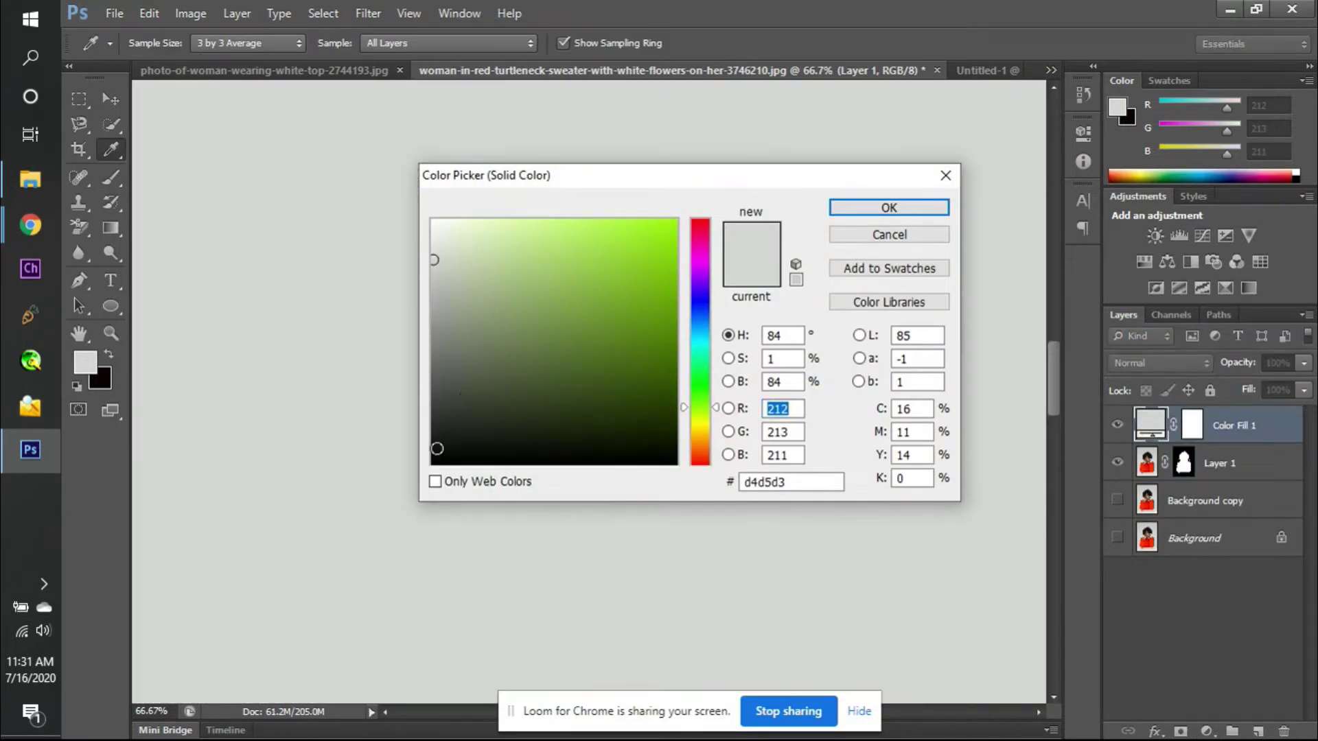
pyautogui.press('Return')
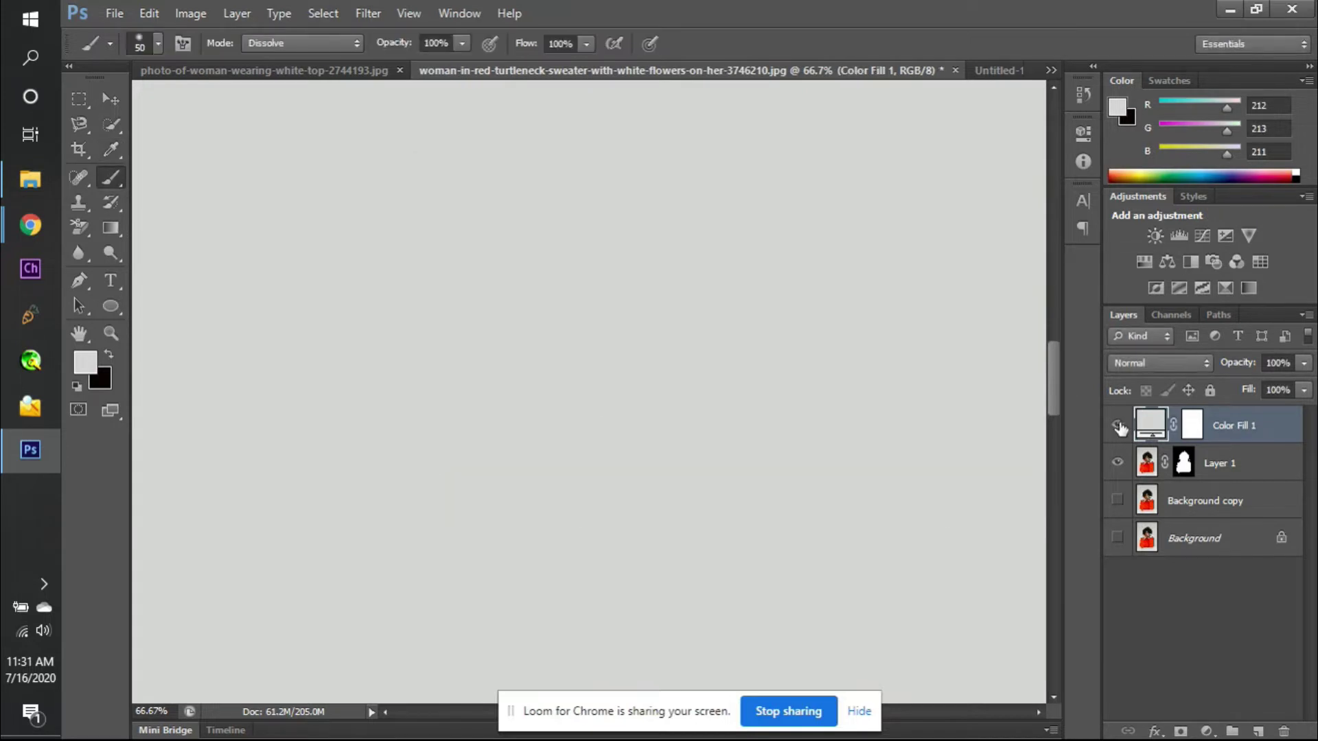
pyautogui.moveTo(1194, 428); pyautogui.dragTo(1192, 479)
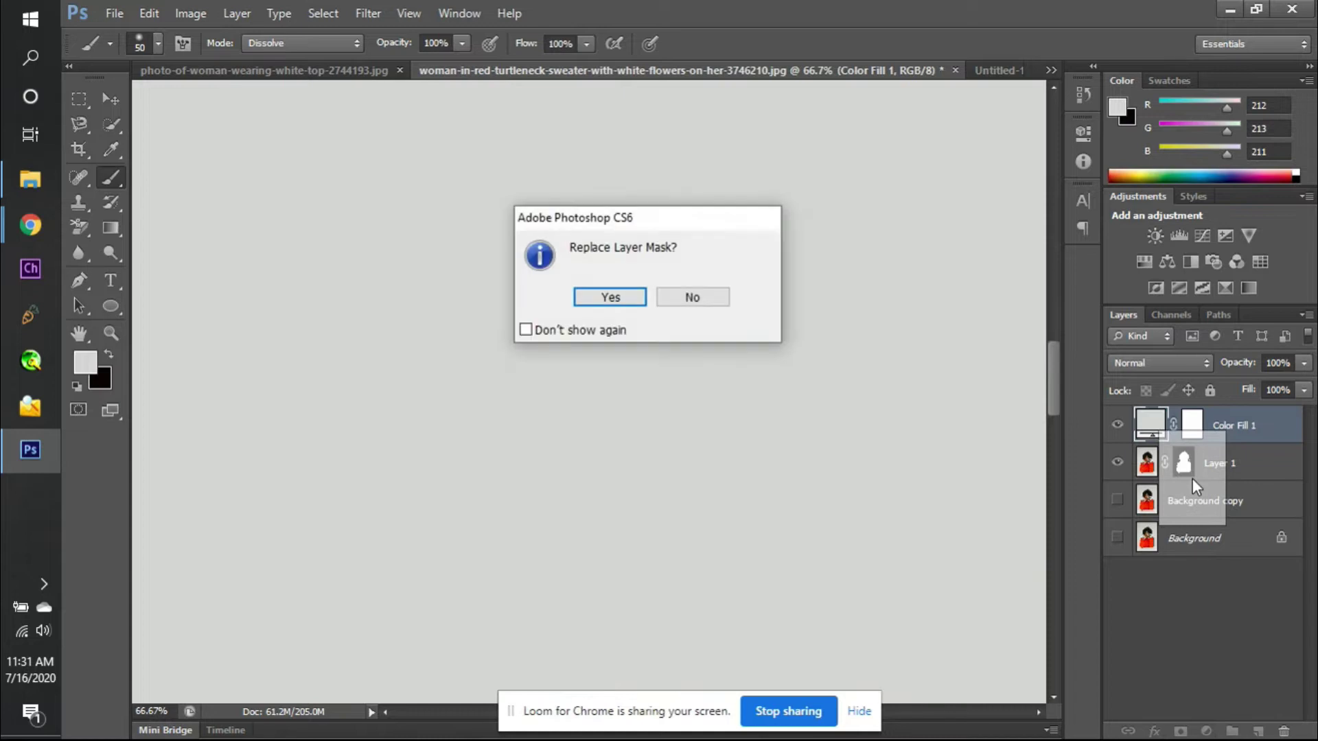
pyautogui.click(694, 301)
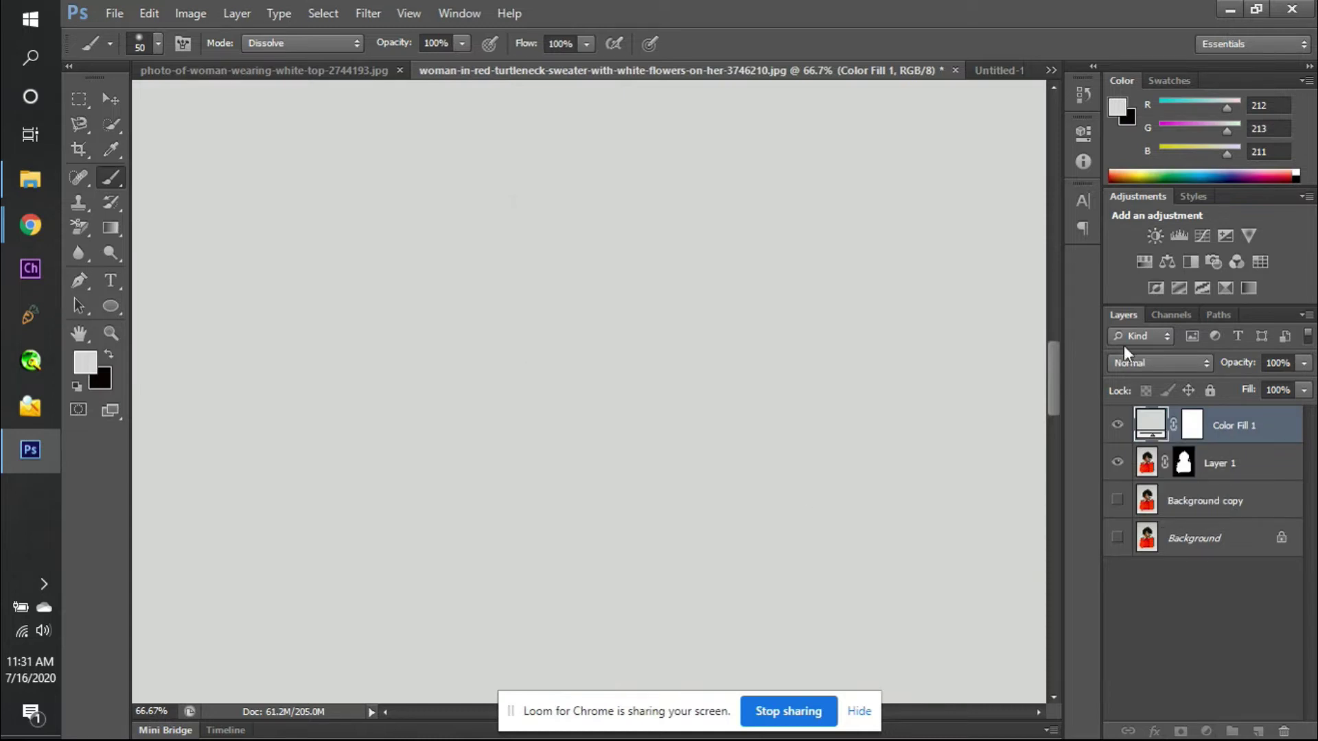
pyautogui.moveTo(1256, 445); pyautogui.dragTo(1252, 486)
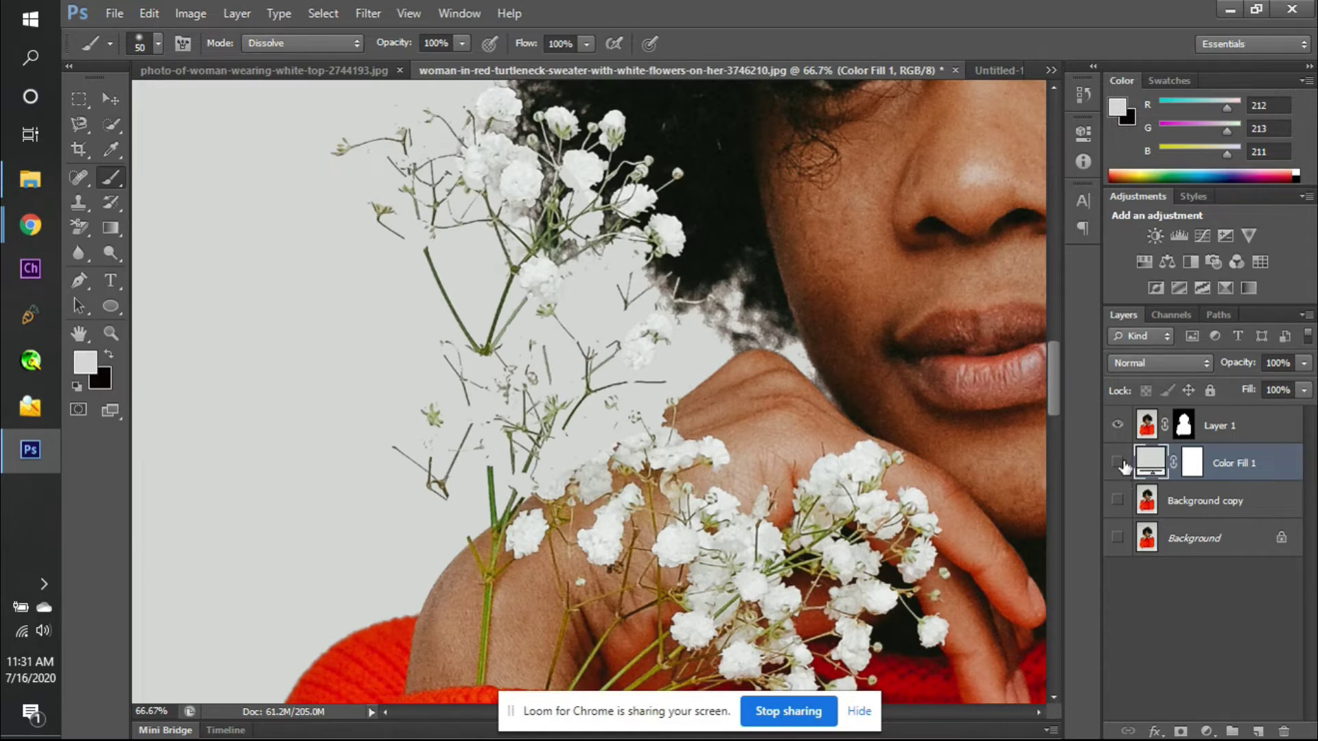
pyautogui.doubleClick(1151, 461)
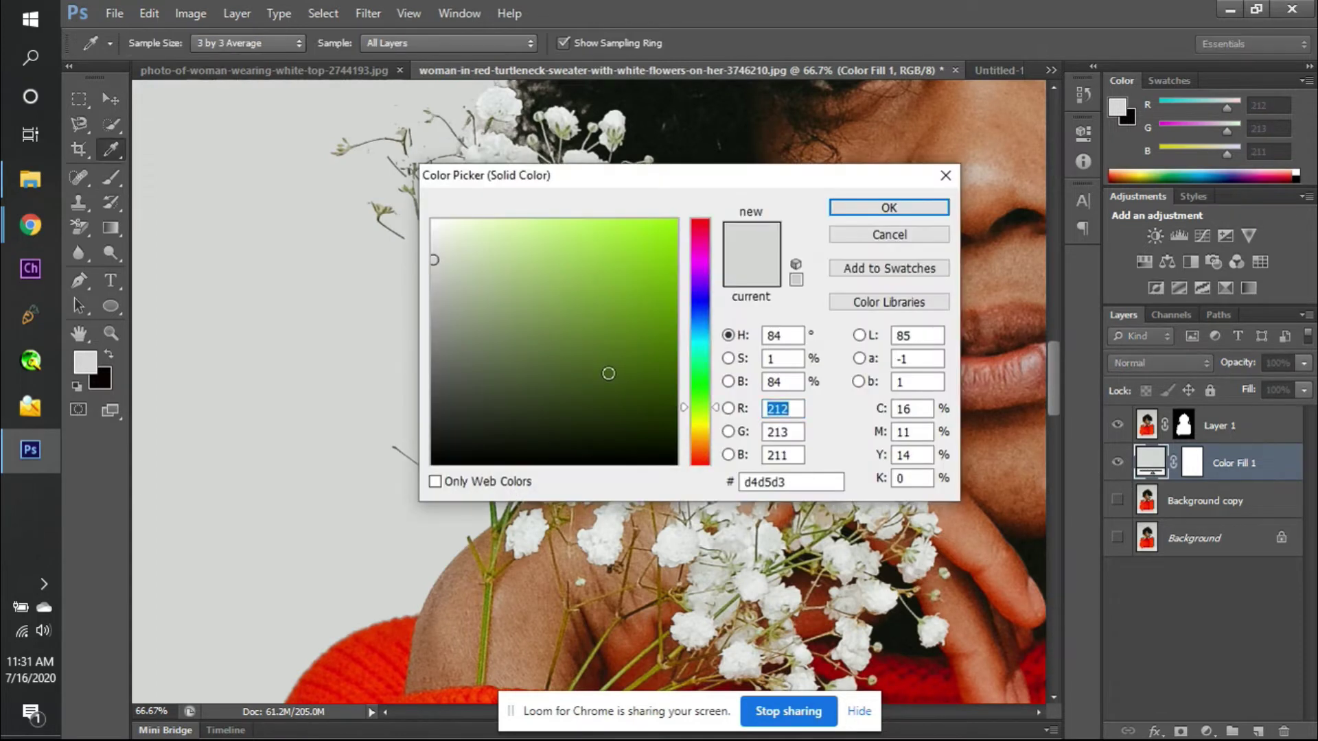
pyautogui.click(431, 460)
pyautogui.press('Return')
# - Switch to the Move tool and select Layer 1's mask thumbnail for editing
pyautogui.press('b')
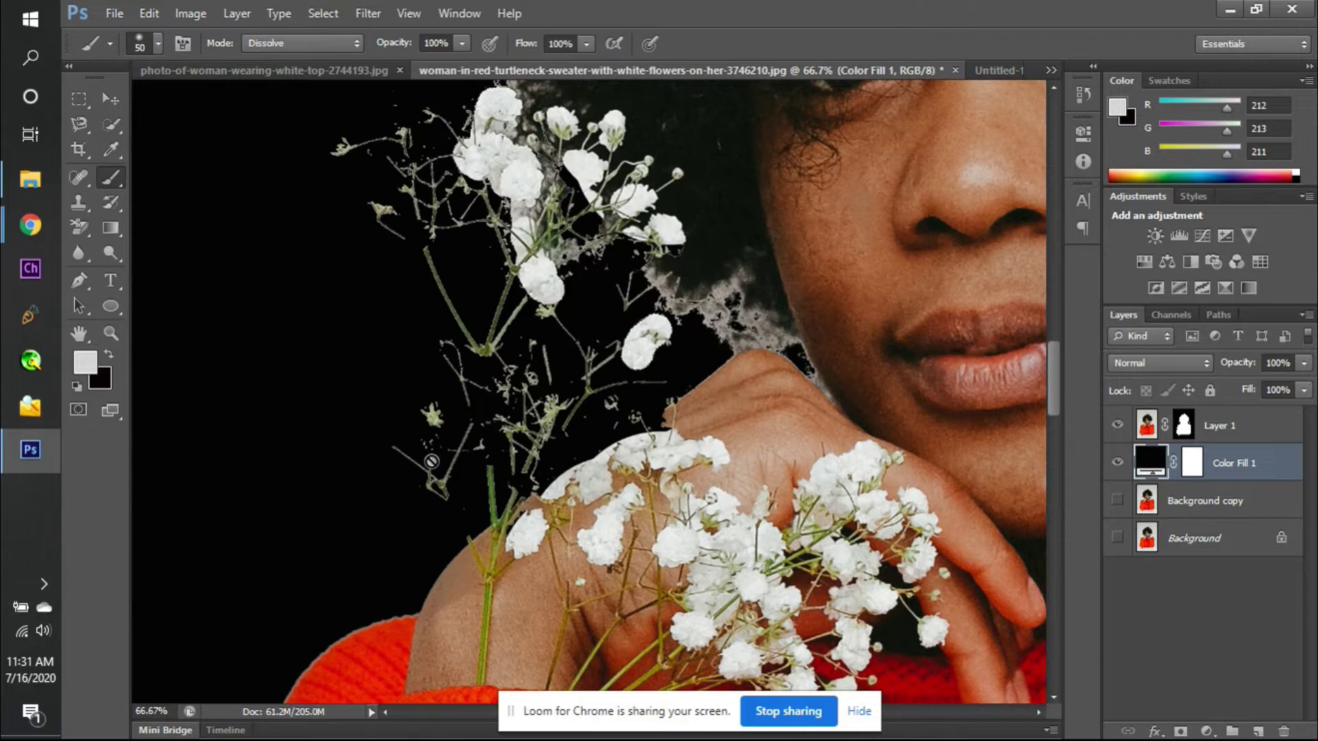
pyautogui.scroll(-2, 431, 461)
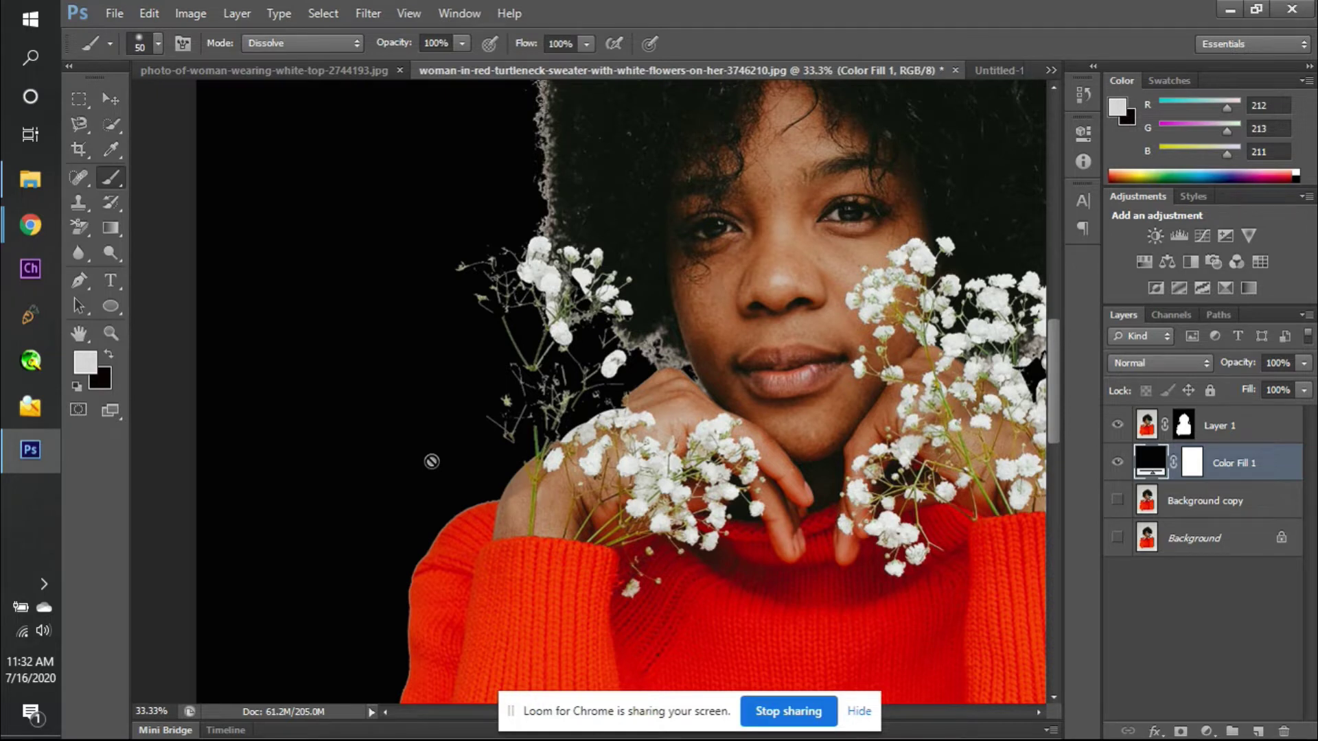
pyautogui.scroll(6, 786, 332)
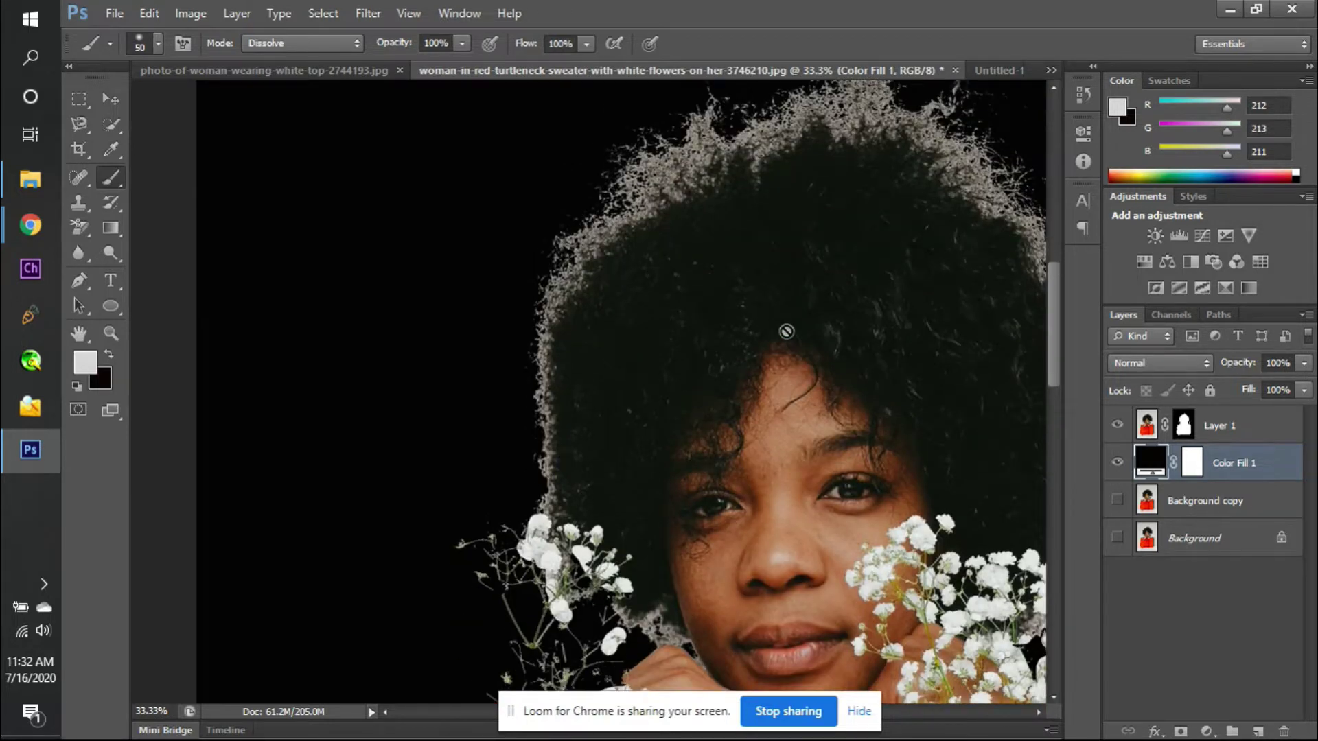
pyautogui.scroll(-5, 785, 332)
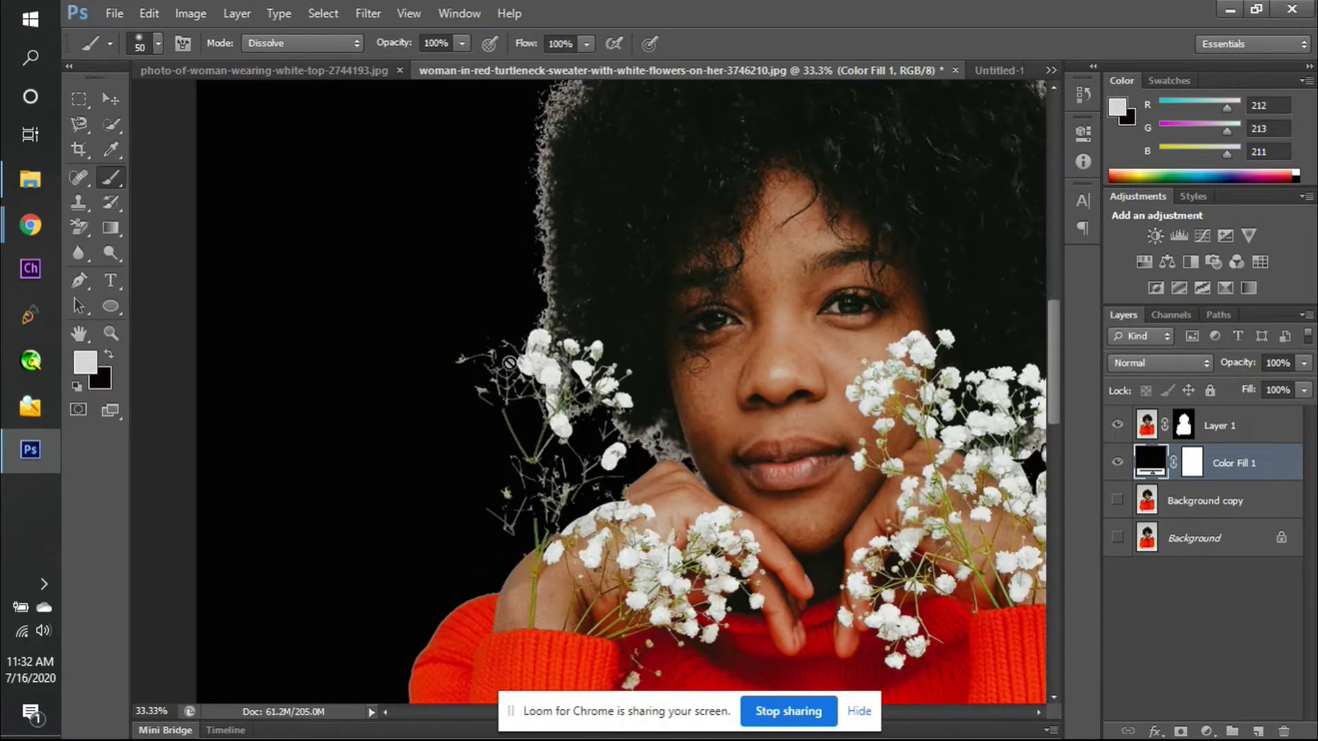
pyautogui.press('v')
pyautogui.hscroll(5, 582, 466)
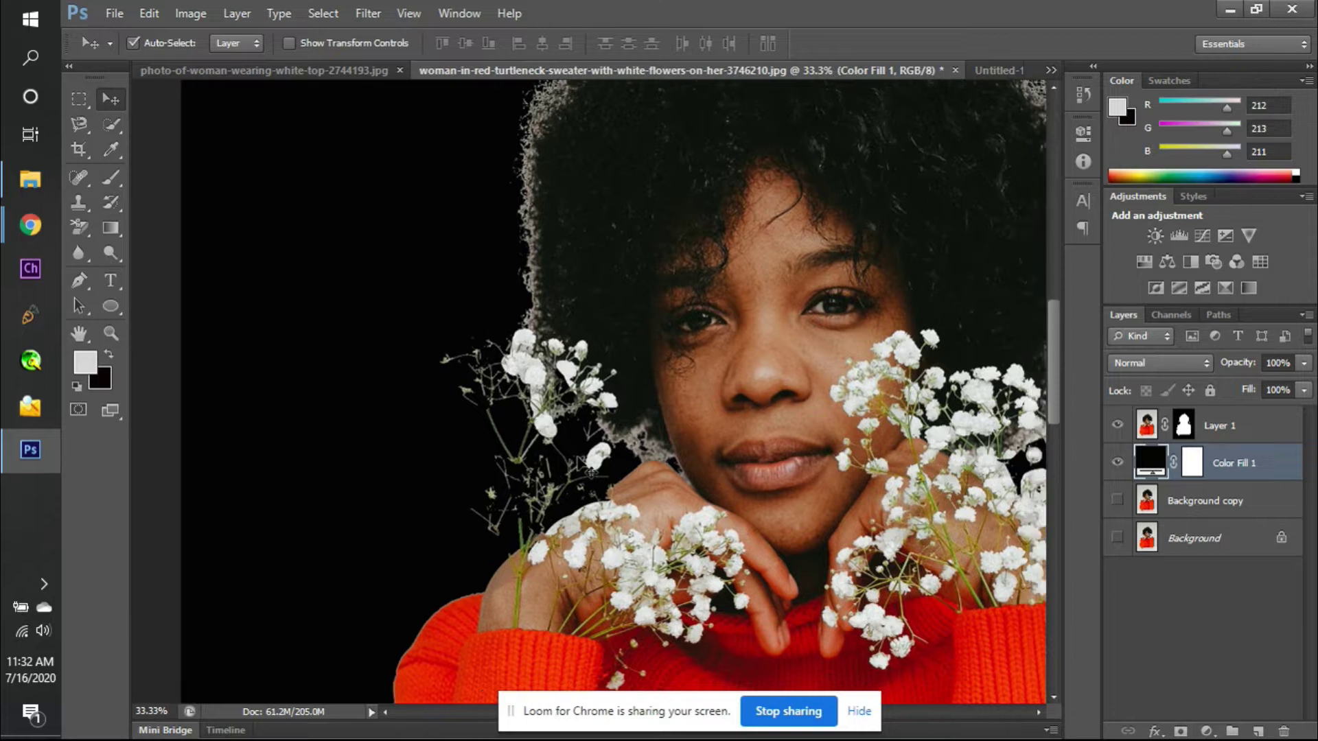
pyautogui.hscroll(-5, 582, 467)
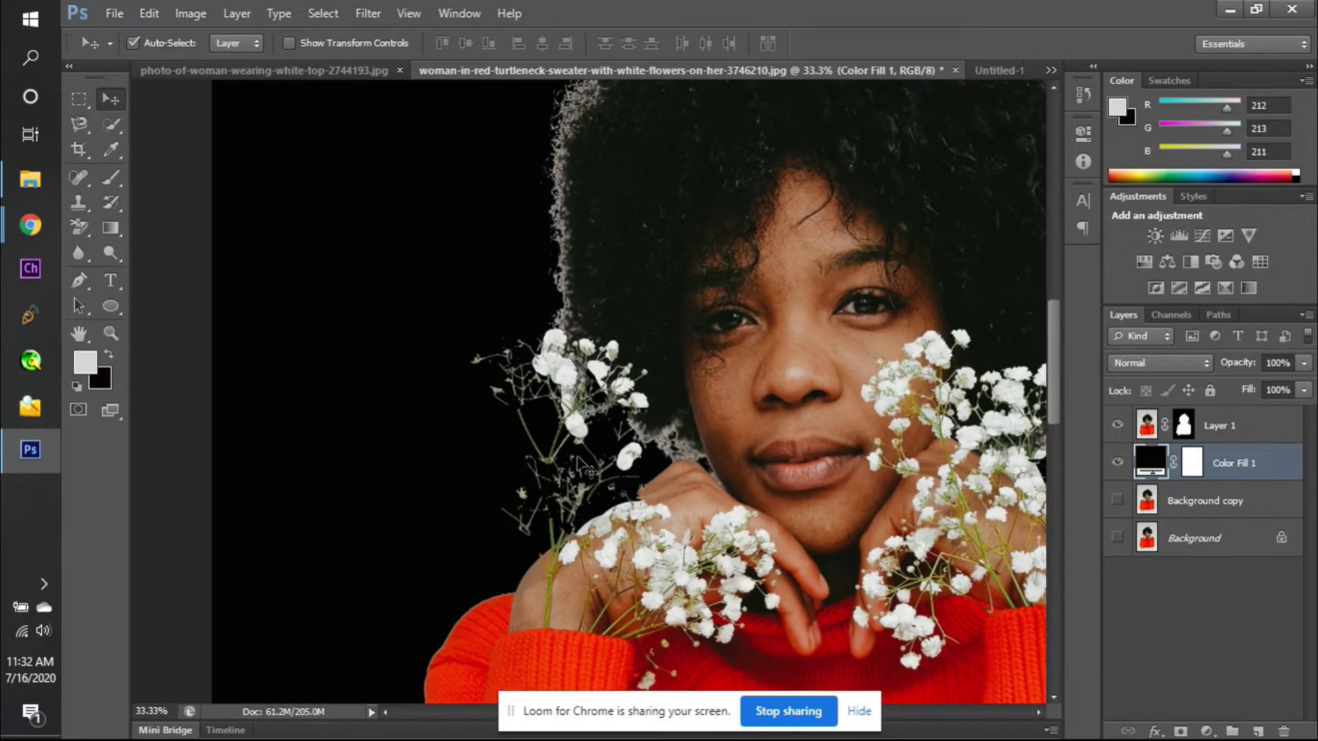
pyautogui.click(1183, 424)
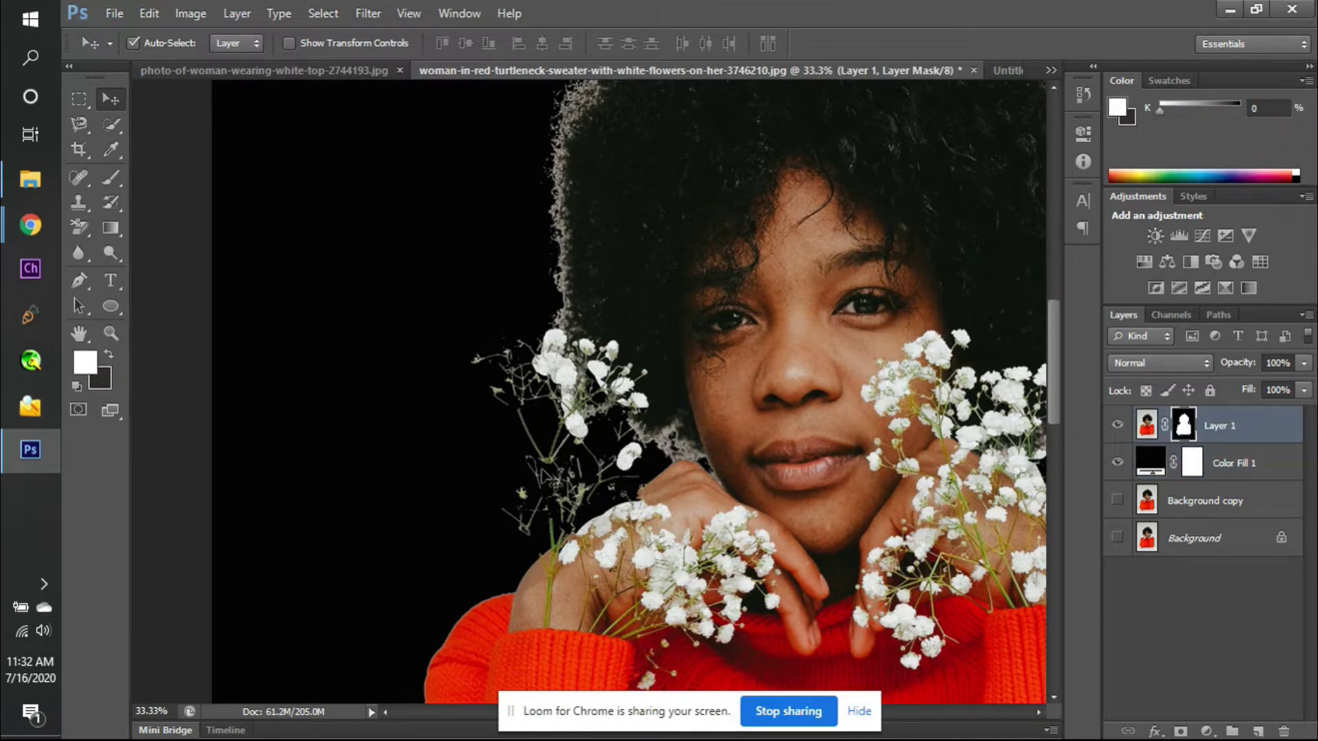
# - Take the Brush with swapped colours in Normal mode and paint left of the flowers
pyautogui.press('b')
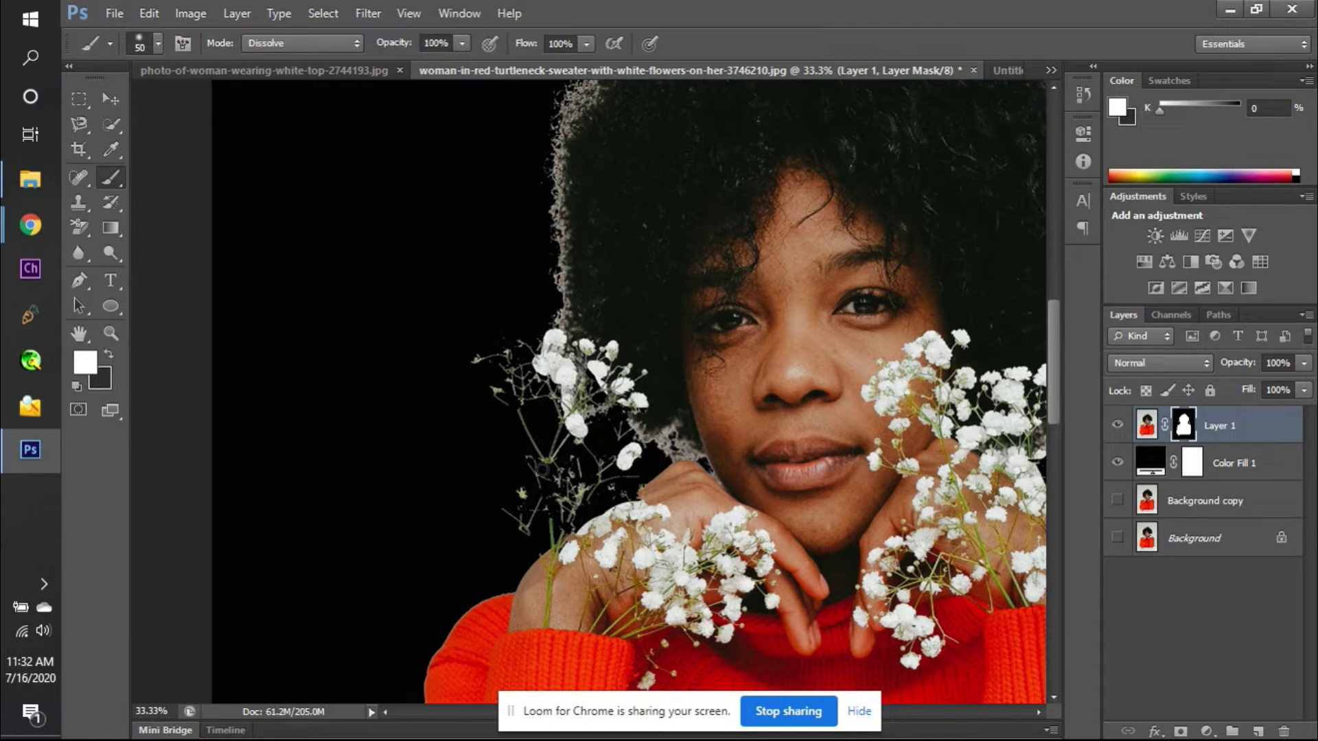
pyautogui.press('x')
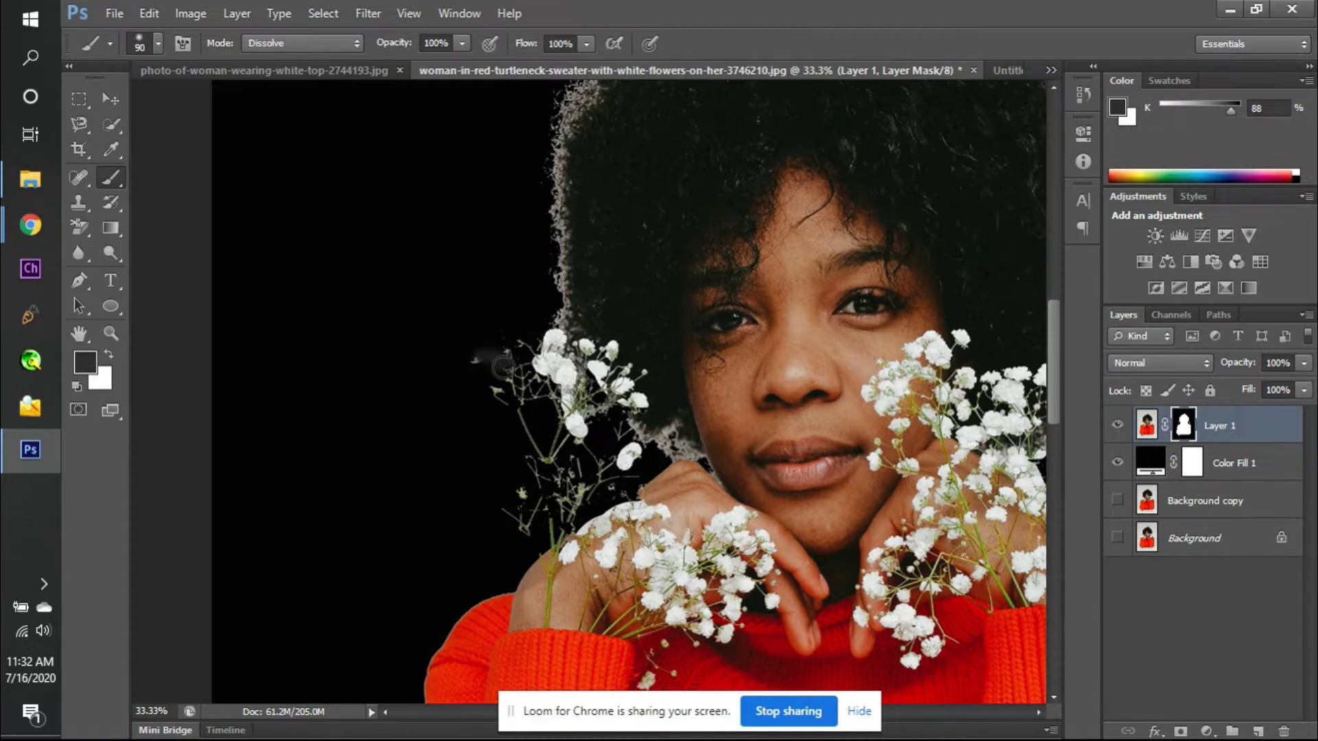
pyautogui.click(331, 43)
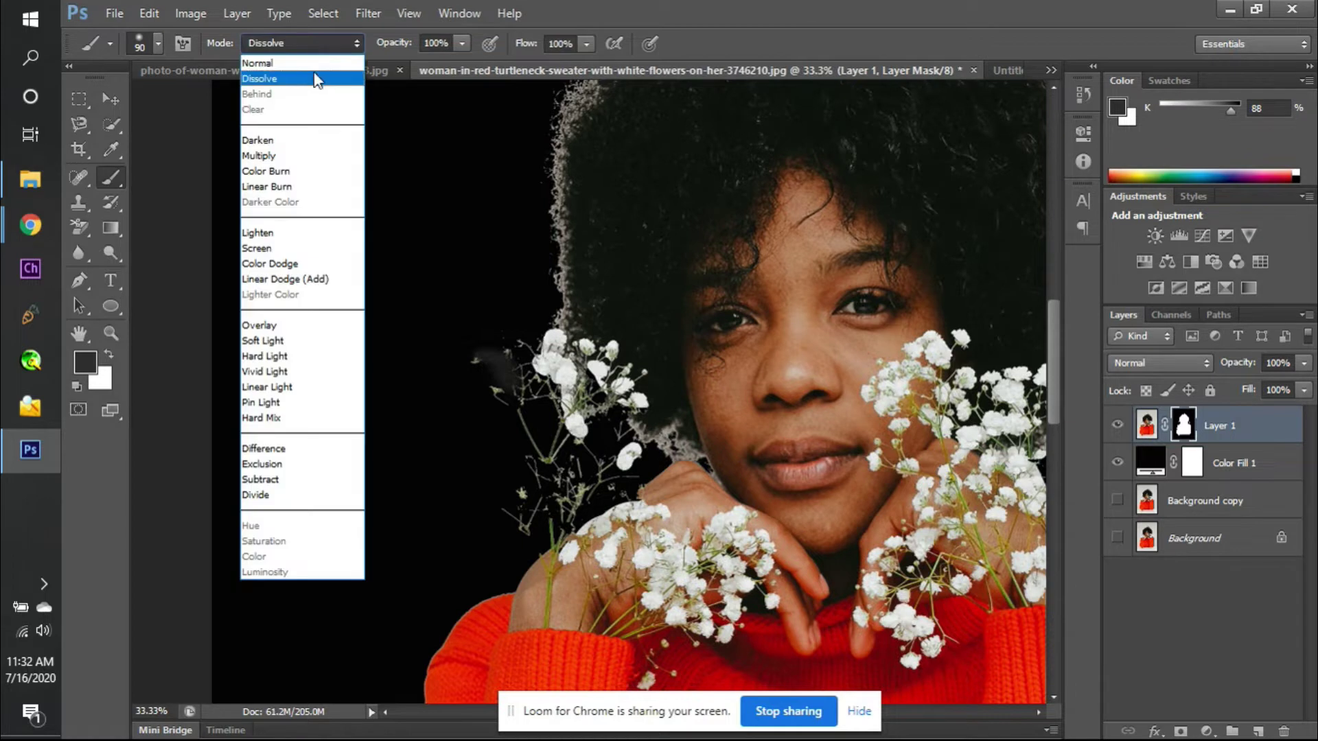
pyautogui.click(288, 62)
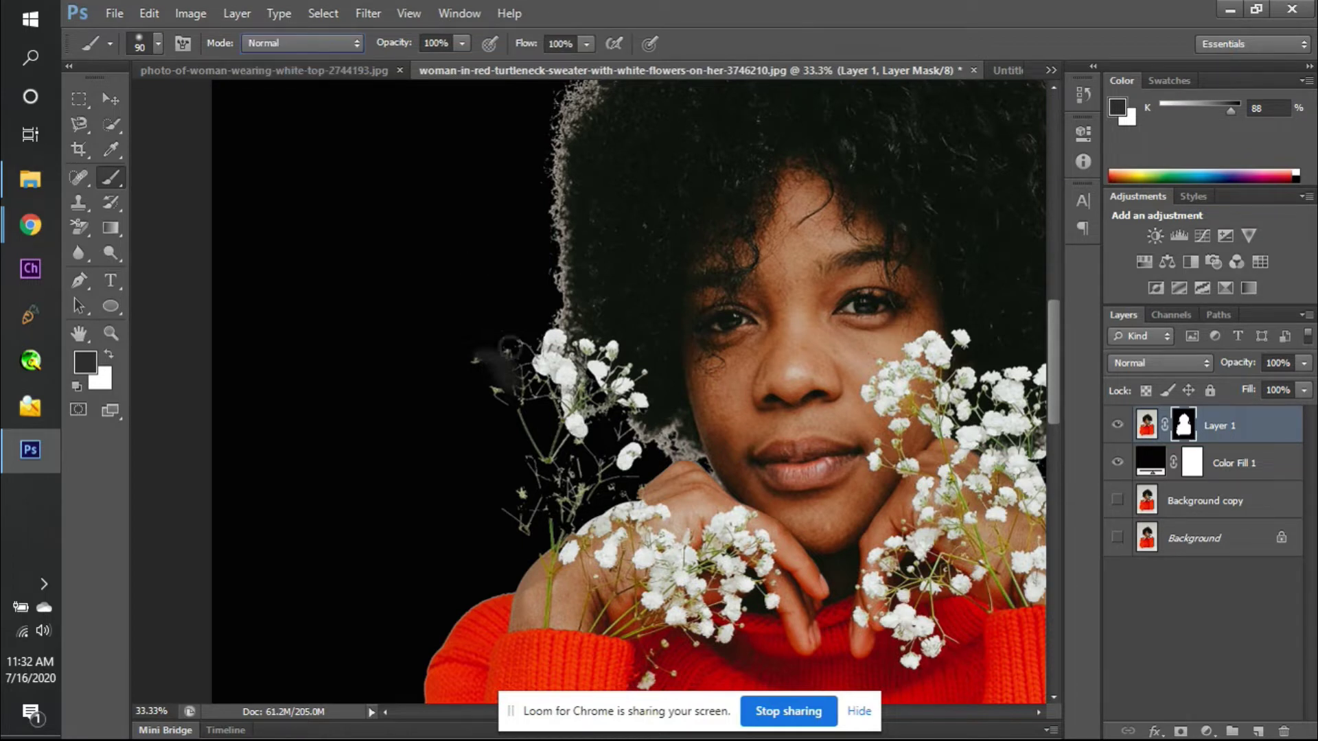
pyautogui.moveTo(477, 379)
pyautogui.mouseDown()
pyautogui.moveTo(530, 437)
pyautogui.moveTo(505, 378)
pyautogui.moveTo(526, 434)
pyautogui.mouseUp()
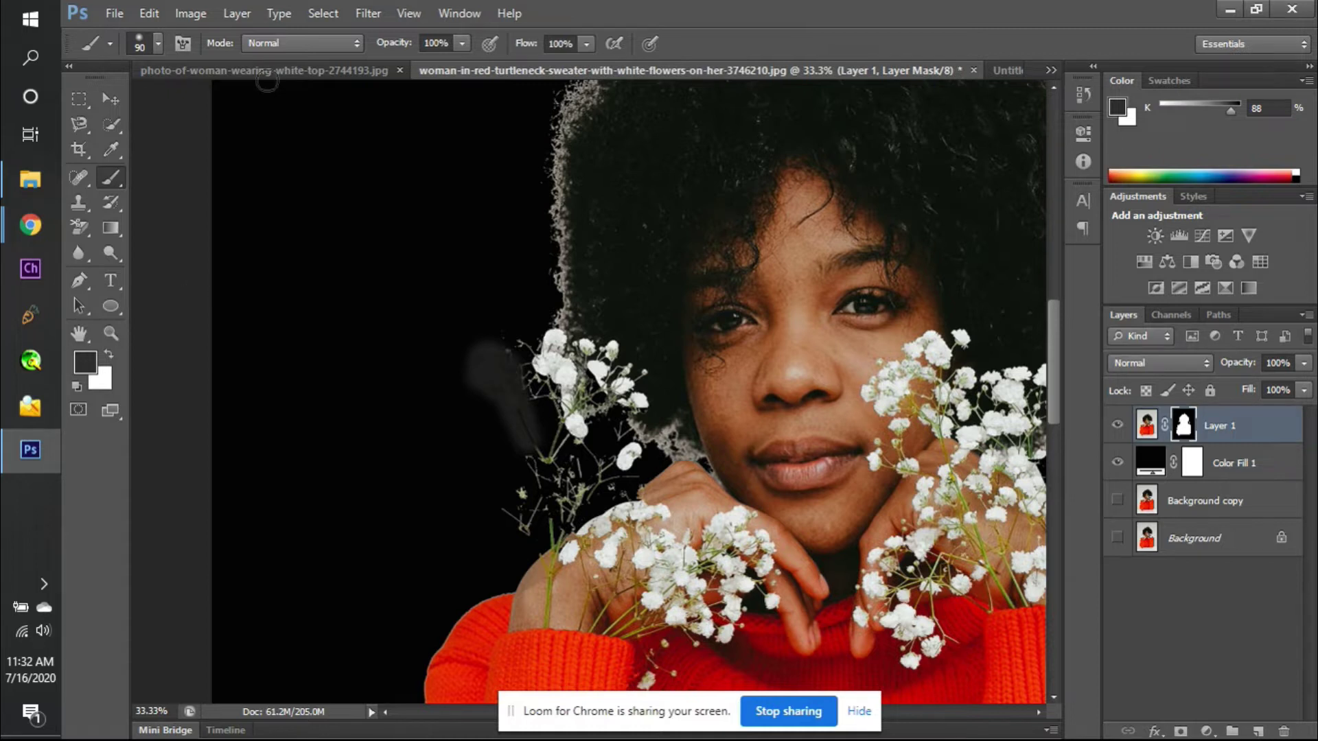
# - Set the foreground to pure black, enlarge the brush to 175, and paint out the grey streak
pyautogui.click(85, 364)
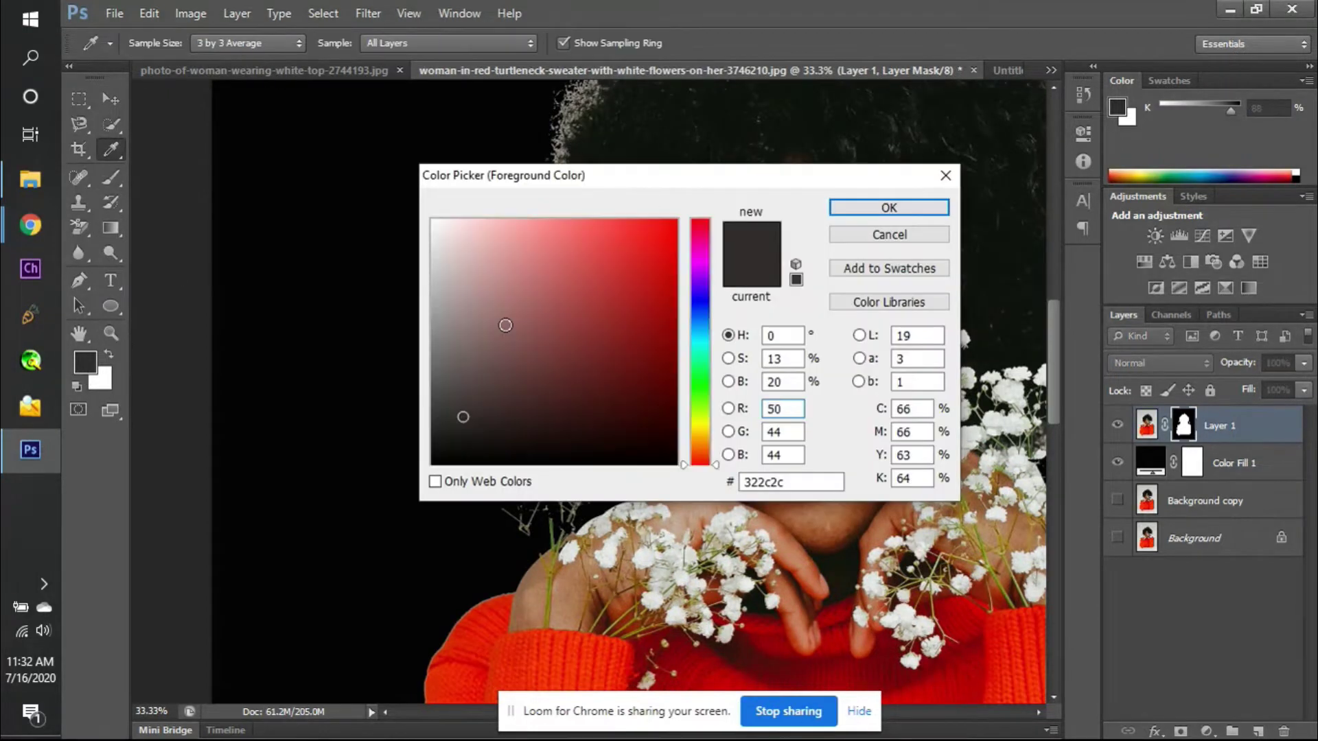
pyautogui.click(432, 464)
pyautogui.press('Return')
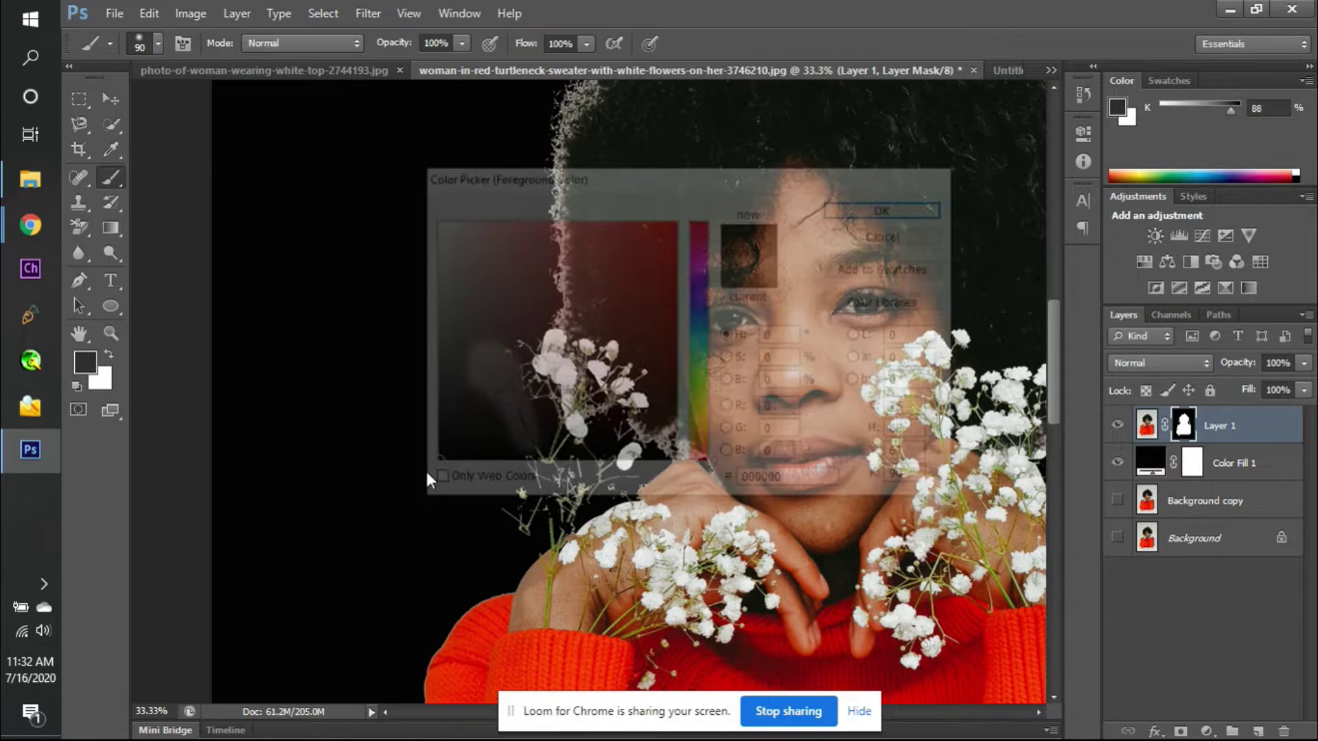
pyautogui.press(']')
pyautogui.press(']')
pyautogui.press(']')
pyautogui.moveTo(505, 363)
pyautogui.mouseDown()
pyautogui.moveTo(470, 355)
pyautogui.moveTo(527, 446)
pyautogui.moveTo(515, 467)
pyautogui.moveTo(539, 525)
pyautogui.moveTo(503, 525)
pyautogui.moveTo(536, 506)
pyautogui.mouseUp()
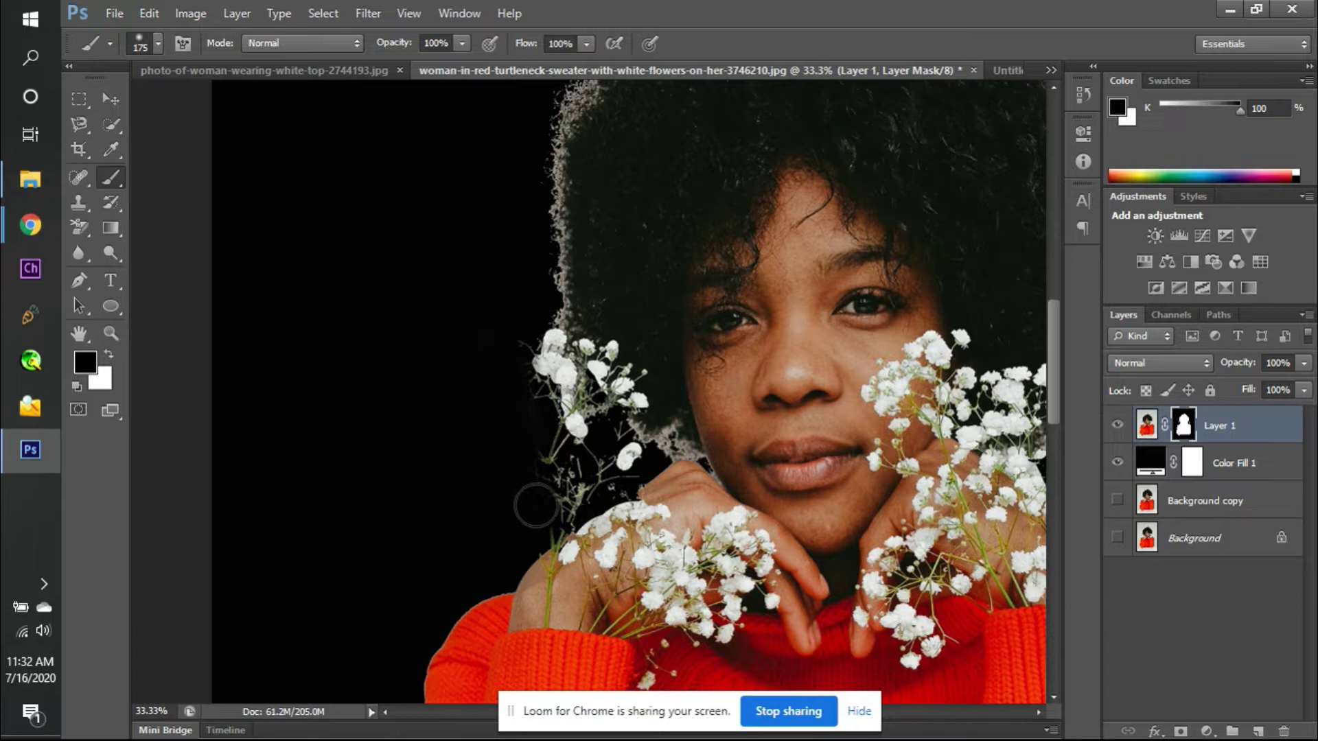
pyautogui.moveTo(509, 442)
pyautogui.mouseDown()
pyautogui.moveTo(521, 426)
pyautogui.moveTo(521, 485)
pyautogui.moveTo(576, 474)
pyautogui.moveTo(564, 503)
pyautogui.mouseUp()
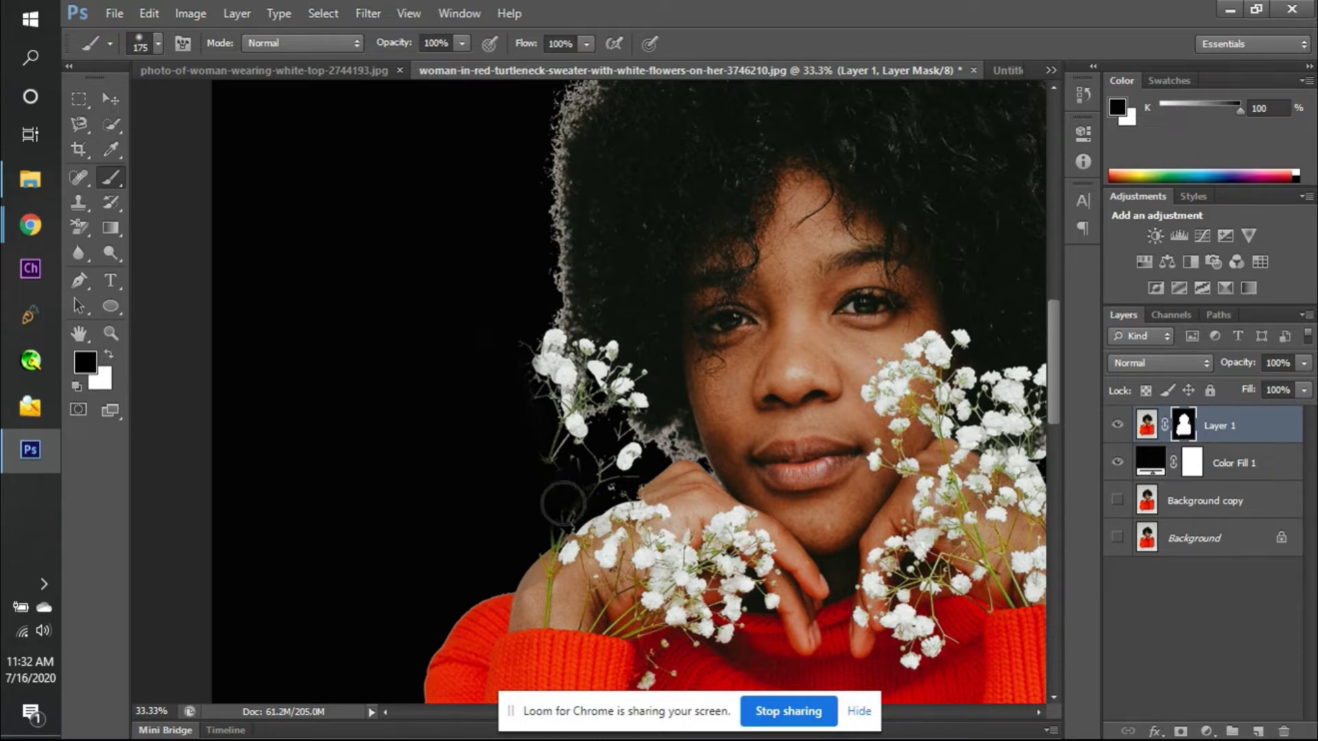
# - Switch to a hard-edged round brush, reduce it to 150, and zoom toward the flowers
pyautogui.rightClick(562, 504)
pyautogui.click(633, 619)
pyautogui.press('Return')
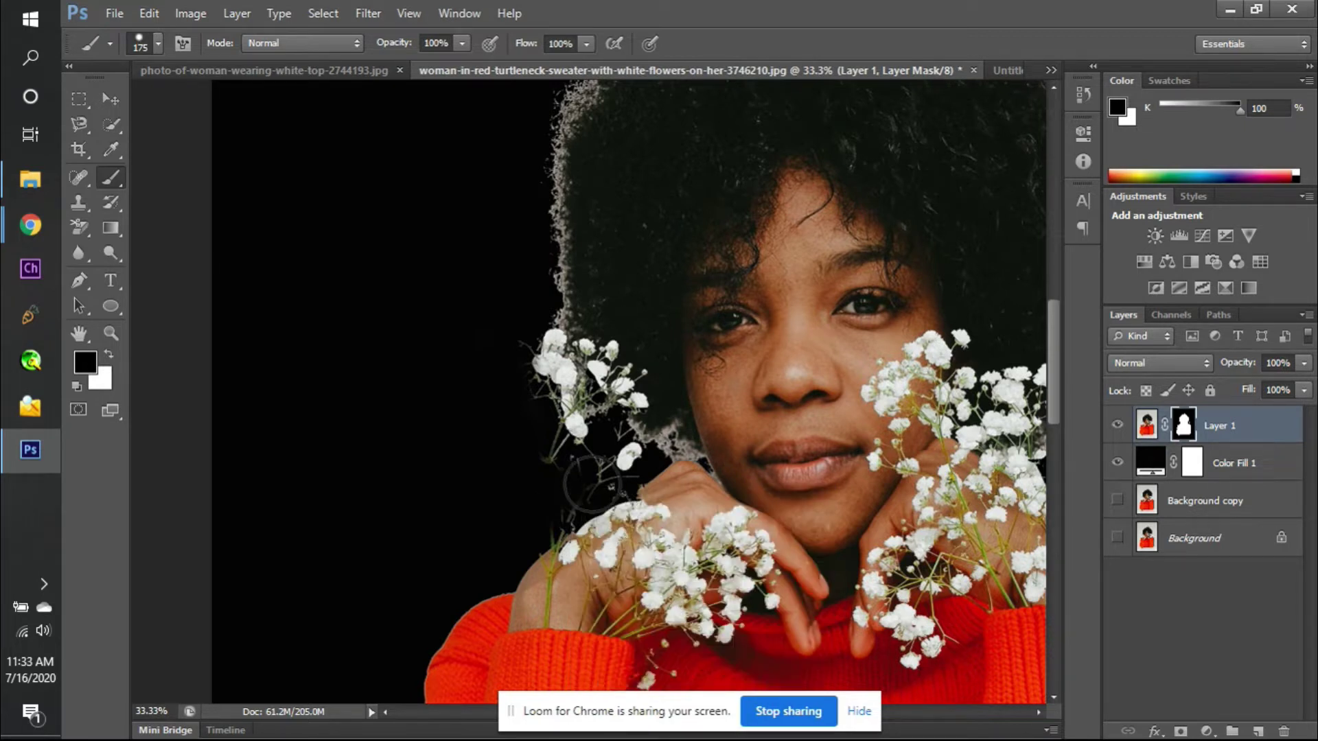
pyautogui.press('[')
pyautogui.press('[')
pyautogui.press('[')
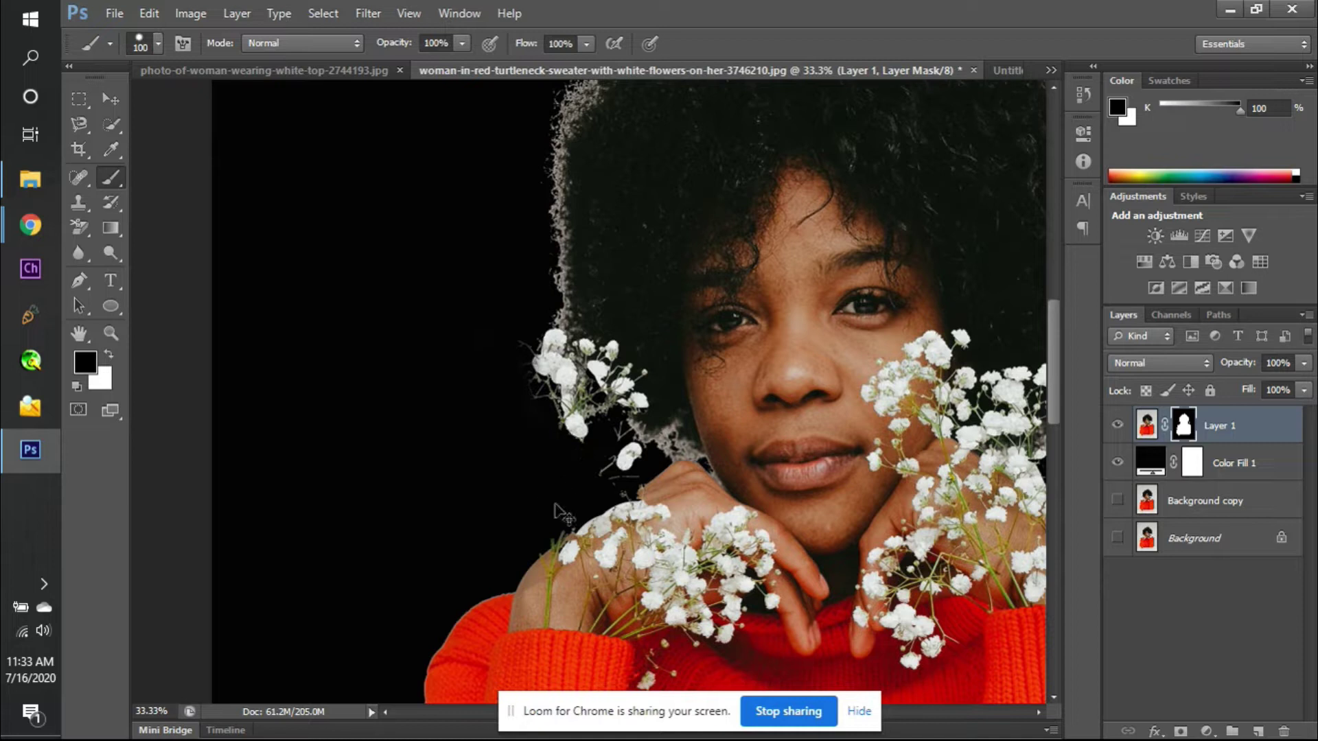
pyautogui.press('alt')
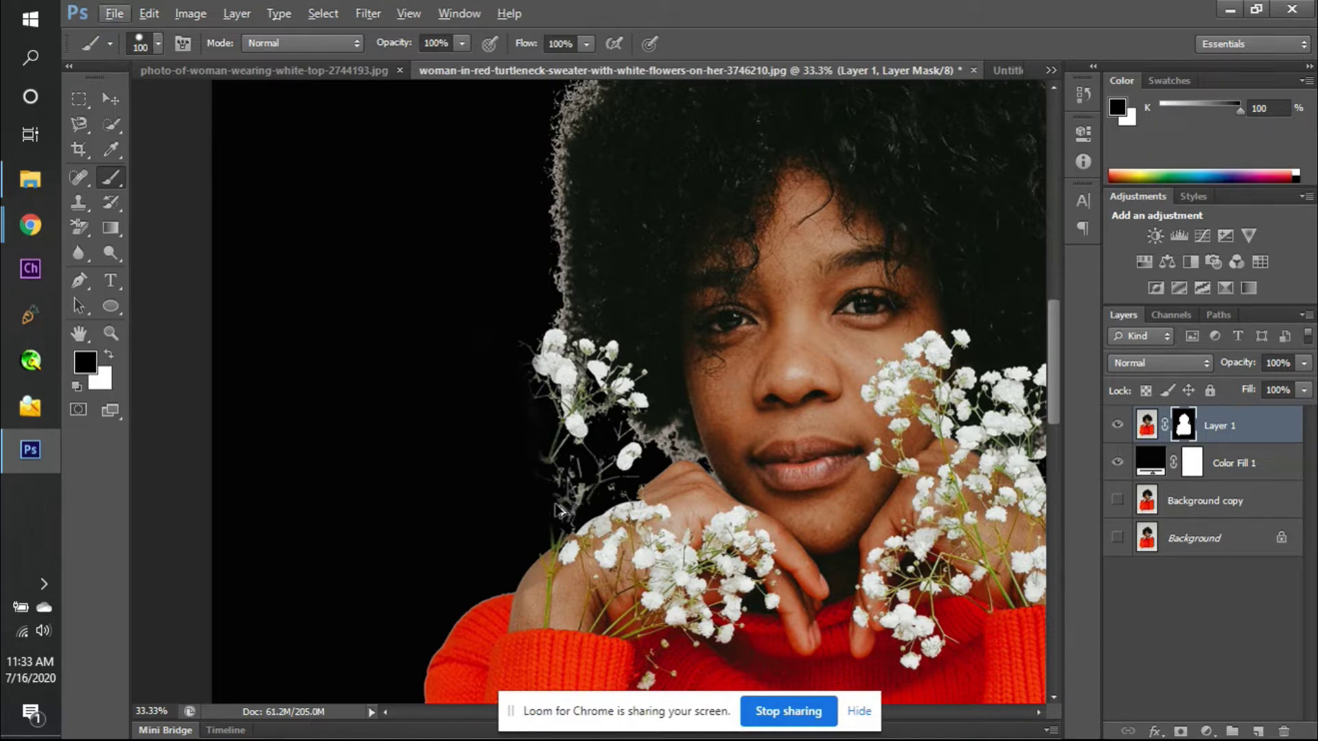
pyautogui.scroll(1, 559, 511)
# - Paint black on Layer 1's mask over stray background and stem fragments near the flowers and hair
pyautogui.scroll(2, 561, 515)
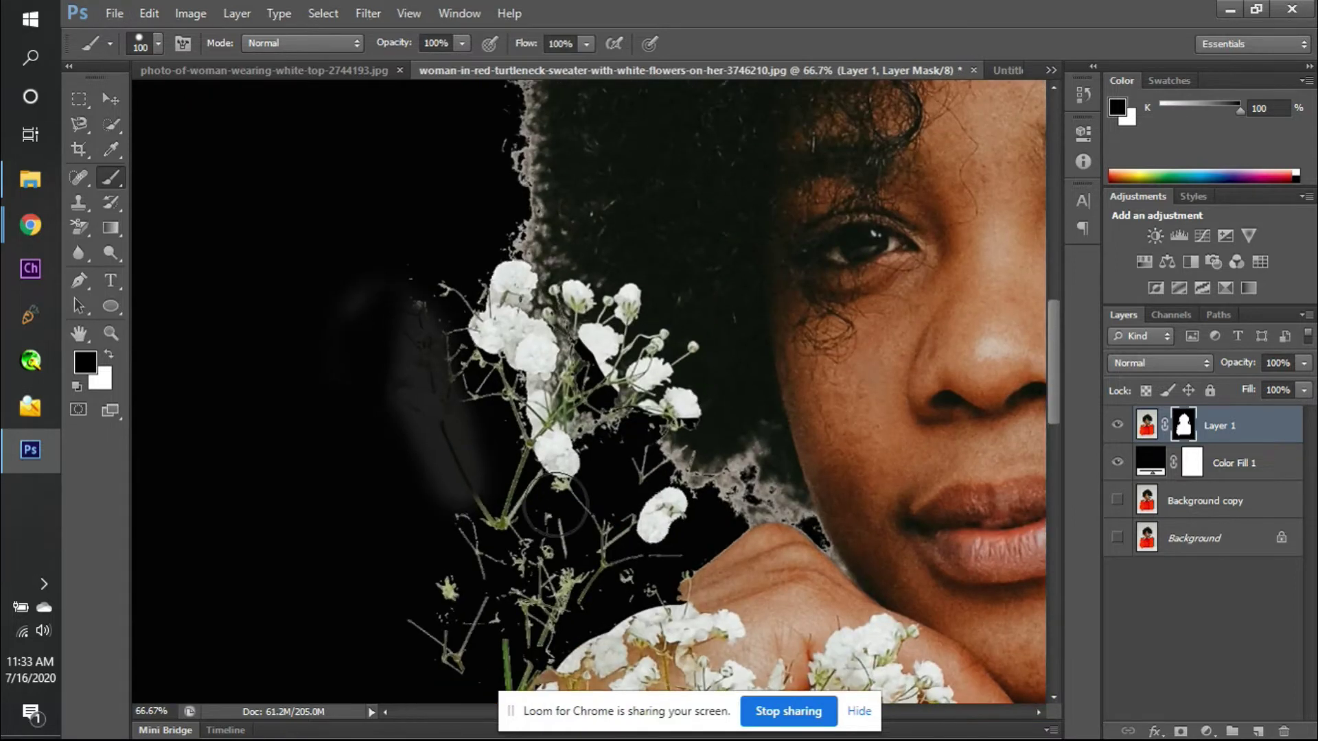
pyautogui.moveTo(391, 315)
pyautogui.mouseDown()
pyautogui.moveTo(435, 392)
pyautogui.moveTo(418, 298)
pyautogui.moveTo(441, 285)
pyautogui.moveTo(429, 360)
pyautogui.moveTo(455, 394)
pyautogui.moveTo(312, 278)
pyautogui.moveTo(370, 333)
pyautogui.moveTo(390, 304)
pyautogui.moveTo(449, 414)
pyautogui.moveTo(455, 432)
pyautogui.moveTo(423, 440)
pyautogui.moveTo(463, 490)
pyautogui.moveTo(426, 512)
pyautogui.moveTo(421, 466)
pyautogui.moveTo(462, 464)
pyautogui.moveTo(464, 504)
pyautogui.moveTo(428, 636)
pyautogui.moveTo(452, 633)
pyautogui.moveTo(460, 569)
pyautogui.moveTo(483, 599)
pyautogui.moveTo(456, 612)
pyautogui.mouseUp()
pyautogui.scroll(-3, 456, 618)
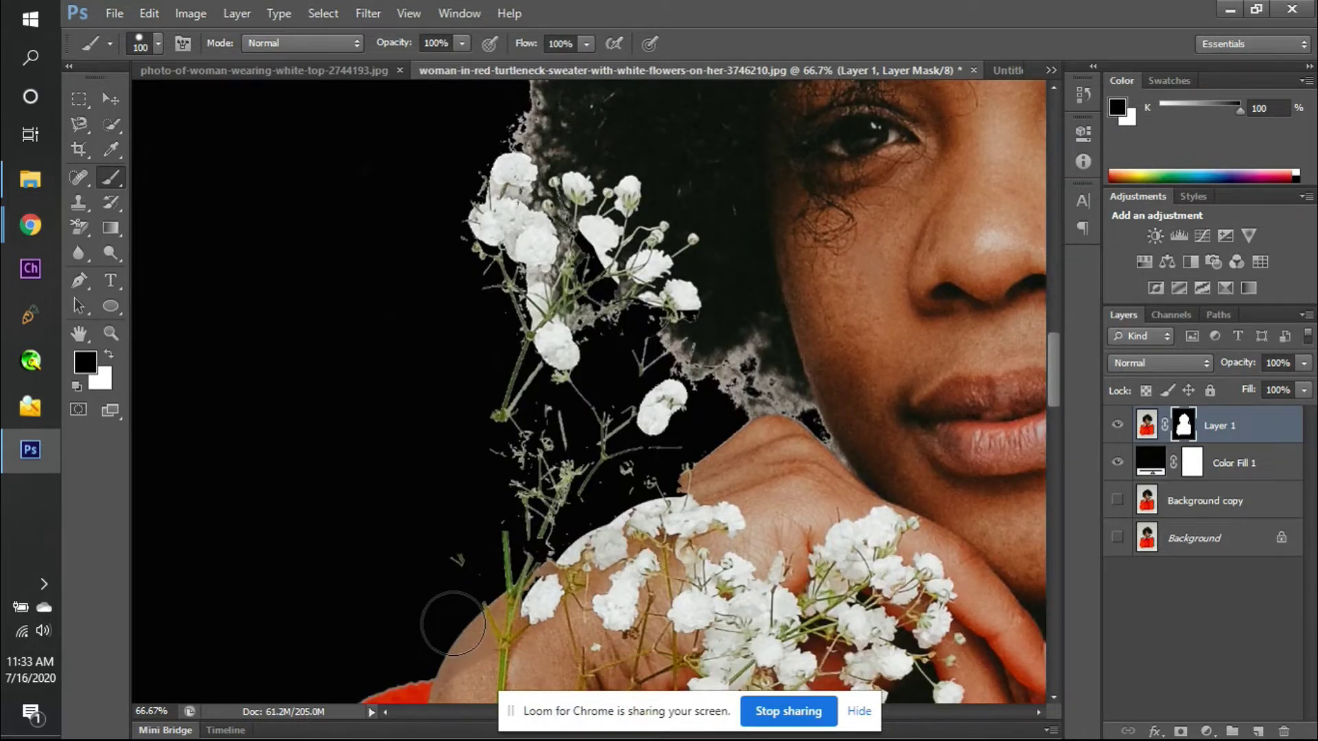
pyautogui.moveTo(558, 464)
pyautogui.mouseDown()
pyautogui.moveTo(529, 455)
pyautogui.moveTo(547, 485)
pyautogui.moveTo(521, 477)
pyautogui.moveTo(508, 497)
pyautogui.moveTo(533, 454)
pyautogui.mouseUp()
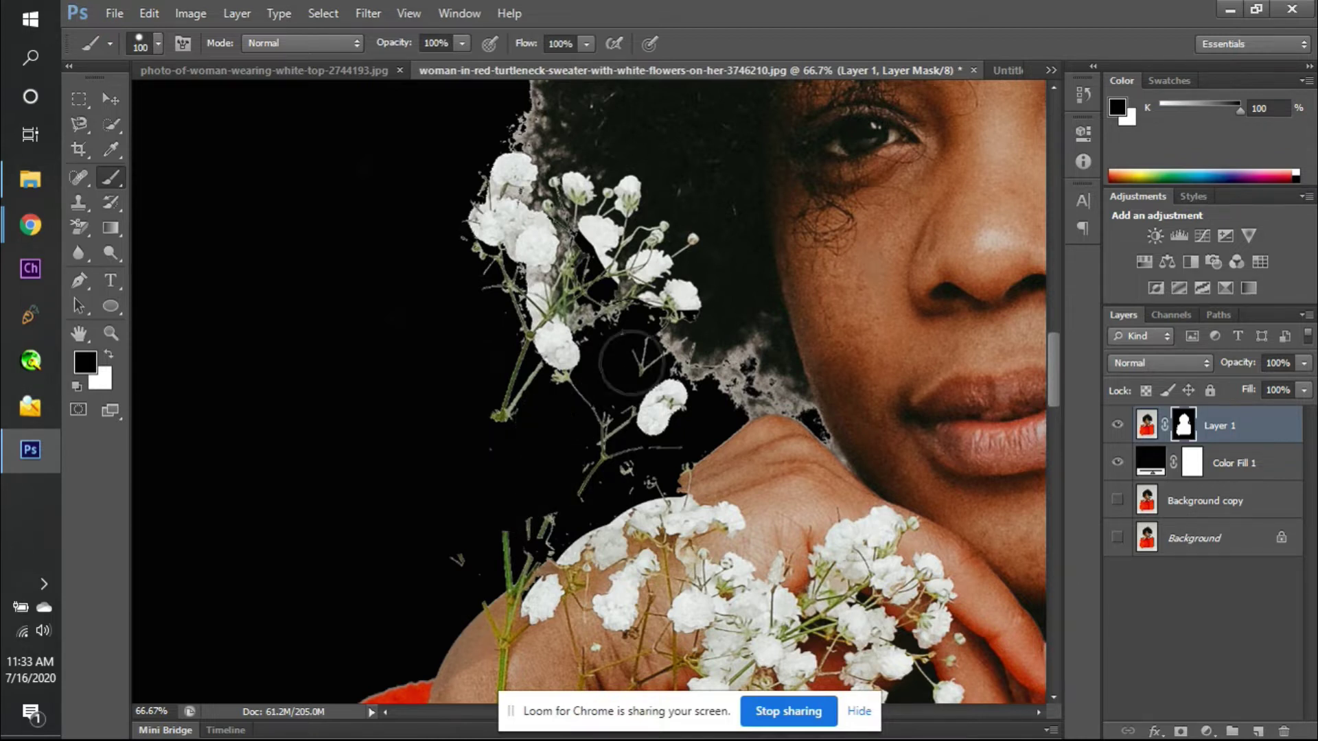
pyautogui.moveTo(628, 354); pyautogui.dragTo(611, 352)
pyautogui.scroll(-5, 464, 418)
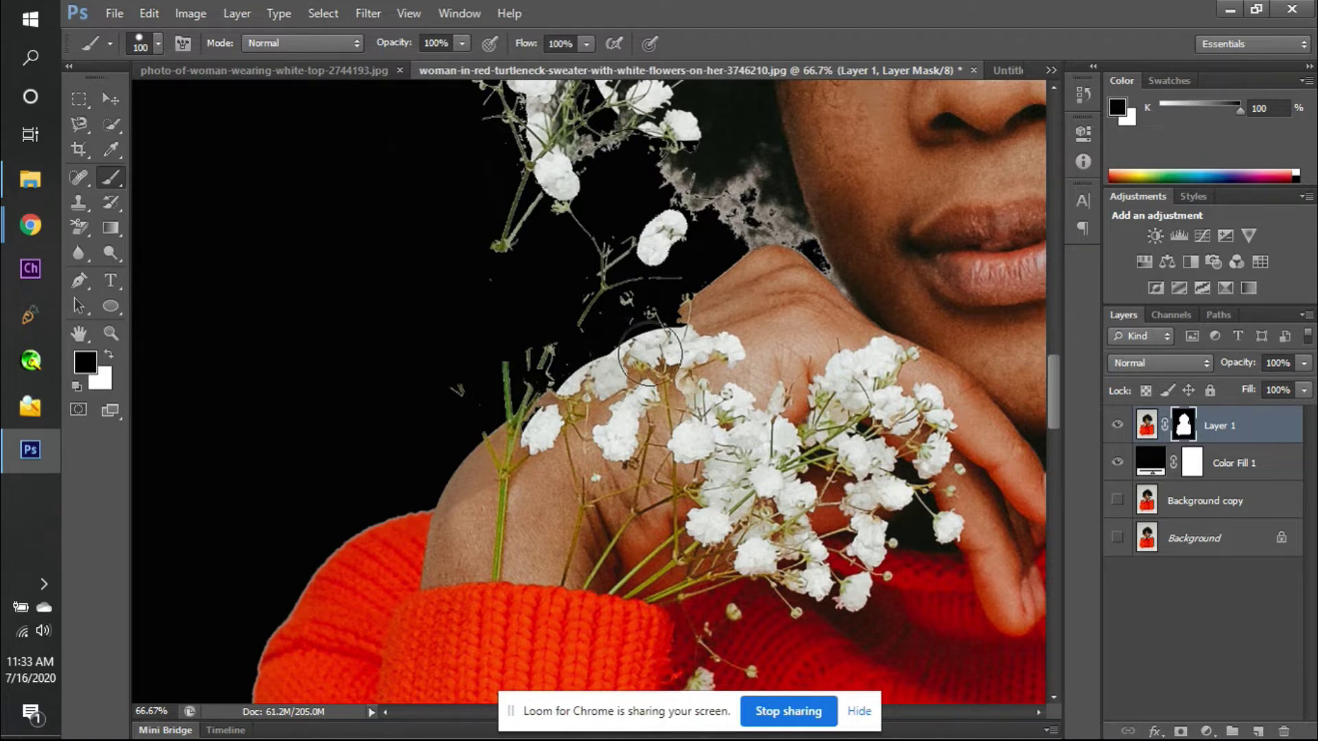
# - Try white soft-brush strokes along the shoulder and hand, undo them, and show Background copy
pyautogui.press('x')
pyautogui.moveTo(644, 369)
pyautogui.mouseDown()
pyautogui.moveTo(556, 427)
pyautogui.moveTo(630, 351)
pyautogui.moveTo(600, 350)
pyautogui.moveTo(644, 312)
pyautogui.moveTo(611, 298)
pyautogui.moveTo(631, 286)
pyautogui.moveTo(667, 332)
pyautogui.moveTo(668, 286)
pyautogui.moveTo(657, 297)
pyautogui.moveTo(680, 303)
pyautogui.moveTo(652, 356)
pyautogui.moveTo(659, 395)
pyautogui.mouseUp()
pyautogui.hotkey('ctrl', 'z')
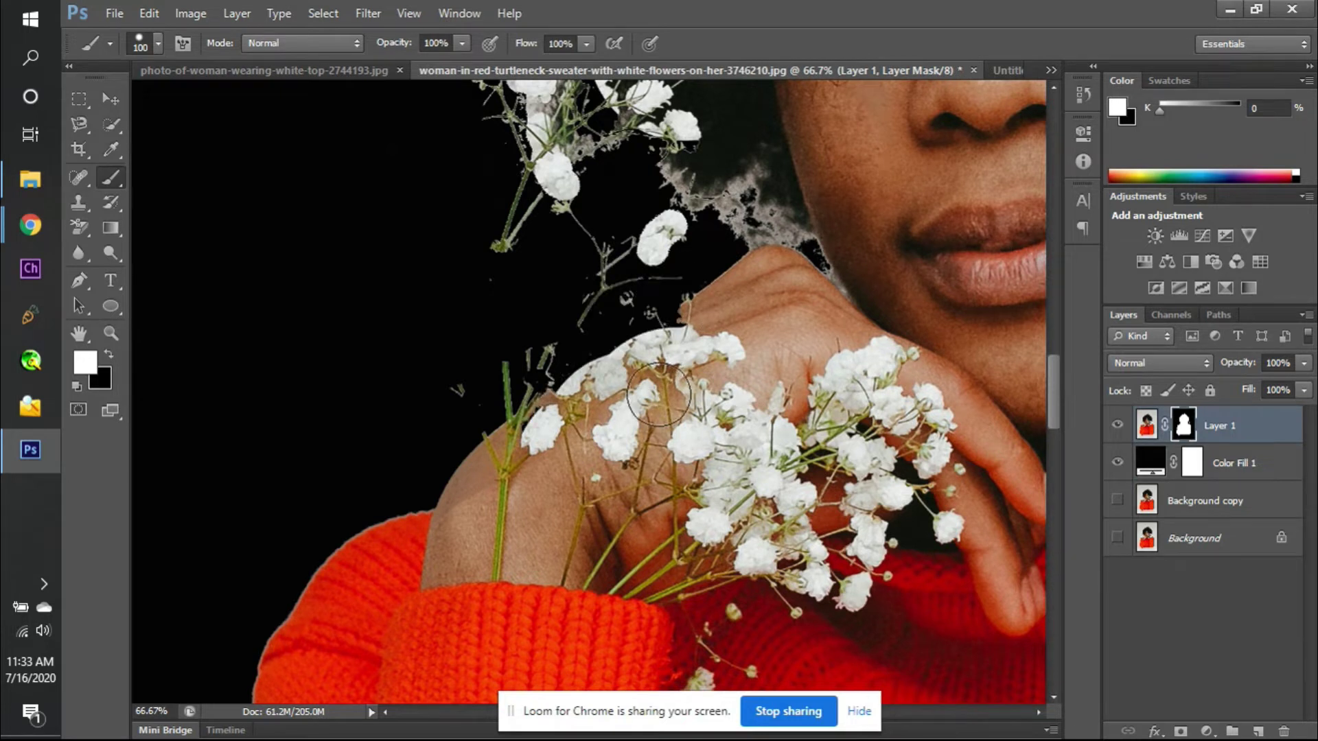
pyautogui.rightClick(660, 383)
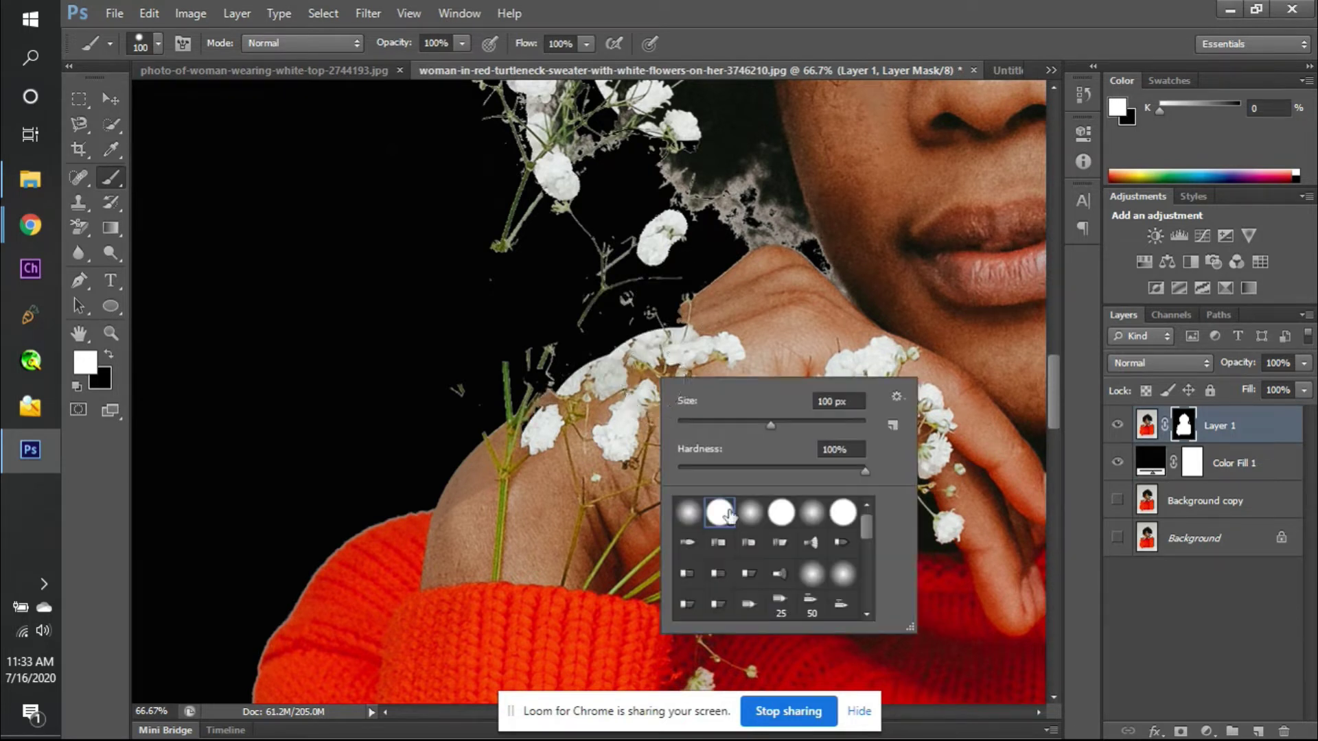
pyautogui.click(690, 526)
pyautogui.moveTo(638, 364)
pyautogui.mouseDown()
pyautogui.moveTo(671, 328)
pyautogui.moveTo(629, 337)
pyautogui.moveTo(601, 382)
pyautogui.moveTo(550, 415)
pyautogui.moveTo(722, 316)
pyautogui.moveTo(762, 267)
pyautogui.moveTo(707, 327)
pyautogui.moveTo(680, 331)
pyautogui.mouseUp()
pyautogui.hotkey('ctrl', 'z')
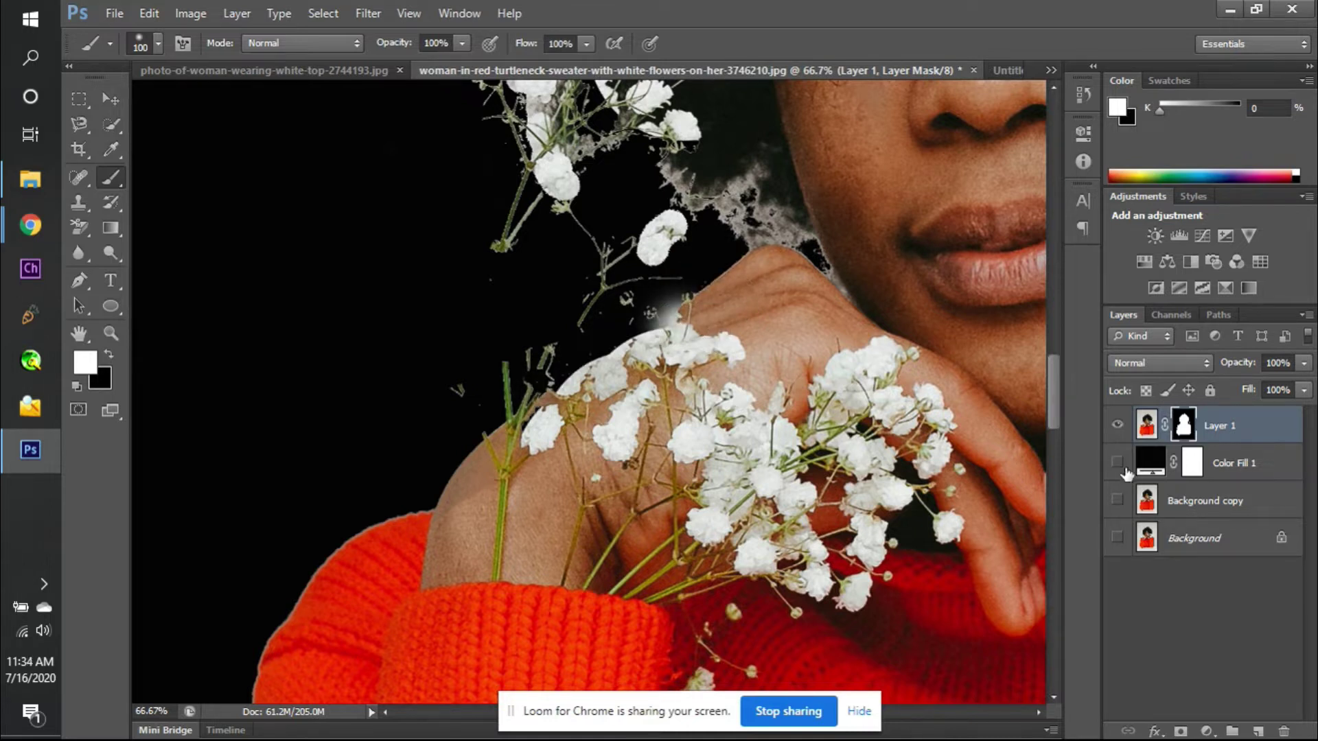
pyautogui.click(1118, 499)
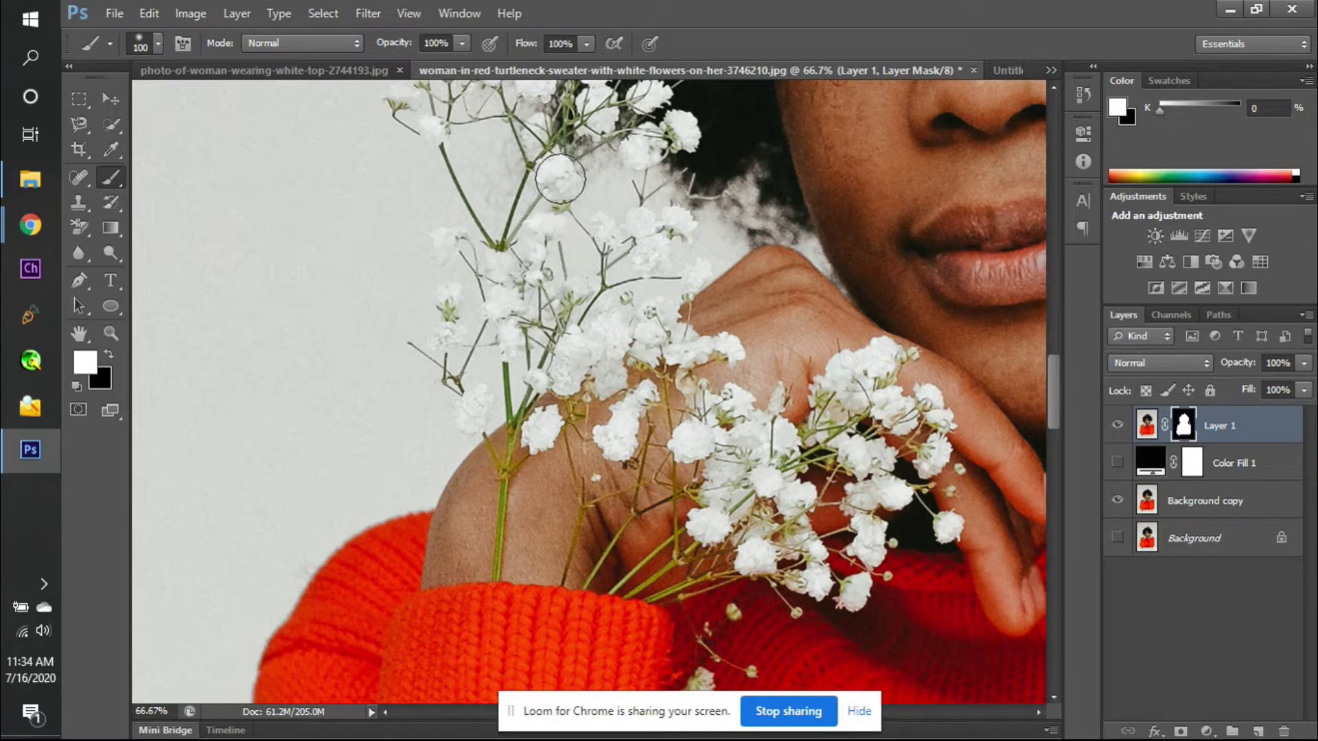
# - Hide the grey Background copy, show the black Color Fill 1, and restore the lower-left flowers on Layer 1's mask
pyautogui.click(1117, 500)
pyautogui.click(1117, 463)
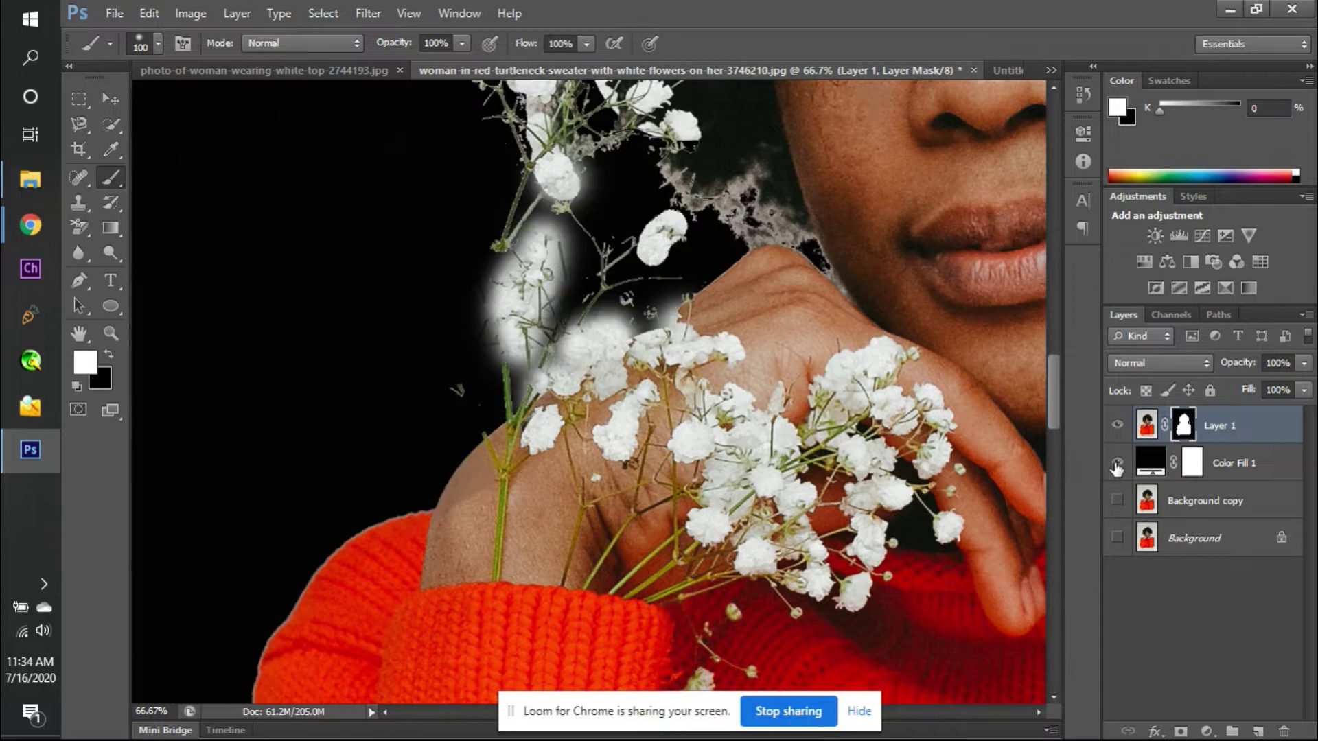
pyautogui.moveTo(655, 237); pyautogui.dragTo(663, 229)
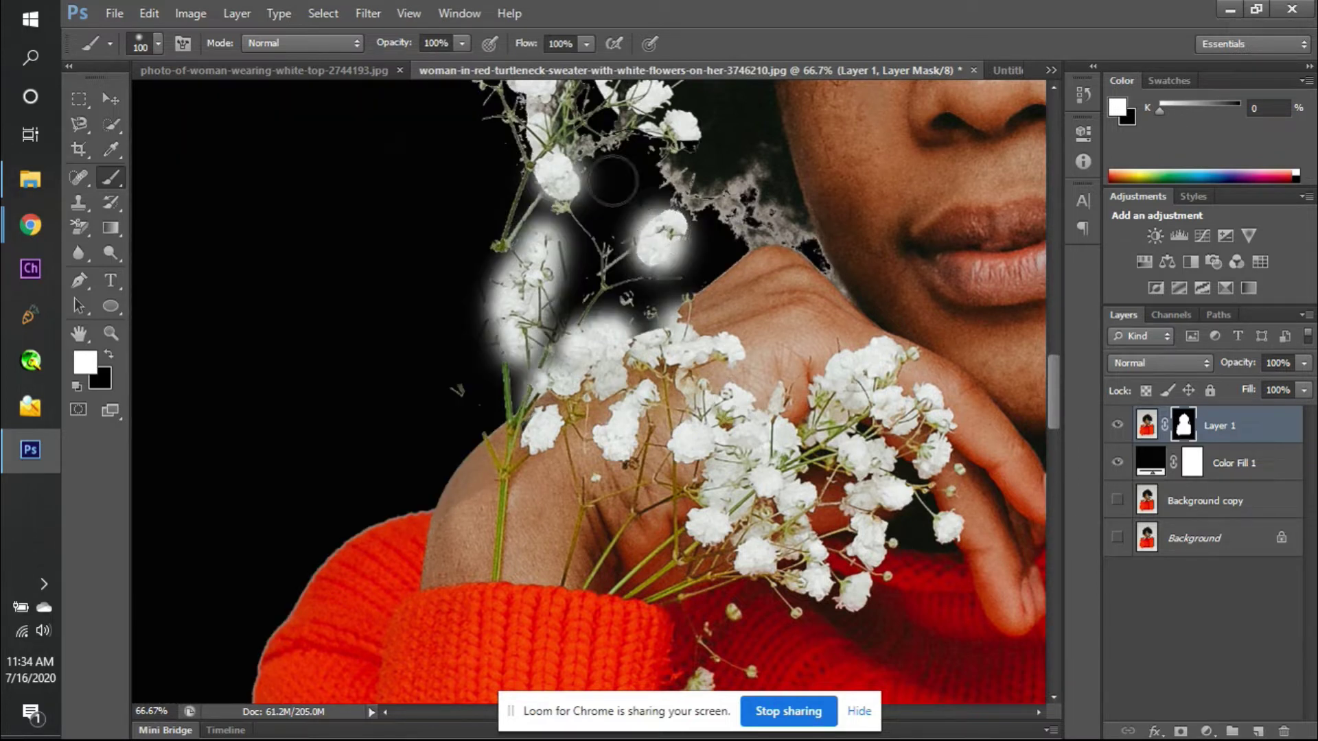
pyautogui.scroll(2, 559, 209)
pyautogui.scroll(2, 559, 209)
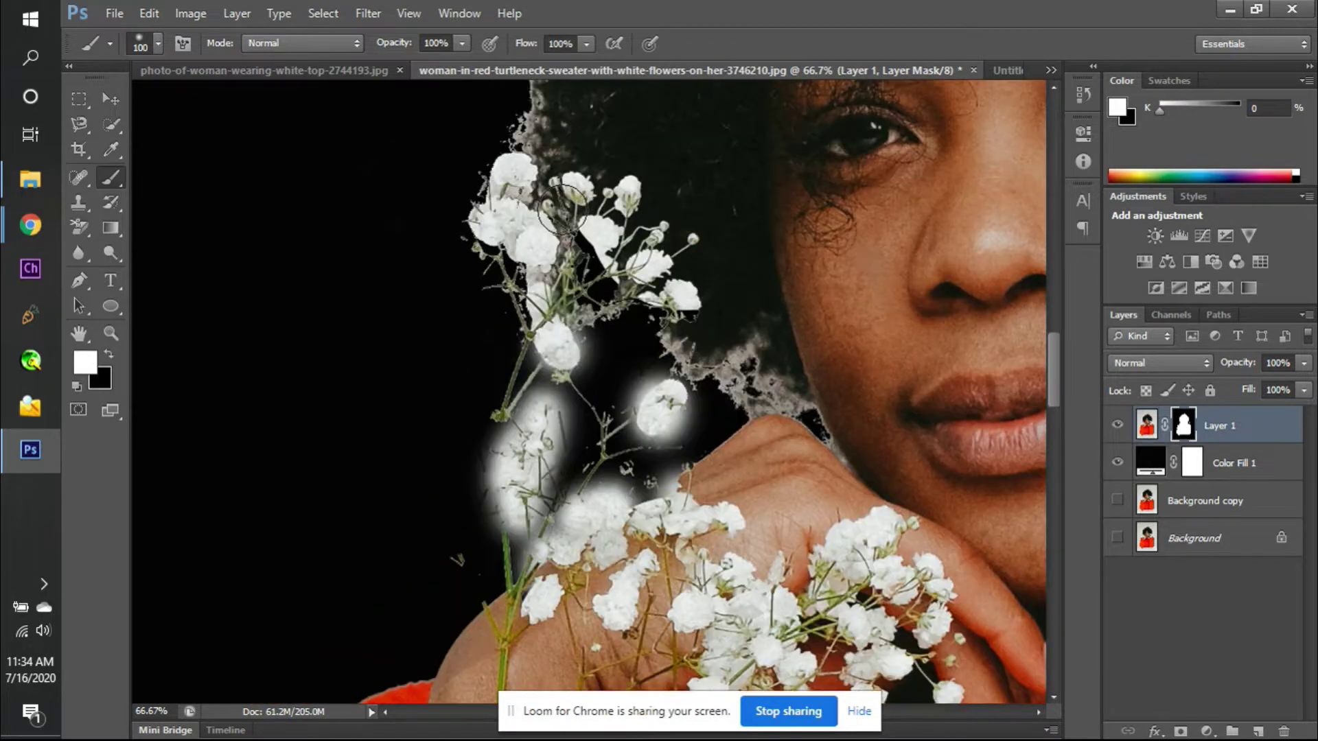
# - Paint a soft white glow on the mask to bring back the upper-left flowers
pyautogui.moveTo(512, 230)
pyautogui.mouseDown()
pyautogui.moveTo(505, 181)
pyautogui.moveTo(556, 338)
pyautogui.moveTo(598, 237)
pyautogui.moveTo(567, 237)
pyautogui.moveTo(594, 237)
pyautogui.moveTo(616, 302)
pyautogui.moveTo(659, 291)
pyautogui.moveTo(698, 330)
pyautogui.moveTo(680, 298)
pyautogui.moveTo(744, 336)
pyautogui.mouseUp()
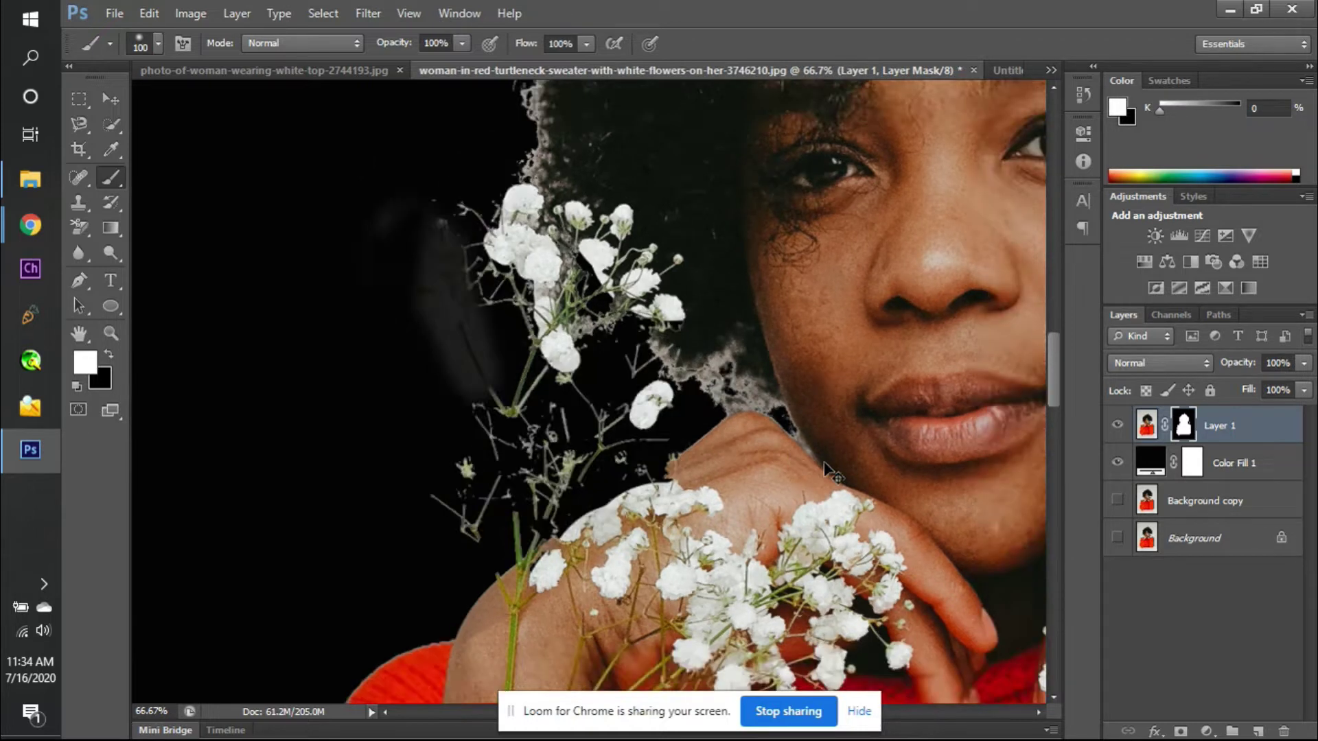
pyautogui.scroll(-3, 829, 472)
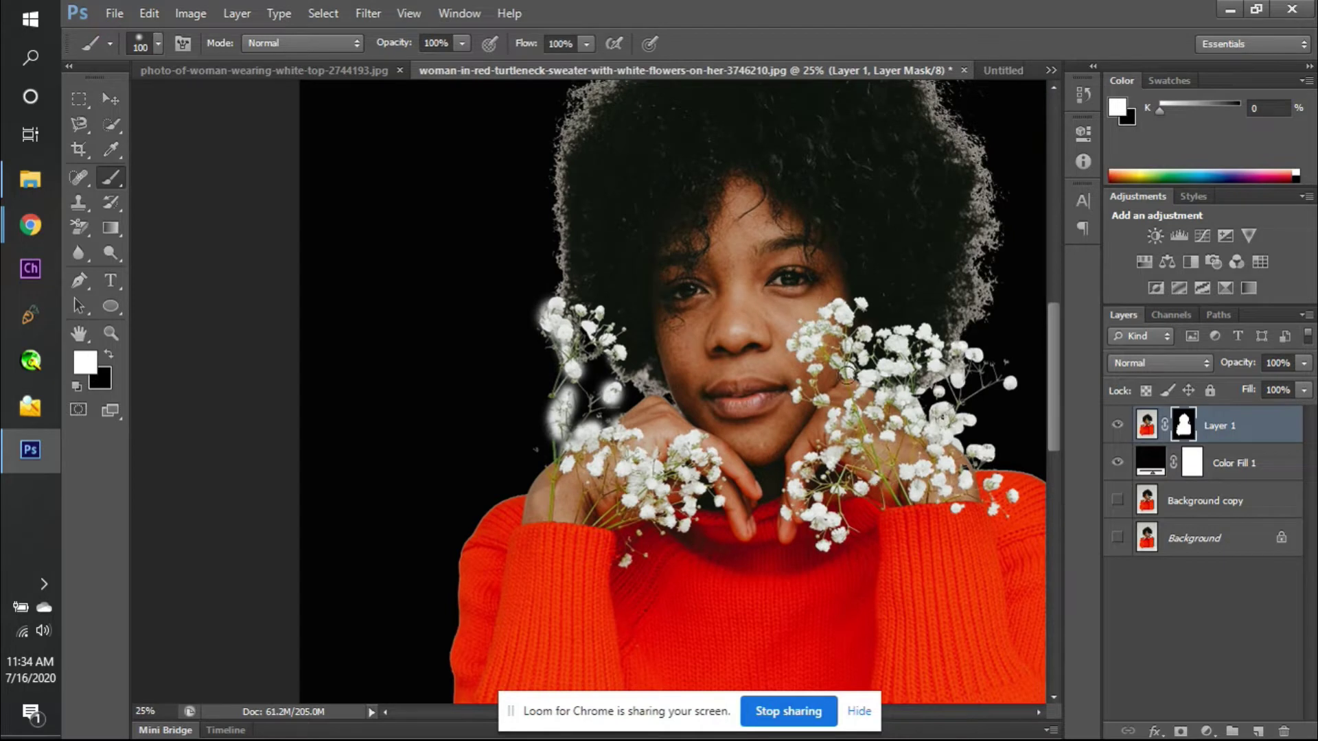
pyautogui.hscroll(3, 847, 374)
pyautogui.scroll(1, 846, 374)
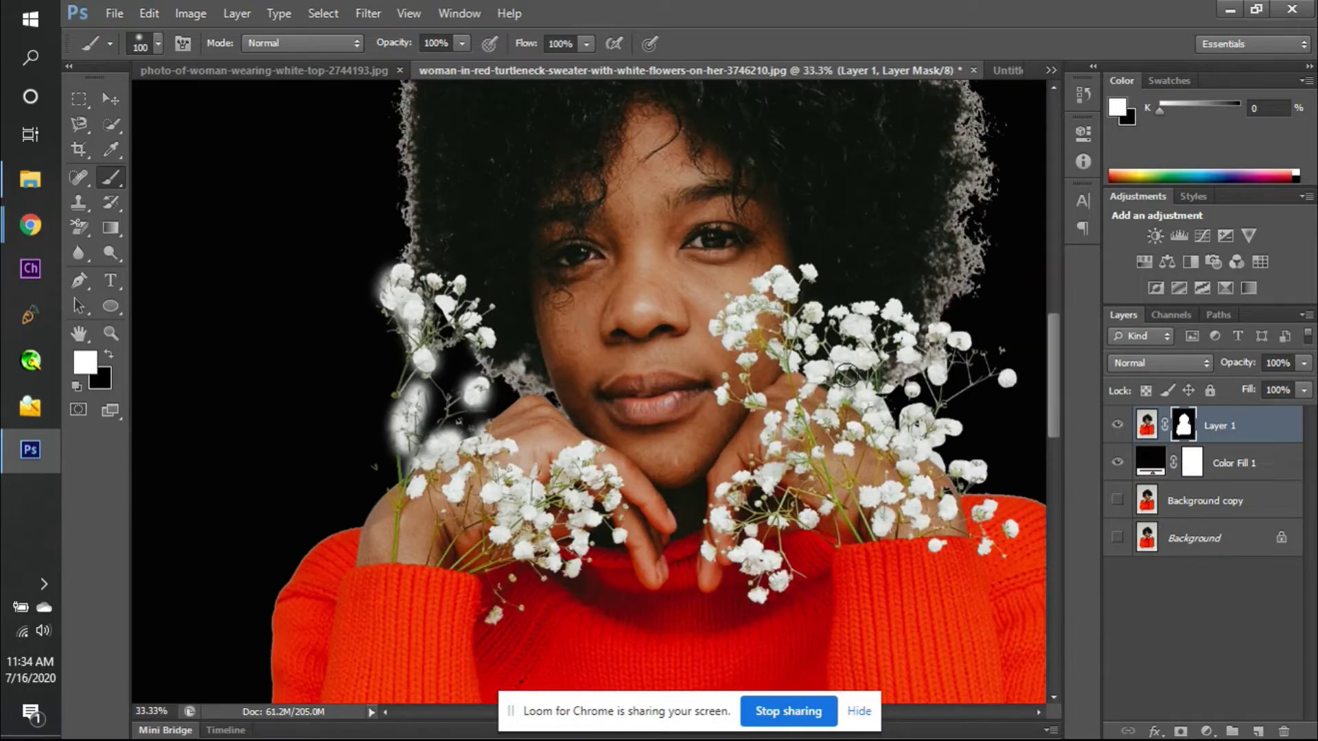
pyautogui.scroll(2, 858, 389)
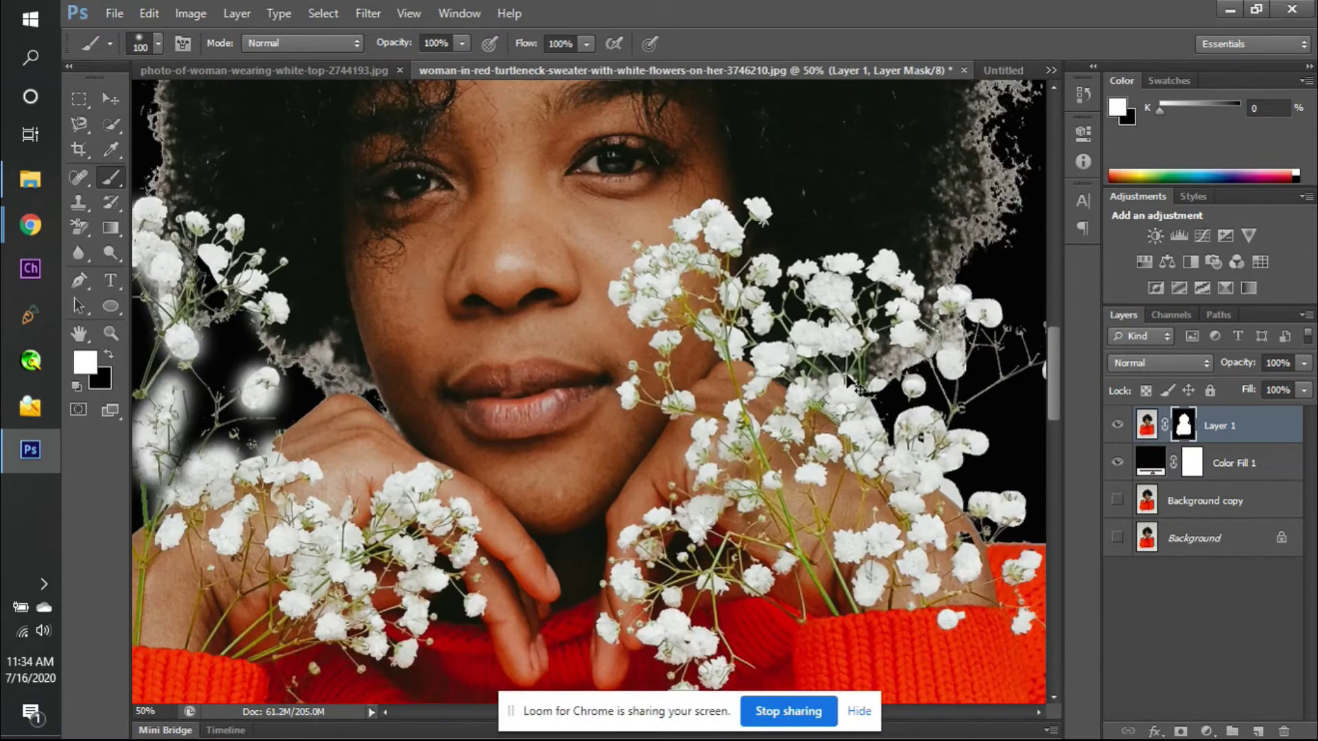
pyautogui.hscroll(3, 846, 377)
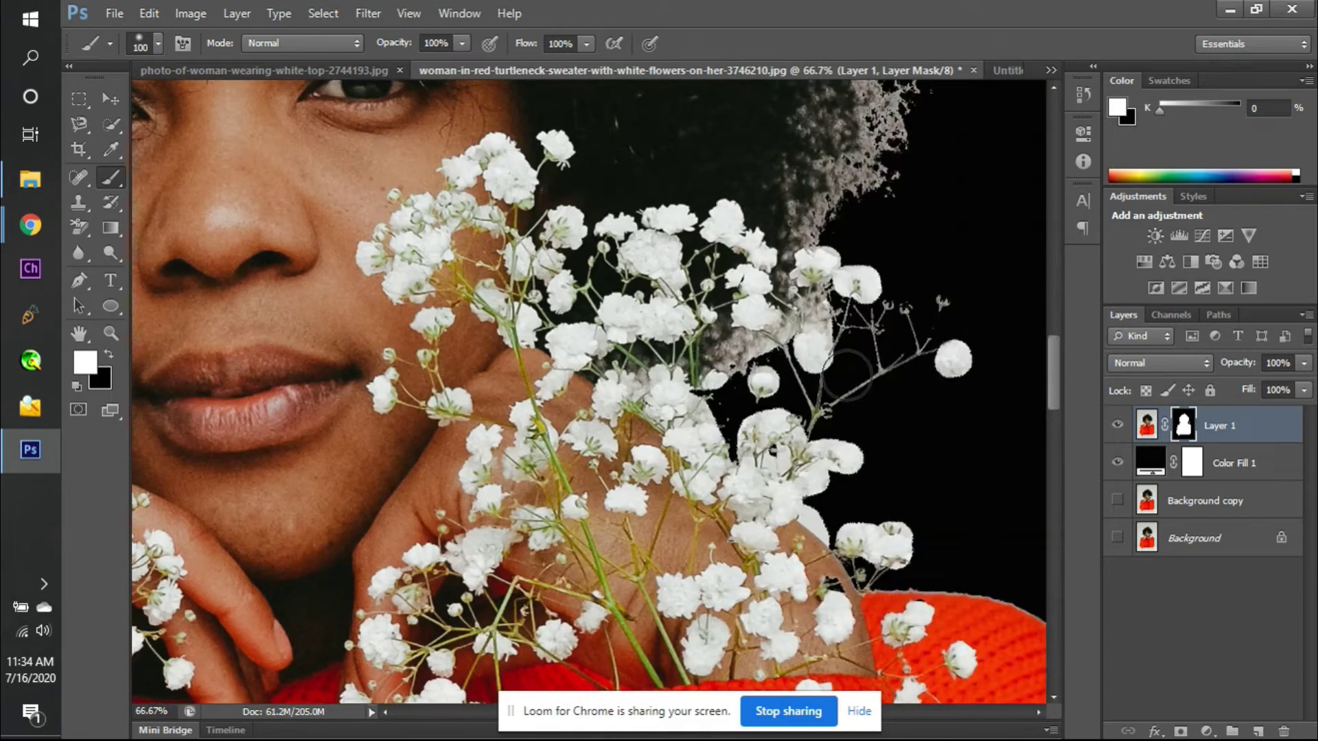
# - Reveal the right-hand flowers of the bouquet down to the sweater with soft white glows
pyautogui.moveTo(860, 280); pyautogui.dragTo(827, 269)
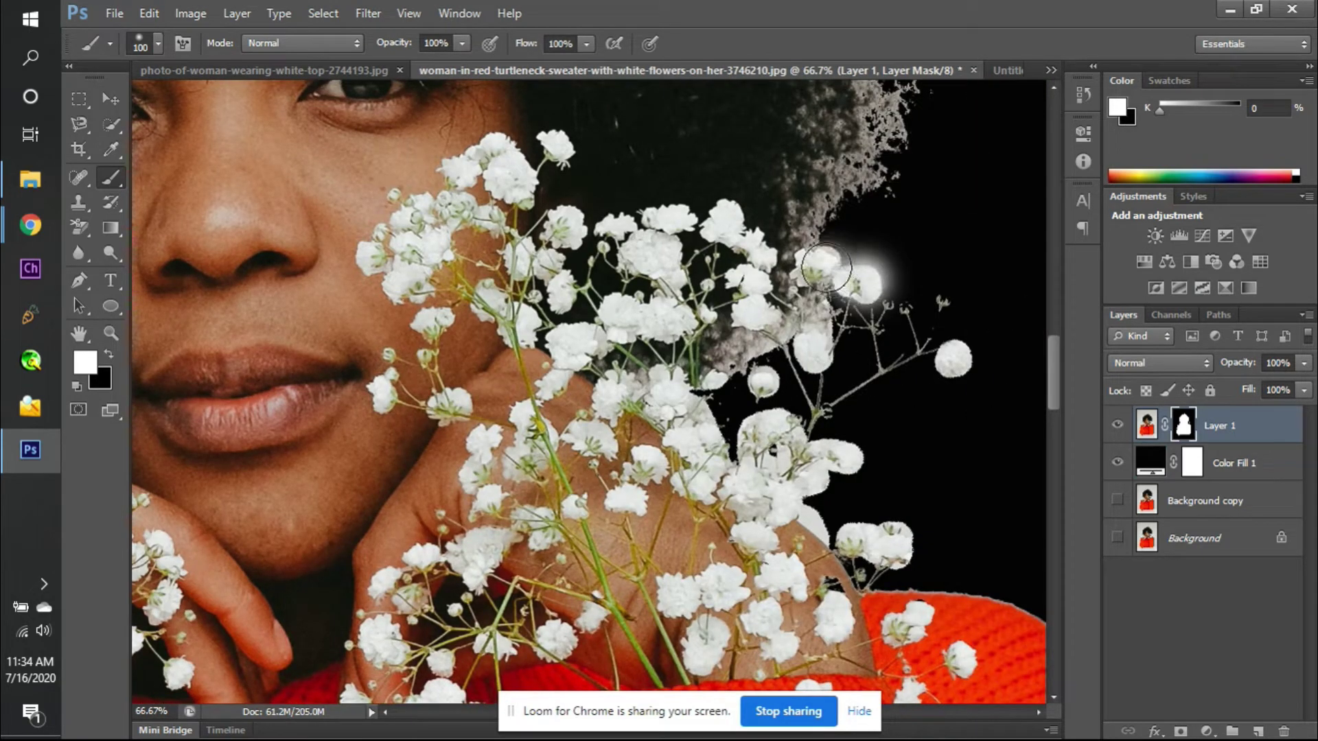
pyautogui.moveTo(814, 345)
pyautogui.mouseDown()
pyautogui.moveTo(760, 377)
pyautogui.moveTo(775, 430)
pyautogui.moveTo(752, 431)
pyautogui.moveTo(751, 452)
pyautogui.moveTo(774, 423)
pyautogui.moveTo(834, 456)
pyautogui.mouseUp()
pyautogui.scroll(-2, 834, 456)
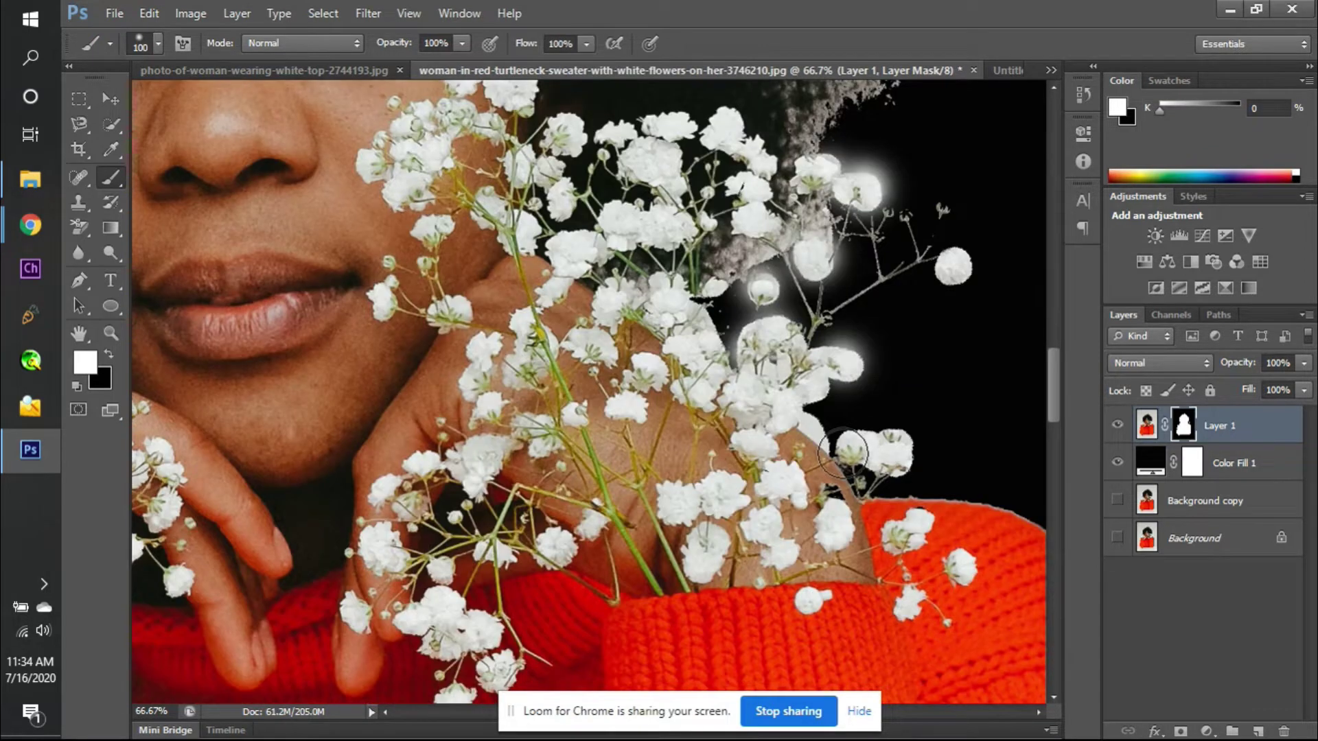
pyautogui.moveTo(807, 397)
pyautogui.mouseDown()
pyautogui.moveTo(817, 435)
pyautogui.moveTo(892, 446)
pyautogui.mouseUp()
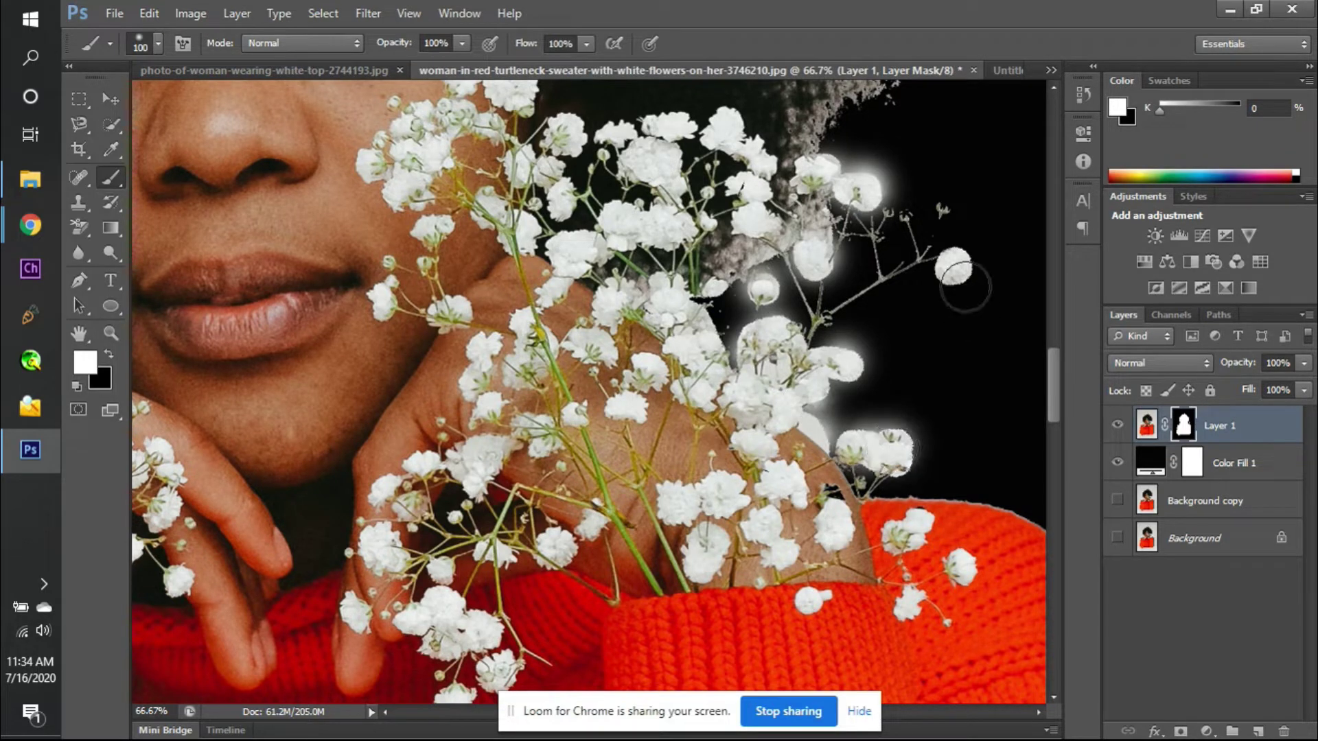
# - With a smaller brush, reveal the flower at the bouquet's tip, undoing the glow around the bud
pyautogui.press('[')
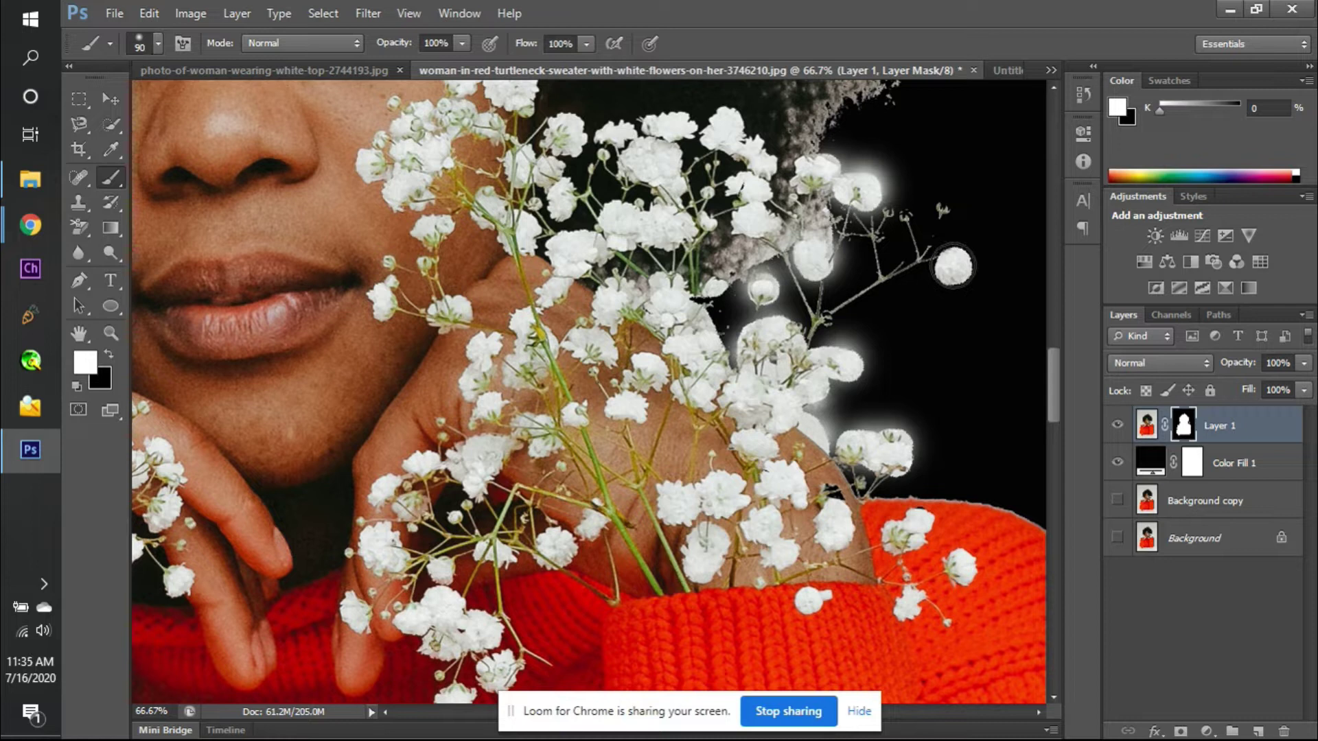
pyautogui.click(952, 266)
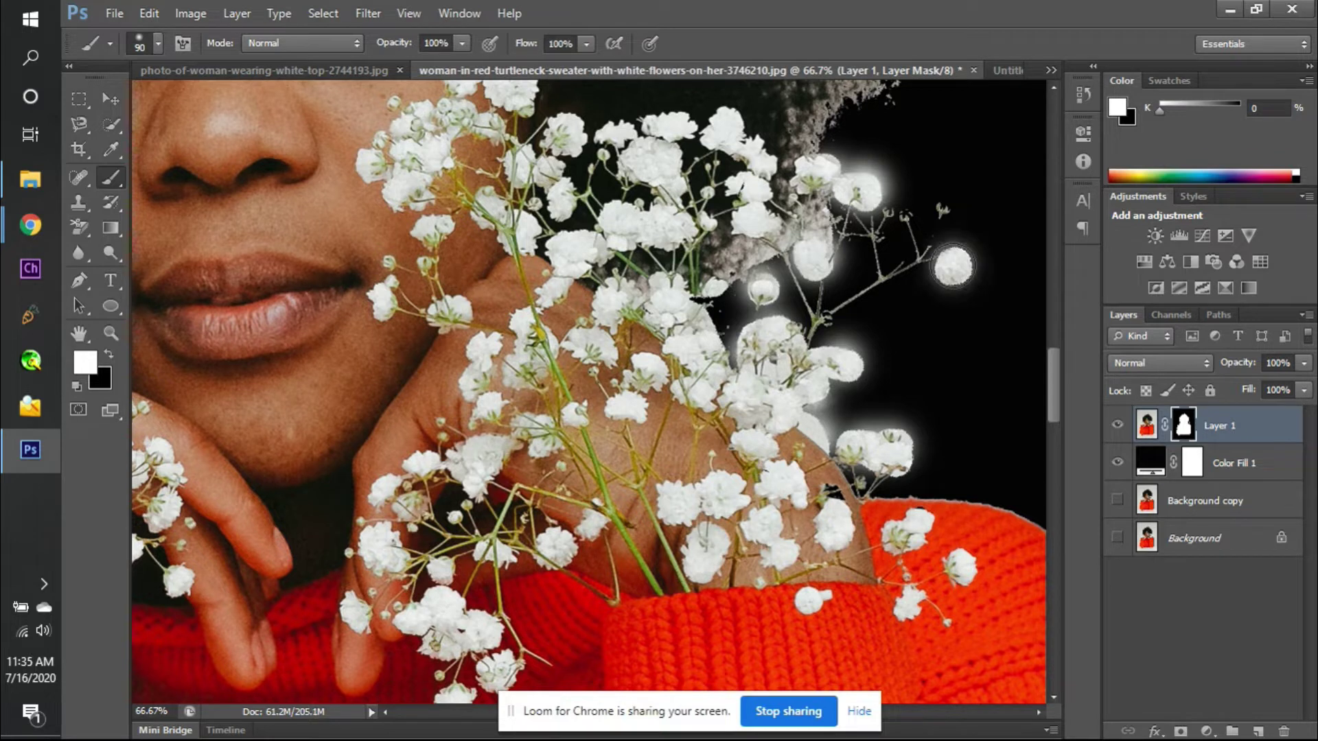
pyautogui.click(944, 216)
pyautogui.hotkey('ctrl', 'z')
pyautogui.hotkey('ctrl', '-')
pyautogui.hotkey('ctrl', '-')
pyautogui.hotkey('ctrl', '-')
pyautogui.hotkey('ctrl', '-')
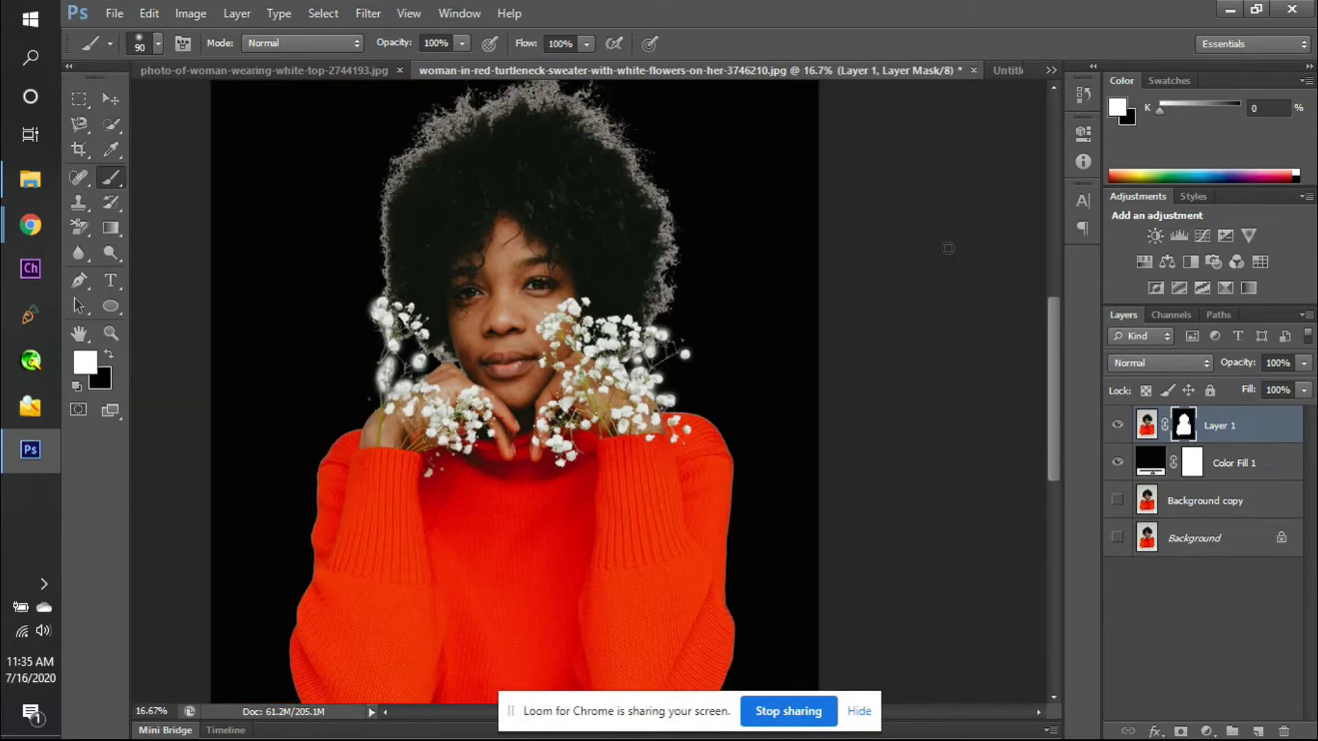
pyautogui.click(1151, 465)
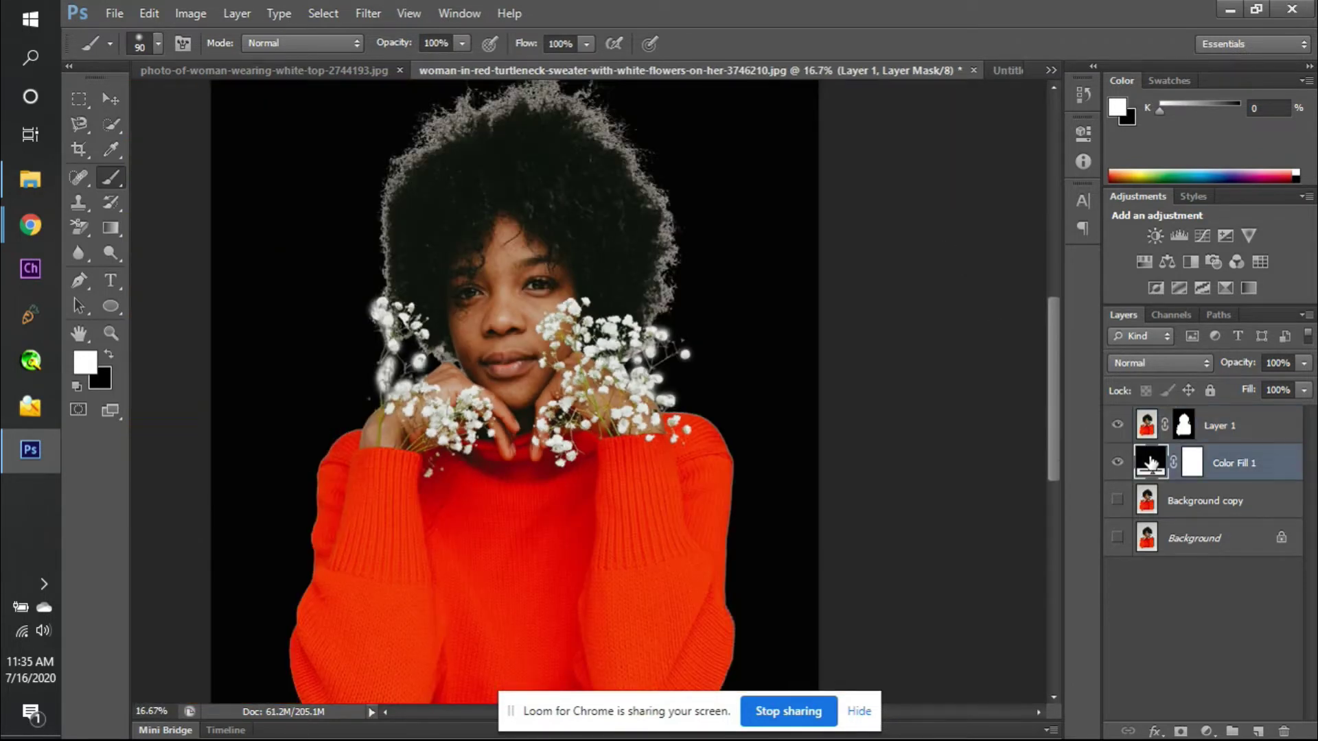
pyautogui.doubleClick(1151, 465)
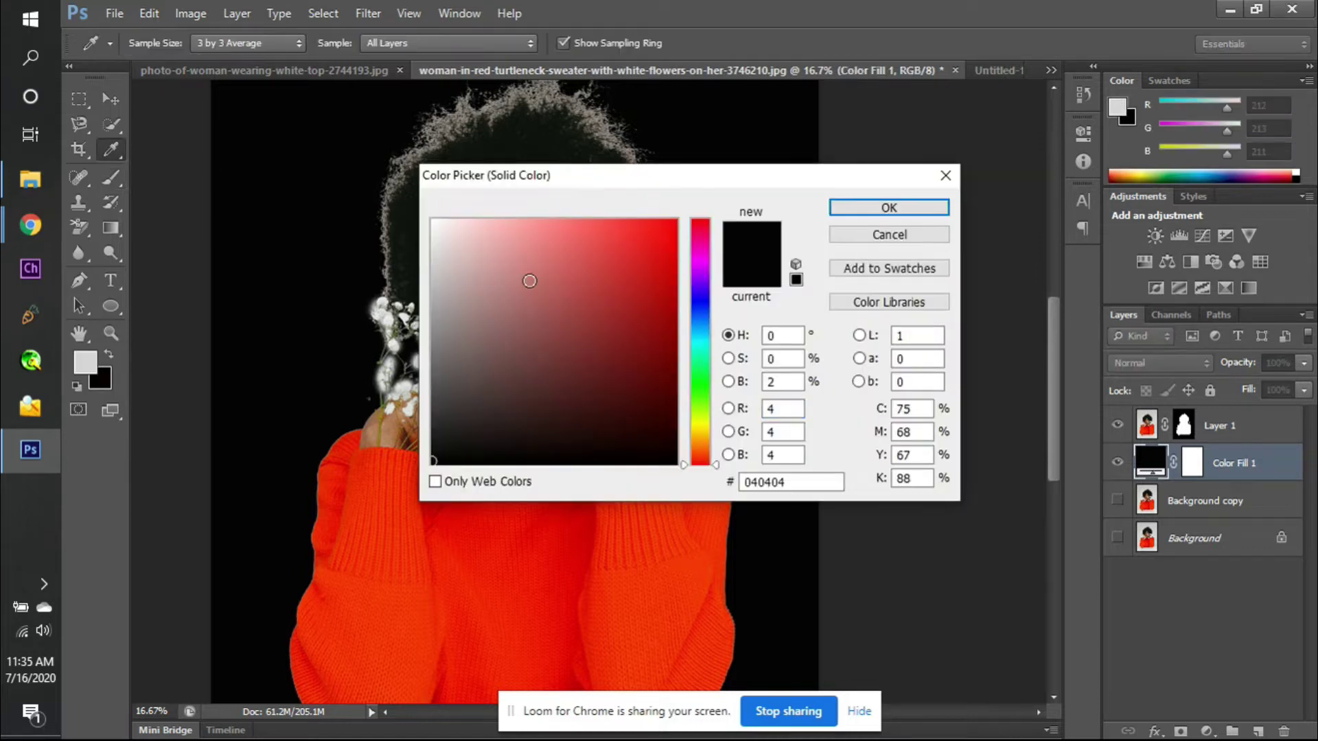
pyautogui.moveTo(529, 280); pyautogui.dragTo(423, 217)
pyautogui.press('Return')
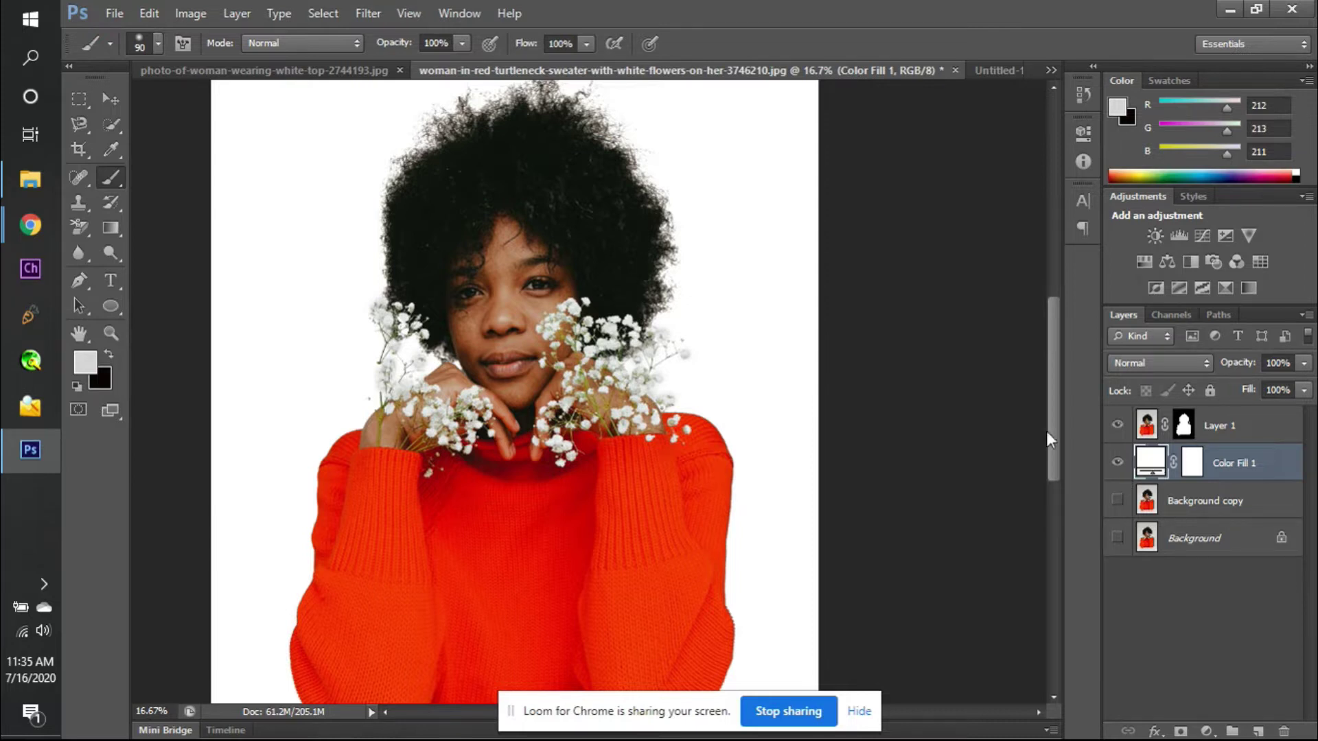
pyautogui.doubleClick(1150, 463)
pyautogui.moveTo(603, 347); pyautogui.dragTo(429, 489)
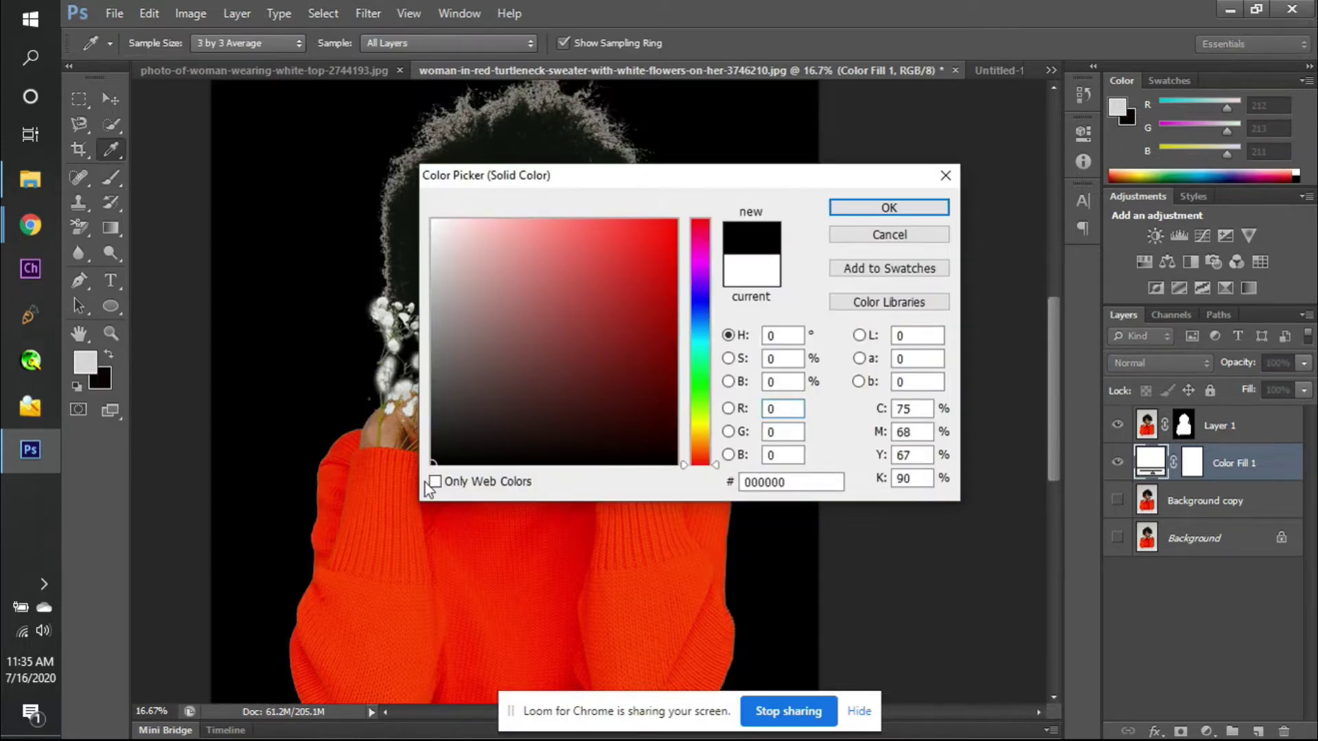
pyautogui.press('b')
pyautogui.press('Return')
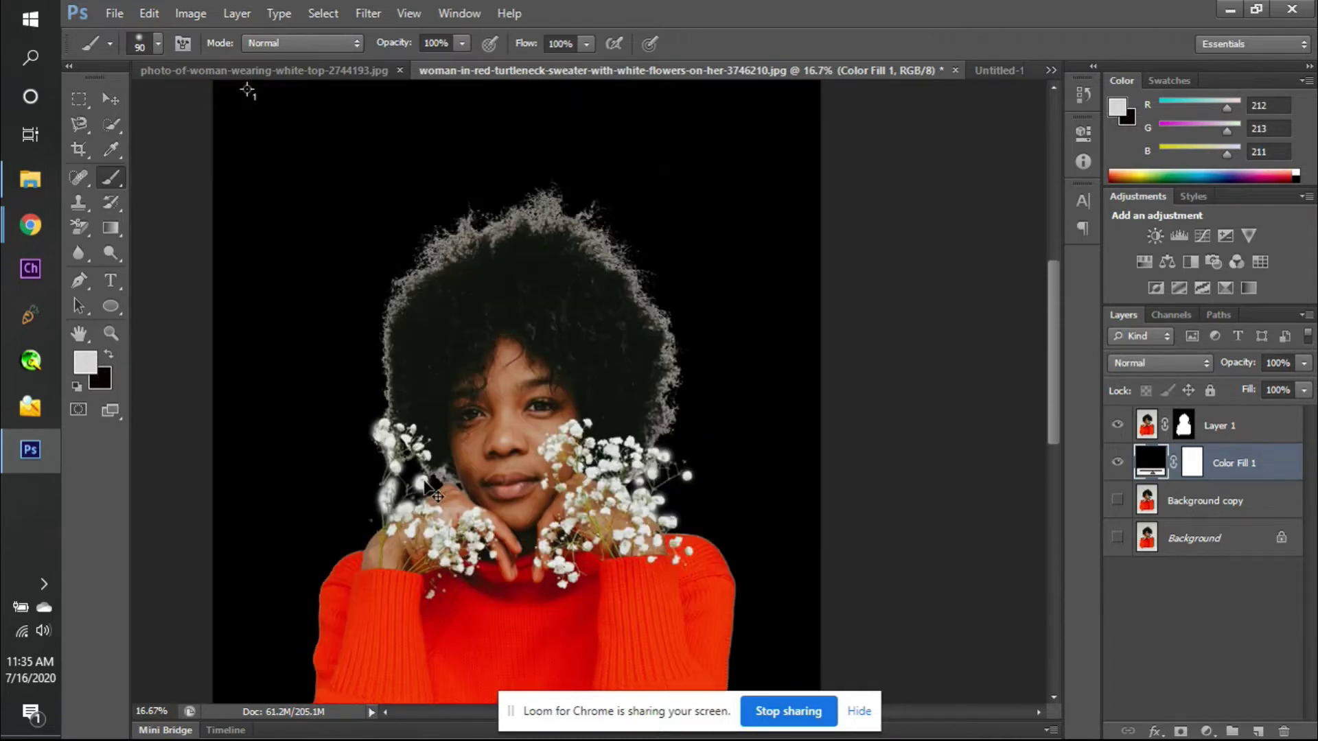
pyautogui.hotkey('ctrl', '+')
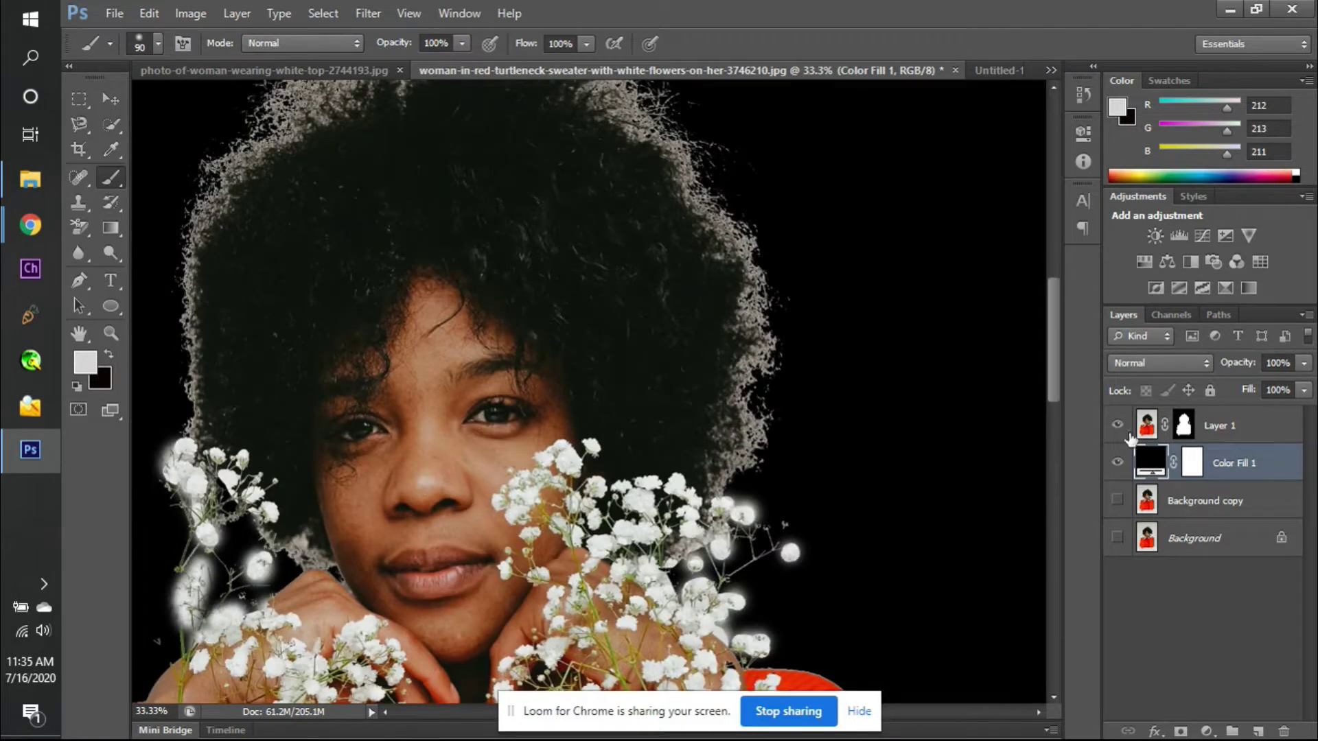
# - Add a new empty Layer 2 above Layer 1 and clip it to Layer 1
pyautogui.click(1143, 431)
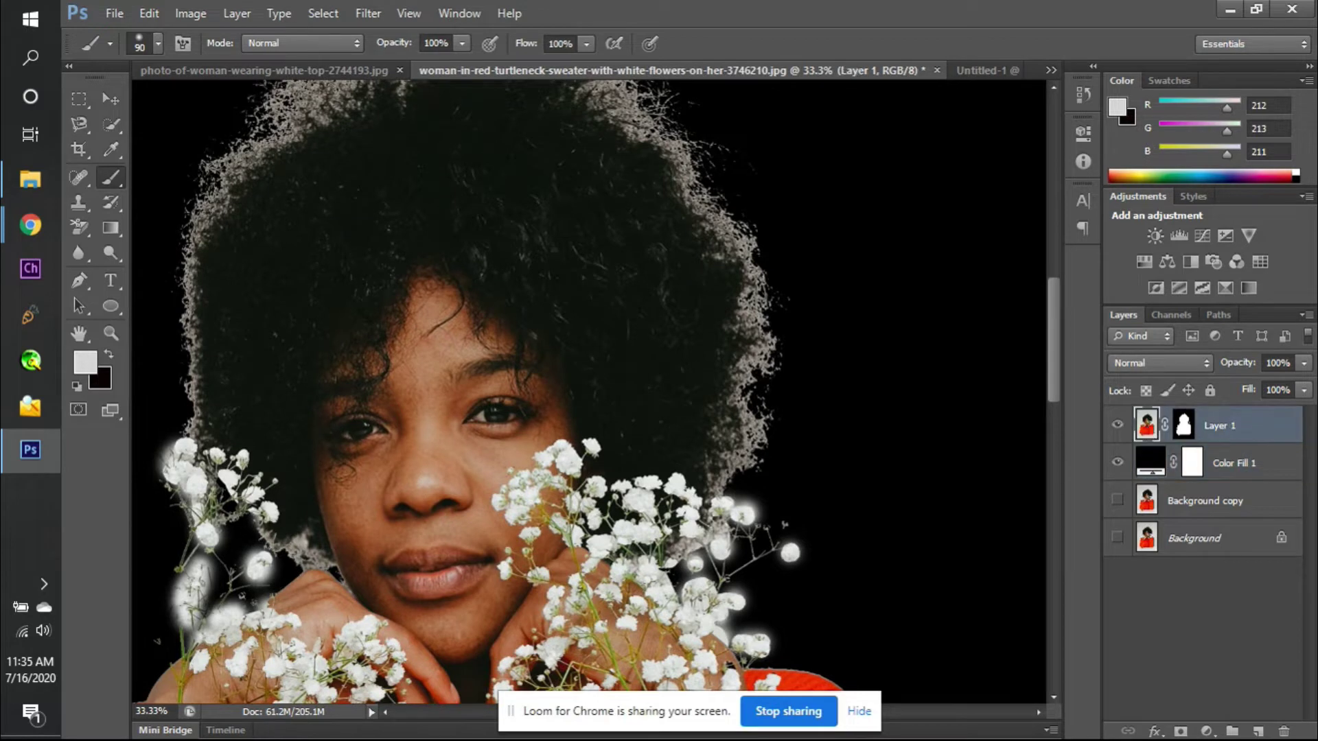
pyautogui.click(1257, 731)
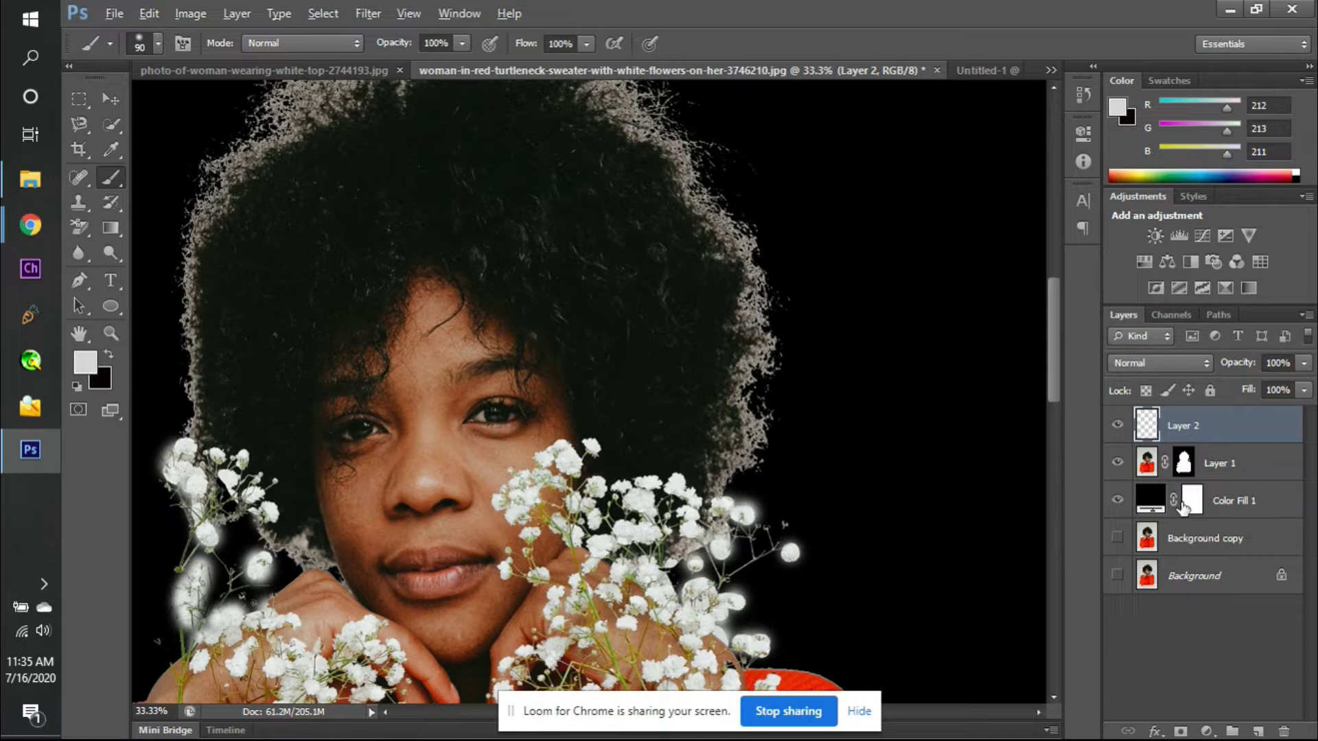
pyautogui.moveTo(1152, 456); pyautogui.dragTo(1150, 439)
pyautogui.keyDown('alt'); pyautogui.click(1151, 442); pyautogui.keyUp('alt')
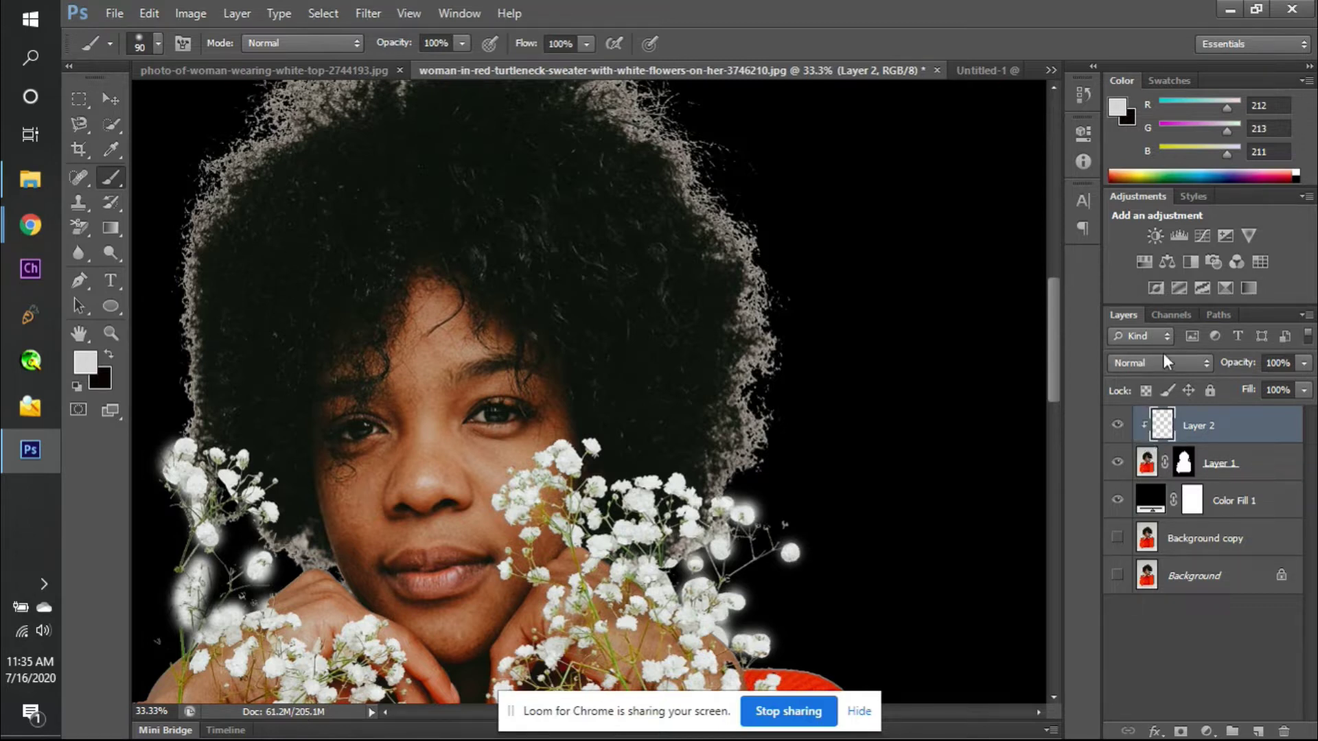
# - Set the clipped Layer 2's blend mode to Darken
pyautogui.hotkey('alt', 'Tab')
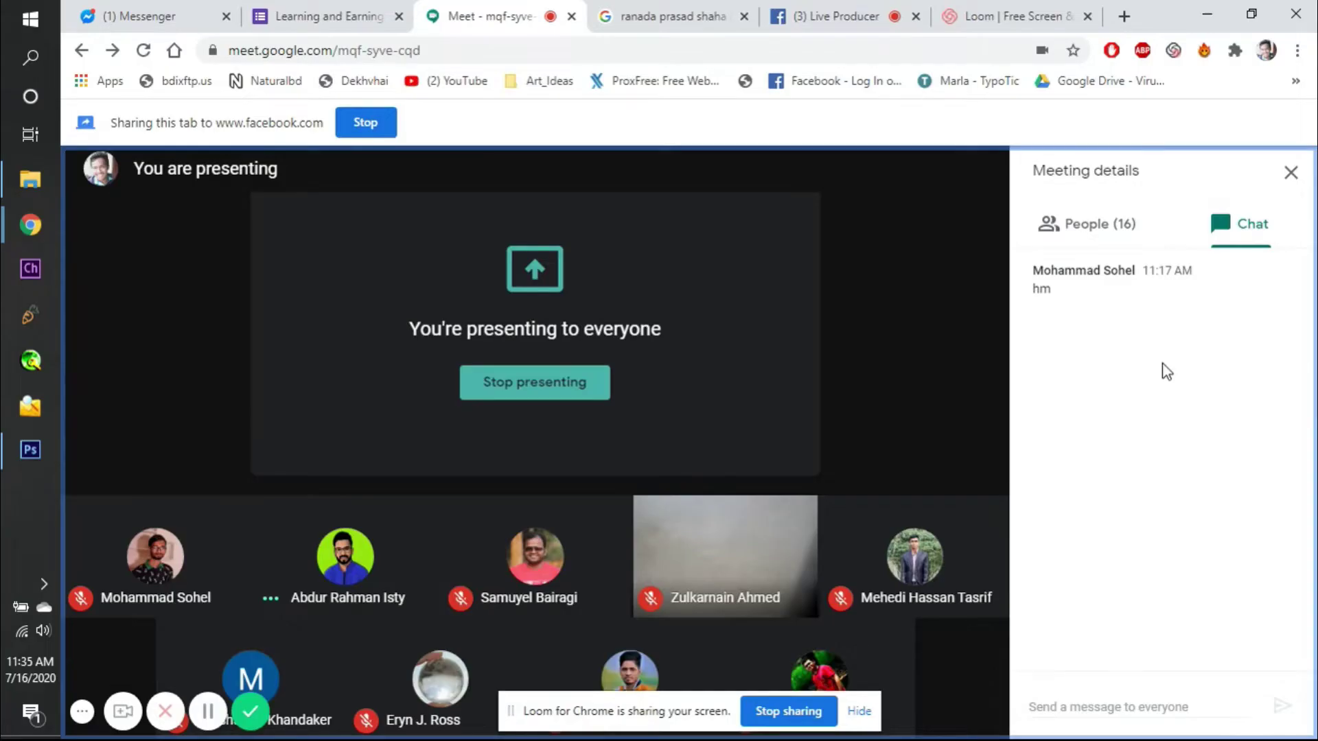
pyautogui.hotkey('alt', 'Tab')
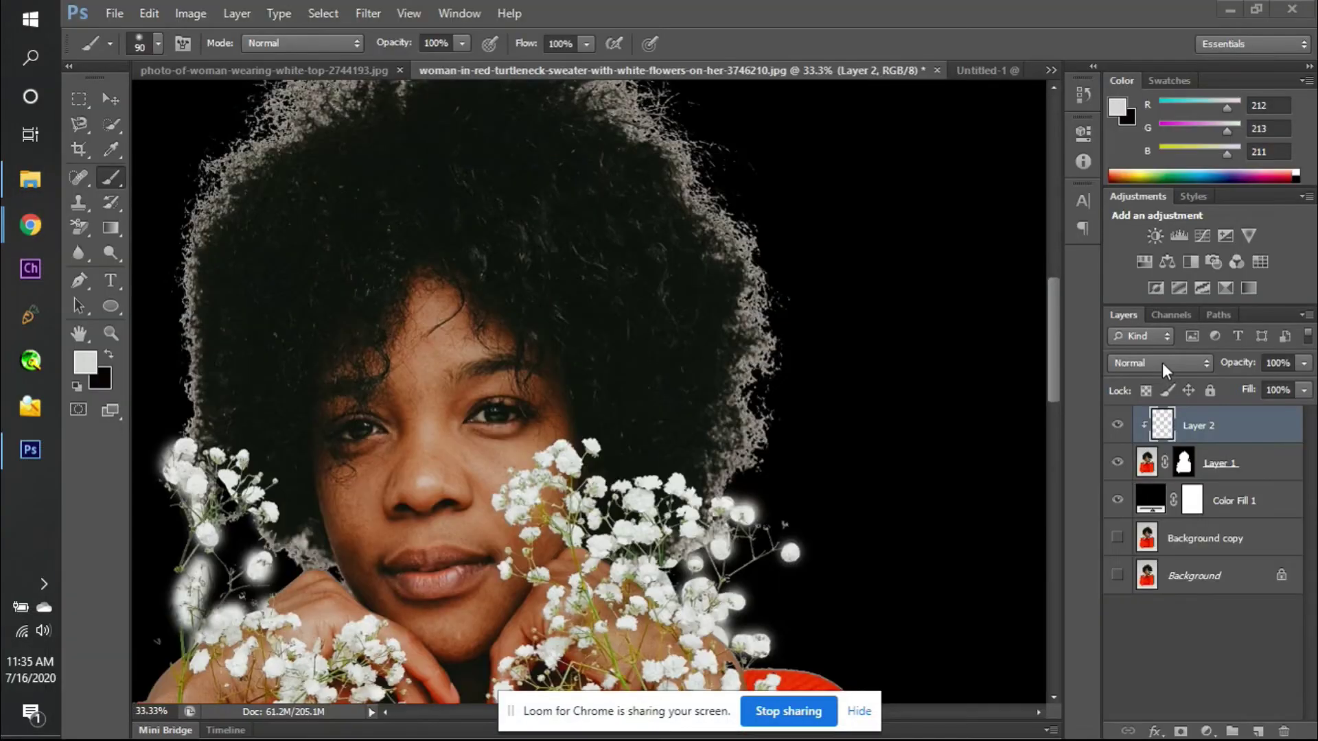
pyautogui.click(1163, 363)
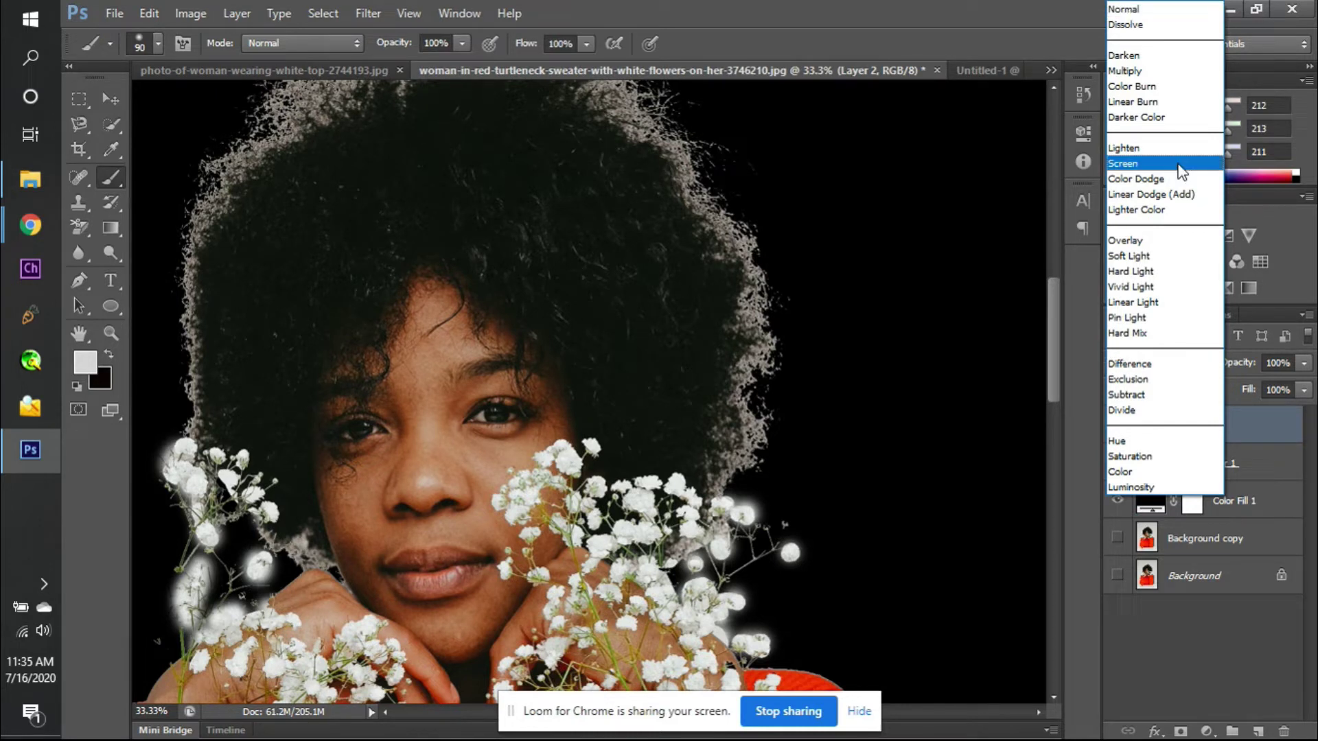
pyautogui.click(1163, 56)
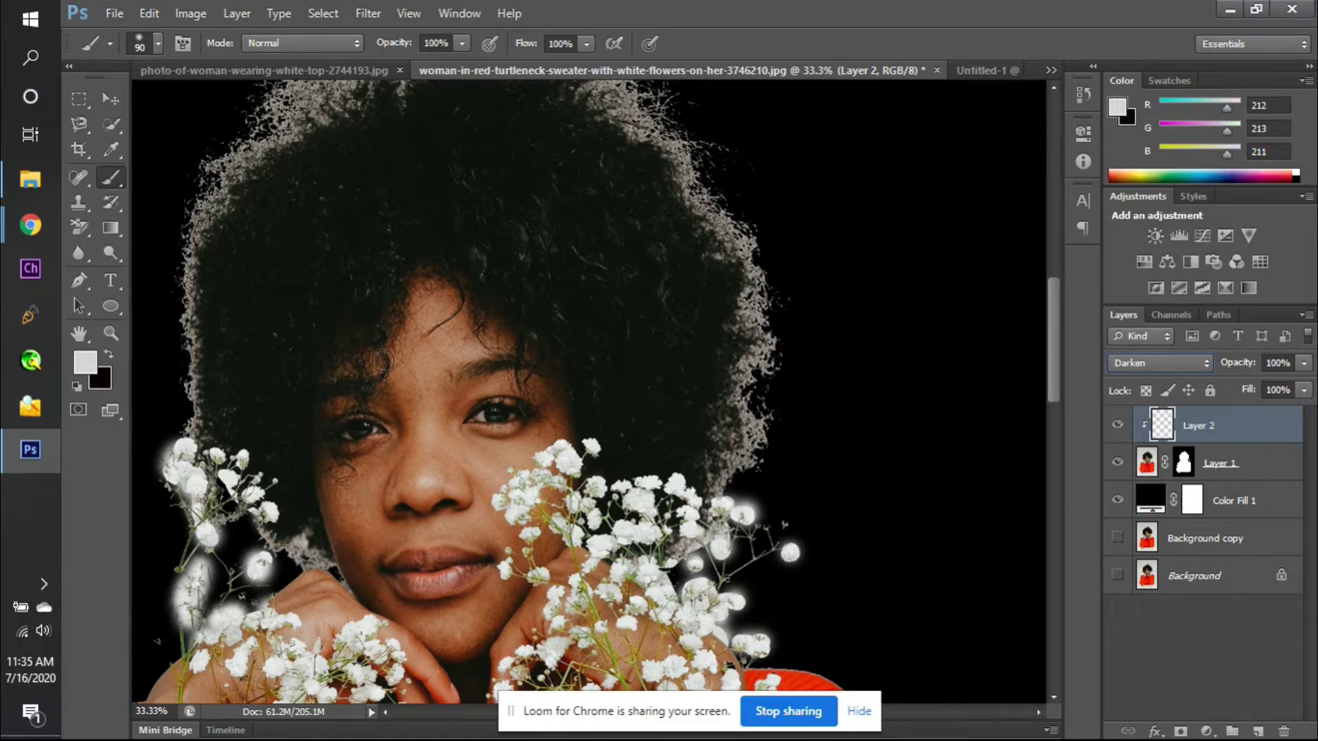
pyautogui.hscroll(-5, 382, 358)
pyautogui.scroll(3, 382, 358)
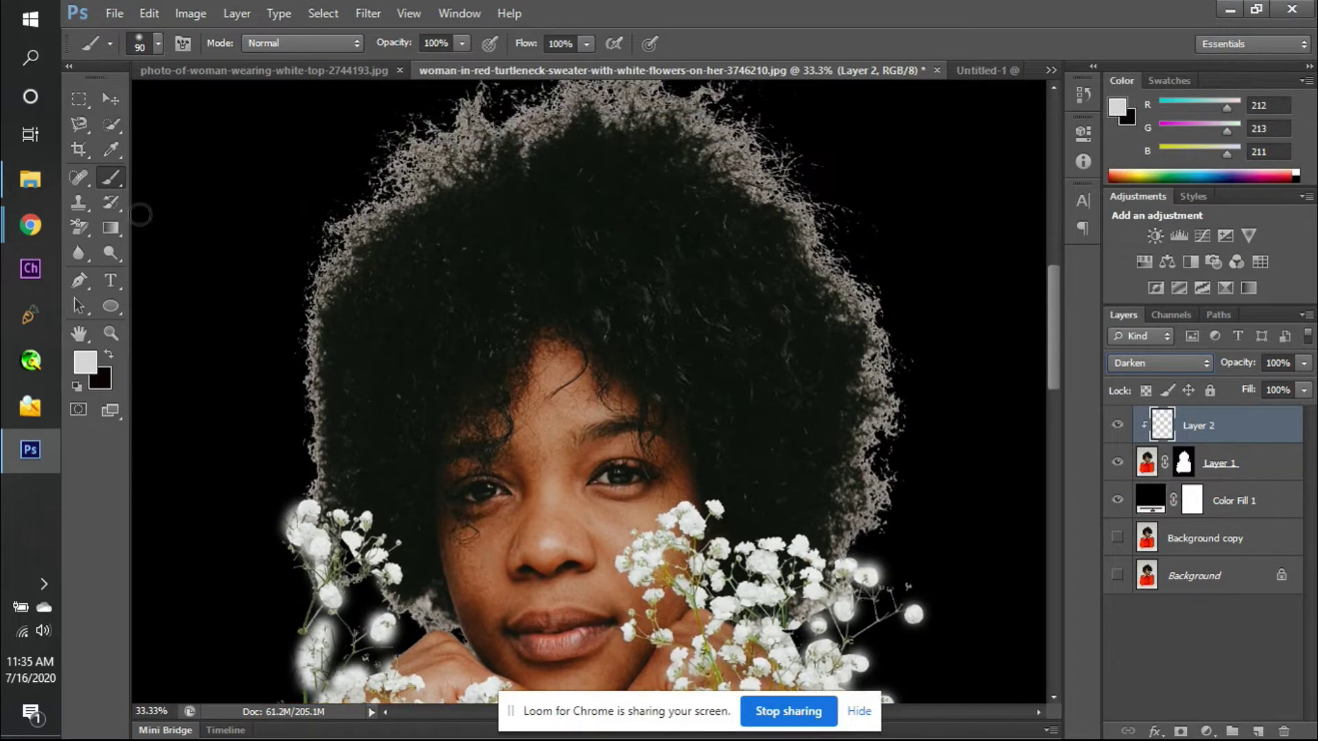
pyautogui.click(87, 206)
# - Review the stamp tool options, keeping the Clone Stamp Tool
pyautogui.rightClick(87, 206)
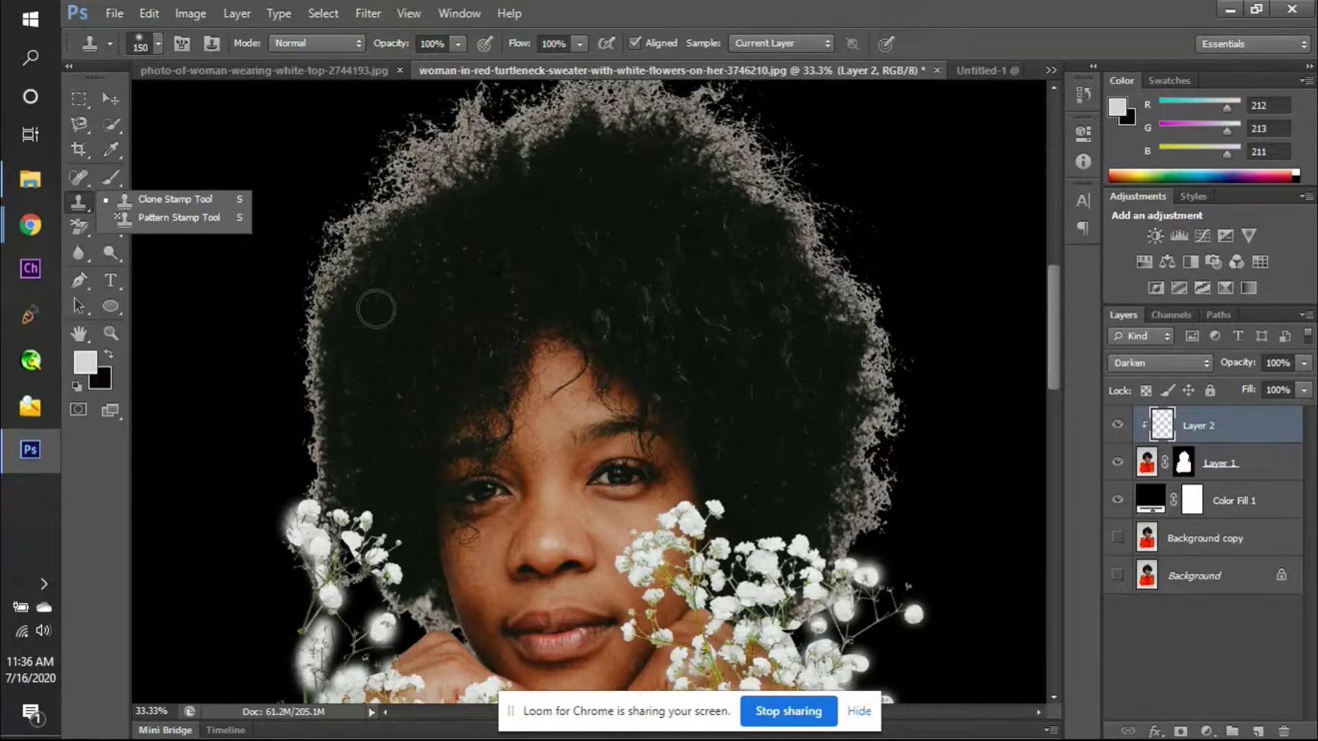
pyautogui.hscroll(-2, 414, 295)
pyautogui.scroll(2, 414, 295)
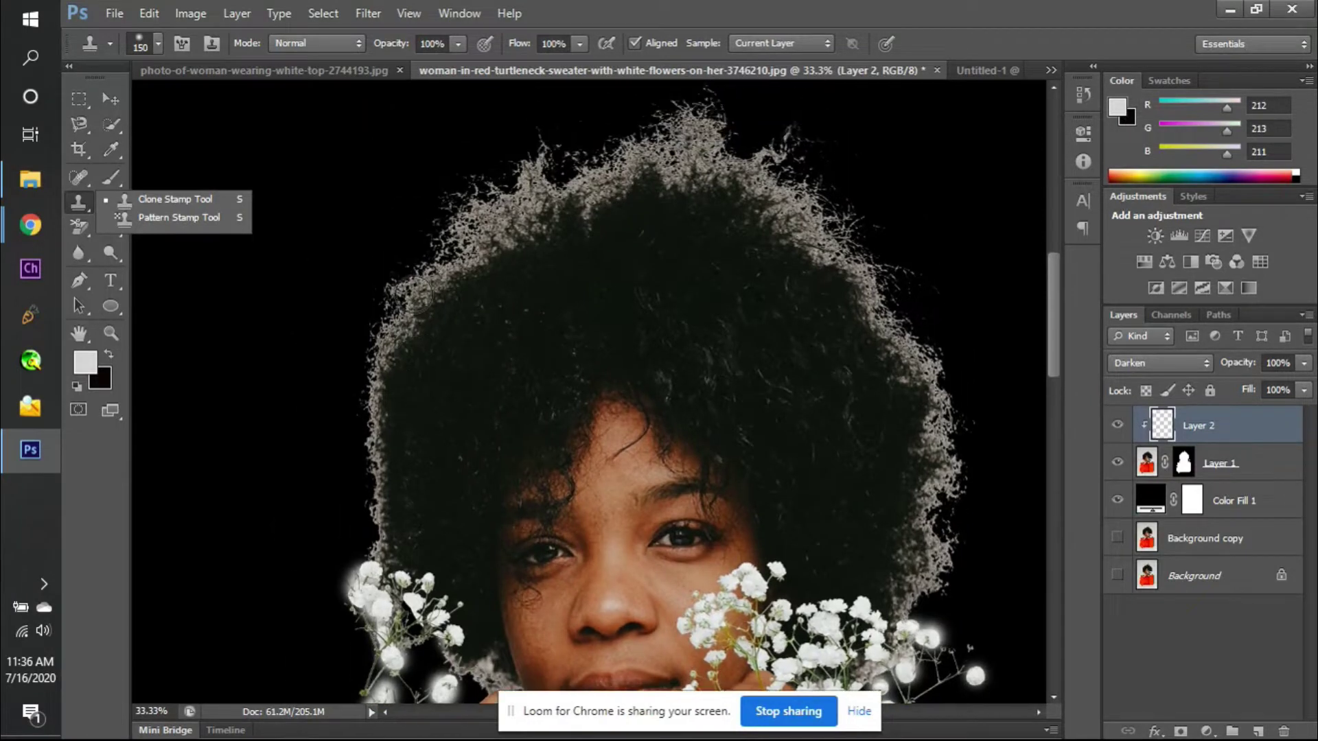
pyautogui.click(588, 234)
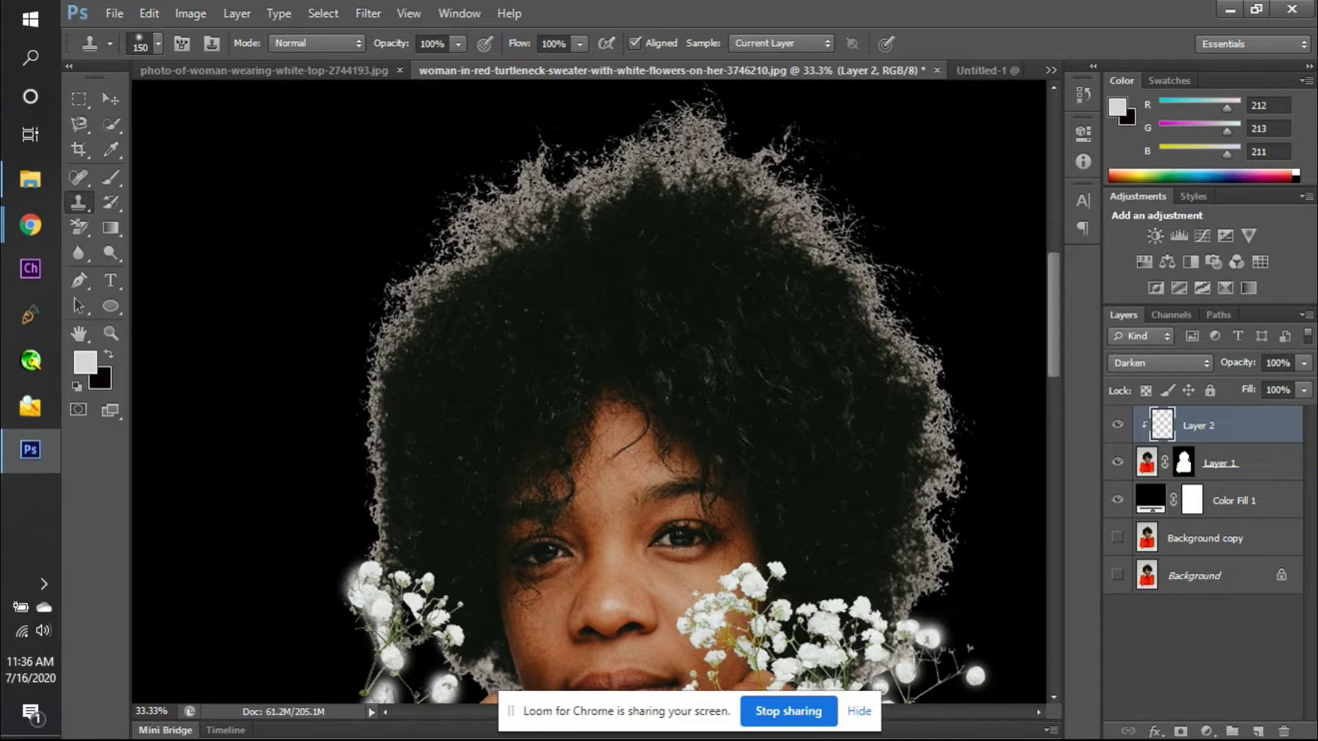
# - Toggle Layer 1, Layer 2 and the black fill to compare, leaving the backdrop hidden
pyautogui.click(1126, 461)
pyautogui.click(1125, 461)
pyautogui.click(1120, 429)
pyautogui.click(1121, 429)
pyautogui.click(1120, 429)
pyautogui.click(1117, 461)
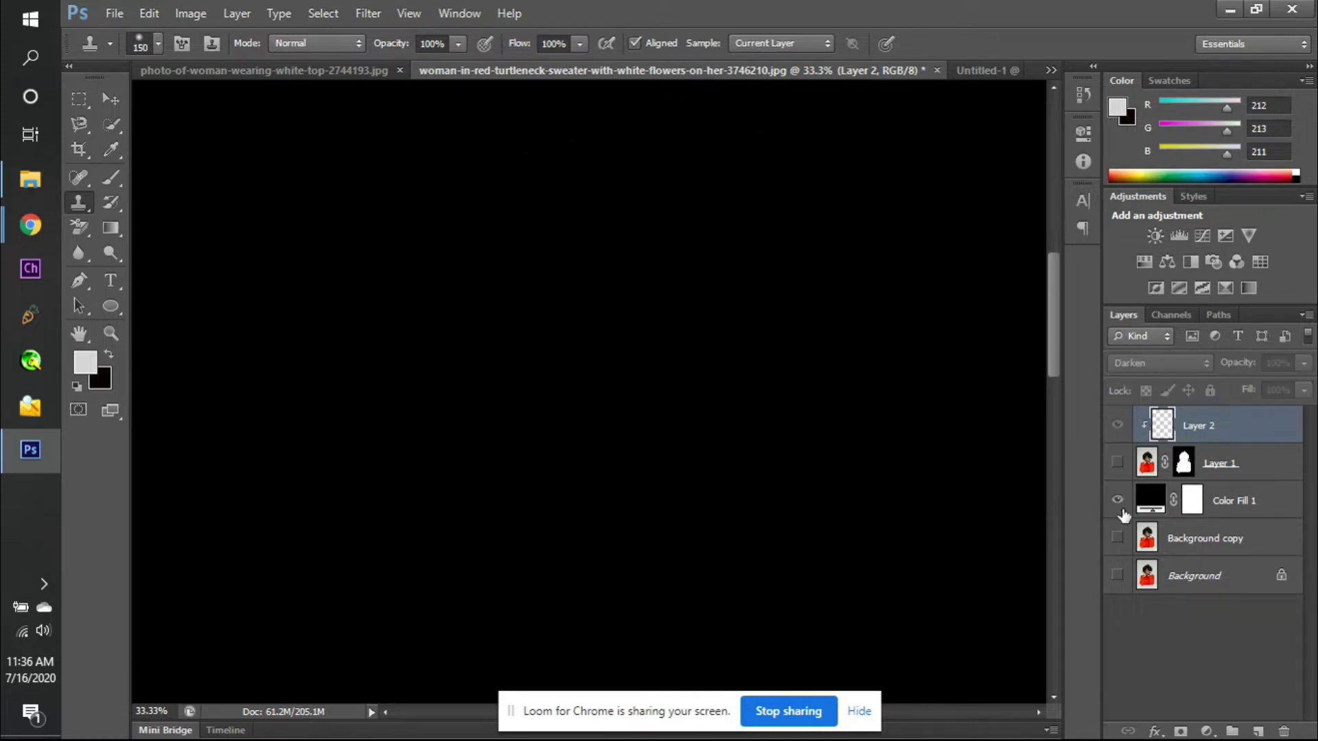
pyautogui.click(1118, 498)
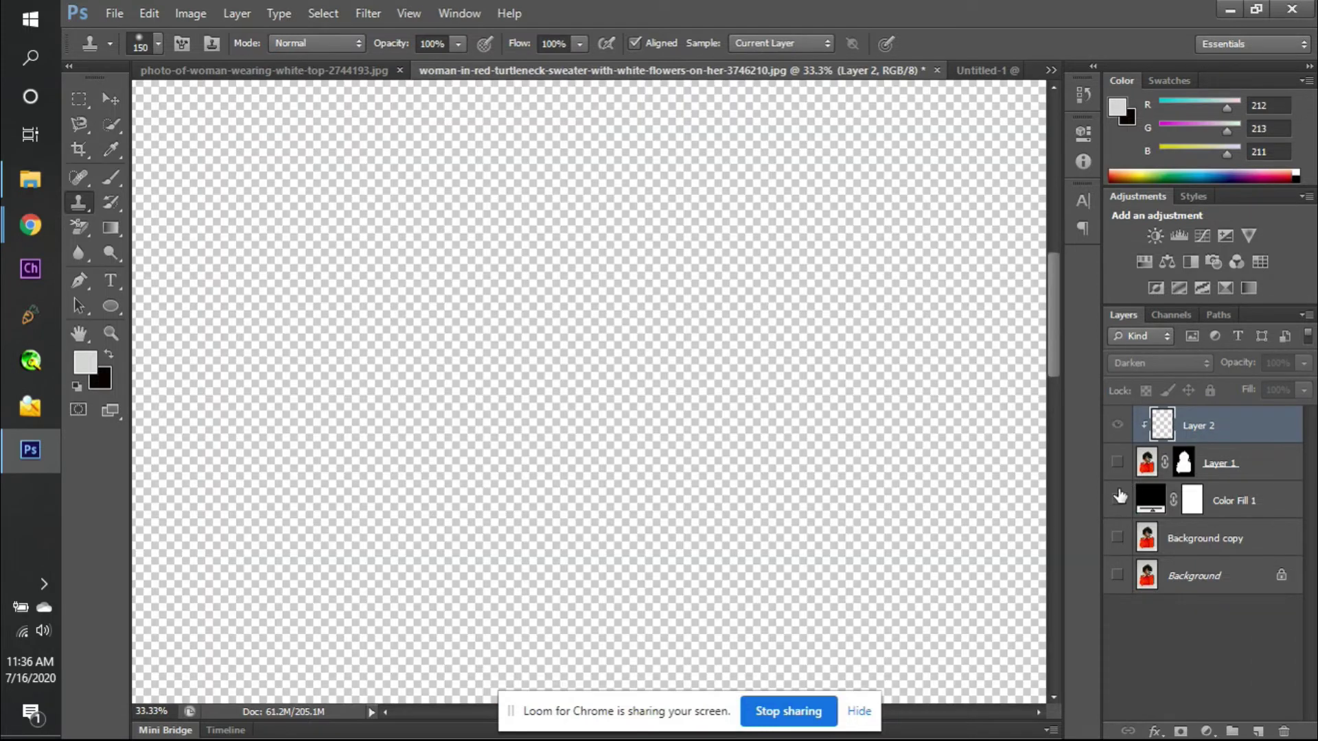
pyautogui.click(1117, 462)
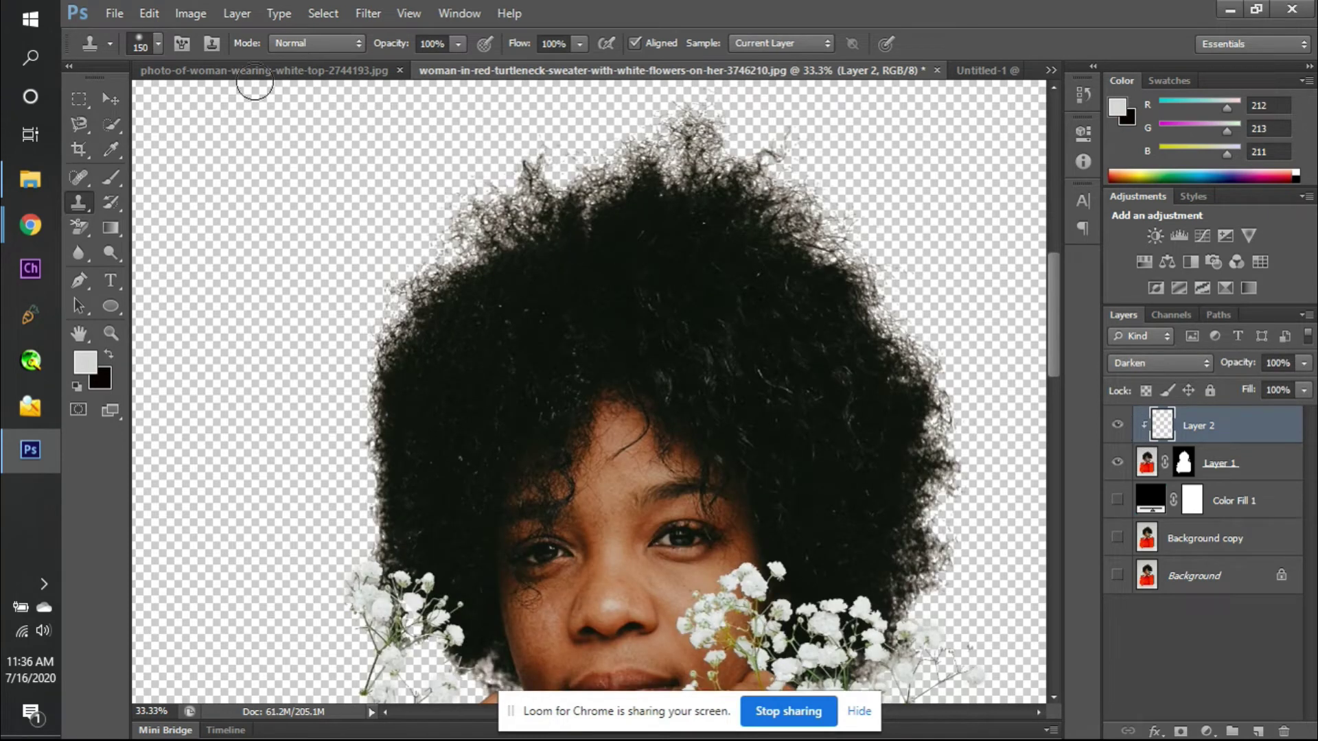
# - Keep Normal painting mode, restore the black backdrop, and set clone sampling to All Layers
pyautogui.click(305, 46)
pyautogui.click(306, 62)
pyautogui.click(1116, 499)
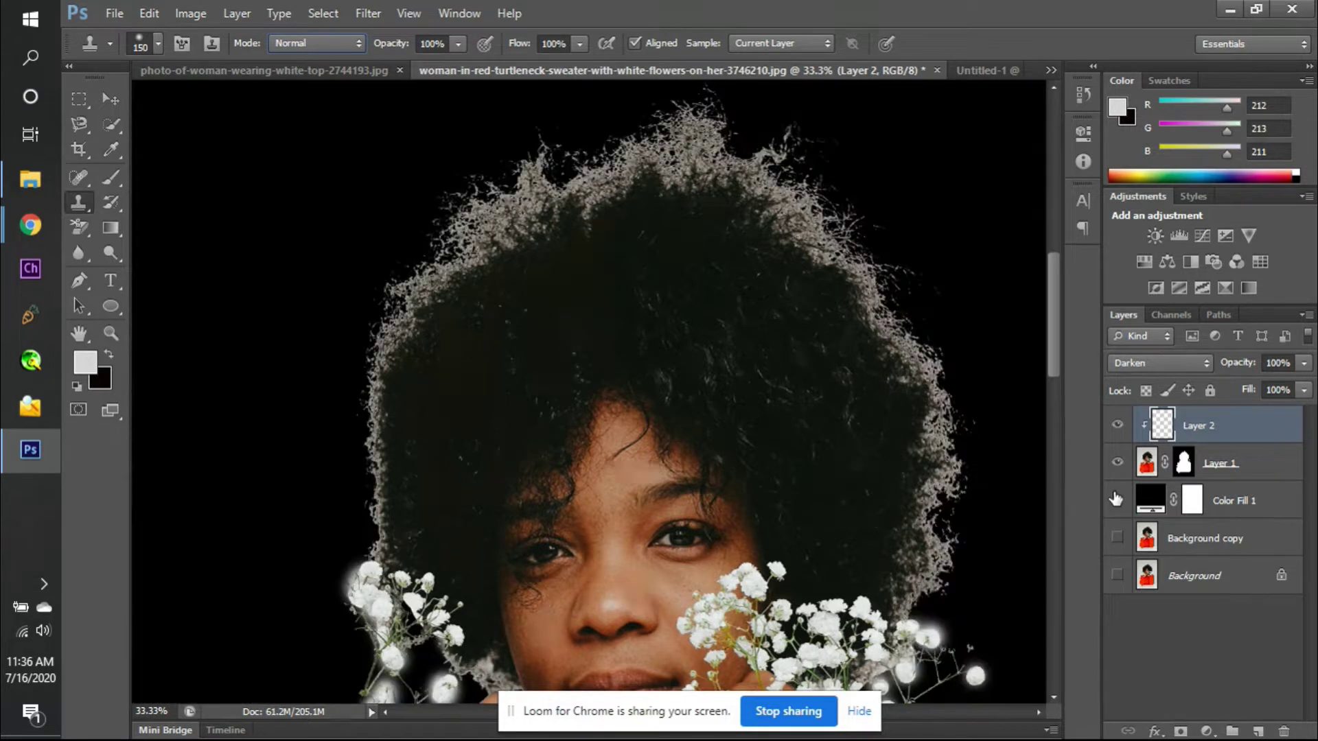
pyautogui.click(1147, 465)
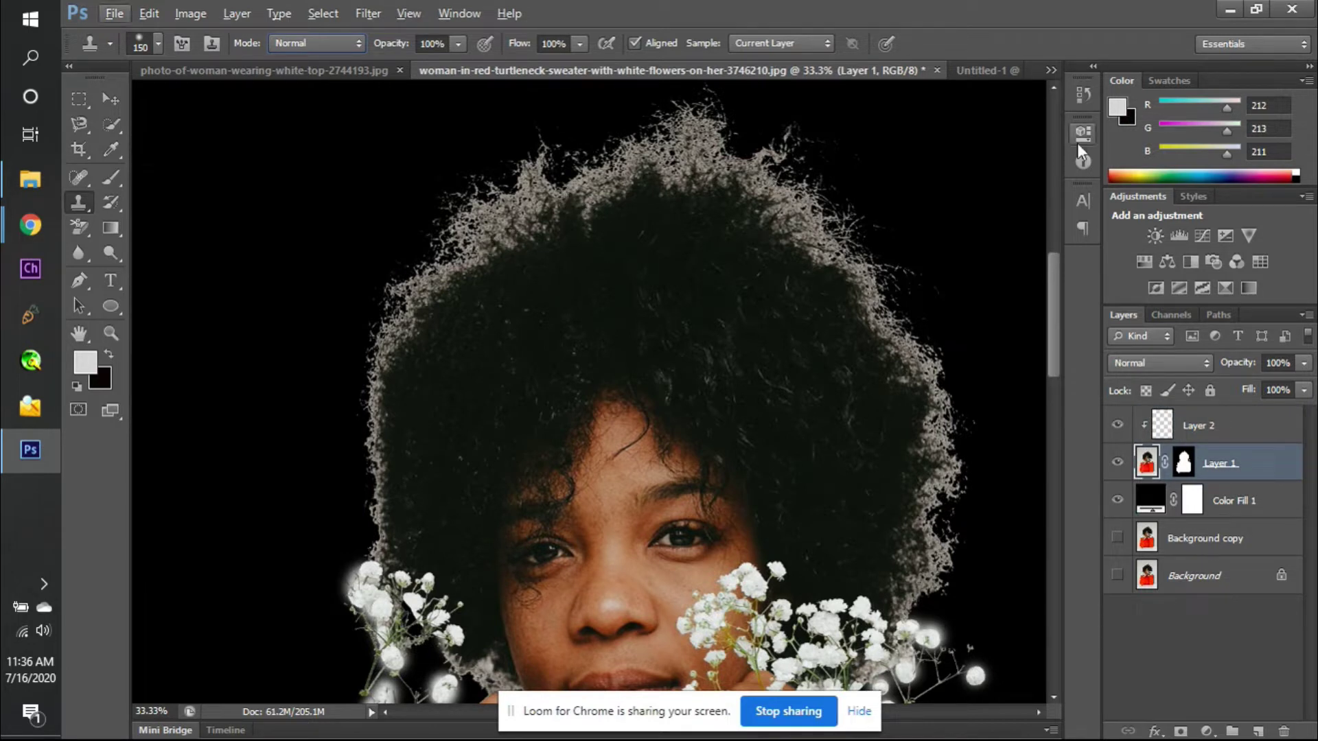
pyautogui.click(770, 43)
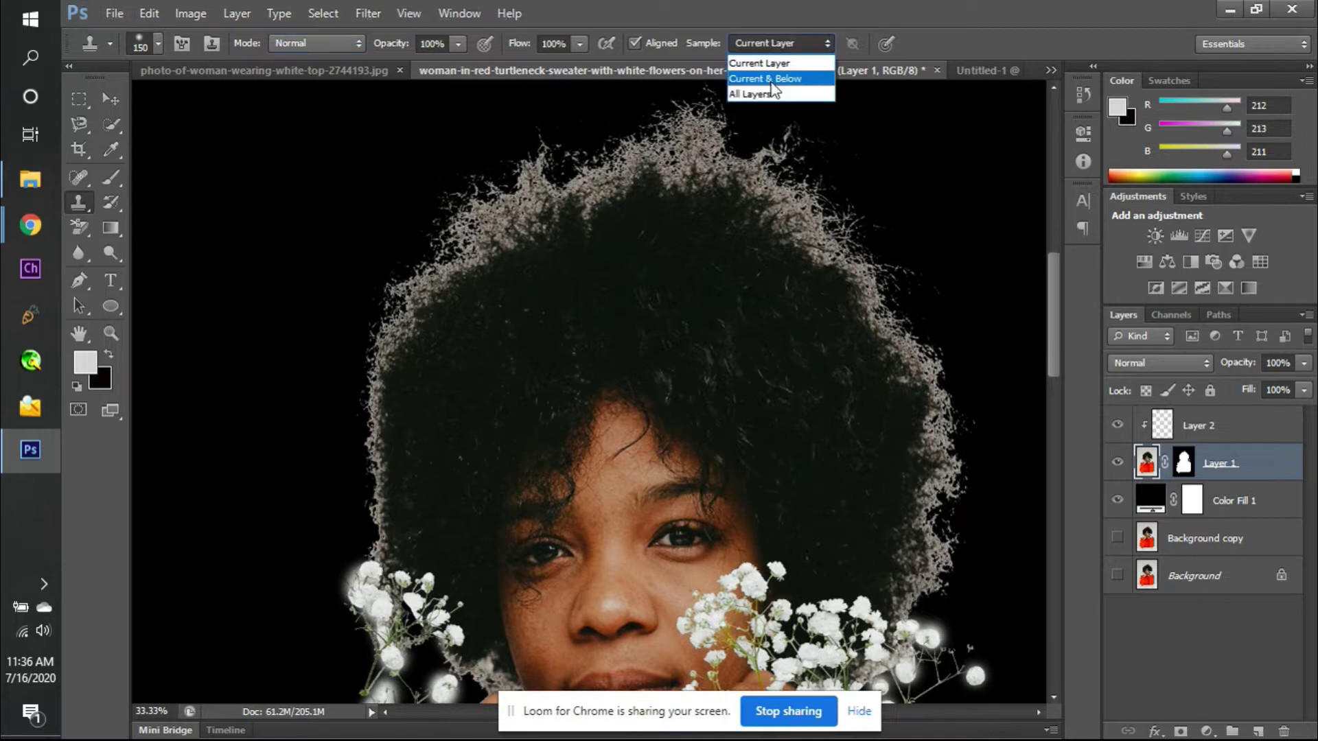
pyautogui.click(752, 94)
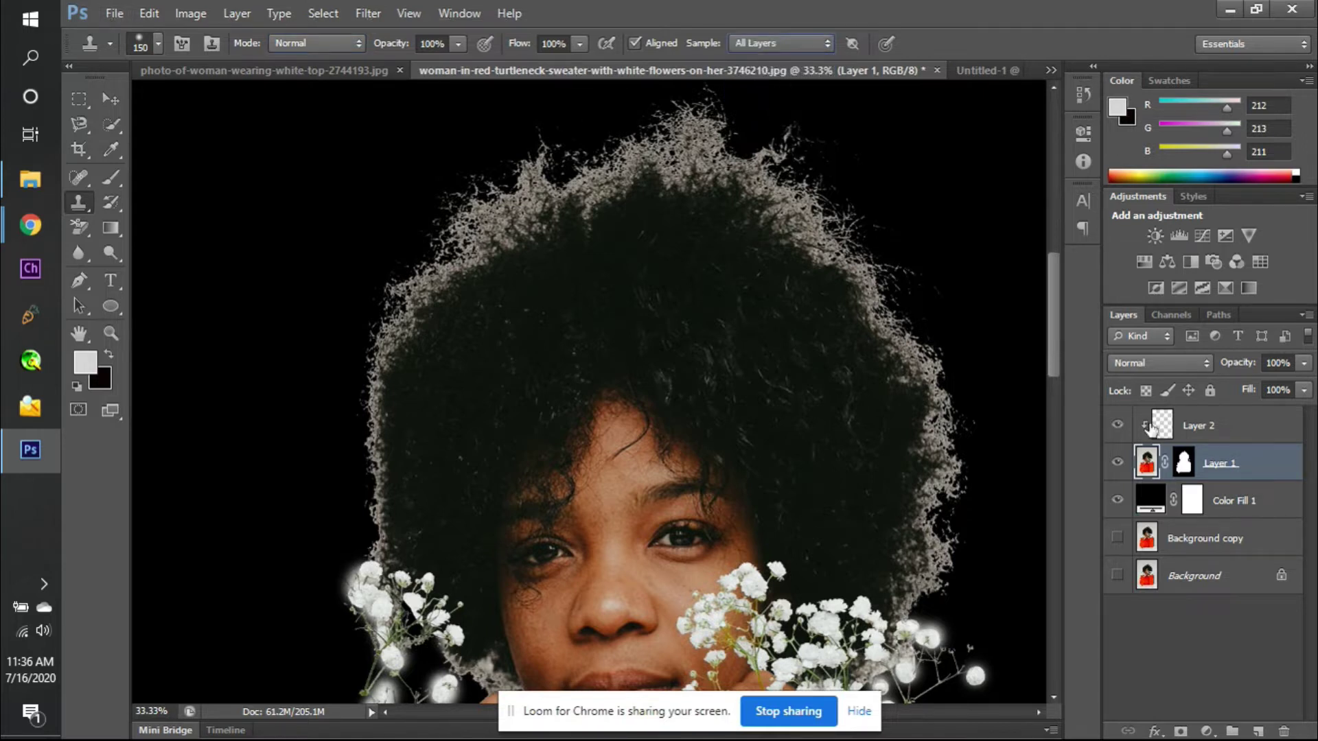
pyautogui.click(1181, 439)
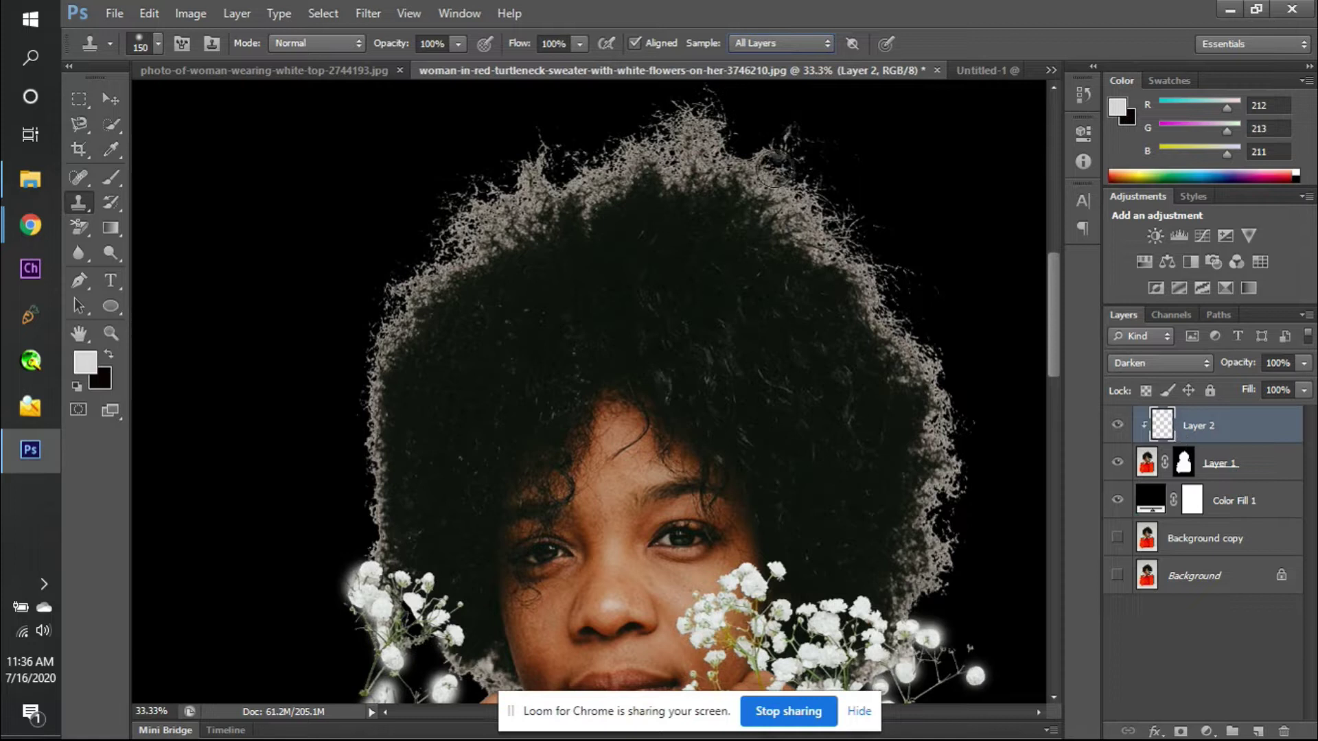
# - Reconfirm All Layers sampling on Layer 2 and check the hair edges without the backdrop
pyautogui.click(748, 42)
pyautogui.click(748, 41)
pyautogui.click(748, 42)
pyautogui.click(759, 63)
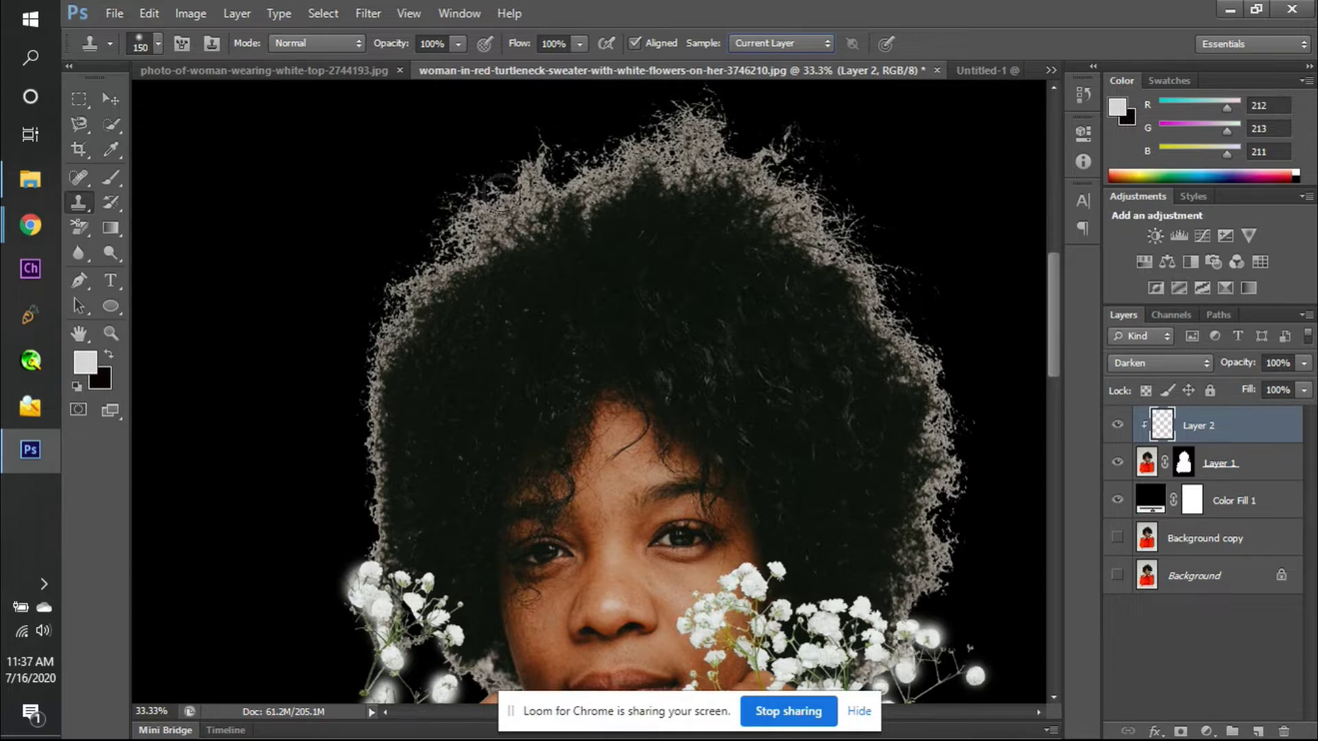
pyautogui.click(748, 44)
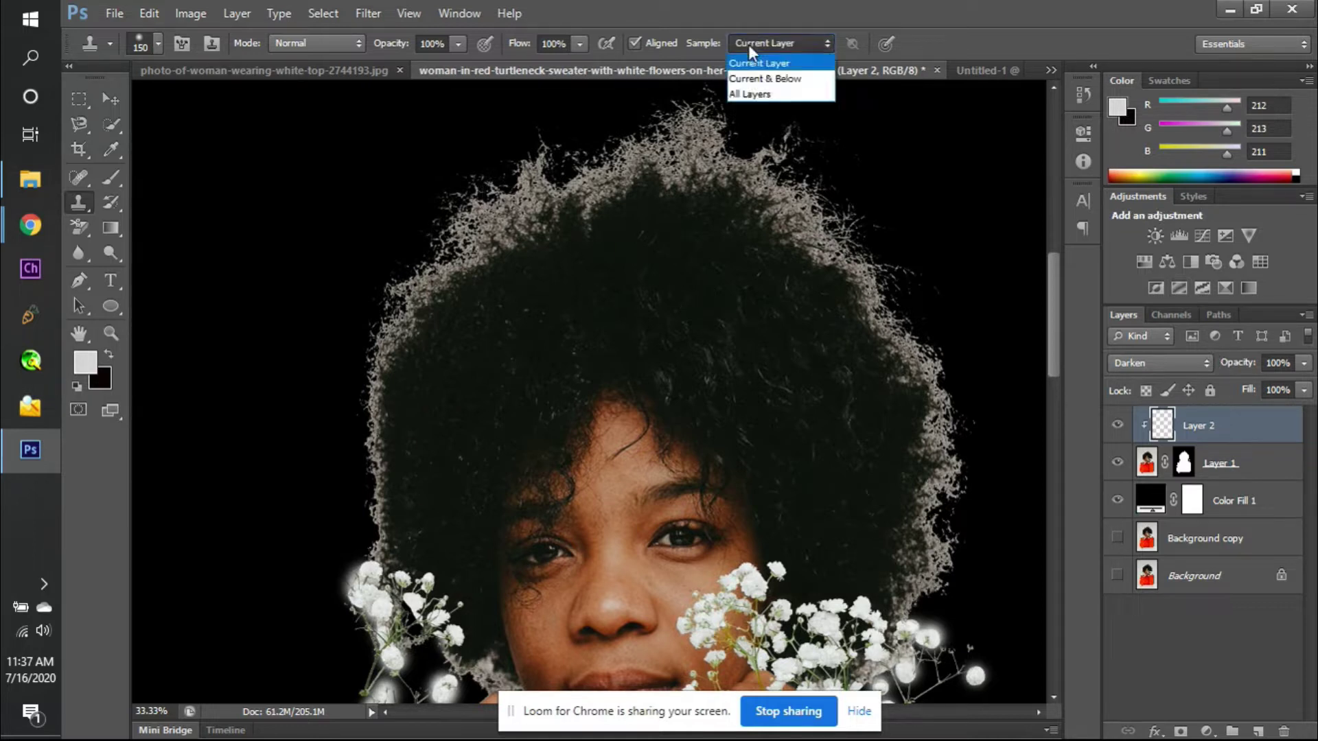
pyautogui.click(752, 87)
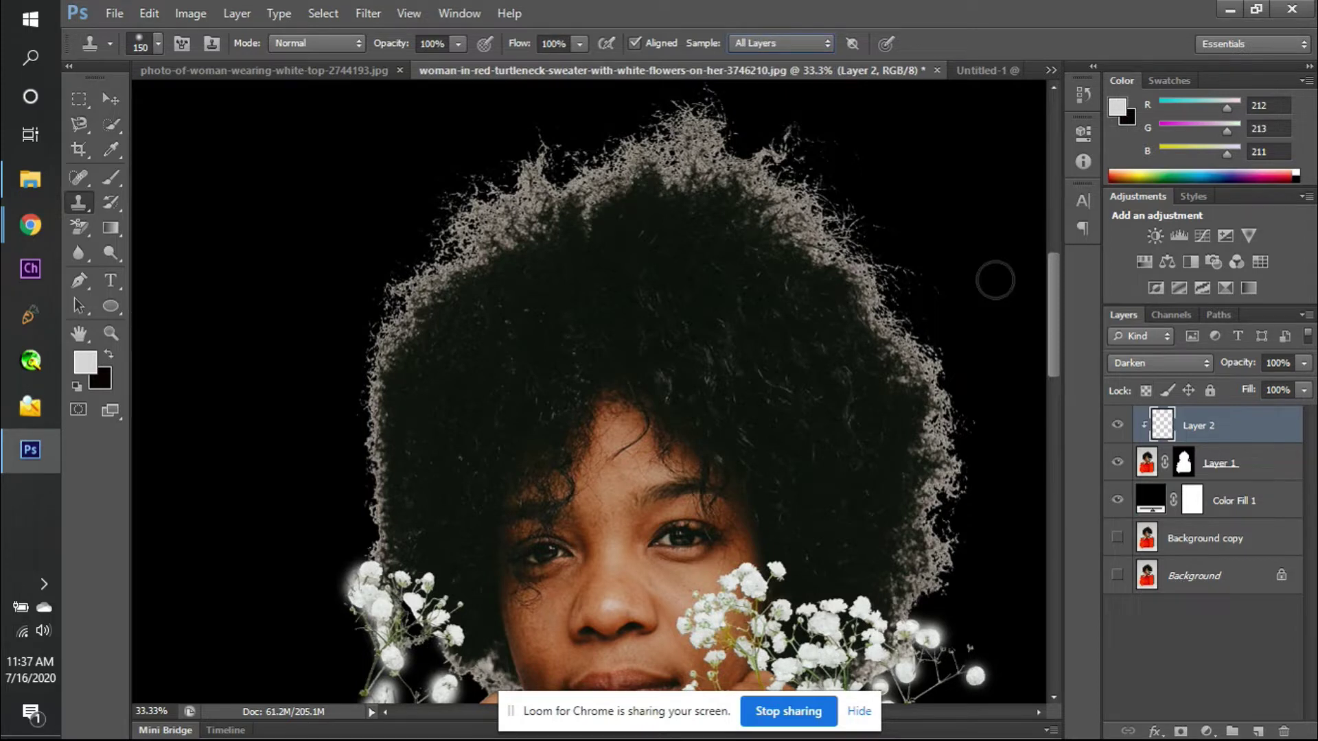
pyautogui.click(1117, 501)
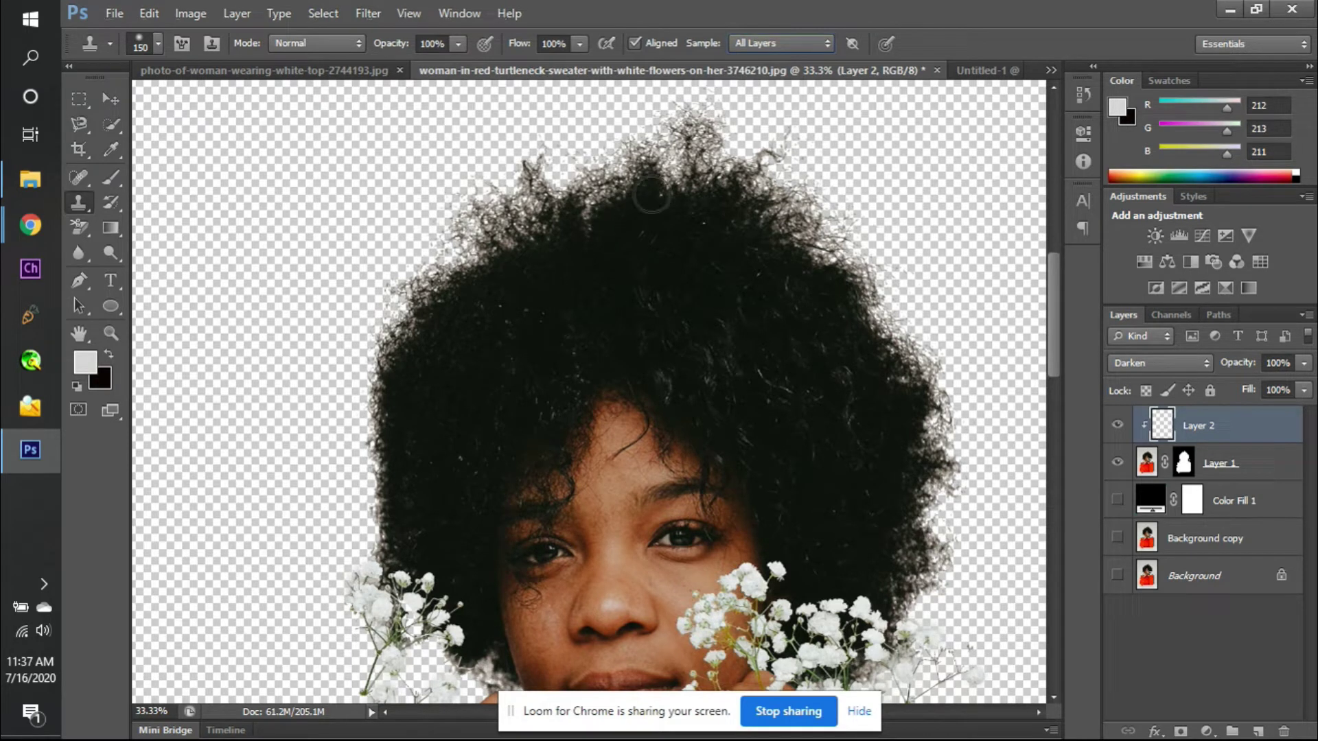
pyautogui.click(1117, 500)
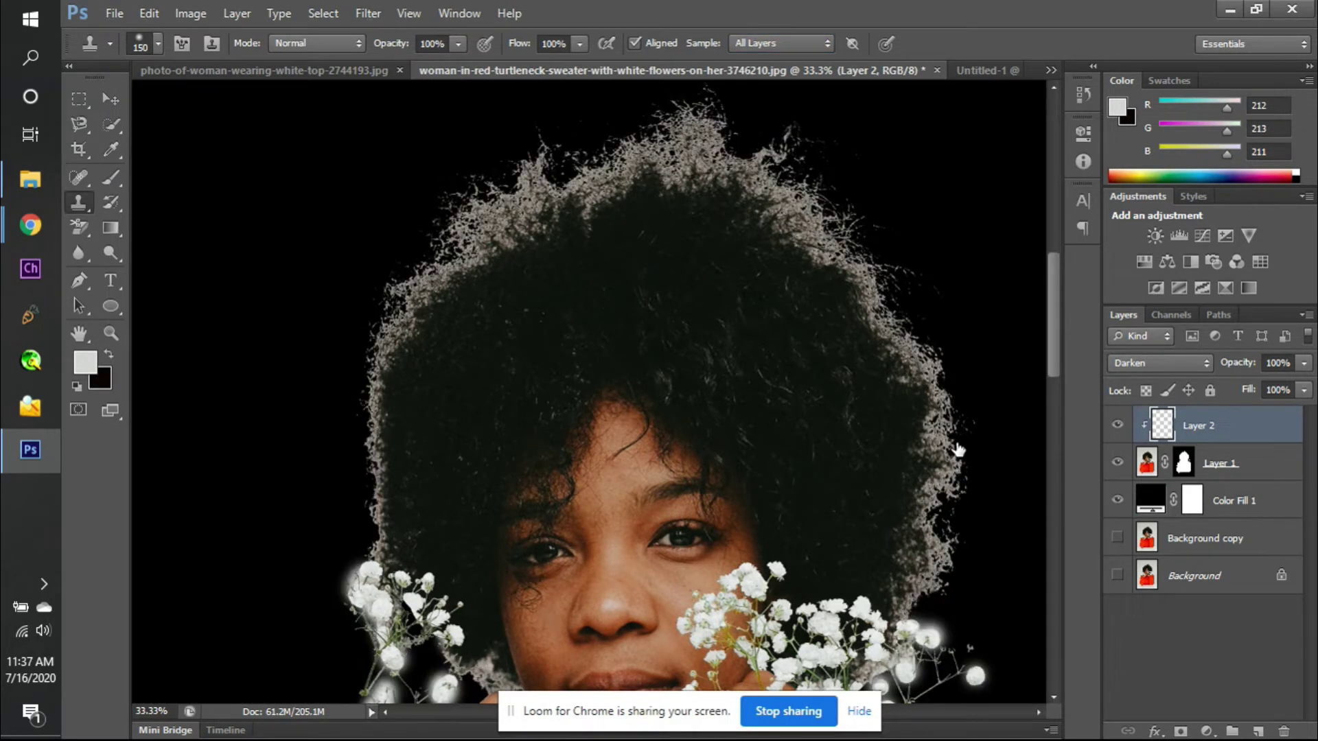
# - Sample dark hair and clone it over the grey fringe at the top and above the left flowers
pyautogui.moveTo(618, 168)
pyautogui.mouseDown()
pyautogui.moveTo(652, 138)
pyautogui.moveTo(672, 141)
pyautogui.moveTo(689, 147)
pyautogui.moveTo(687, 168)
pyautogui.moveTo(752, 196)
pyautogui.moveTo(672, 194)
pyautogui.mouseUp()
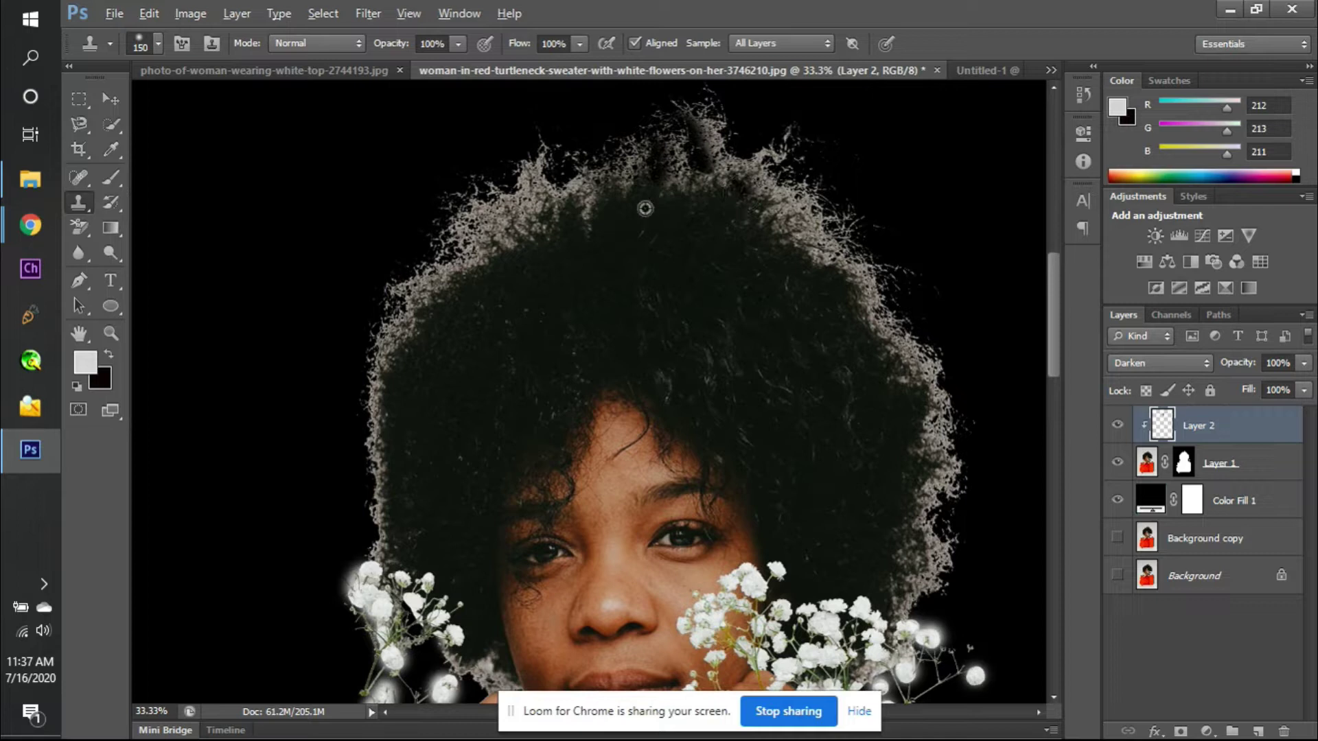
pyautogui.keyDown('alt'); pyautogui.click(643, 207); pyautogui.keyUp('alt')
pyautogui.click(612, 193)
pyautogui.moveTo(608, 196)
pyautogui.mouseDown()
pyautogui.moveTo(569, 194)
pyautogui.moveTo(566, 213)
pyautogui.moveTo(618, 184)
pyautogui.moveTo(546, 201)
pyautogui.moveTo(529, 187)
pyautogui.moveTo(502, 221)
pyautogui.moveTo(510, 247)
pyautogui.moveTo(547, 225)
pyautogui.moveTo(485, 255)
pyautogui.moveTo(470, 217)
pyautogui.moveTo(436, 323)
pyautogui.moveTo(390, 366)
pyautogui.moveTo(378, 341)
pyautogui.moveTo(383, 492)
pyautogui.mouseUp()
pyautogui.moveTo(388, 520)
pyautogui.mouseDown()
pyautogui.moveTo(383, 542)
pyautogui.moveTo(383, 505)
pyautogui.mouseUp()
# - Clone over grey wisps along the hair's upper-left, upper and right edges
pyautogui.moveTo(429, 227)
pyautogui.mouseDown()
pyautogui.moveTo(472, 178)
pyautogui.moveTo(465, 194)
pyautogui.moveTo(540, 171)
pyautogui.moveTo(538, 212)
pyautogui.moveTo(537, 170)
pyautogui.moveTo(549, 170)
pyautogui.moveTo(513, 211)
pyautogui.moveTo(547, 155)
pyautogui.mouseUp()
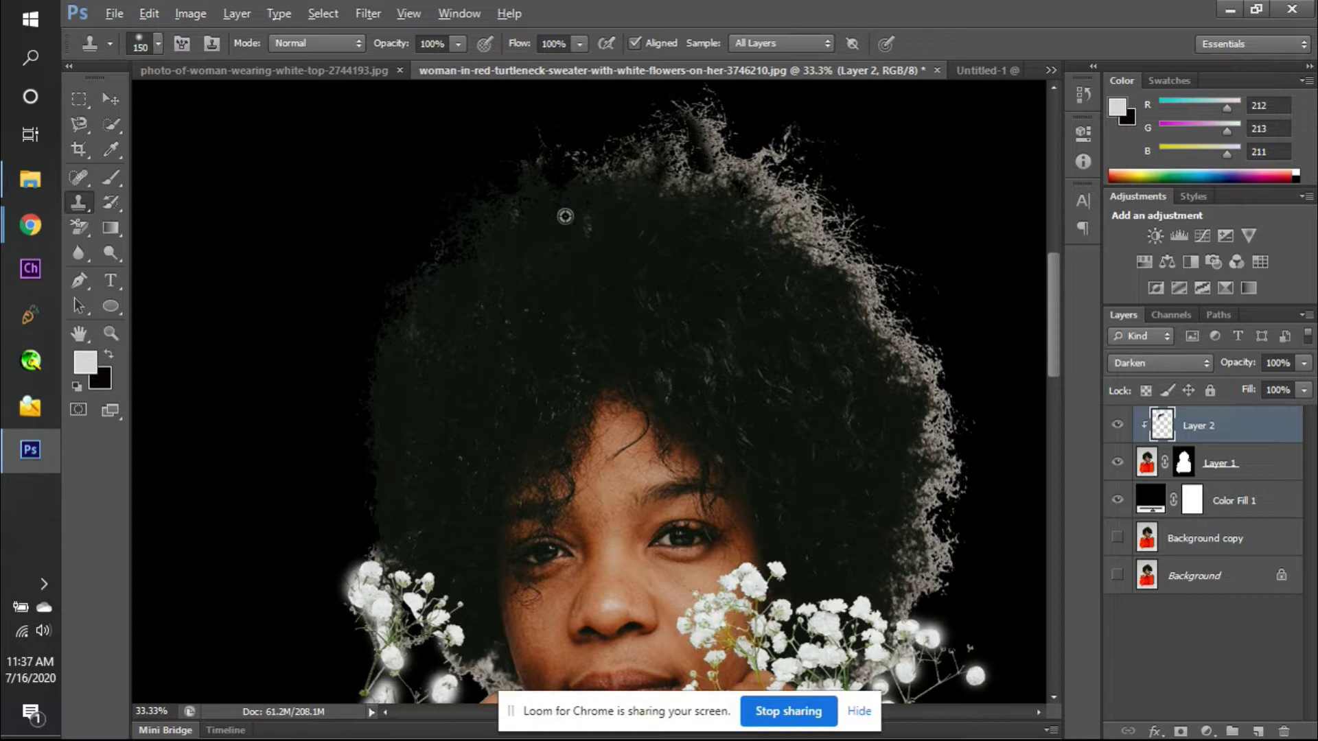
pyautogui.moveTo(629, 170)
pyautogui.mouseDown()
pyautogui.moveTo(566, 151)
pyautogui.moveTo(694, 119)
pyautogui.moveTo(645, 161)
pyautogui.moveTo(644, 145)
pyautogui.moveTo(716, 103)
pyautogui.moveTo(722, 135)
pyautogui.moveTo(684, 193)
pyautogui.moveTo(772, 154)
pyautogui.mouseUp()
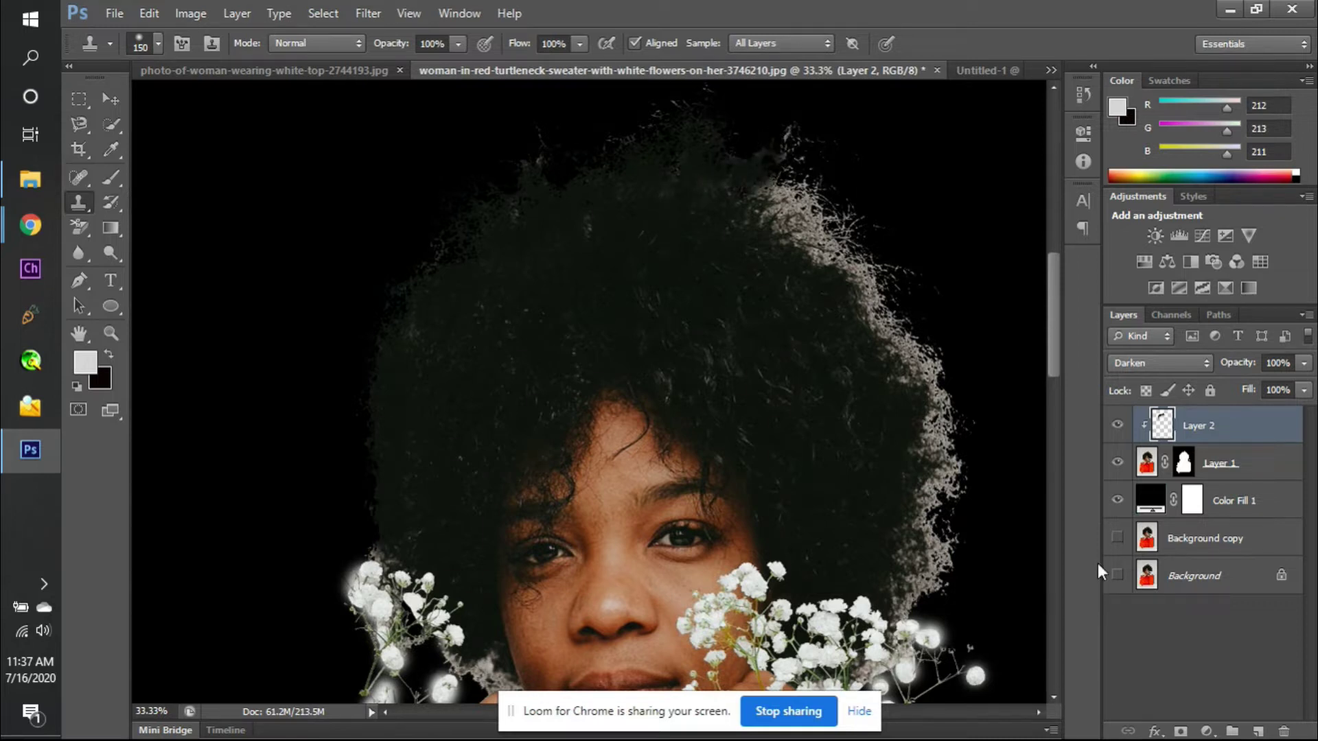
pyautogui.click(1118, 500)
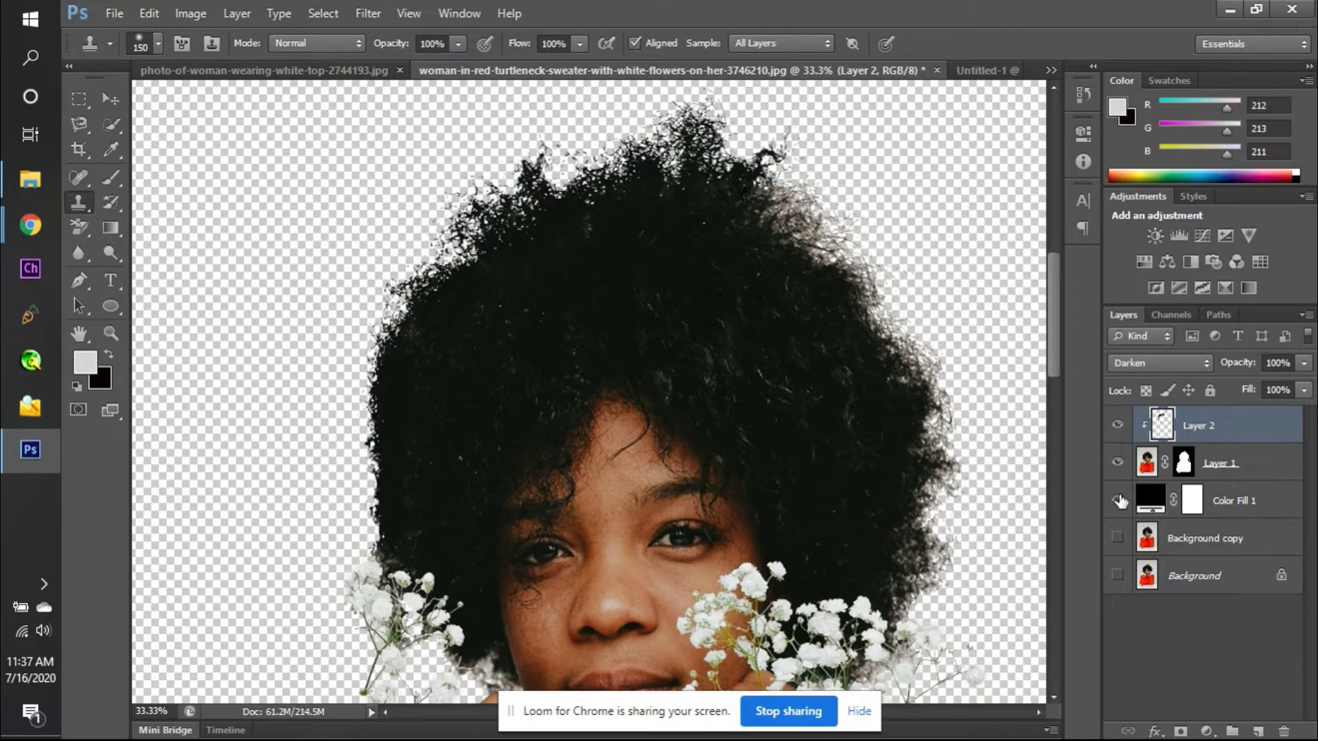
pyautogui.click(1118, 500)
pyautogui.moveTo(786, 199)
pyautogui.mouseDown()
pyautogui.moveTo(776, 162)
pyautogui.moveTo(765, 208)
pyautogui.moveTo(793, 125)
pyautogui.moveTo(768, 269)
pyautogui.moveTo(818, 218)
pyautogui.moveTo(809, 193)
pyautogui.moveTo(828, 227)
pyautogui.moveTo(817, 255)
pyautogui.moveTo(904, 299)
pyautogui.moveTo(853, 261)
pyautogui.moveTo(932, 362)
pyautogui.moveTo(946, 451)
pyautogui.moveTo(934, 402)
pyautogui.mouseUp()
# - Clone over the last light wisps on the hair's right edge, then hide Color Fill 1 and zoom out
pyautogui.scroll(-3, 934, 401)
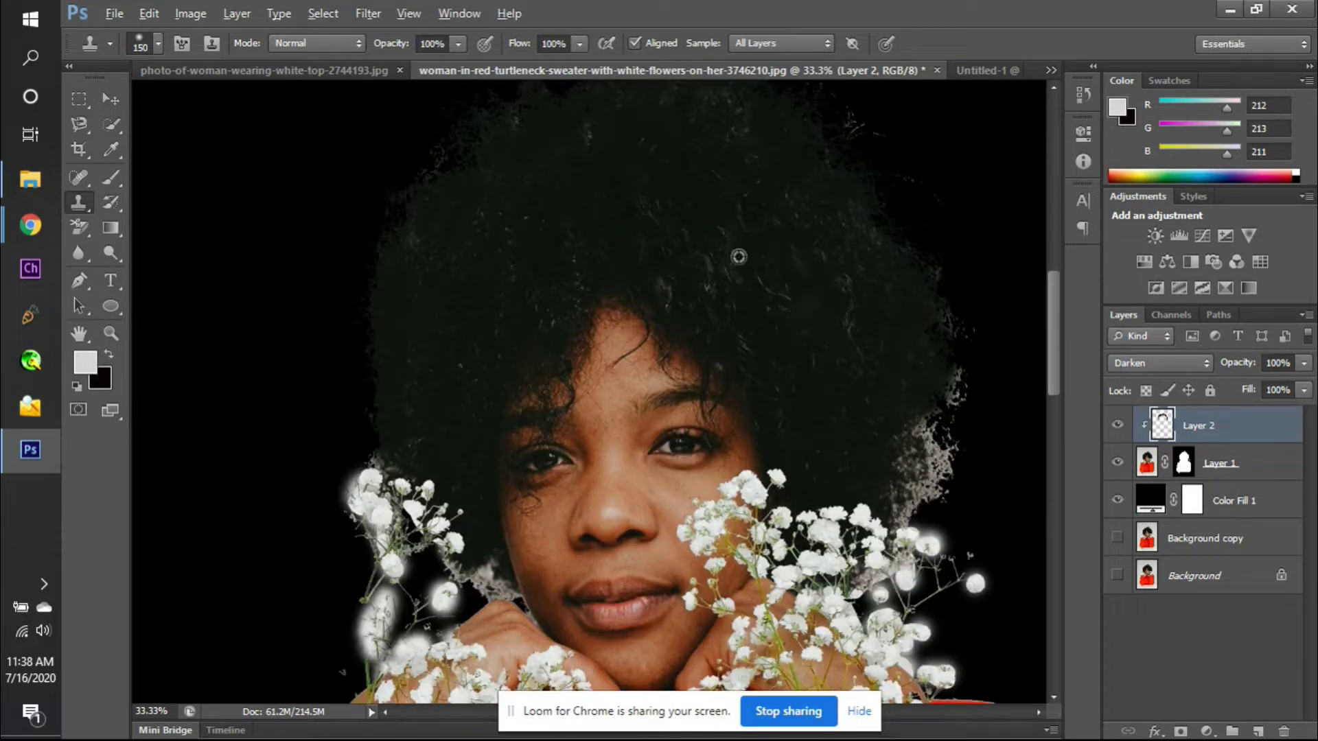
pyautogui.moveTo(952, 349)
pyautogui.mouseDown()
pyautogui.moveTo(951, 411)
pyautogui.moveTo(919, 406)
pyautogui.mouseUp()
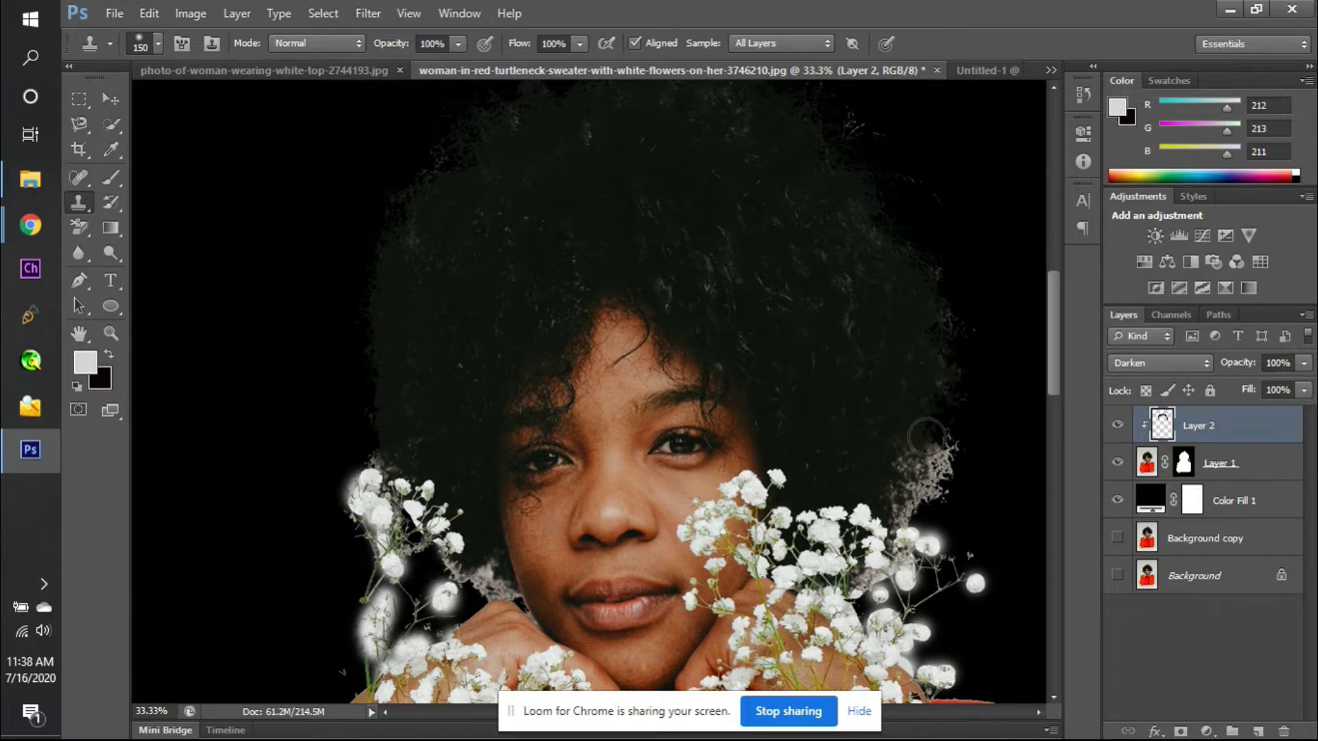
pyautogui.scroll(-3, 930, 439)
pyautogui.keyDown('alt'); pyautogui.click(774, 116); pyautogui.keyUp('alt')
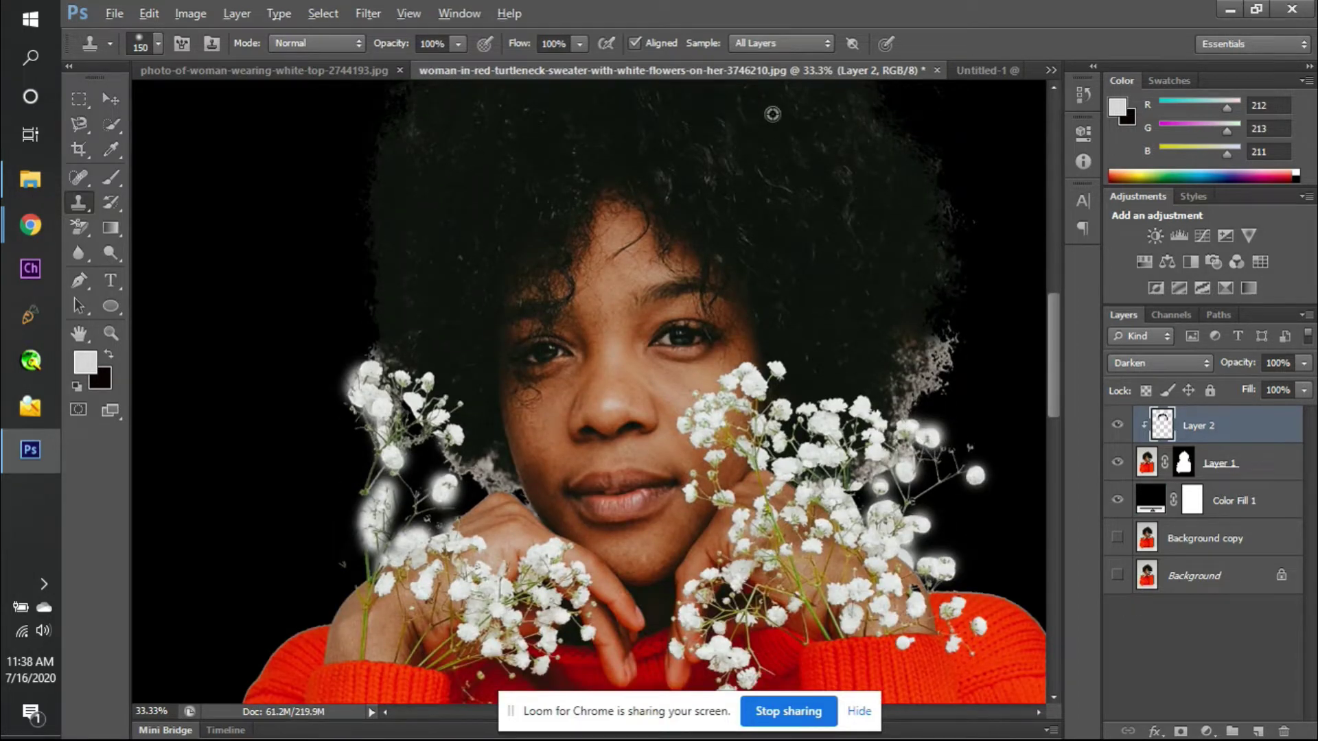
pyautogui.moveTo(910, 271)
pyautogui.mouseDown()
pyautogui.moveTo(900, 353)
pyautogui.moveTo(942, 366)
pyautogui.moveTo(943, 333)
pyautogui.moveTo(903, 377)
pyautogui.moveTo(927, 380)
pyautogui.moveTo(899, 403)
pyautogui.moveTo(944, 381)
pyautogui.mouseUp()
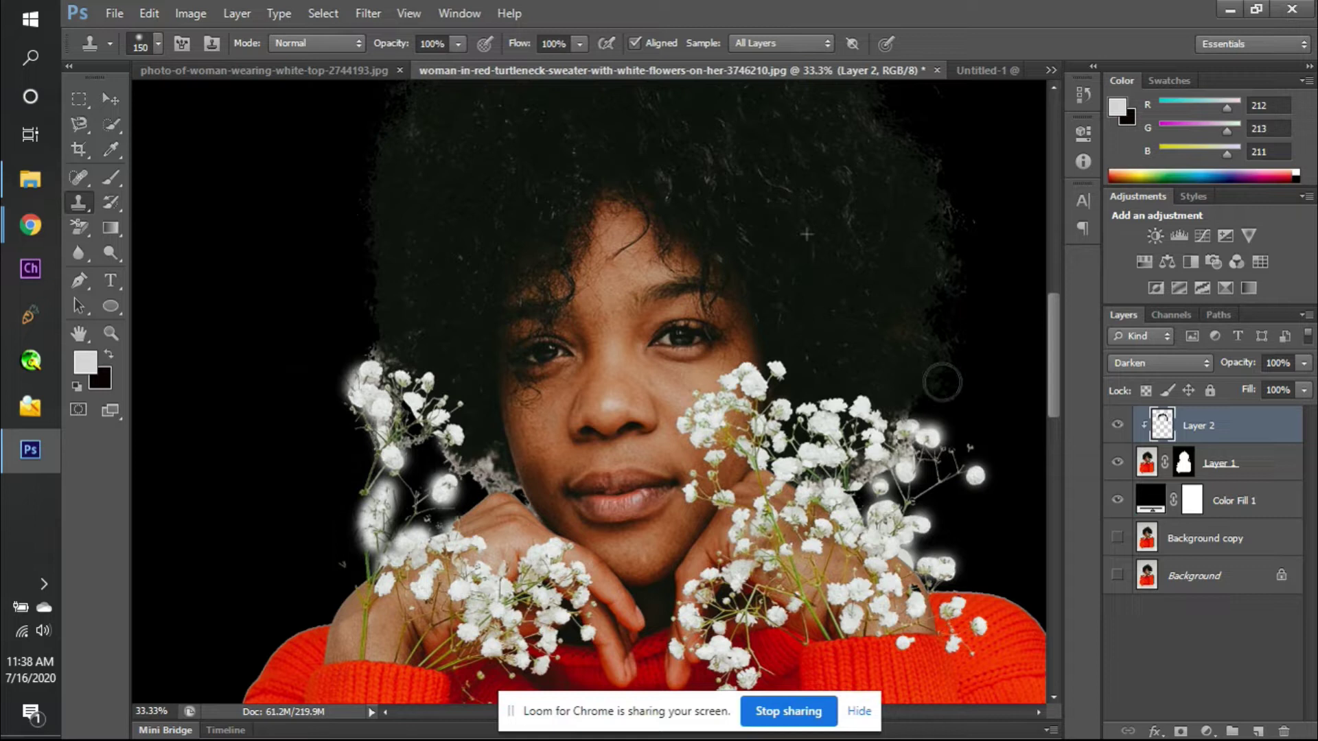
pyautogui.scroll(3, 879, 262)
pyautogui.scroll(3, 878, 263)
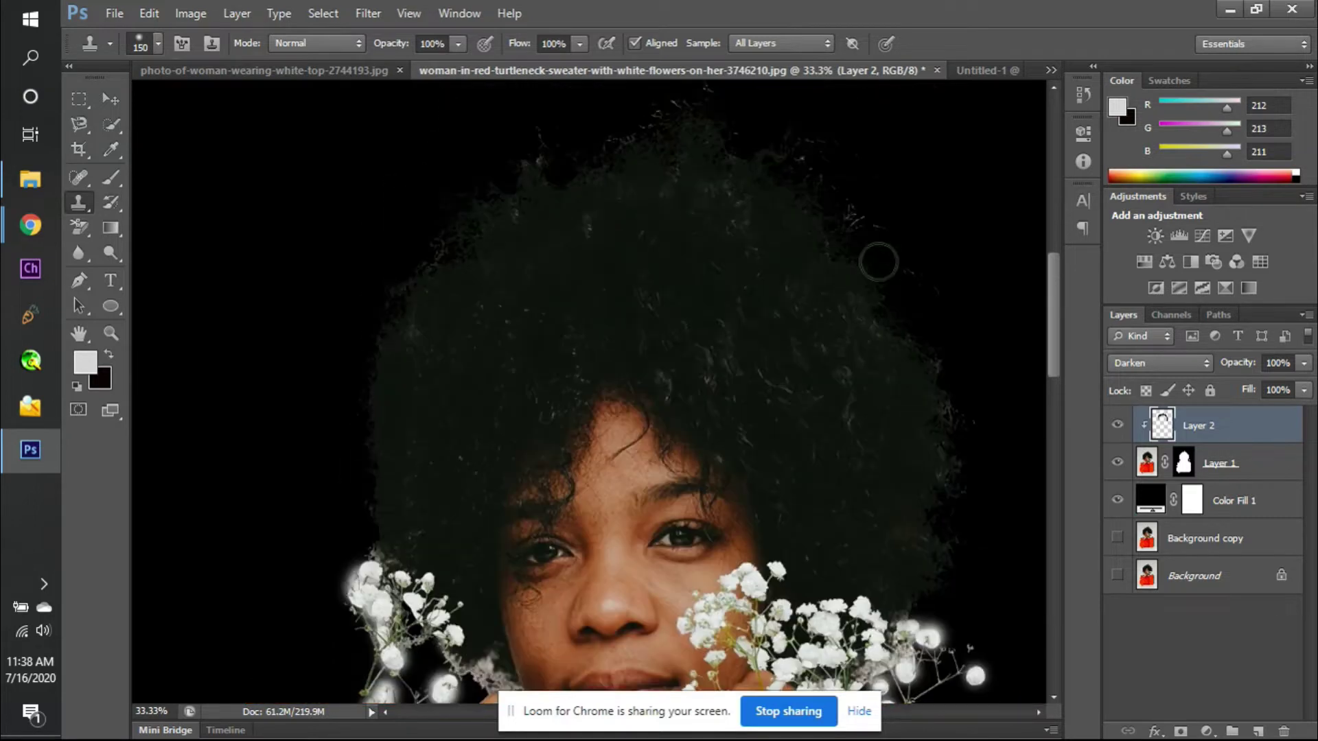
pyautogui.click(1117, 500)
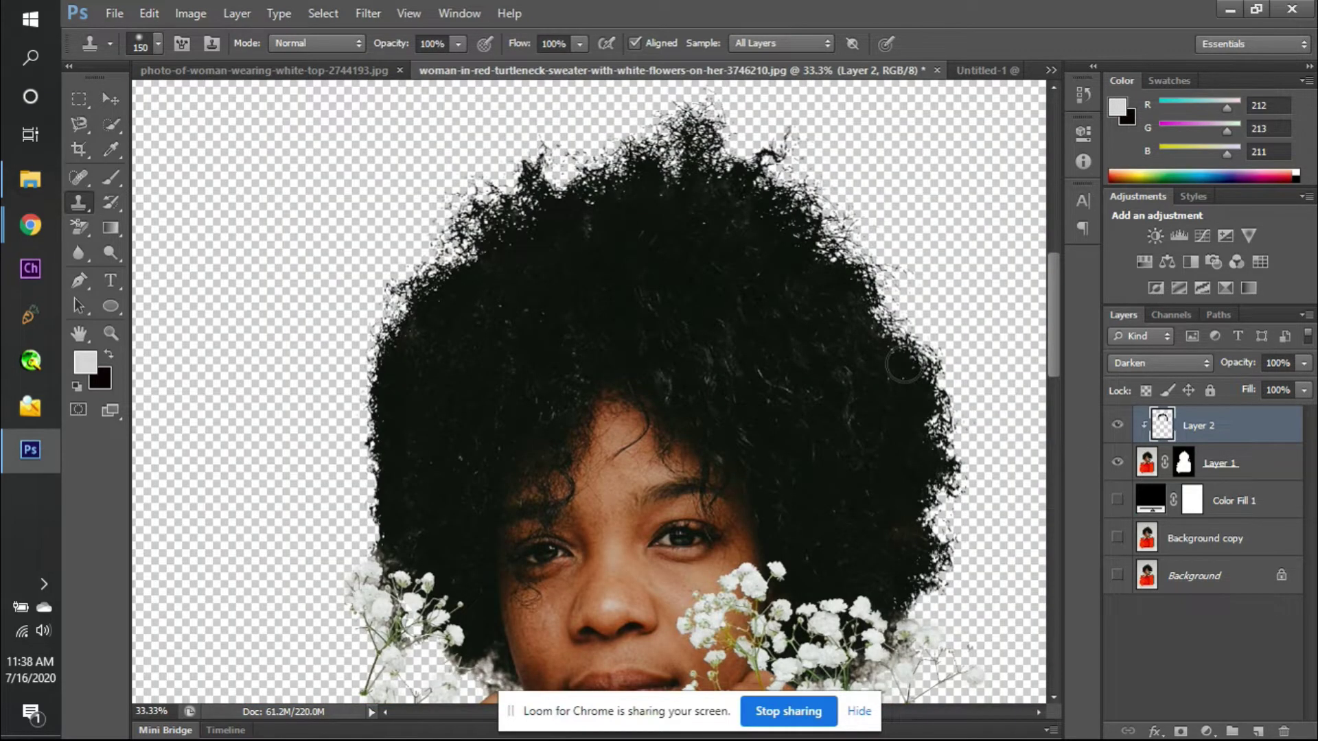
pyautogui.hotkey('ctrl', '-')
pyautogui.hotkey('ctrl', '-')
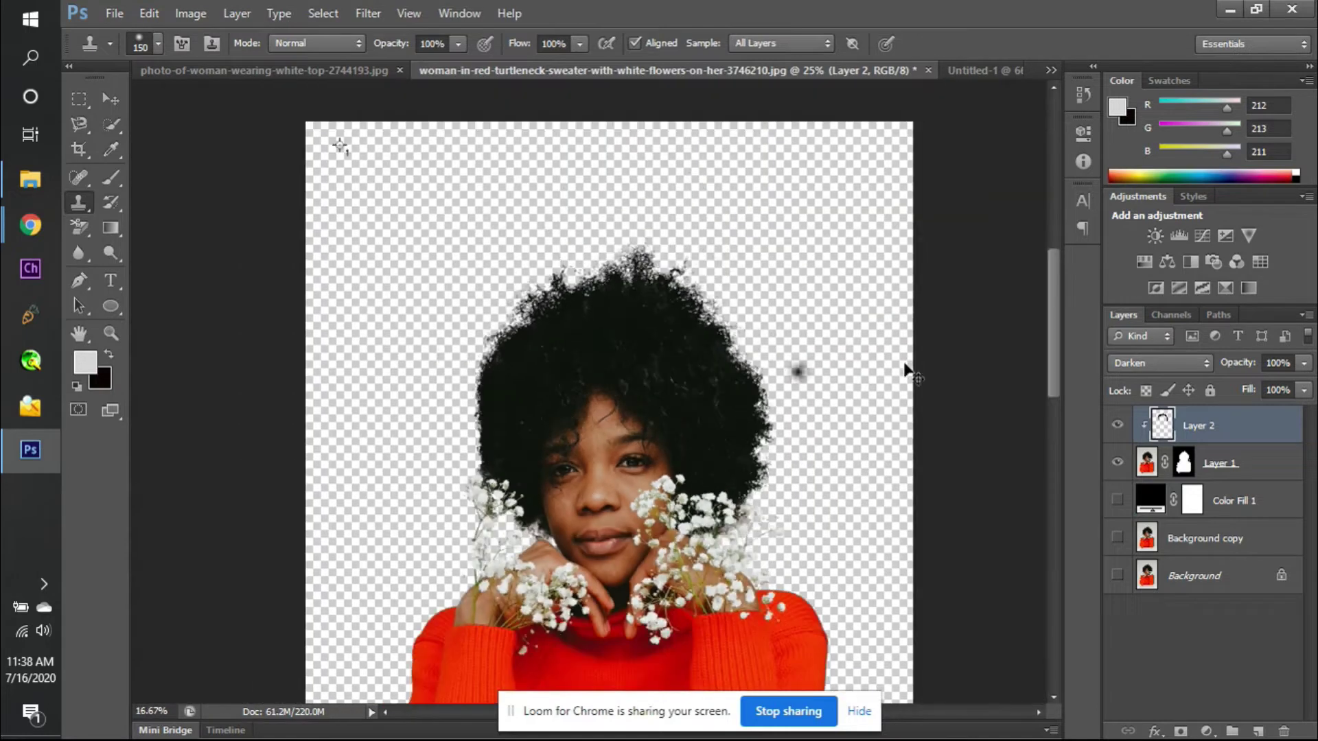
# - Change Color Fill 1's backdrop colour from black to white
pyautogui.doubleClick(1143, 498)
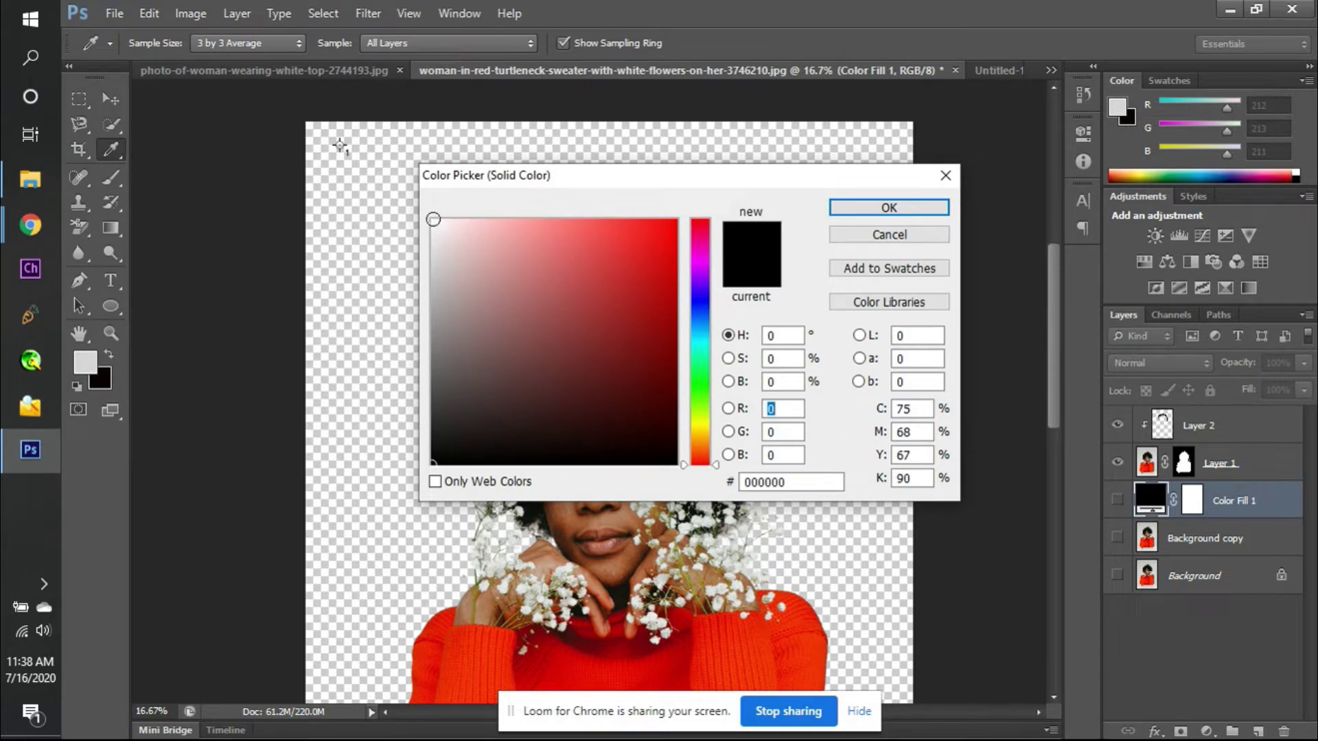
pyautogui.press('Return')
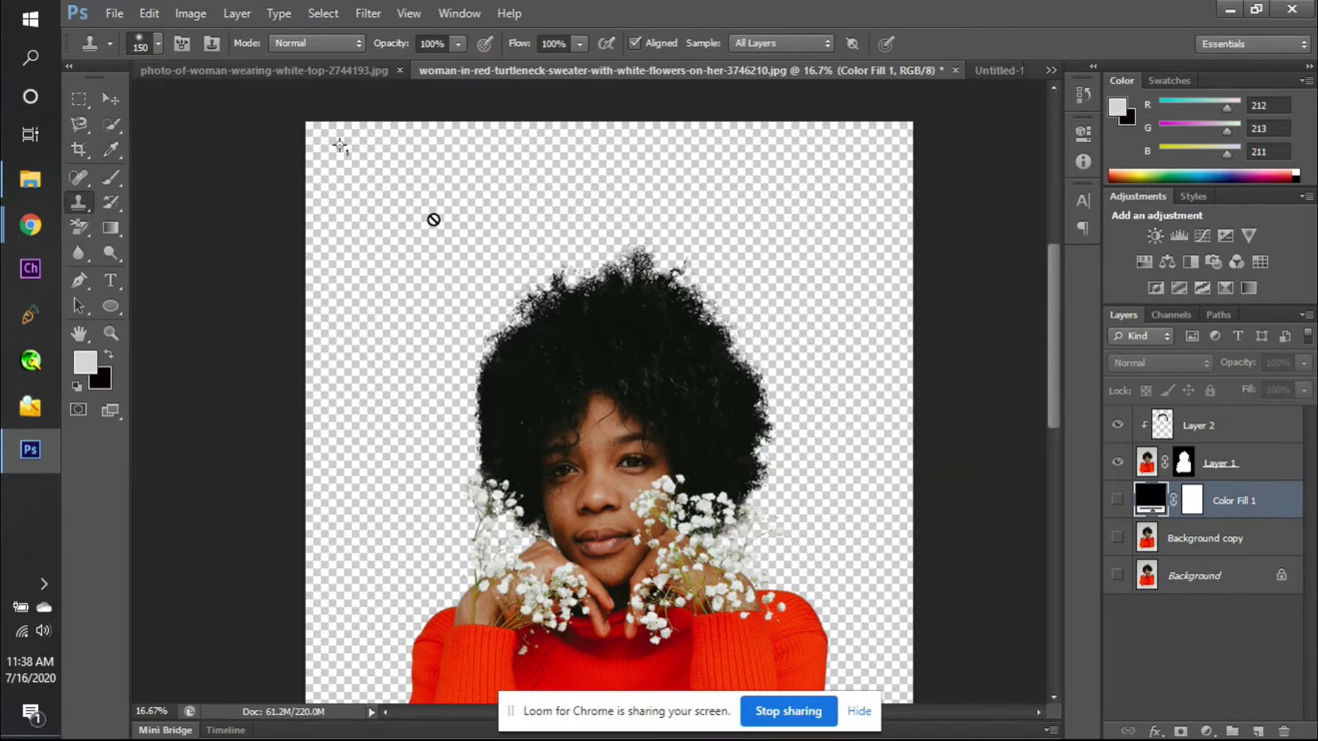
pyautogui.click(1117, 503)
pyautogui.doubleClick(1150, 499)
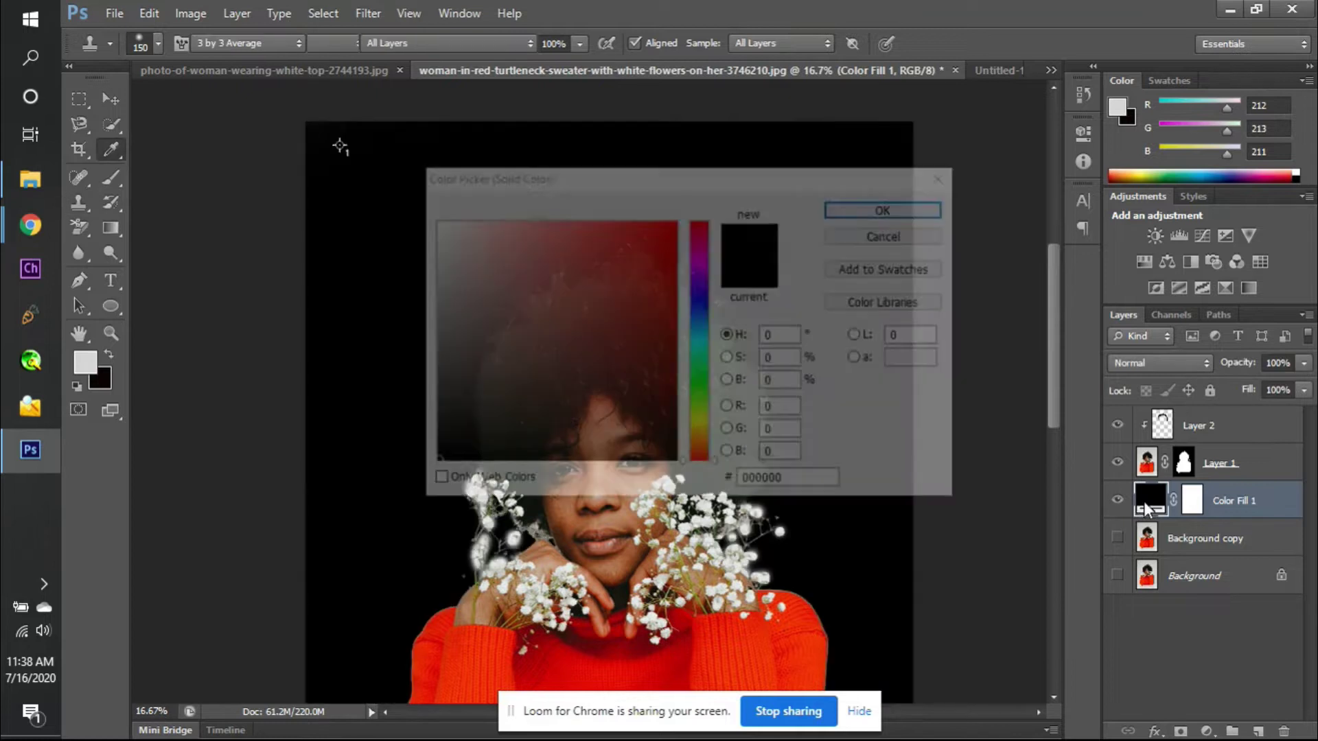
pyautogui.click(443, 248)
pyautogui.moveTo(443, 249); pyautogui.dragTo(423, 212)
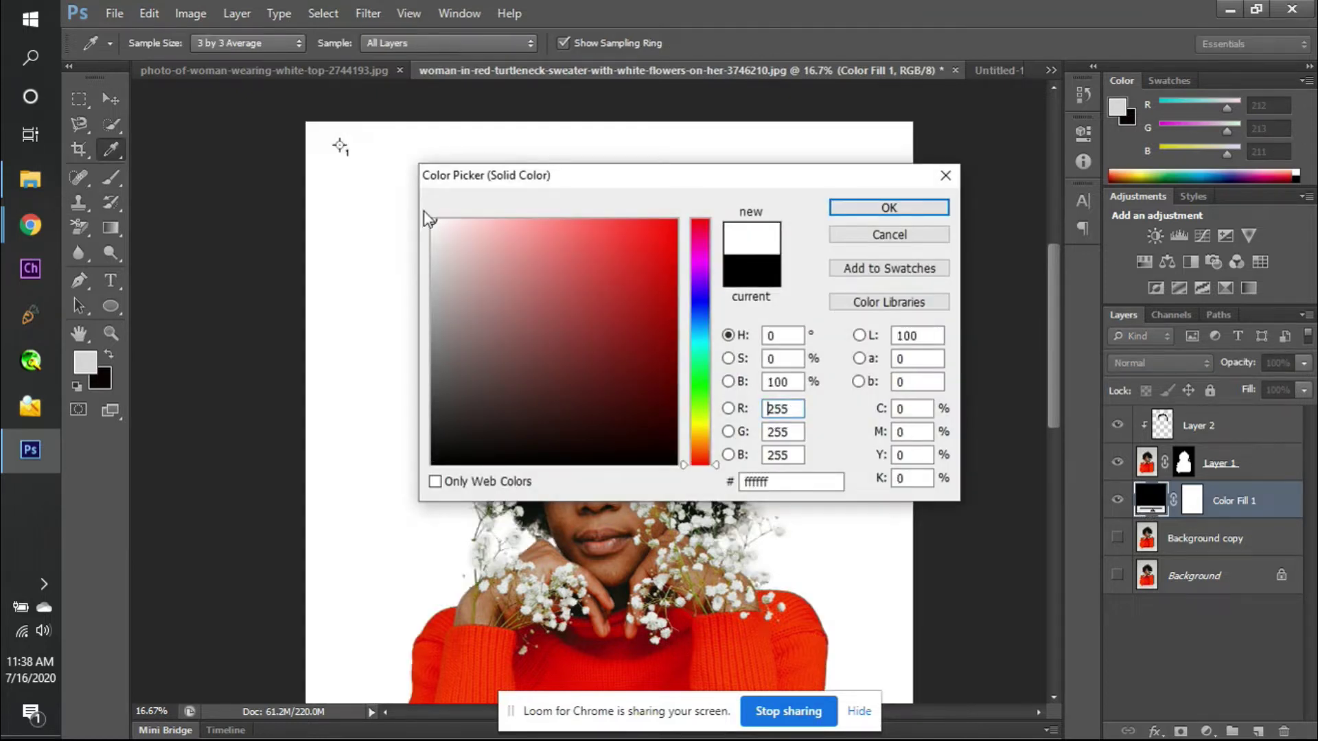
pyautogui.press('Return')
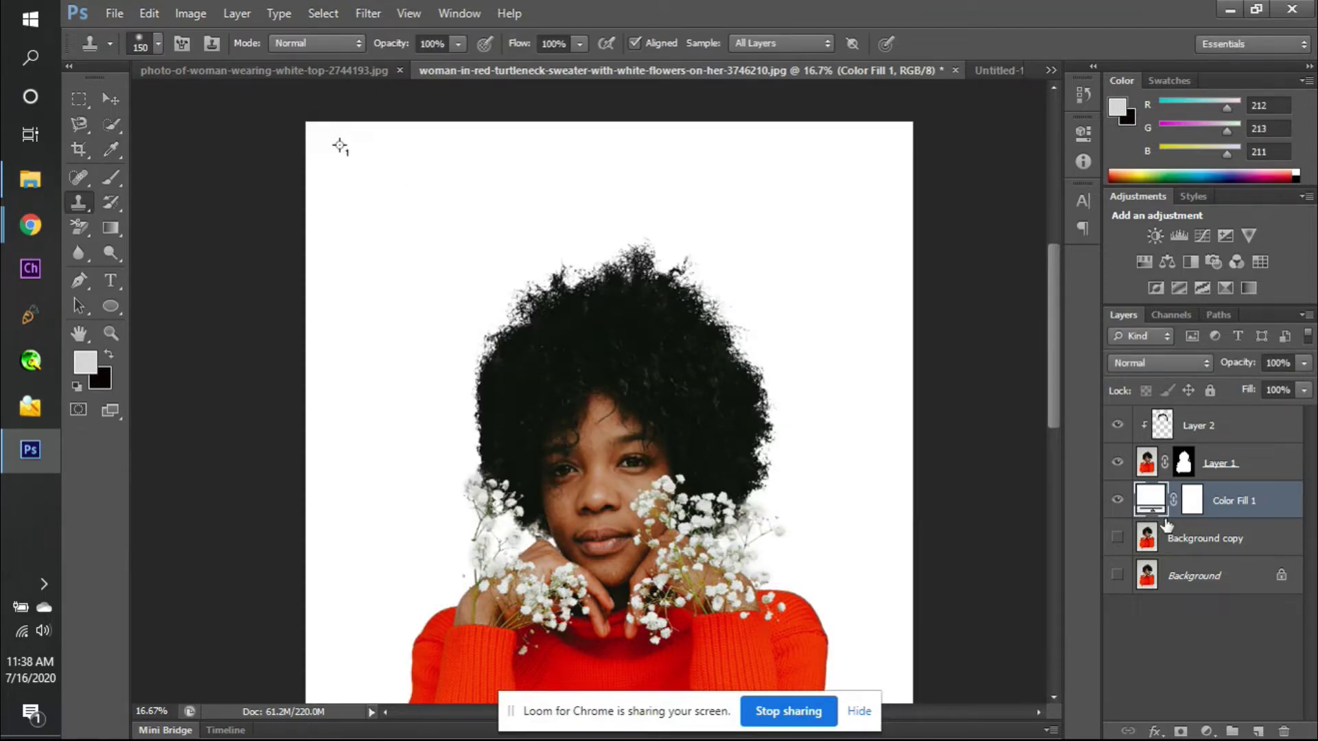
# - Compare the hair edges with Layer 2 on and off, then select Layer 2's opacity control
pyautogui.click(1118, 426)
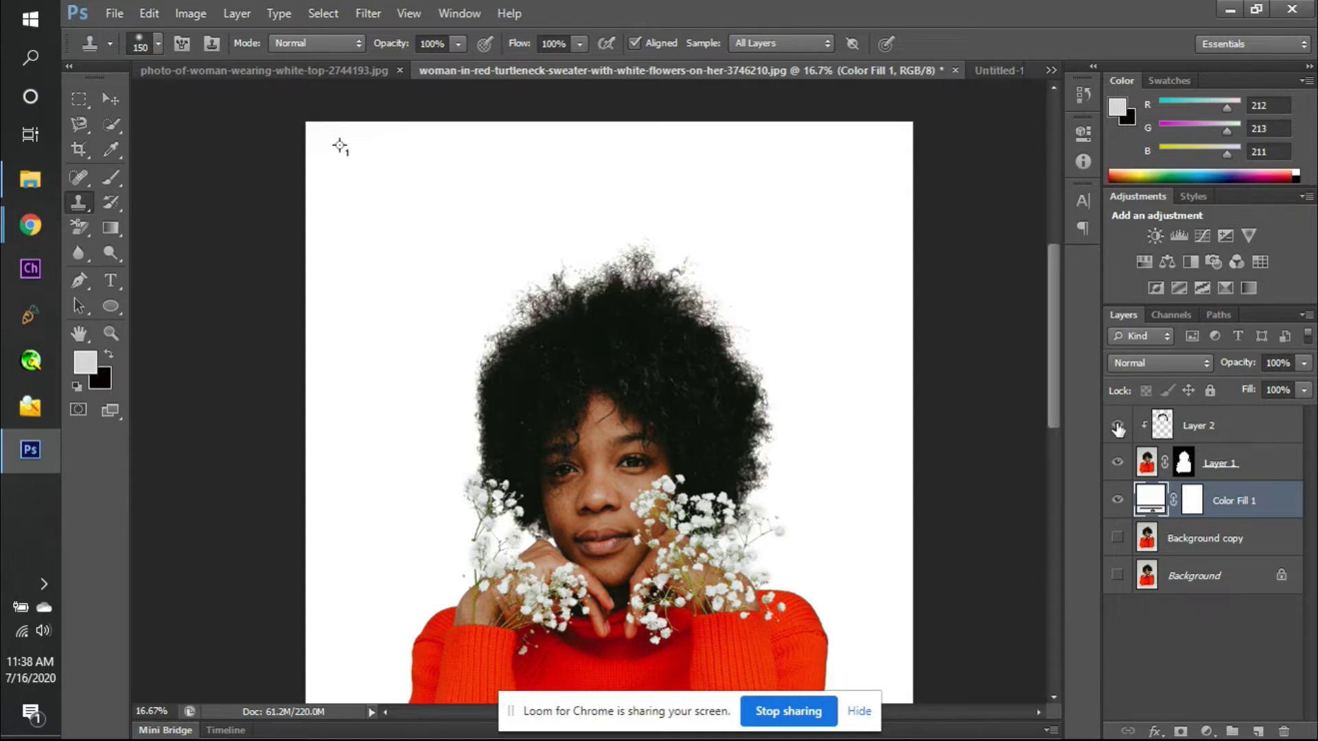
pyautogui.click(1118, 425)
pyautogui.click(1117, 425)
pyautogui.click(1117, 426)
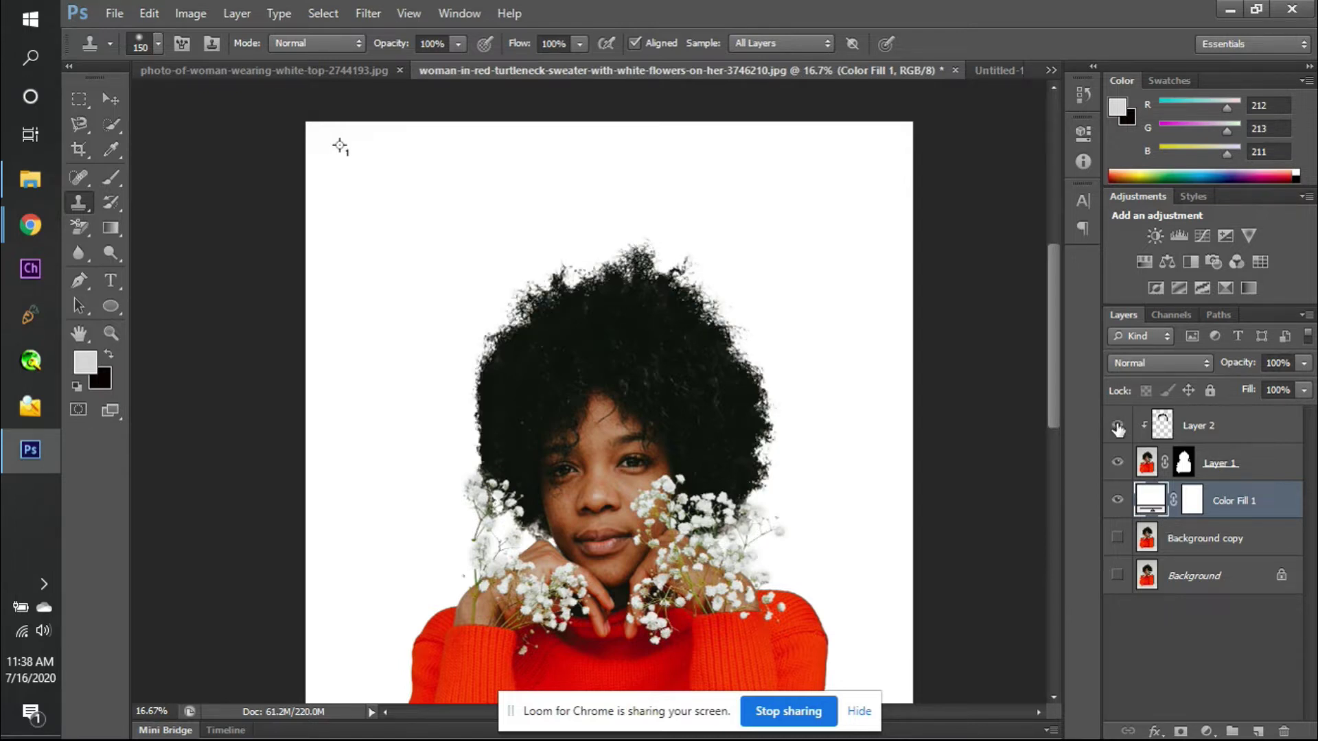
pyautogui.click(1118, 425)
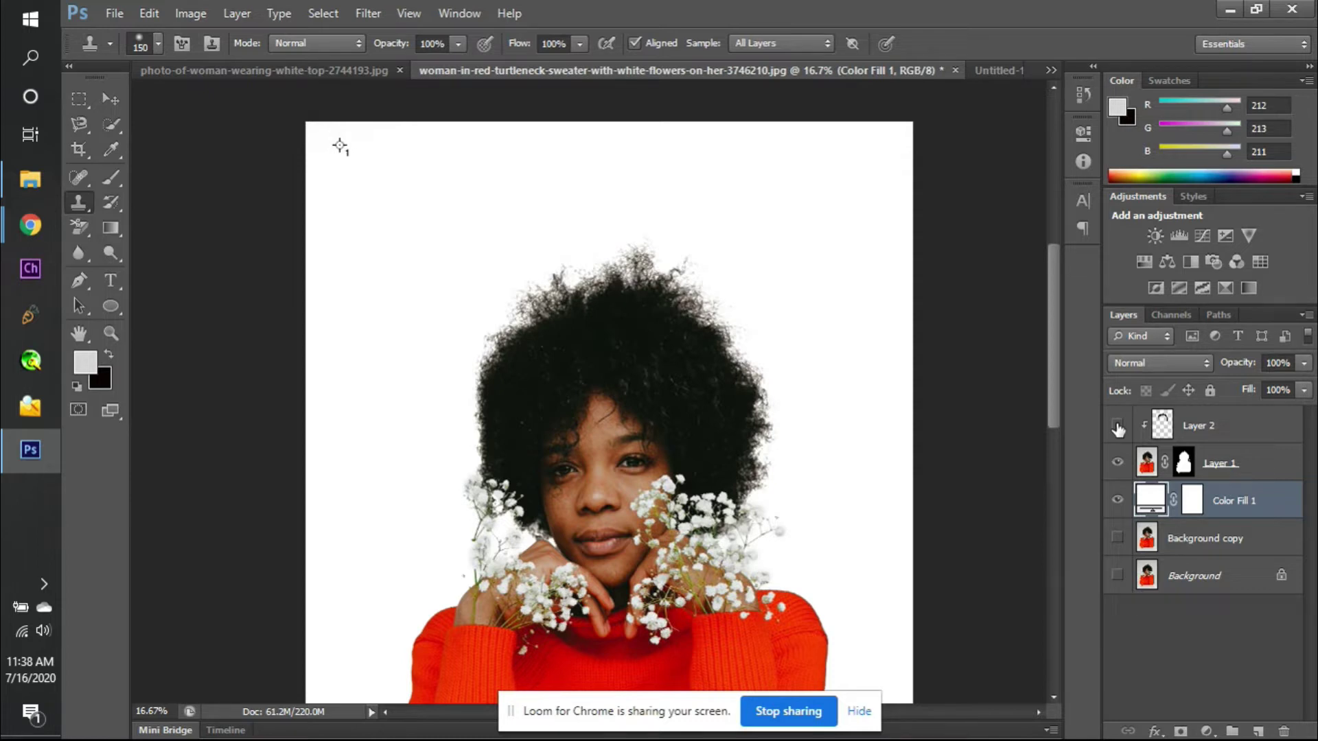
pyautogui.click(1117, 425)
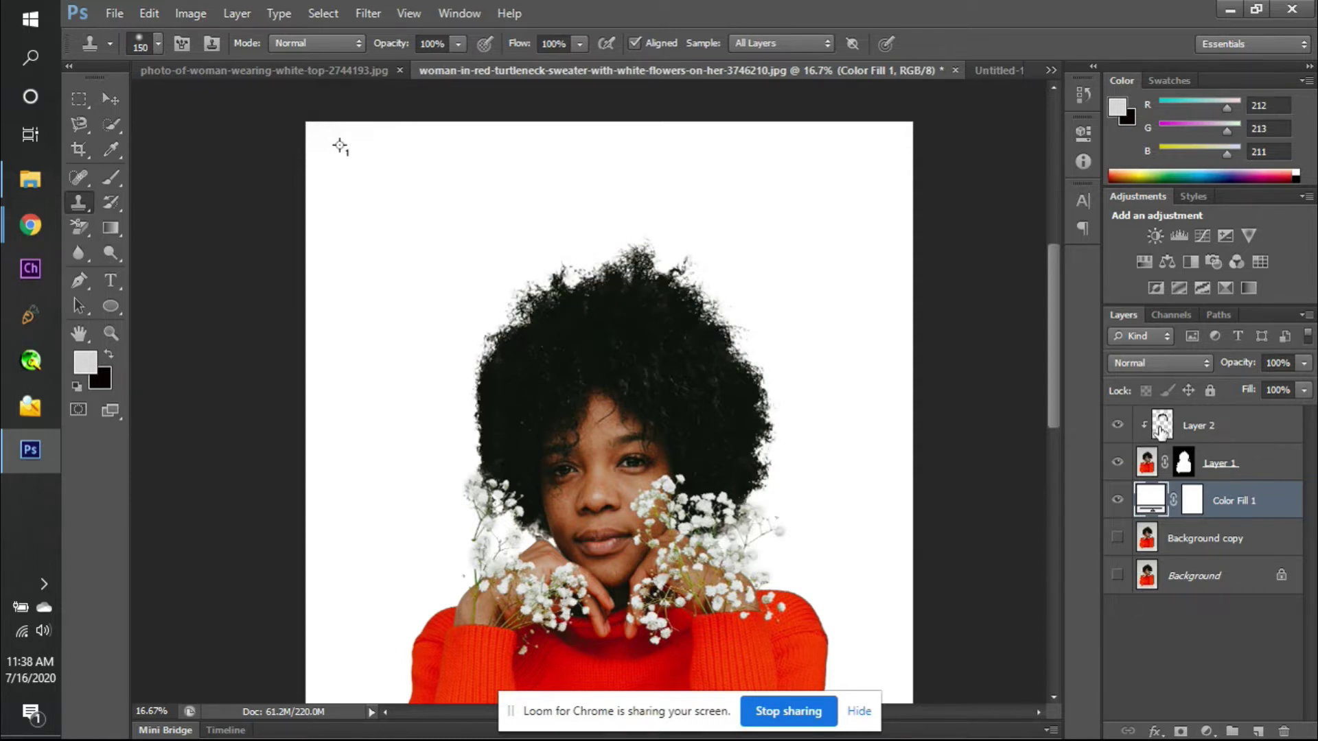
pyautogui.click(1185, 427)
pyautogui.click(1302, 364)
# - Set Layer 2's opacity to 50%
pyautogui.moveTo(1304, 382); pyautogui.dragTo(1252, 386)
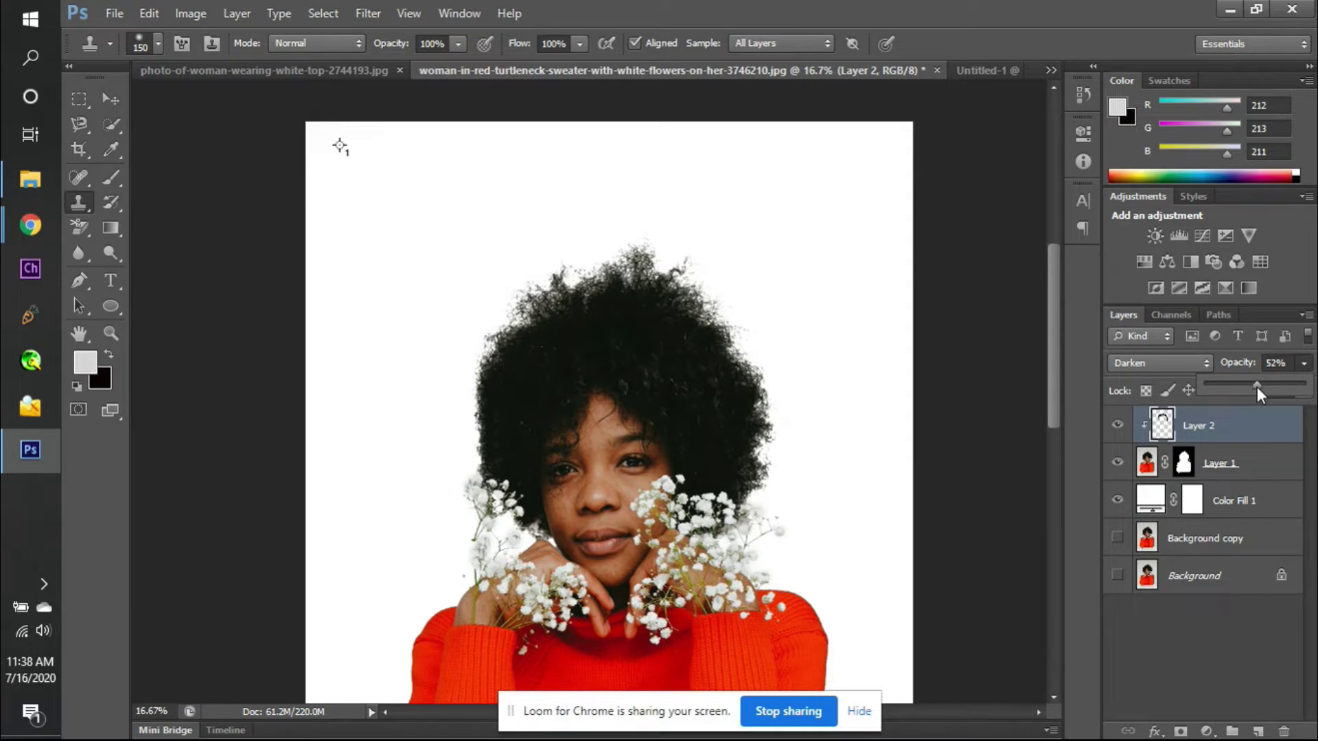
pyautogui.click(1281, 363)
pyautogui.click(1254, 369)
pyautogui.write('60')
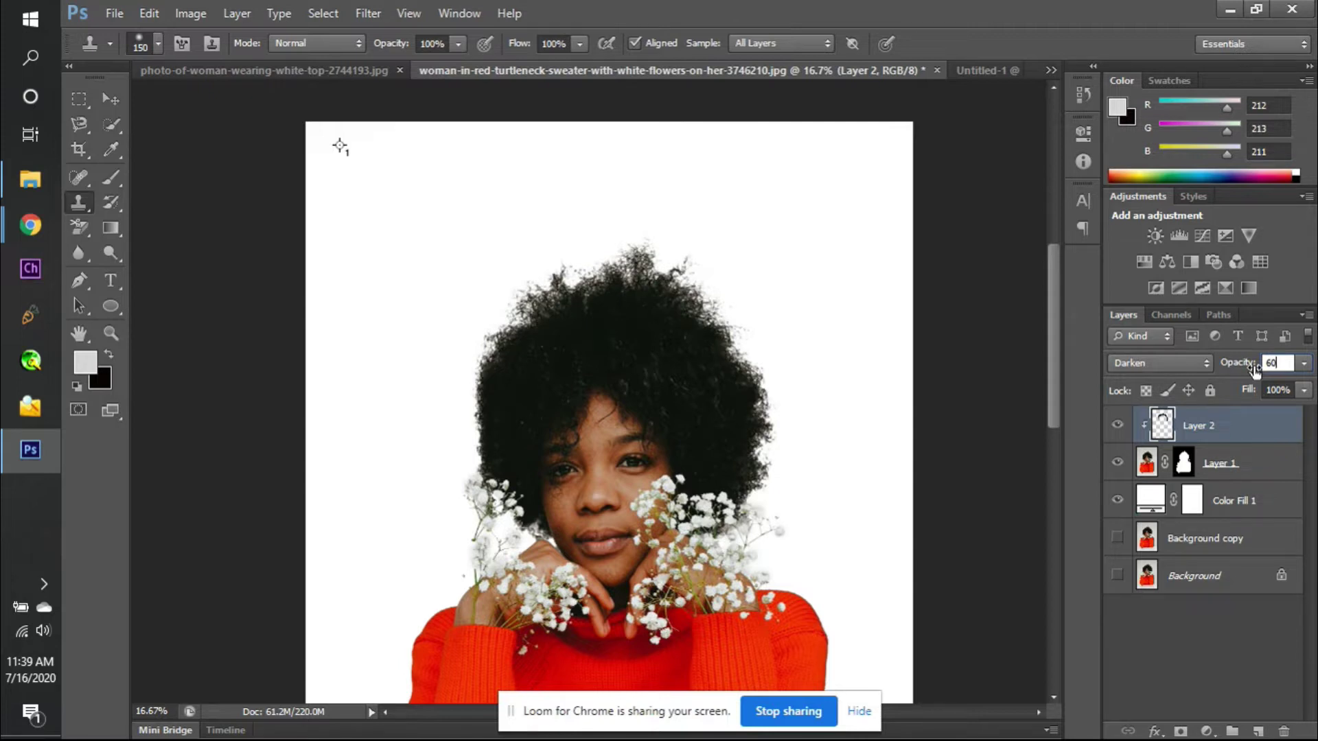
pyautogui.write('50')
pyautogui.press('Return')
# - Toggle Layer 2 on and off repeatedly to compare the softened hair edges
pyautogui.click(1118, 425)
pyautogui.click(1118, 425)
pyautogui.click(1119, 425)
pyautogui.click(1118, 425)
pyautogui.click(1118, 424)
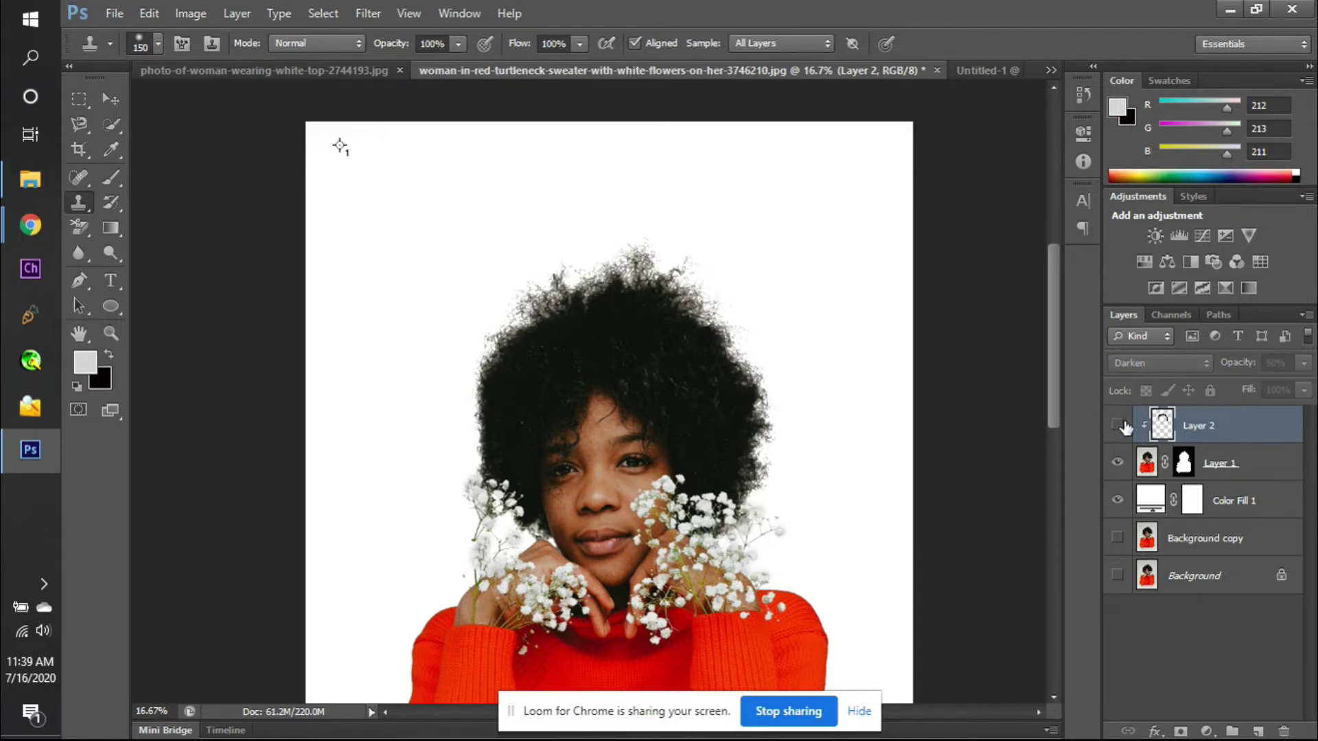
pyautogui.click(1118, 425)
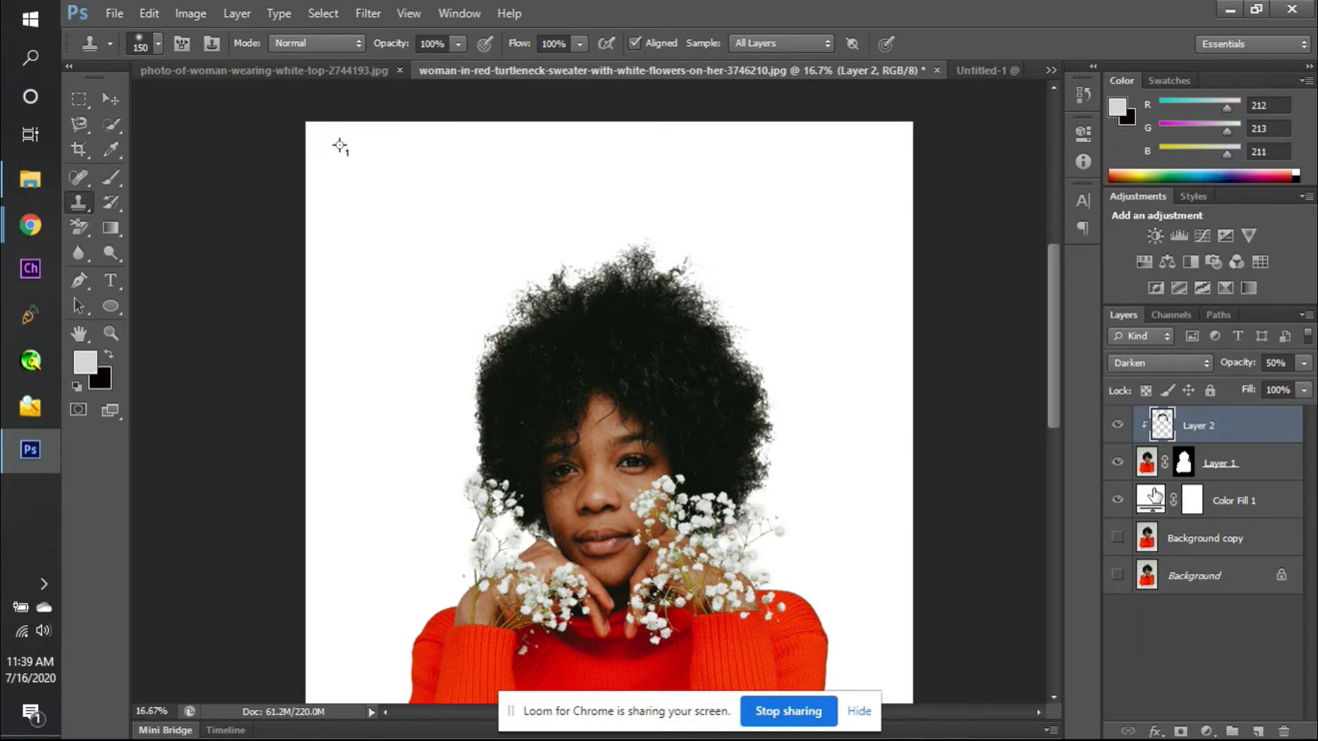
# - Set Color Fill 1 back to black and compare the hair with Layer 2 hidden and shown
pyautogui.doubleClick(1152, 499)
pyautogui.click(427, 465)
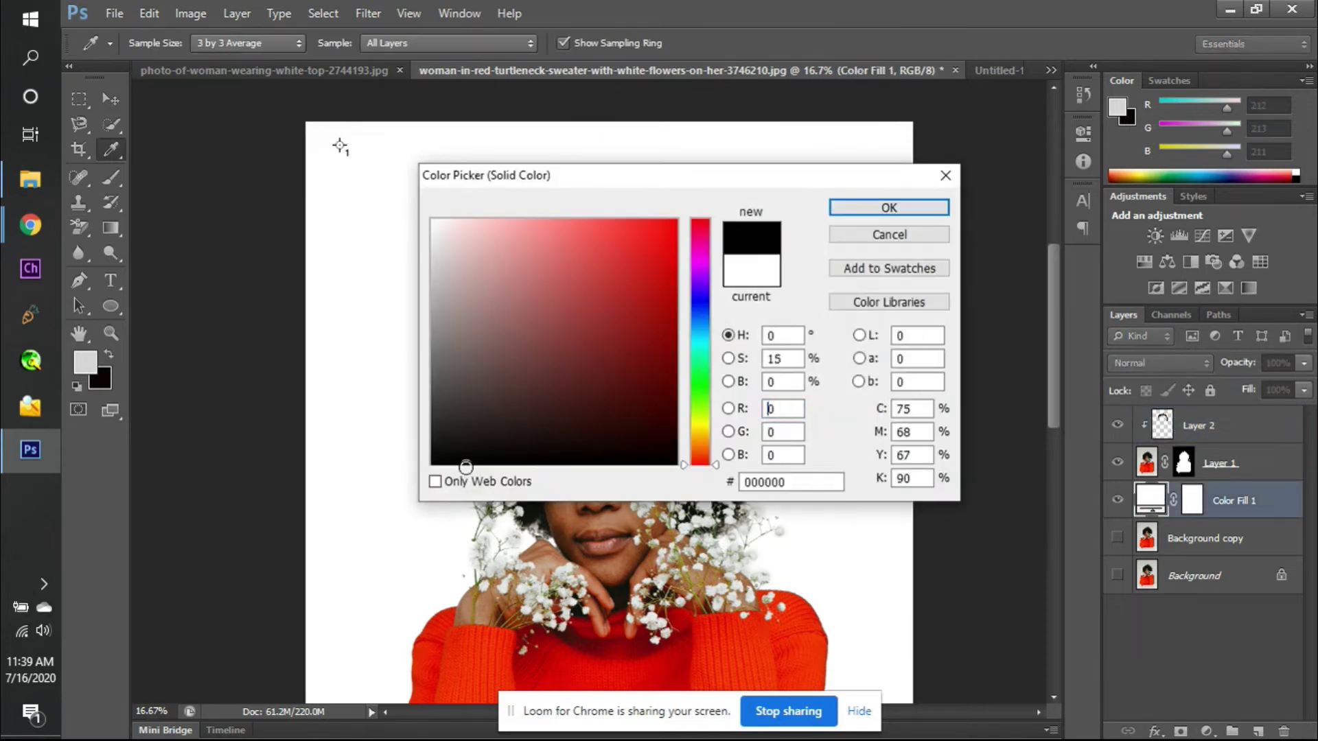
pyautogui.press('Return')
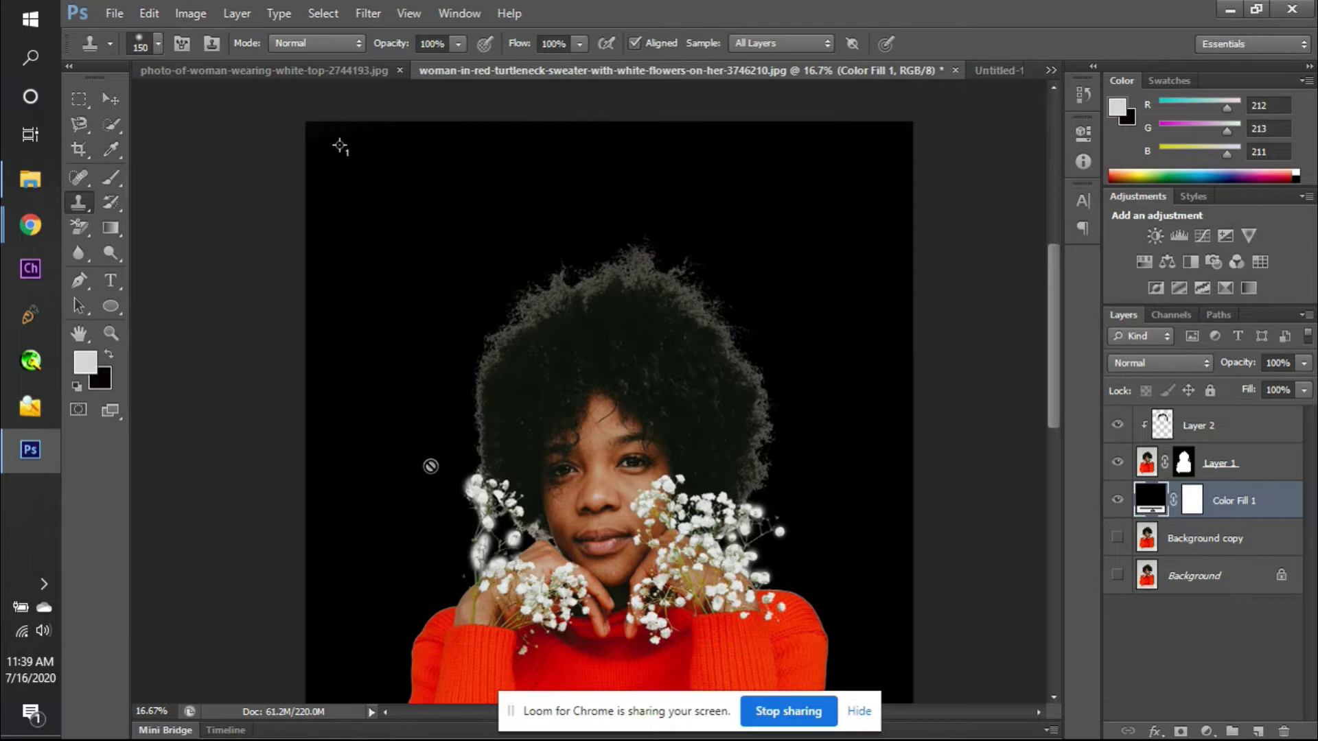
pyautogui.click(1118, 425)
pyautogui.click(1119, 425)
pyautogui.click(1119, 424)
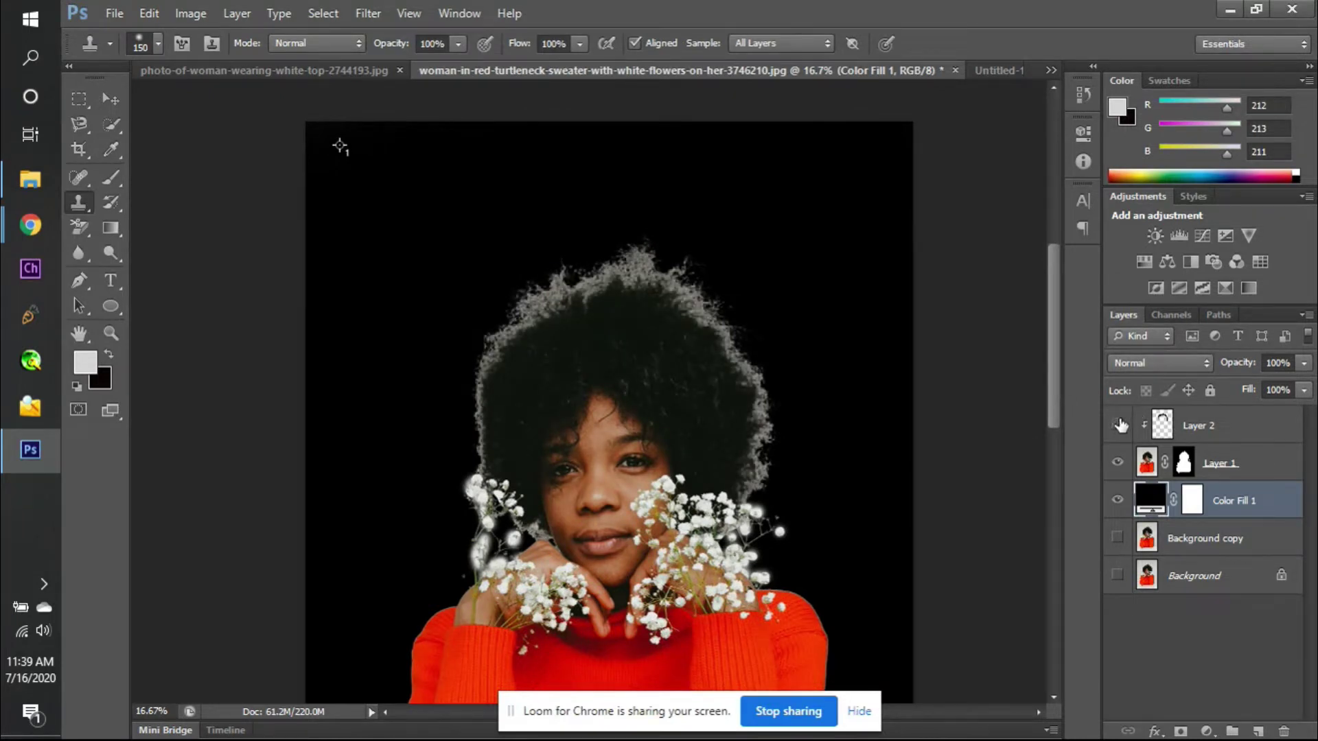
pyautogui.click(1118, 425)
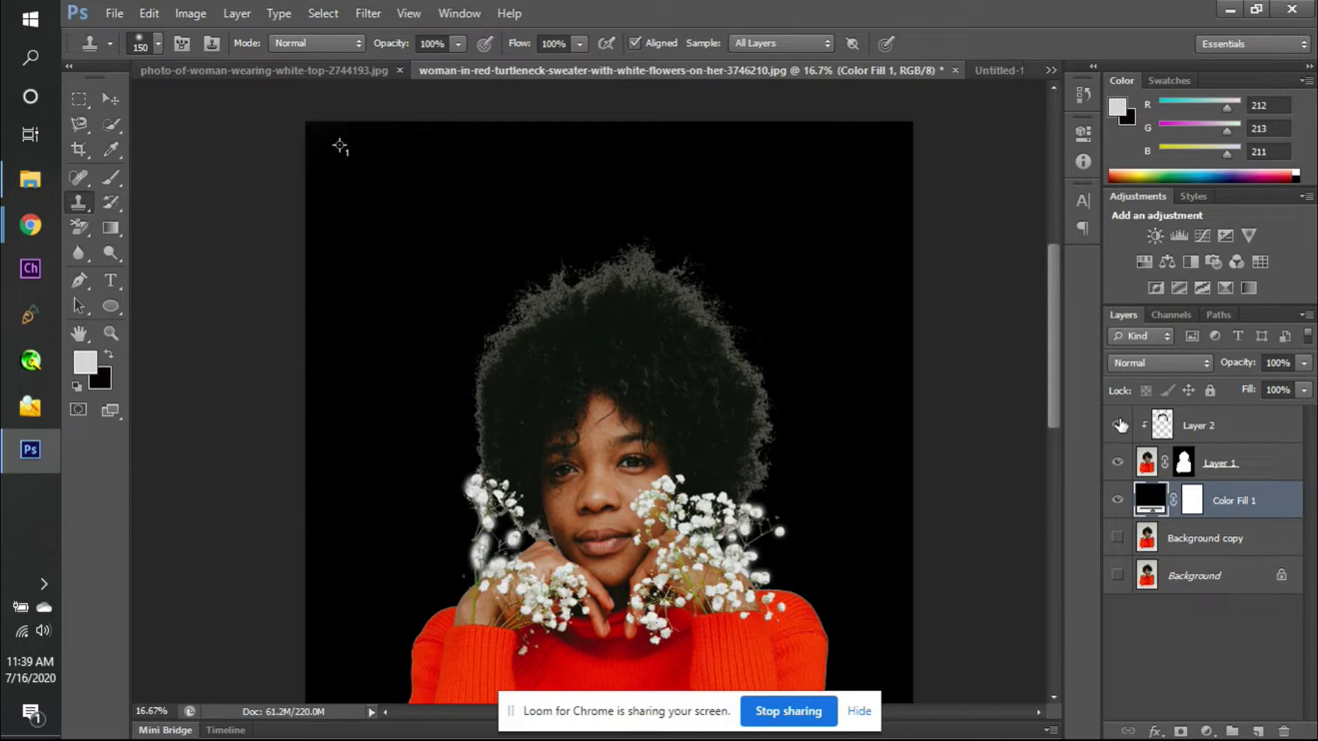
# - Re-enter 50% as Layer 2's opacity and check the result at different zooms
pyautogui.click(1263, 418)
pyautogui.click(1303, 363)
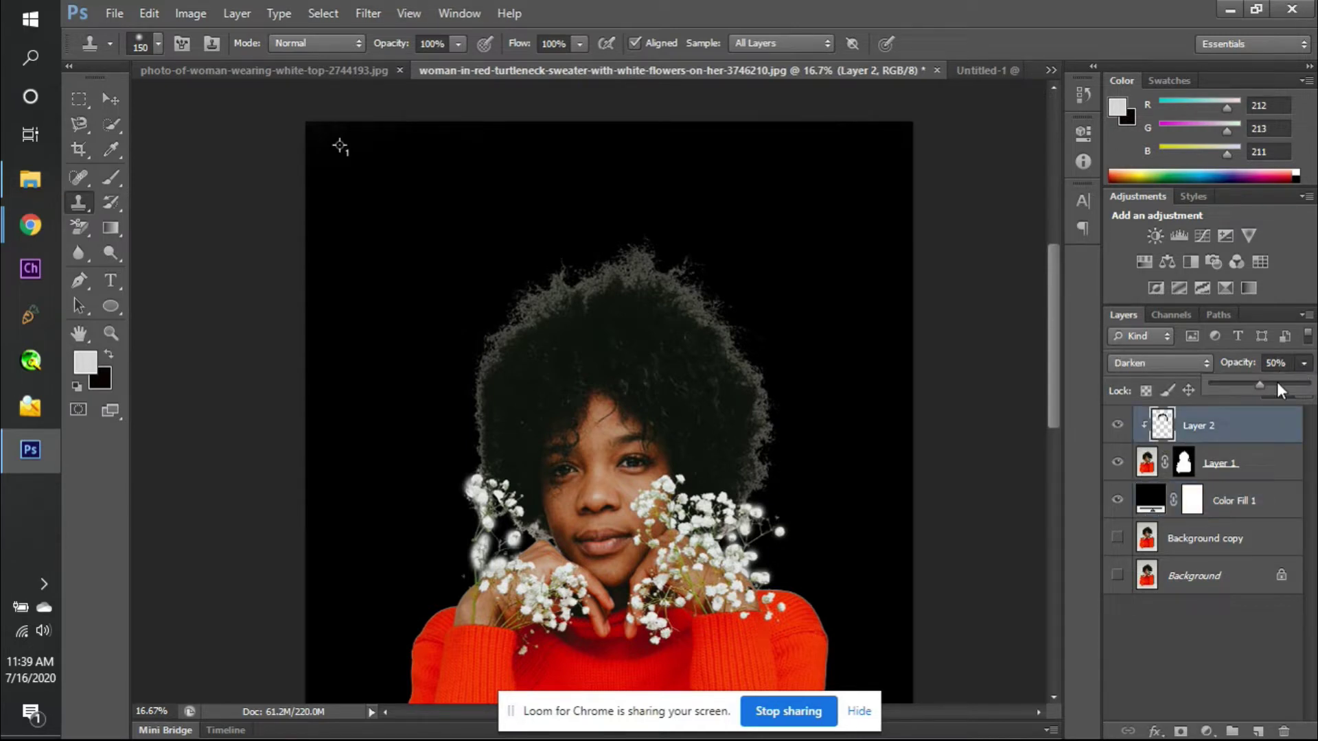
pyautogui.moveTo(1286, 387); pyautogui.dragTo(1287, 388)
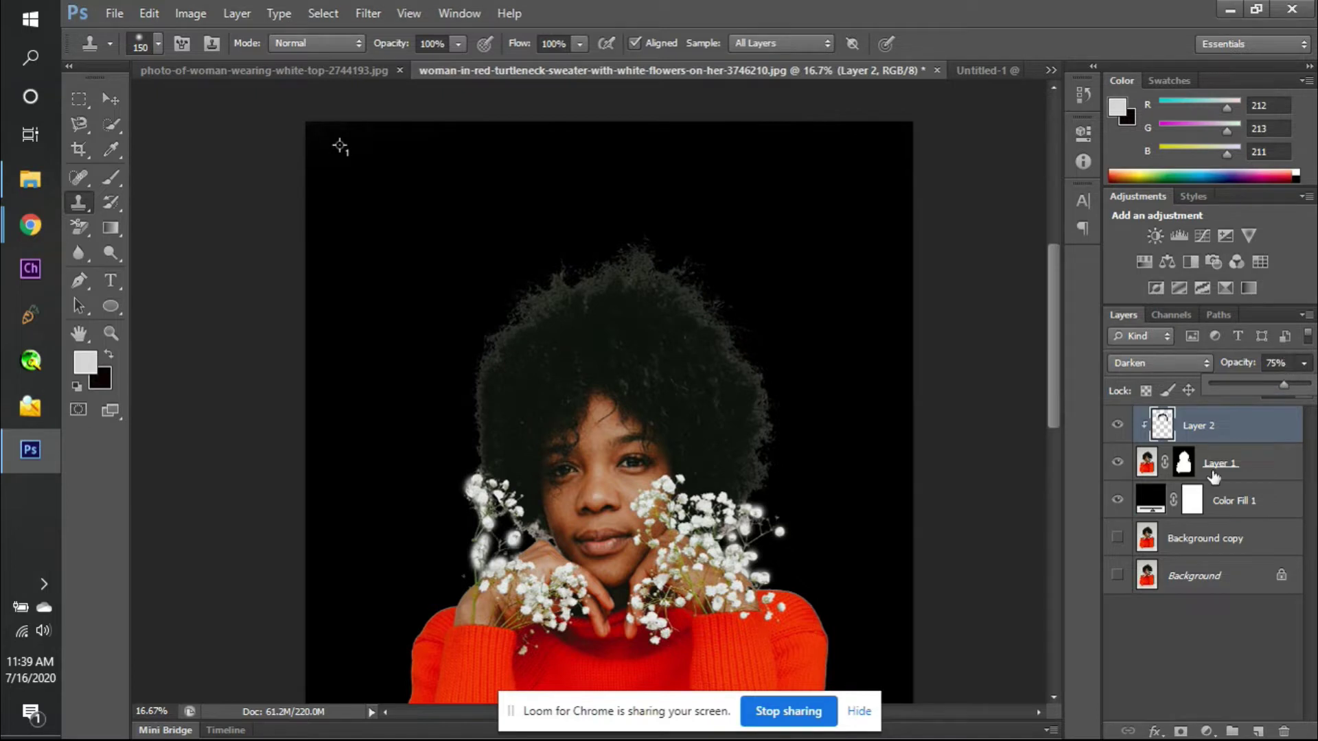
pyautogui.write('50')
pyautogui.press('Return')
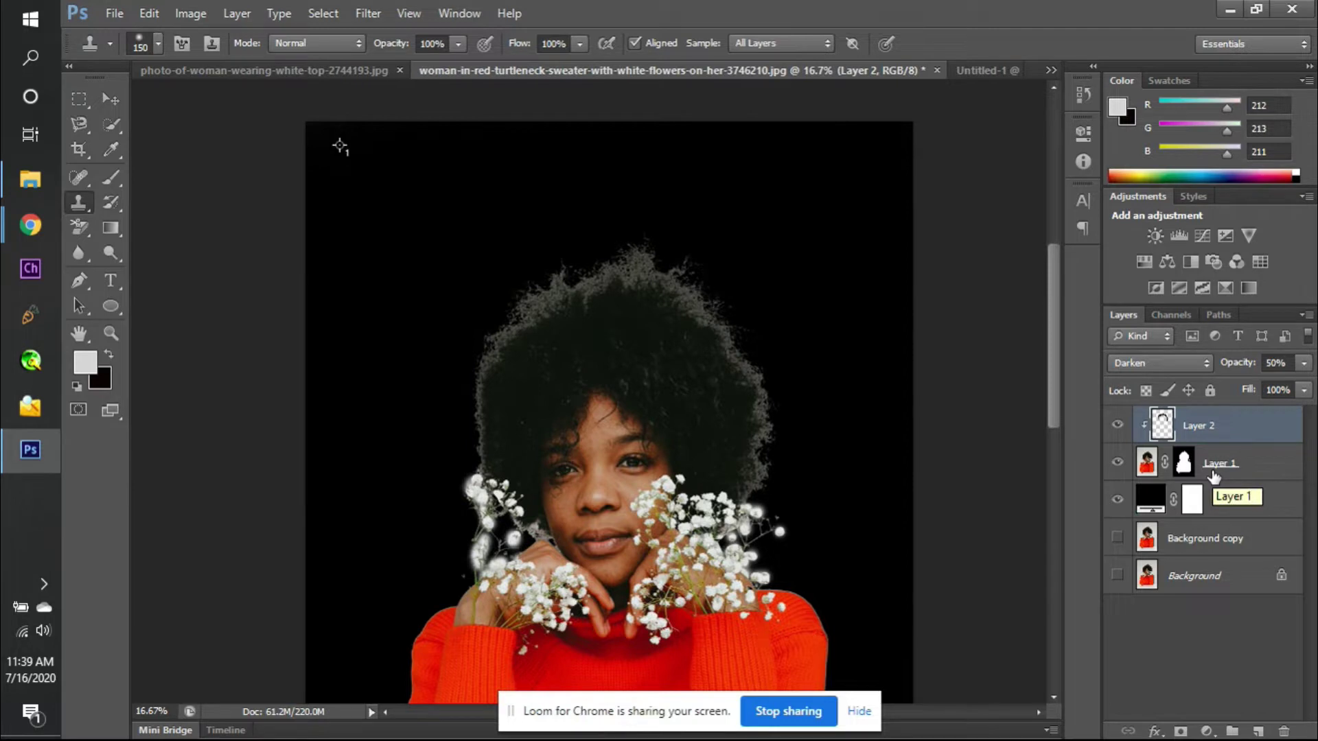
pyautogui.hotkey('ctrl', '-')
pyautogui.hotkey('ctrl', '-')
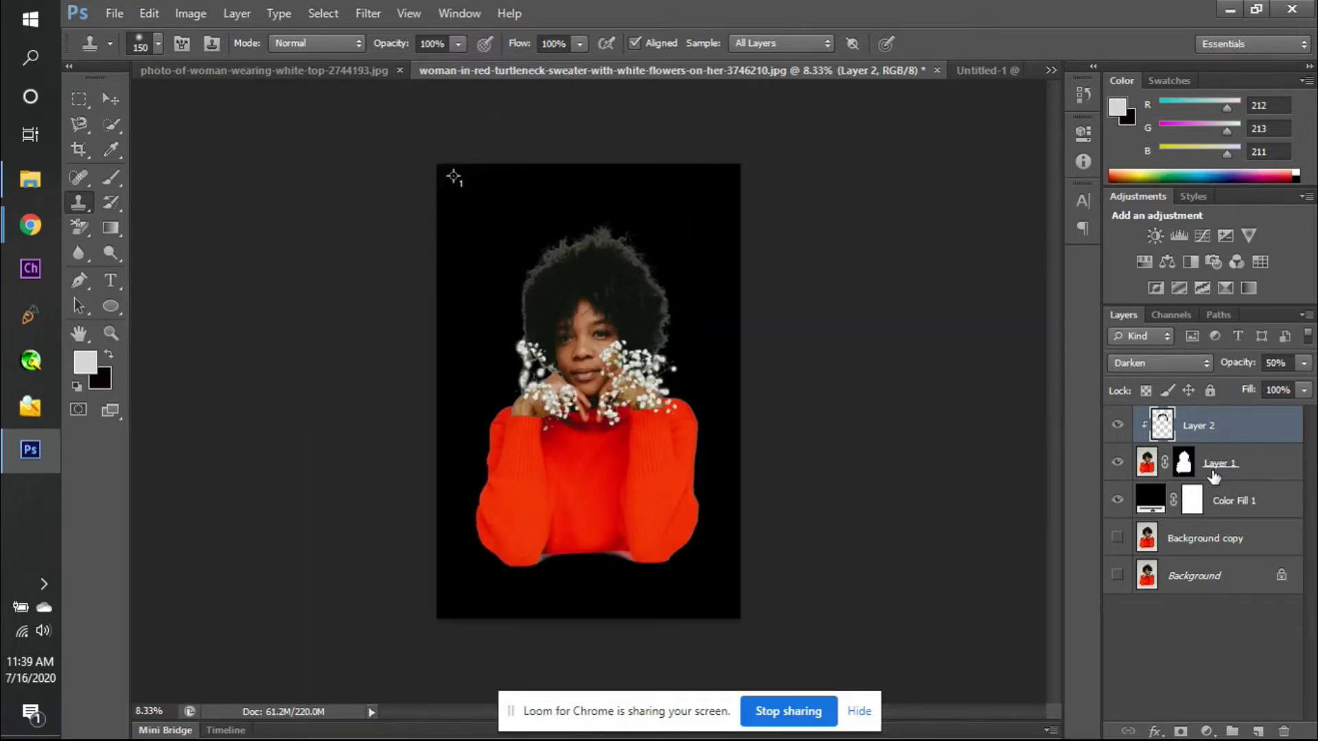
pyautogui.hotkey('ctrl', '+')
pyautogui.hotkey('ctrl', '+')
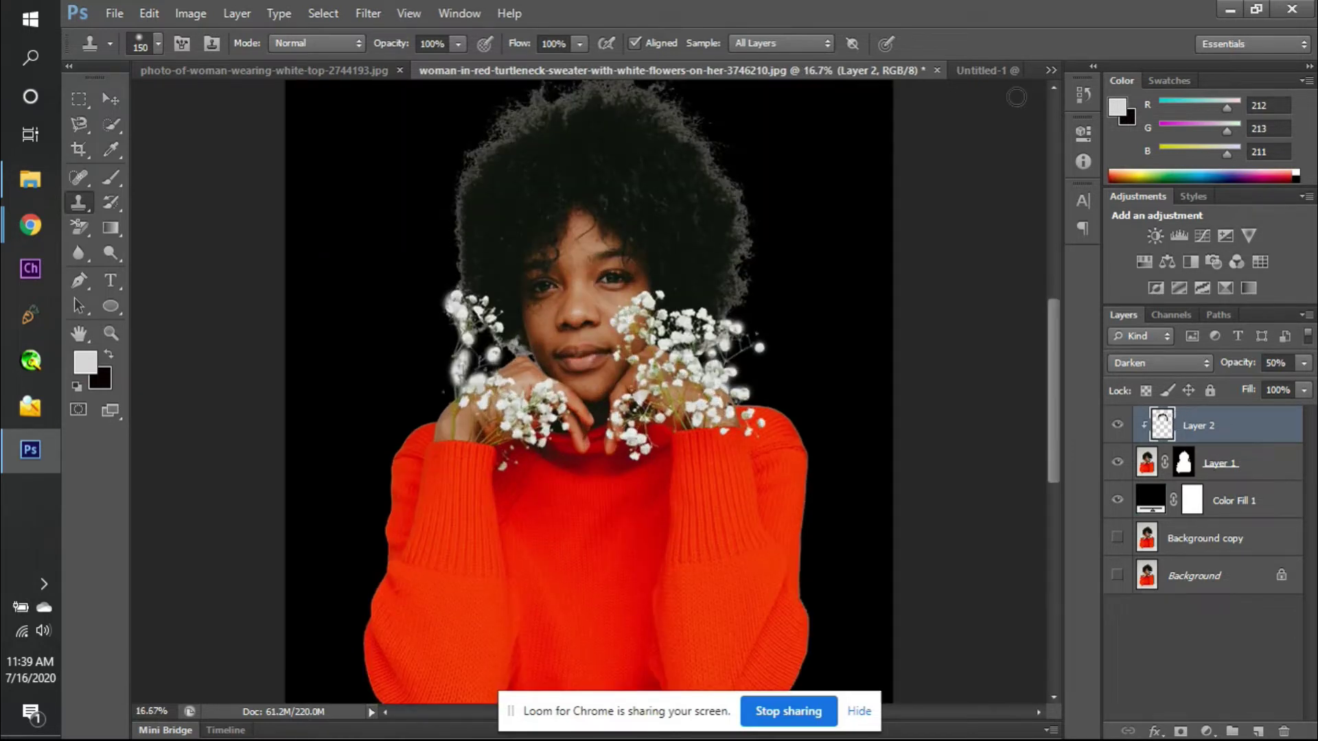
# - Glance at the Google Meet call, then back in Photoshop hide Layer 1 and Color Fill 1
pyautogui.moveTo(5, 225)
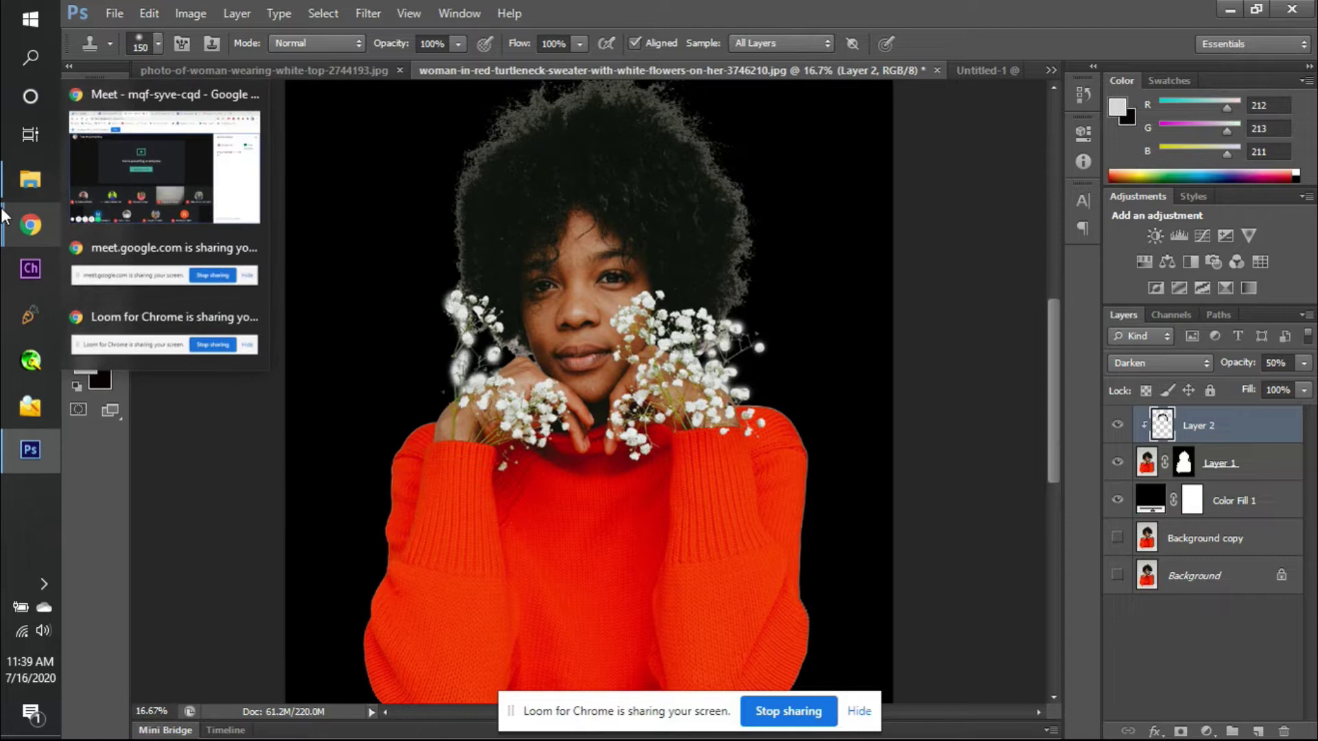
pyautogui.click(143, 166)
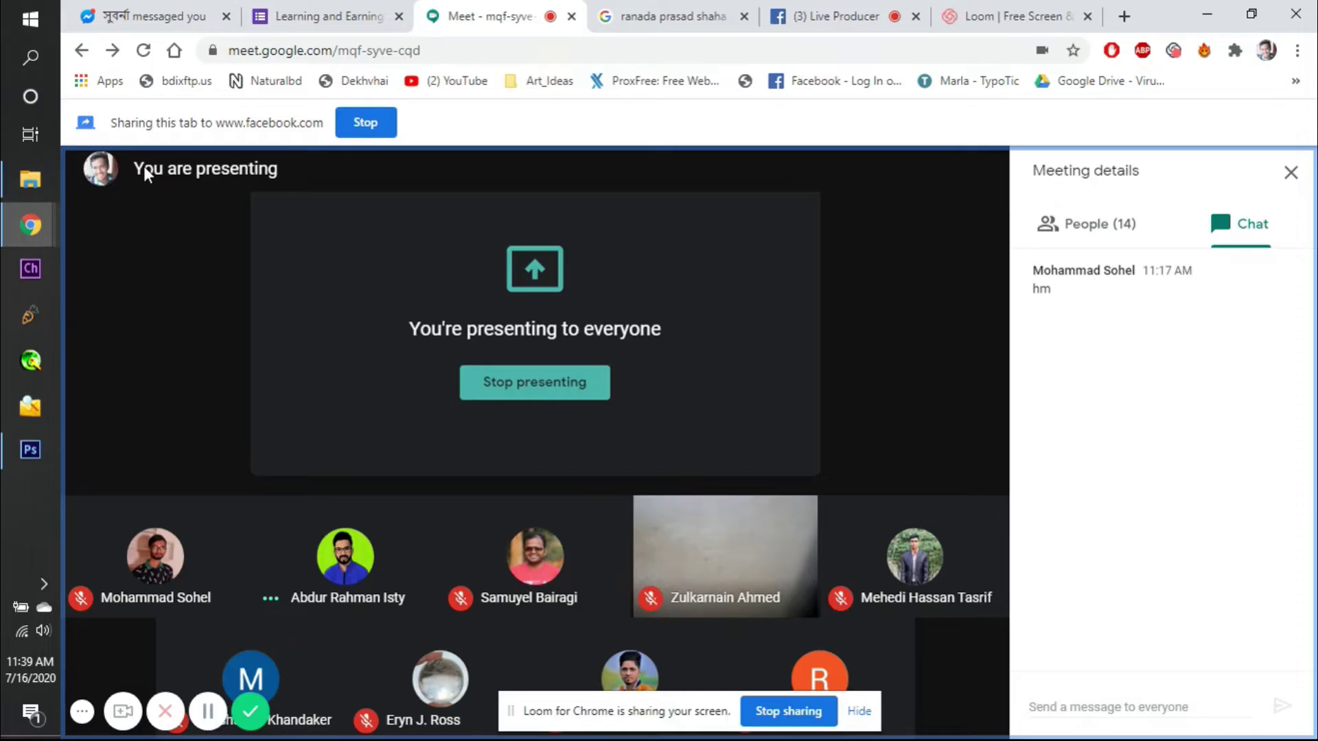
pyautogui.moveTo(30, 225)
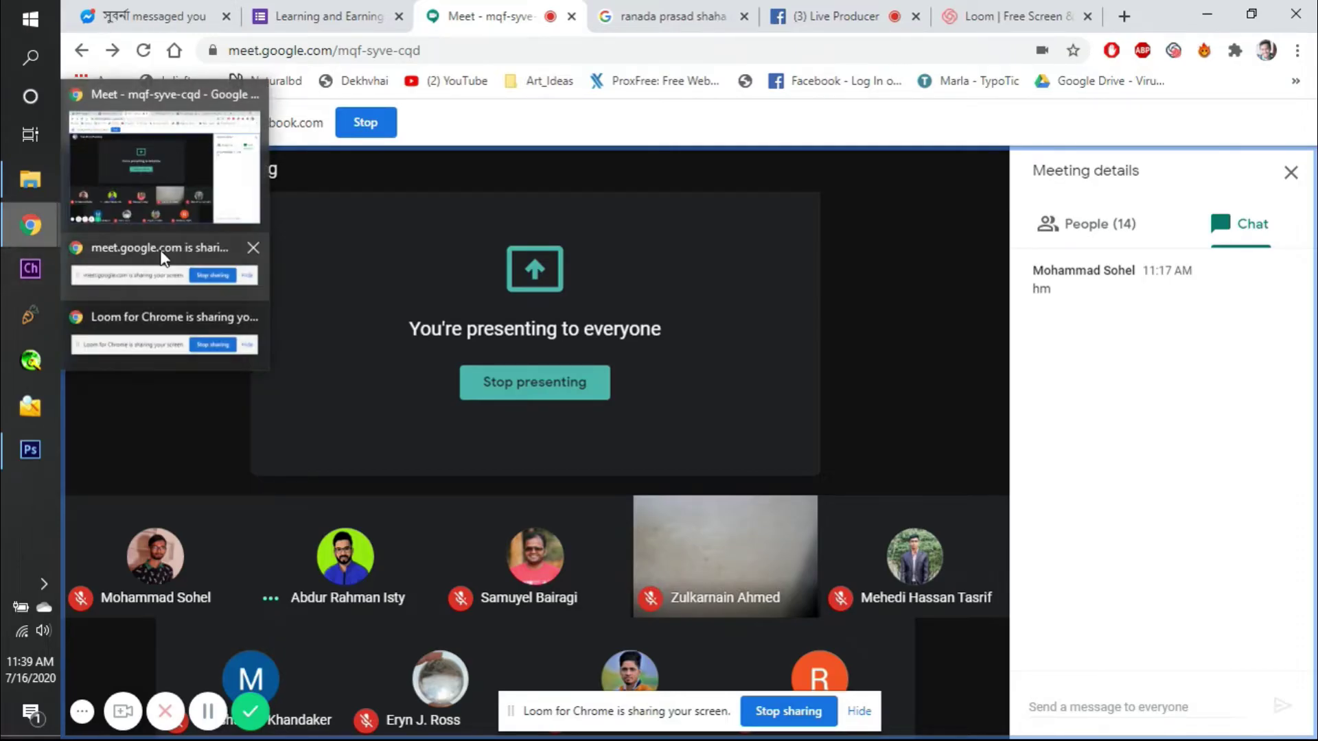
pyautogui.click(30, 450)
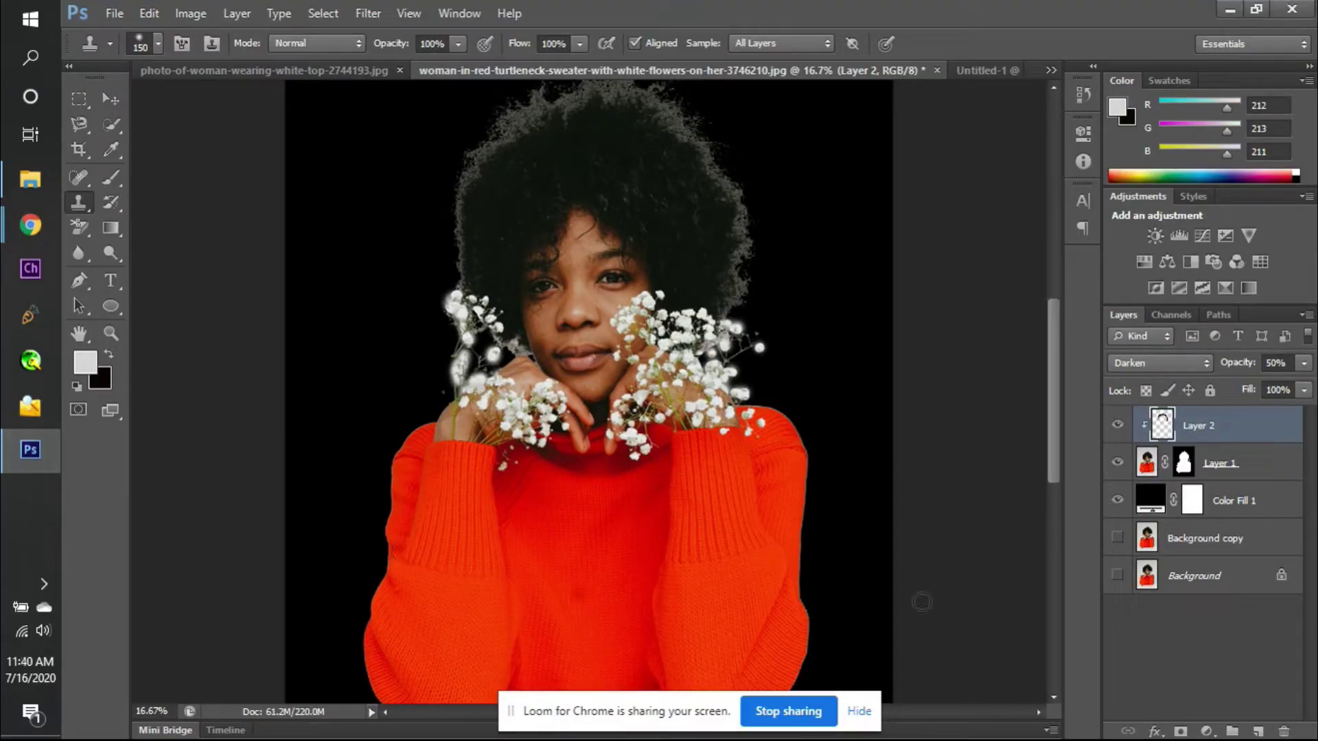
pyautogui.click(1117, 462)
pyautogui.click(1118, 500)
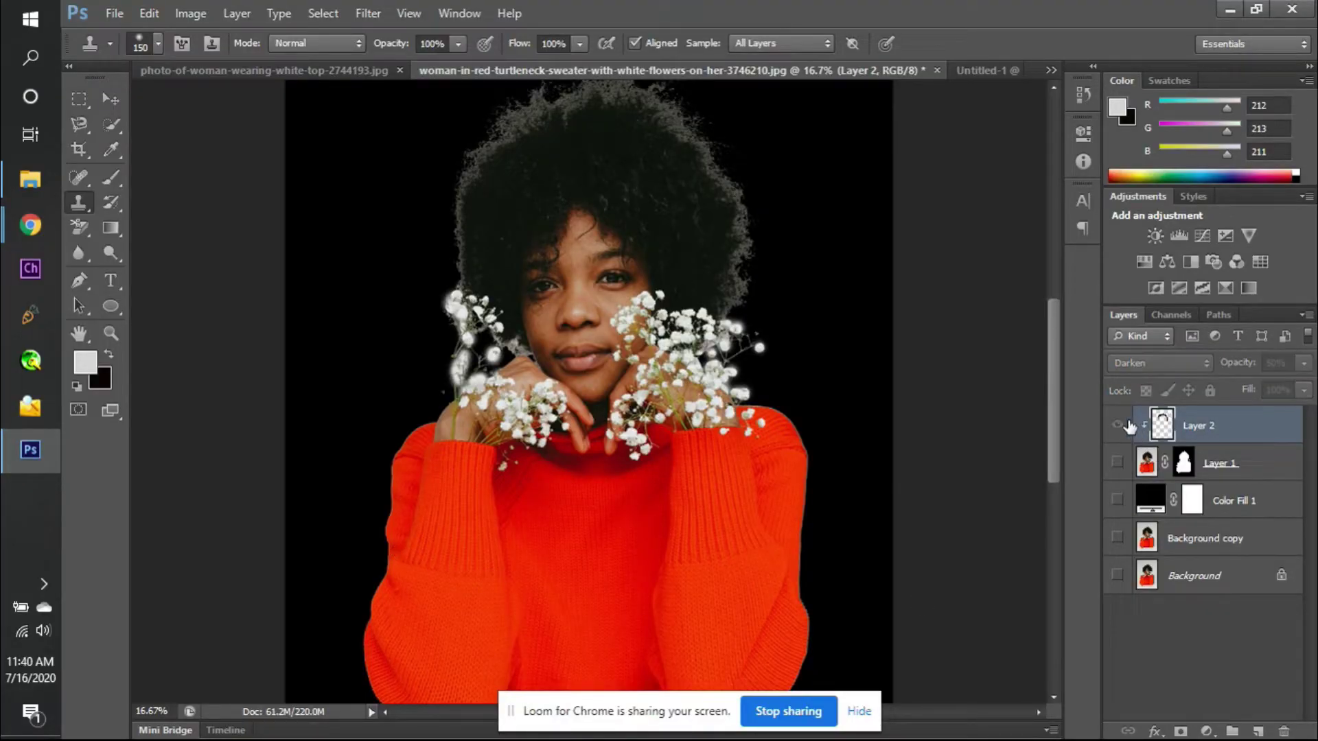
# - Show the Background copy photo, zoom out to fit, and add a Brightness/Contrast adjustment layer
pyautogui.click(1117, 540)
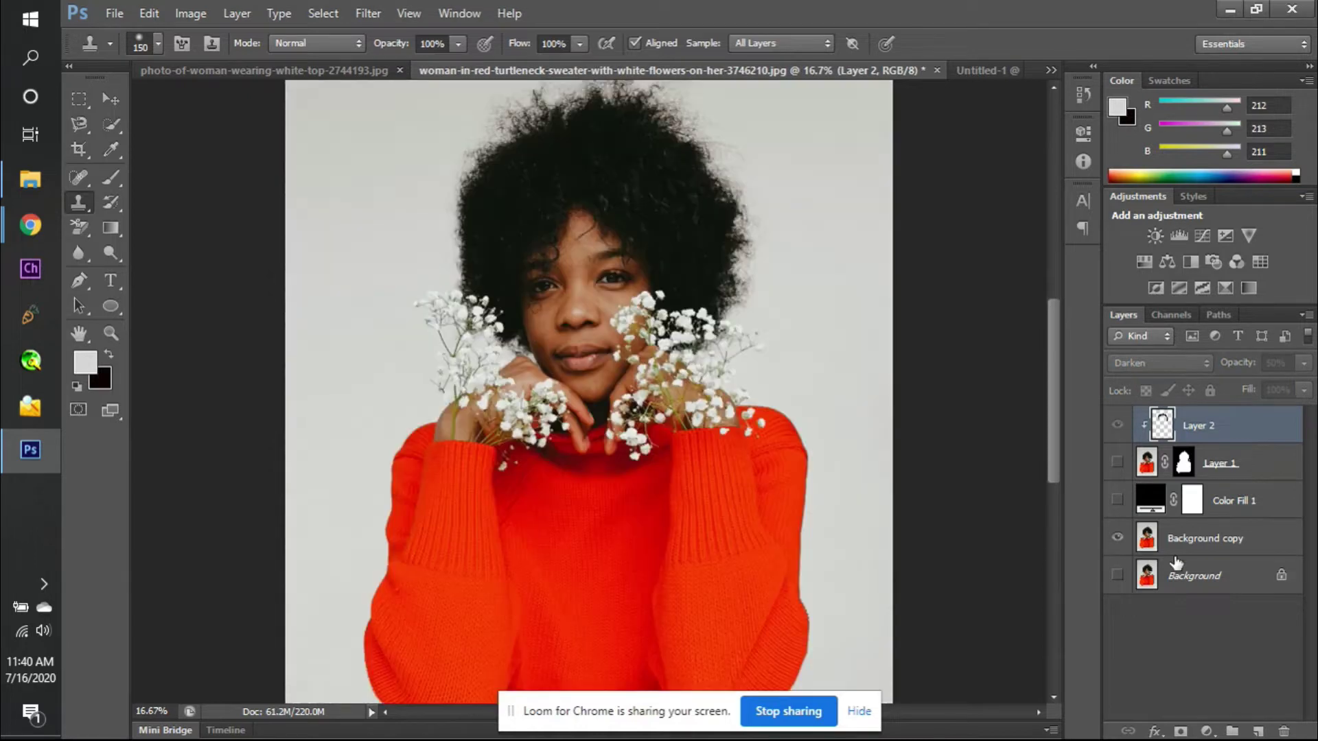
pyautogui.hotkey('ctrl', '-')
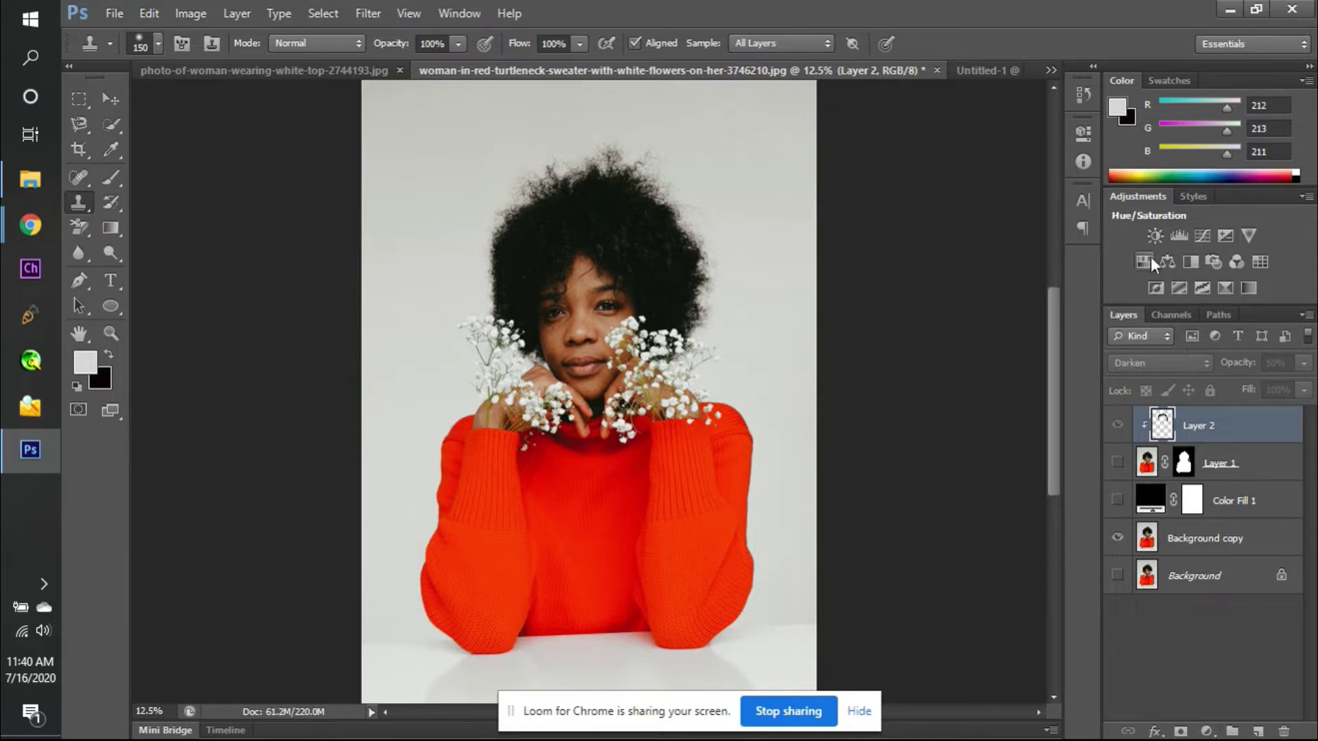
pyautogui.click(1154, 234)
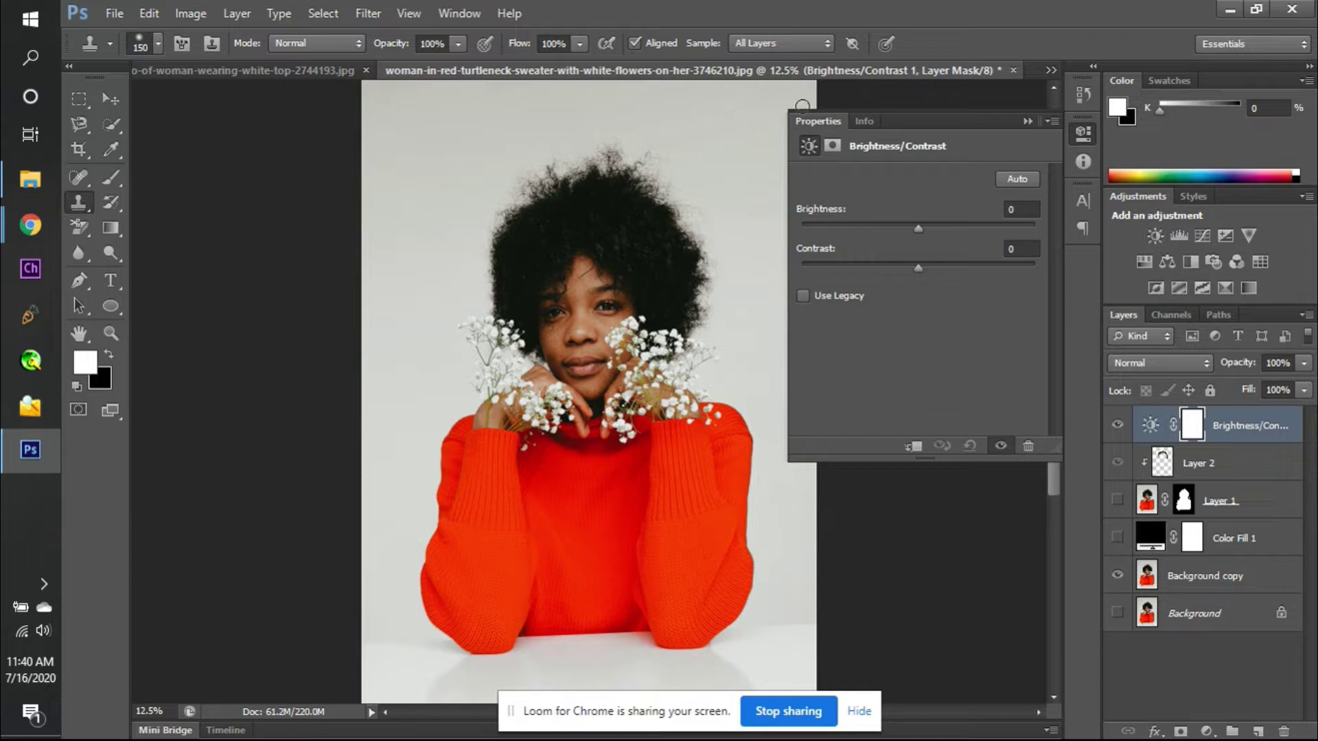
# - Copy Layer 1's silhouette mask onto Brightness/Contrast 1, replacing its mask, and adjust the mask Density
pyautogui.click(834, 145)
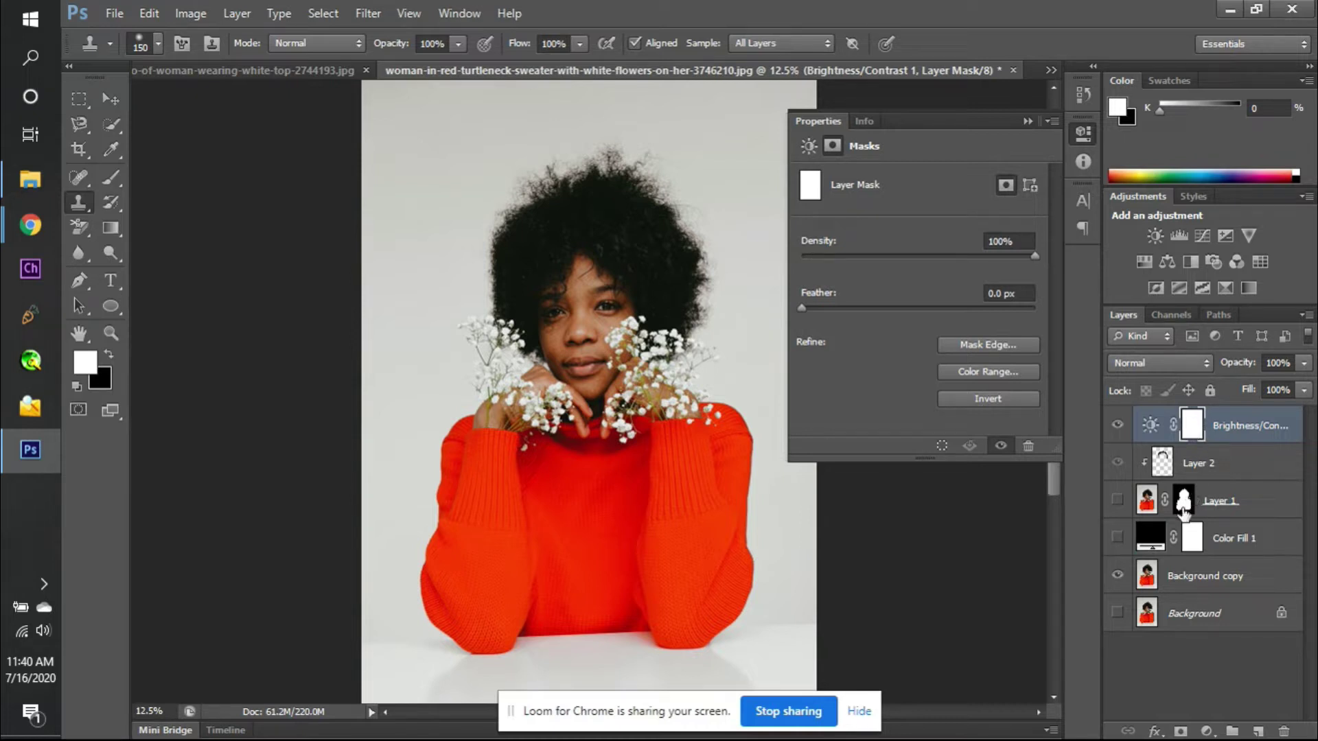
pyautogui.moveTo(1183, 511); pyautogui.dragTo(1195, 421)
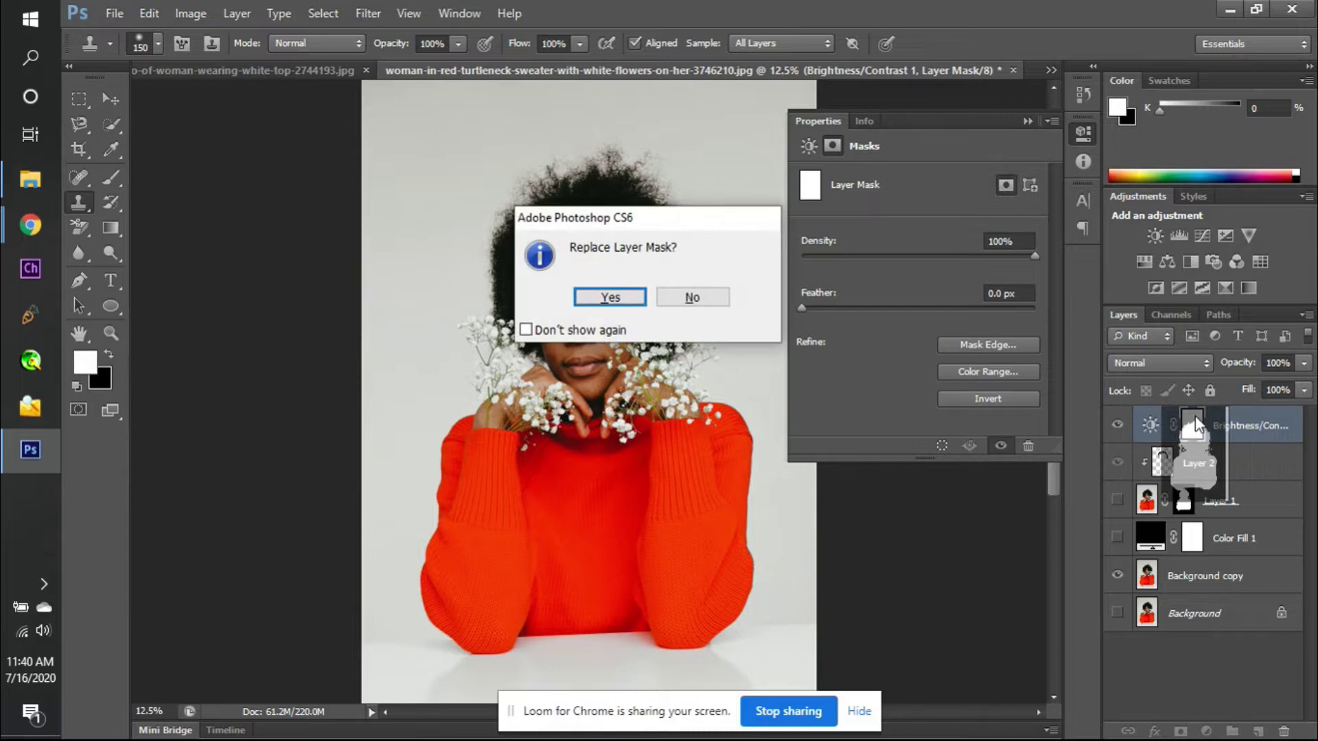
pyautogui.press('Return')
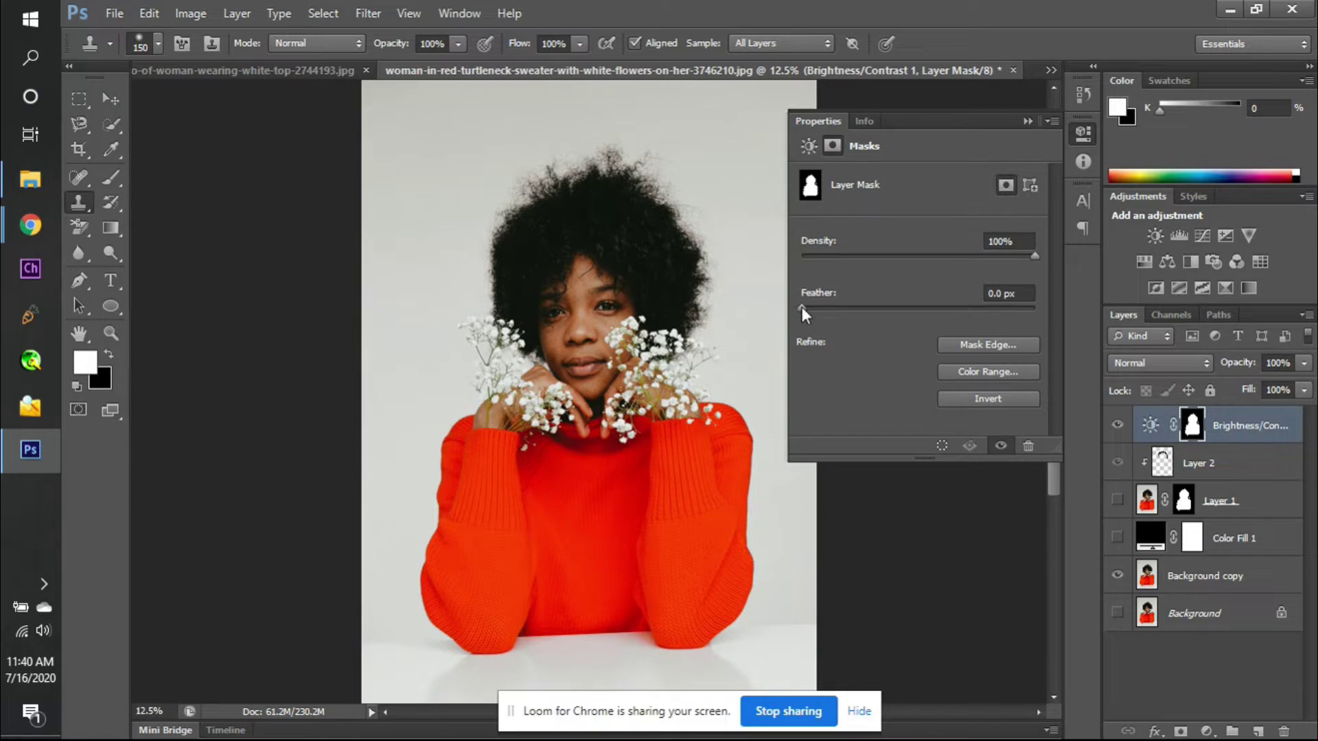
pyautogui.moveTo(823, 256); pyautogui.dragTo(901, 257)
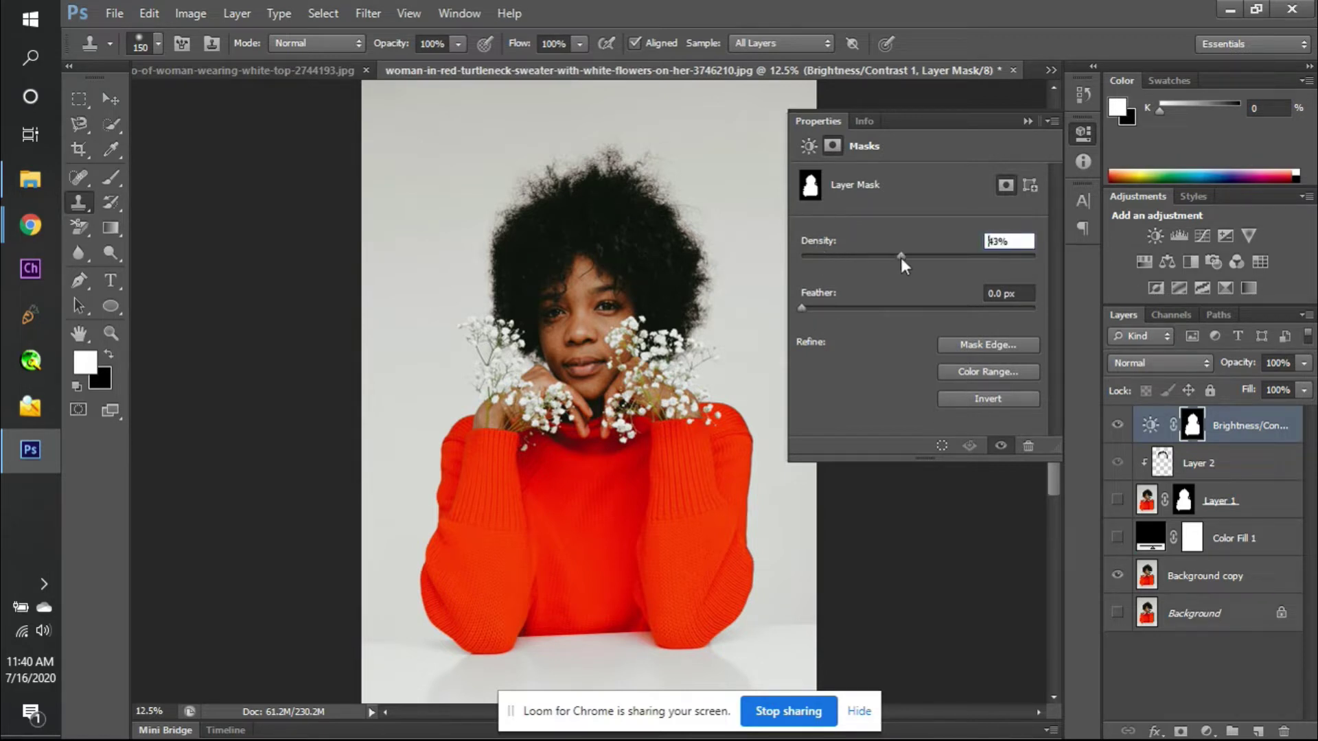
pyautogui.moveTo(1027, 274)
pyautogui.mouseDown()
pyautogui.moveTo(1038, 267)
pyautogui.moveTo(779, 296)
pyautogui.moveTo(1017, 274)
pyautogui.moveTo(932, 281)
pyautogui.moveTo(986, 282)
pyautogui.moveTo(986, 258)
pyautogui.moveTo(792, 270)
pyautogui.moveTo(1037, 254)
pyautogui.mouseUp()
pyautogui.click(810, 146)
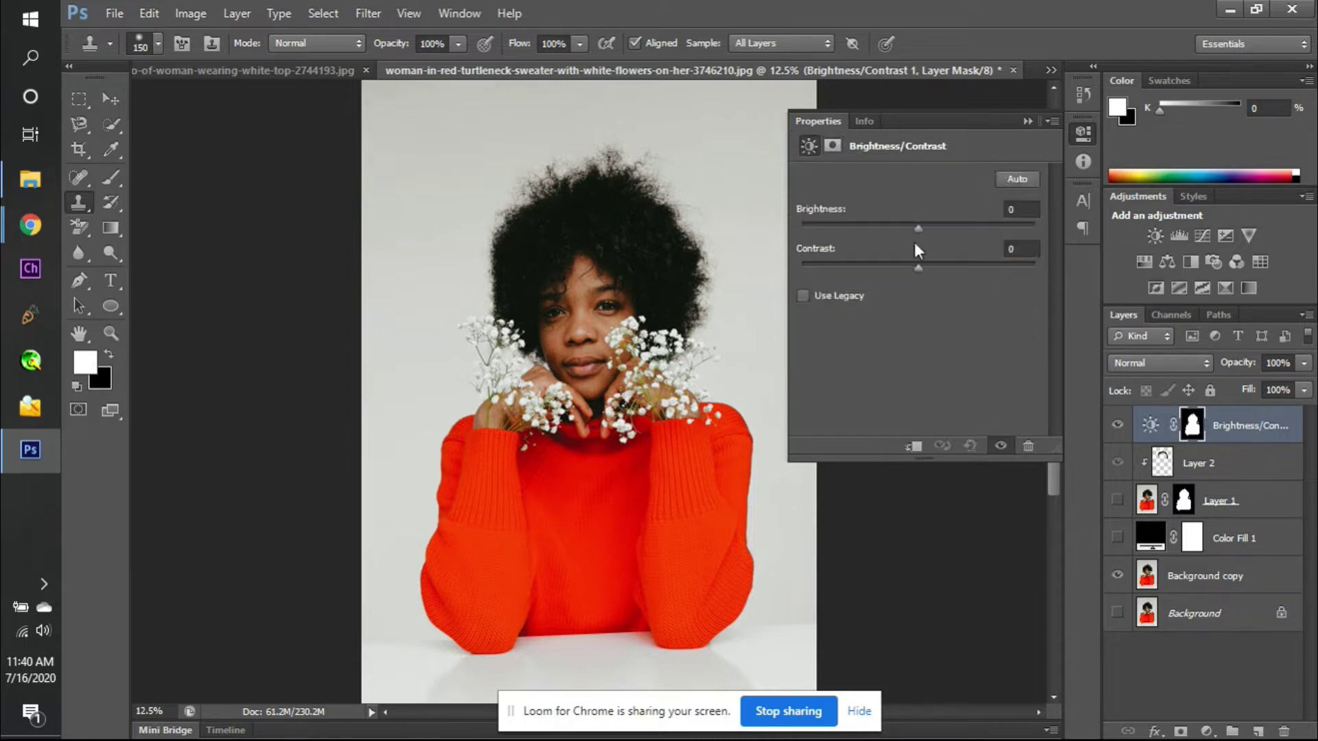
# - Try several brightness and contrast levels, settling on brightness -17 and contrast 44
pyautogui.moveTo(921, 229); pyautogui.dragTo(853, 239)
pyautogui.moveTo(936, 238); pyautogui.dragTo(895, 236)
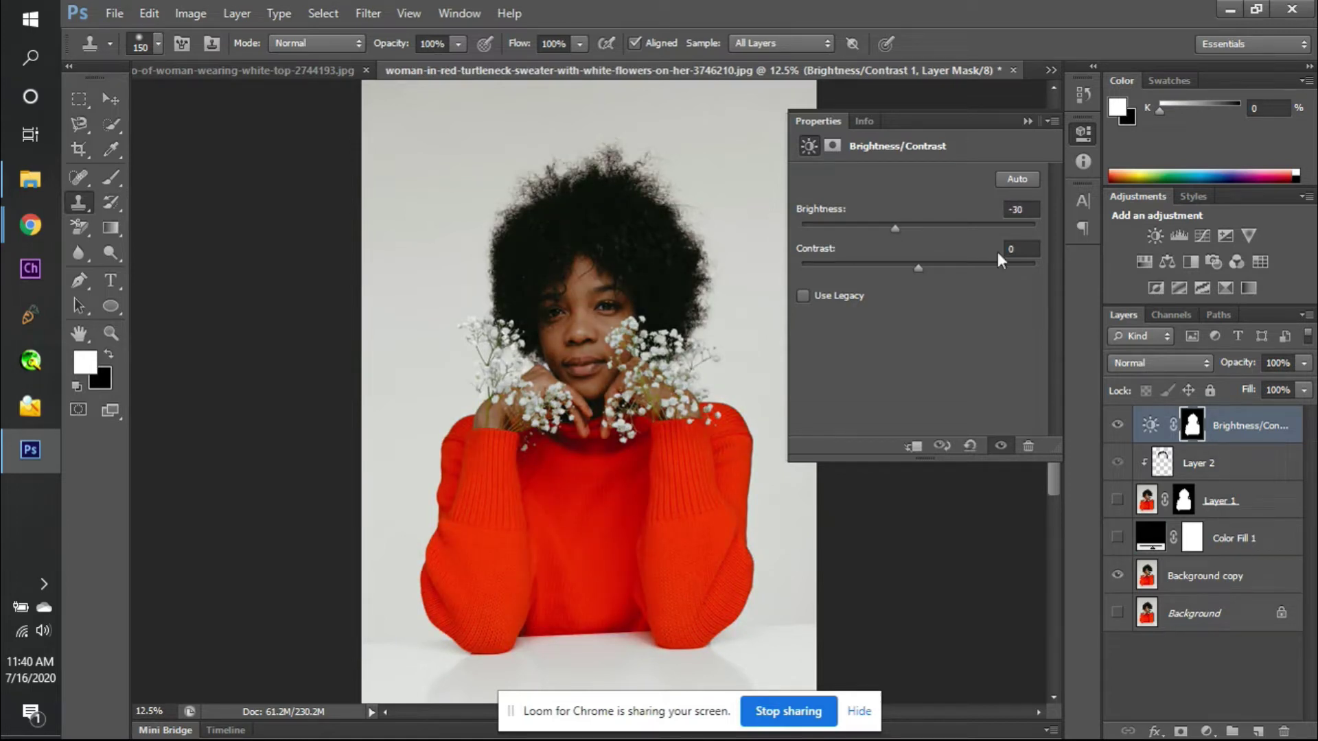
pyautogui.moveTo(893, 227); pyautogui.dragTo(930, 246)
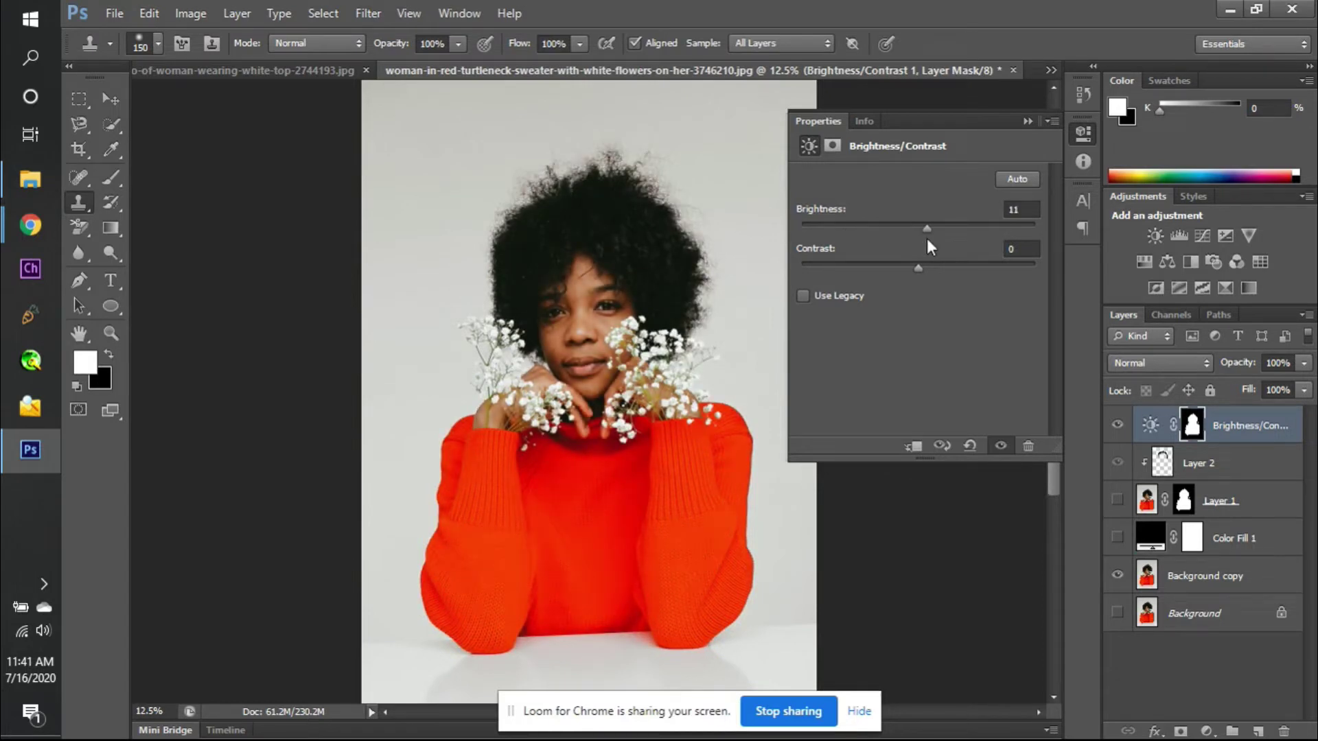
pyautogui.moveTo(926, 232)
pyautogui.mouseDown()
pyautogui.moveTo(800, 230)
pyautogui.moveTo(968, 219)
pyautogui.moveTo(908, 223)
pyautogui.mouseUp()
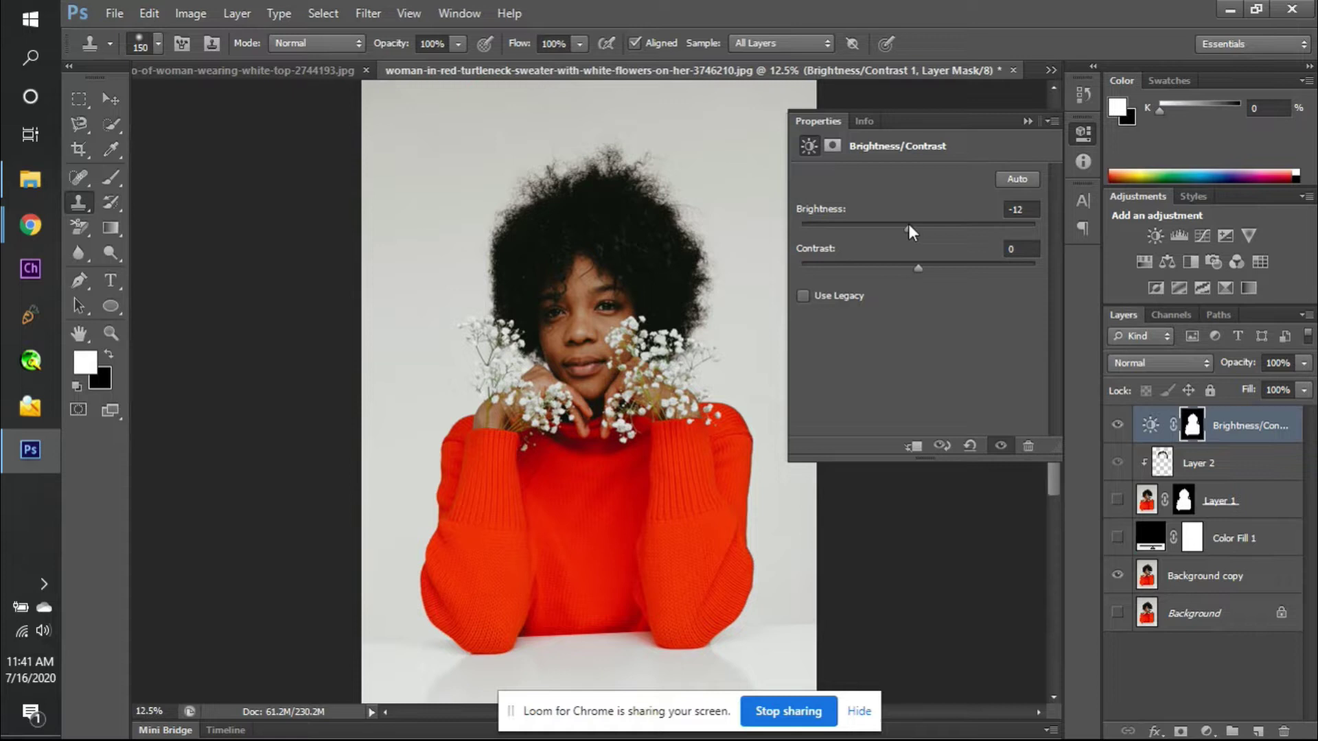
pyautogui.moveTo(909, 225); pyautogui.dragTo(1111, 232)
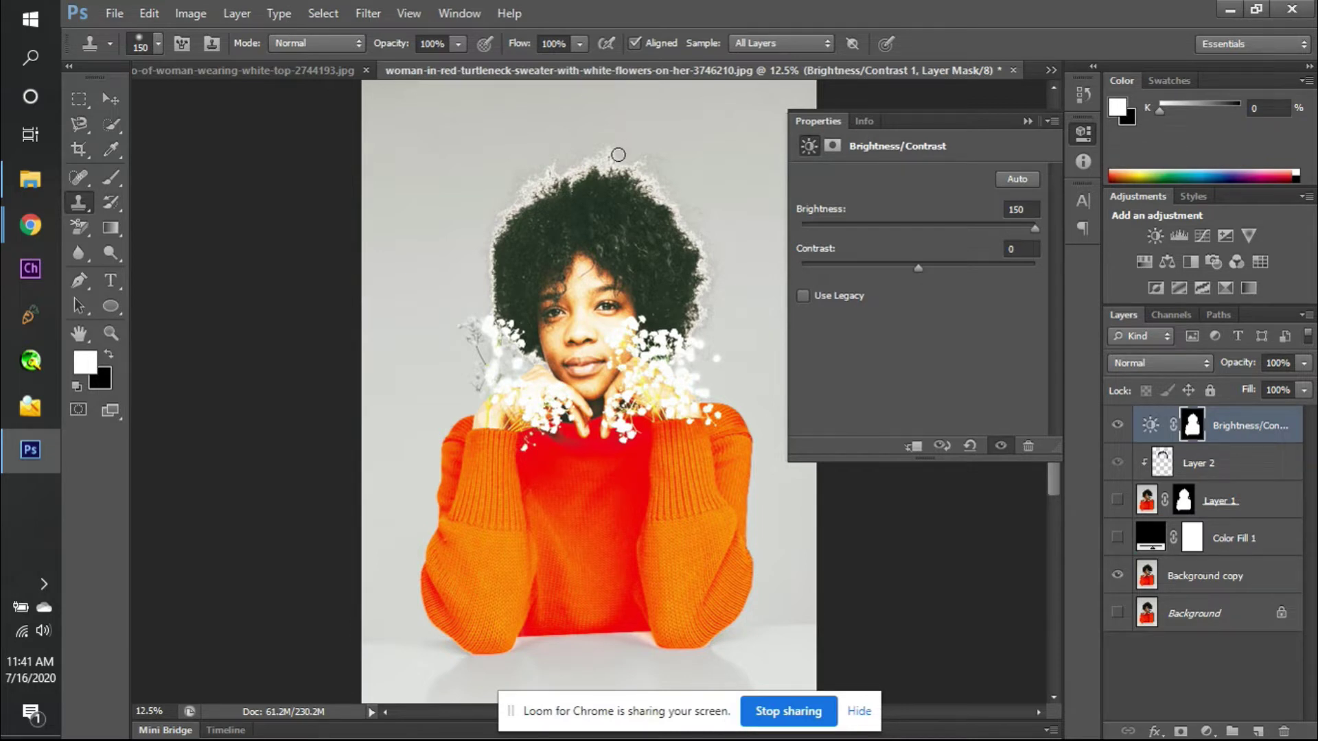
pyautogui.moveTo(1006, 232); pyautogui.dragTo(970, 292)
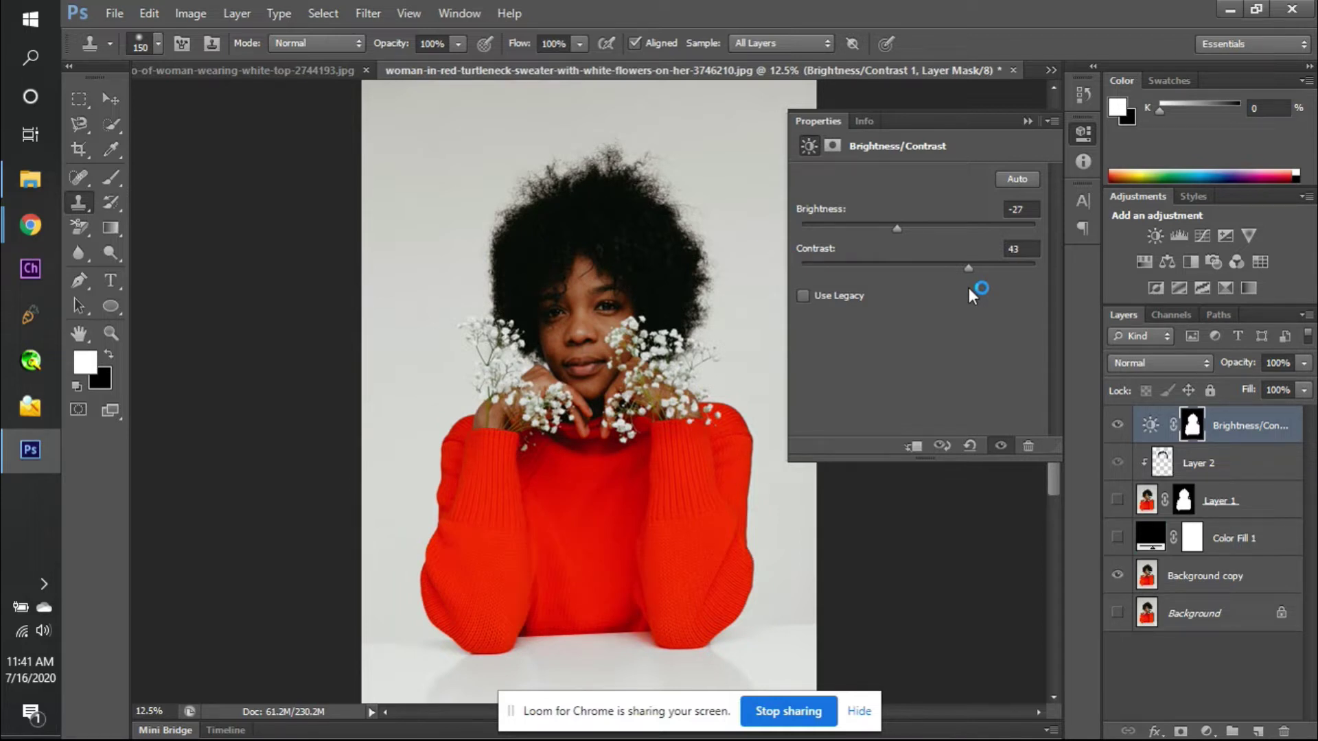
pyautogui.moveTo(961, 271); pyautogui.dragTo(814, 273)
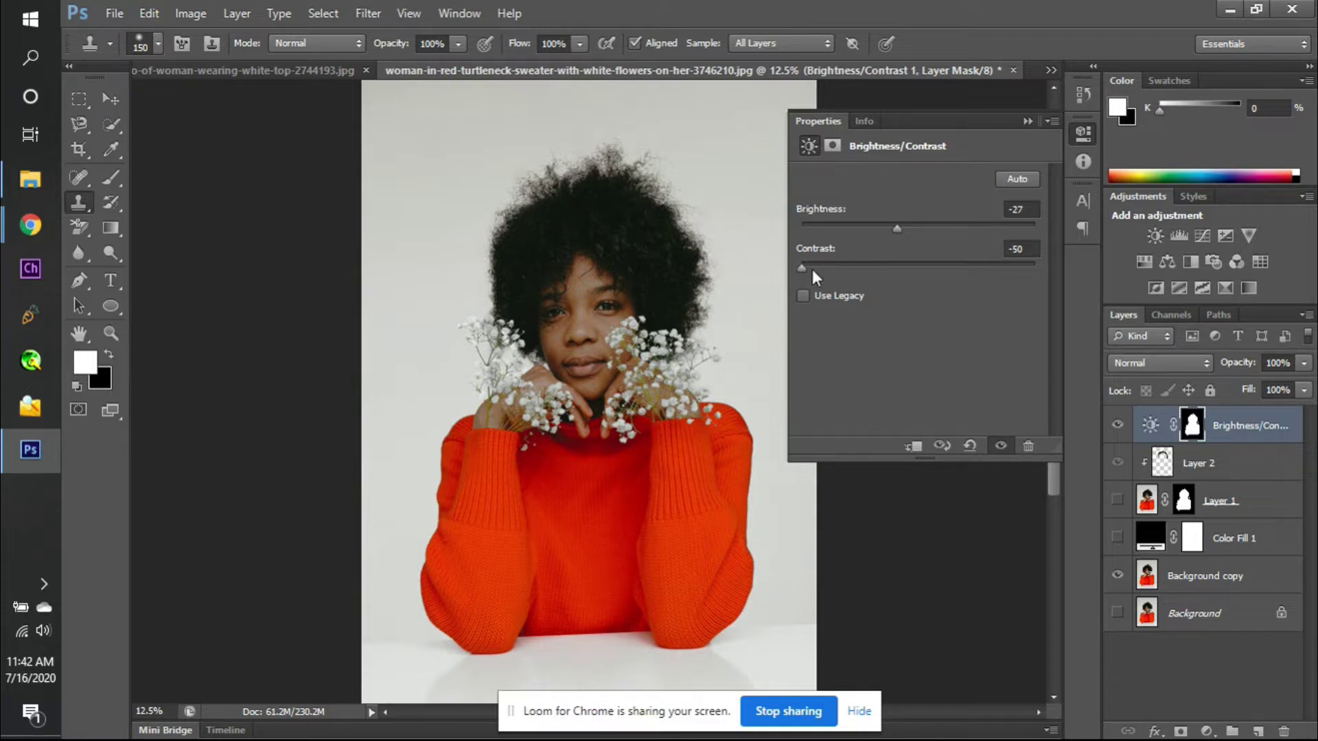
pyautogui.moveTo(804, 269); pyautogui.dragTo(970, 271)
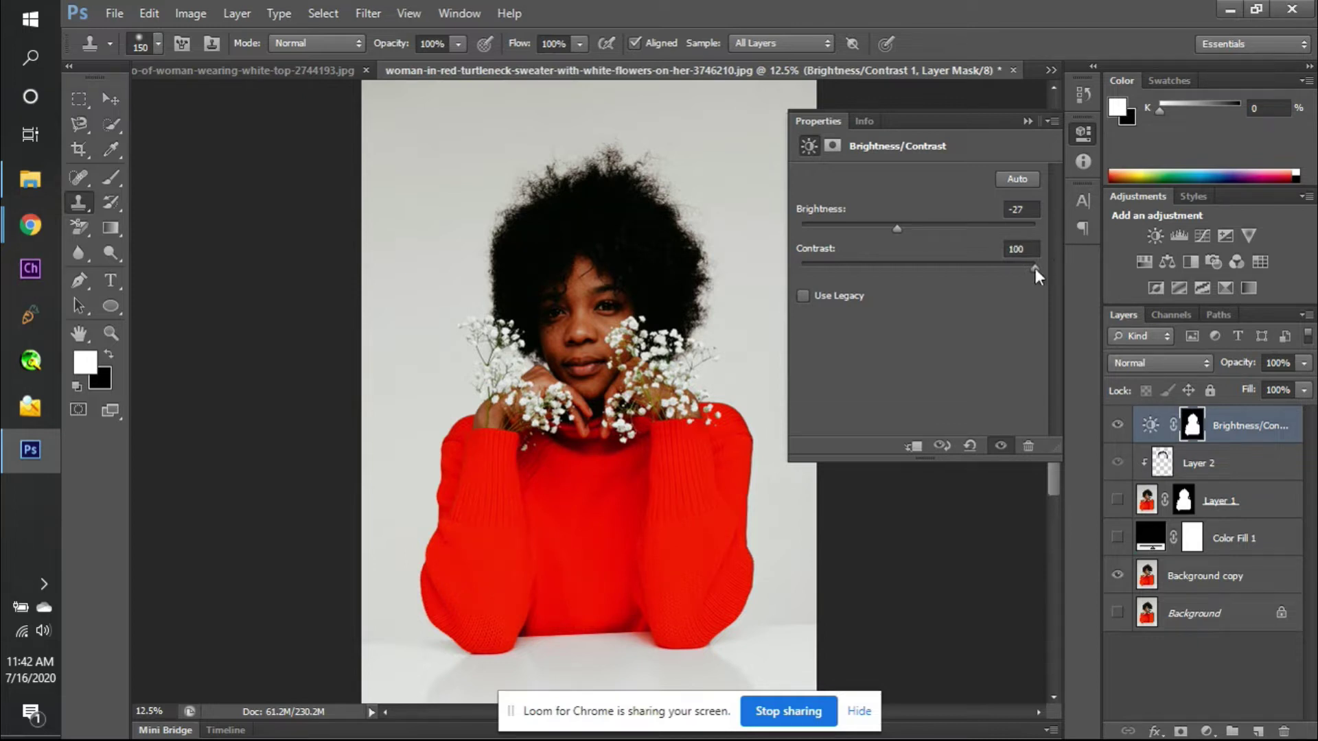
pyautogui.moveTo(1008, 269); pyautogui.dragTo(915, 264)
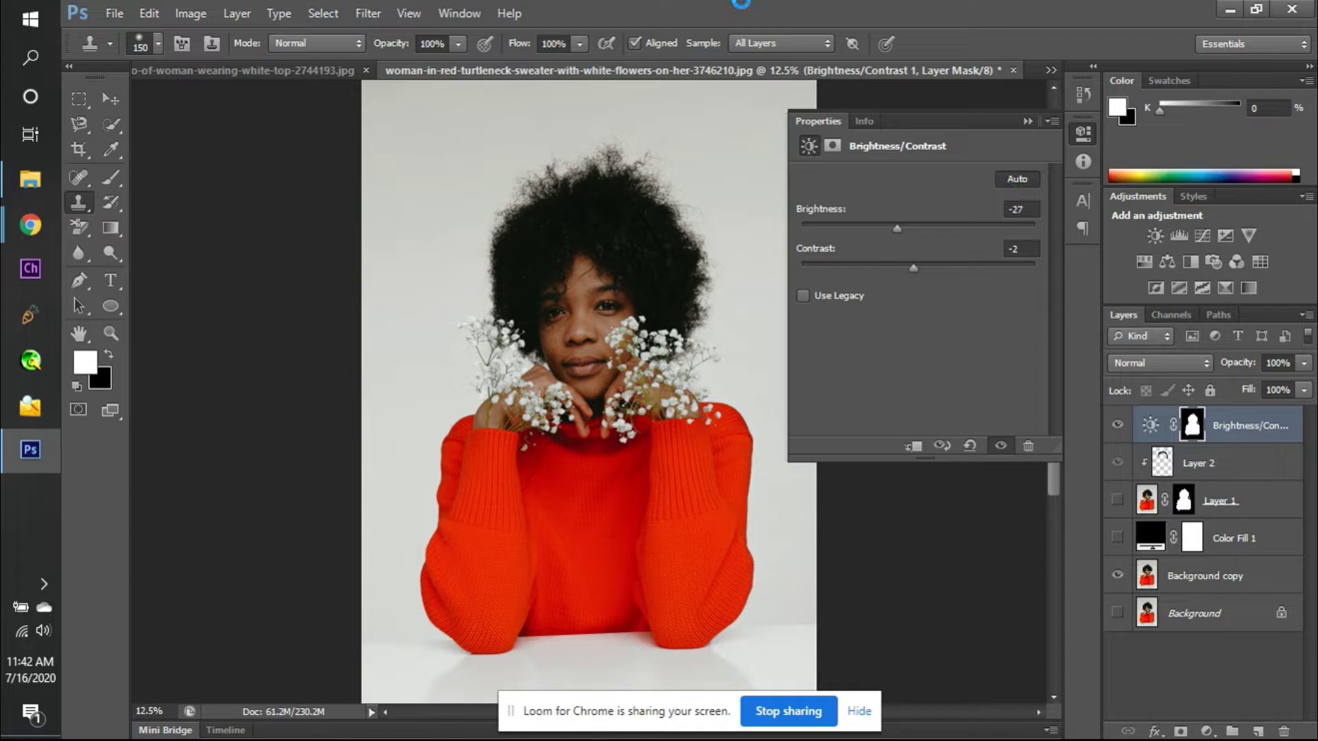
# - Toggle the Brightness/Contrast layer's visibility repeatedly to compare, leaving it on
pyautogui.moveTo(30, 225)
pyautogui.moveTo(129, 213)
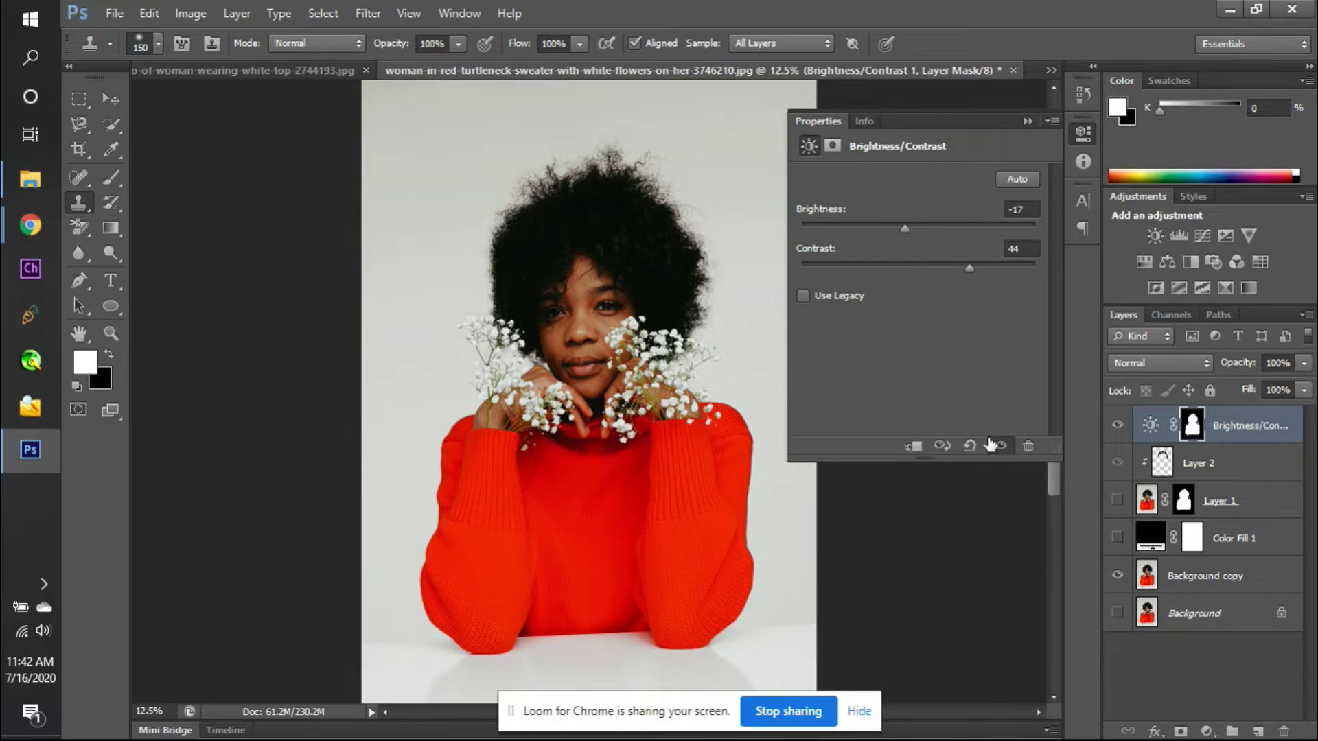
pyautogui.click(1000, 446)
pyautogui.click(1000, 447)
pyautogui.click(1001, 446)
pyautogui.click(1001, 446)
pyautogui.click(1001, 447)
pyautogui.click(1000, 446)
pyautogui.click(1001, 446)
pyautogui.click(1001, 447)
pyautogui.click(1001, 446)
pyautogui.click(1001, 446)
pyautogui.click(1001, 446)
pyautogui.click(1000, 446)
# - Add a Levels adjustment layer using the Default preset
pyautogui.click(1179, 236)
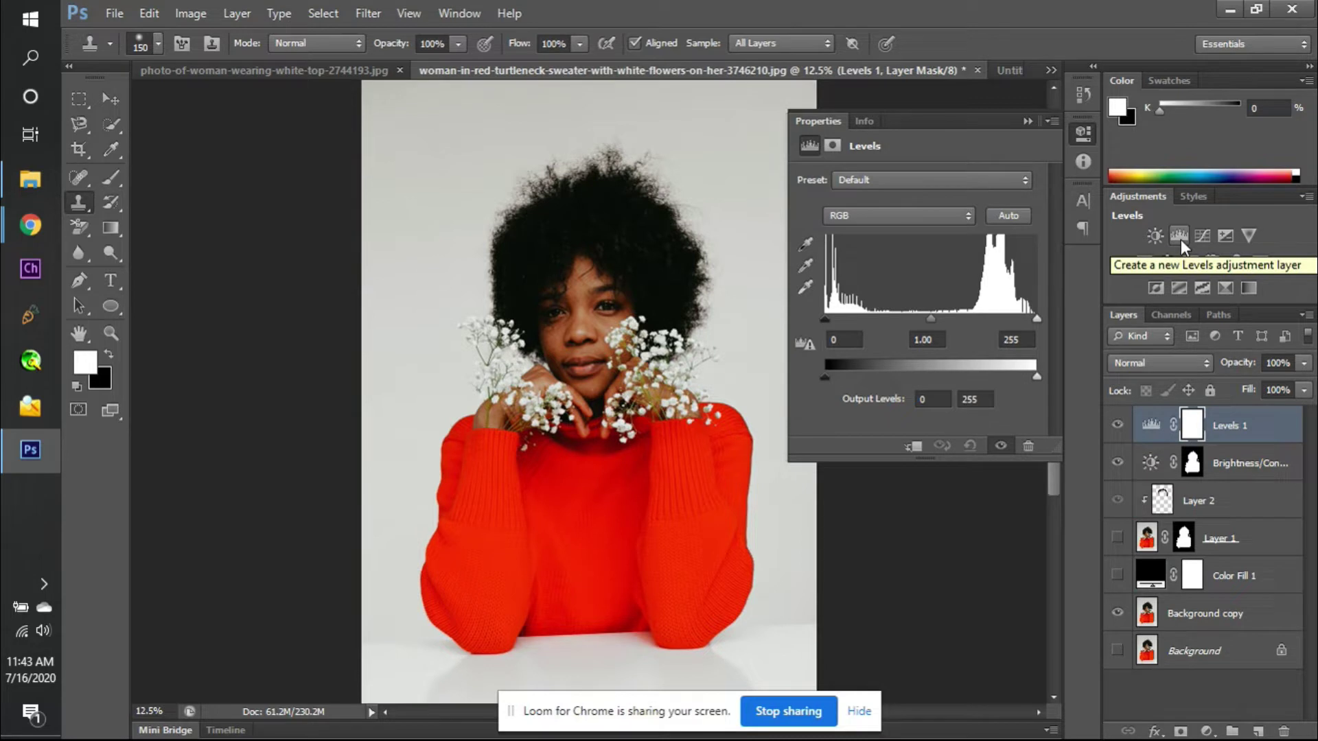
pyautogui.click(935, 177)
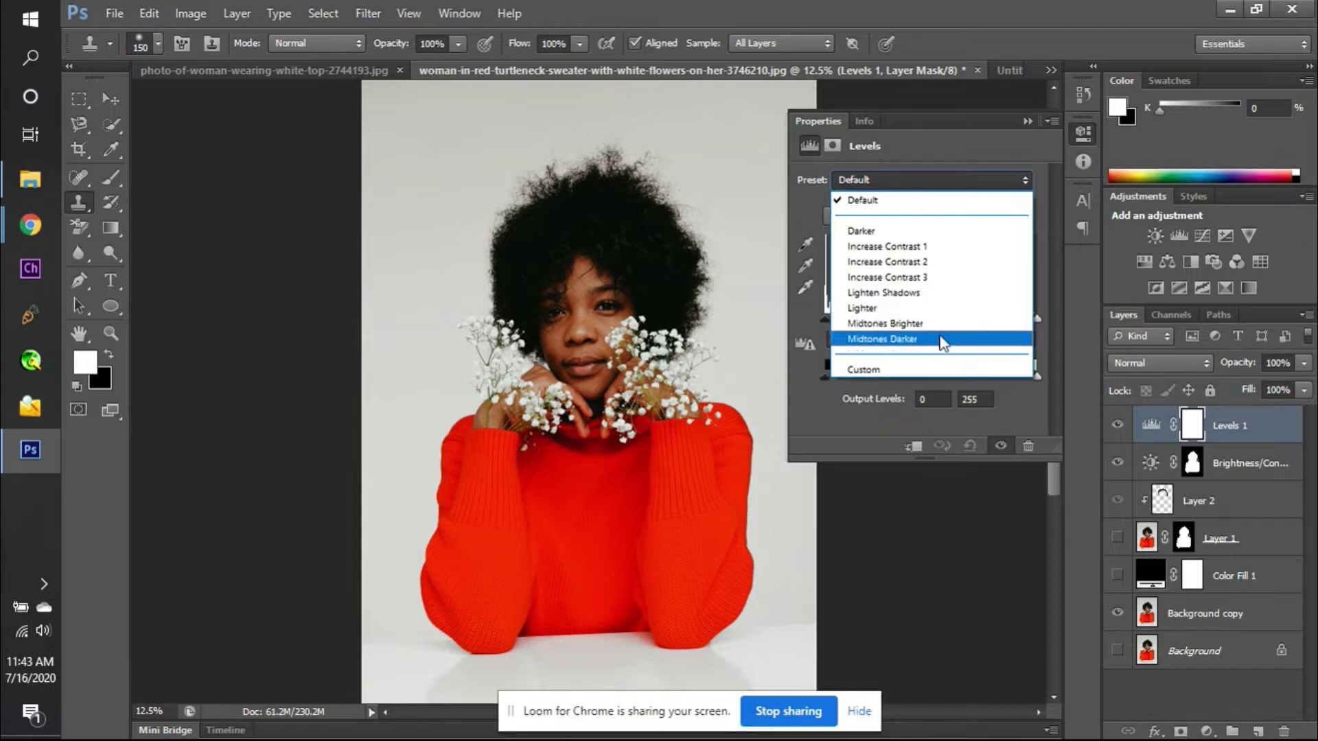
pyautogui.click(999, 200)
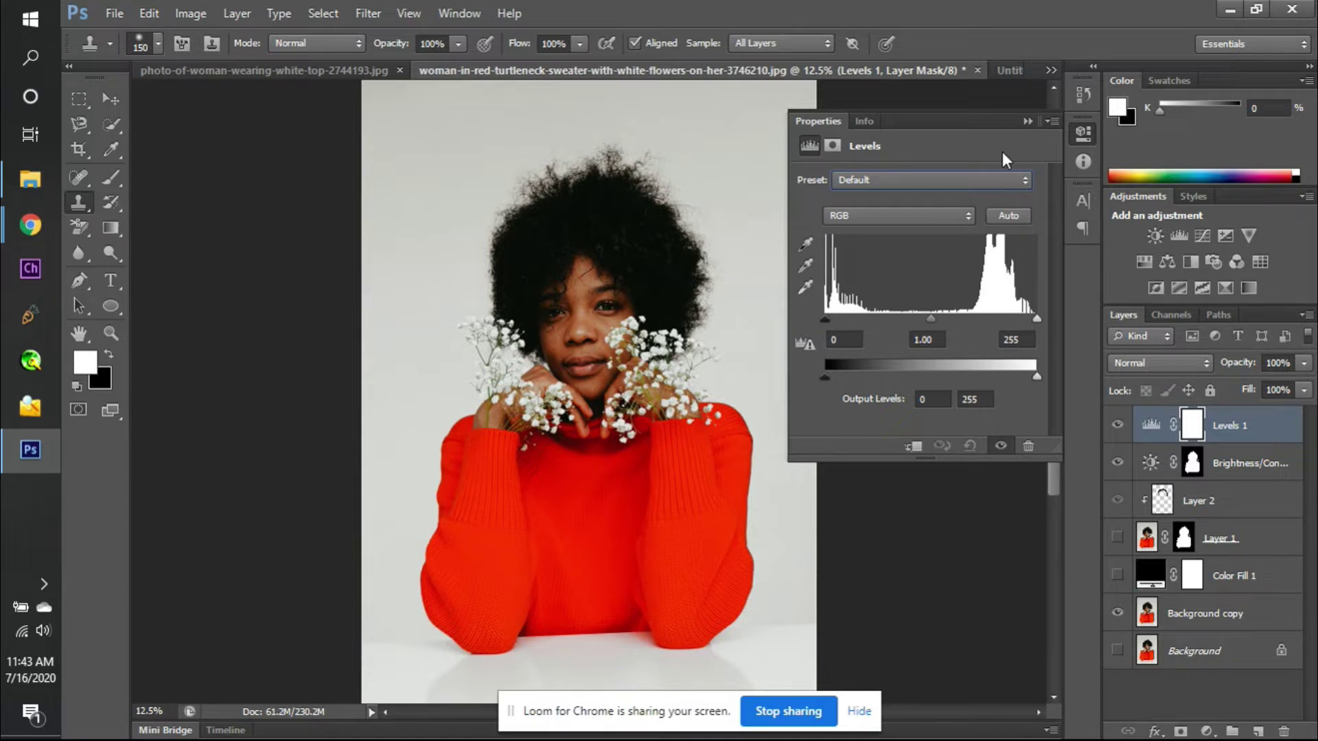
# - Delete the layer mask from Levels 1, undoing an accidental layer deletion
pyautogui.click(840, 147)
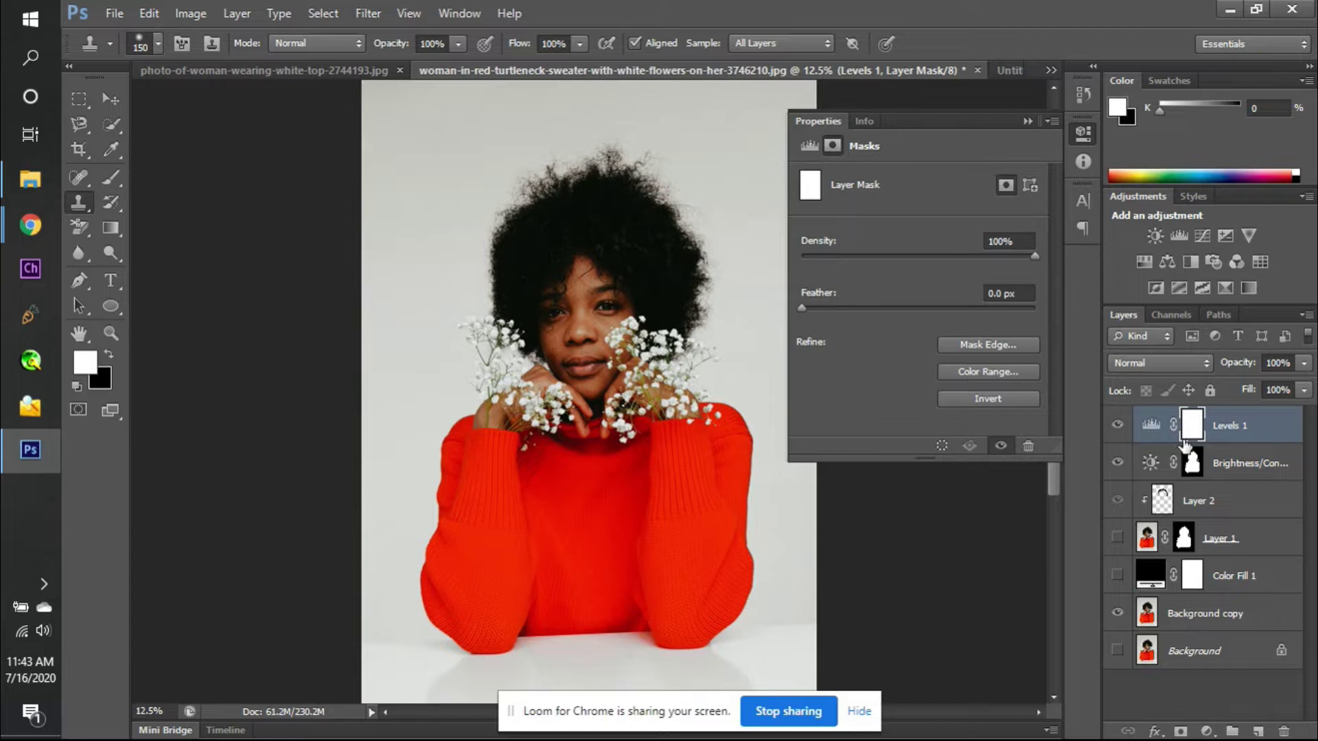
pyautogui.moveTo(1198, 466); pyautogui.dragTo(1195, 427)
pyautogui.press('Return')
pyautogui.press('Delete')
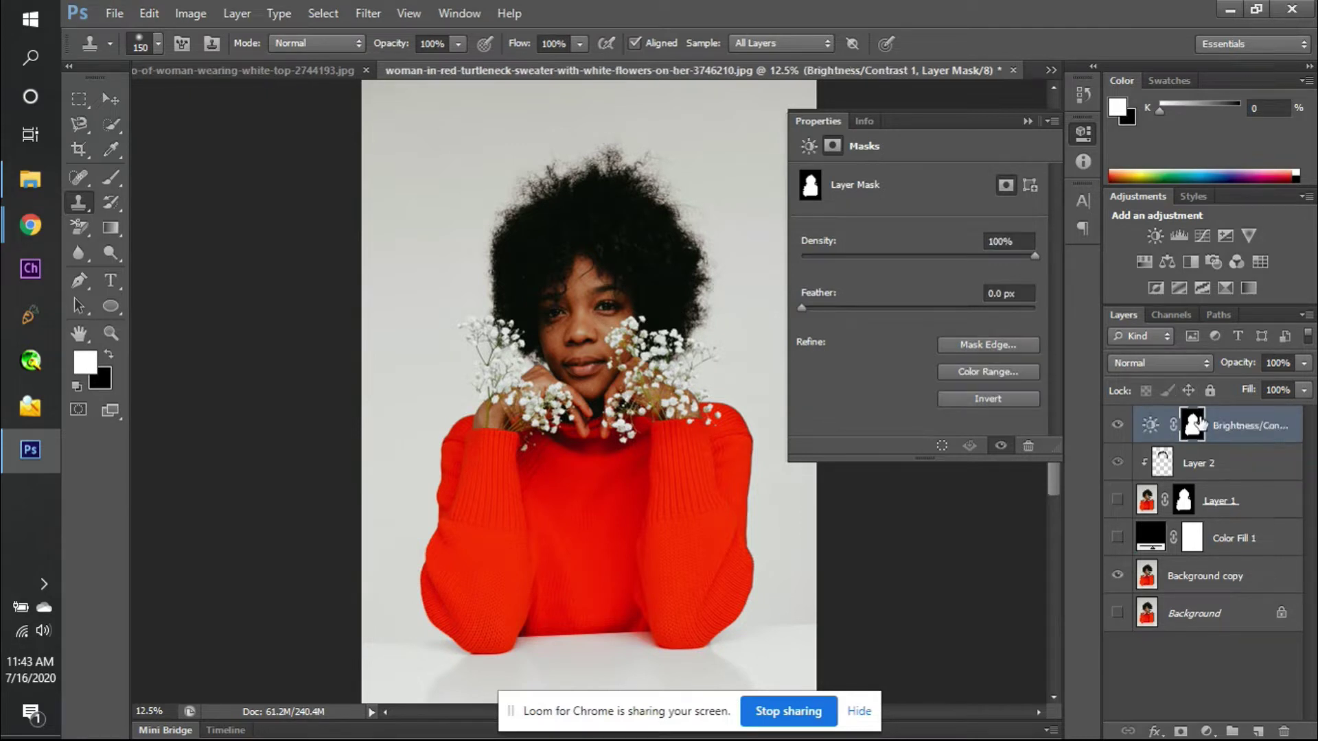
pyautogui.hotkey('ctrl', 'z')
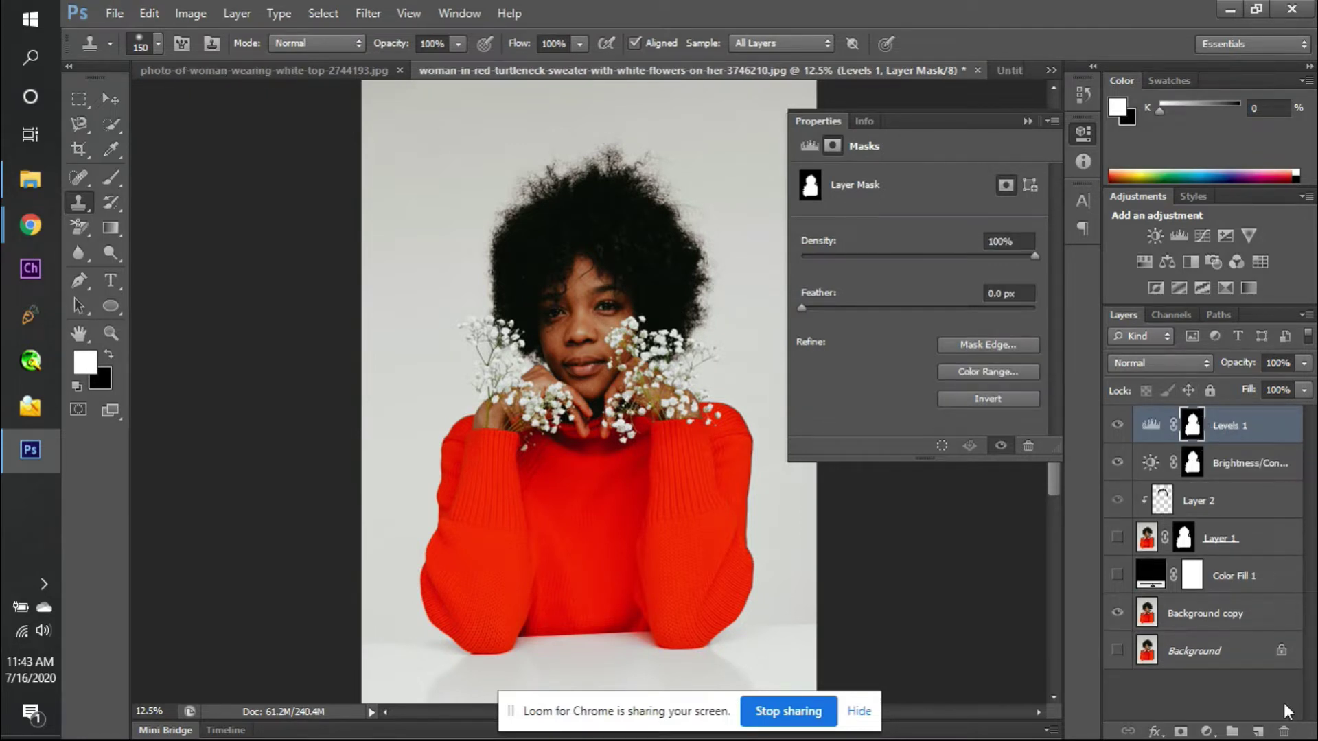
pyautogui.click(1283, 732)
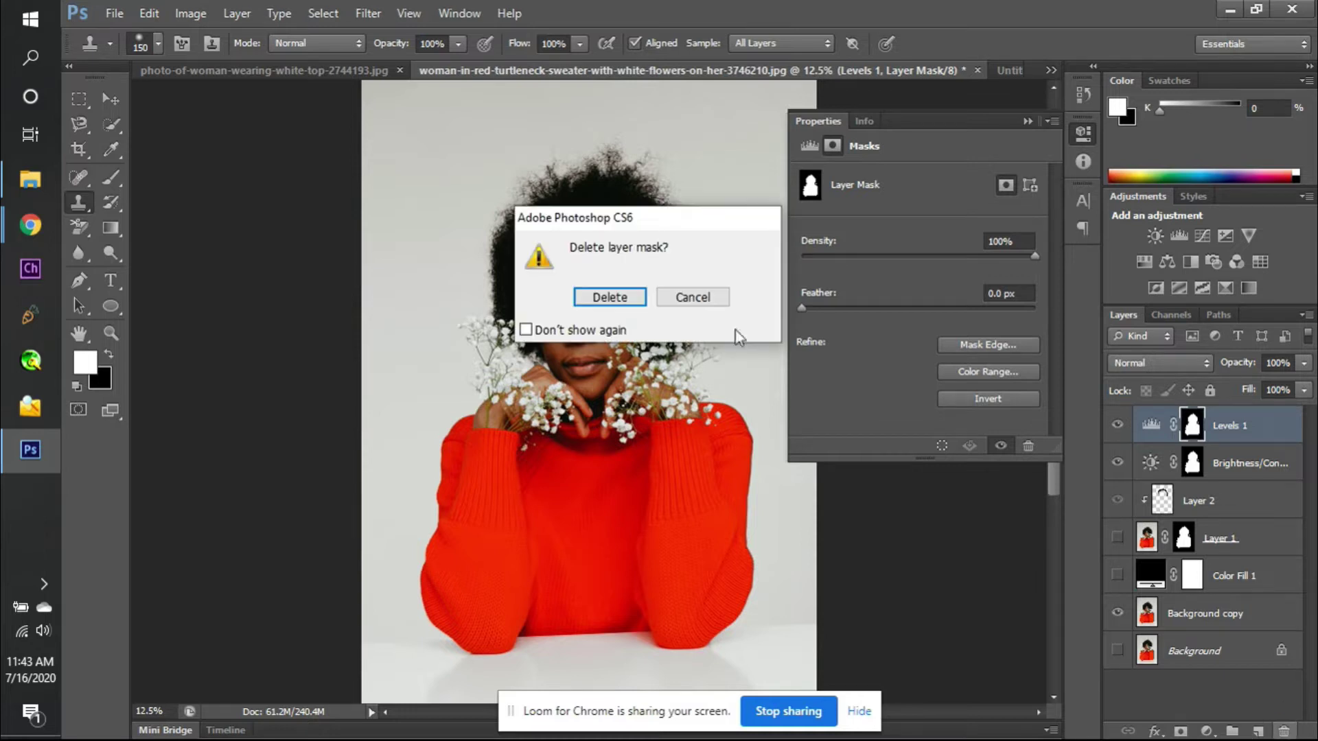
pyautogui.click(640, 300)
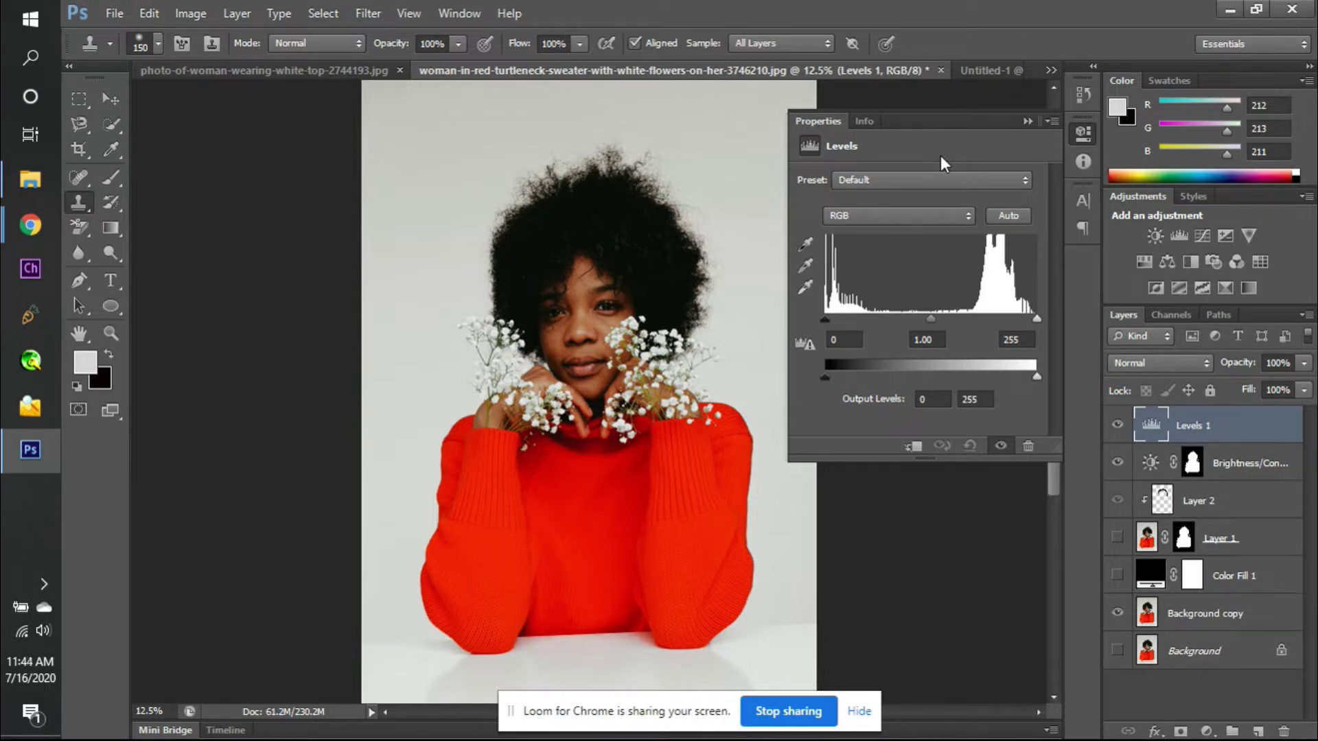
pyautogui.click(942, 180)
pyautogui.click(941, 179)
pyautogui.click(942, 179)
pyautogui.click(942, 178)
pyautogui.click(953, 216)
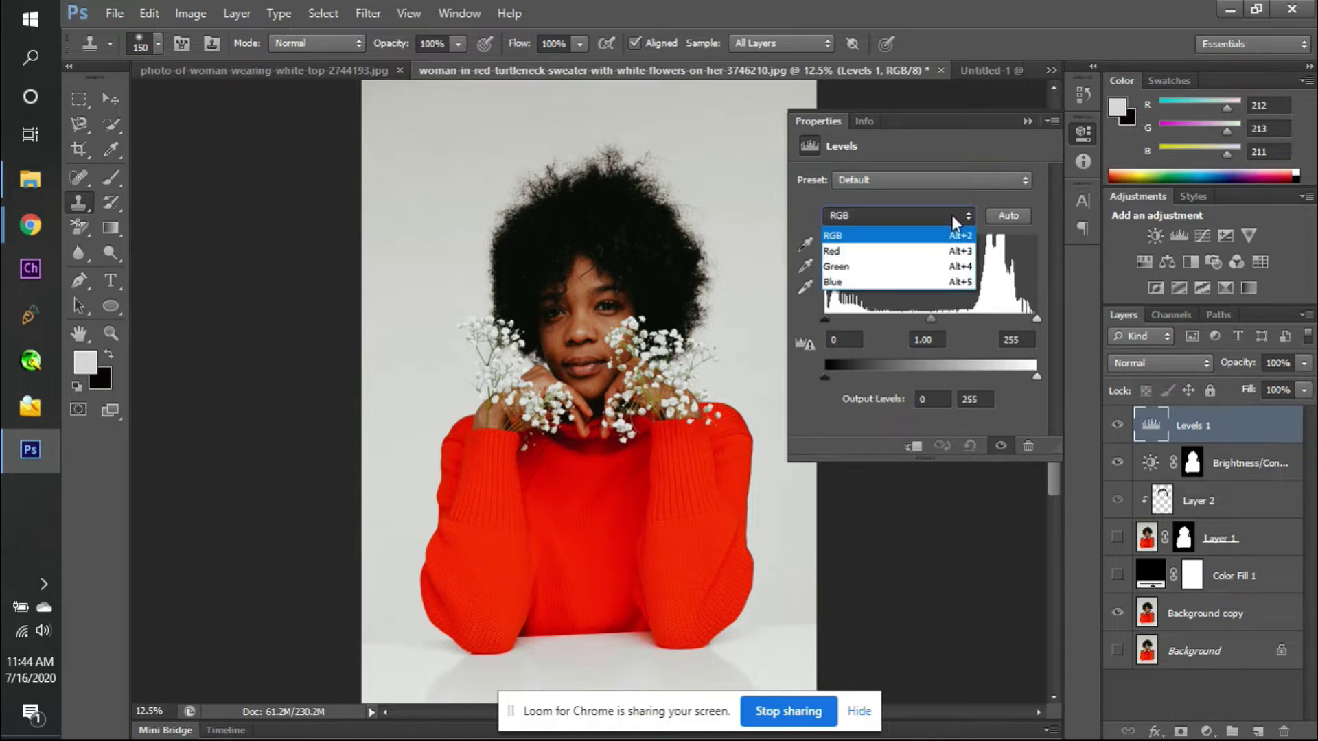
pyautogui.click(953, 216)
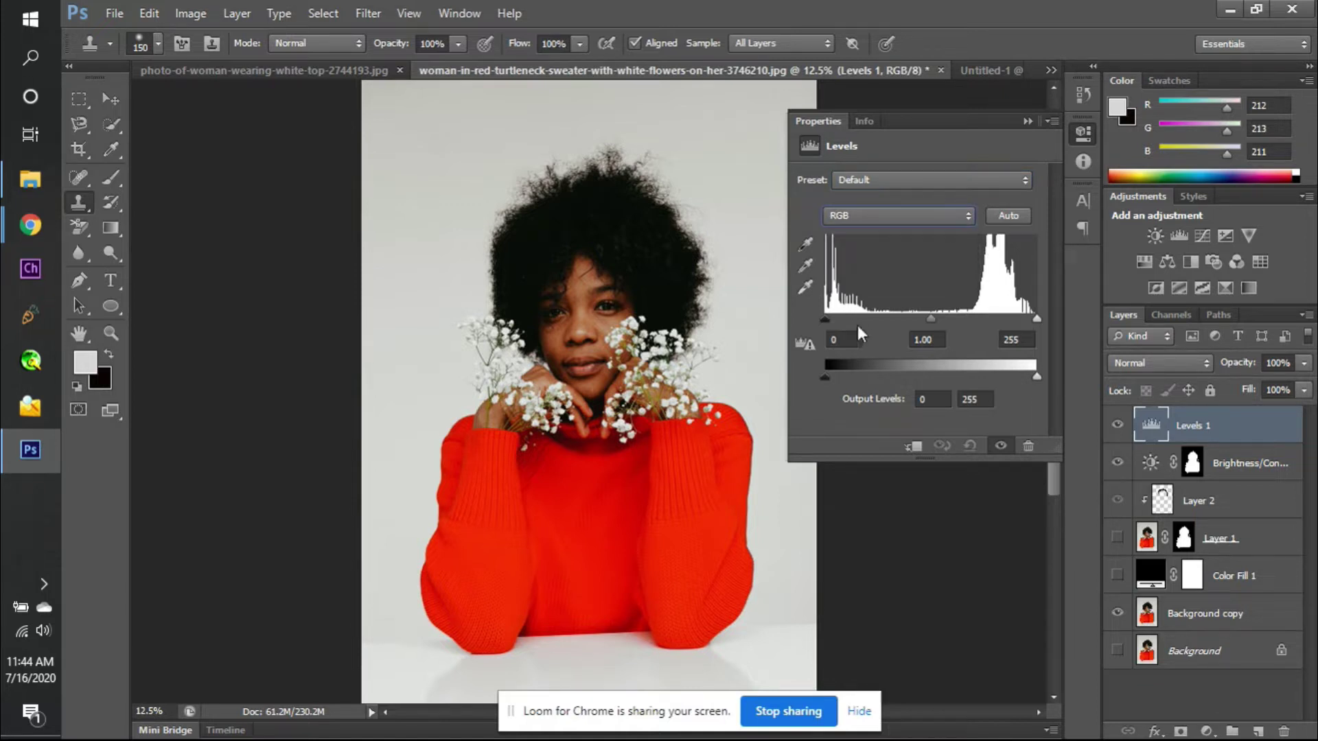
pyautogui.moveTo(826, 317)
pyautogui.mouseDown()
pyautogui.moveTo(869, 318)
pyautogui.moveTo(805, 310)
pyautogui.mouseUp()
pyautogui.moveTo(825, 318); pyautogui.dragTo(786, 309)
pyautogui.moveTo(1038, 317); pyautogui.dragTo(851, 312)
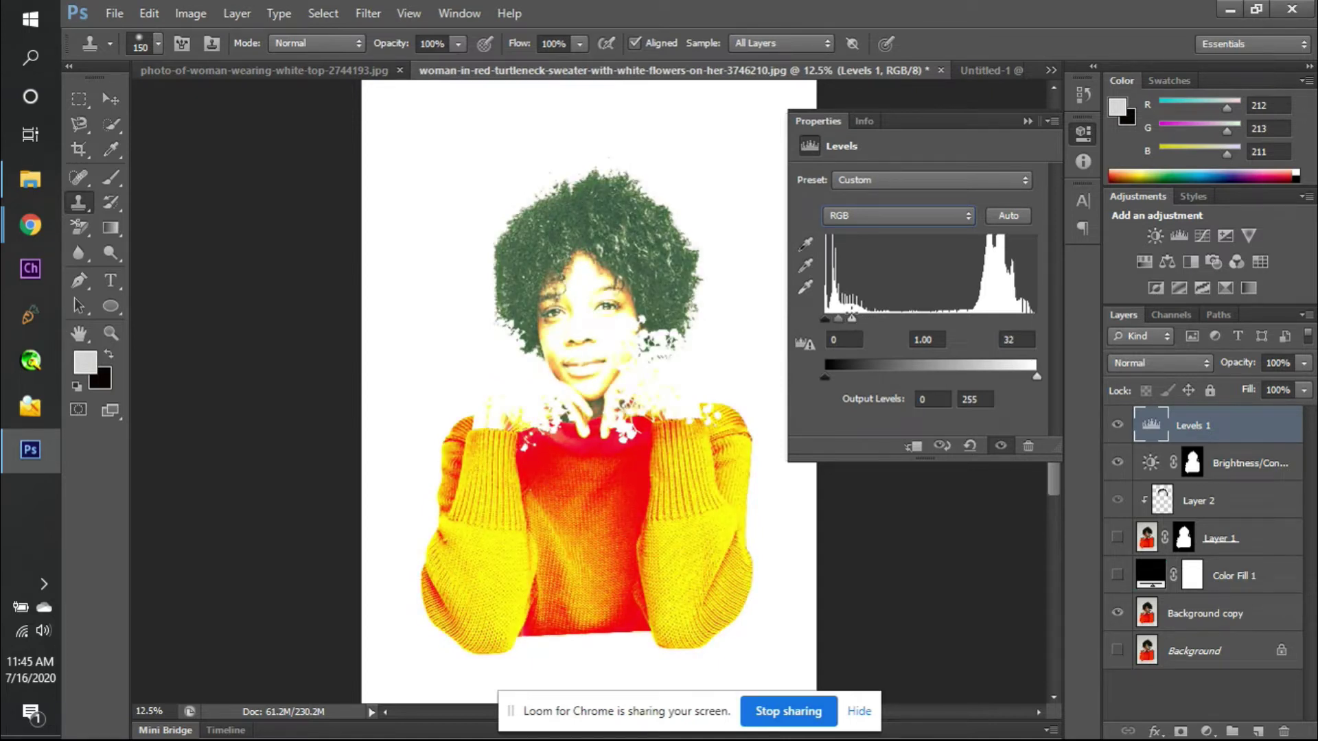
pyautogui.moveTo(851, 315); pyautogui.dragTo(1062, 299)
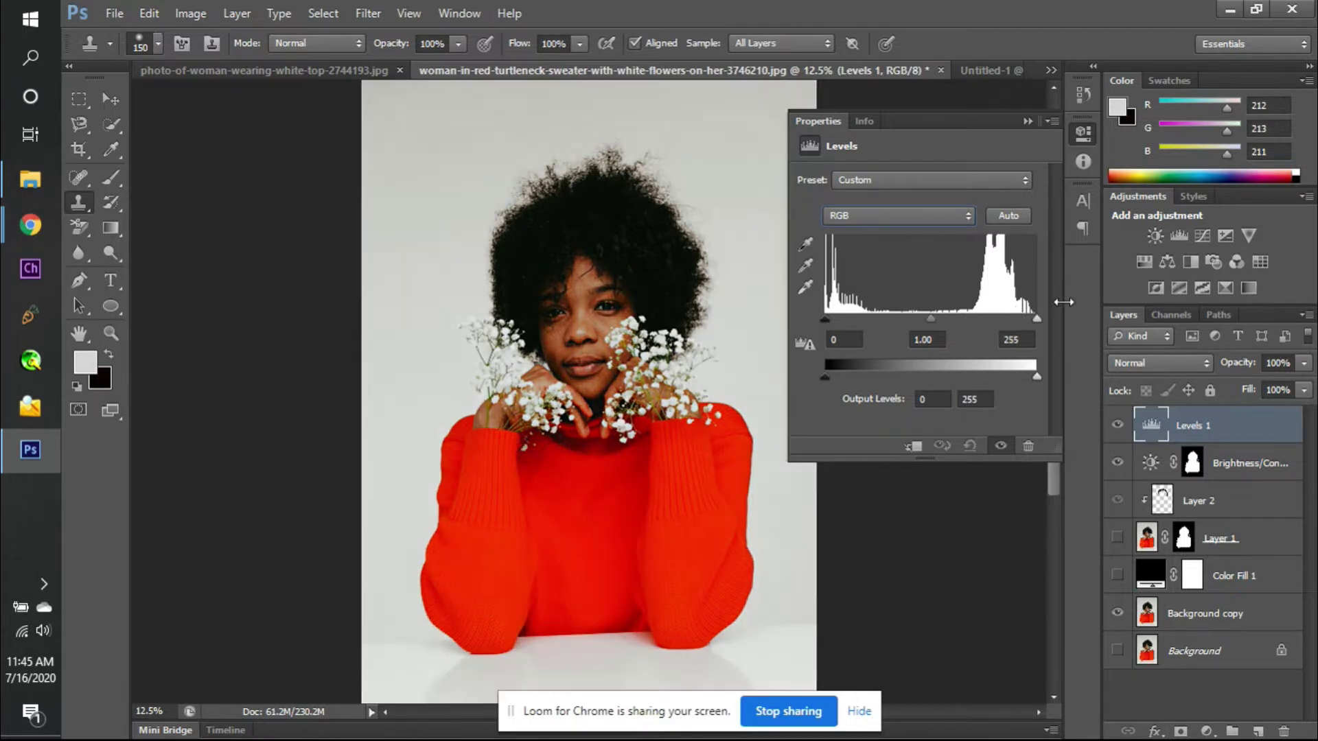
pyautogui.moveTo(823, 377)
pyautogui.mouseDown()
pyautogui.moveTo(927, 376)
pyautogui.moveTo(825, 377)
pyautogui.mouseUp()
pyautogui.moveTo(1036, 372)
pyautogui.mouseDown()
pyautogui.moveTo(939, 376)
pyautogui.moveTo(1047, 369)
pyautogui.mouseUp()
pyautogui.moveTo(825, 377)
pyautogui.mouseDown()
pyautogui.moveTo(899, 375)
pyautogui.moveTo(825, 376)
pyautogui.mouseUp()
pyautogui.click(801, 342)
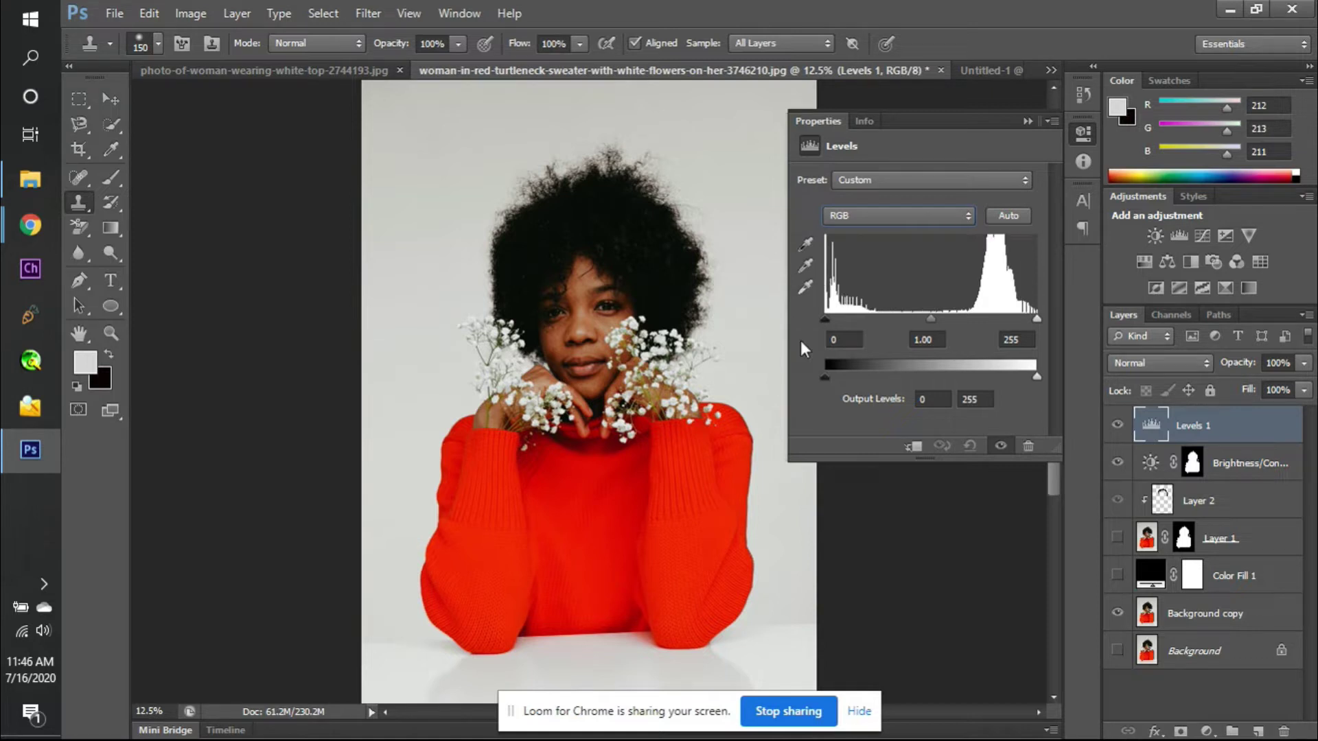
pyautogui.moveTo(825, 319); pyautogui.dragTo(801, 319)
# - Switch to the Google Meet call, mute the microphone, then turn it back on
pyautogui.hotkey('alt', 'Tab')
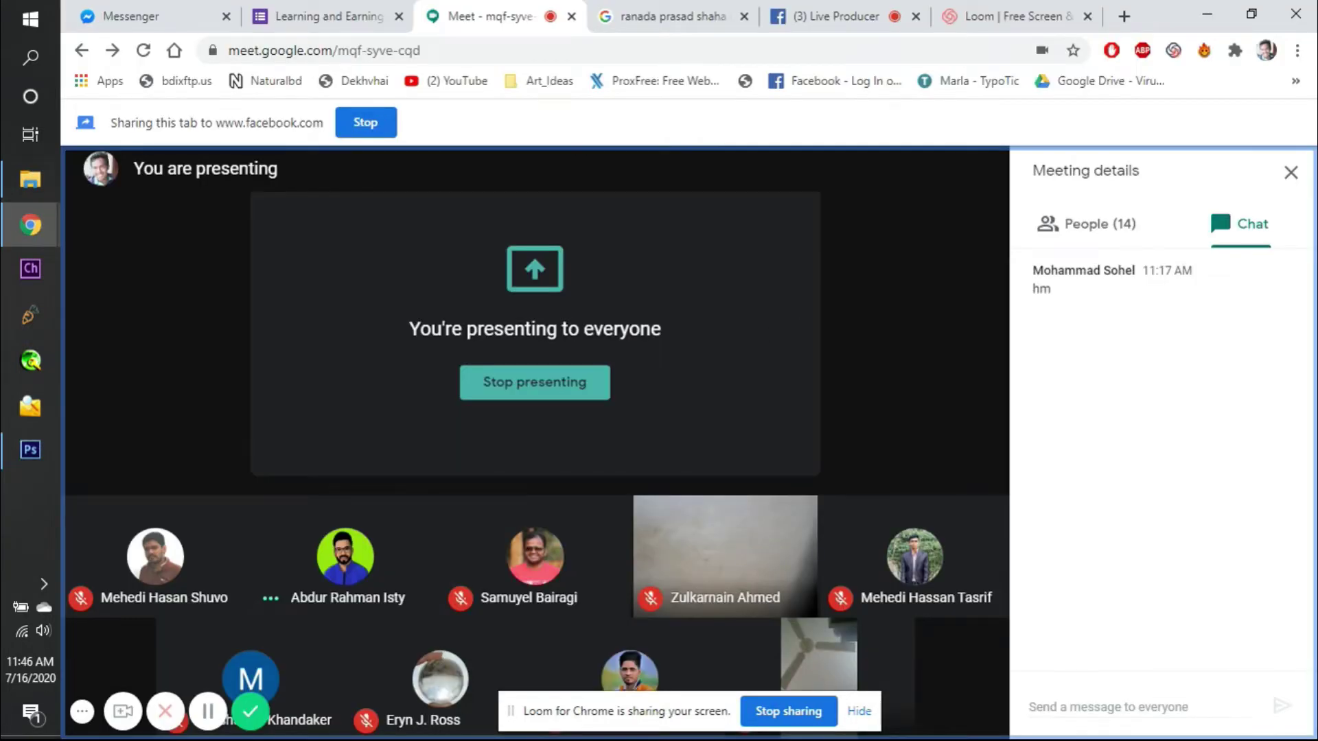
pyautogui.moveTo(471, 703)
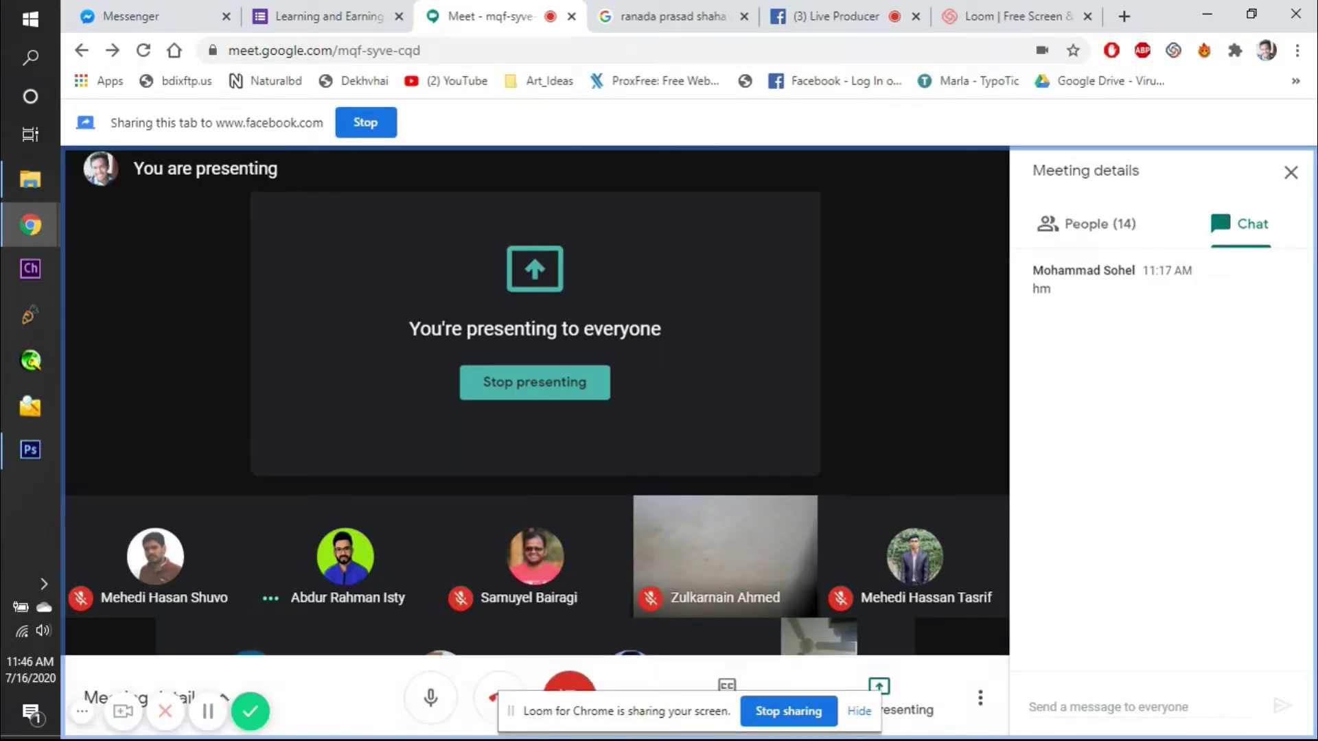
pyautogui.click(443, 704)
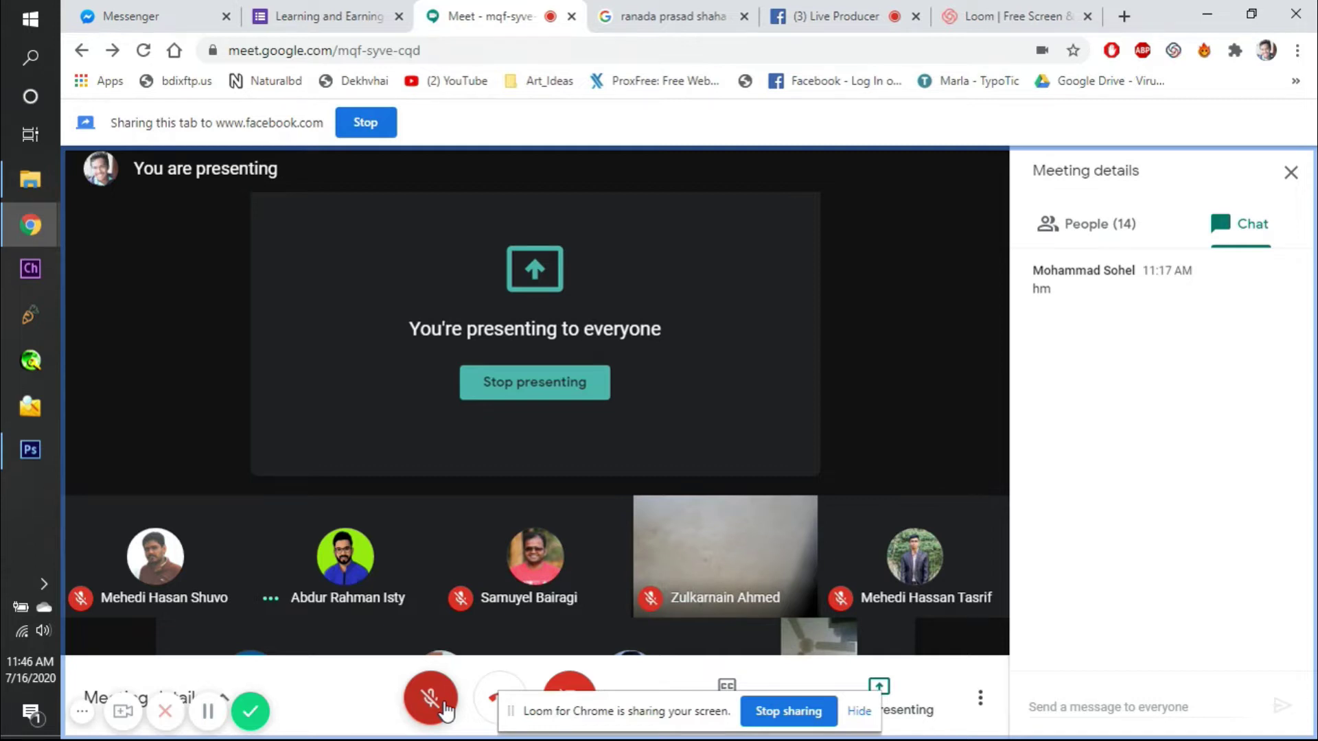
pyautogui.click(431, 698)
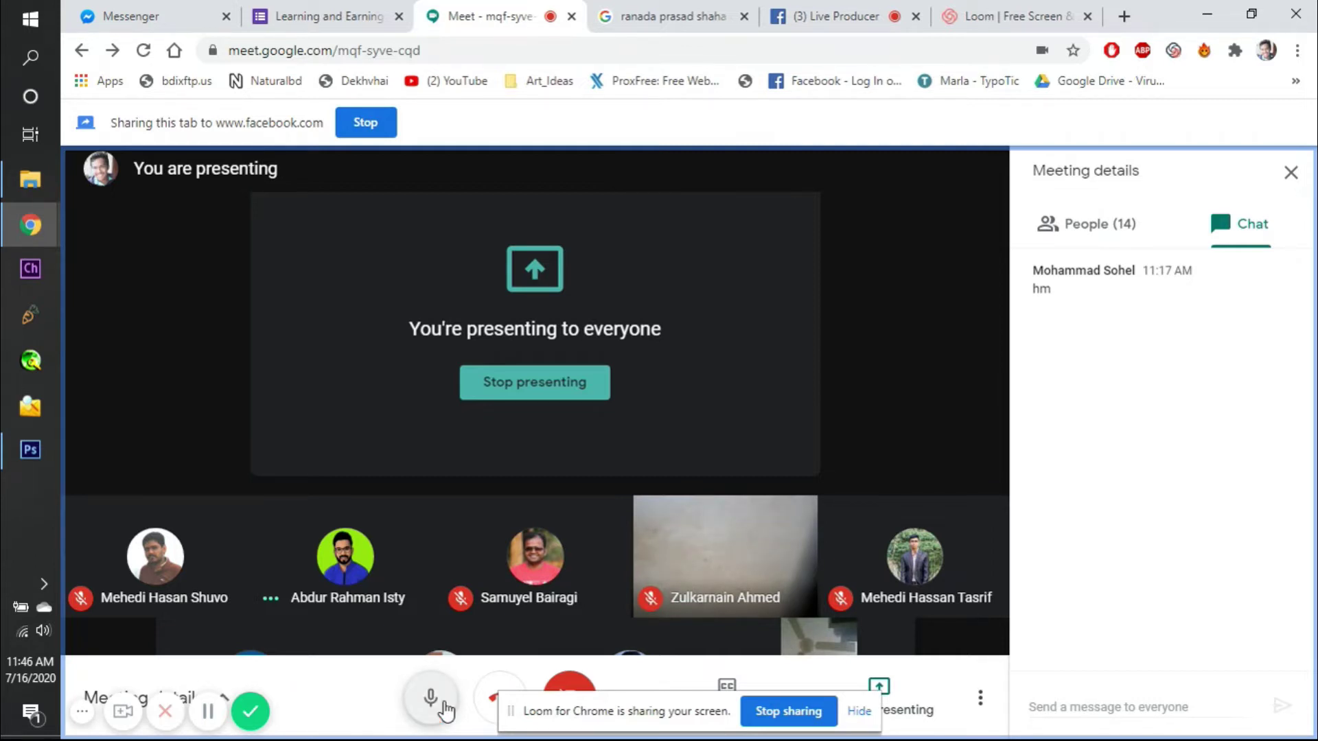
# - Back in Photoshop, try the Levels output, midtone and black input sliders, then reset them
pyautogui.hotkey('alt', 'Tab')
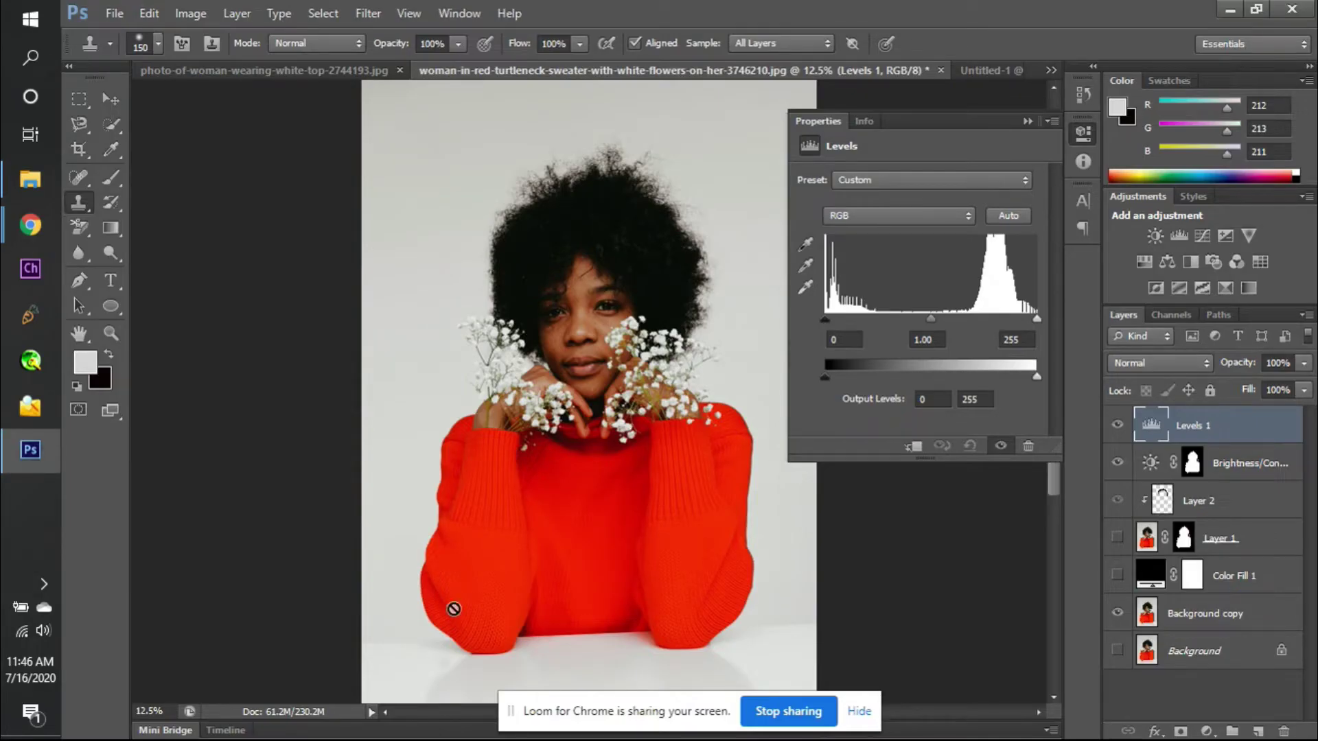
pyautogui.moveTo(825, 377)
pyautogui.mouseDown()
pyautogui.moveTo(891, 382)
pyautogui.moveTo(825, 377)
pyautogui.mouseUp()
pyautogui.moveTo(930, 318)
pyautogui.mouseDown()
pyautogui.moveTo(944, 319)
pyautogui.moveTo(895, 320)
pyautogui.moveTo(953, 319)
pyautogui.moveTo(927, 318)
pyautogui.mouseUp()
pyautogui.moveTo(825, 318)
pyautogui.mouseDown()
pyautogui.moveTo(859, 322)
pyautogui.moveTo(800, 323)
pyautogui.mouseUp()
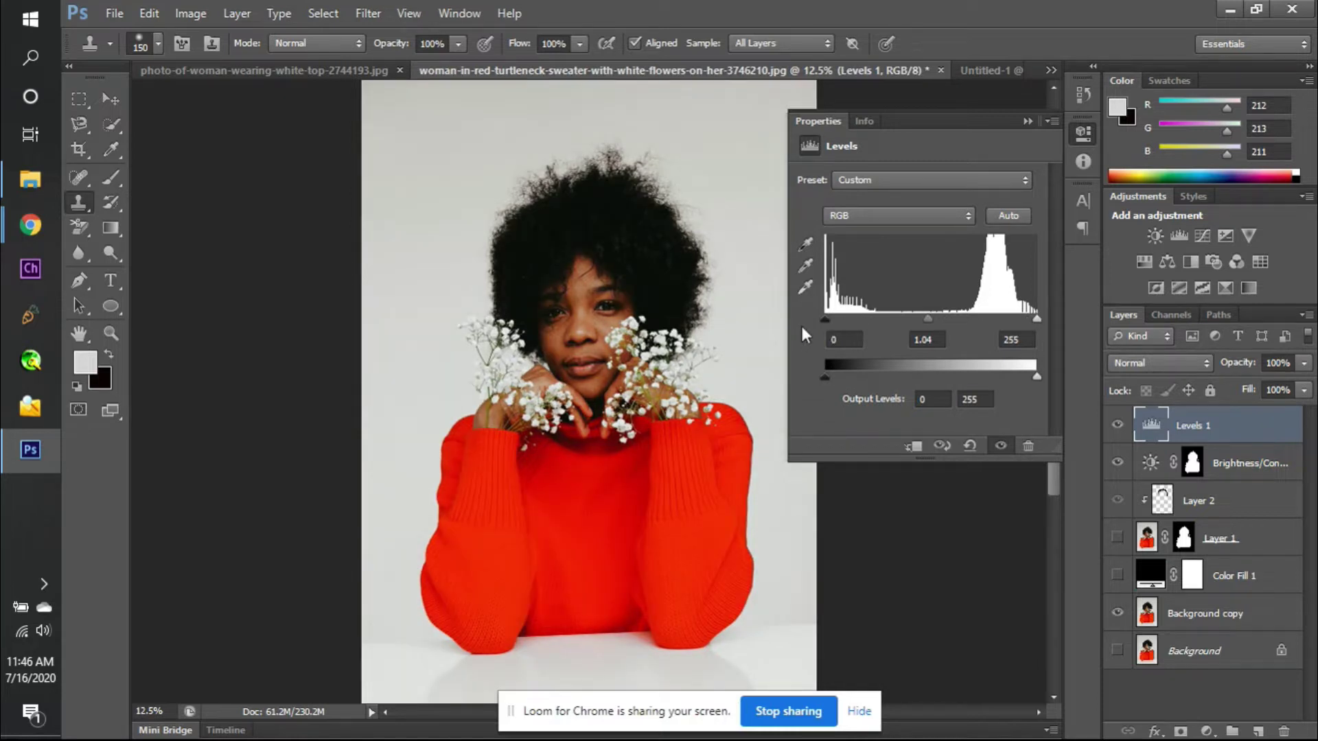
# - Switch Levels 1 to the Red channel and zoom in on the photo
pyautogui.click(863, 218)
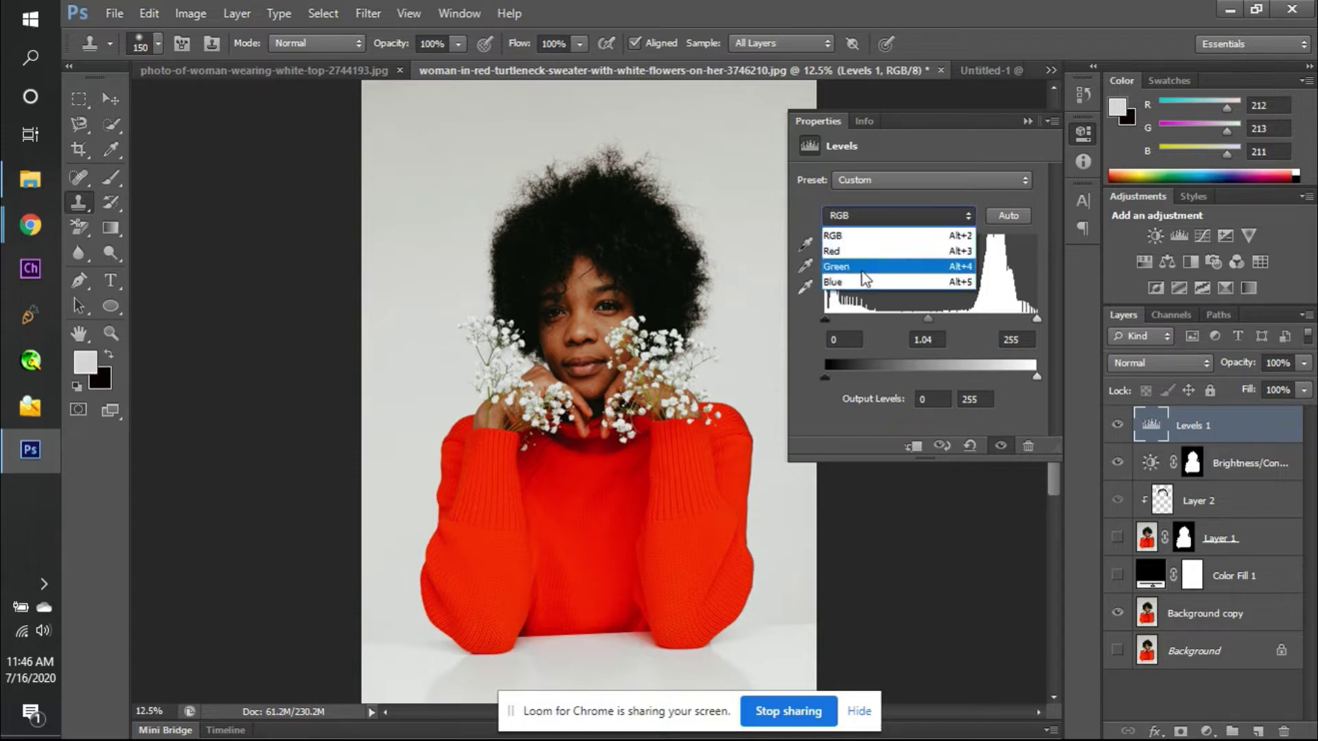
pyautogui.click(874, 215)
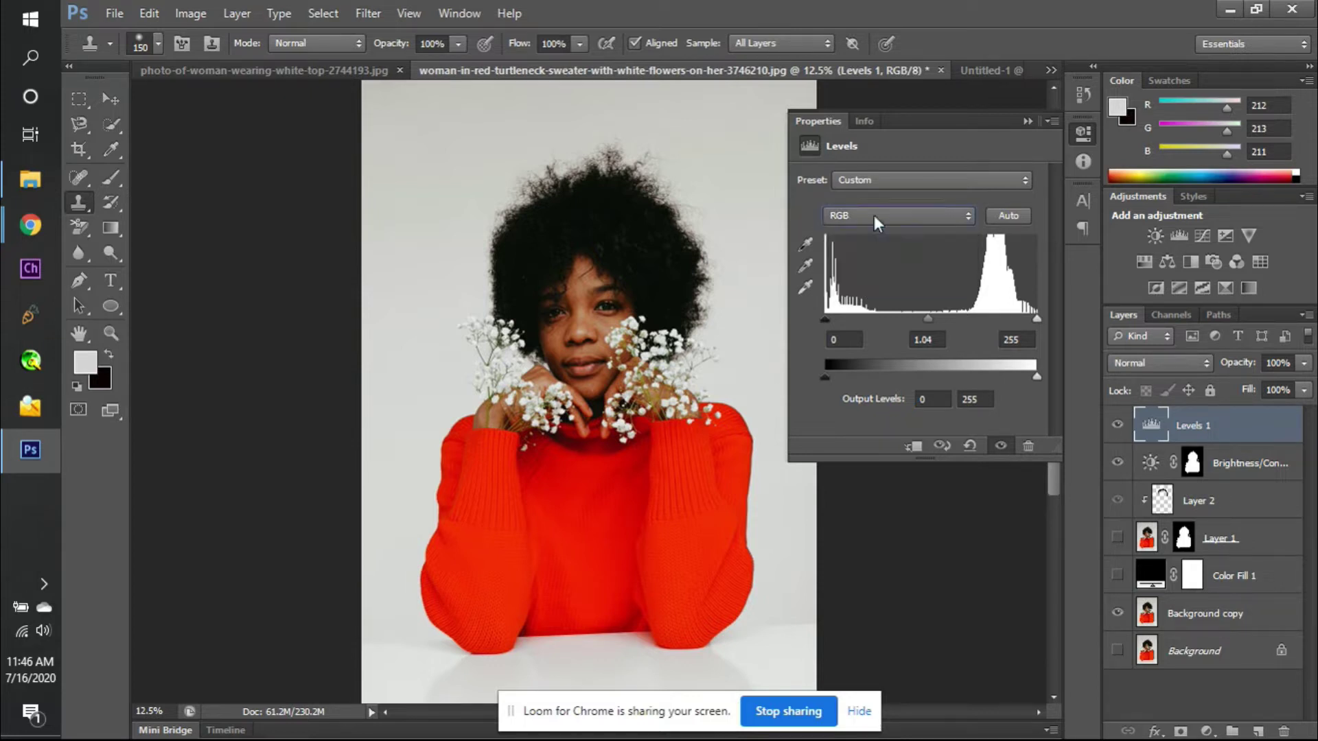
pyautogui.click(874, 216)
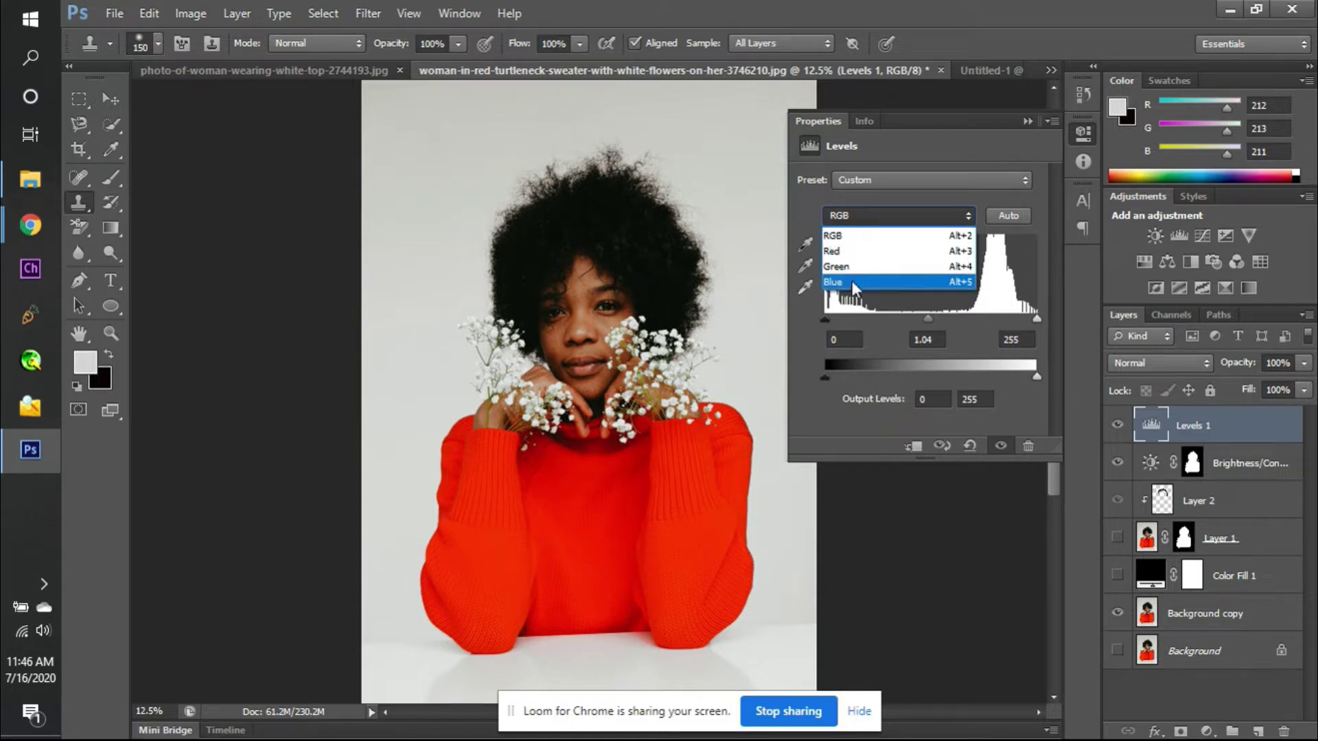
pyautogui.click(856, 254)
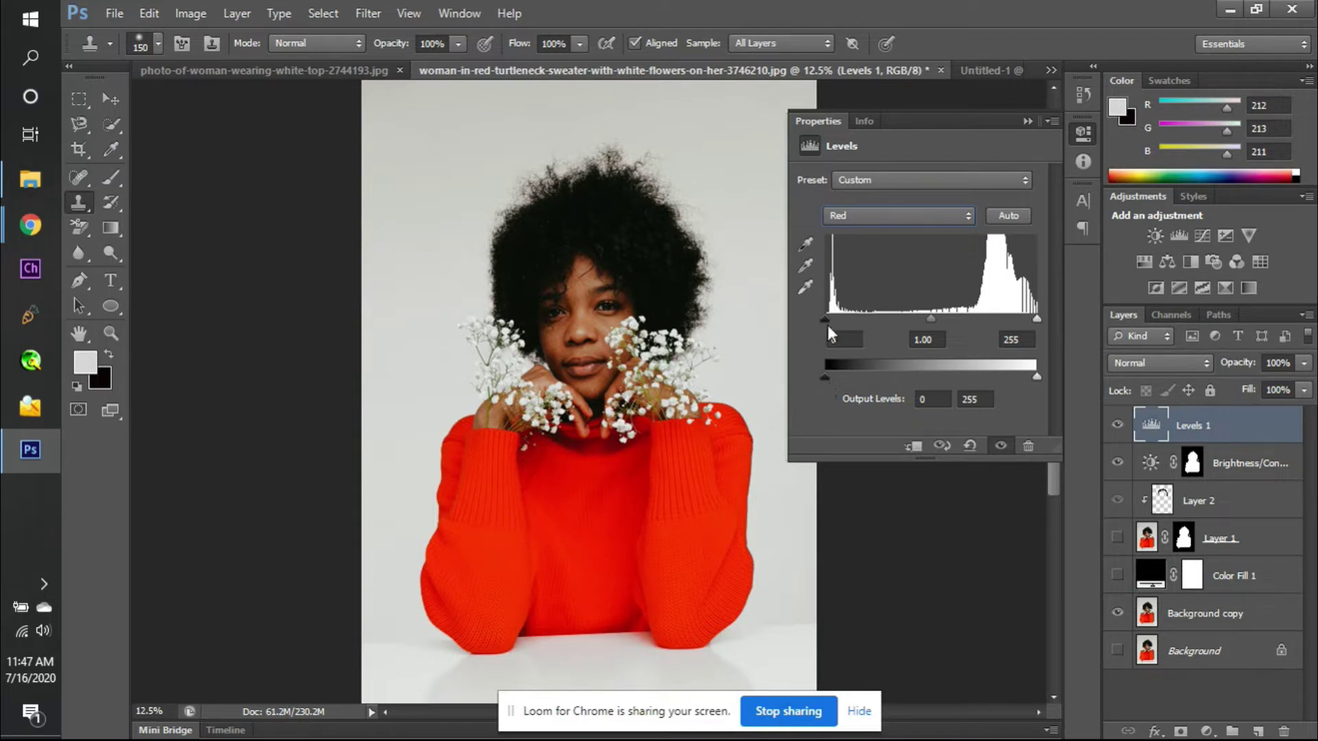
pyautogui.moveTo(826, 319); pyautogui.dragTo(791, 316)
pyautogui.hotkey('ctrl', '+')
pyautogui.hotkey('ctrl', '+')
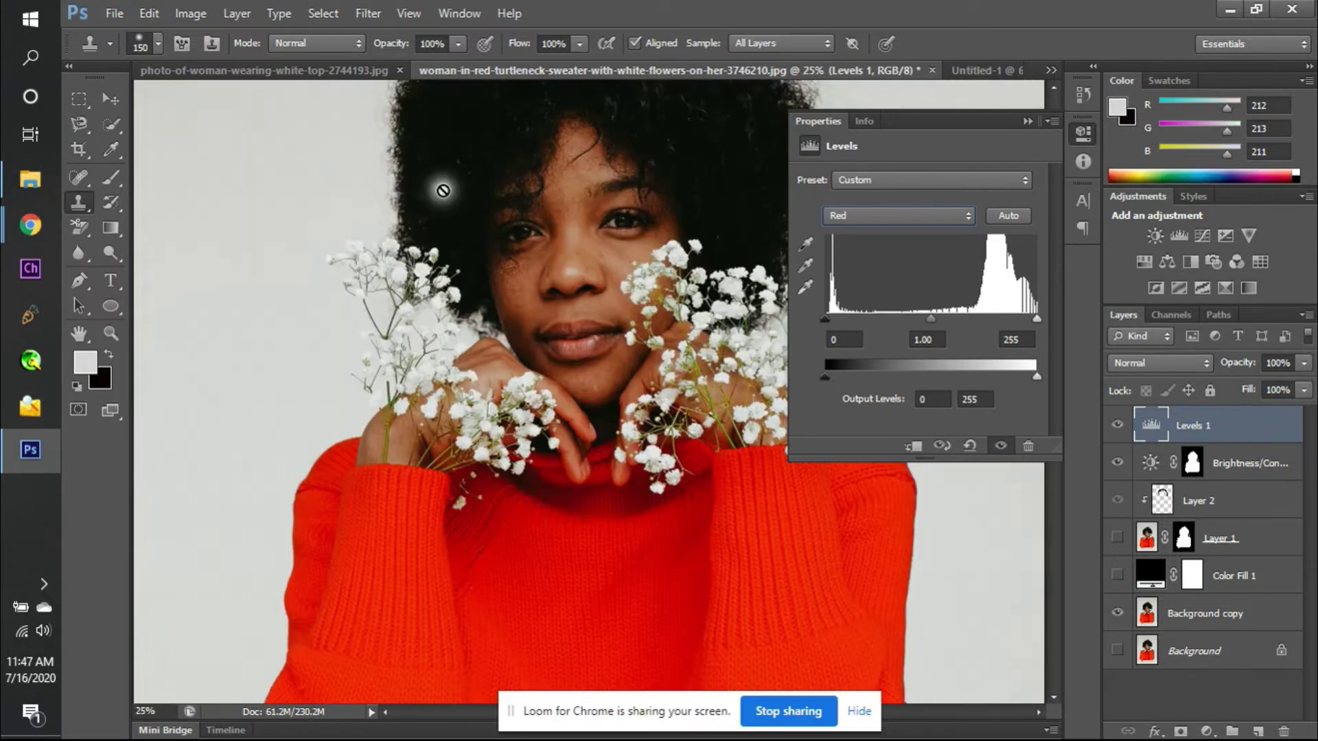
pyautogui.scroll(10, 443, 190)
# - Sample the light grey backdrop with the Eyedropper and inspect it in the Color Picker
pyautogui.scroll(2, 443, 191)
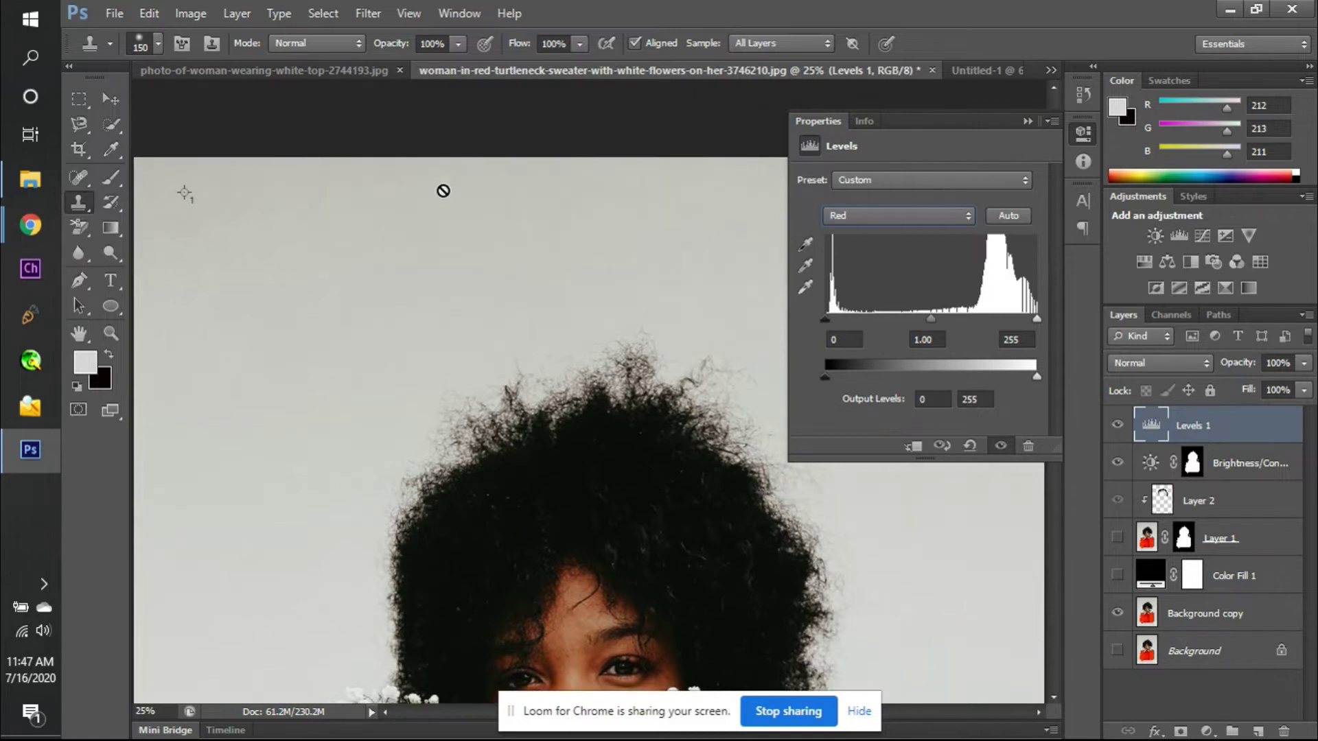
pyautogui.click(112, 96)
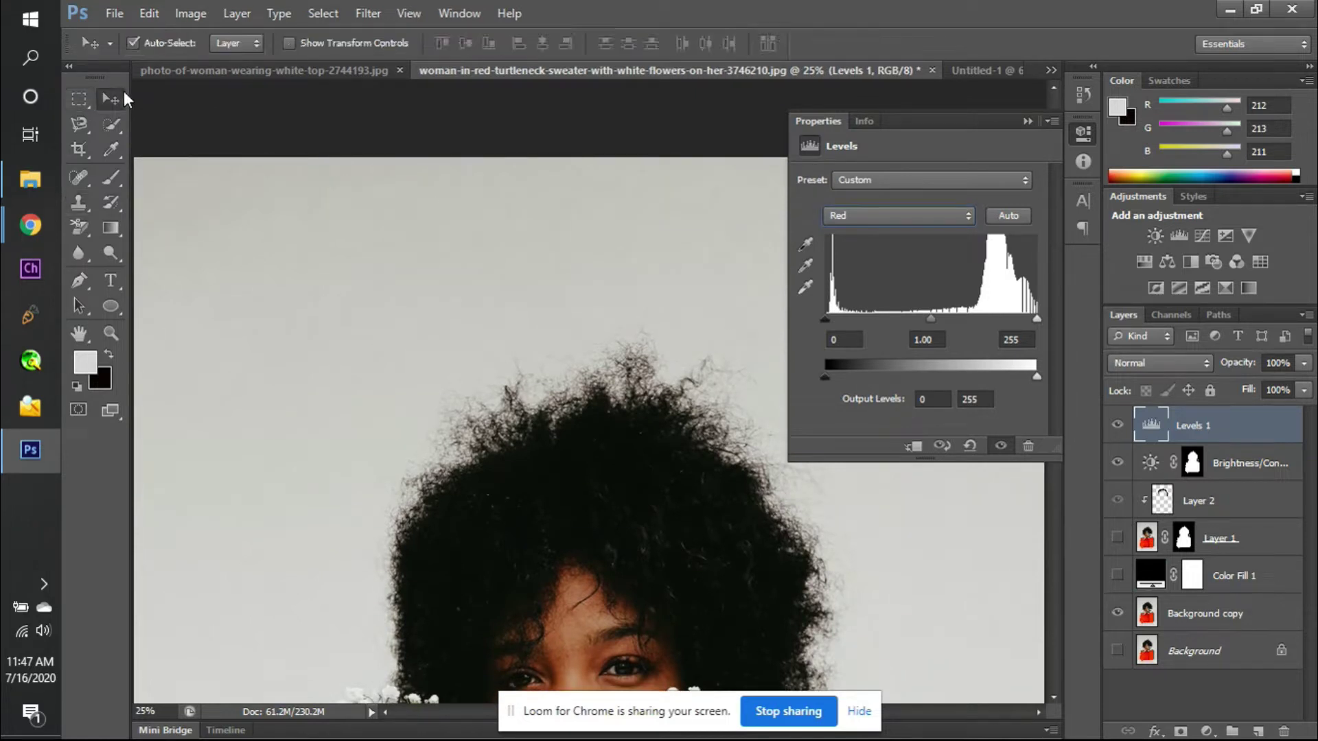
pyautogui.scroll(-1, 513, 434)
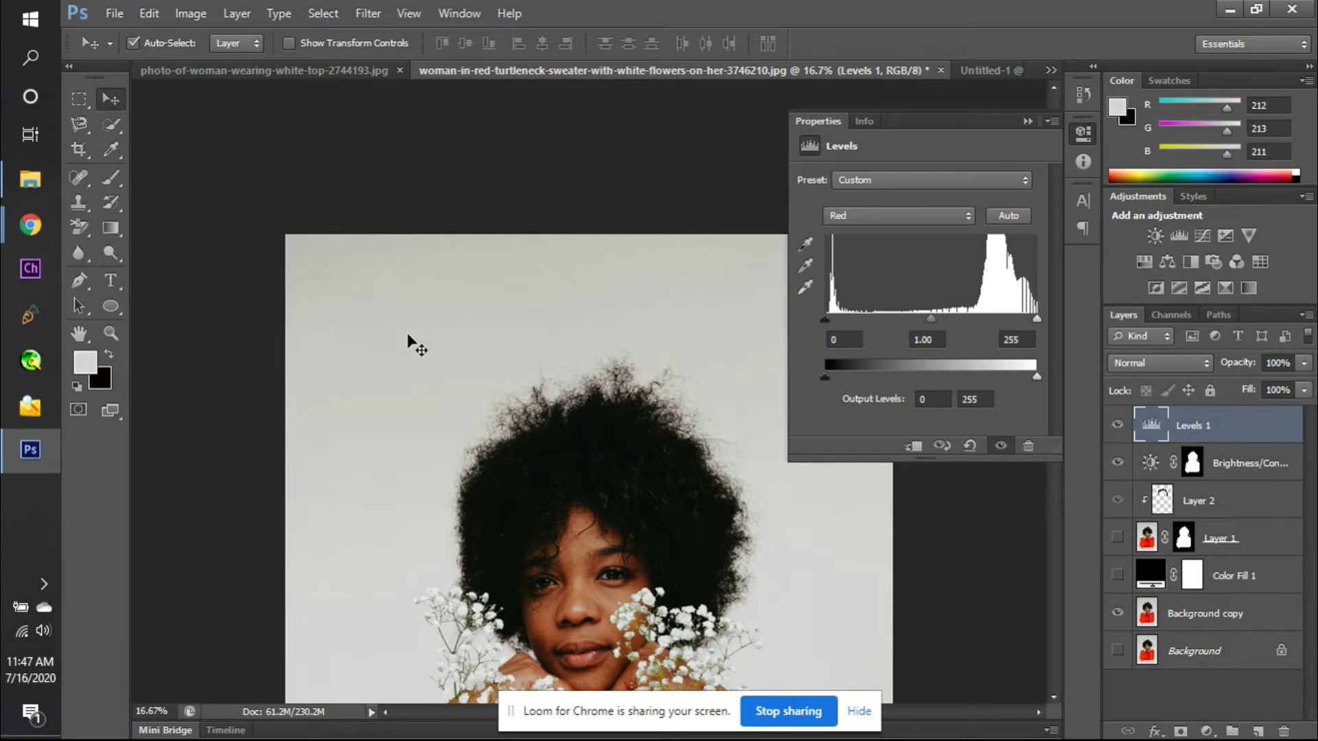
pyautogui.press('i')
pyautogui.click(460, 330)
pyautogui.moveTo(437, 303); pyautogui.dragTo(376, 323)
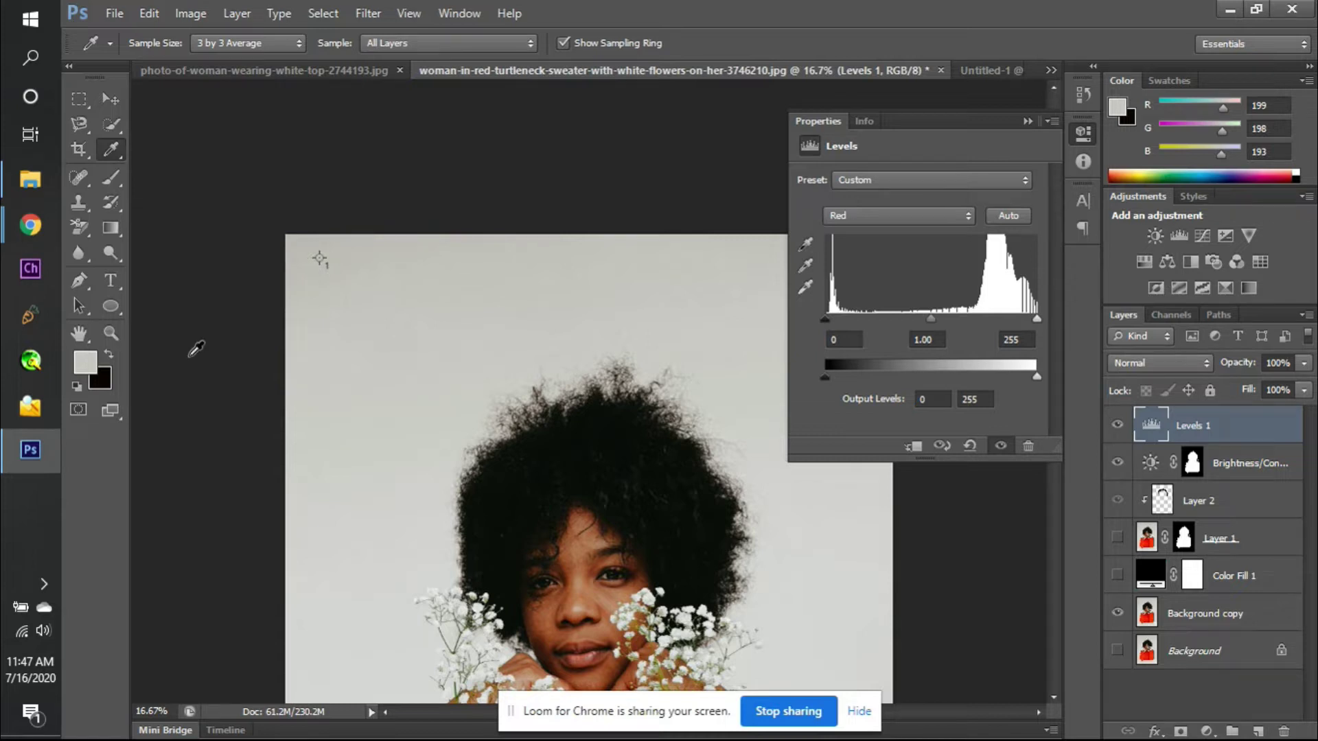
pyautogui.click(90, 362)
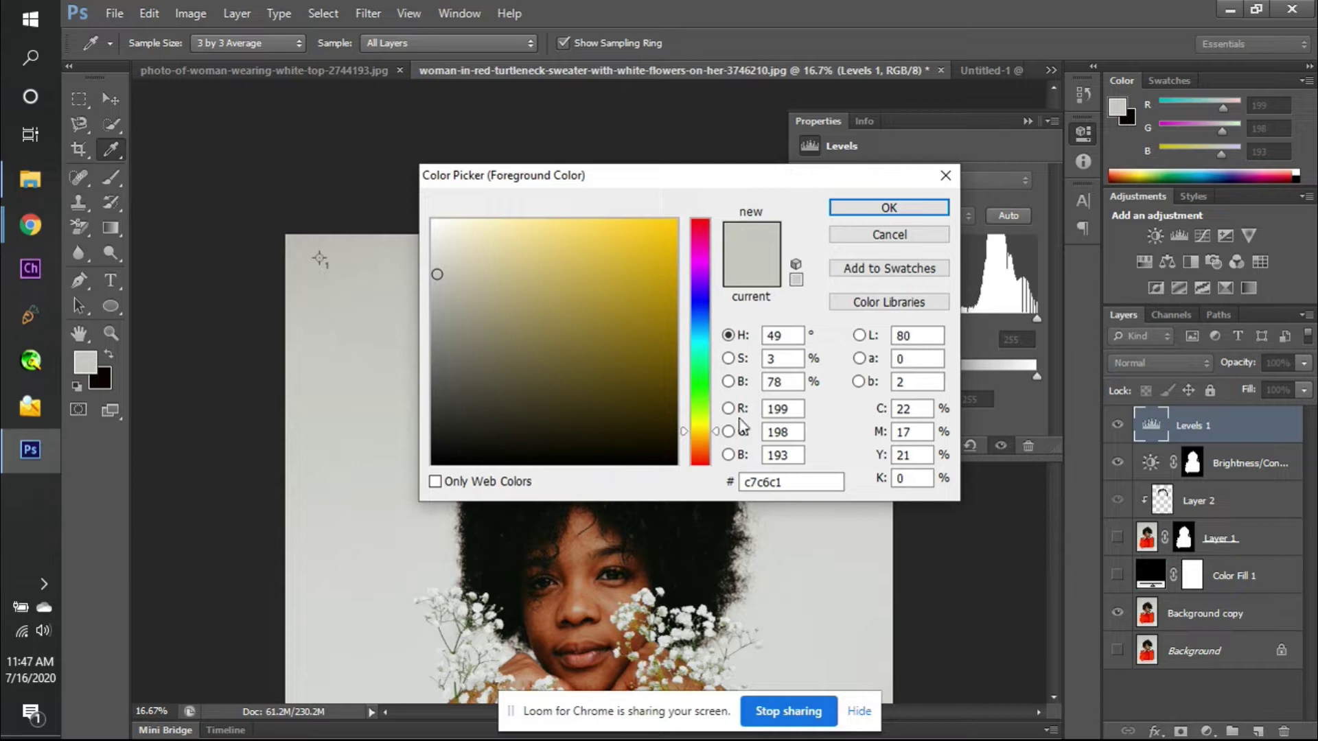
pyautogui.moveTo(794, 408); pyautogui.dragTo(756, 462)
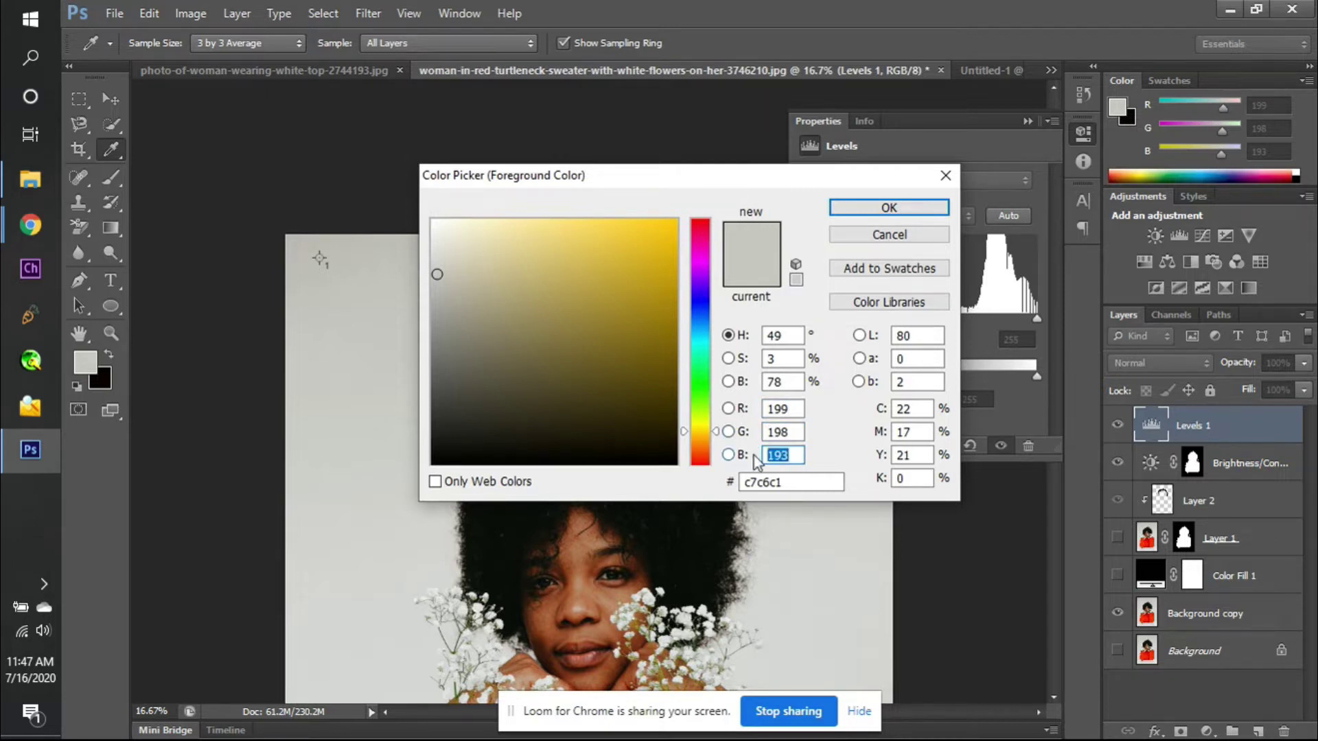
pyautogui.press('Return')
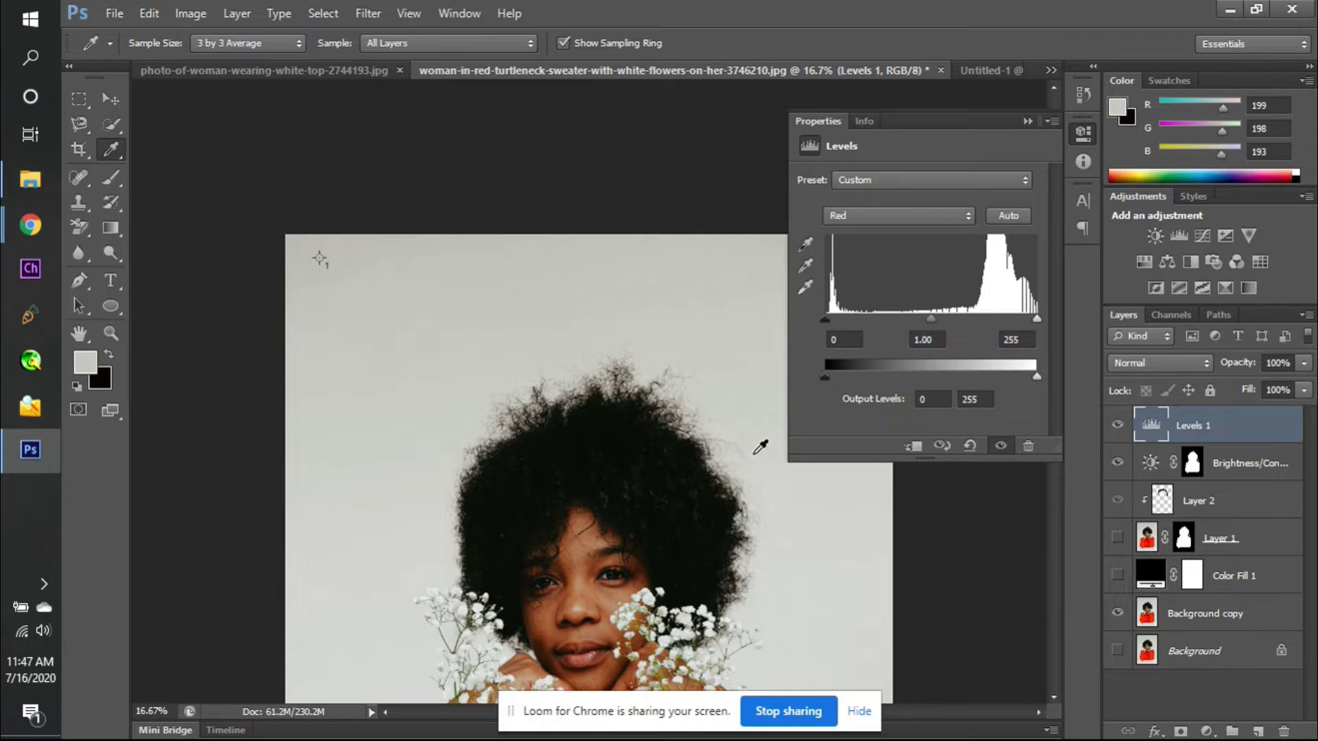
# - Resample the hair to get near-black 0a0f0b as foreground, checking it in the Color Picker
pyautogui.moveTo(431, 362); pyautogui.dragTo(381, 346)
pyautogui.scroll(-3, 384, 340)
pyautogui.moveTo(508, 386); pyautogui.dragTo(508, 386)
pyautogui.moveTo(553, 343); pyautogui.dragTo(498, 369)
pyautogui.click(498, 374)
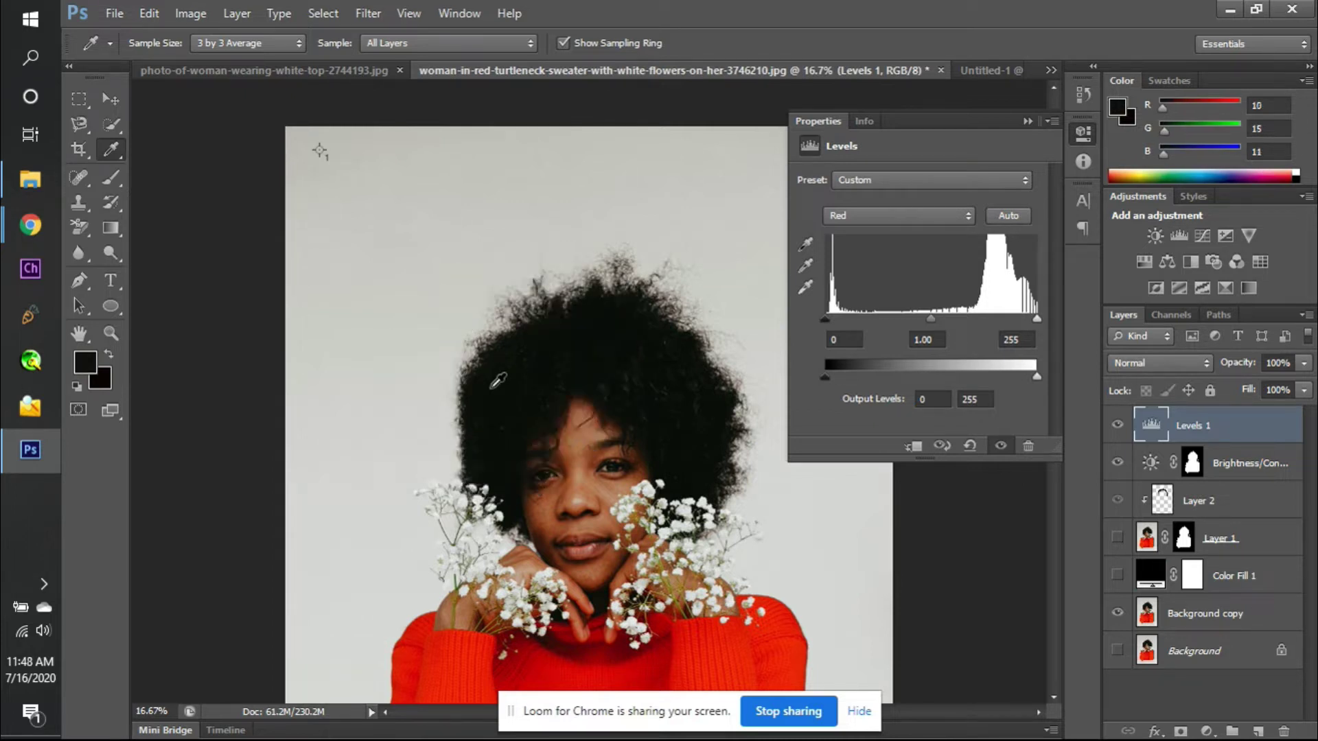
pyautogui.click(85, 377)
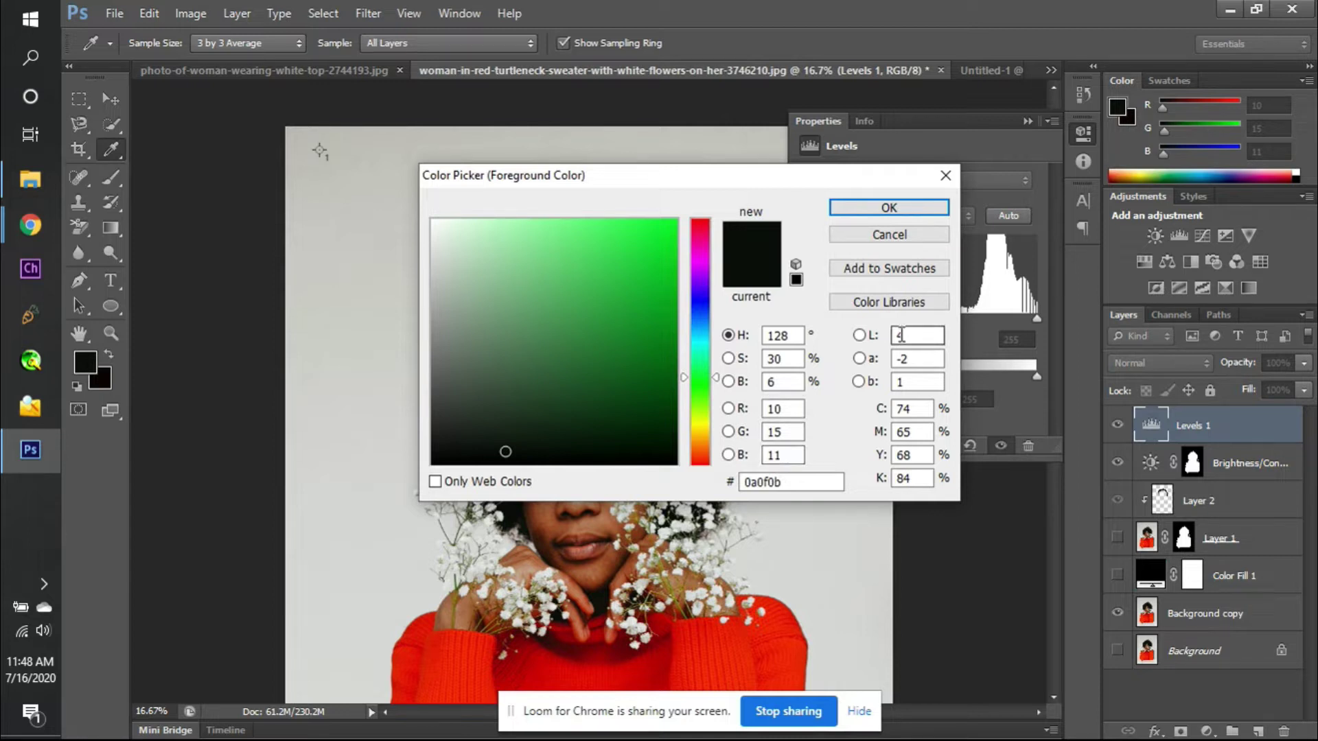
pyautogui.click(930, 241)
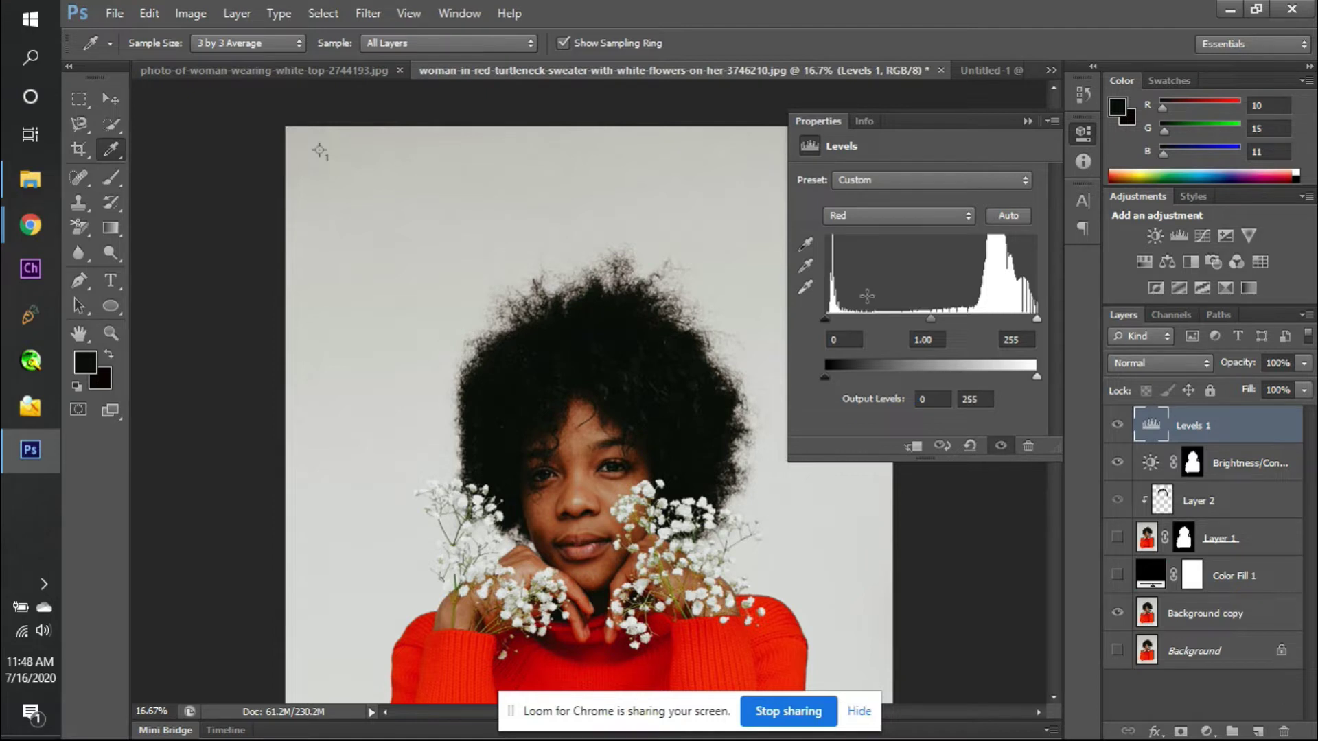
# - Set the Red channel midtone to 0.65 after trying and resetting its black point
pyautogui.moveTo(825, 318); pyautogui.dragTo(901, 316)
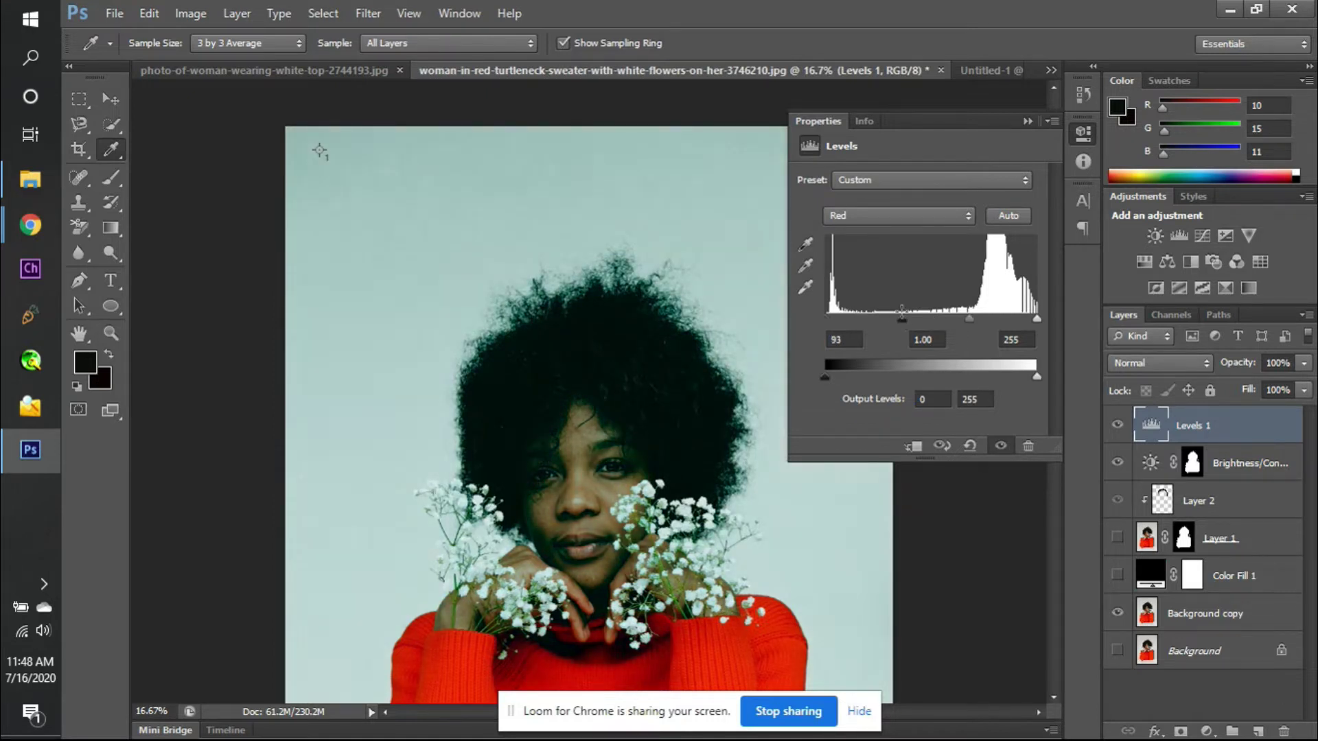
pyautogui.scroll(-3, 317, 143)
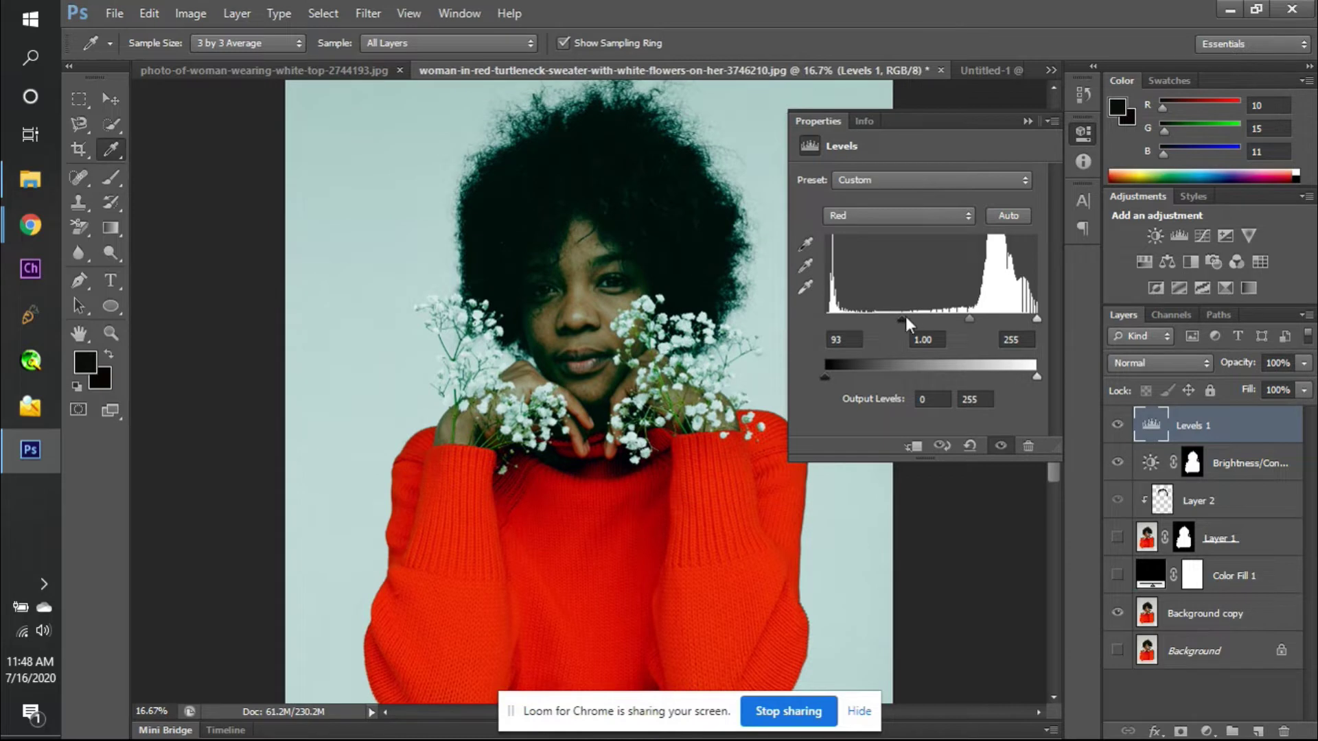
pyautogui.moveTo(904, 316); pyautogui.dragTo(813, 351)
pyautogui.moveTo(932, 319); pyautogui.dragTo(1035, 318)
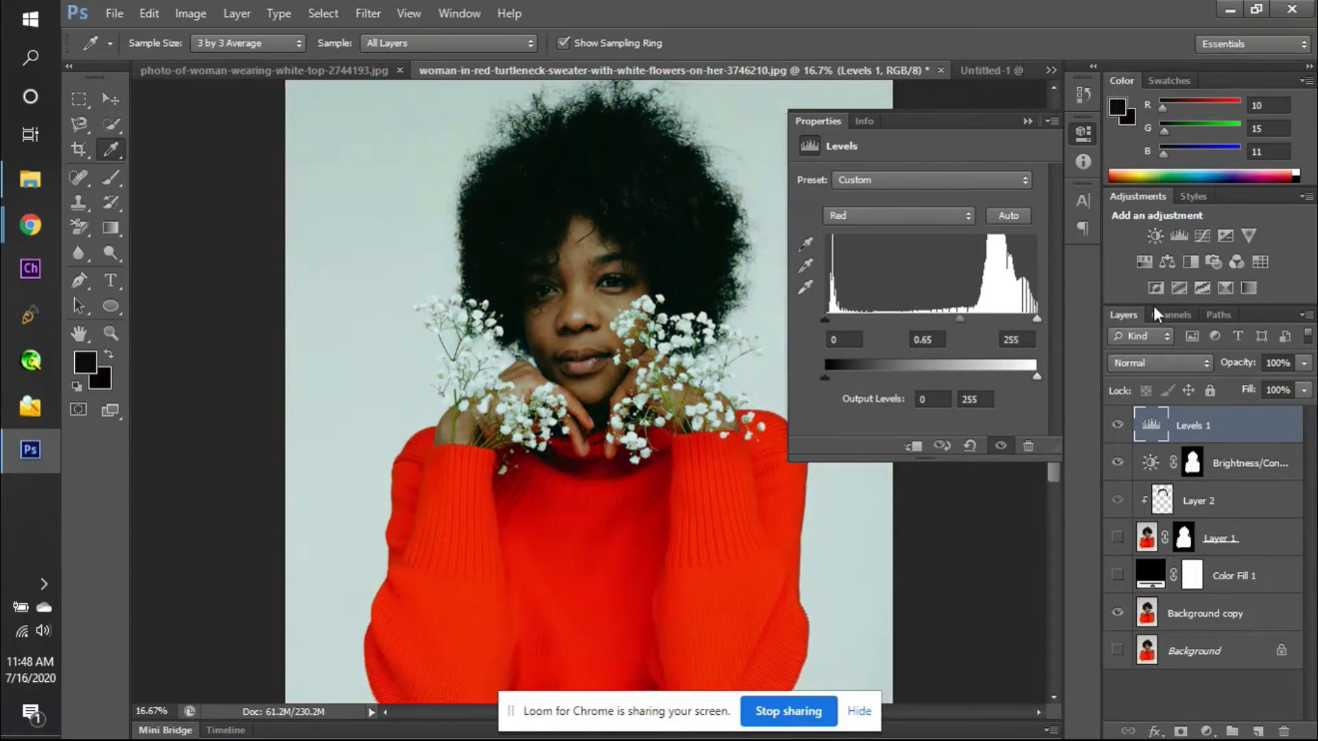
# - Switch to the Green channel and set its midtone to 1.07, restoring output white to 255
pyautogui.click(926, 218)
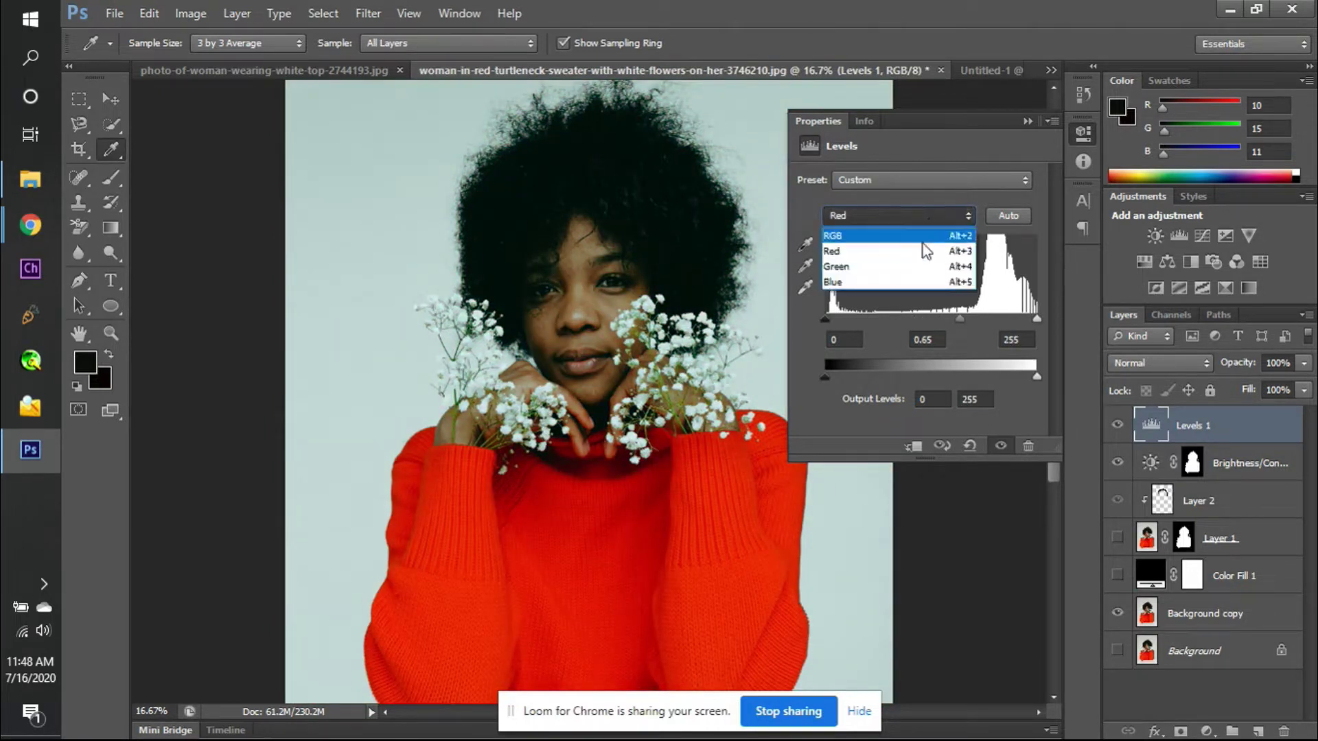
pyautogui.click(922, 270)
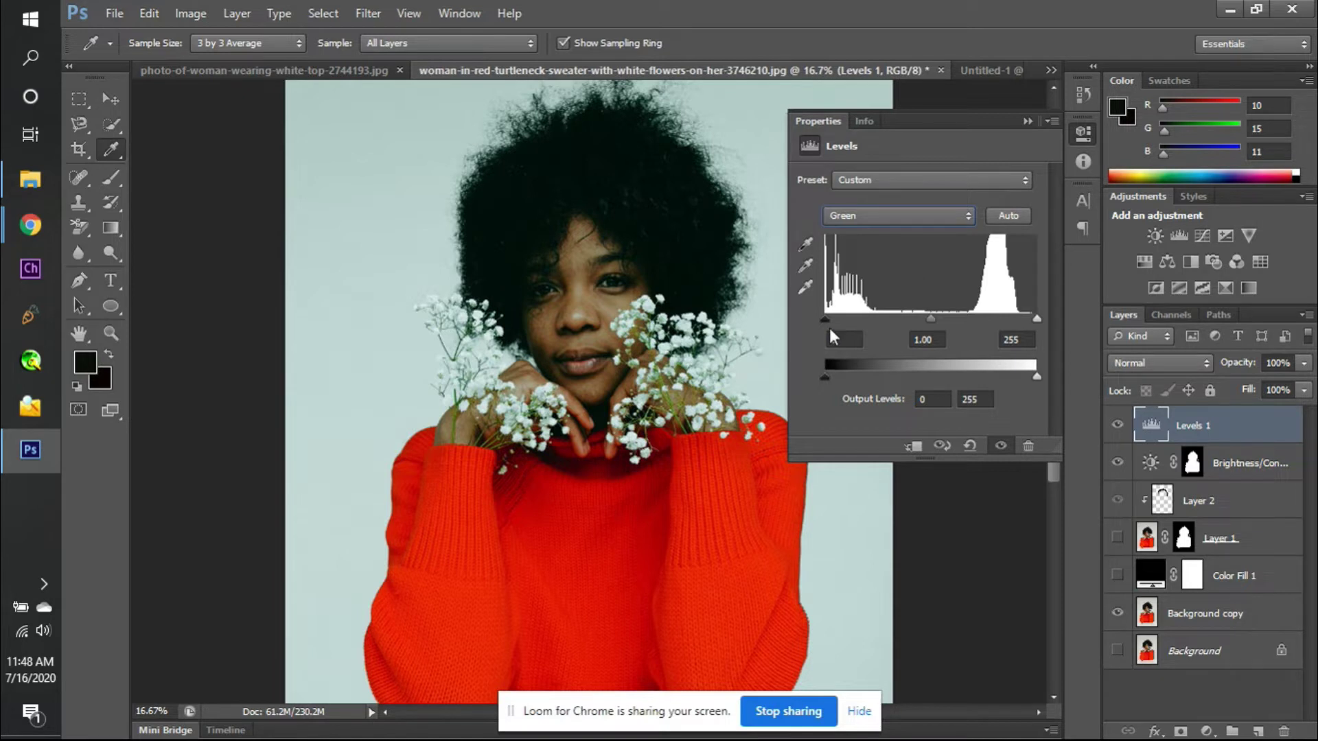
pyautogui.moveTo(826, 320); pyautogui.dragTo(738, 310)
pyautogui.moveTo(929, 319)
pyautogui.mouseDown()
pyautogui.moveTo(910, 319)
pyautogui.moveTo(928, 315)
pyautogui.mouseUp()
pyautogui.moveTo(824, 380); pyautogui.dragTo(751, 362)
pyautogui.moveTo(1036, 376)
pyautogui.mouseDown()
pyautogui.moveTo(850, 373)
pyautogui.moveTo(1048, 360)
pyautogui.mouseUp()
pyautogui.moveTo(1032, 379); pyautogui.dragTo(1089, 368)
# - Try the Blue channel's black and white input sliders
pyautogui.click(900, 218)
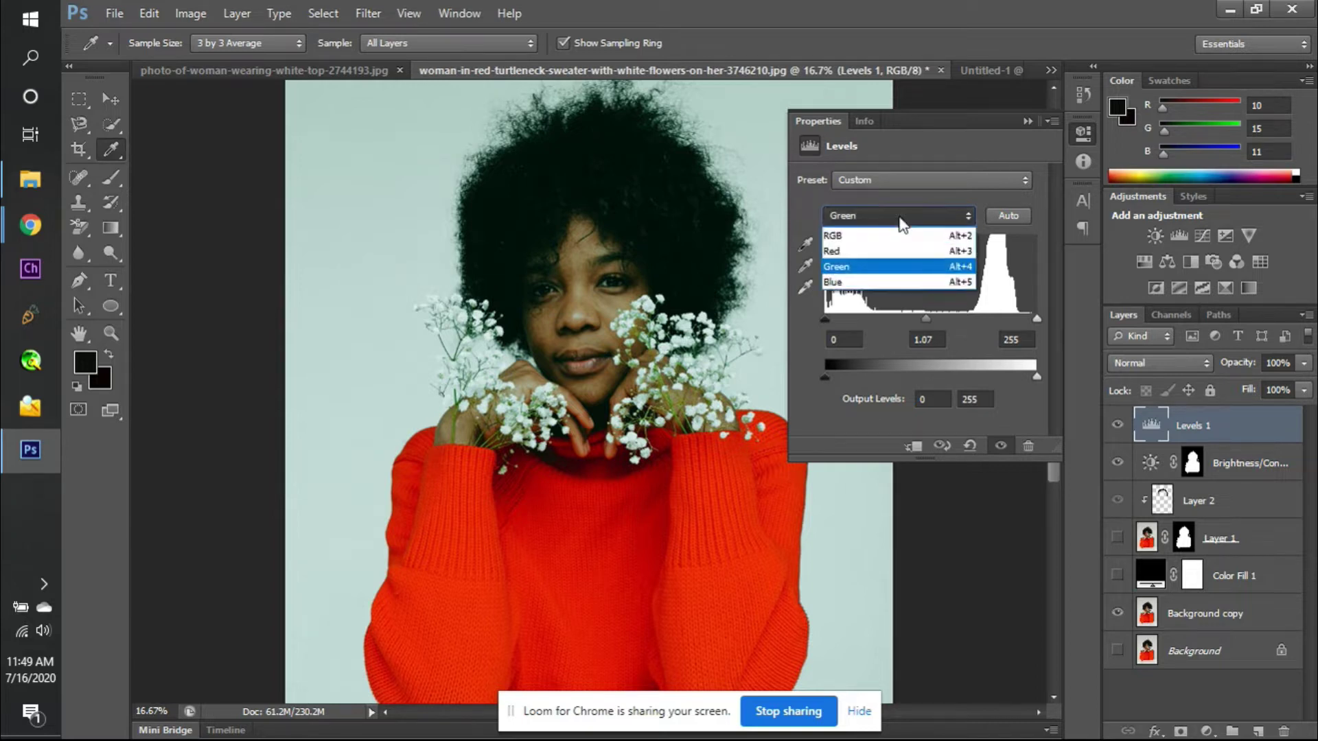
pyautogui.click(887, 280)
pyautogui.moveTo(824, 317); pyautogui.dragTo(973, 312)
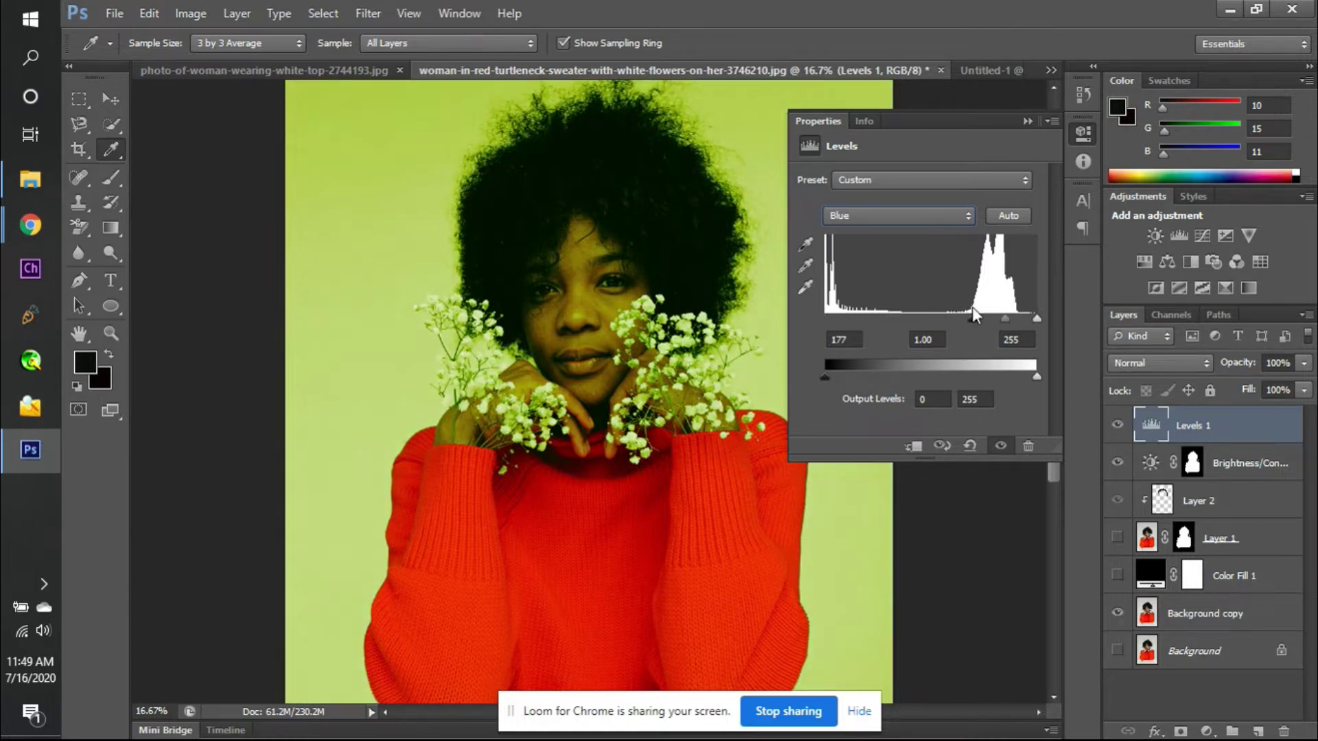
pyautogui.moveTo(972, 319); pyautogui.dragTo(813, 302)
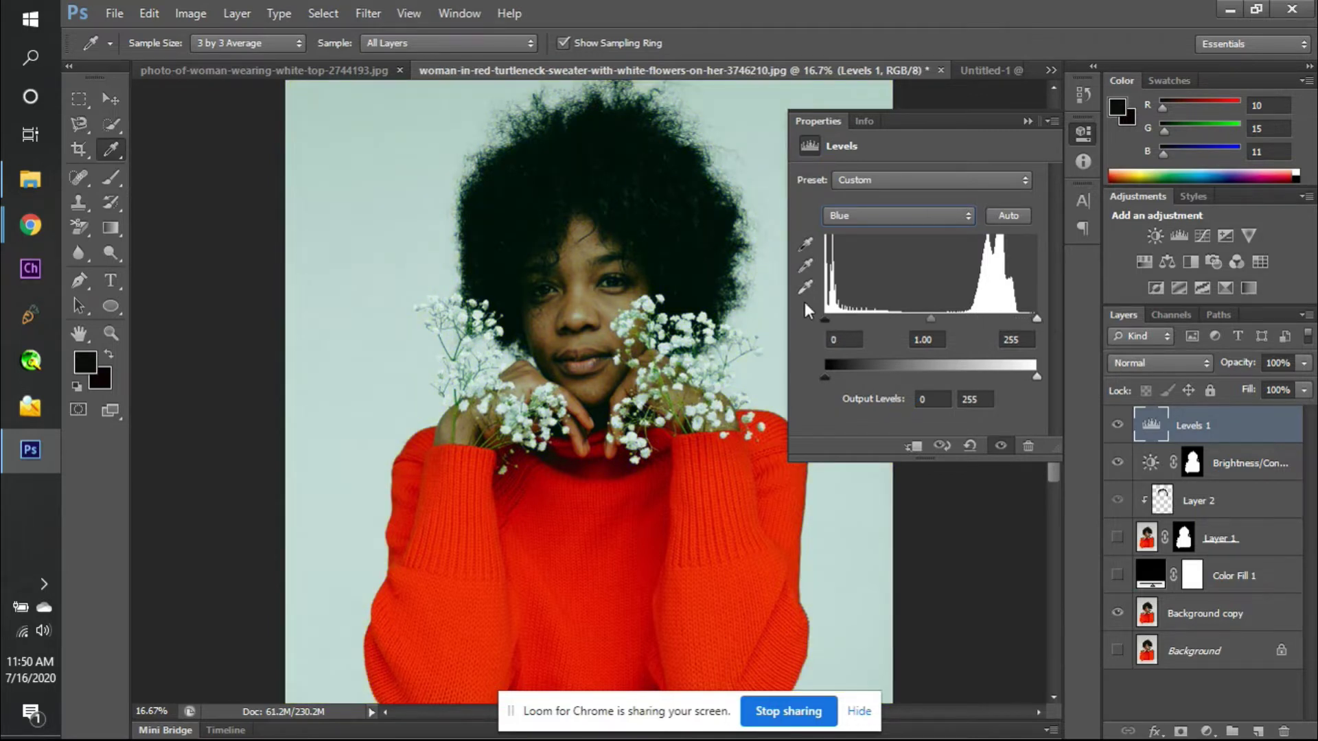
pyautogui.moveTo(1036, 317); pyautogui.dragTo(1067, 318)
# - Adjust the composite RGB levels to a 1.04 midtone, then return to the Green channel
pyautogui.click(944, 228)
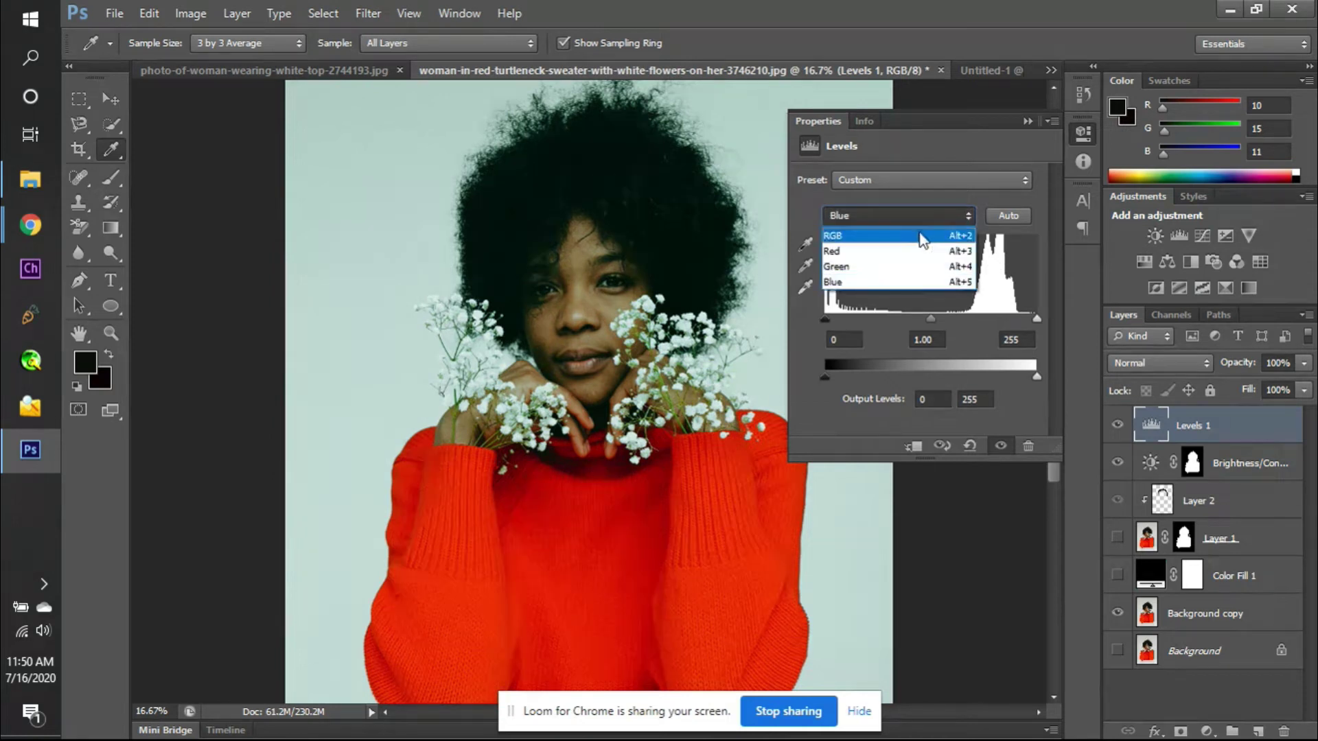
pyautogui.click(916, 231)
pyautogui.moveTo(825, 319); pyautogui.dragTo(786, 312)
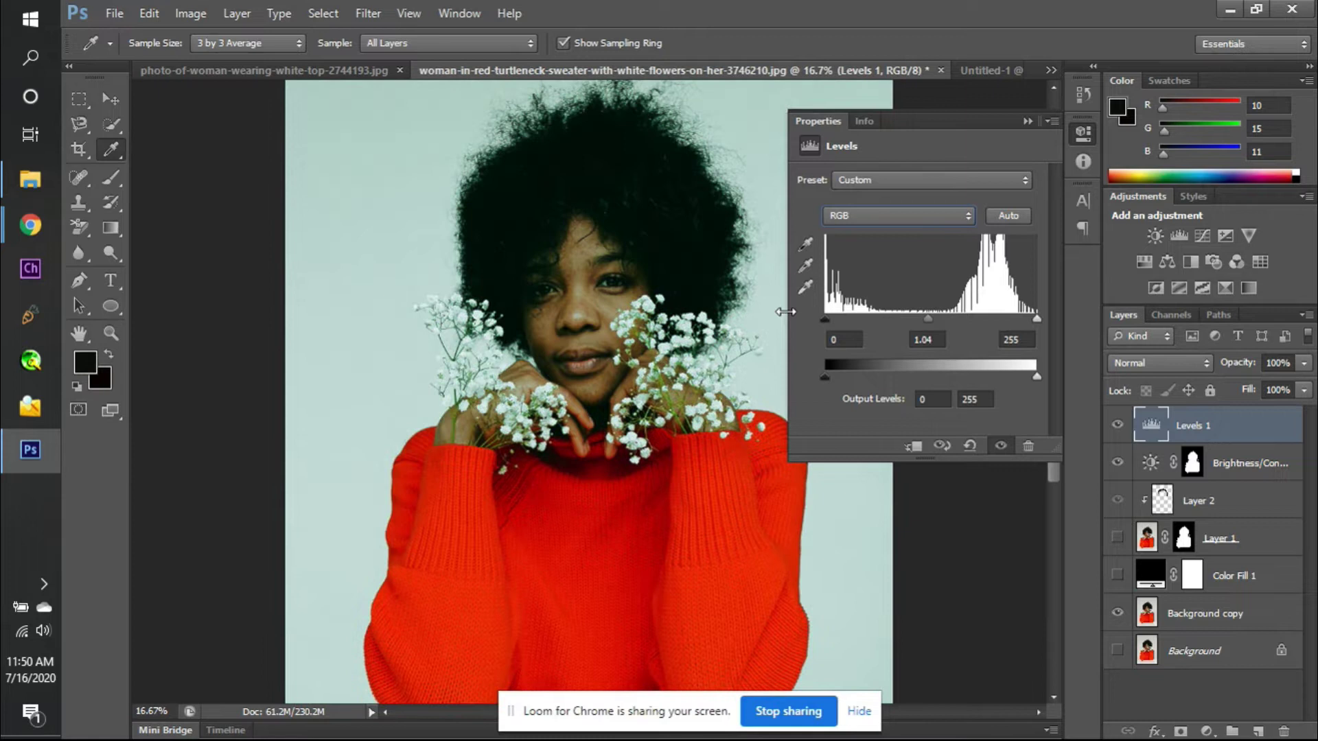
pyautogui.click(941, 215)
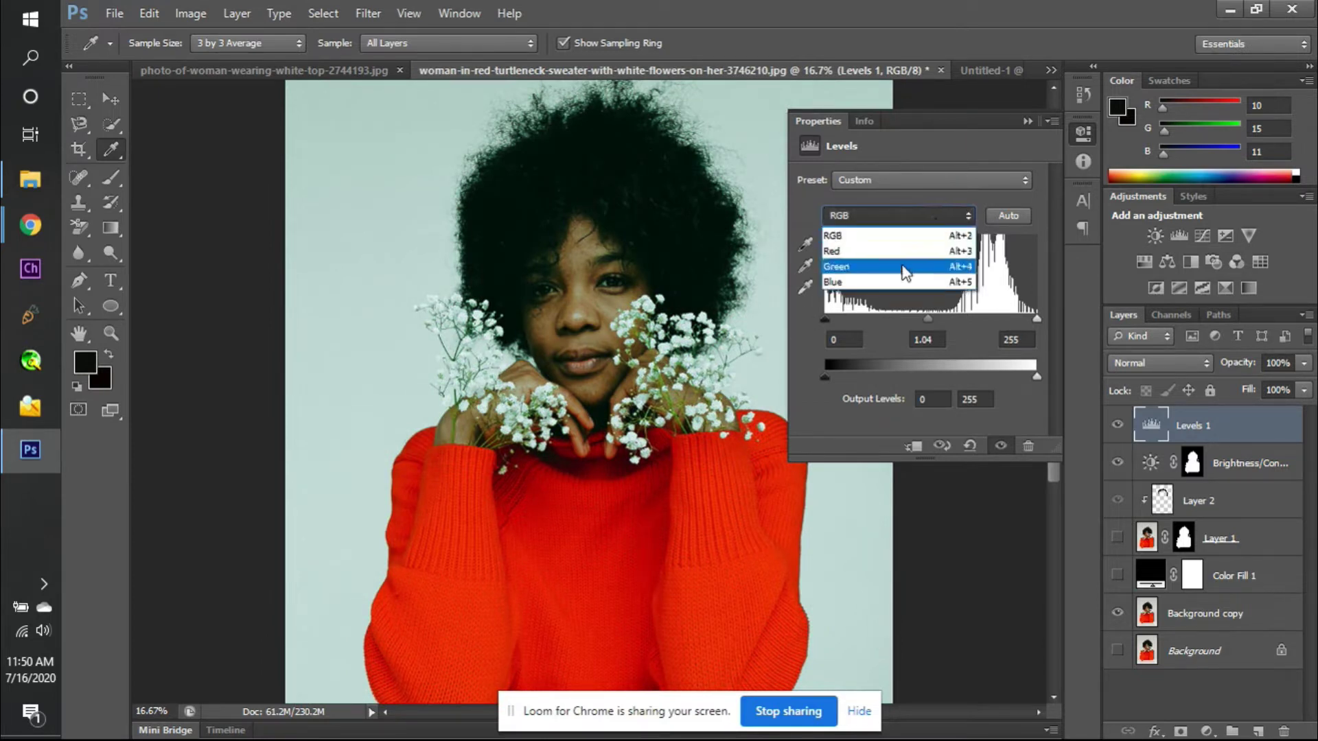
pyautogui.click(905, 267)
pyautogui.moveTo(825, 320)
pyautogui.mouseDown()
pyautogui.moveTo(999, 315)
pyautogui.moveTo(838, 315)
pyautogui.mouseUp()
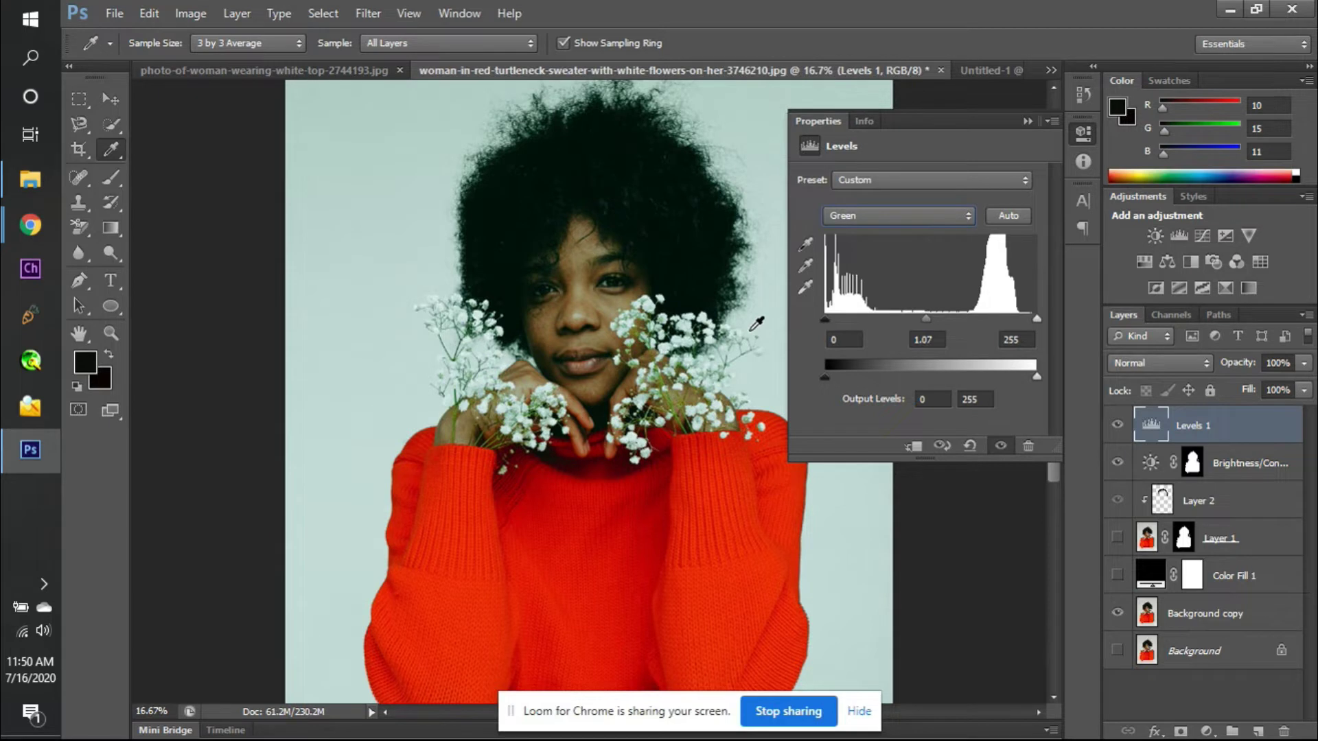
# - Select Levels 1 on the RGB channel and enter a midtone value of 1
pyautogui.click(1242, 426)
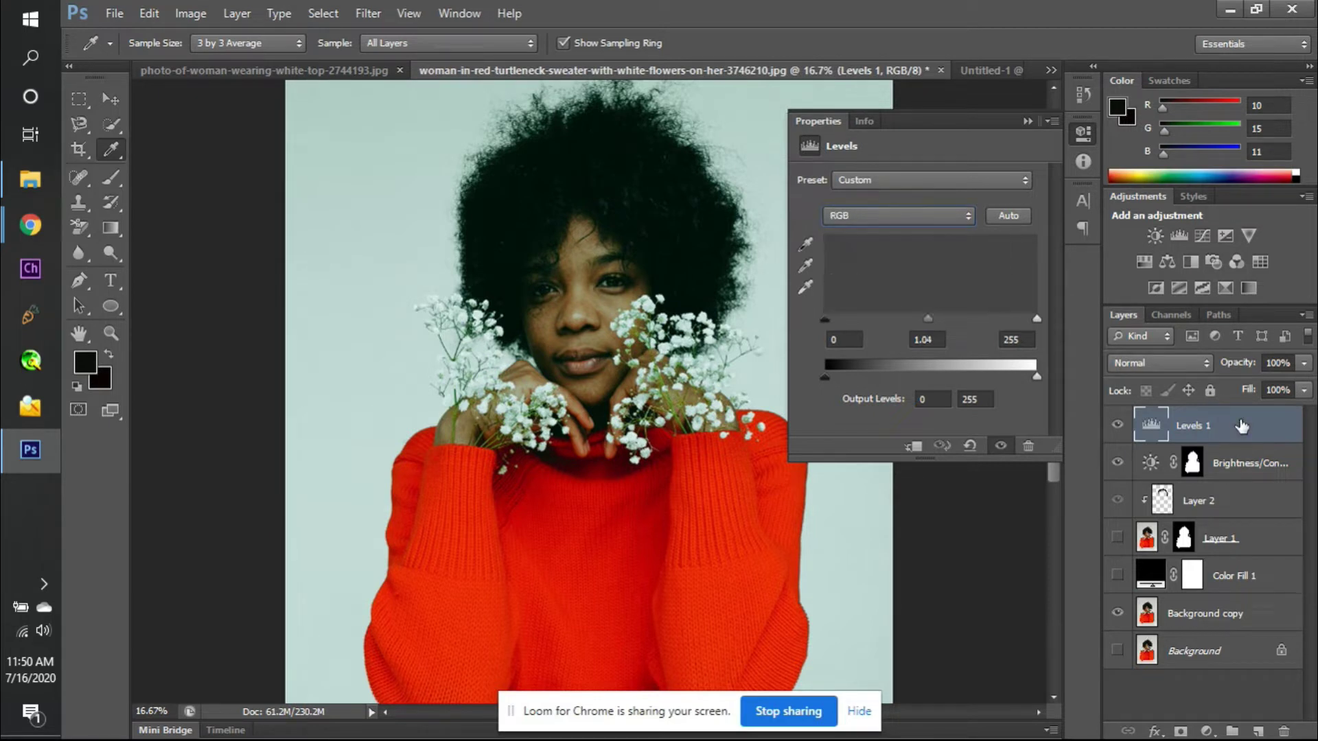
pyautogui.click(1154, 427)
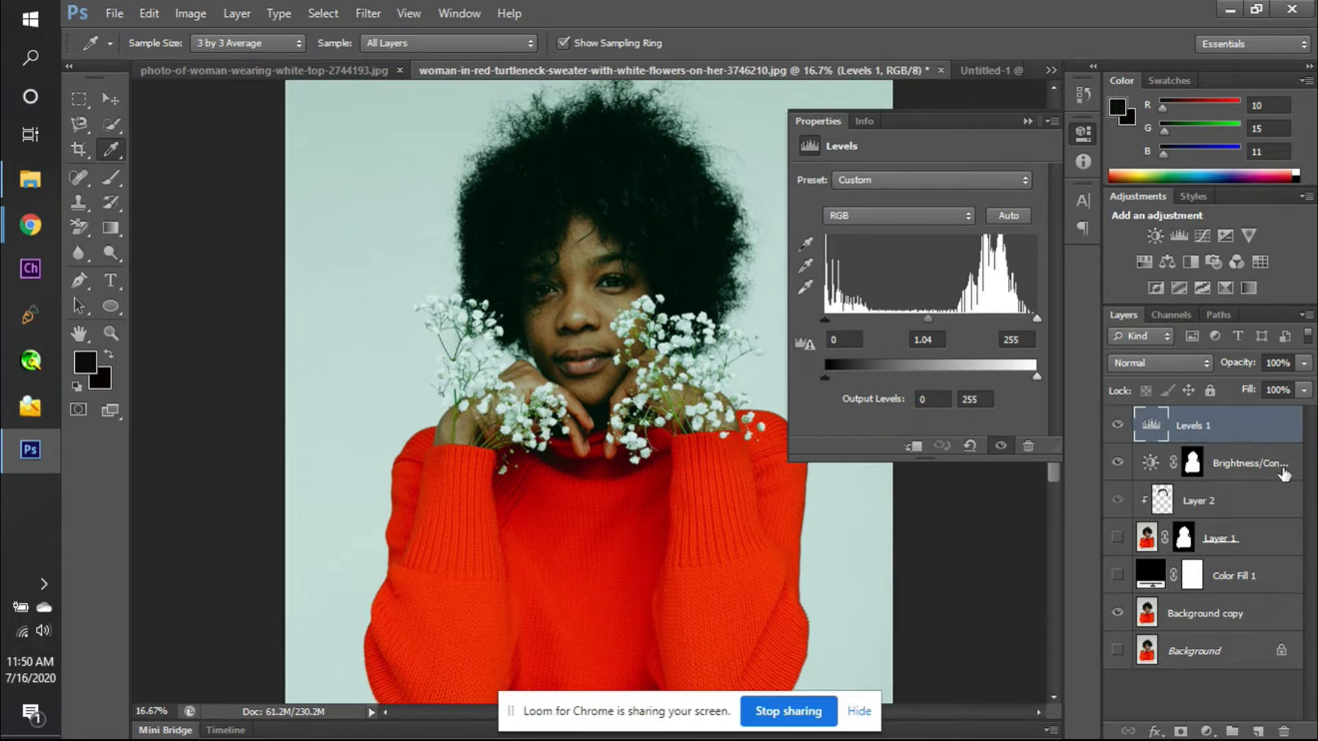
pyautogui.doubleClick(942, 340)
pyautogui.write('1')
pyautogui.press('Return')
# - Enter a midtone of 0, accept the 0.01 clamp, then hide Levels 1 and collapse Properties
pyautogui.doubleClick(934, 342)
pyautogui.write('0')
pyautogui.press('Return')
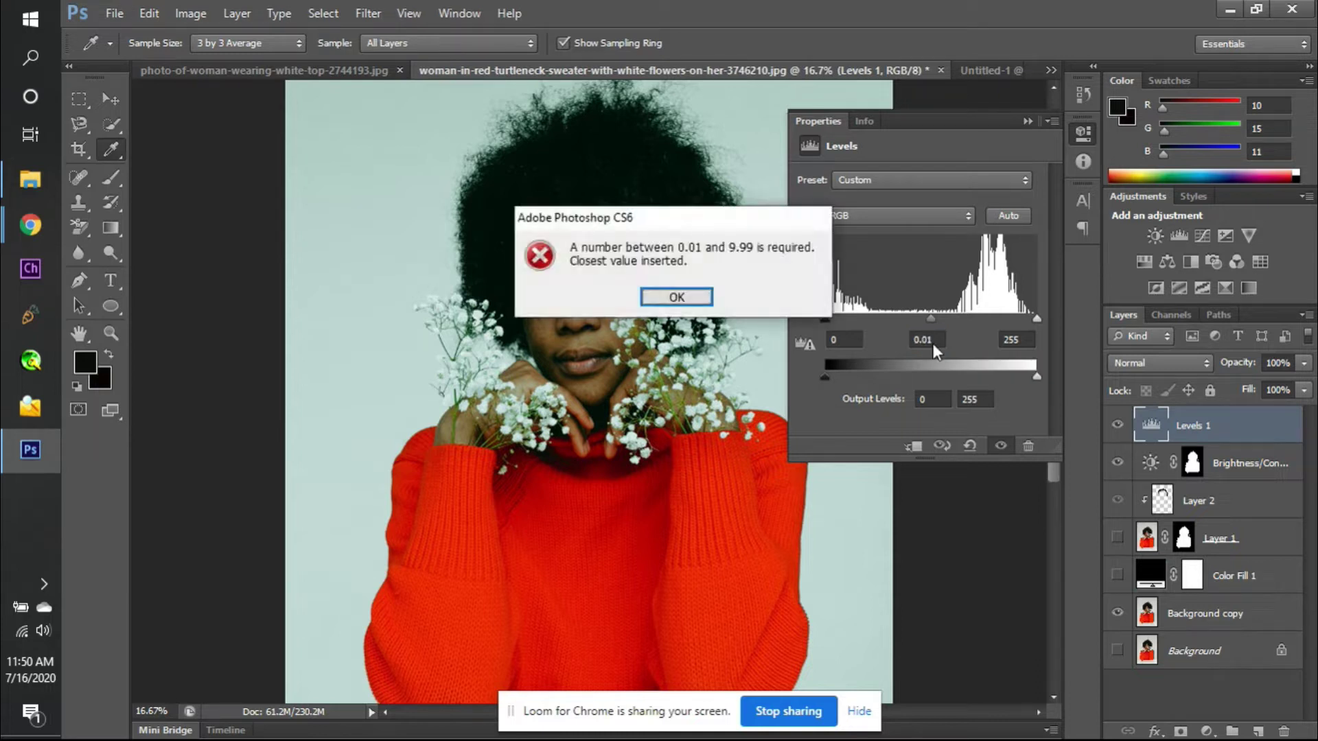
pyautogui.press('Return')
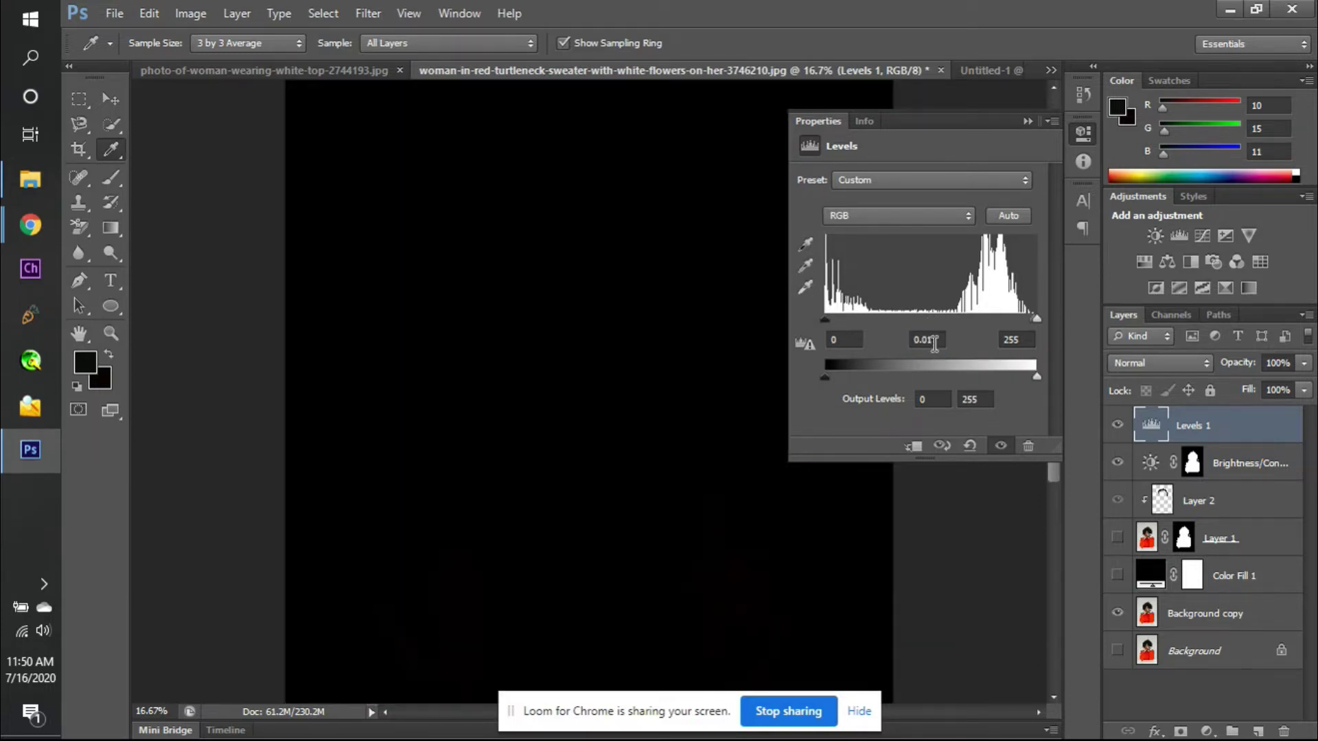
pyautogui.click(1117, 425)
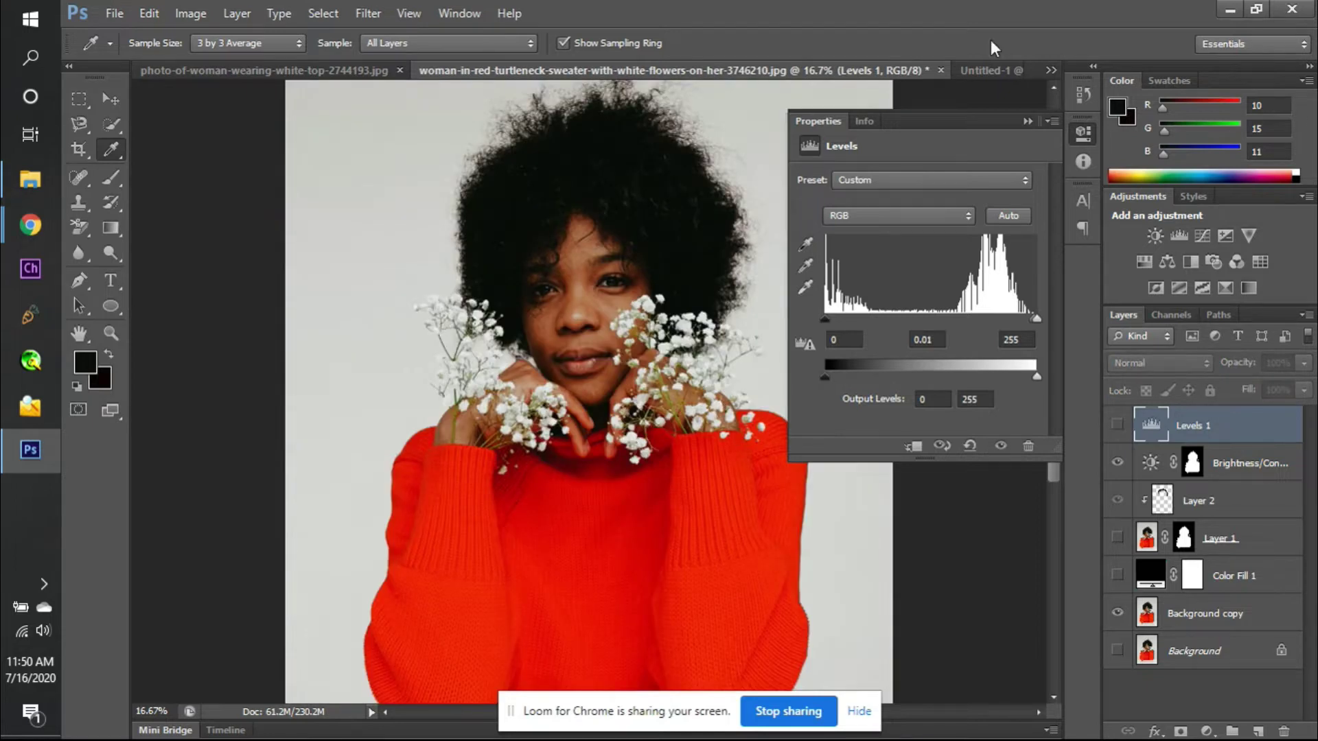
pyautogui.click(1028, 121)
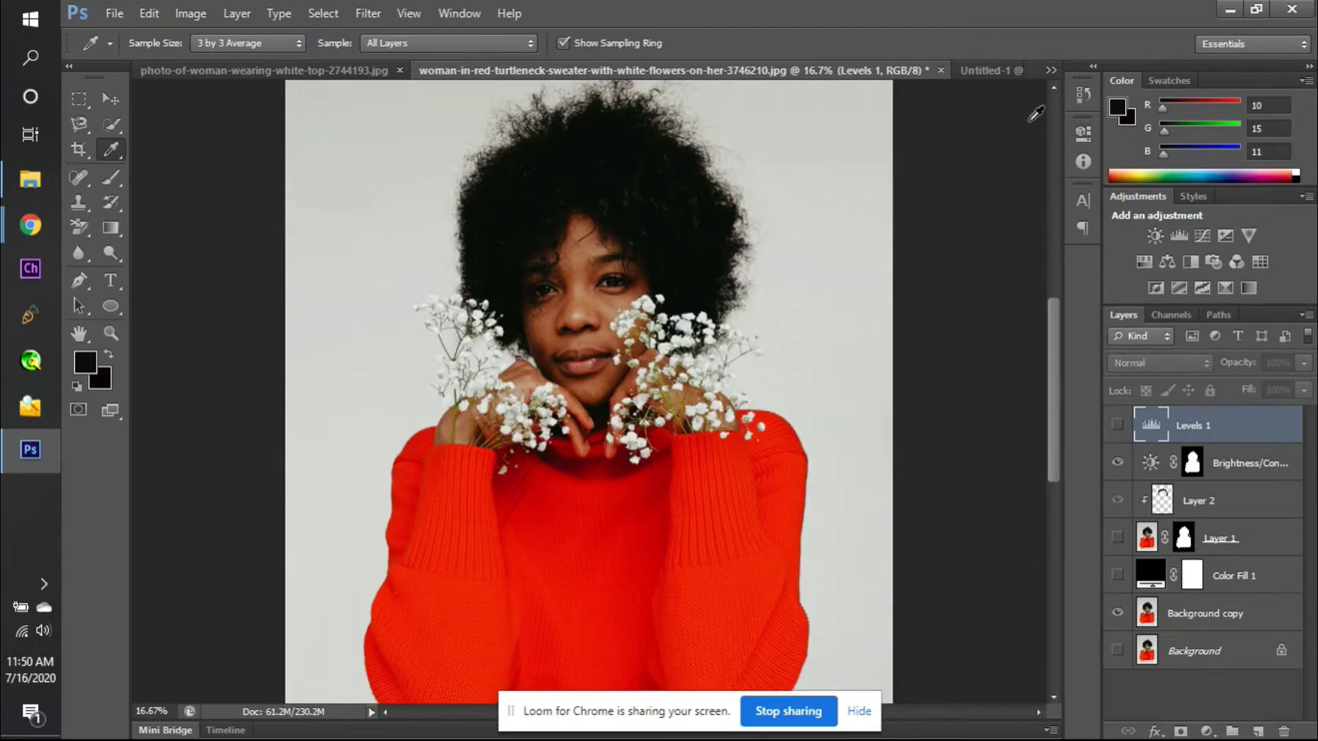
# - Add a trial Curves 1 layer, reshape its RGB curve, then undo it with Ctrl+Alt+Z
pyautogui.click(1203, 239)
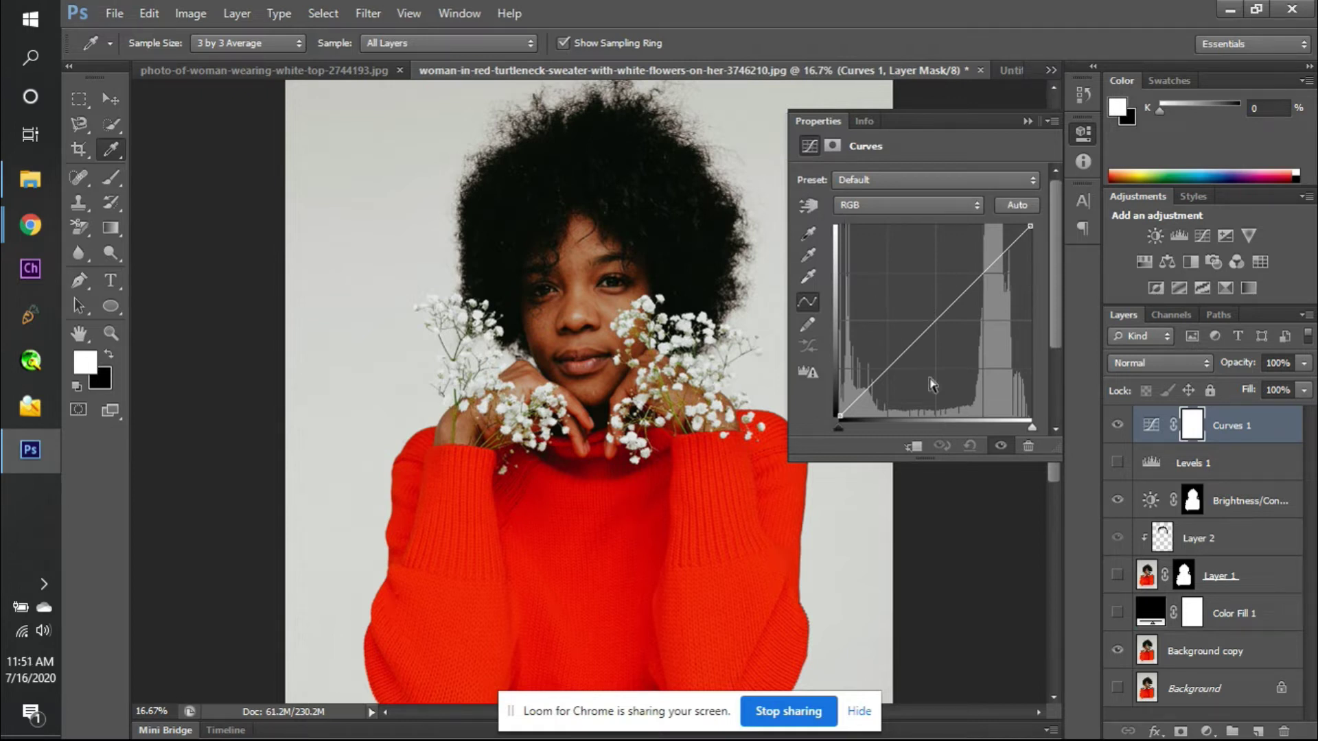
pyautogui.click(873, 382)
pyautogui.moveTo(873, 382); pyautogui.dragTo(887, 392)
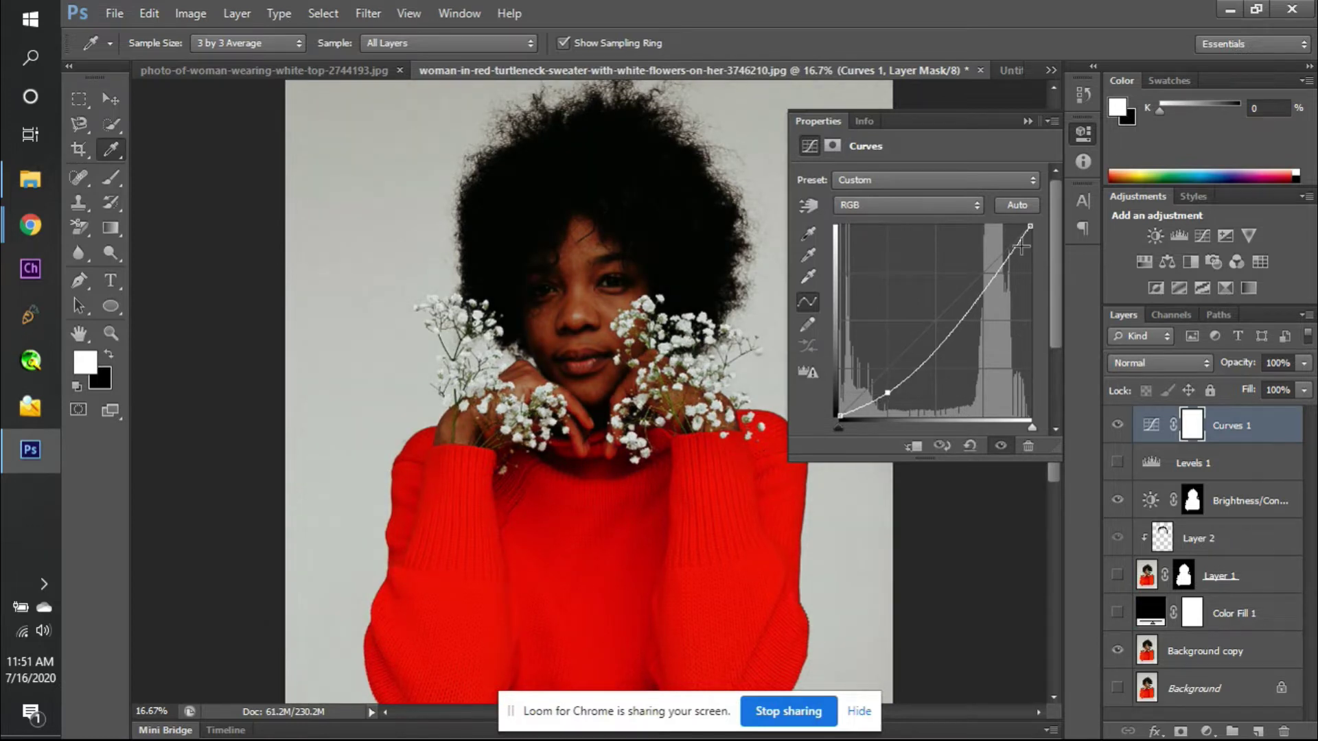
pyautogui.click(921, 204)
pyautogui.click(921, 203)
pyautogui.moveTo(1008, 259); pyautogui.dragTo(982, 238)
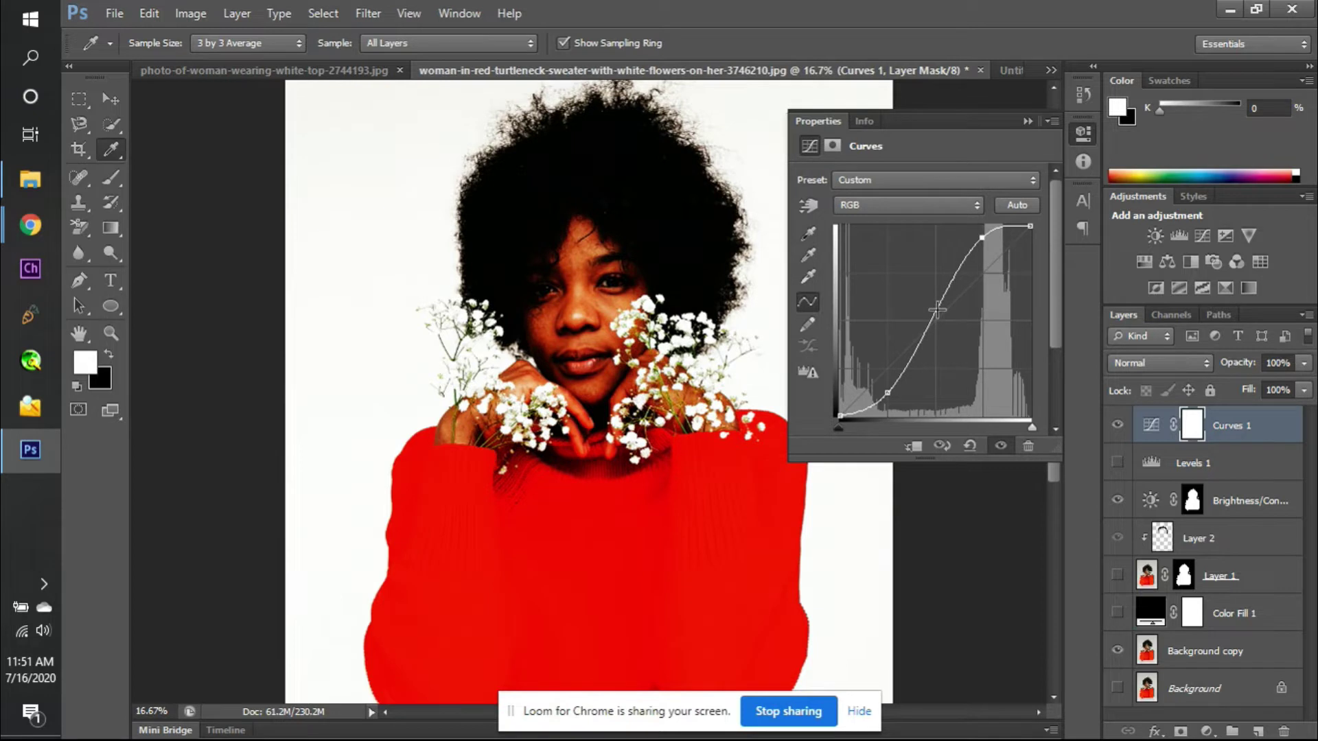
pyautogui.moveTo(933, 310)
pyautogui.mouseDown()
pyautogui.moveTo(944, 324)
pyautogui.moveTo(916, 302)
pyautogui.moveTo(941, 317)
pyautogui.moveTo(949, 357)
pyautogui.moveTo(928, 303)
pyautogui.moveTo(952, 307)
pyautogui.moveTo(942, 307)
pyautogui.mouseUp()
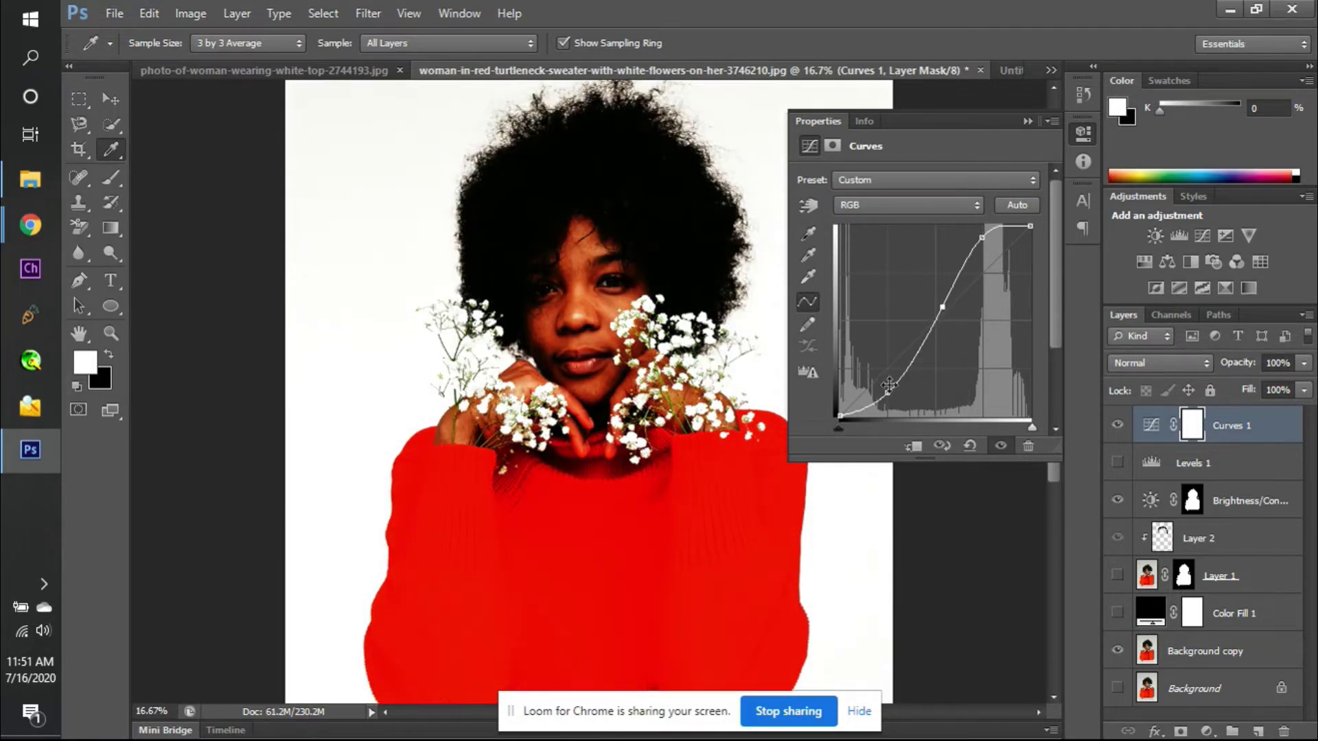
pyautogui.moveTo(887, 394); pyautogui.dragTo(871, 354)
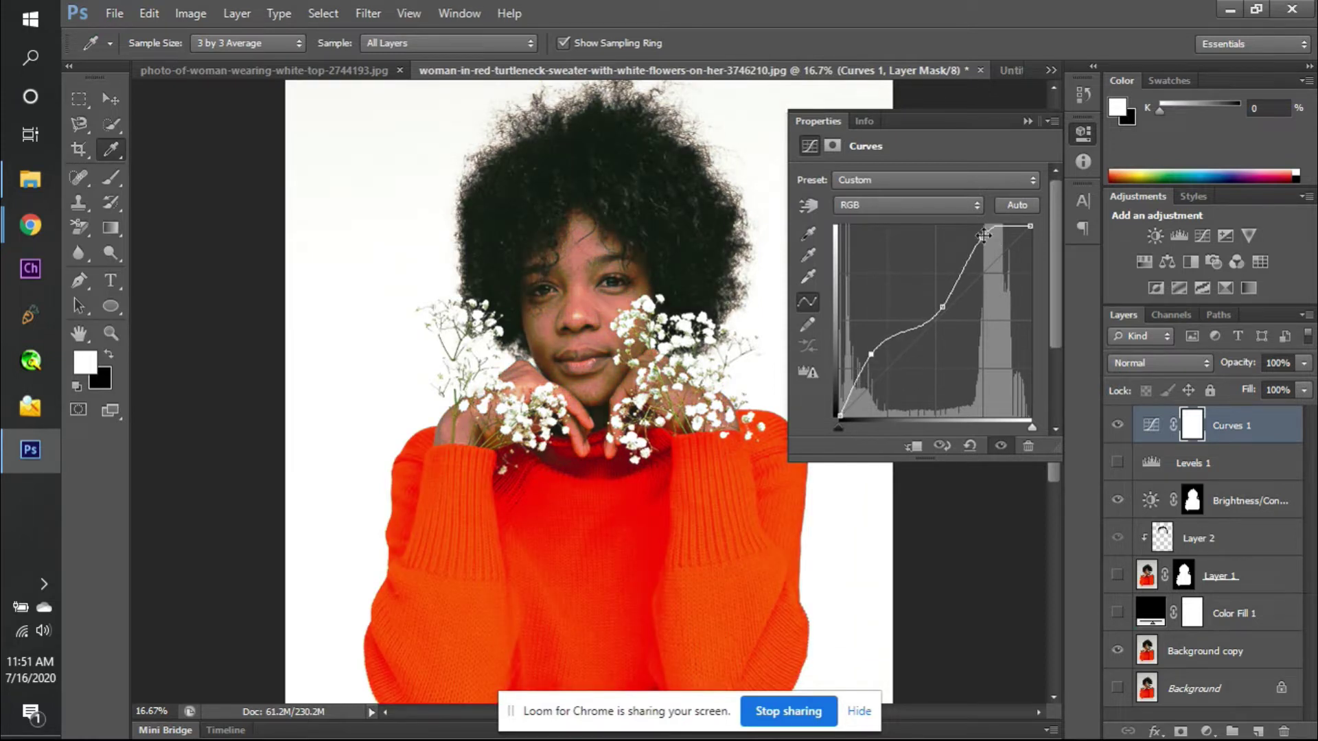
pyautogui.moveTo(983, 235); pyautogui.dragTo(968, 238)
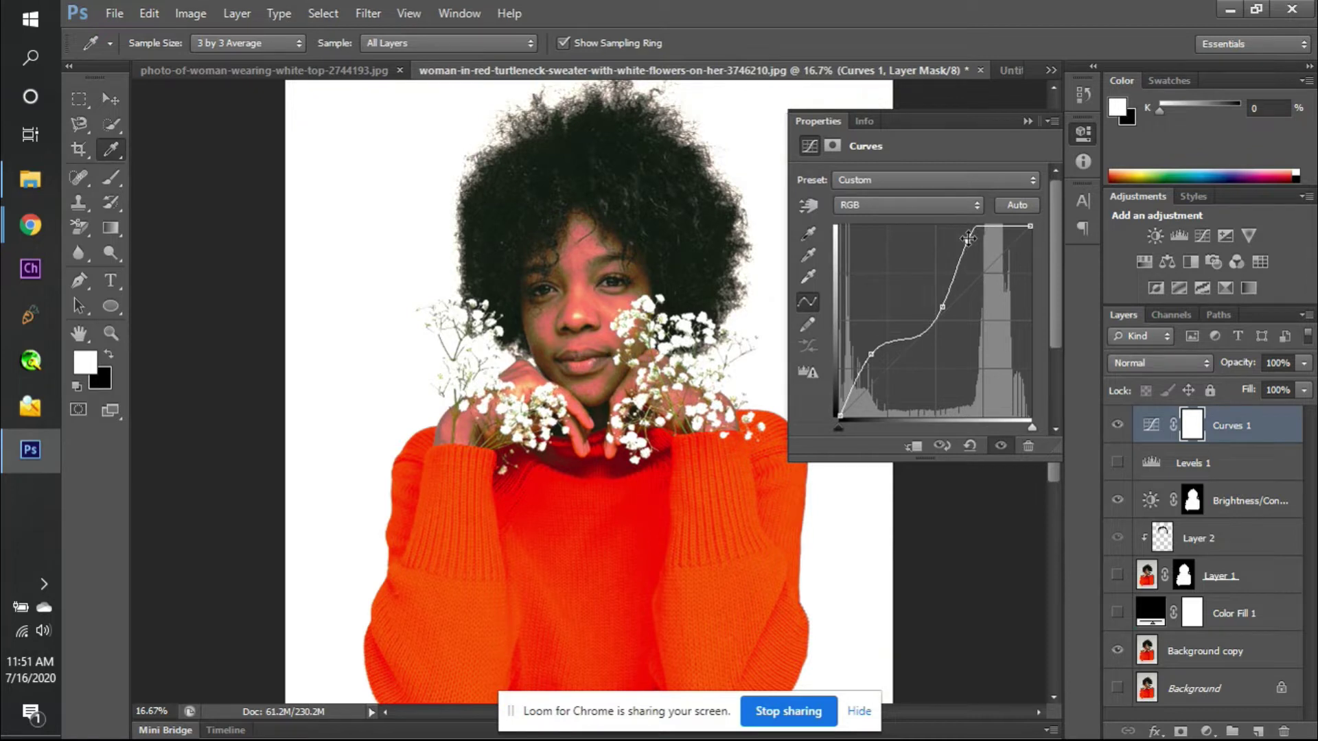
pyautogui.hotkey('ctrl', 'alt', 'z')
pyautogui.hotkey('ctrl', 'alt', 'z')
pyautogui.hotkey('ctrl', 'alt', 'z')
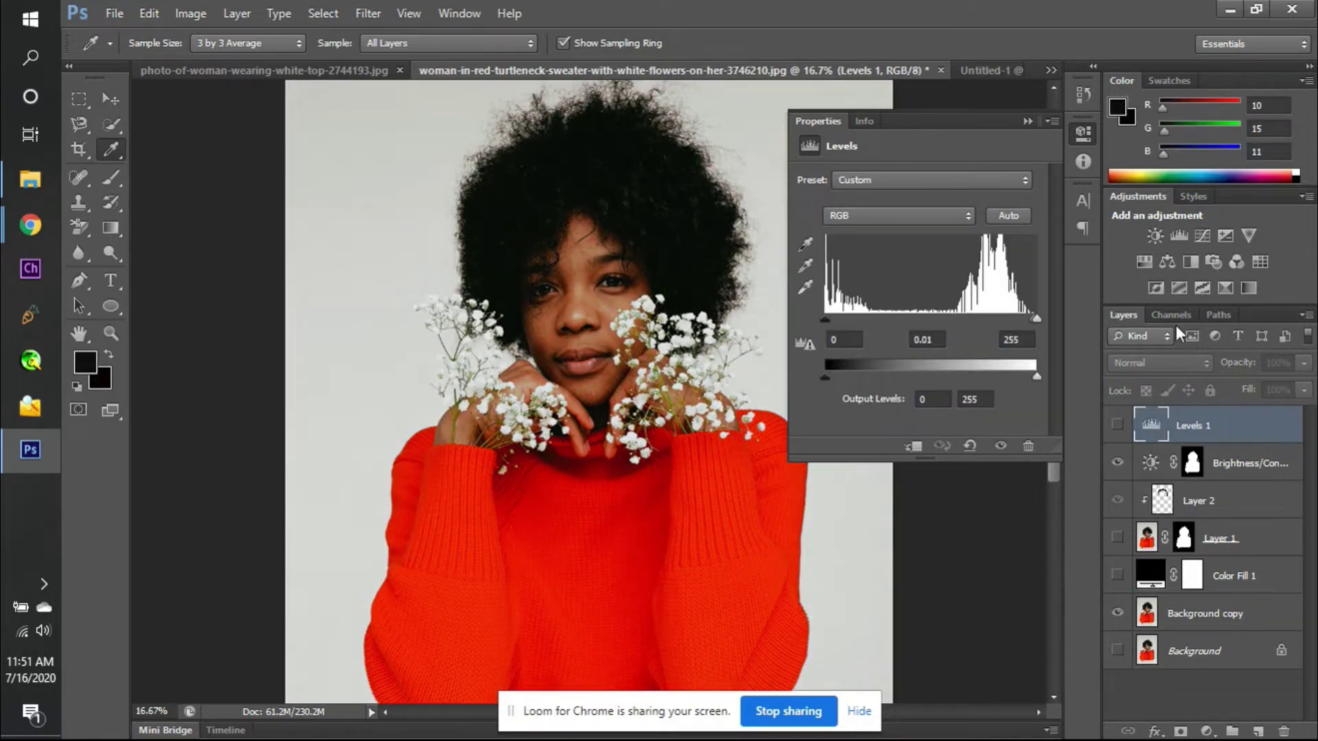
# - Add a new Curves layer and test the RGB, Red and Green black and white points
pyautogui.click(1202, 235)
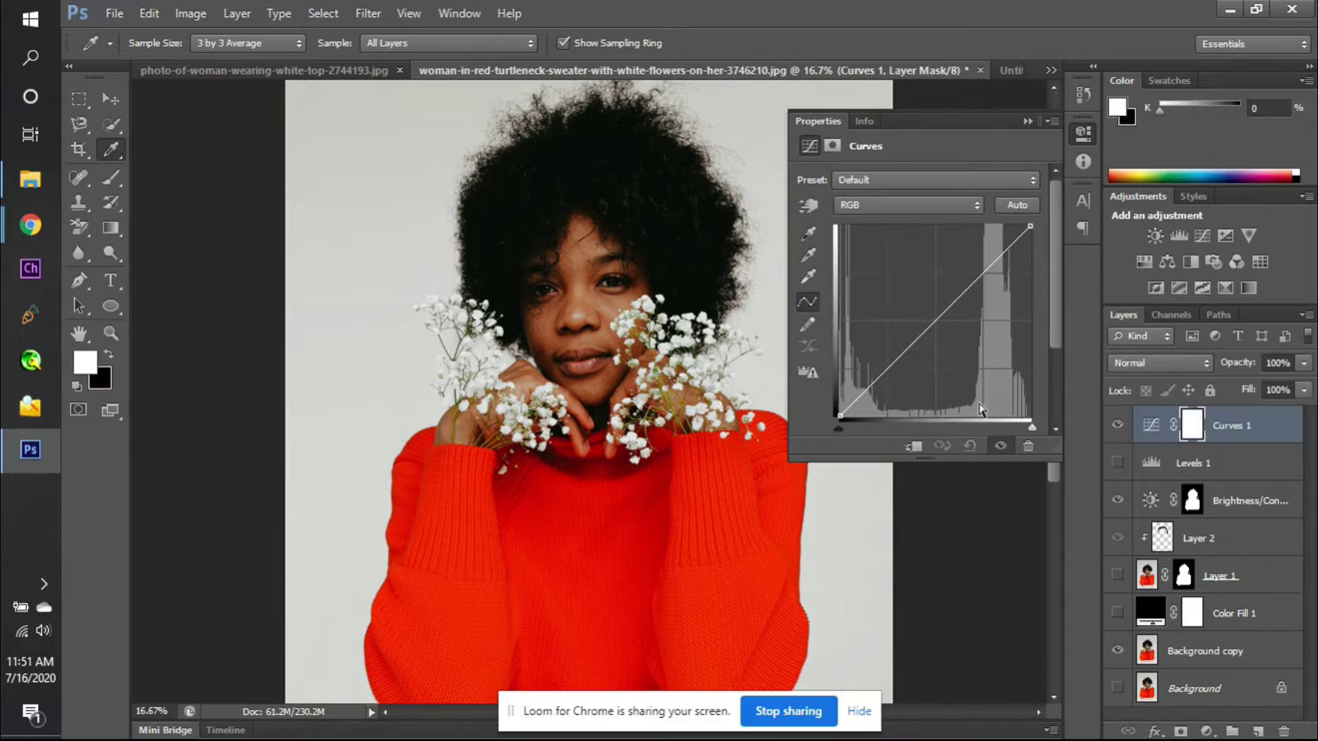
pyautogui.moveTo(1031, 427)
pyautogui.mouseDown()
pyautogui.moveTo(928, 419)
pyautogui.moveTo(1043, 420)
pyautogui.moveTo(878, 443)
pyautogui.moveTo(1045, 418)
pyautogui.mouseUp()
pyautogui.moveTo(841, 425); pyautogui.dragTo(801, 420)
pyautogui.click(945, 207)
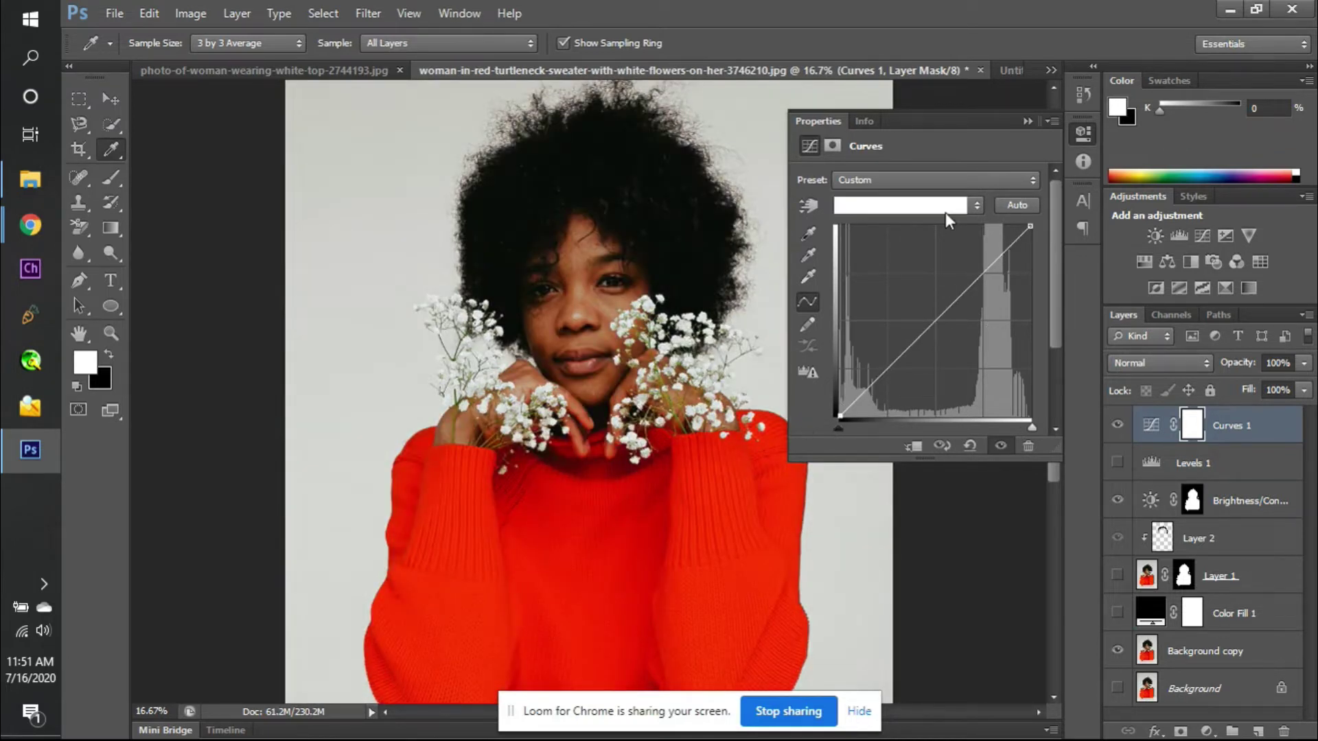
pyautogui.click(944, 243)
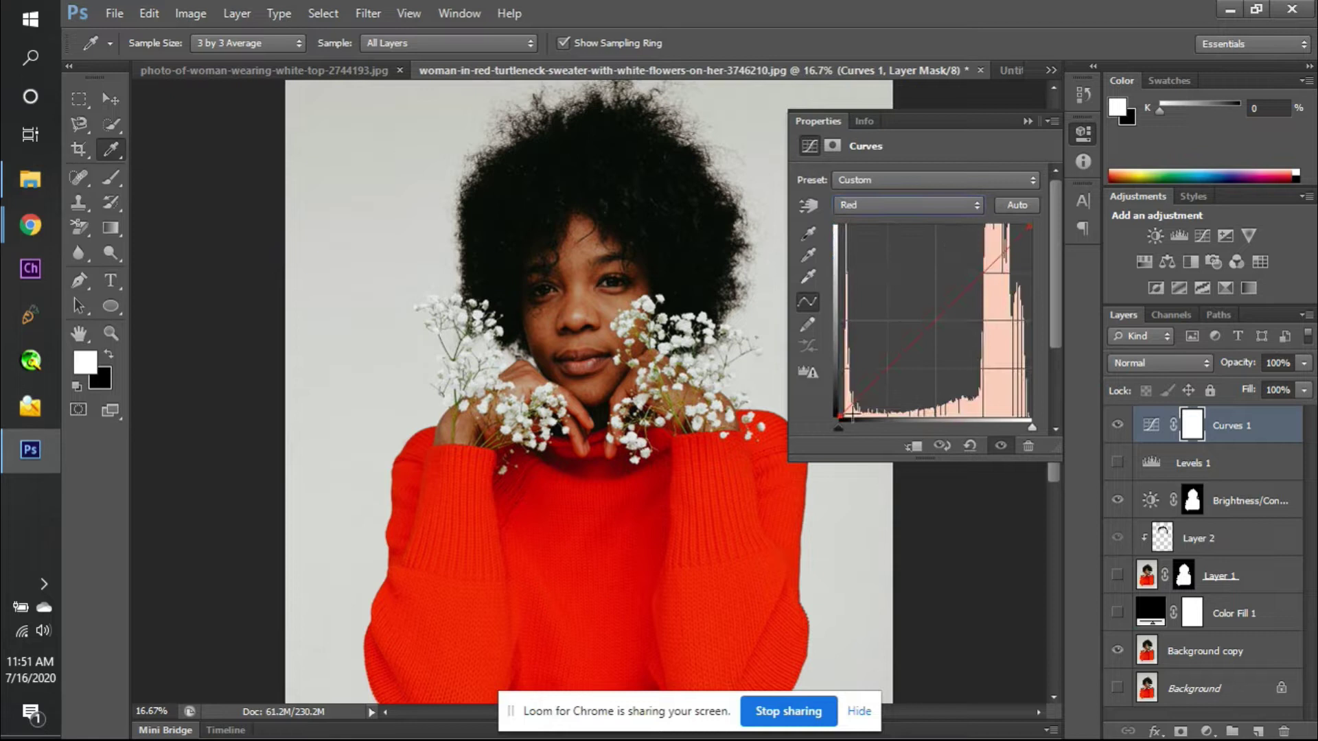
pyautogui.moveTo(838, 427)
pyautogui.mouseDown()
pyautogui.moveTo(1078, 414)
pyautogui.moveTo(830, 438)
pyautogui.mouseUp()
pyautogui.click(967, 205)
pyautogui.click(930, 256)
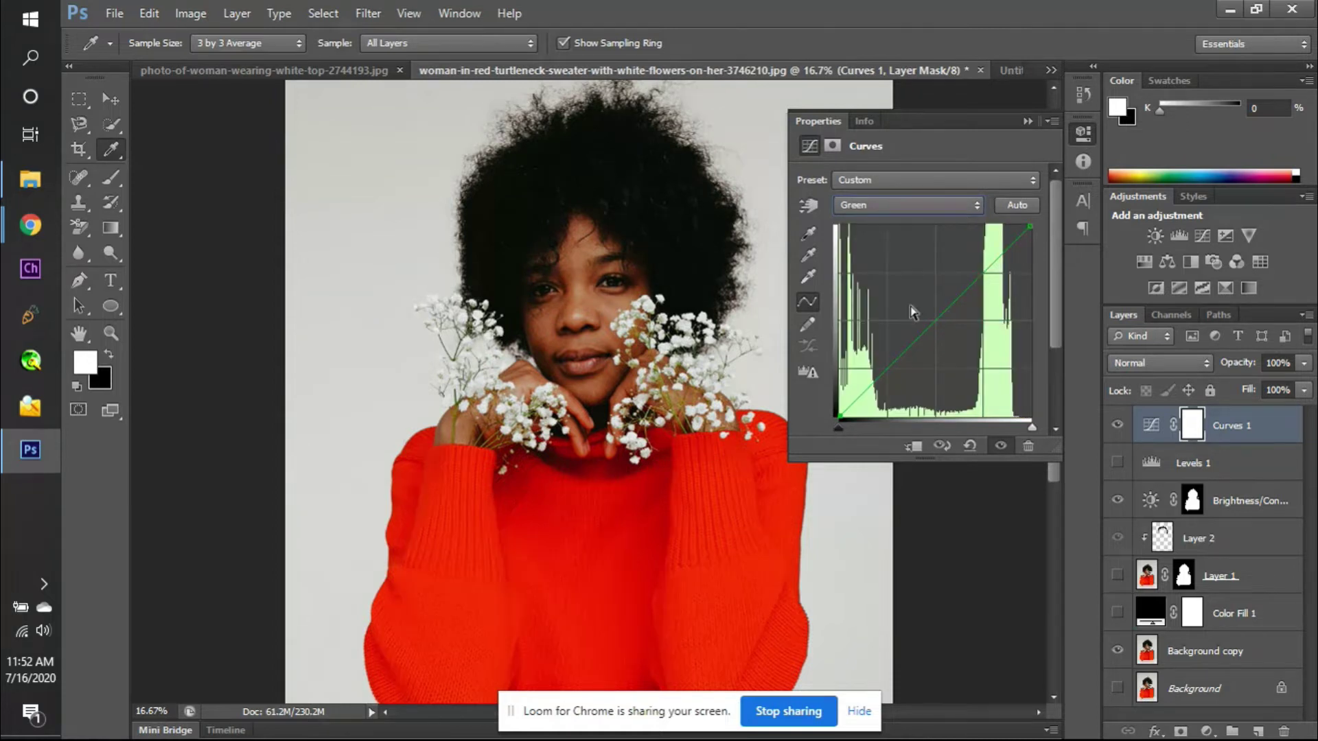
pyautogui.moveTo(839, 427)
pyautogui.mouseDown()
pyautogui.moveTo(1041, 398)
pyautogui.moveTo(834, 402)
pyautogui.mouseUp()
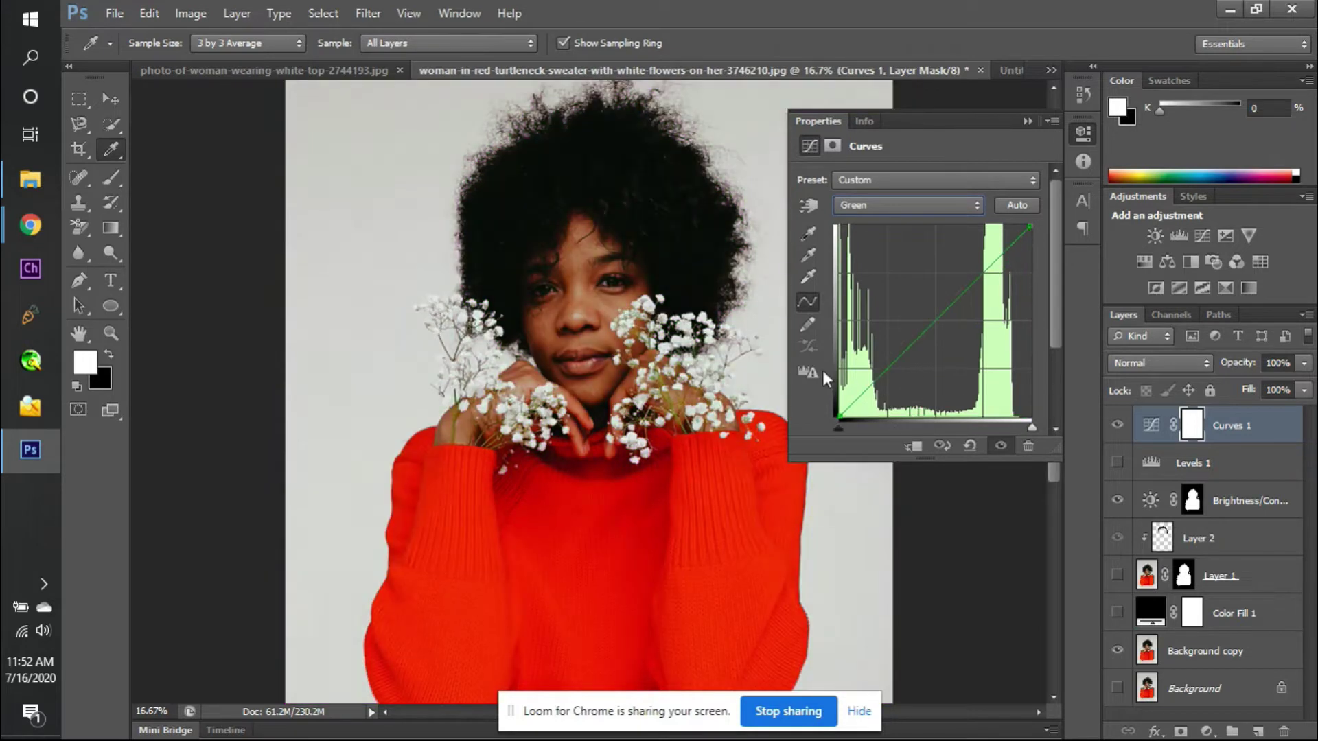
# - Bow the Blue channel curve with two points for a warm yellow cast
pyautogui.click(969, 200)
pyautogui.click(930, 270)
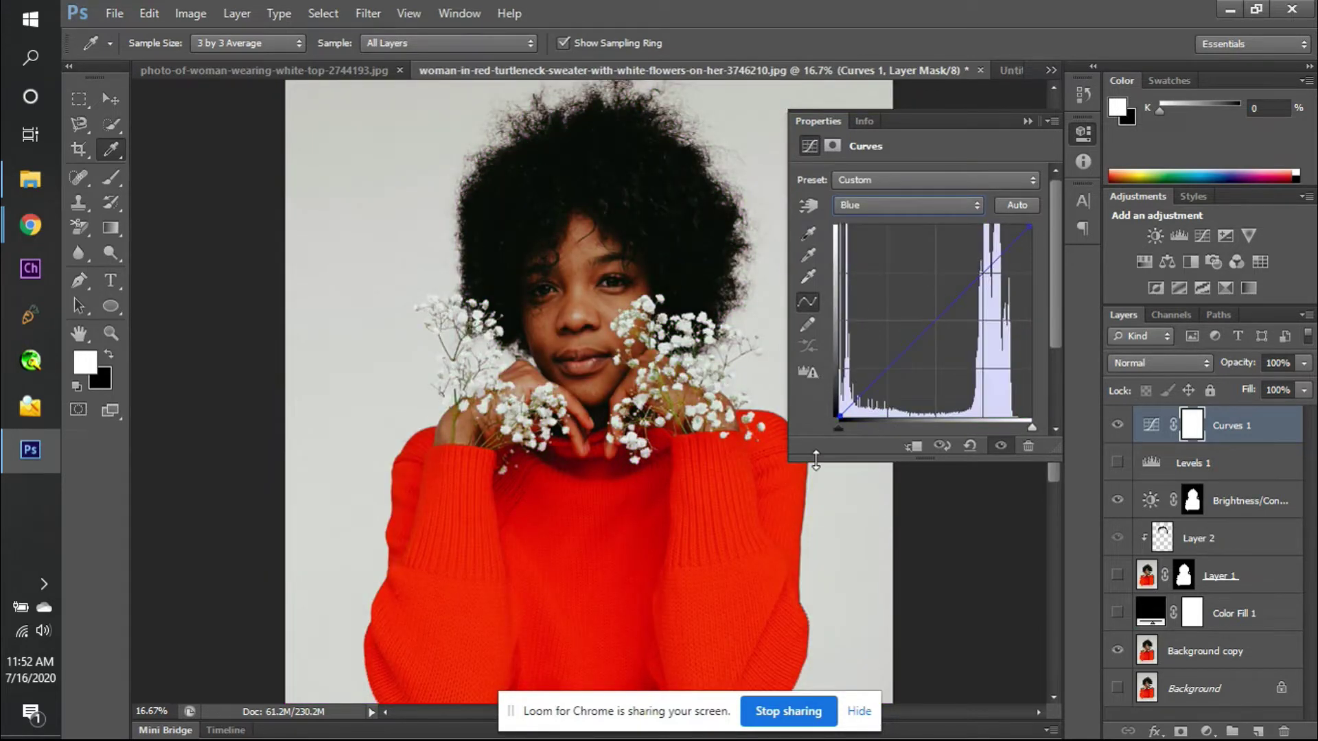
pyautogui.moveTo(838, 426); pyautogui.dragTo(1034, 410)
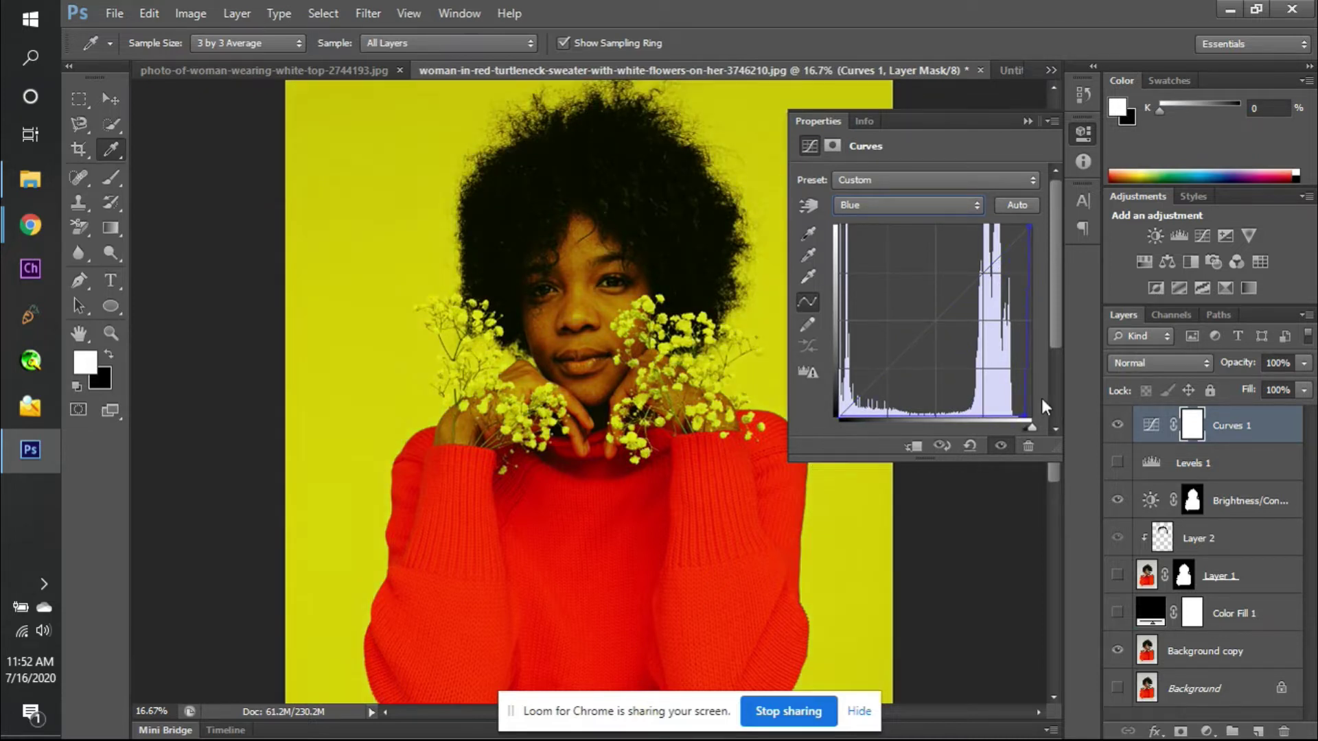
pyautogui.hotkey('ctrl', 'z')
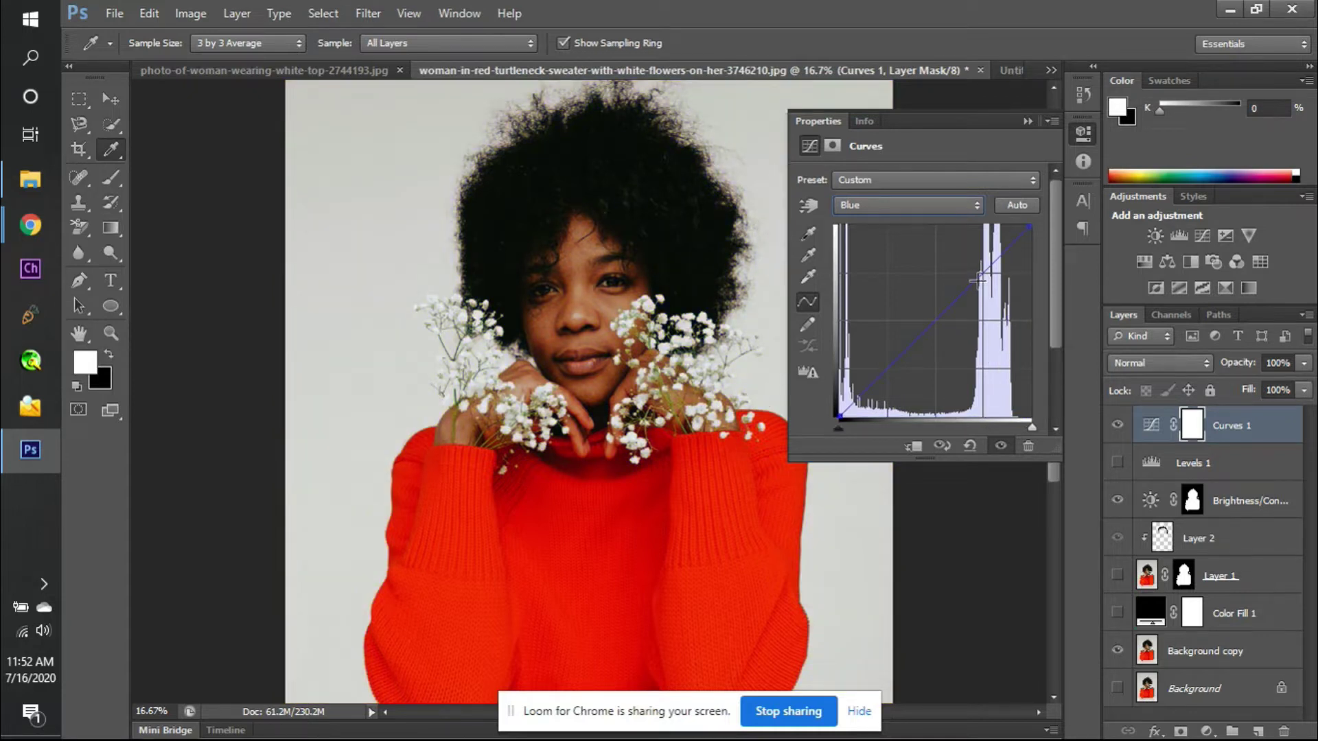
pyautogui.moveTo(978, 280); pyautogui.dragTo(989, 282)
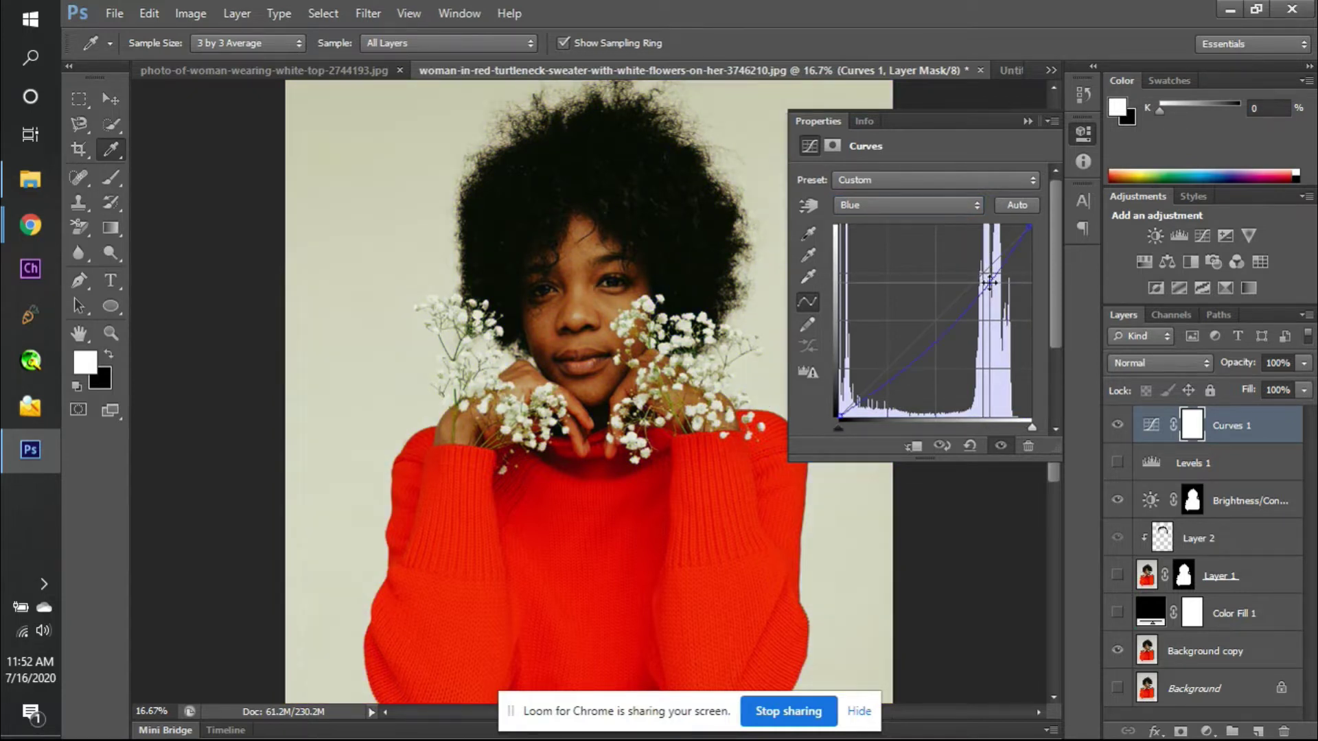
pyautogui.moveTo(897, 364)
pyautogui.mouseDown()
pyautogui.moveTo(883, 371)
pyautogui.moveTo(879, 358)
pyautogui.mouseUp()
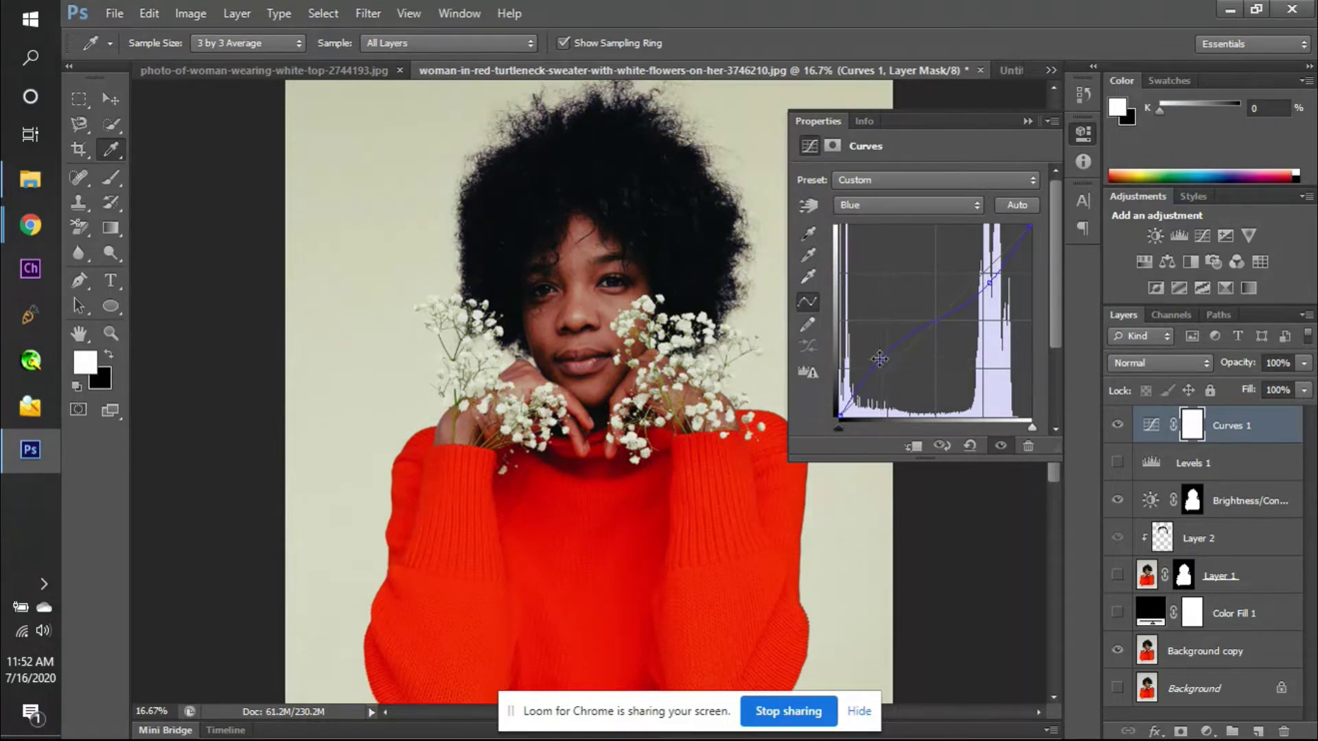
# - Toggle Curves 1 visibility to compare before and after, leaving it hidden
pyautogui.click(1118, 425)
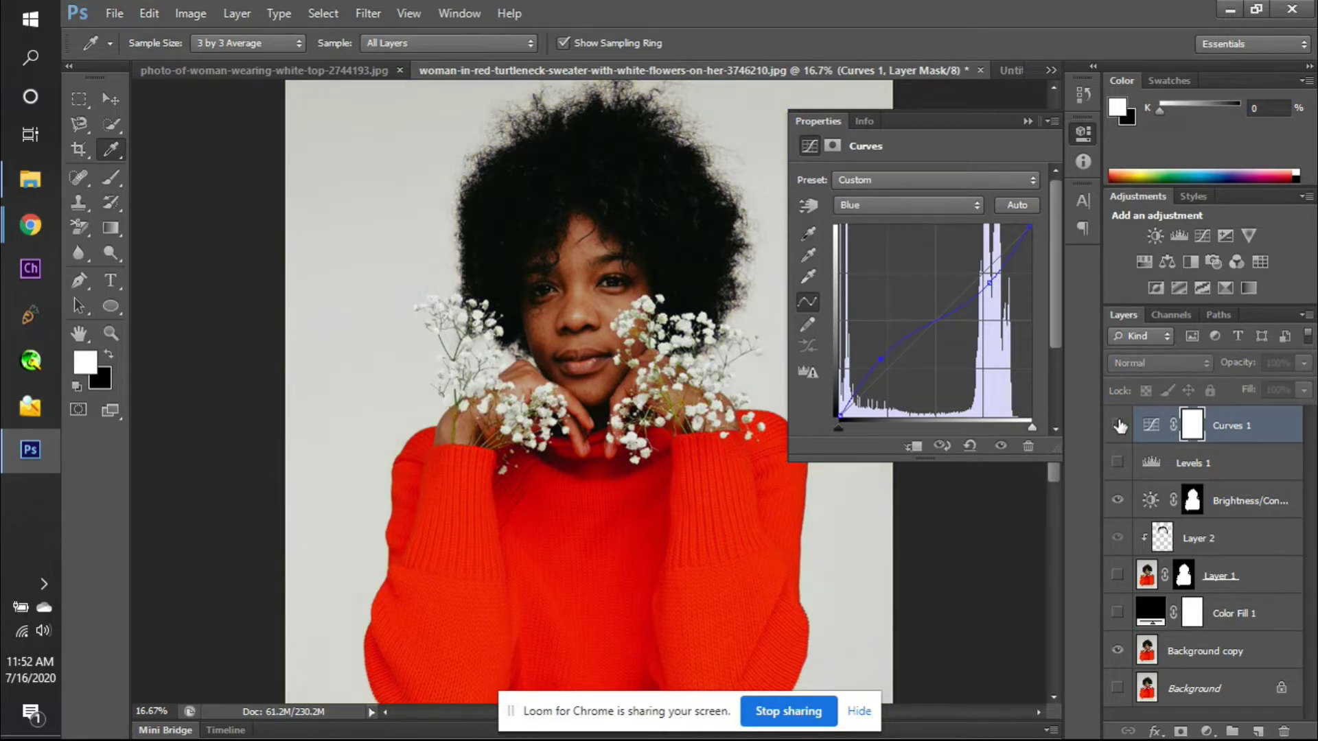
pyautogui.click(1118, 425)
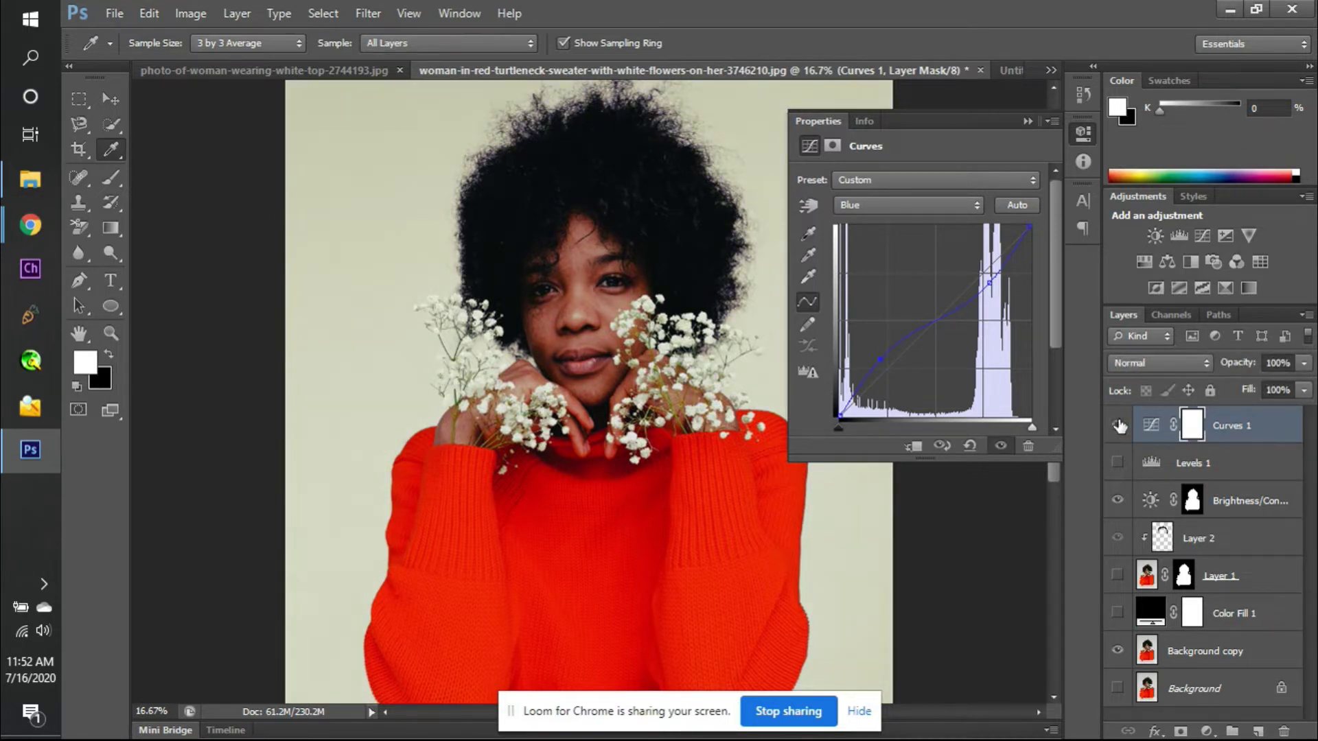
pyautogui.click(1118, 425)
pyautogui.click(1118, 425)
pyautogui.click(1118, 426)
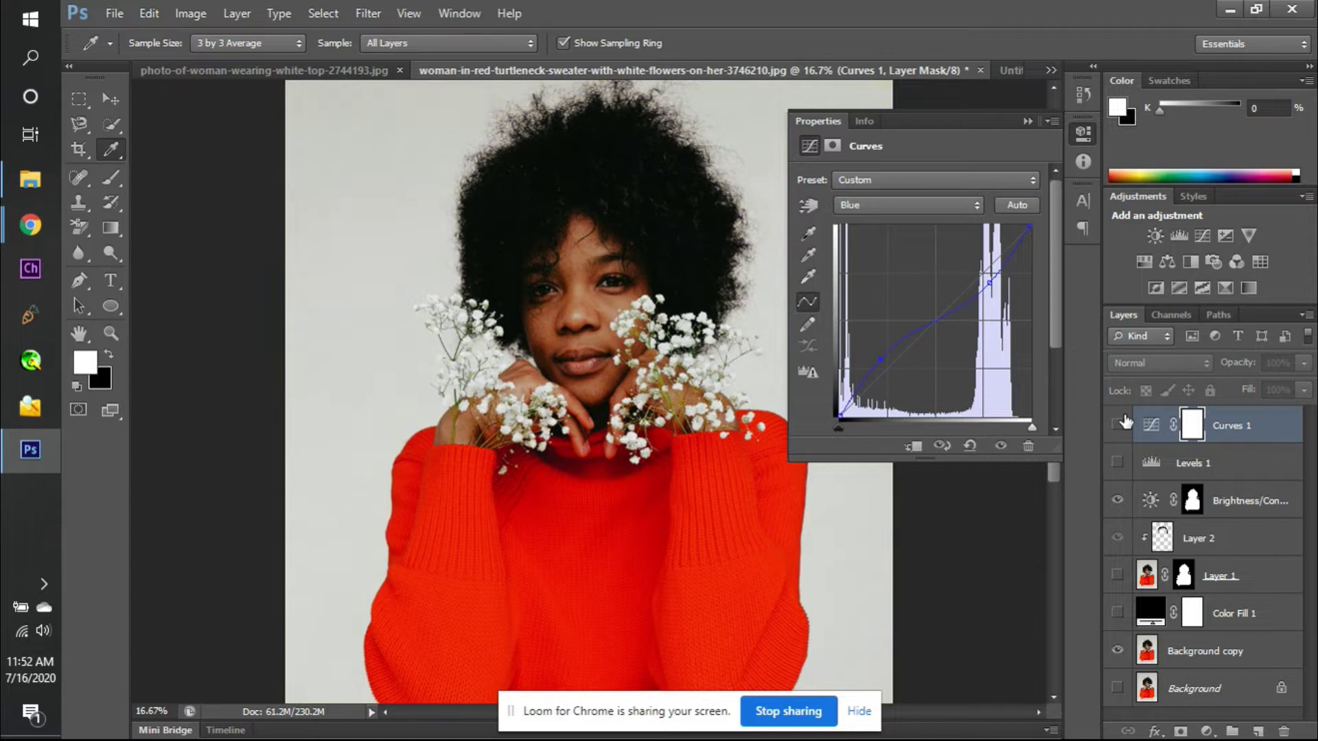
pyautogui.click(1118, 425)
pyautogui.click(1118, 425)
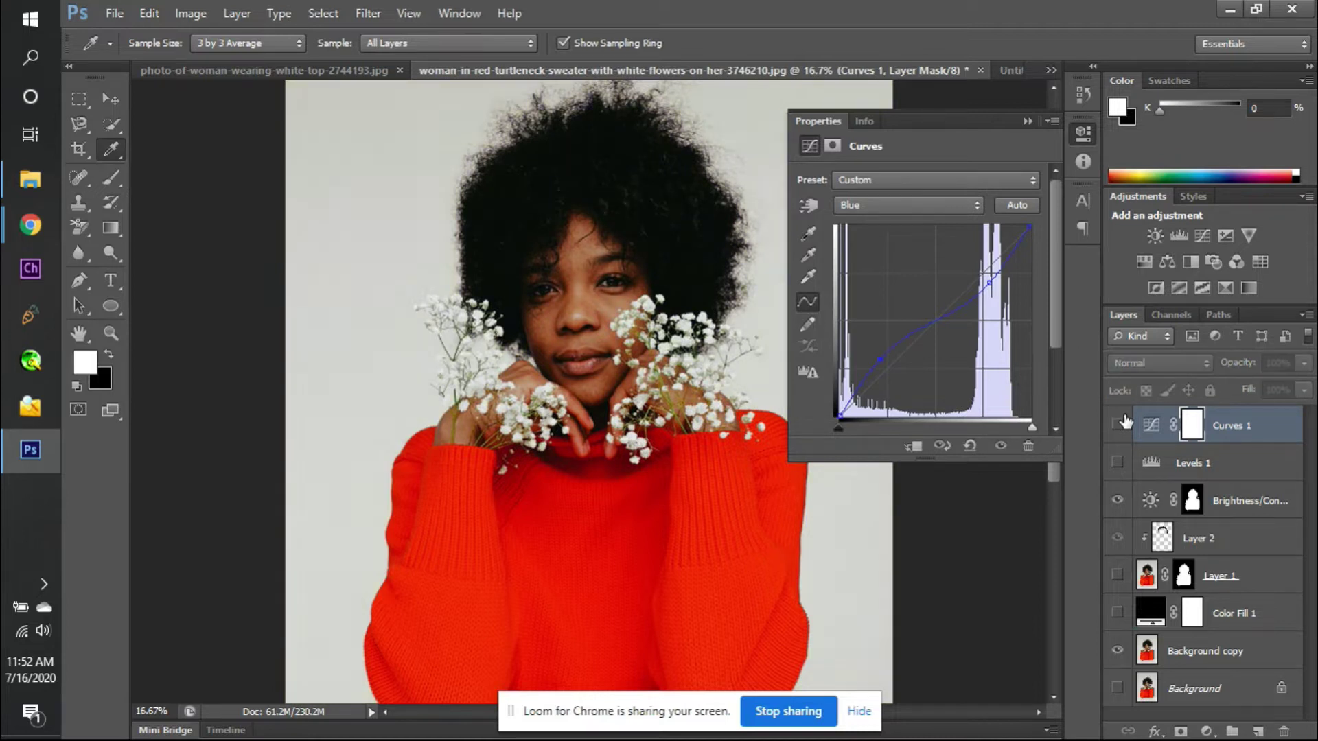
# - Sample the image and sweater with the black-point eyedropper on the Blue curve
pyautogui.click(810, 236)
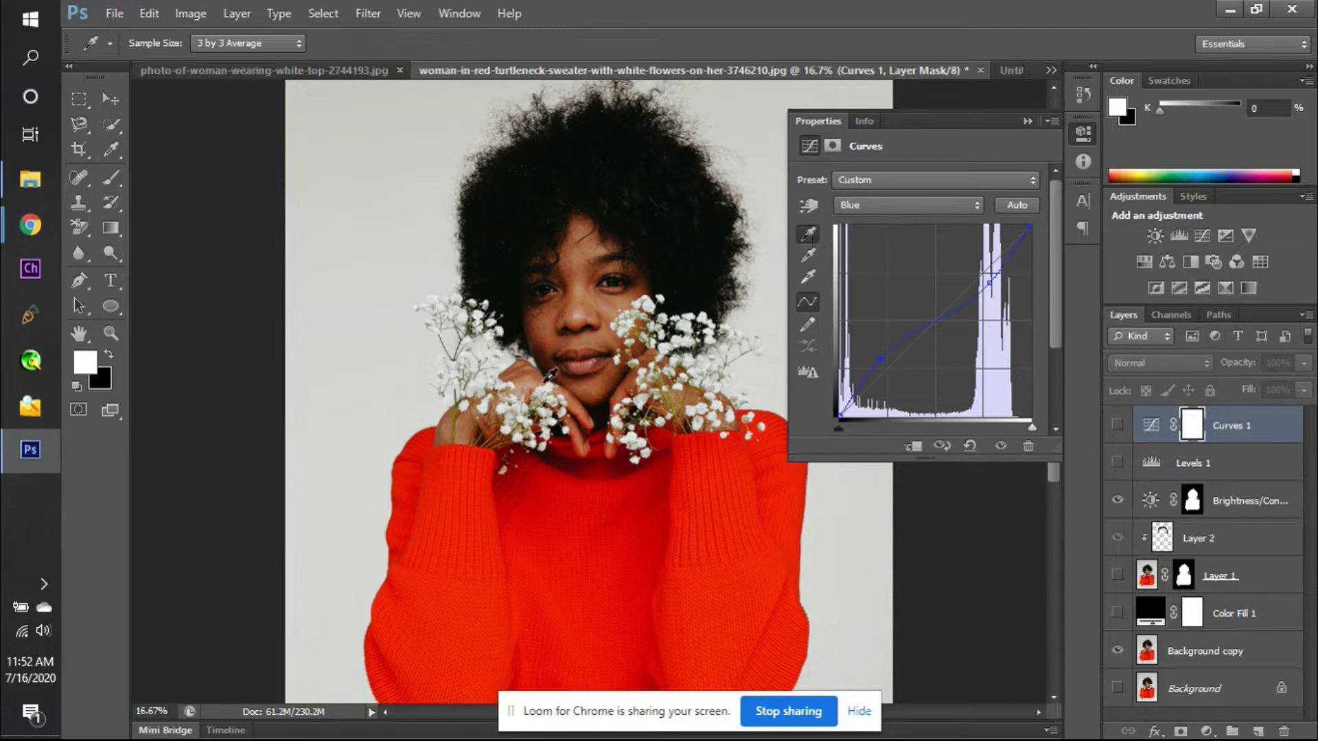
pyautogui.click(494, 540)
pyautogui.click(630, 511)
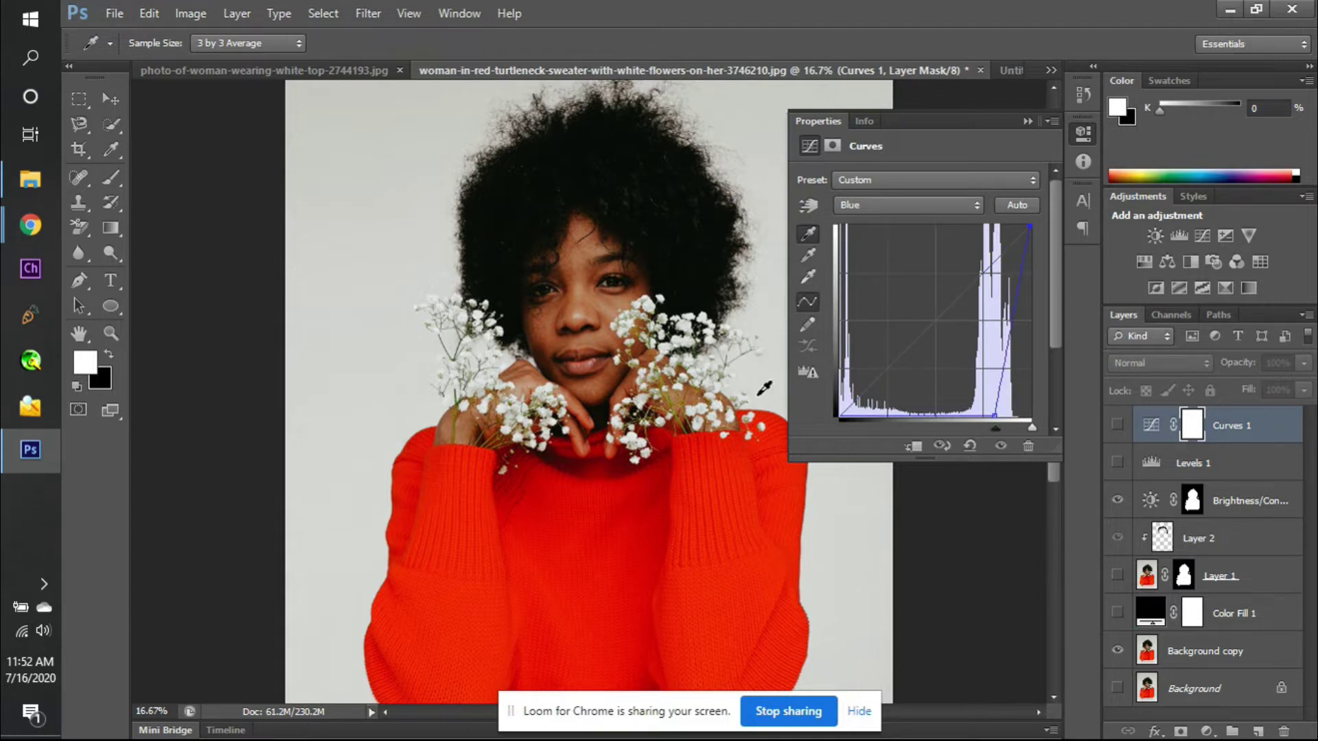
pyautogui.click(638, 513)
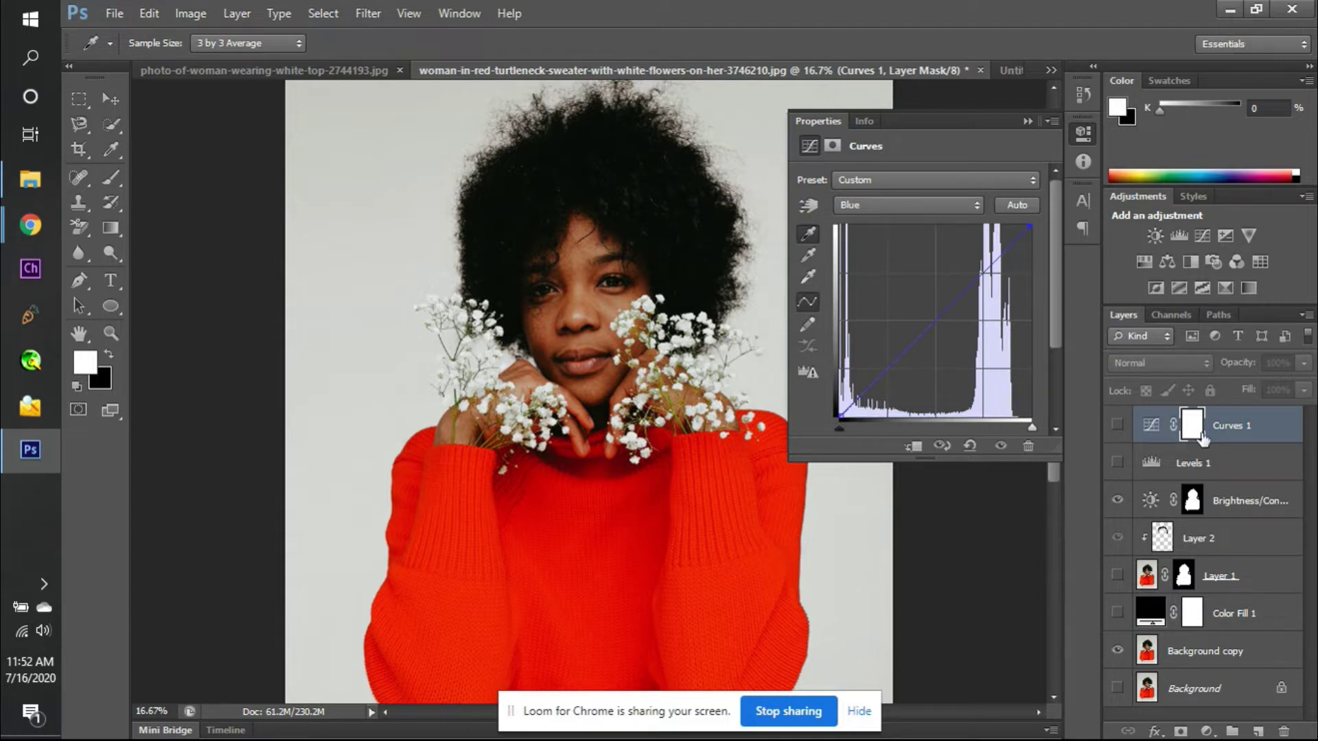
# - Turn Curves 1 back on and resample the black point on the teal background and hair
pyautogui.click(1118, 424)
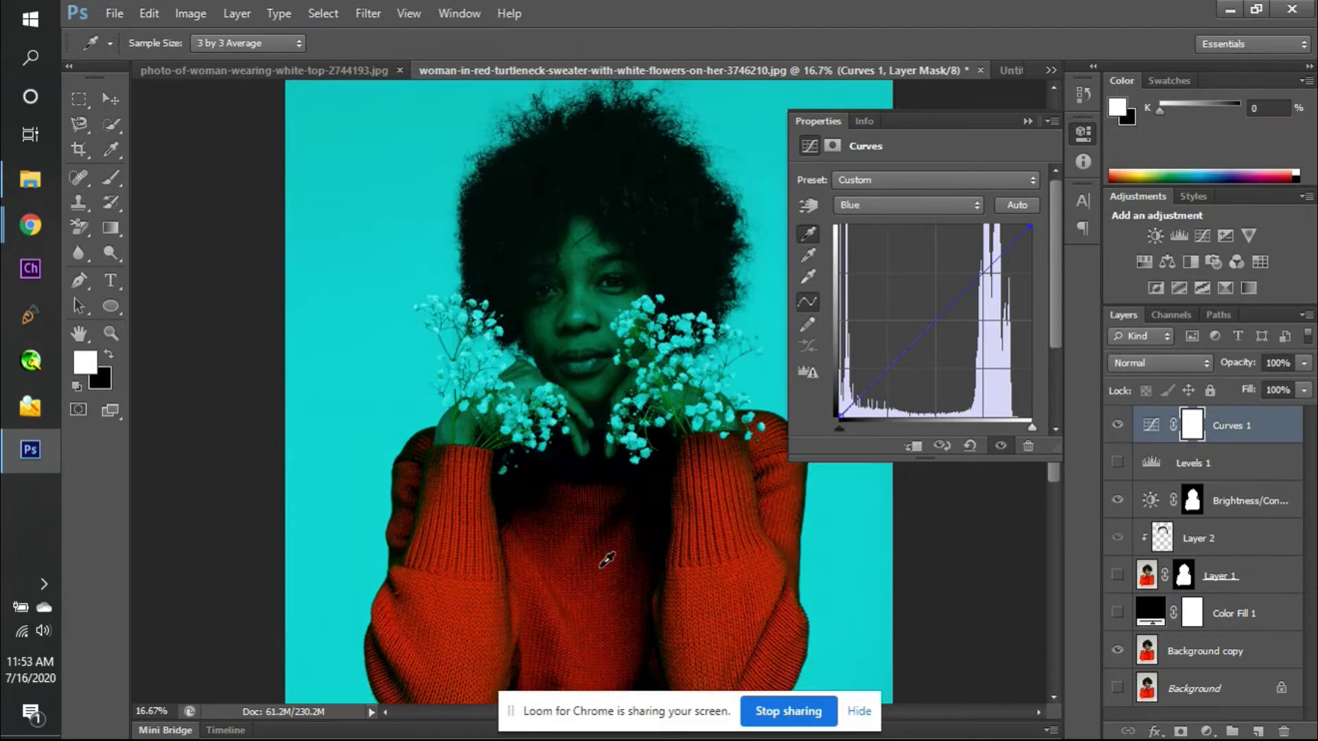
pyautogui.click(377, 387)
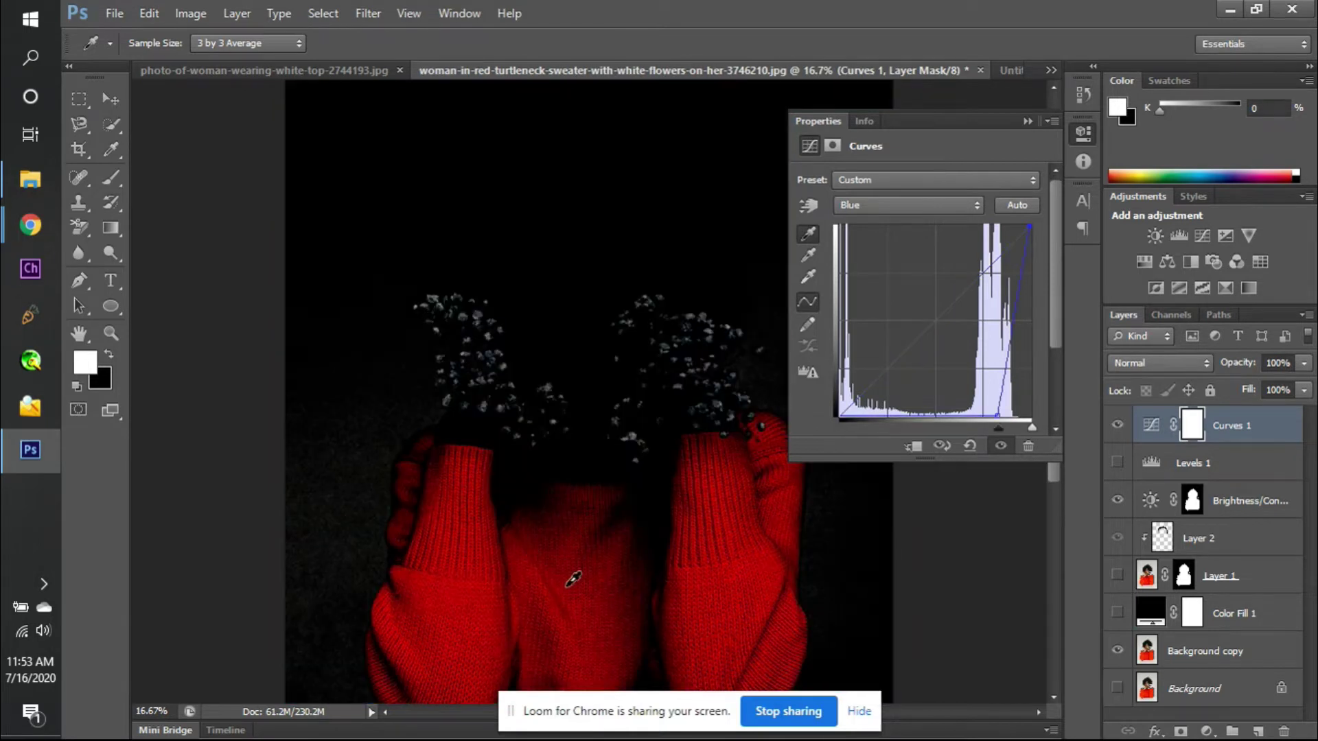
pyautogui.click(587, 223)
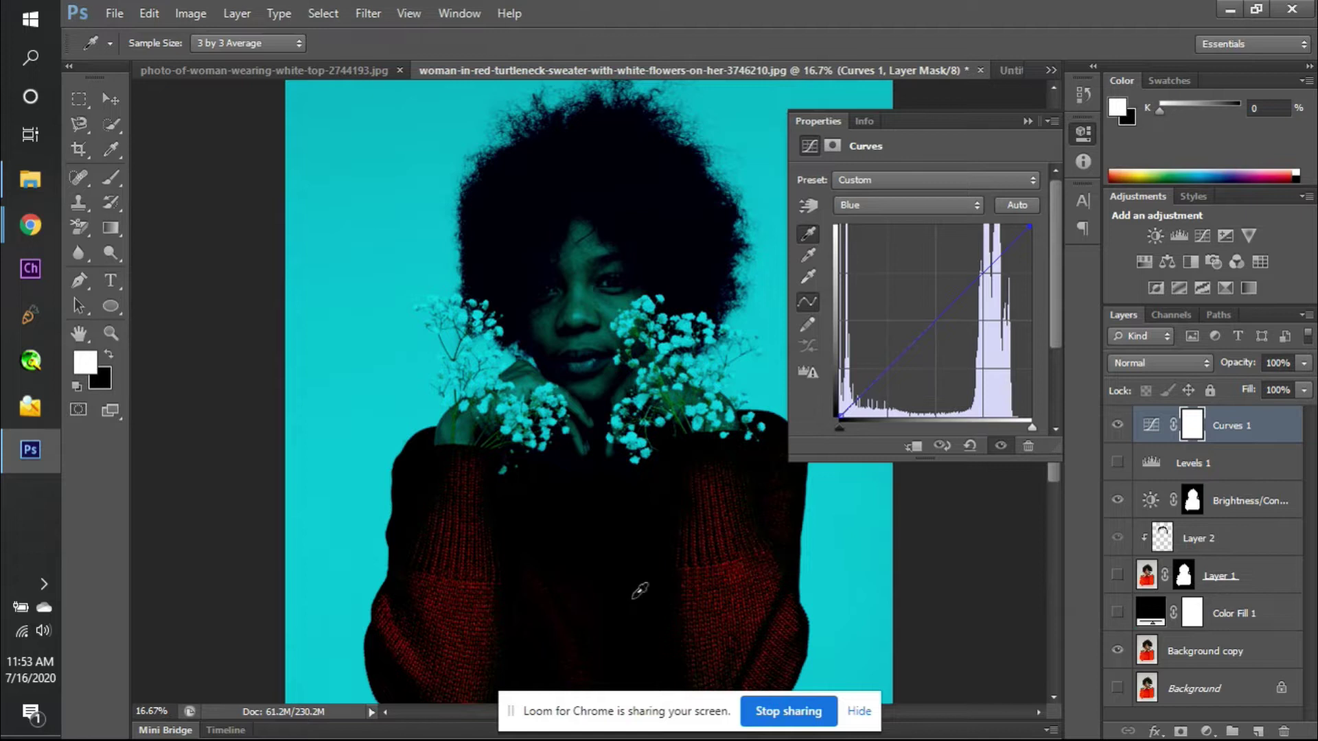
pyautogui.click(810, 232)
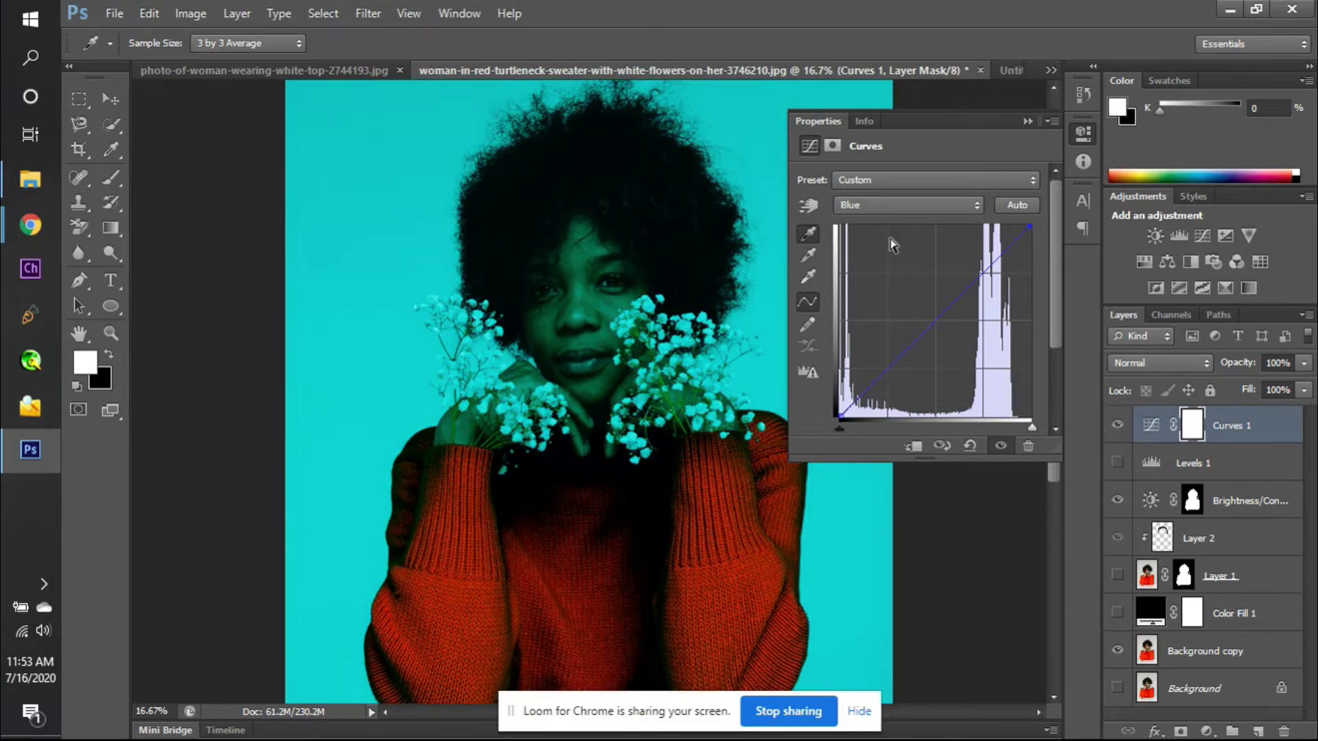
pyautogui.click(810, 235)
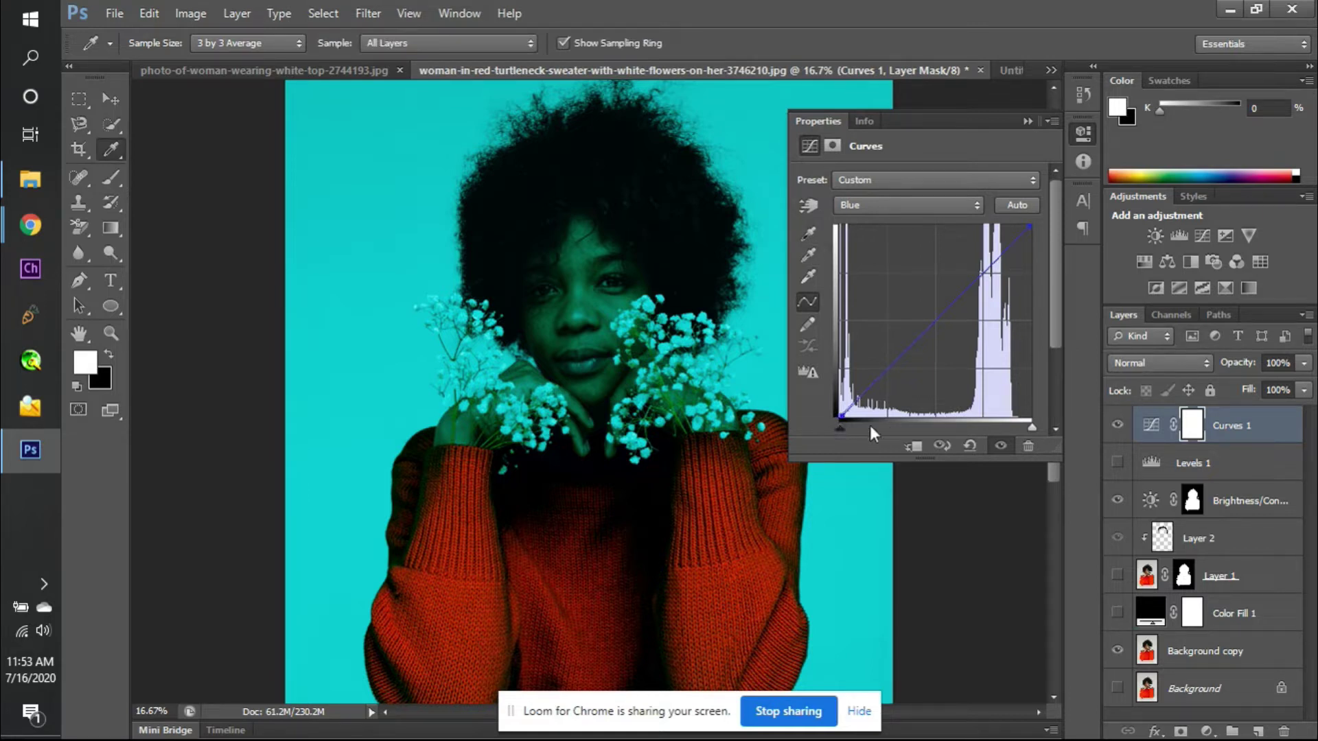
# - Test the RGB curve's highlights, then drag the Red black point back to 0
pyautogui.click(942, 208)
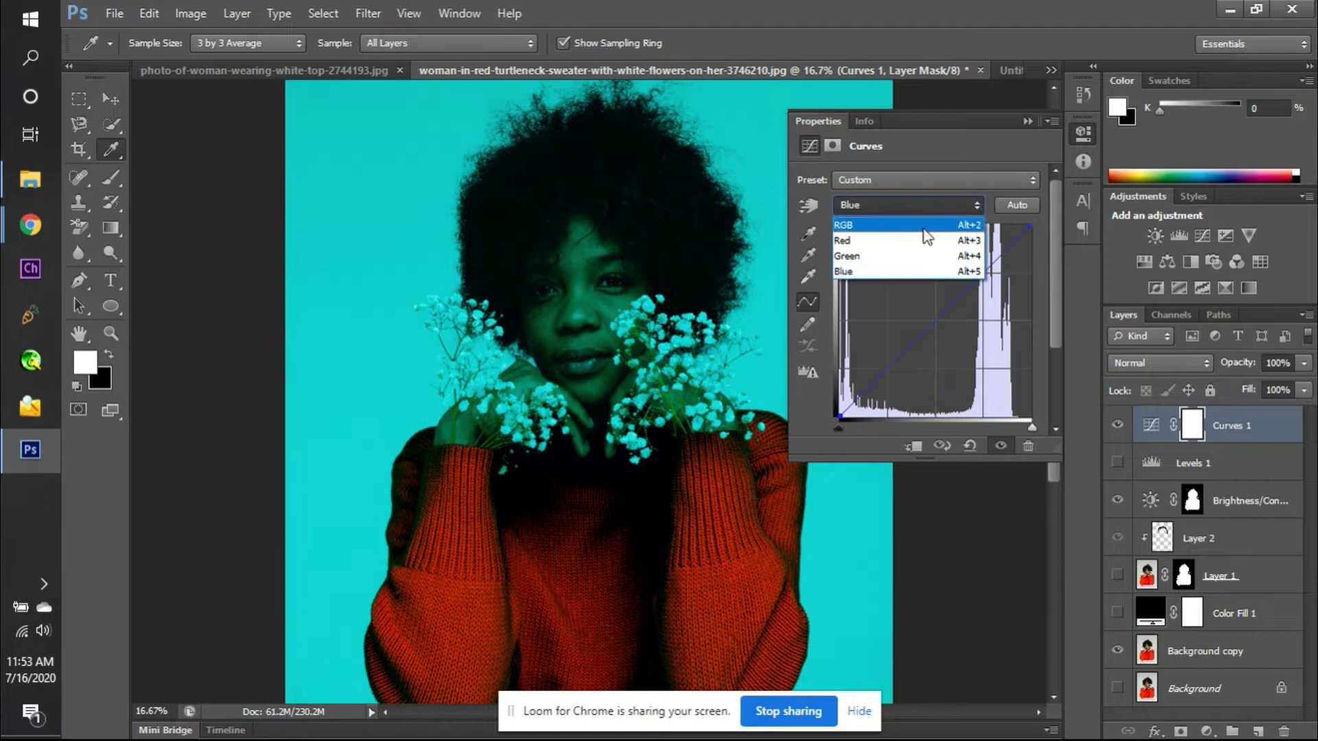
pyautogui.click(918, 225)
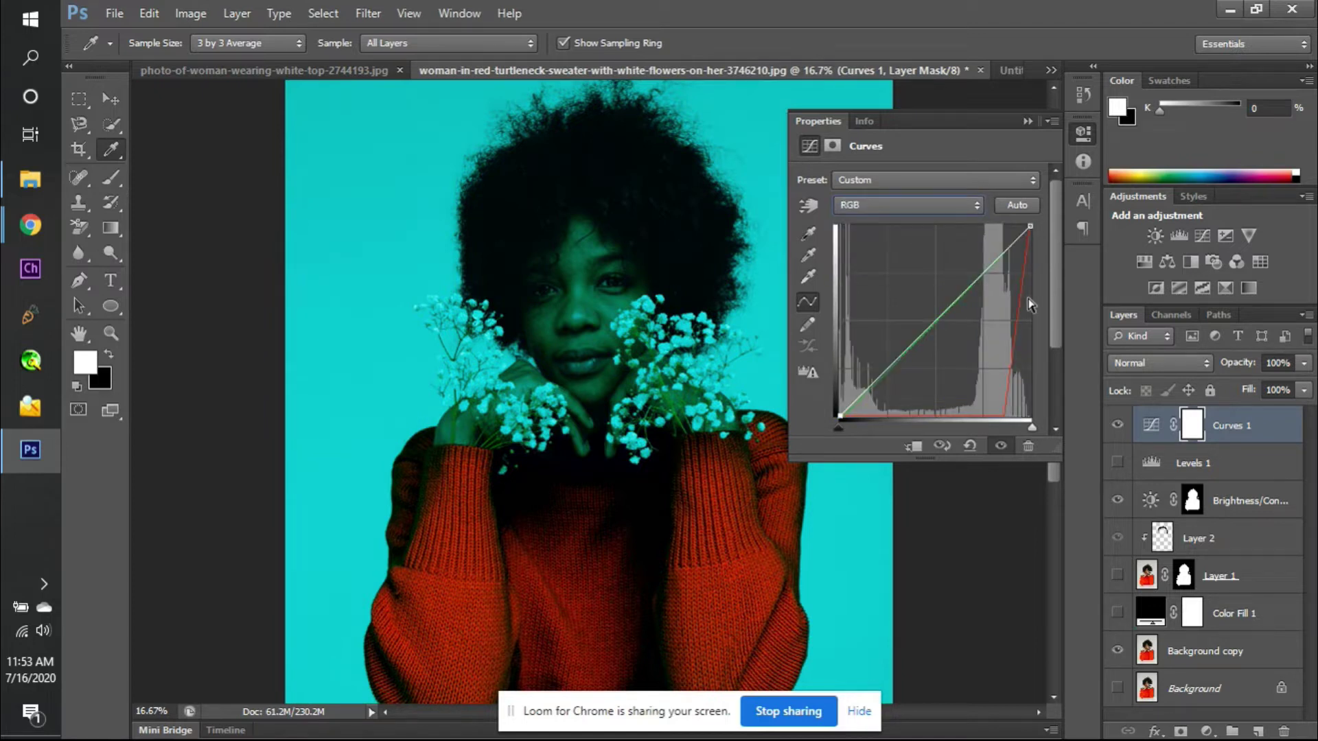
pyautogui.moveTo(1032, 424)
pyautogui.mouseDown()
pyautogui.moveTo(986, 426)
pyautogui.moveTo(1036, 418)
pyautogui.mouseUp()
pyautogui.click(867, 199)
pyautogui.click(880, 239)
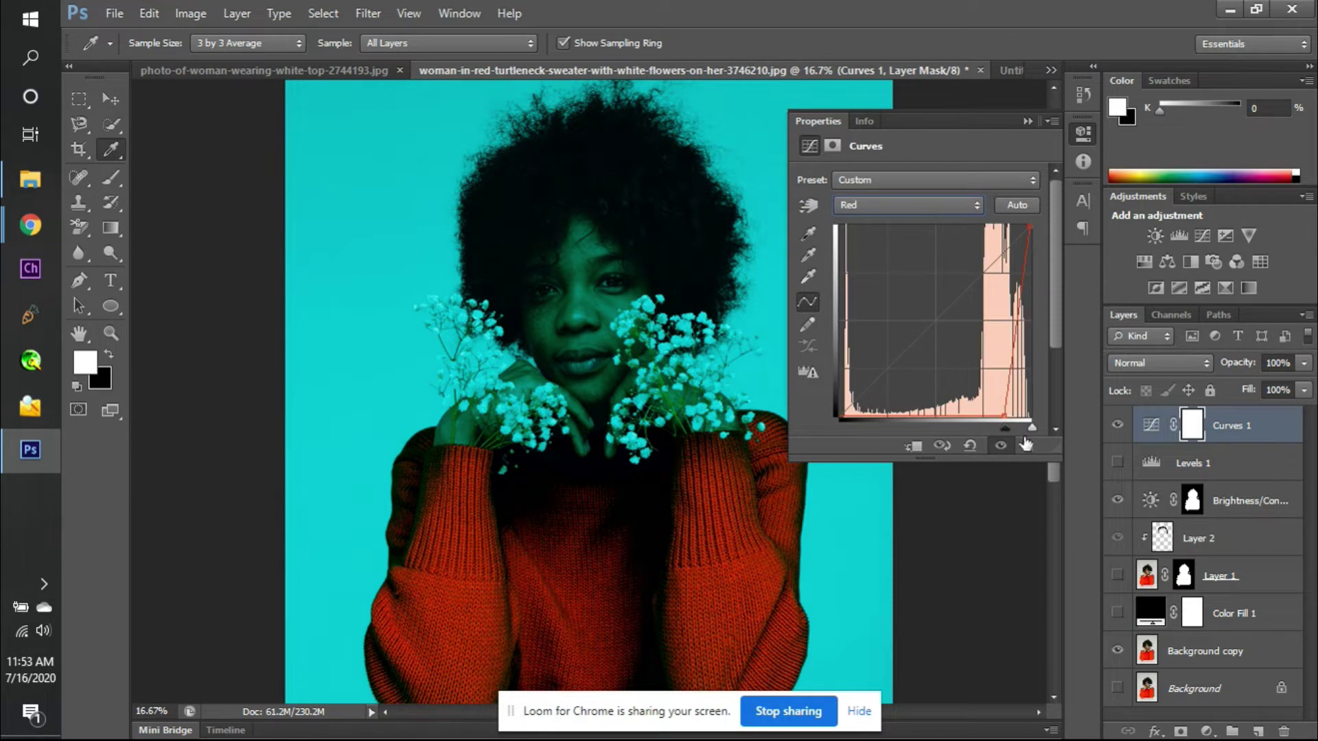
pyautogui.moveTo(1003, 426); pyautogui.dragTo(825, 413)
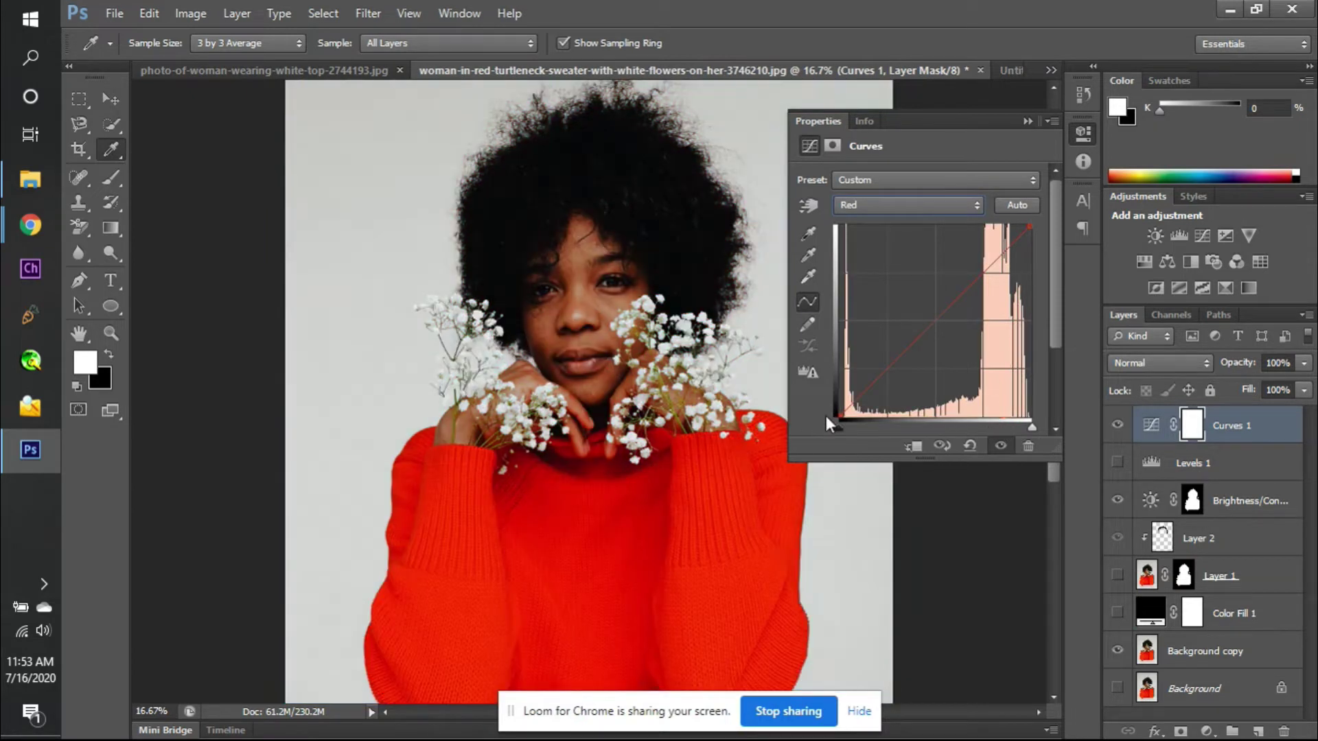
# - Switch the curve to the Green channel, then to Blue
pyautogui.click(975, 205)
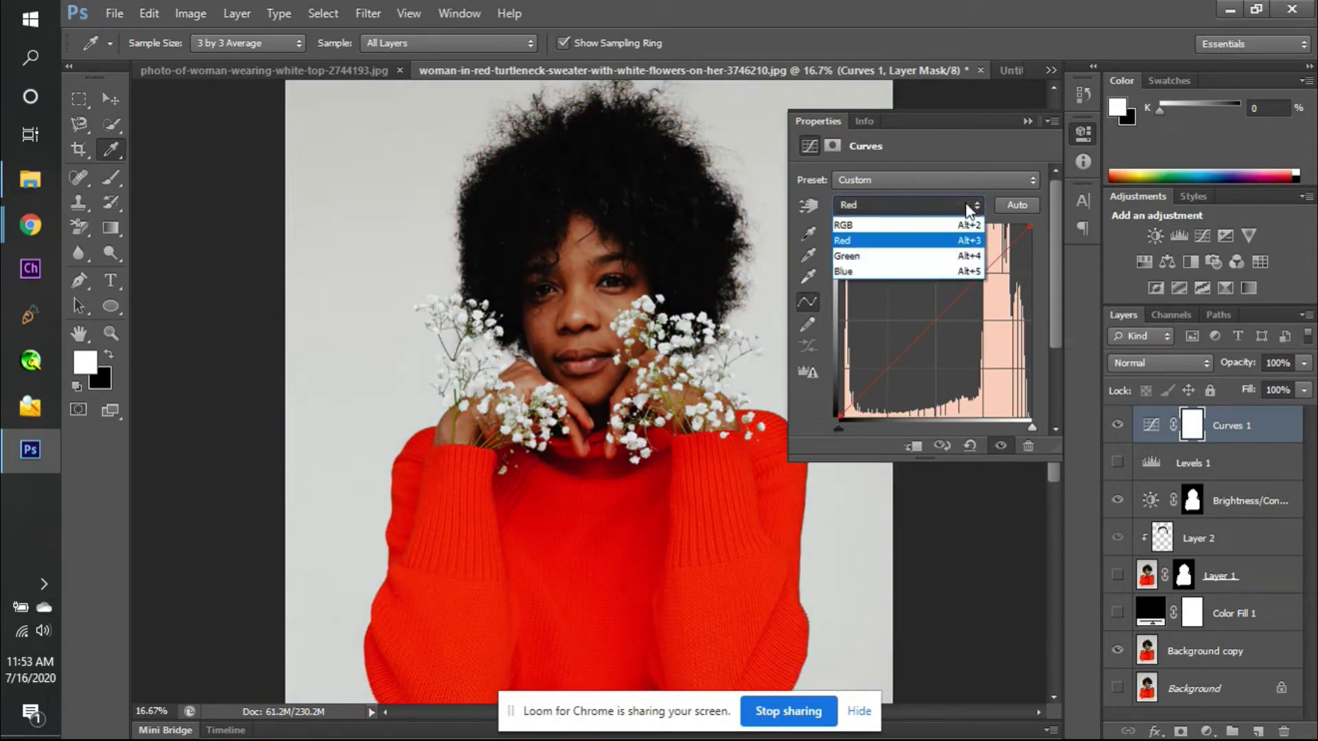
pyautogui.click(941, 259)
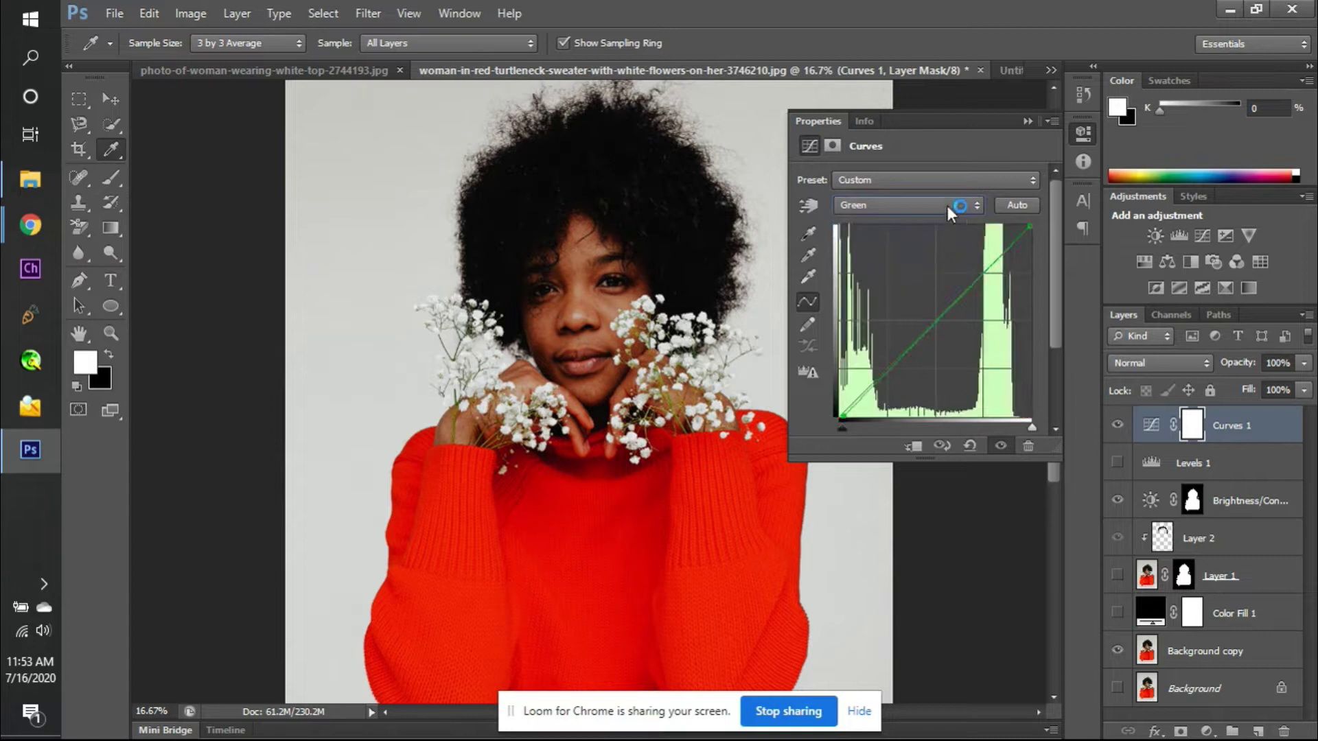
pyautogui.click(947, 204)
pyautogui.click(942, 270)
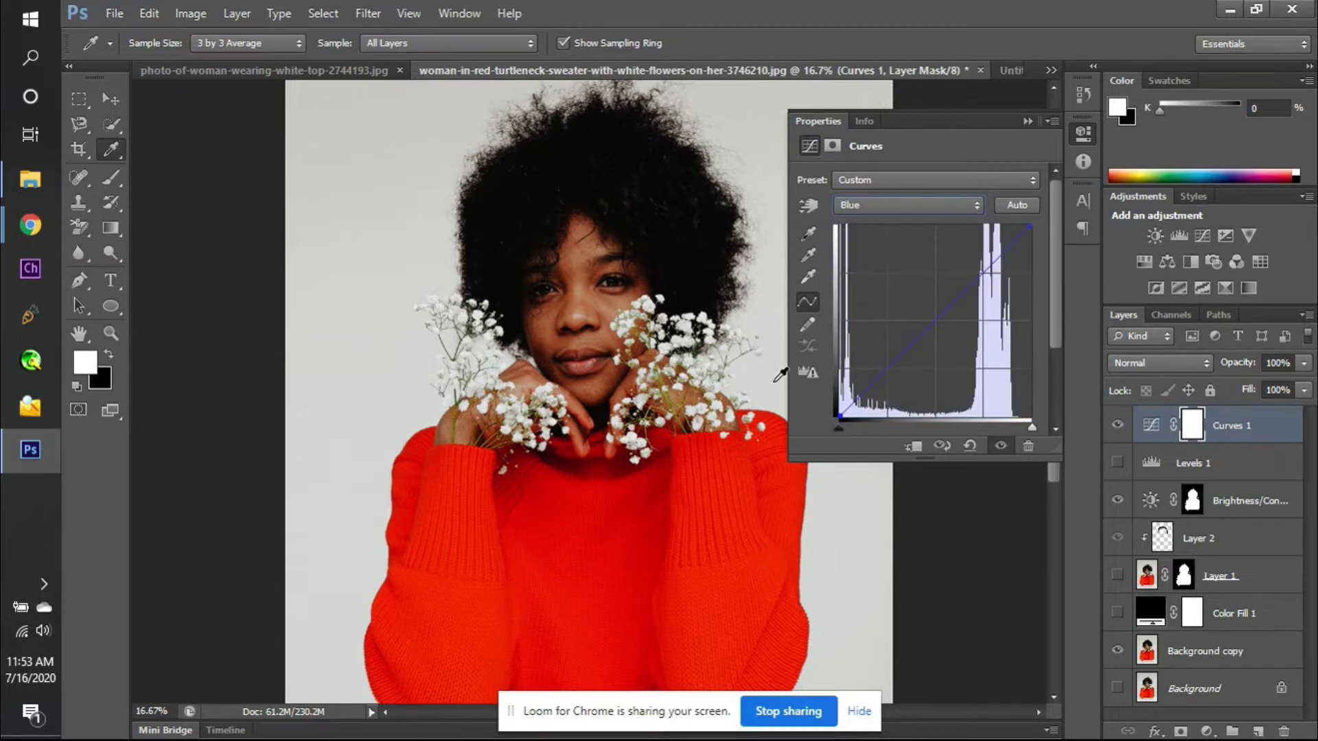
# - Sample the sweater as the gray point and test bending the Blue curve
pyautogui.click(809, 257)
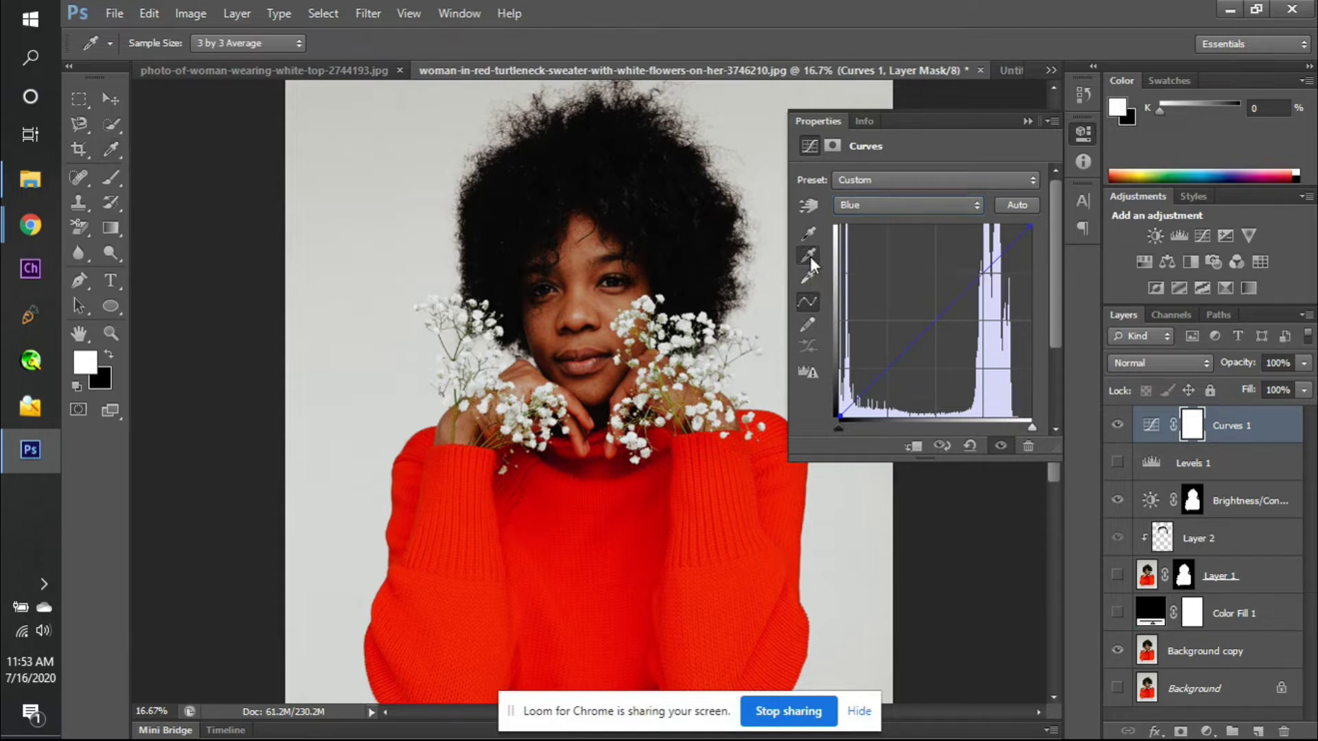
pyautogui.click(488, 538)
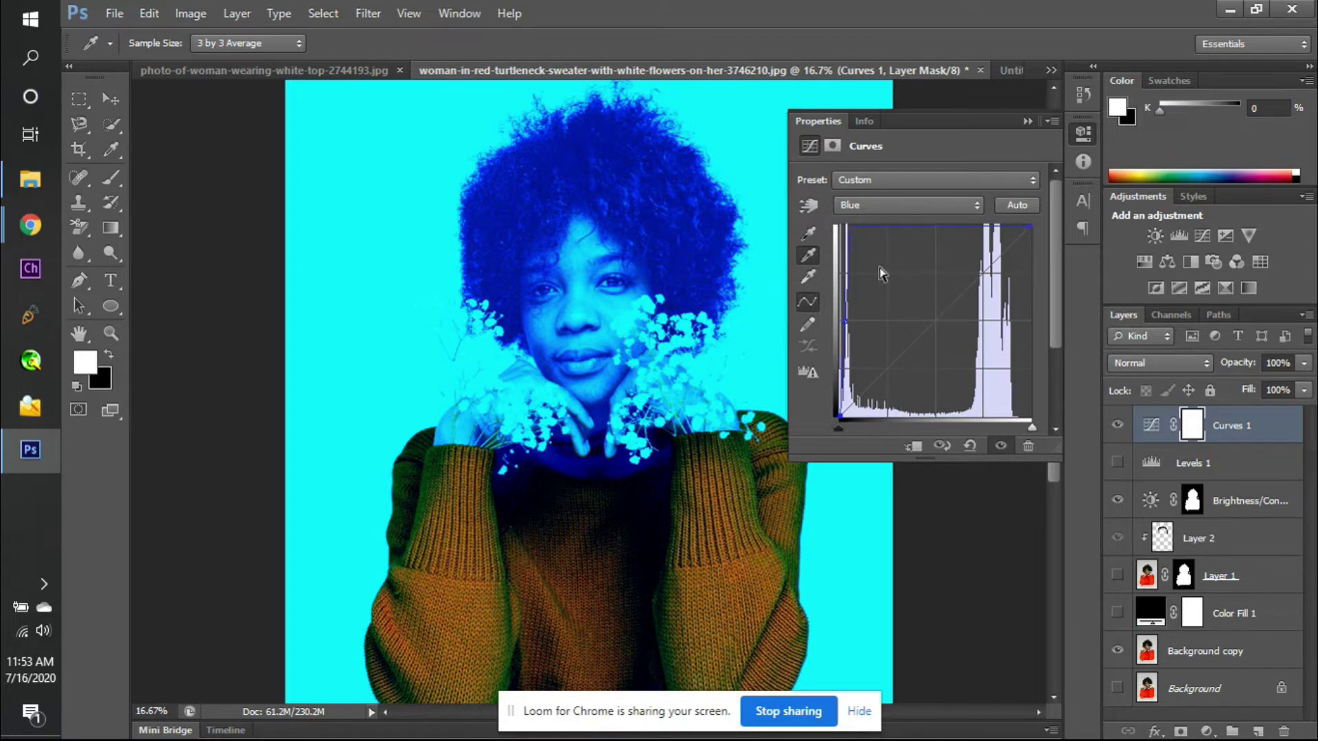
pyautogui.click(809, 256)
pyautogui.moveTo(863, 237)
pyautogui.mouseDown()
pyautogui.moveTo(892, 264)
pyautogui.moveTo(886, 227)
pyautogui.mouseUp()
# - Adjust the Blue curve's black point, drop the gray eyedropper, and hide Curves 1
pyautogui.click(881, 202)
pyautogui.click(874, 271)
pyautogui.click(836, 426)
pyautogui.click(806, 255)
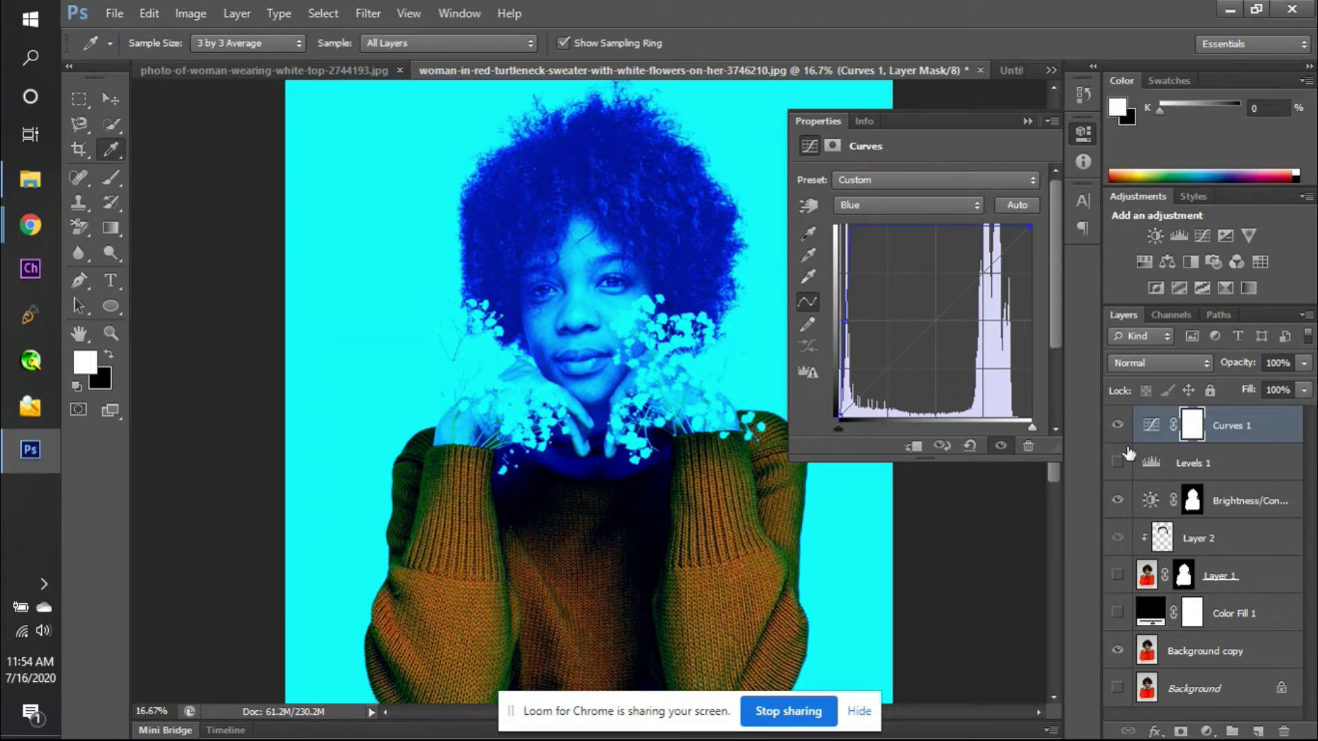
pyautogui.click(1117, 425)
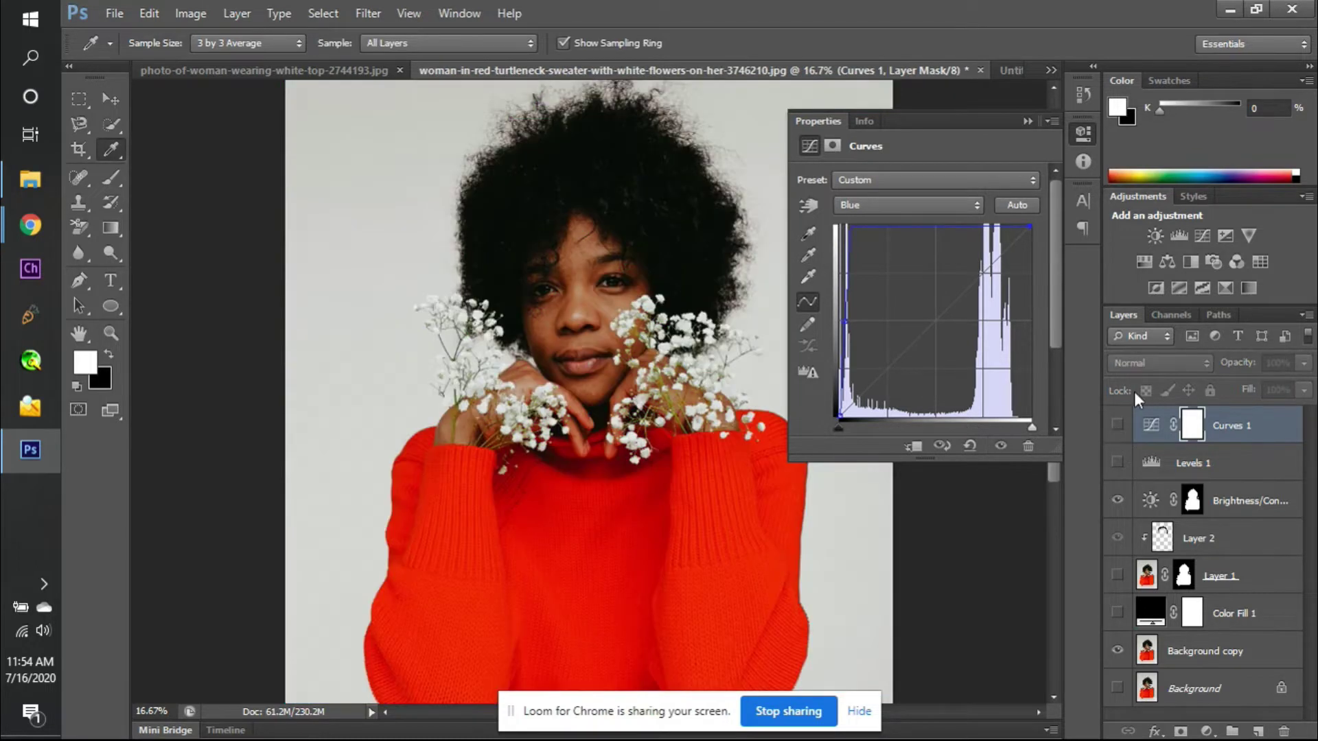
# - Add Curves 2, undo a trial white-point sample, and drag a new midpoint on the curve
pyautogui.click(1197, 242)
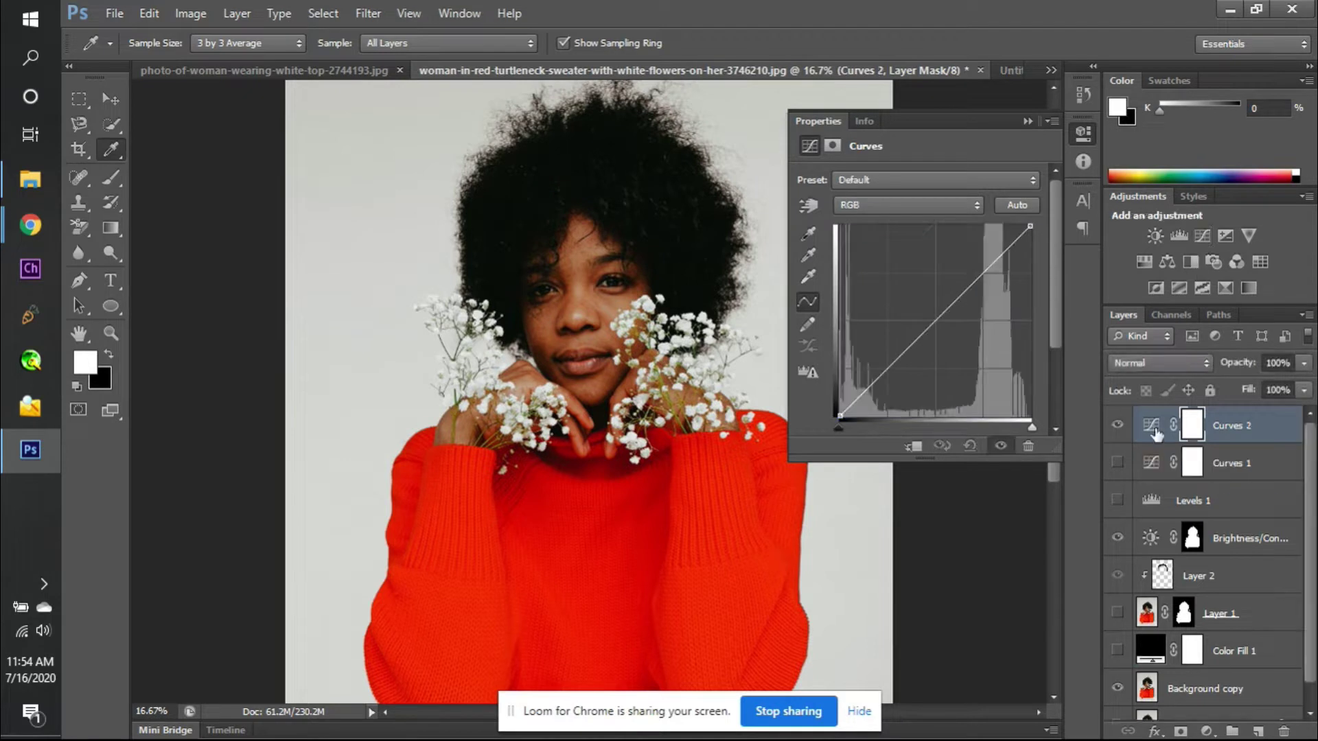
pyautogui.click(812, 276)
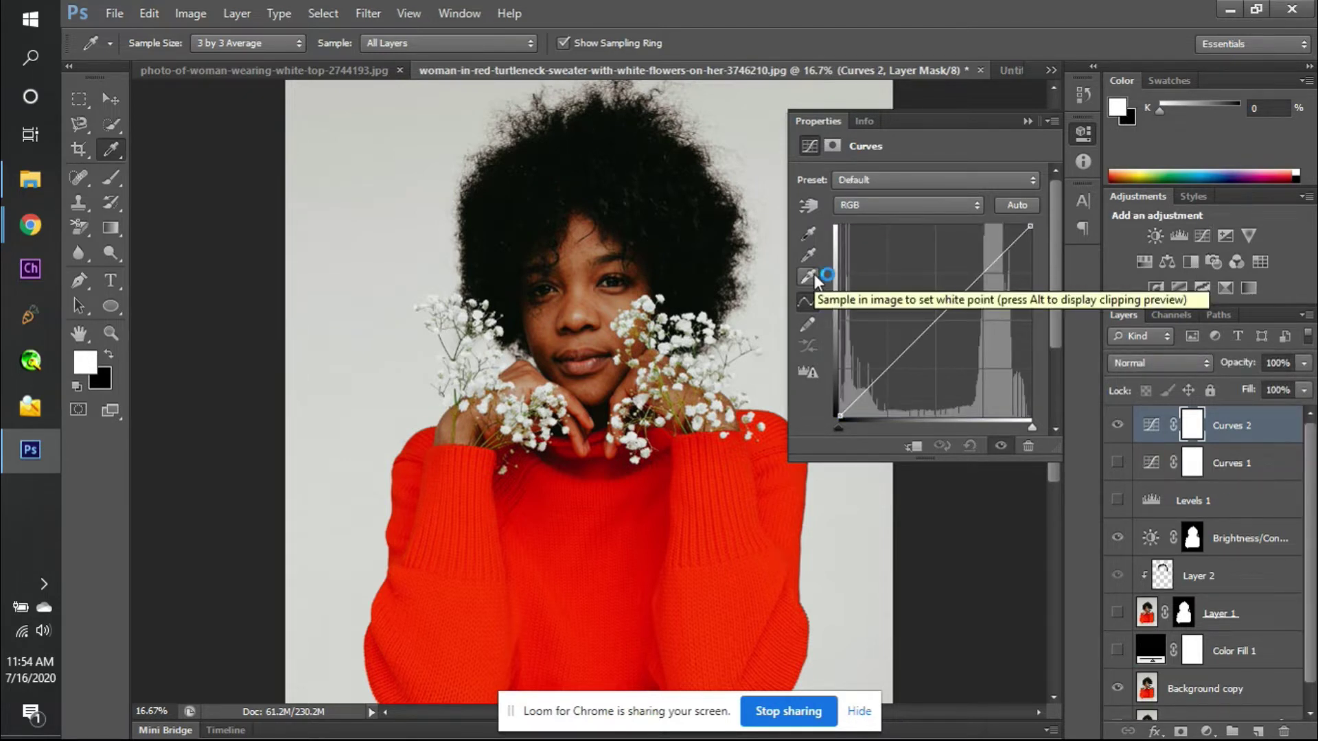
pyautogui.click(586, 418)
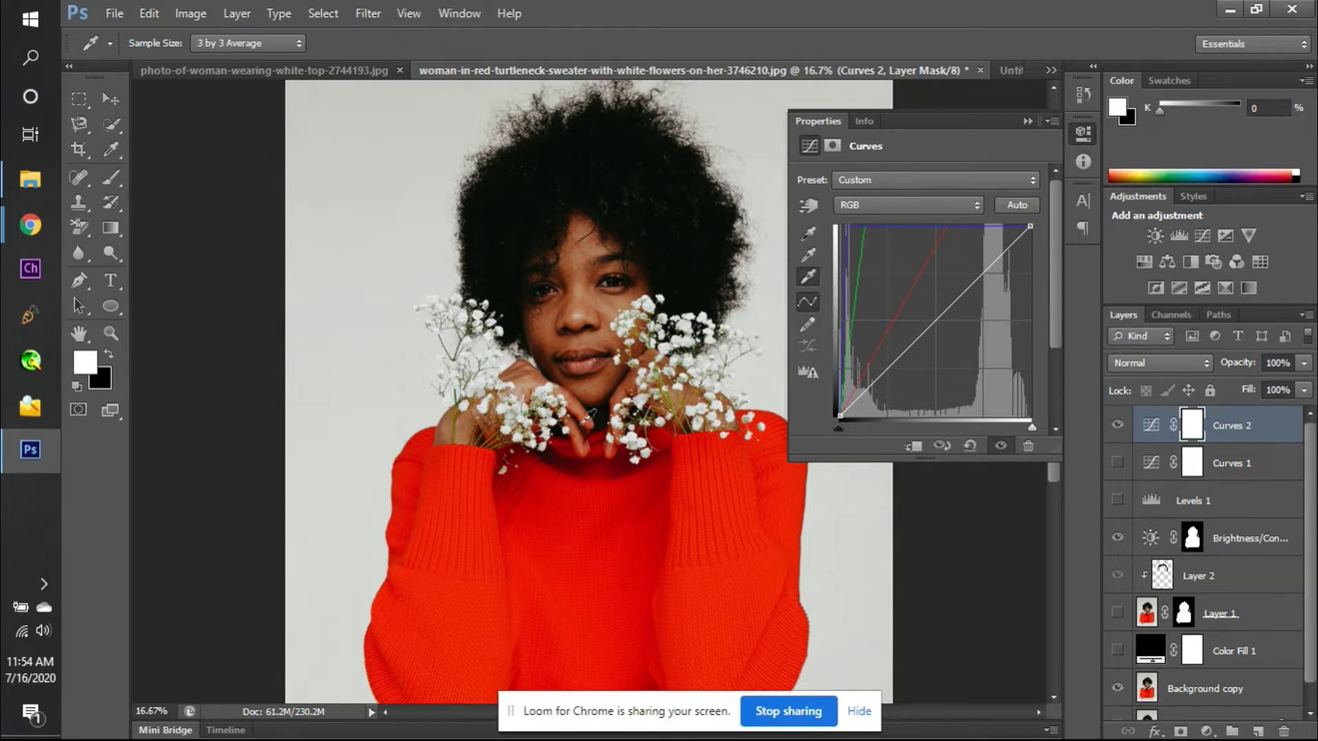
pyautogui.hotkey('ctrl', 'z')
pyautogui.click(945, 313)
pyautogui.moveTo(947, 313)
pyautogui.mouseDown()
pyautogui.moveTo(959, 338)
pyautogui.moveTo(928, 291)
pyautogui.moveTo(939, 307)
pyautogui.mouseUp()
# - Try the Negative (RGB) preset, apply Medium Contrast (RGB), and leave it as Custom
pyautogui.click(908, 176)
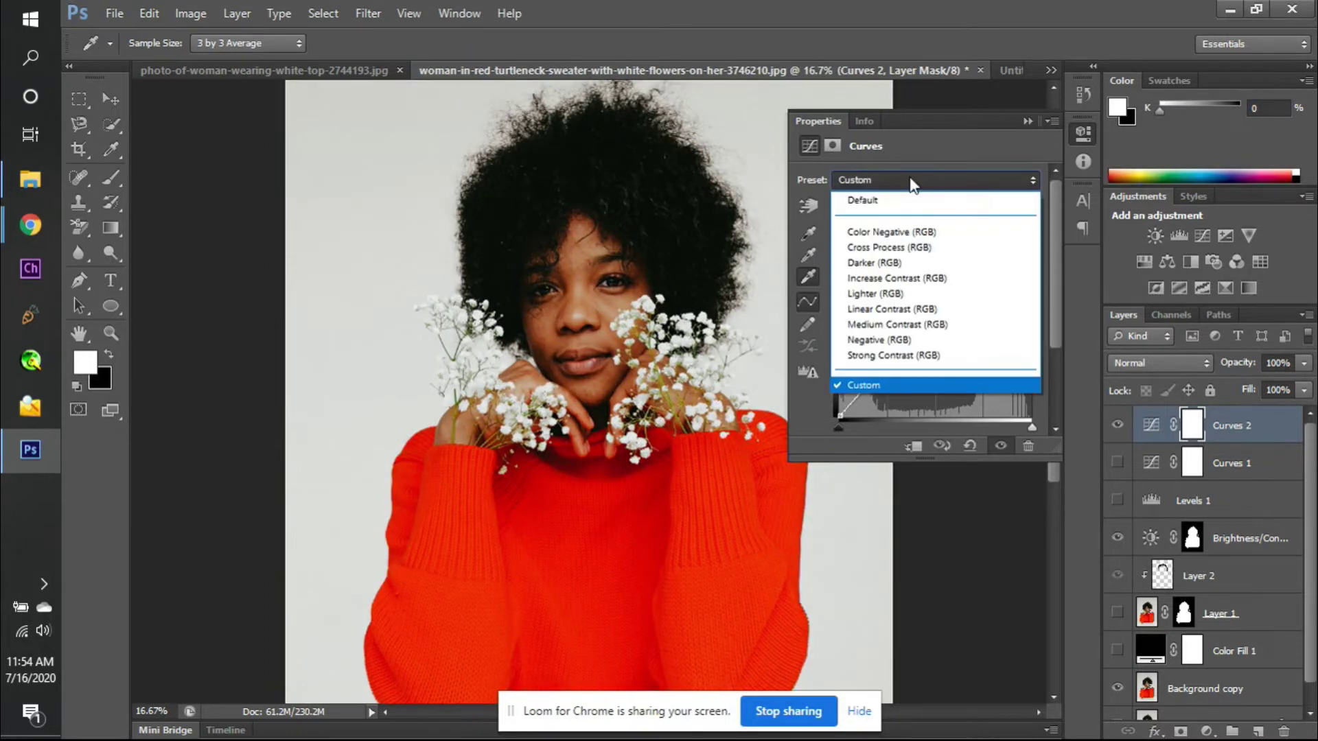
pyautogui.click(920, 339)
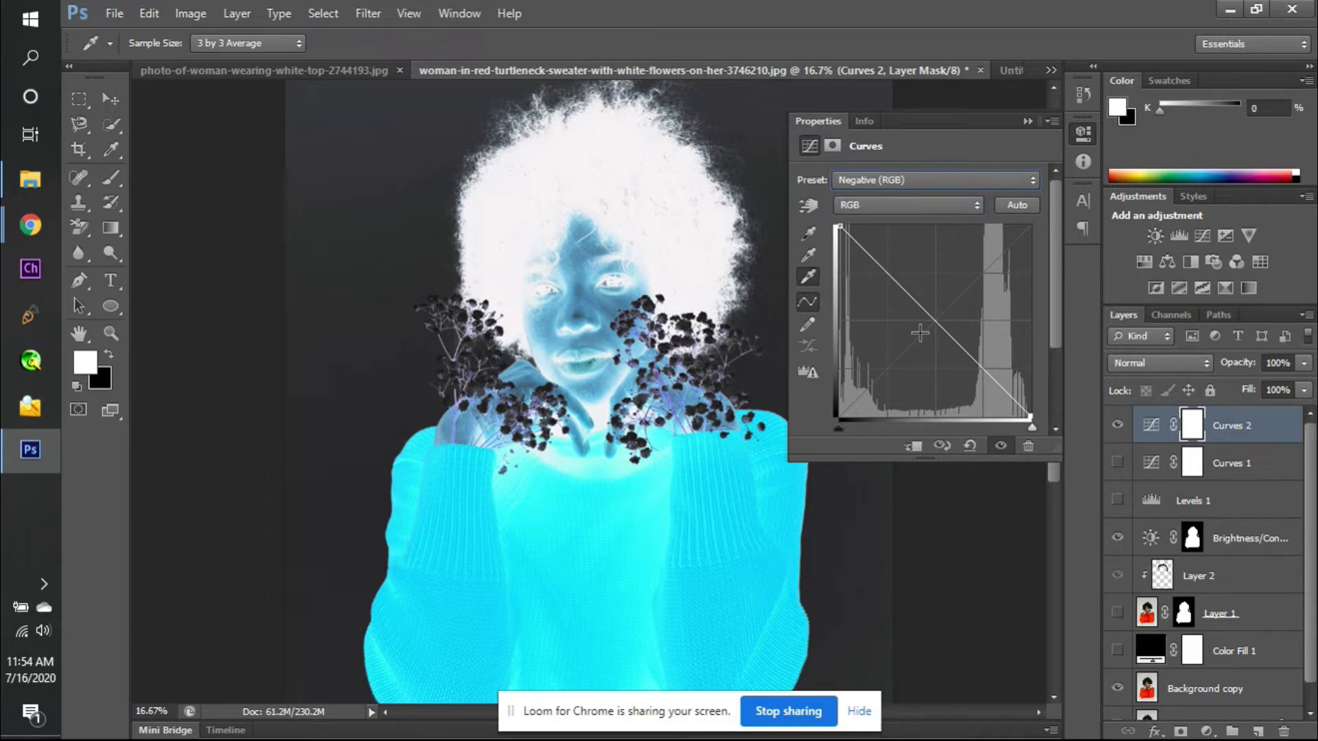
pyautogui.click(950, 180)
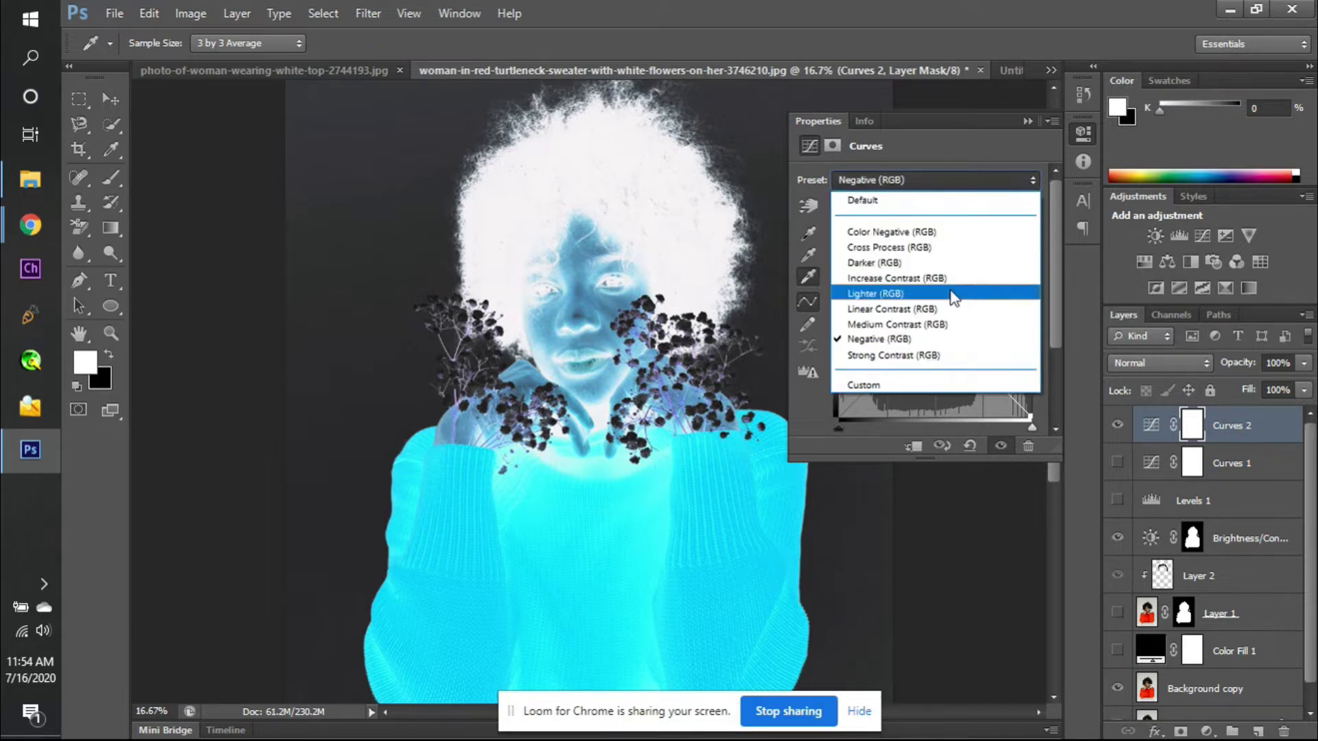
pyautogui.click(949, 325)
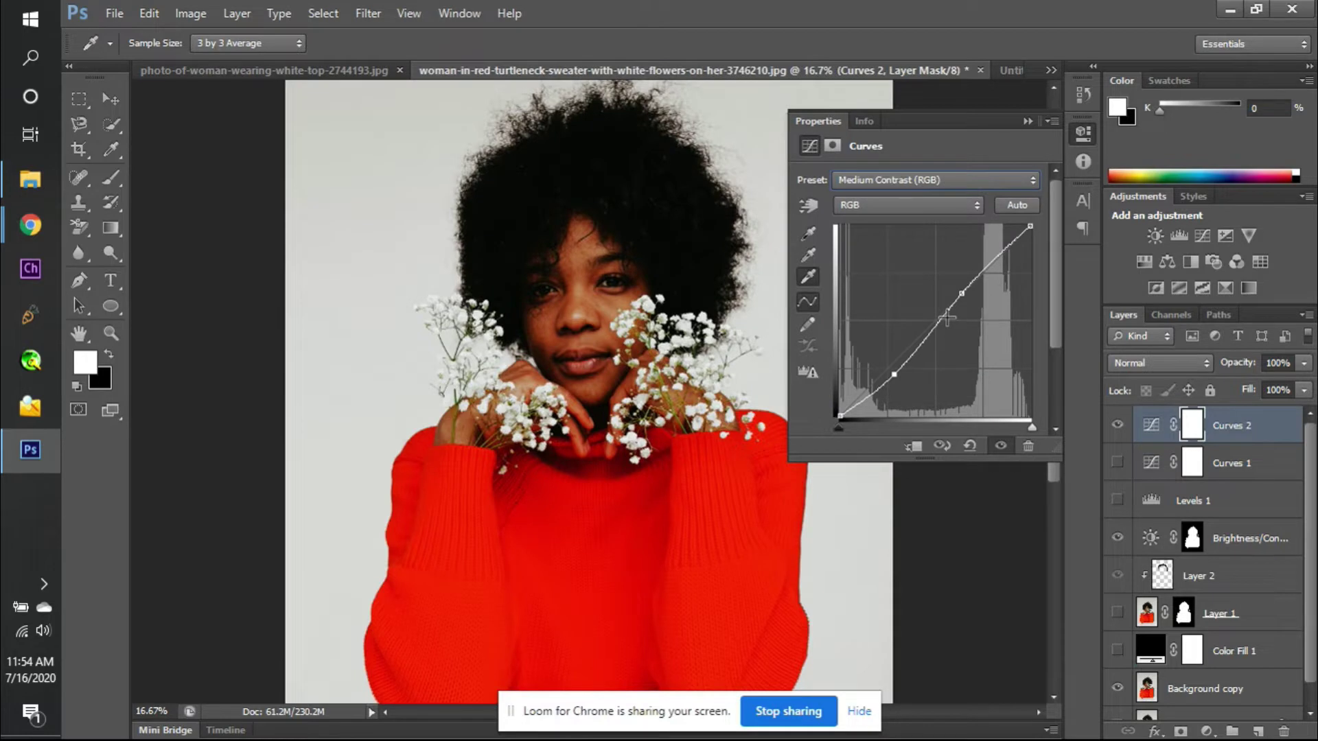
pyautogui.click(924, 179)
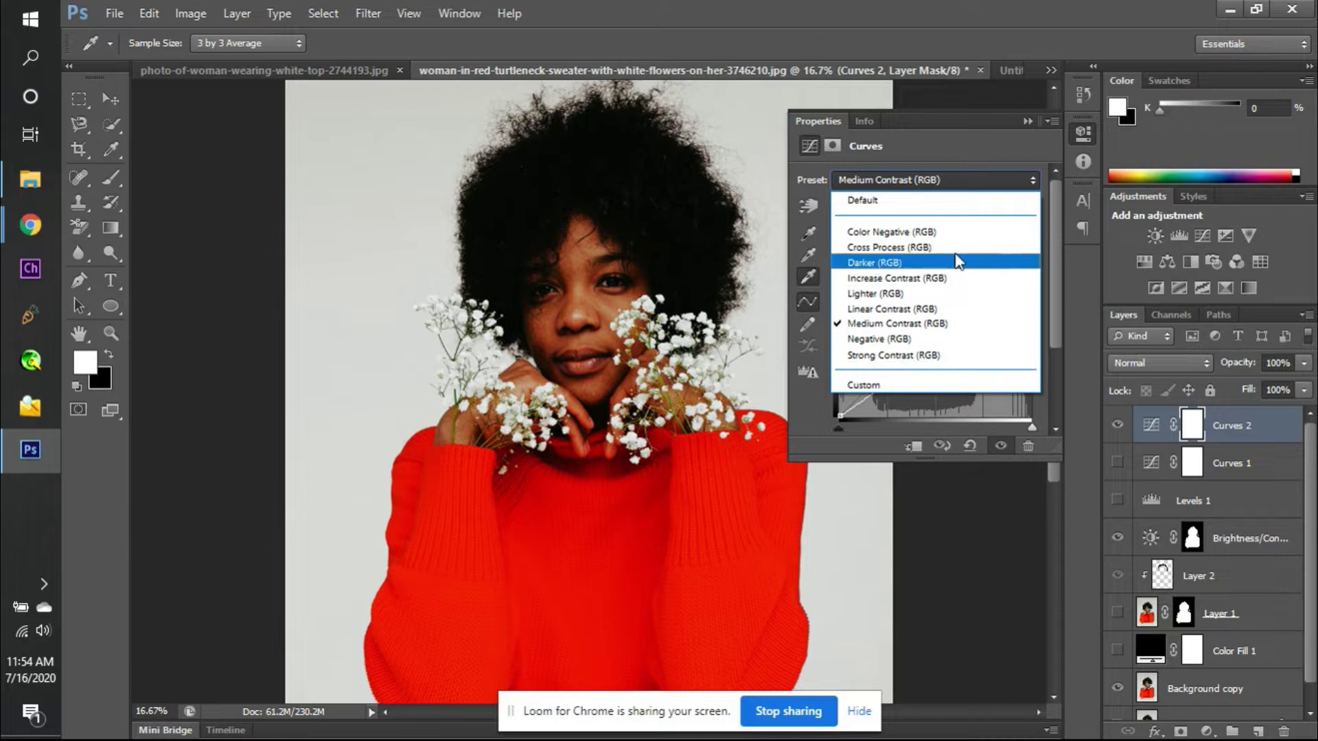
pyautogui.click(954, 388)
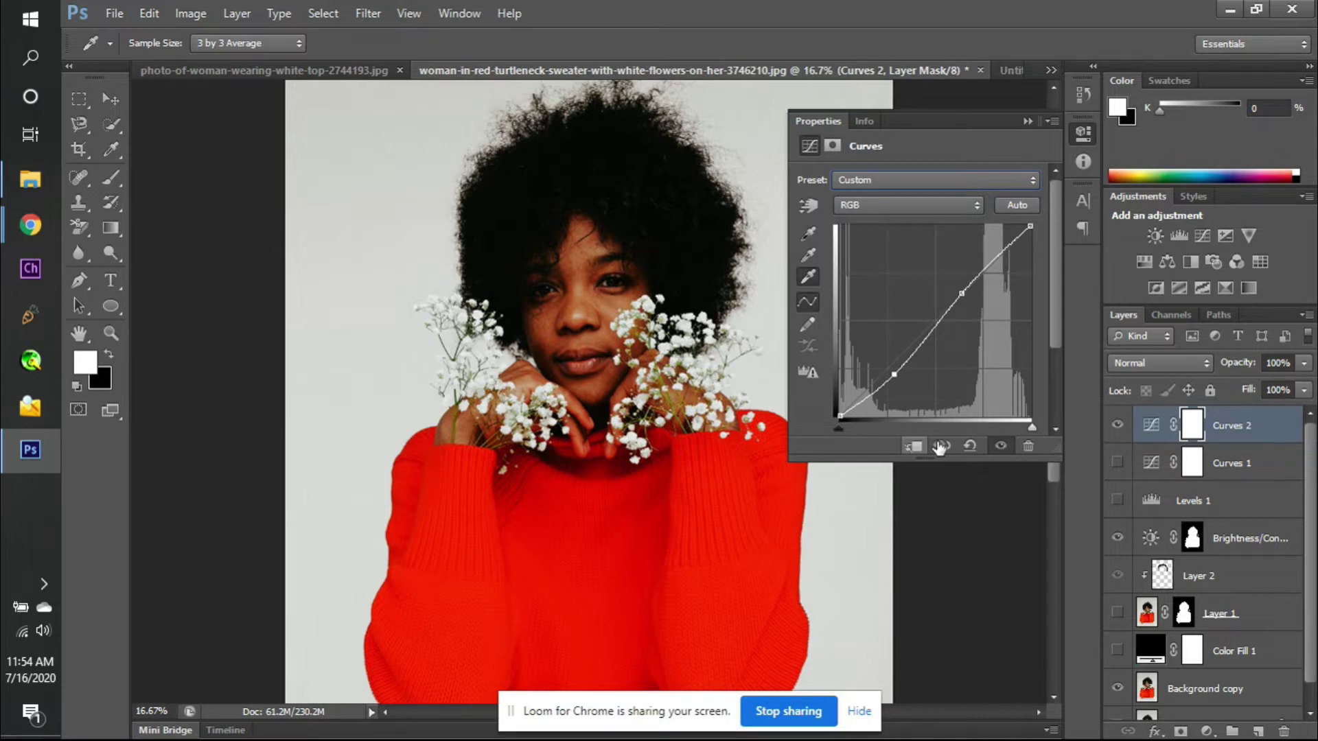
# - Draw a freehand posterizing curve of flat and descending segments with the Curves pencil
pyautogui.click(810, 327)
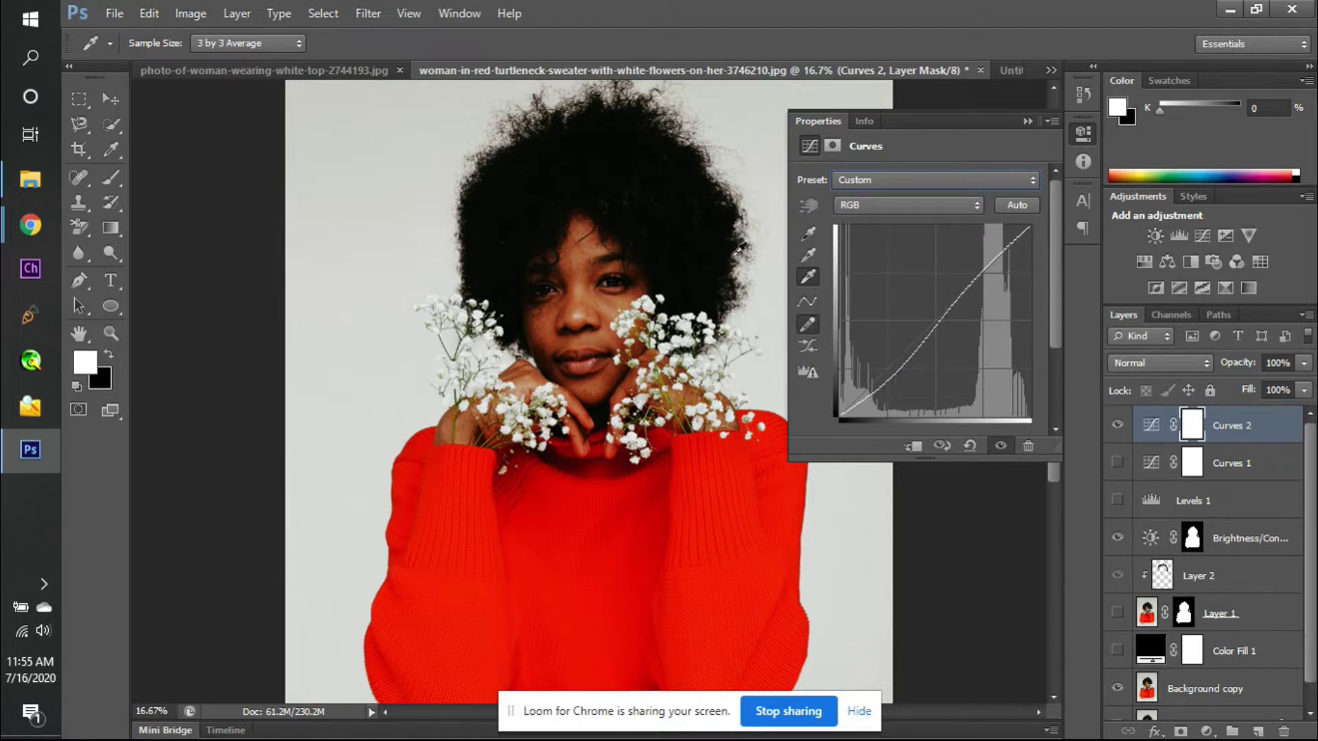
pyautogui.click(982, 270)
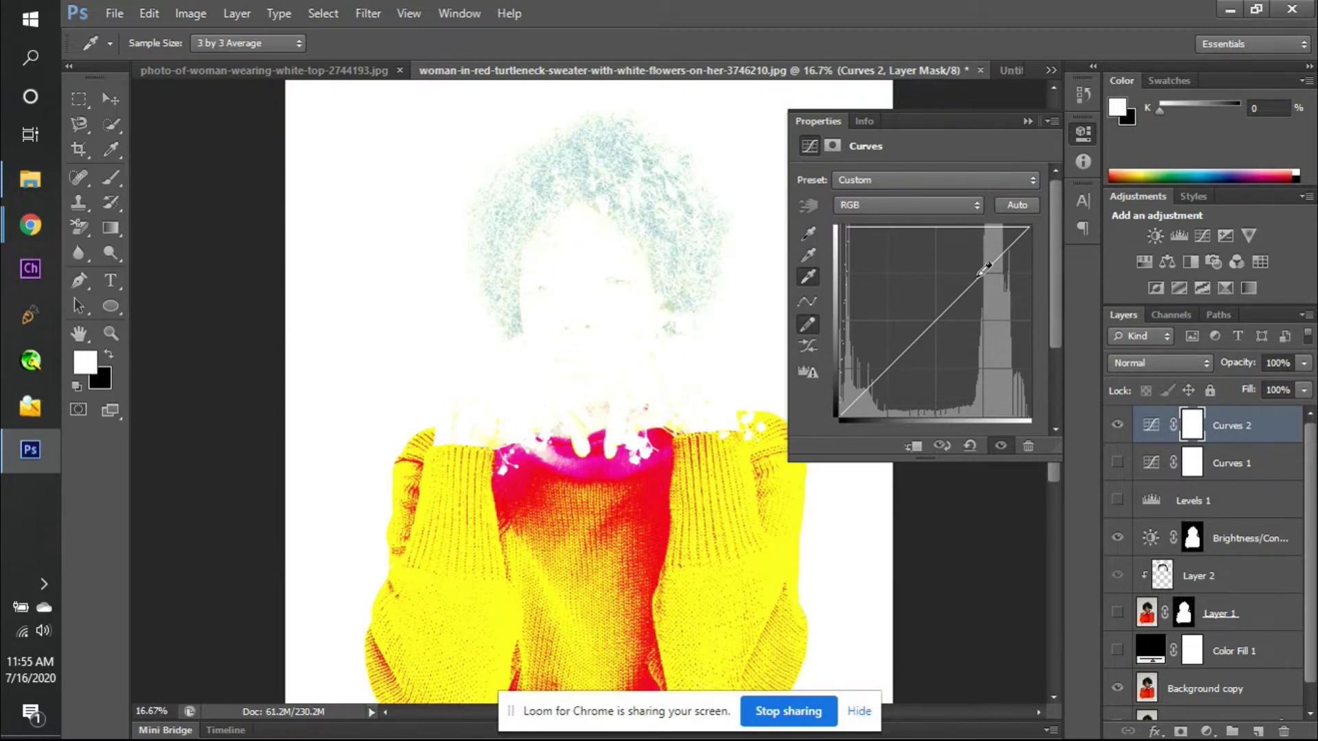
pyautogui.click(983, 270)
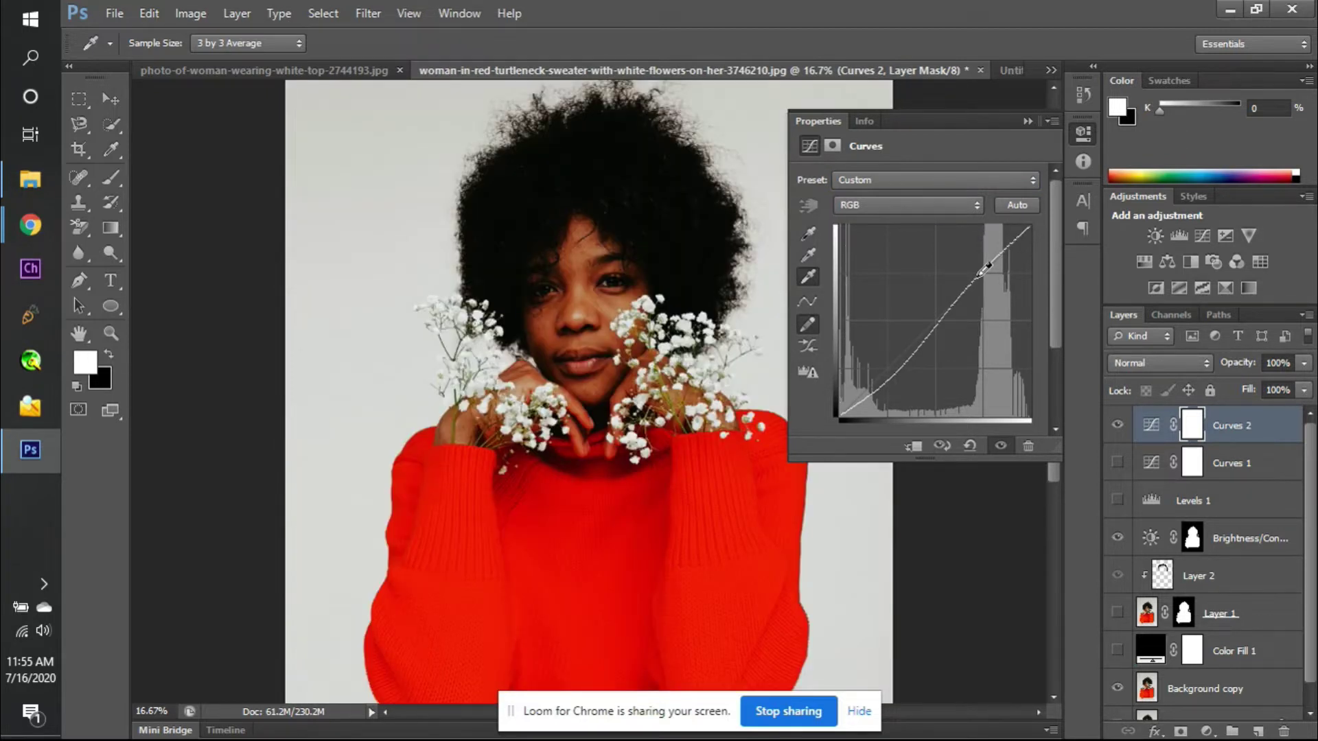
pyautogui.click(813, 376)
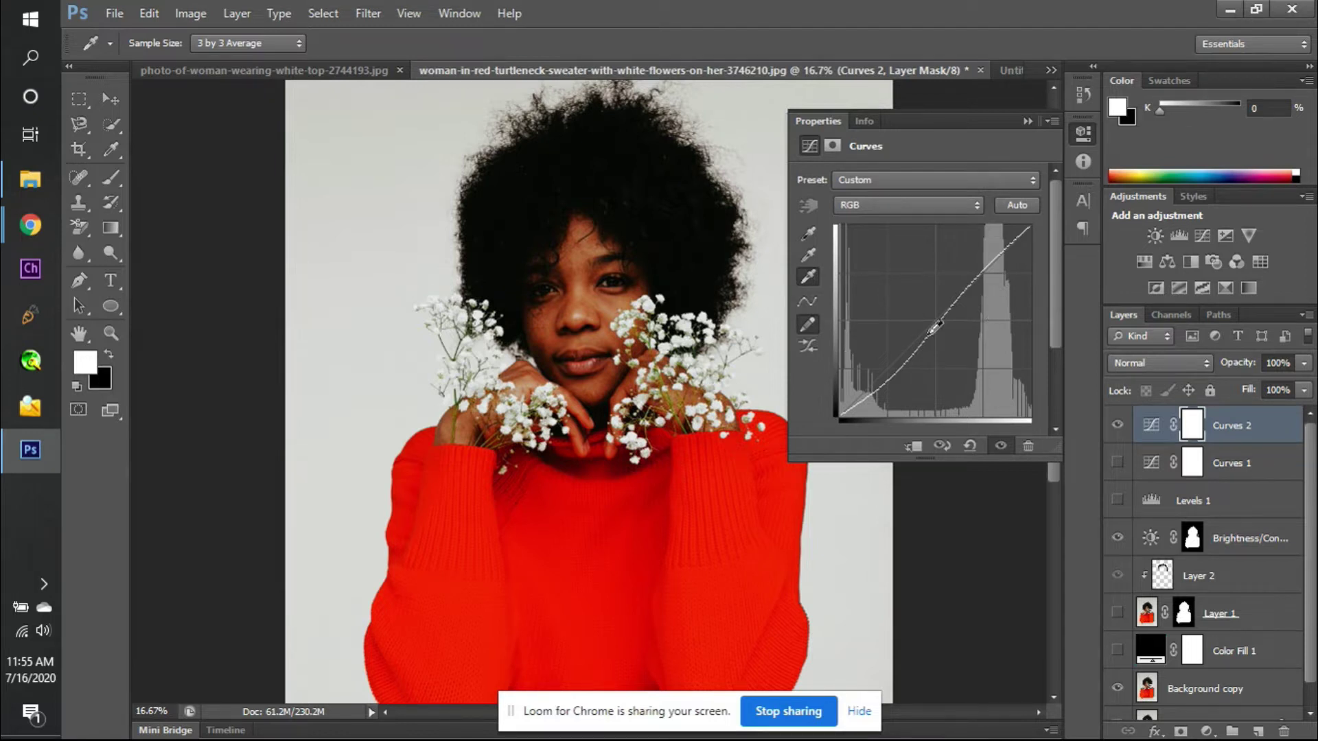
pyautogui.press('v')
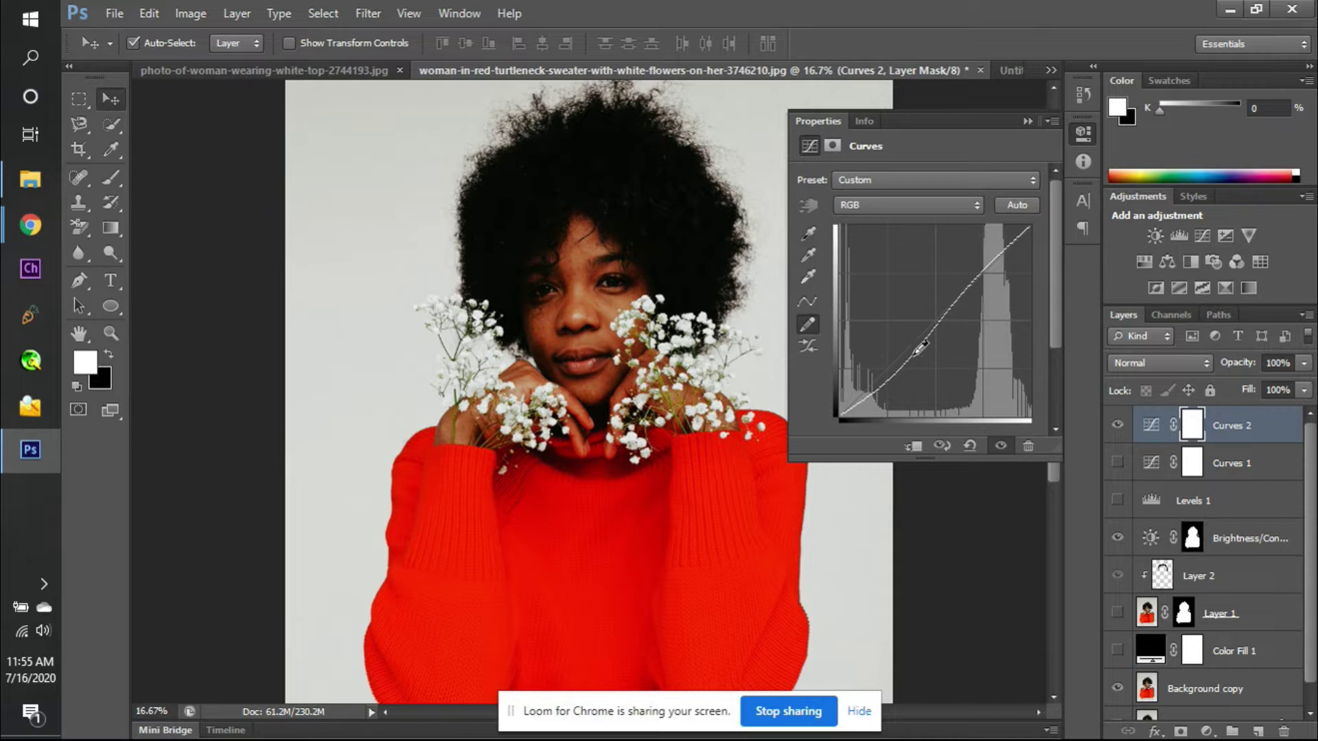
pyautogui.moveTo(891, 273); pyautogui.dragTo(931, 306)
pyautogui.moveTo(955, 254)
pyautogui.mouseDown()
pyautogui.moveTo(1001, 251)
pyautogui.moveTo(953, 275)
pyautogui.mouseUp()
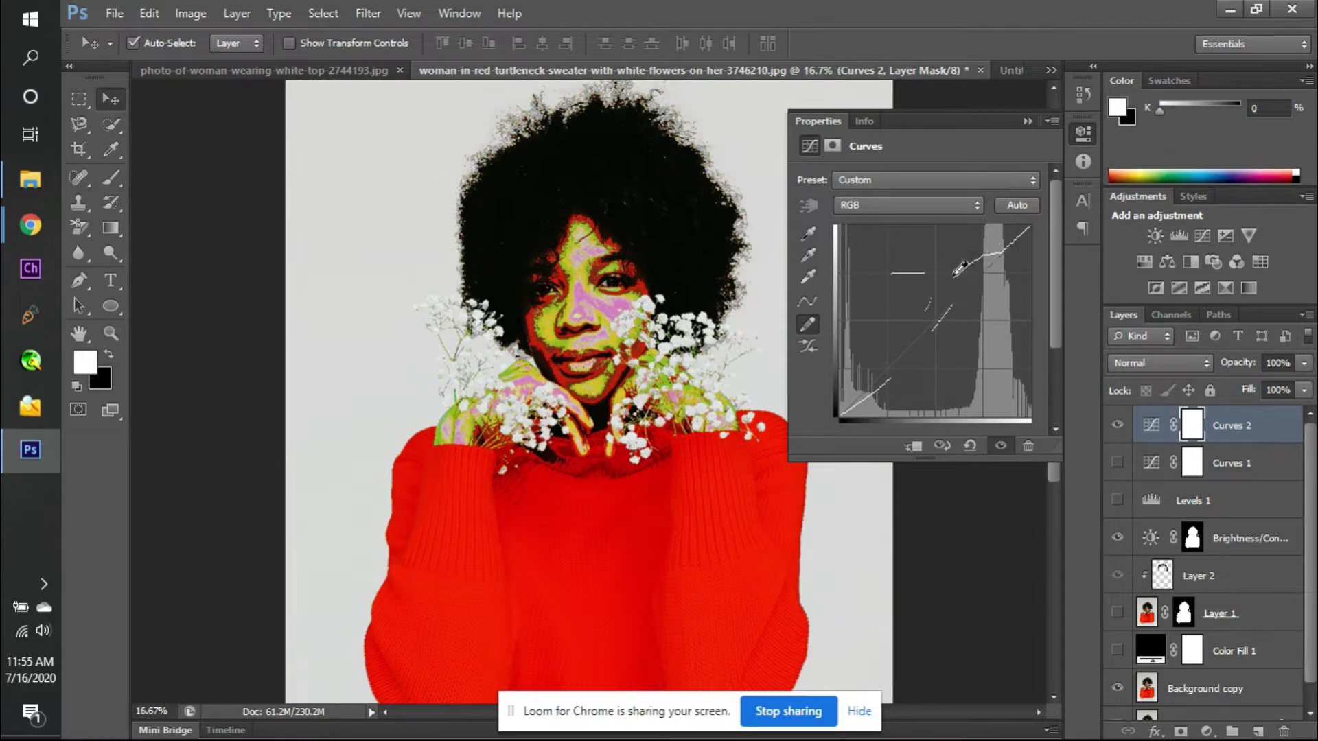
pyautogui.moveTo(941, 328)
pyautogui.mouseDown()
pyautogui.moveTo(900, 301)
pyautogui.moveTo(863, 325)
pyautogui.mouseUp()
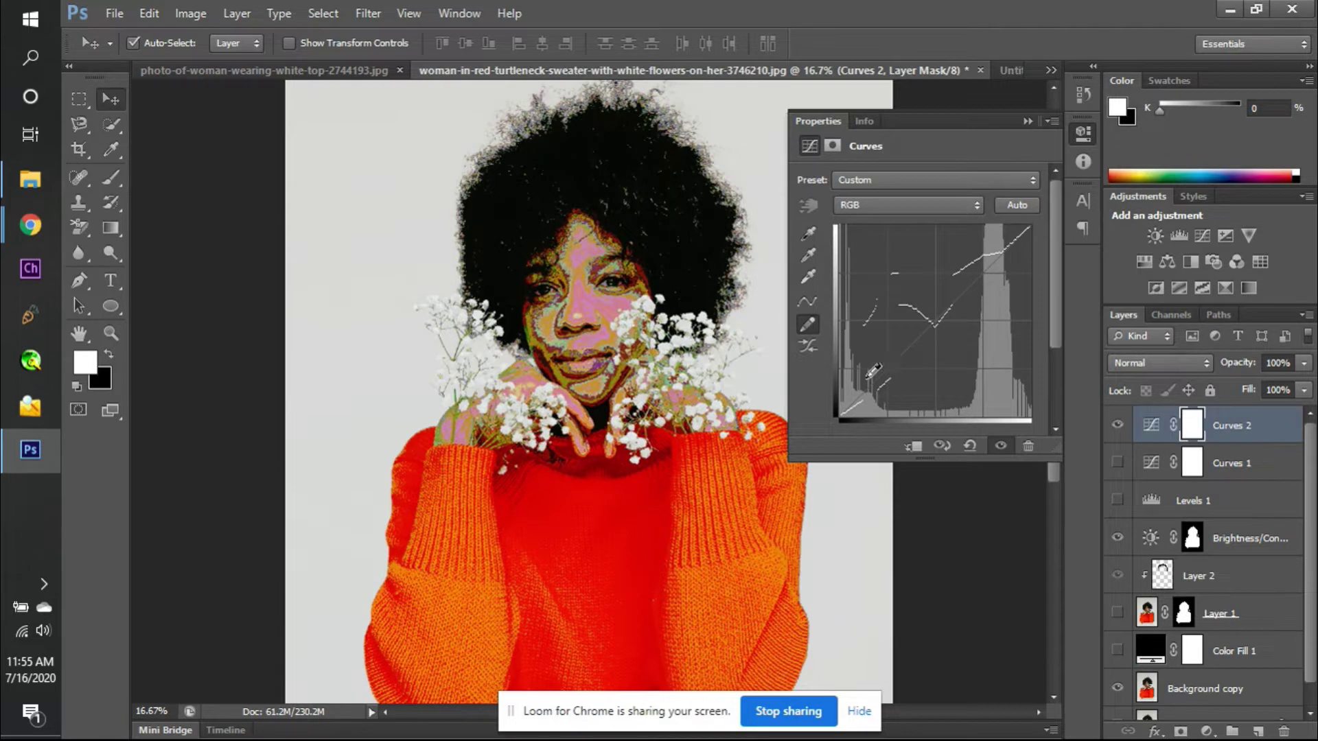
pyautogui.moveTo(879, 384)
pyautogui.mouseDown()
pyautogui.moveTo(920, 398)
pyautogui.moveTo(937, 387)
pyautogui.mouseUp()
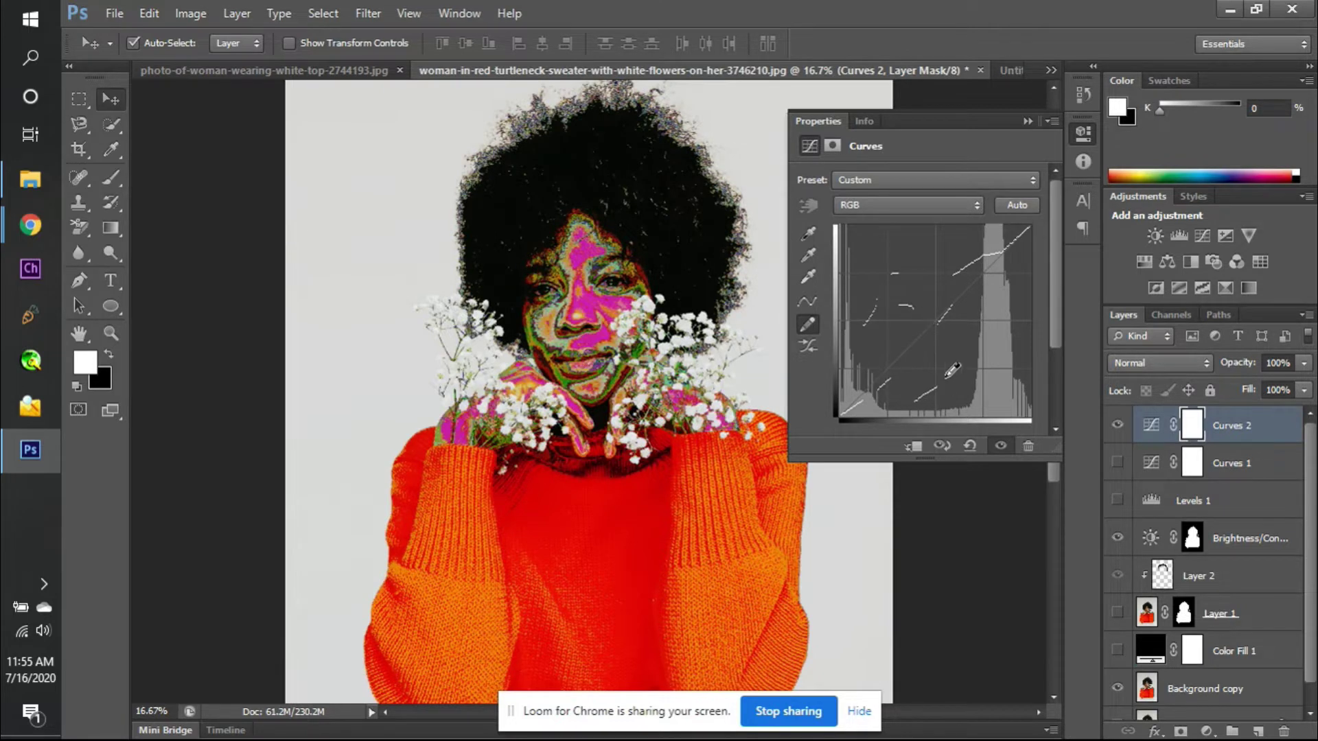
pyautogui.moveTo(973, 344); pyautogui.dragTo(988, 315)
pyautogui.moveTo(937, 247); pyautogui.dragTo(958, 218)
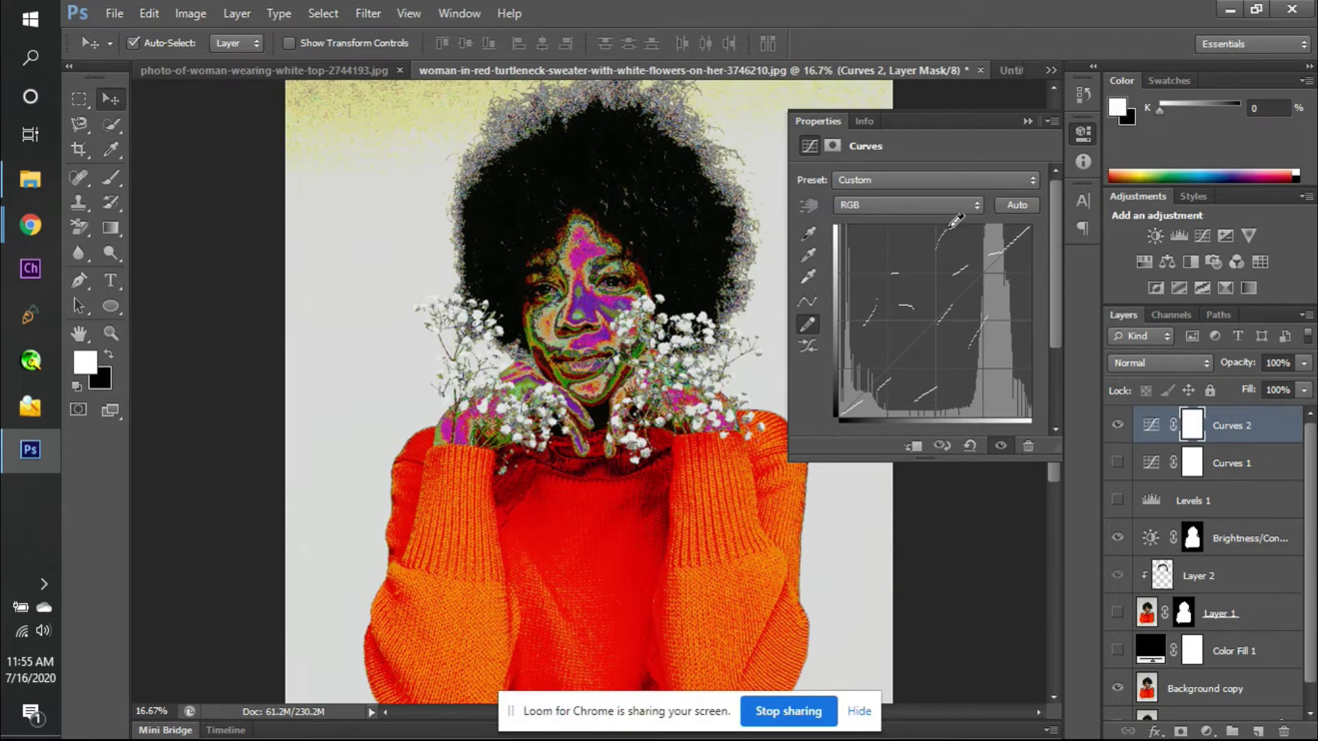
# - Delete Curves 2, toggle Curves 1 on and off, and add a fresh Curves layer
pyautogui.press('Delete')
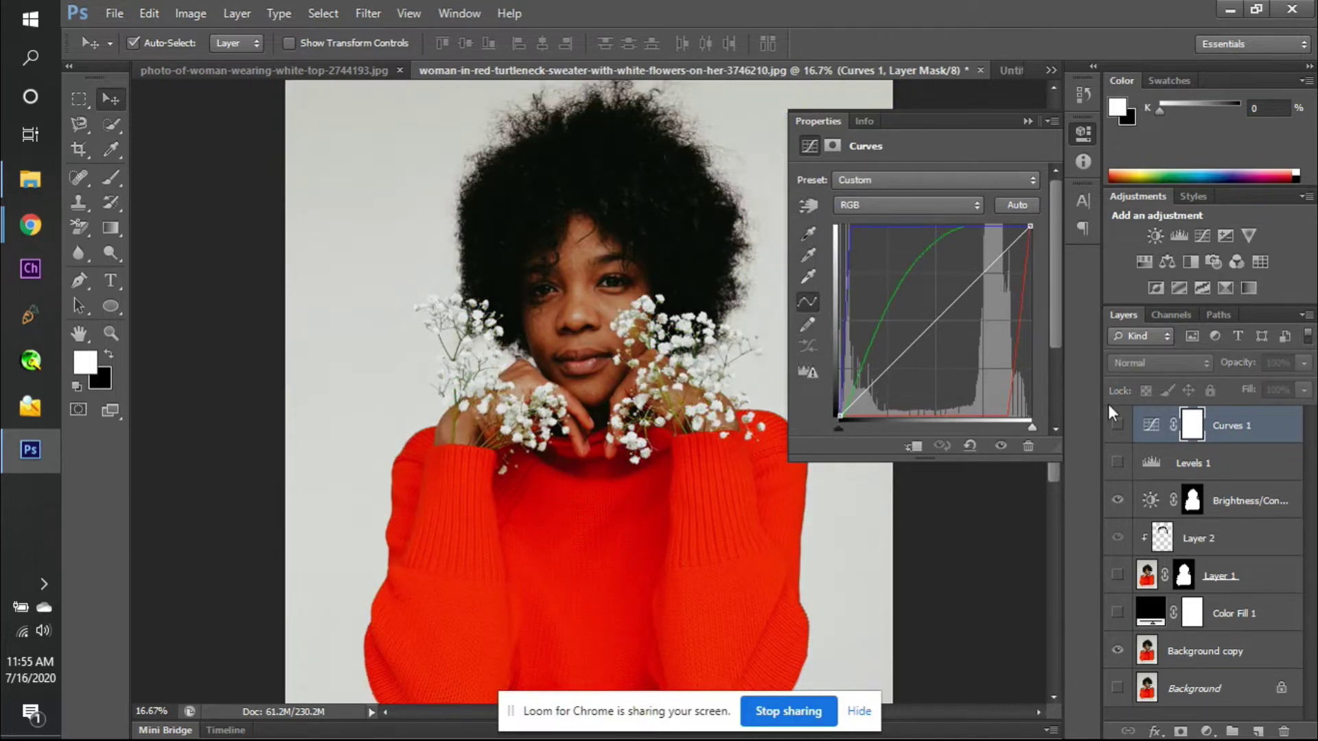
pyautogui.click(1116, 425)
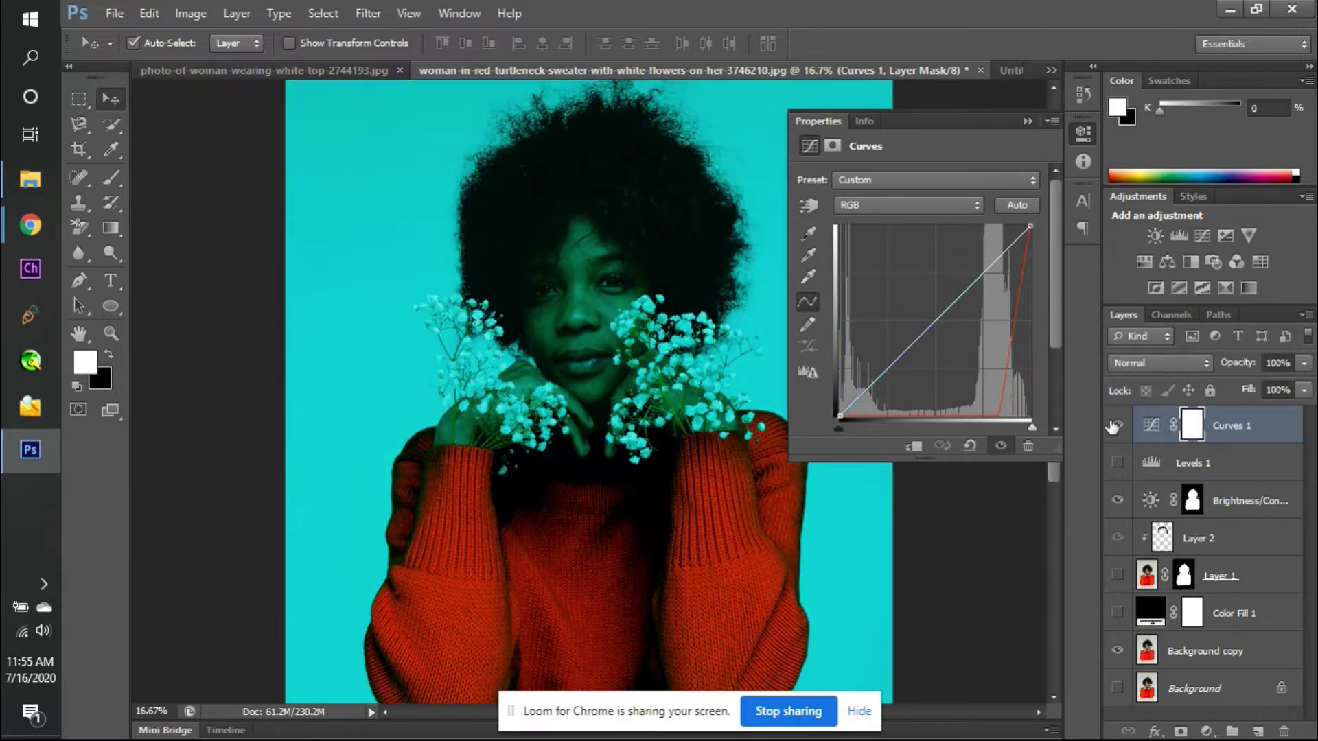
pyautogui.click(1114, 425)
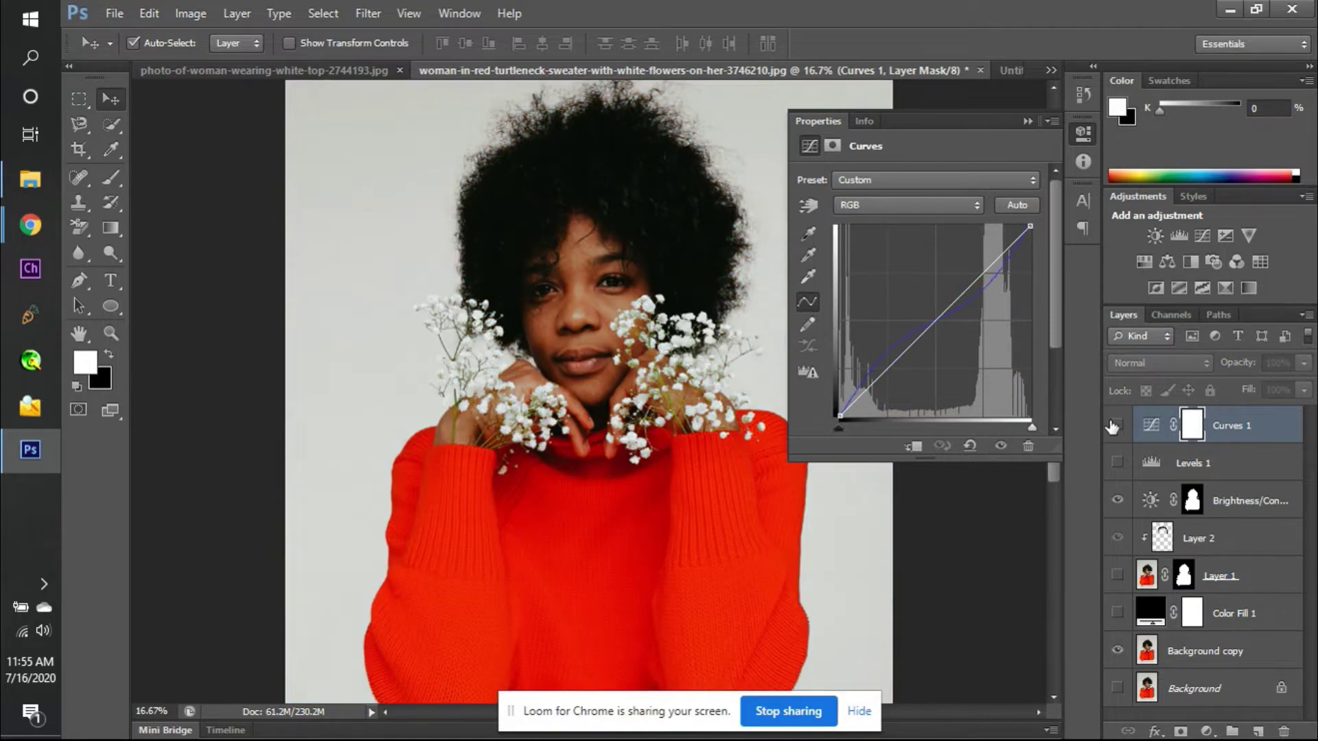
pyautogui.click(1210, 238)
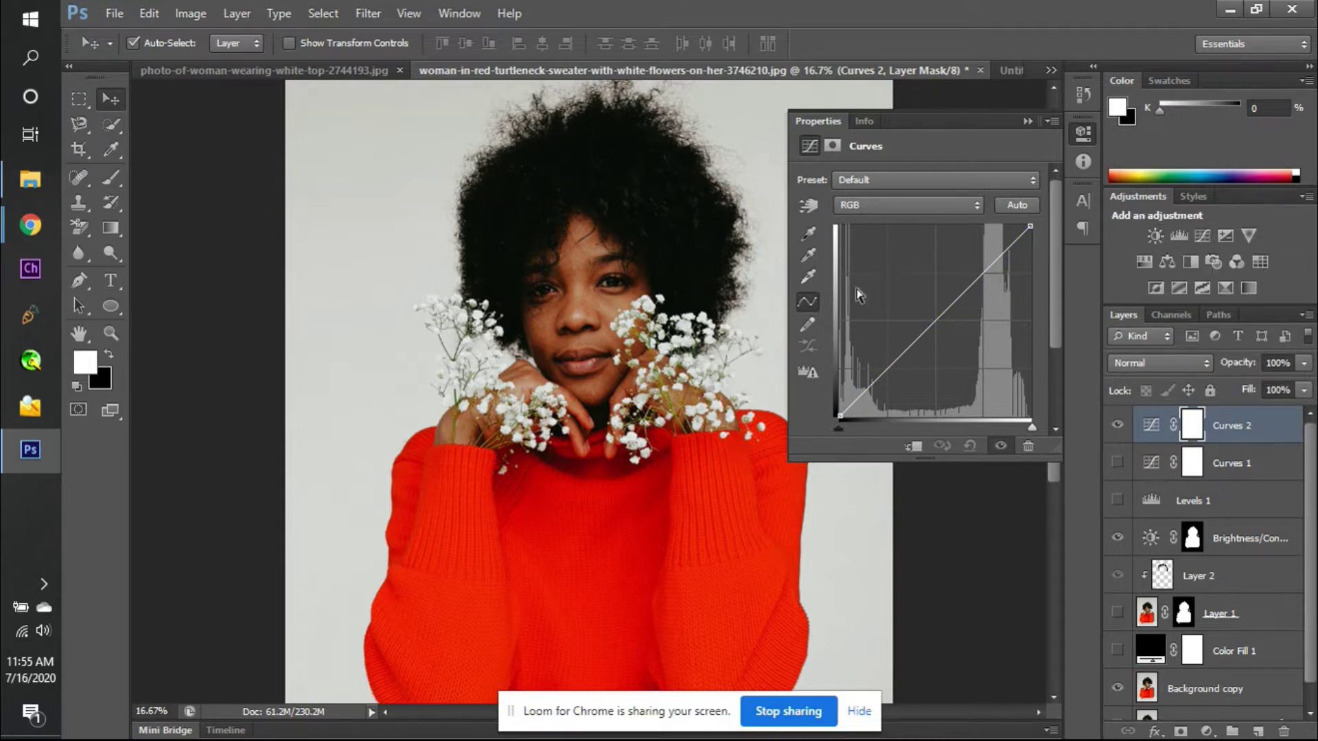
pyautogui.click(811, 205)
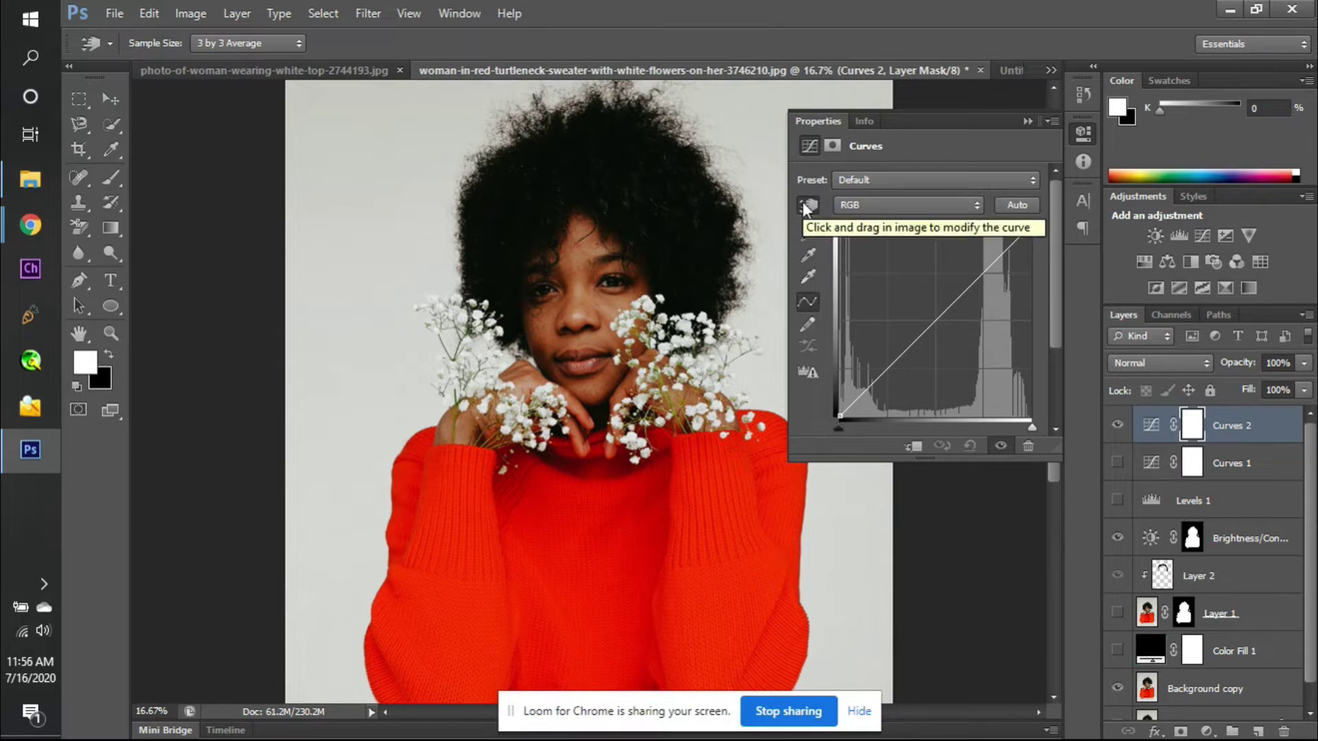
pyautogui.moveTo(574, 438); pyautogui.dragTo(665, 442)
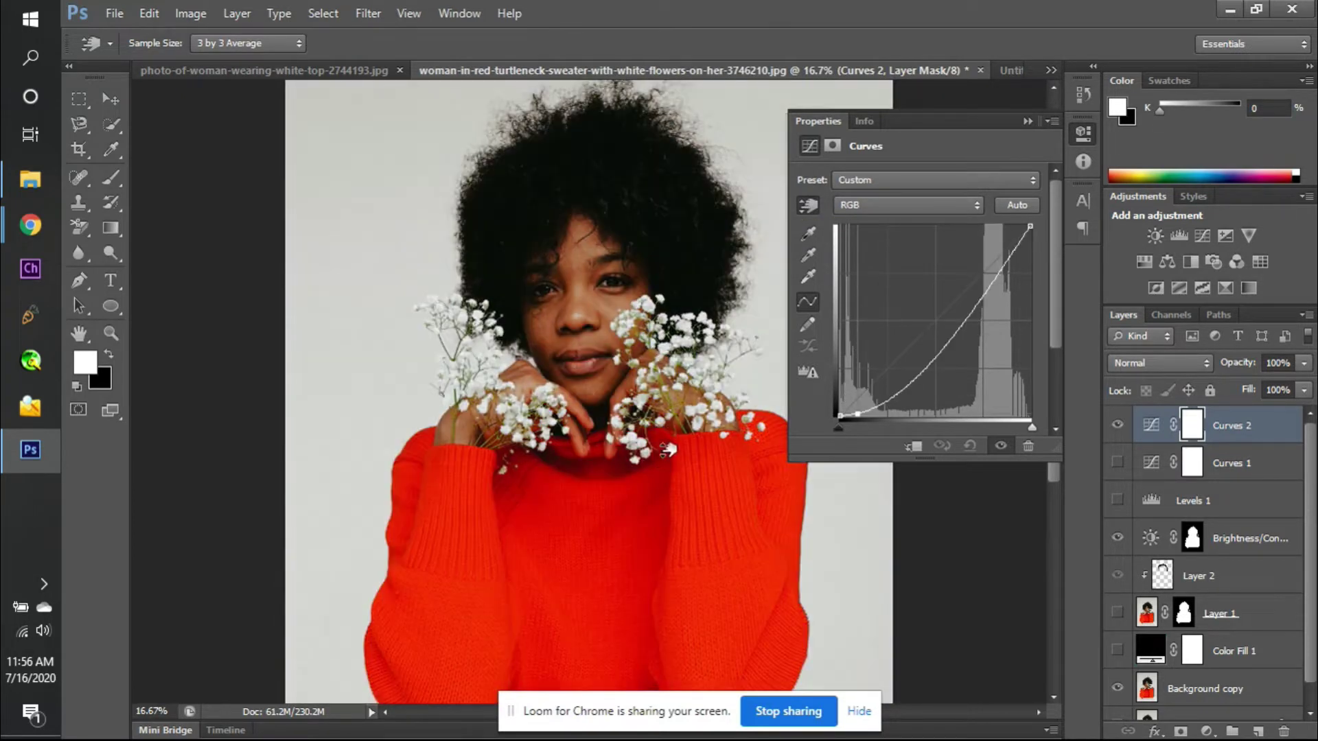
pyautogui.moveTo(722, 496); pyautogui.dragTo(659, 358)
pyautogui.hotkey('ctrl', 'z')
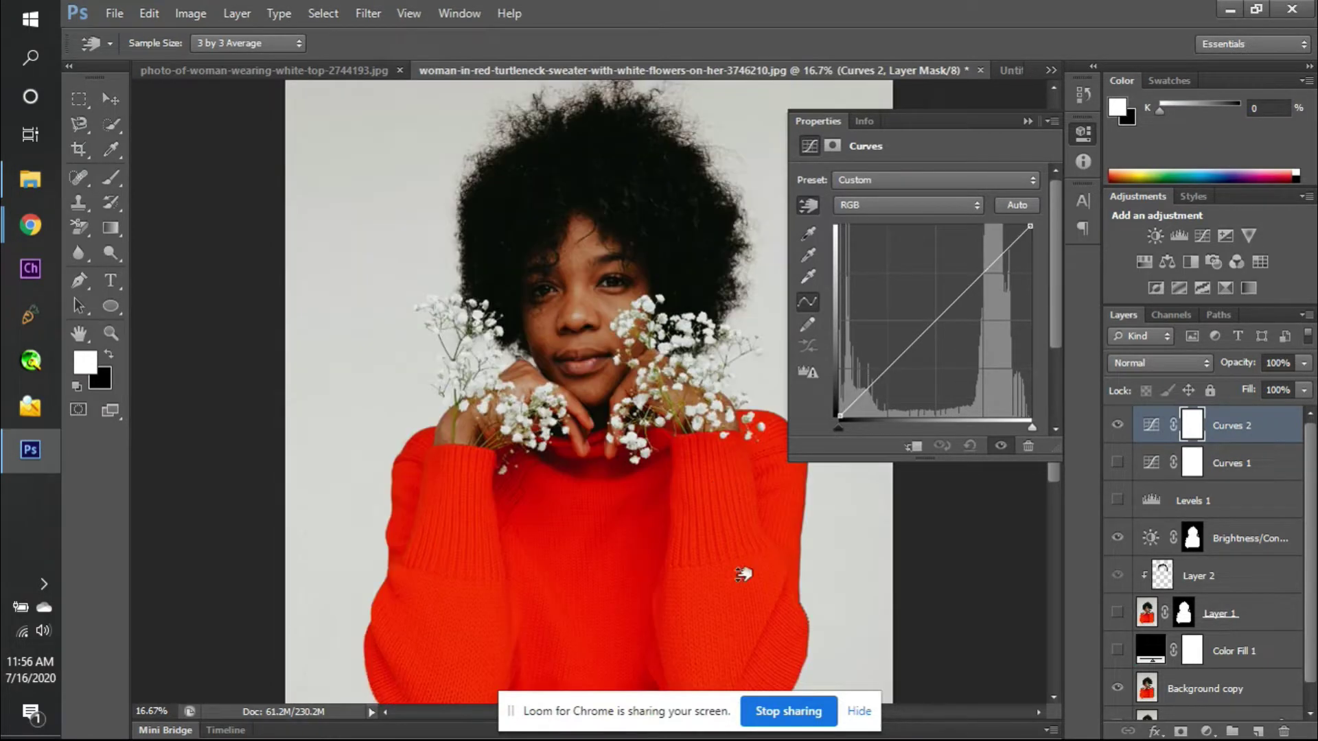
pyautogui.moveTo(618, 504); pyautogui.dragTo(850, 473)
# - Hide Curves 2, add an Exposure layer, and raise Exposure to +1.60
pyautogui.click(1117, 425)
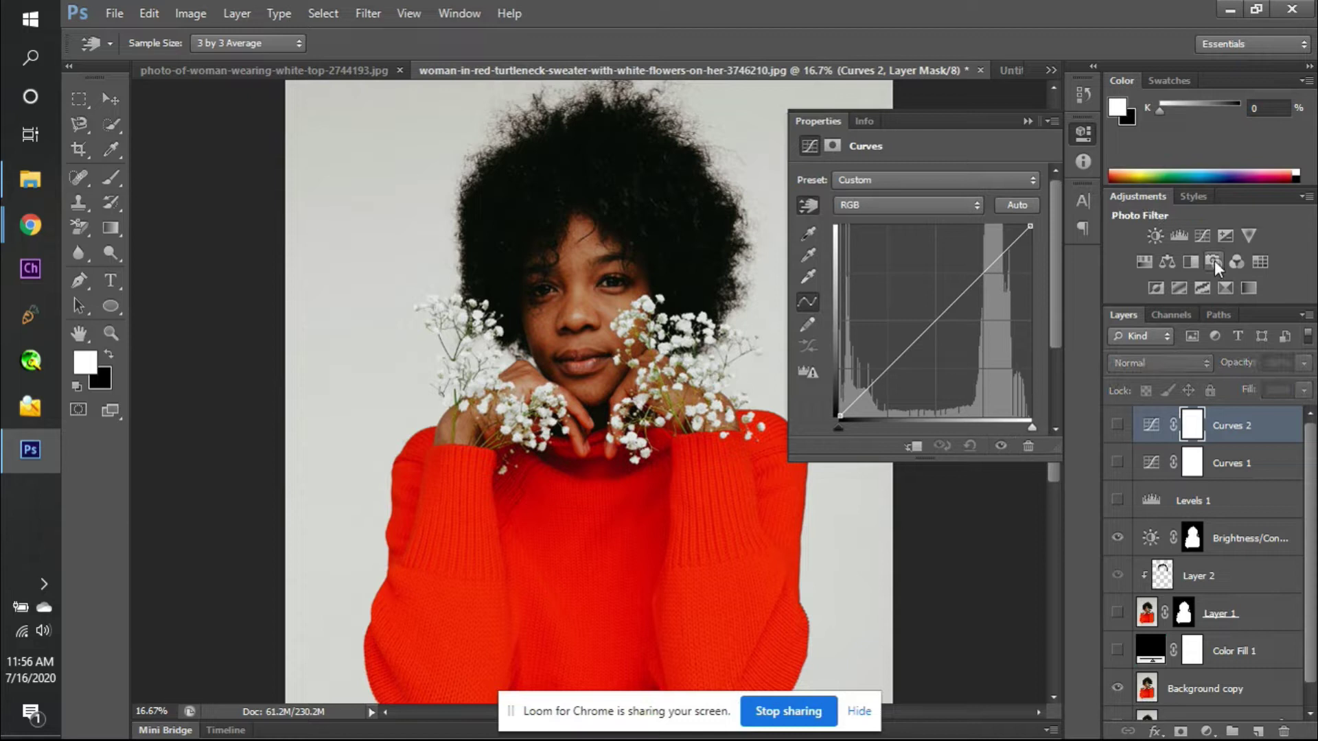
pyautogui.click(1225, 235)
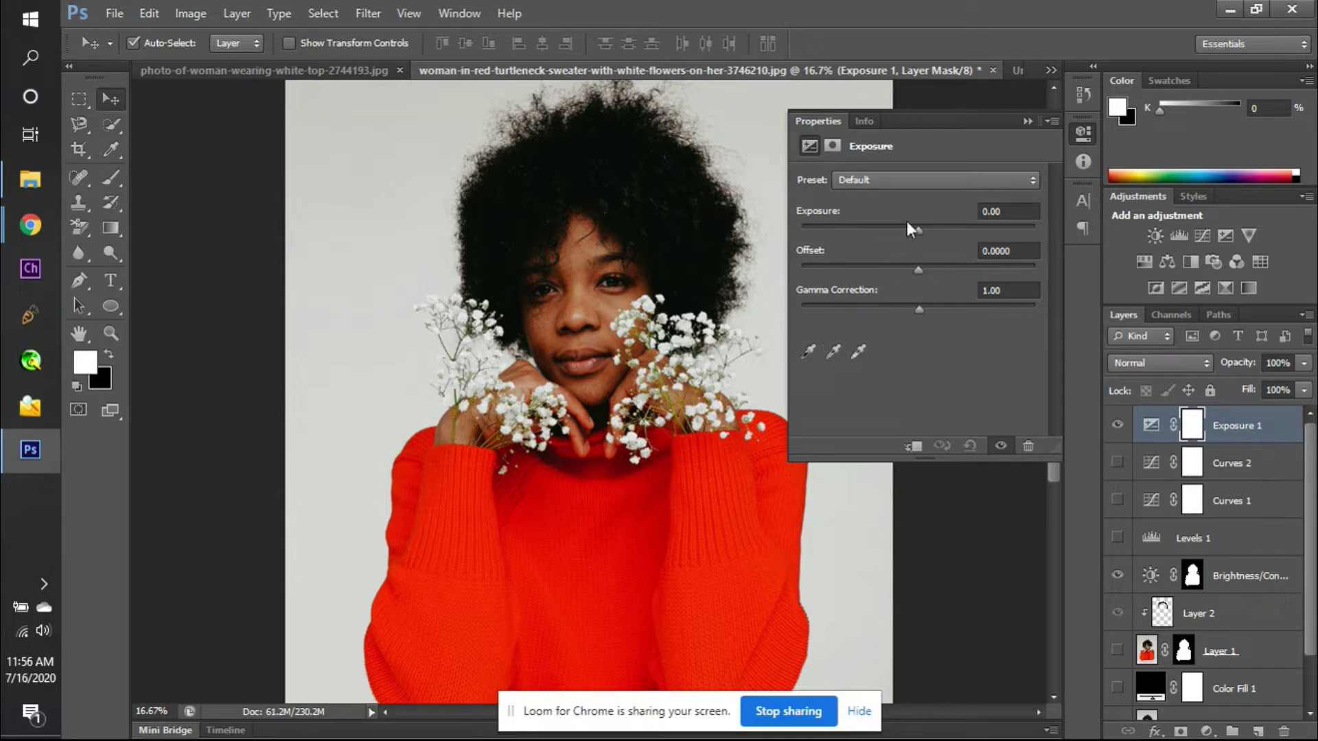
pyautogui.moveTo(916, 230); pyautogui.dragTo(917, 277)
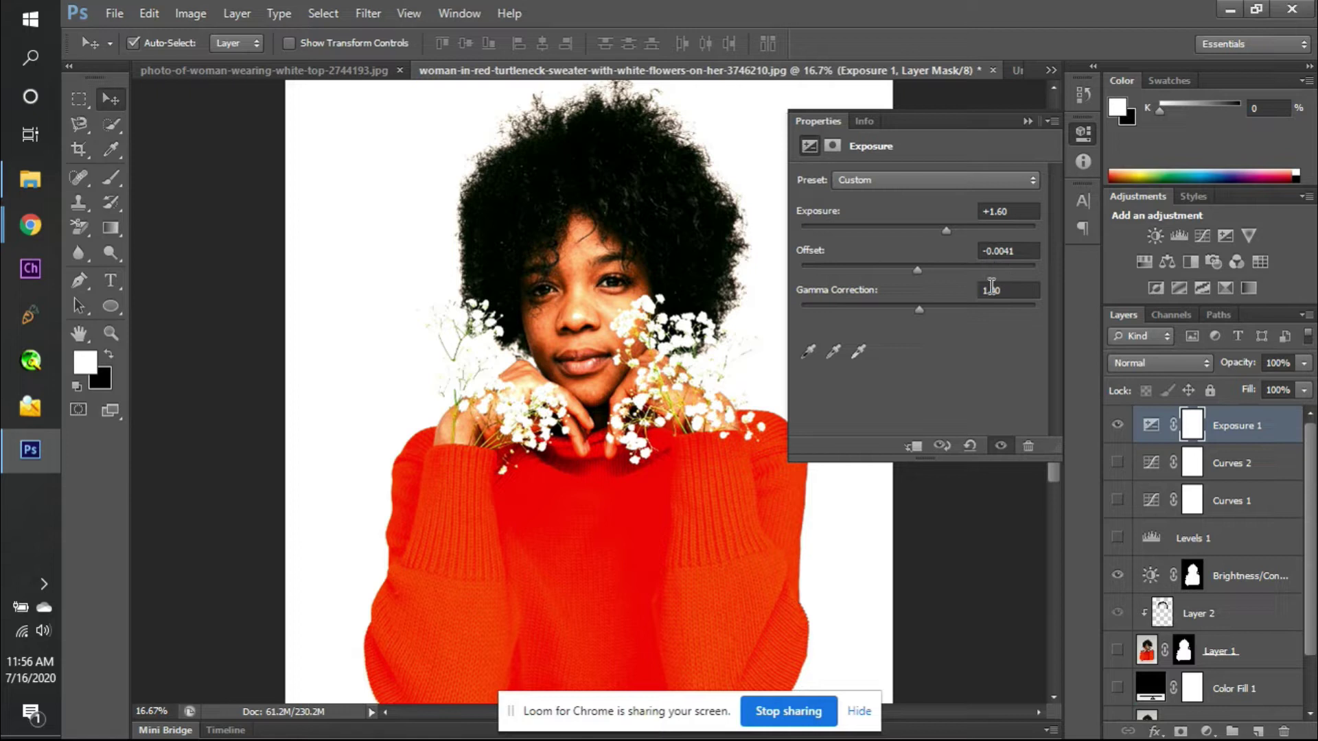
# - Apply the Default Exposure preset, test raising Offset, then restore Default
pyautogui.click(954, 181)
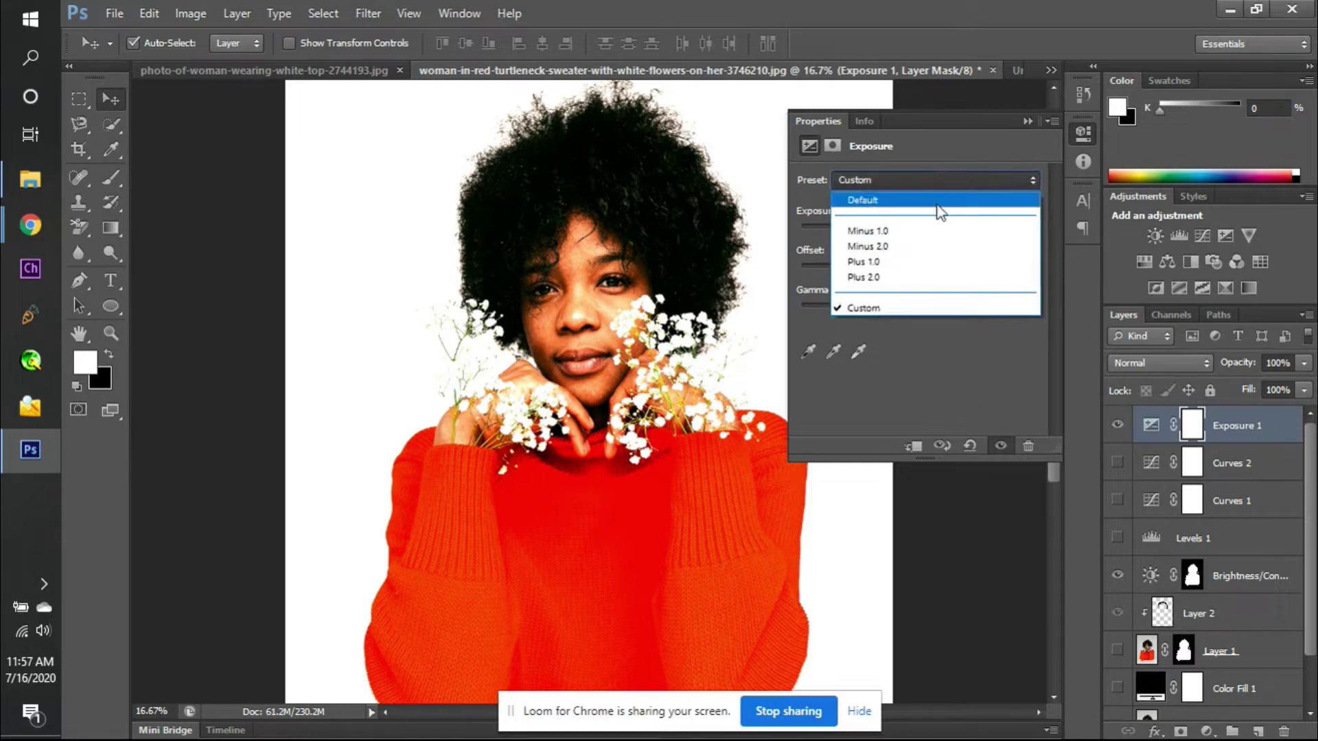
pyautogui.click(936, 204)
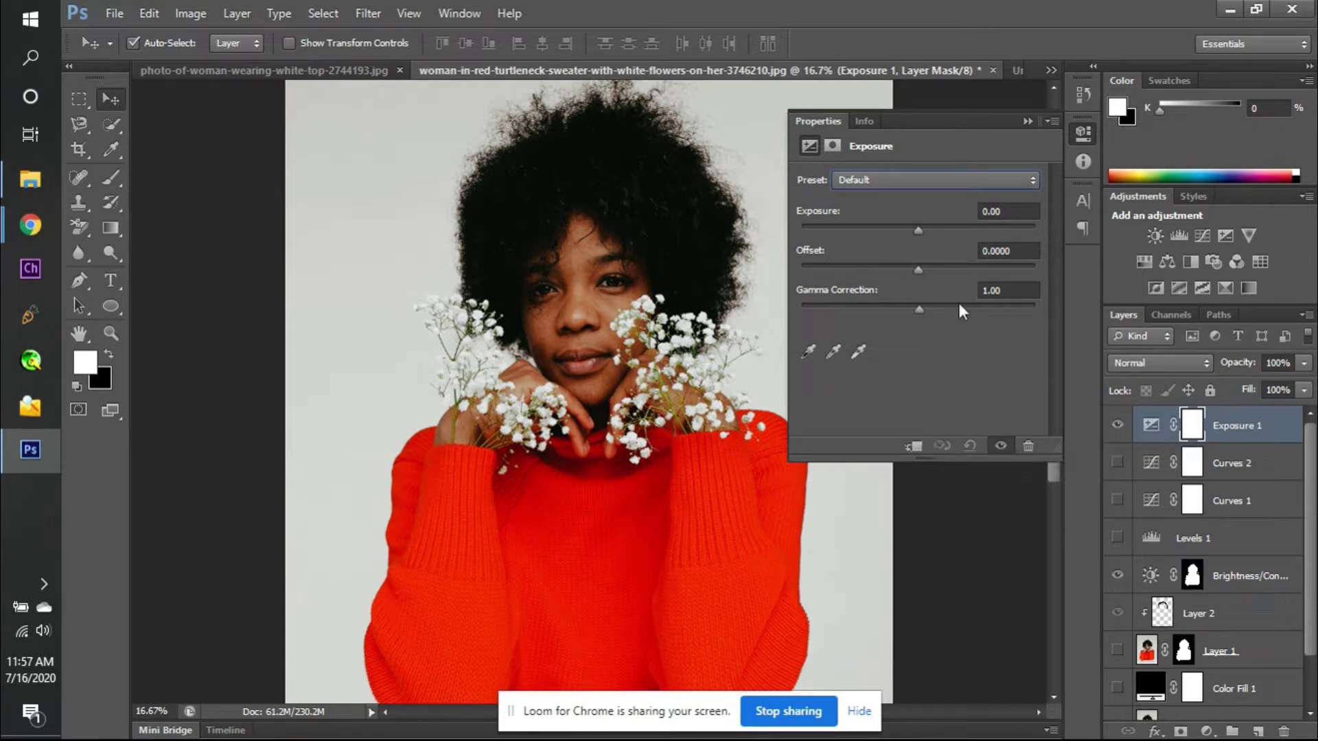
pyautogui.moveTo(920, 269); pyautogui.dragTo(952, 271)
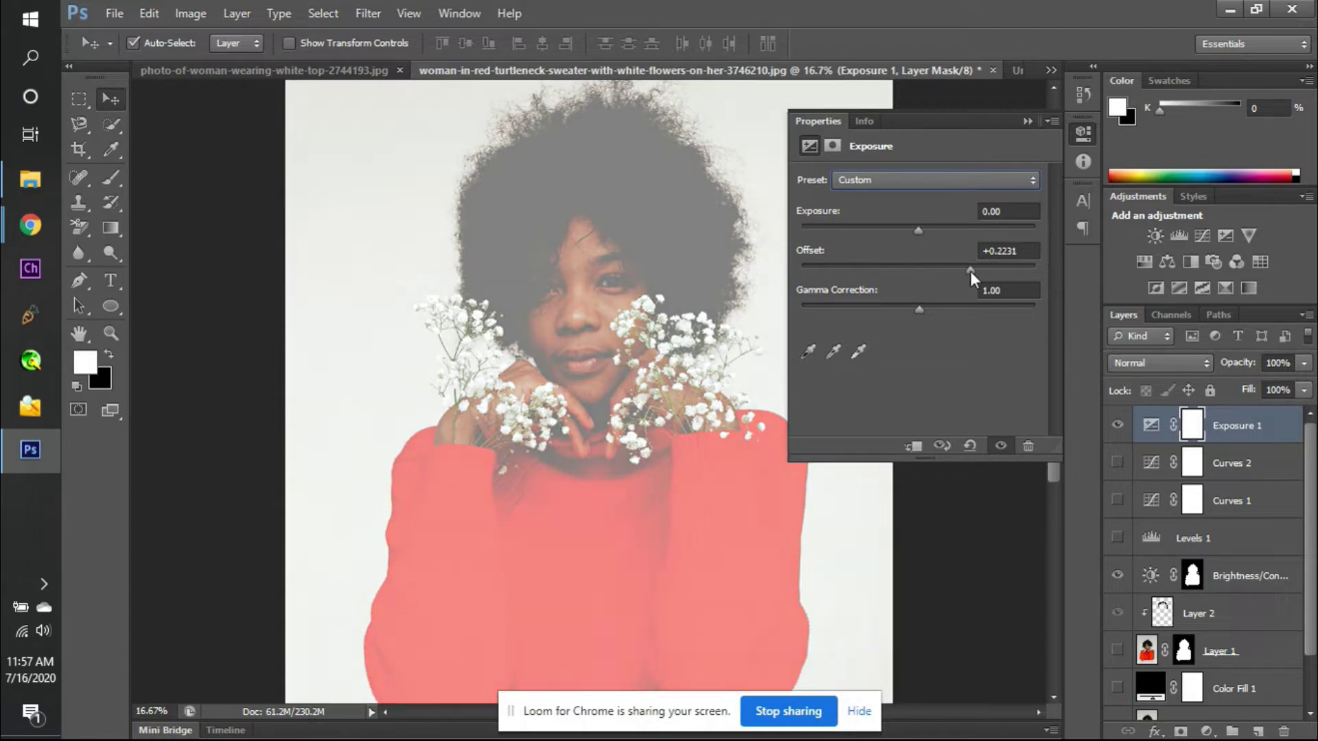
pyautogui.moveTo(970, 271); pyautogui.dragTo(932, 270)
pyautogui.click(930, 179)
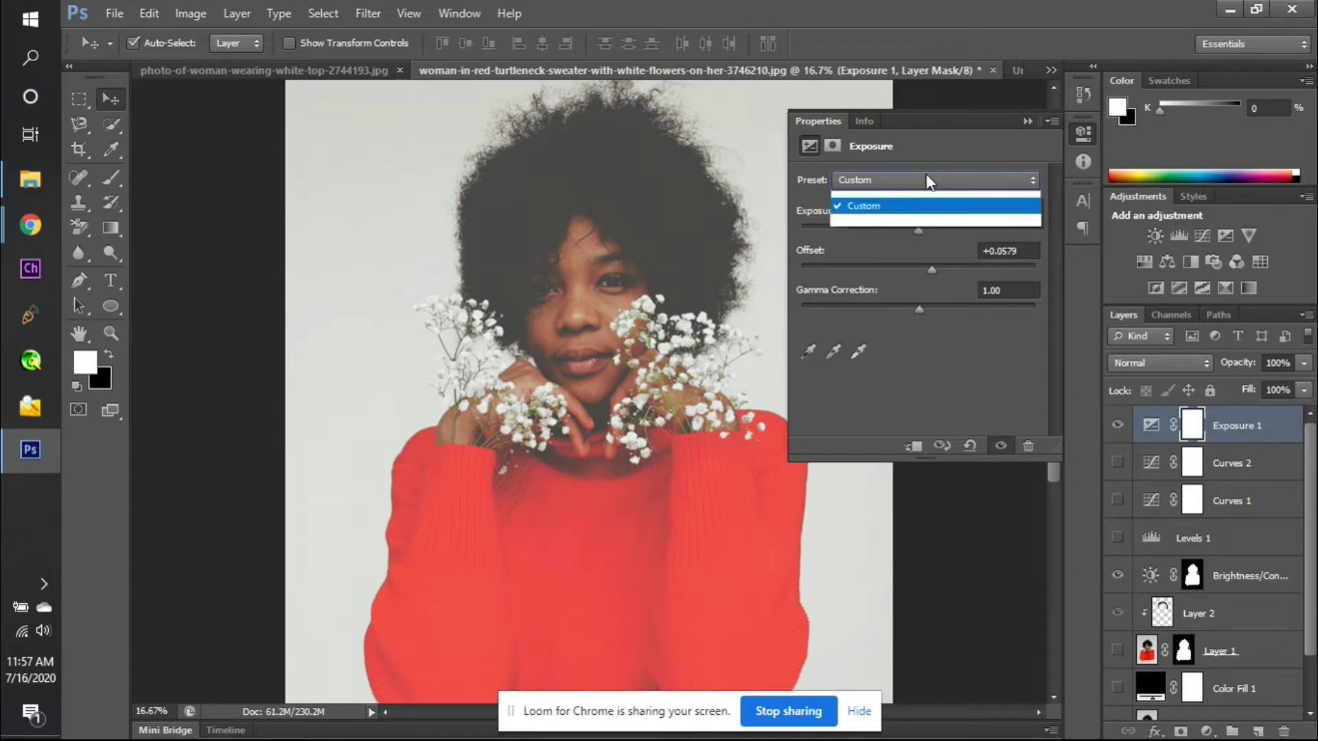
pyautogui.click(924, 200)
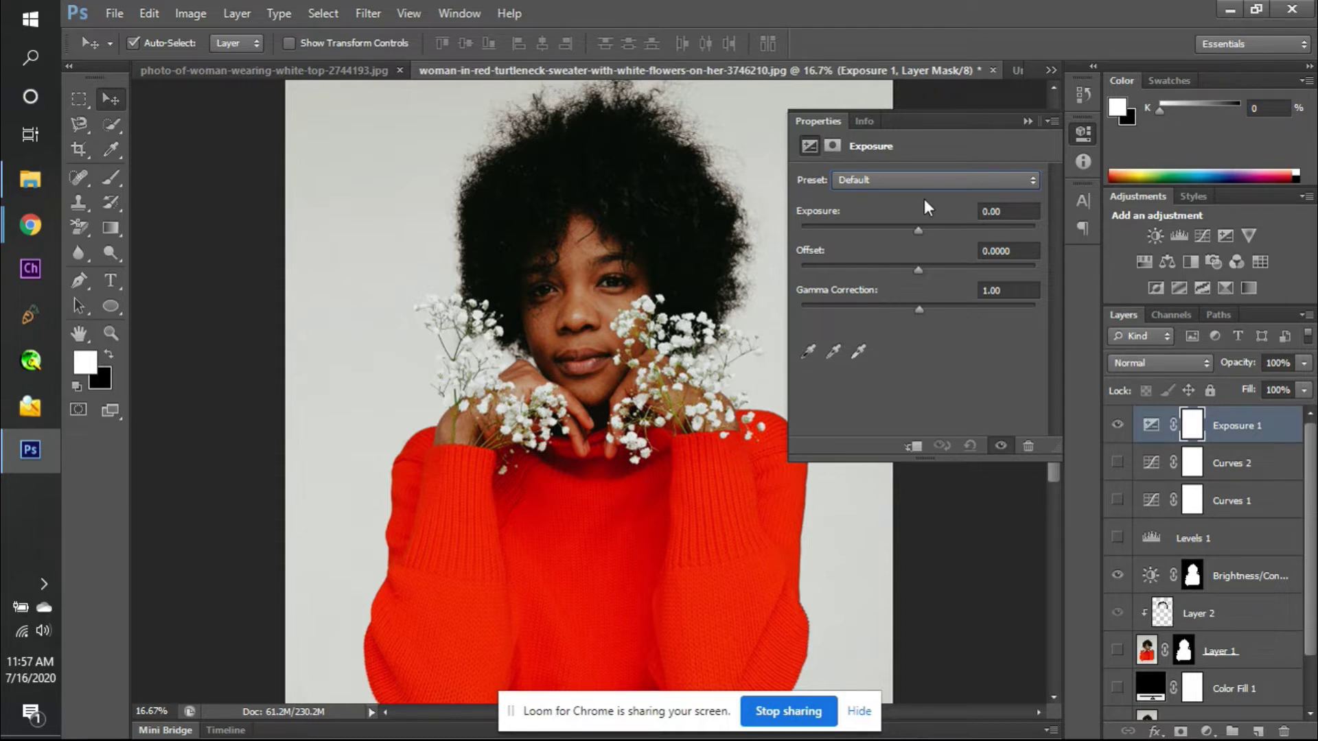
# - Add a Vibrance layer with Vibrance 0 and Saturation -100, then switch to Google Meet
pyautogui.click(1250, 233)
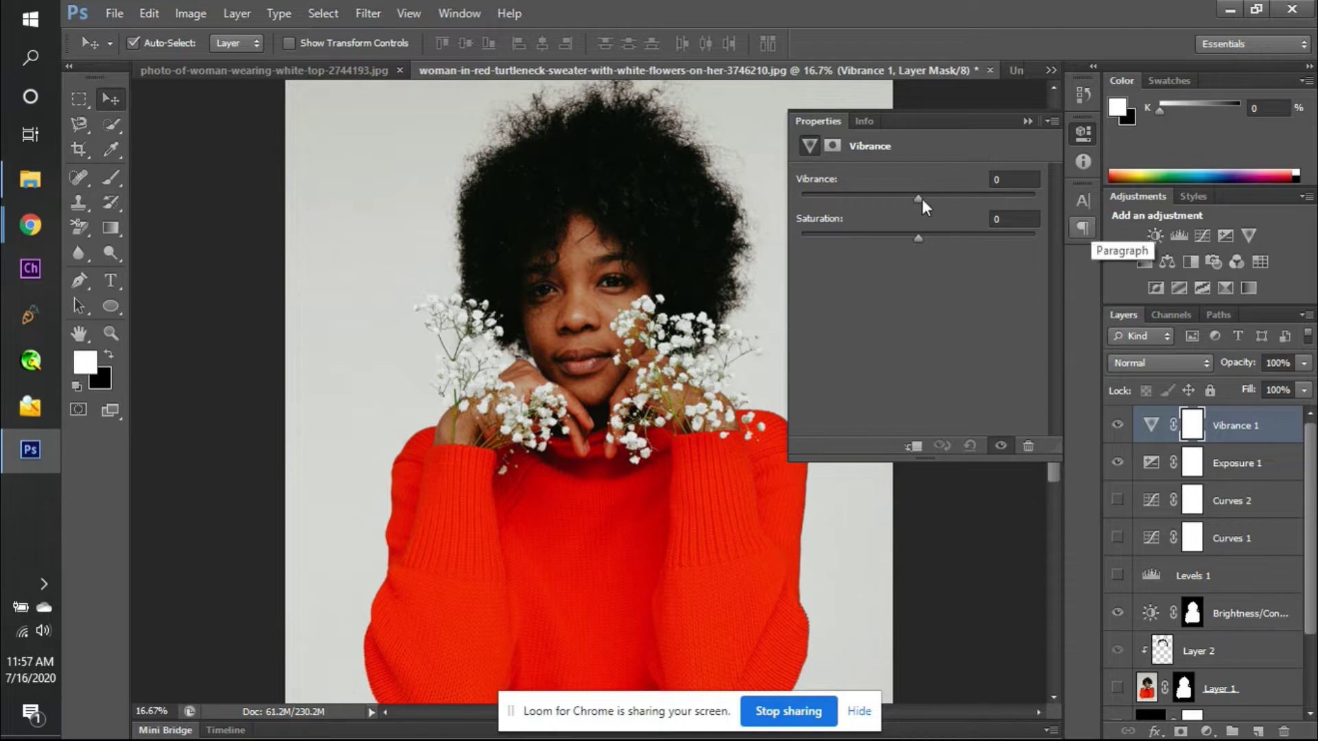
pyautogui.moveTo(916, 199); pyautogui.dragTo(822, 203)
pyautogui.moveTo(945, 204); pyautogui.dragTo(994, 193)
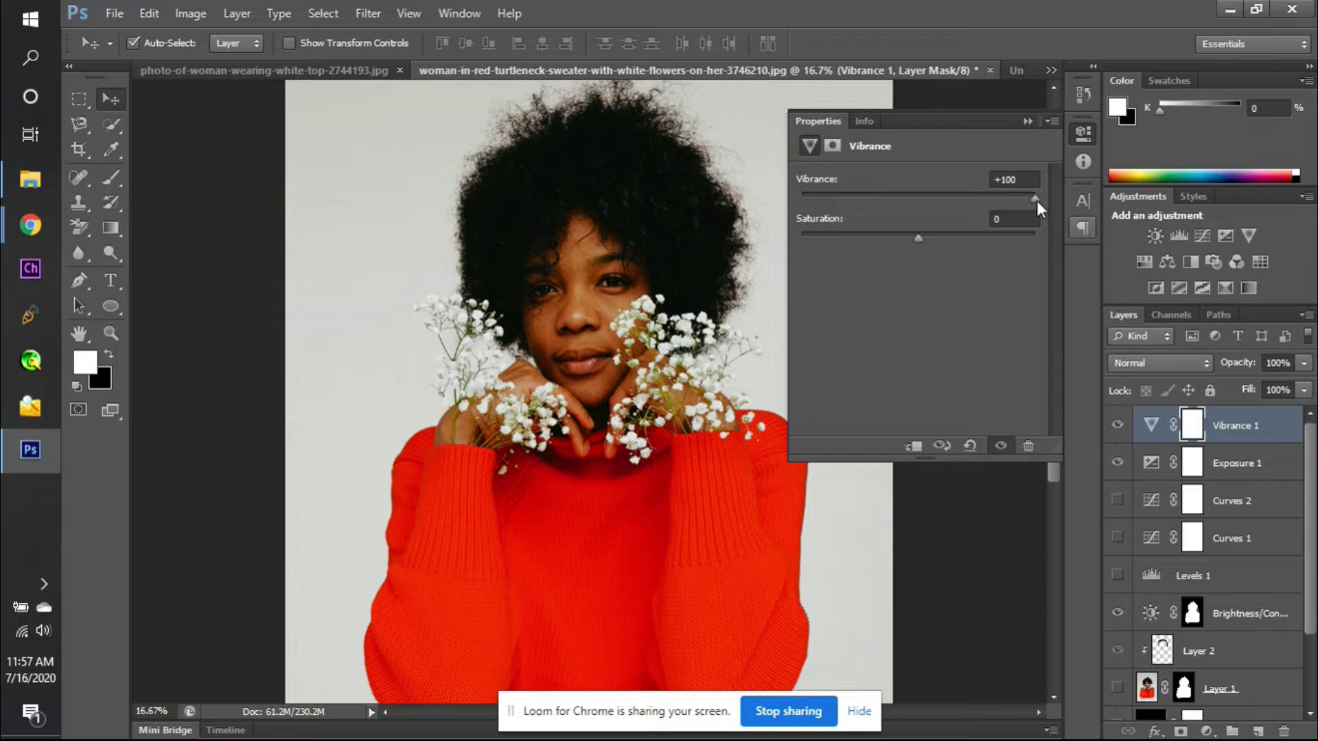
pyautogui.moveTo(1021, 202); pyautogui.dragTo(979, 200)
pyautogui.click(1020, 182)
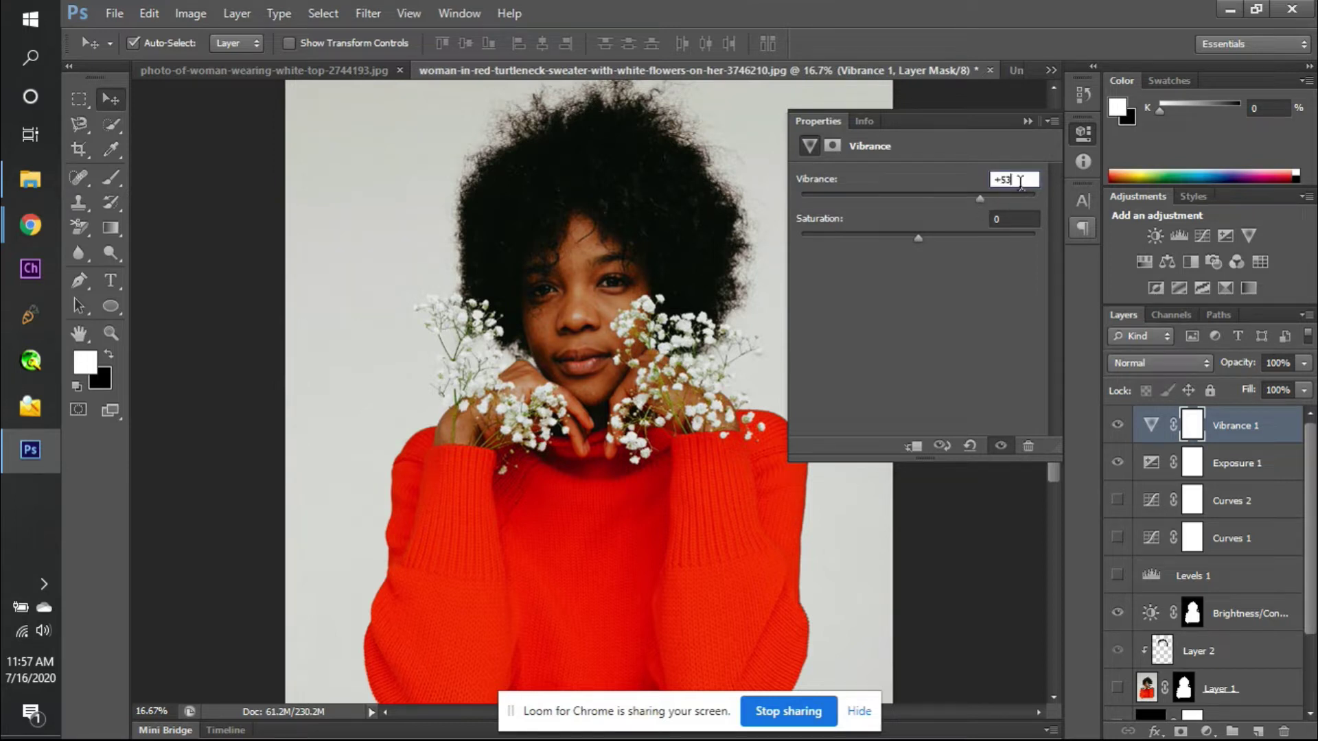
pyautogui.press('BackSpace')
pyautogui.press('BackSpace')
pyautogui.press('BackSpace')
pyautogui.write('0')
pyautogui.moveTo(917, 239); pyautogui.dragTo(792, 238)
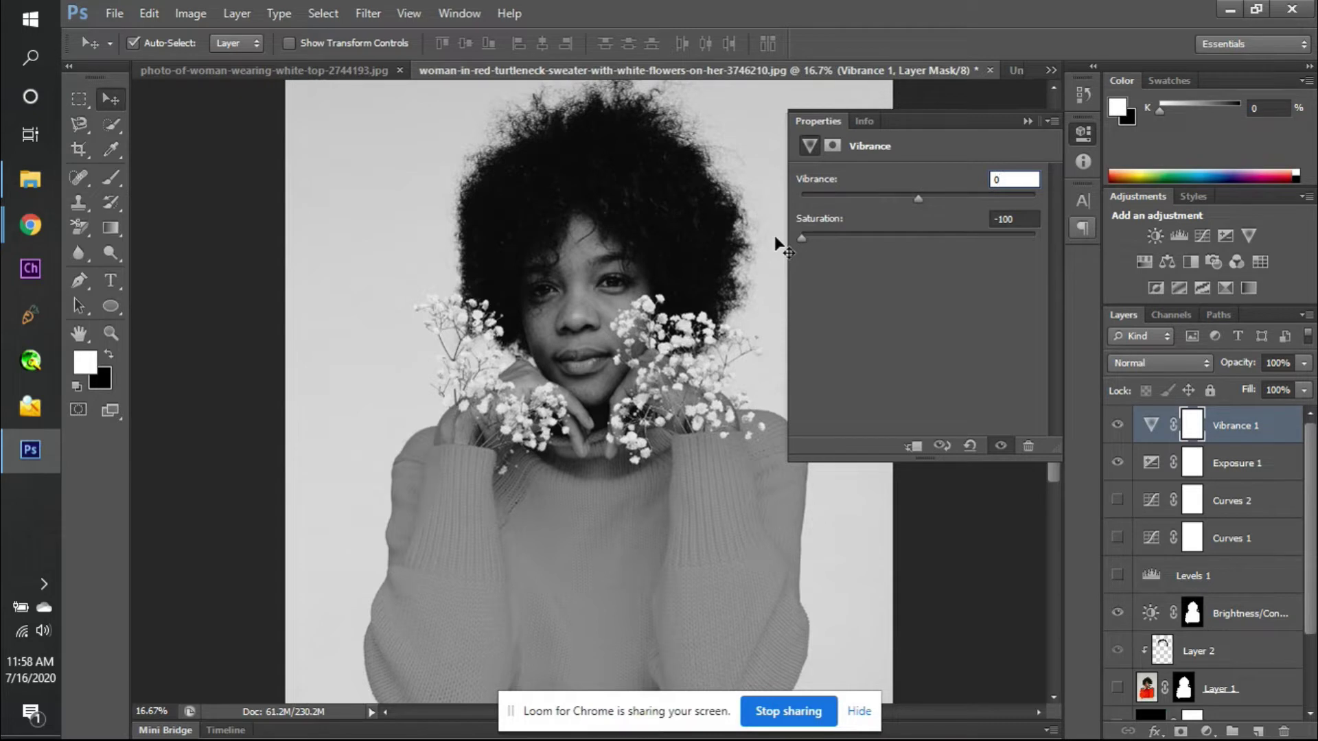
pyautogui.hotkey('alt', 'Tab')
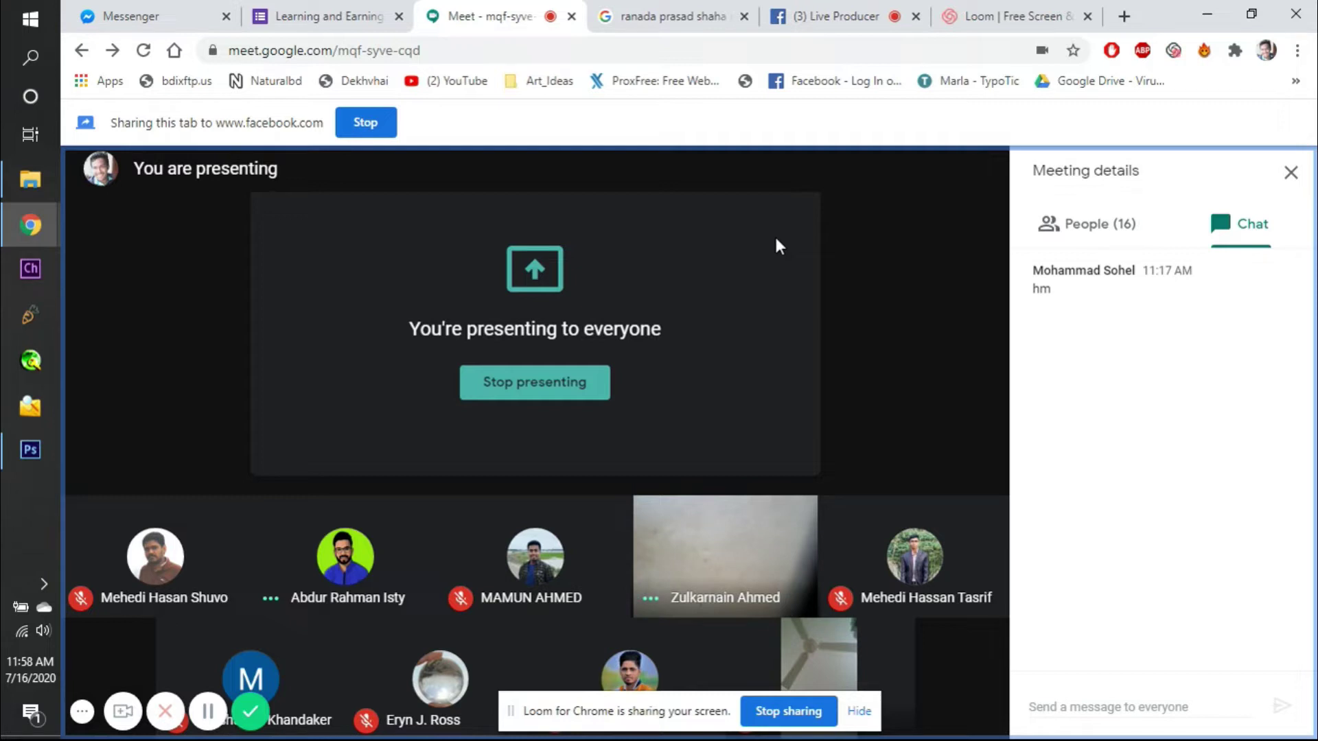
# - Bring Photoshop back to the front from the taskbar
pyautogui.click(3, 459)
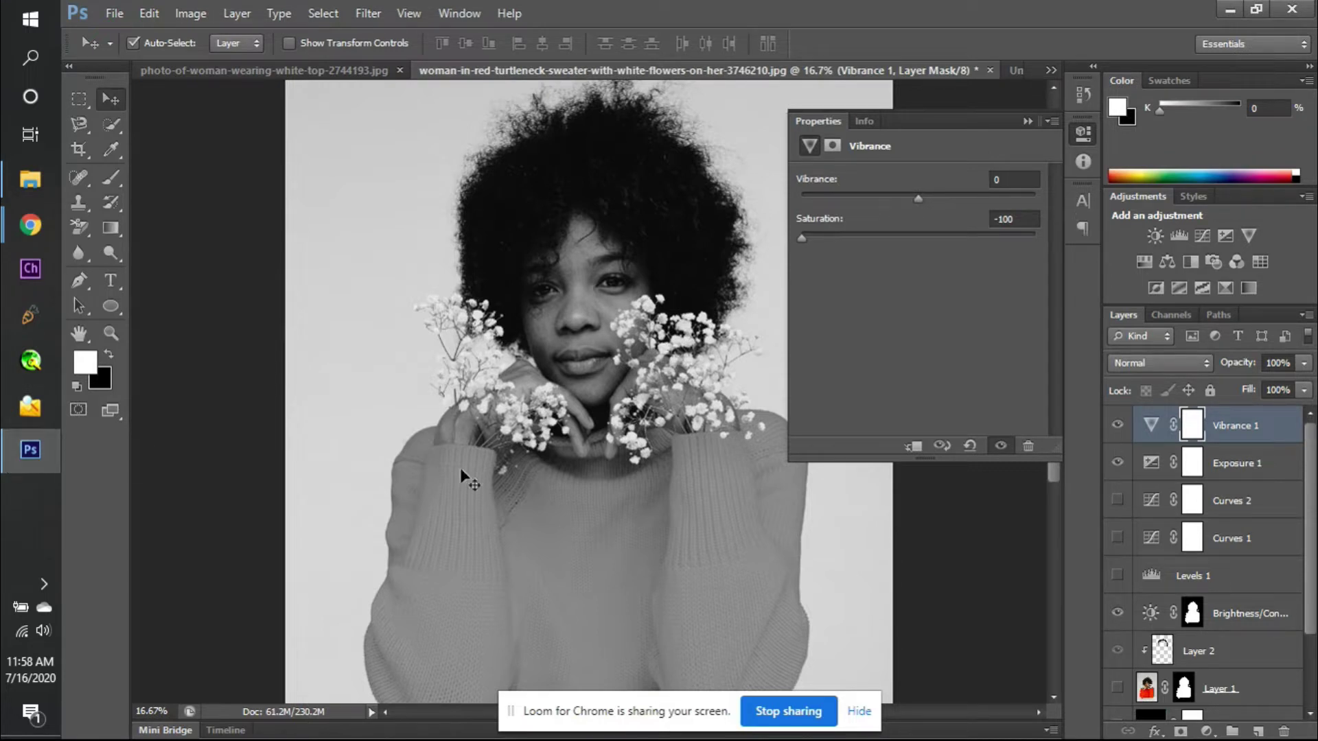
# - Add a hidden Hue/Saturation 1 layer above Vibrance 1, keeping its preset on Default
pyautogui.click(1143, 262)
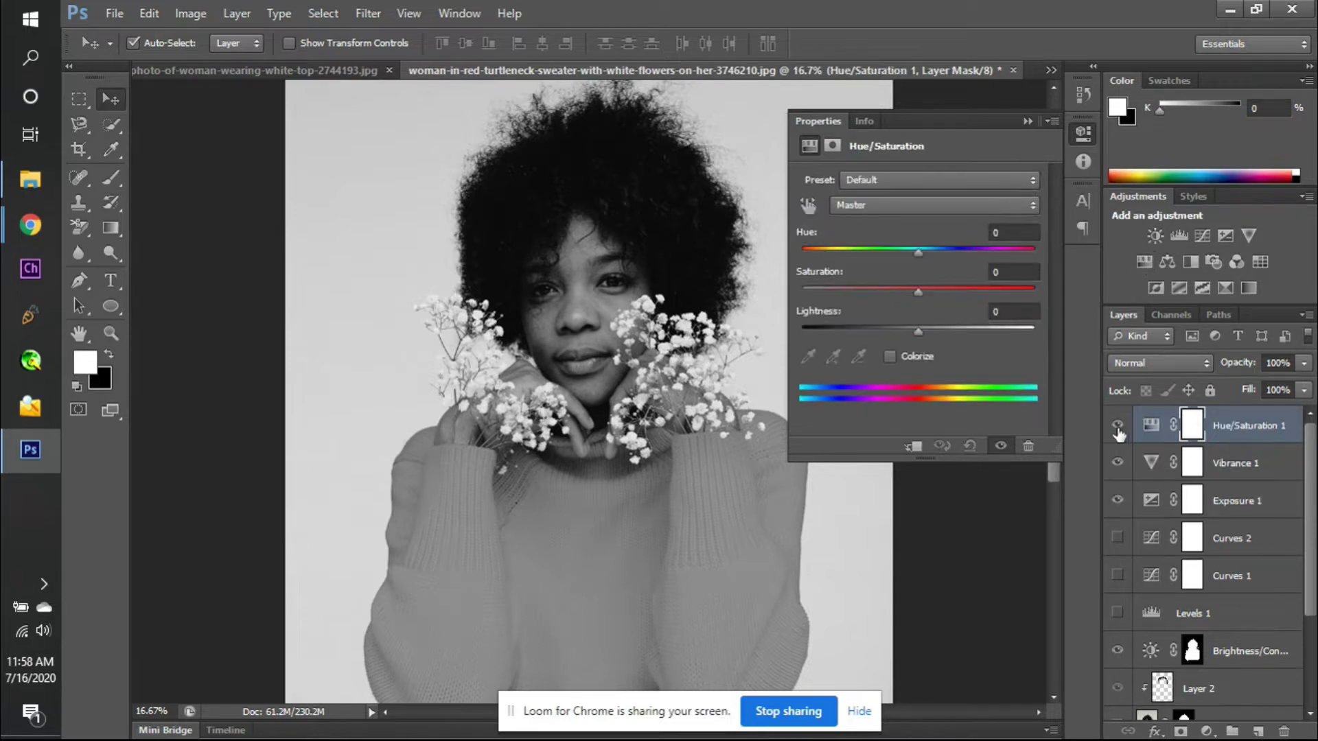
pyautogui.click(1117, 427)
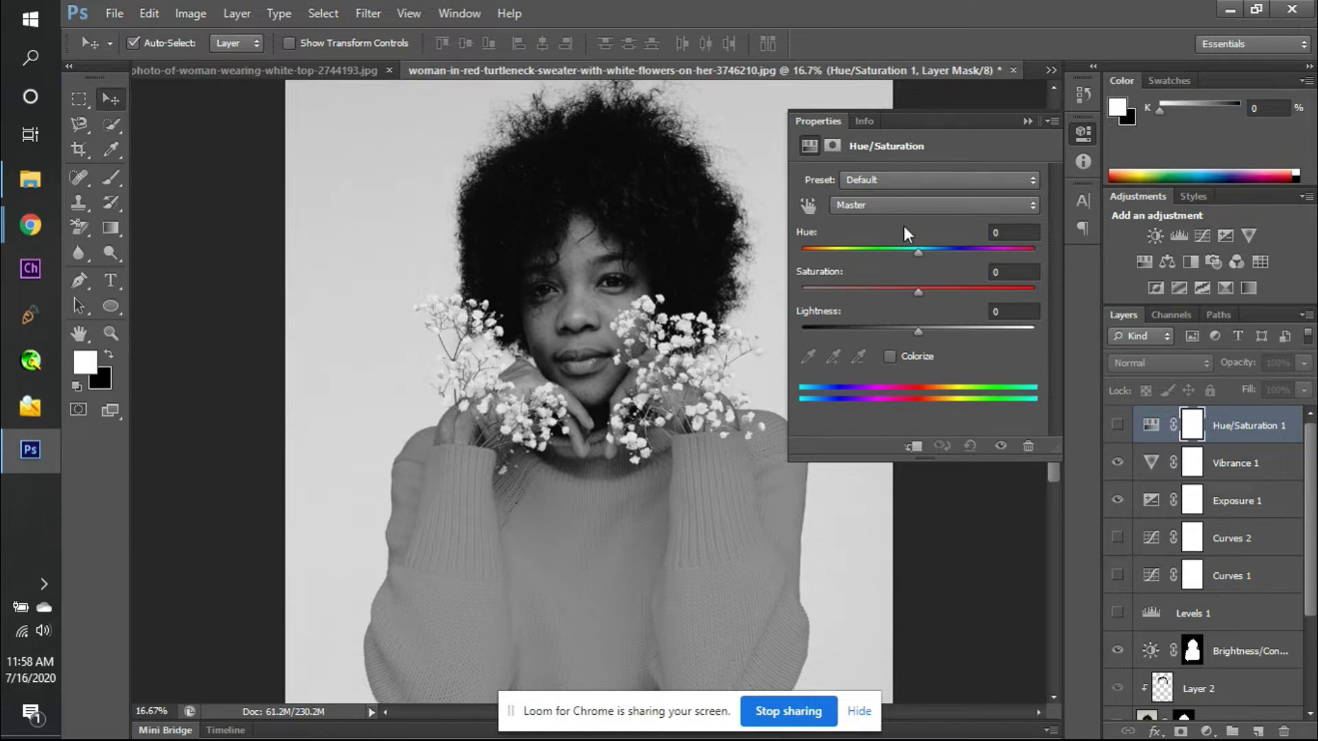
pyautogui.click(898, 184)
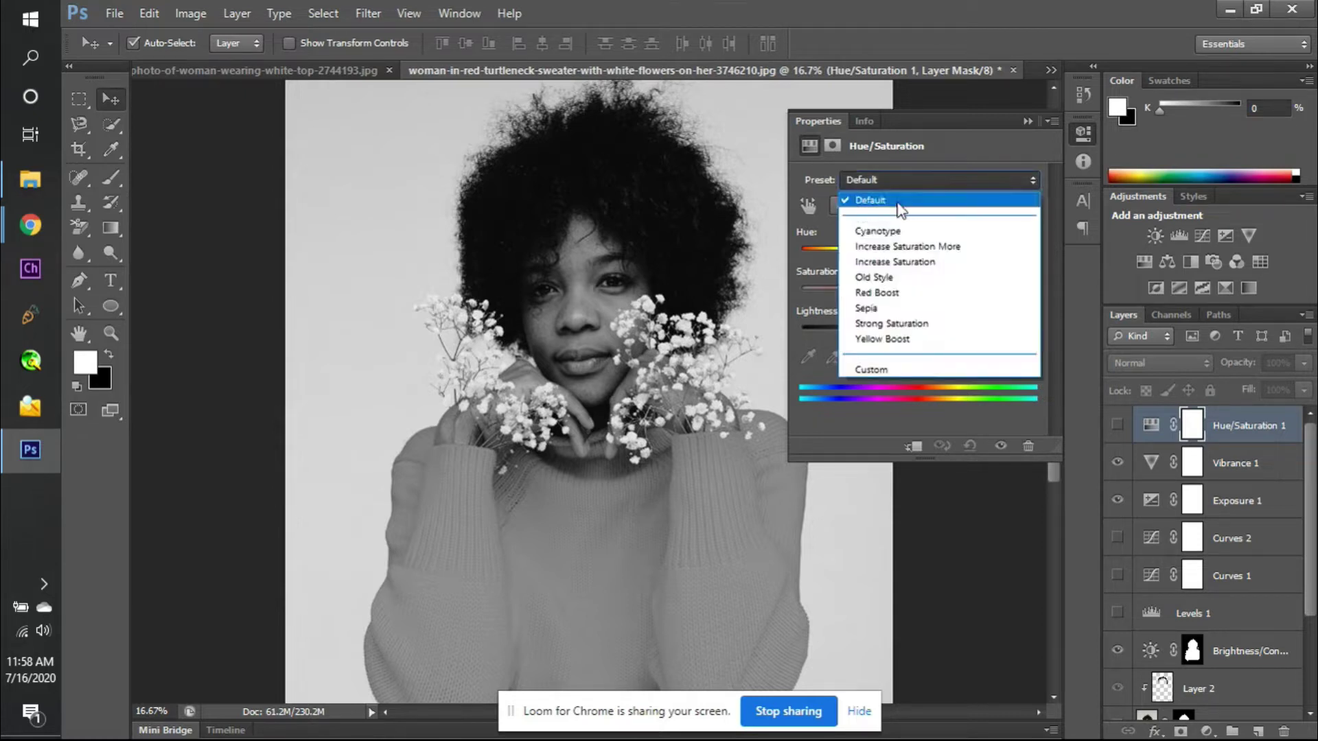
pyautogui.click(899, 208)
pyautogui.hotkey('alt', 'Tab')
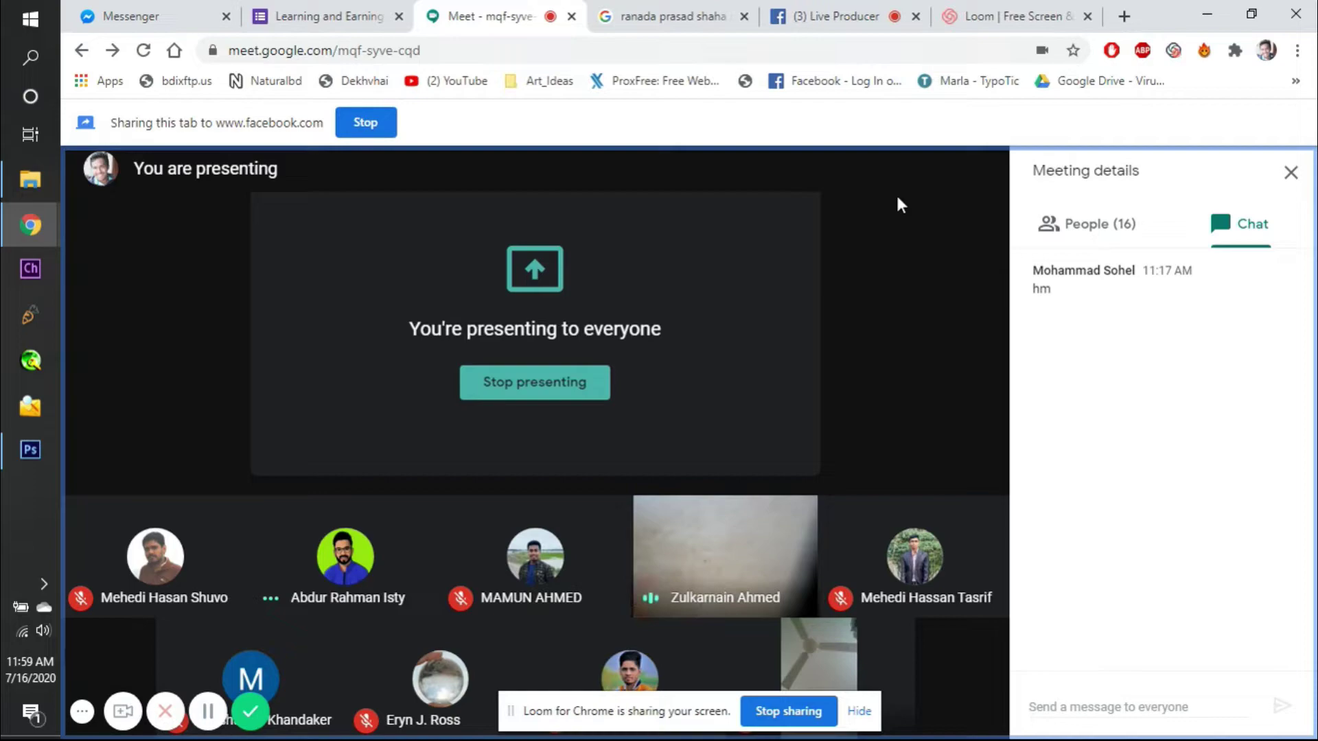
pyautogui.hotkey('alt', 'Tab')
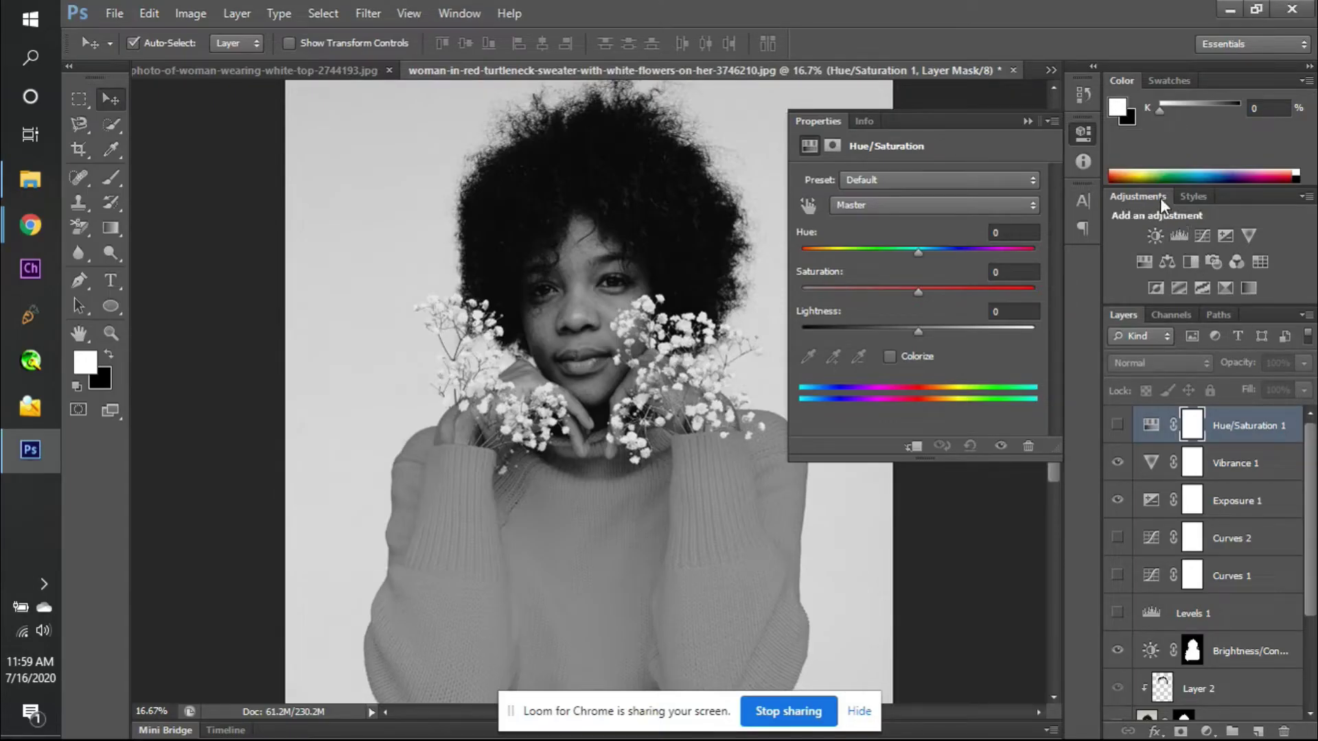
pyautogui.click(466, 16)
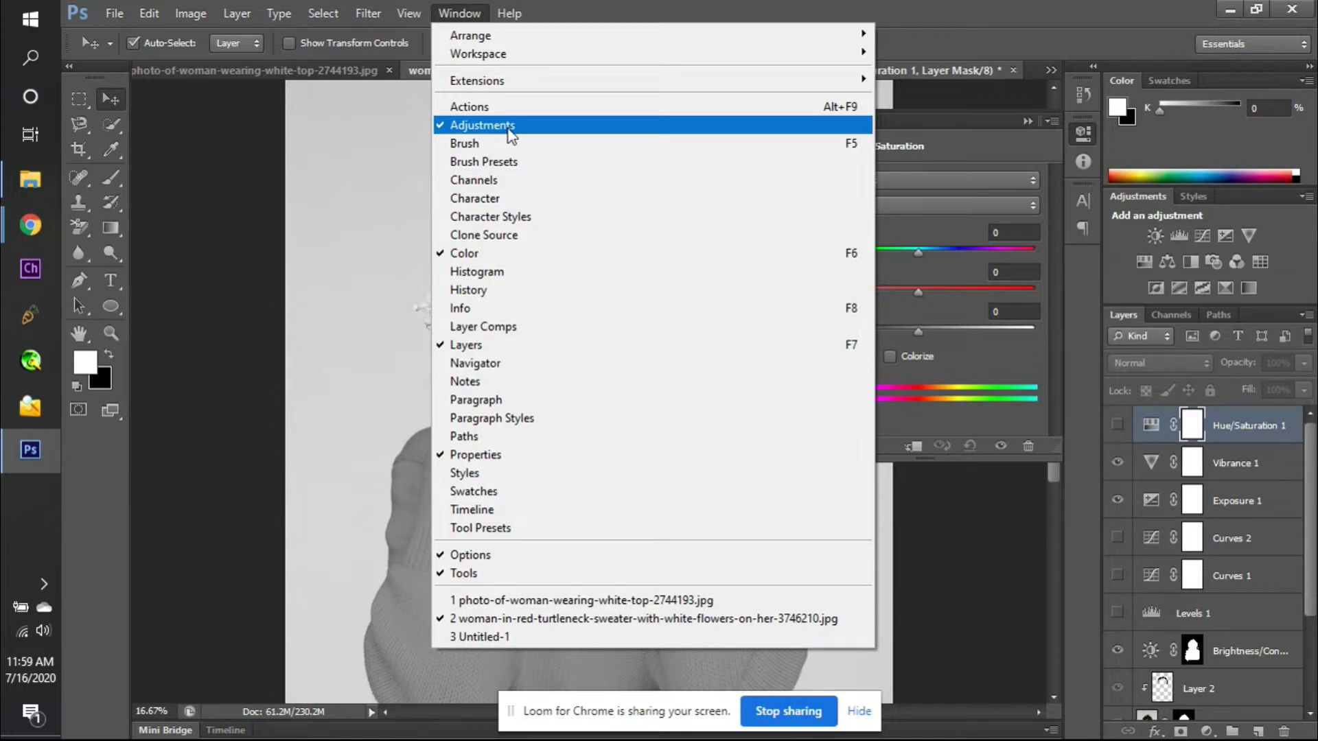
pyautogui.click(1226, 217)
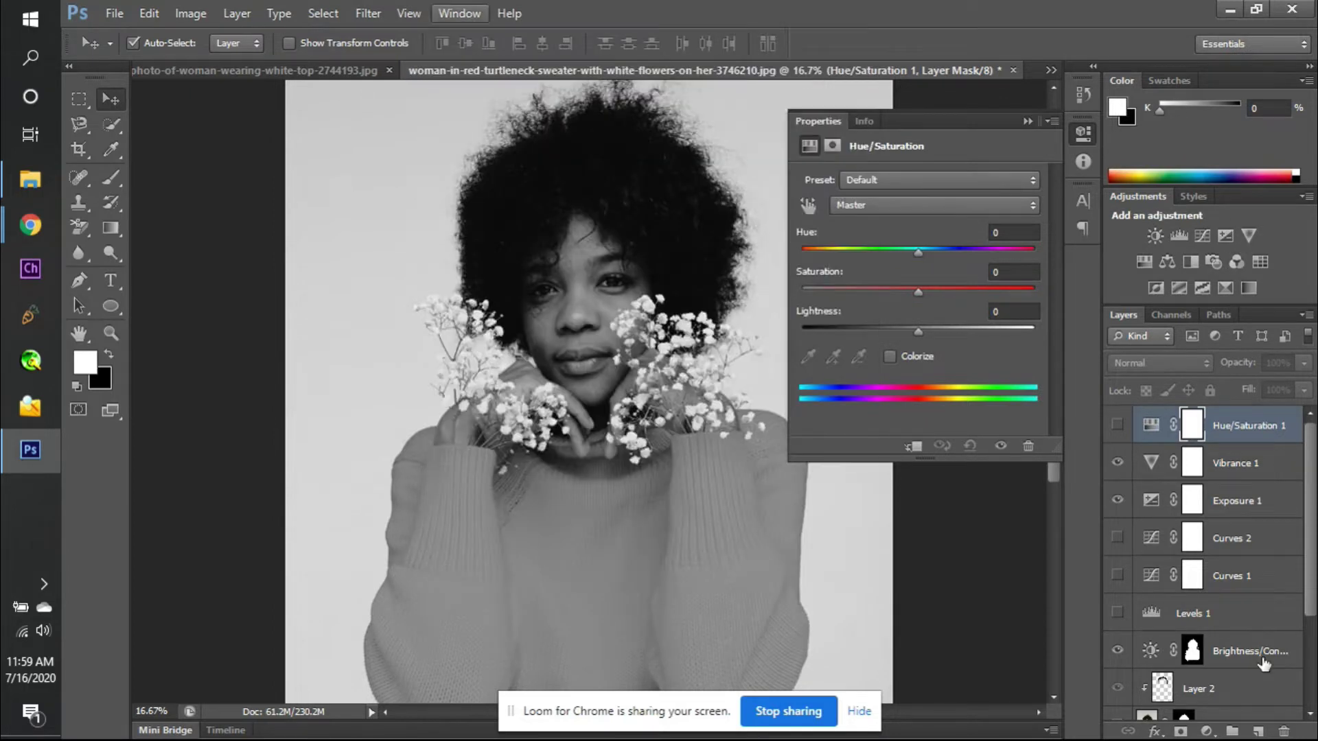
pyautogui.click(1205, 732)
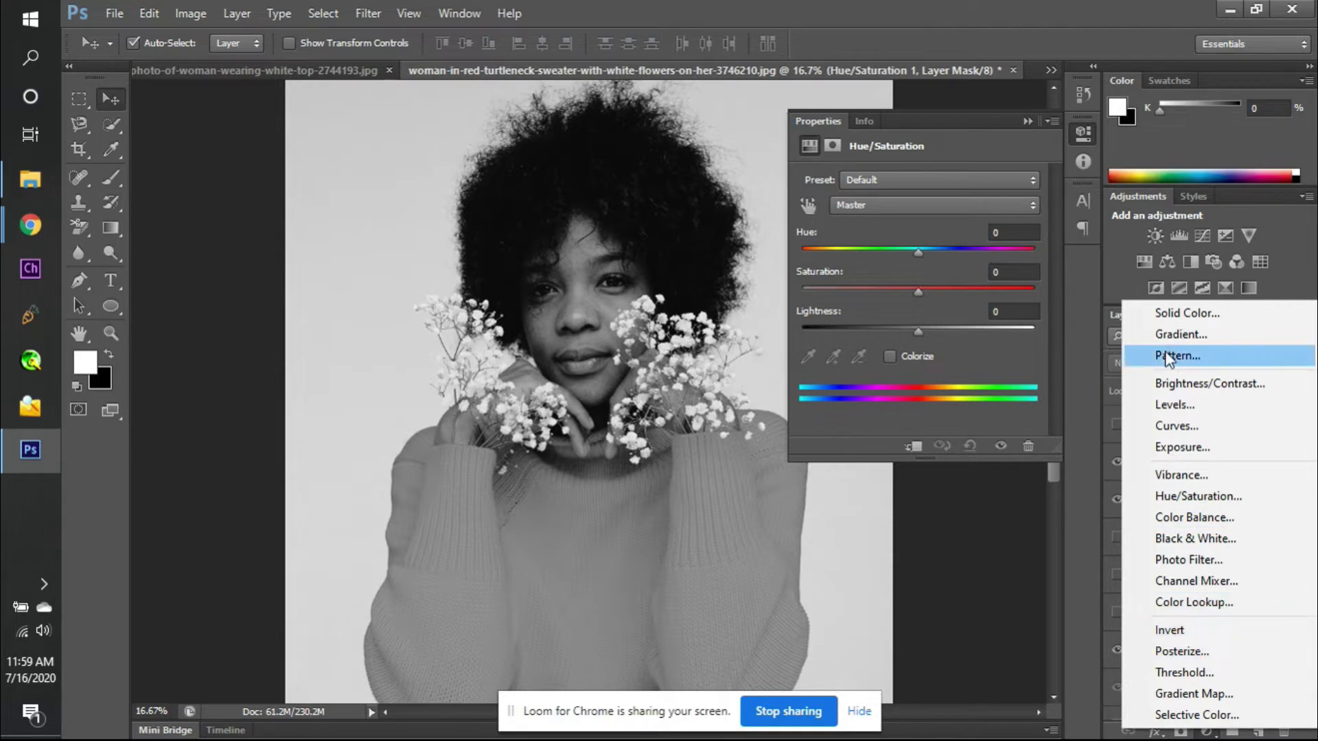
pyautogui.click(1208, 732)
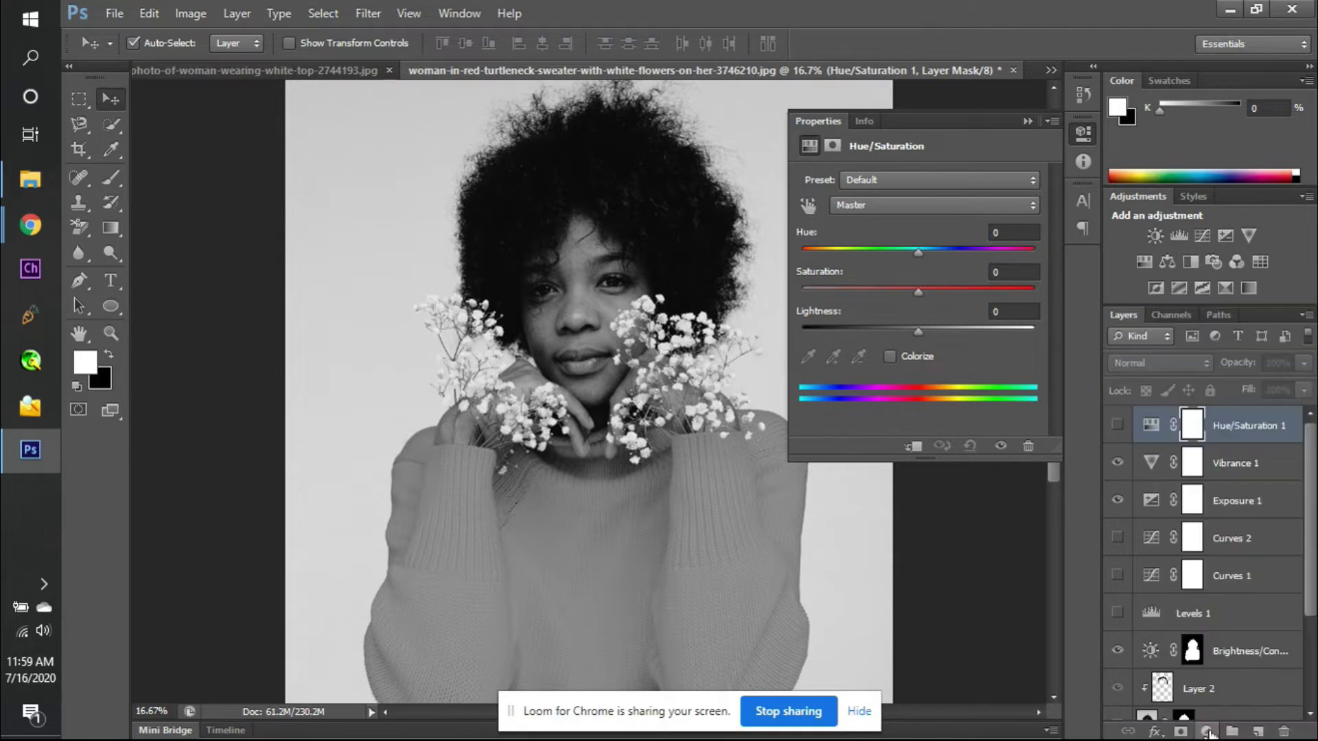
pyautogui.click(1208, 731)
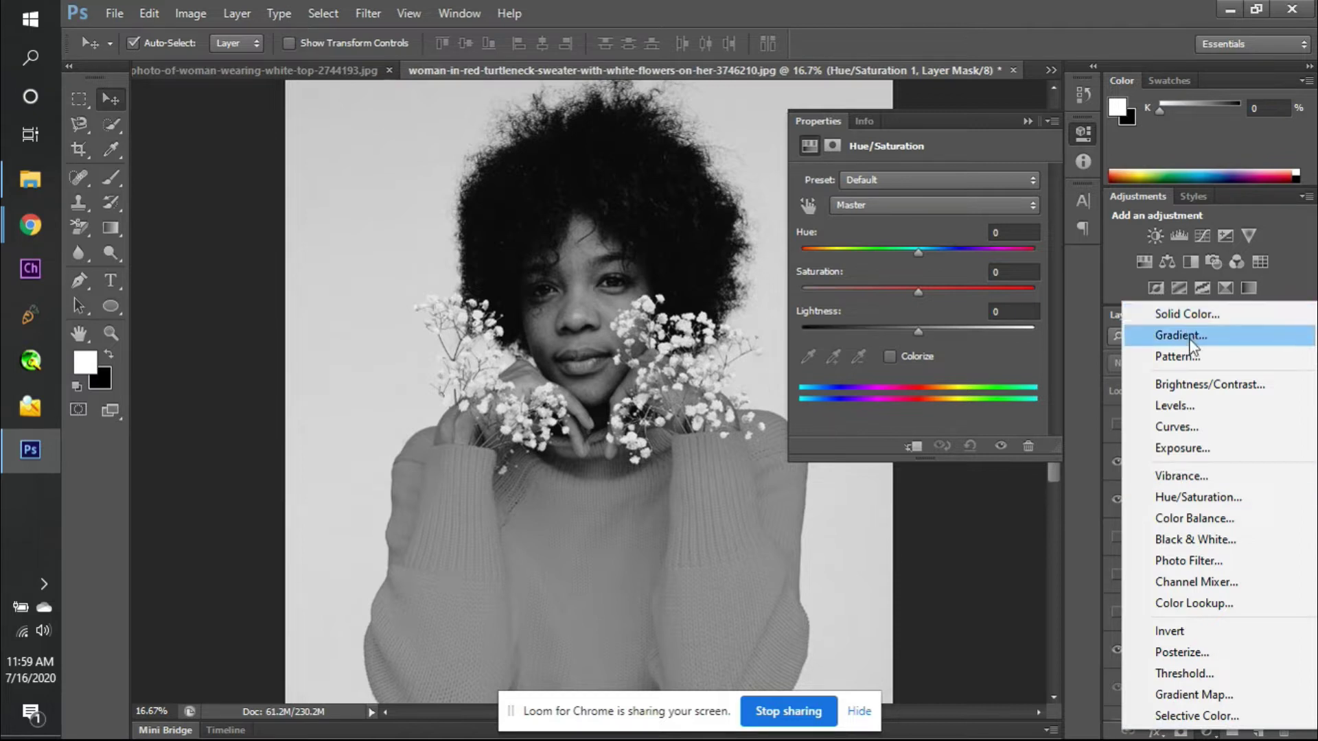
pyautogui.click(1212, 733)
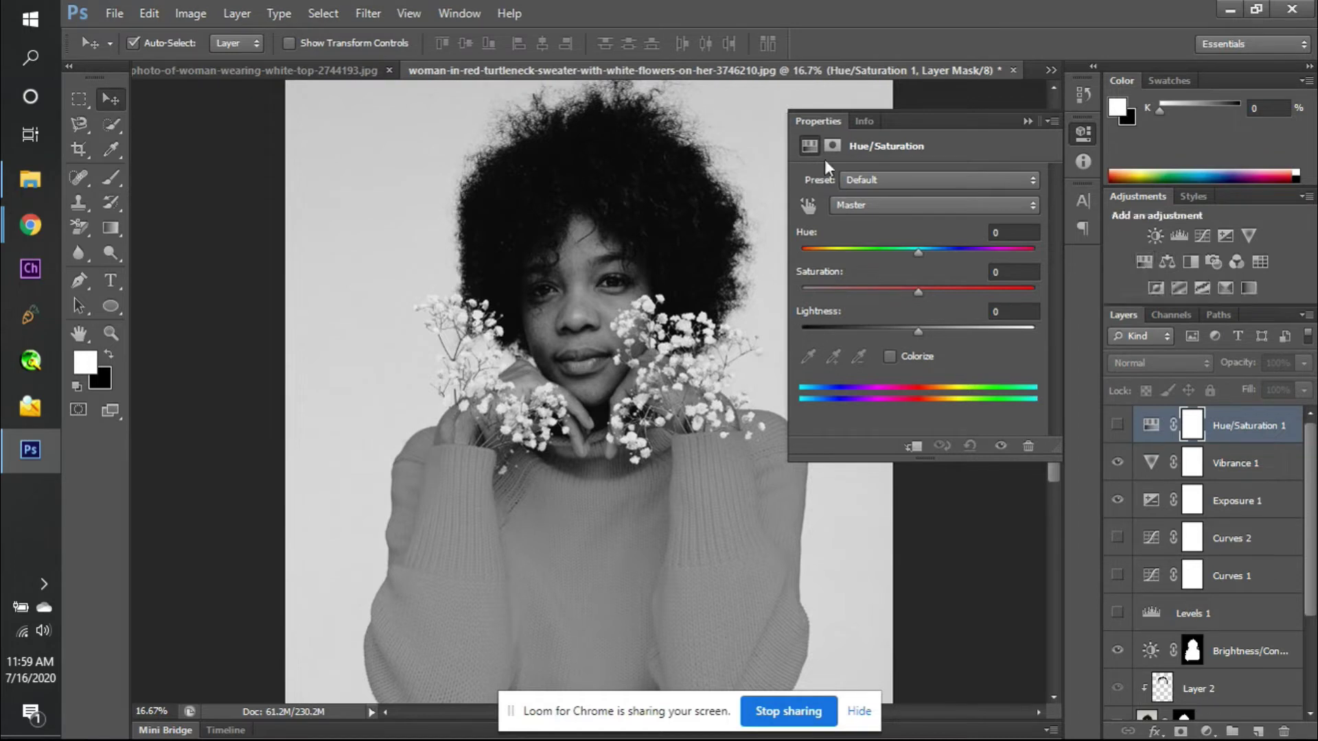
# - Apply the Cyanotype preset, hide Vibrance 1, show Hue/Saturation 1, and tune Hue 216, Saturation 26
pyautogui.click(850, 179)
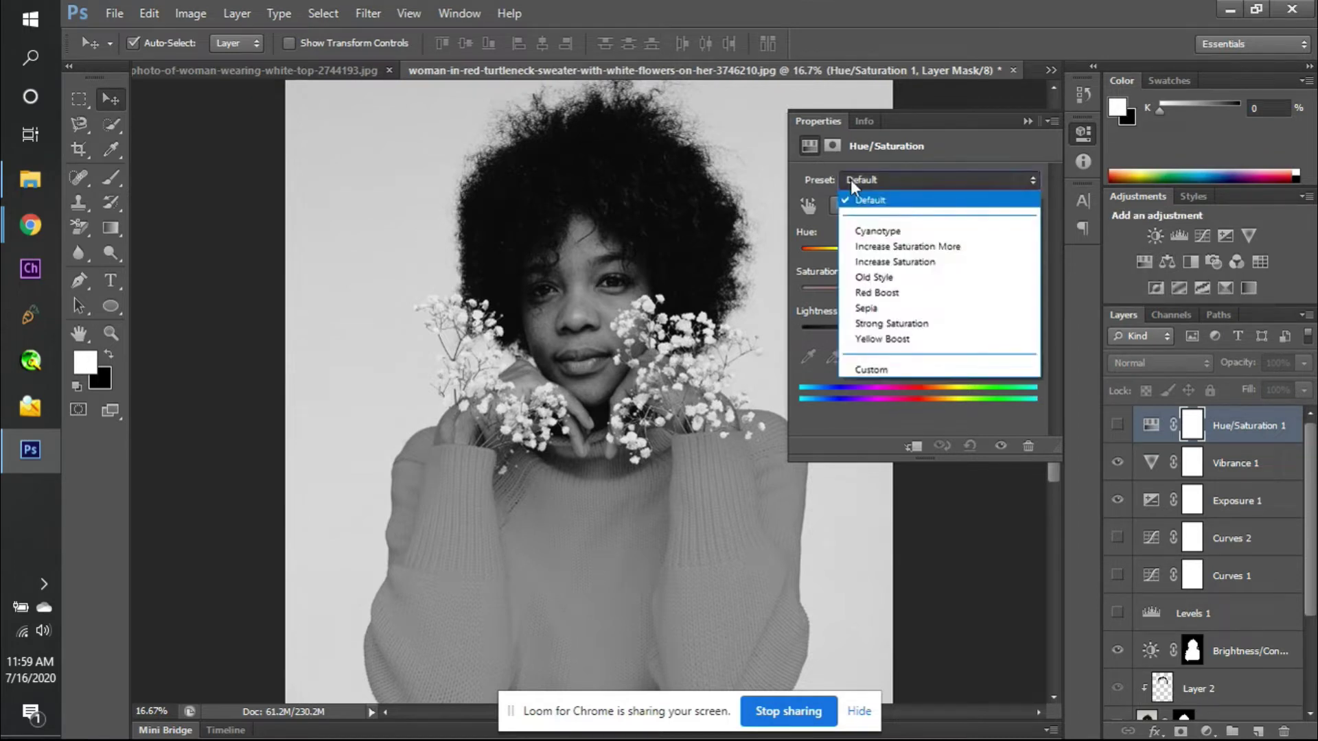
pyautogui.click(898, 232)
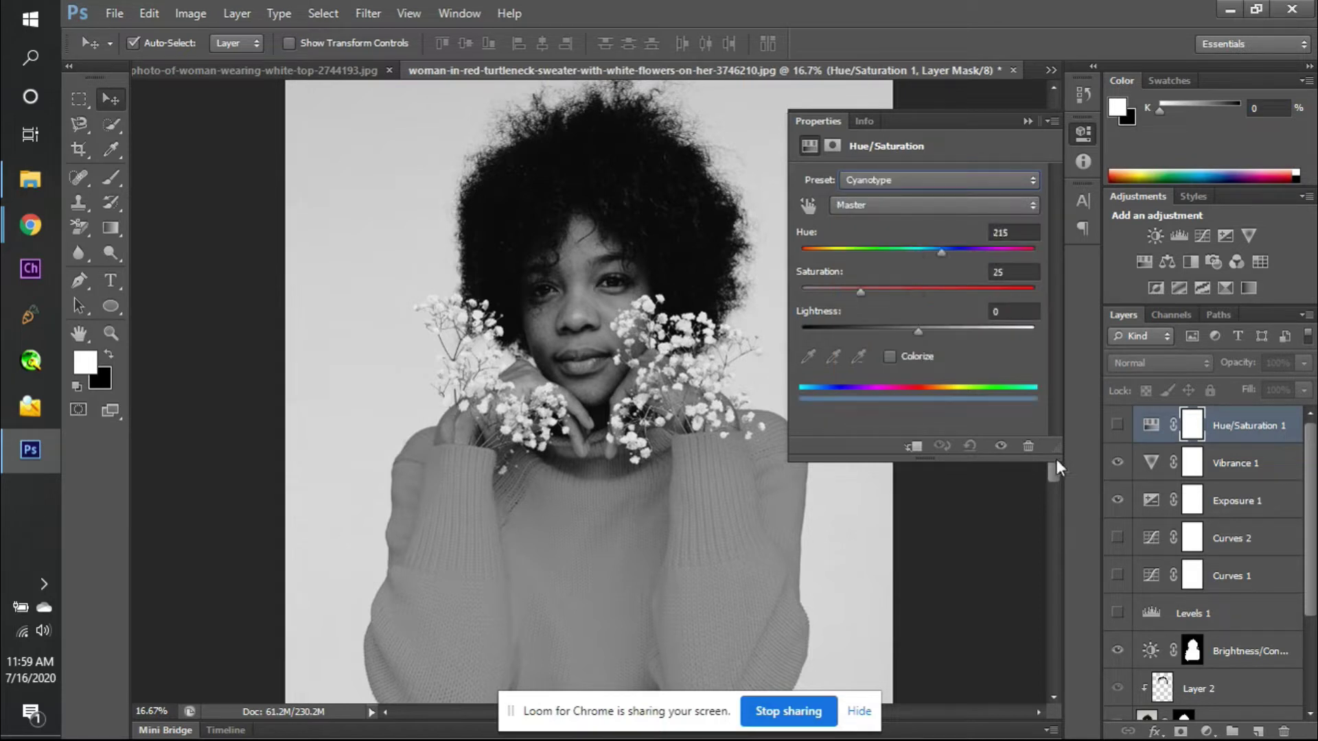
pyautogui.click(1117, 463)
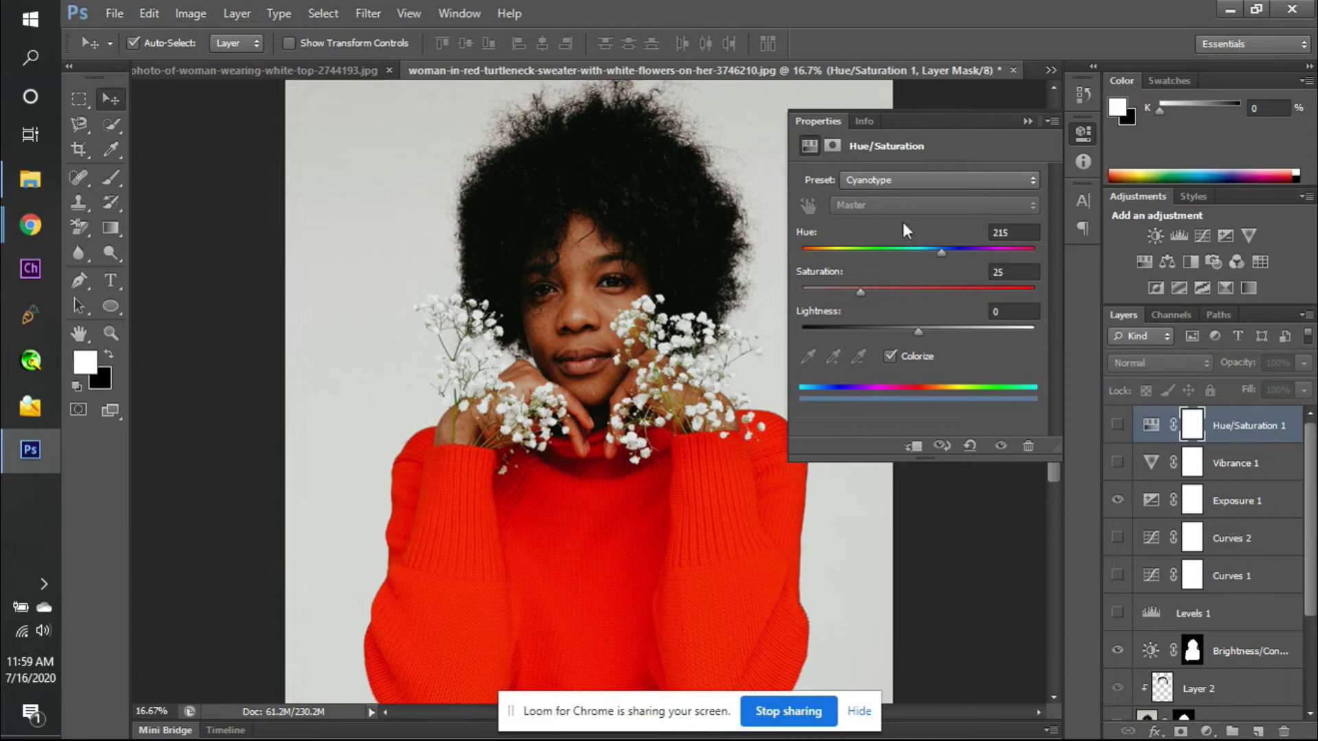
pyautogui.click(1116, 425)
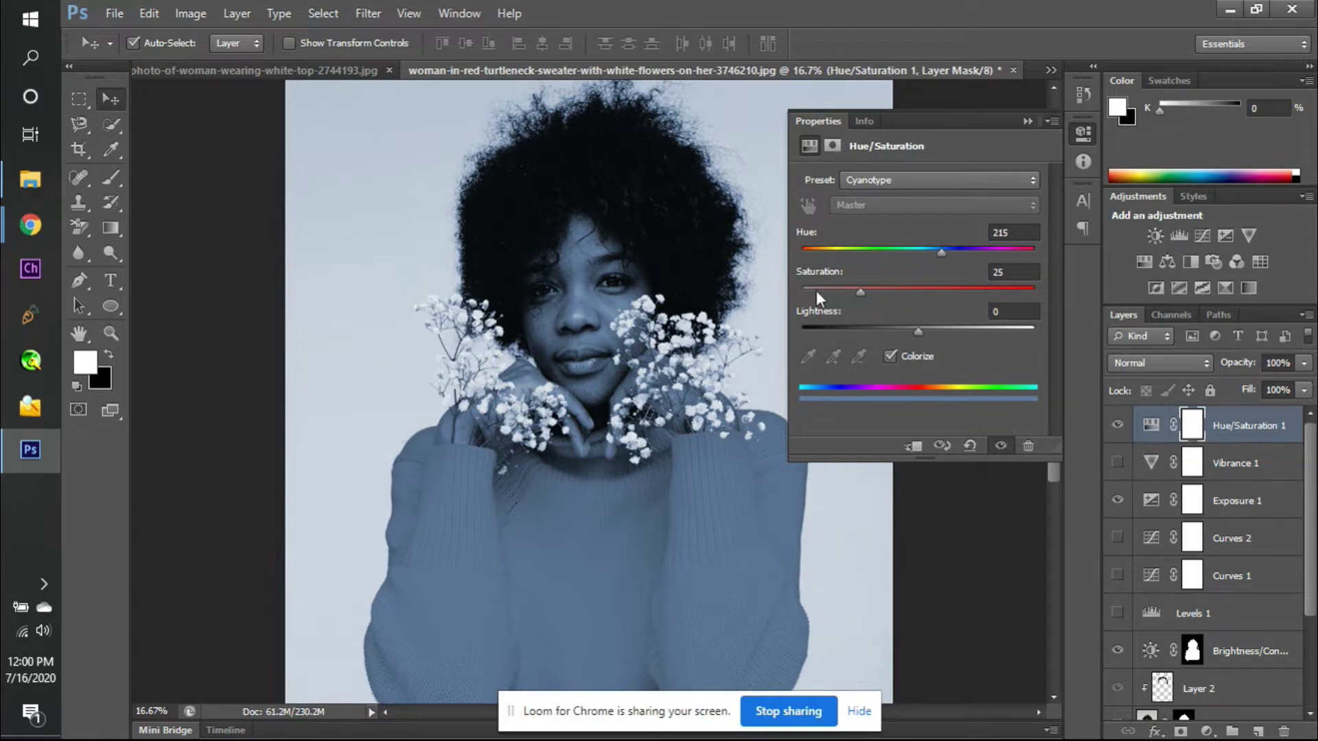
pyautogui.moveTo(862, 293)
pyautogui.mouseDown()
pyautogui.moveTo(908, 292)
pyautogui.moveTo(871, 292)
pyautogui.mouseUp()
pyautogui.moveTo(943, 260)
pyautogui.mouseDown()
pyautogui.moveTo(916, 255)
pyautogui.moveTo(1036, 255)
pyautogui.moveTo(776, 250)
pyautogui.moveTo(978, 257)
pyautogui.moveTo(834, 252)
pyautogui.moveTo(942, 259)
pyautogui.mouseUp()
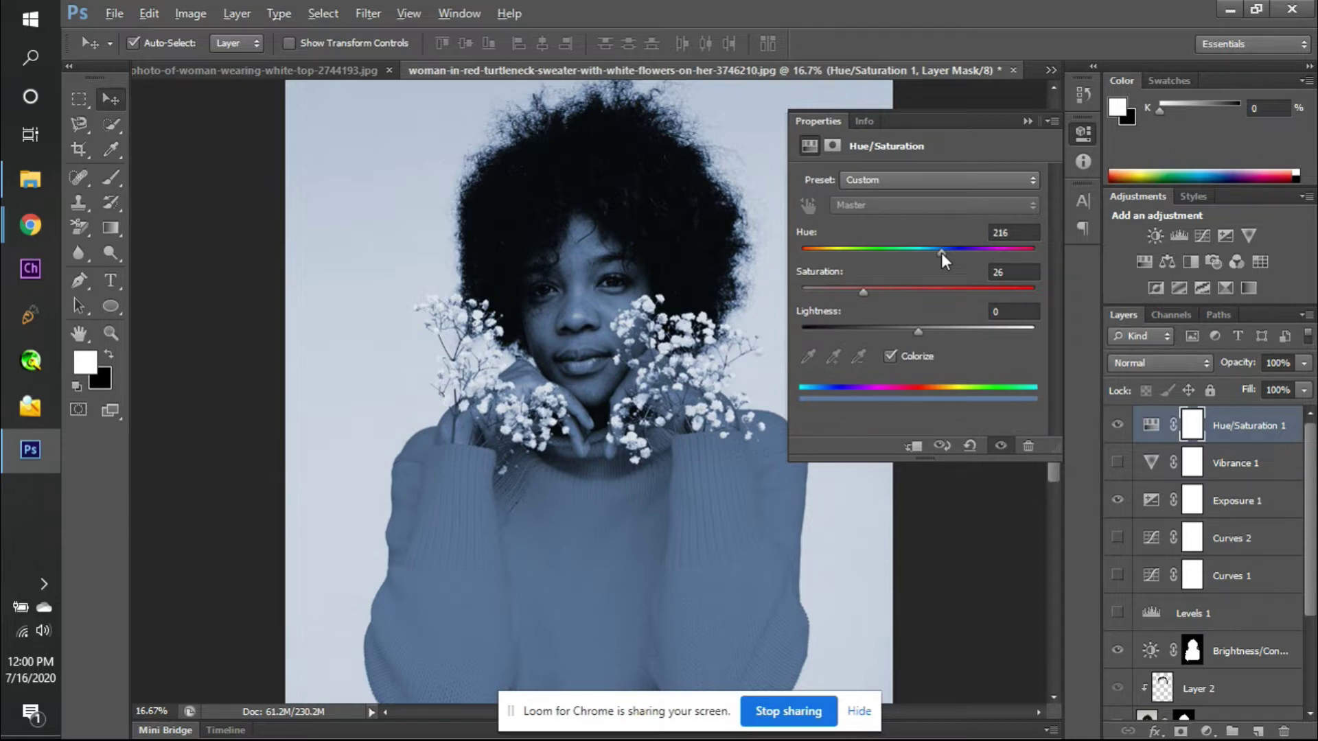
# - Try colorize tint hues with saturation 88, then enter a Hue of 0
pyautogui.hotkey('alt', 'Tab')
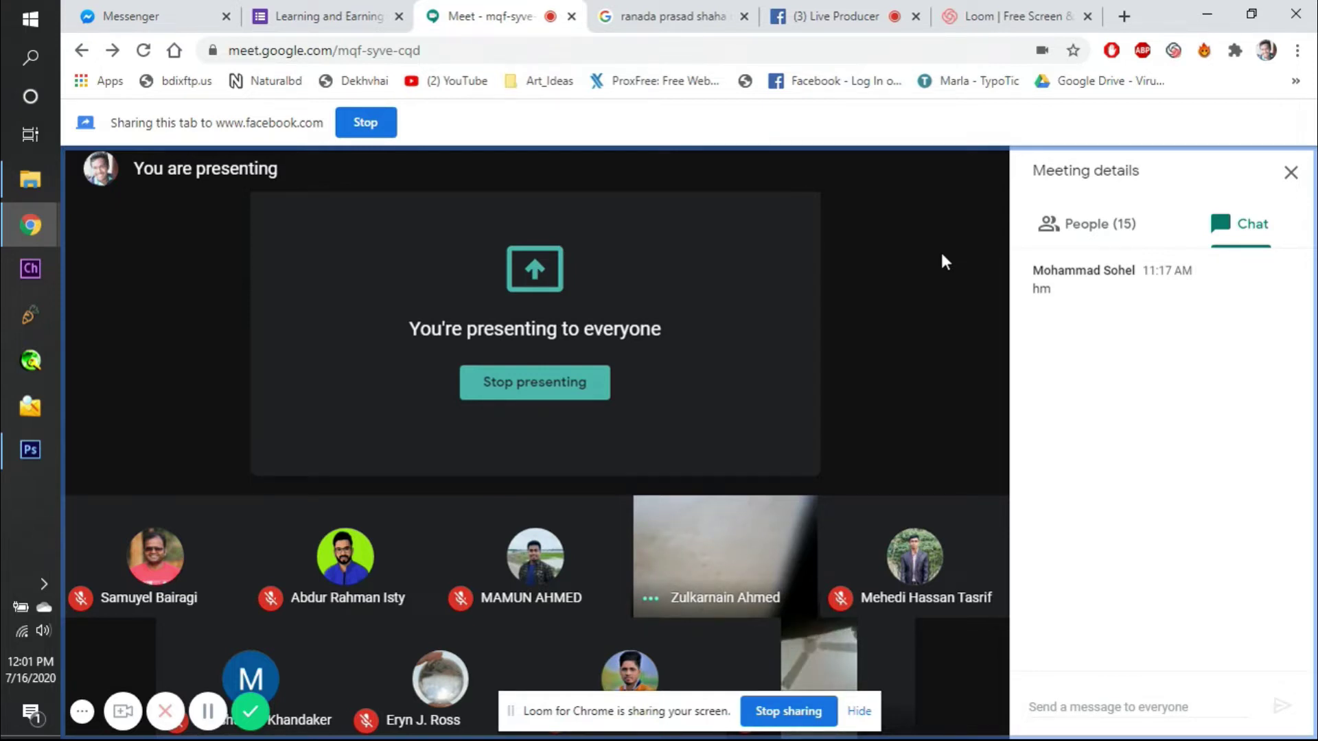
pyautogui.hotkey('alt', 'Tab')
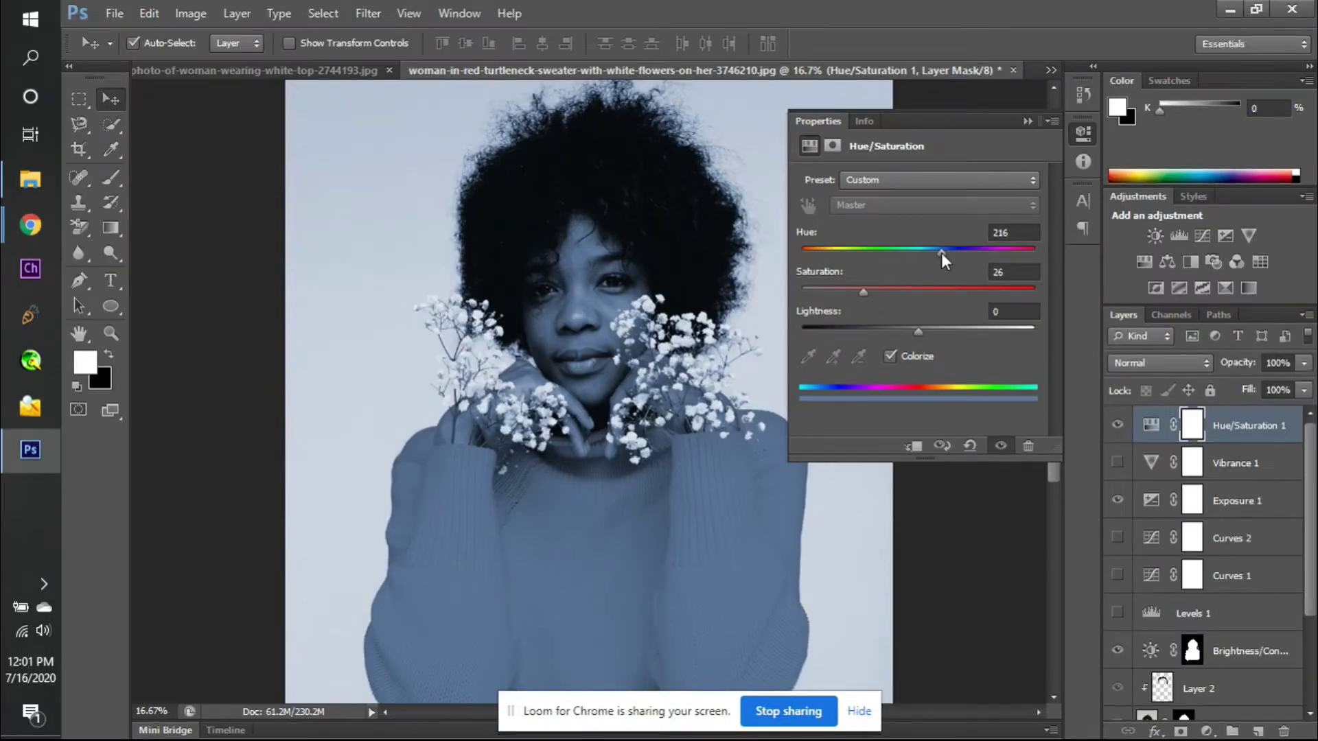
pyautogui.moveTo(941, 253); pyautogui.dragTo(896, 247)
pyautogui.moveTo(863, 294); pyautogui.dragTo(1006, 291)
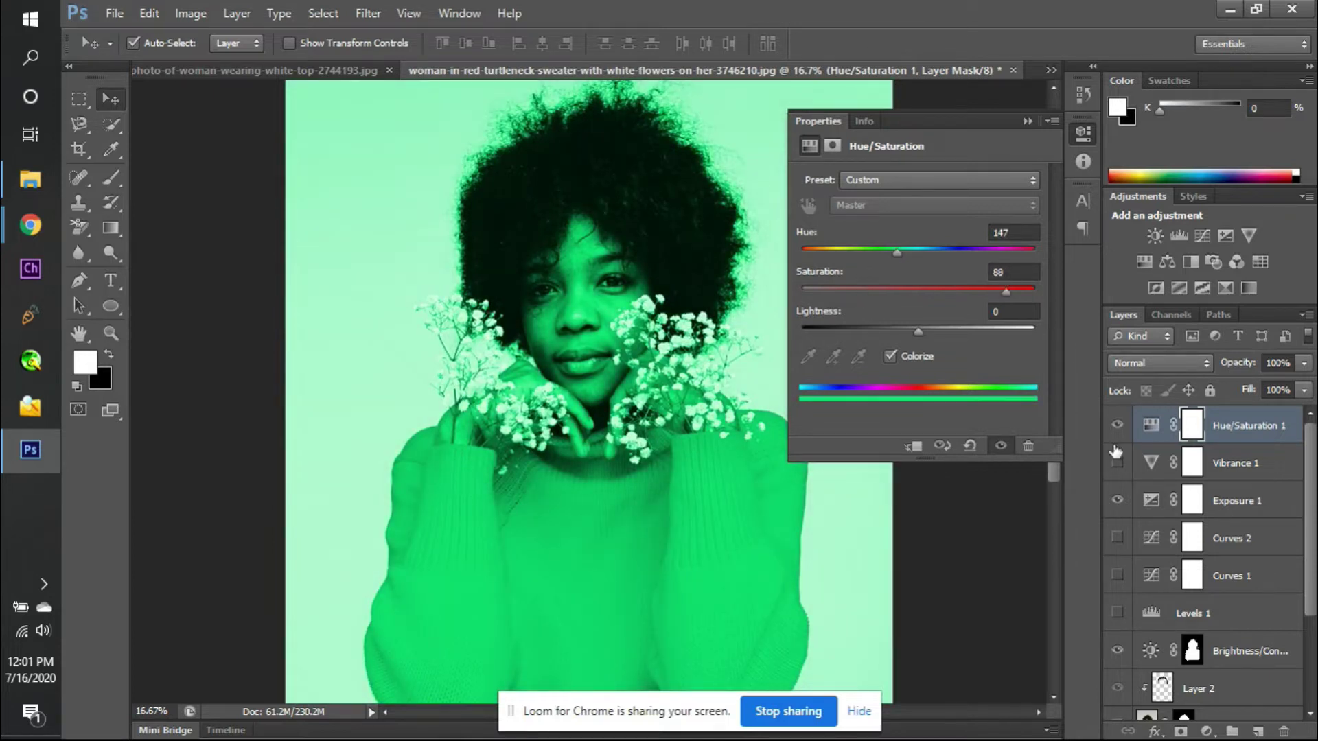
pyautogui.click(1020, 234)
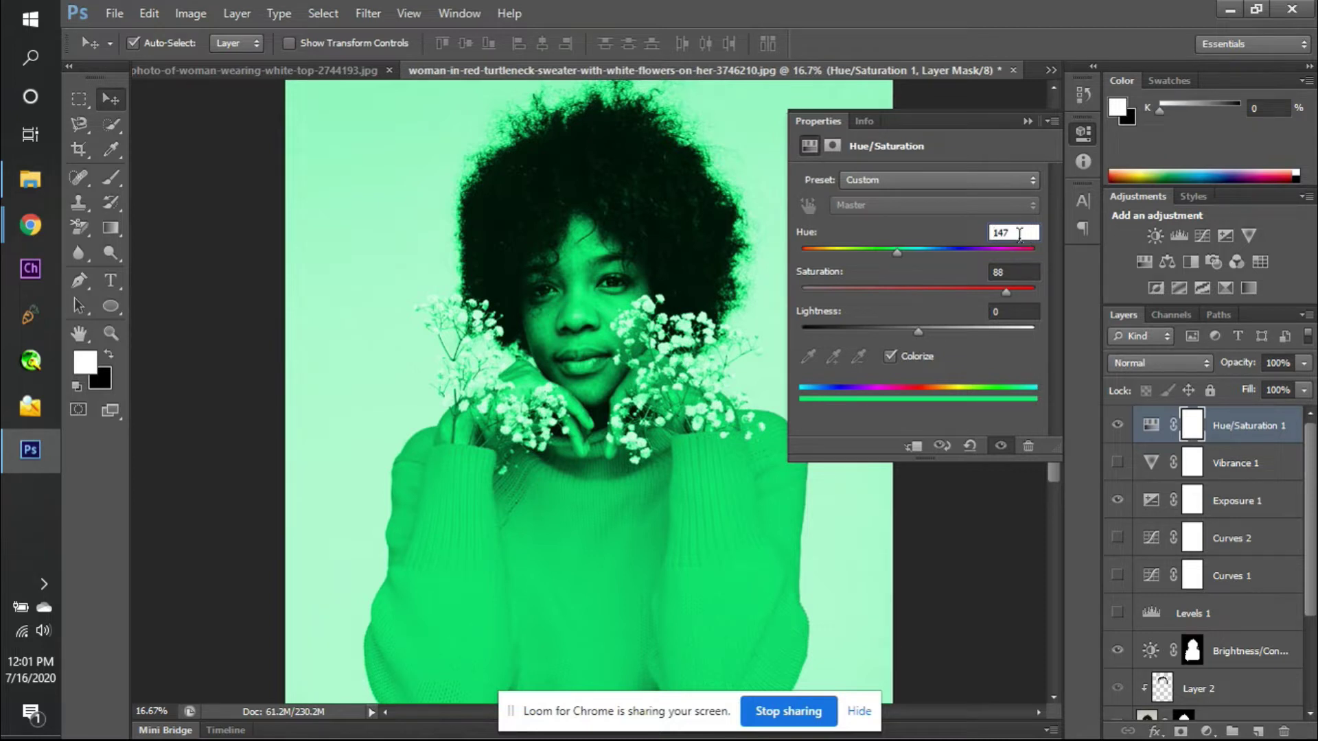
pyautogui.press('Delete')
pyautogui.press('Delete')
pyautogui.press('Delete')
pyautogui.write('0')
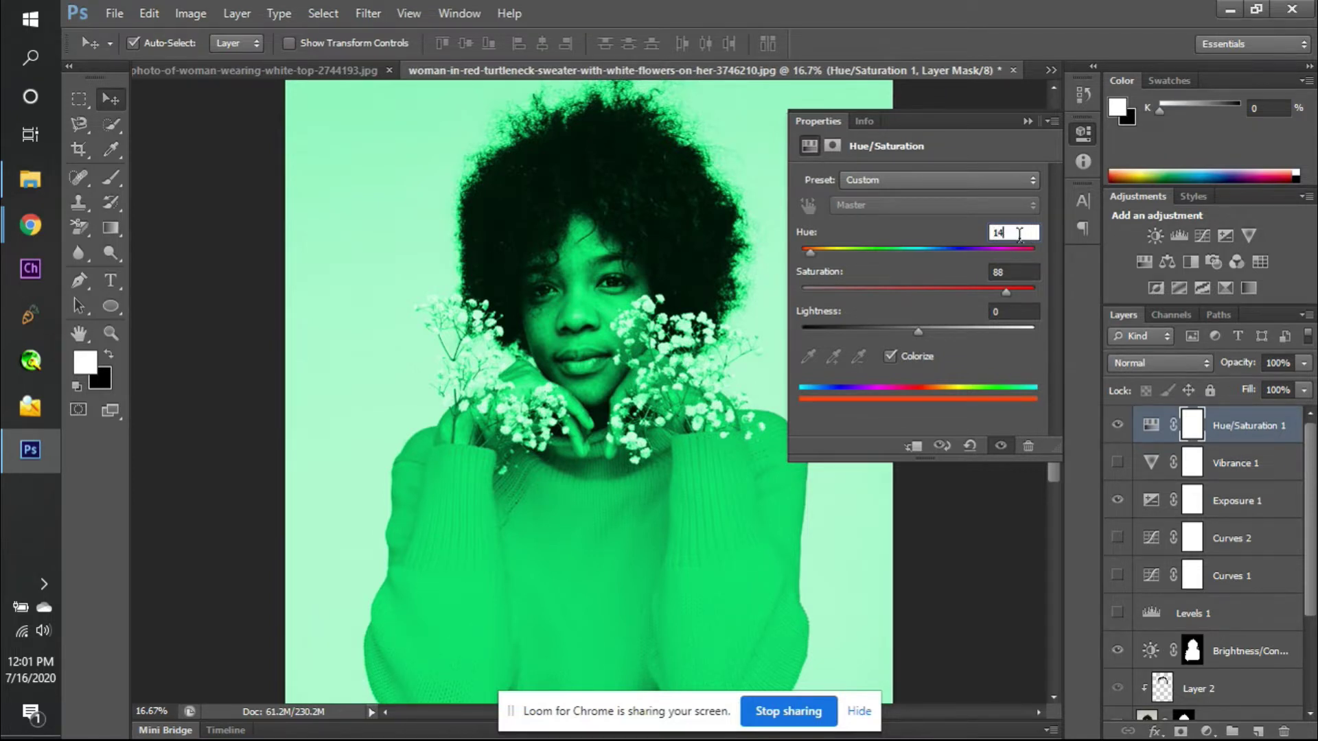
pyautogui.press('Return')
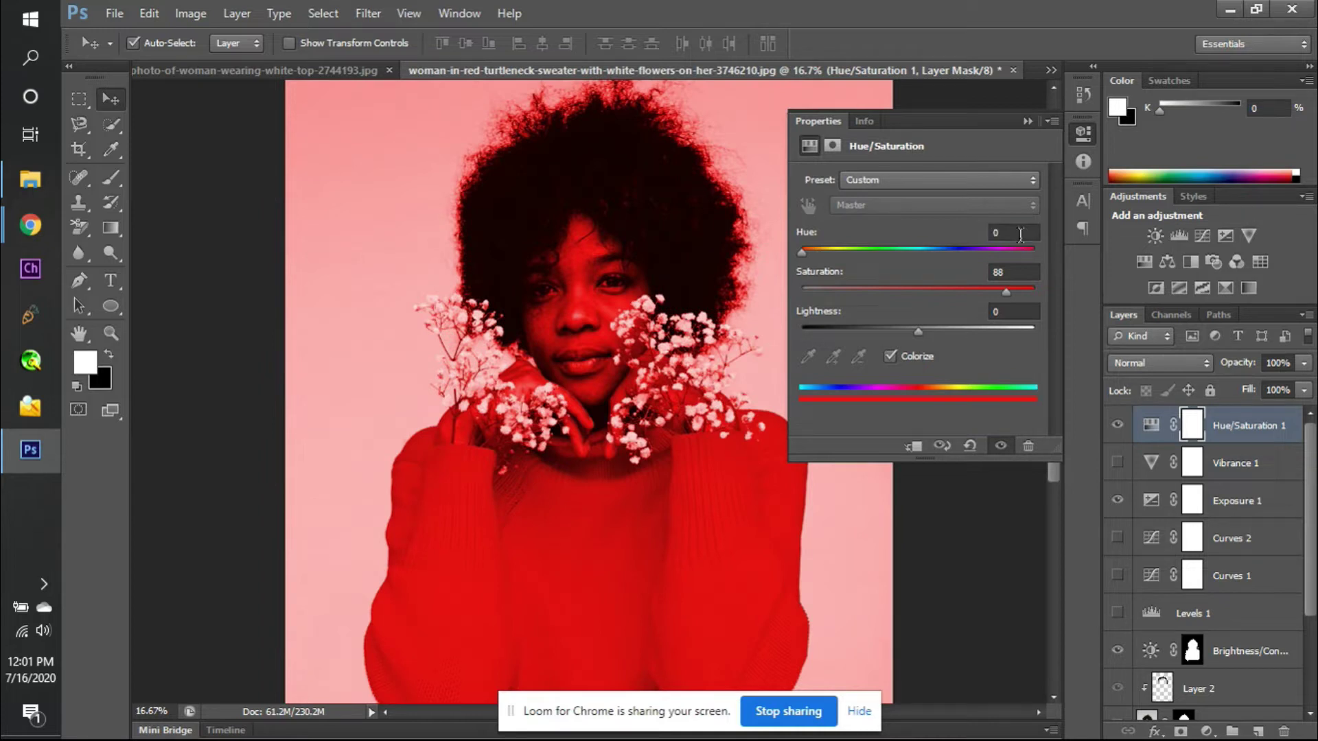
# - Set the tint to hue 189 and saturation 48, compare with the original, then delete Hue/Saturation 1
pyautogui.moveTo(801, 253); pyautogui.dragTo(924, 253)
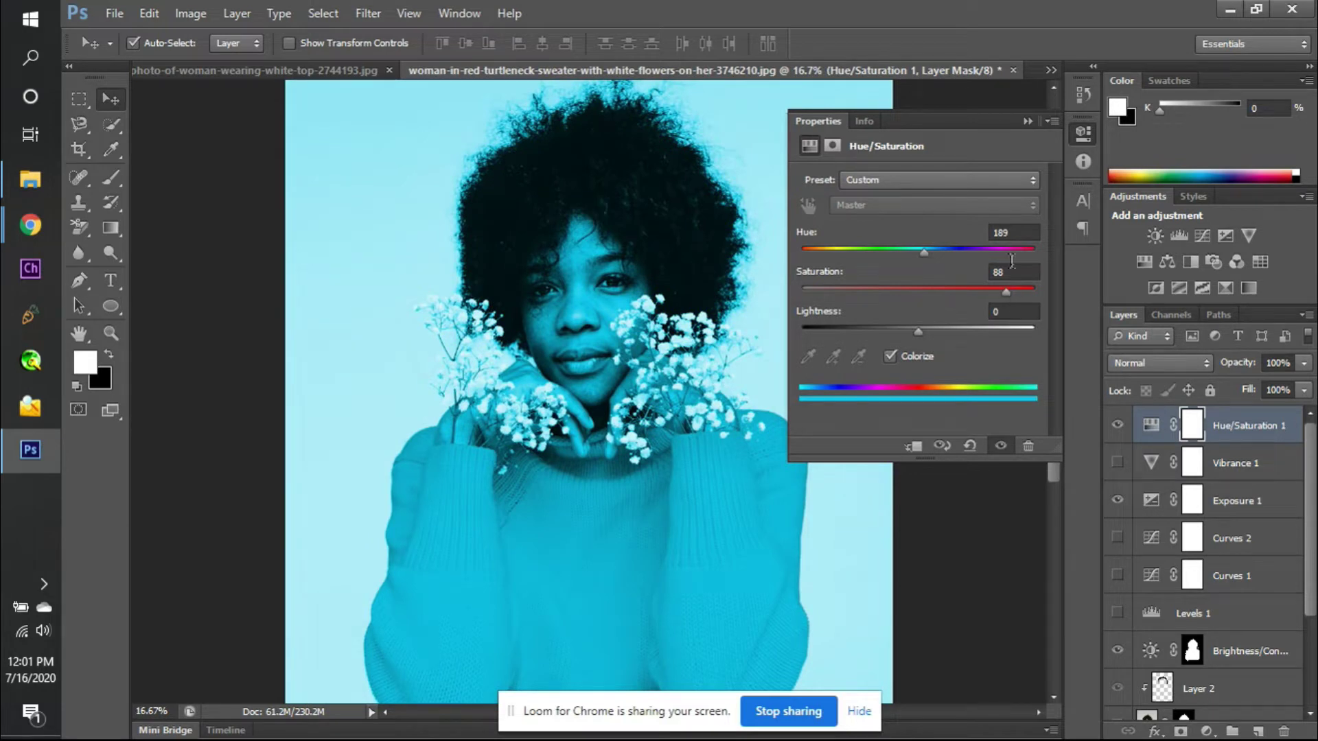
pyautogui.moveTo(1007, 294); pyautogui.dragTo(913, 297)
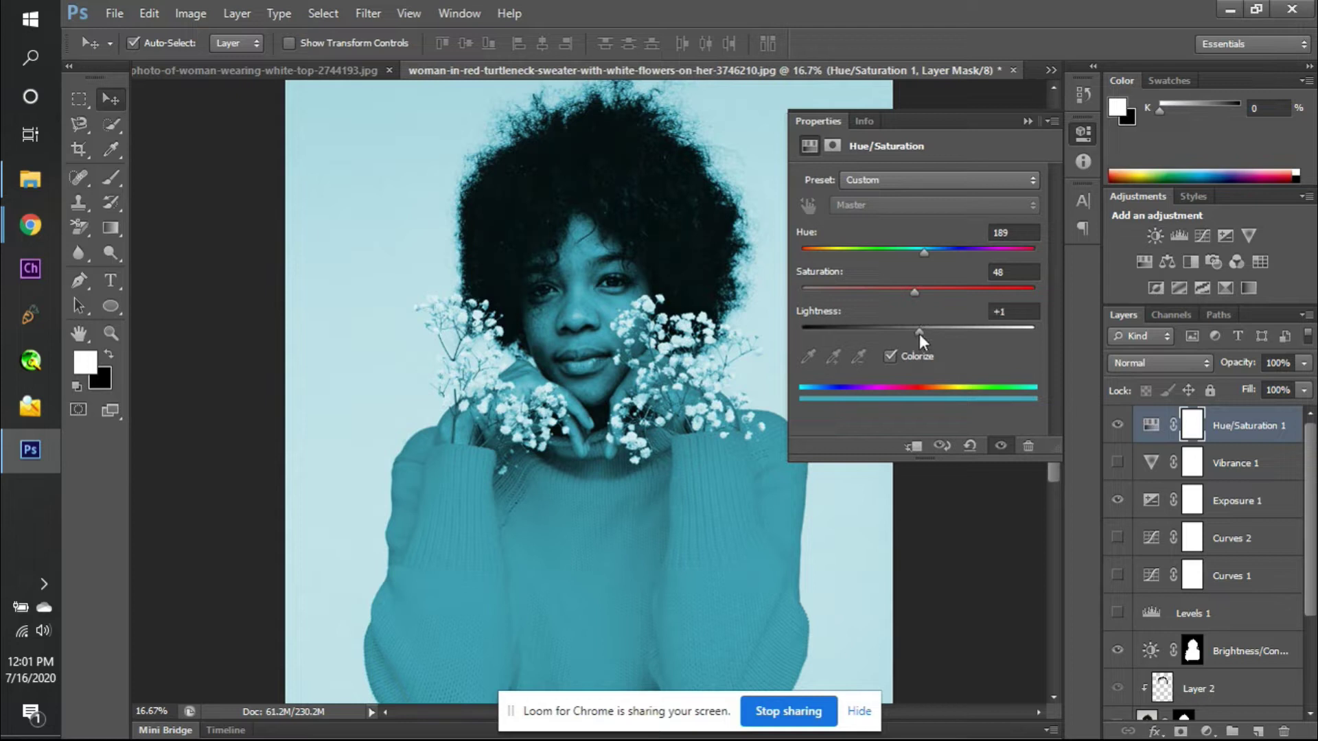
pyautogui.click(1116, 432)
pyautogui.click(1117, 432)
pyautogui.press('Delete')
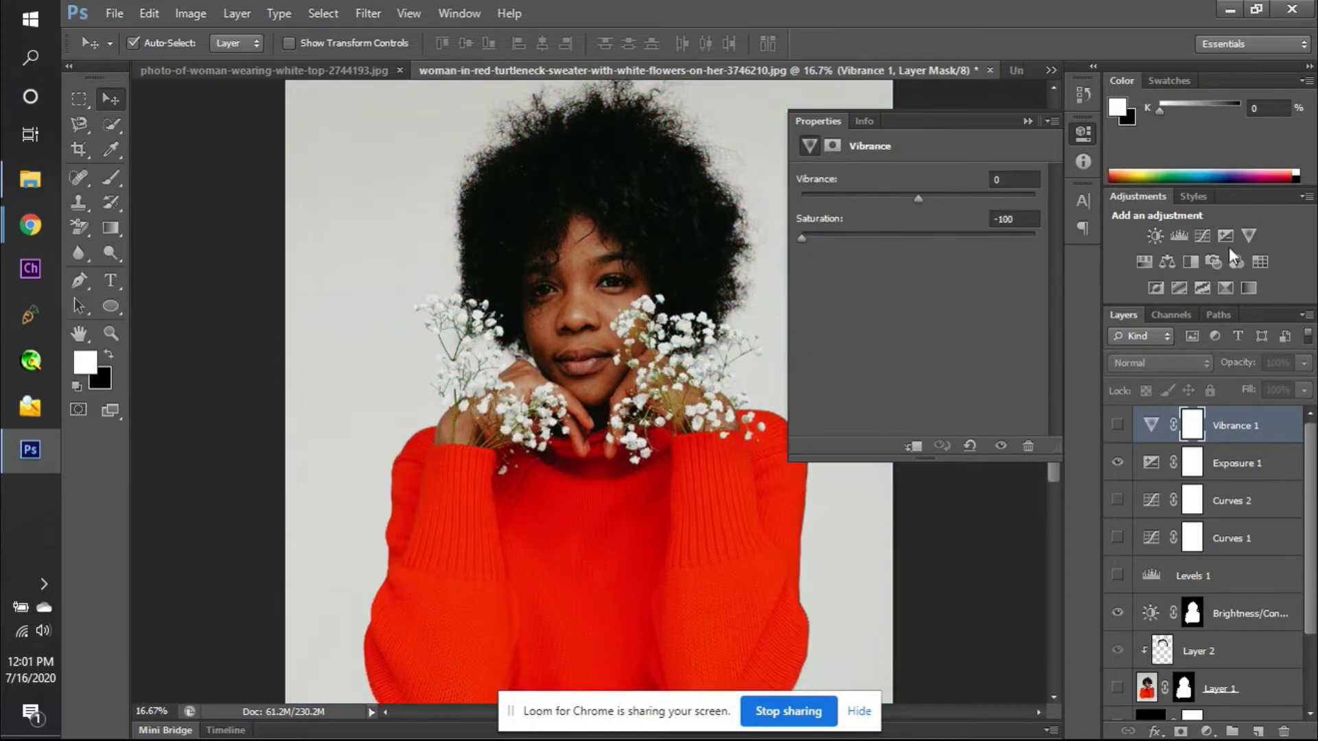
# - Add a new Hue/Saturation adjustment layer and reset its Hue to 0
pyautogui.click(1144, 261)
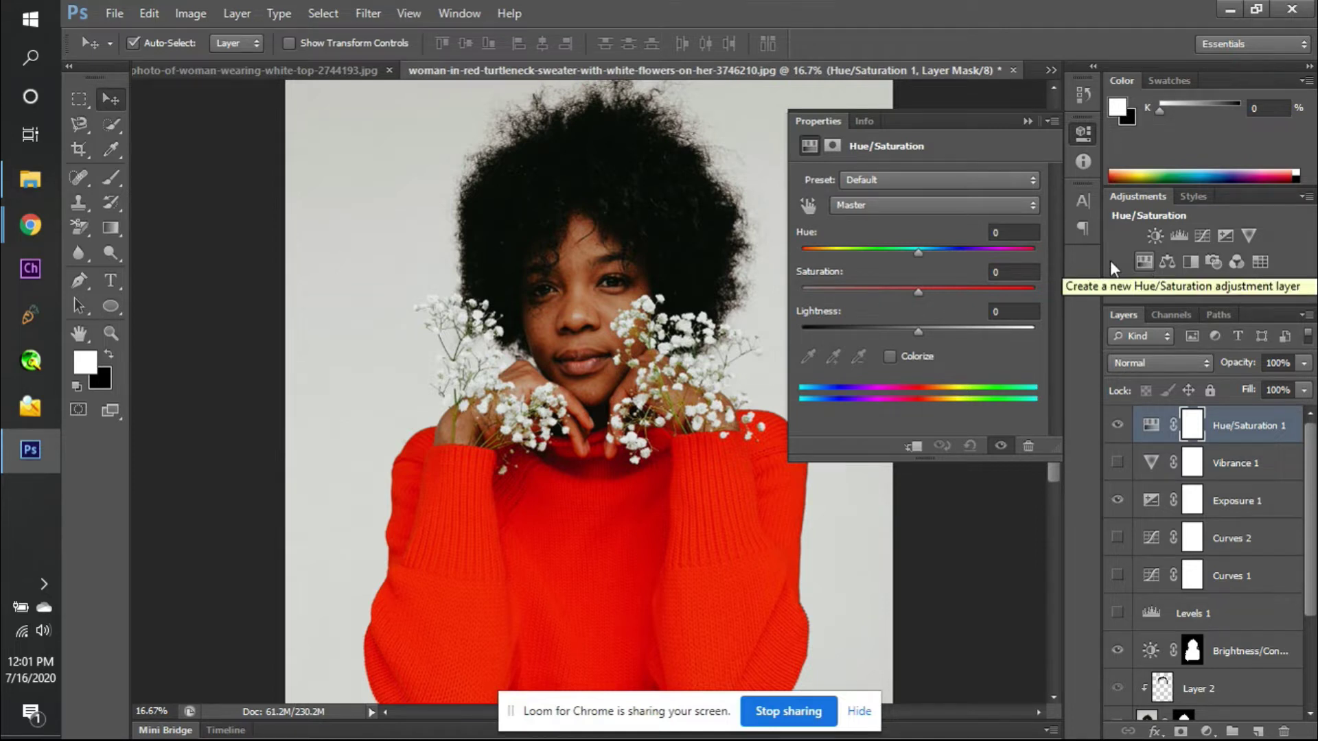
pyautogui.moveTo(918, 259)
pyautogui.mouseDown()
pyautogui.moveTo(983, 257)
pyautogui.moveTo(838, 263)
pyautogui.moveTo(929, 253)
pyautogui.mouseUp()
pyautogui.click(1009, 239)
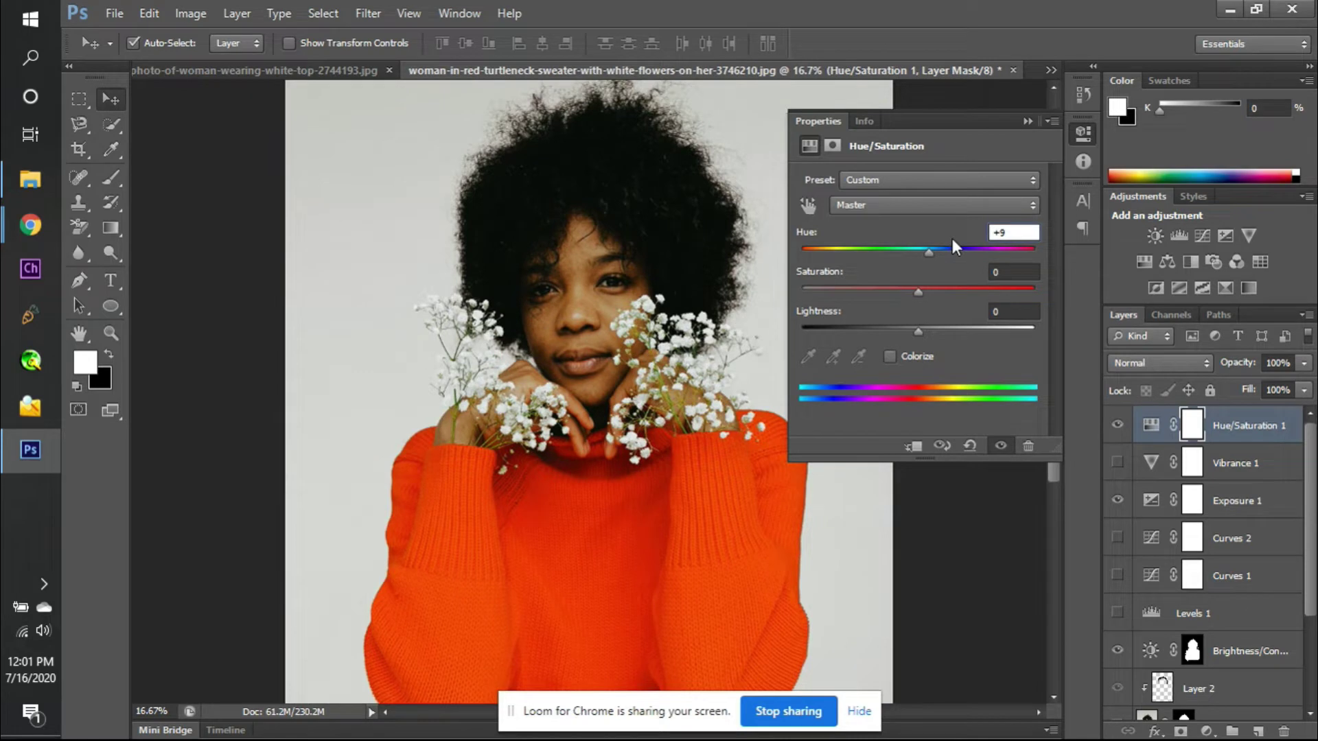
pyautogui.press('BackSpace')
pyautogui.press('BackSpace')
pyautogui.write('0')
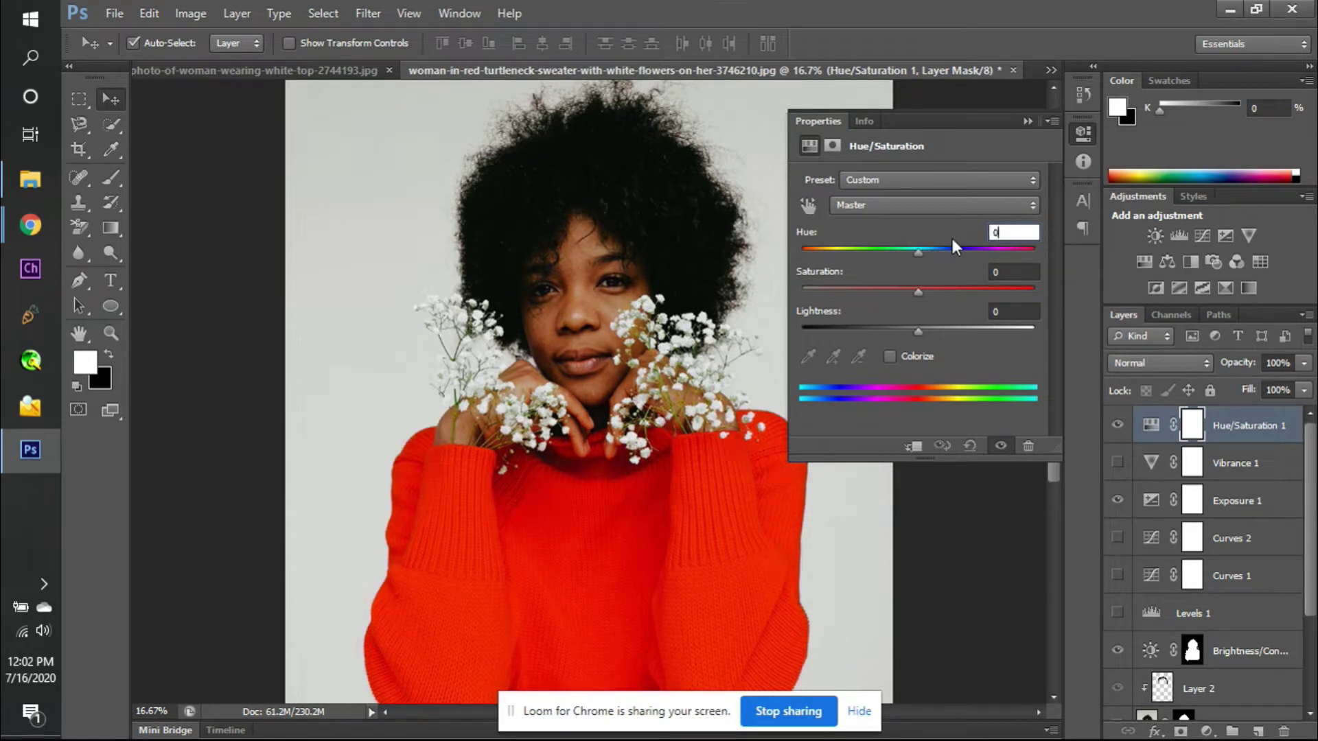
# - Desaturate to 0, then shift the master hue to about -99 and raise saturation to +100
pyautogui.moveTo(917, 291); pyautogui.dragTo(990, 288)
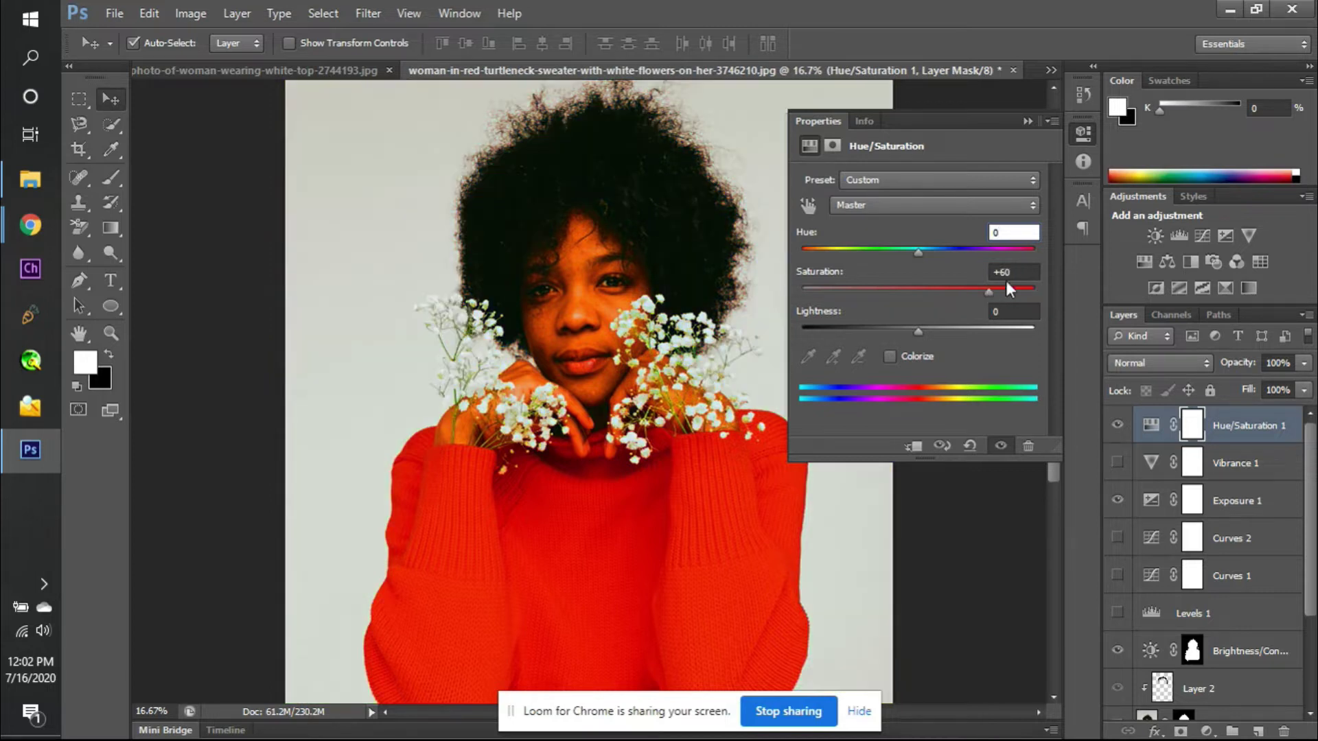
pyautogui.click(995, 274)
pyautogui.write('0')
pyautogui.press('Return')
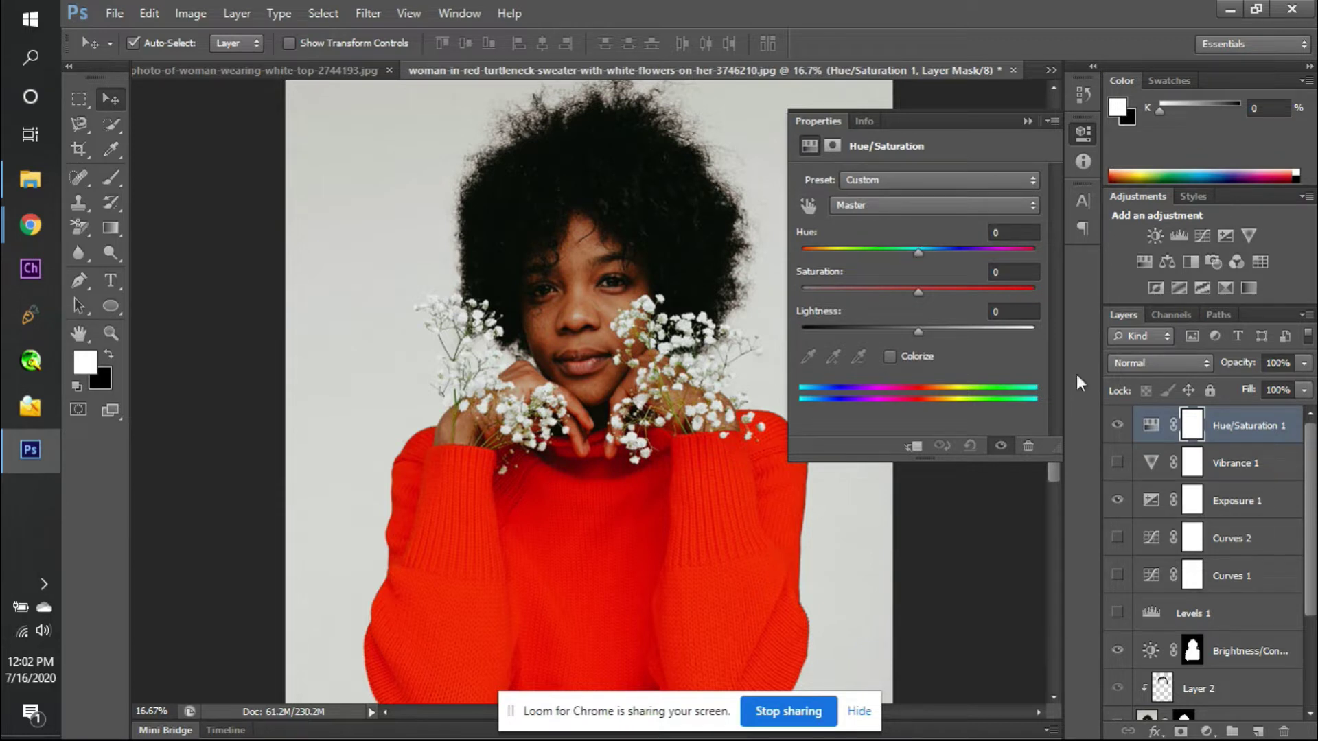
pyautogui.moveTo(916, 249); pyautogui.dragTo(841, 258)
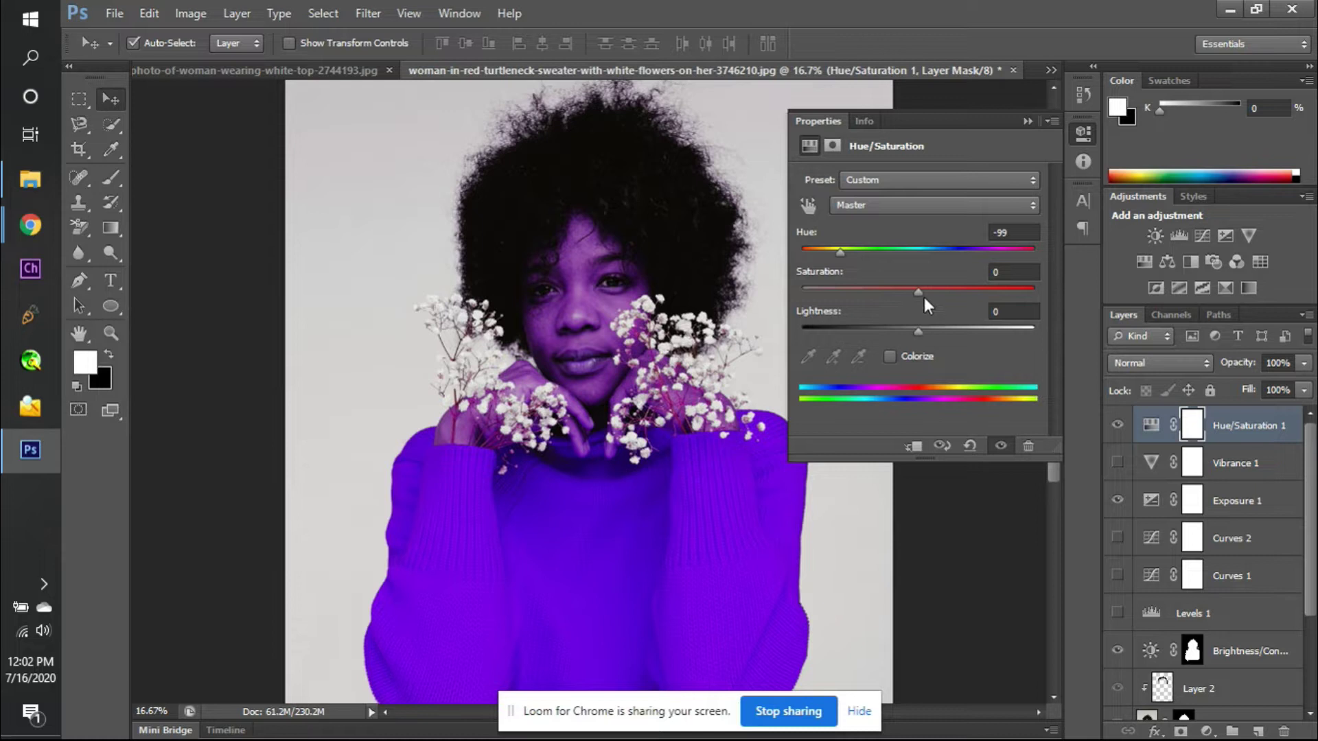
pyautogui.moveTo(920, 294); pyautogui.dragTo(1037, 297)
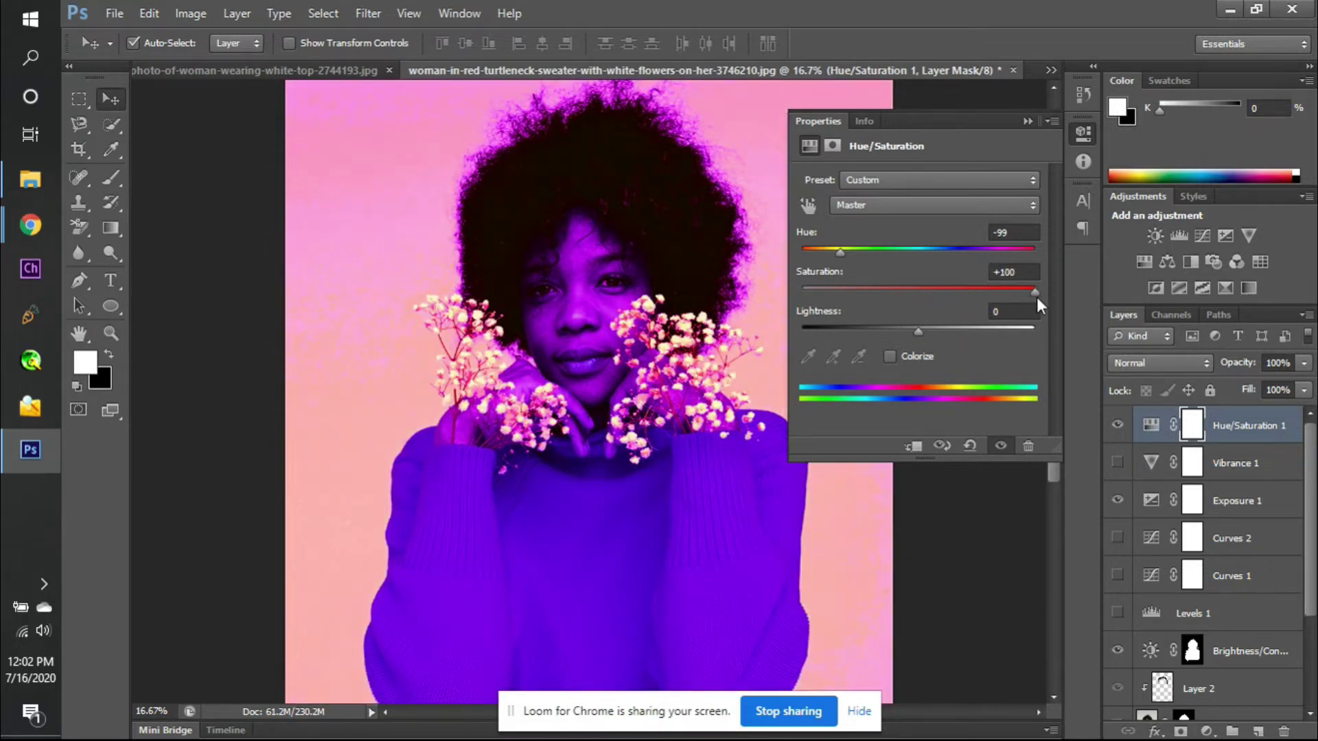
# - Set the Saturation and Hue values back to 0
pyautogui.click(989, 273)
pyautogui.write('0')
pyautogui.hotkey('shift', 'Tab')
pyautogui.write('-')
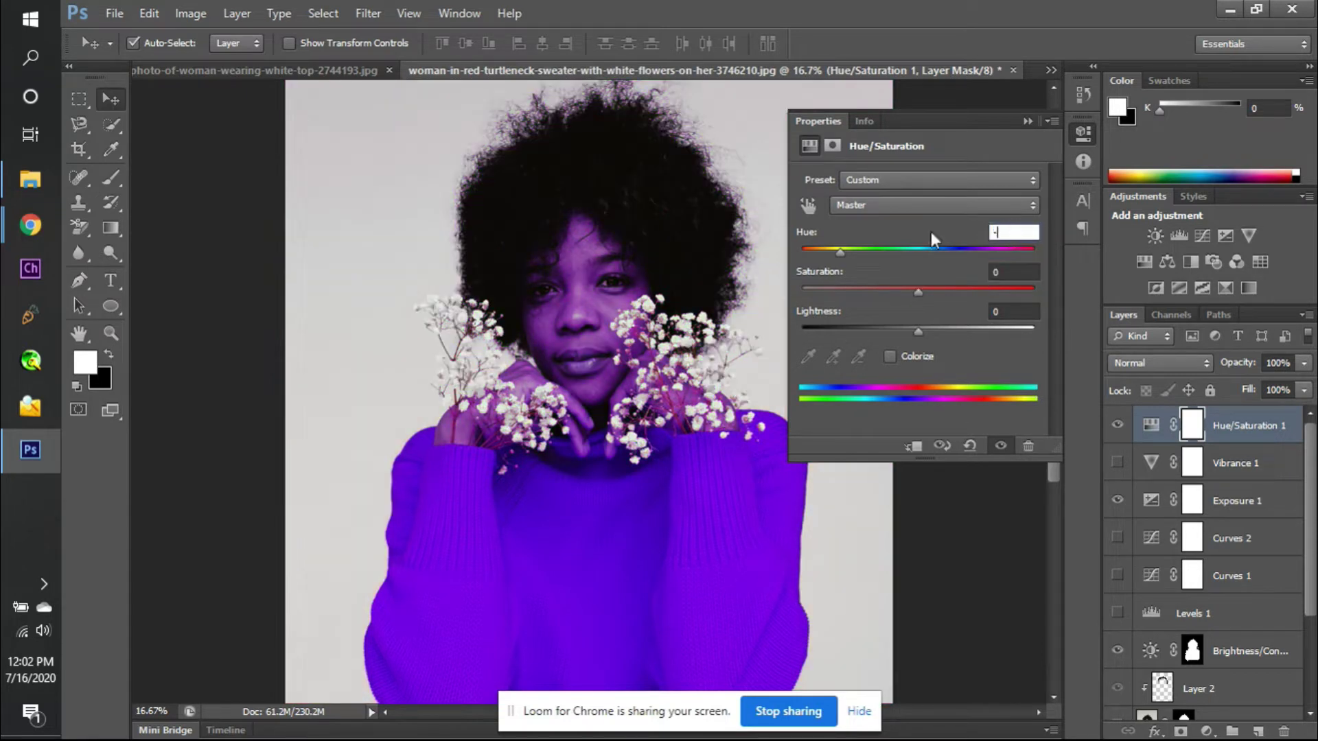
pyautogui.press('BackSpace')
pyautogui.write('0')
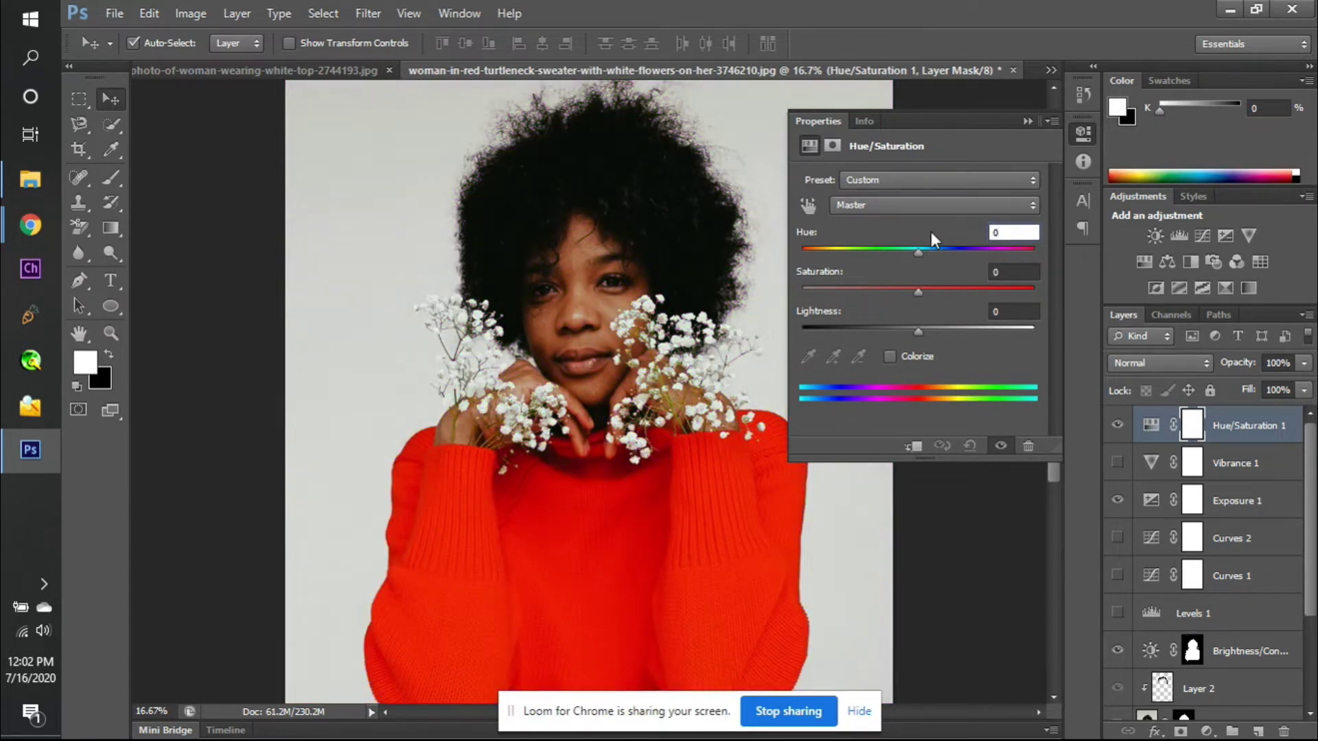
# - Test darker and brighter Lightness, then set Lightness to 0
pyautogui.moveTo(917, 331)
pyautogui.mouseDown()
pyautogui.moveTo(812, 331)
pyautogui.moveTo(1033, 328)
pyautogui.moveTo(925, 331)
pyautogui.mouseUp()
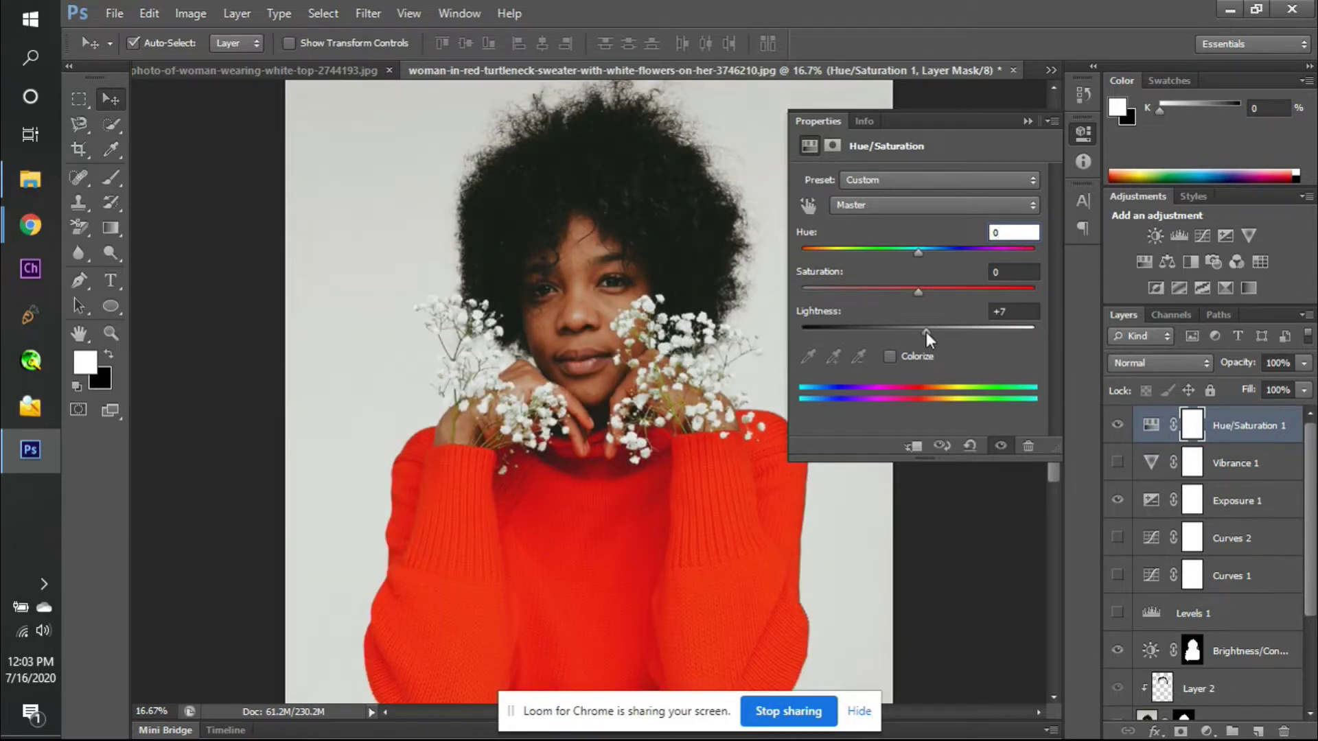
pyautogui.moveTo(926, 331); pyautogui.dragTo(829, 331)
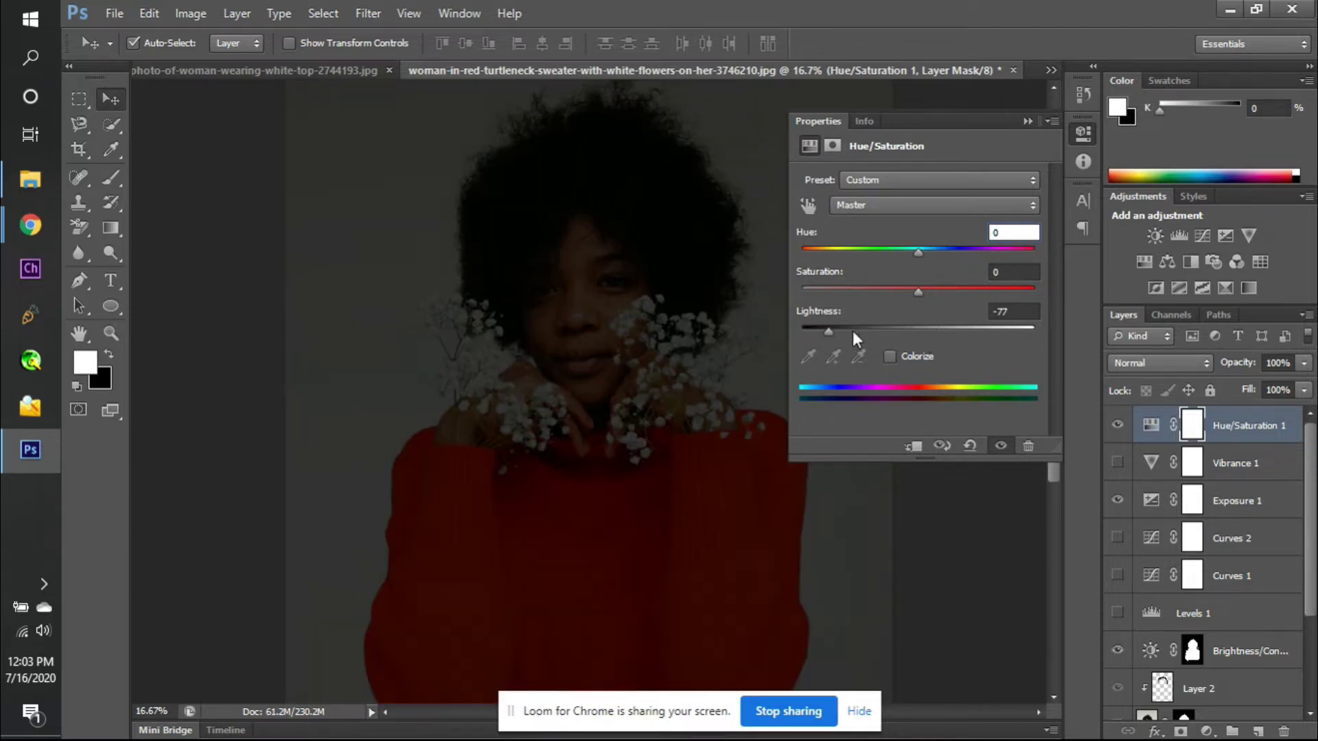
pyautogui.click(1013, 312)
pyautogui.write('0')
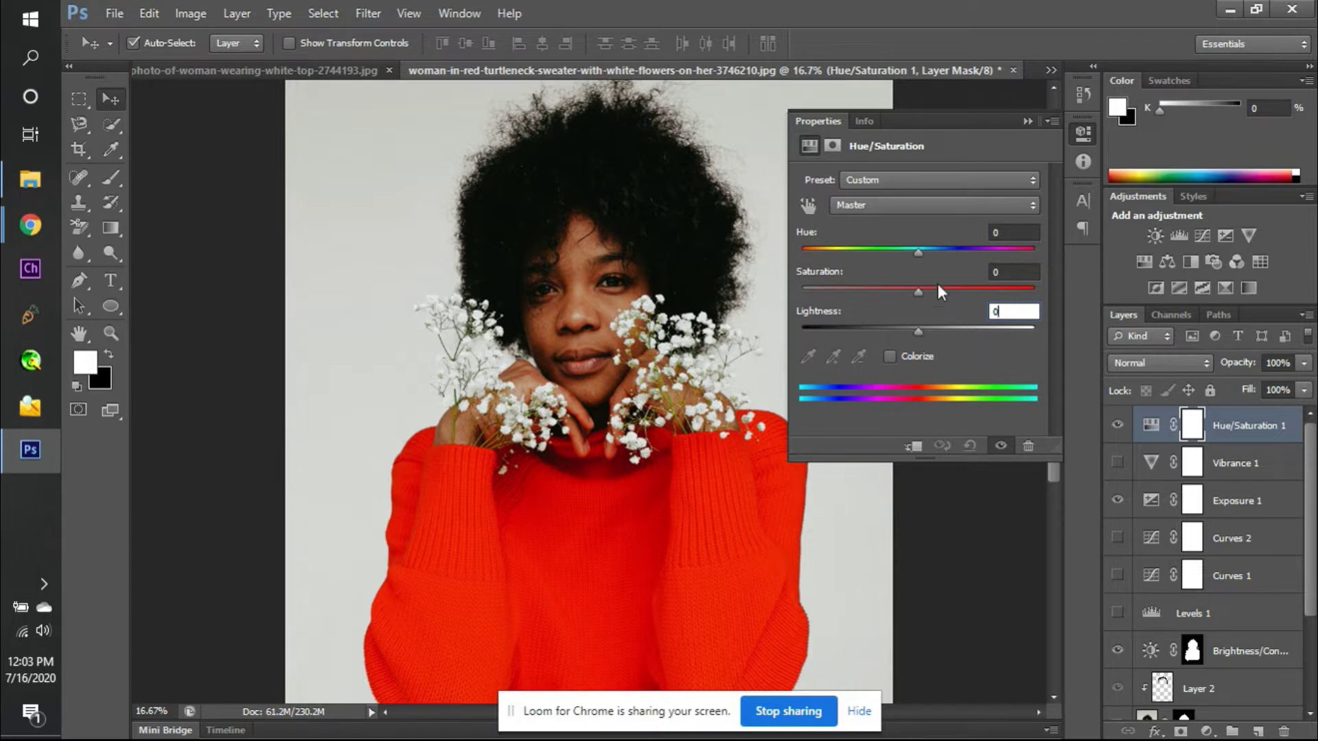
pyautogui.click(929, 172)
# - Colorize the photo, sweep the tint hue toward 45, then turn Colorize off to compare
pyautogui.press('Escape')
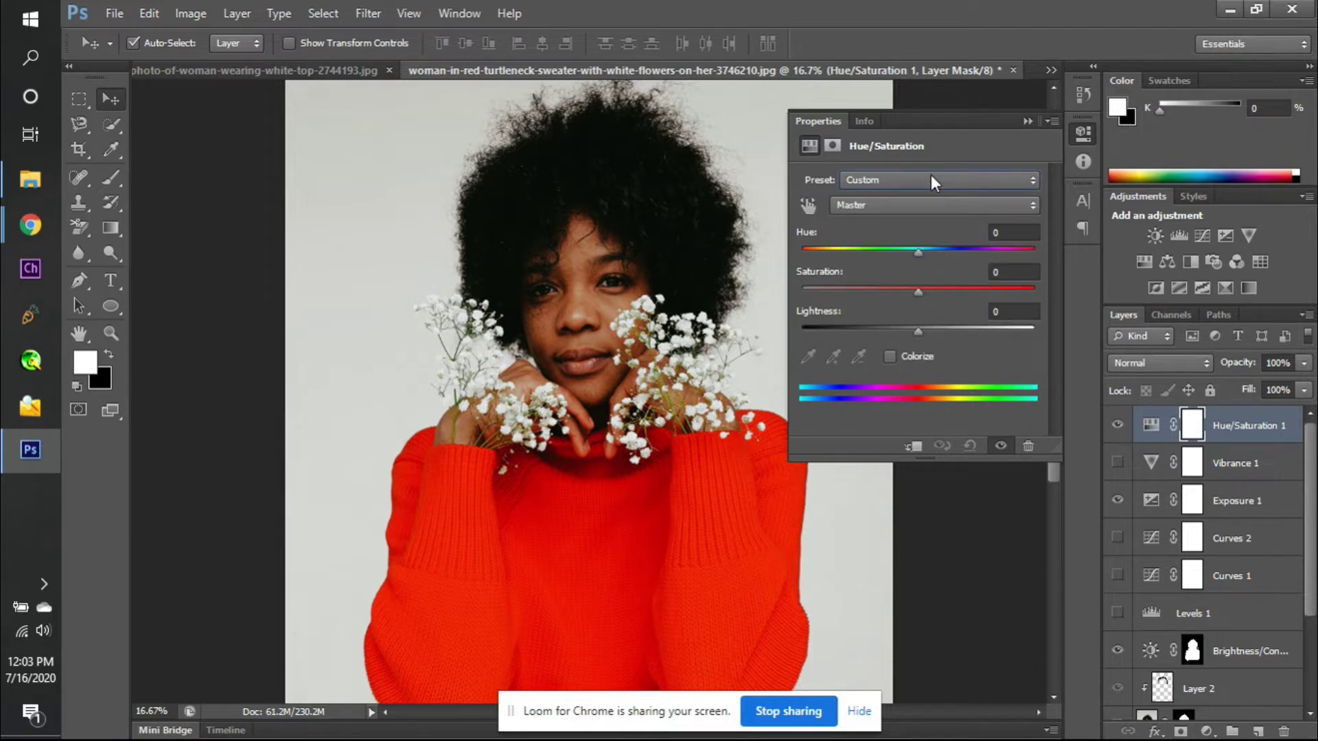
pyautogui.click(891, 358)
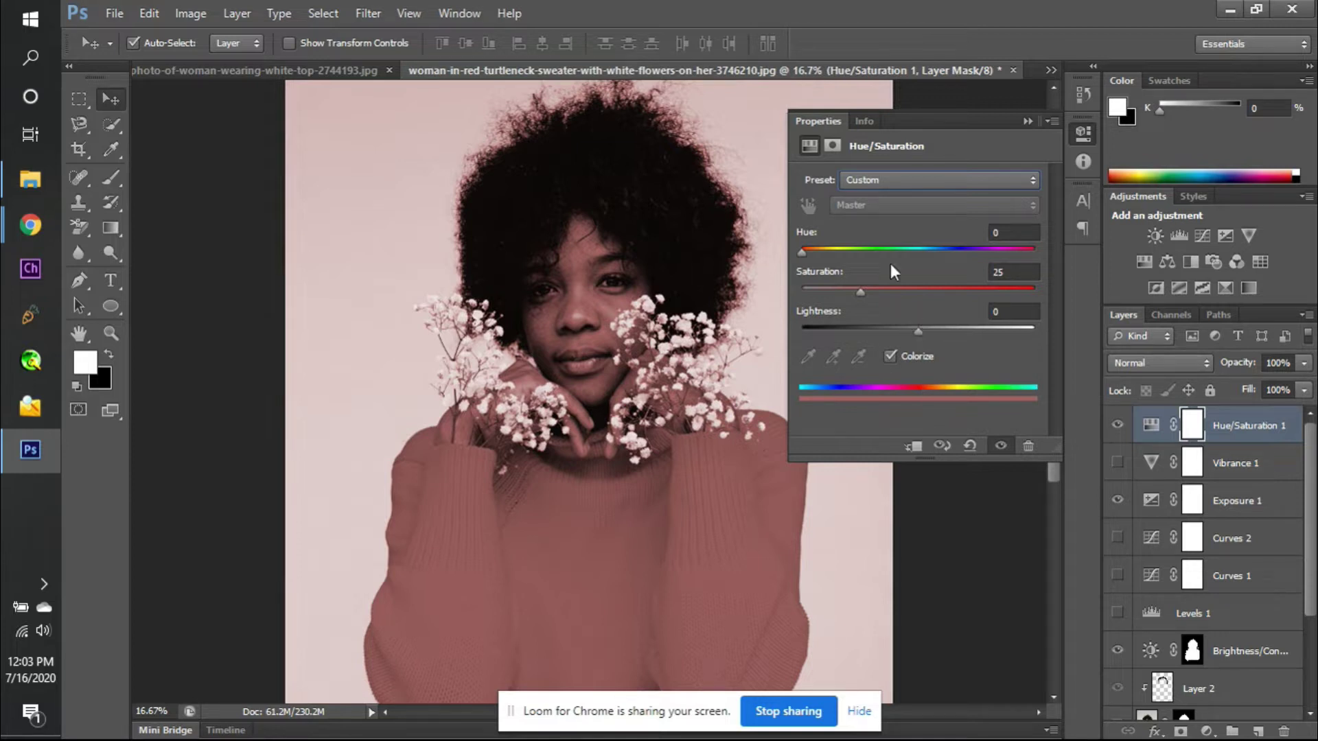
pyautogui.moveTo(871, 250)
pyautogui.mouseDown()
pyautogui.moveTo(784, 255)
pyautogui.moveTo(896, 251)
pyautogui.mouseUp()
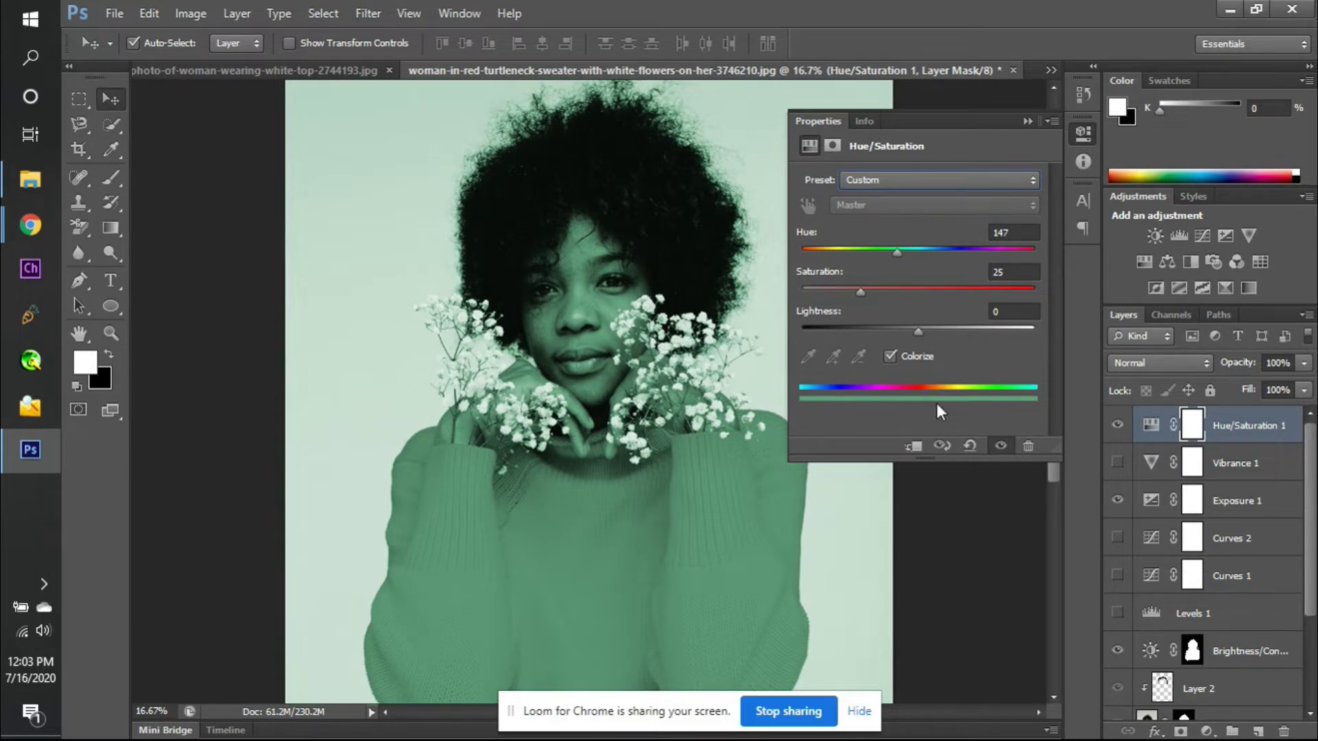
pyautogui.moveTo(895, 257); pyautogui.dragTo(830, 247)
pyautogui.click(899, 356)
# - With Colorize off, restrict the adjustment to Reds and shift their hue
pyautogui.click(899, 357)
pyautogui.click(899, 357)
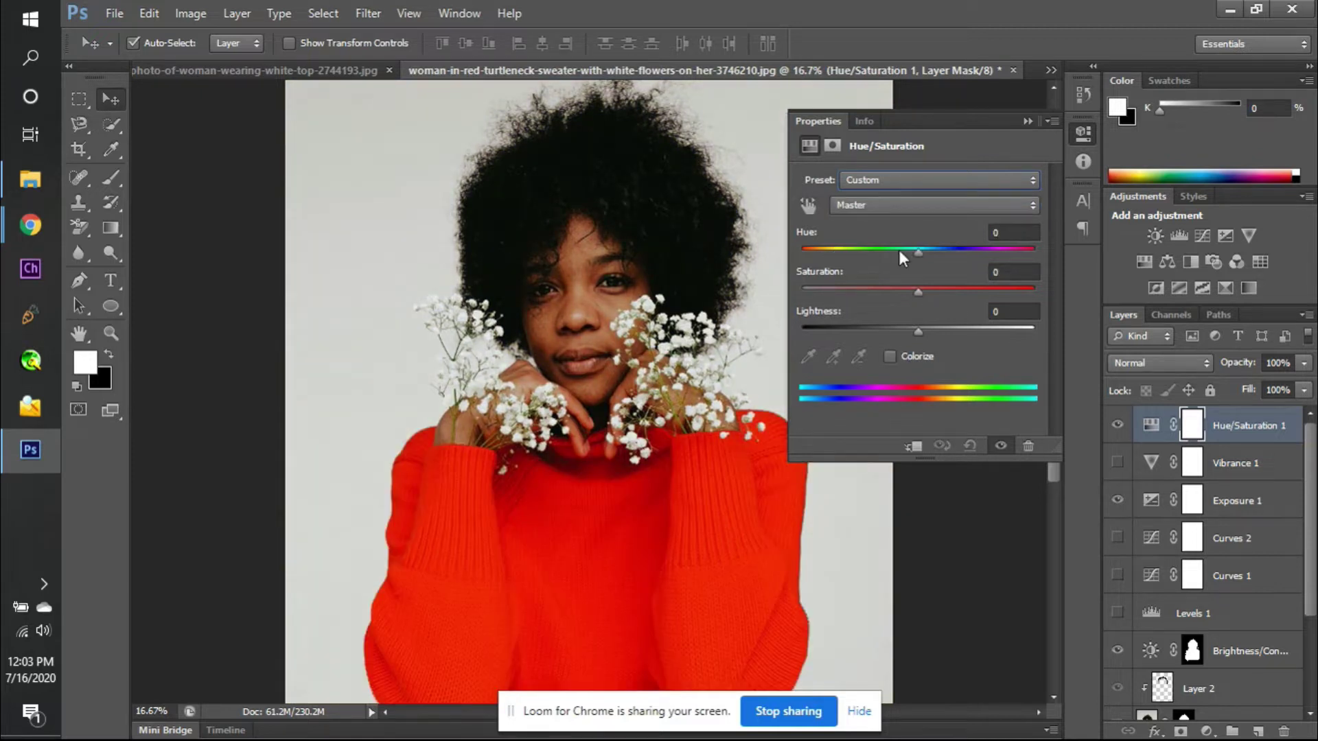
pyautogui.click(892, 206)
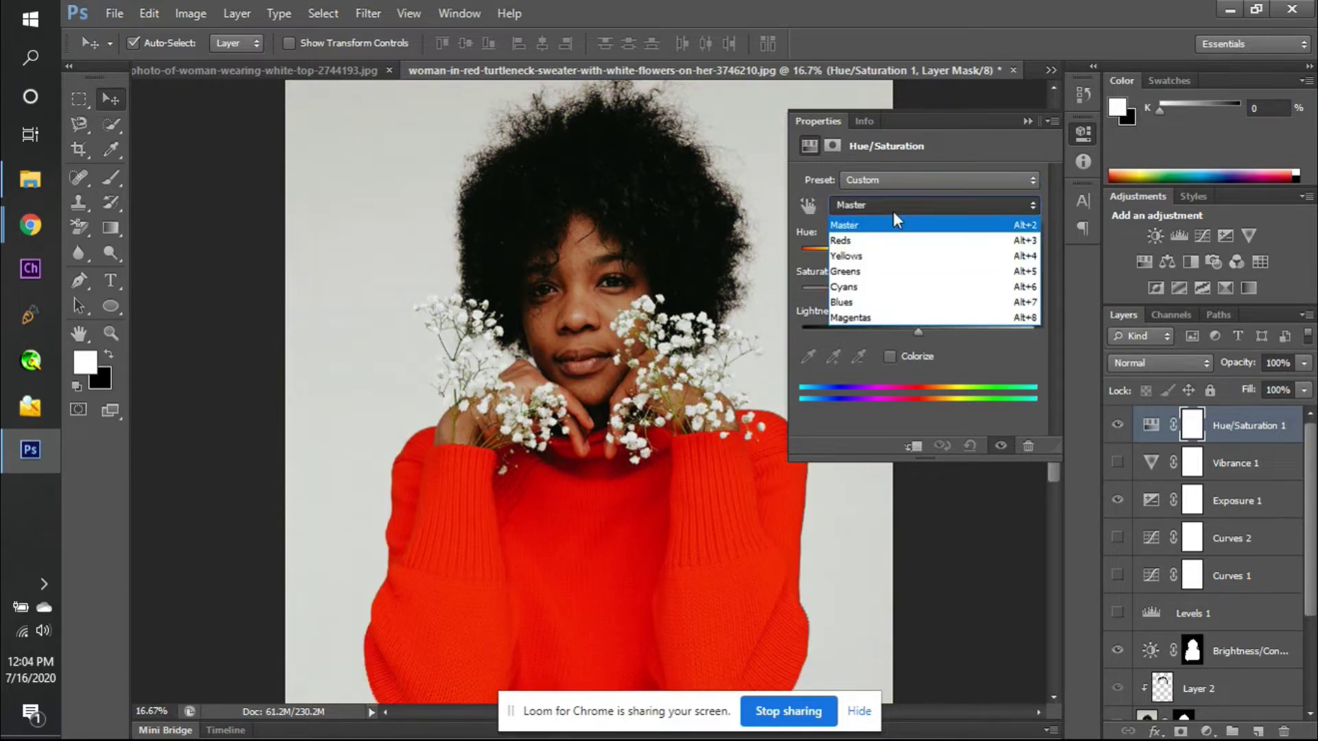
pyautogui.click(895, 241)
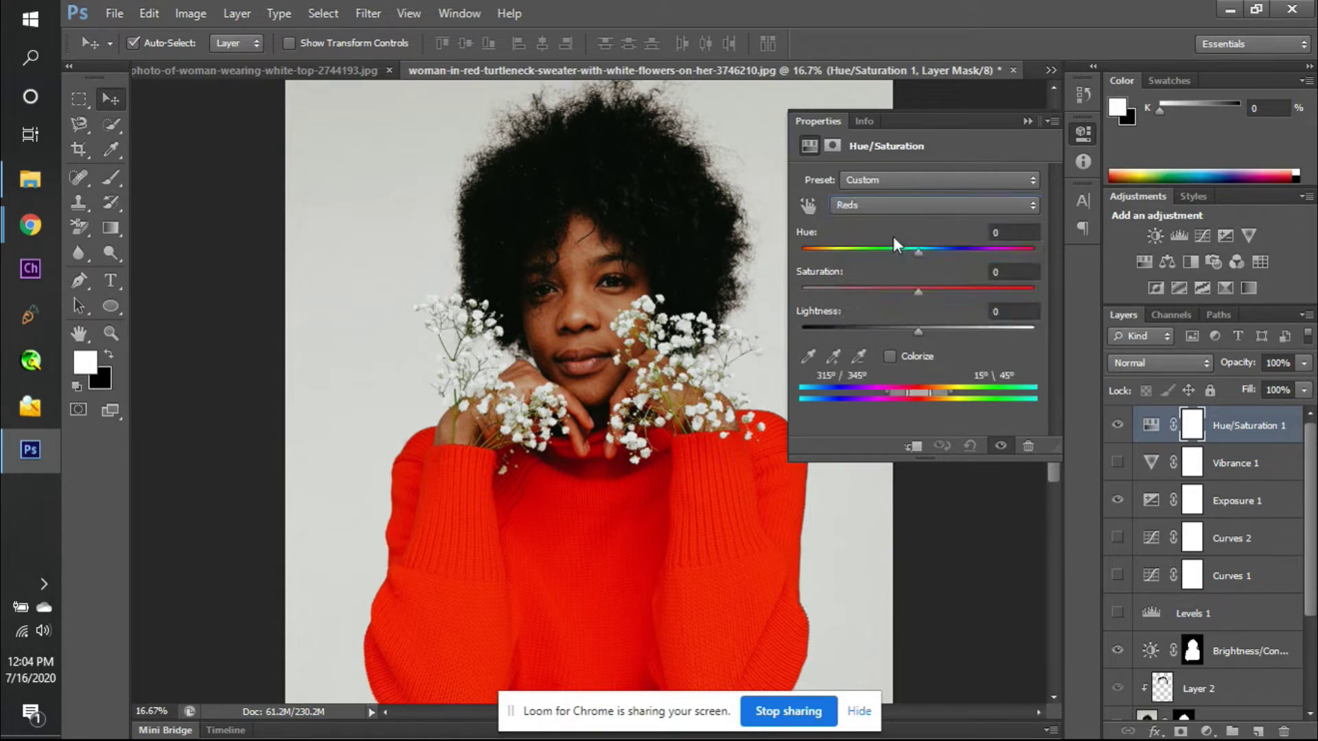
pyautogui.moveTo(916, 249); pyautogui.dragTo(797, 289)
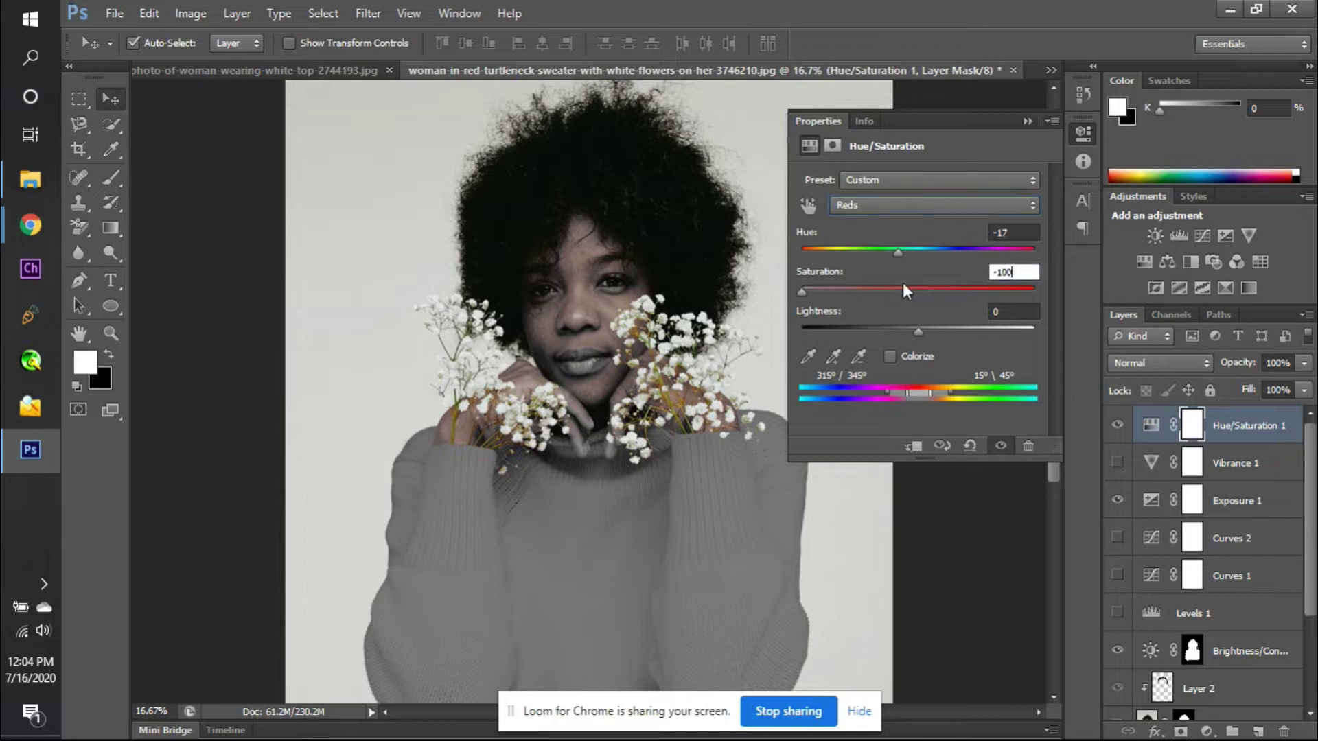
# - Reset the Reds saturation and hue values to 0
pyautogui.press('BackSpace')
pyautogui.press('BackSpace')
pyautogui.press('BackSpace')
pyautogui.press('BackSpace')
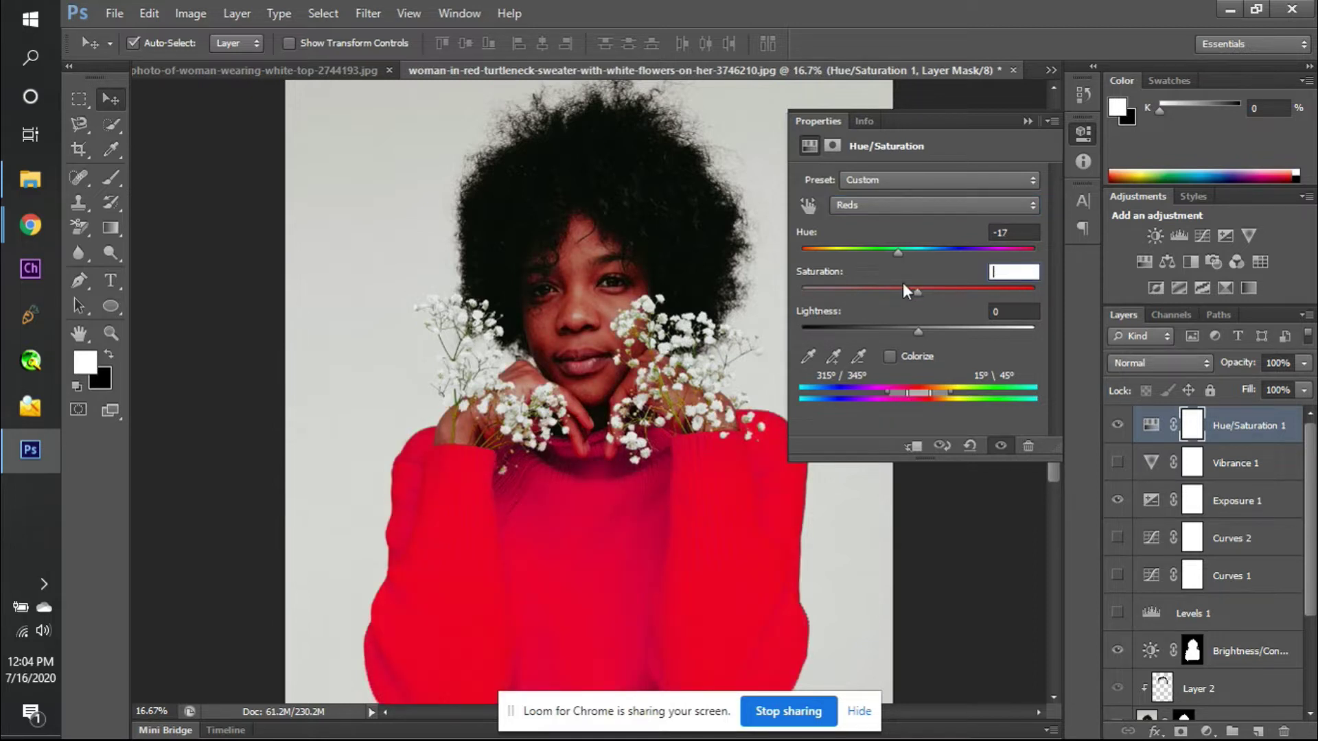
pyautogui.write('0')
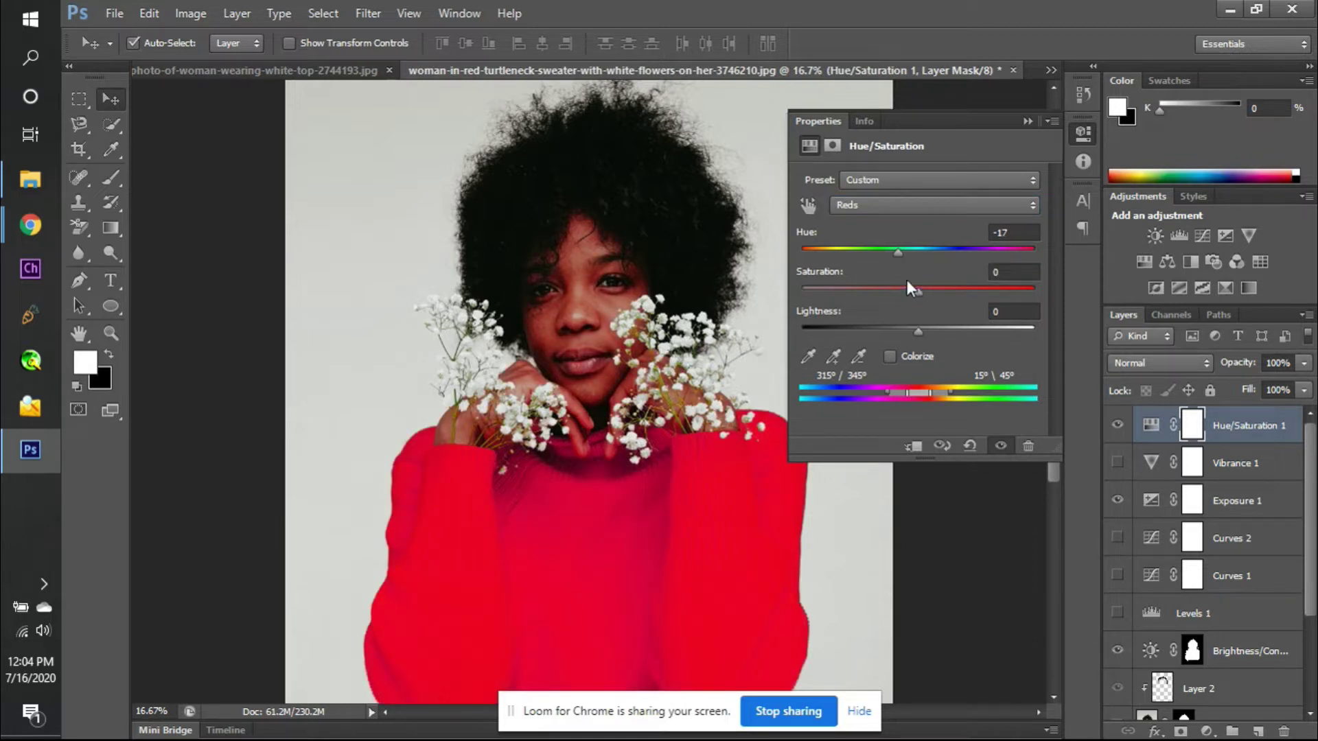
pyautogui.click(1022, 232)
pyautogui.write('0')
pyautogui.press('Return')
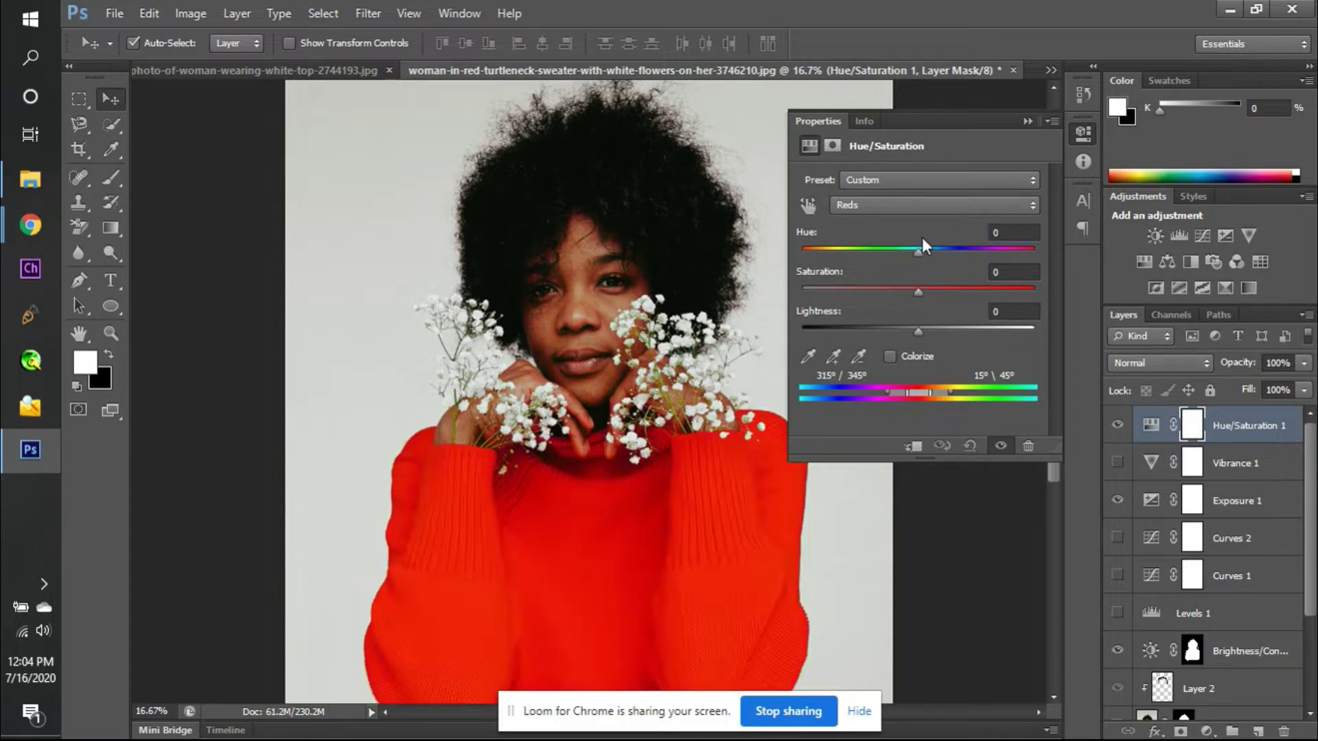
# - Bring Chrome forward on the university job search tab
pyautogui.moveTo(47, 224)
pyautogui.click(165, 165)
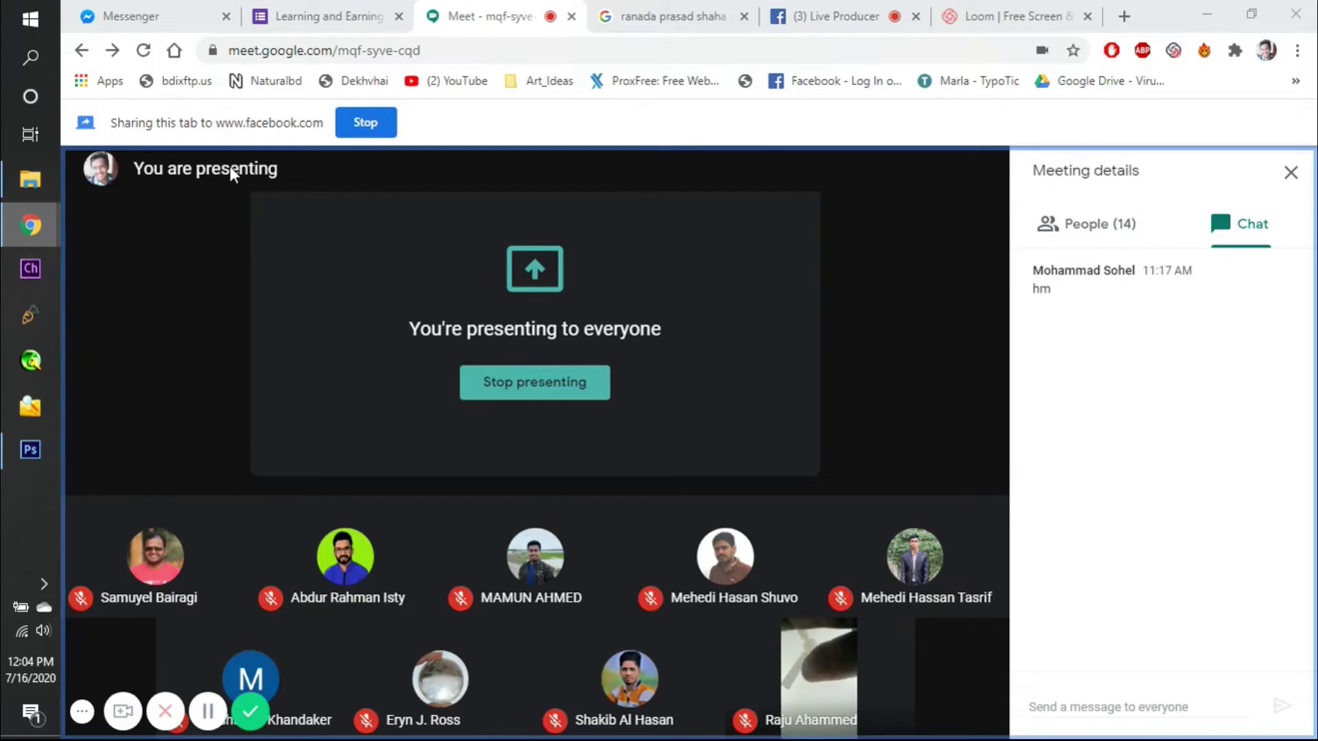
pyautogui.click(651, 5)
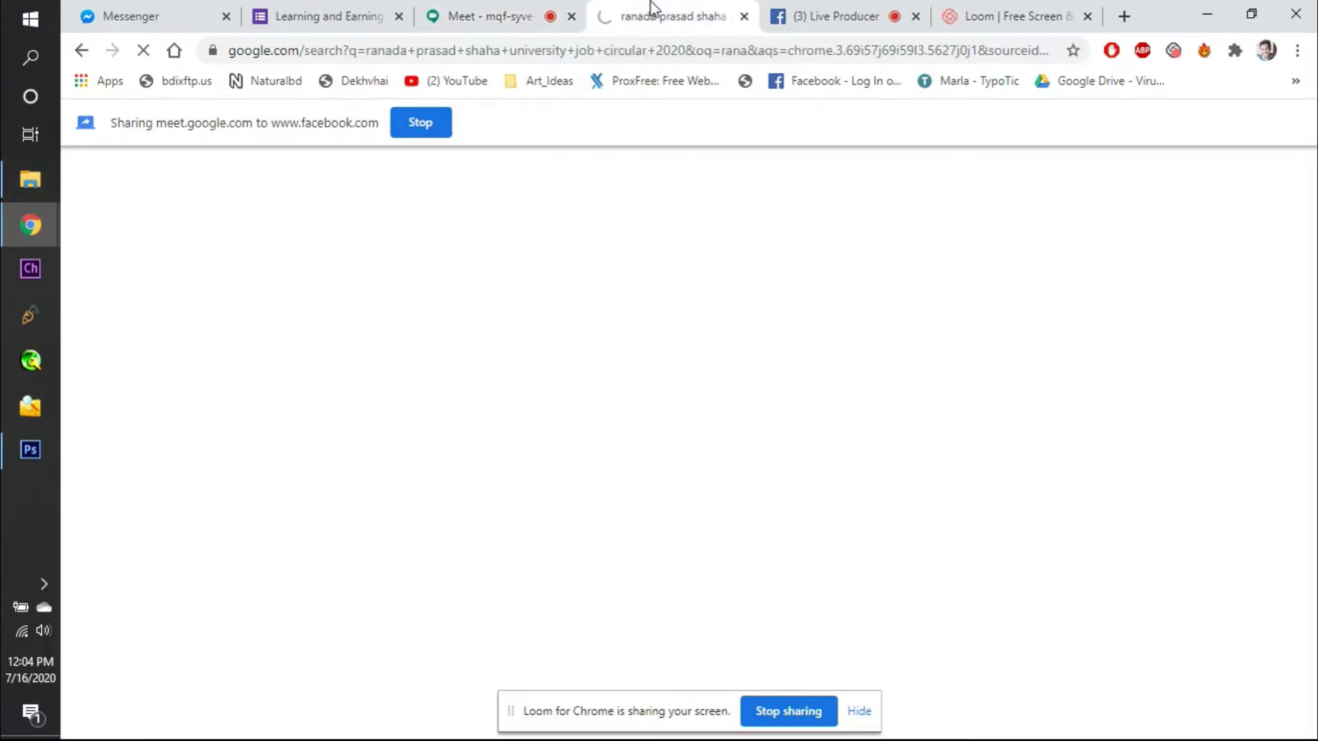
# - Navigate that tab to the Pexels website, pexels.com
pyautogui.click(630, 50)
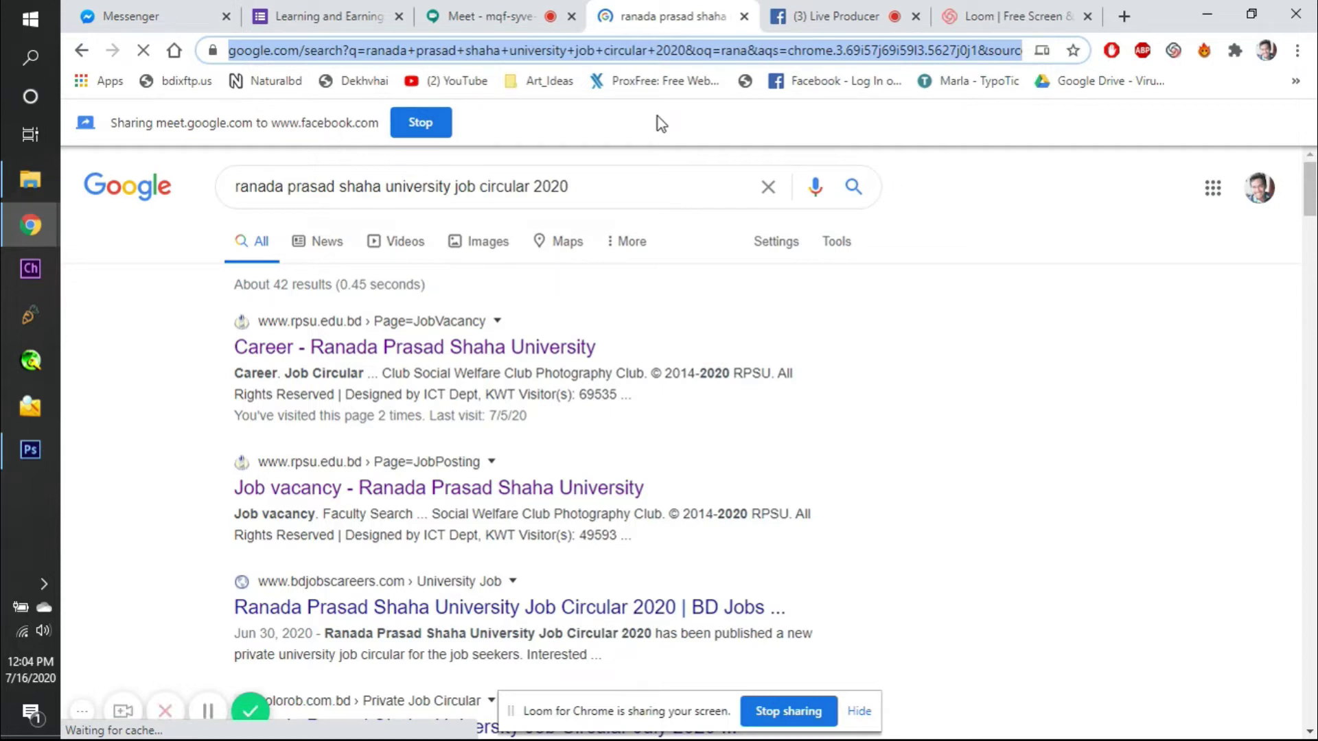
pyautogui.write('pexel')
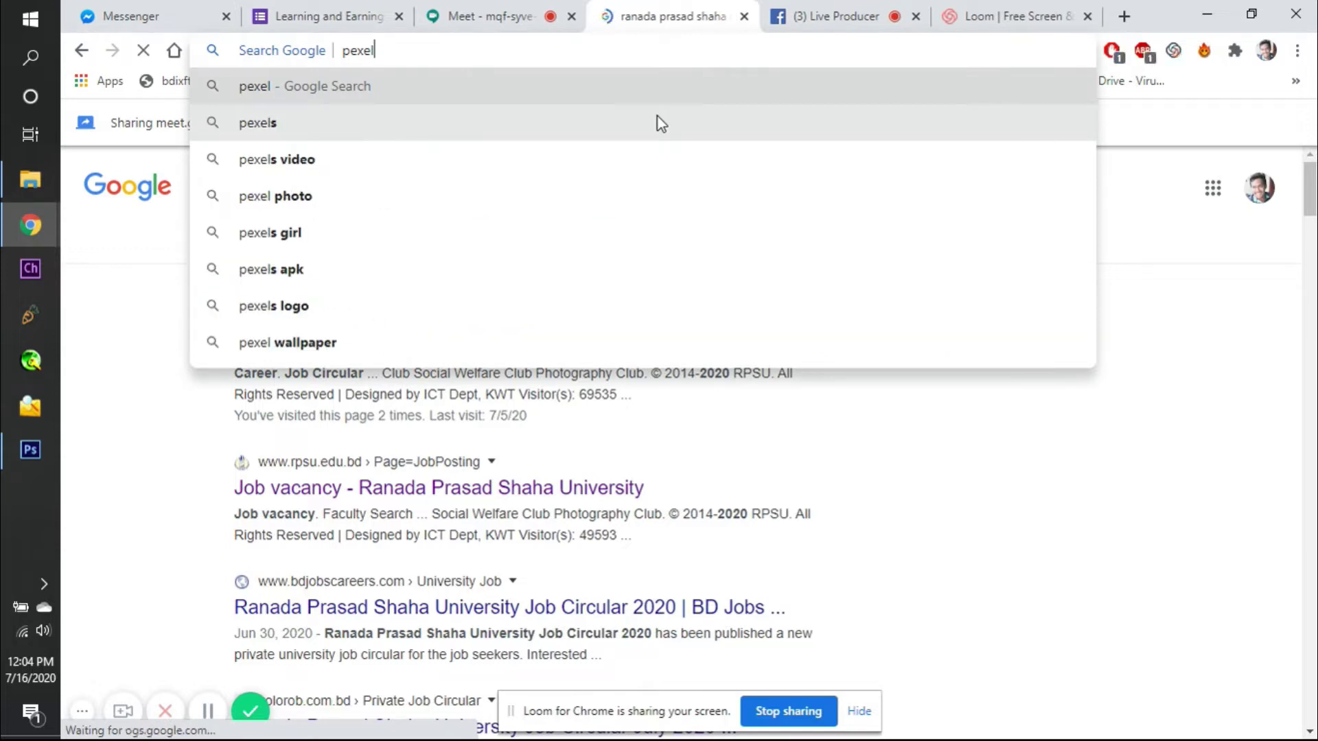
pyautogui.write('s.')
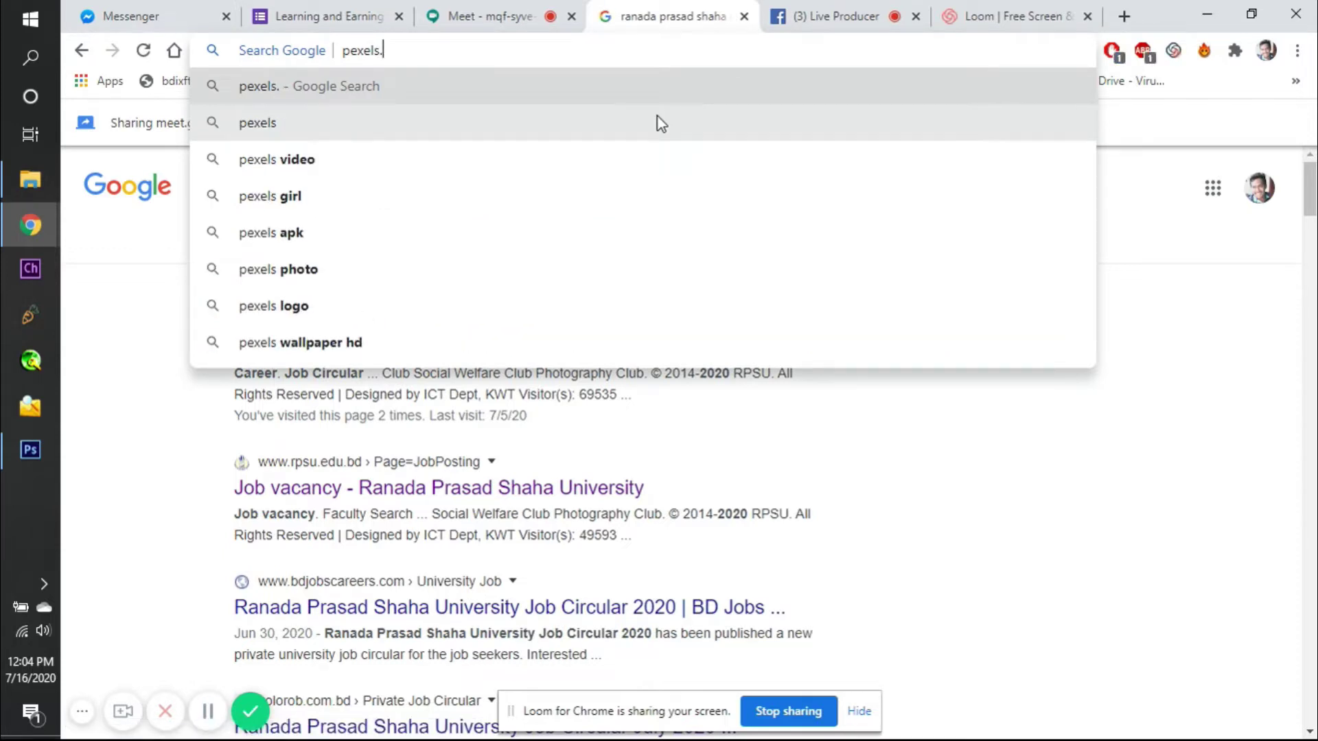
pyautogui.press('Escape')
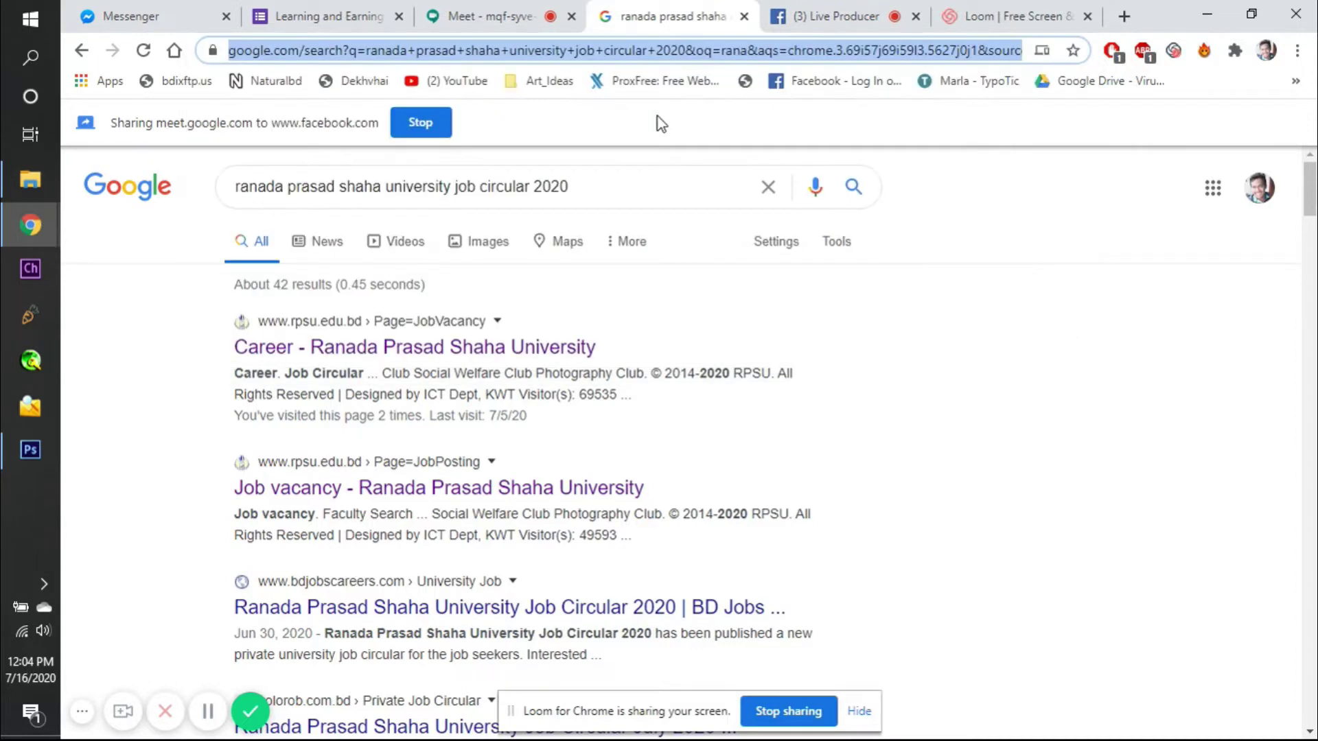
pyautogui.write('pexel')
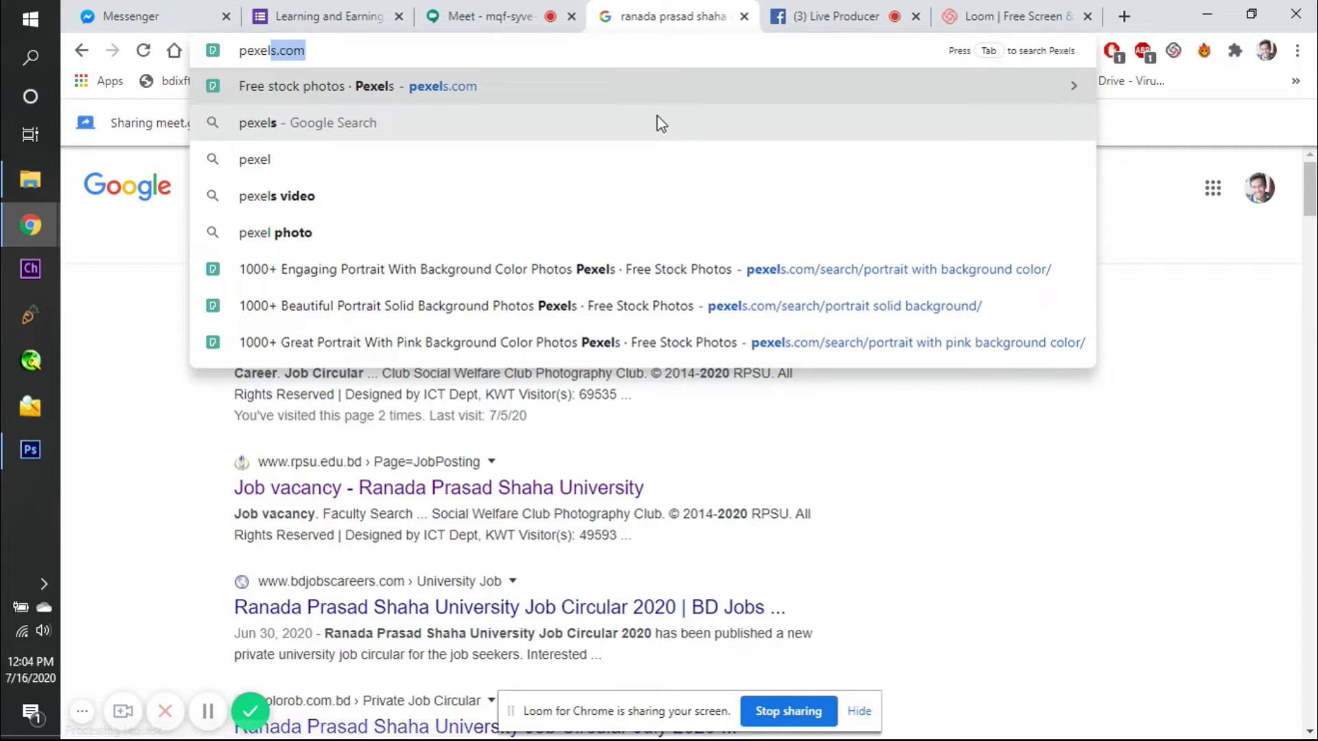
pyautogui.press('Return')
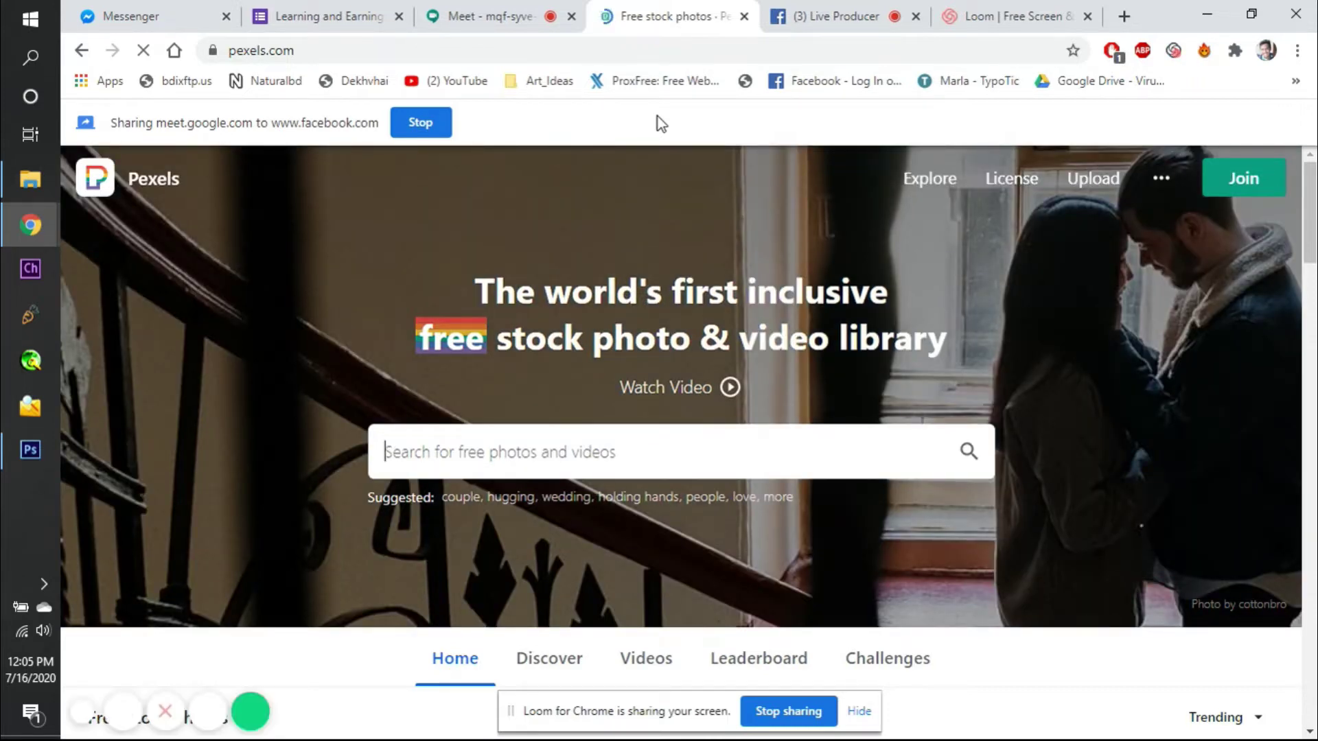
# - Search Pexels for 'multicolor tile' and browse through the photo results
pyautogui.write('multi')
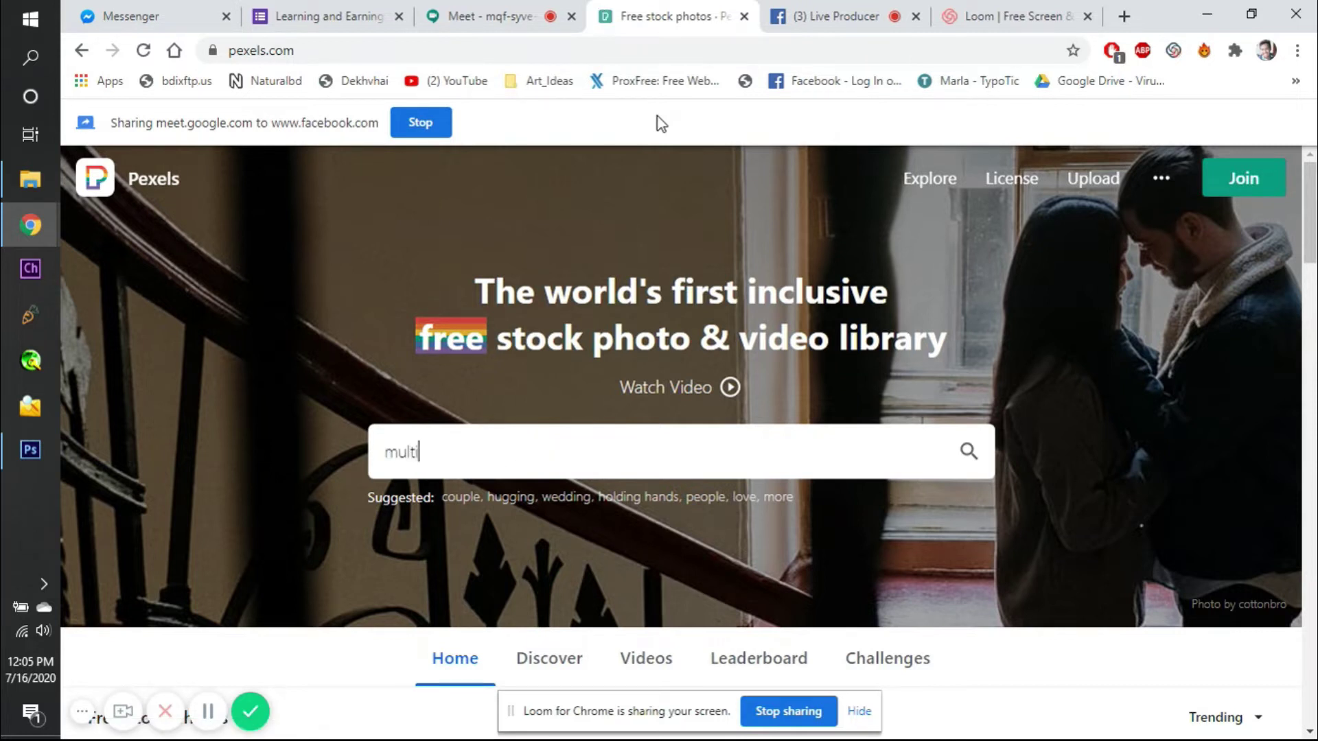
pyautogui.write('color ')
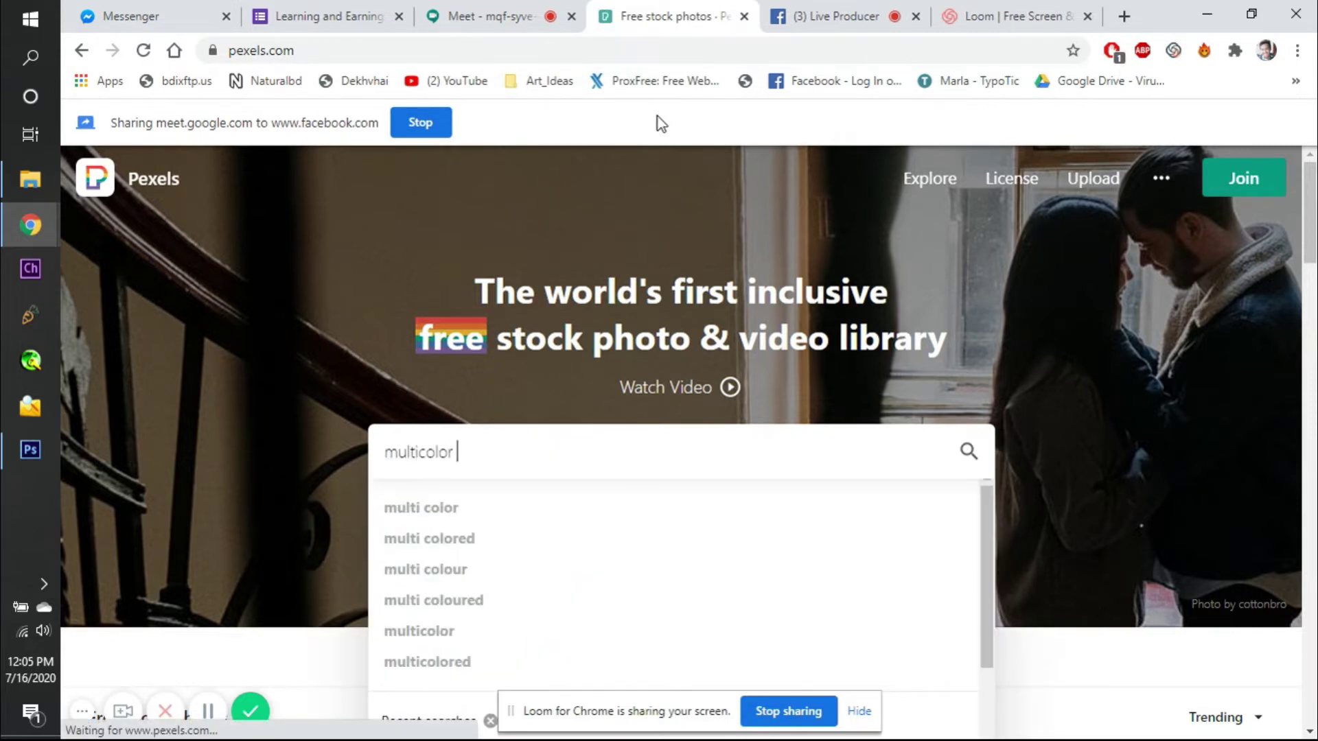
pyautogui.write('tile')
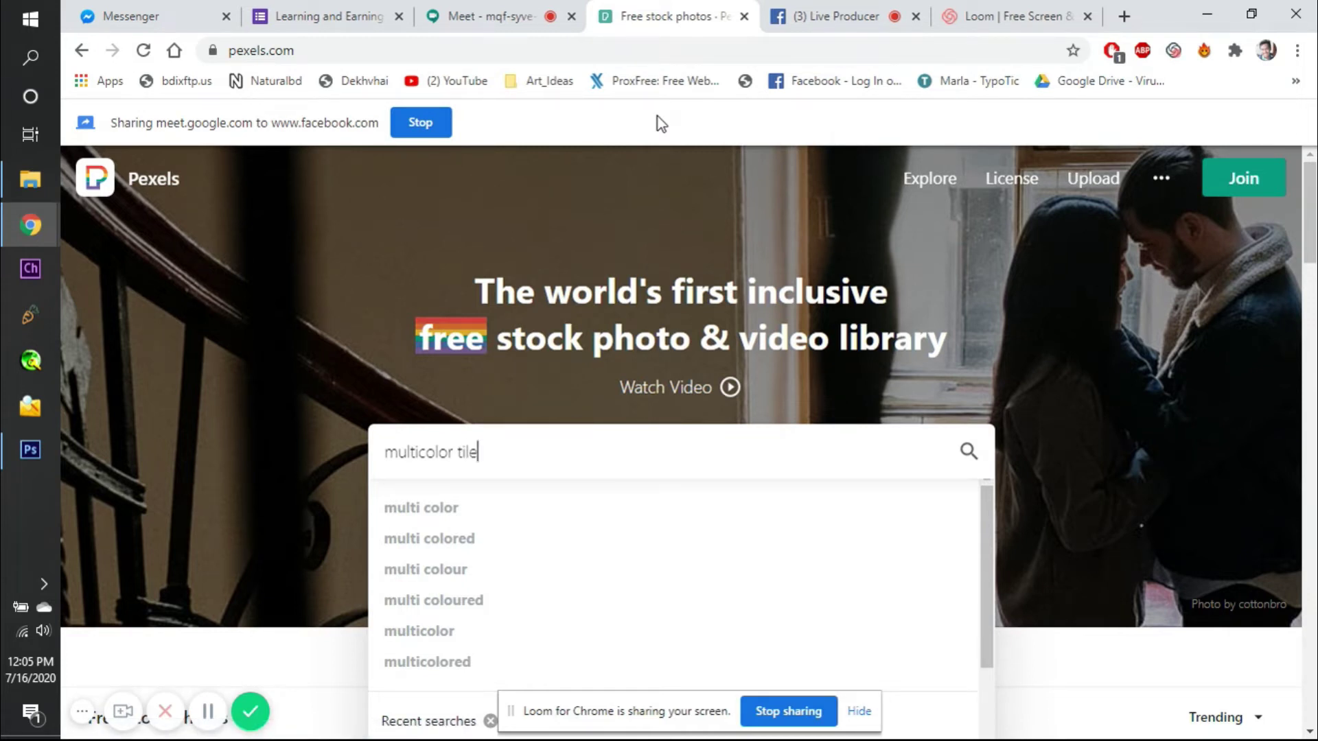
pyautogui.press('Return')
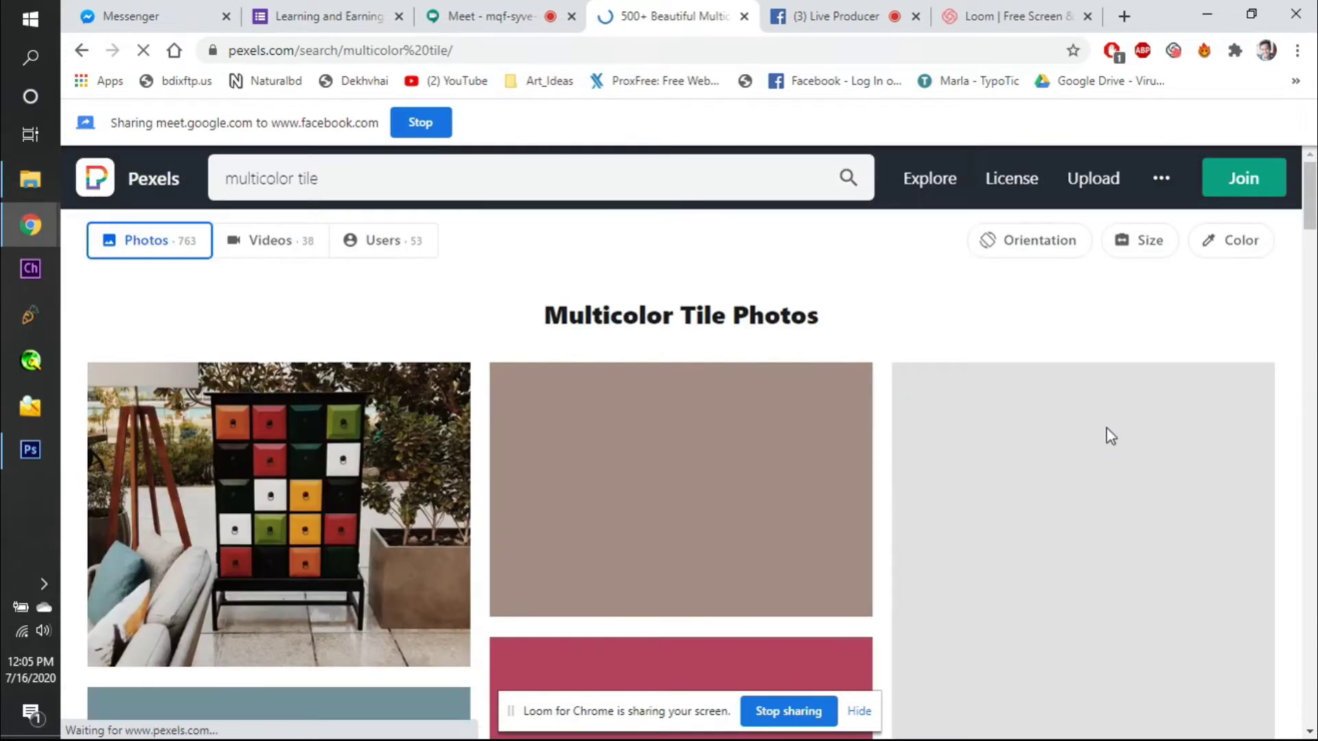
pyautogui.scroll(-1, 1108, 436)
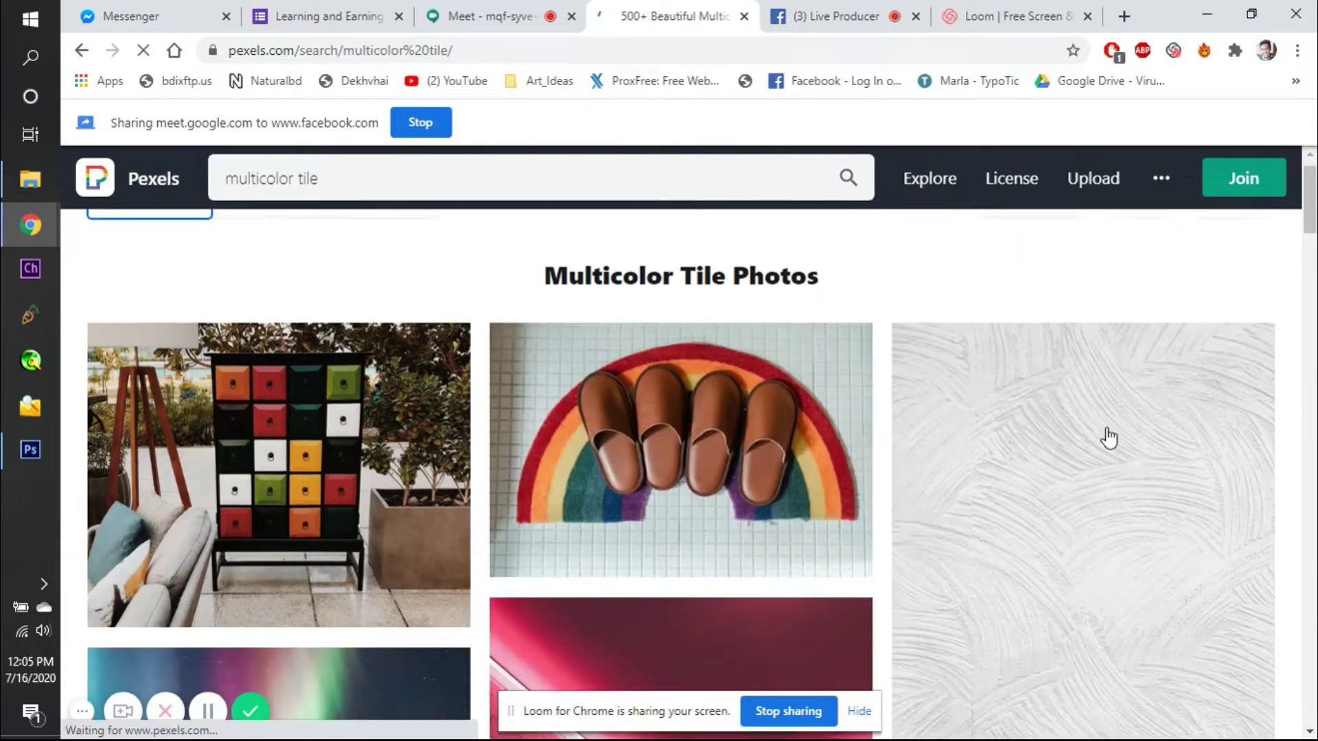
pyautogui.scroll(-2, 797, 427)
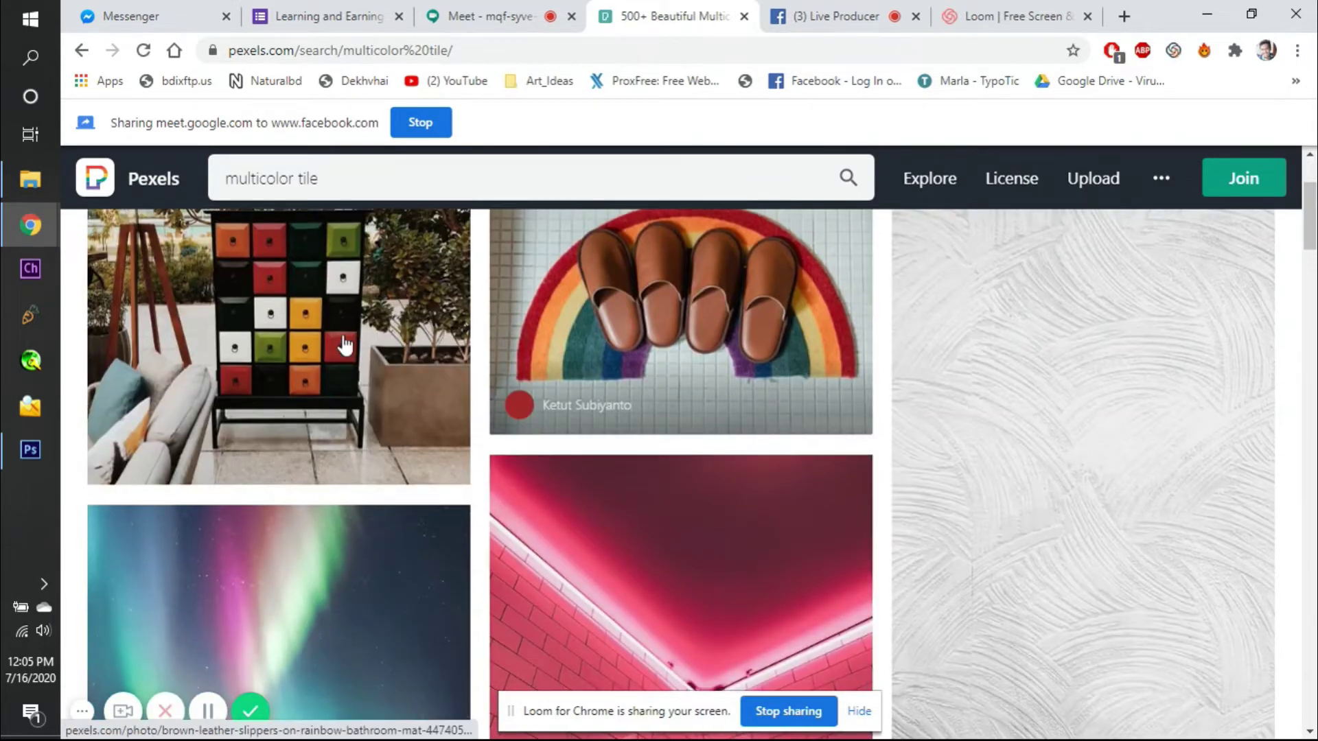
pyautogui.scroll(-3, 629, 448)
pyautogui.scroll(-15, 629, 445)
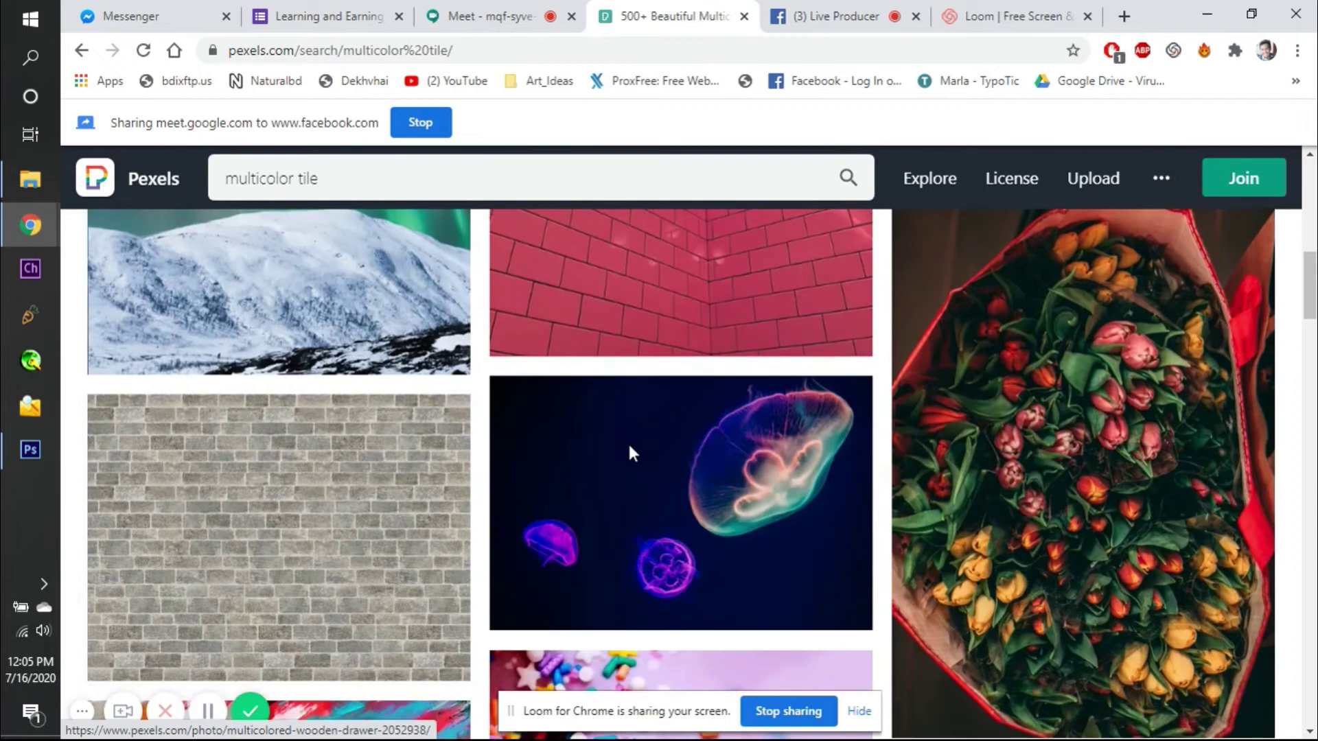
pyautogui.scroll(-4, 630, 454)
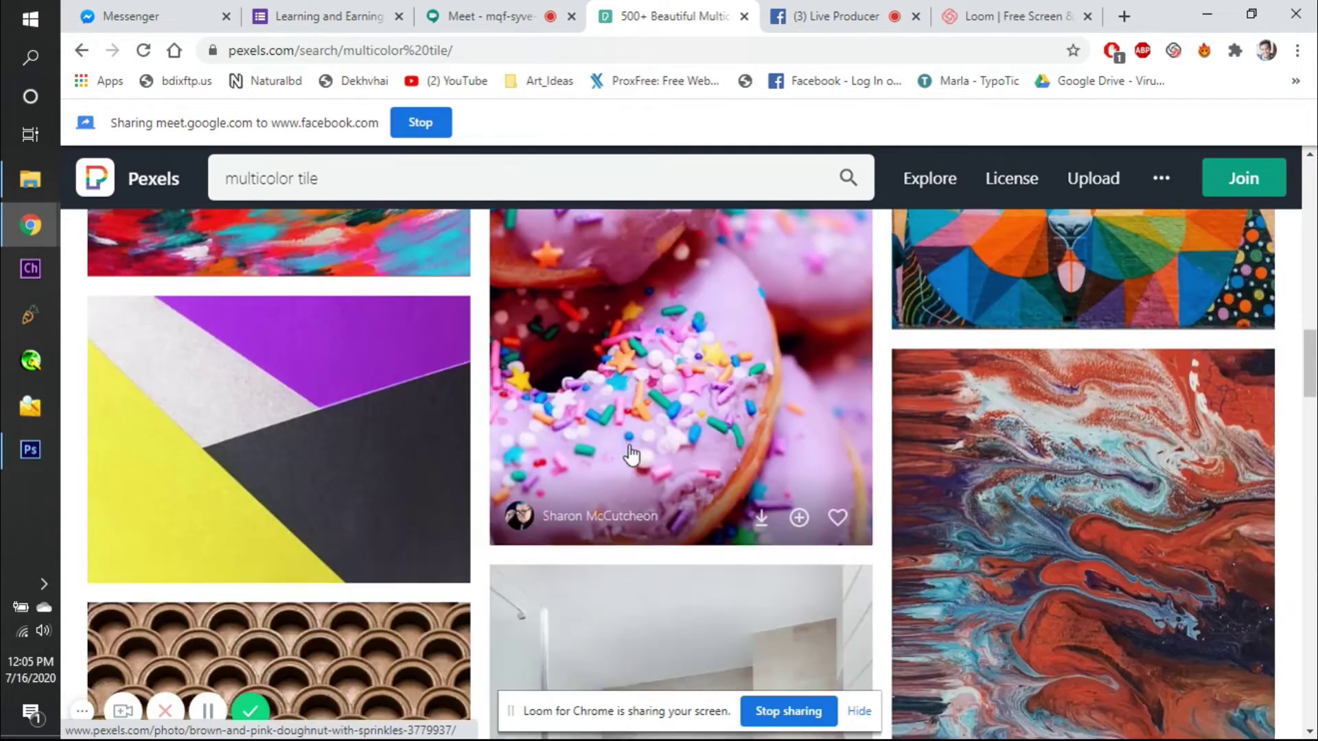
pyautogui.scroll(-15, 714, 450)
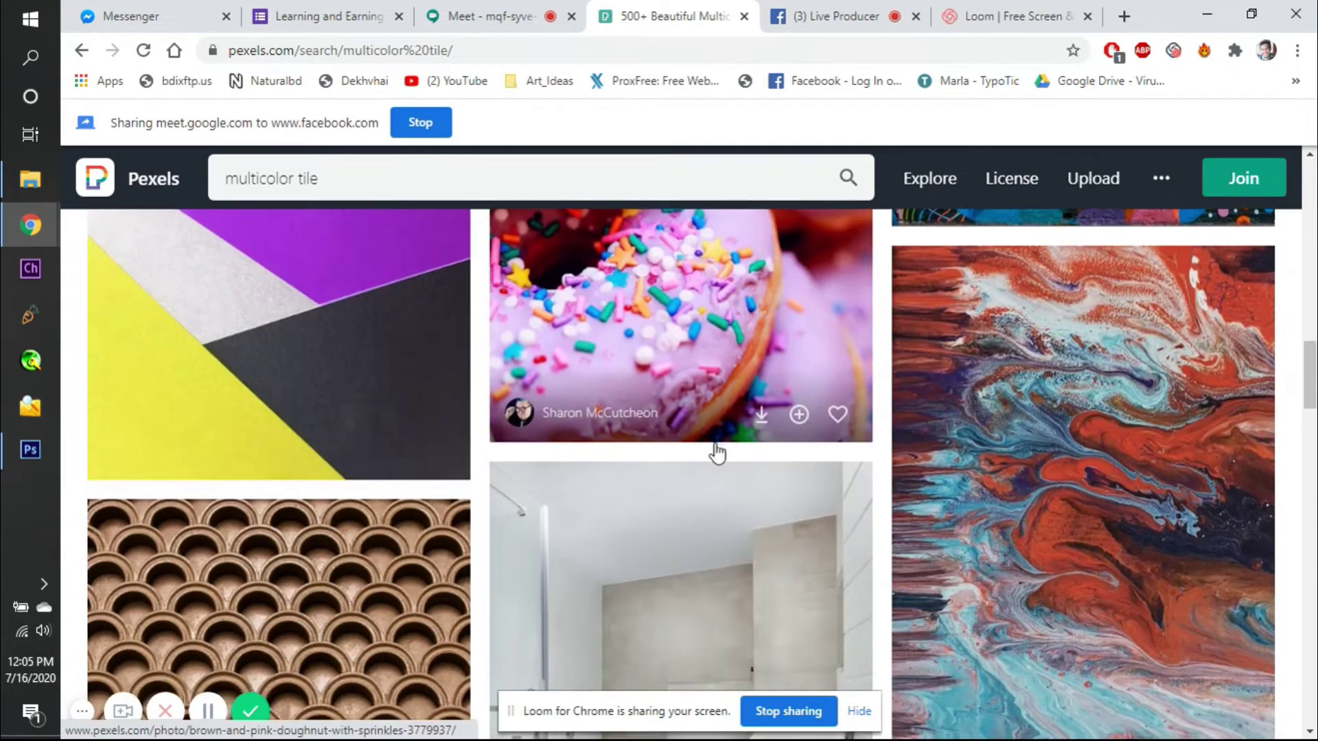
pyautogui.scroll(-15, 717, 453)
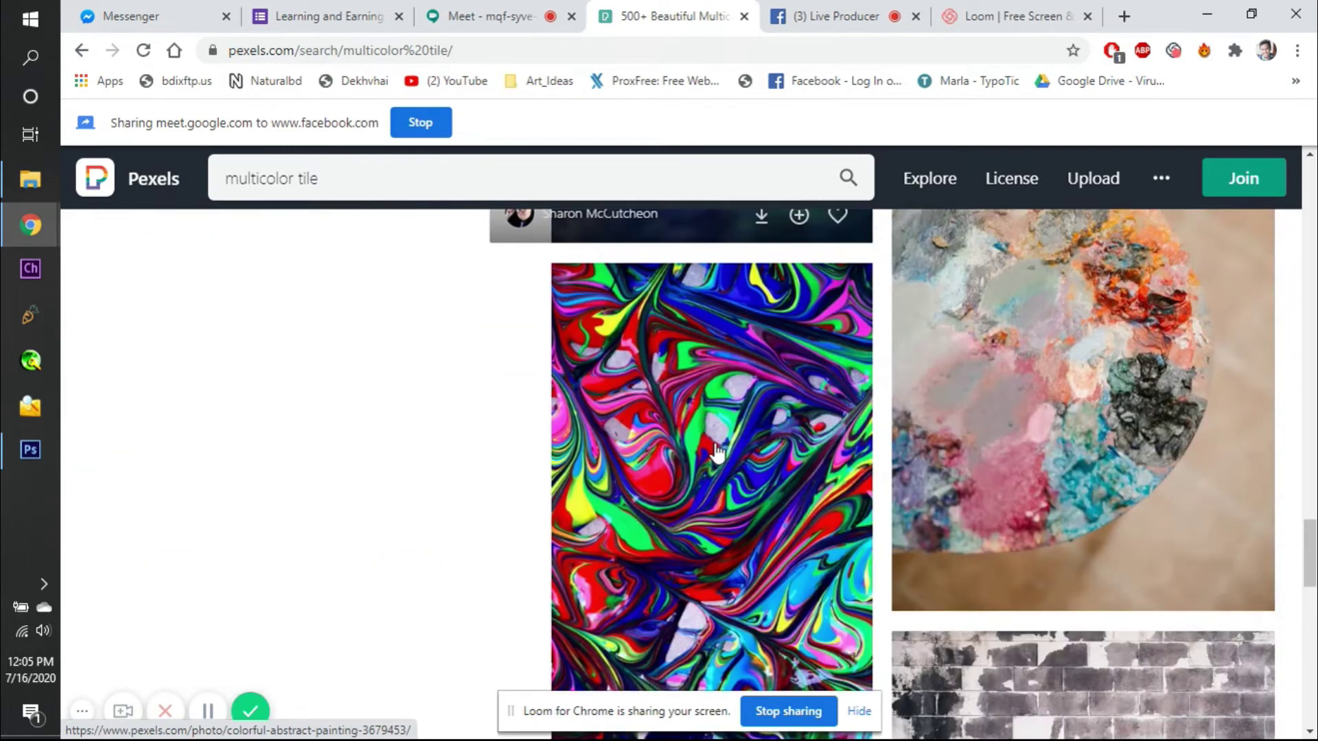
pyautogui.scroll(-10, 716, 449)
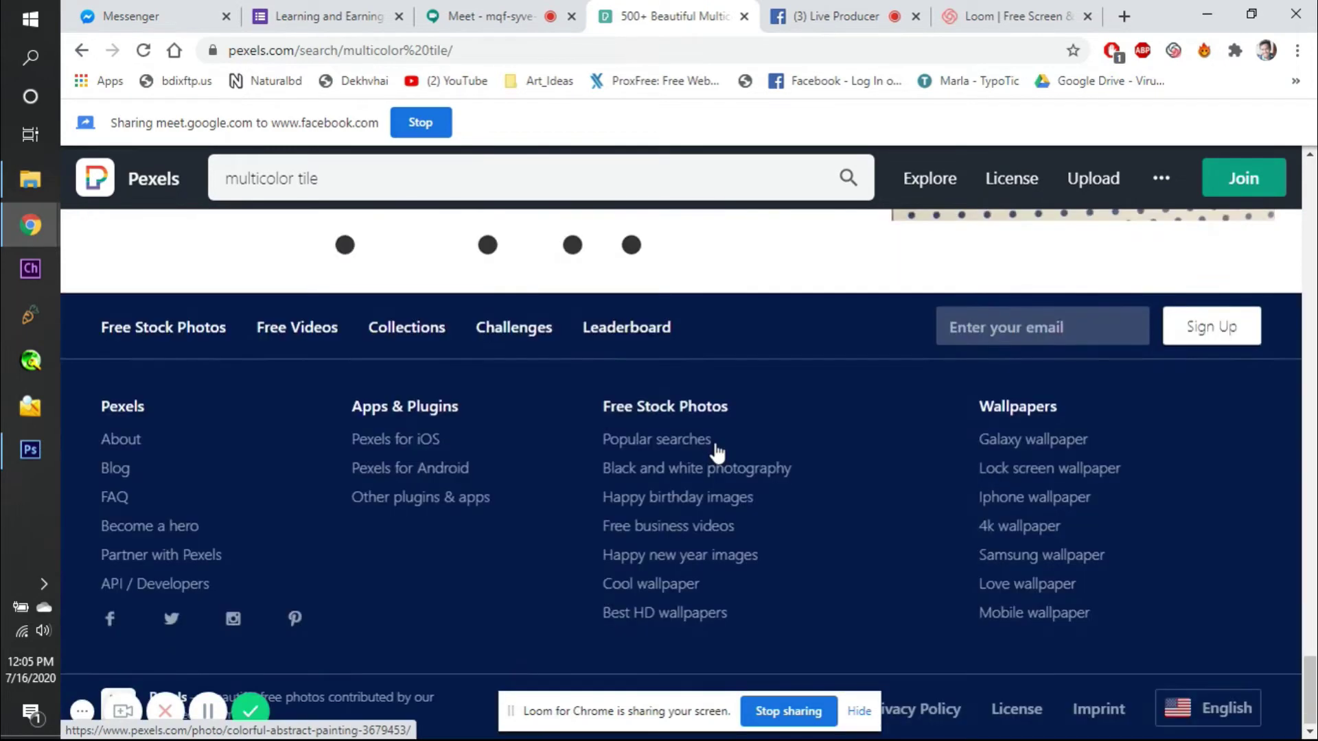
pyautogui.scroll(6, 715, 442)
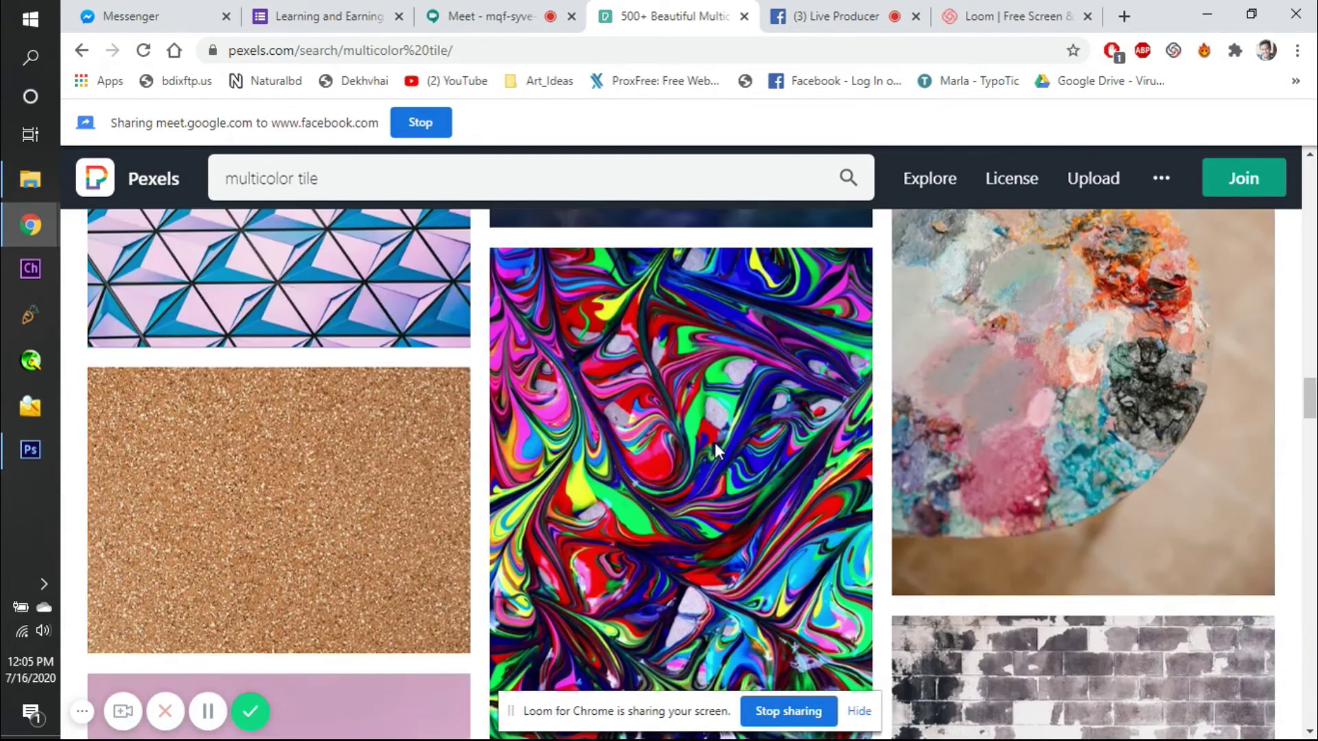
pyautogui.scroll(-10, 714, 439)
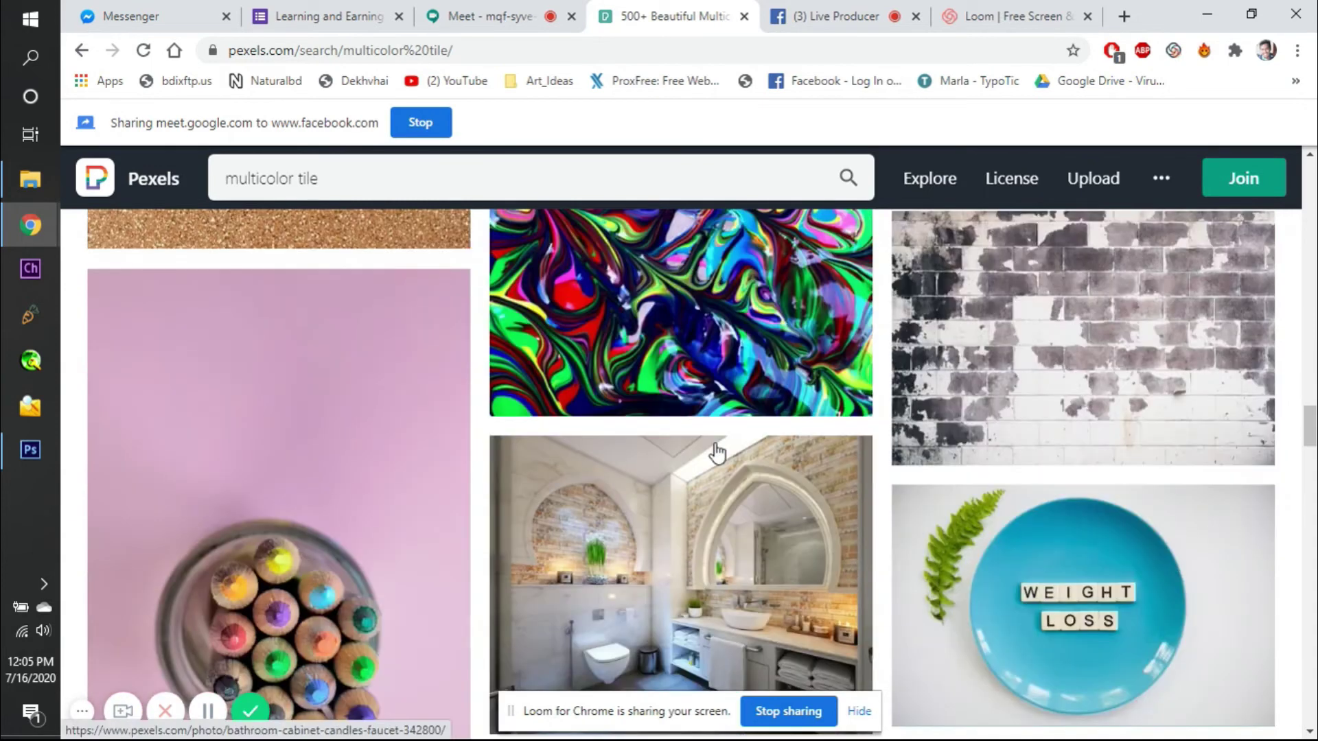
pyautogui.scroll(8, 716, 453)
pyautogui.scroll(-3, 716, 453)
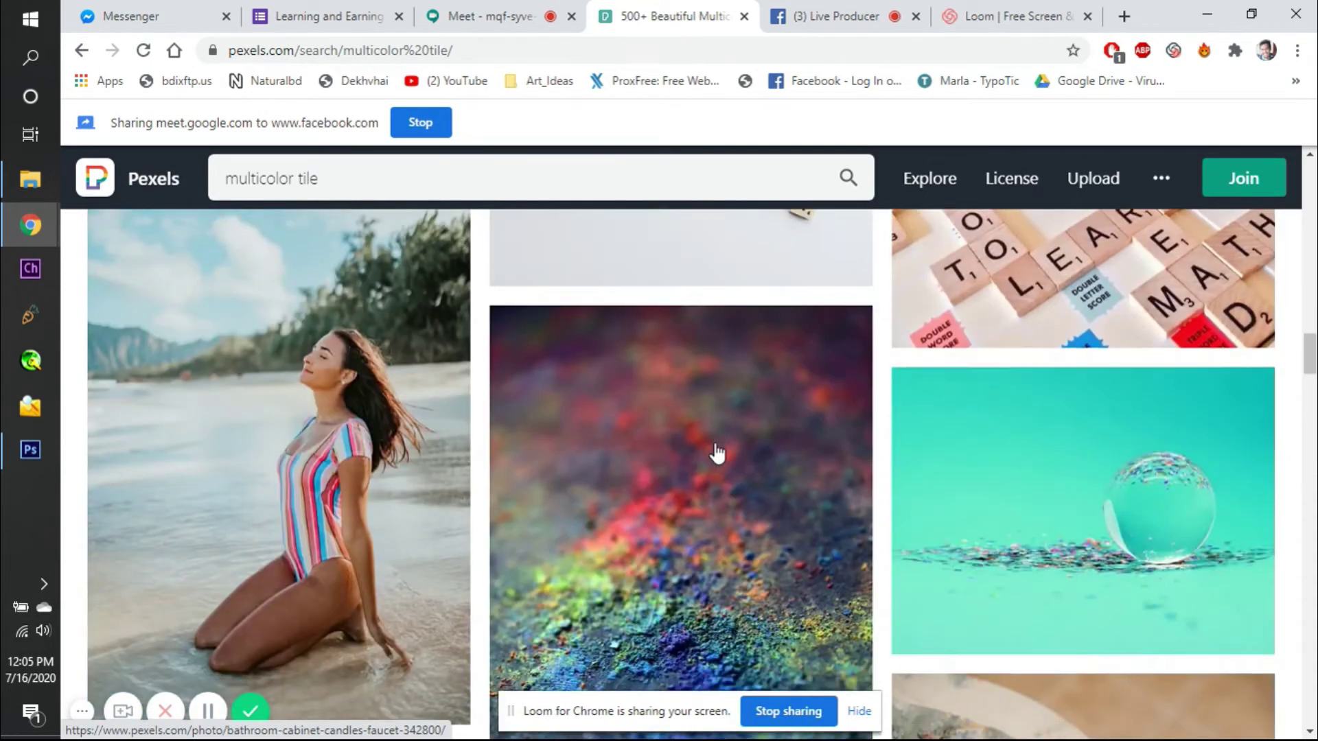
pyautogui.scroll(-6, 717, 453)
pyautogui.scroll(3, 717, 452)
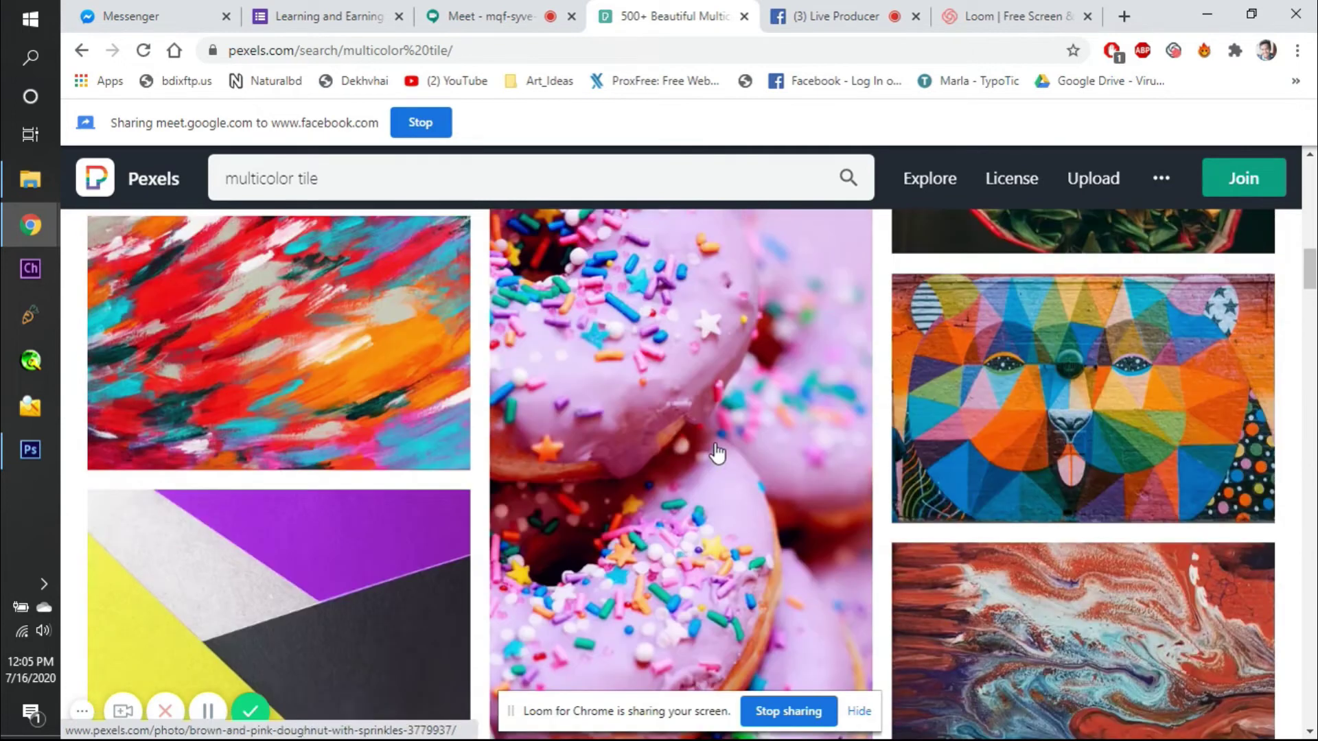
pyautogui.scroll(5, 714, 450)
pyautogui.scroll(-5, 712, 451)
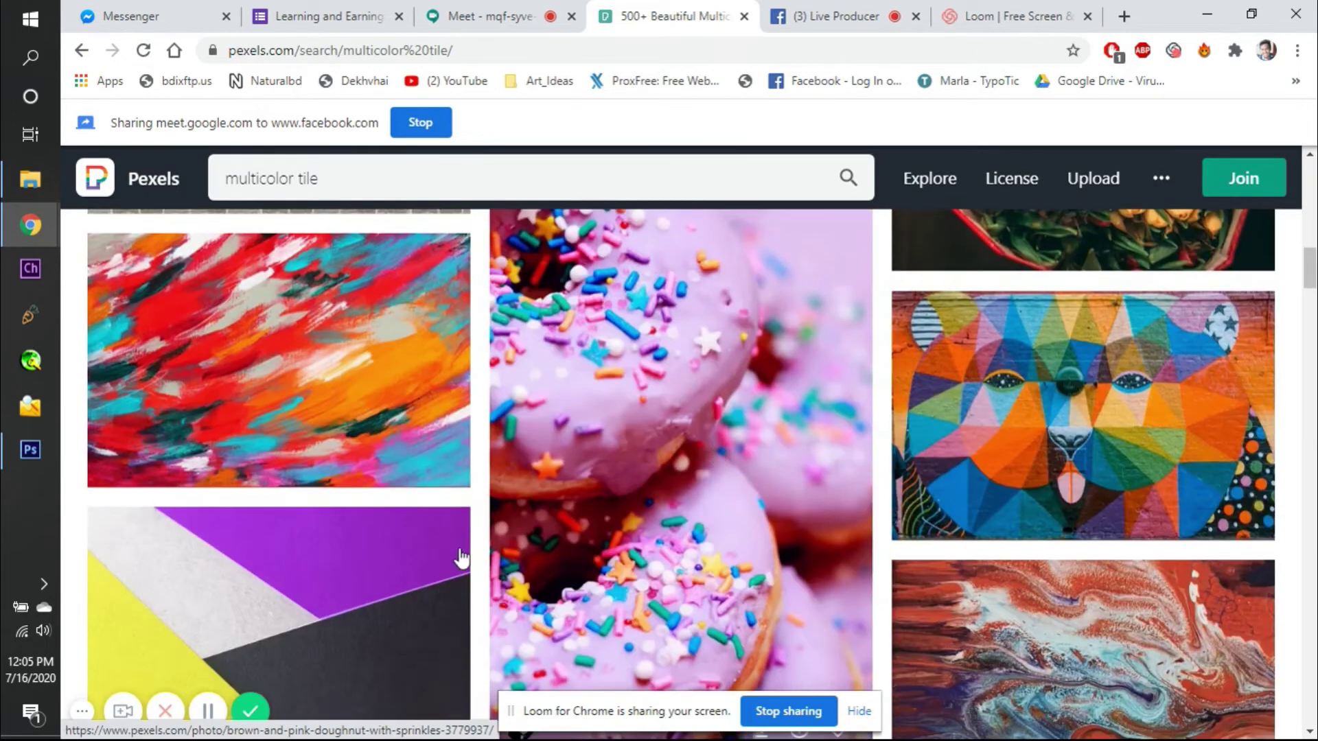
pyautogui.scroll(-4, 461, 557)
pyautogui.scroll(4, 421, 304)
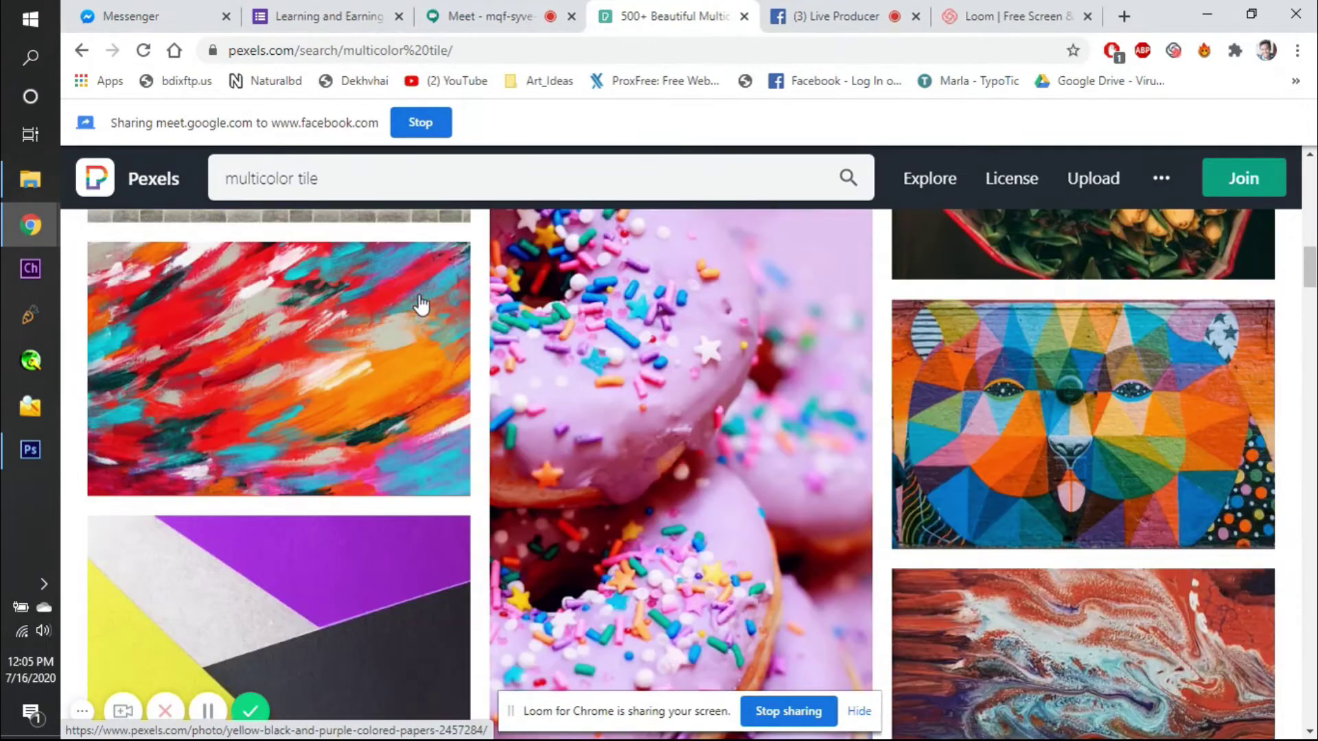
pyautogui.scroll(5, 297, 349)
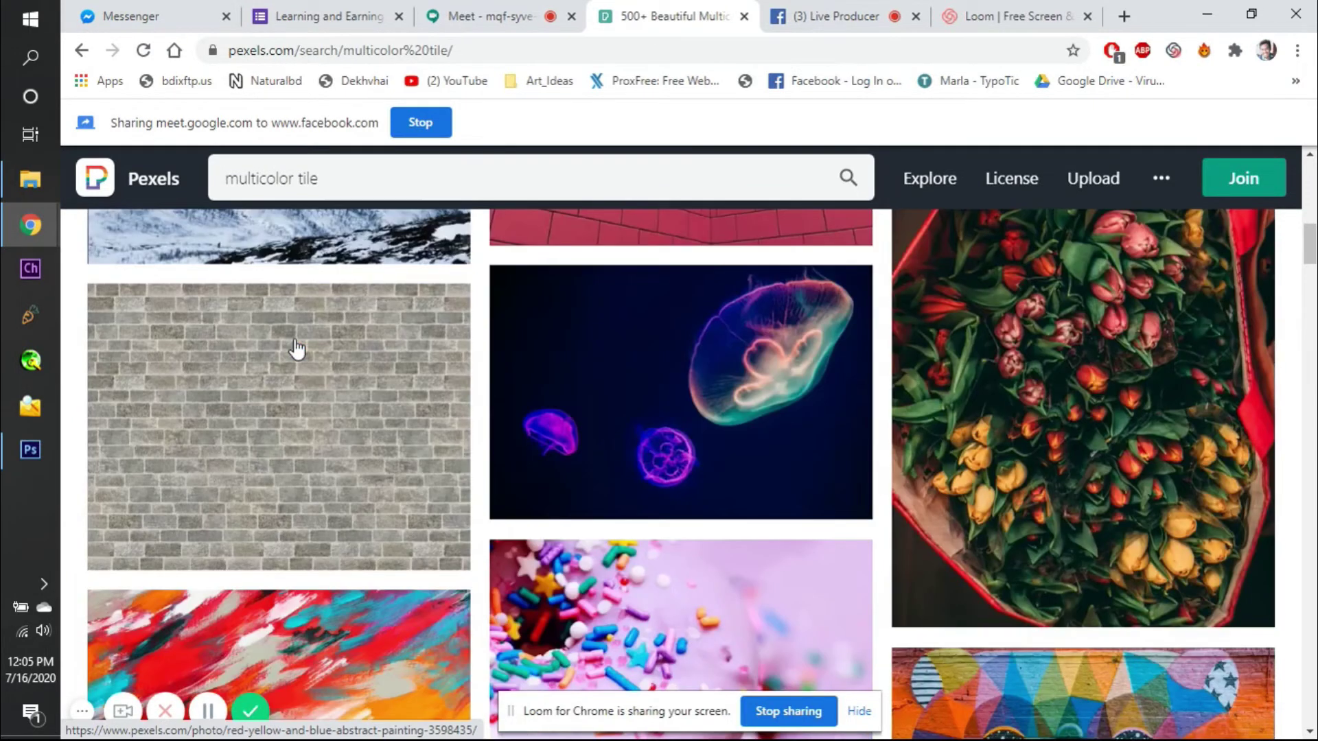
pyautogui.scroll(8, 296, 349)
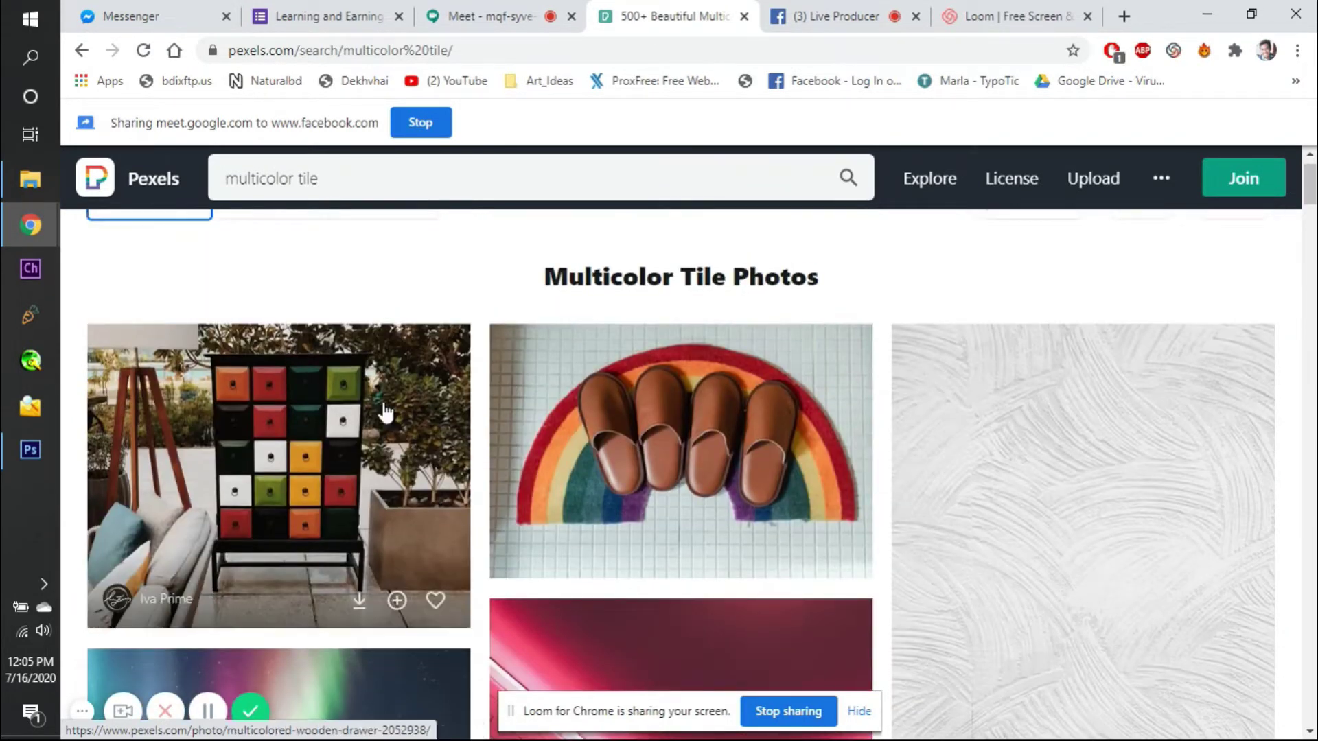
pyautogui.scroll(-10, 385, 412)
pyautogui.scroll(-5, 385, 389)
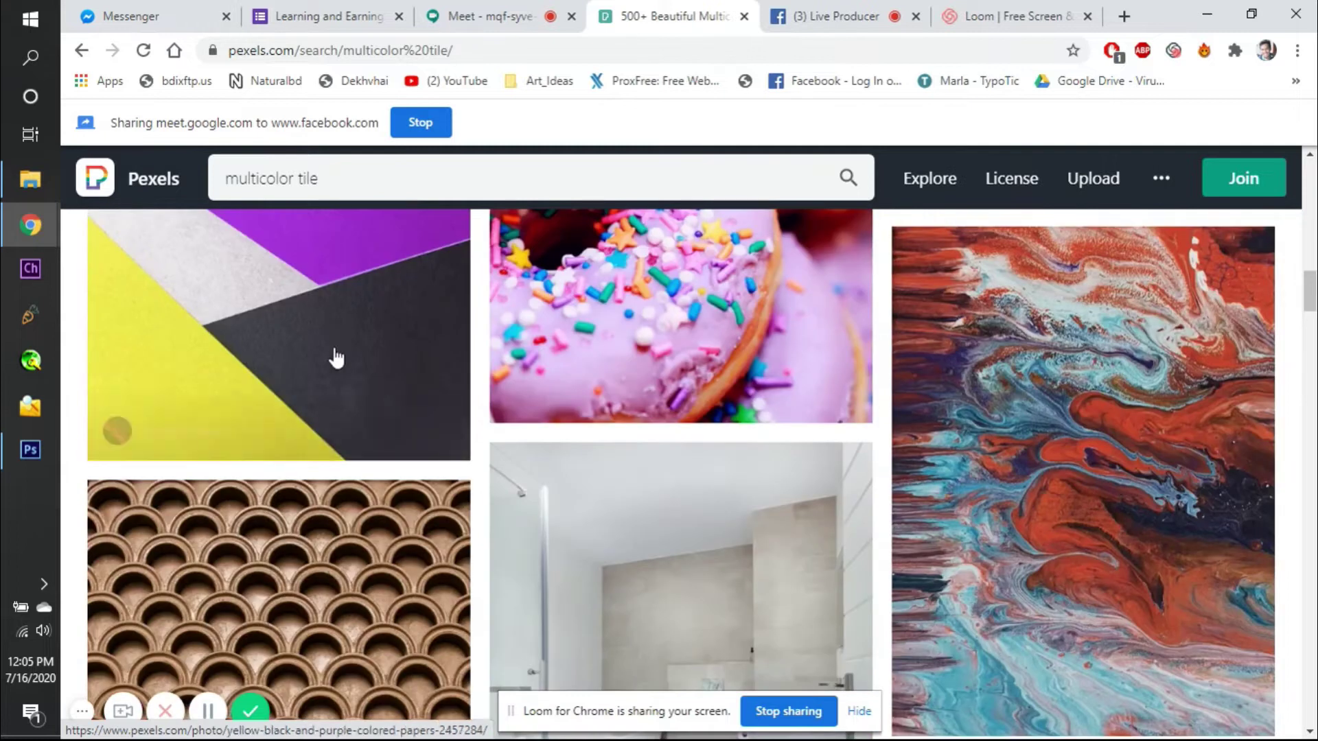
# - Download the yellow, black and purple papers photo and return to the results
pyautogui.click(333, 347)
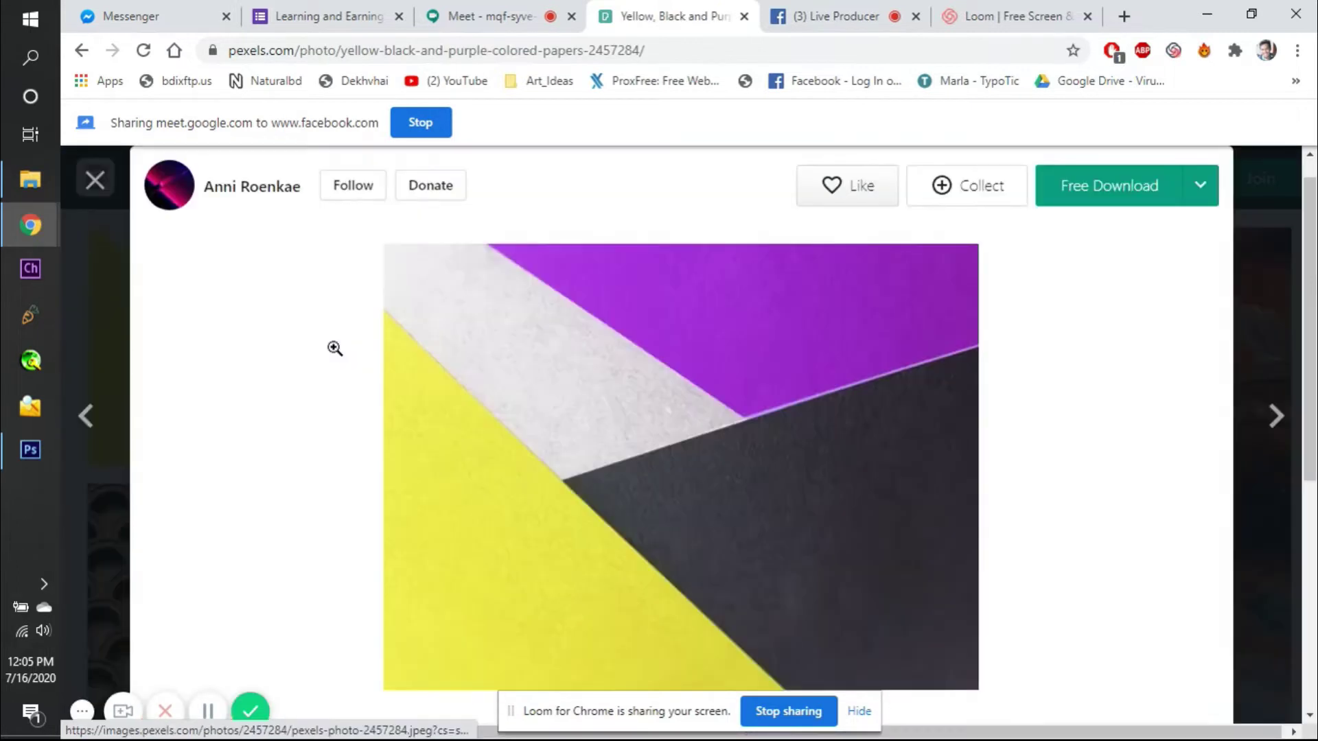
pyautogui.click(1087, 197)
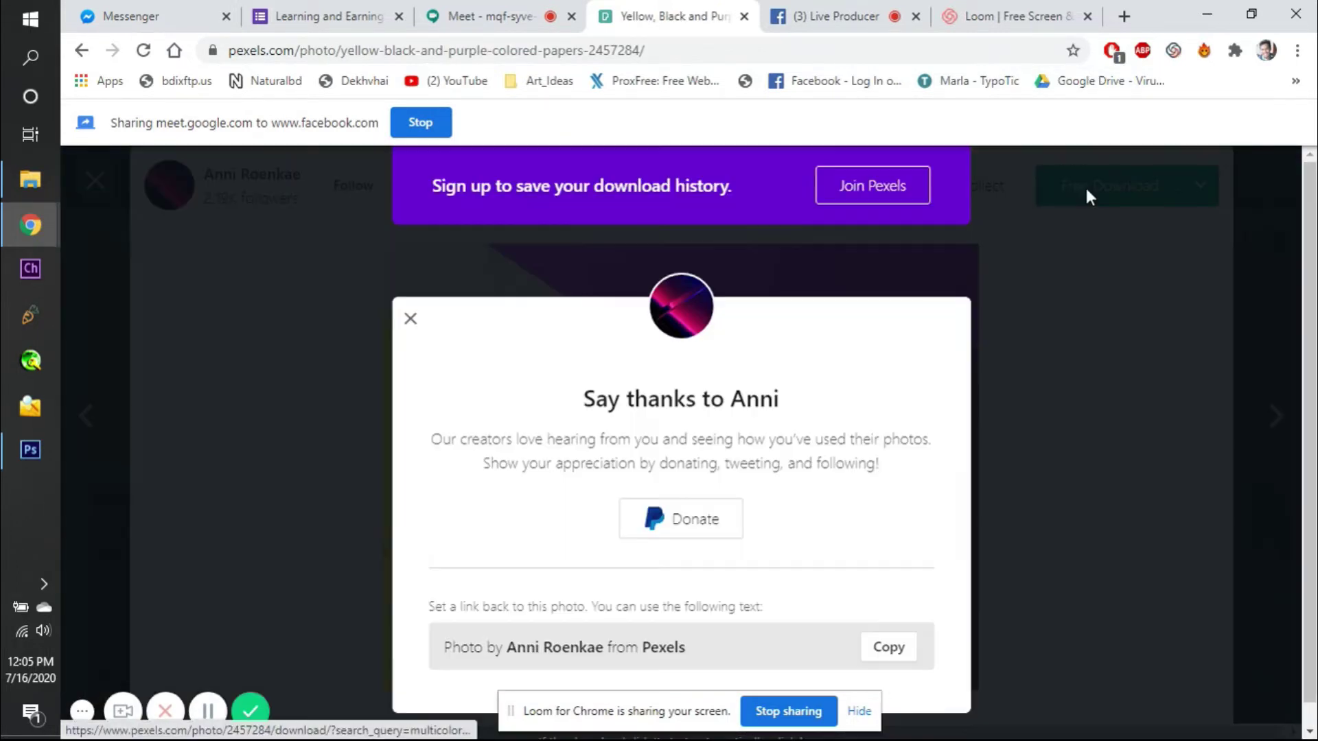
pyautogui.click(410, 318)
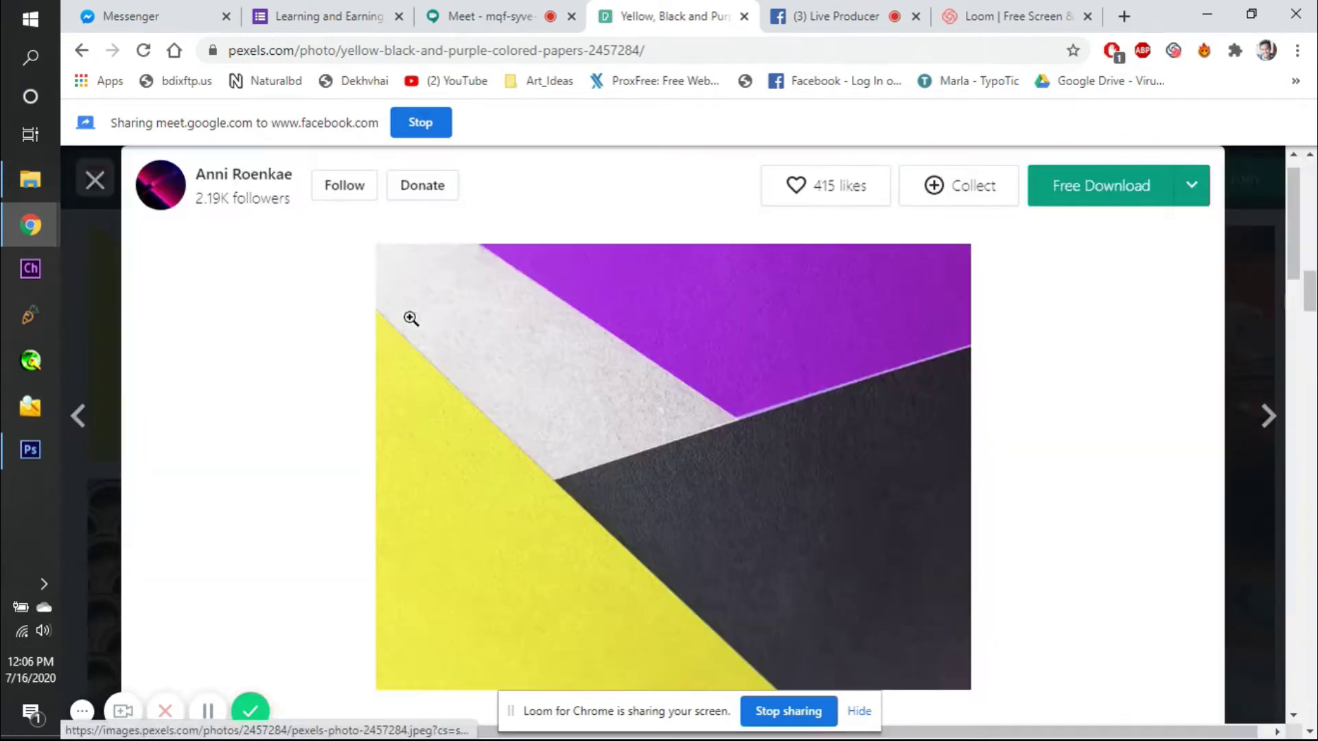
pyautogui.click(96, 179)
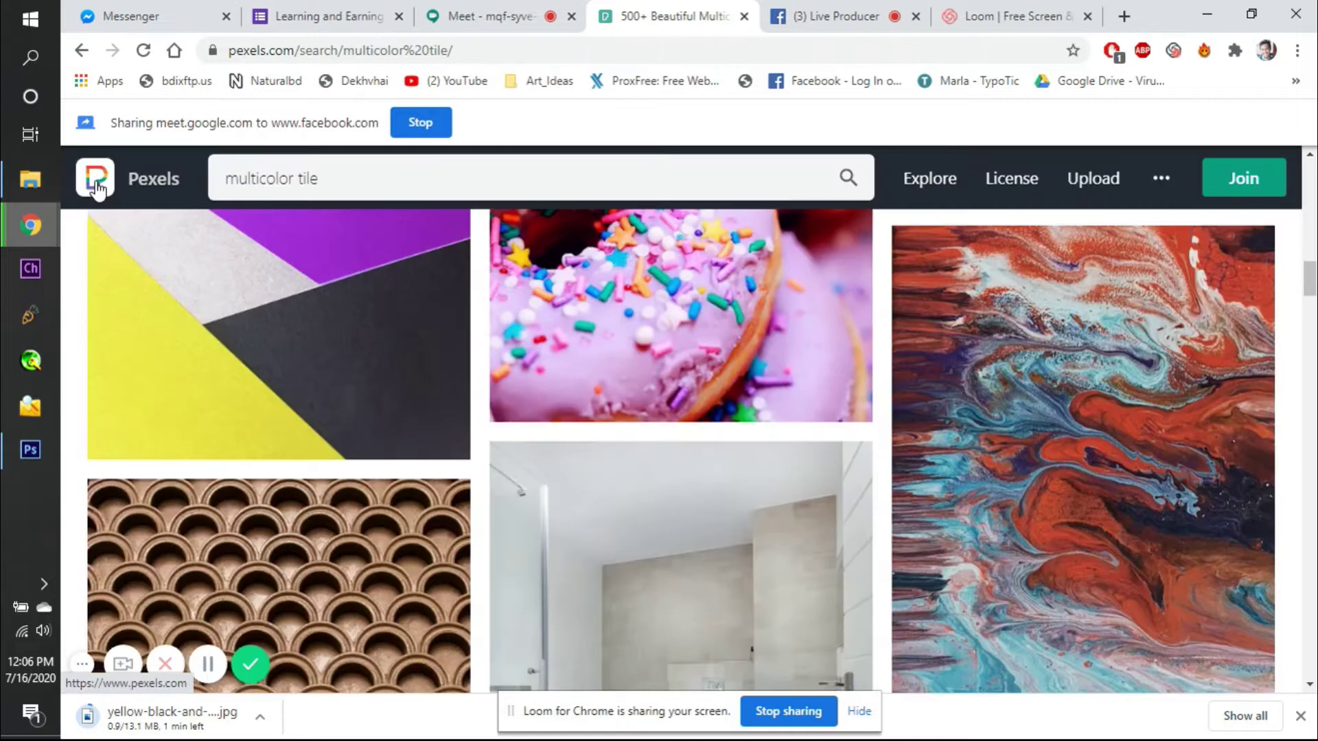
# - Download the multicoloured wooden drawer photo as well
pyautogui.scroll(10, 361, 517)
pyautogui.scroll(15, 362, 517)
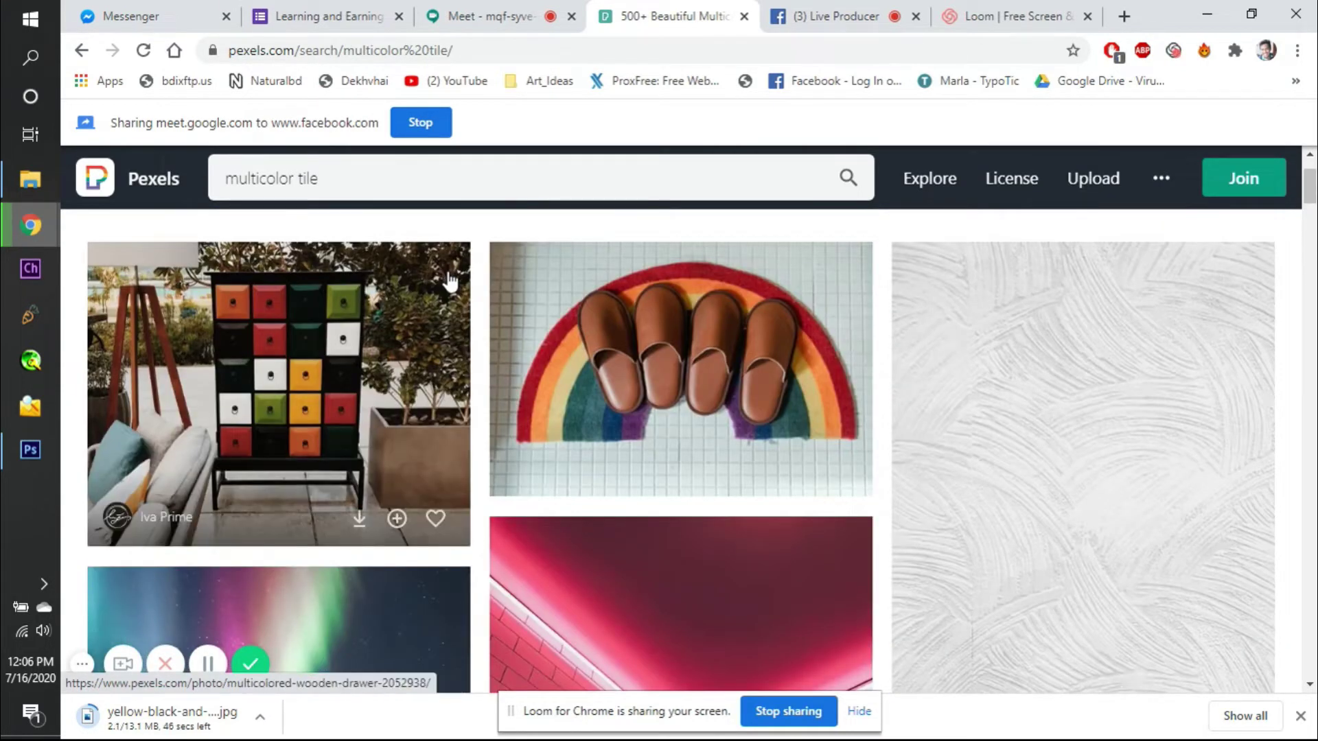
pyautogui.scroll(-1, 447, 282)
pyautogui.click(322, 367)
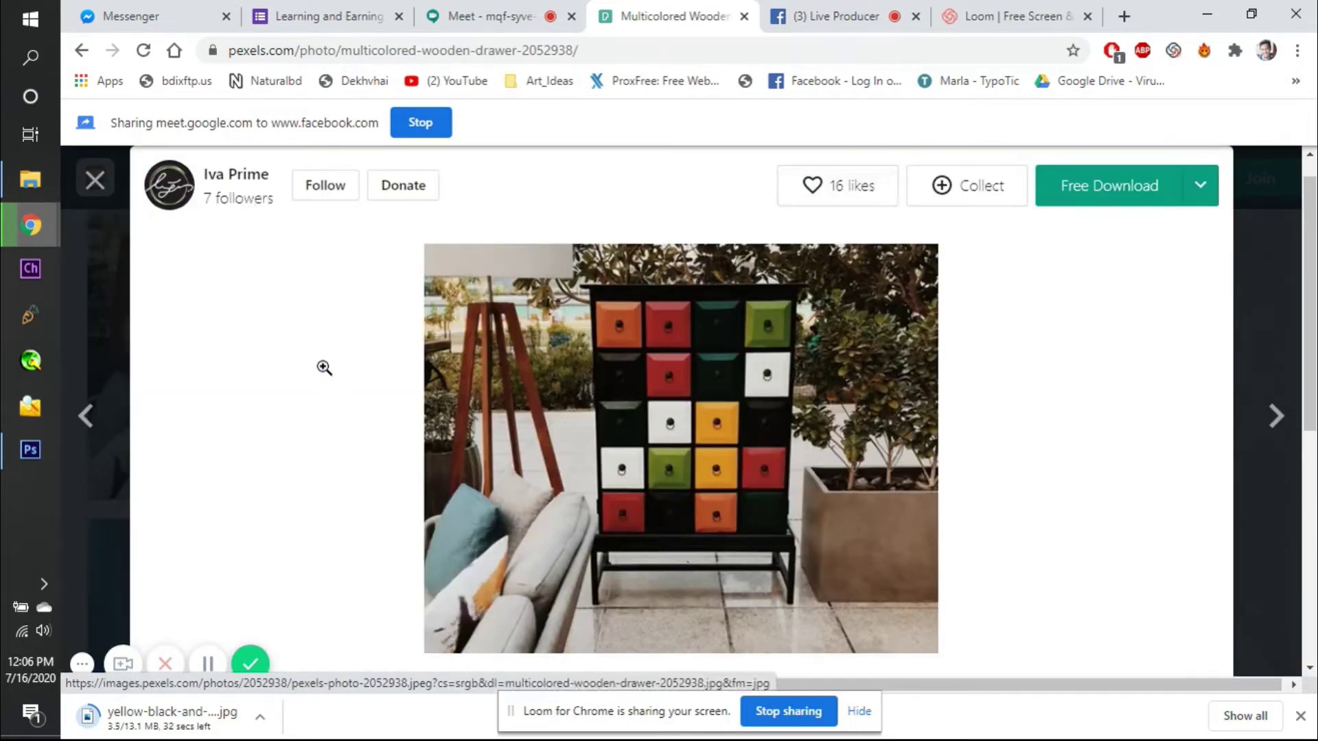
pyautogui.click(1083, 195)
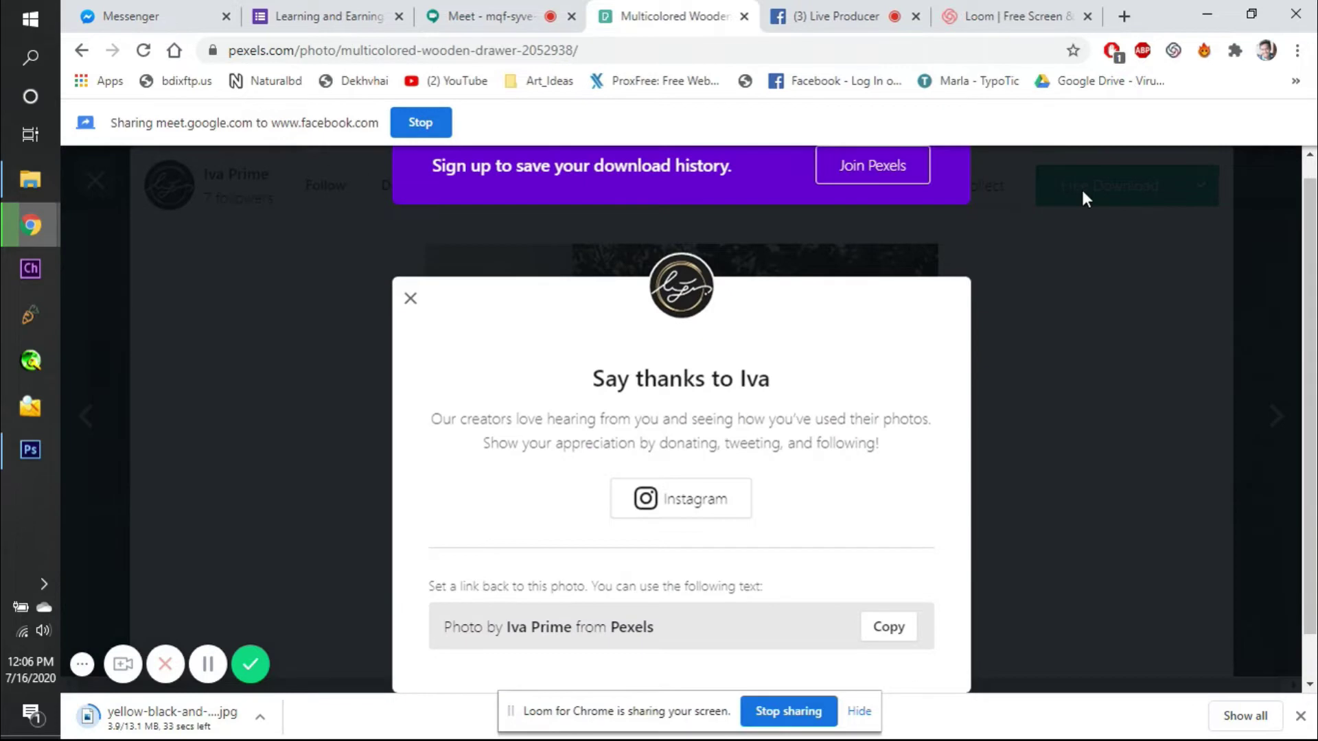
pyautogui.click(410, 300)
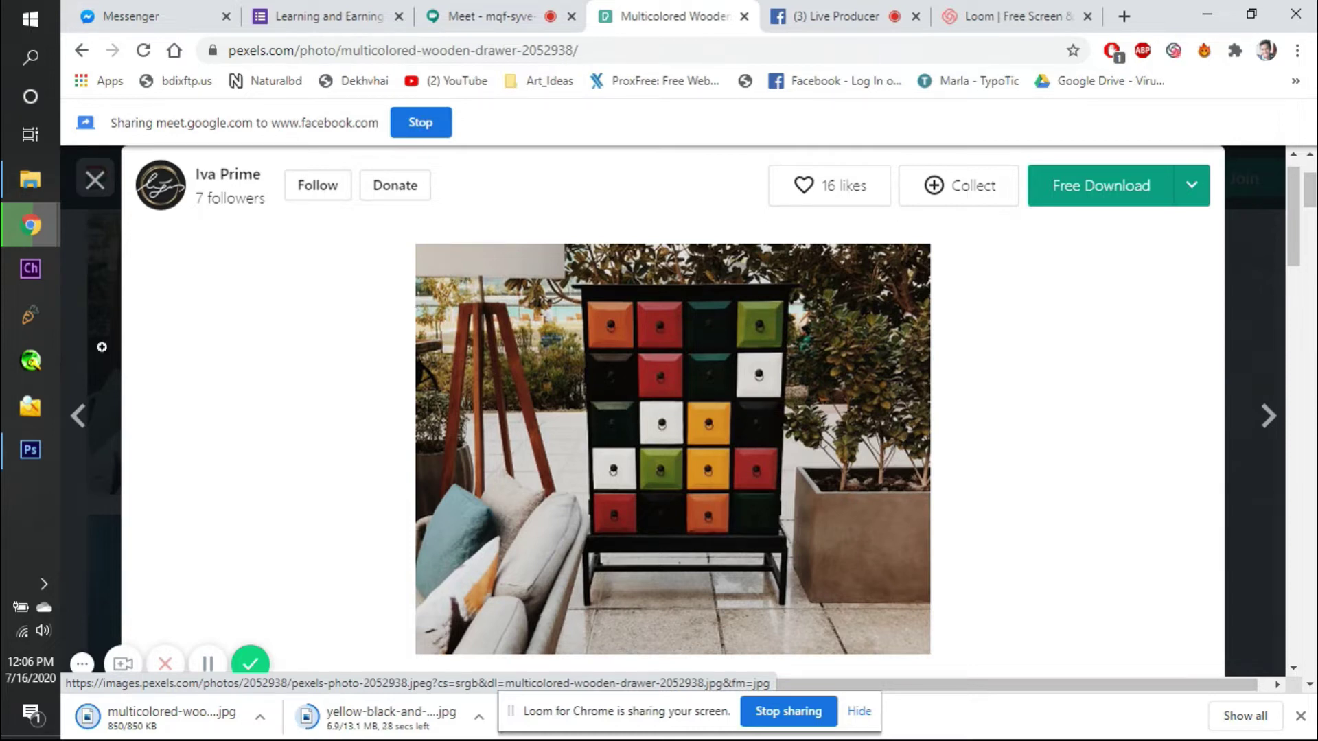
pyautogui.click(20, 459)
# - Hide Hue/Saturation 1 and close the portrait document without saving changes
pyautogui.click(1117, 424)
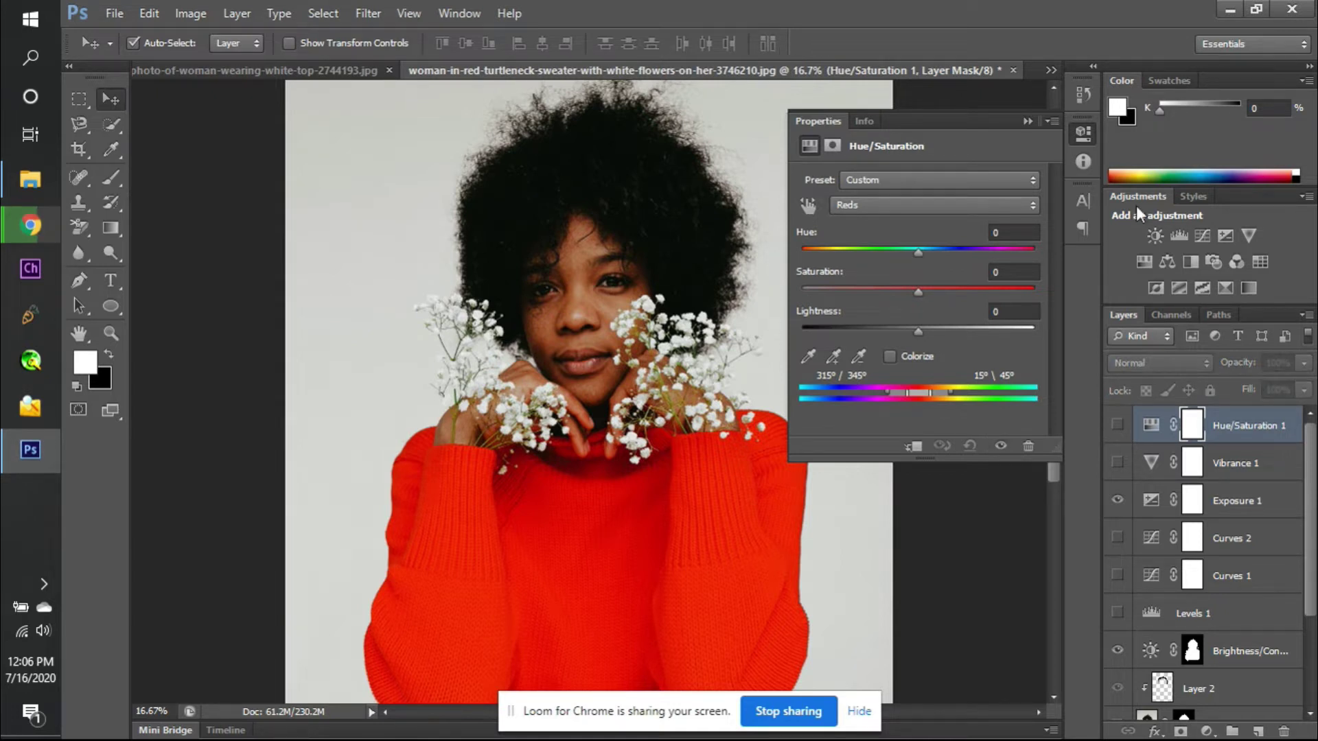
pyautogui.scroll(-3, 1248, 547)
pyautogui.scroll(3, 1248, 547)
pyautogui.scroll(-3, 1164, 508)
pyautogui.scroll(3, 1165, 508)
pyautogui.scroll(-3, 1165, 508)
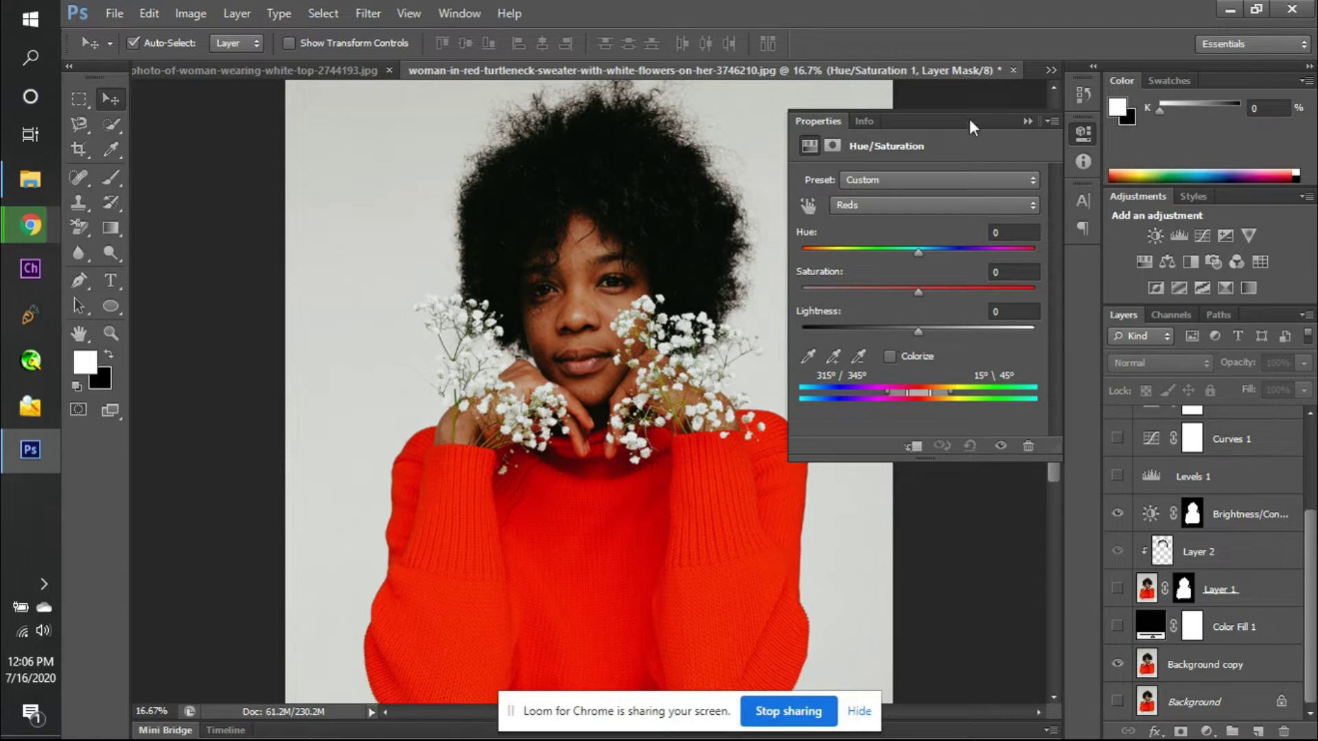
pyautogui.click(1013, 70)
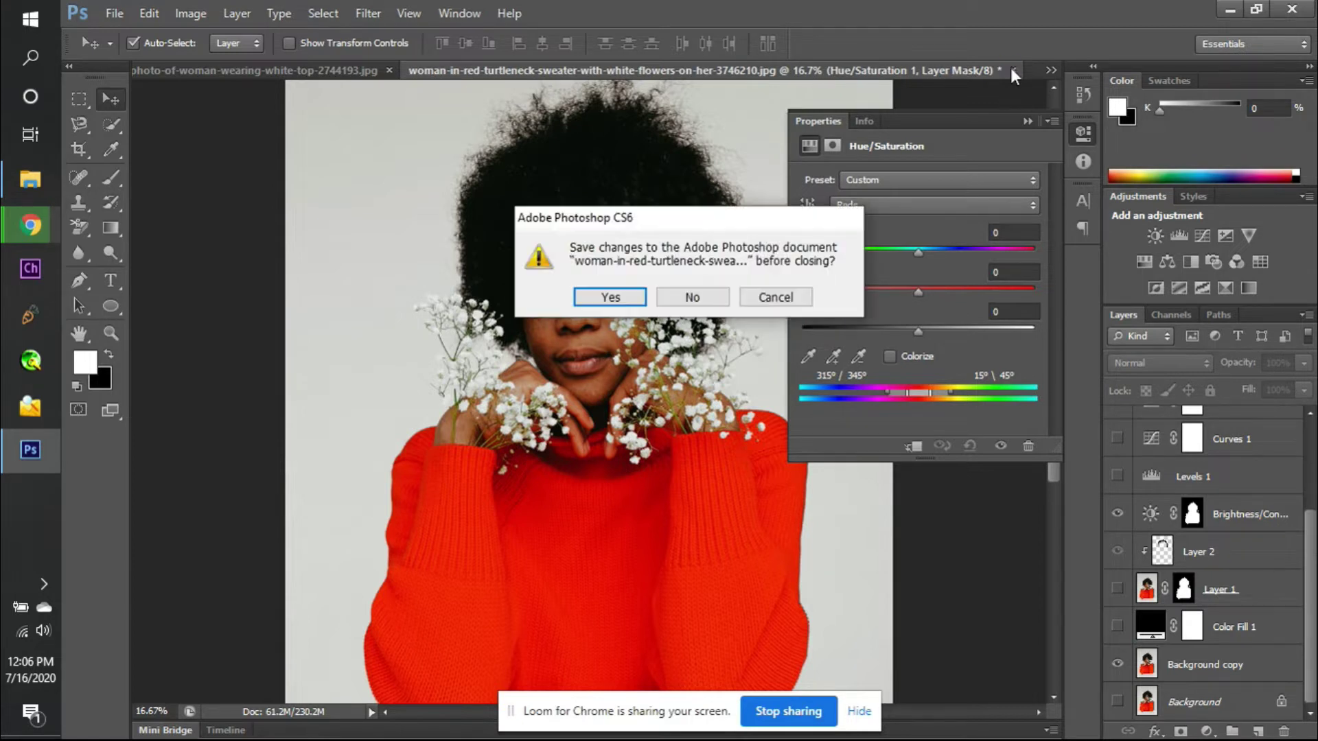
pyautogui.click(692, 297)
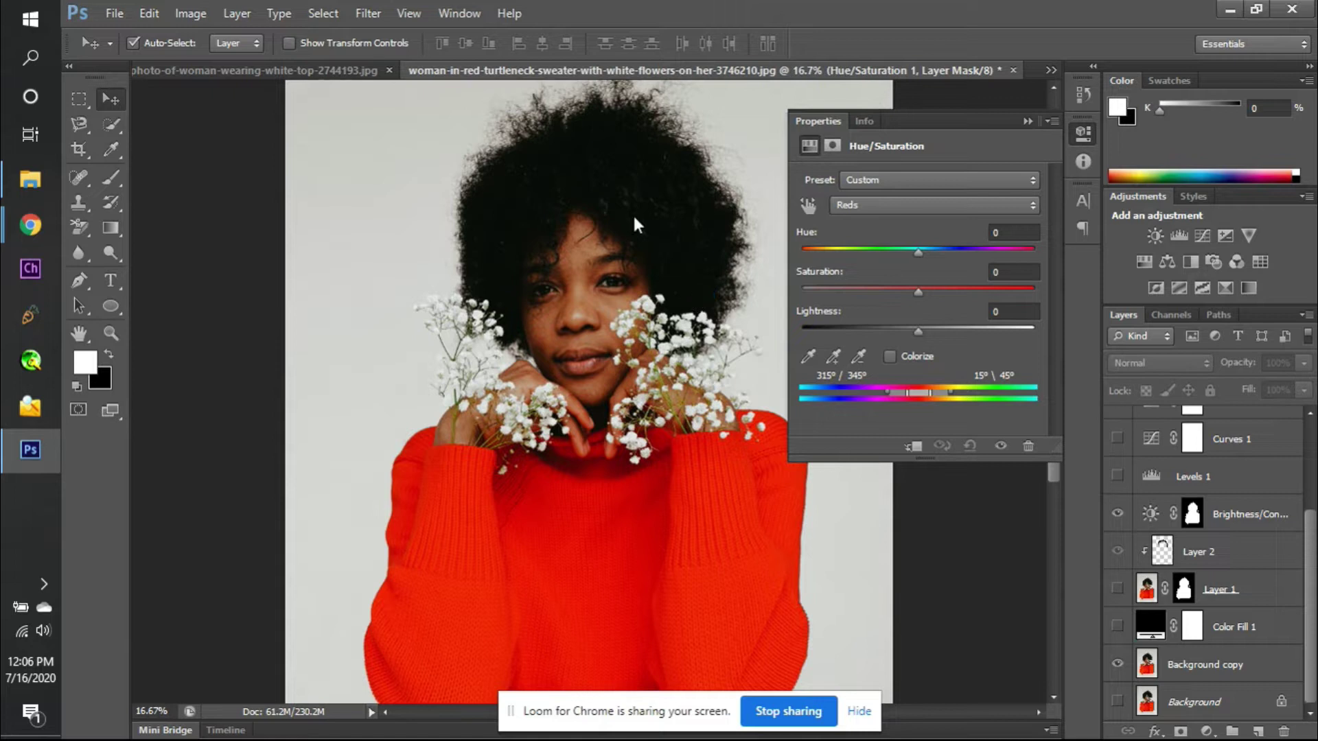
# - Select the papers and wooden drawer JPGs in Downloads and drag them into Photoshop
pyautogui.moveTo(31, 179)
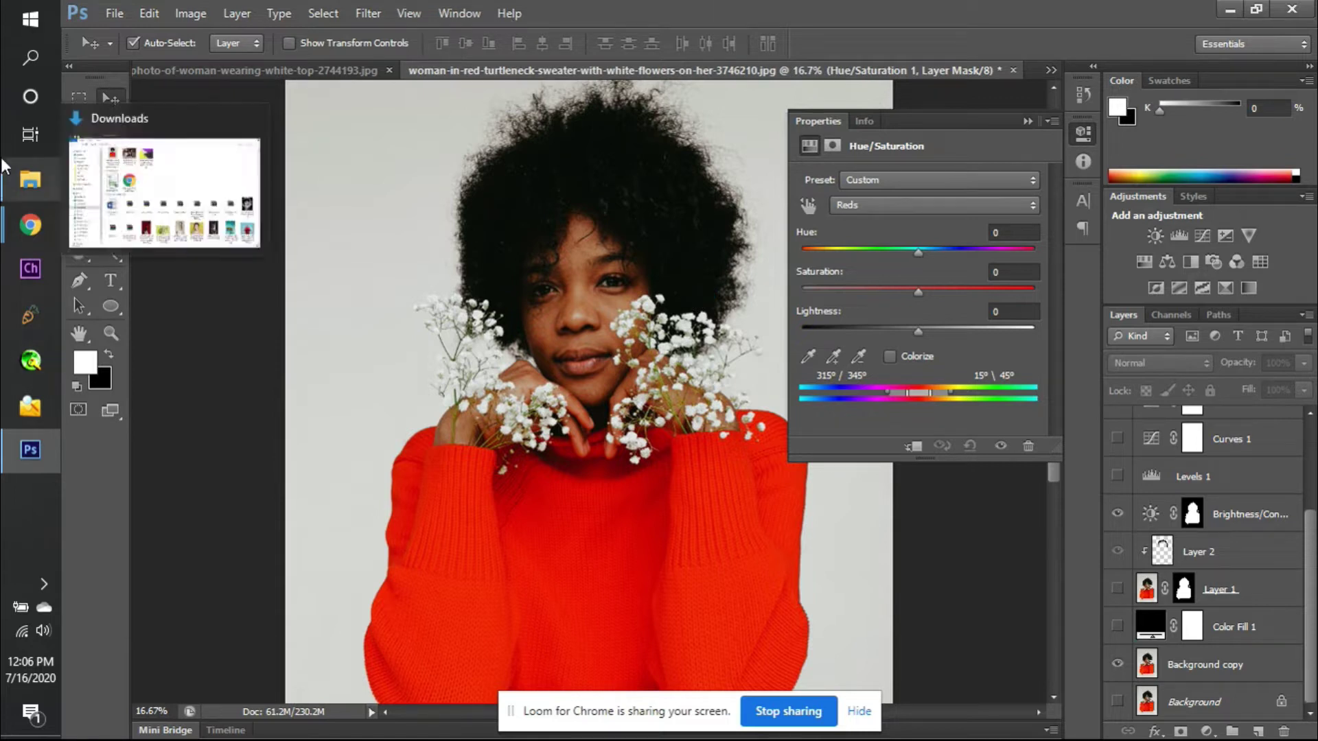
pyautogui.click(132, 183)
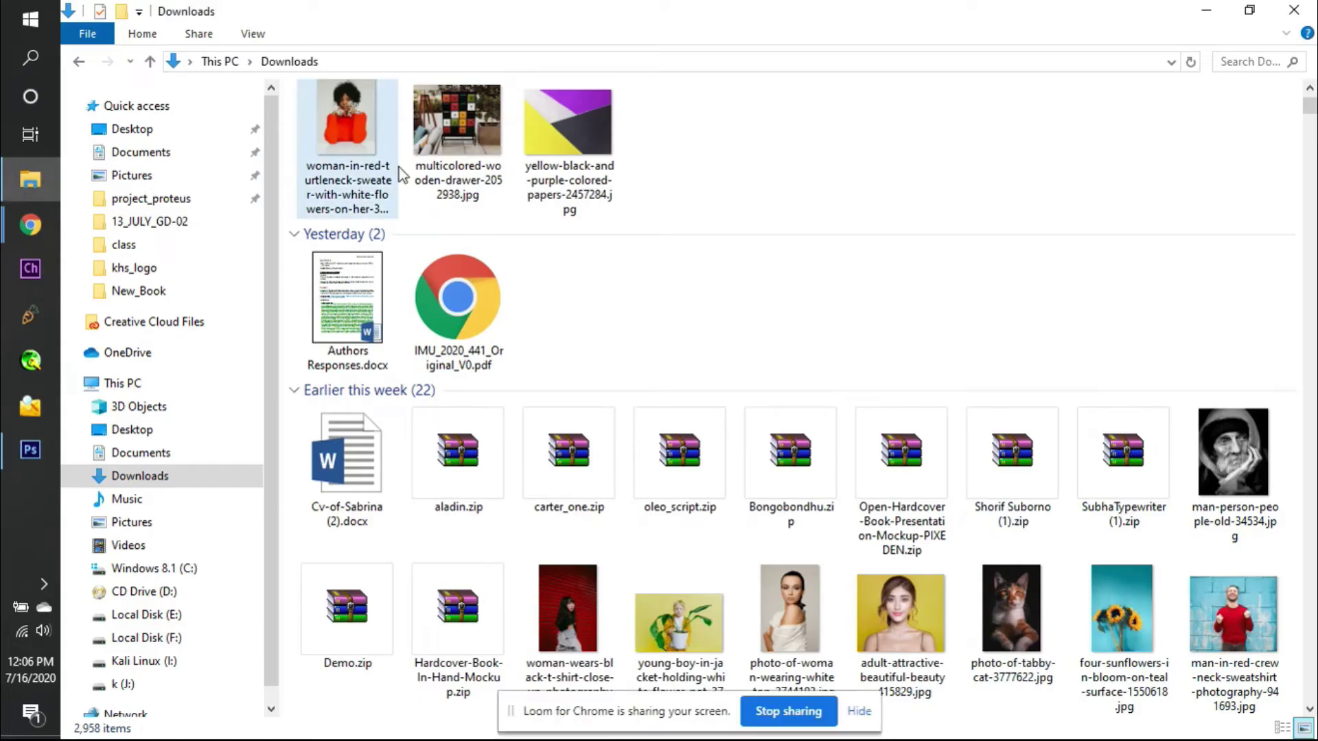
pyautogui.click(545, 145)
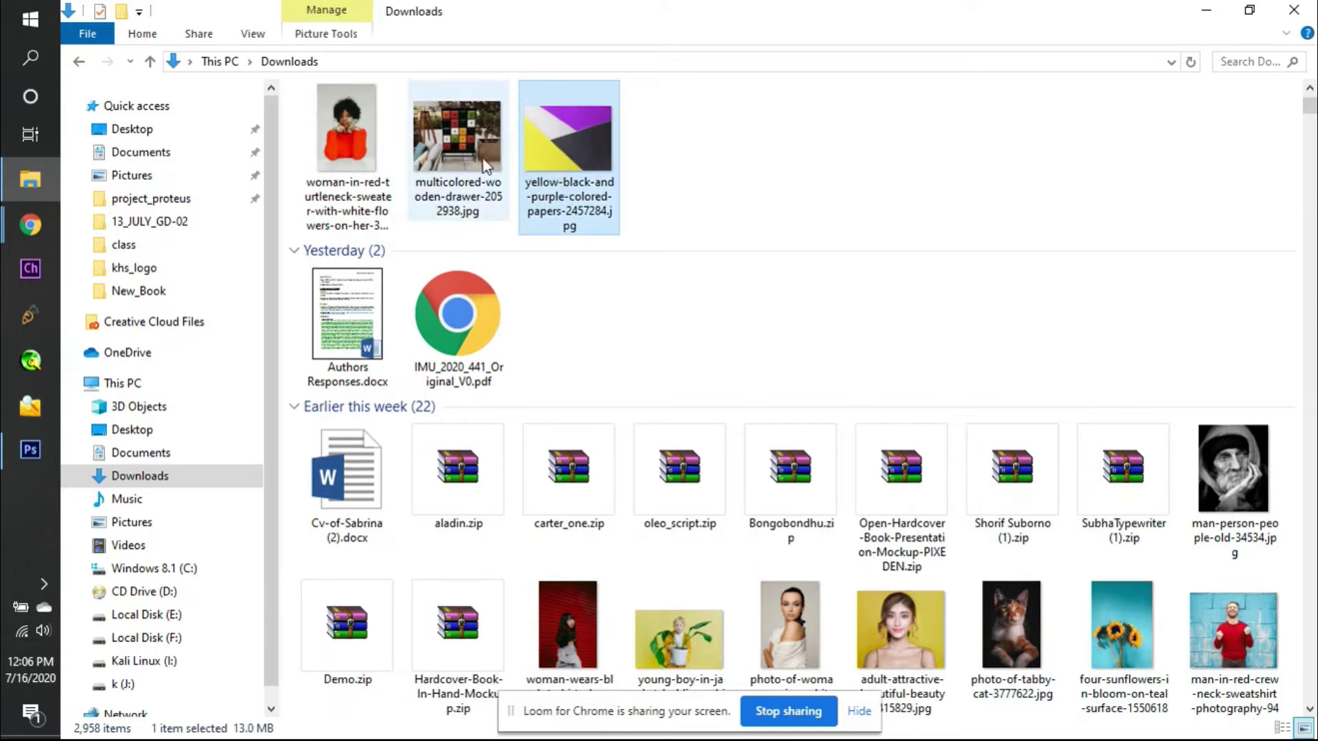
pyautogui.keyDown('ctrl'); pyautogui.click(463, 165); pyautogui.keyUp('ctrl')
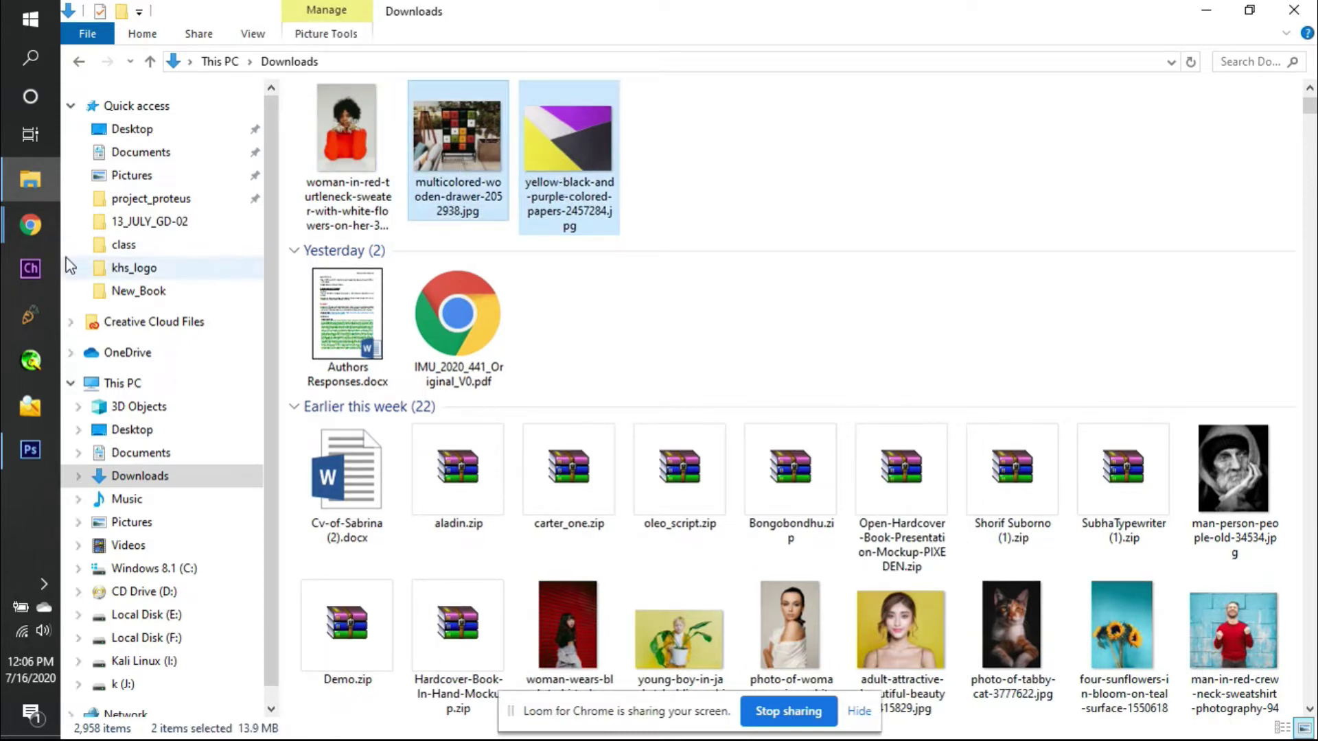
pyautogui.click(30, 449)
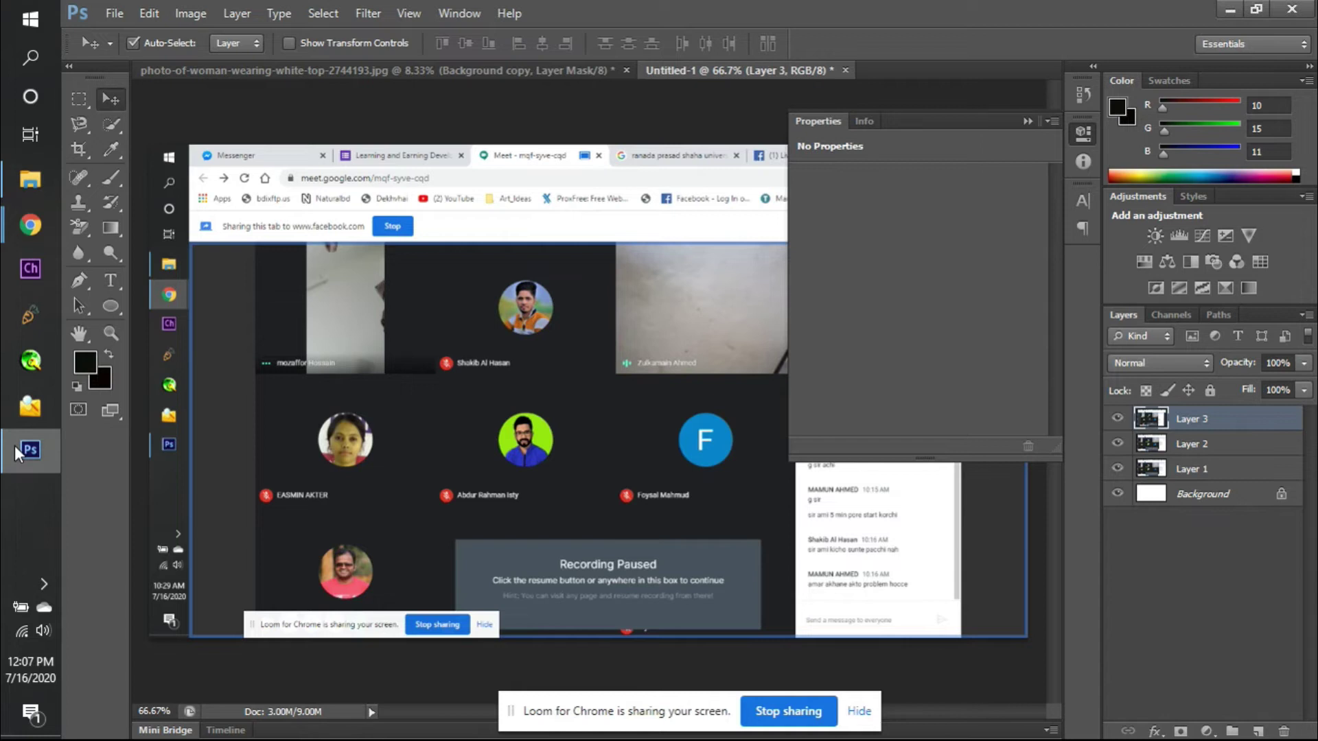
pyautogui.click(30, 180)
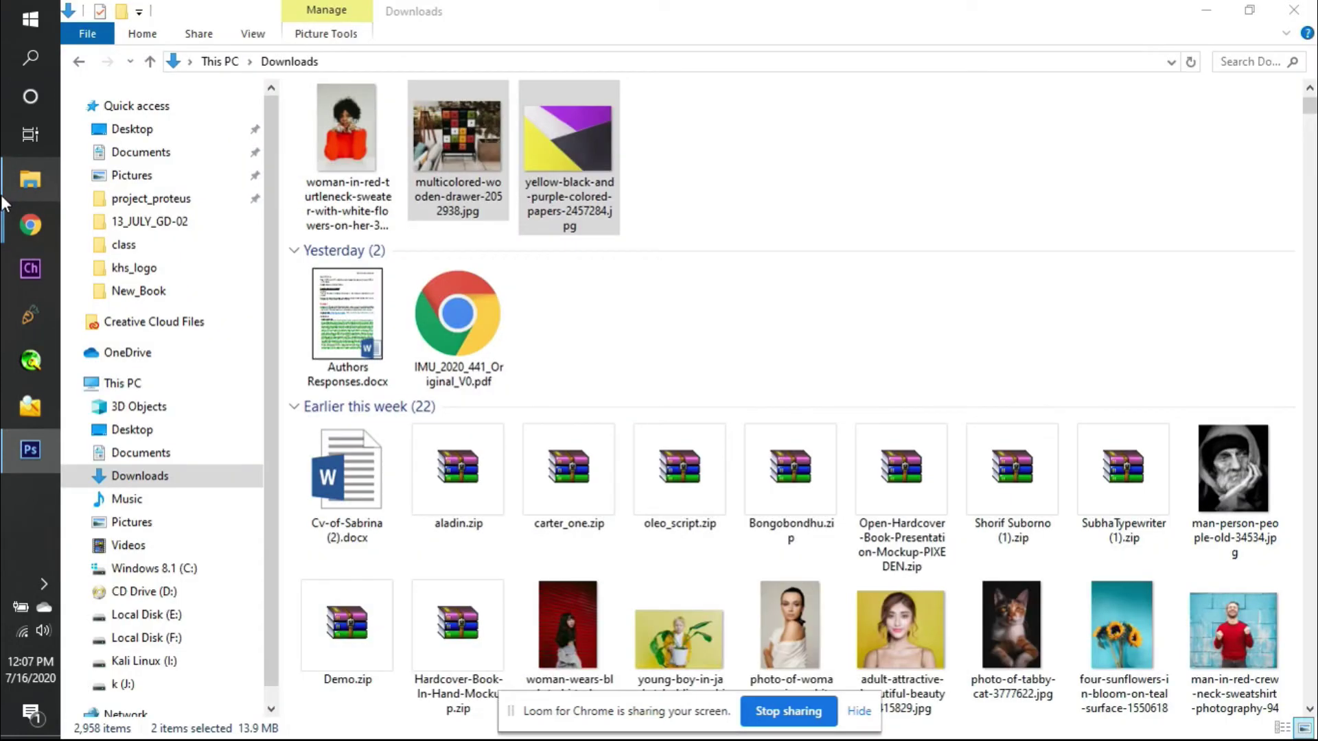
pyautogui.moveTo(429, 187); pyautogui.dragTo(914, 66)
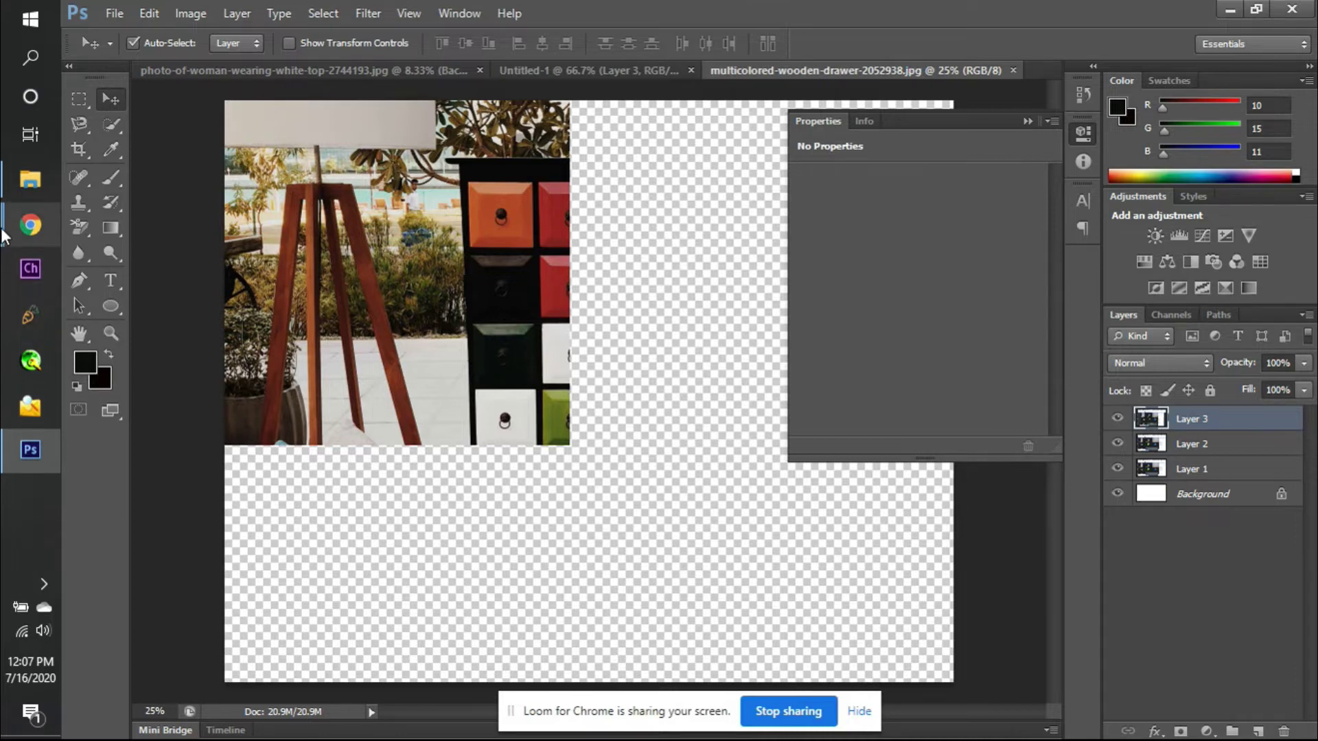
# - Check the ongoing Google Meet call in Chrome, dismiss the downloads bar, and return to Photoshop
pyautogui.moveTo(28, 228)
pyautogui.click(165, 211)
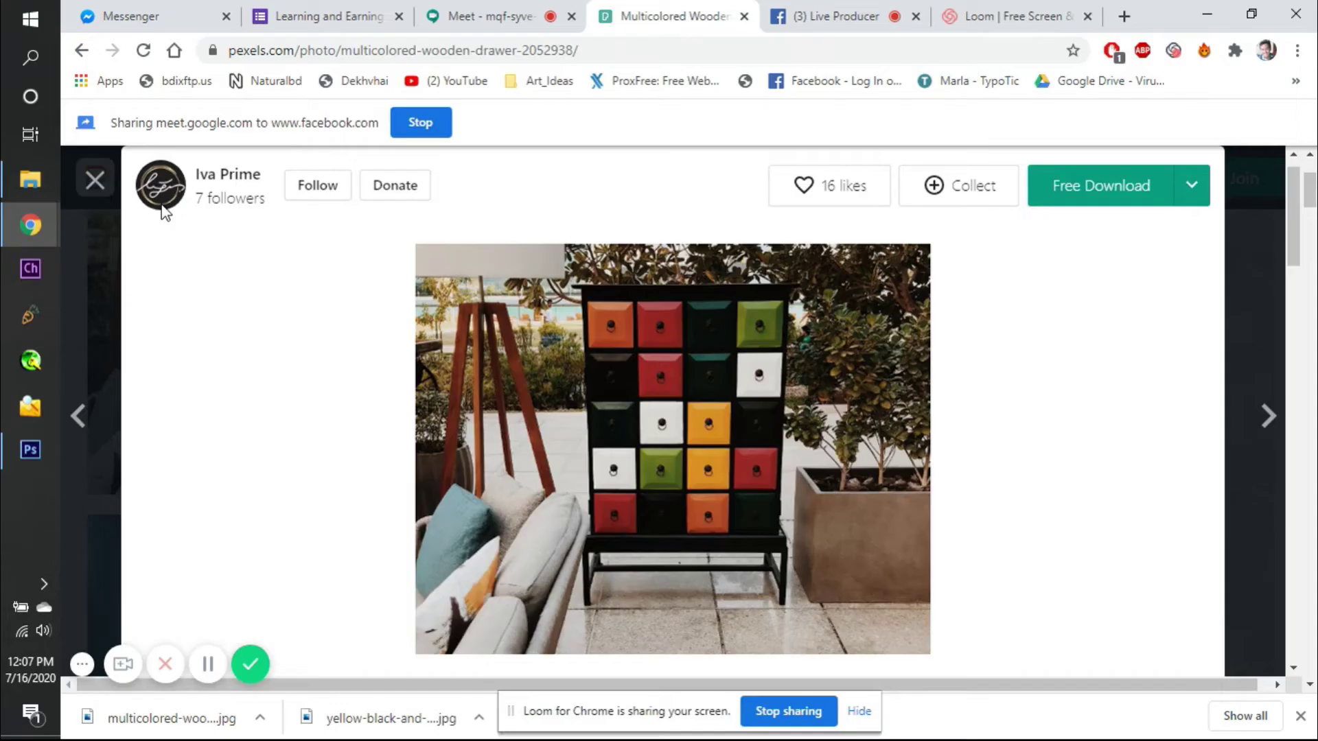
pyautogui.click(453, 10)
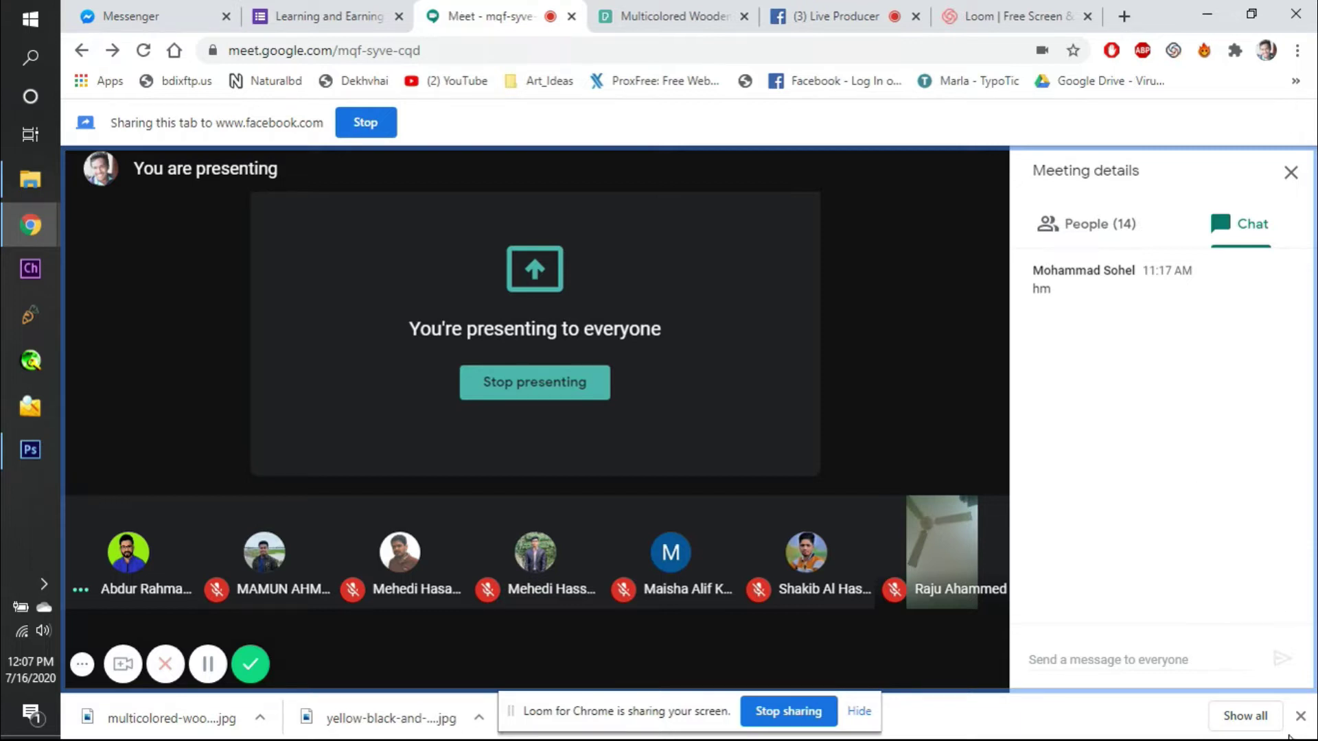
pyautogui.click(1300, 716)
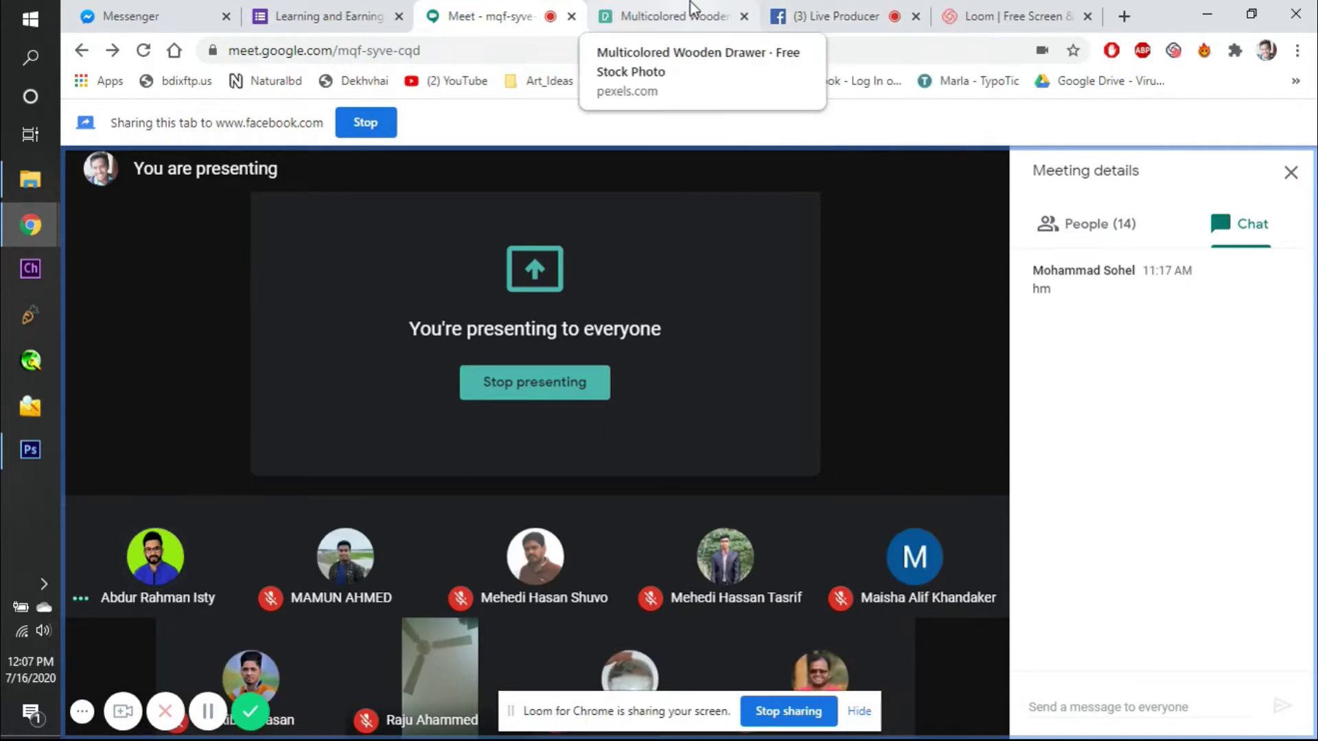
pyautogui.click(38, 451)
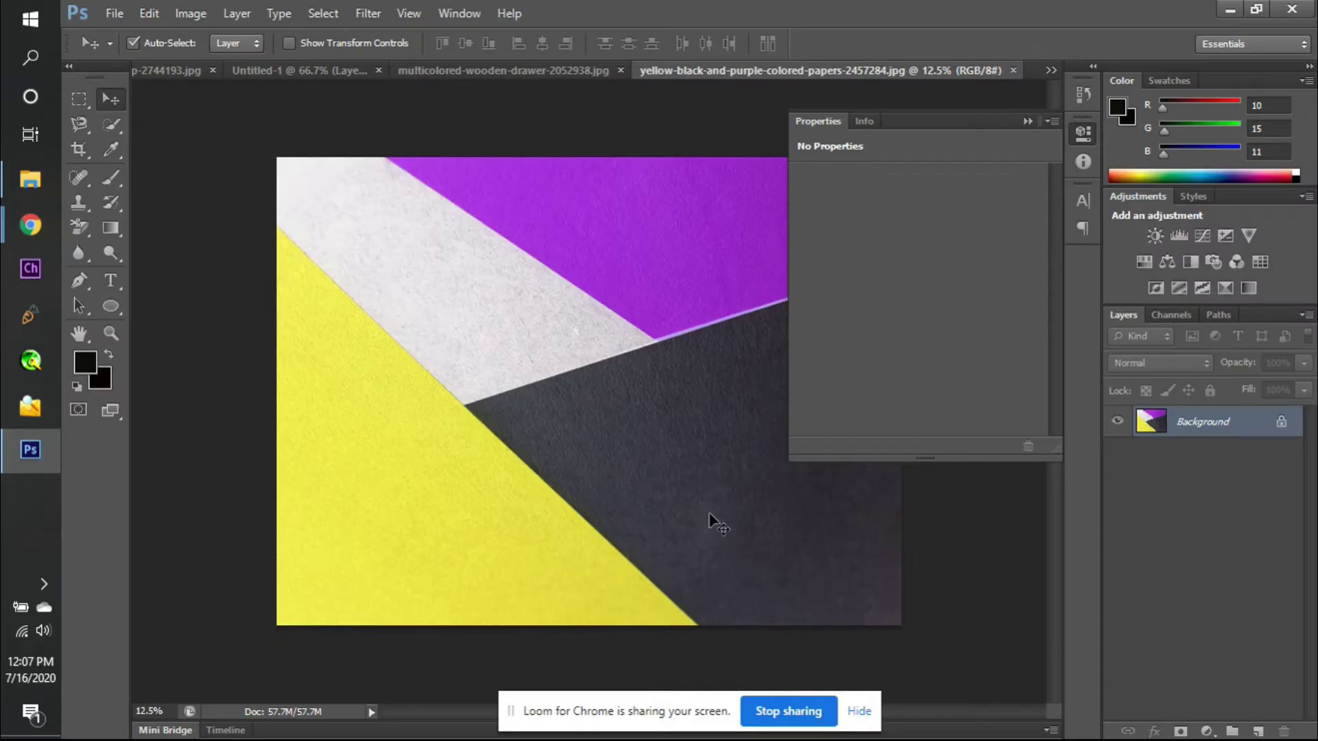
# - Add a Hue/Saturation adjustment layer to the papers photo, limited to the Reds range
pyautogui.click(1028, 121)
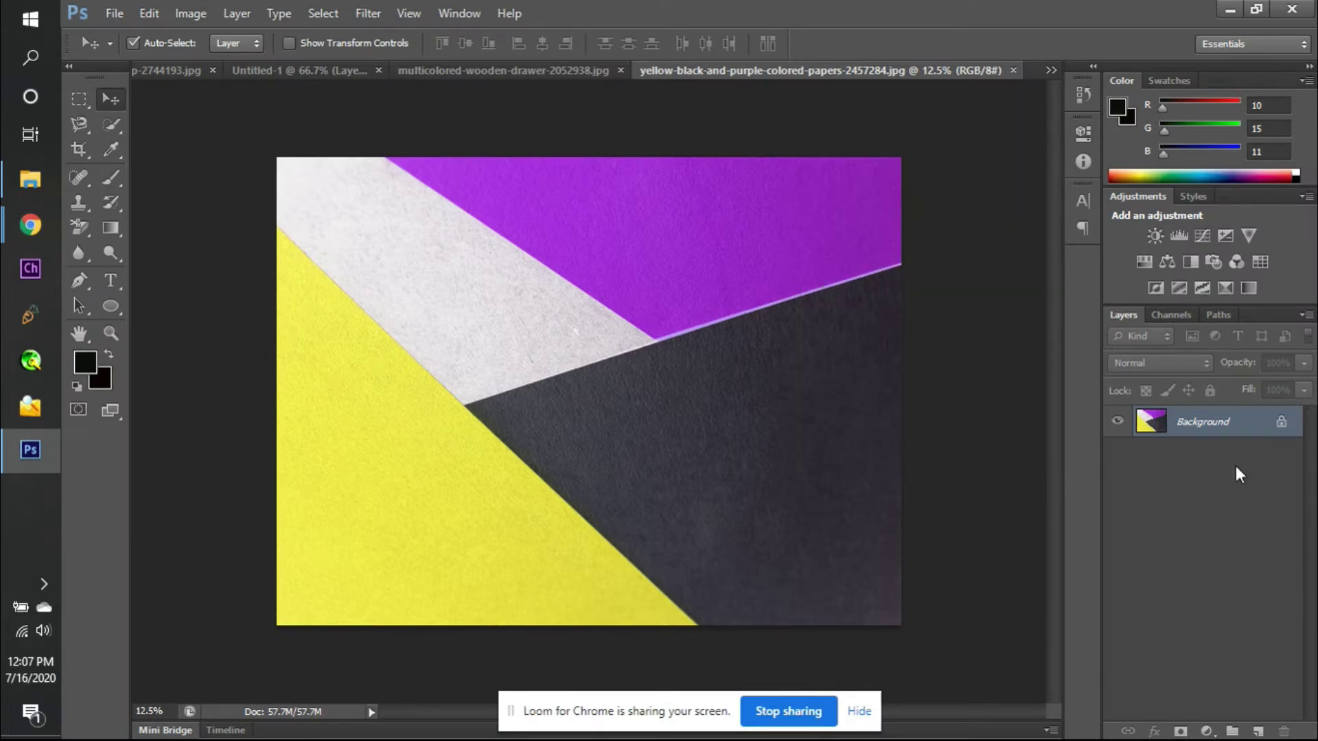
pyautogui.click(1144, 262)
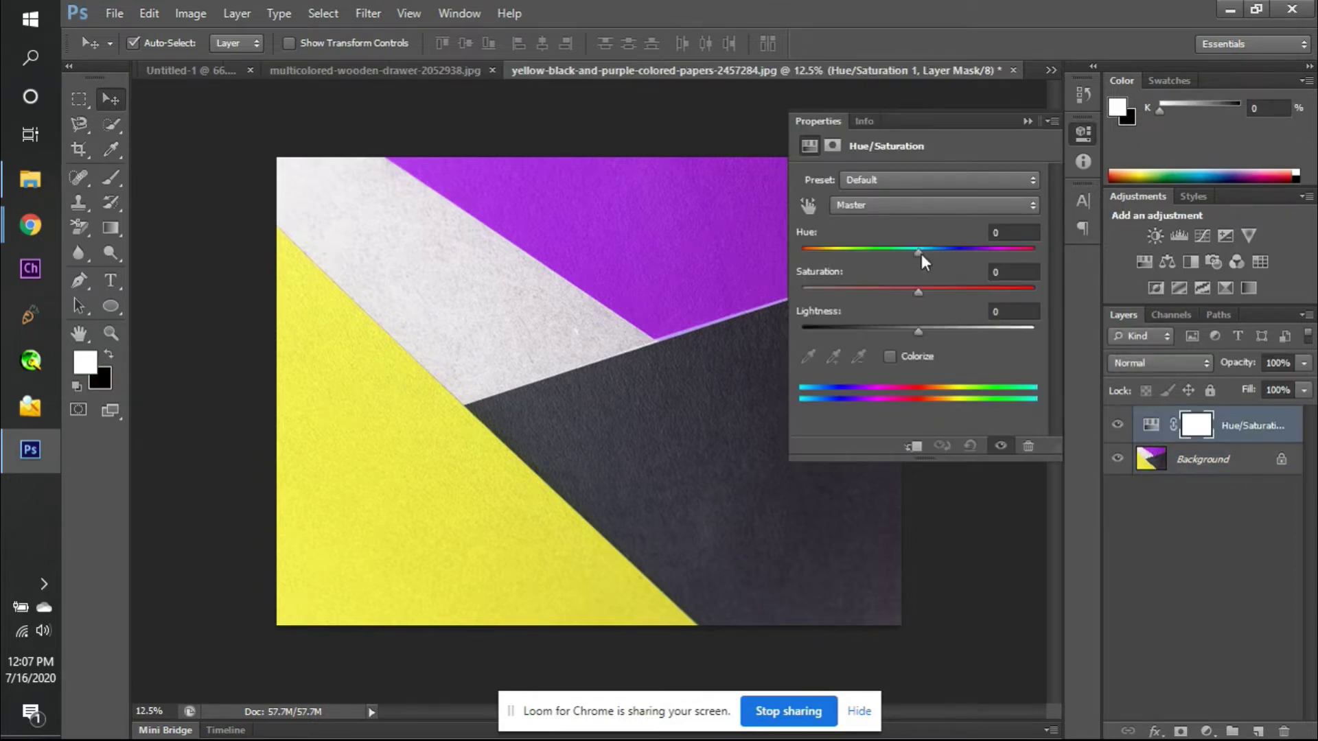
pyautogui.click(916, 212)
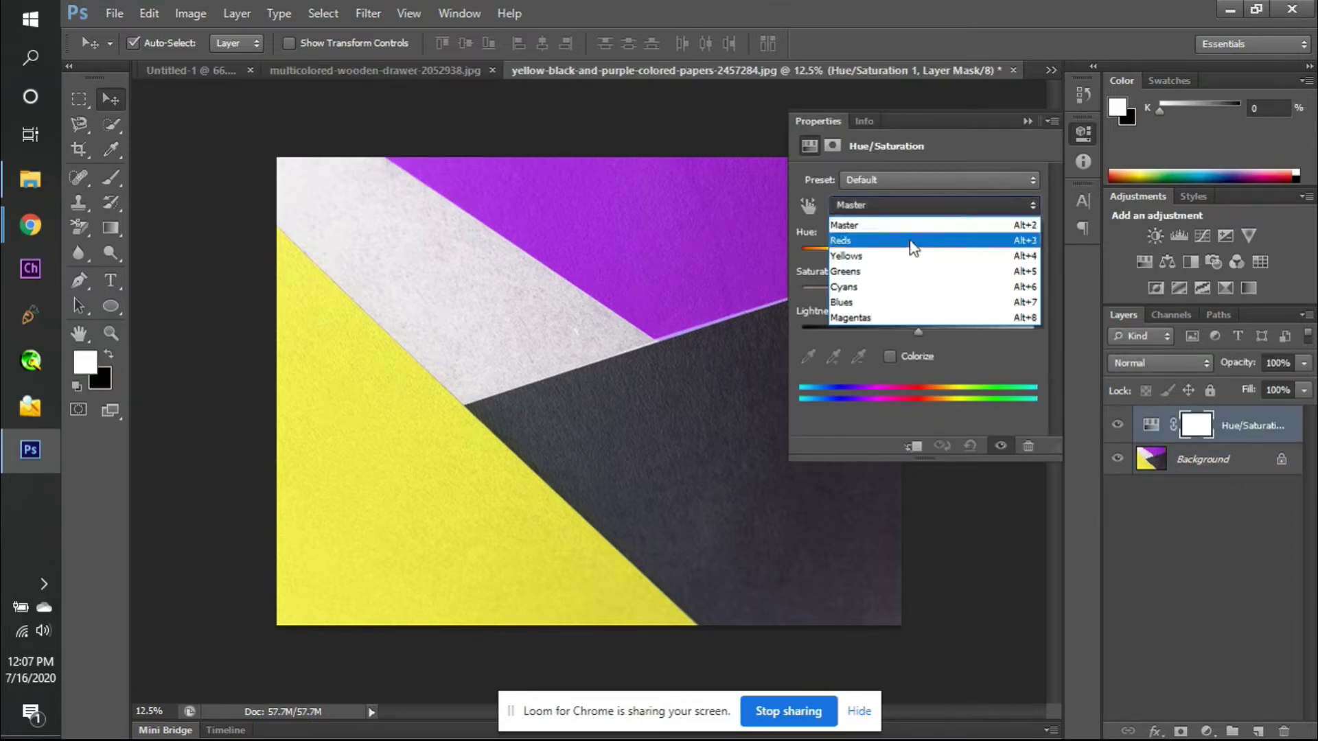
pyautogui.click(909, 240)
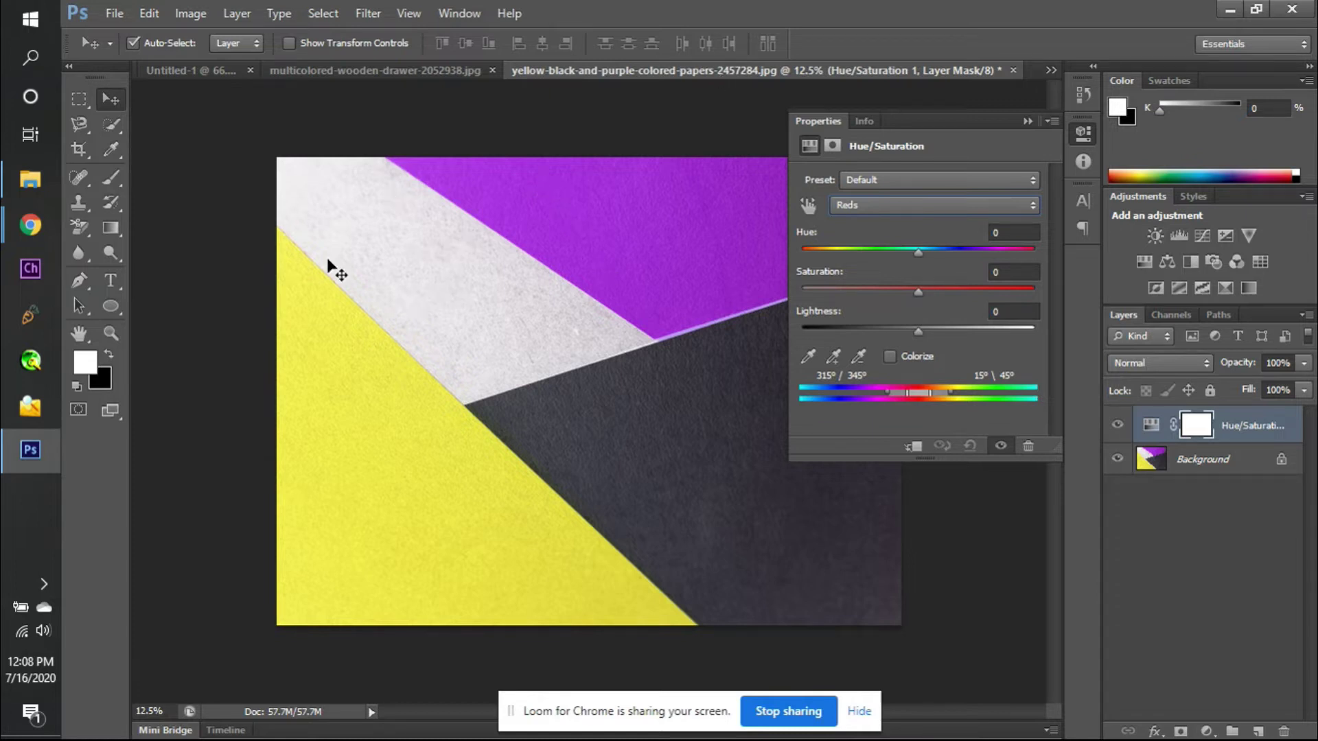
# - Sample the dark paper with the Eyedropper, hide the Hue/Saturation layer, and select Background
pyautogui.click(119, 149)
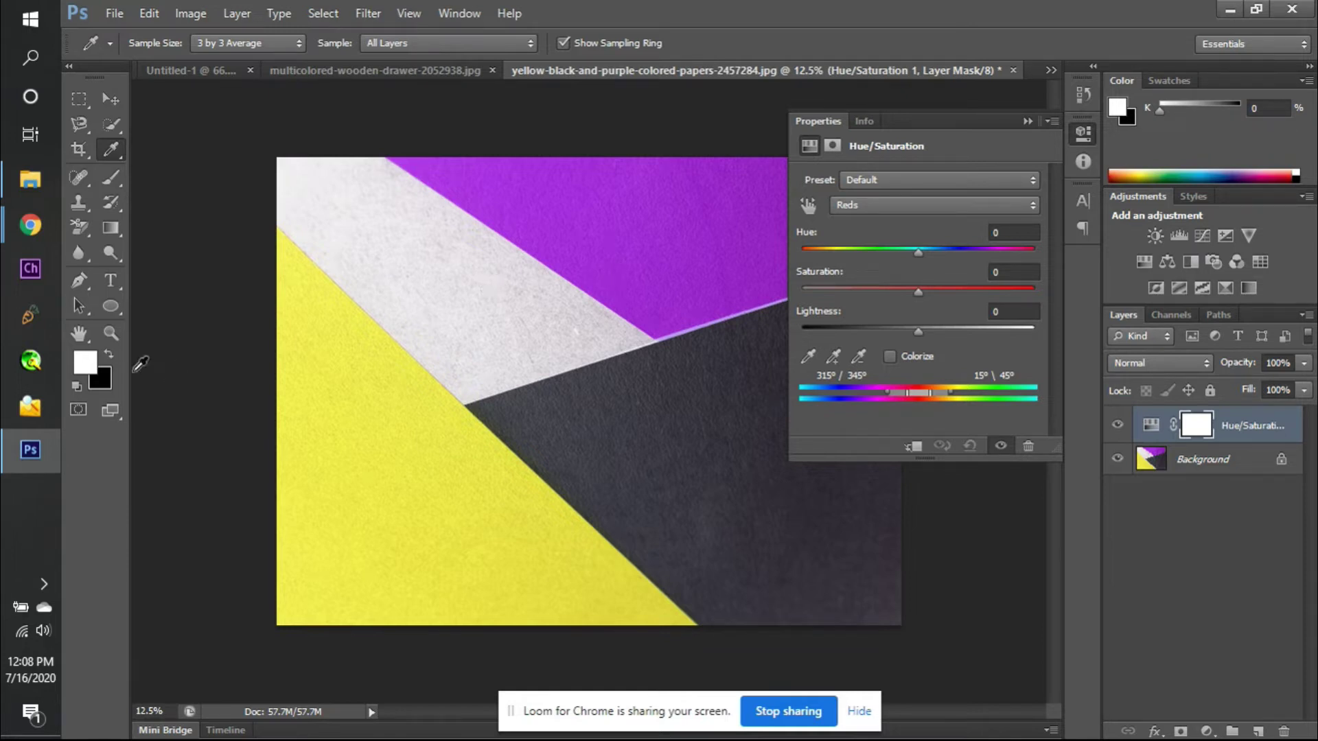
pyautogui.click(88, 364)
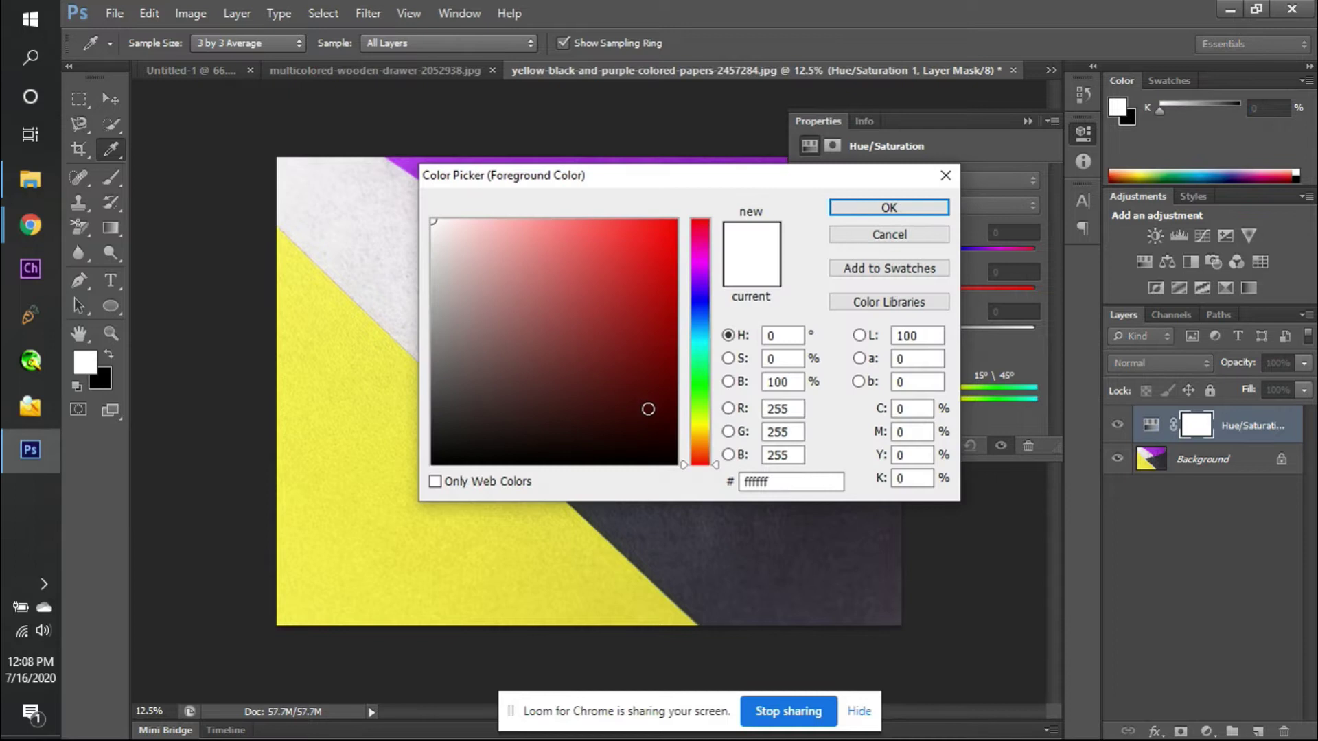
pyautogui.click(890, 207)
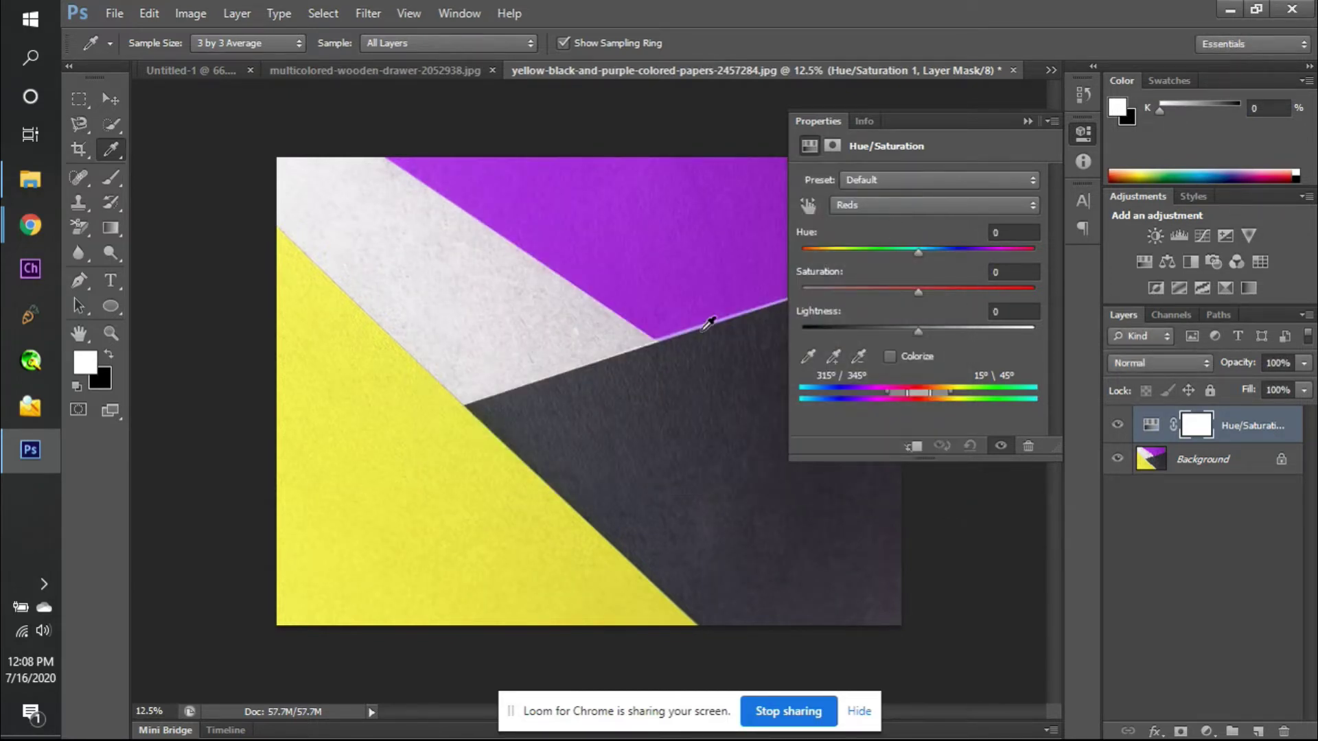
pyautogui.moveTo(670, 432); pyautogui.dragTo(672, 434)
pyautogui.click(1117, 424)
pyautogui.moveTo(619, 468); pyautogui.dragTo(620, 468)
pyautogui.moveTo(603, 393); pyautogui.dragTo(603, 393)
pyautogui.click(1241, 468)
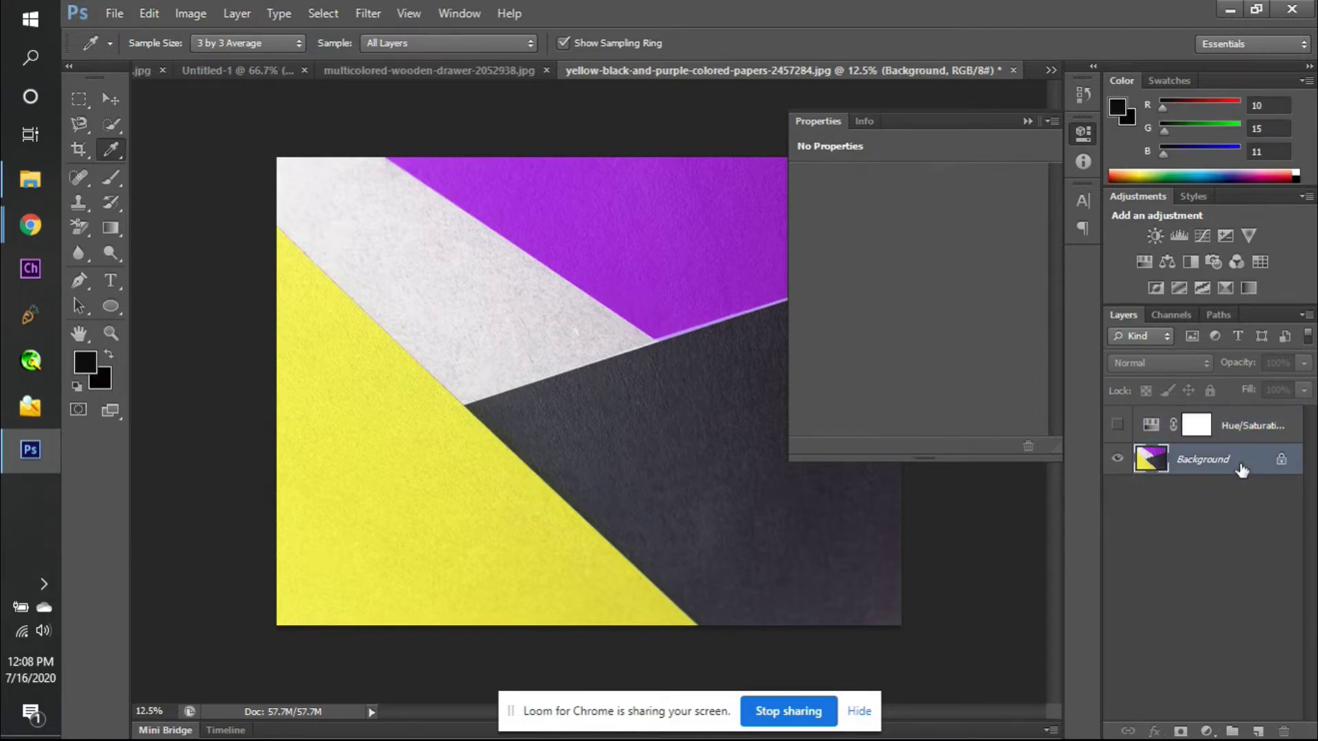
# - Duplicate the Background layer, hide the original, and sample the dark paper's colour
pyautogui.hotkey('ctrl', 'j')
pyautogui.click(1117, 490)
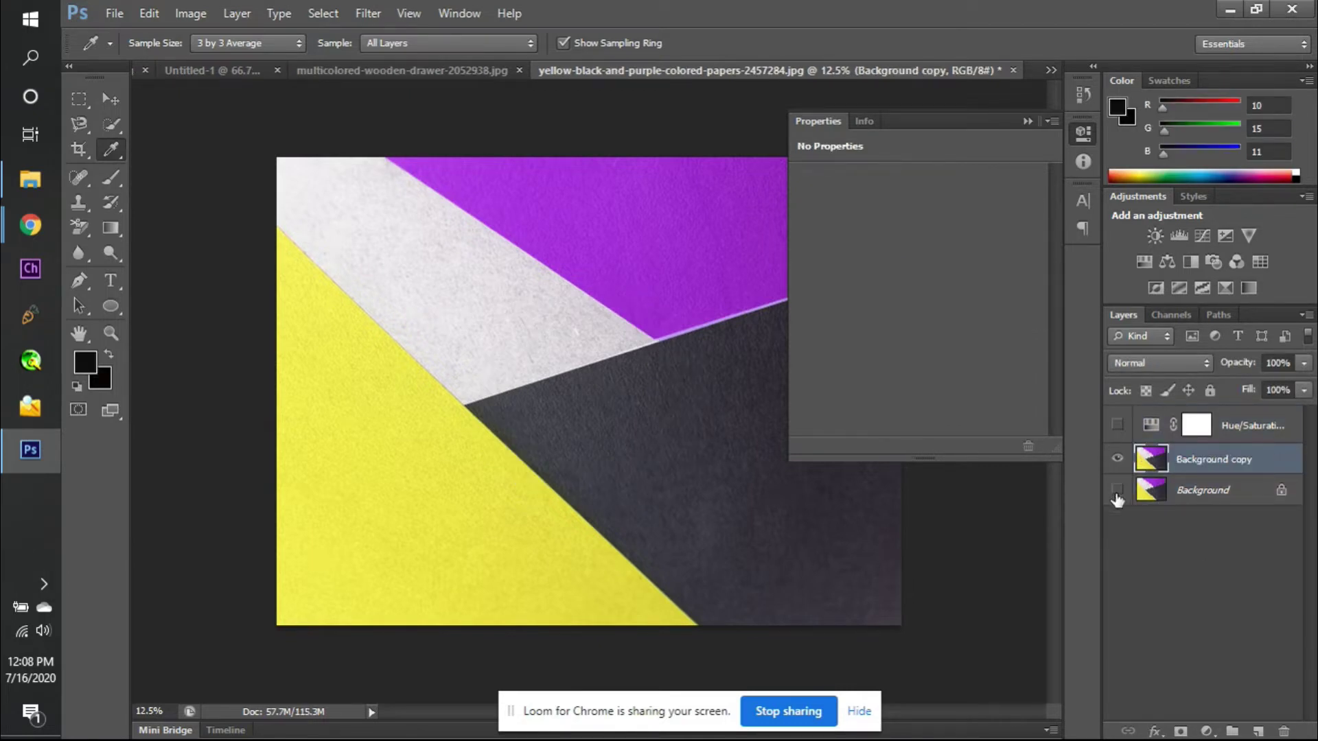
pyautogui.moveTo(719, 470); pyautogui.dragTo(719, 470)
pyautogui.click(82, 360)
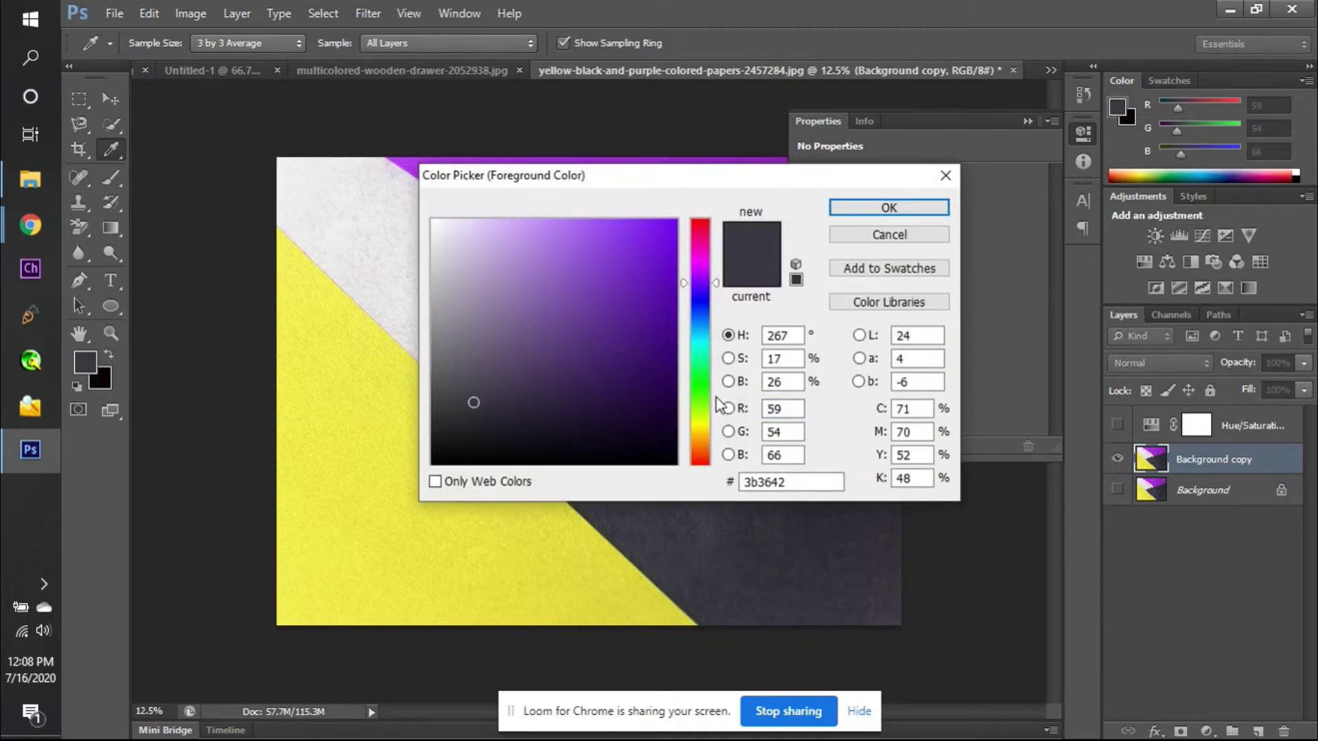
pyautogui.doubleClick(770, 409)
pyautogui.click(882, 209)
# - Sample the purple then yellow paper, checking each in the Color Picker, and show the Hue/Saturation layer
pyautogui.click(715, 224)
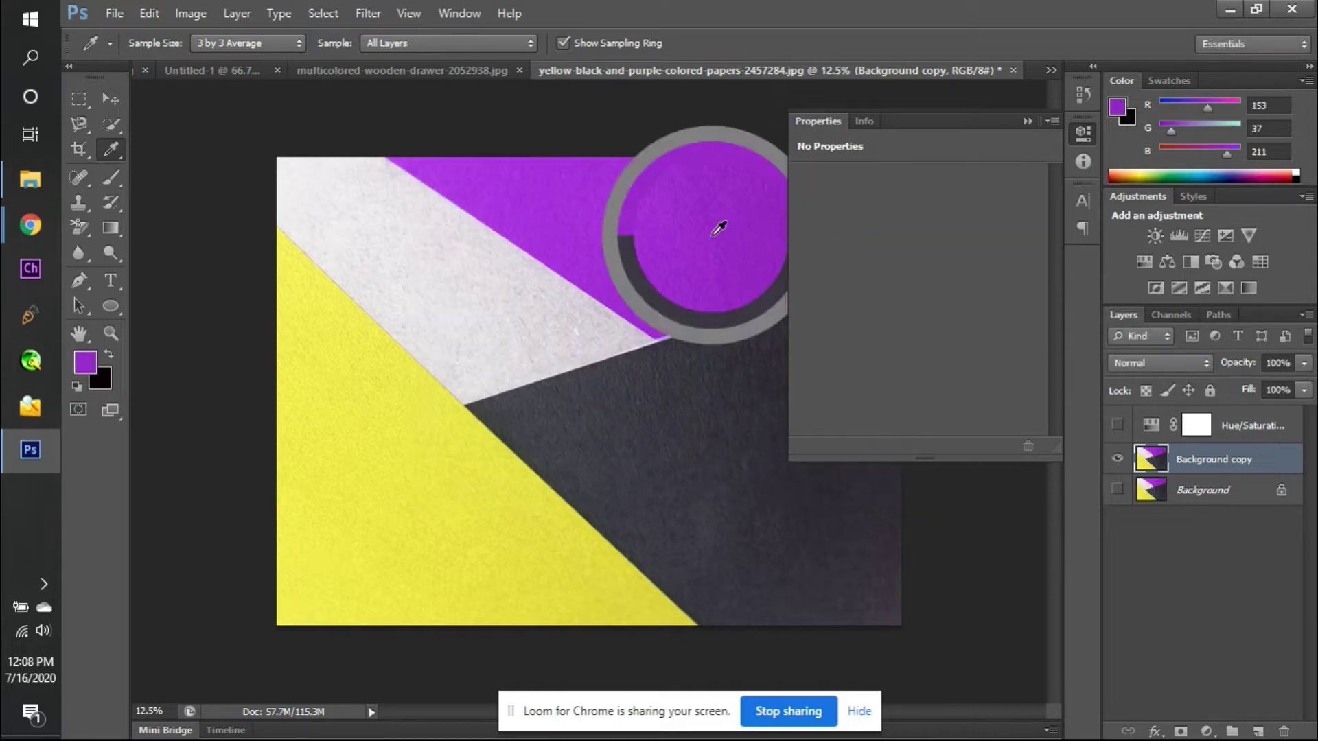
pyautogui.click(81, 364)
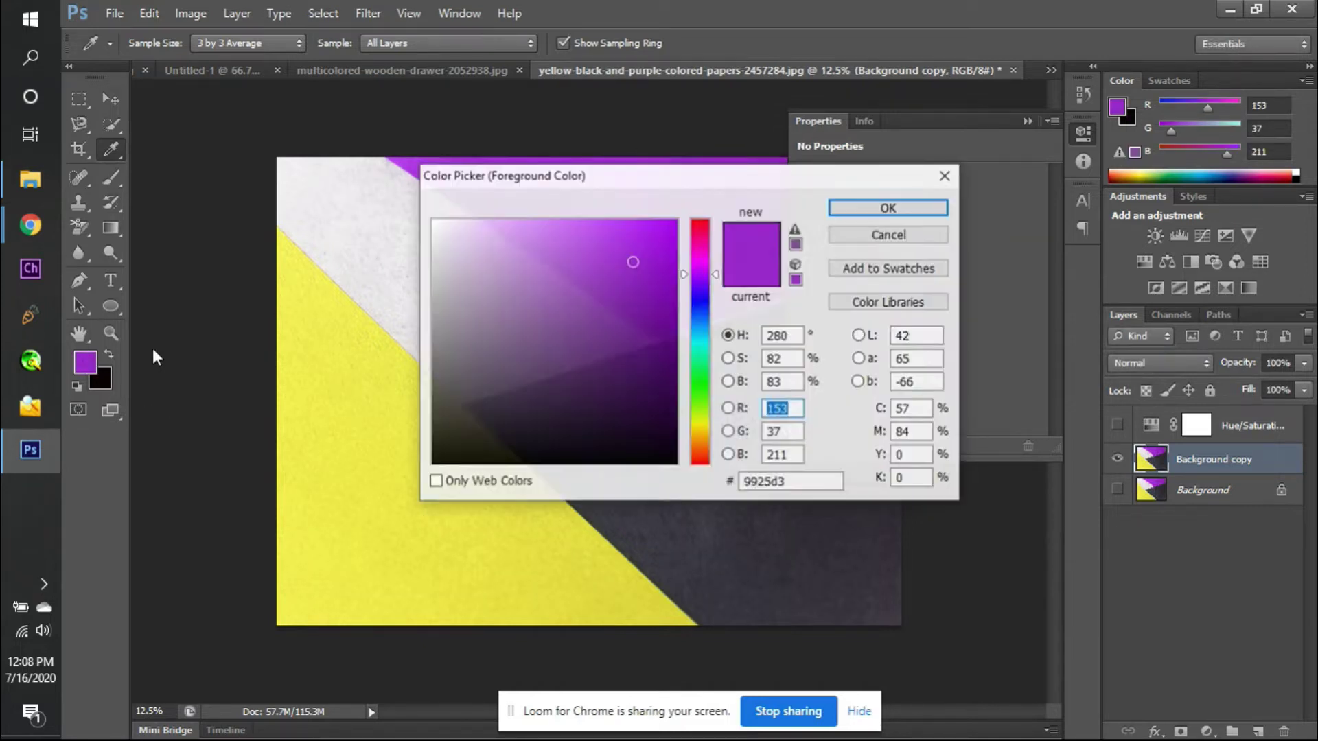
pyautogui.click(885, 211)
pyautogui.click(578, 544)
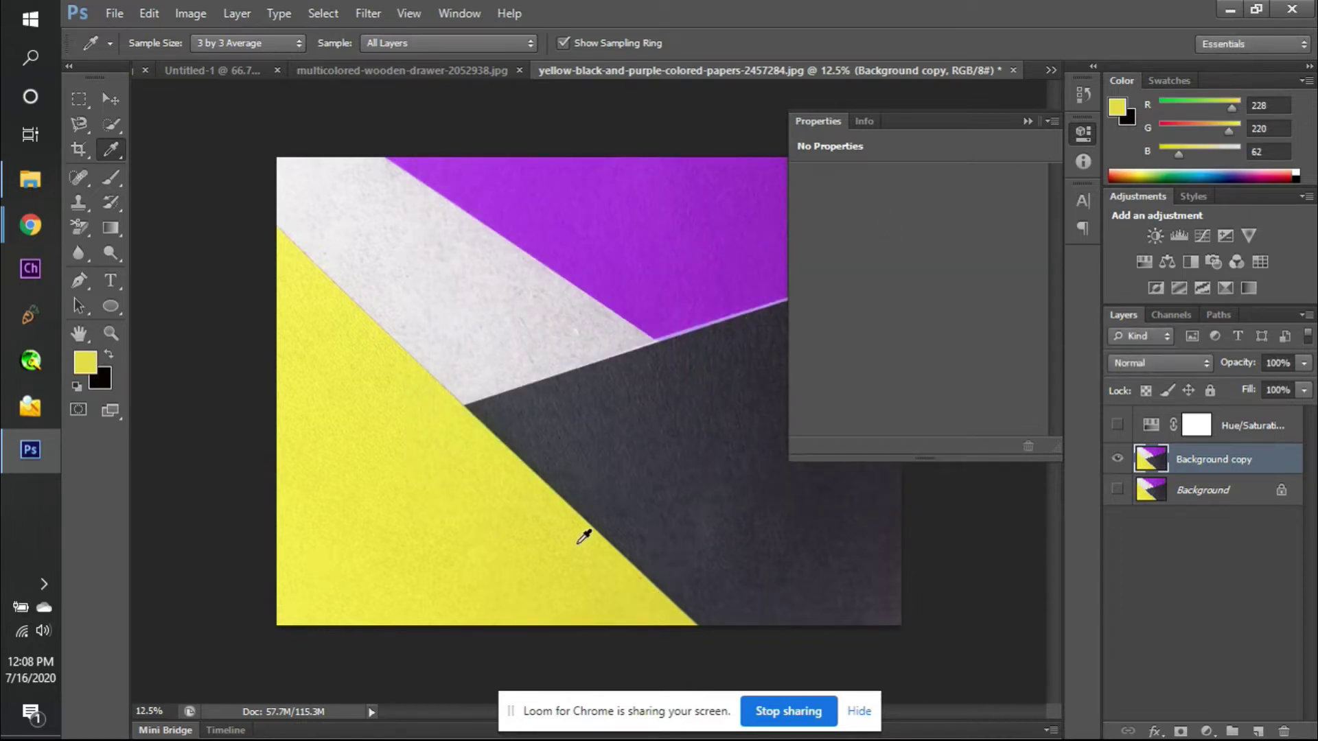
pyautogui.click(89, 365)
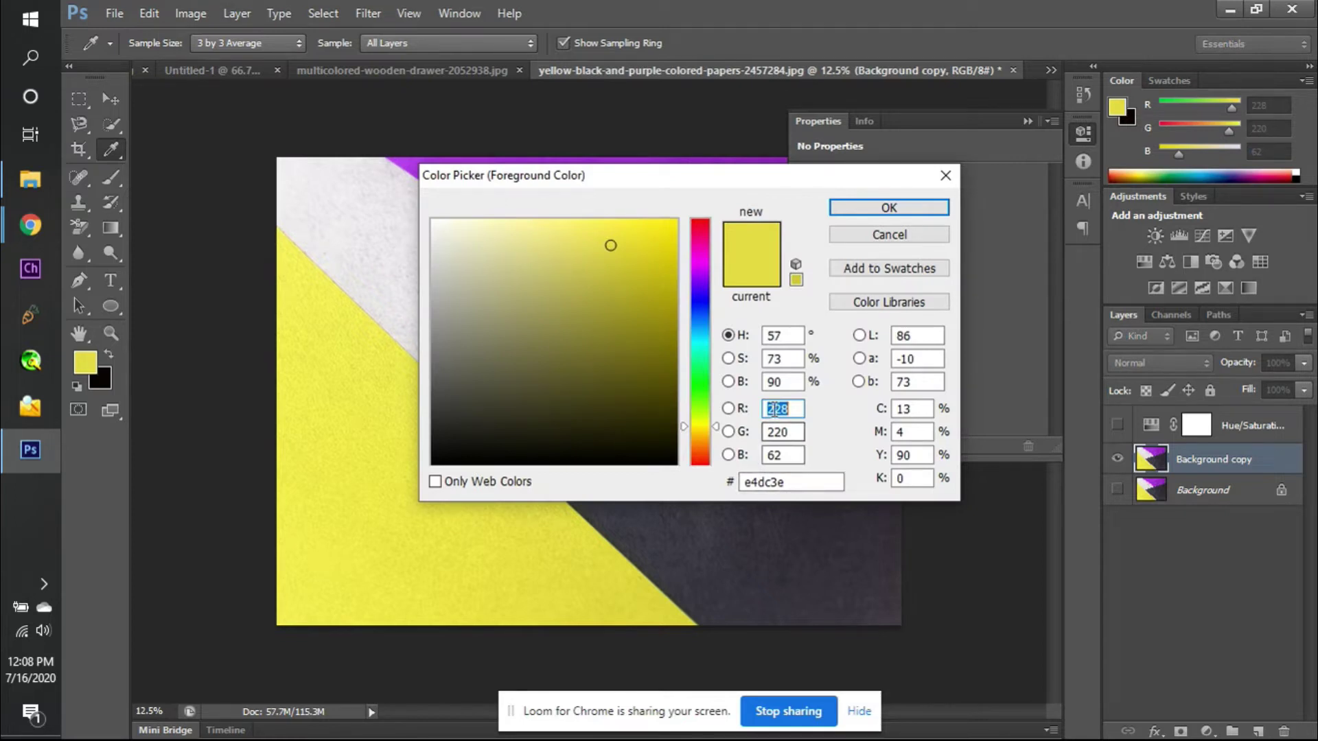
pyautogui.click(876, 234)
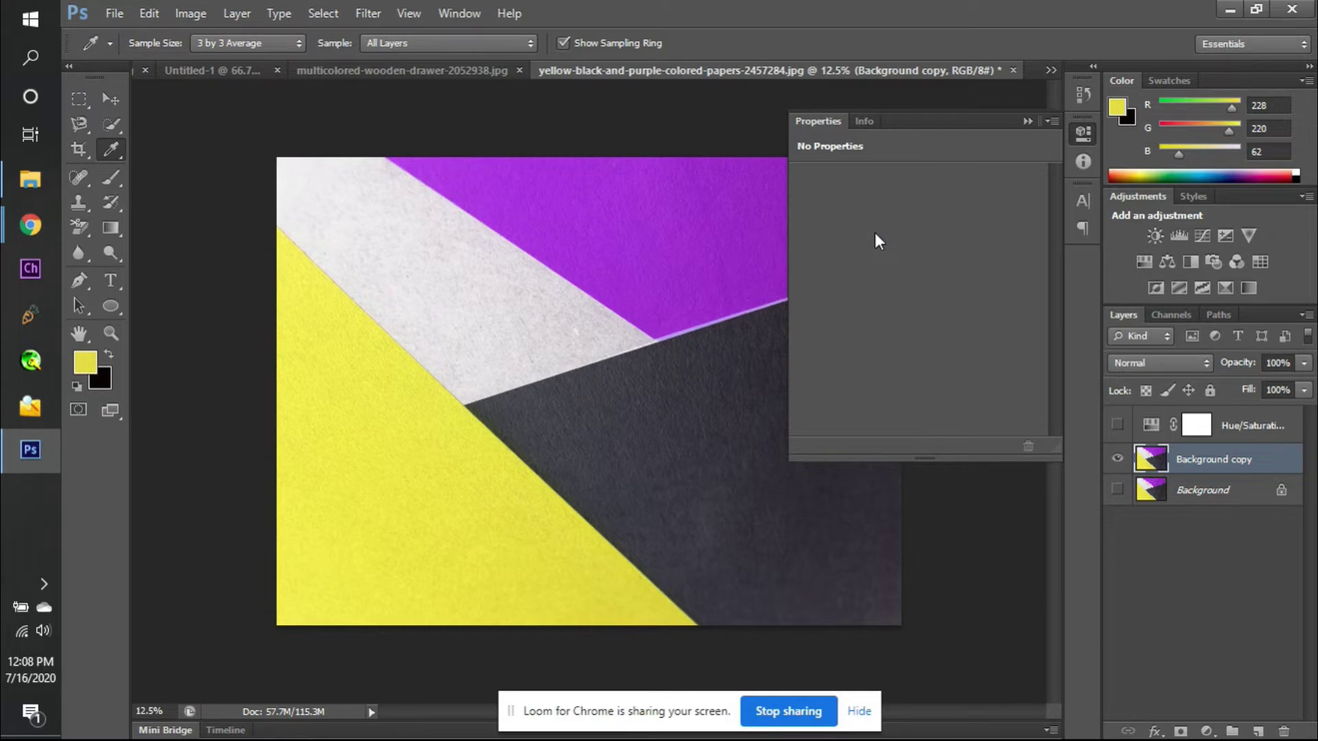
pyautogui.click(1026, 121)
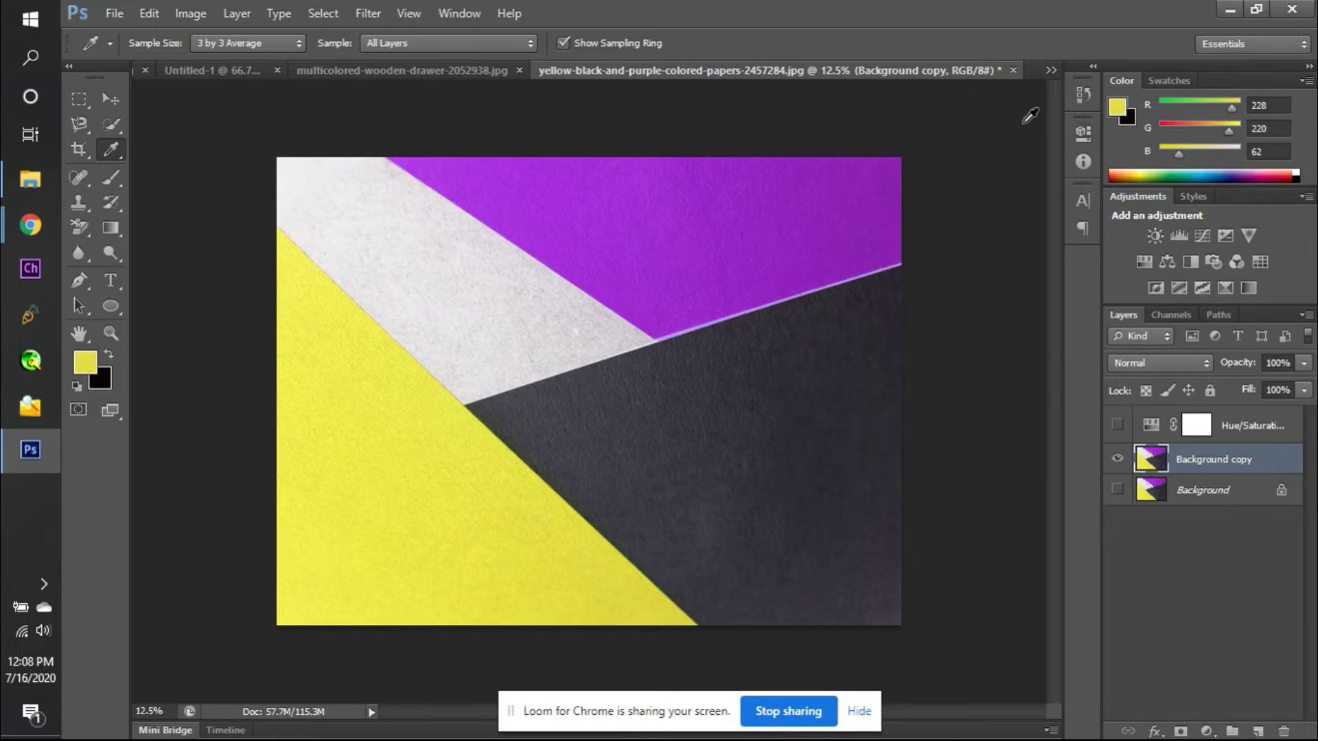
pyautogui.click(1117, 425)
# - Set the Reds range Saturation to -100 and clip the adjustment to Background copy
pyautogui.doubleClick(1151, 426)
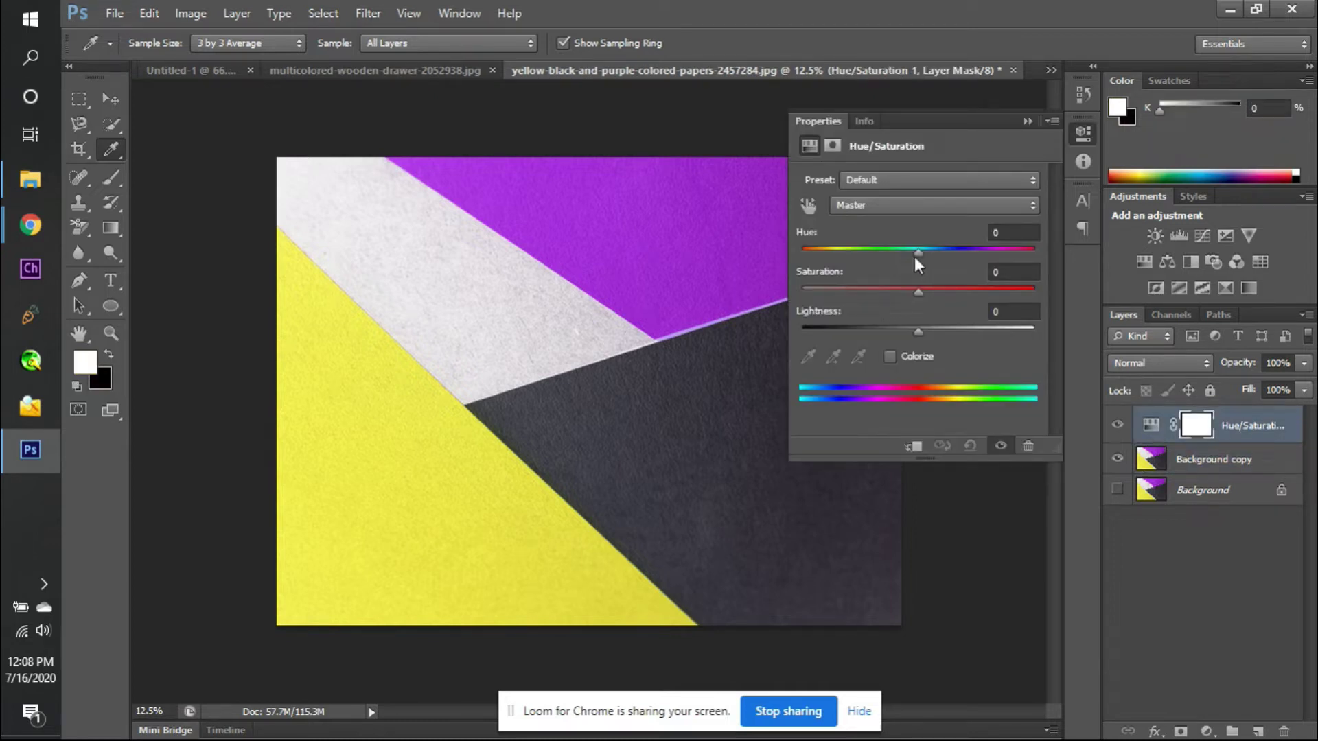
pyautogui.click(910, 204)
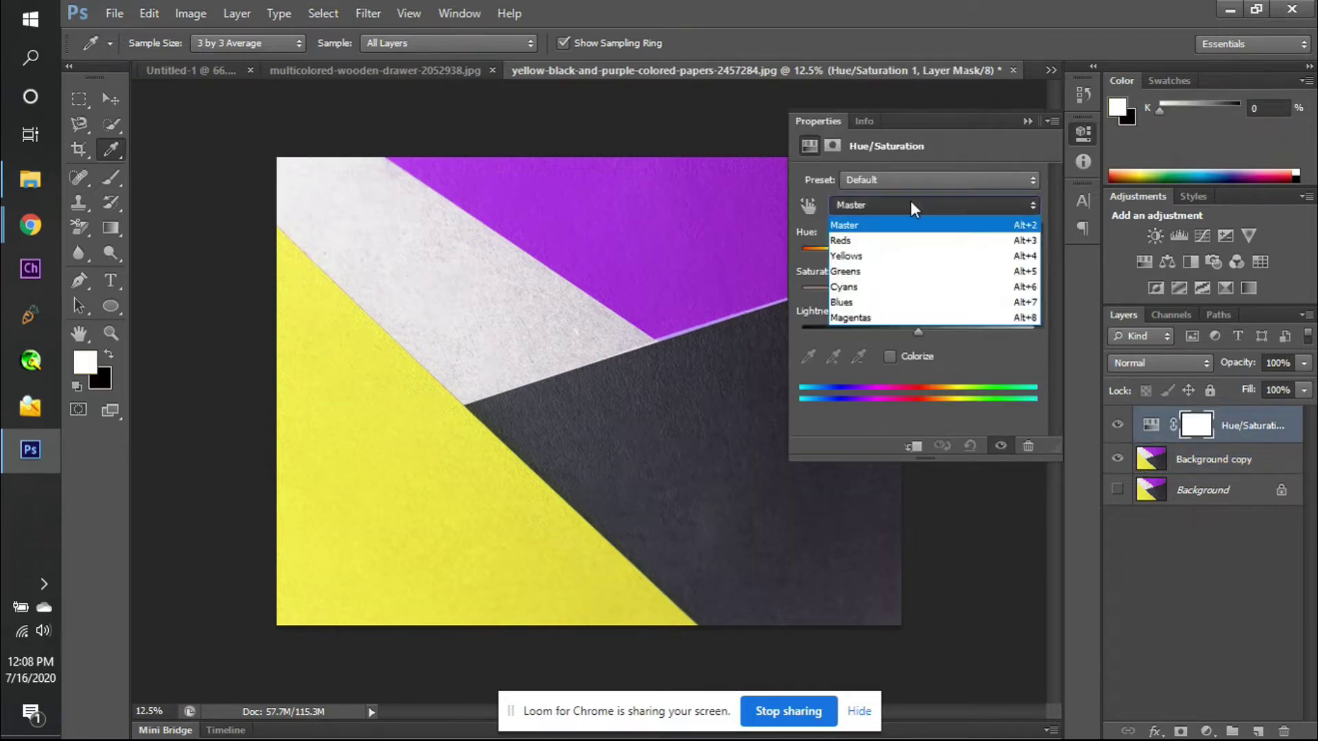
pyautogui.click(895, 242)
pyautogui.moveTo(919, 292); pyautogui.dragTo(801, 298)
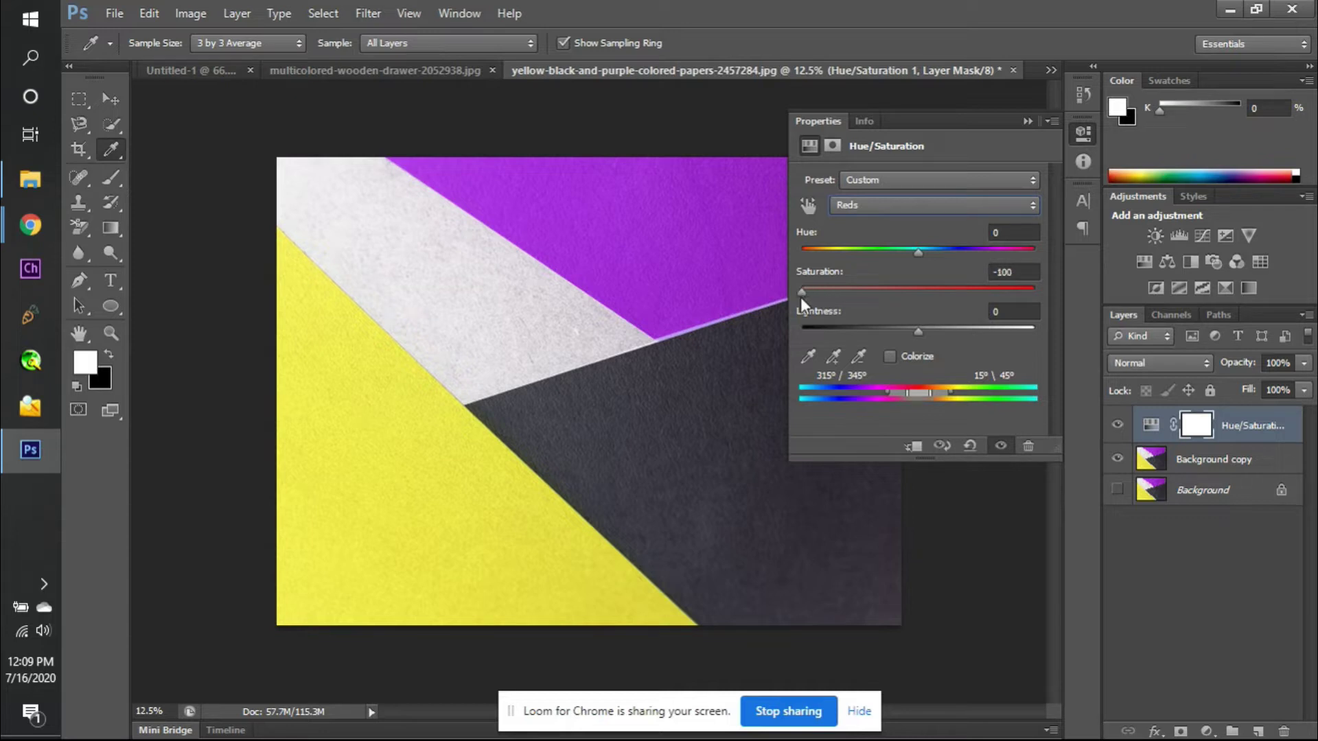
pyautogui.click(1118, 425)
pyautogui.click(1118, 425)
pyautogui.keyDown('alt'); pyautogui.click(1155, 440); pyautogui.keyUp('alt')
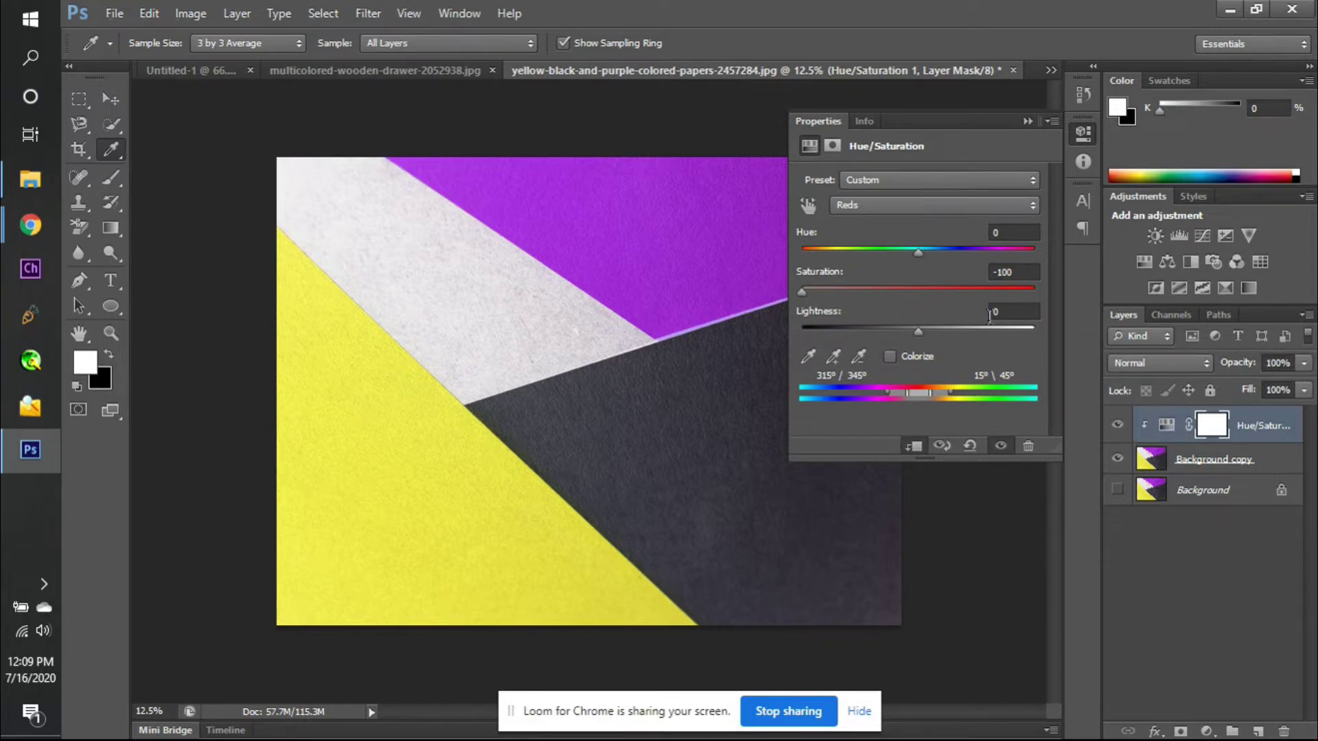
# - Shift the Reds hue to -87, toggling the layer to compare before and after
pyautogui.moveTo(918, 253); pyautogui.dragTo(873, 252)
pyautogui.click(1000, 247)
pyautogui.click(933, 252)
pyautogui.click(863, 253)
pyautogui.moveTo(863, 252); pyautogui.dragTo(843, 252)
pyautogui.click(1117, 426)
pyautogui.click(1117, 427)
pyautogui.click(1117, 427)
pyautogui.click(1117, 427)
pyautogui.click(1117, 427)
pyautogui.click(1118, 427)
pyautogui.click(1117, 427)
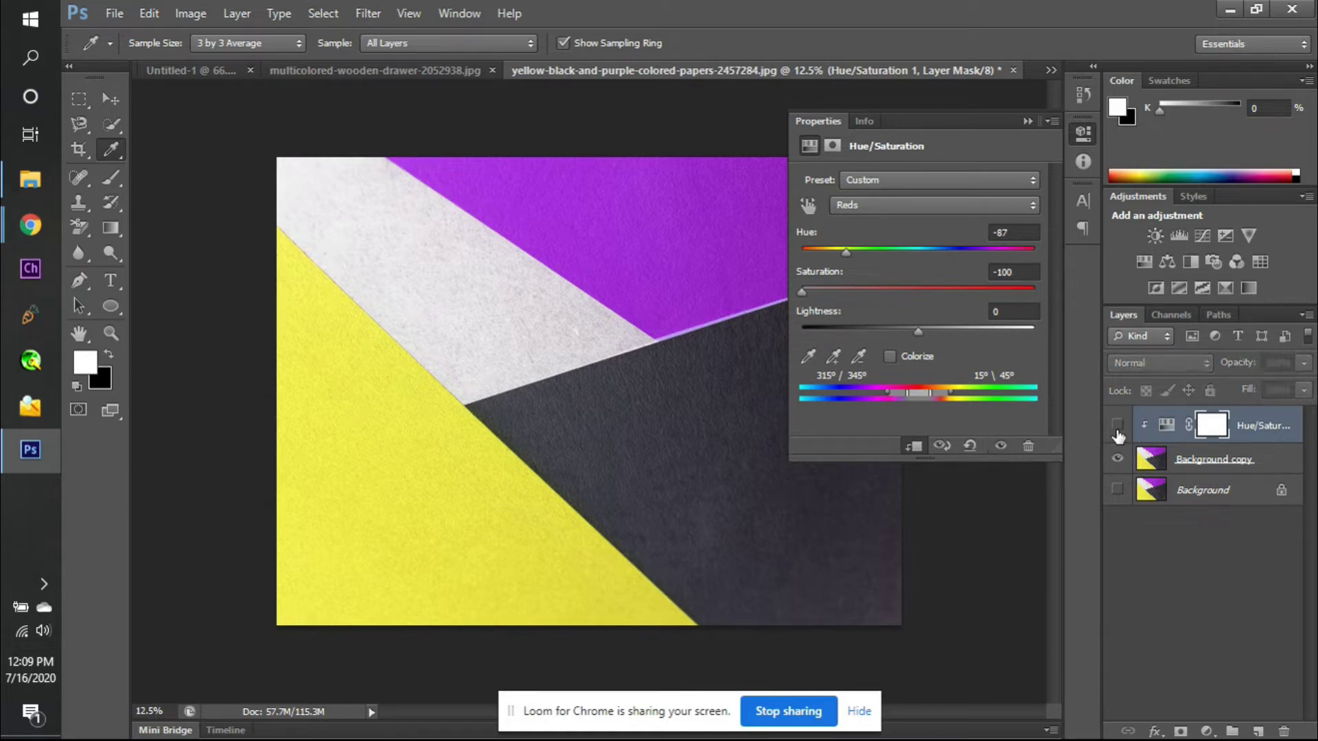
pyautogui.click(1117, 428)
# - Switch to Master and set Hue +9, Saturation -45 so the yellow paper turns lime
pyautogui.click(850, 199)
pyautogui.click(861, 226)
pyautogui.moveTo(921, 255); pyautogui.dragTo(866, 288)
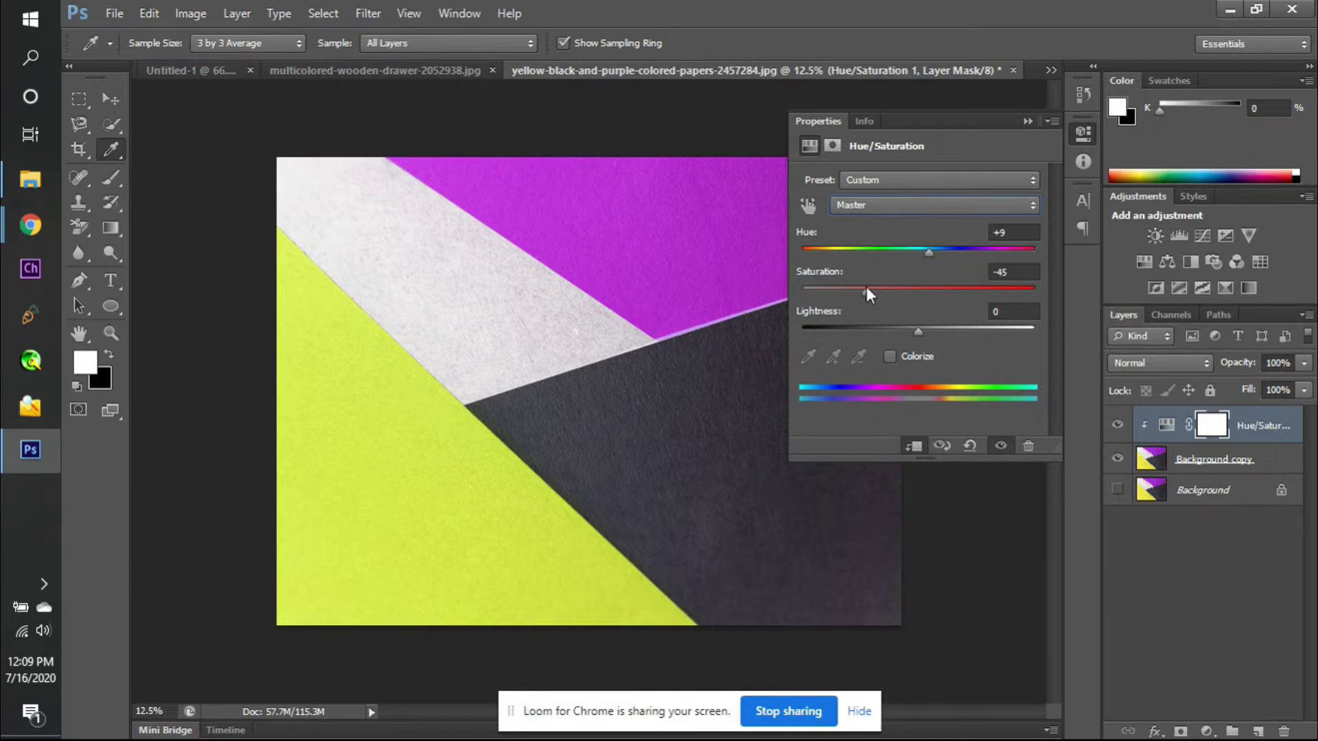
# - Reset the Master Hue and Saturation values to 0
pyautogui.click(1004, 273)
pyautogui.write('0')
pyautogui.press('Return')
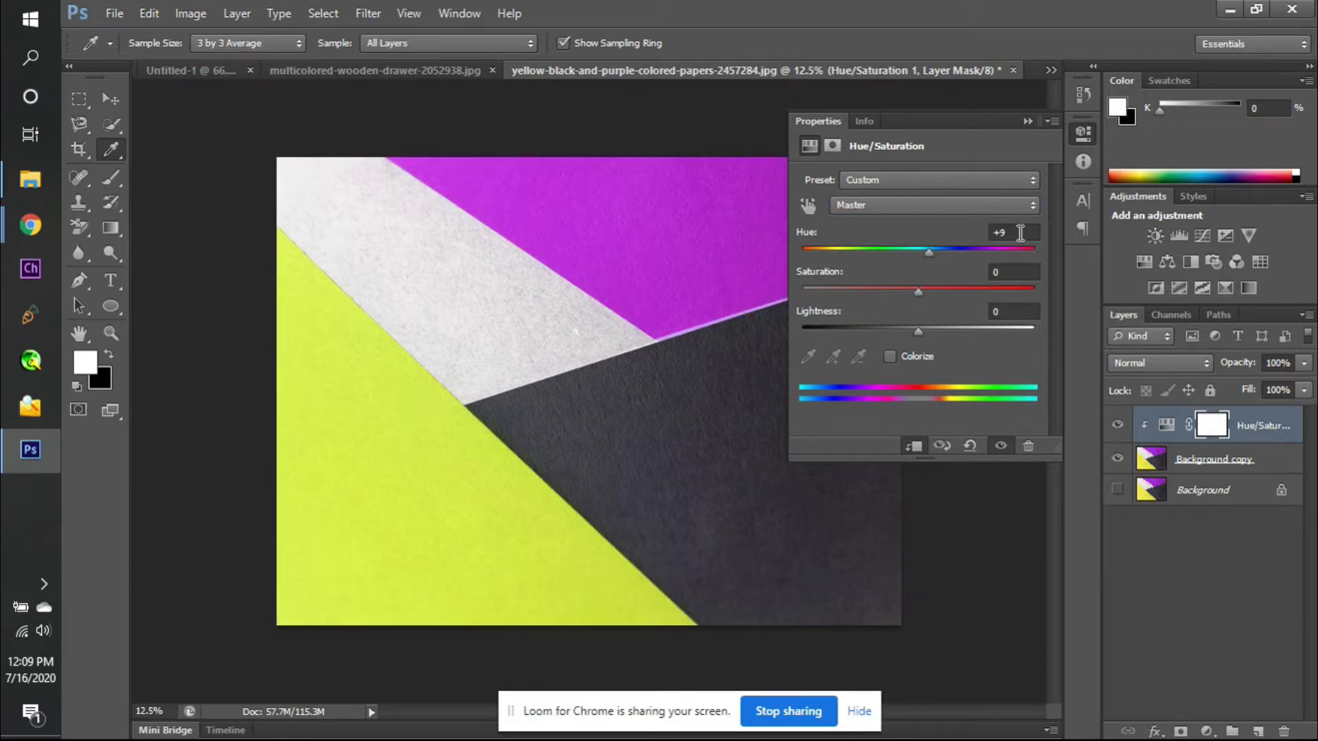
pyautogui.click(975, 225)
pyautogui.write('0')
pyautogui.press('Return')
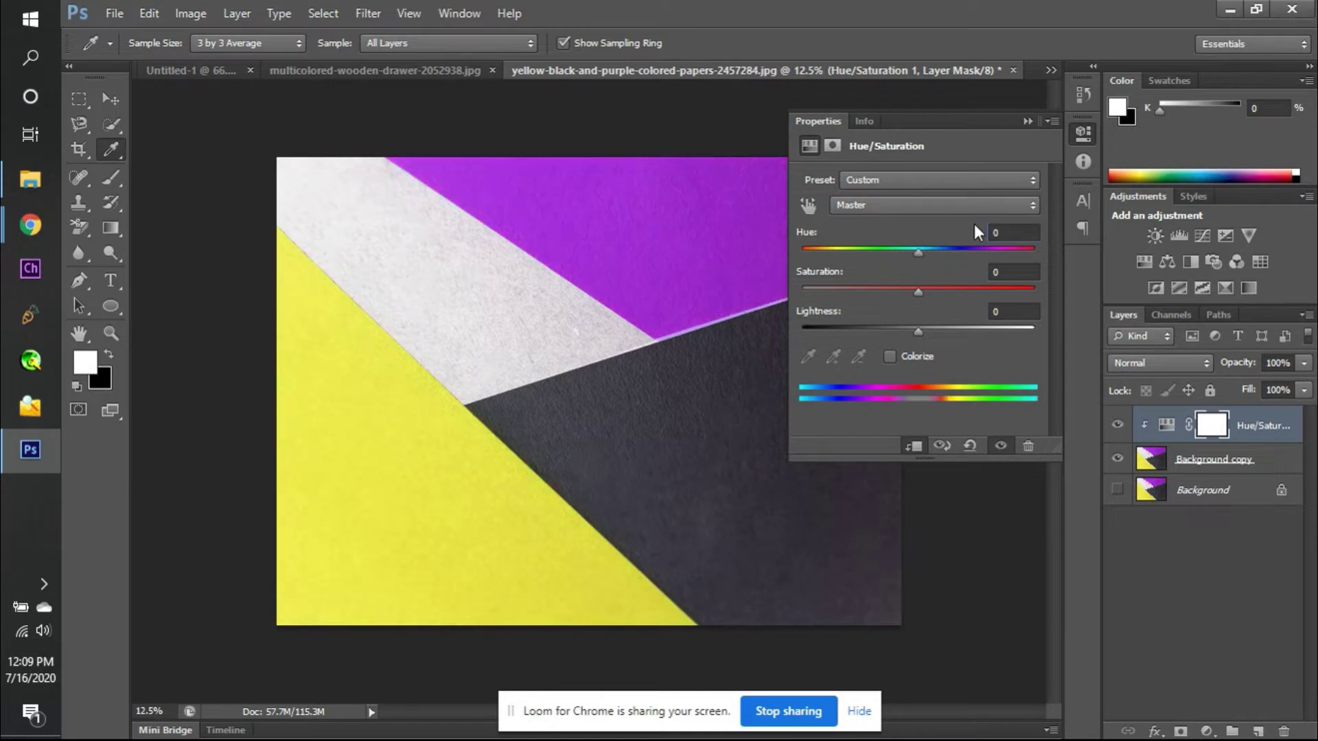
# - Choose Yellows, shift Hue +70, then move the range bar onto the magenta hues
pyautogui.click(920, 203)
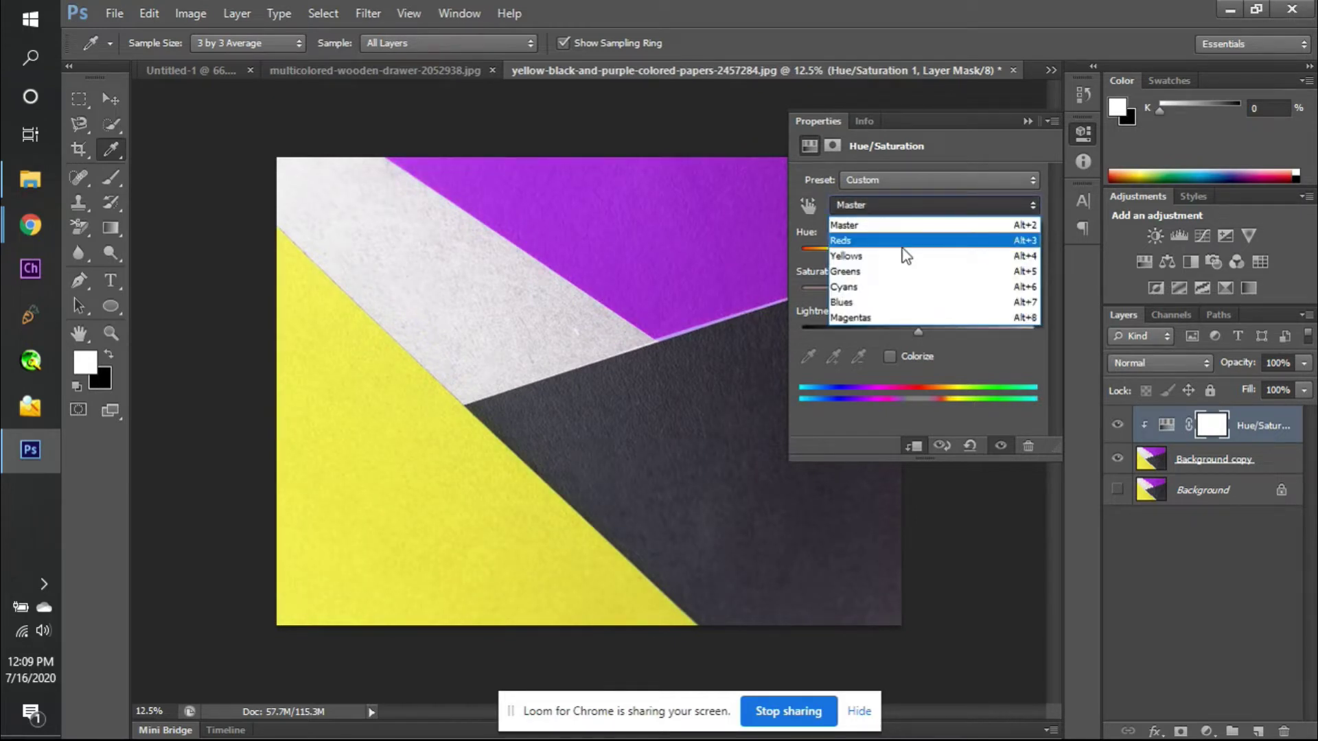
pyautogui.click(903, 243)
pyautogui.click(910, 204)
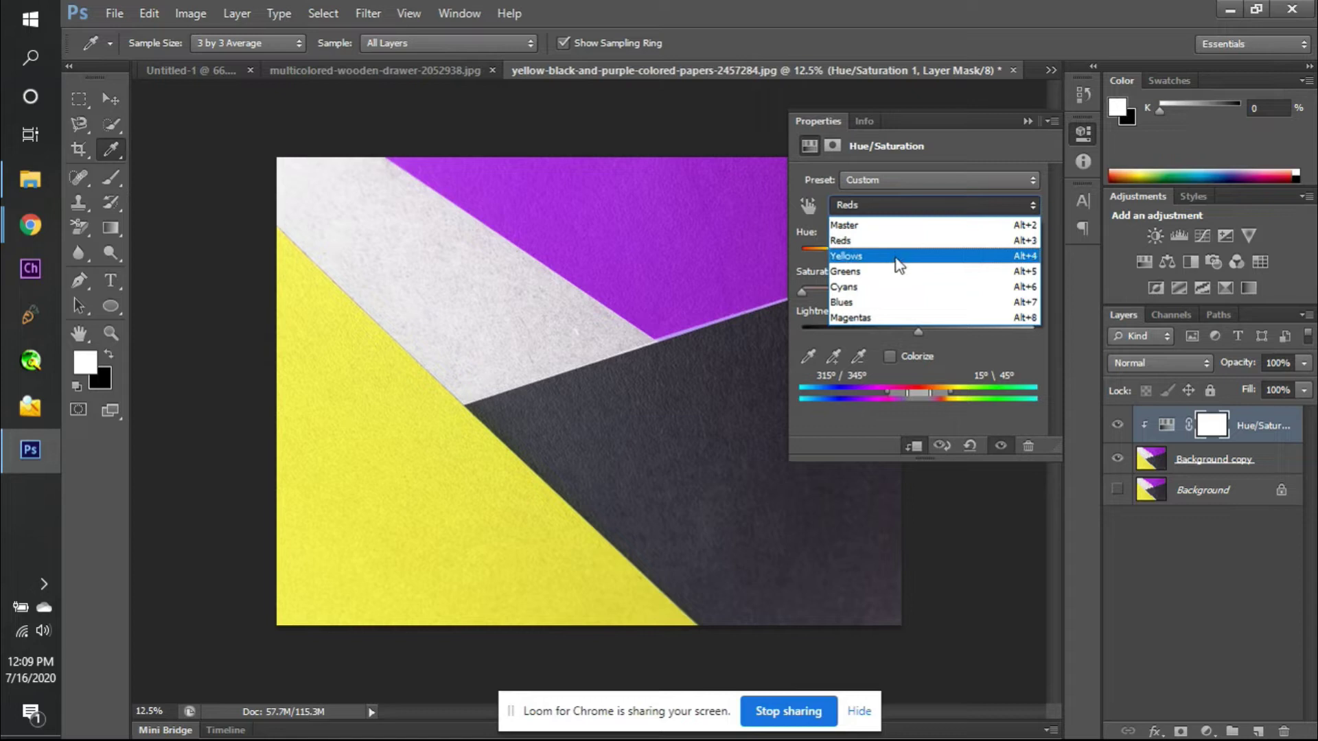
pyautogui.click(895, 257)
pyautogui.moveTo(913, 251); pyautogui.dragTo(982, 271)
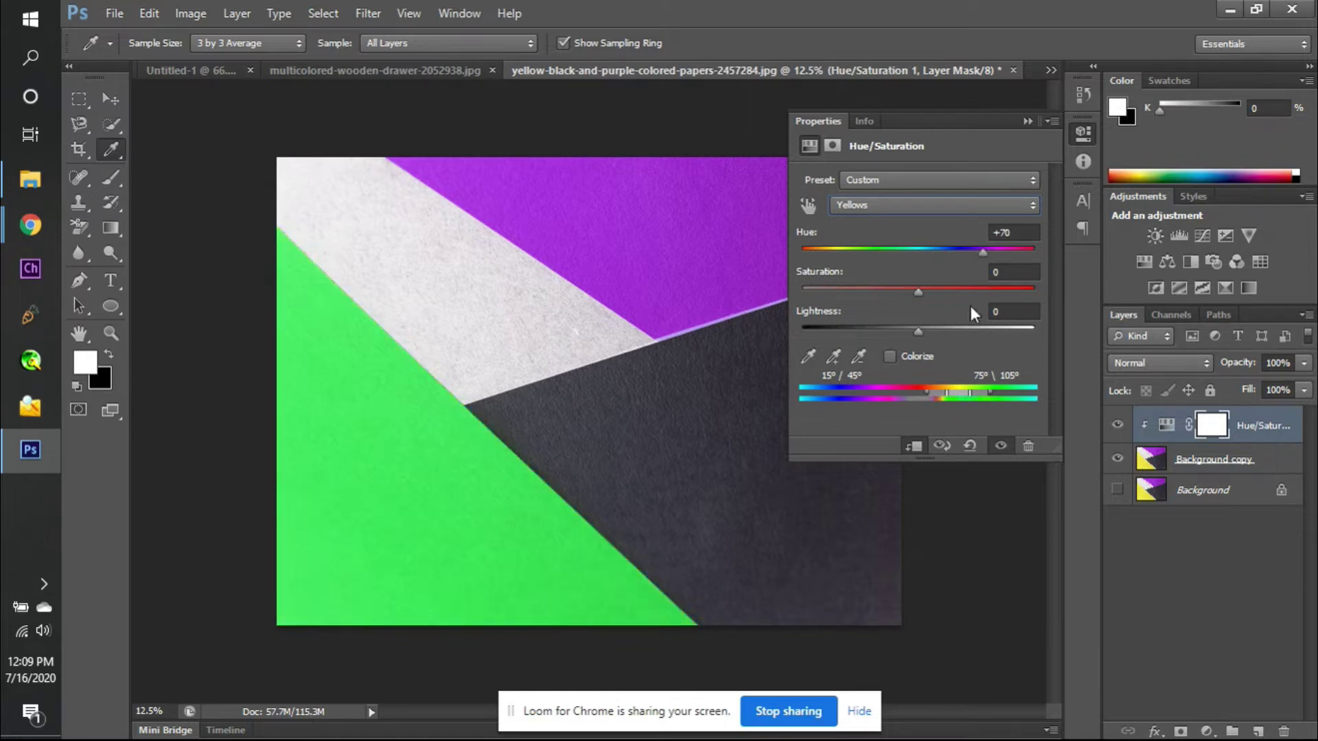
pyautogui.moveTo(961, 389); pyautogui.dragTo(875, 393)
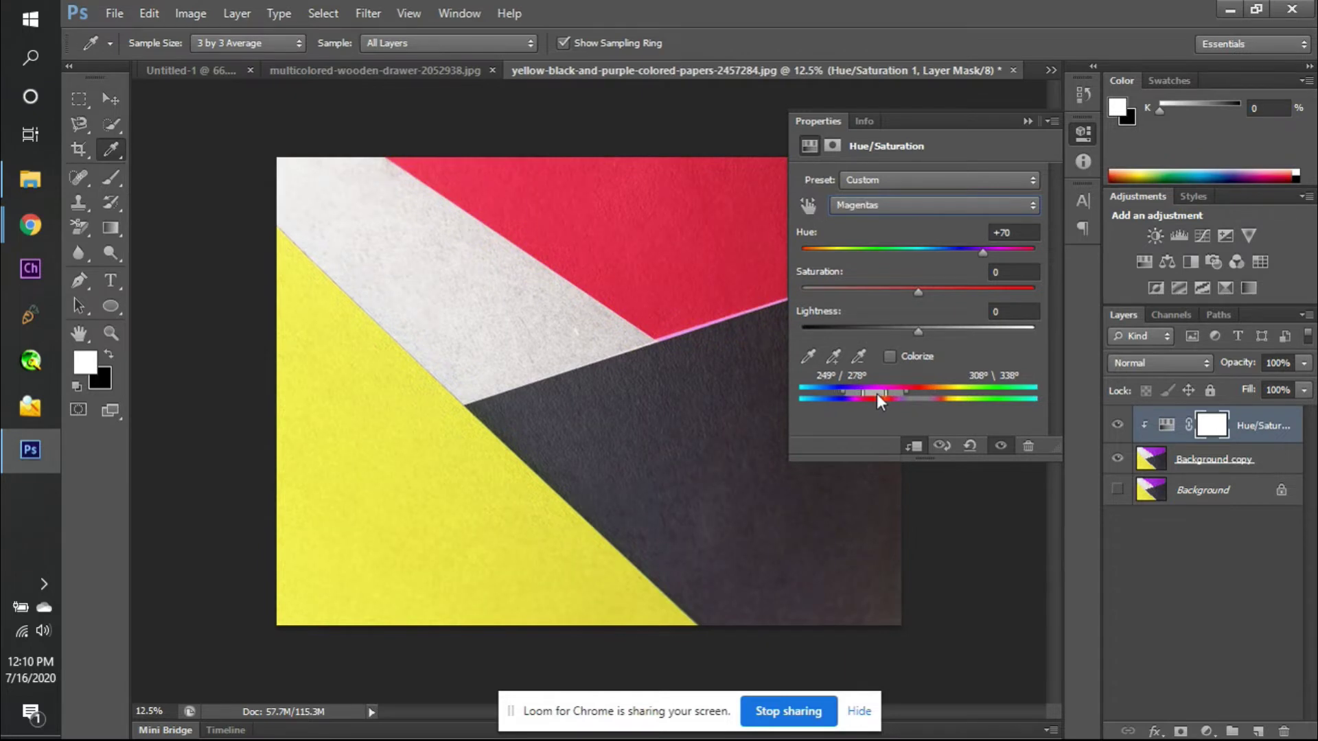
# - Reset the Magentas hue to 0, bring Saturation to -20, and retune lightness and hue toward violet
pyautogui.moveTo(985, 250); pyautogui.dragTo(942, 254)
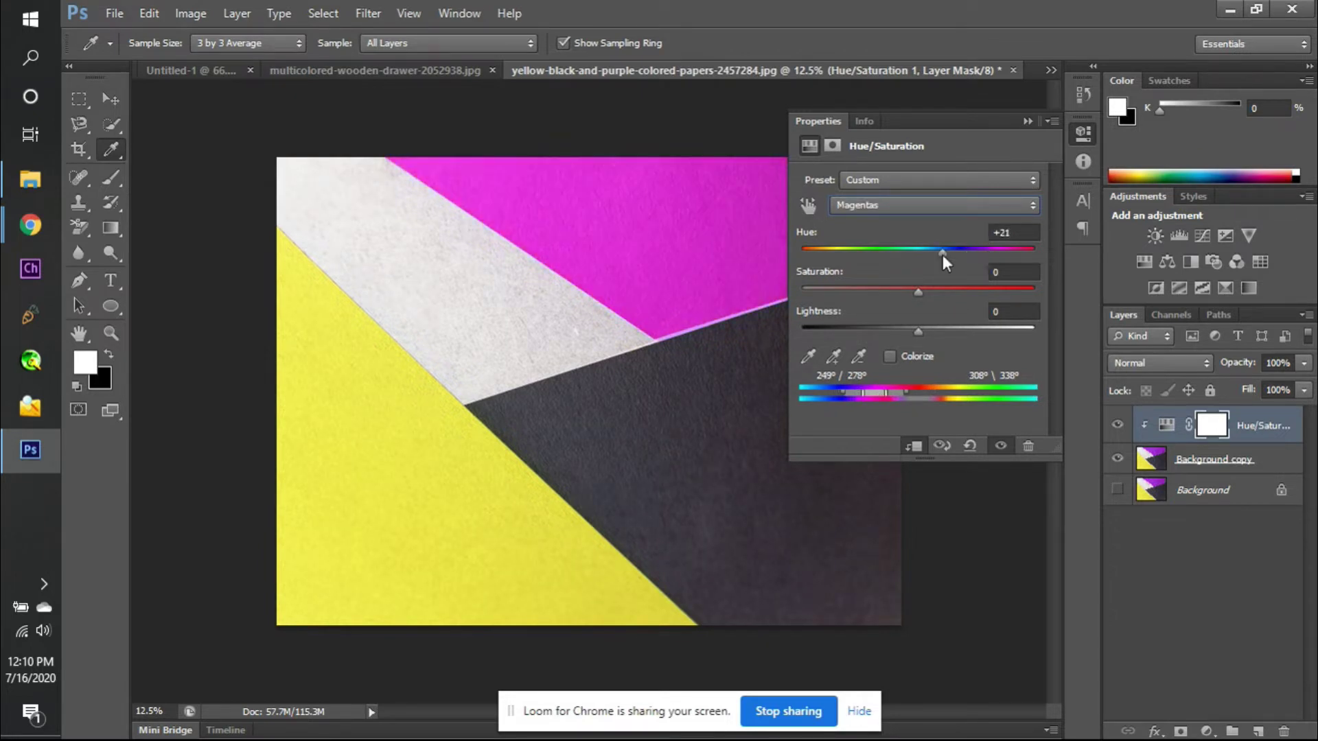
pyautogui.click(1001, 235)
pyautogui.write('0')
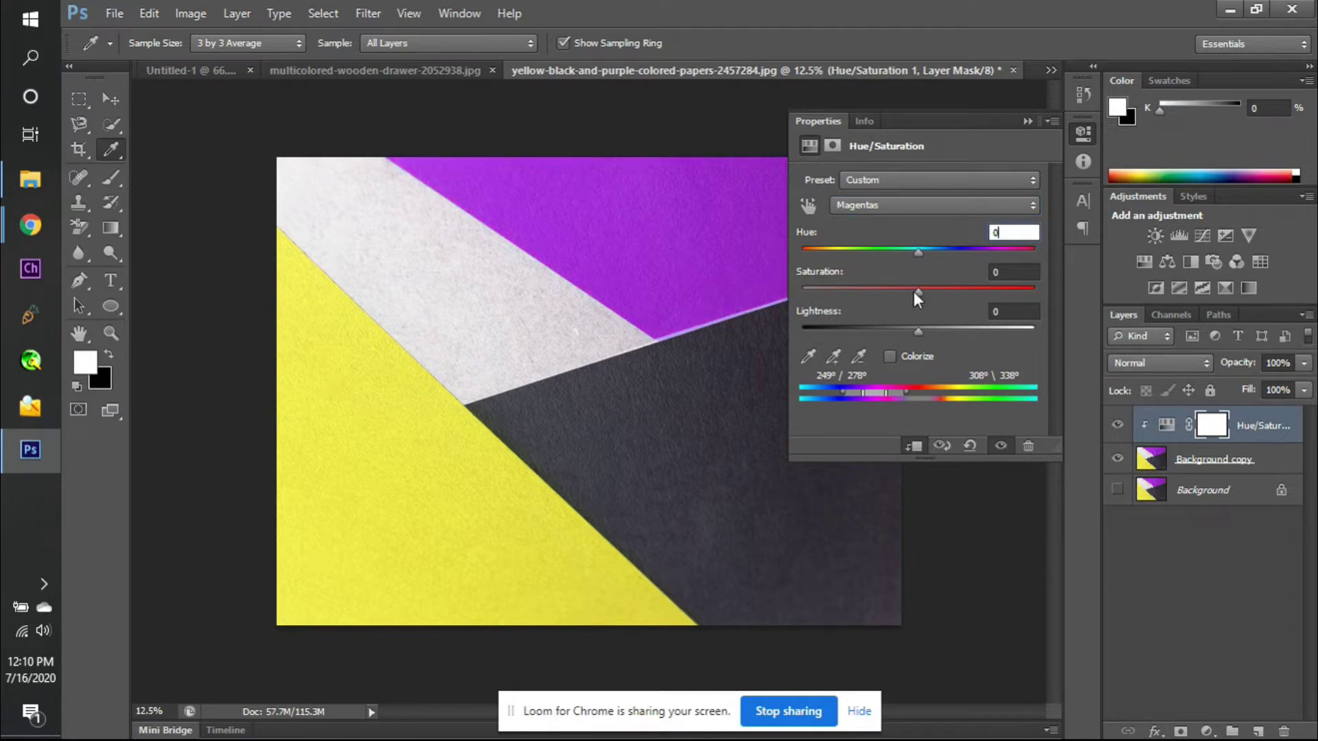
pyautogui.moveTo(918, 292); pyautogui.dragTo(777, 293)
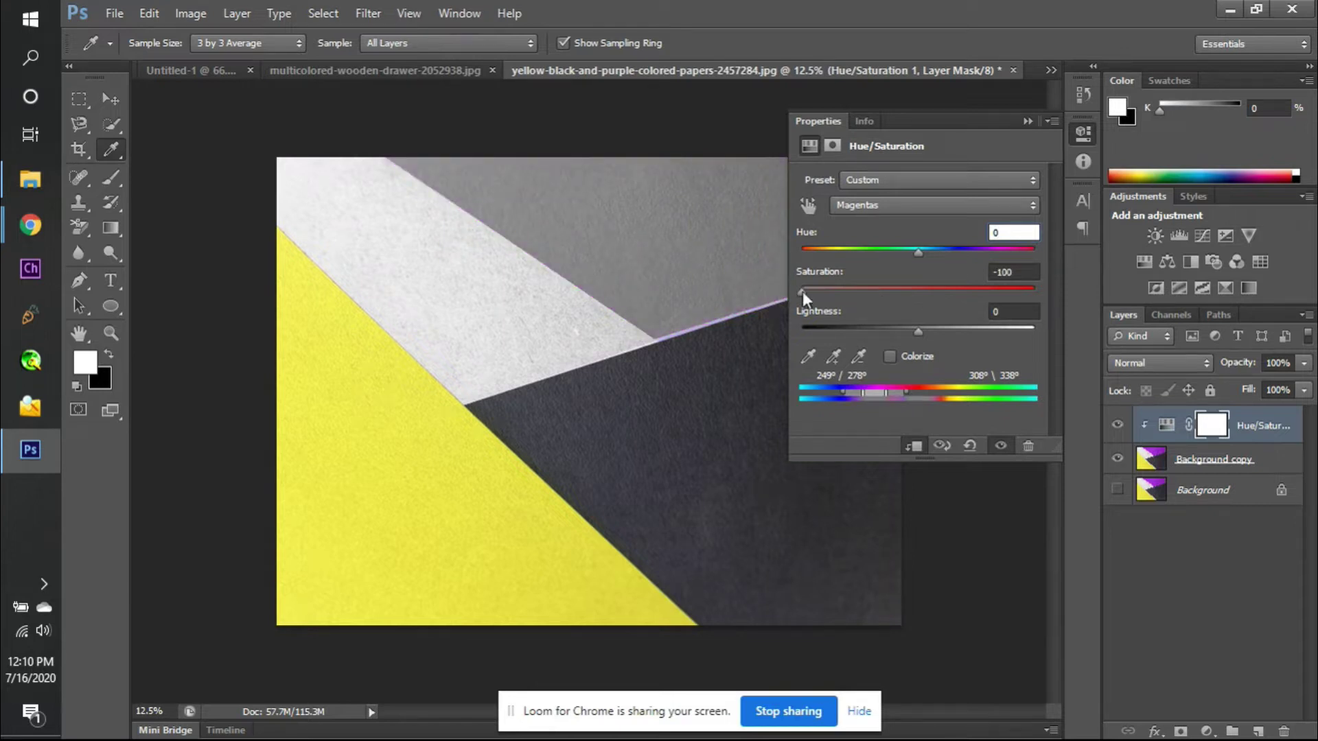
pyautogui.click(802, 295)
pyautogui.moveTo(801, 296); pyautogui.dragTo(906, 330)
pyautogui.moveTo(917, 254)
pyautogui.mouseDown()
pyautogui.moveTo(847, 250)
pyautogui.moveTo(1007, 251)
pyautogui.moveTo(806, 239)
pyautogui.moveTo(911, 248)
pyautogui.mouseUp()
# - Preview the Greens and Blues ranges (Blues hue +25), then return to Master and tick Colorize
pyautogui.click(899, 206)
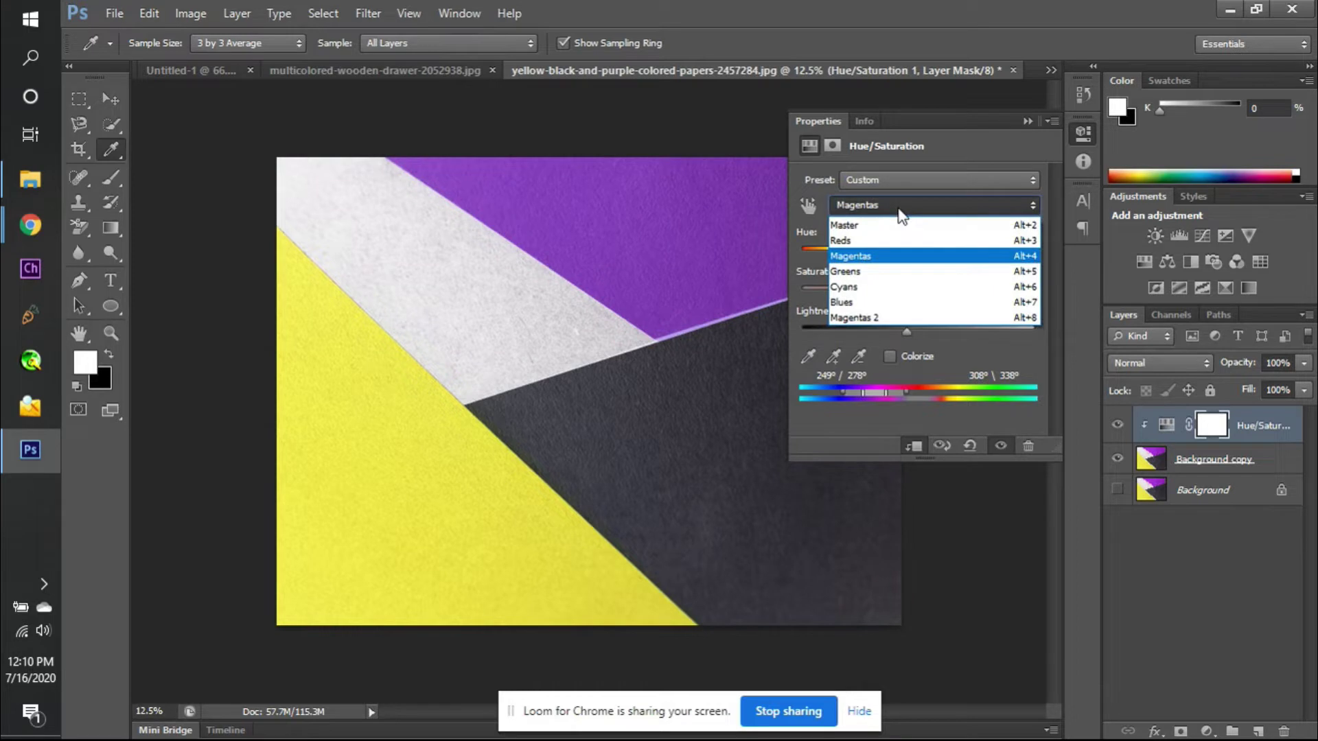
pyautogui.click(904, 282)
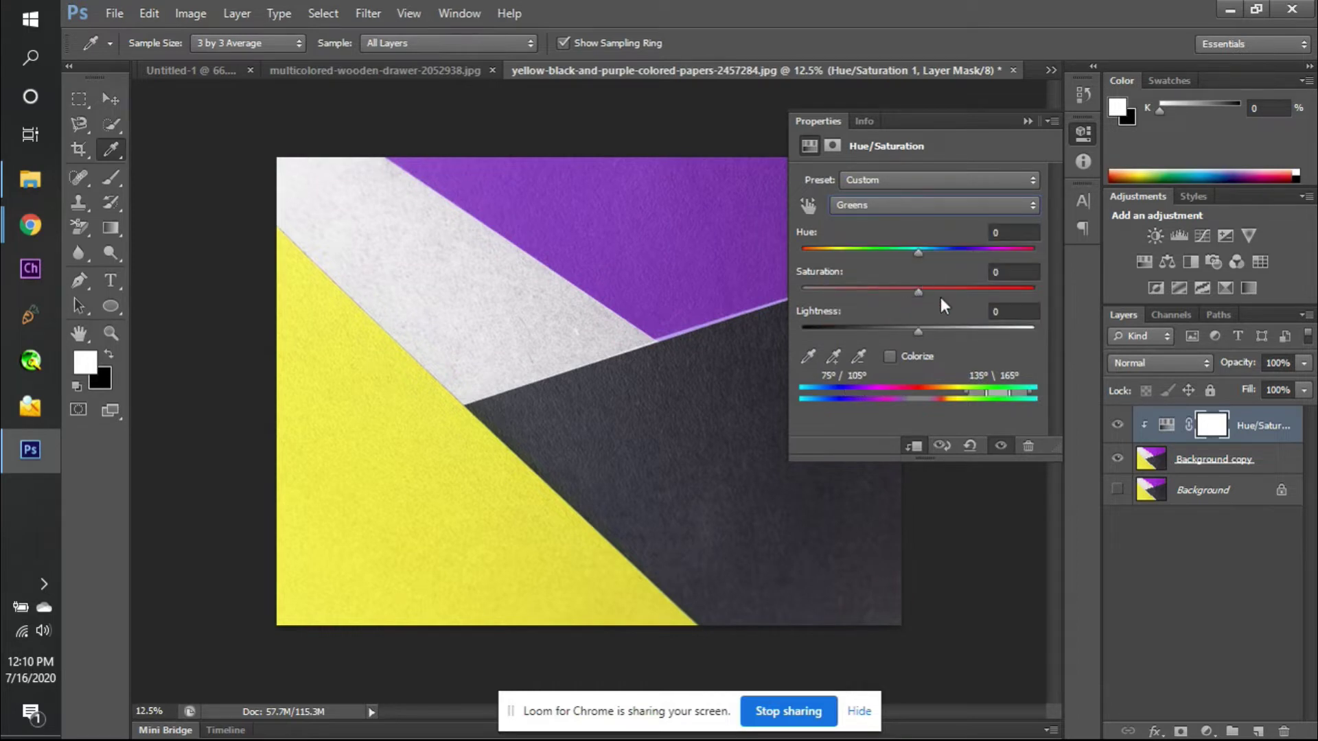
pyautogui.click(916, 203)
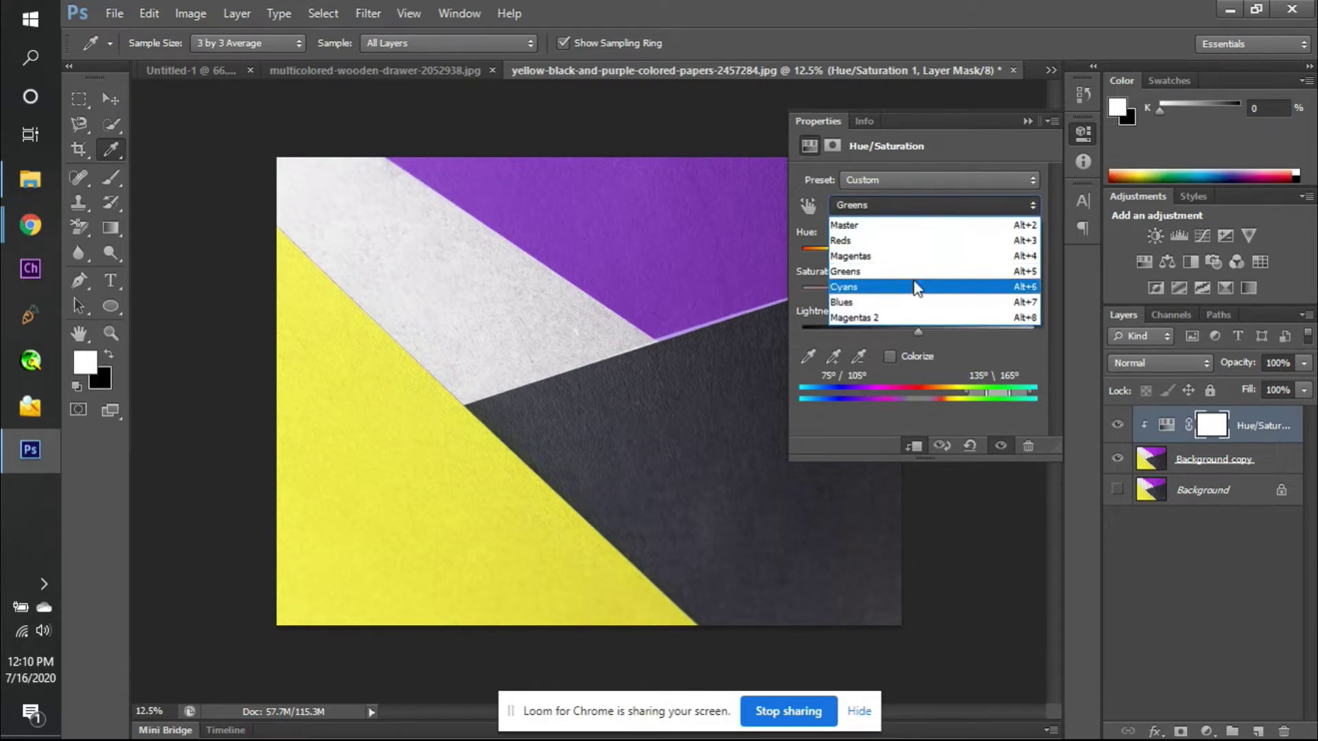
pyautogui.click(914, 302)
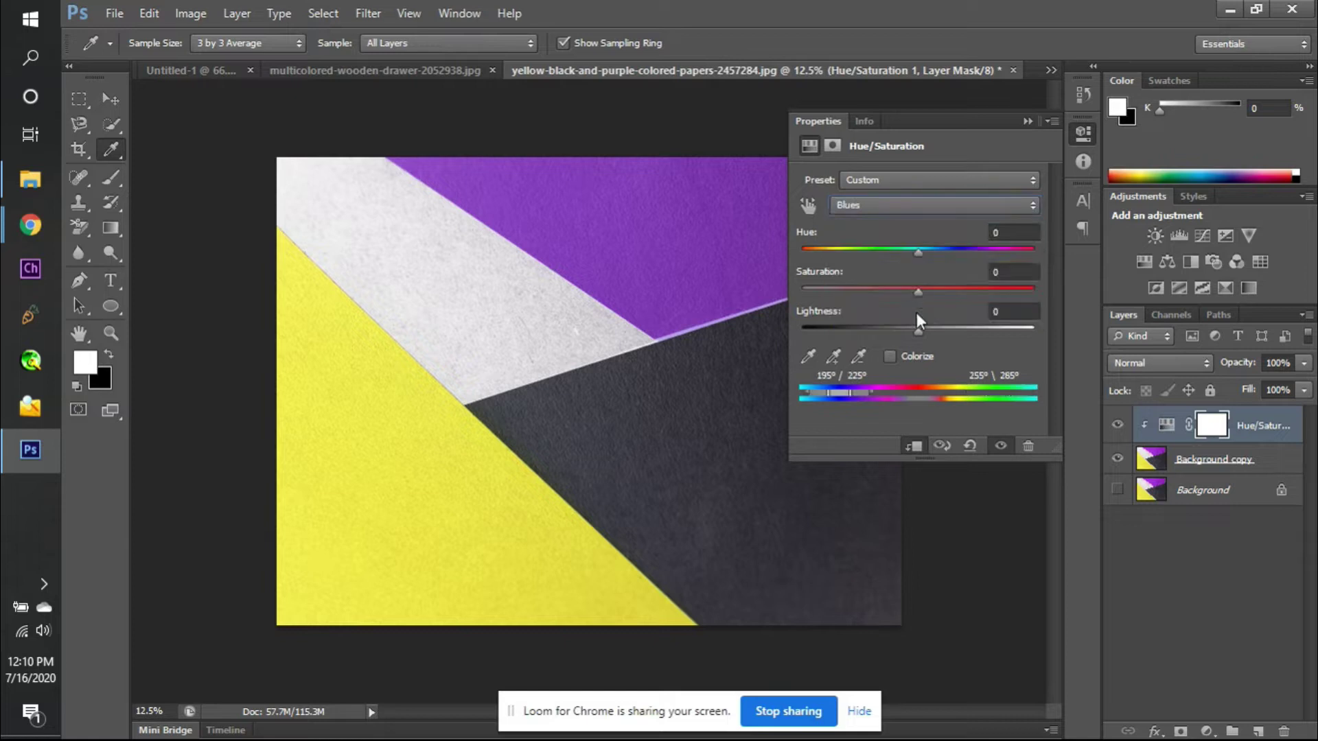
pyautogui.moveTo(919, 252)
pyautogui.mouseDown()
pyautogui.moveTo(876, 254)
pyautogui.moveTo(1019, 253)
pyautogui.moveTo(943, 252)
pyautogui.mouseUp()
pyautogui.click(936, 210)
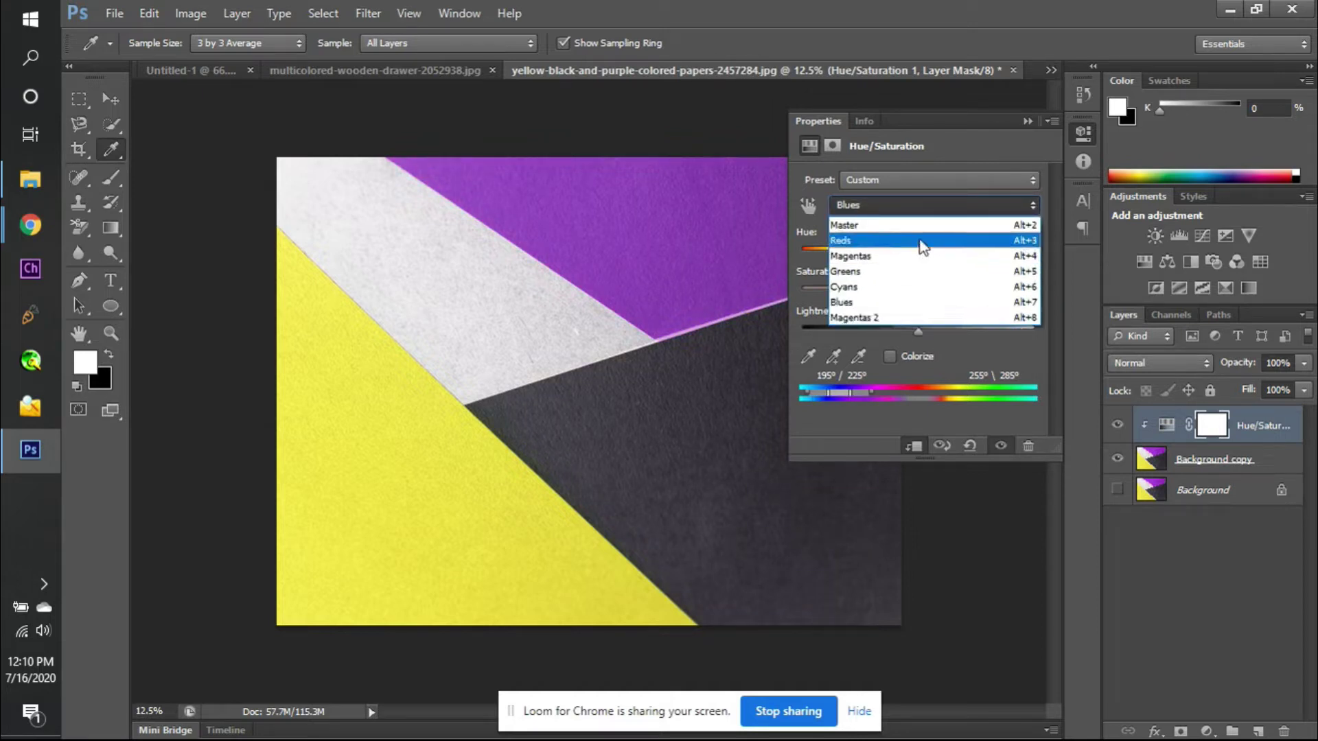
pyautogui.click(896, 223)
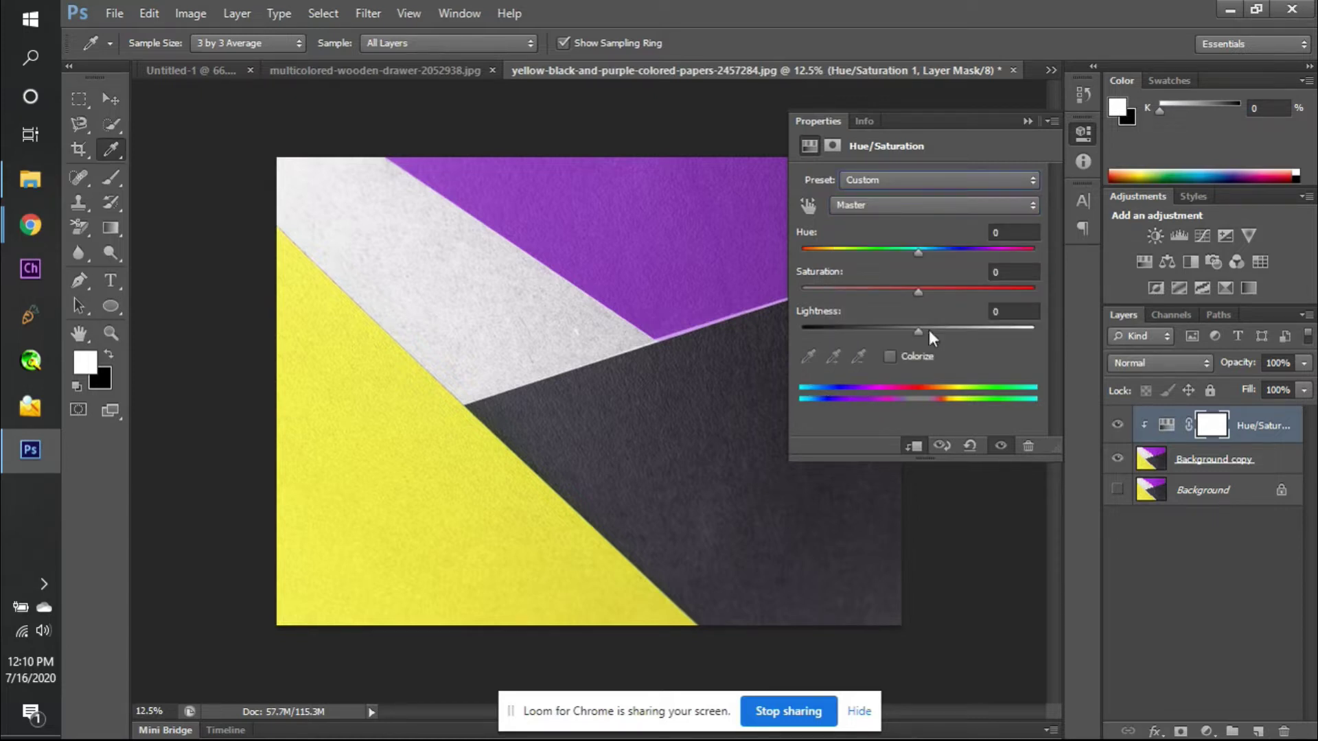
pyautogui.click(889, 354)
# - On the wooden-drawer photo, add a Hue/Saturation layer and sample drawers with the on-image tool
pyautogui.click(421, 76)
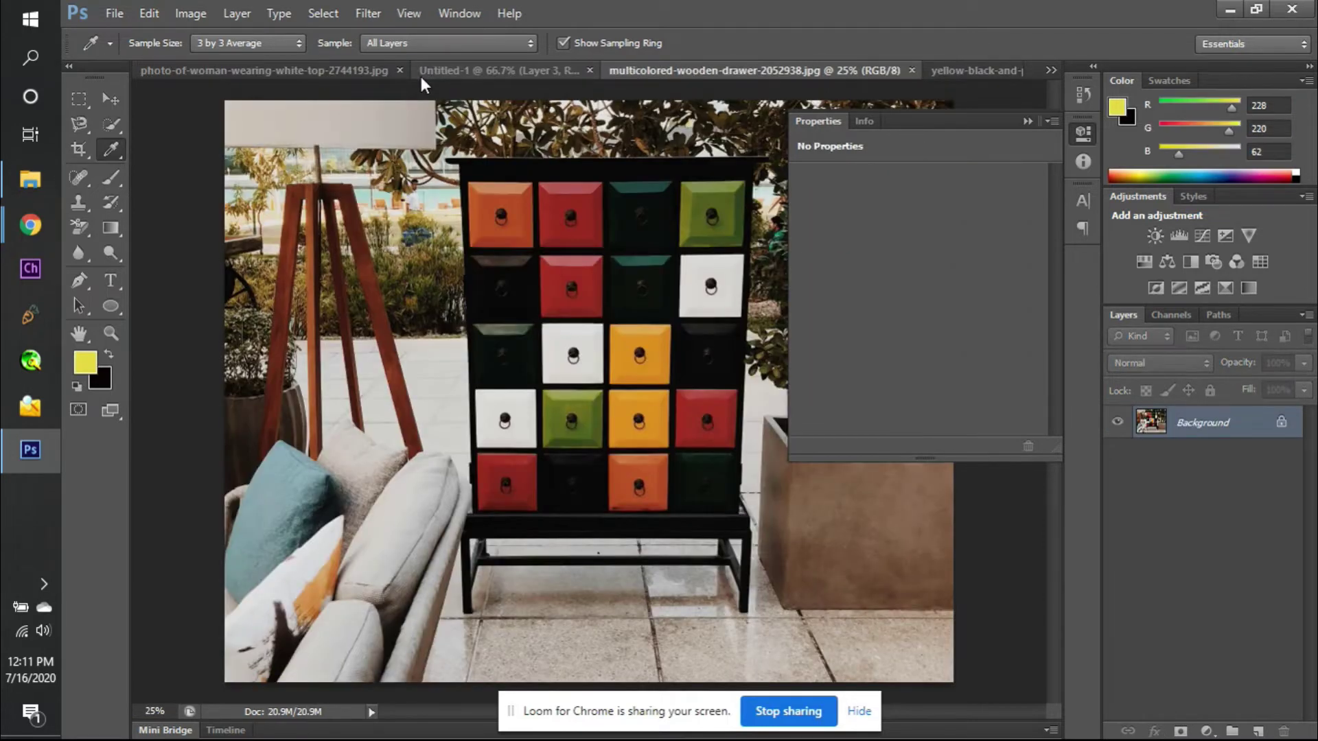
pyautogui.click(1143, 262)
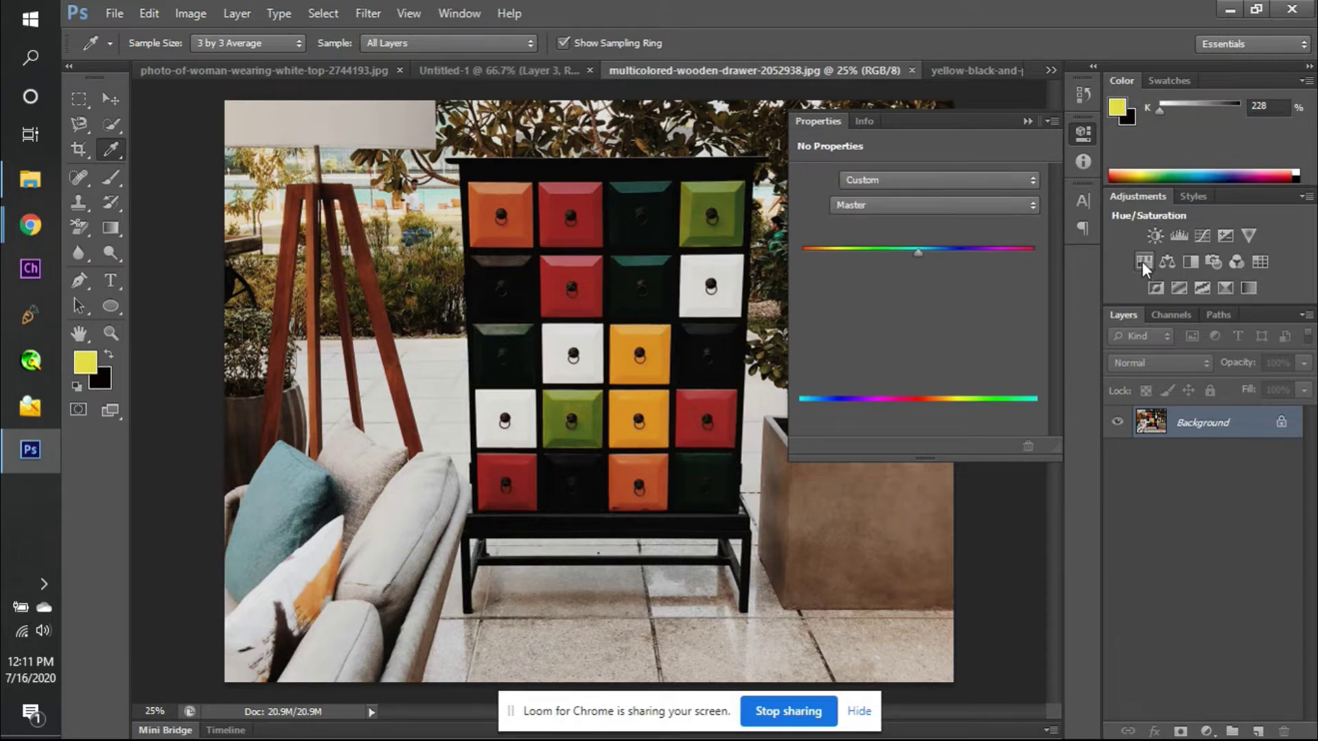
pyautogui.click(930, 209)
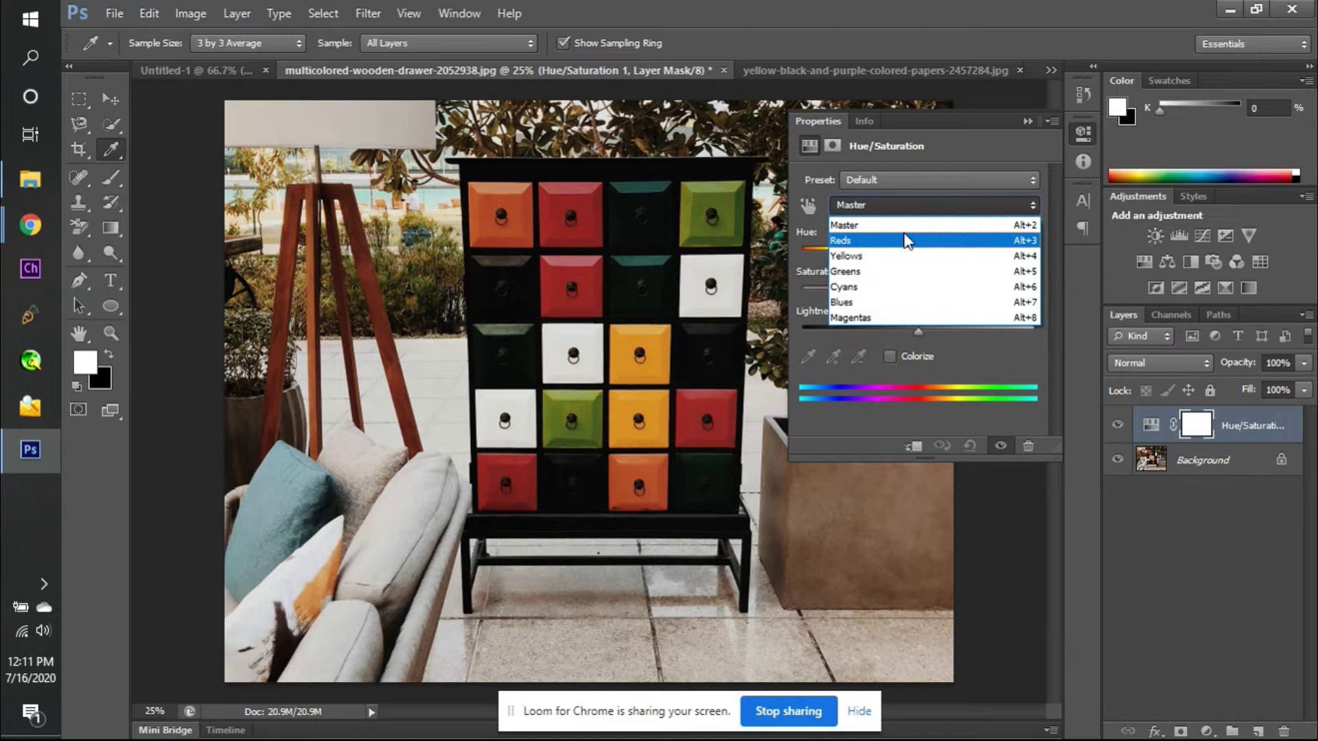
pyautogui.click(924, 393)
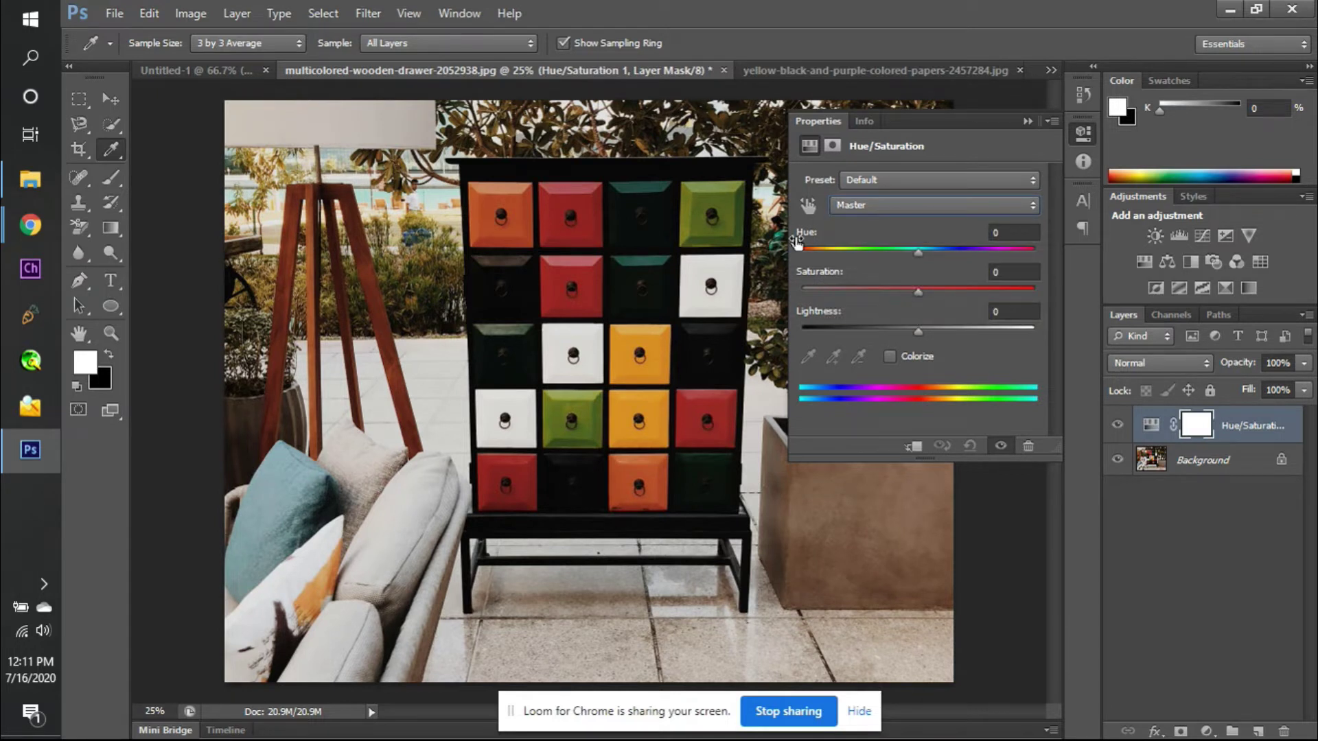
pyautogui.click(805, 202)
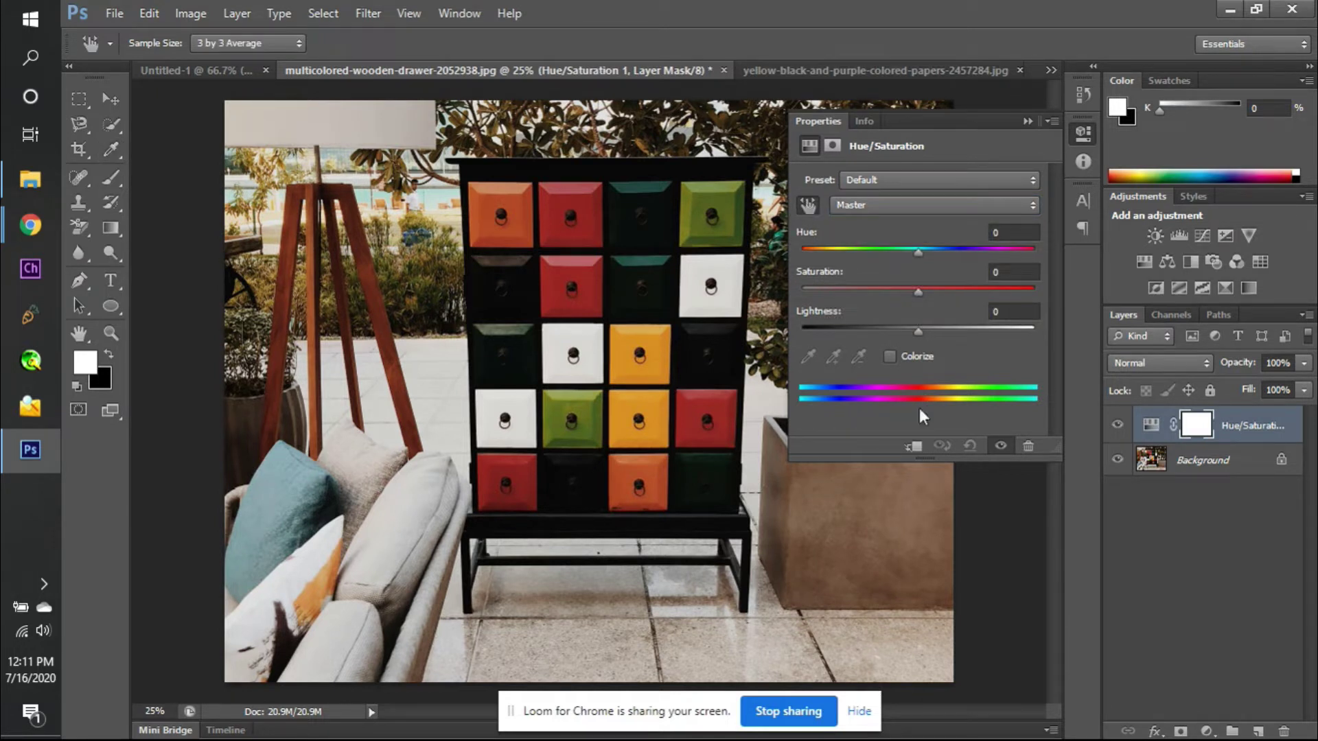
pyautogui.click(807, 206)
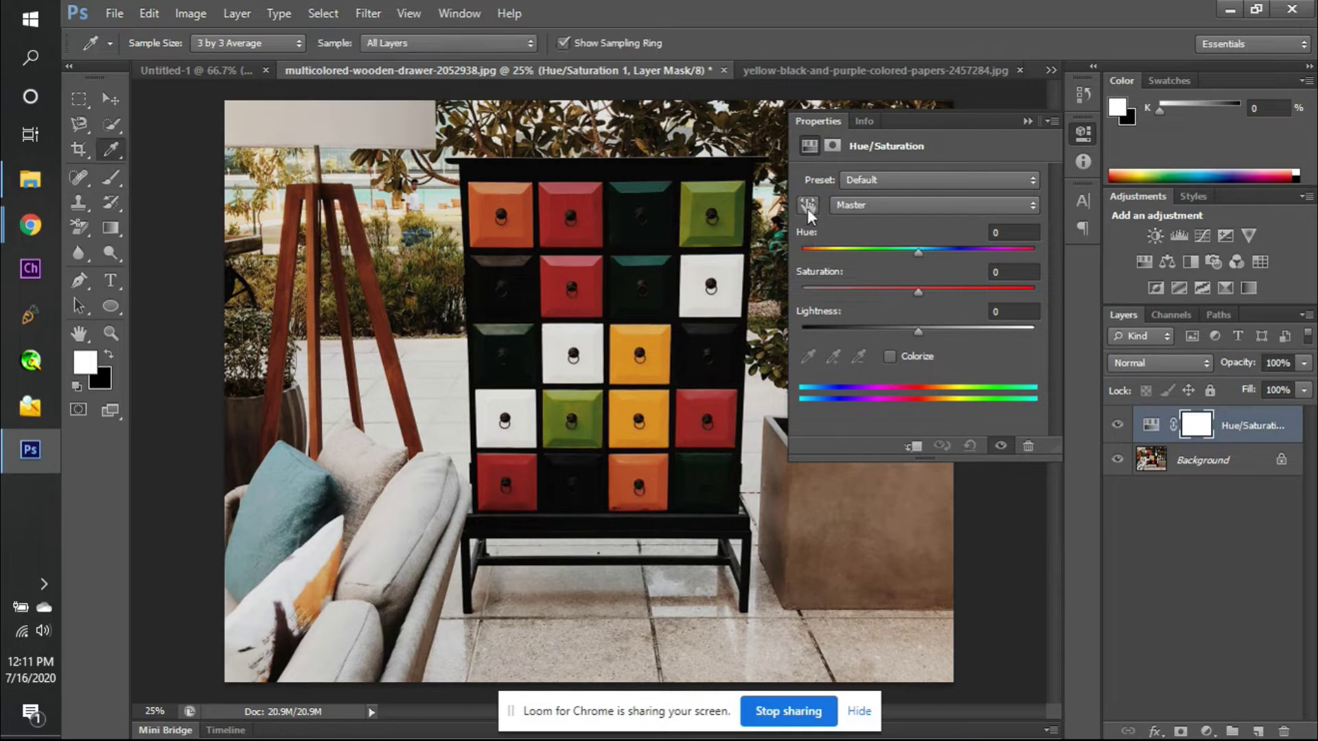
pyautogui.click(724, 297)
pyautogui.click(693, 183)
pyautogui.click(703, 204)
pyautogui.click(704, 203)
# - Reset the Hue shift to 0 and limit the adjustment to Yellows
pyautogui.moveTo(921, 253); pyautogui.dragTo(950, 250)
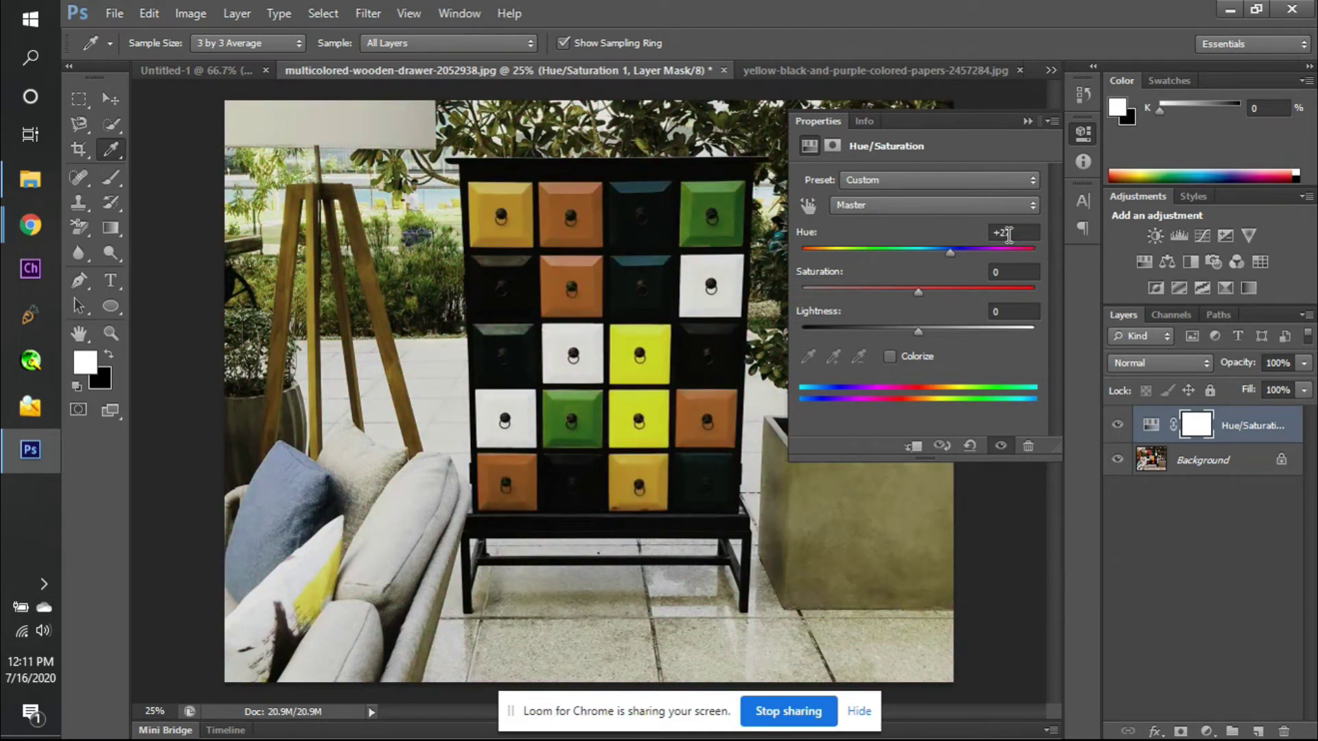
pyautogui.doubleClick(1008, 234)
pyautogui.write('0')
pyautogui.press('Return')
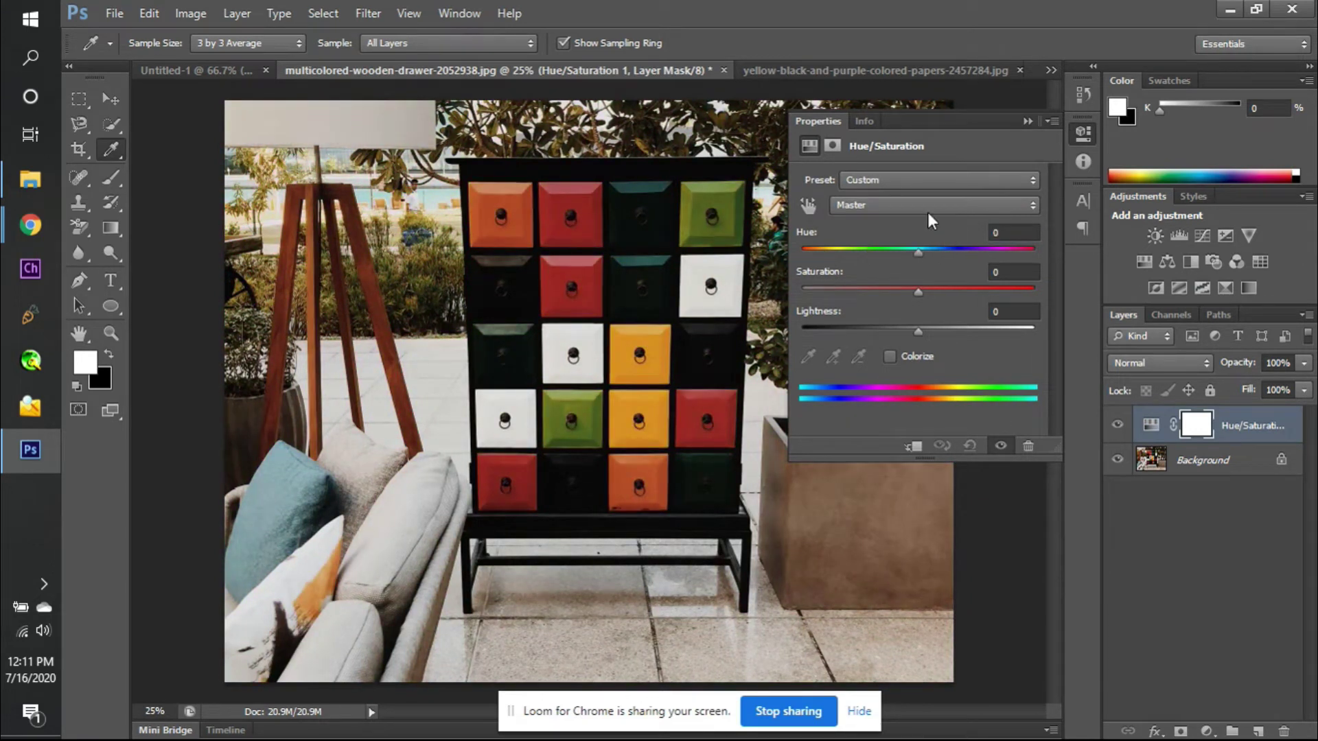
pyautogui.click(925, 205)
pyautogui.click(898, 256)
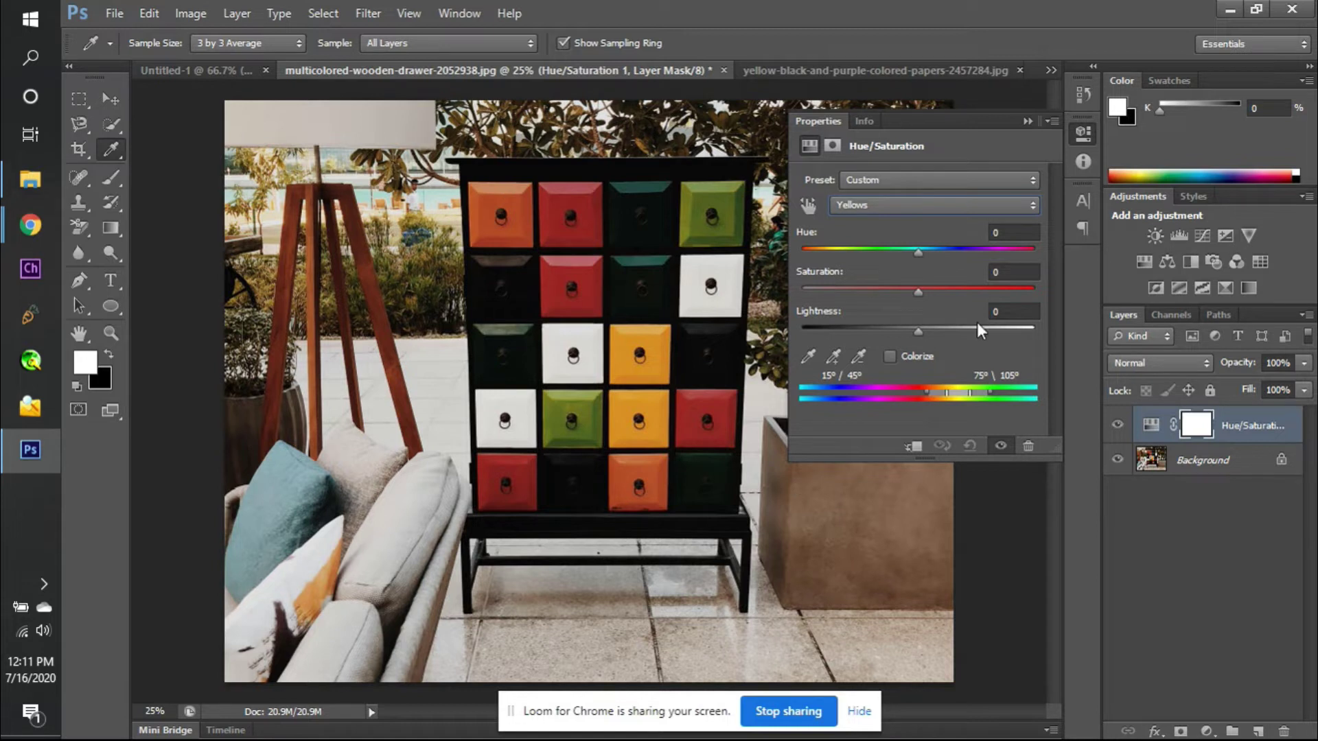
# - Test desaturating the yellow drawers, restore them, and widen the Yellows range slightly
pyautogui.moveTo(917, 292); pyautogui.dragTo(715, 295)
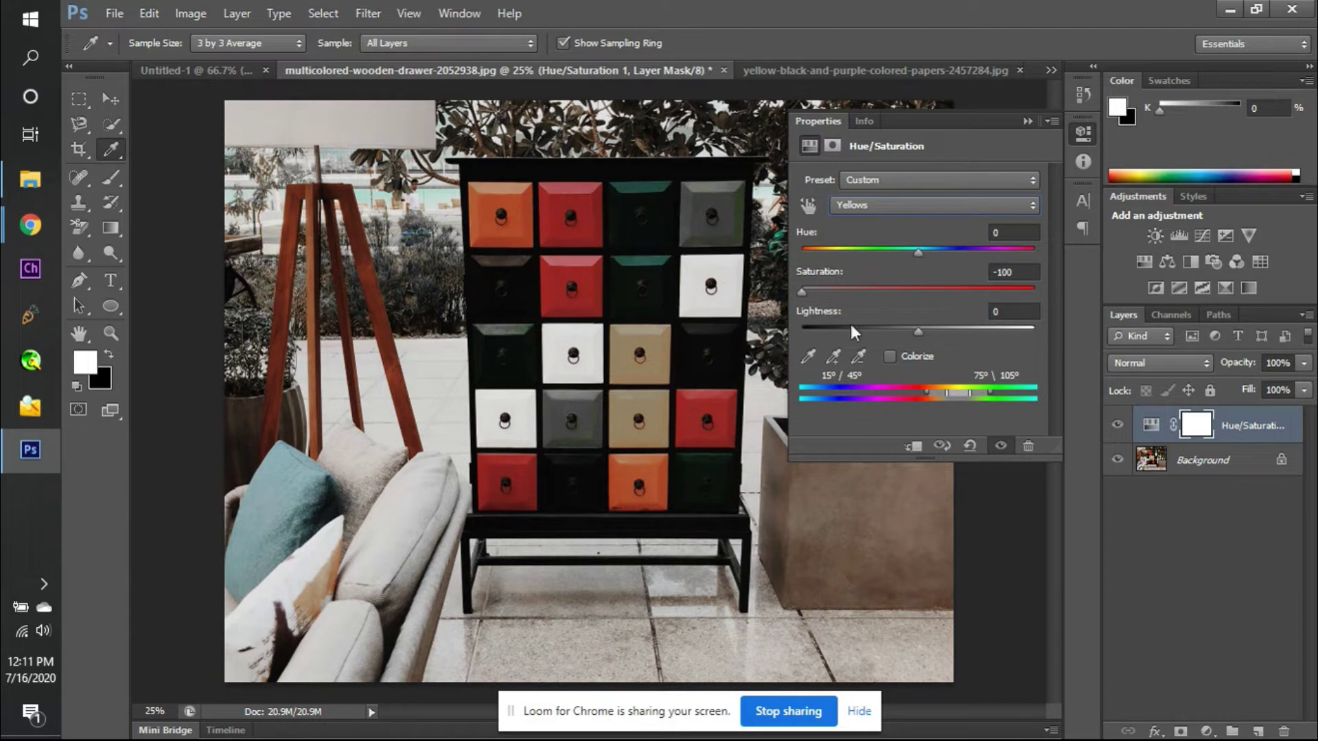
pyautogui.moveTo(802, 291); pyautogui.dragTo(917, 291)
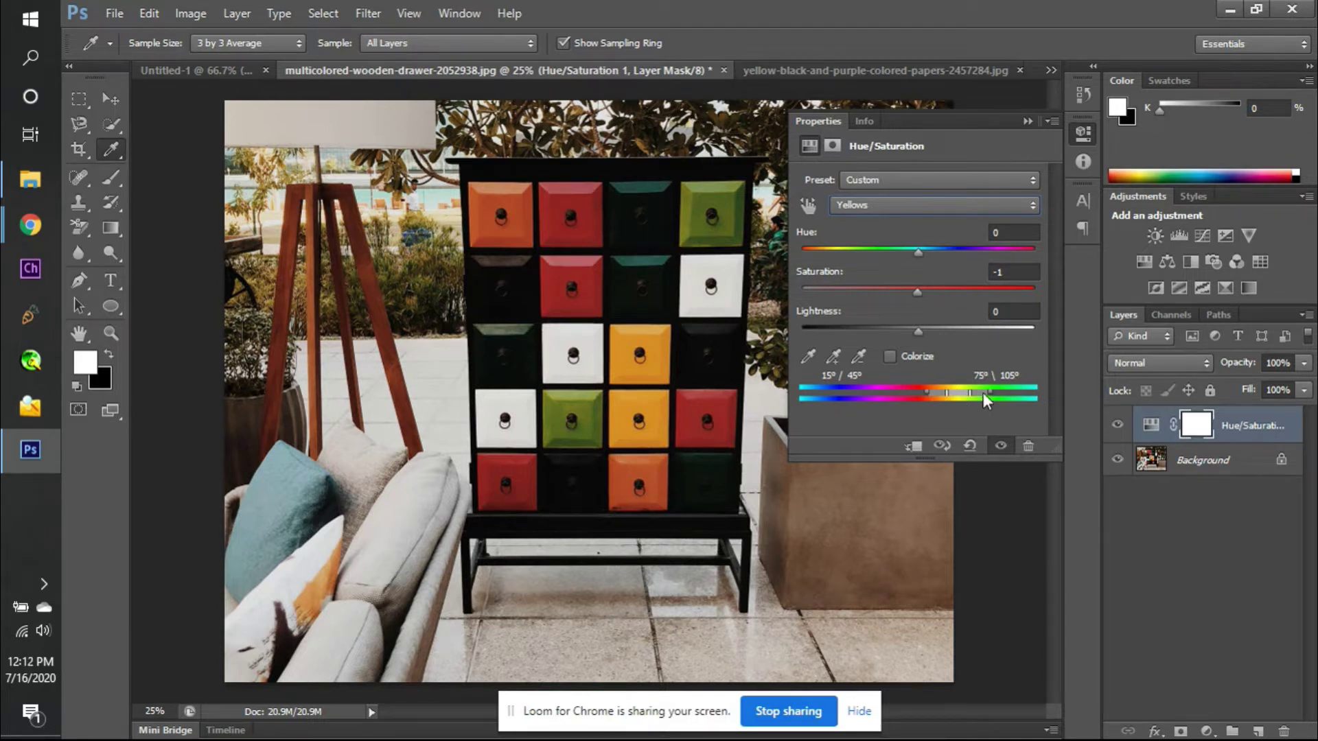
pyautogui.moveTo(963, 390)
pyautogui.mouseDown()
pyautogui.moveTo(978, 390)
pyautogui.moveTo(963, 390)
pyautogui.mouseUp()
# - Sample several drawers with the range eyedropper to create Reds 2, and set Saturation to 0
pyautogui.click(805, 357)
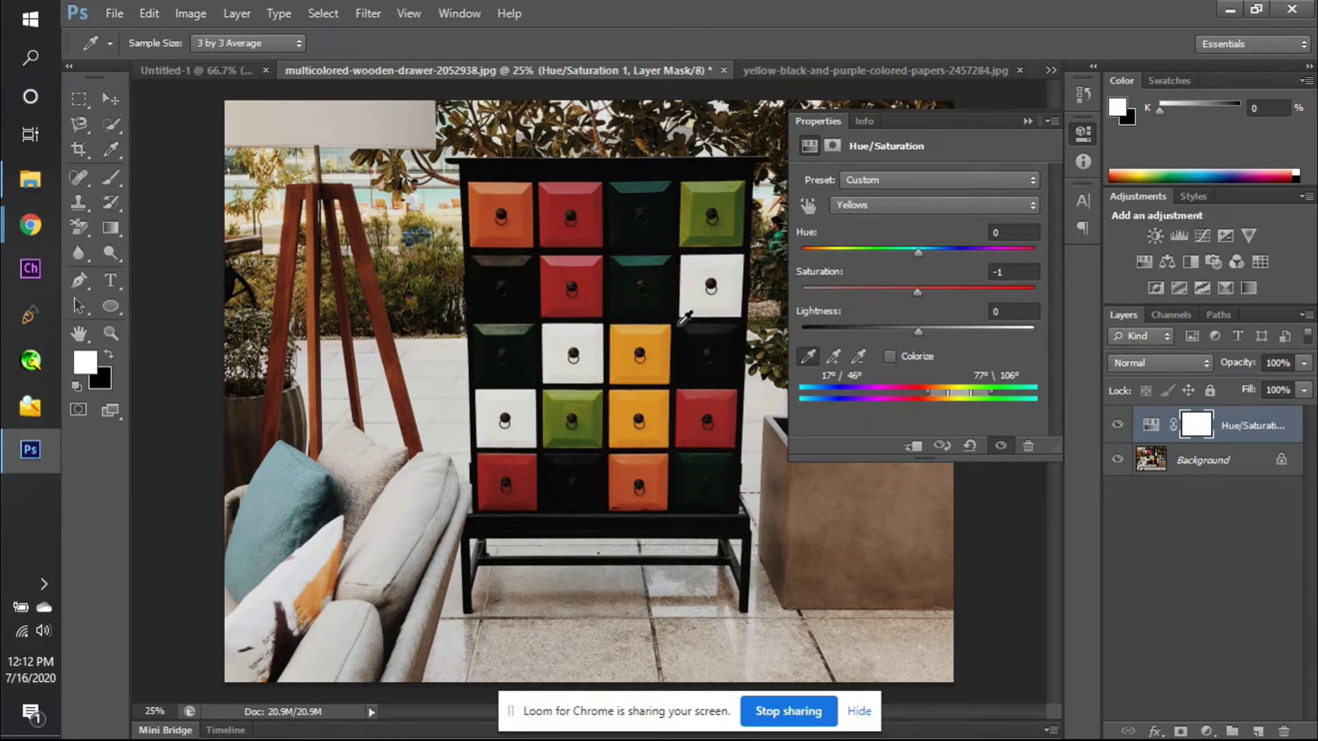
pyautogui.click(533, 361)
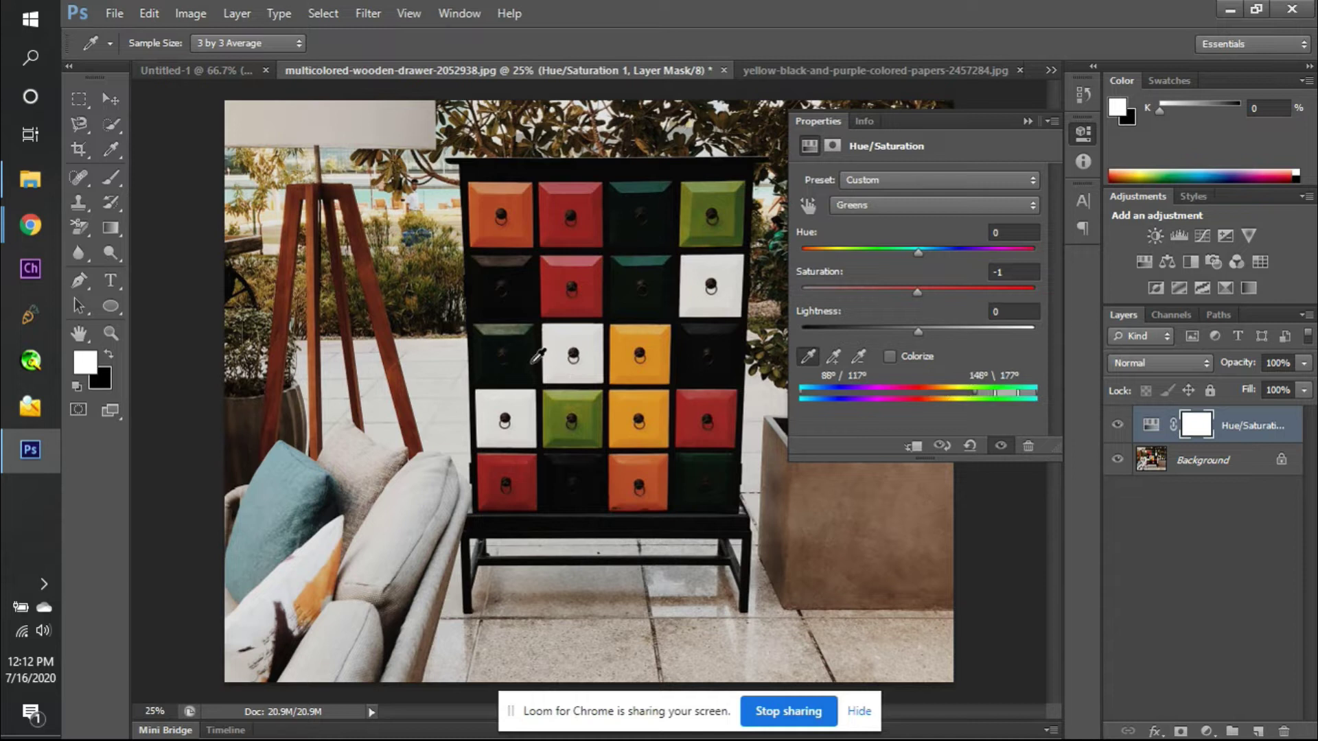
pyautogui.click(657, 348)
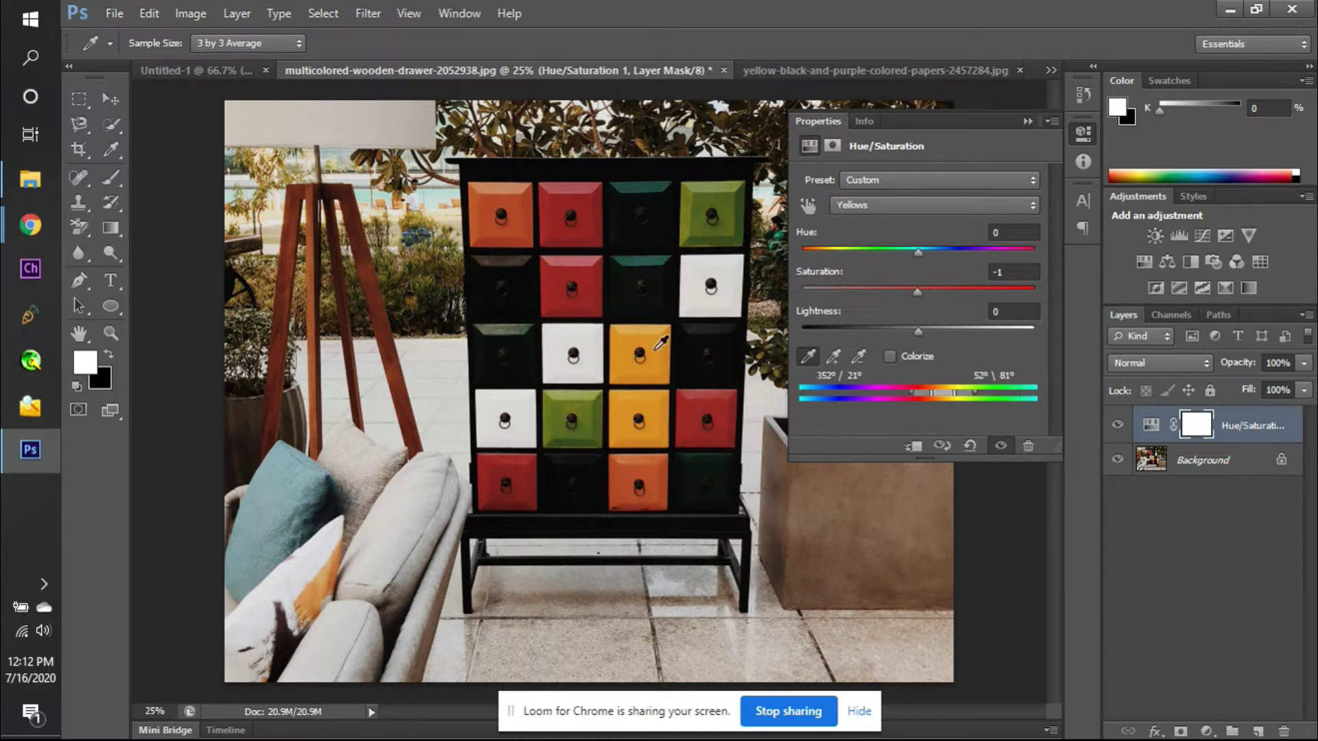
pyautogui.click(715, 429)
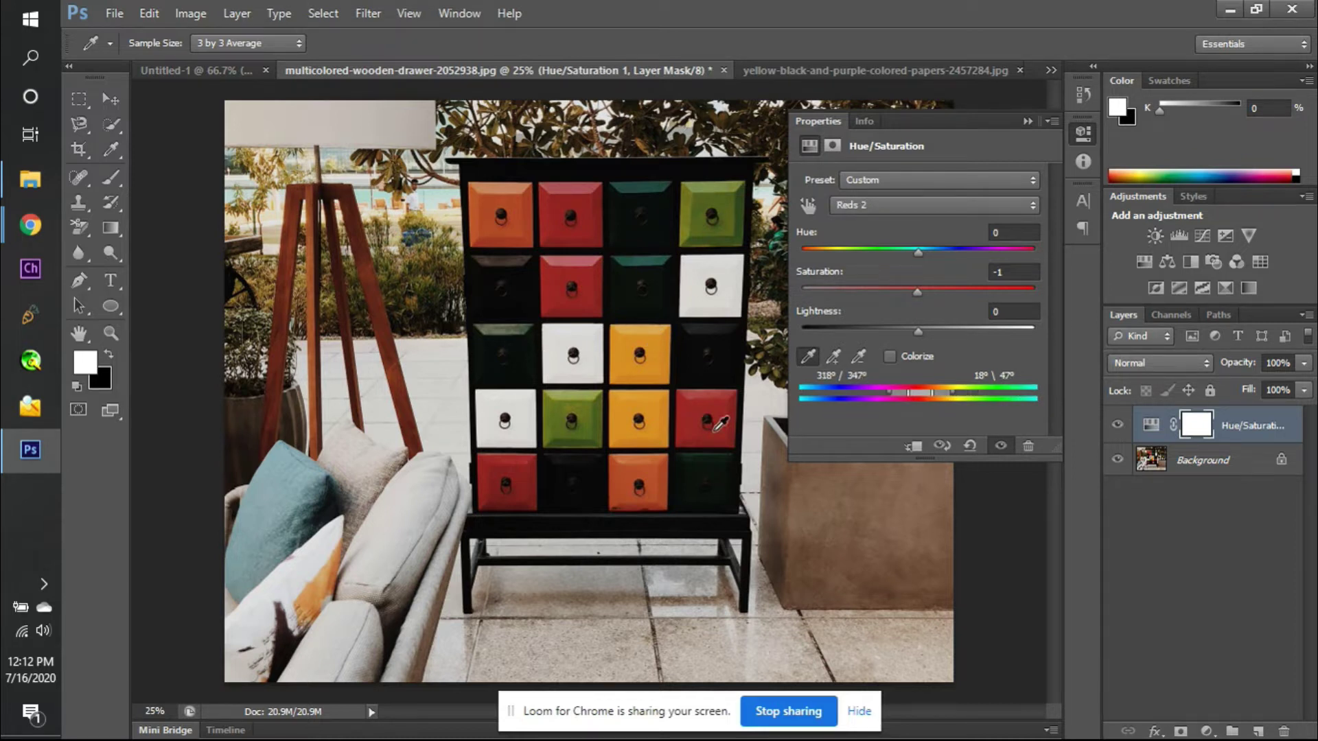
pyautogui.click(583, 259)
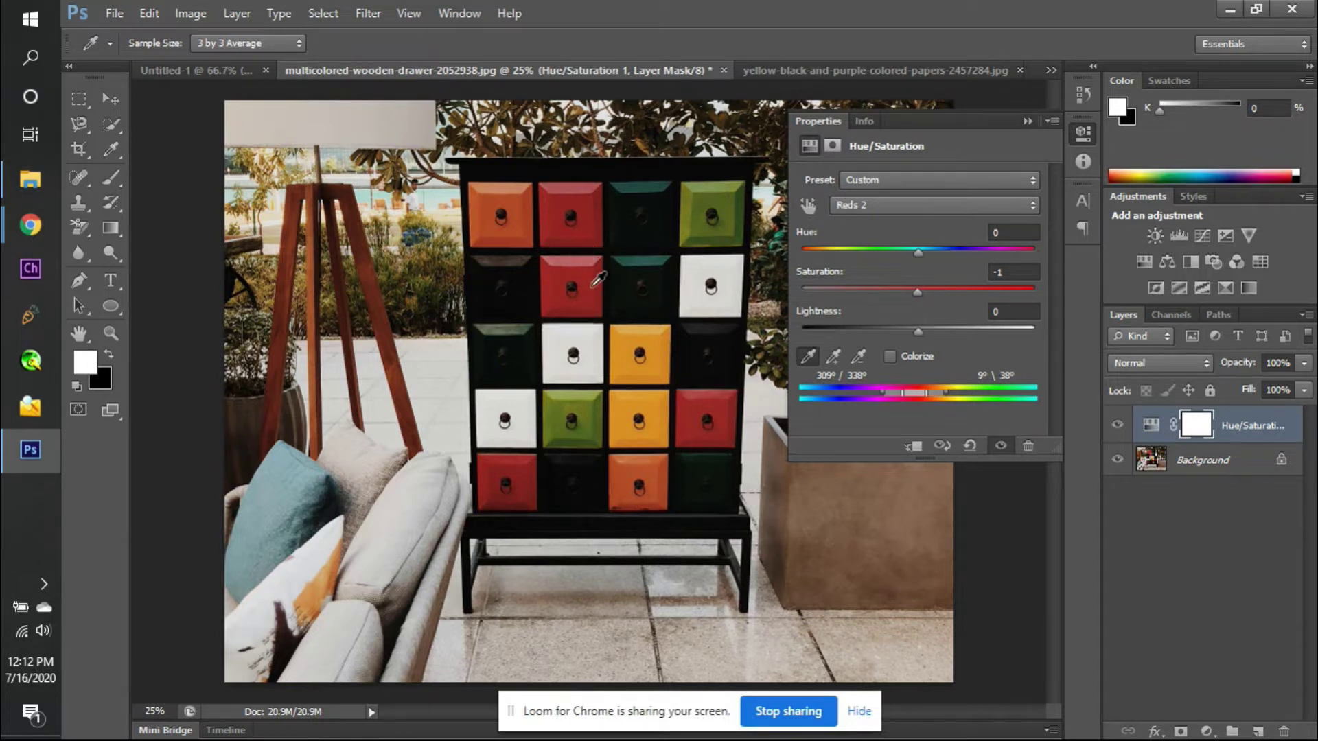
pyautogui.click(628, 458)
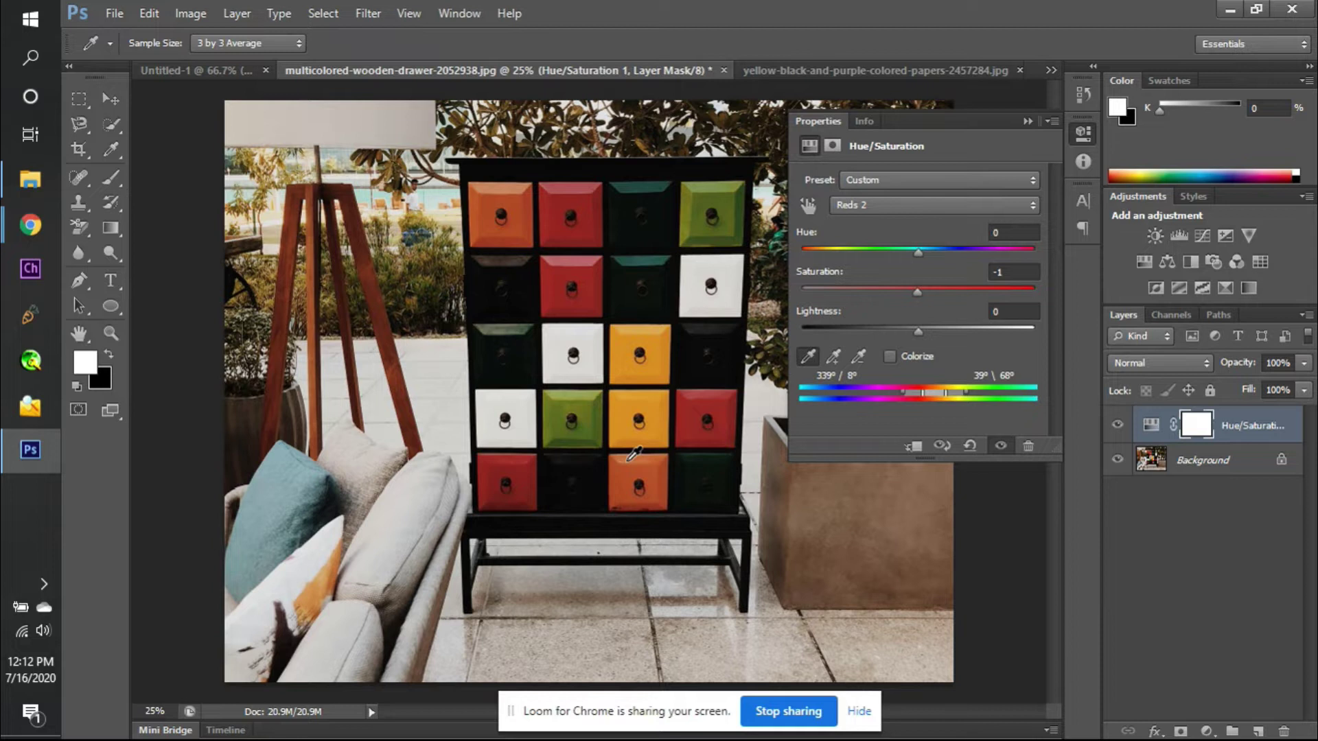
pyautogui.click(517, 471)
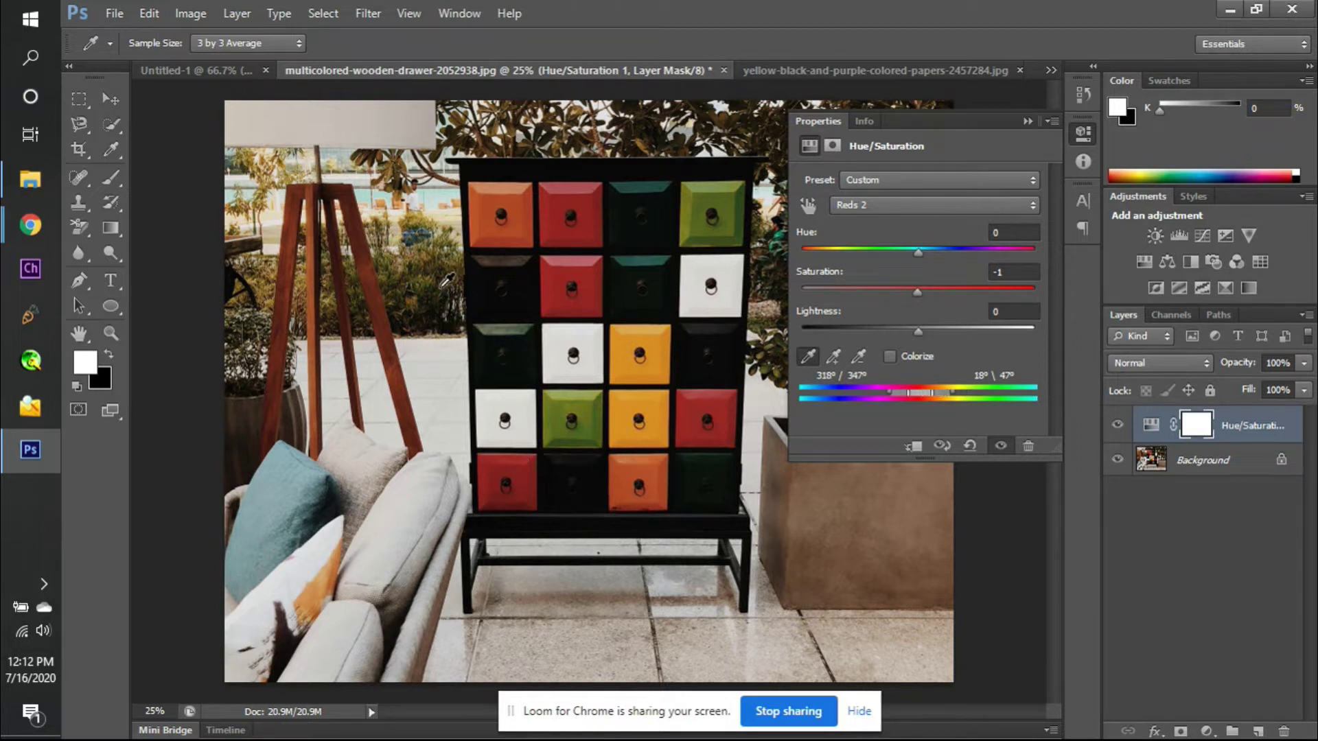
pyautogui.click(552, 362)
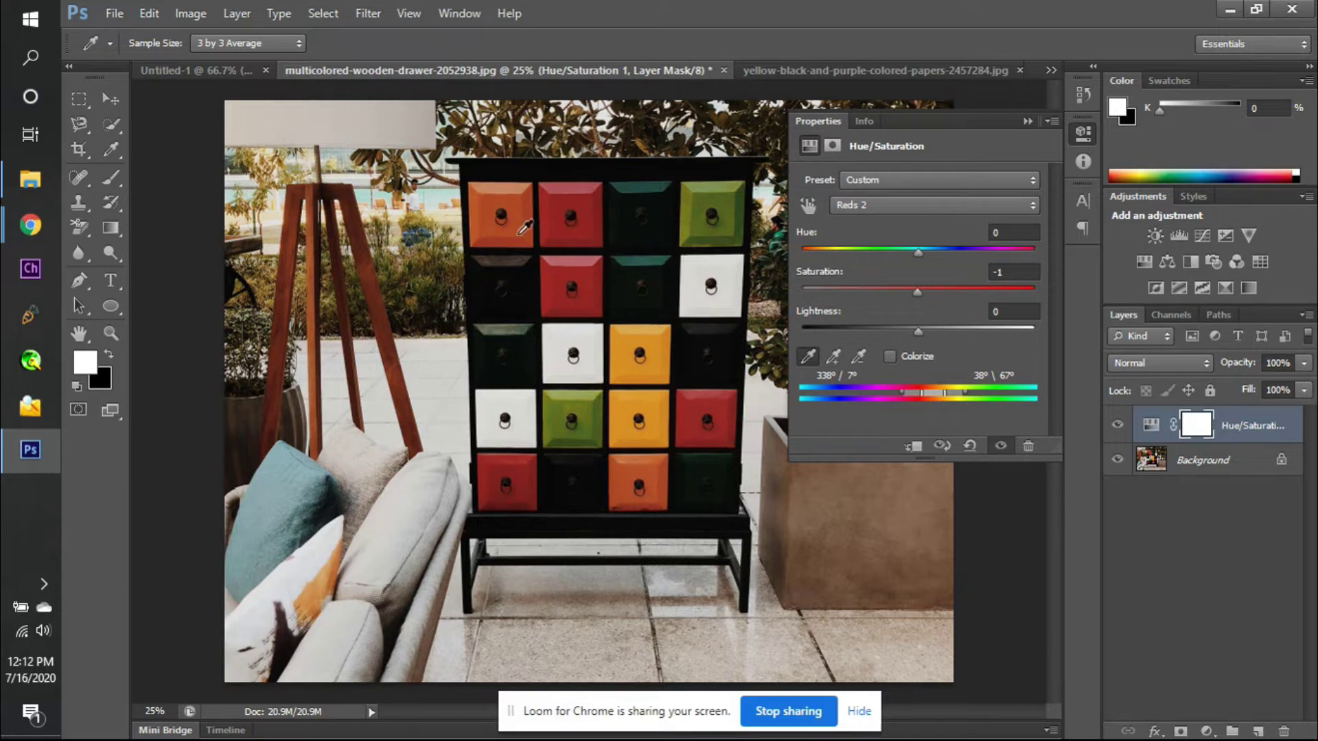
pyautogui.click(503, 355)
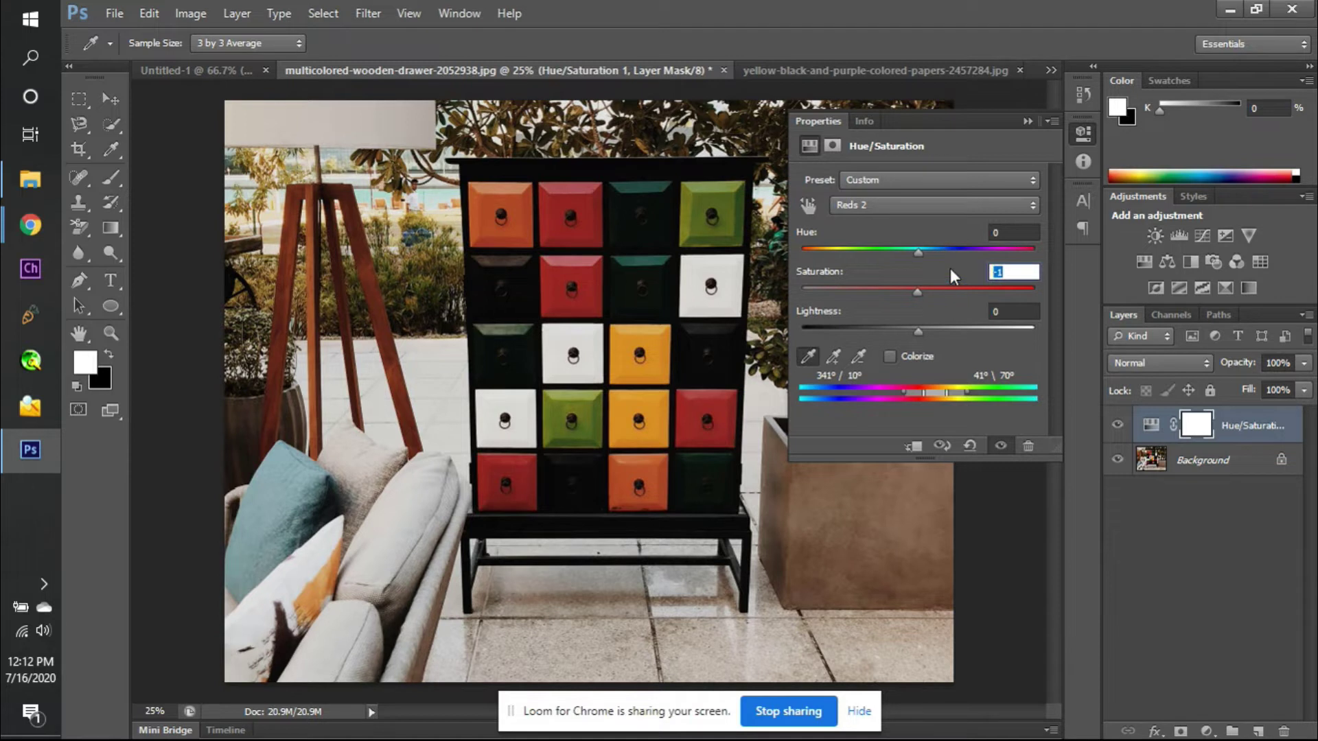
pyautogui.write('0')
pyautogui.press('Return')
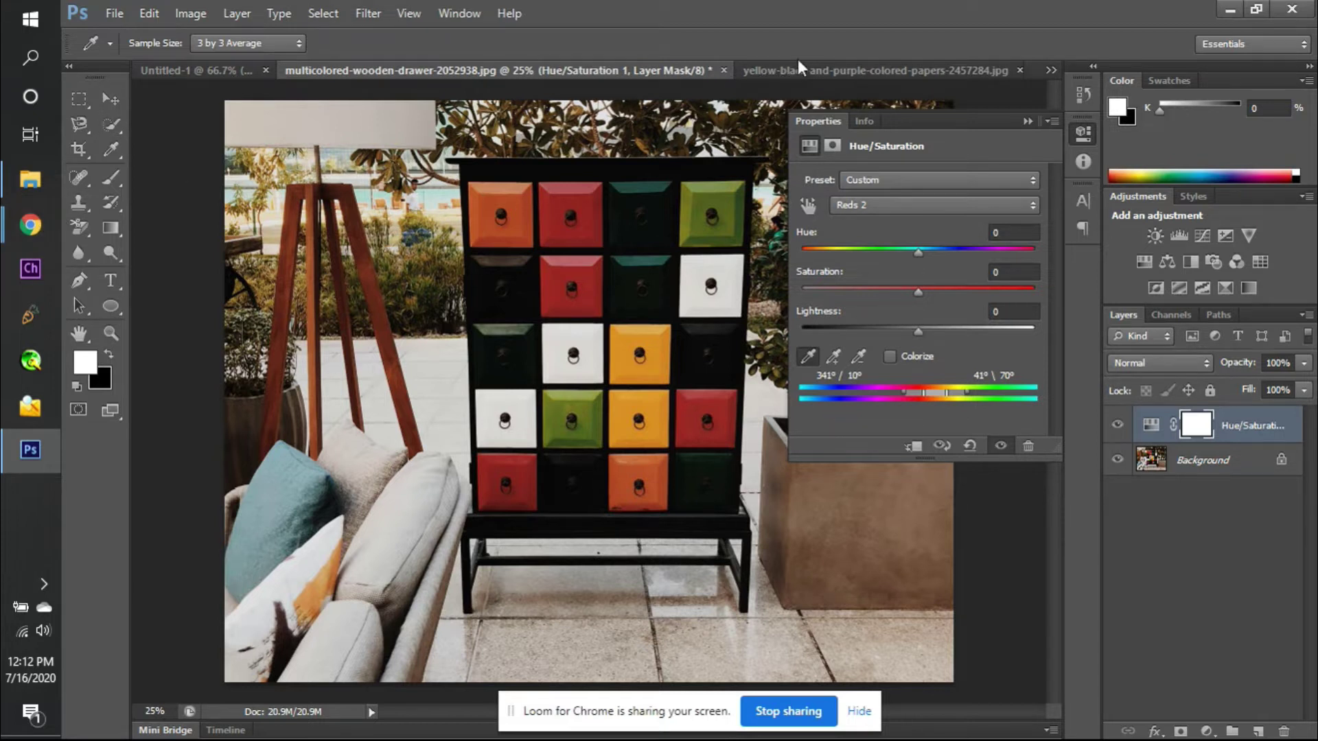
# - Drag man-in-red-crew-neck-sweatshirt-photography-941693.jpg from Downloads into Photoshop to open it
pyautogui.click(31, 188)
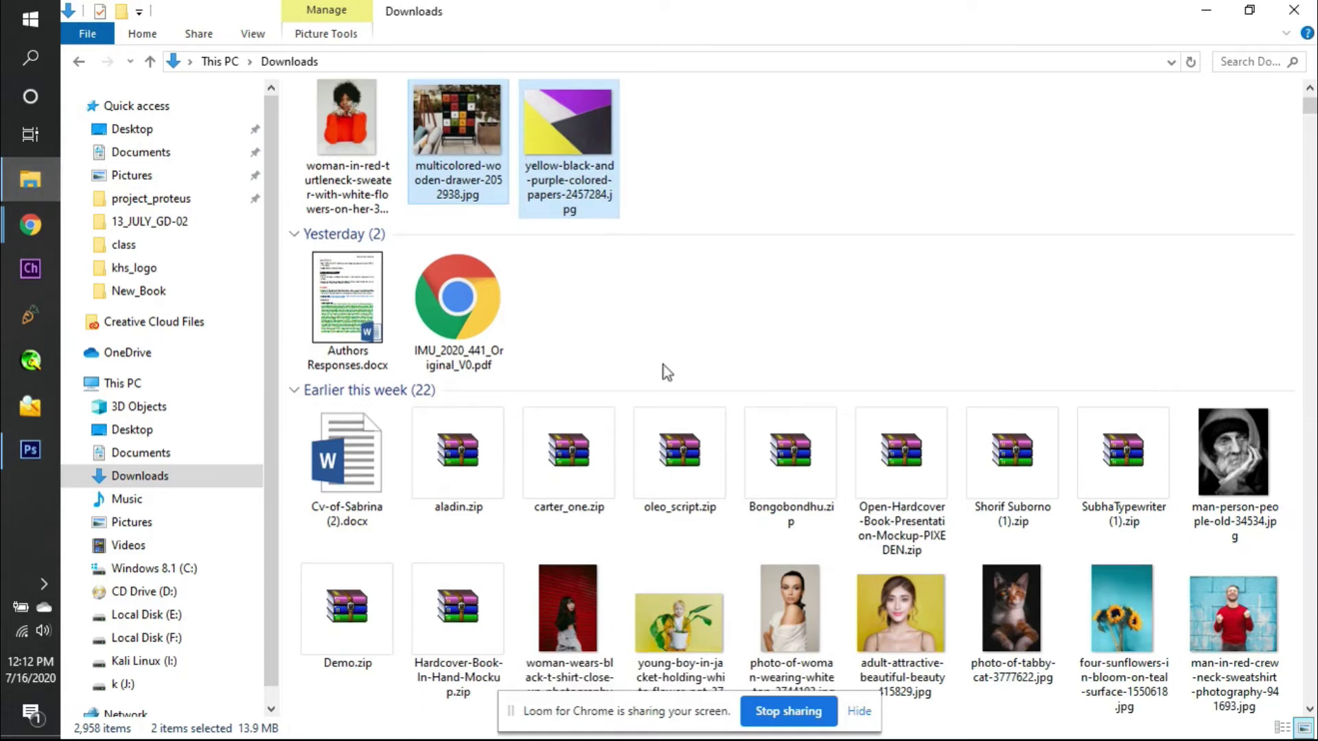
pyautogui.scroll(-5, 663, 371)
pyautogui.scroll(-15, 663, 370)
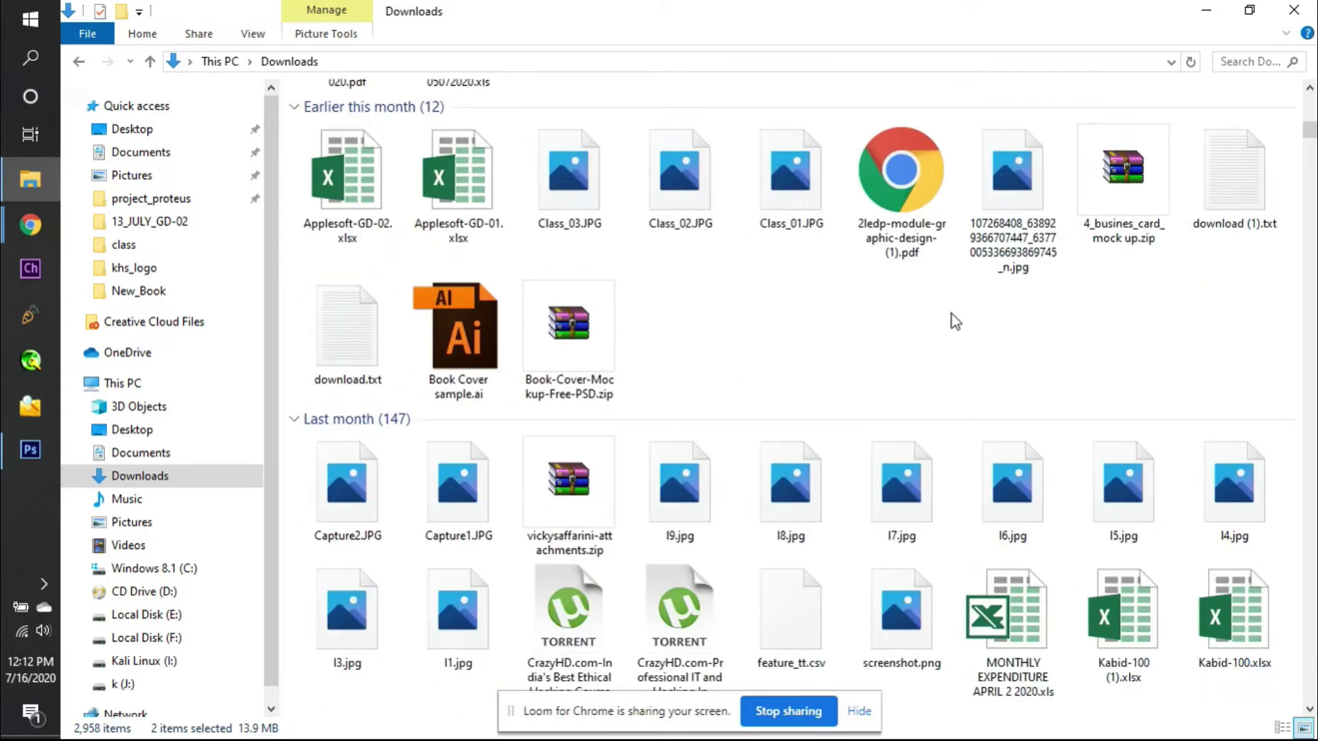
pyautogui.scroll(-6, 955, 322)
pyautogui.scroll(20, 955, 321)
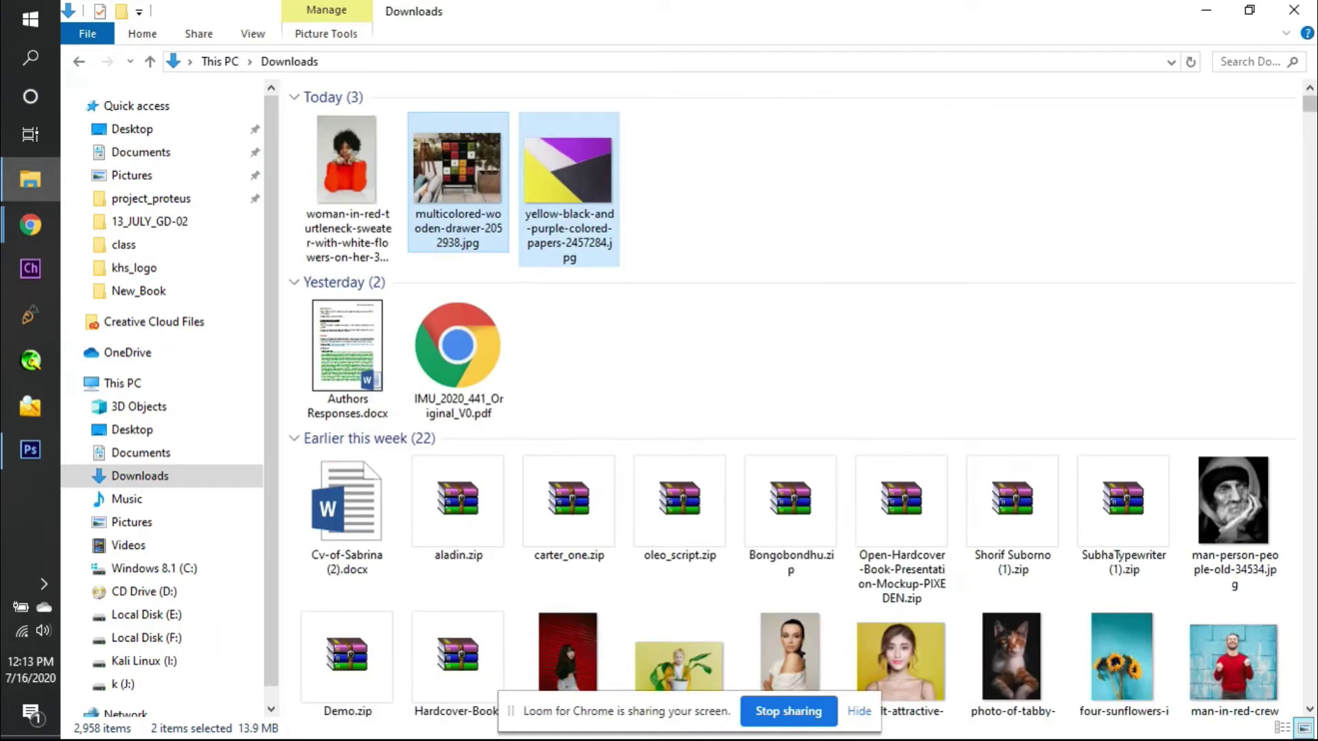
pyautogui.moveTo(1252, 685); pyautogui.dragTo(286, 273)
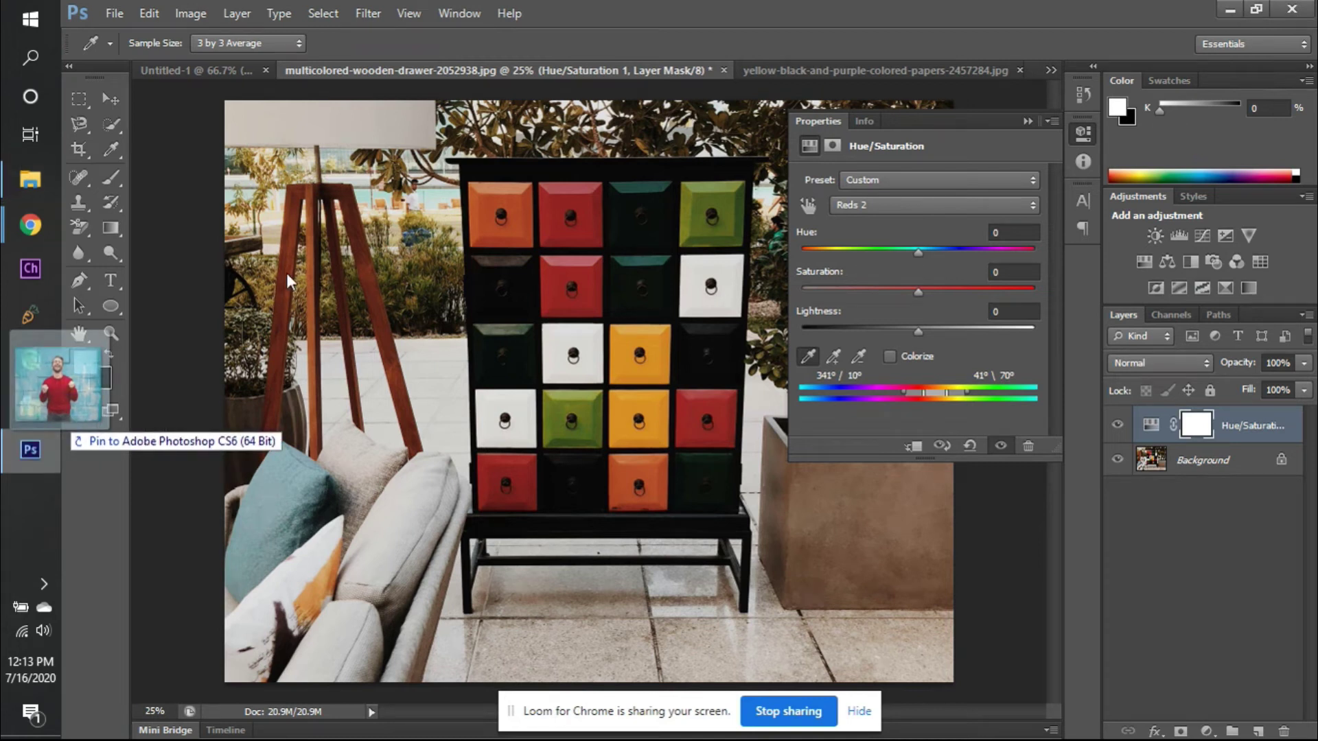
pyautogui.moveTo(974, 36); pyautogui.dragTo(974, 35)
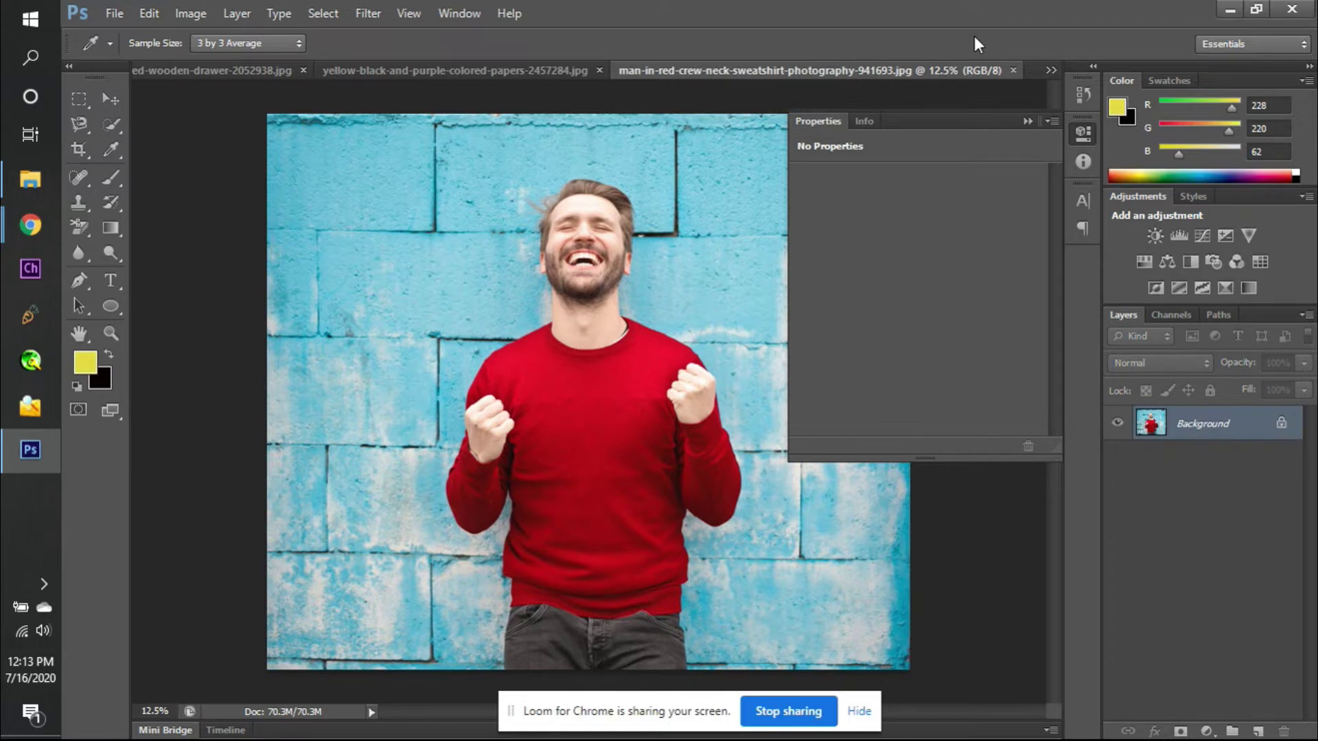
# - Add a Hue/Saturation layer set to Reds, sampled from the sweater, with Saturation left at 0
pyautogui.click(1028, 121)
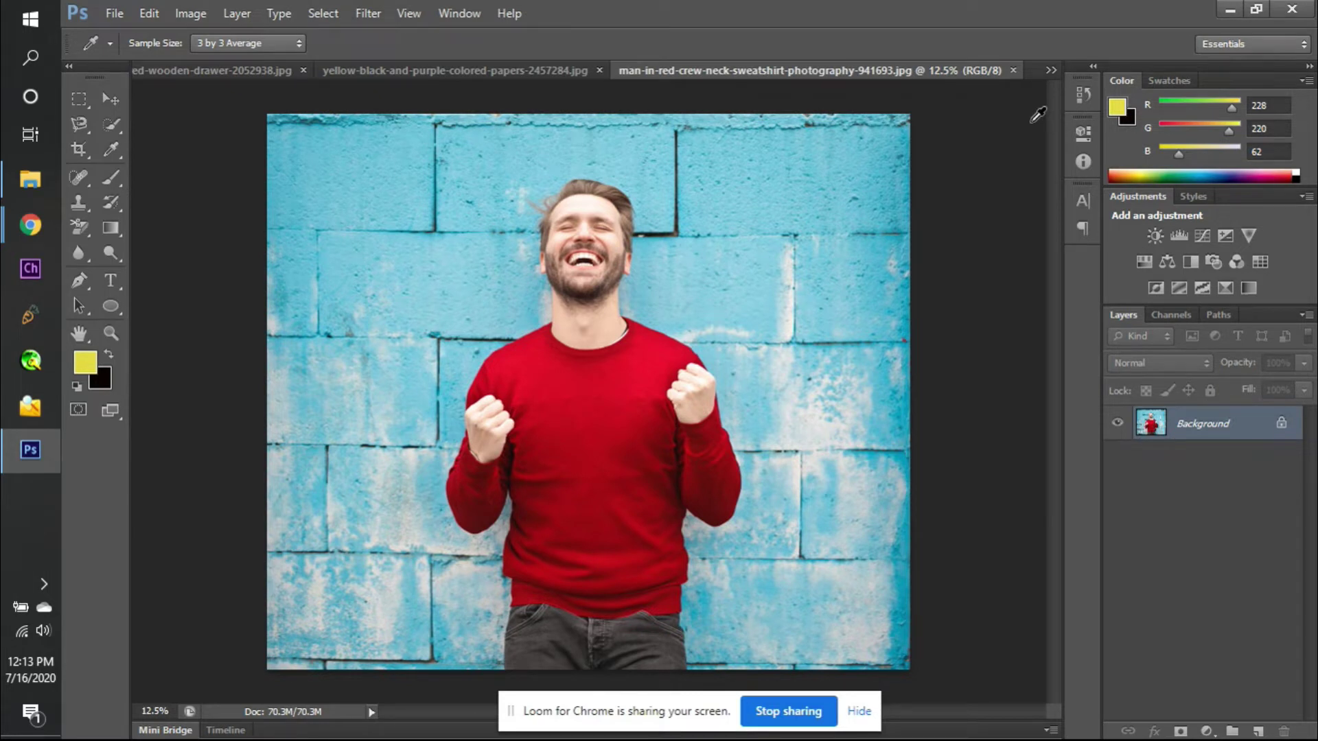
pyautogui.click(1142, 262)
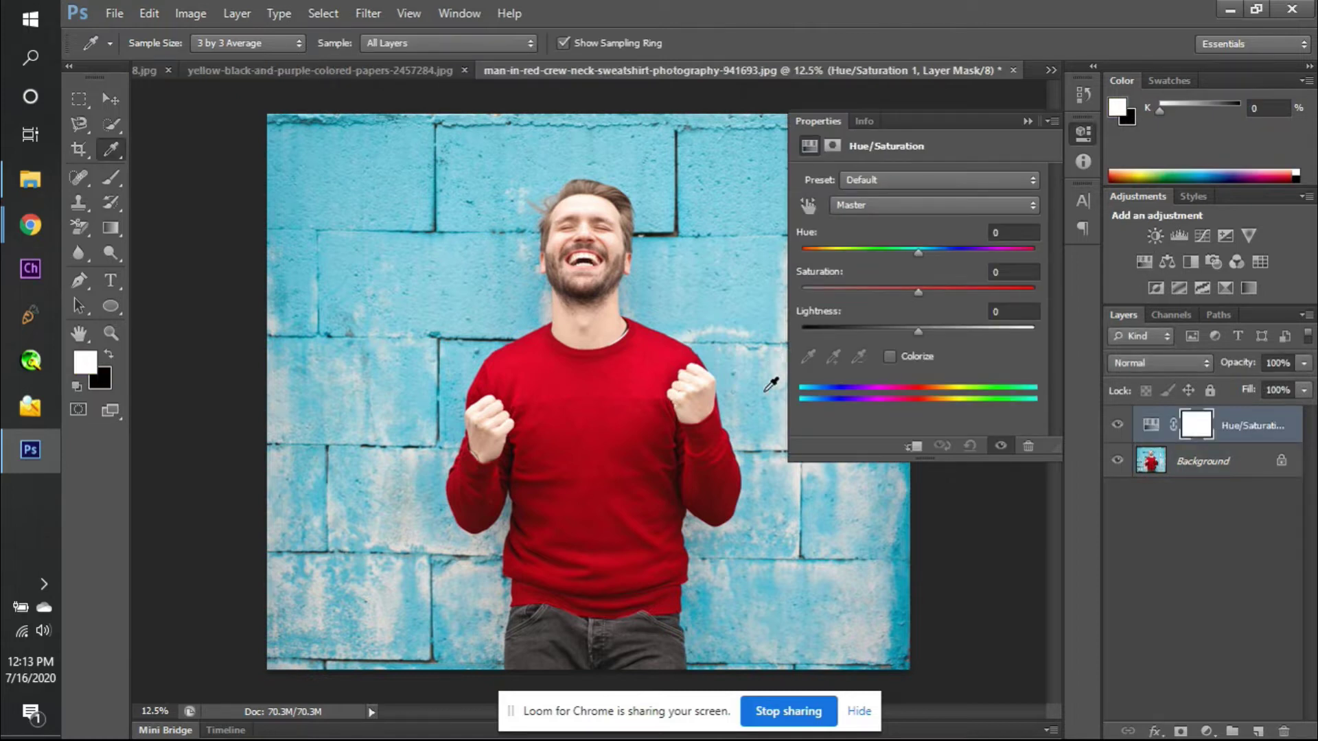
pyautogui.click(933, 199)
pyautogui.click(920, 239)
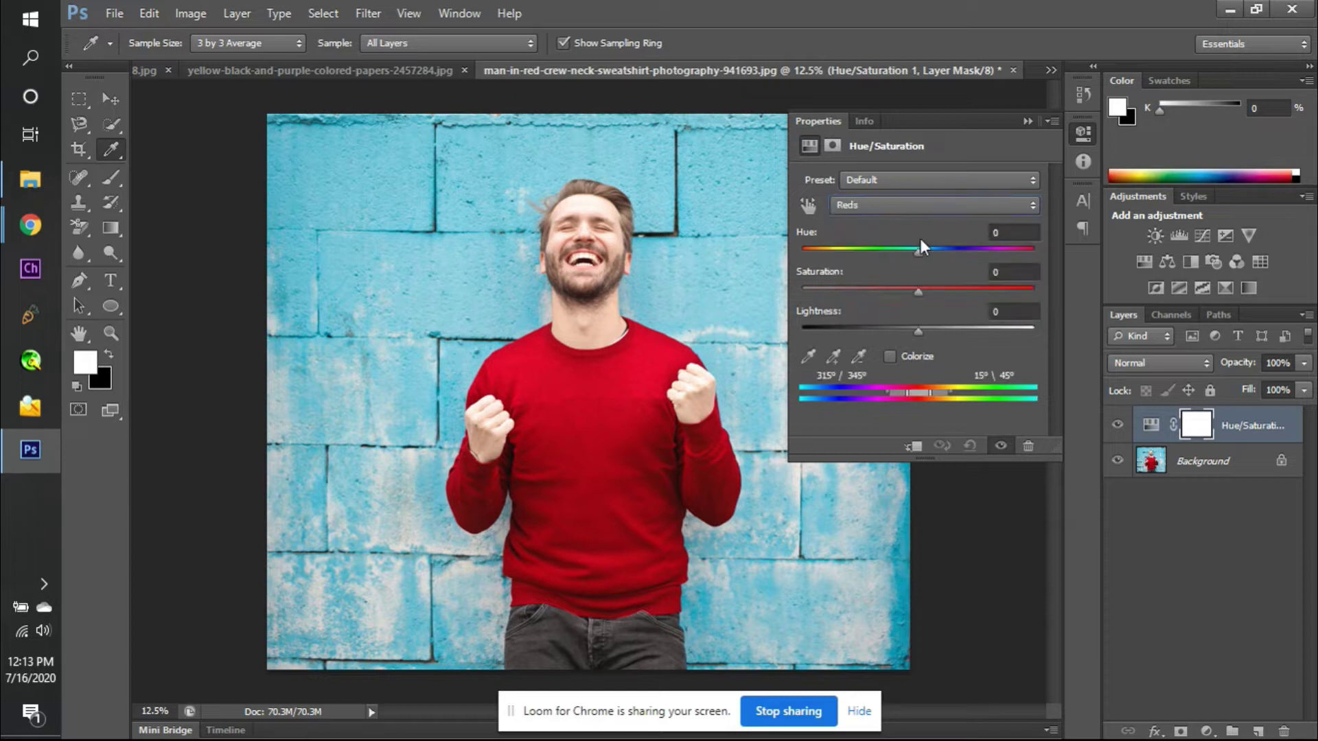
pyautogui.click(809, 355)
pyautogui.click(589, 414)
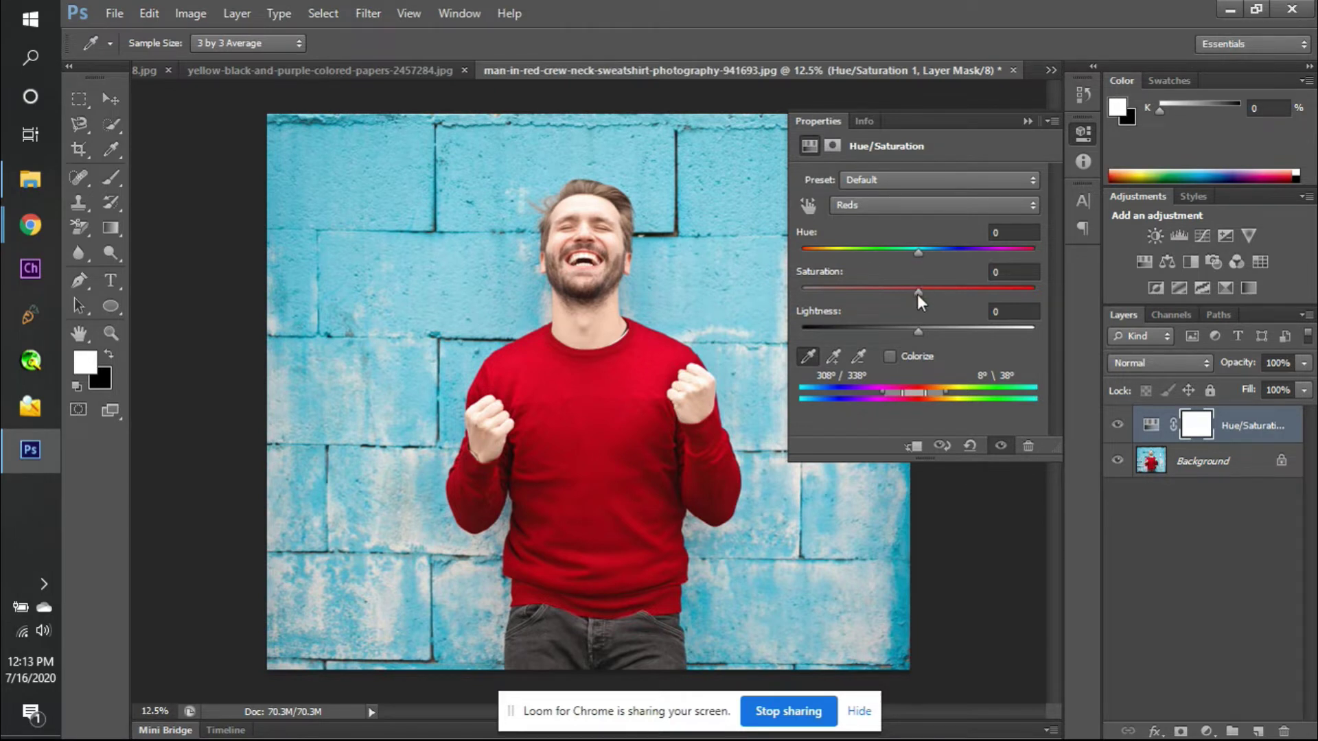
pyautogui.moveTo(917, 294); pyautogui.dragTo(768, 291)
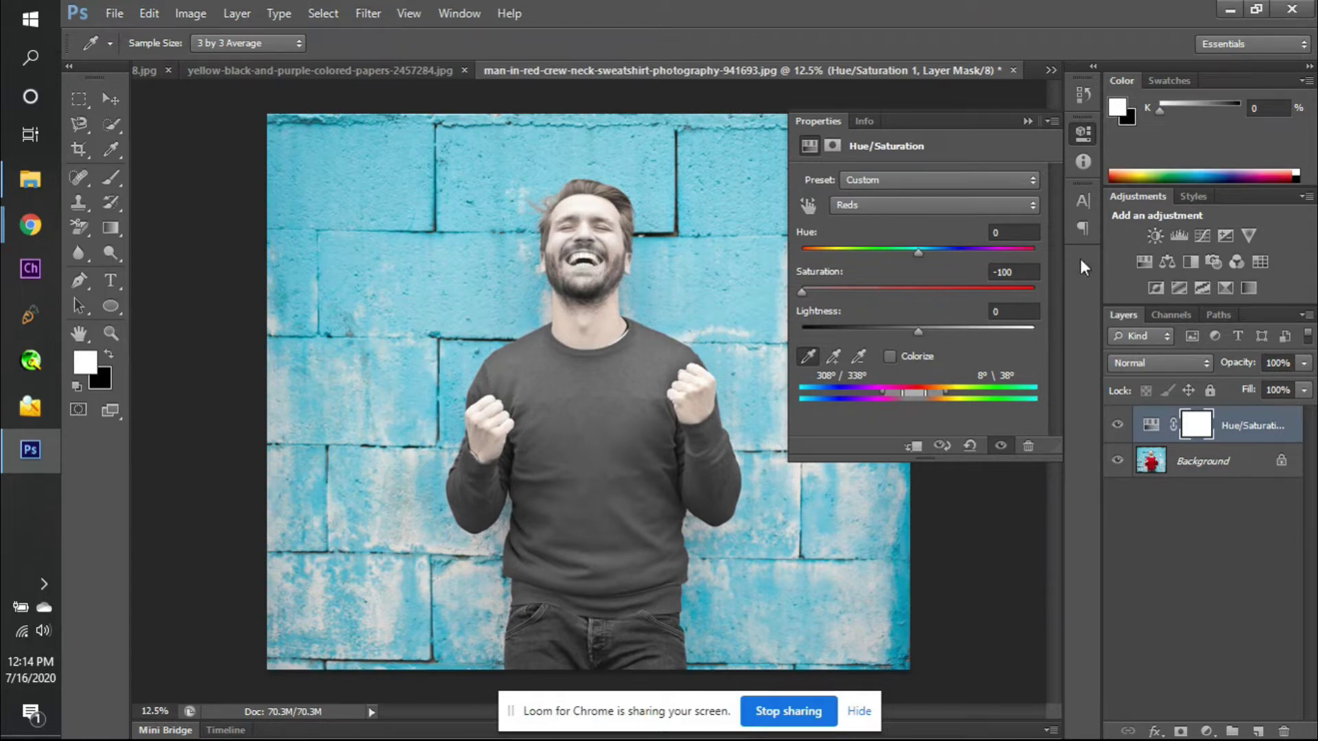
pyautogui.click(988, 270)
pyautogui.write('0')
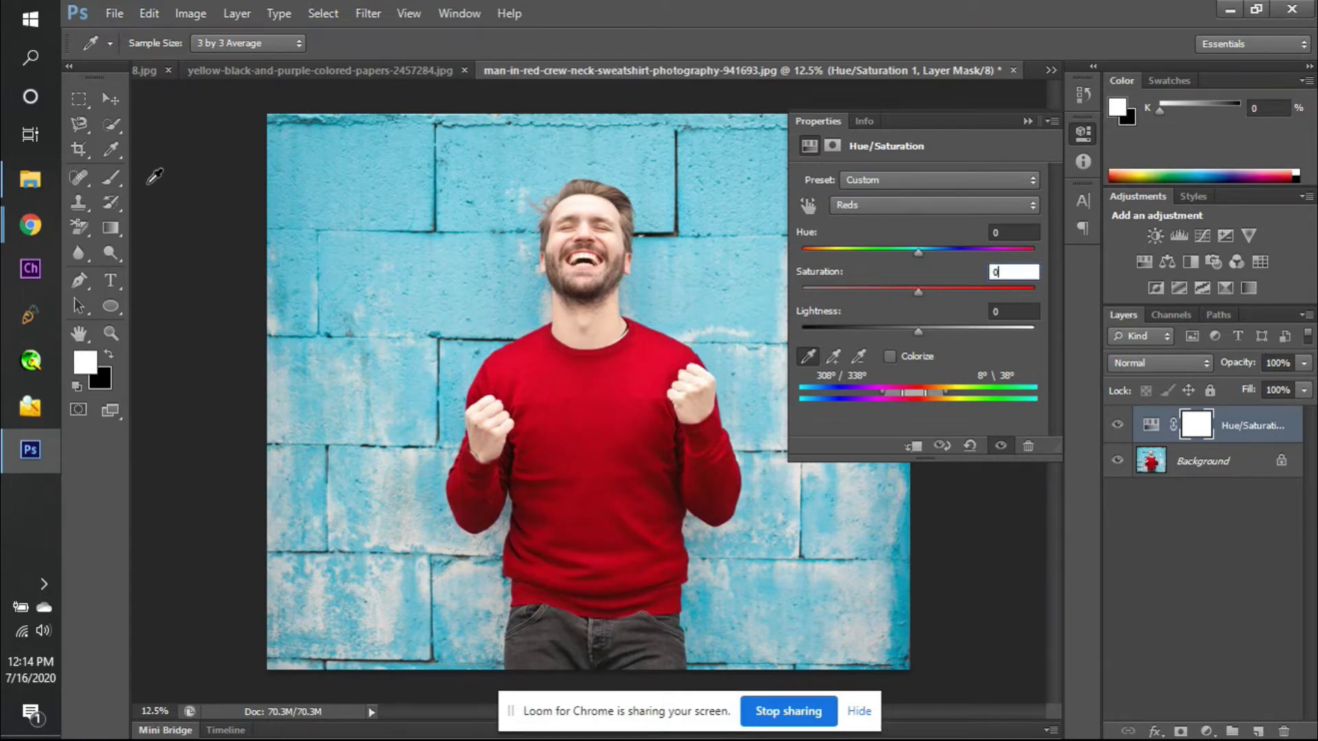
# - Select the red sweater by colour, then paint the lower chest into the selection
pyautogui.moveTo(108, 129); pyautogui.dragTo(206, 144)
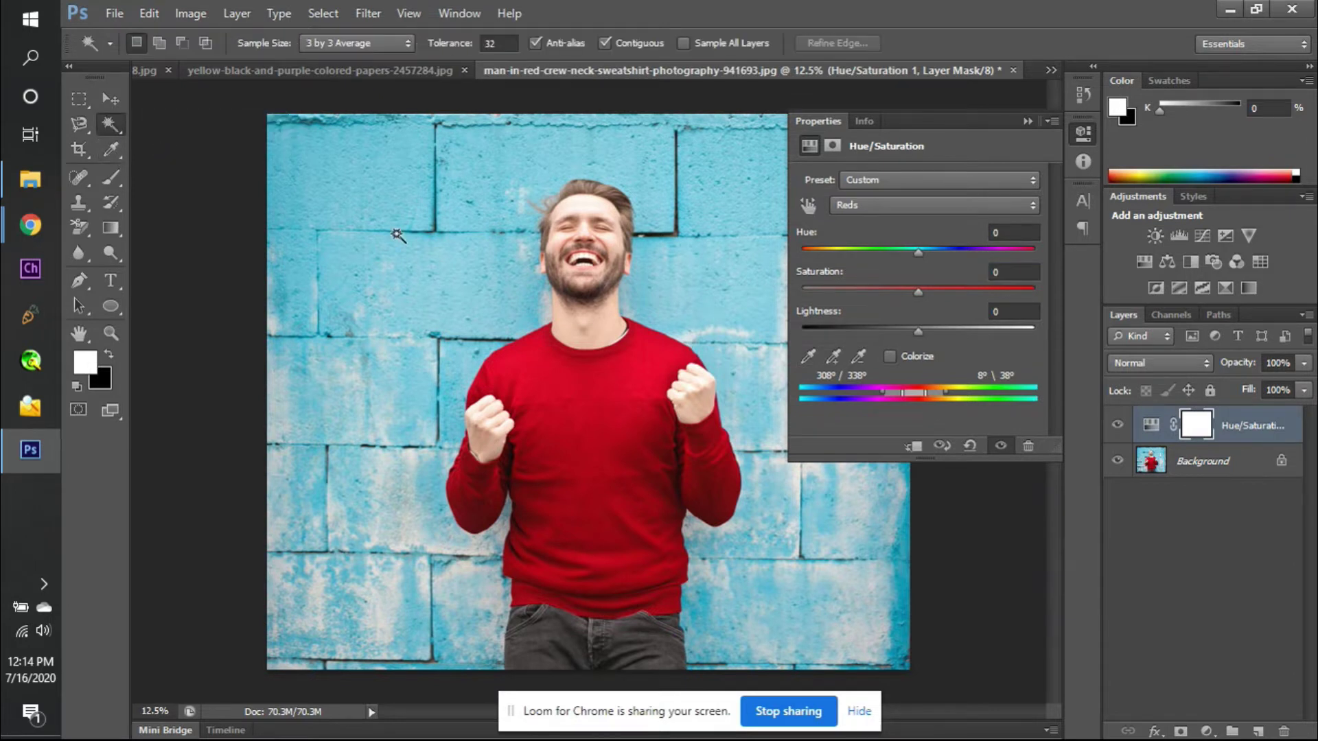
pyautogui.click(627, 411)
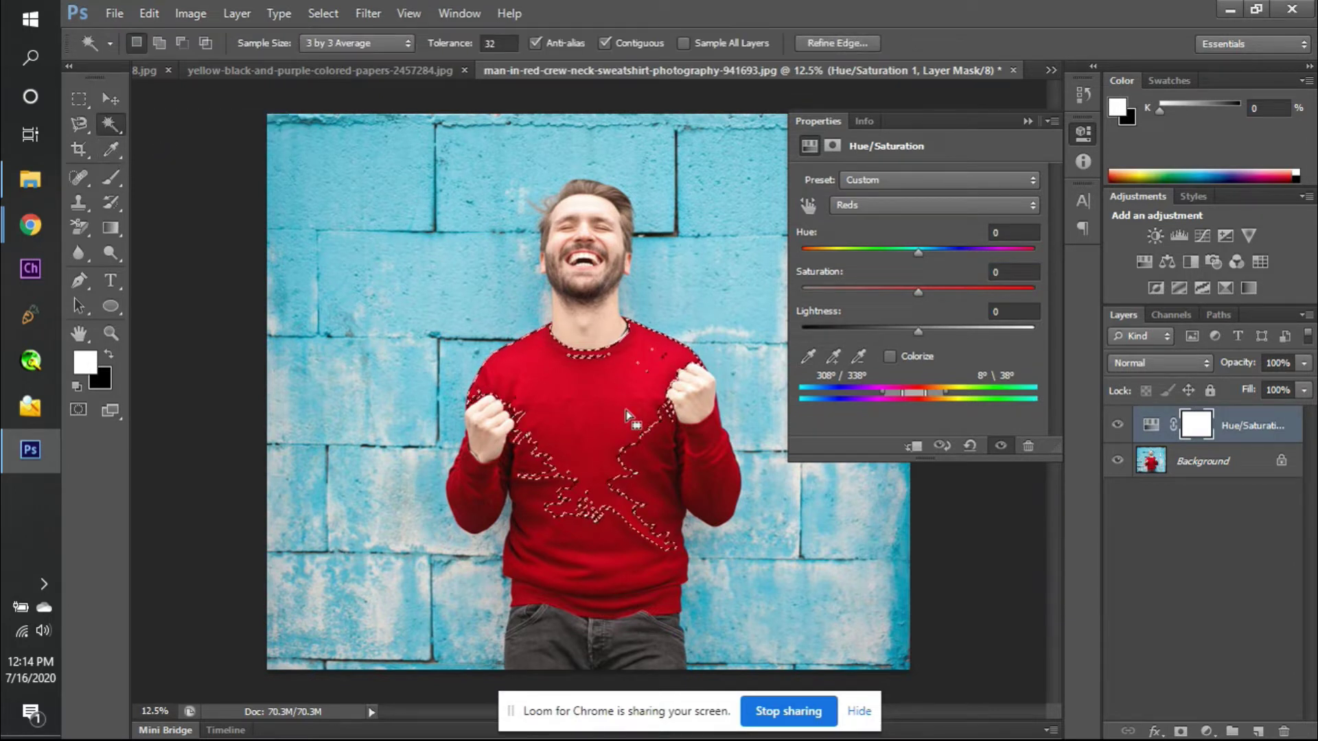
pyautogui.moveTo(108, 126)
pyautogui.mouseDown()
pyautogui.moveTo(139, 135)
pyautogui.moveTo(177, 122)
pyautogui.mouseUp()
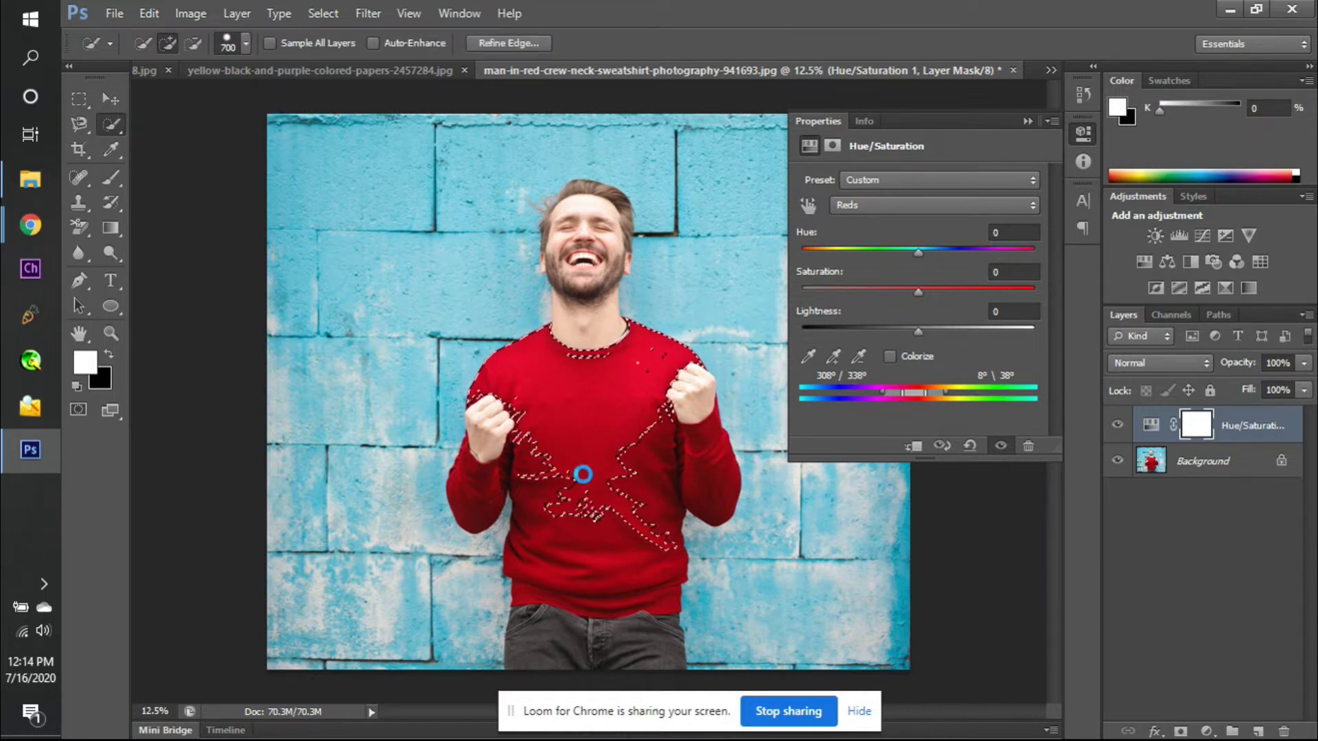
pyautogui.click(583, 475)
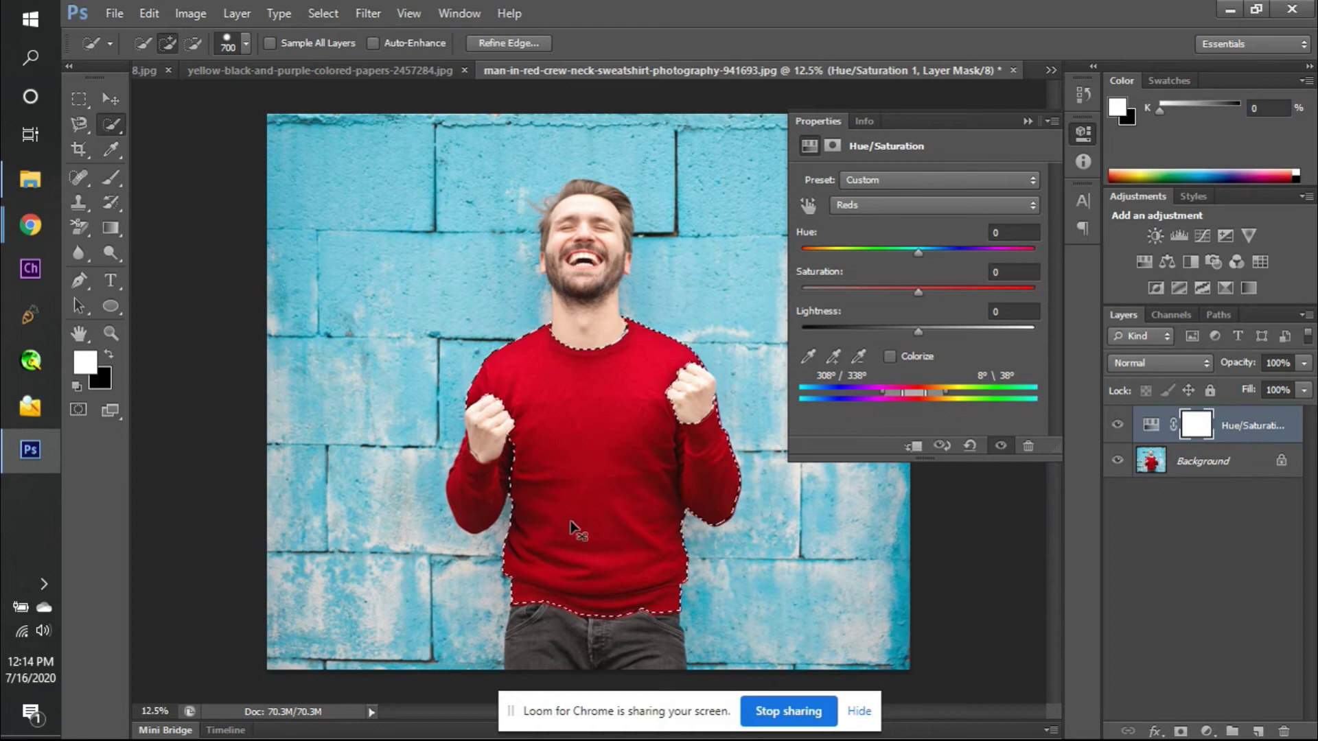
pyautogui.scroll(1, 575, 528)
pyautogui.scroll(1, 572, 525)
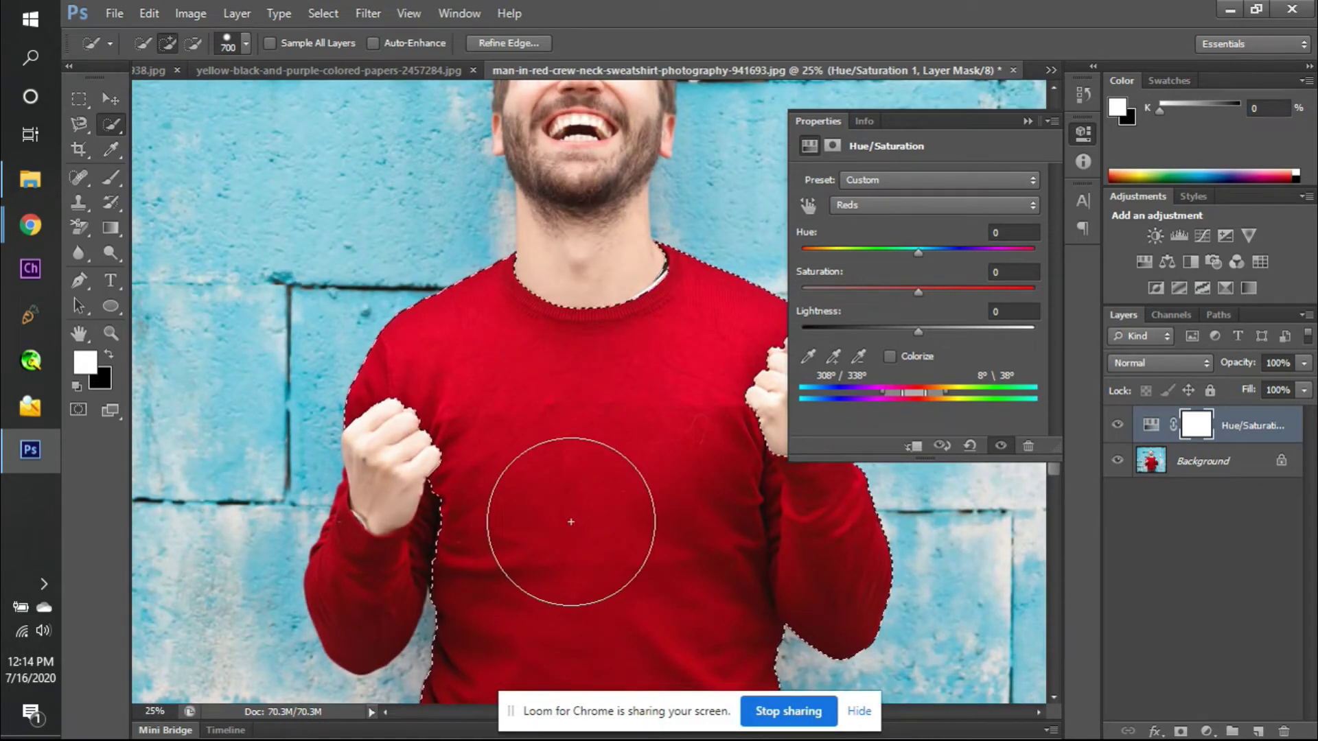
# - Shrink the Quick Selection brush to 150, add the missed sleeve edge, and add a mask
pyautogui.press('[')
pyautogui.press('[')
pyautogui.press('[')
pyautogui.press('[')
pyautogui.press('[')
pyautogui.press('[')
pyautogui.press('[')
pyautogui.press('[')
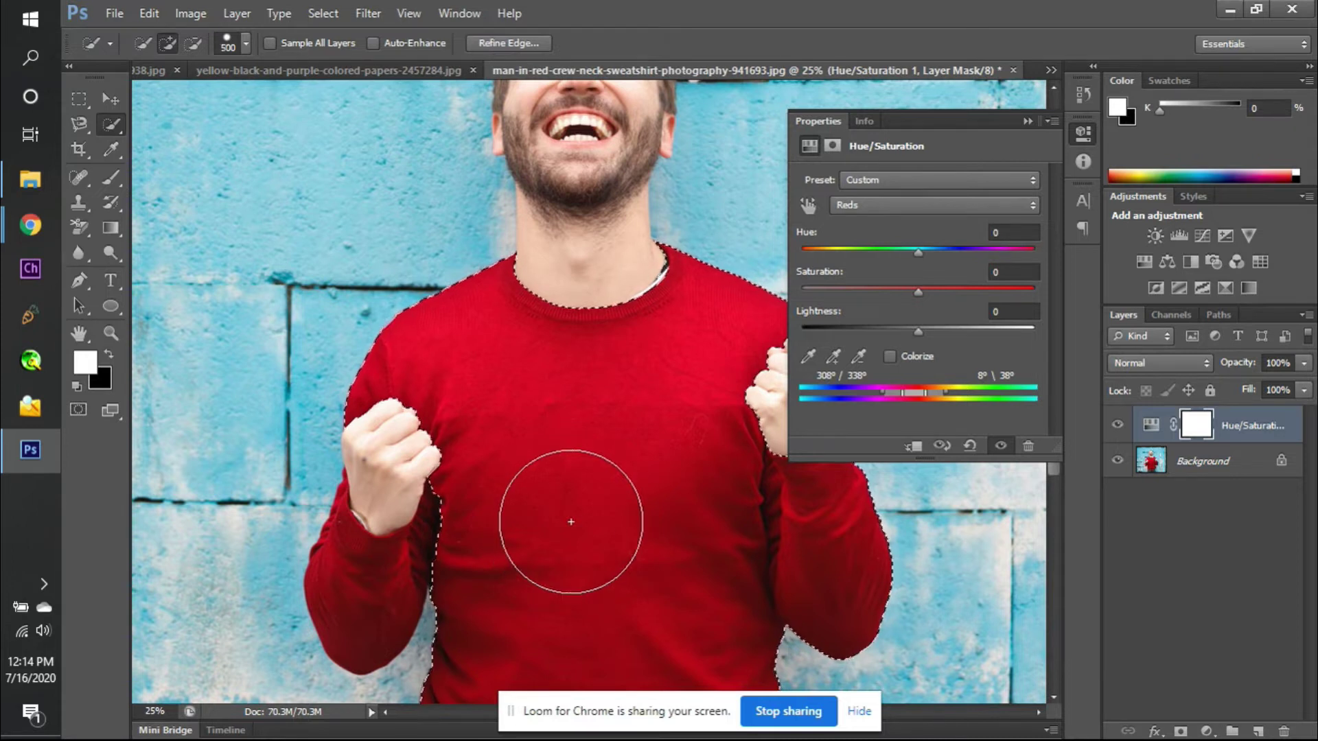
pyautogui.scroll(-2, 571, 522)
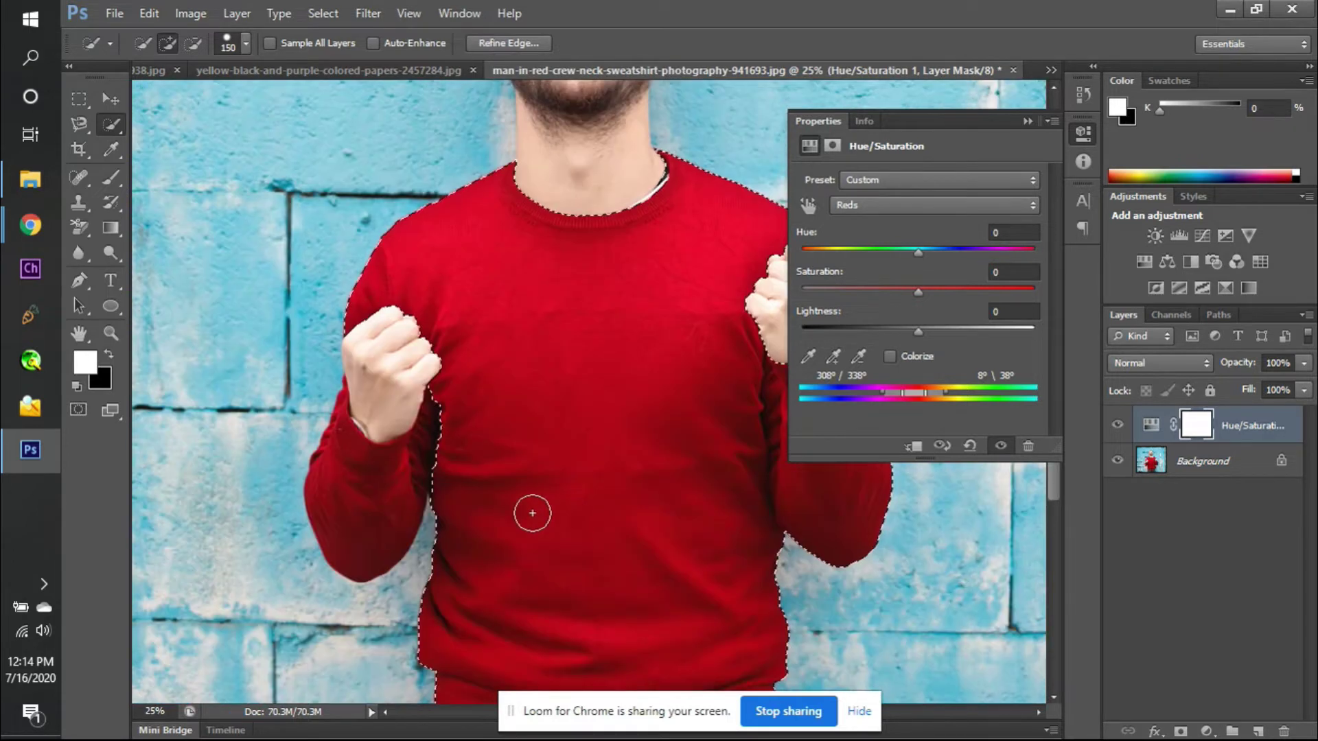
pyautogui.click(407, 491)
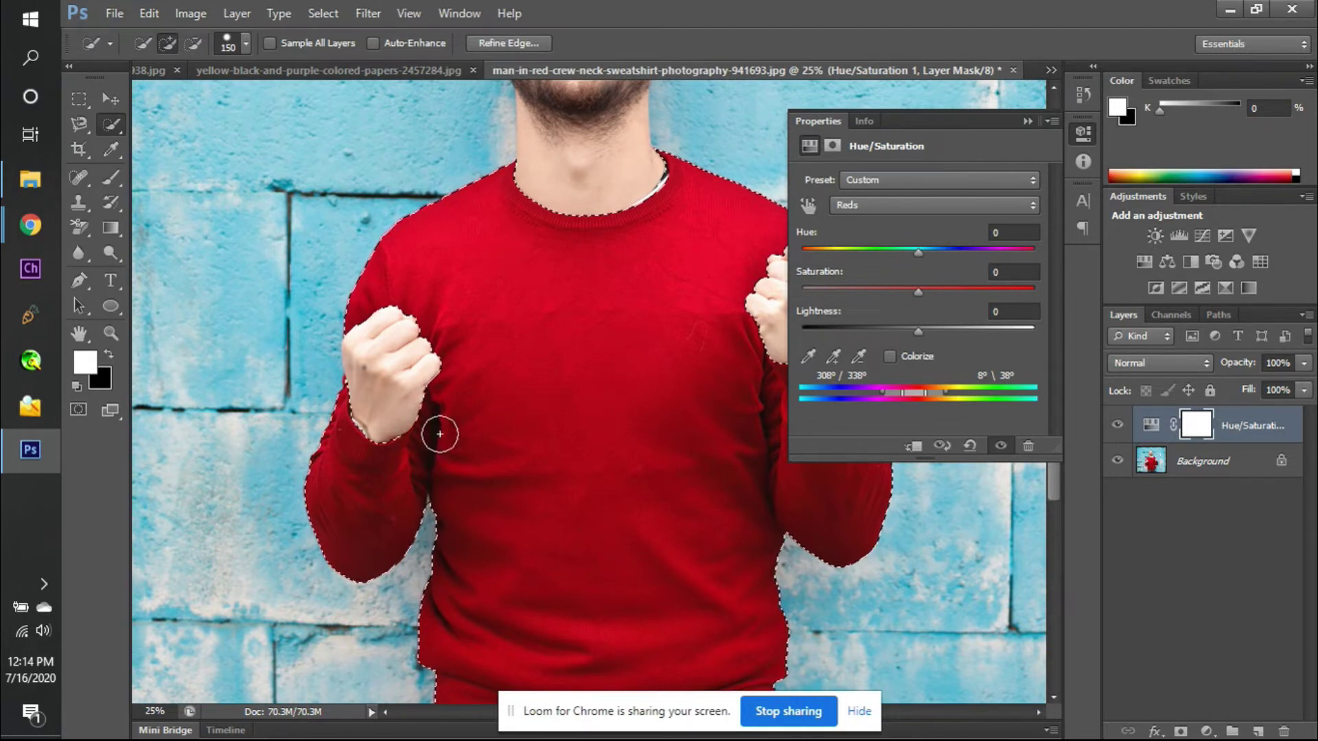
pyautogui.hscroll(3, 579, 451)
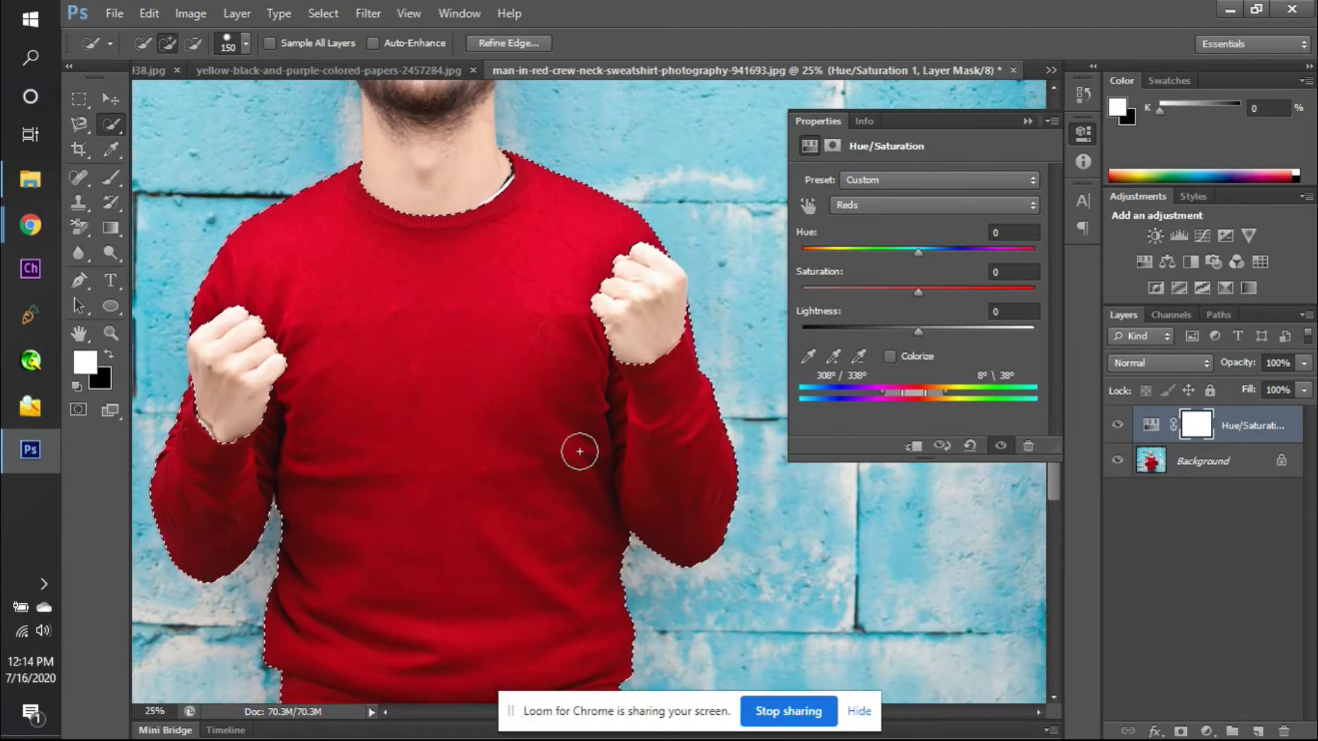
pyautogui.scroll(-2, 515, 479)
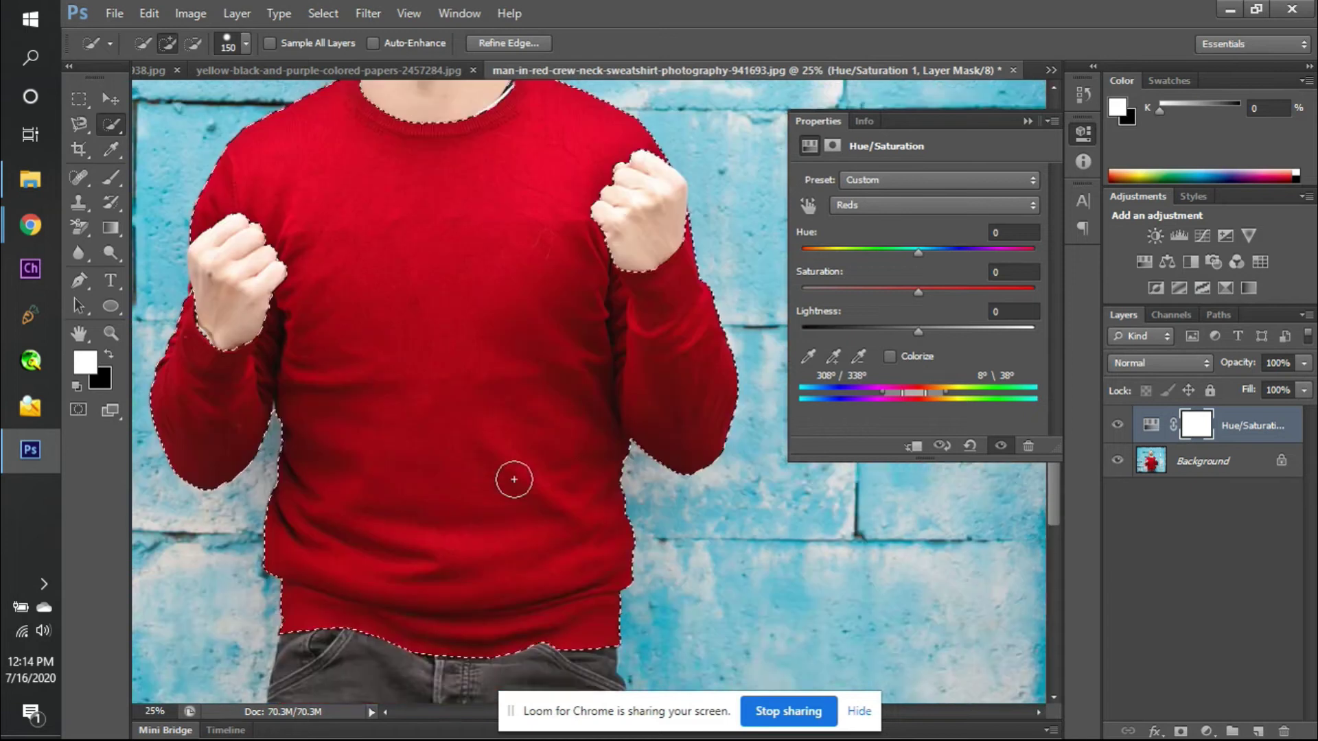
pyautogui.scroll(3, 514, 479)
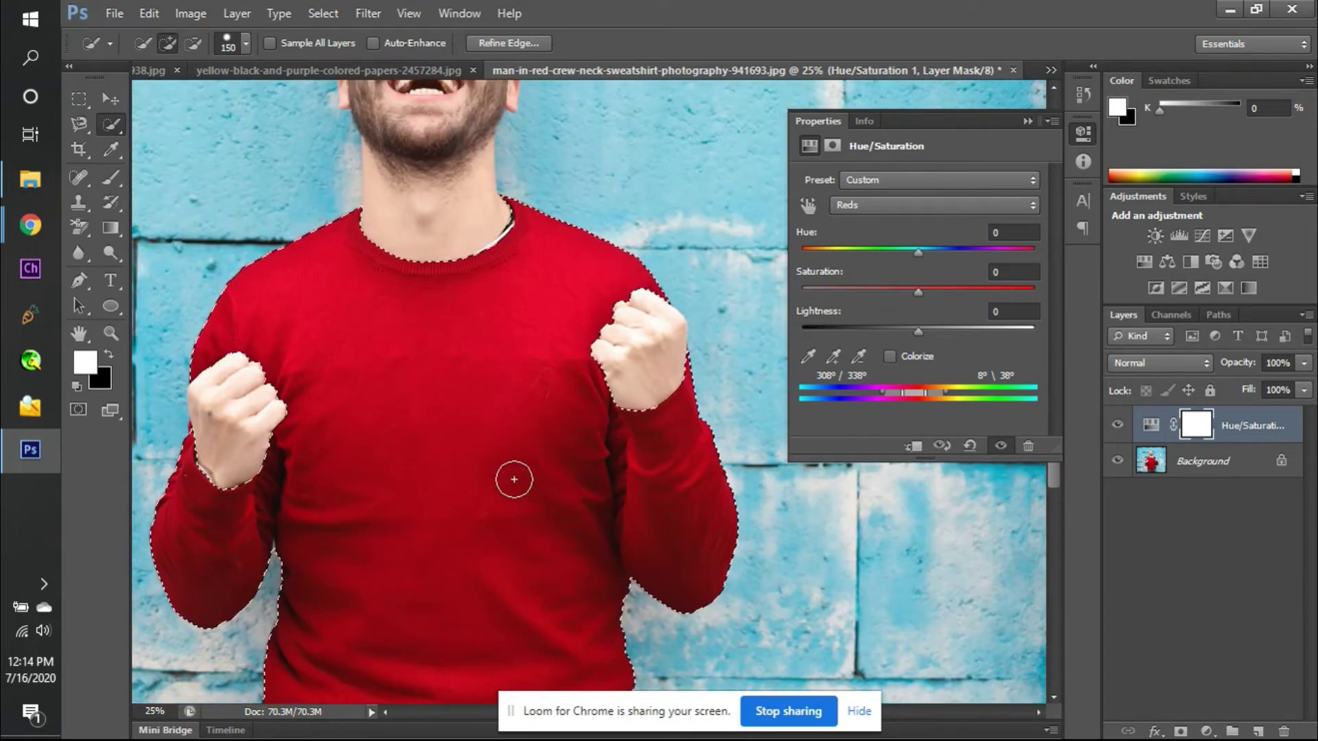
pyautogui.click(514, 479)
pyautogui.hotkey('ctrl', '-')
pyautogui.hotkey('ctrl', '-')
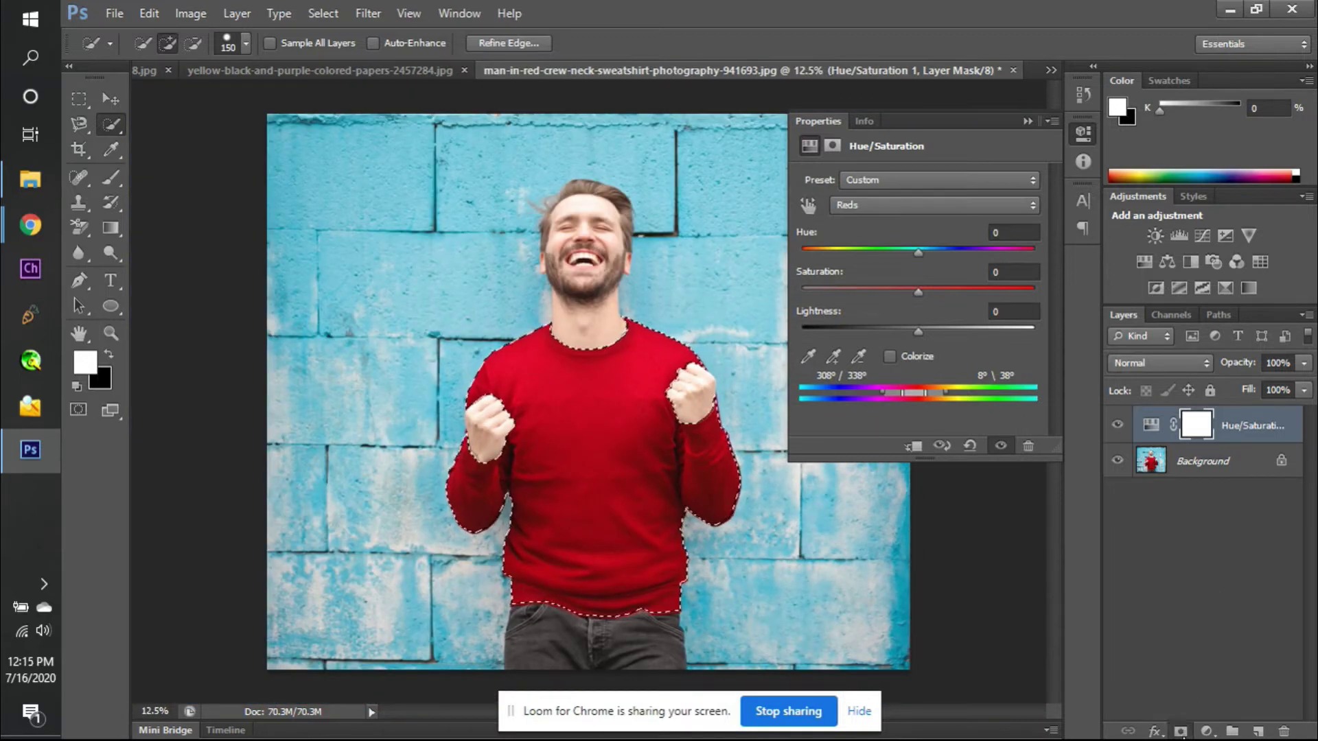
pyautogui.click(1180, 730)
# - Undo the extra mask and copy the selected sweater from Background onto Layer 1
pyautogui.hotkey('ctrl', 'z')
pyautogui.click(1193, 474)
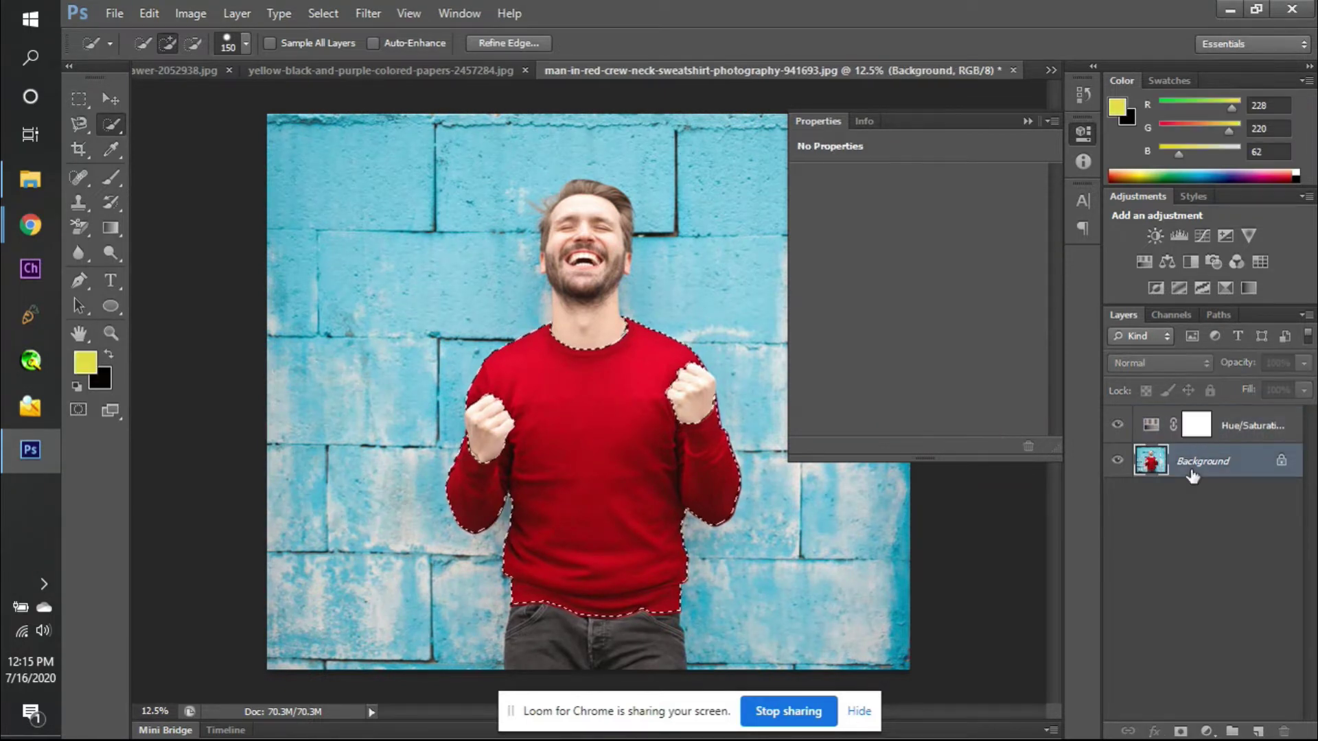
pyautogui.hotkey('ctrl', 'j')
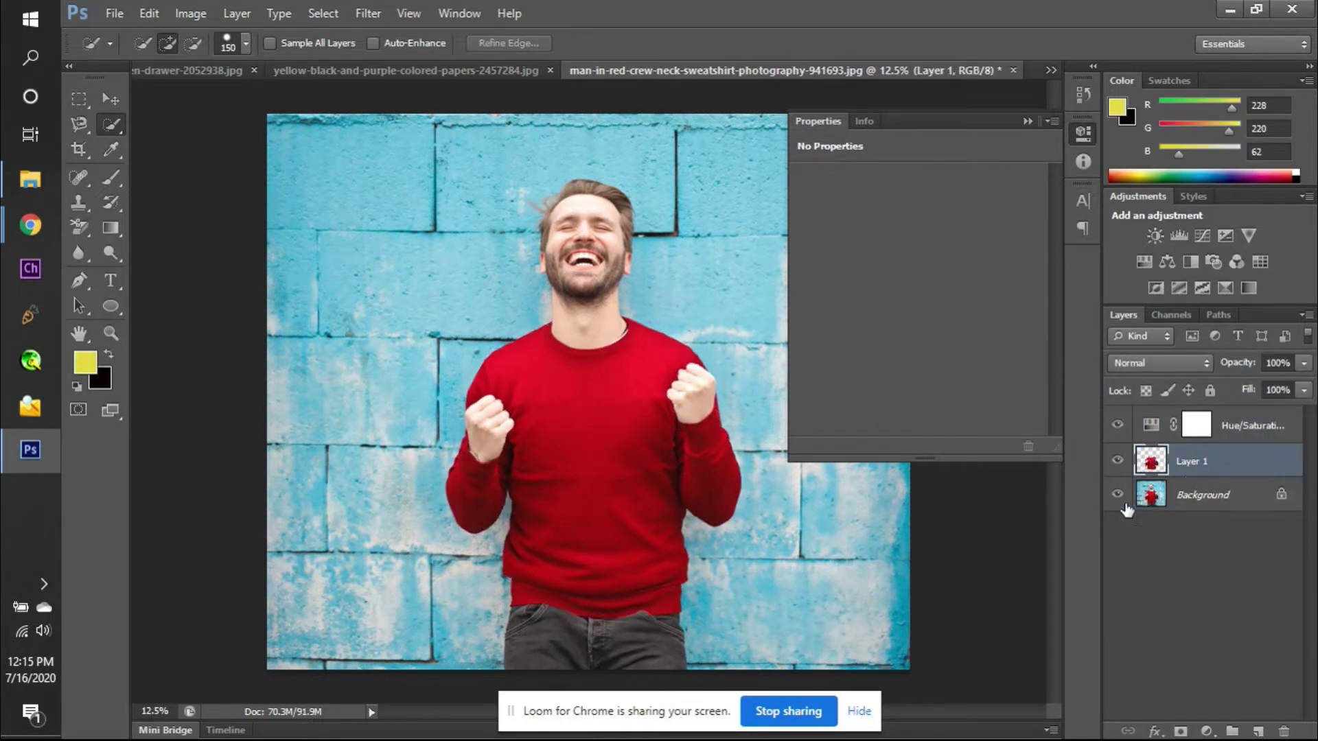
pyautogui.click(1119, 462)
pyautogui.click(1119, 462)
pyautogui.moveTo(1119, 496); pyautogui.dragTo(1120, 464)
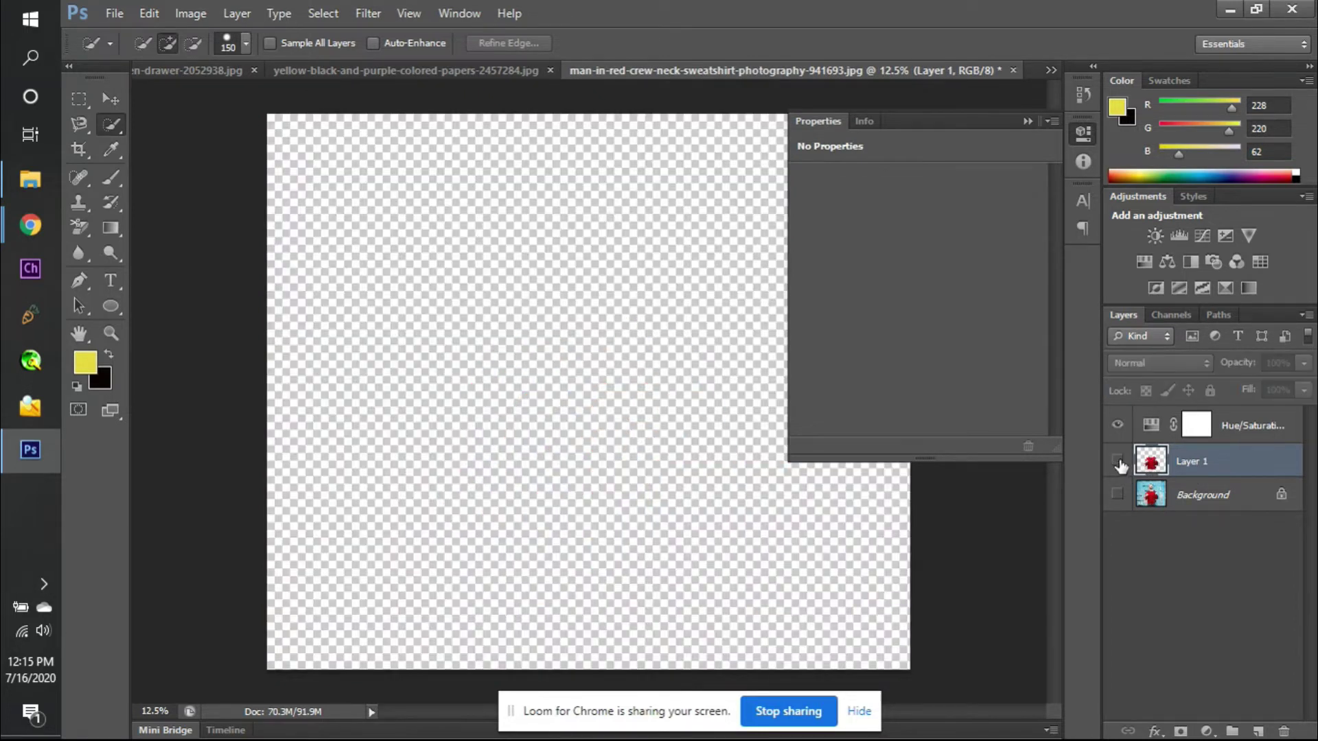
pyautogui.click(1118, 462)
pyautogui.click(1116, 495)
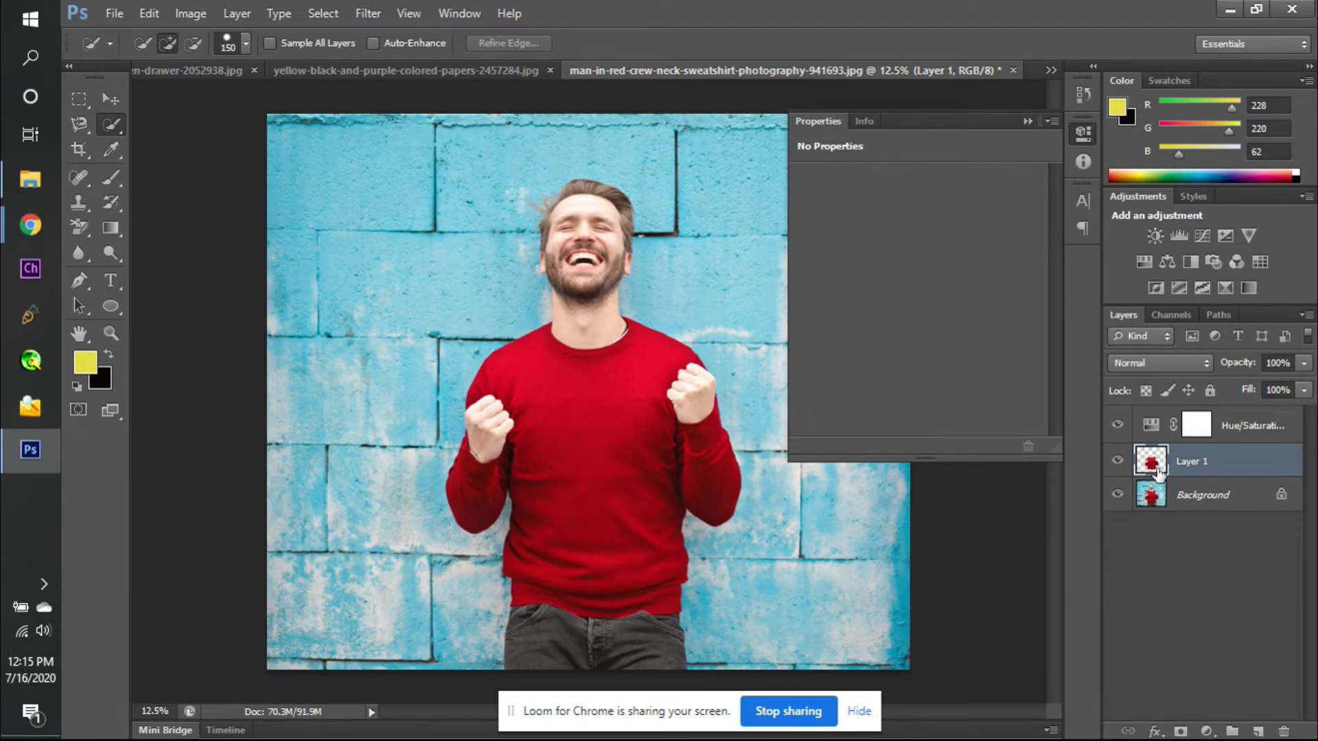
# - Give Layer 1 a sweater-shaped layer mask from its own outline
pyautogui.click(1179, 731)
pyautogui.hotkey('ctrl', 'z')
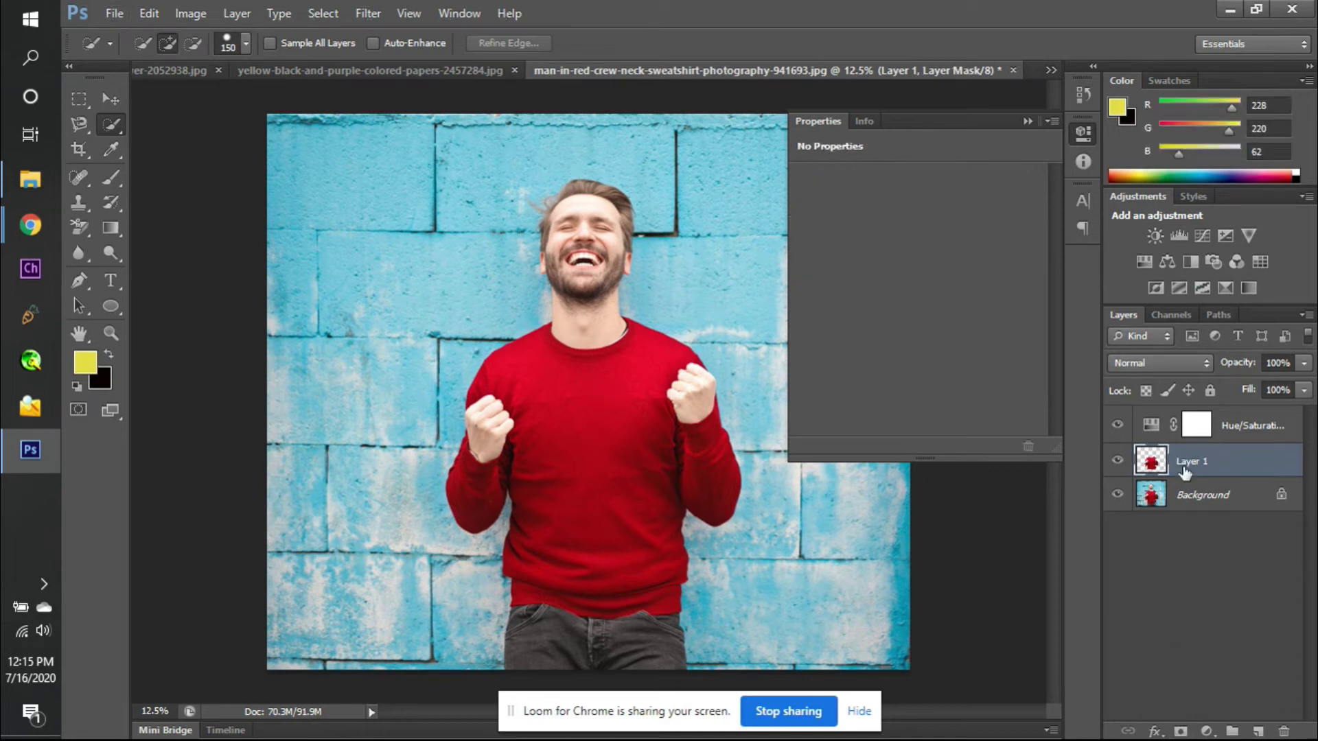
pyautogui.click(1151, 498)
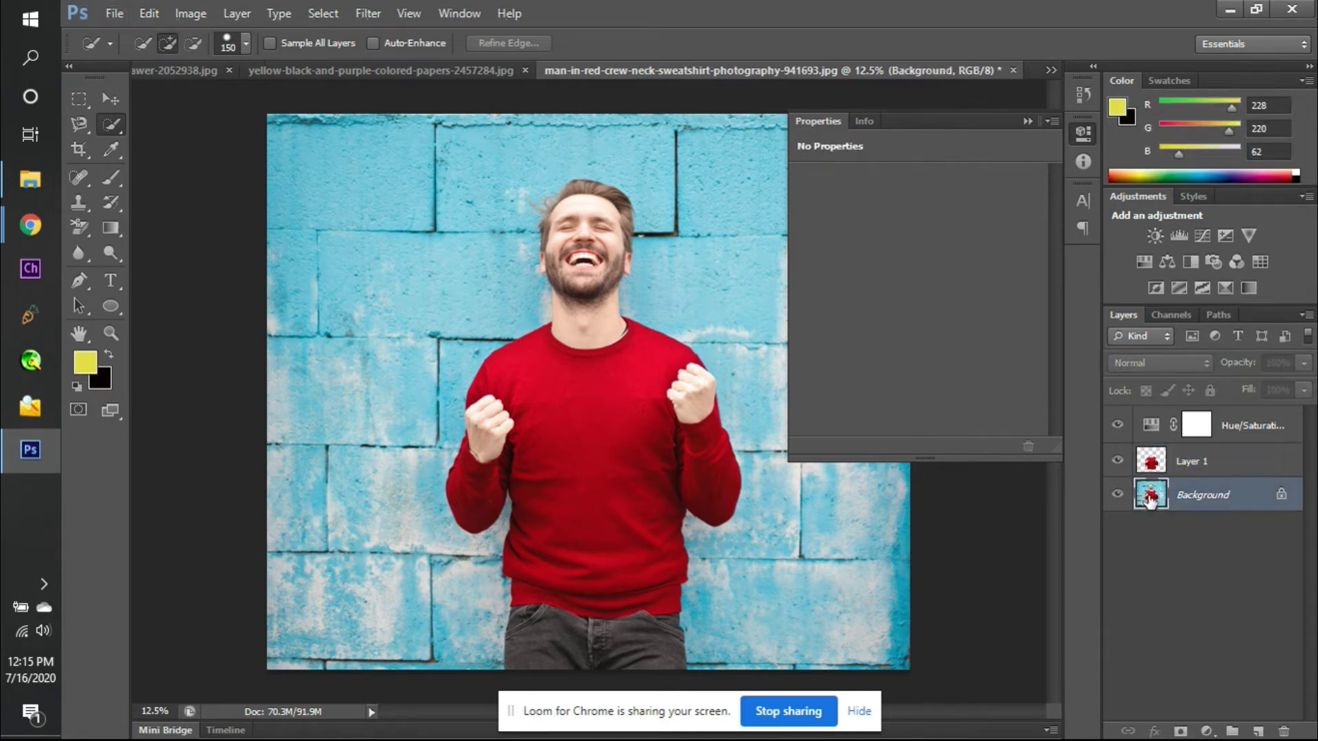
pyautogui.click(1151, 464)
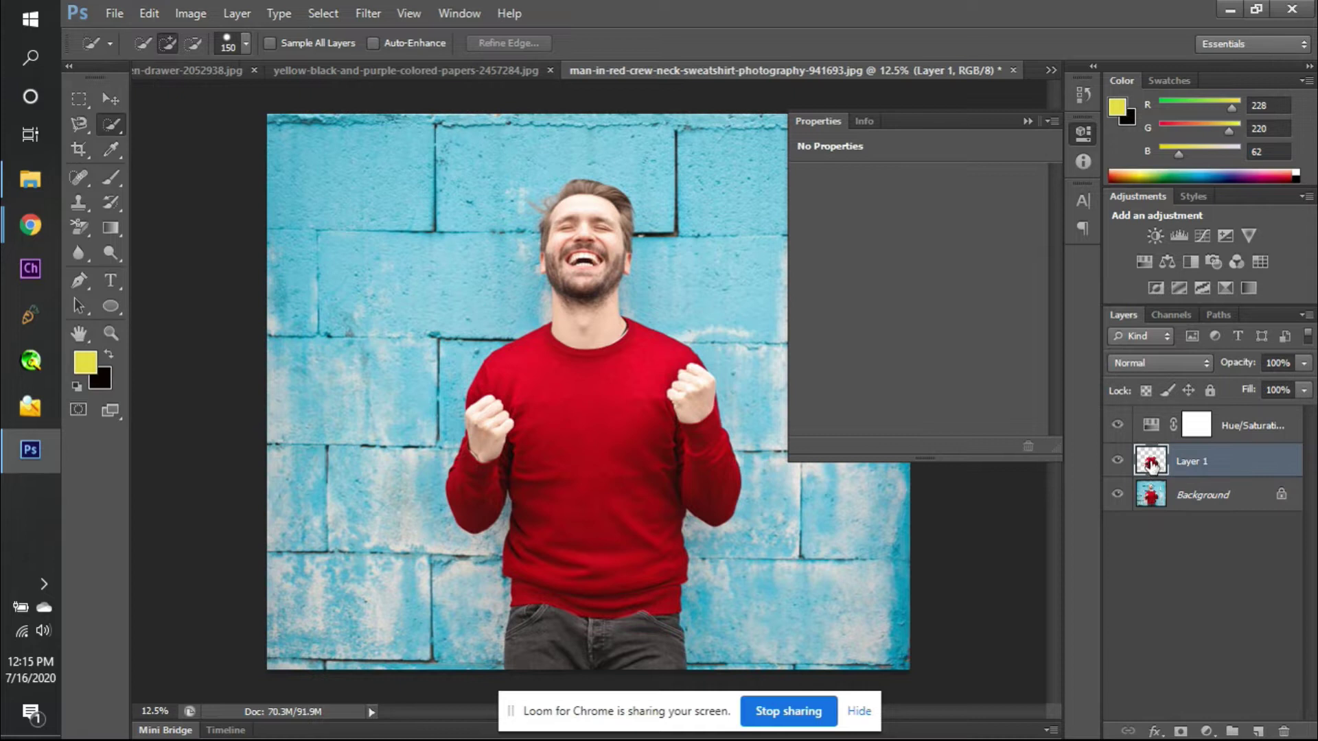
pyautogui.keyDown('ctrl'); pyautogui.click(1152, 464); pyautogui.keyUp('ctrl')
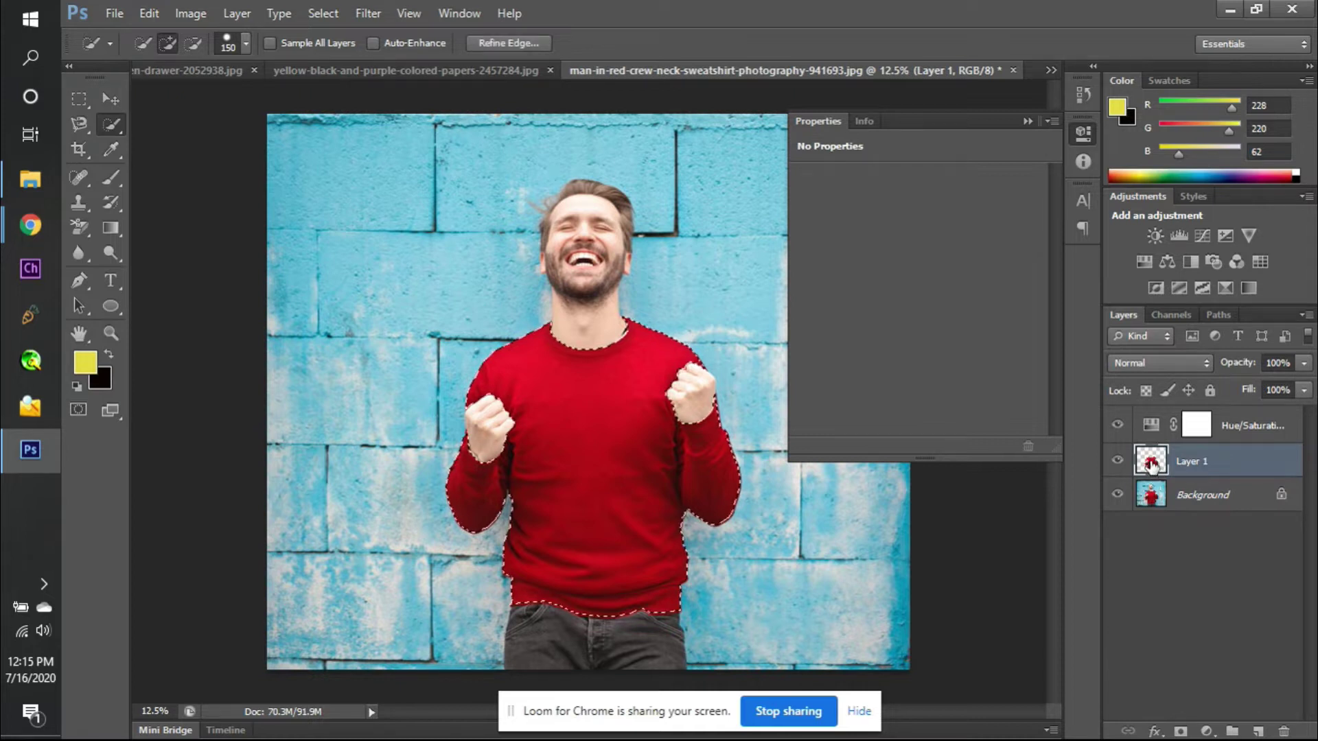
pyautogui.click(1180, 732)
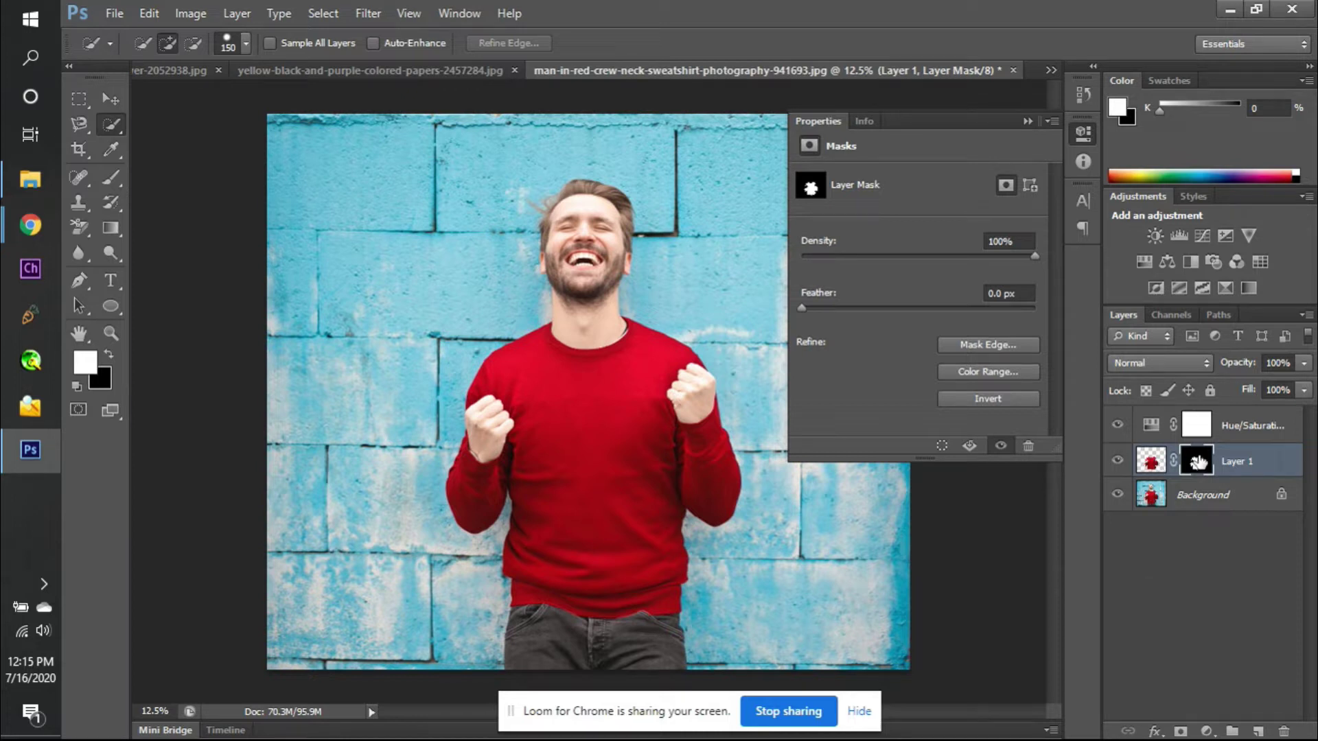
# - Replace the Hue/Saturation mask with Layer 1's, hide Layer 1, and test at Saturation −100
pyautogui.moveTo(1197, 464); pyautogui.dragTo(1196, 423)
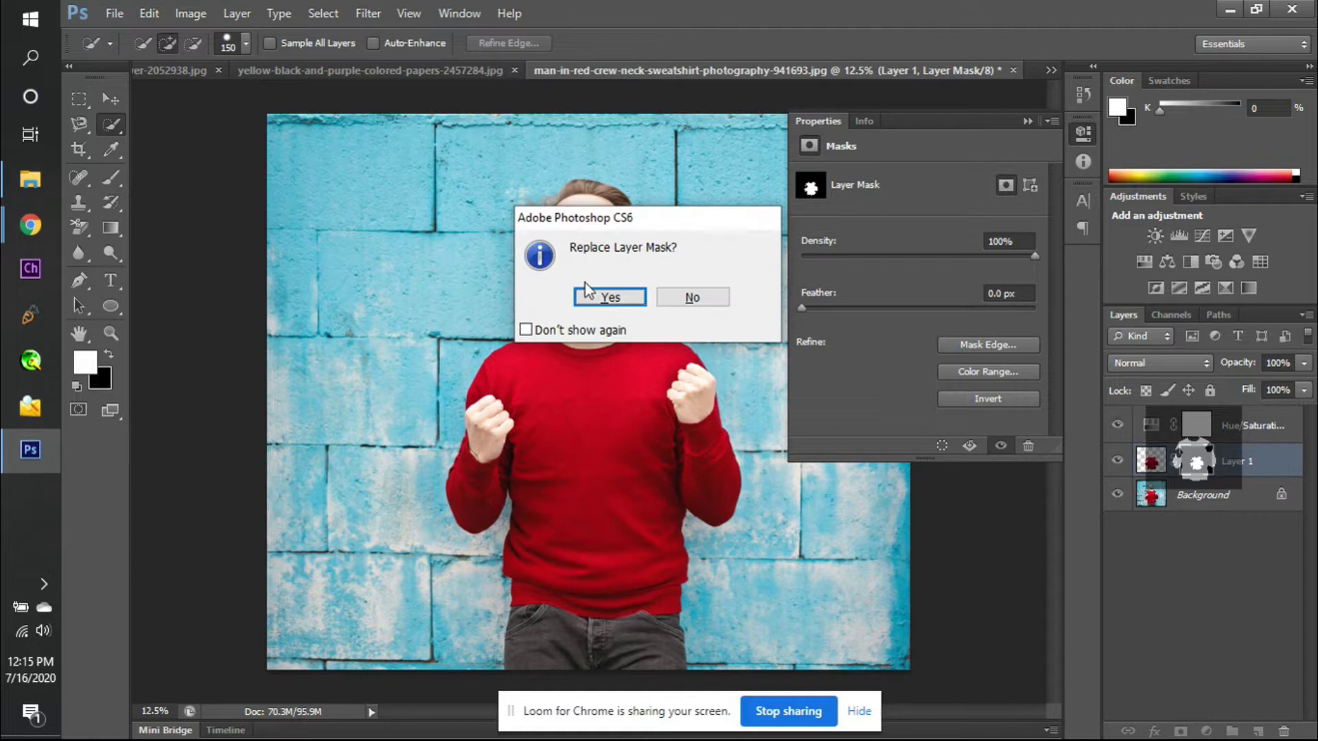
pyautogui.click(600, 298)
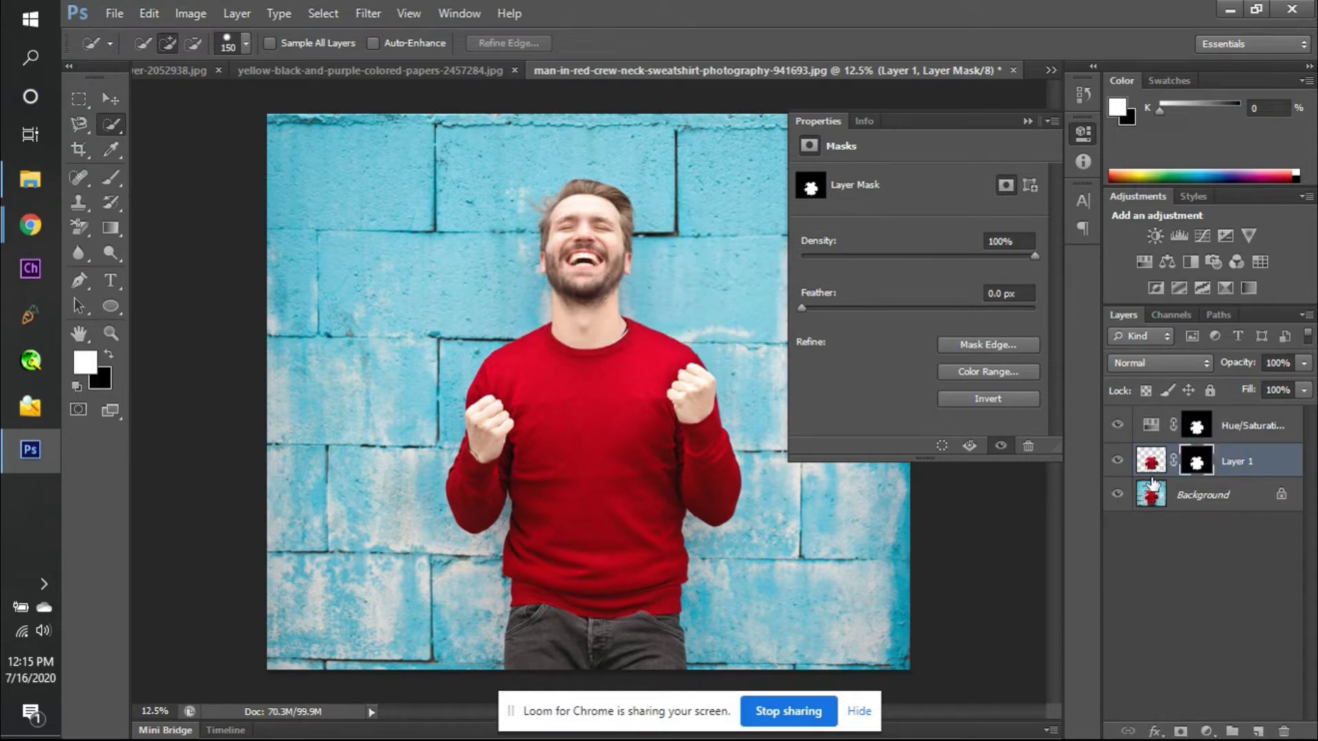
pyautogui.click(1119, 460)
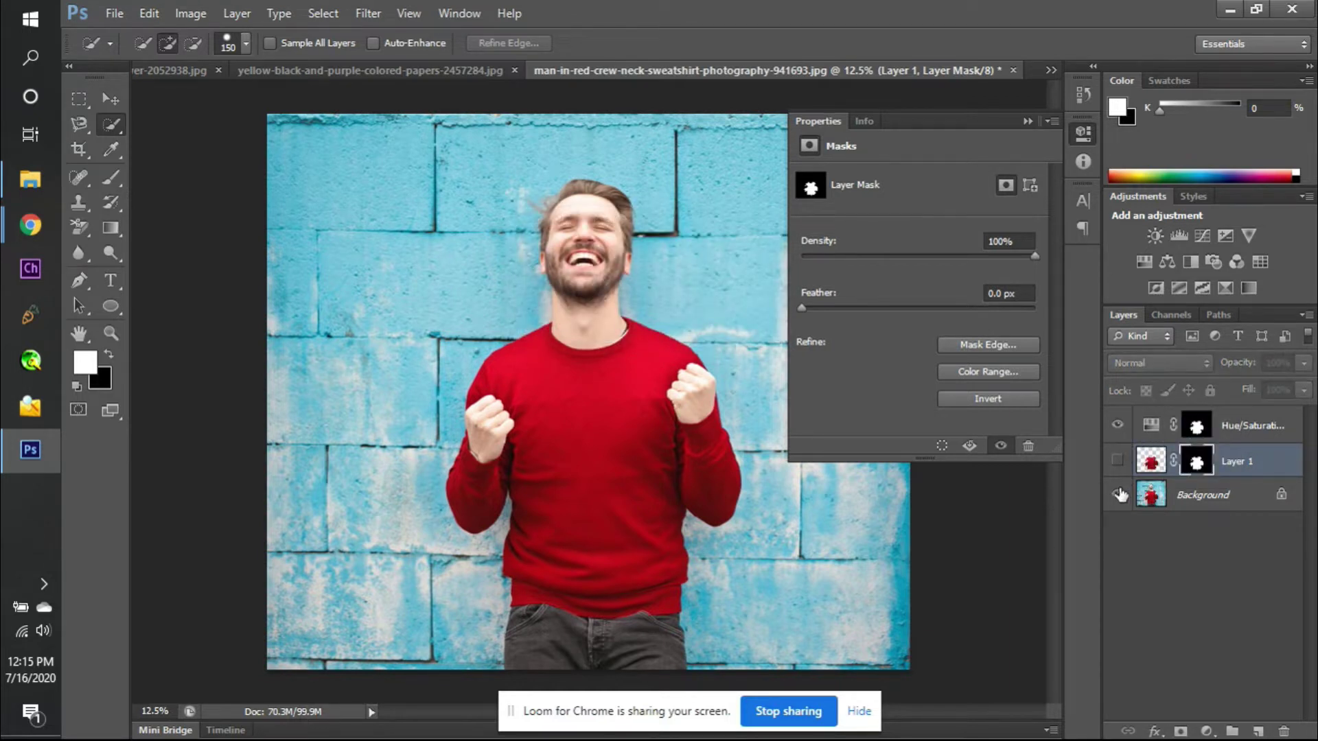
pyautogui.click(1119, 494)
pyautogui.click(1119, 494)
pyautogui.click(1153, 427)
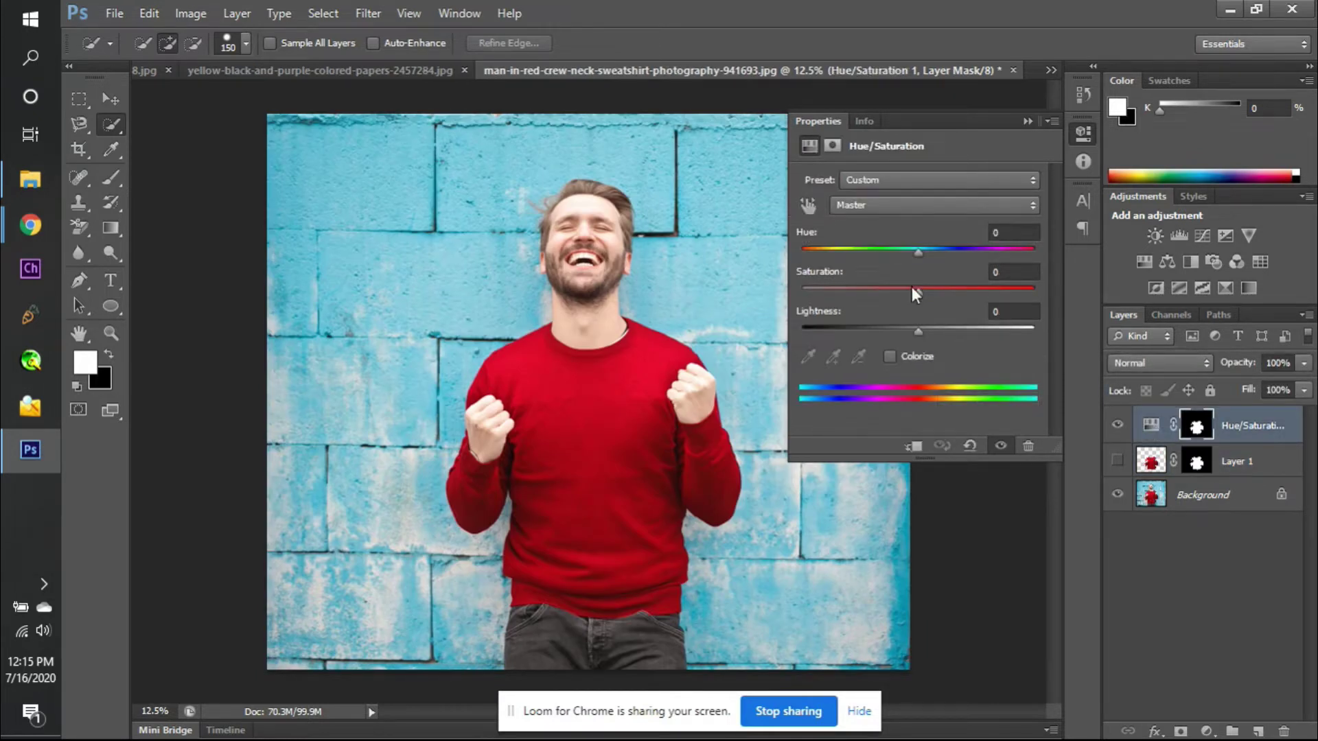
pyautogui.moveTo(917, 291); pyautogui.dragTo(756, 296)
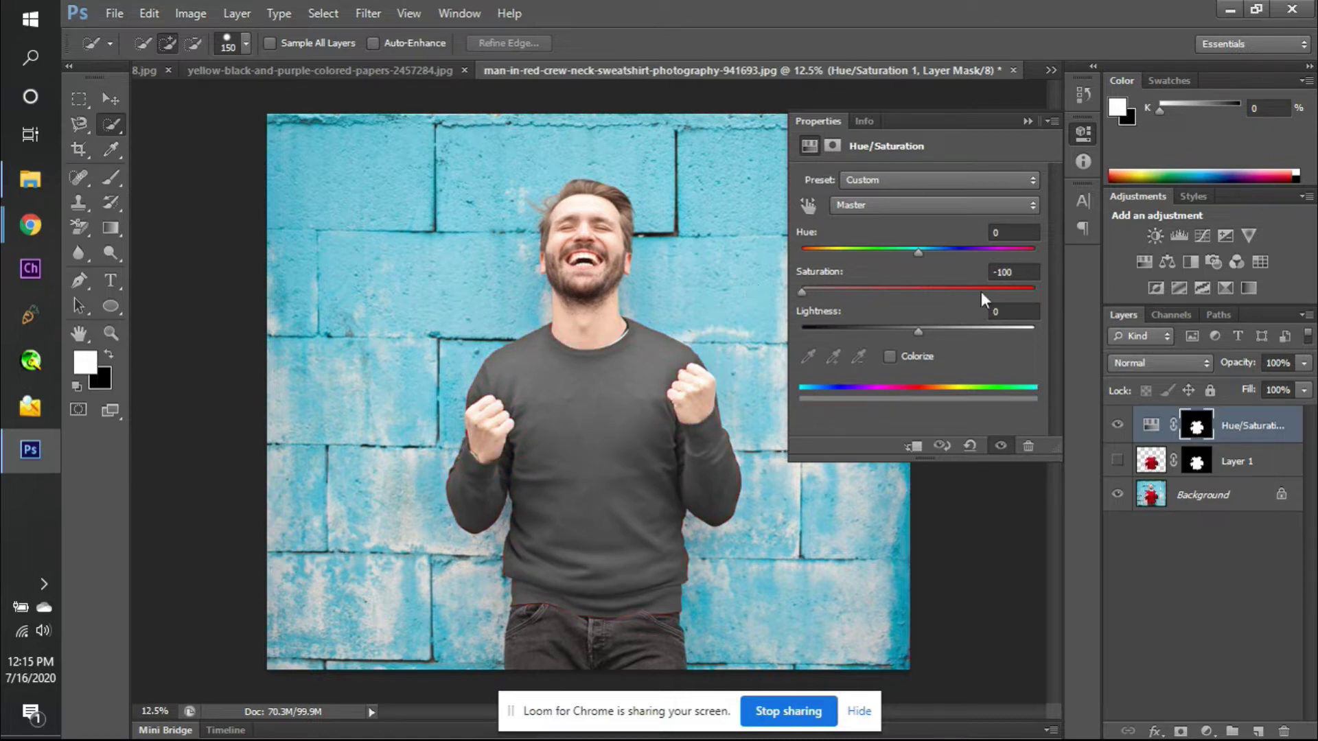
# - Restore Saturation to 0, then set the Reds channel Hue to −160 to turn the sweater teal
pyautogui.doubleClick(1015, 273)
pyautogui.write('0')
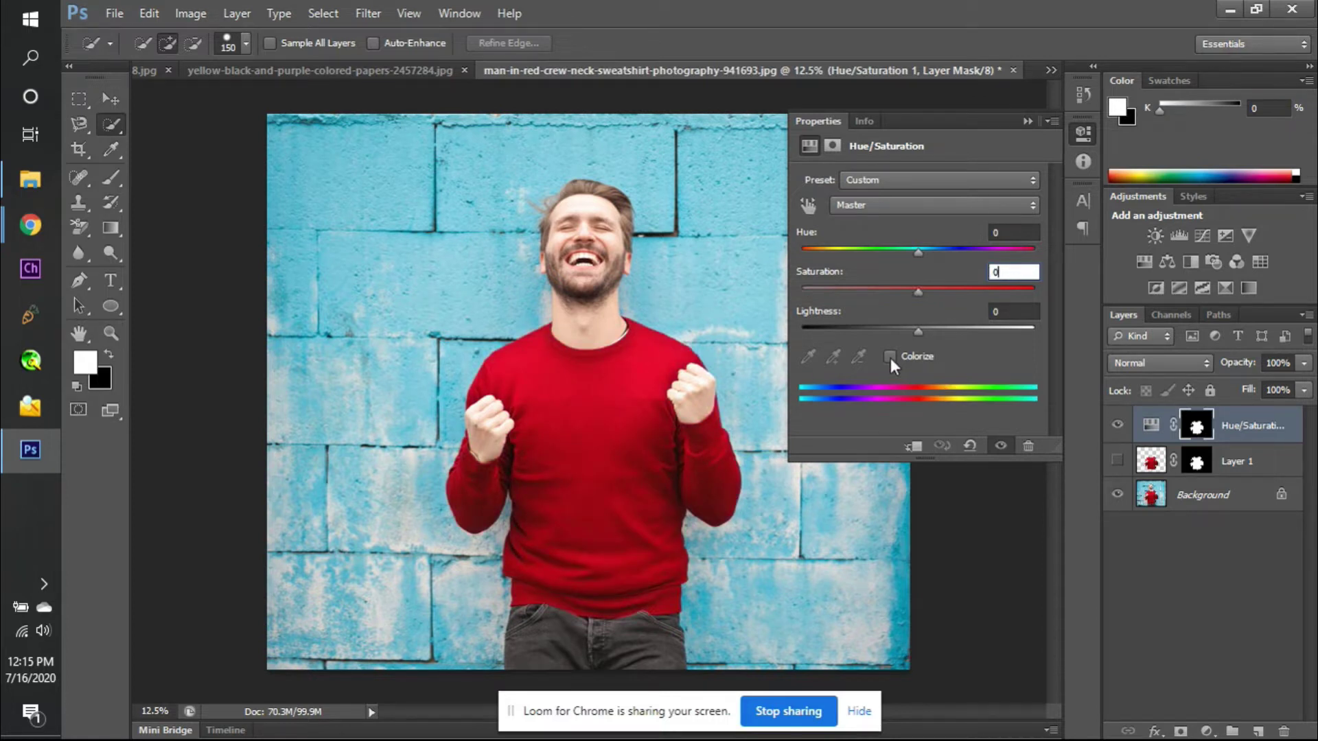
pyautogui.click(912, 203)
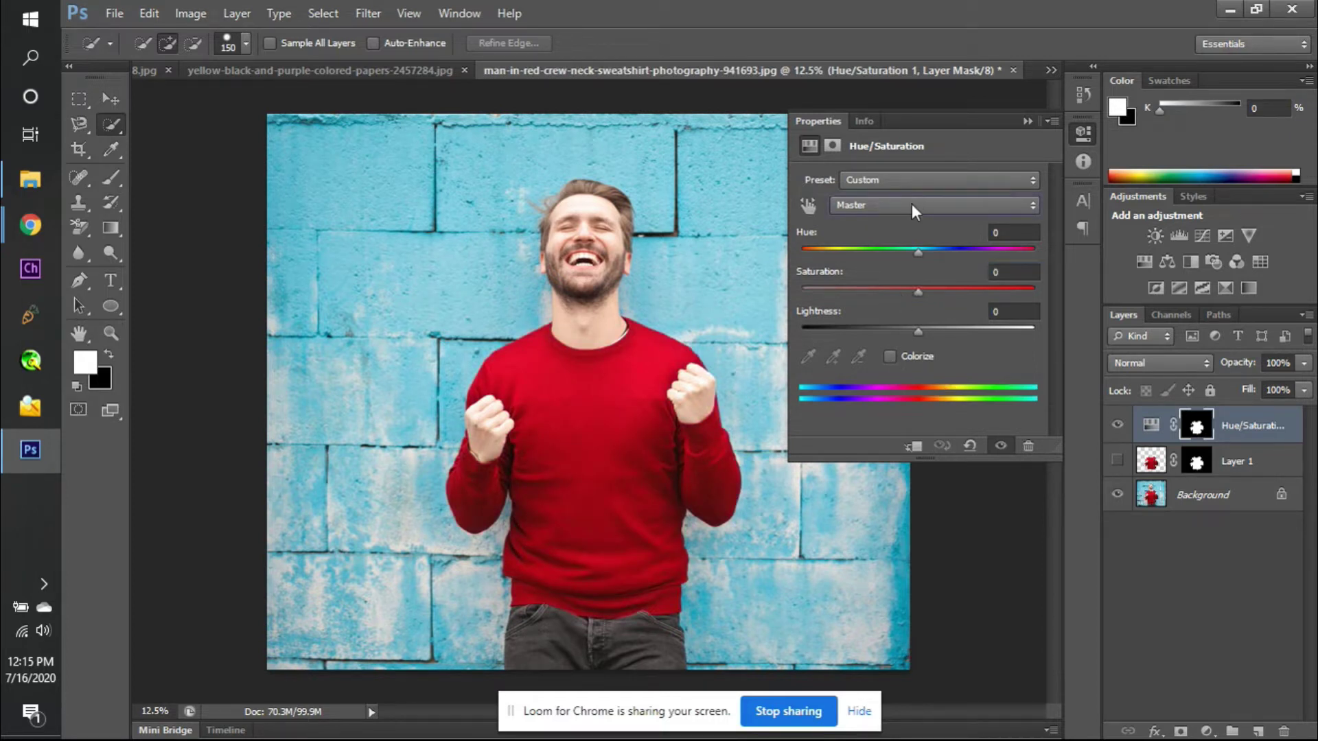
pyautogui.click(910, 241)
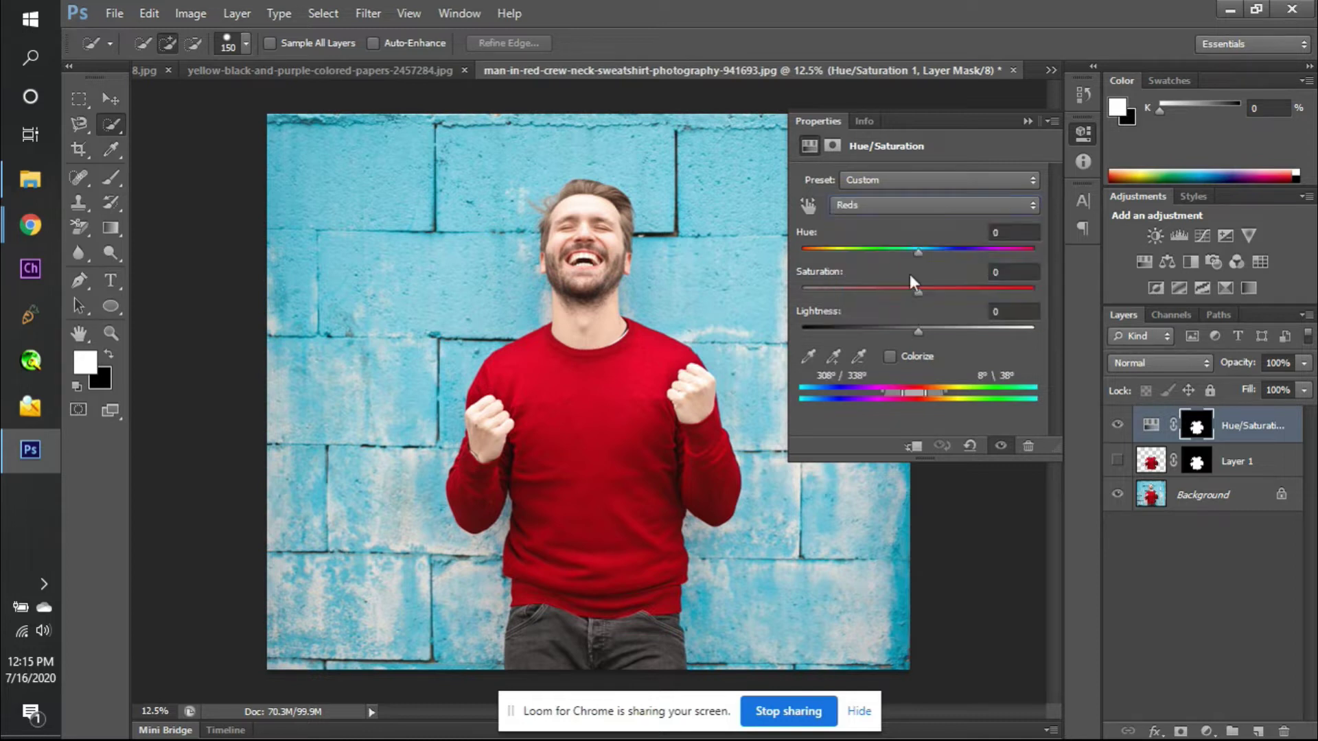
pyautogui.moveTo(918, 254); pyautogui.dragTo(810, 258)
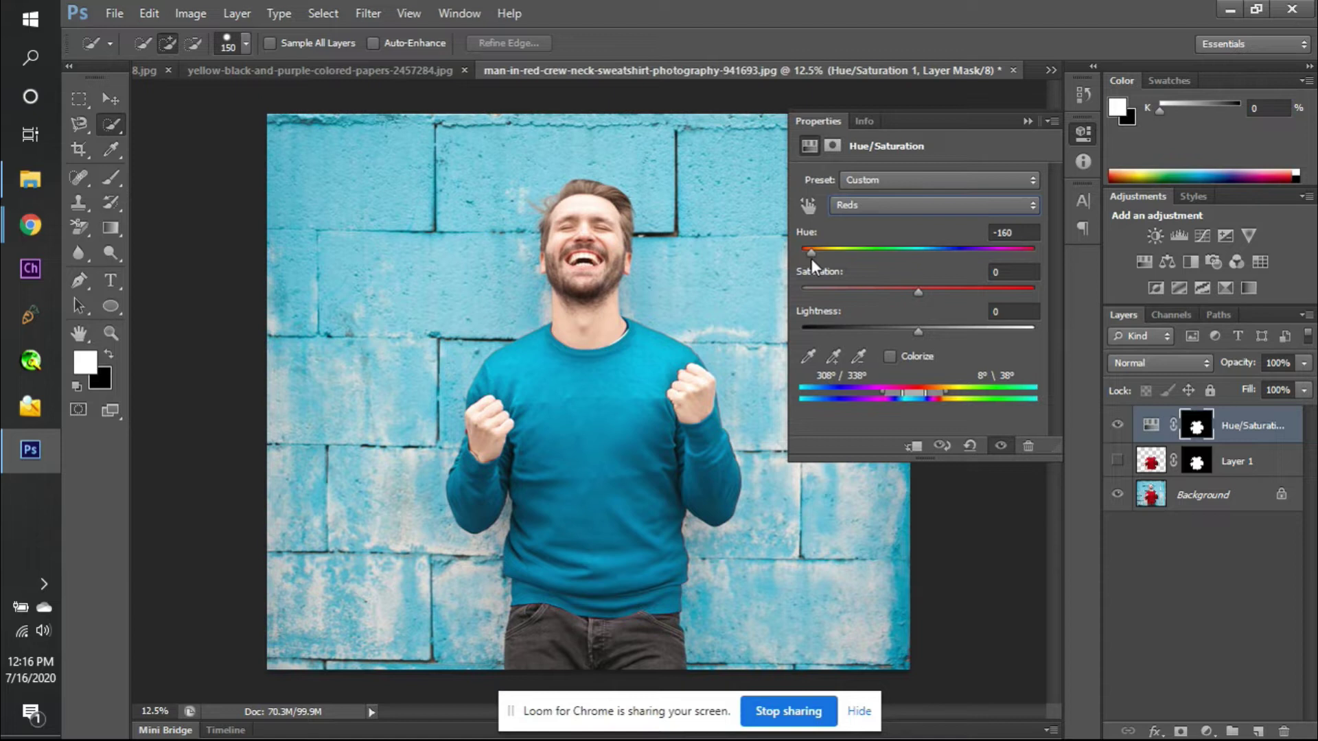
# - Zoom in on the sweater edges, keep Layer 1 hidden, and select the Hue/Saturation mask with the Brush
pyautogui.hotkey('ctrl', '+')
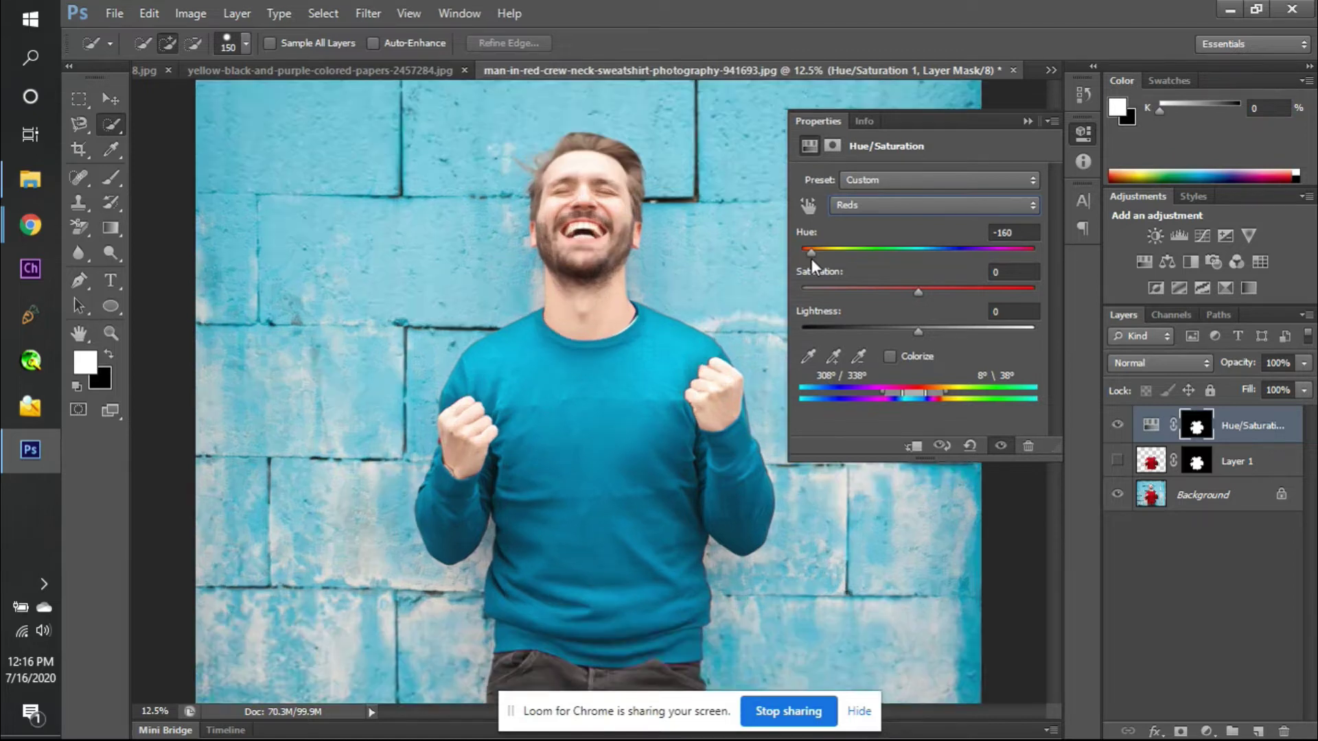
pyautogui.hotkey('ctrl', '+')
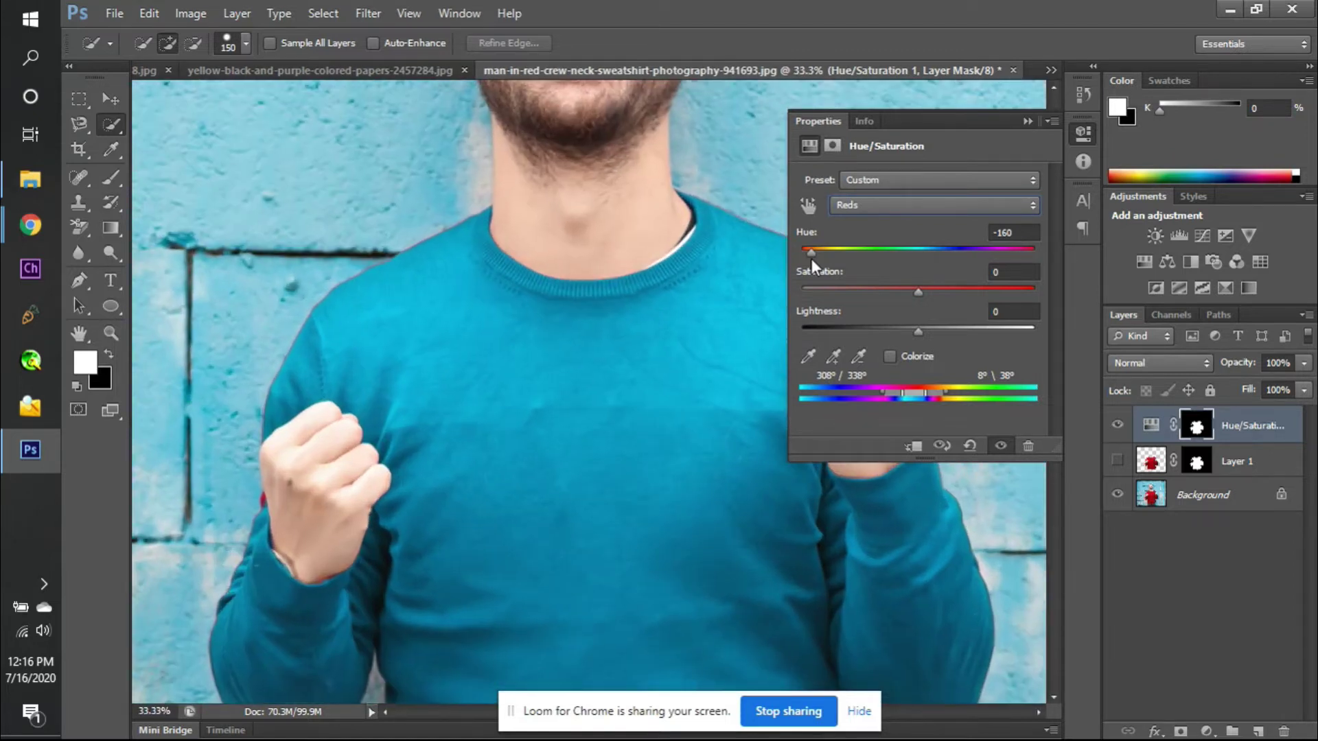
pyautogui.hotkey('ctrl', '+')
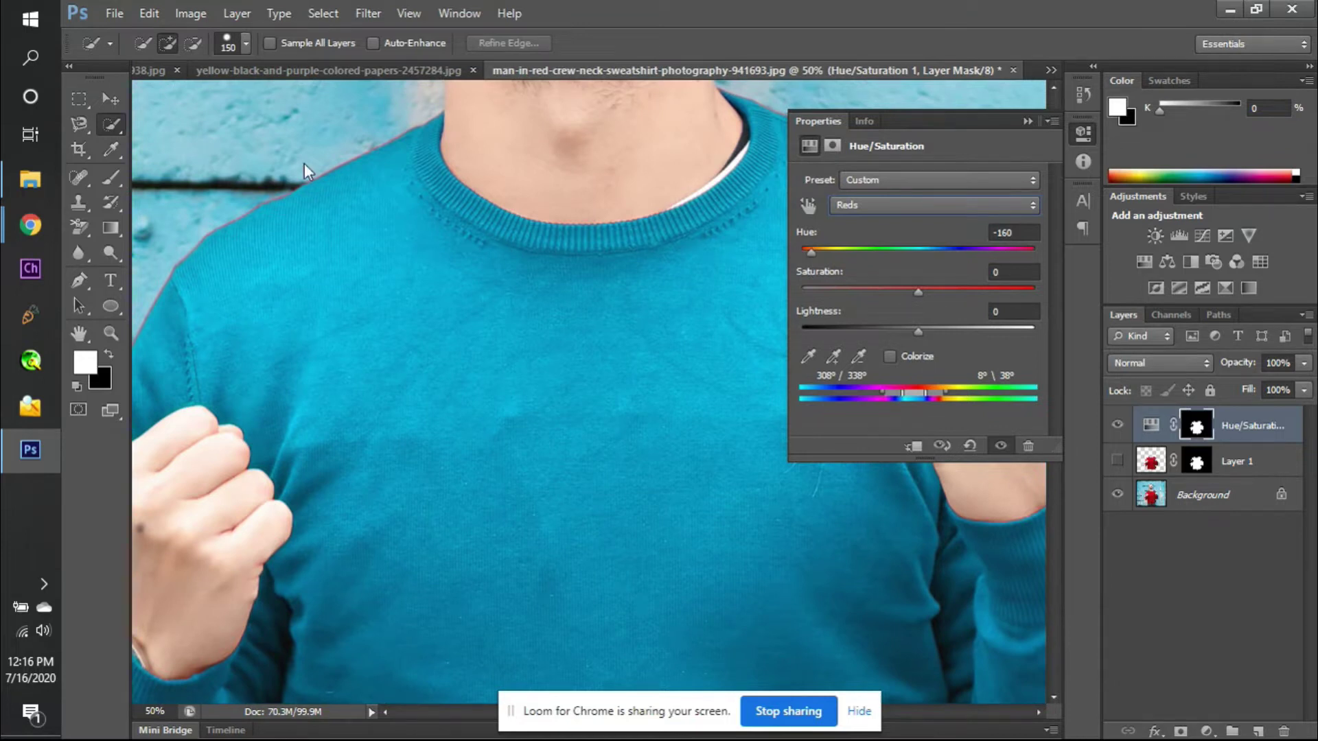
pyautogui.hscroll(-3, 303, 163)
pyautogui.scroll(1, 303, 164)
pyautogui.hscroll(-2, 303, 163)
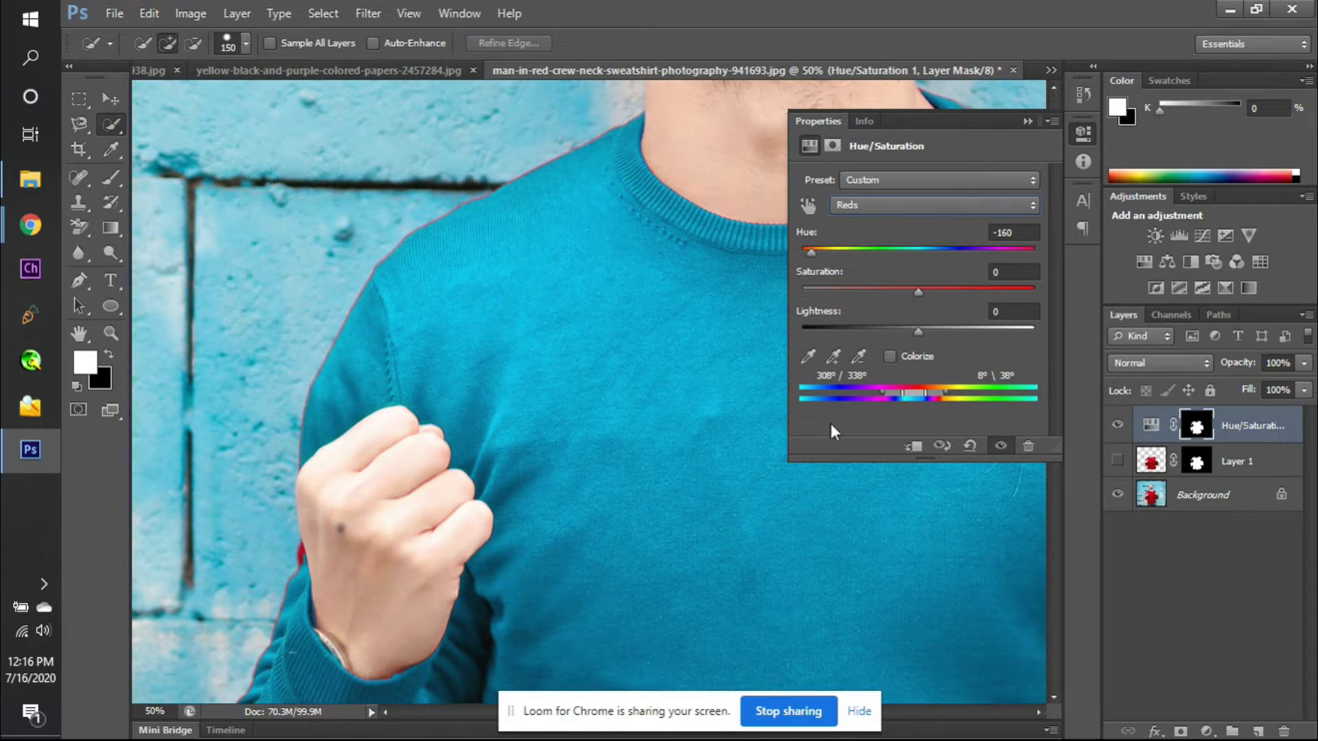
pyautogui.click(1117, 463)
pyautogui.click(1116, 461)
pyautogui.click(1198, 426)
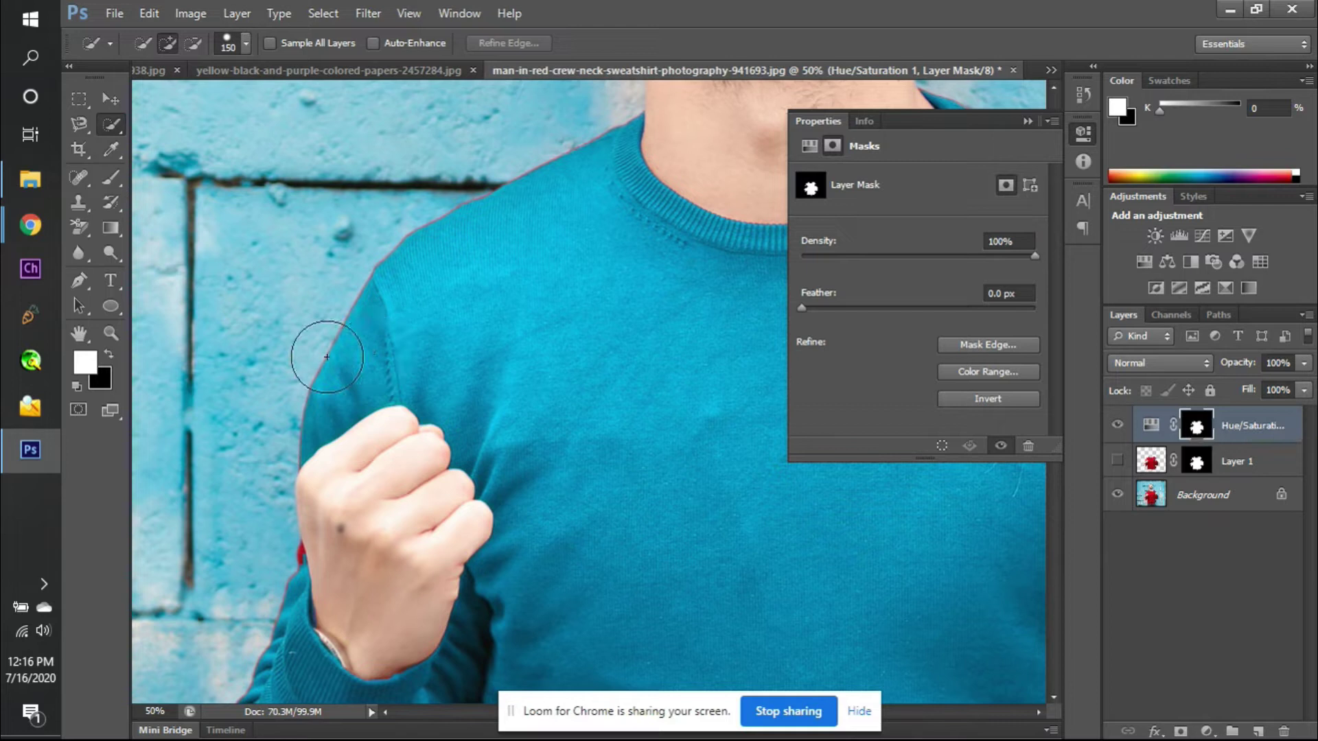
pyautogui.press('b')
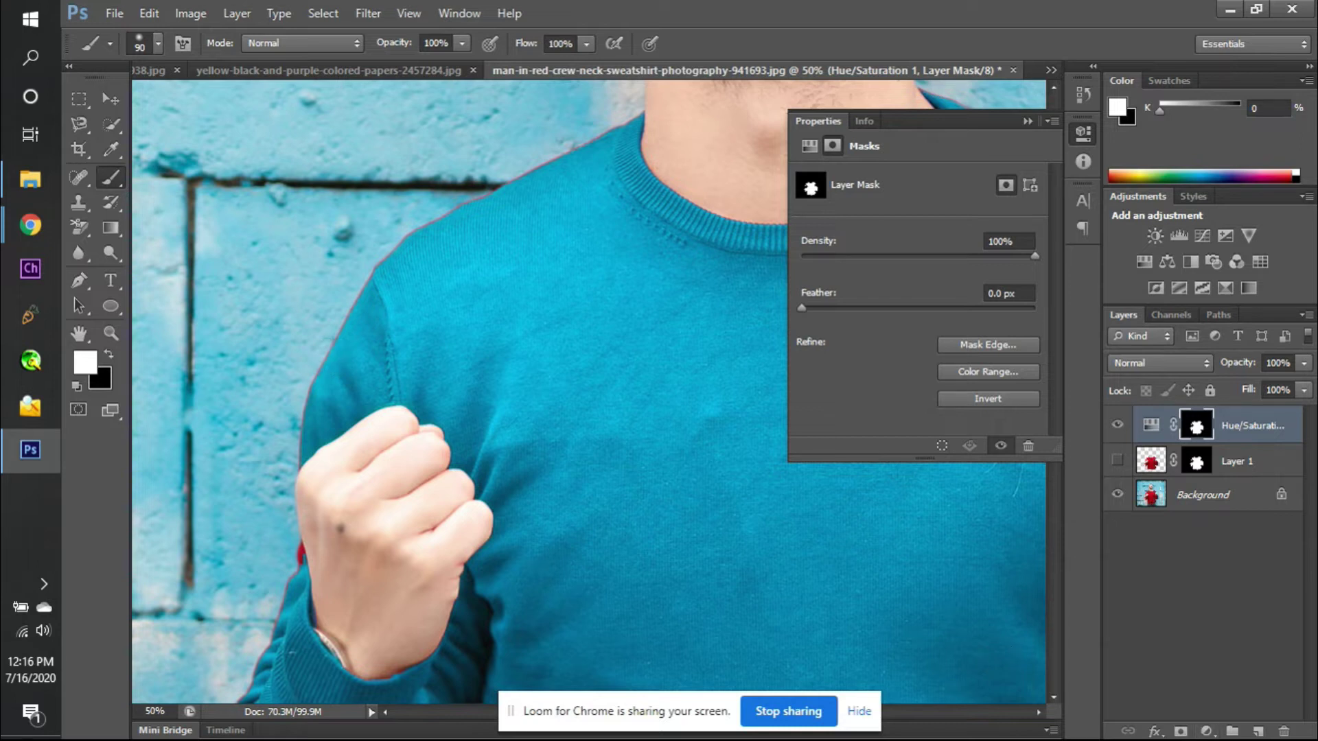
# - Add a new empty Layer 2 and set its blend mode to Color
pyautogui.click(1257, 731)
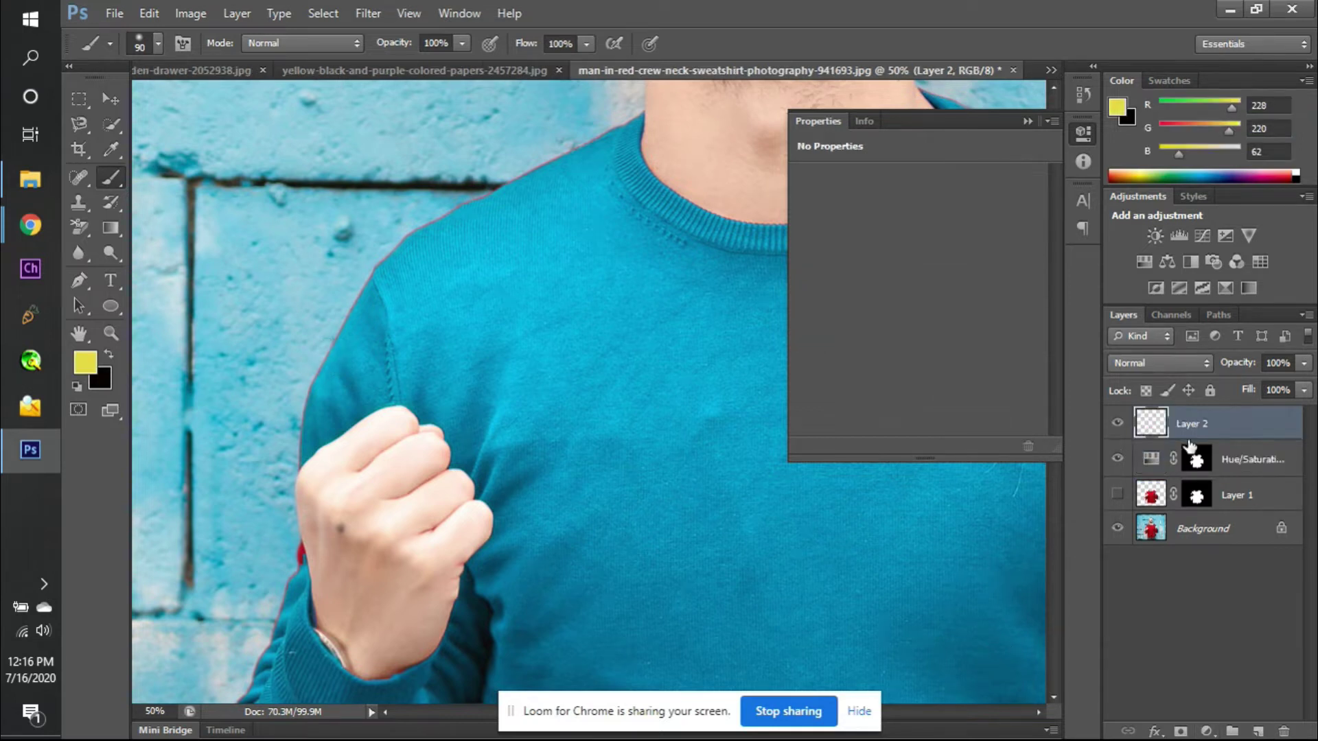
pyautogui.click(1167, 363)
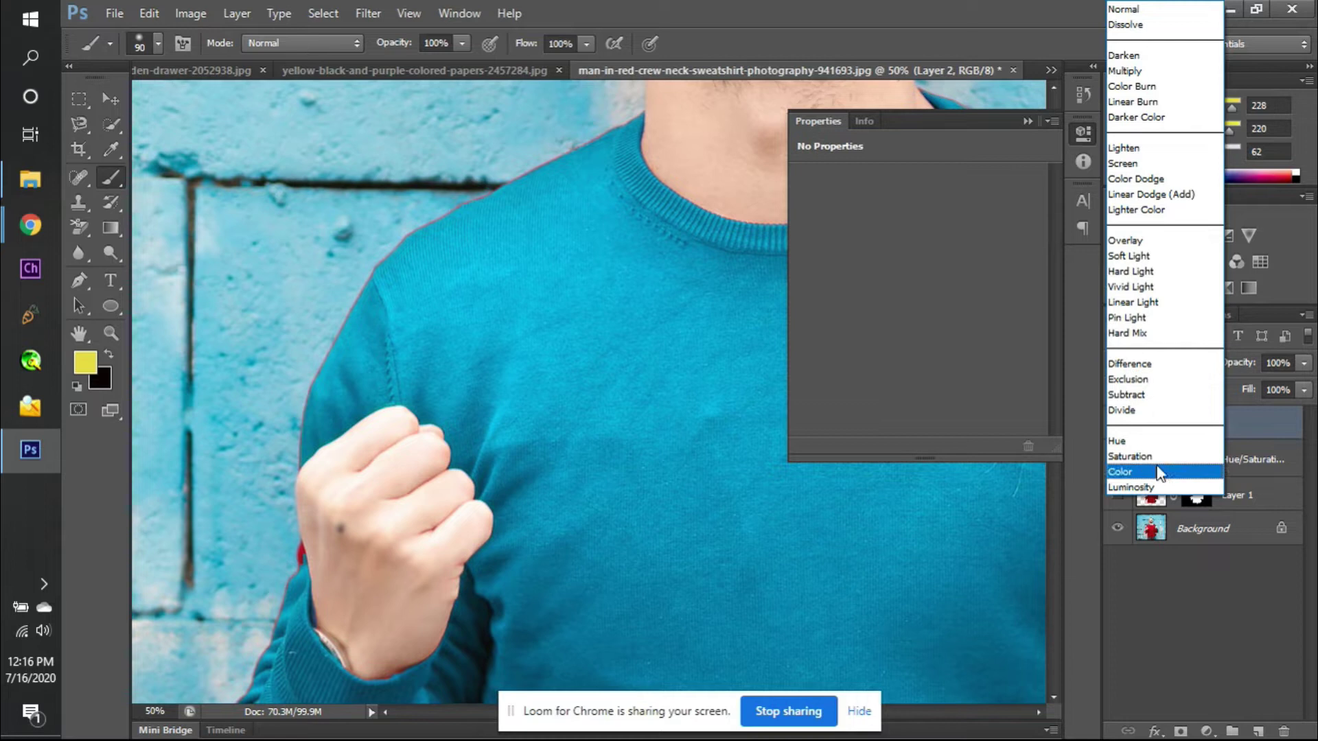
pyautogui.click(1150, 471)
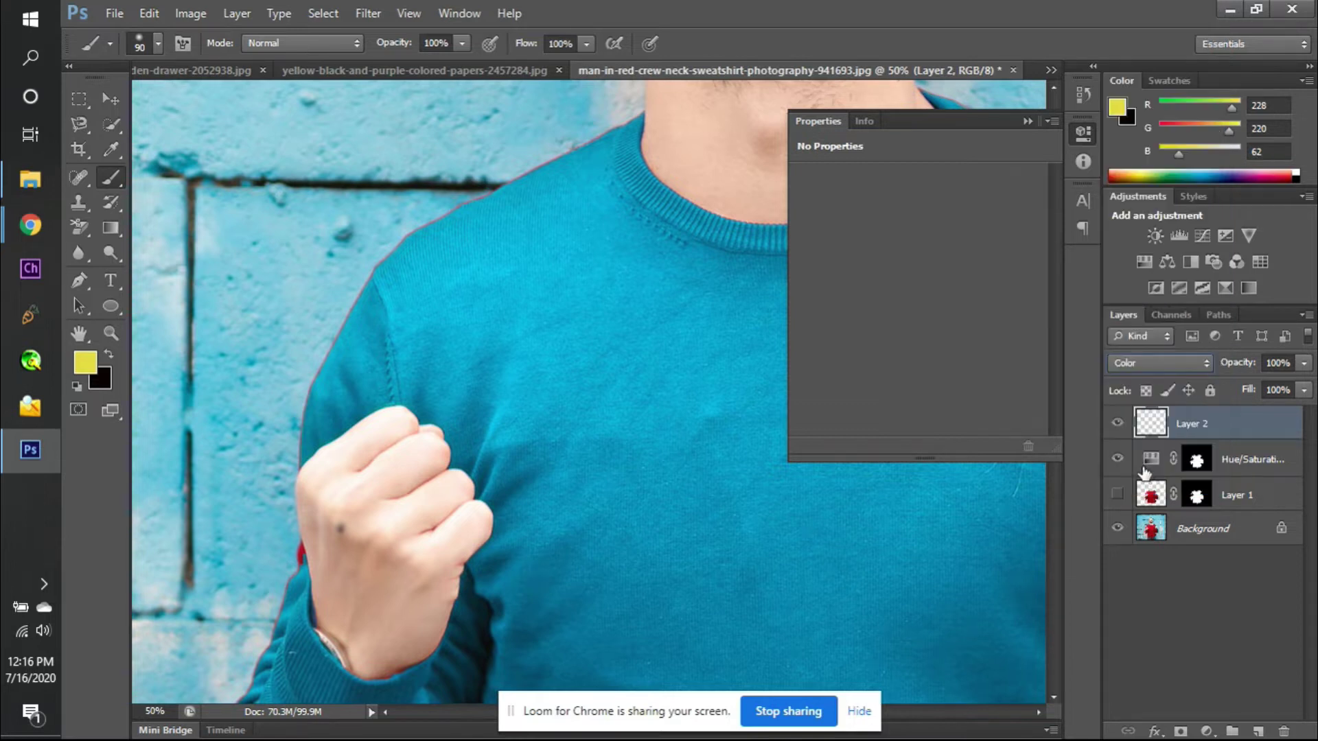
pyautogui.keyDown('ctrl'); pyautogui.click(1152, 423); pyautogui.keyUp('ctrl')
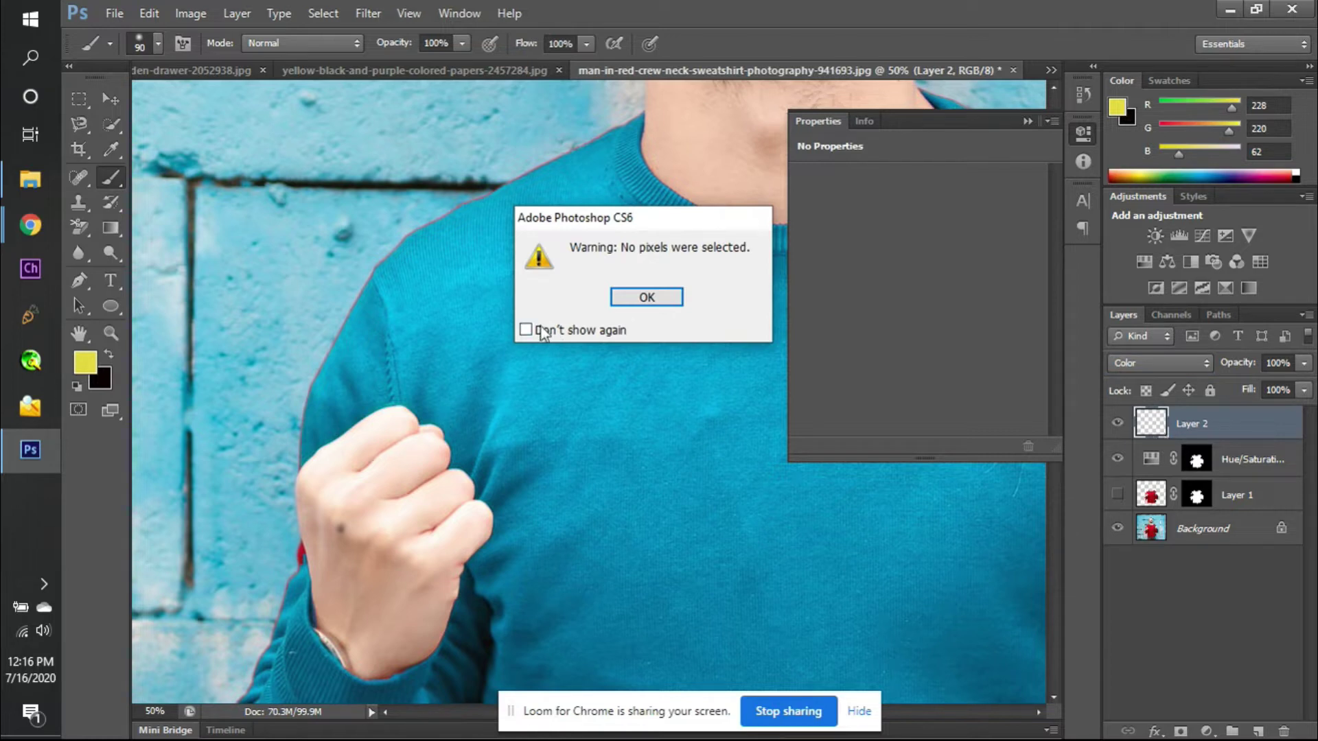
pyautogui.click(647, 296)
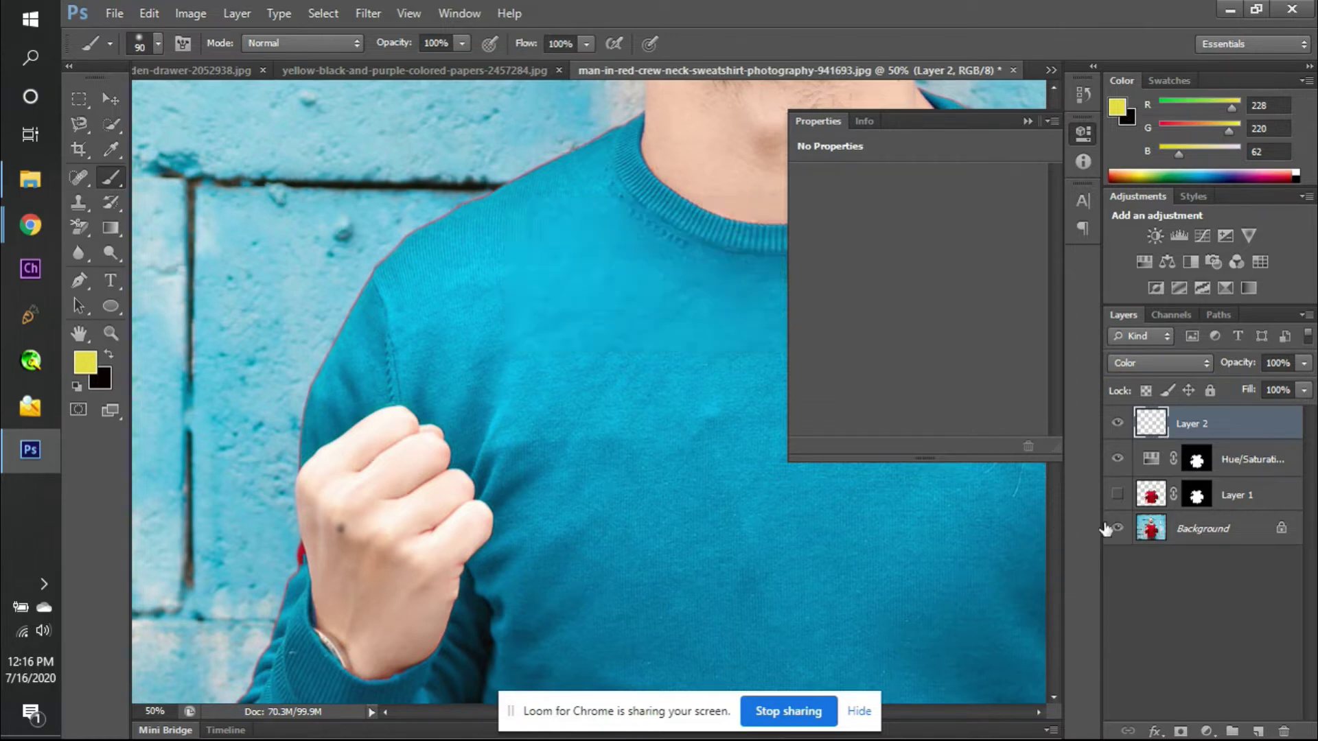
# - Show Layer 1 again and clip Layer 2 to the Hue/Saturation adjustment, leaving Layer 1 unclipped
pyautogui.click(1118, 496)
pyautogui.click(1149, 501)
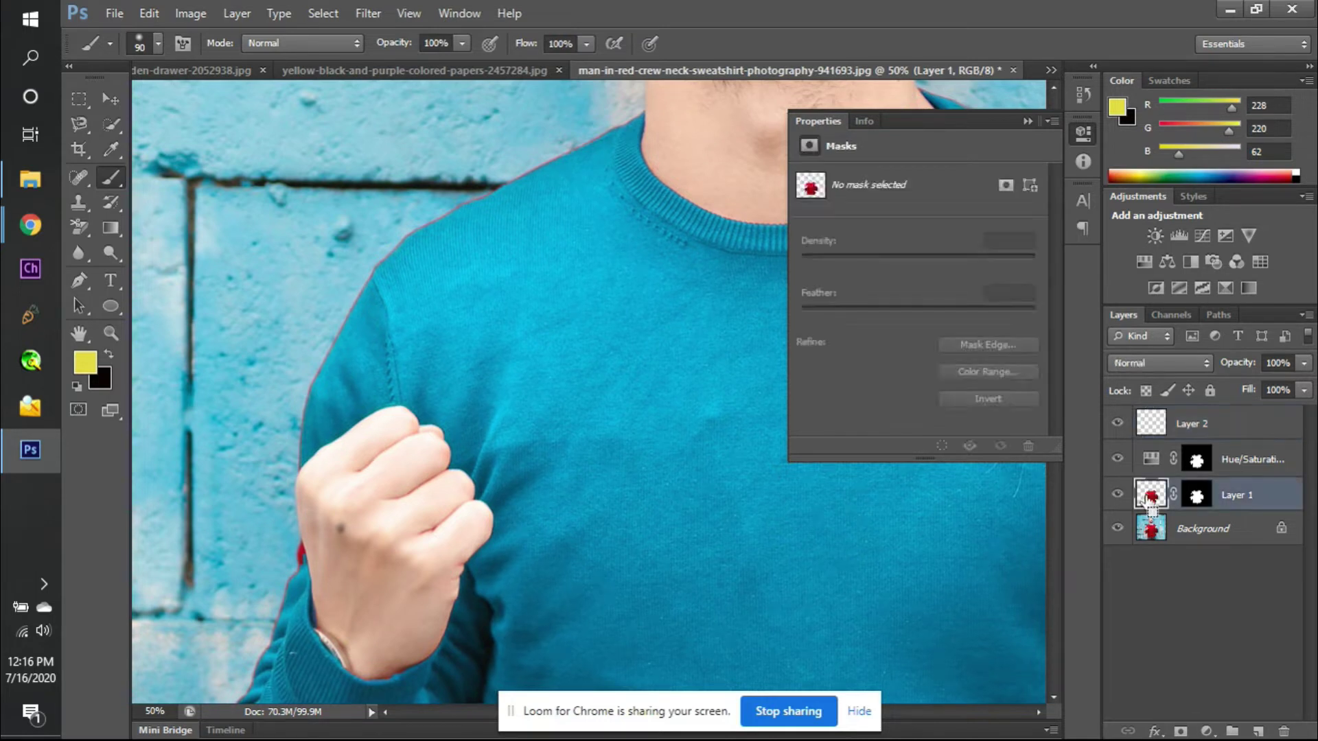
pyautogui.keyDown('alt'); pyautogui.click(1145, 503); pyautogui.keyUp('alt')
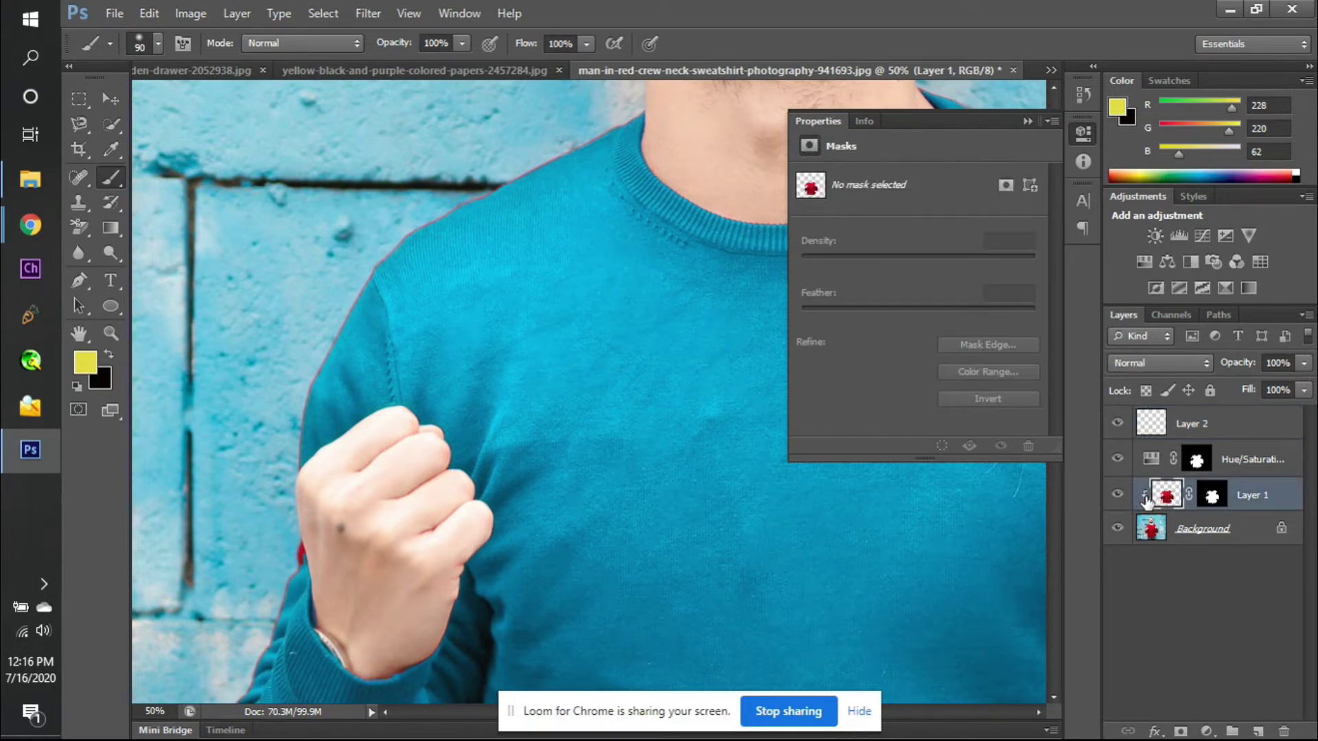
pyautogui.click(1153, 426)
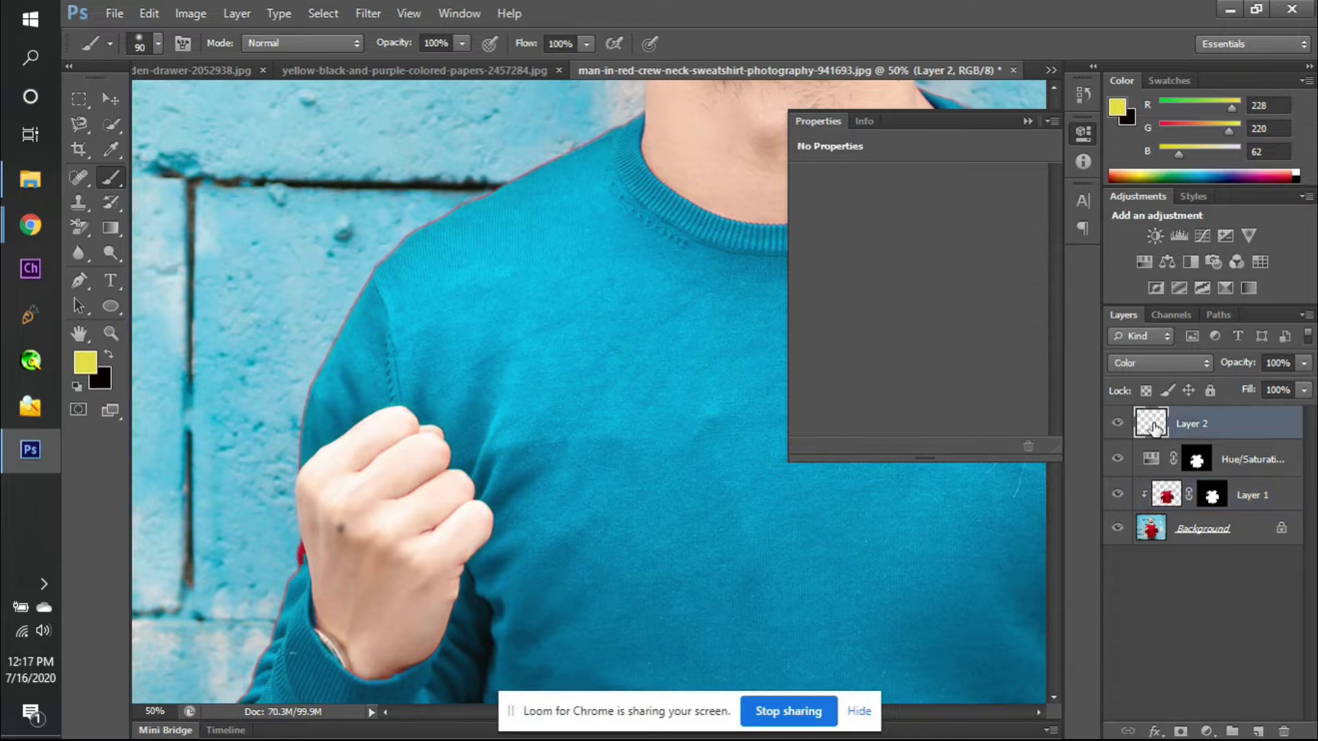
pyautogui.keyDown('alt'); pyautogui.click(1153, 441); pyautogui.keyUp('alt')
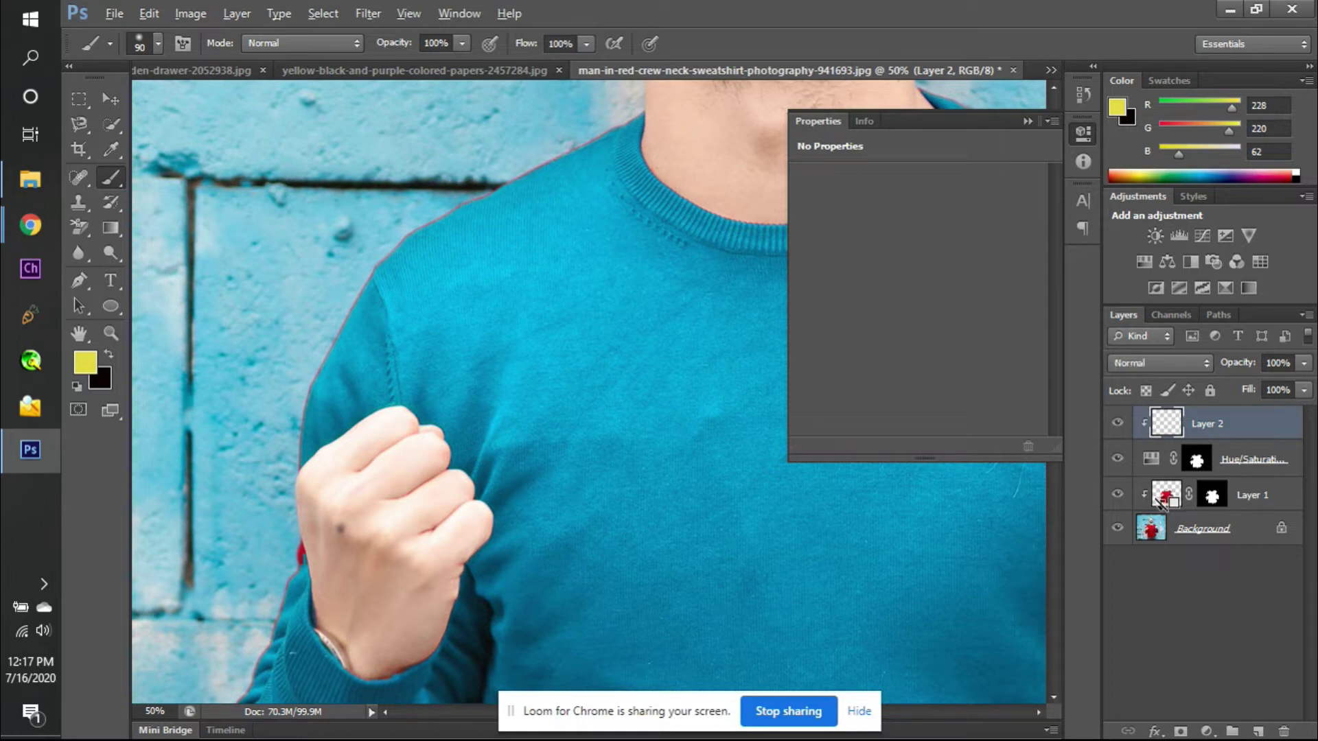
pyautogui.keyDown('alt'); pyautogui.click(1160, 503); pyautogui.keyUp('alt')
pyautogui.click(1169, 416)
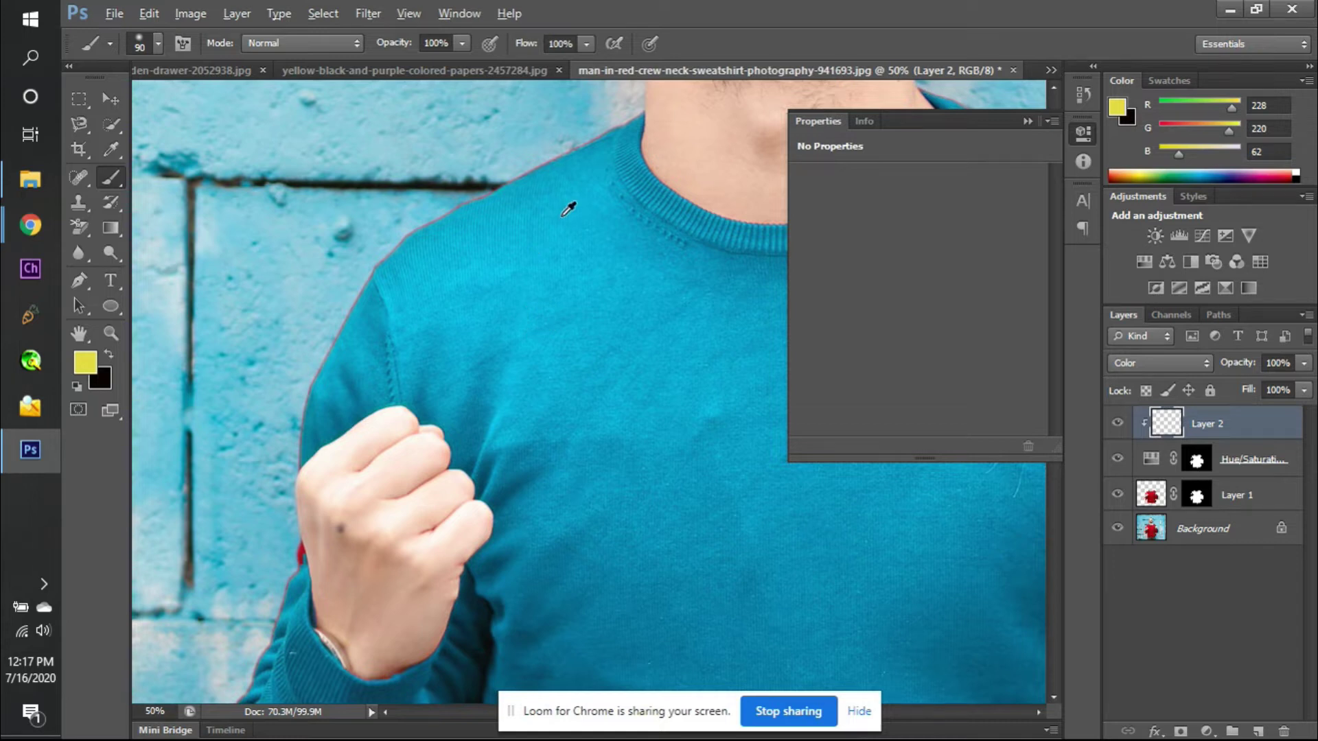
# - Sample the sweater's teal and paint it over the reddish fringe on the shoulder edge
pyautogui.keyDown('alt'); pyautogui.click(585, 157); pyautogui.keyUp('alt')
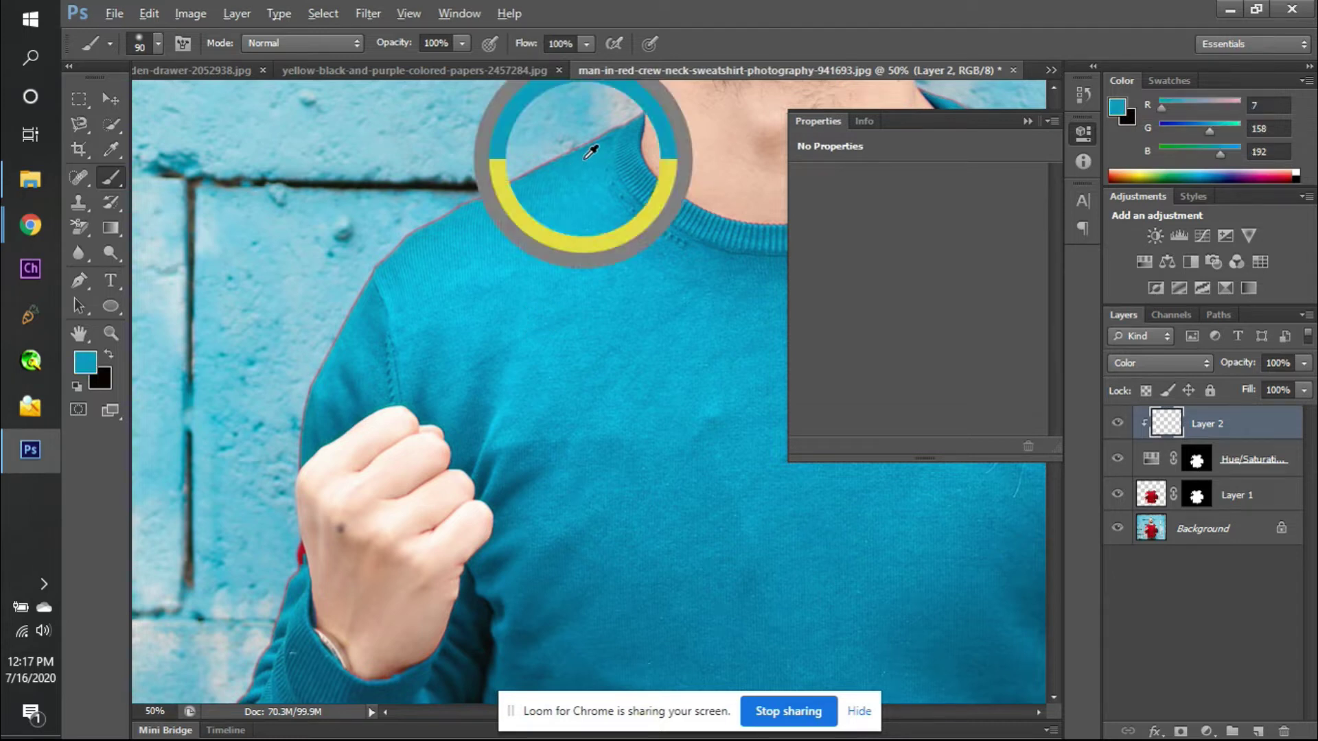
pyautogui.moveTo(564, 153)
pyautogui.mouseDown()
pyautogui.moveTo(605, 135)
pyautogui.moveTo(532, 169)
pyautogui.moveTo(607, 125)
pyautogui.moveTo(399, 226)
pyautogui.moveTo(416, 235)
pyautogui.moveTo(464, 212)
pyautogui.moveTo(371, 264)
pyautogui.moveTo(336, 334)
pyautogui.moveTo(377, 264)
pyautogui.moveTo(435, 223)
pyautogui.moveTo(617, 126)
pyautogui.mouseUp()
pyautogui.hotkey('ctrl', '+')
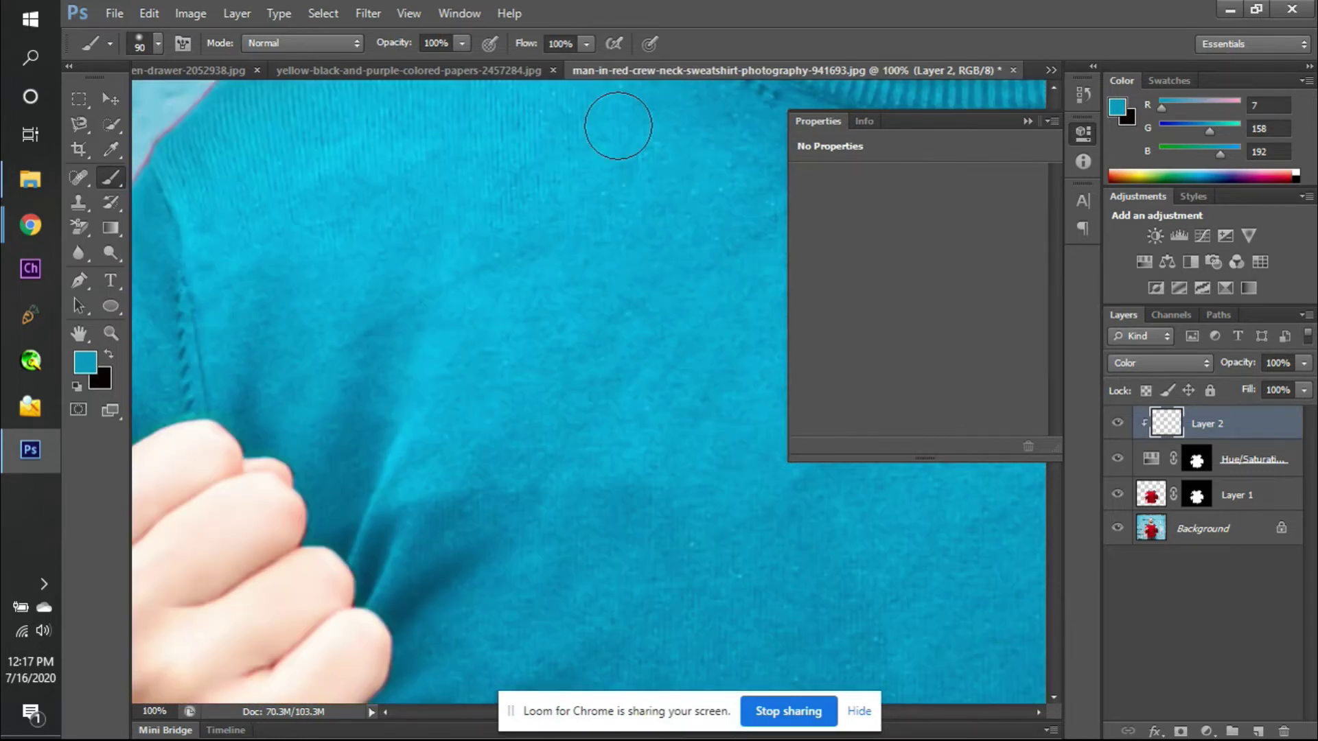
pyautogui.scroll(3, 618, 126)
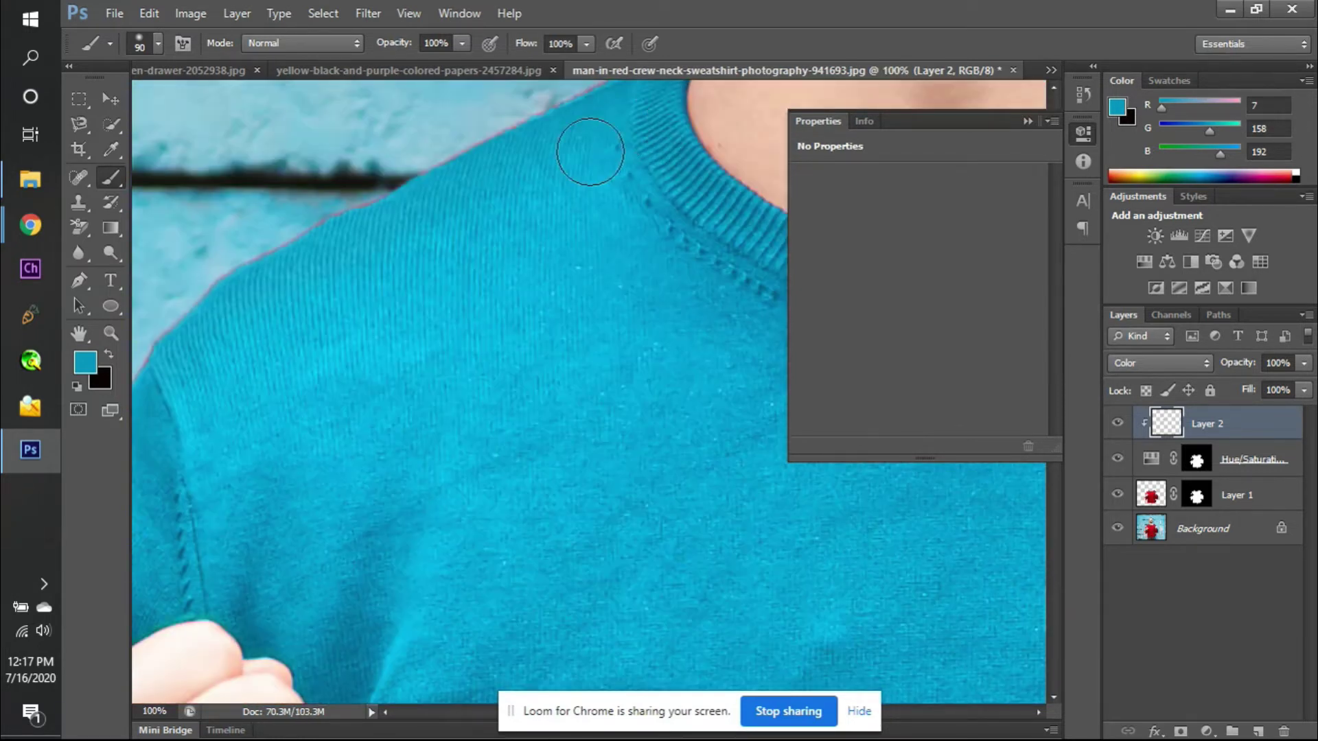
pyautogui.scroll(1, 1054, 374)
# - Compare Layer 2 on and off, resample teal (R 6, G 157, B 191), and view at 66.67%
pyautogui.click(1117, 425)
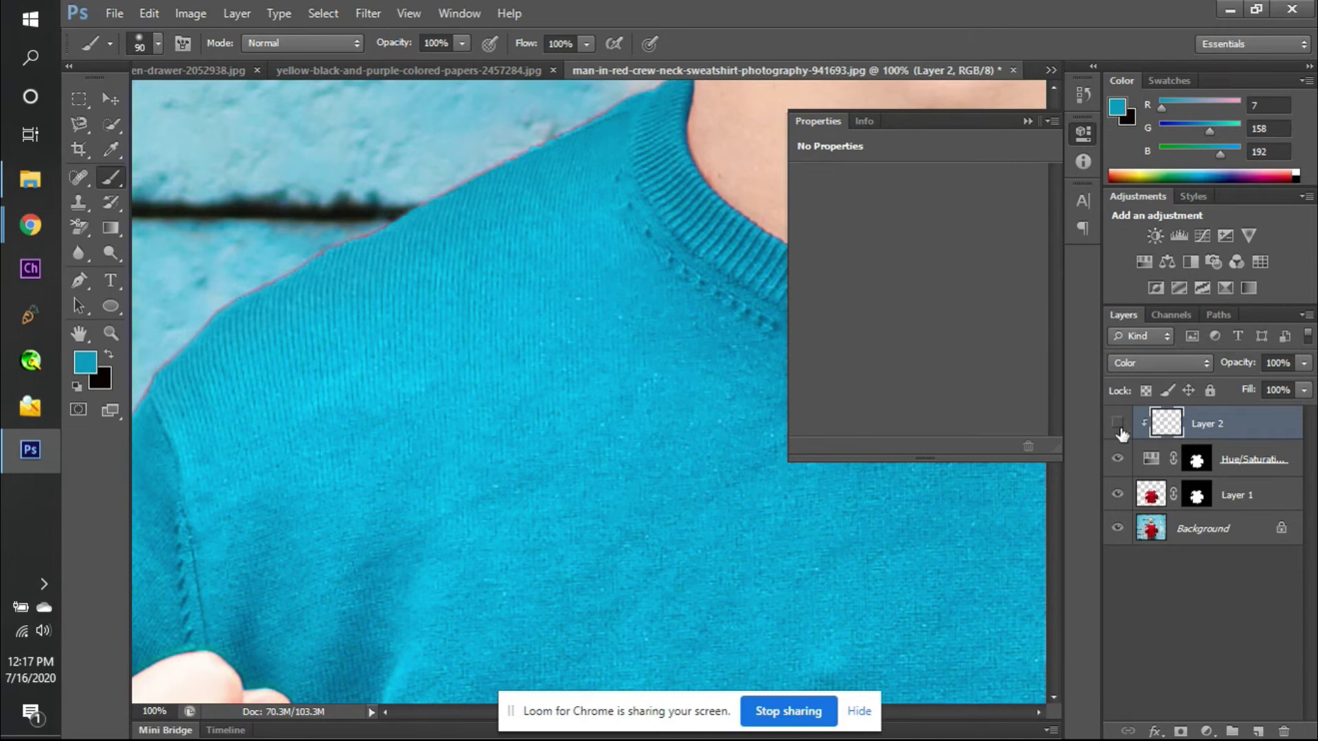
pyautogui.click(1117, 425)
pyautogui.click(1118, 425)
pyautogui.click(1118, 425)
pyautogui.keyDown('alt'); pyautogui.click(595, 136); pyautogui.keyUp('alt')
pyautogui.scroll(-3, 257, 310)
pyautogui.hscroll(-5, 256, 310)
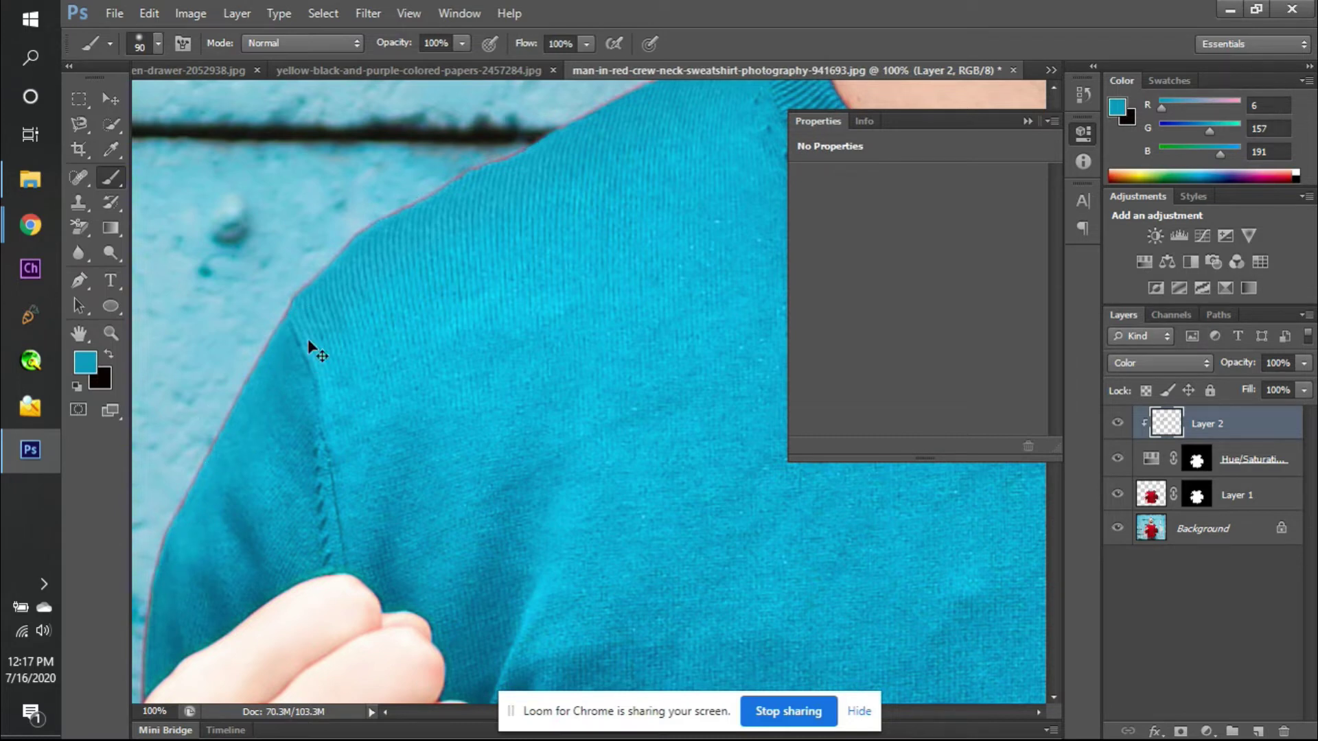
pyautogui.hotkey('ctrl', '-')
pyautogui.hotkey('ctrl', '-')
pyautogui.hotkey('ctrl', '-')
pyautogui.hotkey('ctrl', '+')
pyautogui.hotkey('ctrl', '+')
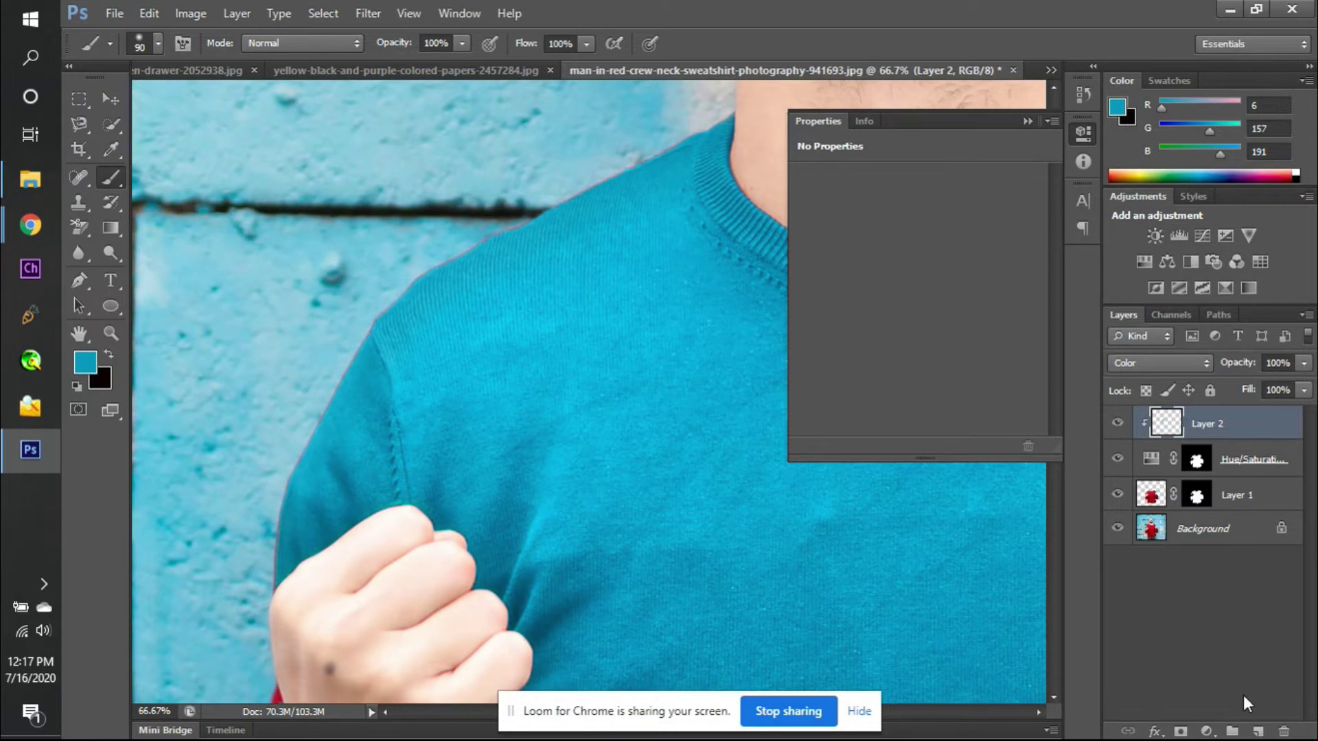
# - Add Layer 3, clip it onto Layer 2, and set its blend mode to Darken
pyautogui.click(1258, 731)
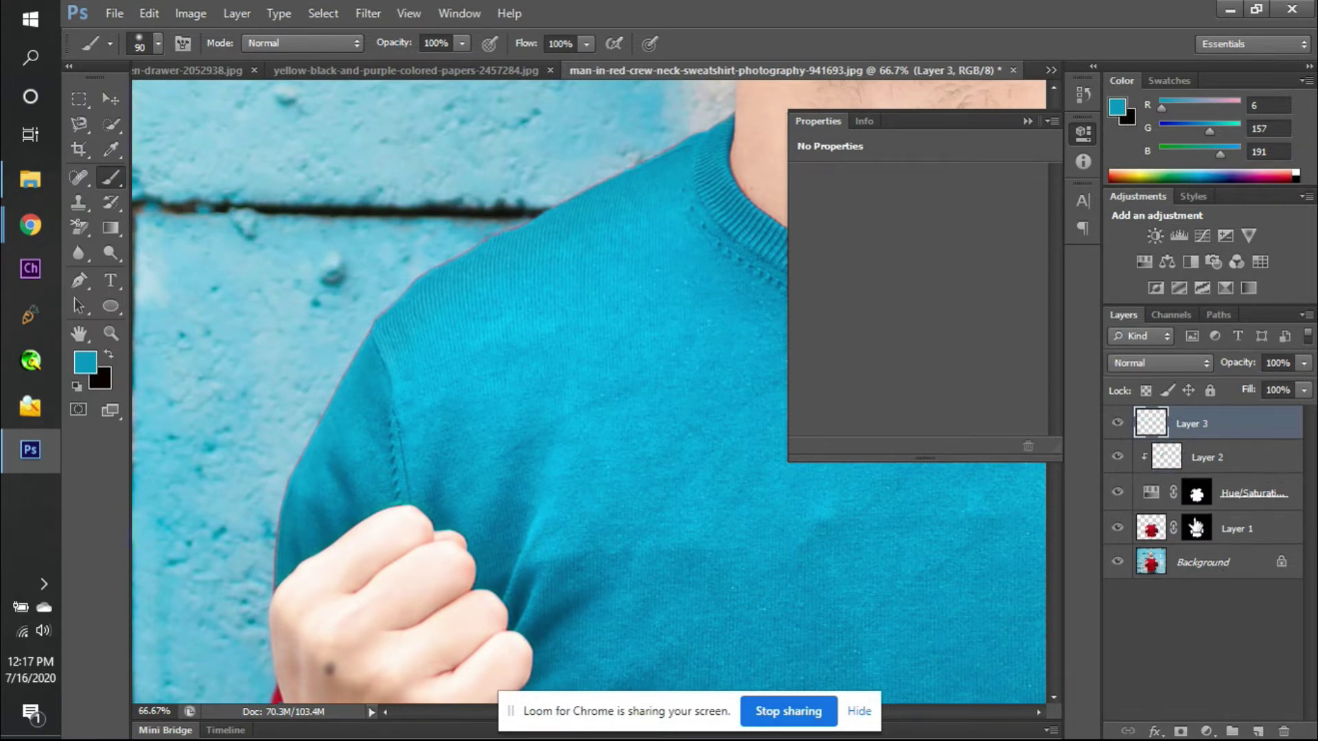
pyautogui.keyDown('alt'); pyautogui.click(1151, 437); pyautogui.keyUp('alt')
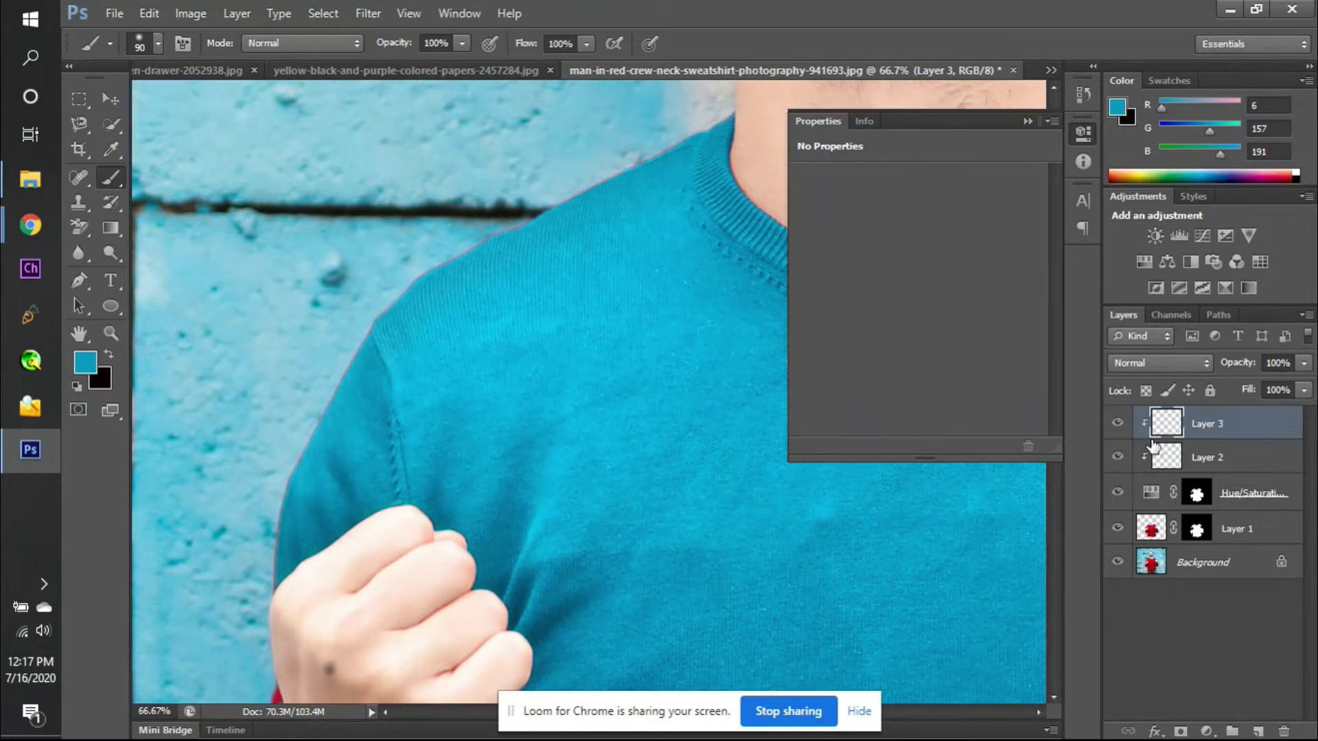
pyautogui.click(1148, 370)
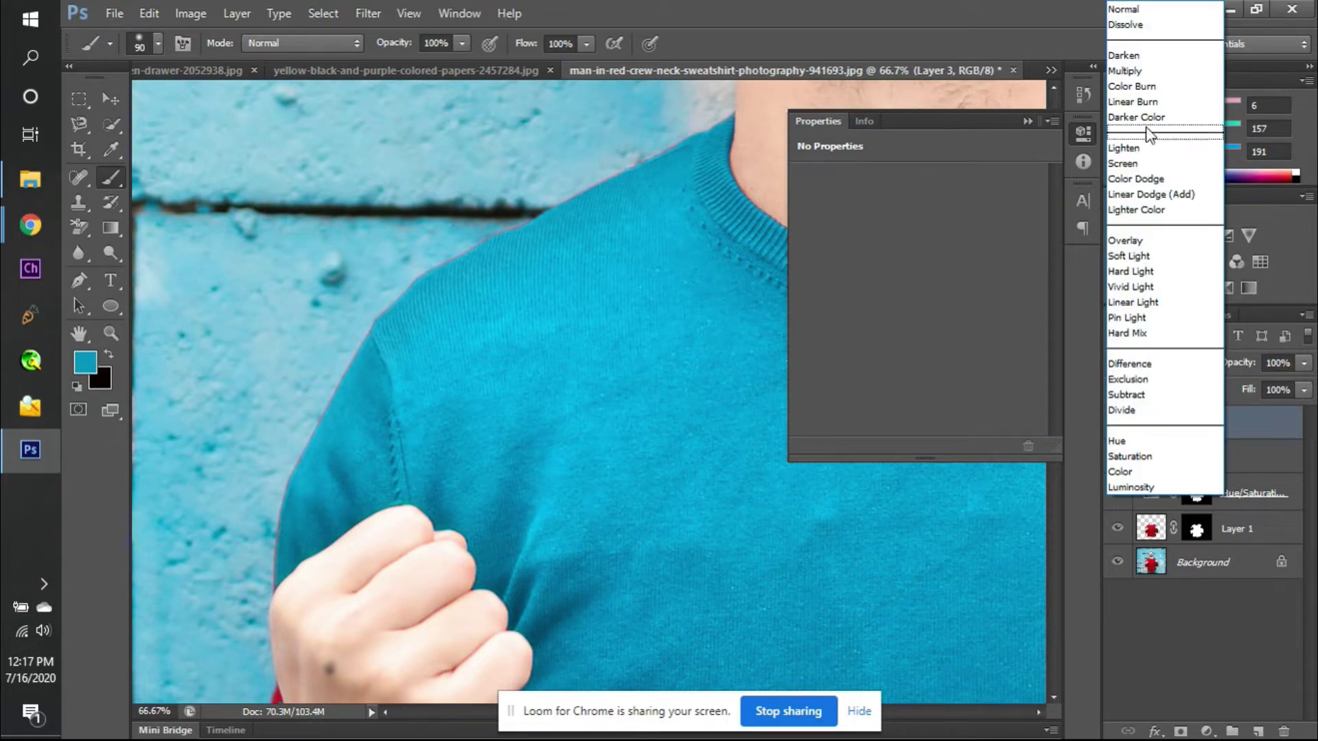
pyautogui.click(1137, 57)
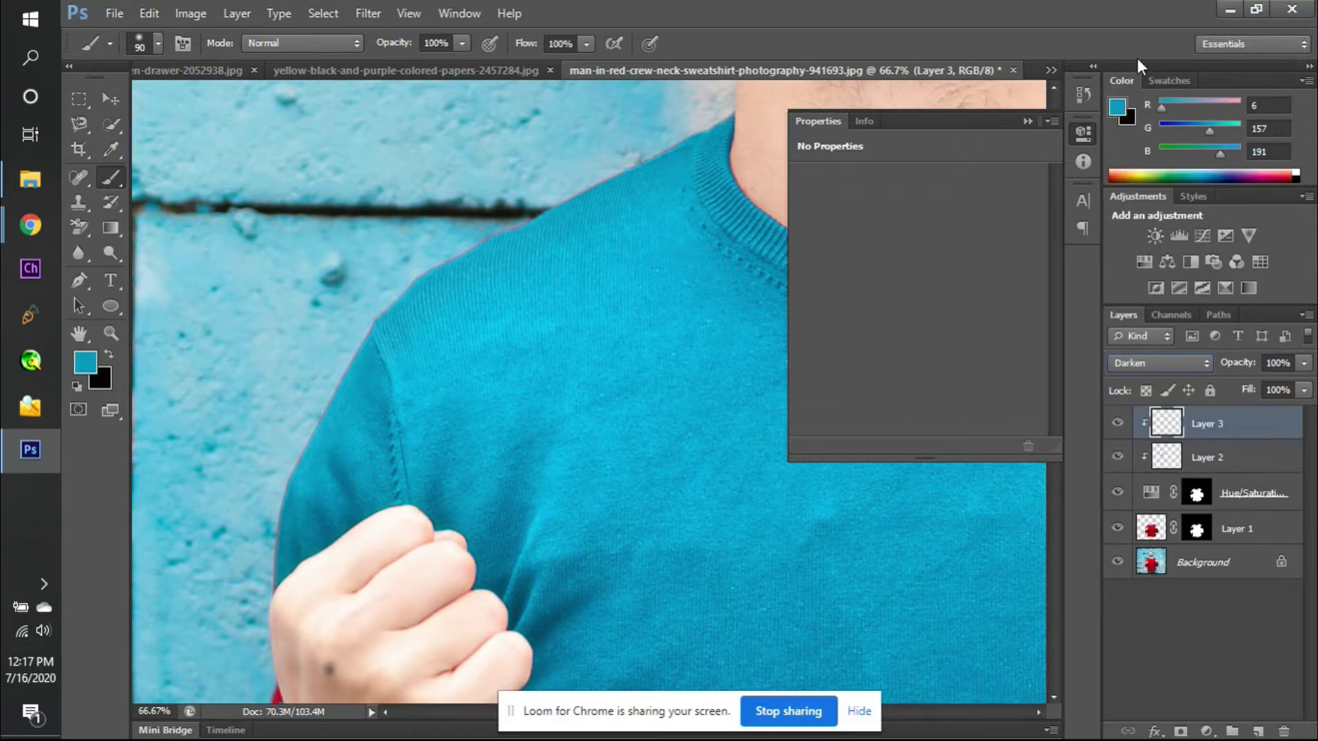
pyautogui.scroll(3, 643, 229)
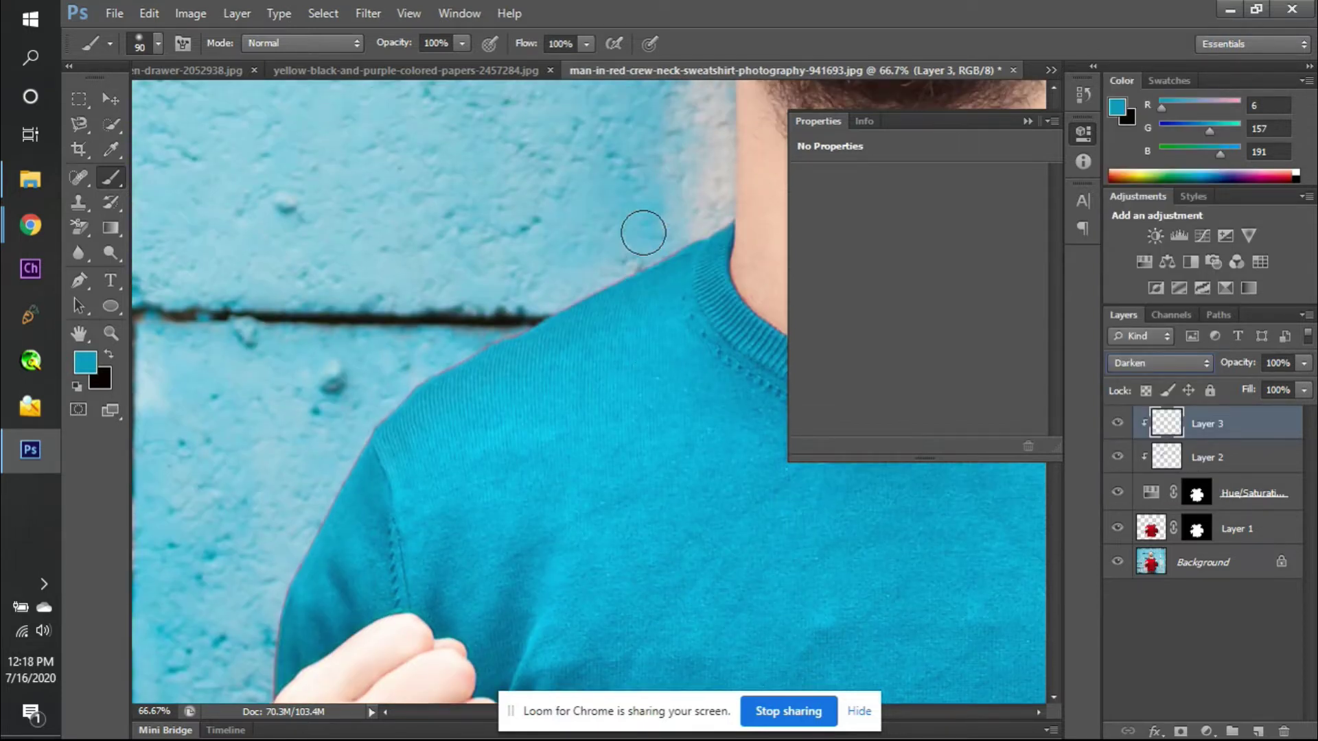
pyautogui.click(78, 200)
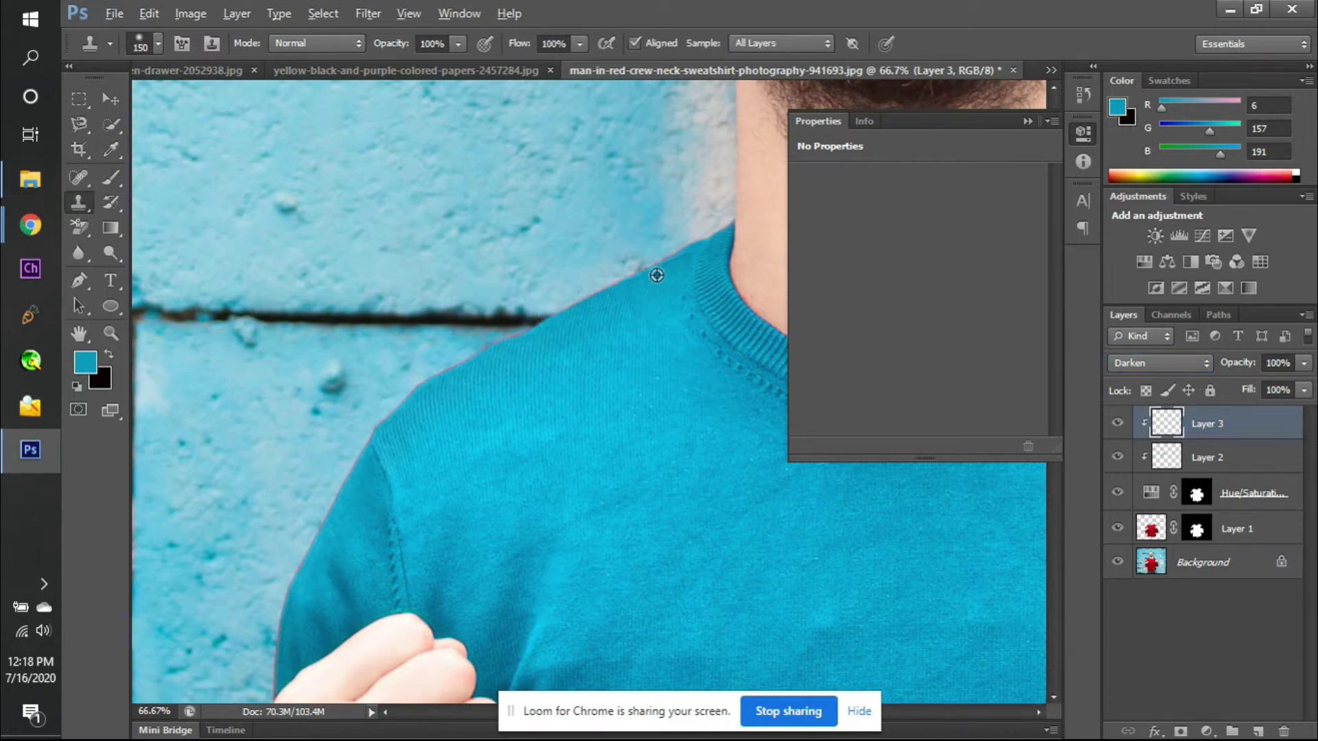
# - Clone-stamp teal sweater pixels over the reddish shoulder-edge fringe on Layer 3, then fit the photo on screen
pyautogui.keyDown('alt'); pyautogui.click(676, 266); pyautogui.keyUp('alt')
pyautogui.moveTo(679, 256); pyautogui.dragTo(681, 259)
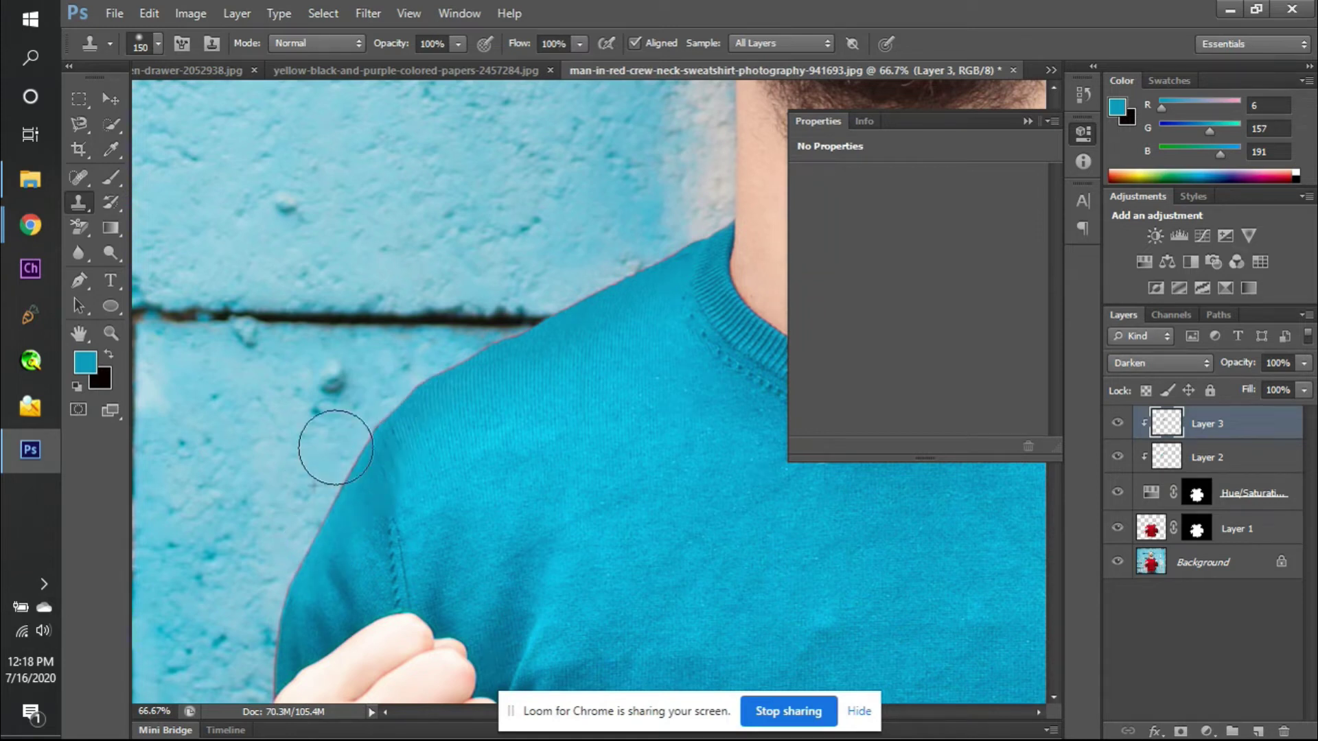
pyautogui.moveTo(363, 434)
pyautogui.mouseDown()
pyautogui.moveTo(376, 421)
pyautogui.moveTo(432, 436)
pyautogui.moveTo(421, 394)
pyautogui.moveTo(434, 378)
pyautogui.mouseUp()
pyautogui.hotkey('ctrl', '0')
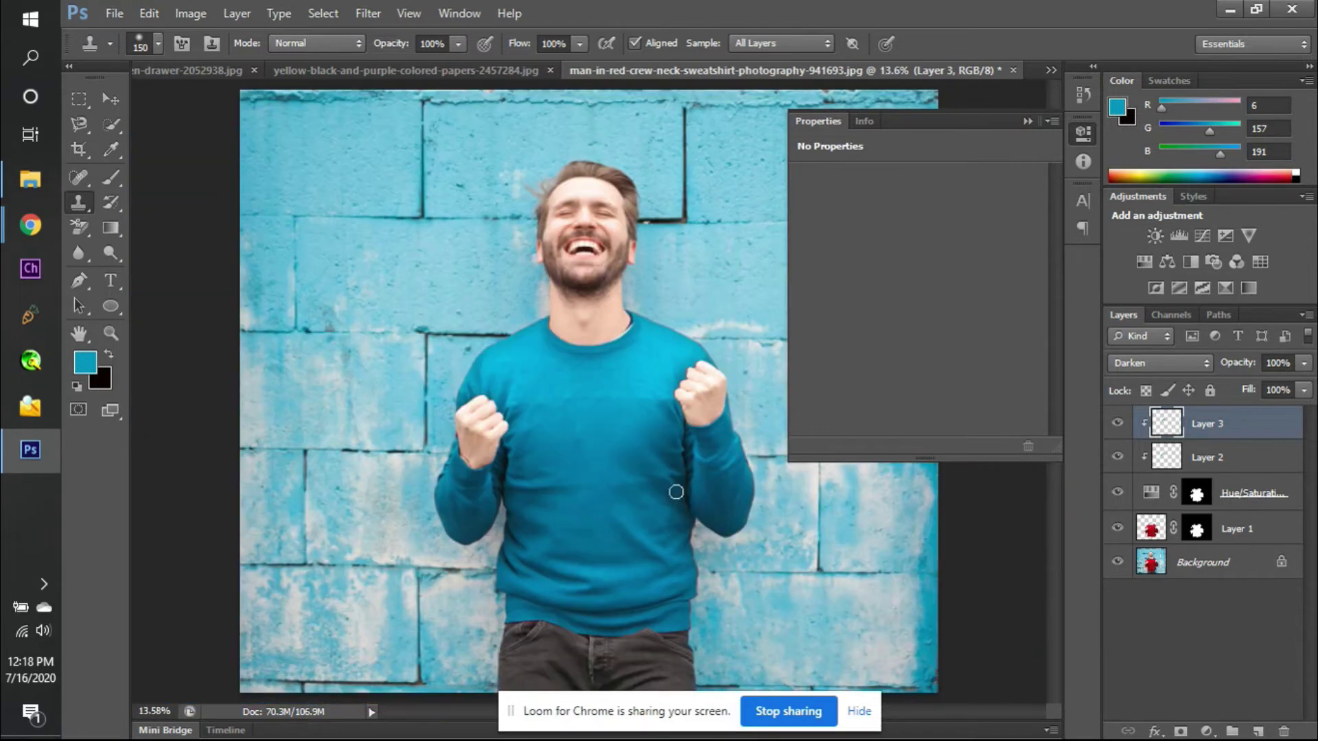
# - Hide Layer 3, the Hue/Saturation adjustment and Layer 1 to show the original red sweater
pyautogui.click(1118, 426)
pyautogui.click(1118, 425)
pyautogui.click(1119, 427)
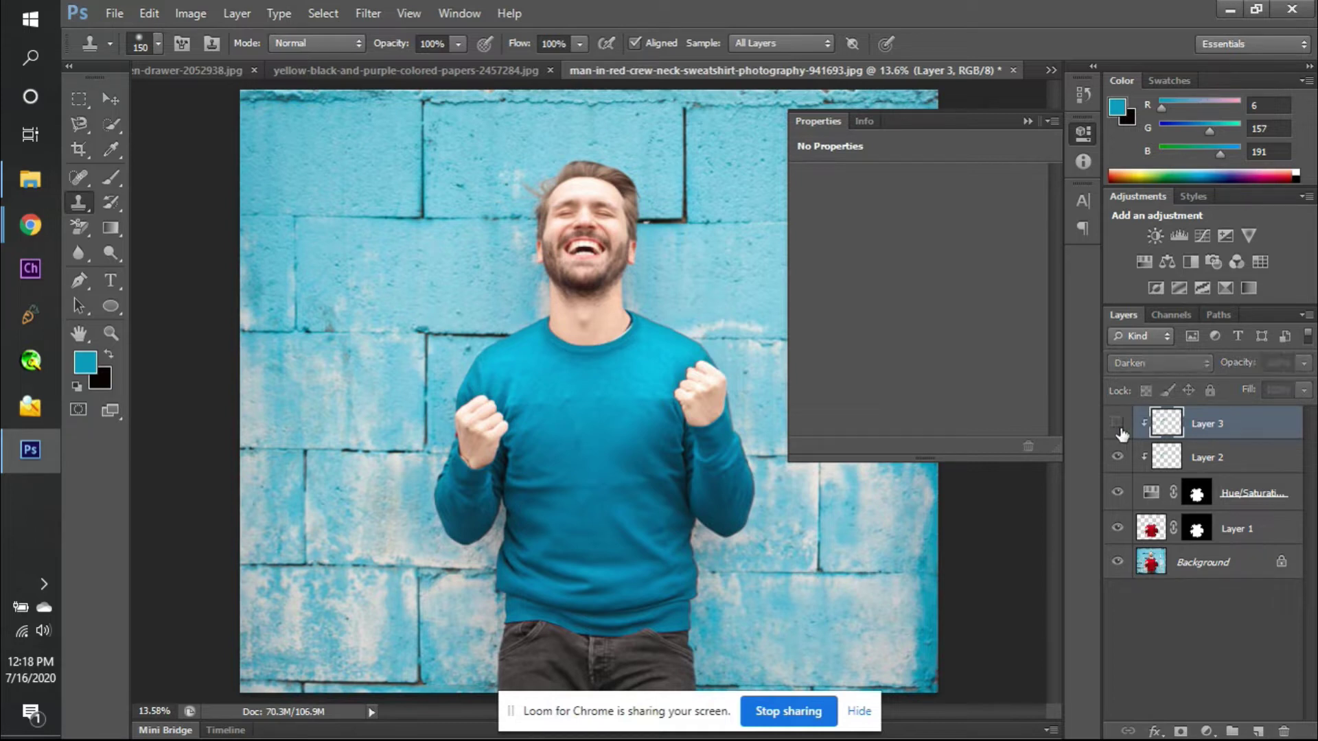
pyautogui.click(1123, 457)
pyautogui.click(1125, 458)
pyautogui.click(1117, 491)
pyautogui.click(1117, 528)
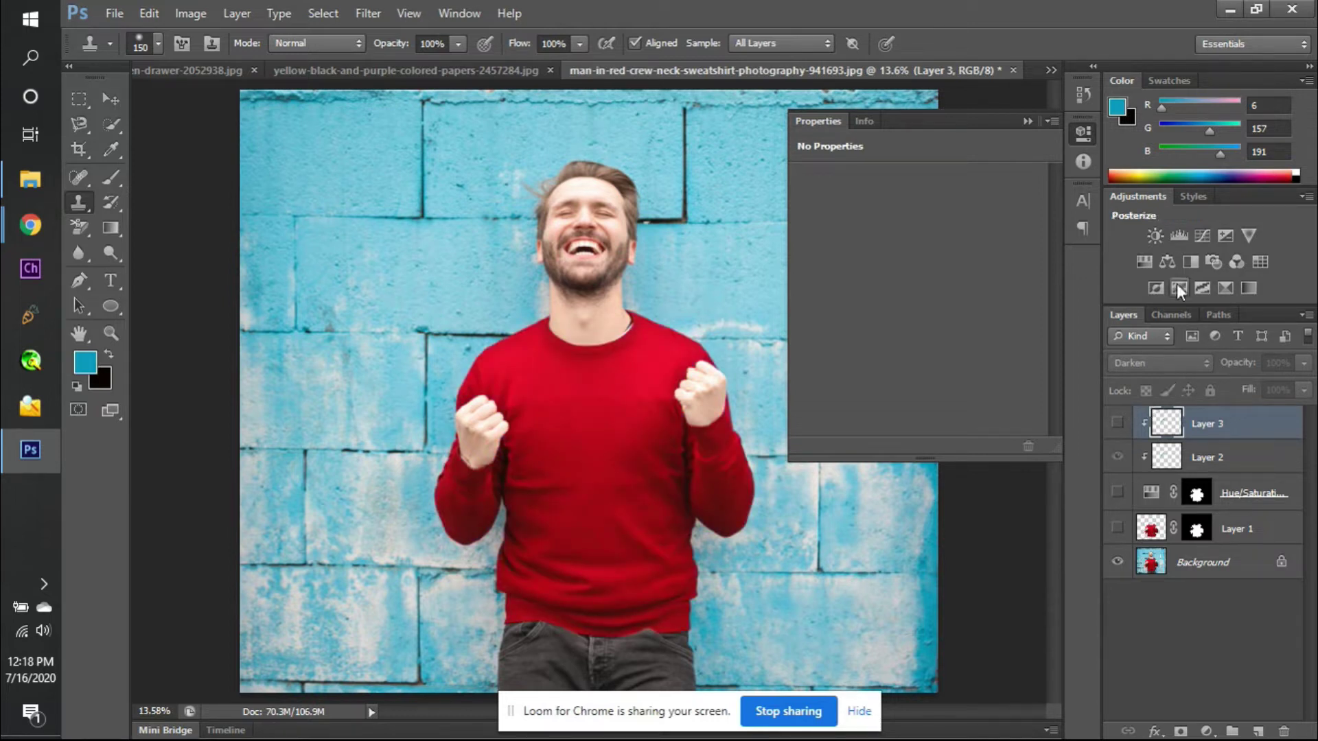
# - Bring the Google Meet call back to the front in Chrome and mute the microphone
pyautogui.moveTo(10, 218)
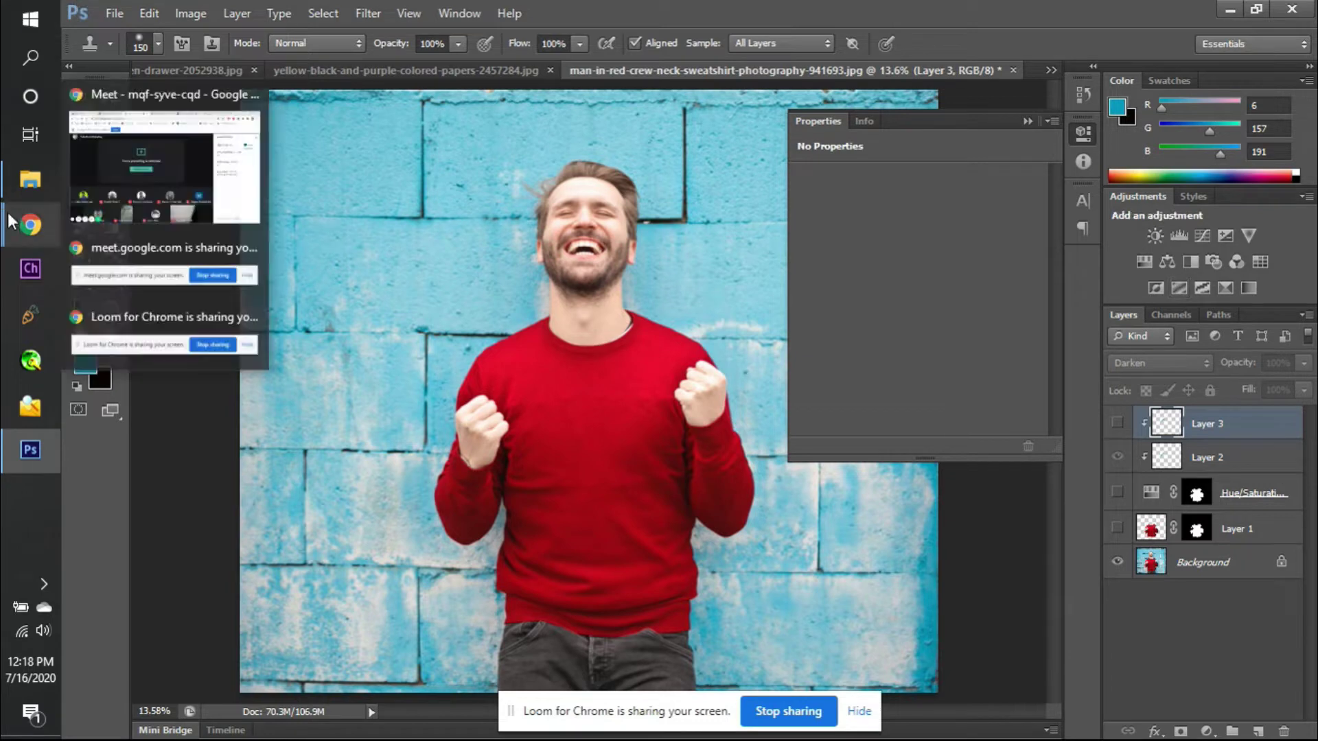
pyautogui.click(130, 195)
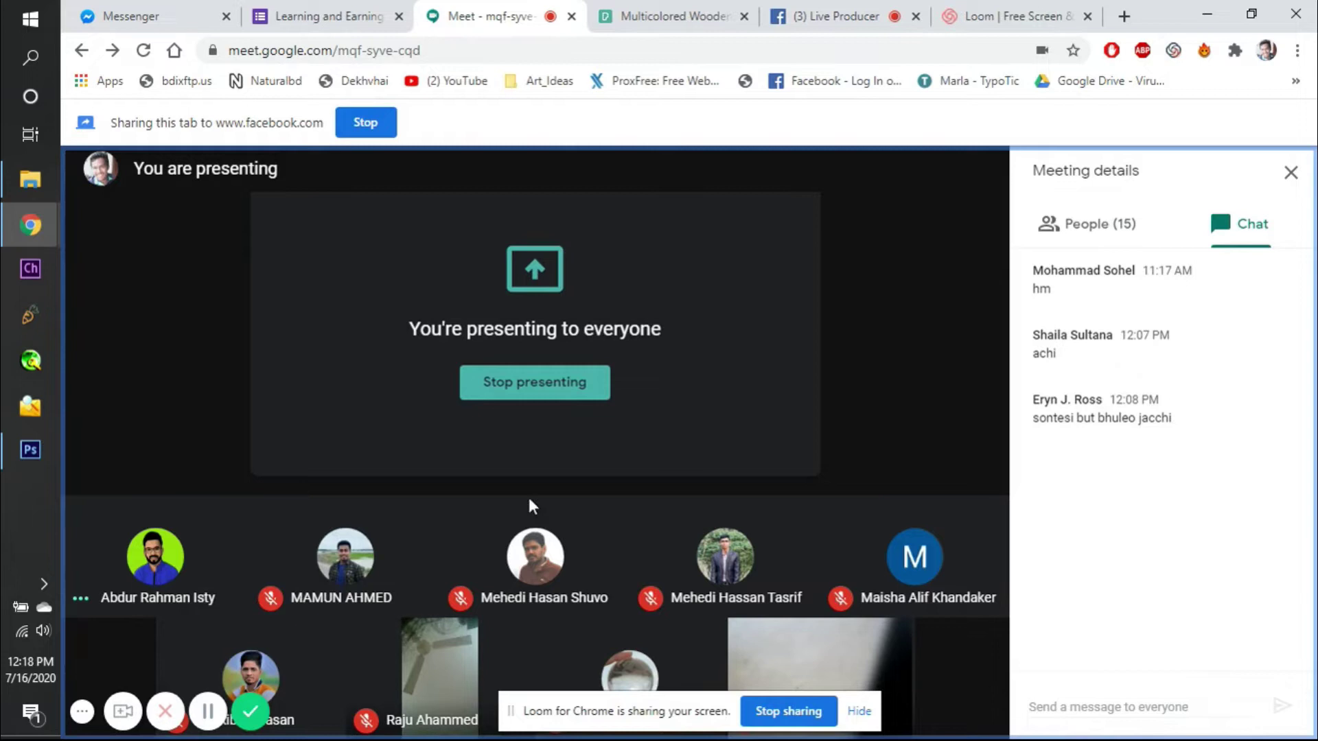
pyautogui.moveTo(393, 694)
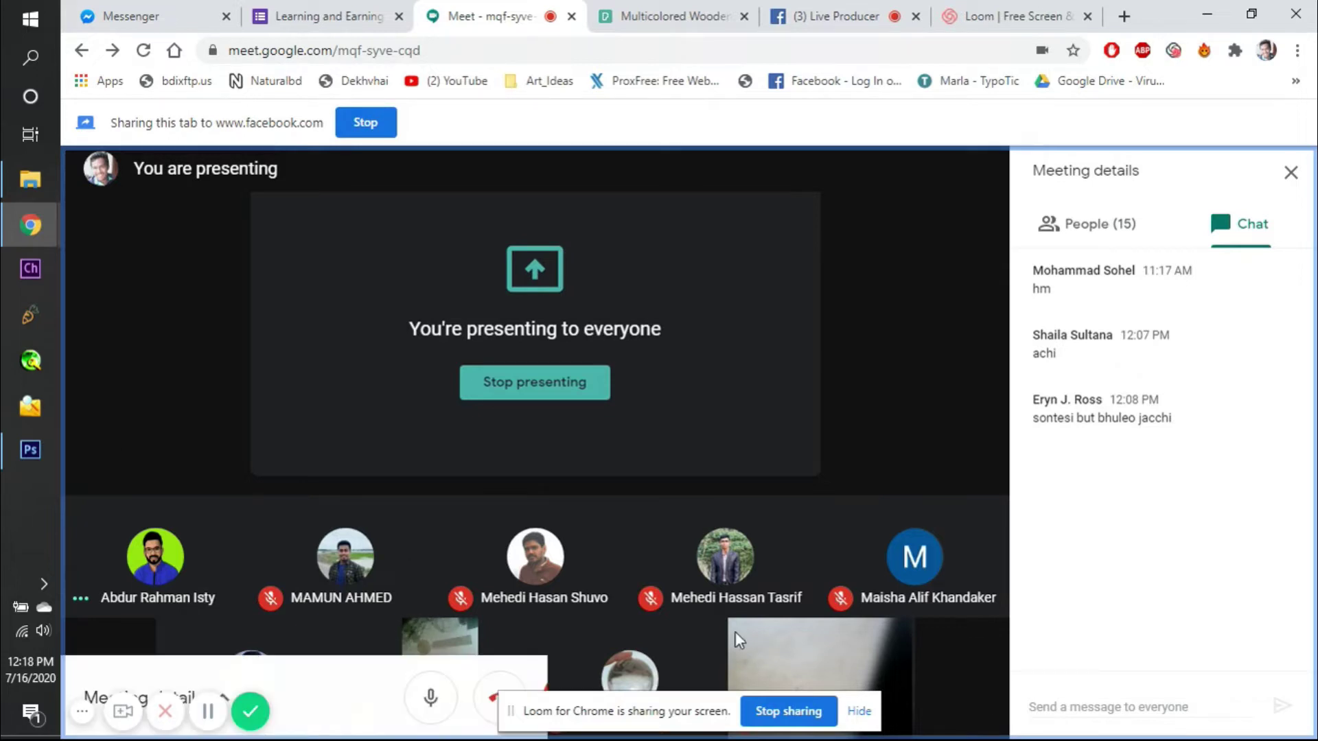
pyautogui.click(437, 698)
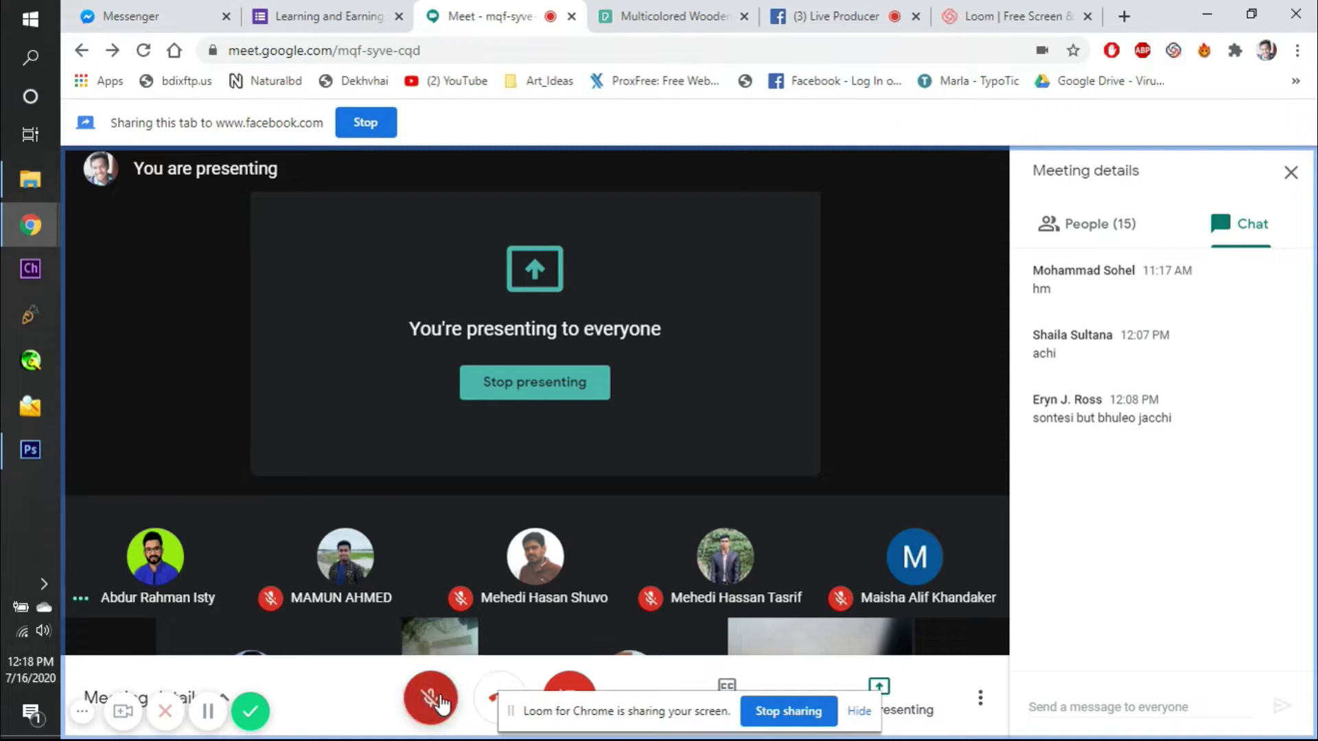
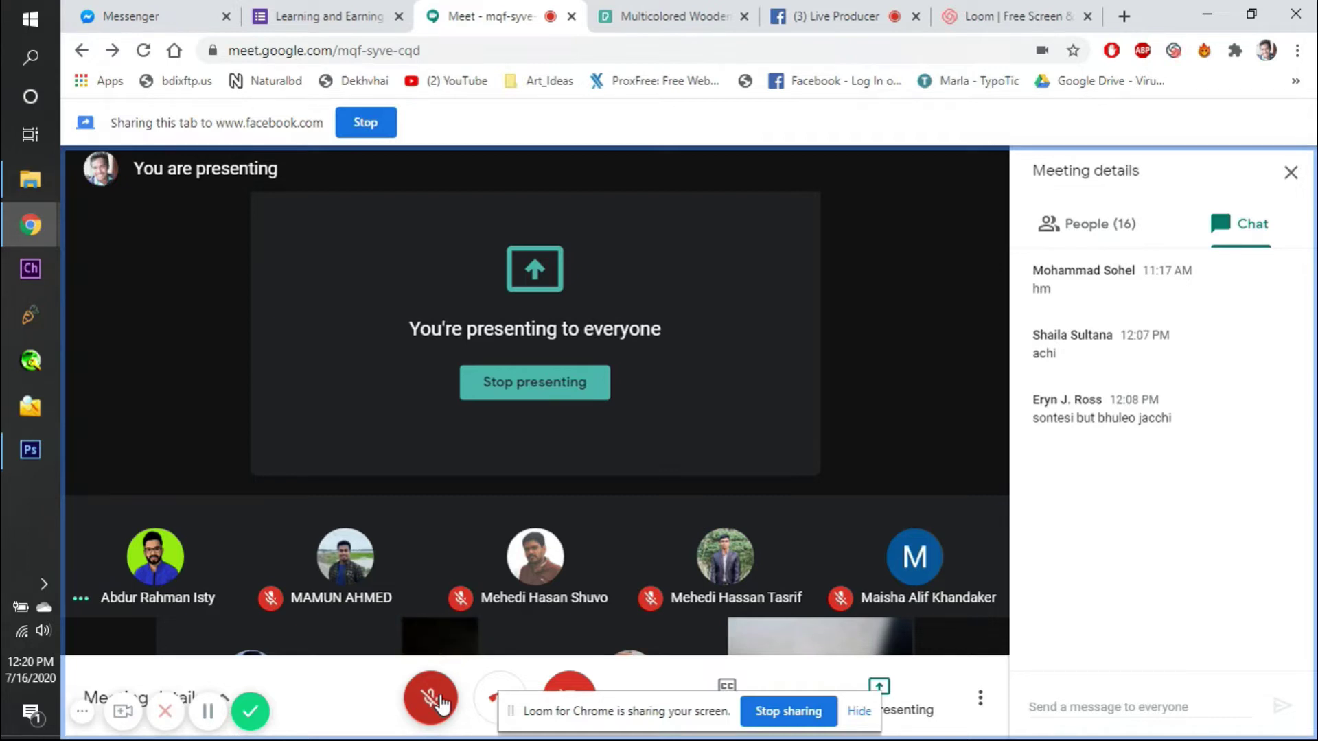
# - Unmute the Google Meet microphone and switch to Photoshop showing the red-sweater photo
pyautogui.click(439, 702)
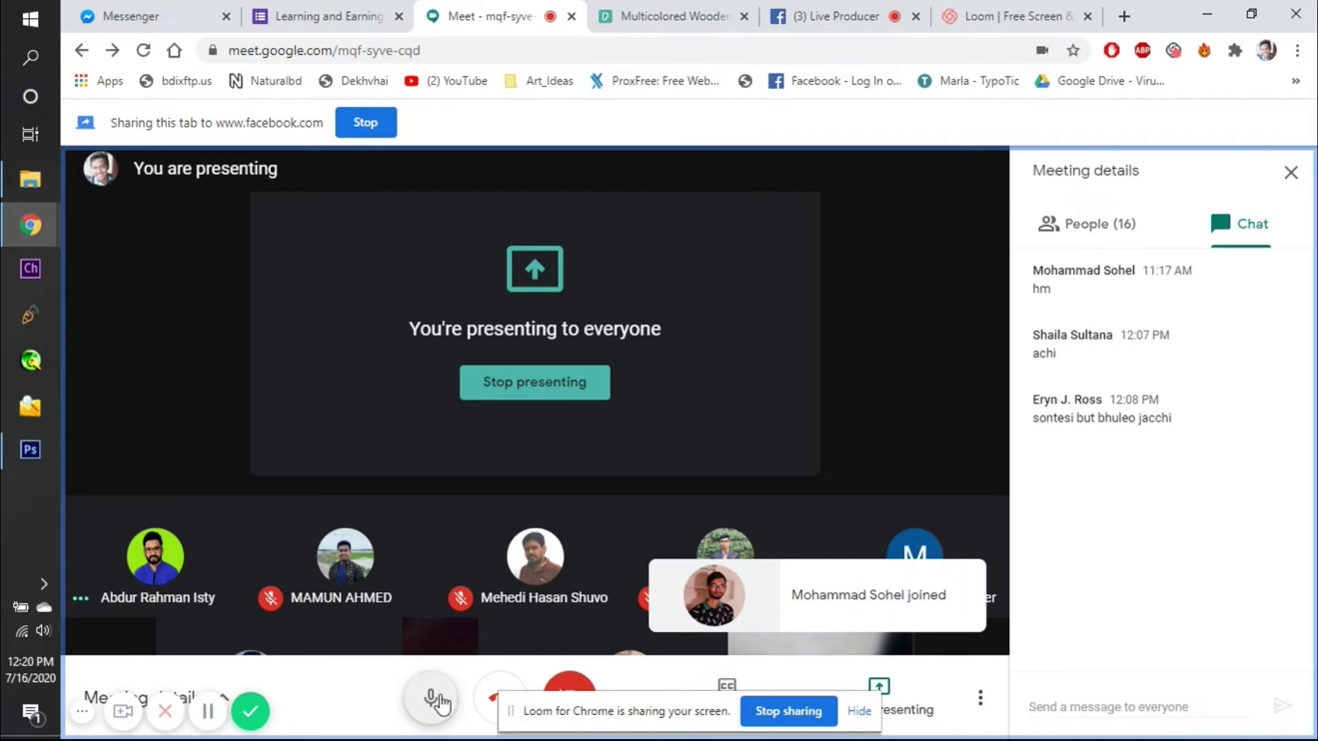
pyautogui.click(9, 470)
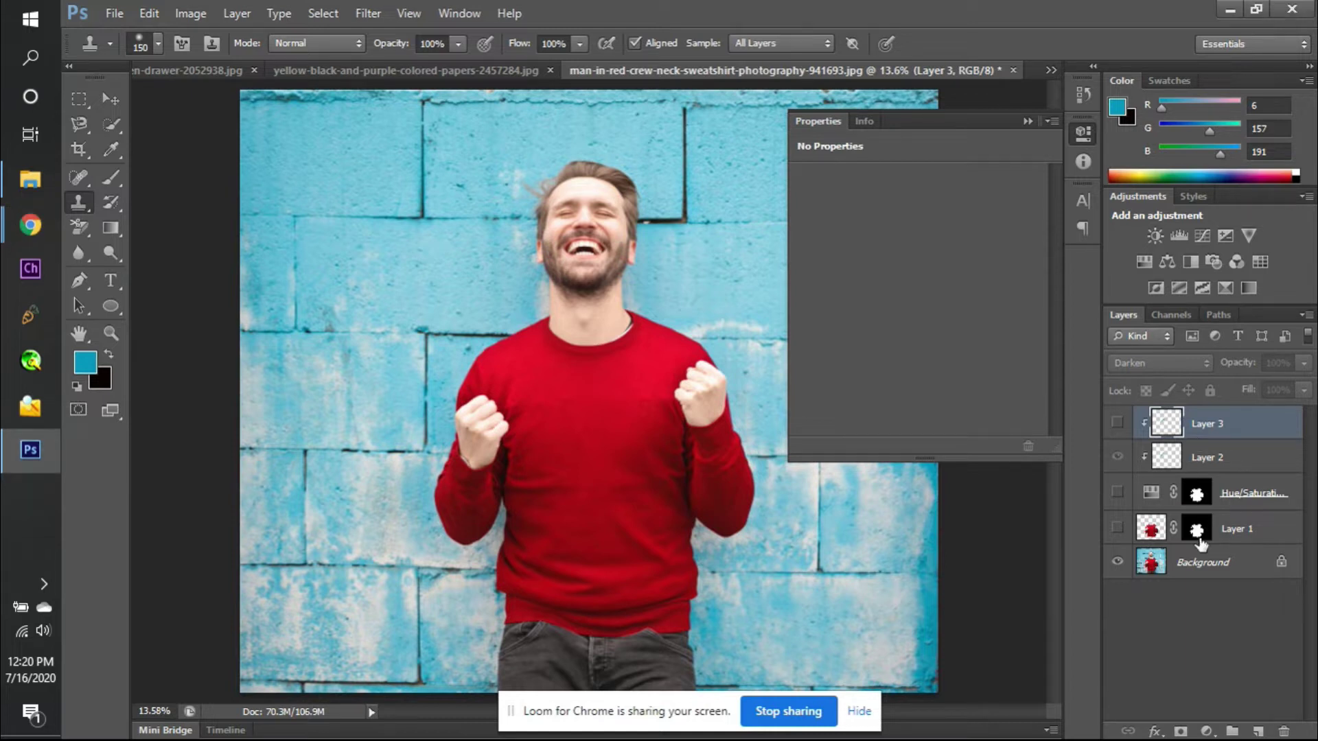
# - Add a Color Balance adjustment layer on top of the stack with its Tone set to Shadows
pyautogui.click(1166, 260)
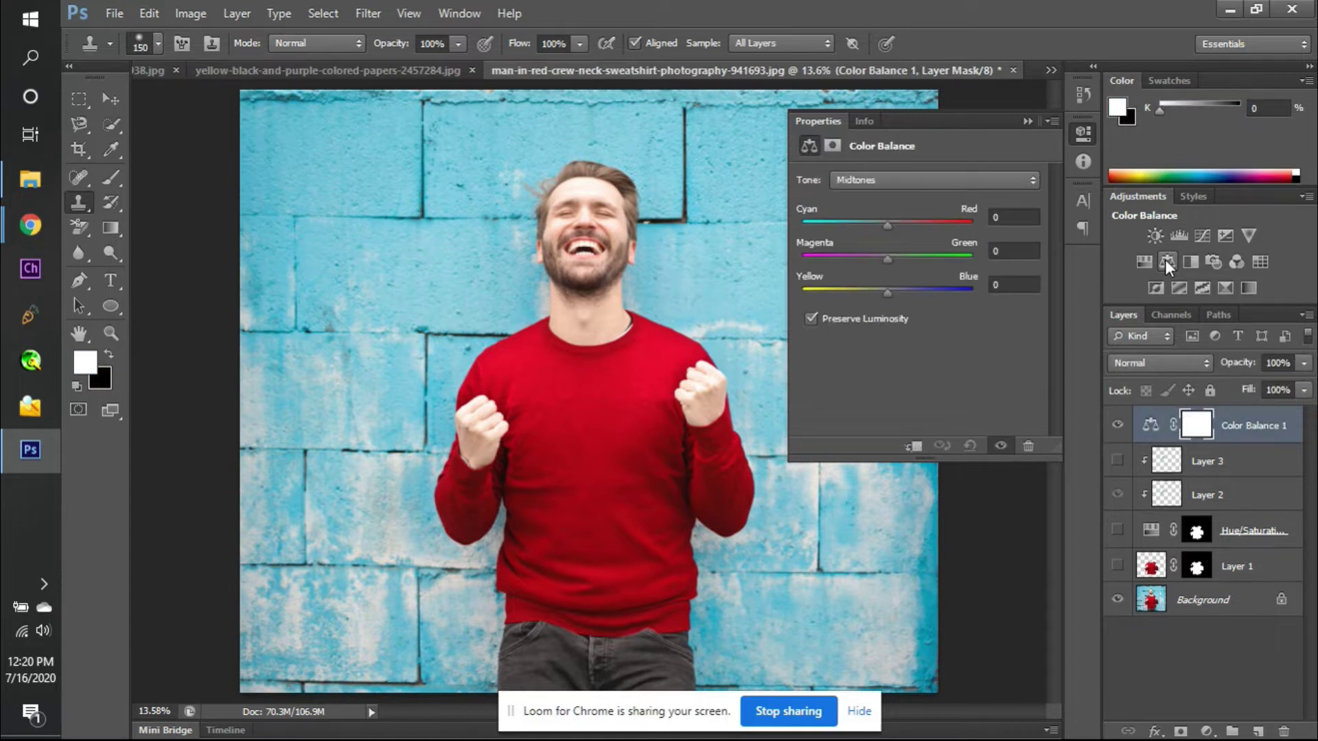
pyautogui.click(992, 181)
pyautogui.click(982, 199)
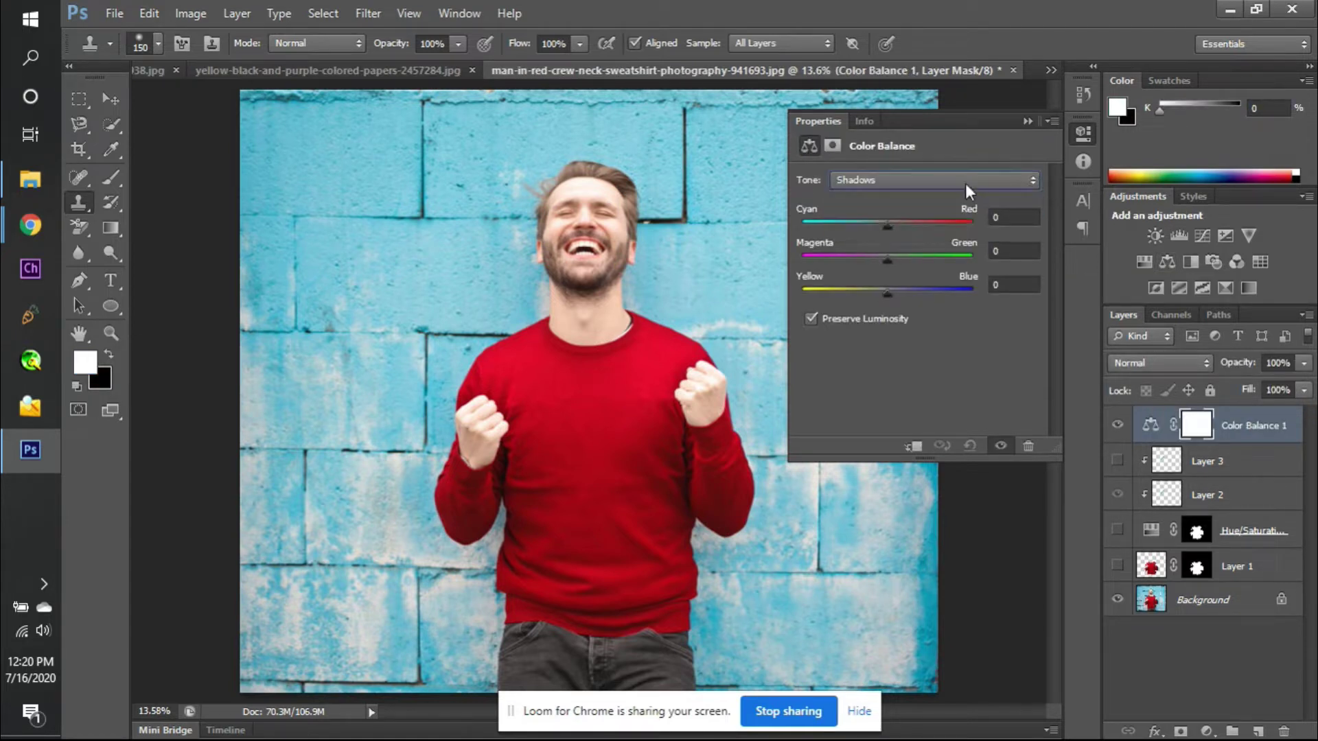
pyautogui.click(965, 182)
pyautogui.click(954, 216)
pyautogui.click(941, 185)
pyautogui.click(924, 225)
pyautogui.click(897, 181)
pyautogui.click(884, 199)
pyautogui.moveTo(1196, 530); pyautogui.dragTo(1188, 422)
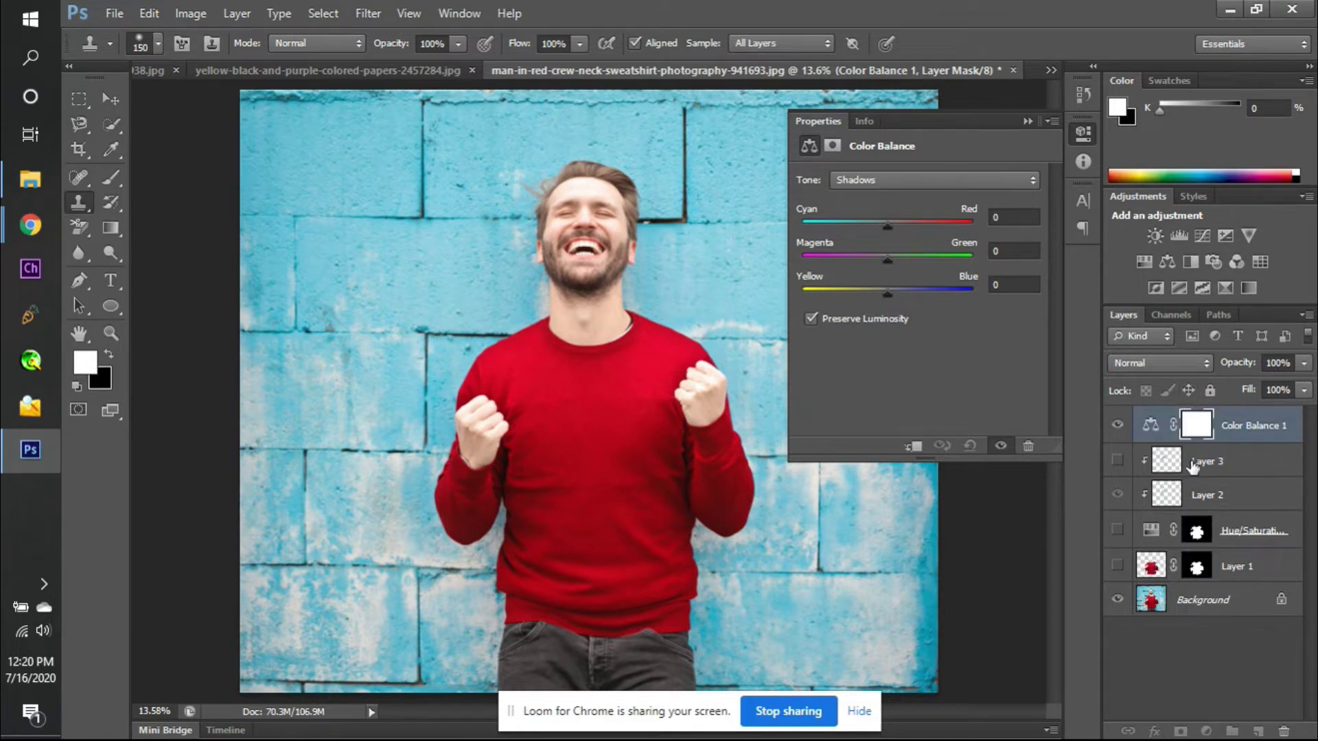
# - Delete Layers 1–3 and the Hue/Saturation layer from the man photo
pyautogui.click(1194, 464)
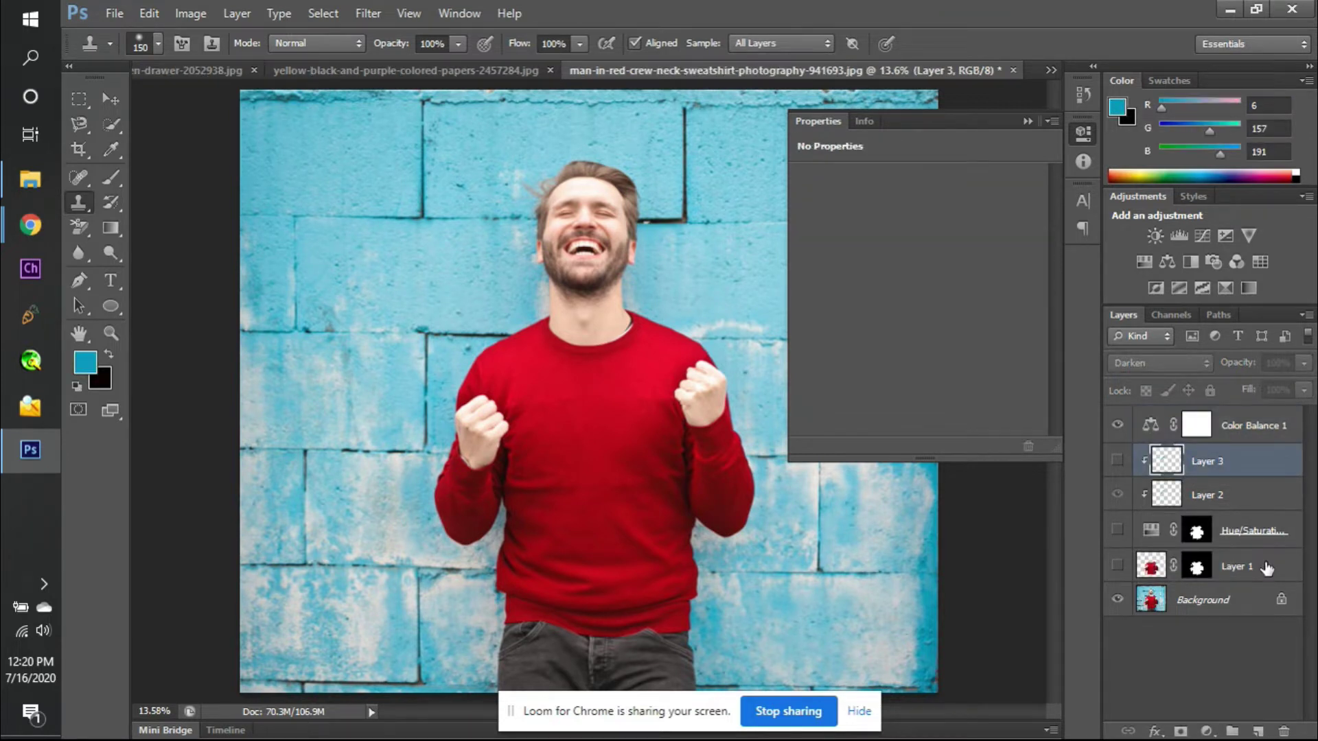
pyautogui.keyDown('shift'); pyautogui.click(1267, 568); pyautogui.keyUp('shift')
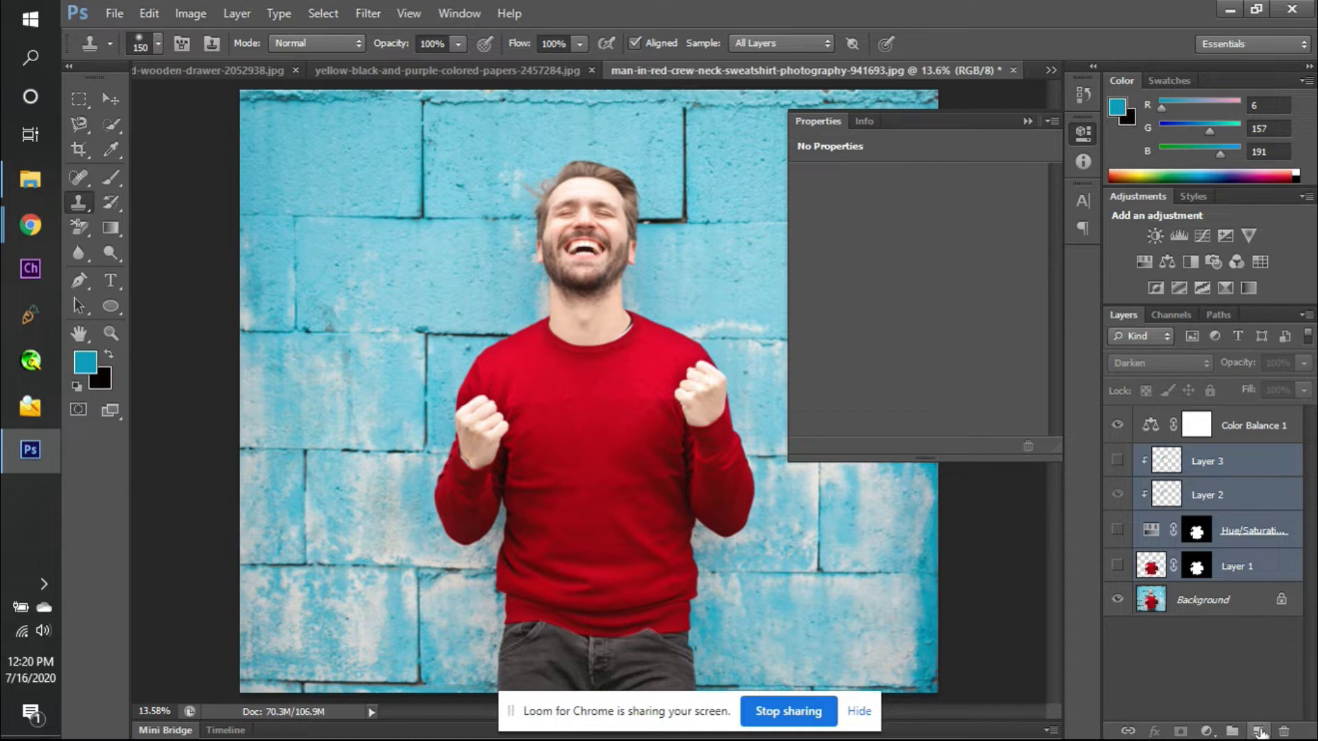
pyautogui.click(1282, 731)
pyautogui.press('Return')
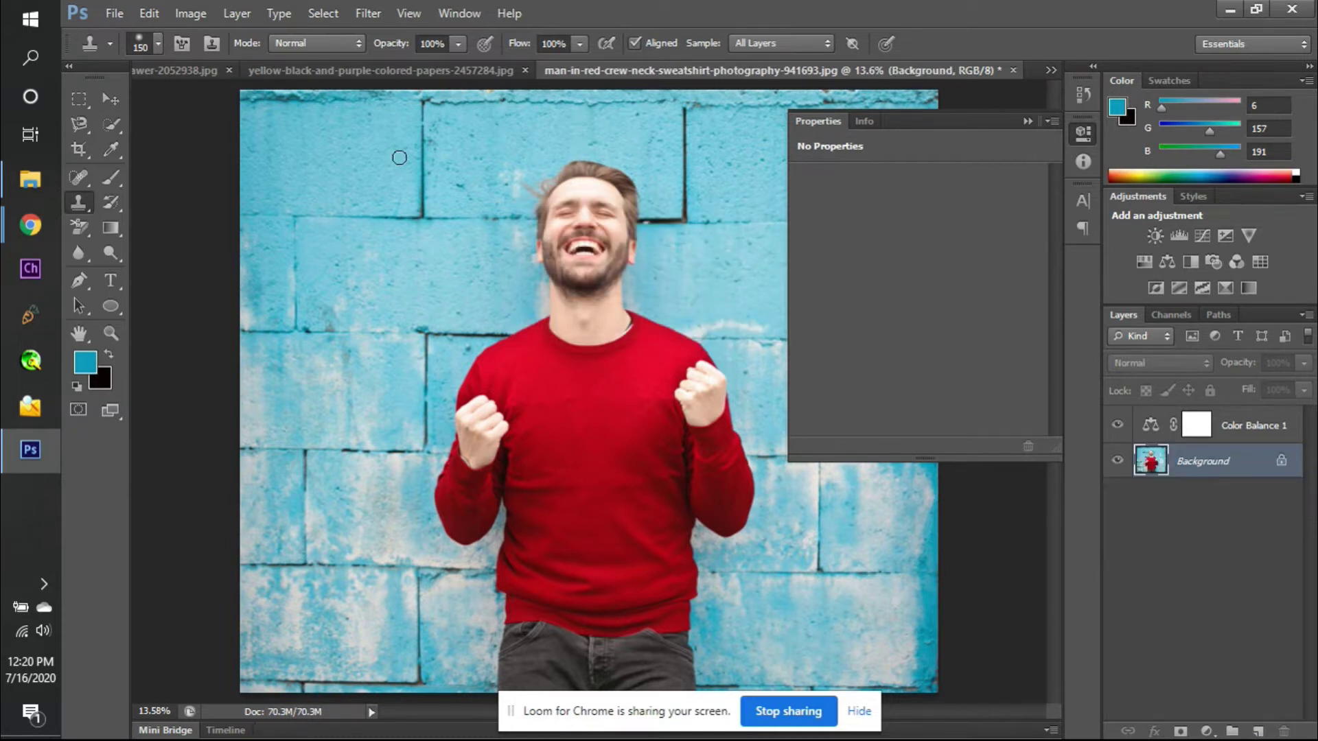
# - Close the wooden-drawer photo without saving and return to the man photo
pyautogui.hotkey('ctrl', 'shift', 'Tab')
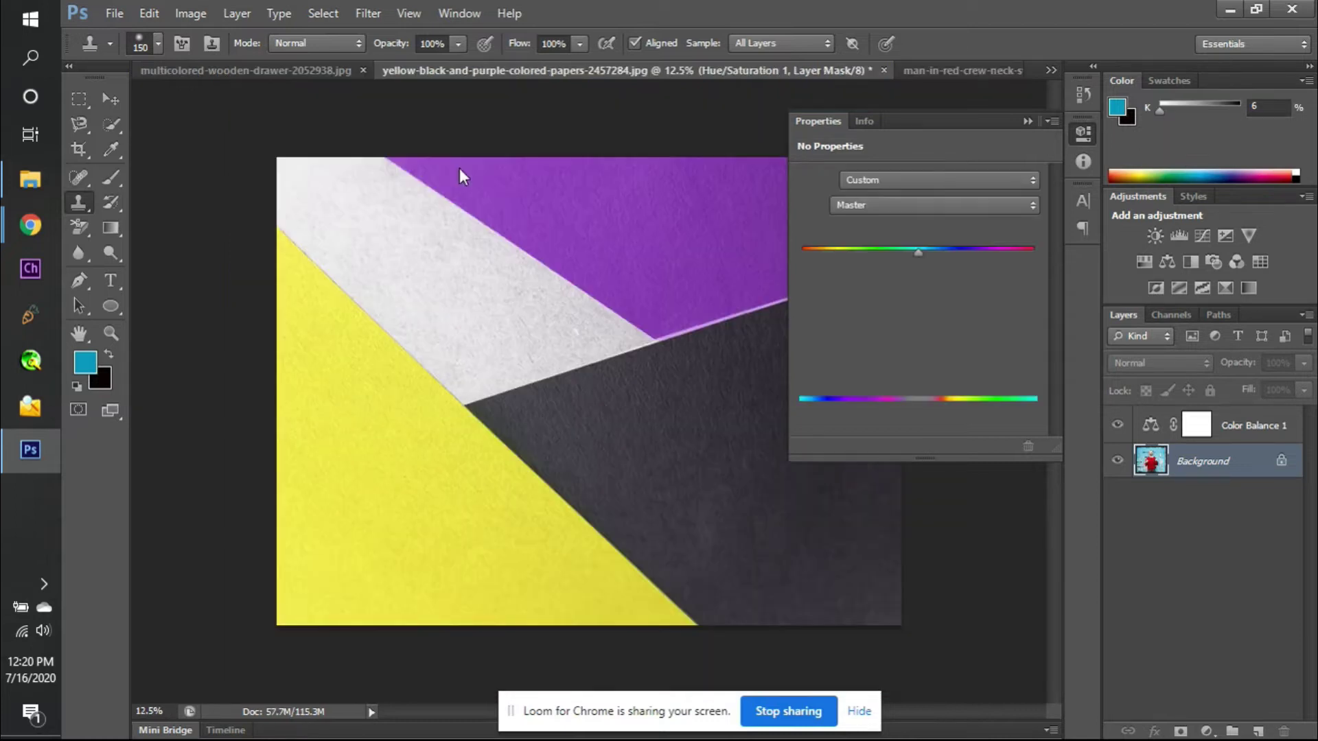
pyautogui.click(362, 68)
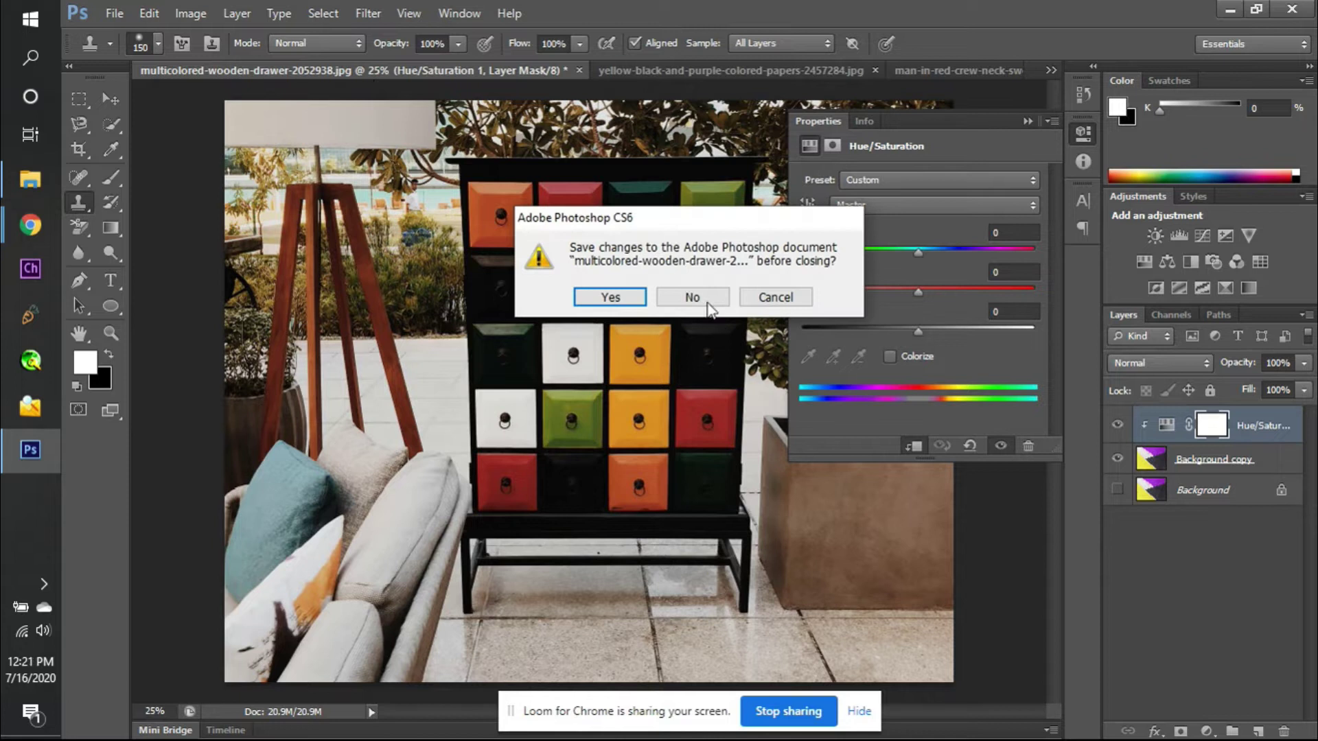
pyautogui.click(706, 298)
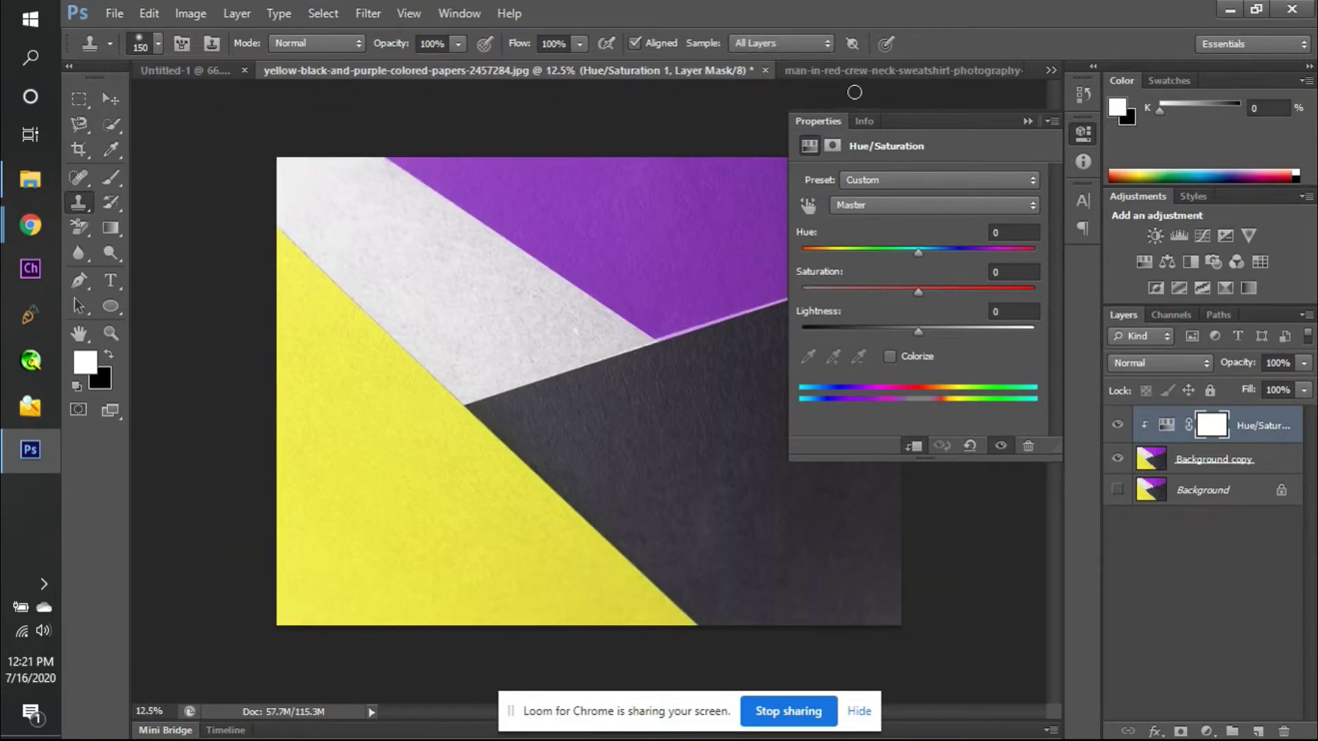
pyautogui.click(856, 69)
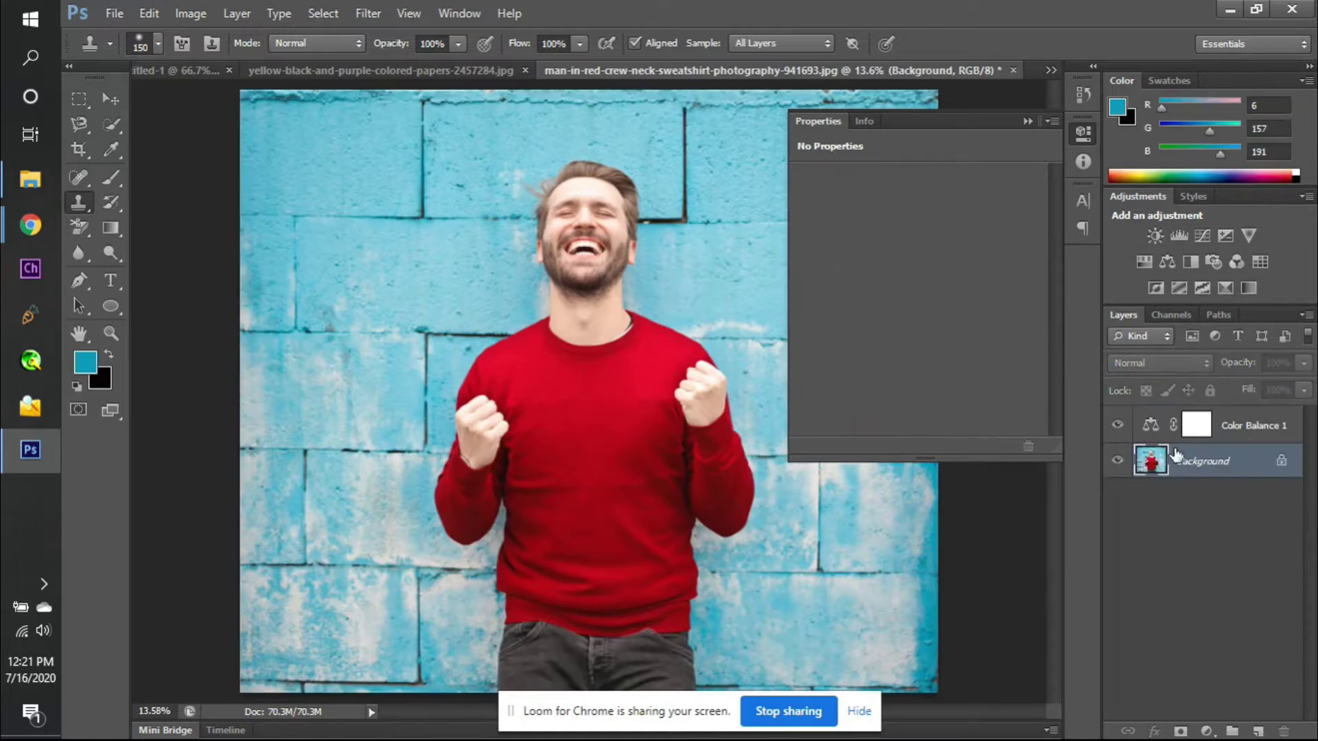
# - Set the Color Balance 1 shadows Cyan/Red value to +25
pyautogui.click(1151, 427)
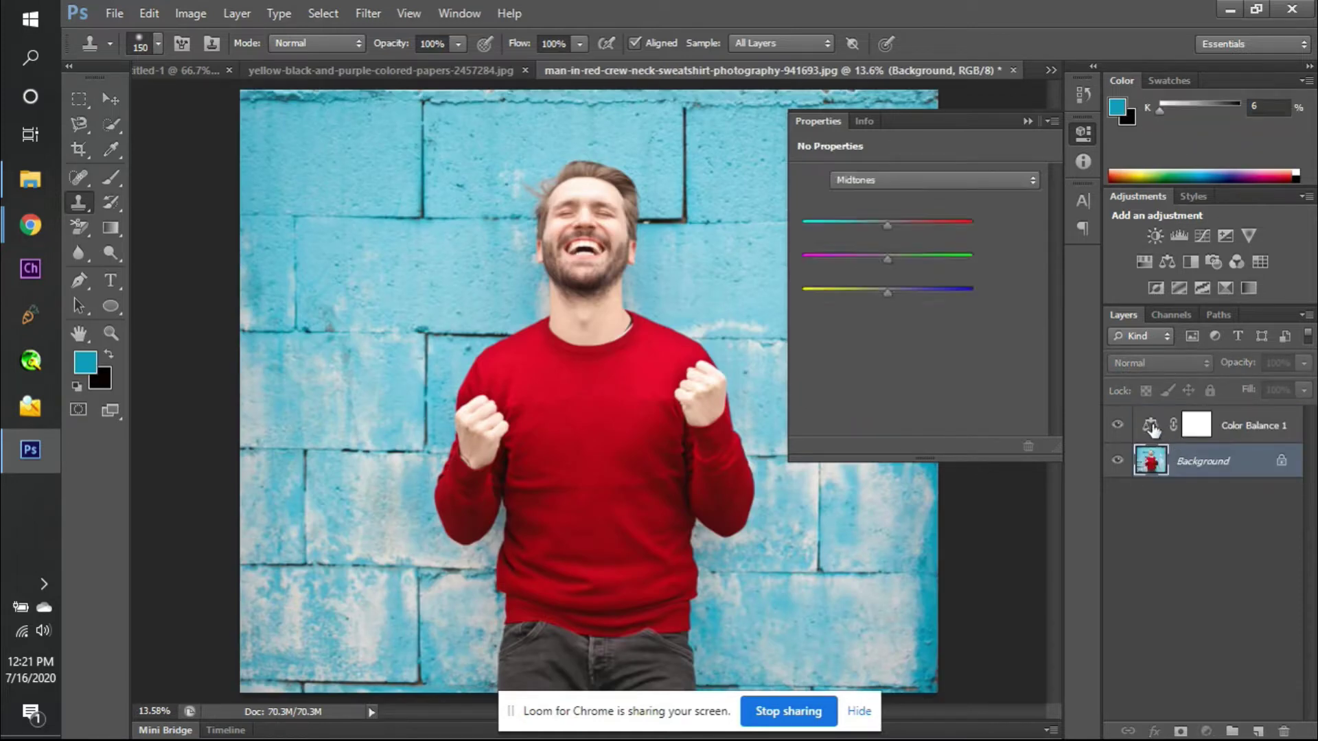
pyautogui.click(882, 181)
pyautogui.click(876, 200)
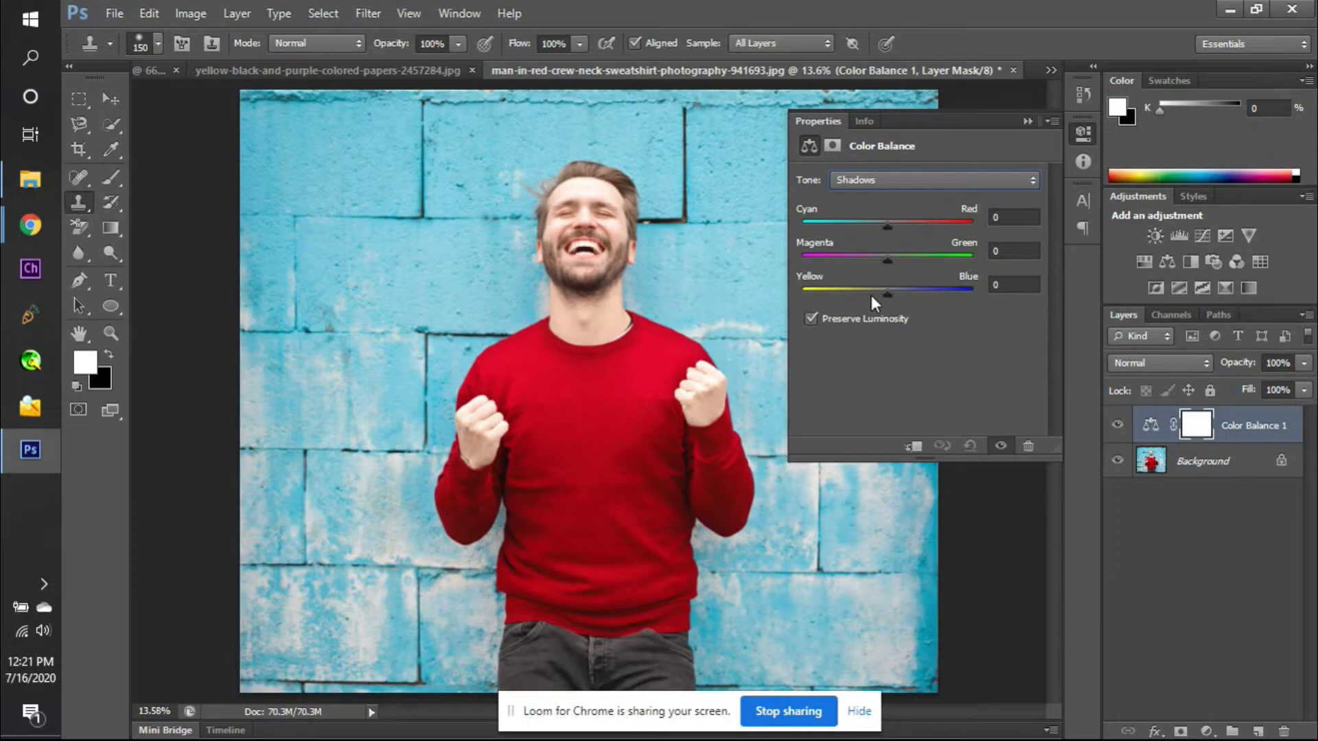
pyautogui.moveTo(887, 226)
pyautogui.mouseDown()
pyautogui.moveTo(819, 229)
pyautogui.moveTo(916, 228)
pyautogui.moveTo(866, 229)
pyautogui.moveTo(904, 226)
pyautogui.mouseUp()
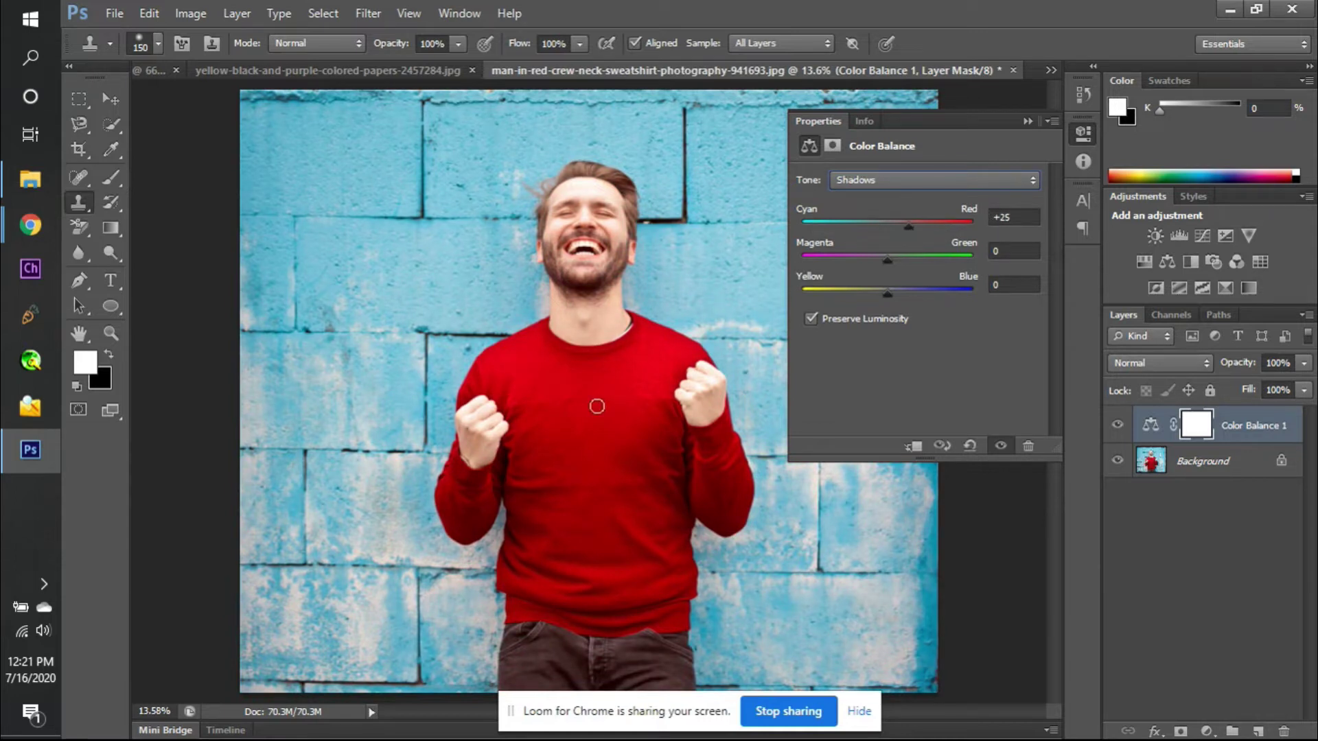
# - Drag on the photo with the Move tool, then zoom out twice to see the whole image
pyautogui.click(110, 99)
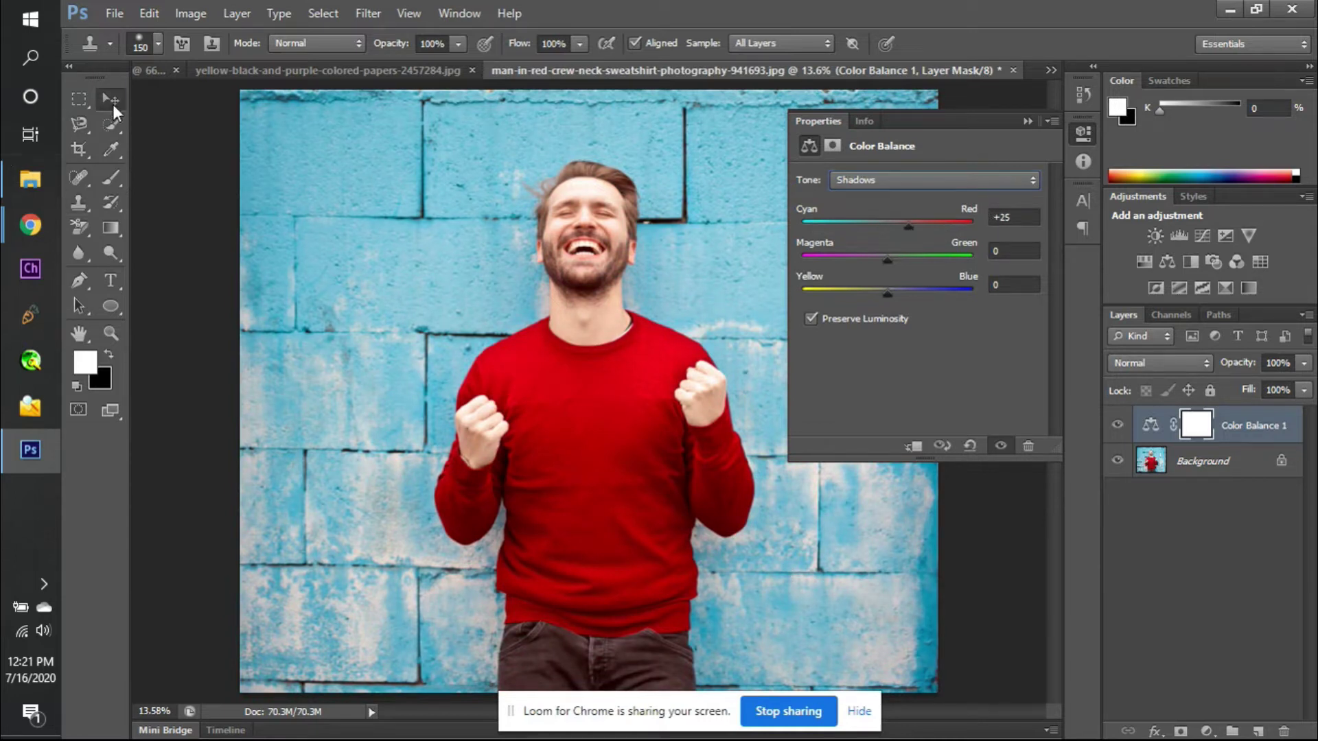
pyautogui.moveTo(525, 335); pyautogui.dragTo(481, 336)
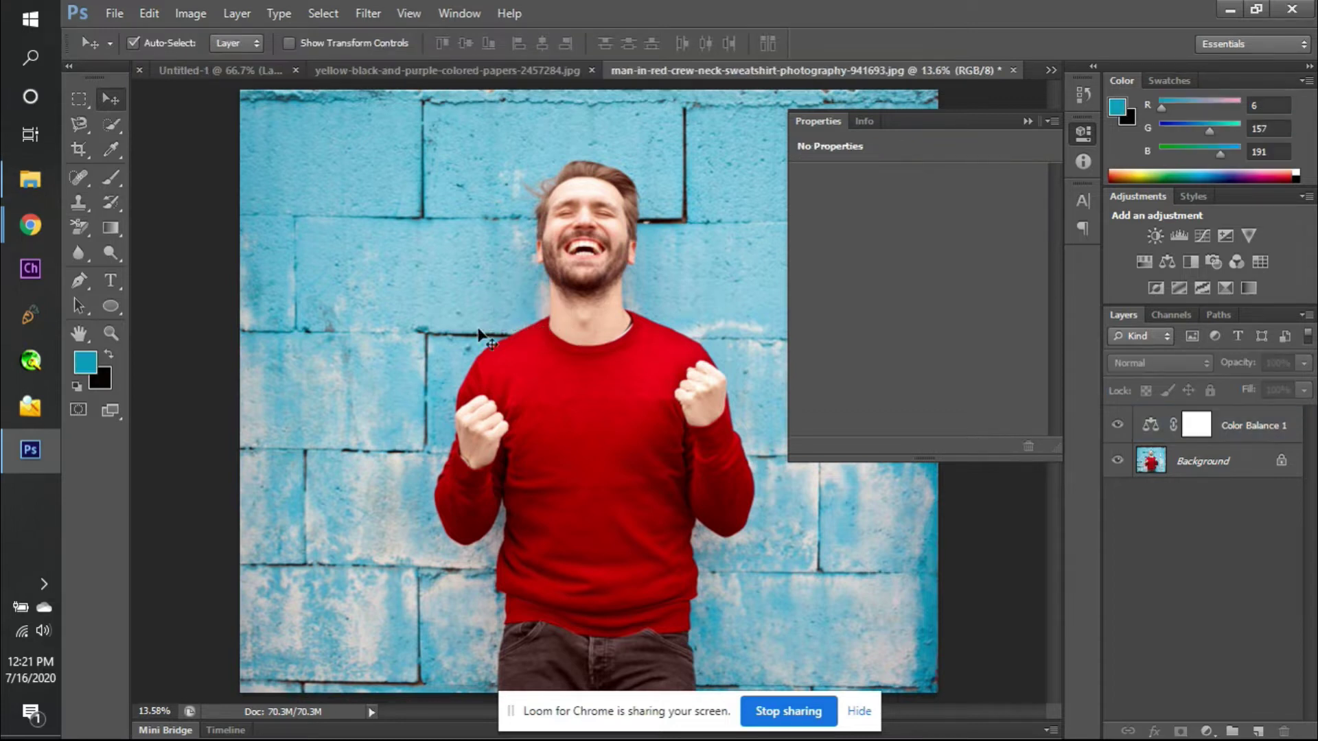
pyautogui.hotkey('ctrl', '-')
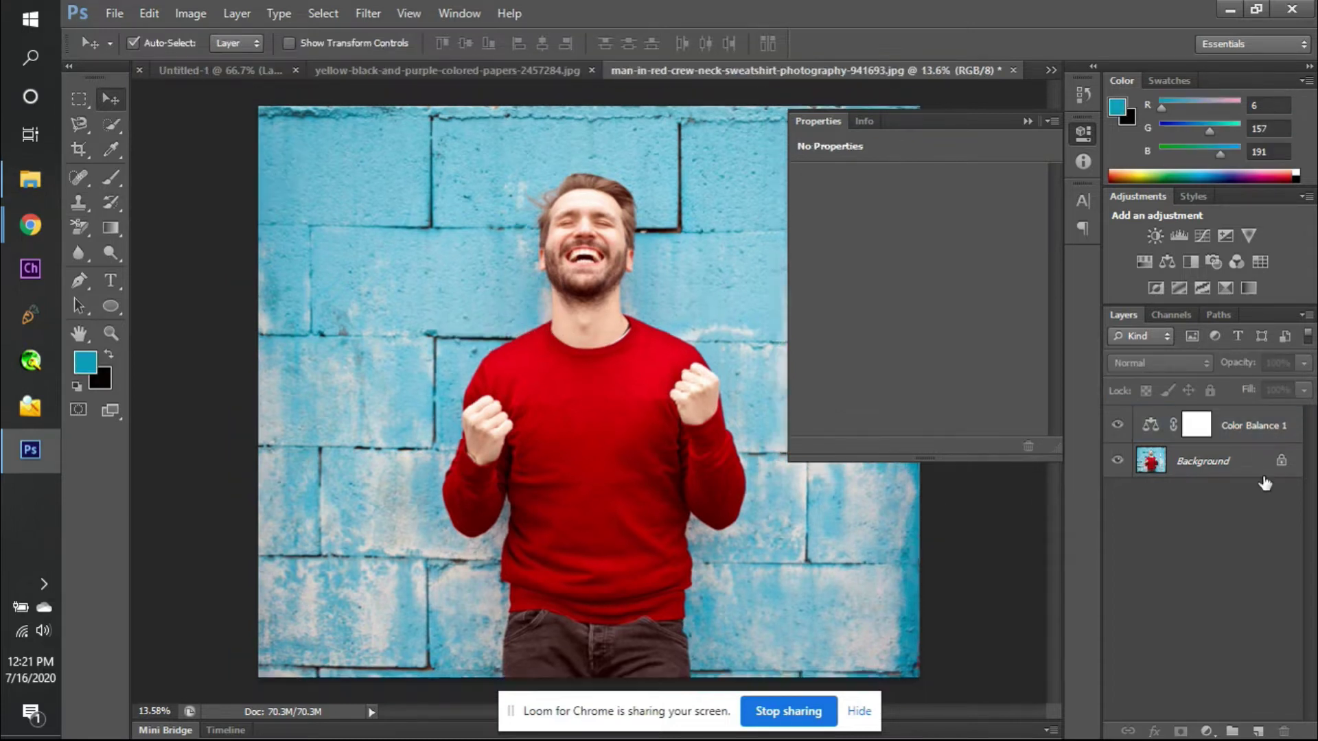
pyautogui.hotkey('ctrl', '-')
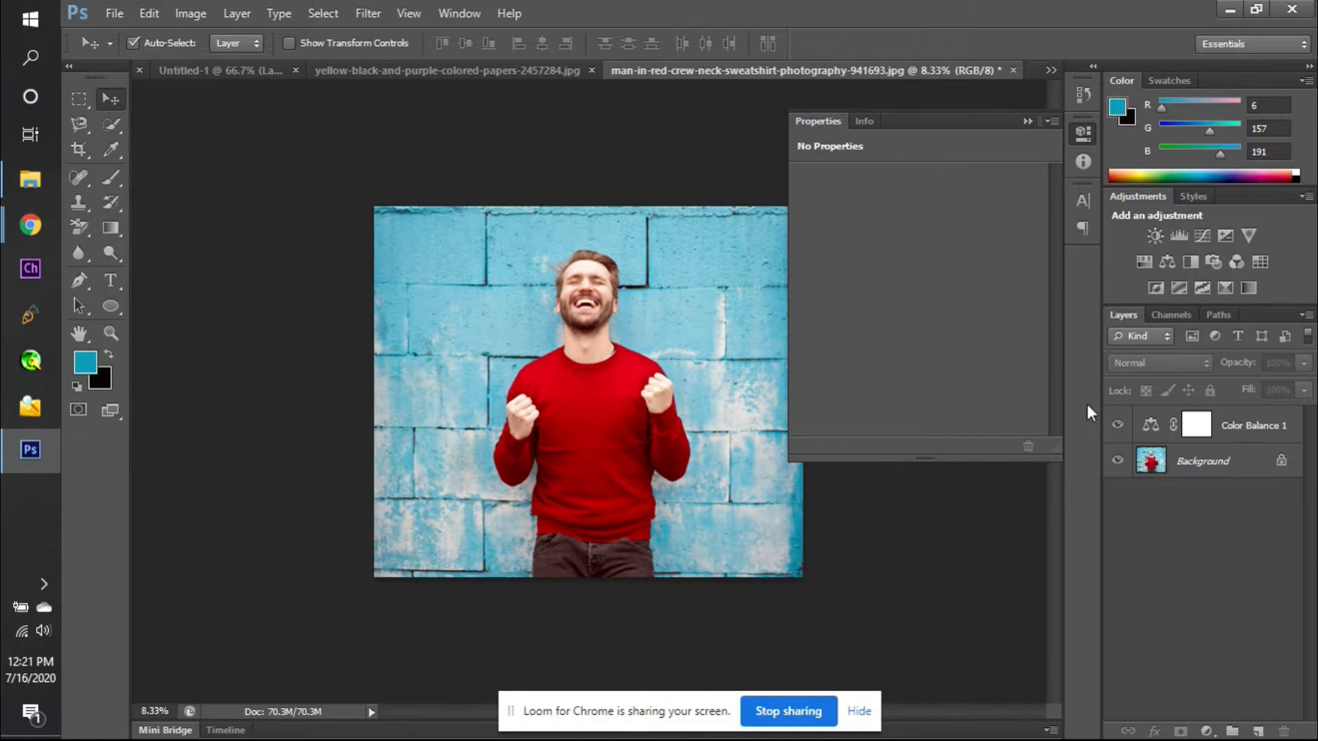
# - Set the Color Balance 1 shadows Cyan/Red, Magenta/Green and Yellow/Blue all to -100
pyautogui.click(1148, 417)
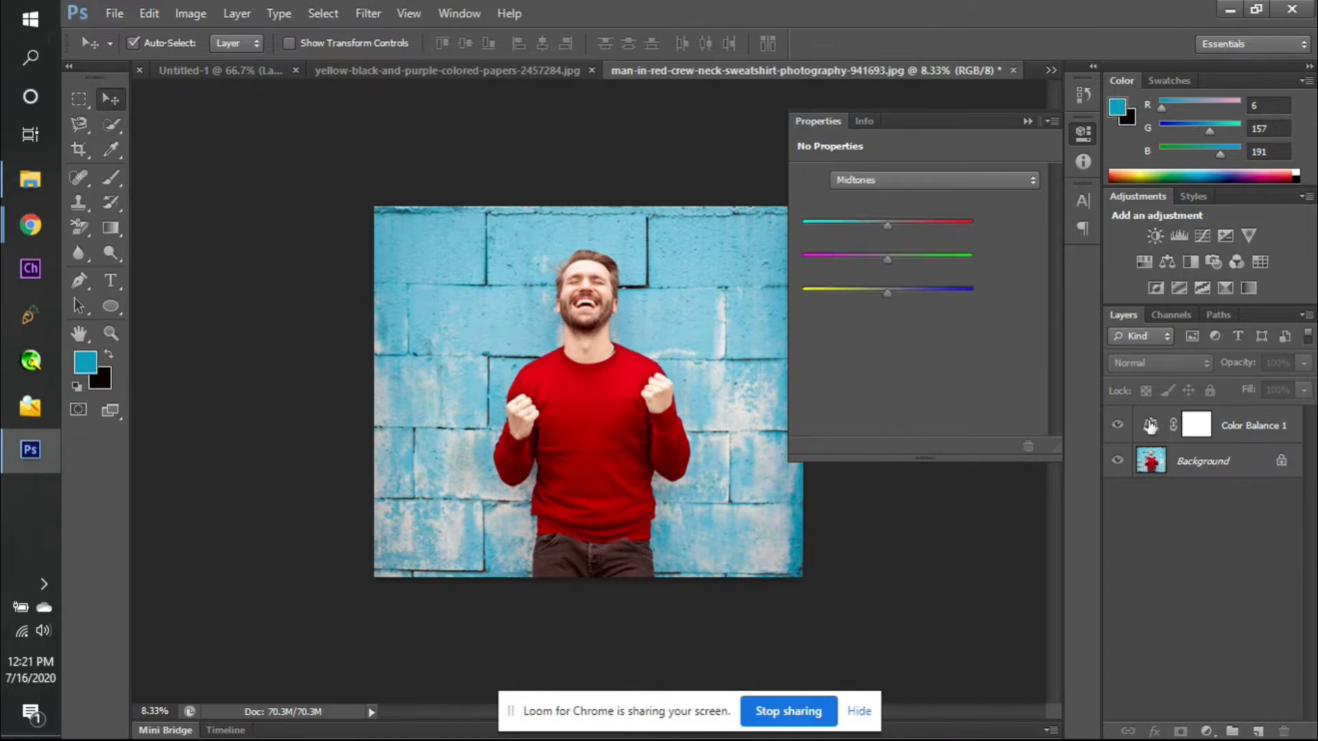
pyautogui.click(868, 183)
pyautogui.click(858, 196)
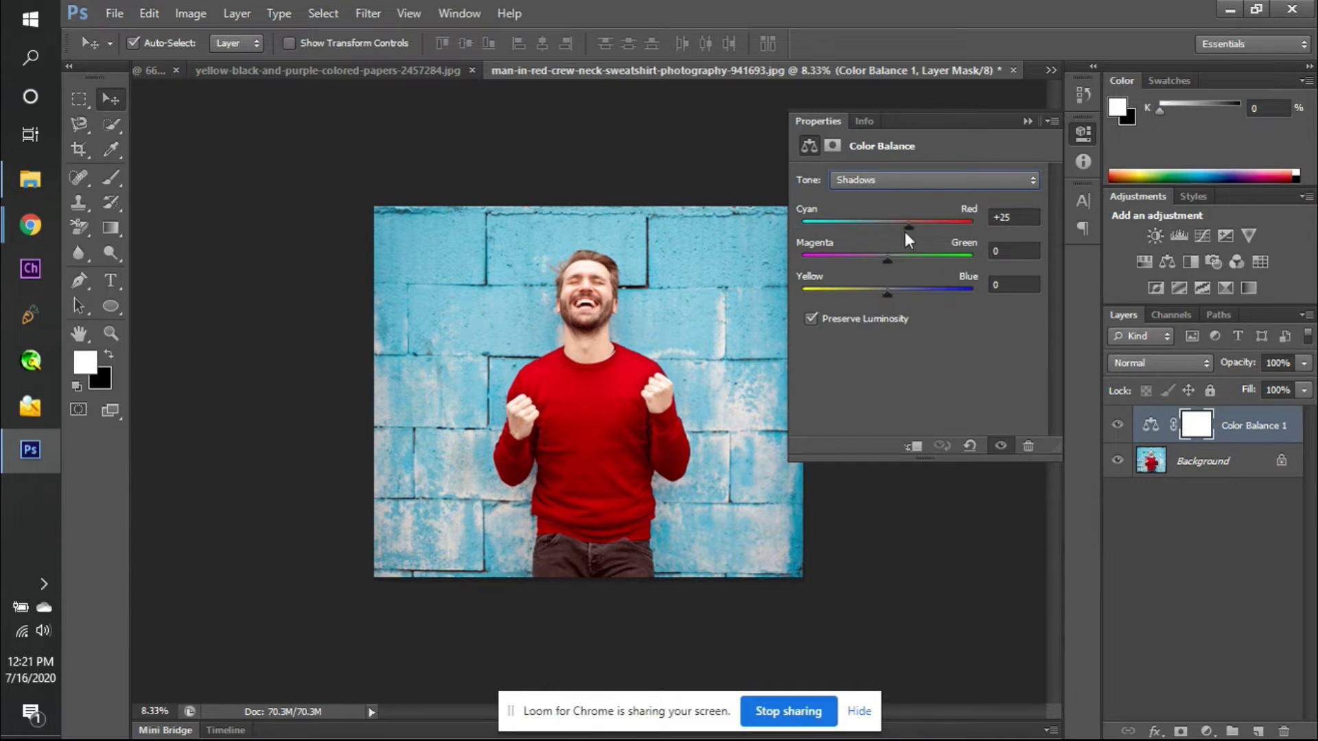
pyautogui.moveTo(907, 228); pyautogui.dragTo(867, 258)
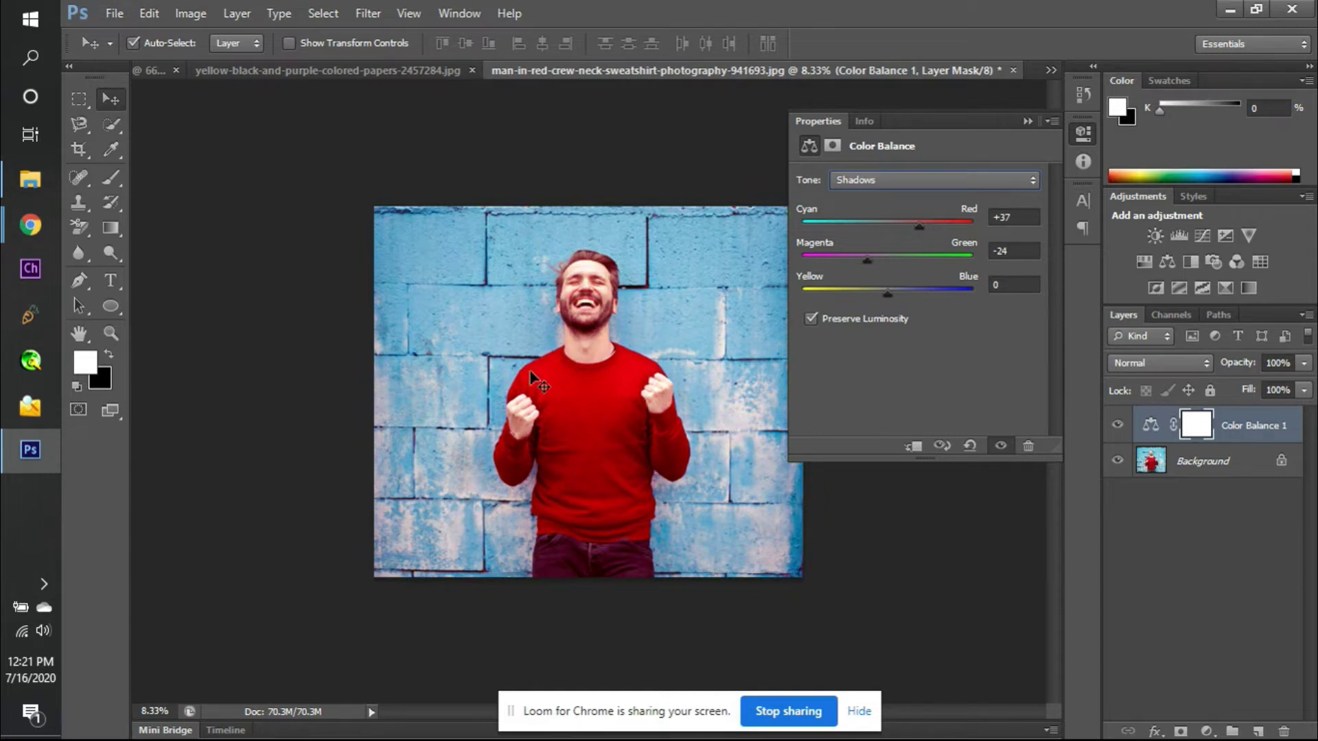
pyautogui.moveTo(869, 261); pyautogui.dragTo(896, 297)
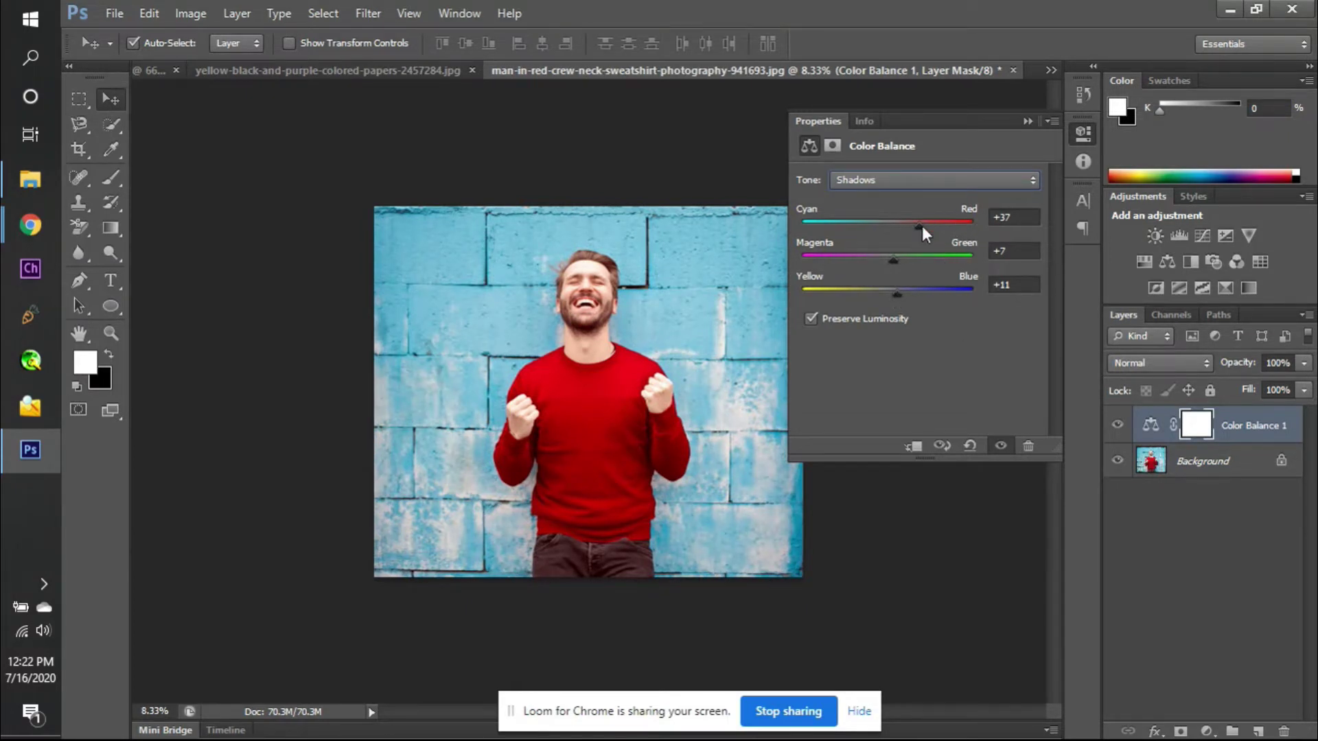
pyautogui.moveTo(912, 225); pyautogui.dragTo(800, 219)
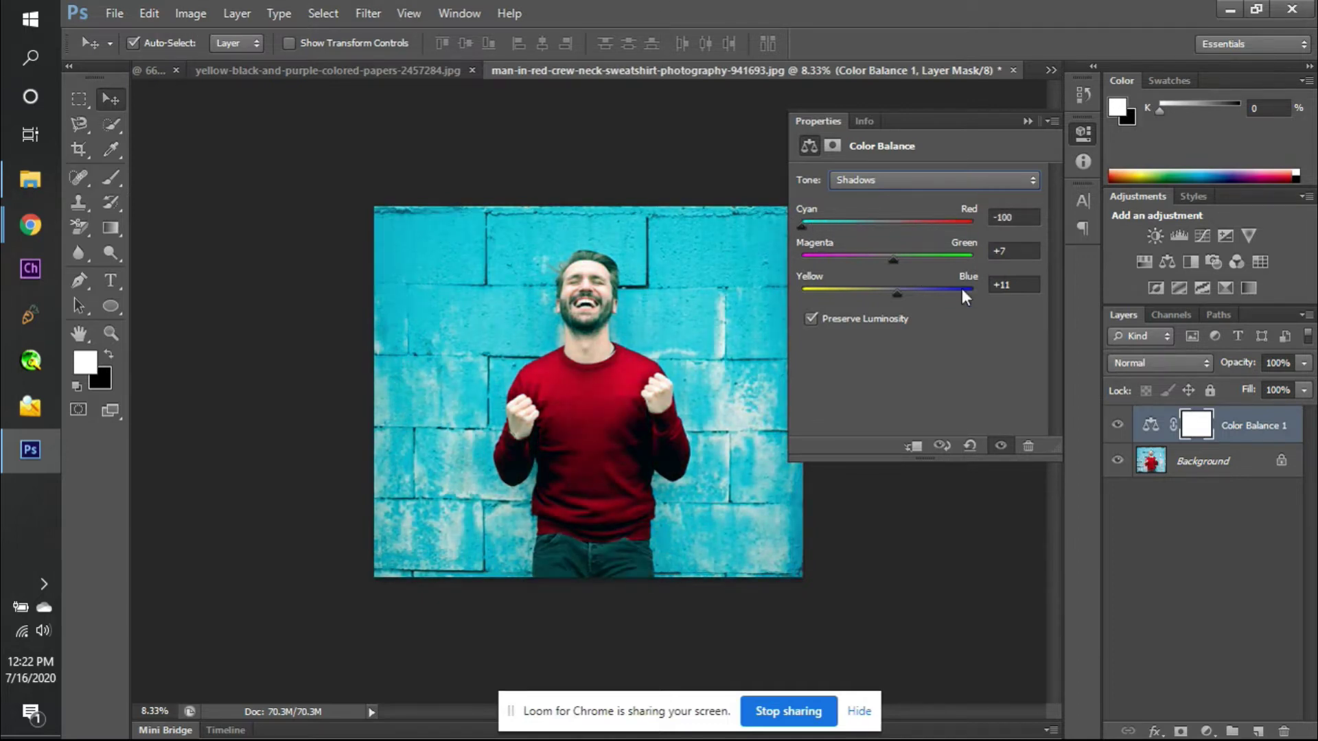
pyautogui.moveTo(895, 262); pyautogui.dragTo(800, 263)
pyautogui.moveTo(897, 297); pyautogui.dragTo(786, 278)
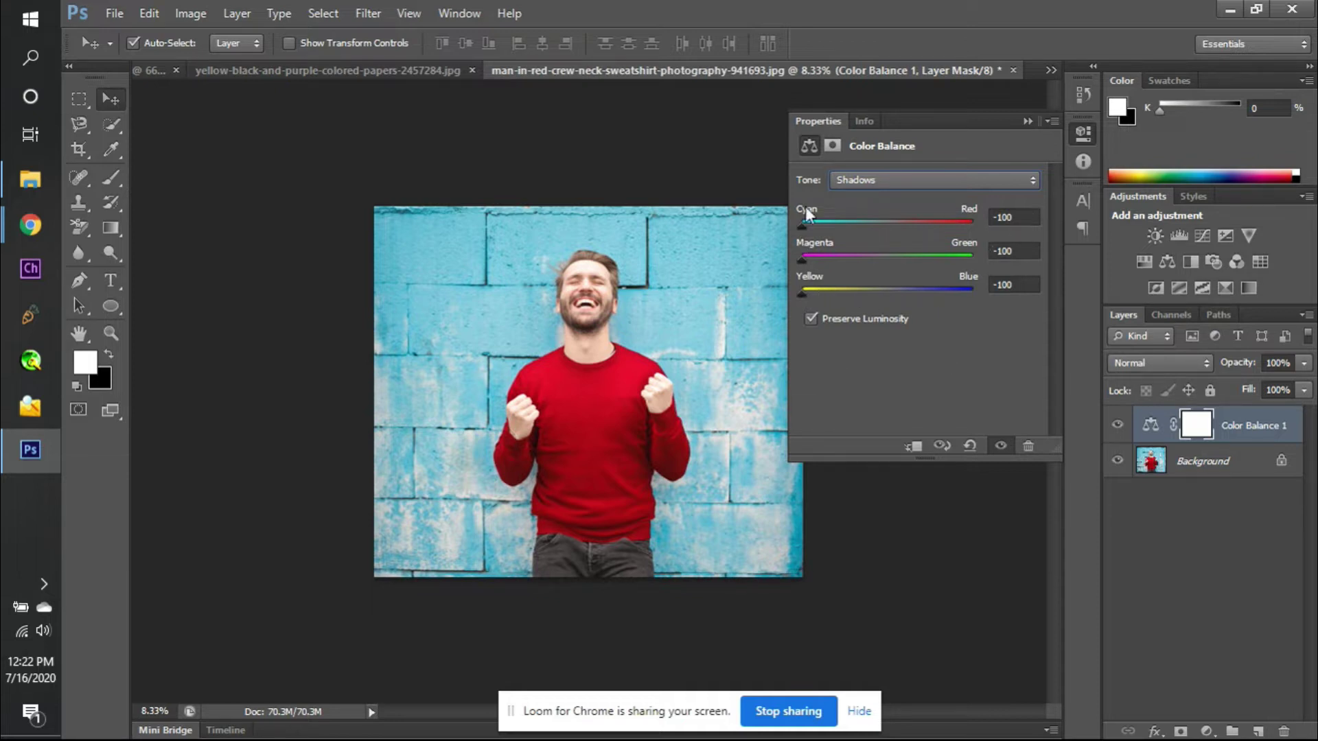
pyautogui.click(1118, 426)
pyautogui.click(1117, 425)
pyautogui.click(1117, 425)
pyautogui.click(1117, 426)
pyautogui.click(1118, 426)
pyautogui.click(1117, 425)
pyautogui.click(1016, 217)
pyautogui.write('0')
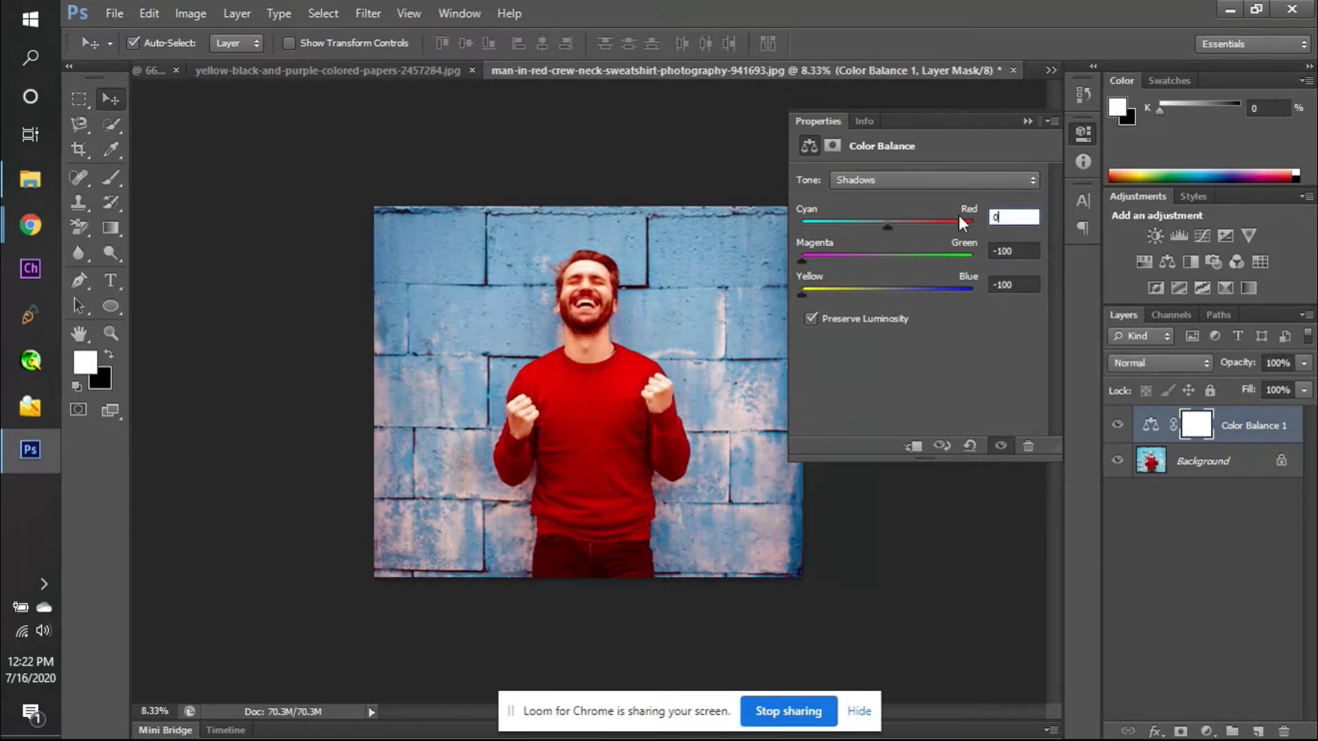
pyautogui.click(1022, 249)
pyautogui.write('0')
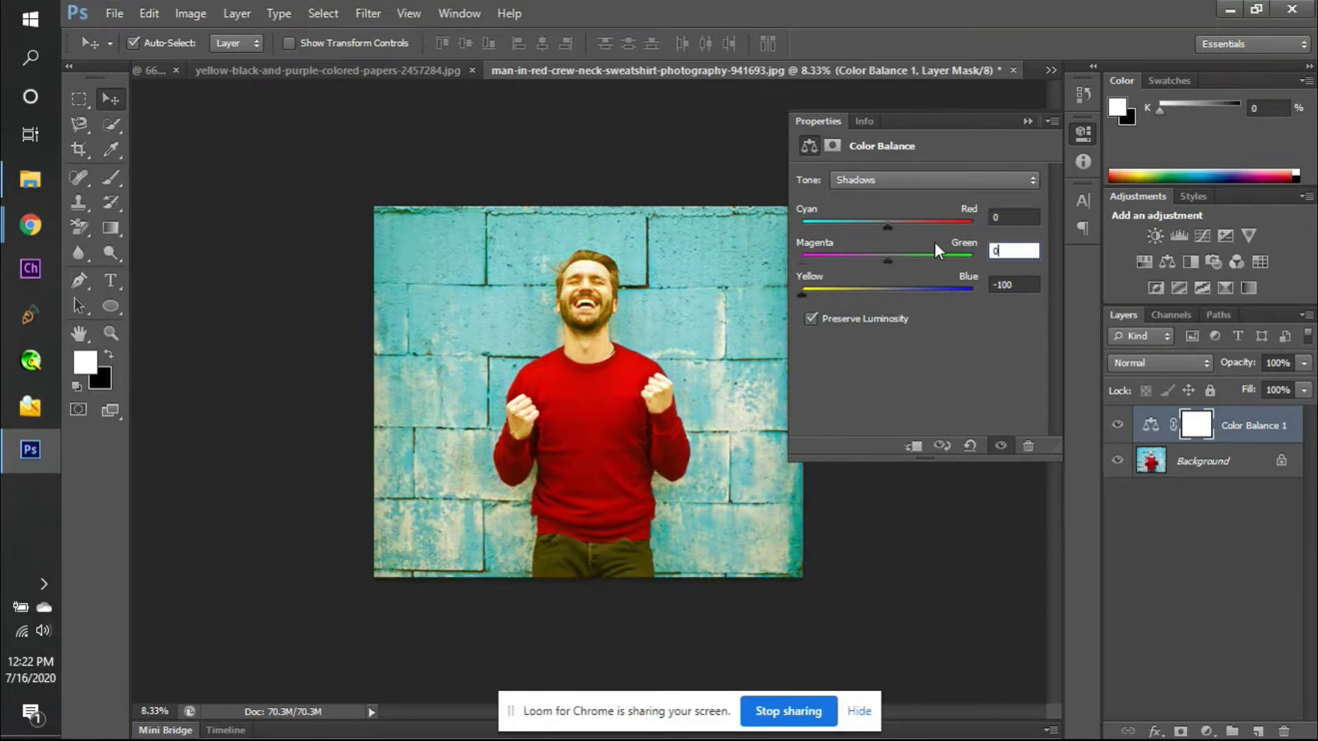
pyautogui.click(1023, 285)
pyautogui.write('0')
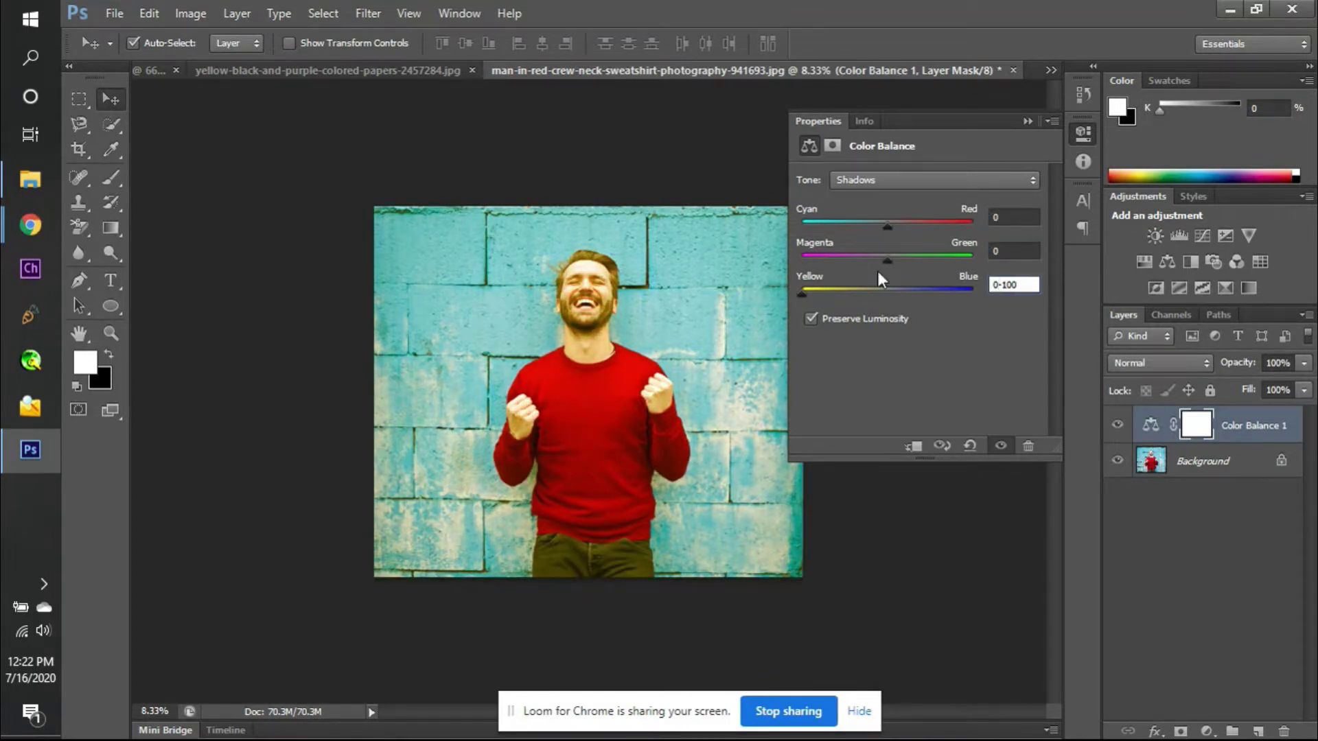
pyautogui.moveTo(1028, 285); pyautogui.dragTo(958, 293)
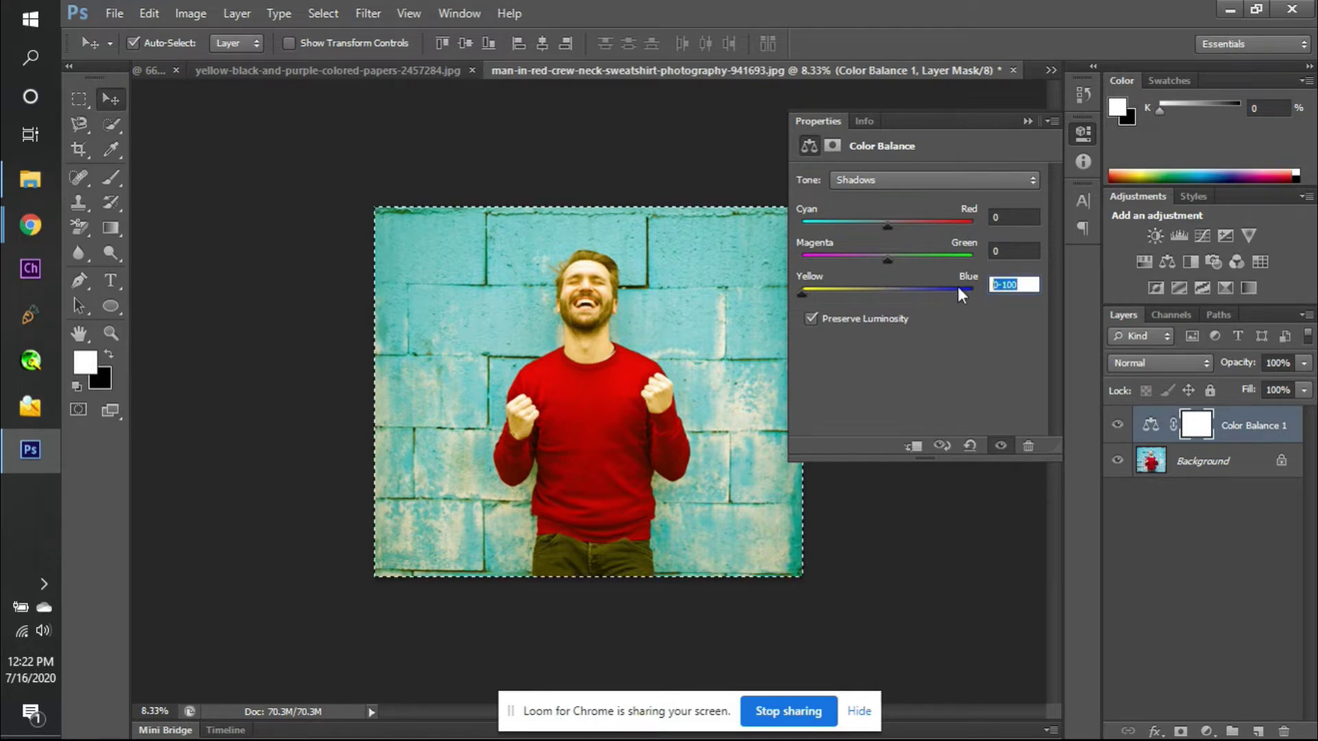
pyautogui.write('0')
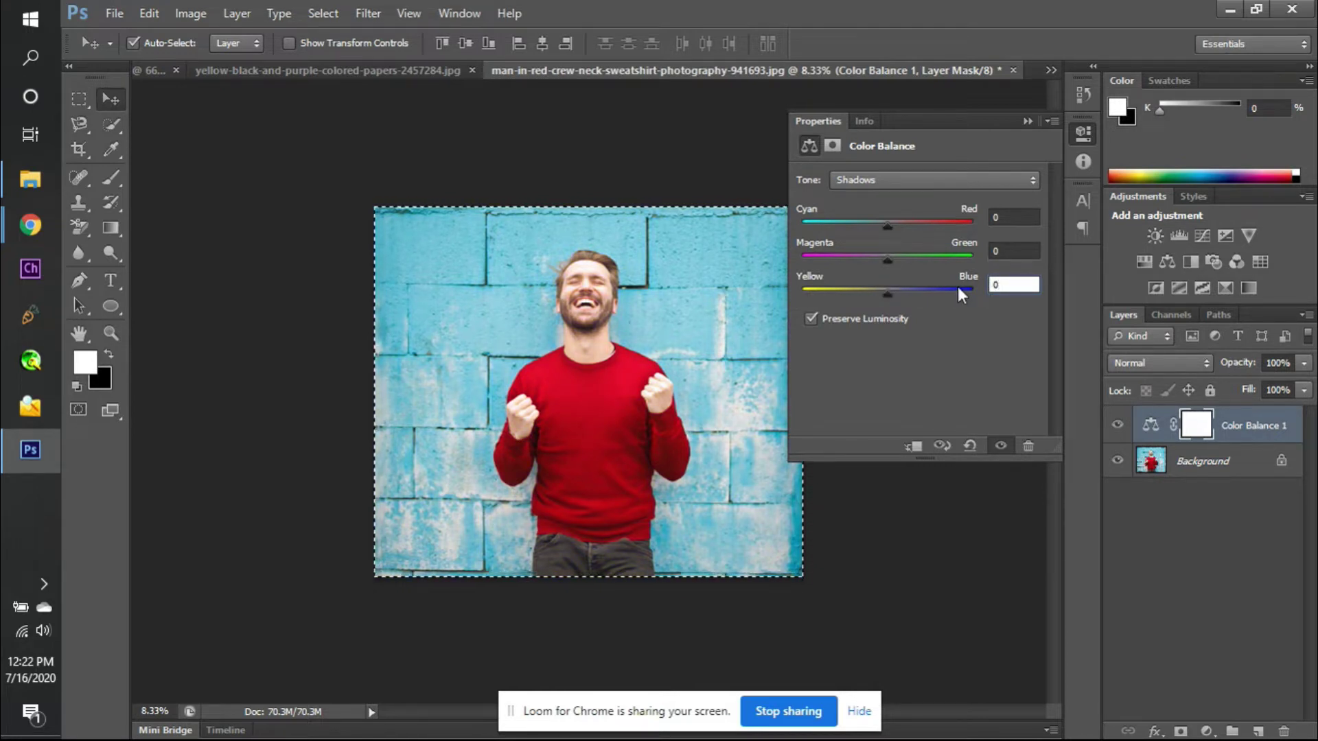
pyautogui.press('Return')
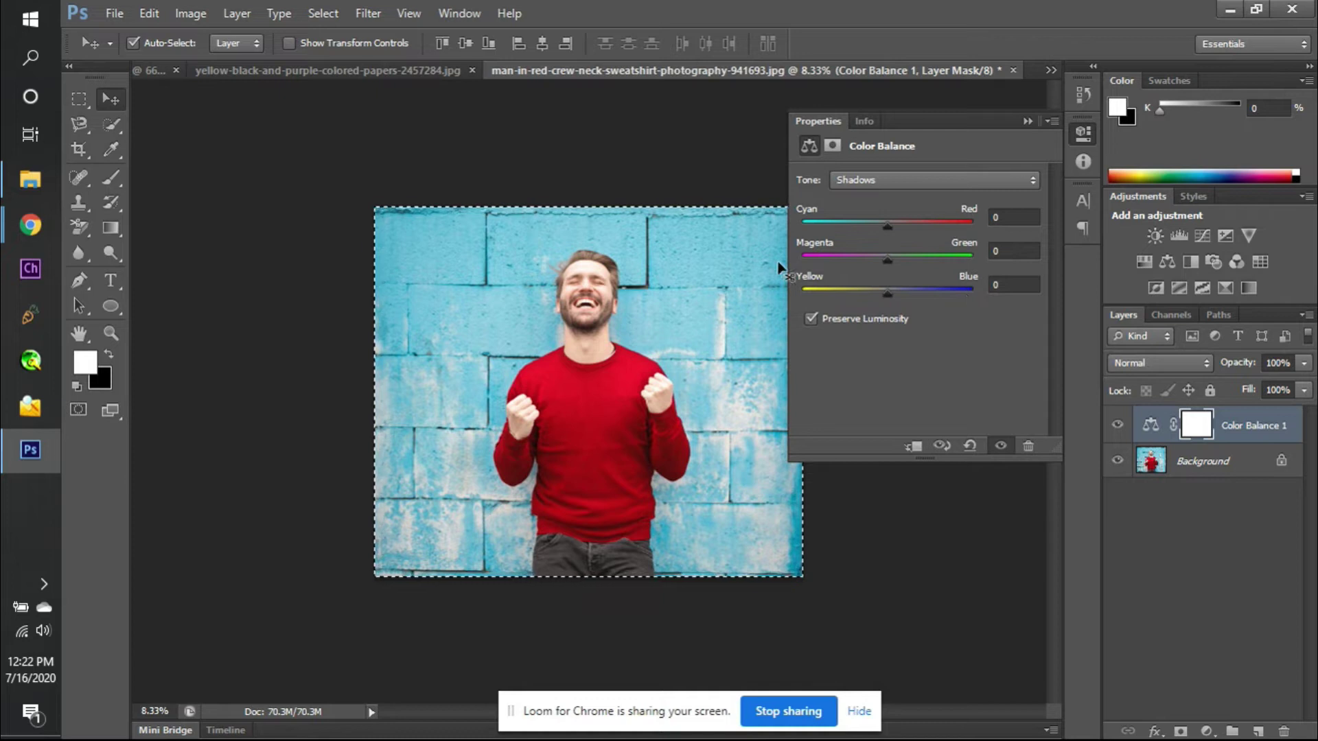
pyautogui.click(1117, 426)
pyautogui.click(1117, 425)
pyautogui.click(886, 226)
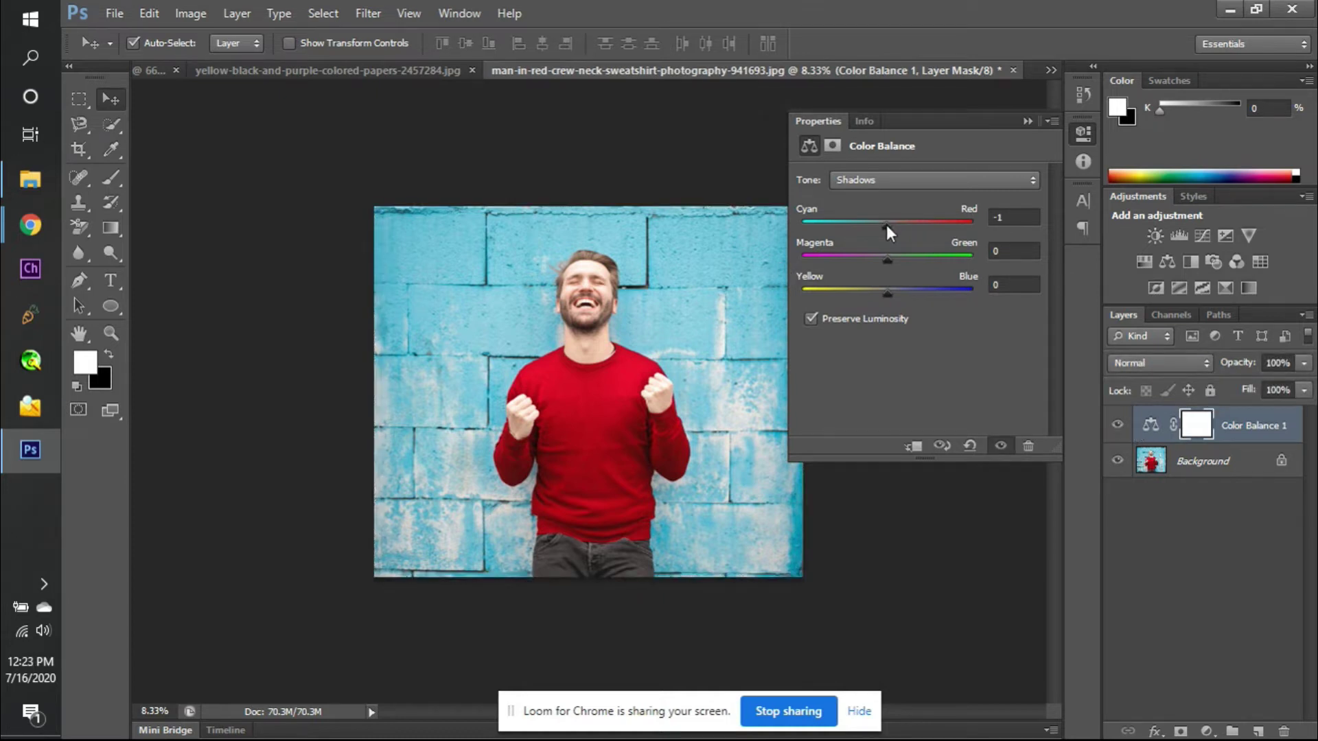
pyautogui.moveTo(886, 227); pyautogui.dragTo(973, 225)
pyautogui.click(888, 261)
pyautogui.moveTo(888, 261); pyautogui.dragTo(974, 258)
pyautogui.moveTo(891, 298); pyautogui.dragTo(986, 290)
pyautogui.click(1118, 426)
pyautogui.click(1118, 426)
pyautogui.moveTo(1021, 216); pyautogui.dragTo(990, 218)
pyautogui.write('0')
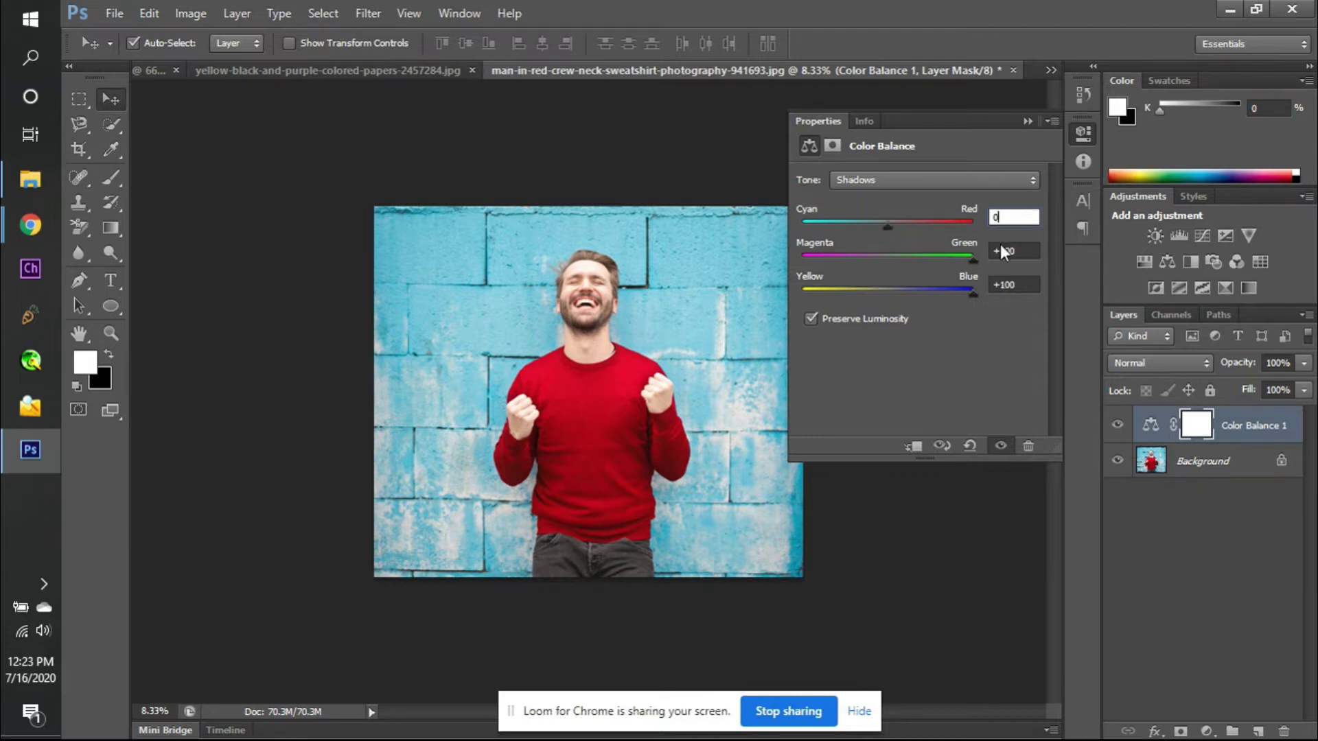
pyautogui.click(1118, 420)
pyautogui.click(1118, 424)
pyautogui.click(1119, 427)
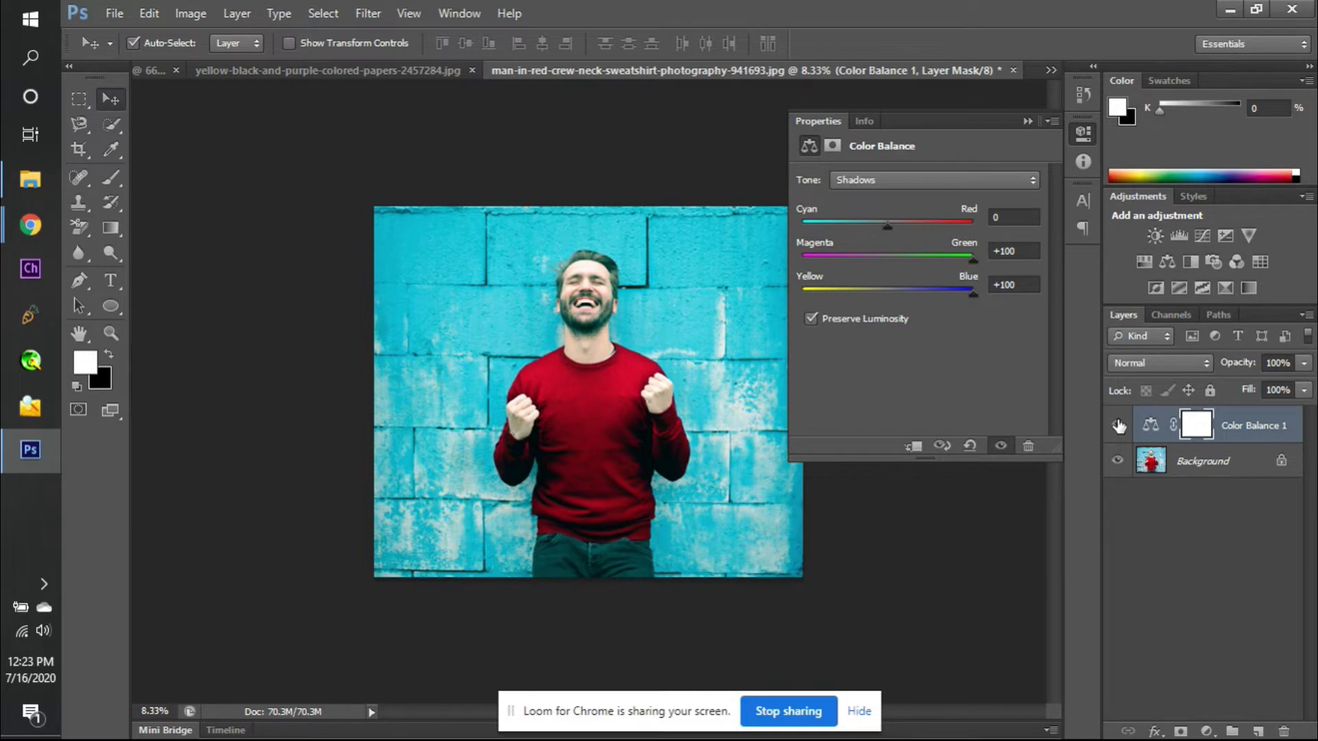
pyautogui.click(1119, 425)
pyautogui.click(1119, 425)
pyautogui.moveTo(1030, 284); pyautogui.dragTo(967, 281)
pyautogui.write('0')
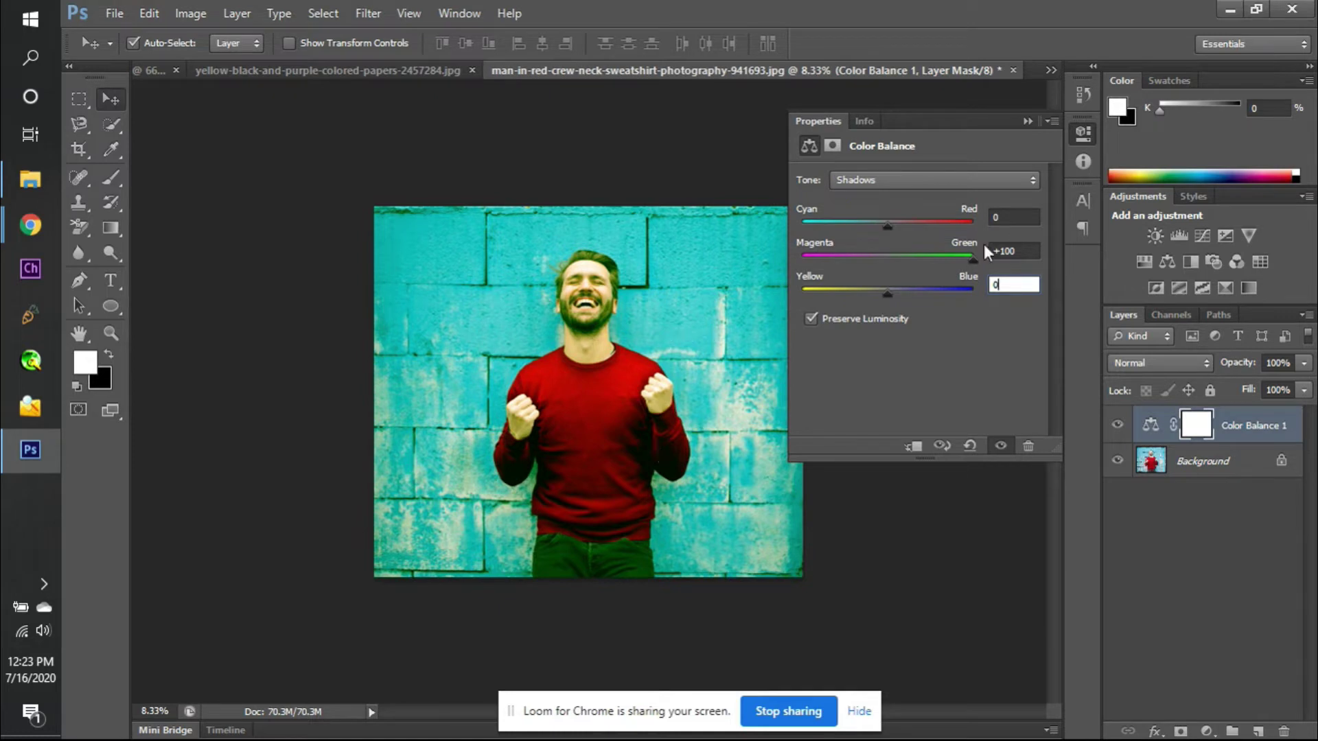
pyautogui.moveTo(972, 262); pyautogui.dragTo(794, 261)
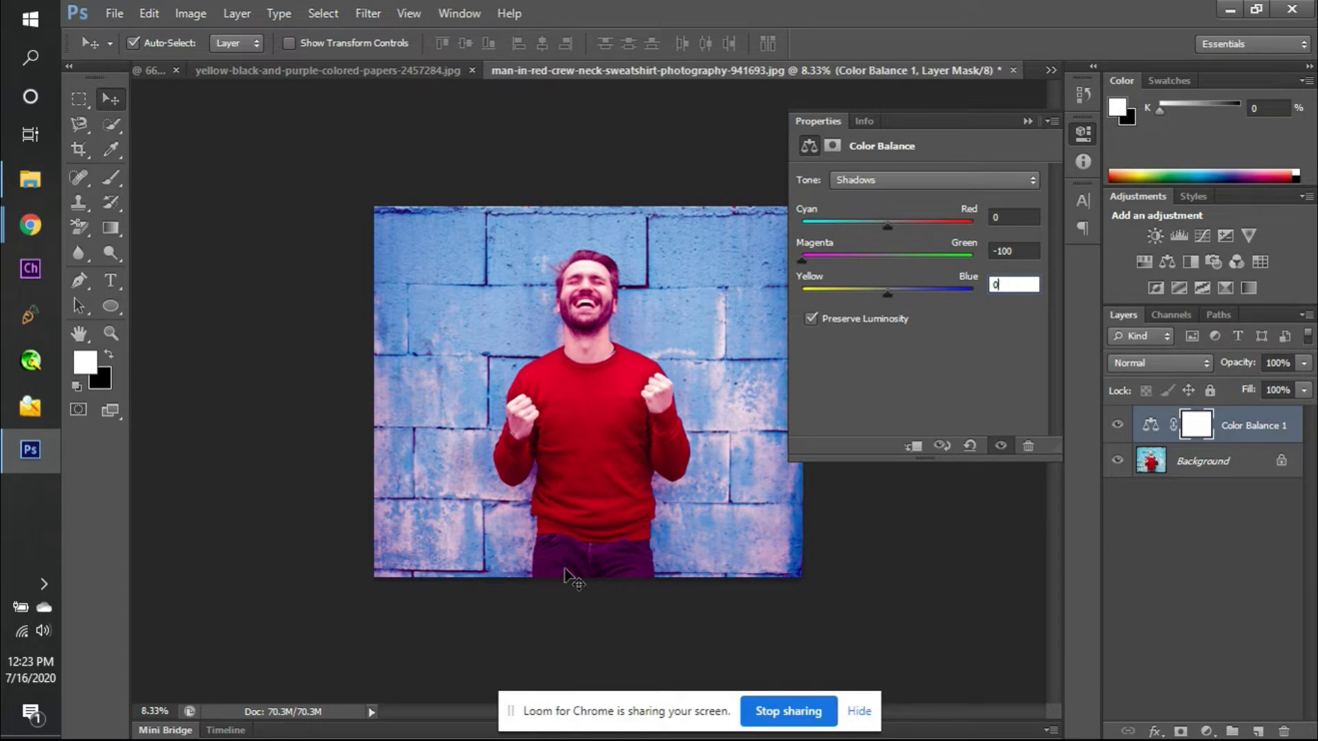
pyautogui.click(966, 288)
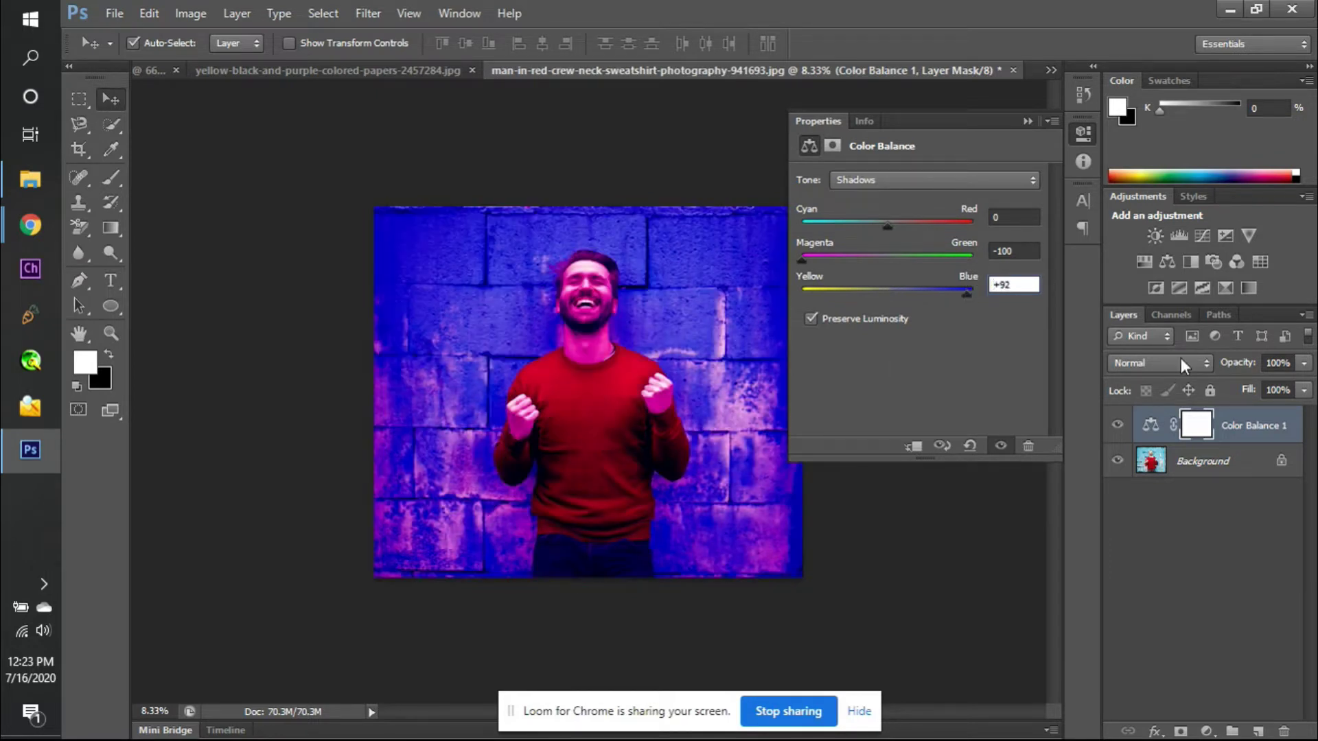
pyautogui.click(1019, 283)
pyautogui.hotkey('ctrl', 'z')
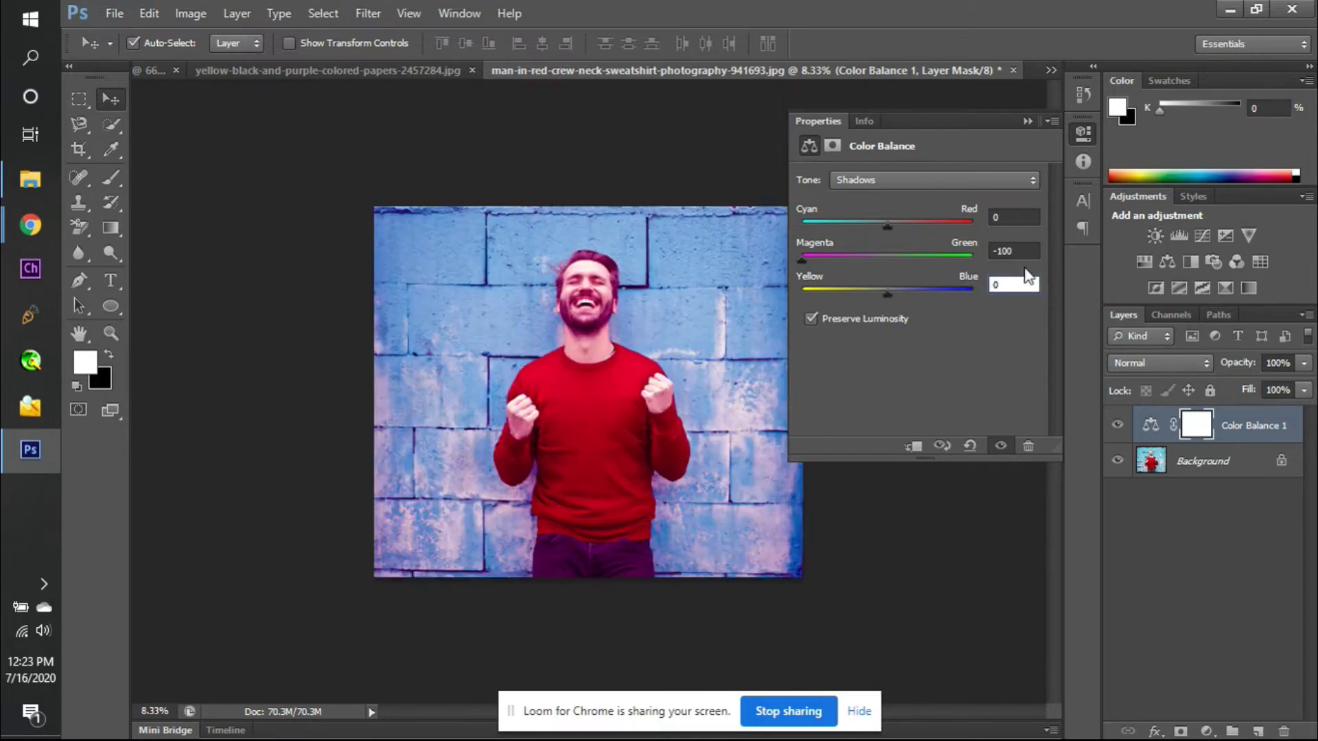
pyautogui.click(1029, 251)
pyautogui.write('0')
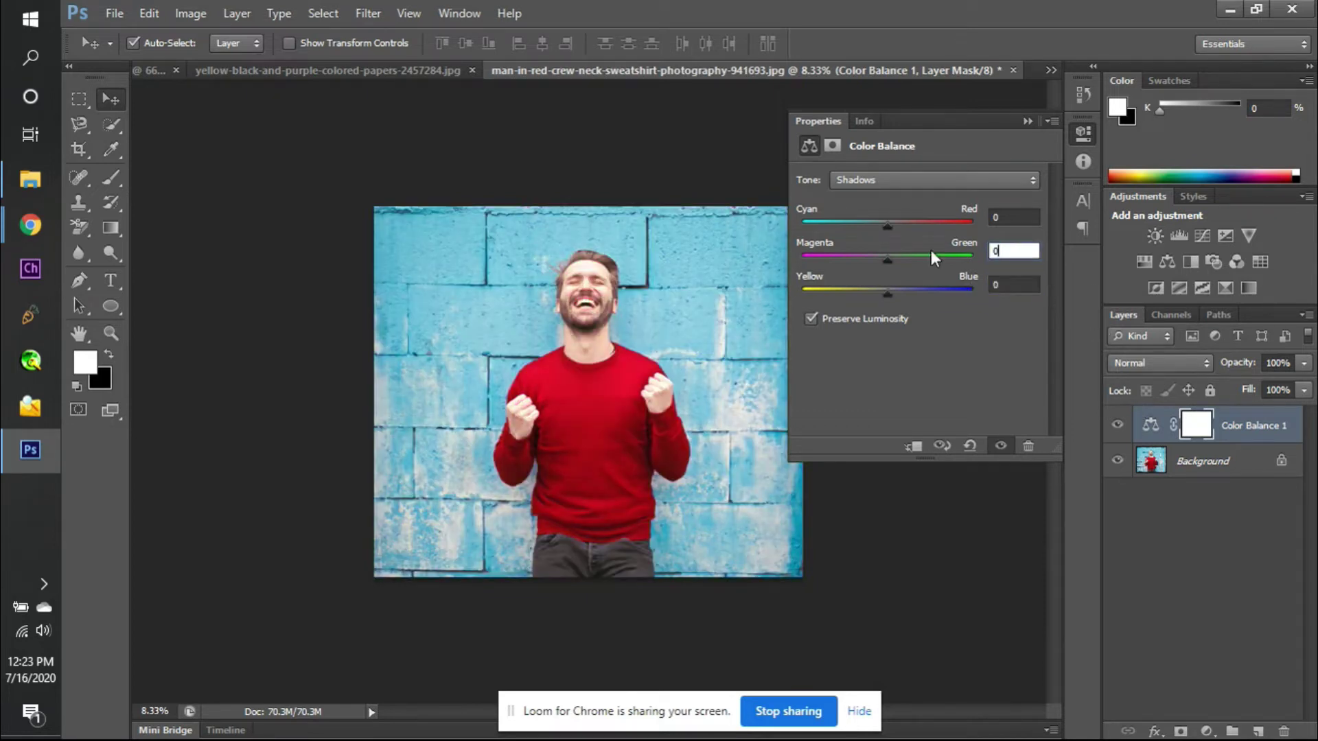
pyautogui.click(883, 180)
pyautogui.click(879, 212)
# - Drag the midtones Cyan-Red slider toward red and back, then select its value field
pyautogui.click(1017, 218)
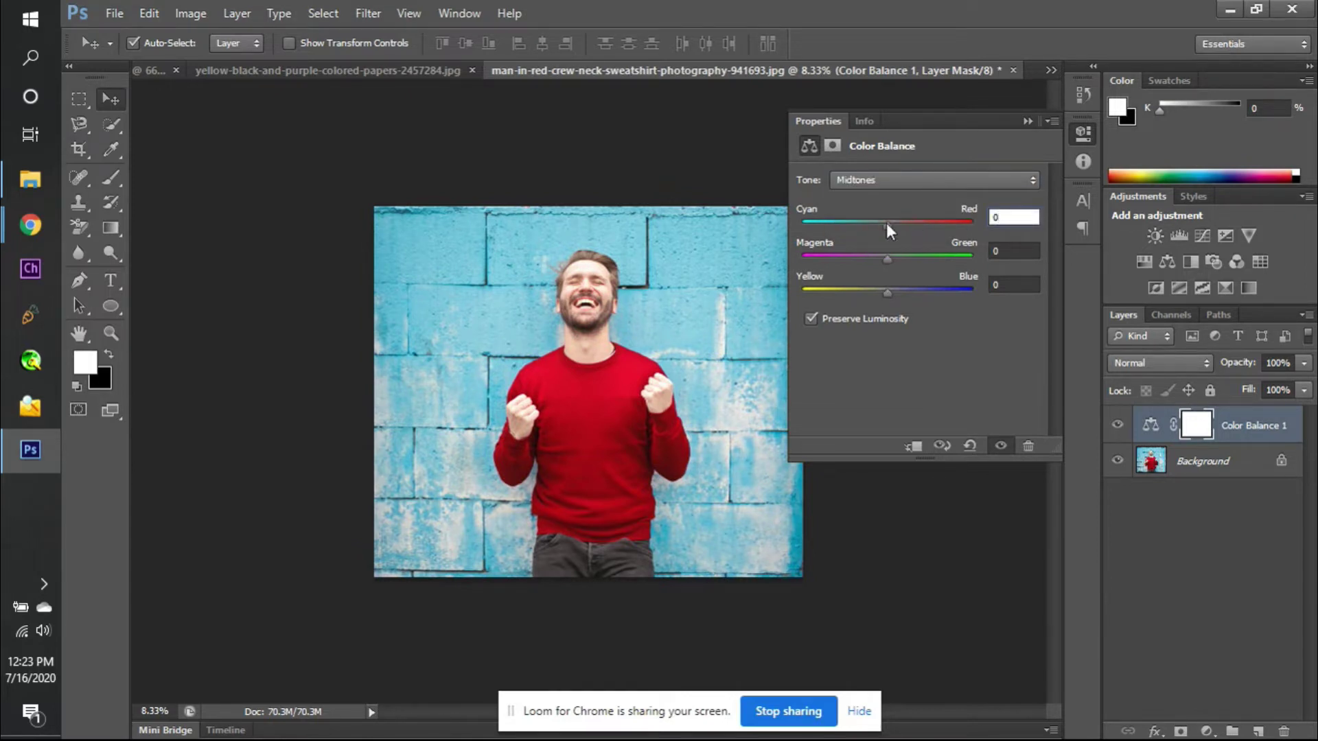
pyautogui.moveTo(887, 225); pyautogui.dragTo(991, 224)
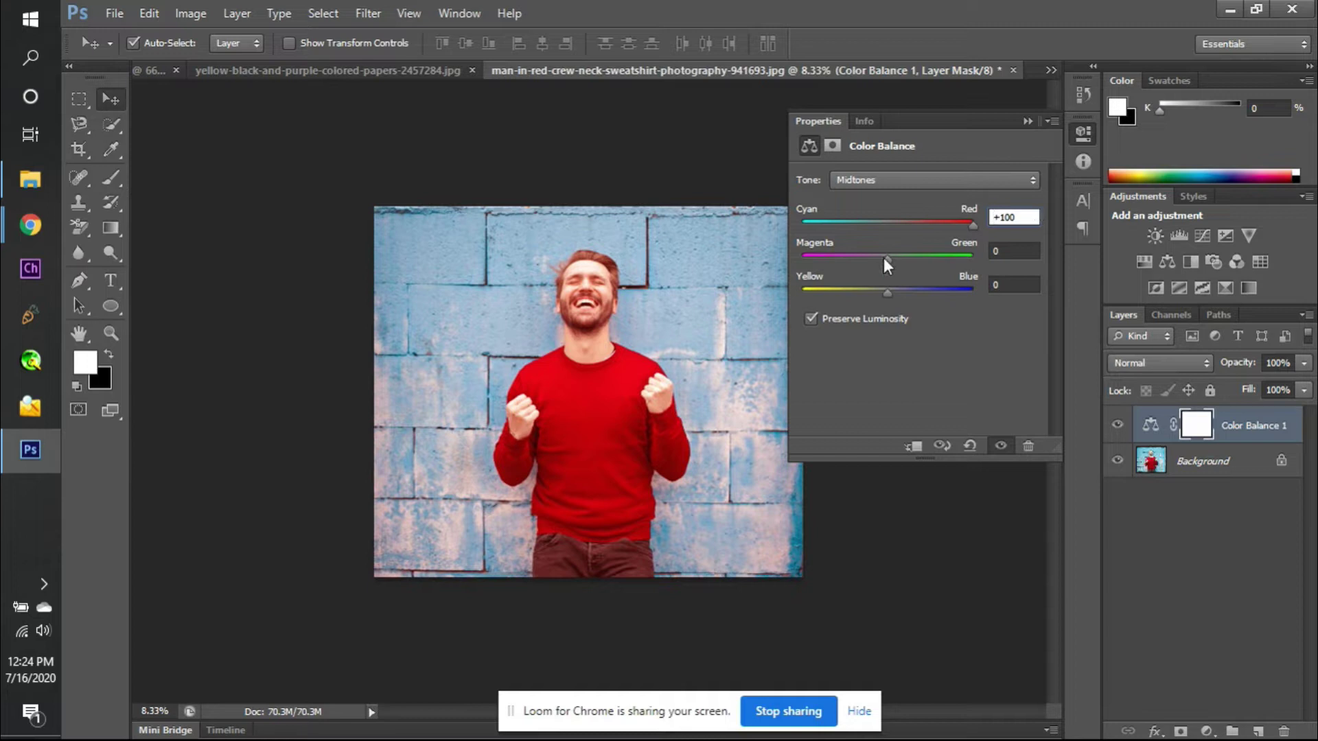
pyautogui.moveTo(931, 223)
pyautogui.mouseDown()
pyautogui.moveTo(907, 224)
pyautogui.moveTo(977, 220)
pyautogui.moveTo(906, 226)
pyautogui.moveTo(965, 225)
pyautogui.moveTo(921, 225)
pyautogui.mouseUp()
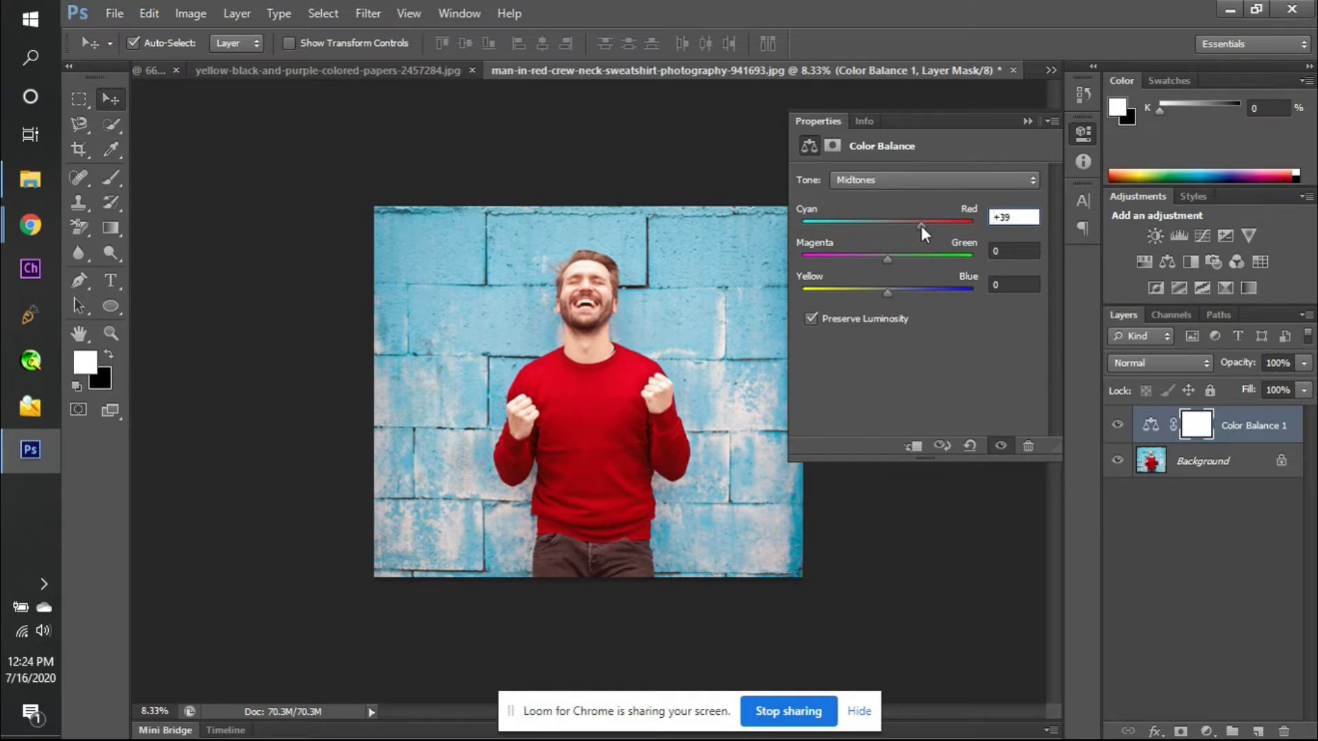
pyautogui.moveTo(921, 226); pyautogui.dragTo(891, 228)
pyautogui.moveTo(855, 221)
pyautogui.mouseDown()
pyautogui.moveTo(923, 219)
pyautogui.moveTo(874, 221)
pyautogui.mouseUp()
pyautogui.doubleClick(1023, 217)
# - Zero the midtones Cyan-Red, zoom in on the sweater, try warming it, then reset to 0
pyautogui.write('0')
pyautogui.hotkey('ctrl', '+')
pyautogui.hotkey('ctrl', '+')
pyautogui.hotkey('ctrl', '+')
pyautogui.hotkey('ctrl', '+')
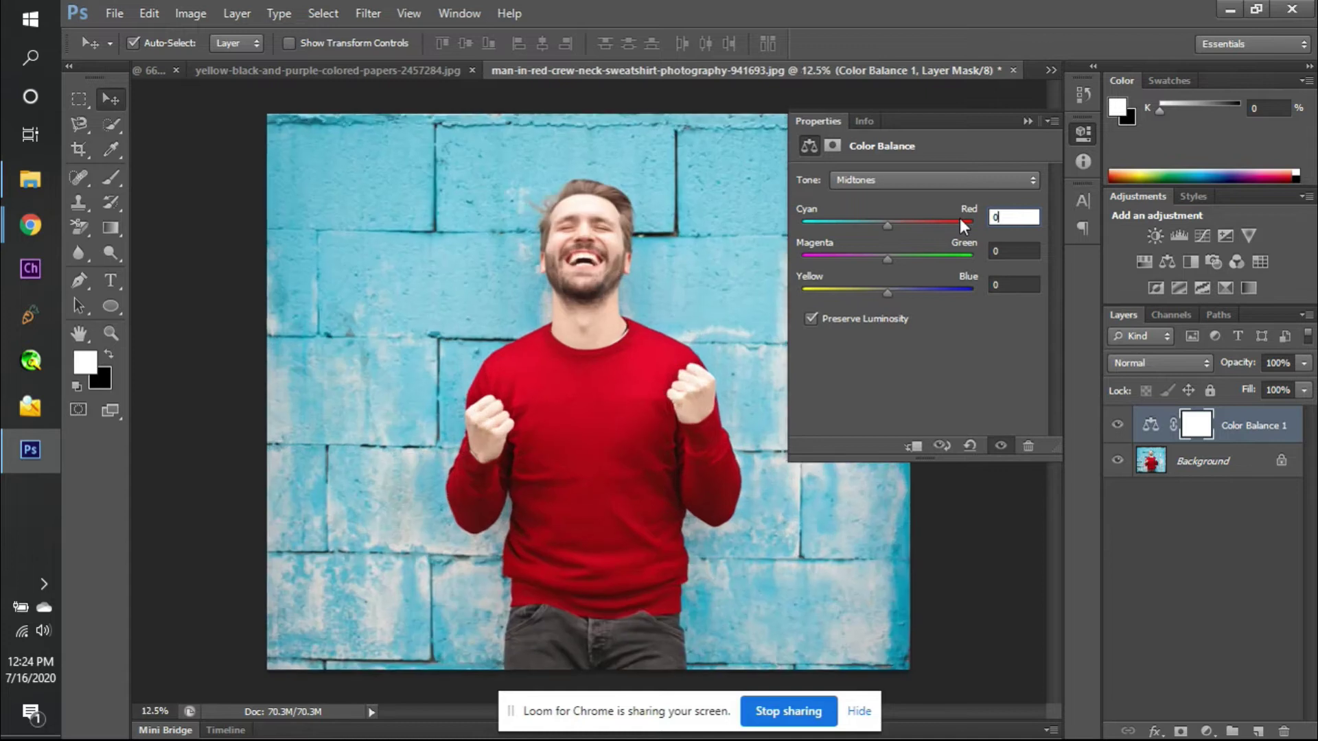
pyautogui.hotkey('ctrl', '+')
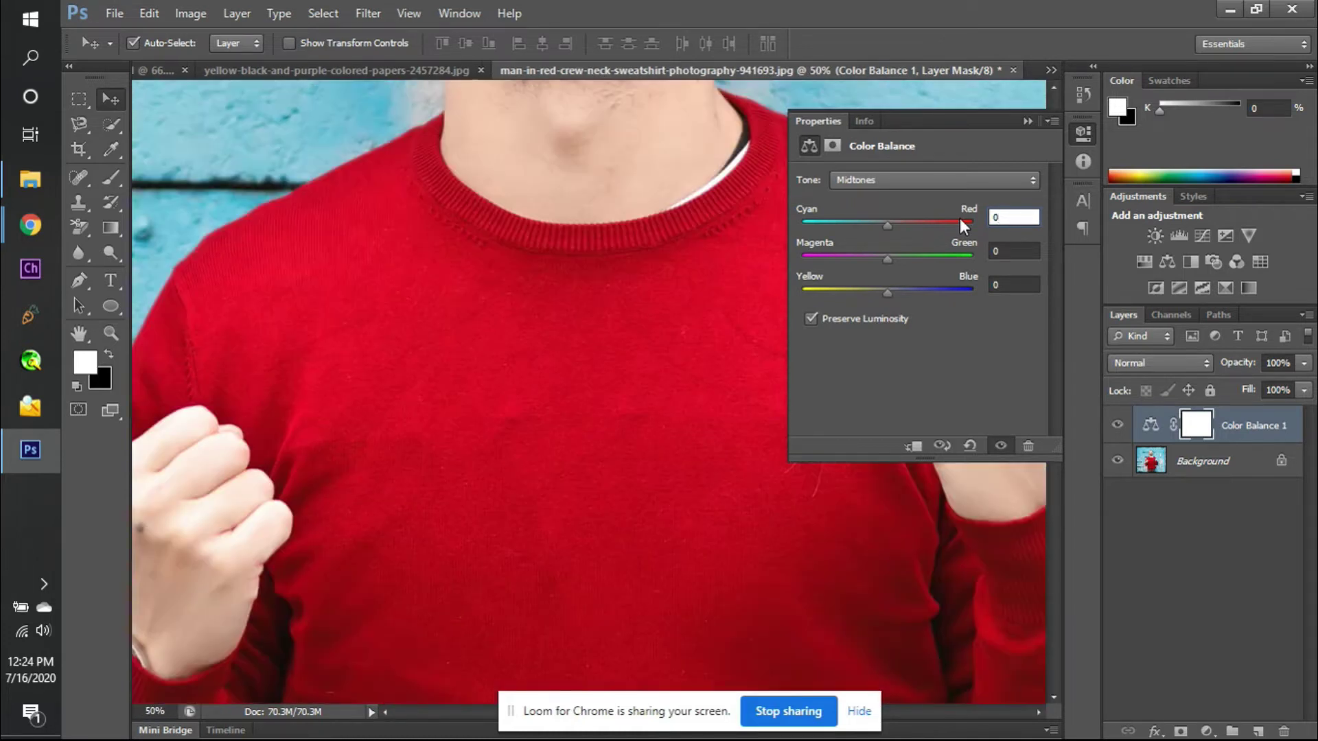
pyautogui.moveTo(888, 226)
pyautogui.mouseDown()
pyautogui.moveTo(975, 232)
pyautogui.moveTo(888, 238)
pyautogui.mouseUp()
pyautogui.click(967, 213)
pyautogui.moveTo(895, 224); pyautogui.dragTo(988, 218)
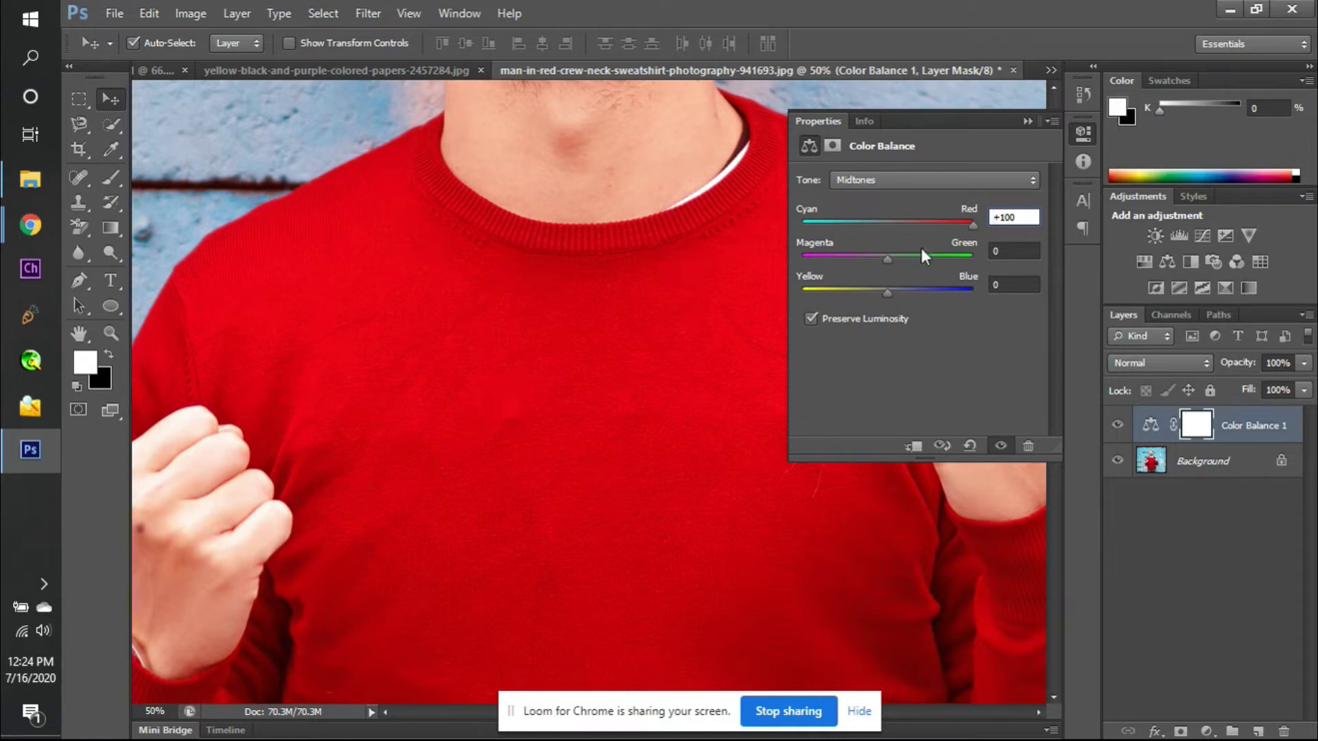
pyautogui.moveTo(971, 228)
pyautogui.mouseDown()
pyautogui.moveTo(900, 228)
pyautogui.moveTo(956, 228)
pyautogui.mouseUp()
pyautogui.write('0')
pyautogui.press('Return')
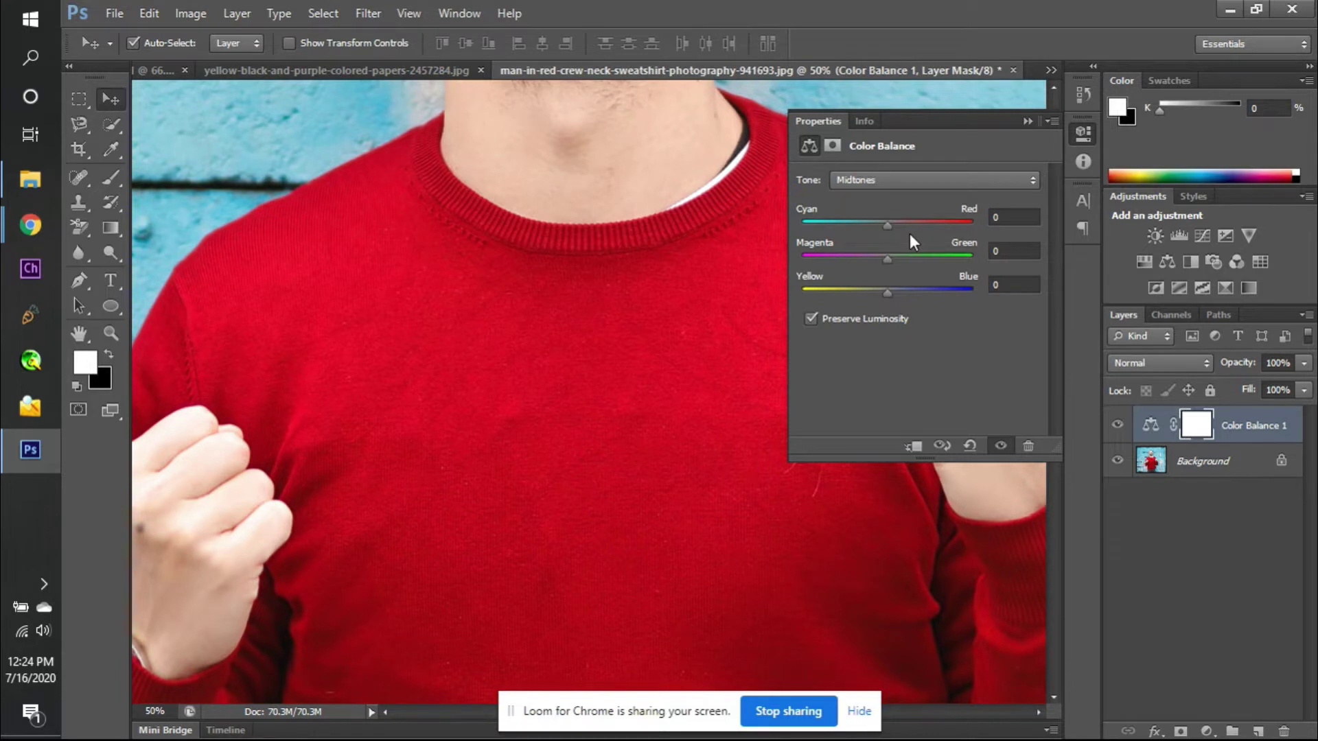
# - Fit the photo on screen, test midtones Cyan-Red toward red again, and reset it to 0
pyautogui.hotkey('ctrl', '0')
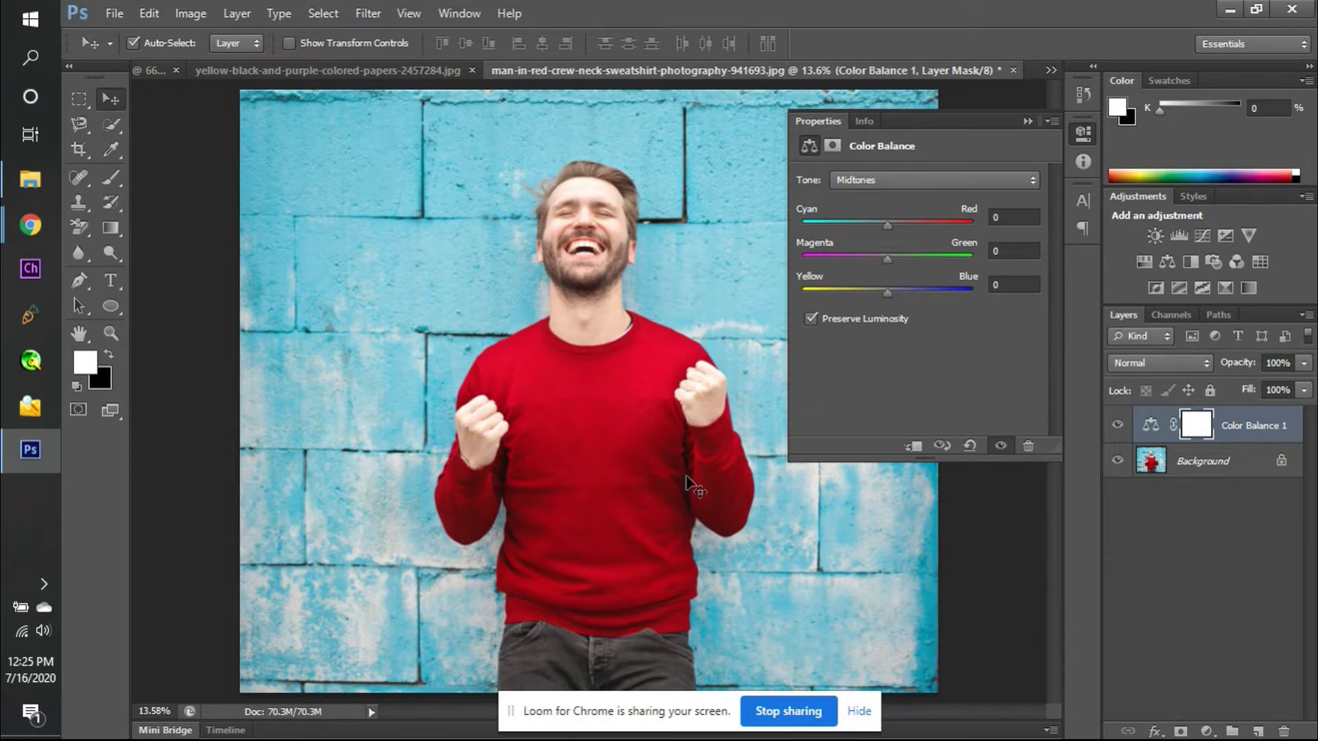
pyautogui.moveTo(888, 226); pyautogui.dragTo(1039, 255)
pyautogui.click(958, 221)
pyautogui.write('0')
# - Set the highlights to Cyan-Red -31 and Magenta-Green +92, then hide Color Balance 1
pyautogui.click(941, 179)
pyautogui.click(886, 234)
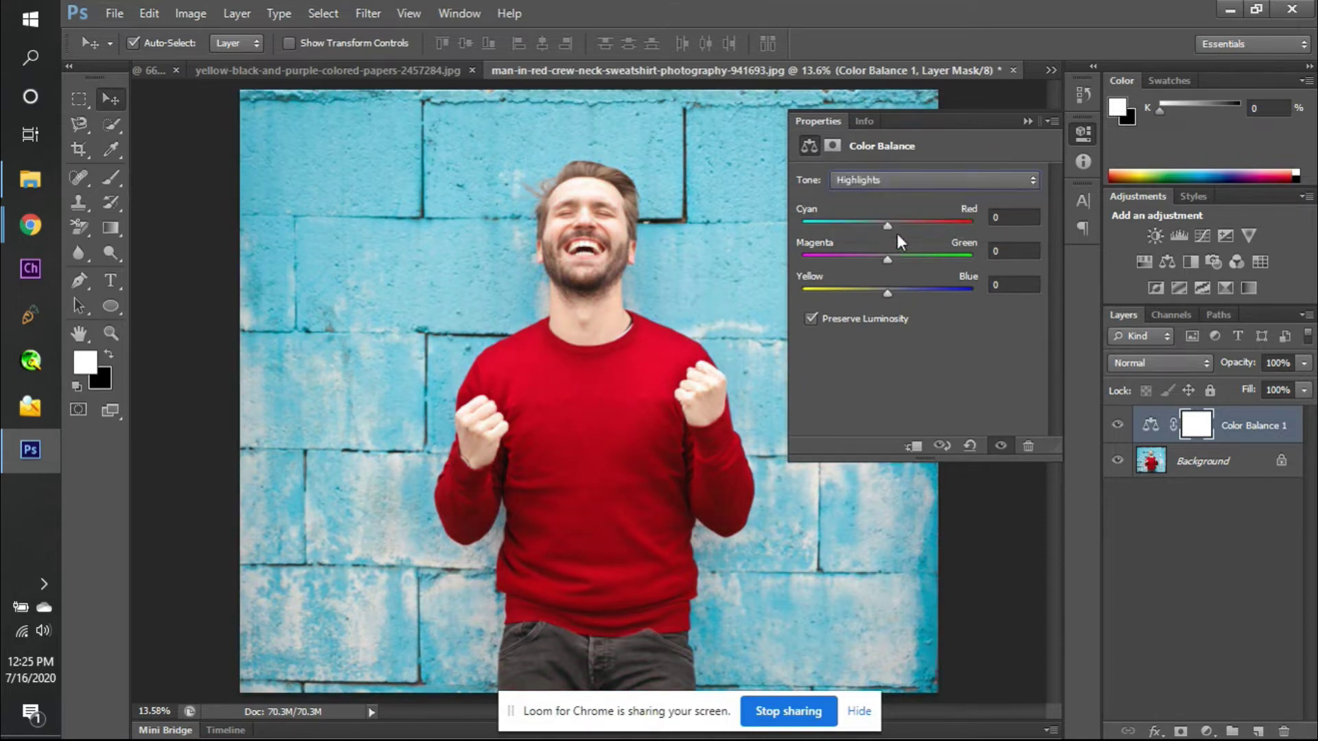
pyautogui.moveTo(889, 225); pyautogui.dragTo(859, 306)
pyautogui.moveTo(887, 259); pyautogui.dragTo(966, 243)
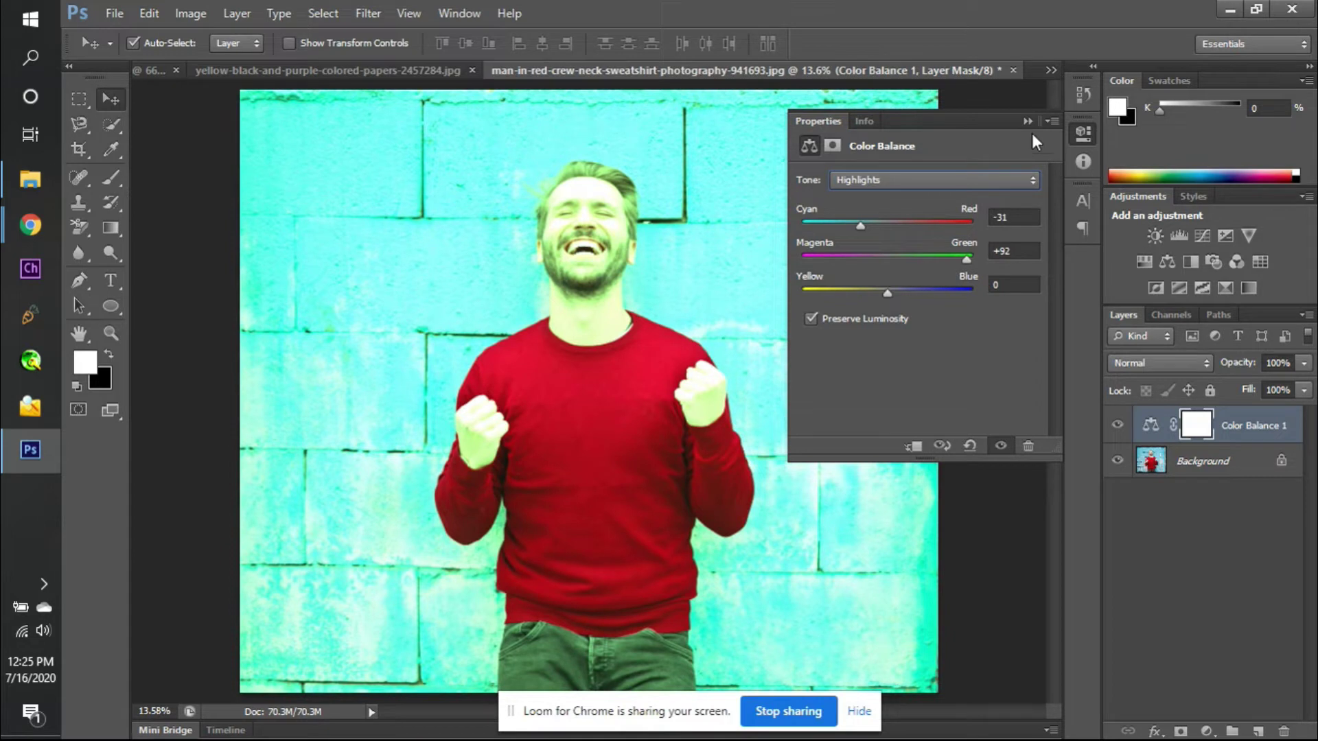
pyautogui.click(1117, 425)
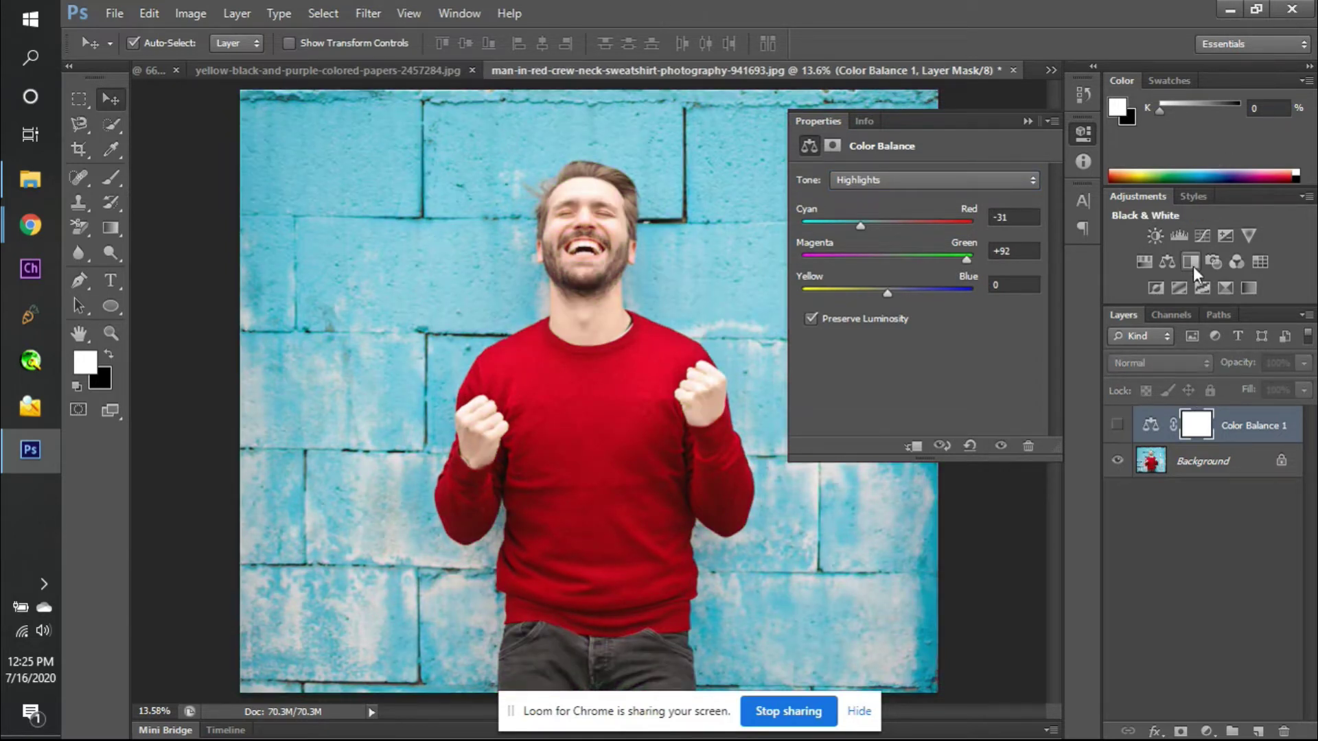
# - Add a Black & White adjustment with Reds at 42 and Yellows at 60
pyautogui.click(1192, 264)
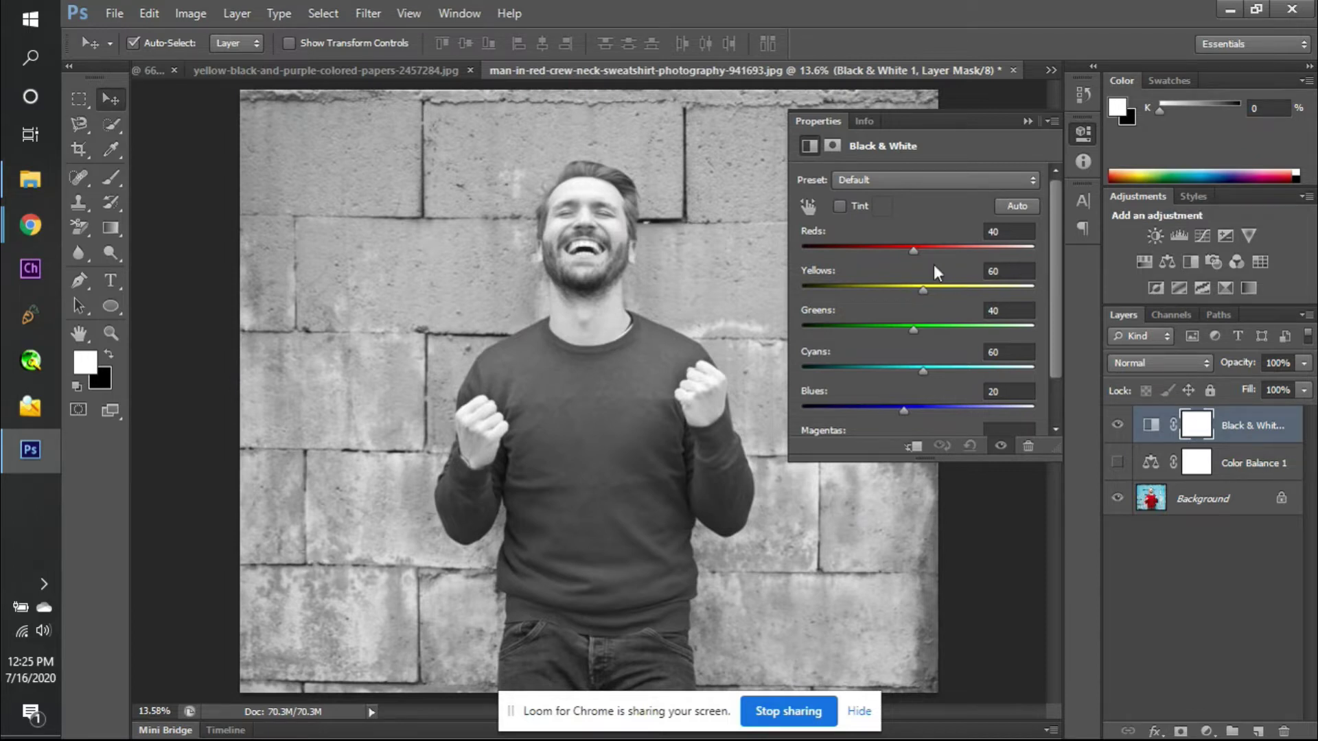
pyautogui.moveTo(913, 251); pyautogui.dragTo(1031, 290)
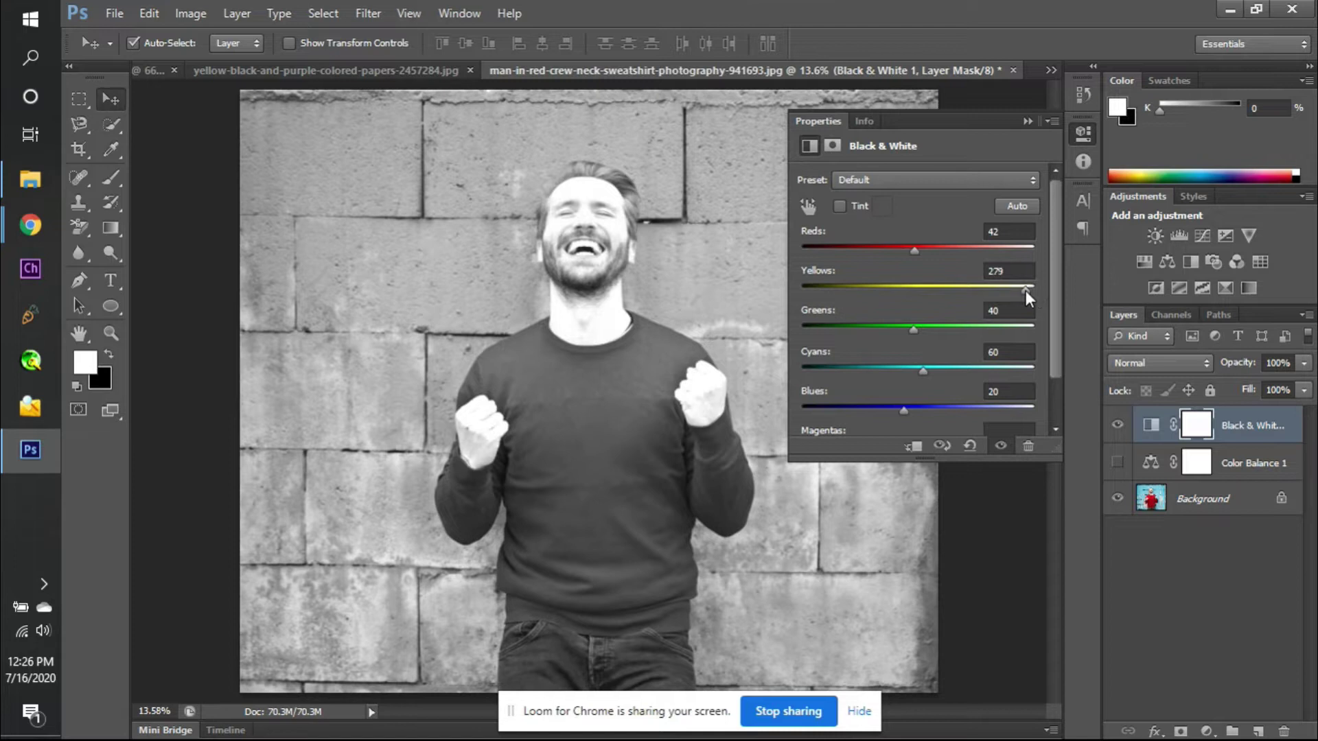
pyautogui.moveTo(1025, 290); pyautogui.dragTo(794, 288)
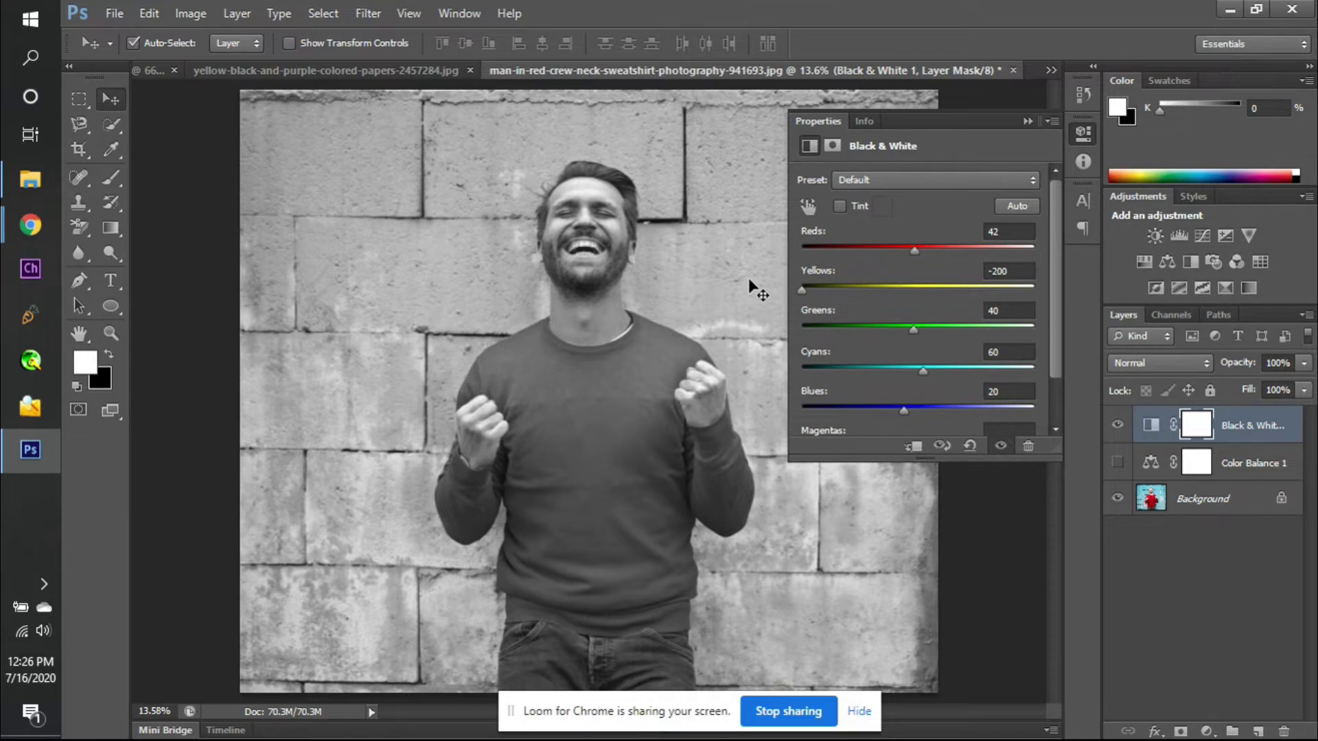
pyautogui.moveTo(913, 328); pyautogui.dragTo(844, 334)
pyautogui.click(1007, 271)
pyautogui.write('60')
pyautogui.press('Return')
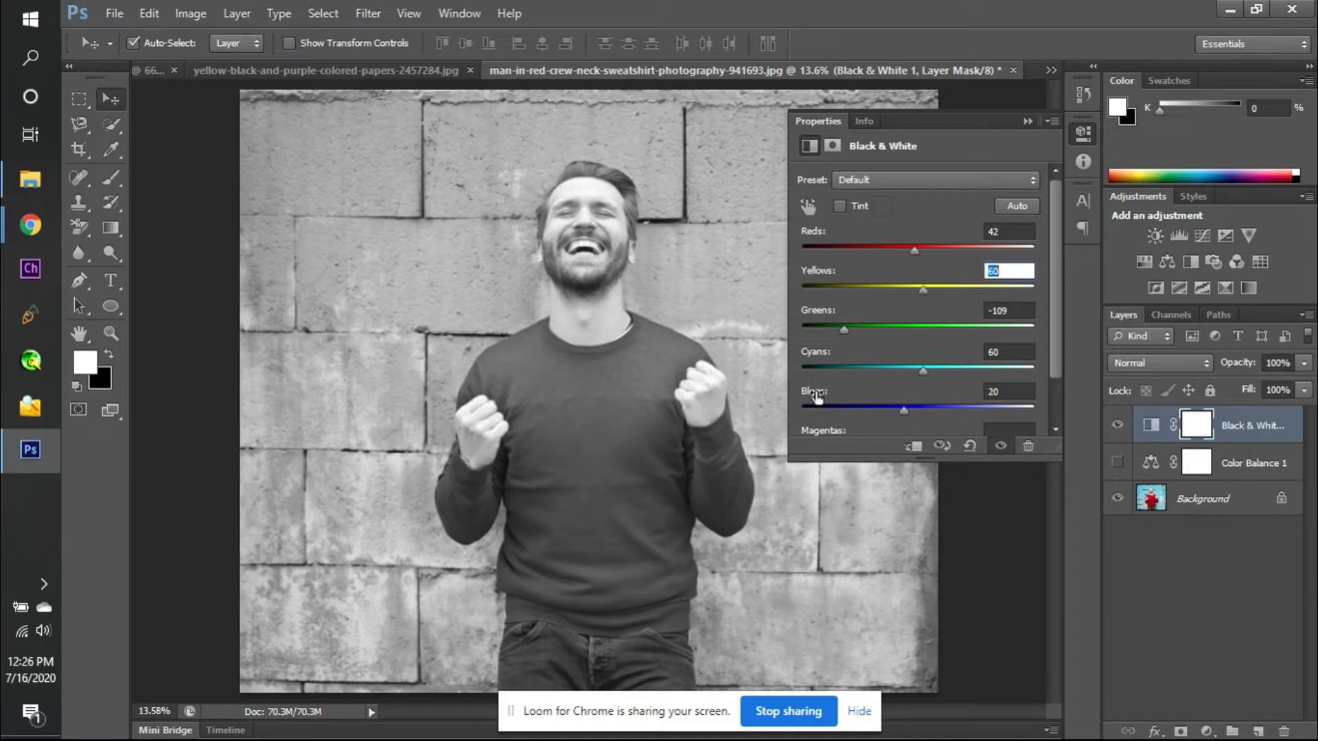
# - Set Greens to 40 and drag Cyans to -200, turning the brick wall nearly black
pyautogui.moveTo(843, 328); pyautogui.dragTo(1029, 326)
pyautogui.moveTo(815, 332); pyautogui.dragTo(973, 328)
pyautogui.press('Tab')
pyautogui.write('40')
pyautogui.press('Return')
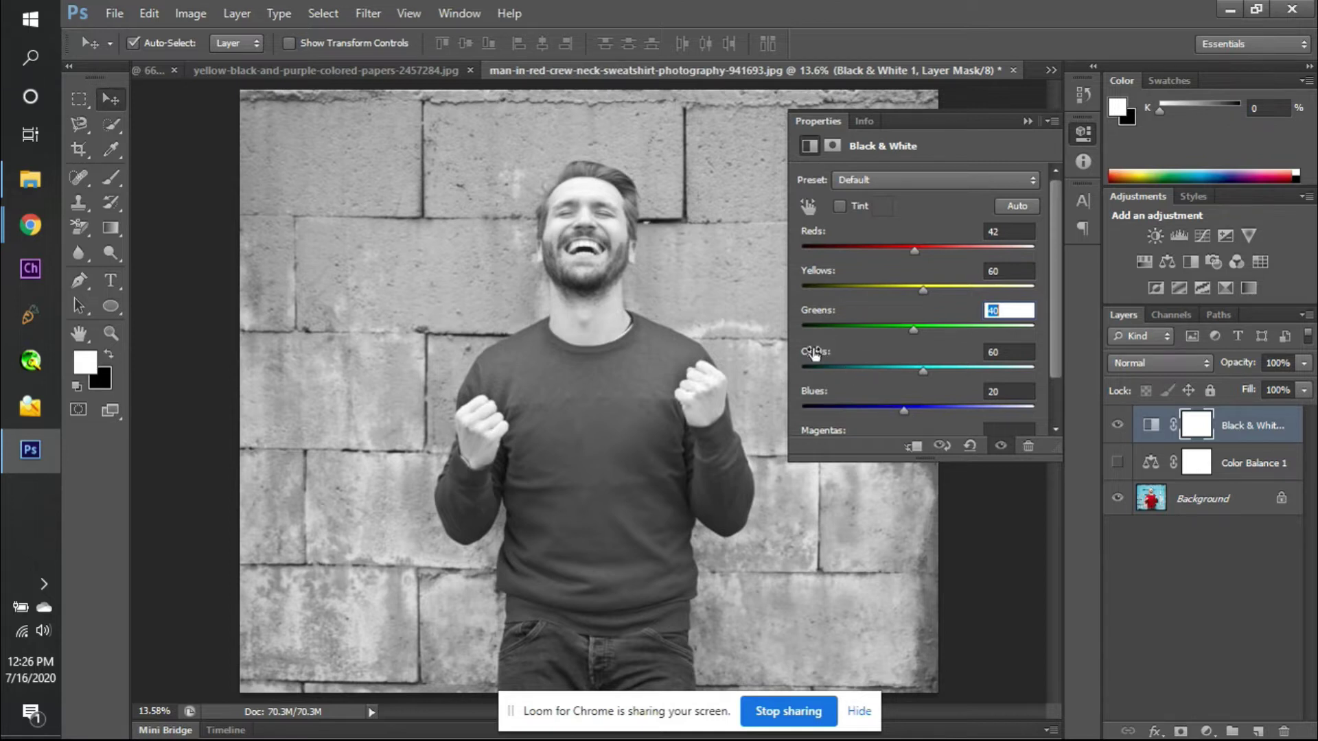
pyautogui.moveTo(923, 371); pyautogui.dragTo(797, 374)
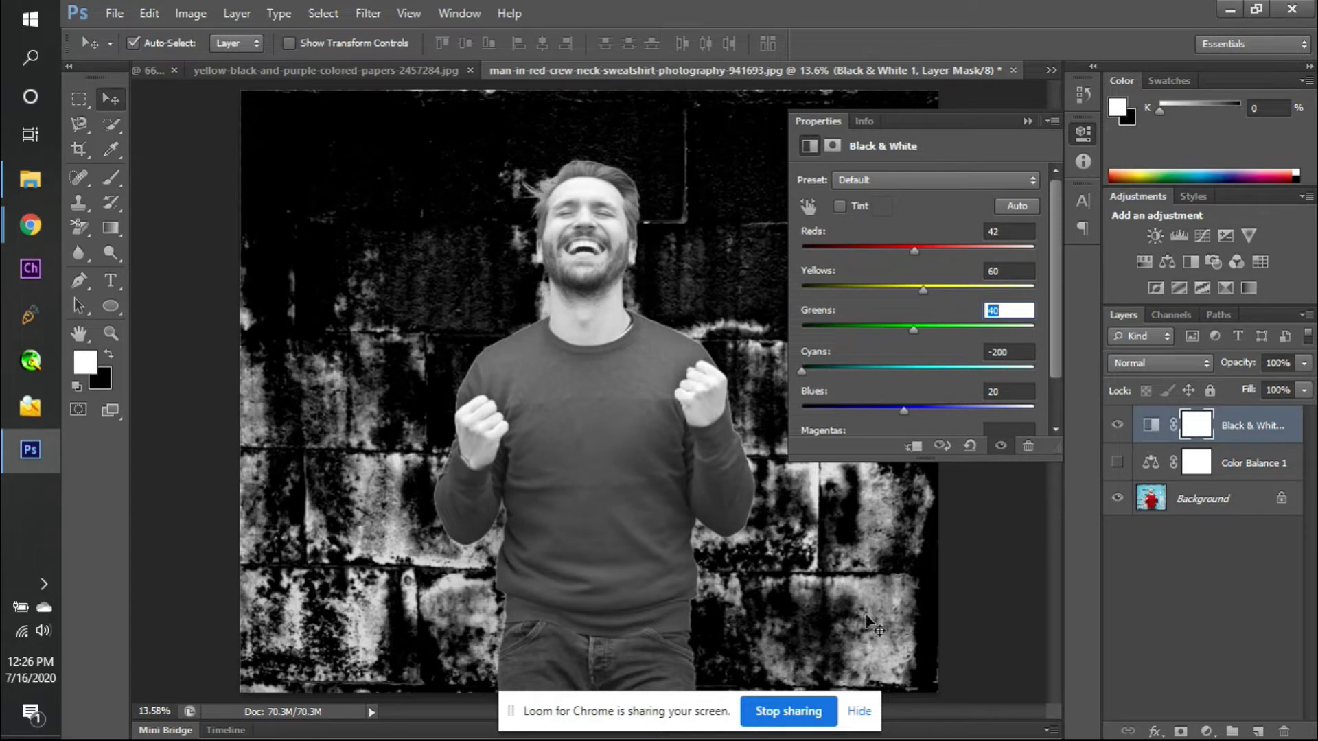
# - Toggle the Black & White layer's visibility to compare, leaving it visible
pyautogui.click(1117, 426)
pyautogui.click(1117, 426)
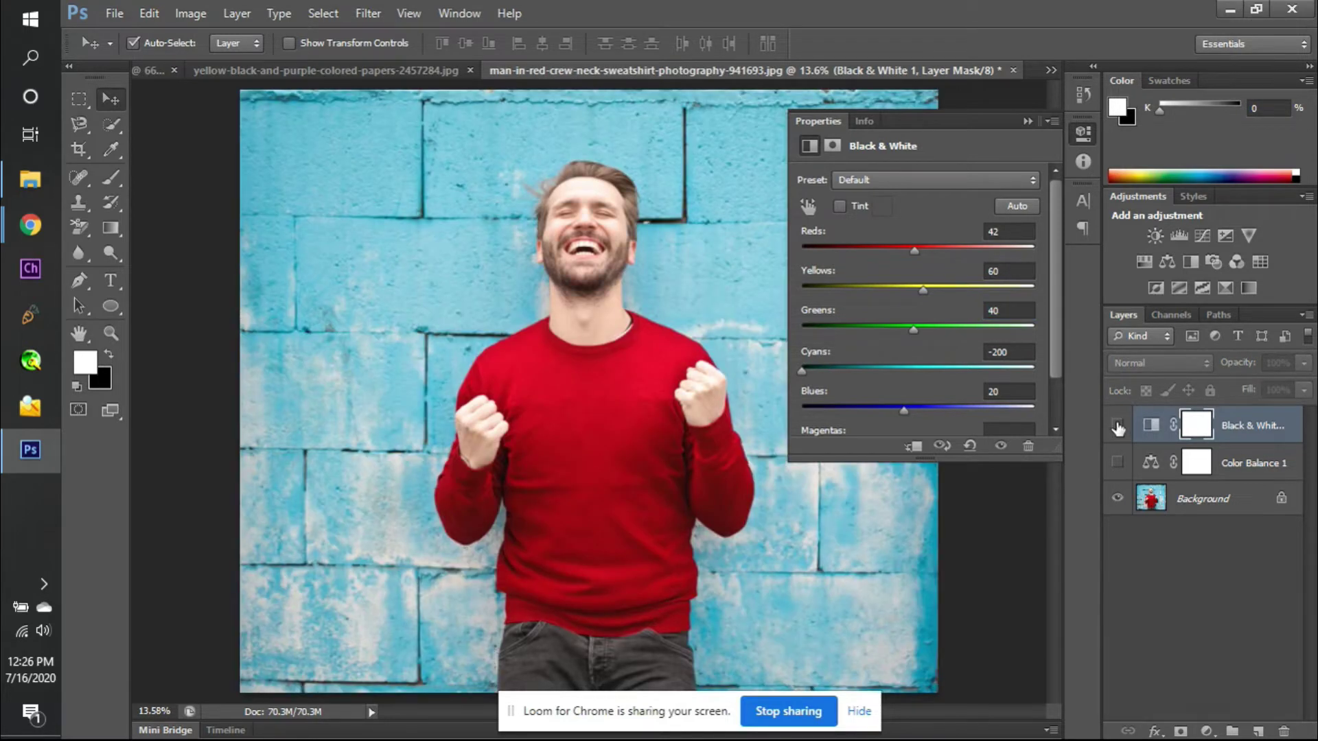
pyautogui.click(1117, 426)
pyautogui.click(1117, 426)
pyautogui.click(1117, 424)
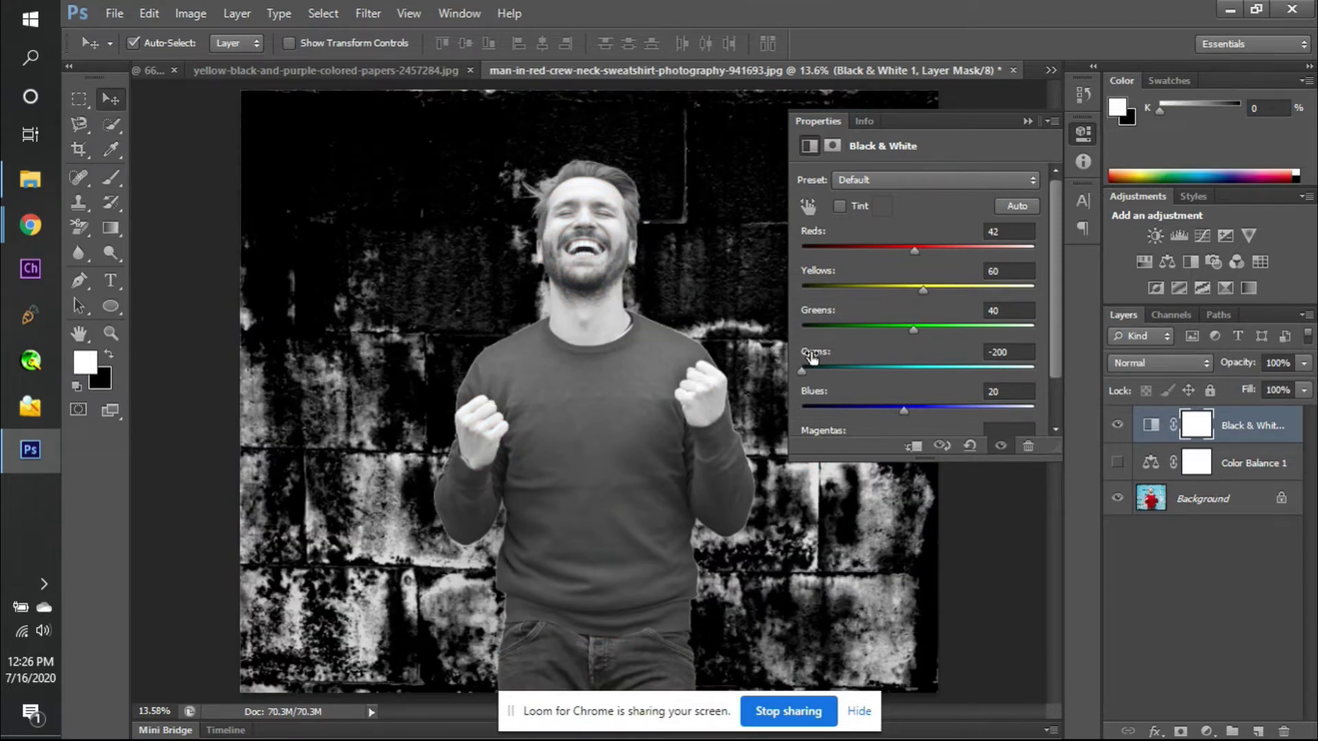
# - Restore Cyans to 60, set Blues to 20 and Magentas to 80
pyautogui.moveTo(812, 355); pyautogui.dragTo(968, 367)
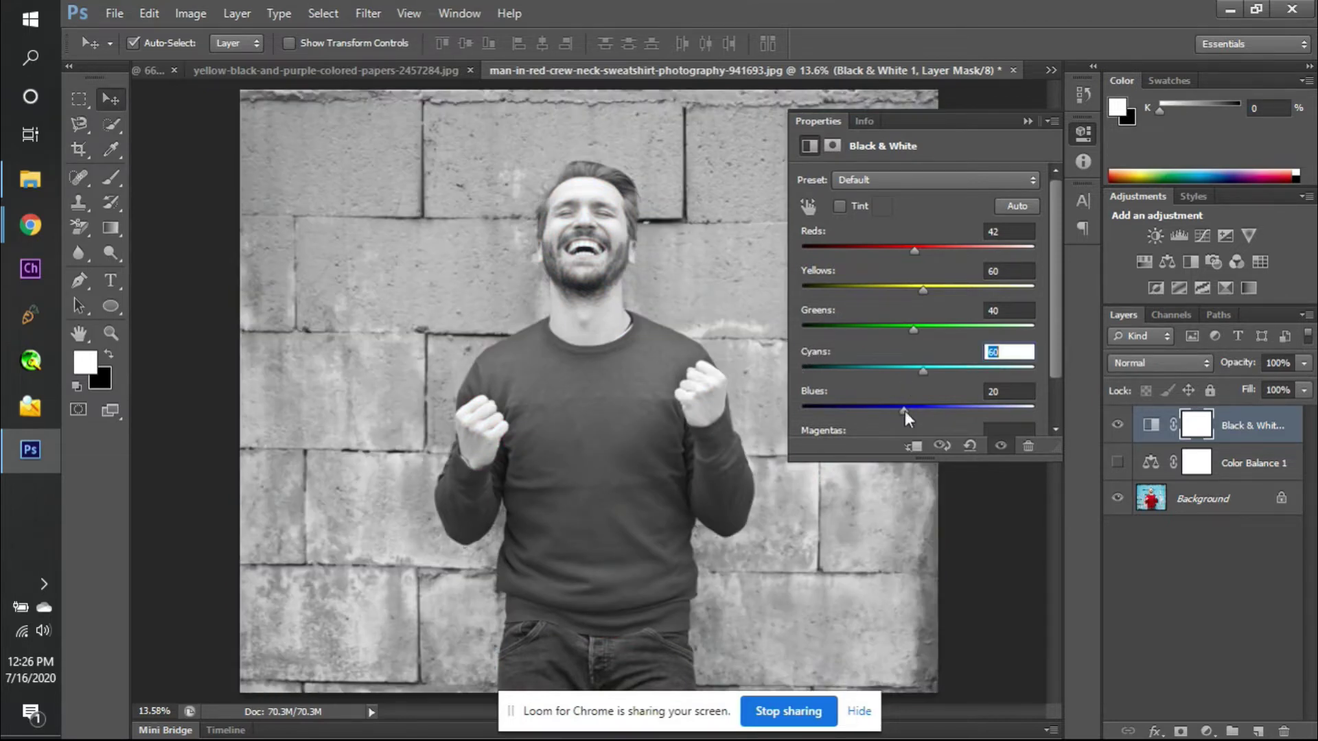
pyautogui.moveTo(904, 409); pyautogui.dragTo(730, 439)
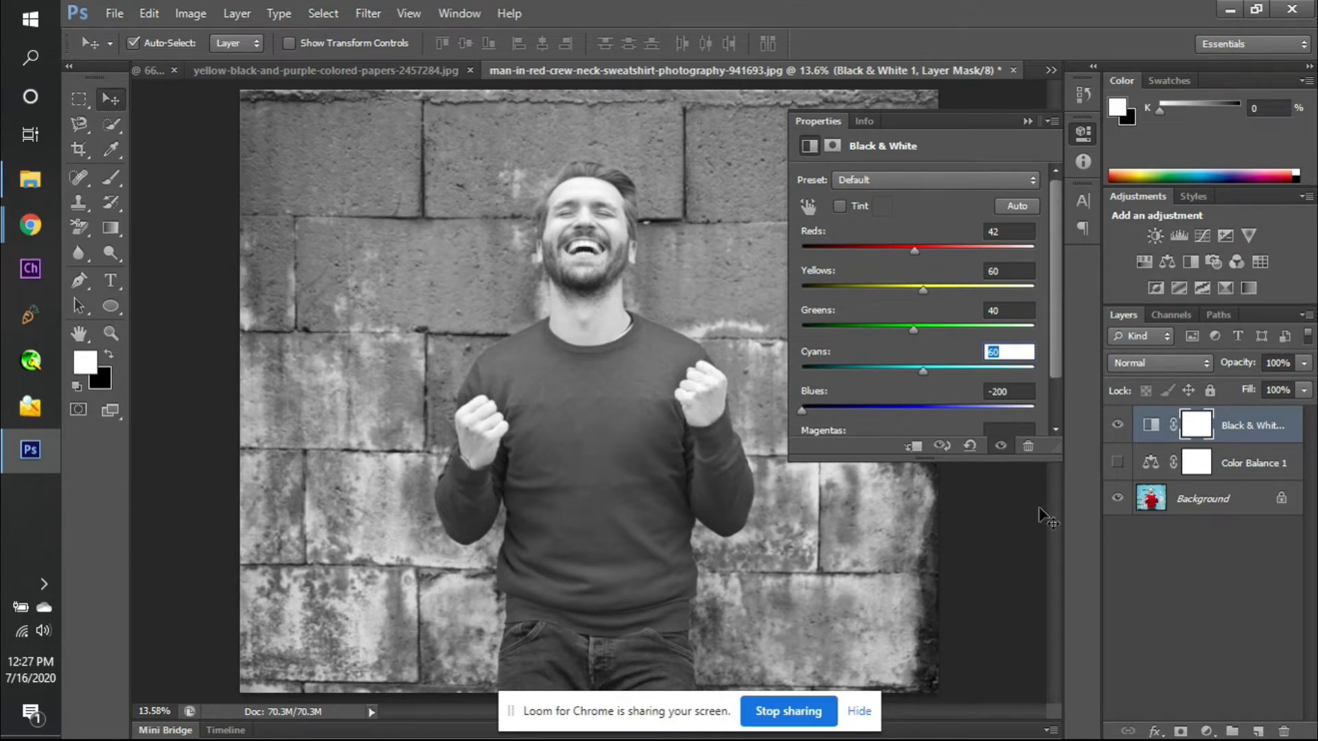
pyautogui.scroll(-1, 908, 376)
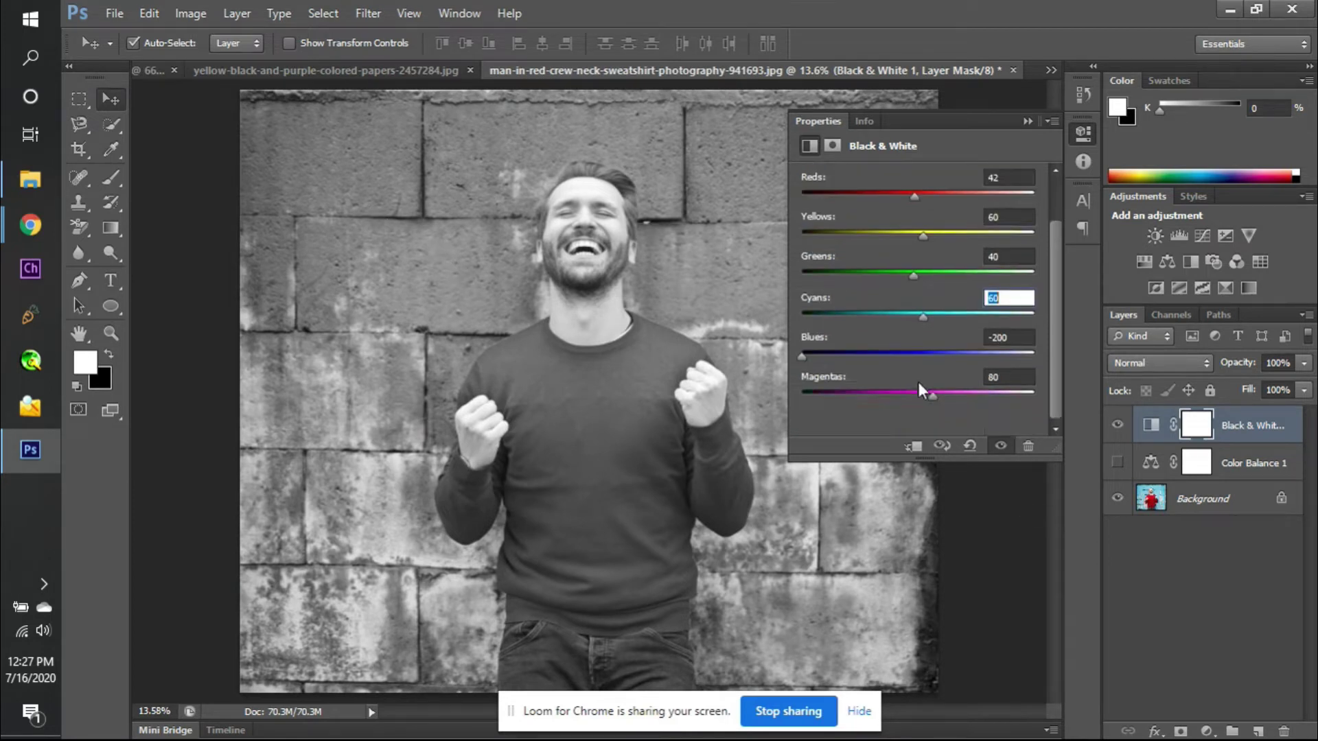
pyautogui.press('Tab')
pyautogui.write('20')
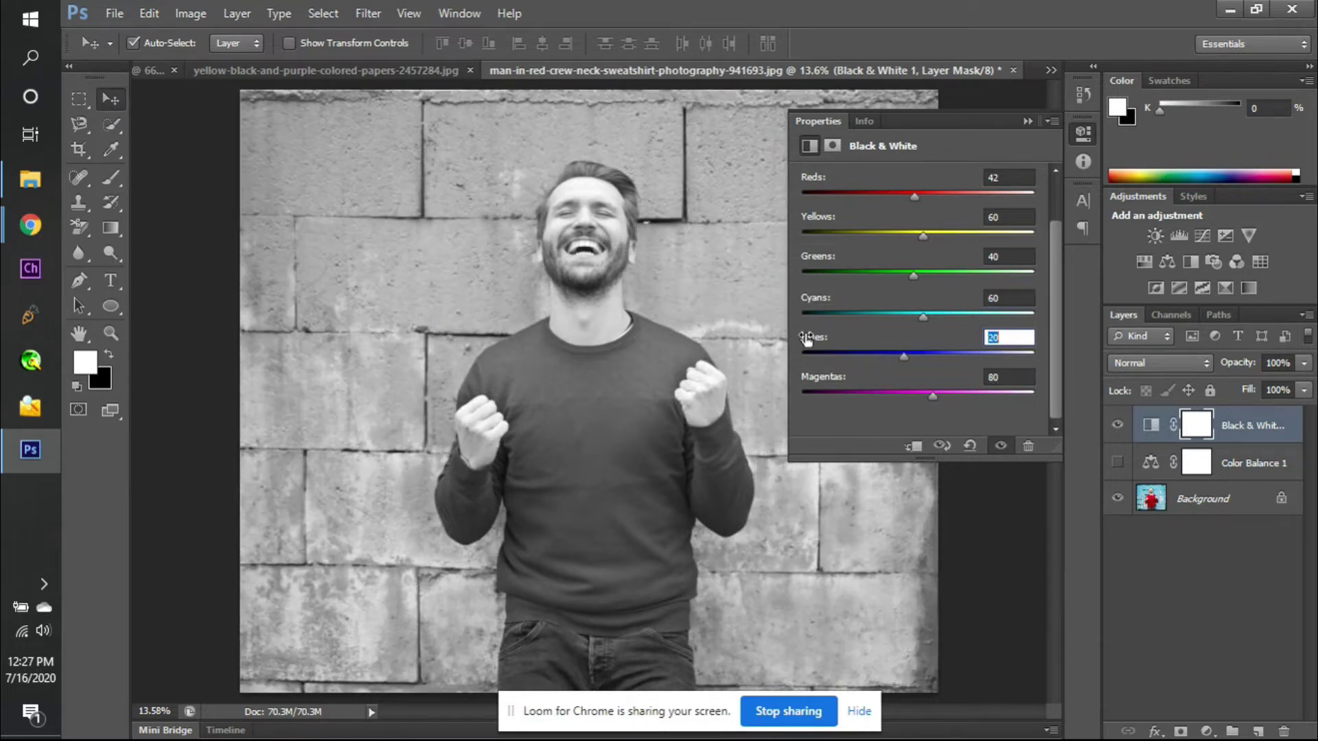
pyautogui.moveTo(933, 394); pyautogui.dragTo(835, 382)
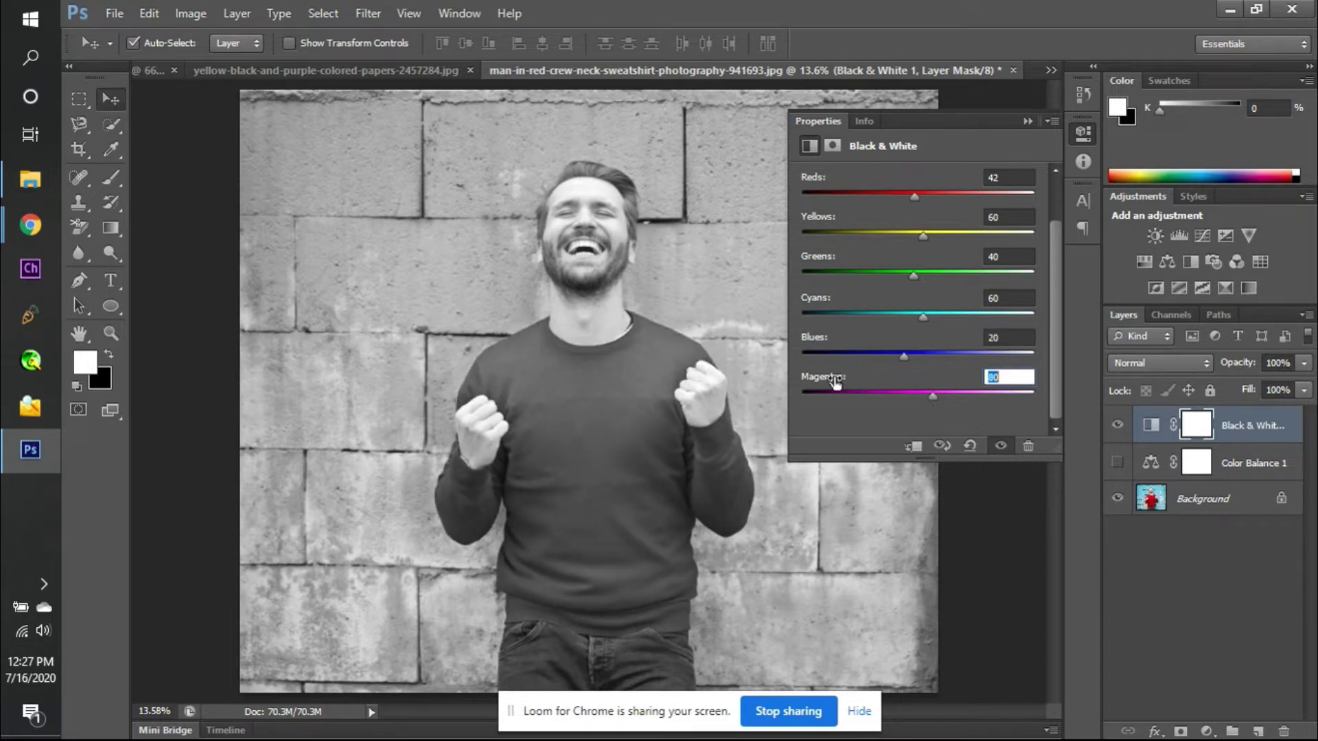
pyautogui.scroll(2, 888, 310)
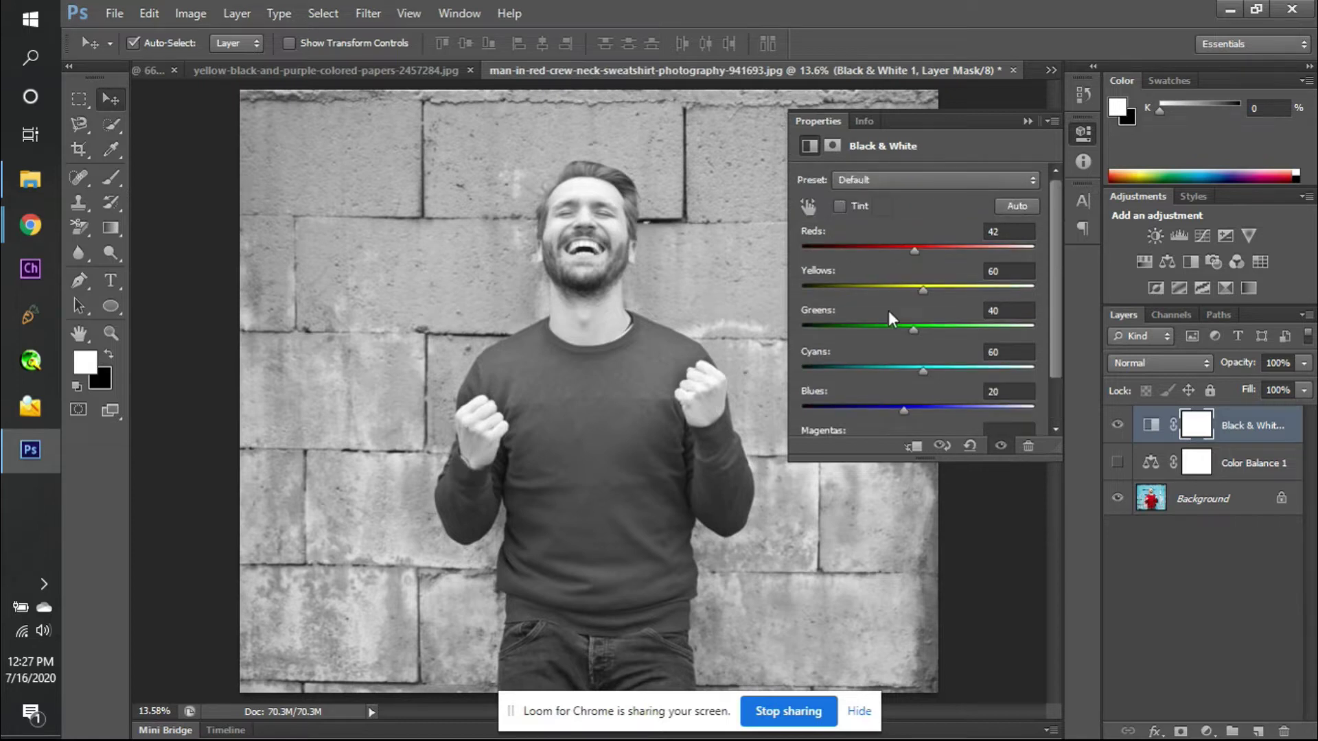
pyautogui.click(862, 181)
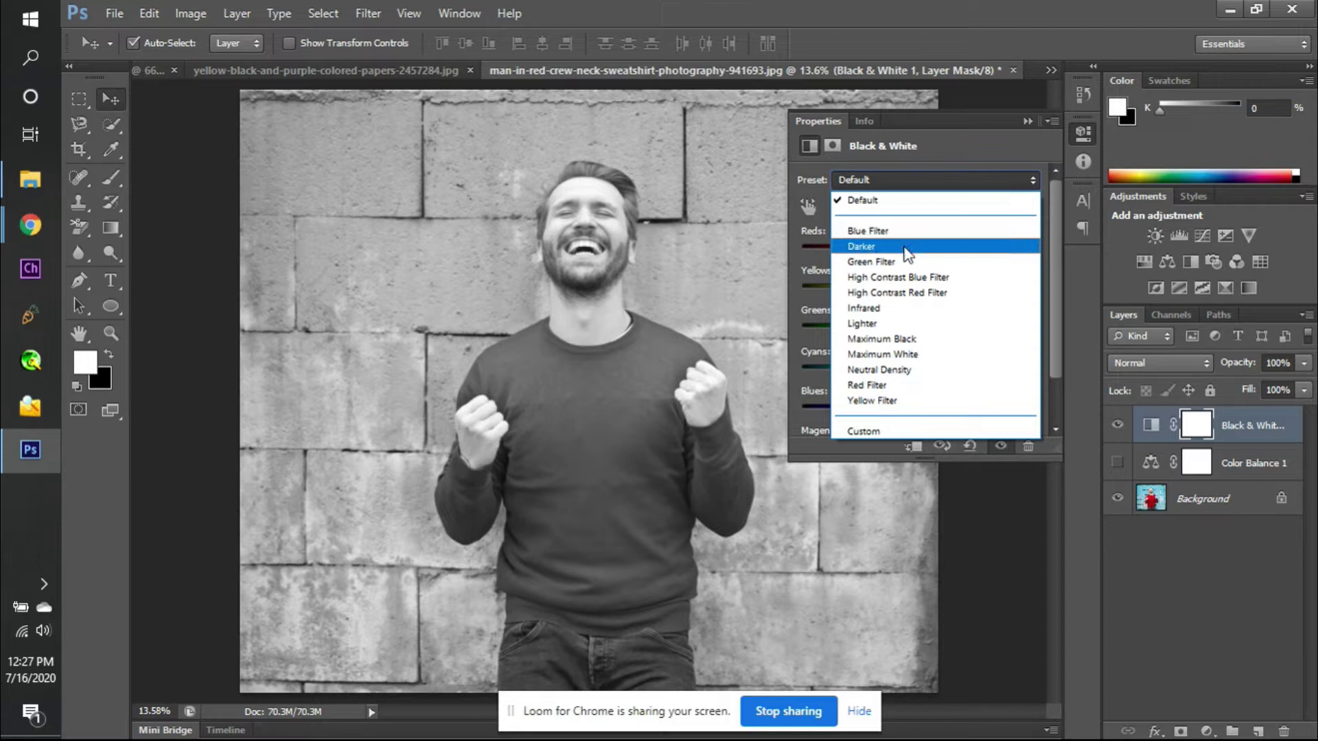
# - Try Neutral Density and Maximum White presets, settle on Maximum Black, then hide the Black & White layer
pyautogui.click(946, 369)
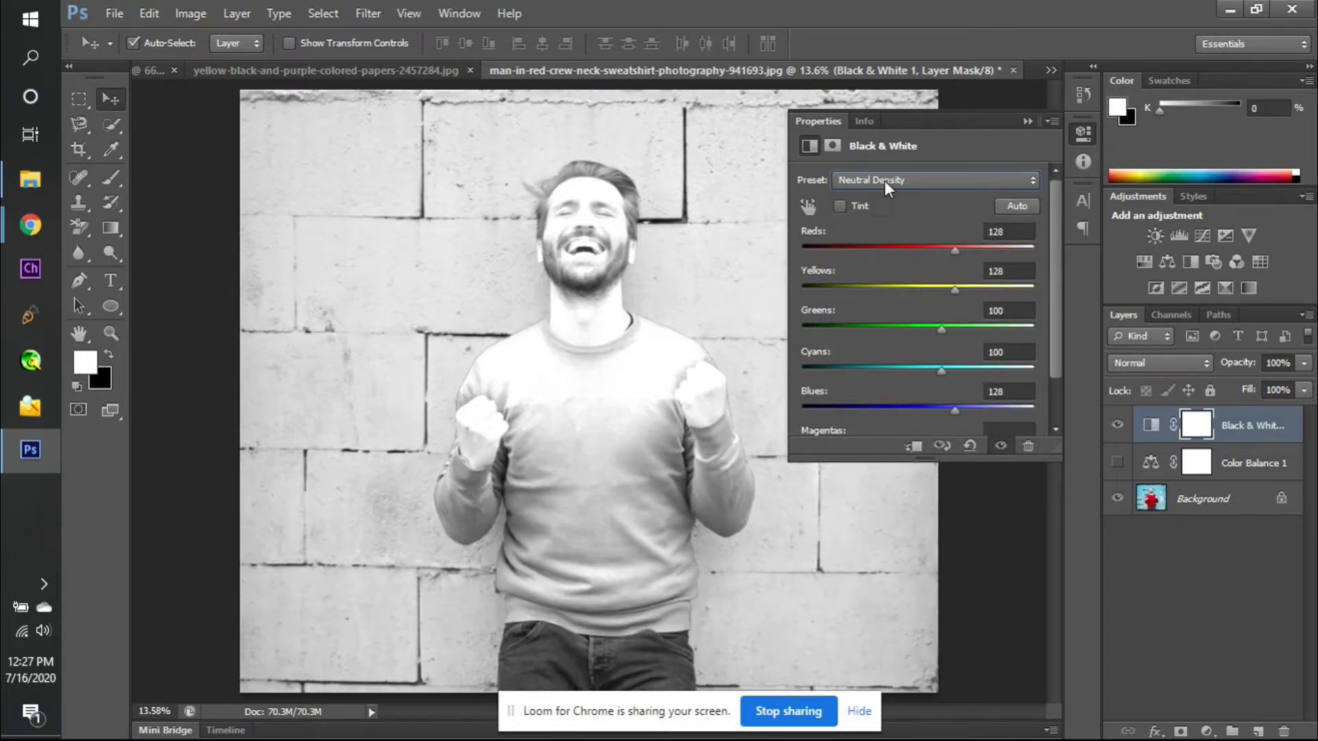
pyautogui.click(884, 180)
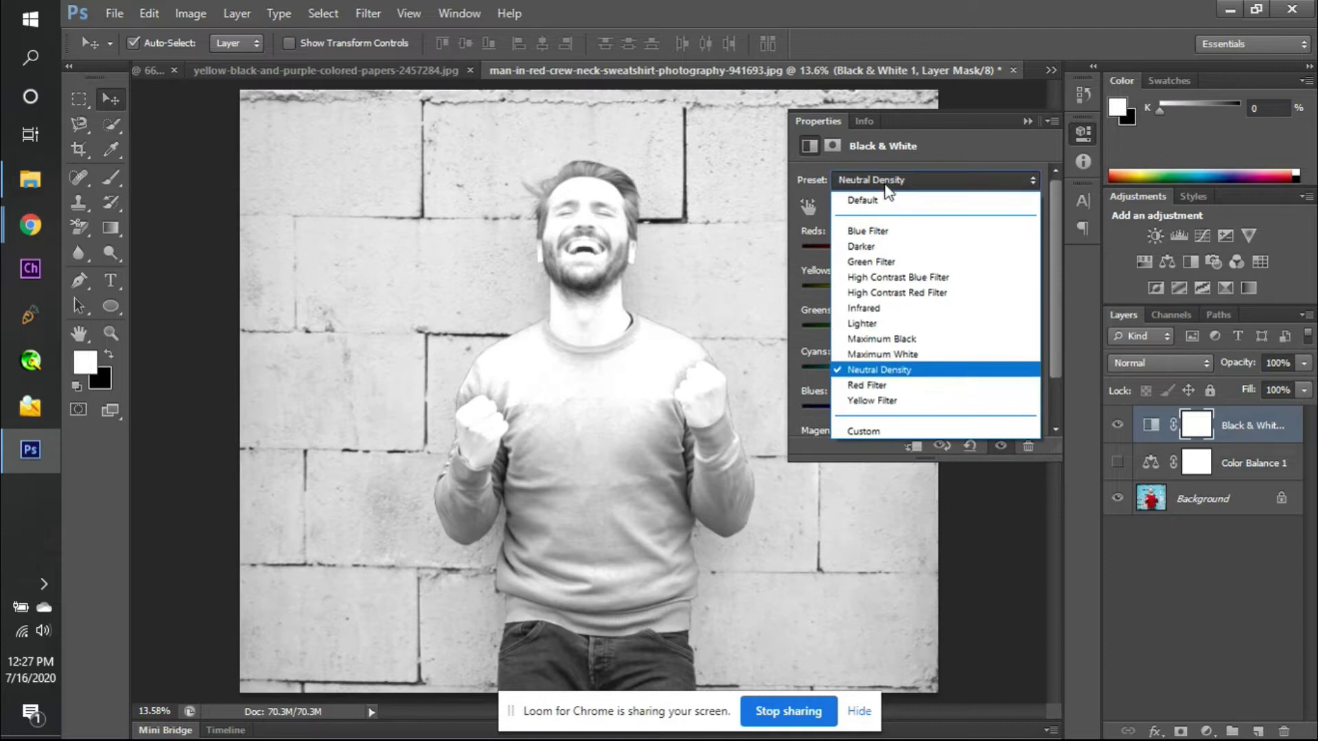
pyautogui.click(902, 356)
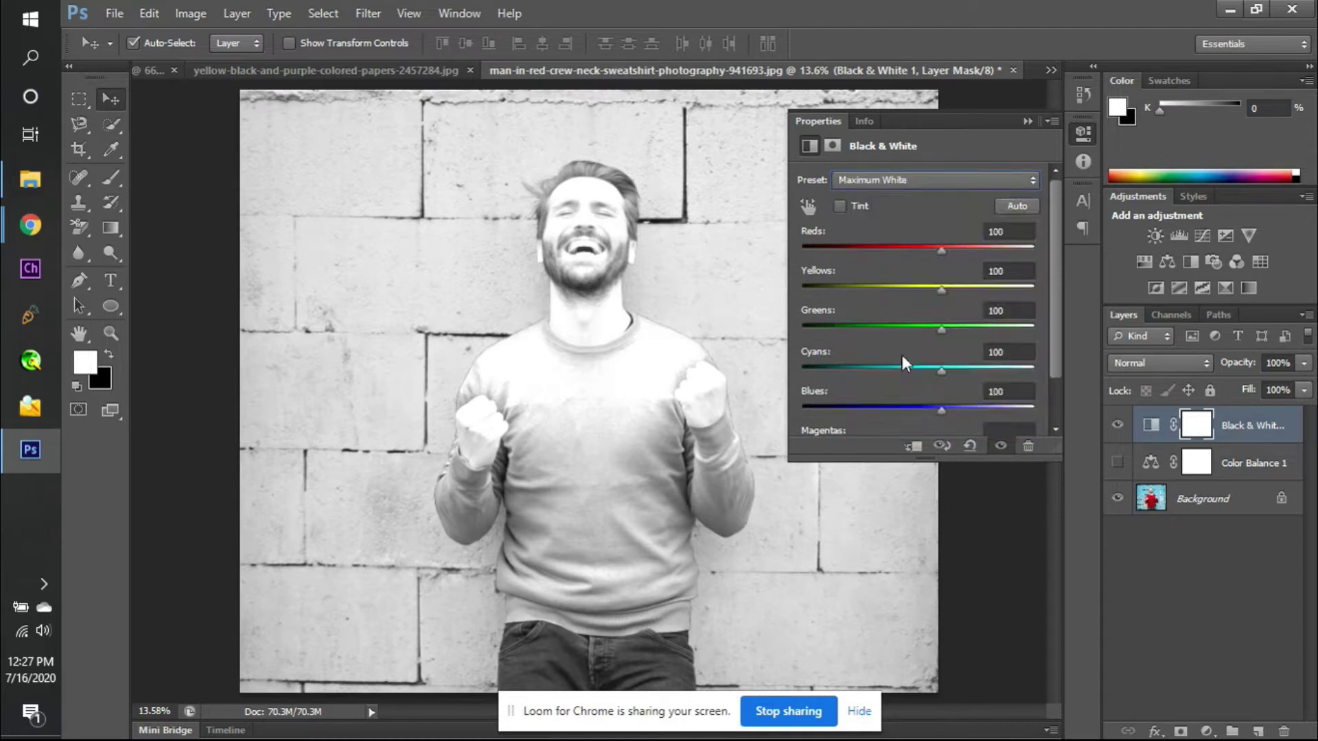
pyautogui.click(919, 183)
pyautogui.click(942, 343)
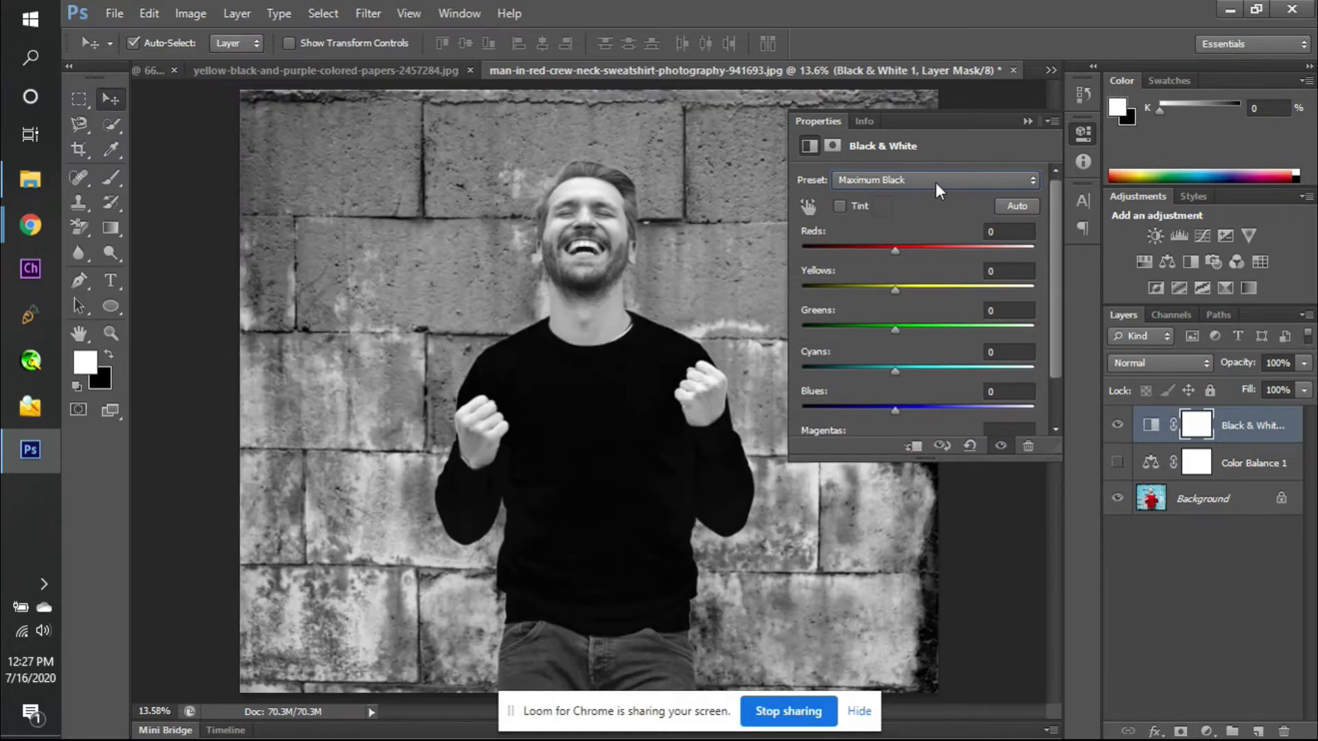
pyautogui.click(933, 180)
pyautogui.click(933, 180)
pyautogui.click(1117, 425)
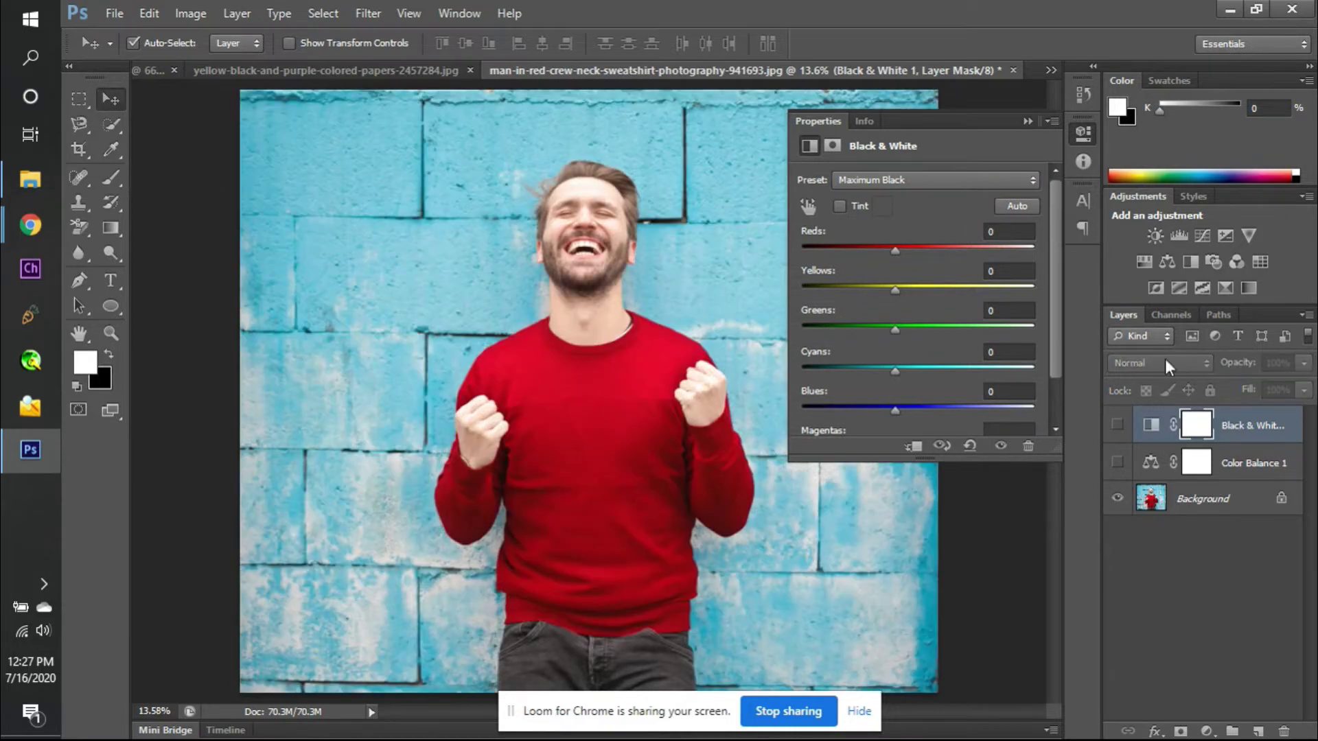
# - Add a Photo Filter adjustment and try the Warming (LBA), Red and Cooling (80) filters
pyautogui.click(1214, 261)
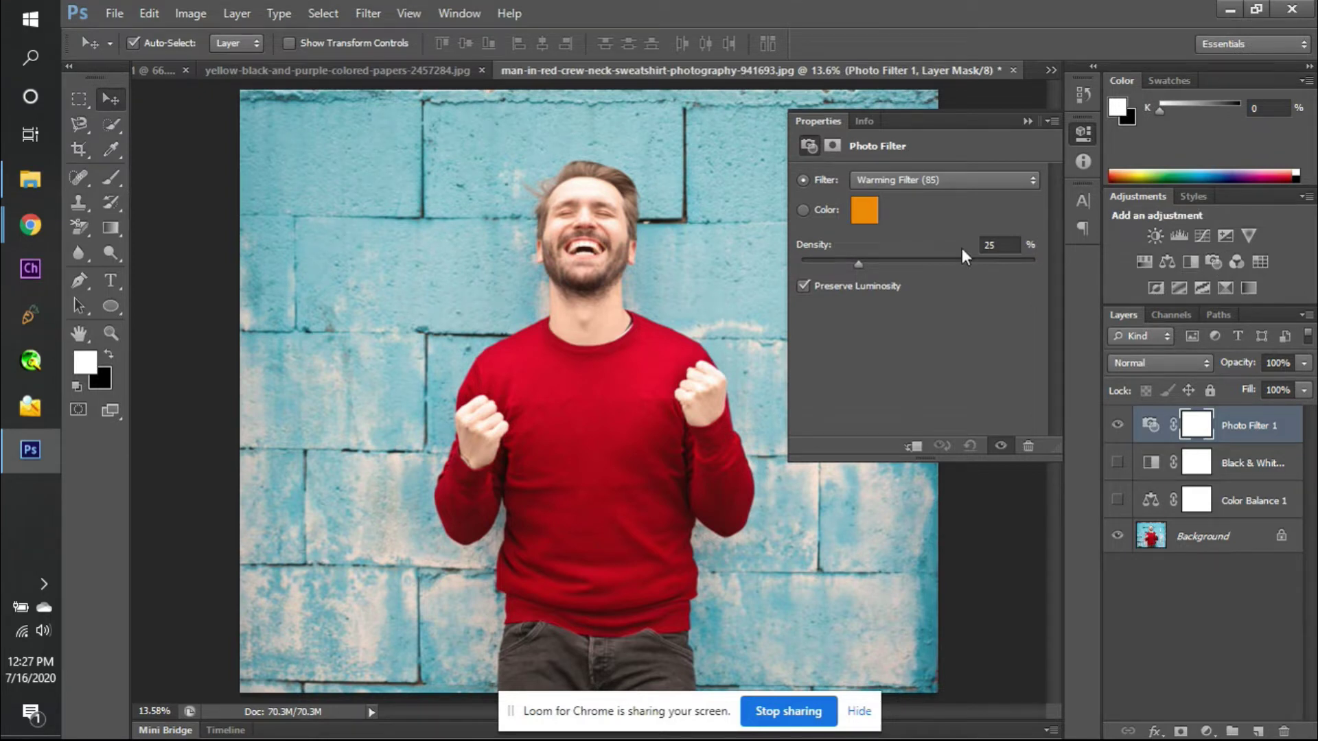
pyautogui.click(972, 177)
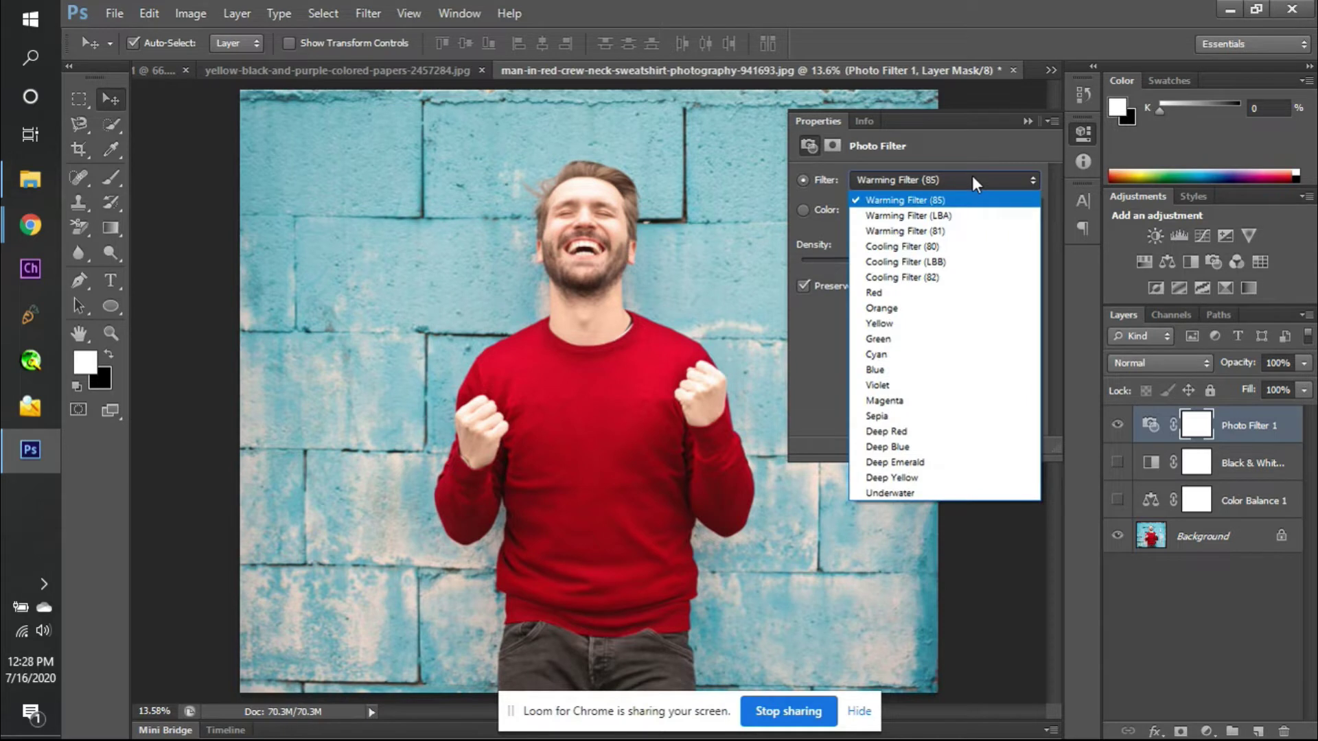
pyautogui.click(969, 215)
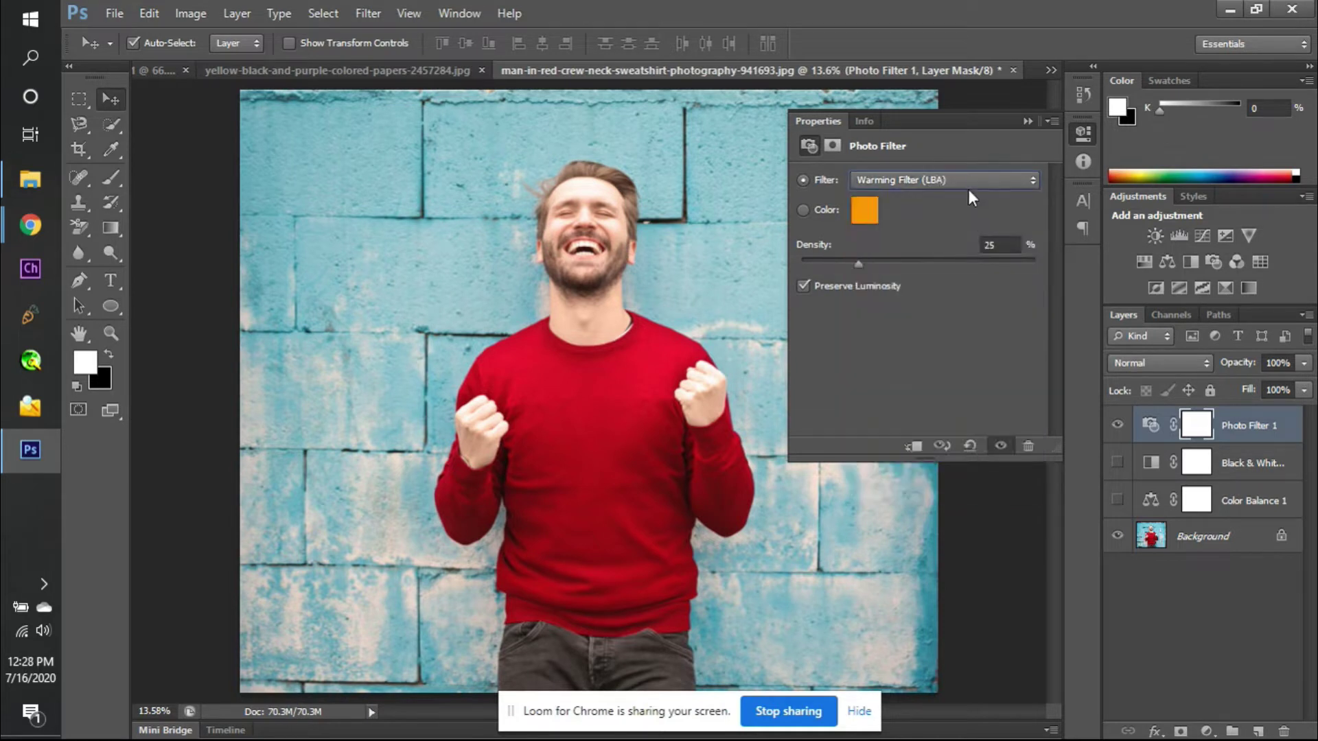
pyautogui.click(966, 181)
pyautogui.click(947, 293)
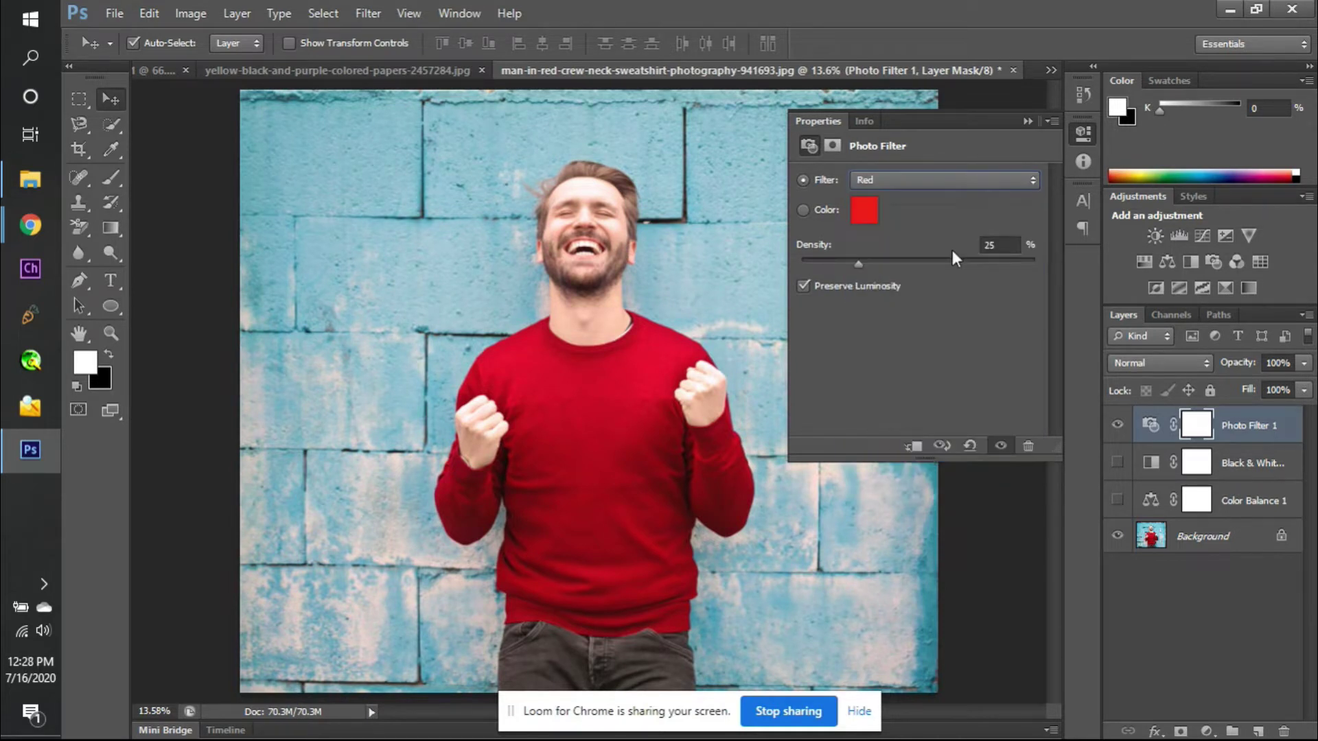
pyautogui.click(958, 181)
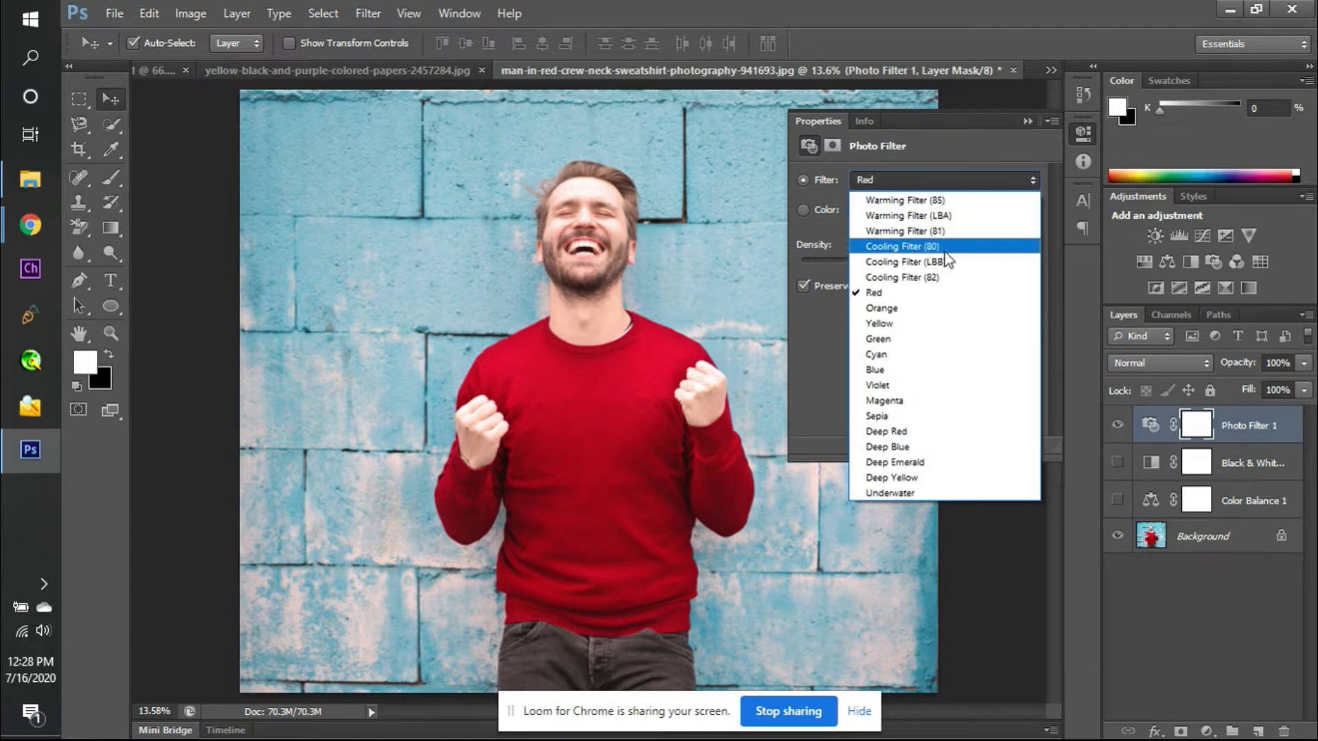
pyautogui.click(945, 249)
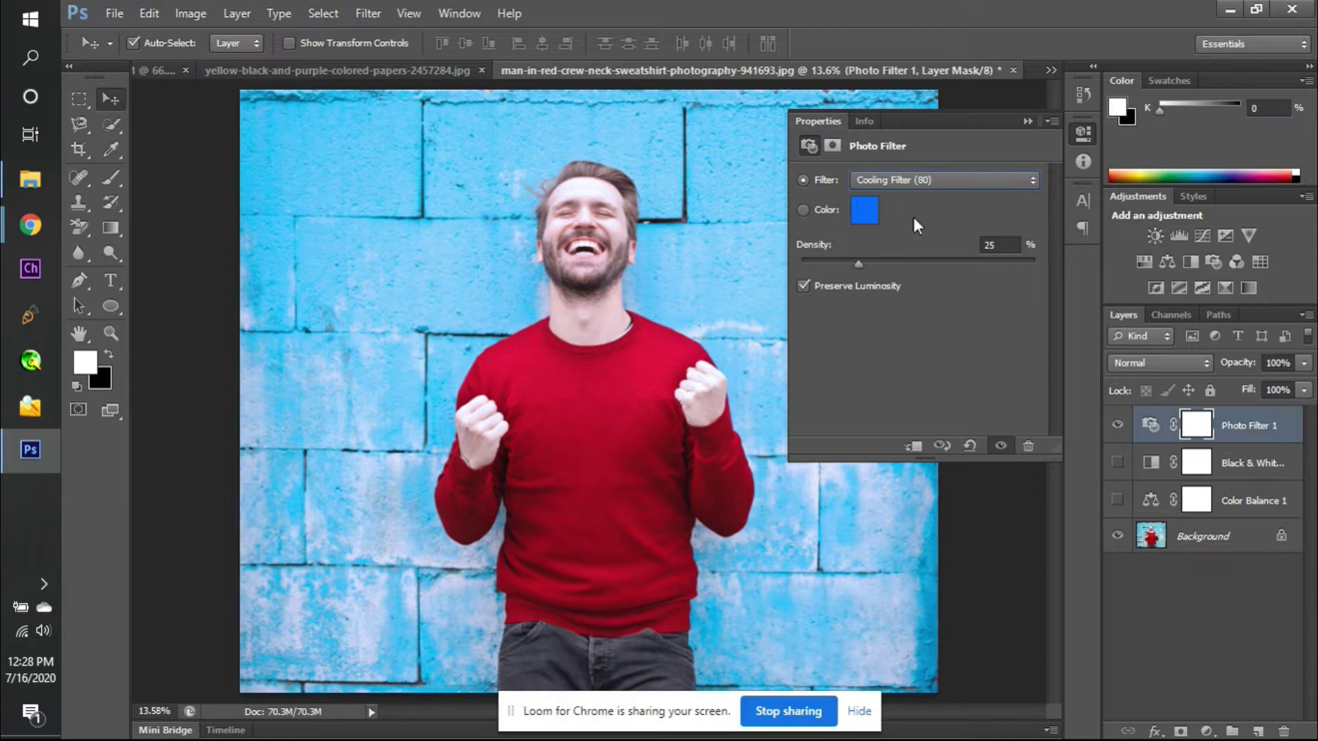
# - Try the Cooling (LBB), Cooling (82) and Deep Red filters, lowering density on each
pyautogui.click(947, 180)
pyautogui.click(925, 260)
pyautogui.click(927, 180)
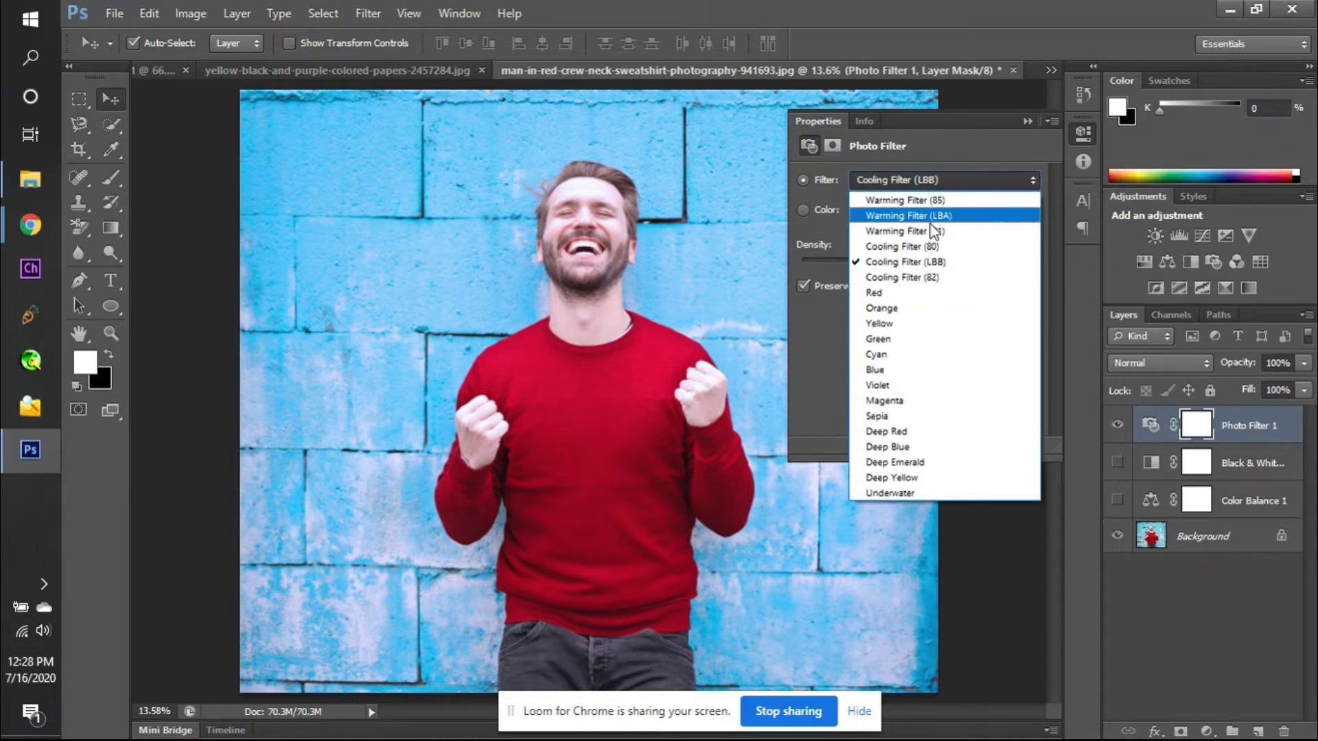
pyautogui.click(936, 277)
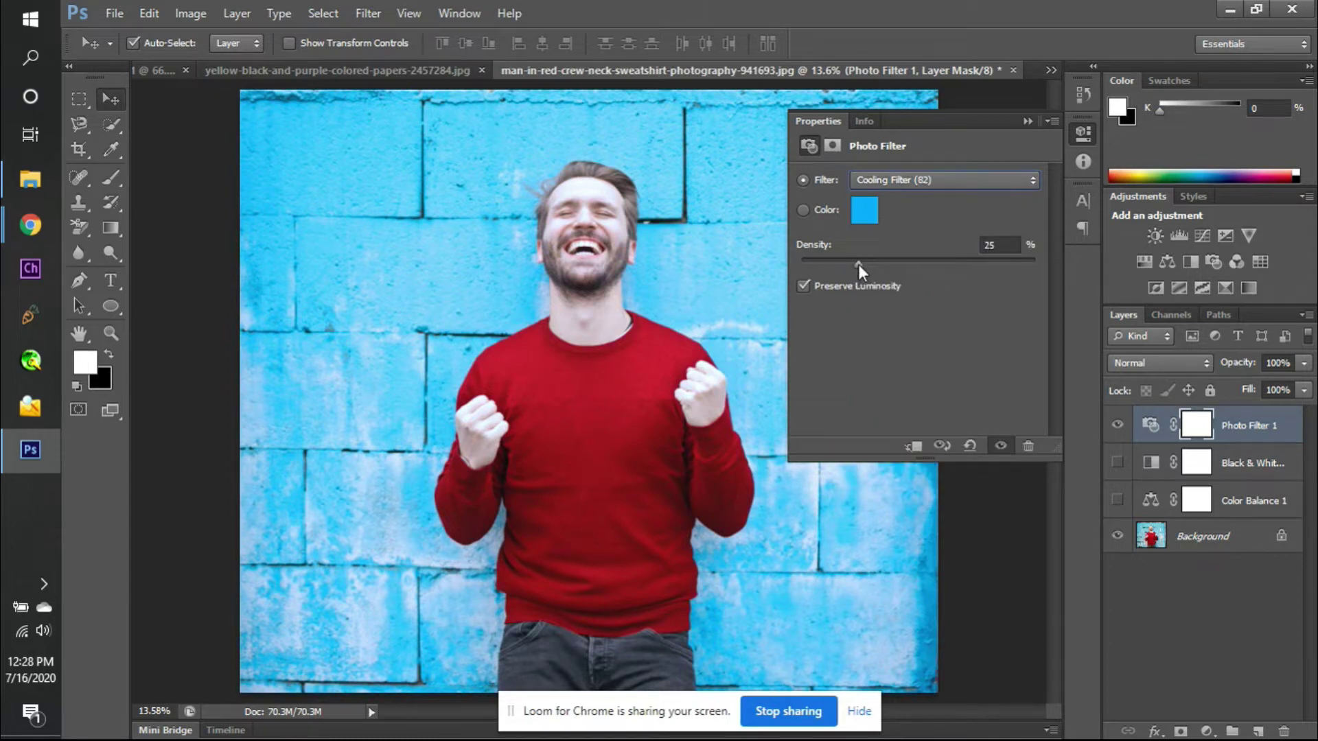
pyautogui.moveTo(1034, 263); pyautogui.dragTo(871, 258)
pyautogui.click(909, 180)
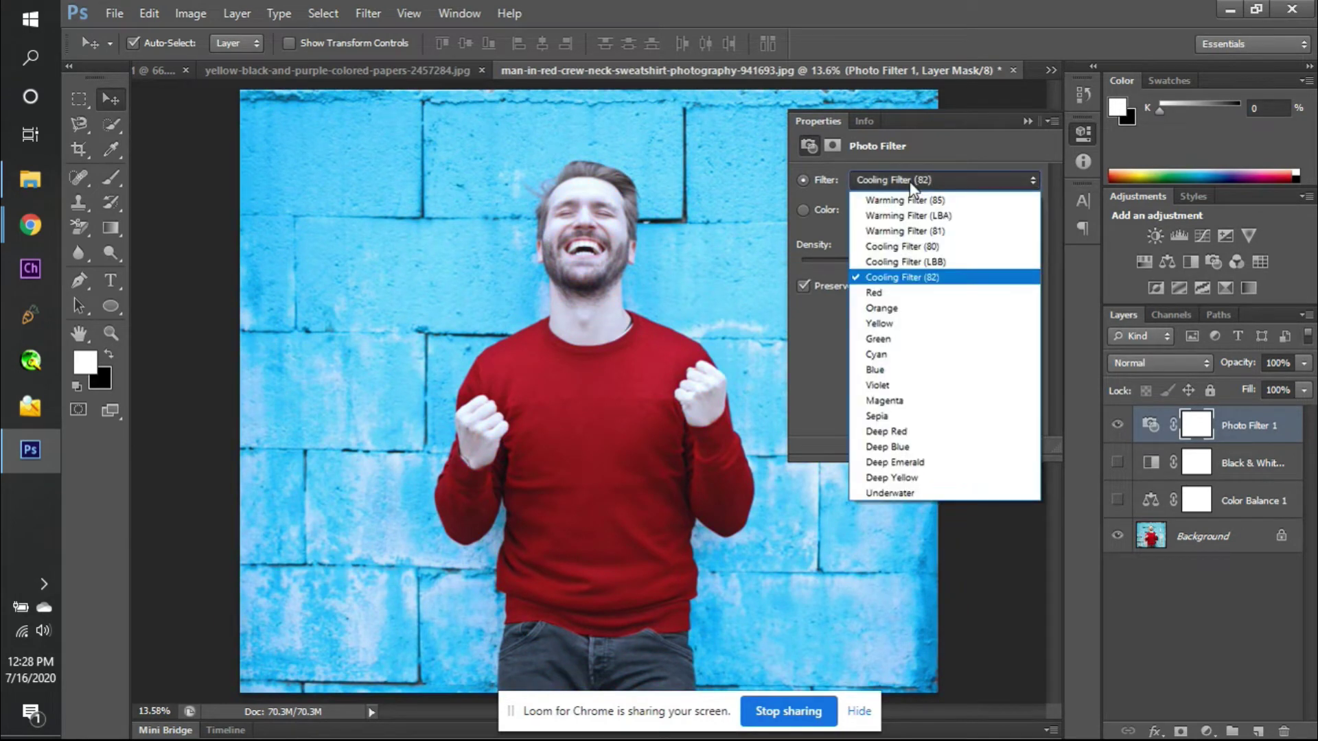
pyautogui.click(927, 433)
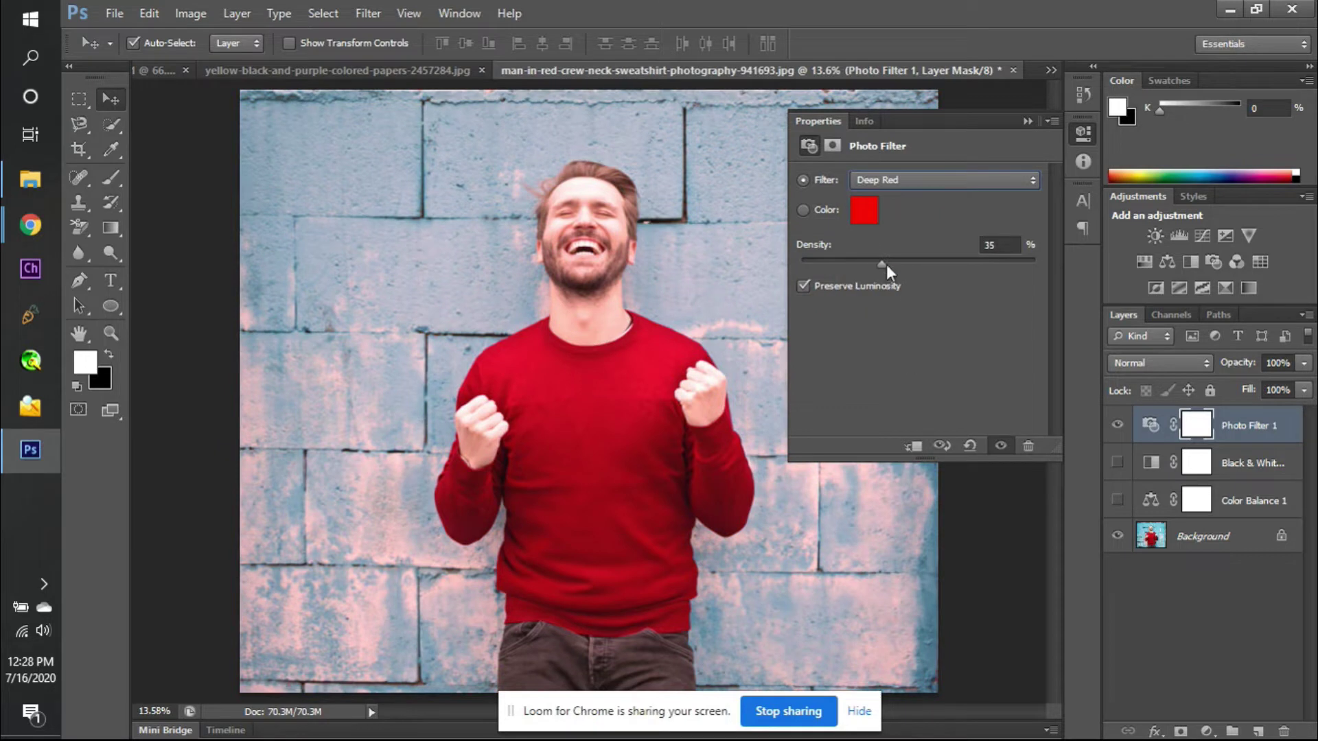
pyautogui.moveTo(950, 268); pyautogui.dragTo(877, 269)
# - Set the filter to Orange at 14% density, then hide the Photo Filter layer
pyautogui.click(892, 180)
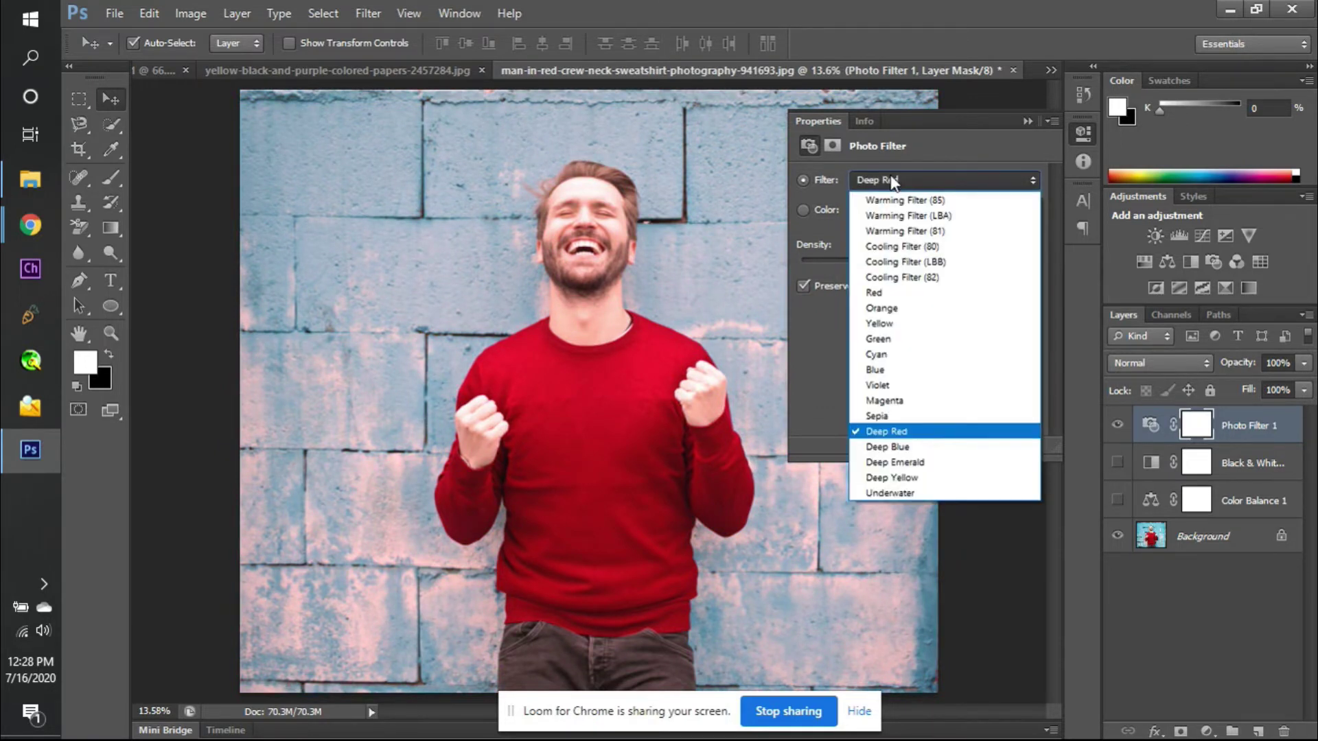
pyautogui.click(905, 302)
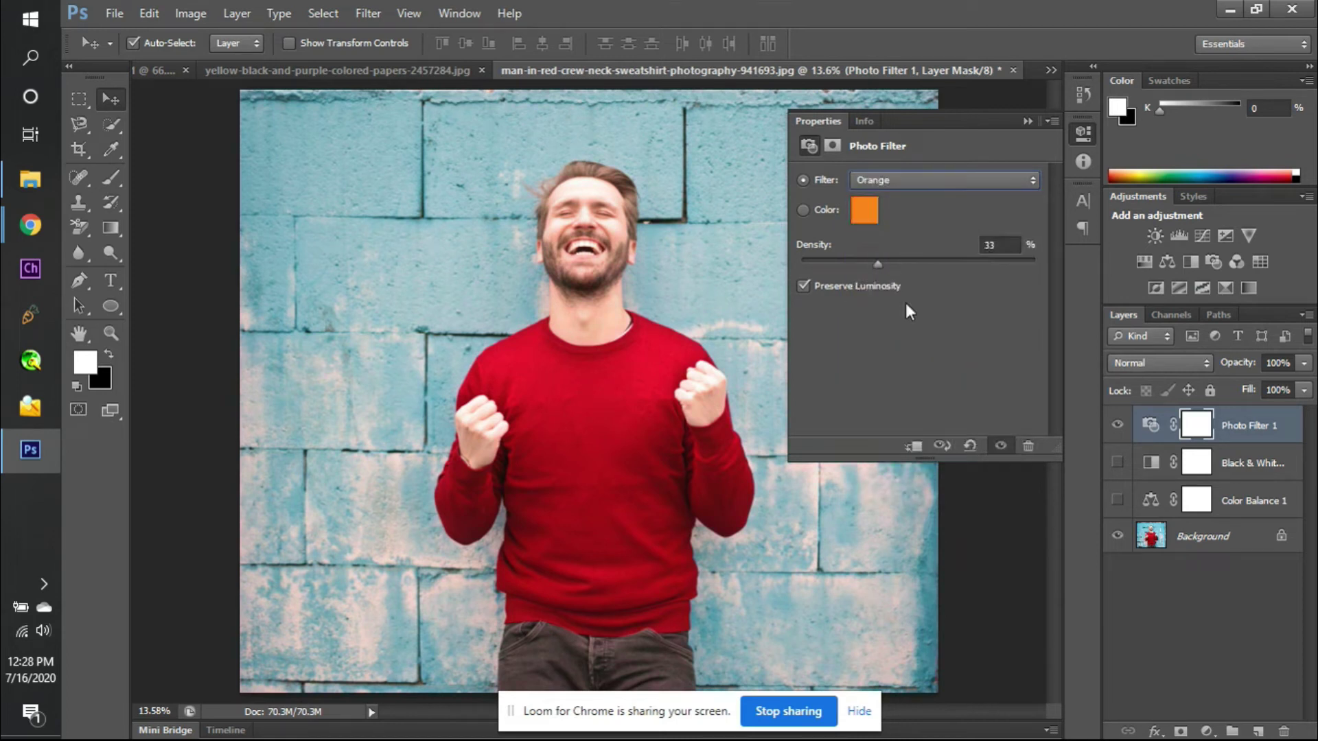
pyautogui.moveTo(879, 270); pyautogui.dragTo(903, 269)
pyautogui.click(1119, 426)
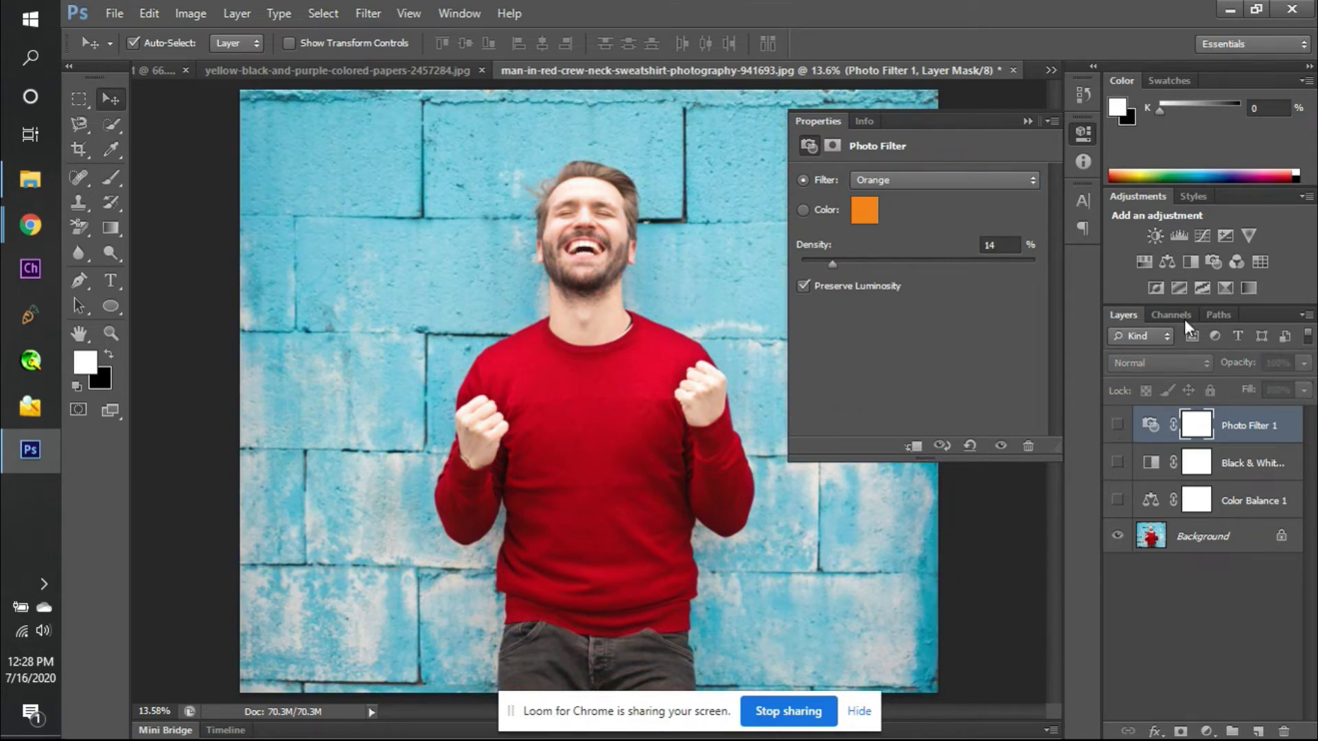
# - Add a Channel Mixer on the Default preset with Red +111, Green -5, Blue -81
pyautogui.click(1237, 261)
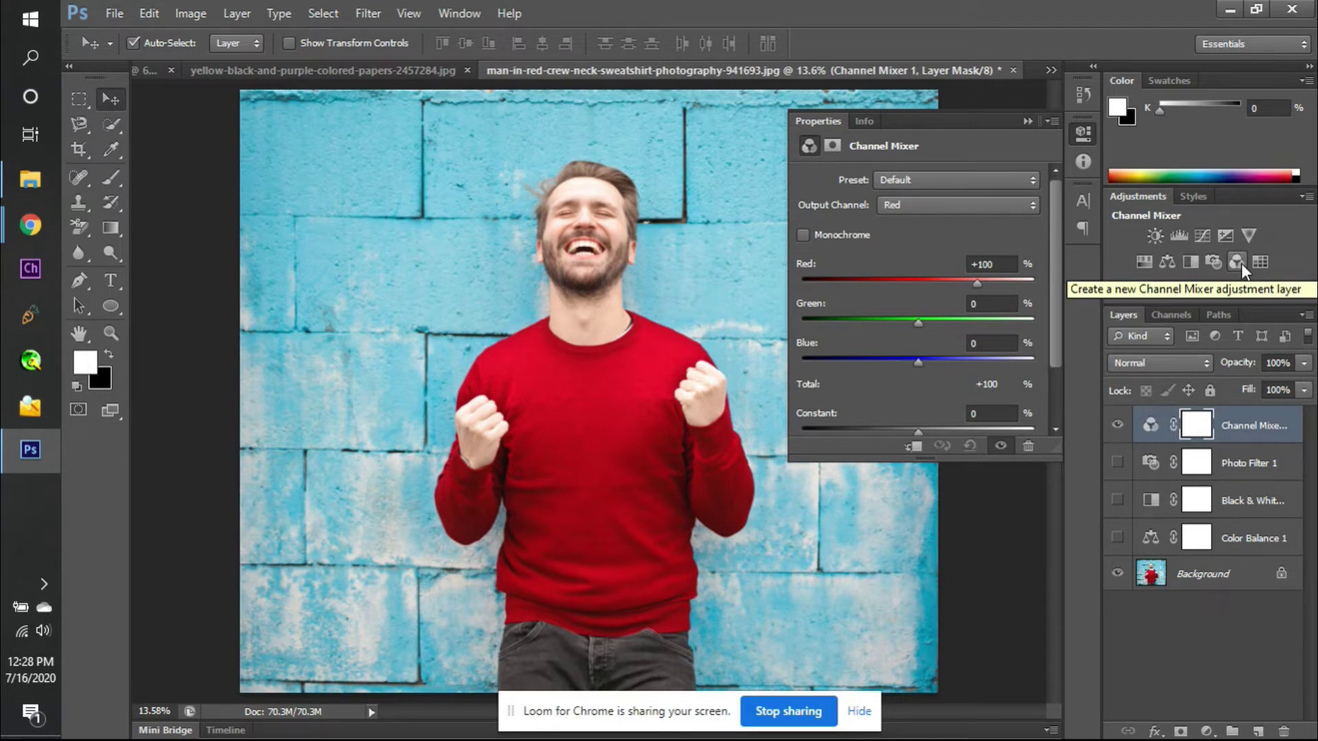
pyautogui.click(910, 205)
pyautogui.click(910, 204)
pyautogui.click(913, 183)
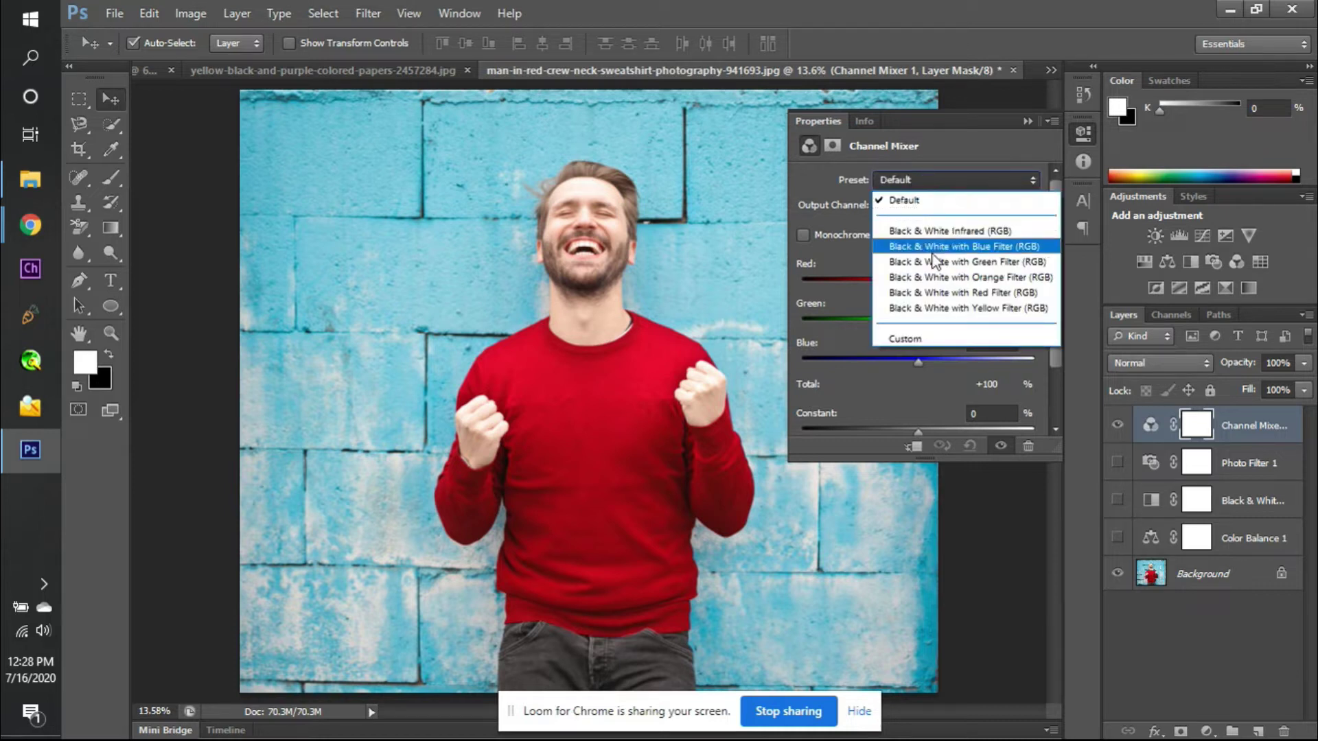
pyautogui.click(921, 180)
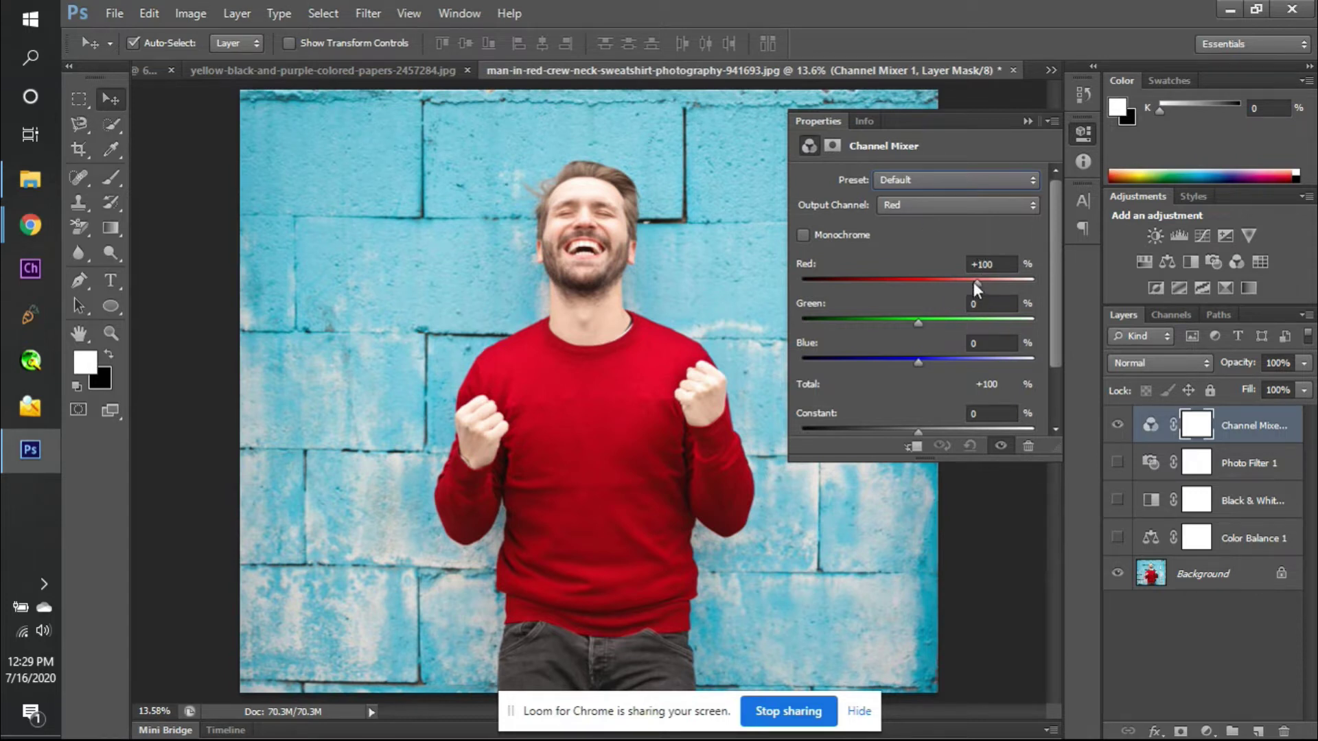
pyautogui.moveTo(973, 282)
pyautogui.mouseDown()
pyautogui.moveTo(892, 281)
pyautogui.moveTo(947, 292)
pyautogui.moveTo(813, 274)
pyautogui.moveTo(983, 283)
pyautogui.mouseUp()
pyautogui.moveTo(918, 320); pyautogui.dragTo(871, 356)
pyautogui.scroll(-2, 871, 357)
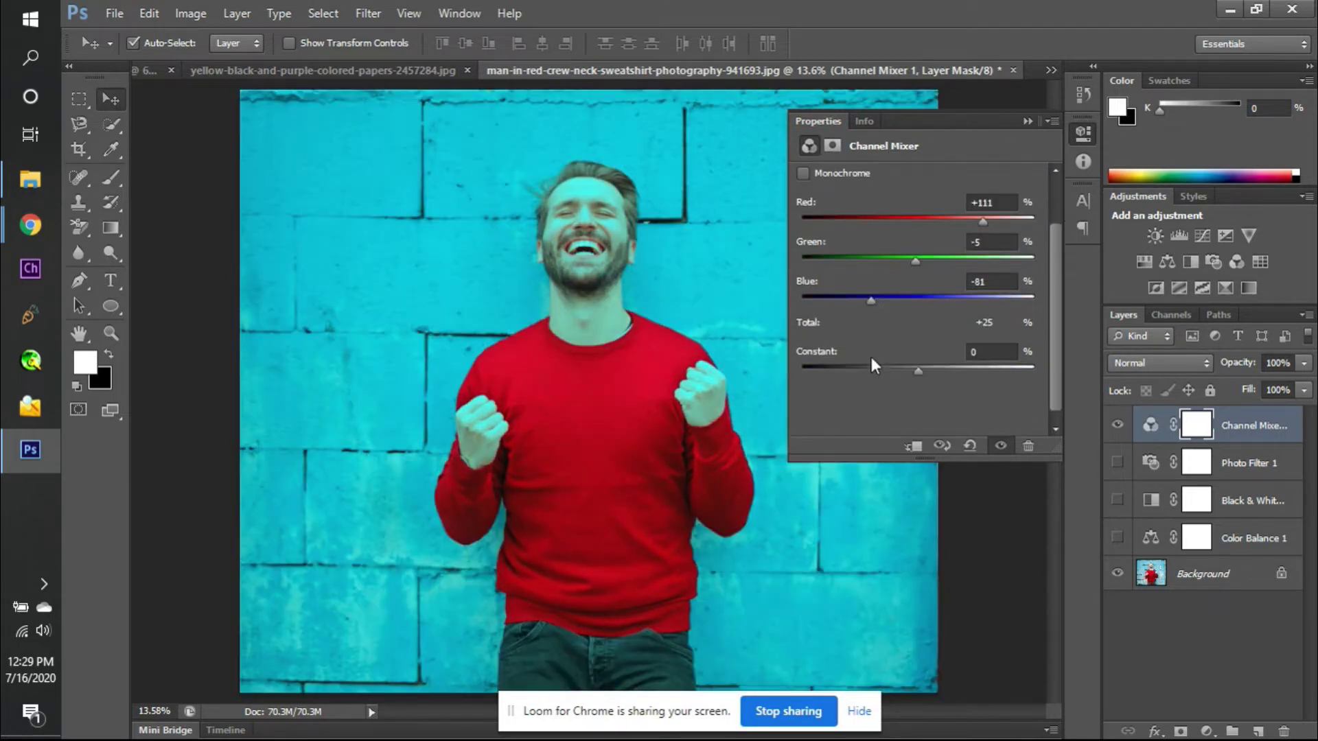
pyautogui.scroll(-1, 871, 358)
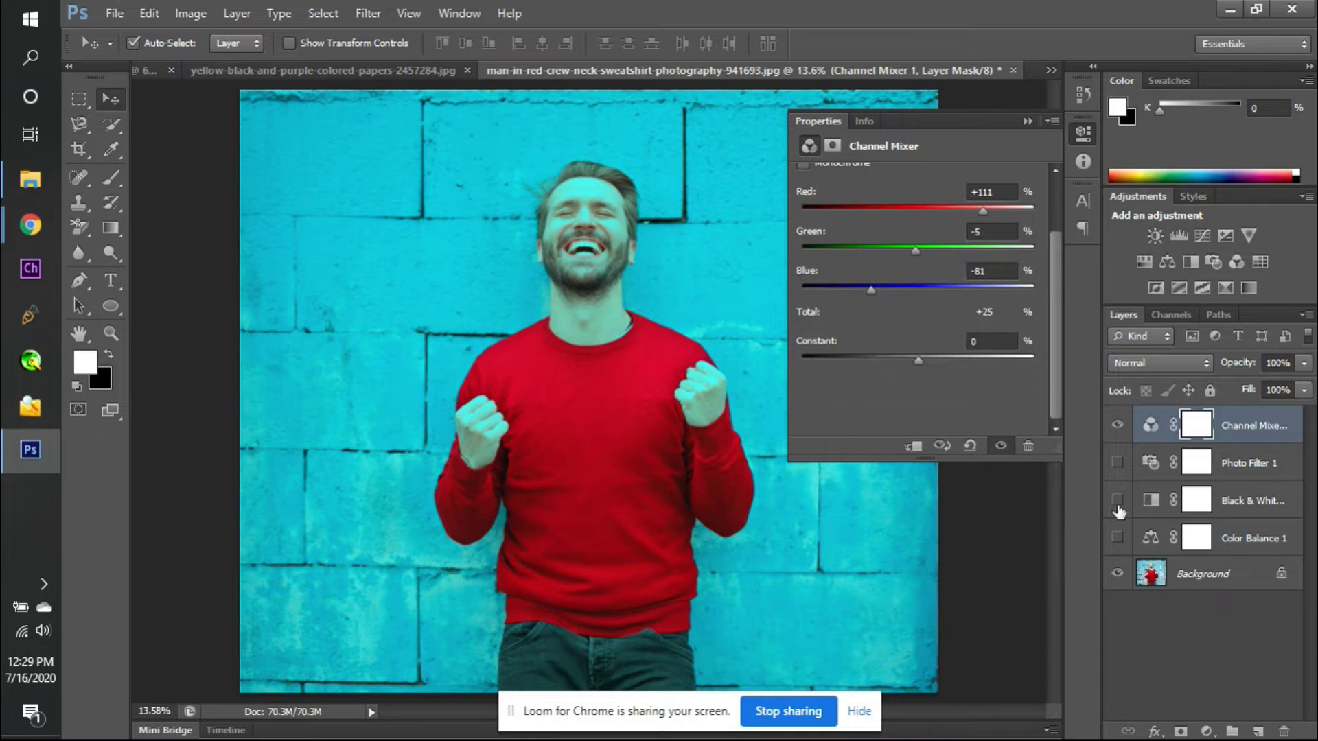
# - Select the Channel Mixer layer and drag its Red slider down, turning the sweater navy
pyautogui.click(1171, 573)
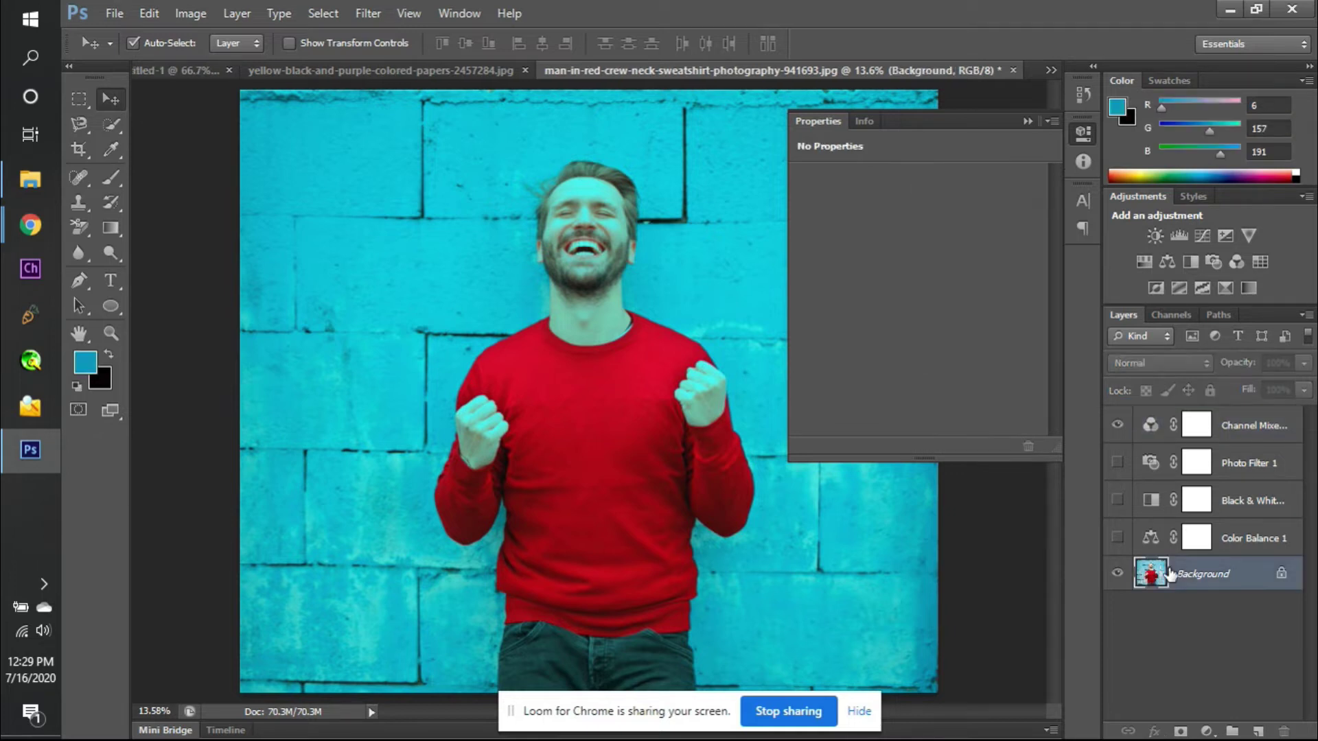
pyautogui.click(1181, 319)
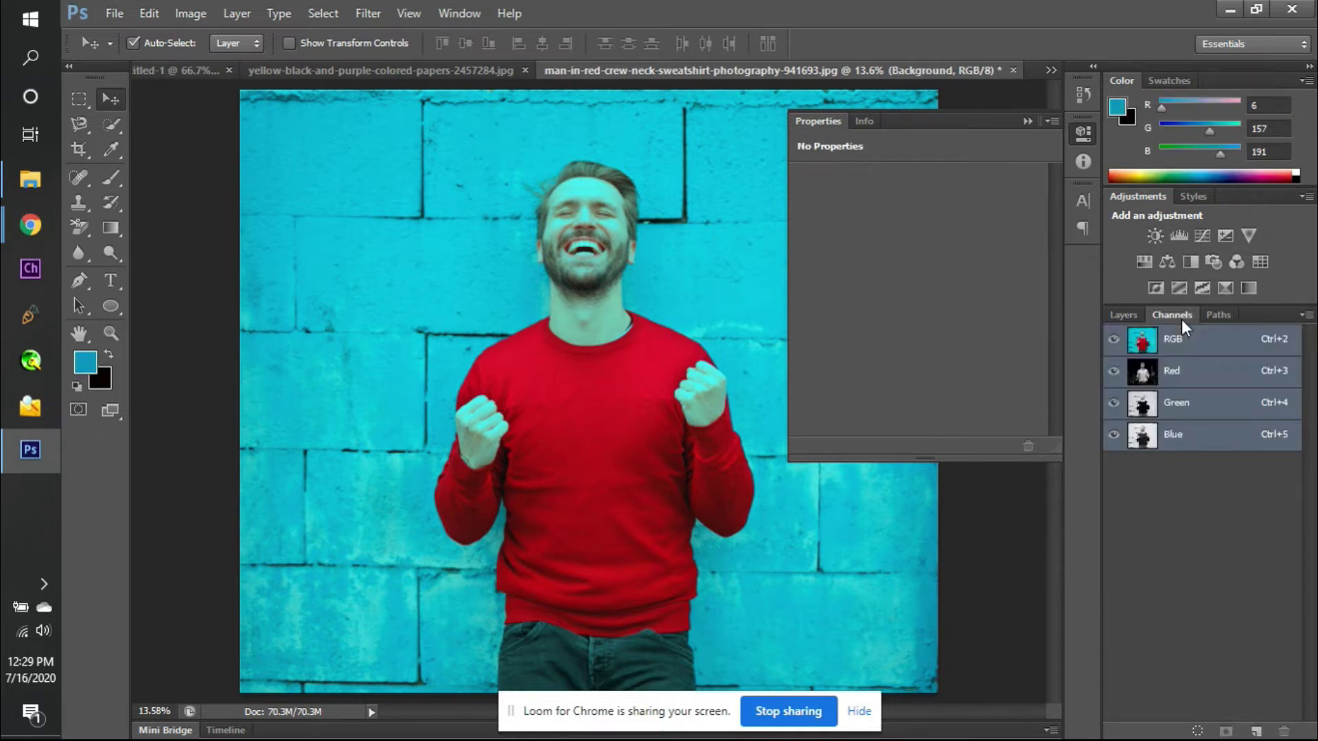
pyautogui.click(1125, 315)
pyautogui.click(1158, 413)
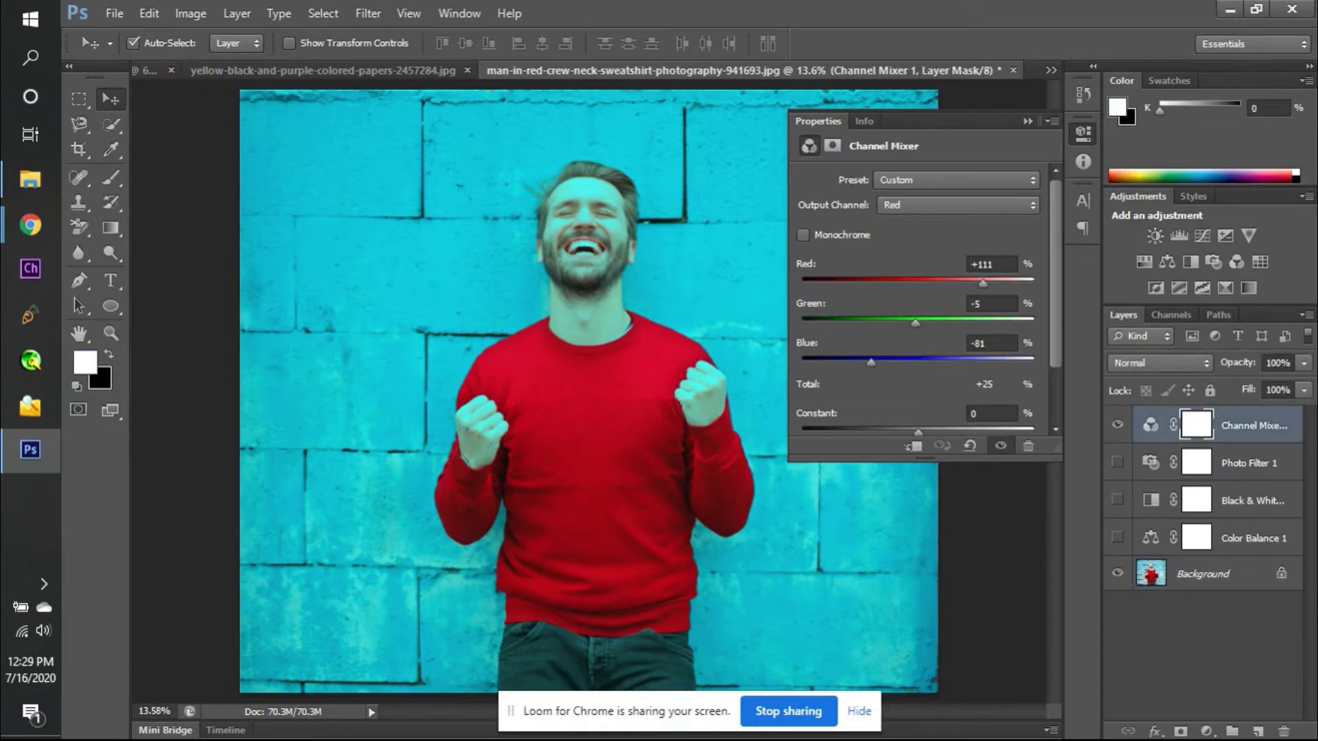
pyautogui.moveTo(990, 281); pyautogui.dragTo(853, 282)
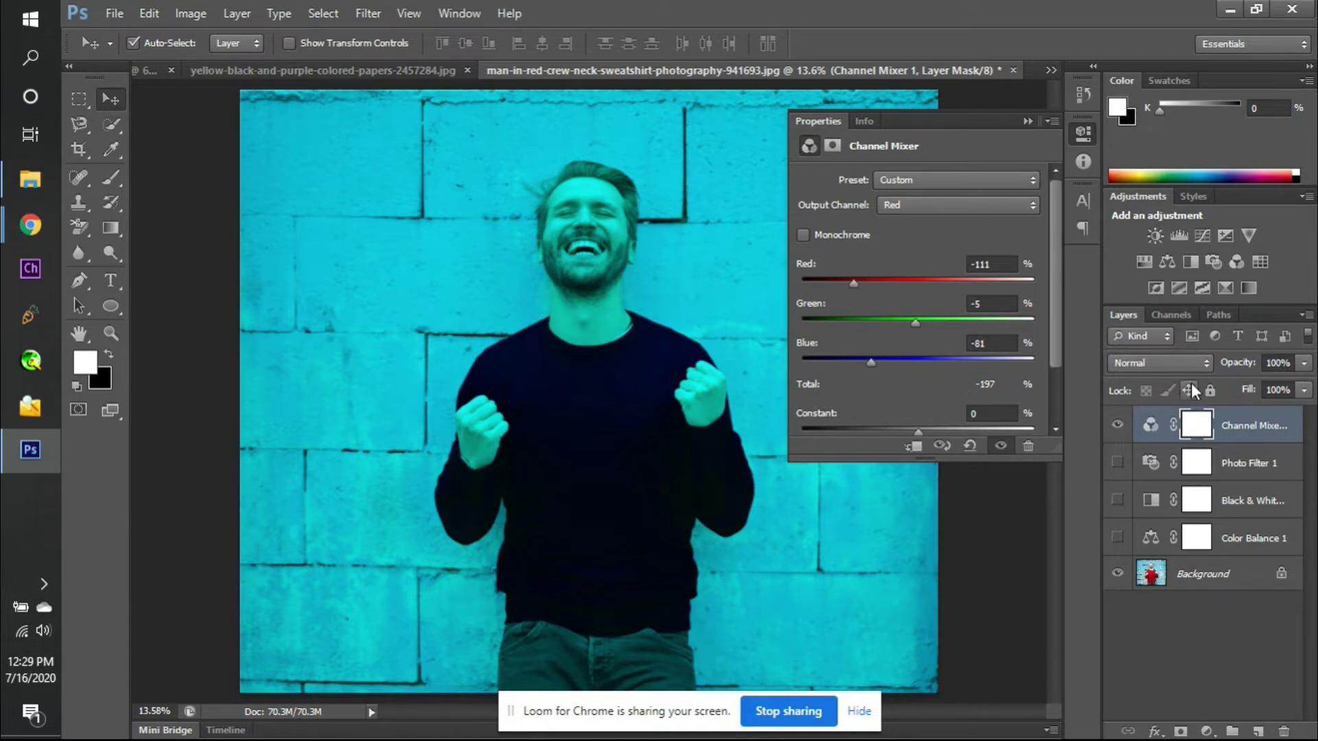
# - Toggle the Red channel, raise the Channel Mixer Red to +73, then hide that layer
pyautogui.click(1171, 315)
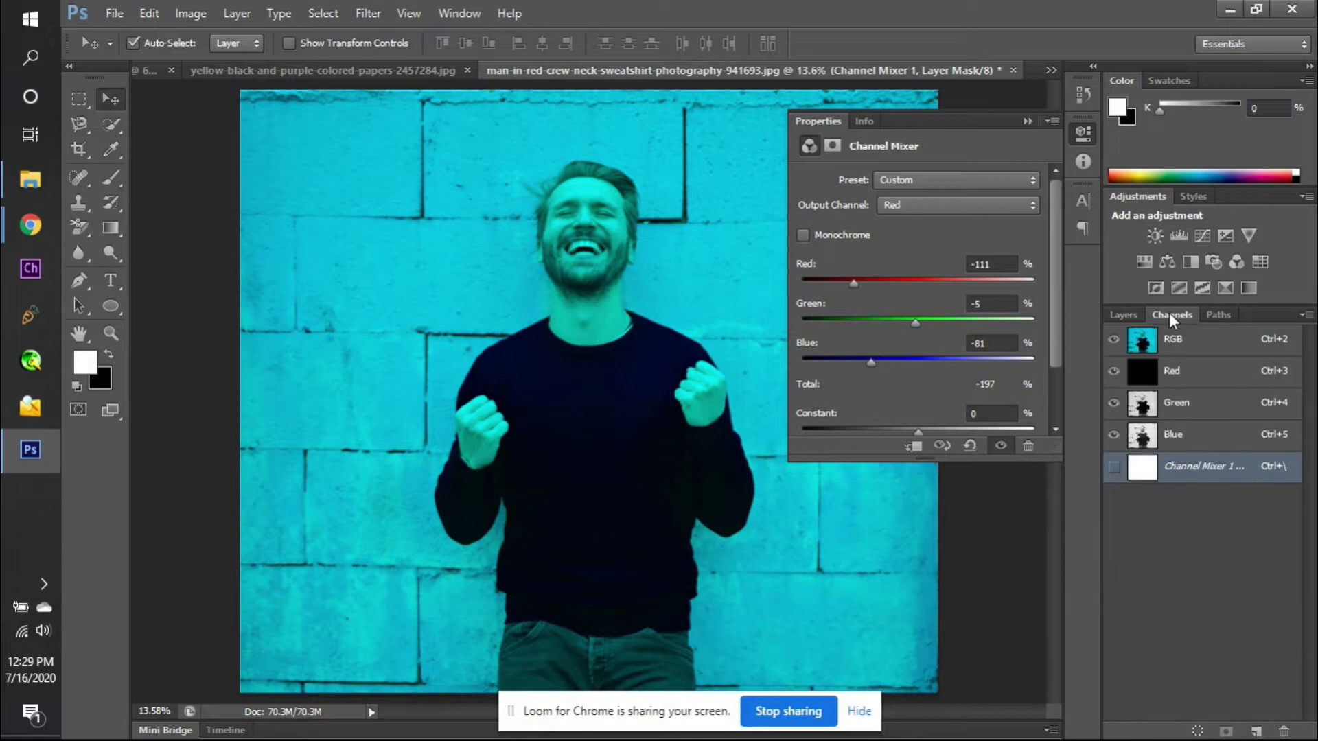
pyautogui.click(1113, 372)
pyautogui.click(1112, 371)
pyautogui.moveTo(853, 283); pyautogui.dragTo(961, 285)
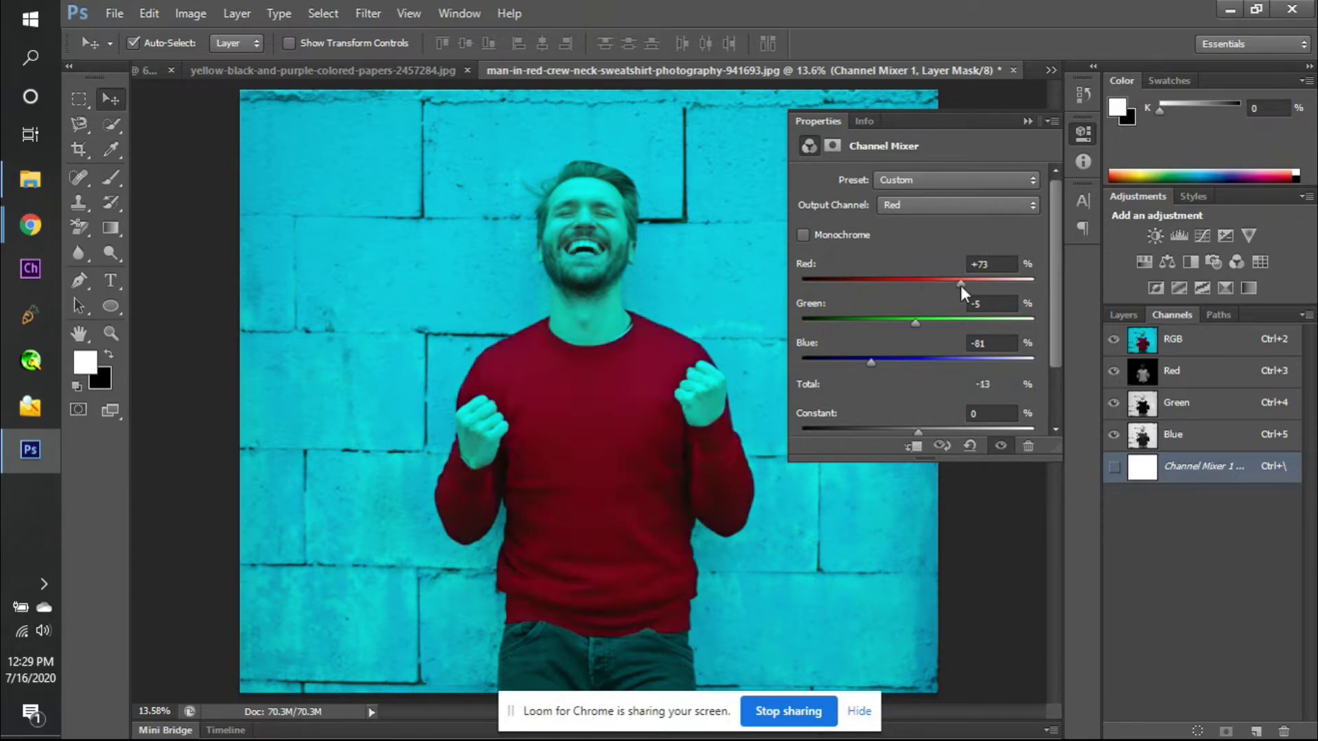
pyautogui.press('x')
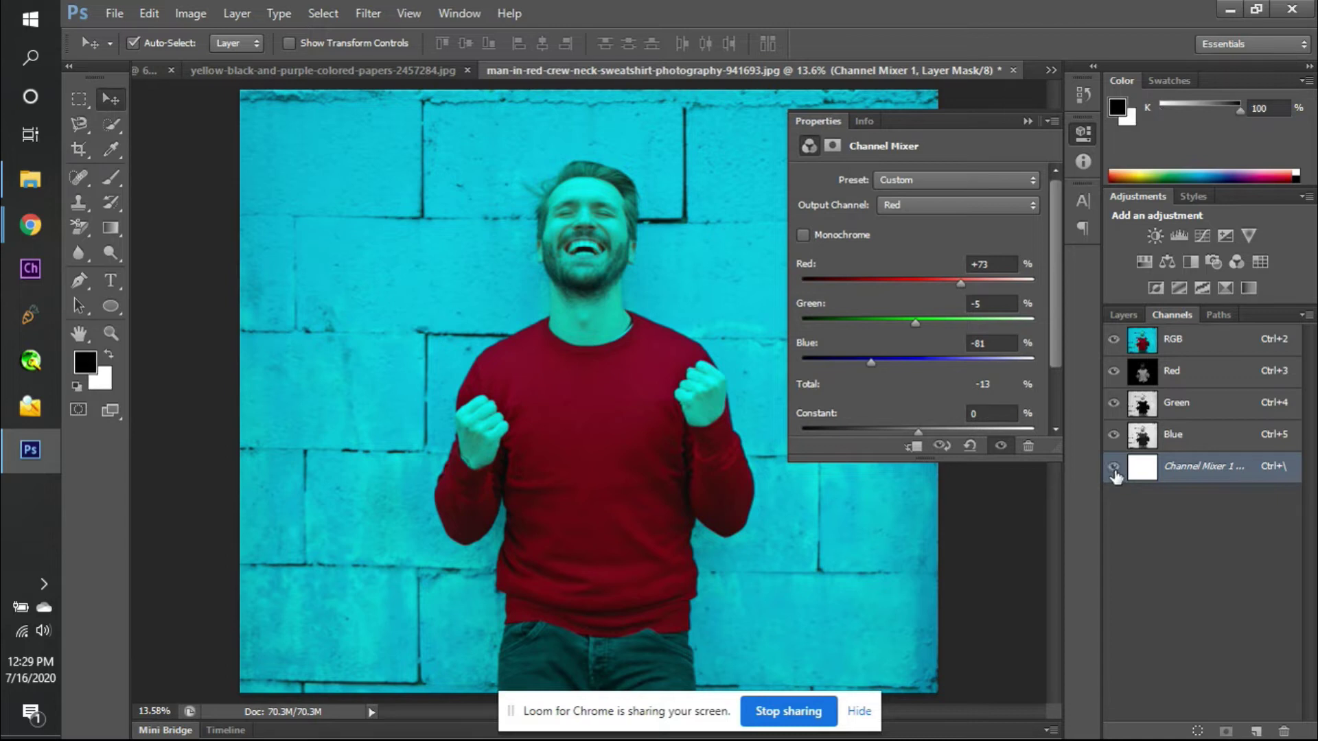
pyautogui.press('x')
pyautogui.click(1113, 469)
pyautogui.press('x')
pyautogui.click(1124, 315)
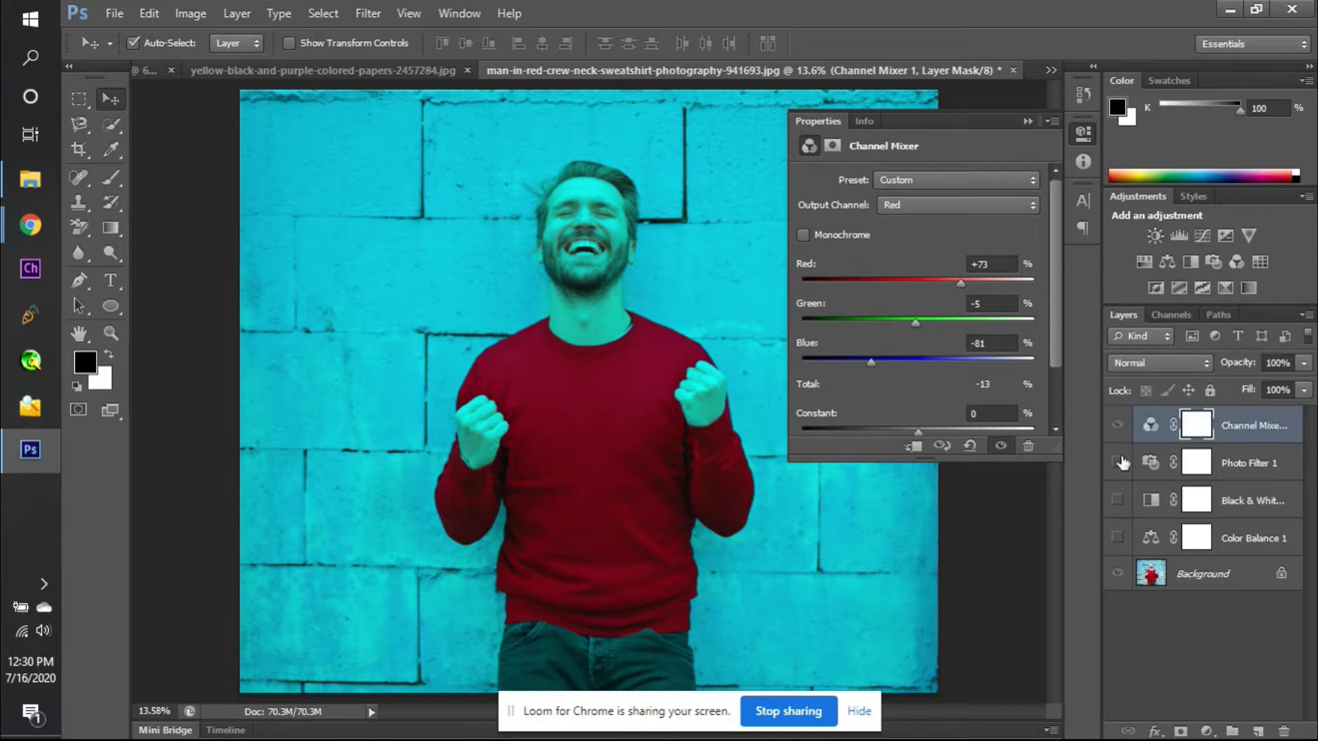
pyautogui.press('x')
pyautogui.click(1118, 425)
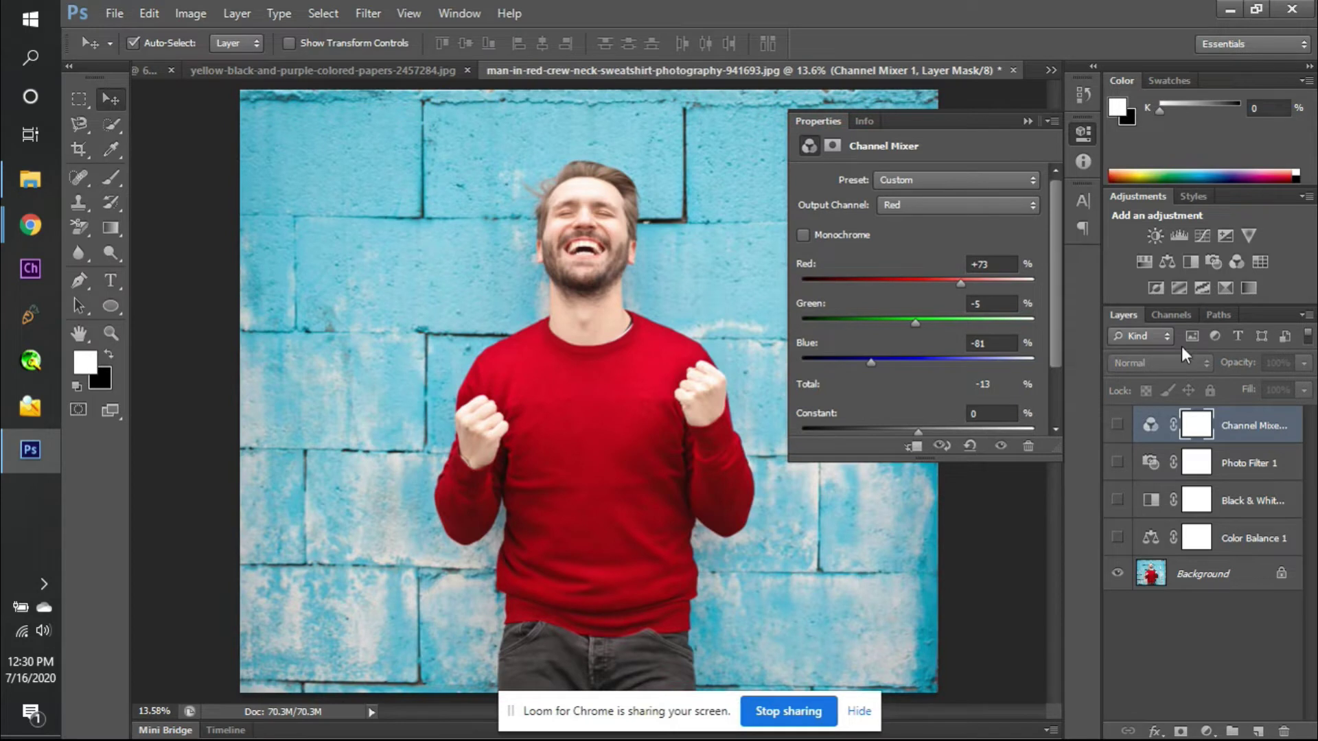
# - Add a Color Lookup adjustment using the Bleach Bypass.look 3DLUT preset
pyautogui.click(1253, 262)
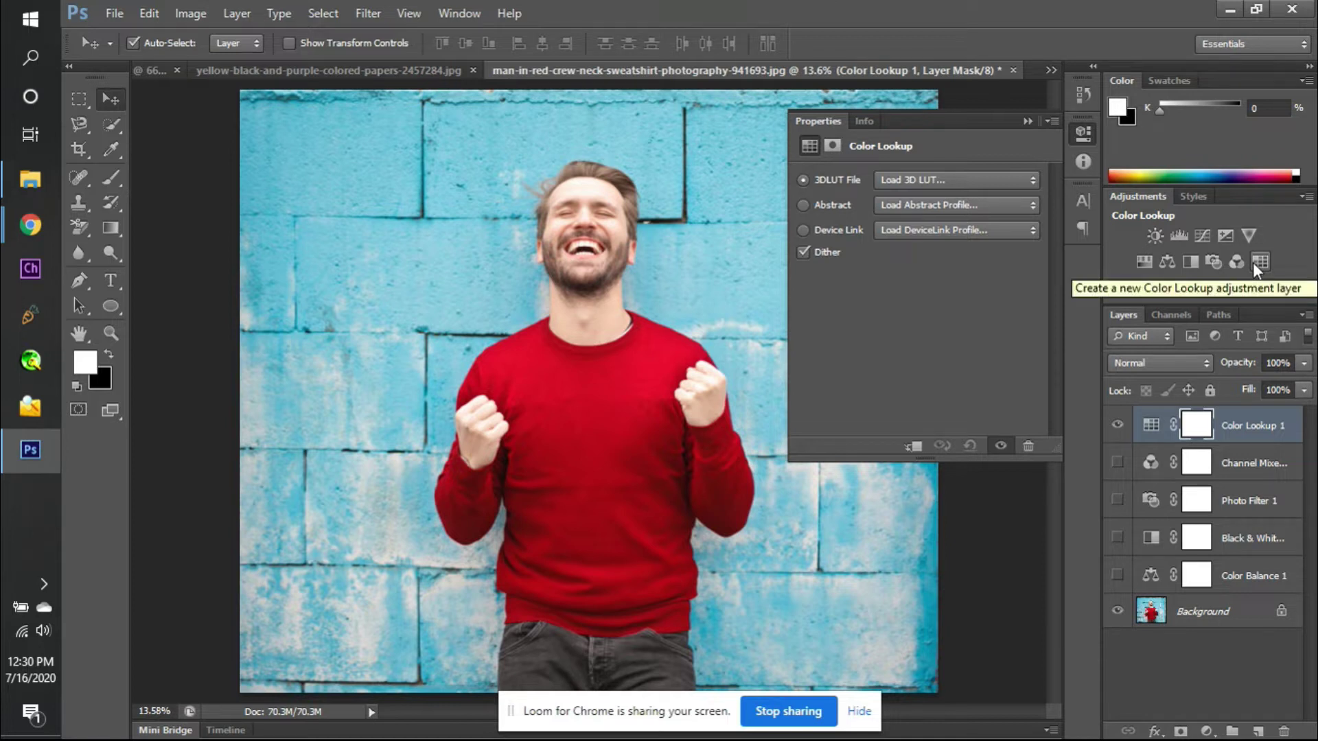
pyautogui.click(954, 180)
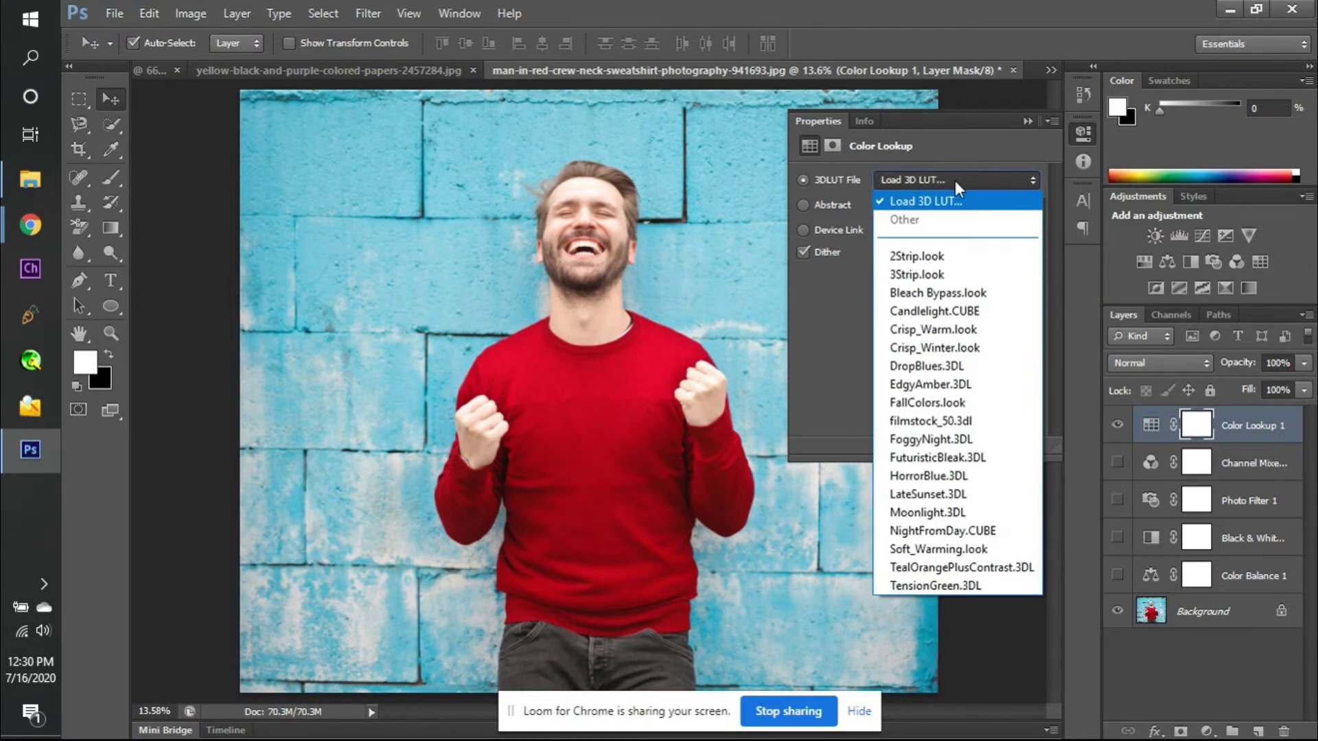
pyautogui.click(950, 201)
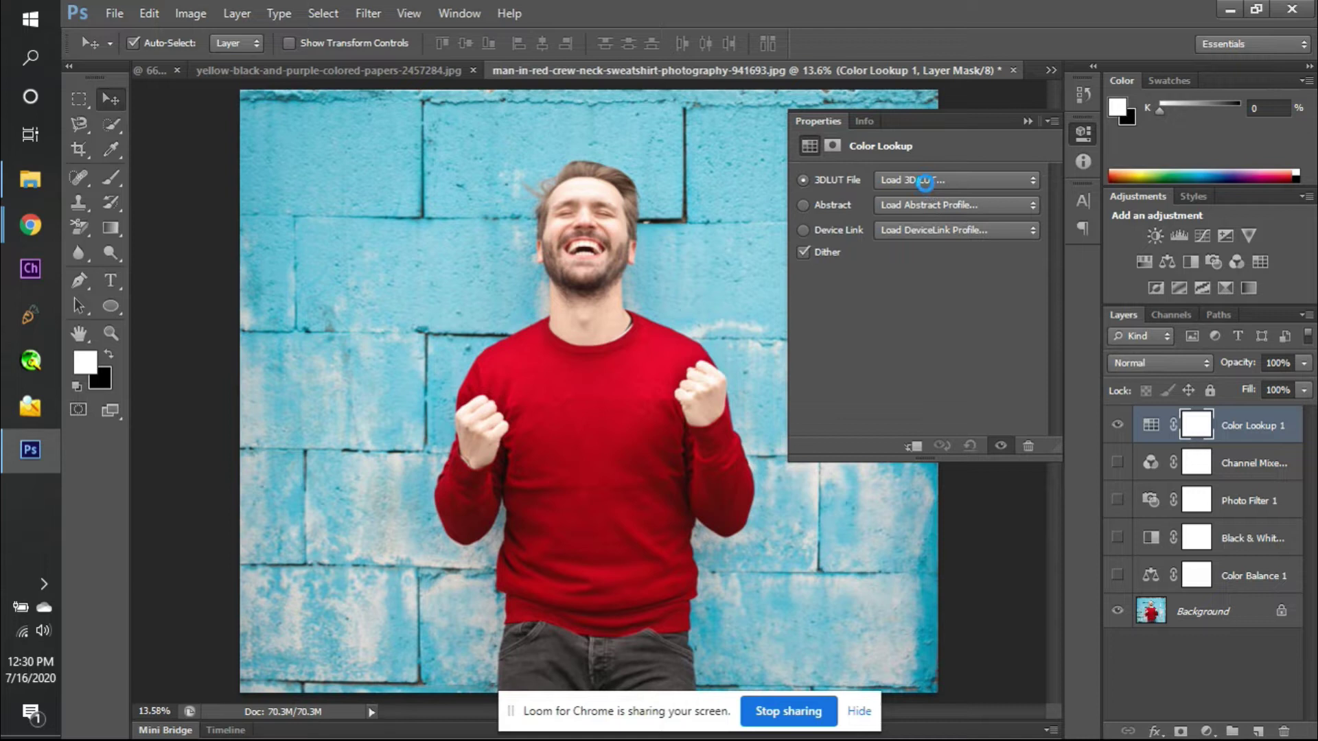
pyautogui.click(925, 180)
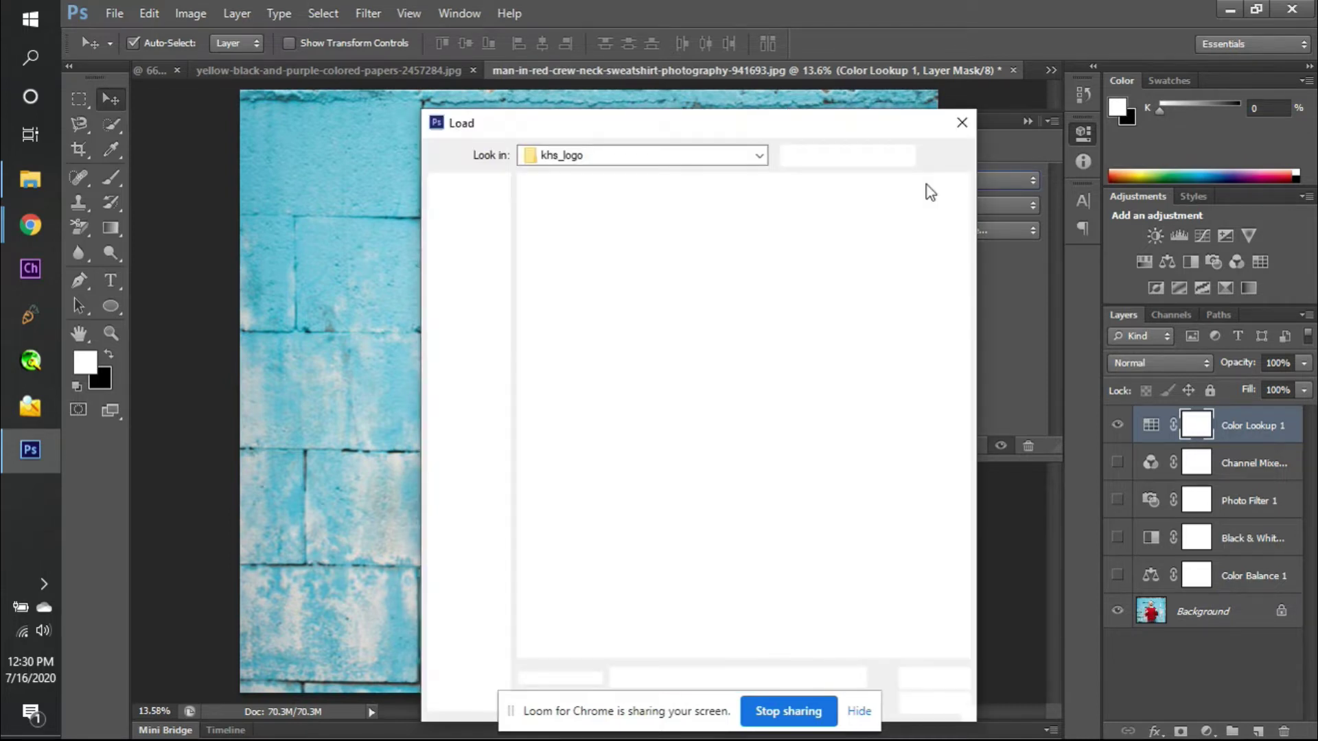
pyautogui.click(962, 122)
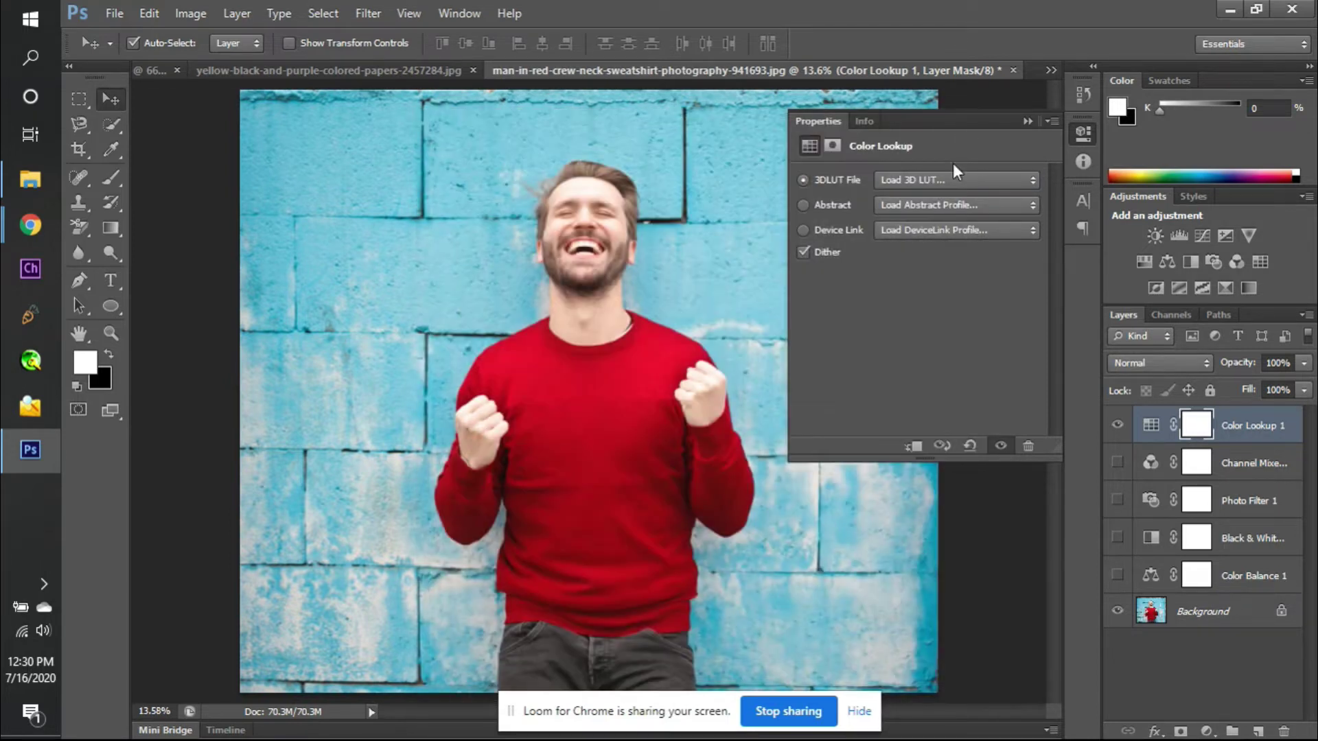
pyautogui.click(954, 181)
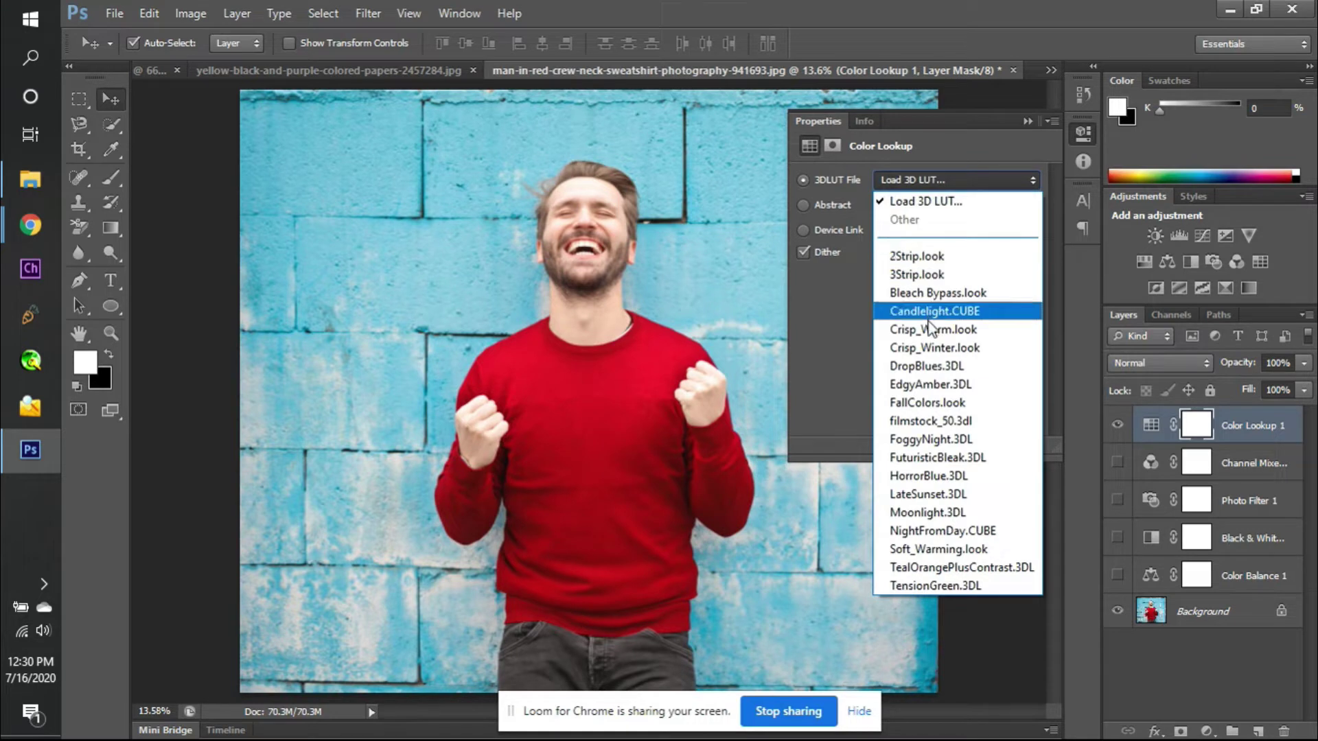
pyautogui.click(965, 293)
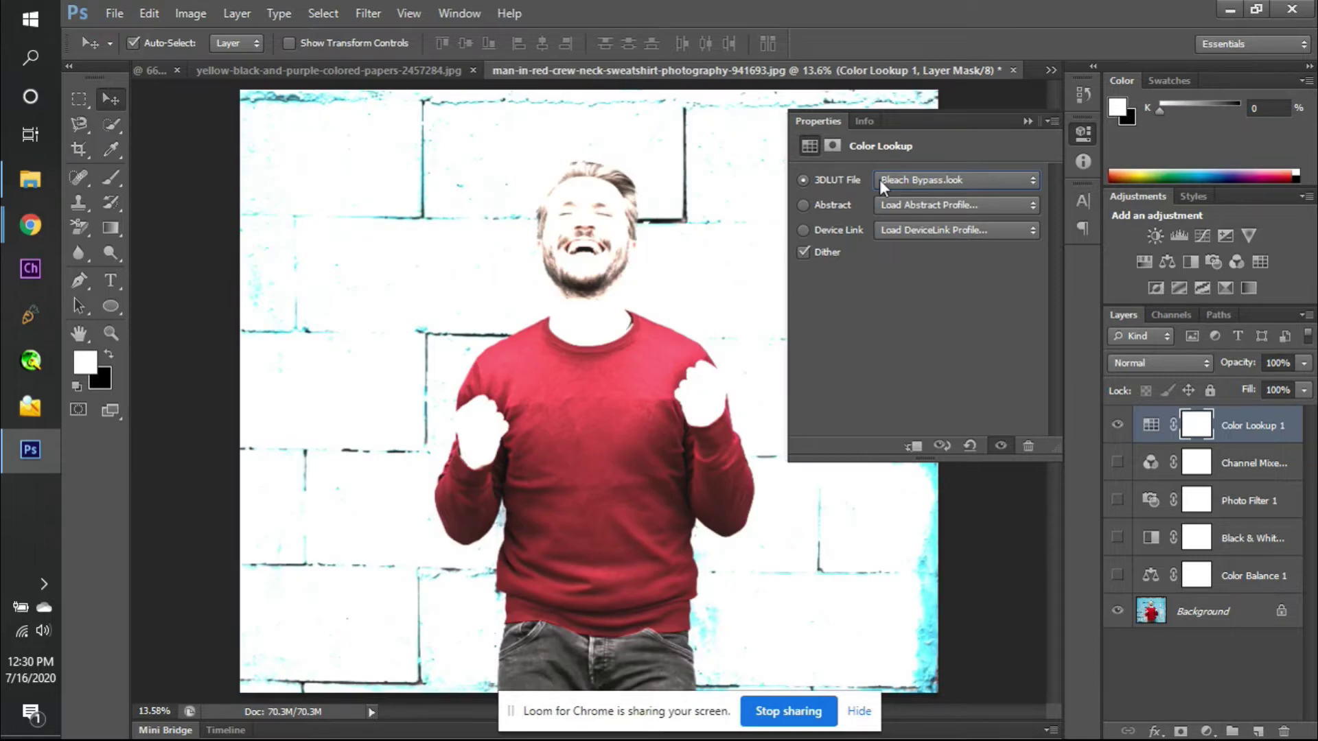
# - Try the Blacklight Poster abstract and AnimePalette device link profiles, then return to 3DLUT File
pyautogui.click(802, 205)
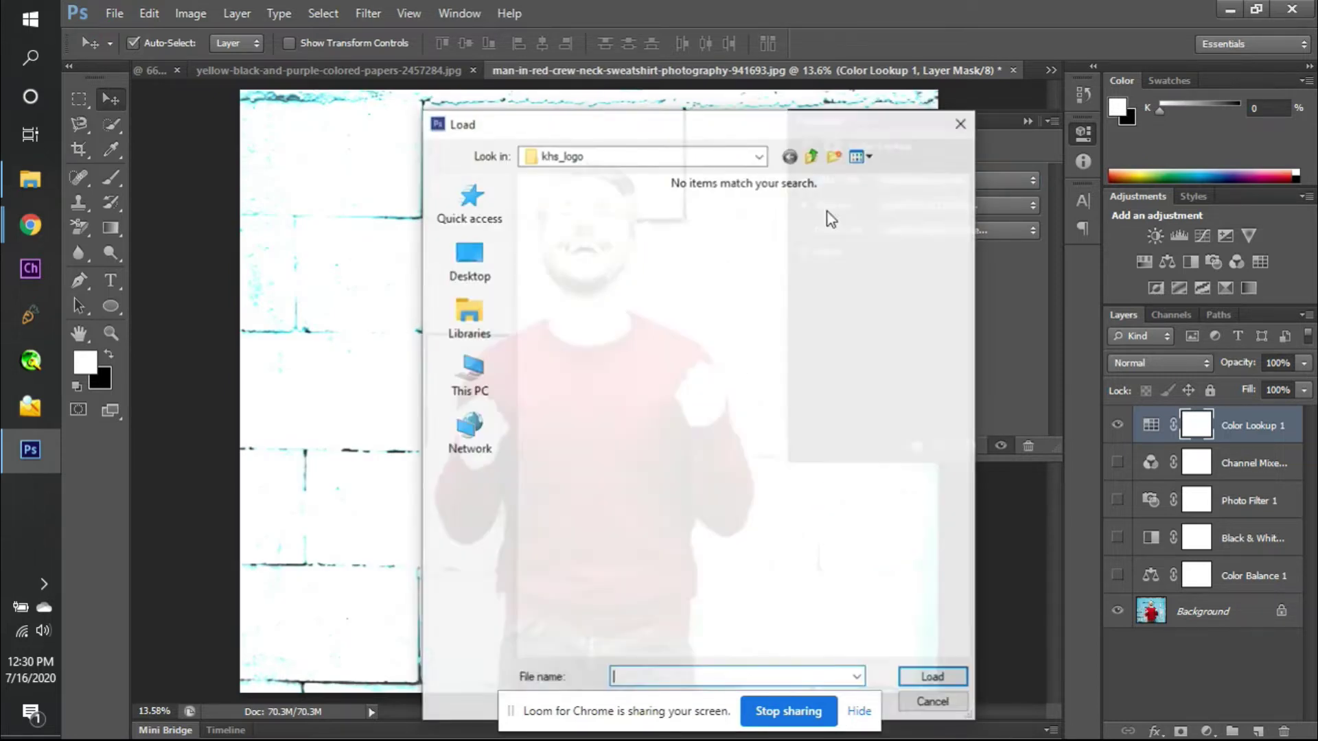
pyautogui.click(961, 125)
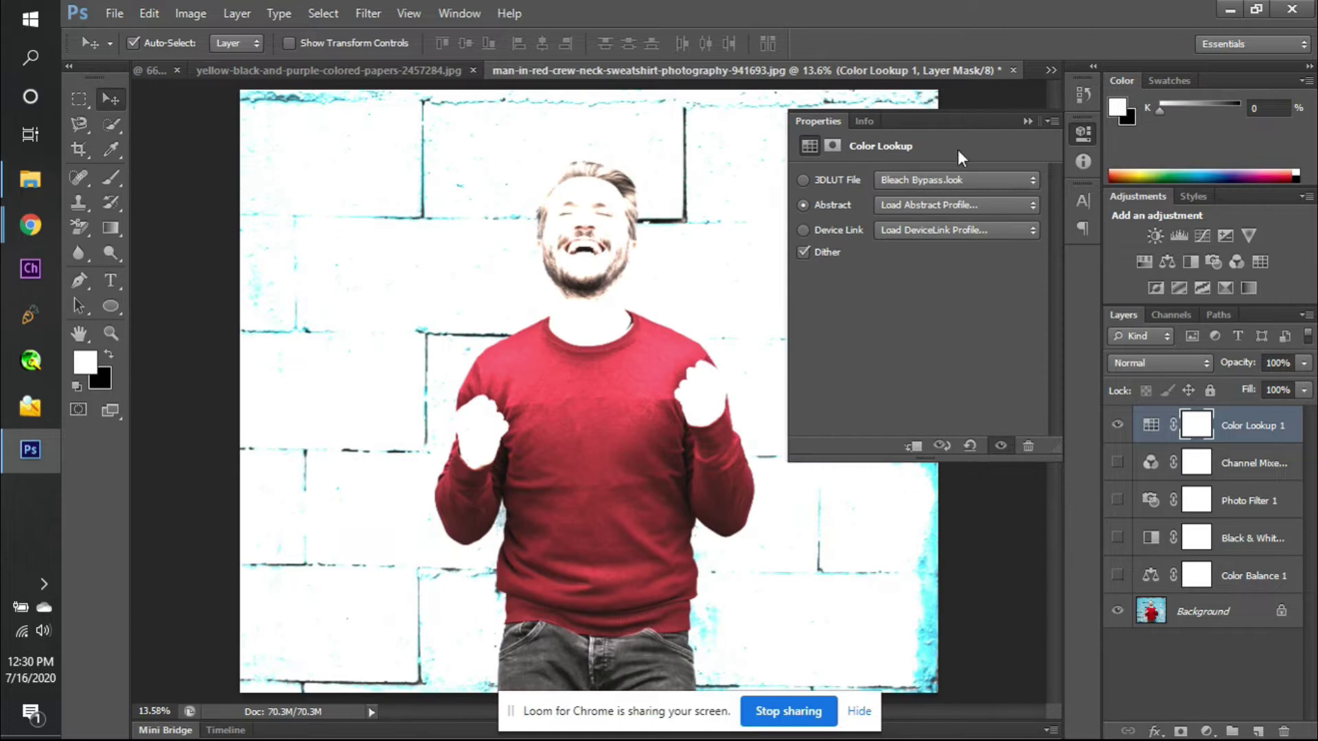
pyautogui.click(950, 204)
pyautogui.click(945, 280)
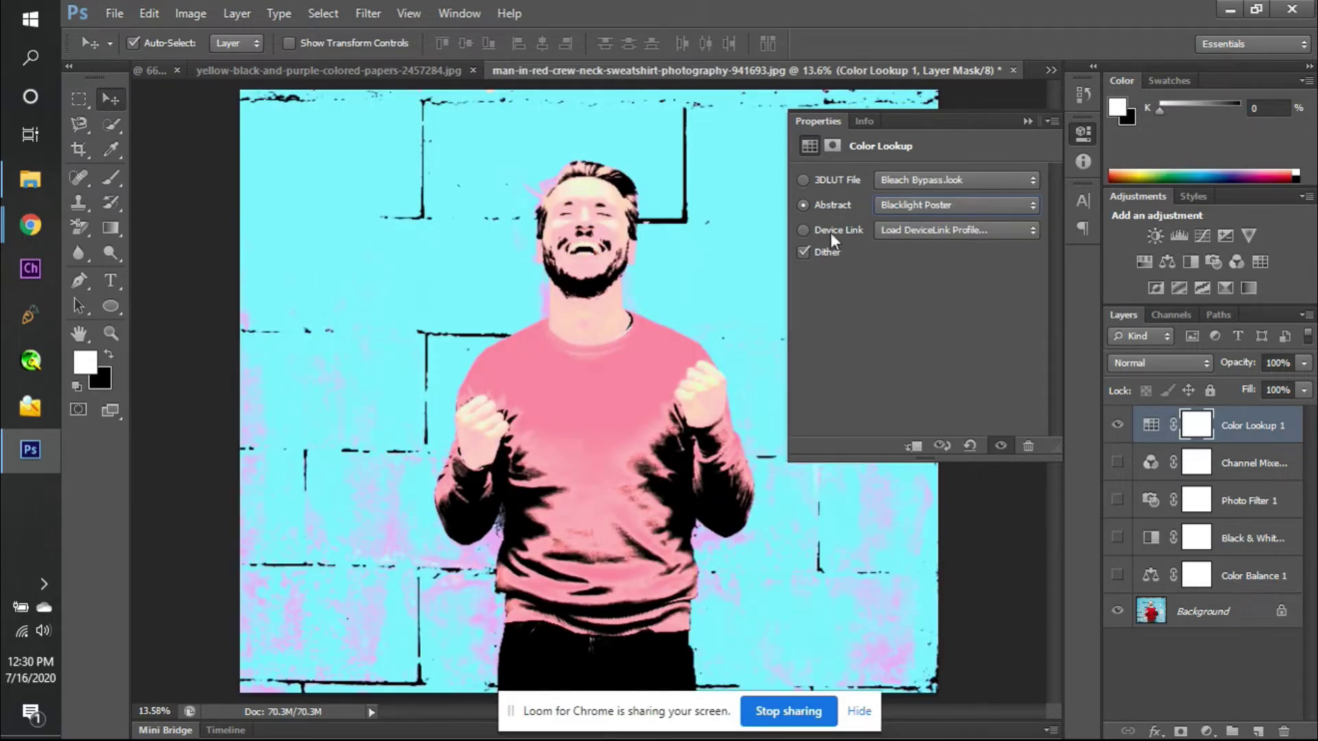
pyautogui.click(801, 229)
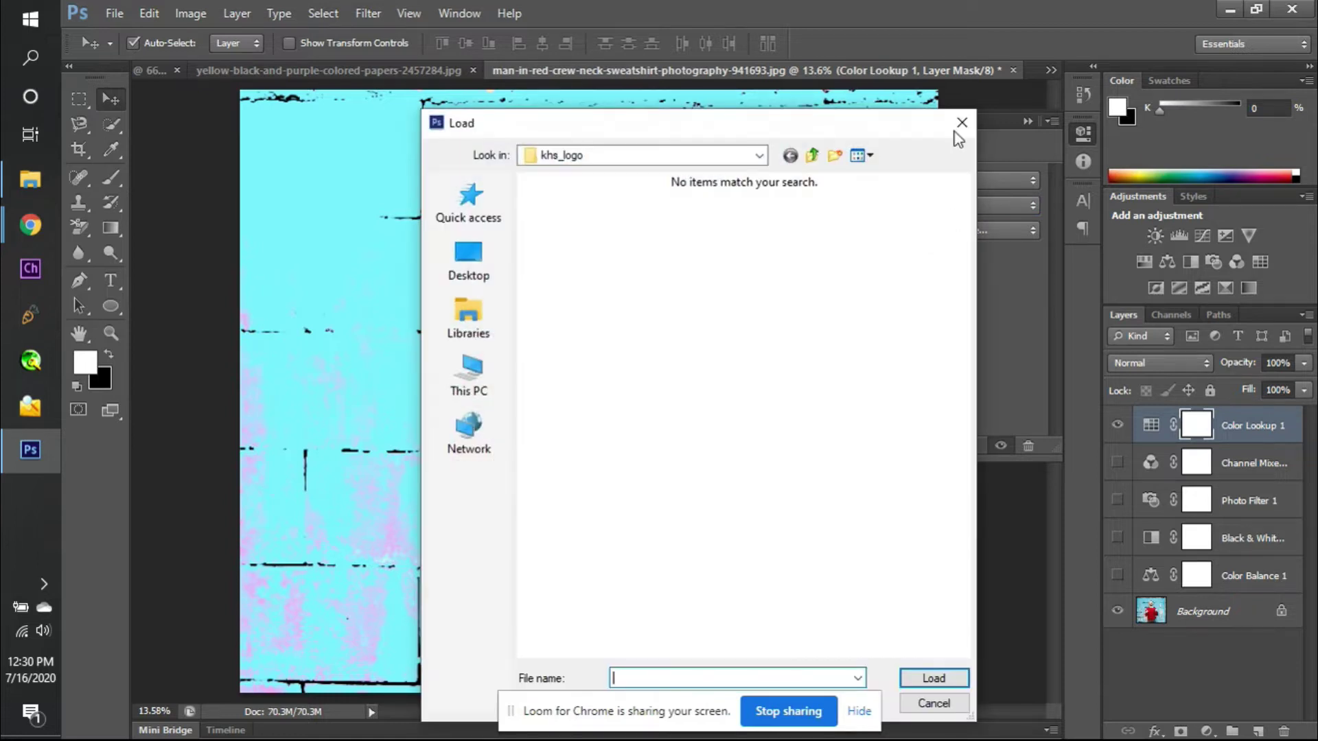
pyautogui.click(961, 122)
pyautogui.click(953, 230)
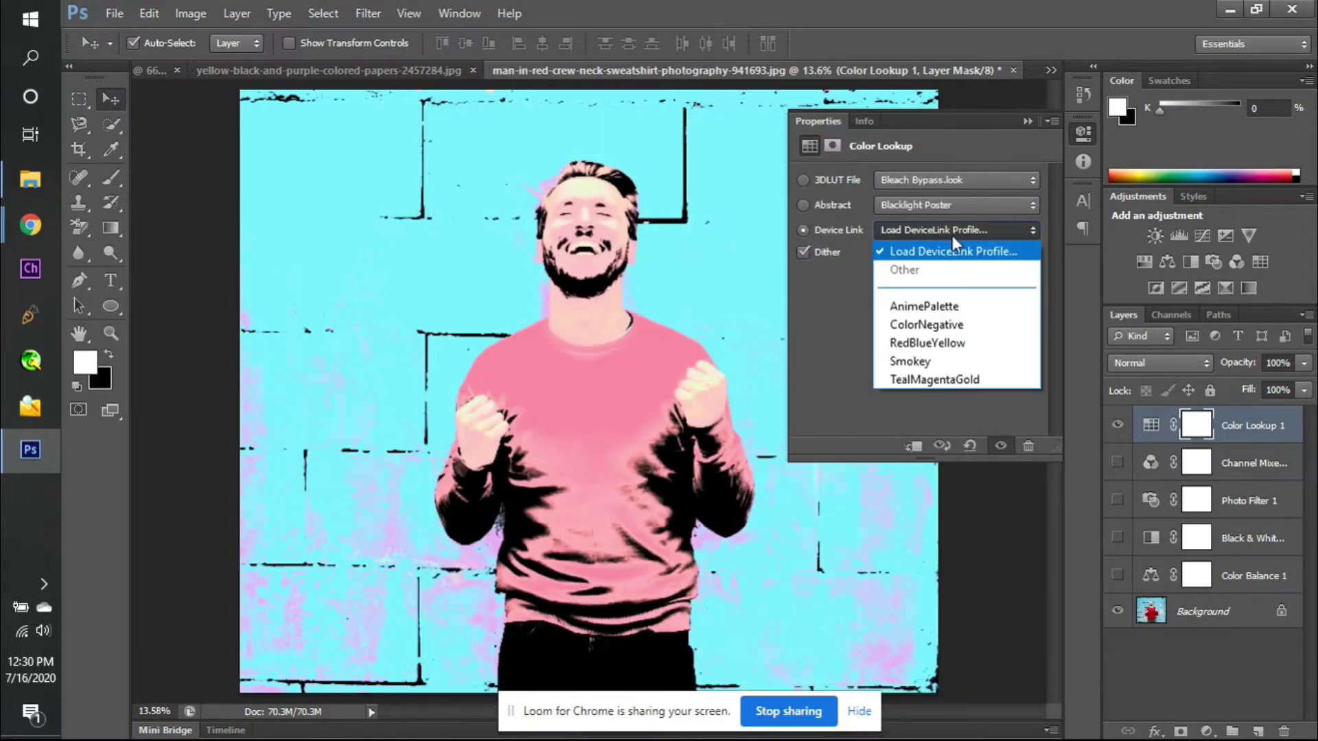
pyautogui.click(948, 309)
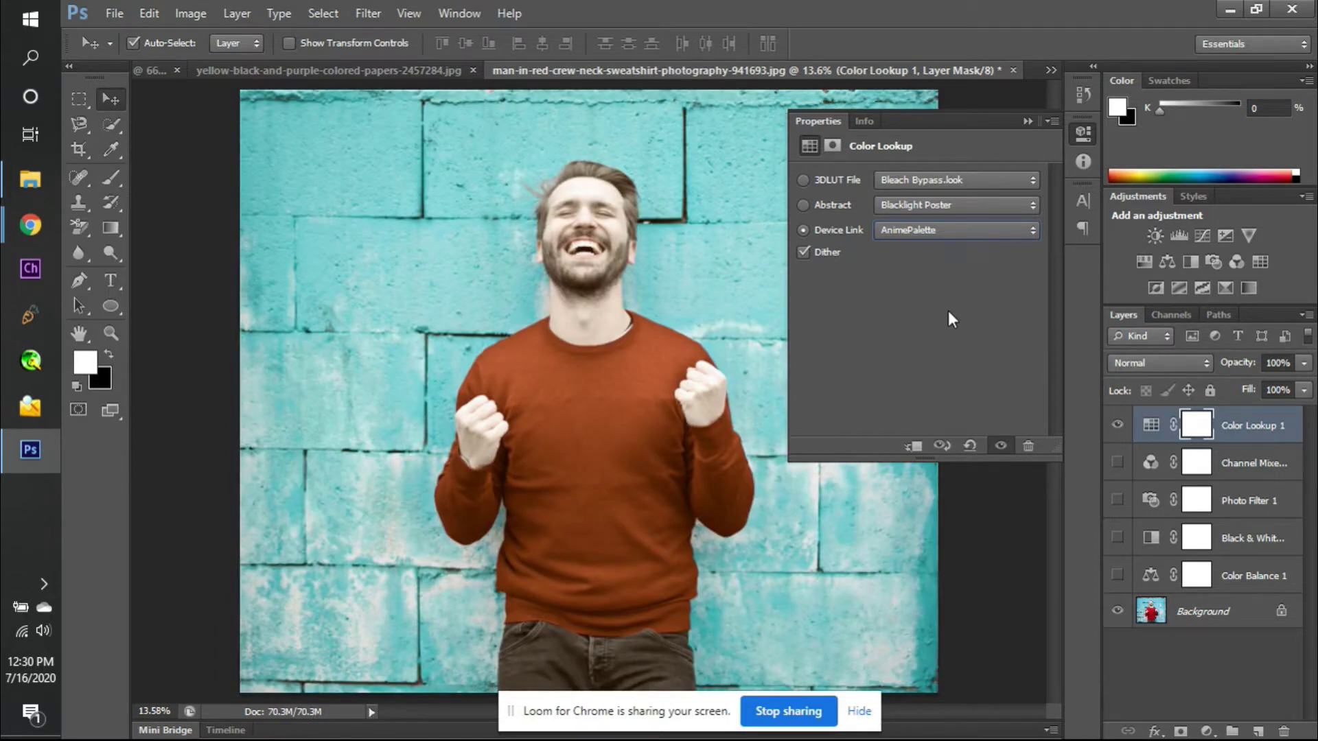
pyautogui.click(806, 177)
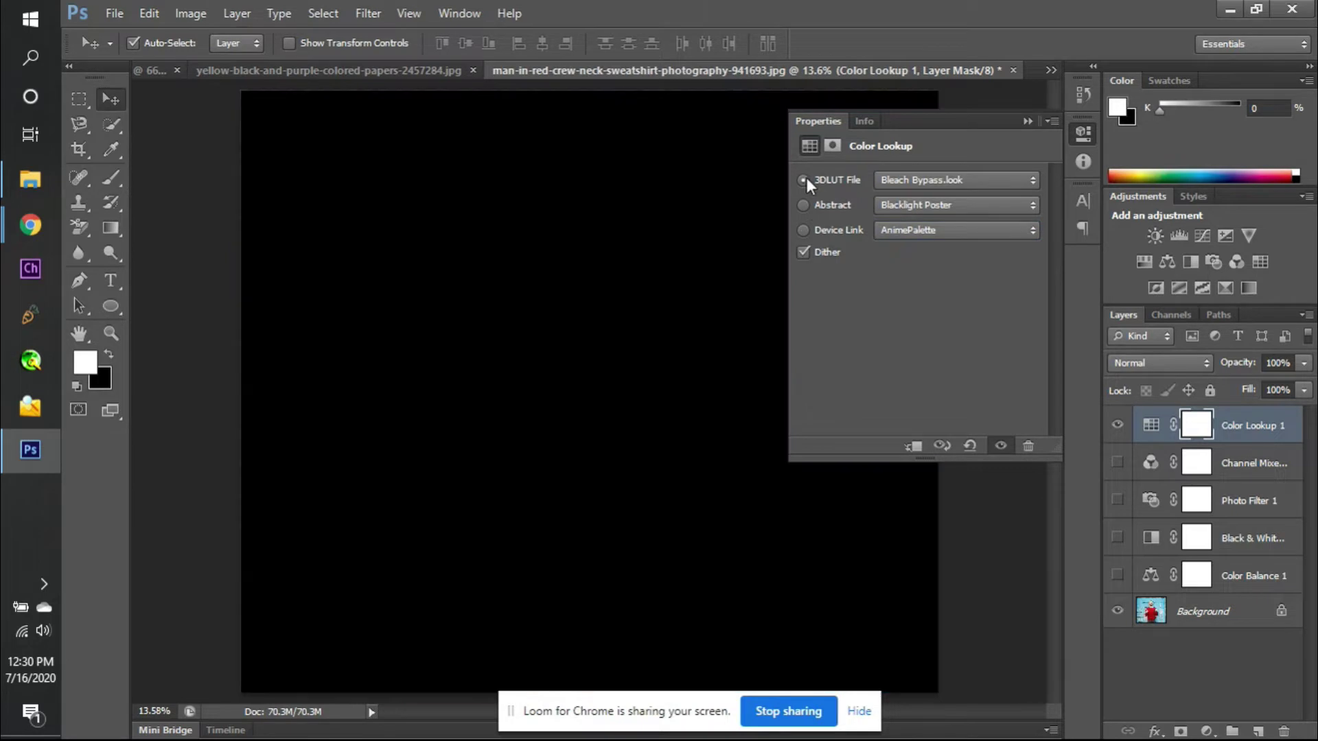
# - Apply the 2Strip.look 3D LUT, then switch to Candlelight.CUBE
pyautogui.click(900, 179)
pyautogui.click(913, 255)
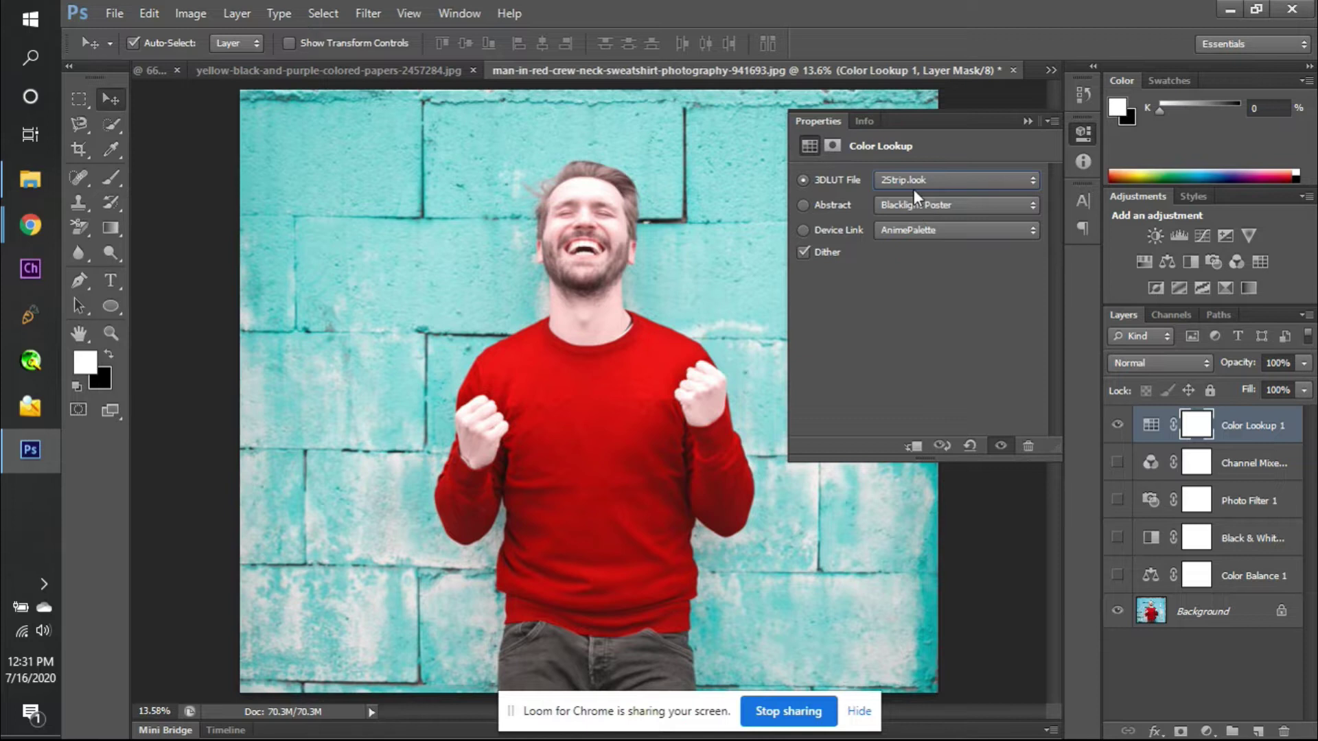
pyautogui.click(909, 179)
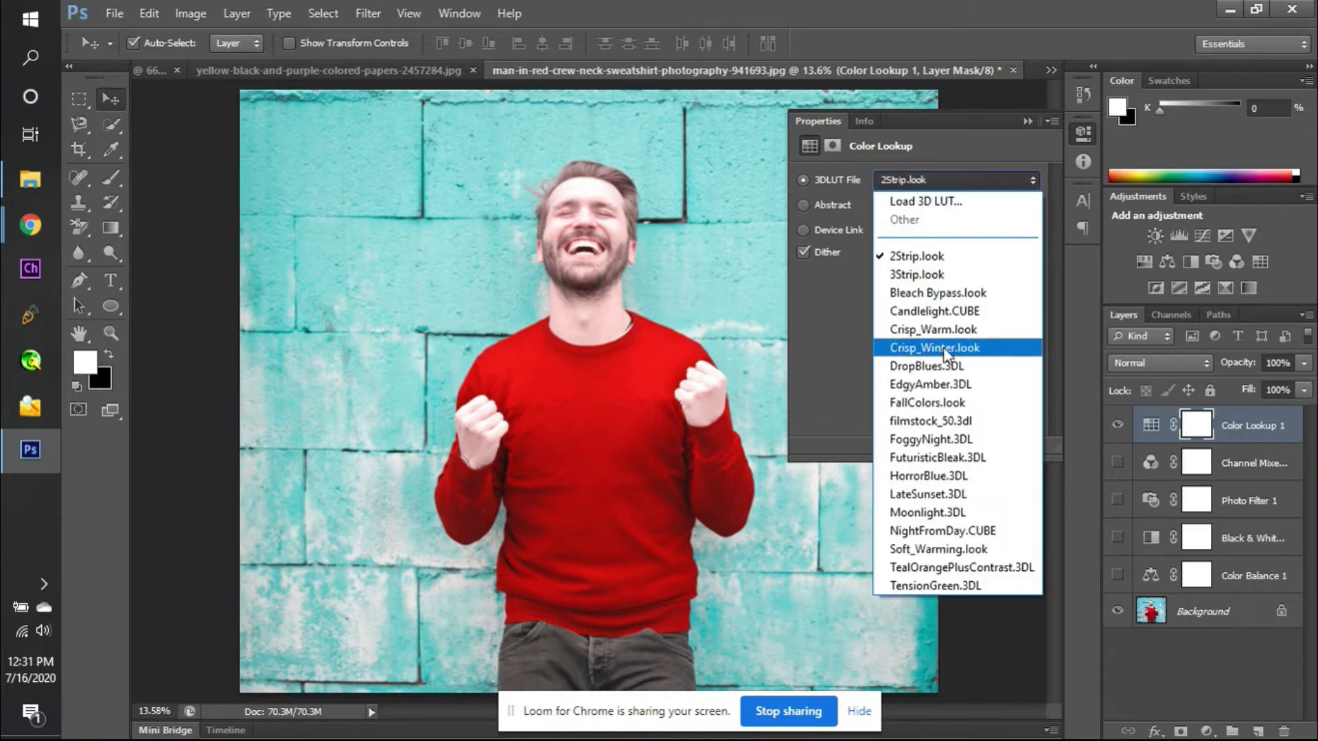
pyautogui.click(949, 313)
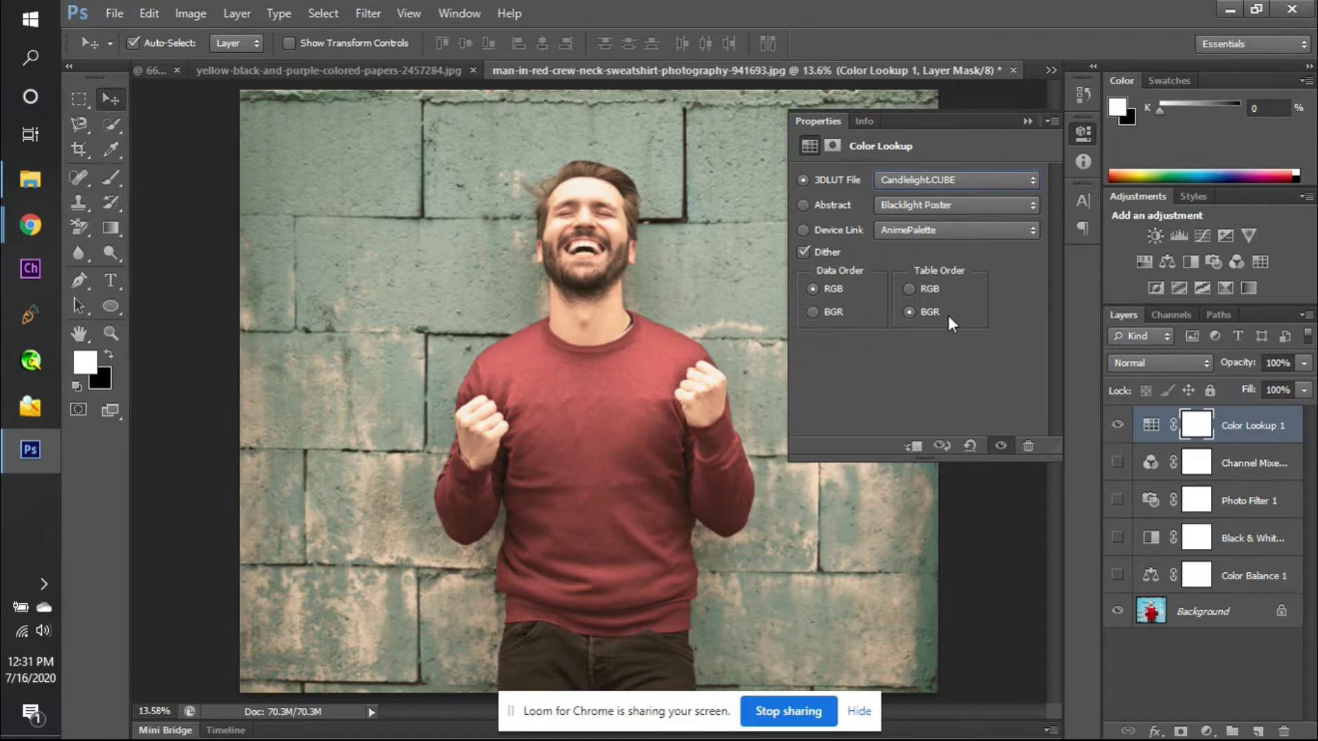
# - Compare data and table orders, leaving Data RGB and Table BGR, then switch to Google Meet
pyautogui.click(813, 311)
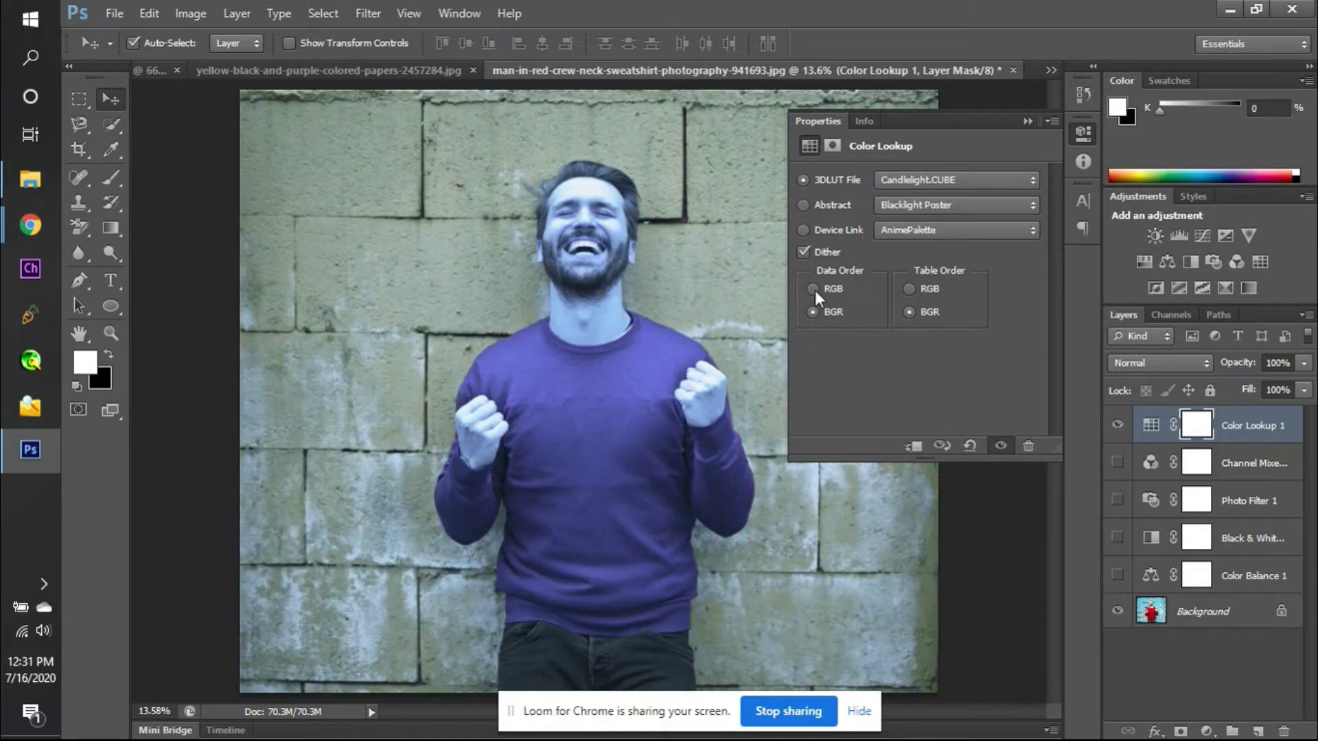
pyautogui.click(812, 289)
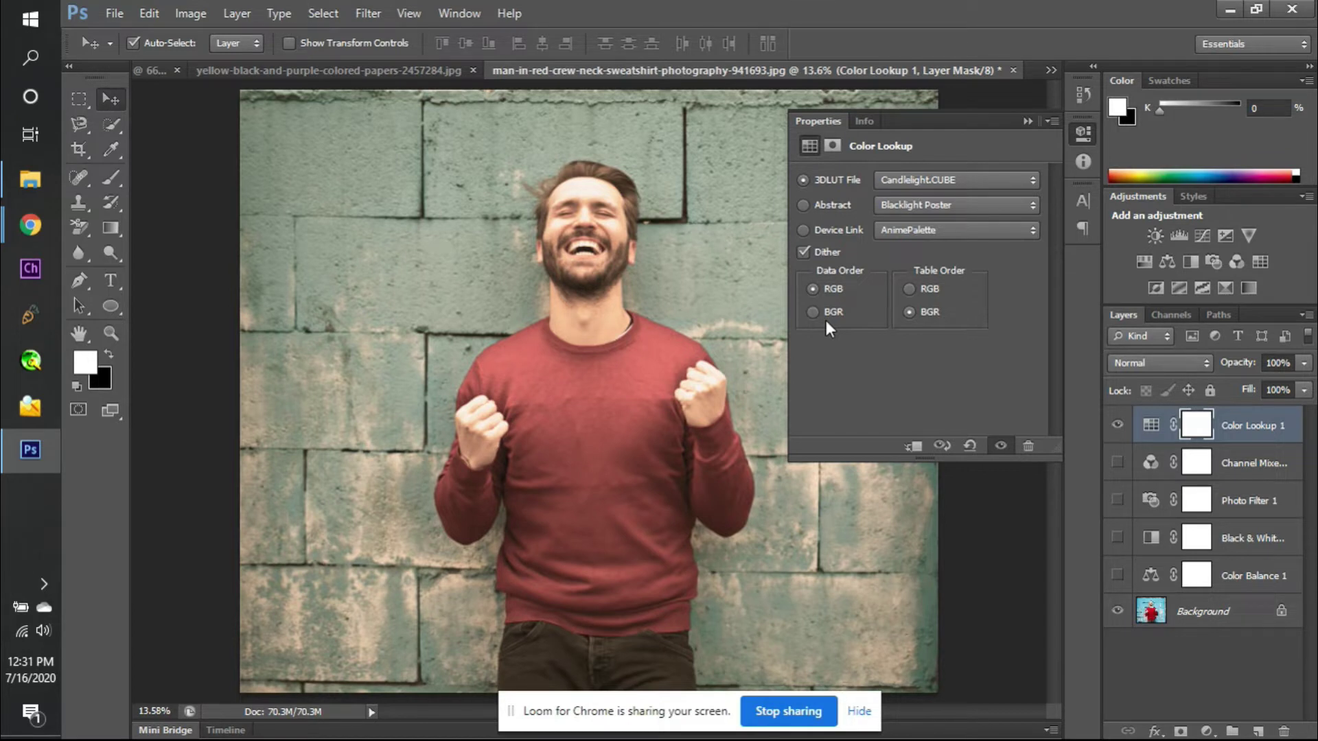
pyautogui.click(813, 312)
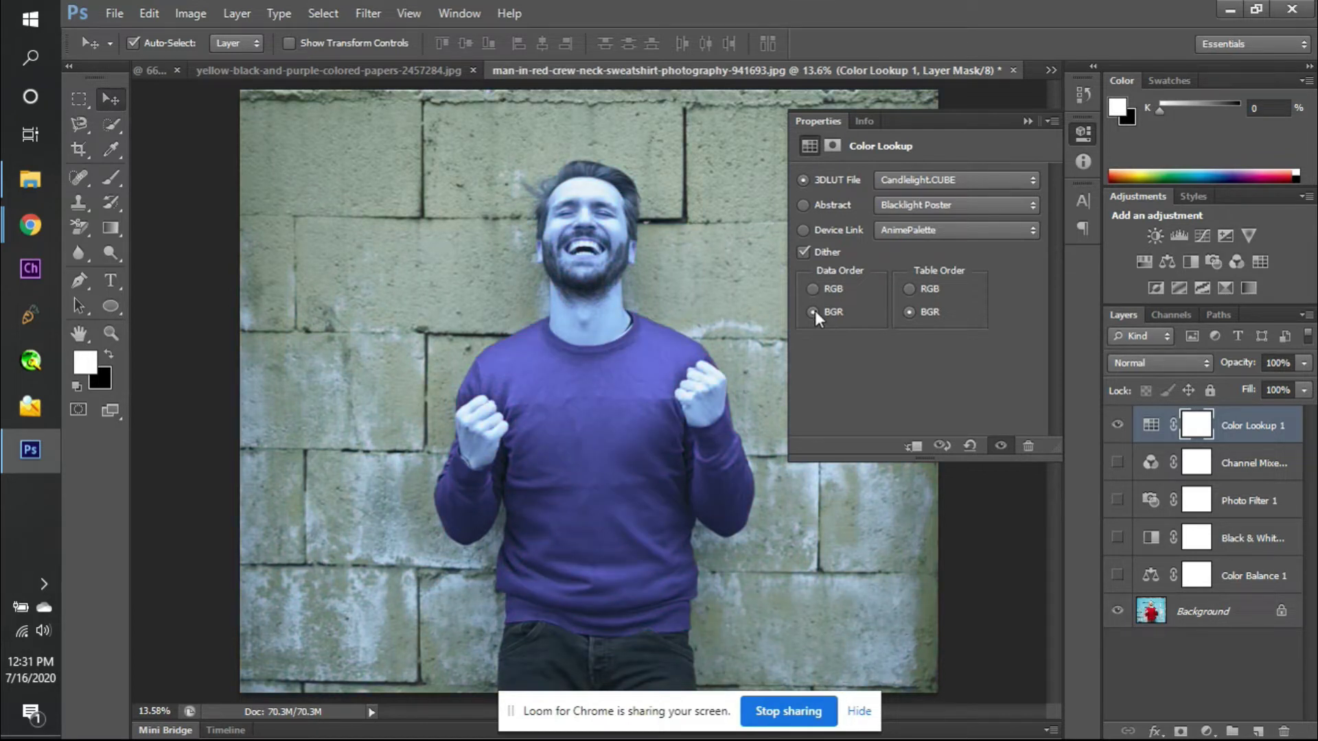
pyautogui.click(909, 289)
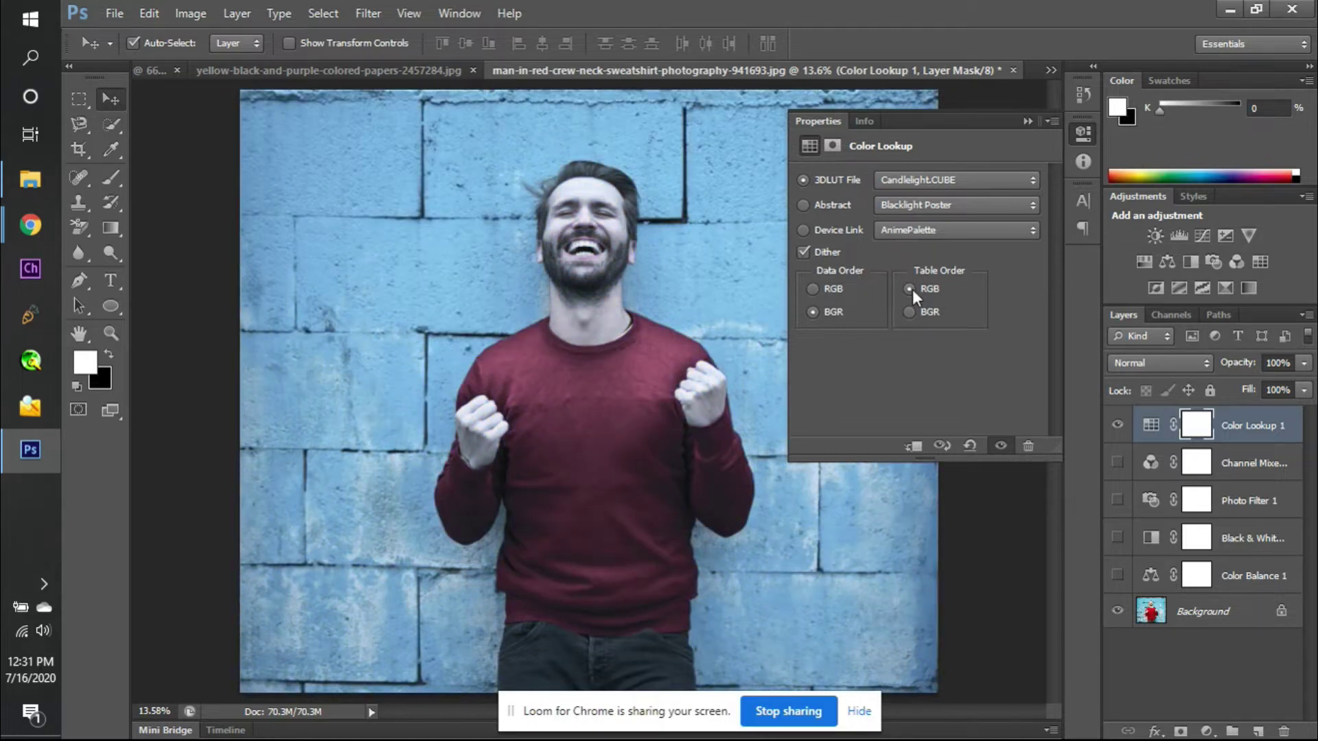
pyautogui.click(907, 311)
pyautogui.click(827, 287)
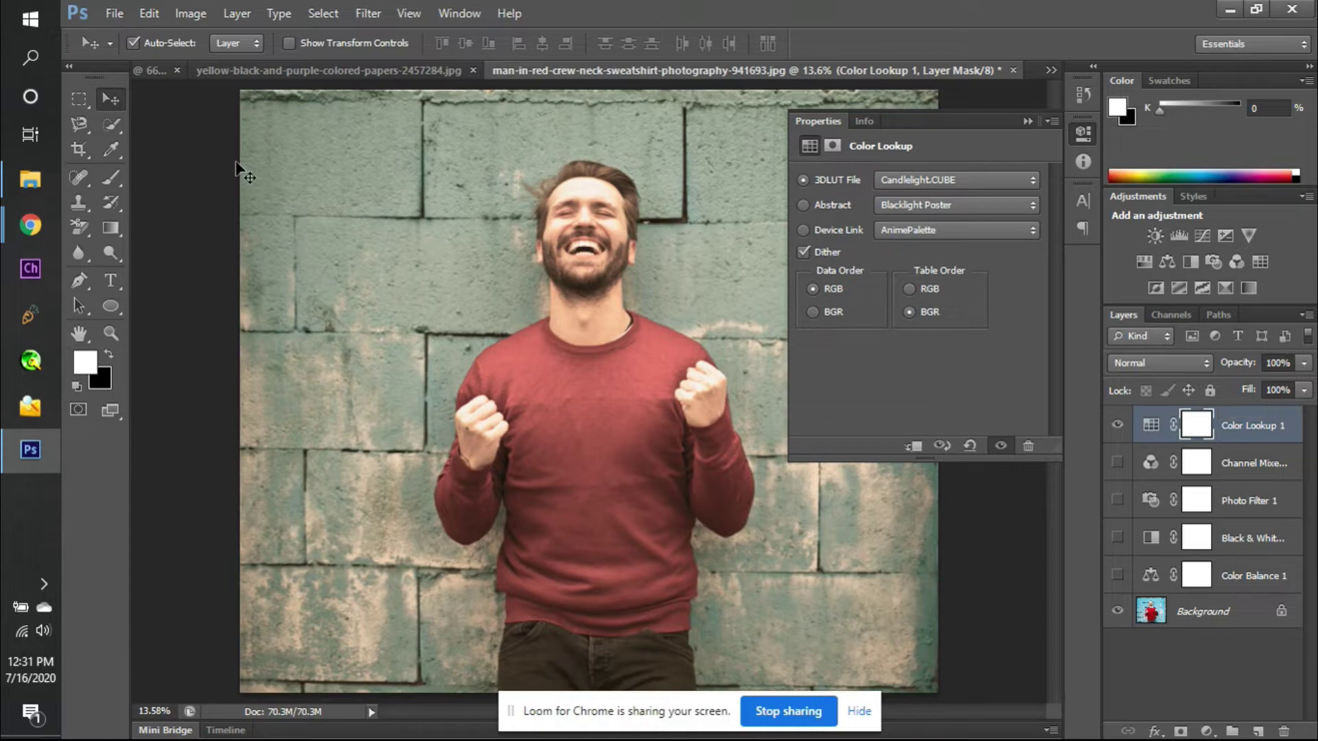
pyautogui.moveTo(30, 225)
pyautogui.click(156, 170)
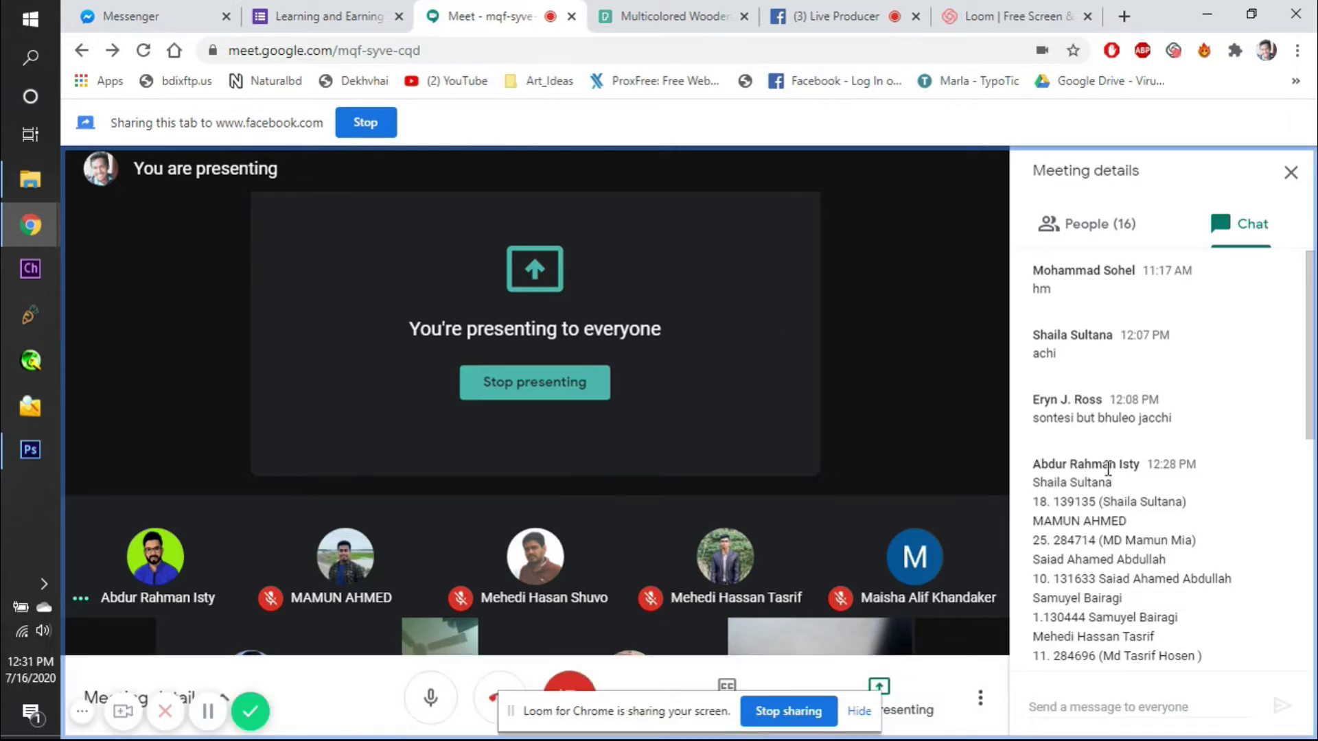
# - Scroll the Google Meet page, then return to the Photoshop document with Alt+Tab
pyautogui.scroll(-2, 1108, 469)
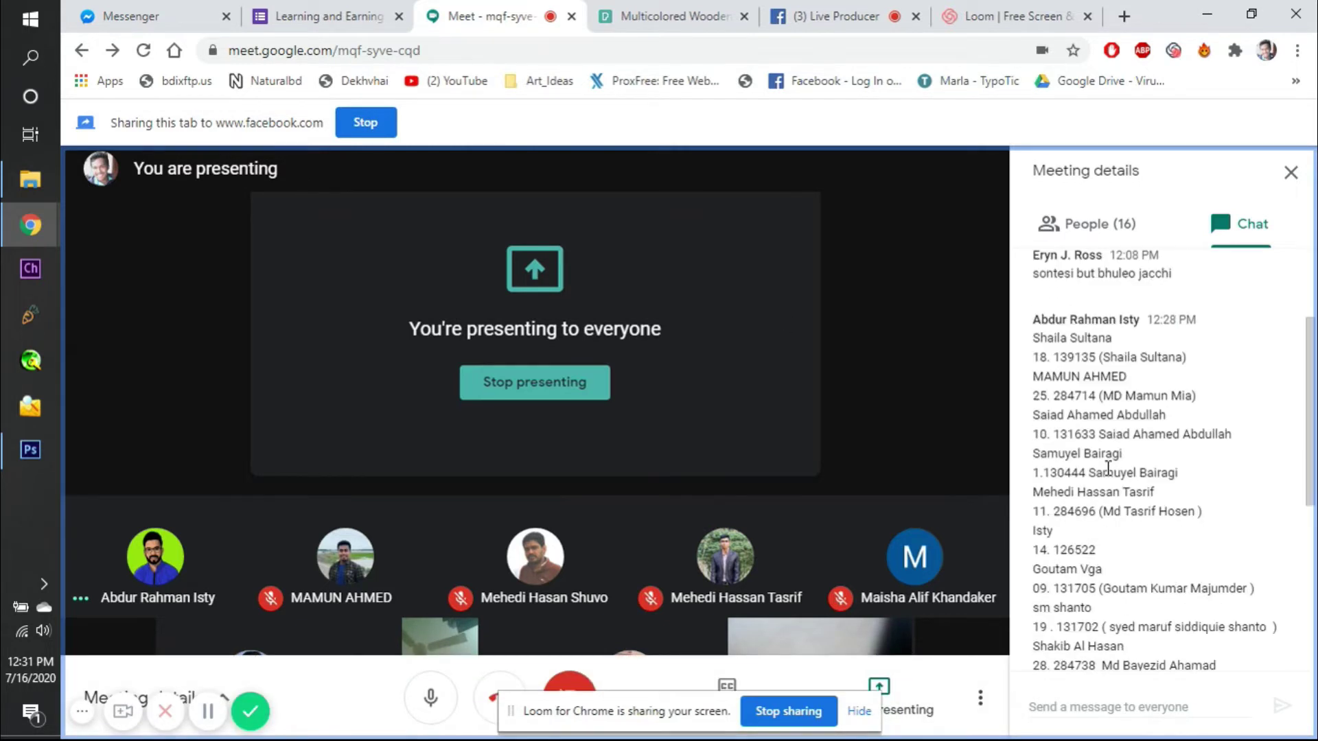
pyautogui.scroll(-6, 1108, 469)
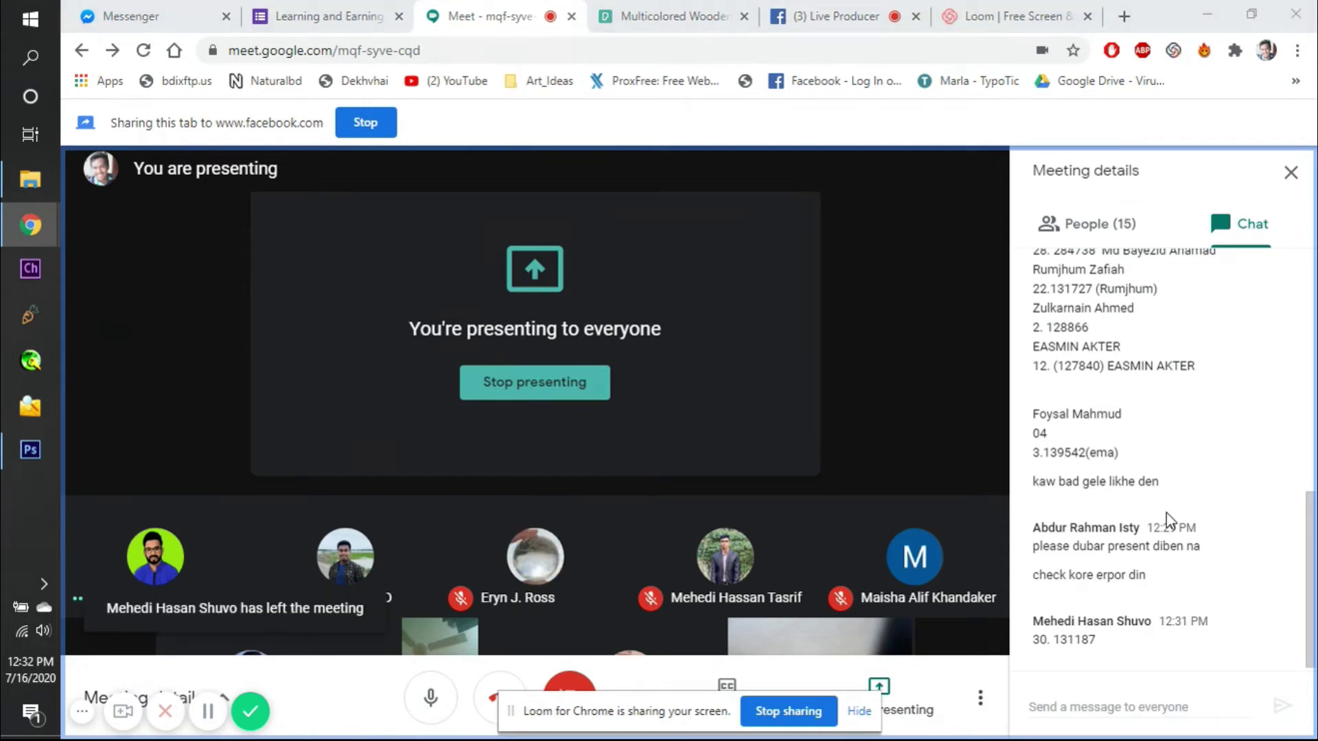
pyautogui.hotkey('alt', 'Tab')
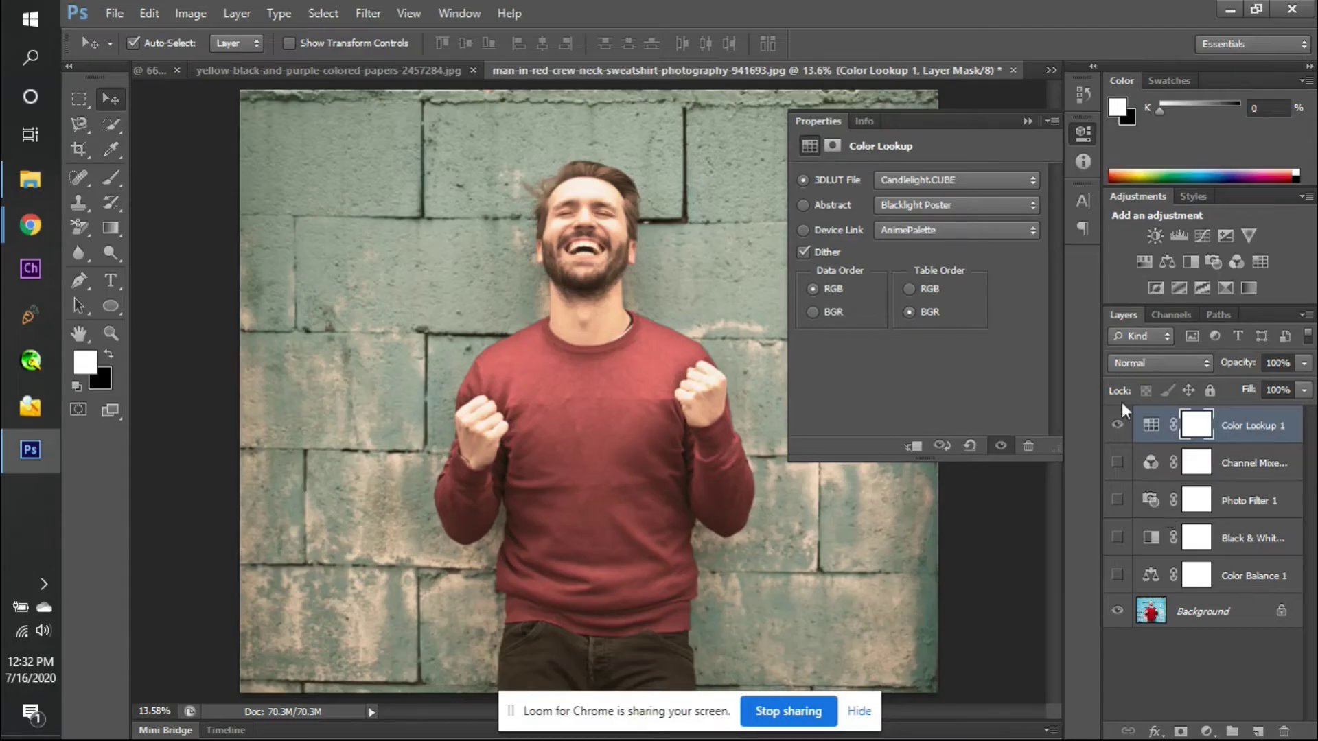
# - Hide Color Lookup 1, then add two Invert adjustments and delete both
pyautogui.click(1117, 425)
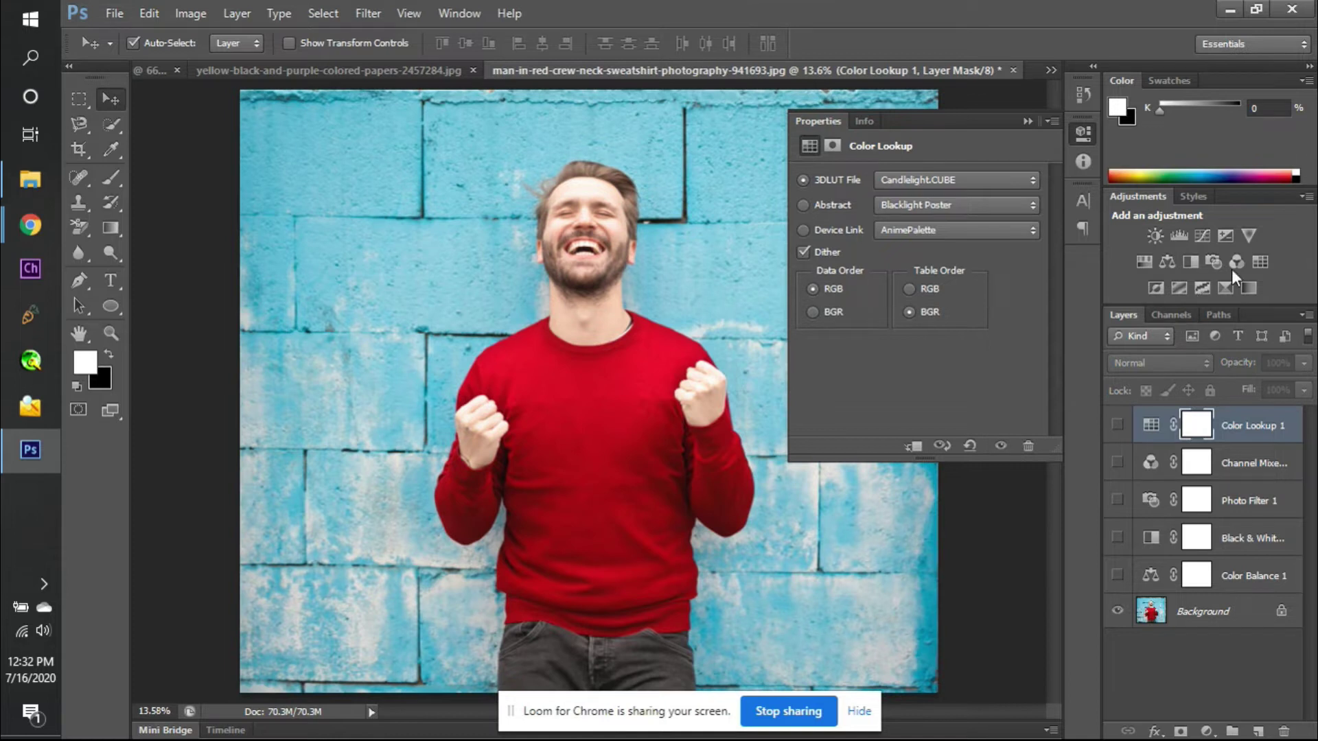
pyautogui.click(1159, 298)
pyautogui.click(1160, 298)
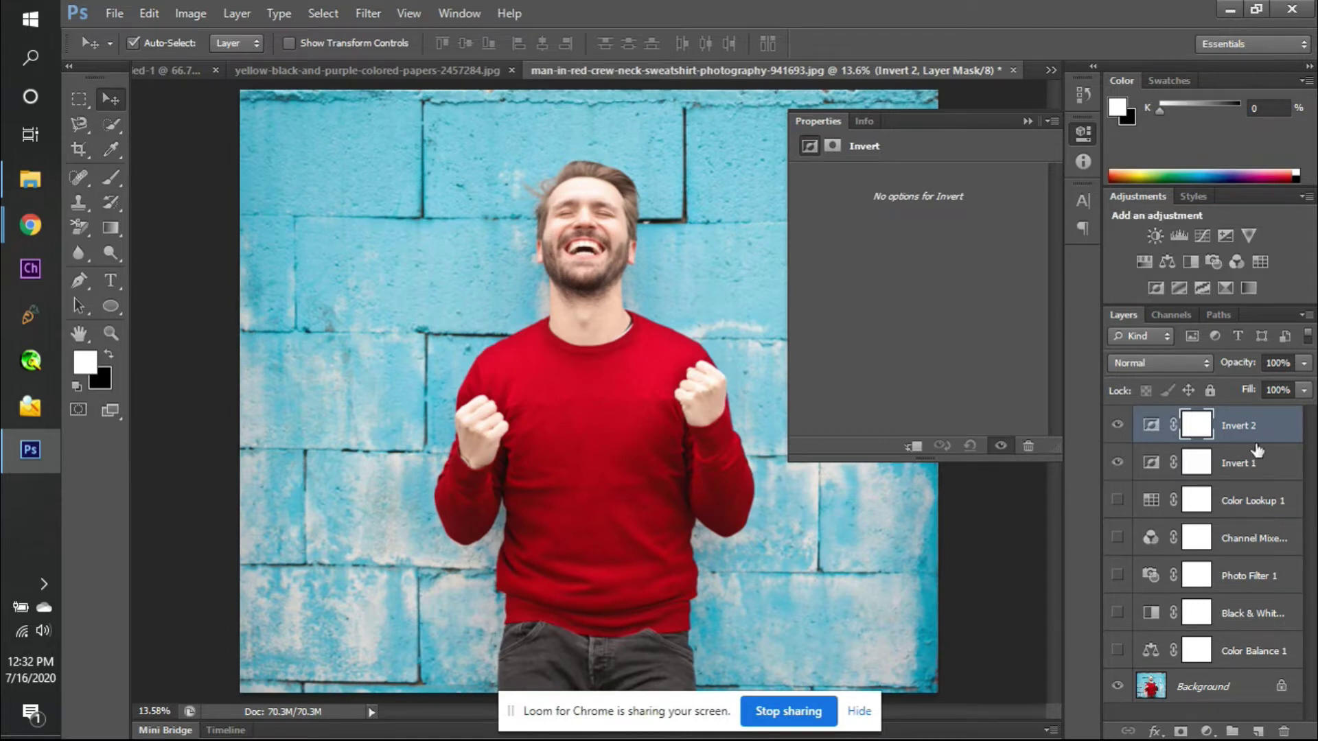
pyautogui.hotkey('ctrl', '2')
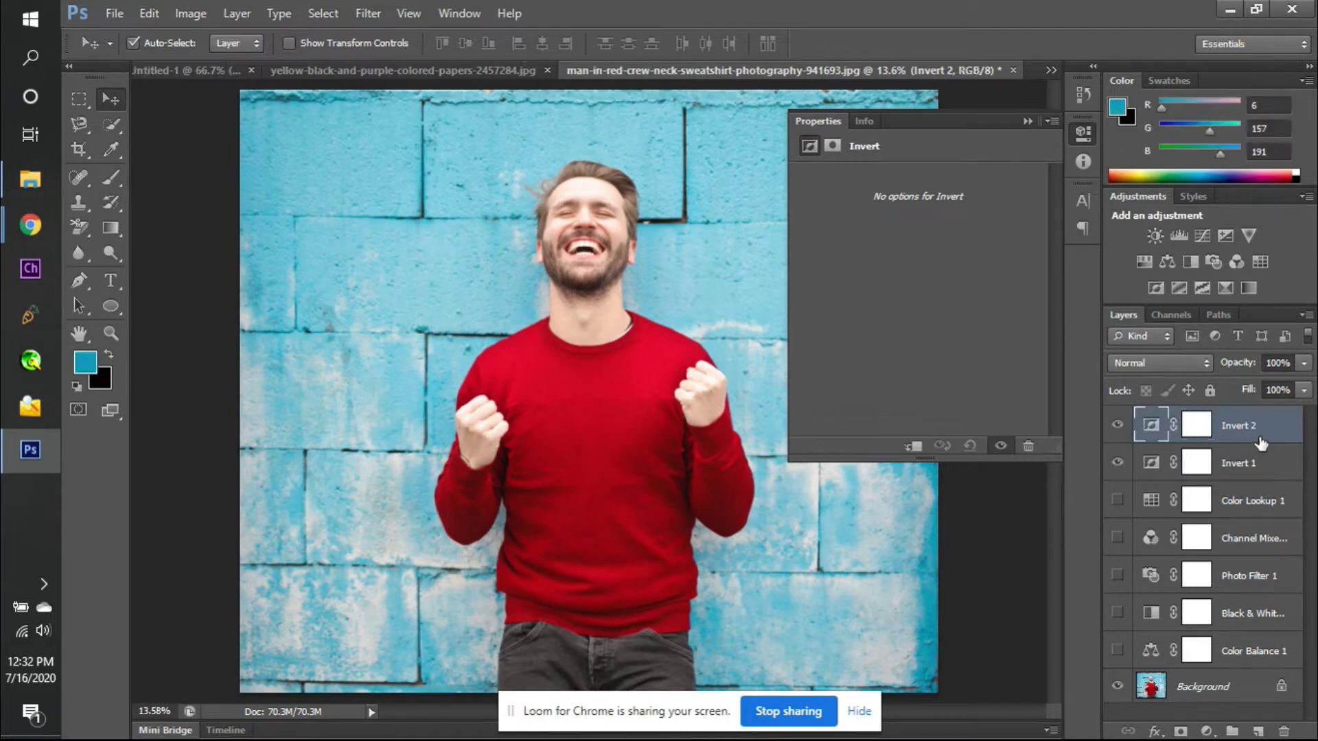
pyautogui.keyDown('shift'); pyautogui.click(1264, 479); pyautogui.keyUp('shift')
pyautogui.press('Delete')
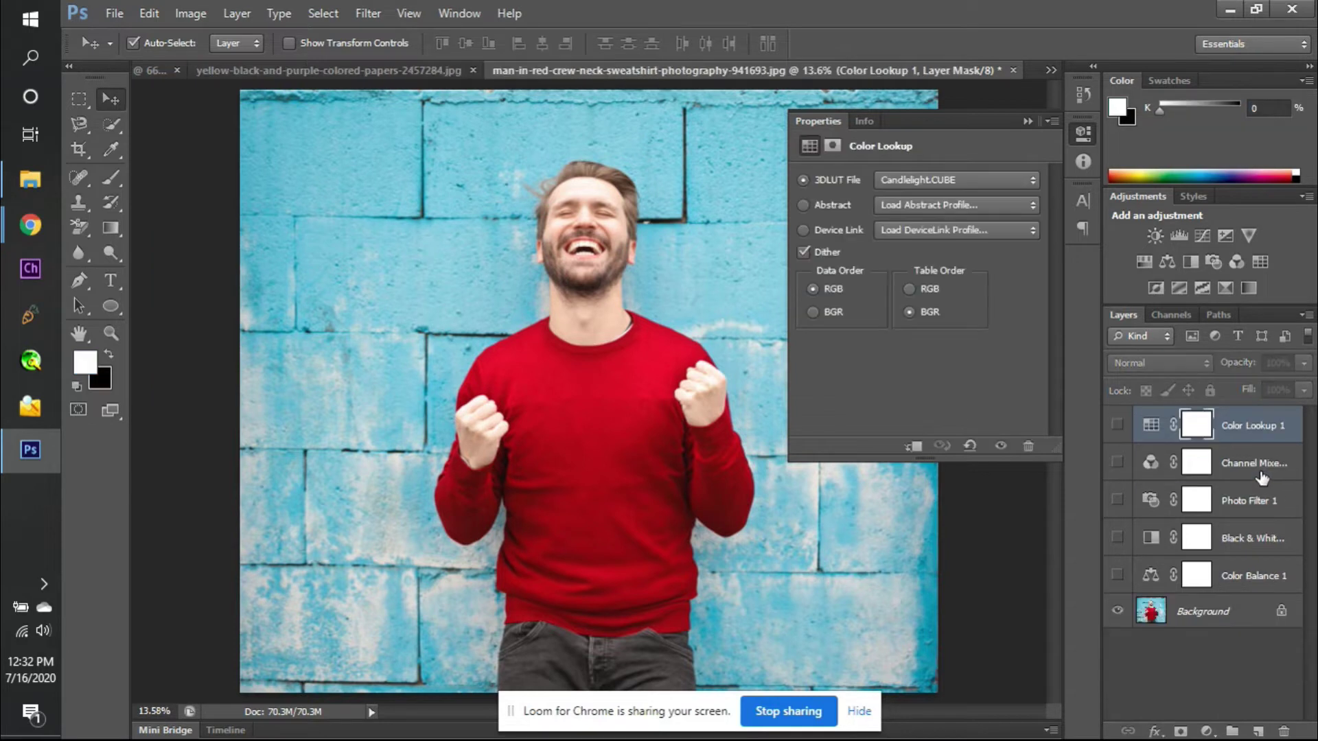
# - Add two Posterize adjustments, change the levels, then delete both Posterize layers
pyautogui.click(1180, 286)
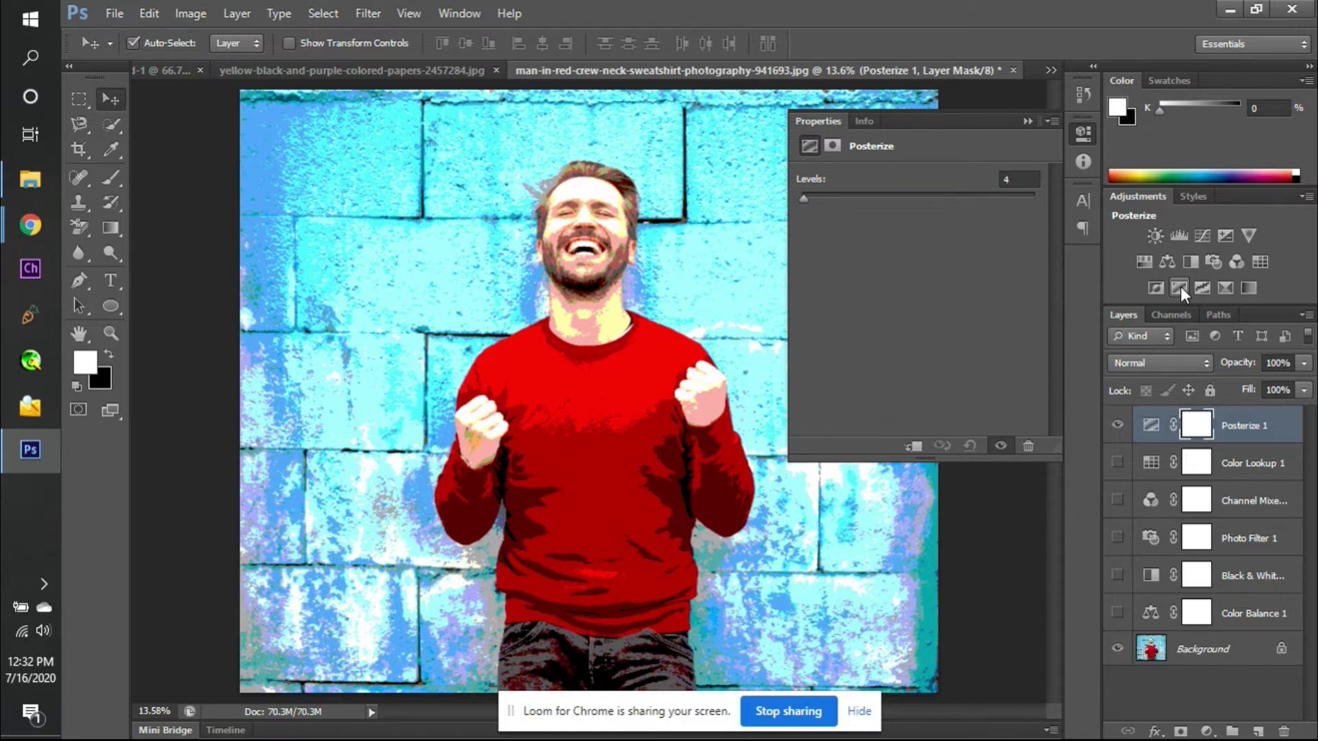
pyautogui.click(1180, 286)
pyautogui.moveTo(804, 198); pyautogui.dragTo(978, 217)
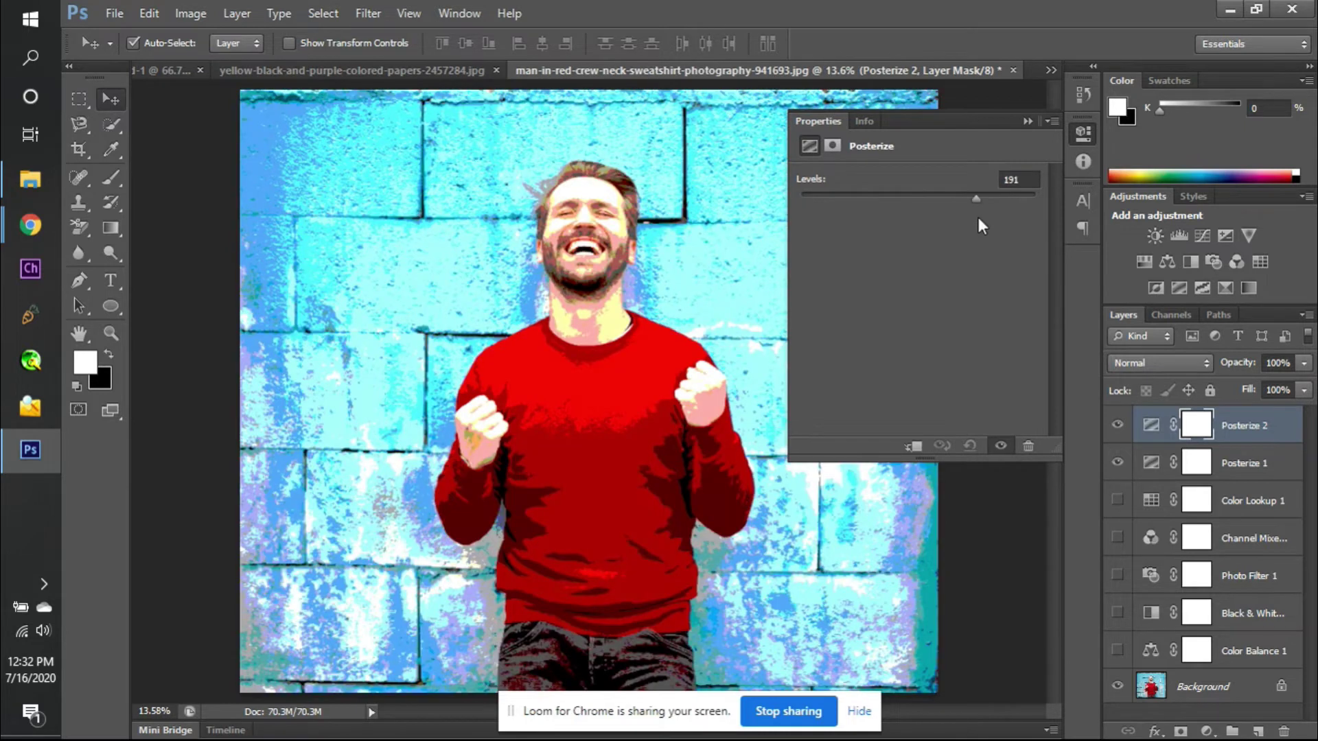
pyautogui.click(1247, 432)
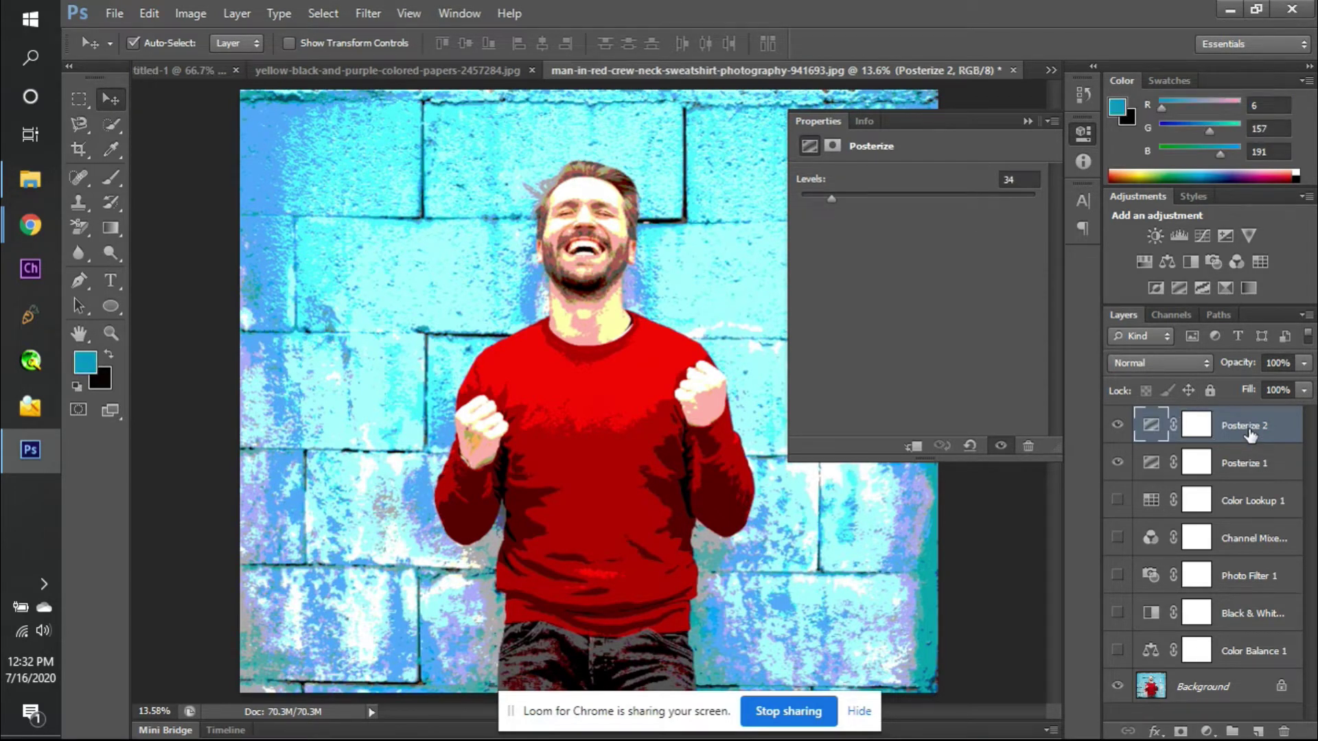
pyautogui.keyDown('shift'); pyautogui.click(1253, 470); pyautogui.keyUp('shift')
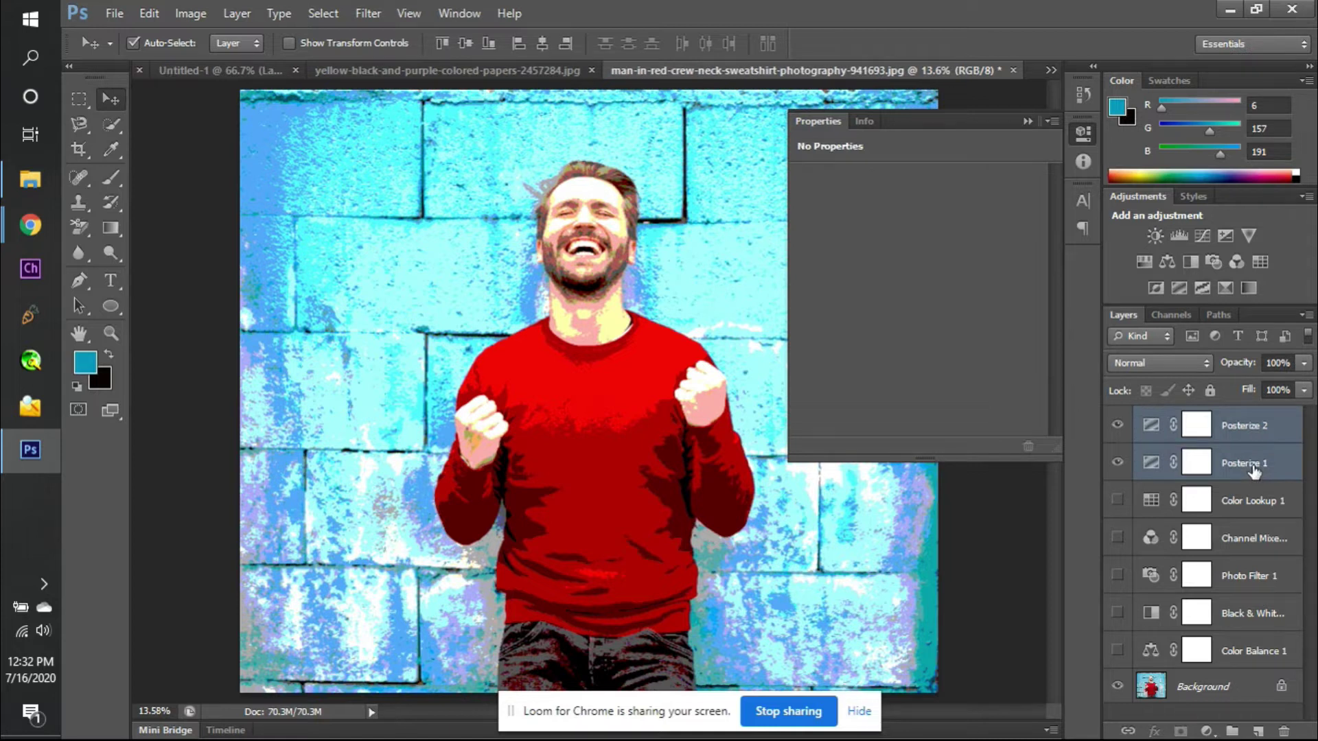
pyautogui.press('Delete')
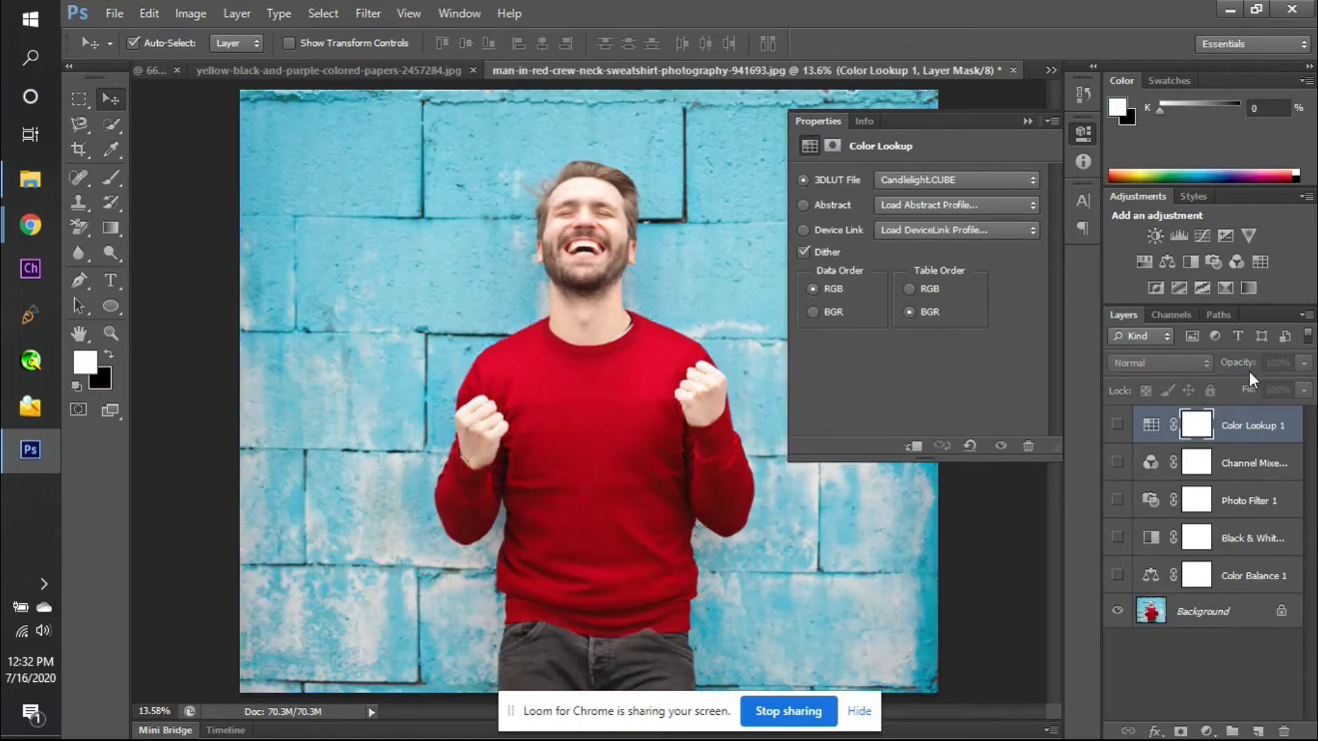
# - Add a Threshold adjustment set to Threshold Level 147
pyautogui.click(1206, 287)
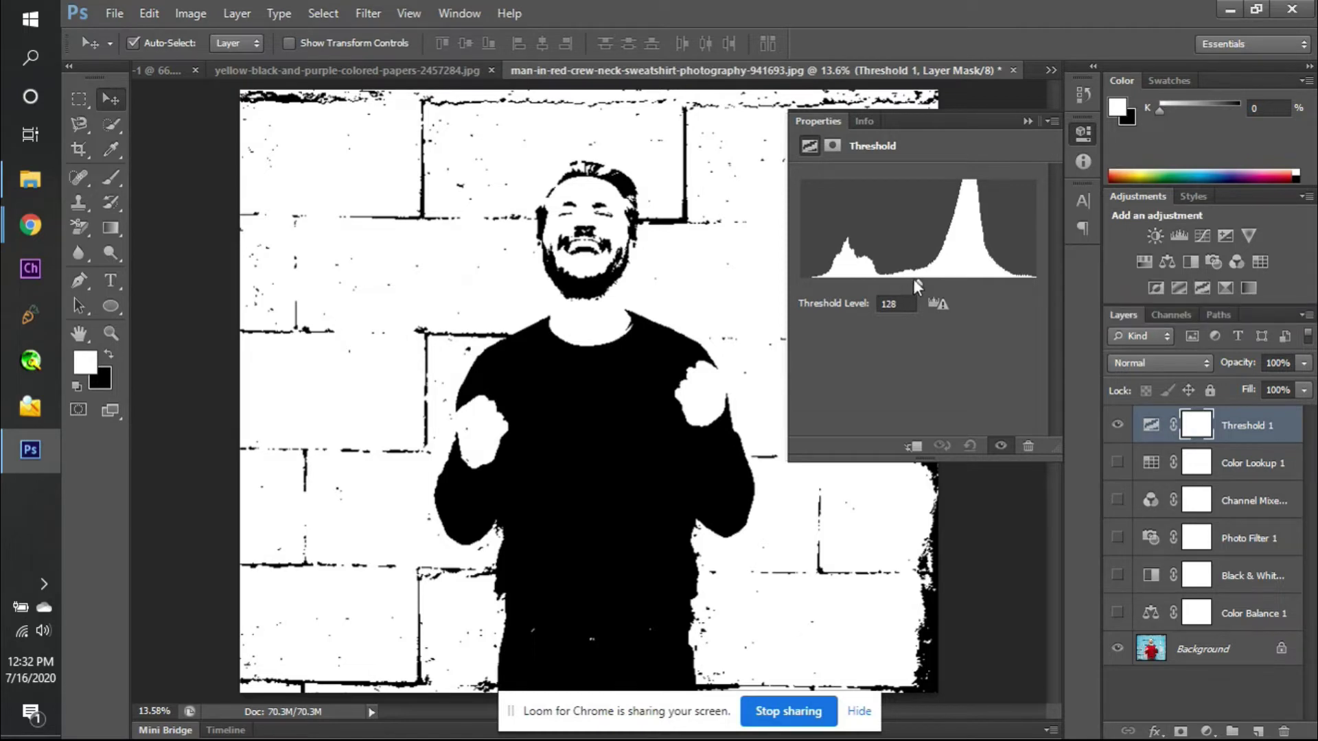
pyautogui.moveTo(916, 283)
pyautogui.mouseDown()
pyautogui.moveTo(865, 282)
pyautogui.moveTo(962, 274)
pyautogui.moveTo(936, 276)
pyautogui.mouseUp()
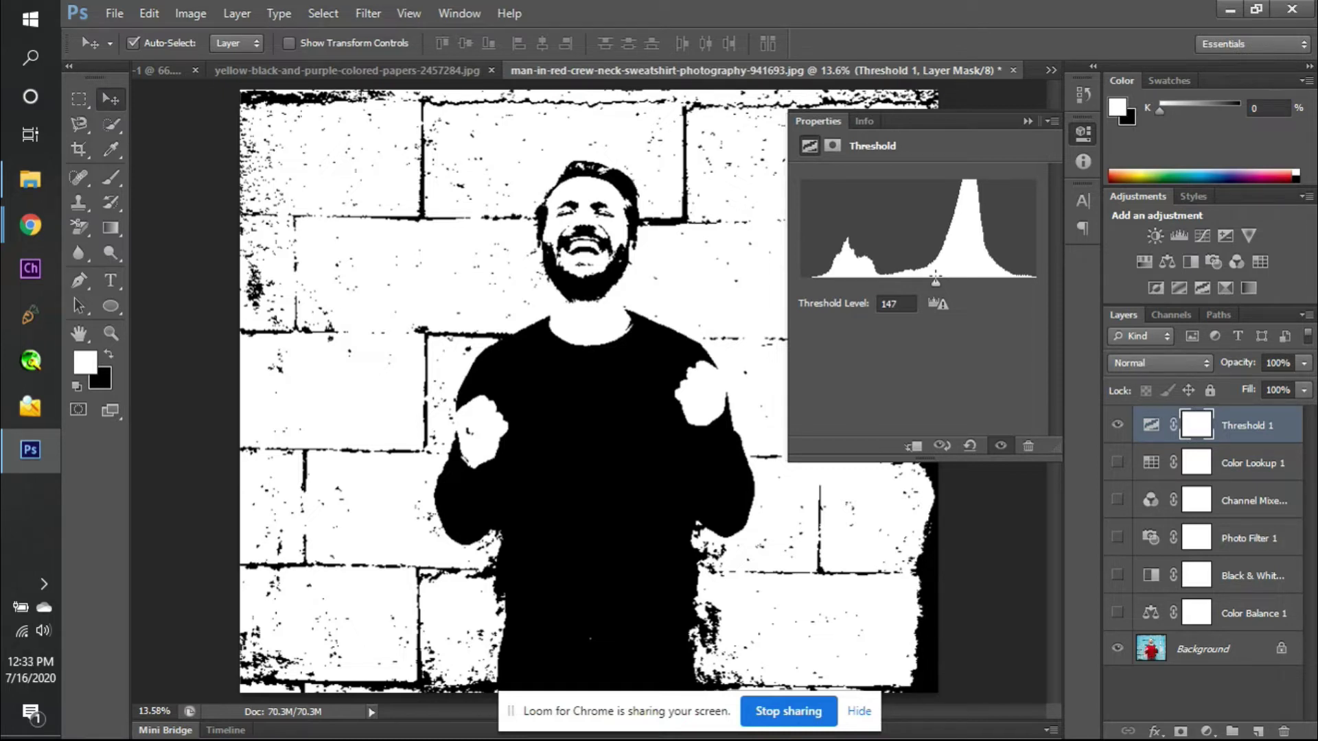
# - Sample the black shirt with the Eyedropper, duplicate Background and hide the original
pyautogui.press('i')
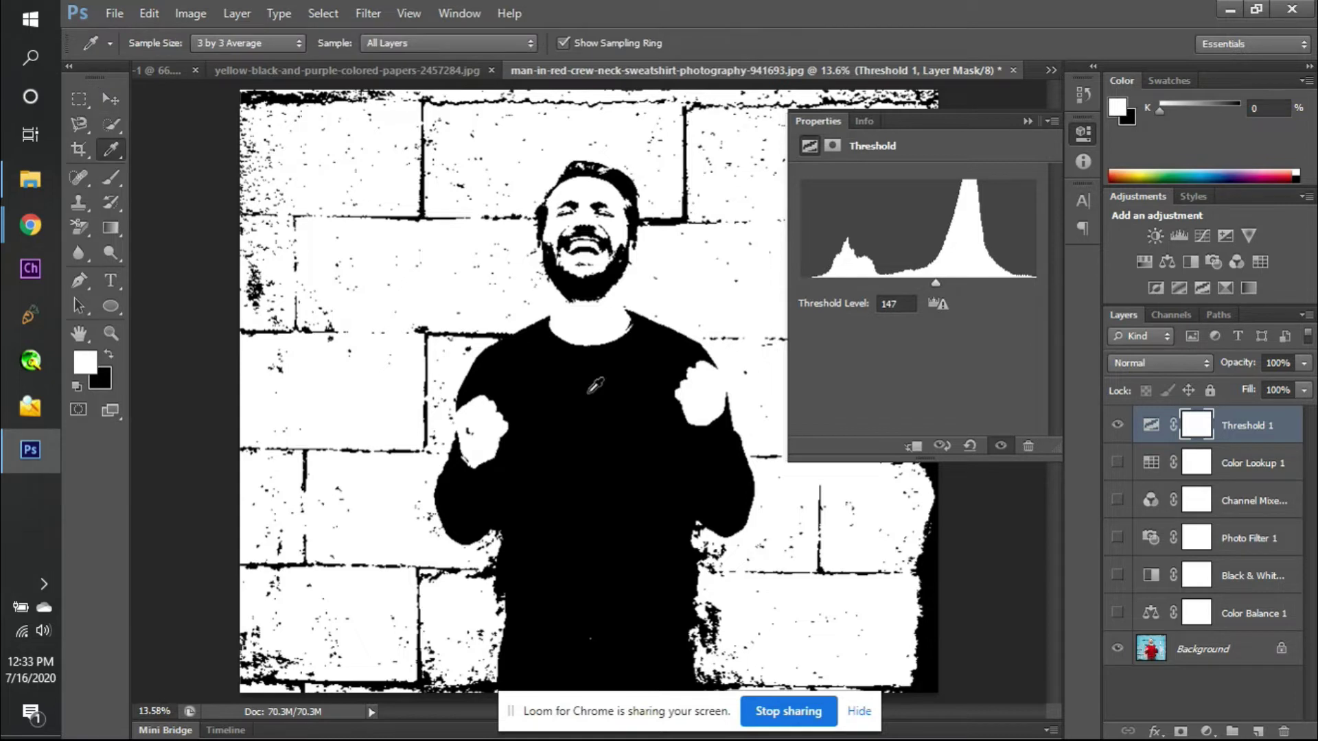
pyautogui.click(575, 394)
pyautogui.click(619, 489)
pyautogui.click(1175, 656)
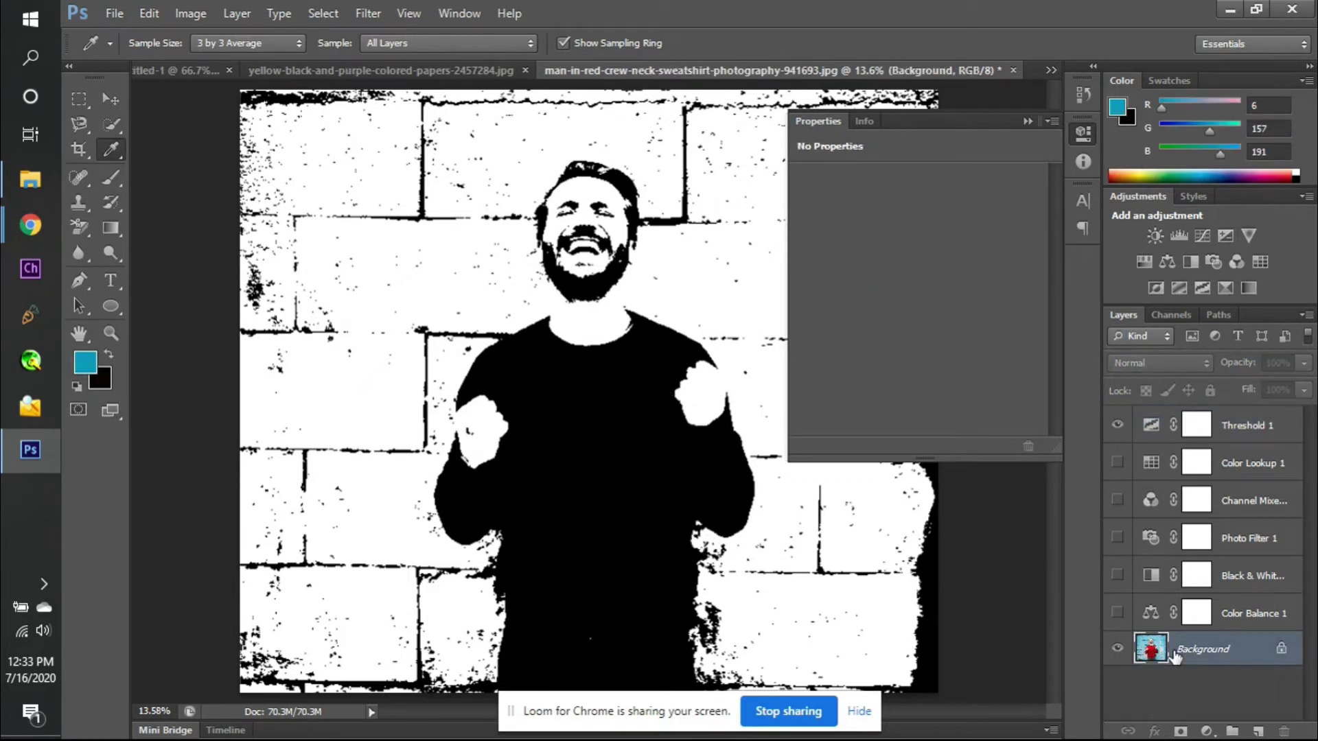
pyautogui.hotkey('ctrl', 'j')
pyautogui.click(1119, 683)
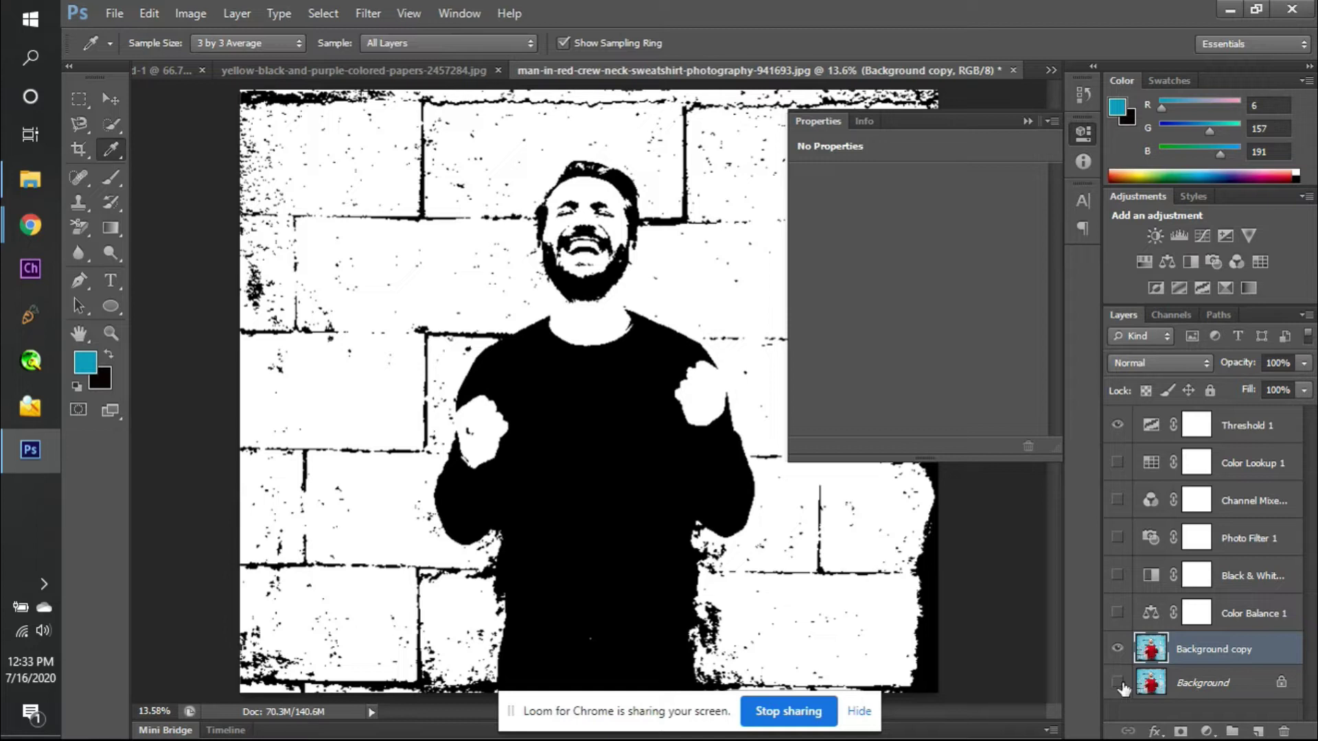
# - Sample black from the shirt and white from the wall, checking the Color Picker, then hide Threshold 1
pyautogui.click(600, 426)
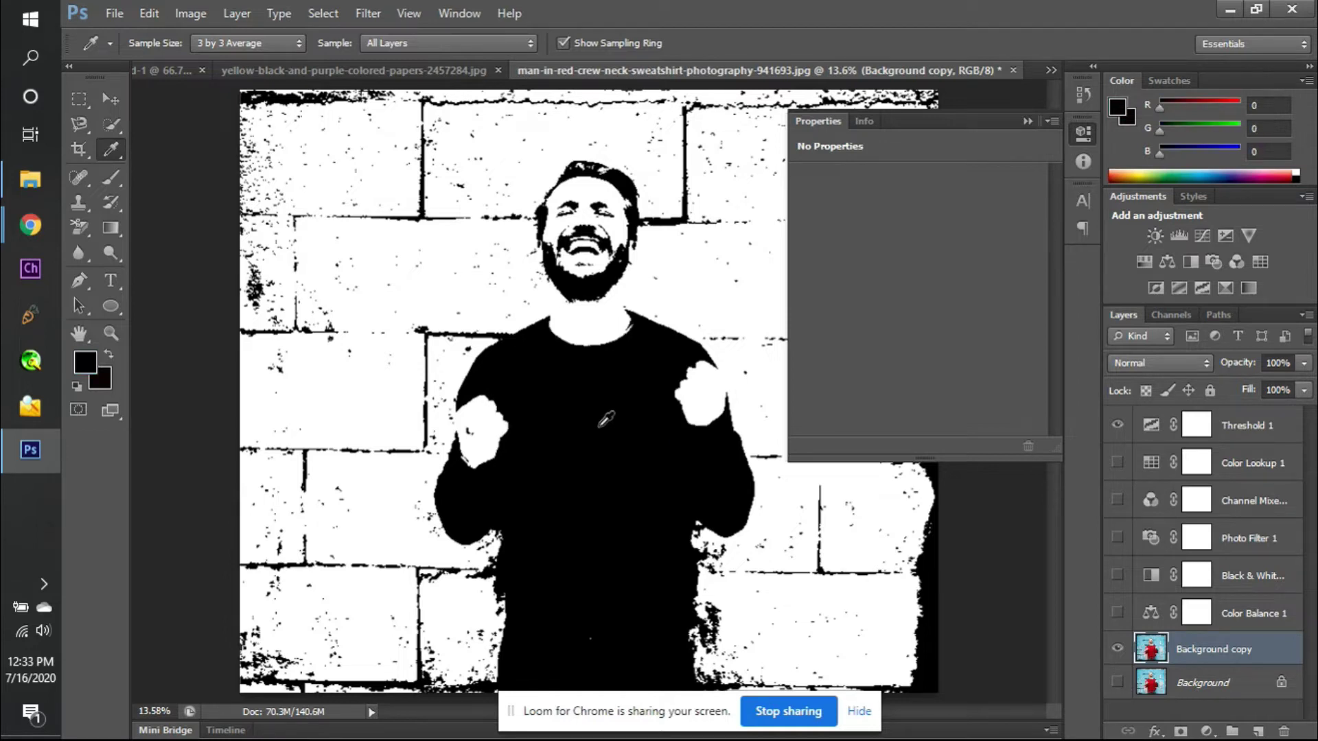
pyautogui.click(600, 425)
pyautogui.click(84, 361)
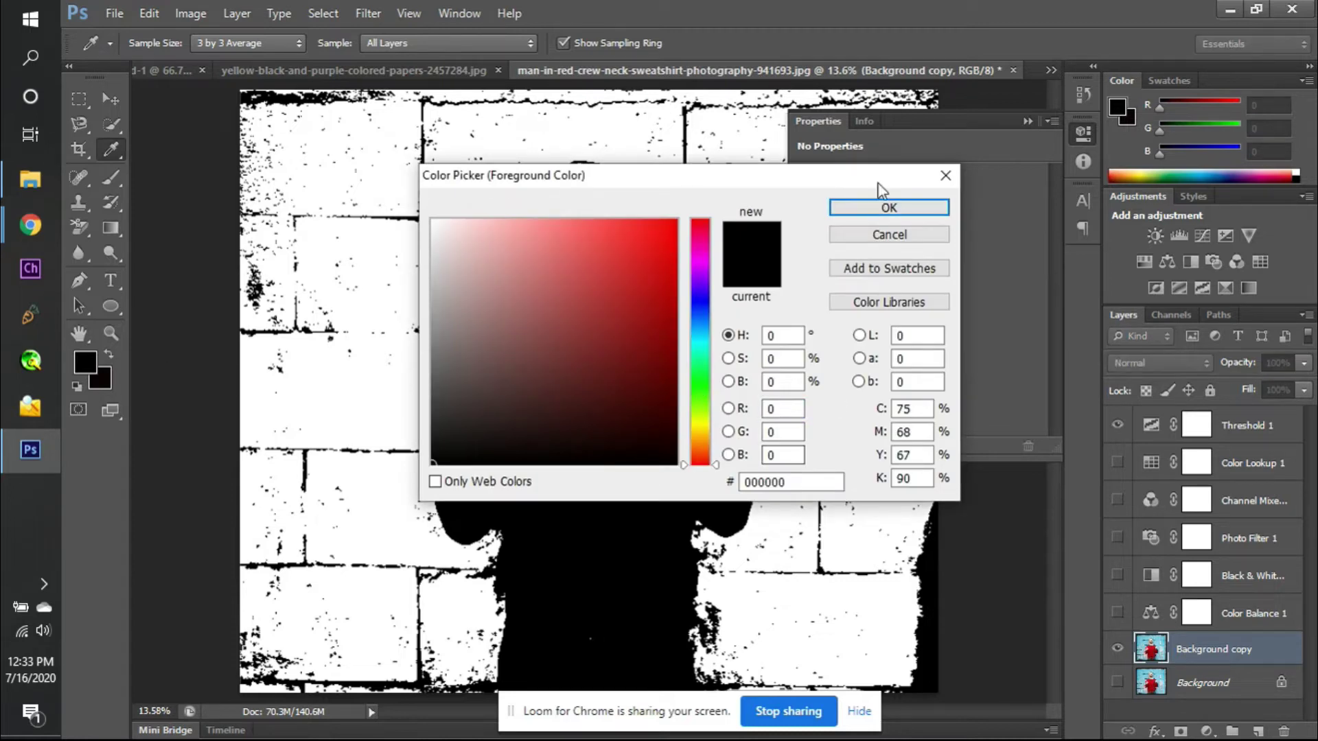
pyautogui.click(875, 215)
pyautogui.click(428, 276)
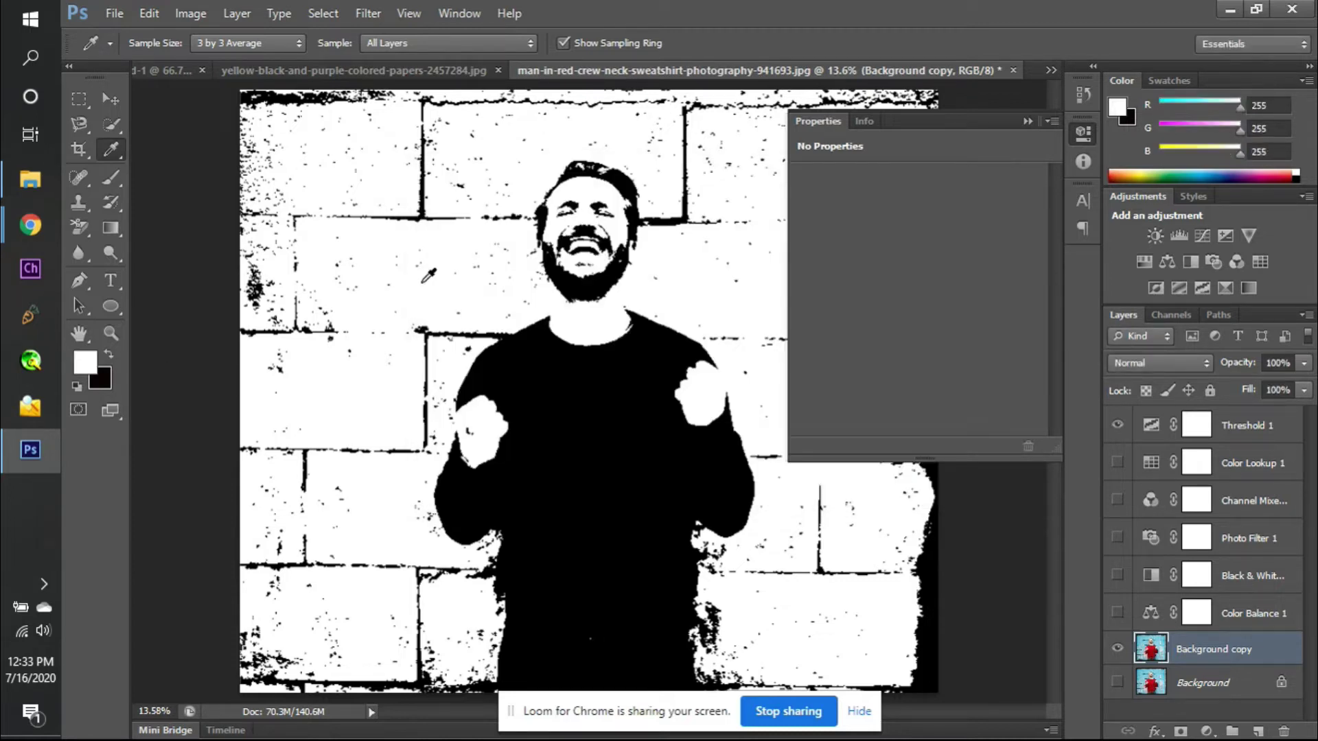
pyautogui.click(85, 364)
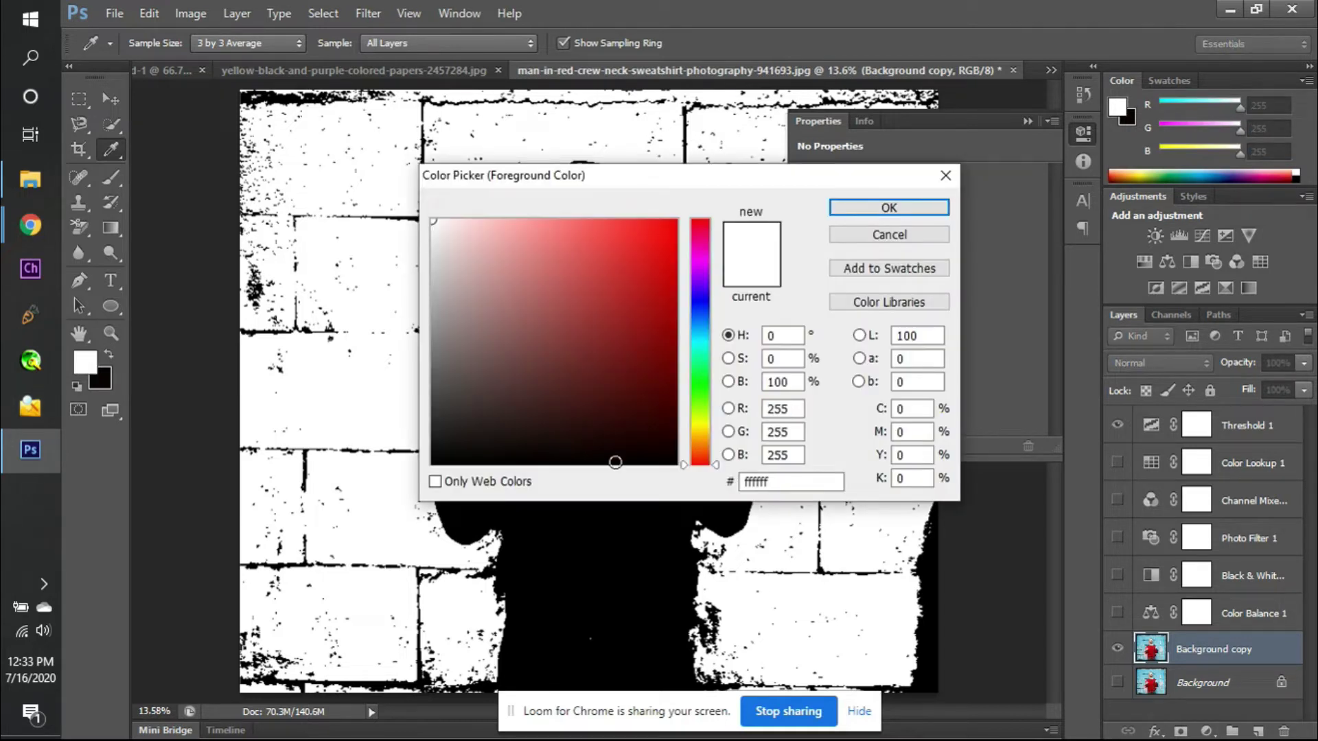
pyautogui.click(888, 235)
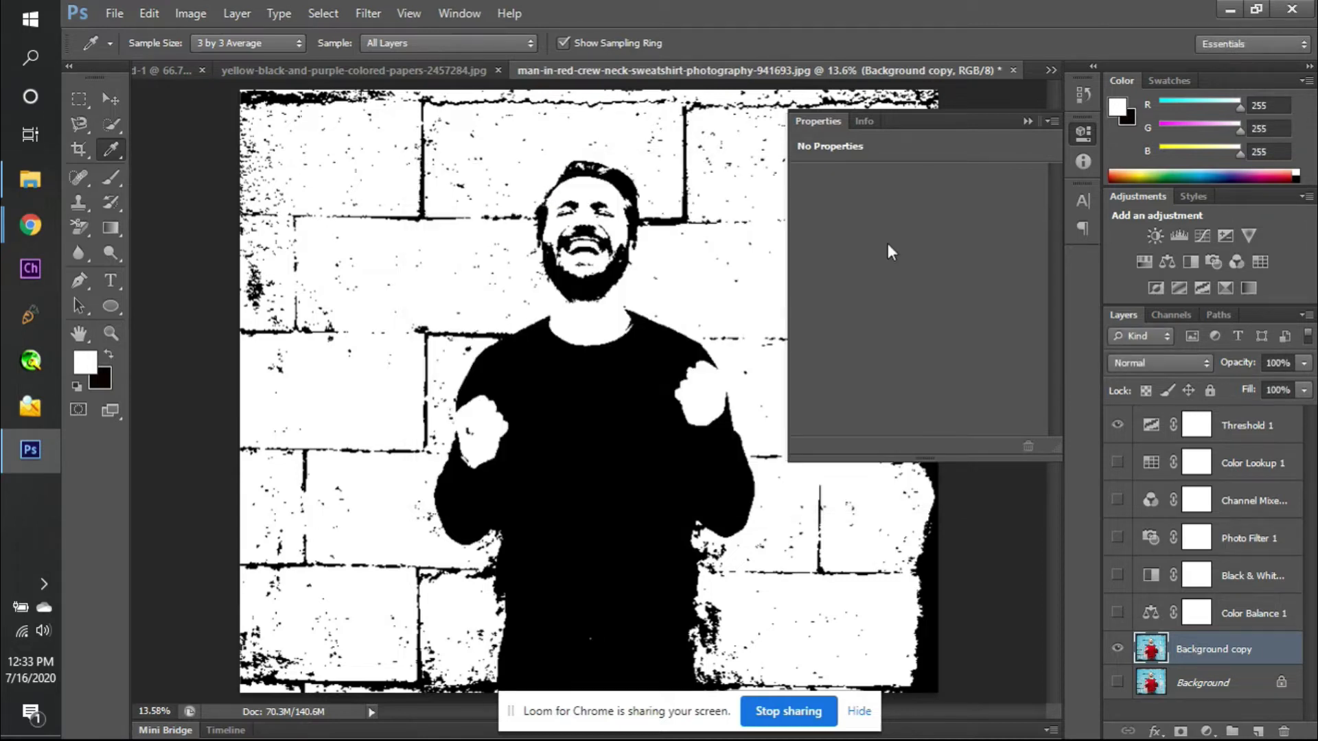
pyautogui.click(1233, 427)
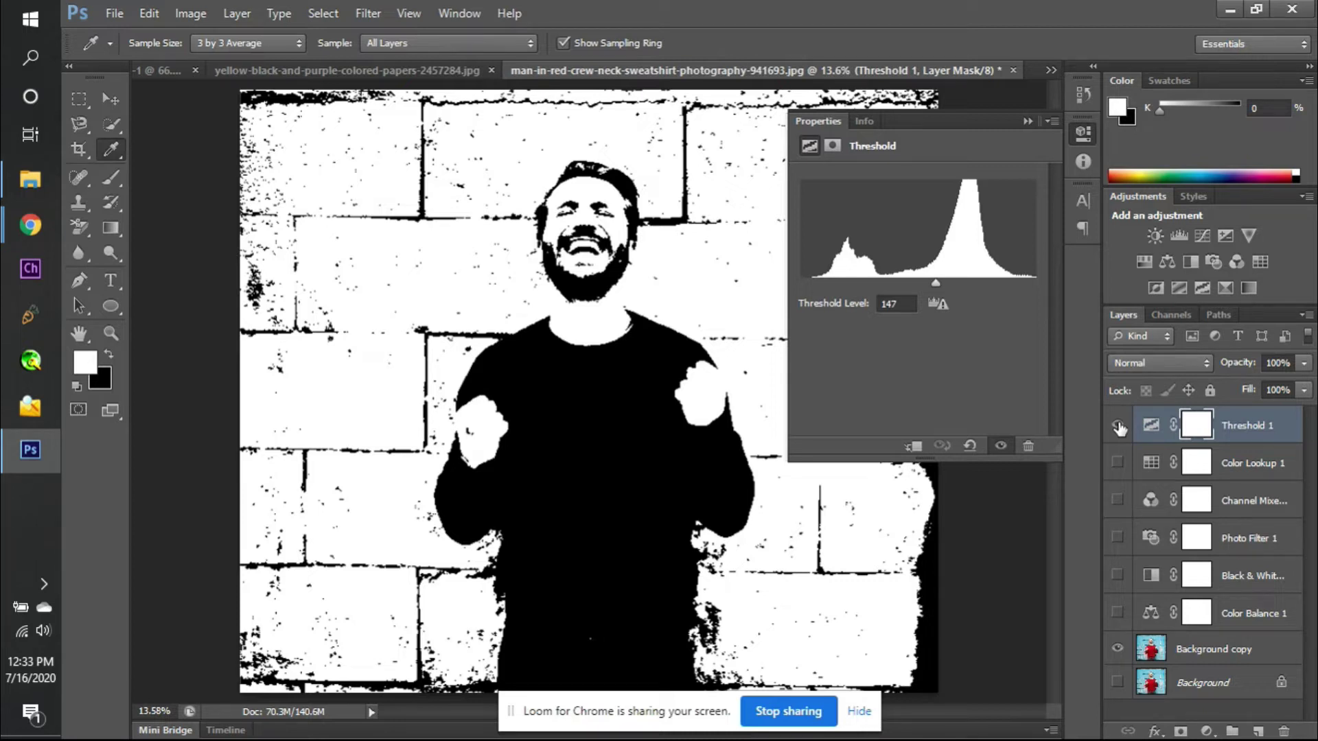
pyautogui.click(1118, 427)
# - Add a Selective Color adjustment and adjust the cyan and black sliders for Reds
pyautogui.click(1227, 289)
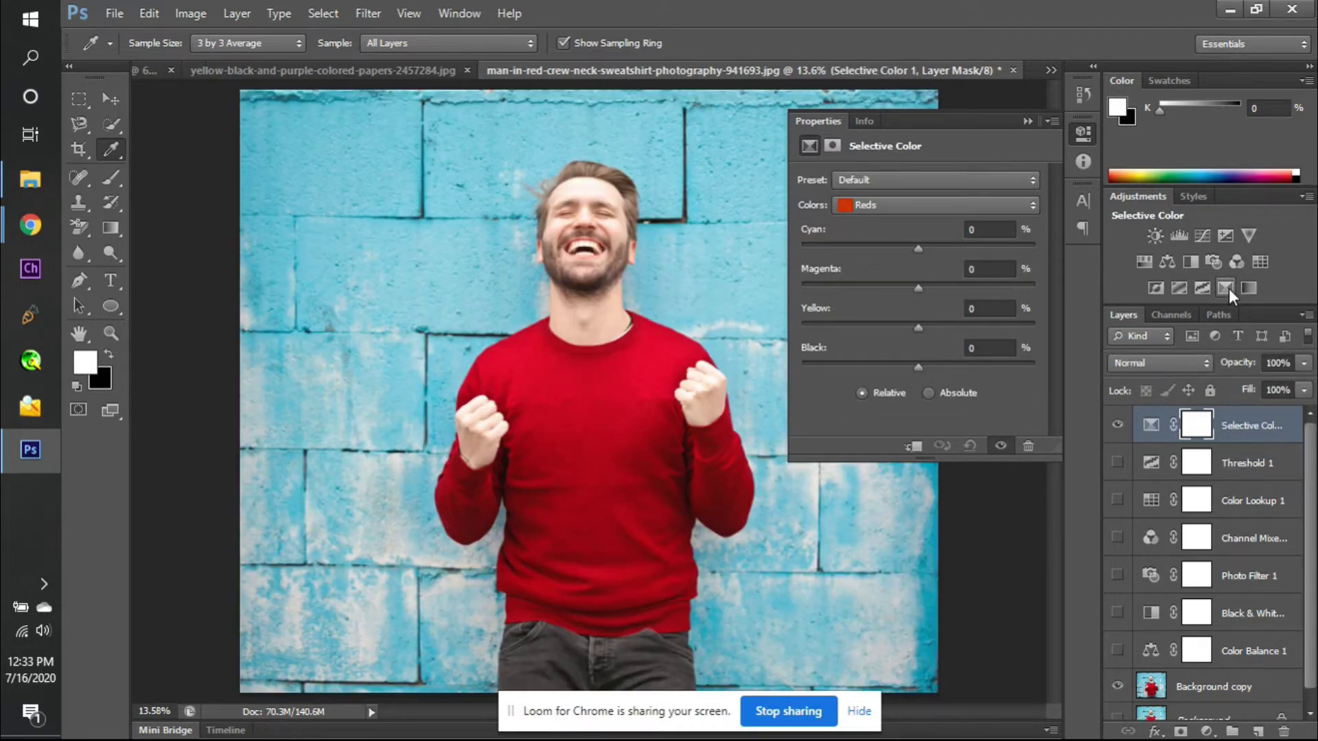
pyautogui.click(878, 205)
pyautogui.click(878, 205)
pyautogui.click(878, 204)
pyautogui.click(878, 204)
pyautogui.moveTo(918, 252); pyautogui.dragTo(1033, 261)
pyautogui.moveTo(951, 274); pyautogui.dragTo(1011, 324)
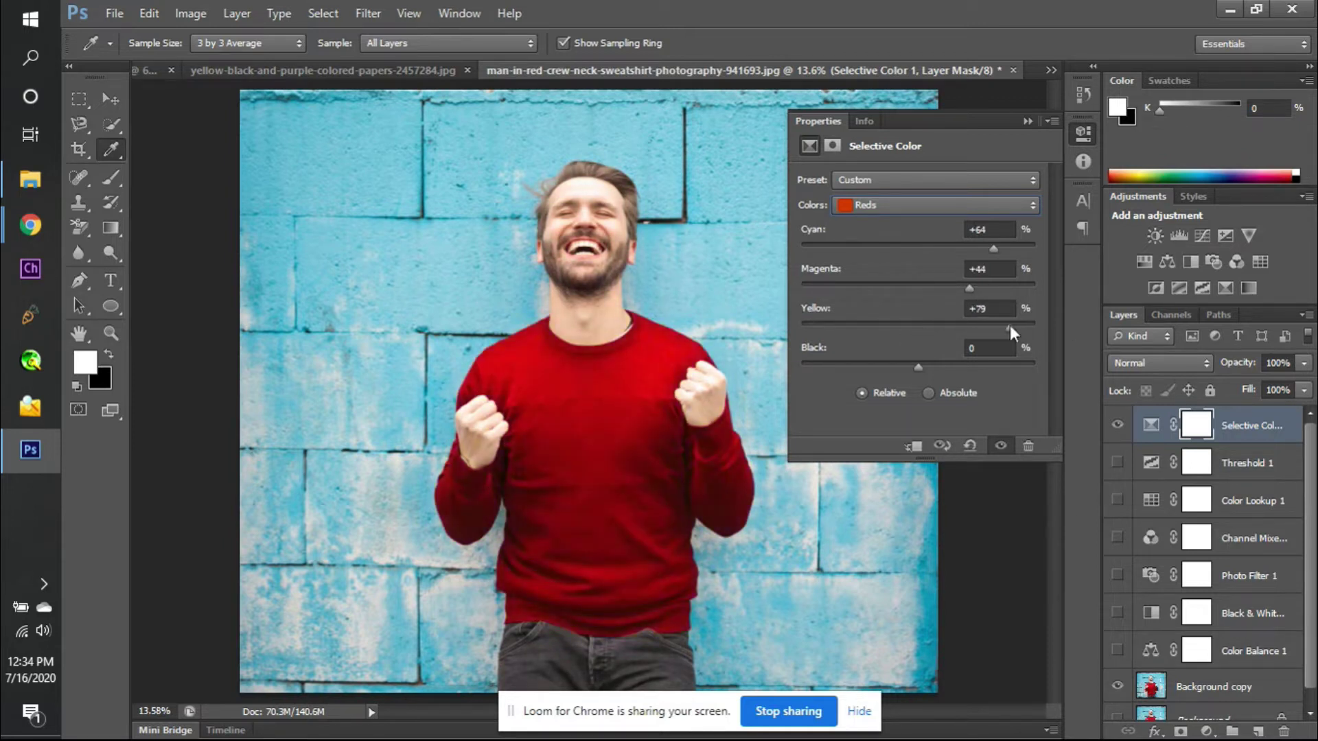
pyautogui.moveTo(917, 365); pyautogui.dragTo(904, 371)
# - Switch the range to Cyans and drag cyan, magenta, yellow and black down toward -100
pyautogui.click(888, 206)
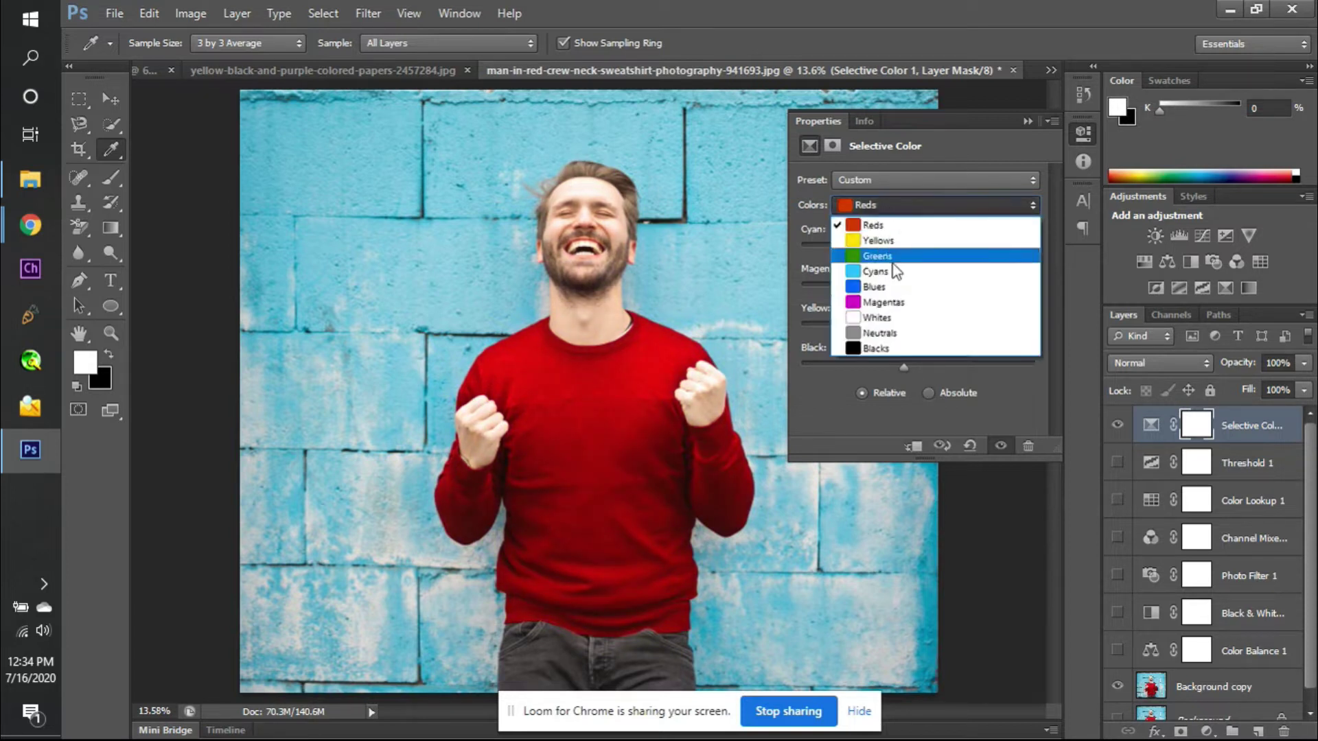
pyautogui.click(888, 287)
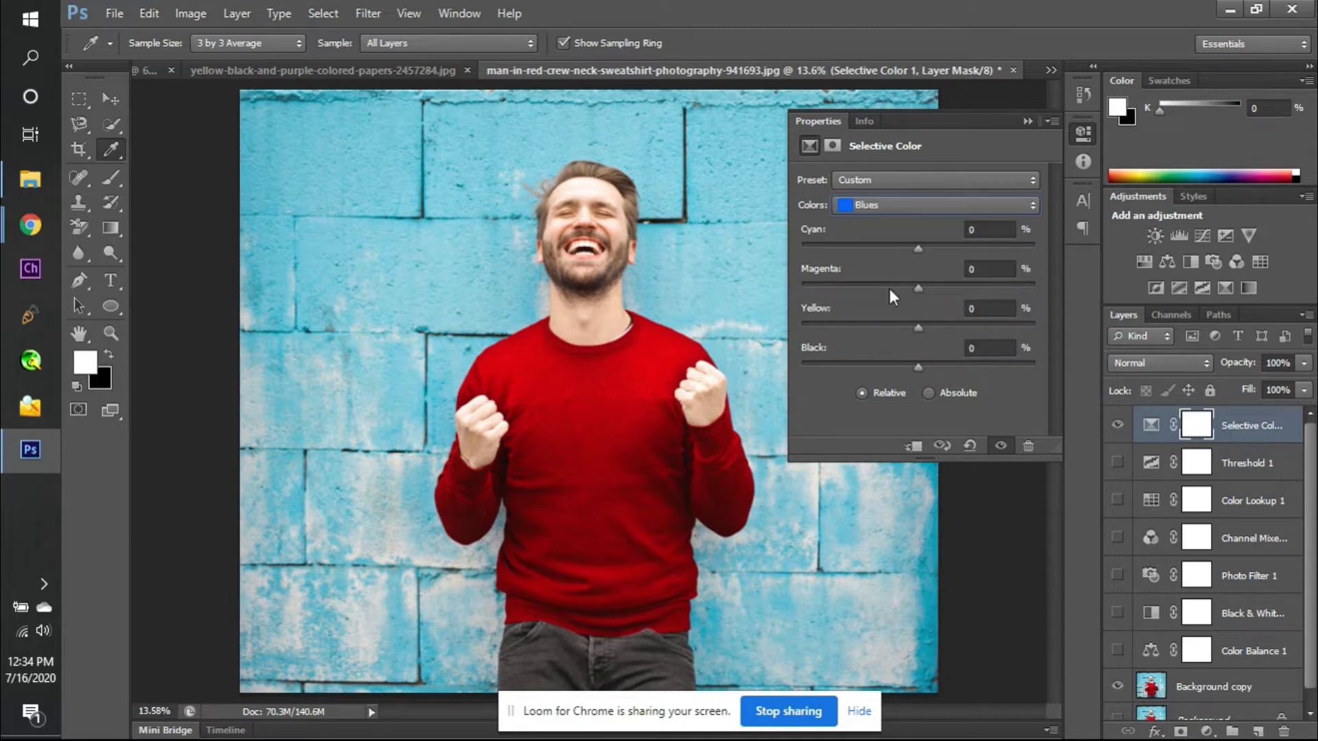
pyautogui.click(879, 209)
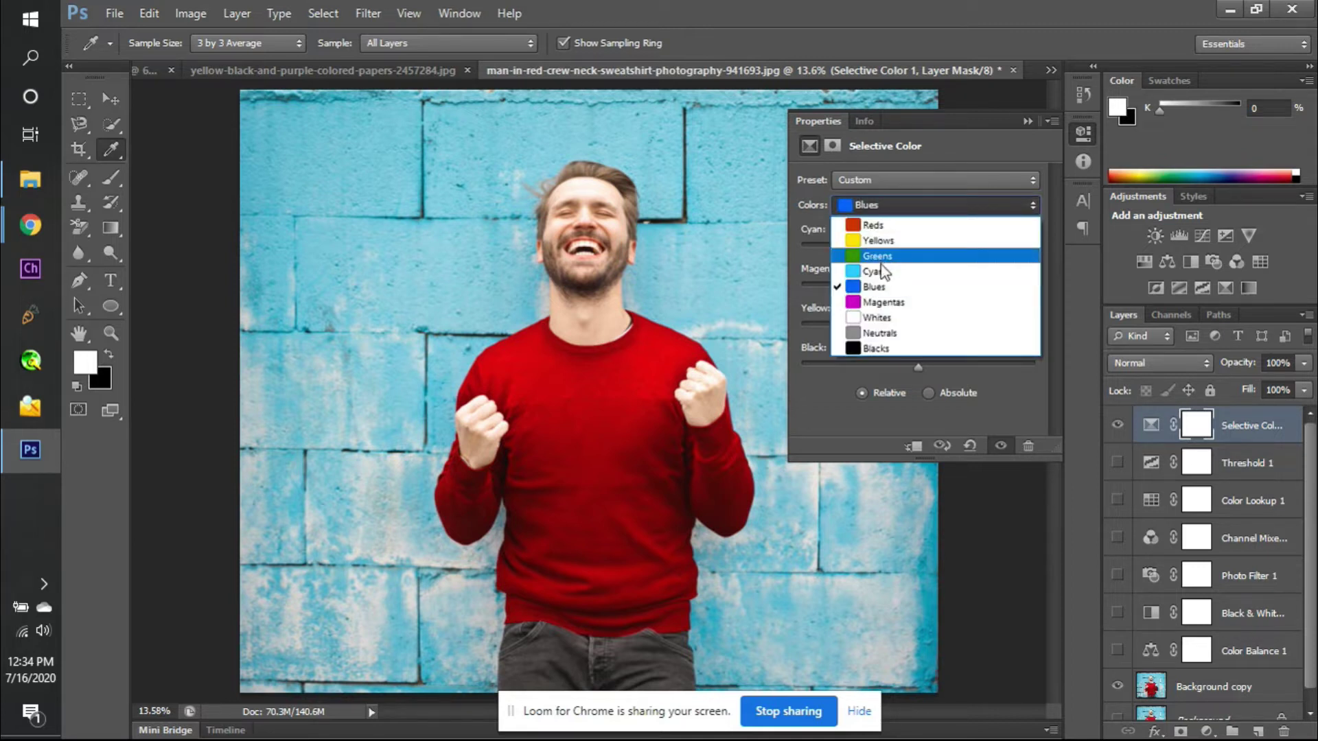
pyautogui.click(881, 272)
pyautogui.moveTo(917, 248); pyautogui.dragTo(765, 275)
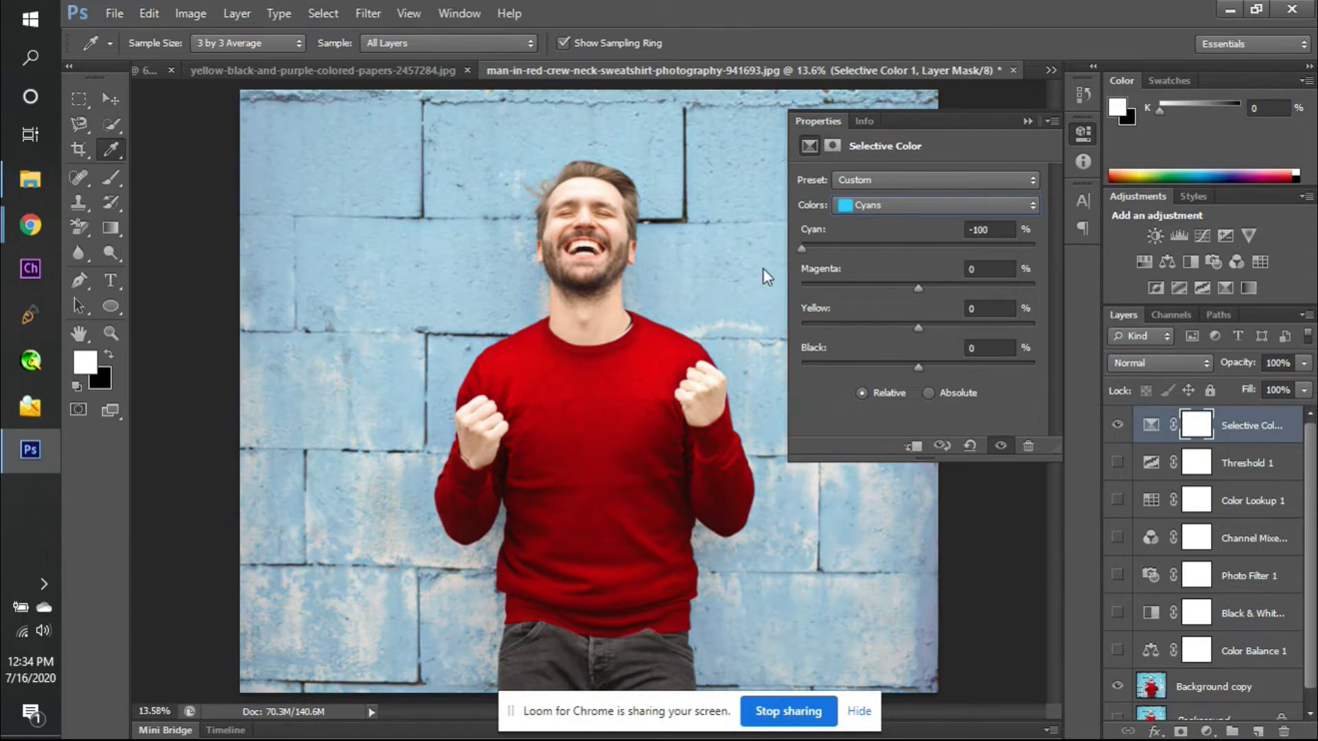
pyautogui.moveTo(921, 294); pyautogui.dragTo(747, 285)
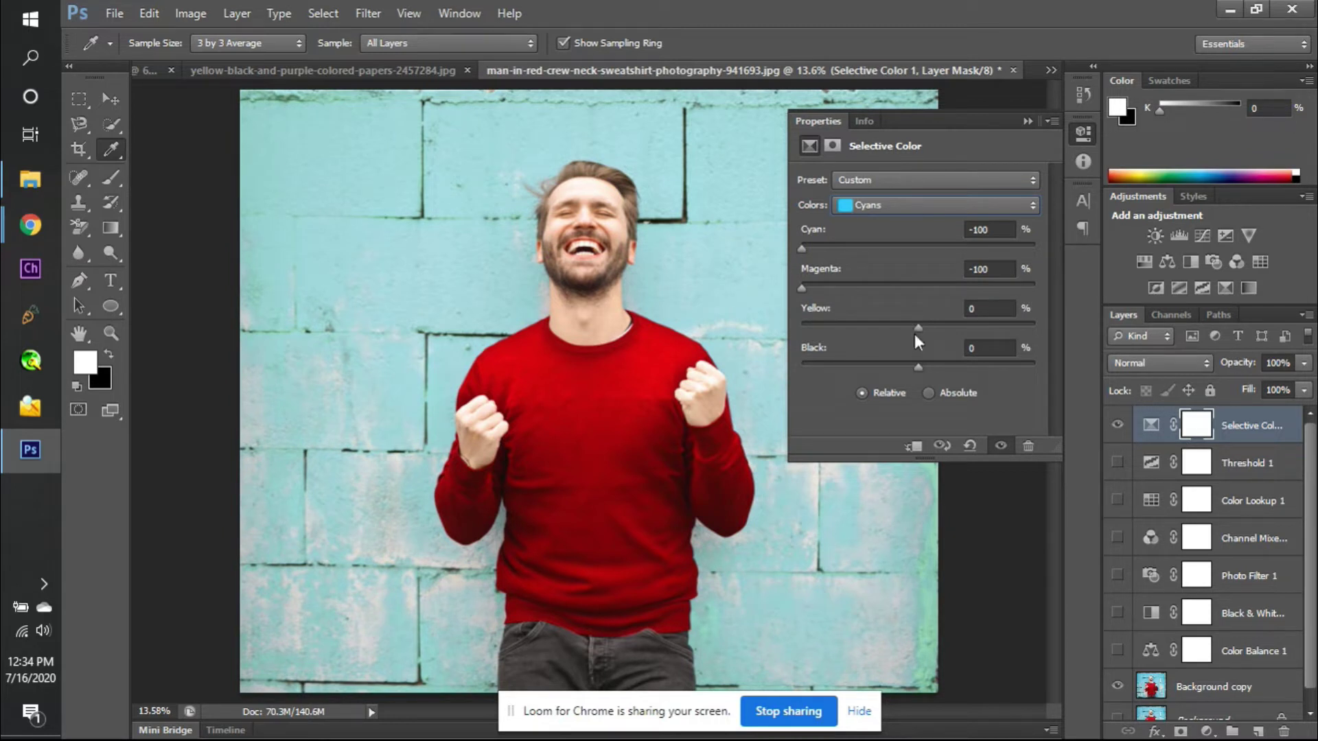
pyautogui.moveTo(915, 331); pyautogui.dragTo(656, 306)
pyautogui.moveTo(916, 369); pyautogui.dragTo(740, 356)
# - Switch to Absolute and set Cyans to Cyan +10, Magenta +7, Yellow +7, Black +1
pyautogui.click(929, 392)
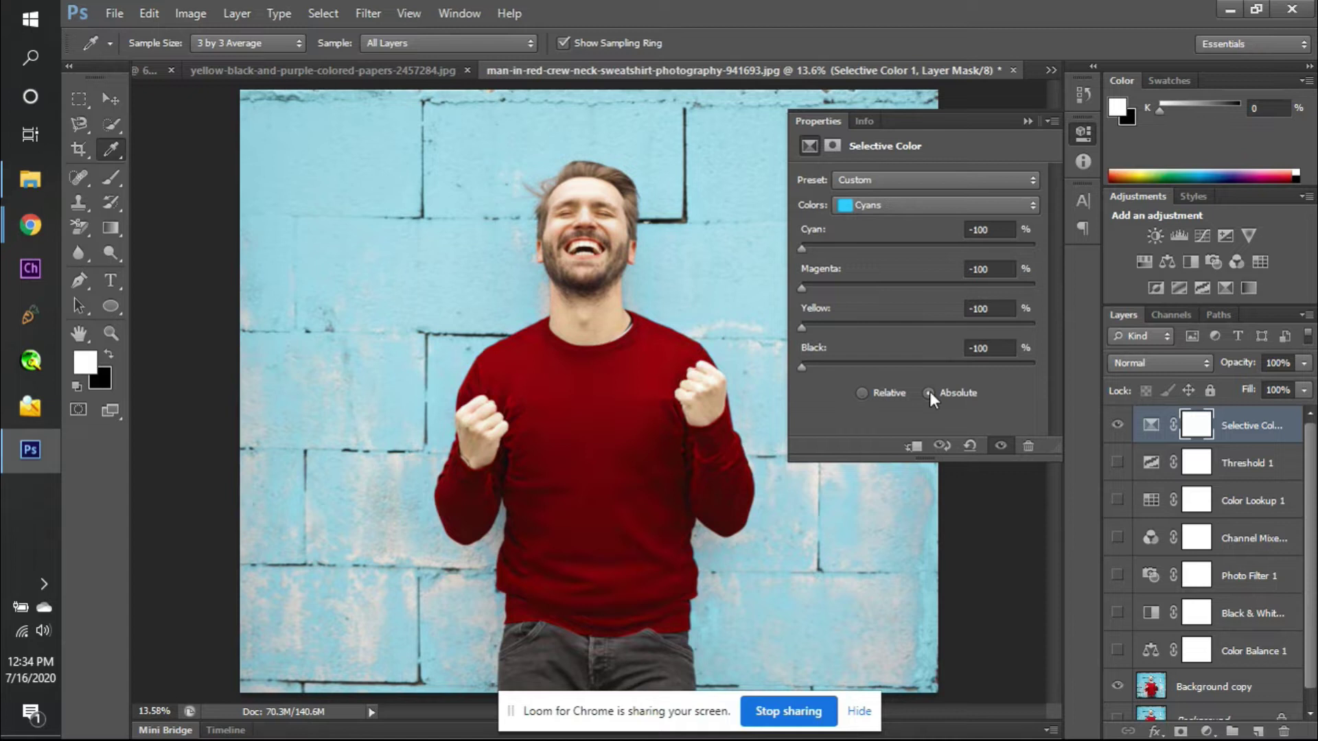
pyautogui.moveTo(800, 287); pyautogui.dragTo(925, 288)
pyautogui.moveTo(801, 247); pyautogui.dragTo(930, 247)
pyautogui.moveTo(802, 328); pyautogui.dragTo(804, 328)
pyautogui.moveTo(886, 333); pyautogui.dragTo(922, 335)
pyautogui.moveTo(801, 365); pyautogui.dragTo(916, 379)
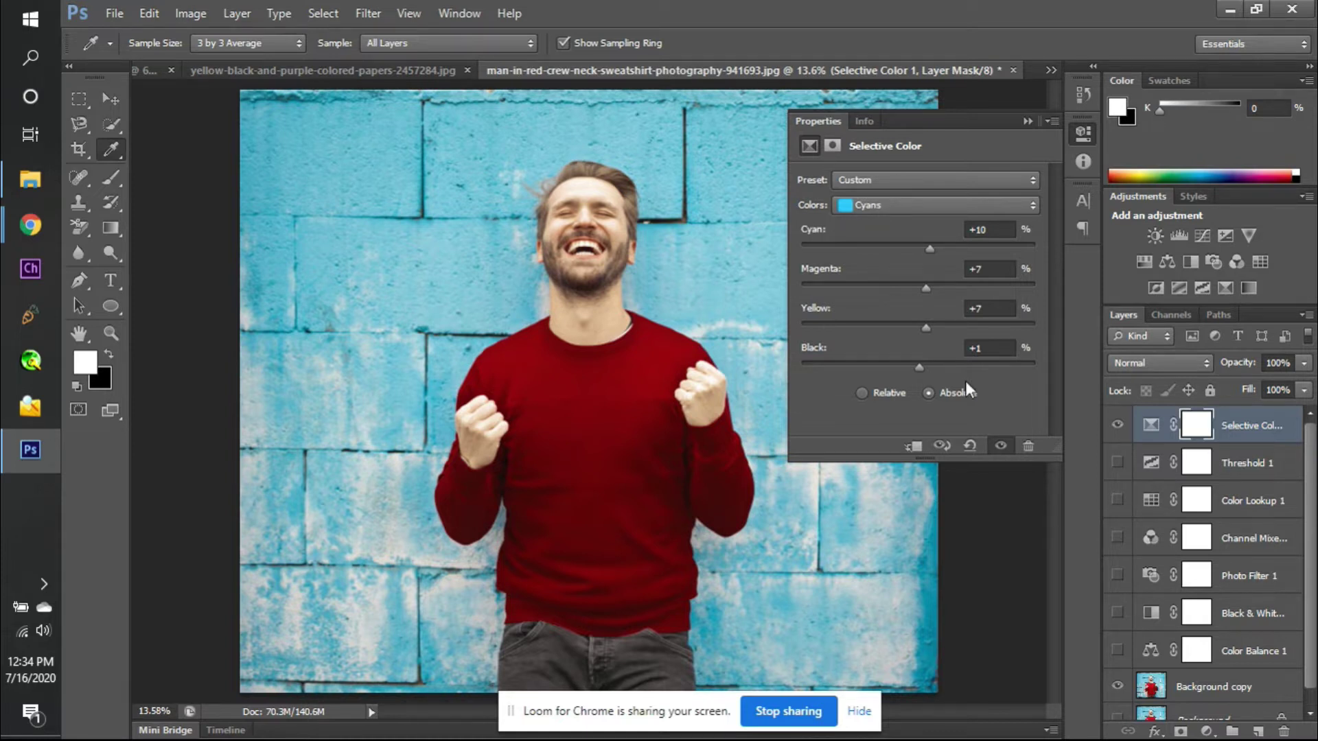
# - Set the Selective Color Neutrals to Cyan -61, Magenta +2 and Black -4
pyautogui.click(926, 205)
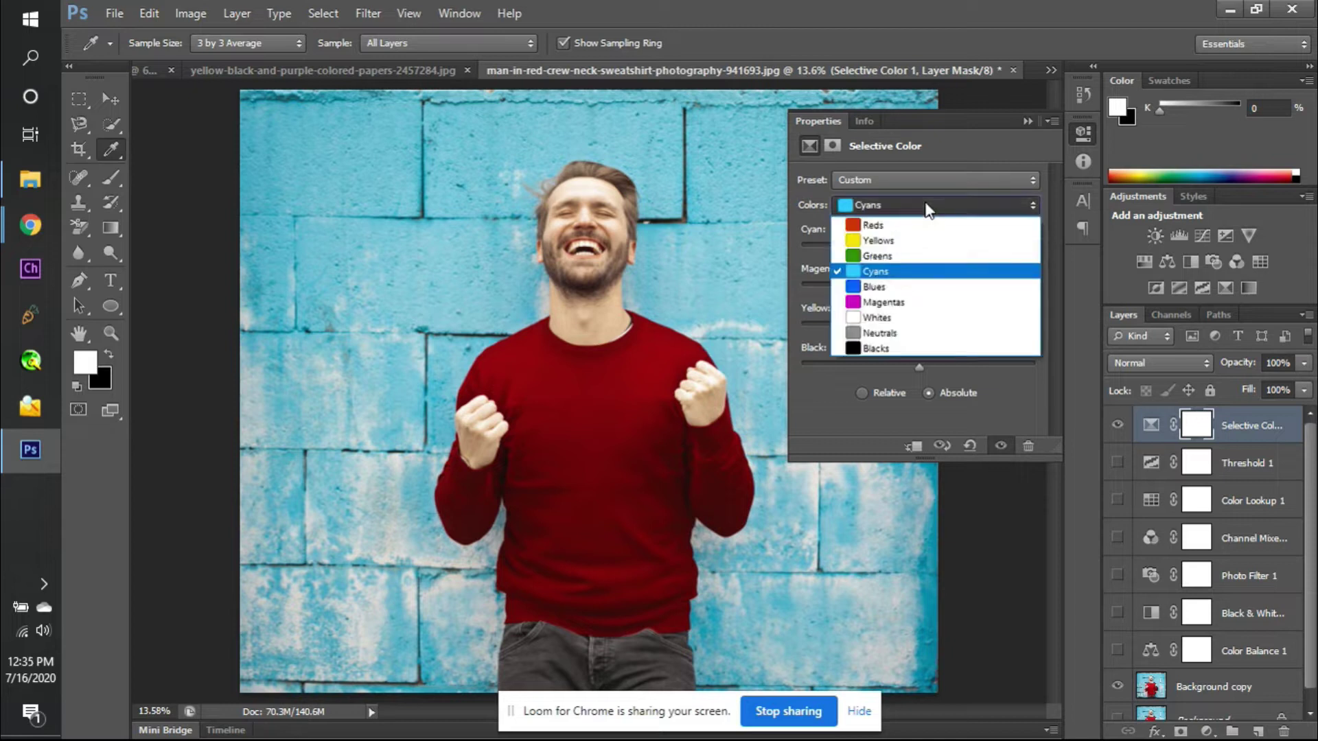
pyautogui.click(909, 334)
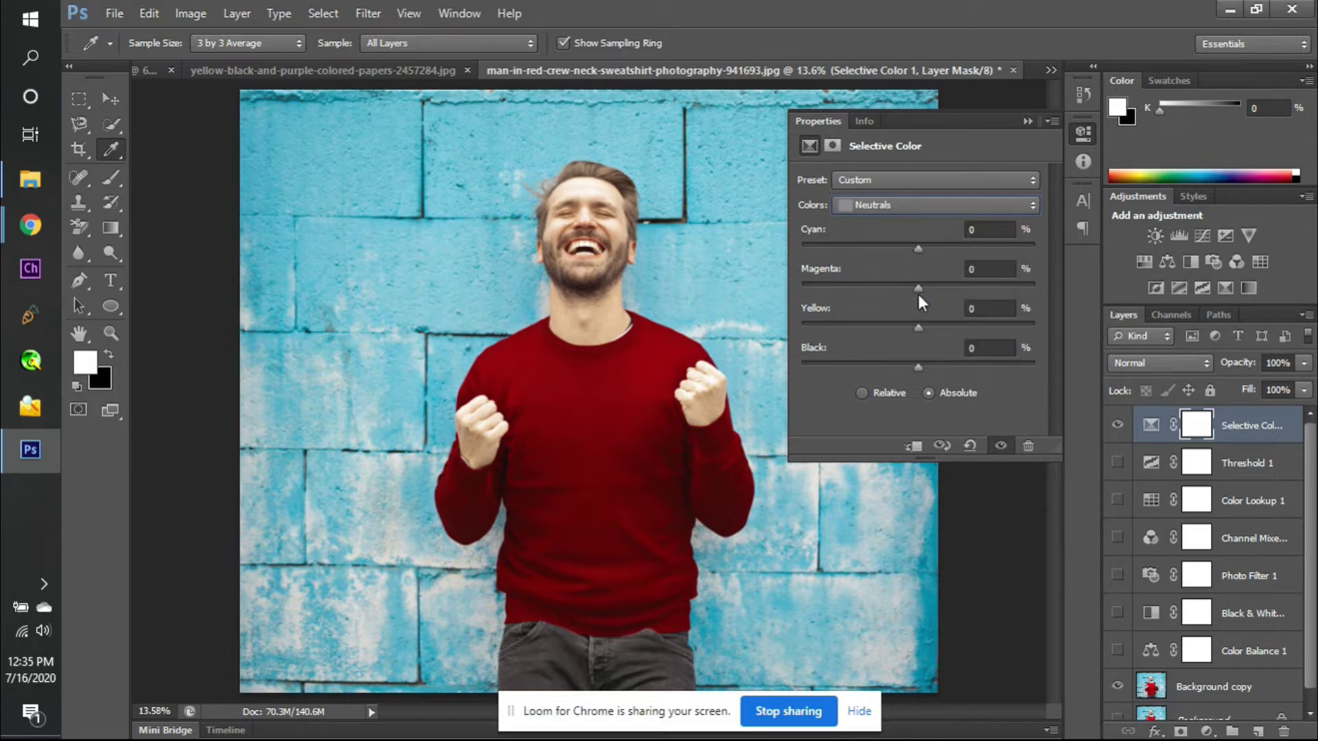
pyautogui.moveTo(918, 295); pyautogui.dragTo(848, 270)
pyautogui.moveTo(941, 366); pyautogui.dragTo(913, 372)
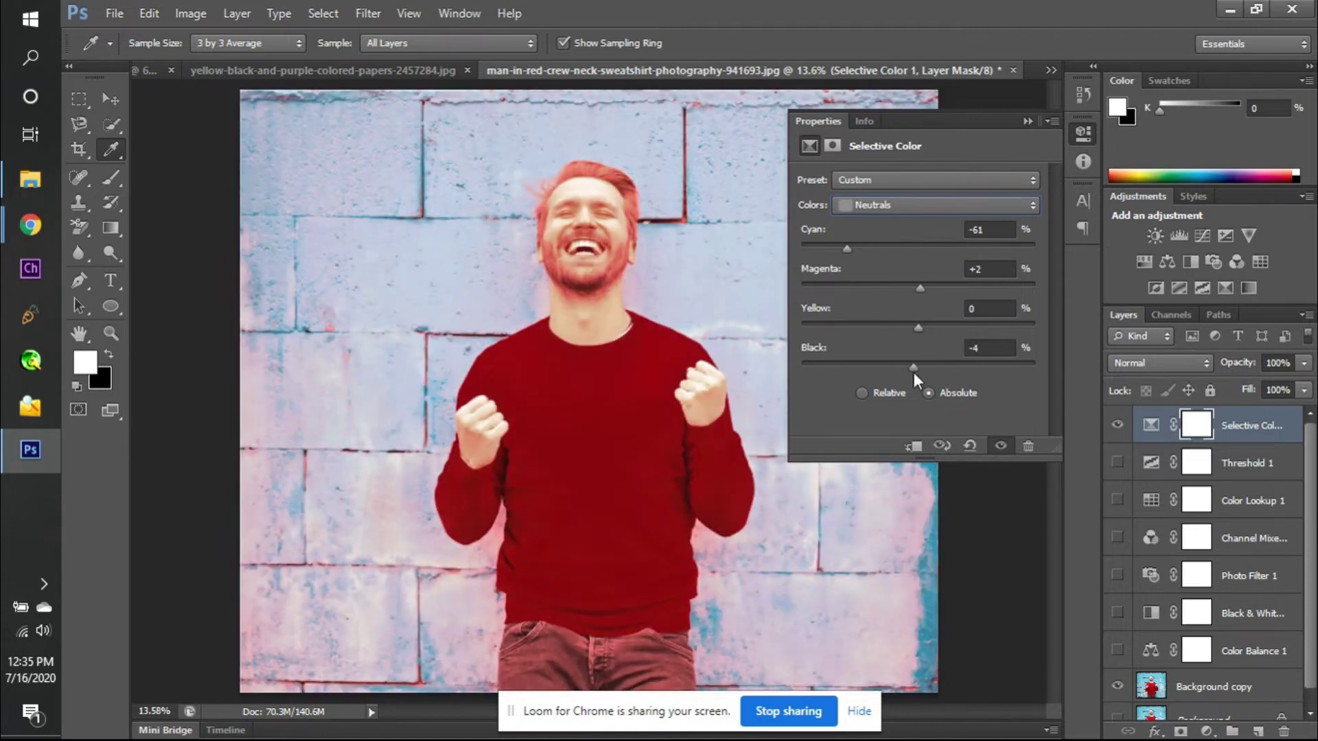
pyautogui.click(944, 205)
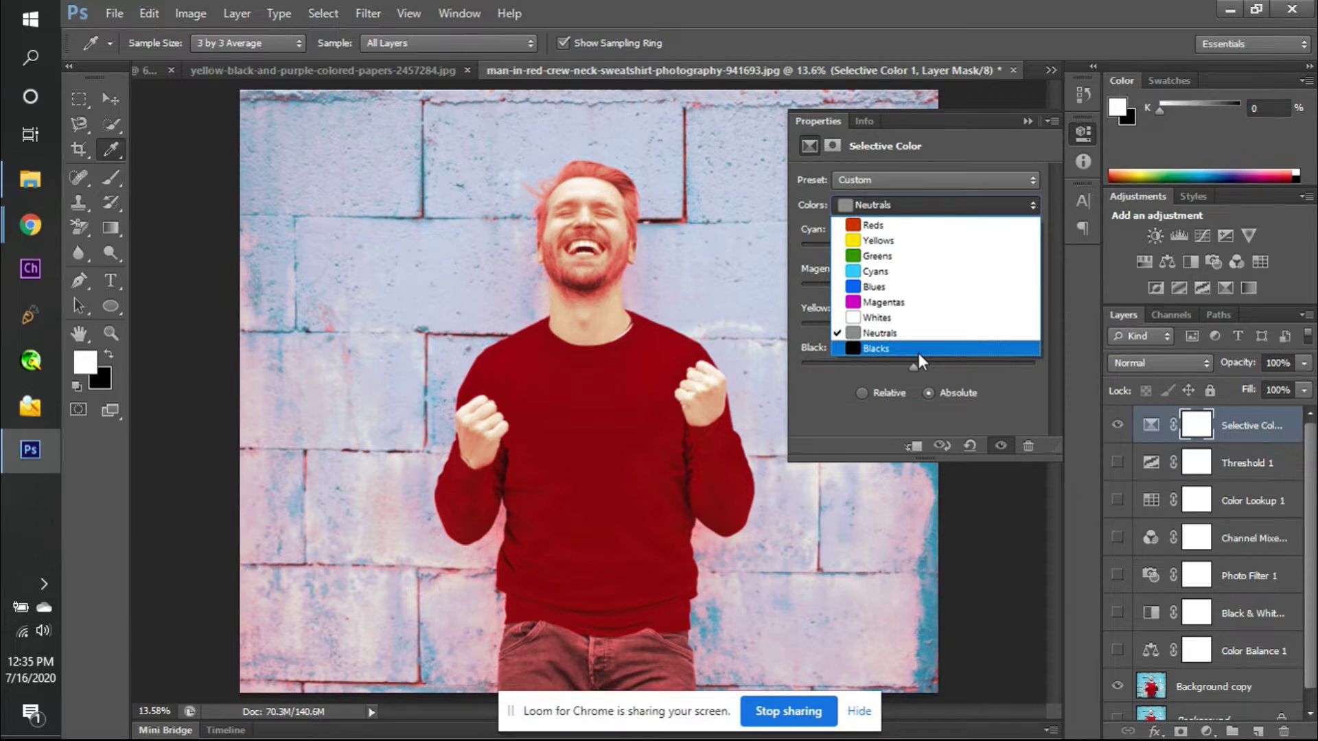
pyautogui.press('Escape')
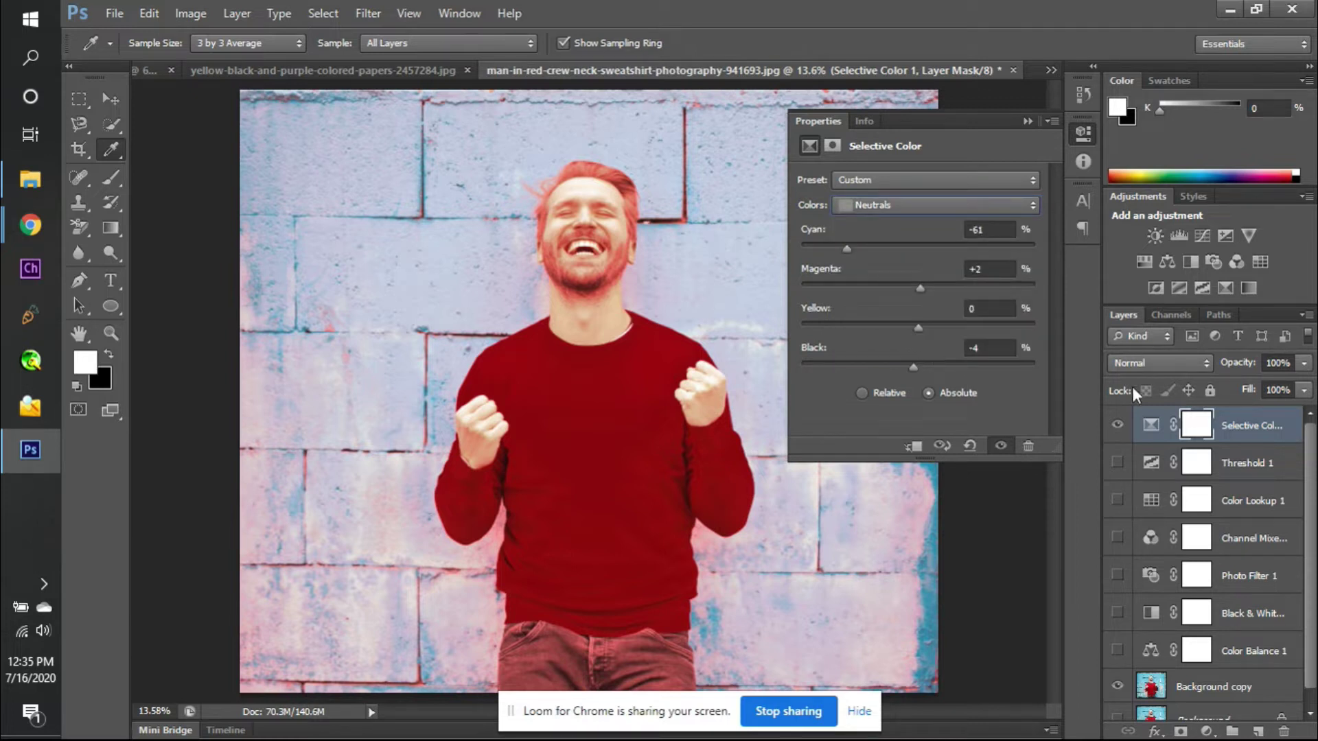
# - Hide the Selective Color layer and add a Gradient Map adjustment layer
pyautogui.click(1117, 424)
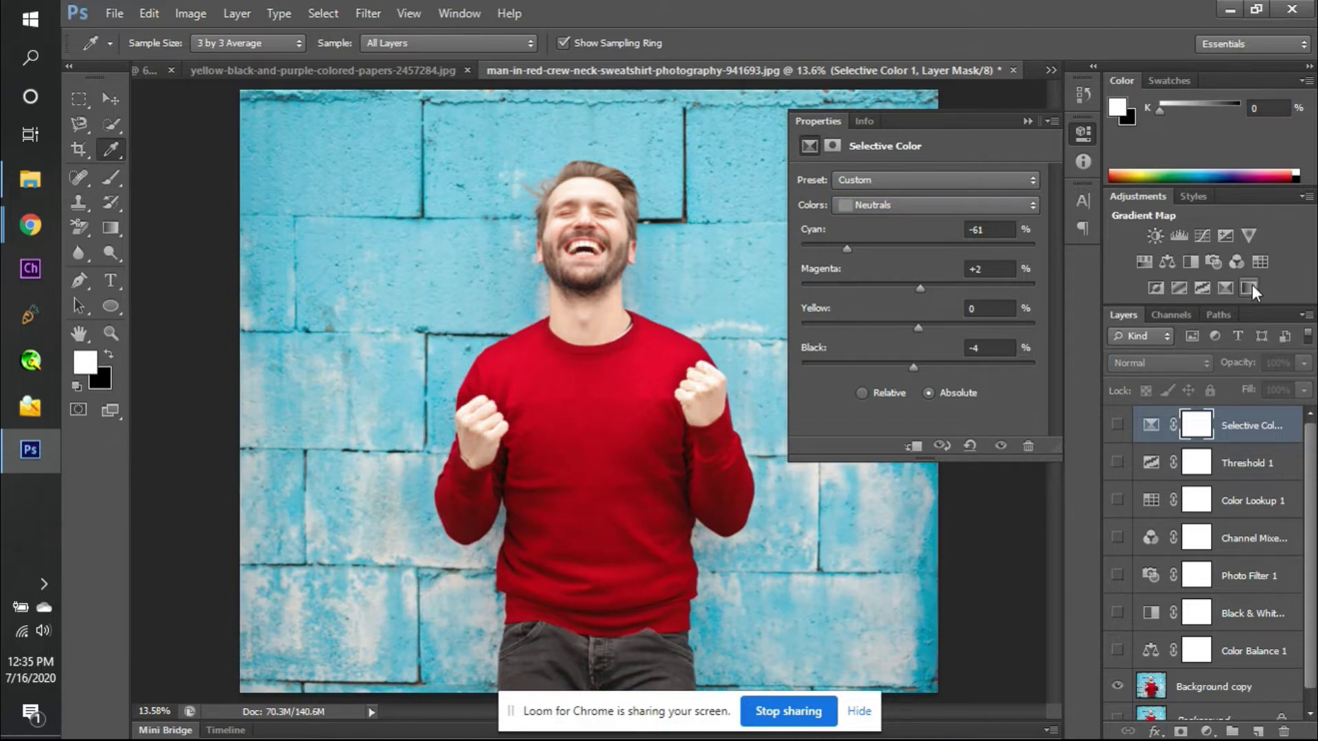
pyautogui.click(1250, 287)
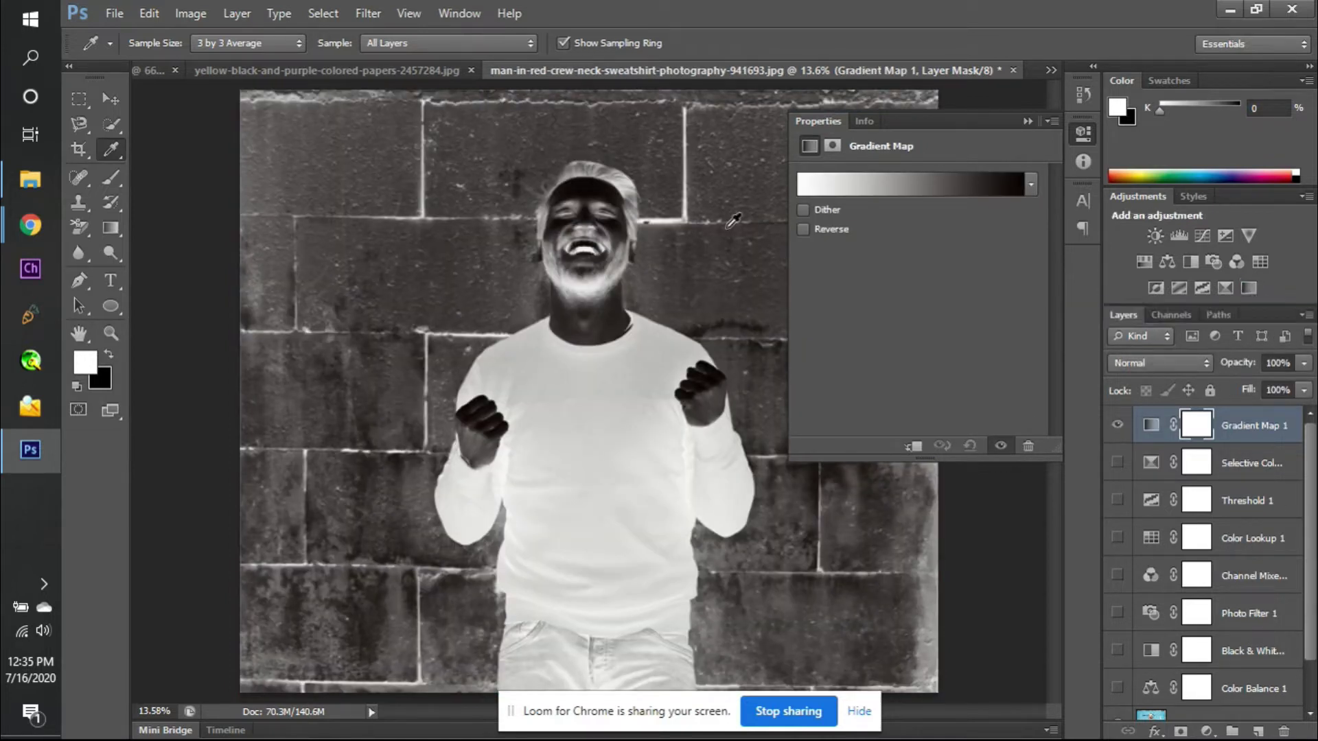
pyautogui.moveTo(659, 245); pyautogui.dragTo(654, 317)
pyautogui.click(624, 382)
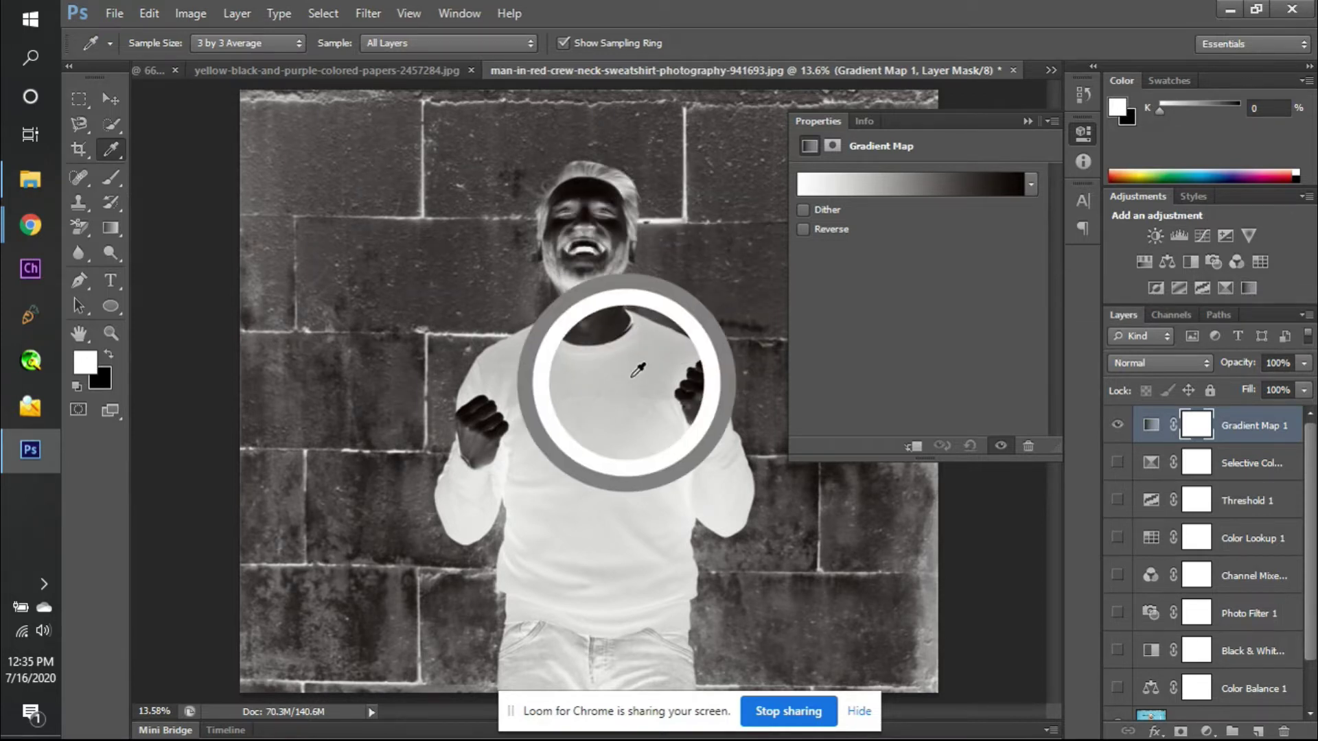
# - Preview several Gradient Map presets, from red-green to copper, ending on the Chrome gradient
pyautogui.click(1029, 185)
pyautogui.click(906, 237)
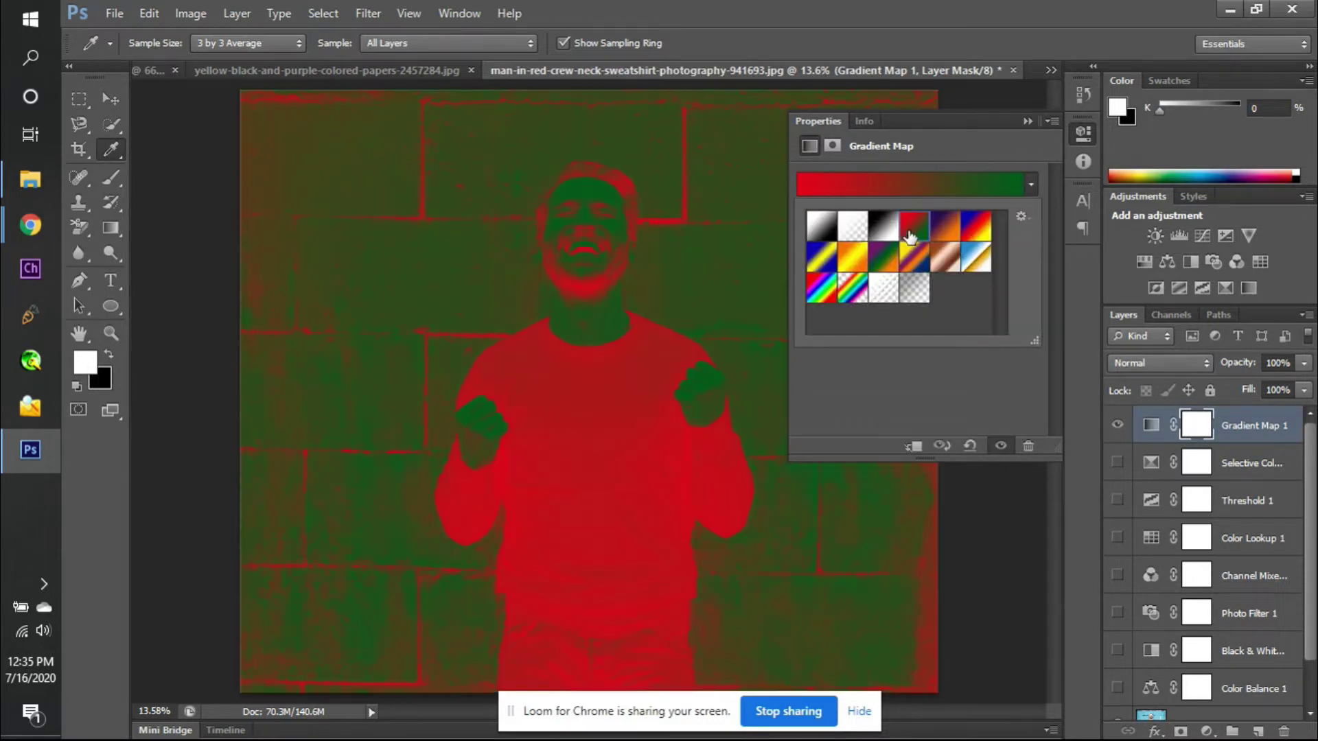
pyautogui.click(854, 235)
pyautogui.click(864, 267)
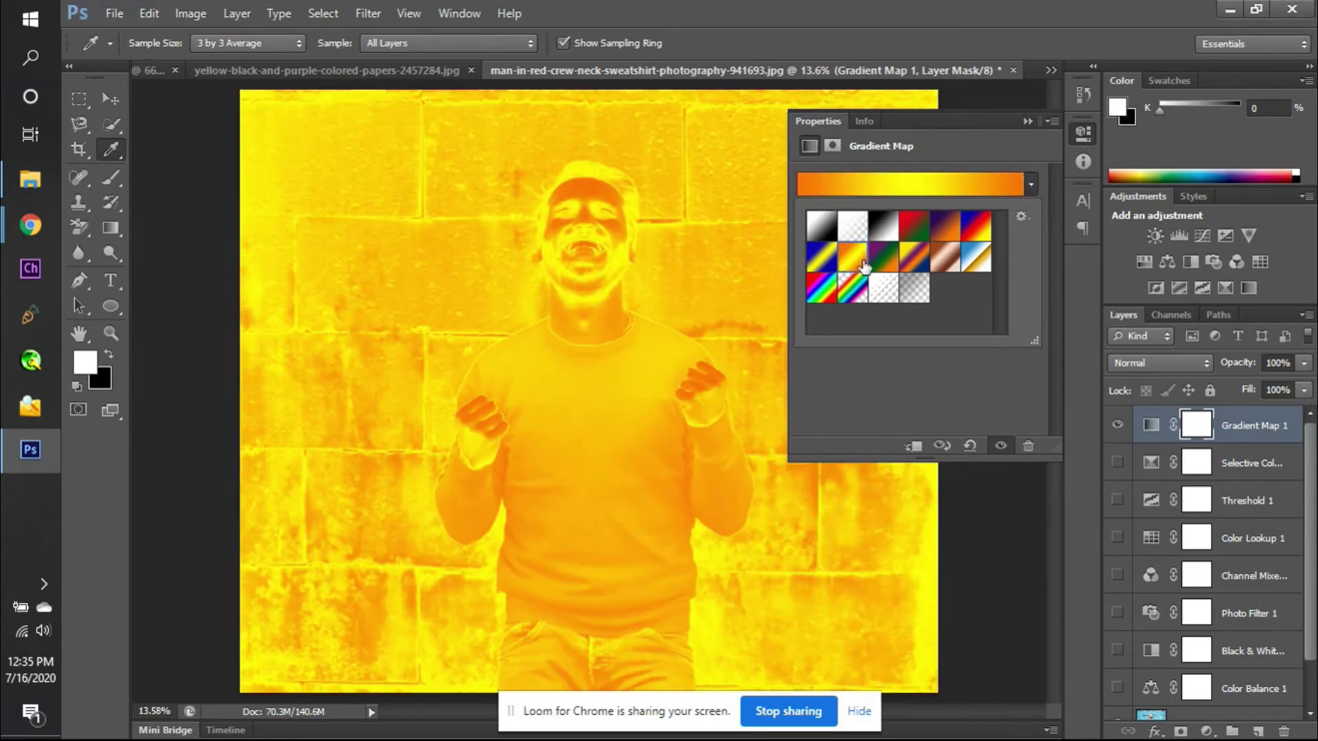
pyautogui.click(821, 257)
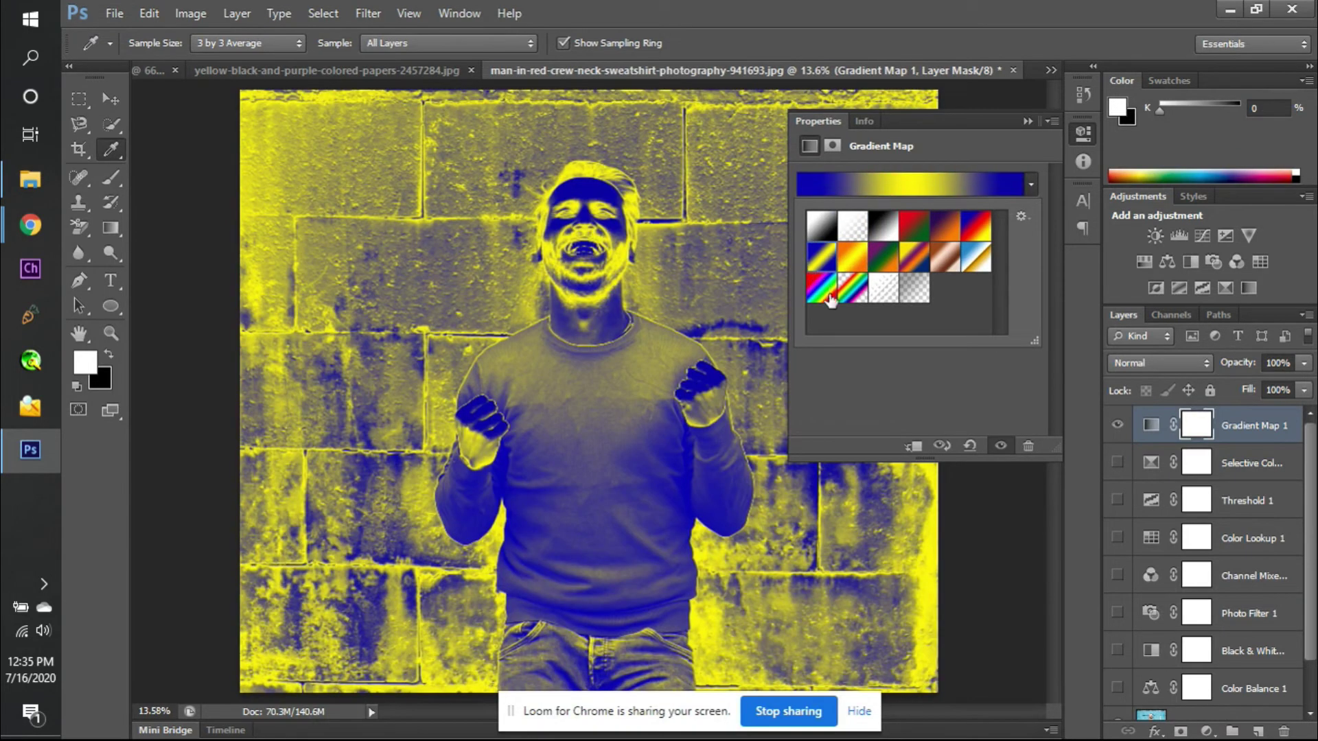
pyautogui.click(829, 297)
pyautogui.click(855, 301)
pyautogui.click(889, 298)
pyautogui.click(913, 287)
pyautogui.click(951, 261)
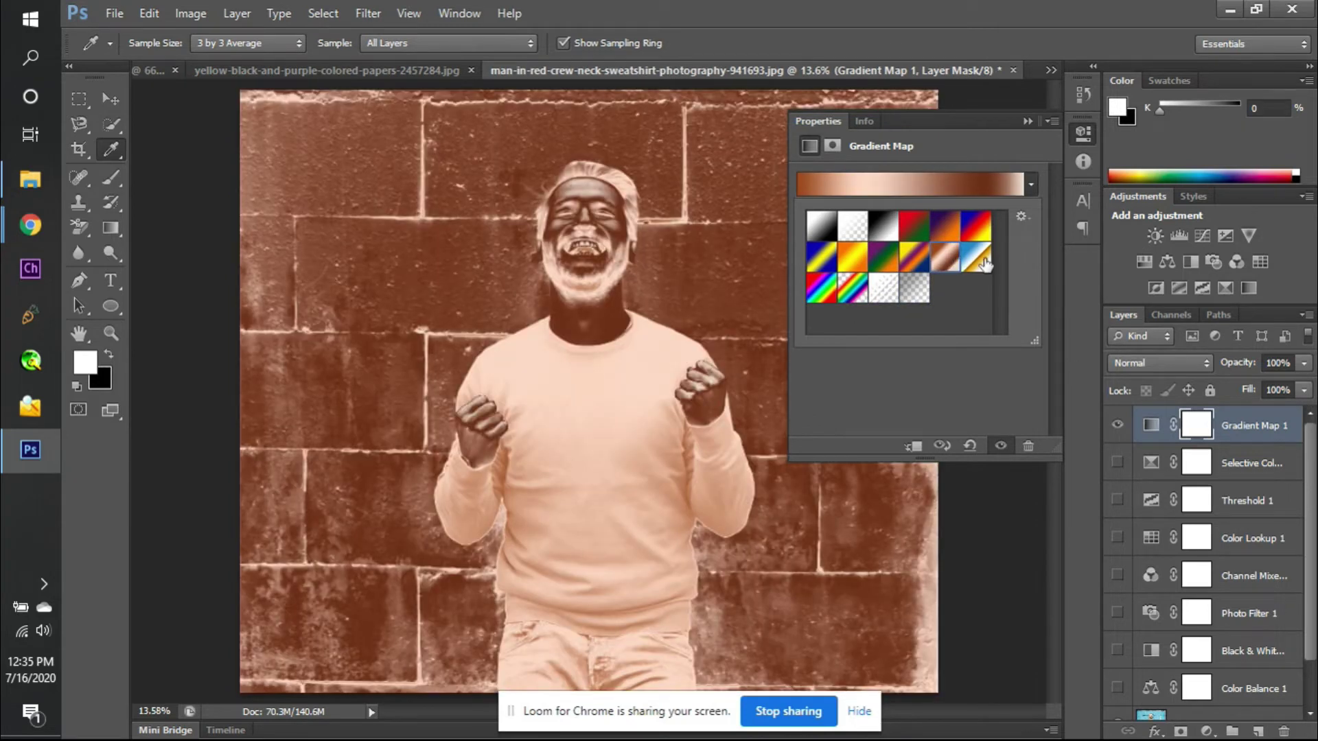
pyautogui.click(976, 259)
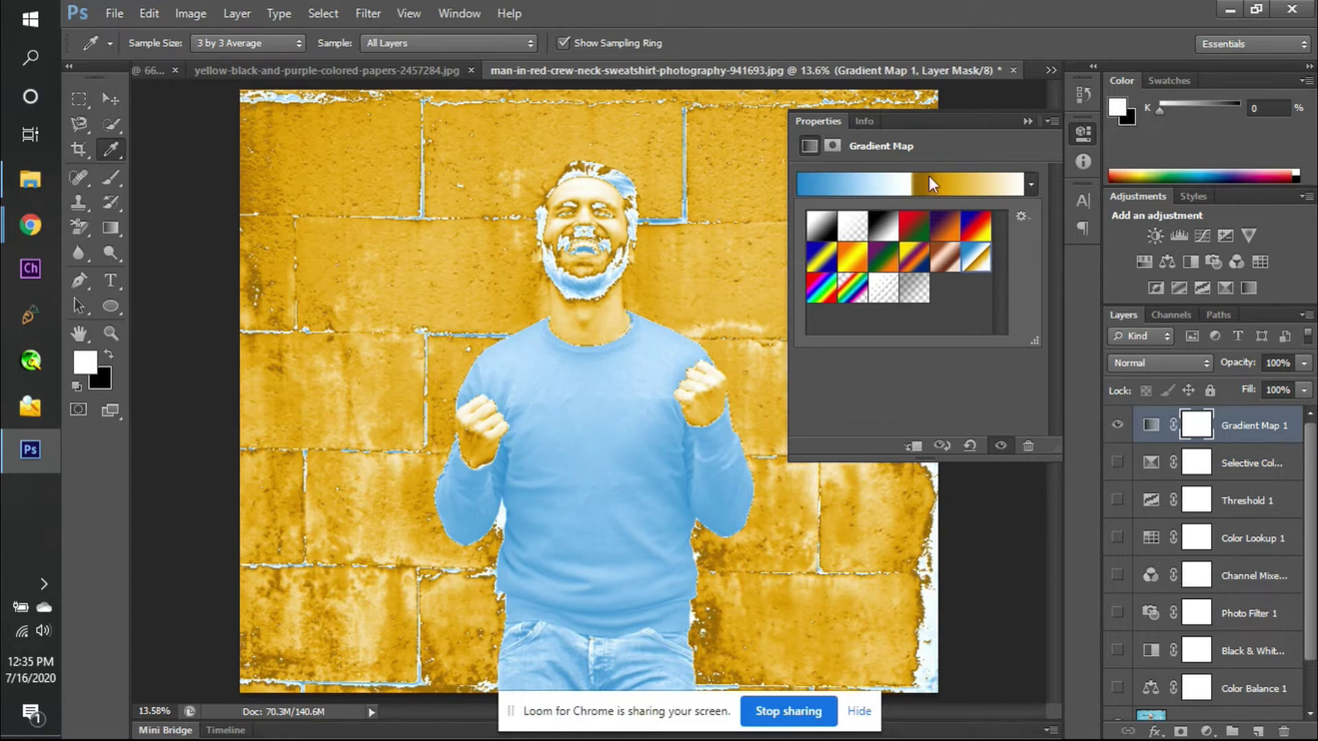
# - Switch the Gradient Map to the first white-to-black gradient preset
pyautogui.click(907, 184)
pyautogui.click(908, 182)
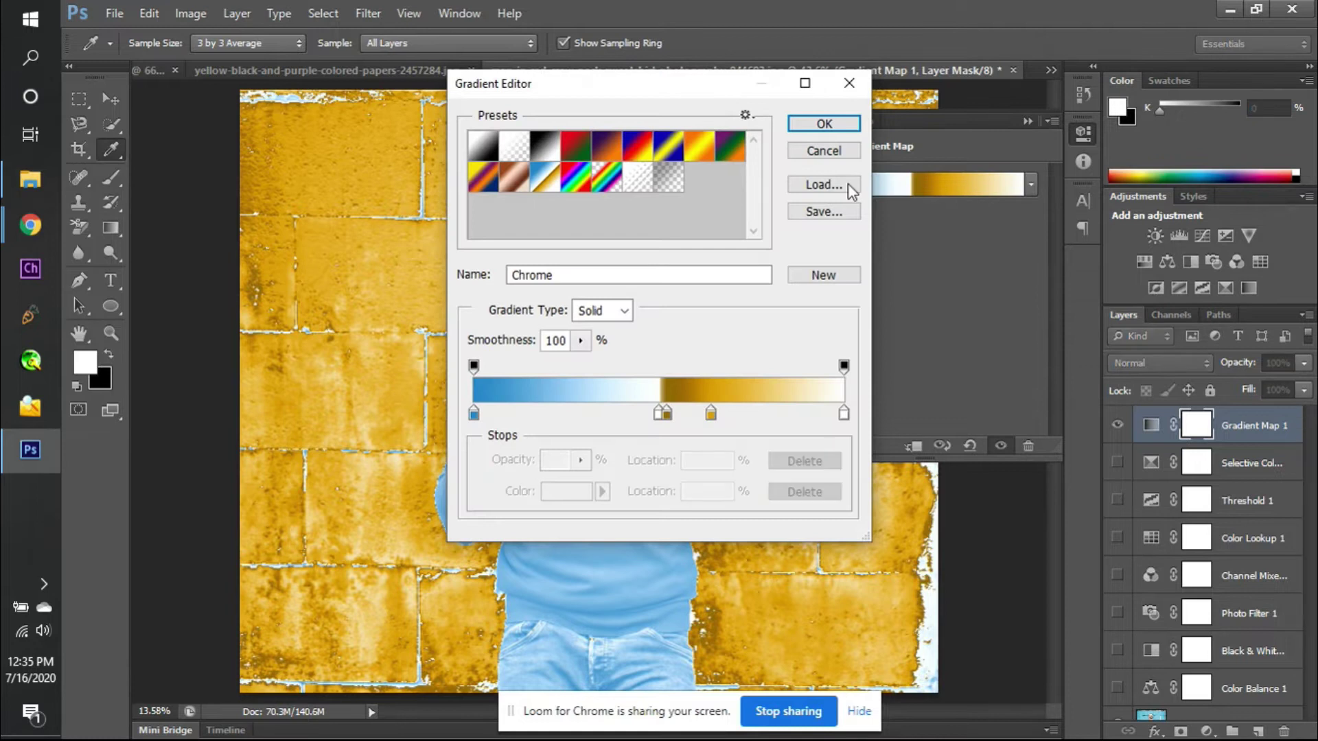
pyautogui.click(849, 83)
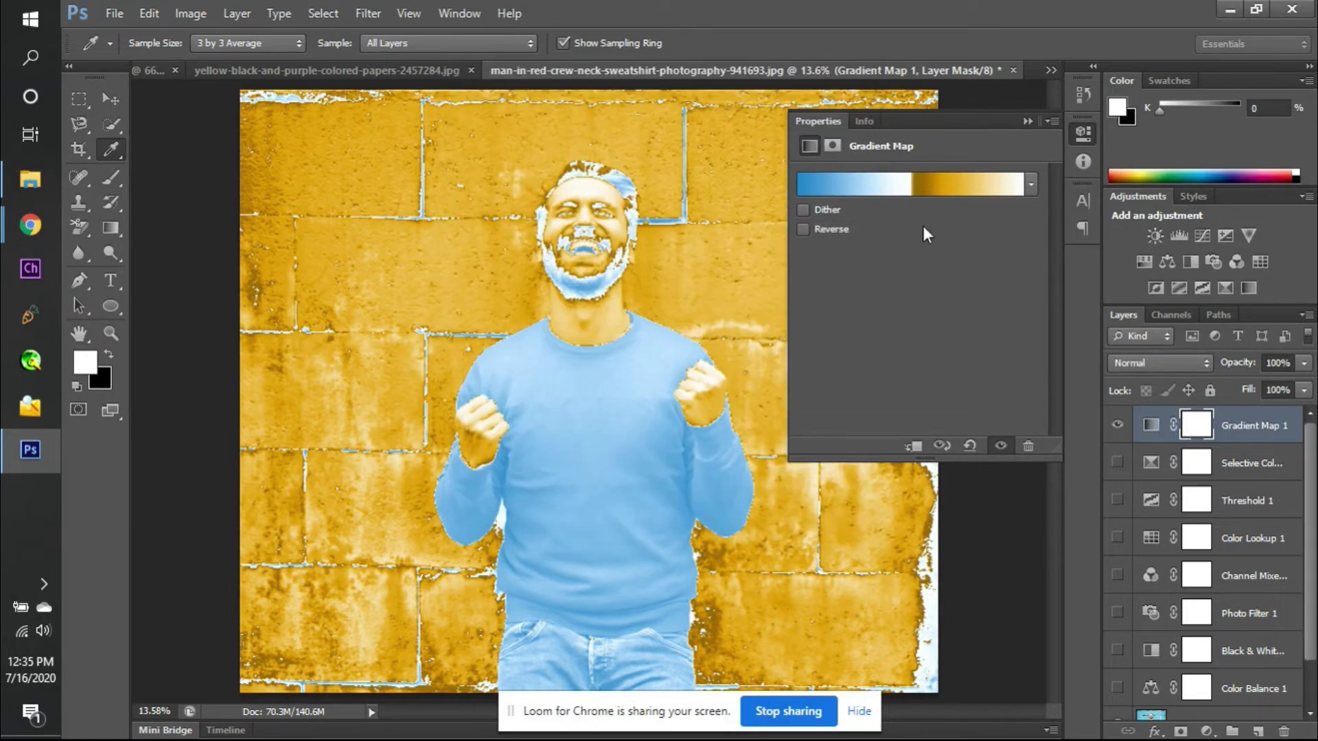
pyautogui.click(1030, 184)
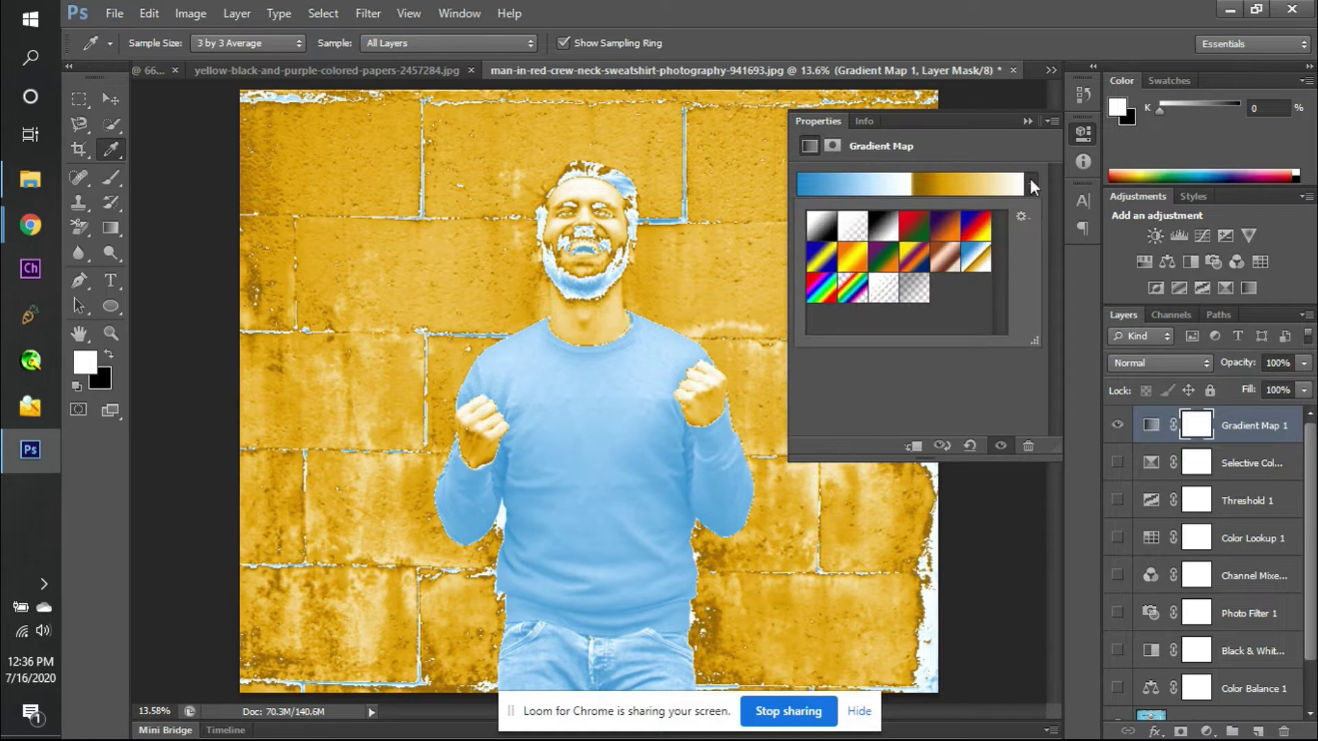
pyautogui.click(827, 232)
# - In the Gradient Editor, drag the gradient's colour stops inward to 35% and 70%
pyautogui.click(846, 182)
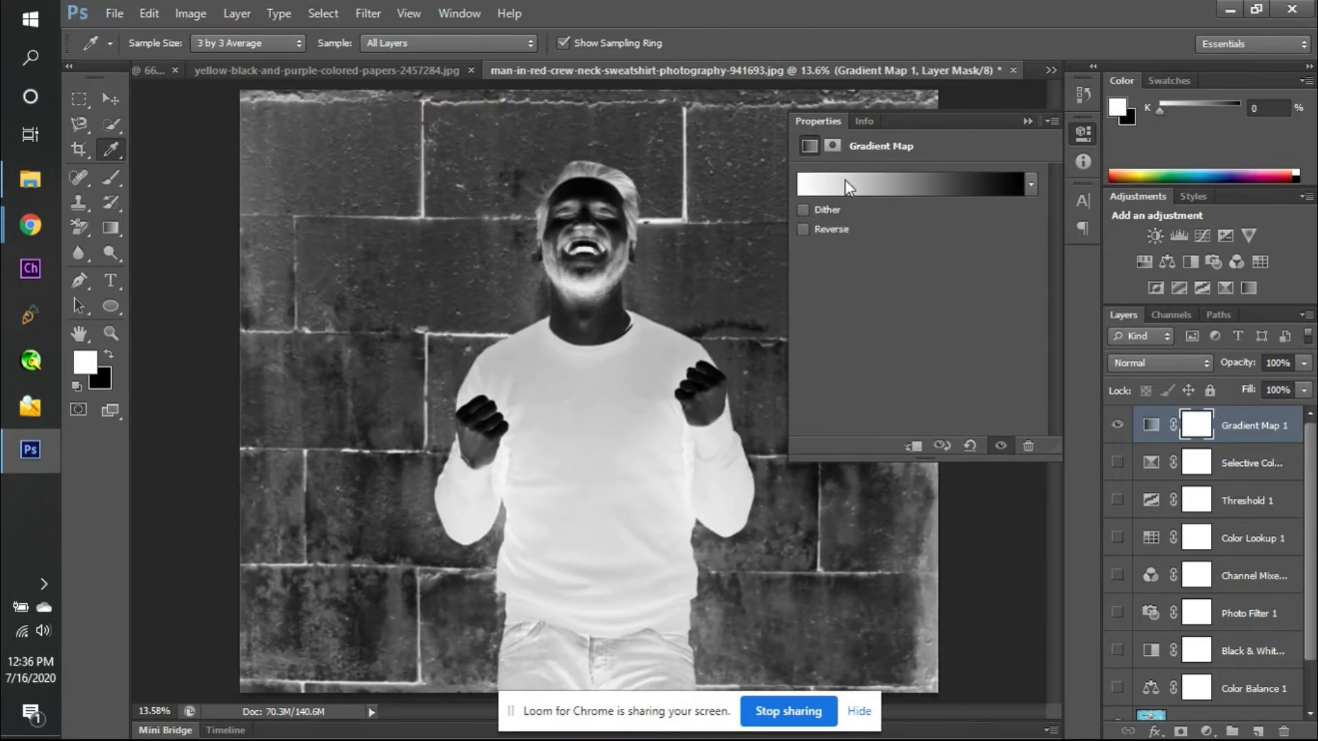
pyautogui.click(845, 181)
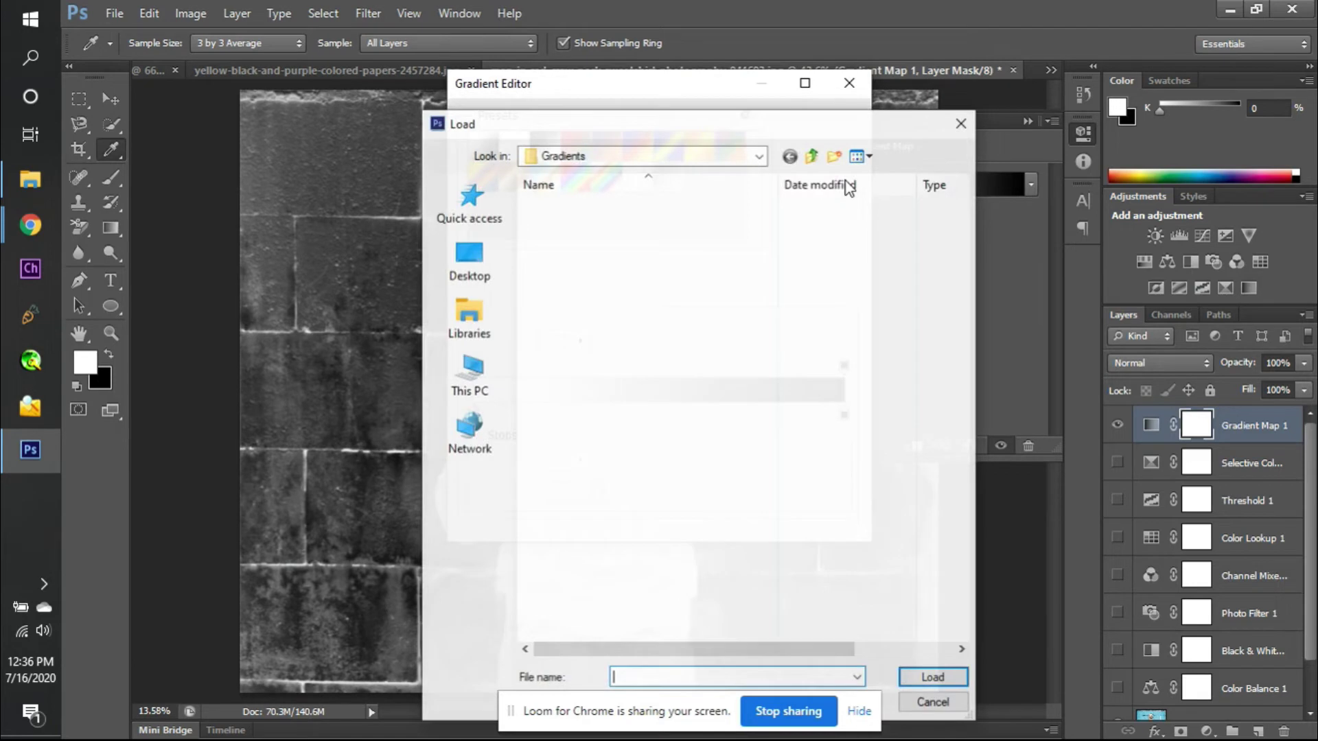
pyautogui.click(962, 123)
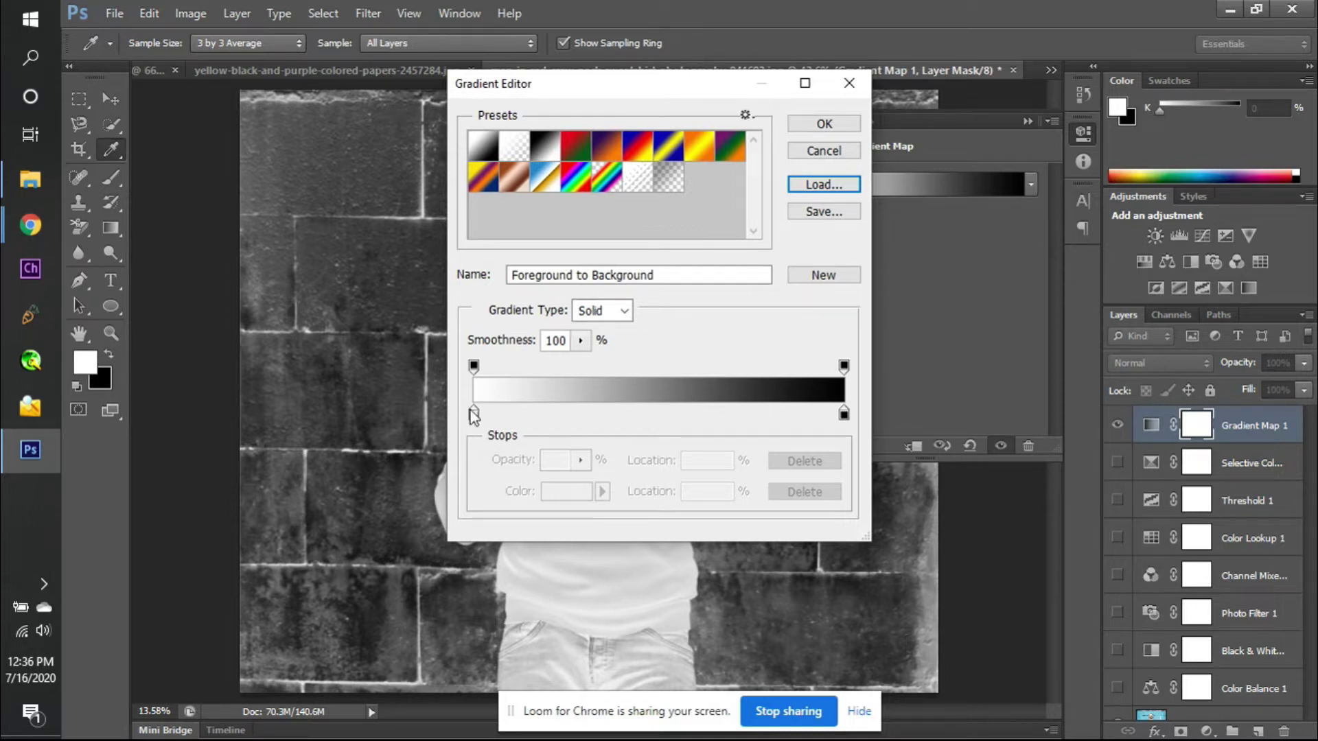
pyautogui.moveTo(475, 418); pyautogui.dragTo(604, 410)
pyautogui.moveTo(689, 93); pyautogui.dragTo(1090, 102)
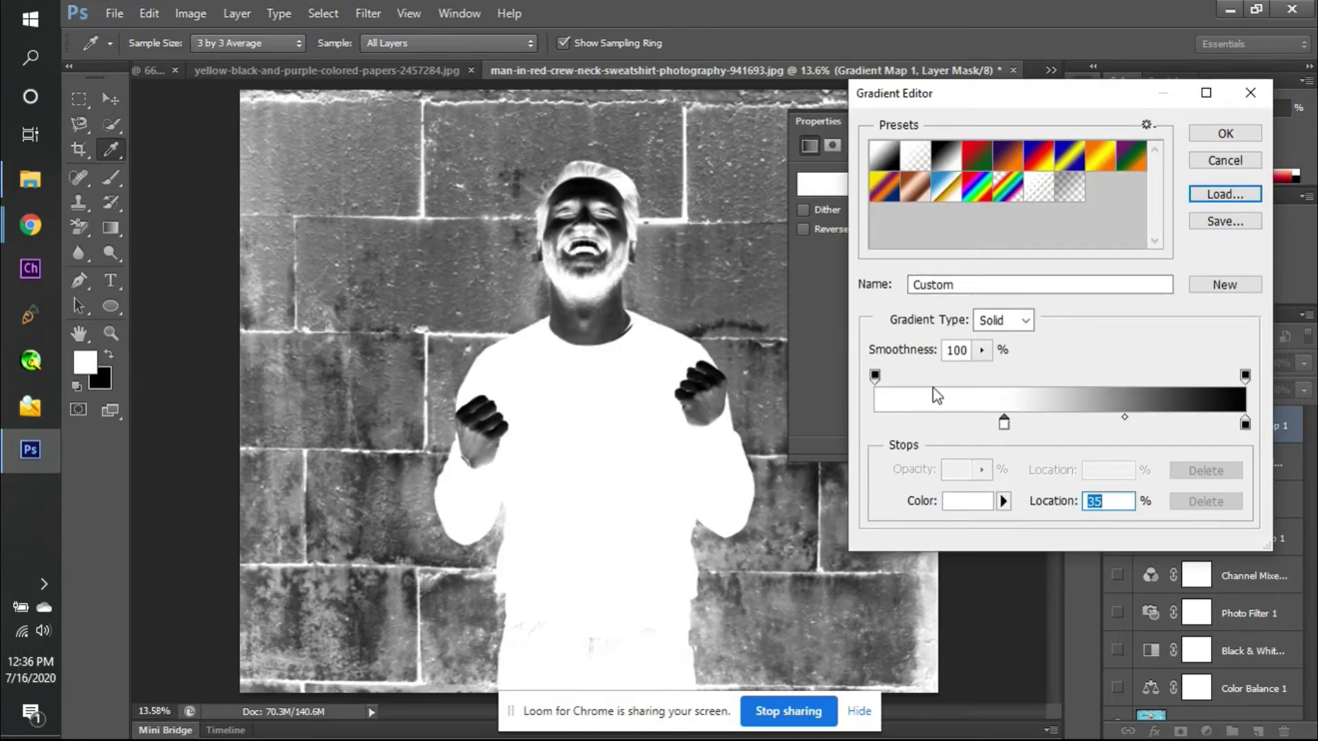
pyautogui.moveTo(875, 375)
pyautogui.mouseDown()
pyautogui.moveTo(1029, 376)
pyautogui.moveTo(853, 390)
pyautogui.moveTo(1105, 377)
pyautogui.moveTo(898, 396)
pyautogui.moveTo(872, 384)
pyautogui.mouseUp()
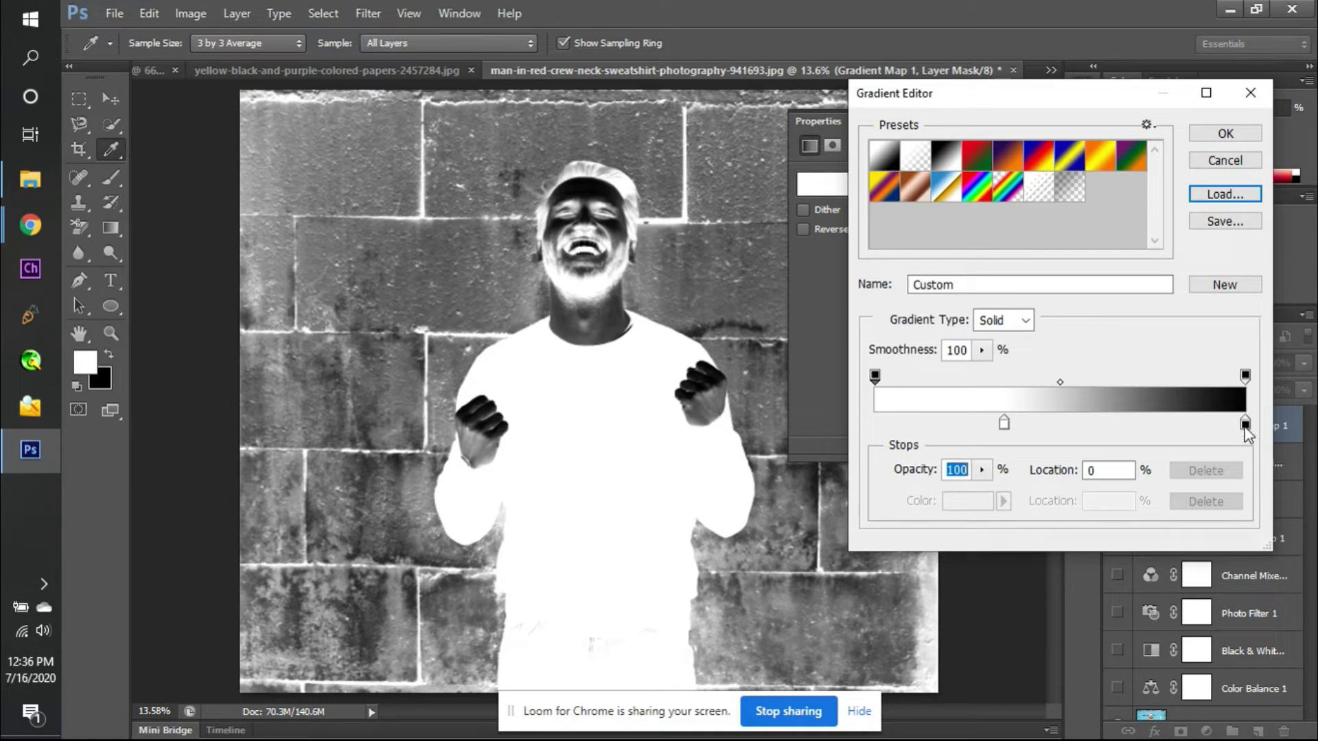
pyautogui.moveTo(1245, 425); pyautogui.dragTo(1138, 427)
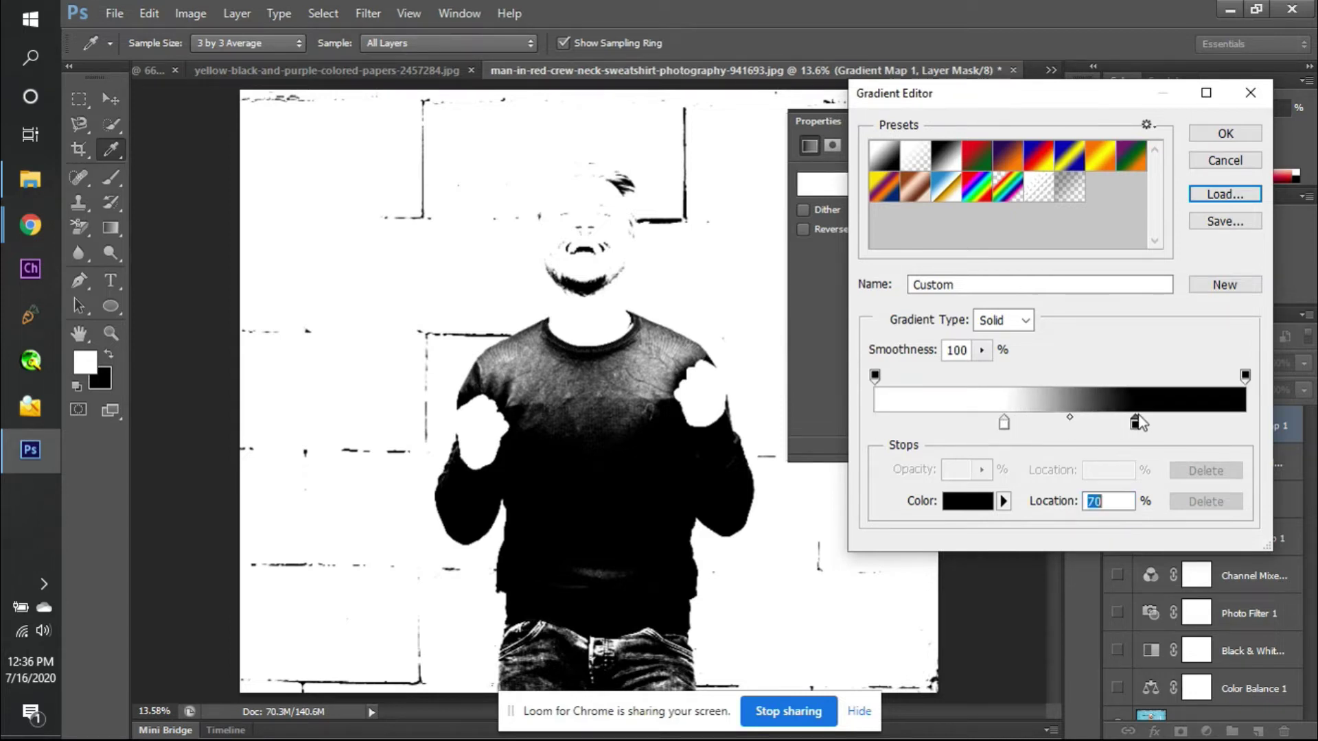
# - Colour the 35% stop red and the 70% stop white, then close the editor
pyautogui.click(1004, 423)
pyautogui.doubleClick(1004, 423)
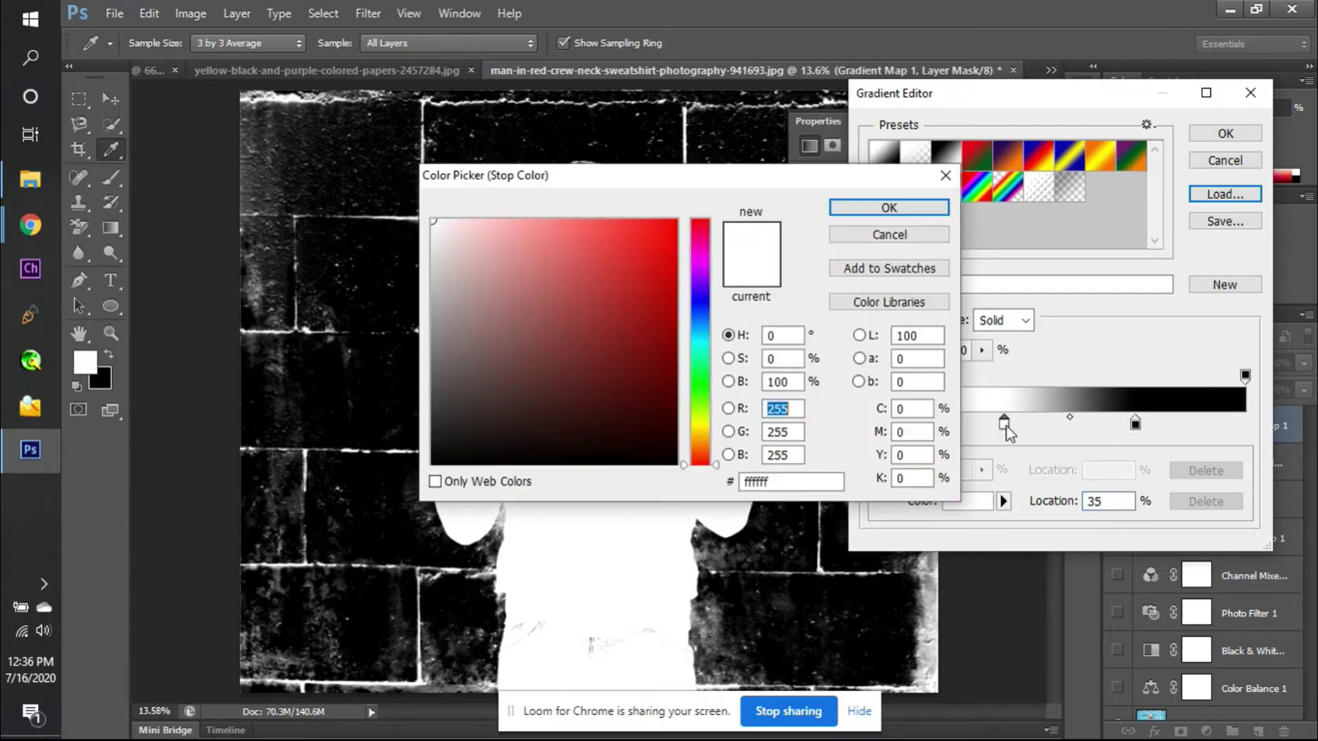
pyautogui.click(667, 230)
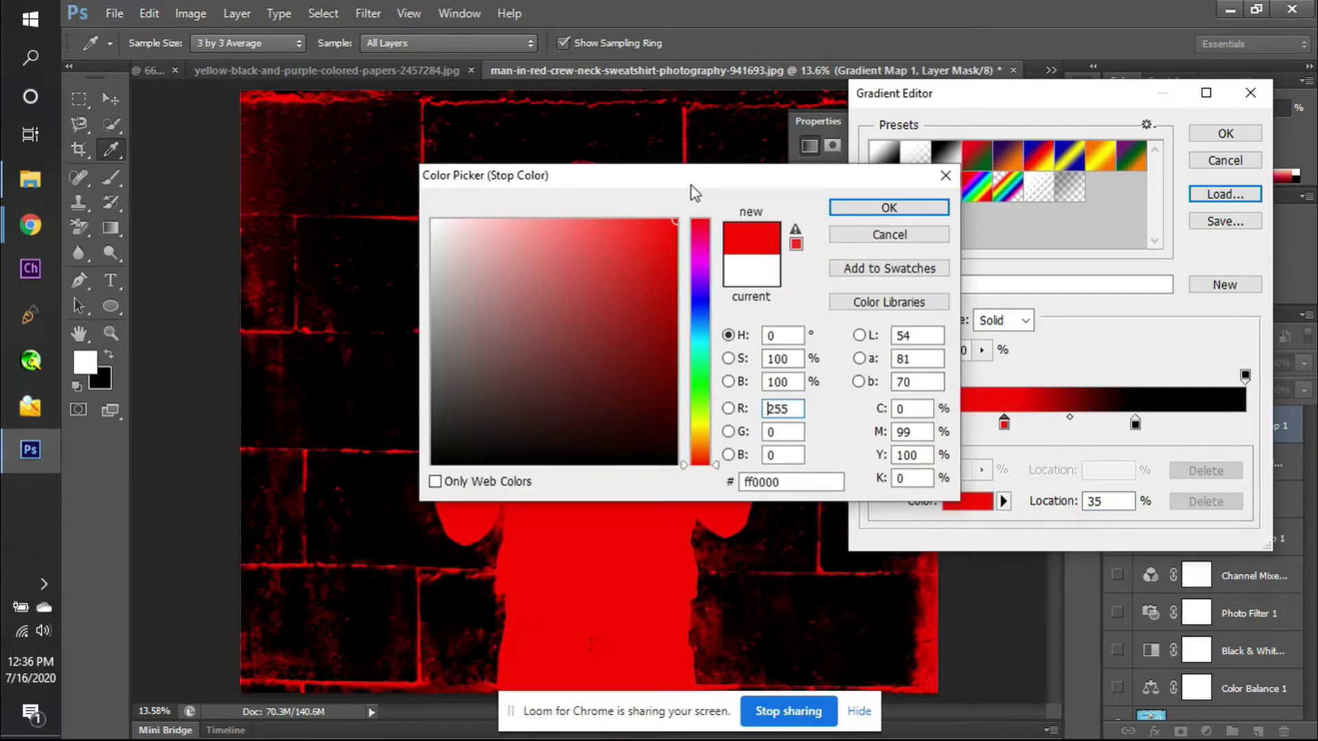
pyautogui.press('Return')
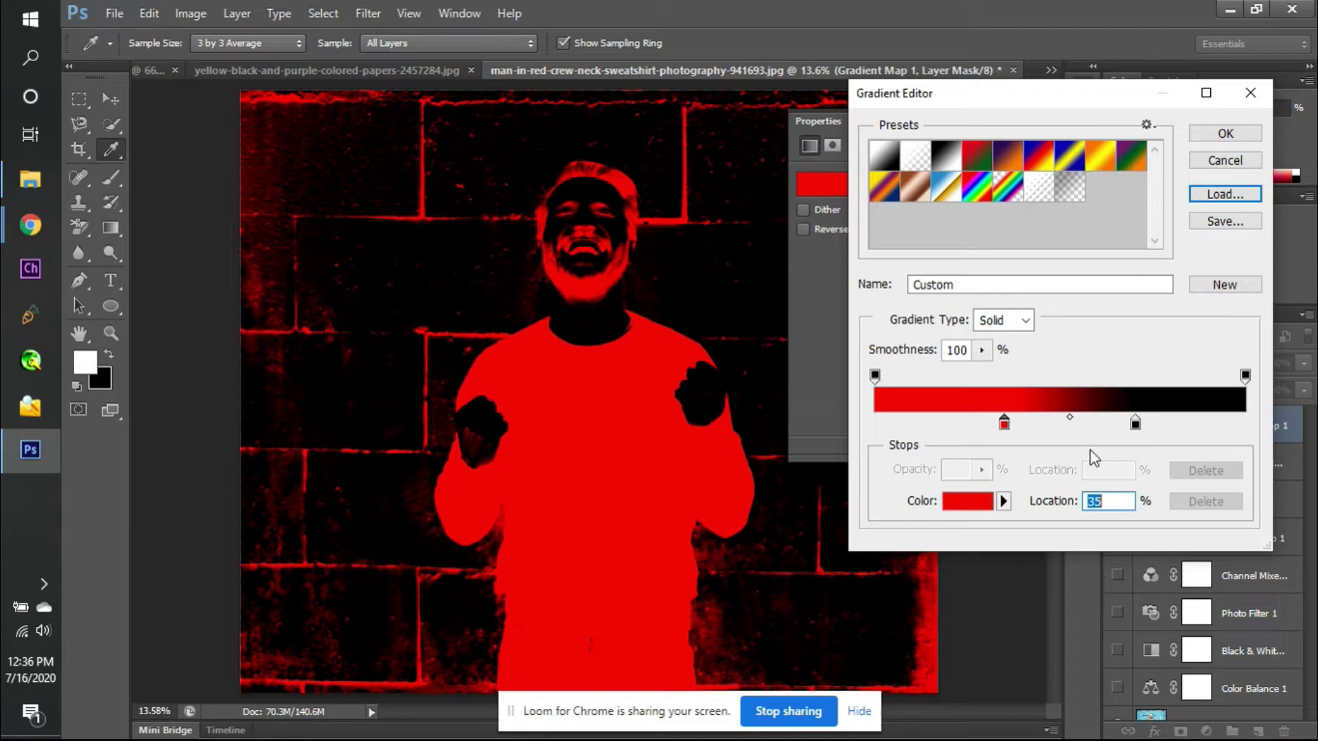
pyautogui.click(1136, 424)
pyautogui.doubleClick(1135, 423)
pyautogui.moveTo(543, 306); pyautogui.dragTo(382, 170)
pyautogui.press('Return')
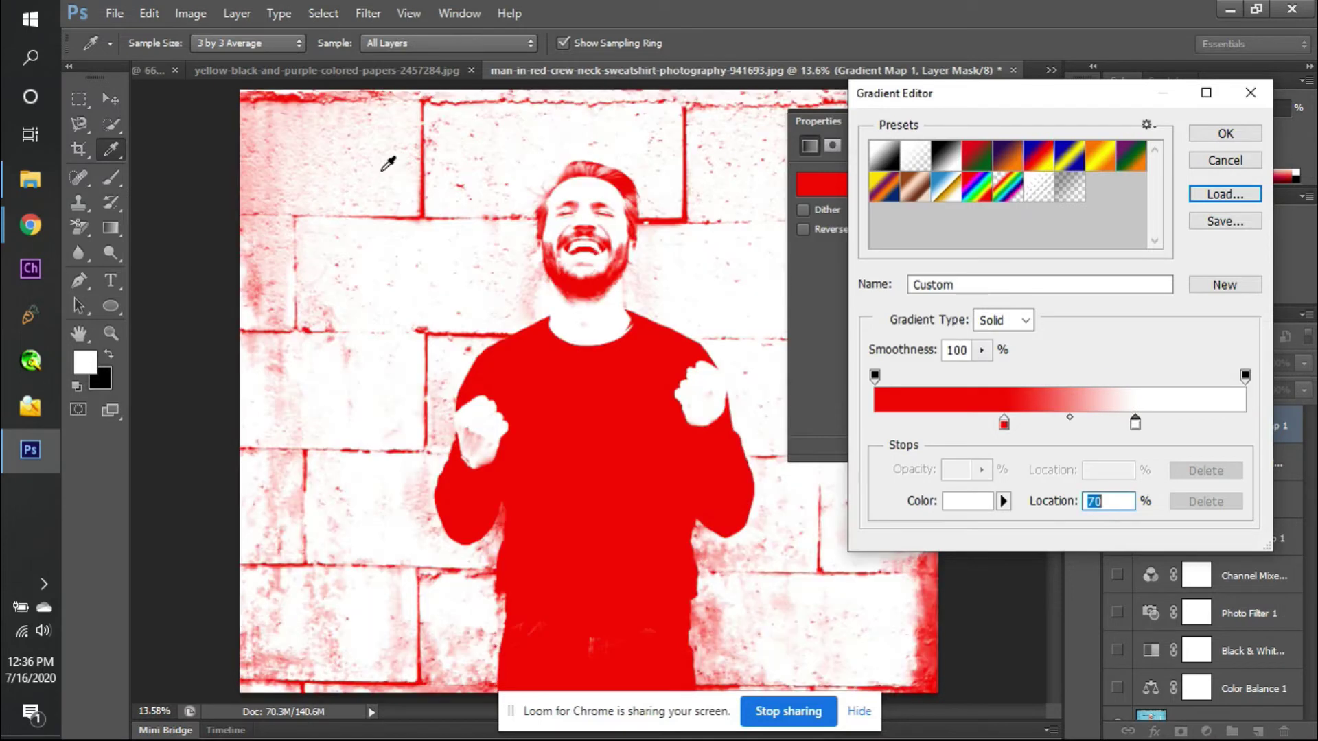
pyautogui.click(1251, 100)
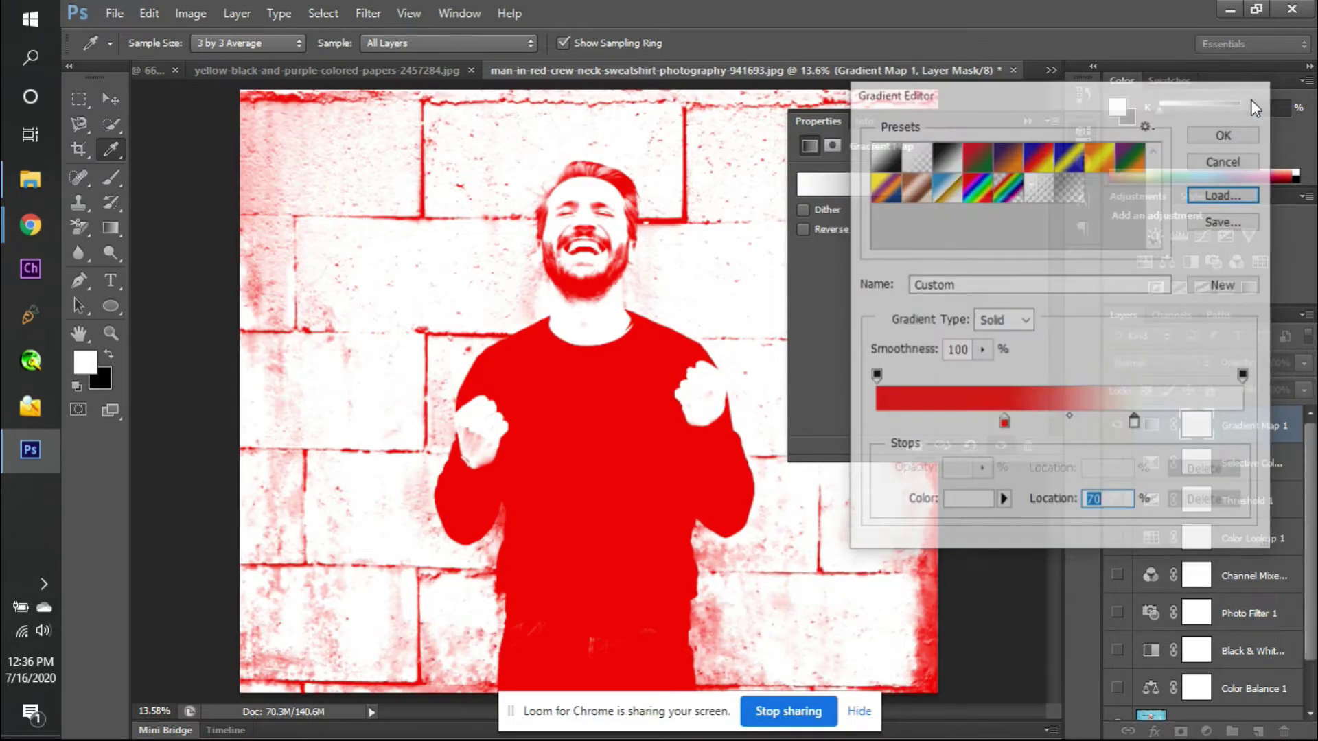
# - Hide the Gradient Map and try a Gradient Fill at about 88°, then cancel it
pyautogui.click(1118, 432)
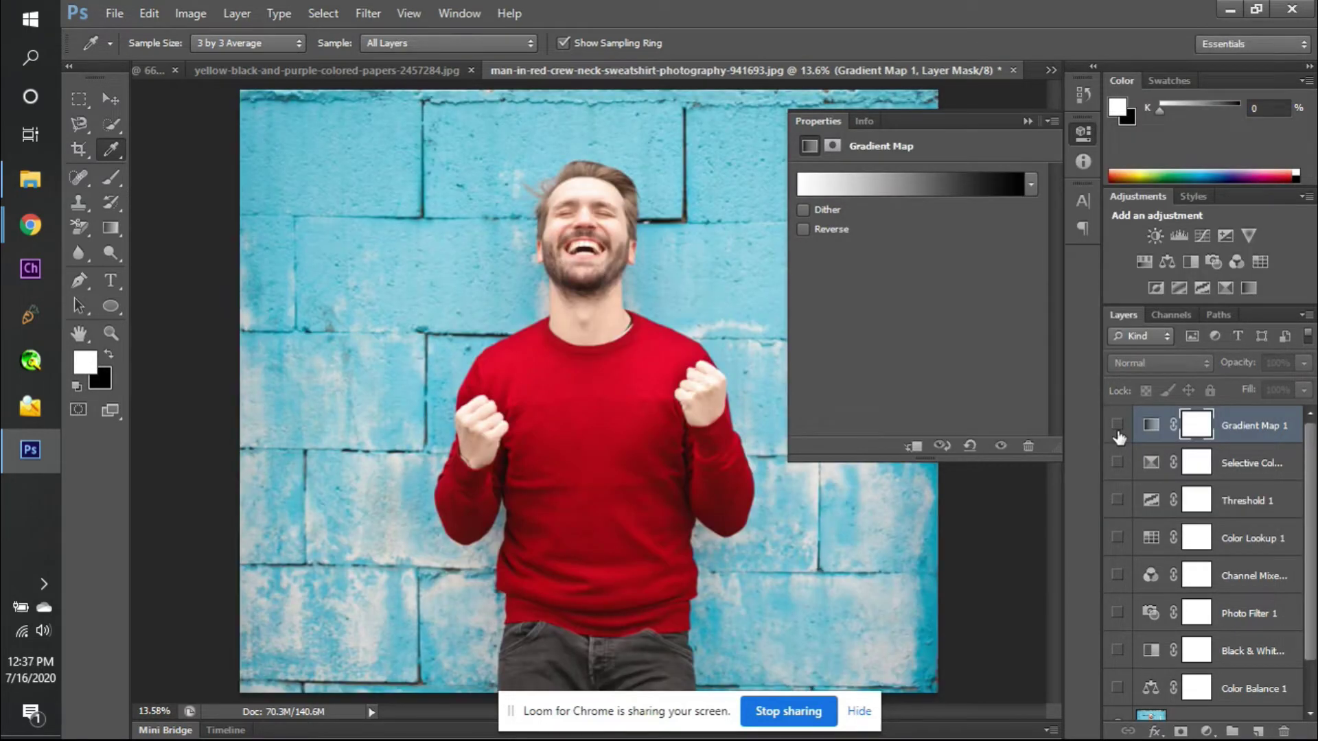
pyautogui.click(1207, 731)
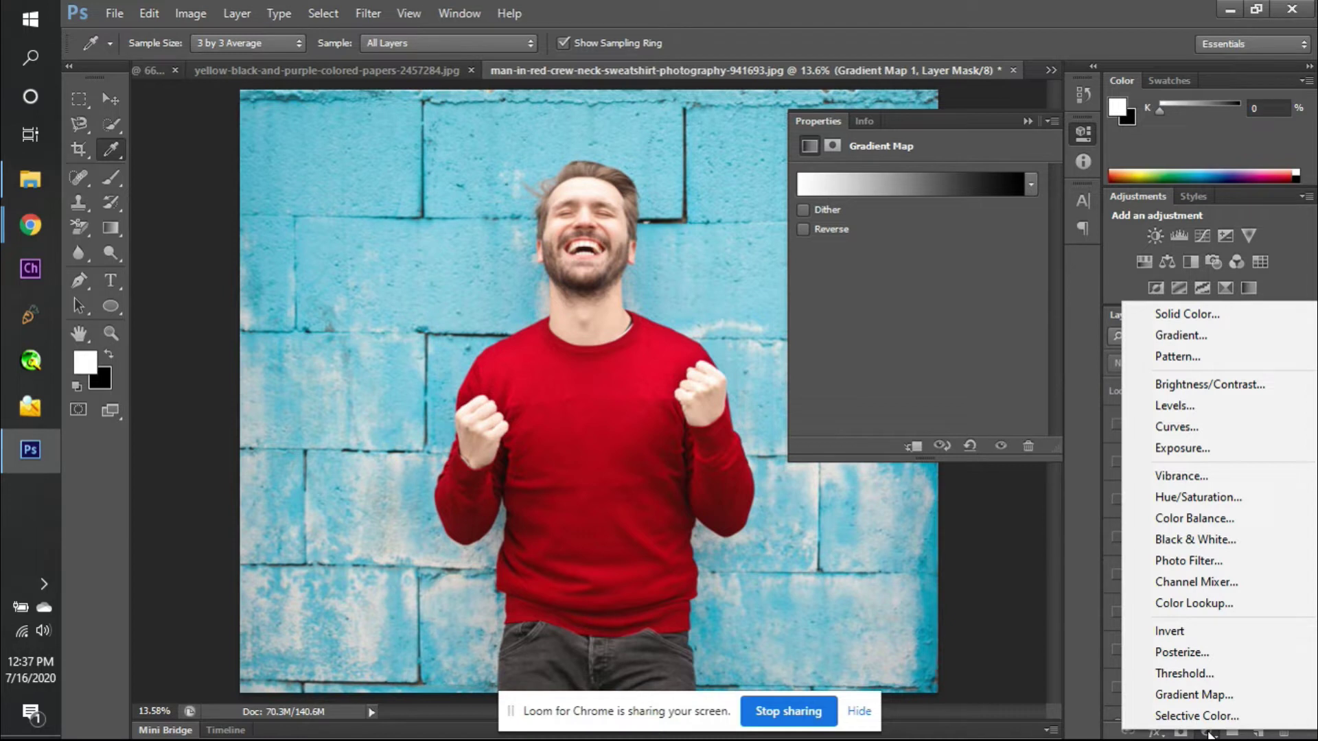
pyautogui.click(1199, 343)
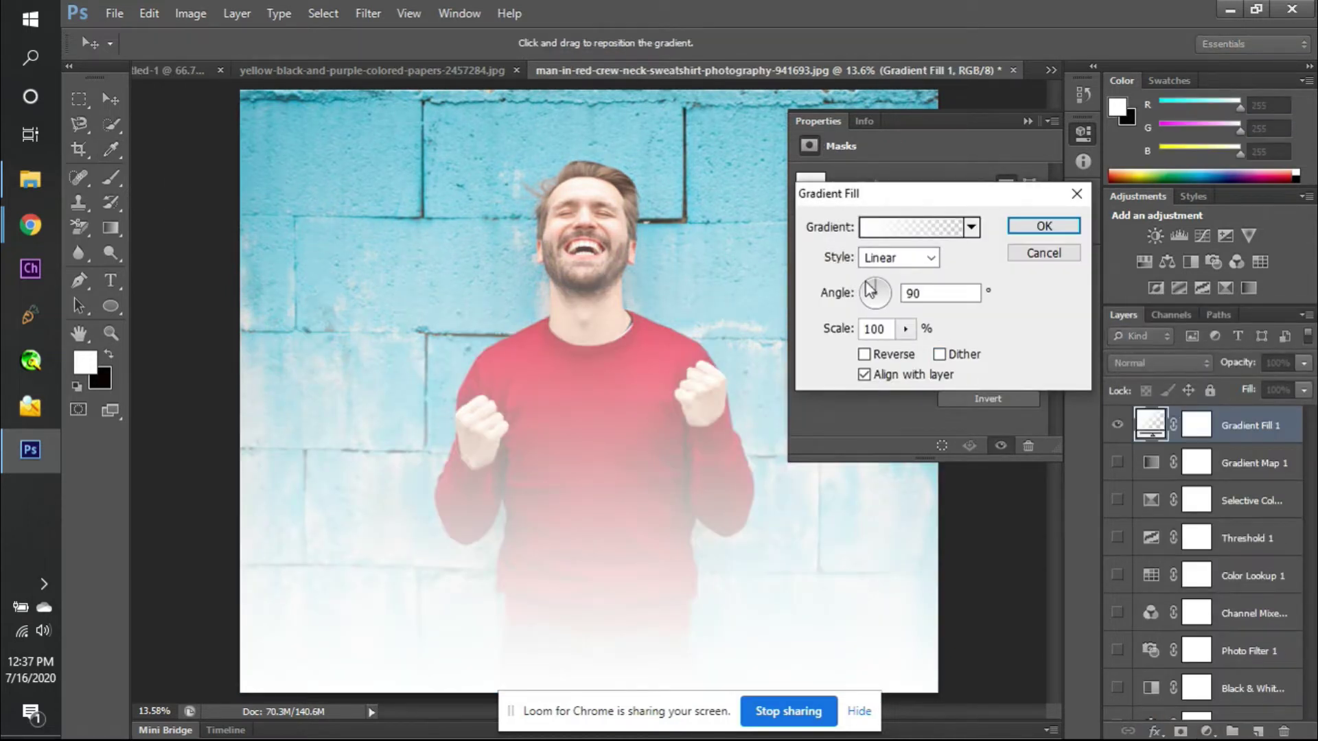
pyautogui.click(889, 301)
pyautogui.moveTo(896, 309); pyautogui.dragTo(877, 271)
pyautogui.click(1017, 252)
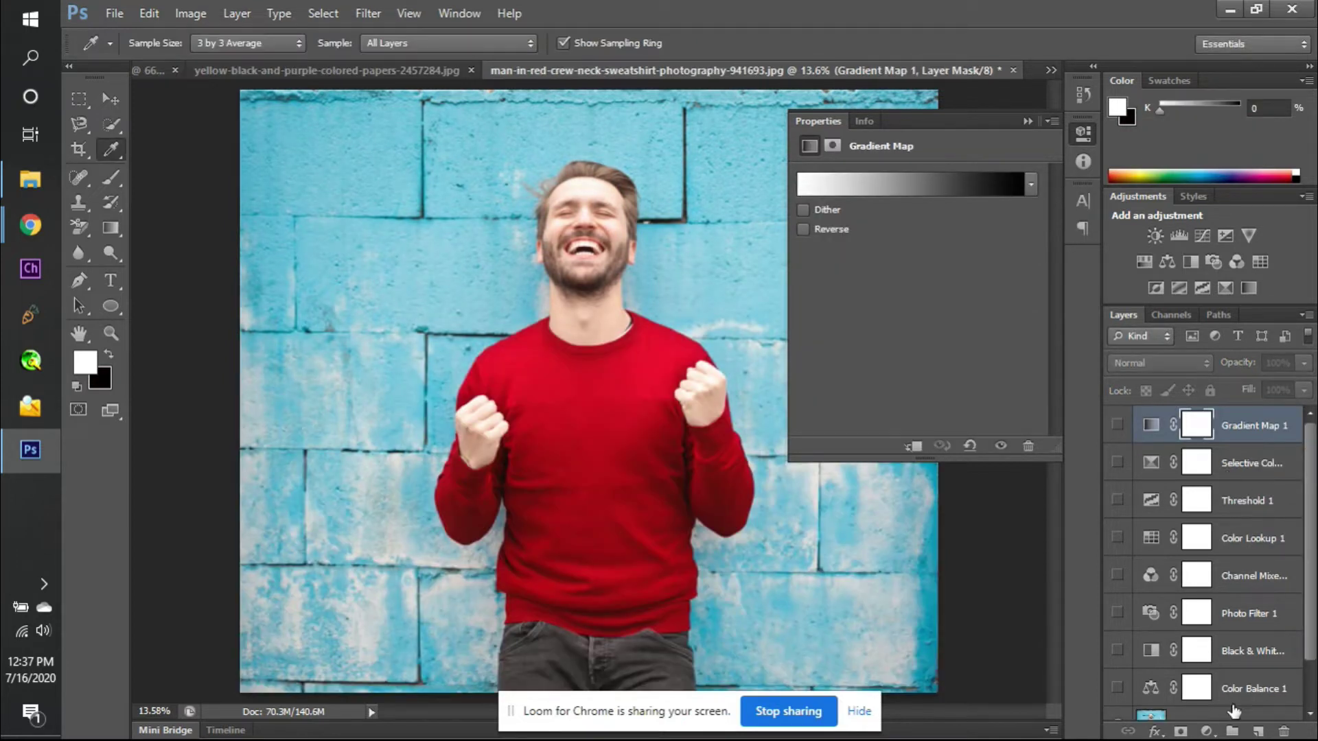
pyautogui.click(1208, 731)
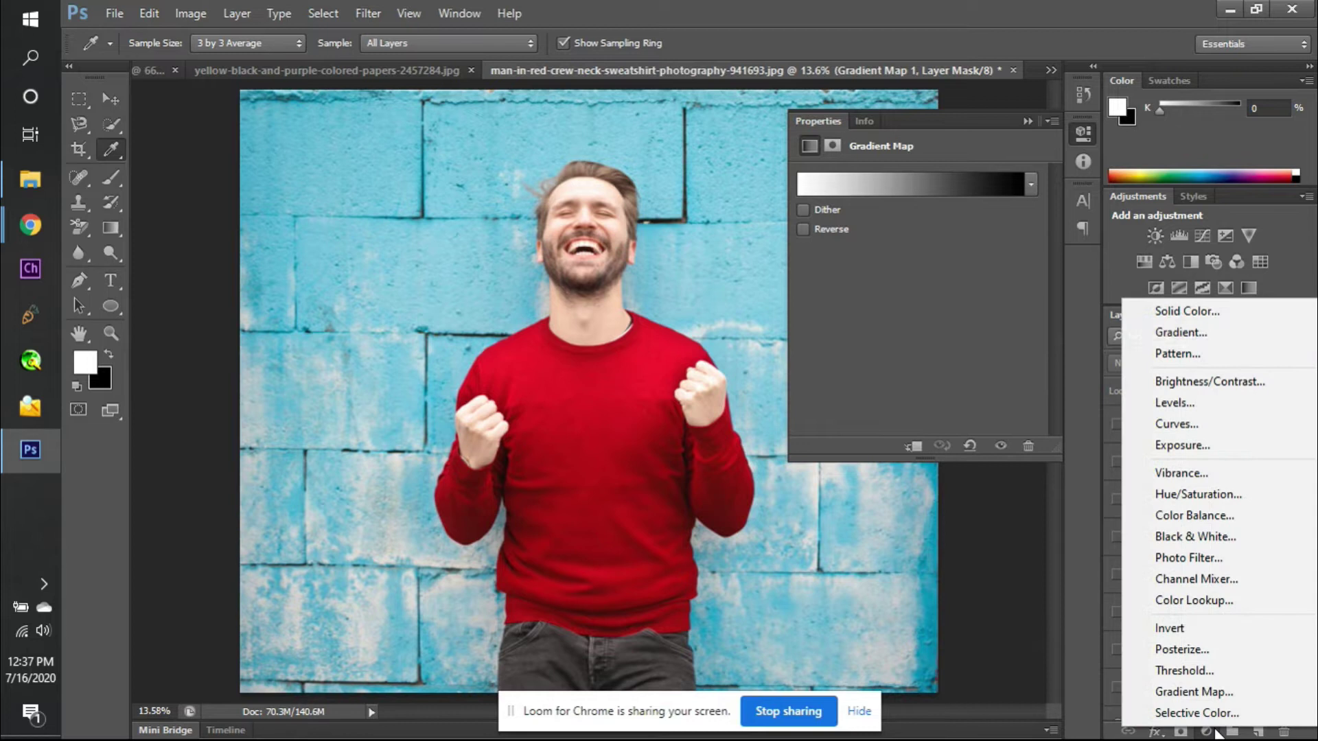
# - Preview rainbow, gray texture and blue bubble patterns in a Pattern Fill, then cancel it
pyautogui.click(1200, 356)
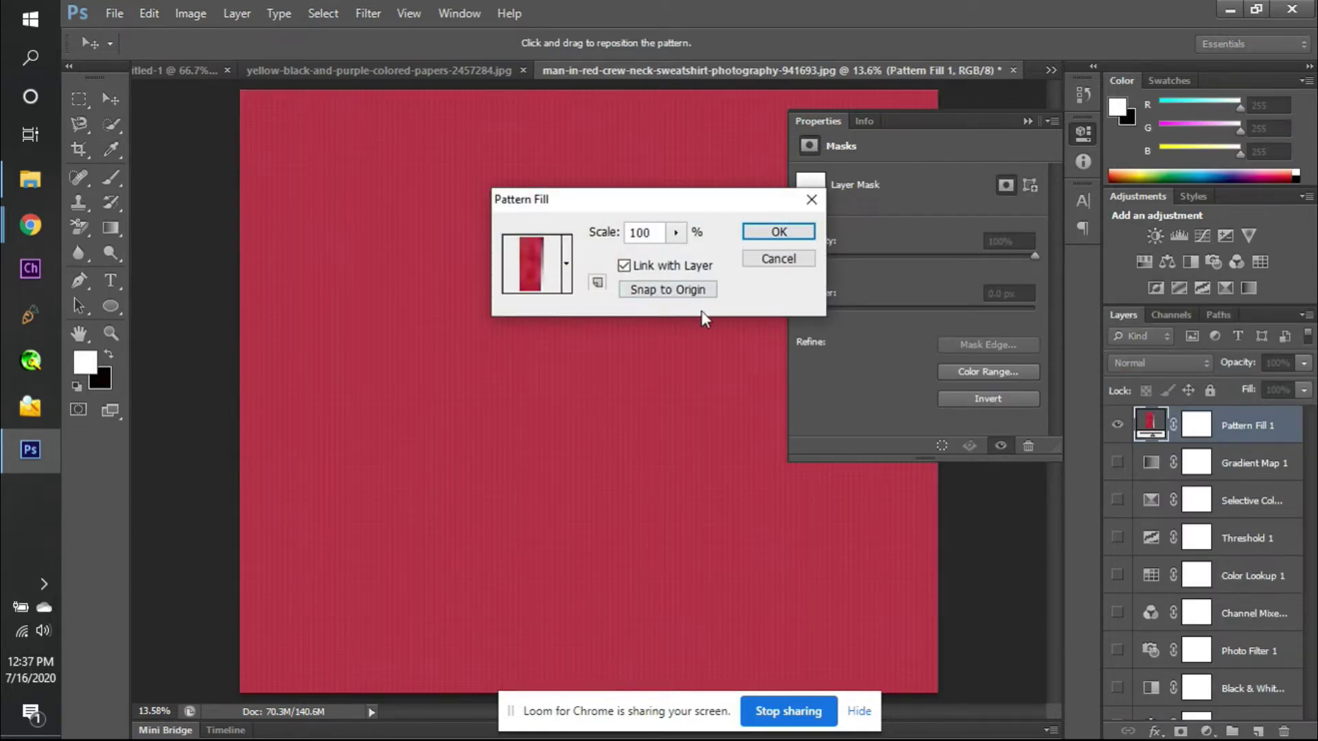
pyautogui.click(567, 267)
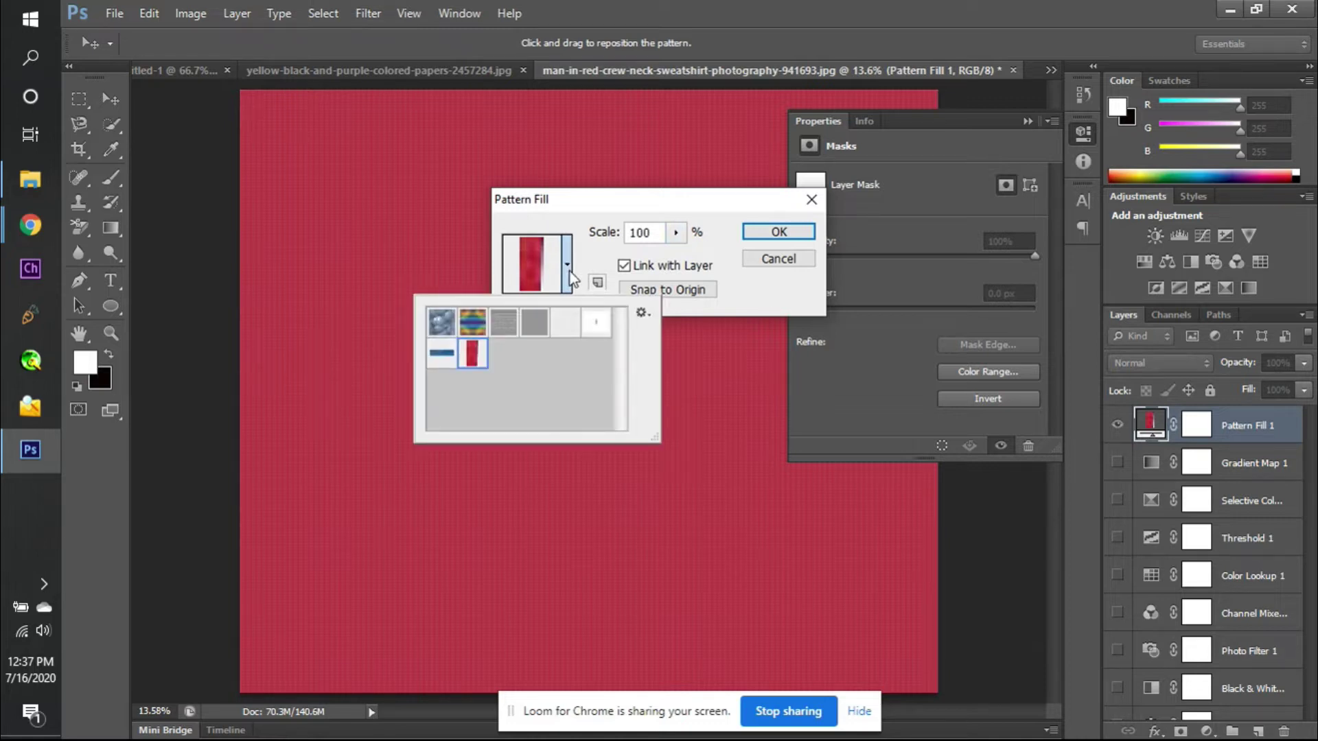
pyautogui.click(481, 337)
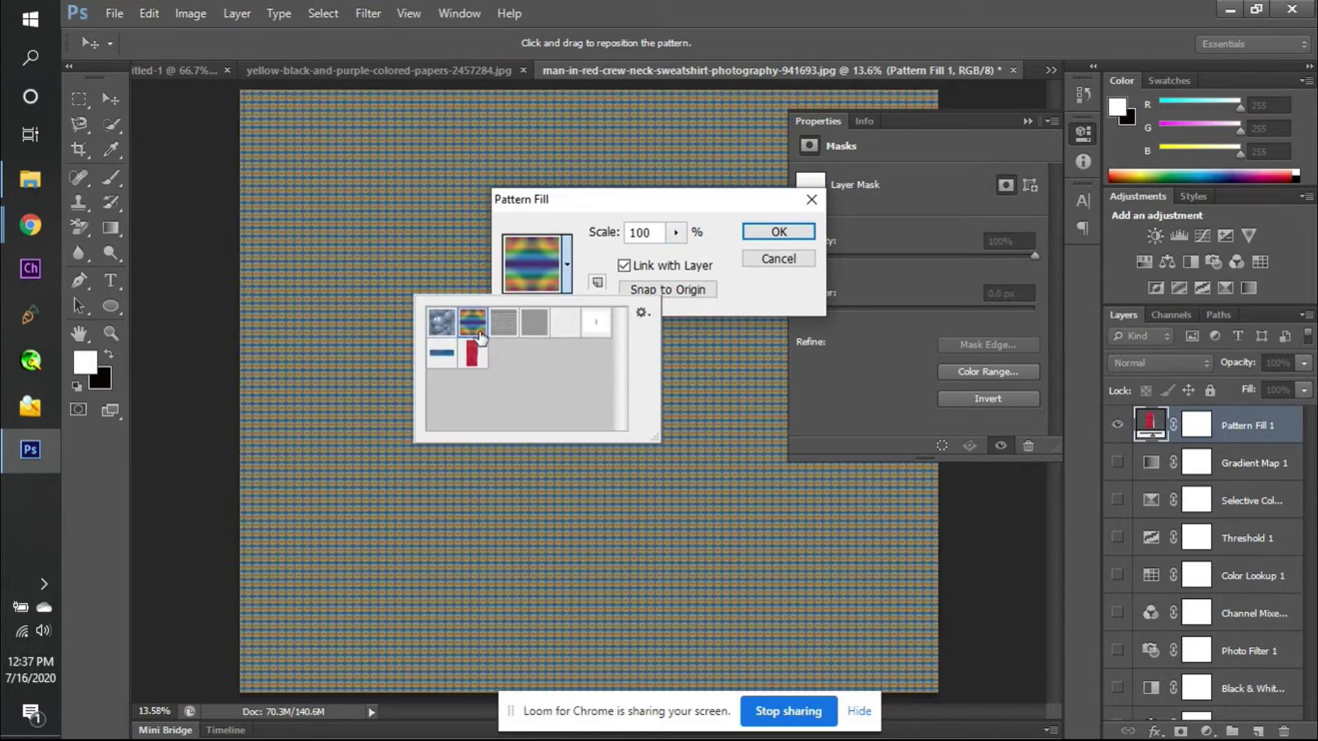
pyautogui.click(507, 329)
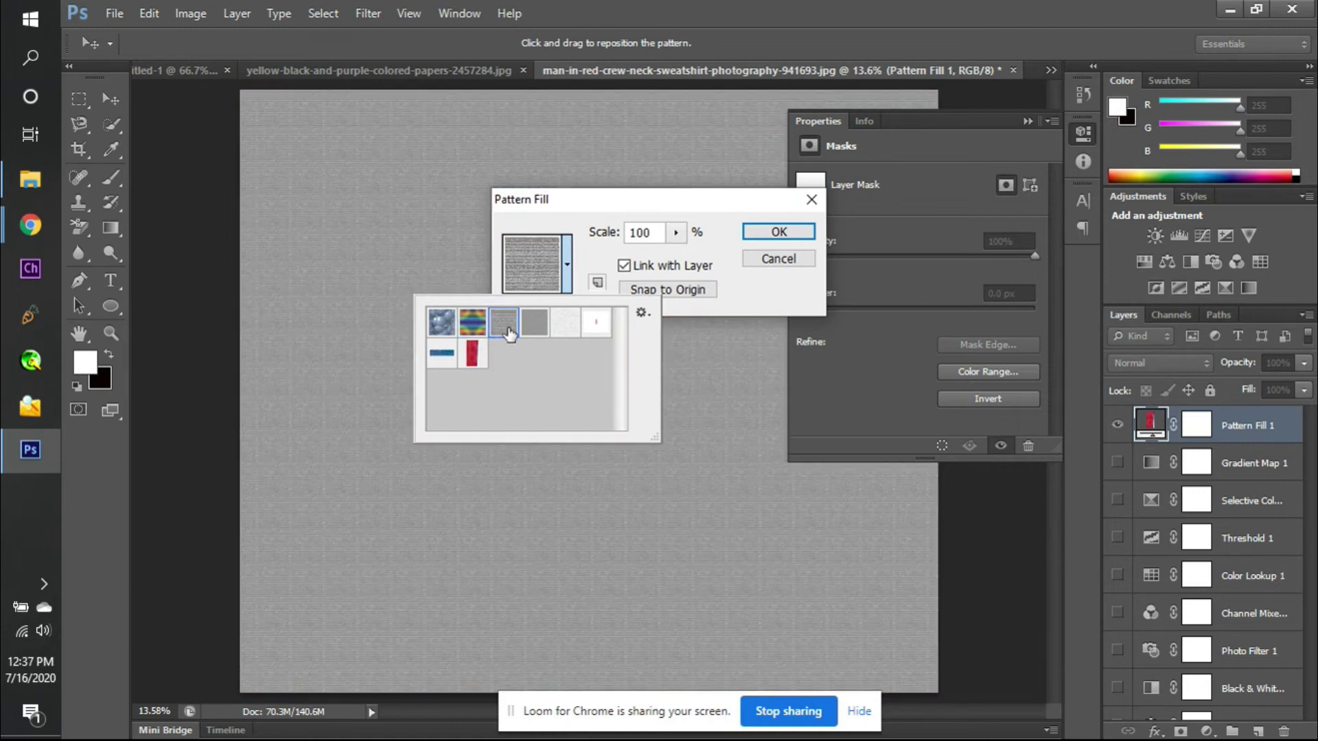
pyautogui.click(457, 329)
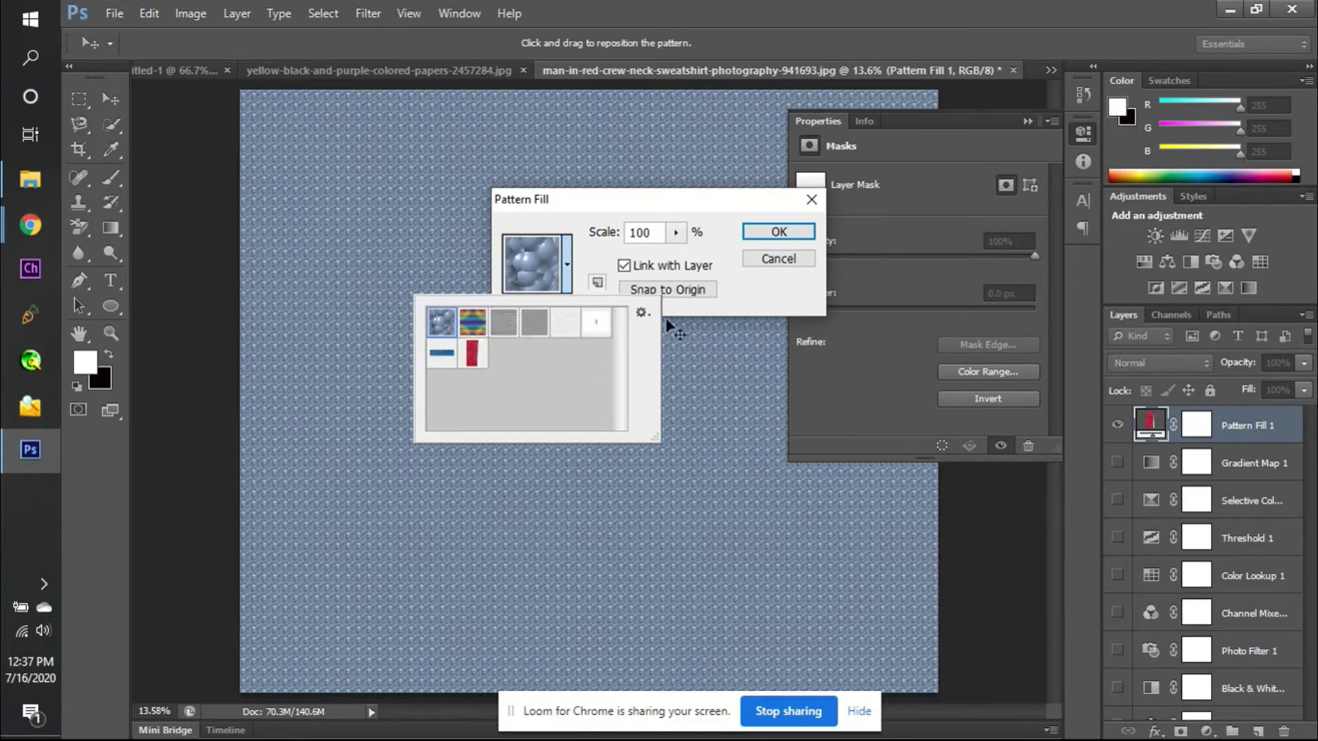
pyautogui.click(800, 200)
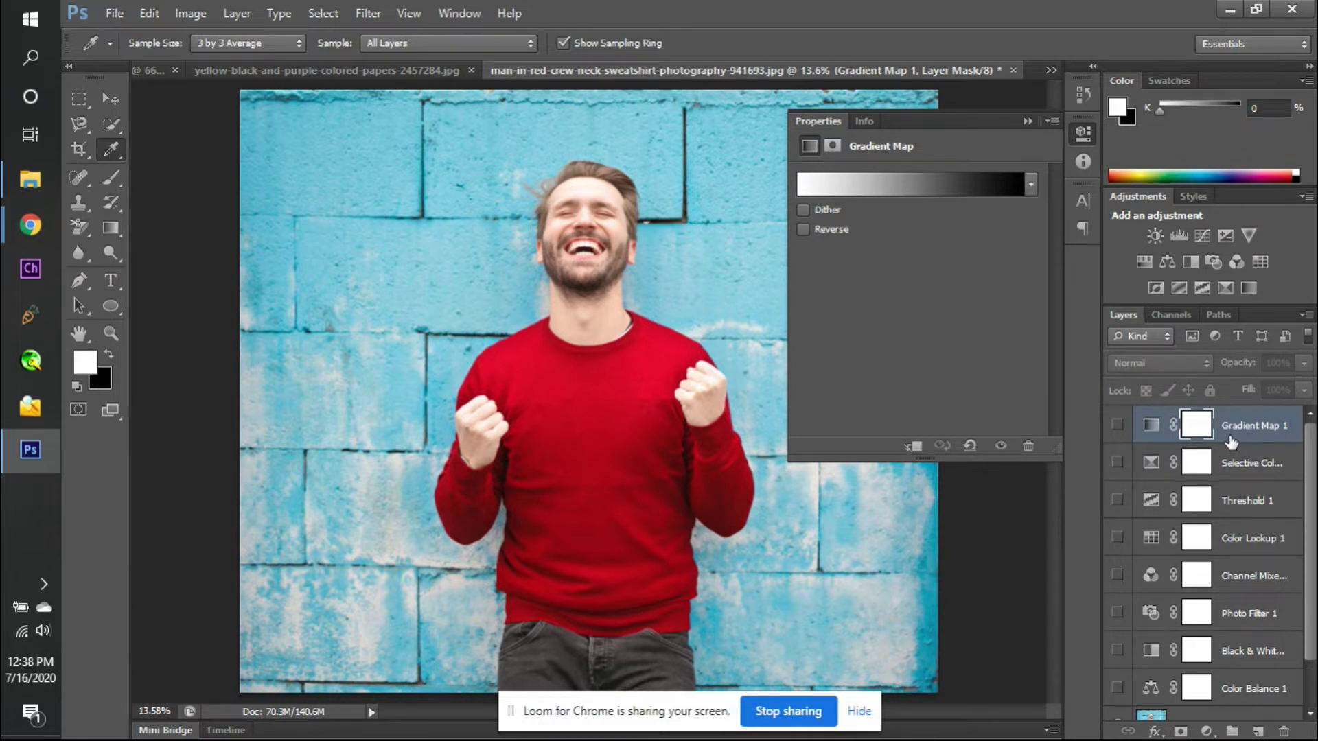
pyautogui.scroll(-1, 1231, 443)
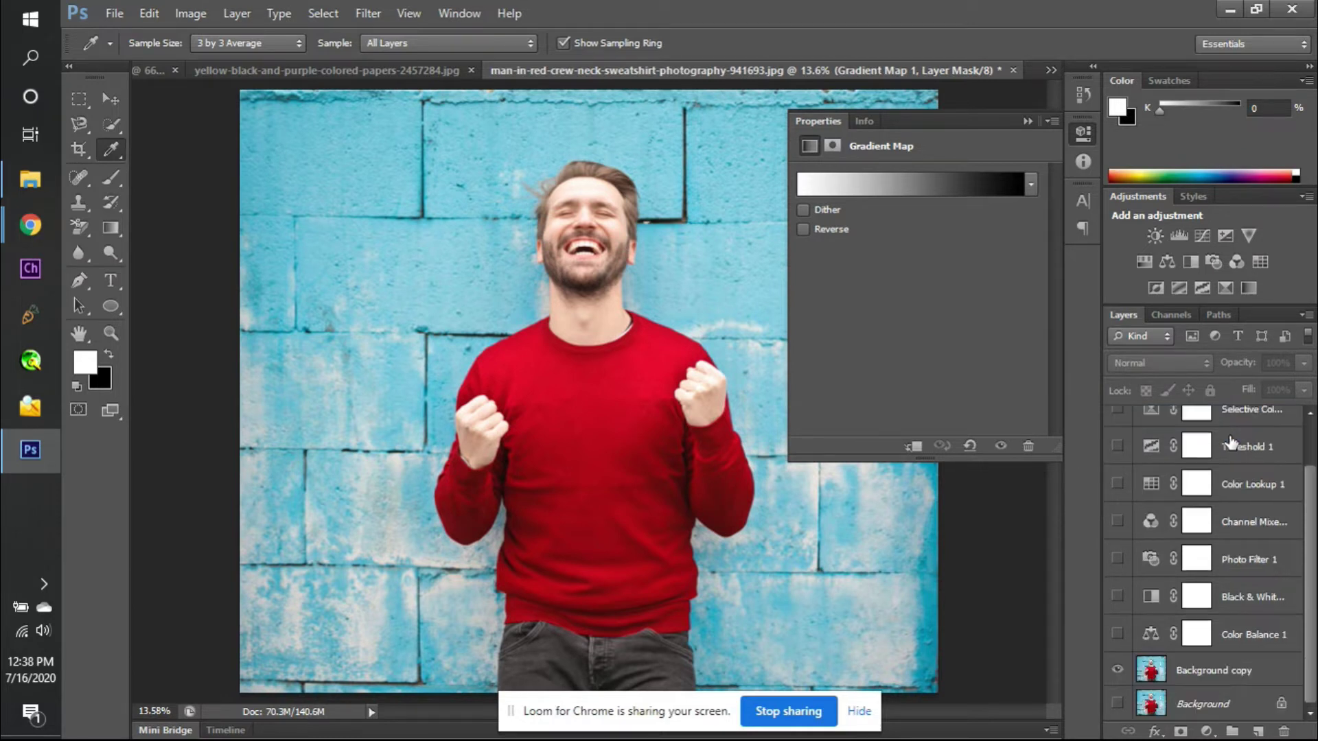
# - Delete the layers Gradient Map 1 through Color Balance 1 and collapse the Properties panel
pyautogui.keyDown('shift'); pyautogui.click(1244, 636); pyautogui.keyUp('shift')
pyautogui.press('Delete')
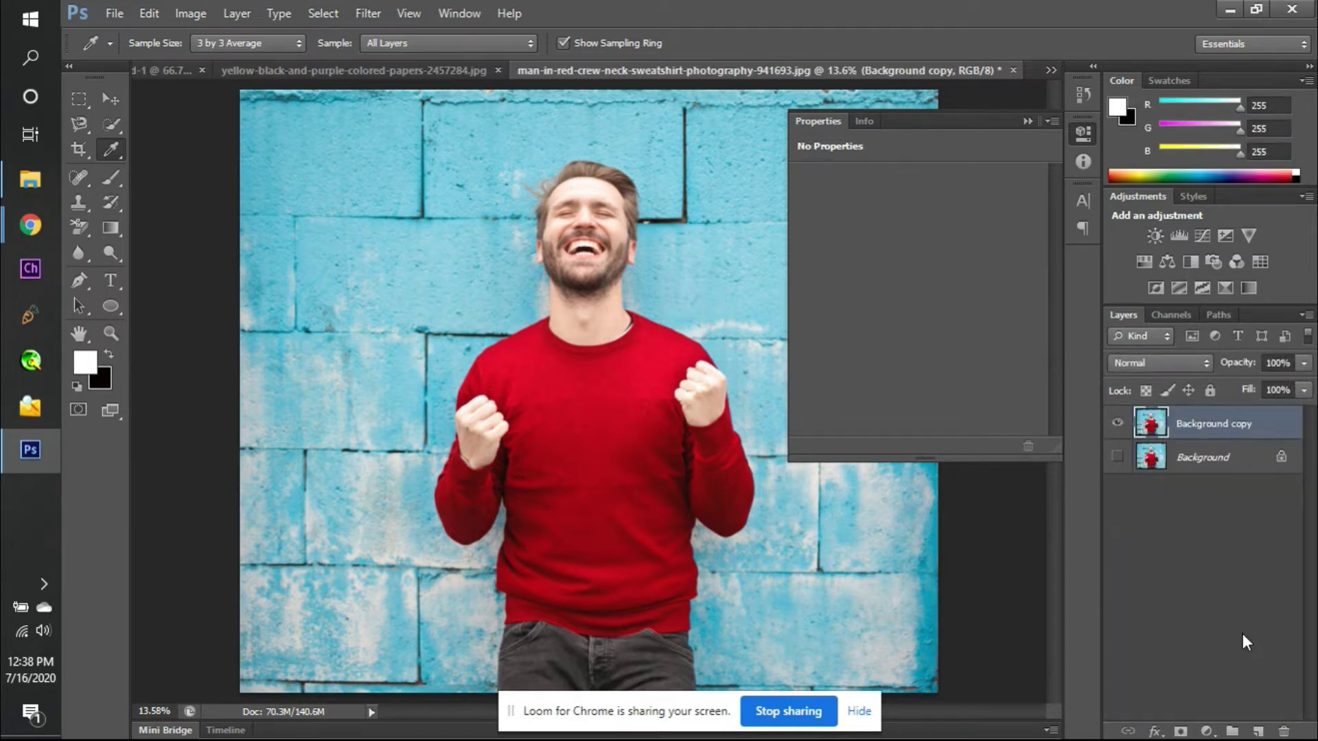
pyautogui.click(1027, 121)
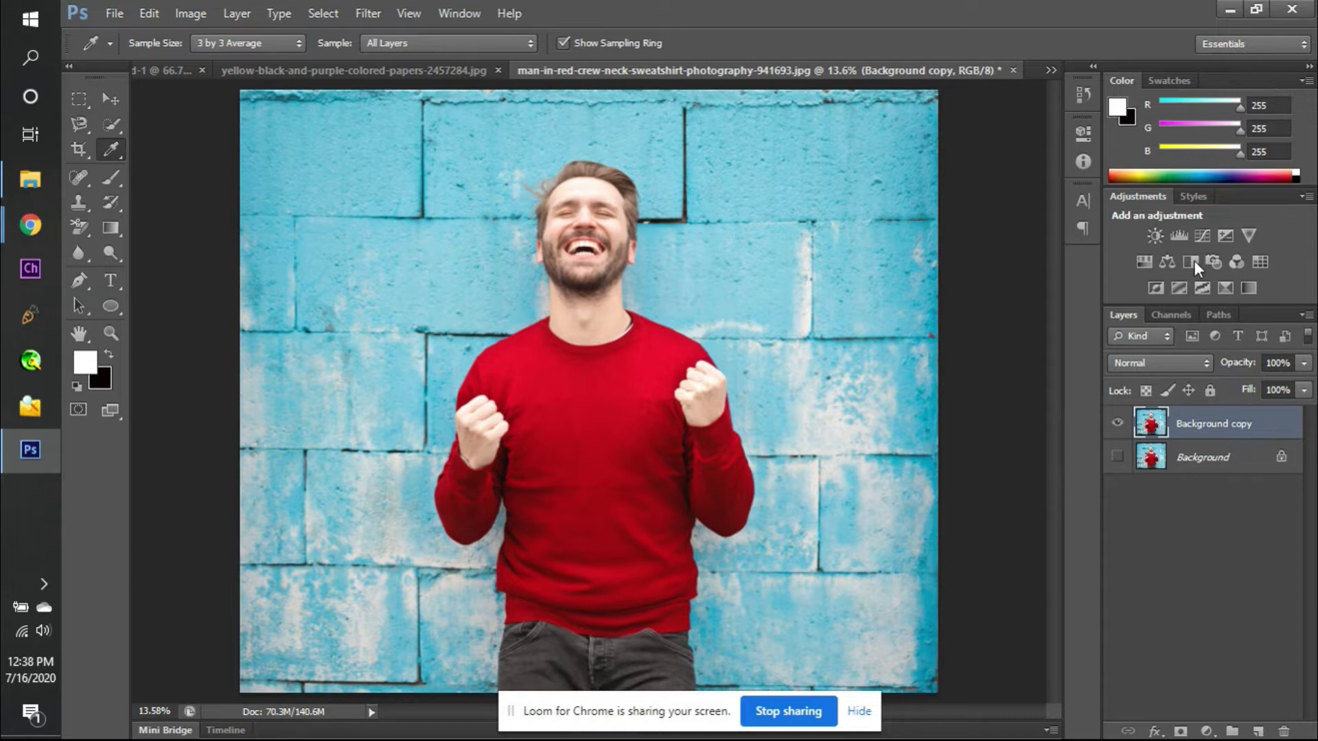
# - Add a Curves layer with a lowered shadow point and raised highlight point, comparing it on and off
pyautogui.click(1201, 237)
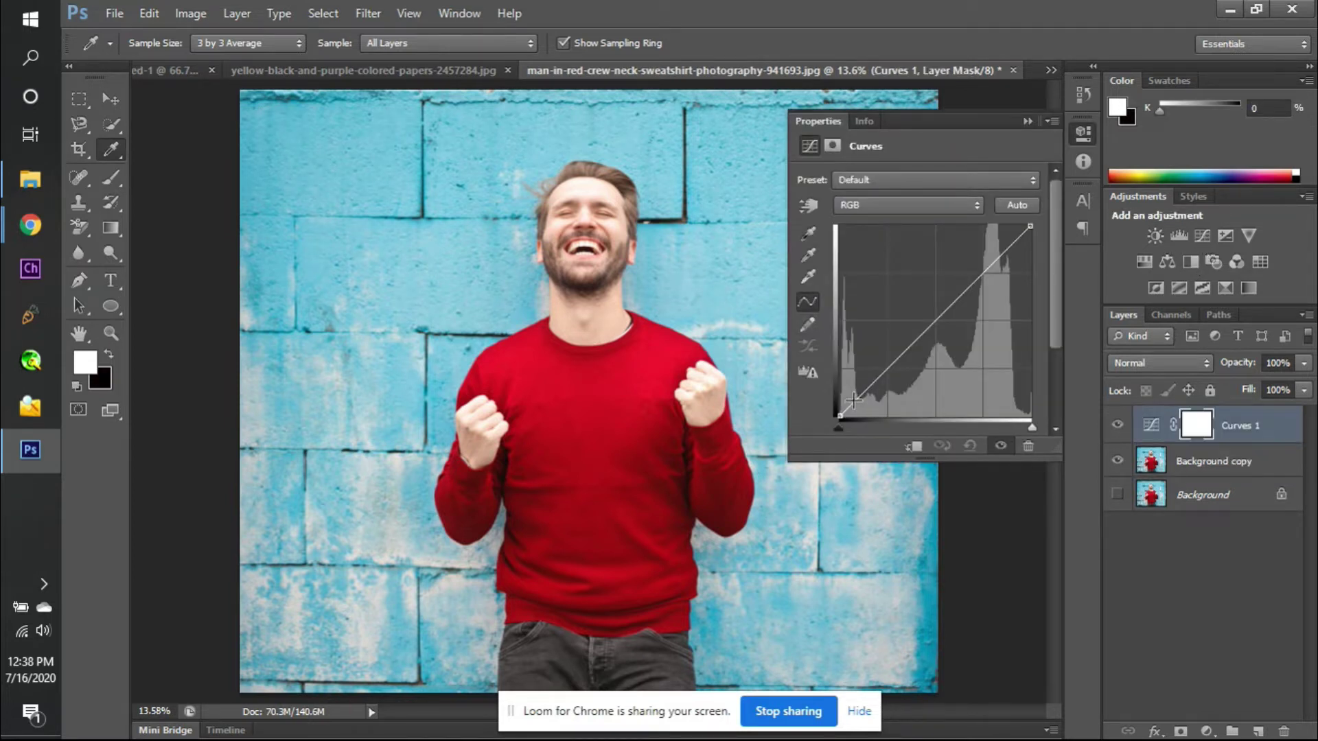
pyautogui.click(868, 389)
pyautogui.moveTo(868, 389); pyautogui.dragTo(883, 393)
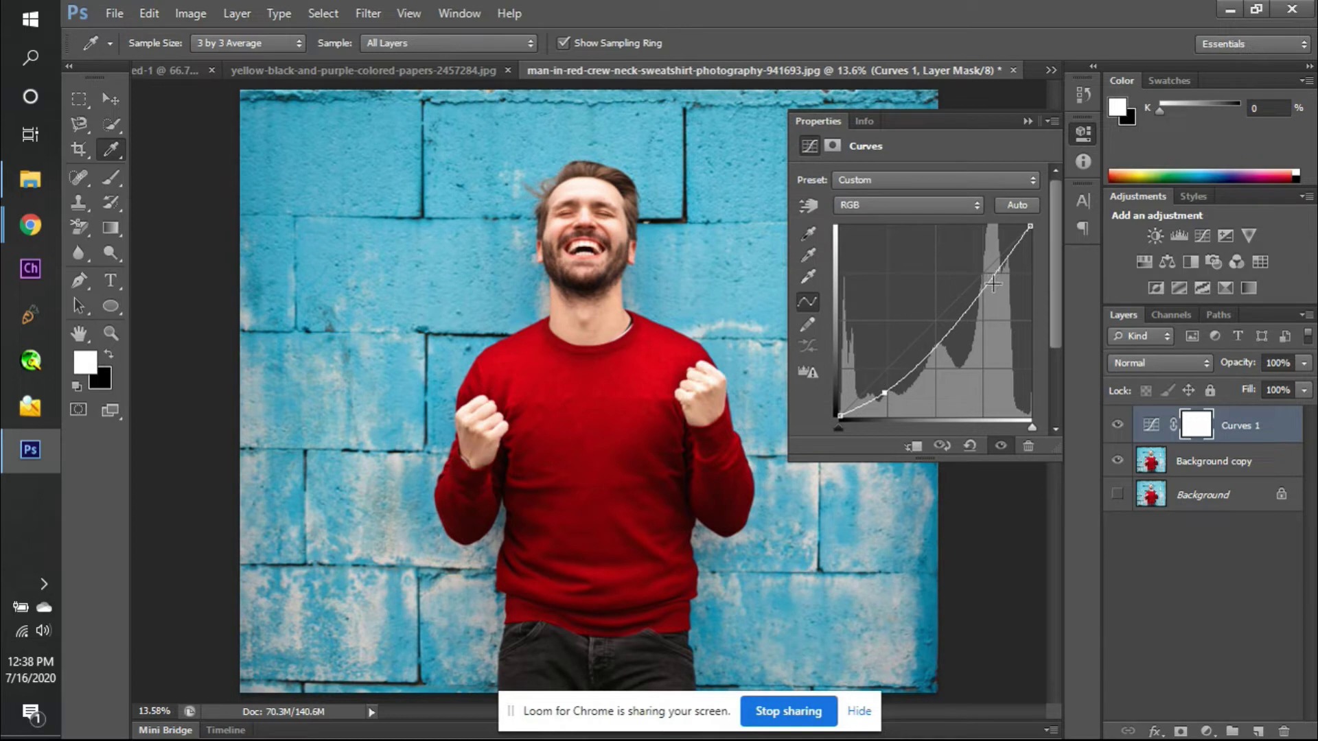
pyautogui.moveTo(984, 289); pyautogui.dragTo(976, 283)
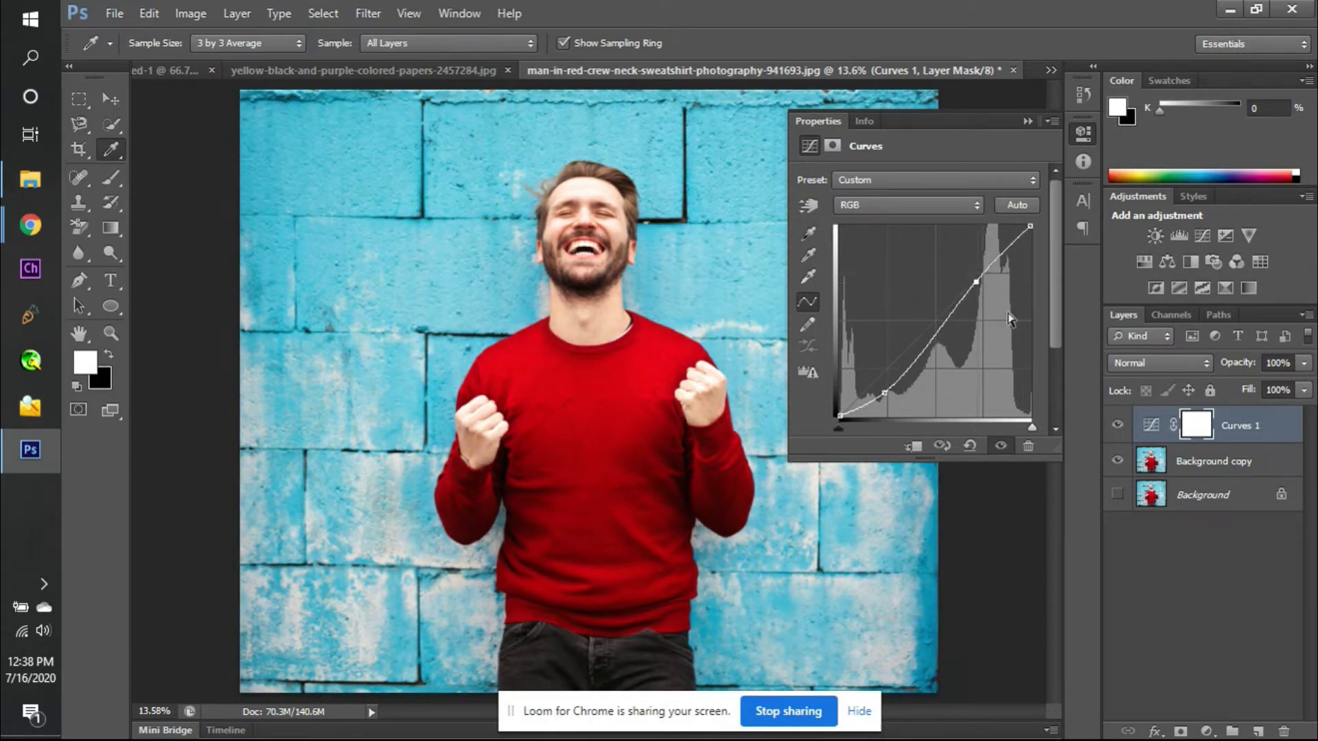
pyautogui.click(1117, 427)
pyautogui.click(1116, 427)
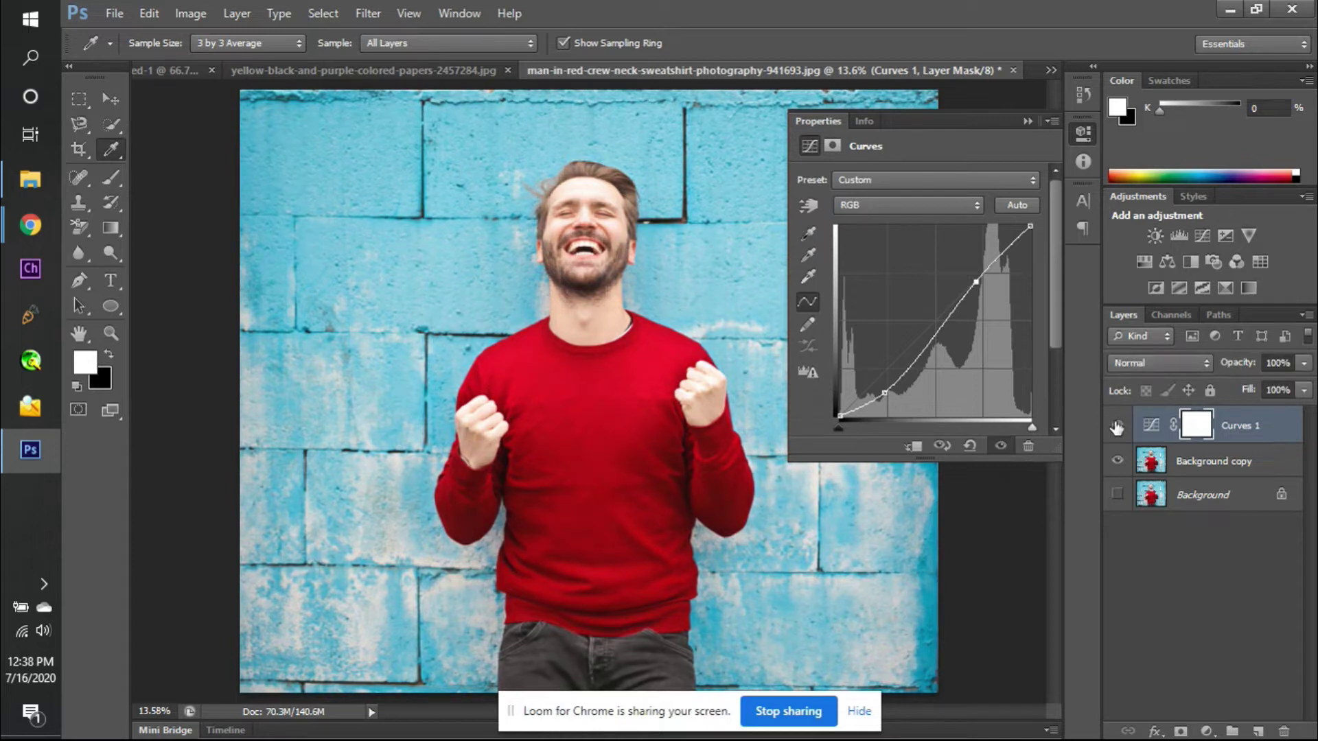
pyautogui.click(1117, 426)
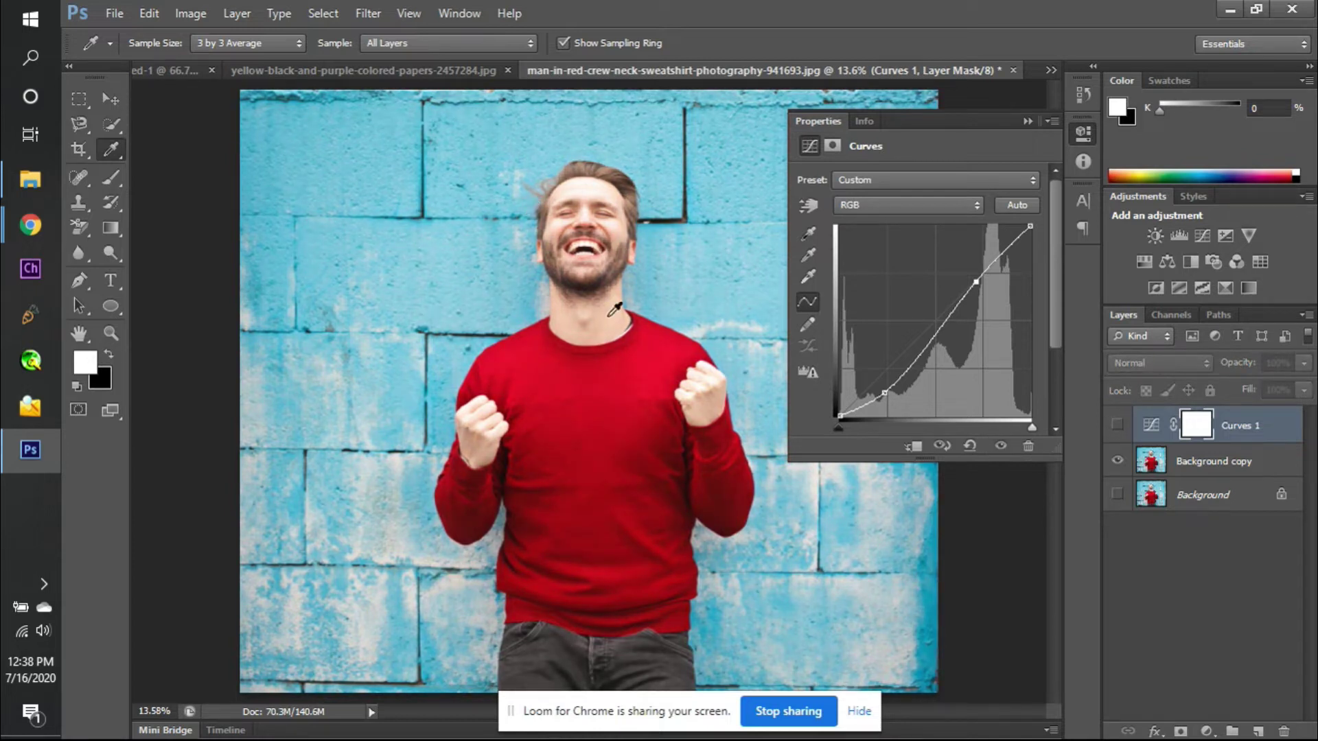
pyautogui.click(1118, 427)
pyautogui.click(1118, 427)
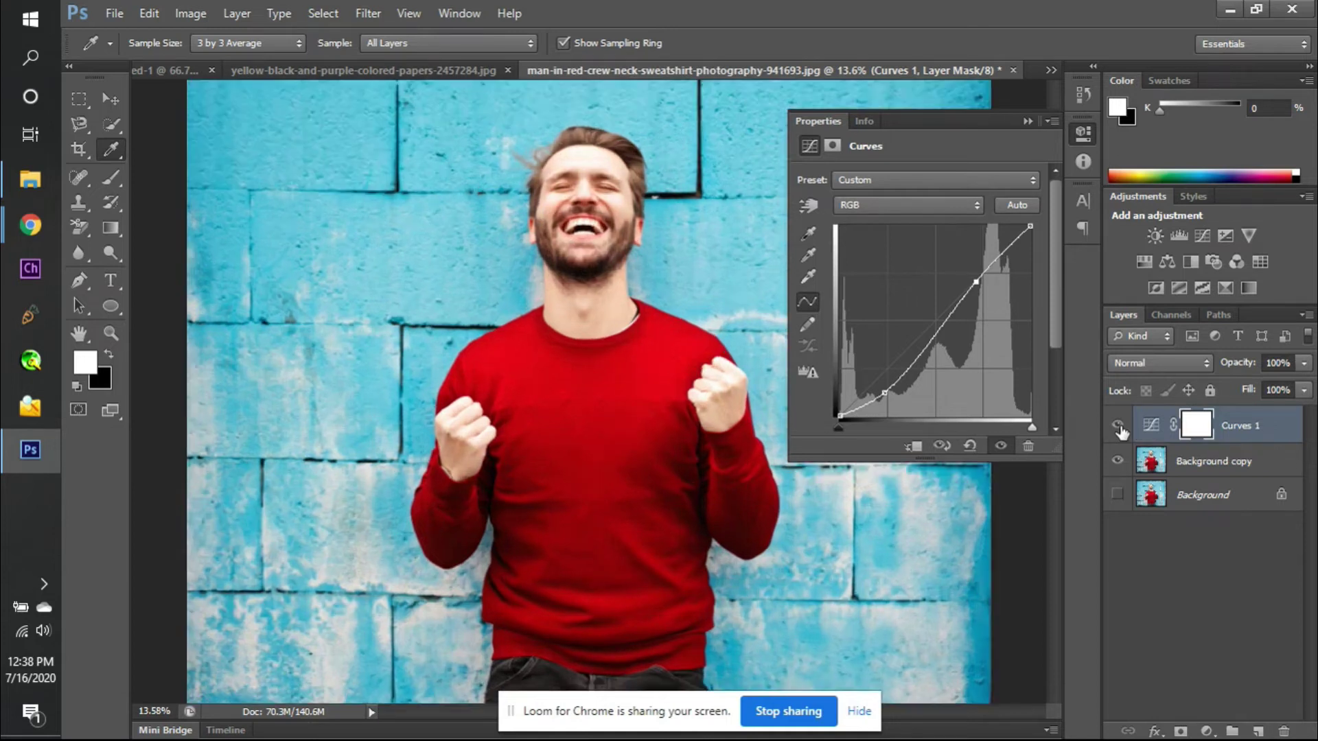
# - Zoom in on the man's neck and select the Pen tool with P
pyautogui.scroll(3, 557, 346)
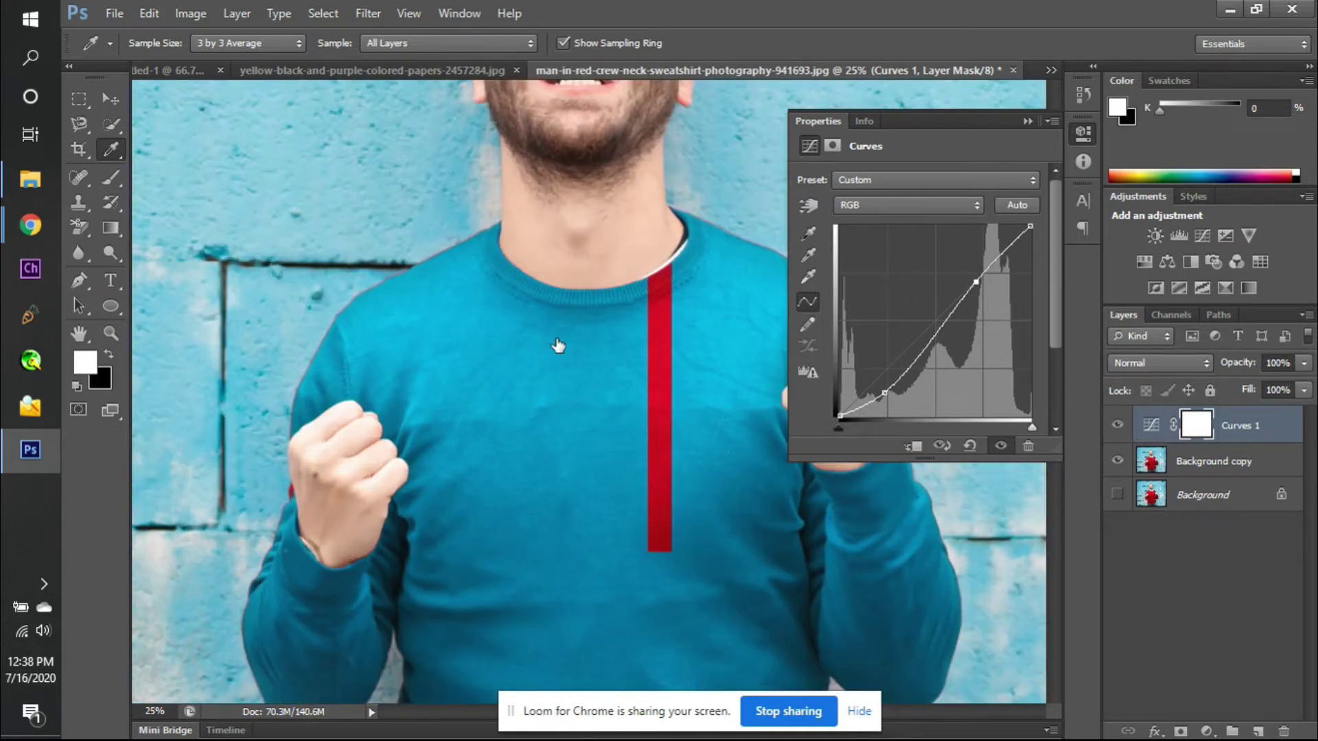
pyautogui.scroll(5, 558, 346)
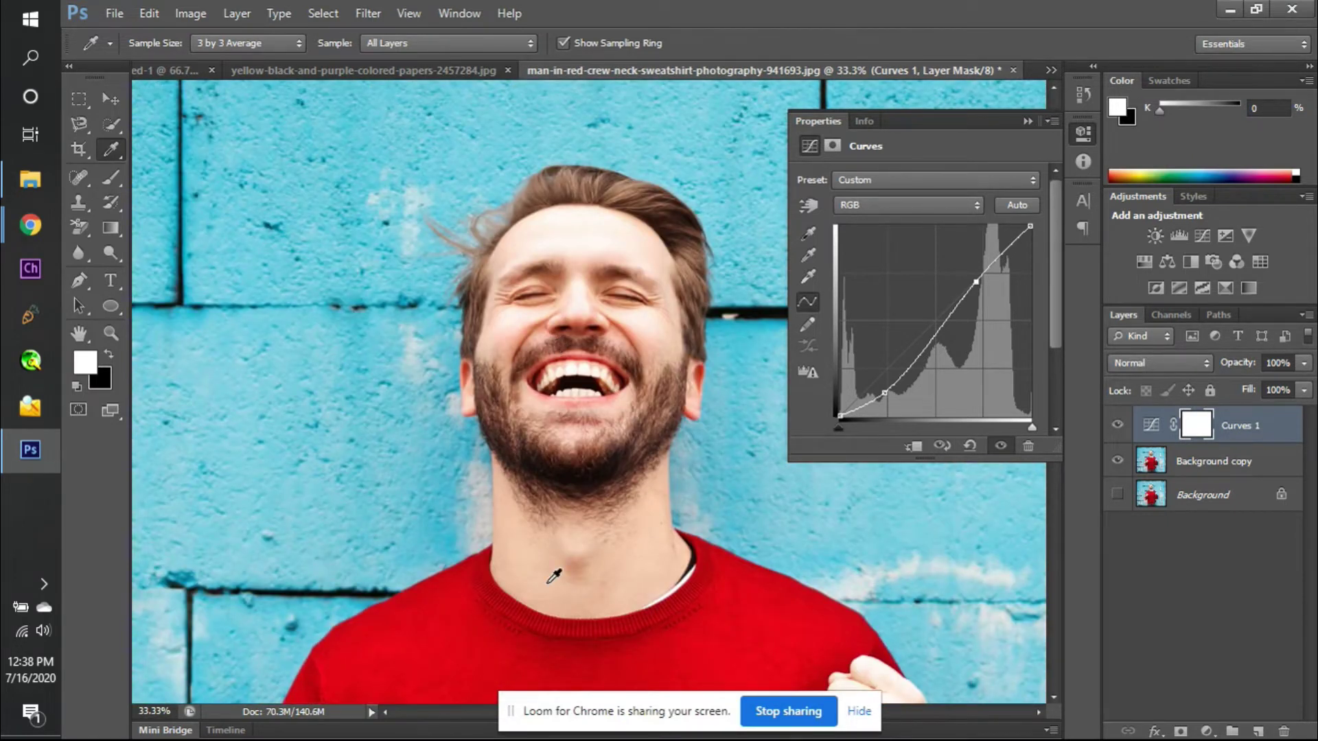
pyautogui.scroll(-3, 552, 575)
pyautogui.scroll(2, 553, 576)
pyautogui.scroll(-1, 553, 576)
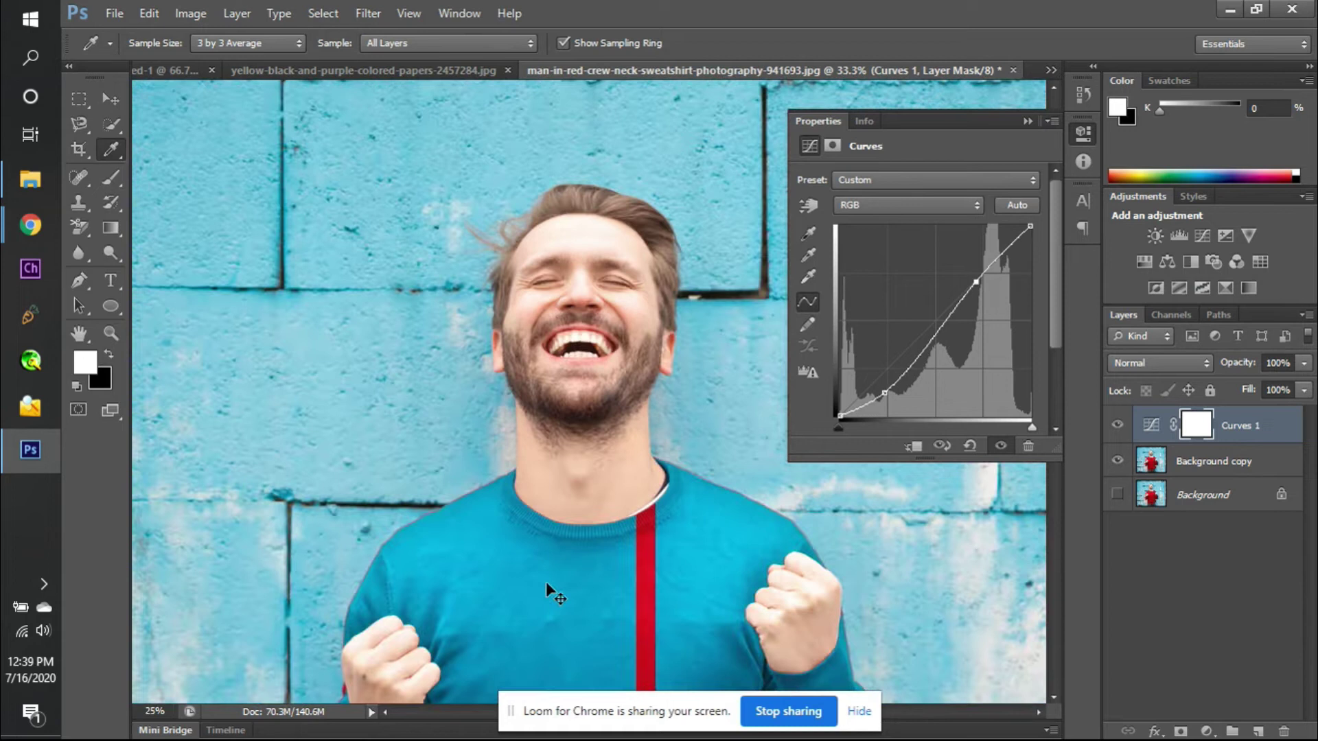
pyautogui.scroll(1, 553, 580)
pyautogui.scroll(1, 549, 587)
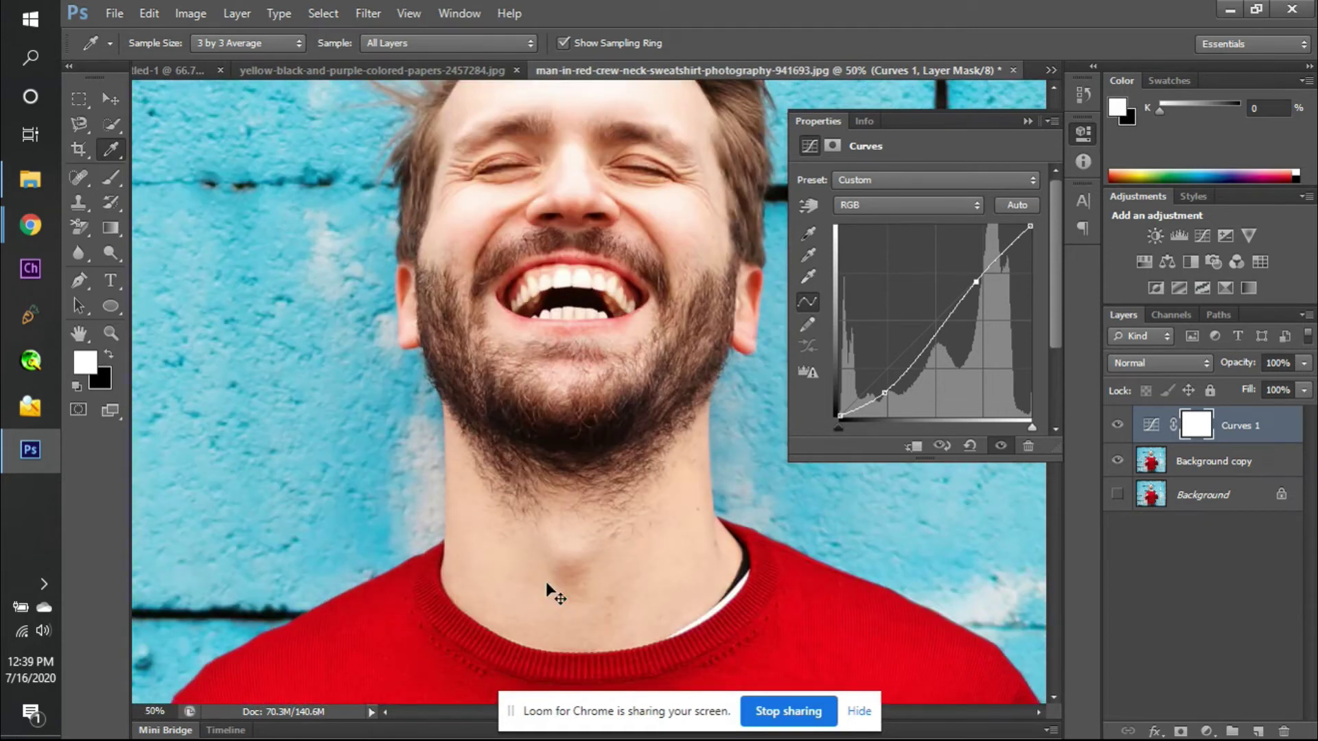
pyautogui.scroll(-1, 555, 594)
pyautogui.scroll(2, 555, 595)
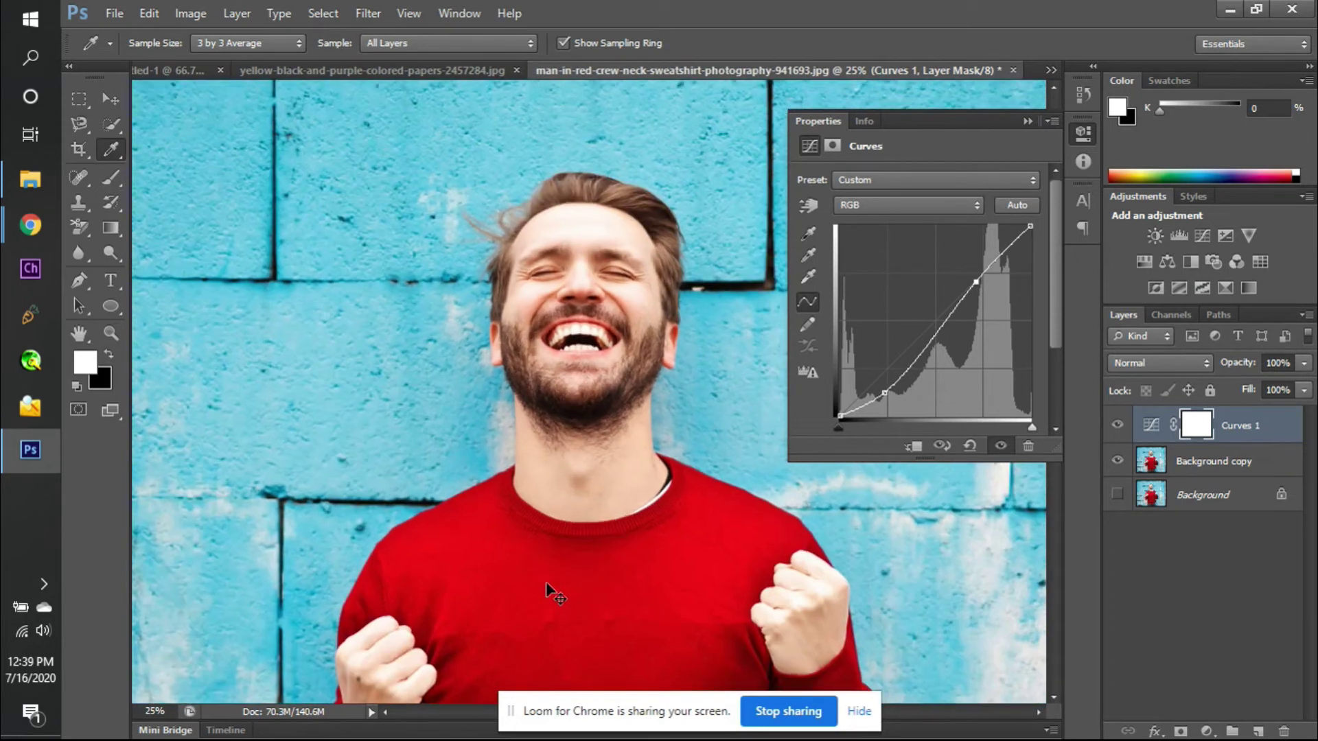
pyautogui.scroll(1, 555, 594)
pyautogui.scroll(-1, 554, 595)
pyautogui.scroll(1, 470, 491)
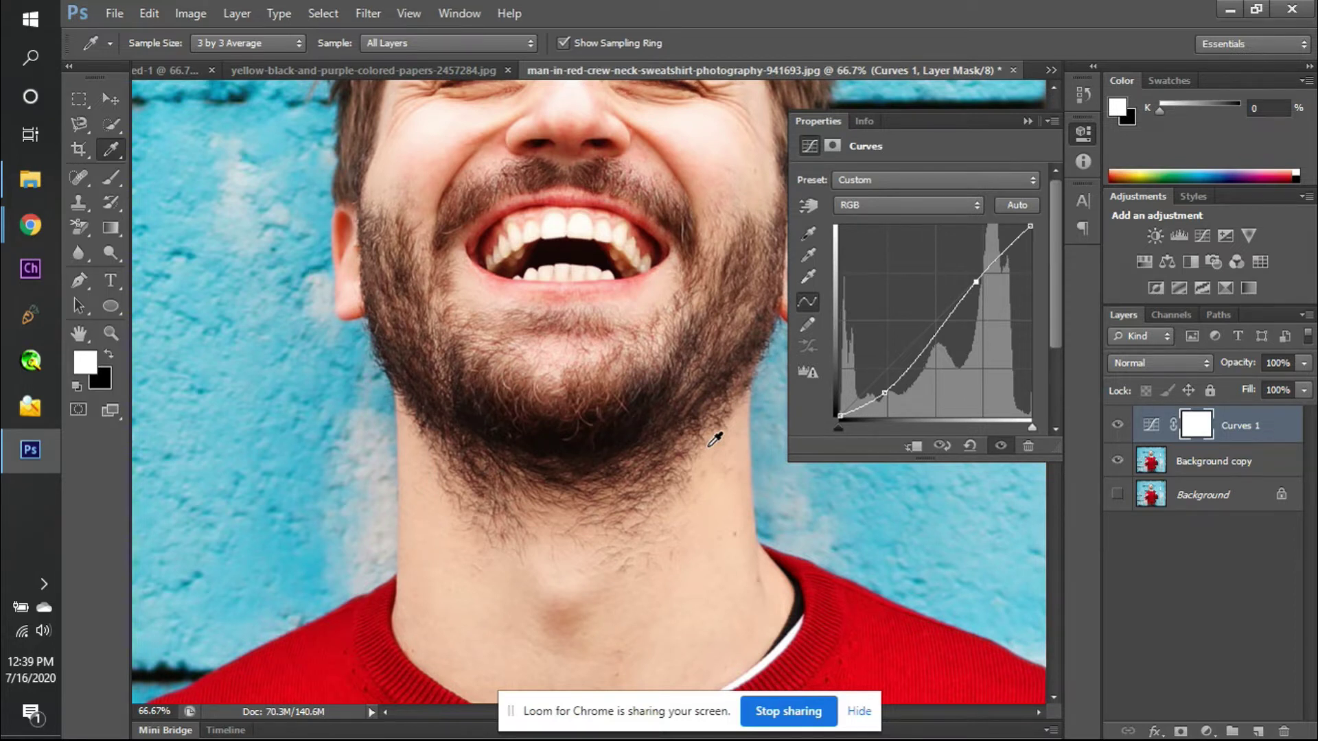
pyautogui.scroll(4, 714, 439)
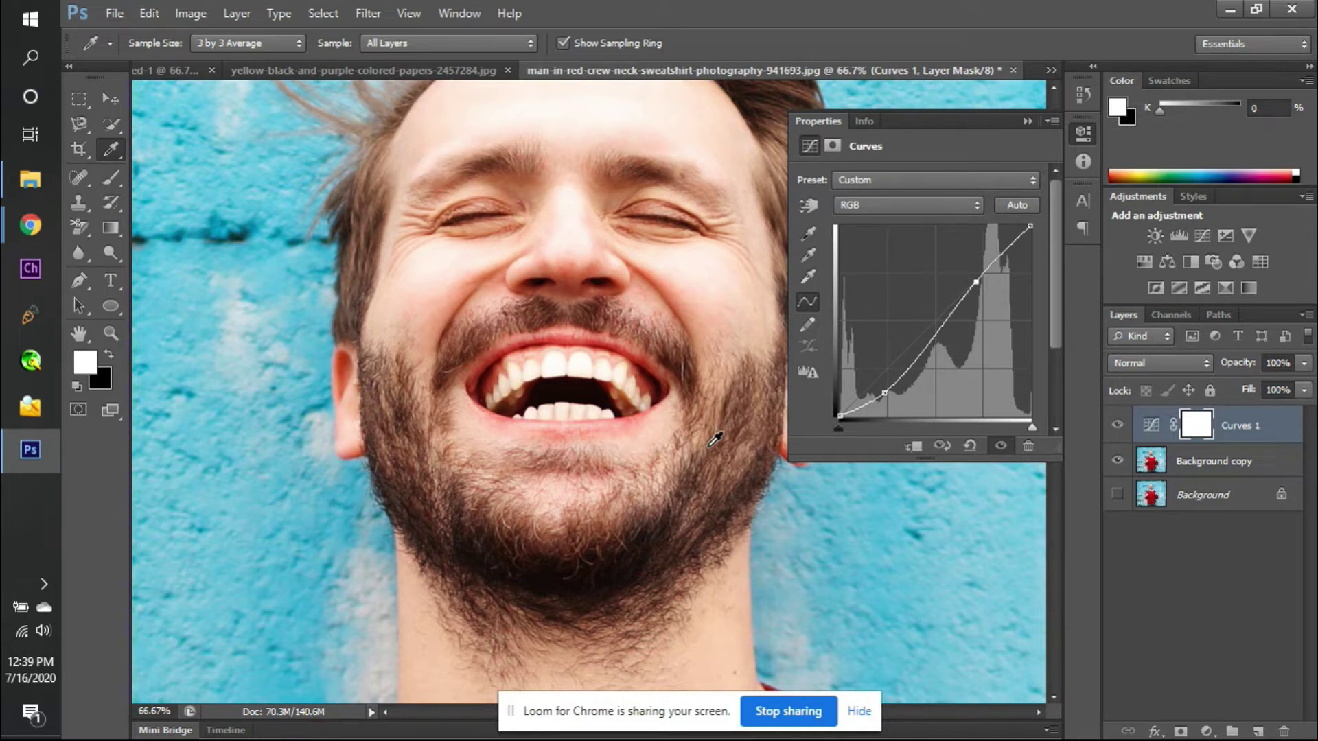
pyautogui.press('p')
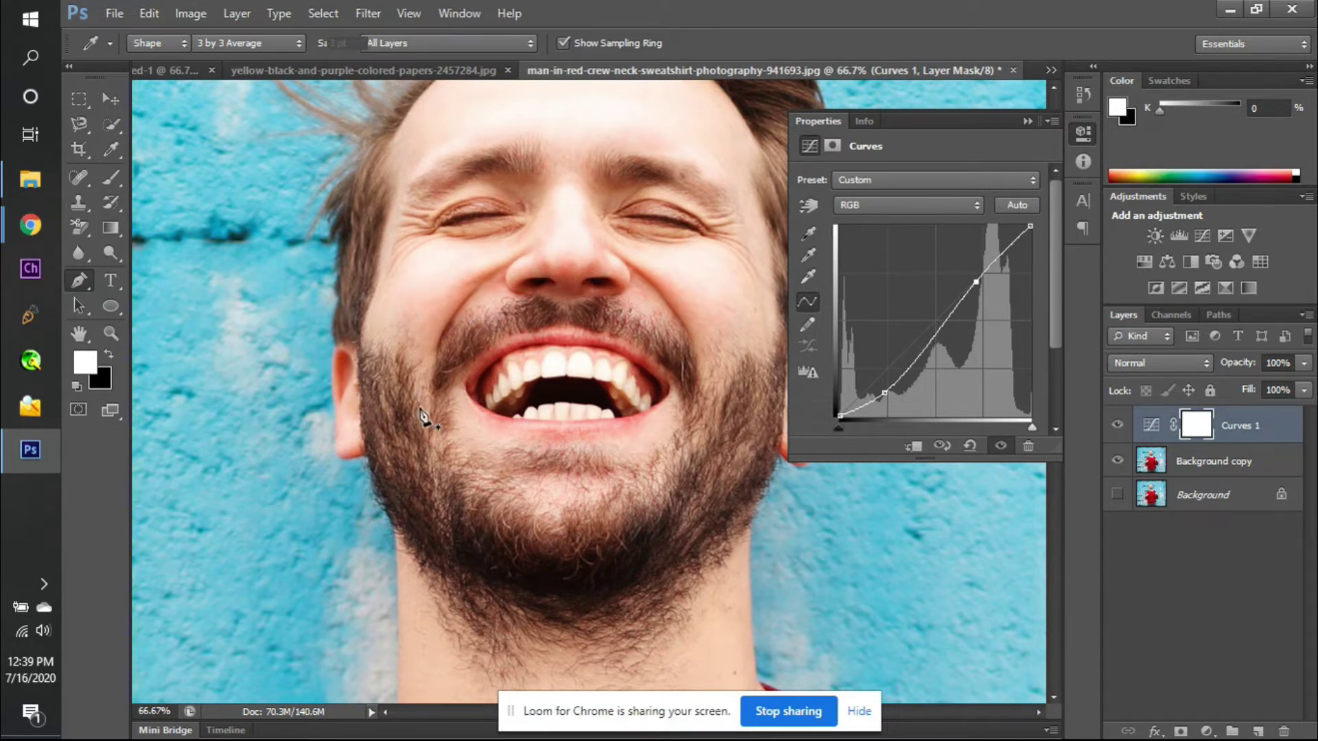
# - Trace a trial Pen shape around the man's neck, creating a white Shape 1 layer
pyautogui.scroll(-3, 421, 415)
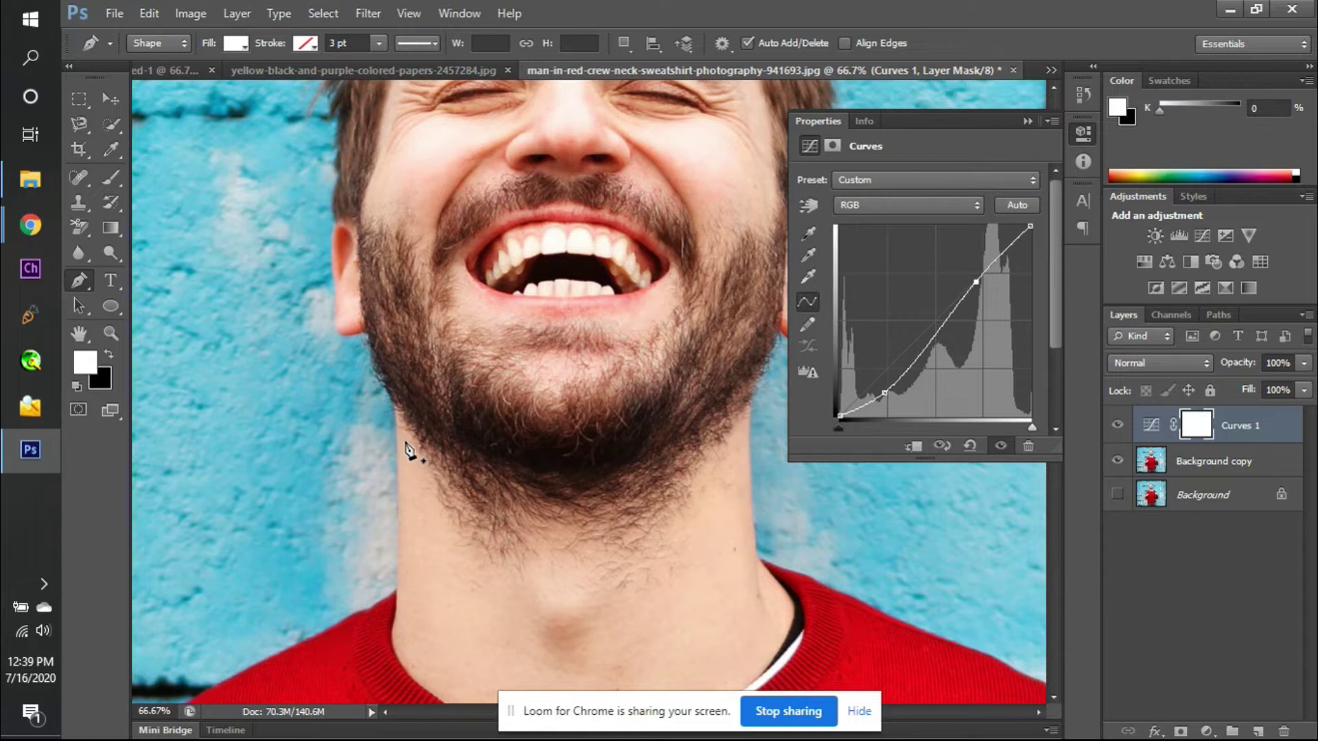
pyautogui.click(400, 423)
pyautogui.click(392, 604)
pyautogui.click(401, 623)
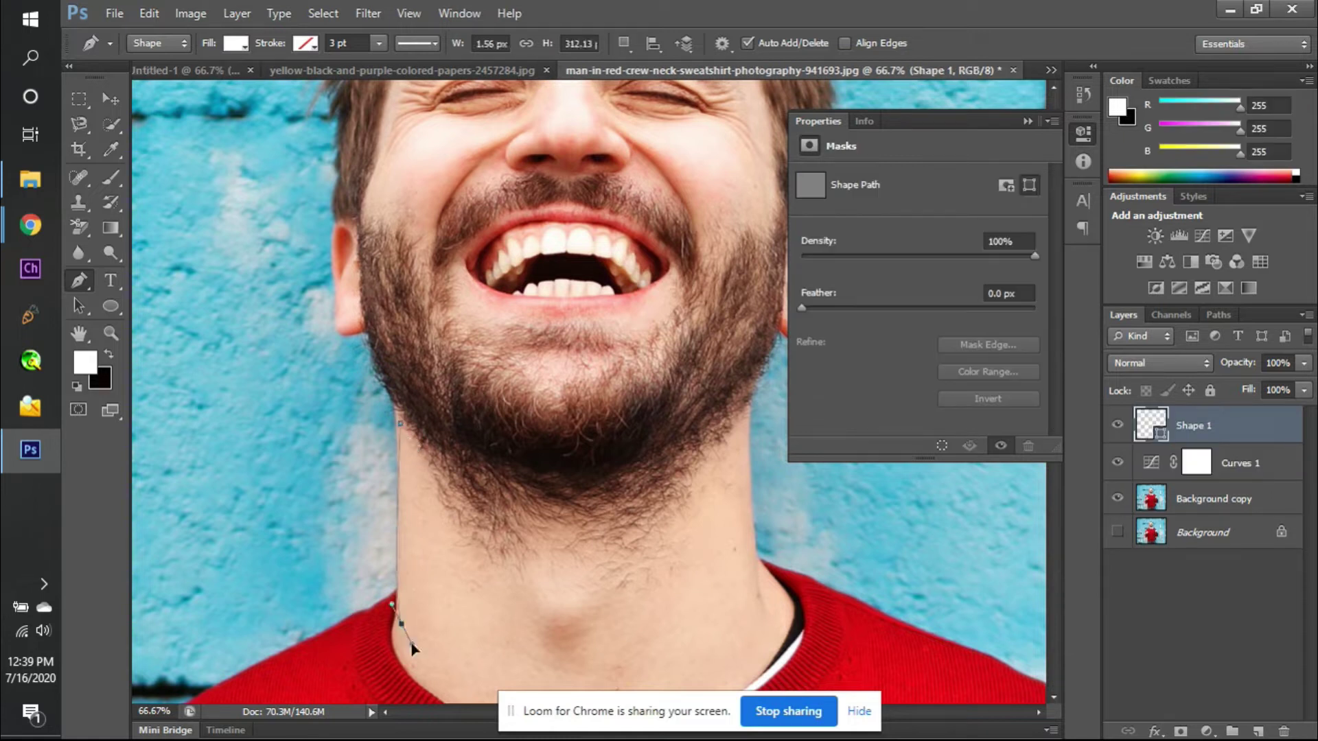
pyautogui.click(411, 643)
pyautogui.click(602, 703)
pyautogui.moveTo(694, 629); pyautogui.dragTo(762, 486)
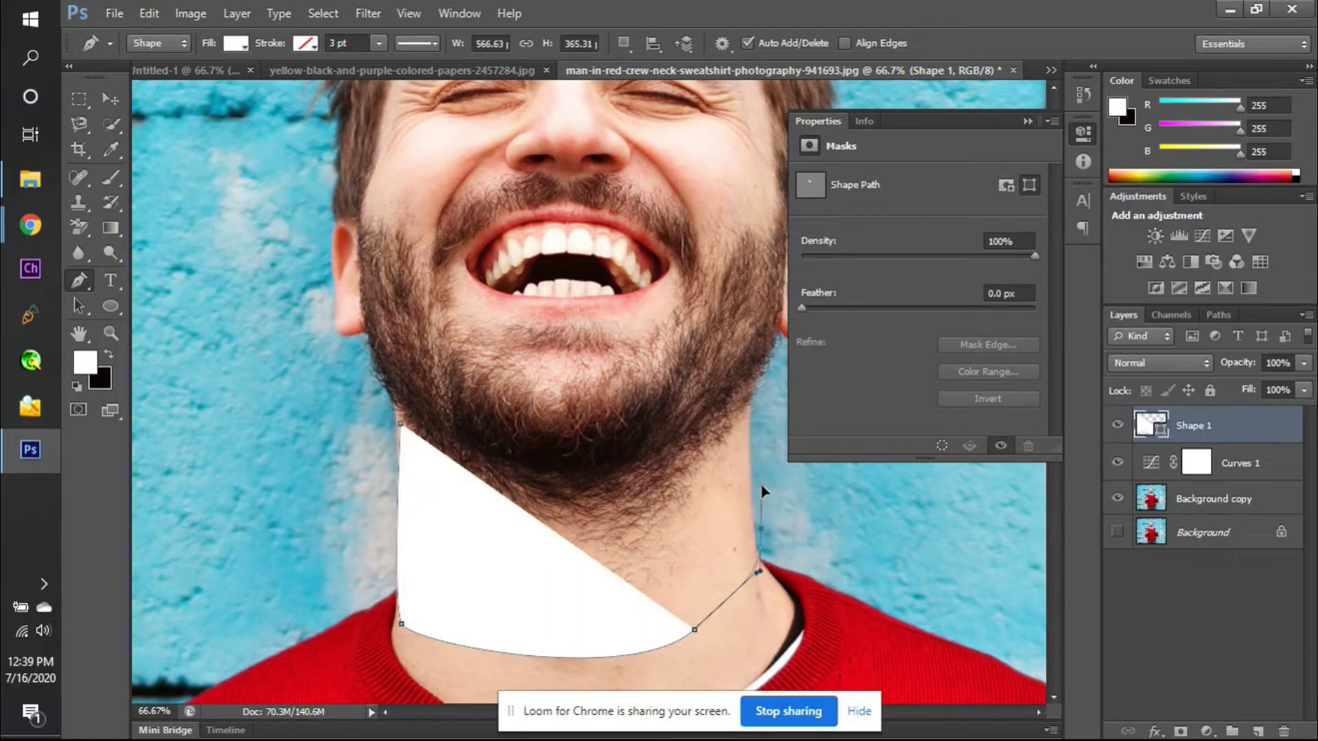
pyautogui.click(755, 416)
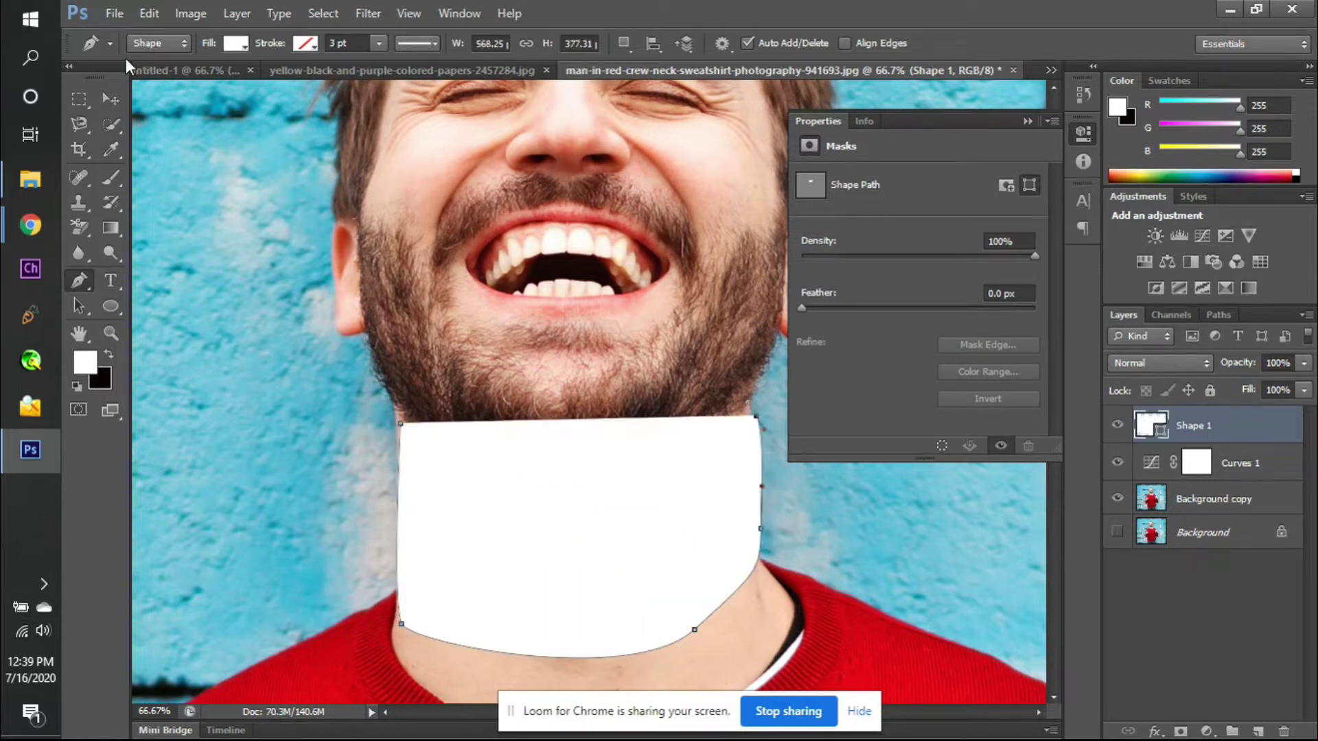
# - Switch the Pen to Path mode and delete the Shape 1 layer
pyautogui.click(155, 43)
pyautogui.click(152, 79)
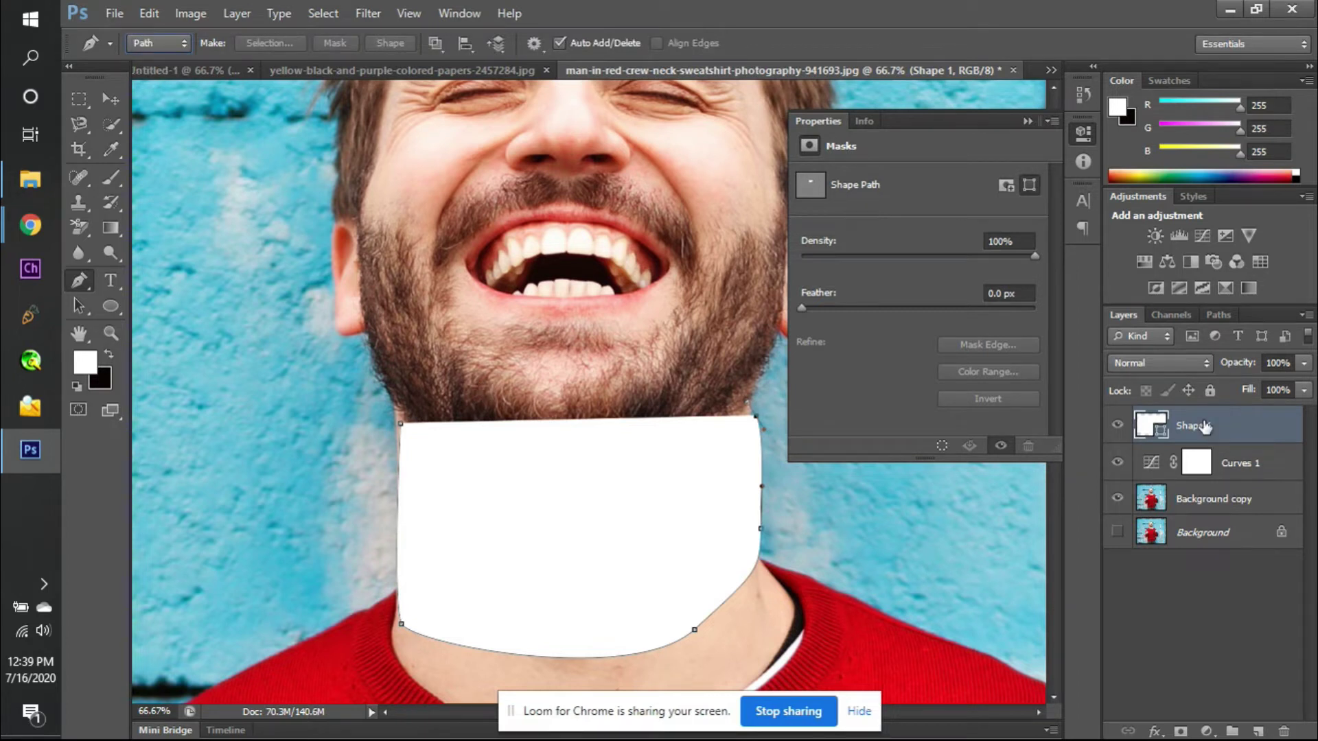
pyautogui.click(1281, 732)
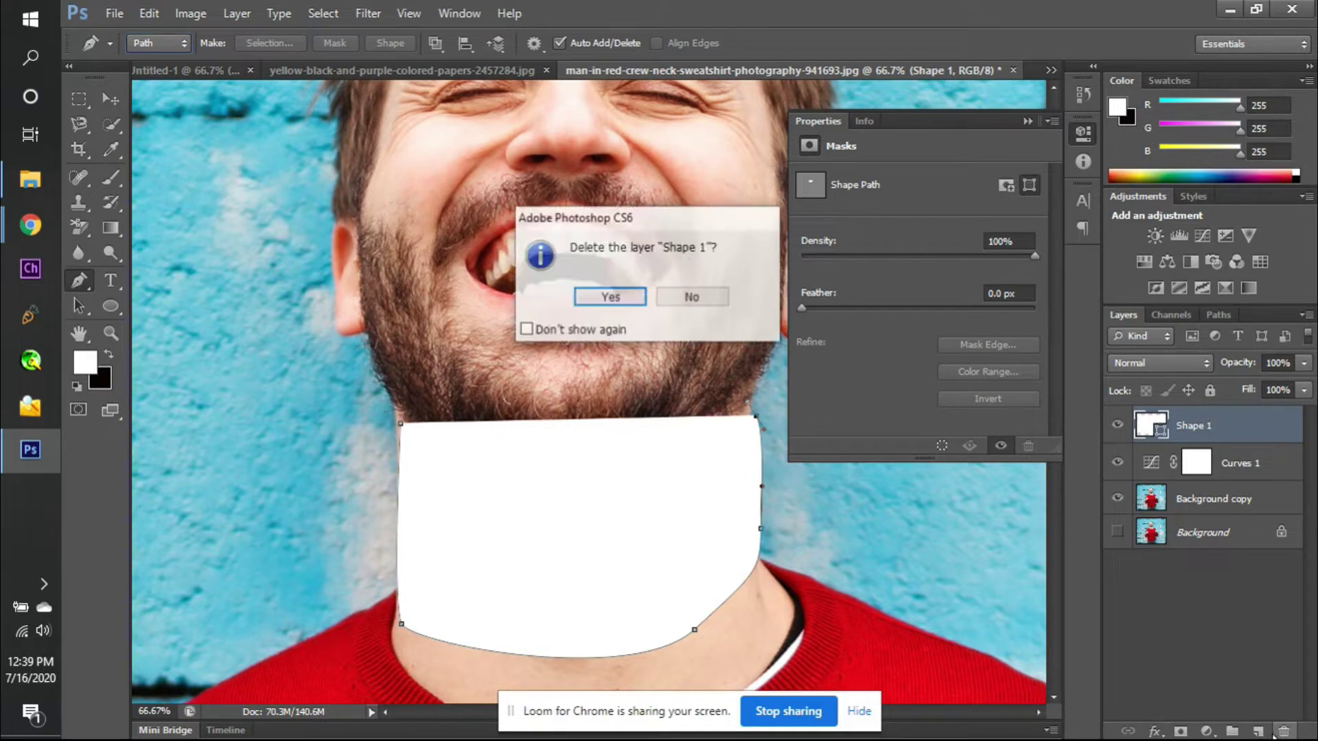
pyautogui.press('Return')
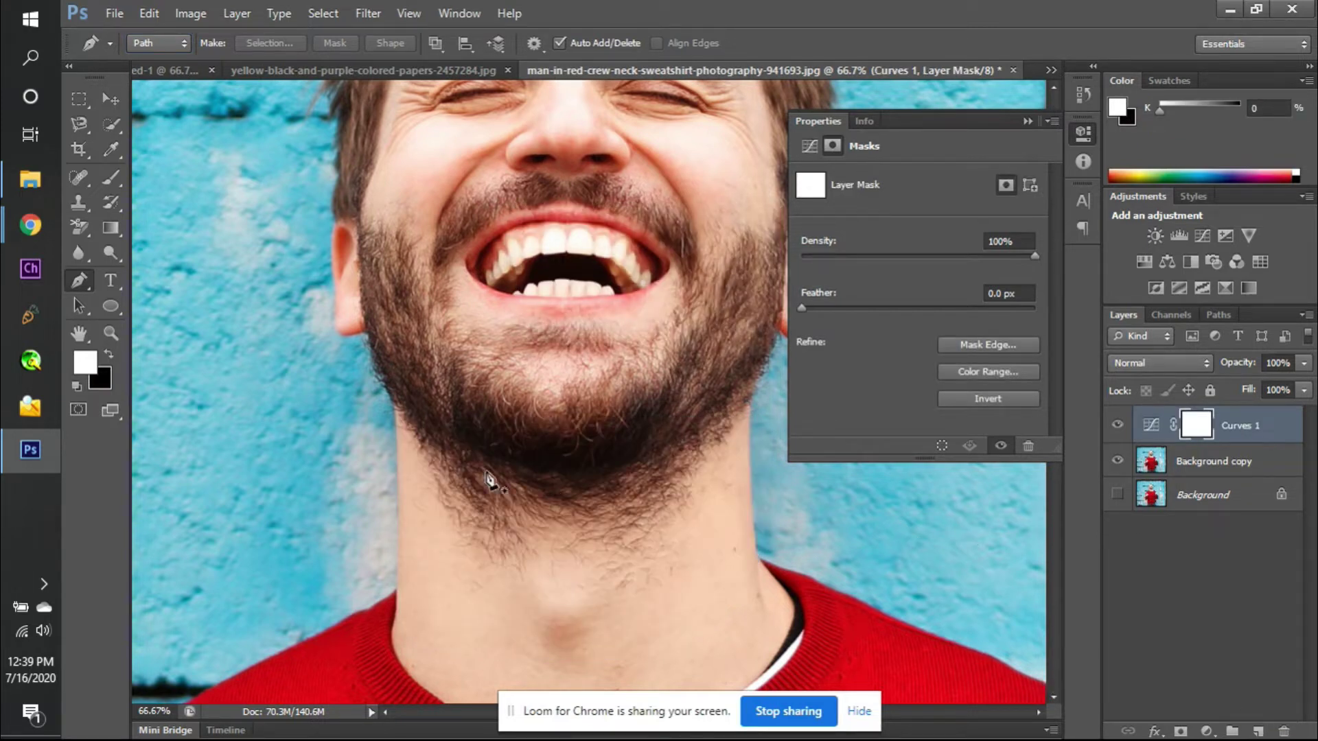
# - Draw a closed pen path around the neck from the jaw along the collar and back
pyautogui.click(393, 381)
pyautogui.click(398, 429)
pyautogui.click(402, 475)
pyautogui.moveTo(408, 587); pyautogui.dragTo(463, 607)
pyautogui.moveTo(633, 636); pyautogui.dragTo(749, 451)
pyautogui.moveTo(745, 399); pyautogui.dragTo(704, 435)
pyautogui.moveTo(398, 428); pyautogui.dragTo(371, 323)
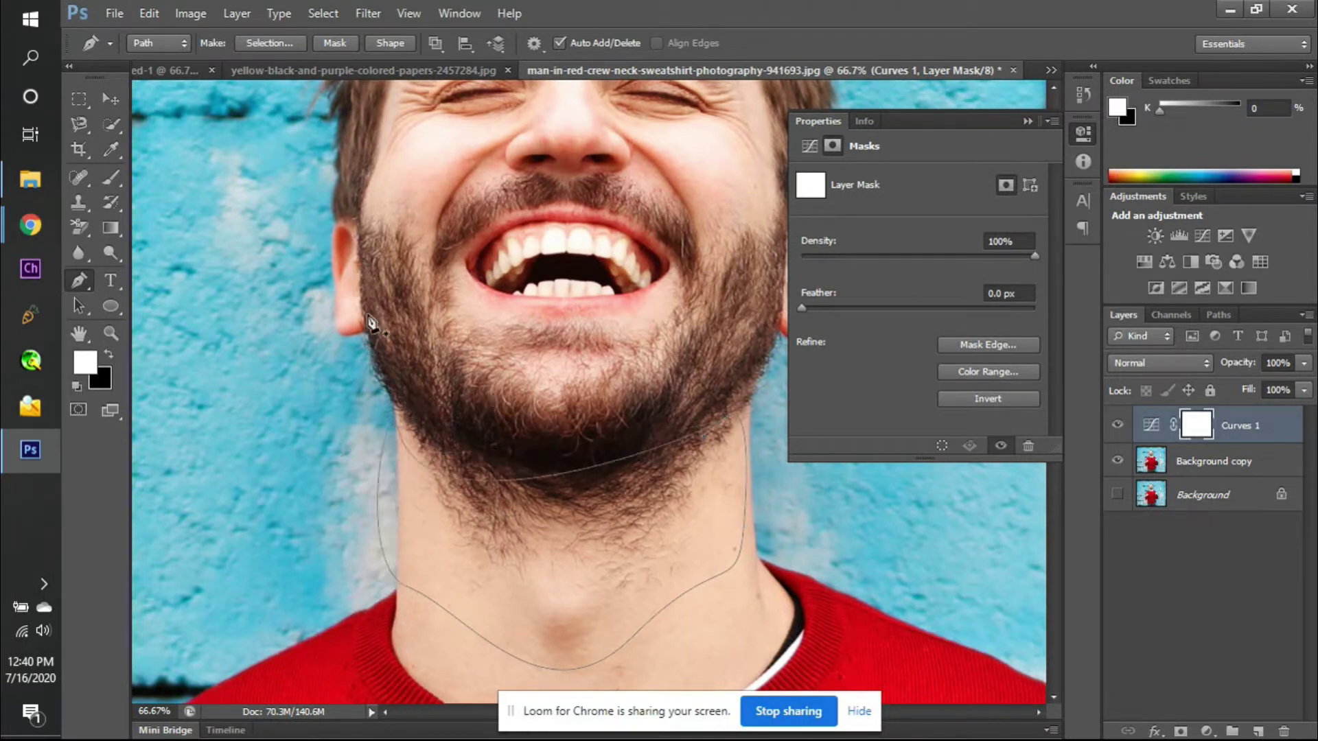
pyautogui.press('alt')
pyautogui.press('Right')
pyautogui.press('Right')
pyautogui.press('Right')
# - Make the neck path a selection with 0-pixel feather and select the Background copy layer
pyautogui.rightClick(607, 546)
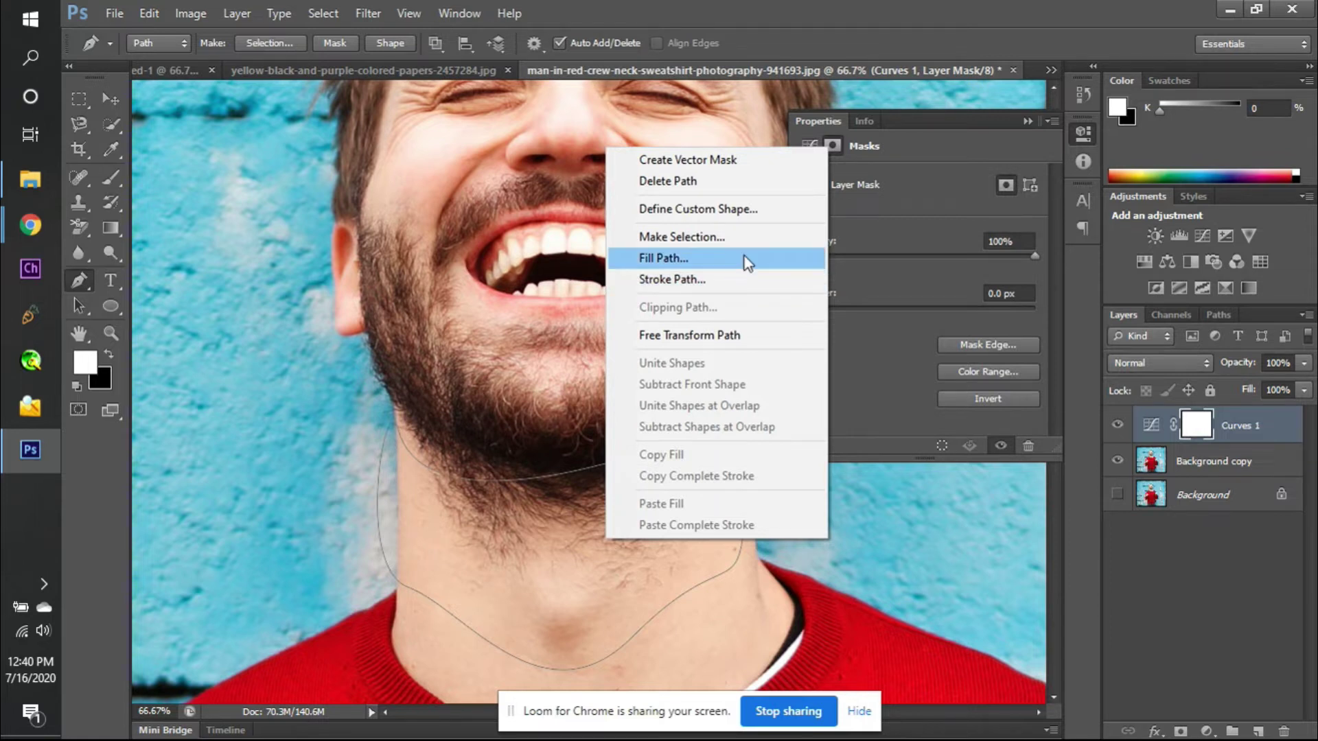
pyautogui.click(739, 237)
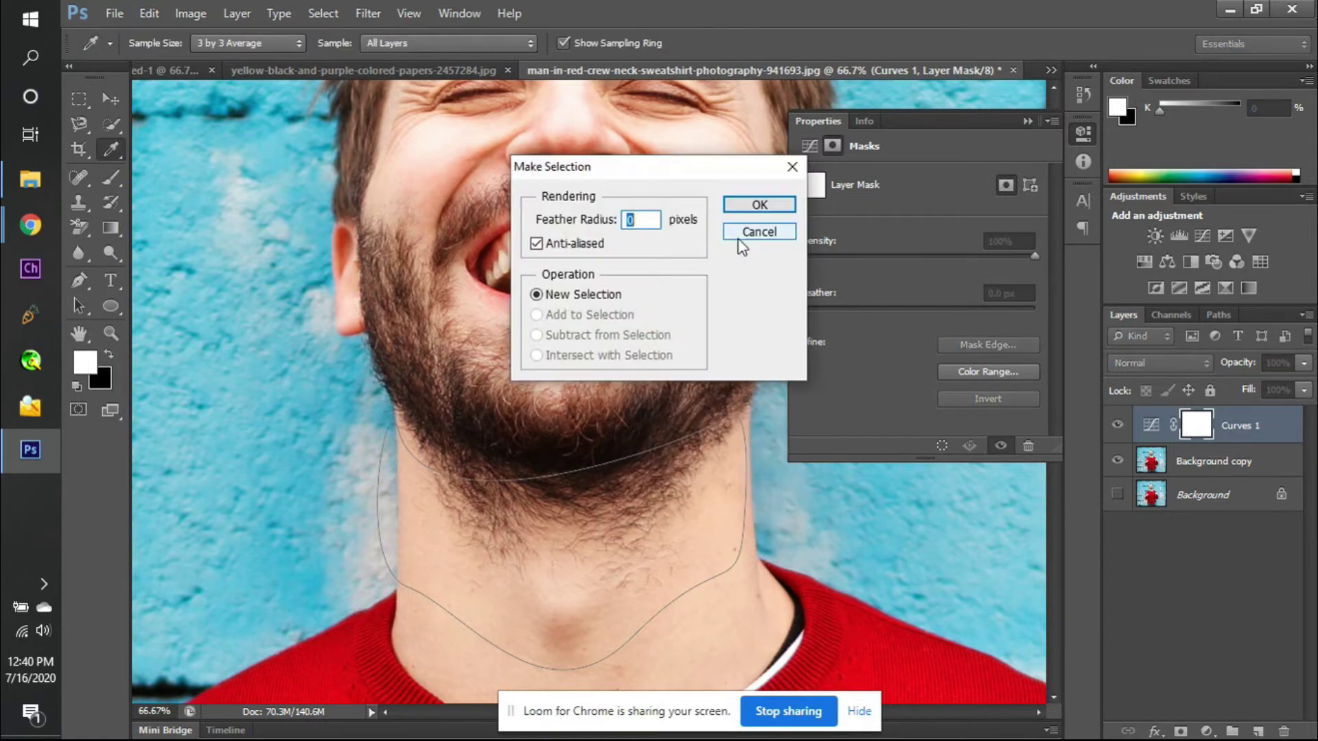
pyautogui.press('Return')
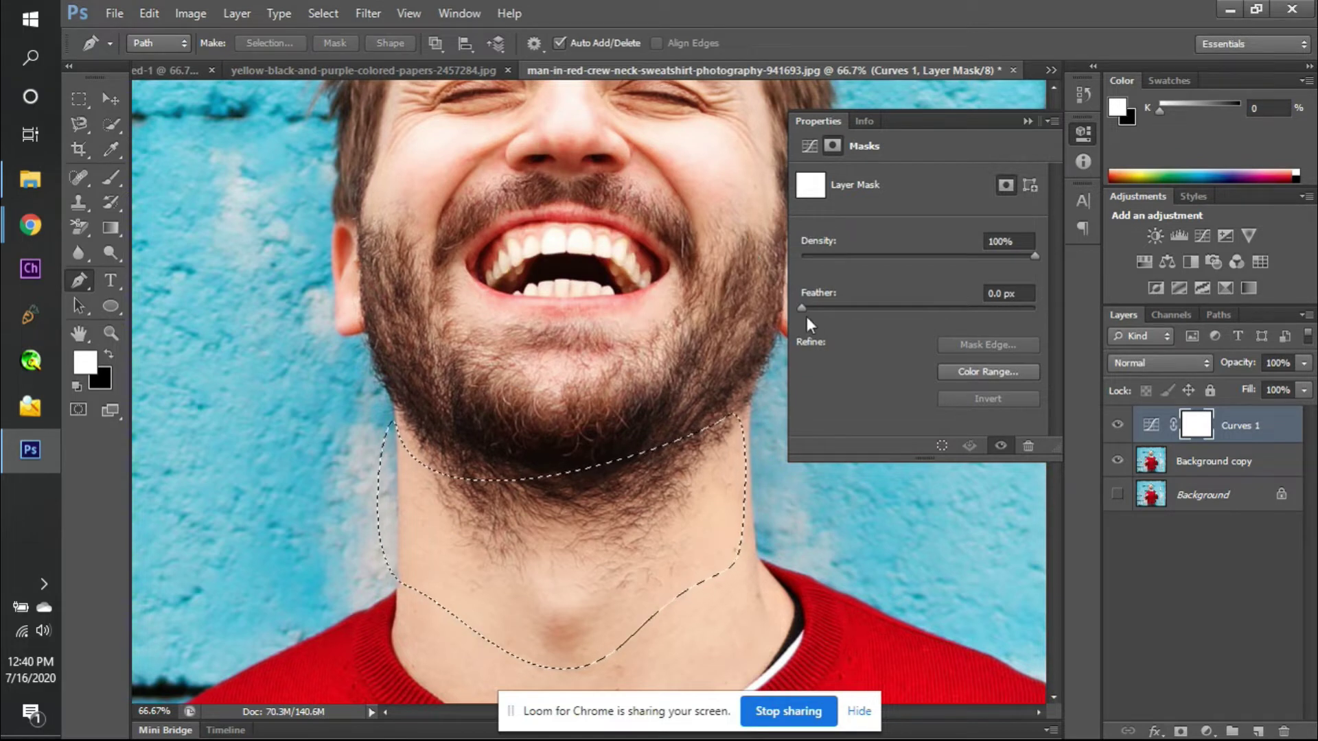
pyautogui.click(1161, 471)
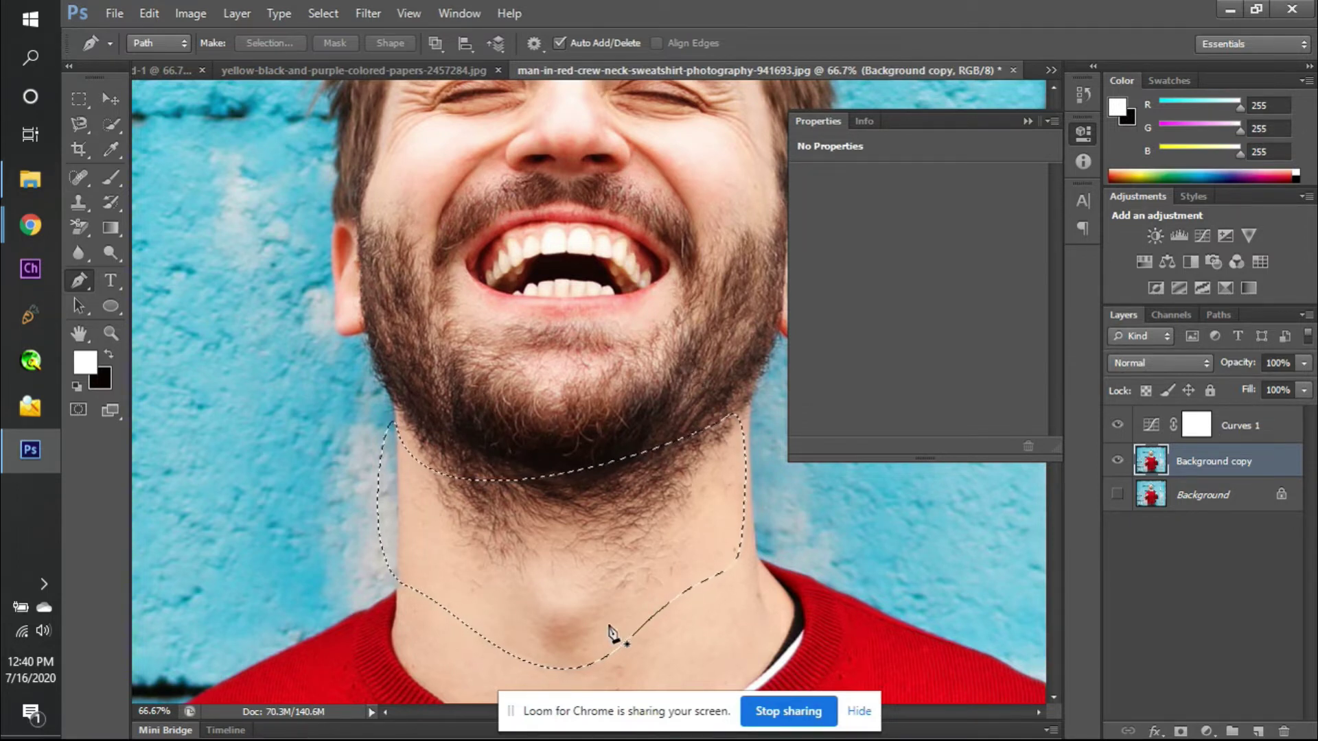
# - Apply a Gaussian Blur with a 2-pixel radius to the neck selection on Background copy, then deselect
pyautogui.click(368, 13)
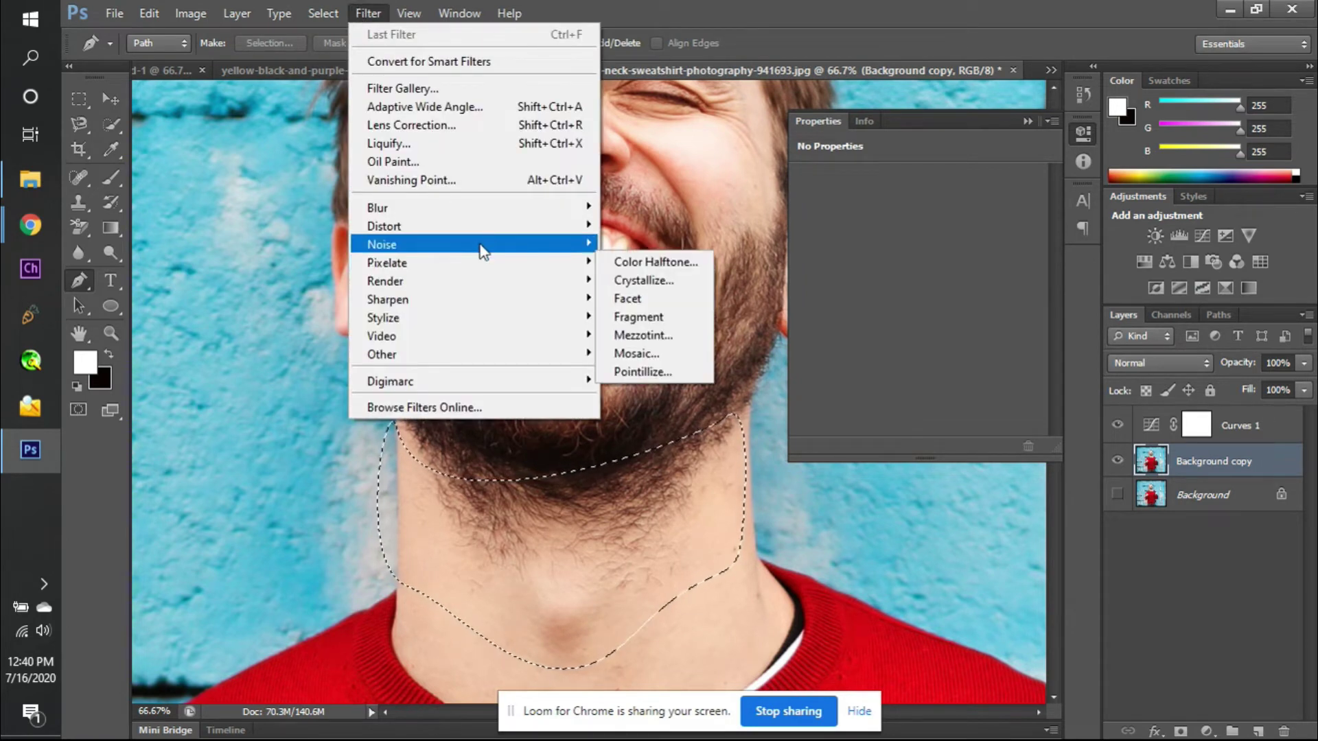
pyautogui.moveTo(522, 211)
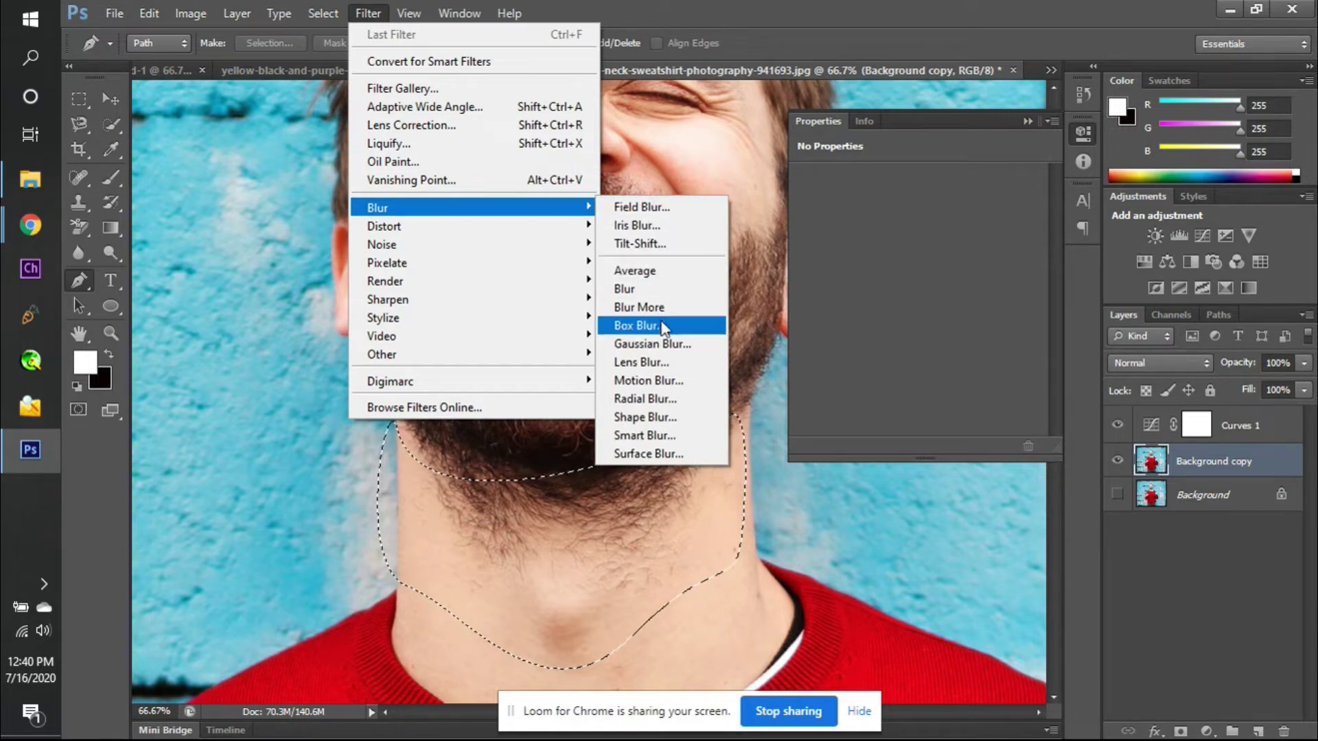
pyautogui.click(661, 342)
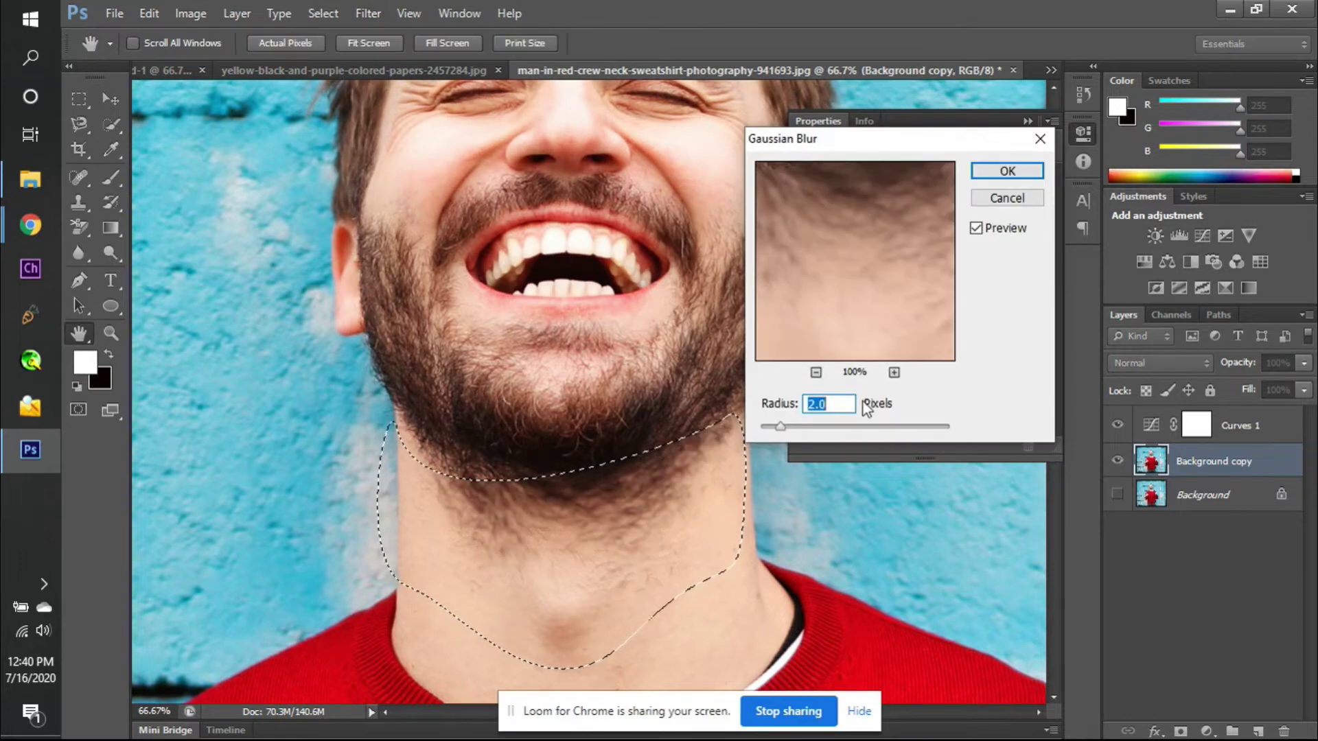
pyautogui.moveTo(783, 427)
pyautogui.mouseDown()
pyautogui.moveTo(867, 433)
pyautogui.moveTo(767, 433)
pyautogui.mouseUp()
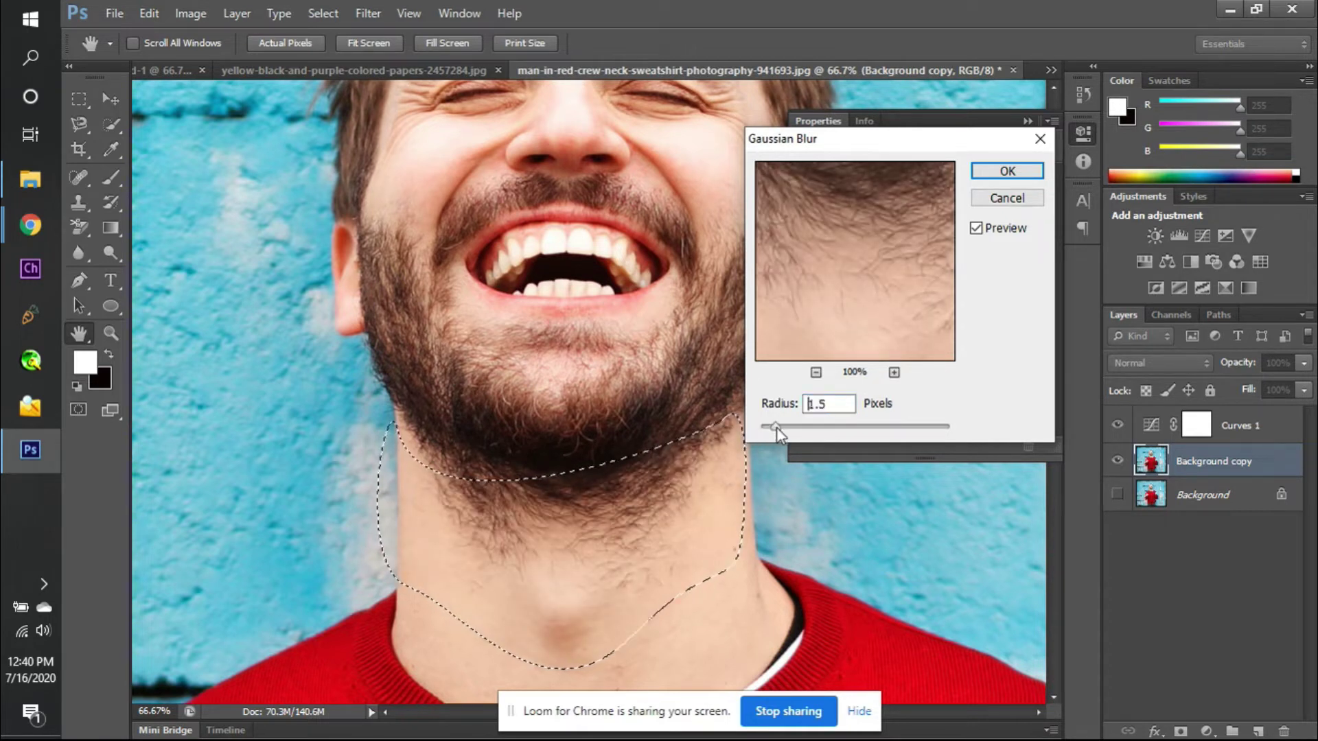
pyautogui.moveTo(778, 427)
pyautogui.mouseDown()
pyautogui.moveTo(759, 432)
pyautogui.moveTo(772, 425)
pyautogui.mouseUp()
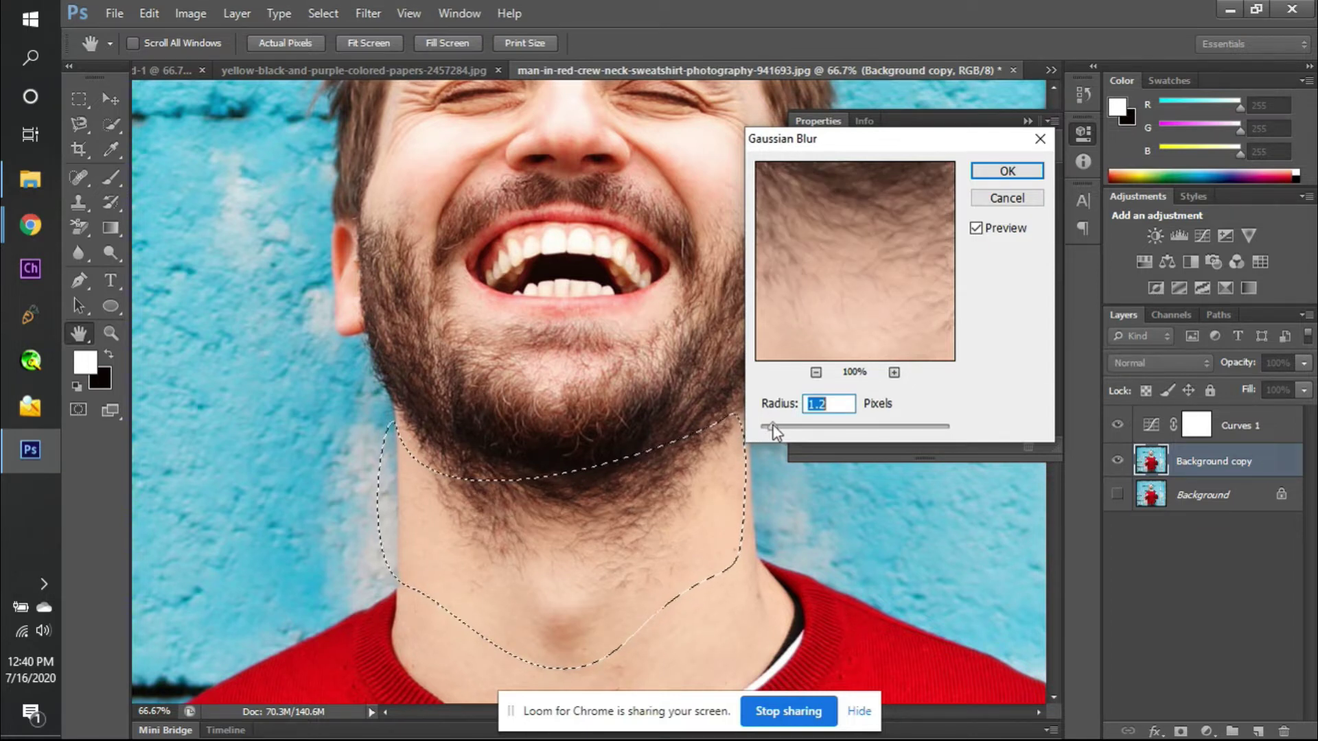
pyautogui.click(788, 404)
pyautogui.write('2')
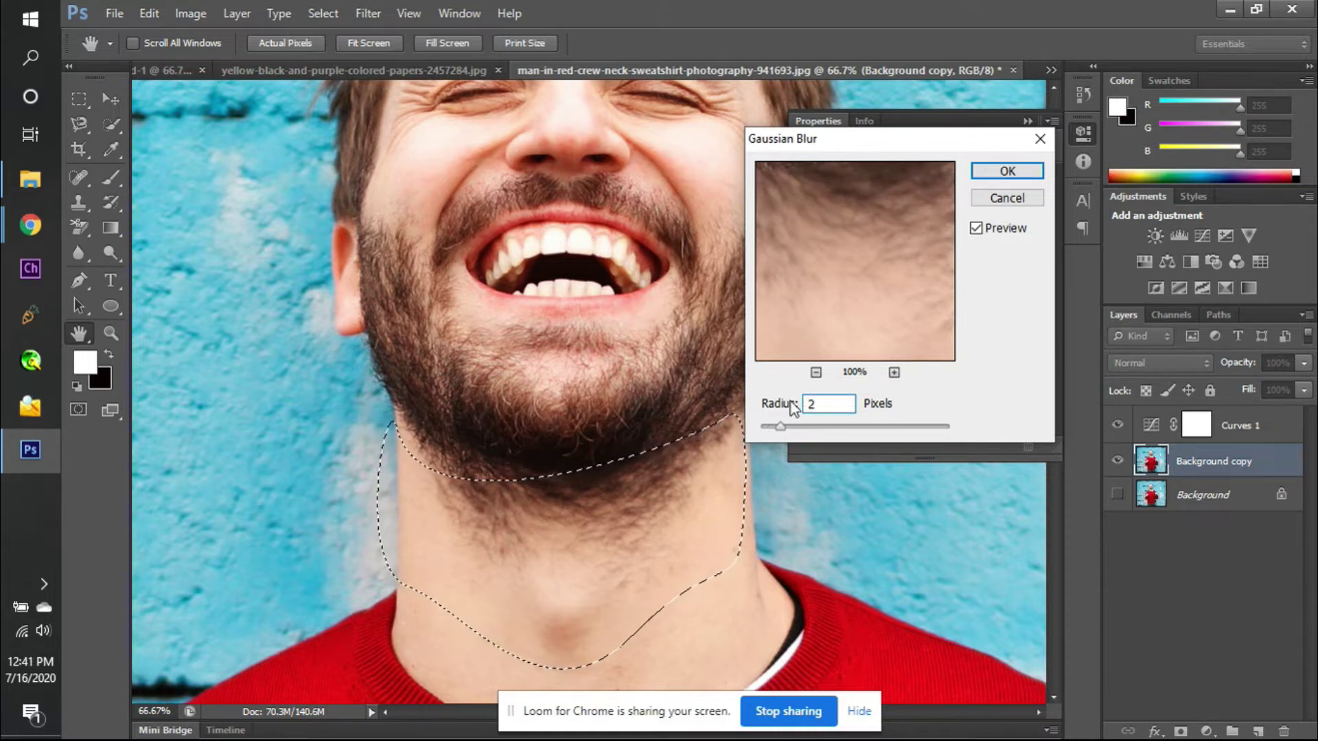
pyautogui.press('Return')
pyautogui.press('p')
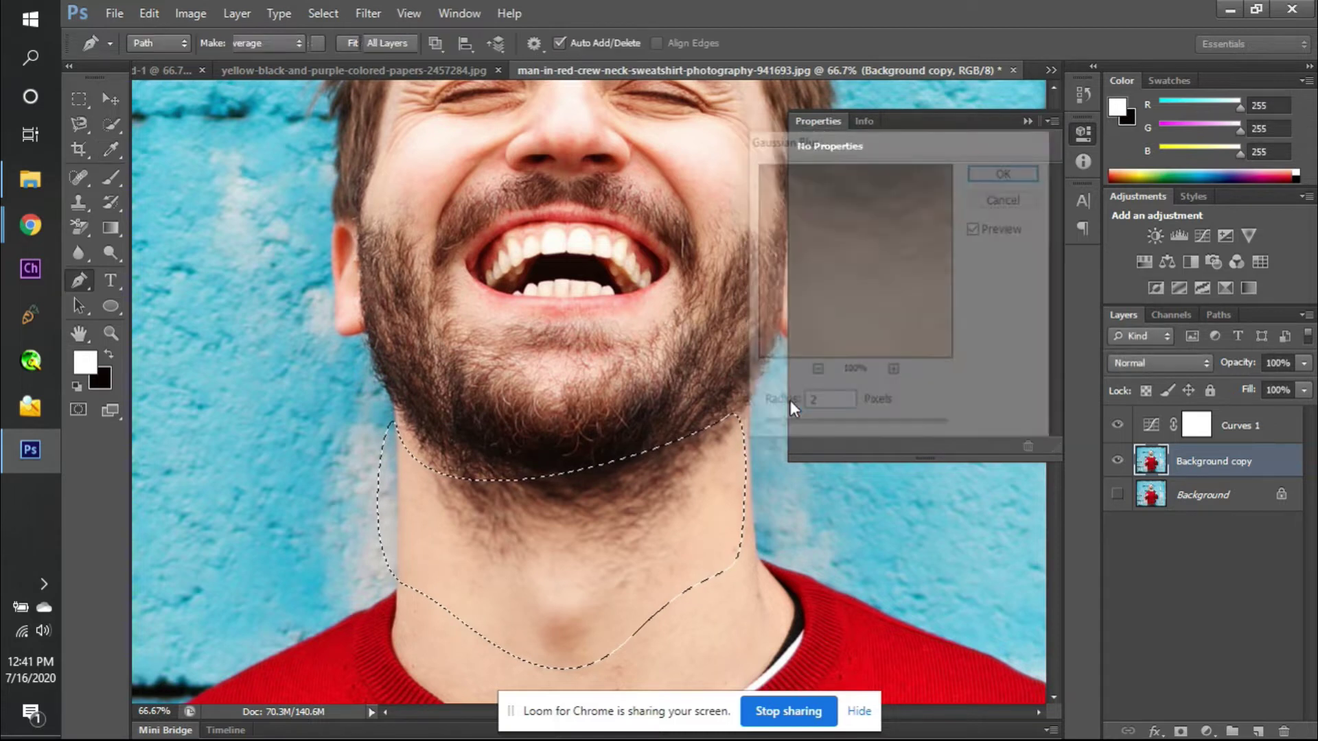
pyautogui.hotkey('ctrl', 'd')
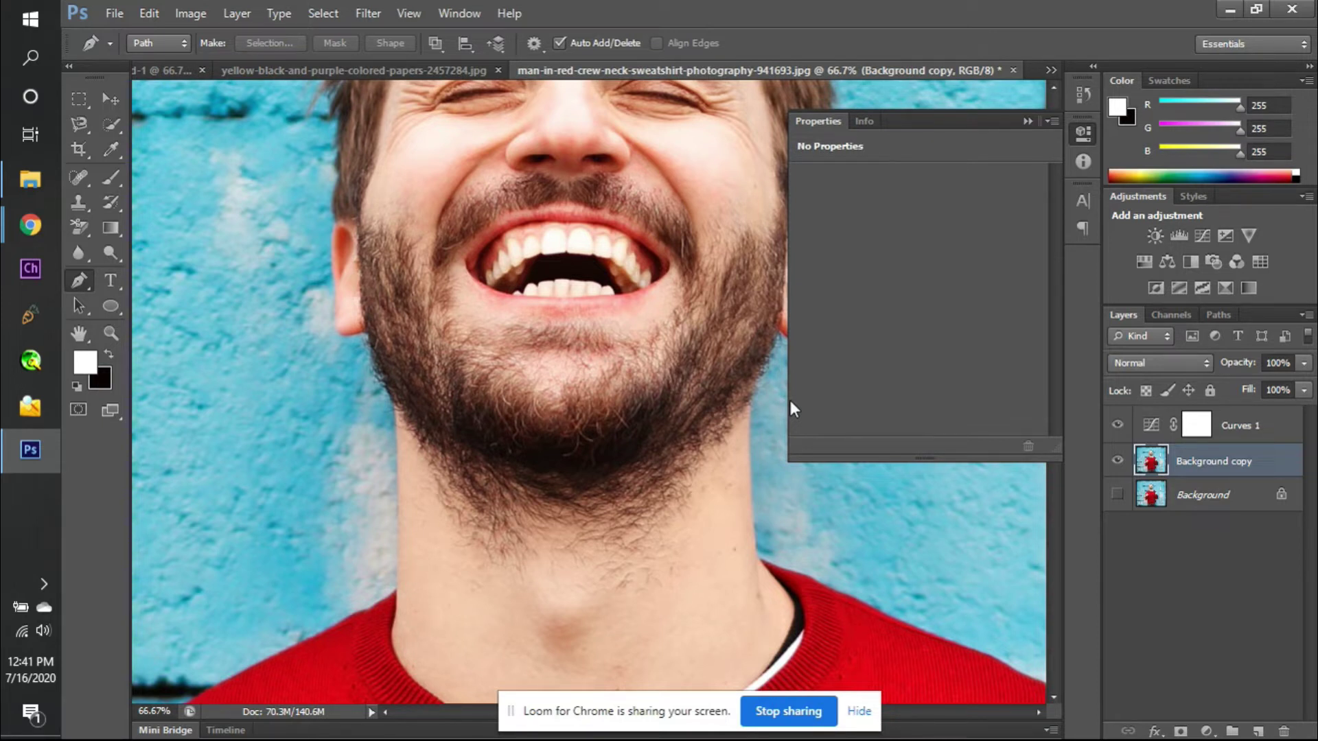
# - Fit the photo on screen and check Image Size, cancelling to keep 5330 × 4610 pixels
pyautogui.hotkey('ctrl', '0')
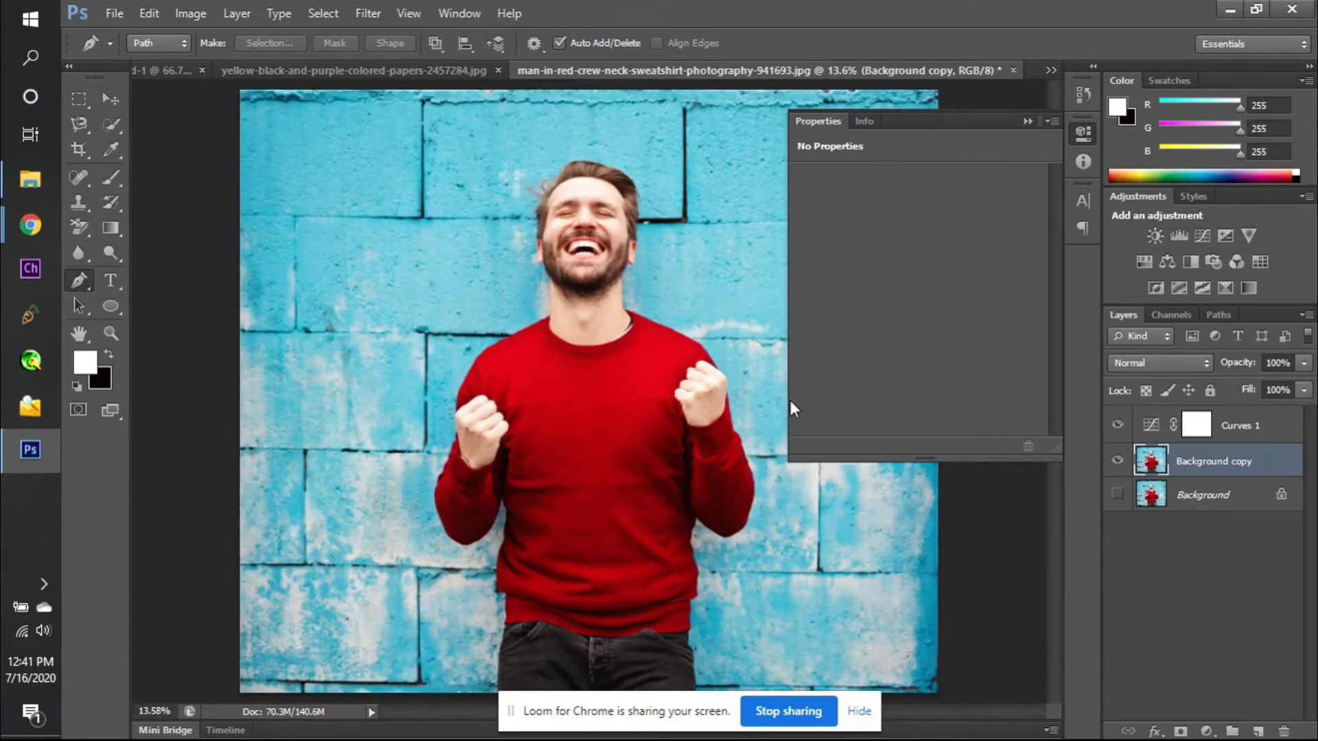
pyautogui.click(194, 9)
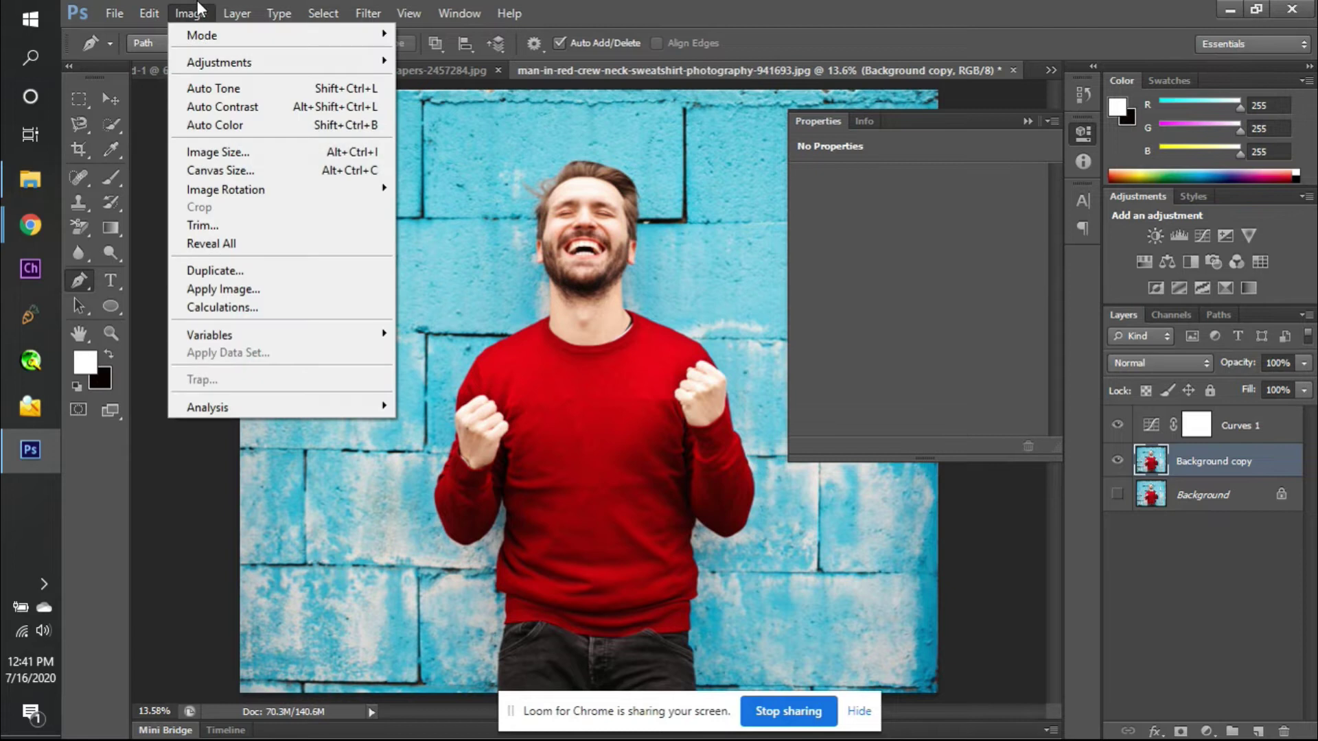
pyautogui.click(241, 154)
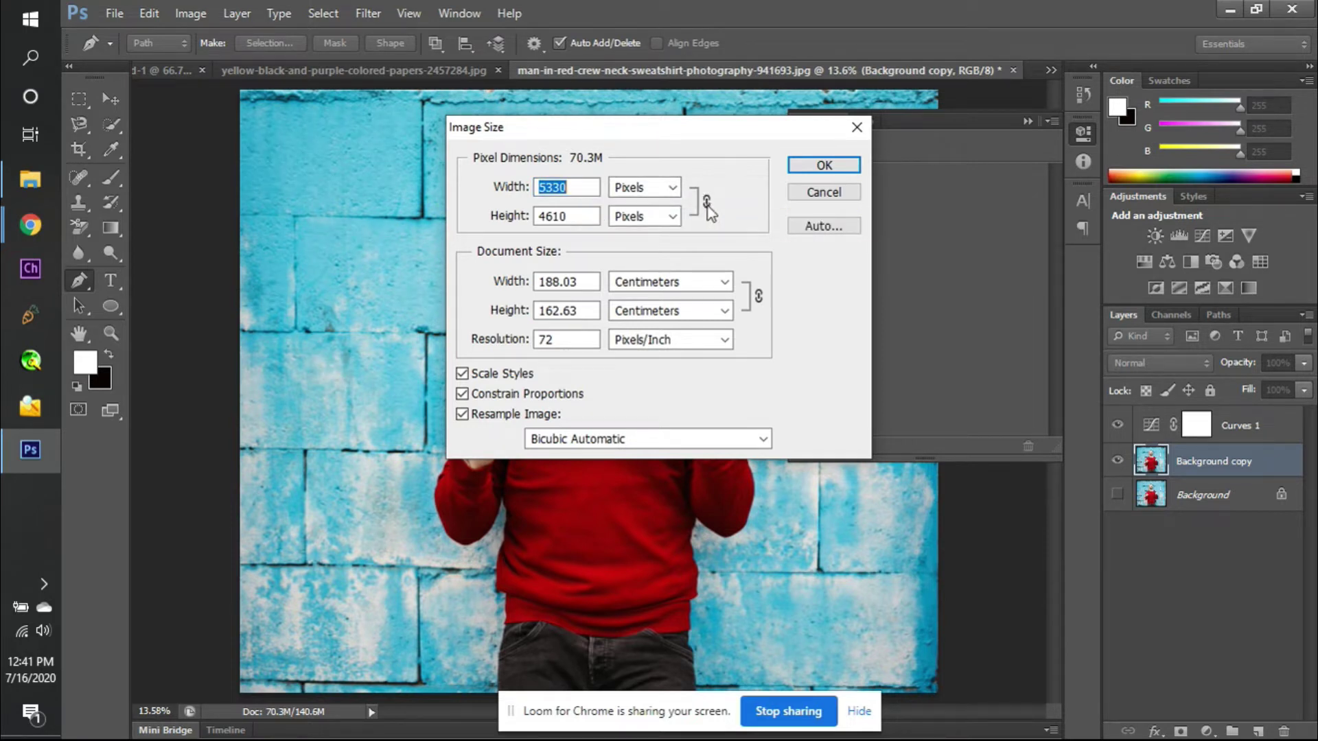
pyautogui.click(583, 192)
pyautogui.press('BackSpace')
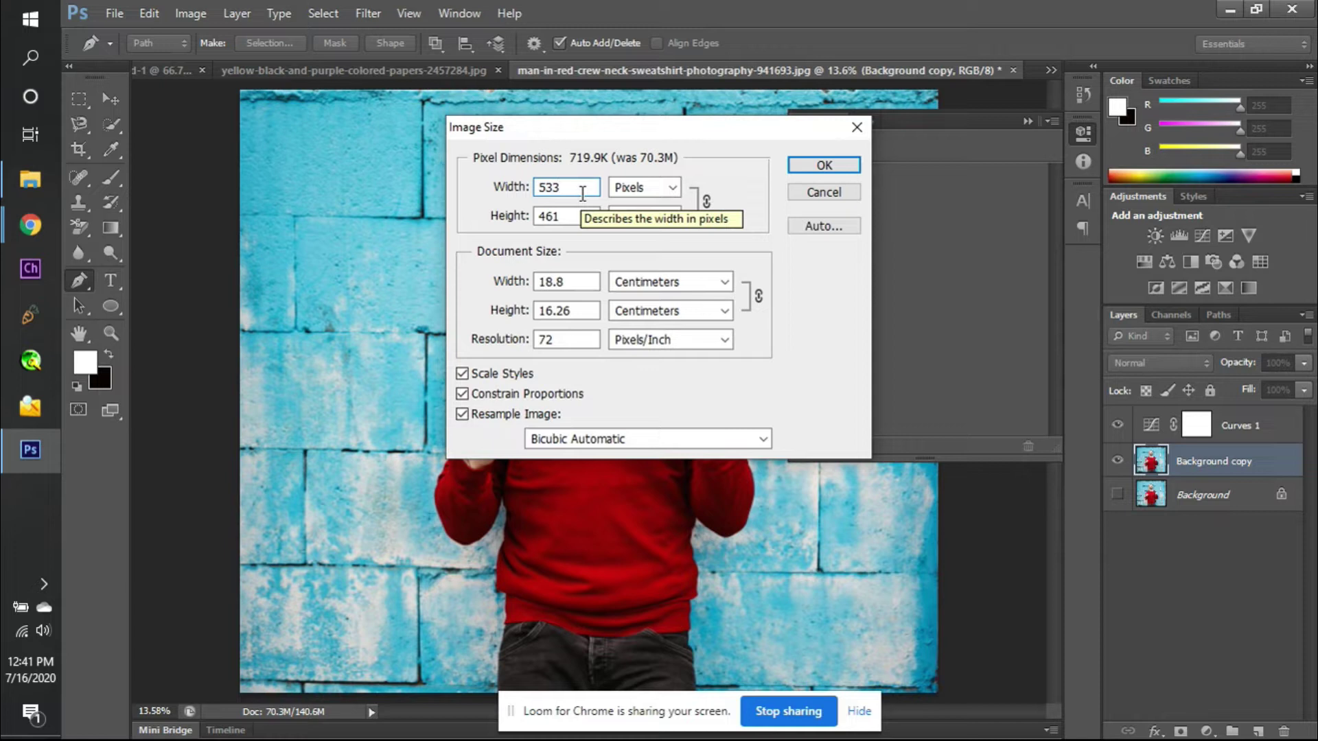
pyautogui.write('0')
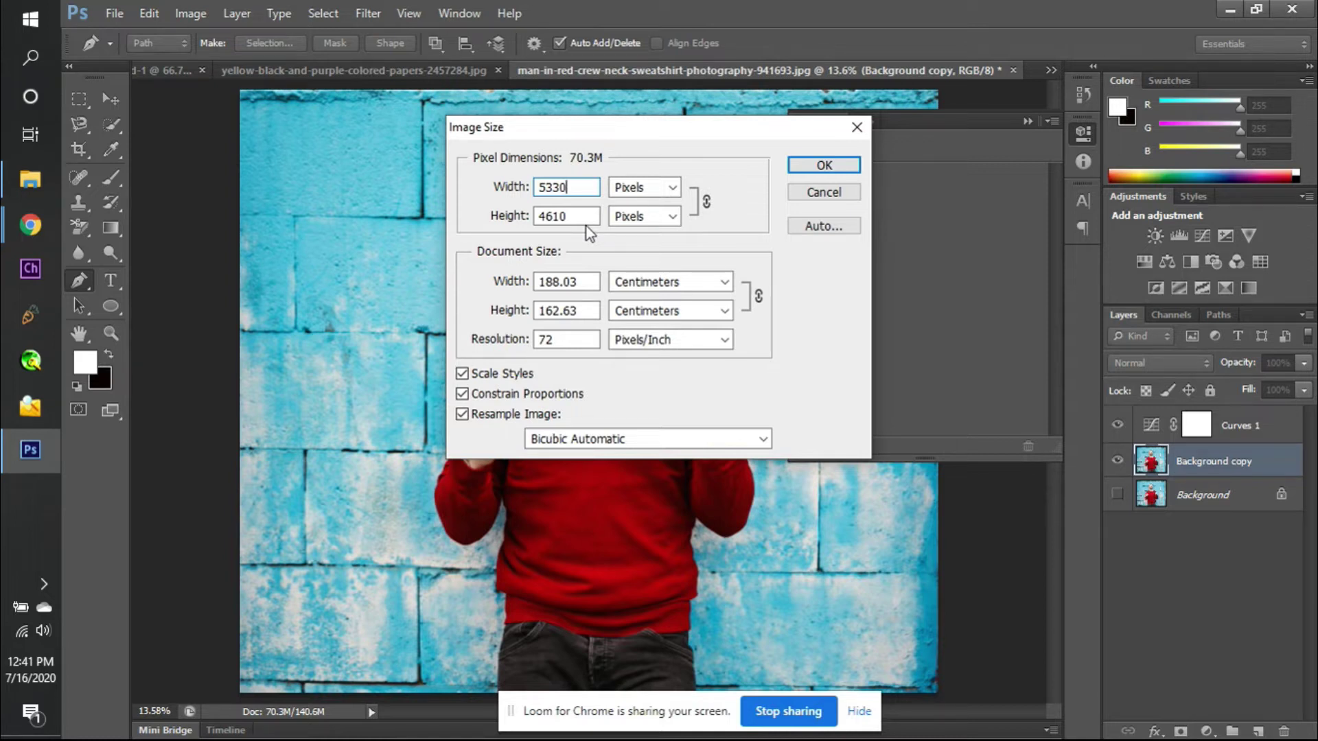
pyautogui.press('Escape')
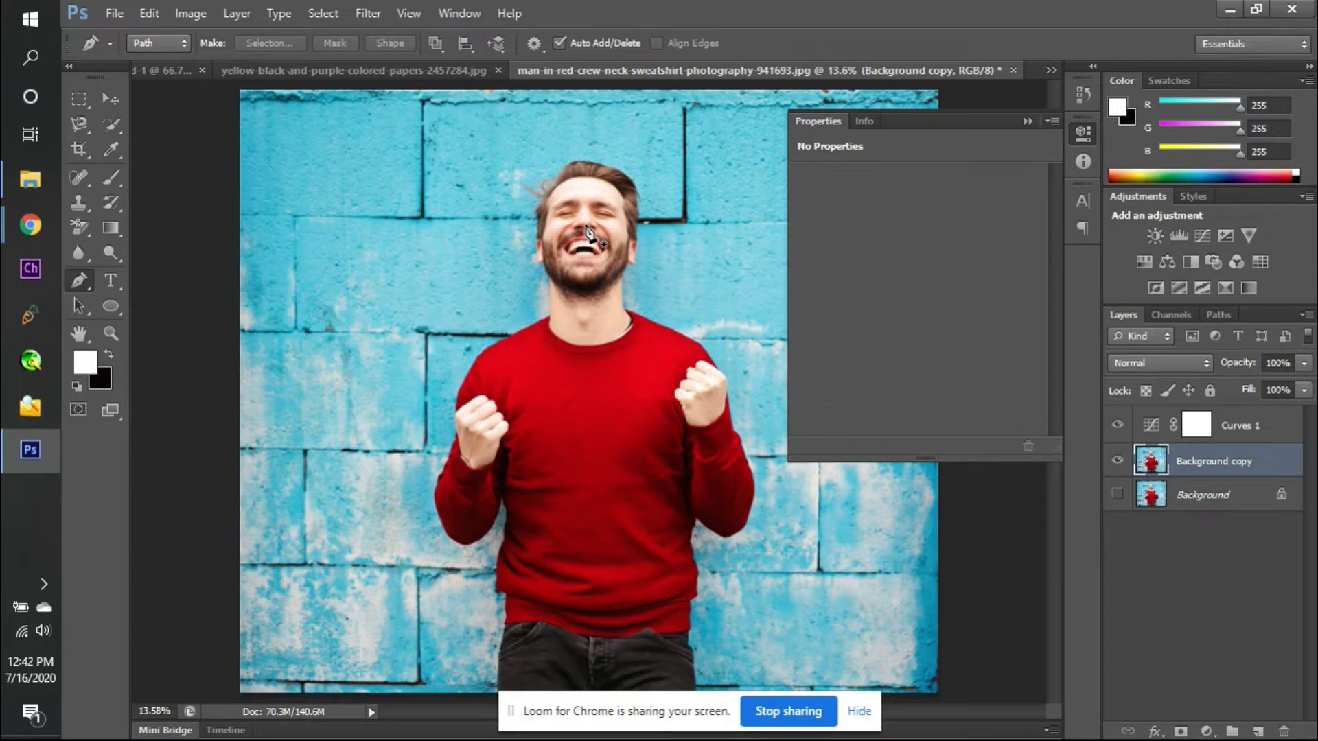
# - Open Canvas Size and switch its width unit from Centimeters to Pixels, showing 5330 × 4610
pyautogui.click(189, 12)
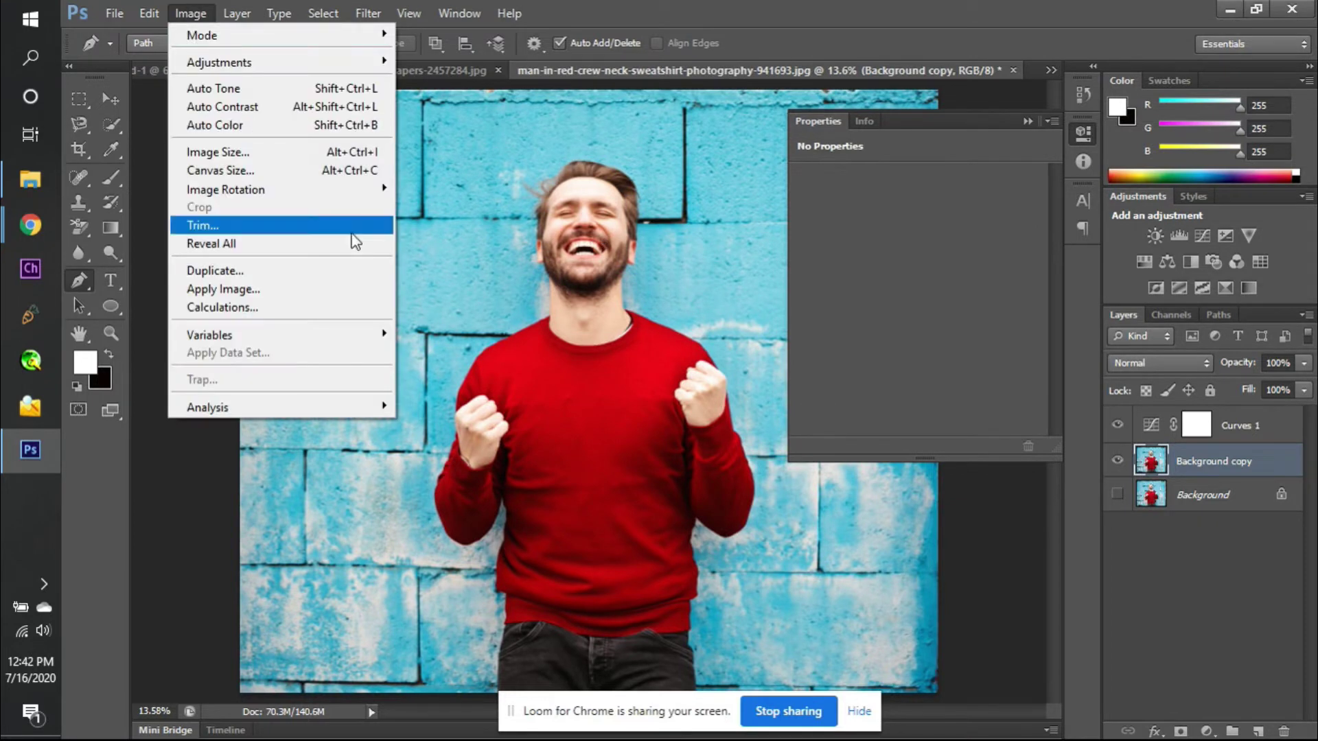
pyautogui.click(339, 171)
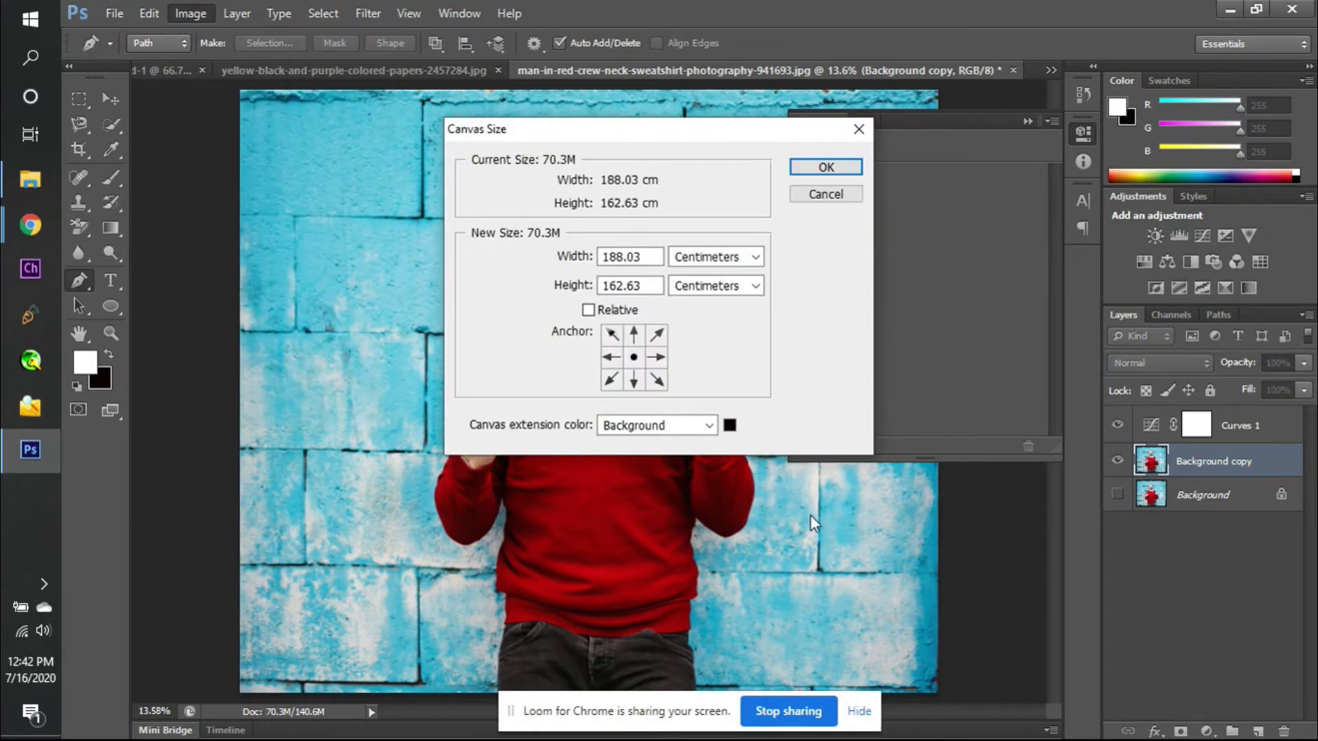
pyautogui.click(754, 258)
pyautogui.click(735, 291)
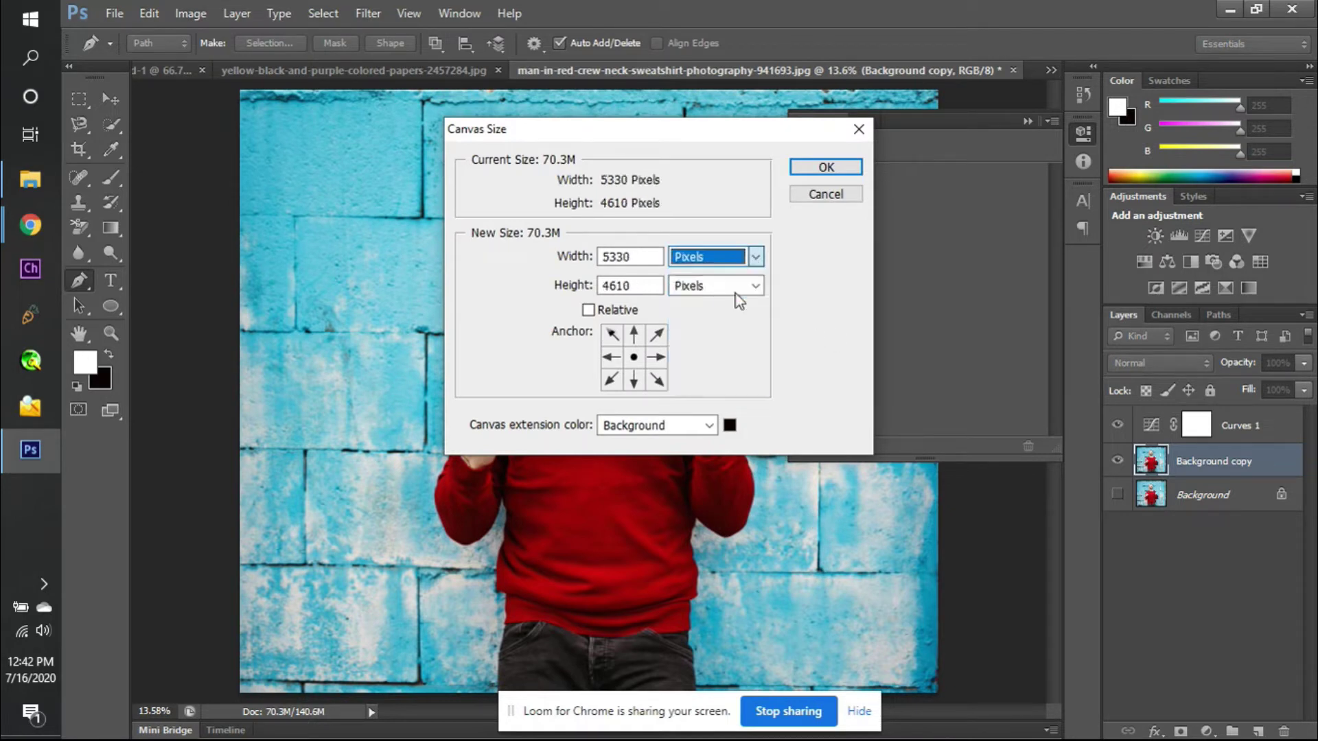
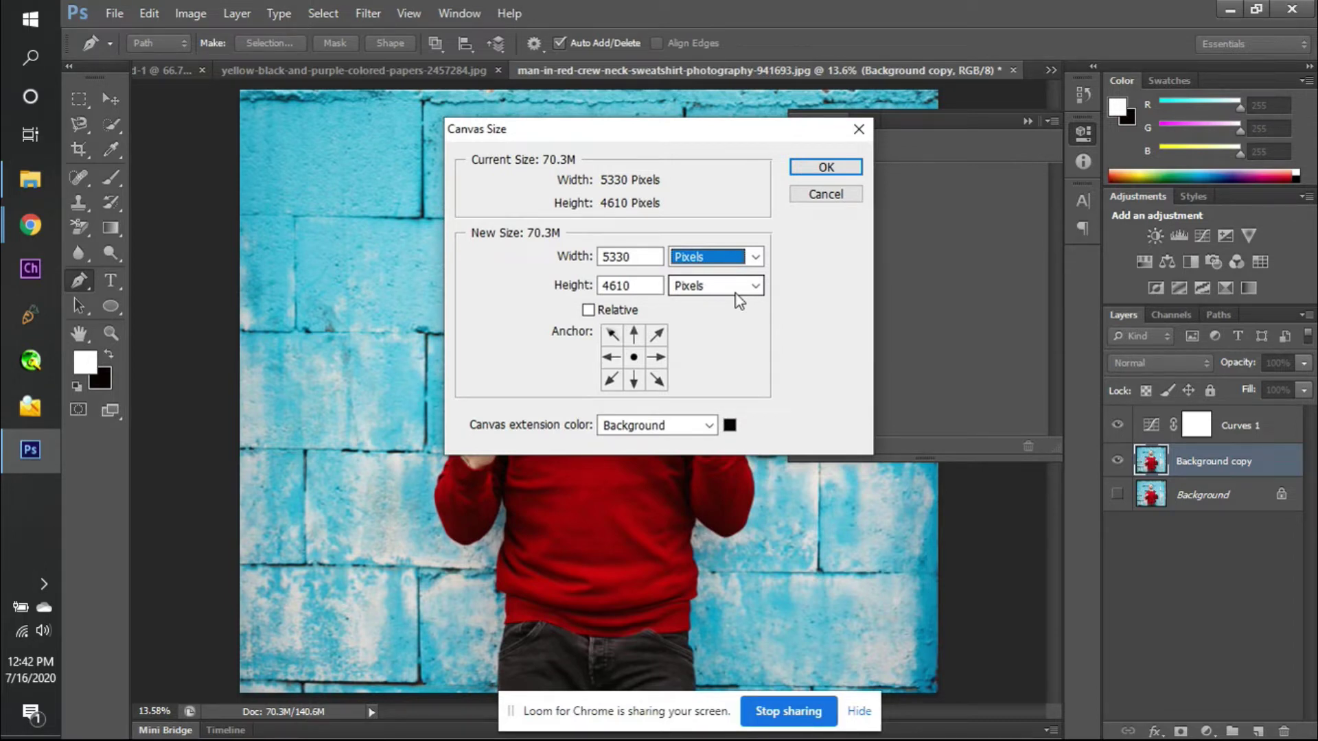
# - Enter 5000 × 4000 pixels in Canvas Size, apply it and proceed past the clipping warning
pyautogui.moveTo(632, 256); pyautogui.dragTo(613, 255)
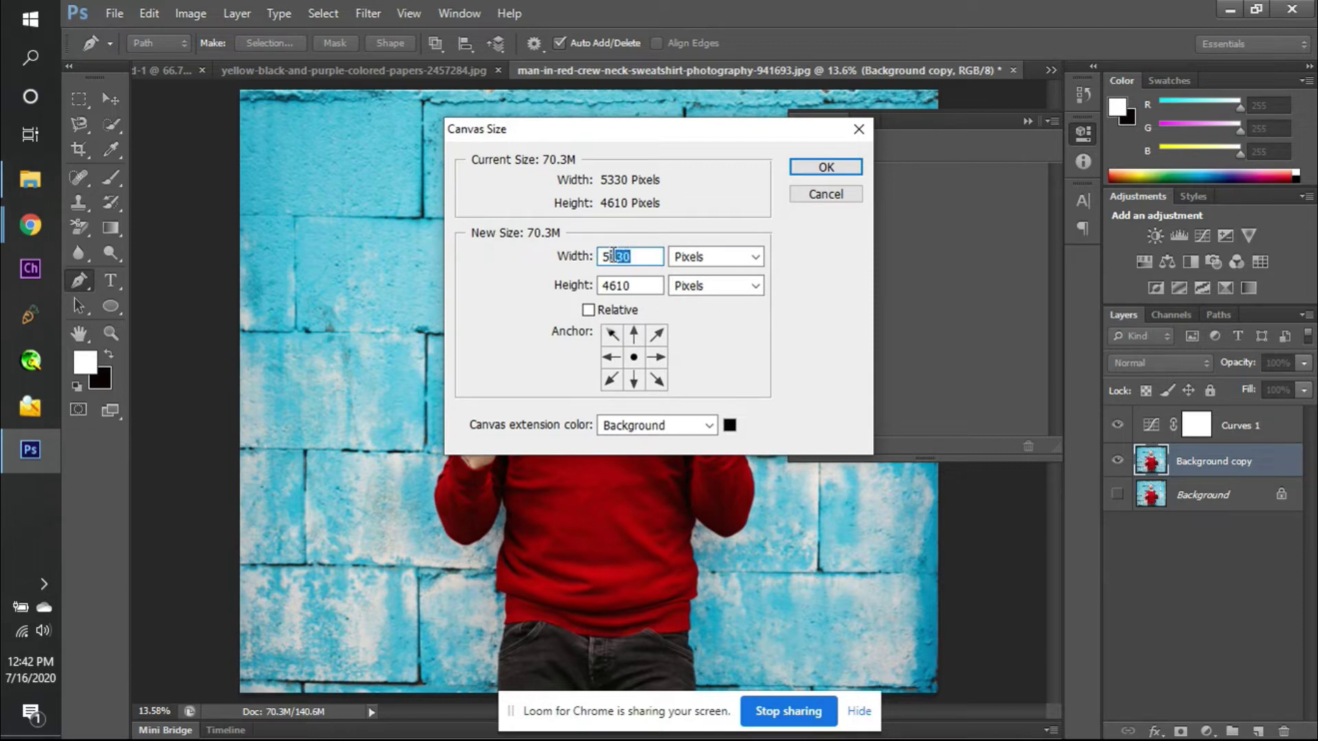
pyautogui.write('000')
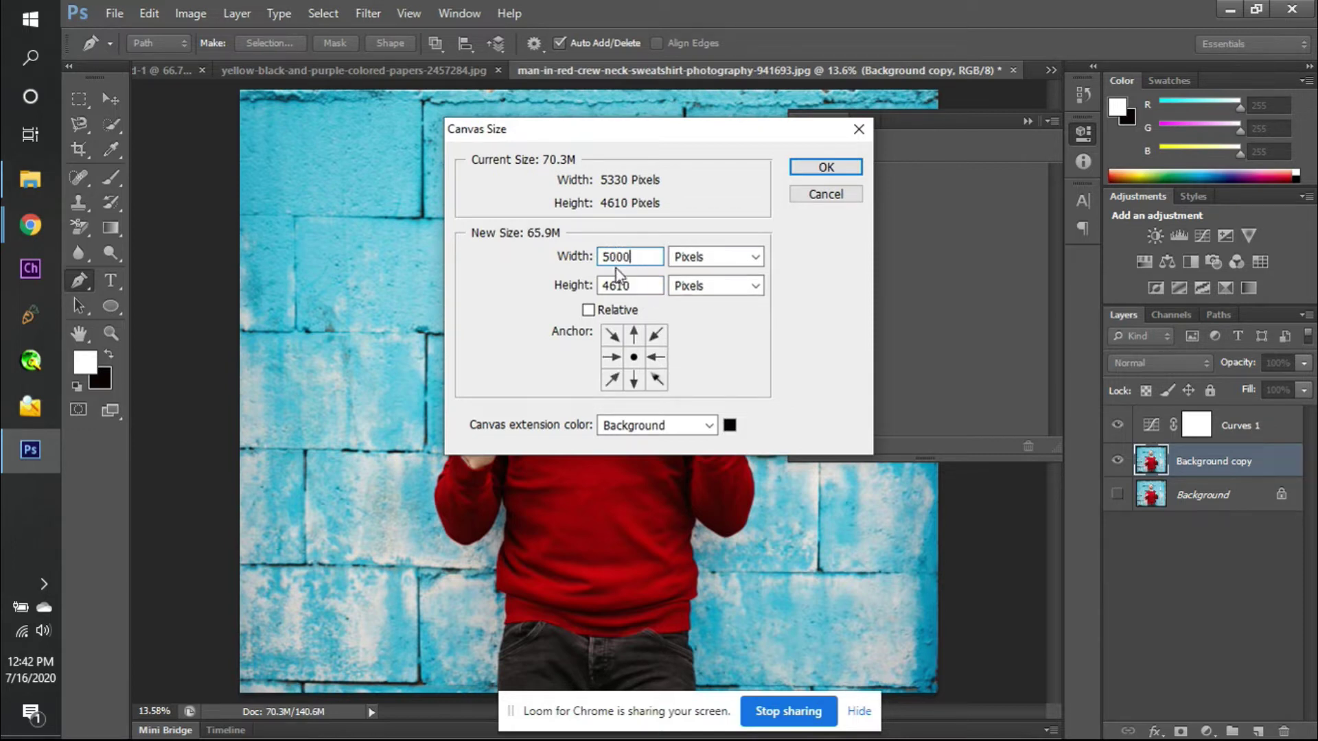
pyautogui.moveTo(639, 289); pyautogui.dragTo(613, 283)
pyautogui.write('0000')
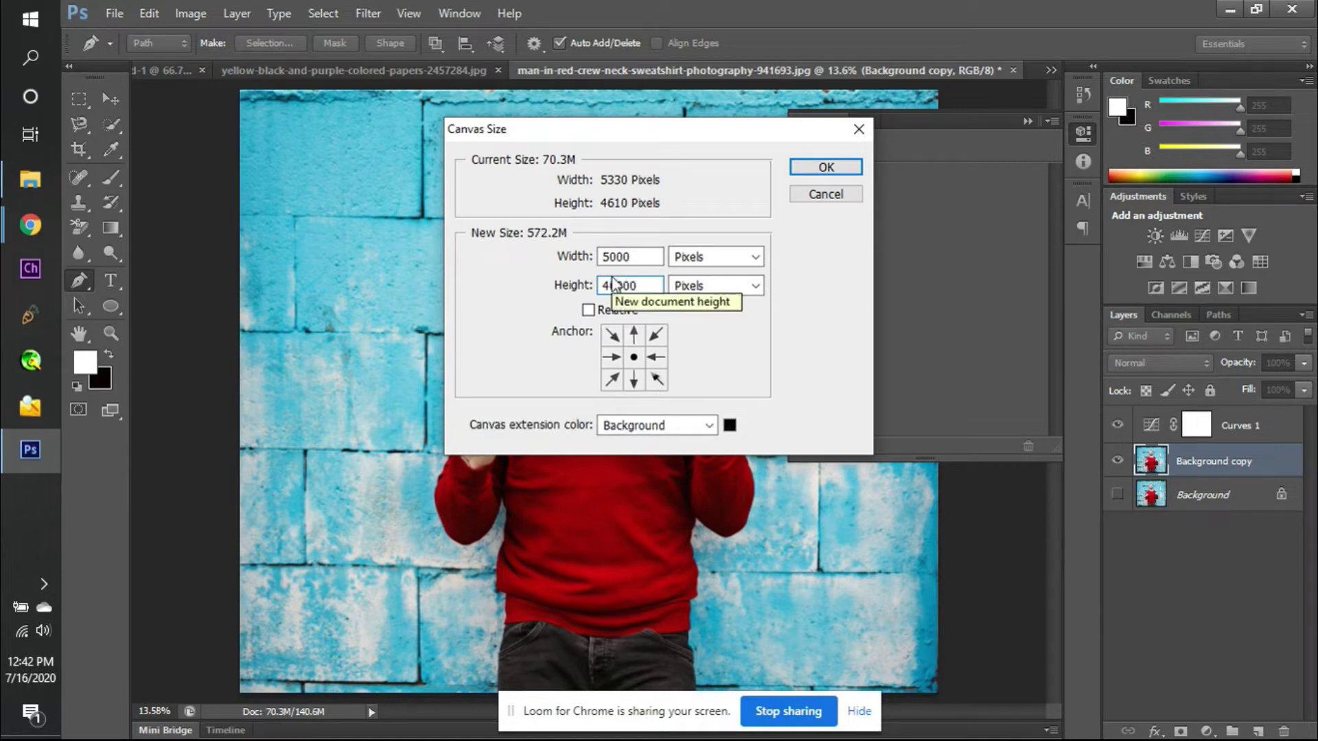
pyautogui.press('BackSpace')
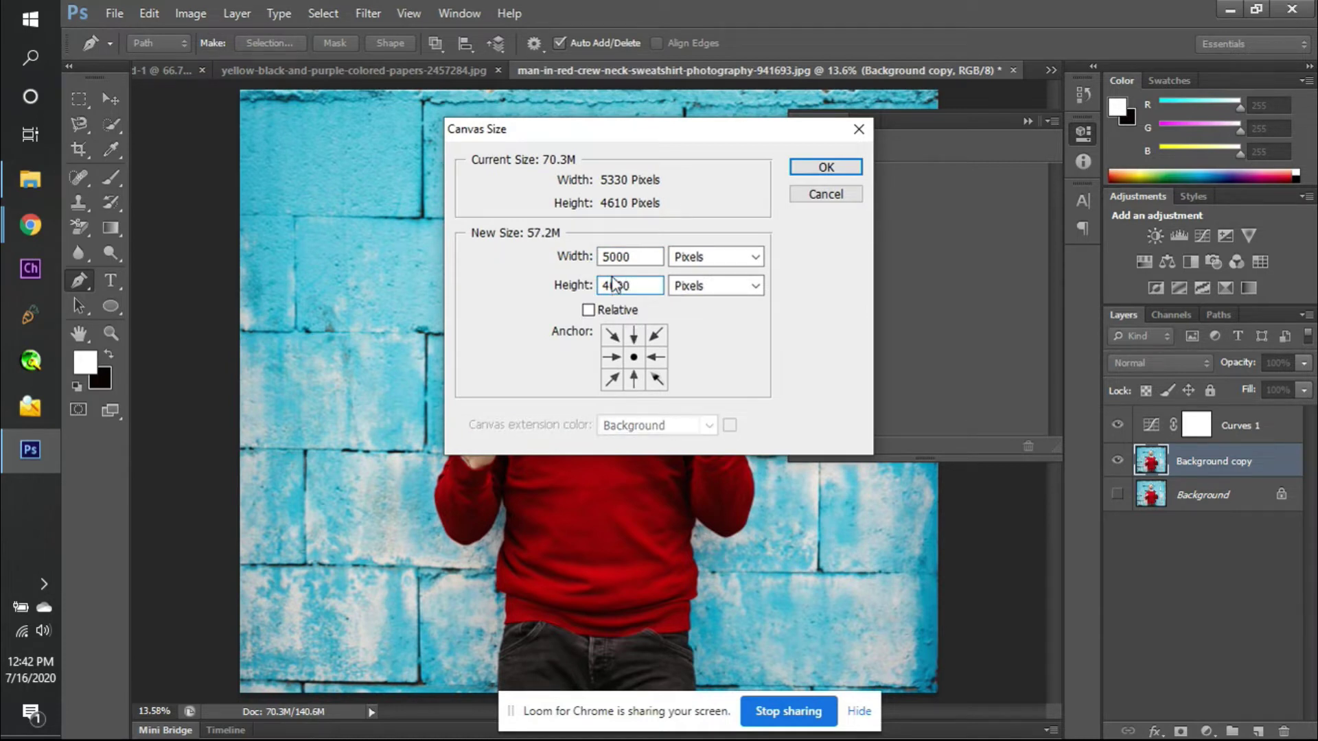
pyautogui.click(827, 168)
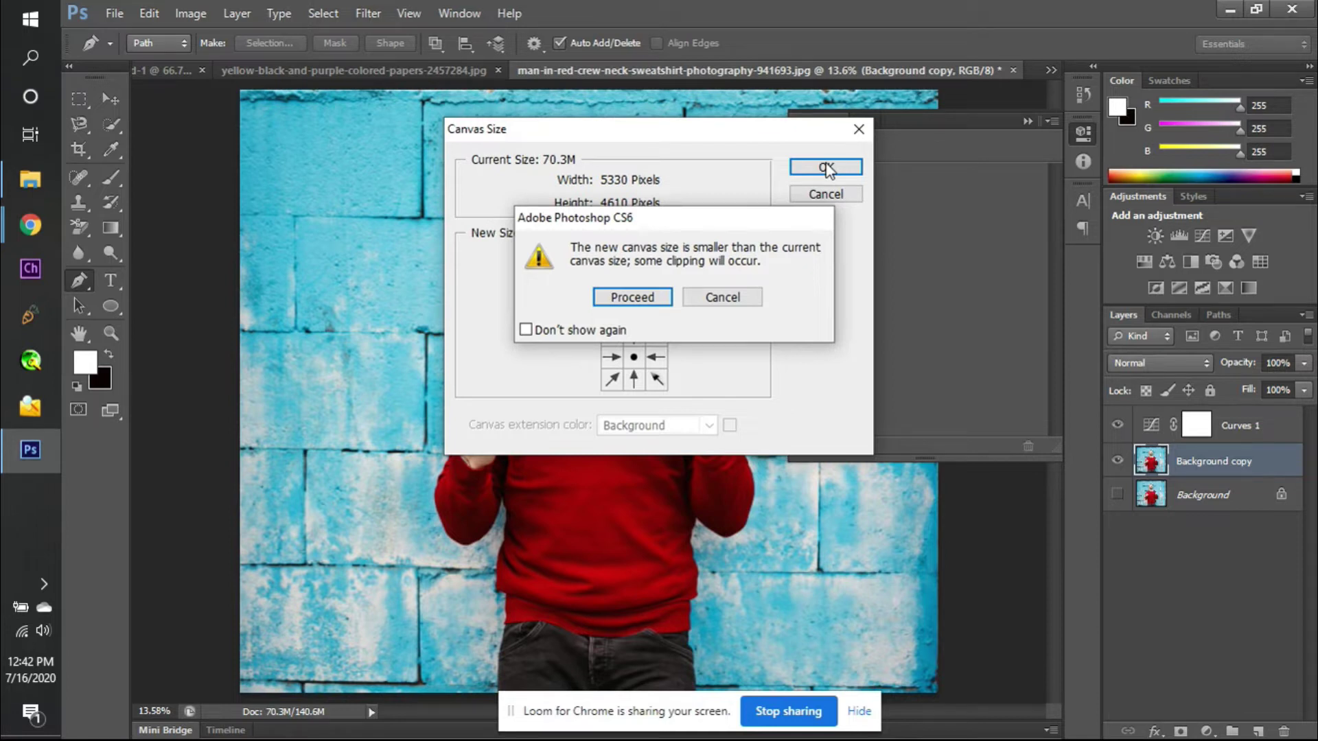
pyautogui.press('Return')
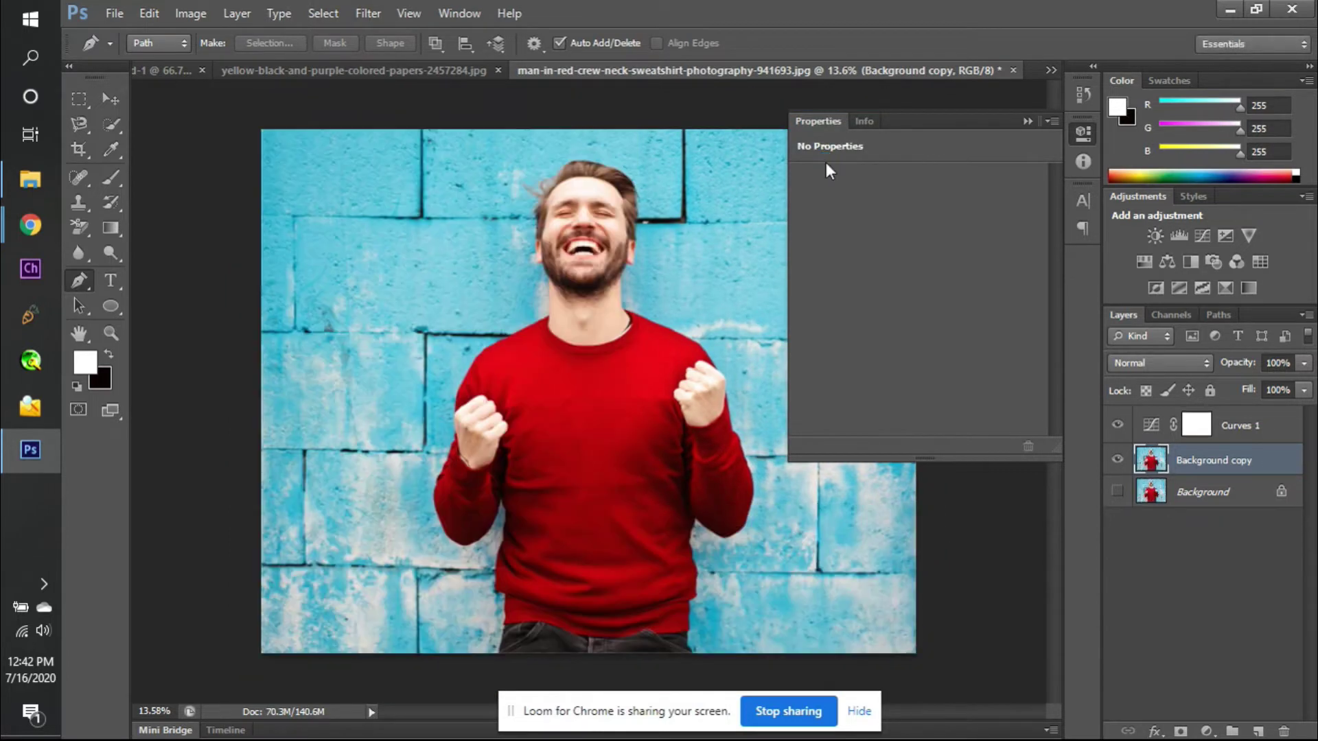
# - Toggle the Background and Background copy layer eyes, leaving both layers visible
pyautogui.click(1117, 491)
pyautogui.click(1117, 460)
pyautogui.click(1119, 491)
pyautogui.click(1118, 490)
pyautogui.click(1117, 460)
# - Adjust and commit a crop with the Crop tool, then collapse the Properties panel
pyautogui.press('c')
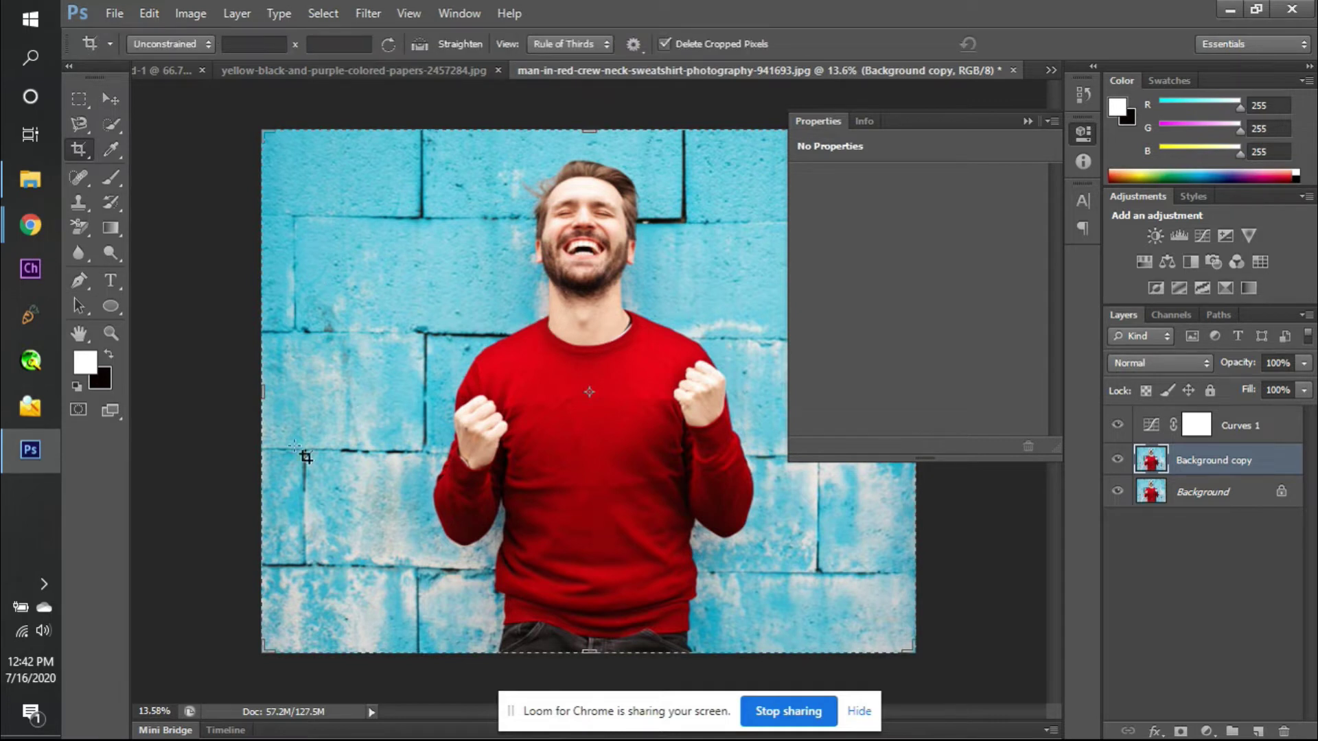
pyautogui.moveTo(267, 392); pyautogui.dragTo(321, 337)
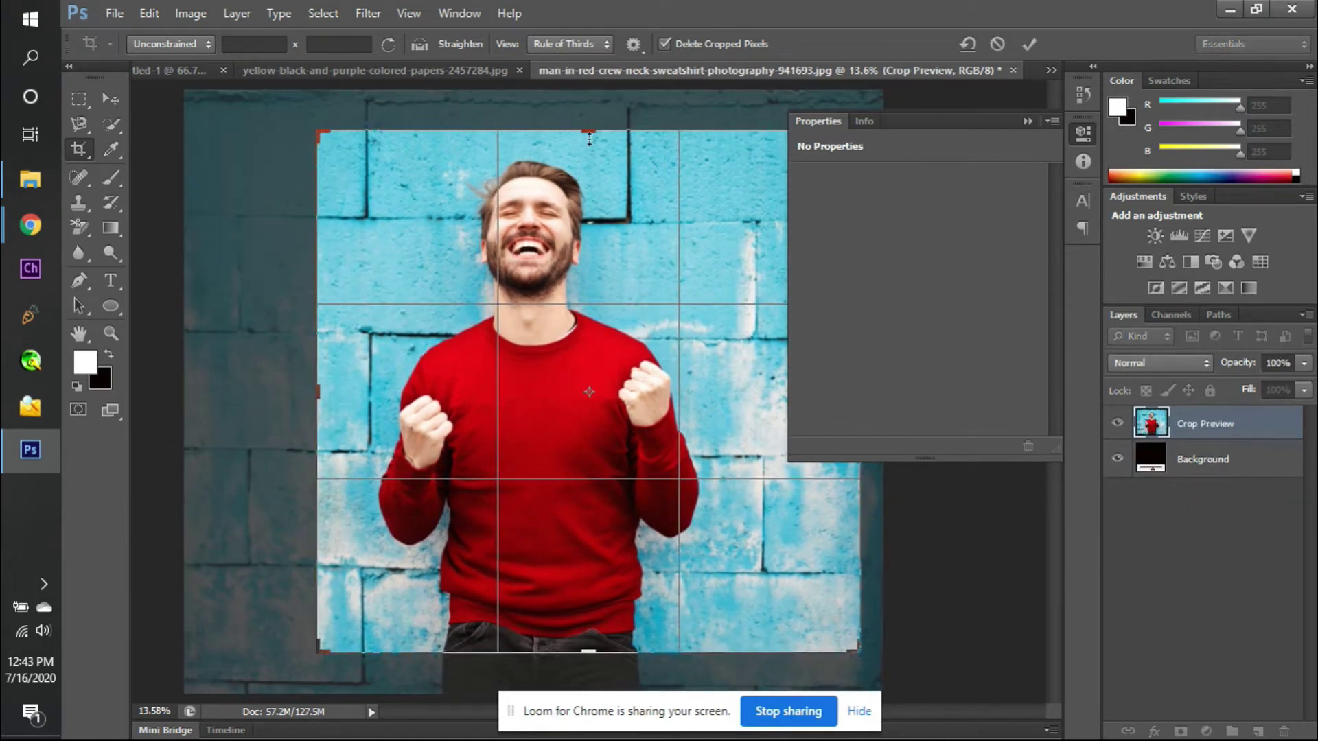
pyautogui.moveTo(593, 128); pyautogui.dragTo(587, 113)
pyautogui.moveTo(586, 112); pyautogui.dragTo(586, 112)
pyautogui.press('Return')
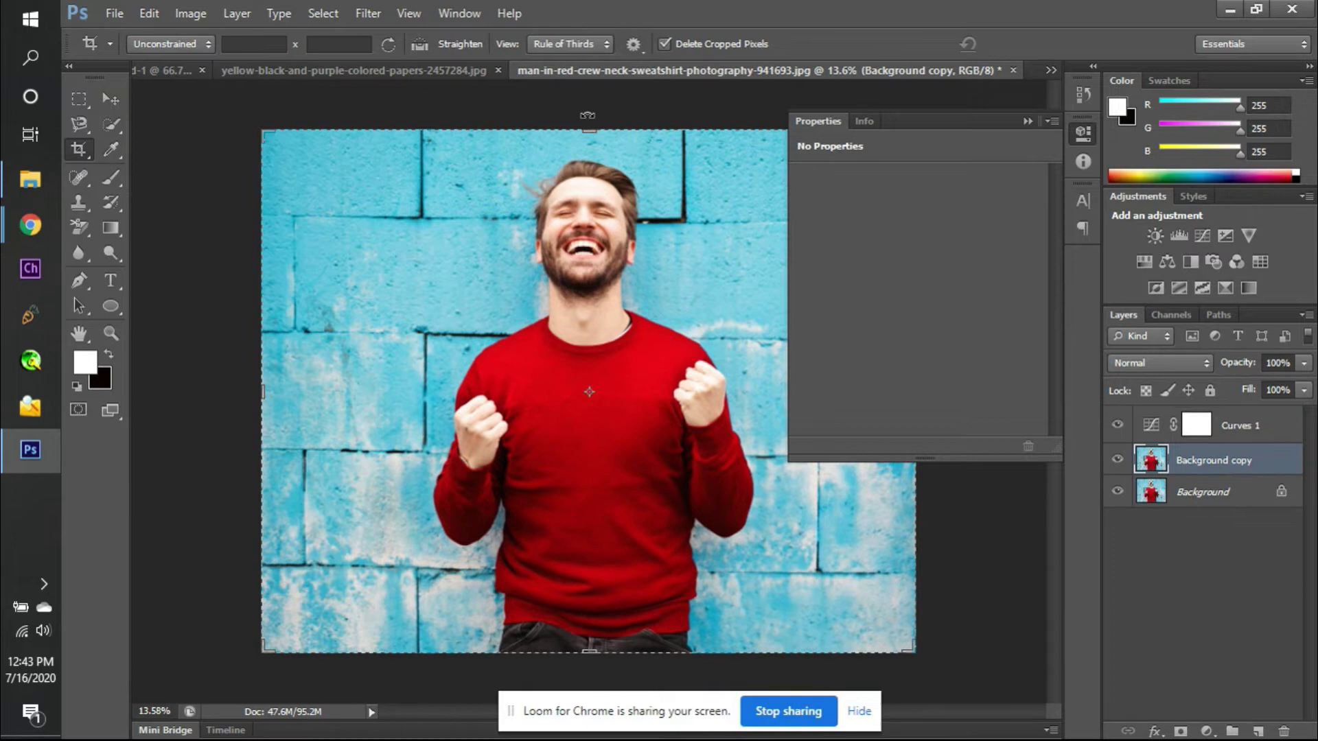
pyautogui.press('v')
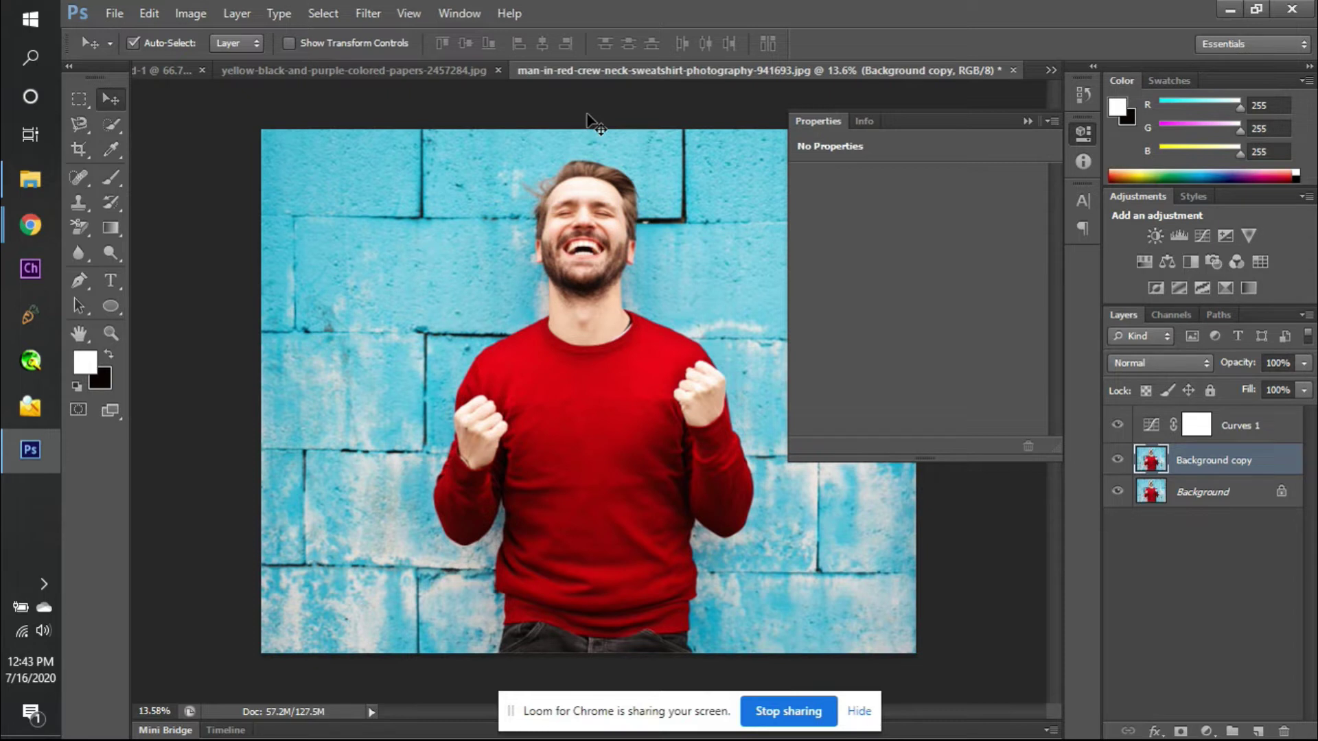
pyautogui.click(1029, 121)
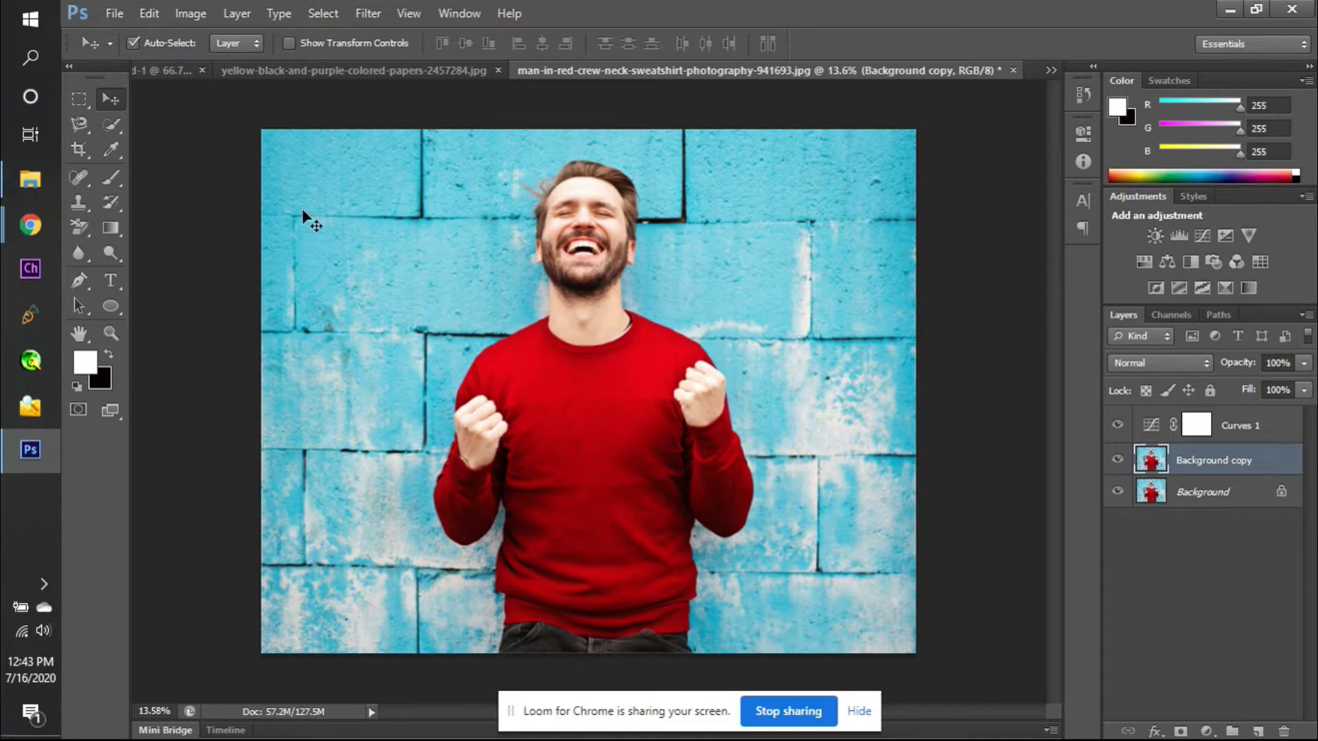
# - Quick-select the man's face, hair, beard and neck
pyautogui.moveTo(117, 121); pyautogui.dragTo(170, 120)
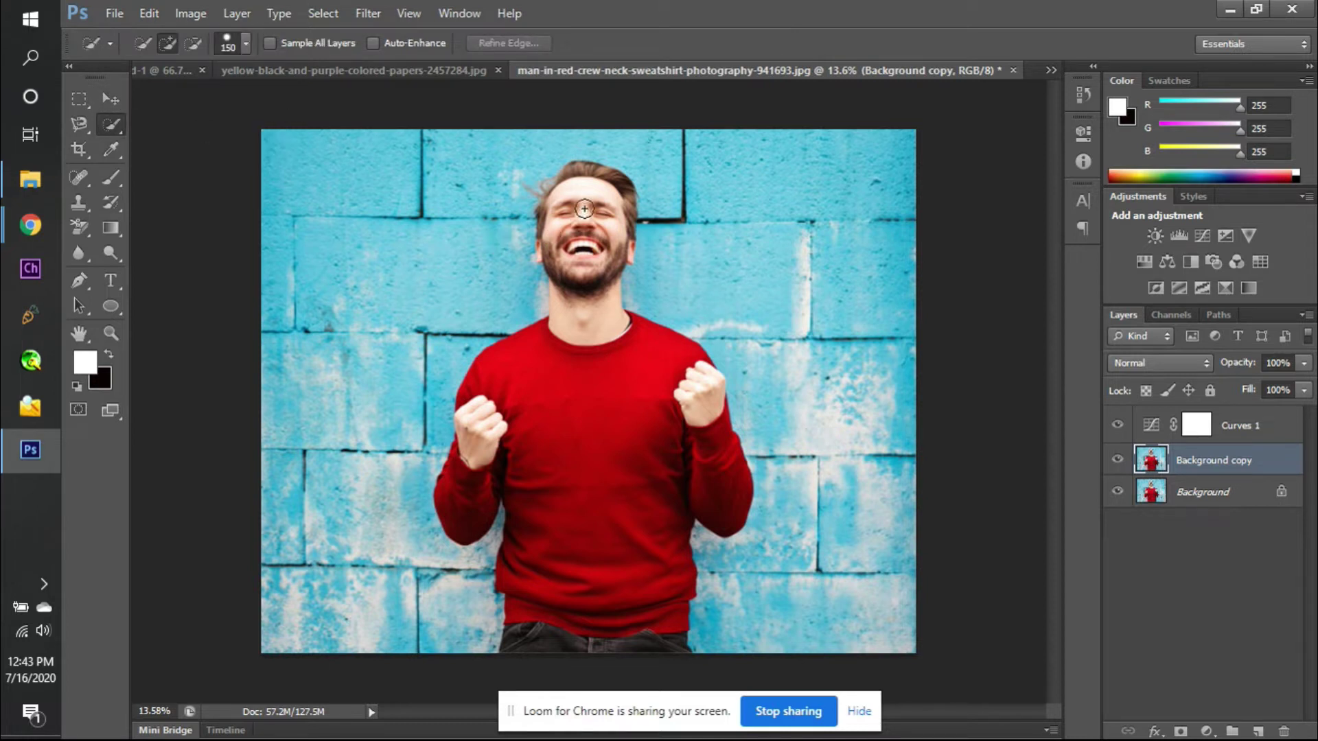
pyautogui.click(590, 201)
pyautogui.moveTo(590, 201); pyautogui.dragTo(608, 204)
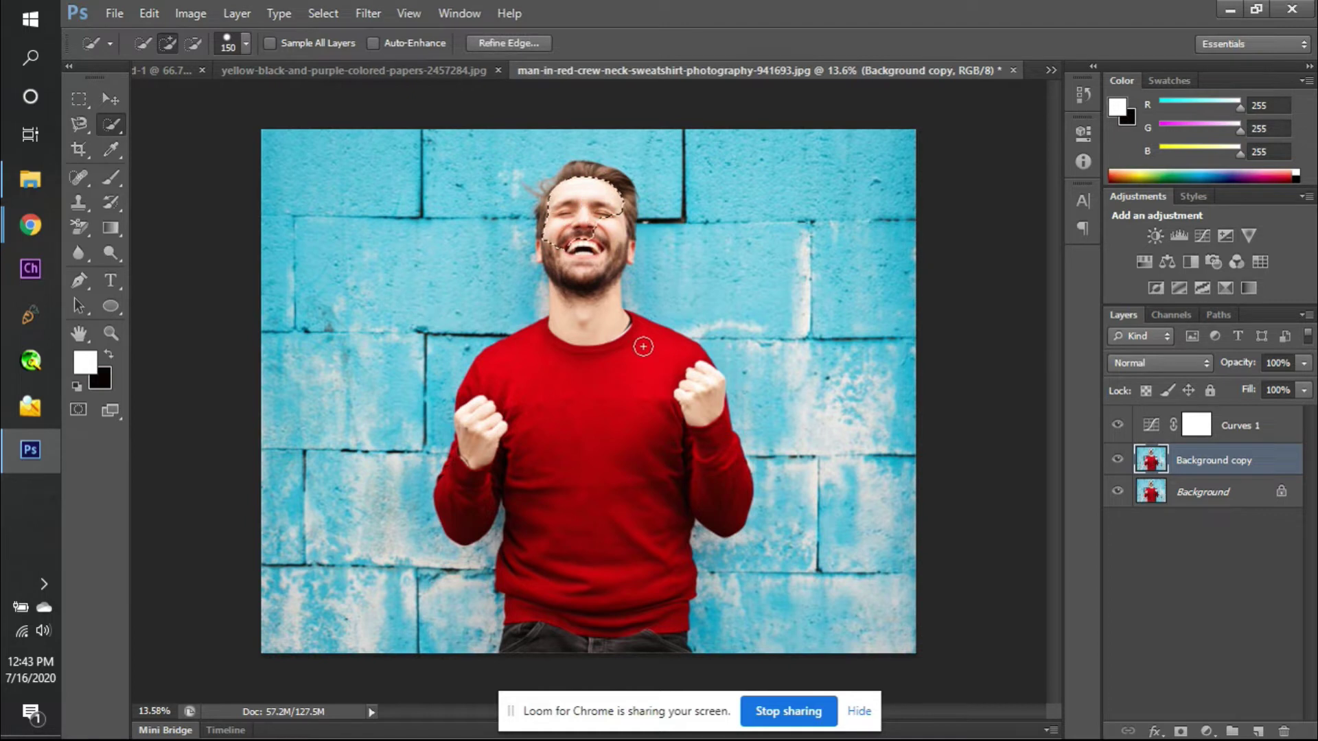
pyautogui.click(597, 169)
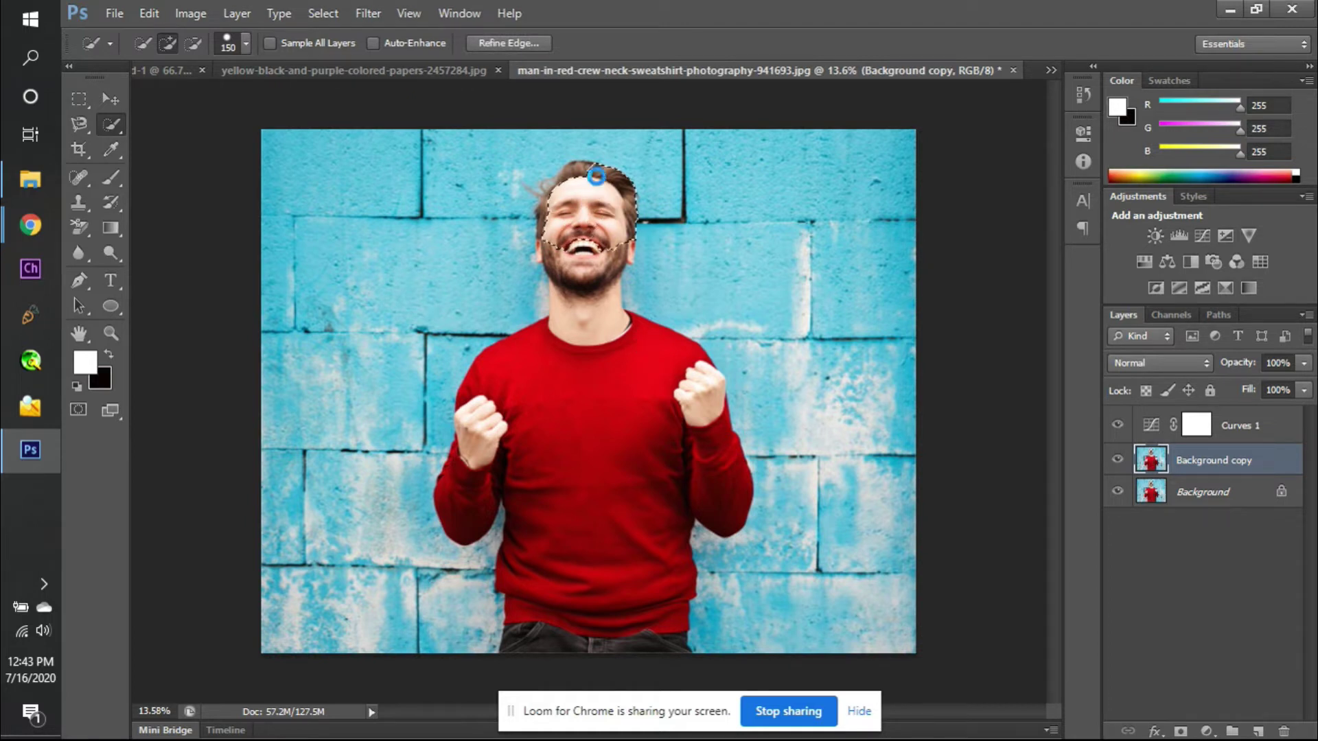
pyautogui.click(568, 178)
pyautogui.click(545, 217)
pyautogui.click(548, 212)
pyautogui.moveTo(553, 220); pyautogui.dragTo(578, 348)
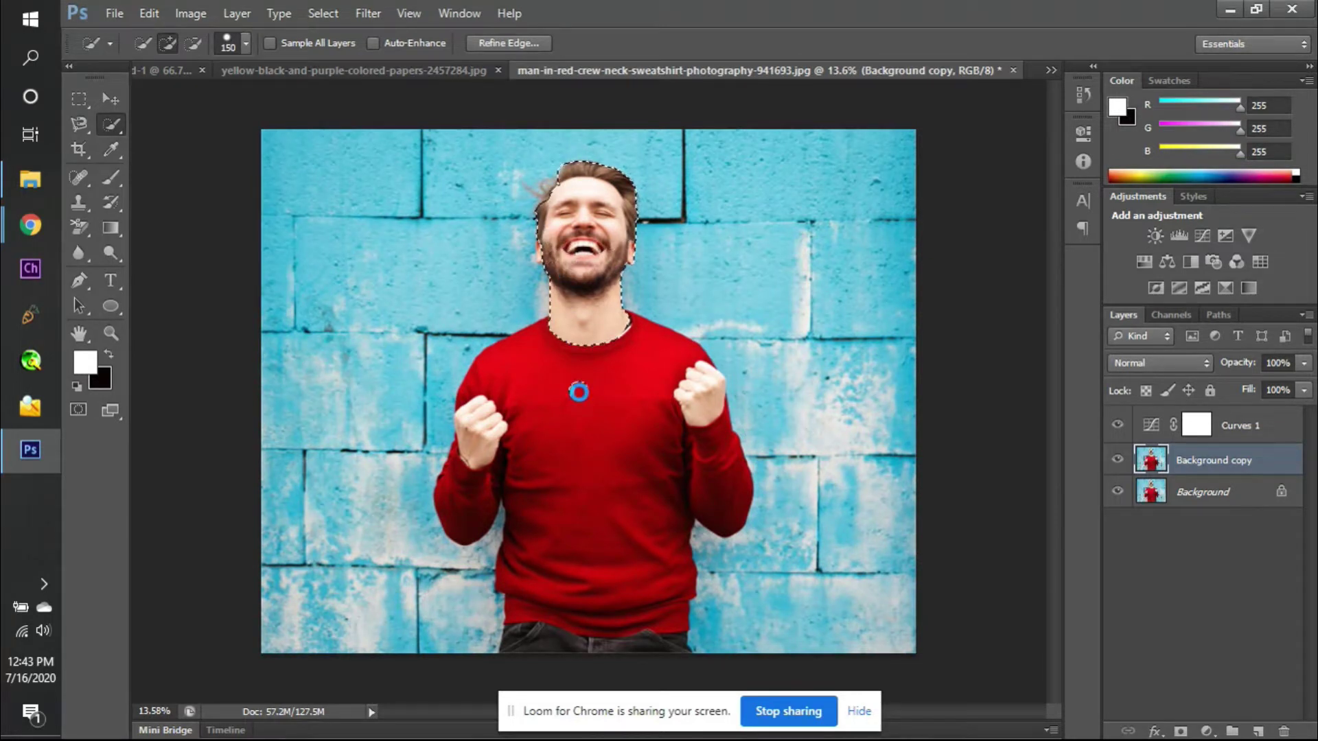
# - Add his sweater, fists, forearm sleeve and jeans to the selection
pyautogui.click(578, 392)
pyautogui.moveTo(613, 343)
pyautogui.mouseDown()
pyautogui.moveTo(686, 429)
pyautogui.moveTo(606, 426)
pyautogui.mouseUp()
pyautogui.moveTo(486, 432)
pyautogui.mouseDown()
pyautogui.moveTo(502, 466)
pyautogui.moveTo(597, 567)
pyautogui.mouseUp()
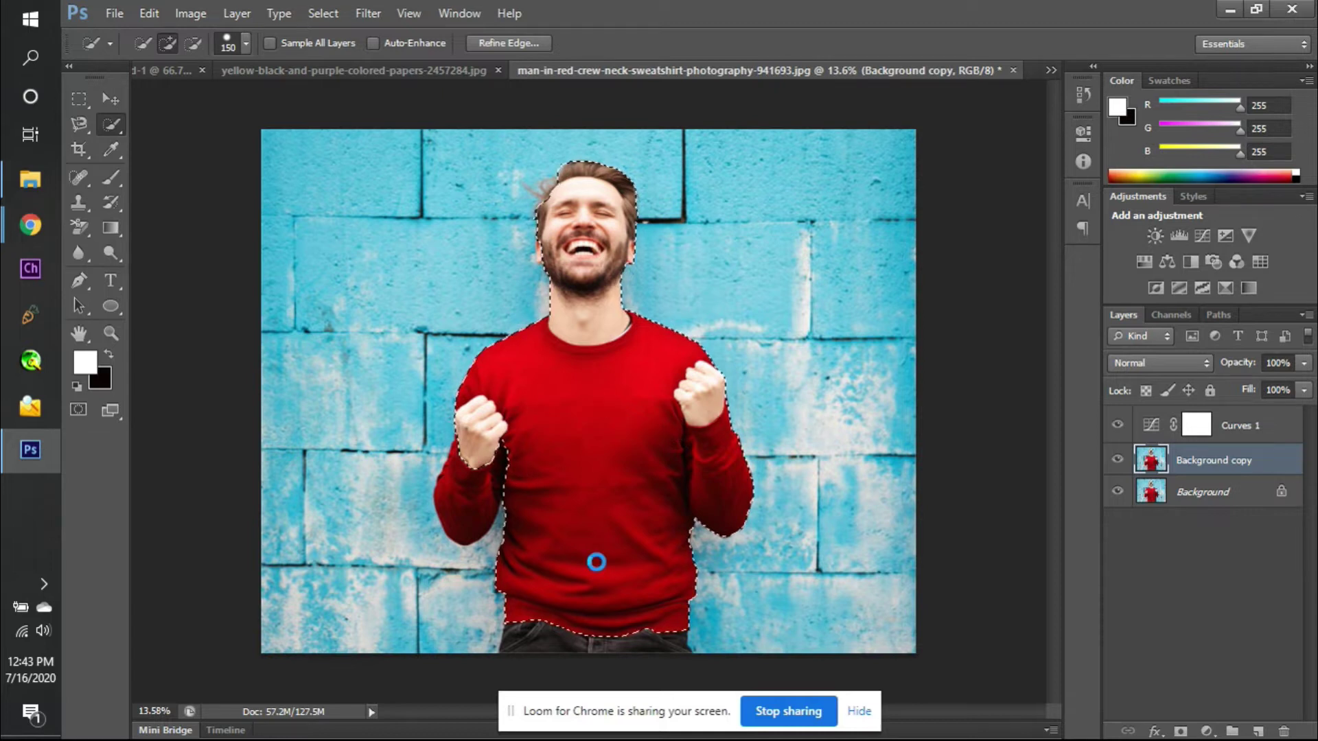
pyautogui.click(546, 647)
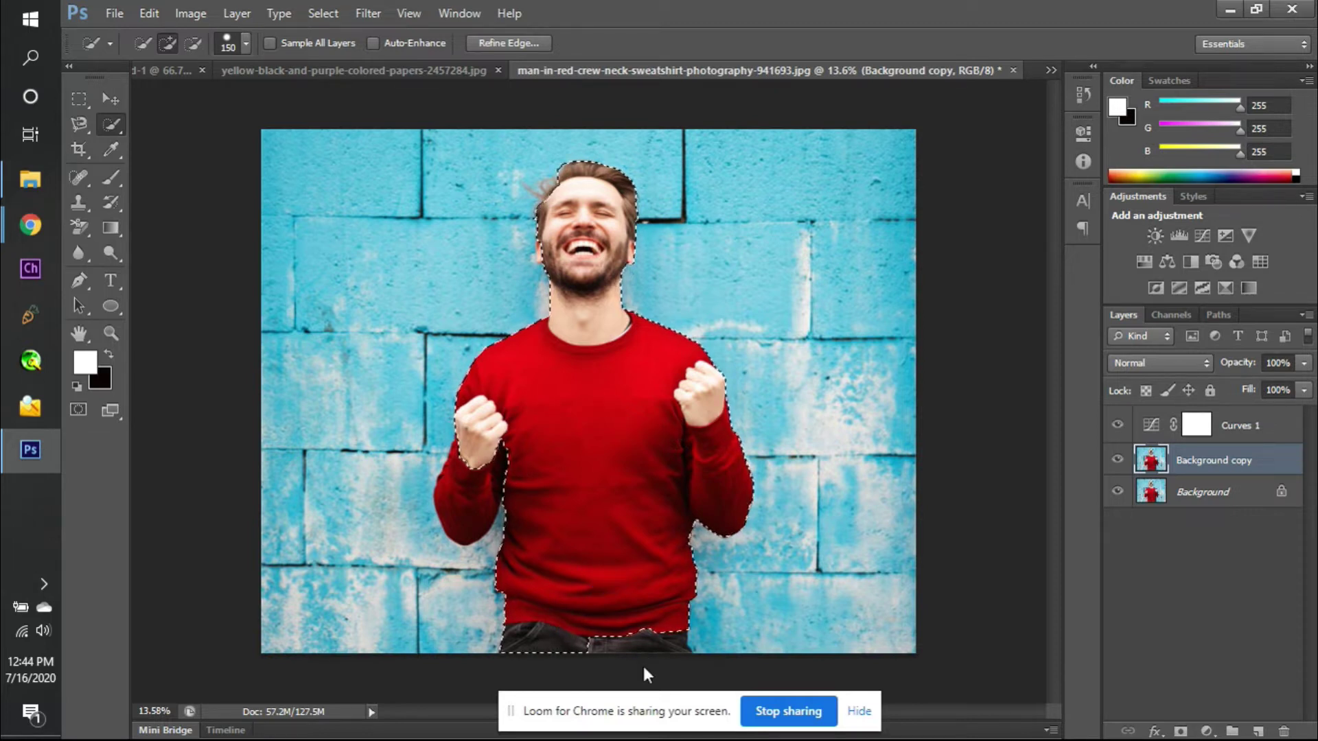
pyautogui.moveTo(641, 665); pyautogui.dragTo(547, 474)
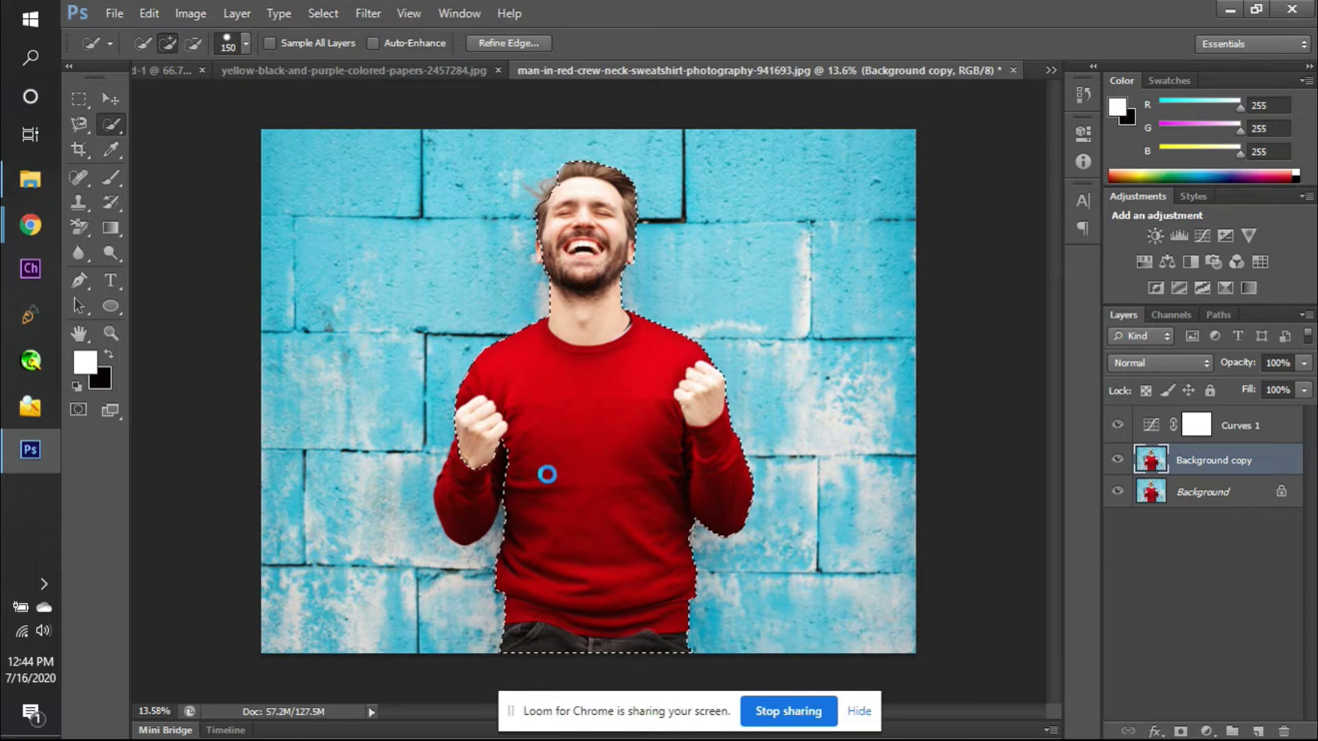
pyautogui.click(459, 490)
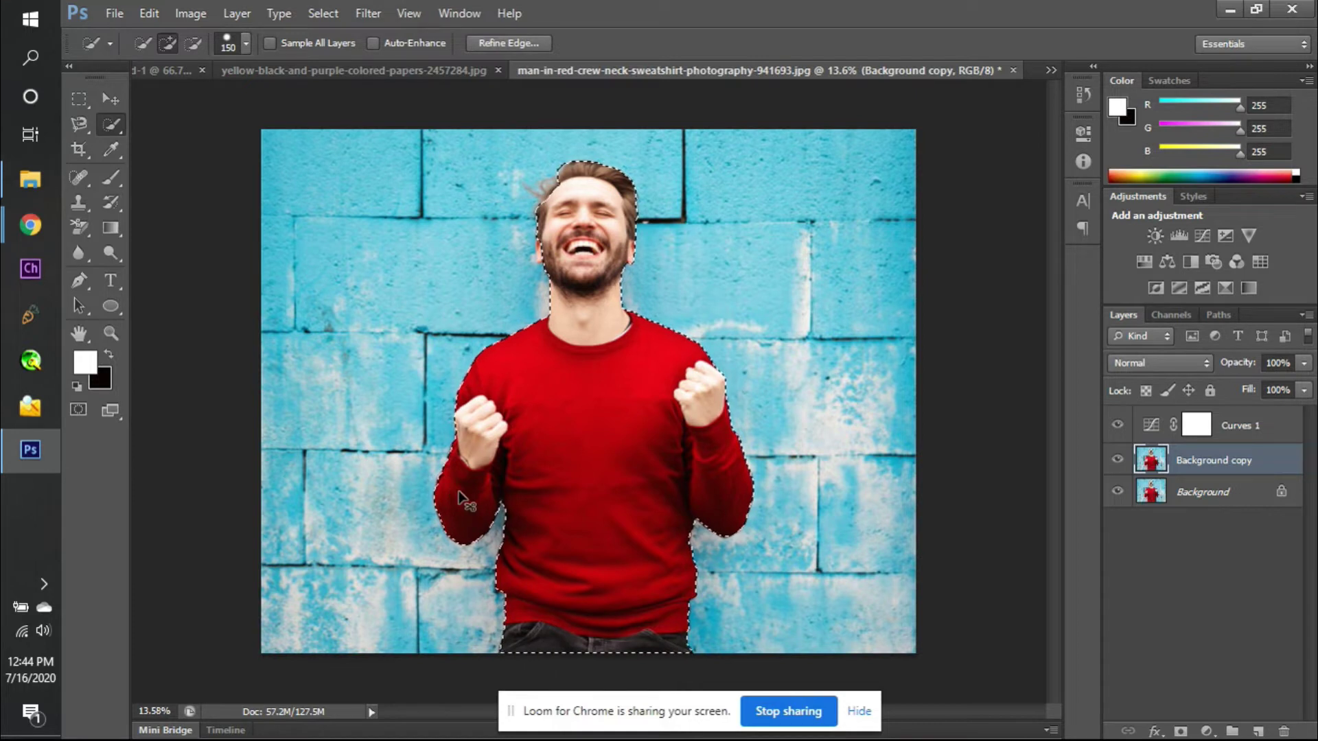
# - Zoom in to inspect the selection edges, then copy the man to Layer 1 with Ctrl+J
pyautogui.hotkey('ctrl', '+')
pyautogui.hotkey('ctrl', '+')
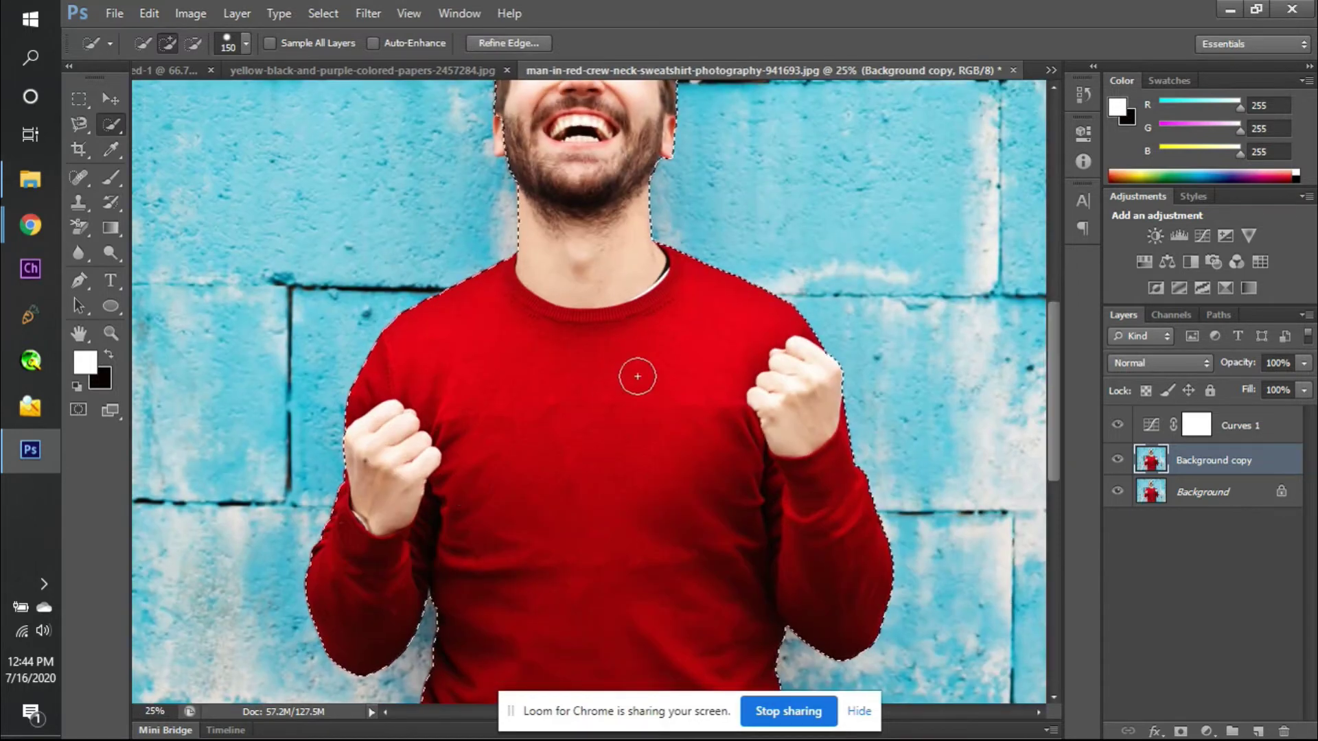
pyautogui.scroll(2, 638, 376)
pyautogui.click(514, 191)
pyautogui.click(560, 187)
pyautogui.scroll(2, 560, 187)
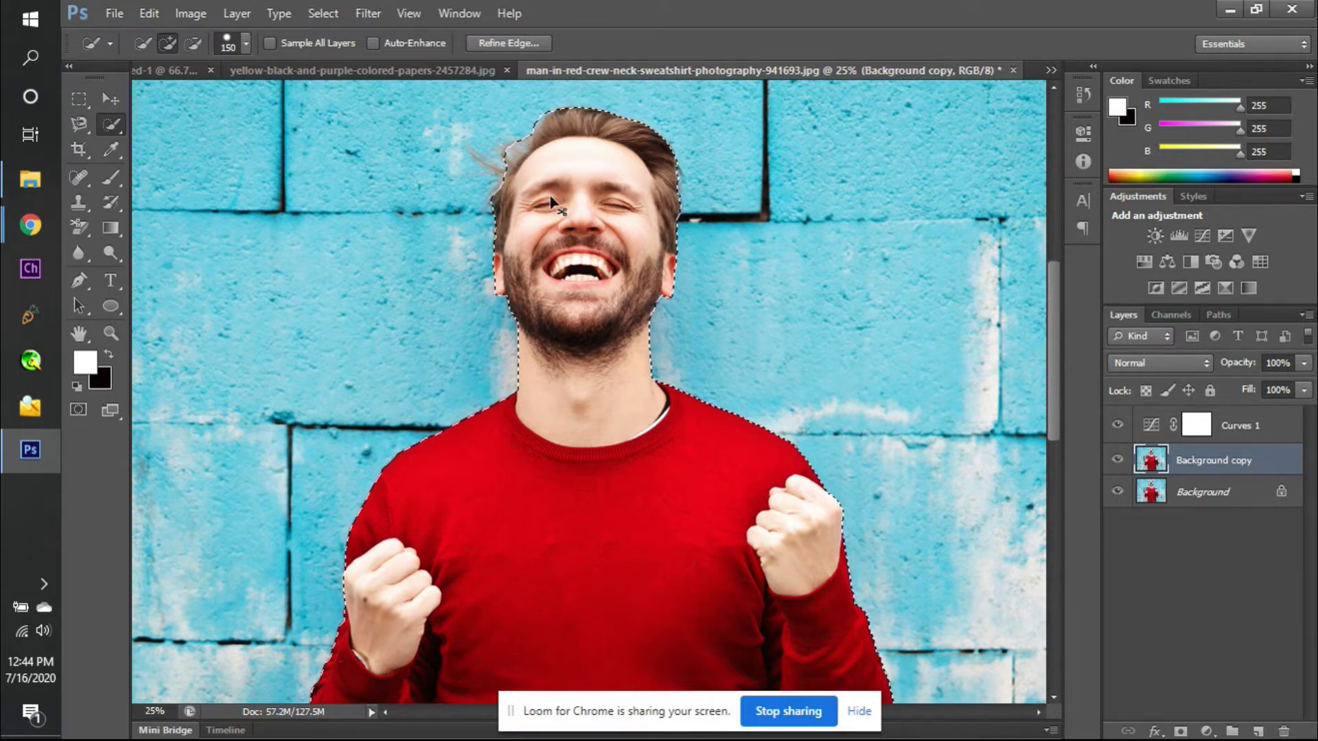
pyautogui.scroll(-1, 553, 202)
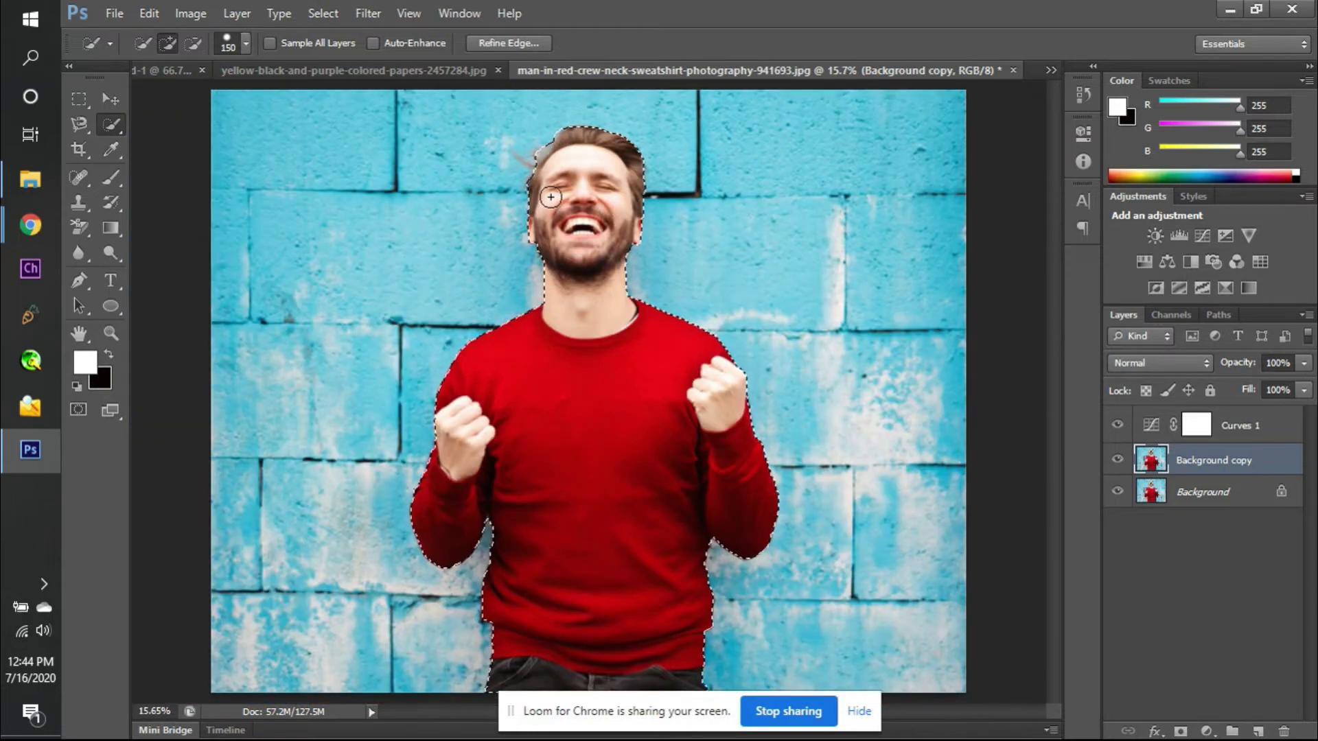
pyautogui.hotkey('ctrl', 'j')
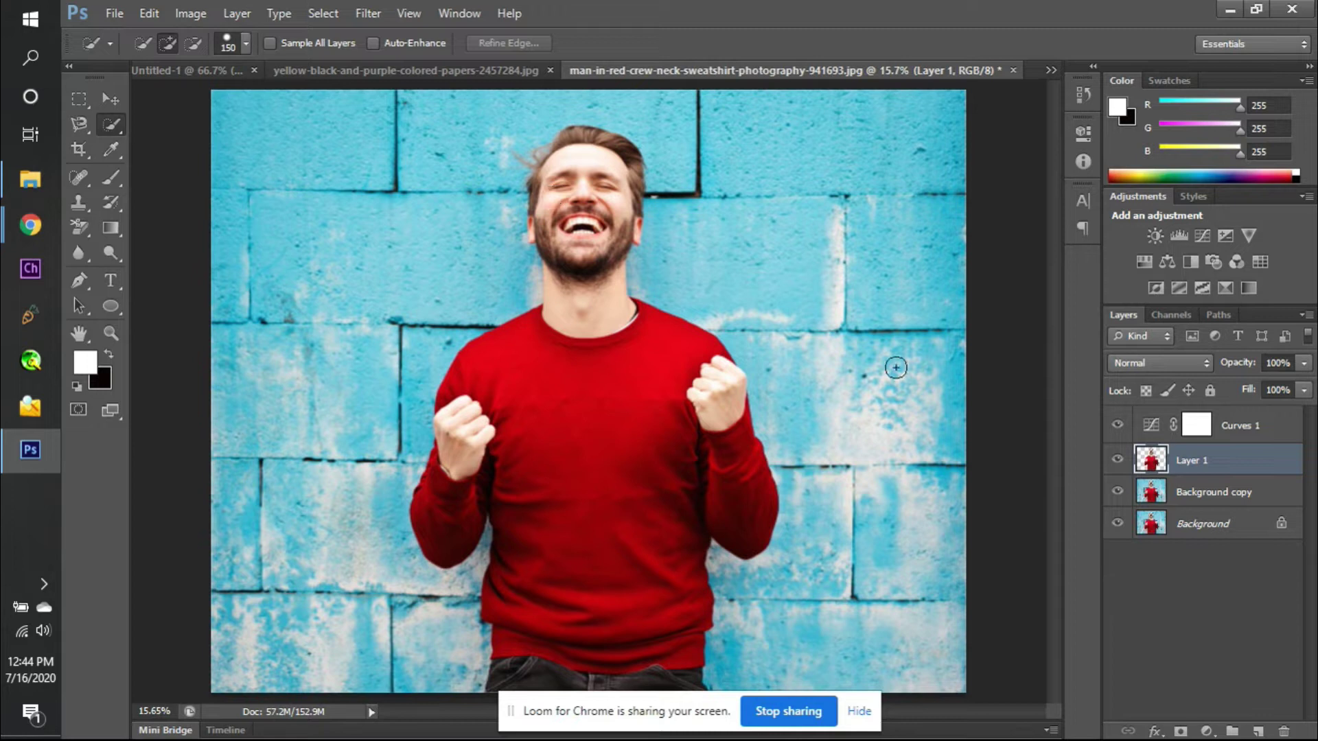
# - Open Blending Options for Layer 1 and enable Drop Shadow
pyautogui.rightClick(1232, 466)
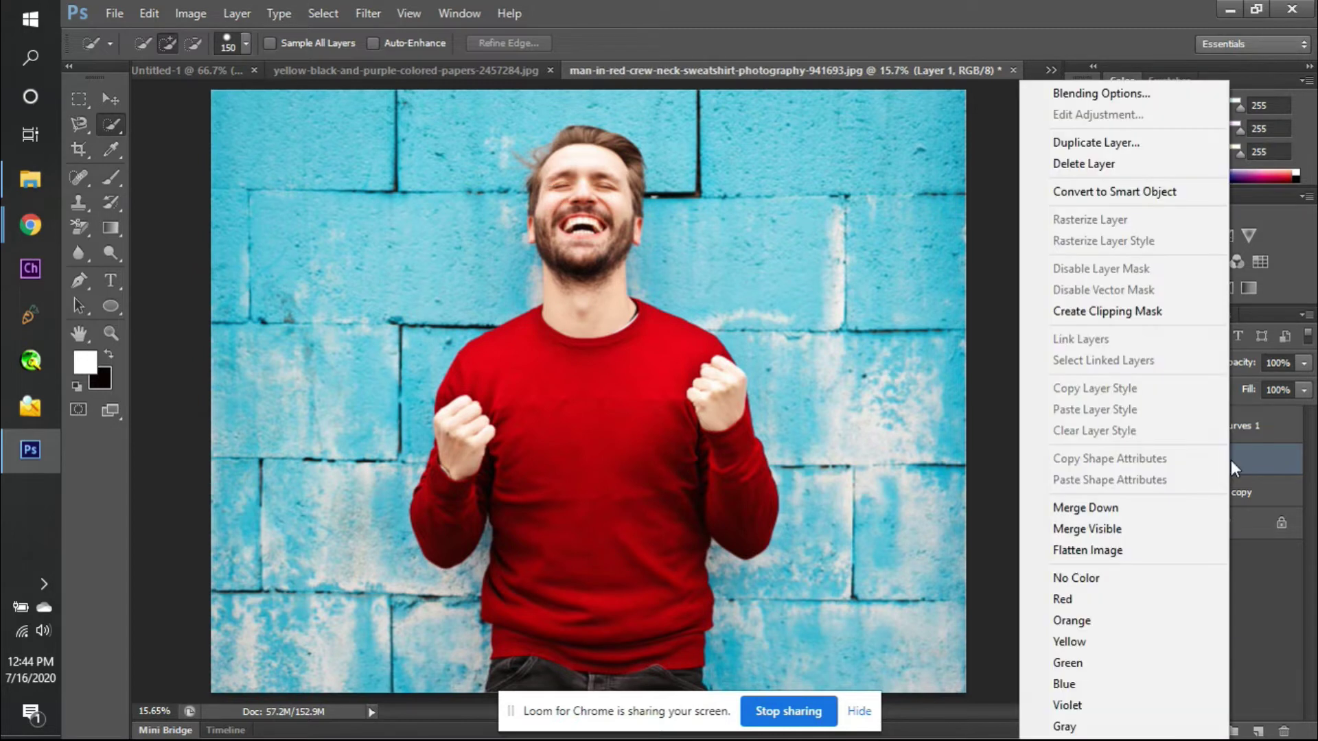
pyautogui.click(1134, 102)
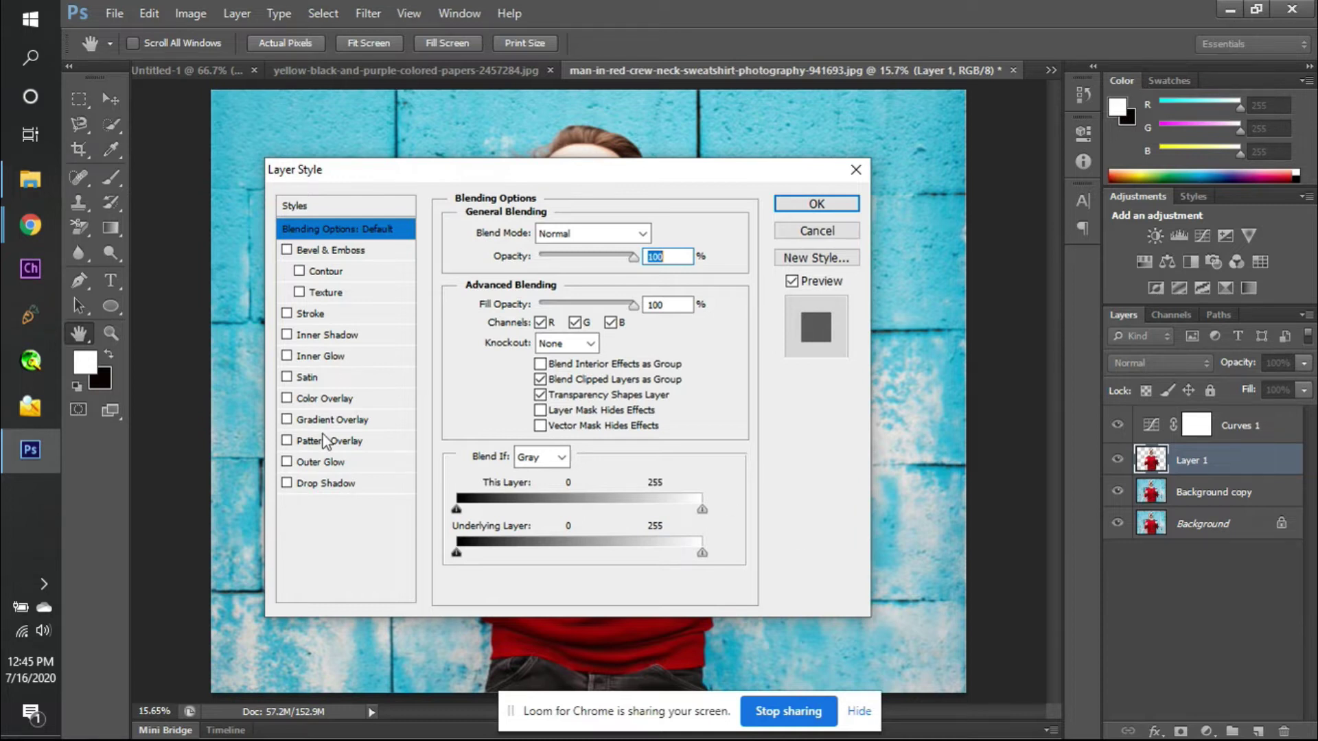
pyautogui.click(306, 484)
# - Move the Layer Style dialog aside and set the shadow angle to -55°, nudged up two degrees
pyautogui.moveTo(576, 170); pyautogui.dragTo(978, 82)
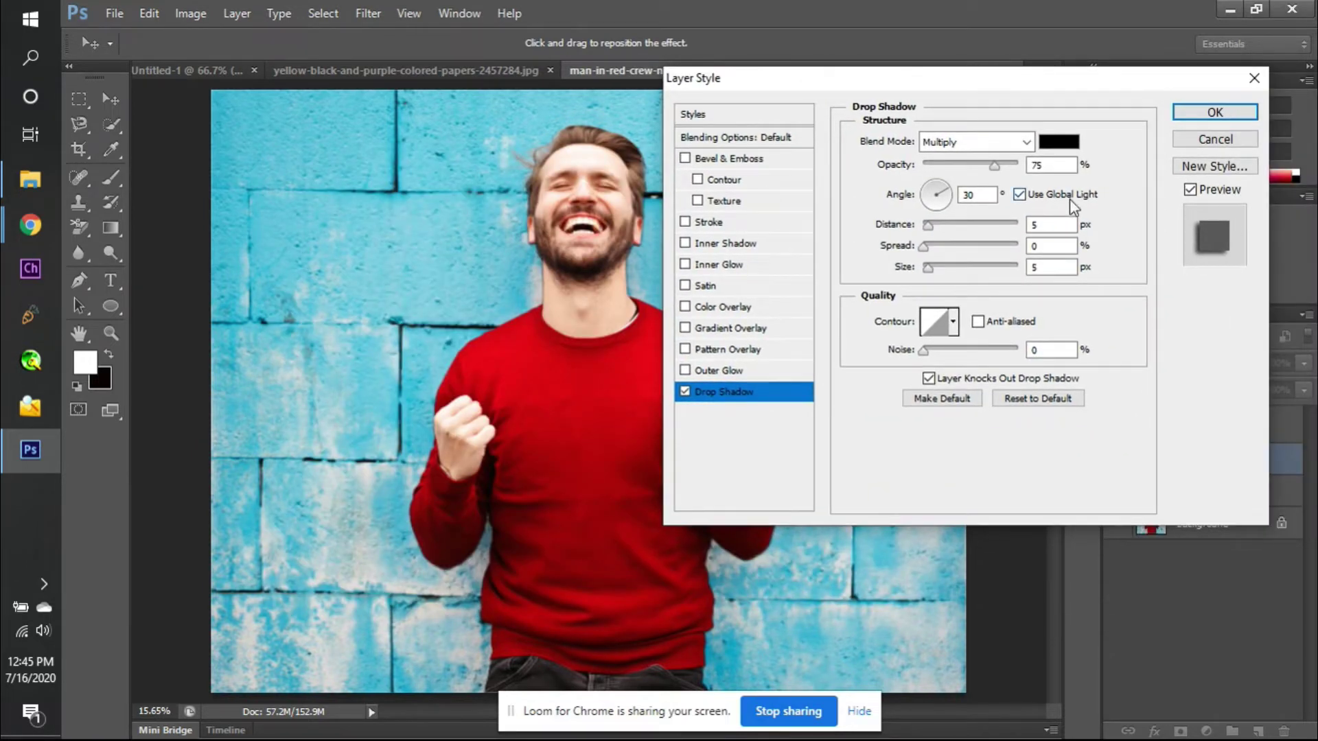
pyautogui.click(949, 194)
pyautogui.click(931, 190)
pyautogui.click(971, 197)
pyautogui.write('-55')
pyautogui.press('Up')
pyautogui.press('Up')
pyautogui.press('Up')
pyautogui.press('Up')
pyautogui.press('Up')
pyautogui.press('Up')
pyautogui.press('Up')
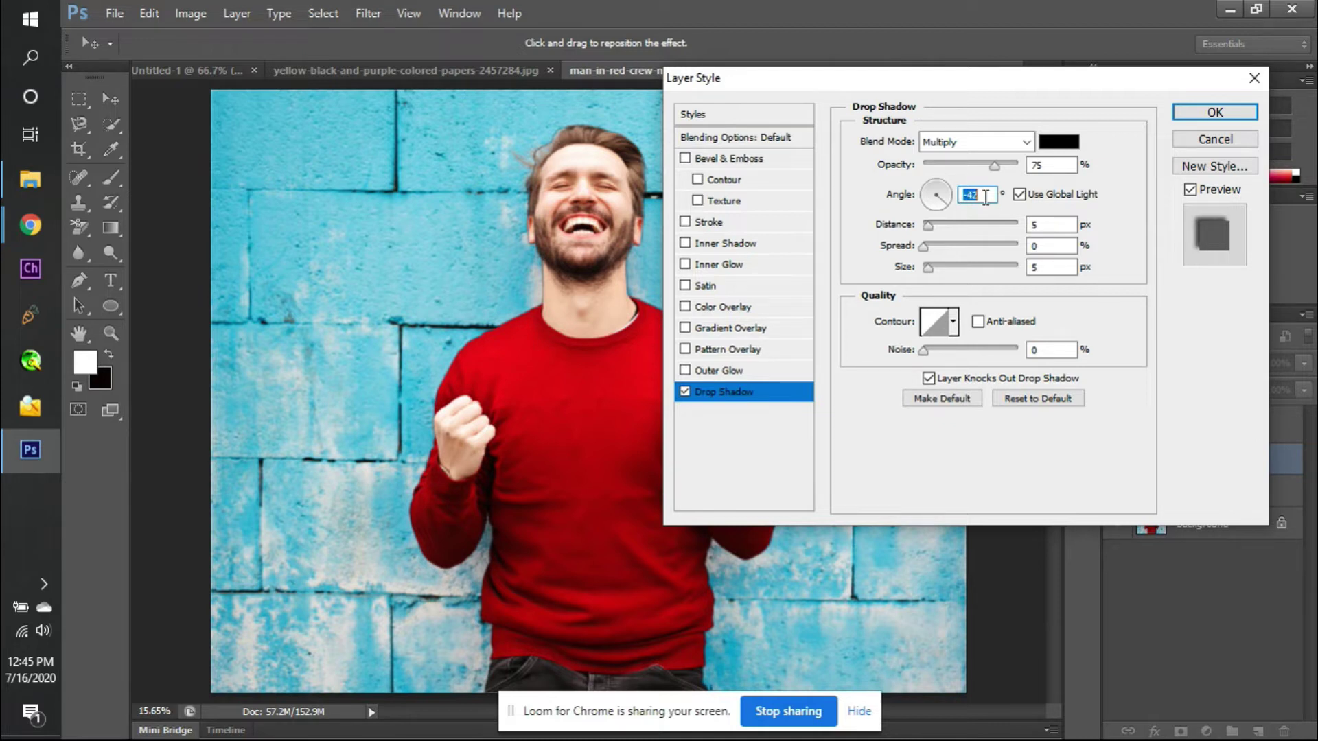
pyautogui.press('Up')
pyautogui.press('Up')
pyautogui.press('Up')
pyautogui.press('Up')
pyautogui.press('Up')
pyautogui.press('Up')
pyautogui.press('Up')
pyautogui.press('Up')
pyautogui.press('Up')
pyautogui.press('Up')
pyautogui.press('Up')
pyautogui.press('Up')
pyautogui.press('Up')
pyautogui.press('Up')
pyautogui.press('Up')
pyautogui.press('Up')
pyautogui.press('Up')
pyautogui.press('Up')
pyautogui.press('Up')
pyautogui.press('Up')
pyautogui.press('Up')
pyautogui.press('Up')
pyautogui.press('Up')
pyautogui.press('Up')
pyautogui.press('Up')
pyautogui.press('Up')
pyautogui.press('Up')
pyautogui.press('Up')
pyautogui.press('Up')
pyautogui.press('Up')
pyautogui.press('Up')
pyautogui.press('Up')
pyautogui.press('Up')
pyautogui.press('Up')
pyautogui.press('Up')
pyautogui.press('Up')
# - Swing the angle dial to about -94° and push the shadow distance to 24 px
pyautogui.moveTo(940, 199)
pyautogui.mouseDown()
pyautogui.moveTo(913, 201)
pyautogui.moveTo(941, 215)
pyautogui.mouseUp()
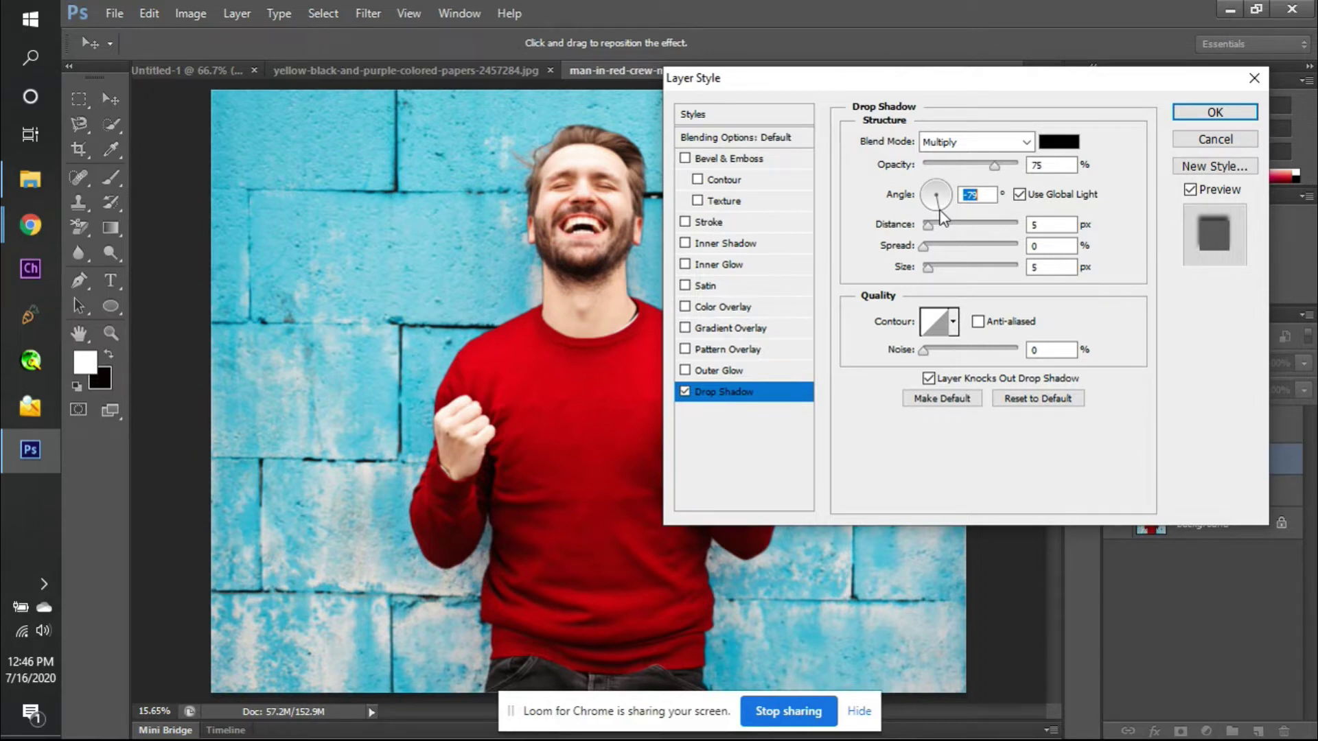
pyautogui.moveTo(941, 215); pyautogui.dragTo(939, 171)
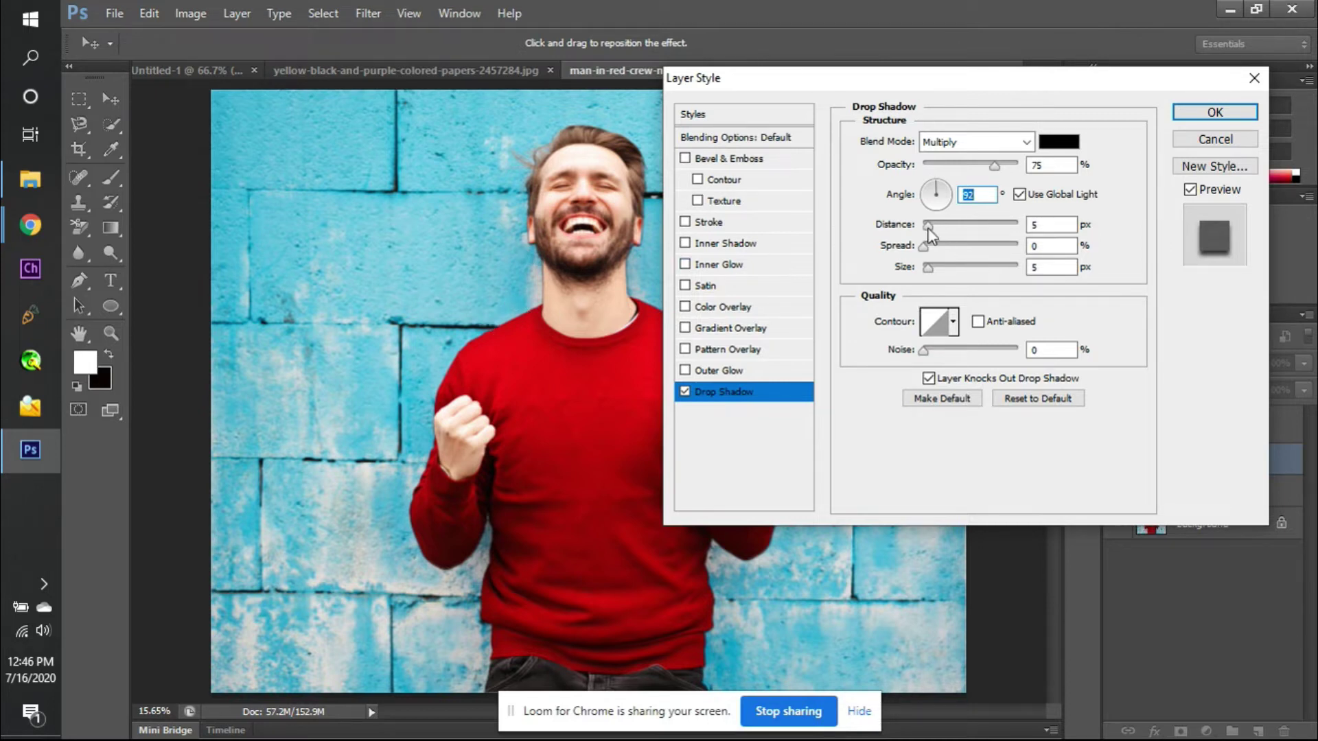
pyautogui.moveTo(928, 226); pyautogui.dragTo(947, 229)
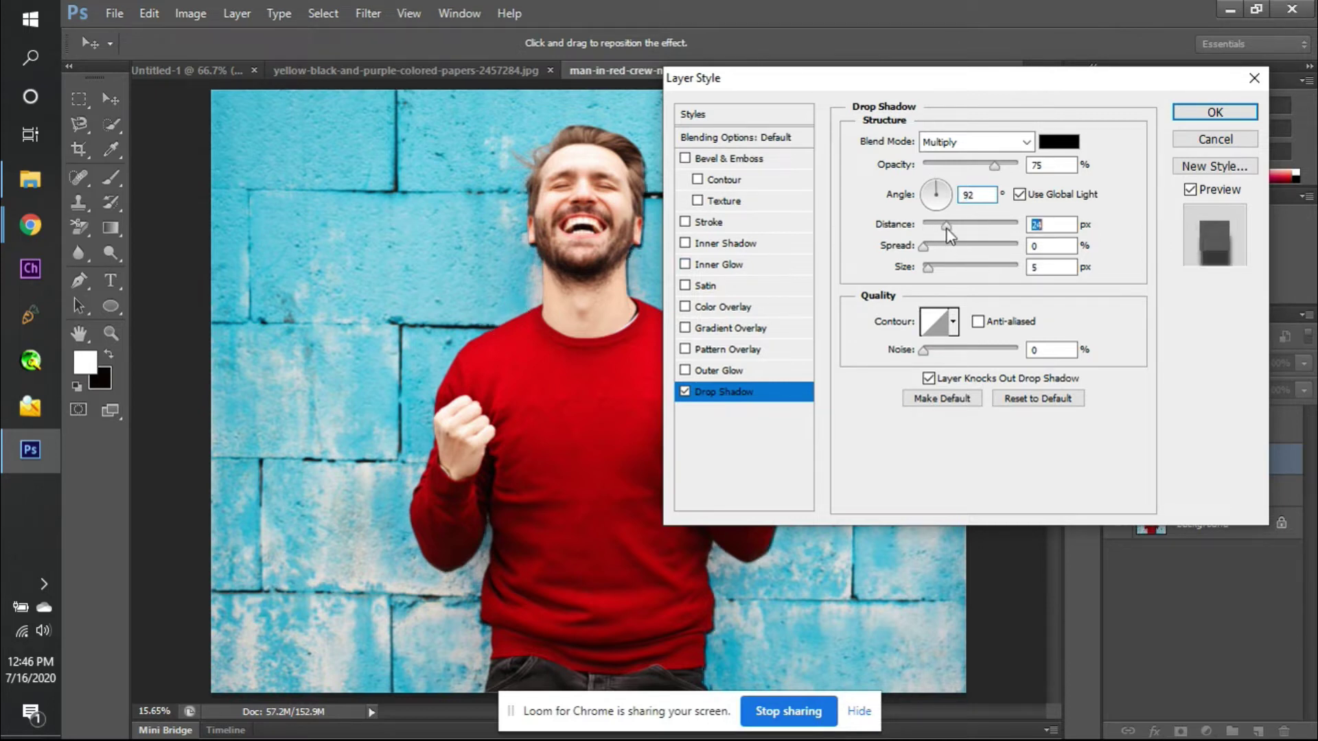
# - Set the shadow to Normal blend with 4 px distance, 100% spread and 40 px size
pyautogui.click(1011, 143)
pyautogui.click(971, 165)
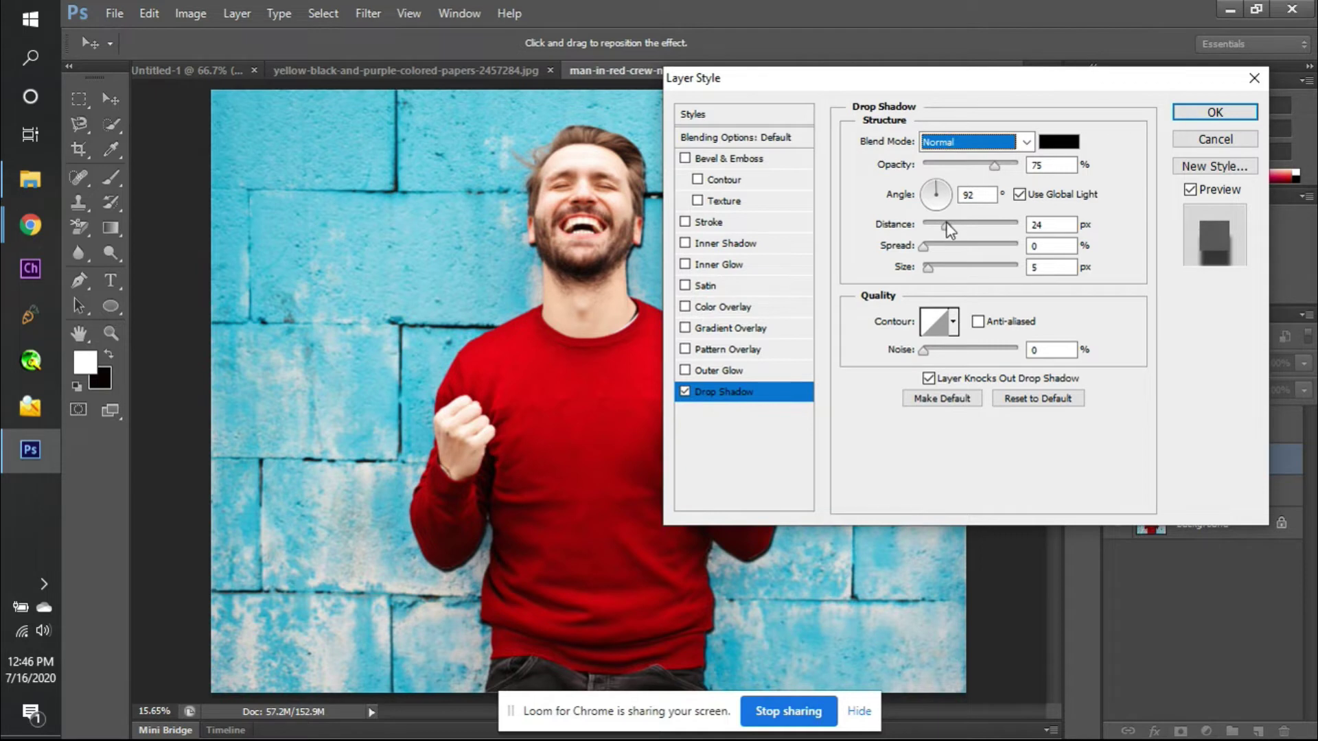
pyautogui.moveTo(946, 226); pyautogui.dragTo(1039, 243)
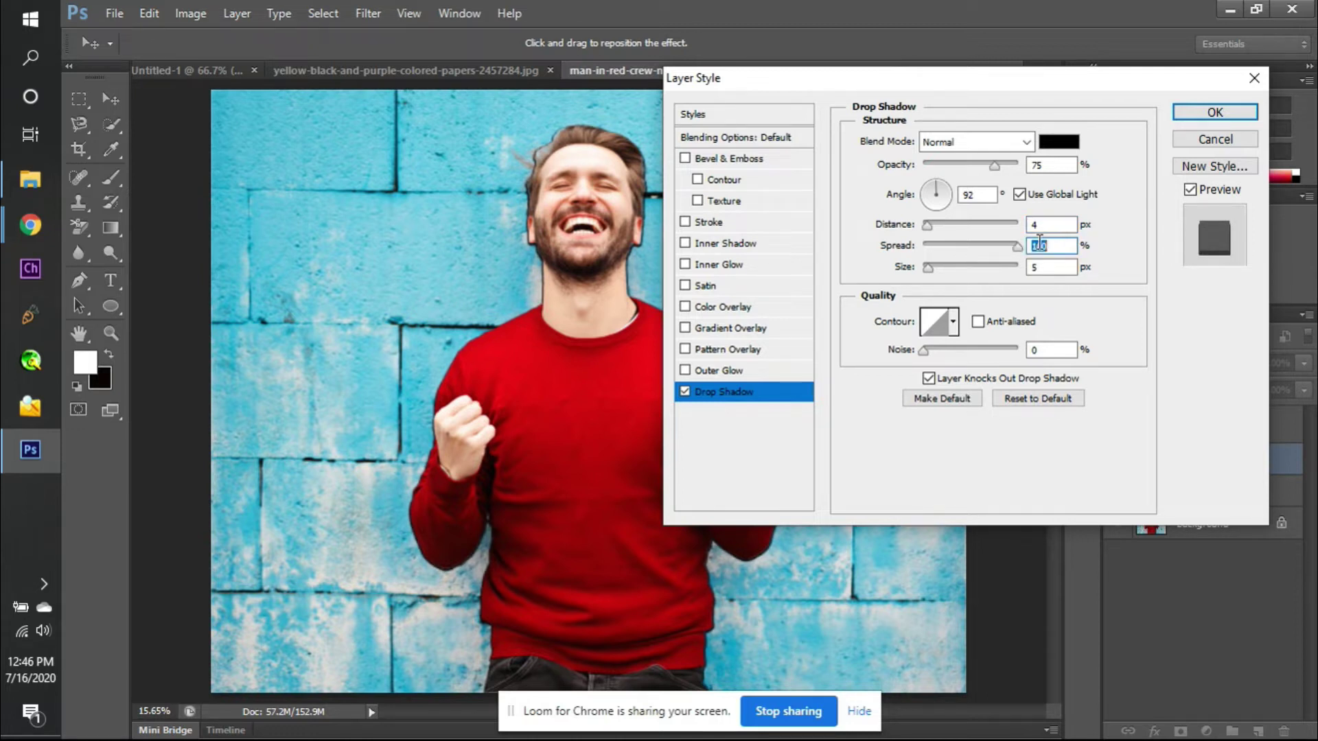
pyautogui.click(1190, 190)
pyautogui.click(1190, 190)
pyautogui.moveTo(933, 269)
pyautogui.mouseDown()
pyautogui.moveTo(957, 269)
pyautogui.moveTo(945, 269)
pyautogui.mouseUp()
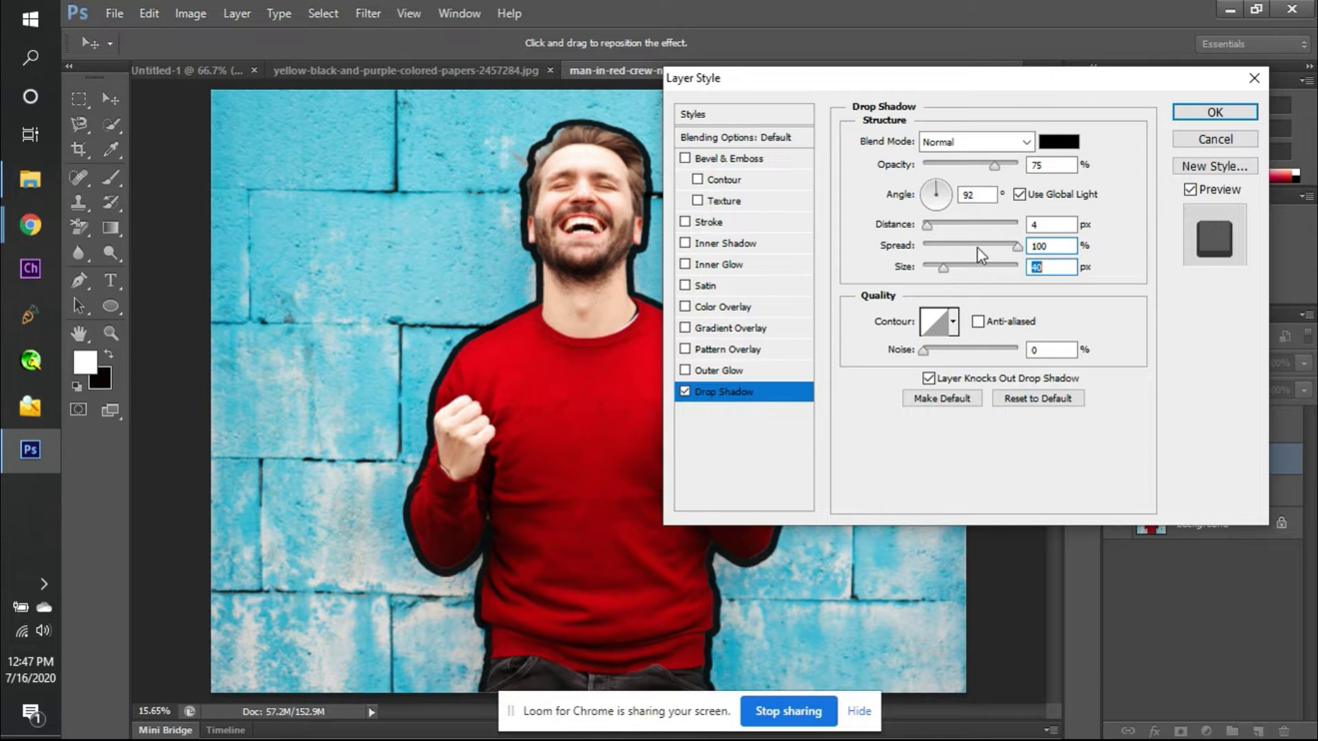
# - Lower the shadow opacity, reduce its spread and add 2% noise
pyautogui.moveTo(994, 166); pyautogui.dragTo(971, 166)
pyautogui.moveTo(950, 170); pyautogui.dragTo(1022, 169)
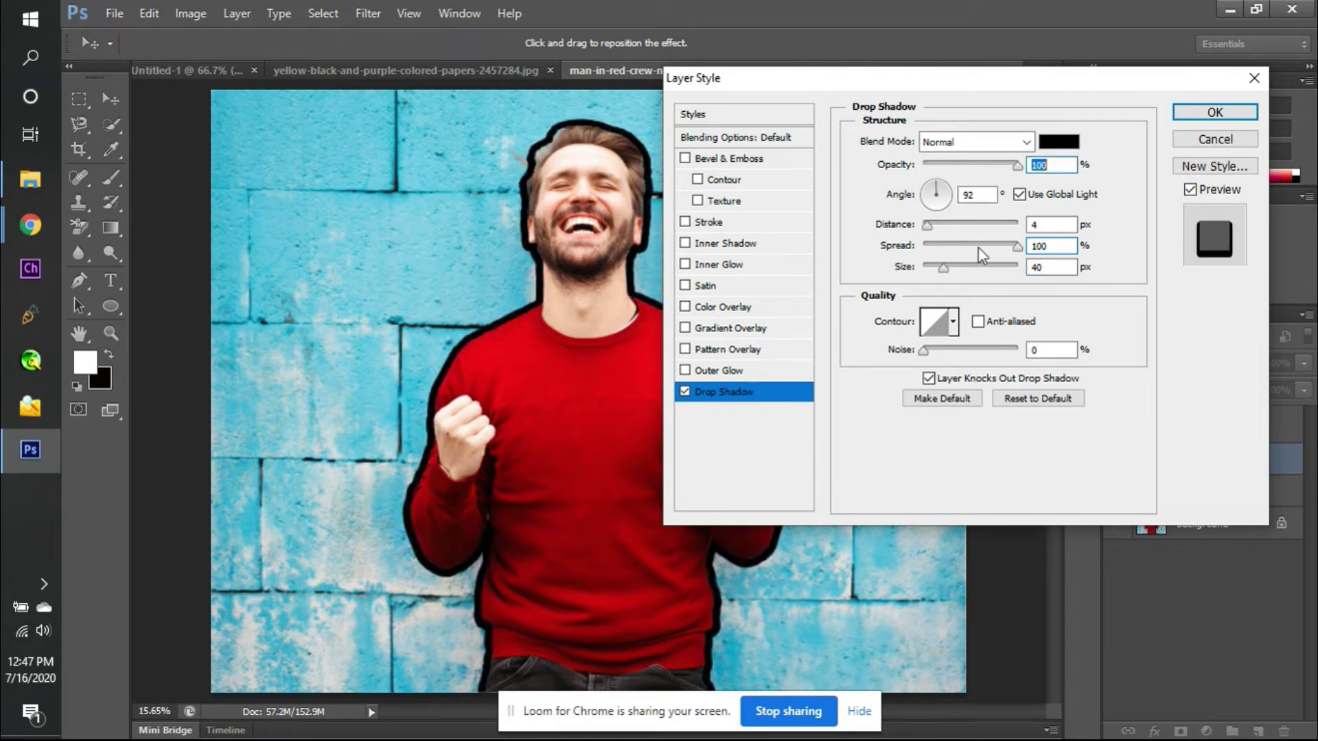
pyautogui.moveTo(1015, 252)
pyautogui.mouseDown()
pyautogui.moveTo(932, 255)
pyautogui.moveTo(982, 276)
pyautogui.moveTo(923, 247)
pyautogui.moveTo(997, 270)
pyautogui.mouseUp()
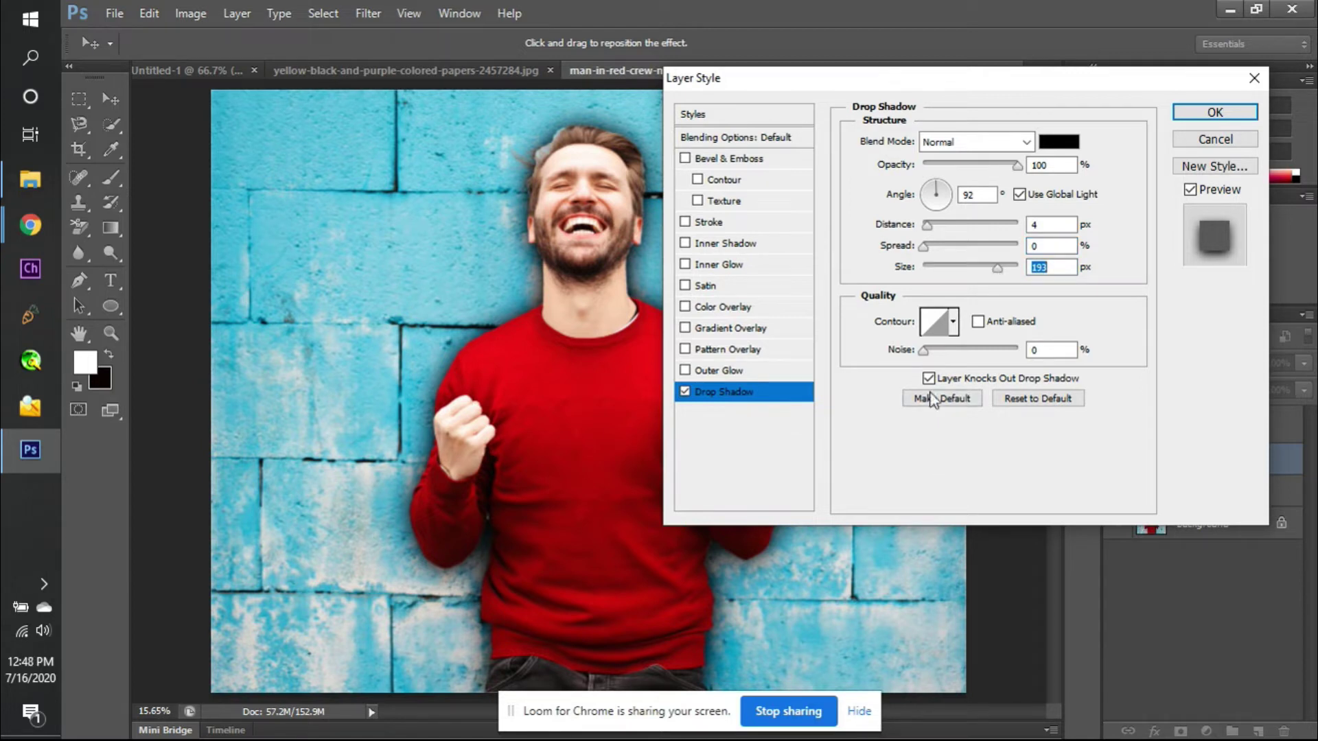
pyautogui.moveTo(927, 356)
pyautogui.mouseDown()
pyautogui.moveTo(945, 355)
pyautogui.moveTo(924, 351)
pyautogui.mouseUp()
pyautogui.click(1060, 352)
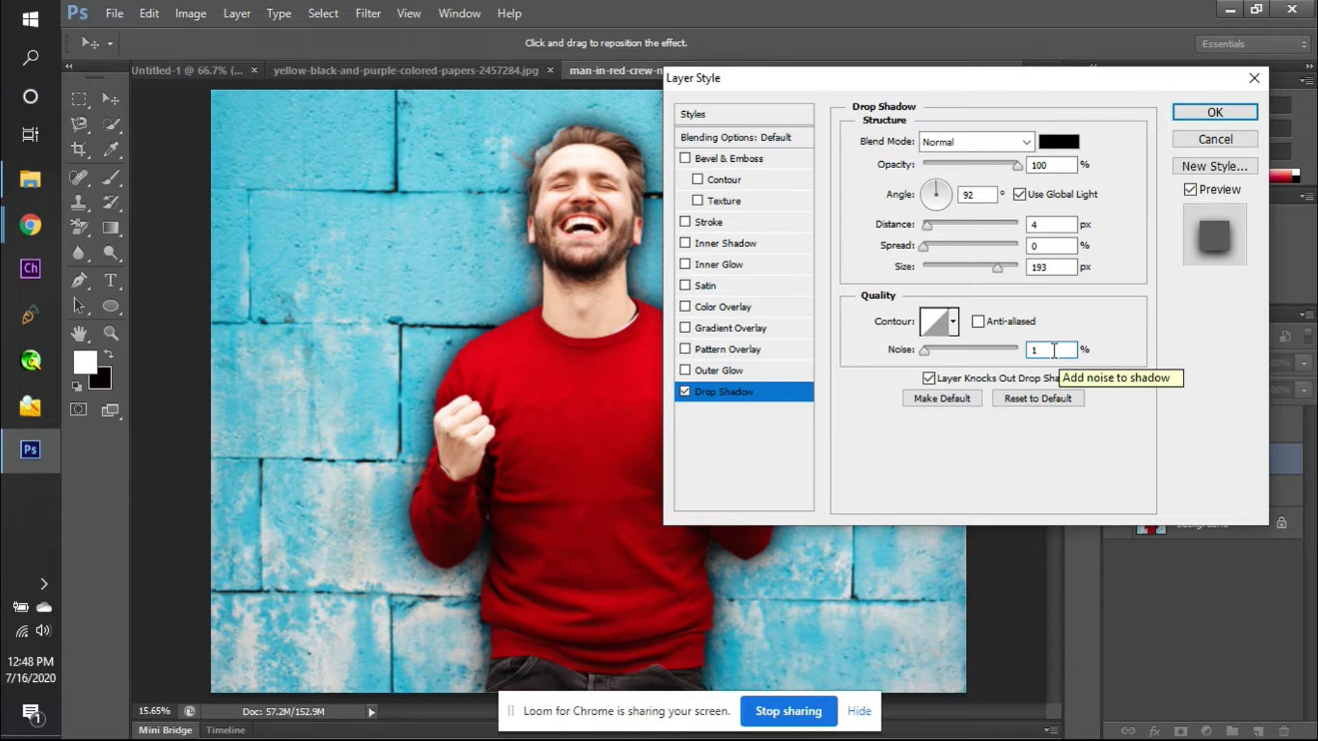
pyautogui.press('Up')
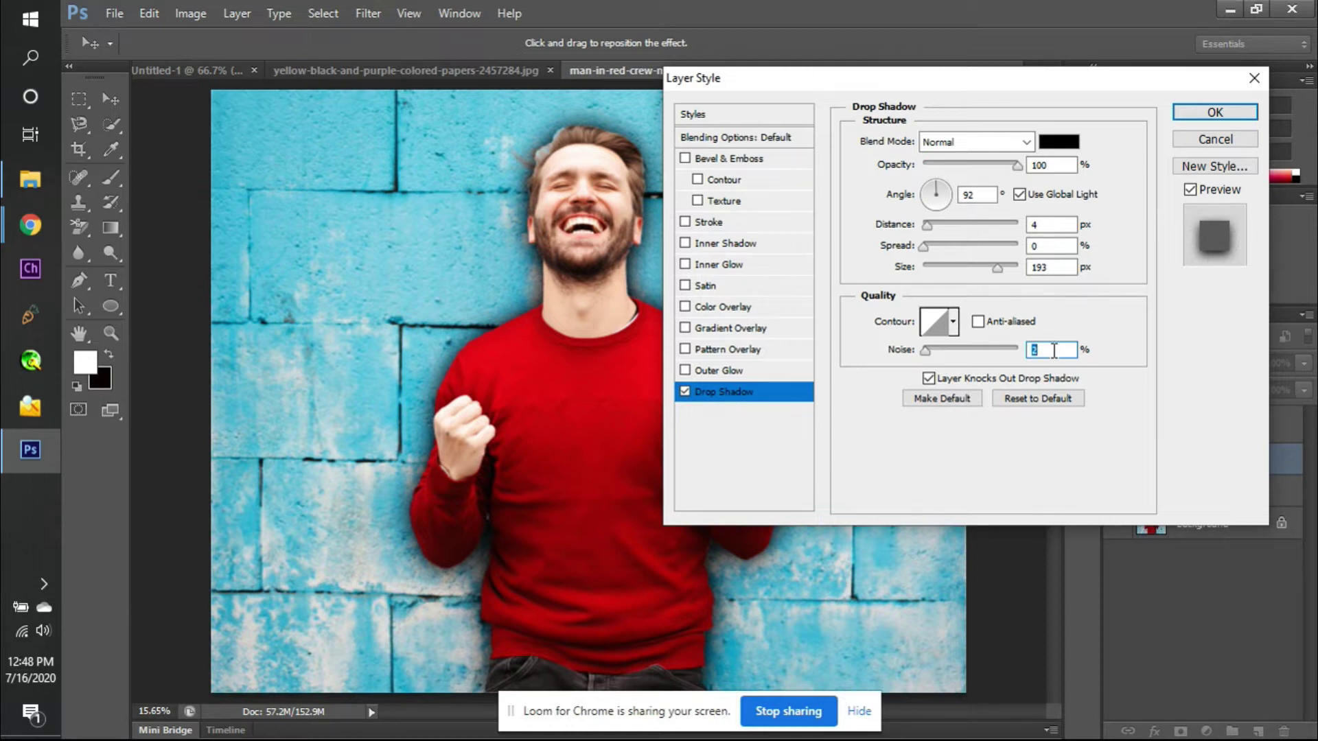
# - Switch the shadow blend mode to Multiply and lower its opacity
pyautogui.click(1022, 143)
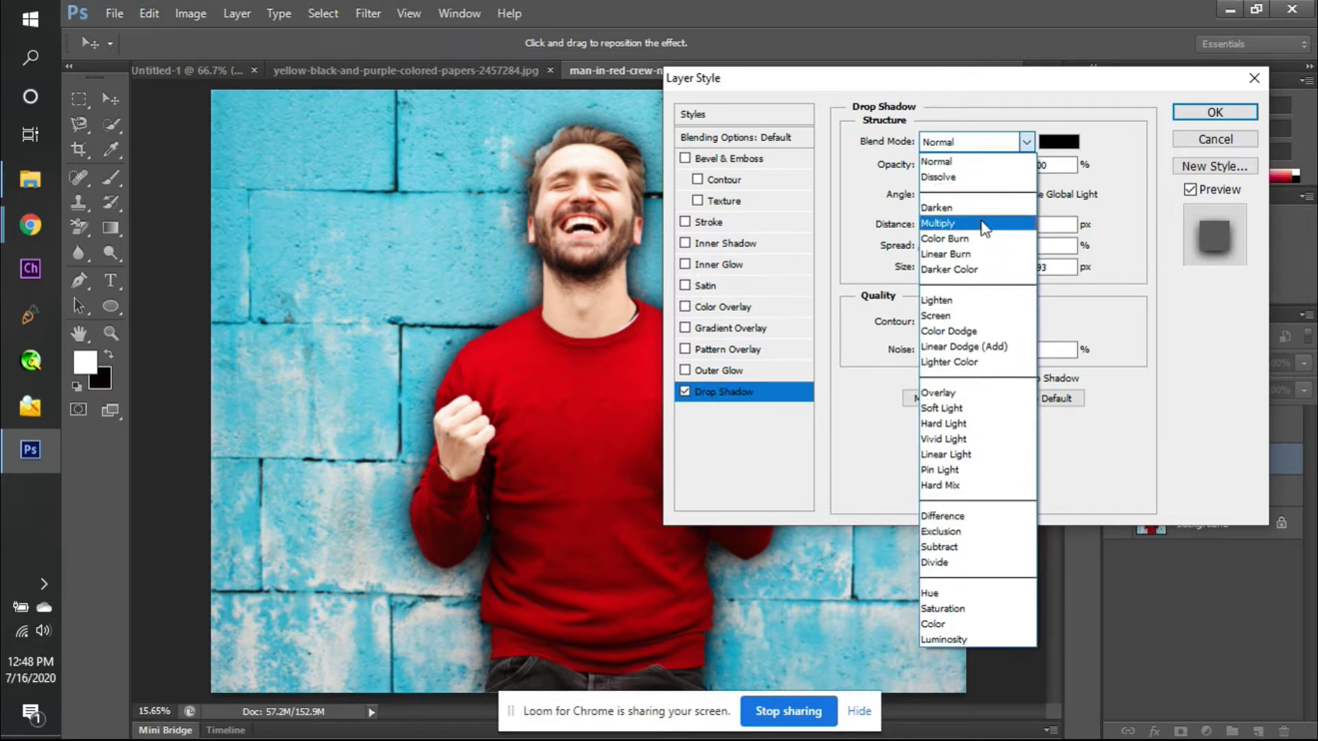
pyautogui.click(985, 224)
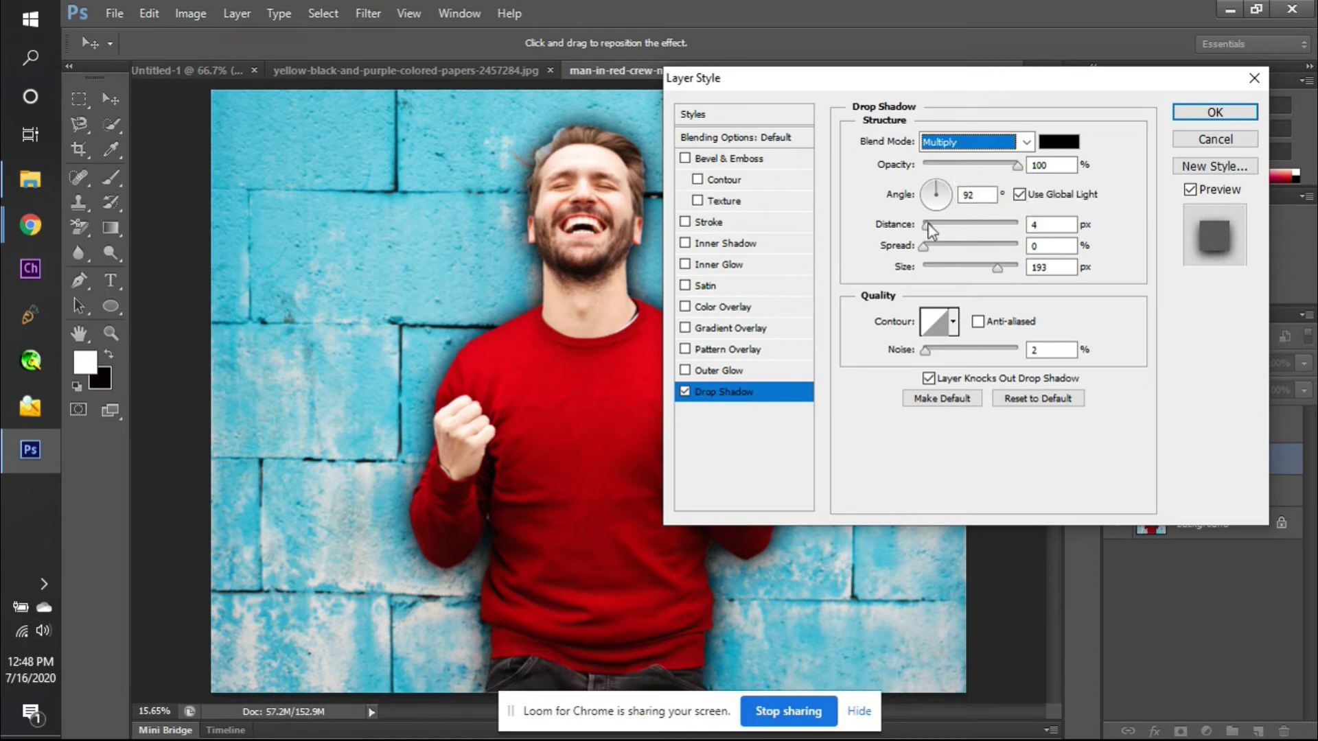
pyautogui.moveTo(1013, 164); pyautogui.dragTo(960, 167)
# - Compare the man with the drop shadow toggled off and on, leaving it enabled
pyautogui.moveTo(1135, 88); pyautogui.dragTo(1316, 92)
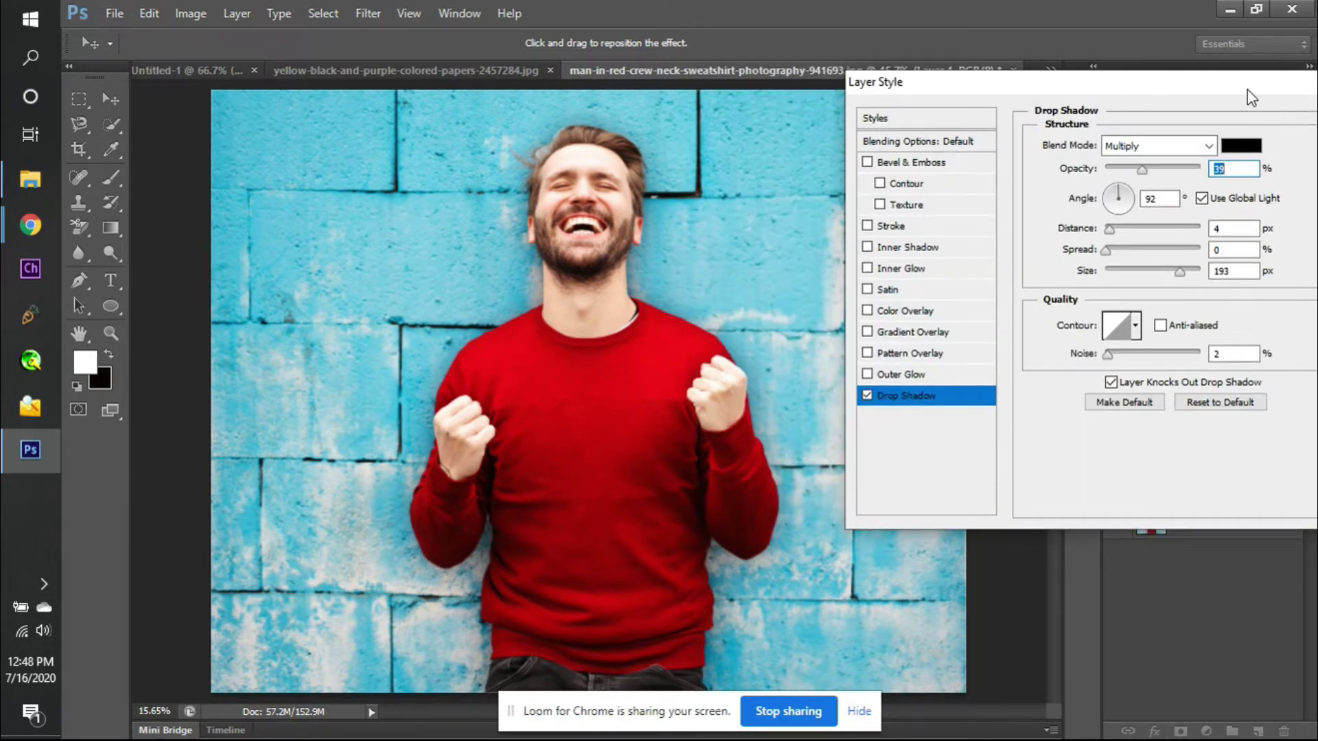
pyautogui.click(866, 397)
pyautogui.click(885, 401)
pyautogui.click(872, 400)
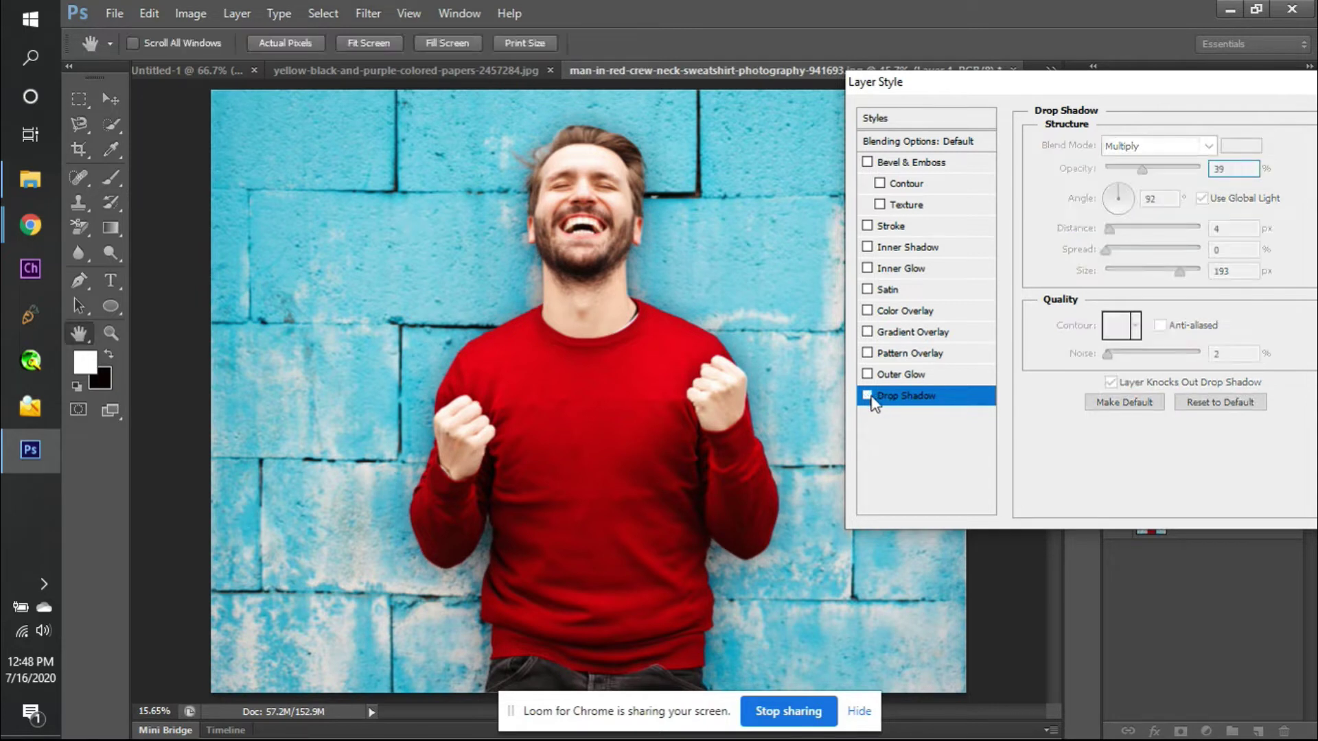
pyautogui.click(868, 397)
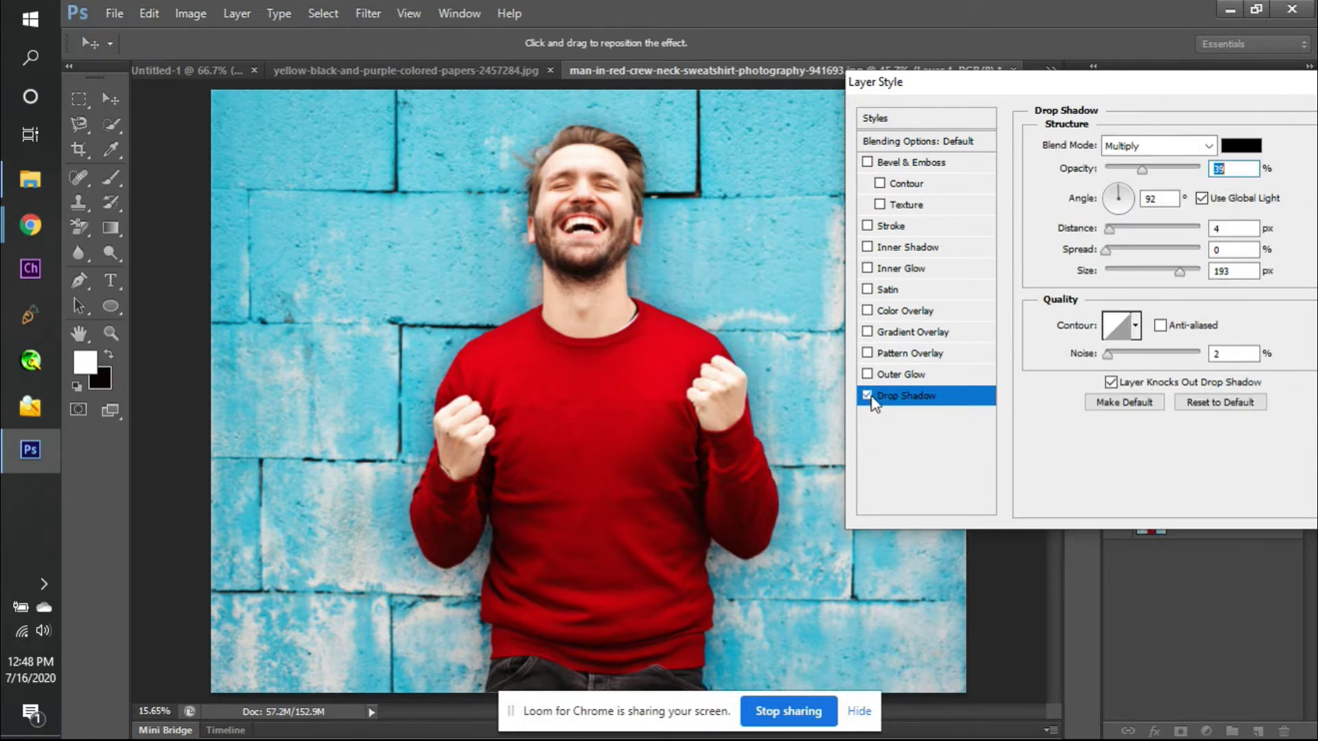
pyautogui.click(869, 396)
pyautogui.click(868, 397)
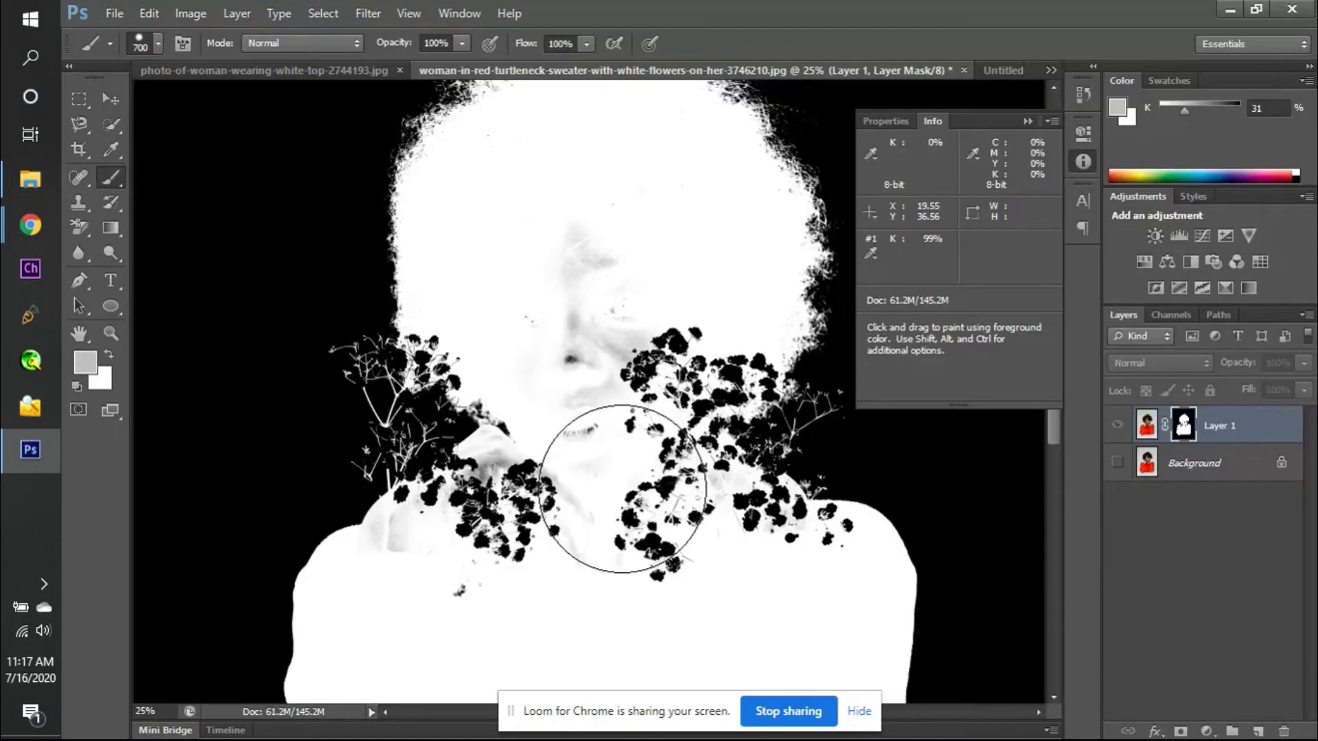
# - Select the Brush tool with white as the foreground colour
pyautogui.click(106, 103)
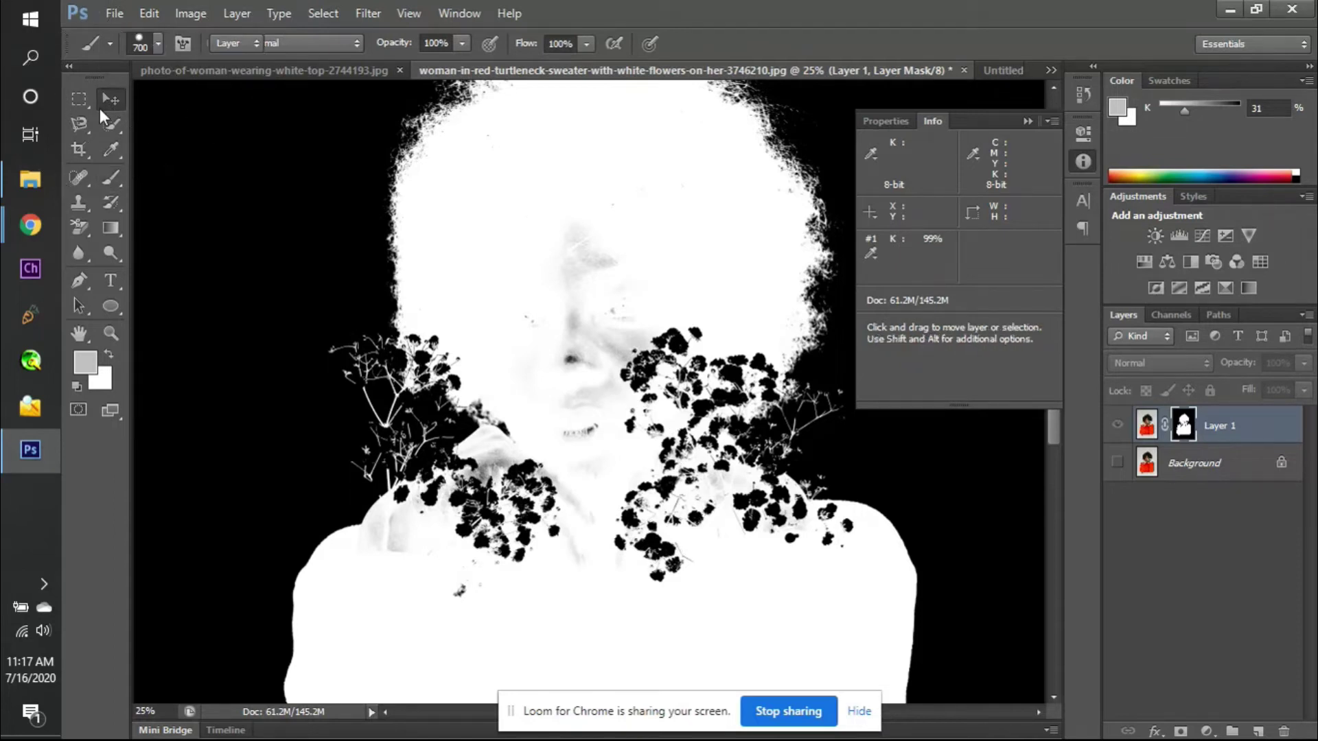
pyautogui.click(1033, 118)
pyautogui.scroll(1, 643, 384)
pyautogui.scroll(-1, 644, 384)
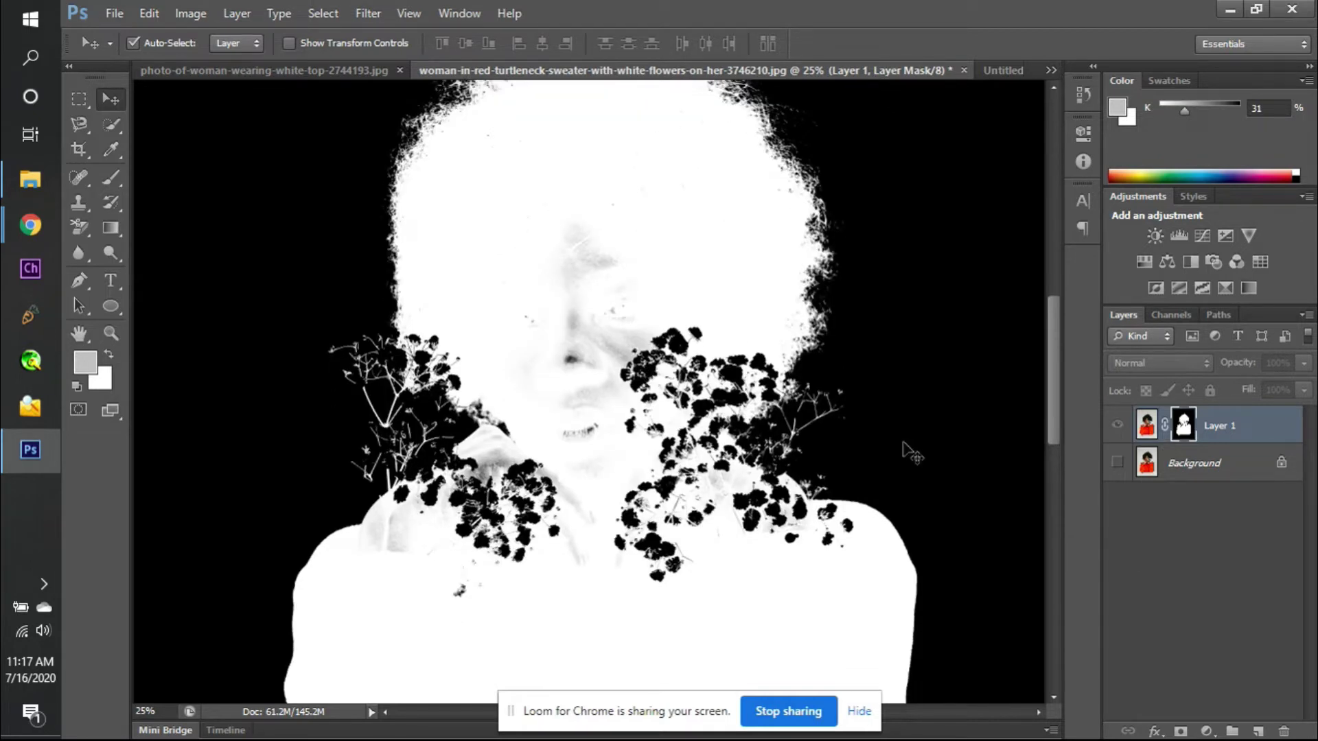
pyautogui.press('b')
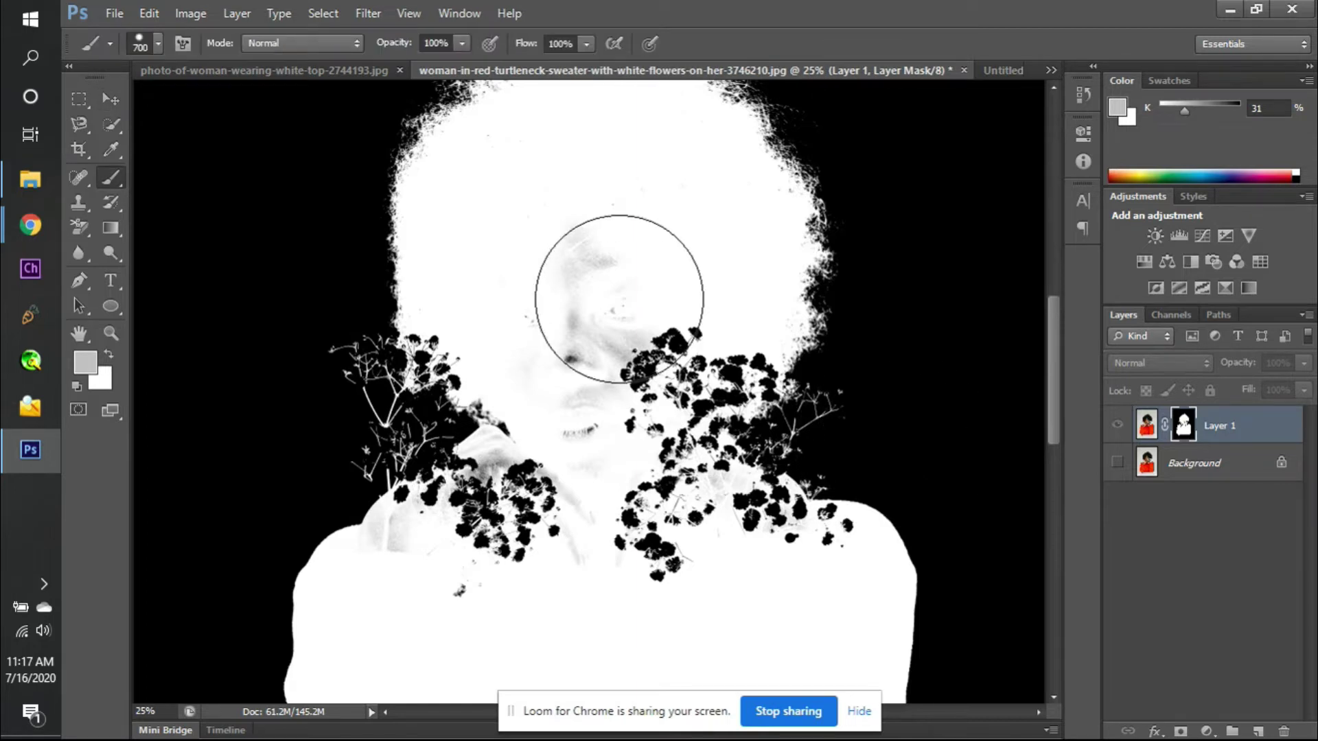
pyautogui.press('x')
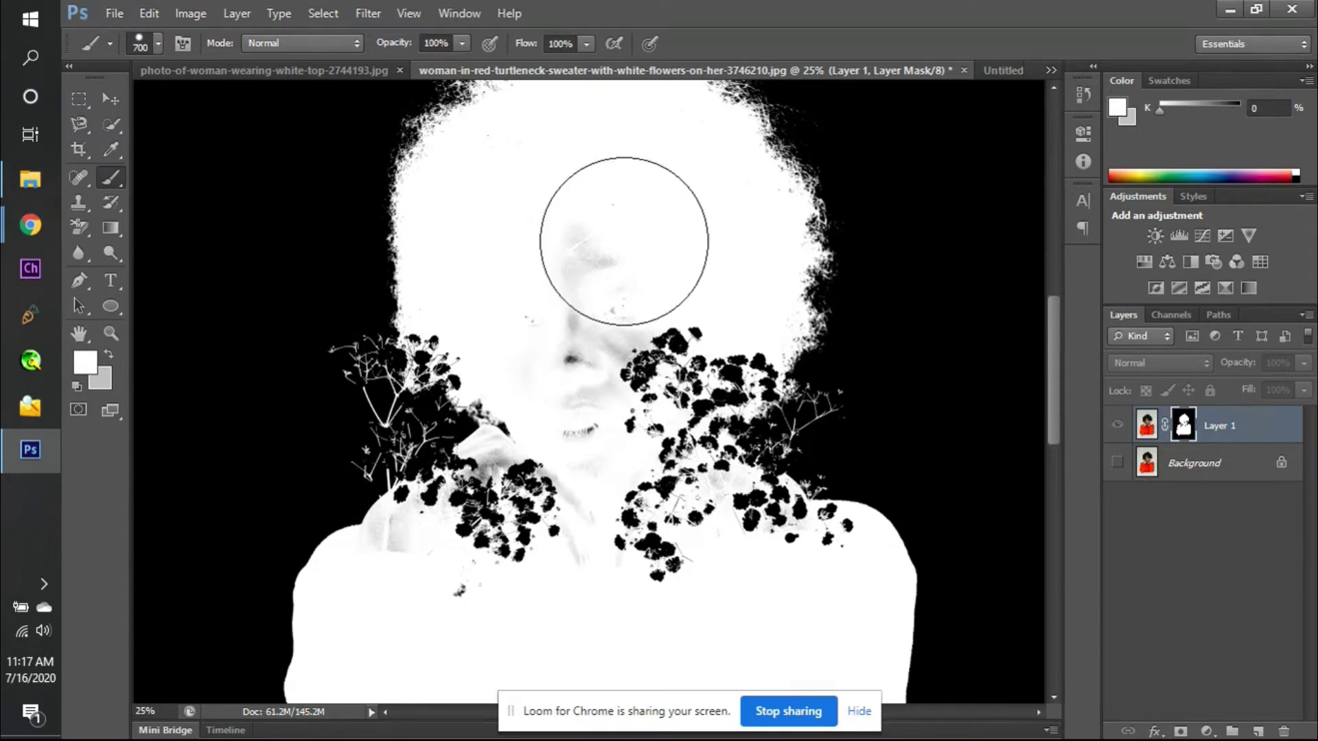
# - Paint white on the mask over the face and the flowers on both shoulders
pyautogui.moveTo(624, 346); pyautogui.dragTo(626, 368)
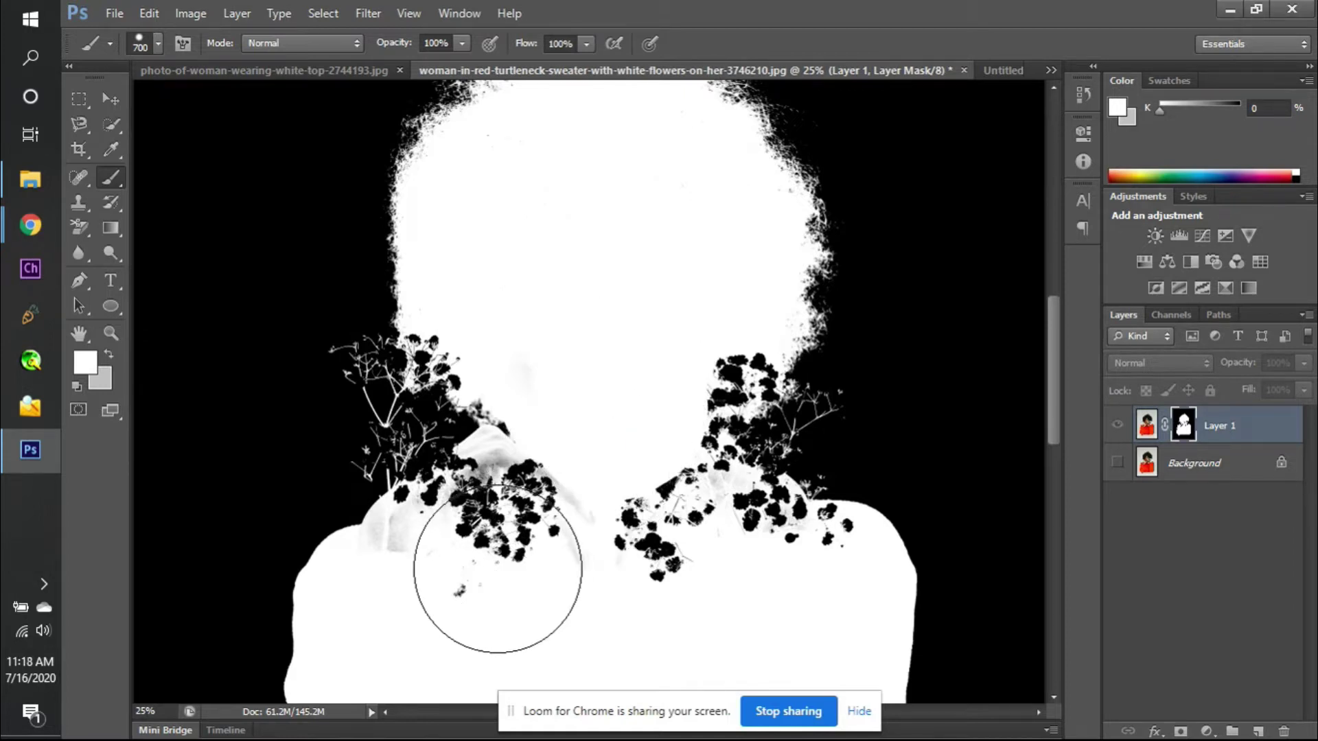
pyautogui.moveTo(507, 555); pyautogui.dragTo(562, 532)
pyautogui.moveTo(643, 557); pyautogui.dragTo(635, 558)
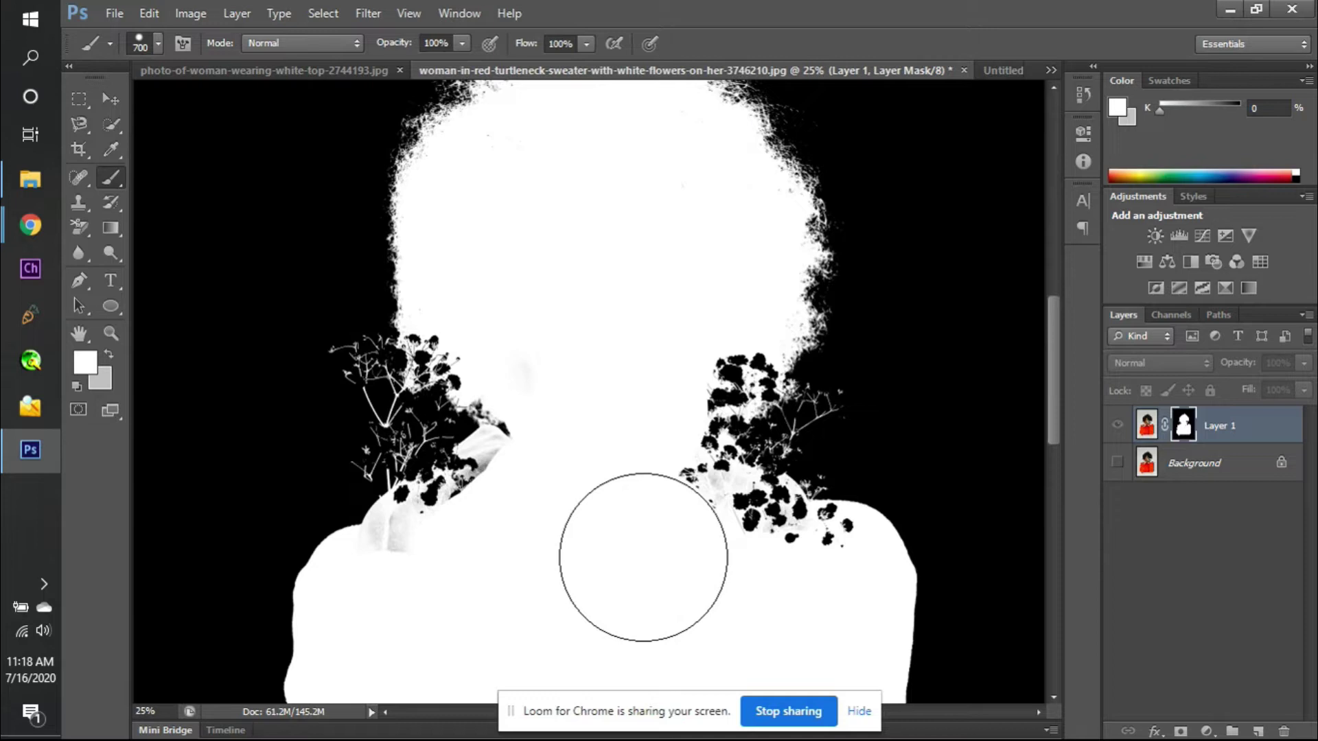
pyautogui.scroll(-2, 636, 558)
pyautogui.moveTo(729, 501)
pyautogui.mouseDown()
pyautogui.moveTo(825, 527)
pyautogui.moveTo(800, 553)
pyautogui.mouseUp()
# - Paint out the remaining dark specks around the neck on the mask
pyautogui.scroll(-3, 574, 579)
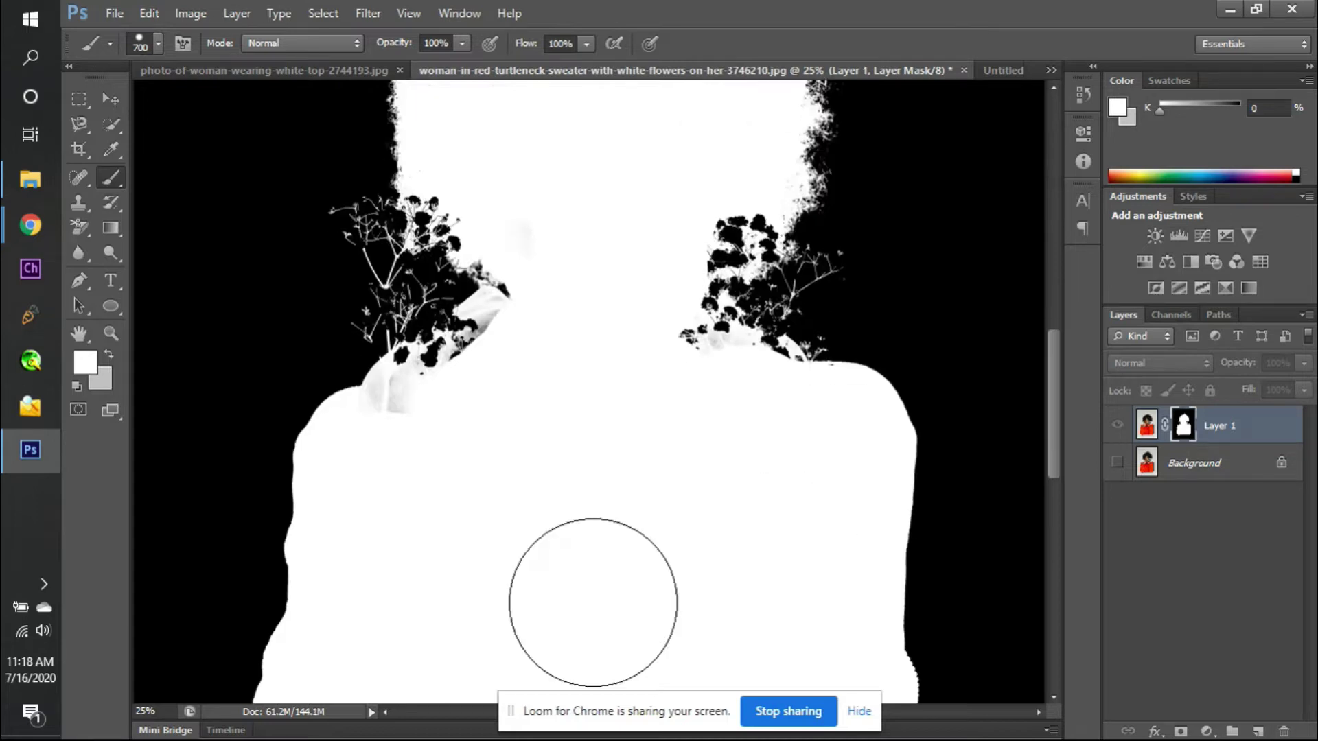
pyautogui.moveTo(412, 471); pyautogui.dragTo(413, 470)
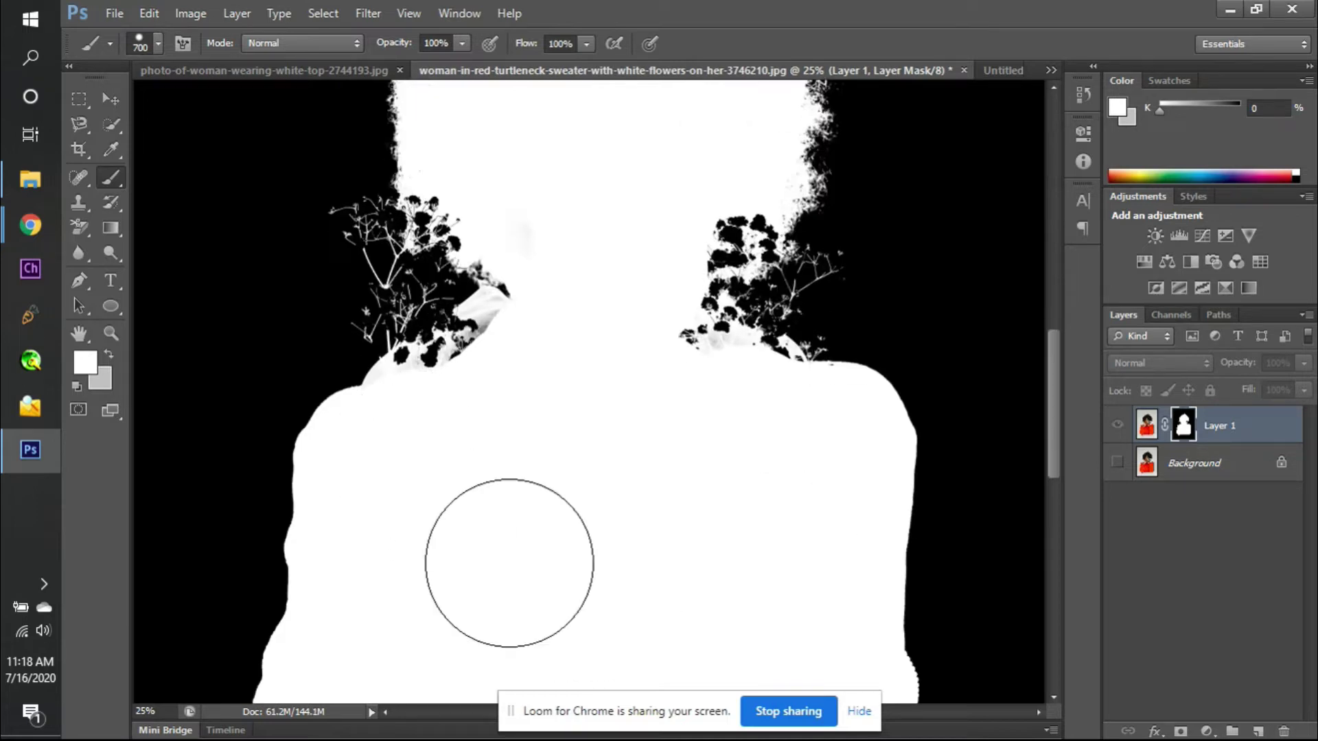
pyautogui.scroll(-5, 509, 562)
pyautogui.scroll(-3, 509, 563)
pyautogui.scroll(8, 509, 563)
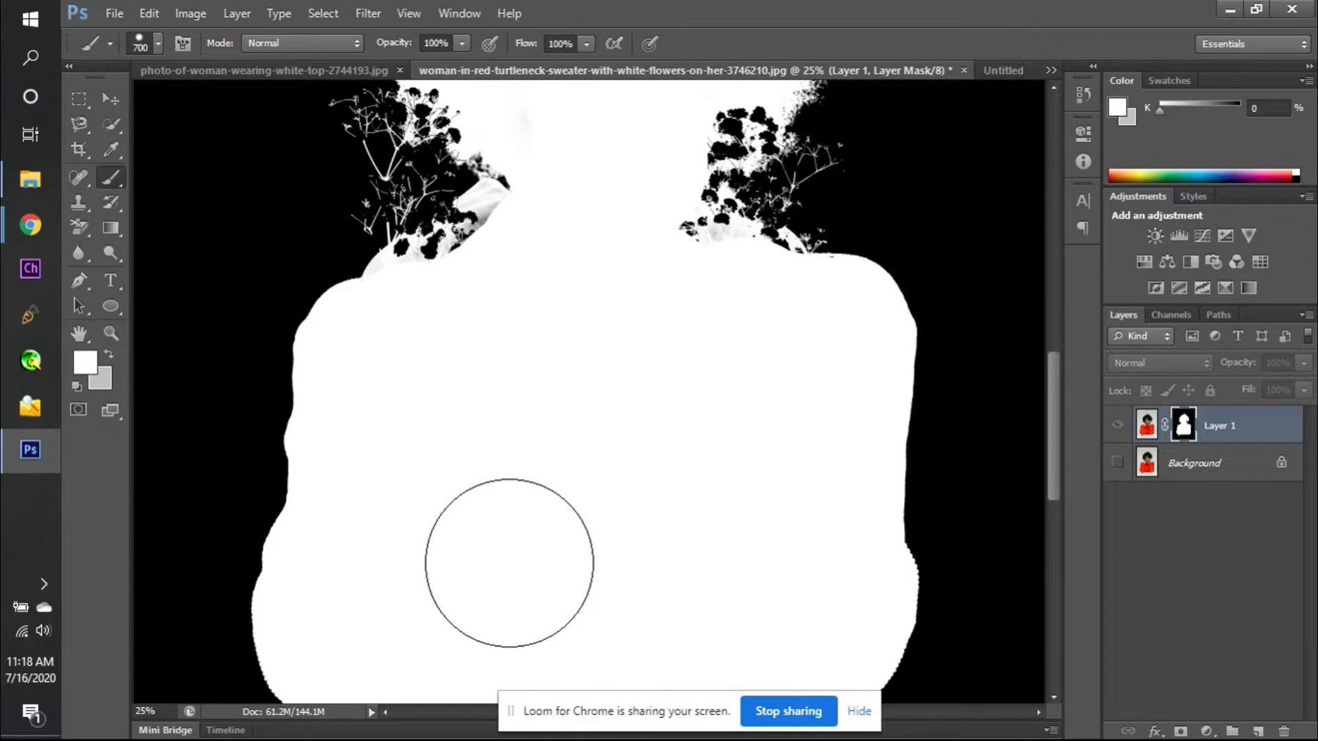
pyautogui.scroll(3, 509, 562)
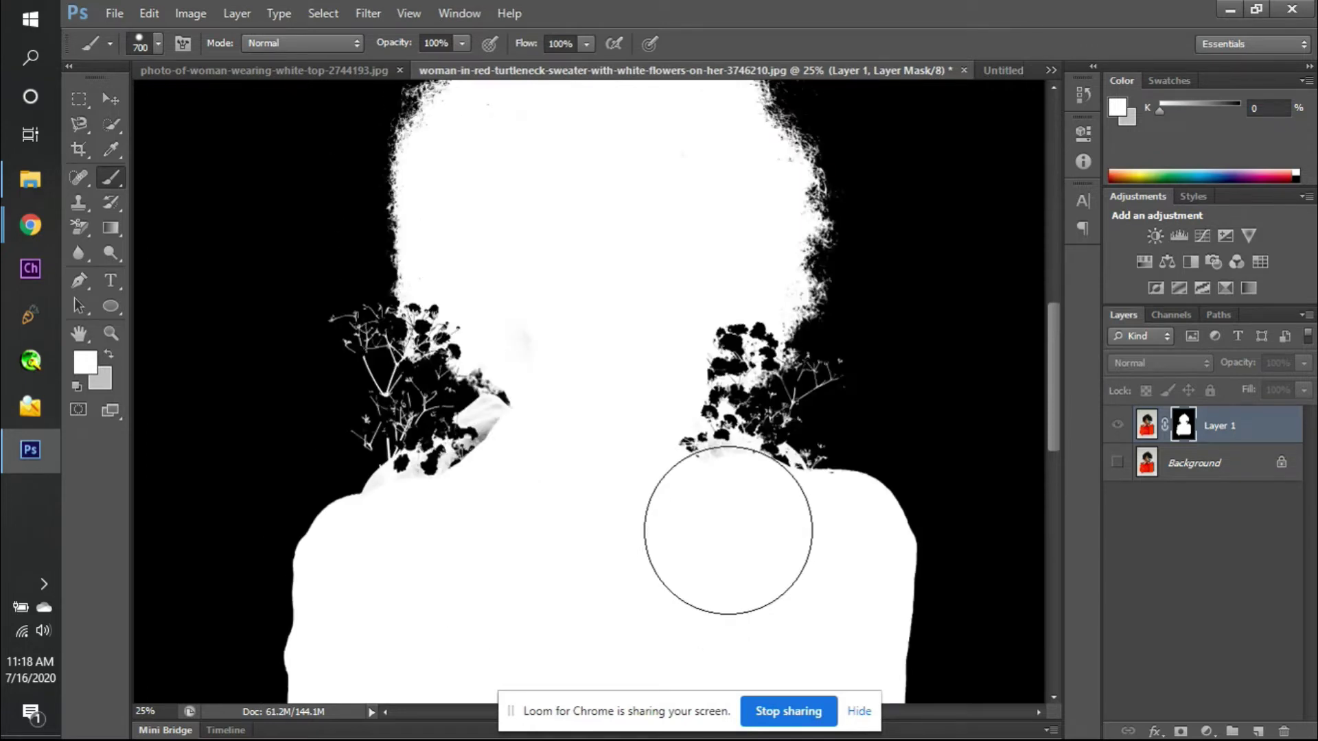
pyautogui.scroll(-8, 566, 634)
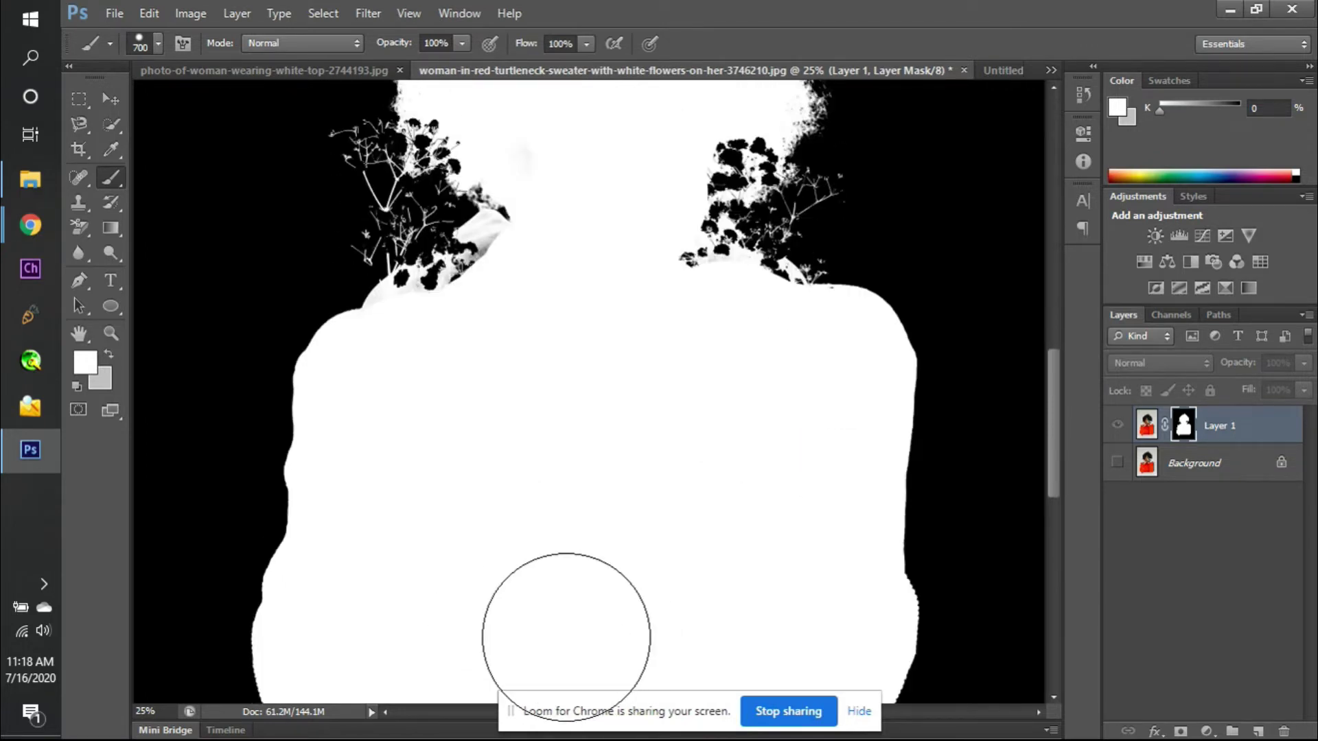
pyautogui.scroll(-4, 567, 638)
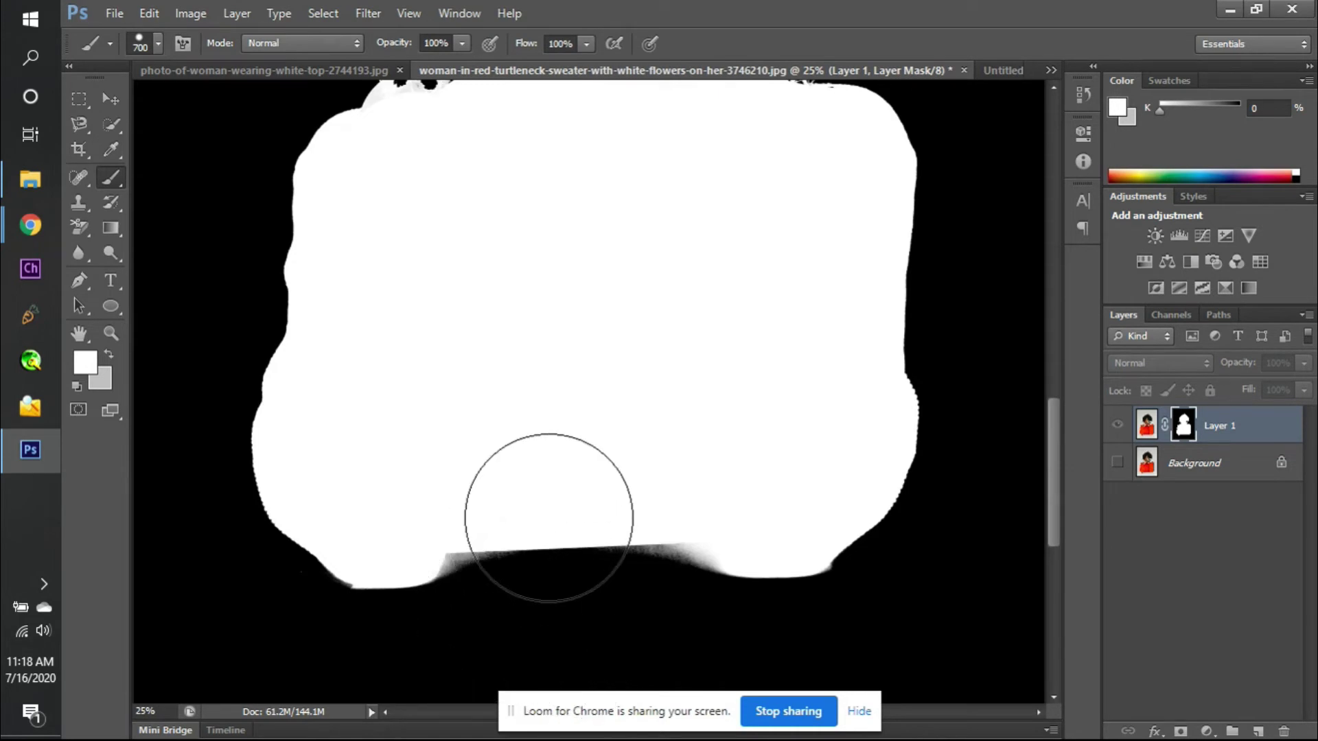
pyautogui.scroll(5, 587, 487)
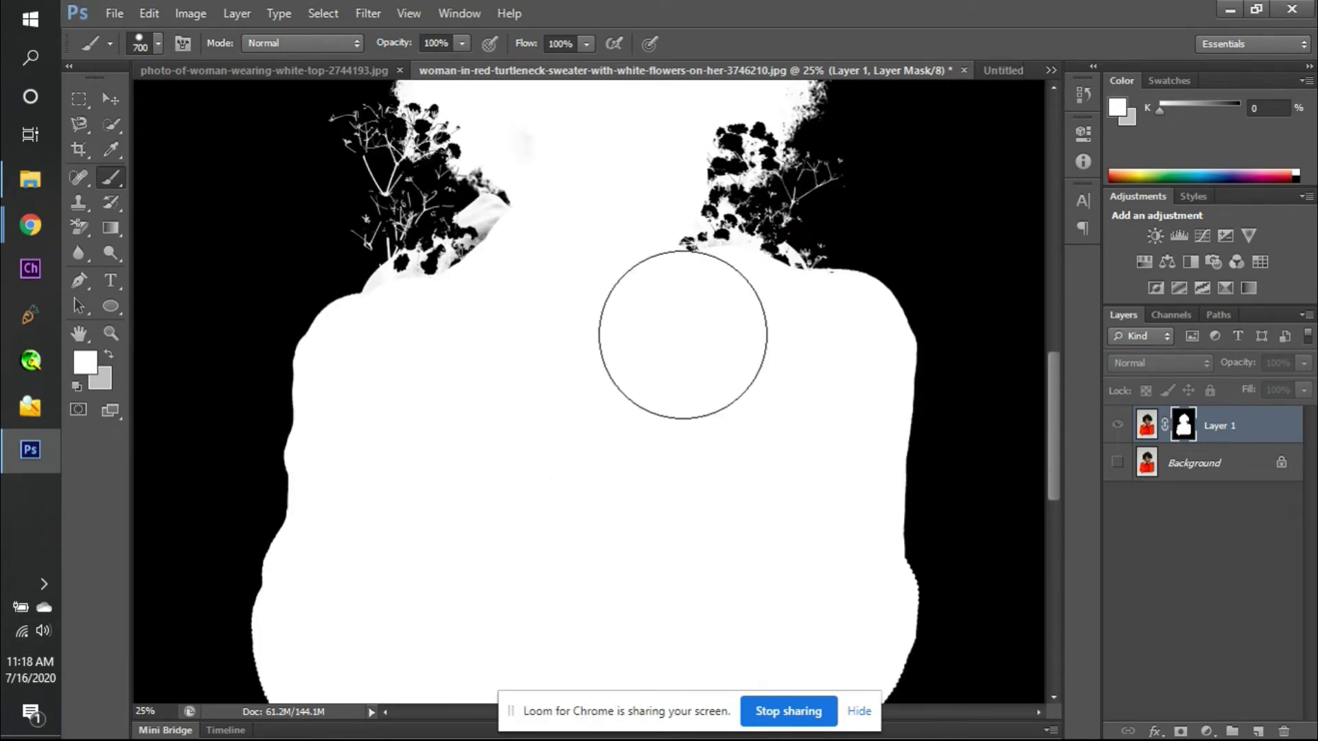
pyautogui.moveTo(687, 309)
pyautogui.mouseDown()
pyautogui.moveTo(694, 321)
pyautogui.moveTo(640, 297)
pyautogui.moveTo(605, 236)
pyautogui.mouseUp()
pyautogui.scroll(6, 605, 237)
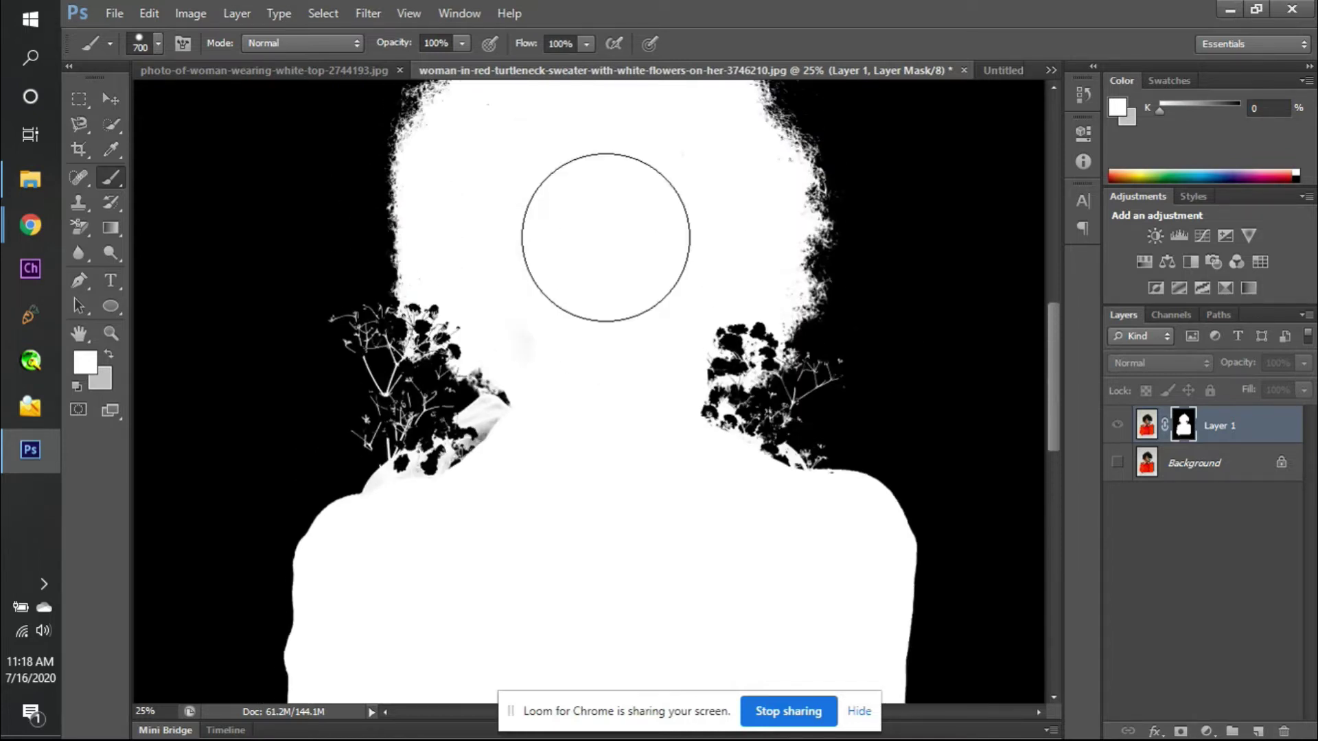
pyautogui.click(1119, 427)
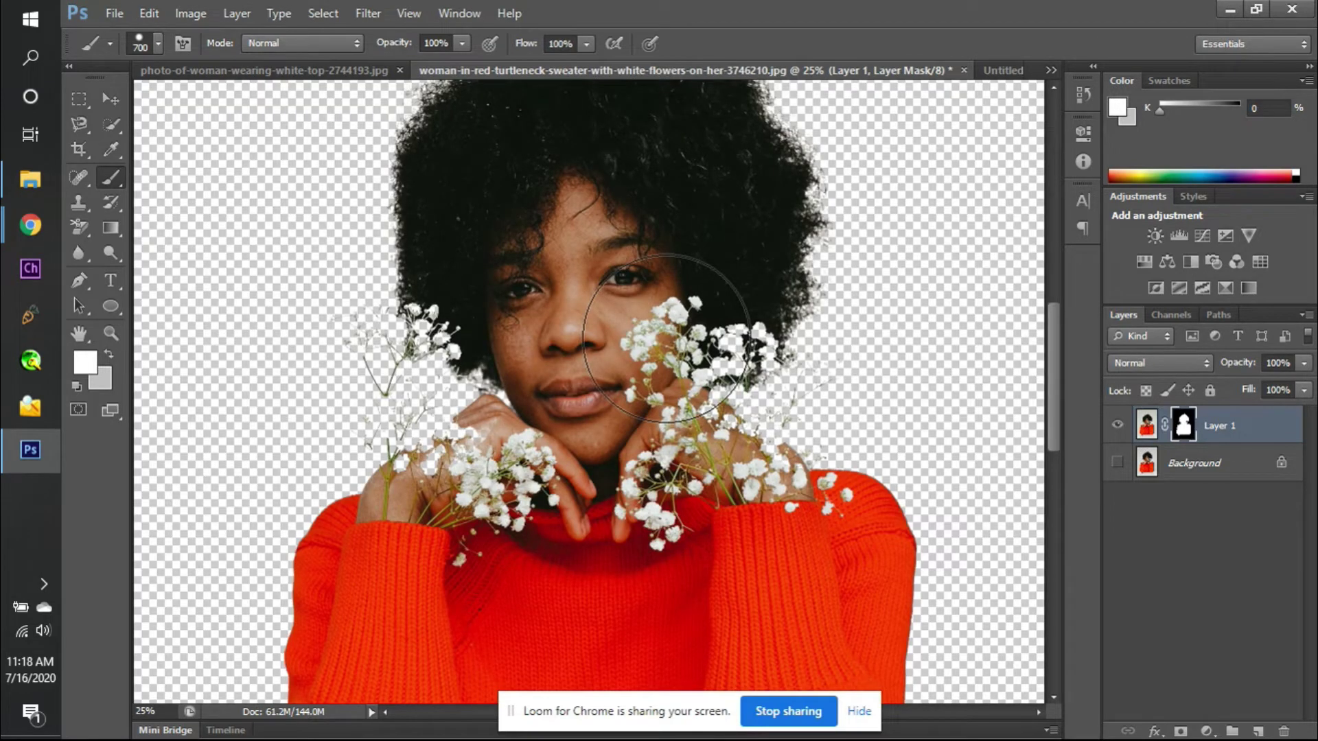
pyautogui.click(1117, 465)
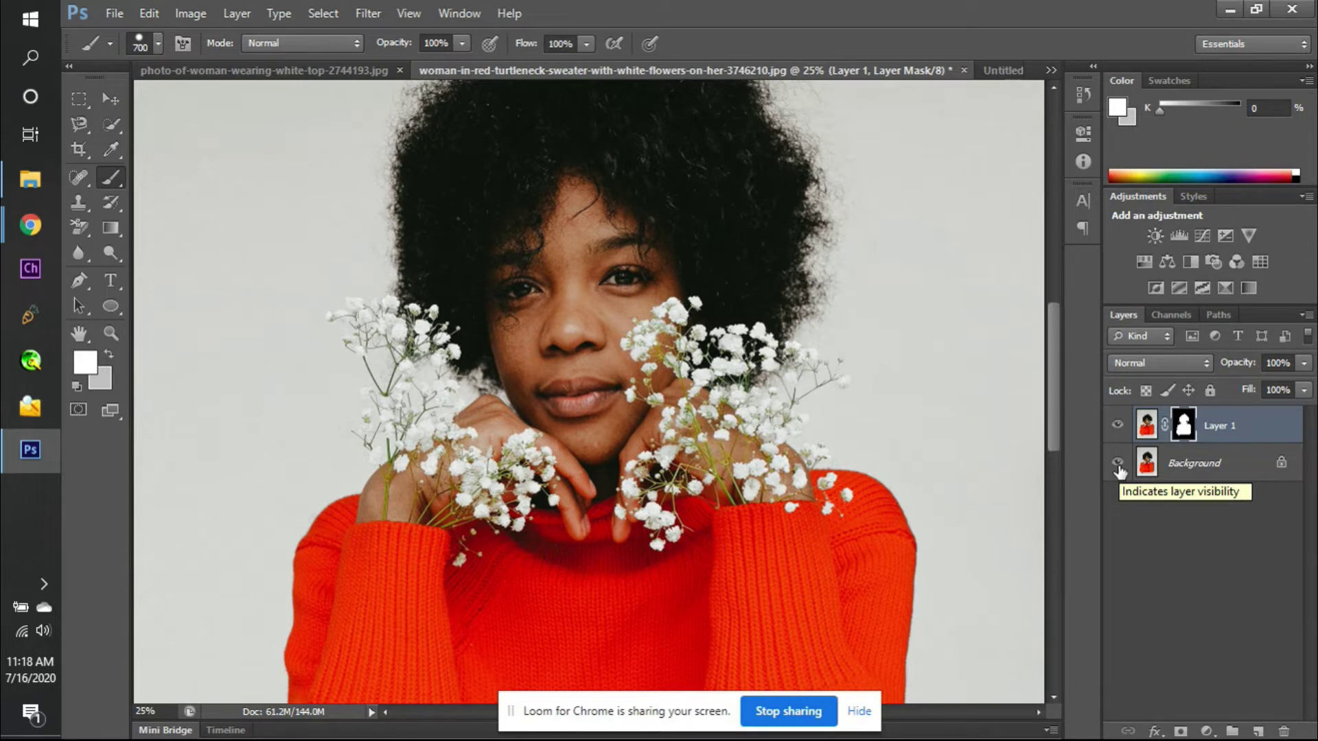
pyautogui.press('[')
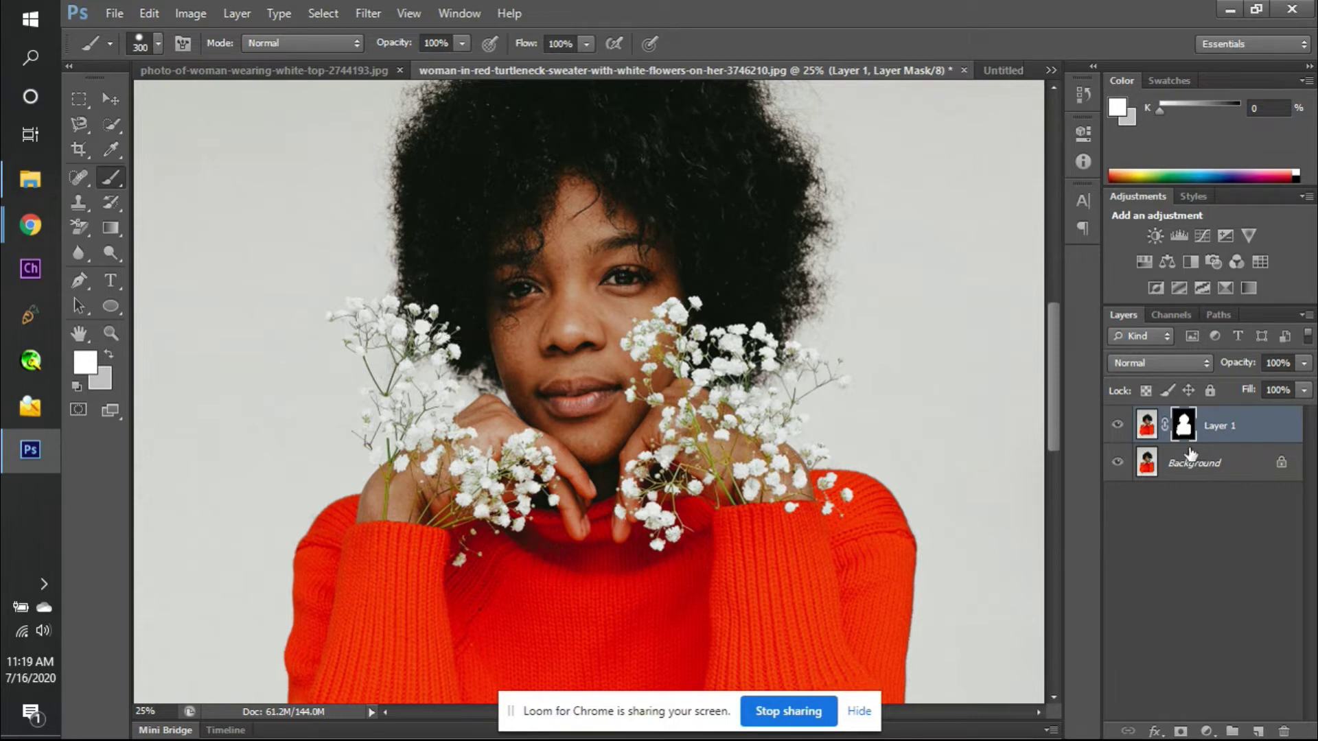
pyautogui.click(1119, 464)
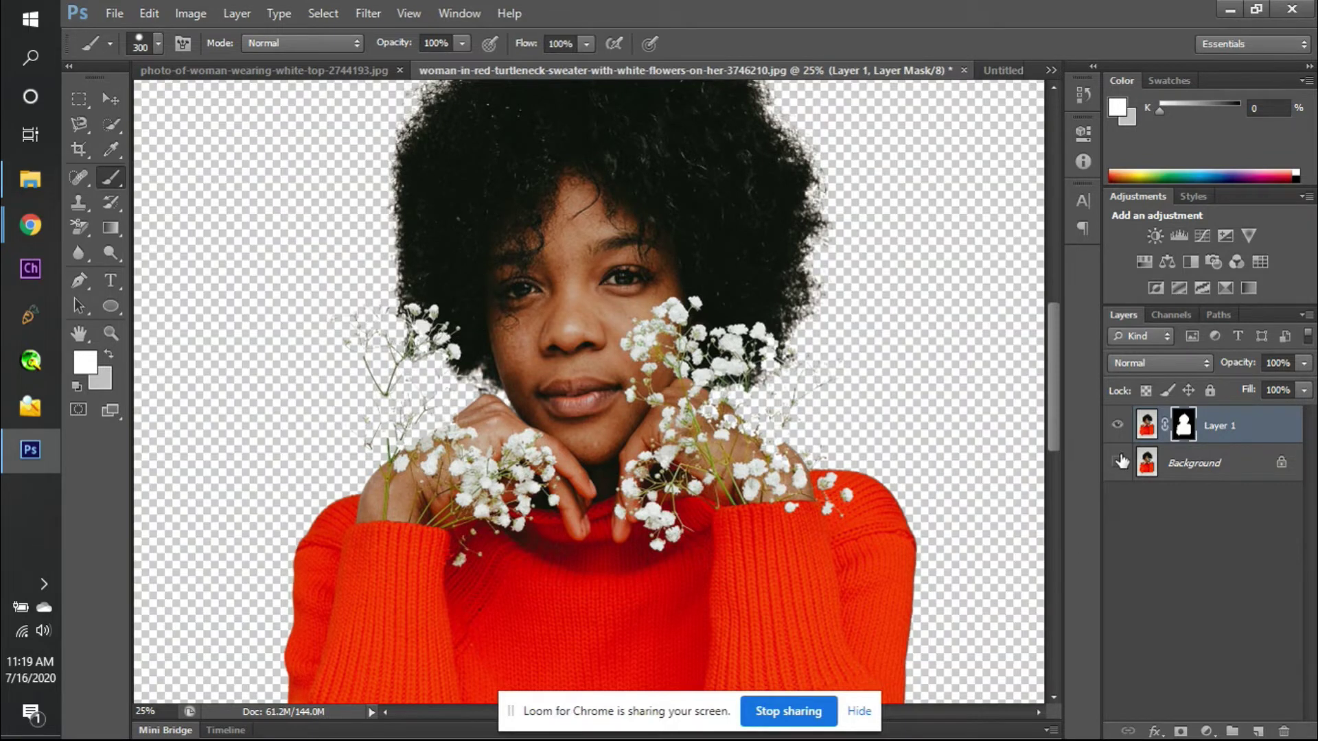
pyautogui.click(1120, 462)
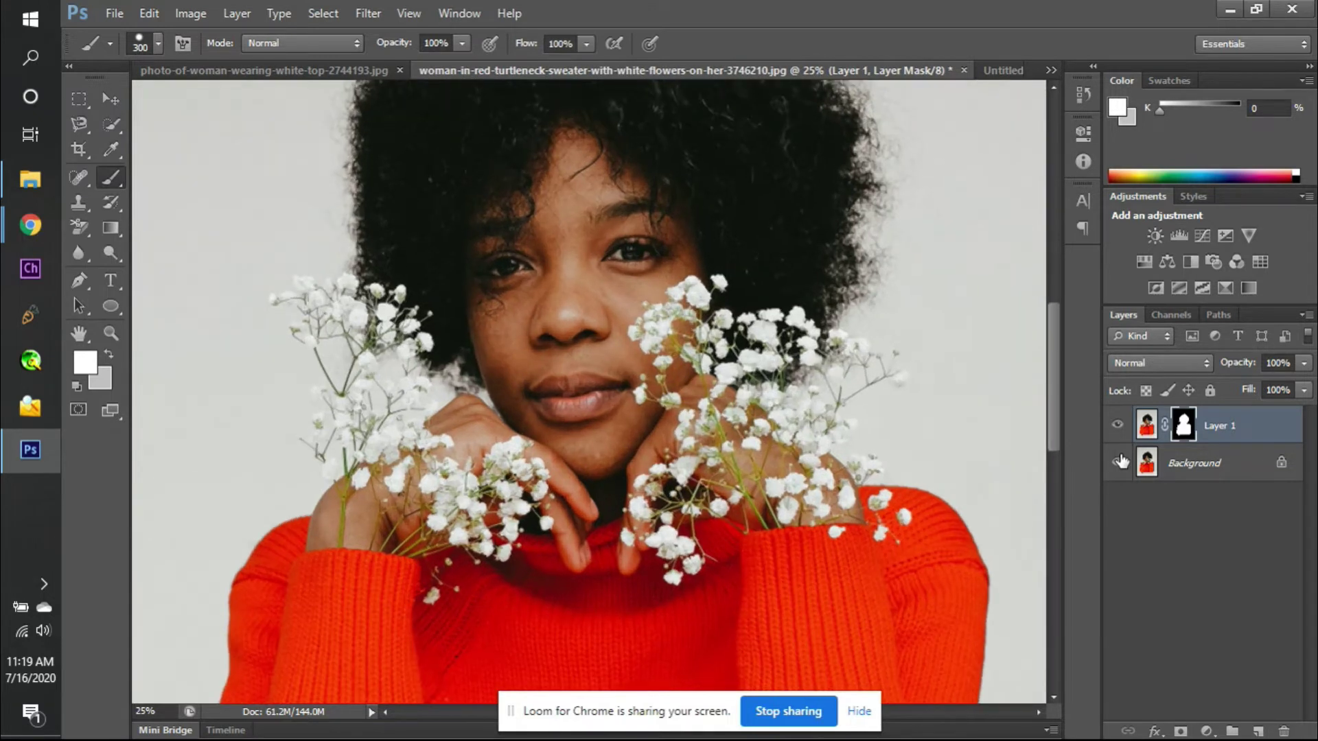
pyautogui.hotkey('ctrl', '+')
pyautogui.hotkey('ctrl', '+')
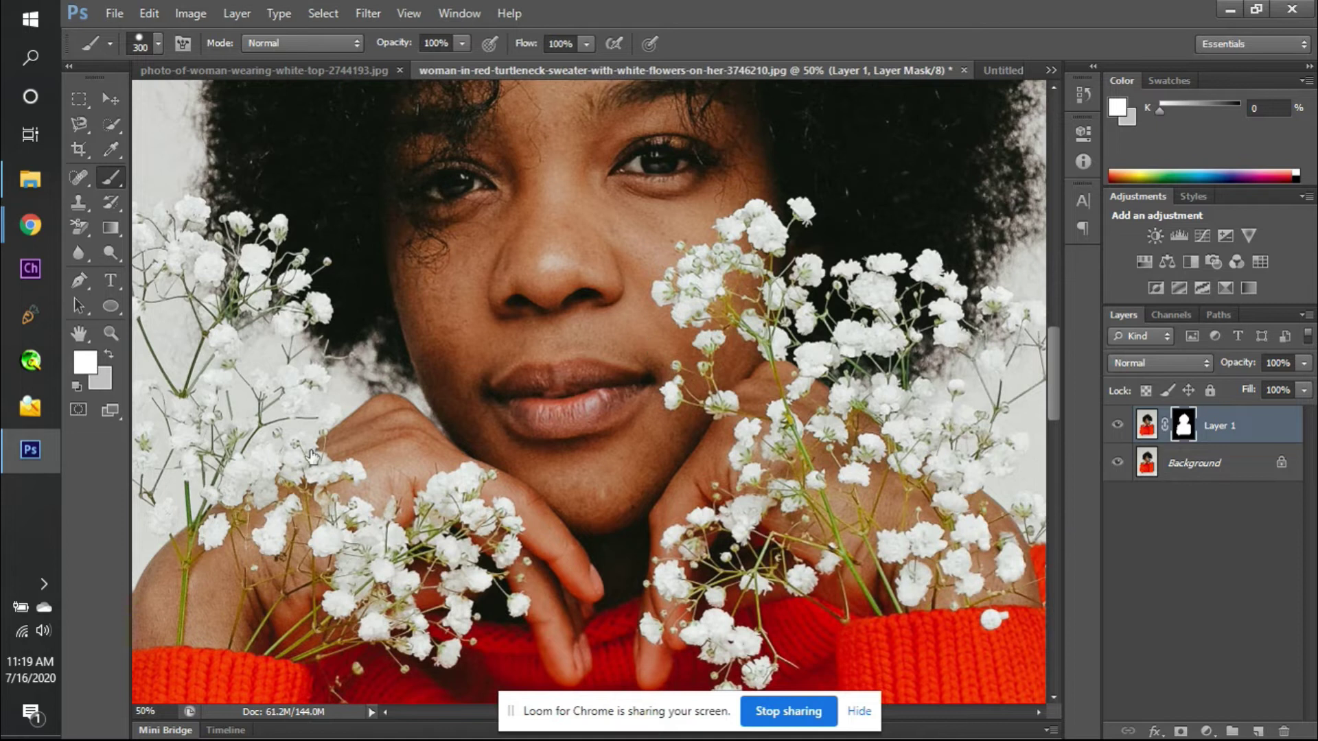
pyautogui.hscroll(-3, 294, 453)
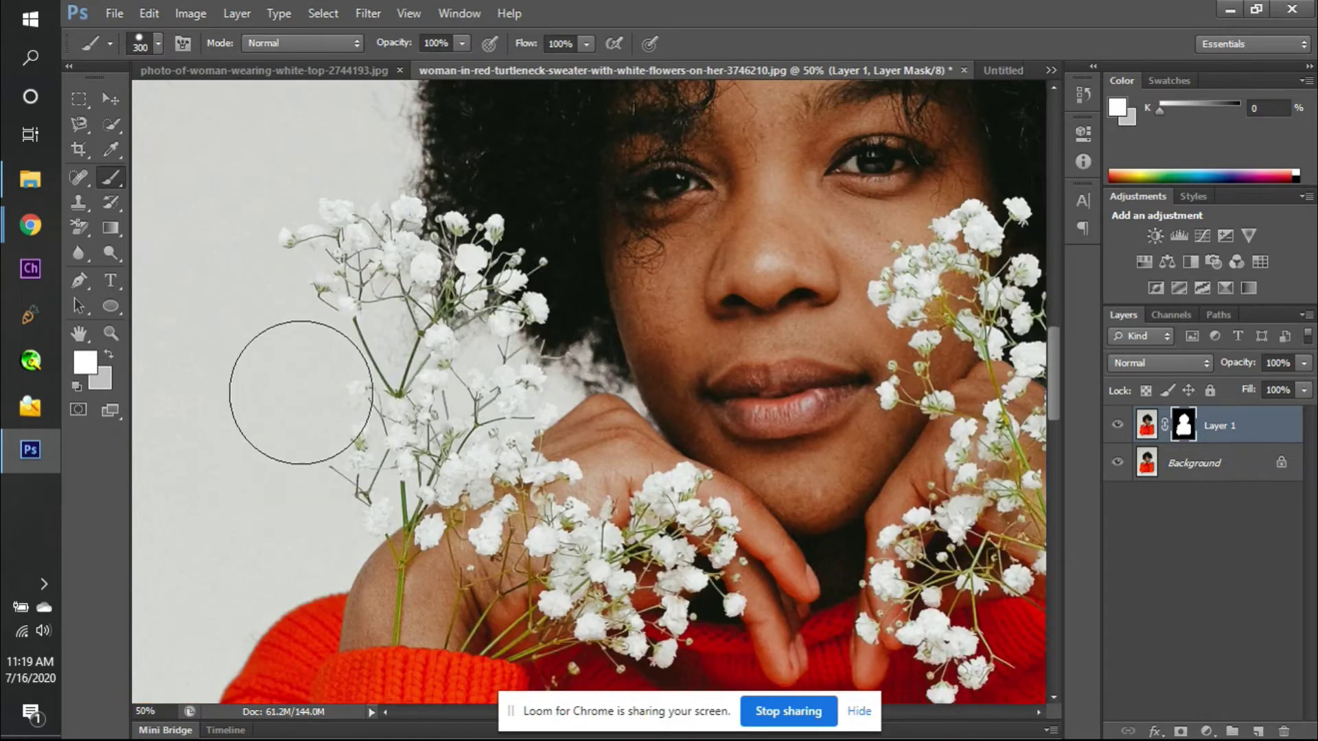
pyautogui.press('v')
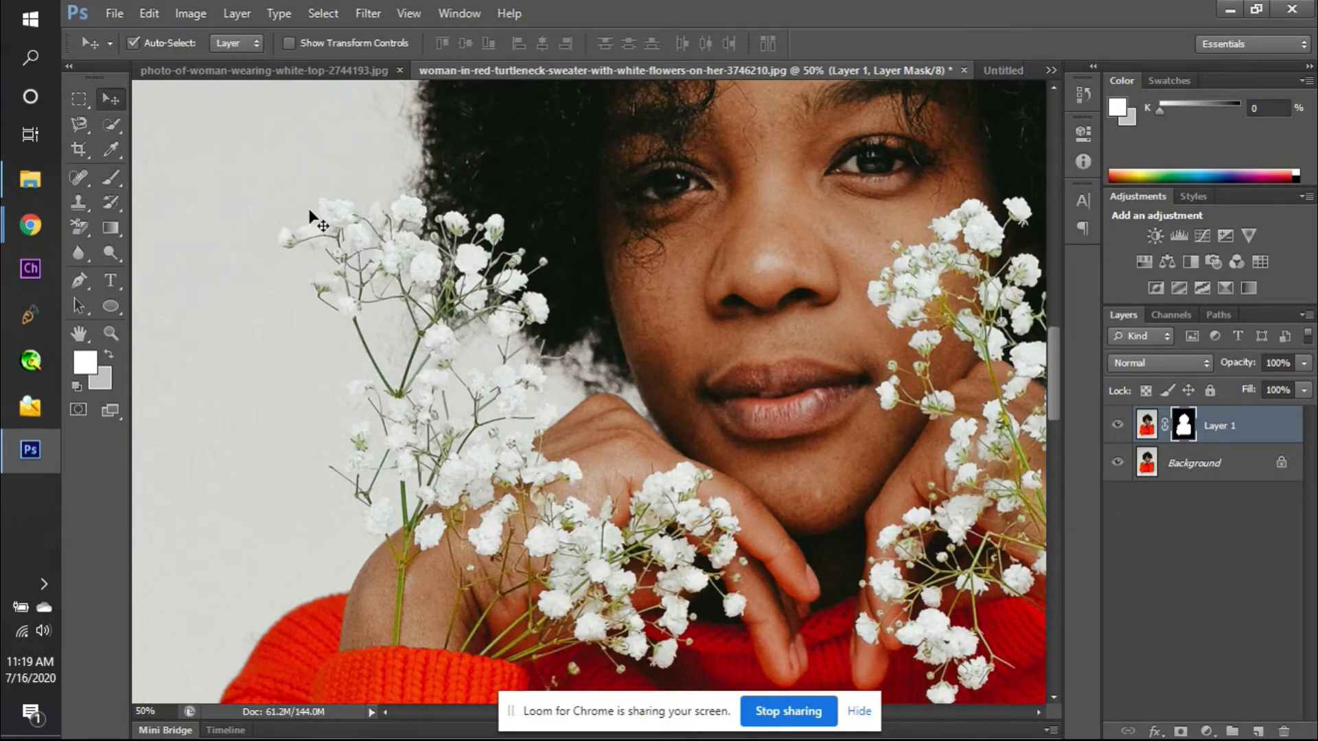
pyautogui.press('b')
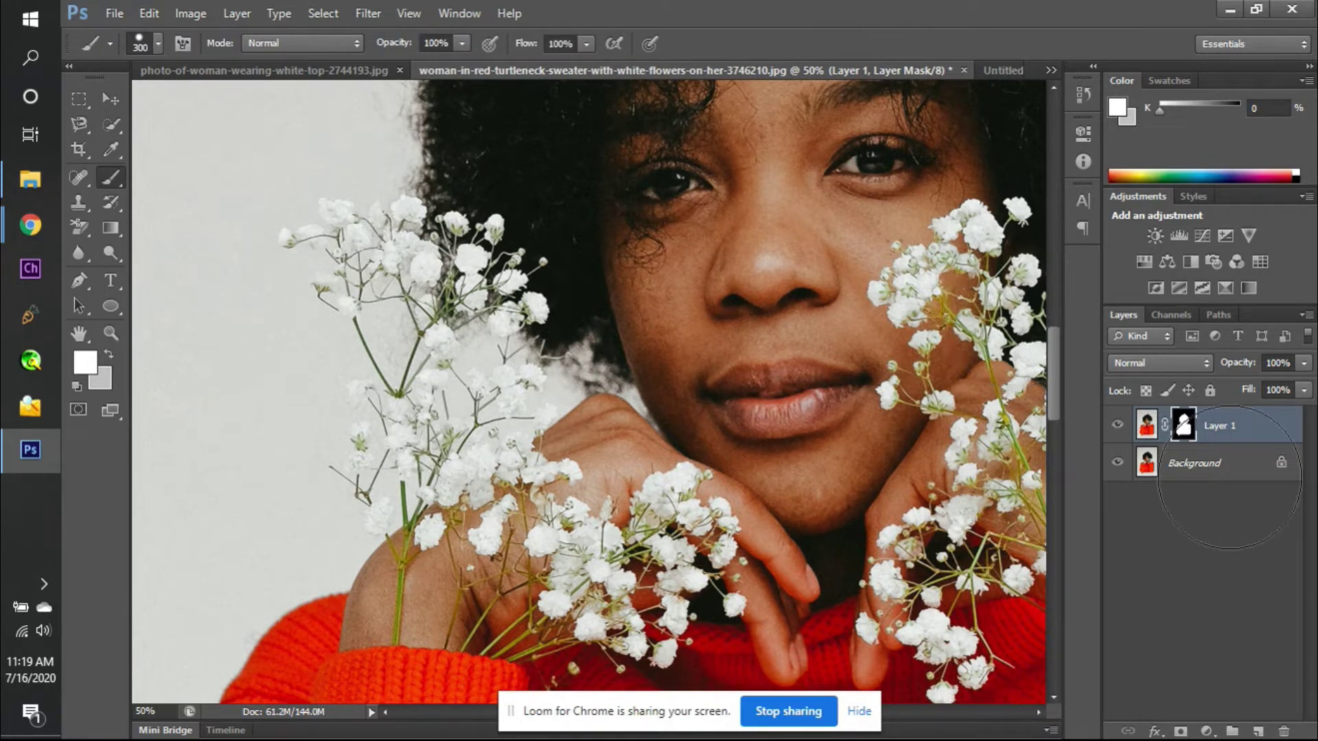
# - Duplicate Background to a visible Background copy, keeping the original hidden
pyautogui.click(1136, 465)
pyautogui.click(1118, 463)
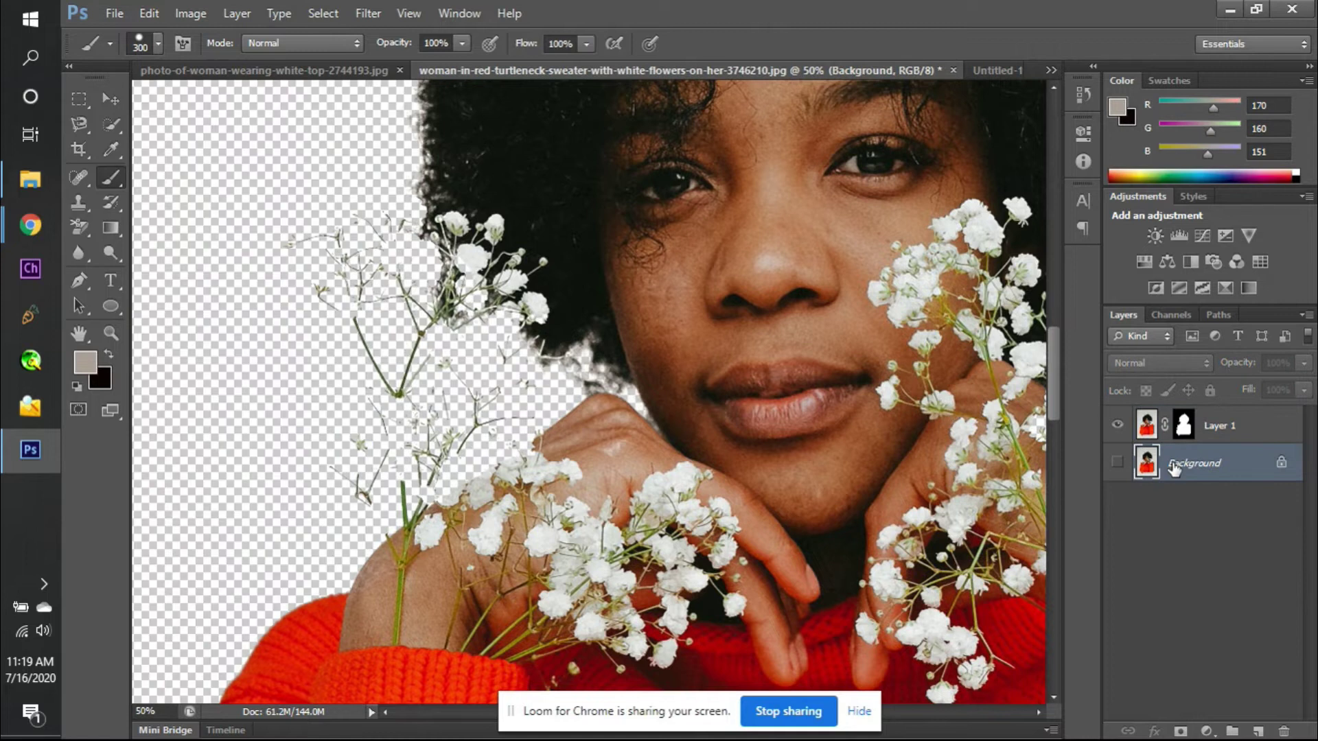
pyautogui.hotkey('ctrl', 'j')
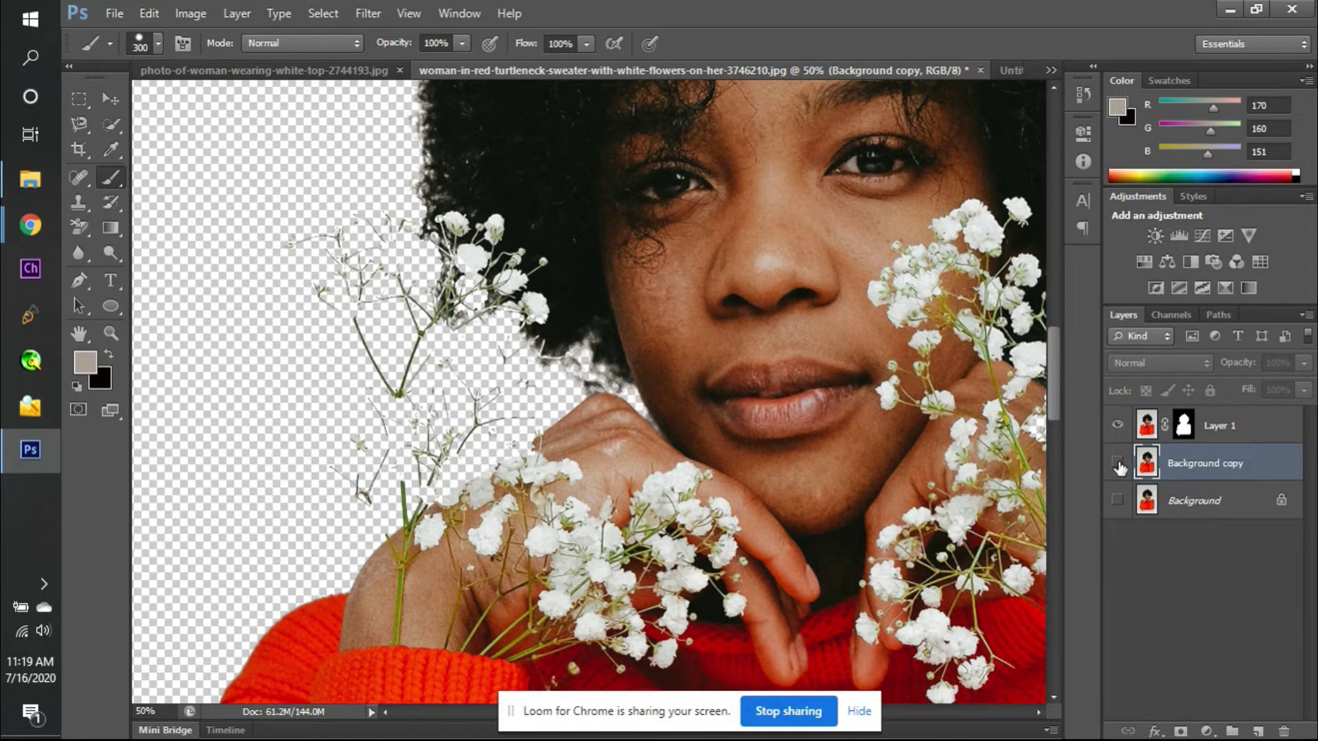
pyautogui.click(1117, 462)
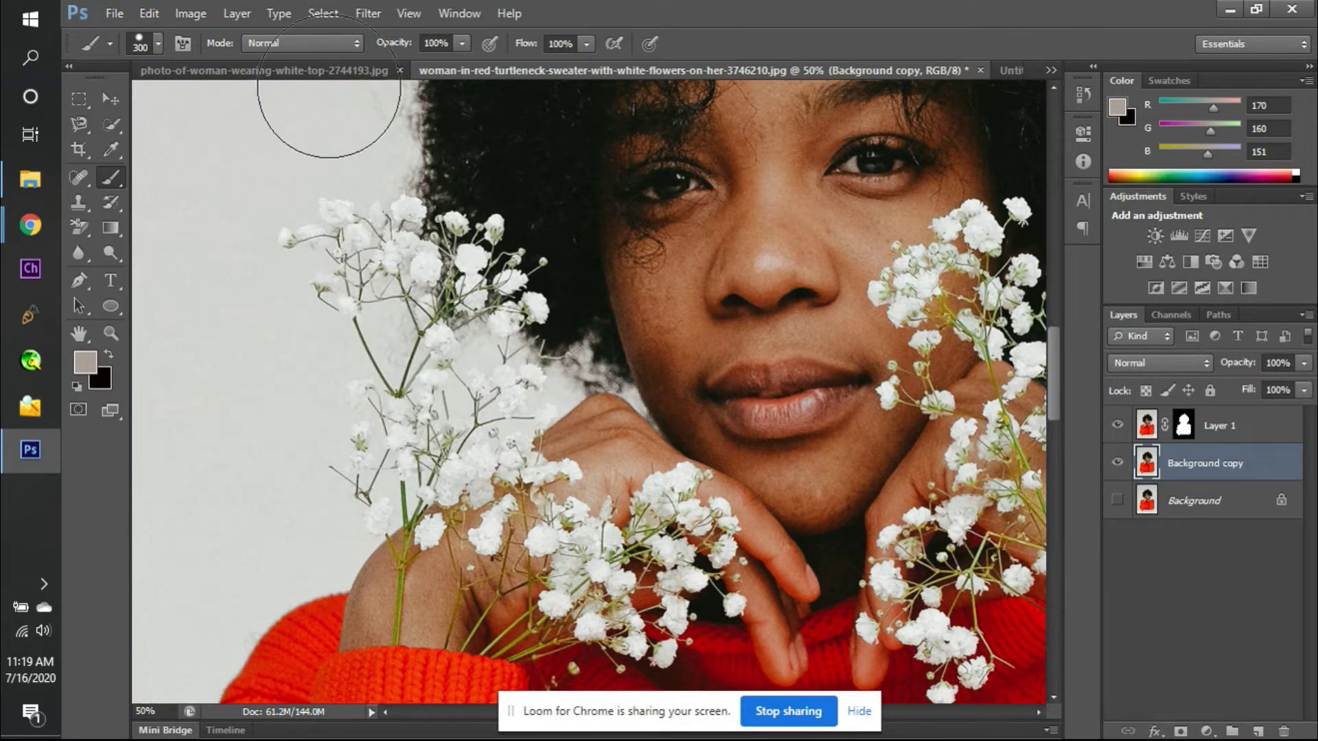
# - Open Select > Color Range and sample the light backdrop and flower colours
pyautogui.click(322, 15)
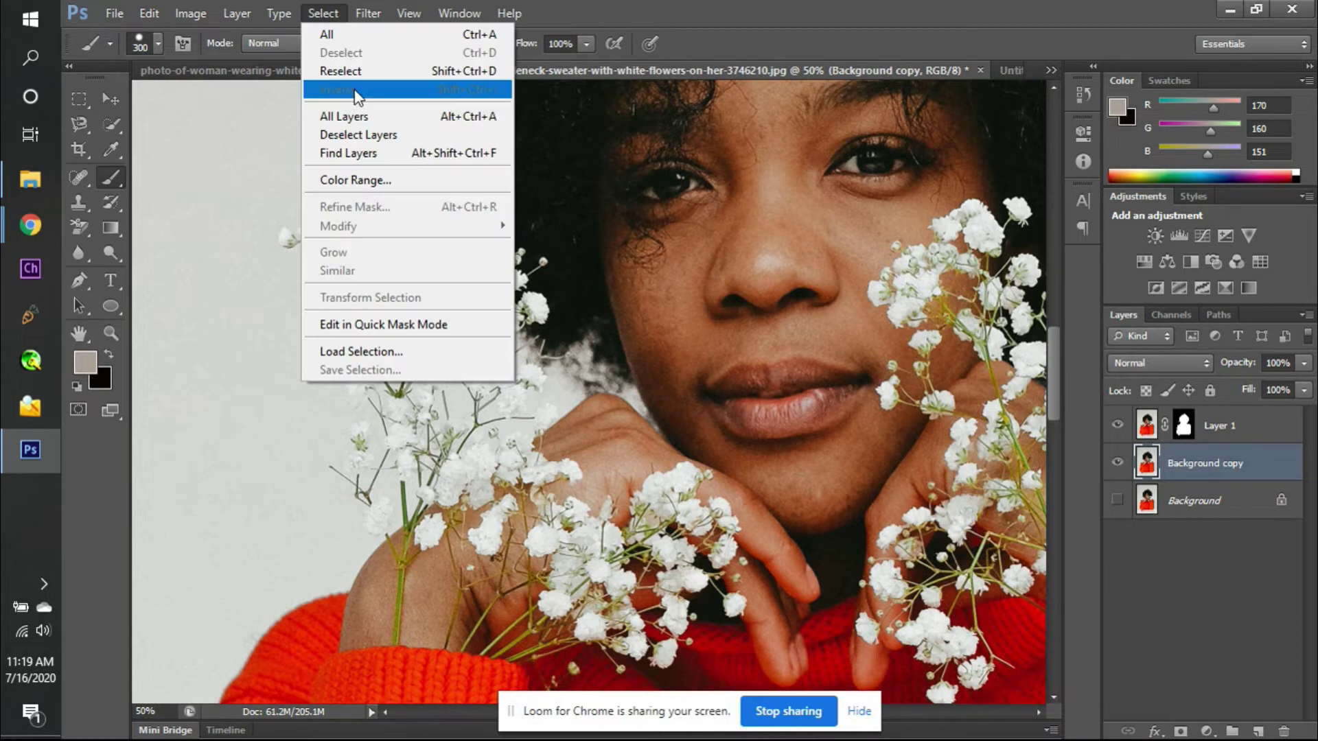
pyautogui.click(371, 180)
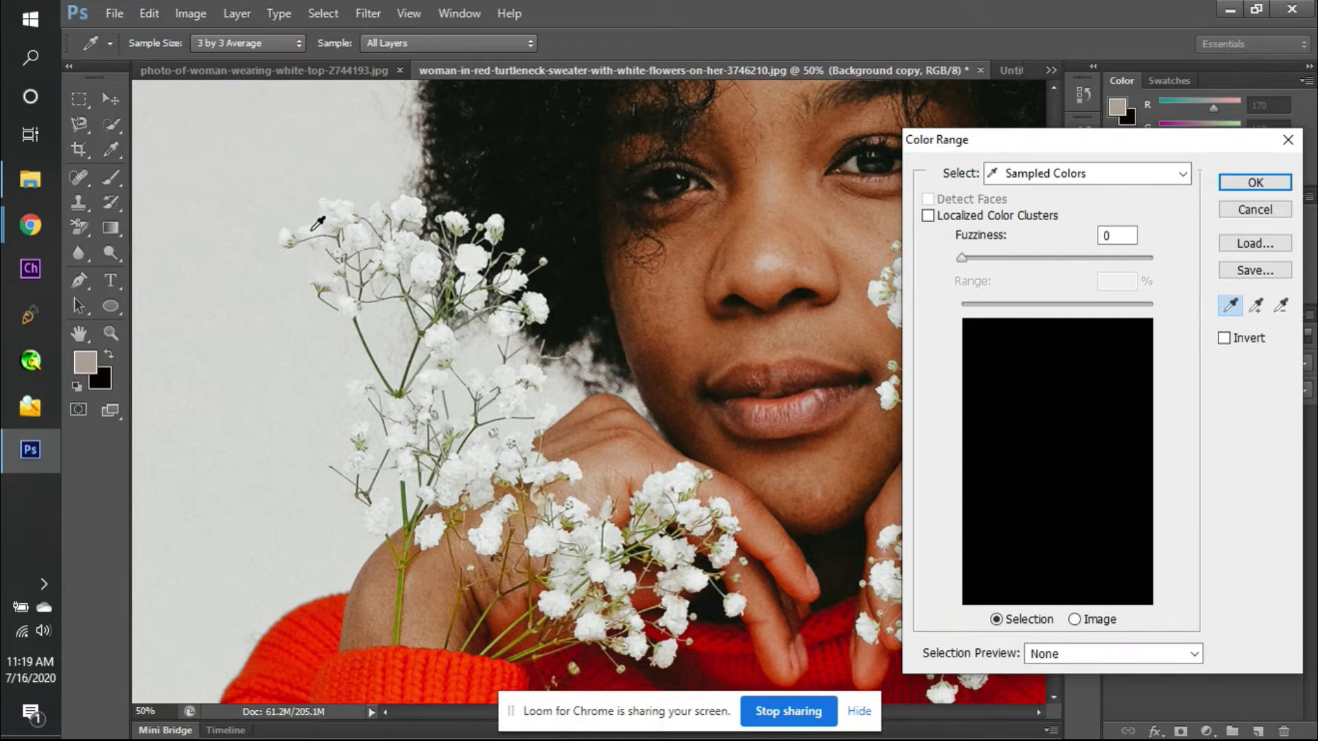
pyautogui.click(287, 237)
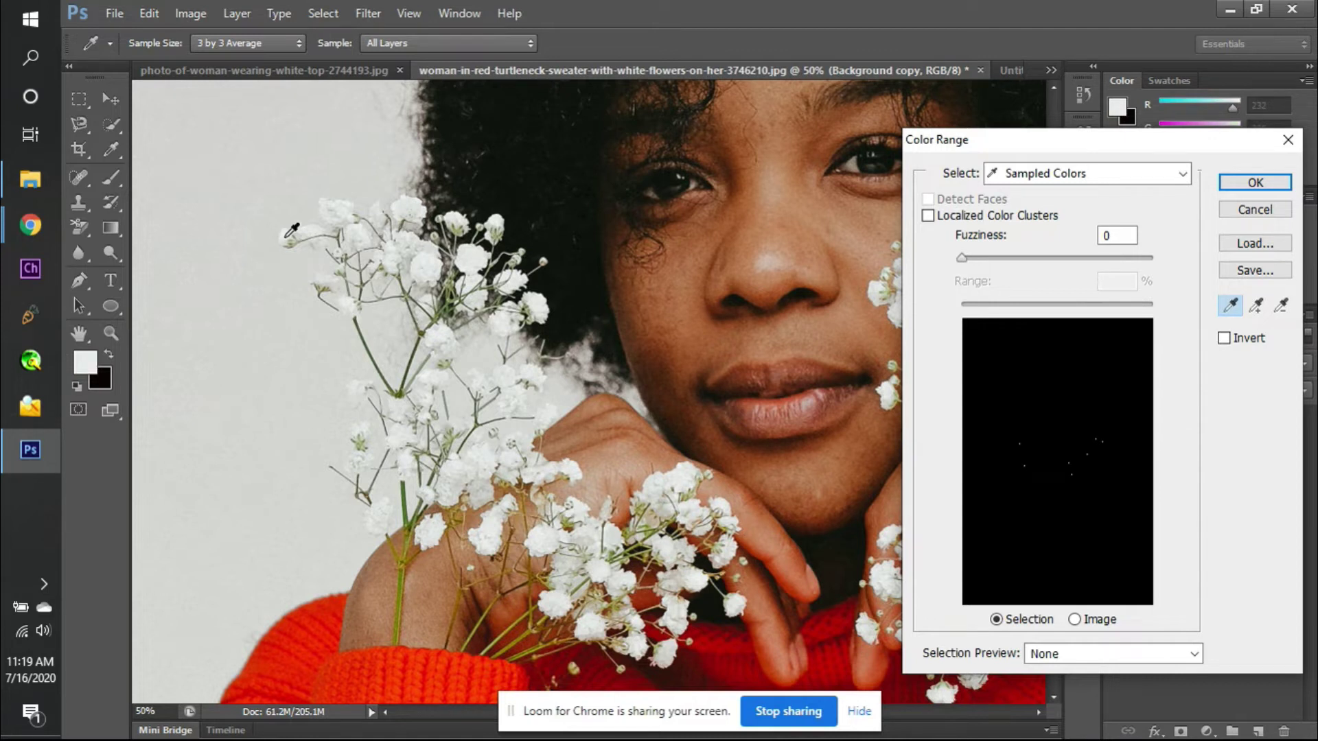
pyautogui.click(425, 268)
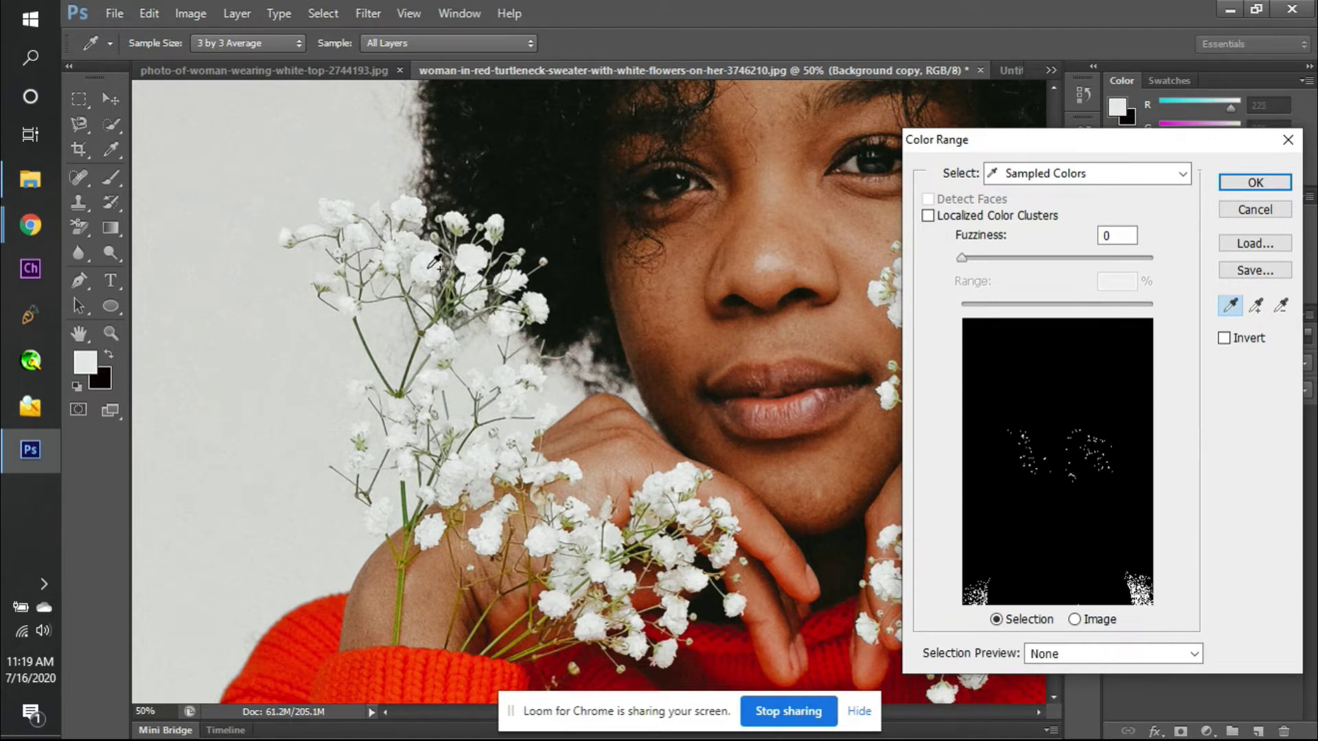
pyautogui.keyDown('shift'); pyautogui.click(425, 268); pyautogui.keyUp('shift')
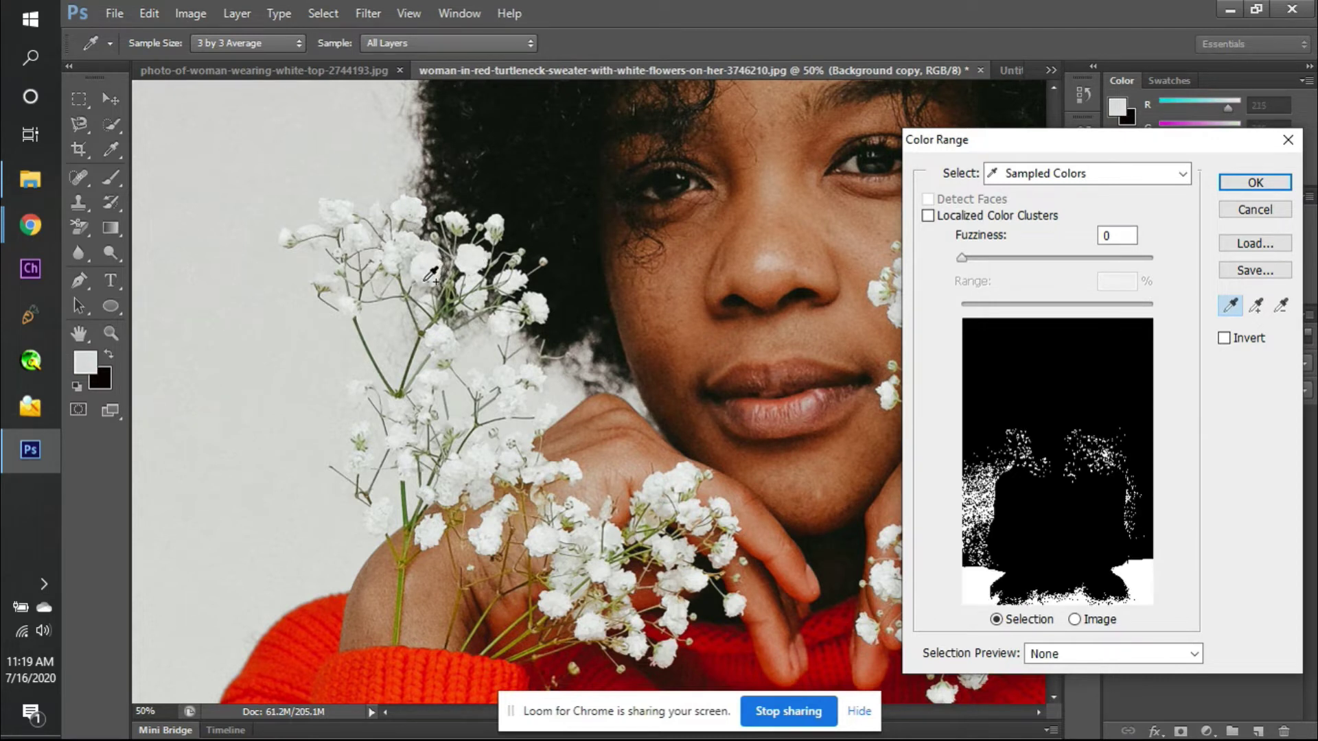
# - Add more backdrop and lower-flower samples, then preview the mask and zoom out
pyautogui.keyDown('shift'); pyautogui.click(667, 512); pyautogui.keyUp('shift')
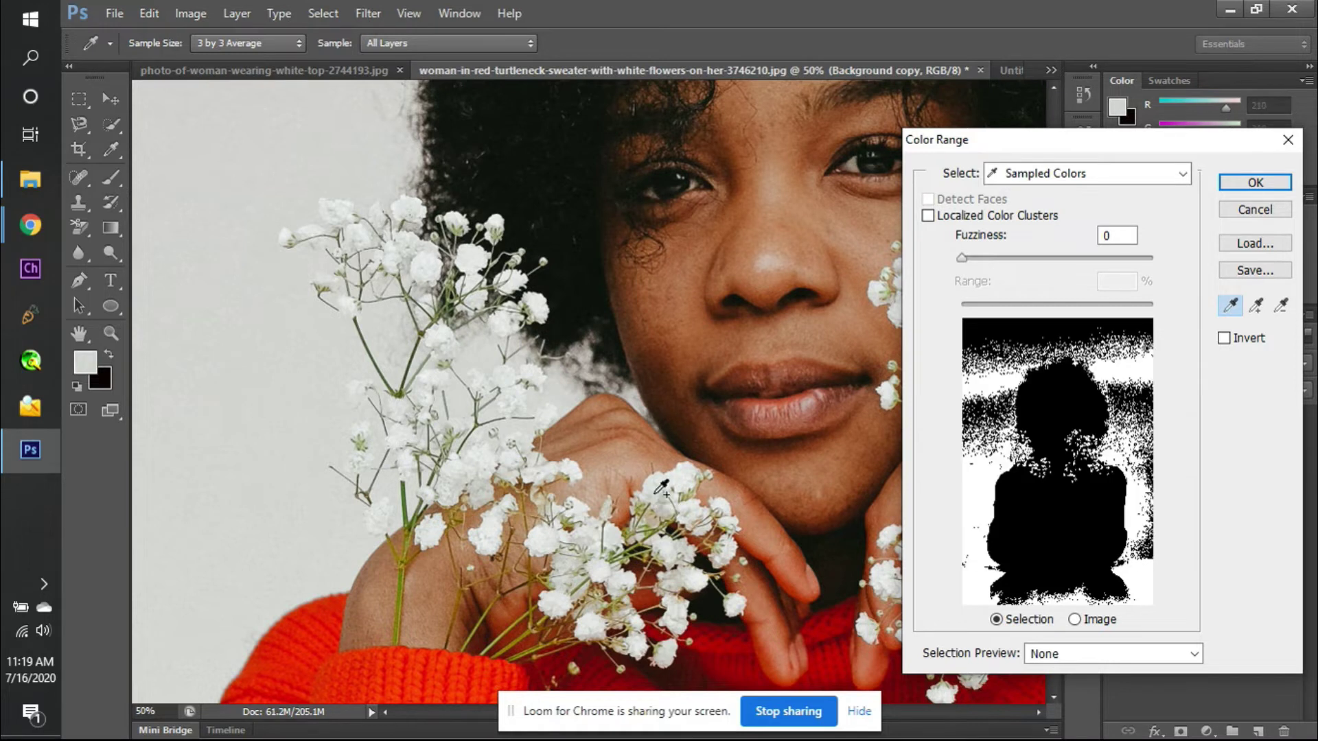
pyautogui.keyDown('shift'); pyautogui.click(554, 544); pyautogui.keyUp('shift')
pyautogui.keyDown('shift'); pyautogui.click(556, 542); pyautogui.keyUp('shift')
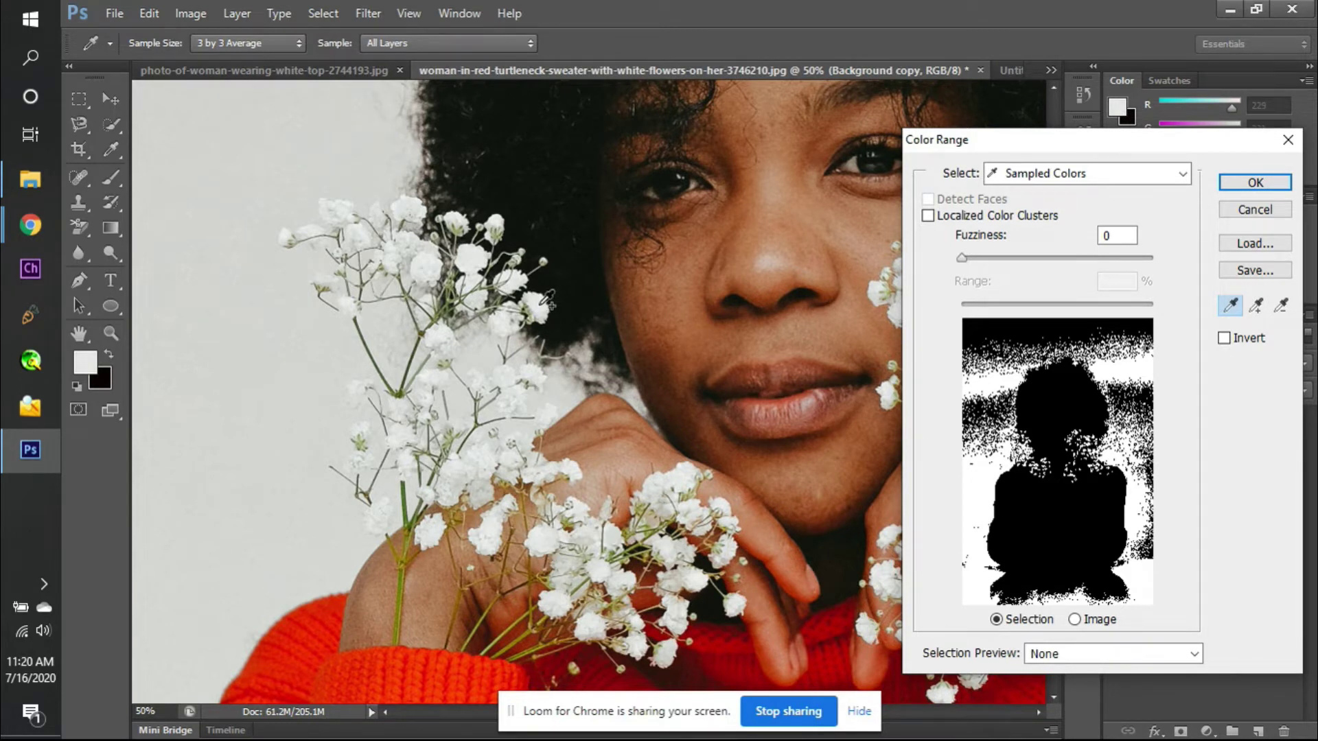
pyautogui.press('ctrl')
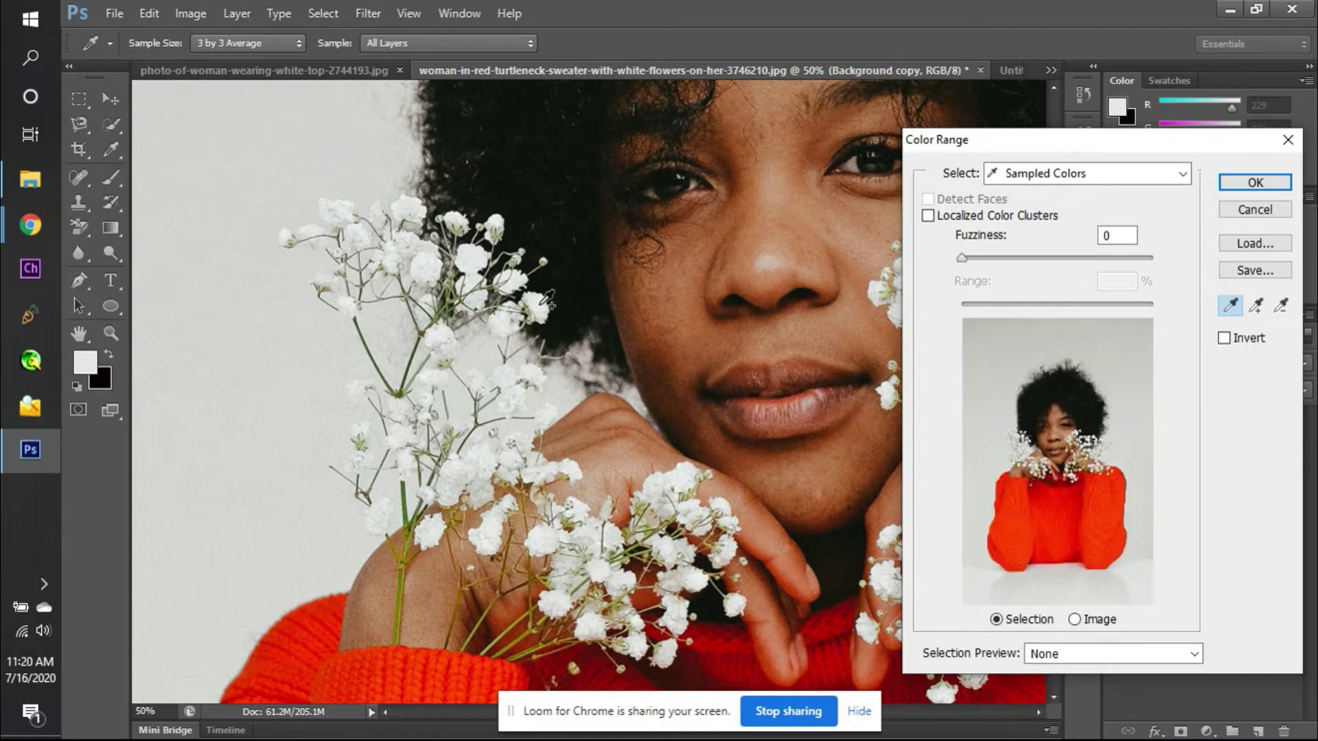
pyautogui.hotkey('ctrl', '-')
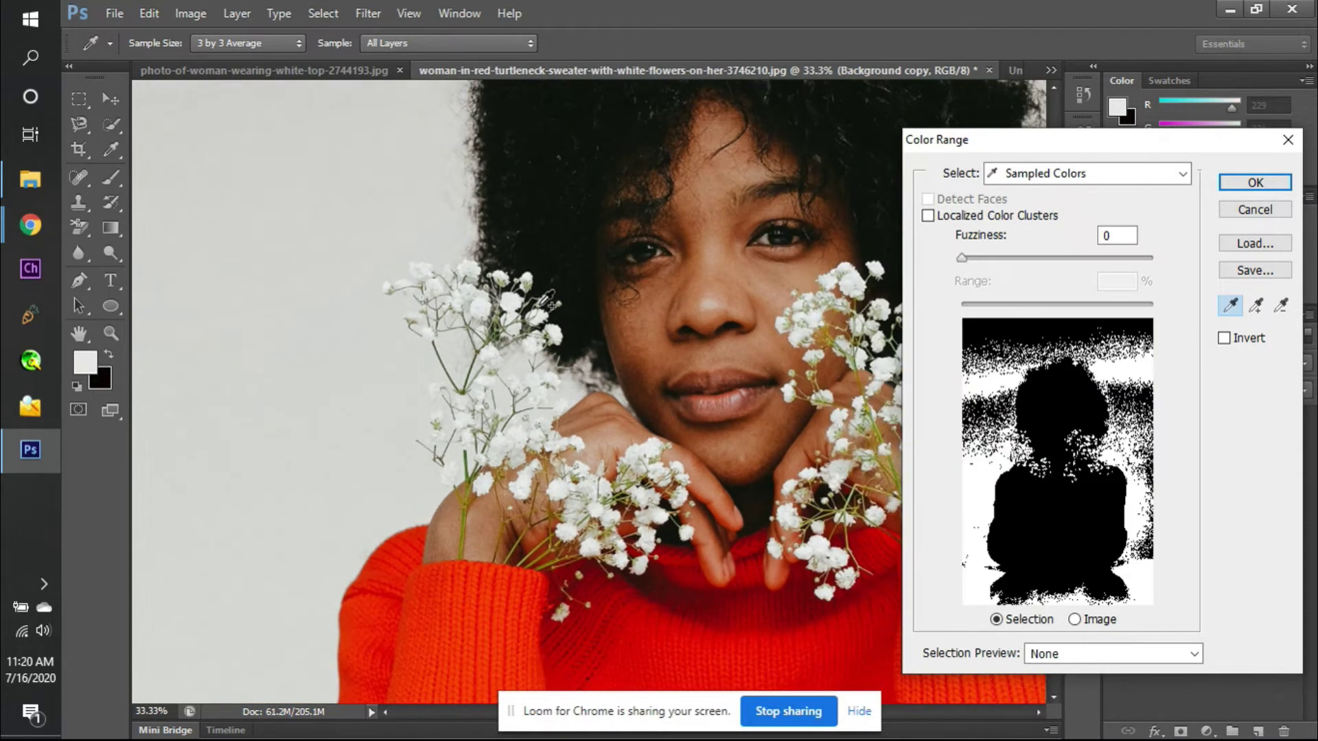
# - Set the Color Range preview to Black Matte and turn on Invert
pyautogui.click(1139, 657)
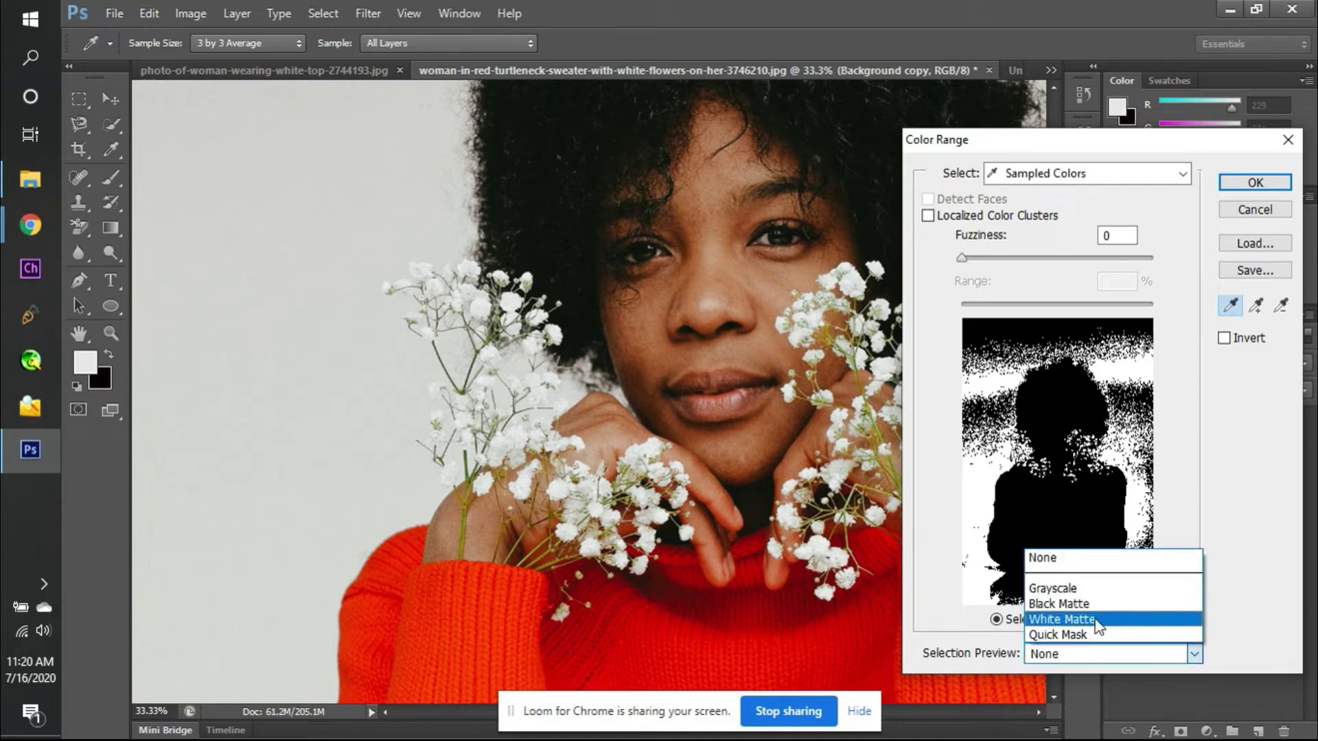
pyautogui.click(1086, 605)
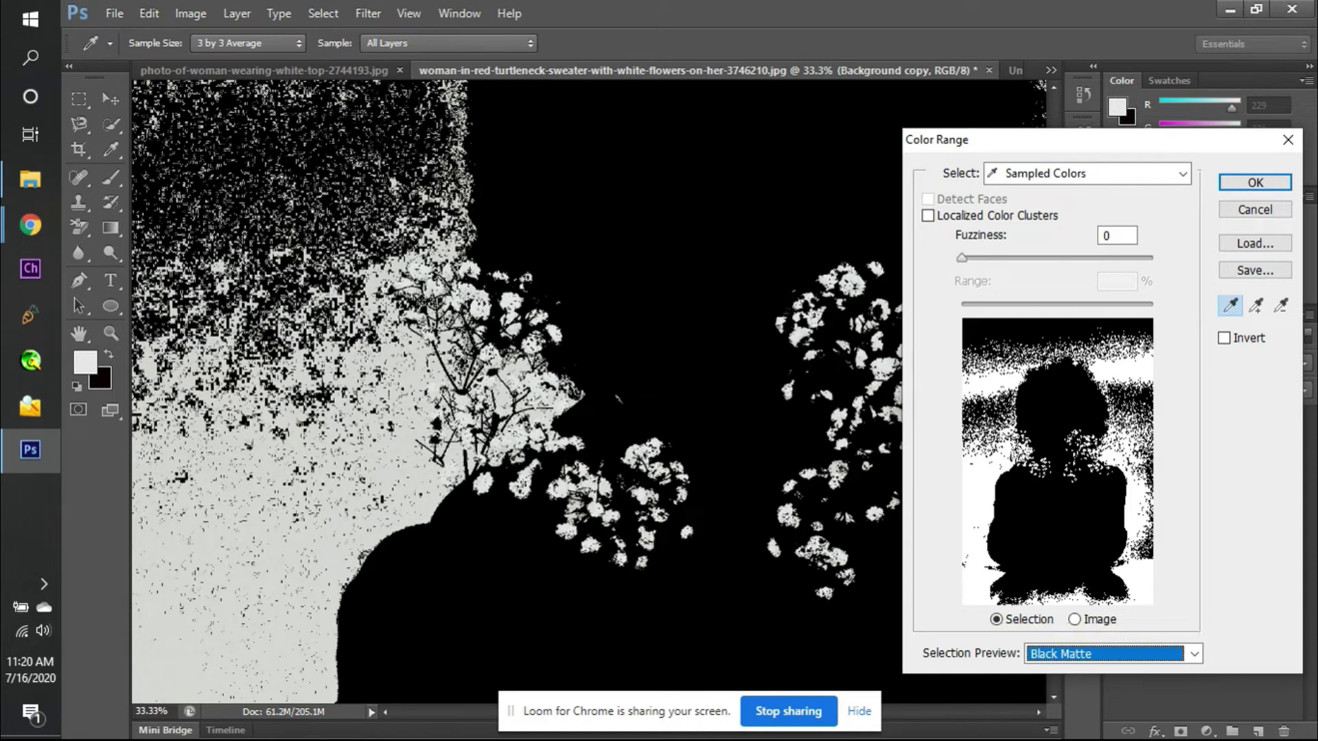
pyautogui.click(1224, 340)
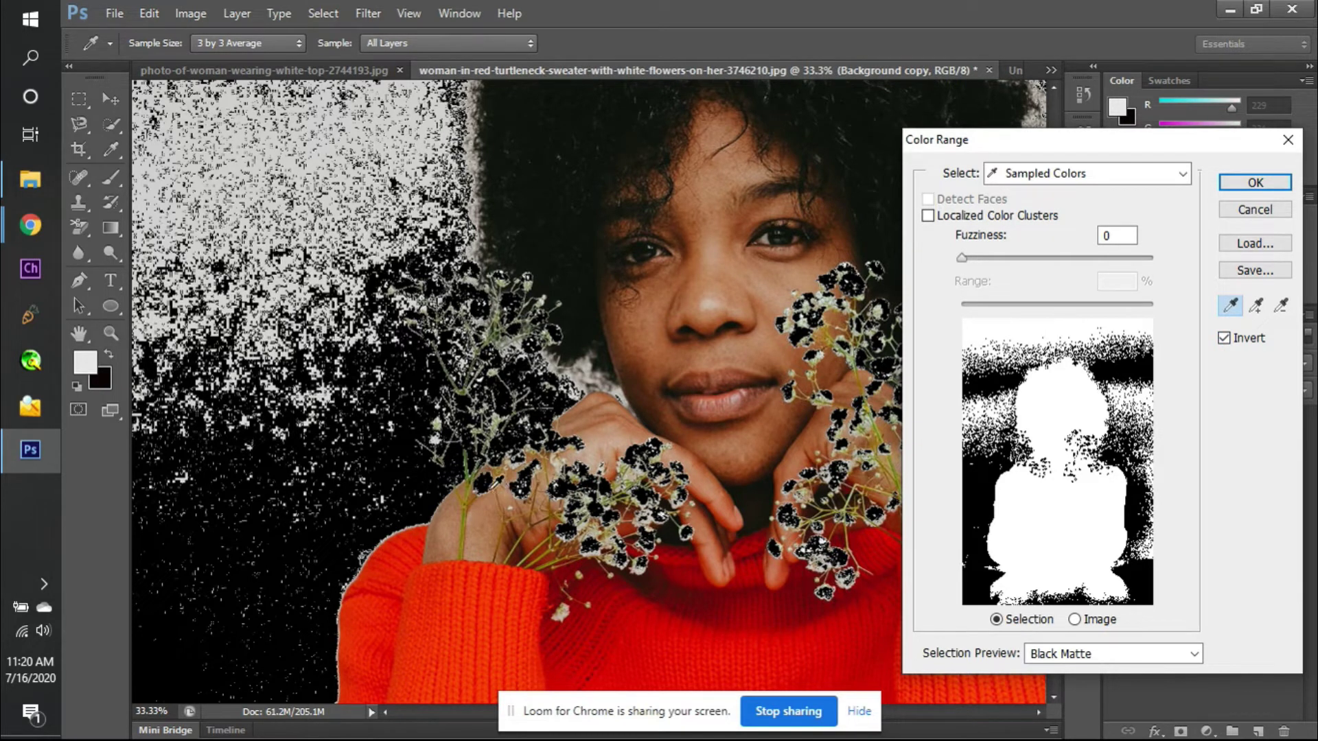
# - Add eyedropper samples of the background and the hair-edge halo so both turn black
pyautogui.keyDown('shift'); pyautogui.click(485, 484); pyautogui.keyUp('shift')
pyautogui.keyDown('shift'); pyautogui.click(364, 191); pyautogui.keyUp('shift')
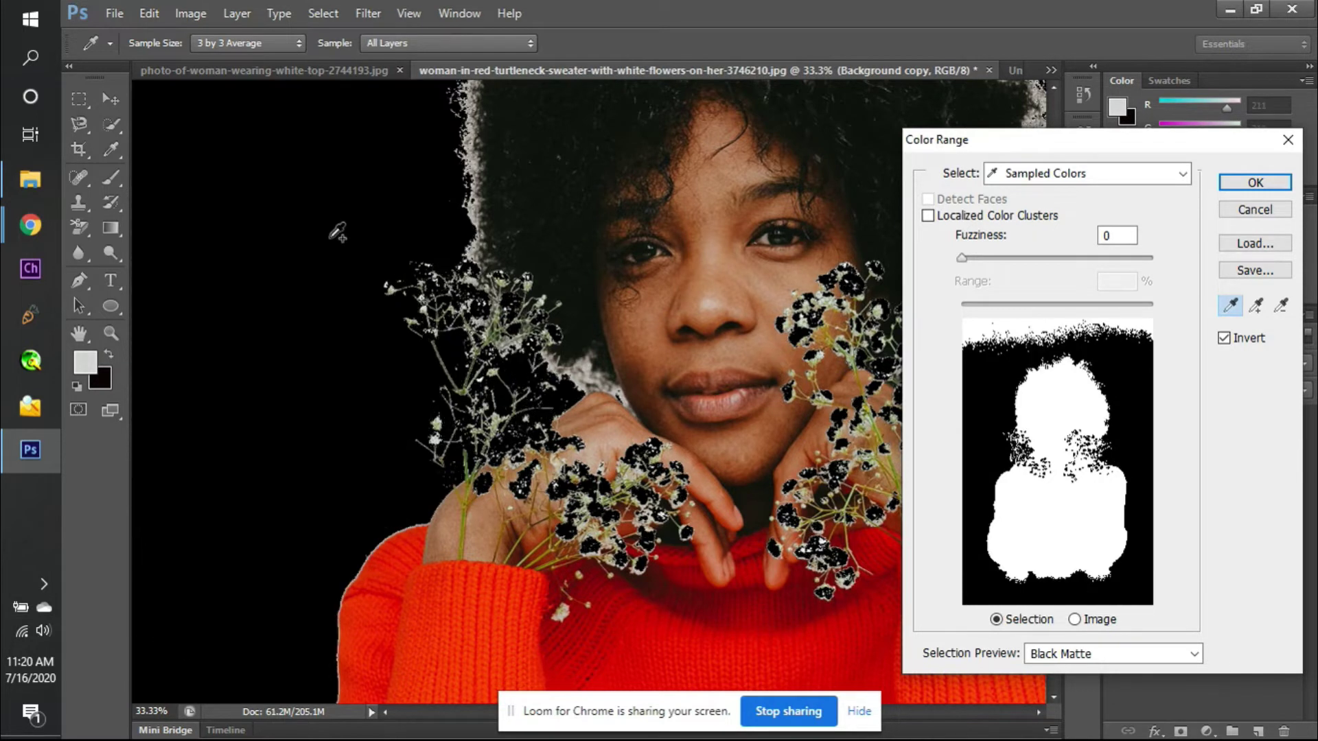
pyautogui.keyDown('shift'); pyautogui.click(476, 205); pyautogui.keyUp('shift')
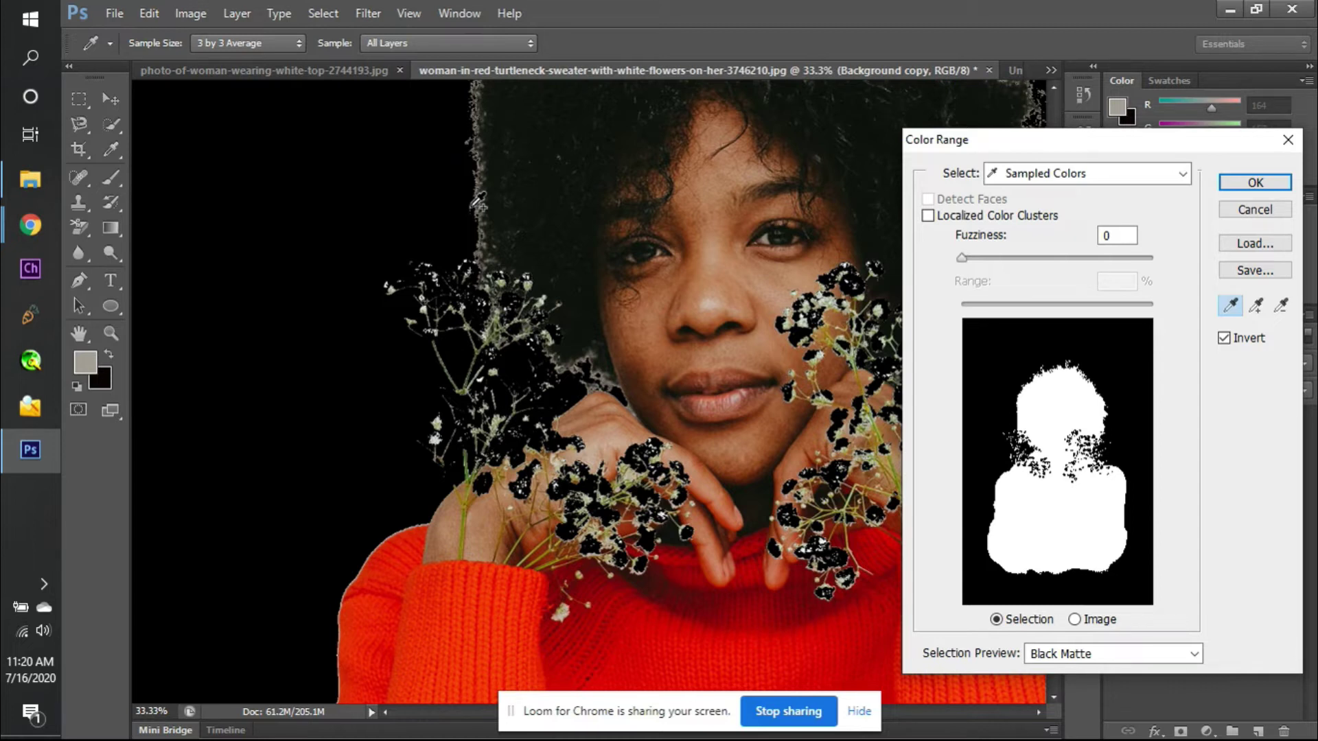
pyautogui.moveTo(1201, 152); pyautogui.dragTo(679, 147)
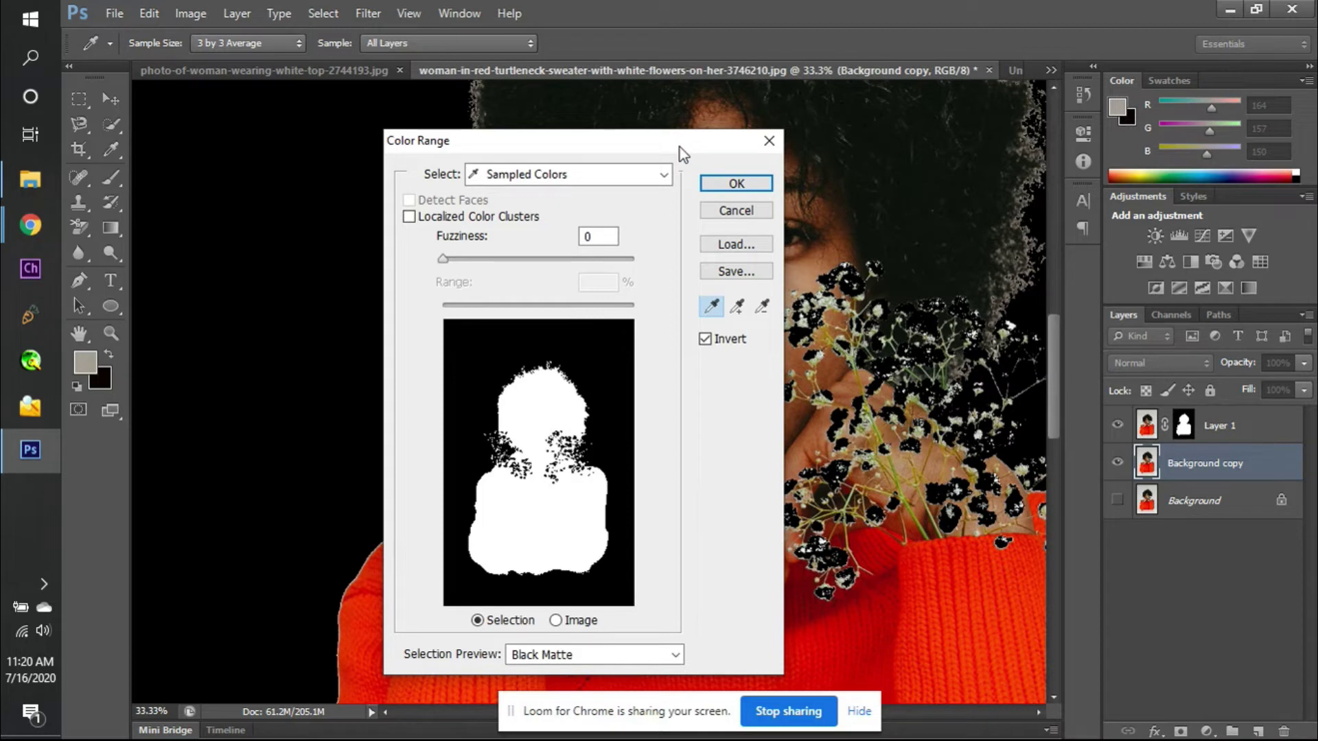
# - Raise Fuzziness and add samples of a light backdrop colour and the hair
pyautogui.moveTo(443, 261); pyautogui.dragTo(482, 268)
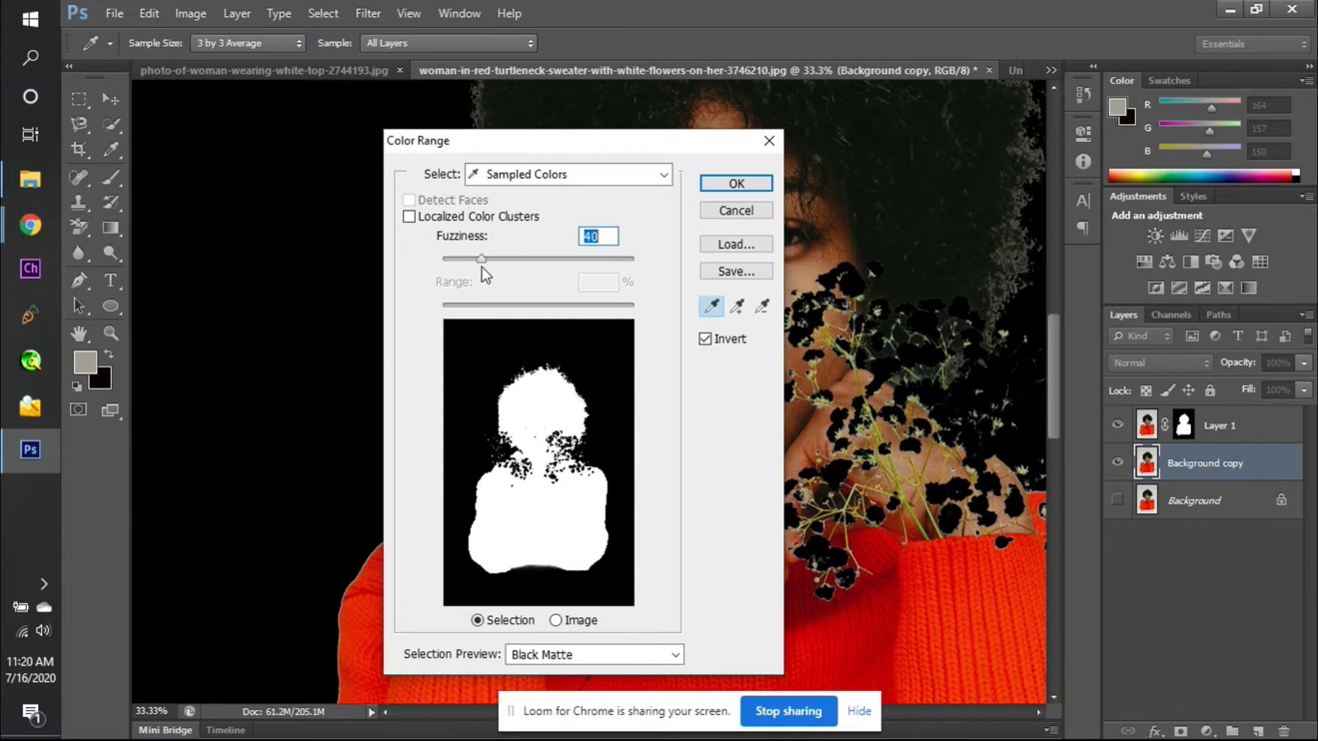
pyautogui.moveTo(562, 143); pyautogui.dragTo(881, 169)
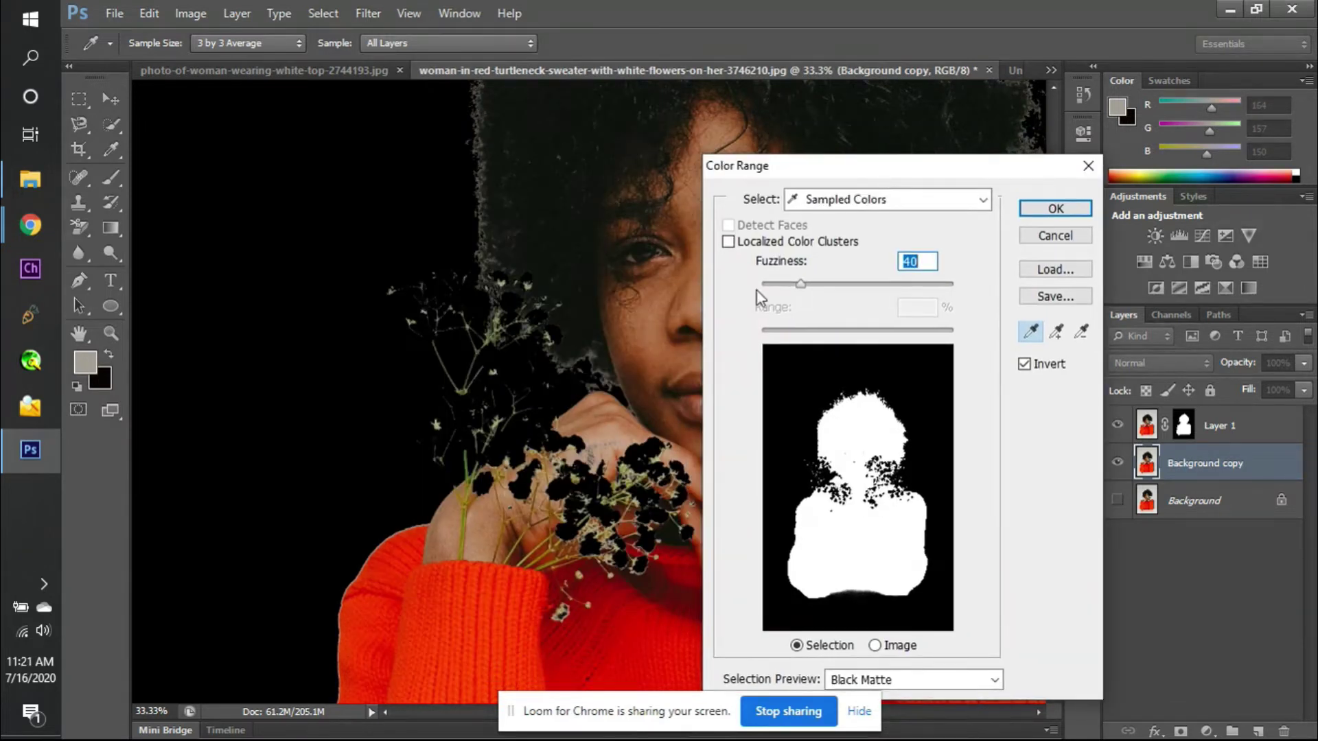
pyautogui.click(276, 313)
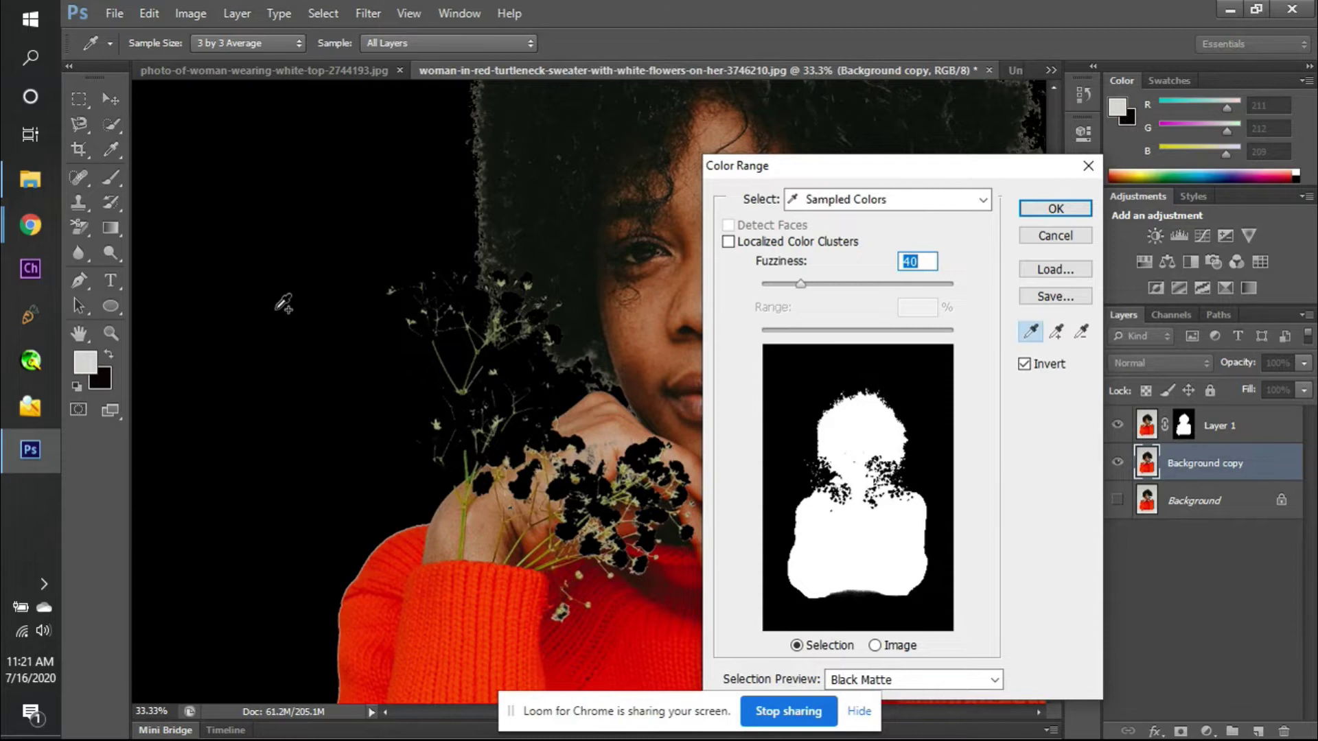
pyautogui.keyDown('shift'); pyautogui.click(560, 234); pyautogui.keyUp('shift')
pyautogui.keyDown('shift'); pyautogui.click(603, 453); pyautogui.keyUp('shift')
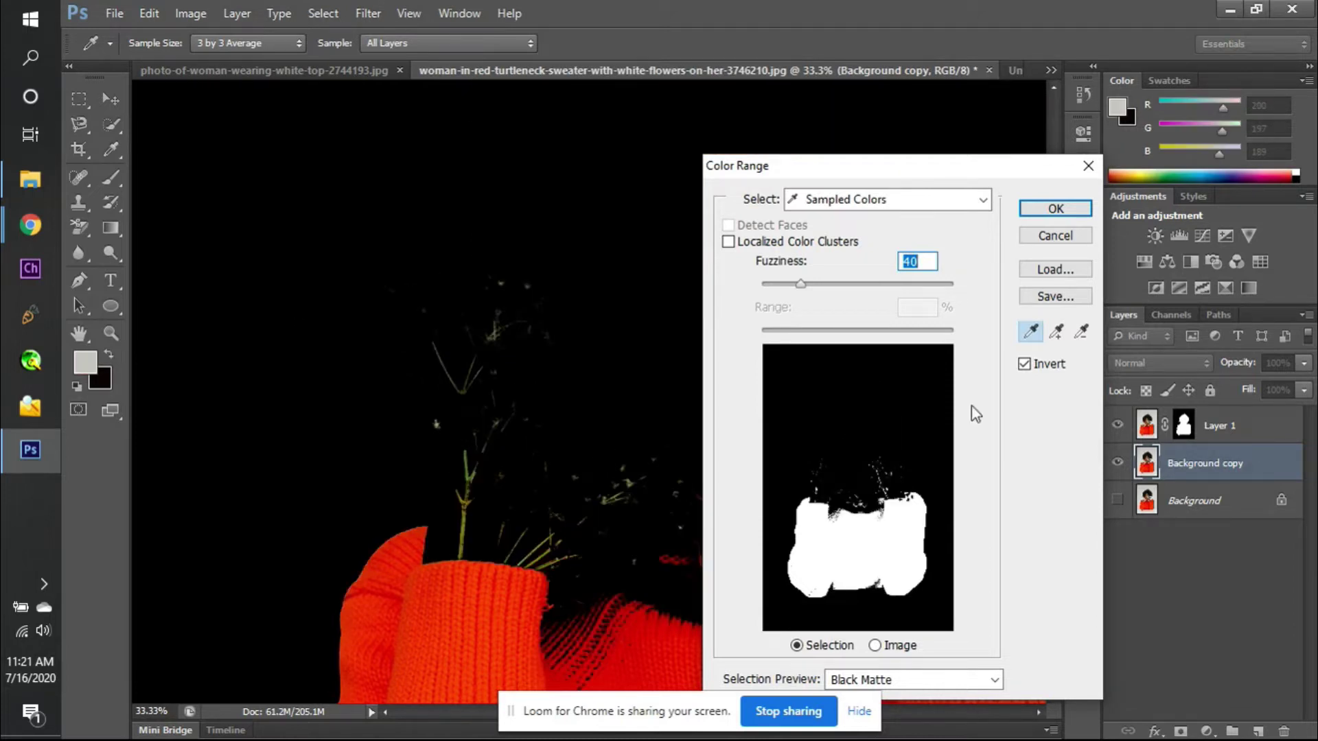
pyautogui.click(1024, 363)
pyautogui.click(1024, 365)
# - Add more samples of the grey backdrop and dark hair to the colour range
pyautogui.click(401, 489)
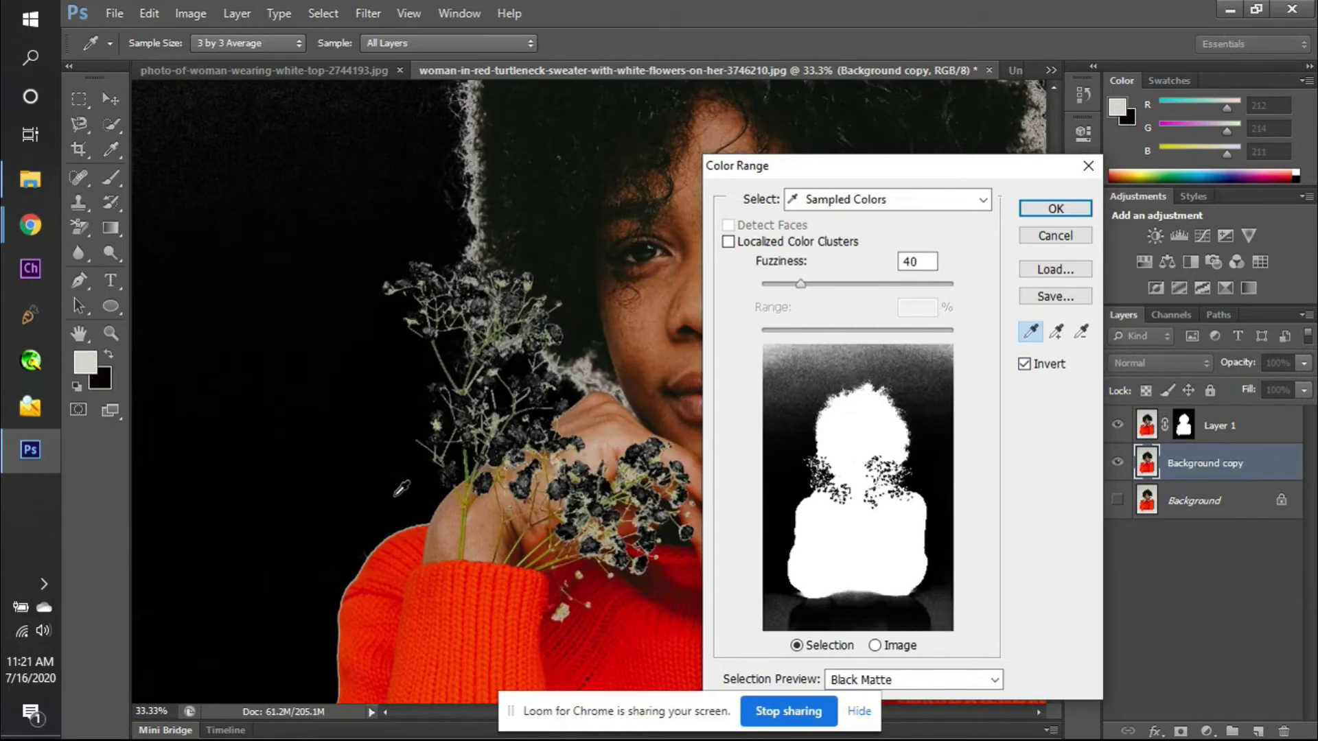
pyautogui.scroll(3, 395, 424)
pyautogui.click(375, 386)
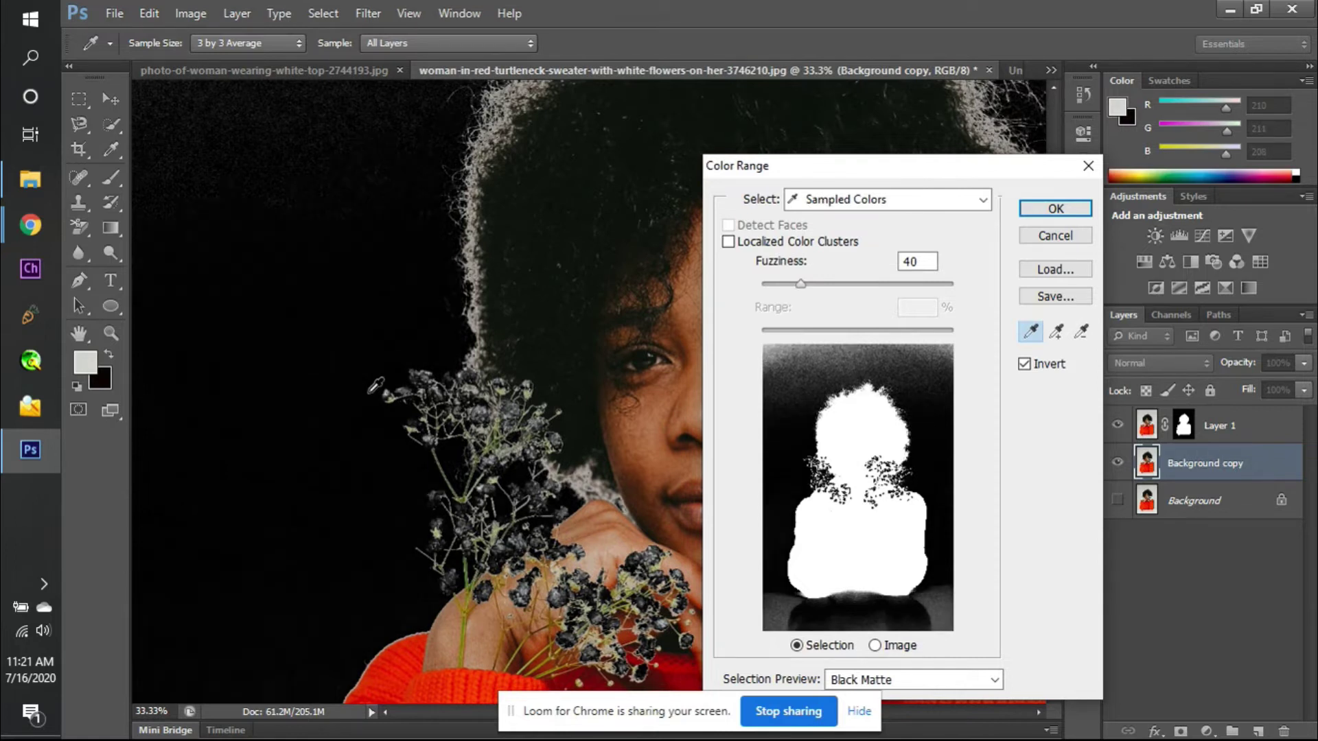
pyautogui.click(328, 353)
pyautogui.click(511, 415)
pyautogui.click(316, 415)
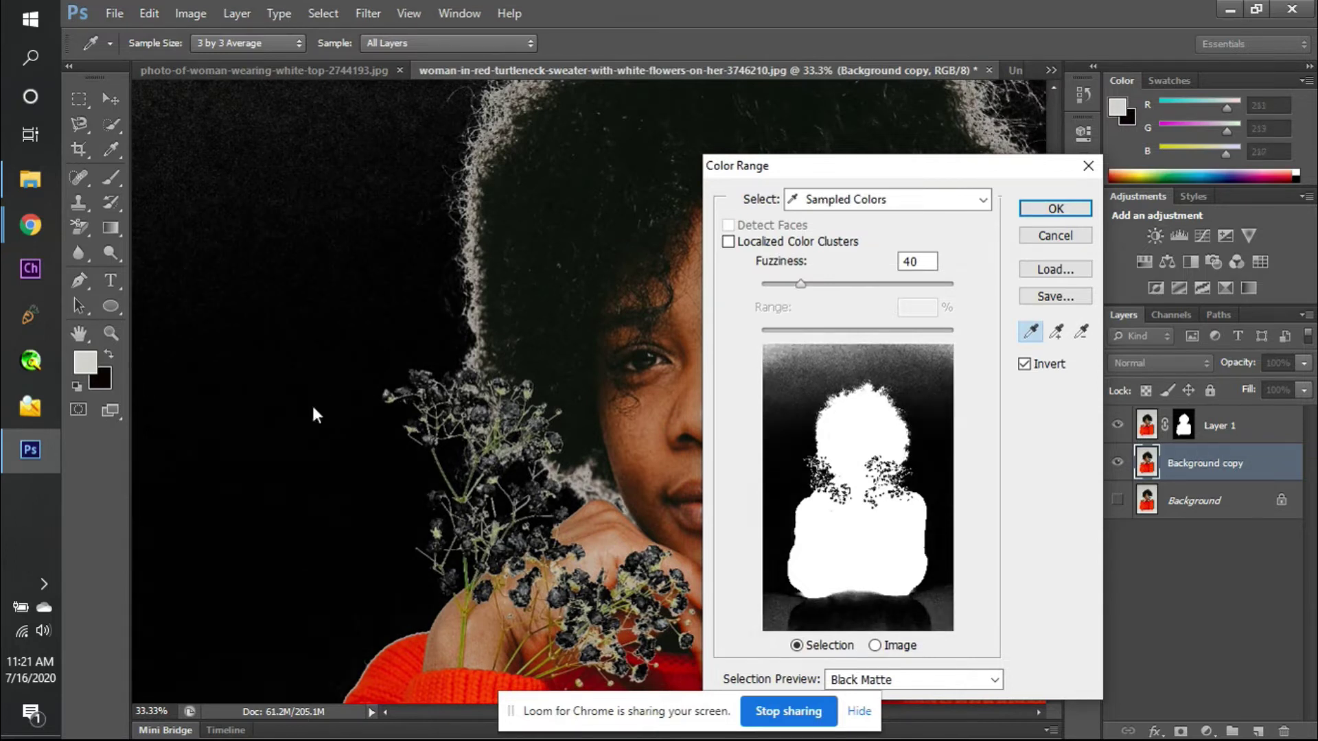
pyautogui.click(613, 230)
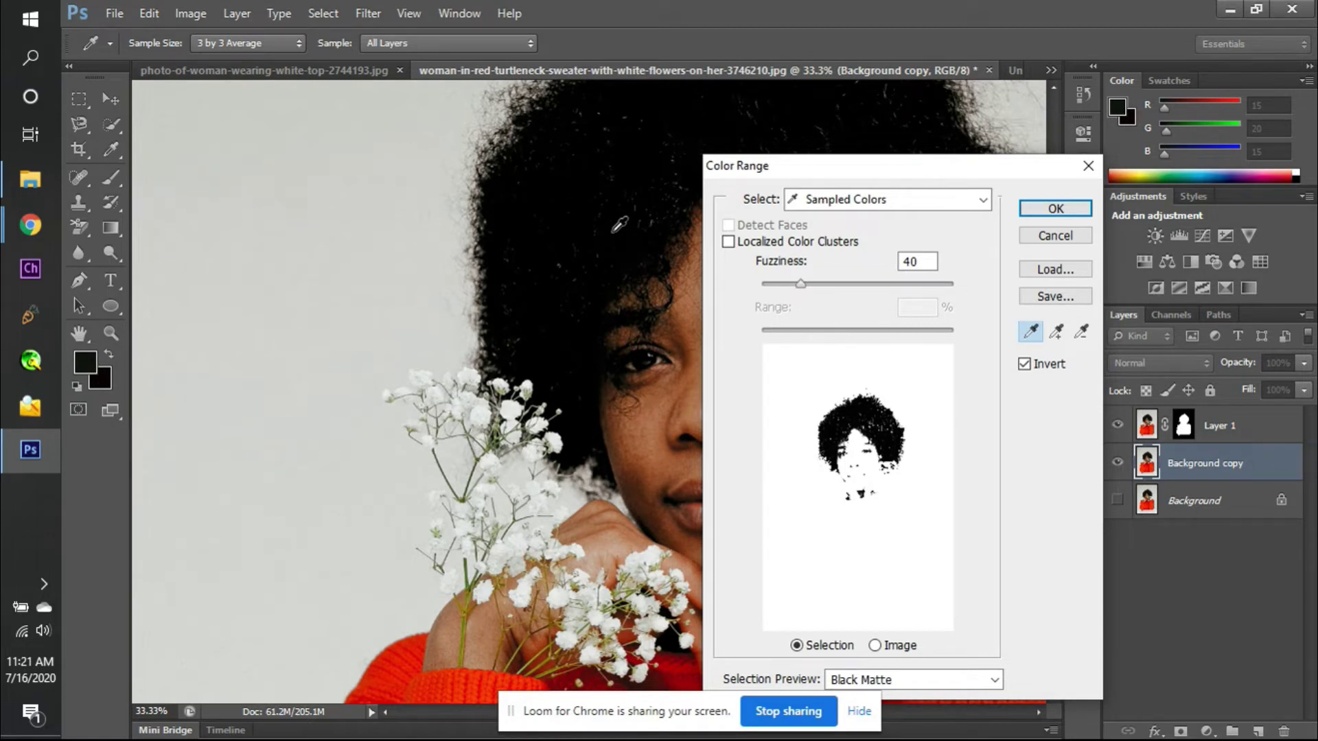
pyautogui.scroll(-4, 620, 224)
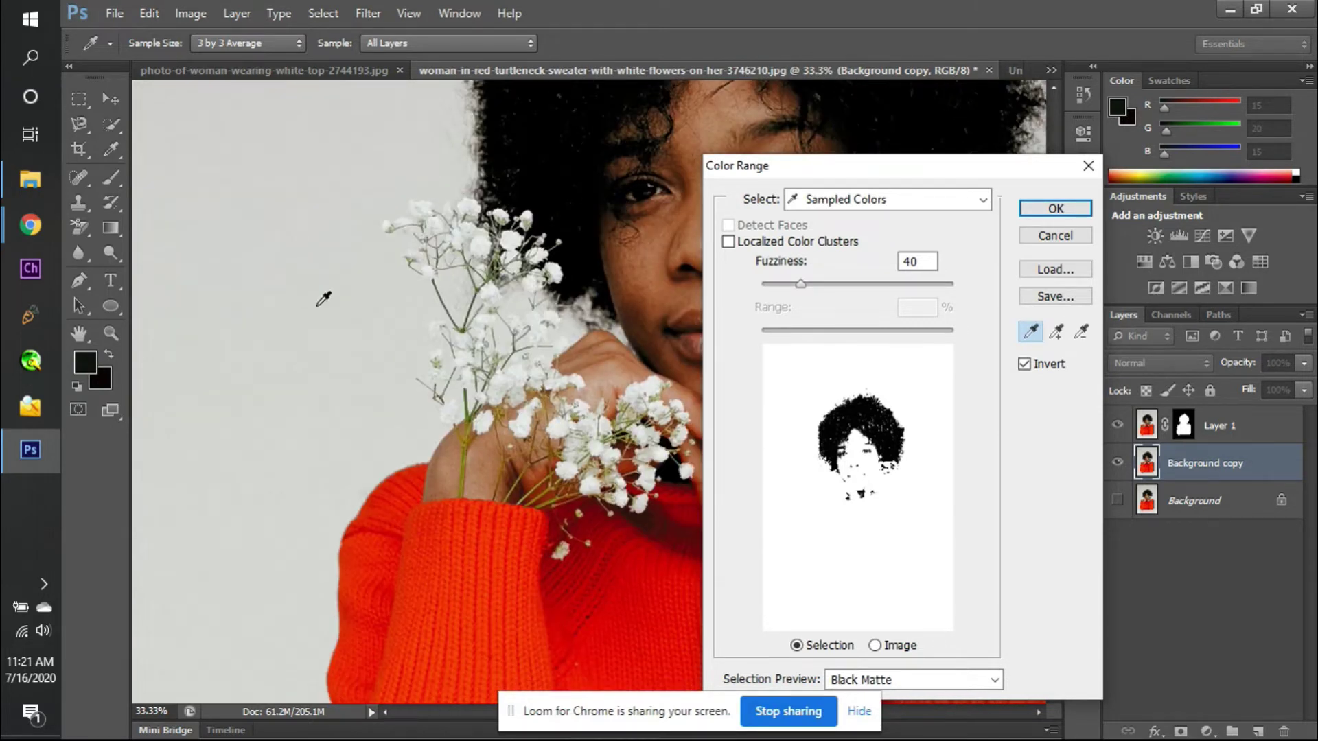
pyautogui.click(323, 299)
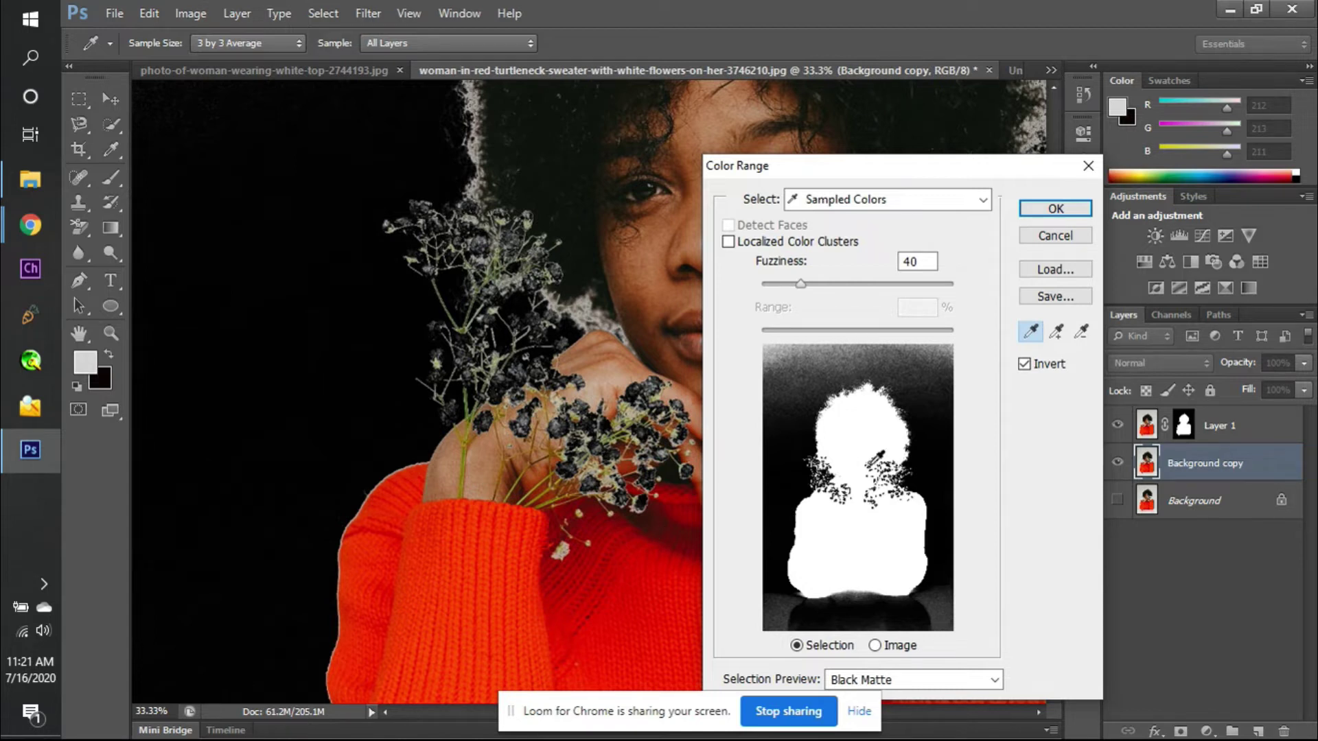
# - Untick Invert, cancel Color Range, and make the Background layer visible again
pyautogui.click(1024, 365)
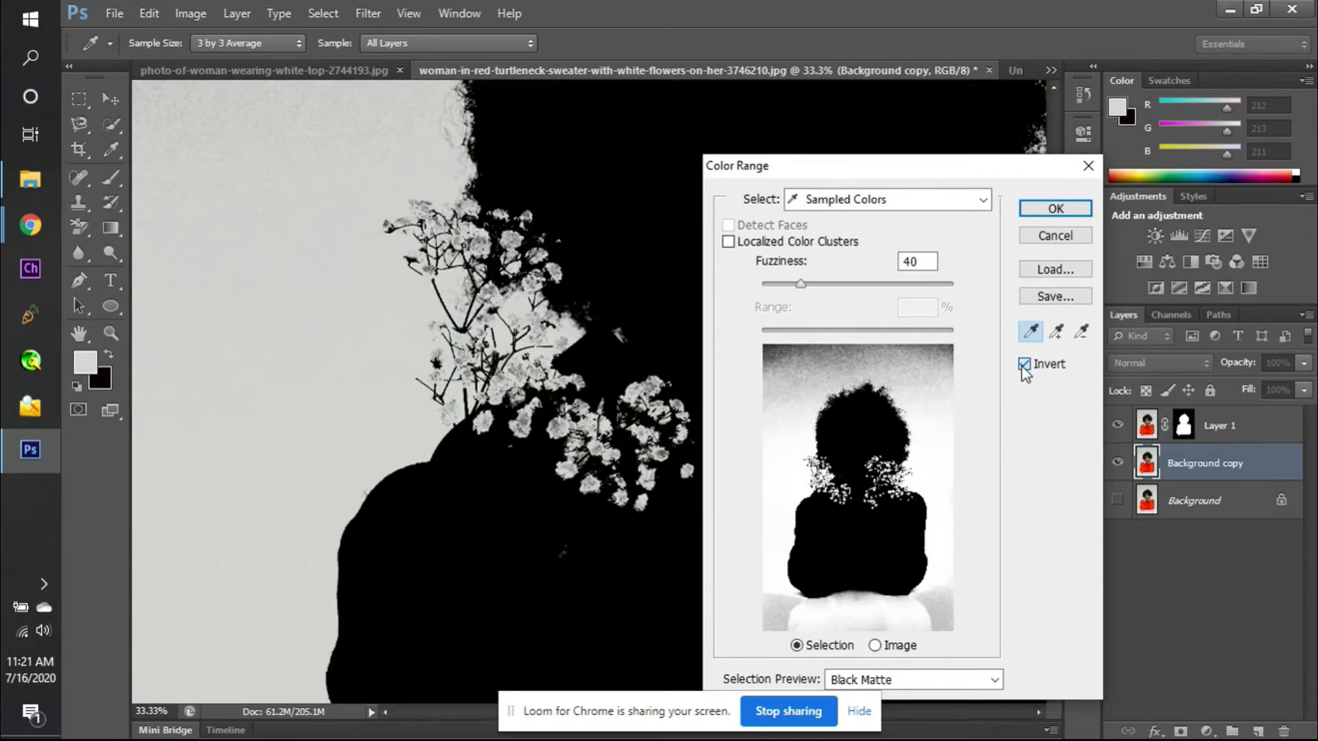
pyautogui.hscroll(-2, 200, 377)
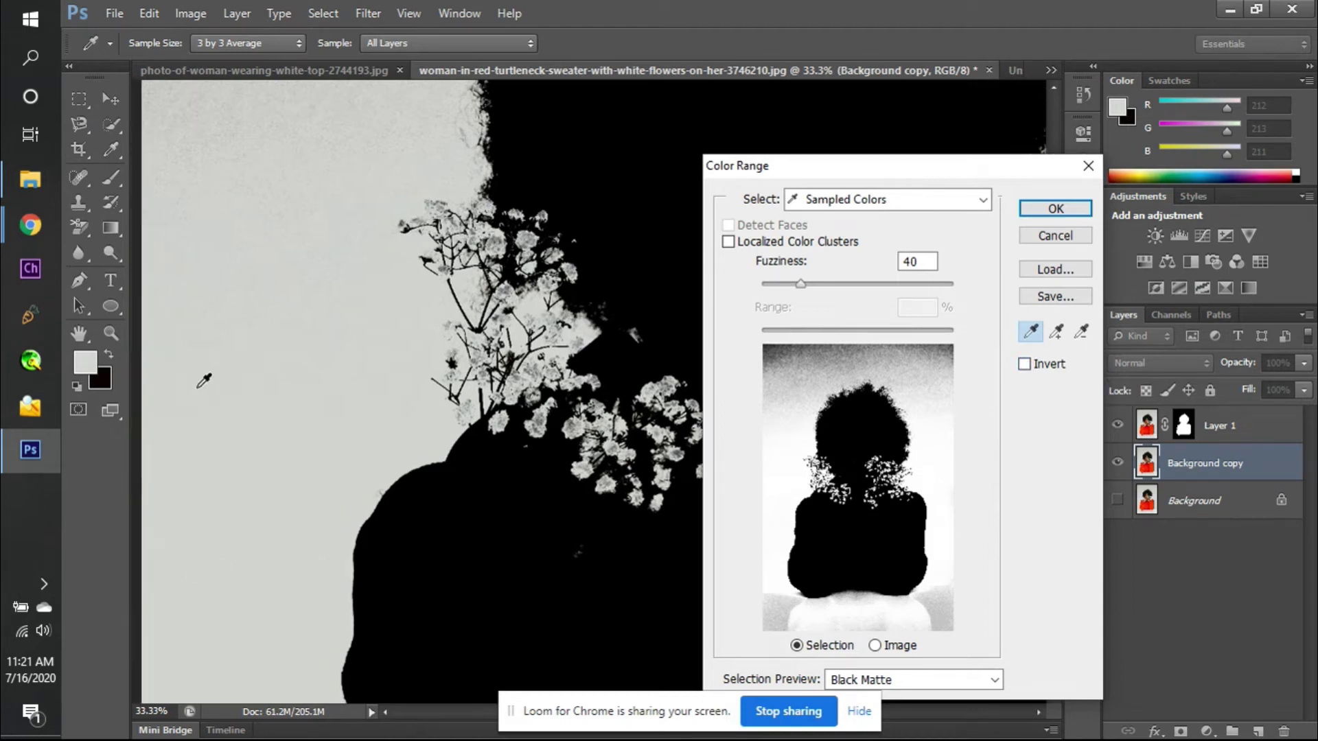
pyautogui.hscroll(10, 517, 418)
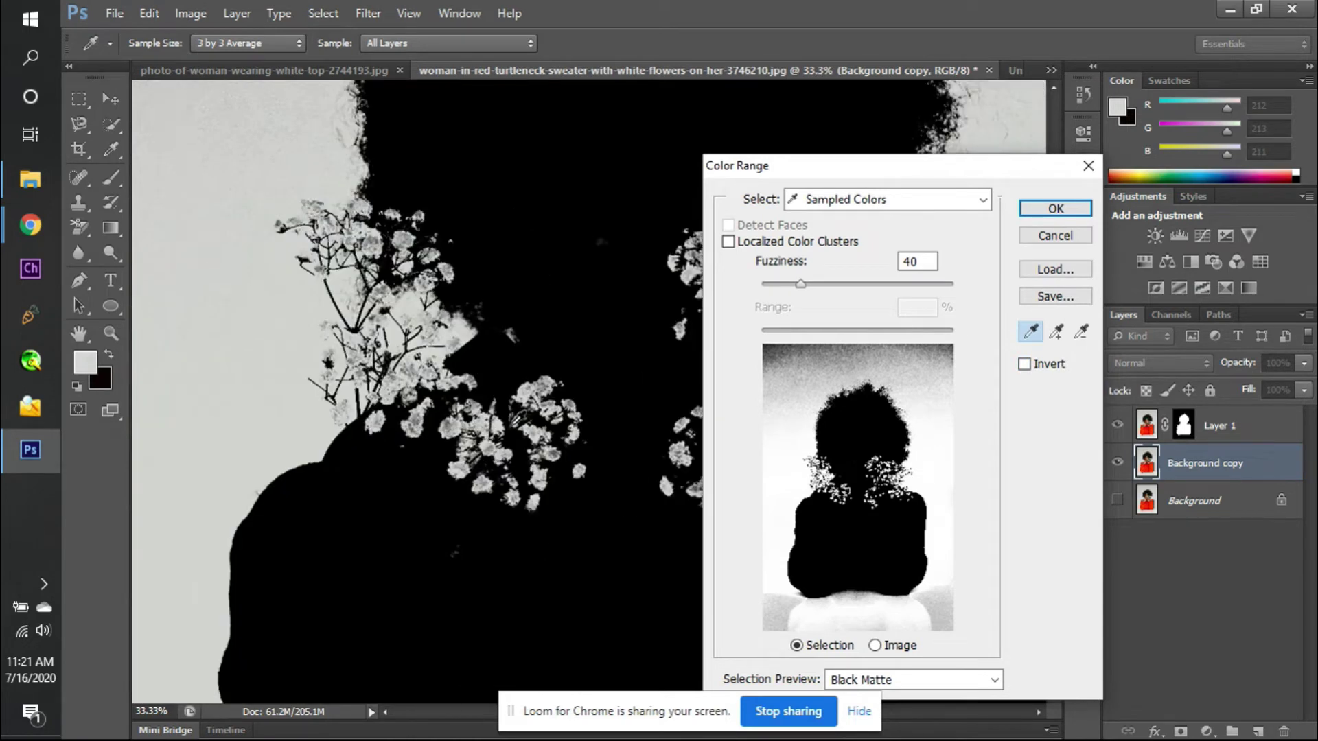
pyautogui.hscroll(-6, 516, 417)
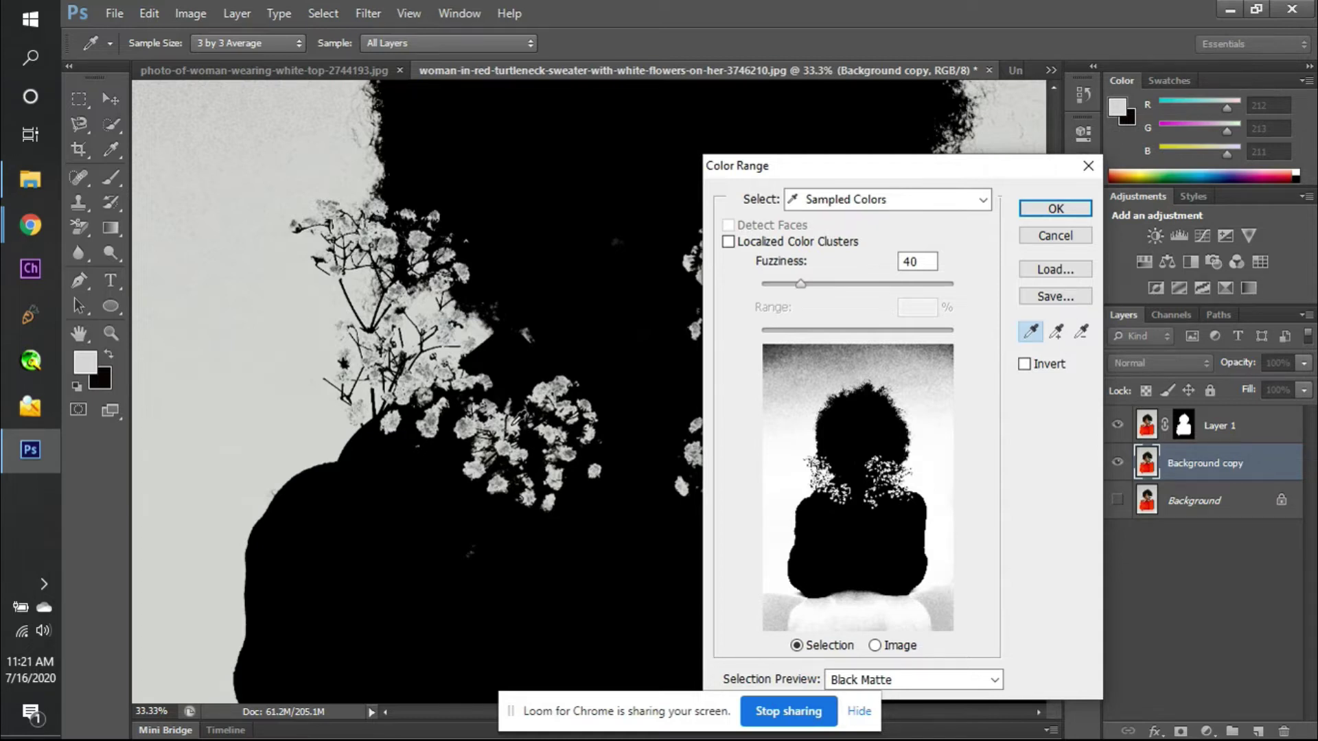
pyautogui.click(1055, 236)
pyautogui.keyDown('alt'); pyautogui.click(1179, 437); pyautogui.keyUp('alt')
# - Zoom out to the full photo and preview a Color Overlay on Background copy, then cancel it
pyautogui.click(1118, 500)
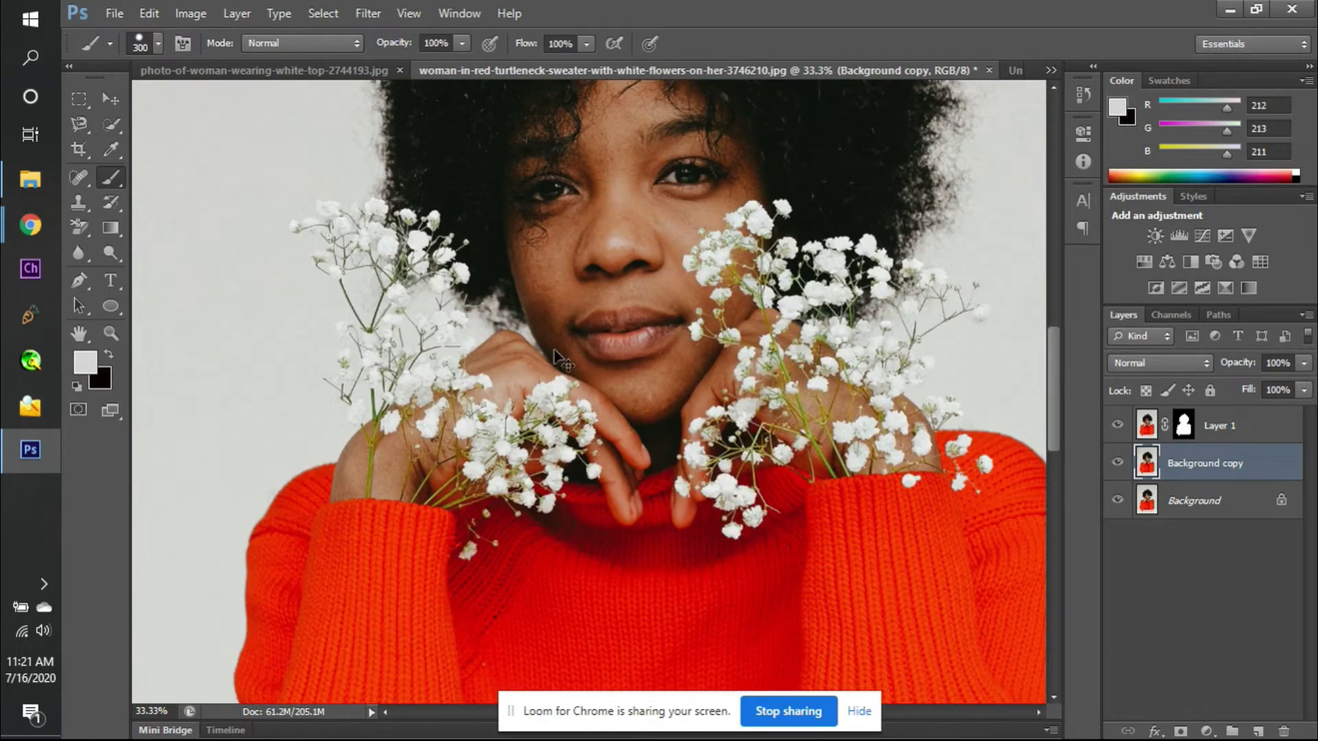
pyautogui.hotkey('ctrl', '-')
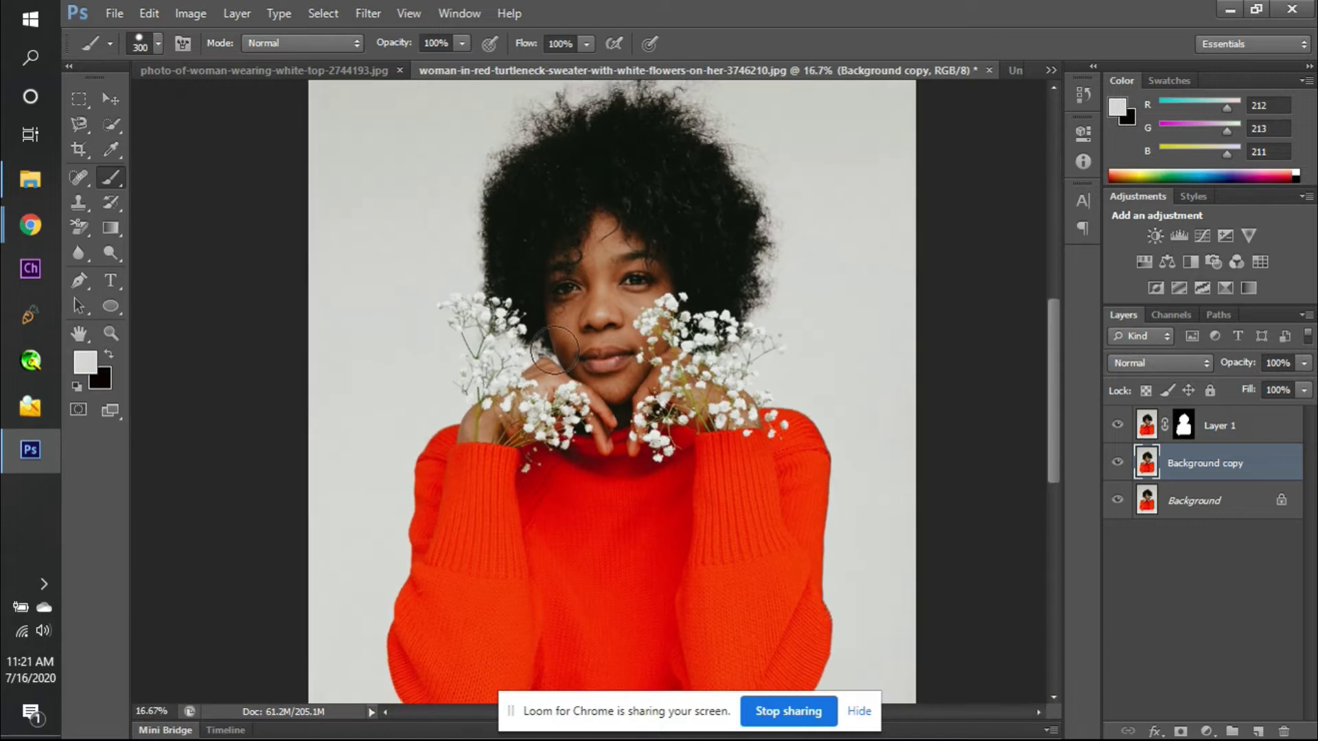
pyautogui.hotkey('ctrl', '-')
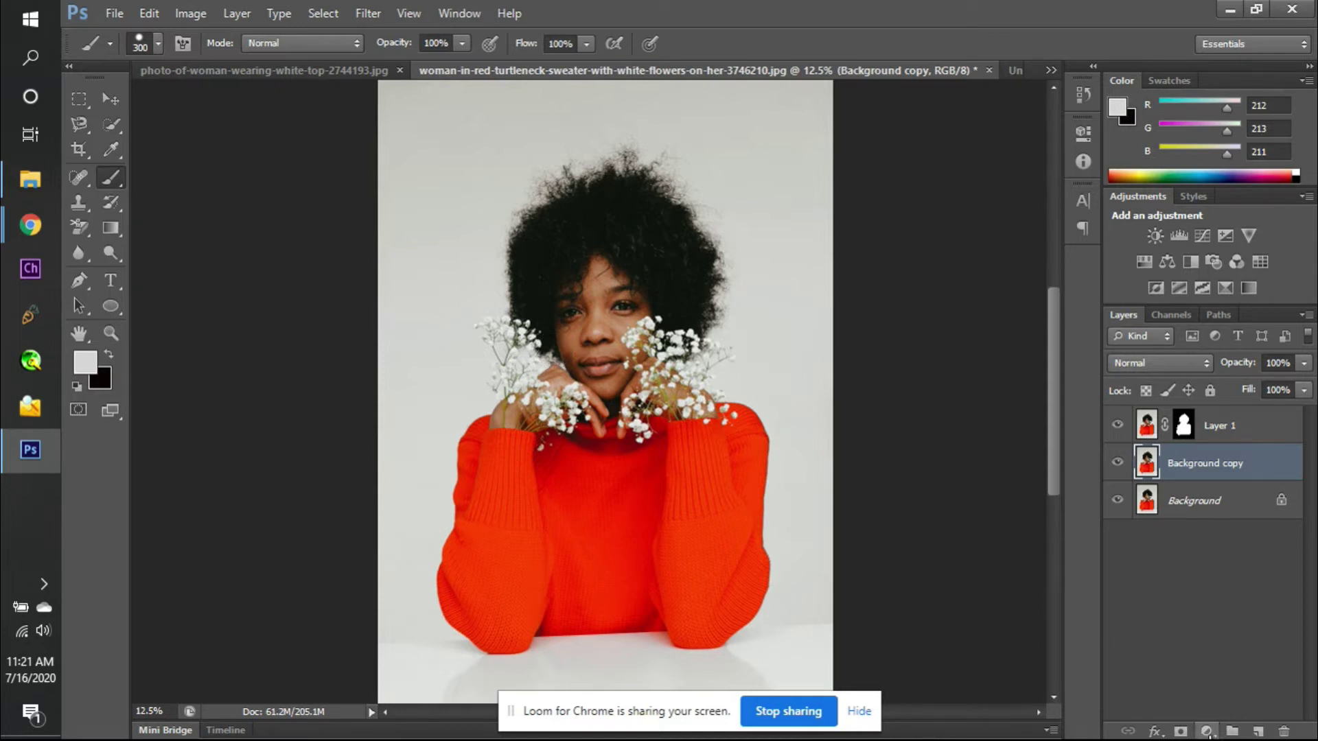
pyautogui.rightClick(1274, 451)
pyautogui.click(1097, 92)
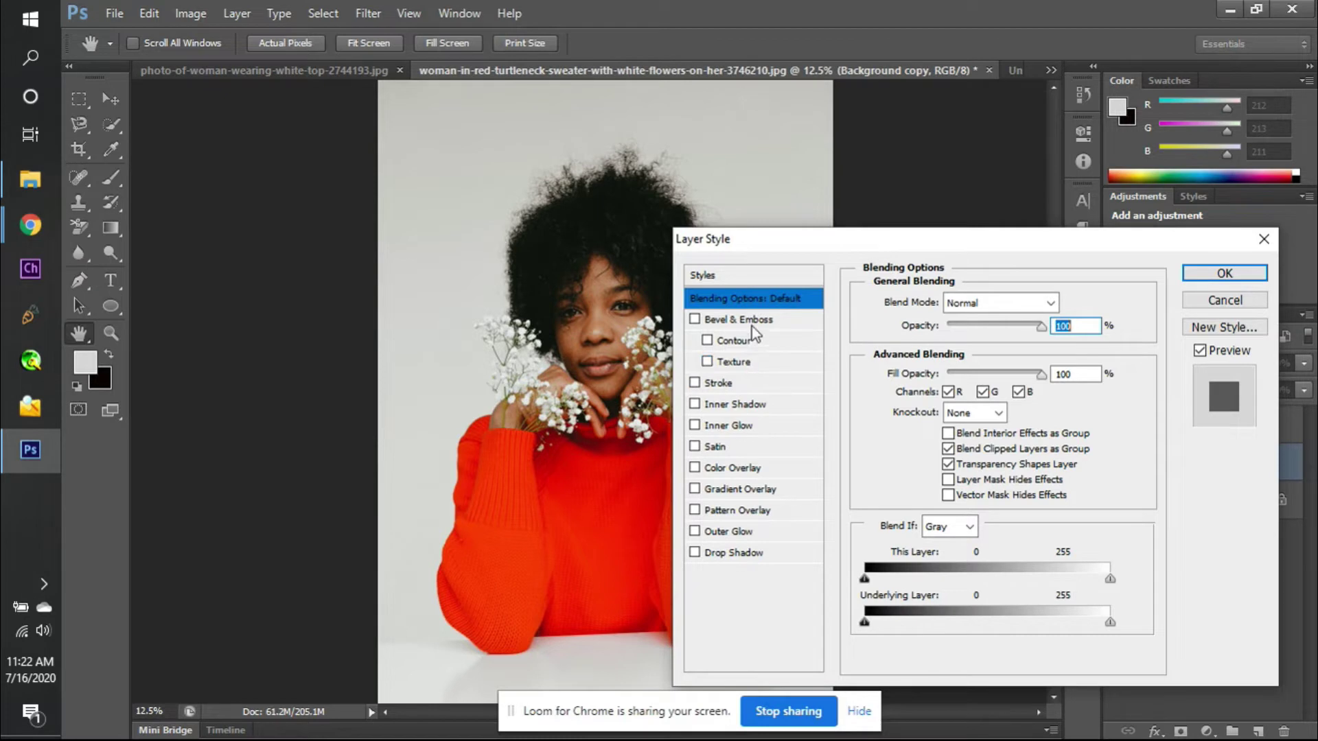
pyautogui.click(716, 468)
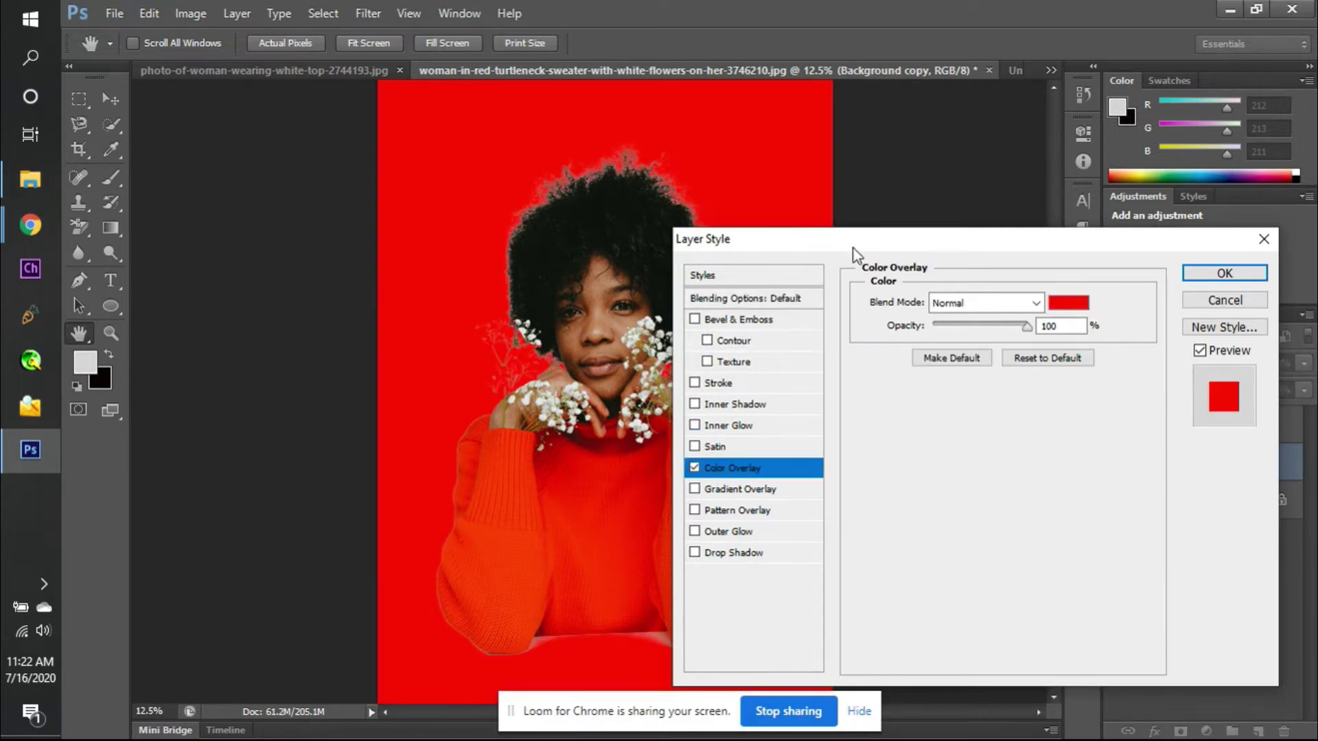
pyautogui.moveTo(853, 259); pyautogui.dragTo(377, 244)
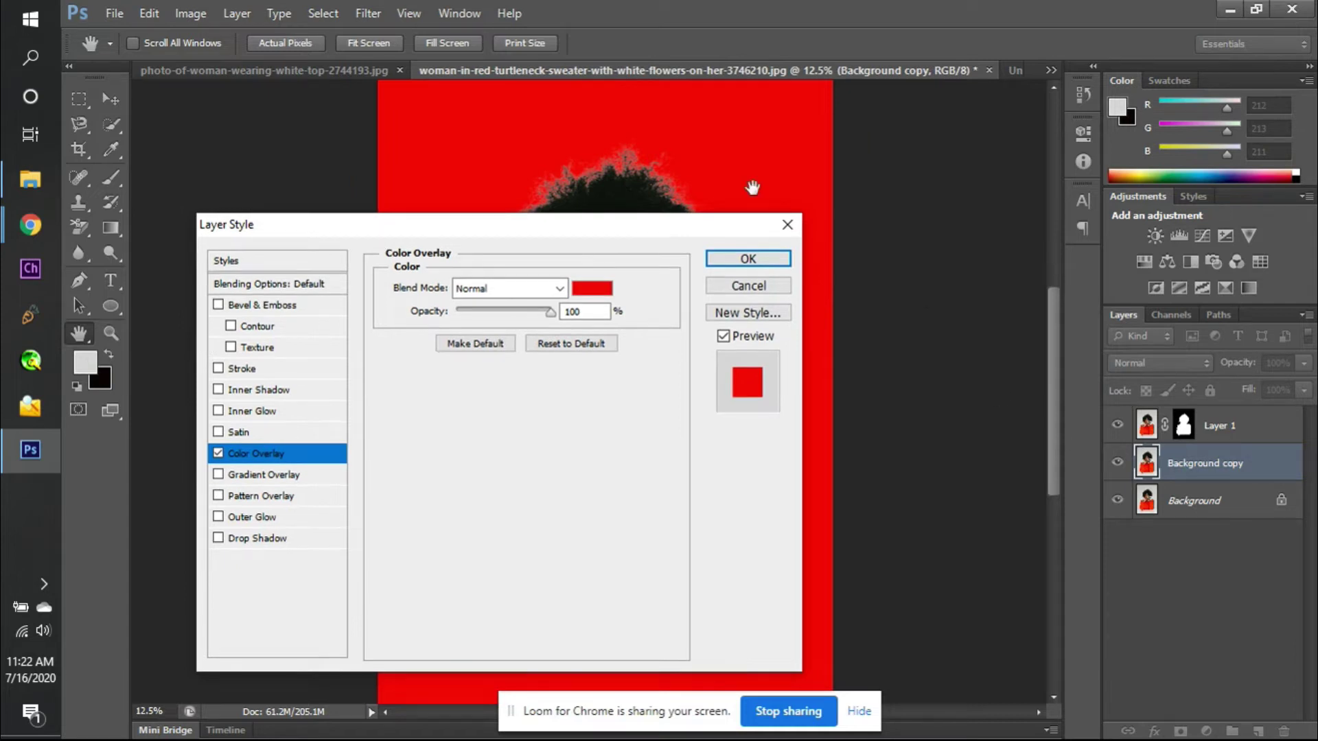
pyautogui.click(787, 224)
pyautogui.press('b')
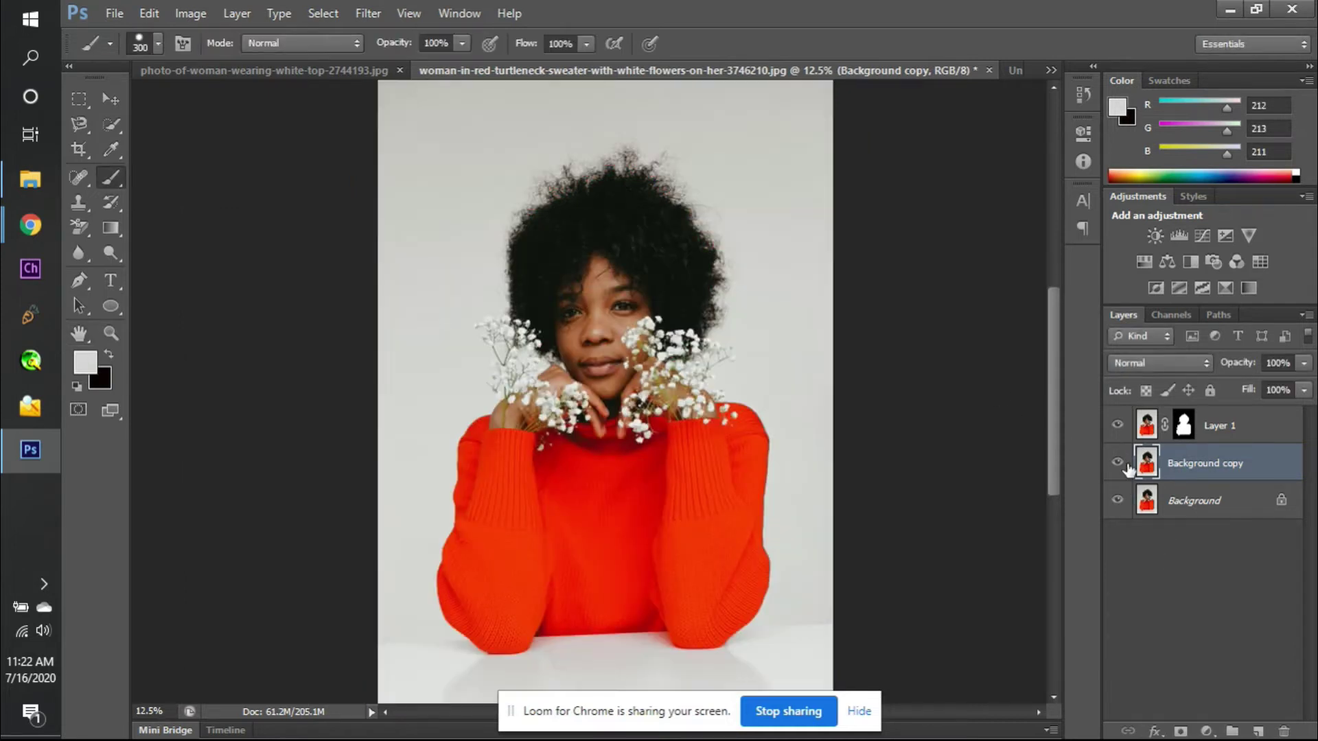
# - Hide Layer 1 and Background, retry a Color Overlay at 17% opacity, and discard it
pyautogui.click(1117, 424)
pyautogui.click(1115, 499)
pyautogui.rightClick(1230, 466)
pyautogui.click(1116, 101)
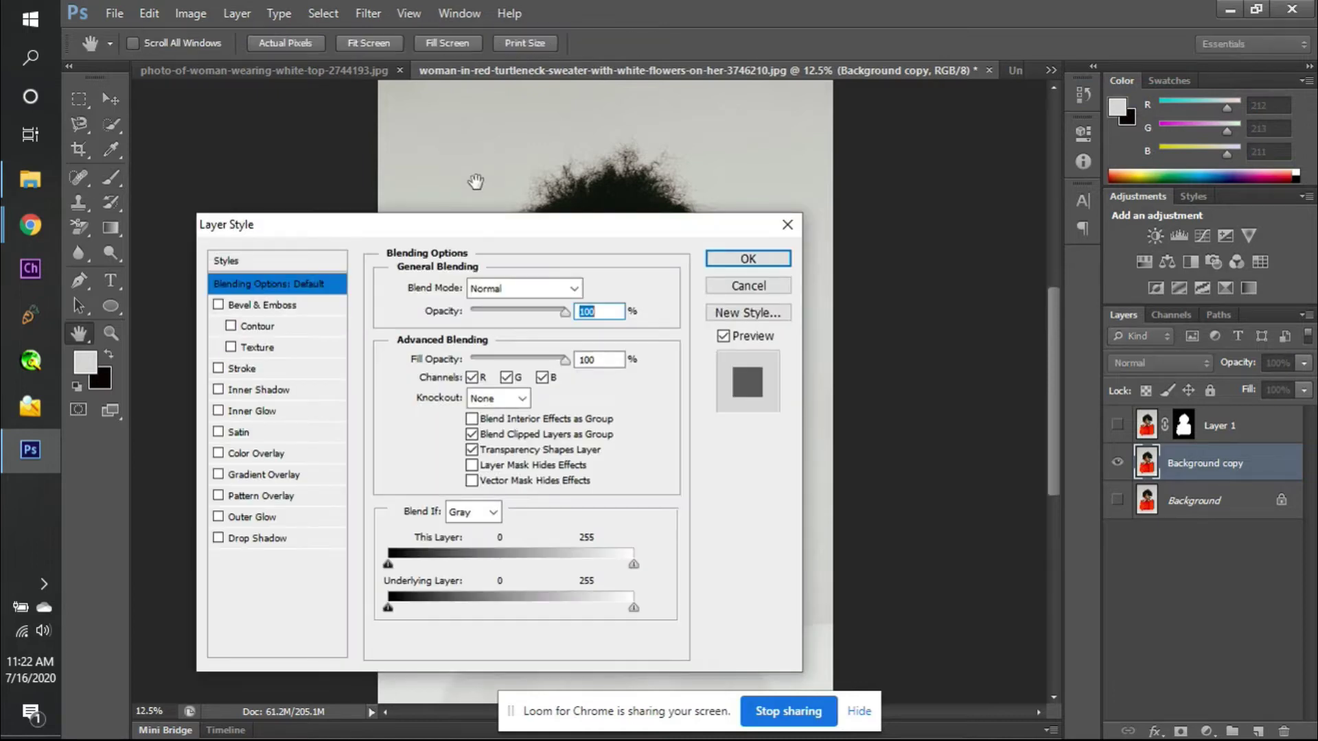
pyautogui.moveTo(487, 231); pyautogui.dragTo(1101, 108)
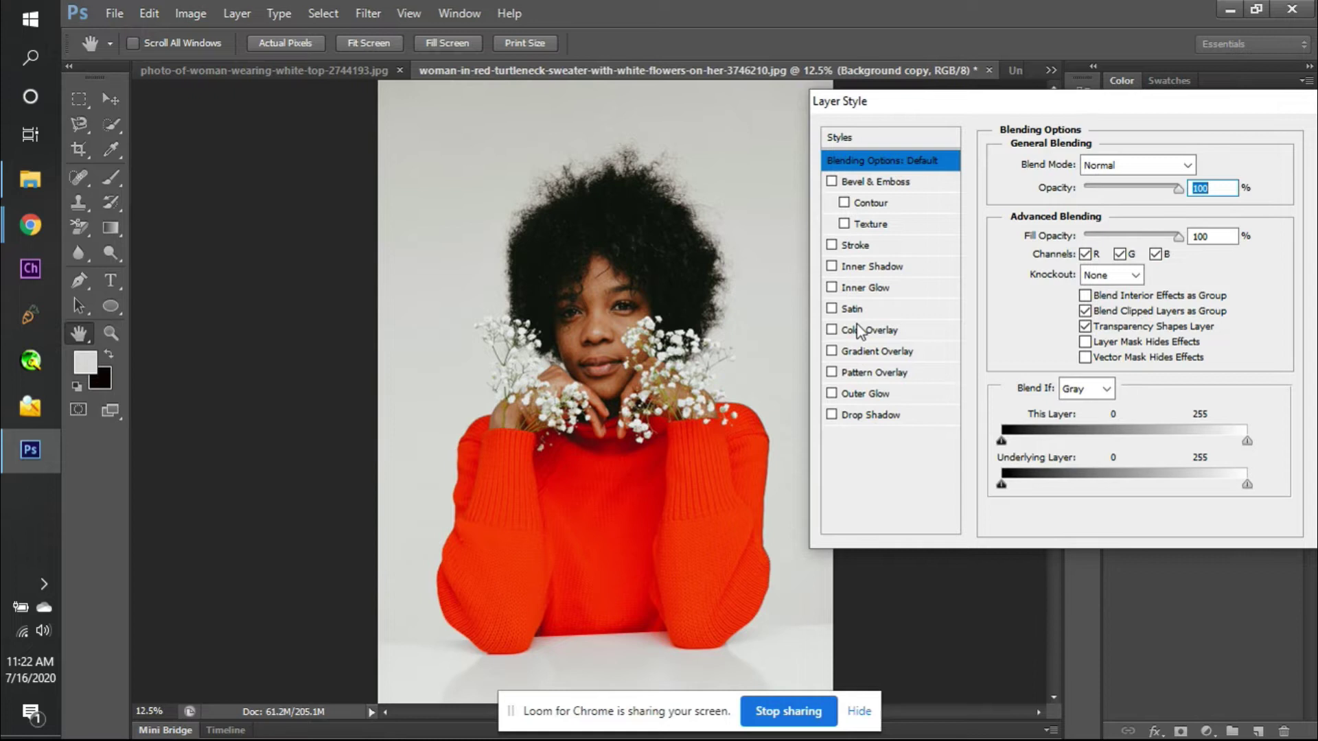
pyautogui.click(832, 330)
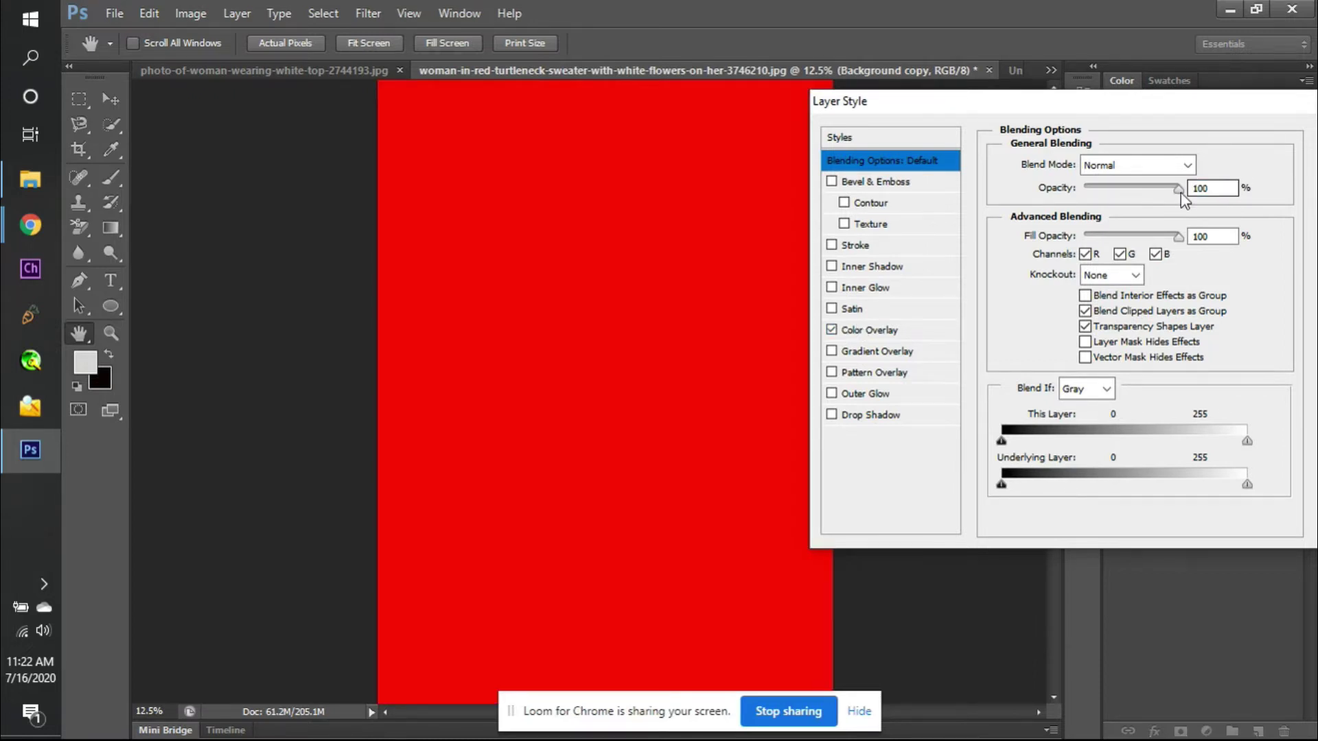
pyautogui.moveTo(1179, 189); pyautogui.dragTo(1103, 196)
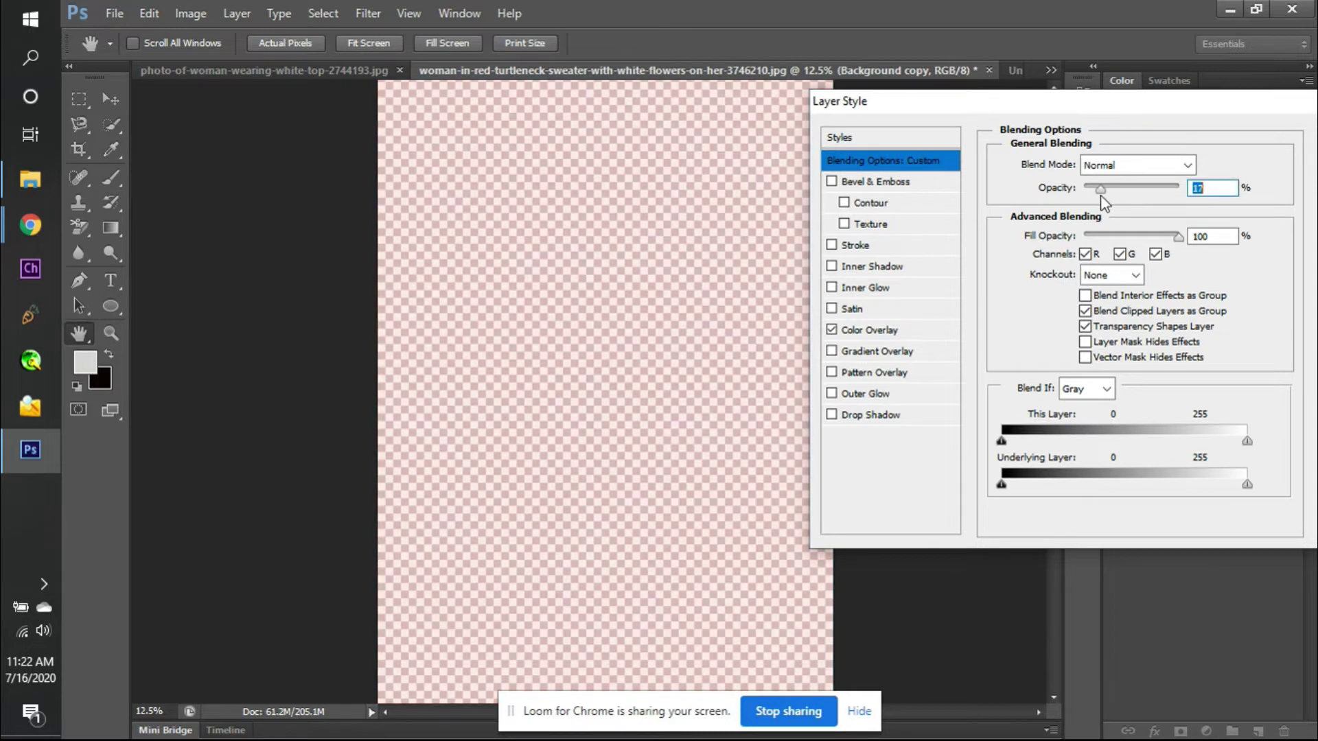
pyautogui.moveTo(1131, 119); pyautogui.dragTo(1083, 128)
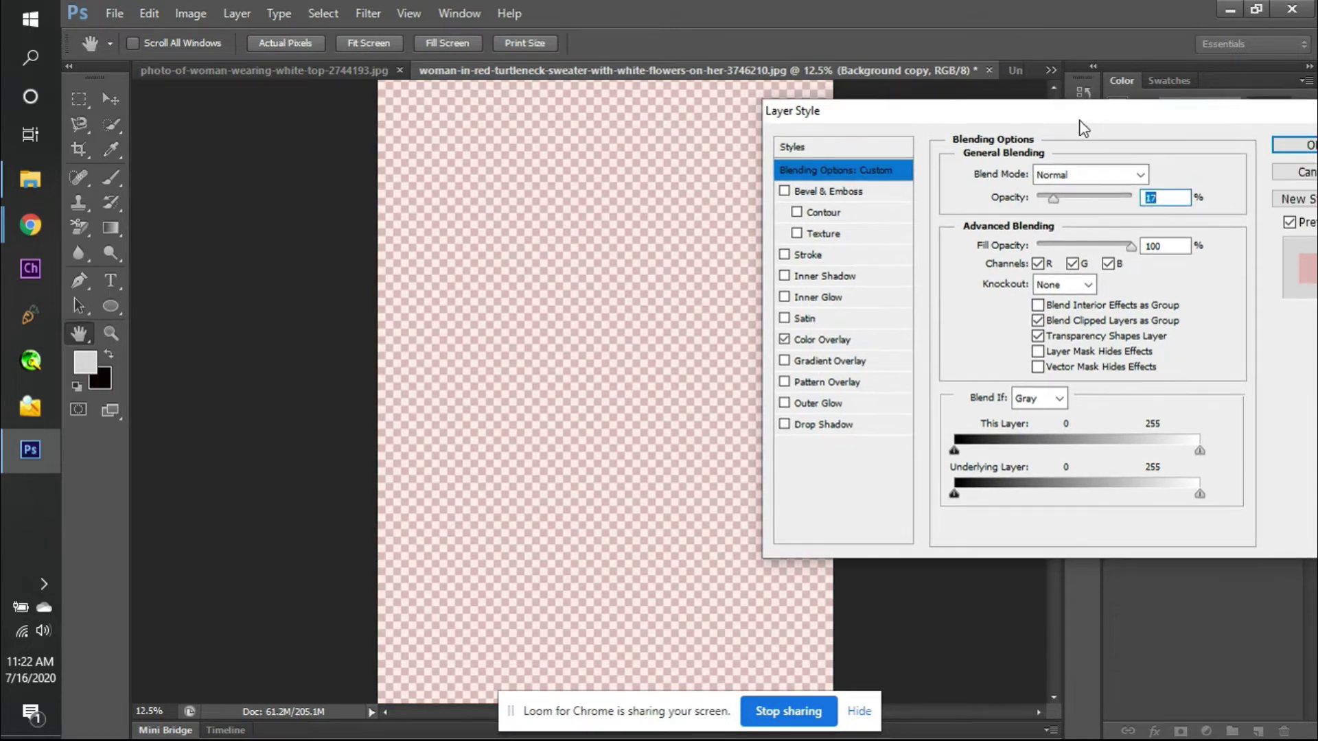
pyautogui.click(816, 340)
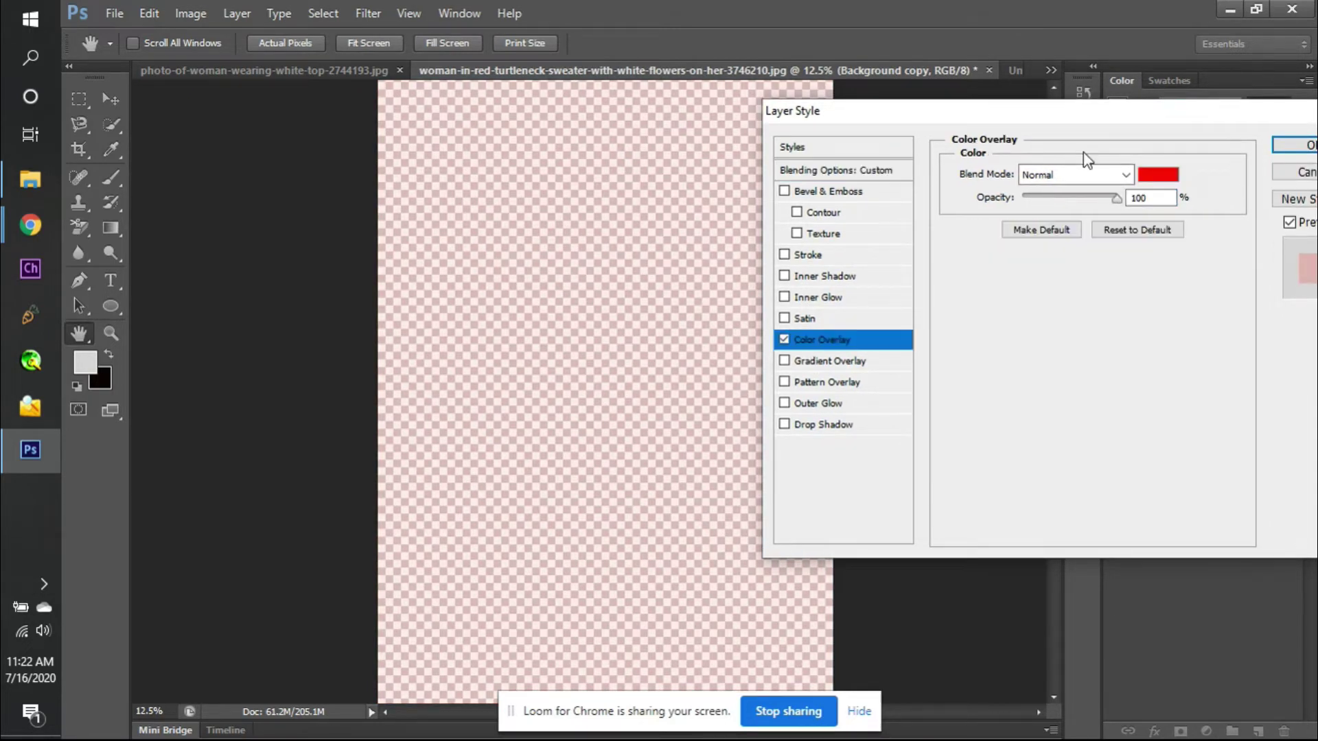
pyautogui.moveTo(1117, 126); pyautogui.dragTo(621, 185)
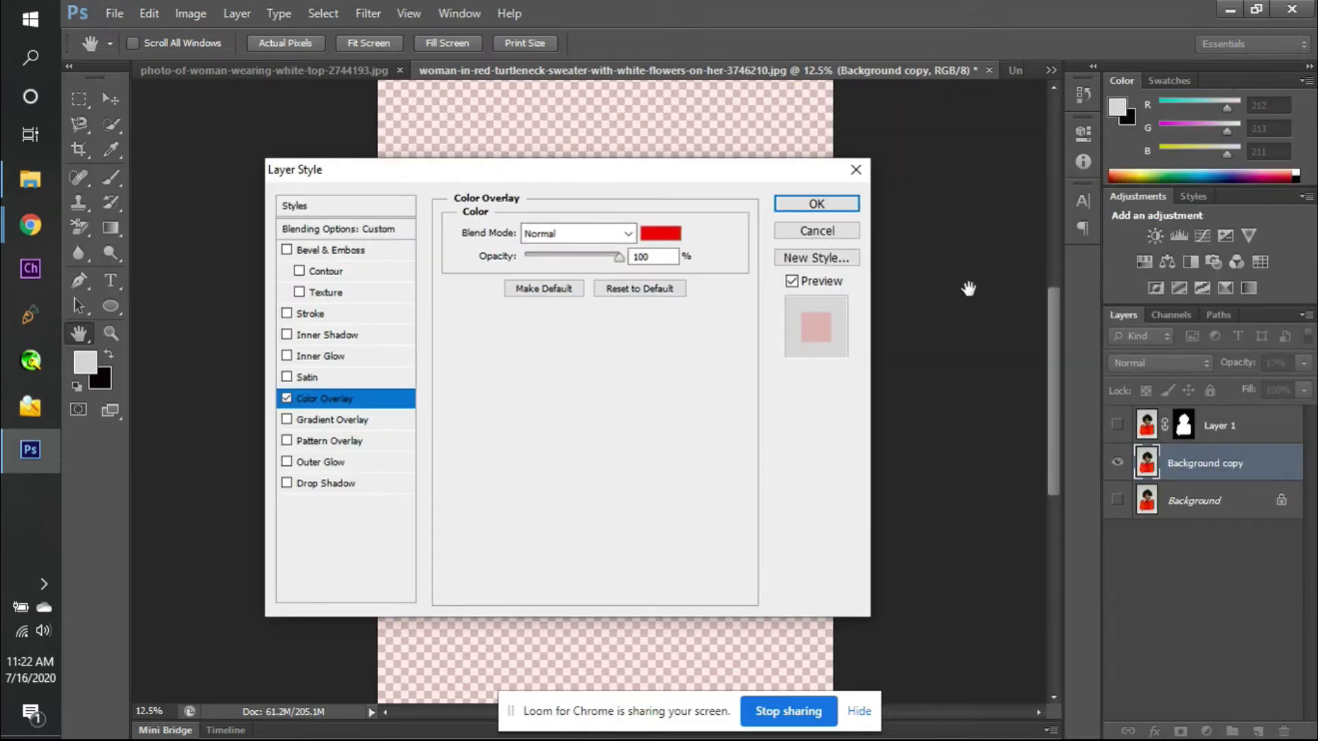
pyautogui.click(850, 238)
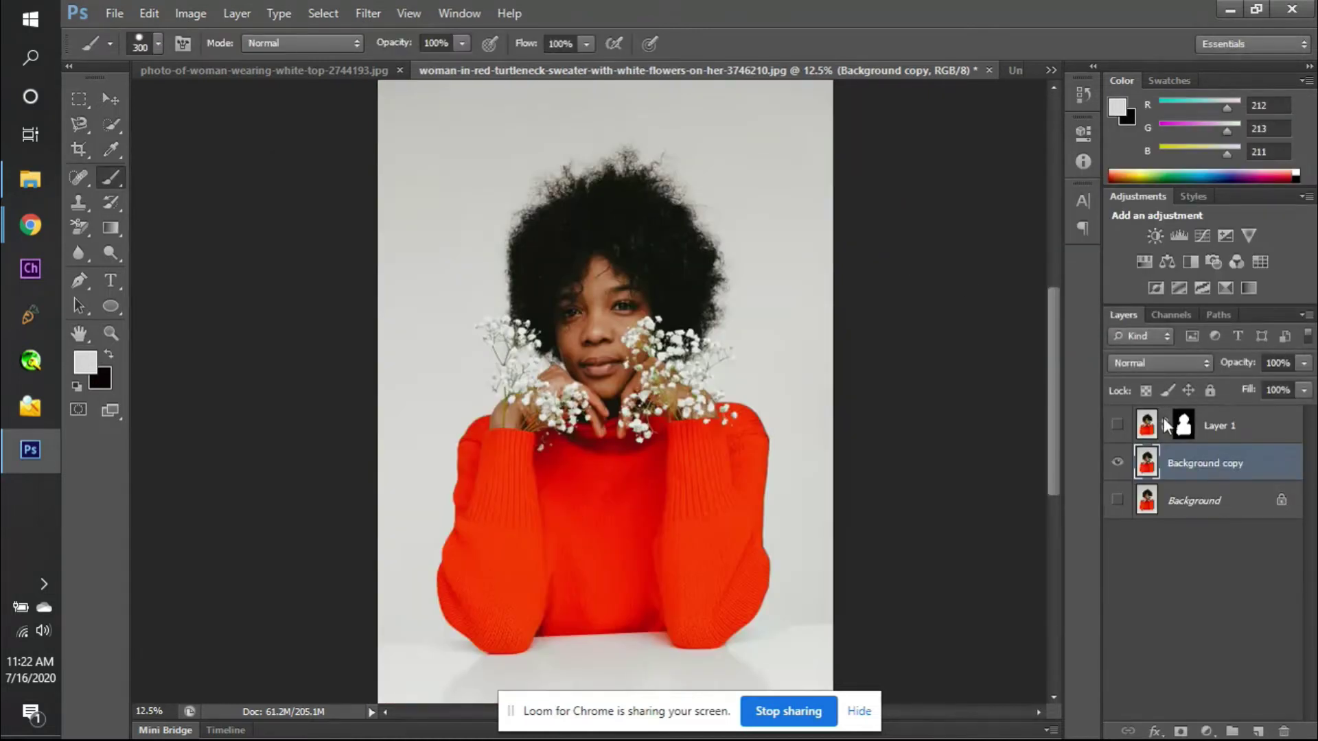
# - Show Layer 1, view its mask alone, hide Background copy, and return to the colour cut-out
pyautogui.rightClick(1180, 469)
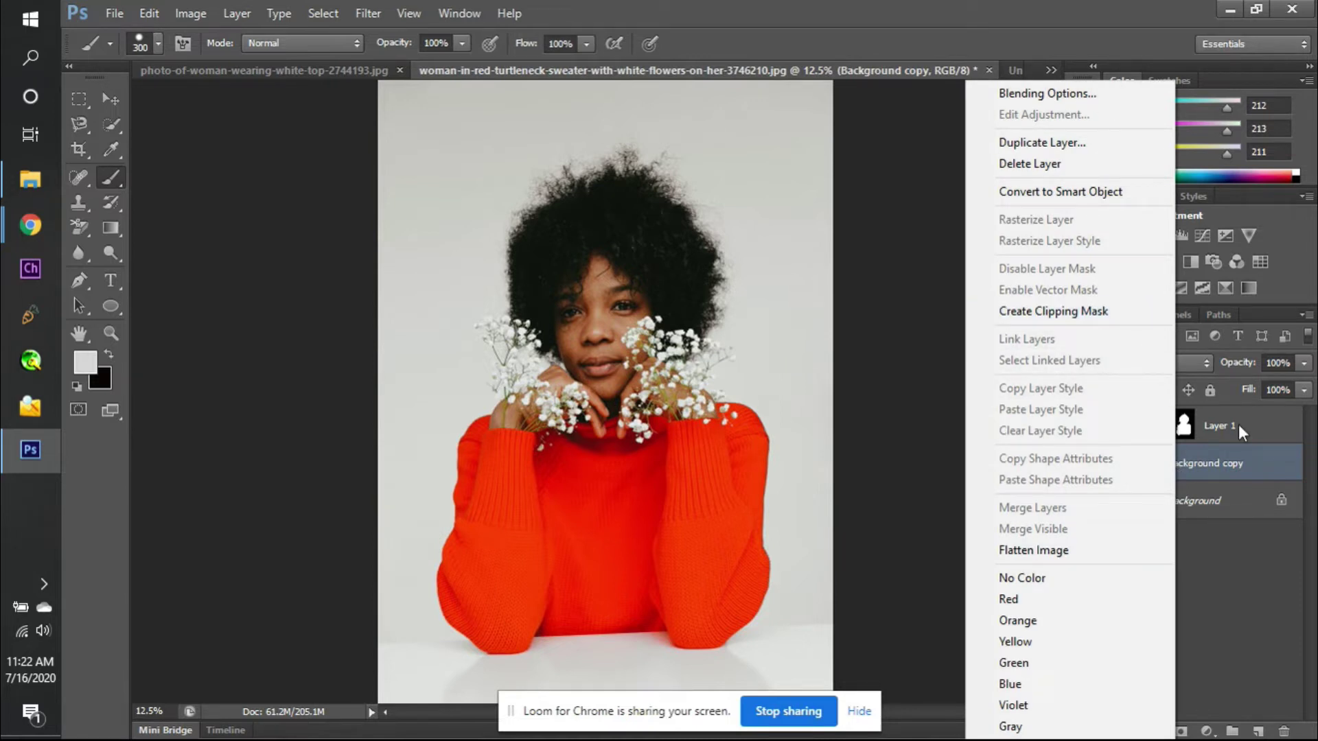
pyautogui.click(1237, 465)
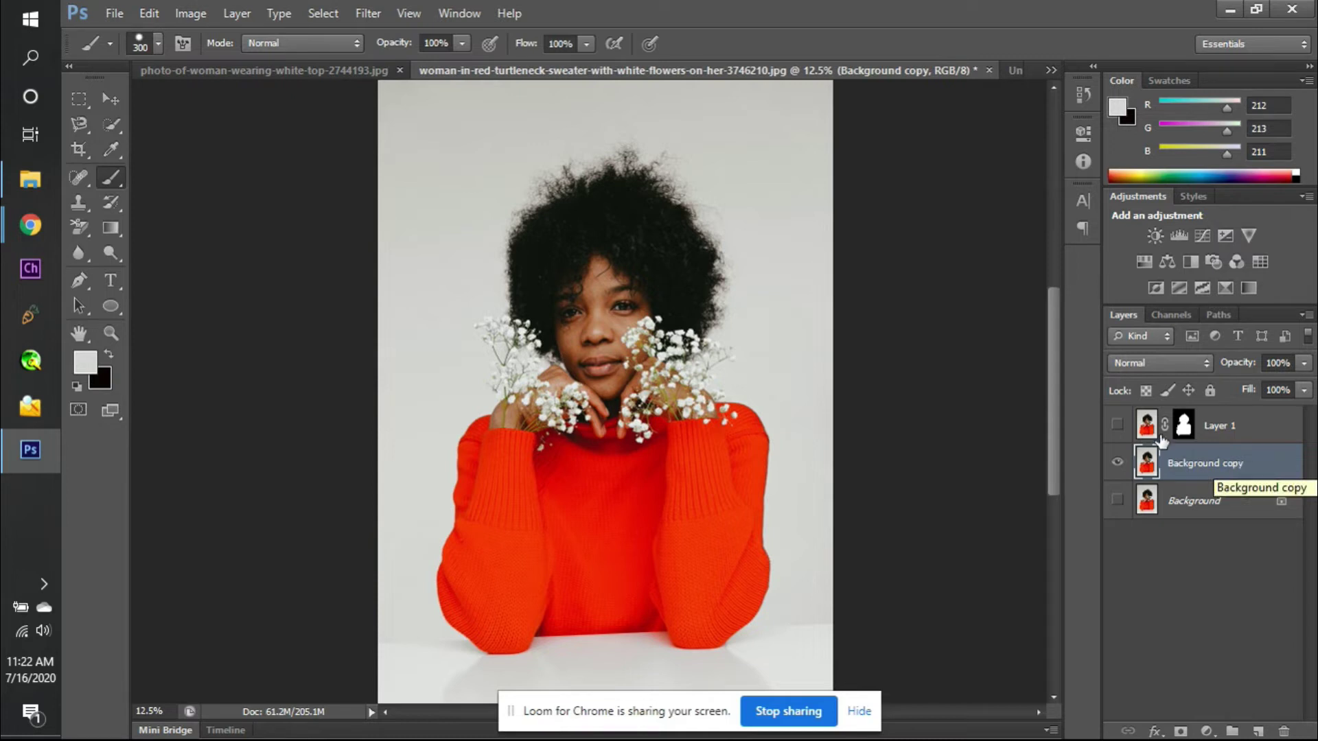
pyautogui.click(1118, 426)
pyautogui.click(1180, 430)
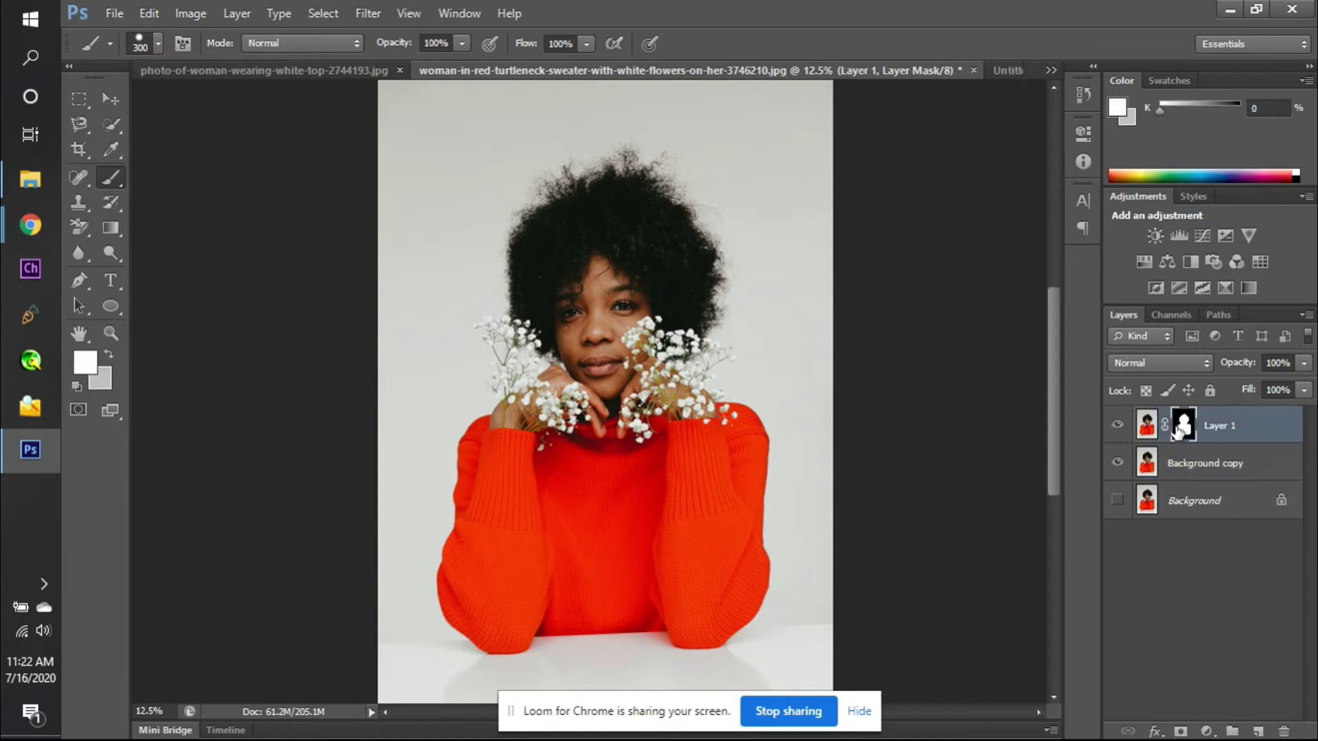
pyautogui.keyDown('alt'); pyautogui.click(1179, 430); pyautogui.keyUp('alt')
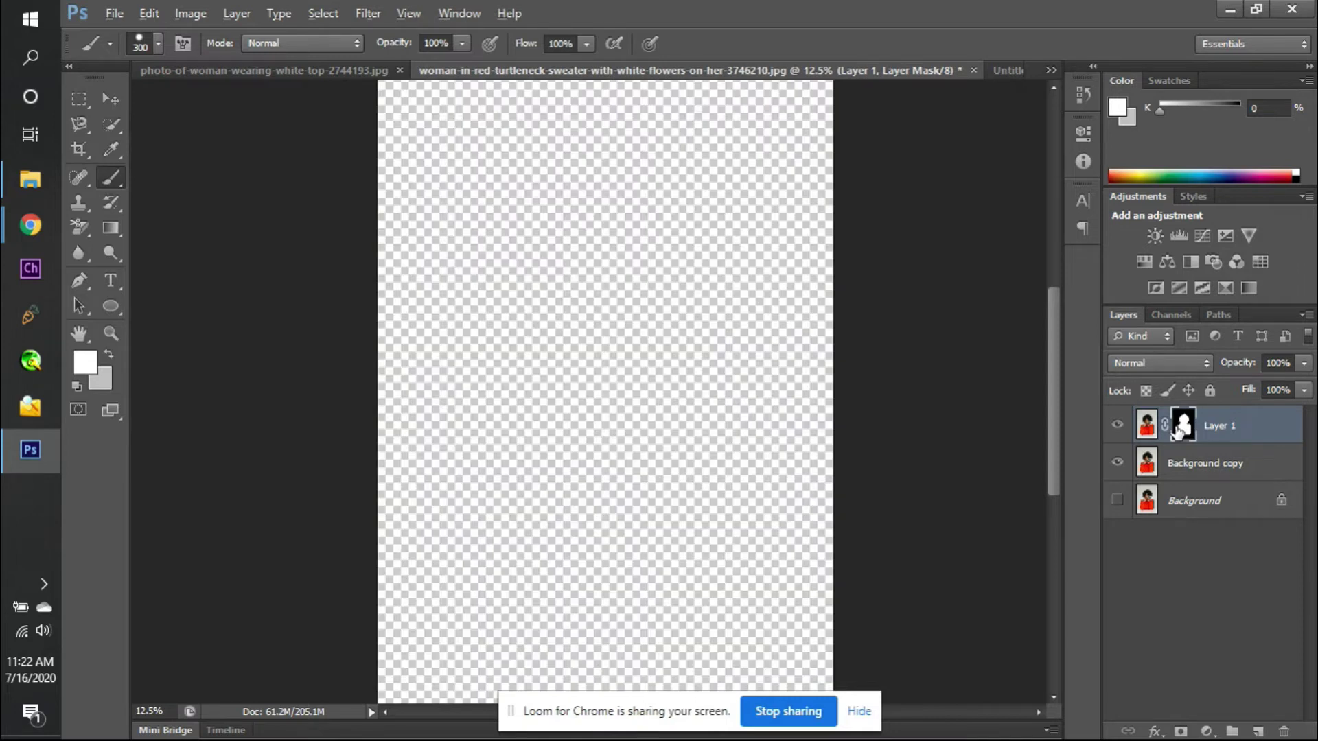
pyautogui.click(1118, 467)
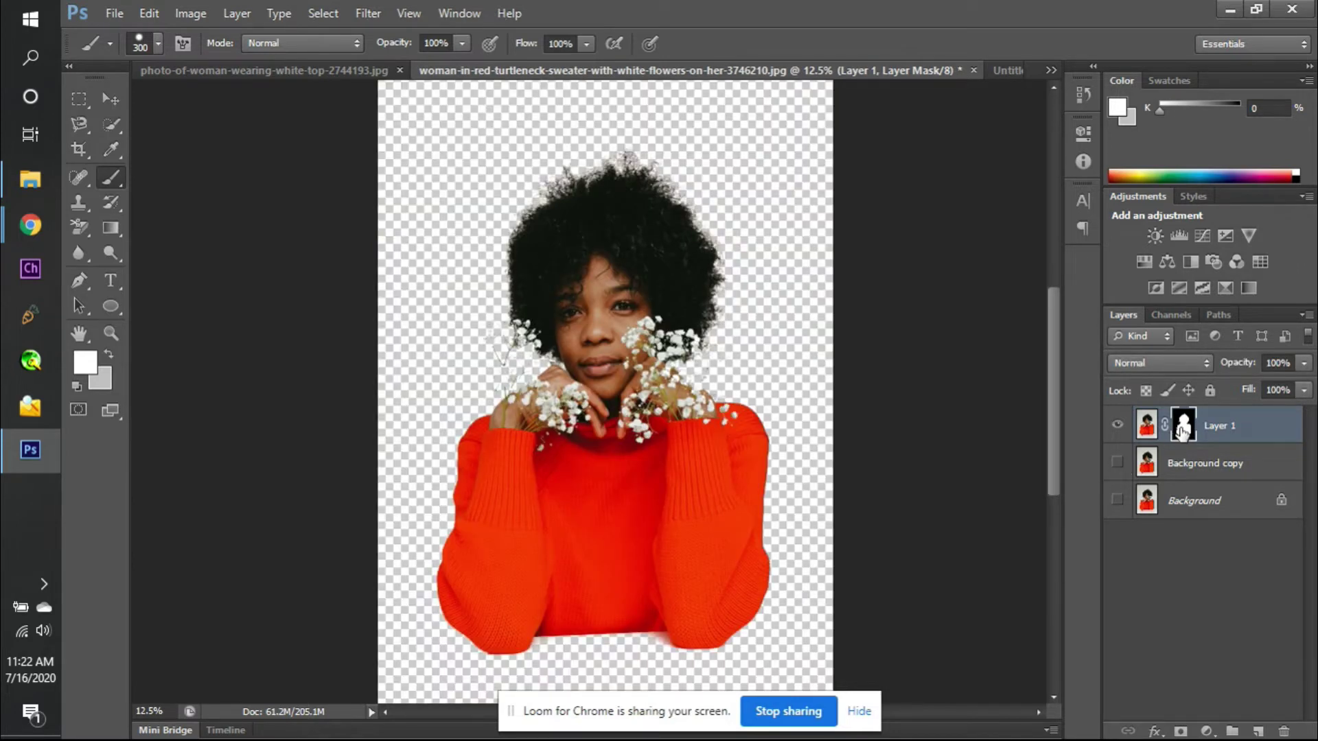
pyautogui.keyDown('alt'); pyautogui.click(1182, 431); pyautogui.keyUp('alt')
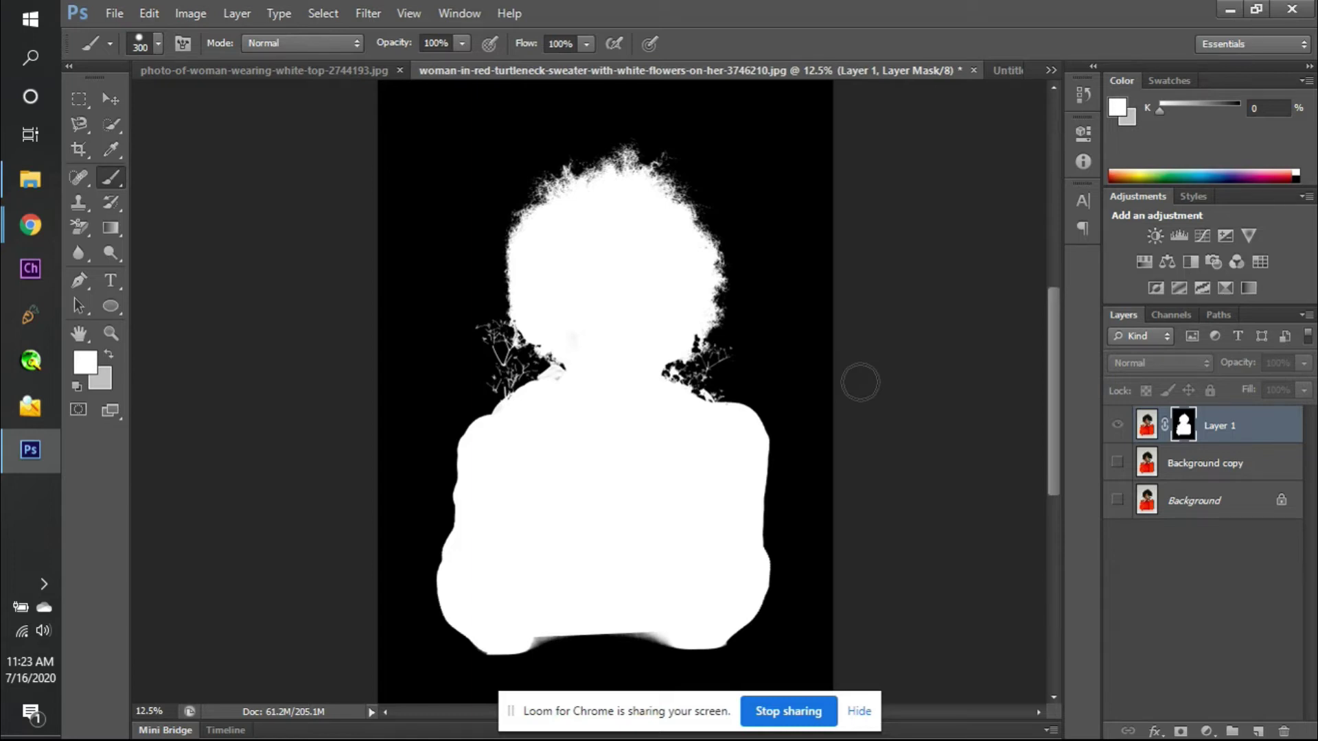
pyautogui.click(1119, 424)
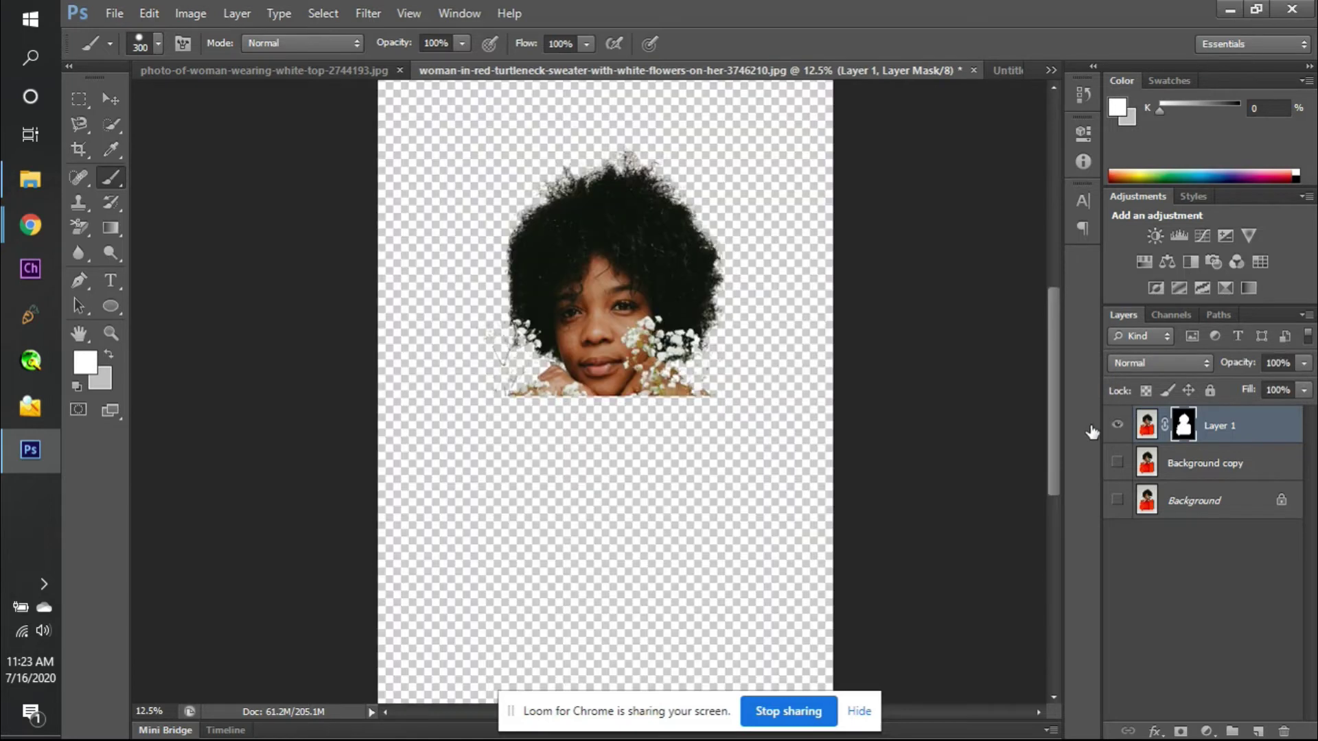
# - Zoom in on the left flower sprig, toggling Background copy on and then off
pyautogui.click(1118, 464)
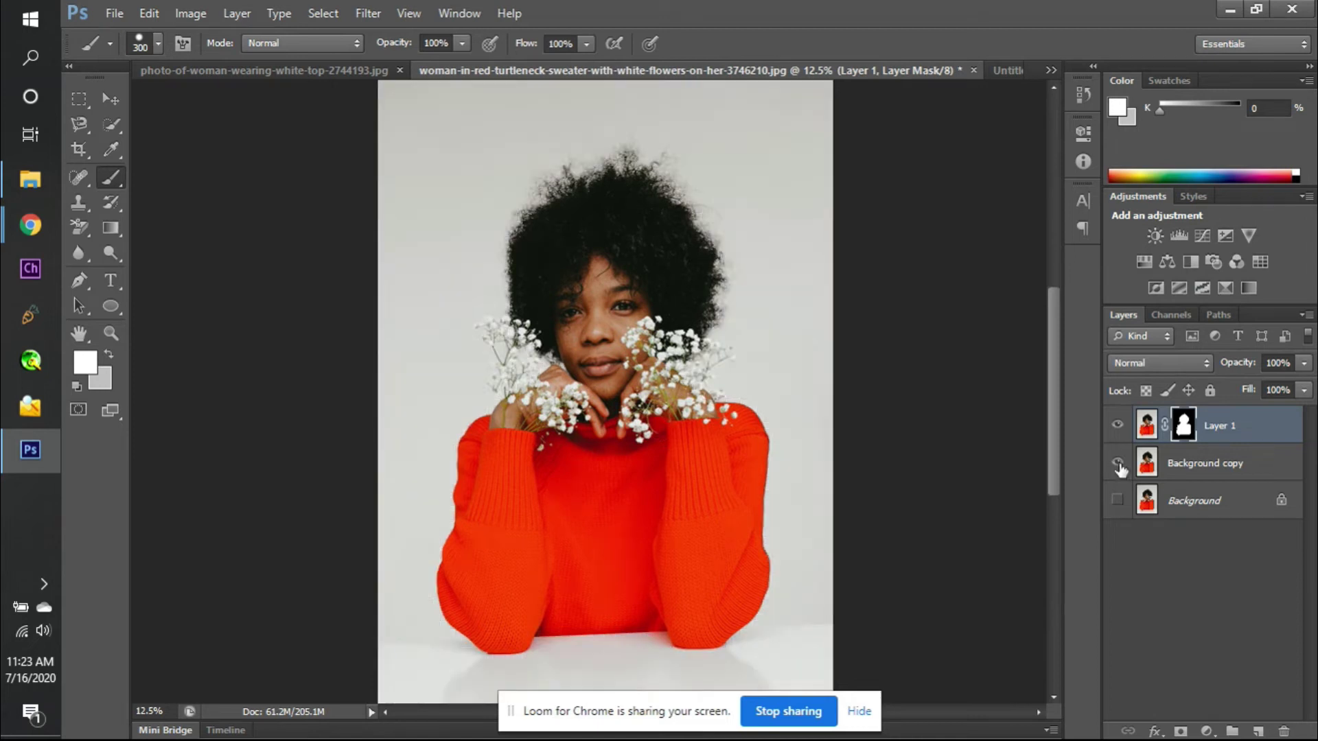
pyautogui.hotkey('ctrl', '+')
pyautogui.hotkey('ctrl', '+')
pyautogui.hotkey('ctrl', '+')
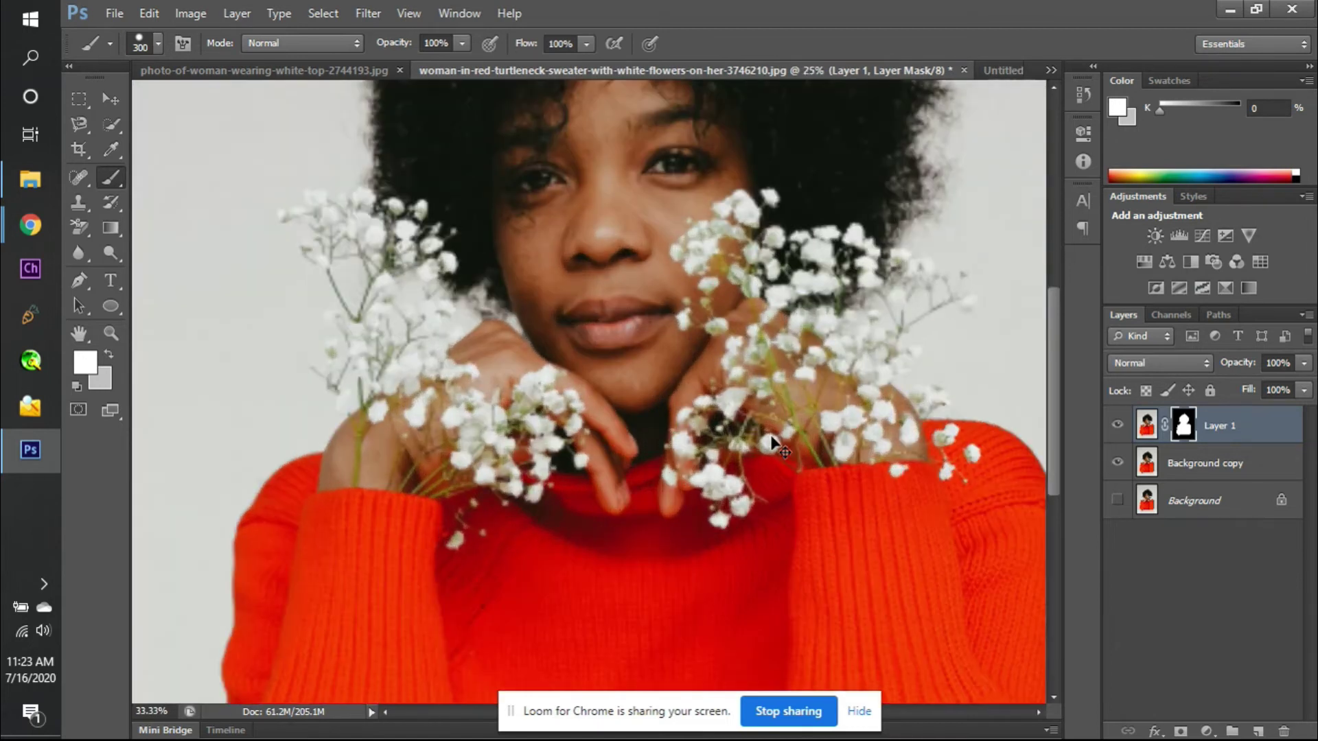
pyautogui.hscroll(-3, 458, 377)
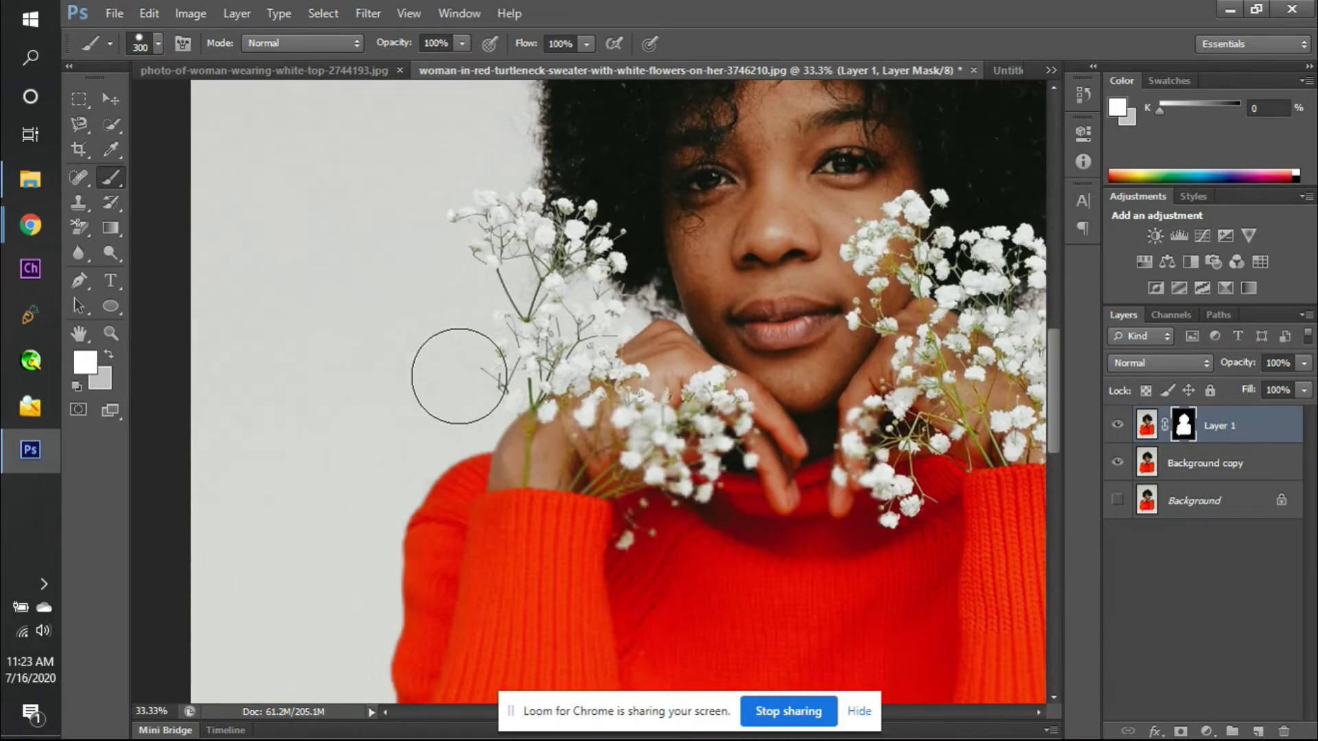
pyautogui.hscroll(-1, 459, 376)
pyautogui.hotkey('ctrl', '+')
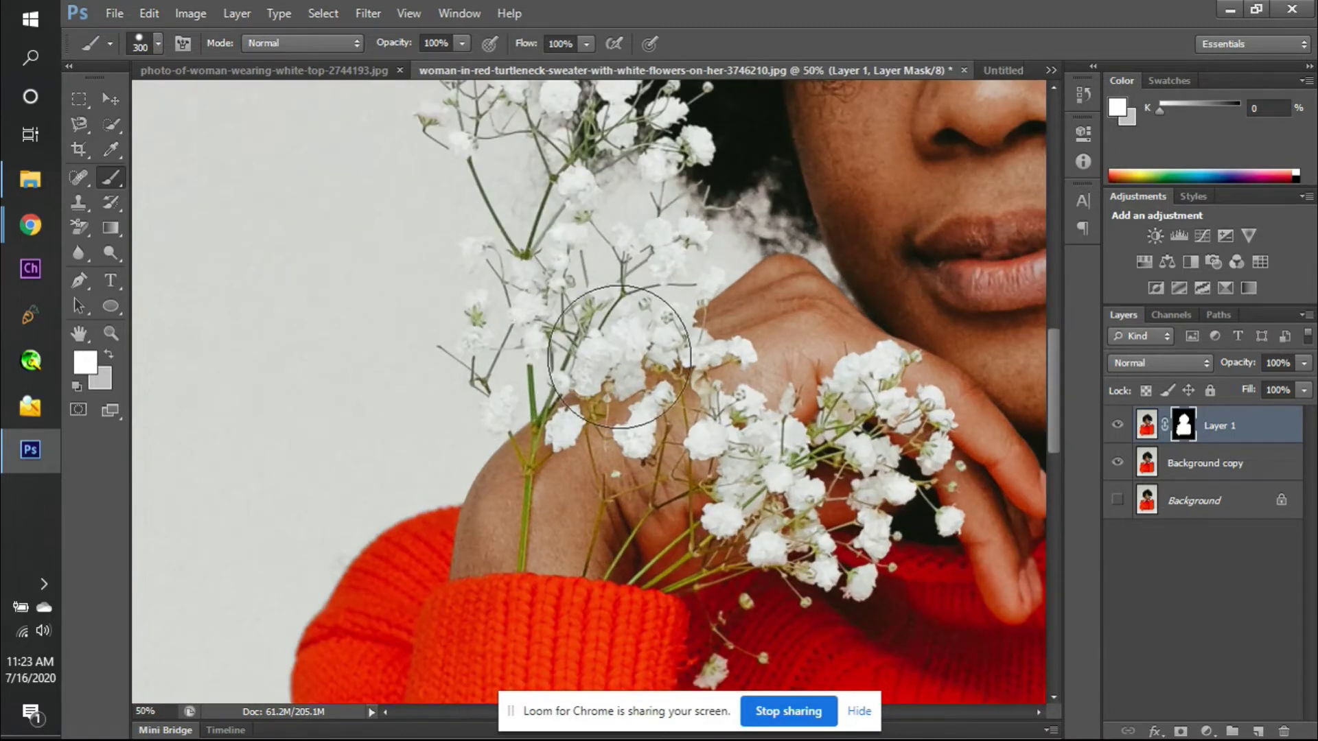
pyautogui.hotkey('ctrl', '+')
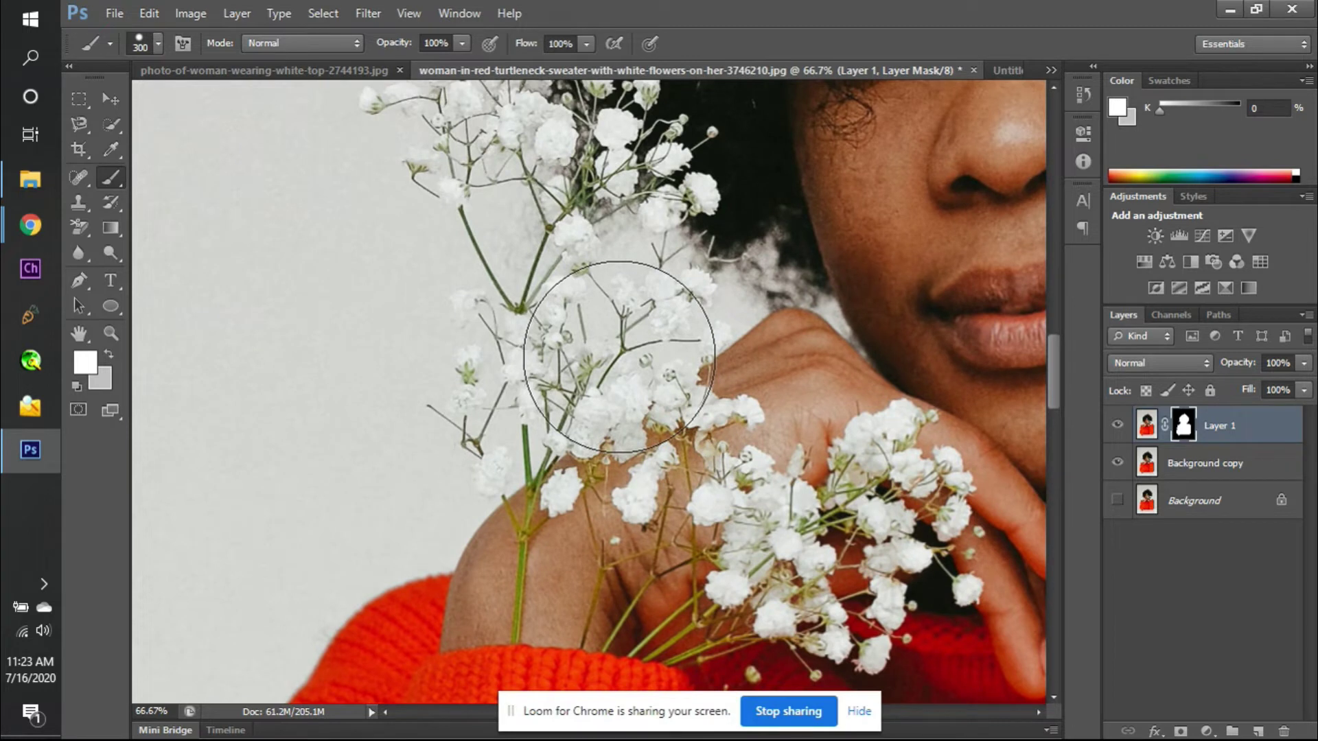
pyautogui.scroll(4, 619, 357)
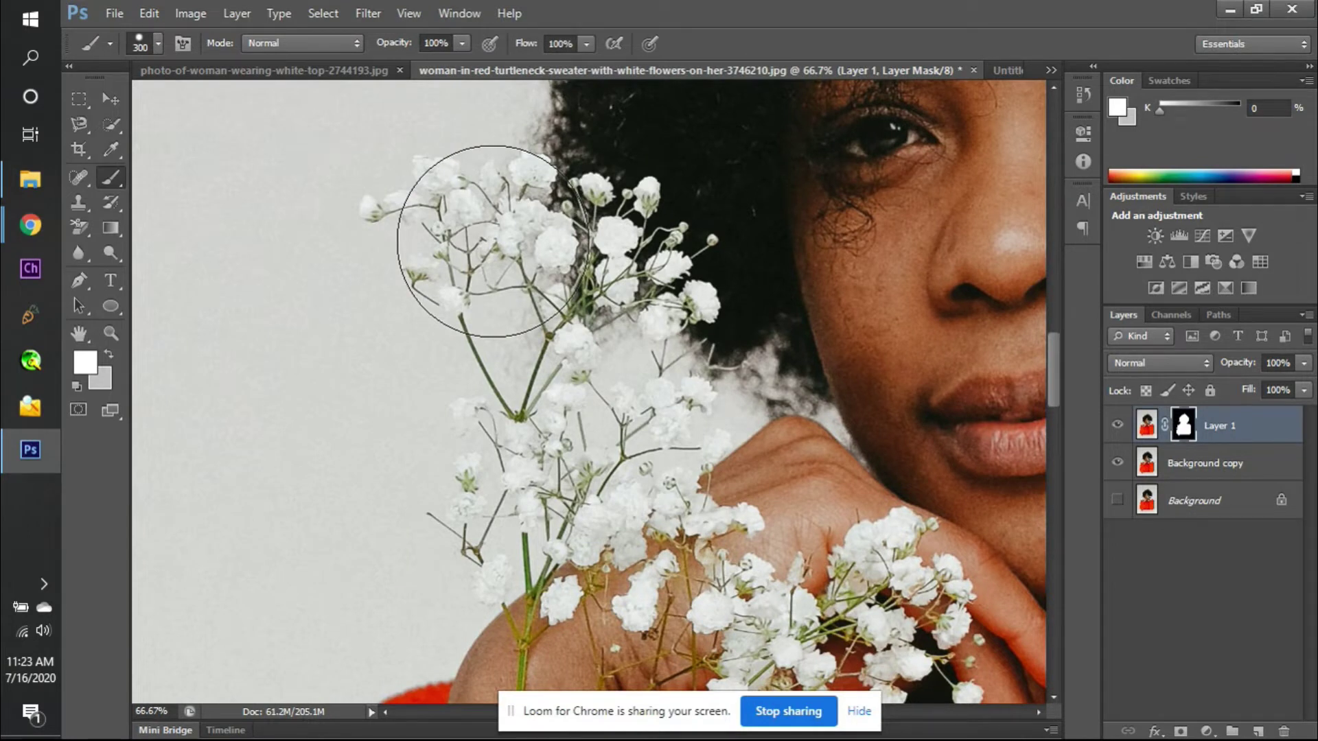
pyautogui.click(1118, 464)
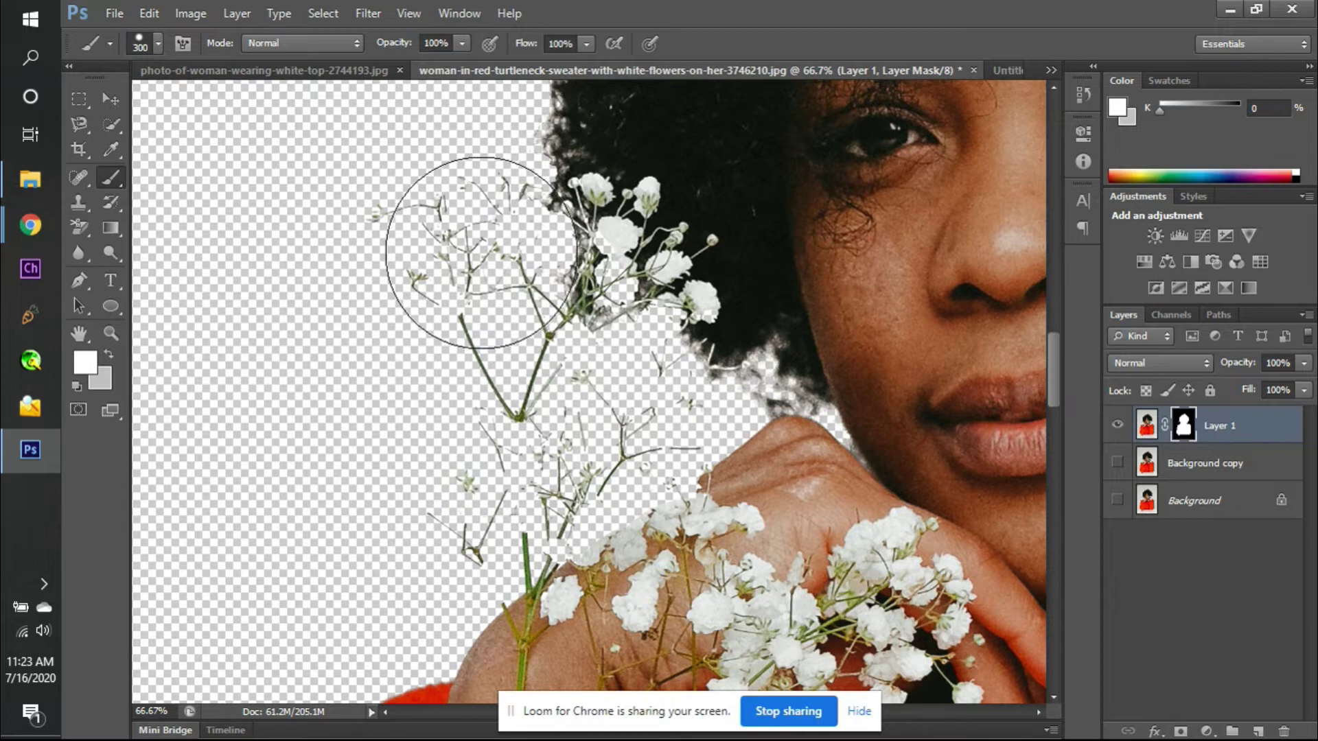
# - Set the brush mode to Lighten, undo a test stroke on the mask, and select Background copy
pyautogui.click(281, 43)
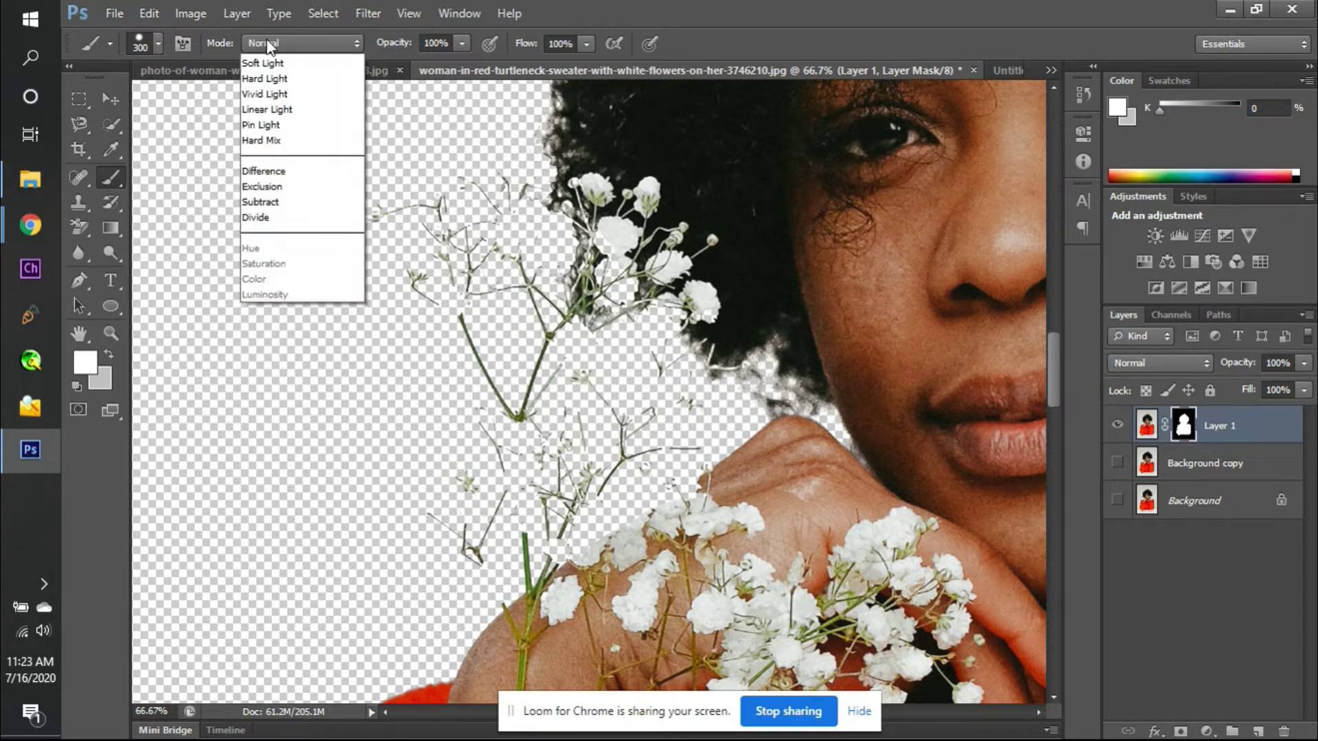
pyautogui.click(258, 233)
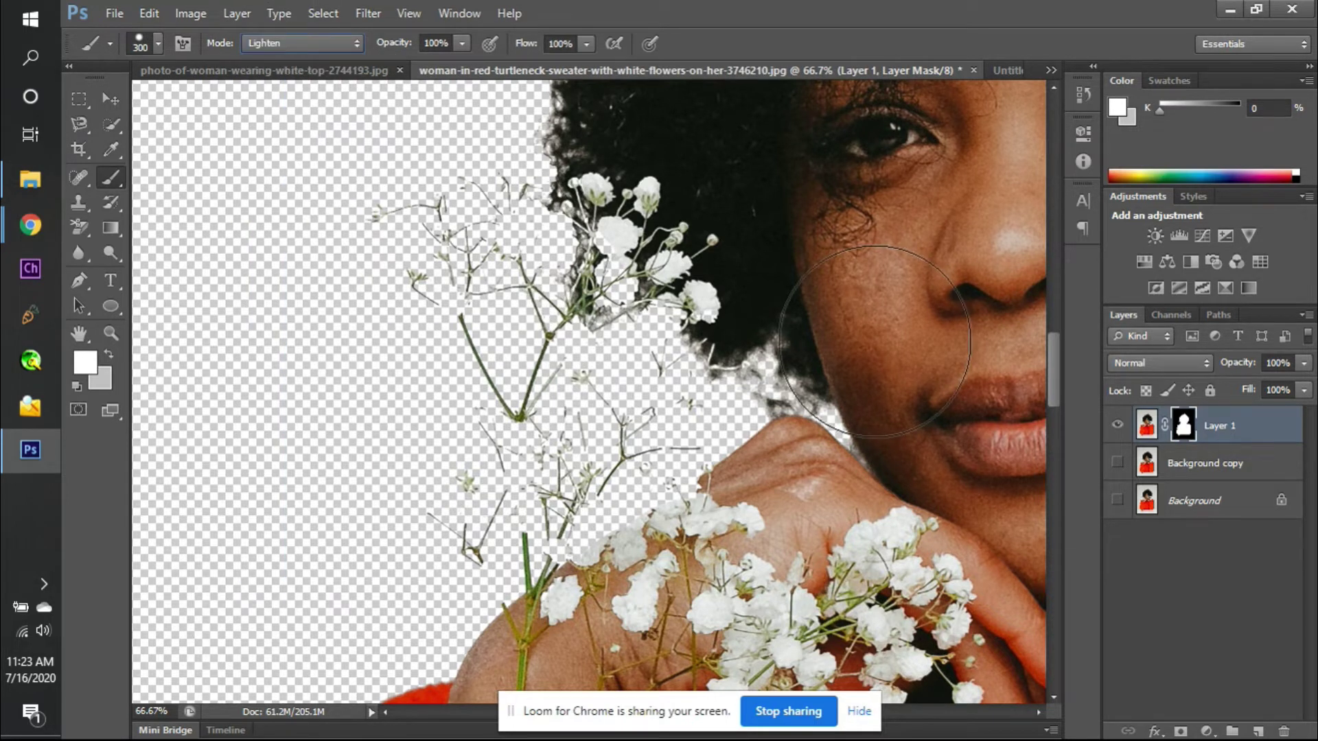
pyautogui.moveTo(471, 240)
pyautogui.mouseDown()
pyautogui.moveTo(491, 292)
pyautogui.moveTo(499, 249)
pyautogui.moveTo(574, 247)
pyautogui.moveTo(596, 265)
pyautogui.moveTo(601, 297)
pyautogui.moveTo(668, 305)
pyautogui.moveTo(678, 324)
pyautogui.moveTo(630, 399)
pyautogui.moveTo(628, 451)
pyautogui.moveTo(596, 451)
pyautogui.moveTo(571, 429)
pyautogui.moveTo(555, 452)
pyautogui.moveTo(532, 550)
pyautogui.moveTo(519, 455)
pyautogui.moveTo(573, 509)
pyautogui.moveTo(588, 570)
pyautogui.moveTo(733, 423)
pyautogui.moveTo(798, 418)
pyautogui.mouseUp()
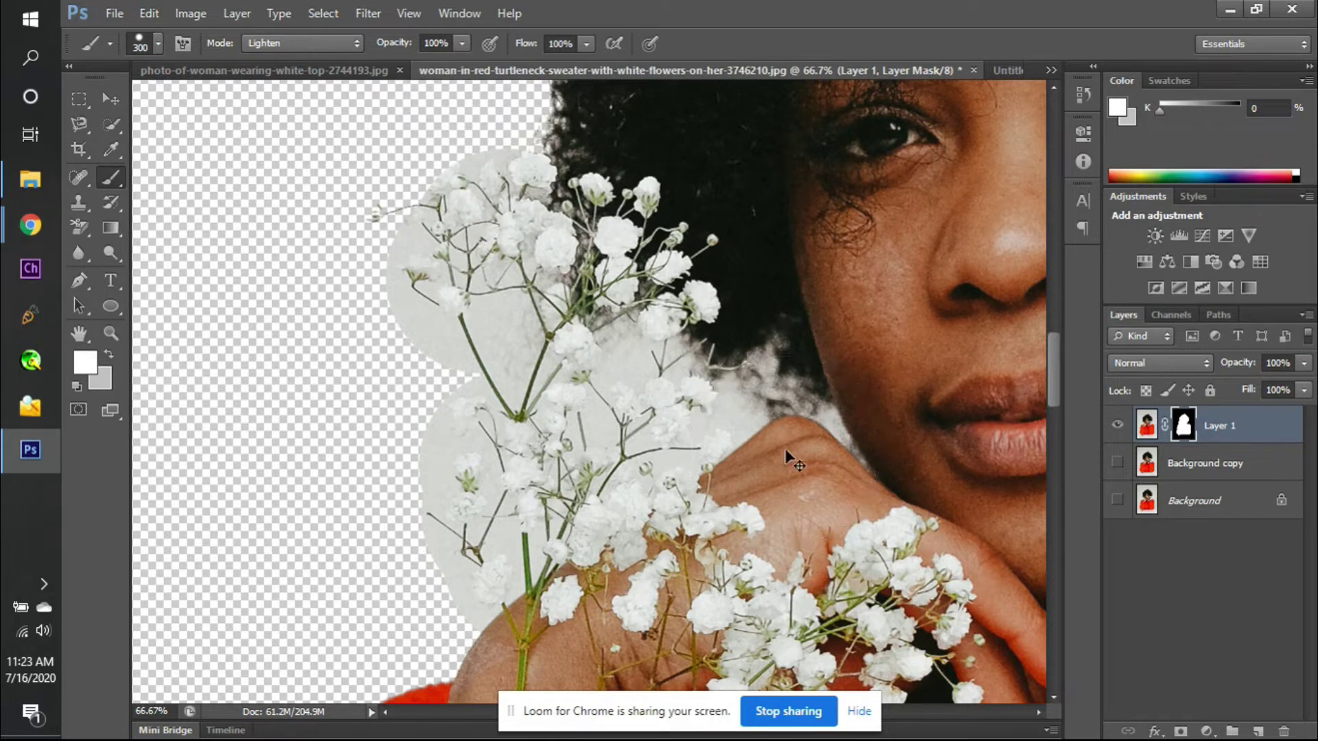
pyautogui.hotkey('ctrl', 'z')
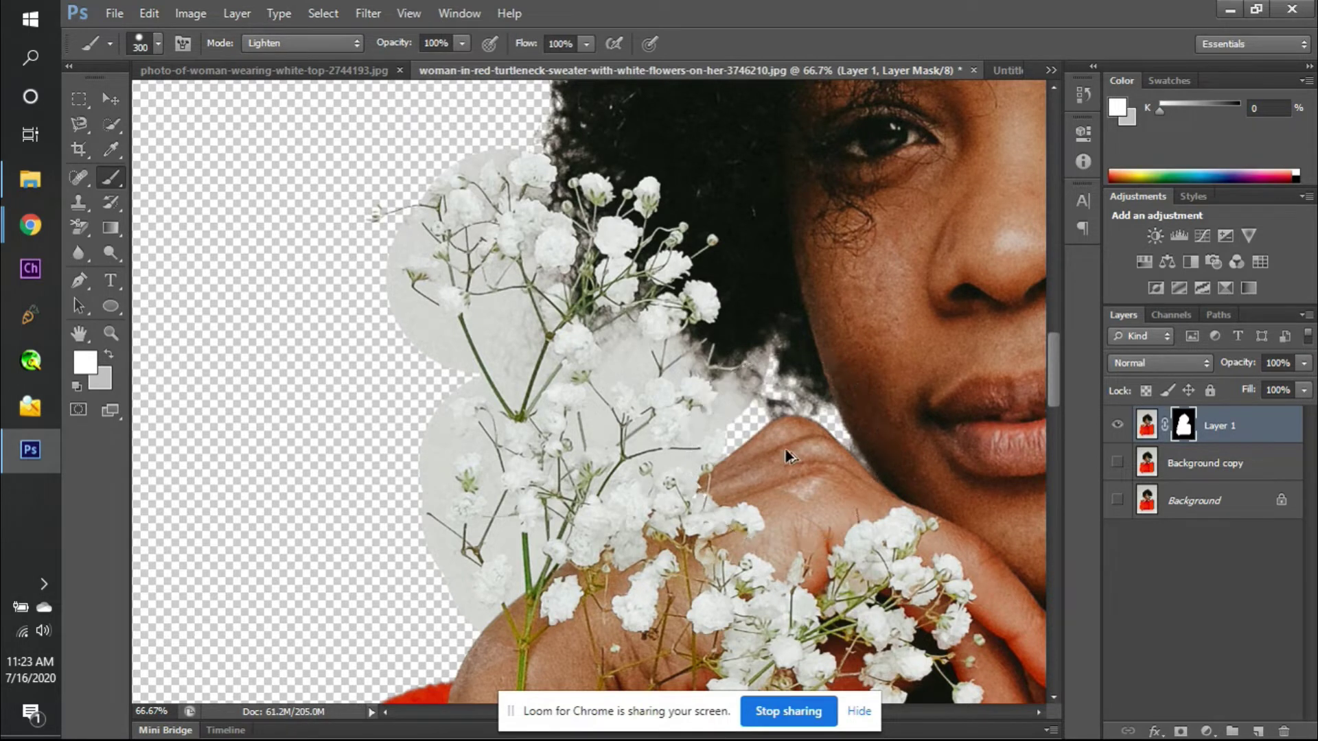
pyautogui.hotkey('alt', '[')
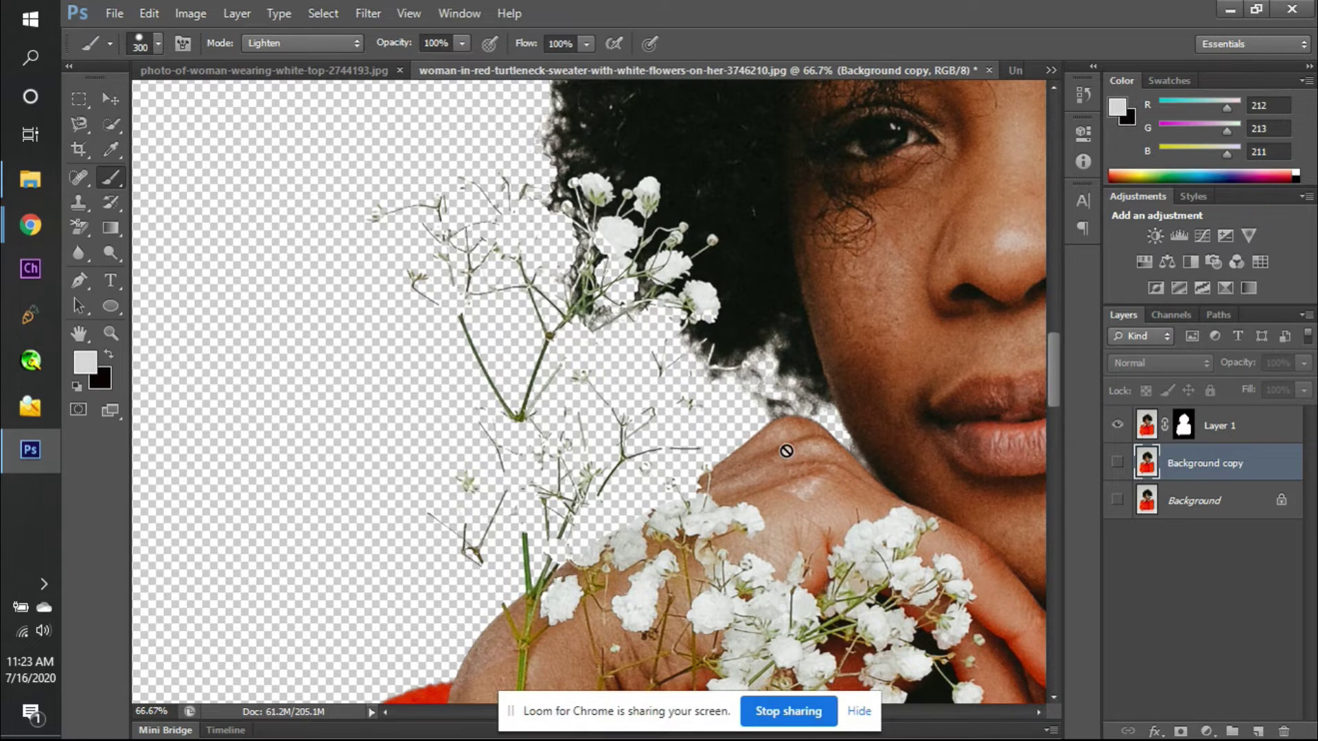
pyautogui.click(1118, 463)
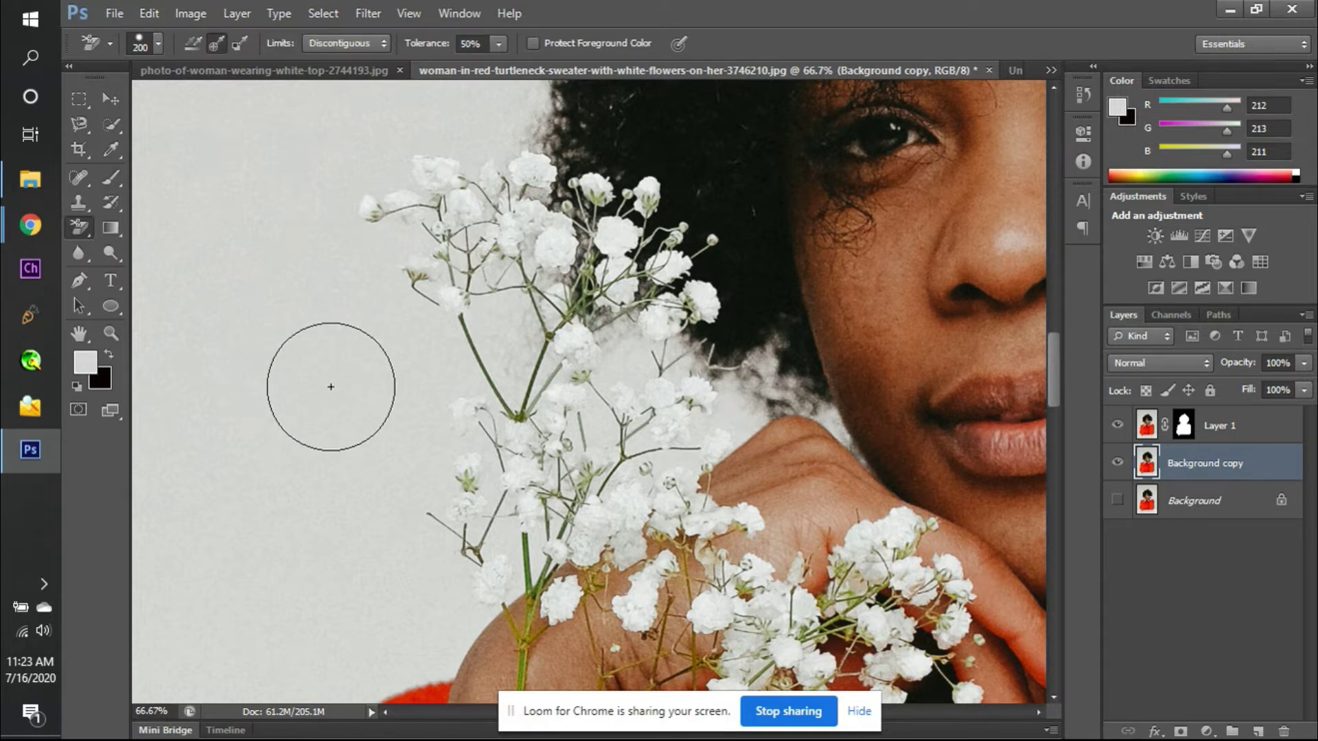
pyautogui.moveTo(334, 381); pyautogui.dragTo(421, 380)
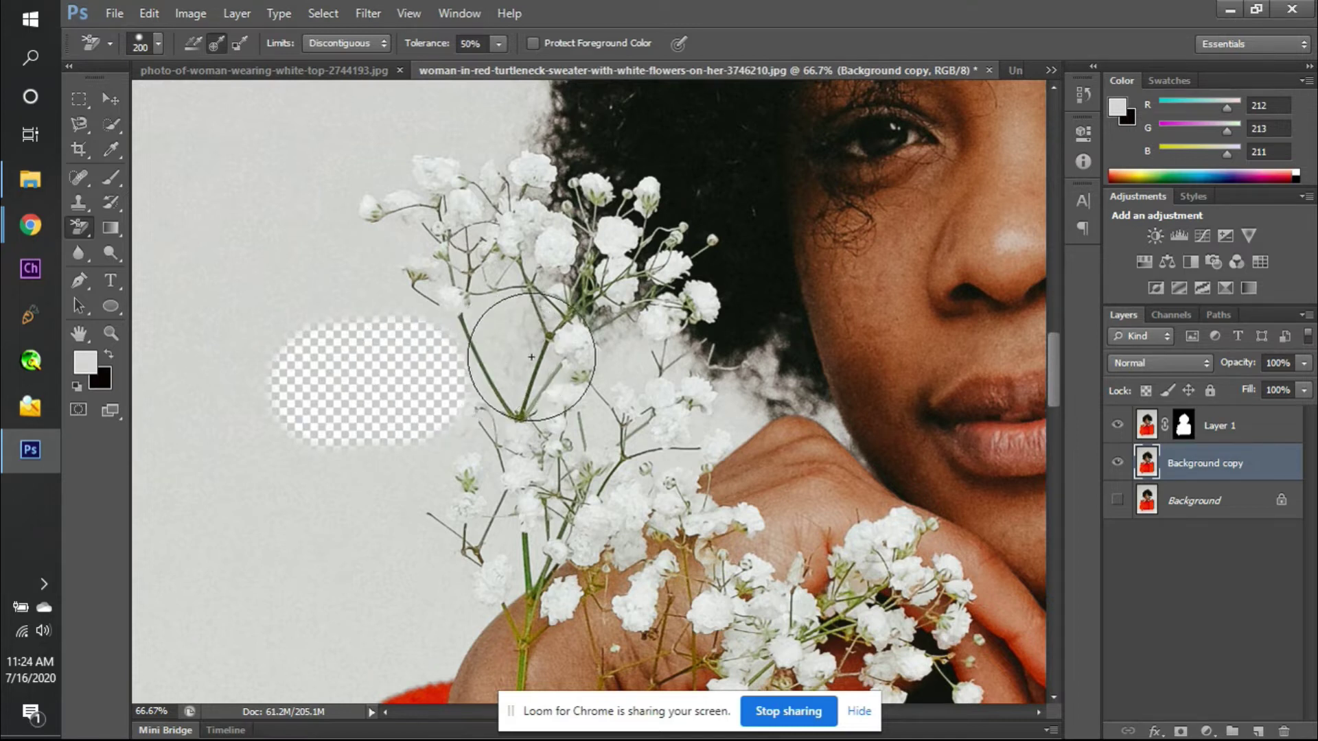
pyautogui.moveTo(374, 506)
pyautogui.mouseDown()
pyautogui.moveTo(366, 479)
pyautogui.moveTo(470, 450)
pyautogui.moveTo(491, 414)
pyautogui.moveTo(490, 361)
pyautogui.moveTo(408, 198)
pyautogui.moveTo(446, 179)
pyautogui.moveTo(538, 180)
pyautogui.moveTo(671, 345)
pyautogui.moveTo(617, 203)
pyautogui.moveTo(650, 352)
pyautogui.moveTo(628, 393)
pyautogui.moveTo(588, 407)
pyautogui.moveTo(545, 314)
pyautogui.moveTo(506, 352)
pyautogui.moveTo(506, 490)
pyautogui.moveTo(608, 461)
pyautogui.moveTo(663, 392)
pyautogui.moveTo(584, 503)
pyautogui.moveTo(459, 551)
pyautogui.moveTo(446, 517)
pyautogui.moveTo(456, 485)
pyautogui.moveTo(499, 441)
pyautogui.moveTo(581, 418)
pyautogui.moveTo(647, 427)
pyautogui.moveTo(713, 402)
pyautogui.moveTo(622, 396)
pyautogui.moveTo(560, 433)
pyautogui.moveTo(543, 458)
pyautogui.moveTo(542, 515)
pyautogui.moveTo(539, 364)
pyautogui.moveTo(408, 271)
pyautogui.moveTo(422, 221)
pyautogui.moveTo(487, 219)
pyautogui.moveTo(434, 200)
pyautogui.mouseUp()
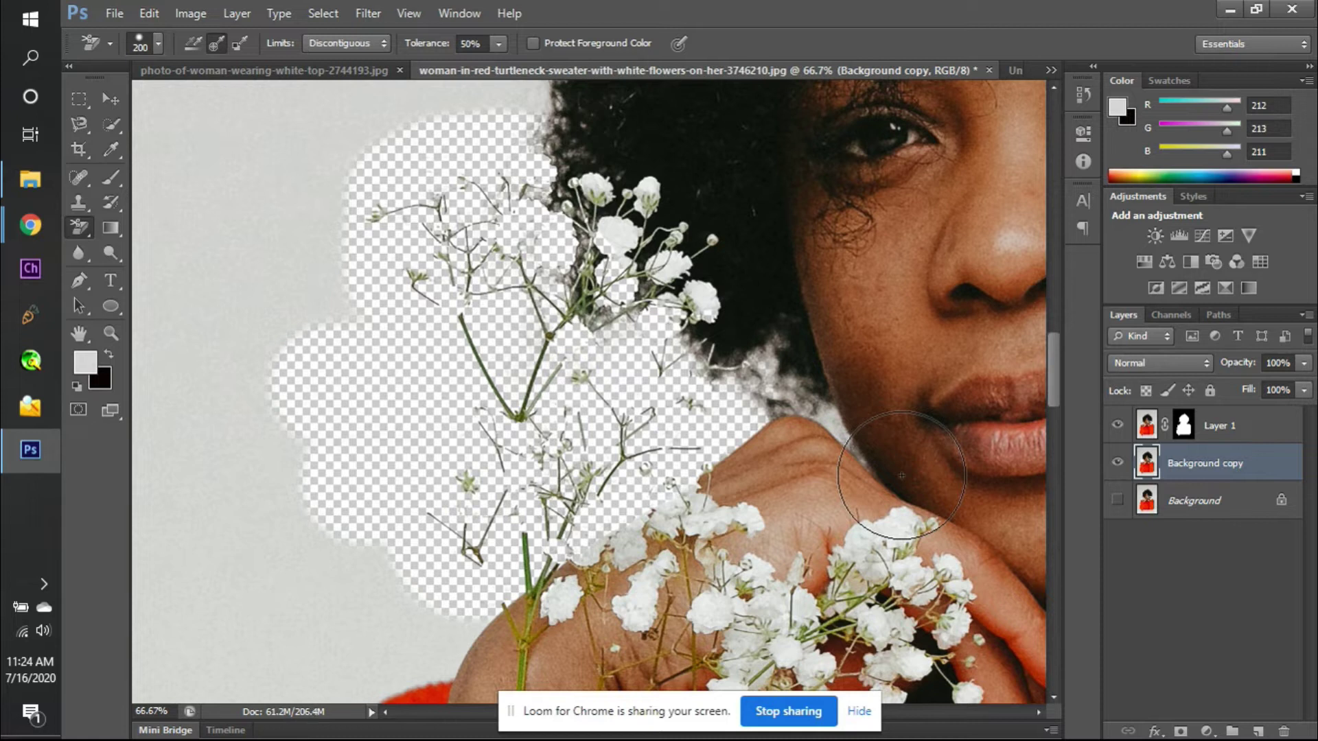
pyautogui.hotkey('ctrl', 'z')
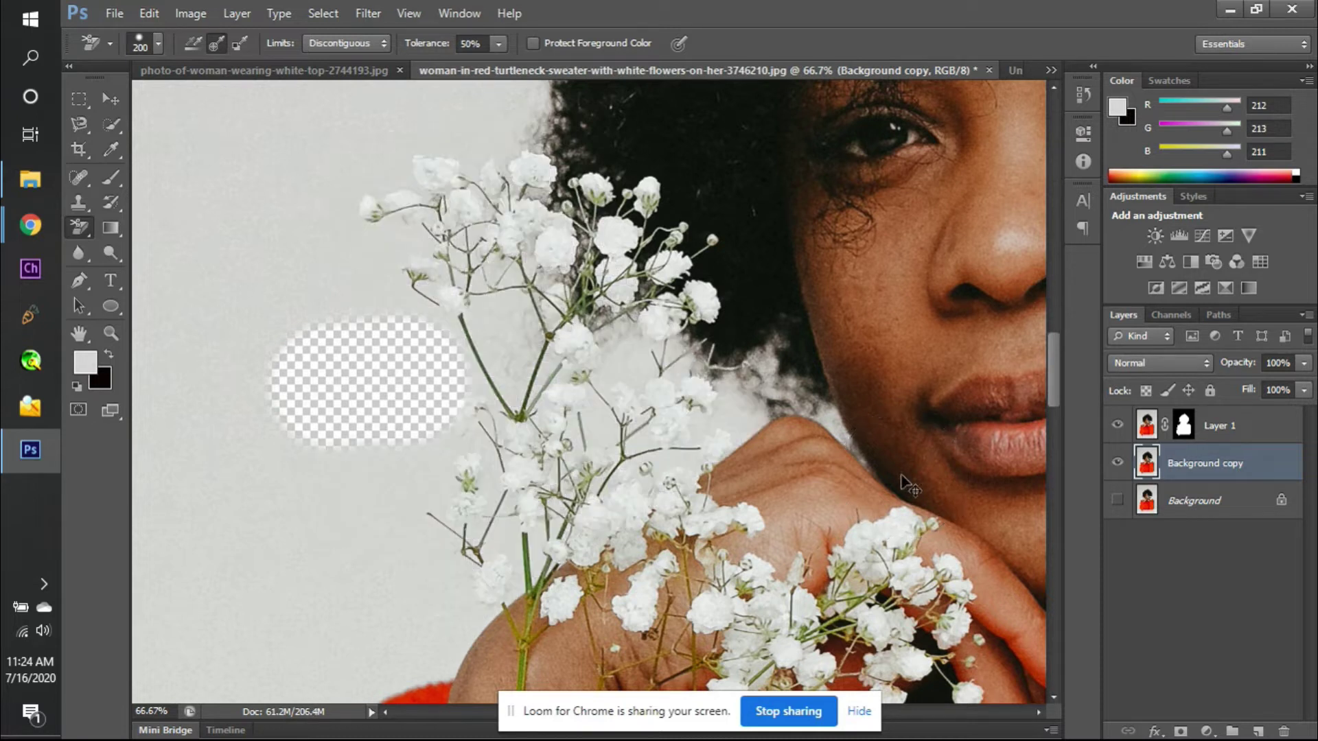
pyautogui.hotkey('ctrl', 'alt', 'z')
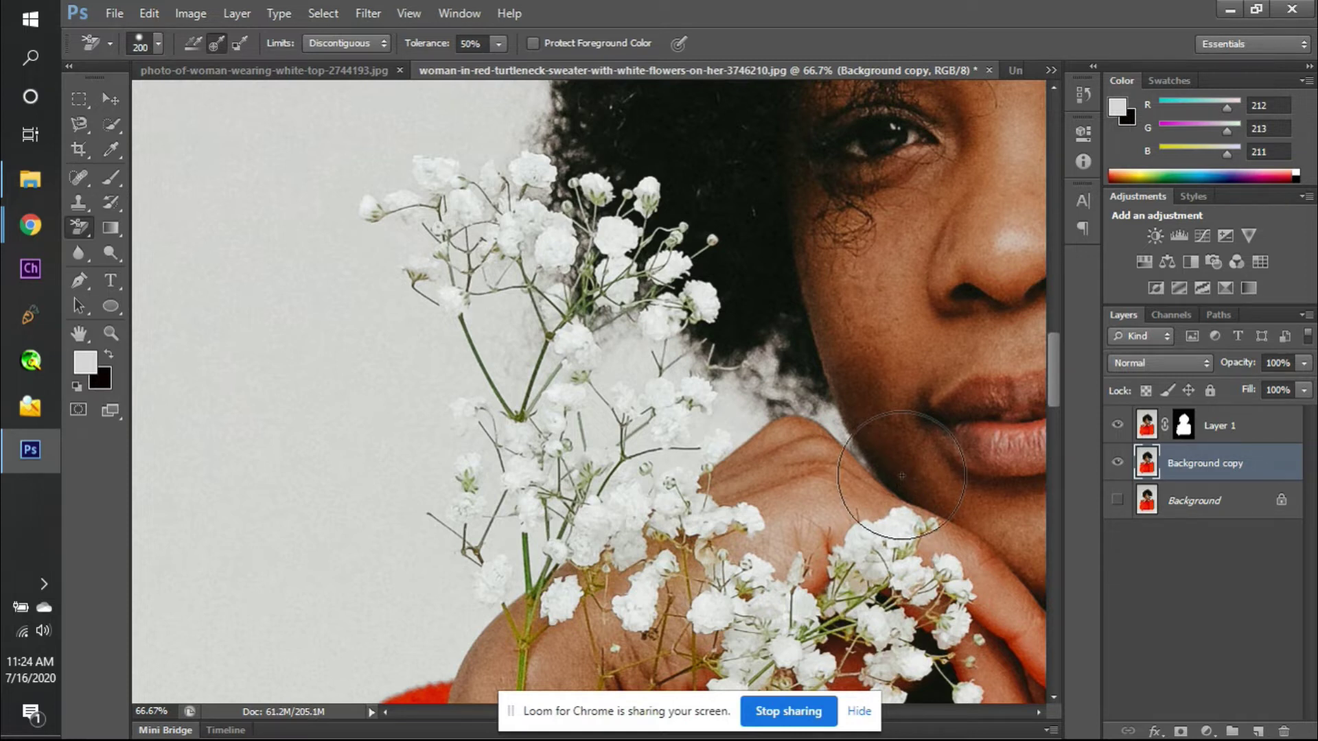
pyautogui.click(1116, 466)
pyautogui.click(1184, 425)
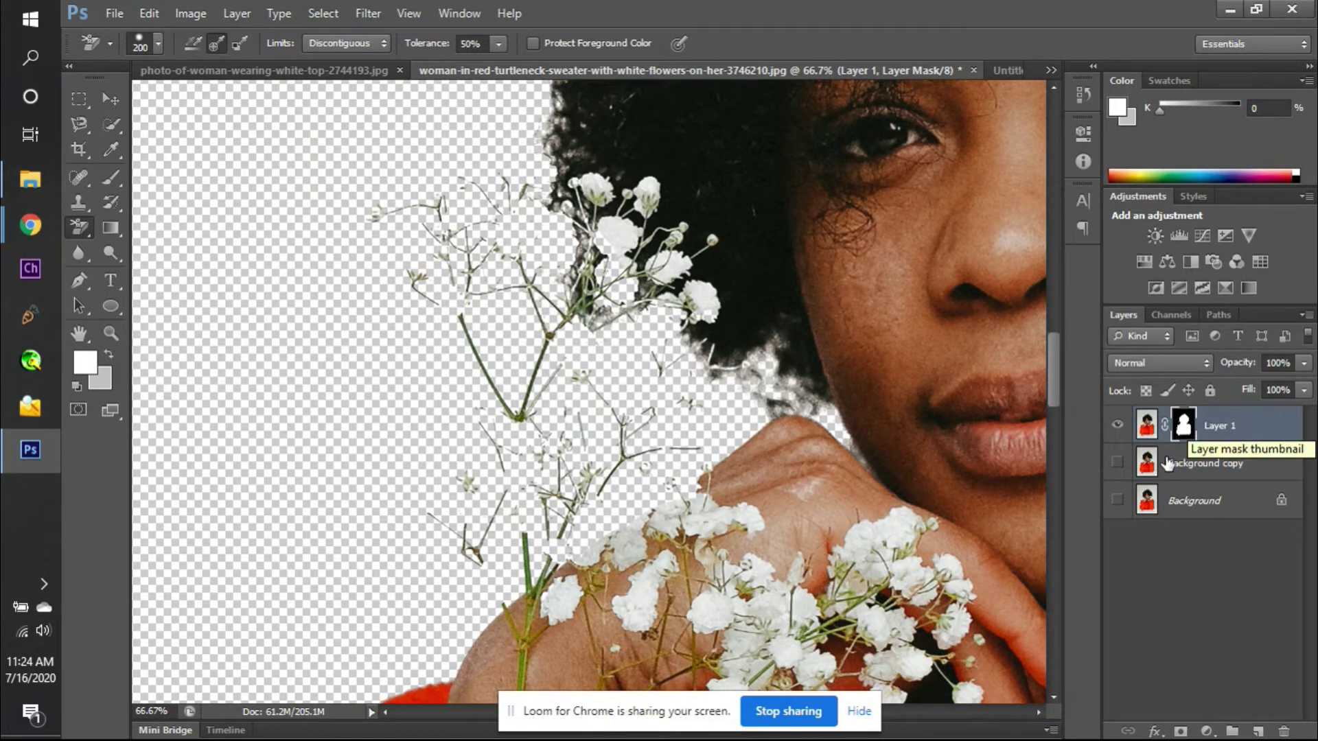
# - Return to the Brush tool and set its blend mode to Overlay
pyautogui.click(1118, 465)
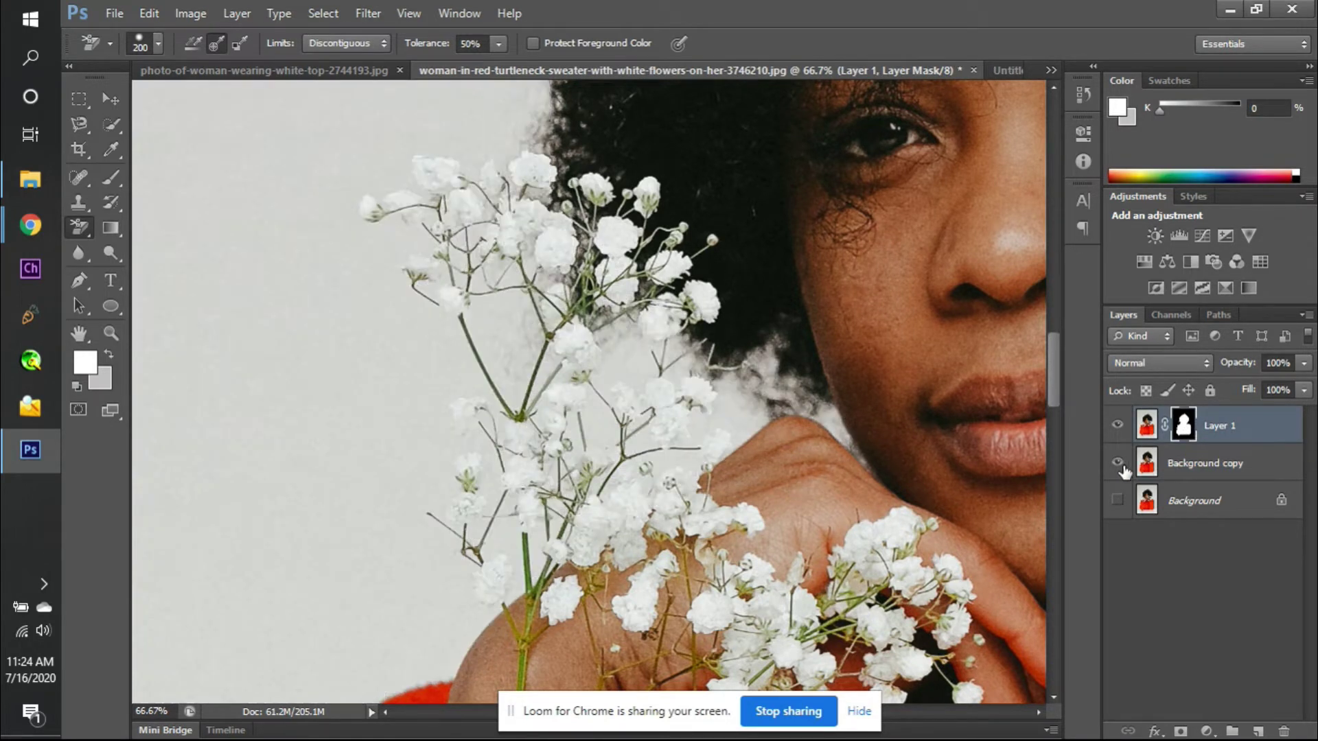
pyautogui.click(1118, 465)
pyautogui.press('v')
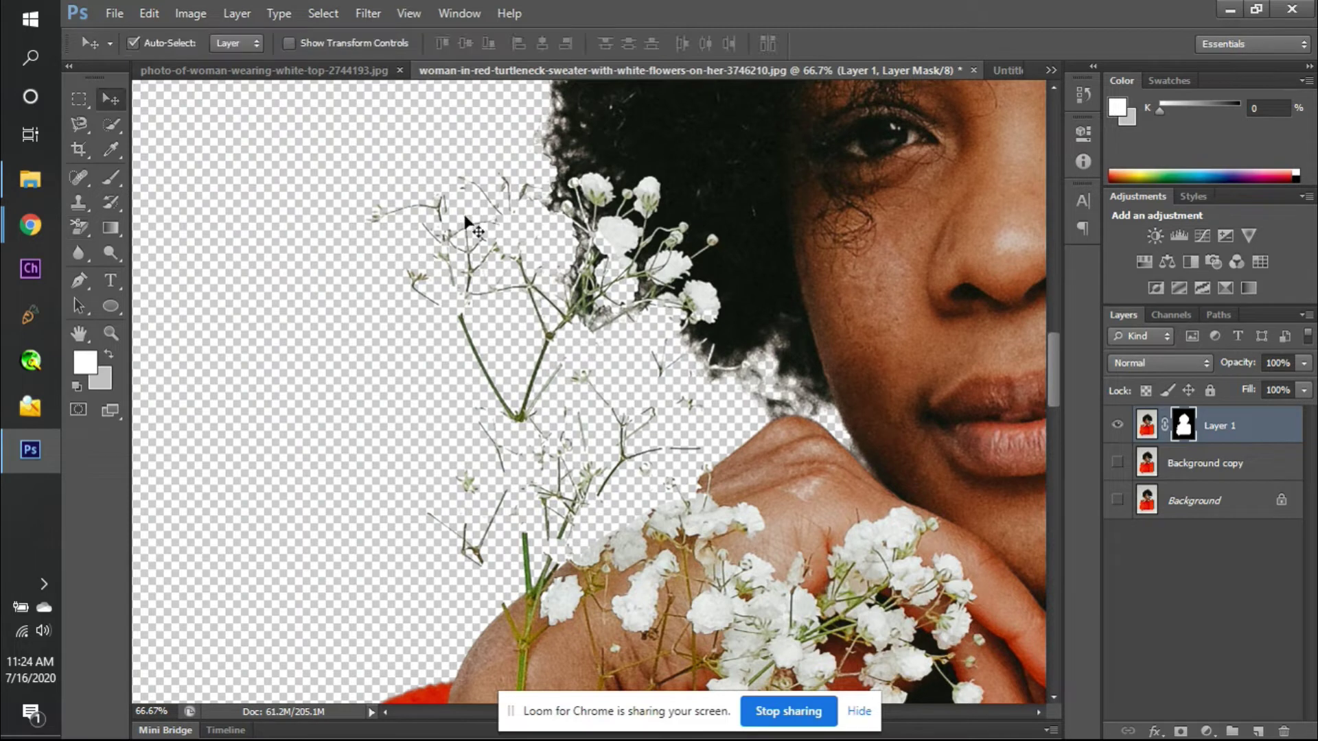
pyautogui.press('b')
pyautogui.click(297, 42)
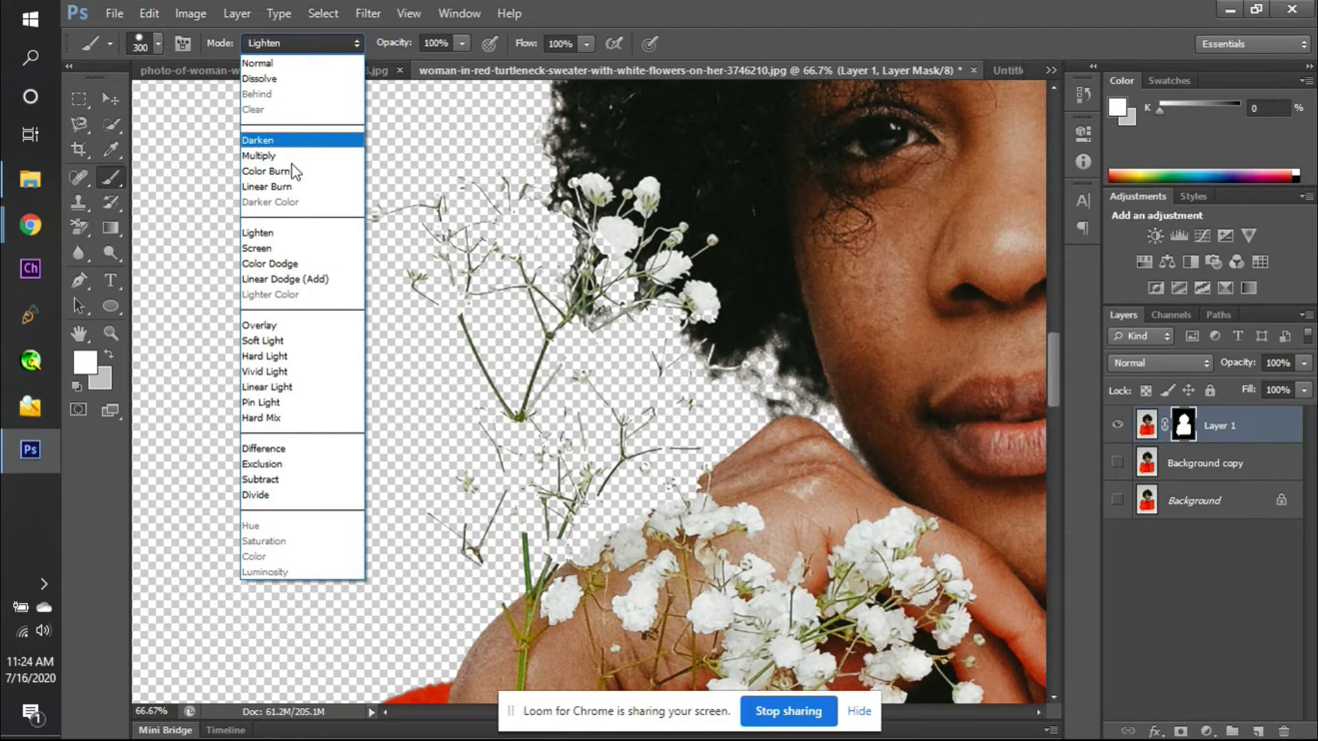
pyautogui.click(286, 330)
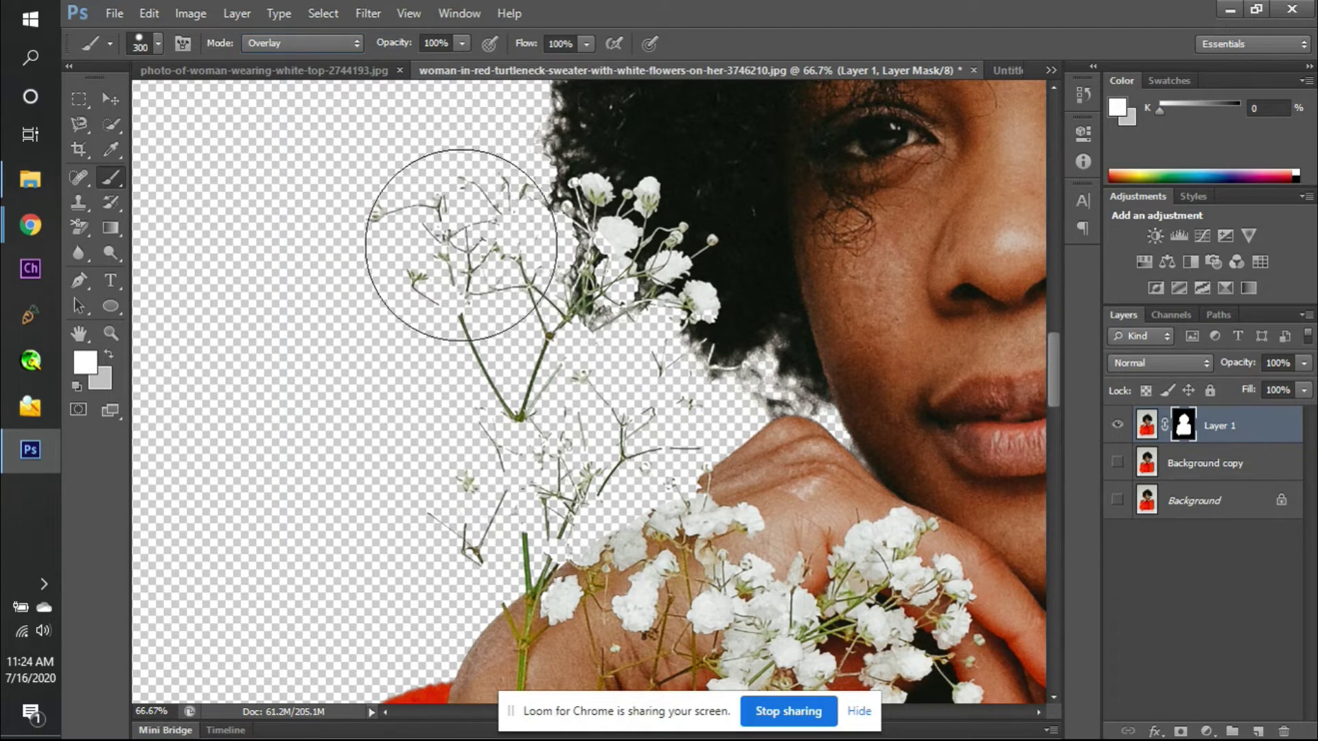
# - Paint the mask along the left flower stems and the right hair edge
pyautogui.moveTo(454, 239)
pyautogui.mouseDown()
pyautogui.moveTo(669, 373)
pyautogui.moveTo(602, 333)
pyautogui.moveTo(592, 260)
pyautogui.moveTo(547, 204)
pyautogui.moveTo(534, 262)
pyautogui.moveTo(515, 258)
pyautogui.moveTo(498, 195)
pyautogui.moveTo(452, 238)
pyautogui.moveTo(473, 461)
pyautogui.moveTo(507, 504)
pyautogui.moveTo(649, 427)
pyautogui.moveTo(691, 433)
pyautogui.moveTo(821, 324)
pyautogui.moveTo(753, 350)
pyautogui.moveTo(782, 363)
pyautogui.moveTo(809, 416)
pyautogui.moveTo(820, 416)
pyautogui.moveTo(618, 267)
pyautogui.moveTo(538, 119)
pyautogui.moveTo(528, 159)
pyautogui.moveTo(505, 132)
pyautogui.moveTo(499, 265)
pyautogui.moveTo(475, 387)
pyautogui.moveTo(563, 329)
pyautogui.moveTo(502, 422)
pyautogui.moveTo(477, 523)
pyautogui.moveTo(499, 488)
pyautogui.mouseUp()
pyautogui.hscroll(10, 499, 488)
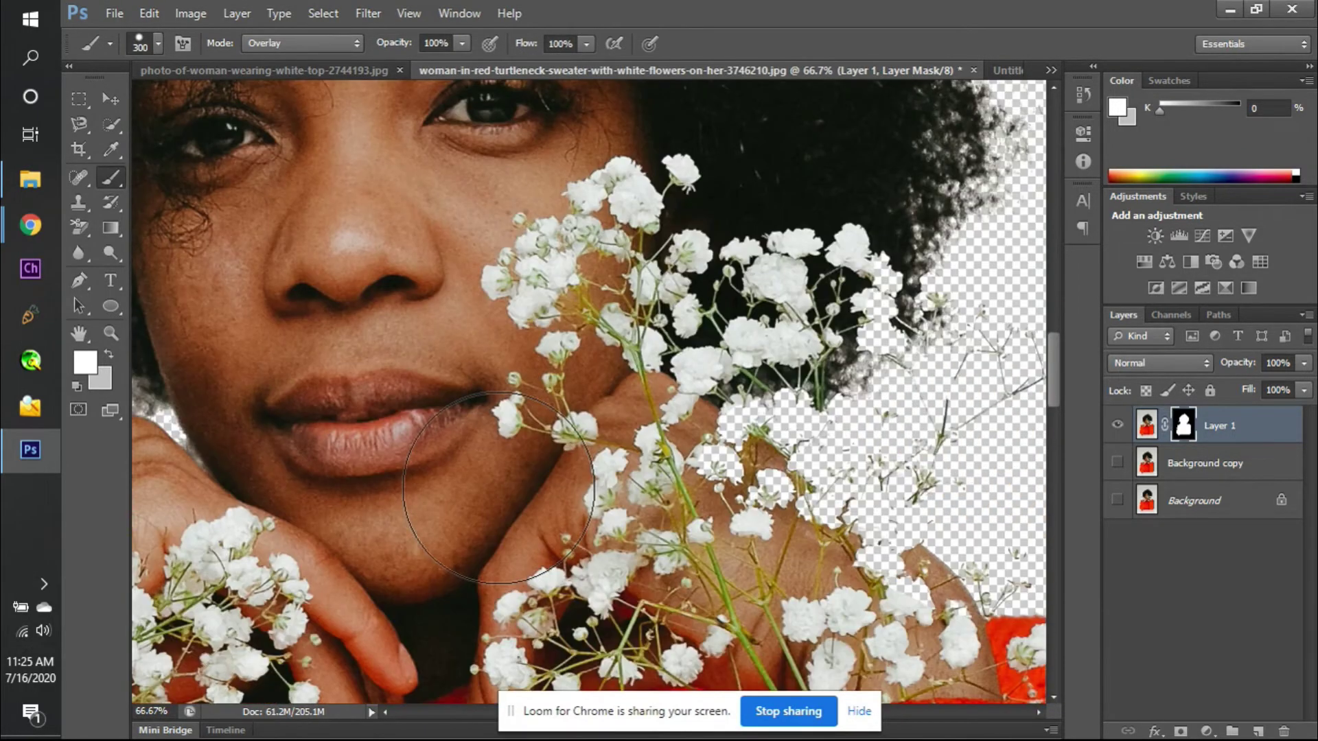
pyautogui.hscroll(1, 499, 488)
pyautogui.moveTo(882, 412)
pyautogui.mouseDown()
pyautogui.moveTo(906, 368)
pyautogui.moveTo(887, 306)
pyautogui.moveTo(1002, 302)
pyautogui.moveTo(986, 146)
pyautogui.moveTo(995, 221)
pyautogui.moveTo(817, 383)
pyautogui.moveTo(770, 529)
pyautogui.moveTo(676, 510)
pyautogui.moveTo(729, 412)
pyautogui.moveTo(814, 315)
pyautogui.moveTo(727, 377)
pyautogui.moveTo(776, 360)
pyautogui.moveTo(853, 162)
pyautogui.moveTo(838, 162)
pyautogui.moveTo(917, 405)
pyautogui.mouseUp()
pyautogui.hscroll(2, 926, 217)
pyautogui.scroll(3, 775, 360)
pyautogui.scroll(1, 837, 177)
pyautogui.scroll(3, 837, 177)
pyautogui.scroll(3, 897, 265)
pyautogui.moveTo(892, 303)
pyautogui.mouseDown()
pyautogui.moveTo(706, 147)
pyautogui.moveTo(813, 251)
pyautogui.mouseUp()
# - Zoom out to 33.3% and paint the mask over the crown and down the left hair edge
pyautogui.hotkey('ctrl', '-')
pyautogui.hotkey('ctrl', '-')
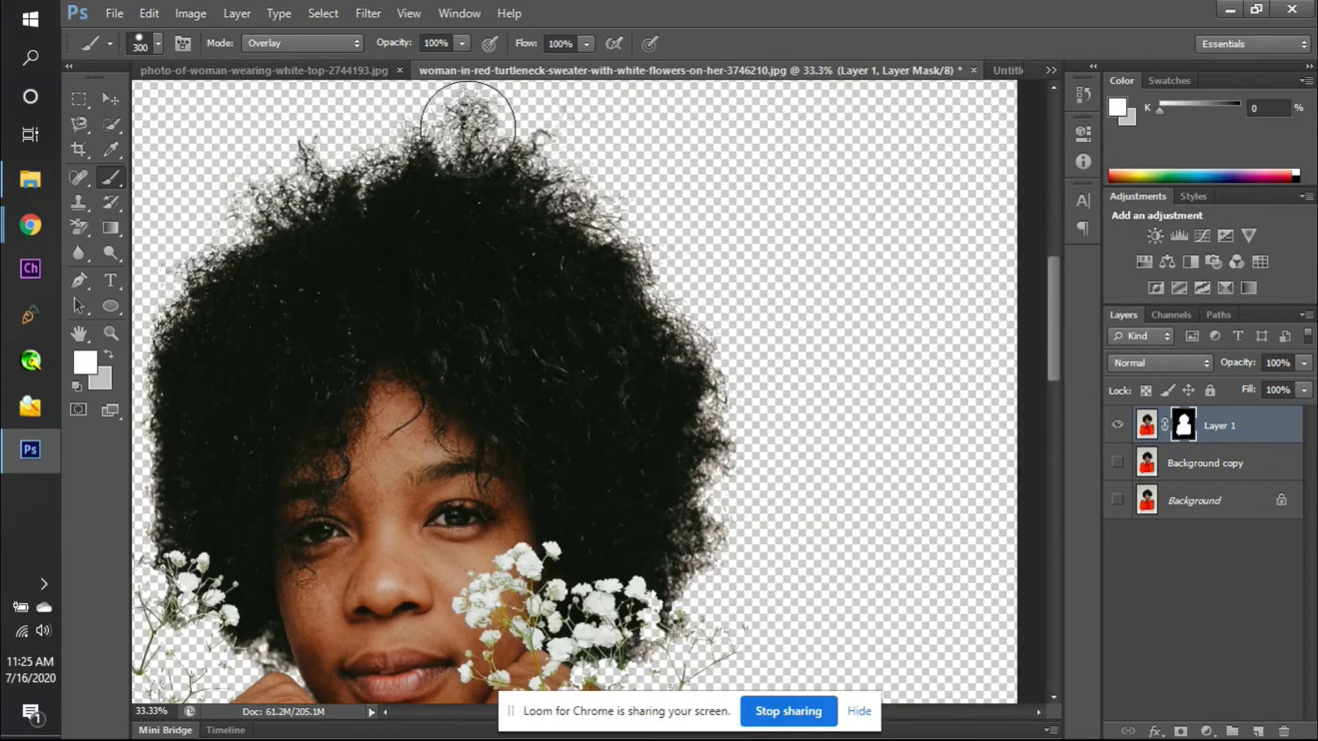
pyautogui.moveTo(417, 123); pyautogui.dragTo(253, 244)
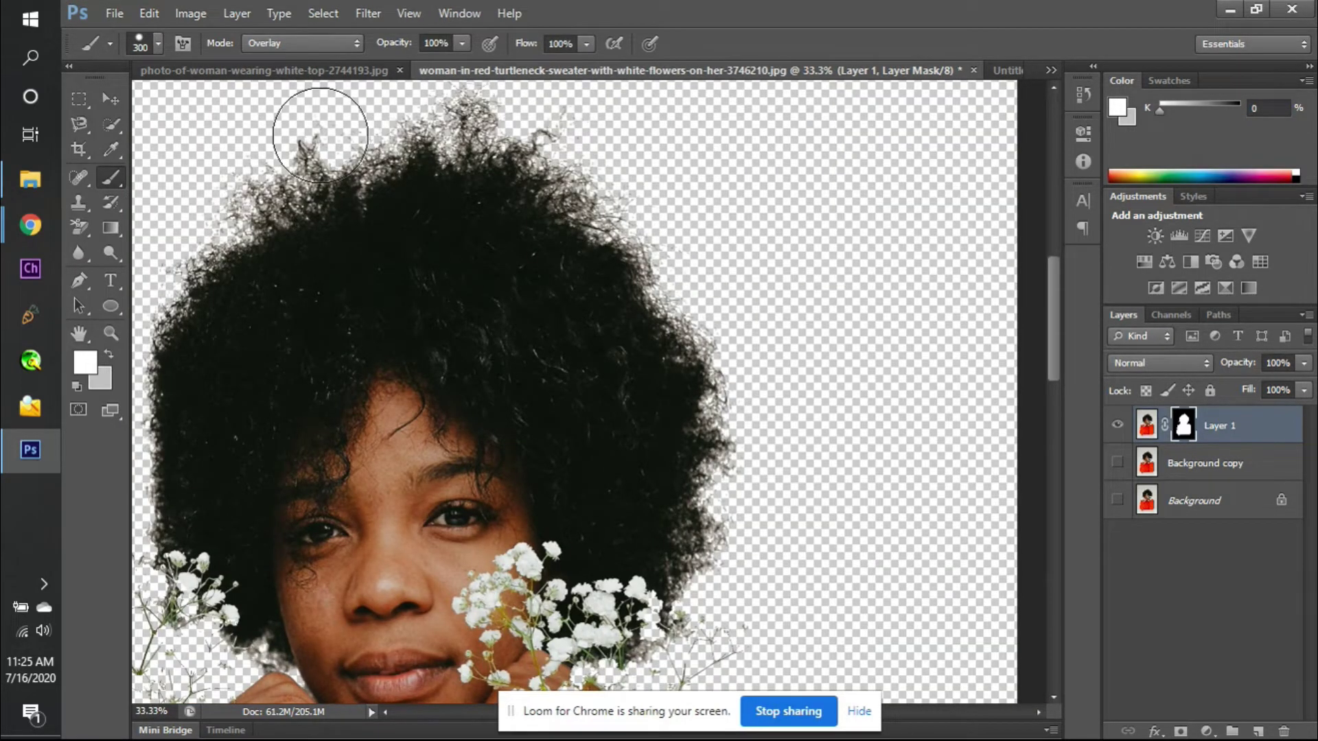
pyautogui.hscroll(-3, 164, 395)
pyautogui.moveTo(219, 373)
pyautogui.mouseDown()
pyautogui.moveTo(200, 558)
pyautogui.moveTo(229, 294)
pyautogui.moveTo(430, 124)
pyautogui.moveTo(597, 187)
pyautogui.mouseUp()
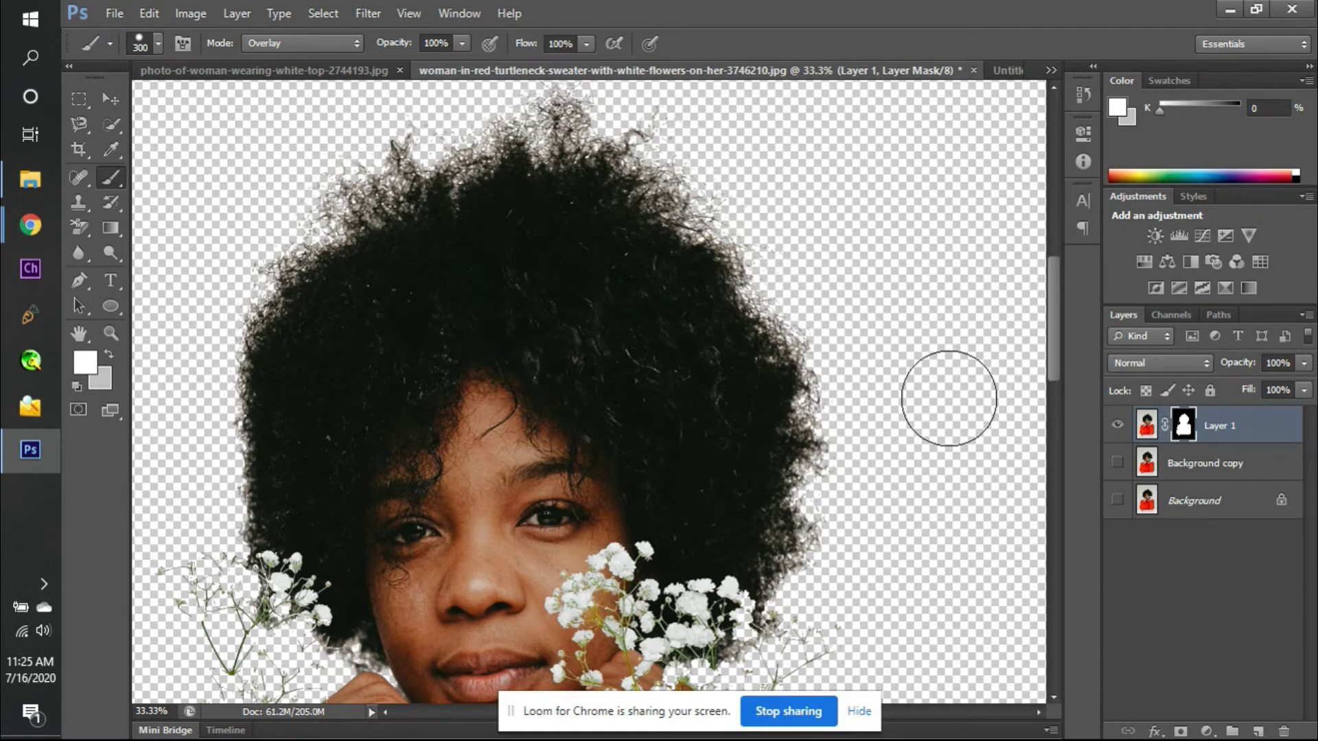
pyautogui.scroll(-3, 948, 398)
pyautogui.scroll(2, 949, 405)
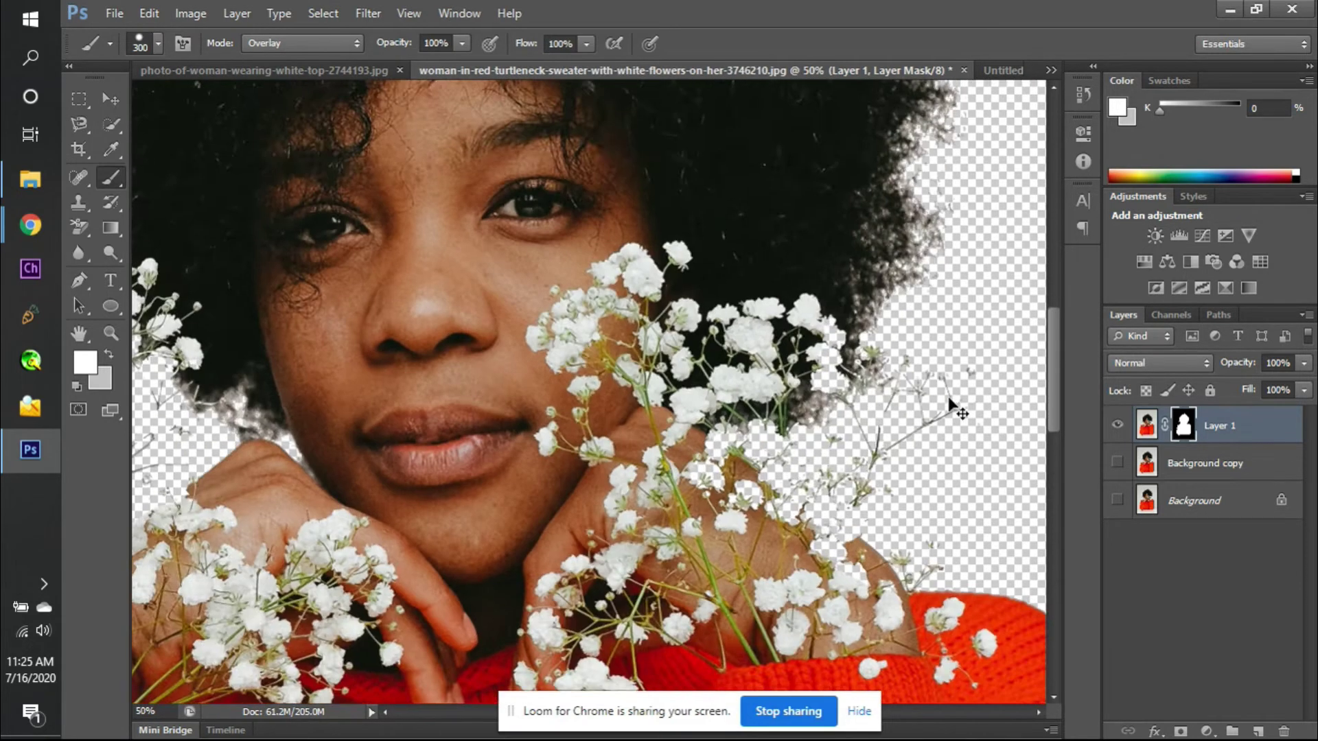
pyautogui.hscroll(2, 960, 395)
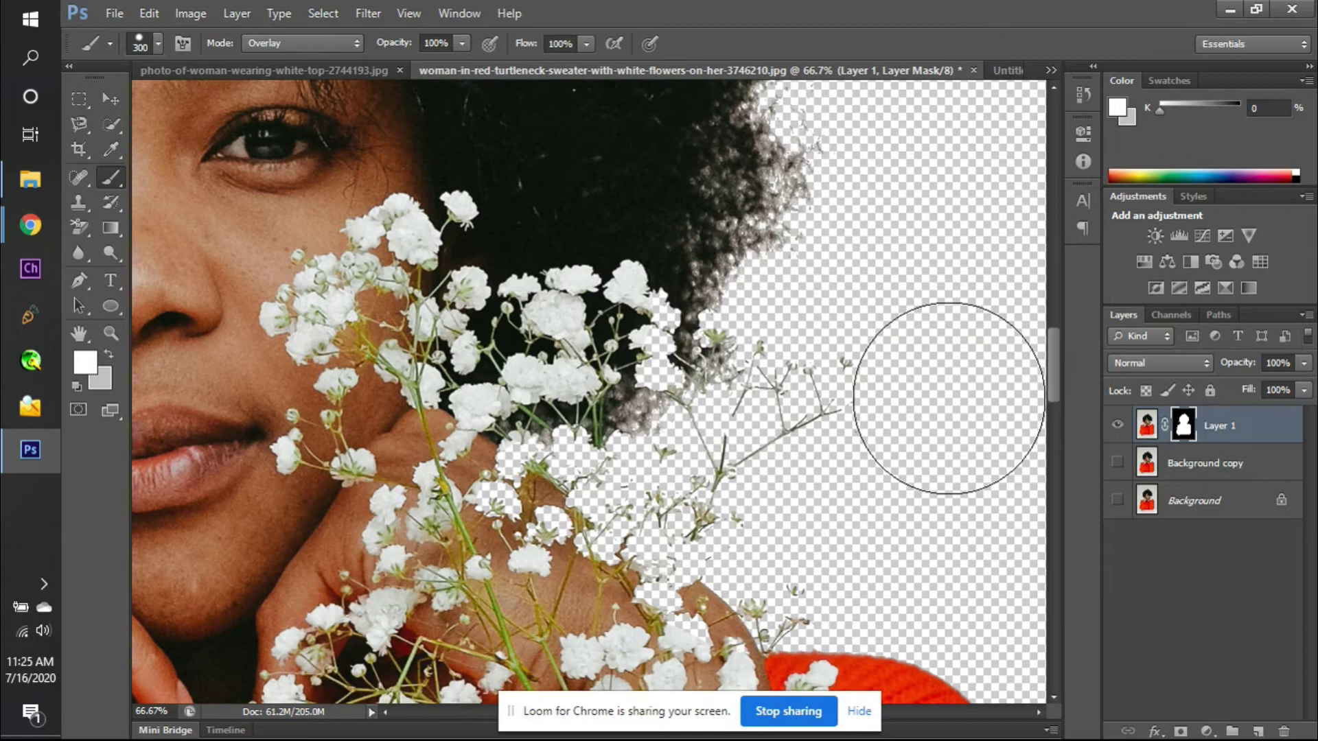
# - Shrink the brush and cycle its blend mode through Darken and Soft Light to Dissolve
pyautogui.press('[')
pyautogui.press('[')
pyautogui.press('[')
pyautogui.press('[')
pyautogui.press('[')
pyautogui.press('[')
pyautogui.press('[')
pyautogui.press('[')
pyautogui.press('[')
pyautogui.press('[')
pyautogui.press('[')
pyautogui.press('[')
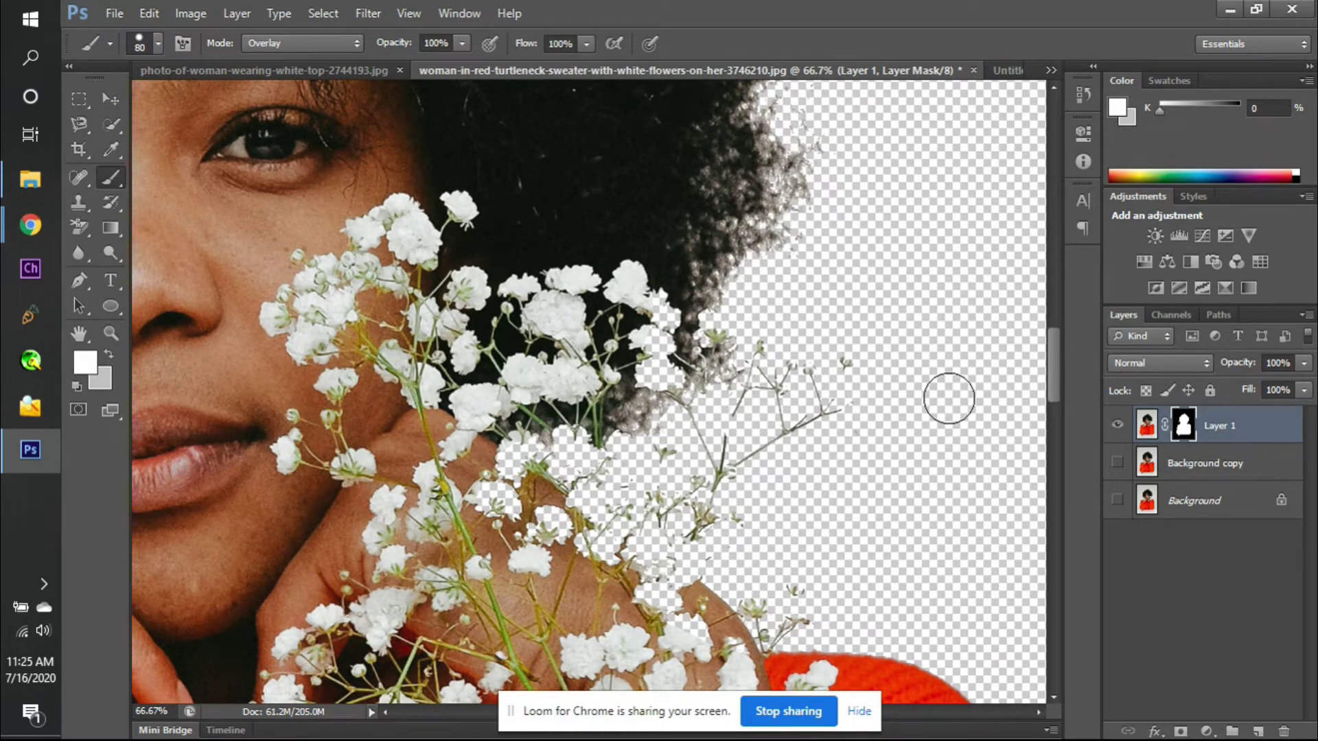
pyautogui.click(286, 44)
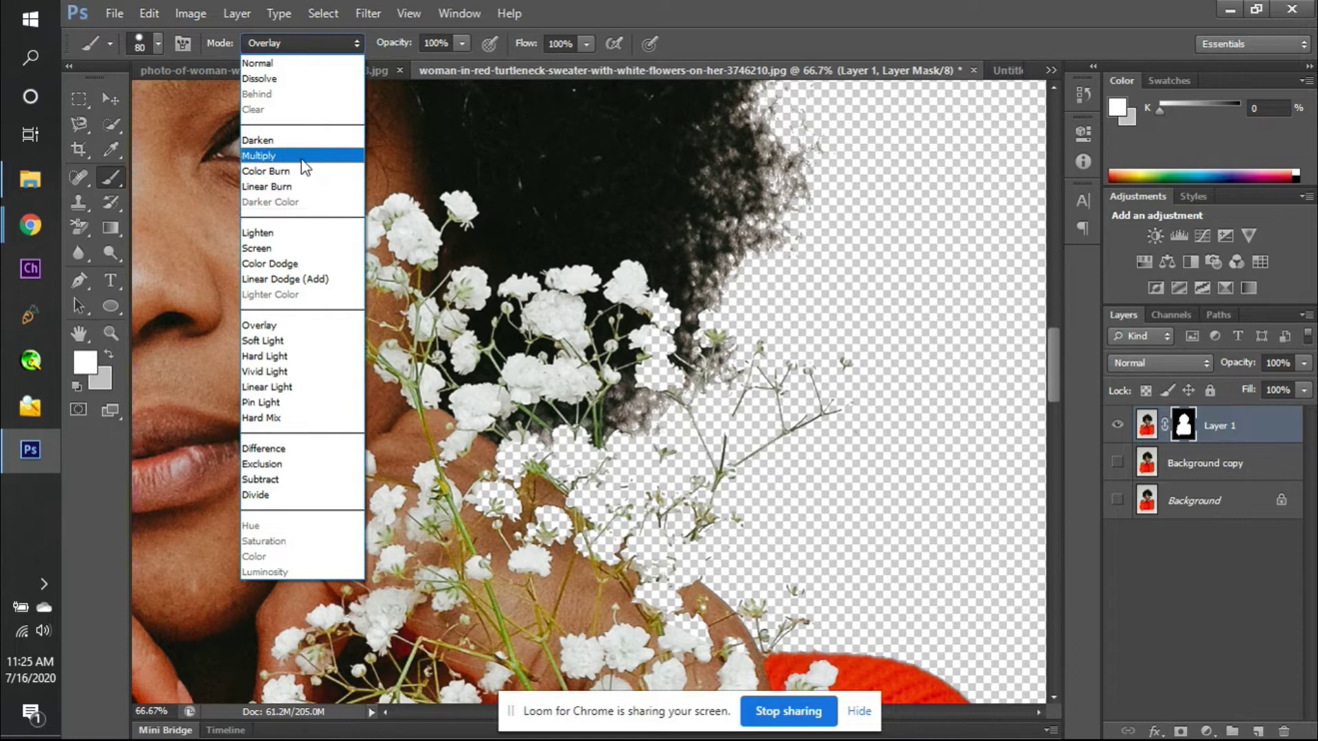
pyautogui.click(297, 141)
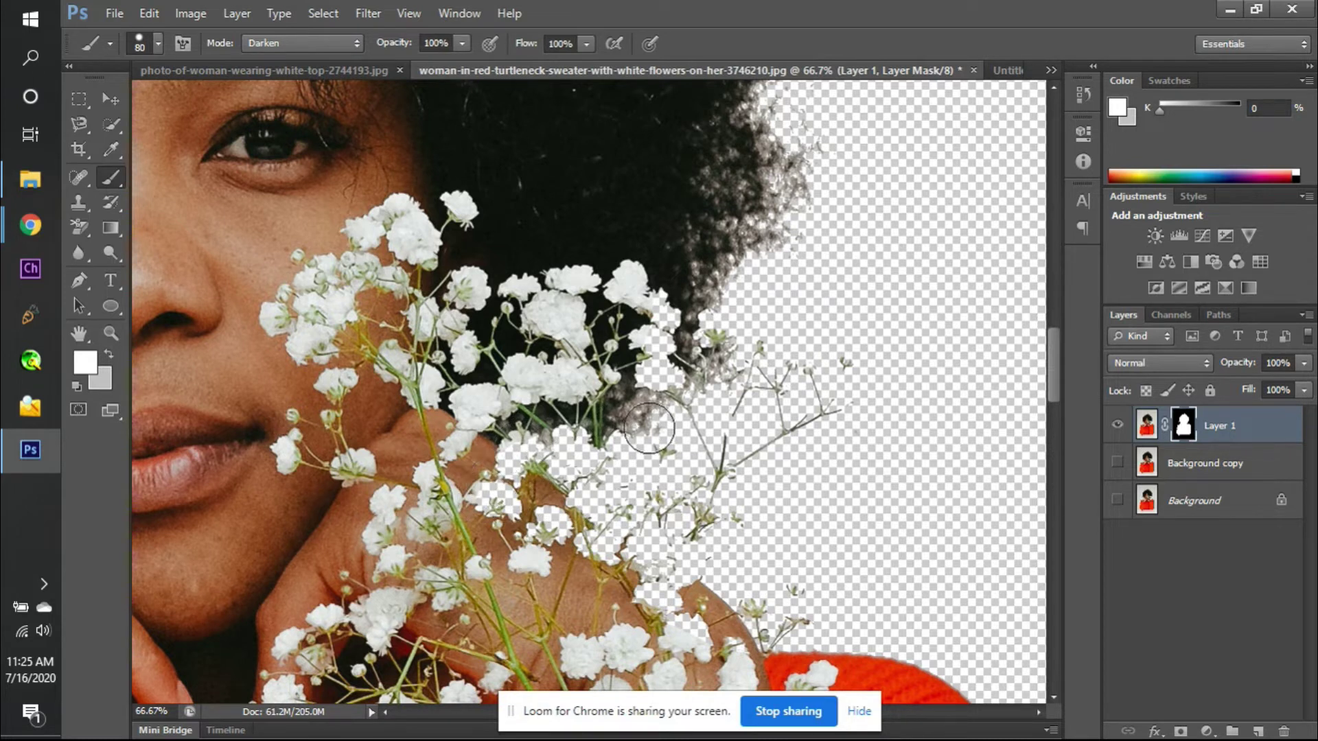
pyautogui.click(361, 41)
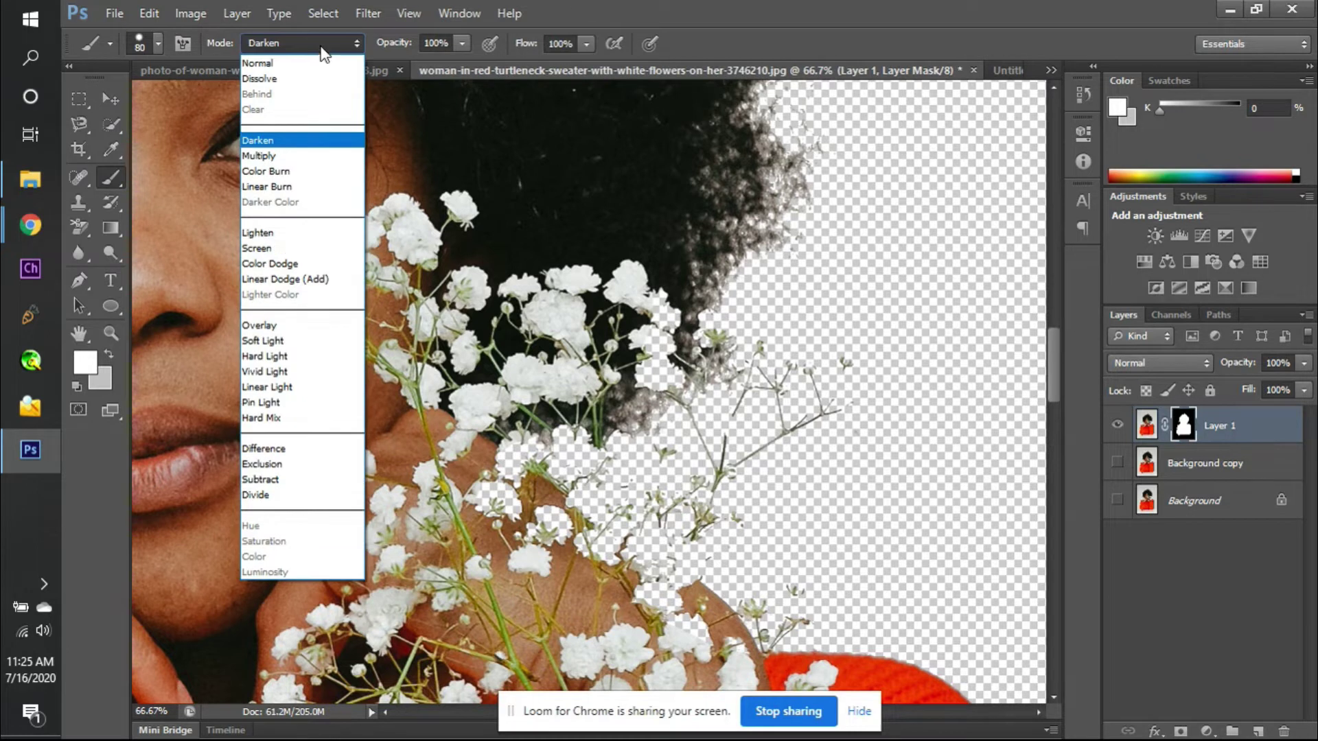
pyautogui.click(302, 341)
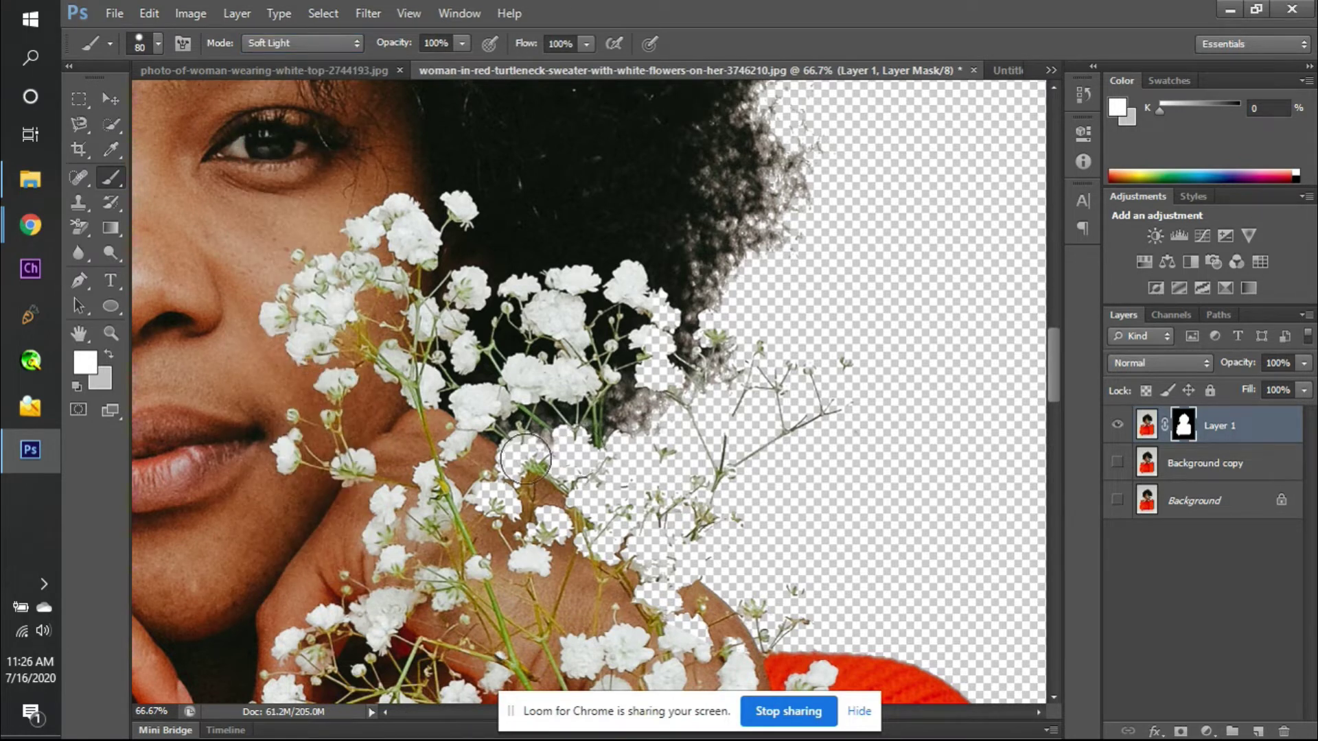
pyautogui.click(336, 43)
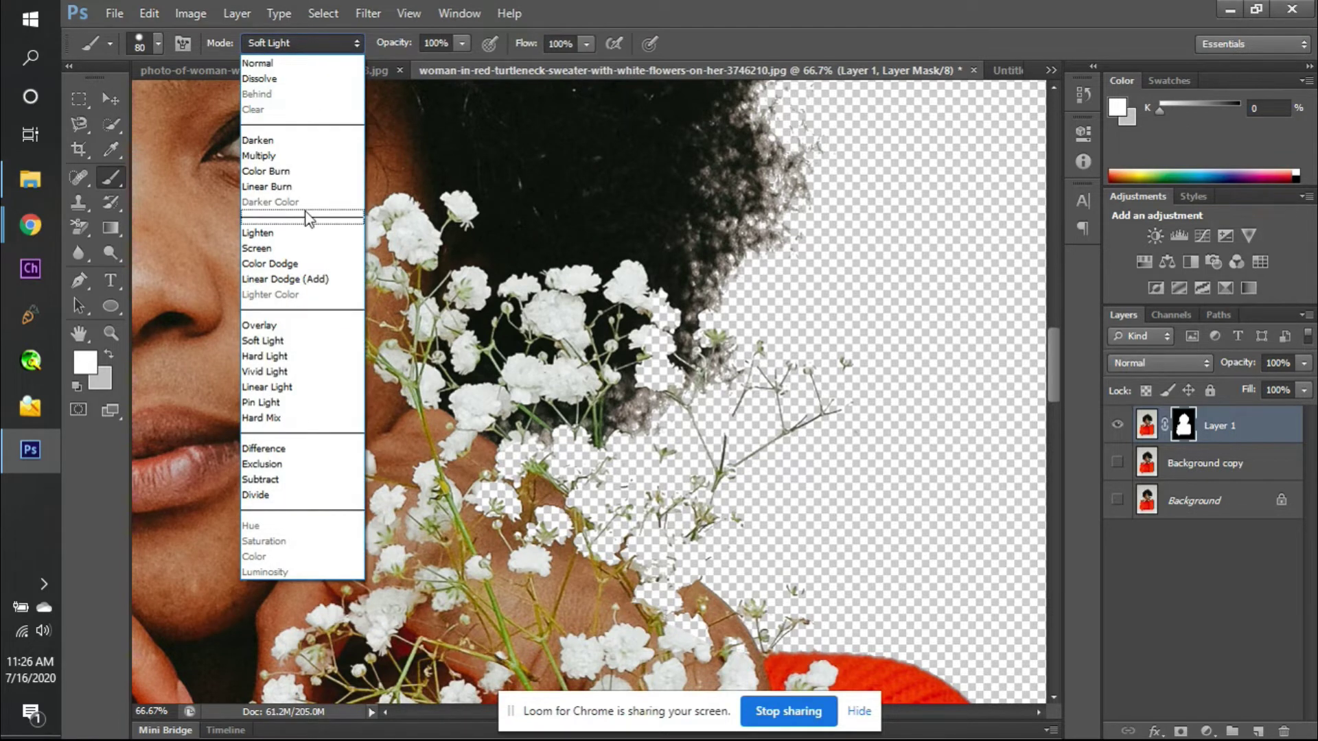
pyautogui.click(281, 78)
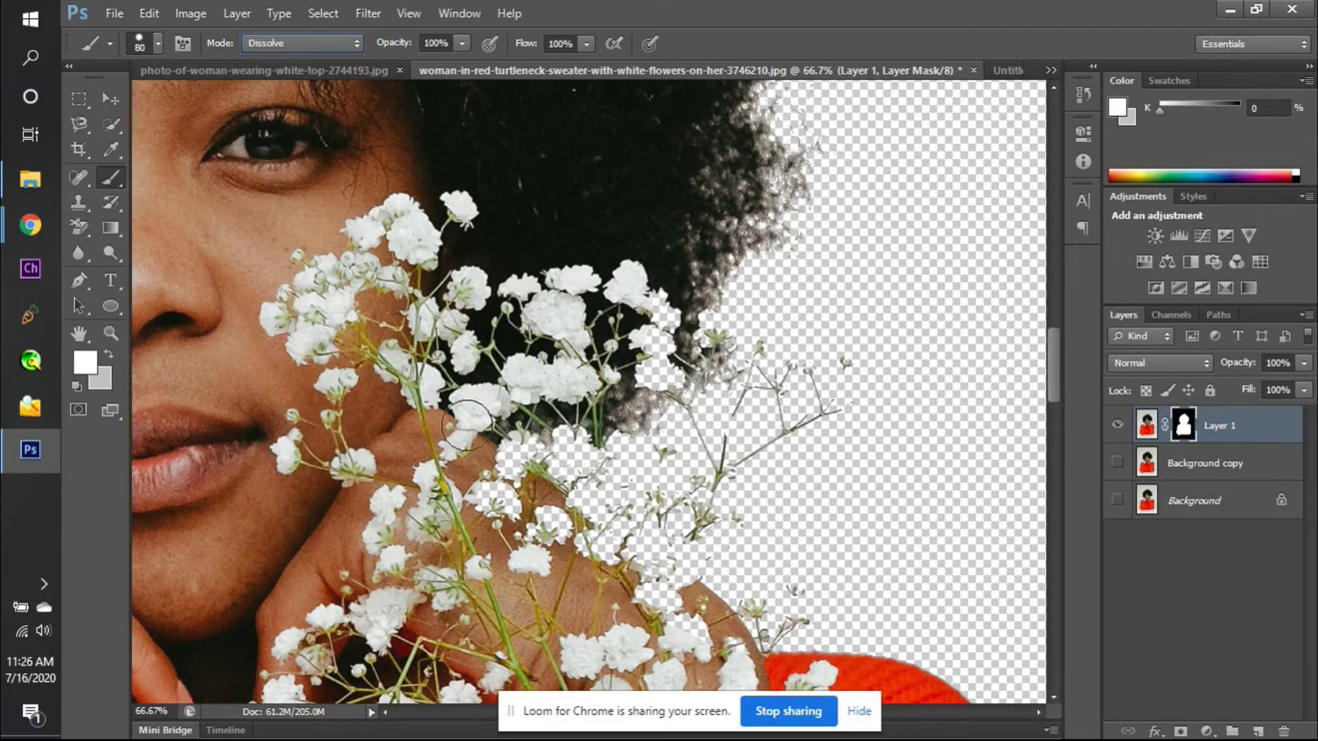
# - Paint the flowers and hand back into the mask over the transparent holes
pyautogui.moveTo(524, 471)
pyautogui.mouseDown()
pyautogui.moveTo(492, 501)
pyautogui.moveTo(495, 489)
pyautogui.moveTo(578, 534)
pyautogui.moveTo(707, 637)
pyautogui.mouseUp()
pyautogui.scroll(-3, 707, 637)
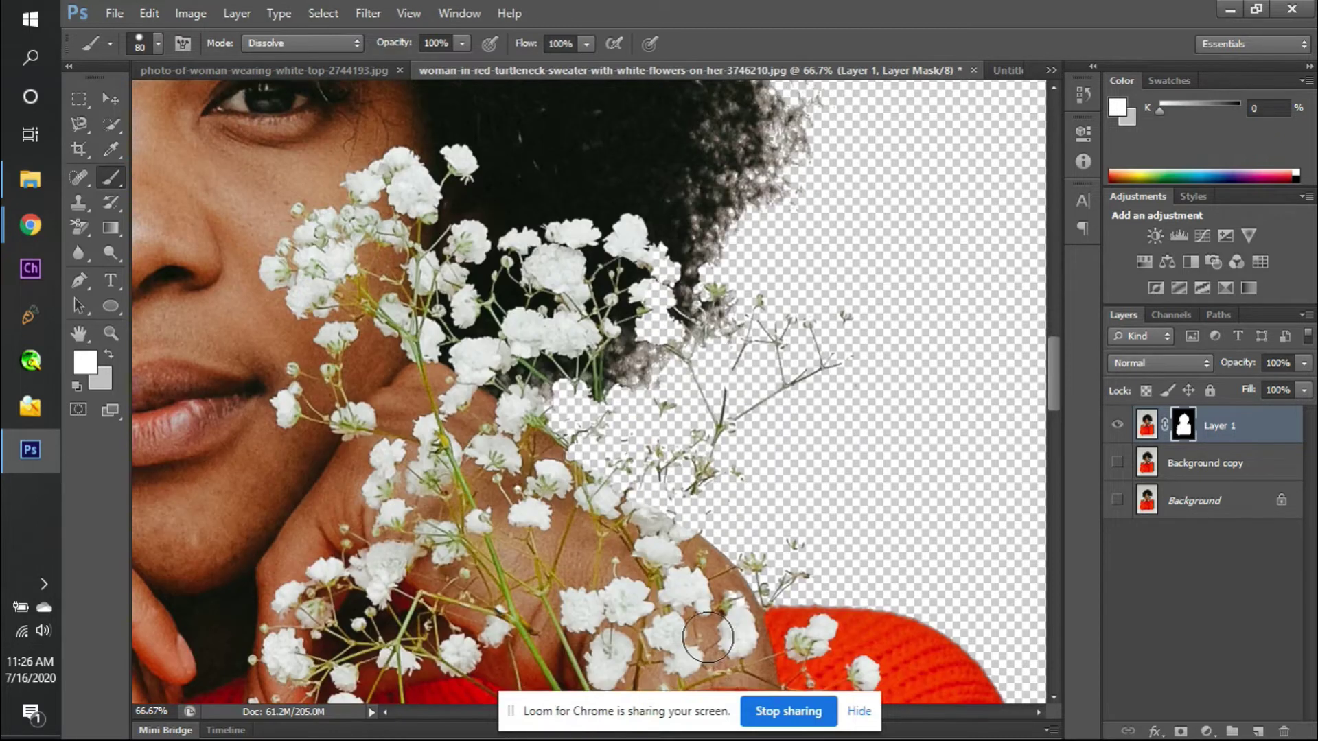
pyautogui.scroll(3, 691, 573)
pyautogui.moveTo(691, 568)
pyautogui.mouseDown()
pyautogui.moveTo(564, 500)
pyautogui.moveTo(541, 470)
pyautogui.moveTo(571, 431)
pyautogui.mouseUp()
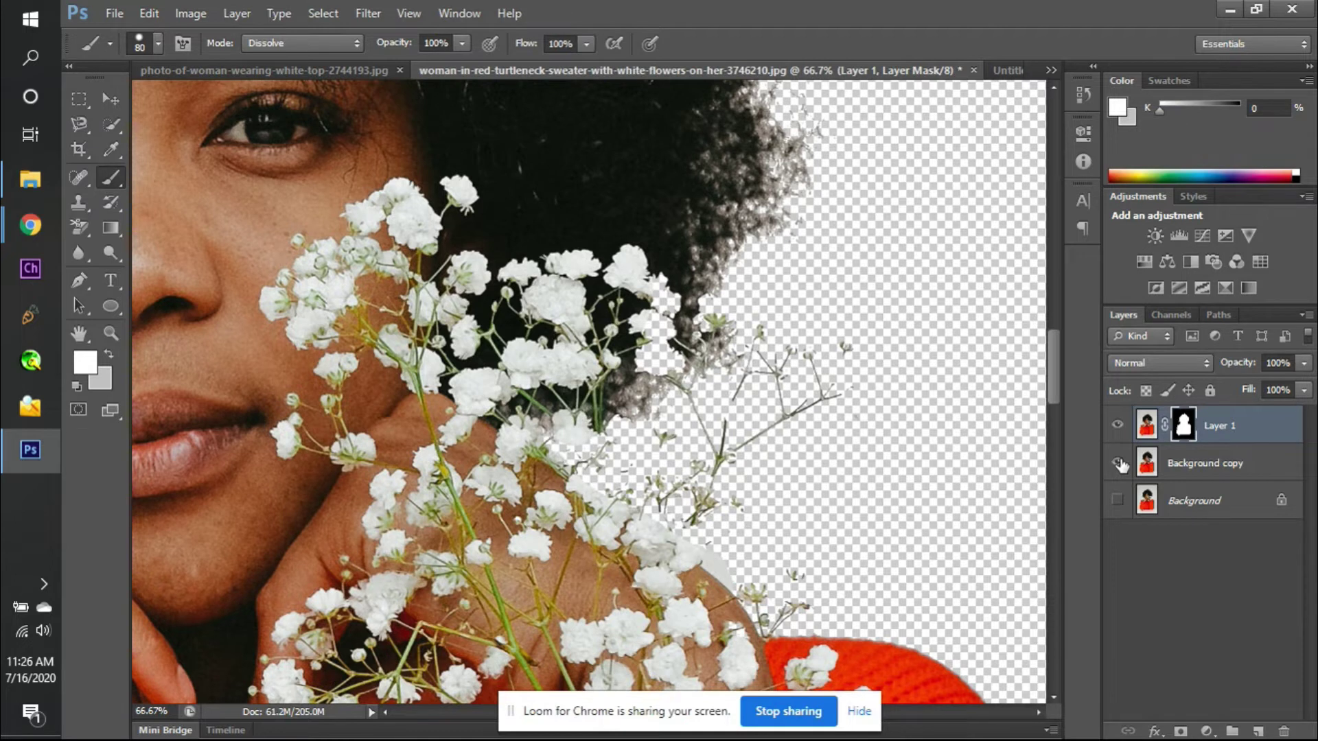
# - Show Background copy, shrink the brush from 80 to 50, and compare with it hidden
pyautogui.click(1117, 463)
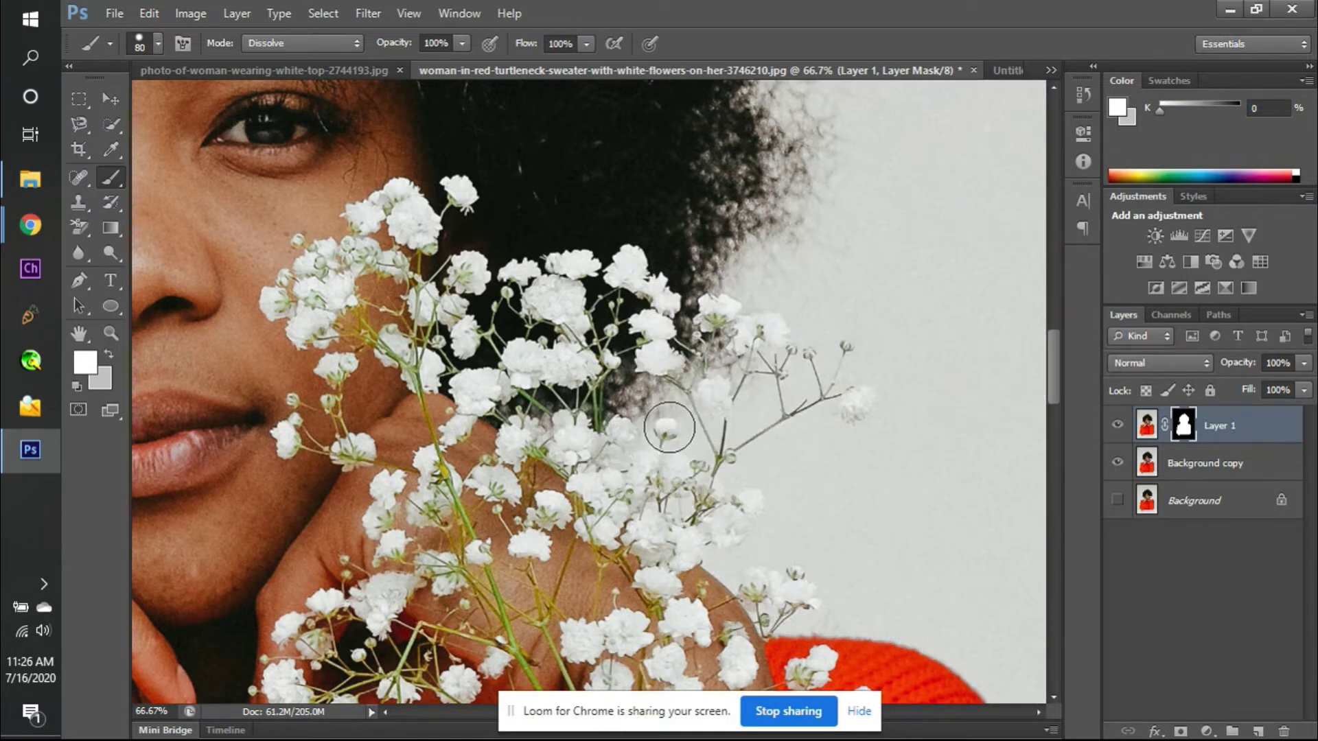
pyautogui.press('[')
pyautogui.press('[')
pyautogui.press('[')
pyautogui.click(1119, 464)
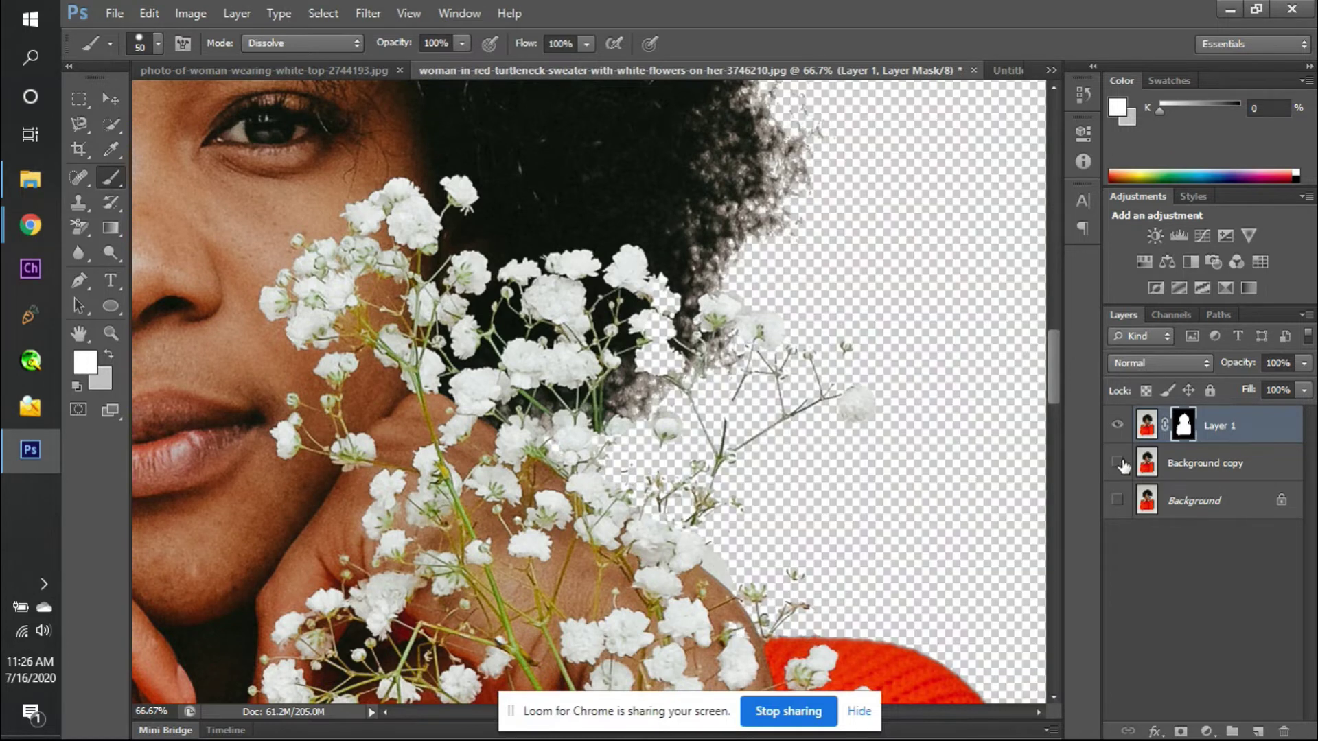
pyautogui.click(1118, 464)
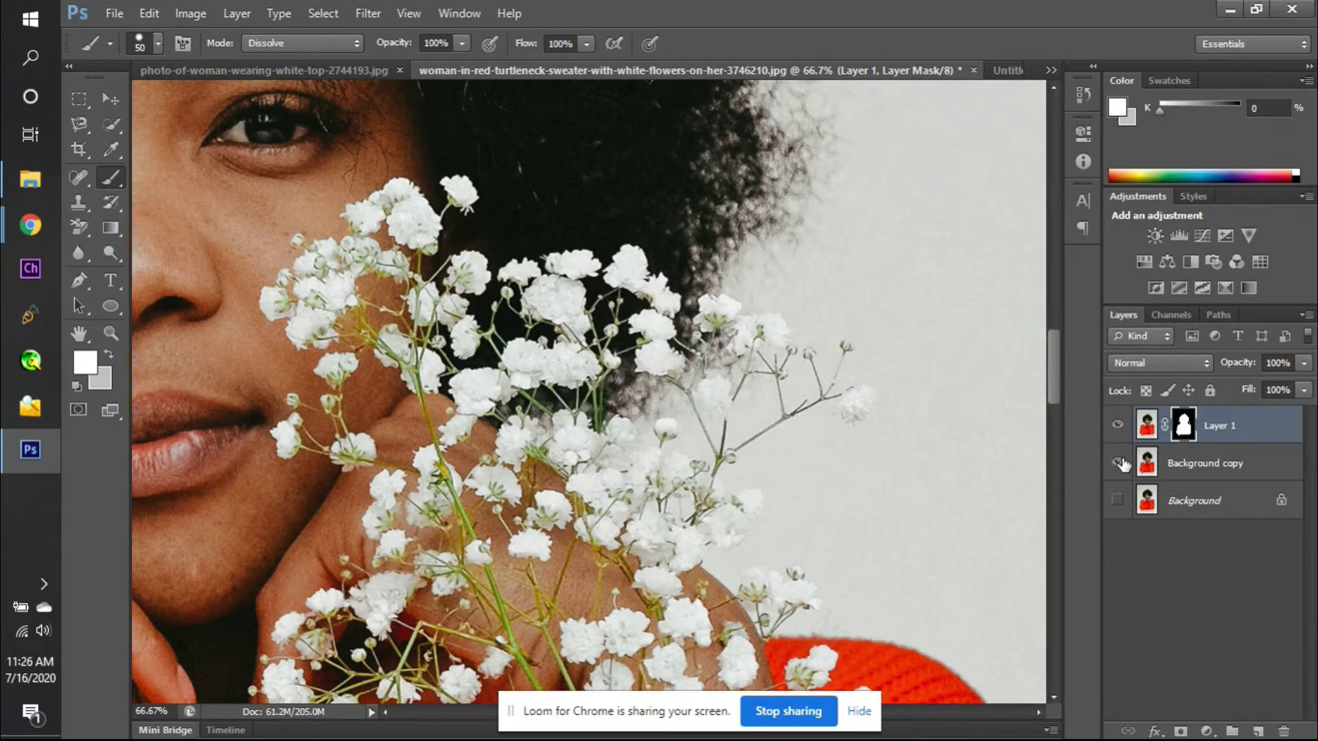
pyautogui.scroll(-3, 905, 452)
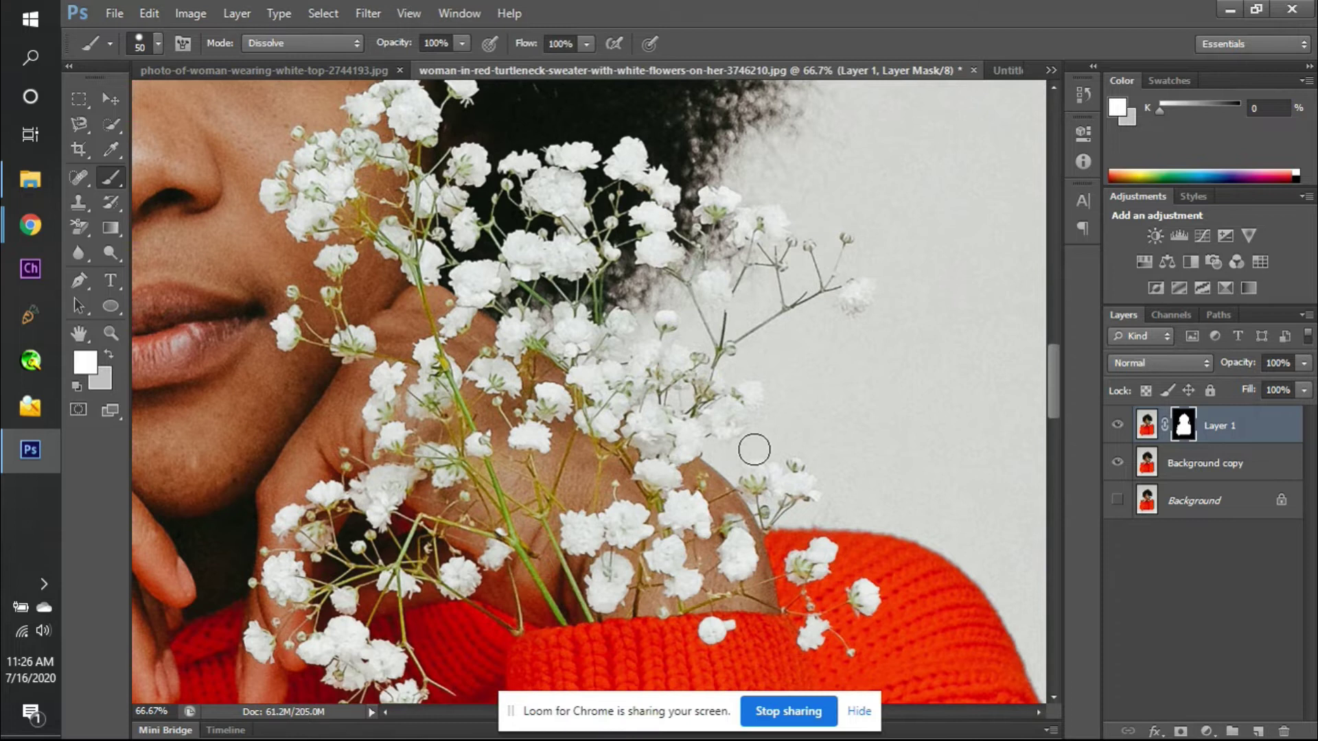
pyautogui.scroll(-2, 739, 516)
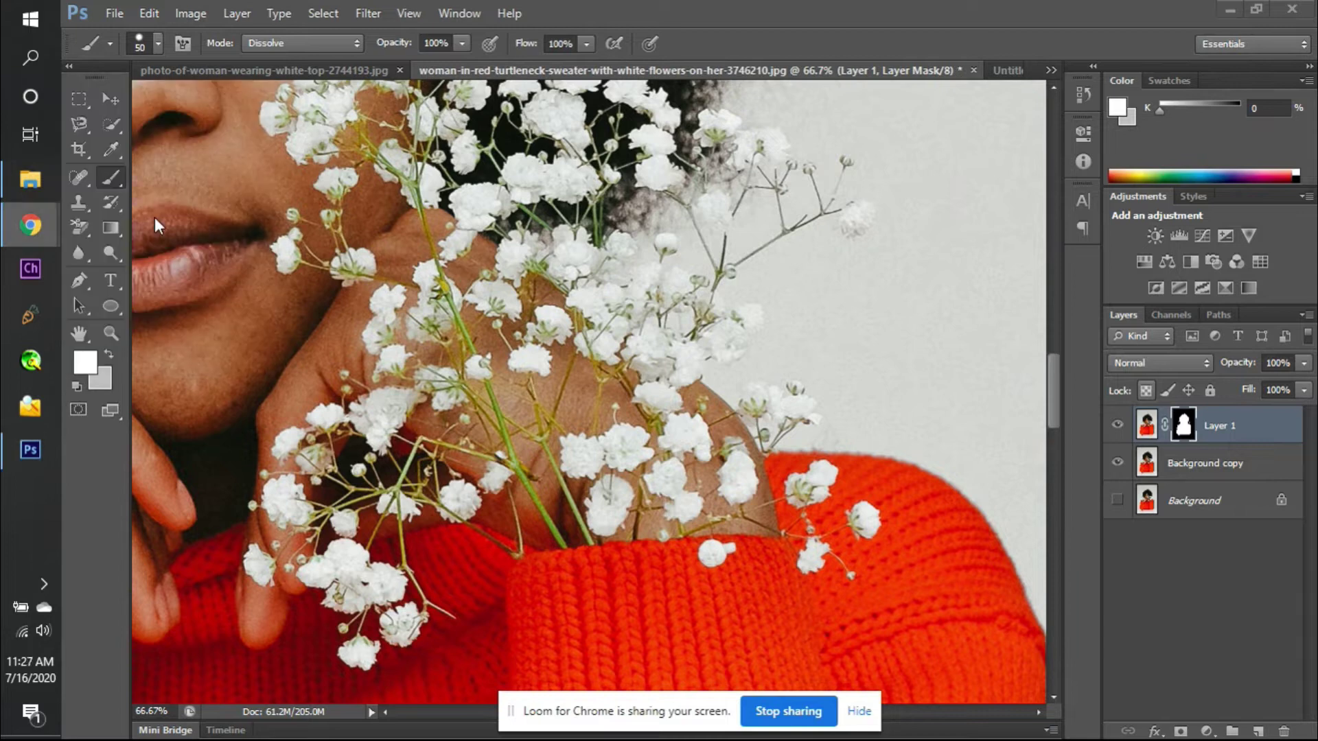
# - Check the video meeting window, then switch back to Photoshop
pyautogui.moveTo(31, 236)
pyautogui.click(143, 200)
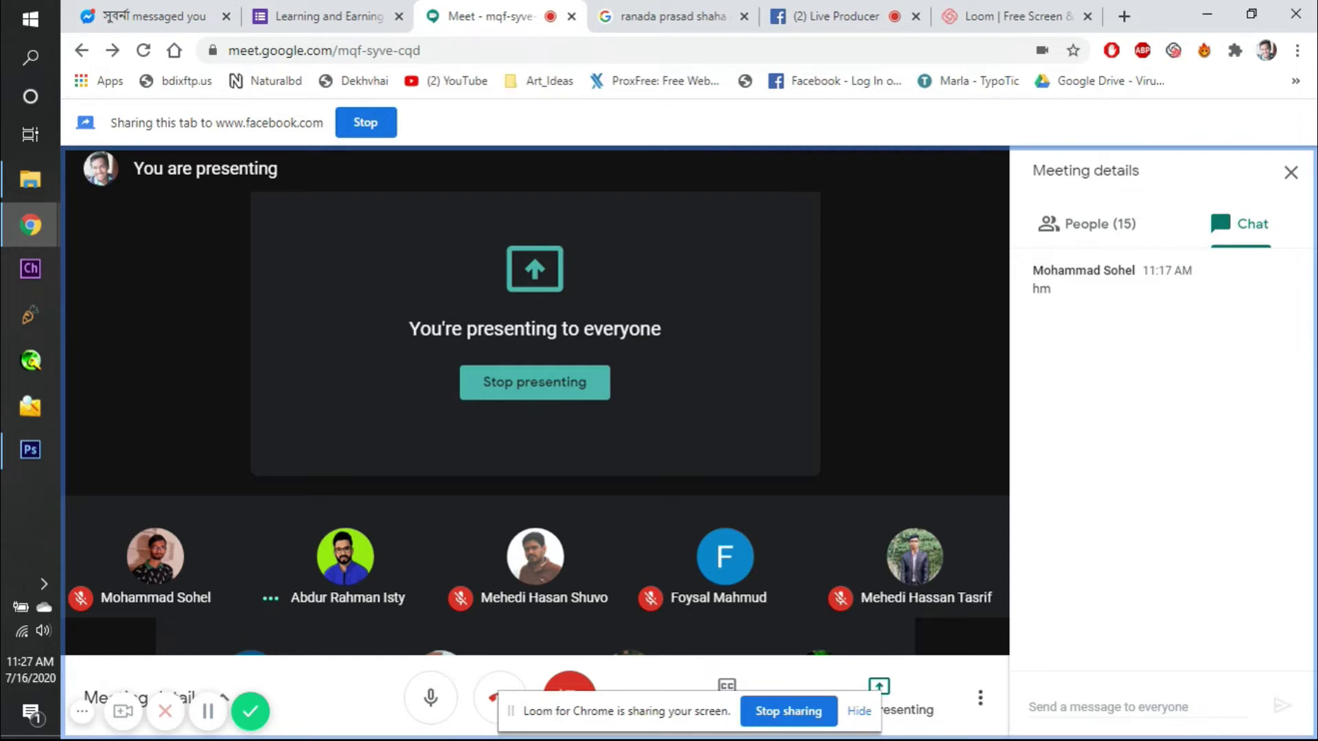
pyautogui.hotkey('alt', 'Tab')
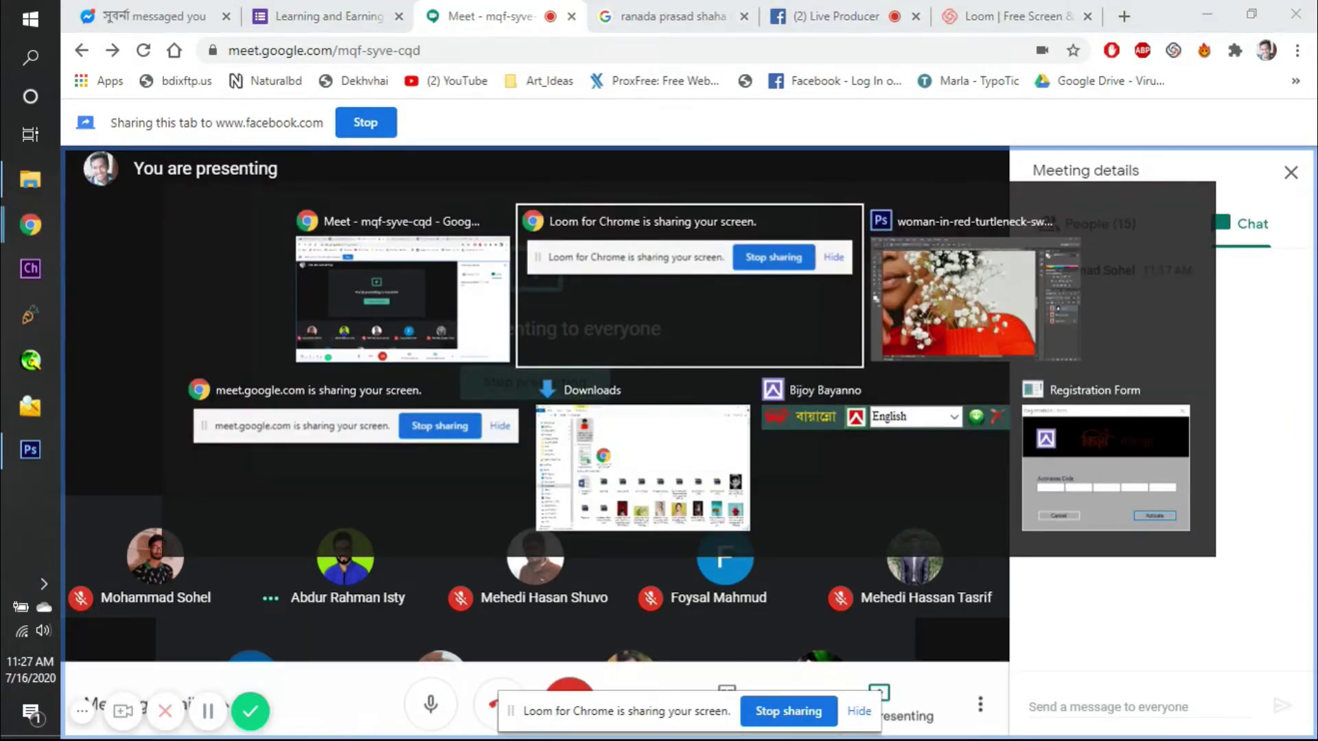
pyautogui.hotkey('alt', 'Tab')
pyautogui.scroll(3, 425, 579)
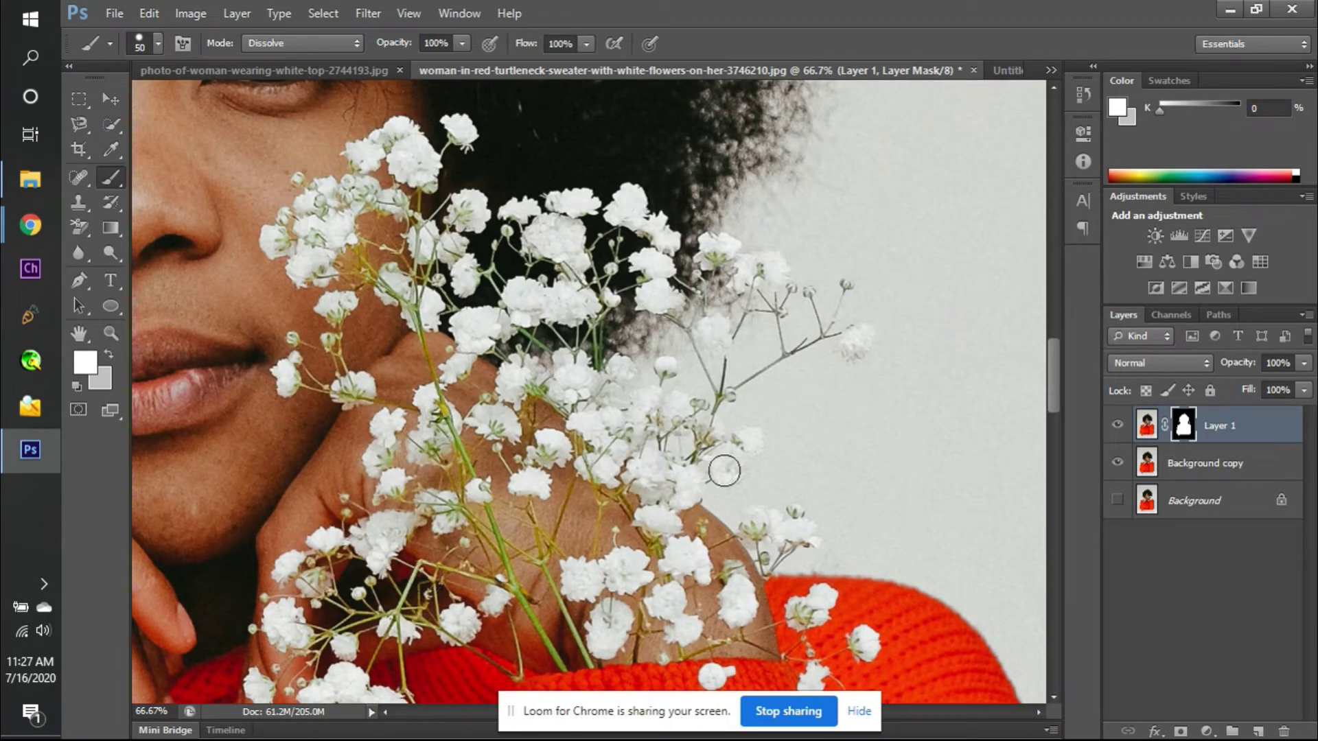
# - Toggle Background copy's visibility repeatedly to compare Layer 1's mask edges
pyautogui.click(1117, 463)
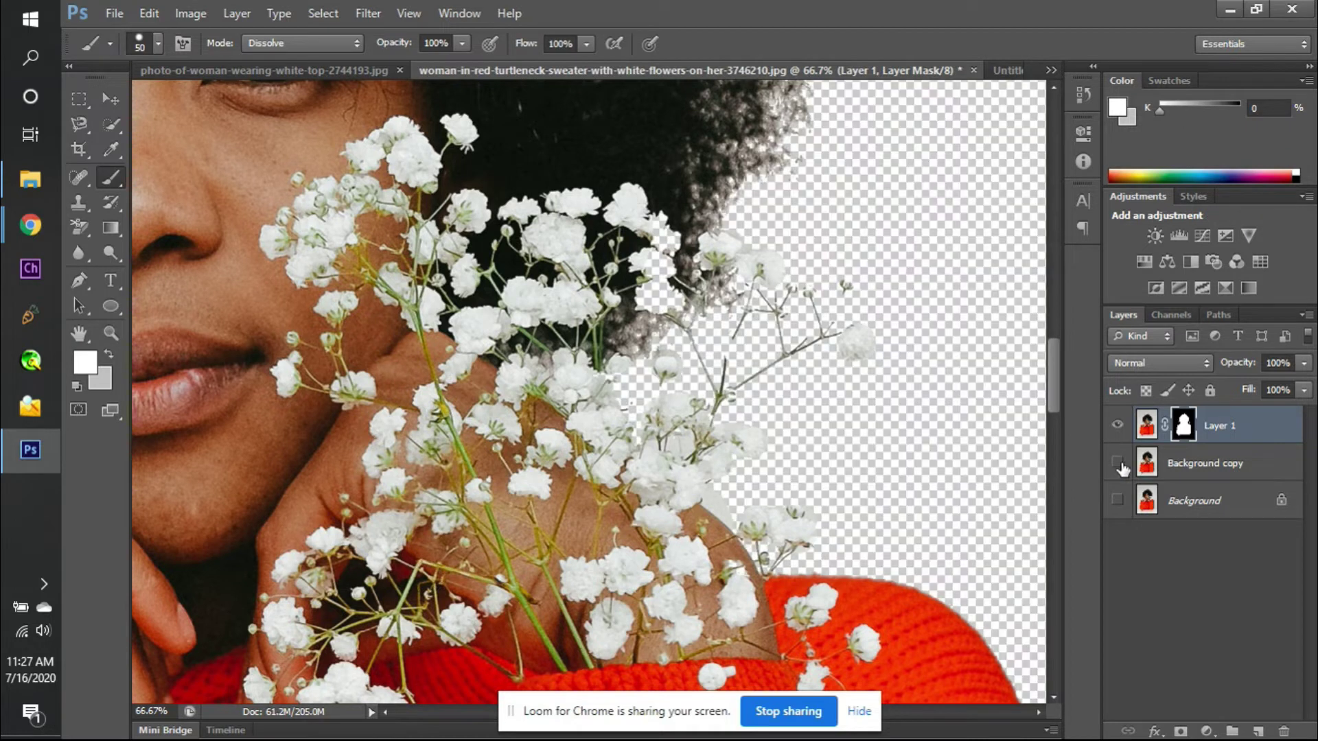
pyautogui.click(1118, 464)
pyautogui.click(1118, 464)
pyautogui.click(1118, 464)
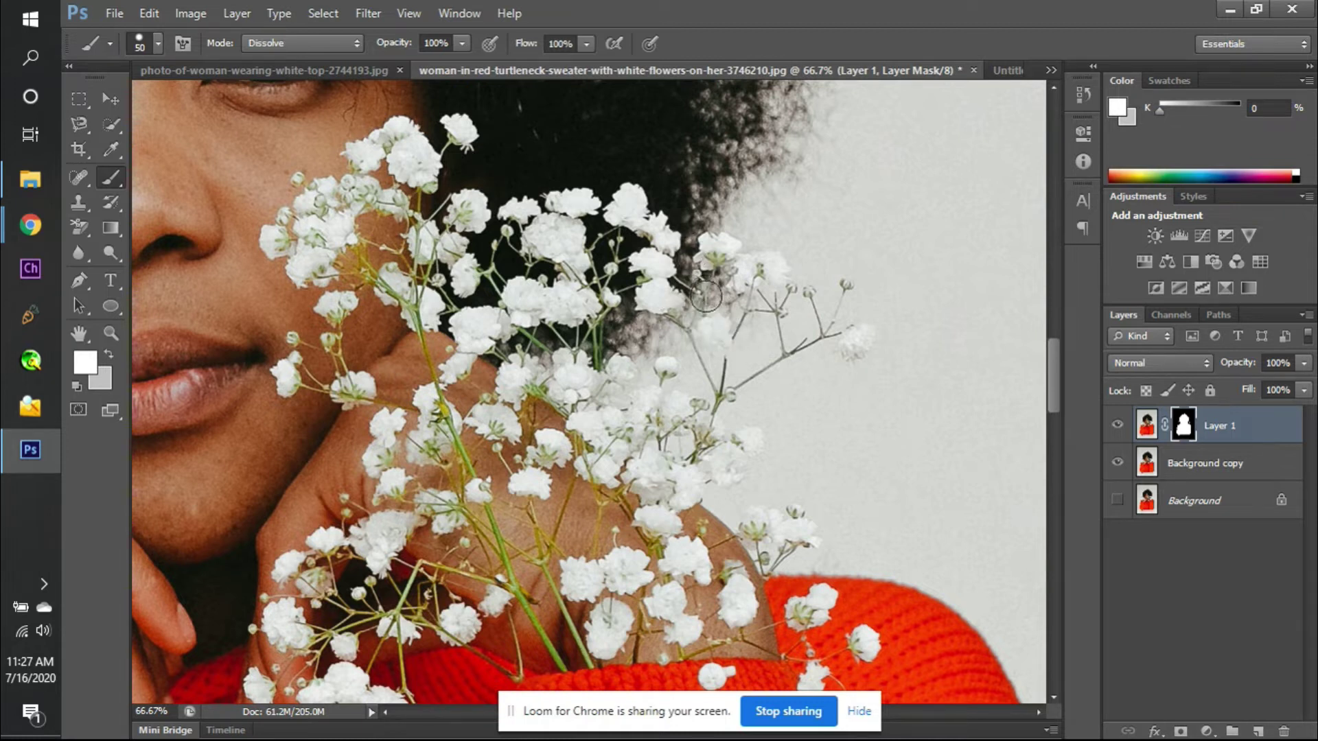
pyautogui.click(1118, 464)
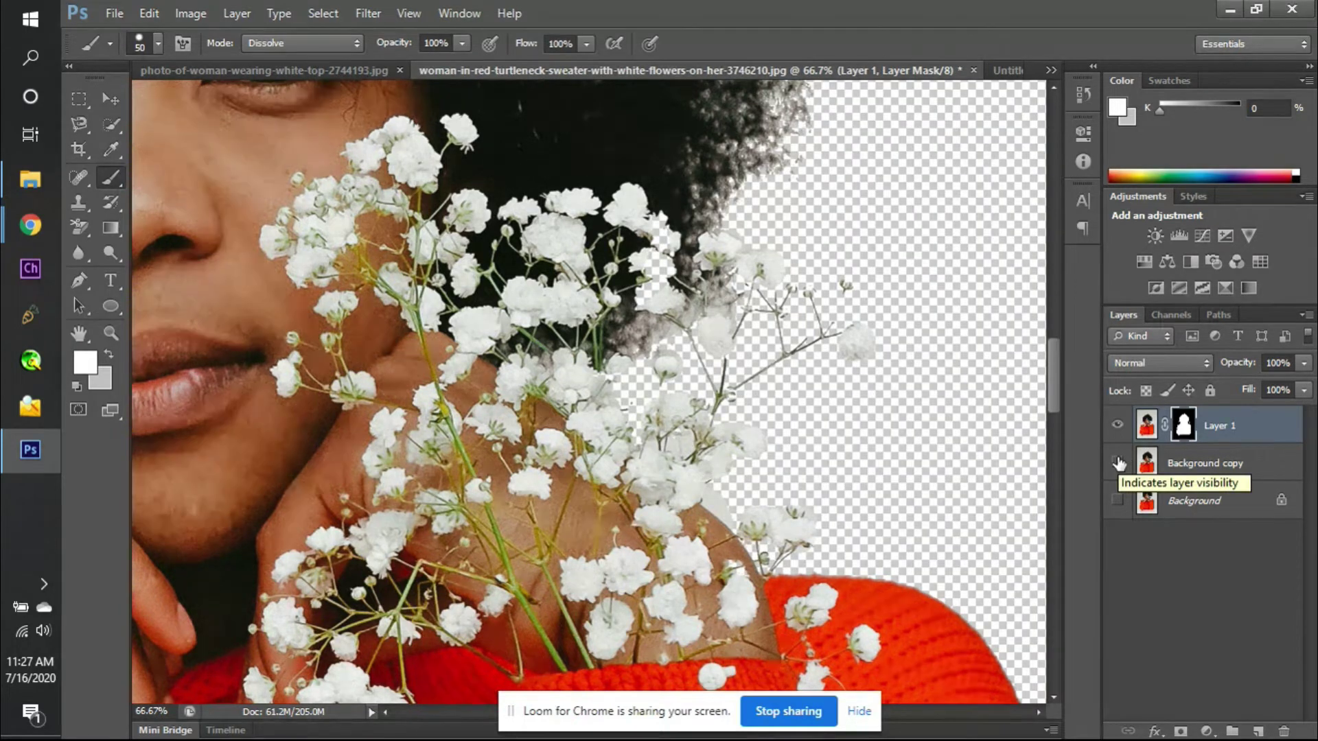
pyautogui.click(1118, 463)
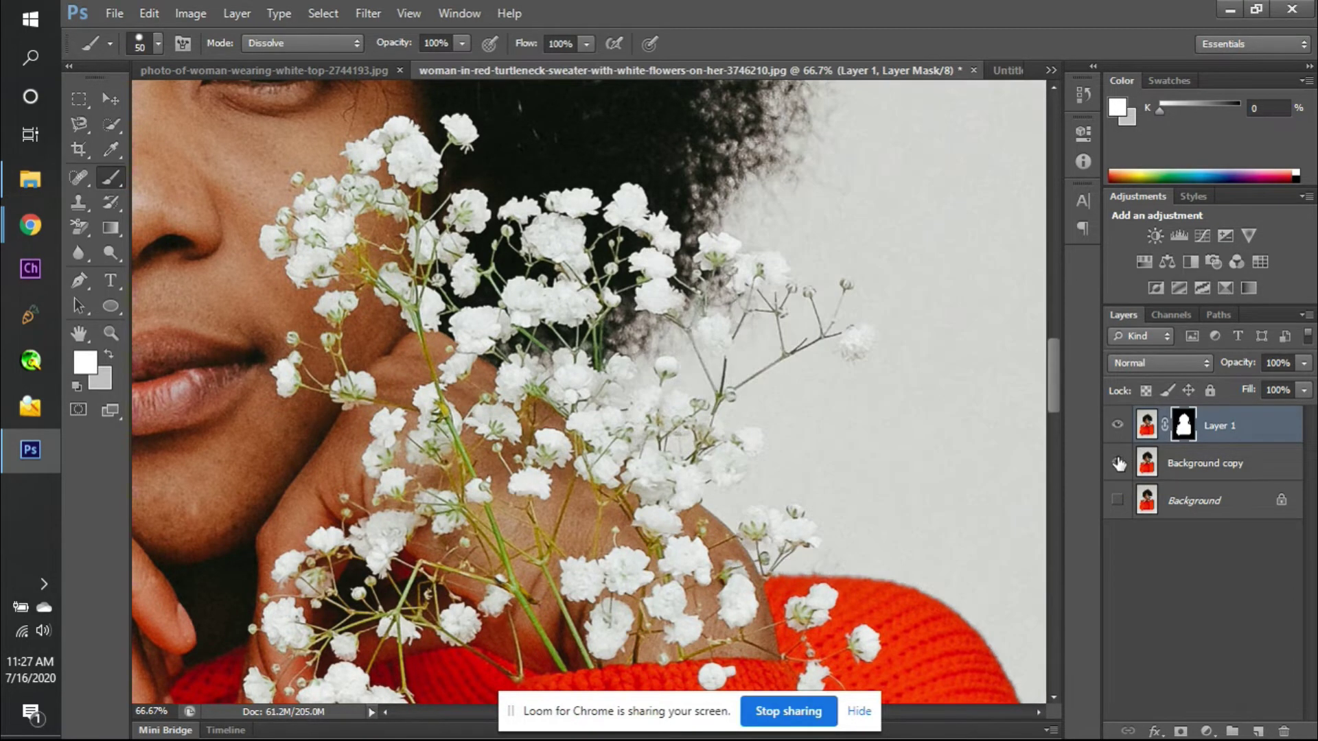
pyautogui.click(1118, 464)
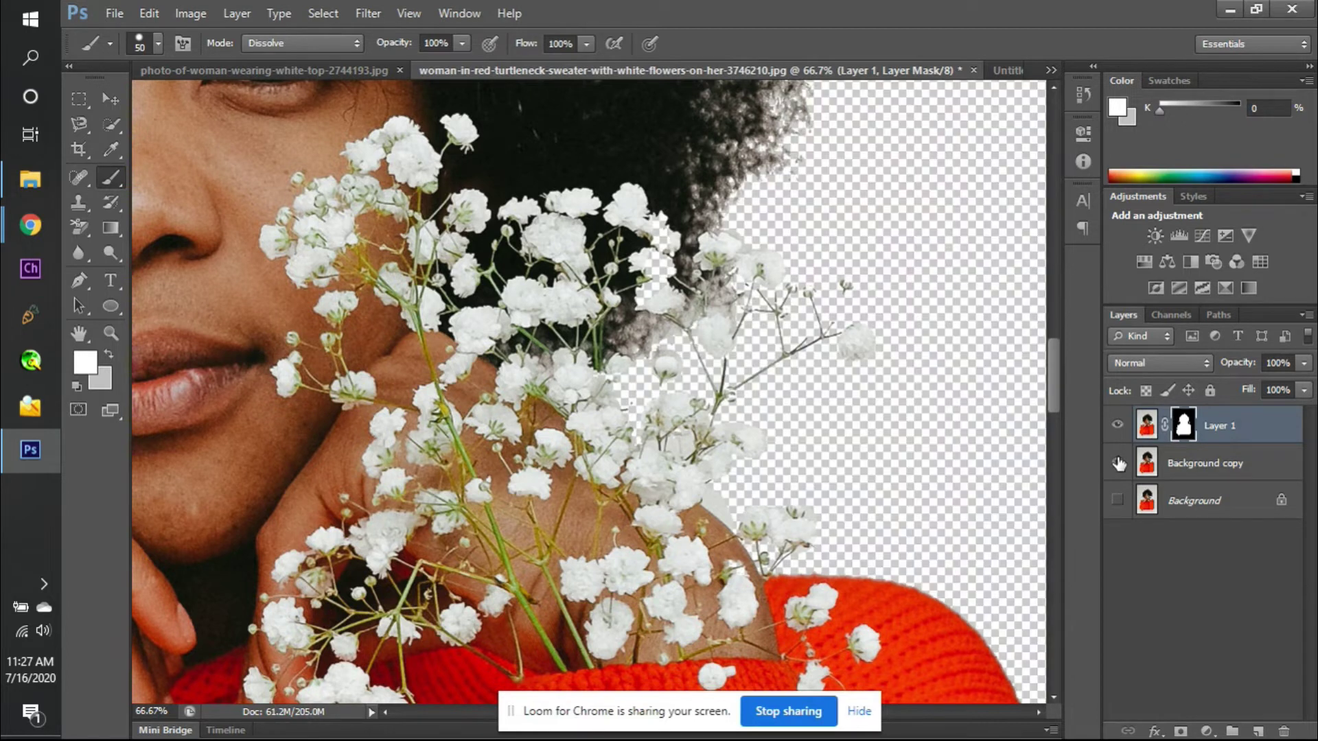
pyautogui.click(1118, 463)
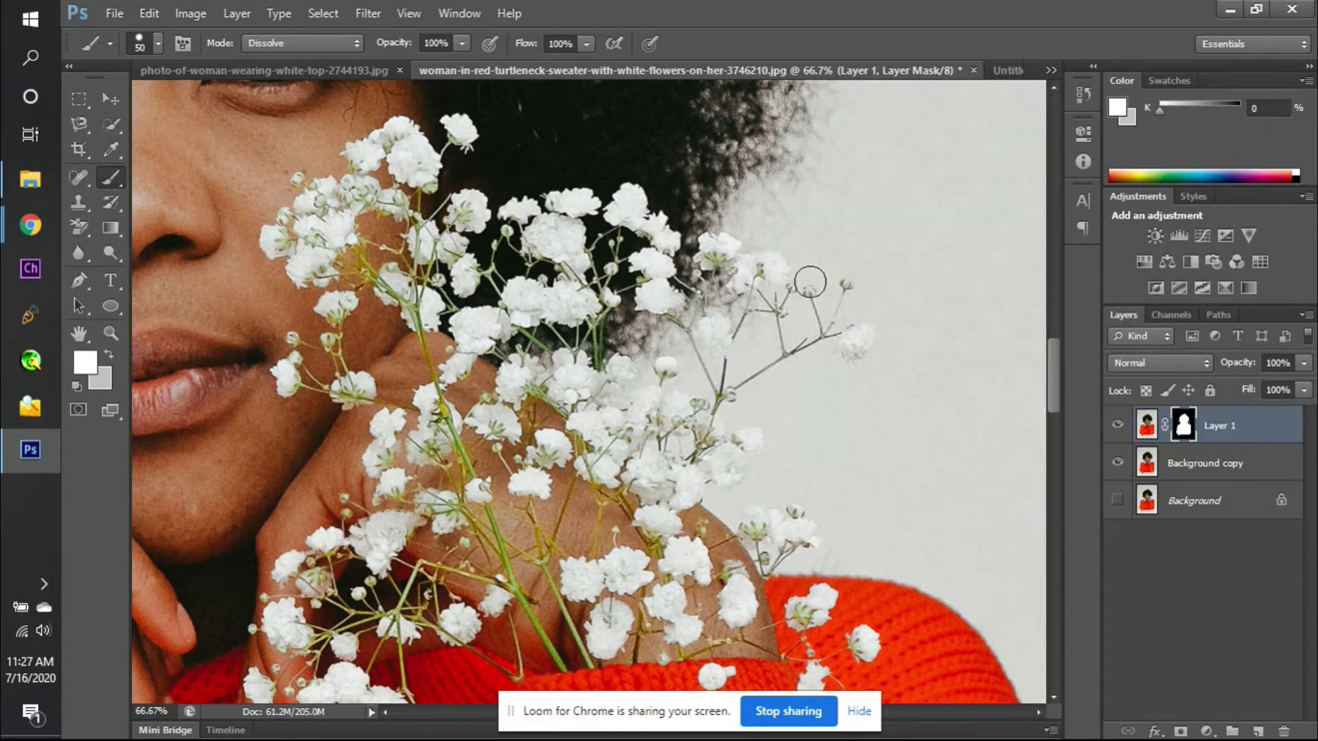
# - Set the brush blend mode to Overlay and check the cutout against transparency
pyautogui.click(285, 43)
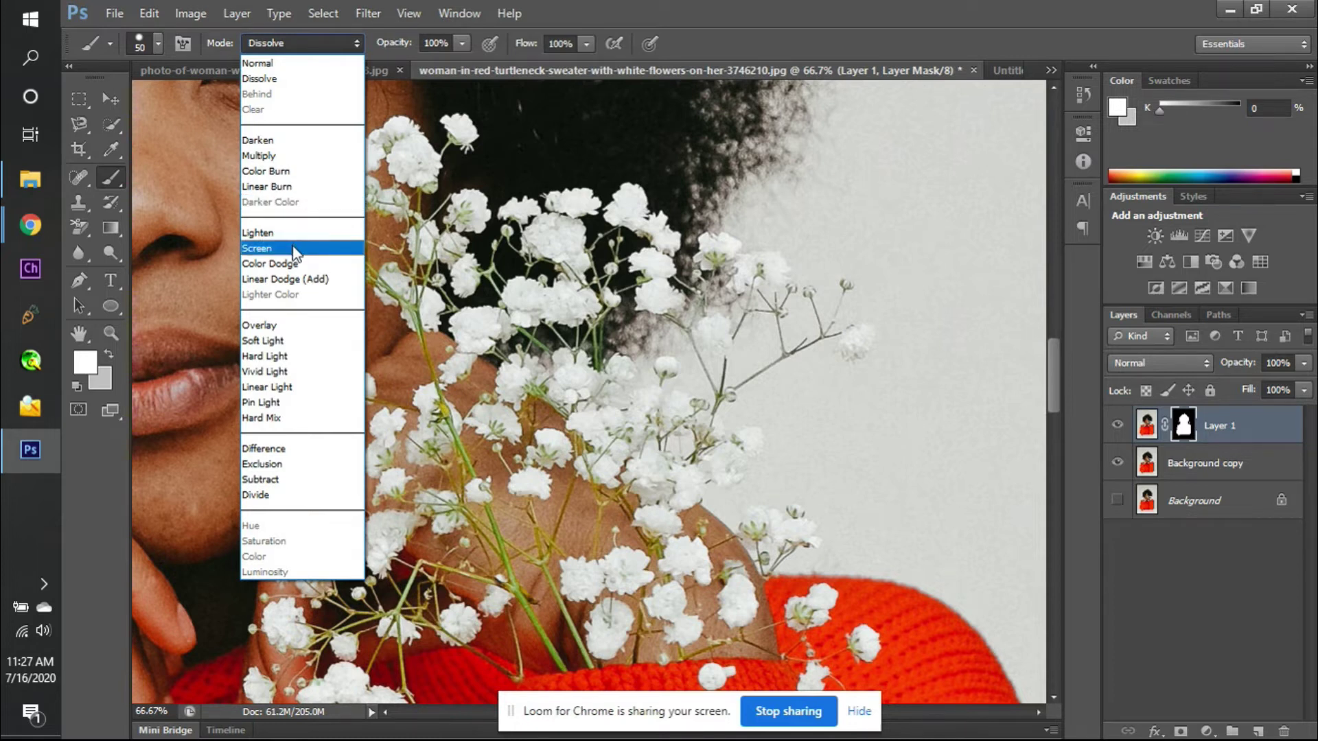
pyautogui.click(294, 323)
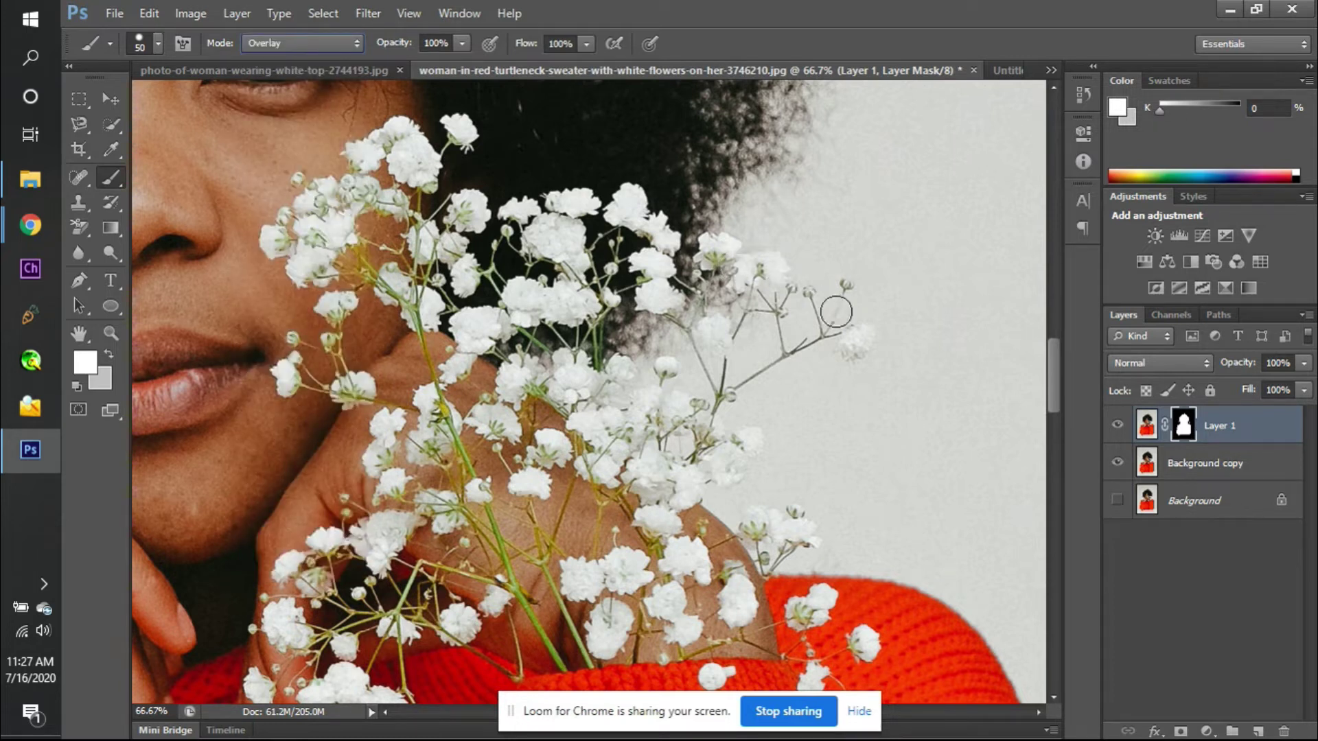
pyautogui.click(1119, 463)
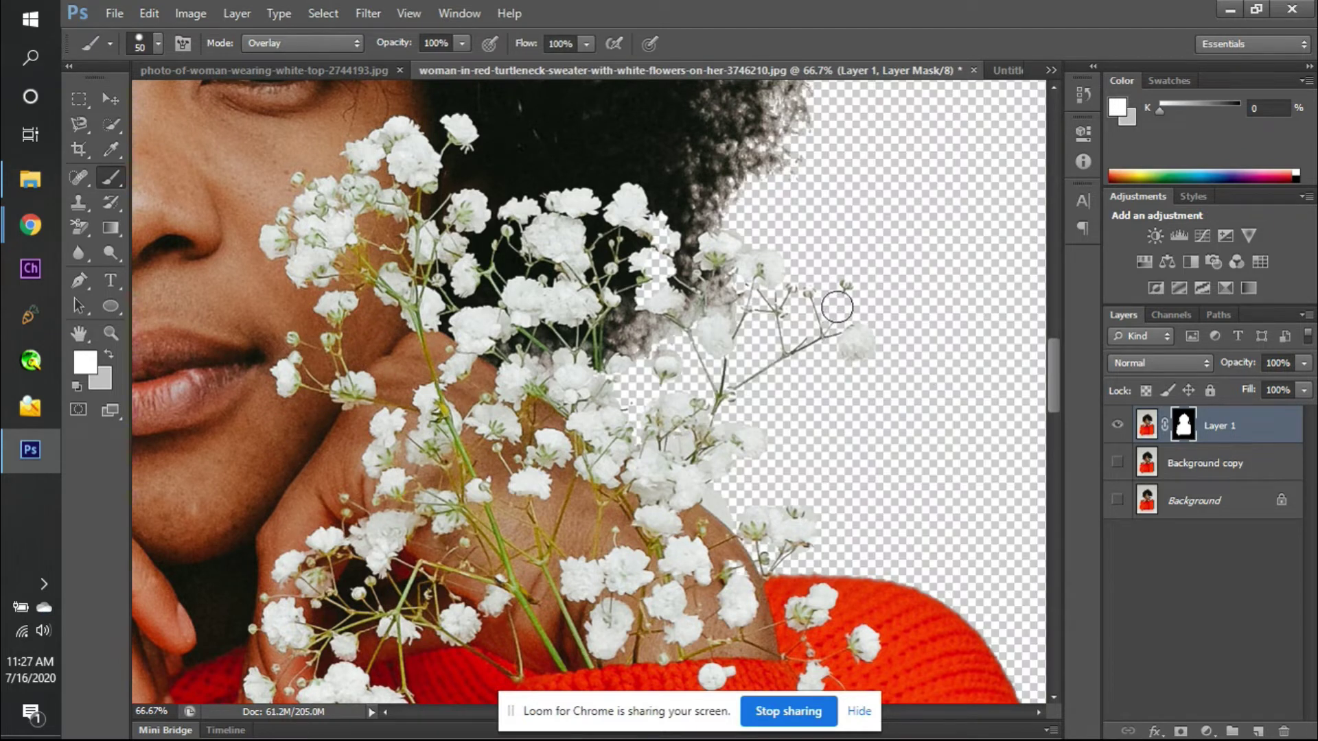
pyautogui.click(1117, 464)
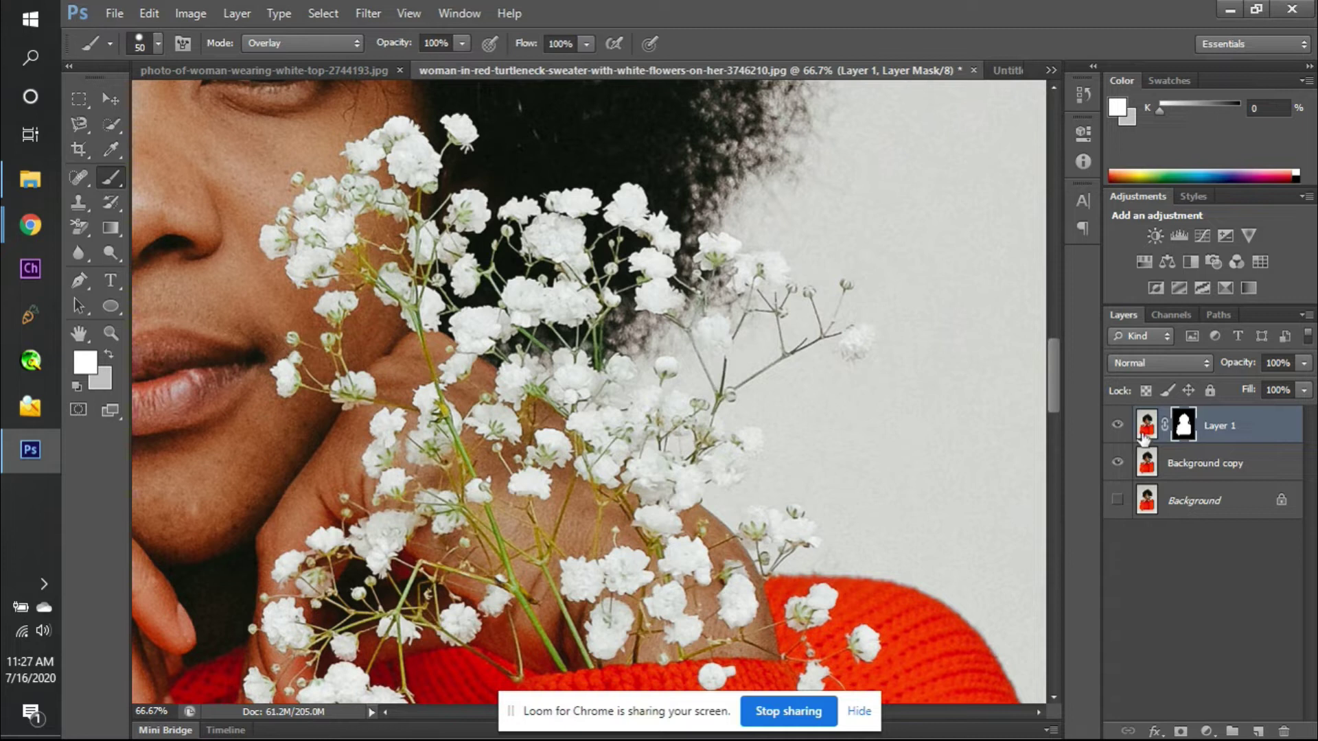
# - Switch the brush blend mode to Dissolve and re-compare the mask edges with Background copy
pyautogui.click(302, 43)
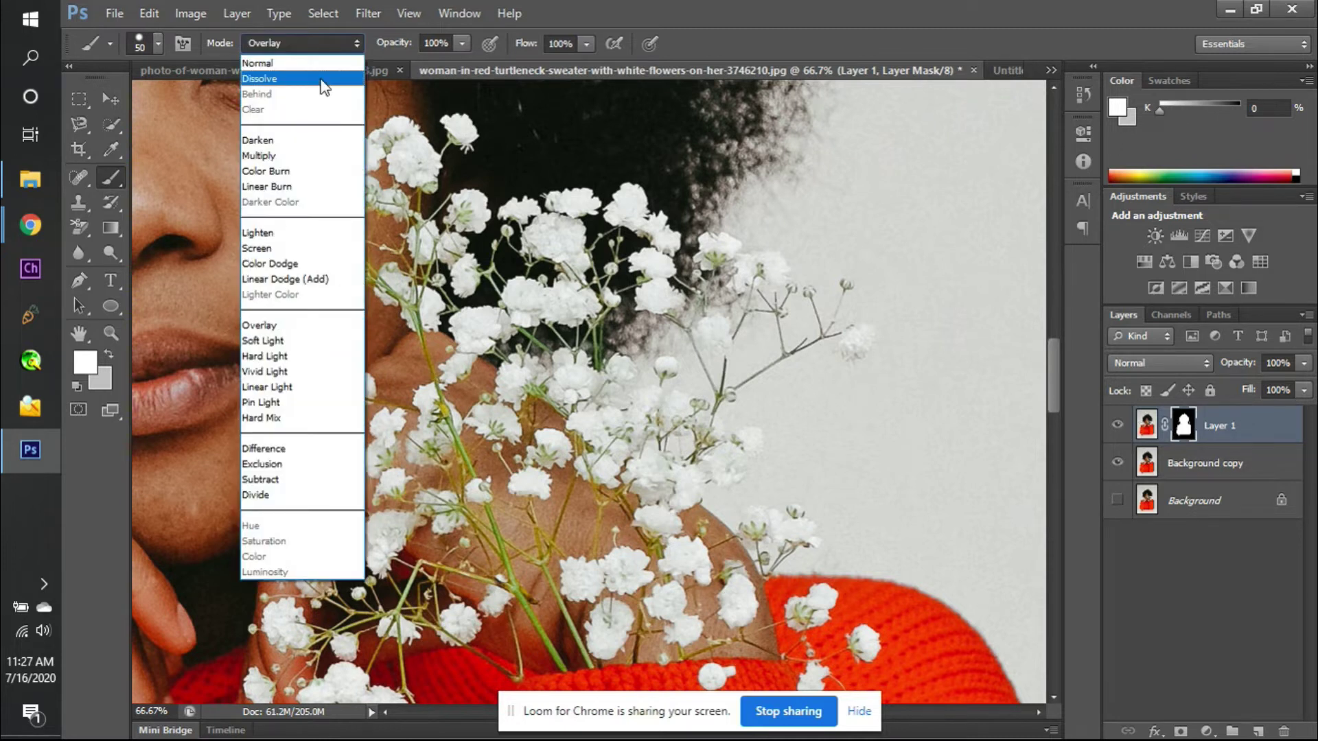
pyautogui.click(341, 88)
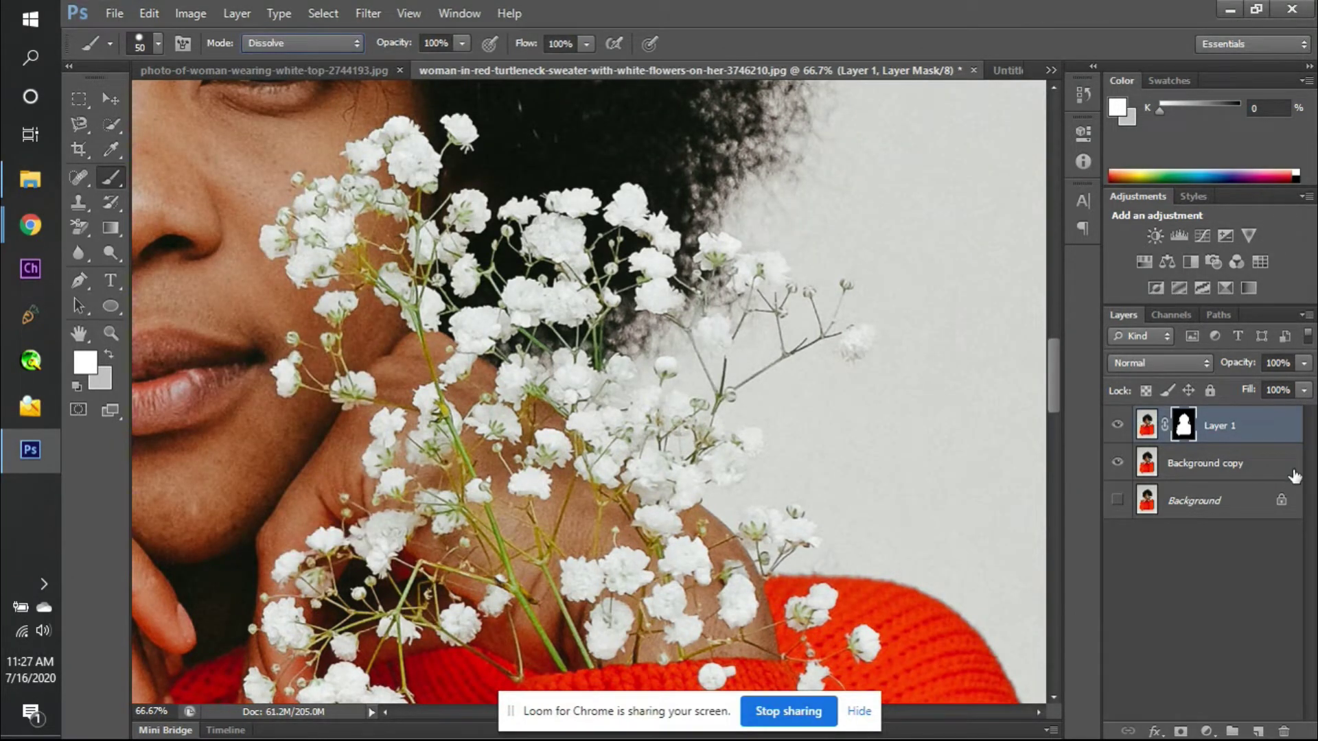
pyautogui.click(1117, 461)
pyautogui.click(1117, 461)
pyautogui.click(1118, 461)
pyautogui.click(1117, 461)
pyautogui.click(1117, 461)
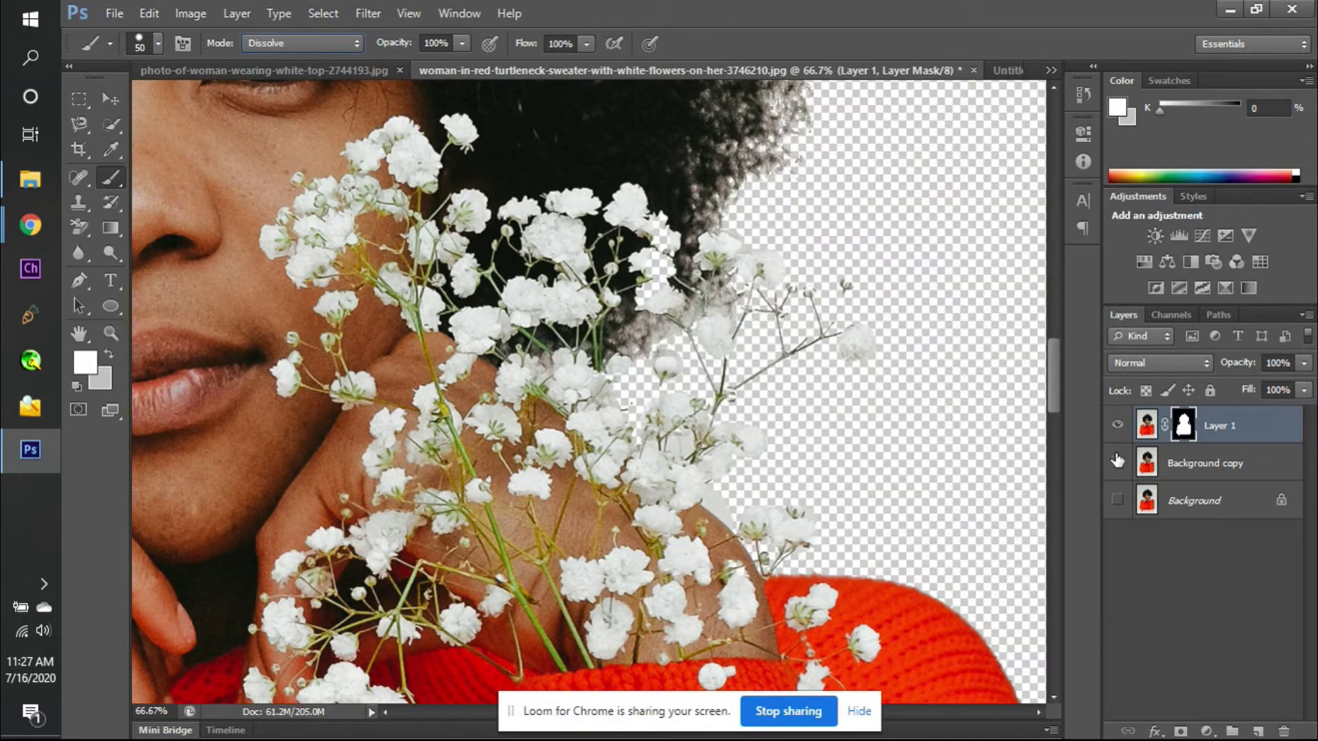
pyautogui.click(1117, 462)
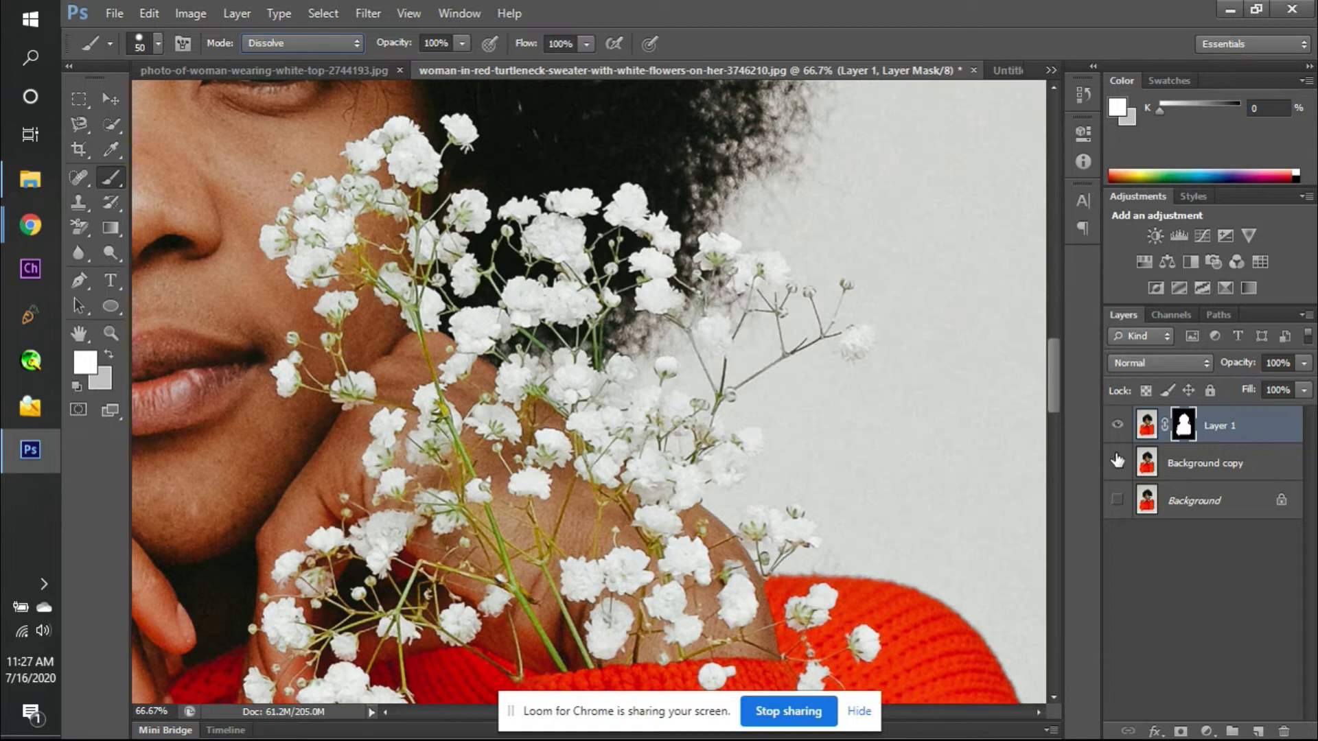
# - Flick the grey original off and on to check the cutout over transparency
pyautogui.click(1117, 463)
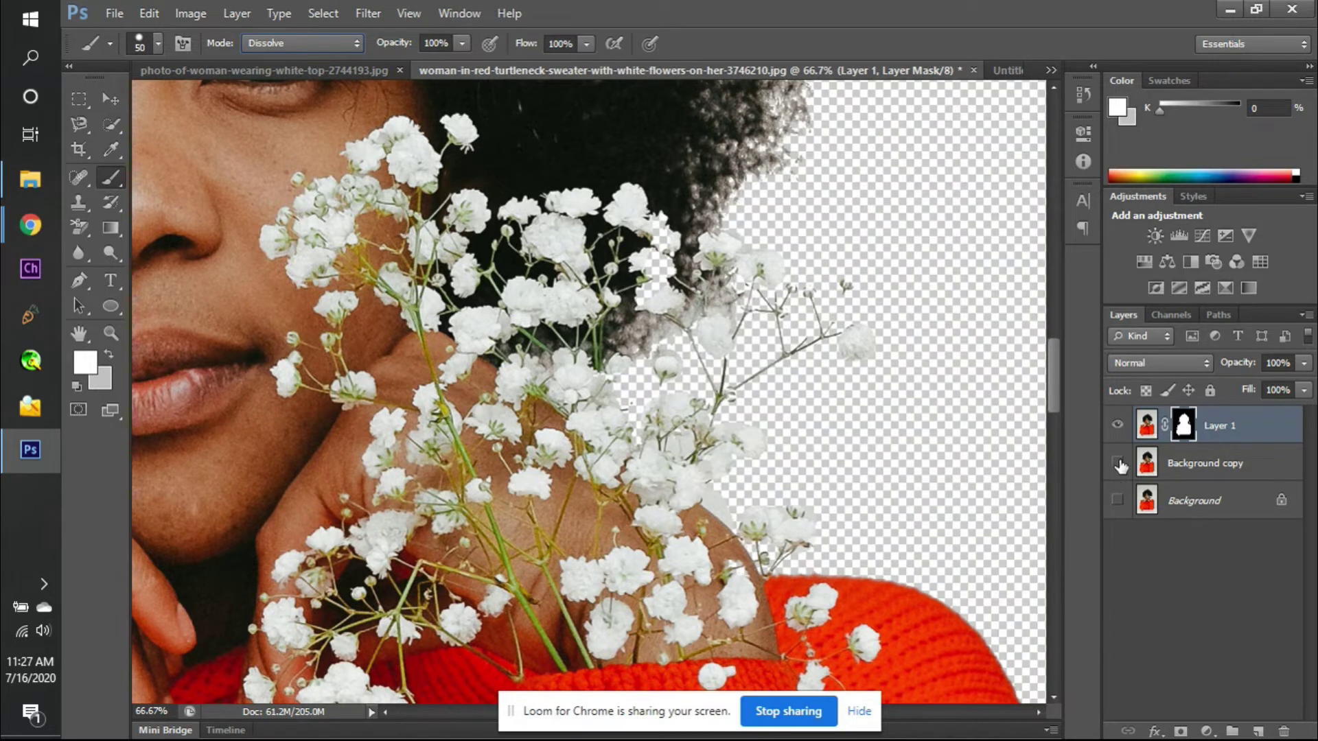
pyautogui.click(1117, 464)
pyautogui.click(1118, 463)
pyautogui.click(1117, 463)
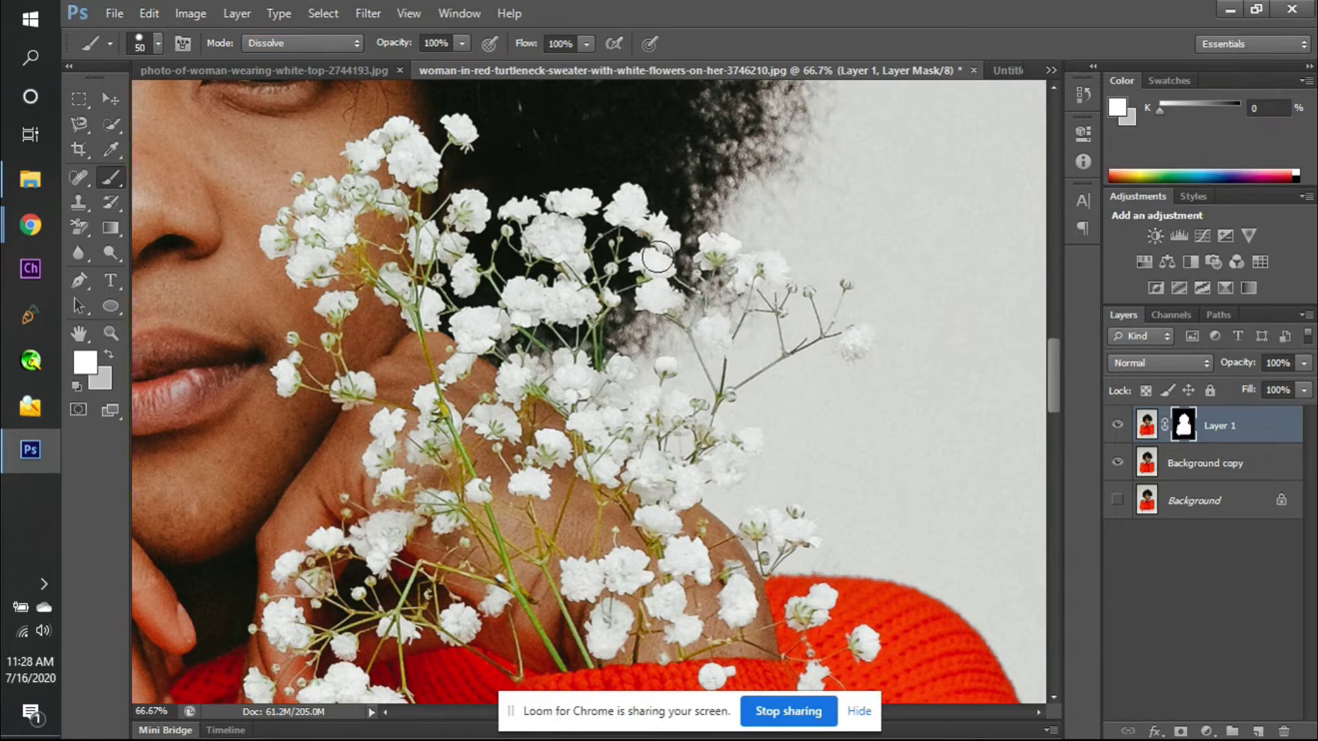
pyautogui.click(1118, 463)
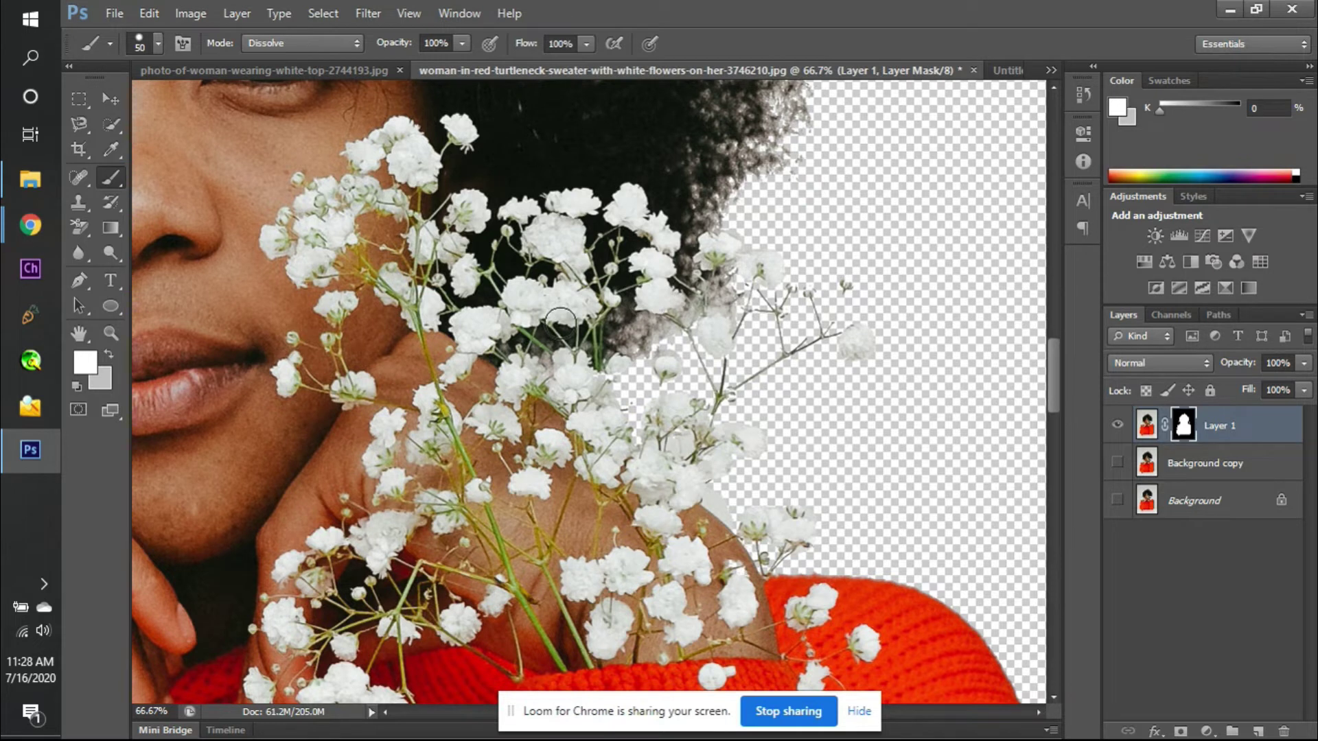
pyautogui.hscroll(-10, 559, 322)
pyautogui.hscroll(-2, 499, 324)
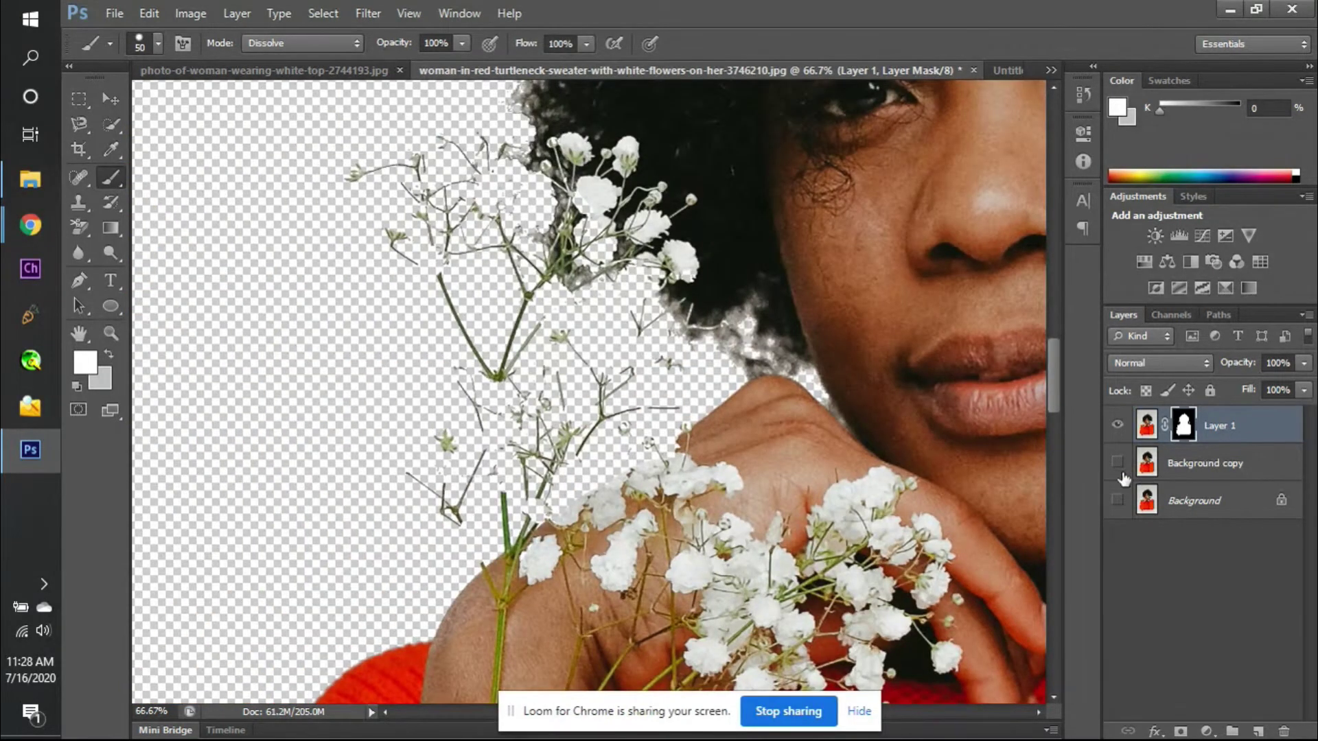
# - Recheck edges against the grey background, then paint the mask over the left flower sprigs
pyautogui.click(1117, 463)
pyautogui.click(1117, 463)
pyautogui.click(1118, 463)
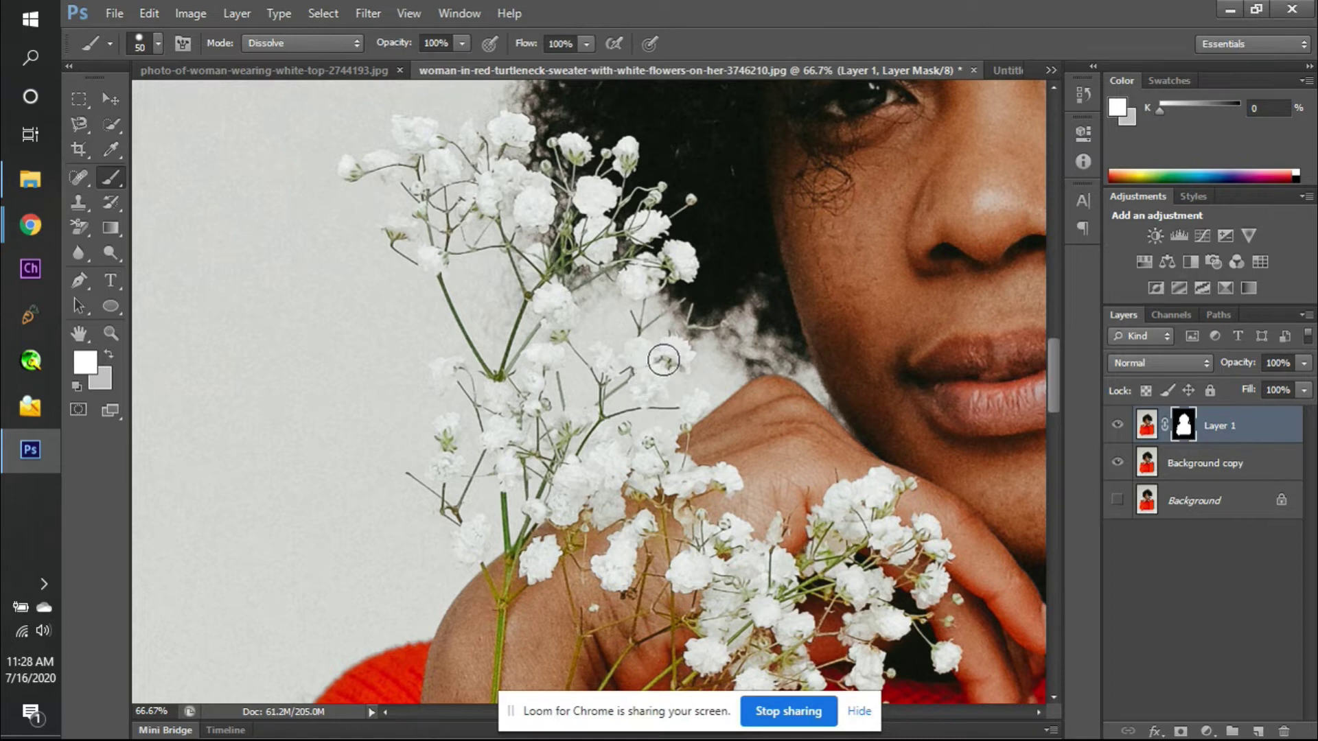
pyautogui.click(1117, 464)
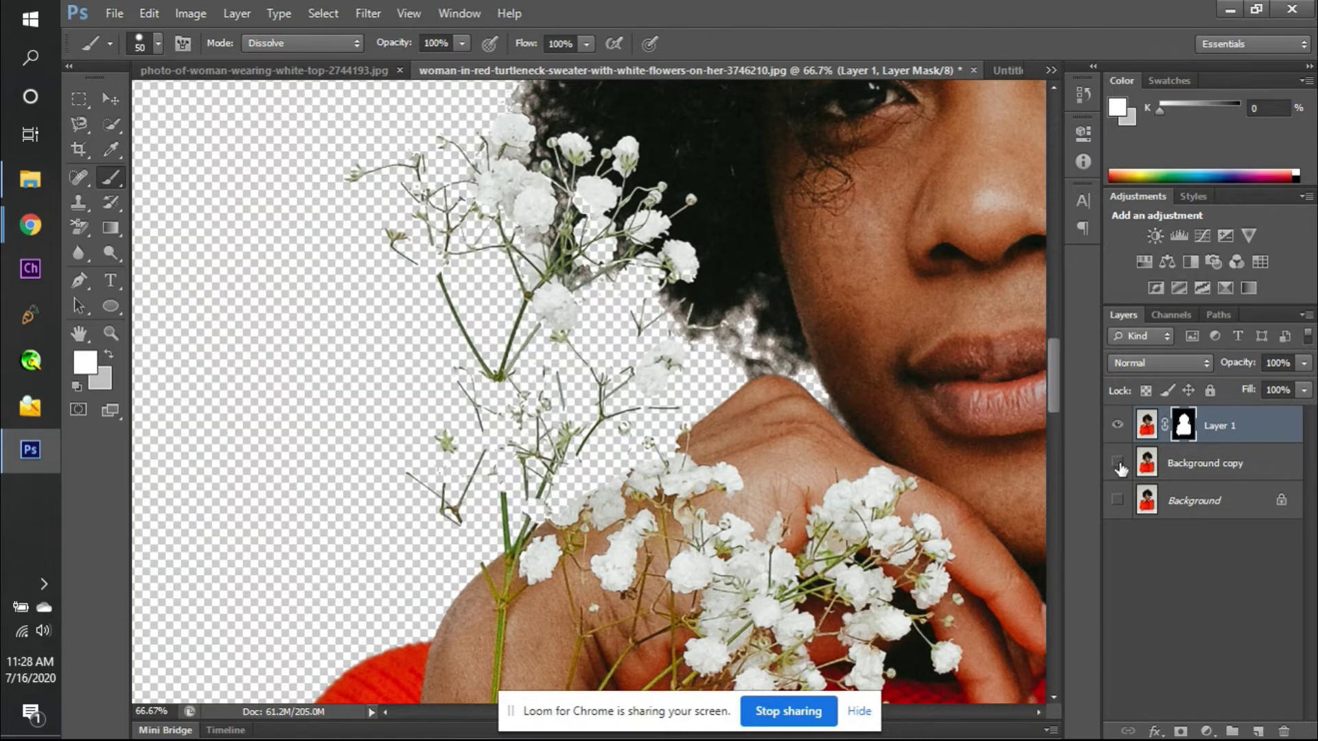
pyautogui.click(1118, 464)
pyautogui.click(1118, 464)
pyautogui.click(1117, 464)
pyautogui.click(1117, 464)
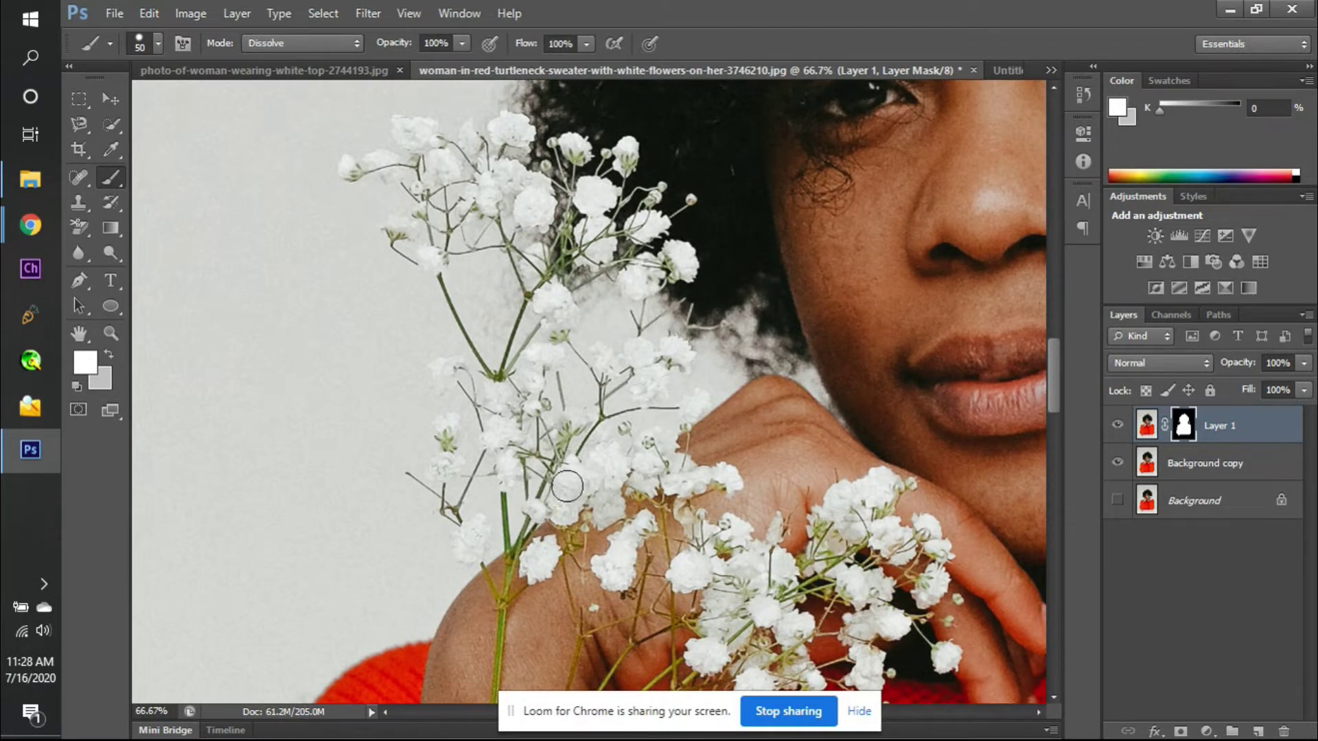
pyautogui.moveTo(557, 545)
pyautogui.mouseDown()
pyautogui.moveTo(494, 563)
pyautogui.moveTo(472, 527)
pyautogui.moveTo(466, 553)
pyautogui.moveTo(448, 431)
pyautogui.mouseUp()
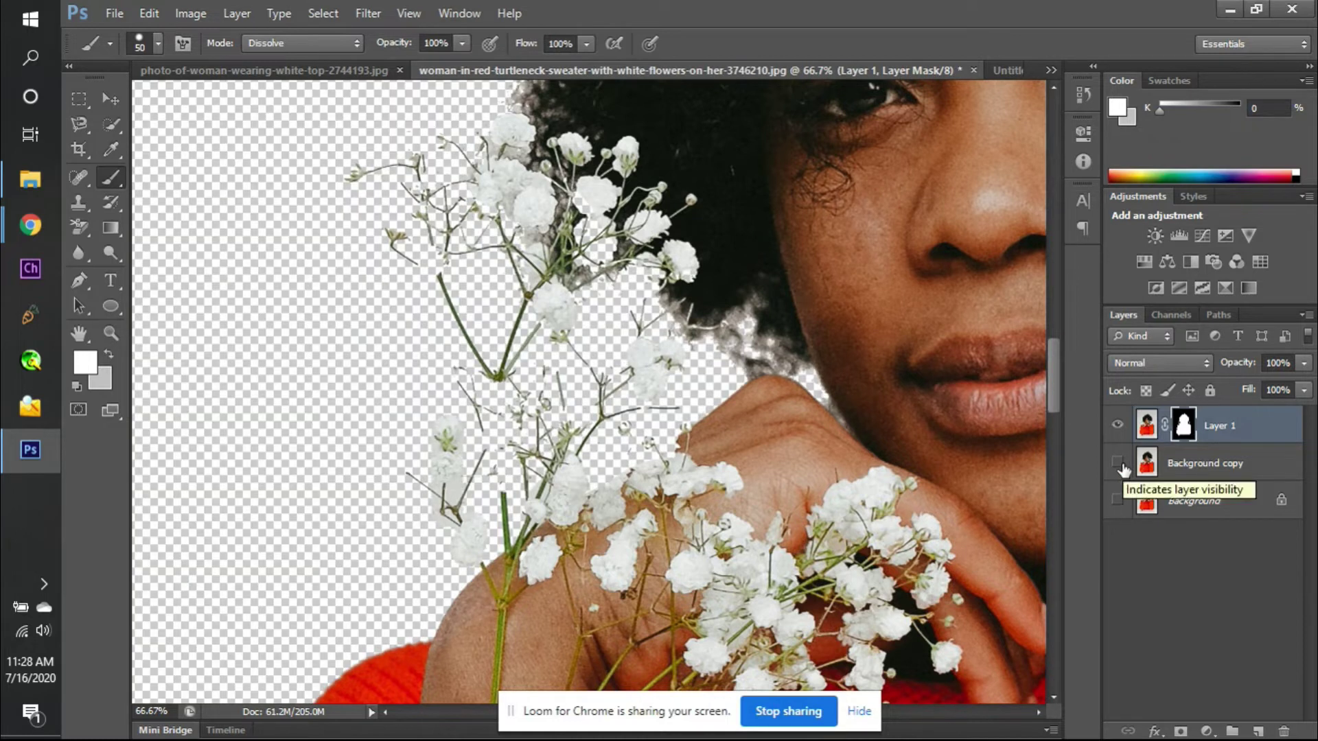
pyautogui.hotkey('ctrl', '-')
pyautogui.hotkey('ctrl', '-')
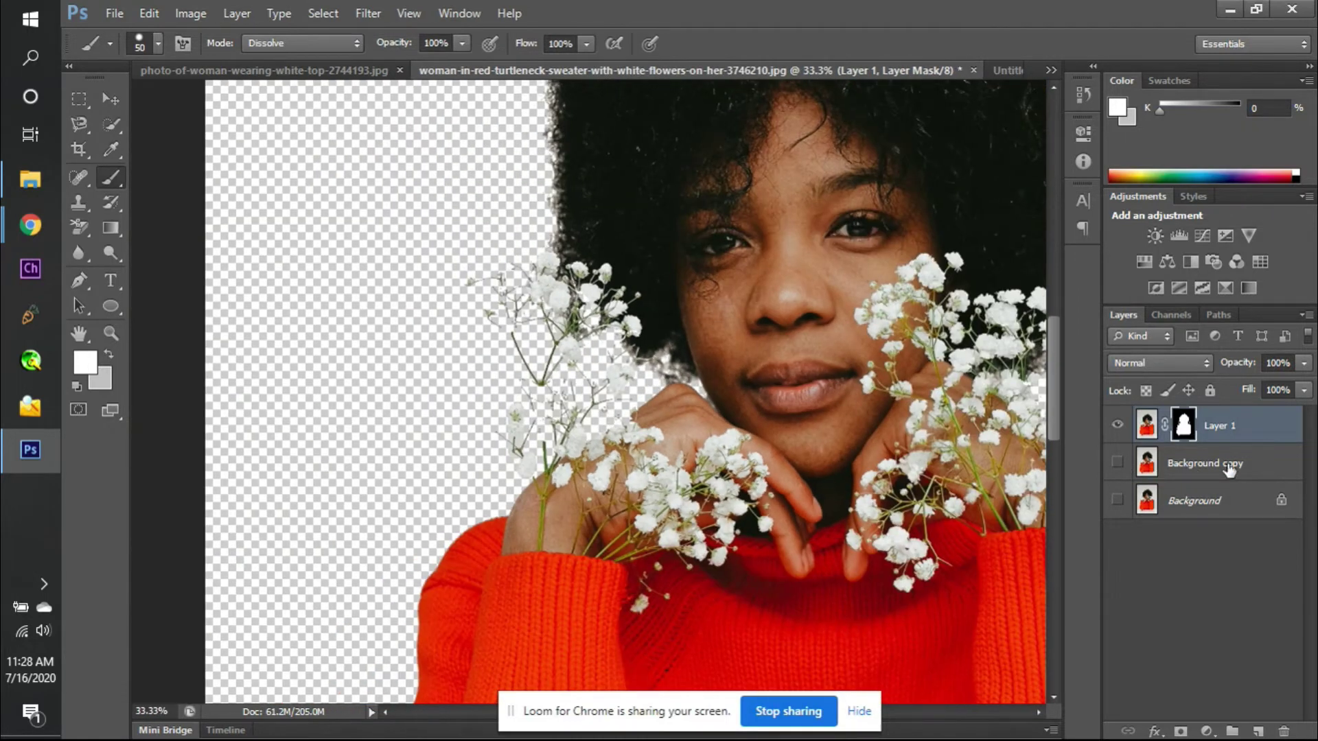
# - Add a Solid Color fill layer above Background copy with the default light grey
pyautogui.click(1219, 474)
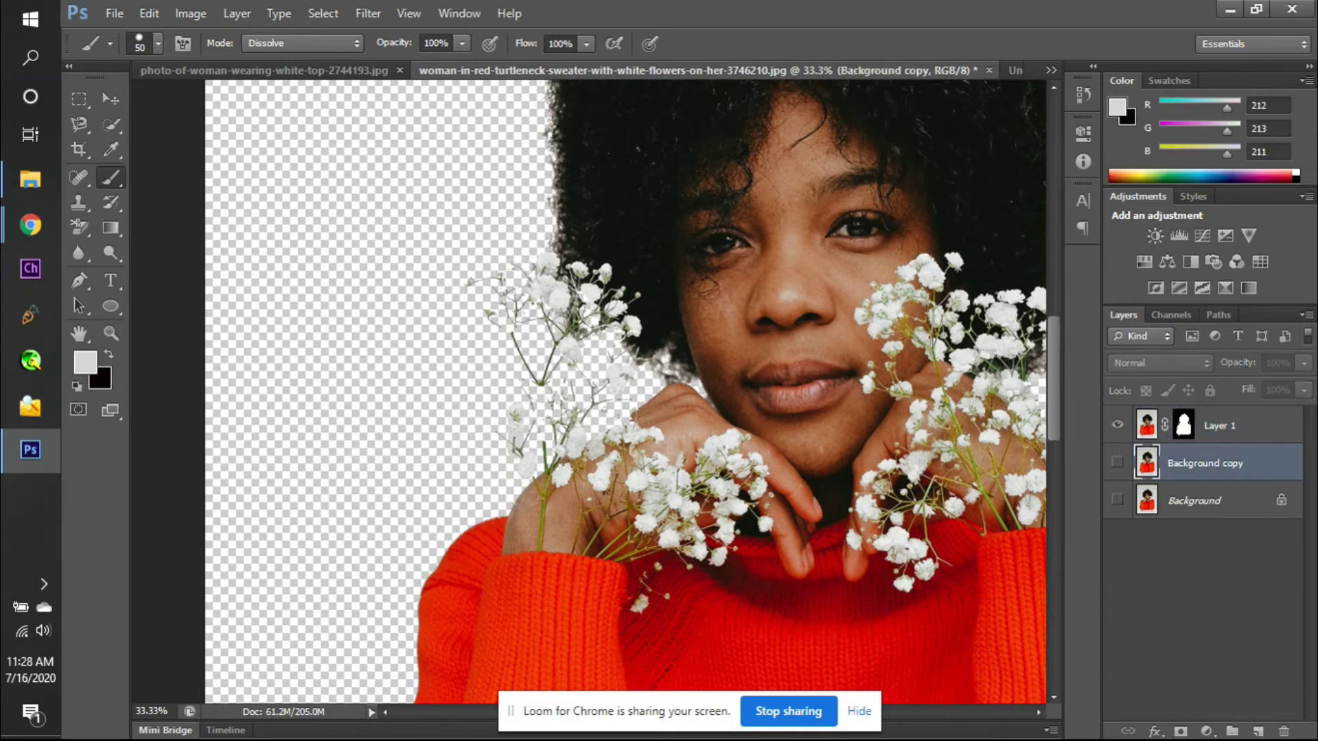
pyautogui.click(1206, 731)
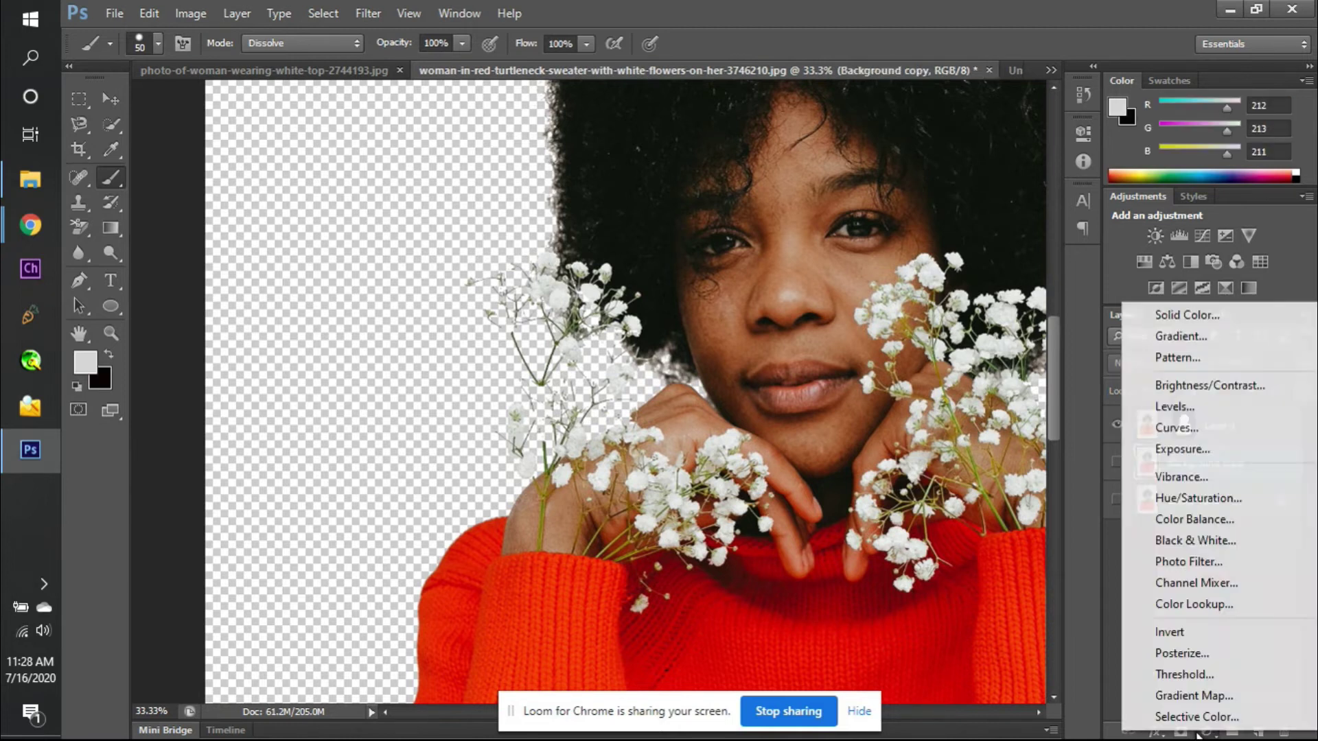
pyautogui.click(1164, 317)
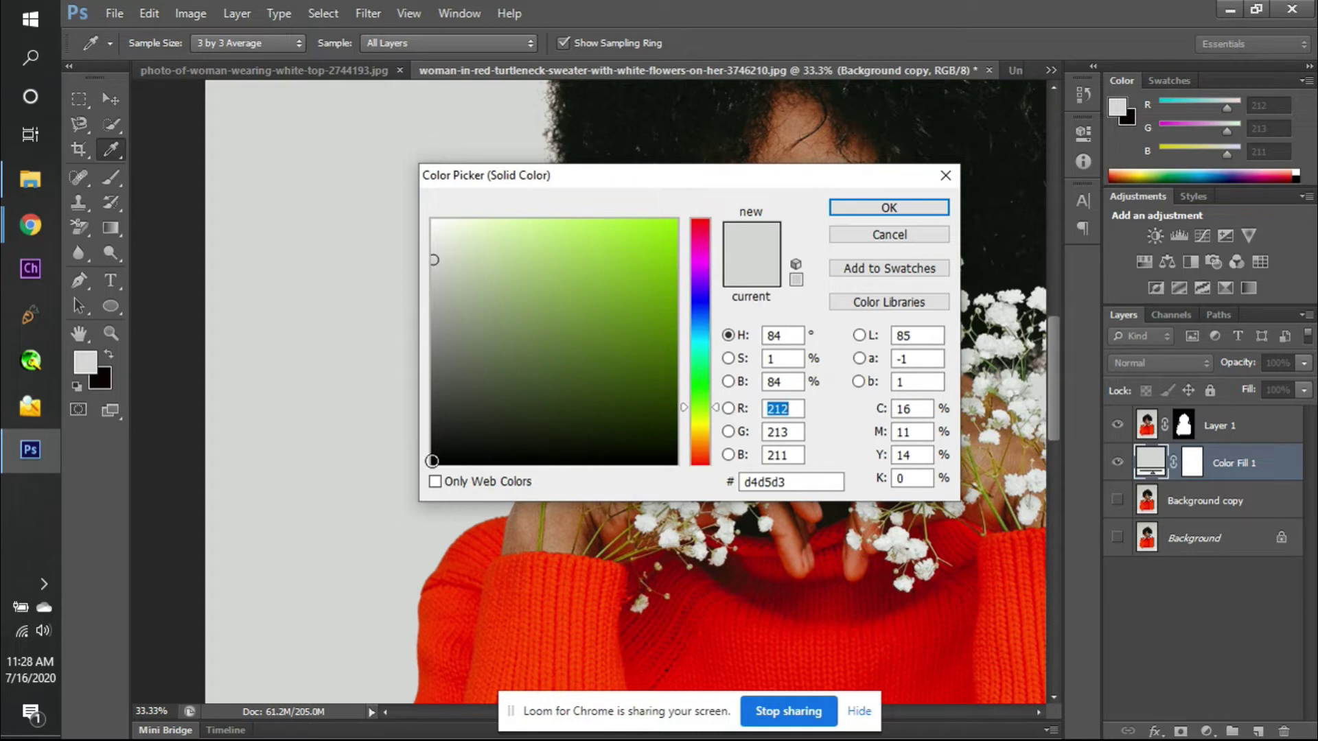
pyautogui.press('Return')
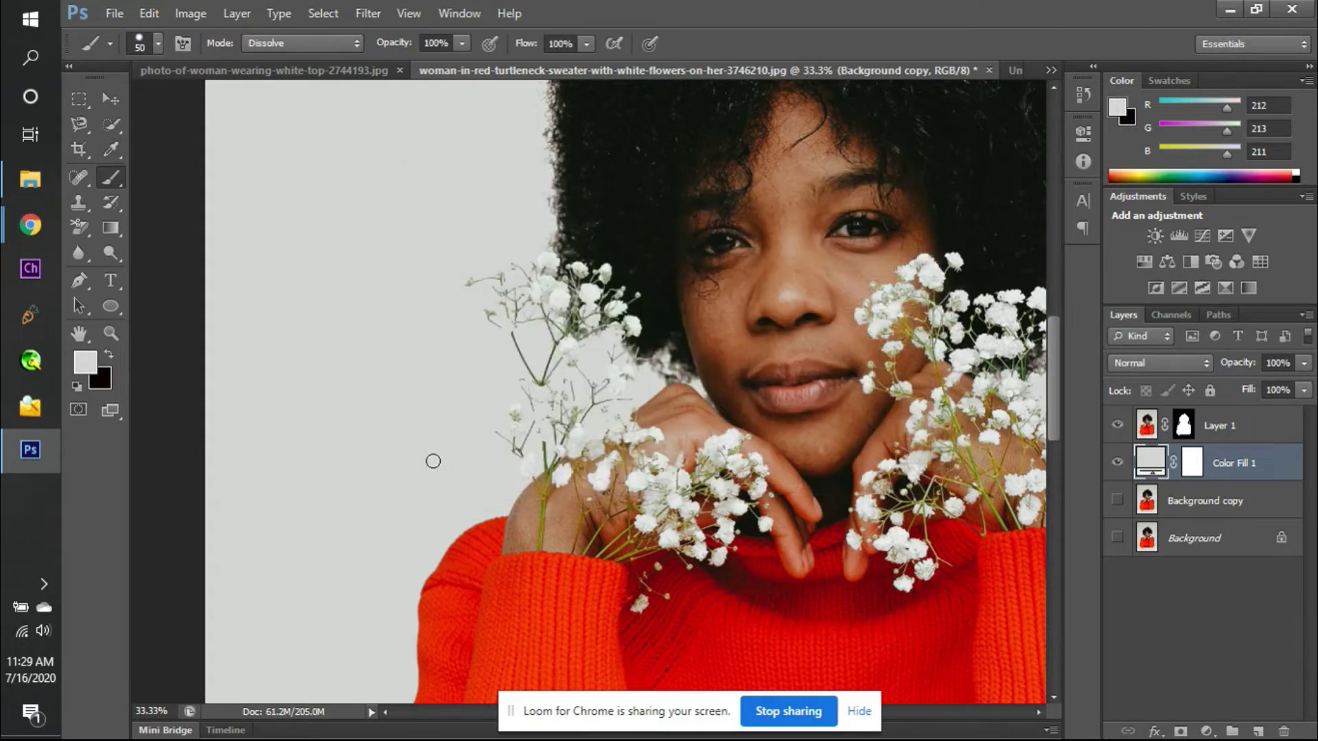
# - Change Color Fill 1 to near-black 0b0b0a and target Layer 1's mask
pyautogui.doubleClick(1153, 465)
pyautogui.moveTo(566, 292)
pyautogui.mouseDown()
pyautogui.moveTo(519, 394)
pyautogui.moveTo(436, 461)
pyautogui.mouseUp()
pyautogui.press('Return')
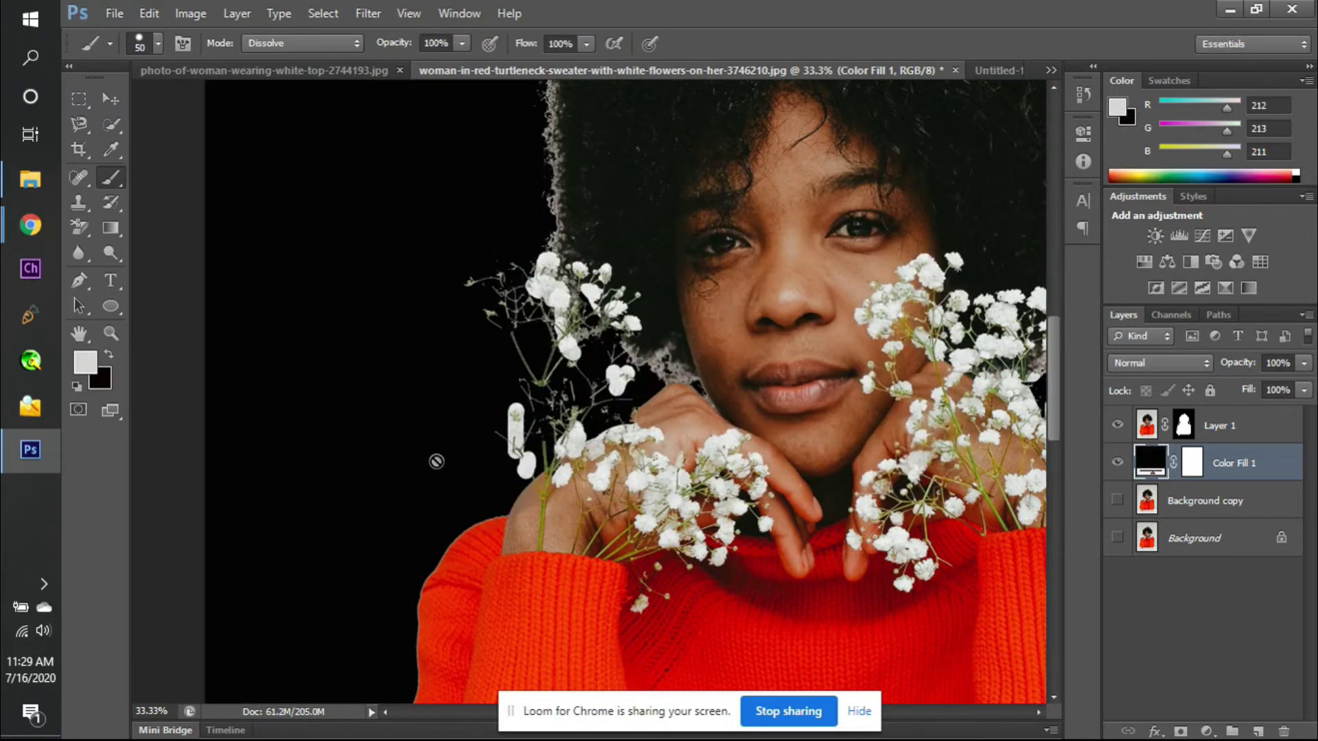
pyautogui.hscroll(6, 695, 476)
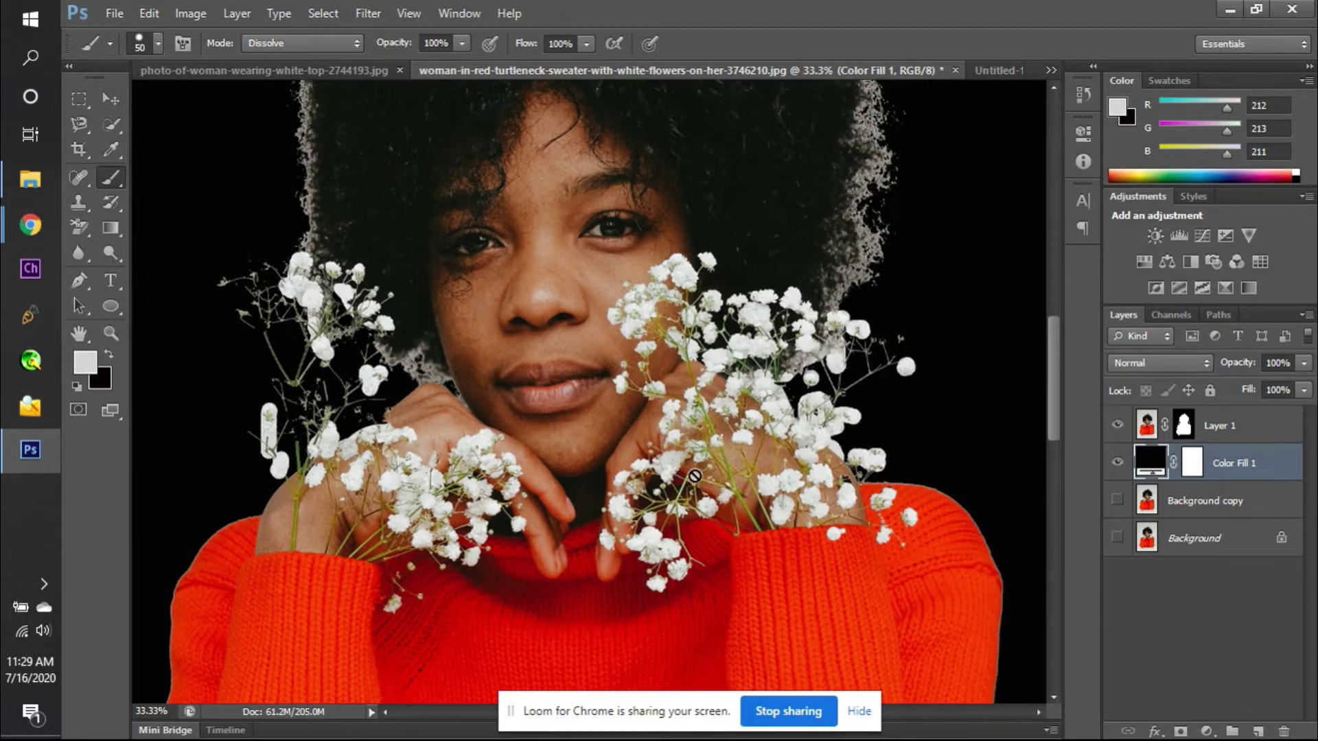
pyautogui.hscroll(-3, 695, 476)
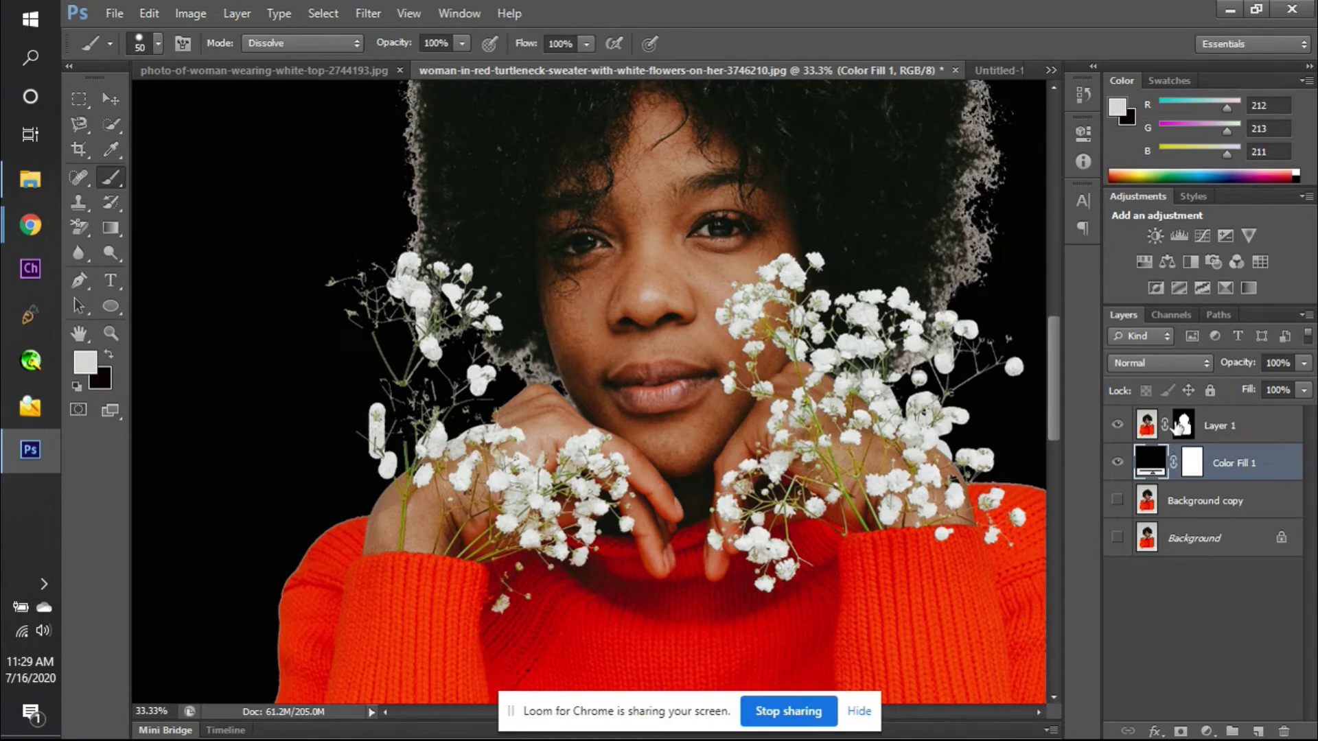
pyautogui.click(1180, 425)
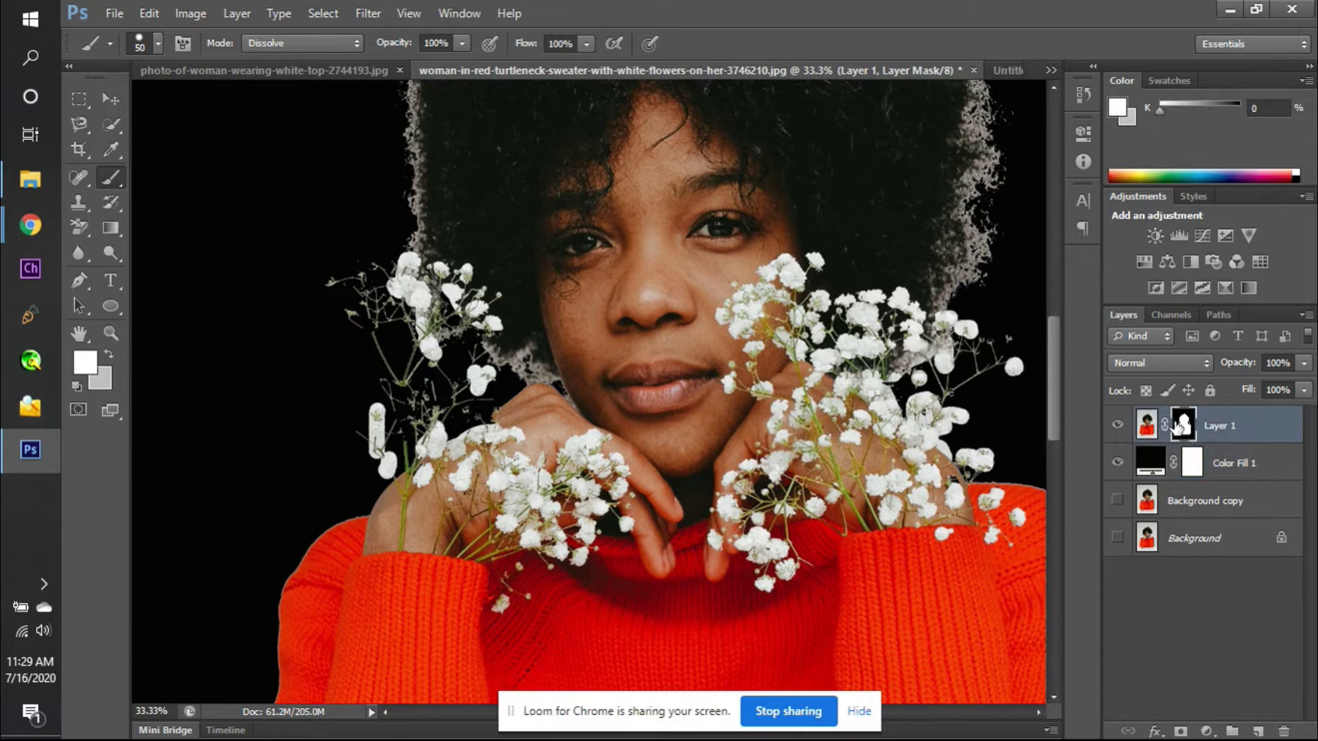
# - Zoom in, hide the black fill and toggle the grey original behind the cutout
pyautogui.scroll(1, 597, 410)
pyautogui.scroll(1, 597, 410)
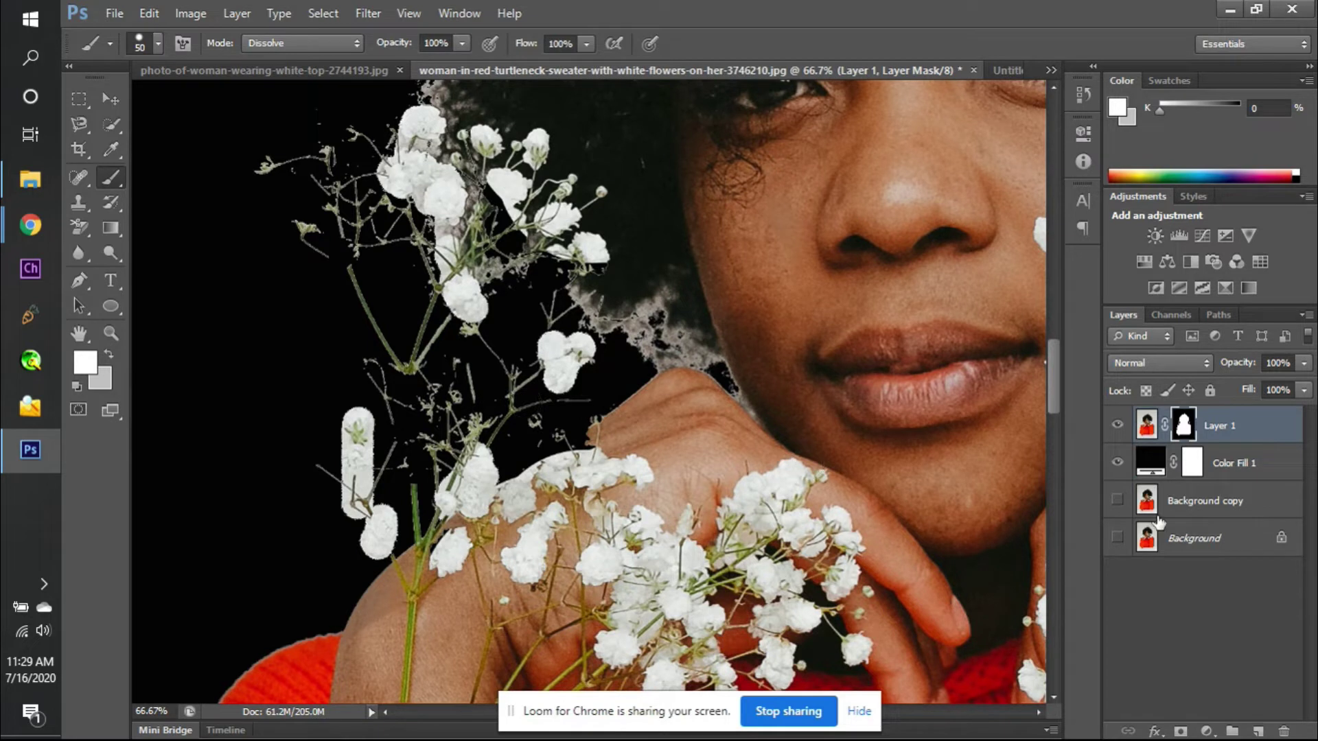
pyautogui.click(1118, 461)
pyautogui.click(1118, 497)
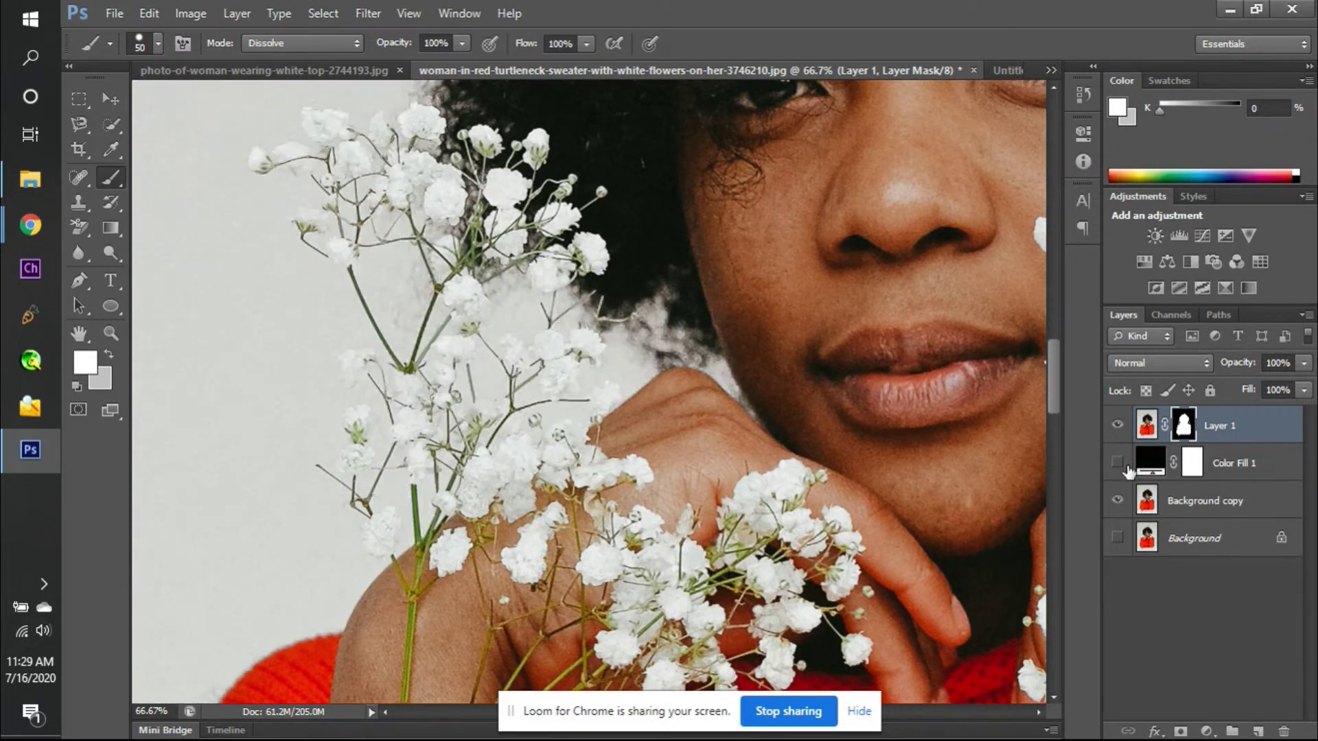
pyautogui.click(1117, 499)
pyautogui.click(1117, 499)
# - Check the mask against the black fill zoomed out, then hide Color Fill 1
pyautogui.click(1120, 463)
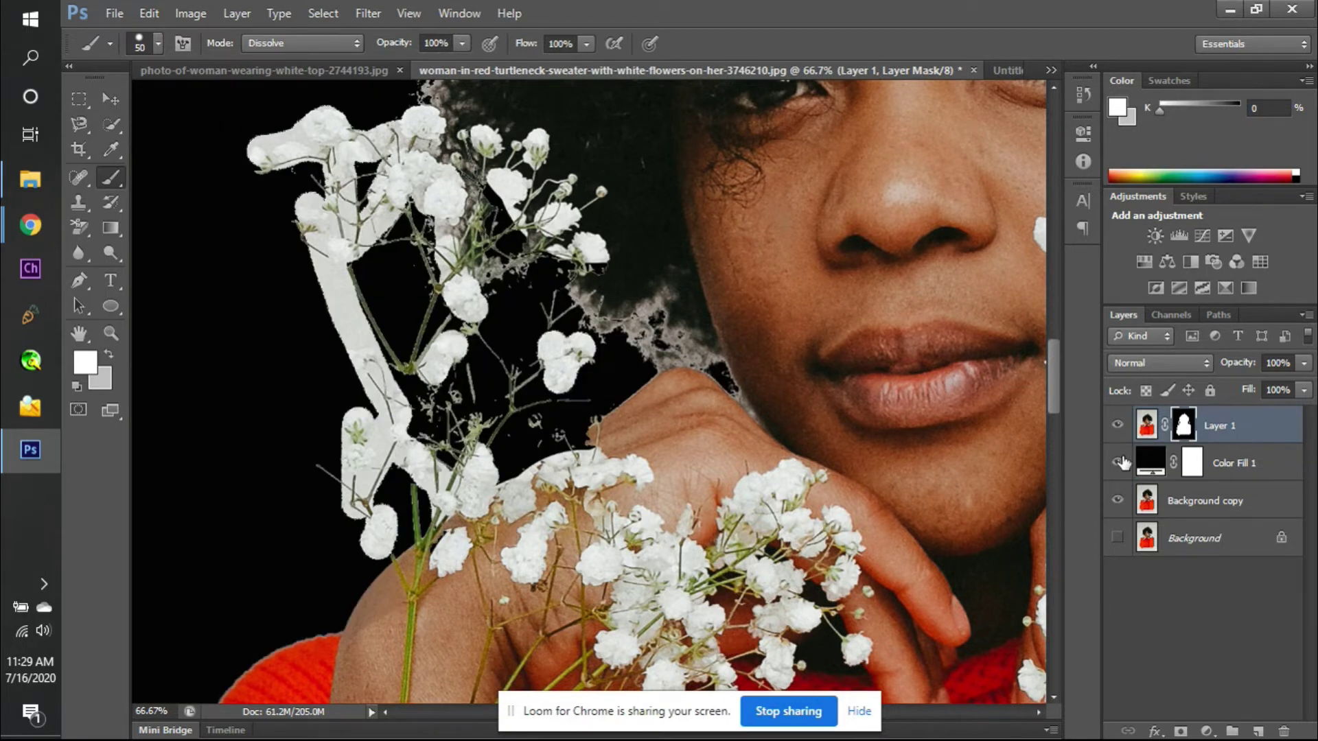
pyautogui.hotkey('ctrl', '-')
pyautogui.hscroll(10, 1008, 416)
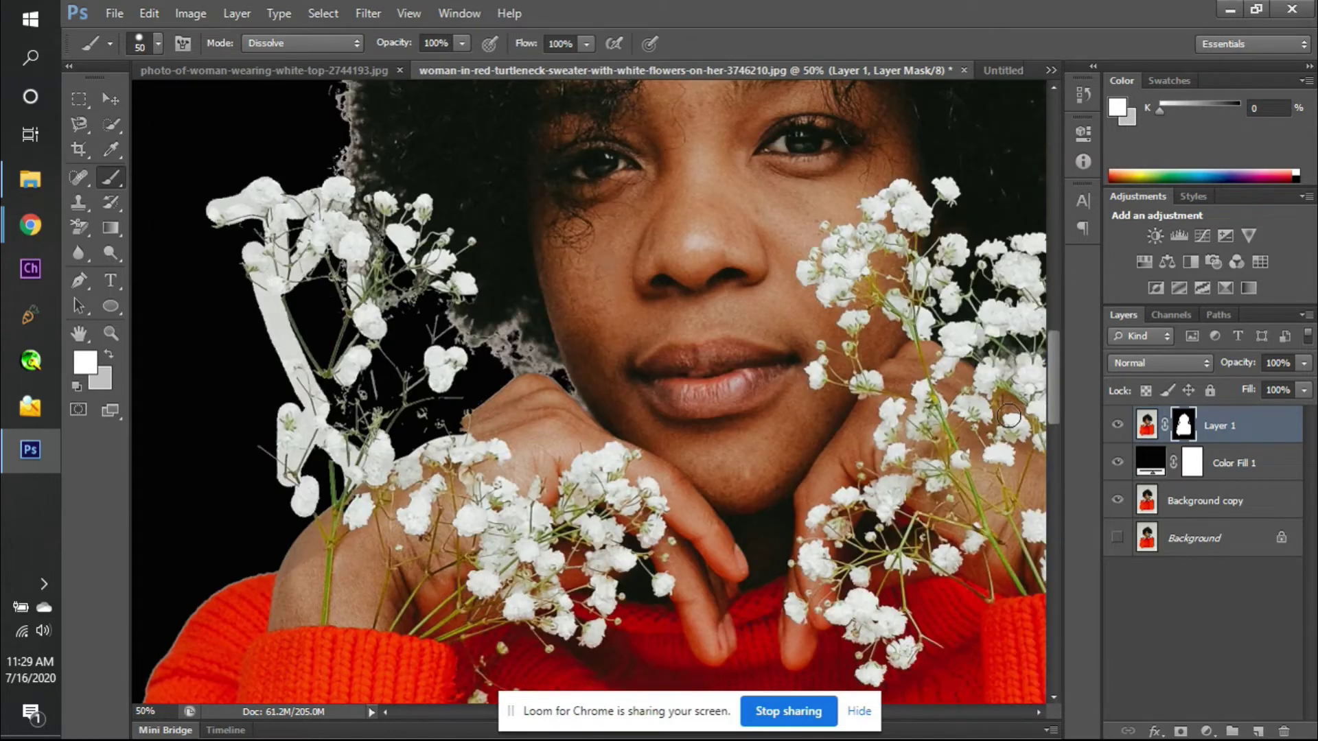
pyautogui.hscroll(-10, 1008, 415)
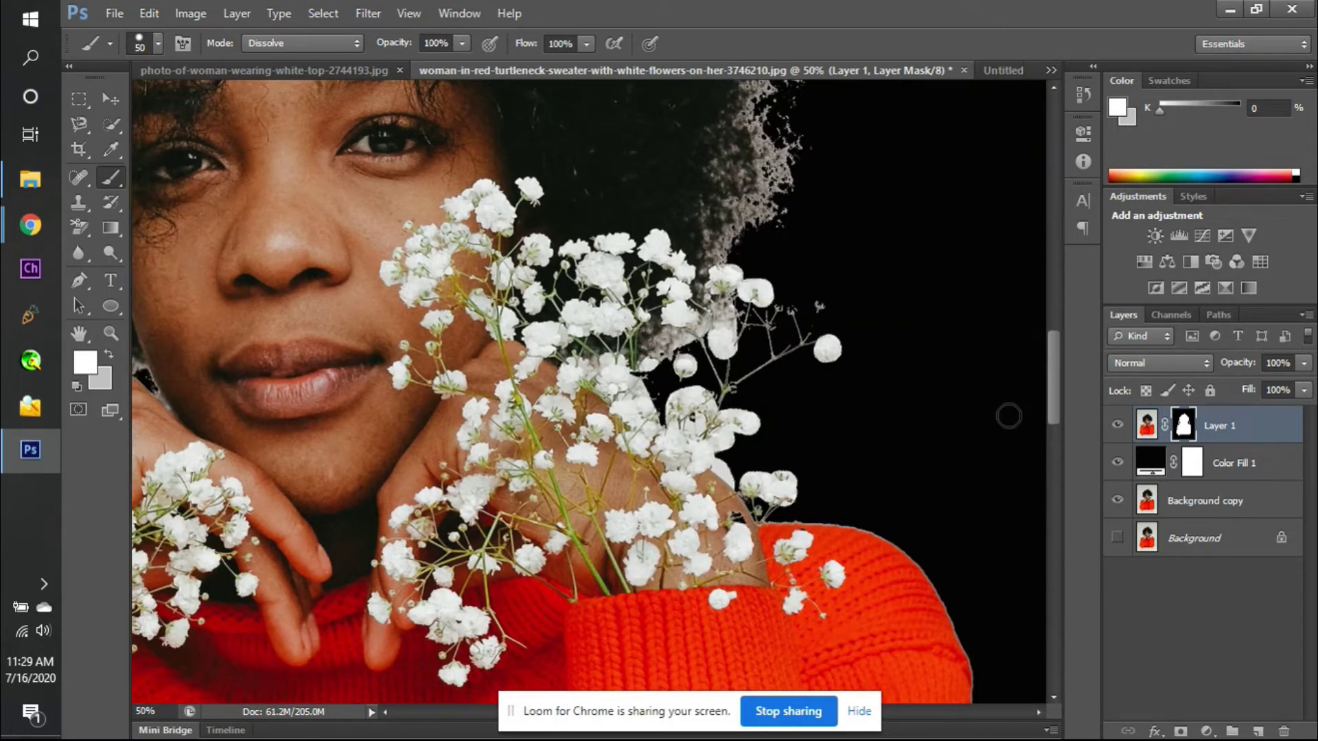
pyautogui.hscroll(-3, 1008, 415)
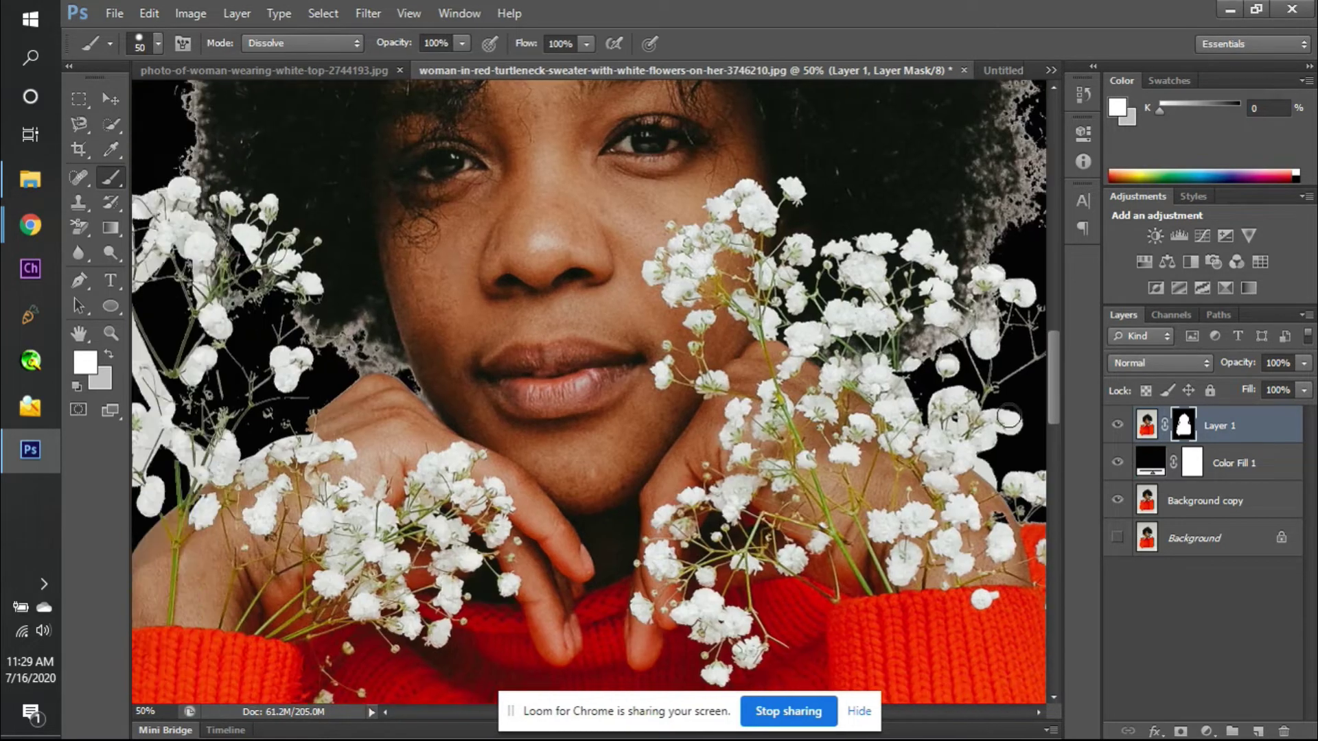
pyautogui.hscroll(-12, 1008, 415)
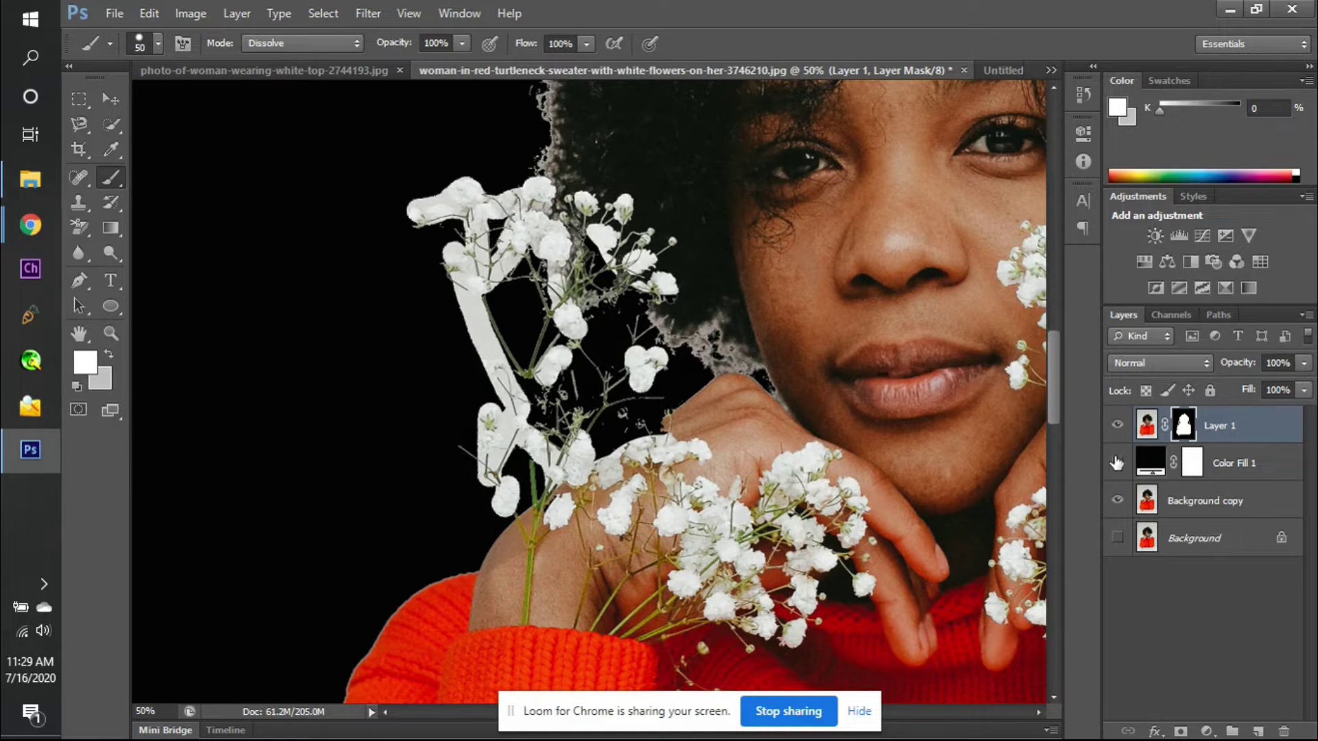
pyautogui.click(1117, 463)
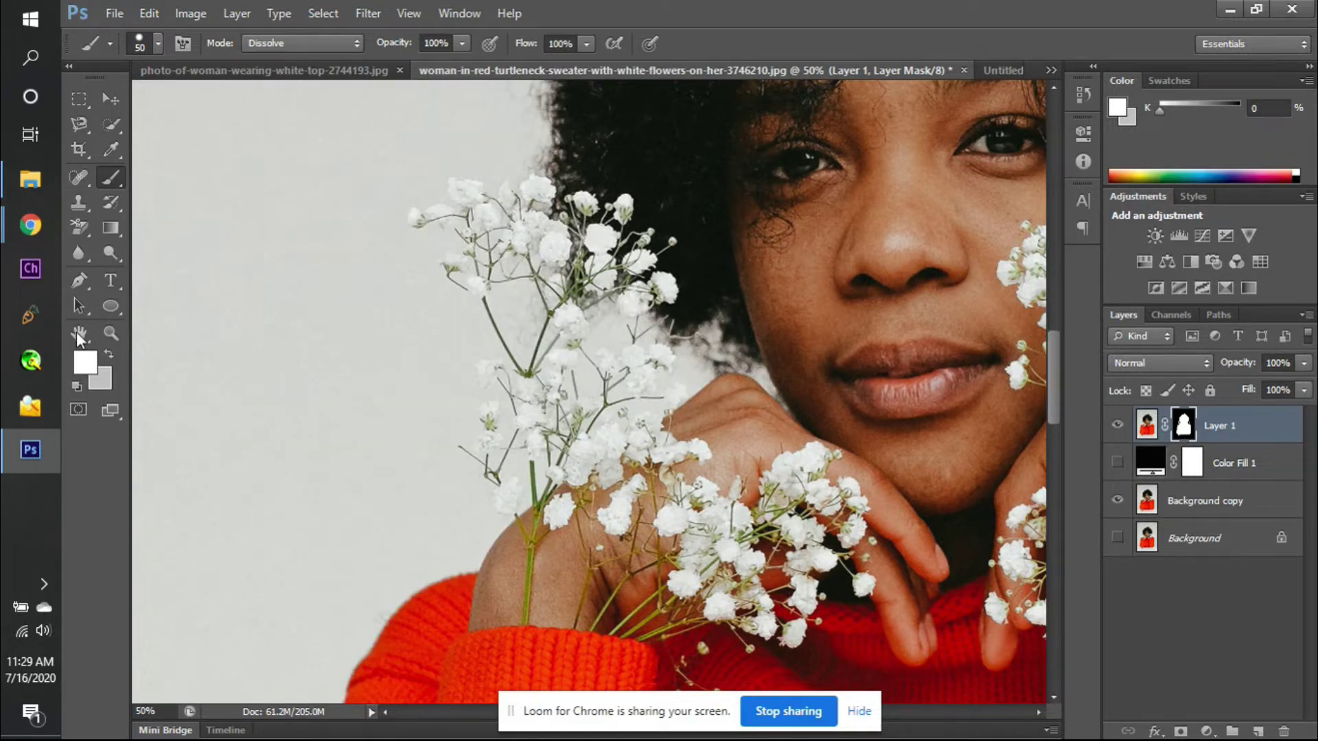
# - Set the brush blend mode to Overlay and hide the grey Background copy
pyautogui.click(290, 43)
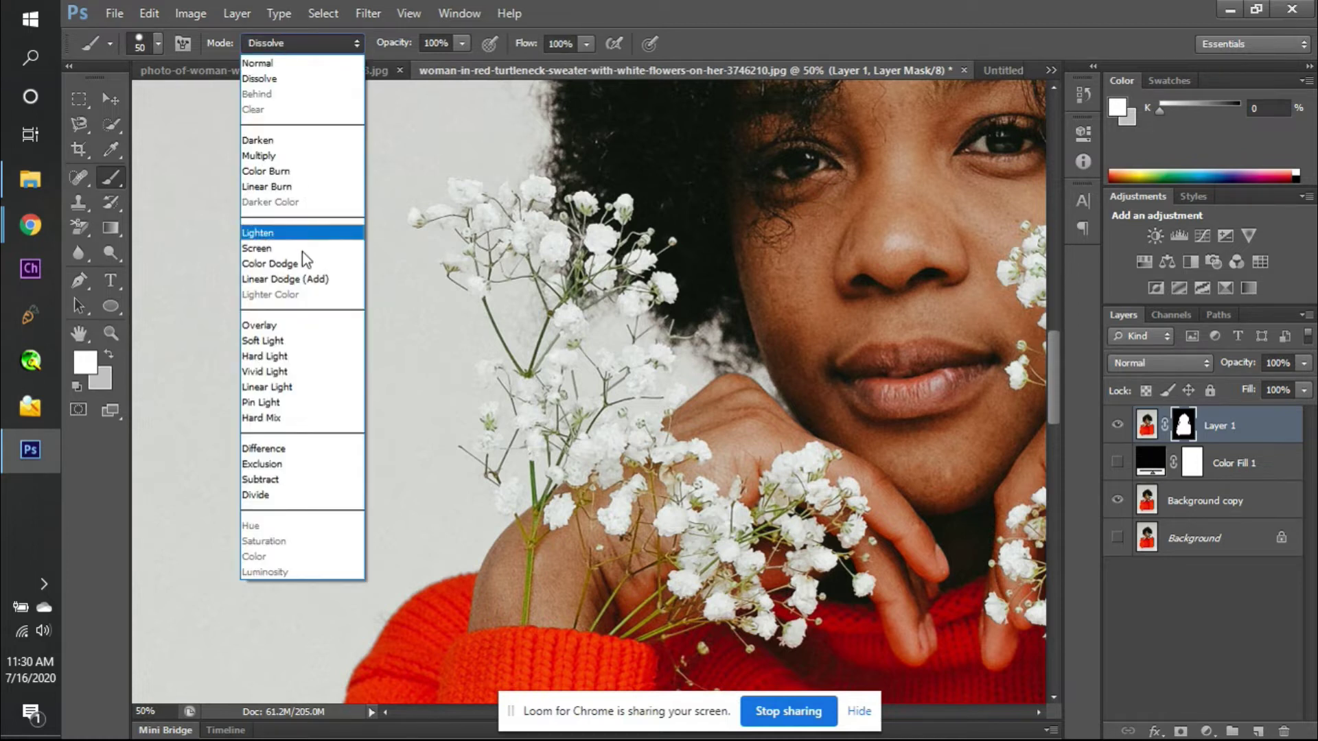
pyautogui.click(302, 325)
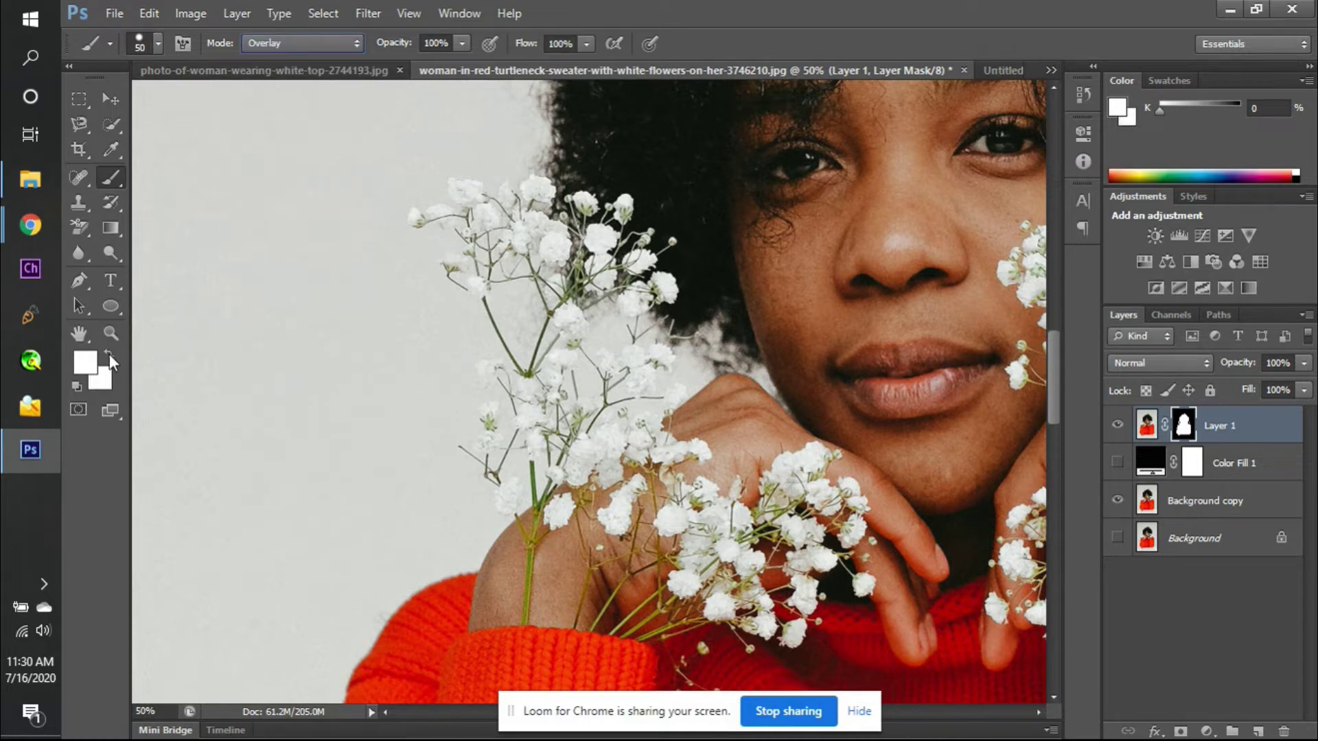
pyautogui.click(1117, 501)
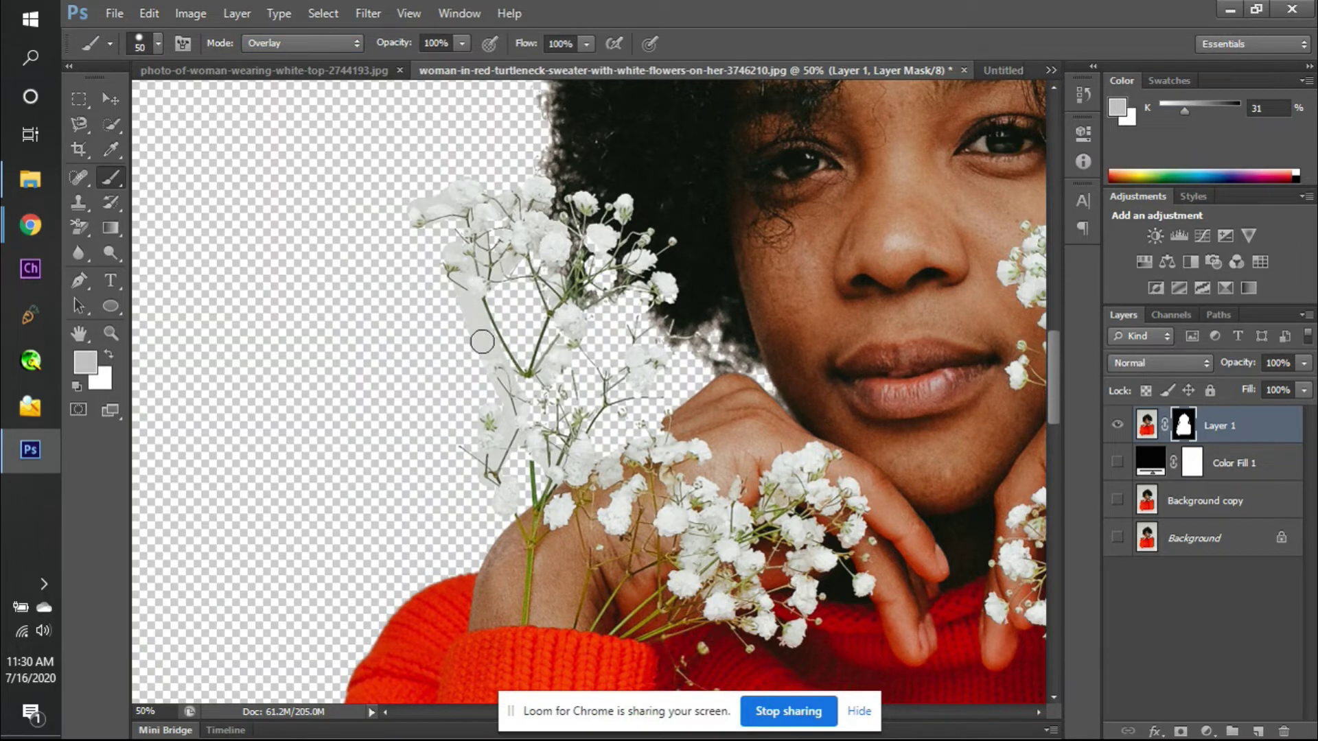
# - Set the foreground colour to dark grey 322c2c and return to the Brush tool
pyautogui.click(89, 364)
pyautogui.click(357, 347)
pyautogui.click(463, 417)
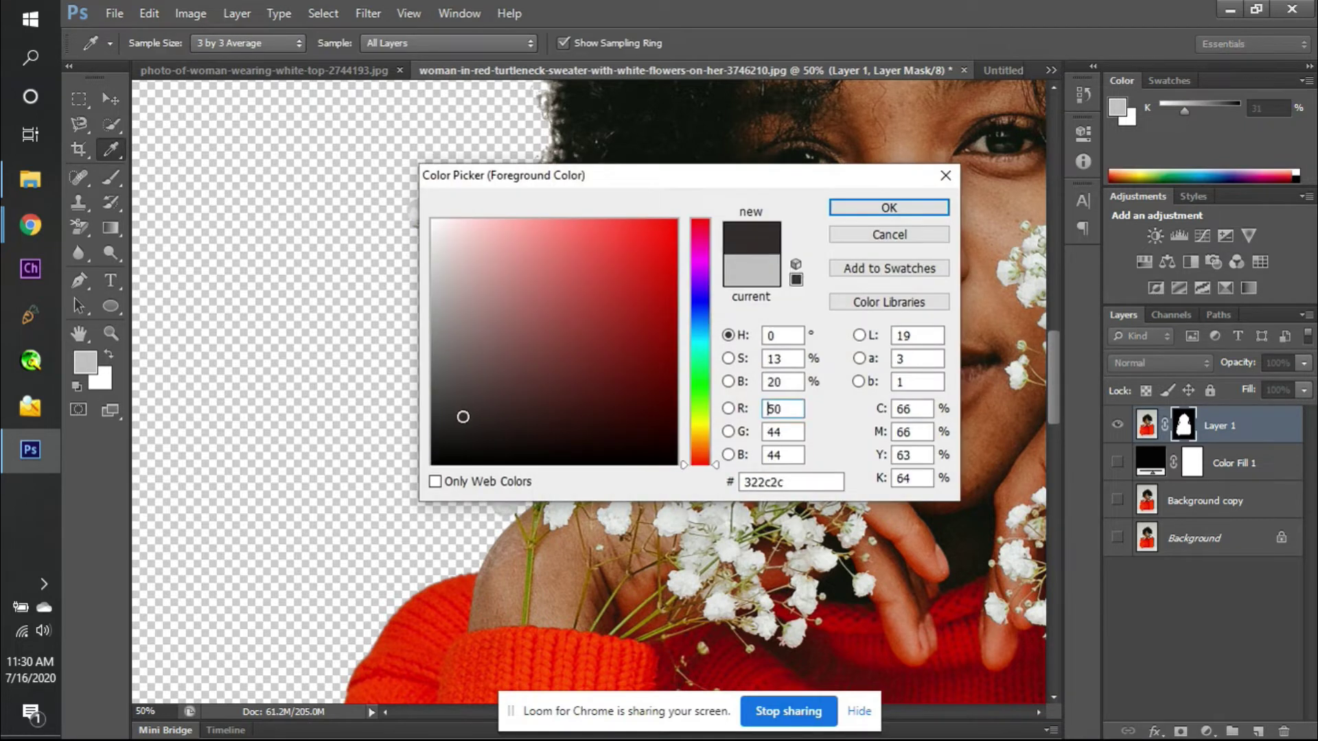
pyautogui.press('Return')
pyautogui.press('b')
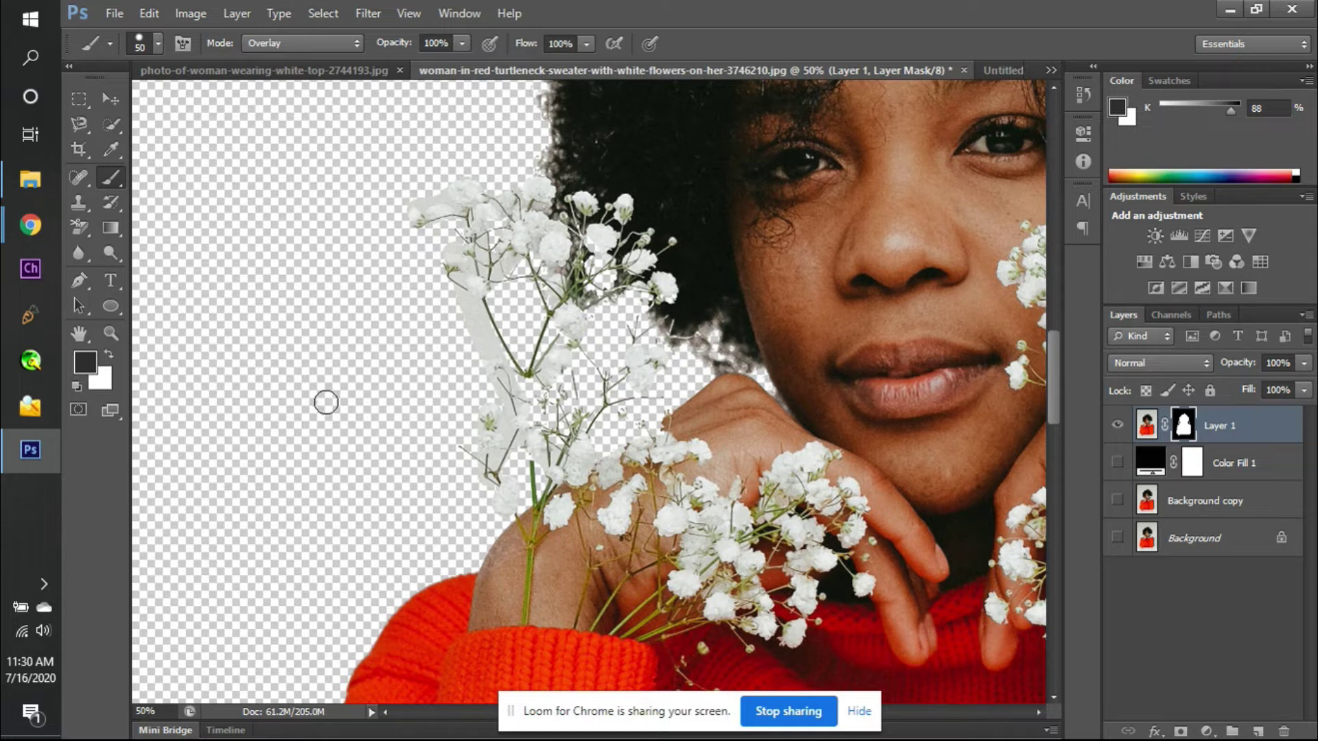
# - Delete the Color Fill 1 layer and review the recent edits in History
pyautogui.click(1206, 461)
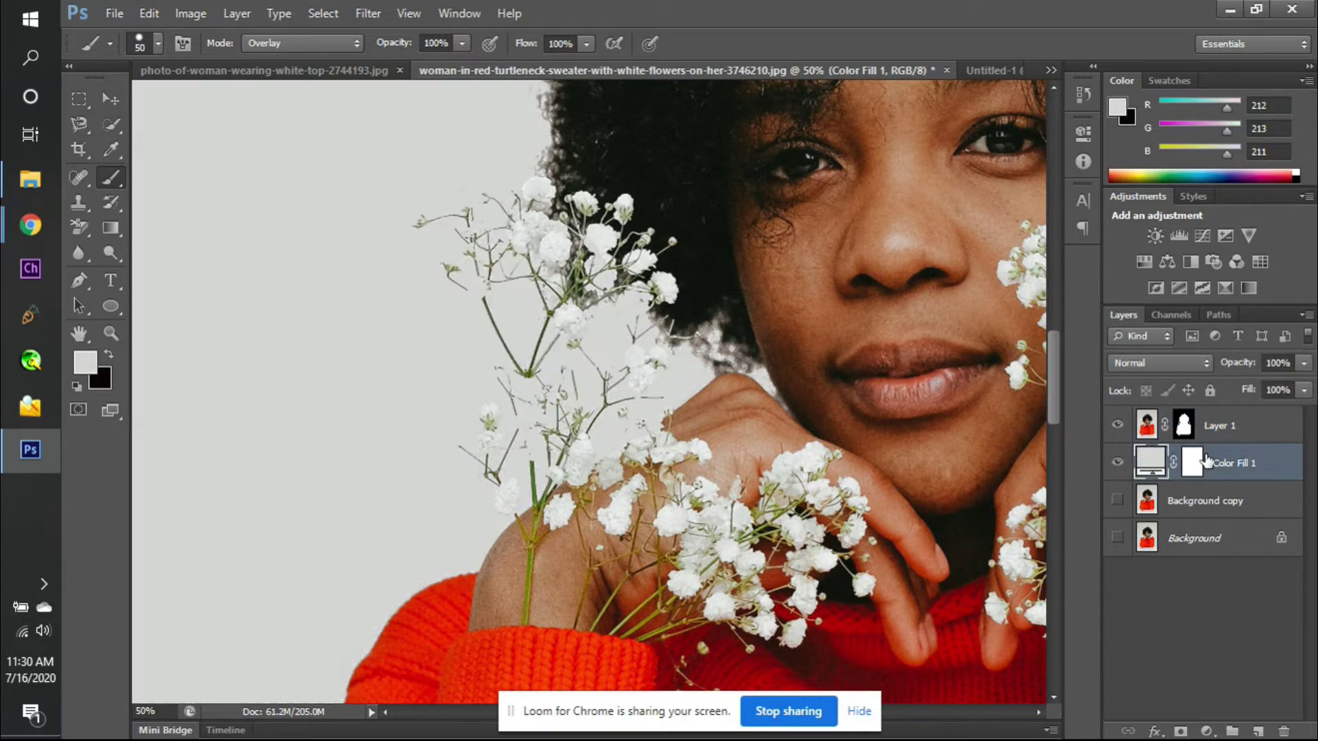
pyautogui.press('Delete')
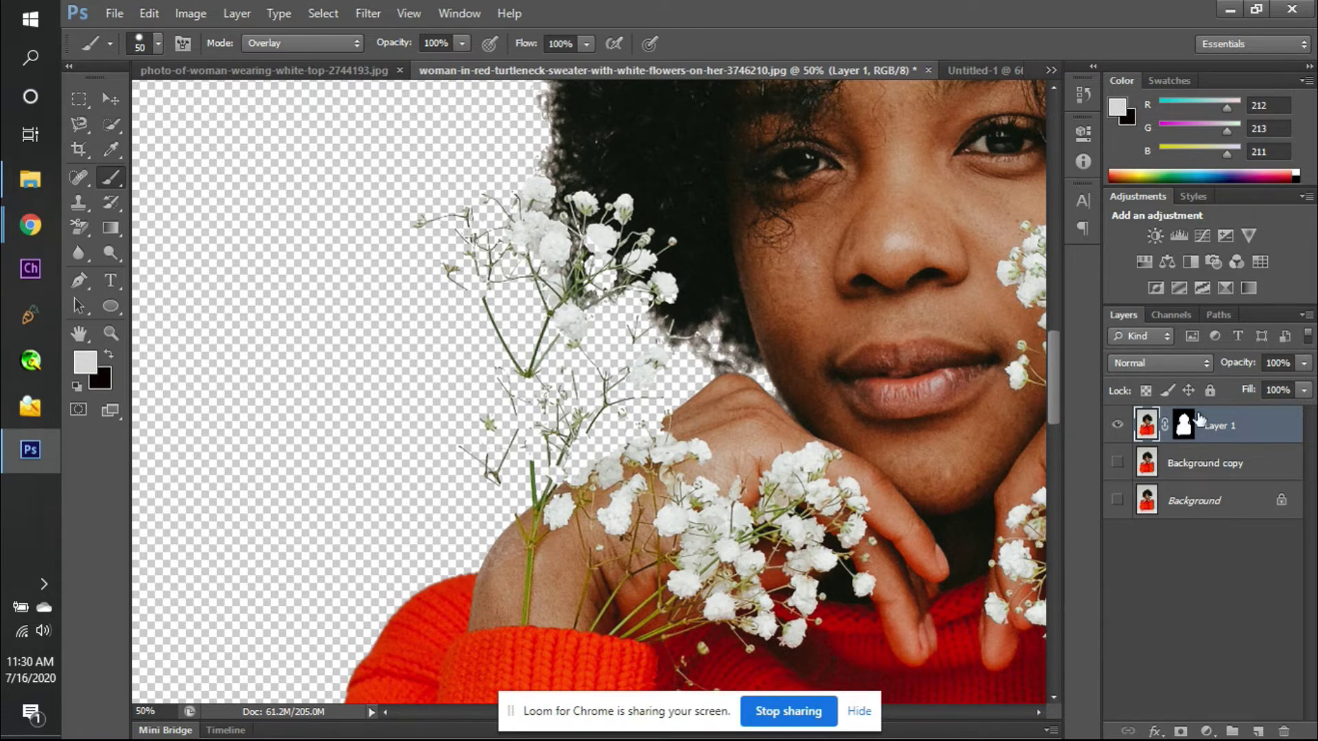
pyautogui.click(1091, 98)
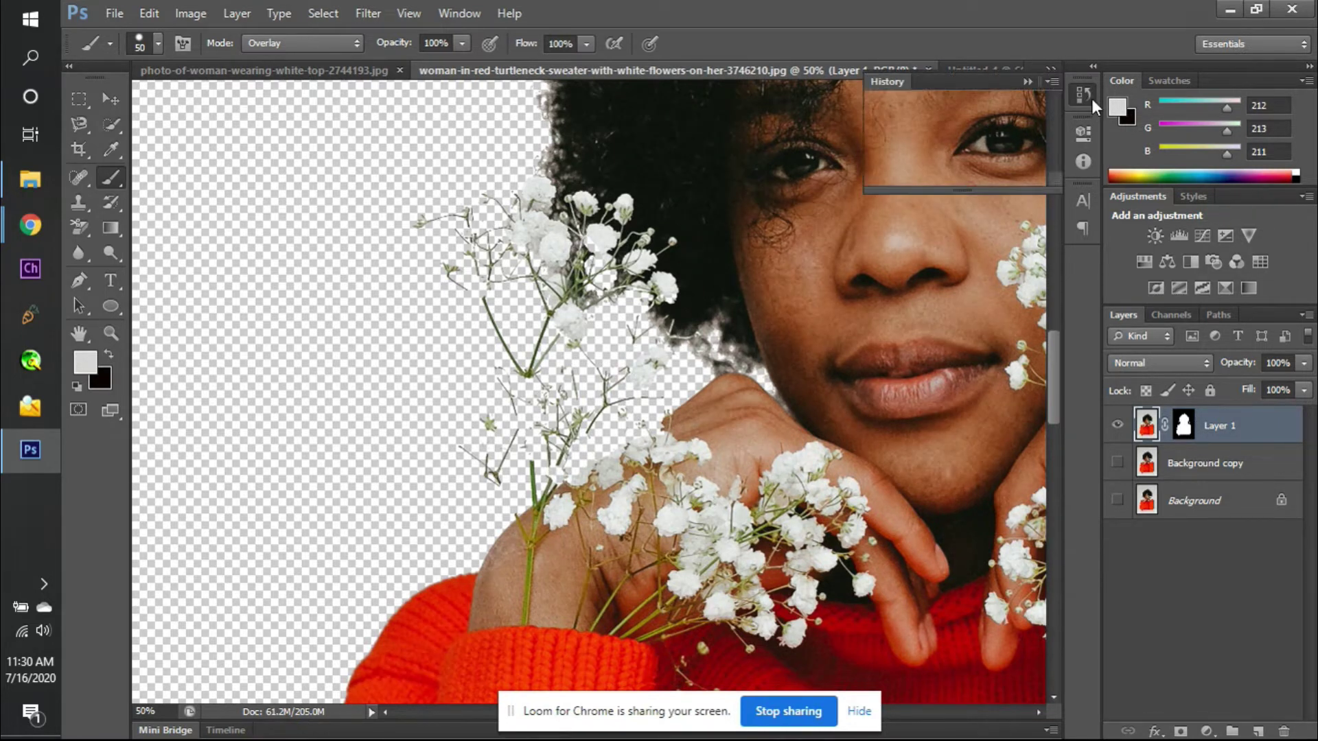
pyautogui.click(1090, 97)
pyautogui.click(1090, 98)
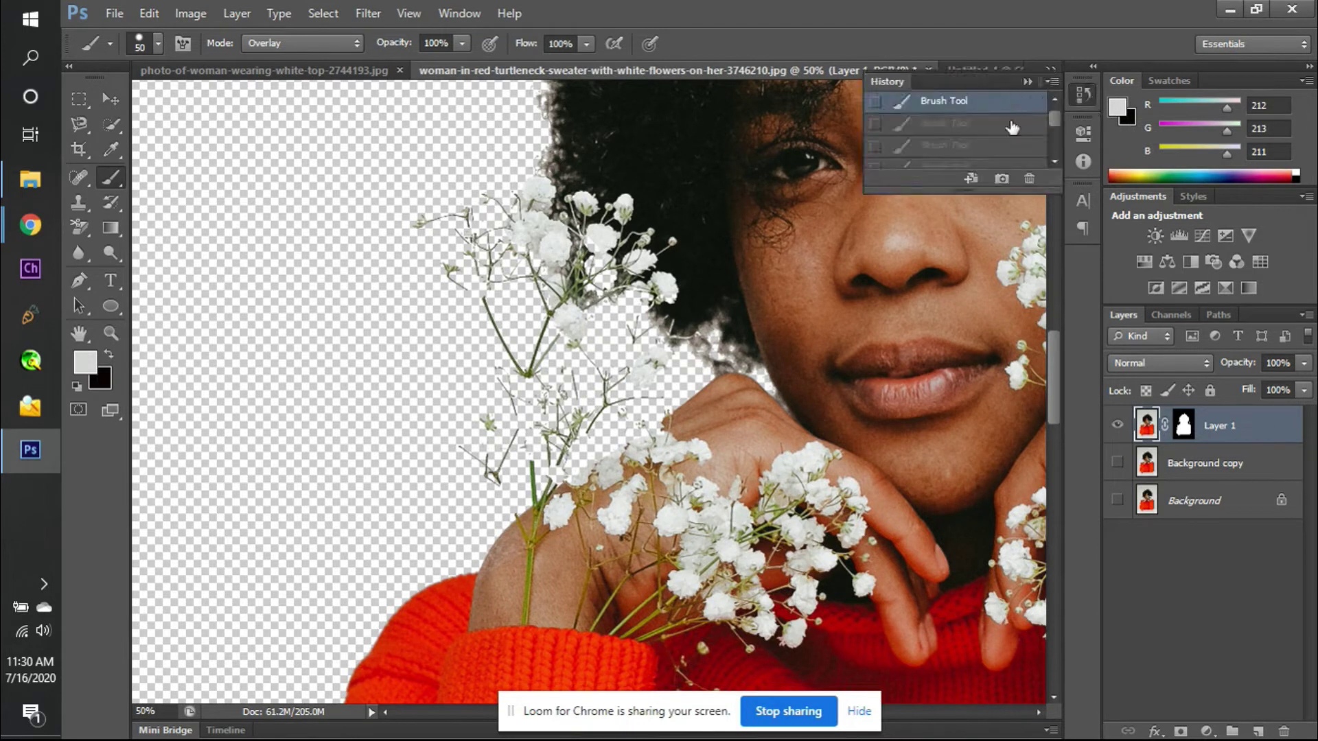
pyautogui.scroll(3, 1012, 127)
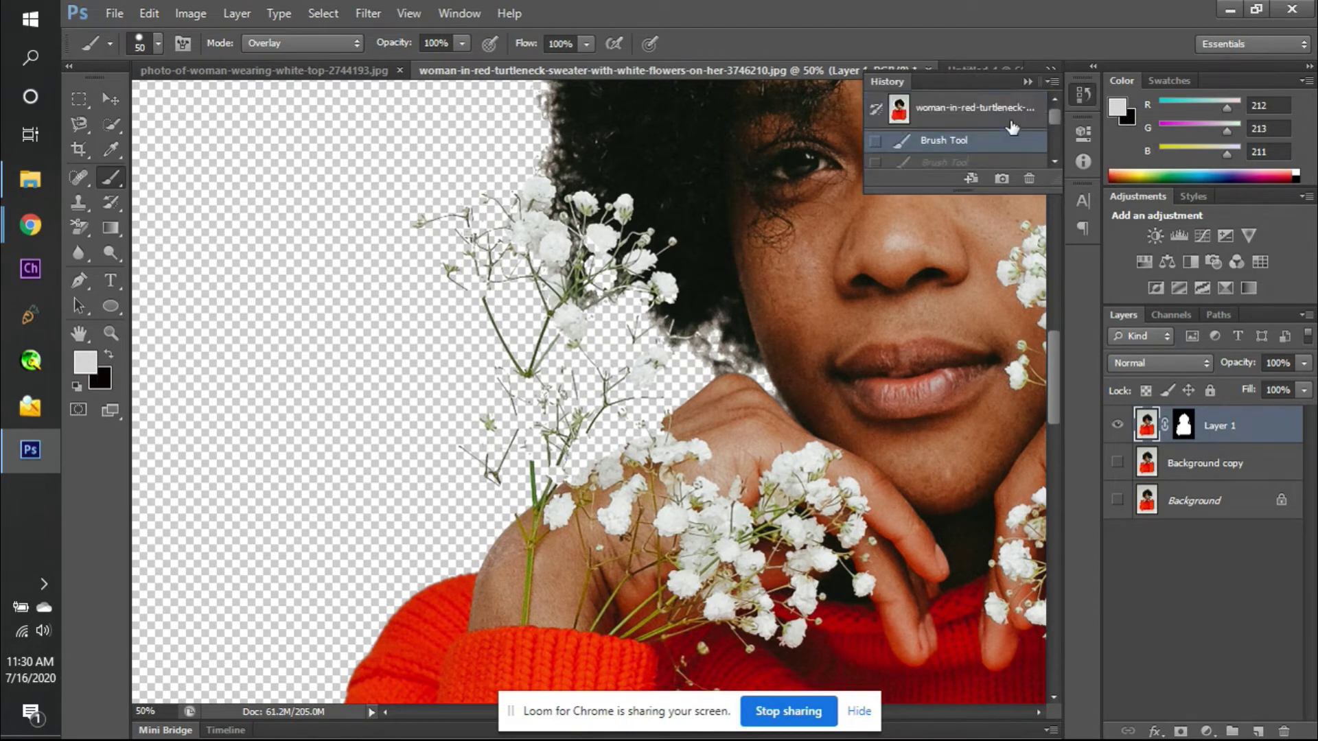
pyautogui.click(1088, 96)
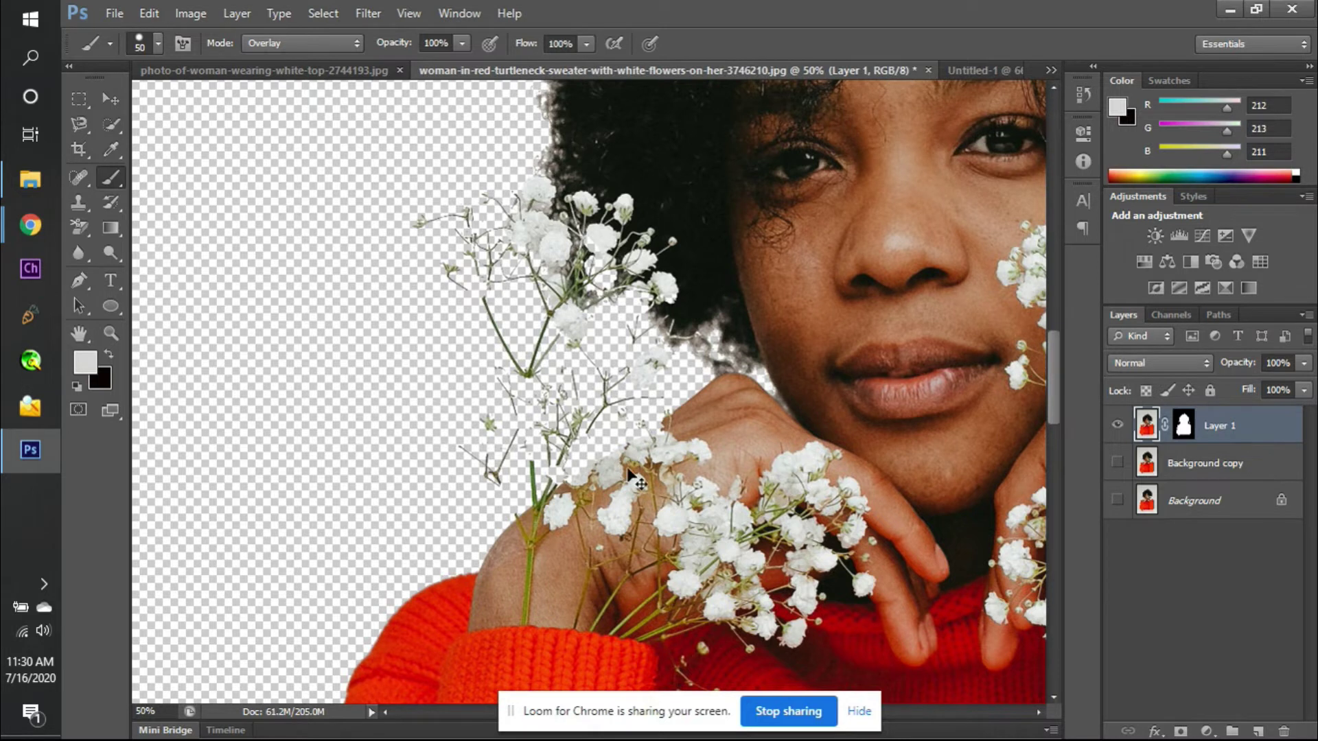
# - Zoom out to the whole image, then zoom back in on the flowers
pyautogui.hotkey('ctrl', '-')
pyautogui.hotkey('ctrl', '-')
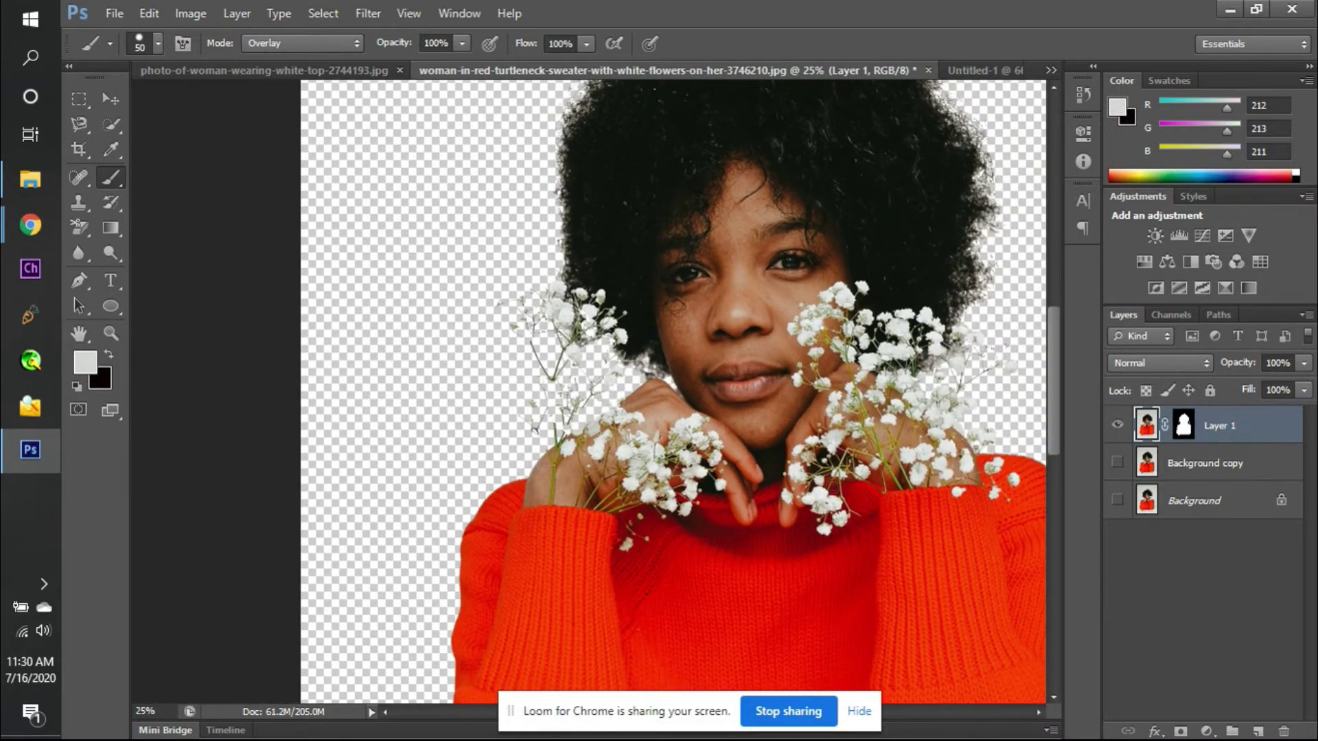
pyautogui.hotkey('ctrl', '+')
pyautogui.hotkey('ctrl', '+')
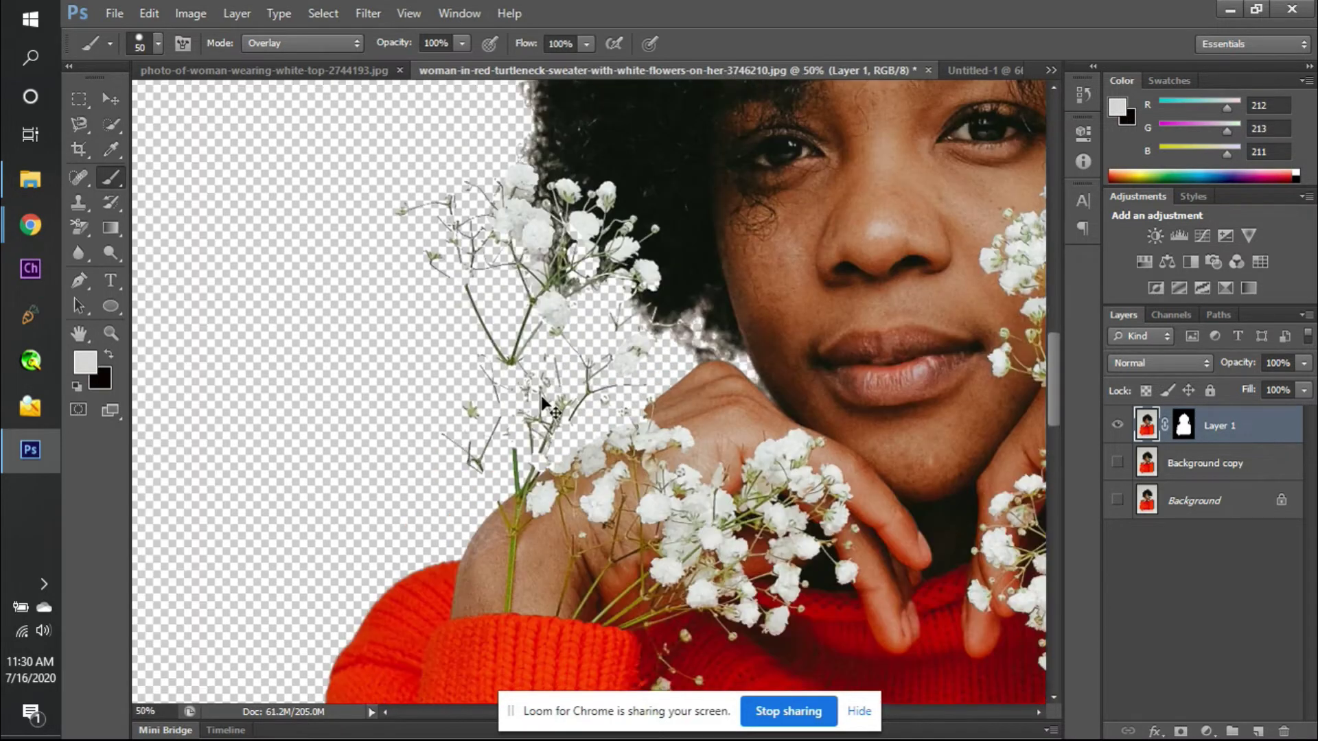
pyautogui.hotkey('ctrl', '+')
pyautogui.click(302, 42)
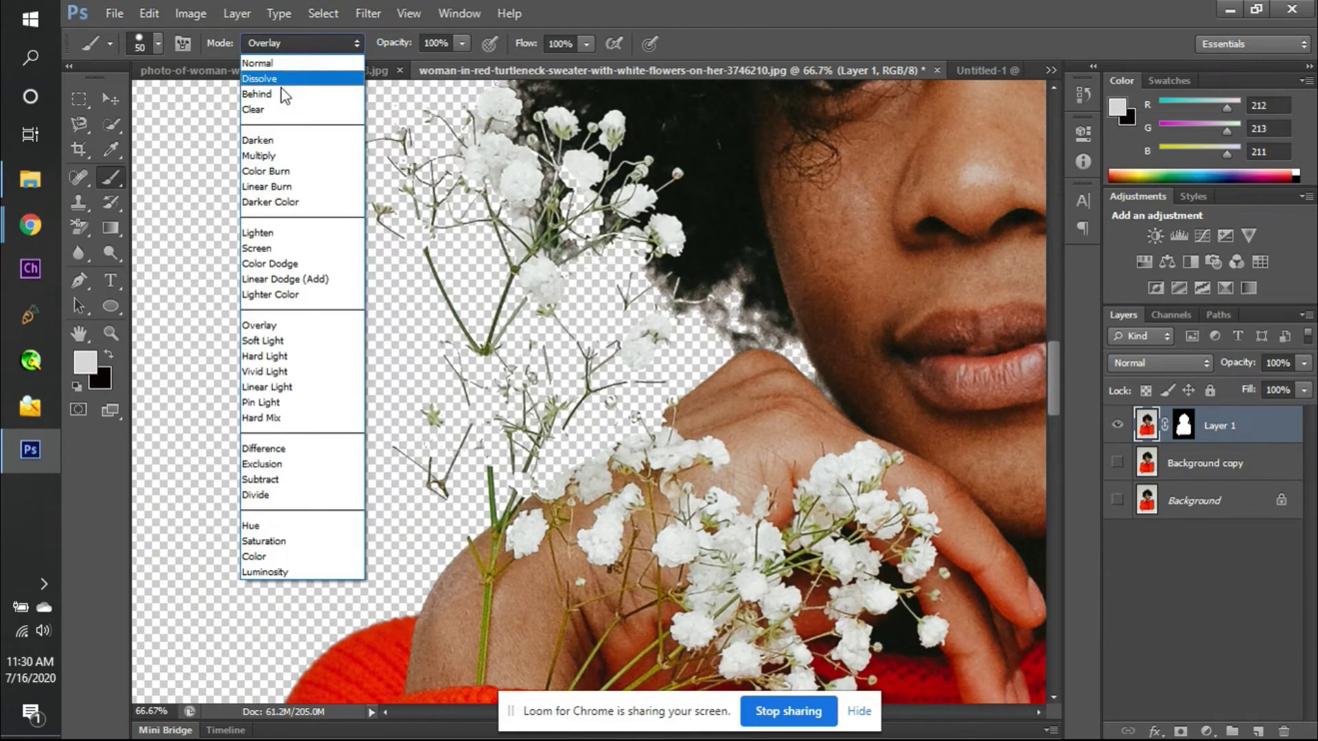
# - Set the brush to Dissolve, view Layer 1's mask alone, and test a white stroke, undoing it
pyautogui.click(323, 70)
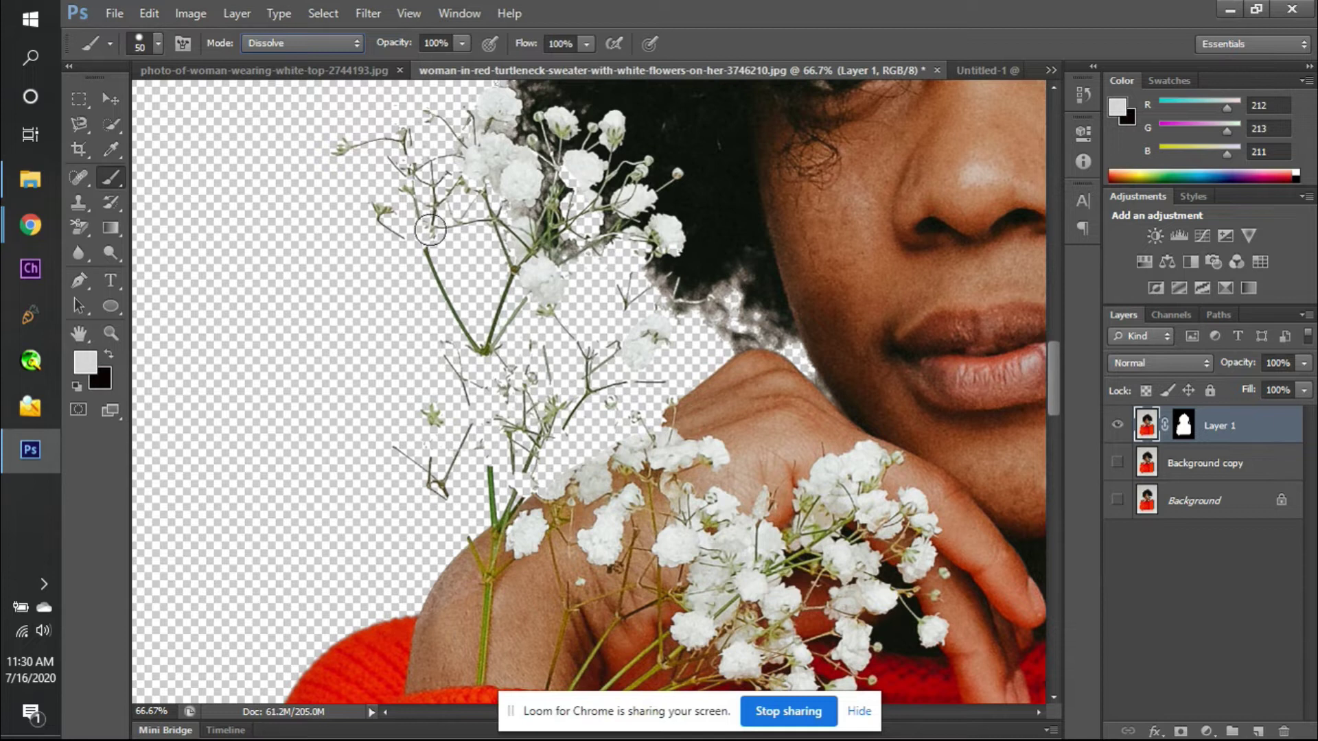
pyautogui.moveTo(382, 208)
pyautogui.mouseDown()
pyautogui.moveTo(429, 253)
pyautogui.moveTo(483, 358)
pyautogui.mouseUp()
pyautogui.press('alt')
pyautogui.keyDown('alt'); pyautogui.click(1182, 426); pyautogui.keyUp('alt')
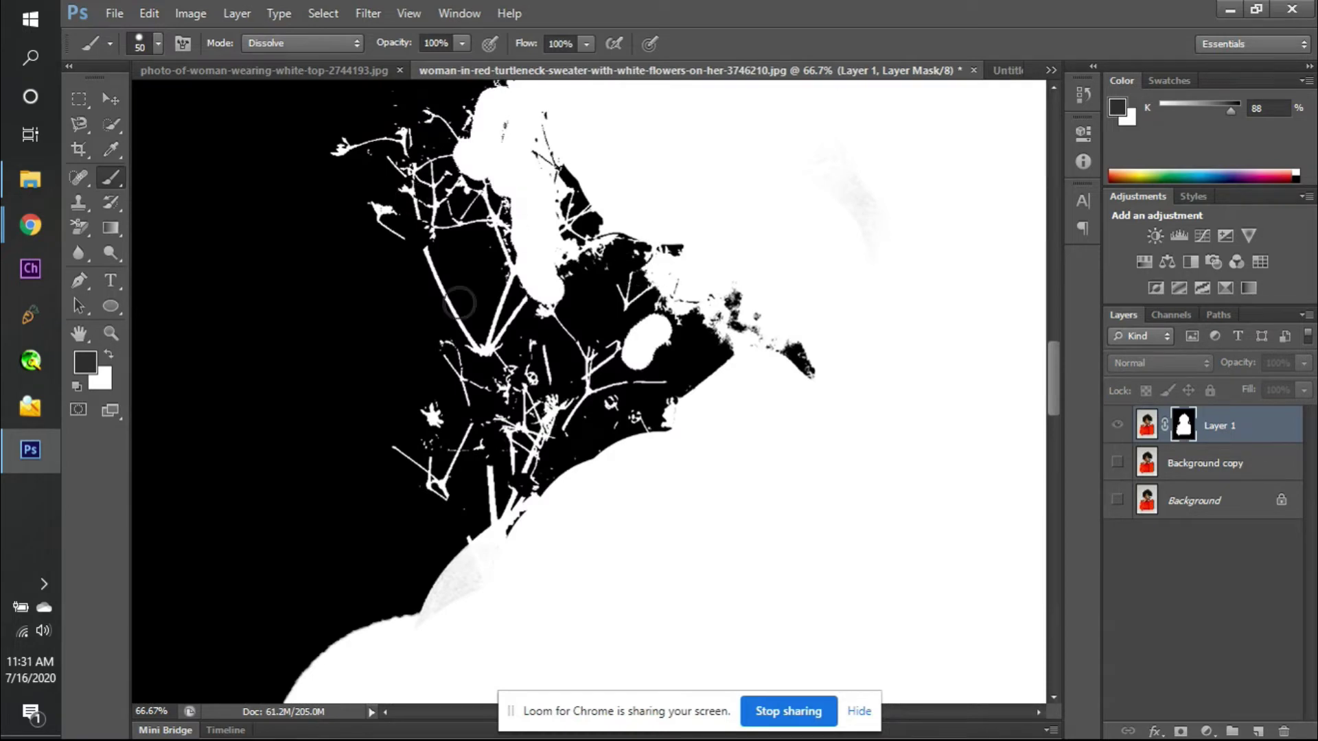
pyautogui.press('x')
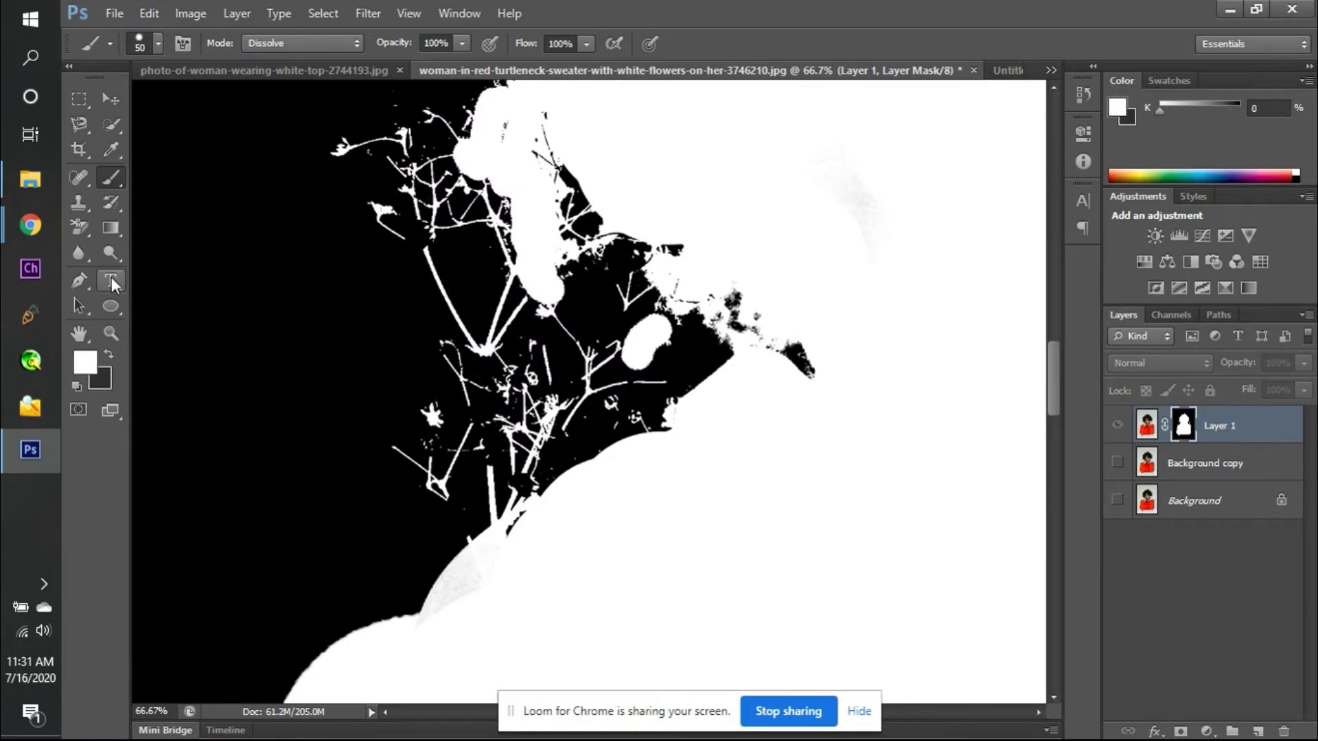
pyautogui.moveTo(432, 430)
pyautogui.mouseDown()
pyautogui.moveTo(432, 408)
pyautogui.moveTo(431, 430)
pyautogui.mouseUp()
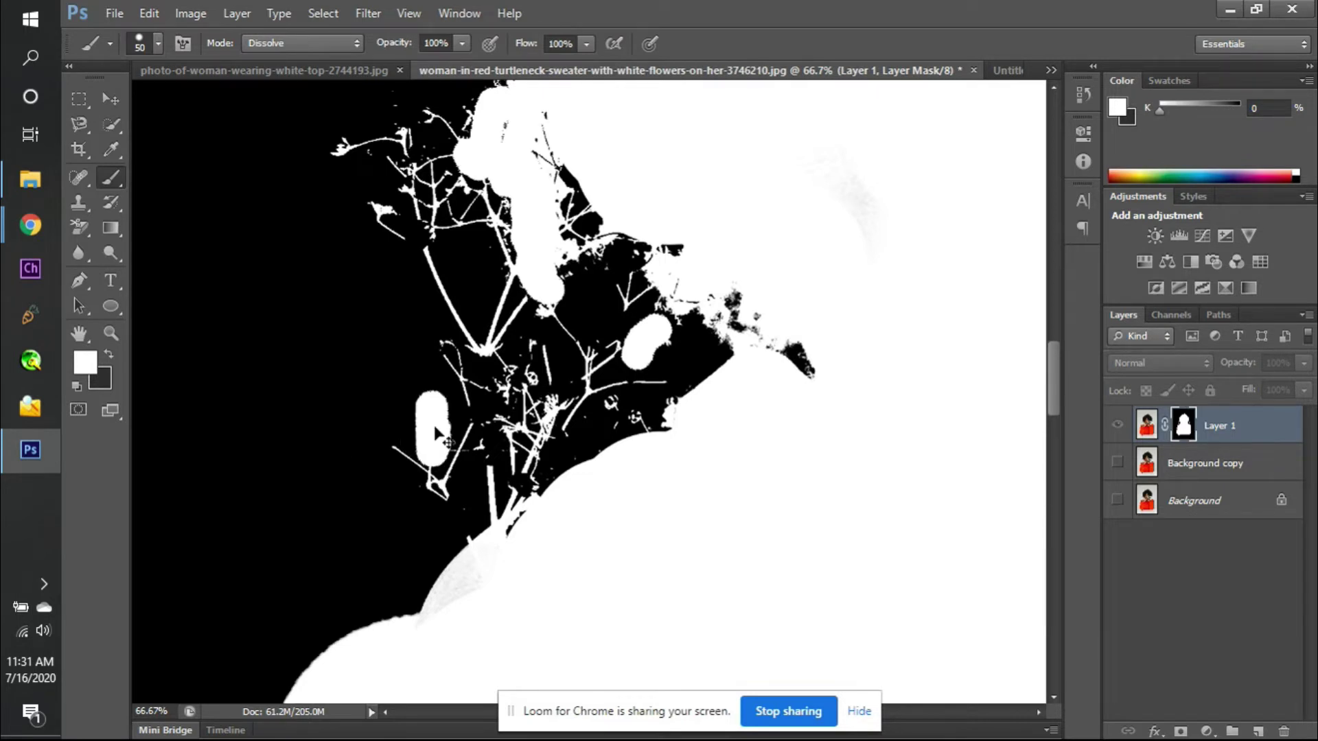
pyautogui.hotkey('ctrl', 'z')
# - With a soft round brush, paint white Dissolve speckles on the mask beside the lower-left stem
pyautogui.rightClick(428, 386)
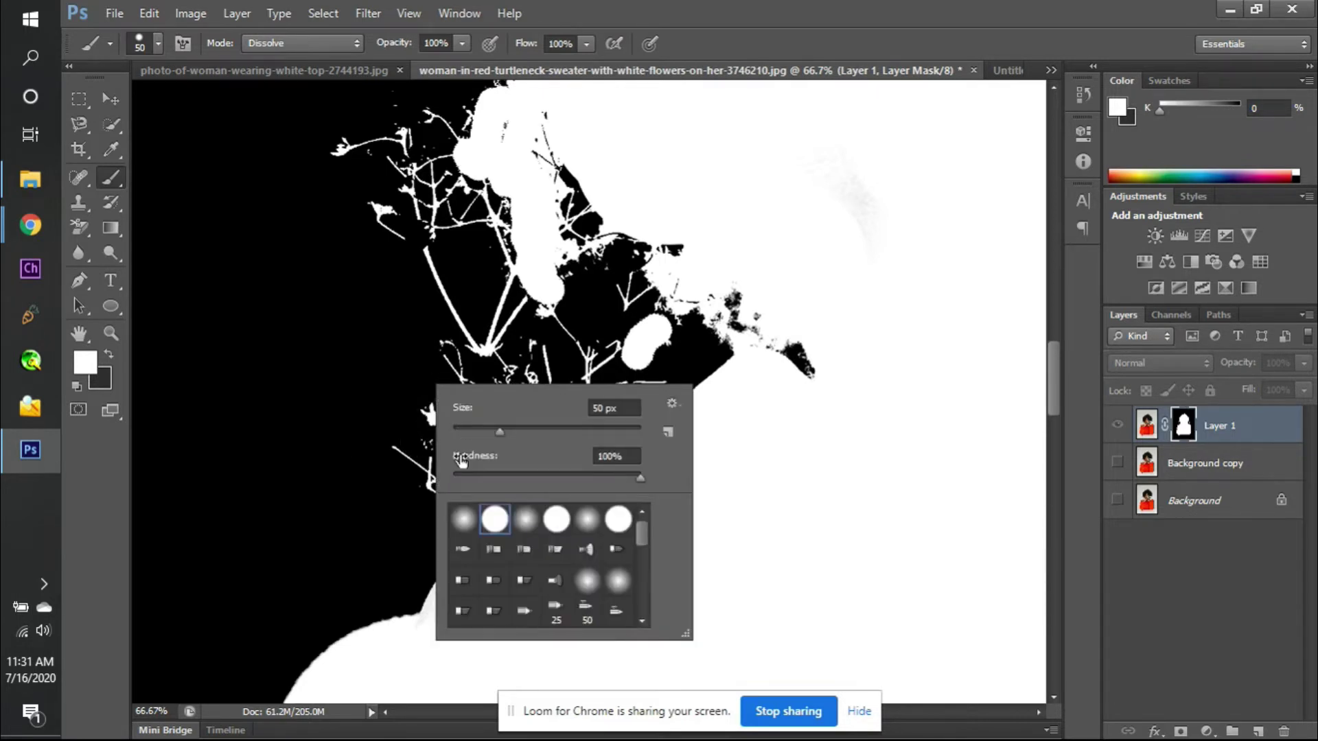
pyautogui.click(465, 520)
pyautogui.press('Return')
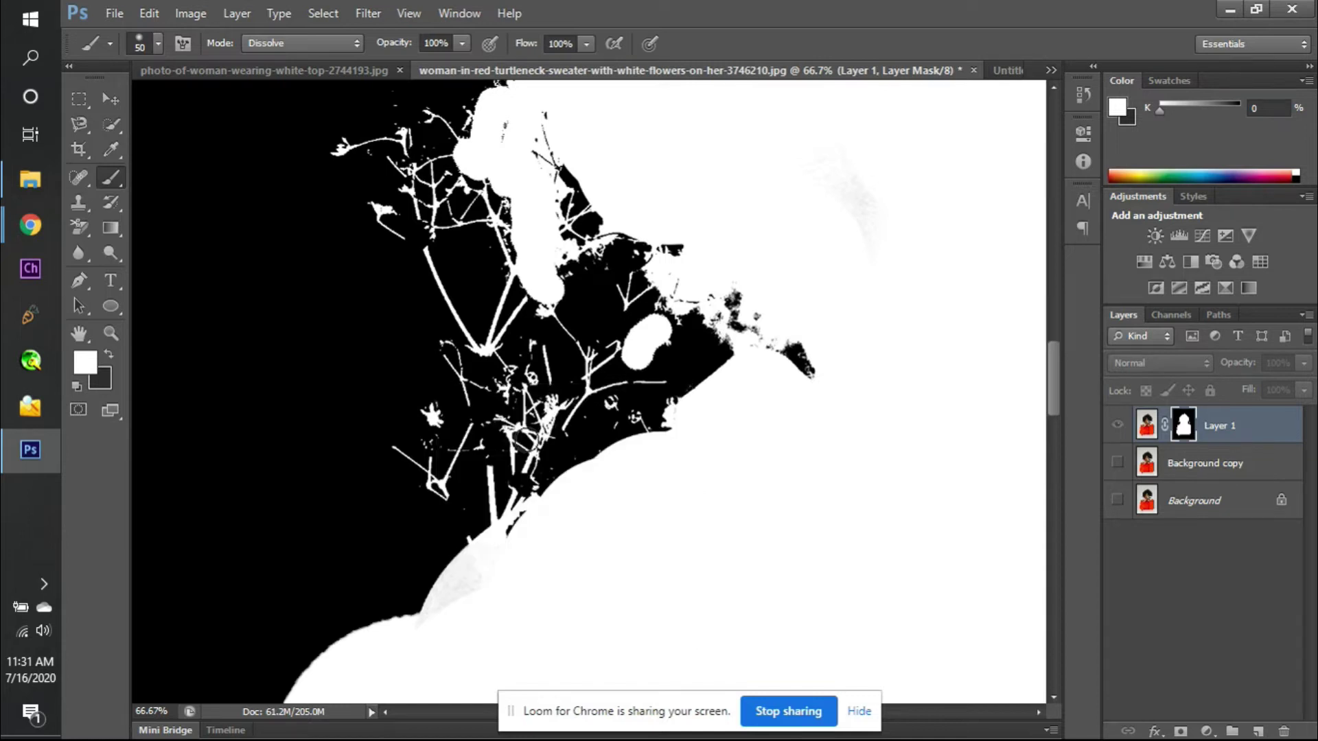
pyautogui.moveTo(424, 410); pyautogui.dragTo(445, 491)
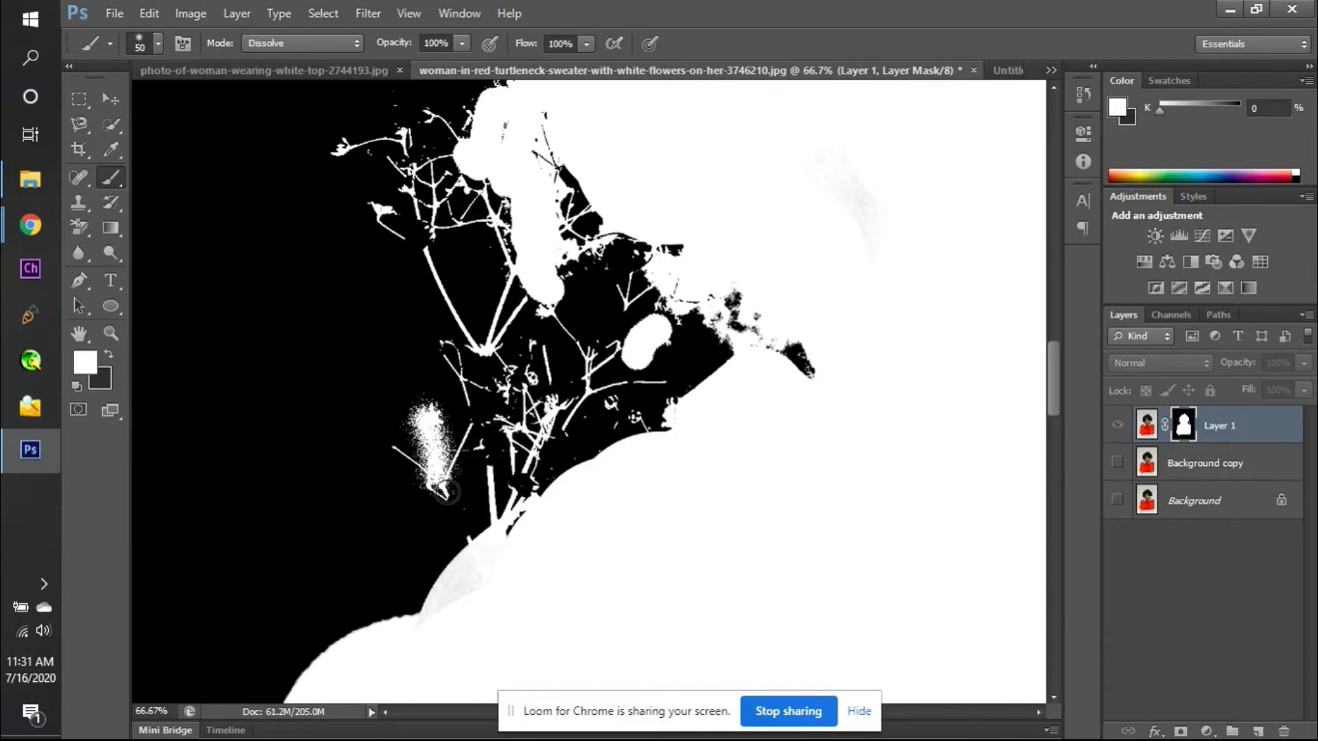
pyautogui.click(1118, 426)
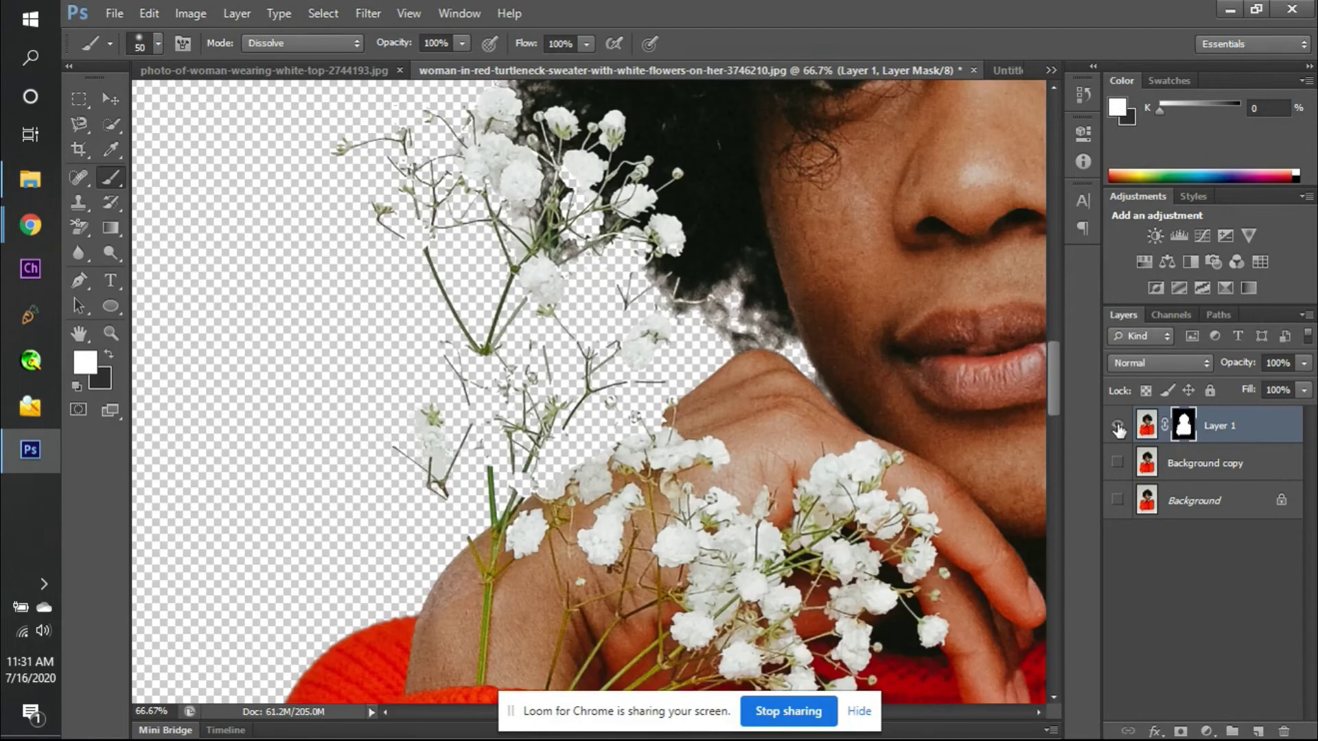
pyautogui.click(1170, 468)
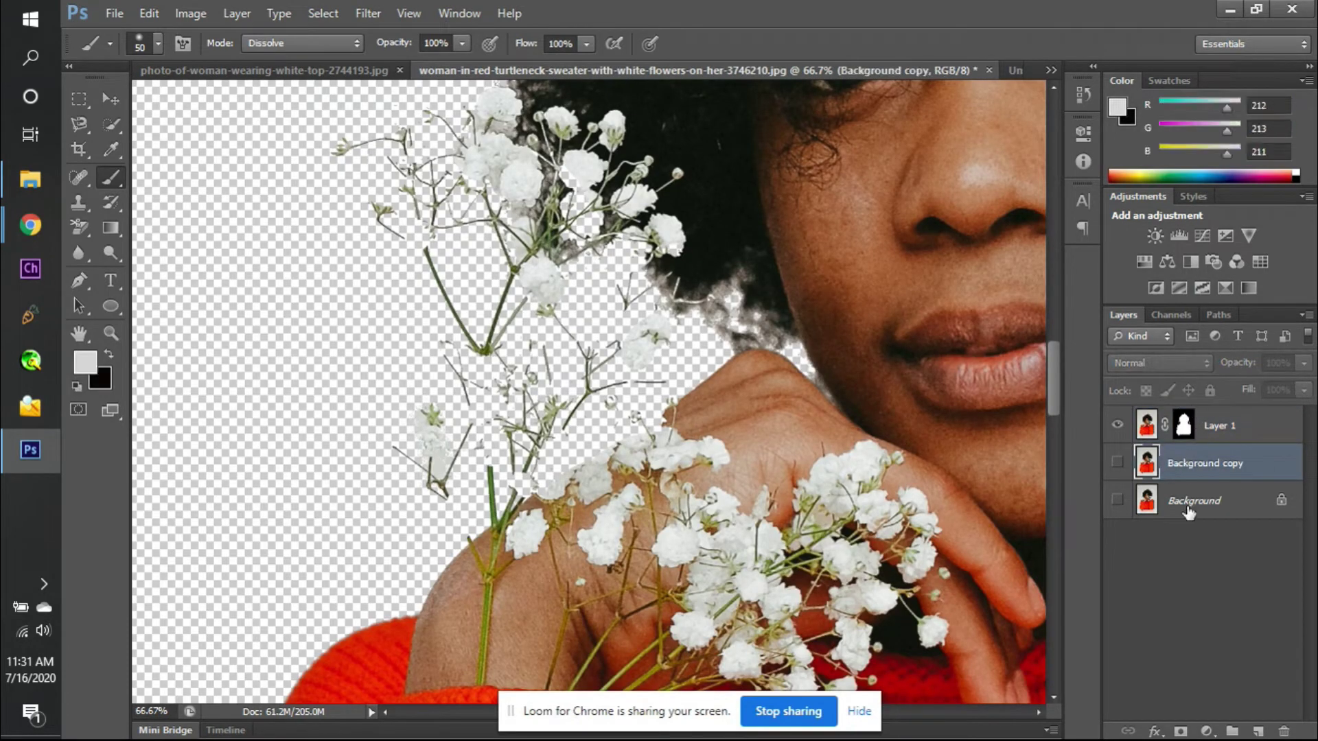
# - Add a near-black Solid Color fill layer, then delete it
pyautogui.click(1206, 732)
pyautogui.click(1183, 319)
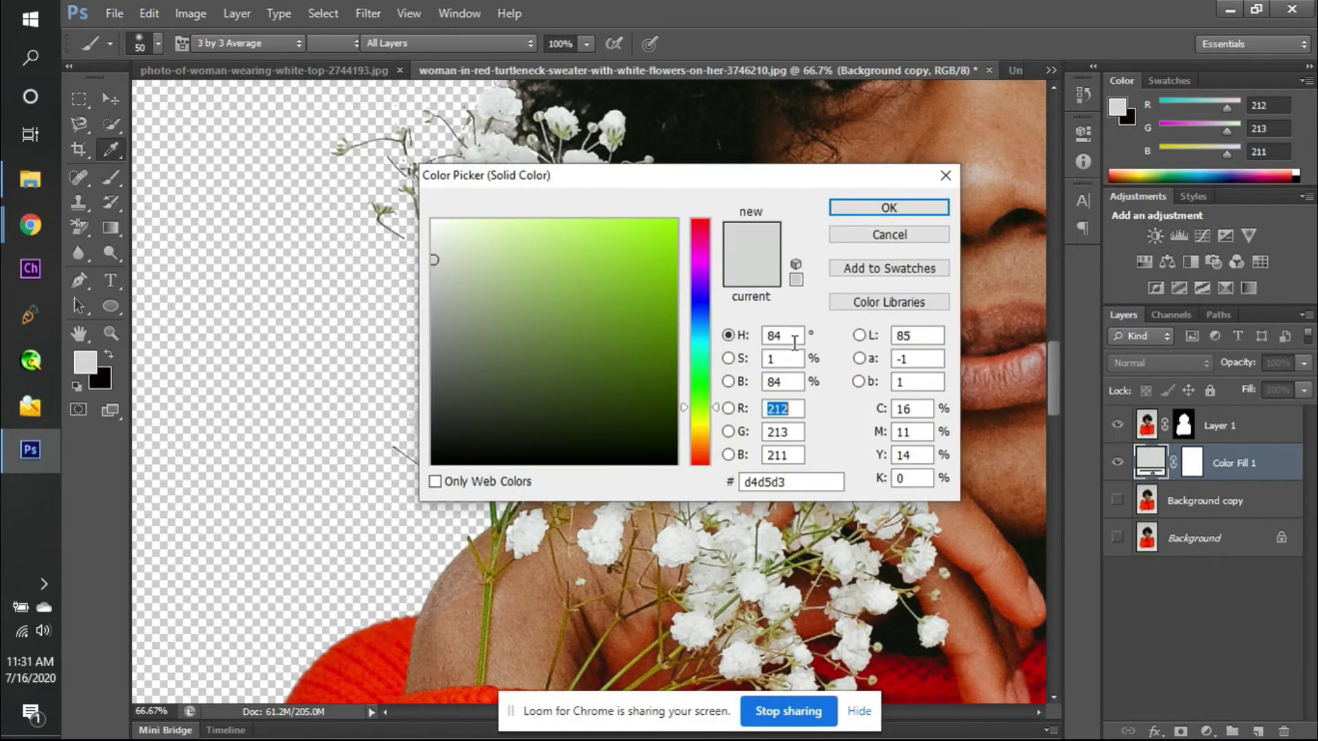
pyautogui.moveTo(606, 374); pyautogui.dragTo(440, 458)
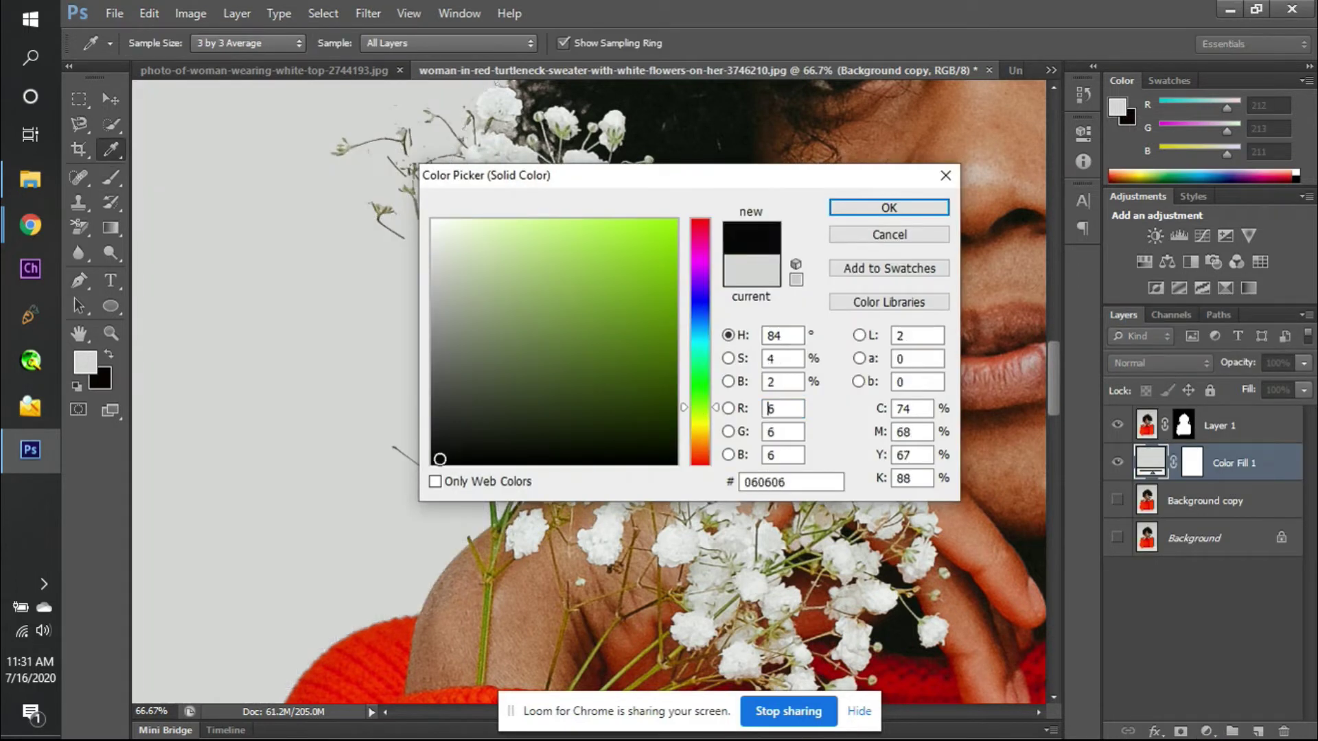
pyautogui.press('Return')
pyautogui.press('b')
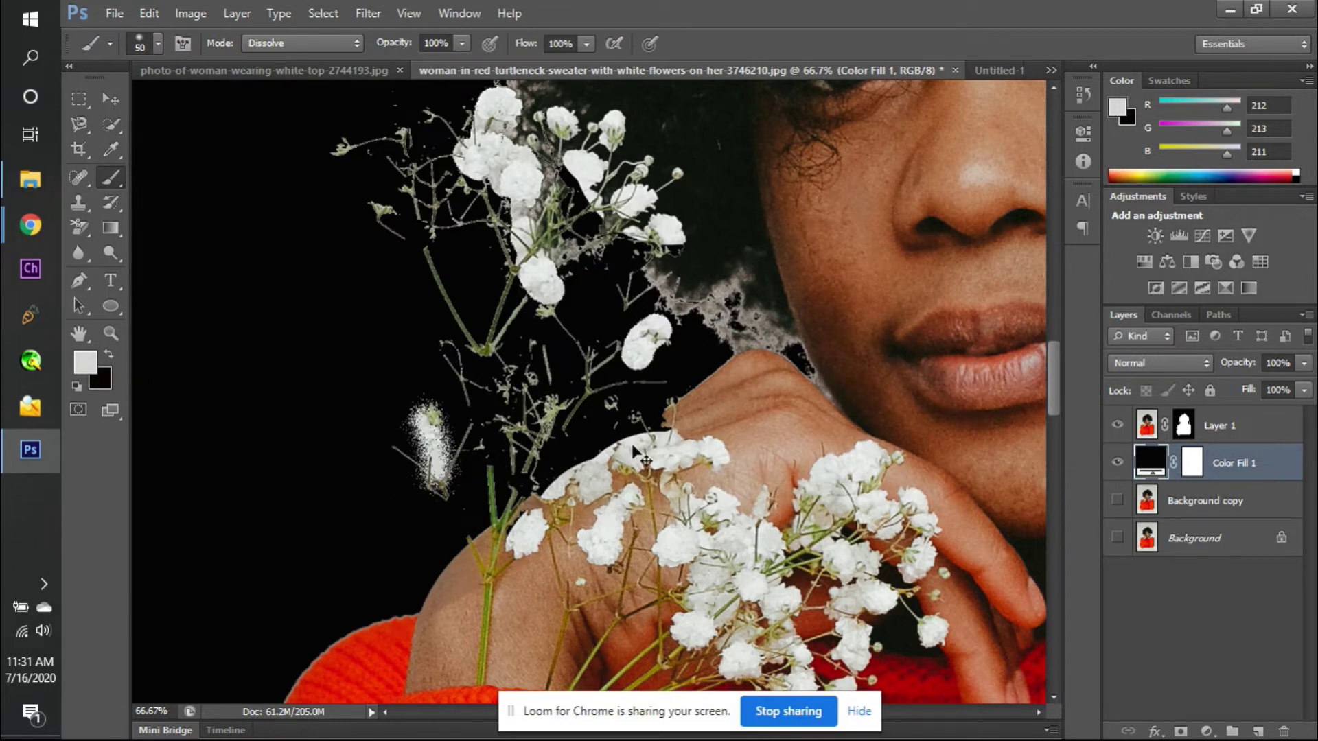
pyautogui.press('Delete')
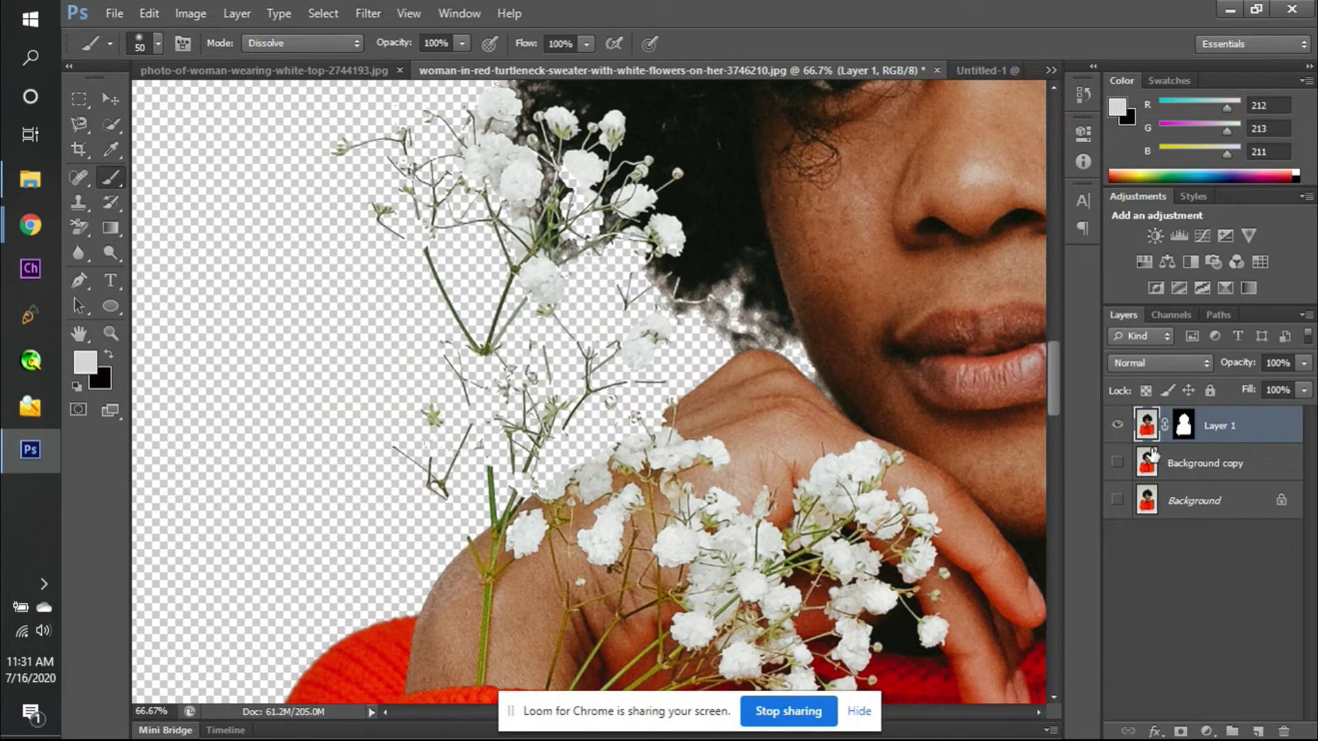
# - Add a new grey Solid Color fill layer and move Color Fill 1 below Layer 1
pyautogui.click(1206, 732)
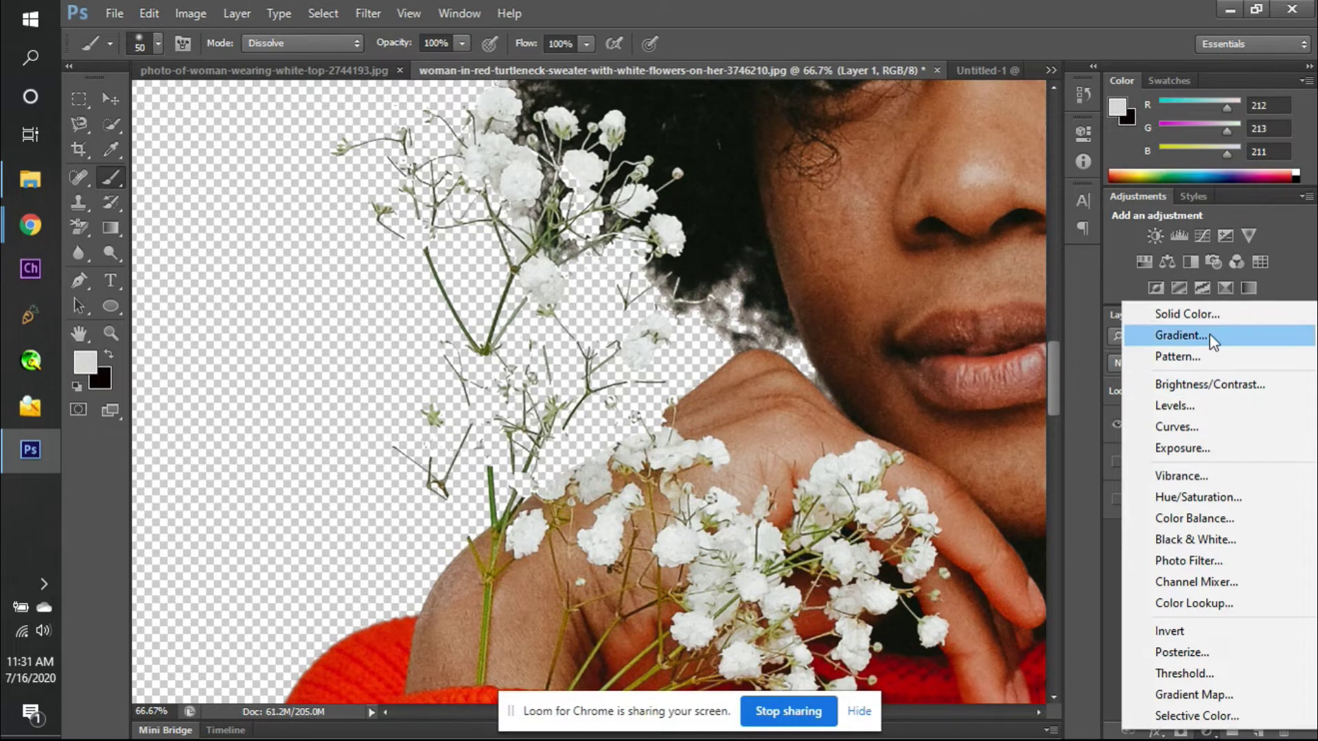
pyautogui.click(1205, 316)
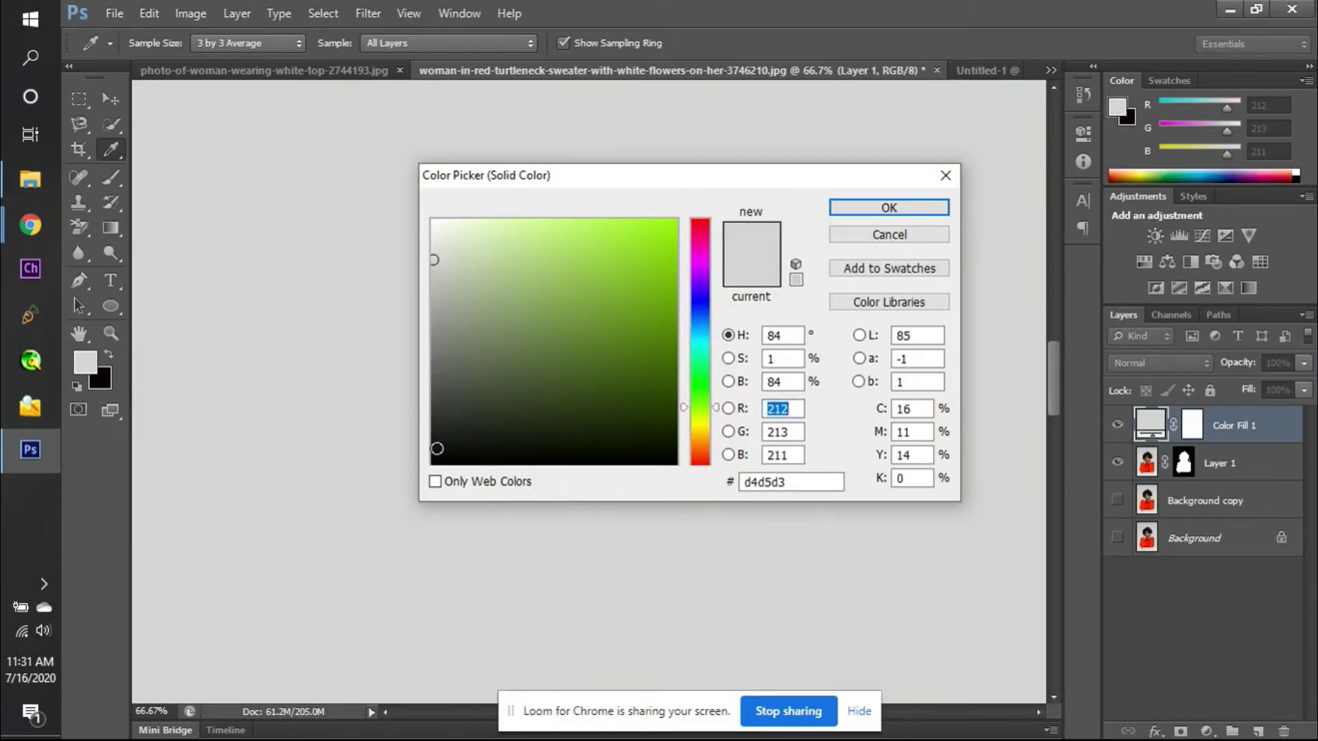
pyautogui.press('Return')
pyautogui.press('b')
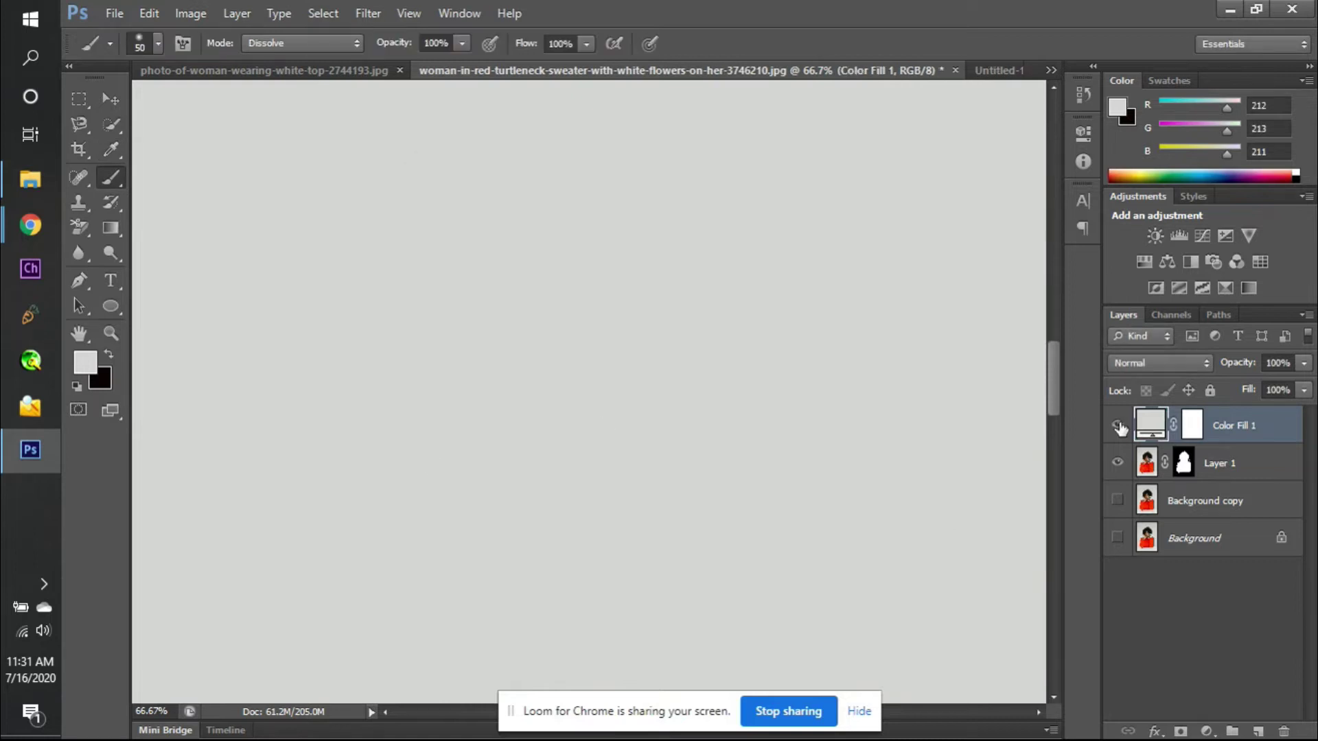
pyautogui.moveTo(1194, 428); pyautogui.dragTo(1192, 479)
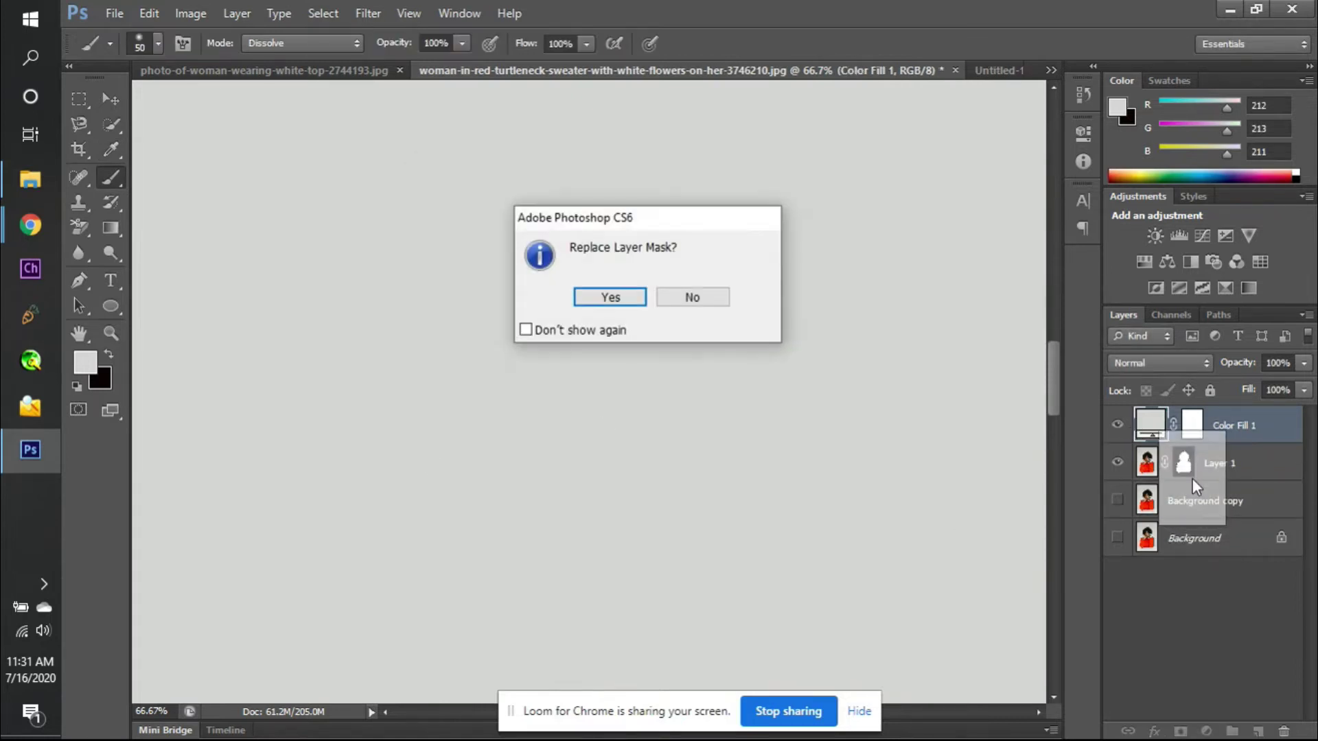
pyautogui.click(693, 298)
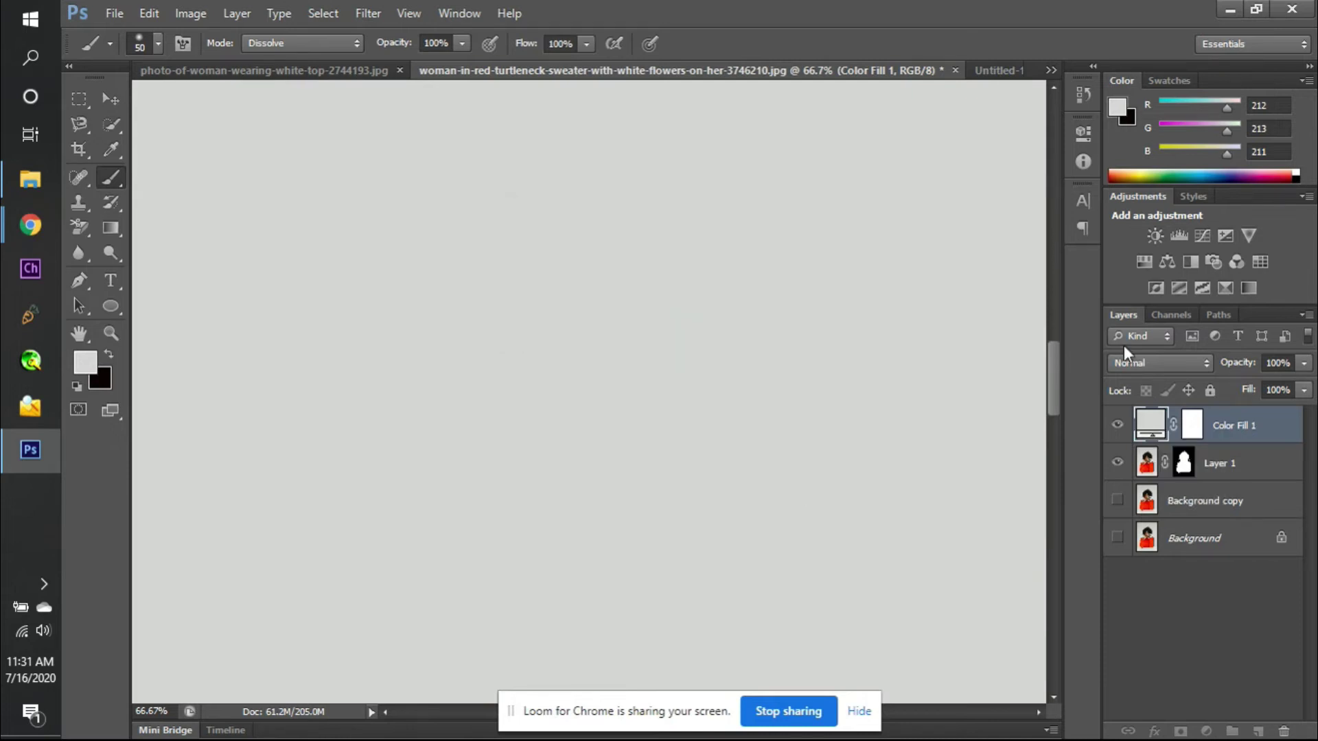
pyautogui.moveTo(1235, 437); pyautogui.dragTo(1249, 486)
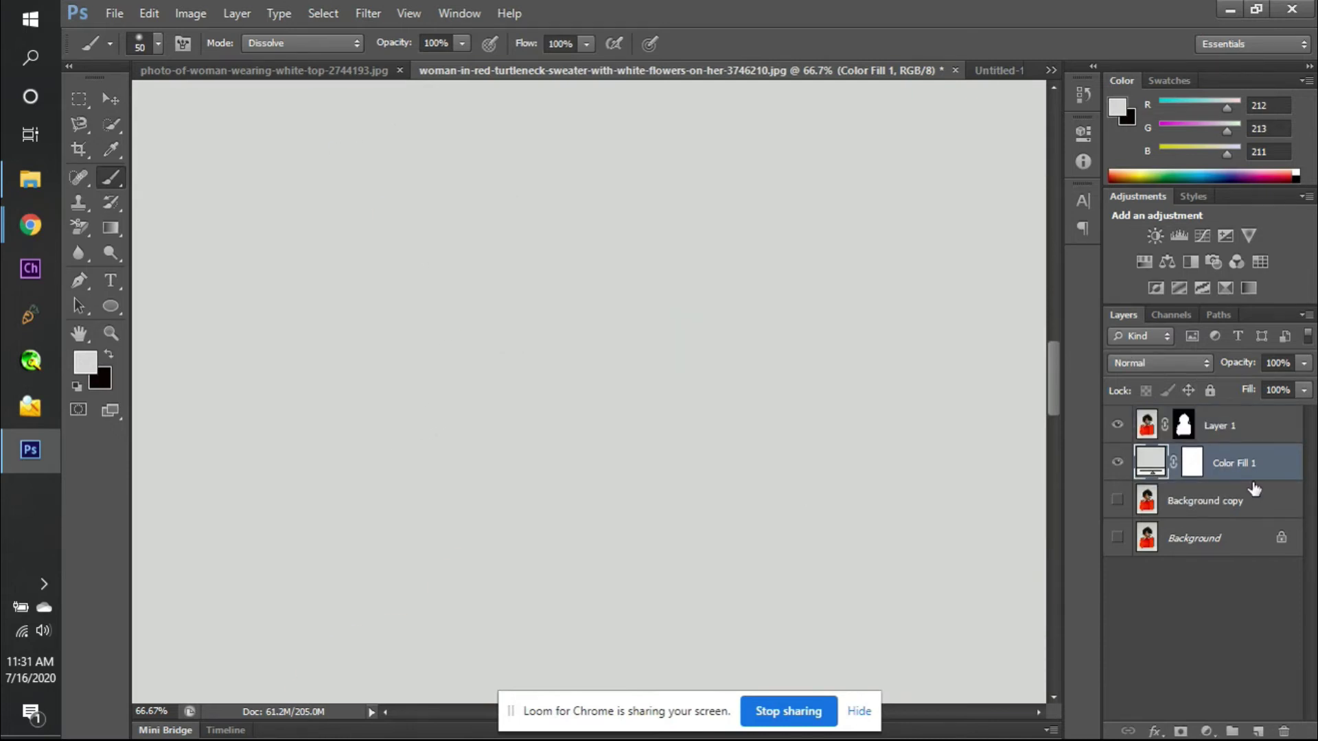
# - Make Color Fill 1 visible and set its colour to near-black 040404
pyautogui.click(1119, 463)
pyautogui.doubleClick(1153, 467)
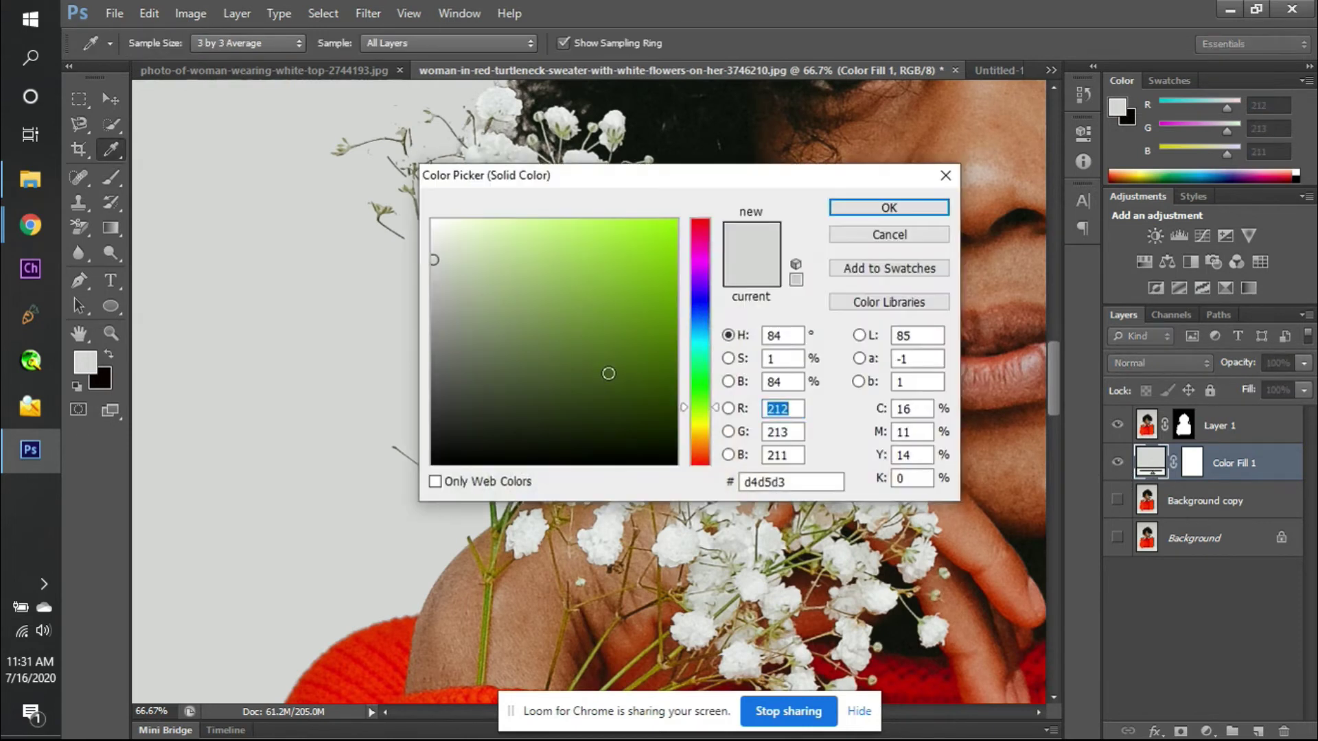
pyautogui.moveTo(606, 370); pyautogui.dragTo(431, 460)
pyautogui.press('Return')
pyautogui.press('b')
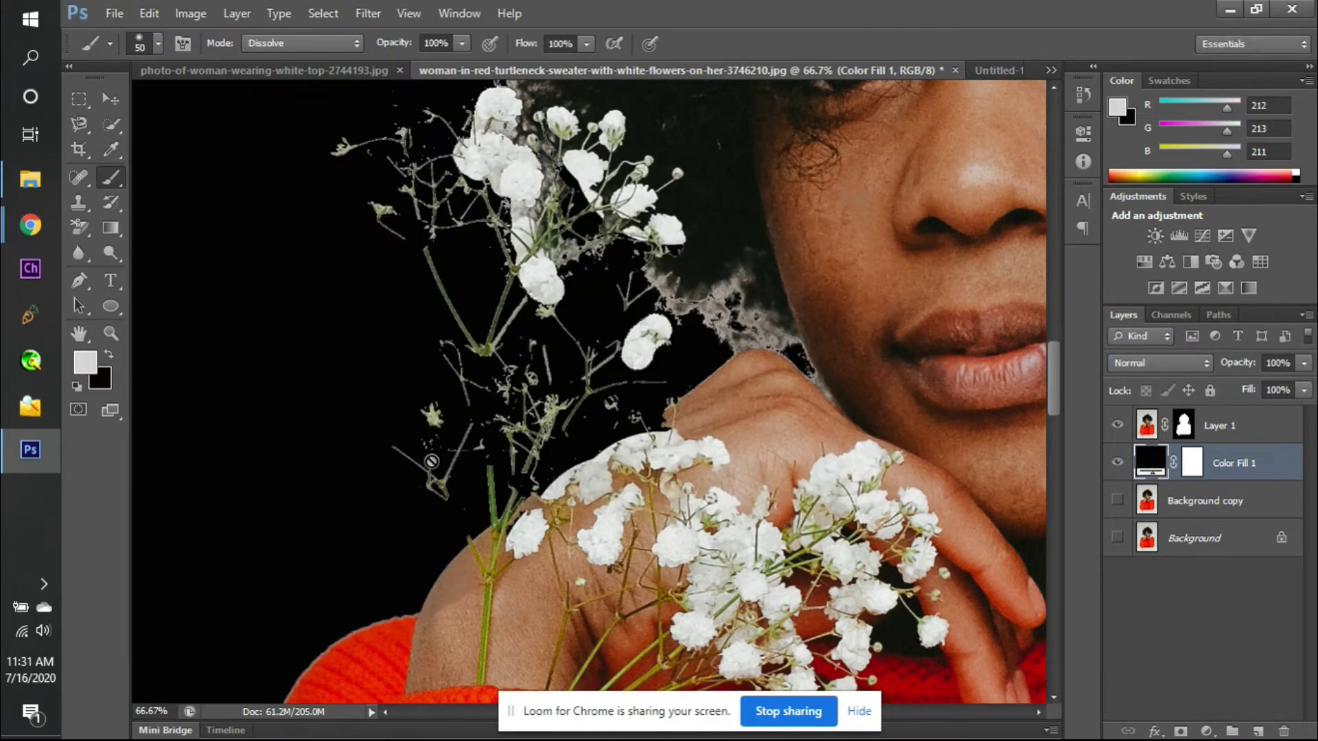
pyautogui.hotkey('ctrl', '-')
pyautogui.hotkey('ctrl', '-')
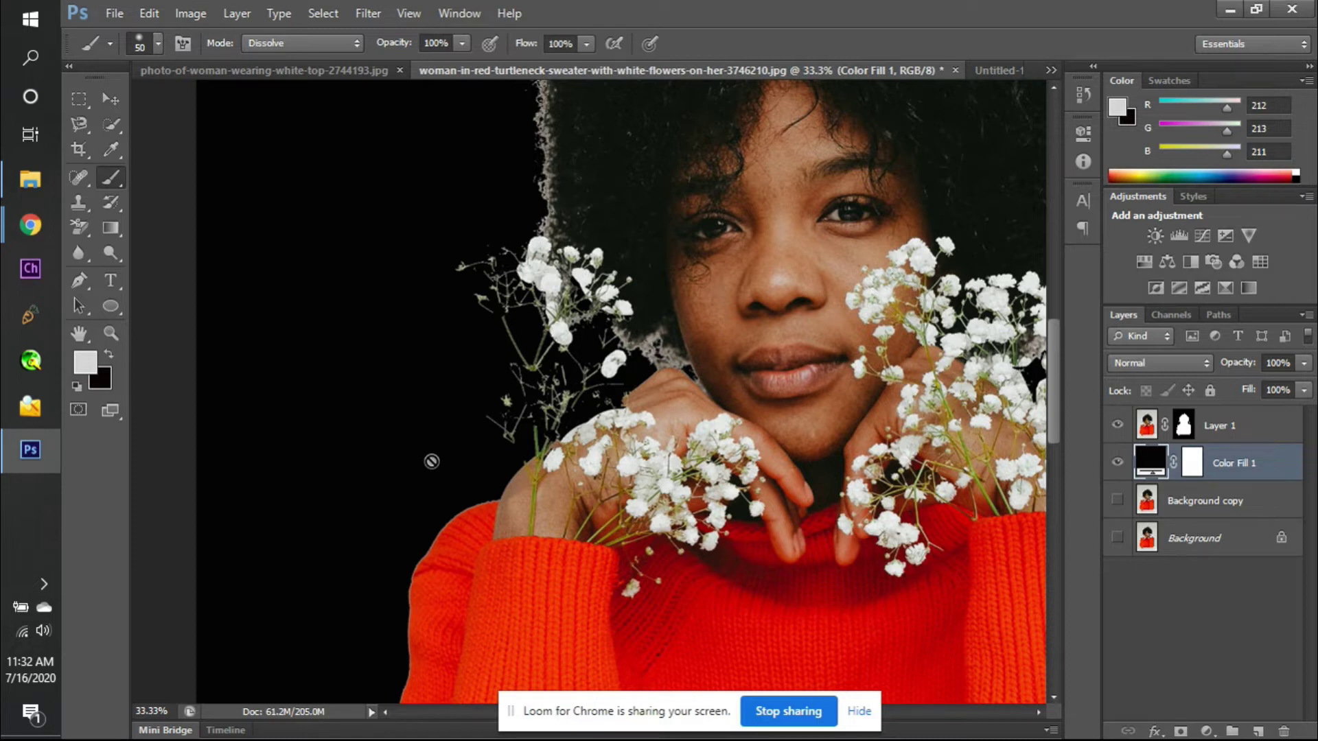
# - Pan around the canvas, switch to the Move tool, and target Layer 1's layer mask
pyautogui.scroll(5, 786, 331)
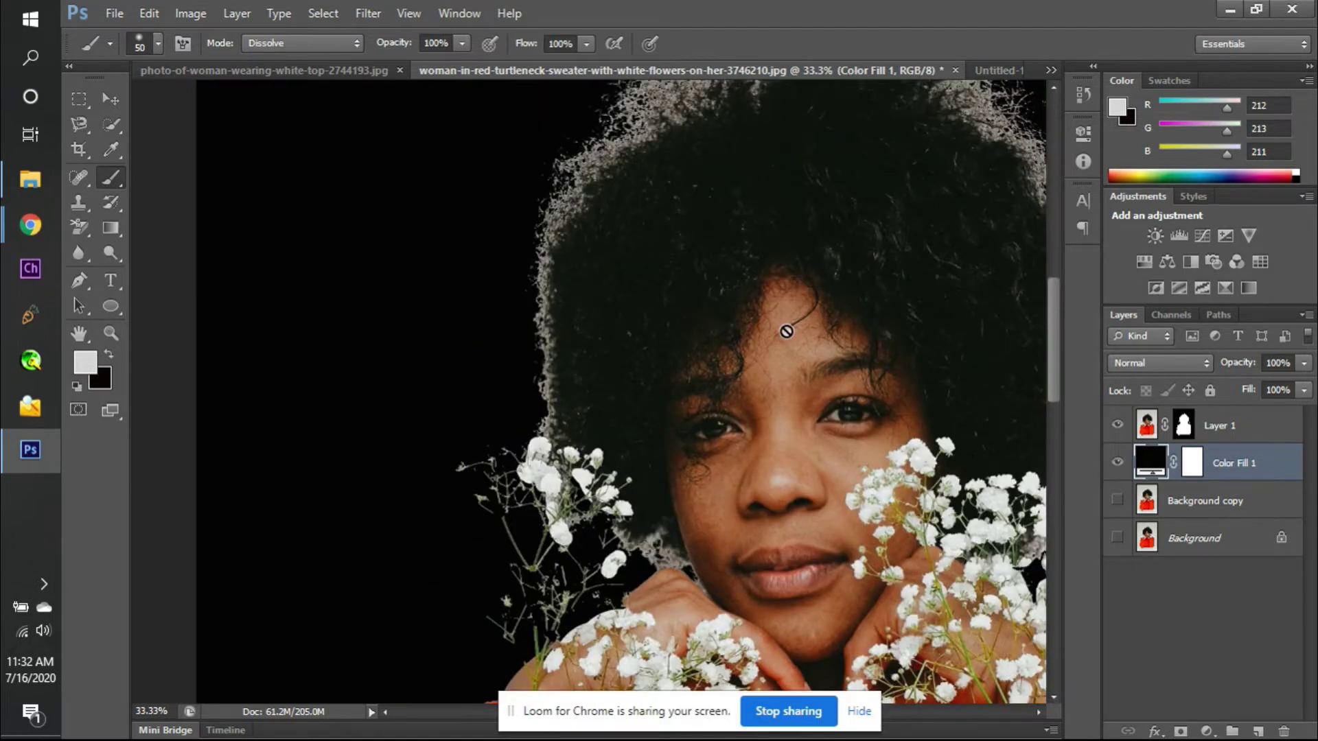
pyautogui.scroll(-1, 785, 332)
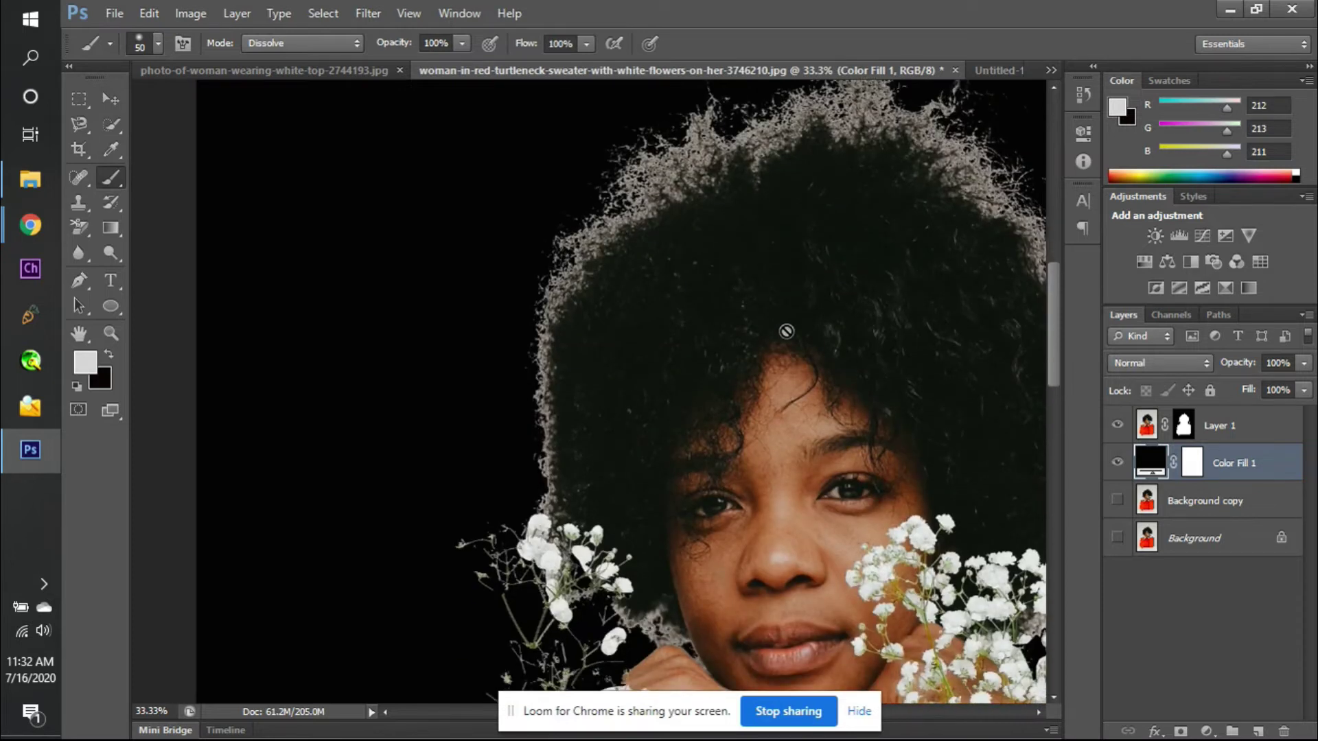
pyautogui.scroll(-3, 785, 331)
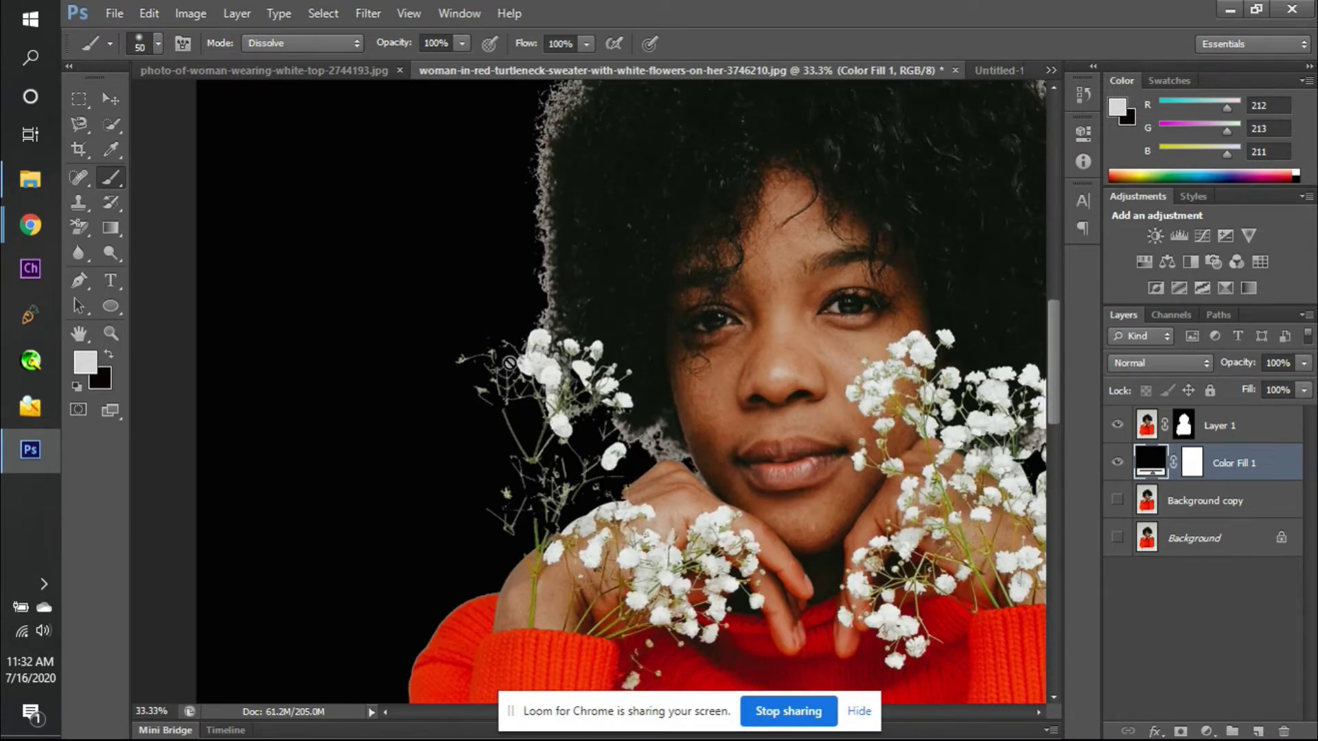
pyautogui.press('v')
pyautogui.hscroll(4, 577, 464)
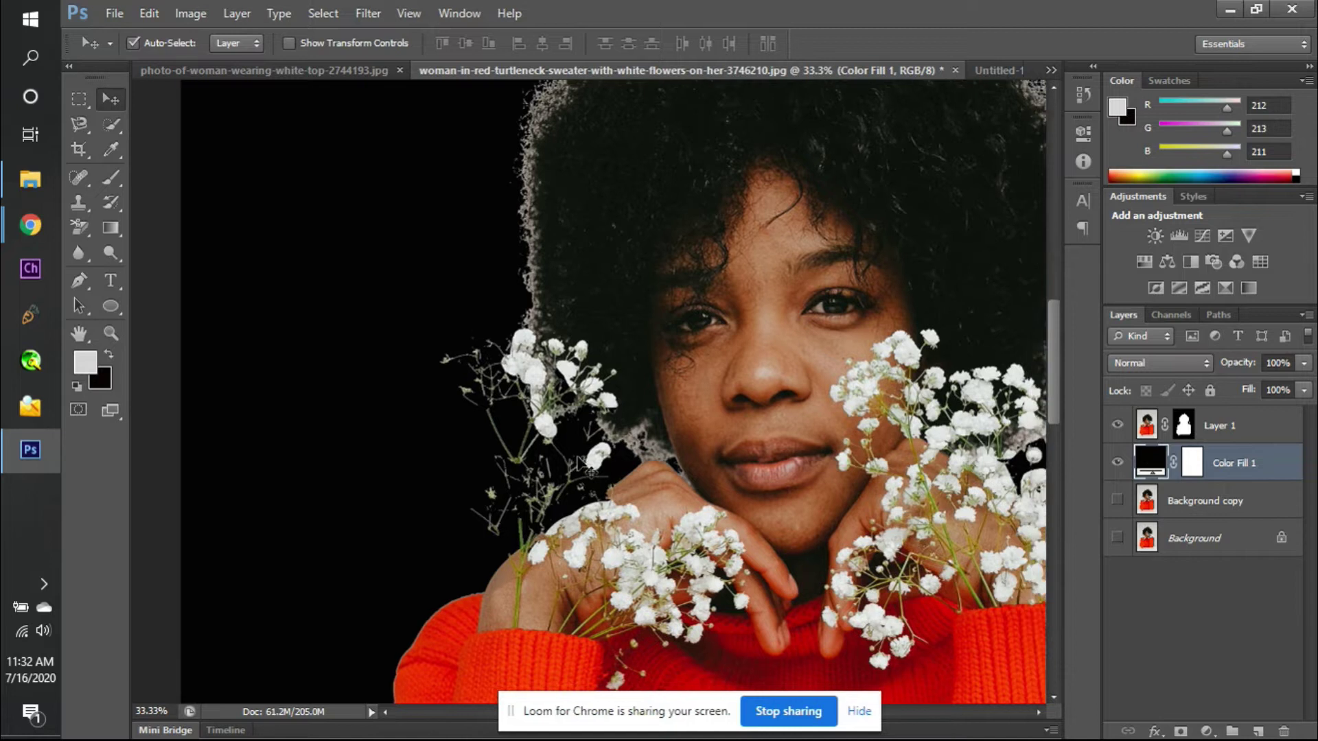
pyautogui.hscroll(-4, 578, 464)
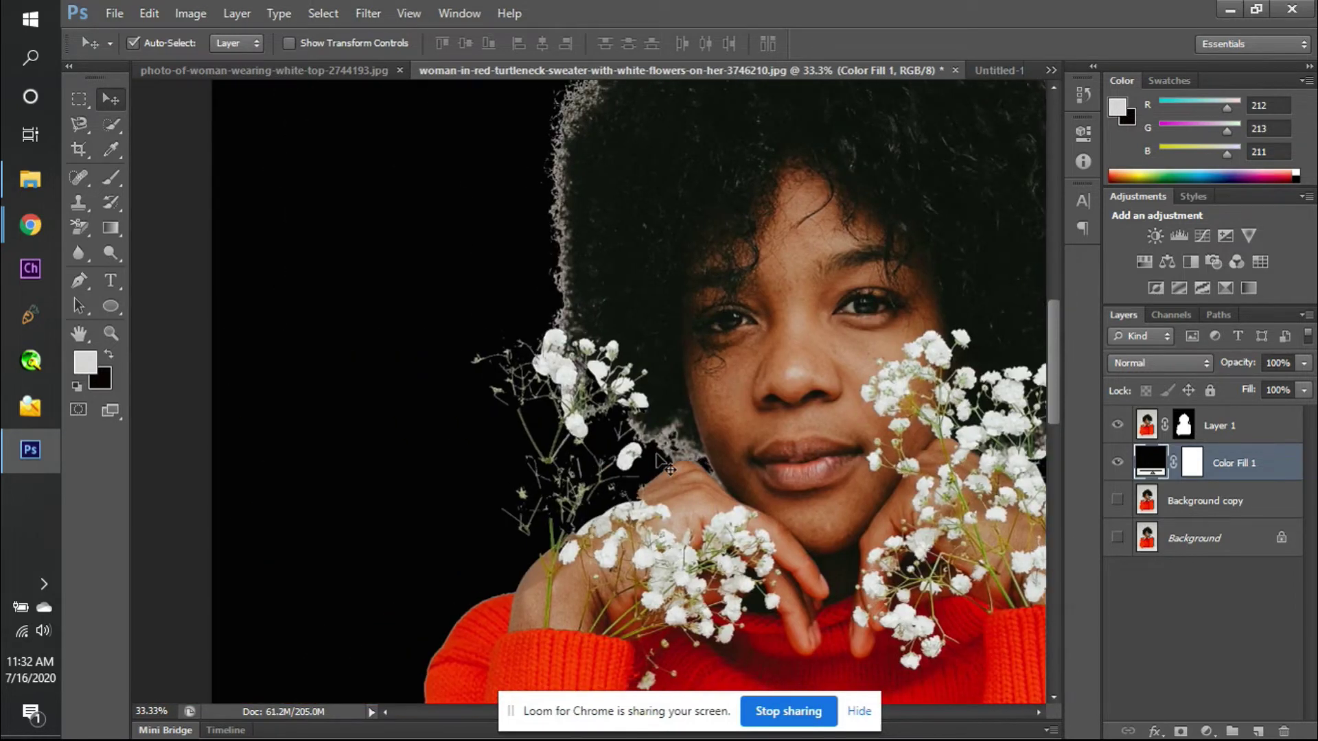
pyautogui.click(1183, 424)
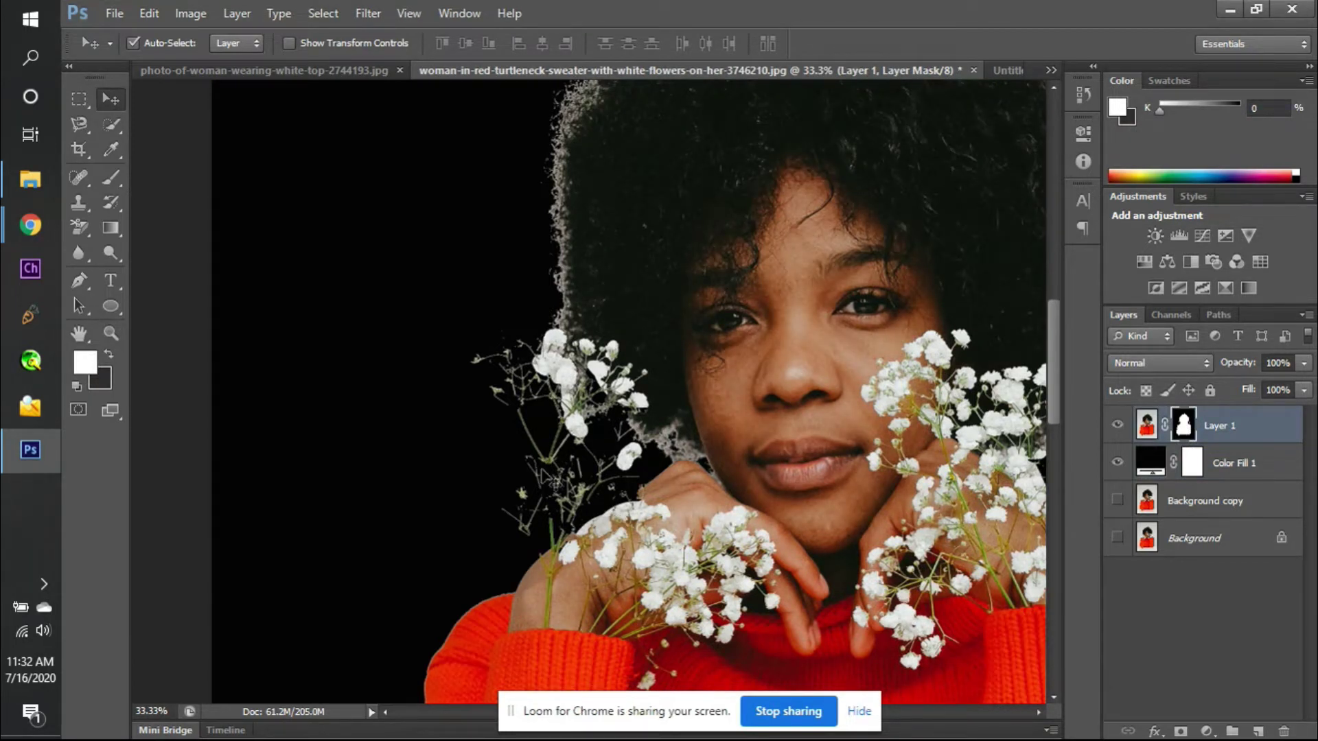
# - Paint the dark colour over leftovers left of the flowers with a 90 px Normal-mode brush
pyautogui.press('b')
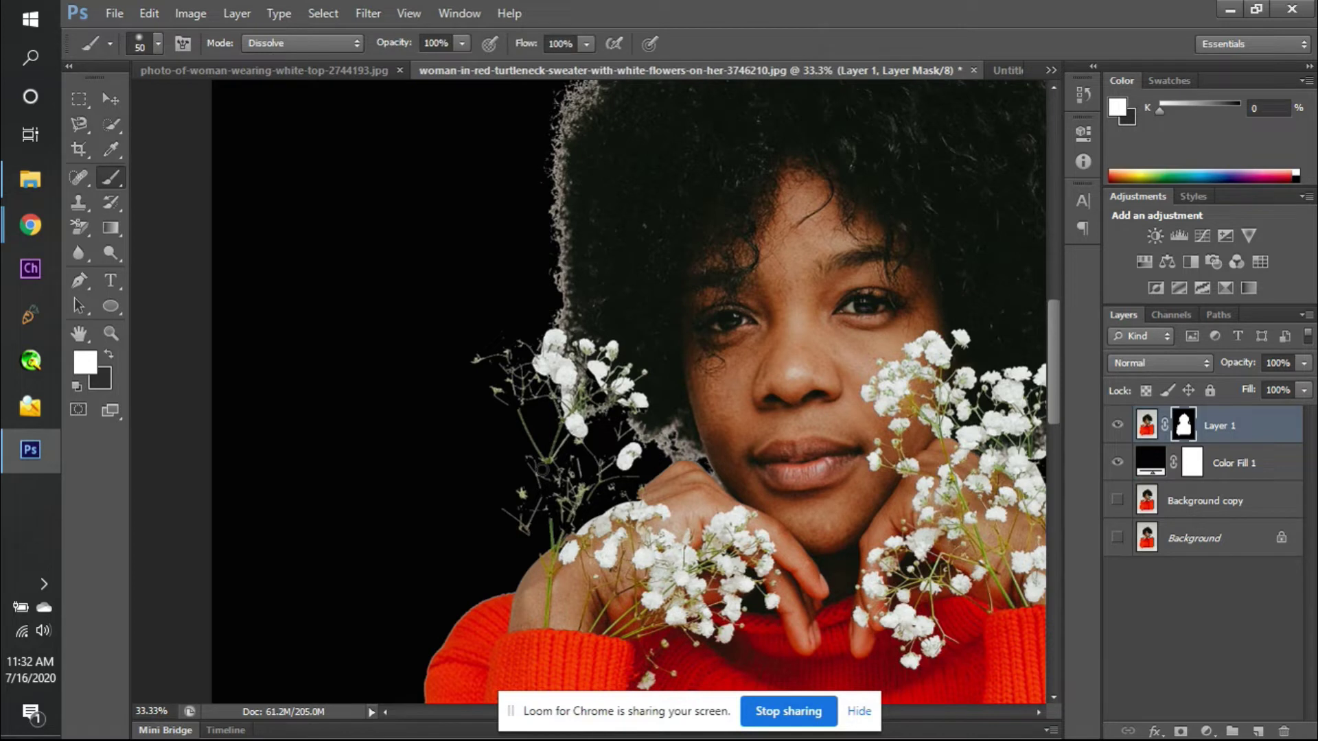
pyautogui.press('x')
pyautogui.moveTo(508, 356); pyautogui.dragTo(478, 356)
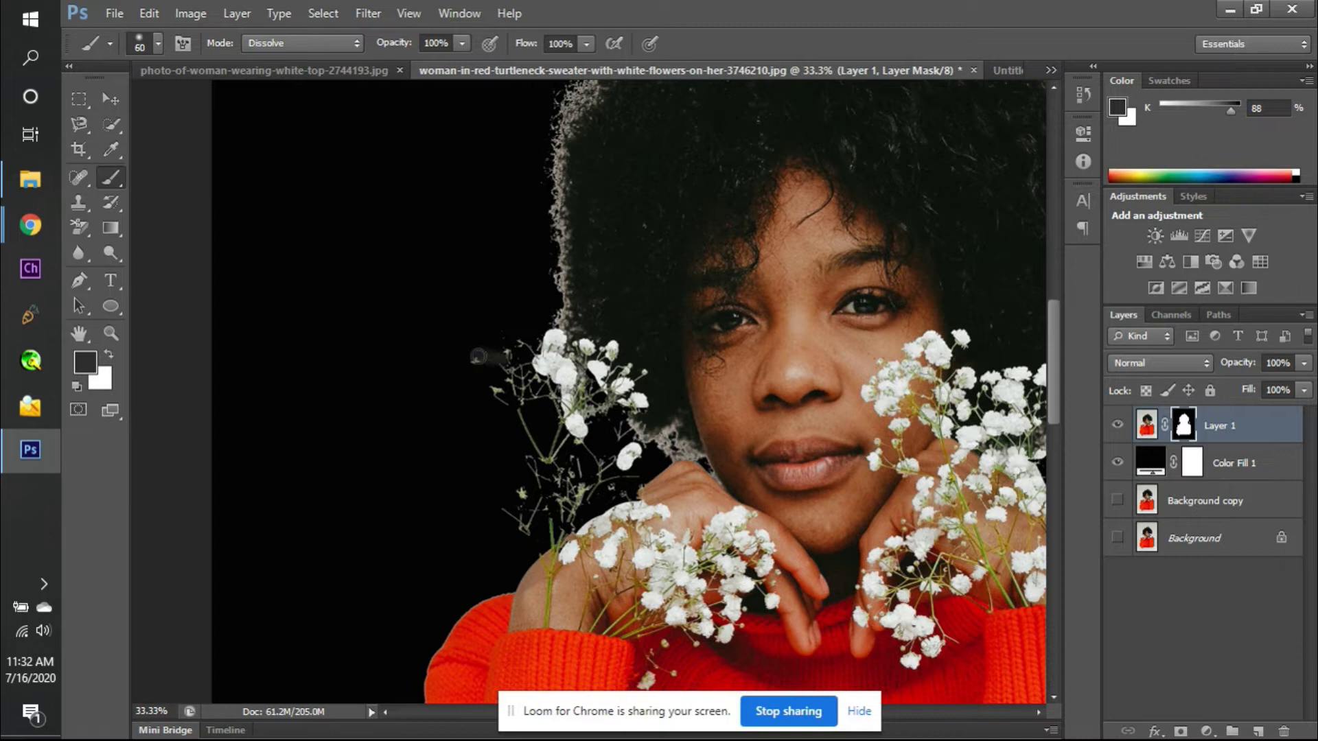
pyautogui.press(']')
pyautogui.press(']')
pyautogui.press(']')
pyautogui.click(328, 42)
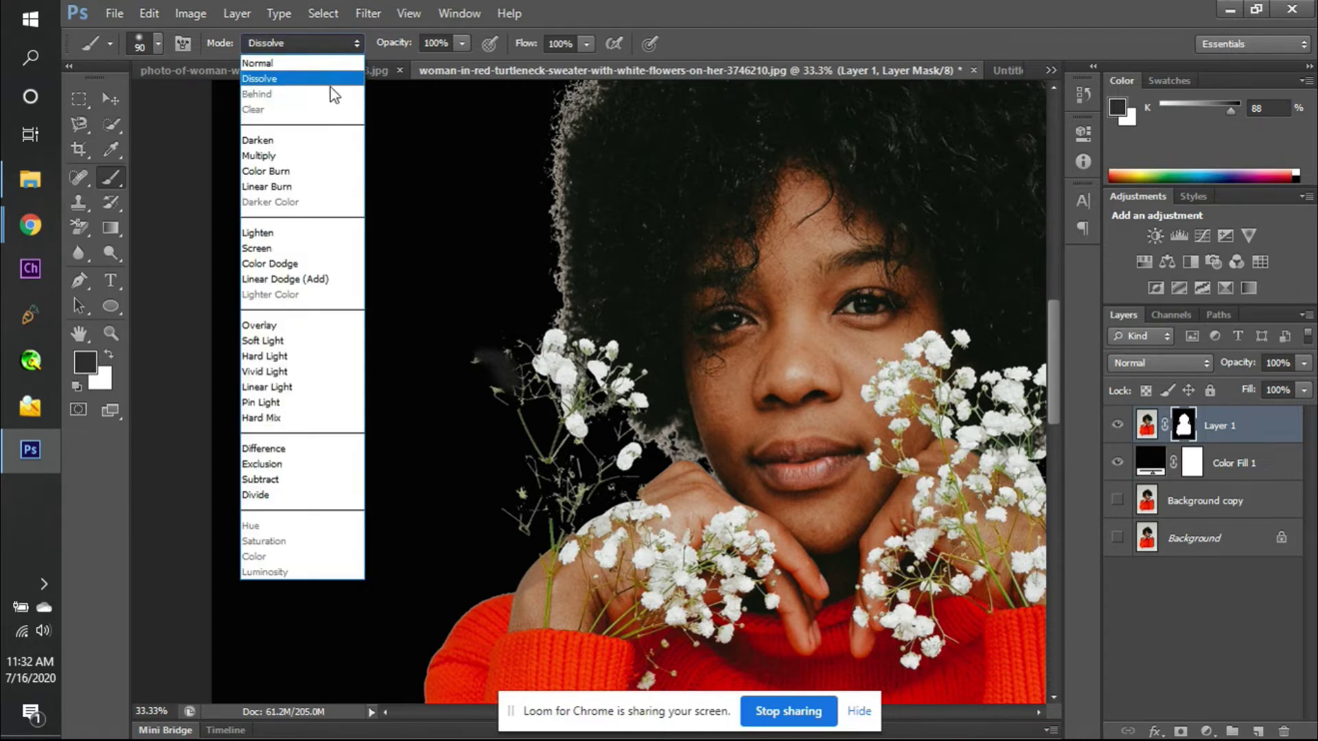
pyautogui.click(311, 61)
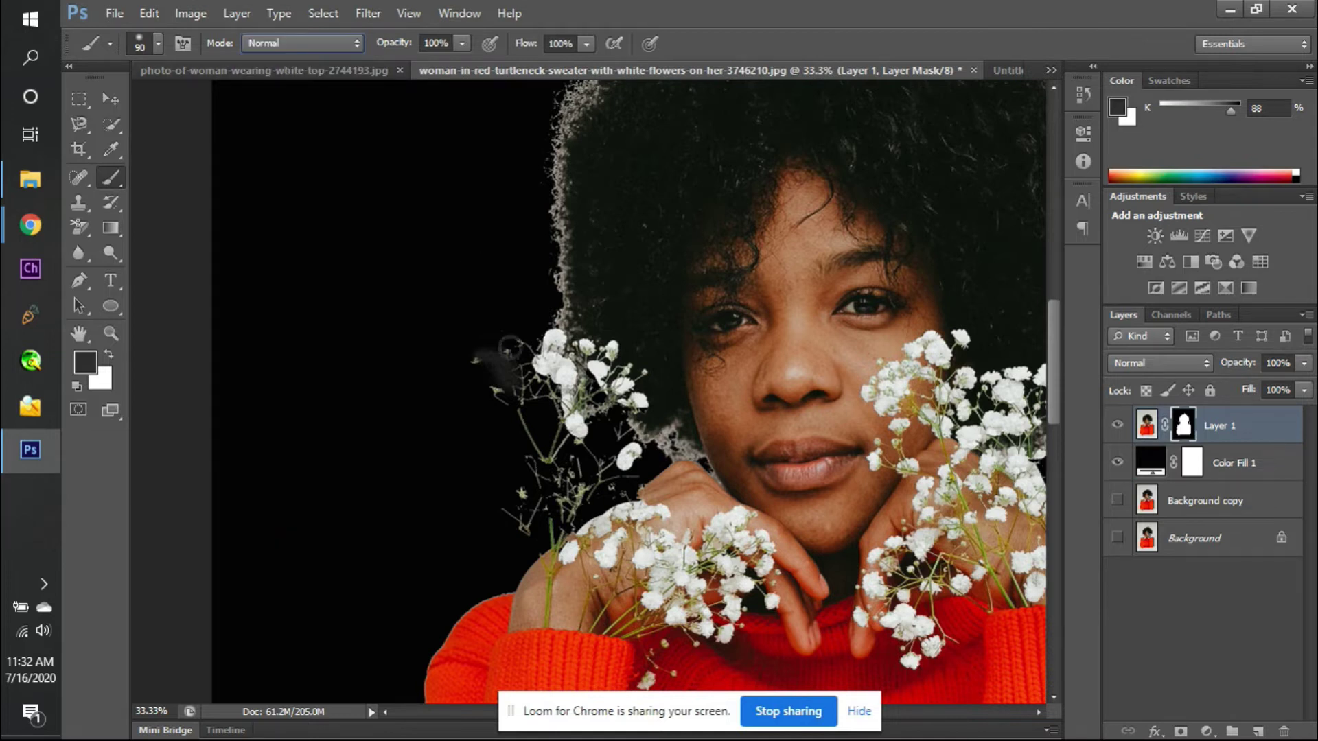
pyautogui.moveTo(509, 346)
pyautogui.mouseDown()
pyautogui.moveTo(477, 378)
pyautogui.moveTo(496, 374)
pyautogui.moveTo(529, 437)
pyautogui.mouseUp()
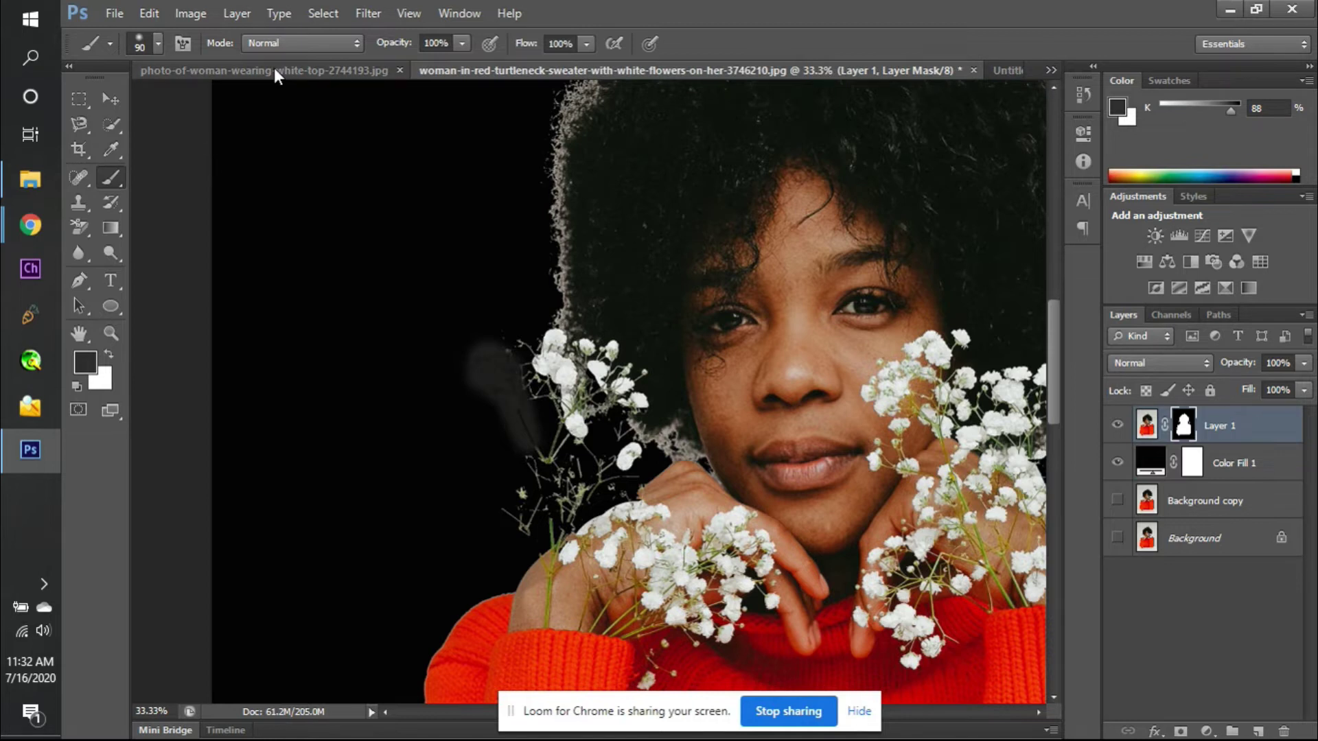
# - Switch to pure black and a 175 px brush to paint out grey leftovers and stray stem fragments
pyautogui.press('i')
pyautogui.click(85, 362)
pyautogui.moveTo(485, 443); pyautogui.dragTo(427, 479)
pyautogui.press('Return')
pyautogui.press('b')
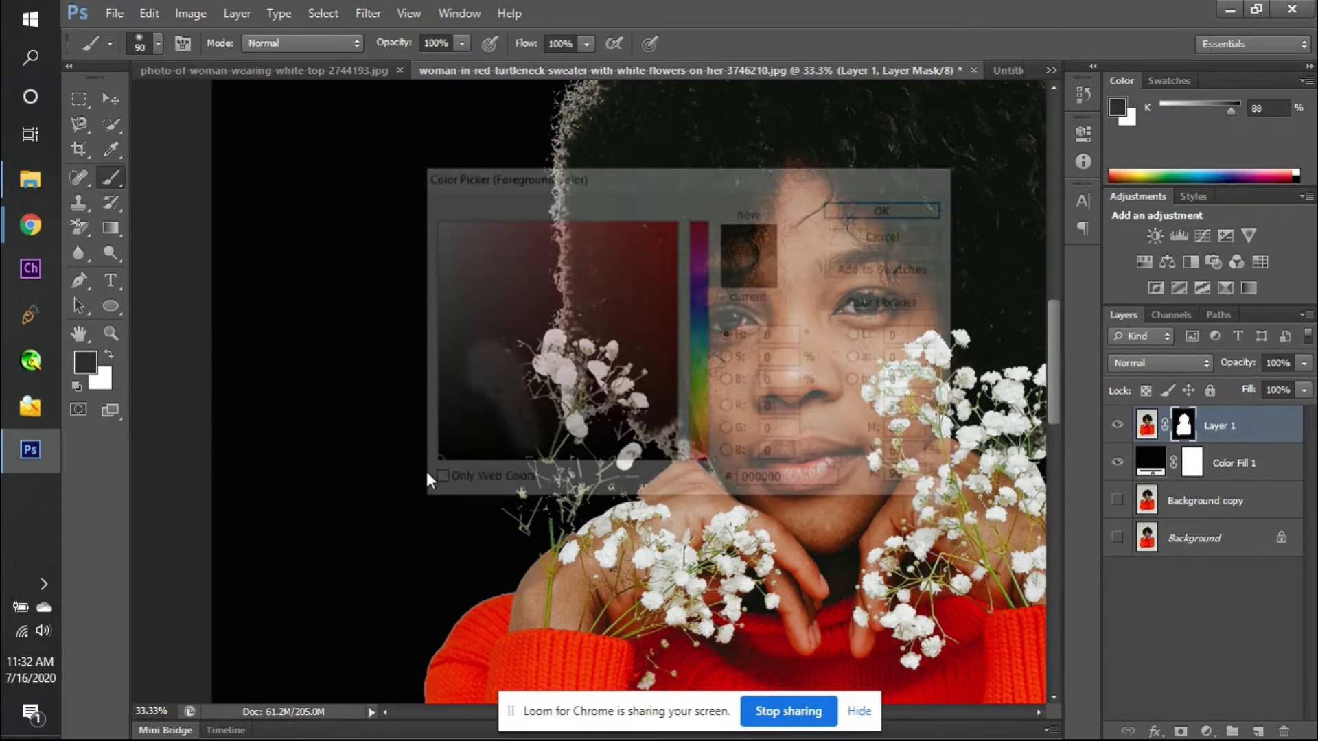
pyautogui.press(']')
pyautogui.press(']')
pyautogui.press(']')
pyautogui.moveTo(505, 362)
pyautogui.mouseDown()
pyautogui.moveTo(525, 381)
pyautogui.moveTo(486, 367)
pyautogui.mouseUp()
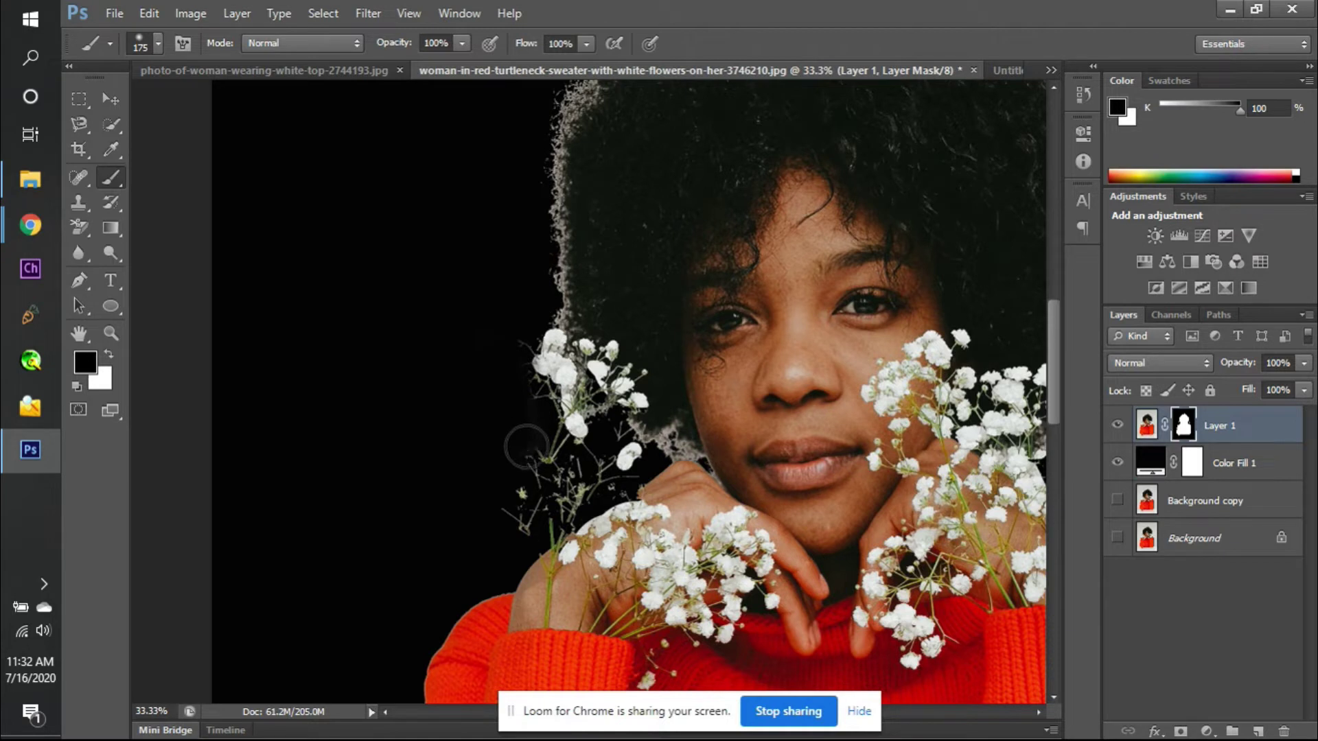
pyautogui.moveTo(530, 505)
pyautogui.mouseDown()
pyautogui.moveTo(539, 517)
pyautogui.moveTo(500, 524)
pyautogui.moveTo(538, 508)
pyautogui.moveTo(505, 441)
pyautogui.moveTo(521, 421)
pyautogui.moveTo(502, 467)
pyautogui.moveTo(521, 487)
pyautogui.moveTo(570, 484)
pyautogui.moveTo(562, 504)
pyautogui.mouseUp()
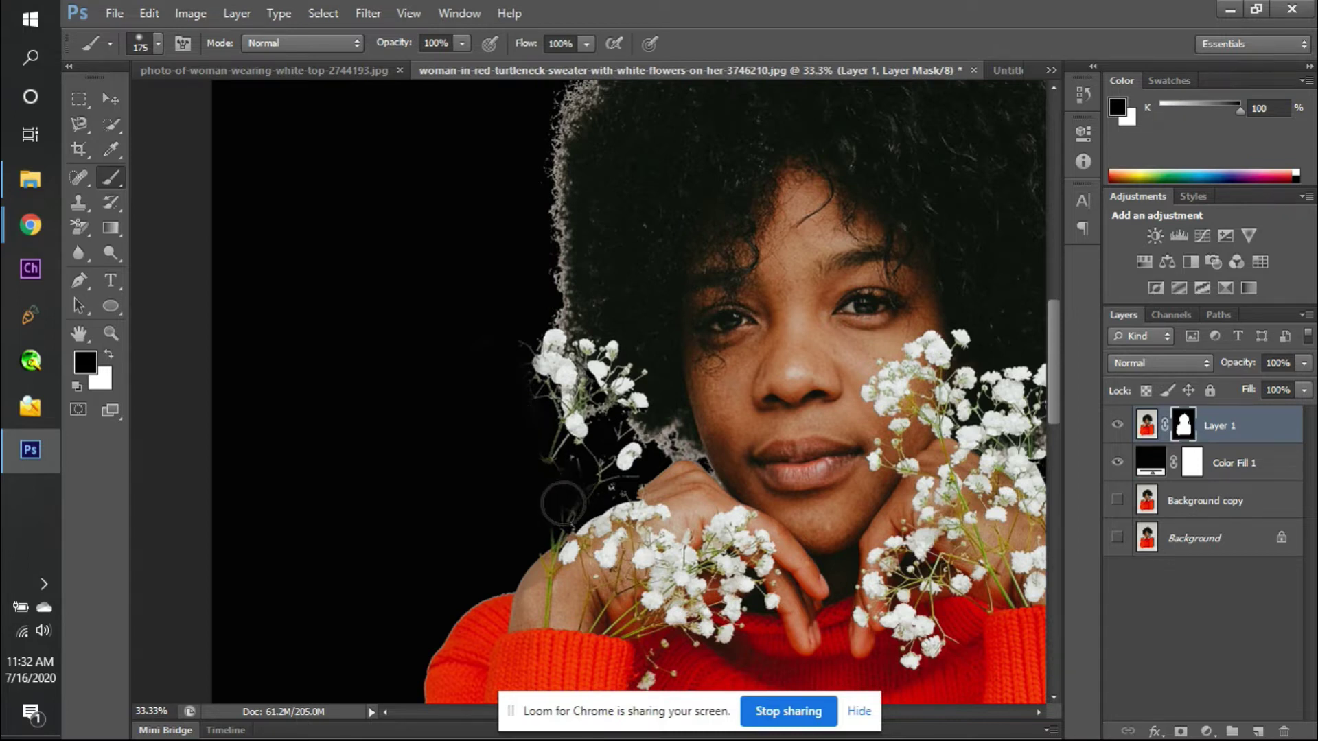
# - Choose a hard round 150 px tip, undo the last two mask strokes, and zoom to 66.7%
pyautogui.rightClick(563, 504)
pyautogui.click(630, 620)
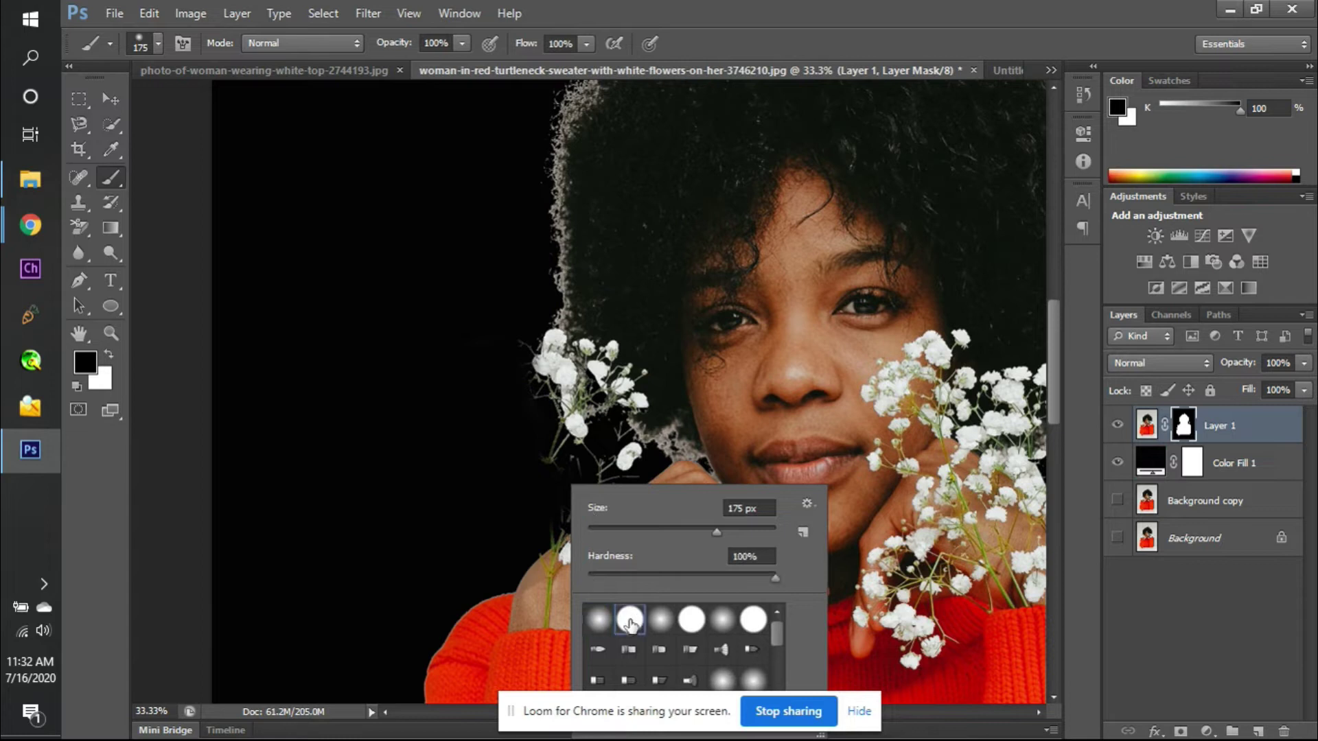
pyautogui.press('Return')
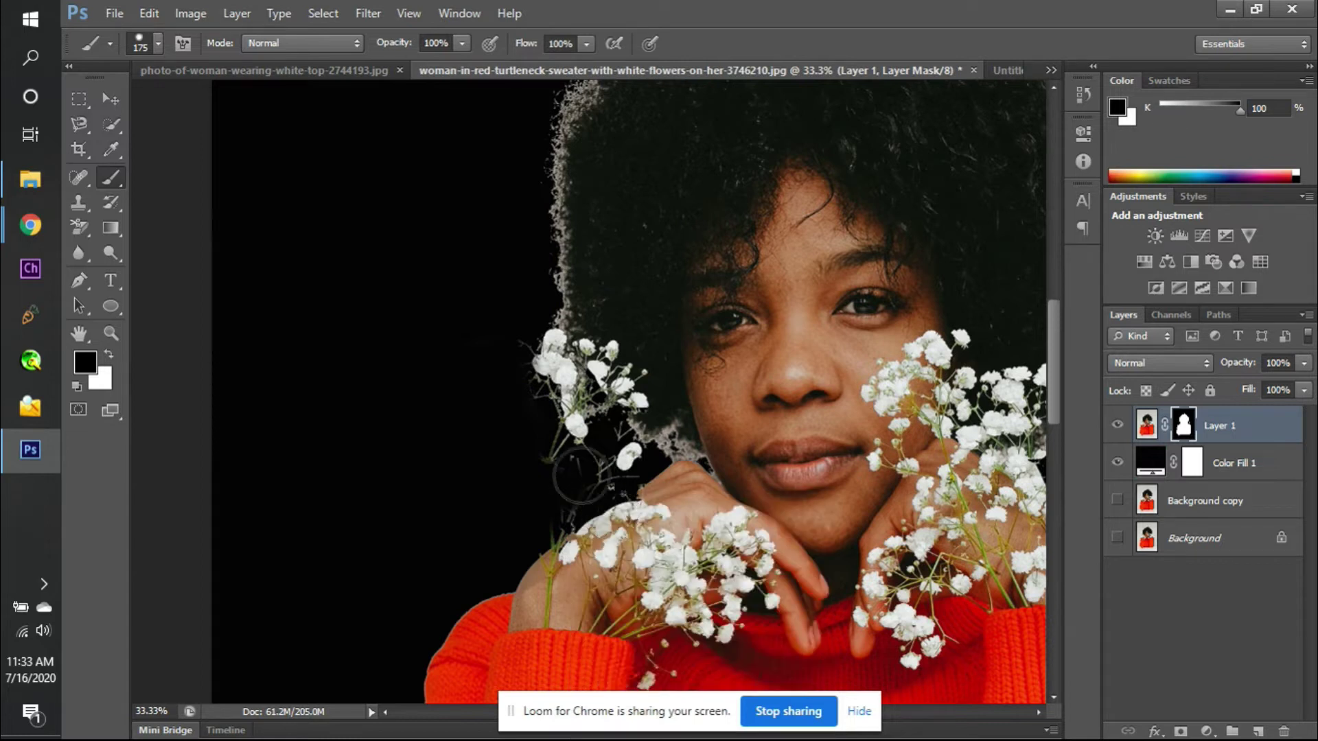
pyautogui.press('[')
pyautogui.press('[')
pyautogui.press('[')
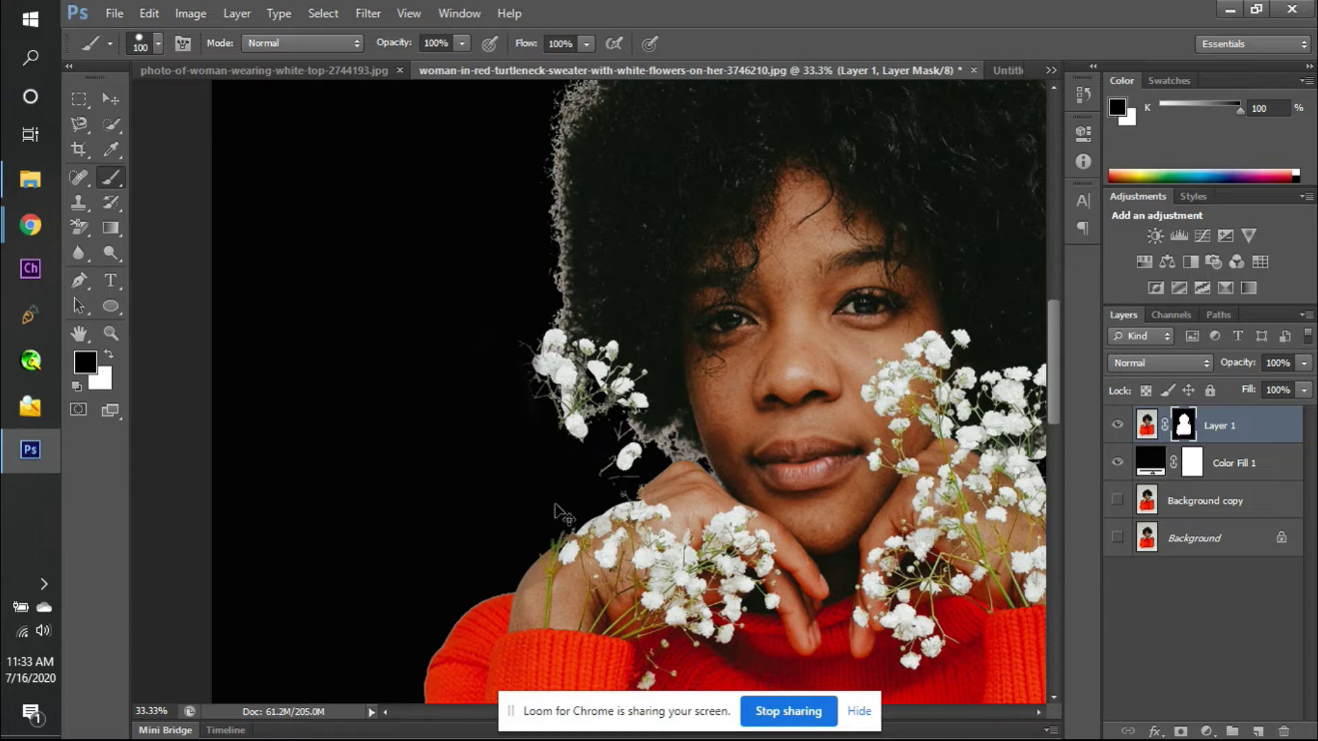
pyautogui.hotkey('ctrl', 'alt', 'z')
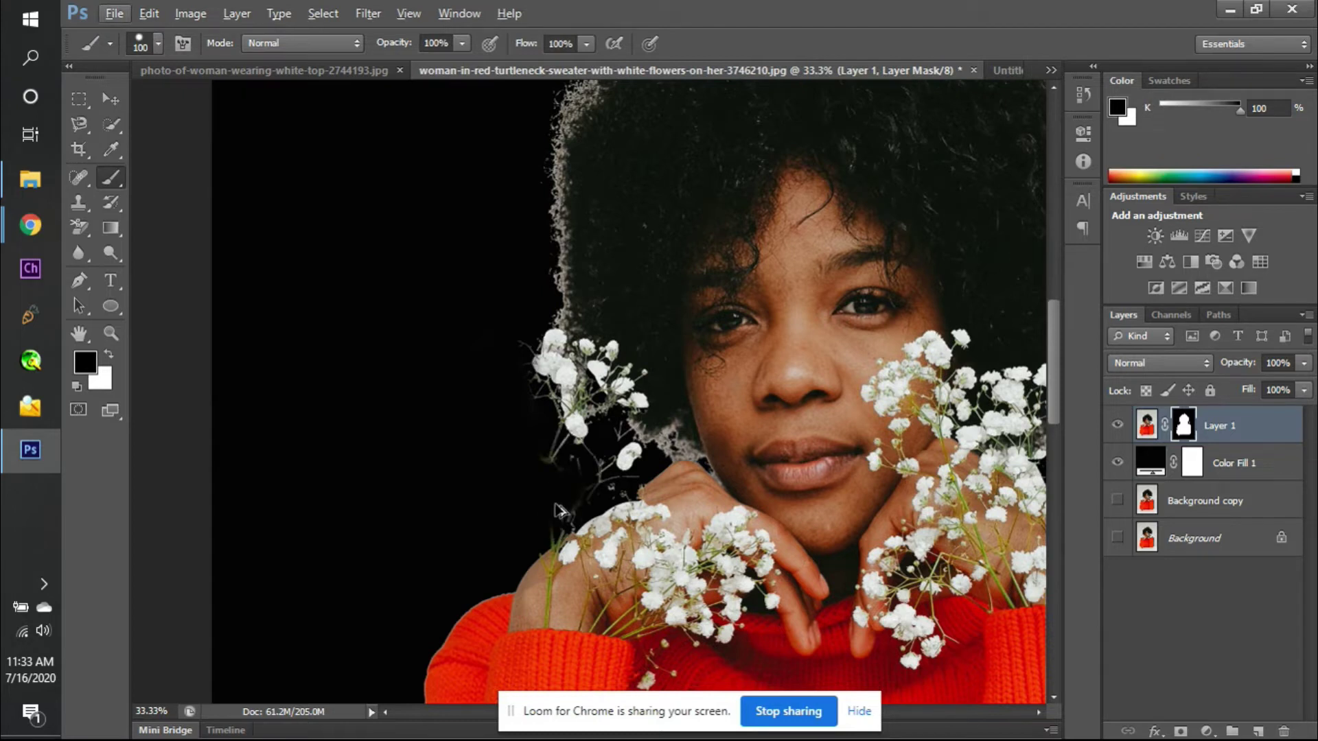
pyautogui.hotkey('ctrl', 'alt', 'z')
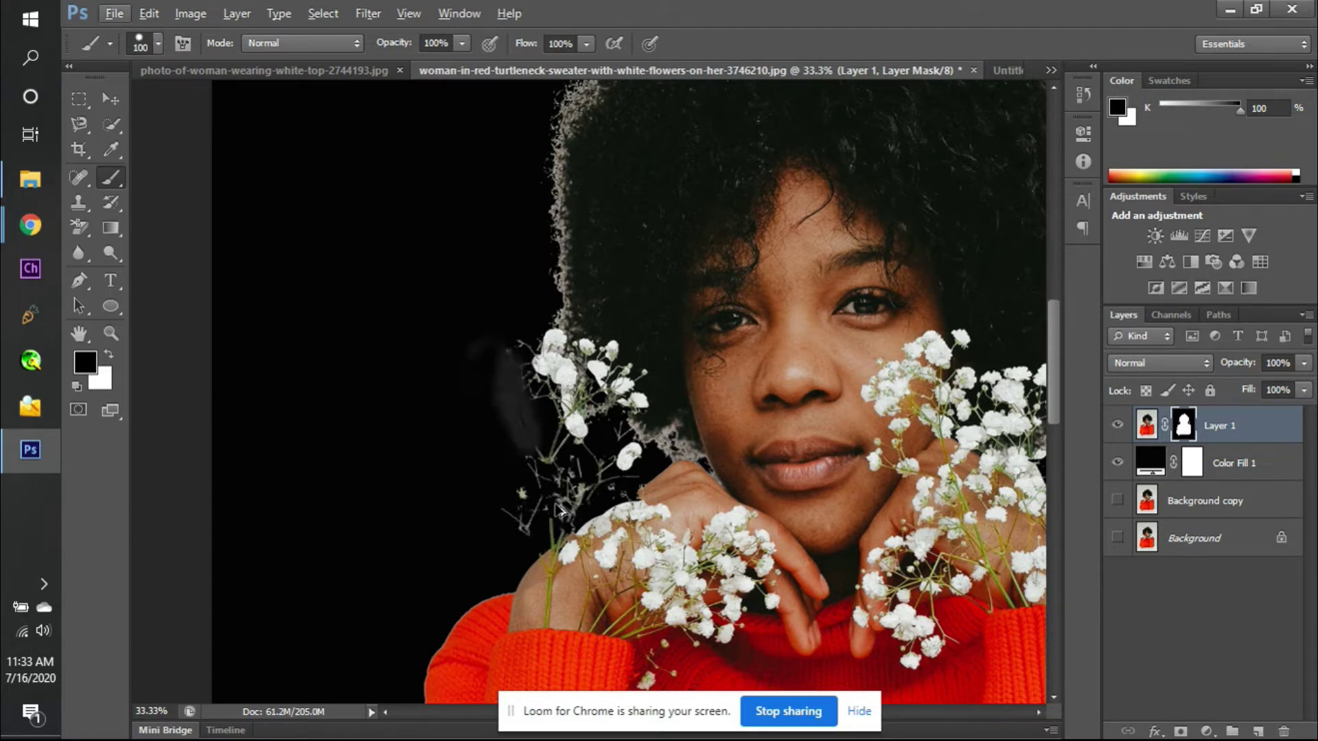
pyautogui.hotkey('ctrl', '+')
pyautogui.hotkey('ctrl', '+')
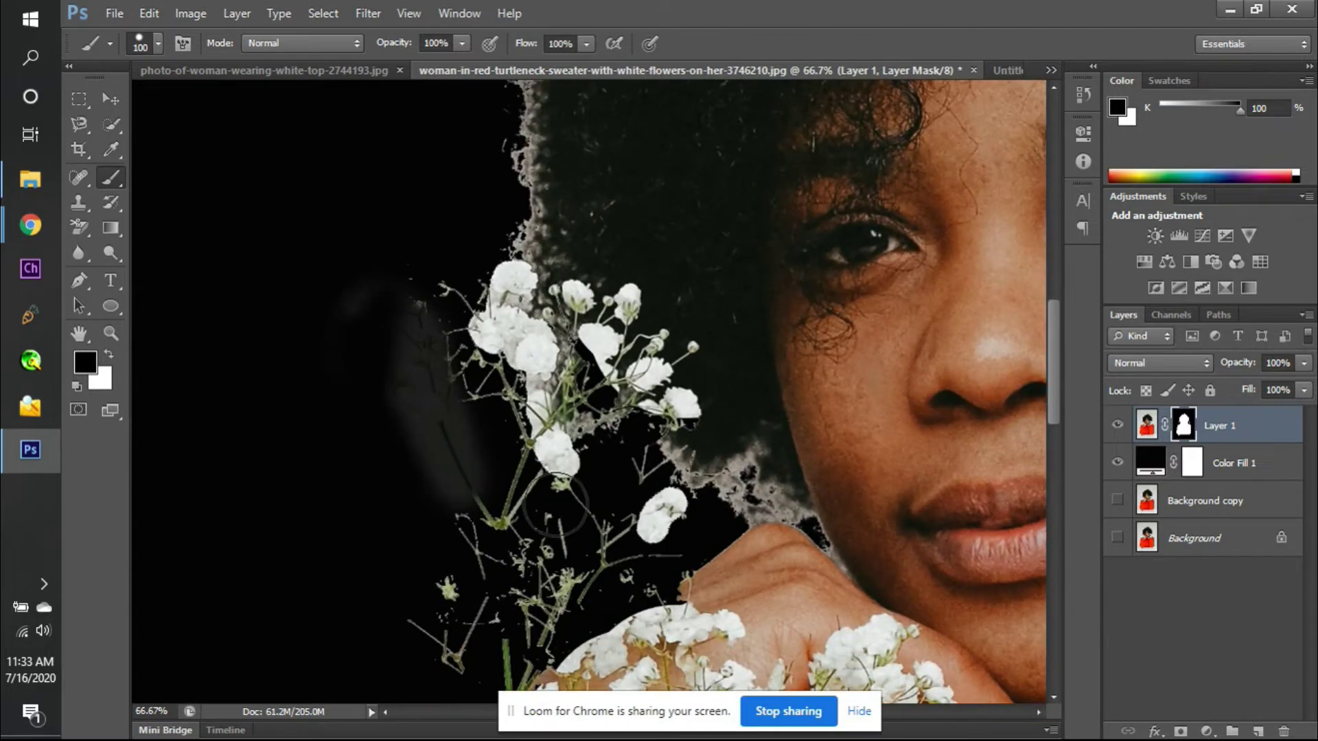
# - Paint black on the mask to hide the grey smudge and stray stem bits above the hand
pyautogui.moveTo(413, 362)
pyautogui.mouseDown()
pyautogui.moveTo(435, 392)
pyautogui.moveTo(415, 317)
pyautogui.moveTo(418, 298)
pyautogui.moveTo(445, 286)
pyautogui.moveTo(428, 359)
pyautogui.moveTo(456, 393)
pyautogui.moveTo(311, 278)
pyautogui.moveTo(371, 331)
pyautogui.moveTo(391, 303)
pyautogui.moveTo(395, 384)
pyautogui.moveTo(455, 433)
pyautogui.moveTo(422, 441)
pyautogui.moveTo(462, 489)
pyautogui.moveTo(422, 499)
pyautogui.moveTo(421, 467)
pyautogui.moveTo(461, 463)
pyautogui.moveTo(466, 487)
pyautogui.moveTo(427, 635)
pyautogui.moveTo(461, 609)
pyautogui.moveTo(460, 570)
pyautogui.moveTo(482, 600)
pyautogui.moveTo(453, 625)
pyautogui.mouseUp()
pyautogui.scroll(-3, 453, 624)
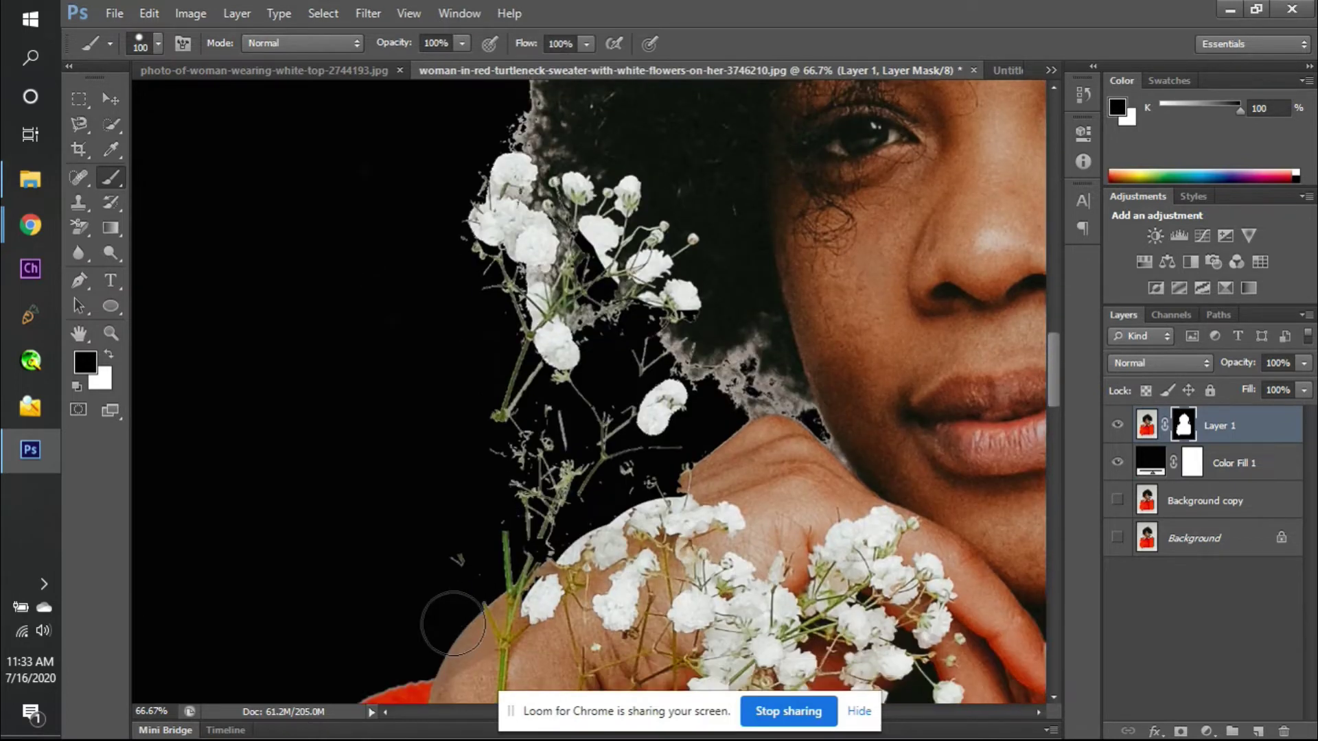
pyautogui.moveTo(569, 457)
pyautogui.mouseDown()
pyautogui.moveTo(528, 455)
pyautogui.moveTo(552, 461)
pyautogui.moveTo(546, 484)
pyautogui.moveTo(510, 475)
pyautogui.moveTo(508, 498)
pyautogui.moveTo(549, 419)
pyautogui.moveTo(532, 453)
pyautogui.mouseUp()
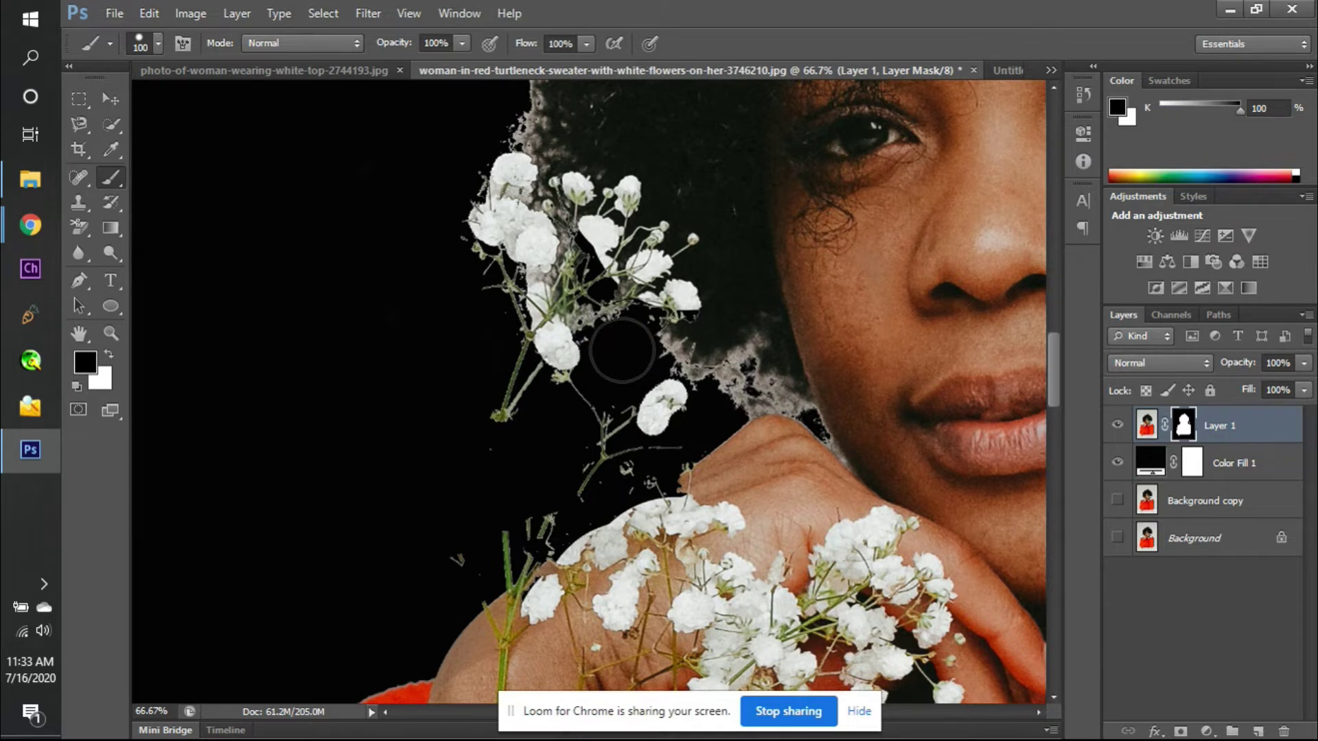
pyautogui.scroll(-5, 464, 418)
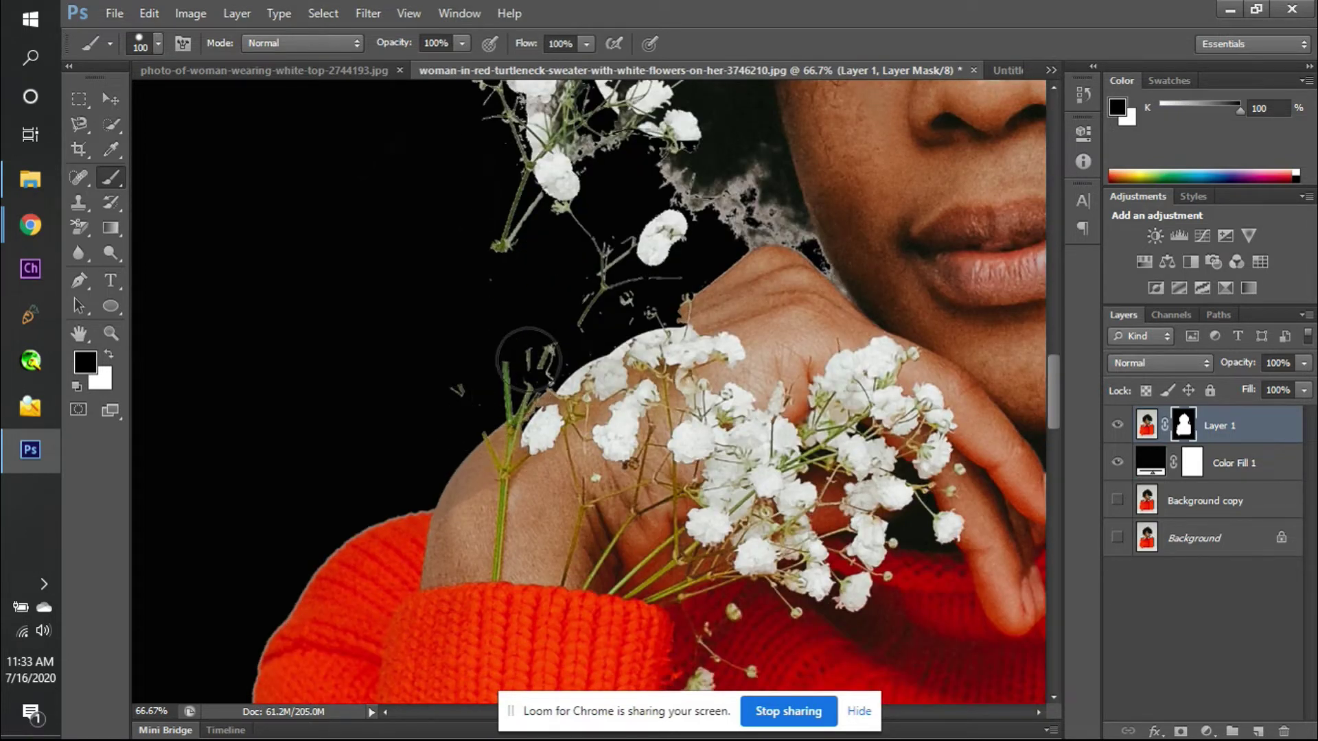
# - Paint white to restore flower detail, undo the unwanted strokes, and show the Background copy layer
pyautogui.press('x')
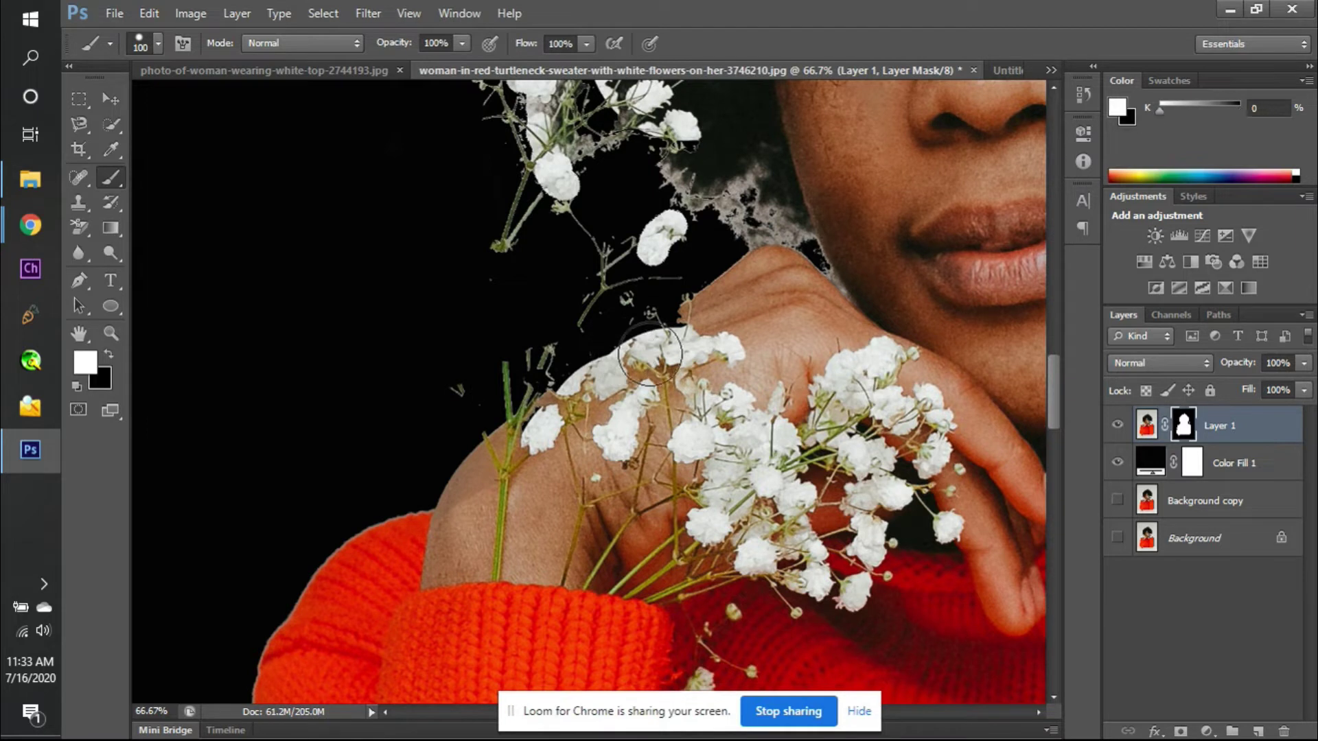
pyautogui.moveTo(650, 353)
pyautogui.mouseDown()
pyautogui.moveTo(700, 335)
pyautogui.moveTo(555, 427)
pyautogui.moveTo(629, 350)
pyautogui.moveTo(599, 349)
pyautogui.moveTo(644, 312)
pyautogui.moveTo(621, 313)
pyautogui.moveTo(630, 290)
pyautogui.moveTo(649, 290)
pyautogui.moveTo(667, 331)
pyautogui.moveTo(669, 285)
pyautogui.moveTo(649, 287)
pyautogui.moveTo(680, 304)
pyautogui.moveTo(653, 356)
pyautogui.moveTo(659, 395)
pyautogui.mouseUp()
pyautogui.hotkey('ctrl', 'z')
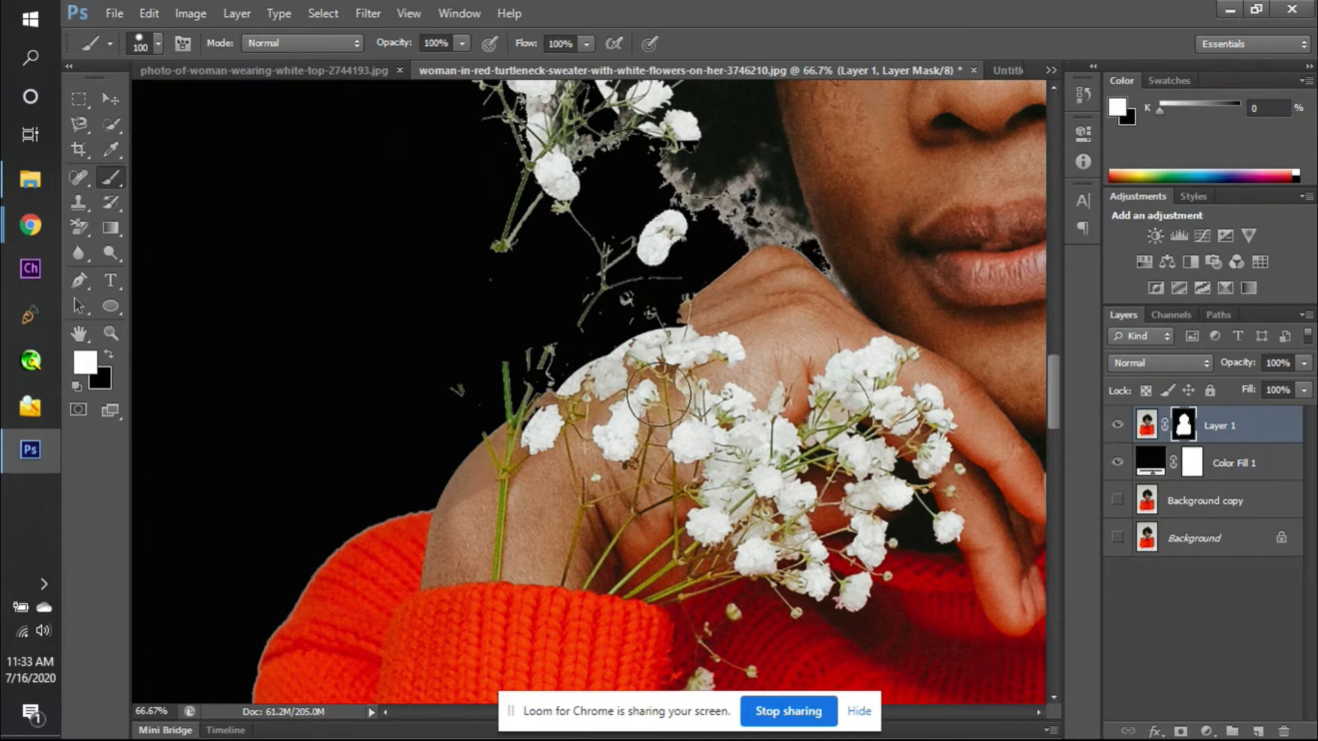
pyautogui.rightClick(660, 379)
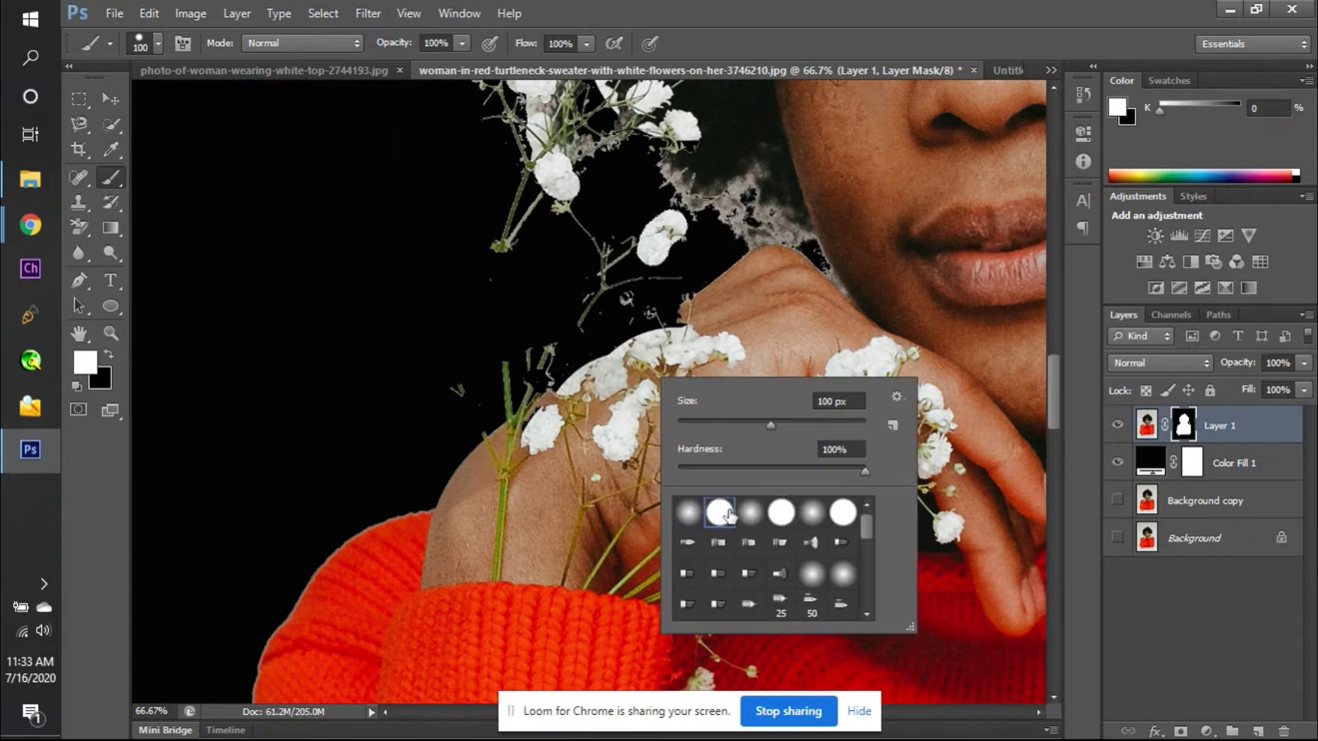
pyautogui.moveTo(642, 360)
pyautogui.mouseDown()
pyautogui.moveTo(669, 329)
pyautogui.moveTo(629, 337)
pyautogui.moveTo(600, 383)
pyautogui.moveTo(552, 415)
pyautogui.moveTo(722, 317)
pyautogui.moveTo(720, 289)
pyautogui.moveTo(759, 268)
pyautogui.moveTo(679, 330)
pyautogui.mouseUp()
pyautogui.hotkey('ctrl', 'z')
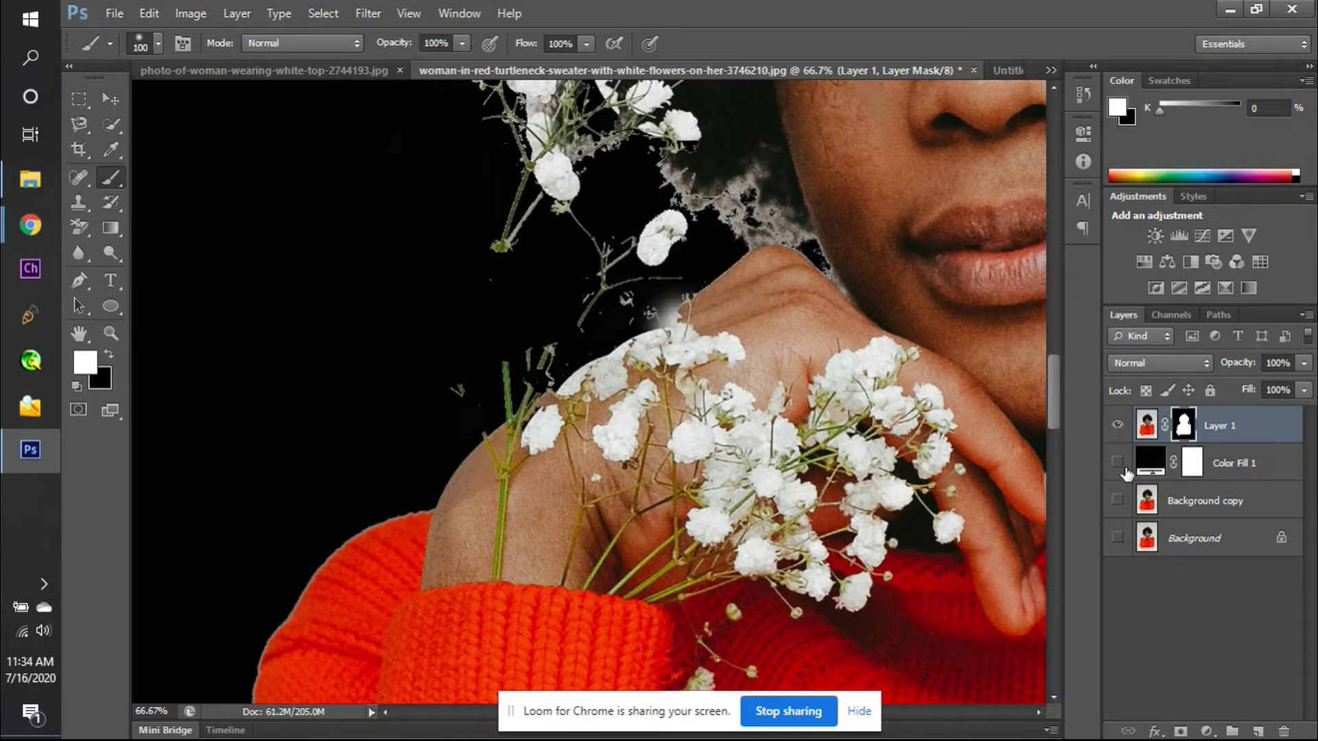
pyautogui.click(1117, 500)
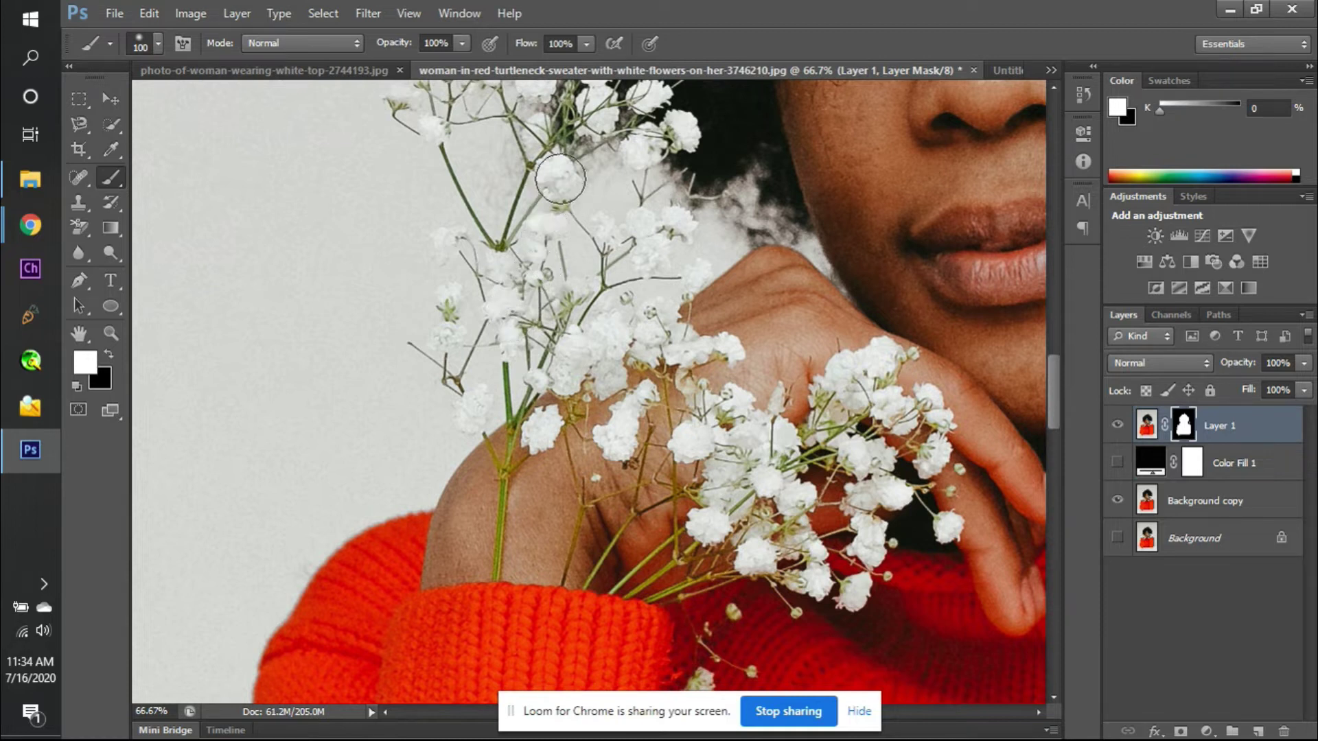
# - Show the woman over the black Color Fill 1 and paint the upper-left flowers back into Layer 1's mask
pyautogui.click(1118, 503)
pyautogui.click(1116, 464)
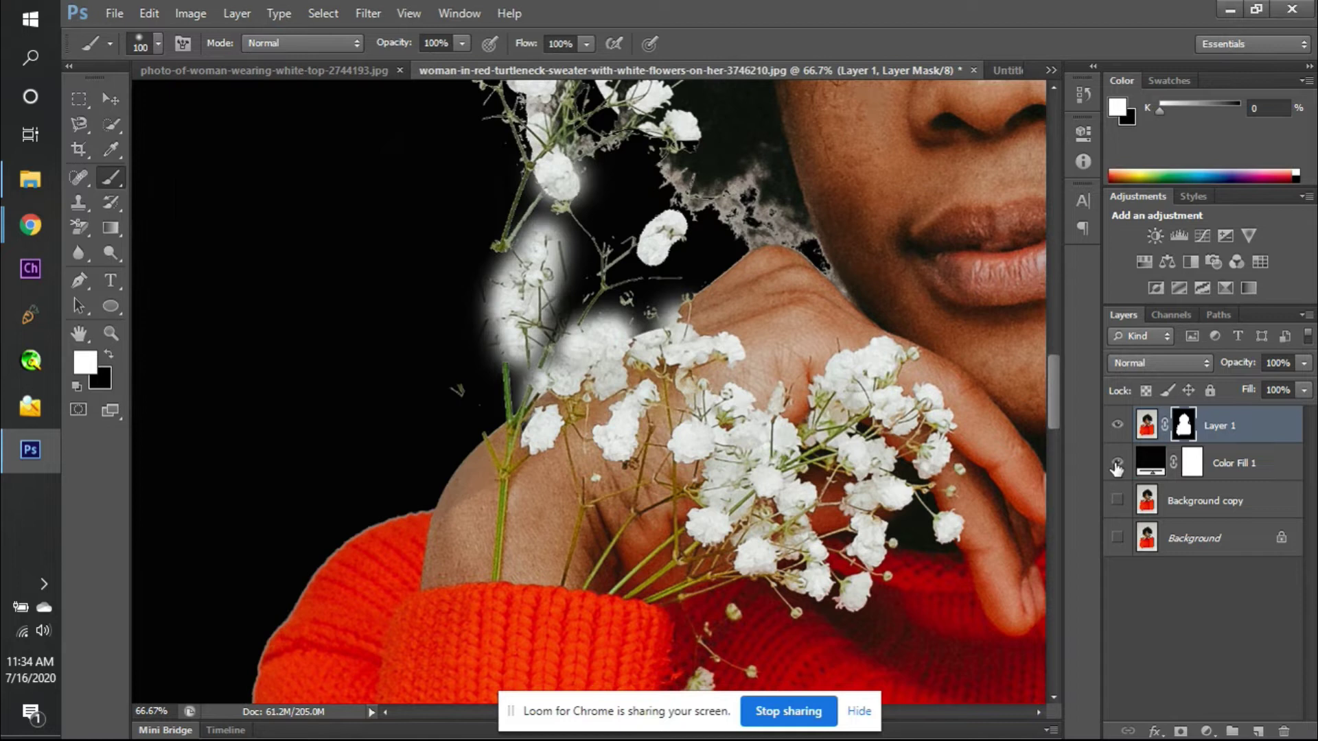
pyautogui.moveTo(648, 250); pyautogui.dragTo(663, 229)
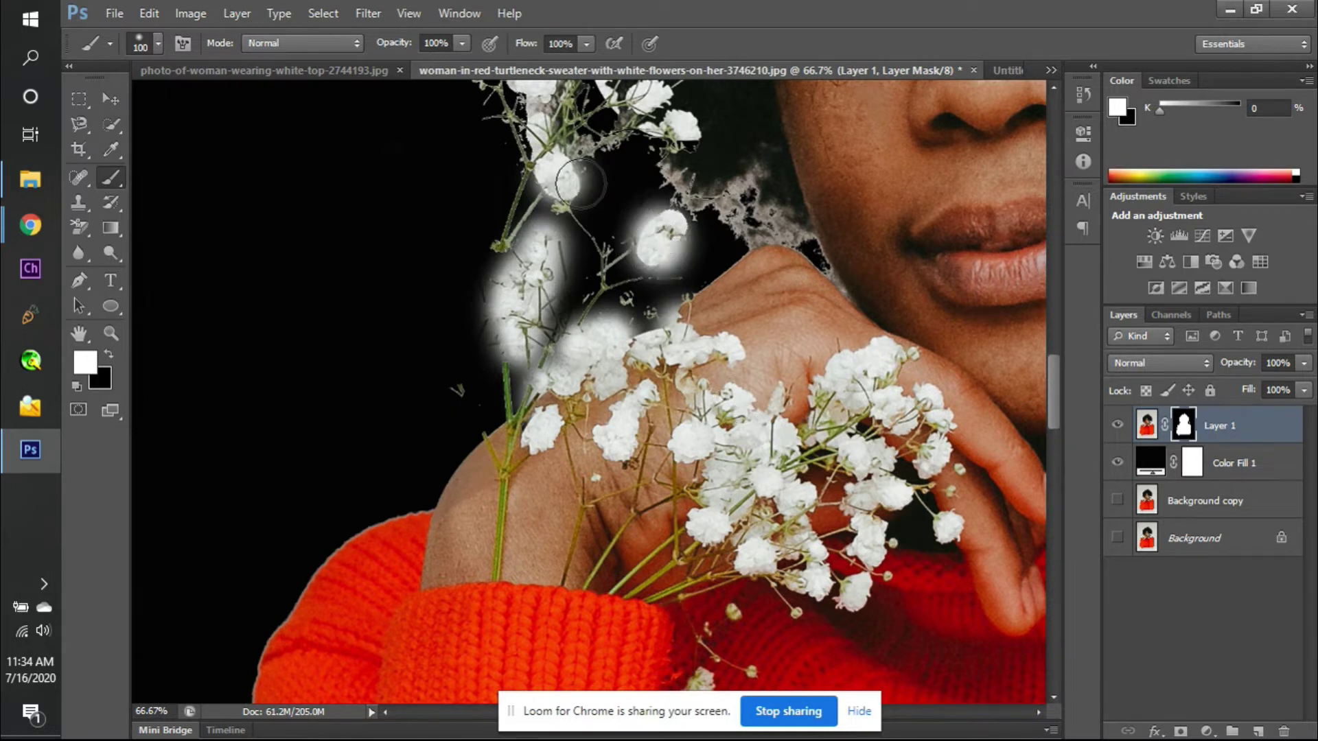
pyautogui.scroll(3, 560, 199)
pyautogui.scroll(3, 561, 208)
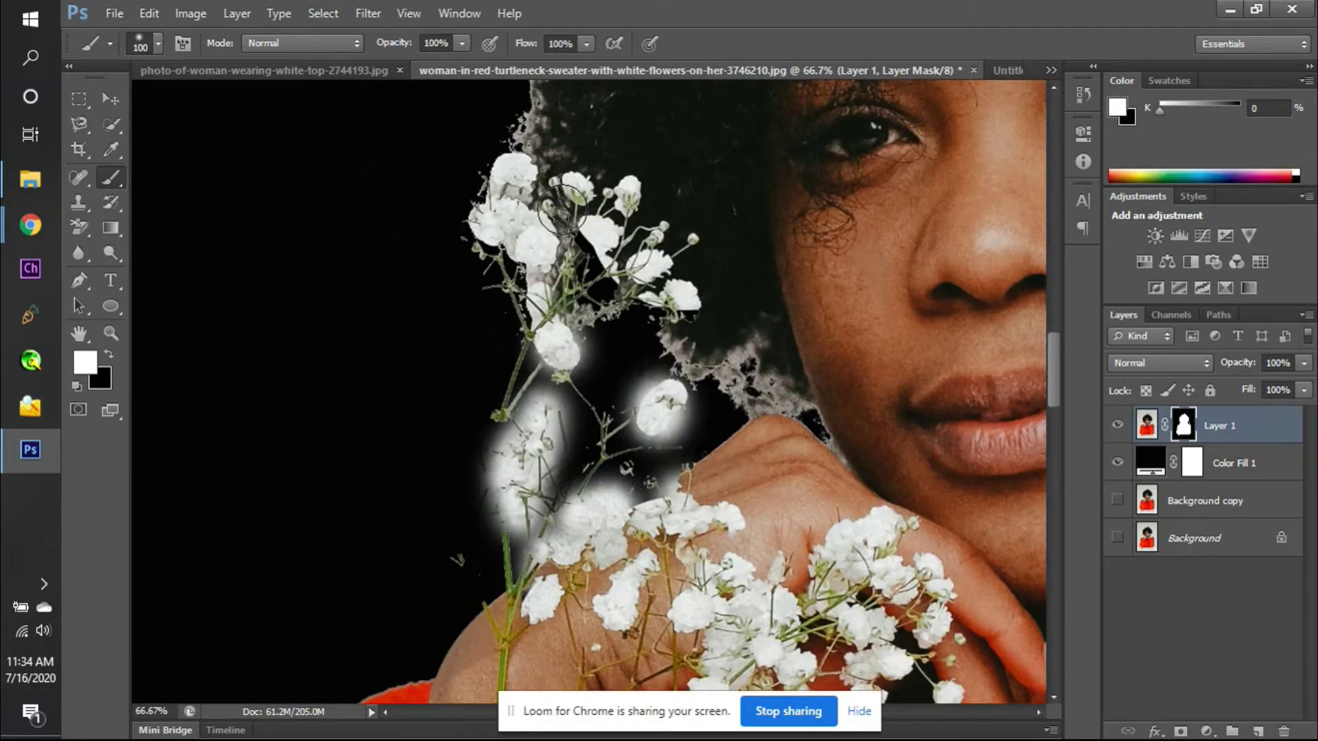
pyautogui.moveTo(522, 223)
pyautogui.mouseDown()
pyautogui.moveTo(491, 216)
pyautogui.moveTo(496, 186)
pyautogui.moveTo(556, 338)
pyautogui.moveTo(583, 236)
pyautogui.moveTo(566, 235)
pyautogui.moveTo(580, 309)
pyautogui.moveTo(673, 295)
pyautogui.moveTo(696, 333)
pyautogui.moveTo(680, 304)
pyautogui.moveTo(743, 339)
pyautogui.moveTo(756, 363)
pyautogui.moveTo(719, 254)
pyautogui.moveTo(753, 318)
pyautogui.mouseUp()
# - Paint the right-hand flowers back into the mask in white
pyautogui.hotkey('ctrl', '-')
pyautogui.hotkey('ctrl', '-')
pyautogui.hotkey('ctrl', '-')
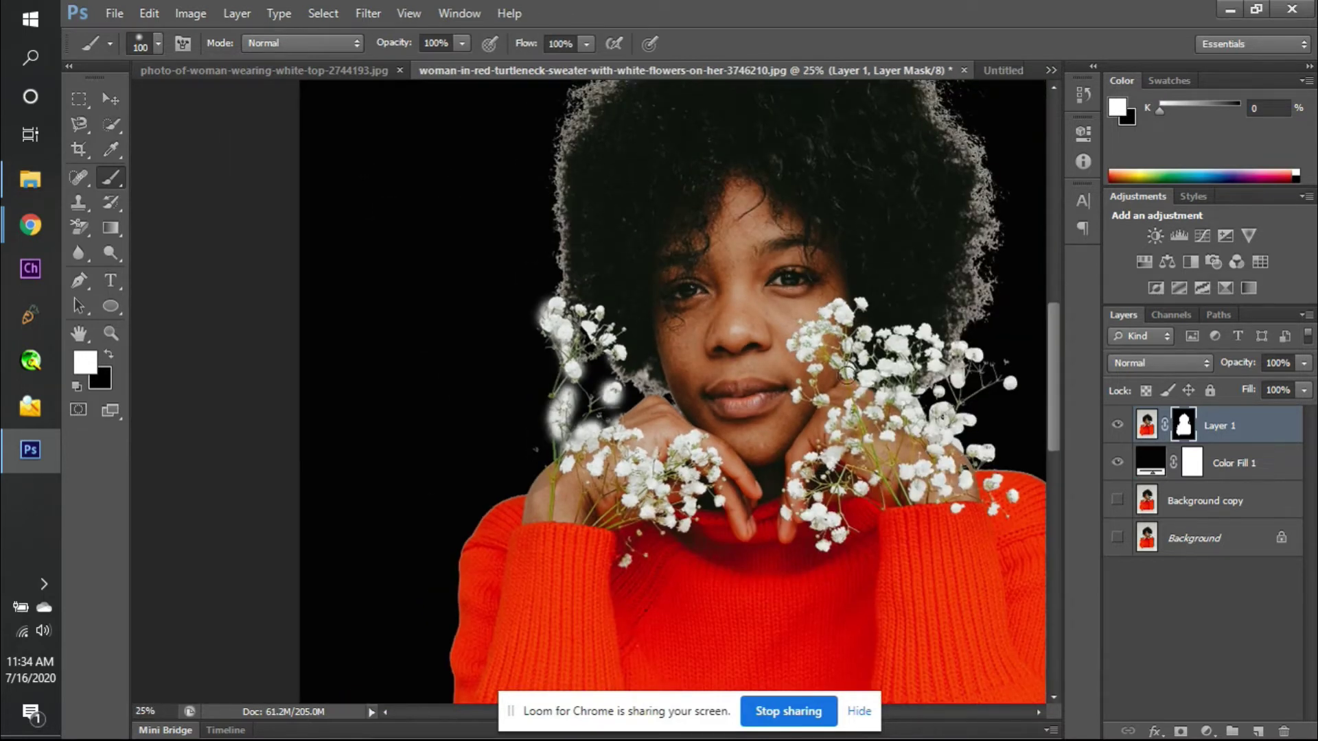
pyautogui.hscroll(3, 846, 374)
pyautogui.hotkey('ctrl', '+')
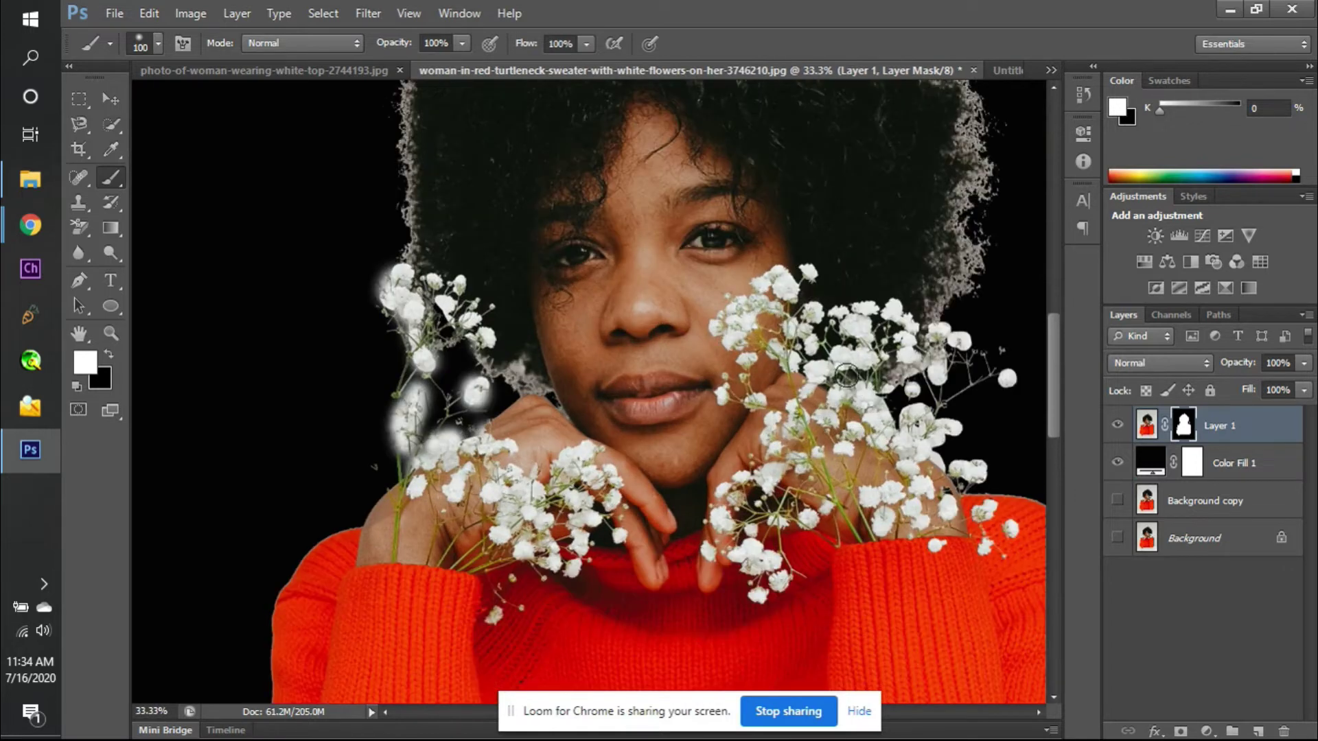
pyautogui.hscroll(3, 849, 379)
pyautogui.hotkey('ctrl', '+')
pyautogui.hotkey('ctrl', '+')
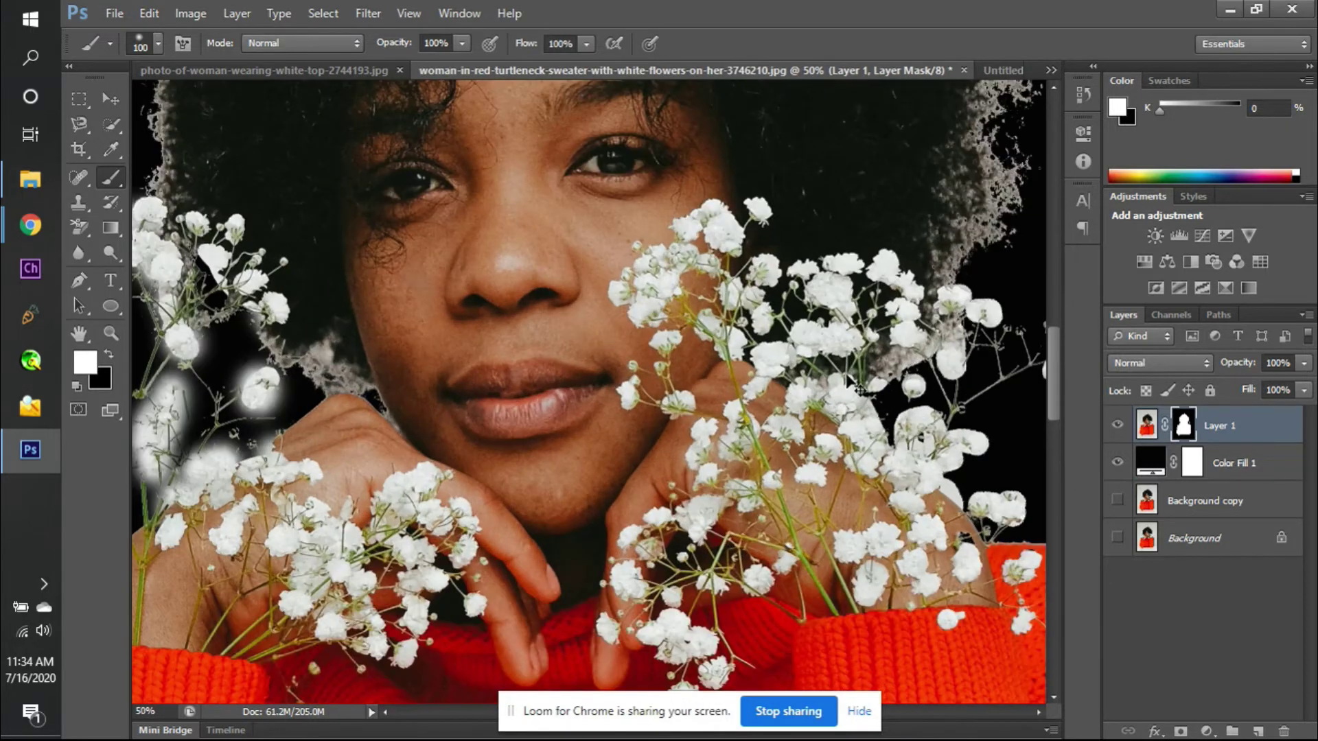
pyautogui.hscroll(3, 846, 376)
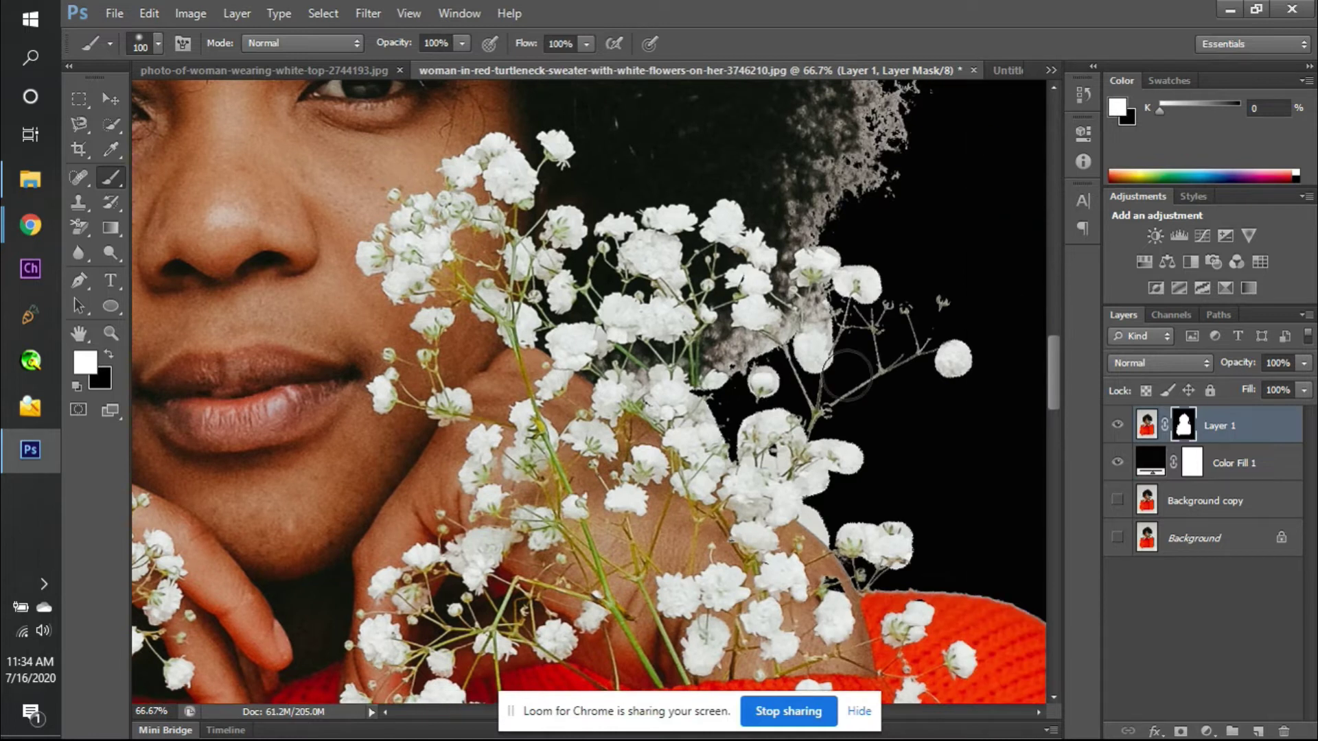
pyautogui.click(863, 281)
pyautogui.moveTo(826, 268)
pyautogui.mouseDown()
pyautogui.moveTo(813, 348)
pyautogui.moveTo(760, 375)
pyautogui.moveTo(775, 428)
pyautogui.moveTo(752, 432)
pyautogui.moveTo(751, 451)
pyautogui.moveTo(768, 433)
pyautogui.moveTo(842, 451)
pyautogui.moveTo(849, 439)
pyautogui.moveTo(808, 396)
pyautogui.moveTo(817, 435)
pyautogui.moveTo(904, 448)
pyautogui.mouseUp()
# - Restore the small flower and bud with a smaller brush, undoing the last stroke
pyautogui.scroll(-2, 842, 454)
pyautogui.moveTo(965, 287); pyautogui.dragTo(952, 265)
pyautogui.press('[')
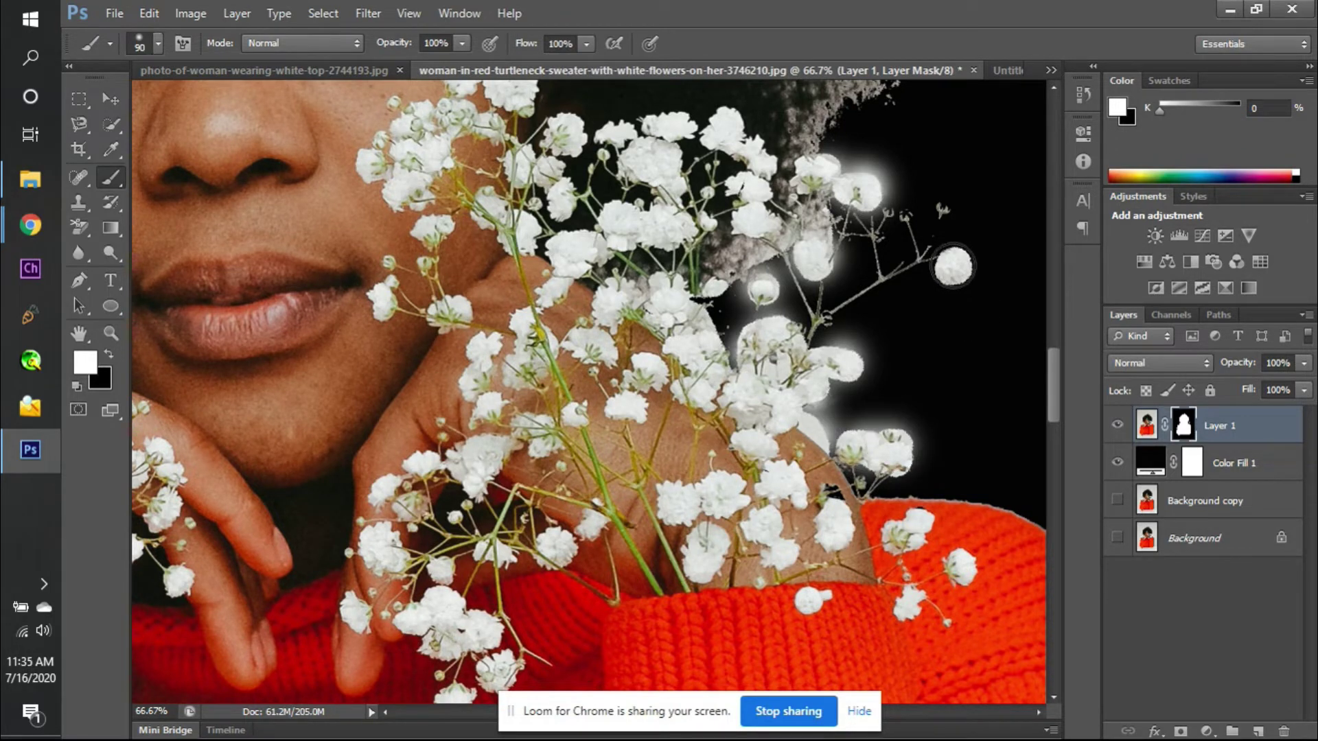
pyautogui.click(953, 266)
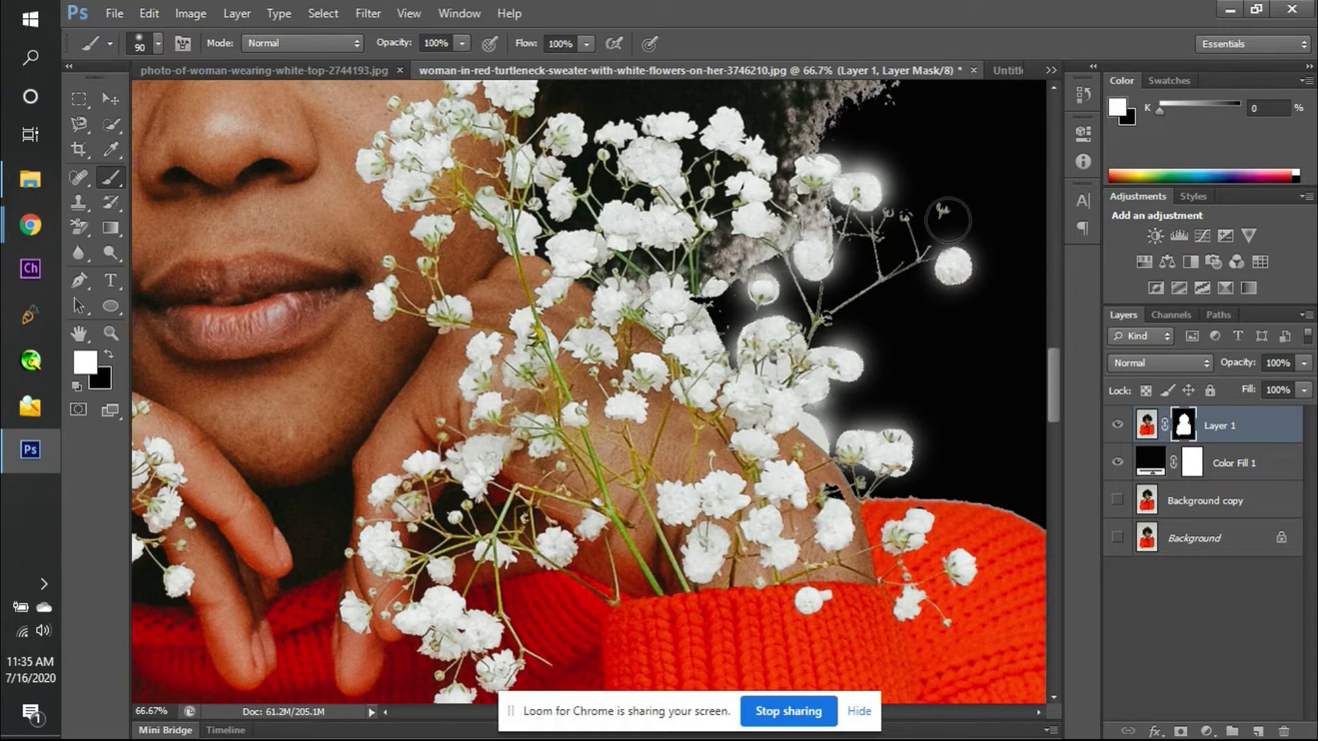
pyautogui.click(944, 214)
pyautogui.hotkey('ctrl', 'z')
pyautogui.scroll(-4, 954, 259)
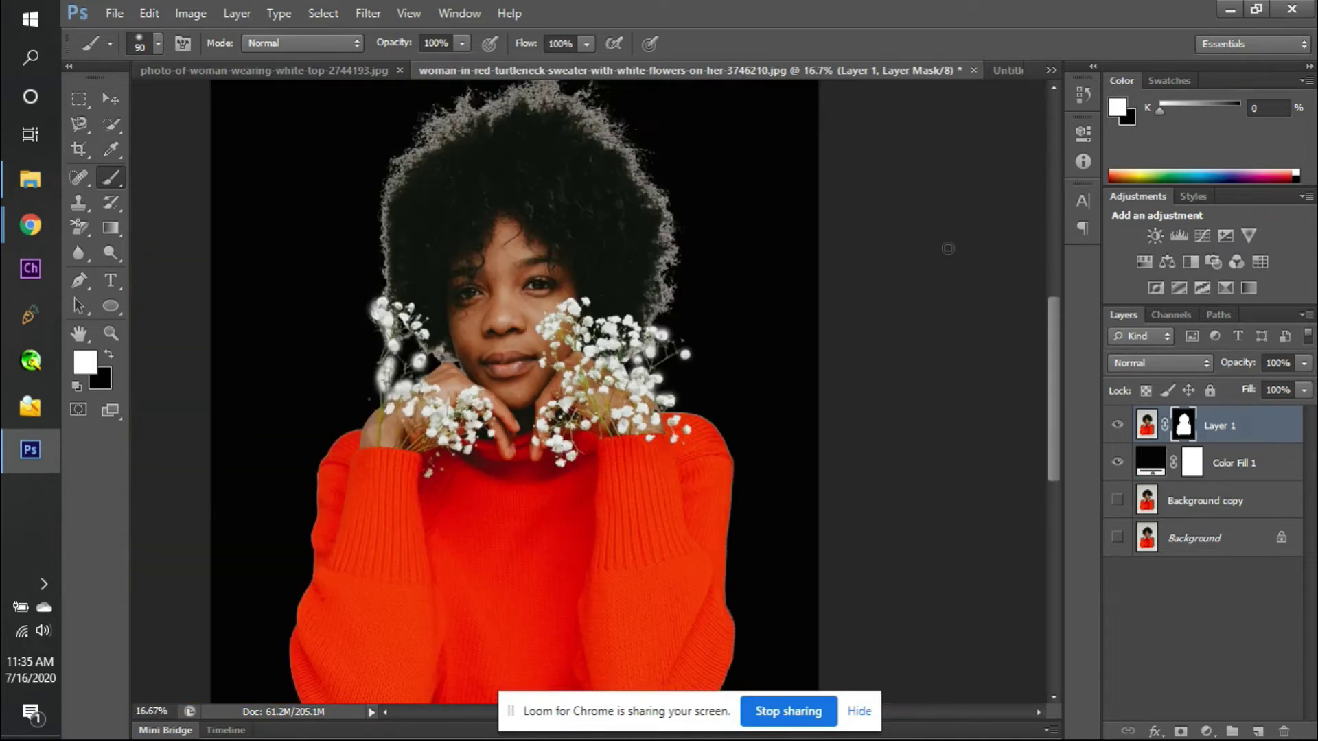
pyautogui.click(1151, 464)
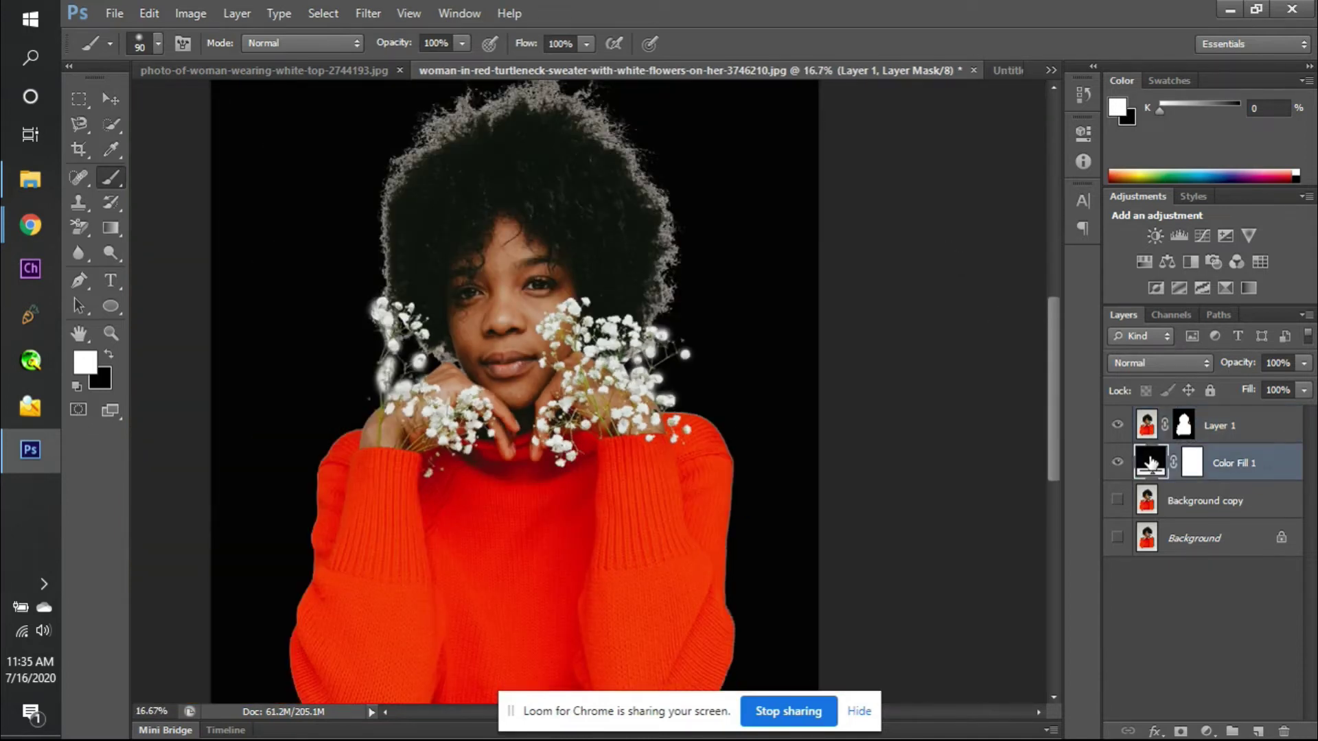
pyautogui.doubleClick(1151, 465)
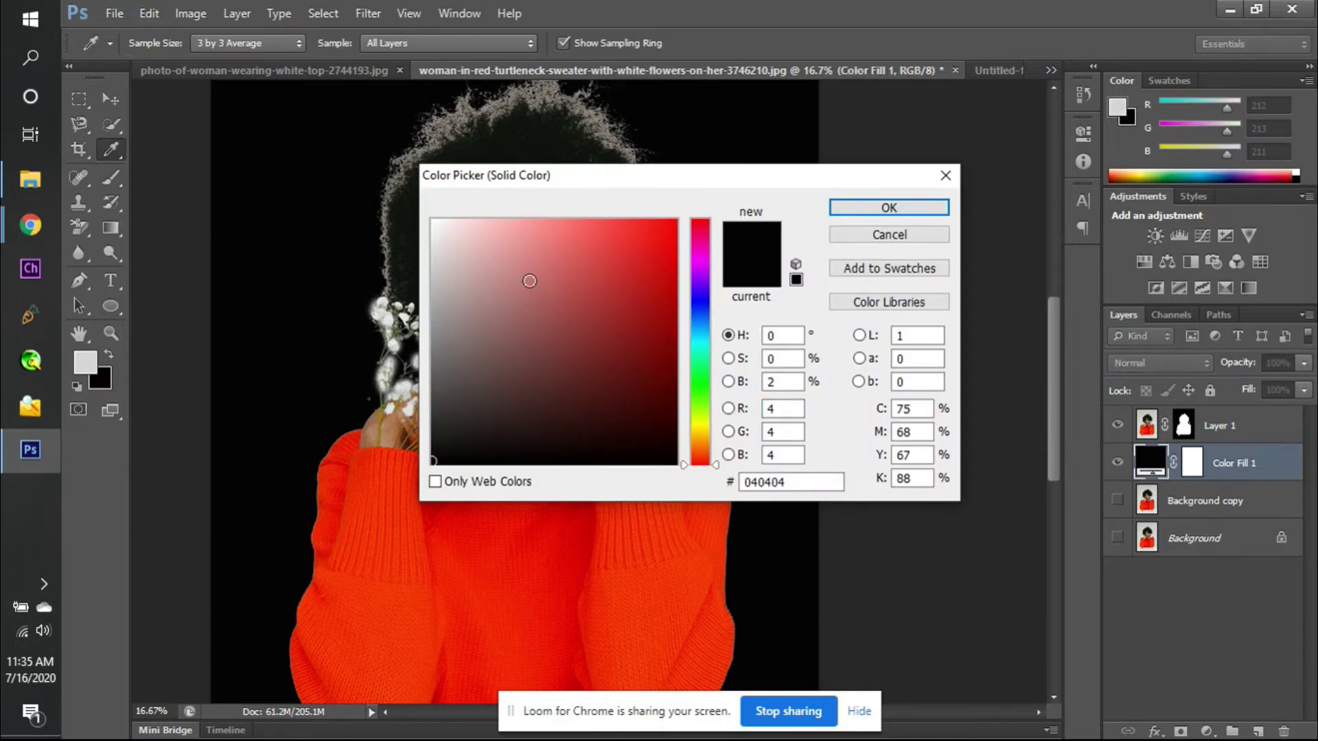
pyautogui.moveTo(529, 279); pyautogui.dragTo(423, 216)
pyautogui.press('Return')
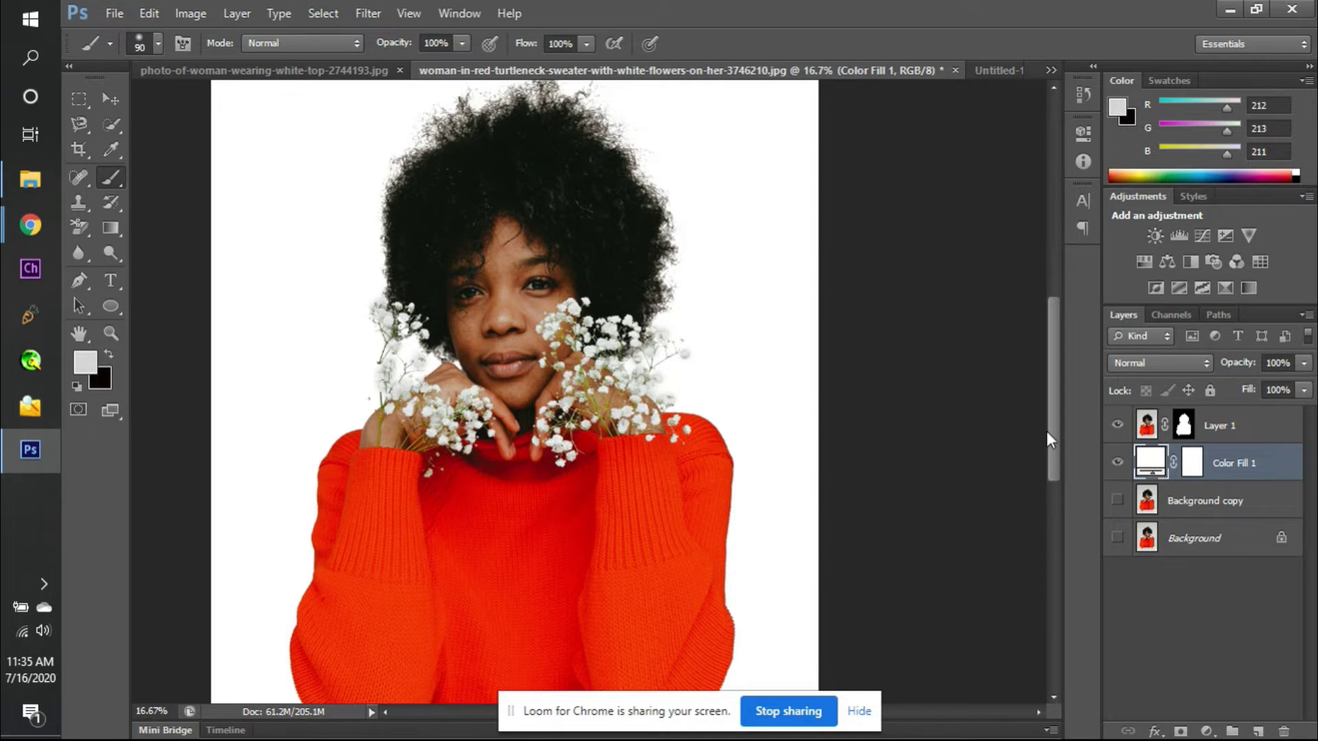
pyautogui.moveTo(600, 332); pyautogui.dragTo(429, 487)
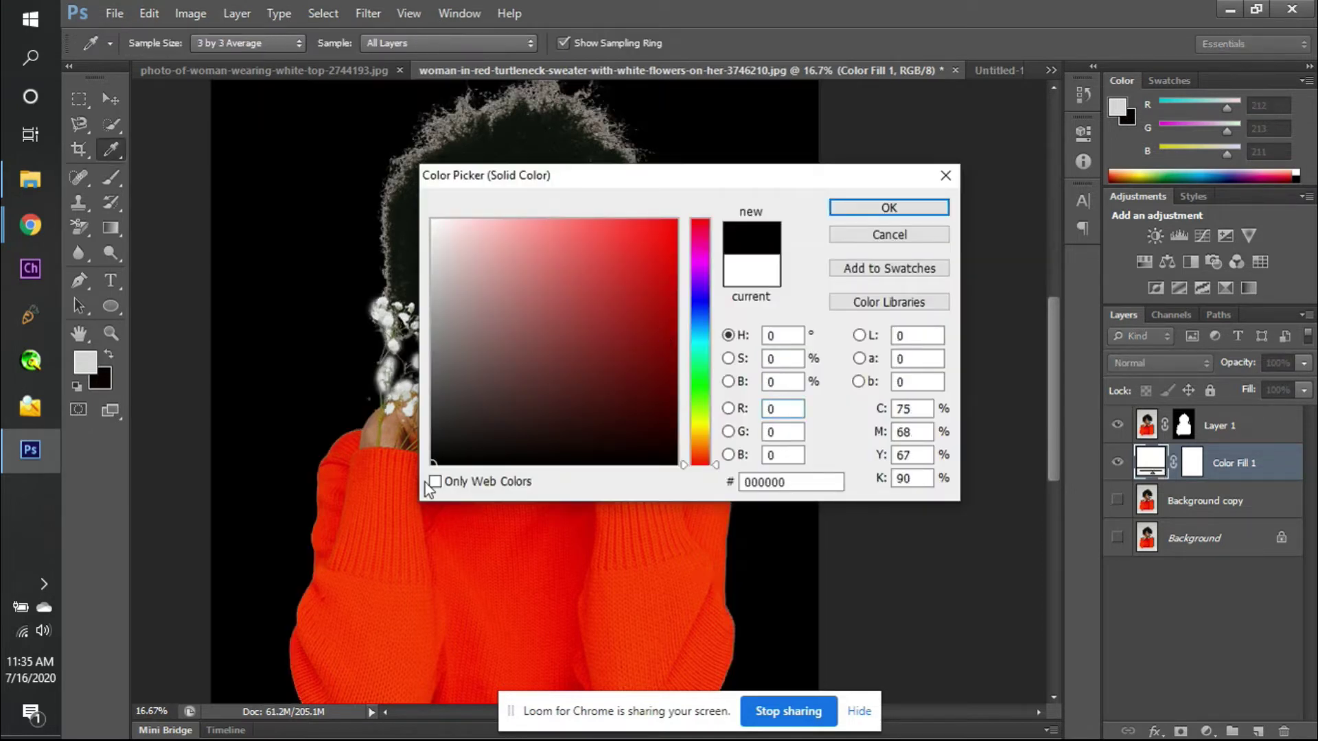
pyautogui.press('Return')
pyautogui.press('b')
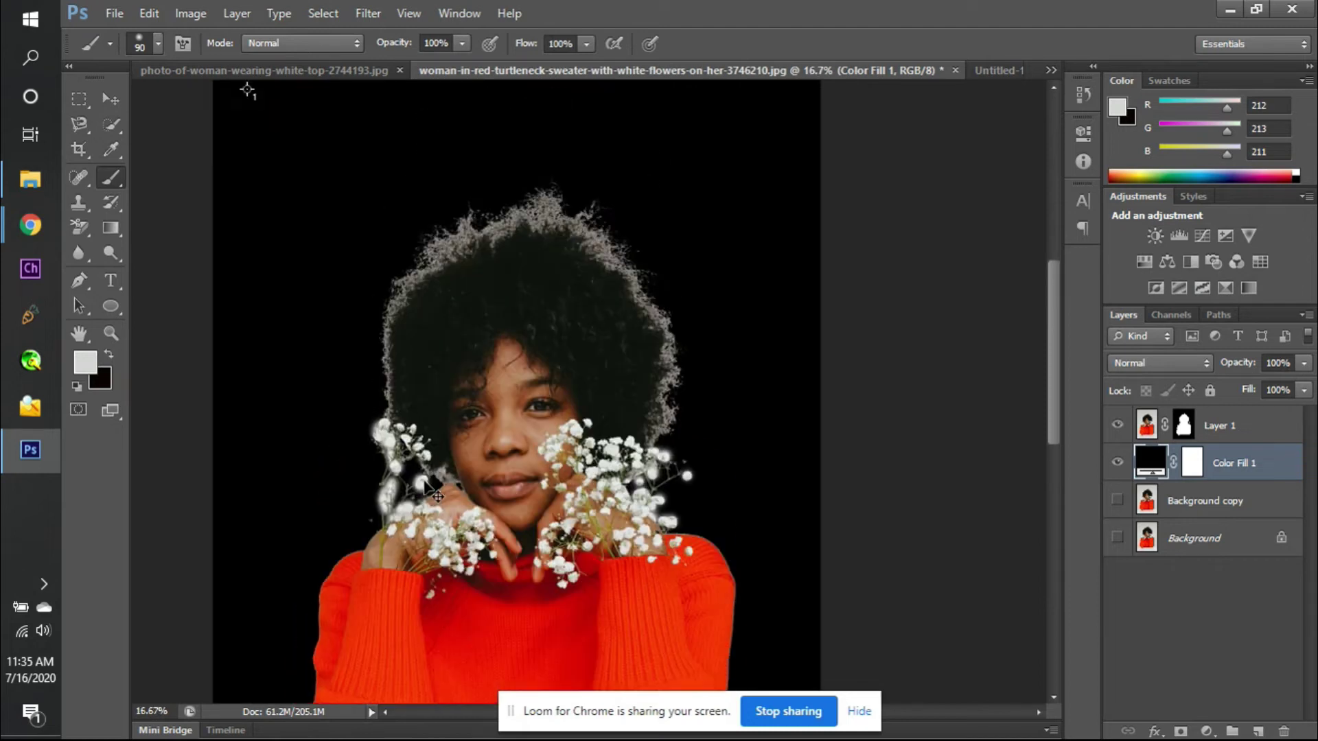
pyautogui.hotkey('ctrl', '+')
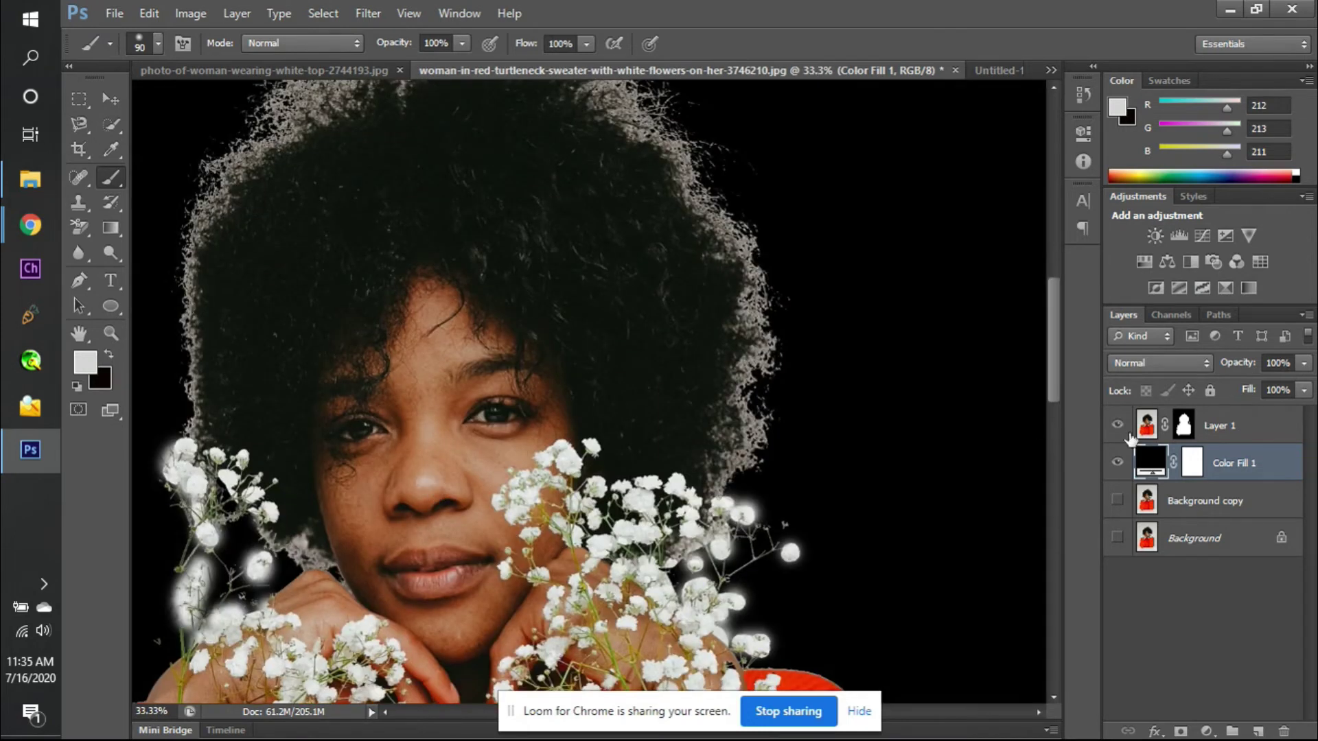
# - Add Layer 2 above Layer 1, clip it to Layer 1, and set its blend mode to Darken
pyautogui.click(1147, 427)
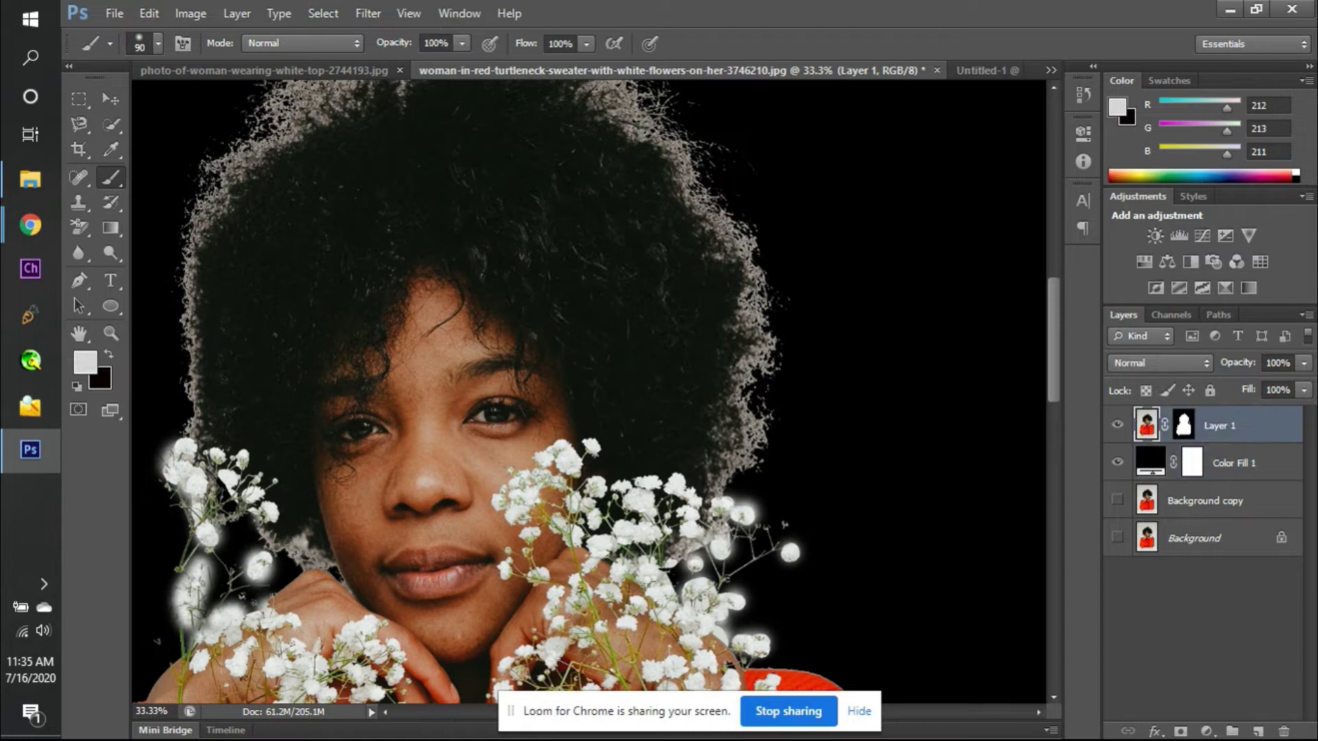
pyautogui.click(1266, 731)
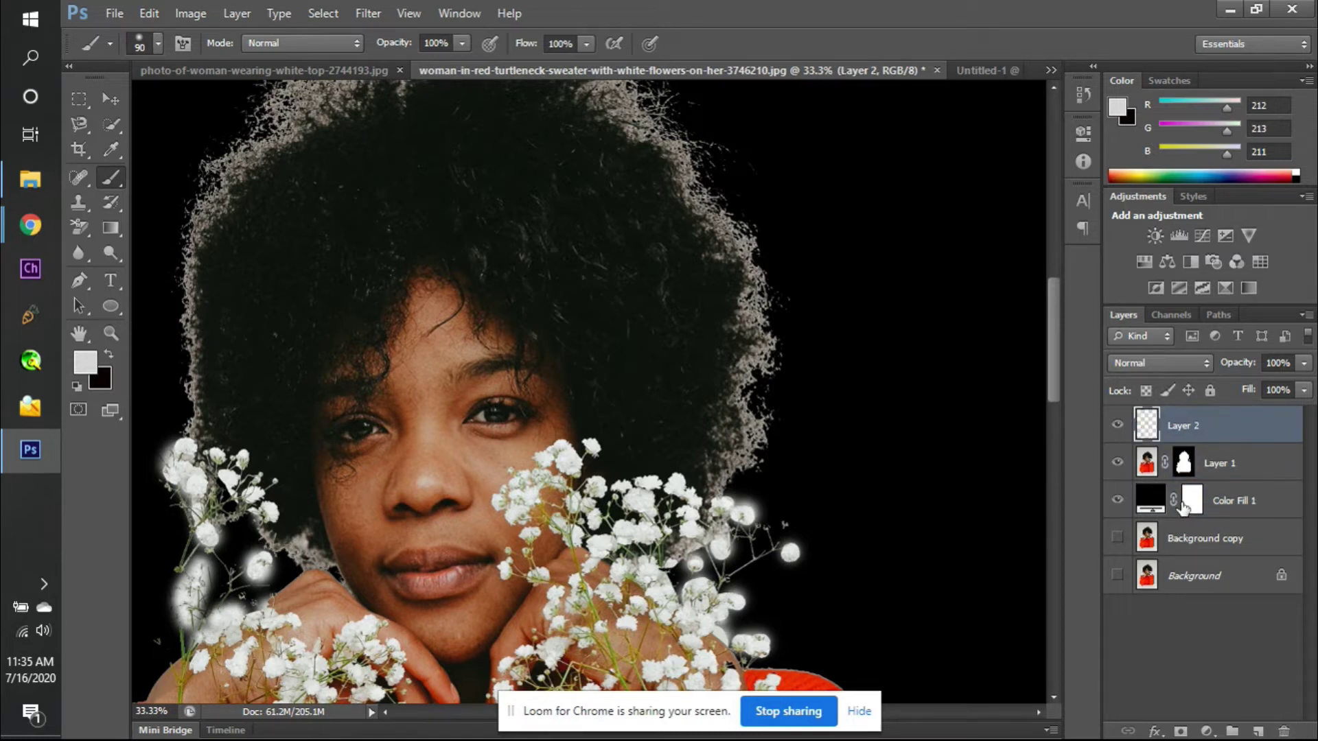
pyautogui.keyDown('alt'); pyautogui.click(1151, 439); pyautogui.keyUp('alt')
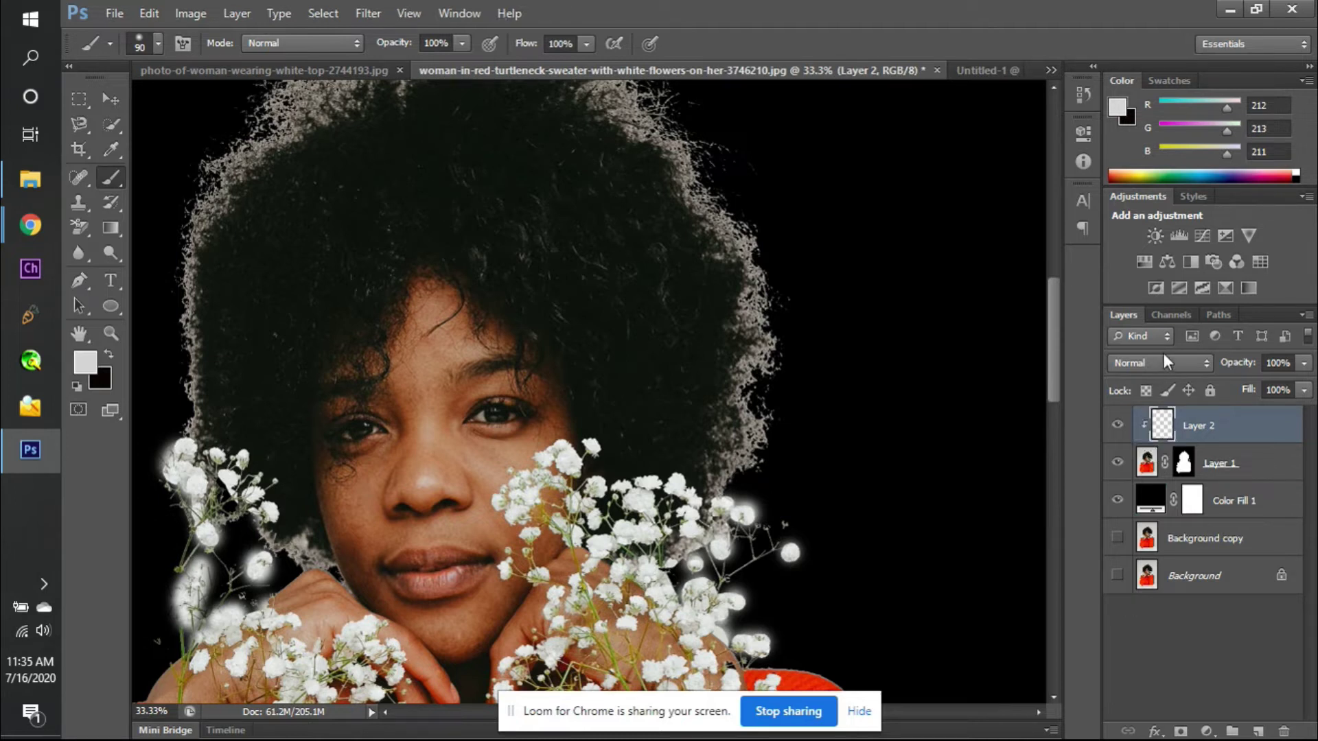
pyautogui.hotkey('alt', 'Tab')
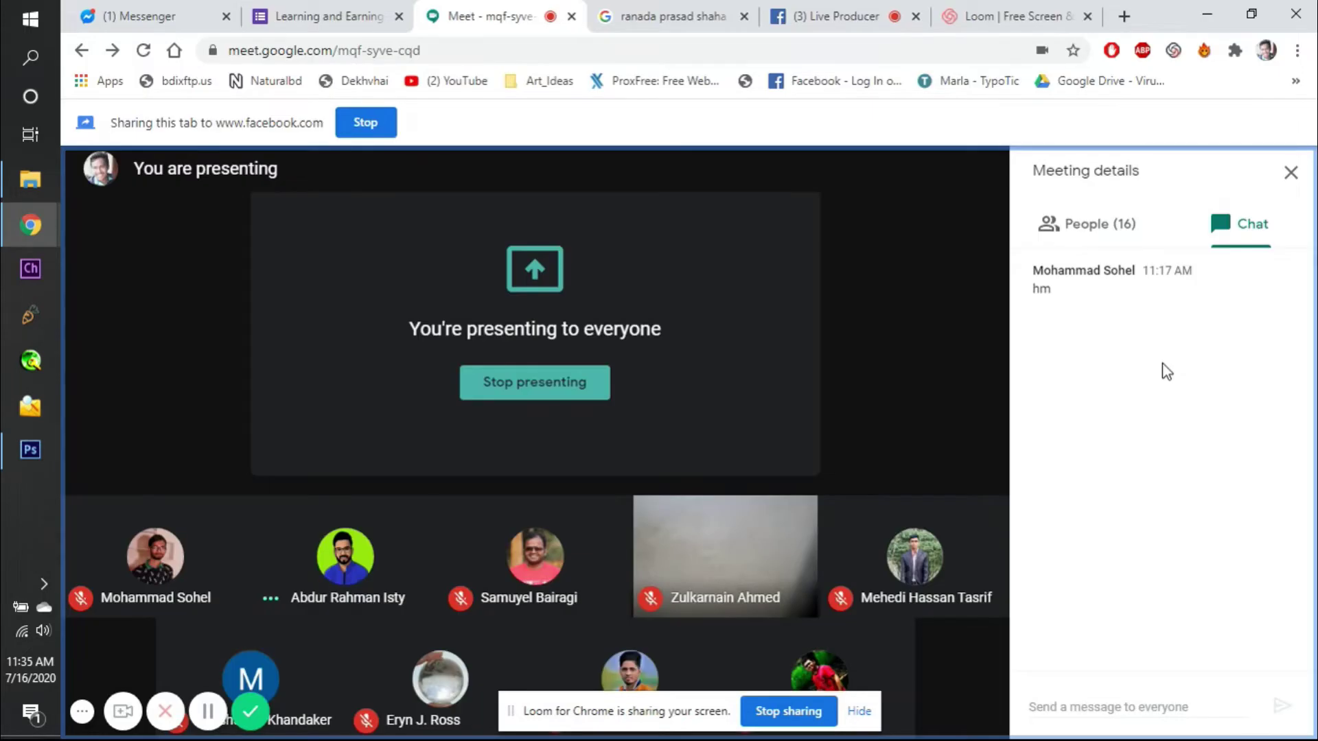
pyautogui.hotkey('alt', 'Tab')
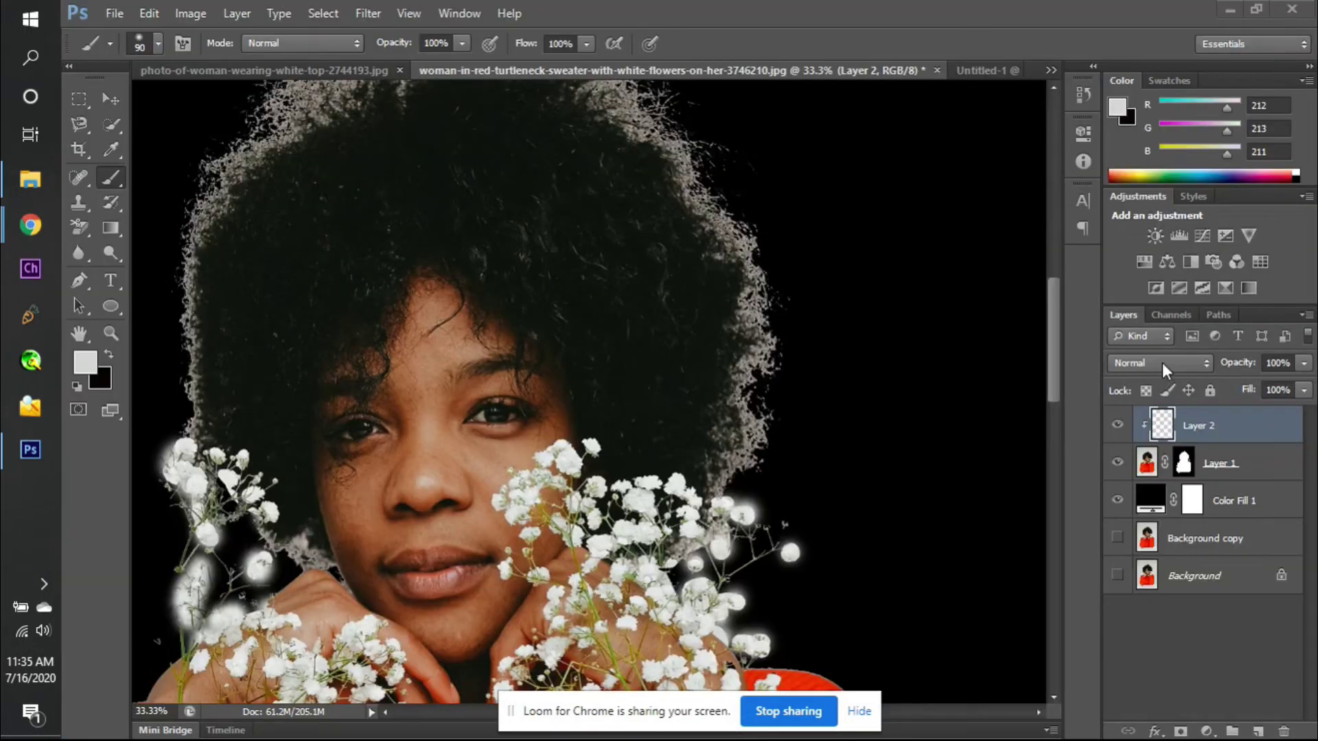
pyautogui.click(1162, 363)
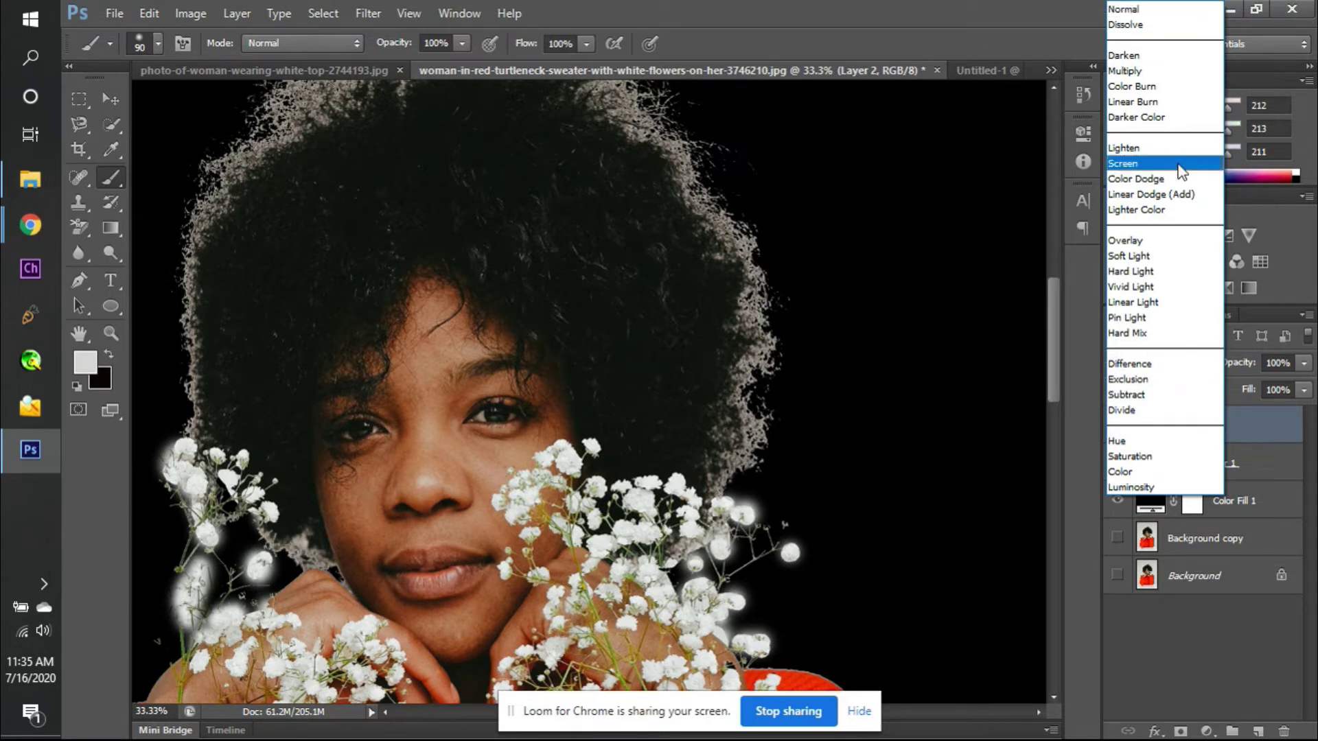
pyautogui.click(1160, 55)
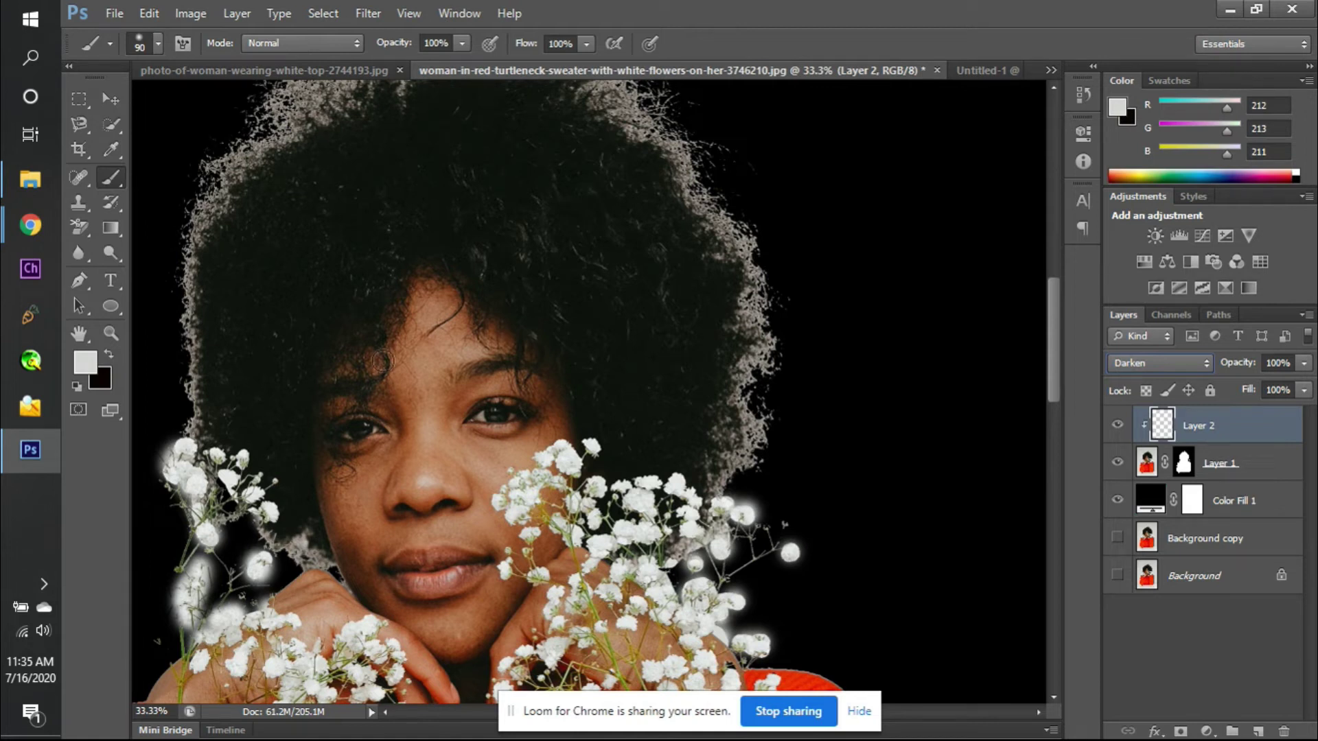
pyautogui.hscroll(-3, 382, 362)
pyautogui.scroll(2, 382, 362)
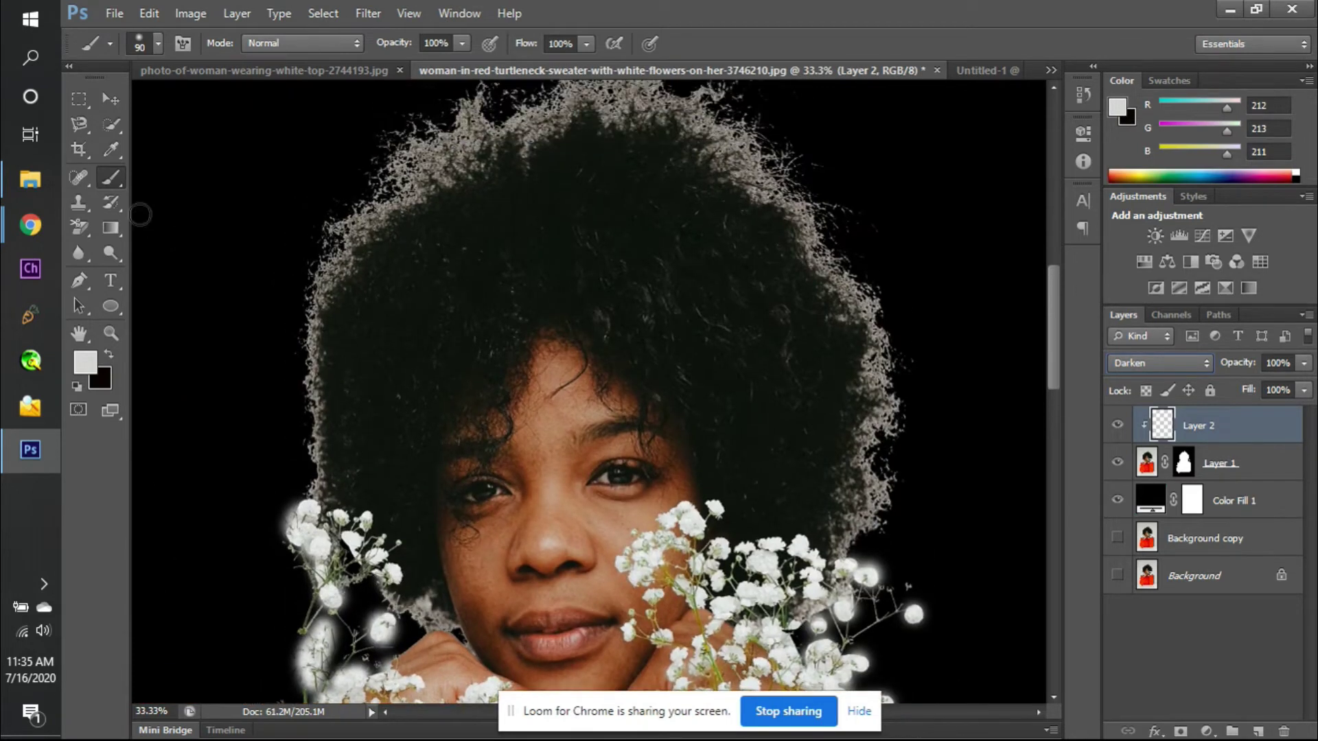
# - Switch to the Clone Stamp tool for retouching
pyautogui.click(79, 203)
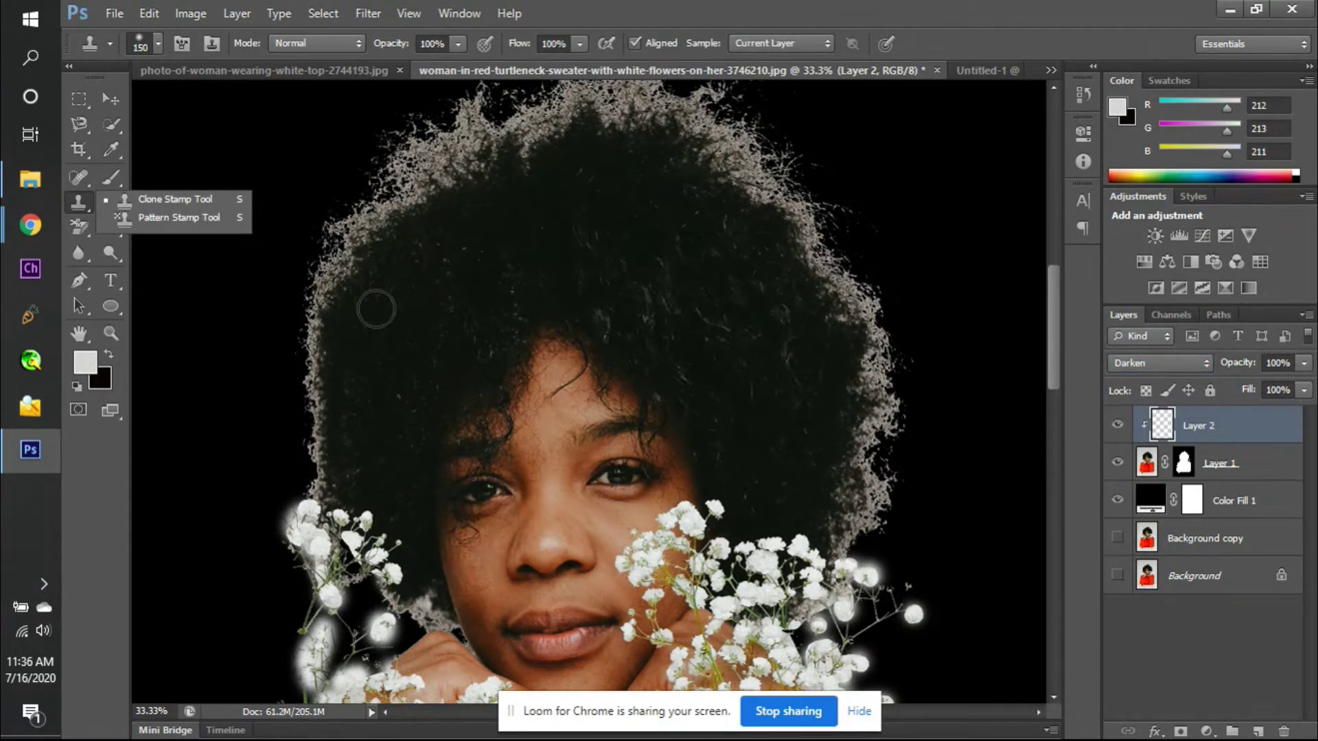
pyautogui.hscroll(-2, 391, 303)
pyautogui.scroll(2, 411, 297)
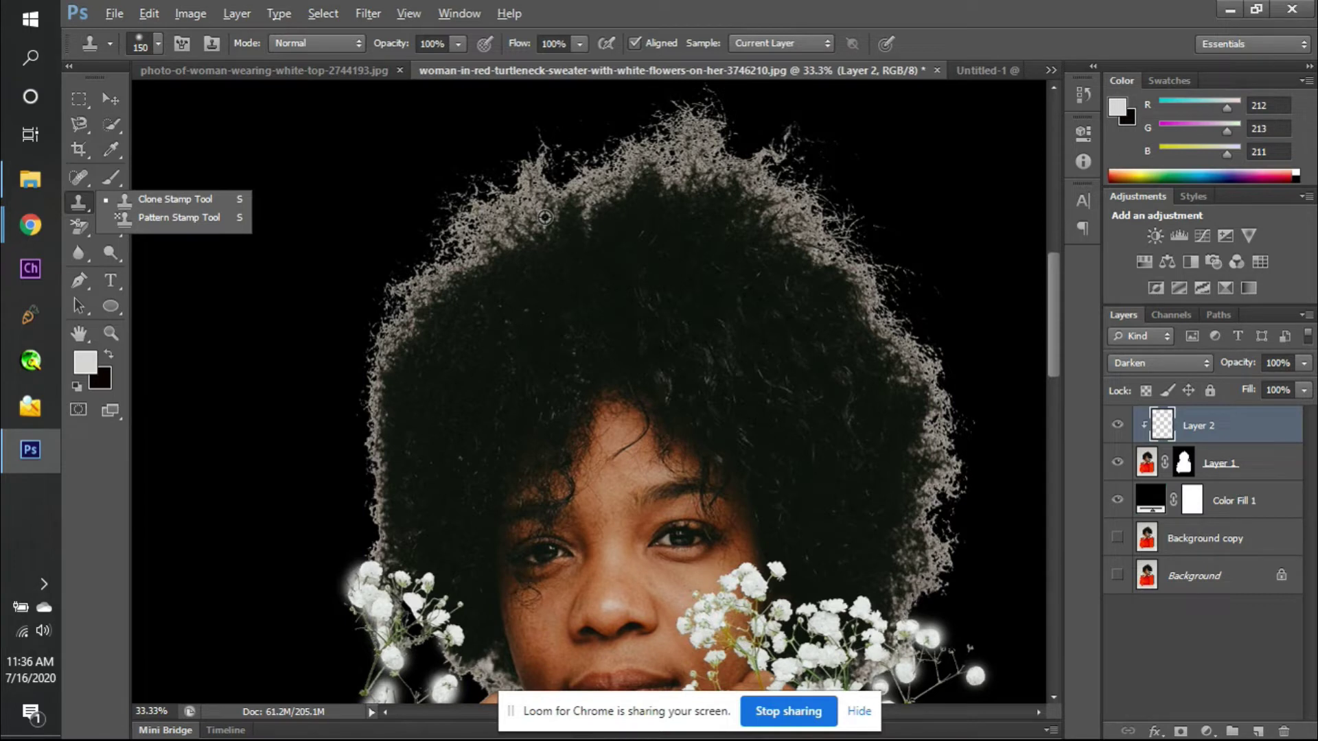
pyautogui.click(589, 234)
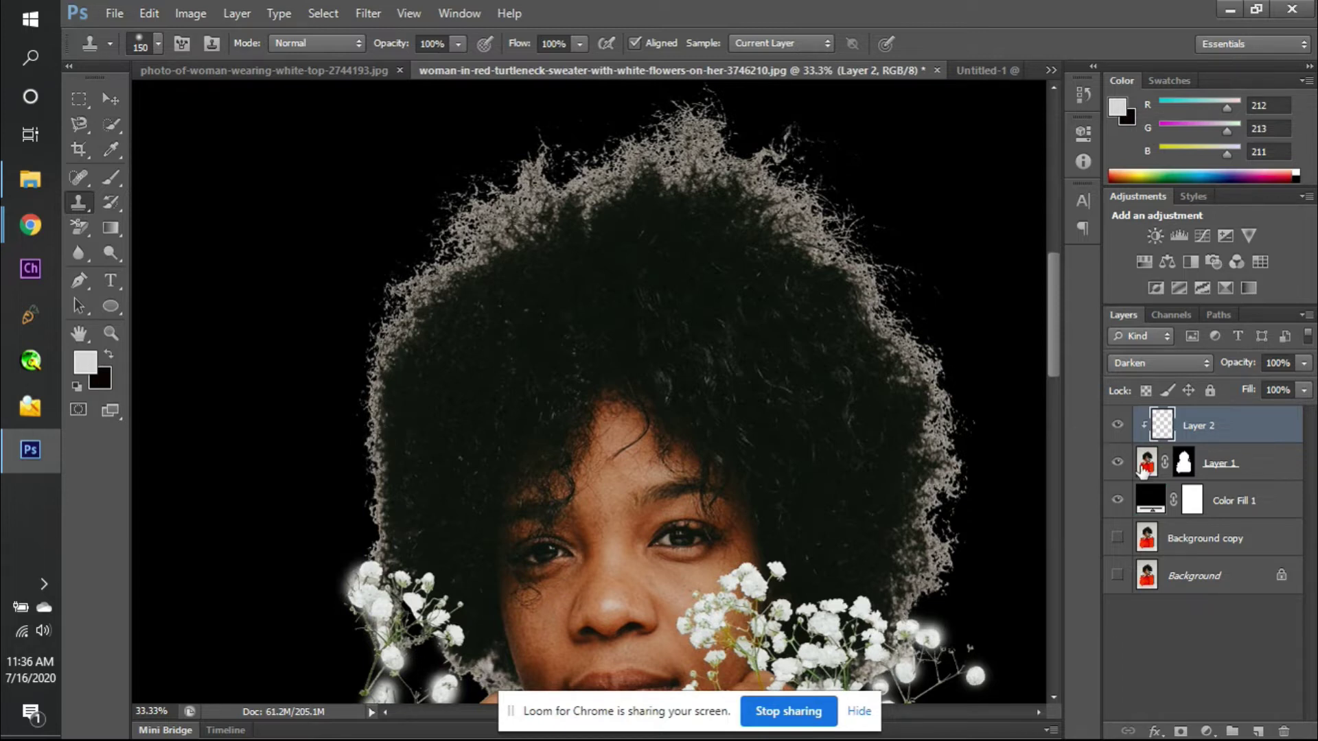
# - Toggle Layer 1, Layer 2 and the backdrop to compare, then clip Layer 2 to Layer 1
pyautogui.click(1118, 462)
pyautogui.click(1118, 462)
pyautogui.click(1118, 426)
pyautogui.click(1118, 426)
pyautogui.click(1118, 426)
pyautogui.click(1118, 463)
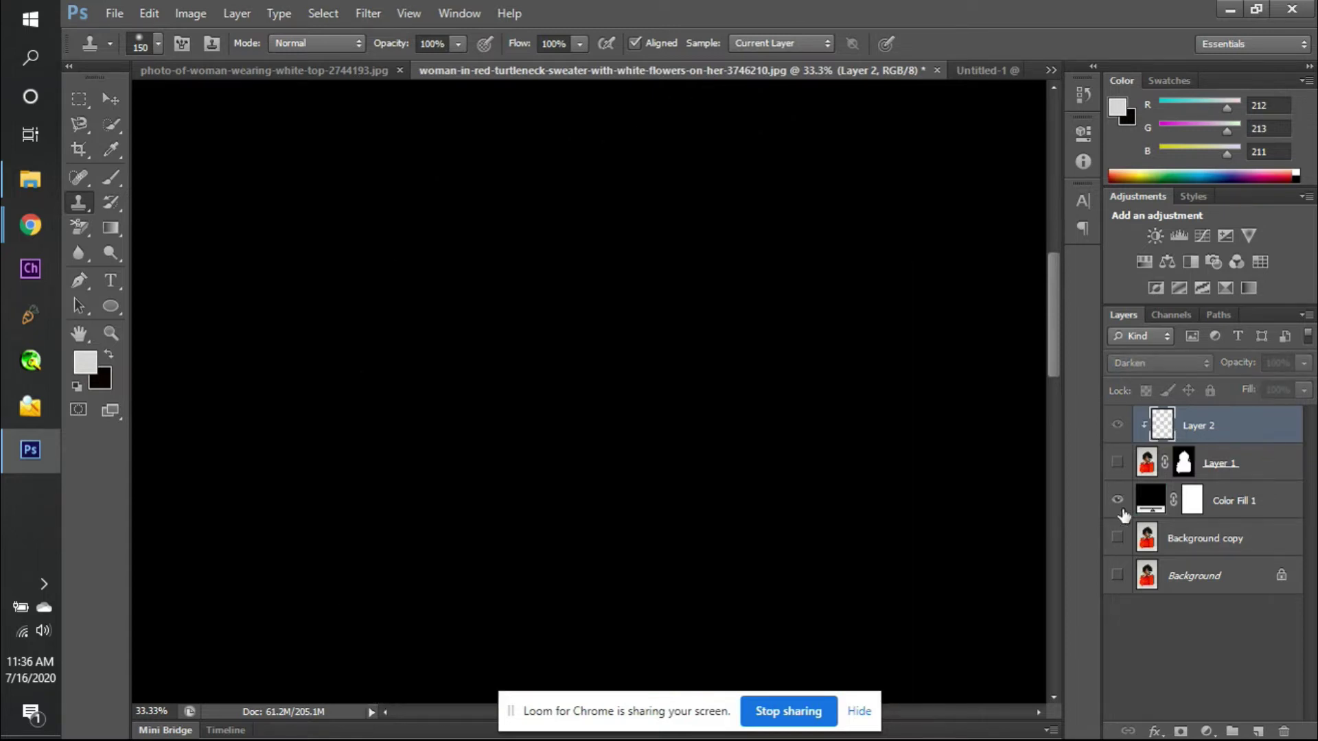
pyautogui.click(1117, 500)
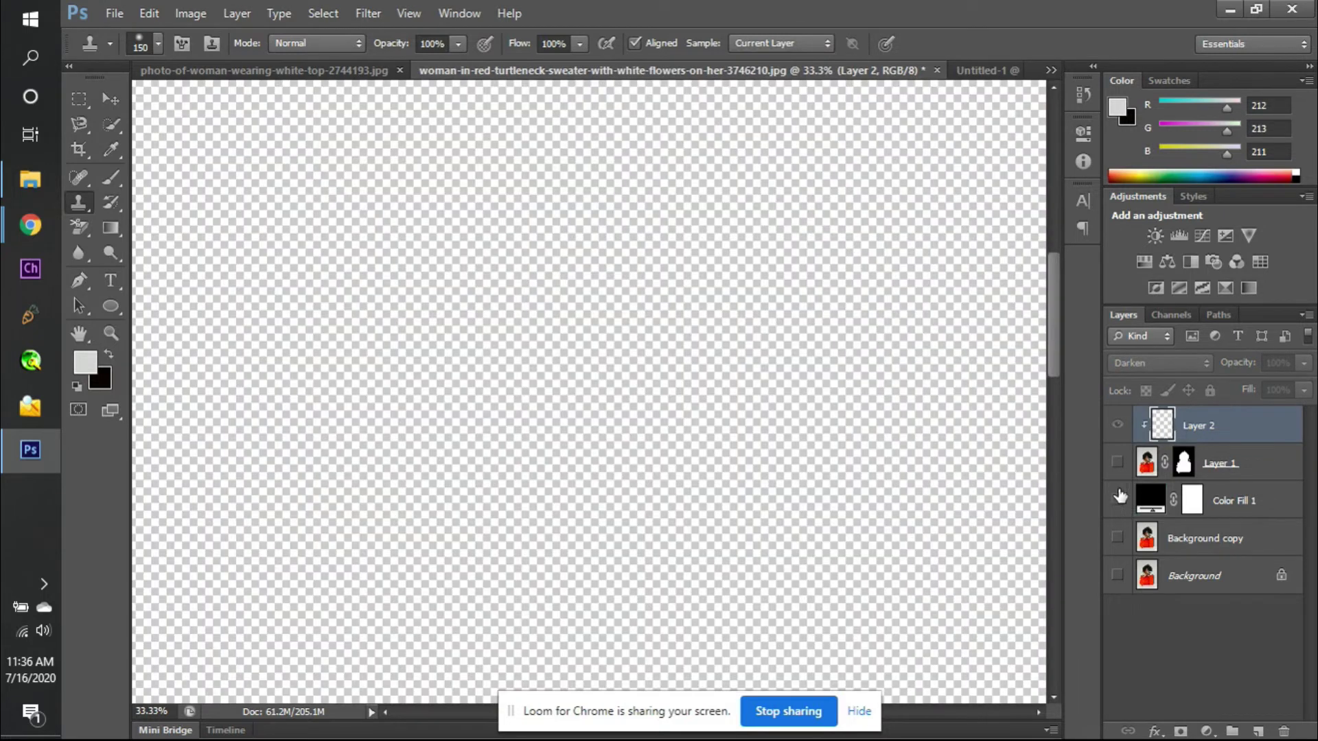
pyautogui.click(1119, 427)
pyautogui.keyDown('alt'); pyautogui.click(1147, 444); pyautogui.keyUp('alt')
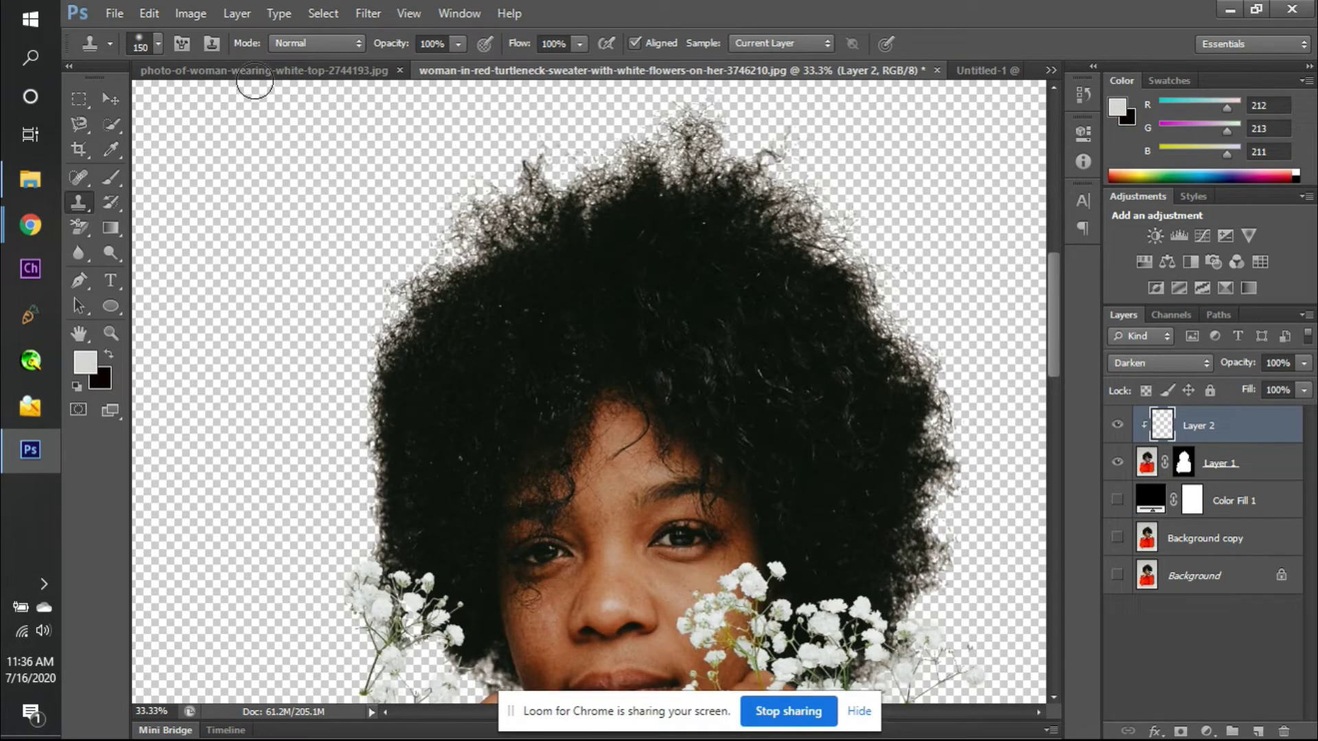
# - Keep the Normal brush mode, show the black Color Fill 1 again, and select Layer 1
pyautogui.click(306, 43)
pyautogui.click(303, 49)
pyautogui.click(1116, 501)
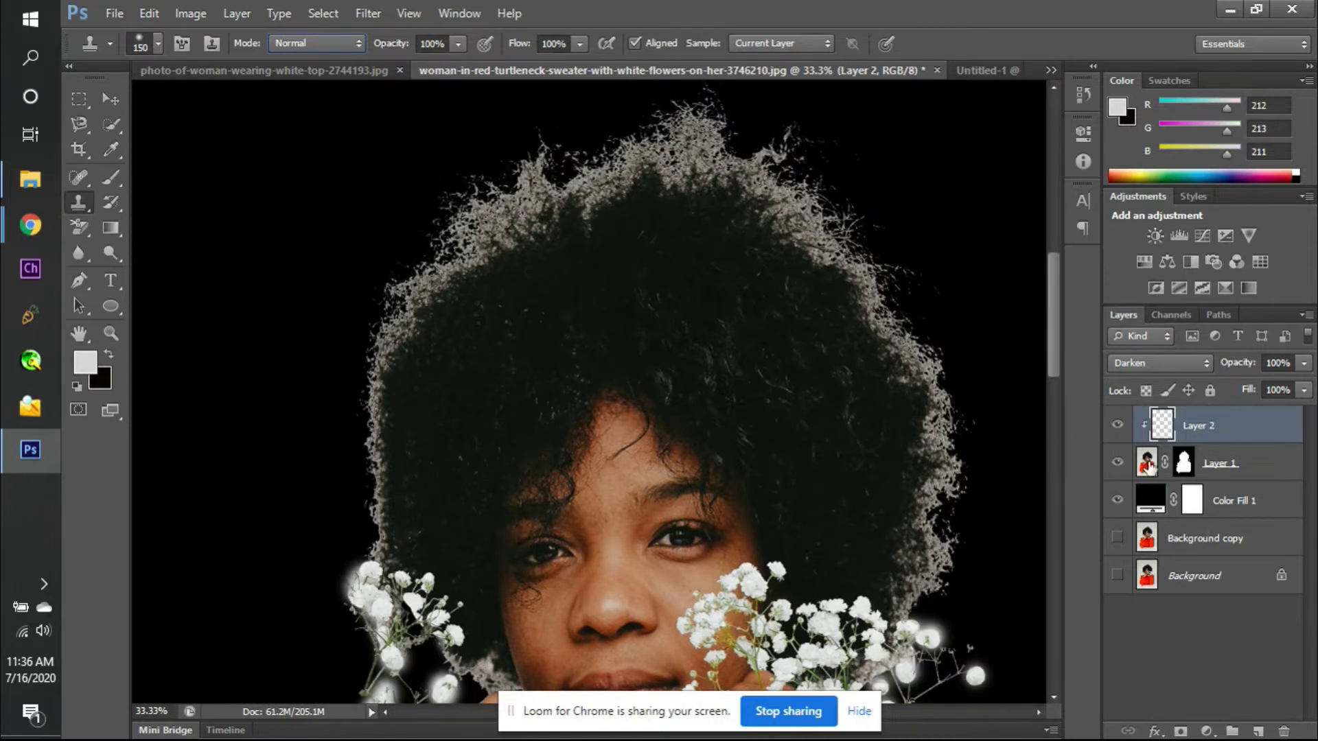
pyautogui.click(1149, 465)
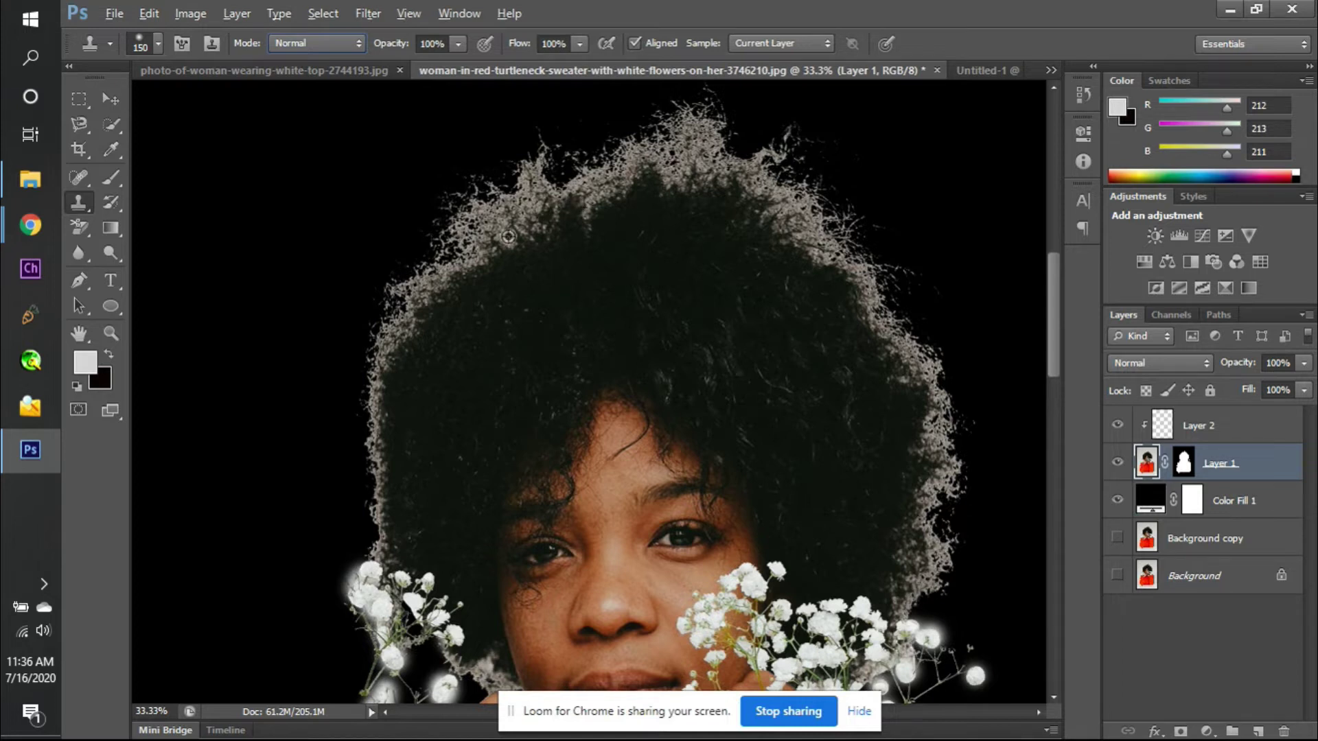
# - Make Layer 2 active with Clone Stamp sampling set to All Layers
pyautogui.press('alt')
pyautogui.click(770, 42)
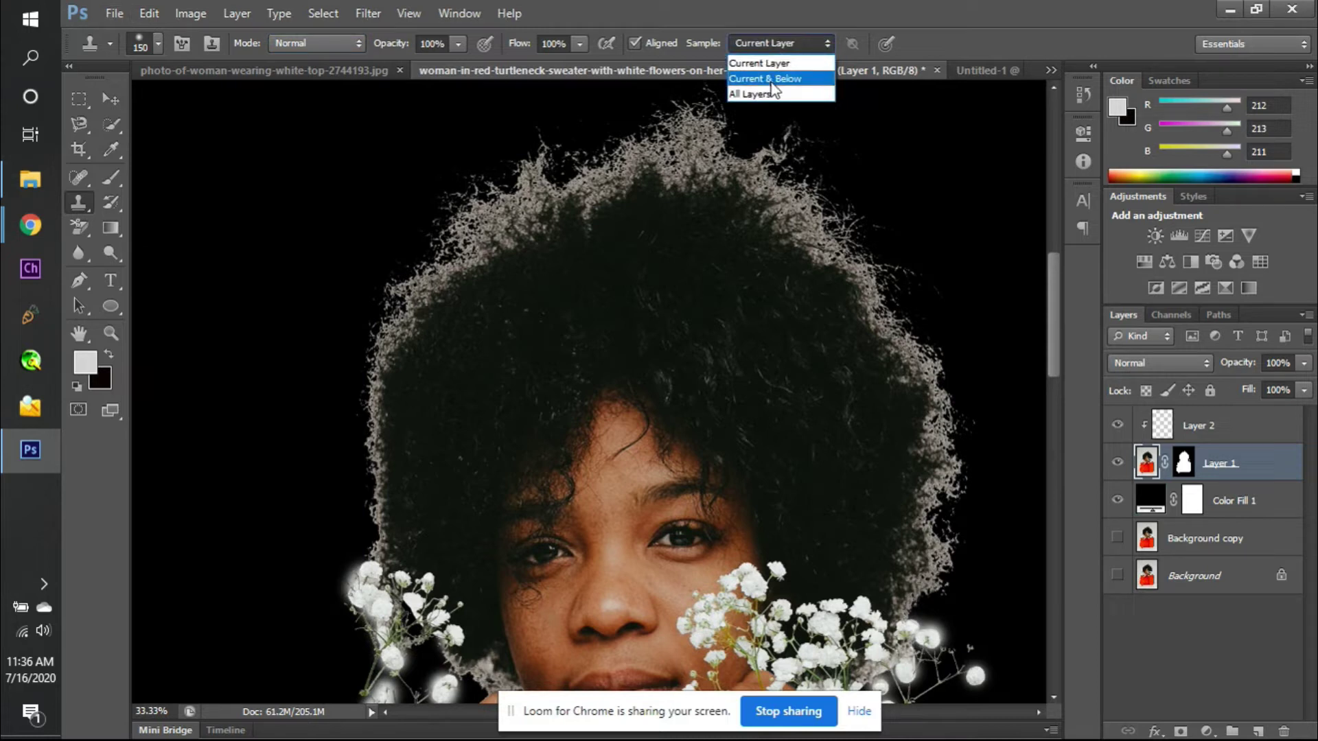
pyautogui.click(761, 77)
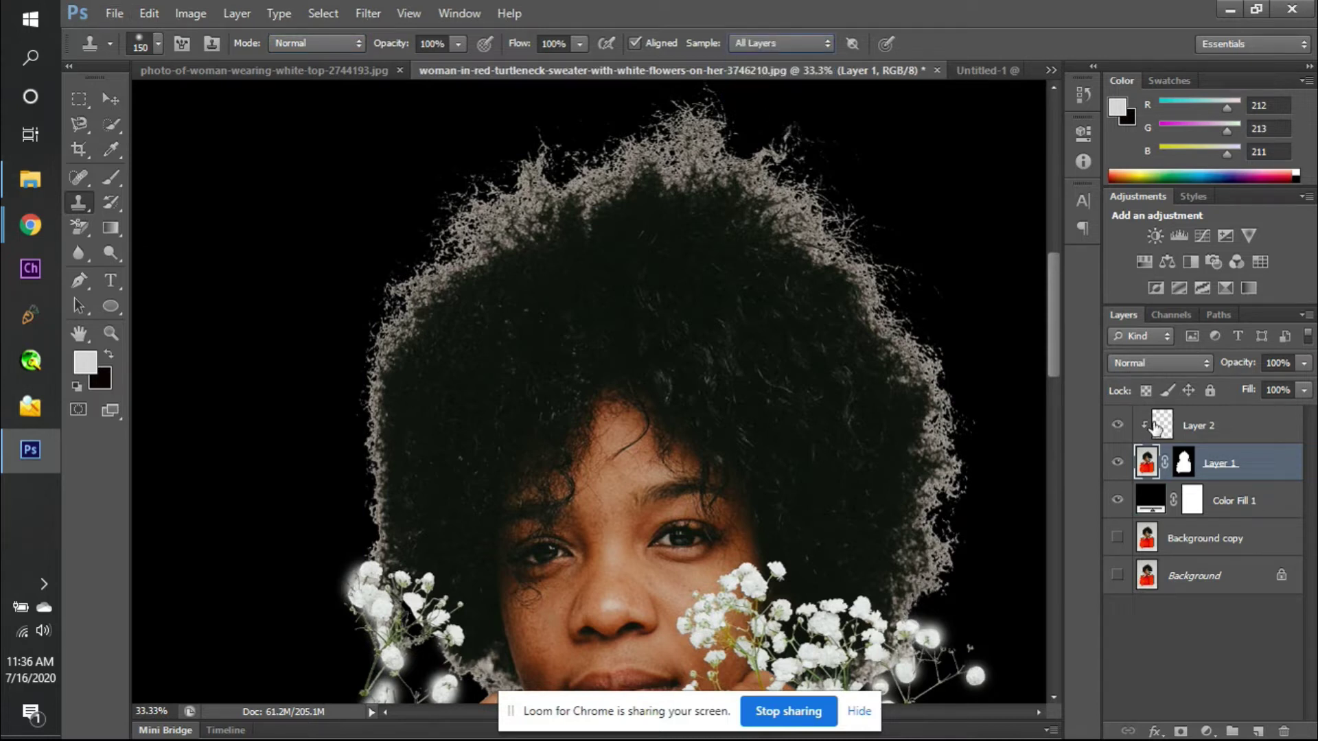
pyautogui.click(1180, 439)
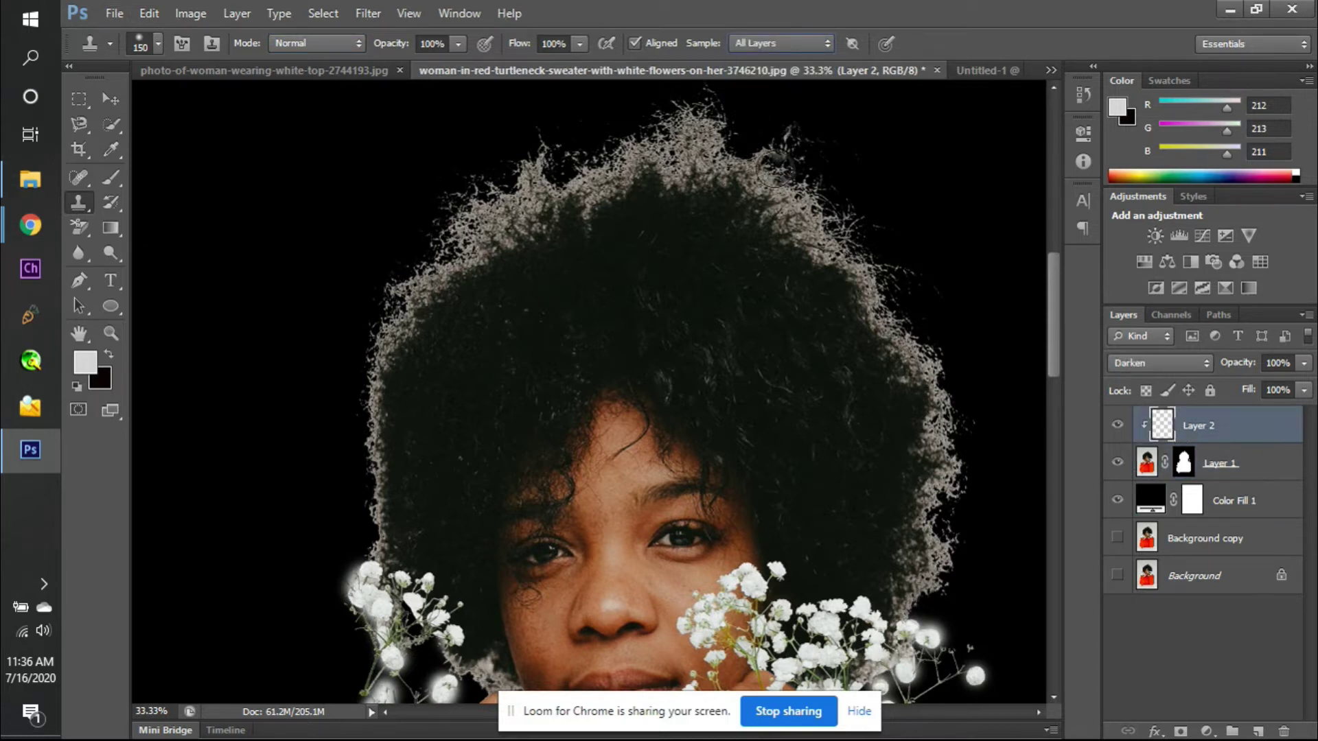
pyautogui.click(748, 42)
pyautogui.click(759, 63)
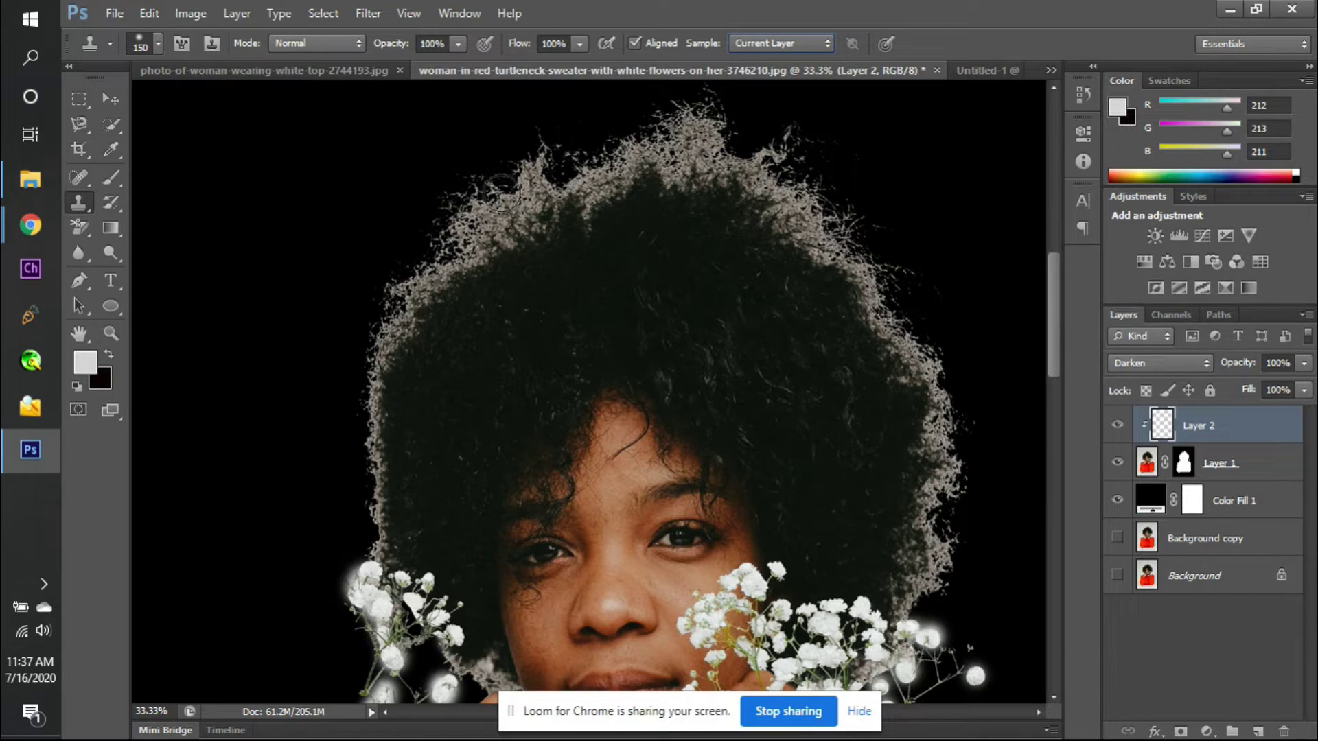
pyautogui.click(748, 44)
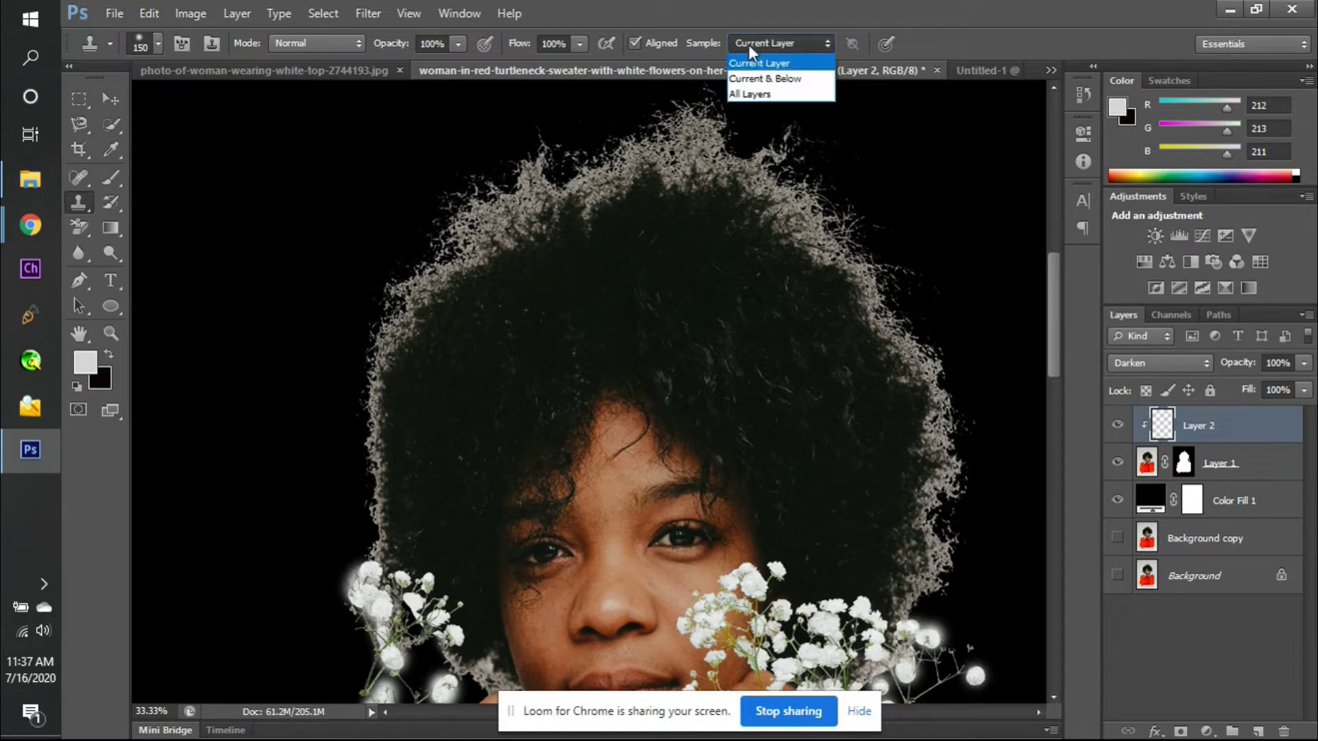
pyautogui.click(752, 89)
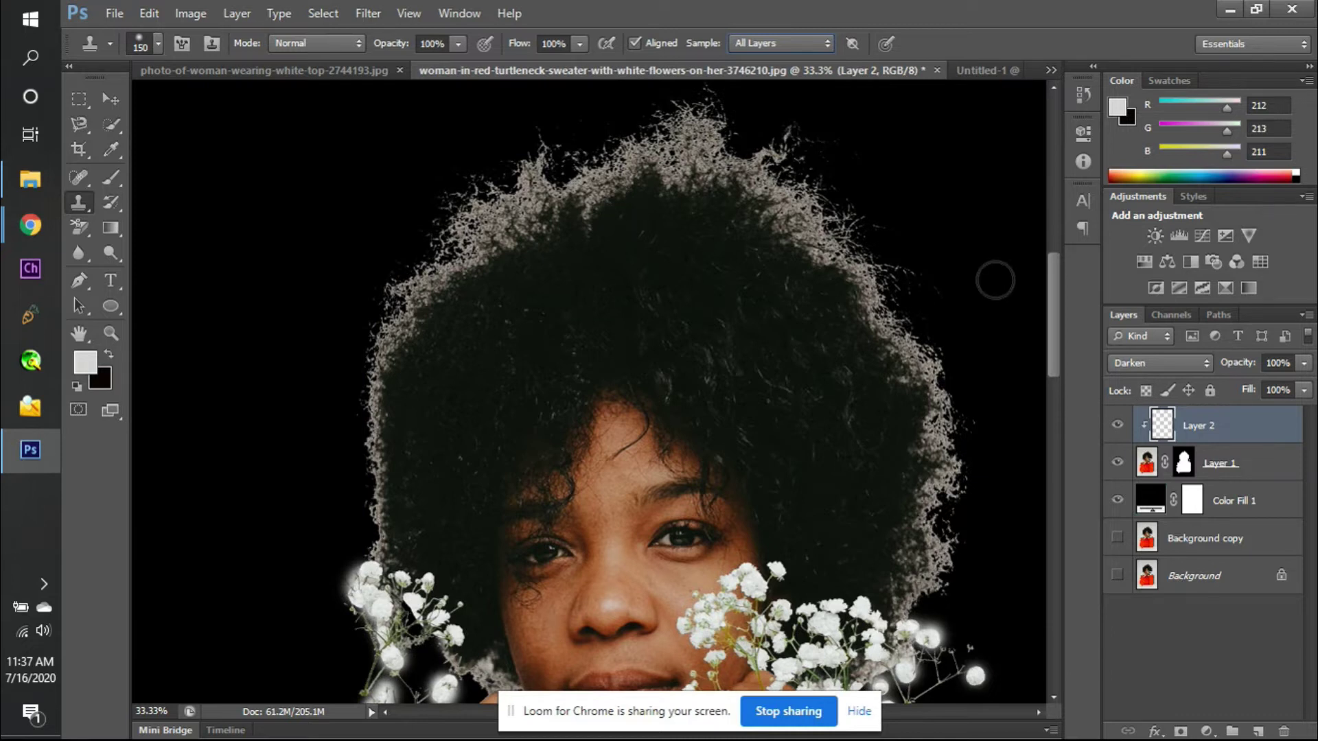
pyautogui.click(1117, 501)
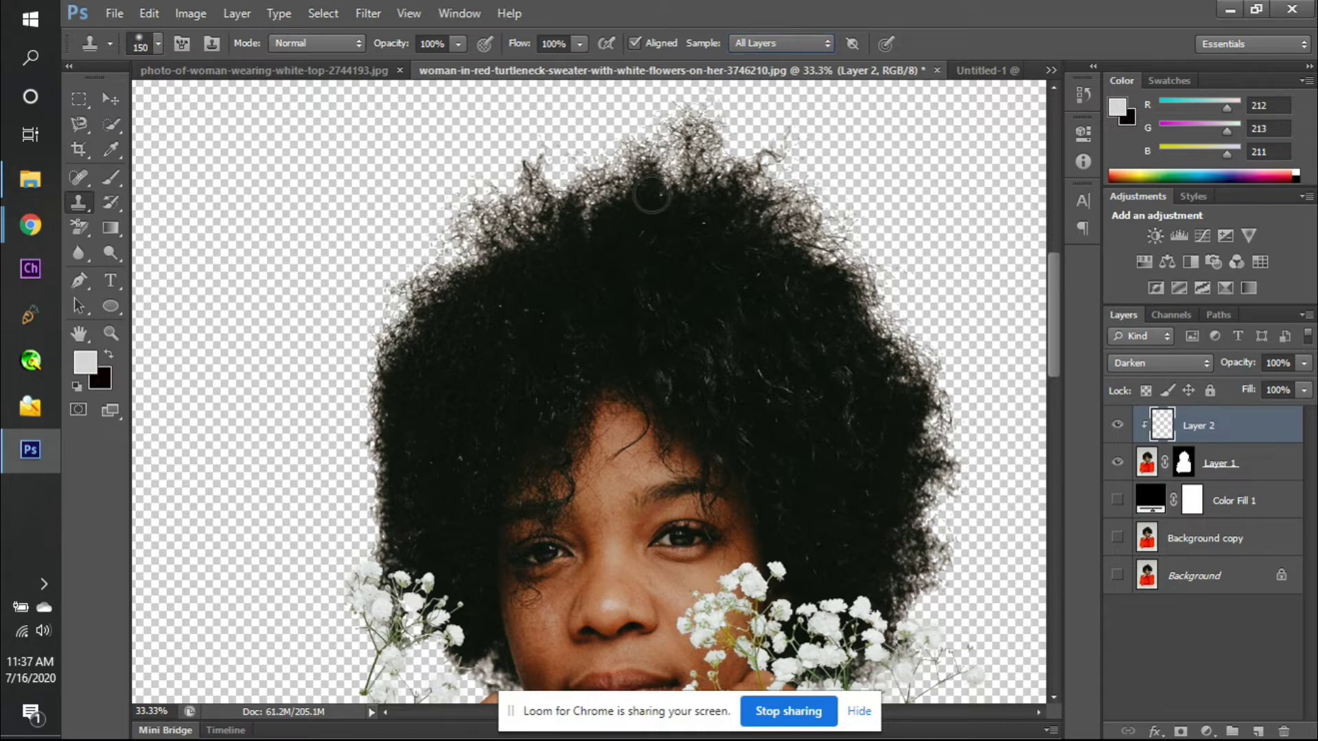
pyautogui.click(1118, 502)
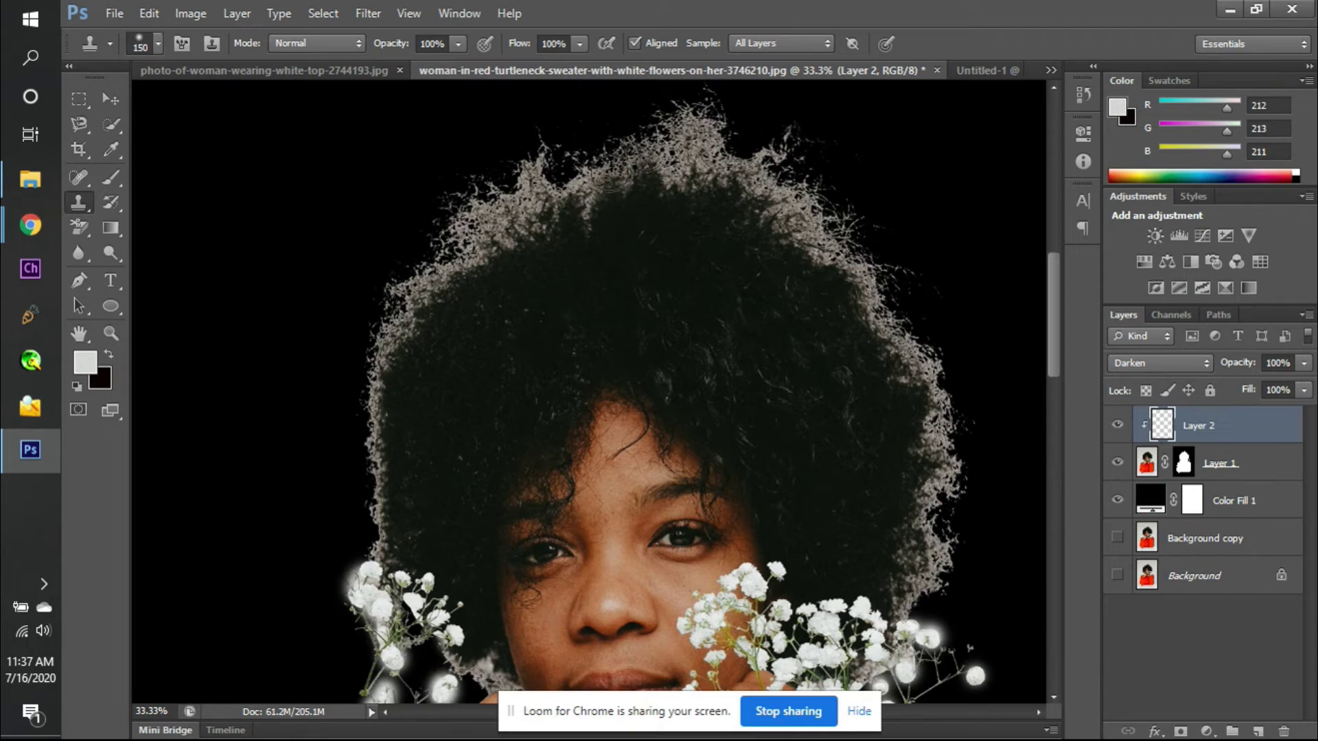
# - Clone dark hair over the light fringe along the top of the head
pyautogui.moveTo(679, 124)
pyautogui.mouseDown()
pyautogui.moveTo(694, 158)
pyautogui.moveTo(733, 151)
pyautogui.mouseUp()
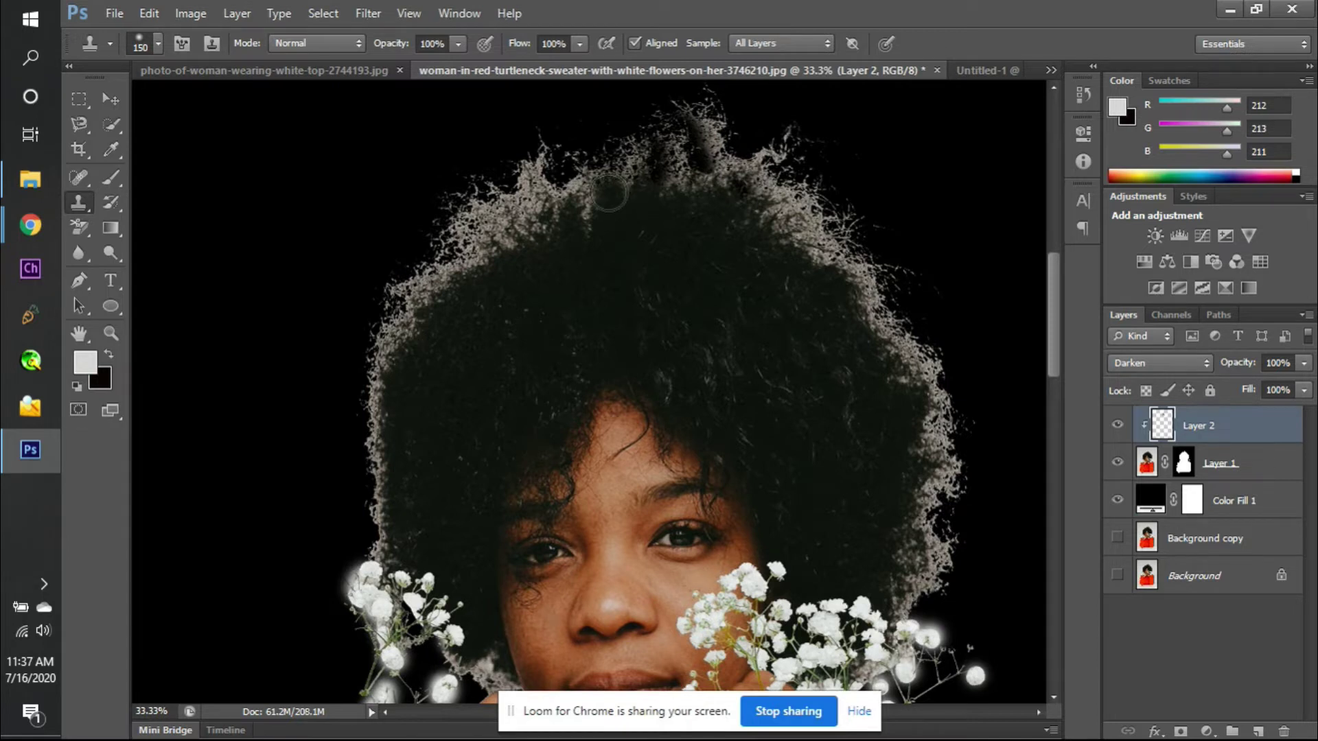
pyautogui.moveTo(562, 194)
pyautogui.mouseDown()
pyautogui.moveTo(619, 185)
pyautogui.moveTo(547, 200)
pyautogui.moveTo(530, 188)
pyautogui.moveTo(501, 218)
pyautogui.moveTo(509, 248)
pyautogui.moveTo(529, 230)
pyautogui.moveTo(498, 225)
pyautogui.moveTo(485, 255)
pyautogui.moveTo(476, 229)
pyautogui.moveTo(437, 321)
pyautogui.moveTo(419, 280)
pyautogui.moveTo(391, 365)
pyautogui.moveTo(379, 340)
pyautogui.moveTo(383, 540)
pyautogui.moveTo(372, 237)
pyautogui.moveTo(385, 280)
pyautogui.moveTo(428, 226)
pyautogui.moveTo(460, 242)
pyautogui.moveTo(466, 193)
pyautogui.moveTo(540, 169)
pyautogui.moveTo(537, 212)
pyautogui.moveTo(549, 169)
pyautogui.moveTo(513, 210)
pyautogui.moveTo(548, 155)
pyautogui.moveTo(608, 172)
pyautogui.moveTo(633, 214)
pyautogui.moveTo(642, 162)
pyautogui.moveTo(565, 152)
pyautogui.moveTo(627, 142)
pyautogui.moveTo(646, 184)
pyautogui.moveTo(643, 145)
pyautogui.moveTo(676, 158)
pyautogui.moveTo(714, 134)
pyautogui.moveTo(714, 165)
pyautogui.moveTo(782, 137)
pyautogui.mouseUp()
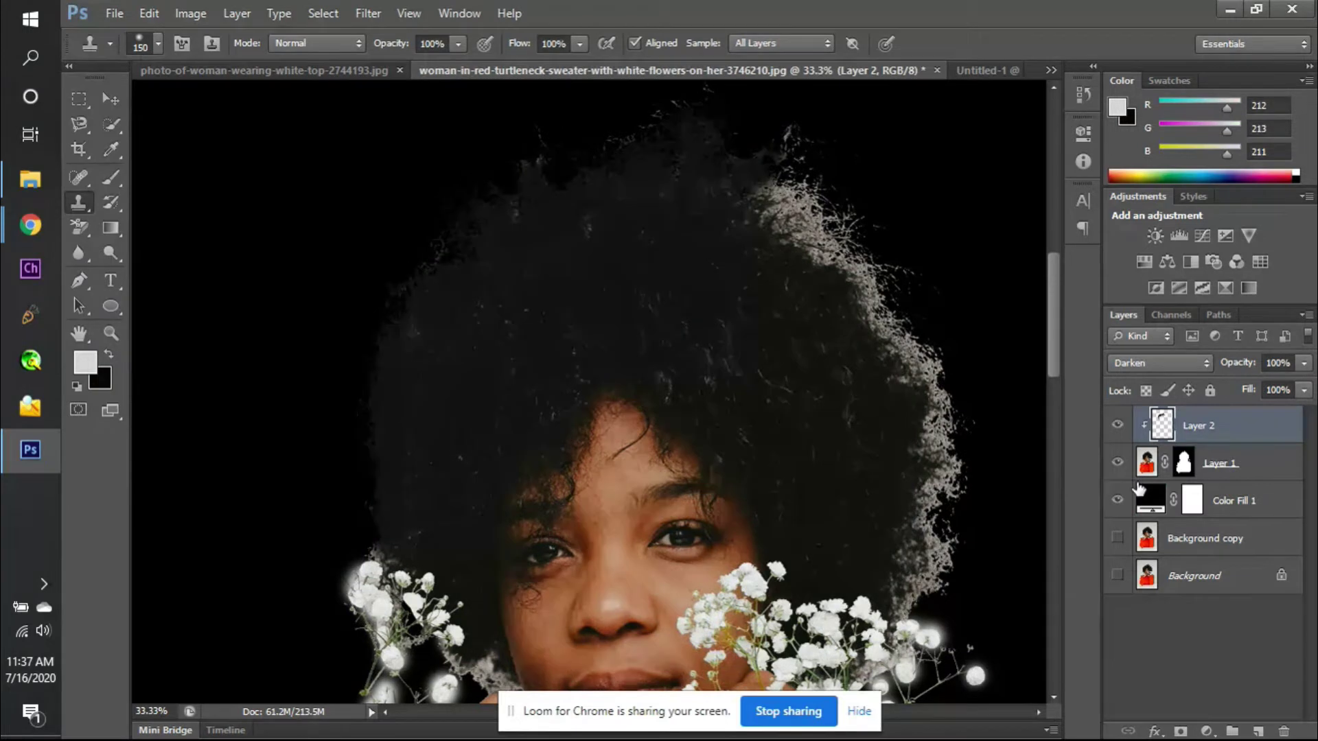
pyautogui.click(1118, 501)
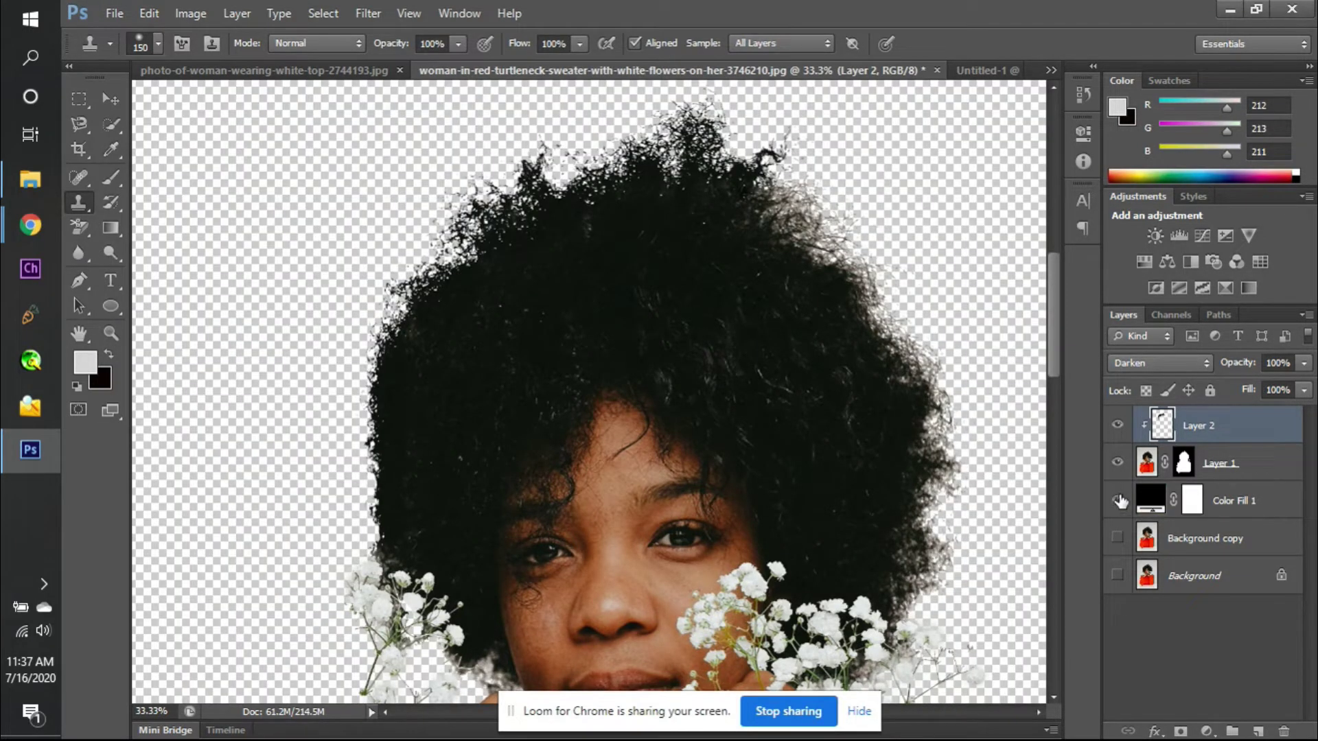
pyautogui.click(1118, 501)
# - Clone dark hair from new sources over the light strands on the right hair edge
pyautogui.moveTo(788, 208)
pyautogui.mouseDown()
pyautogui.moveTo(780, 168)
pyautogui.moveTo(768, 221)
pyautogui.moveTo(766, 151)
pyautogui.moveTo(794, 125)
pyautogui.moveTo(768, 269)
pyautogui.moveTo(823, 211)
pyautogui.moveTo(810, 220)
pyautogui.moveTo(810, 194)
pyautogui.moveTo(825, 235)
pyautogui.moveTo(868, 249)
pyautogui.moveTo(818, 256)
pyautogui.moveTo(880, 264)
pyautogui.moveTo(883, 289)
pyautogui.moveTo(853, 263)
pyautogui.moveTo(817, 261)
pyautogui.moveTo(864, 281)
pyautogui.moveTo(875, 313)
pyautogui.moveTo(949, 367)
pyautogui.moveTo(951, 387)
pyautogui.moveTo(894, 341)
pyautogui.moveTo(941, 433)
pyautogui.mouseUp()
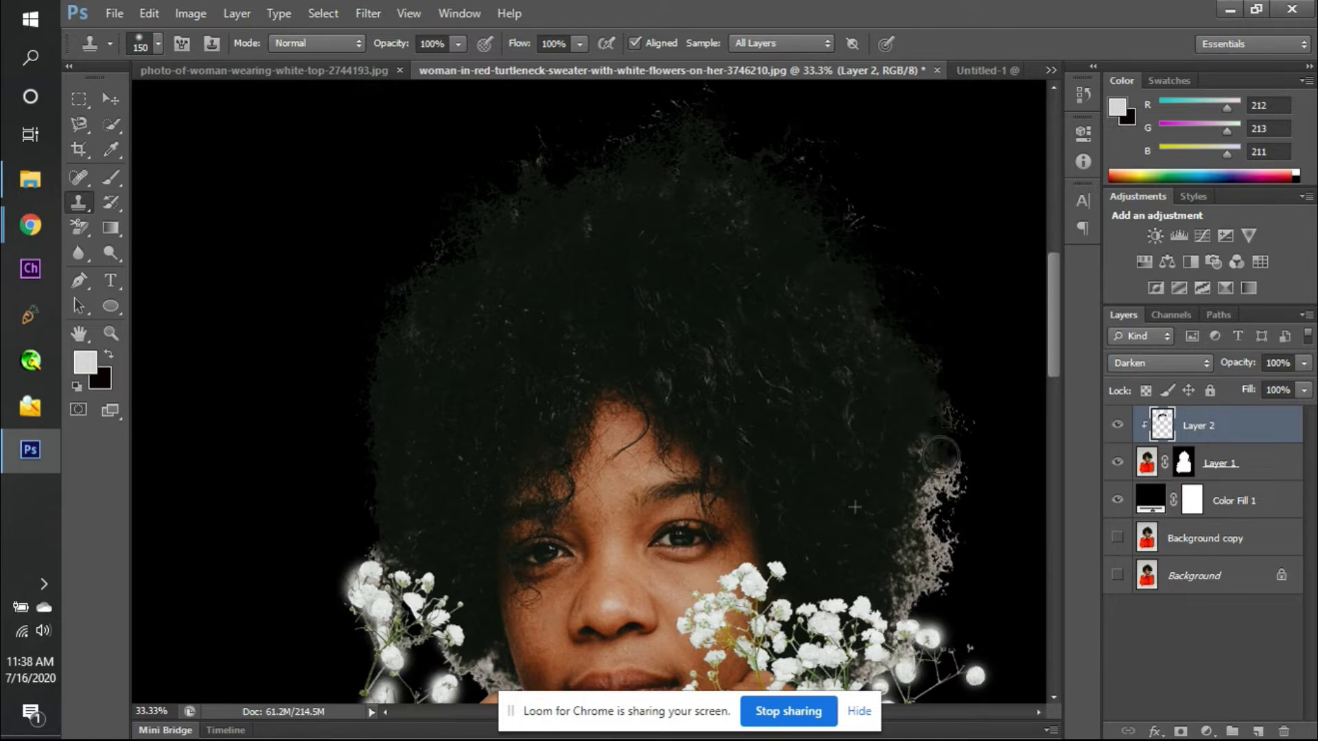
pyautogui.scroll(-3, 935, 398)
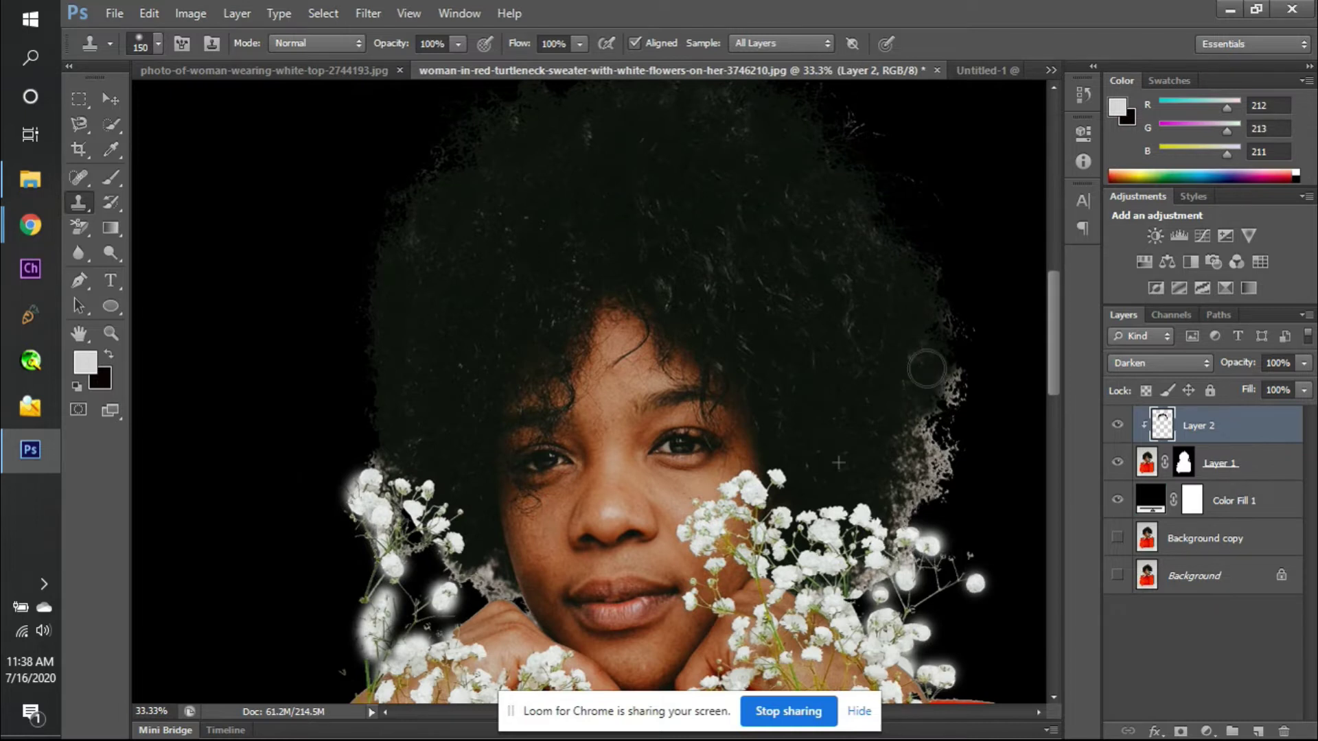
pyautogui.keyDown('alt'); pyautogui.click(714, 251); pyautogui.keyUp('alt')
pyautogui.moveTo(953, 344)
pyautogui.mouseDown()
pyautogui.moveTo(945, 410)
pyautogui.moveTo(916, 409)
pyautogui.moveTo(803, 324)
pyautogui.moveTo(830, 343)
pyautogui.moveTo(865, 433)
pyautogui.moveTo(925, 435)
pyautogui.mouseUp()
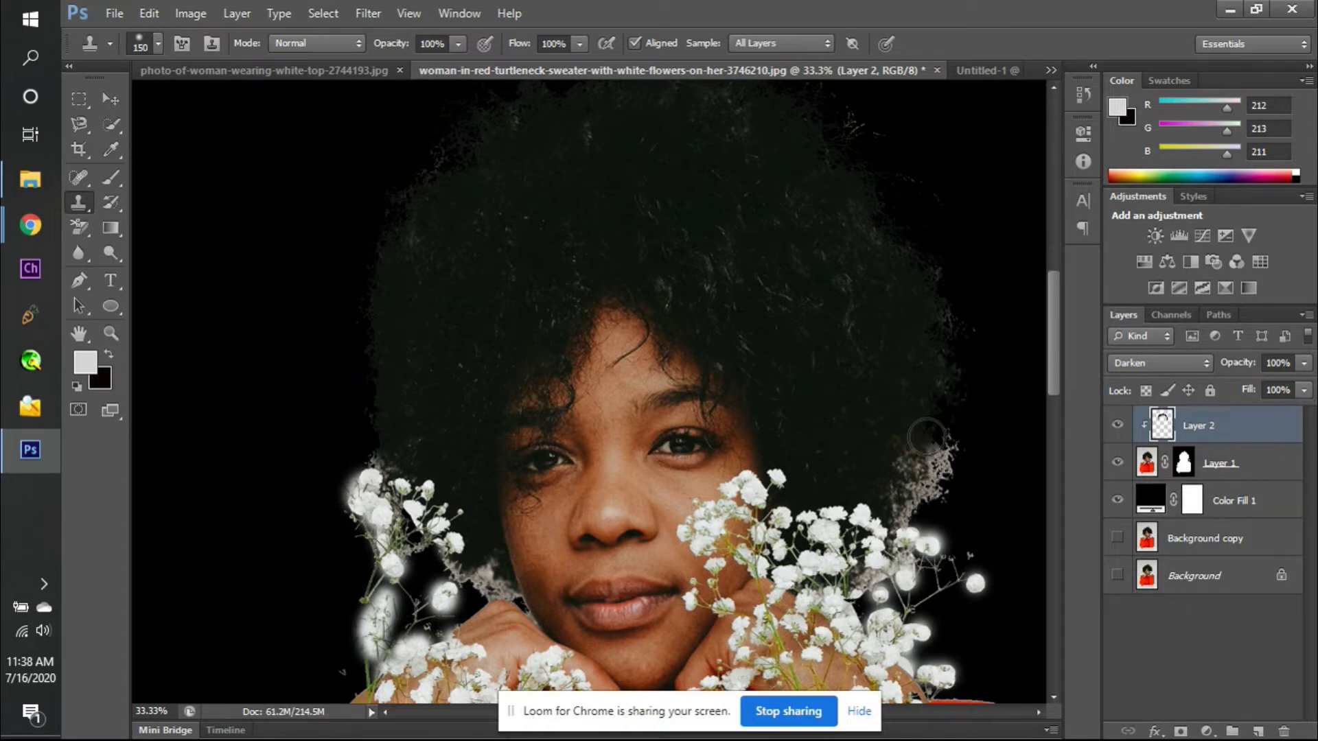
pyautogui.scroll(-3, 926, 437)
pyautogui.keyDown('alt'); pyautogui.click(772, 114); pyautogui.keyUp('alt')
pyautogui.moveTo(902, 344)
pyautogui.mouseDown()
pyautogui.moveTo(934, 353)
pyautogui.moveTo(942, 367)
pyautogui.moveTo(943, 333)
pyautogui.moveTo(902, 375)
pyautogui.moveTo(927, 378)
pyautogui.moveTo(899, 396)
pyautogui.moveTo(943, 382)
pyautogui.mouseUp()
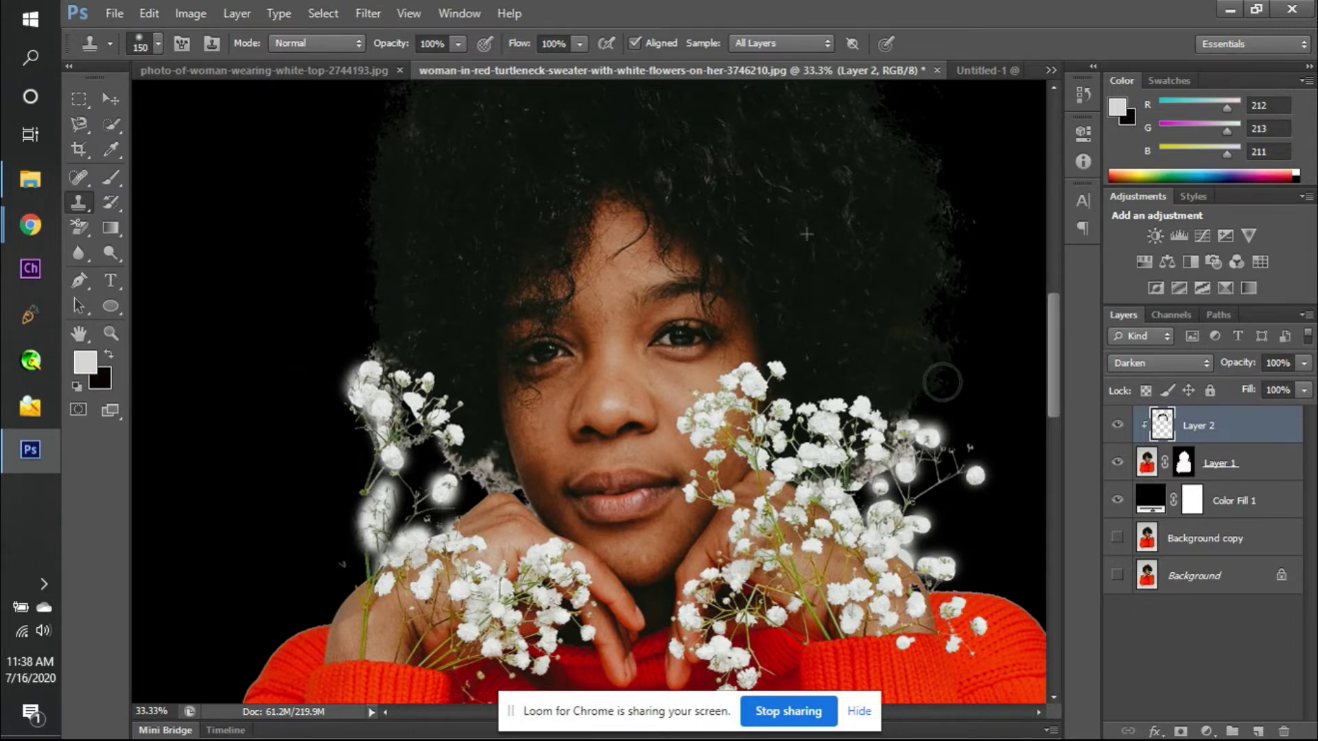
pyautogui.scroll(5, 877, 259)
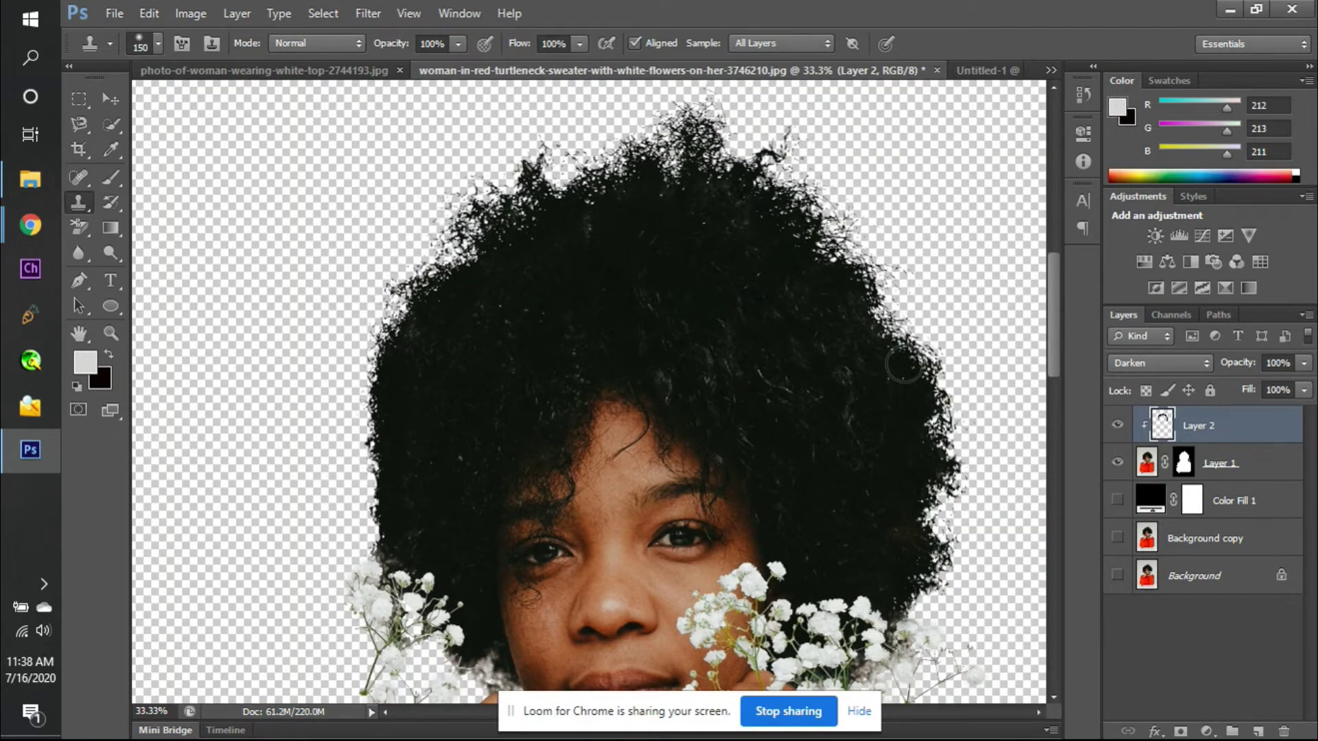
# - Change the Color Fill 1 backdrop to pure white #ffffff
pyautogui.hotkey('ctrl', '-')
pyautogui.hotkey('ctrl', '-')
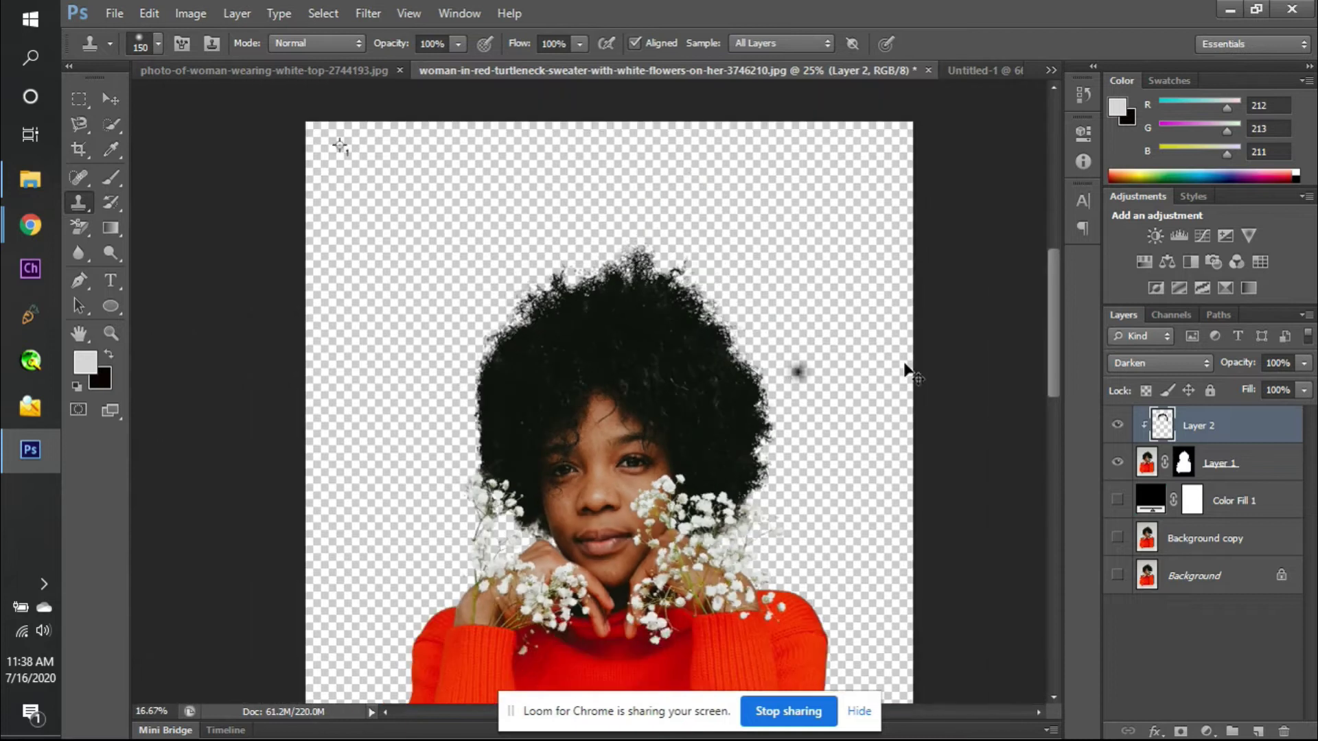
pyautogui.doubleClick(1144, 499)
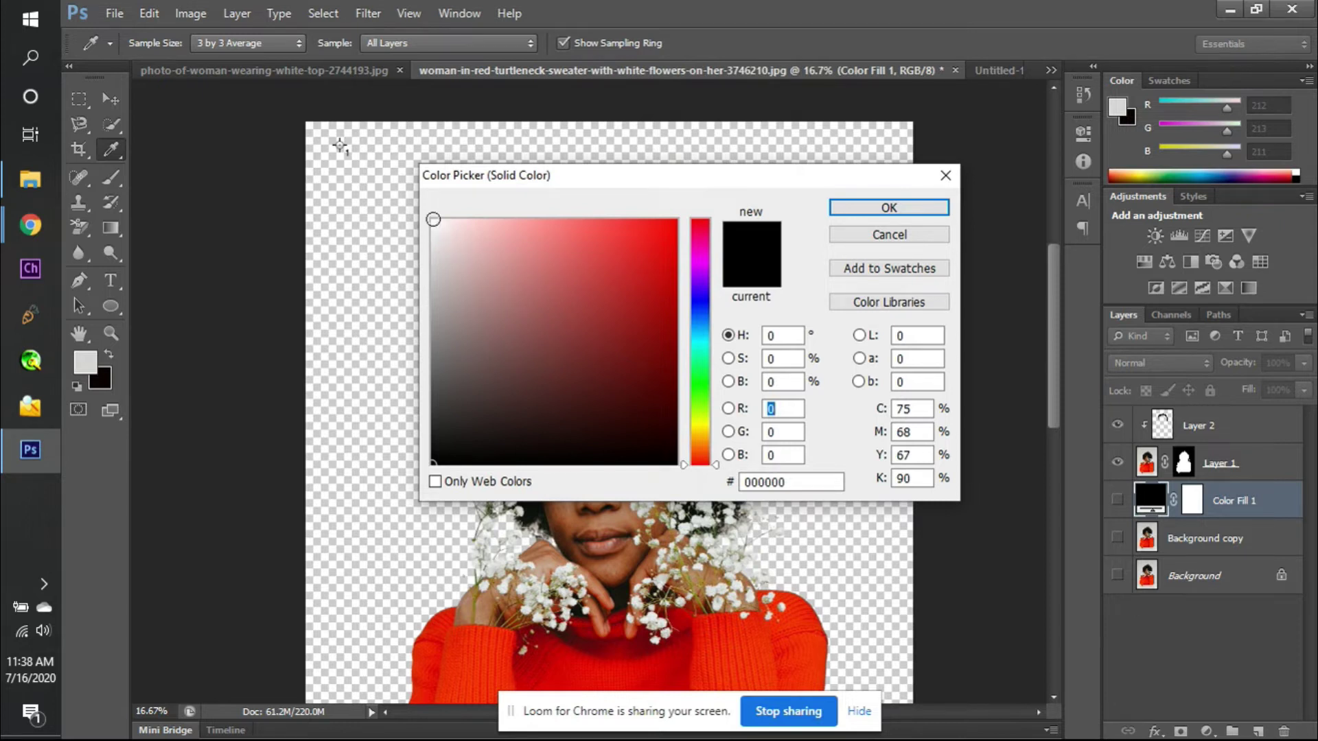
pyautogui.press('Return')
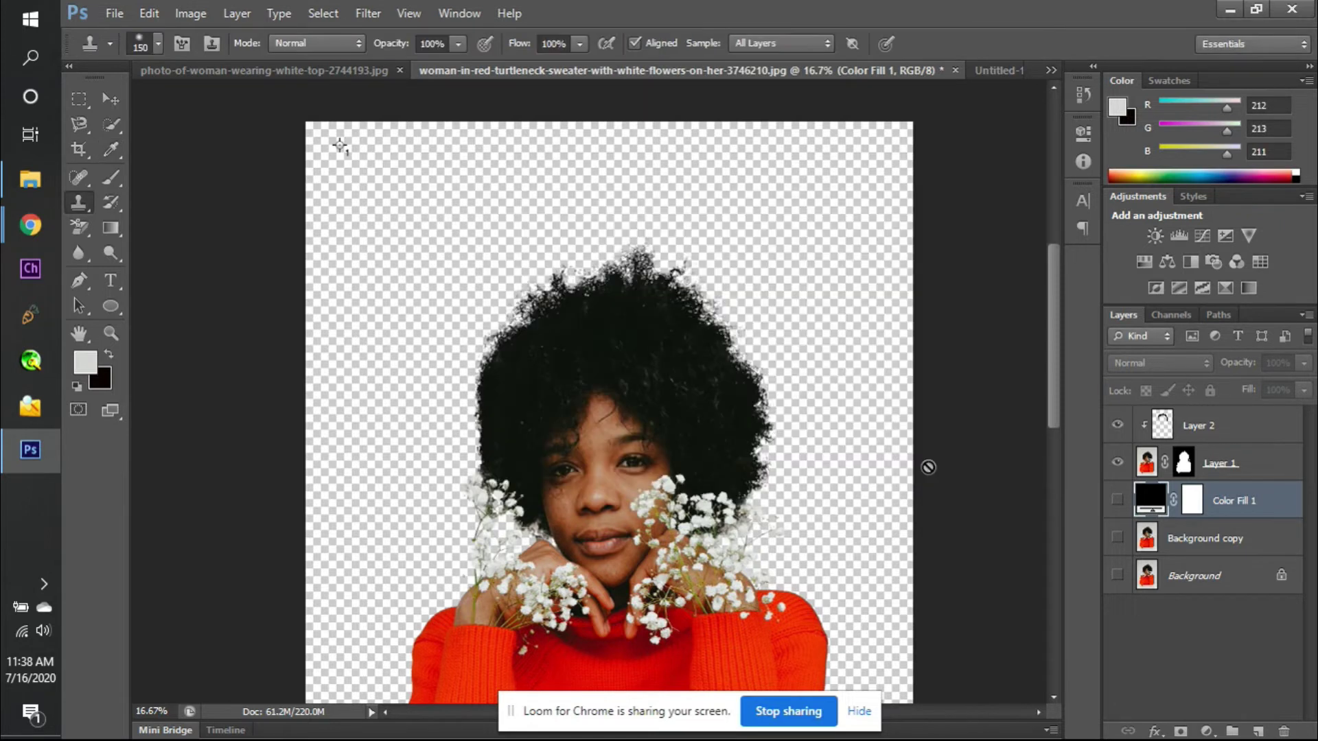
pyautogui.click(1117, 503)
pyautogui.doubleClick(1149, 501)
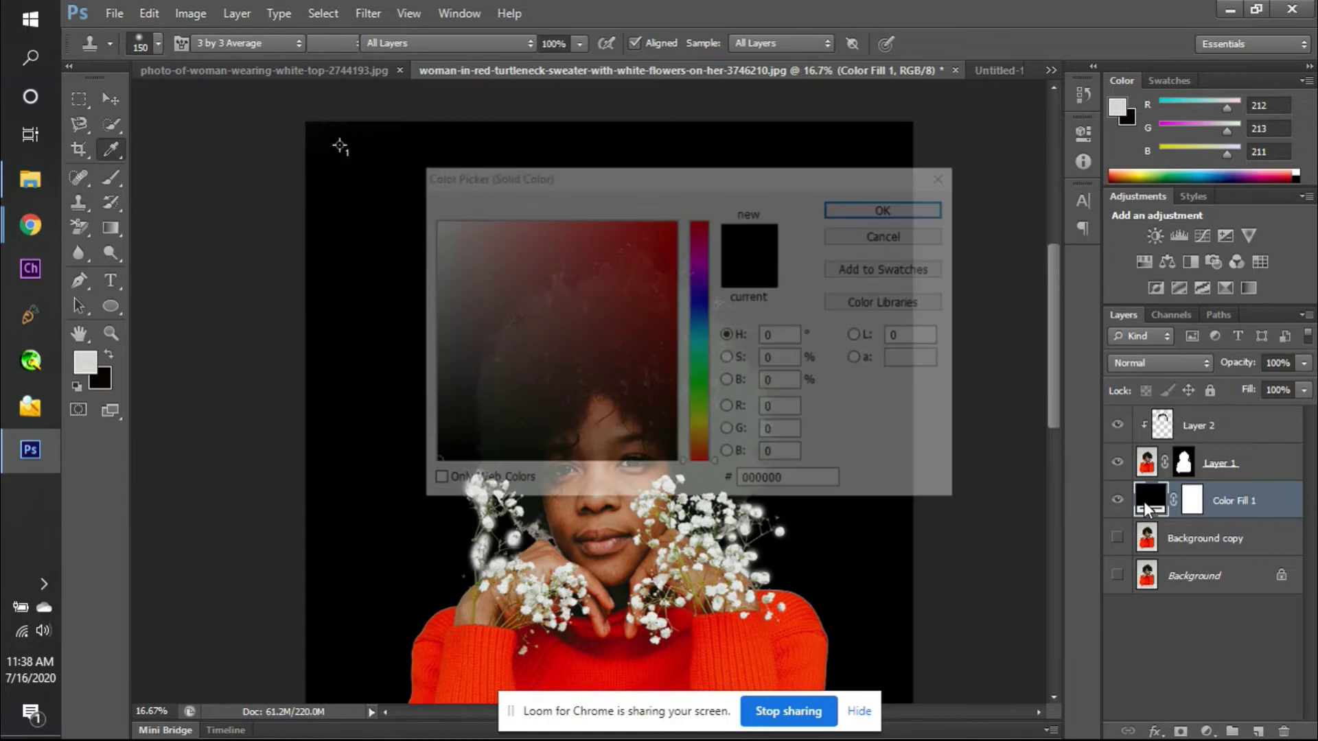
pyautogui.click(443, 248)
pyautogui.click(432, 219)
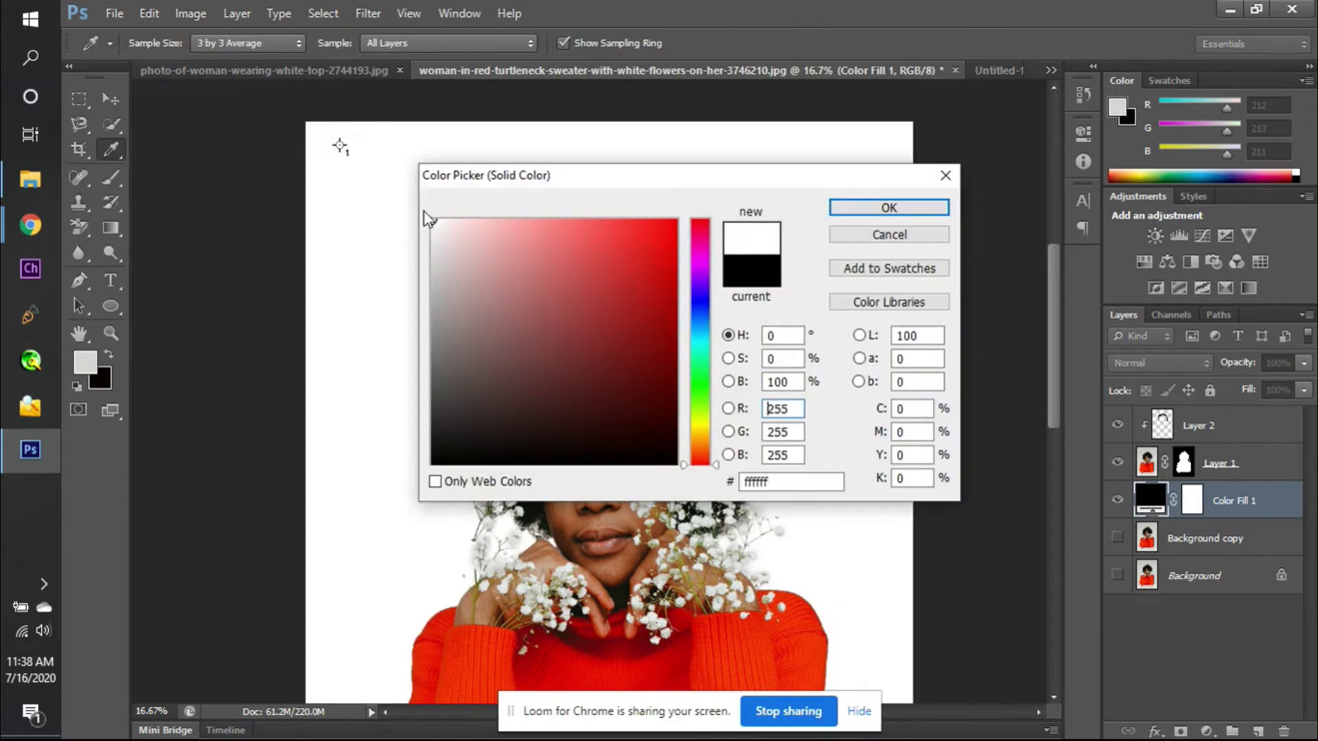
pyautogui.press('Return')
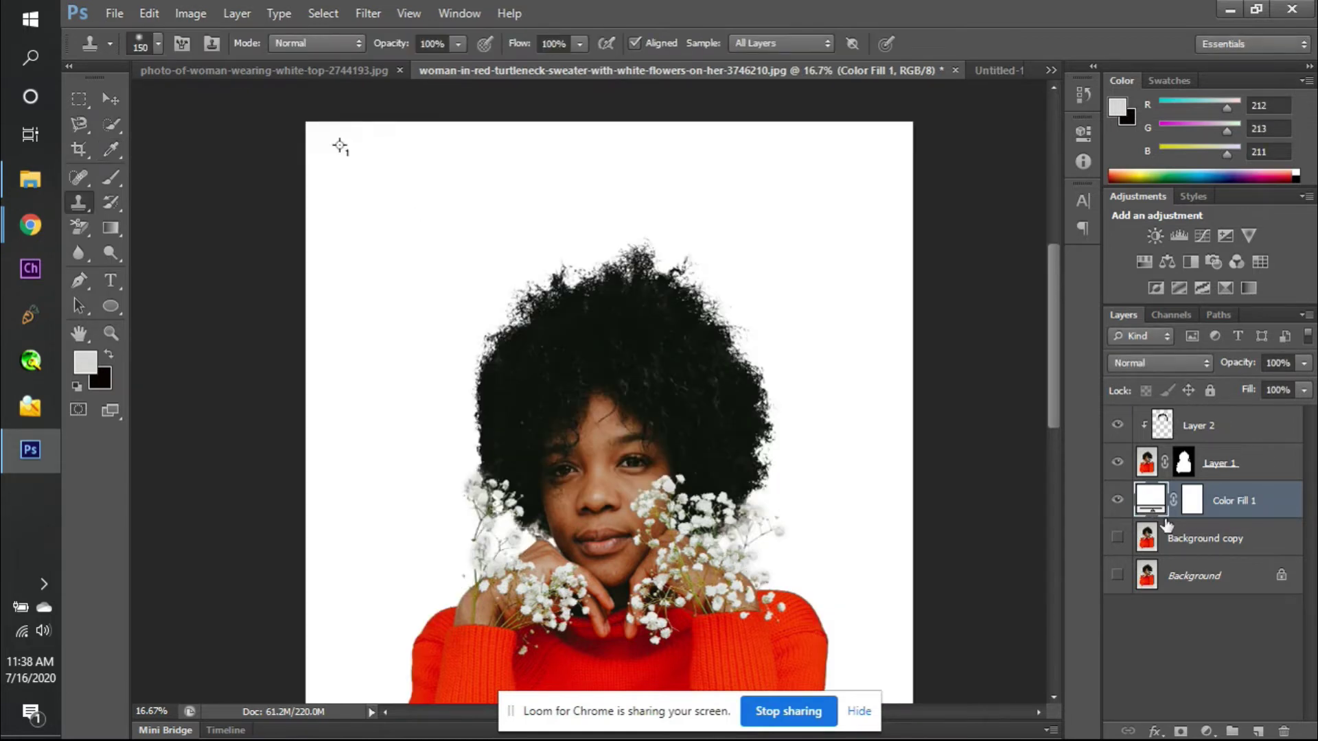
# - Toggle Layer 2 on and off to compare the hair against white
pyautogui.click(1117, 427)
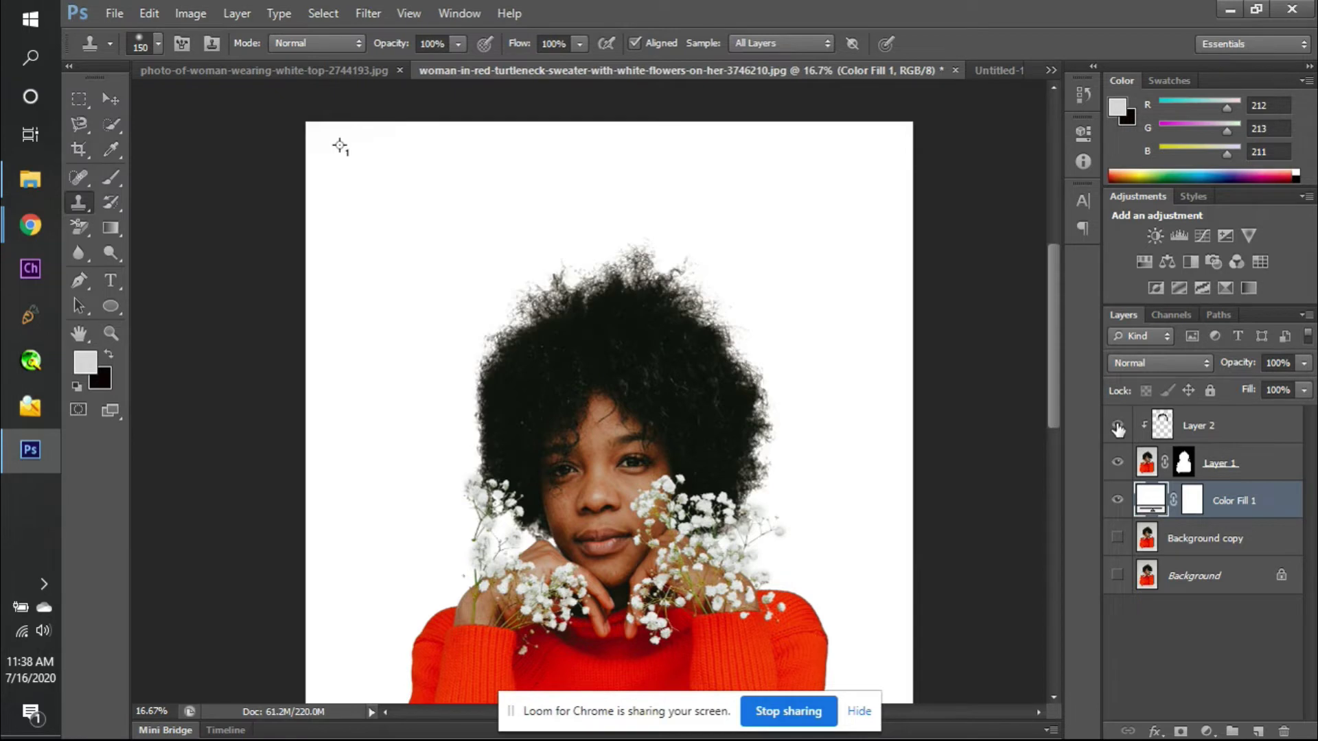
pyautogui.click(1118, 427)
pyautogui.click(1117, 427)
pyautogui.click(1117, 427)
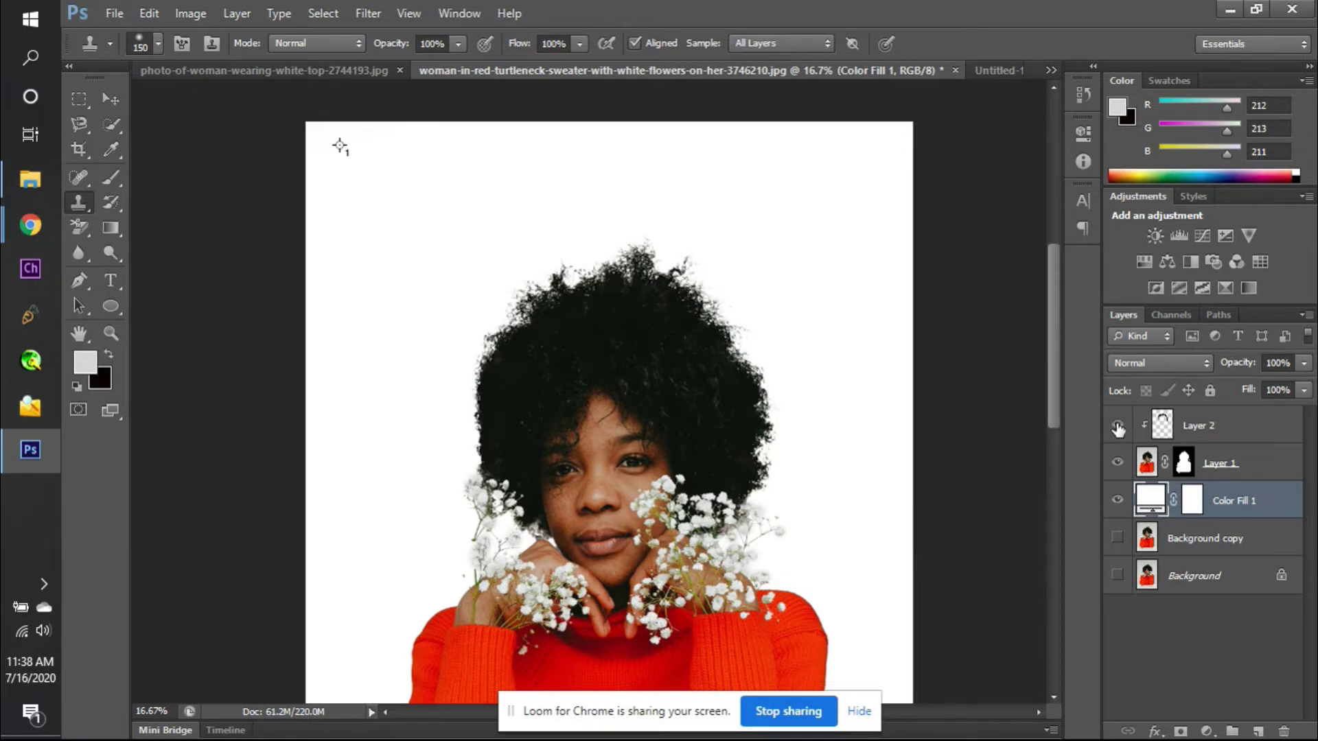
pyautogui.click(1117, 427)
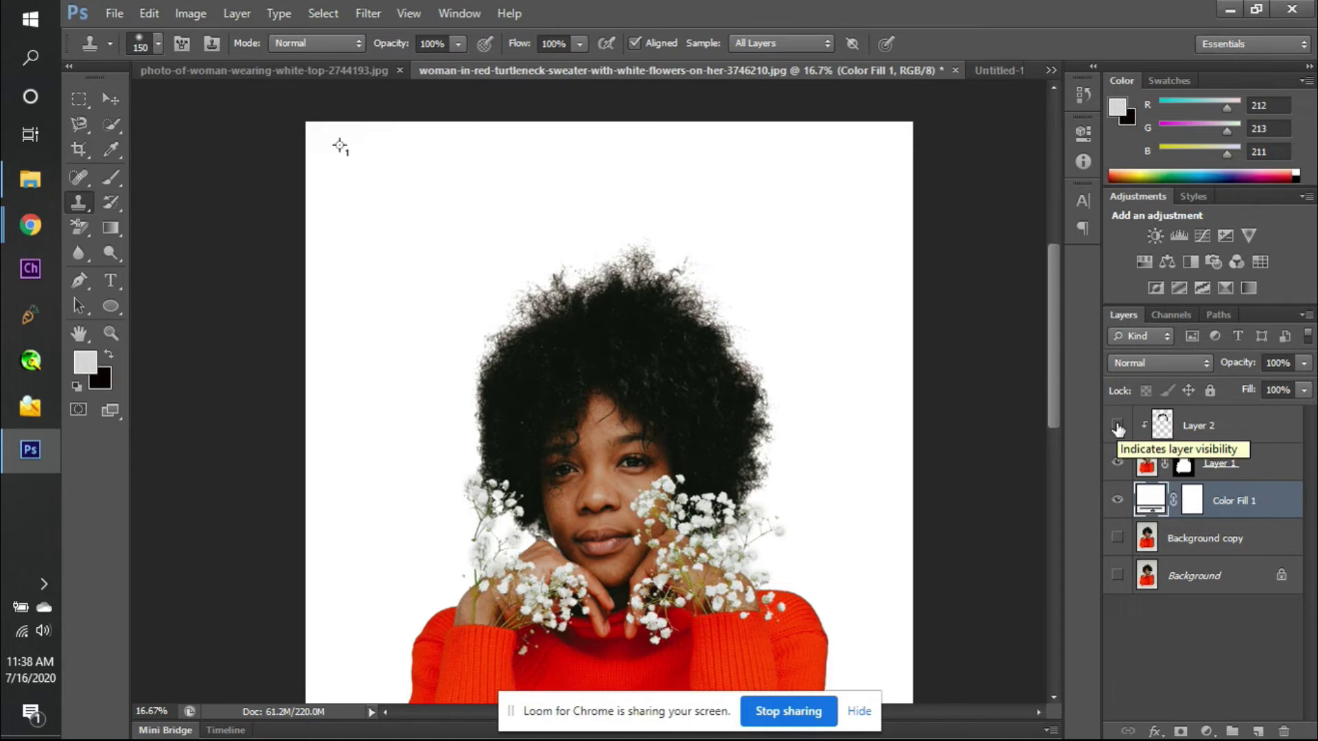
pyautogui.click(1117, 427)
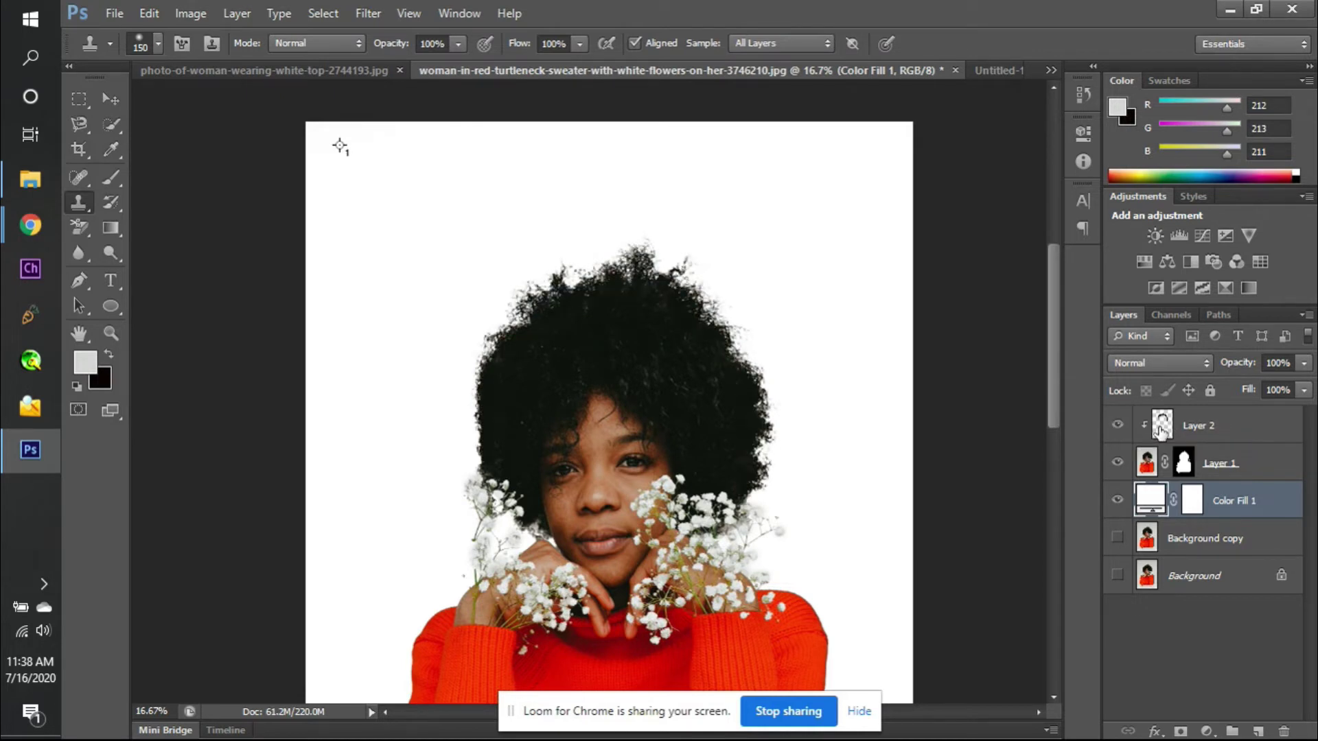
# - Set Layer 2's opacity to 50%
pyautogui.click(1185, 427)
pyautogui.click(1305, 366)
pyautogui.moveTo(1304, 389); pyautogui.dragTo(1252, 392)
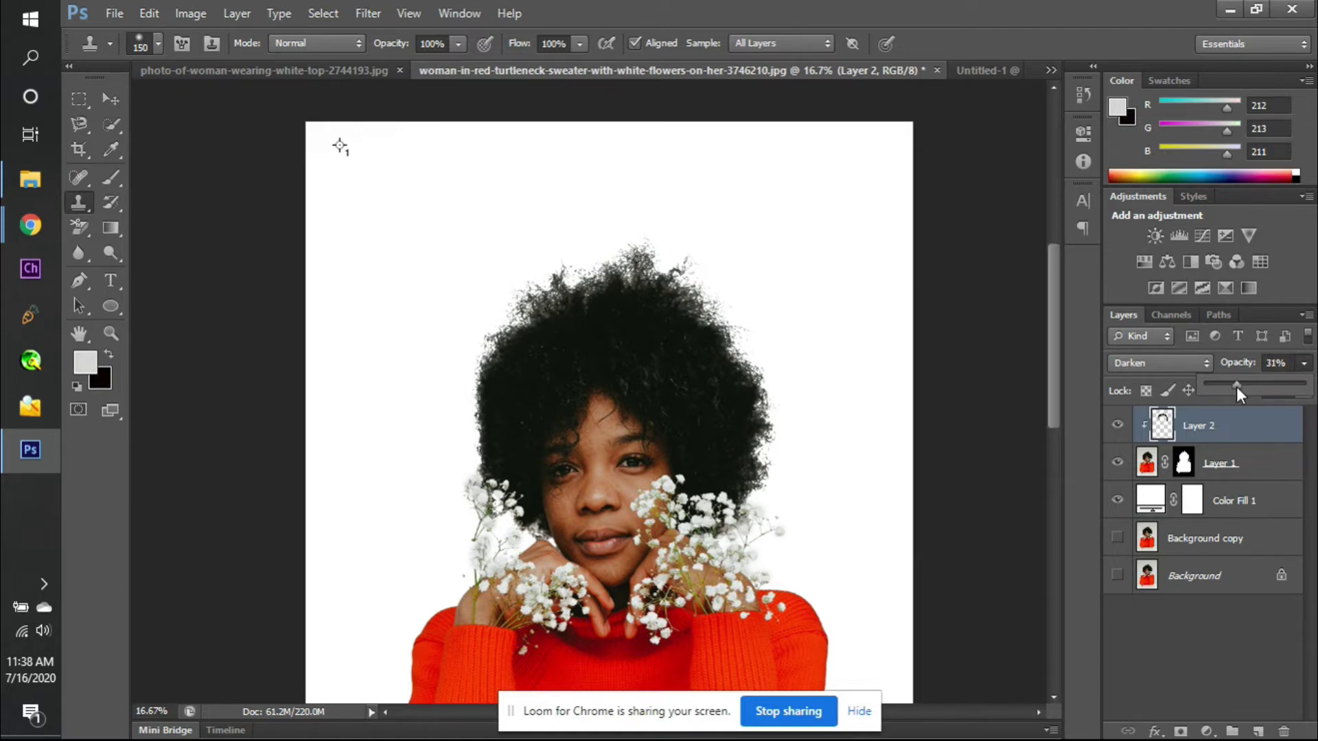
pyautogui.moveTo(1254, 389); pyautogui.dragTo(1258, 392)
pyautogui.click(1280, 364)
pyautogui.moveTo(1282, 364); pyautogui.dragTo(1257, 365)
pyautogui.write('60')
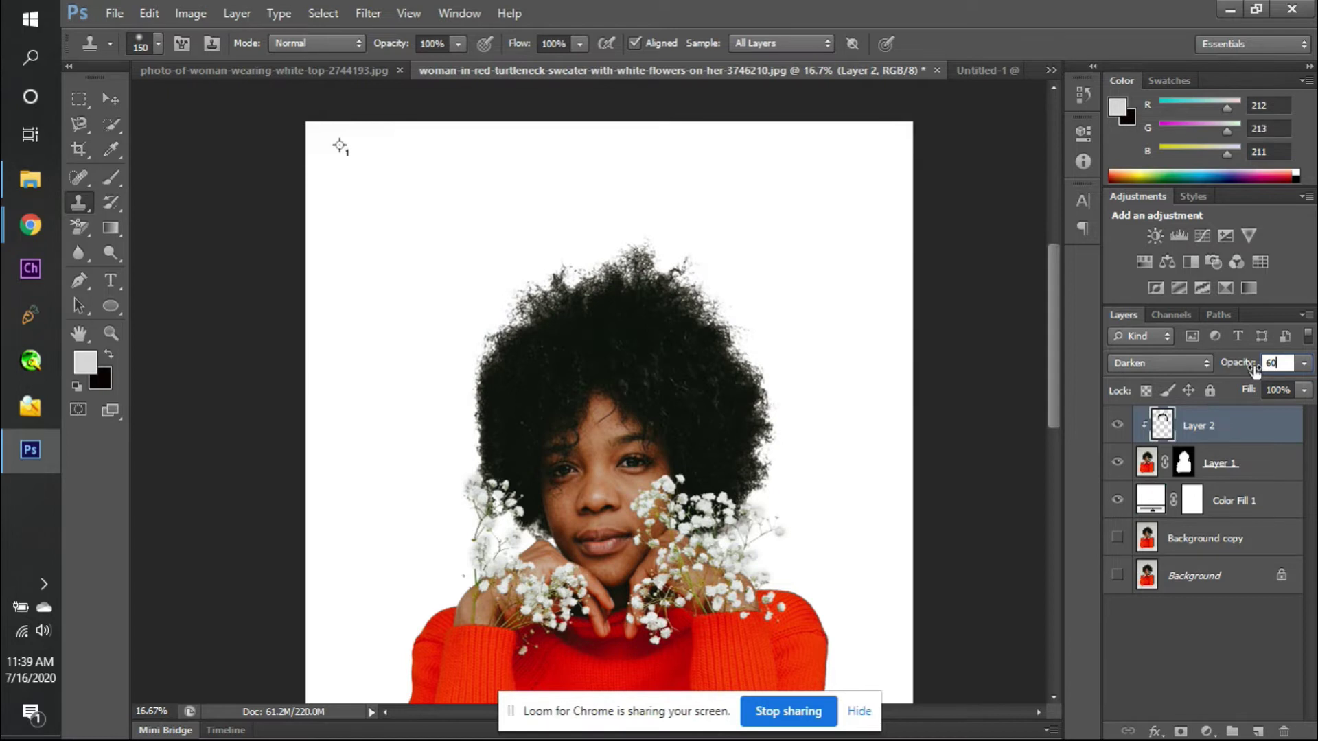
pyautogui.press('BackSpace')
pyautogui.write('50')
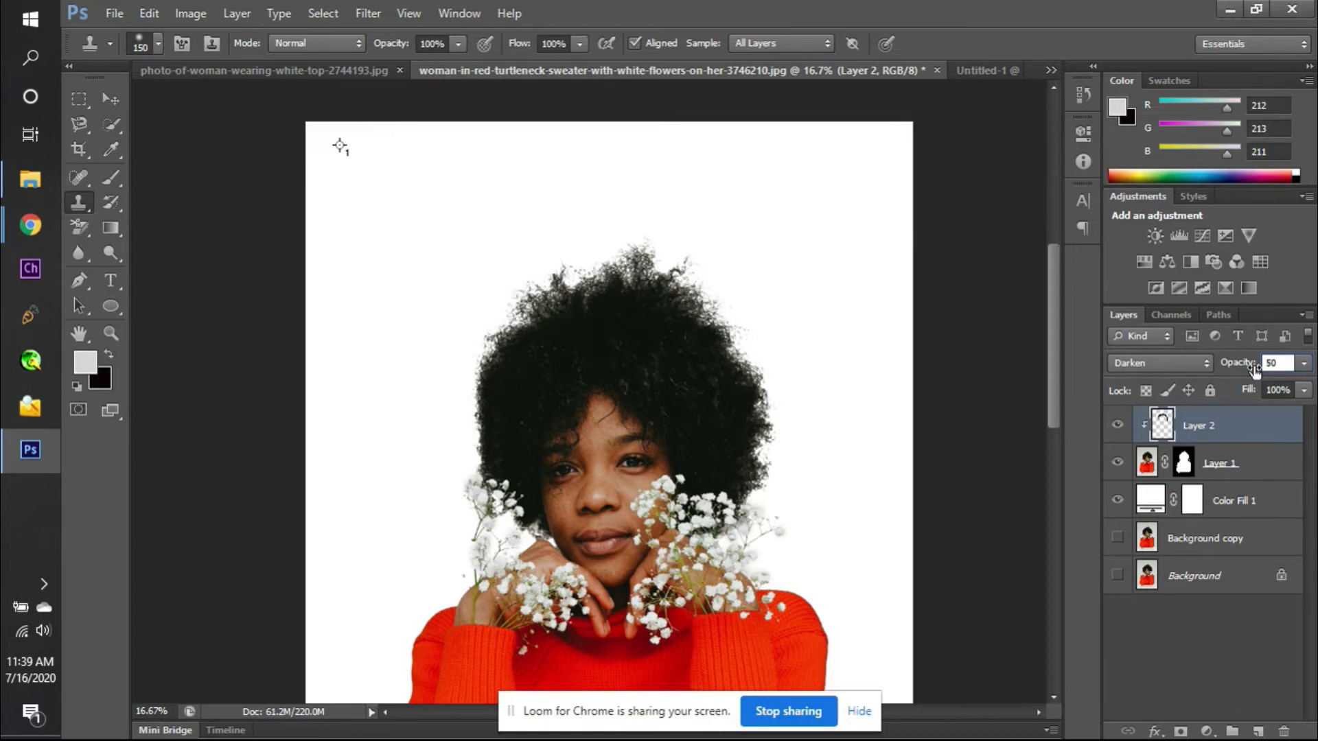
pyautogui.press('Return')
# - Compare the hair with Layer 2 toggled, leaving the layer hidden
pyautogui.click(1118, 425)
pyautogui.click(1120, 426)
pyautogui.click(1119, 424)
pyautogui.click(1118, 425)
pyautogui.click(1118, 425)
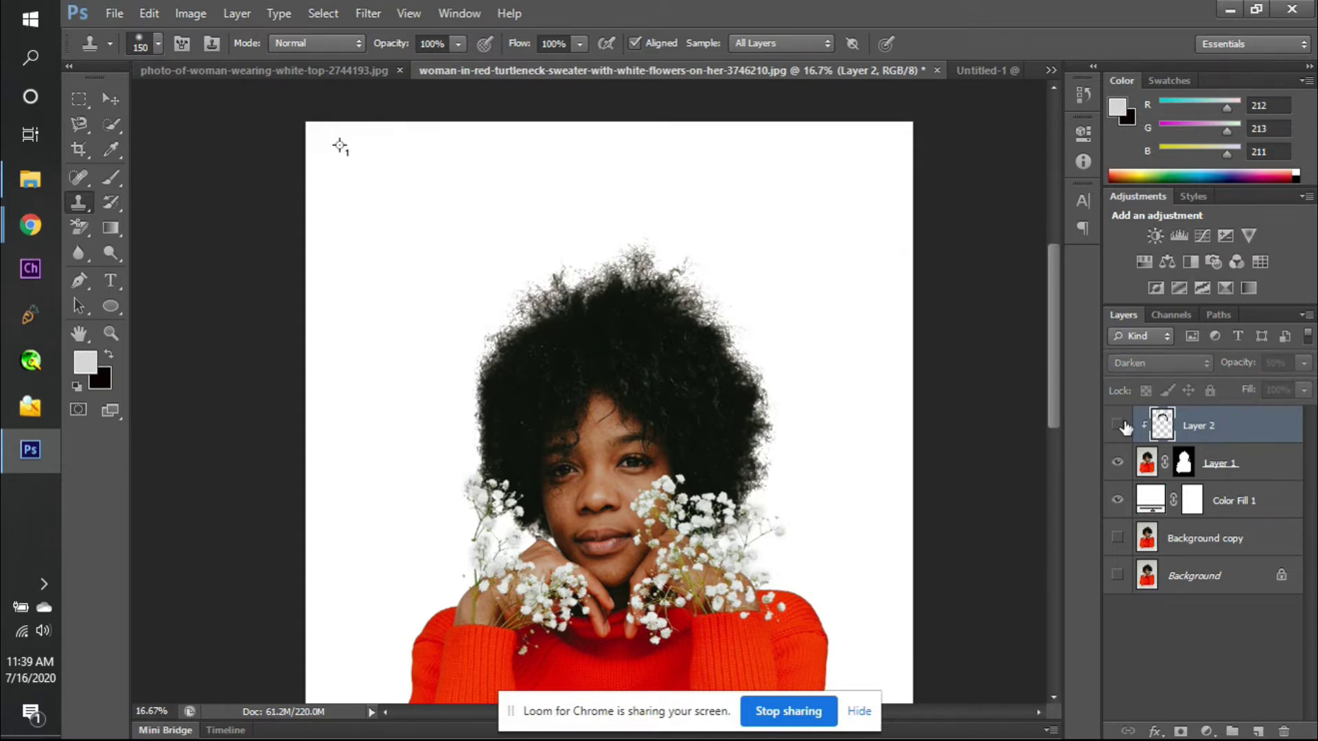
# - Turn Color Fill 1 back to black #000000 and compare the hair with Layer 2 toggled
pyautogui.click(1119, 425)
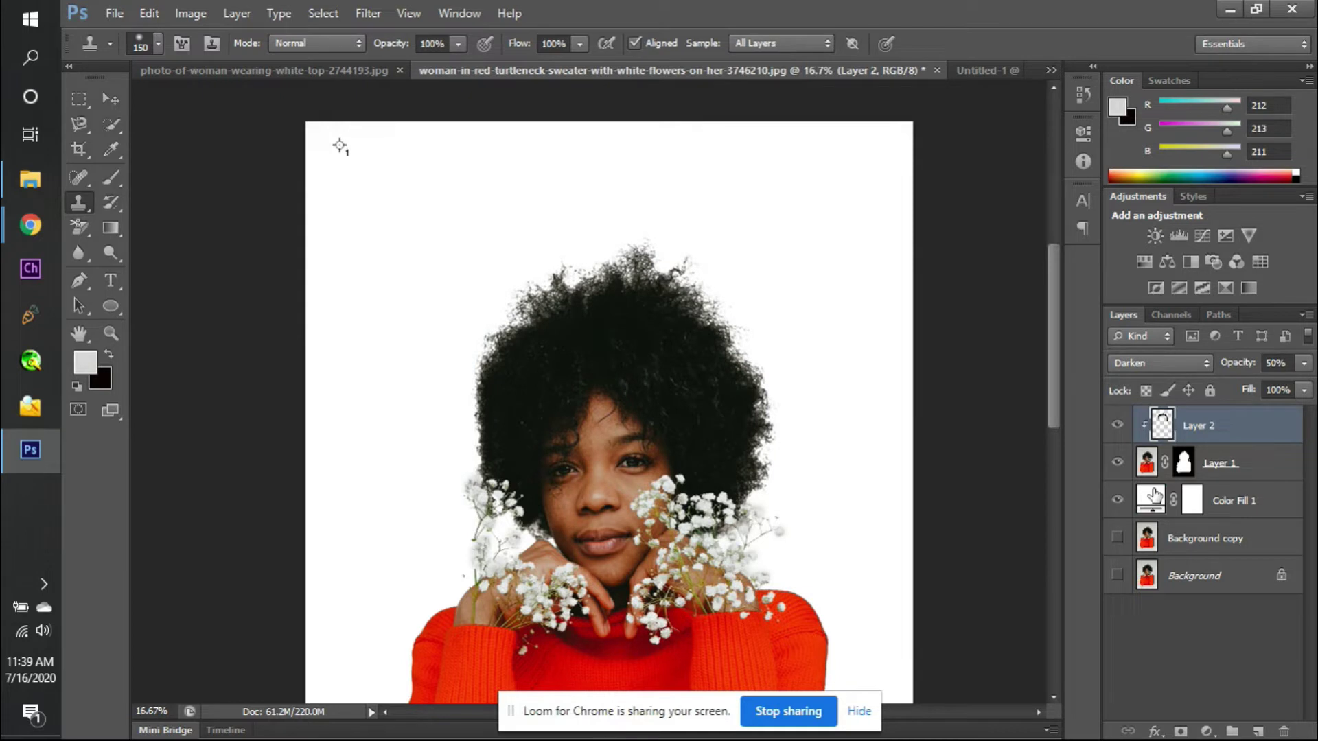
pyautogui.doubleClick(1156, 498)
pyautogui.click(421, 466)
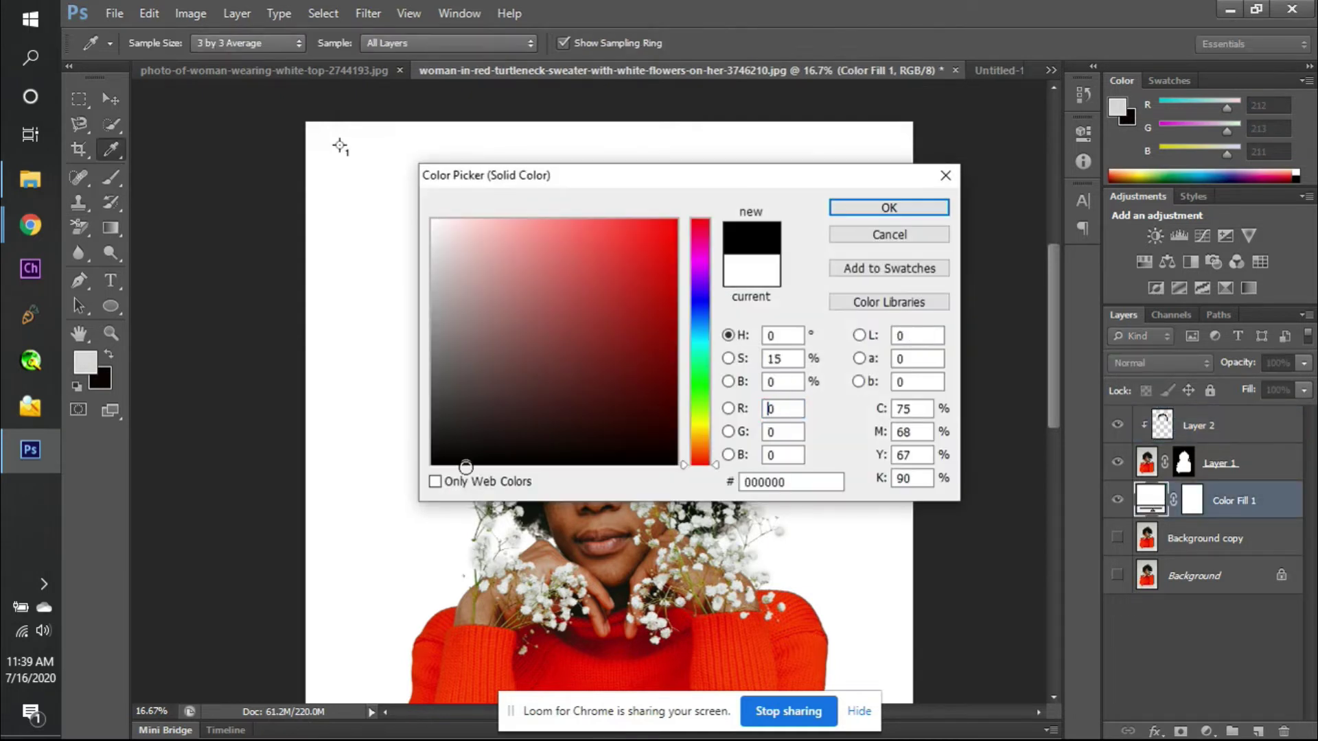
pyautogui.press('s')
pyautogui.press('Return')
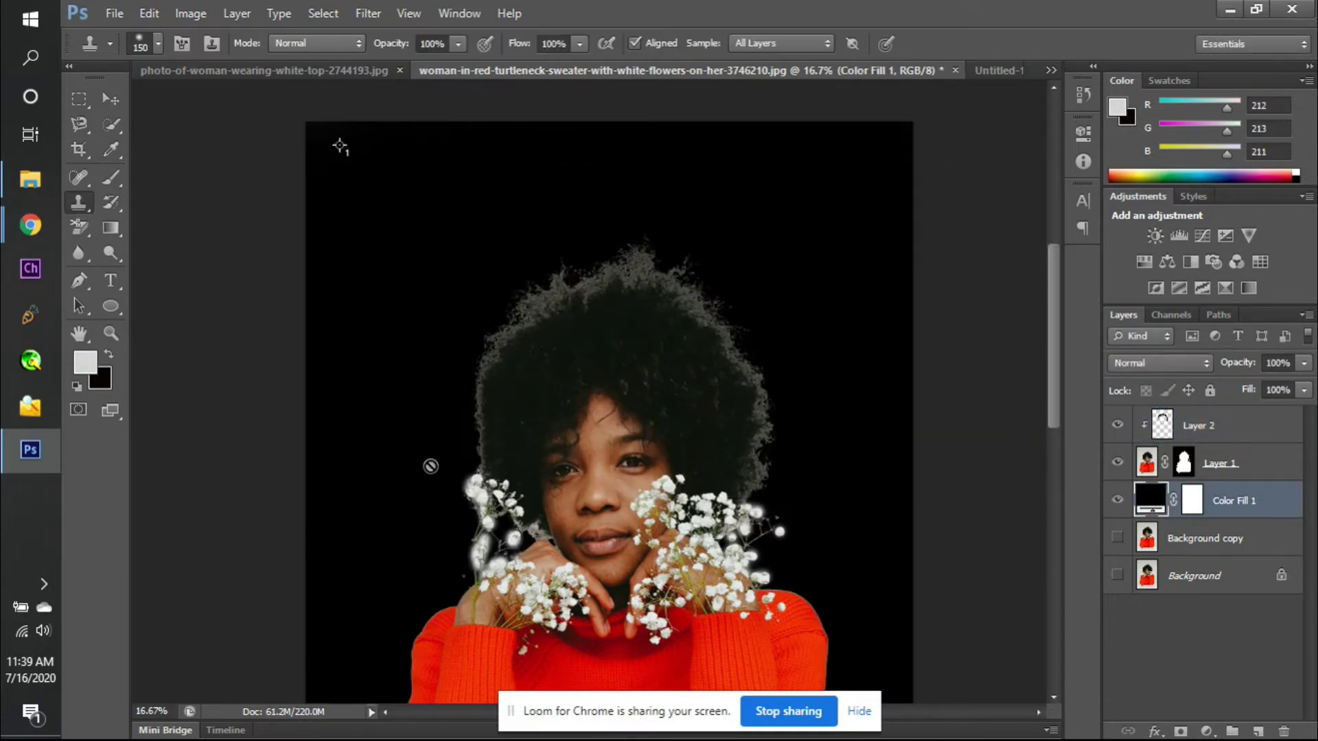
pyautogui.click(1119, 425)
pyautogui.click(1119, 425)
pyautogui.click(1119, 424)
pyautogui.click(1118, 424)
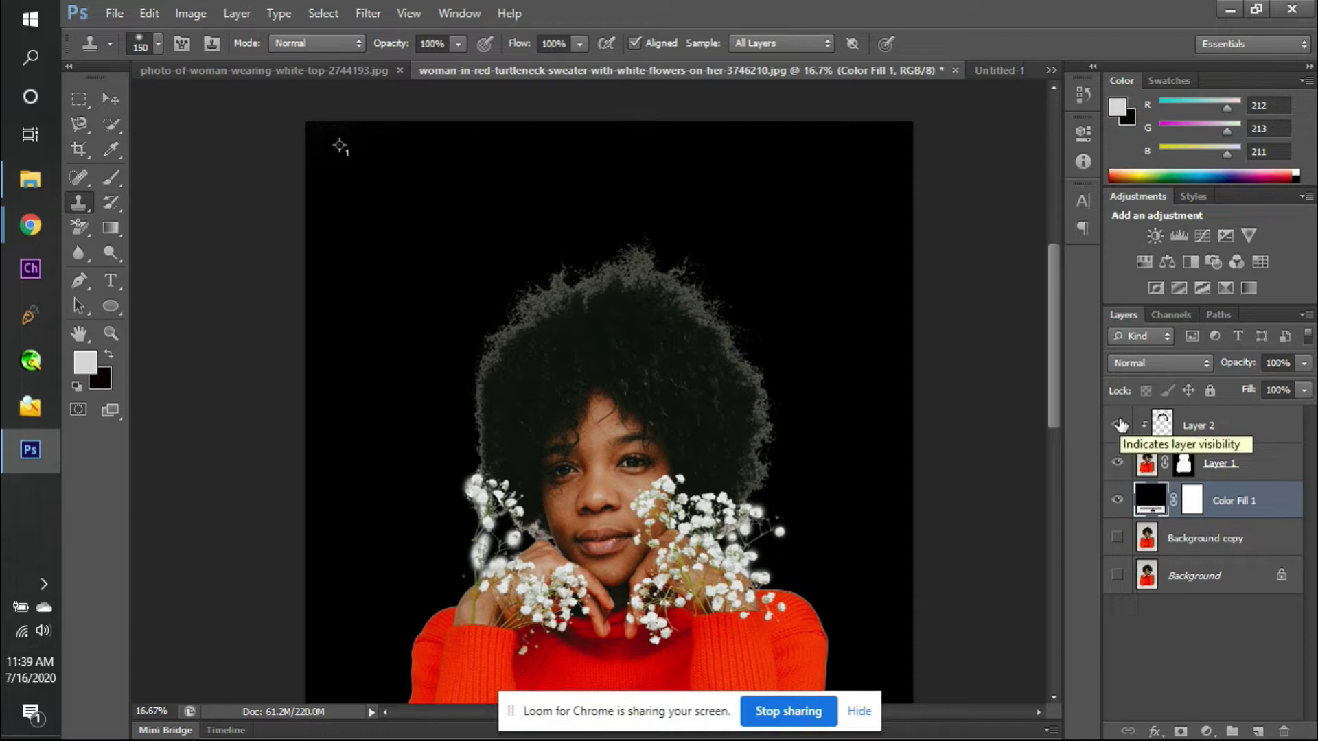
# - Enter 50% opacity for Layer 2 and check the whole portrait
pyautogui.click(1260, 420)
pyautogui.click(1302, 364)
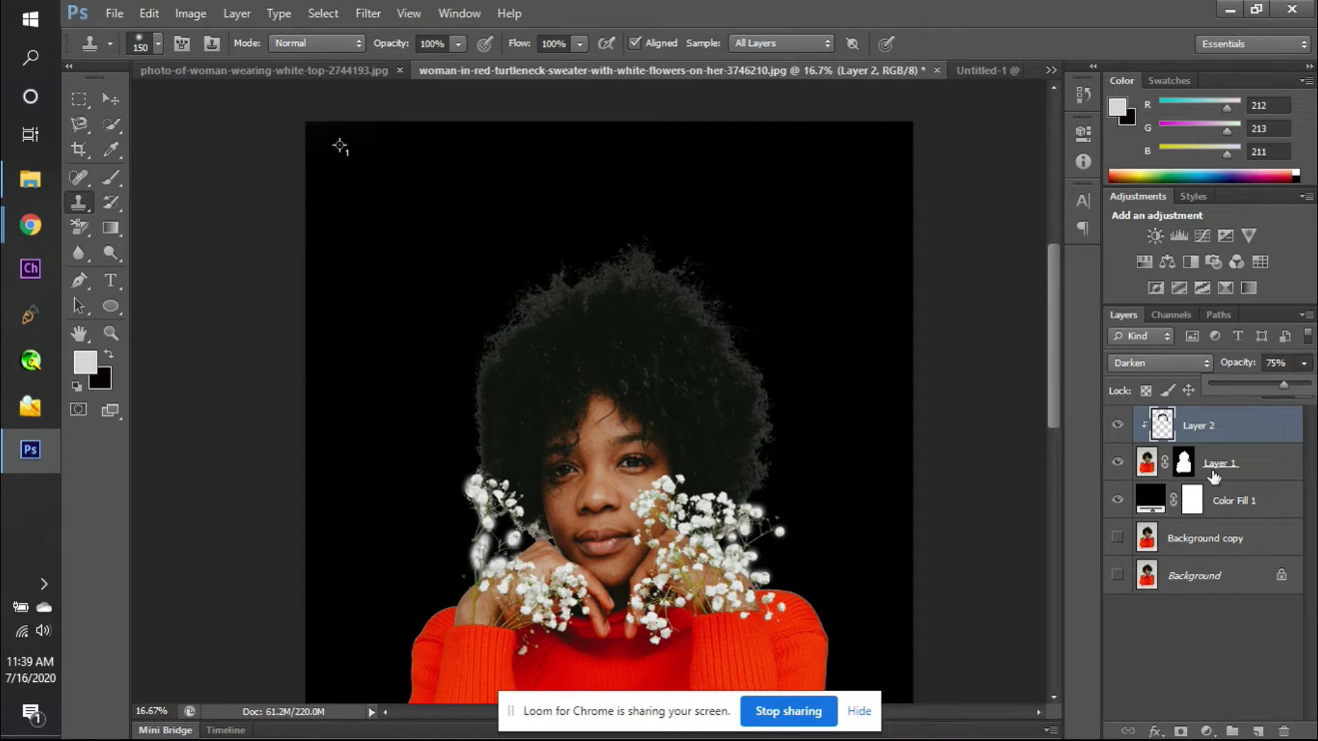
pyautogui.write('50')
pyautogui.press('Return')
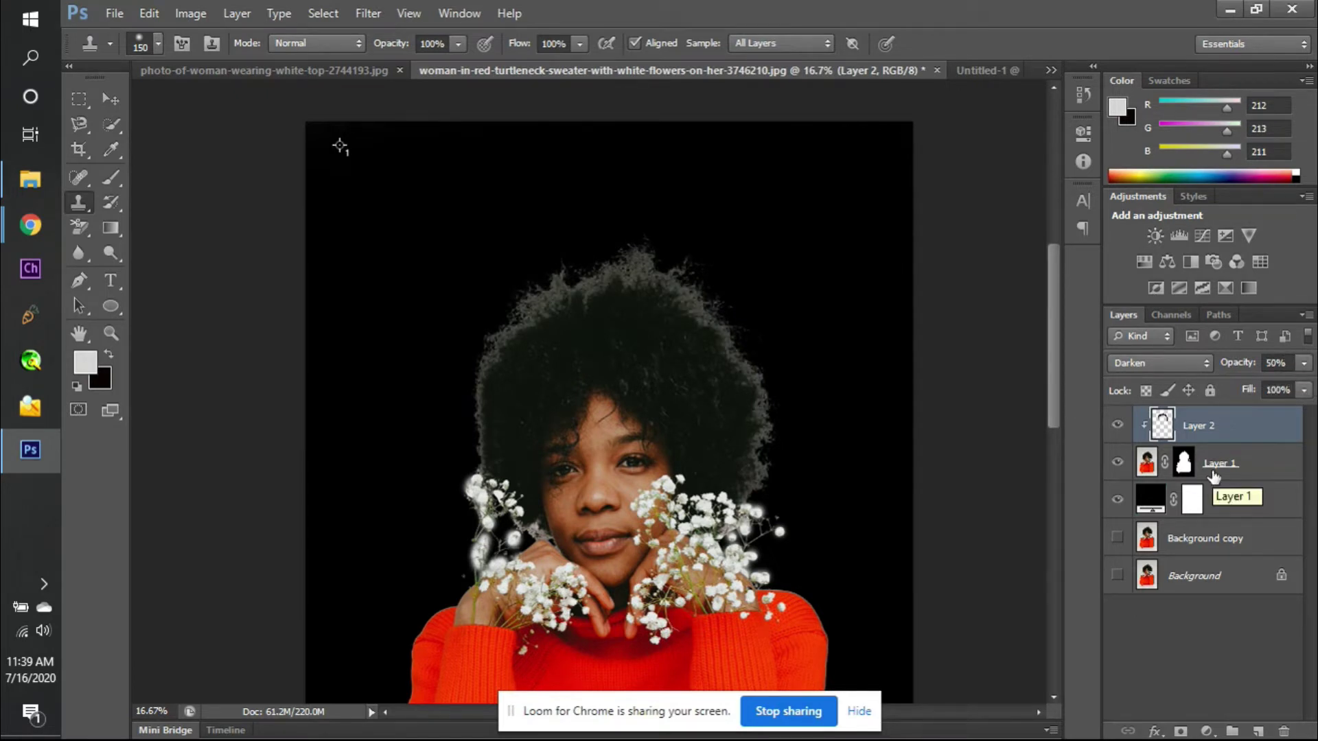
pyautogui.hotkey('ctrl', '-')
pyautogui.hotkey('ctrl', '-')
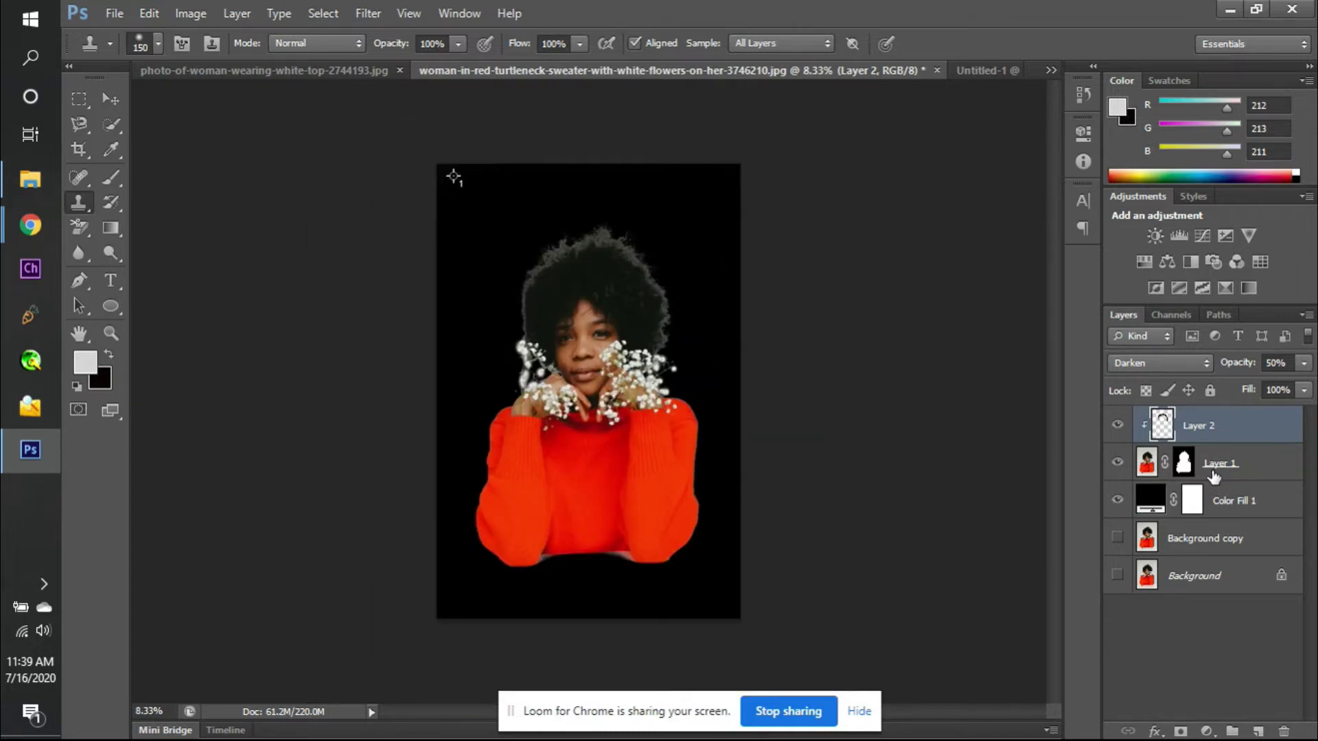
pyautogui.hotkey('ctrl', '+')
pyautogui.hotkey('ctrl', '+')
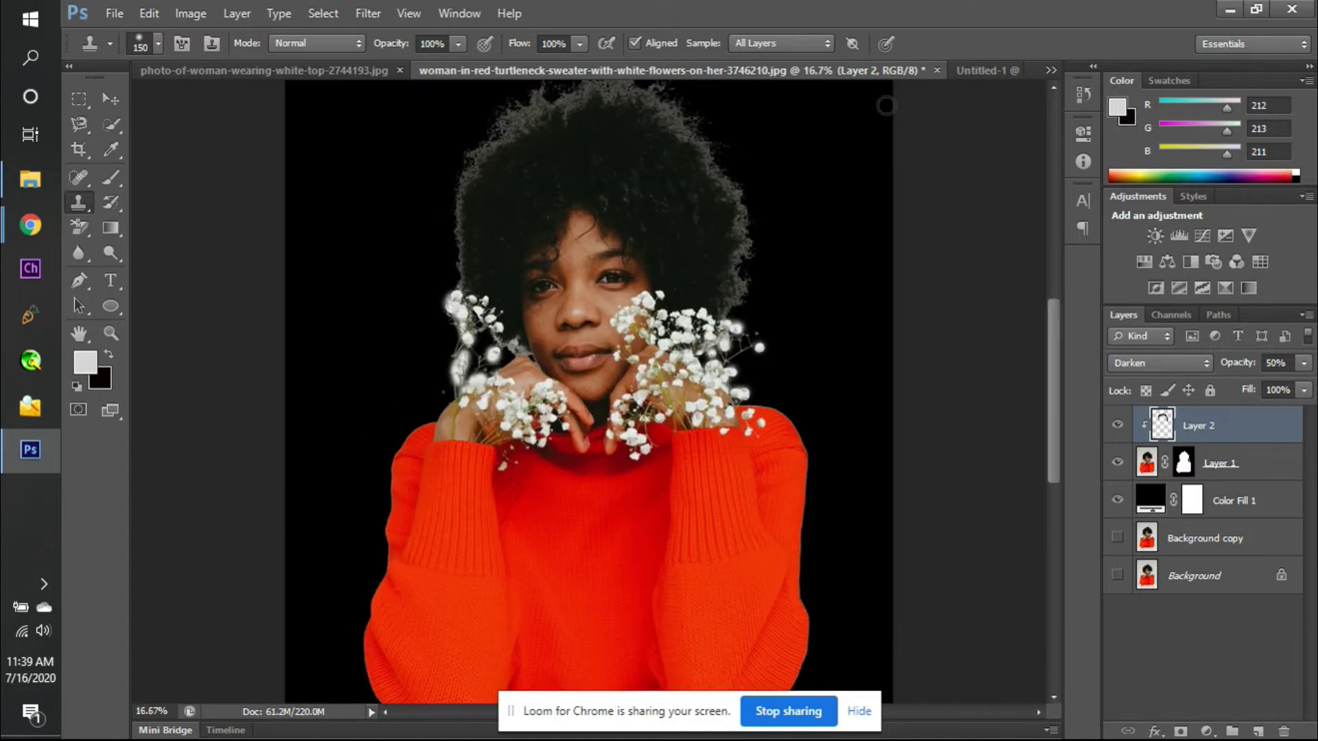
pyautogui.moveTo(27, 225)
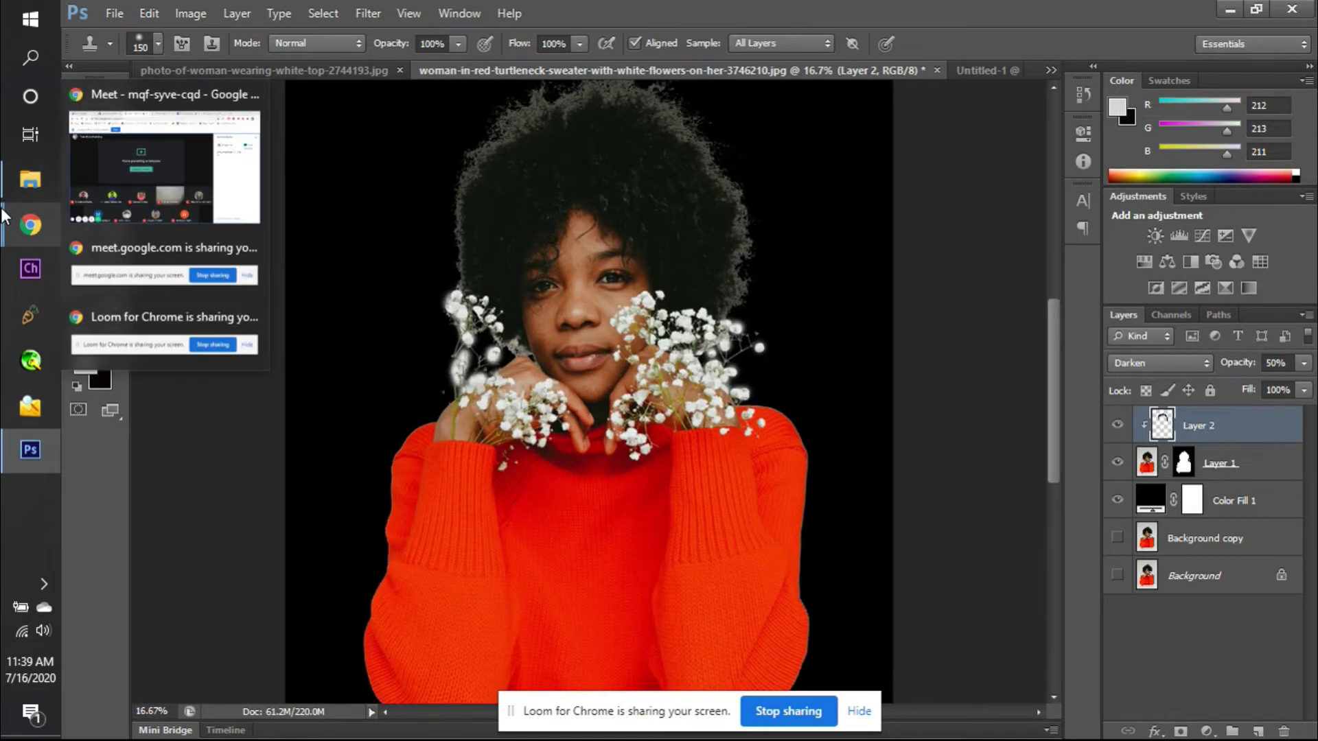
pyautogui.click(143, 166)
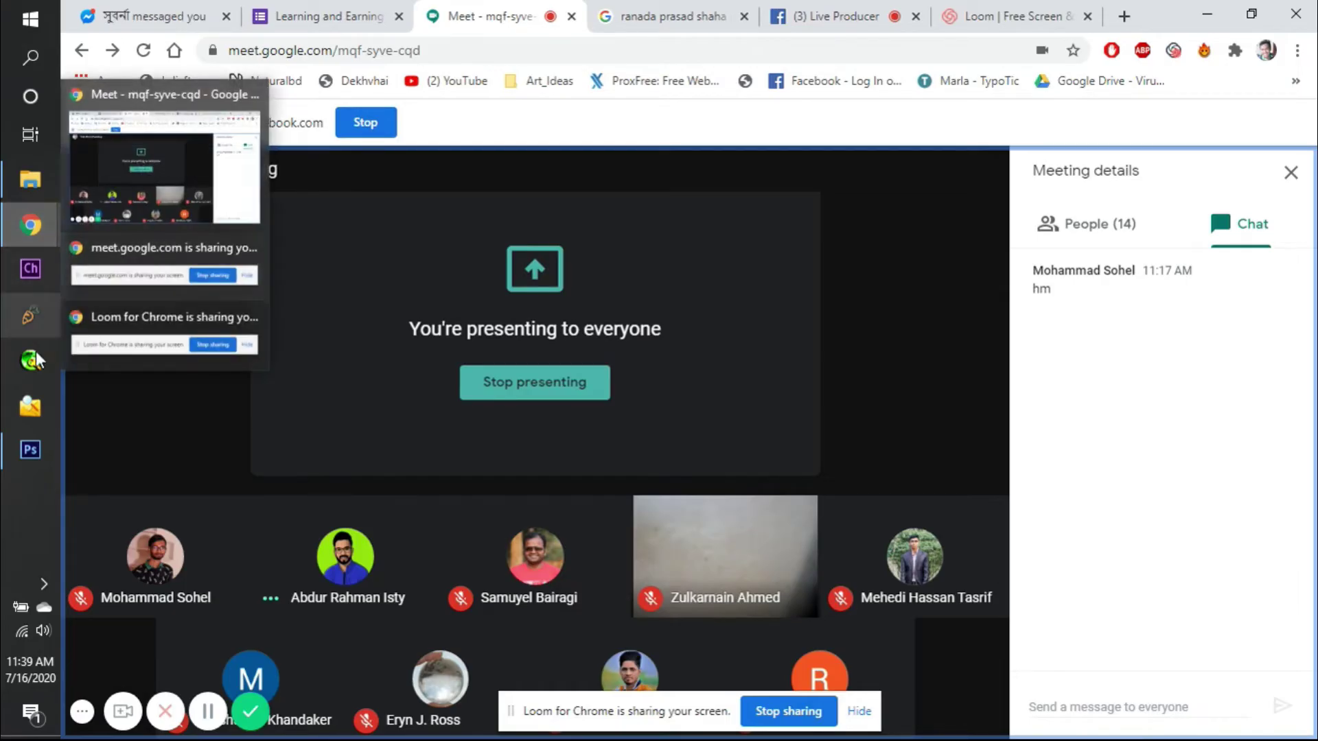
pyautogui.click(32, 449)
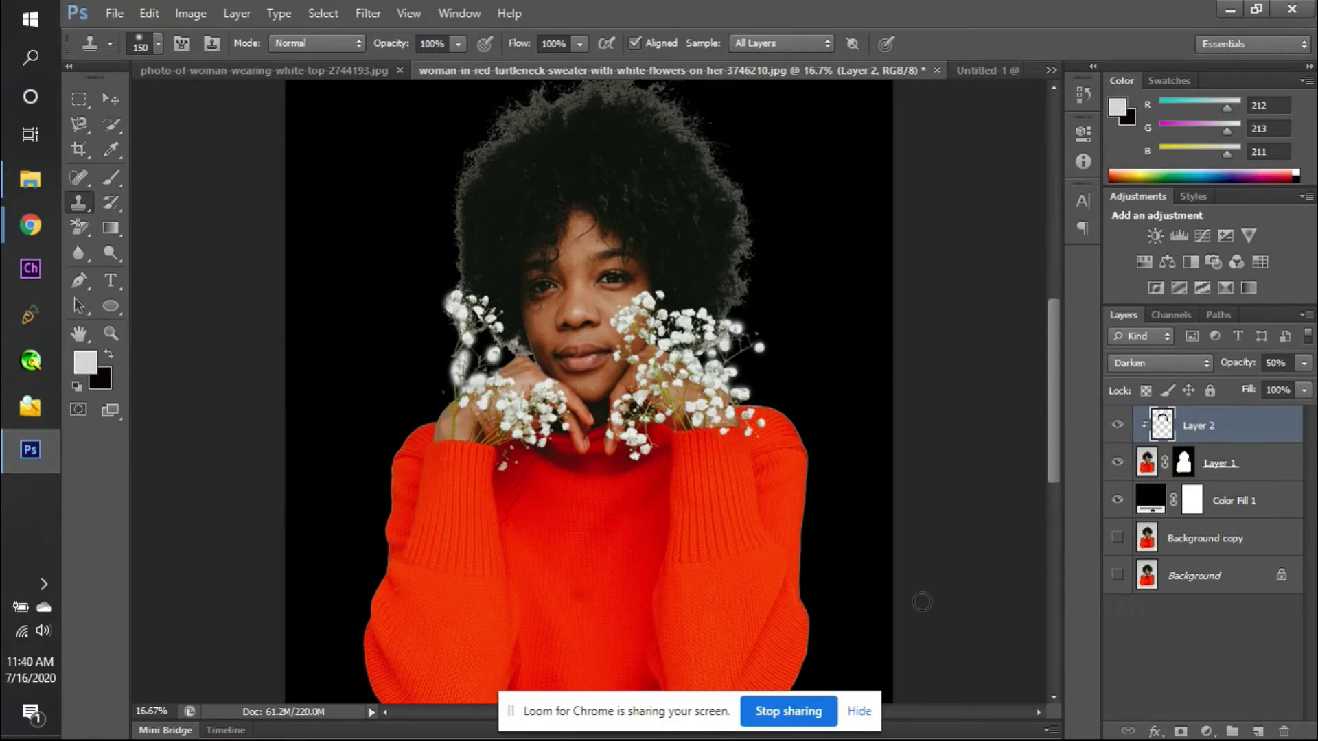
# - Show the original Background copy and add a Brightness/Contrast layer using Layer 1's silhouette mask
pyautogui.moveTo(1117, 462); pyautogui.dragTo(1119, 546)
pyautogui.click(1118, 541)
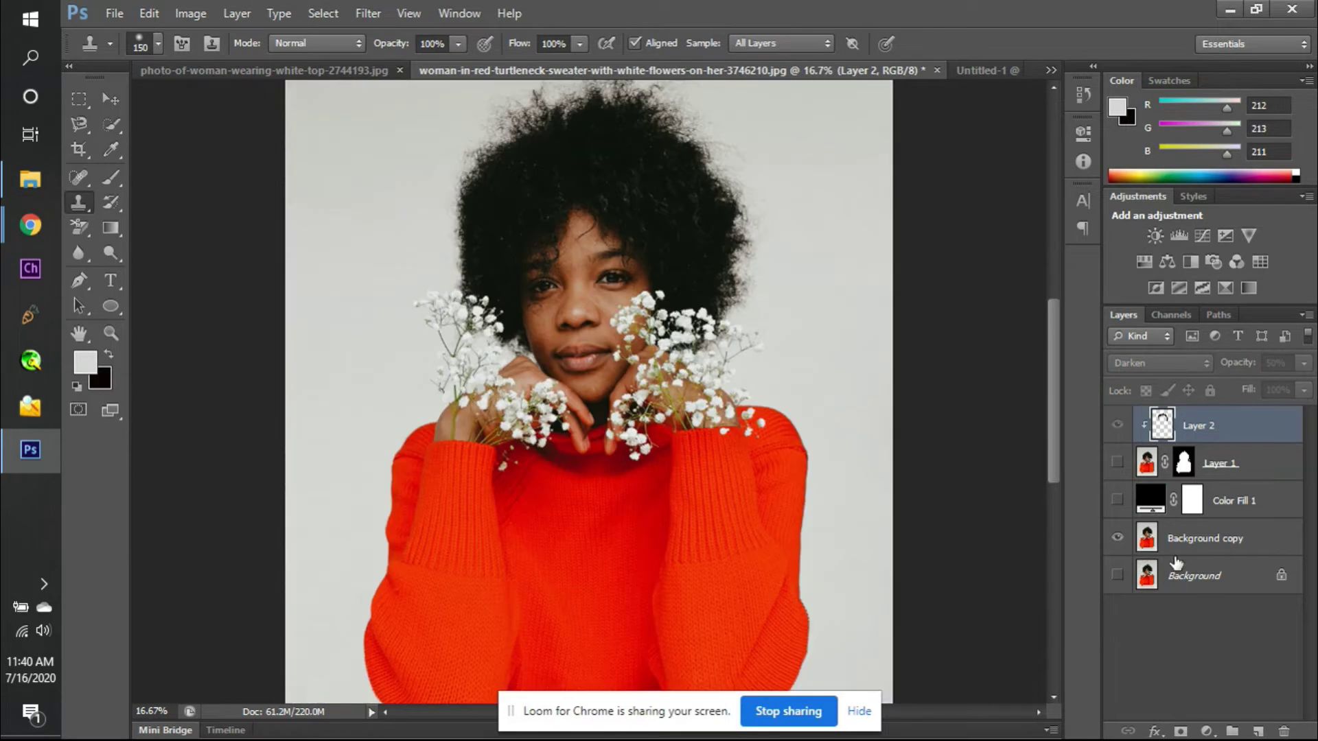
pyautogui.hotkey('ctrl', '-')
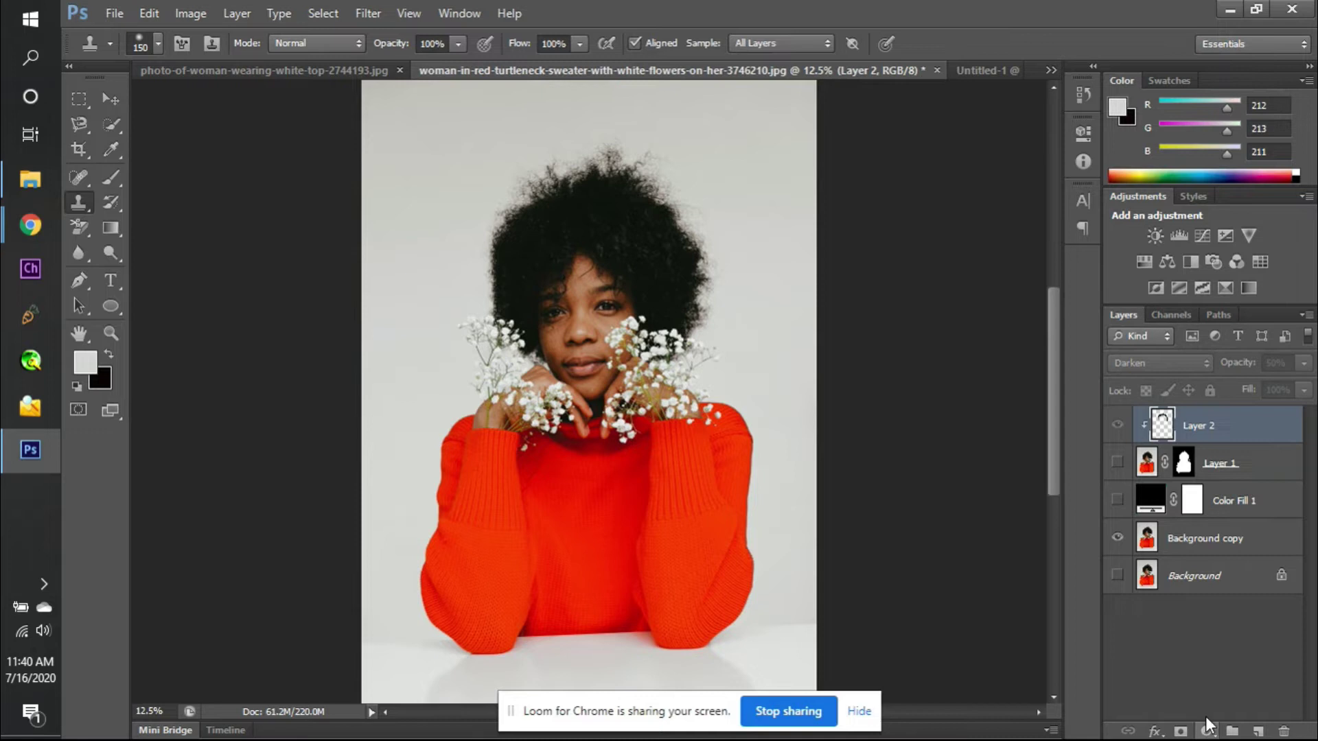
pyautogui.click(1155, 235)
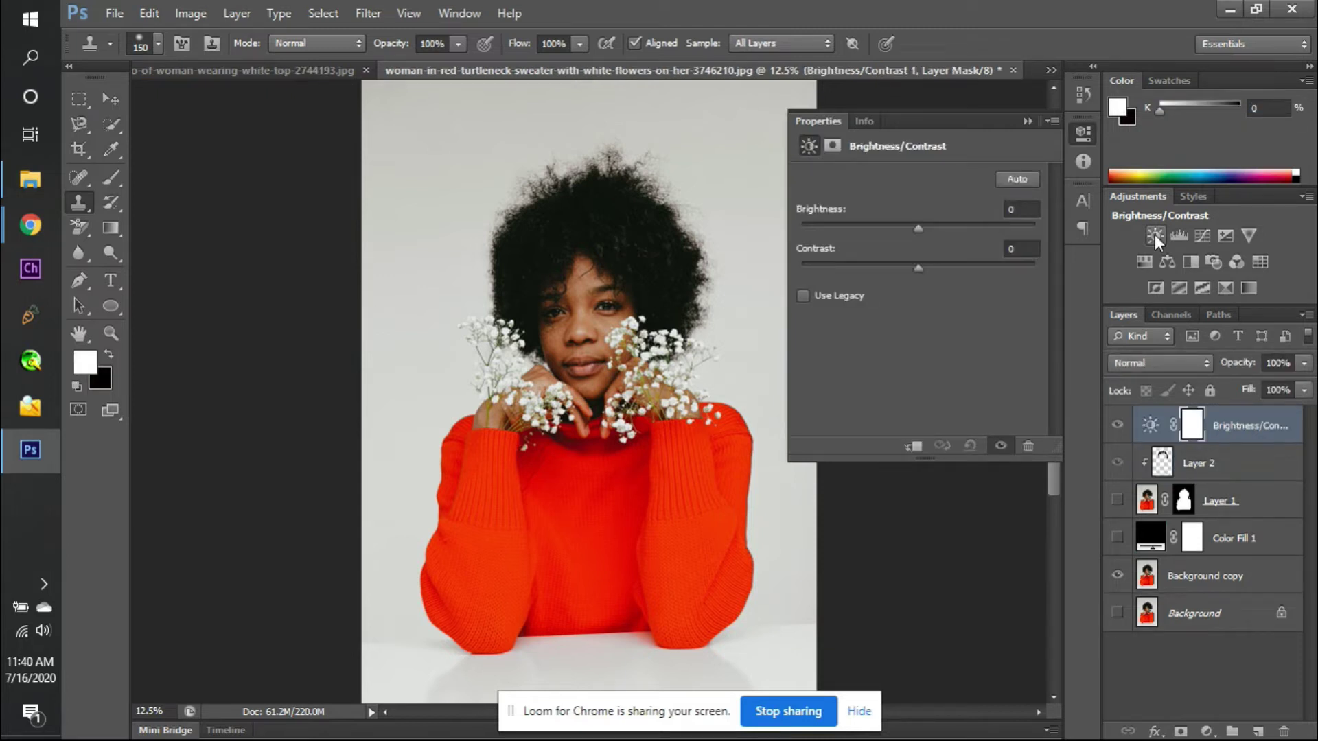
pyautogui.click(838, 150)
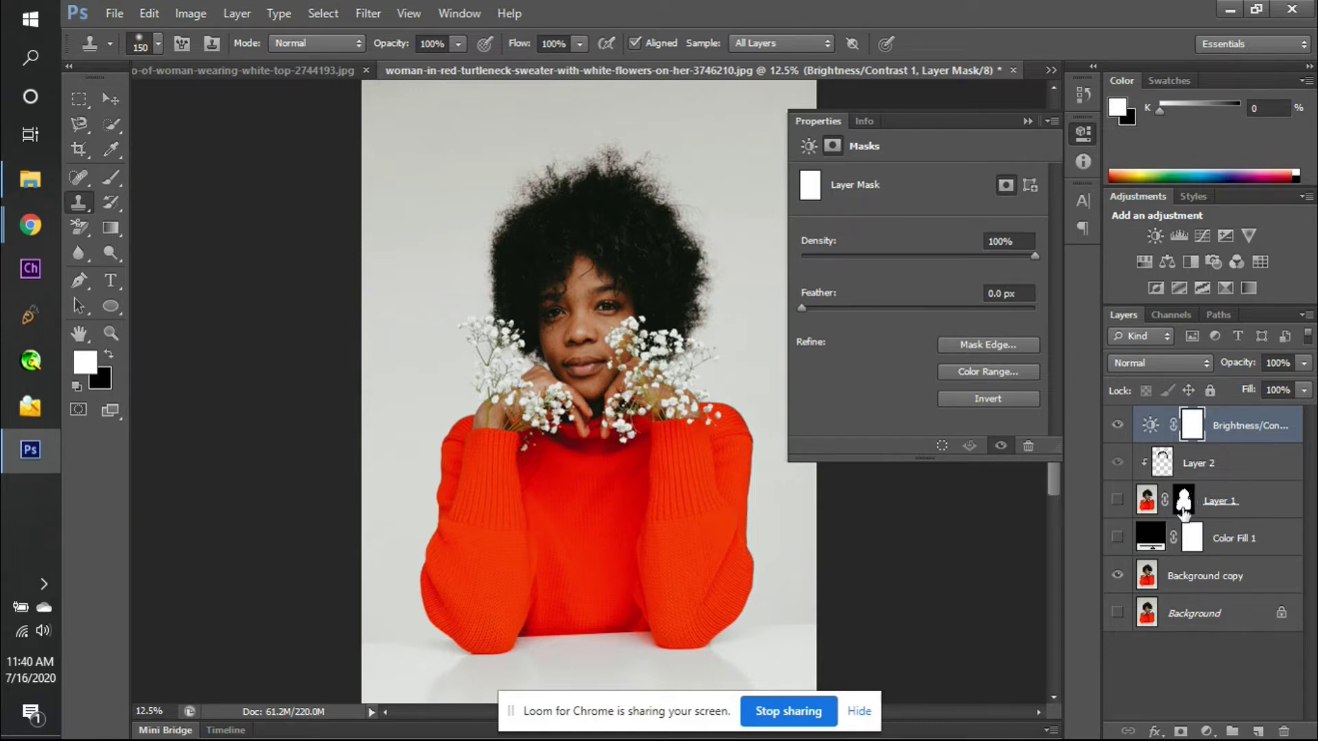
pyautogui.moveTo(1183, 511); pyautogui.dragTo(1196, 415)
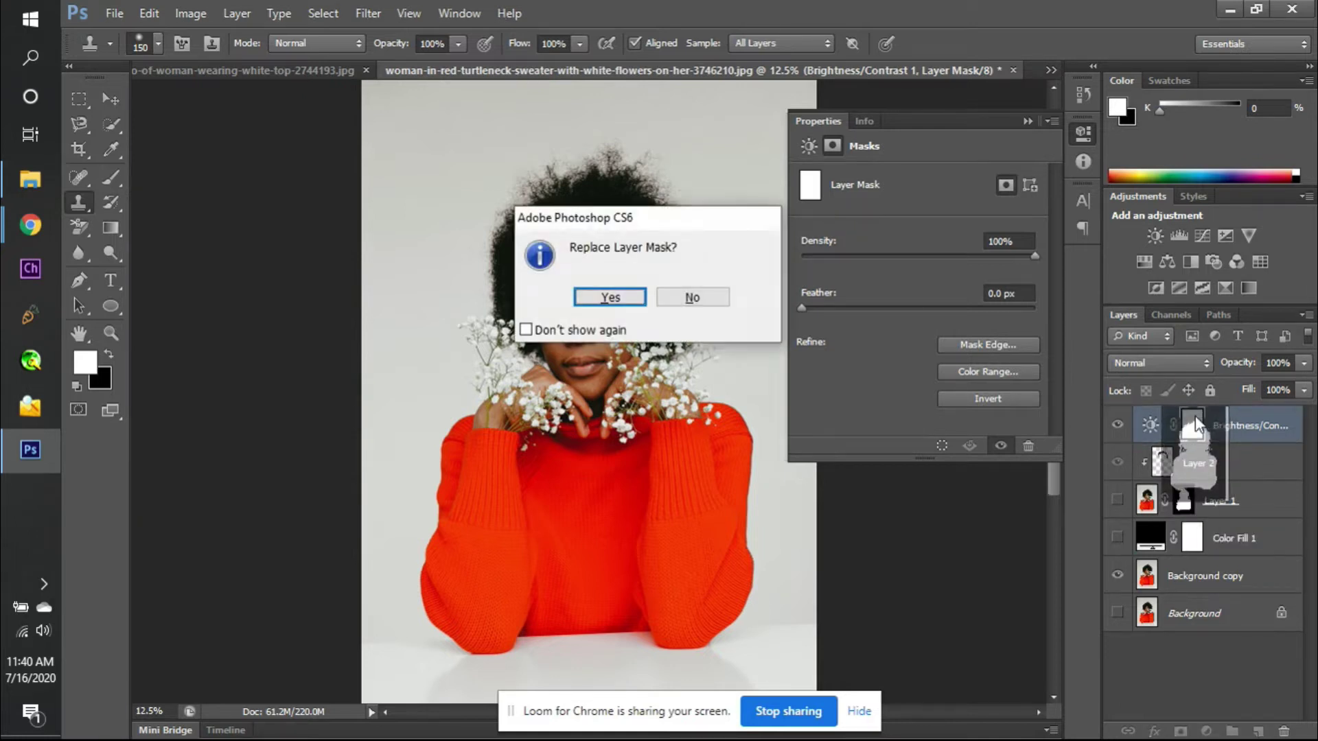
pyautogui.press('Return')
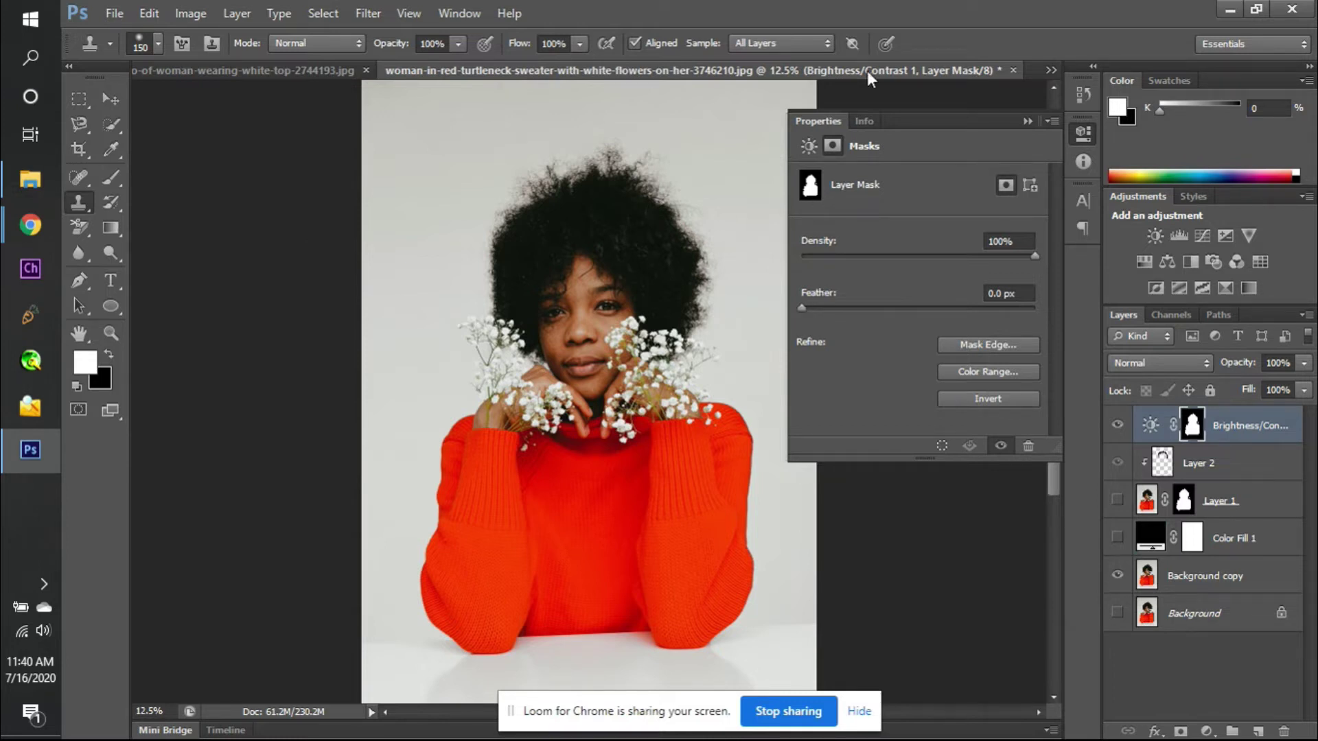
# - Try lower mask density values, then set the density back to 100%
pyautogui.moveTo(824, 256); pyautogui.dragTo(901, 258)
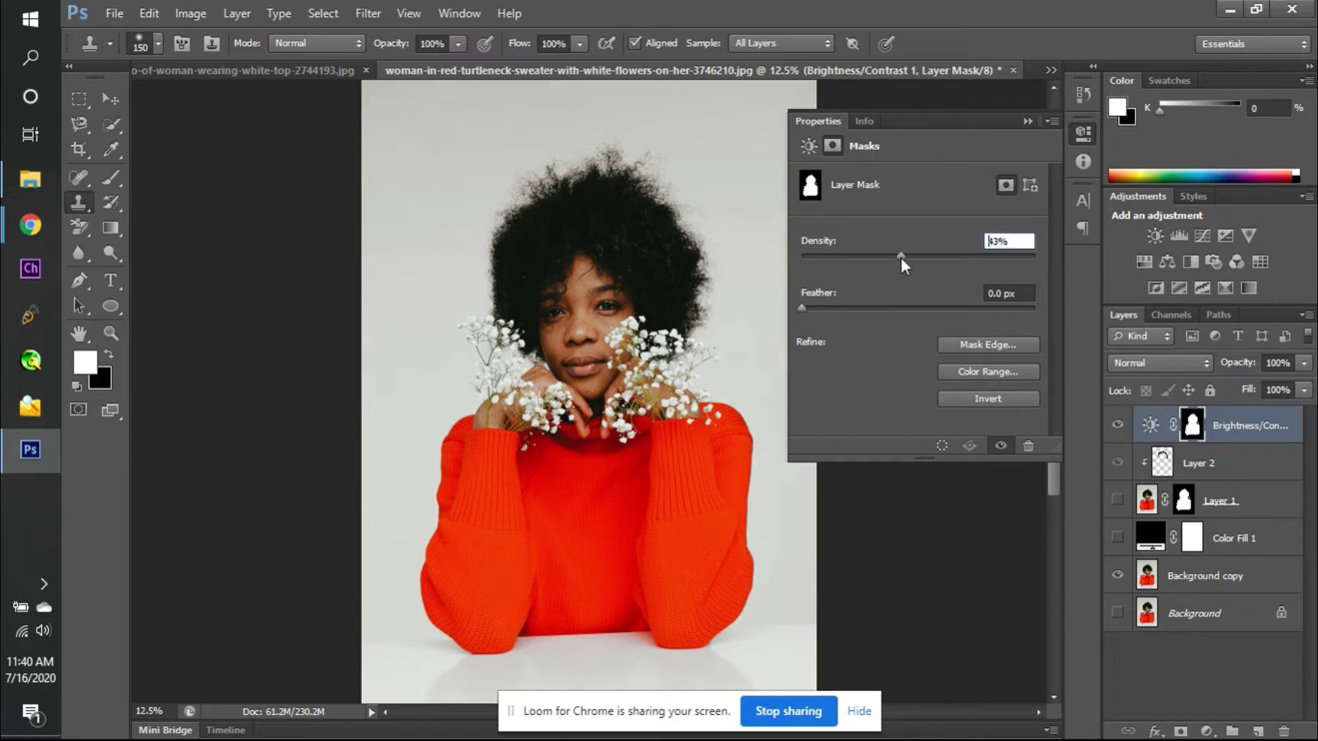
pyautogui.moveTo(1024, 265); pyautogui.dragTo(793, 271)
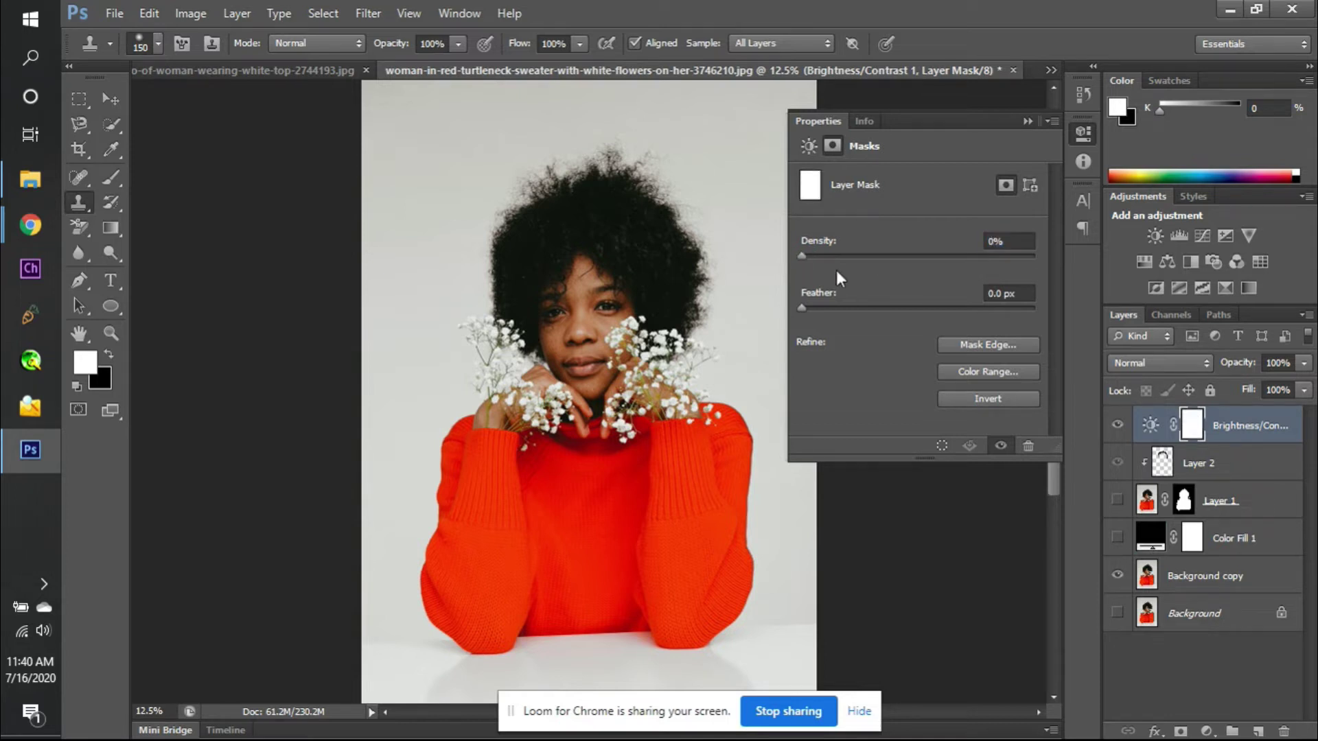
pyautogui.click(1008, 242)
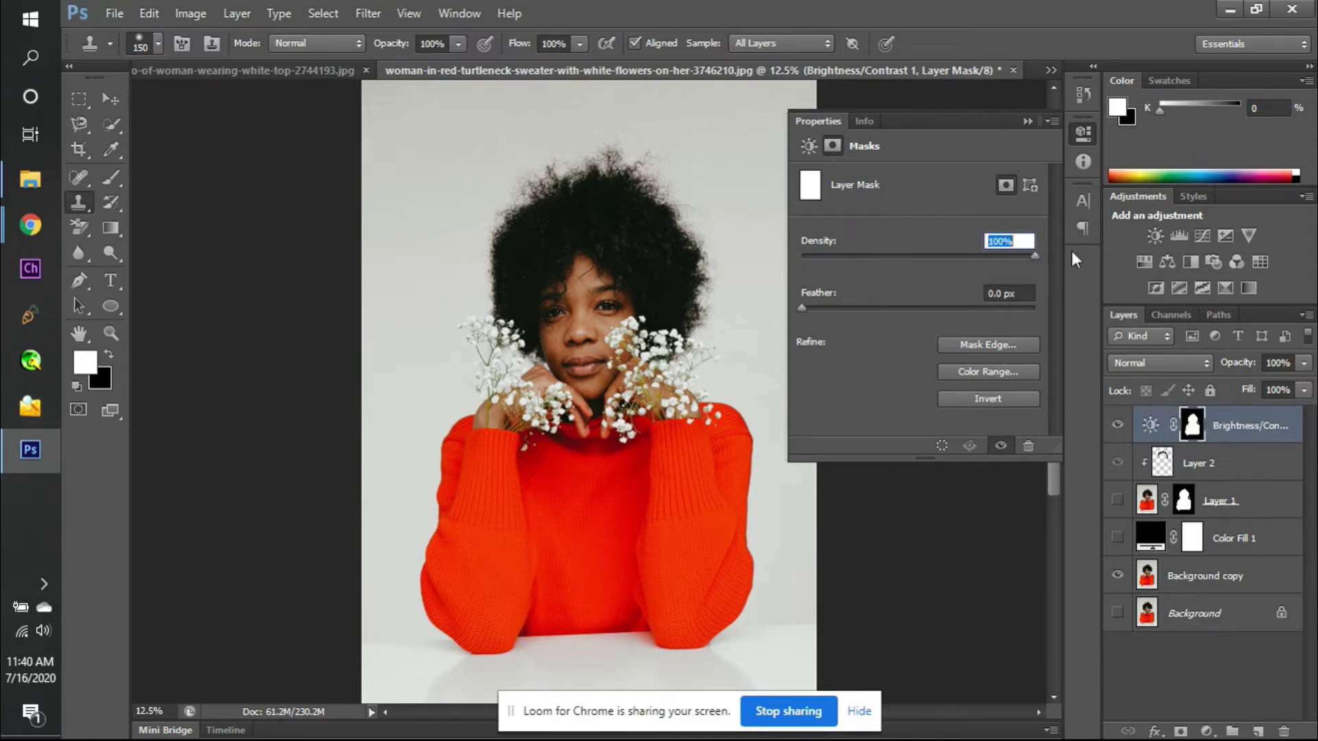
pyautogui.write('100')
pyautogui.press('Return')
pyautogui.click(812, 148)
pyautogui.click(811, 149)
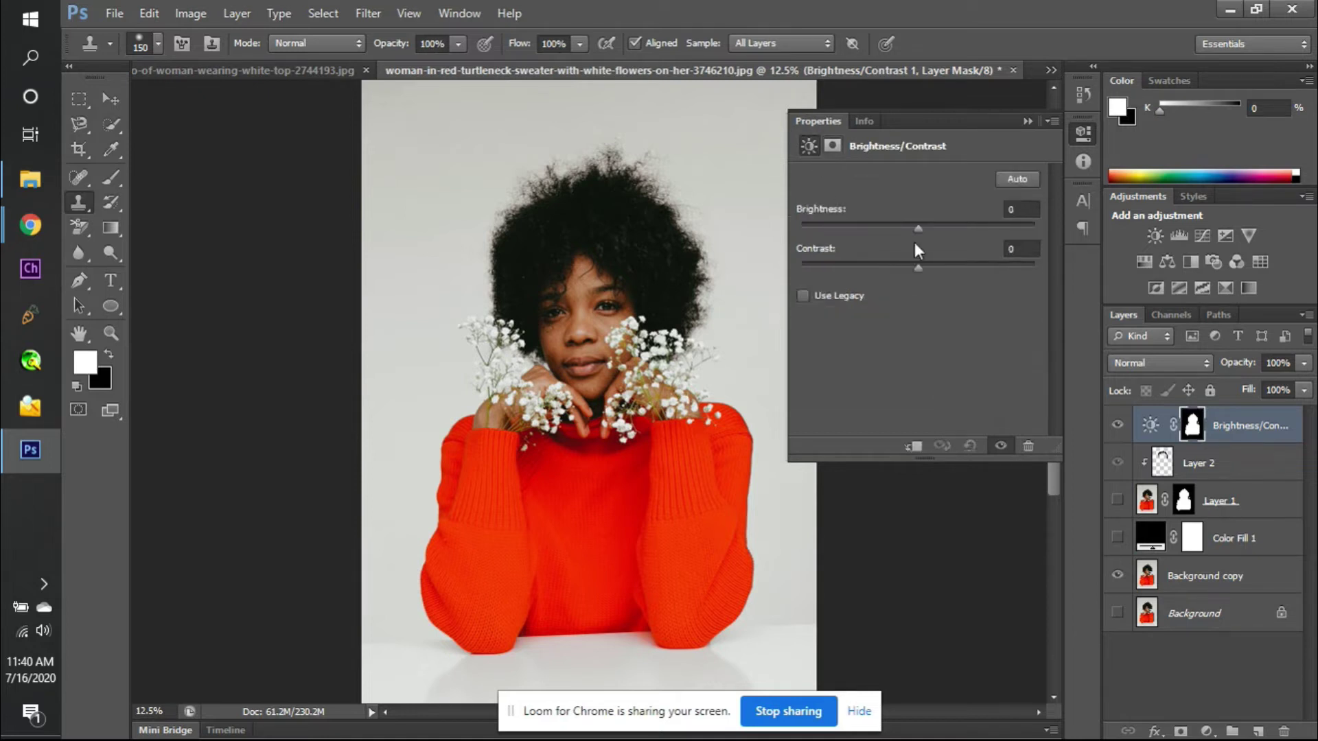
# - Try several values, then settle on Brightness -27 and Contrast -2
pyautogui.moveTo(903, 228)
pyautogui.mouseDown()
pyautogui.moveTo(944, 229)
pyautogui.moveTo(864, 232)
pyautogui.moveTo(983, 230)
pyautogui.moveTo(830, 238)
pyautogui.moveTo(936, 238)
pyautogui.moveTo(867, 237)
pyautogui.moveTo(895, 236)
pyautogui.mouseUp()
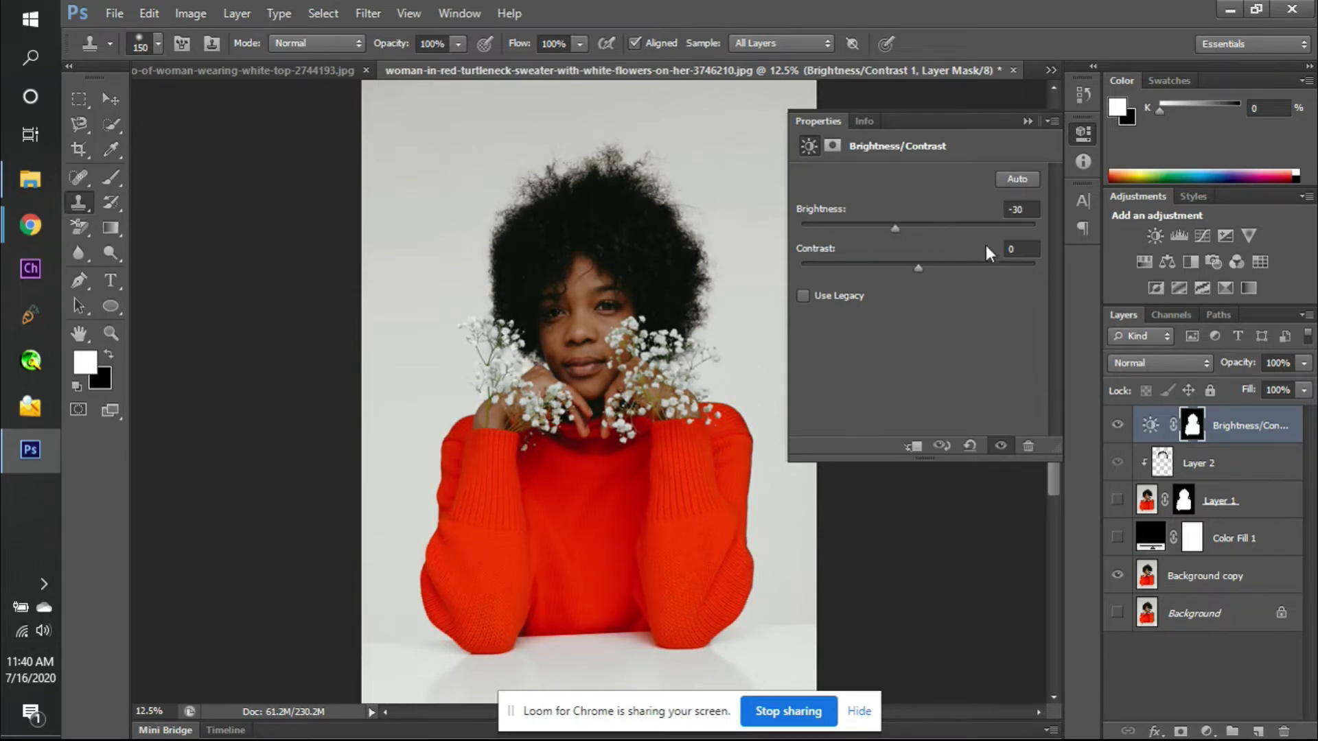
pyautogui.moveTo(895, 228); pyautogui.dragTo(930, 246)
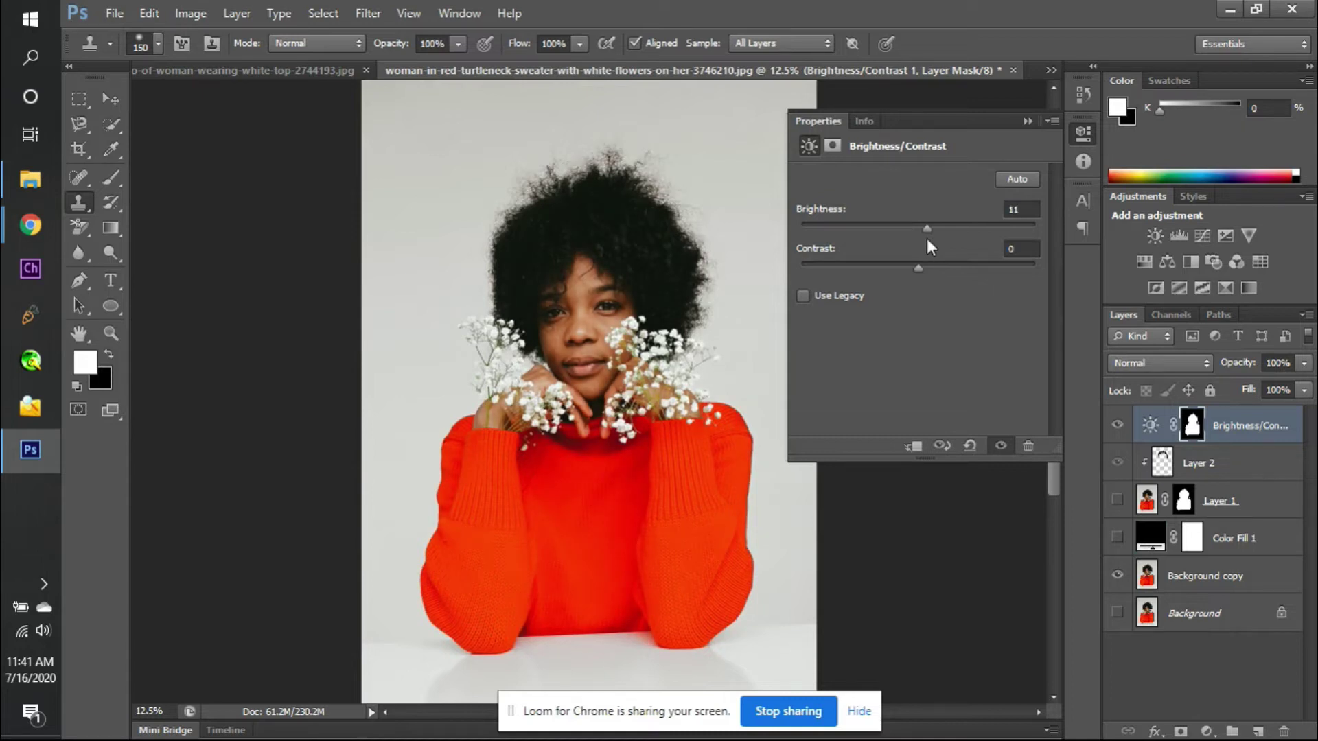
pyautogui.moveTo(924, 231)
pyautogui.mouseDown()
pyautogui.moveTo(828, 231)
pyautogui.moveTo(969, 220)
pyautogui.moveTo(908, 224)
pyautogui.mouseUp()
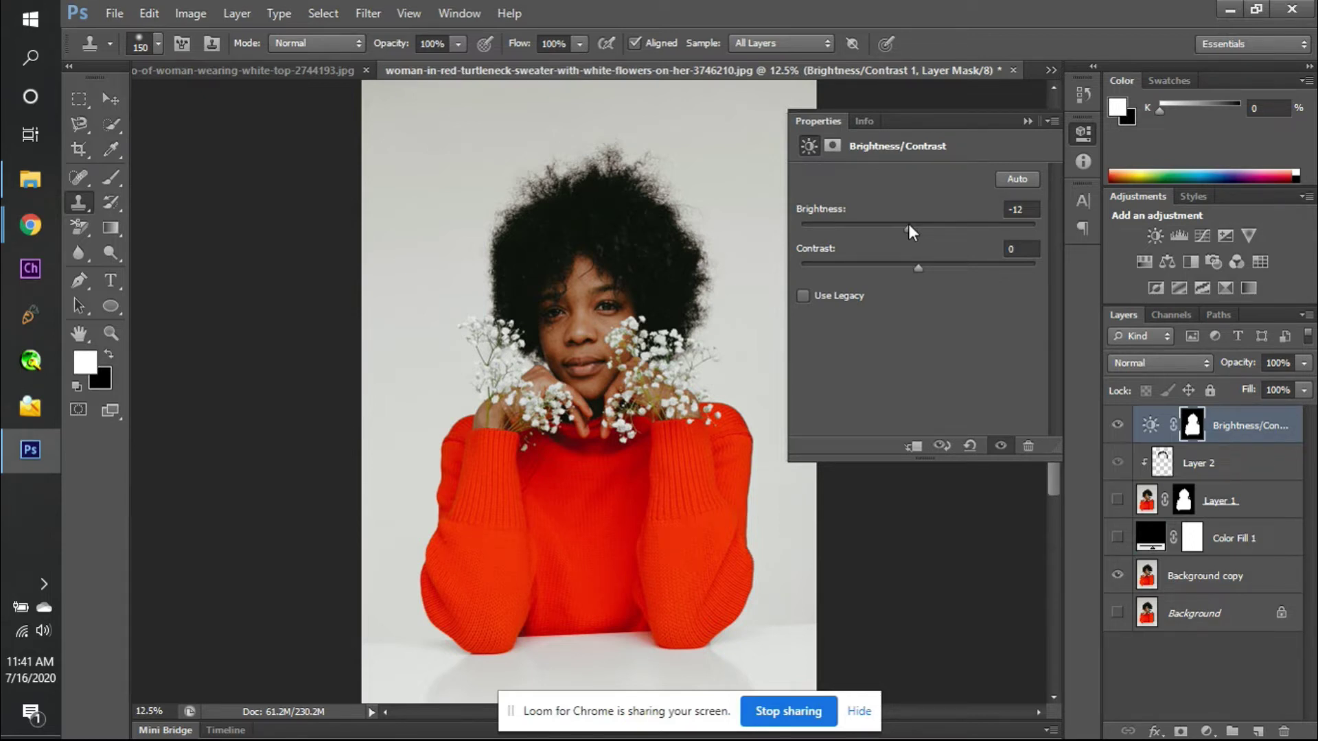
pyautogui.moveTo(908, 227); pyautogui.dragTo(1036, 229)
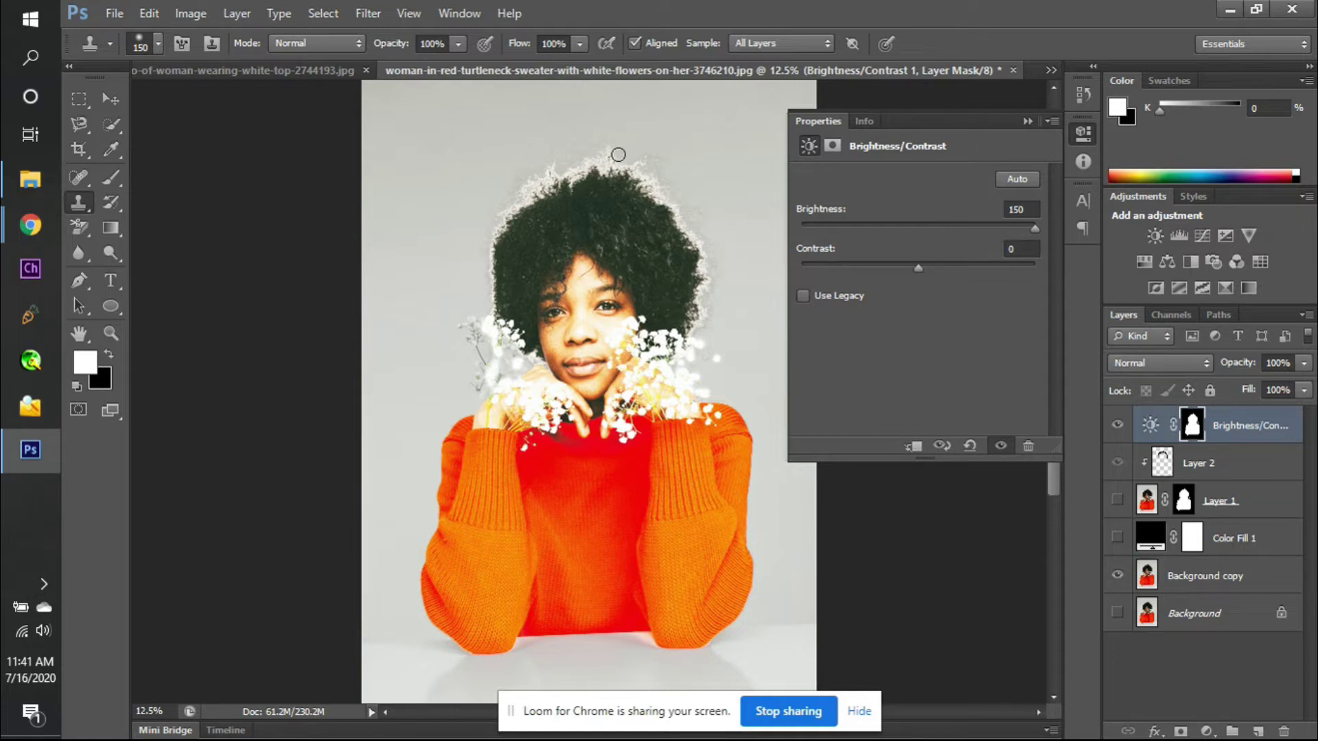
pyautogui.moveTo(1007, 232); pyautogui.dragTo(969, 288)
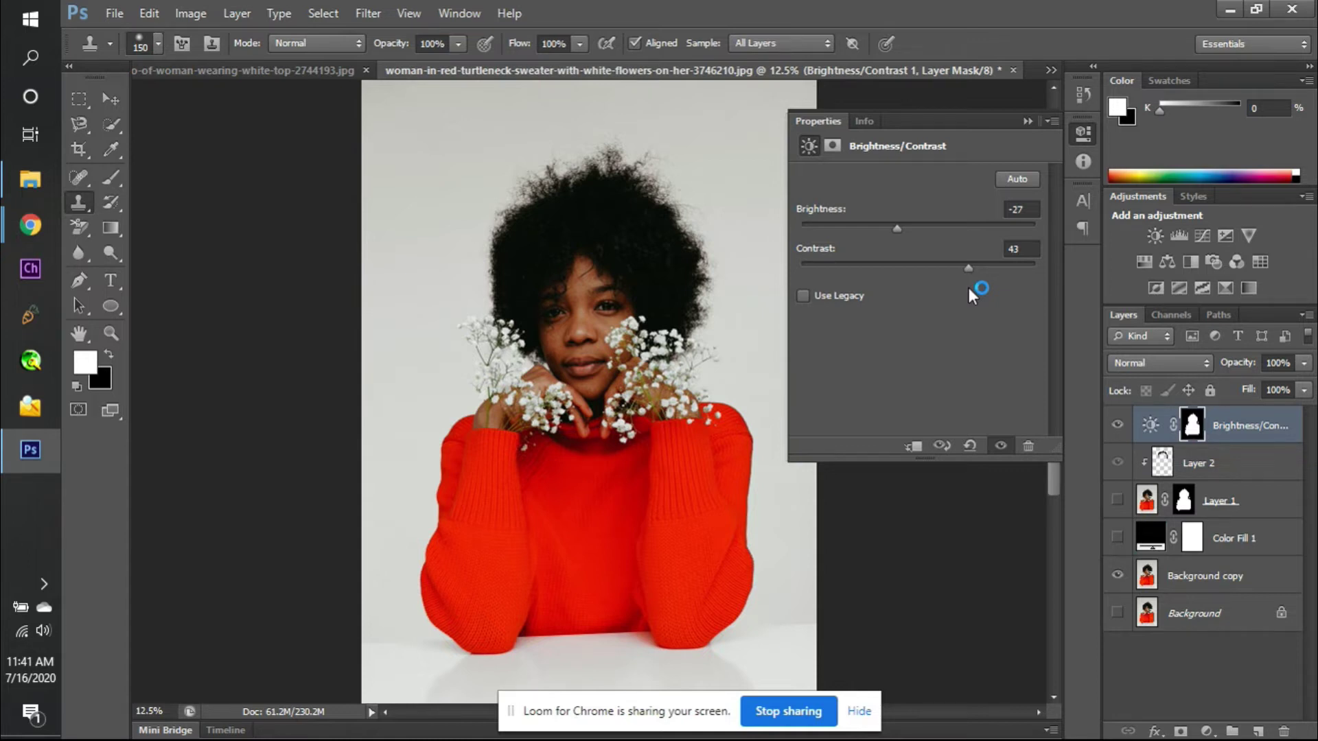
pyautogui.moveTo(967, 269); pyautogui.dragTo(798, 274)
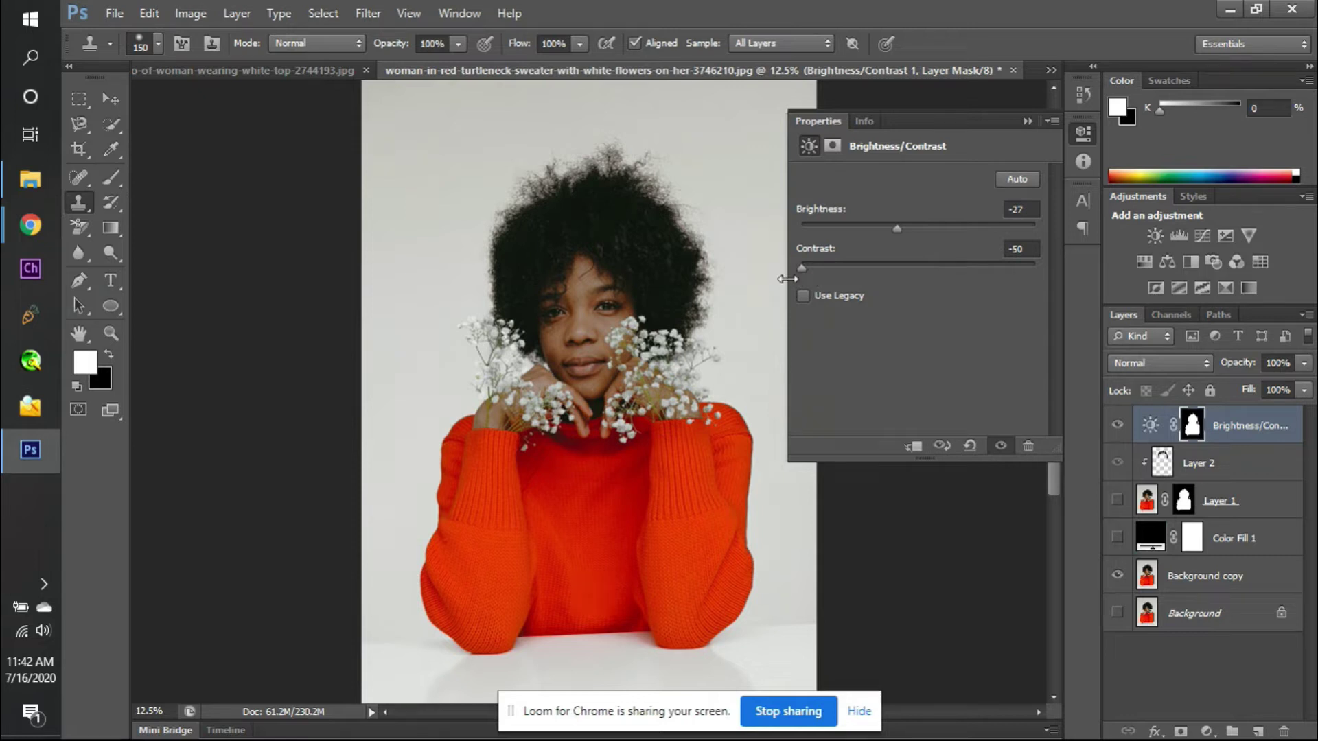
pyautogui.moveTo(797, 268); pyautogui.dragTo(969, 264)
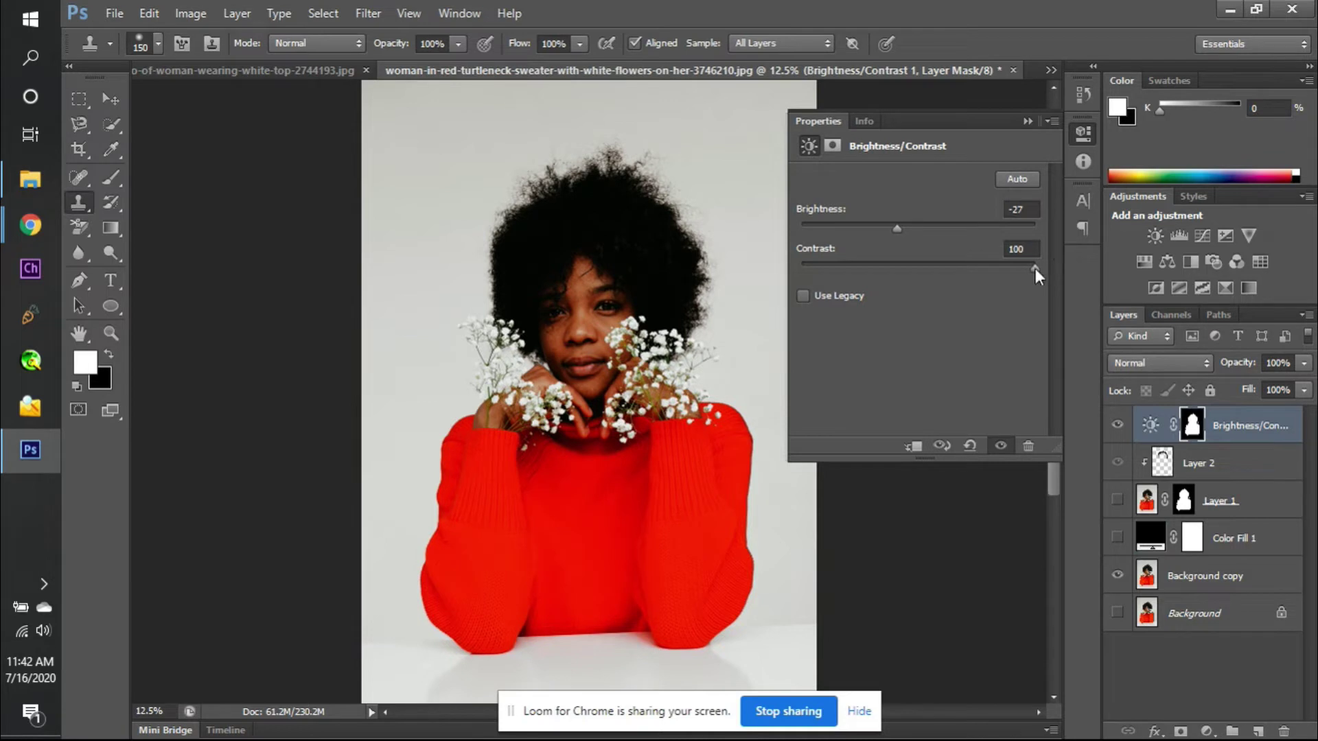
pyautogui.moveTo(1008, 269); pyautogui.dragTo(912, 264)
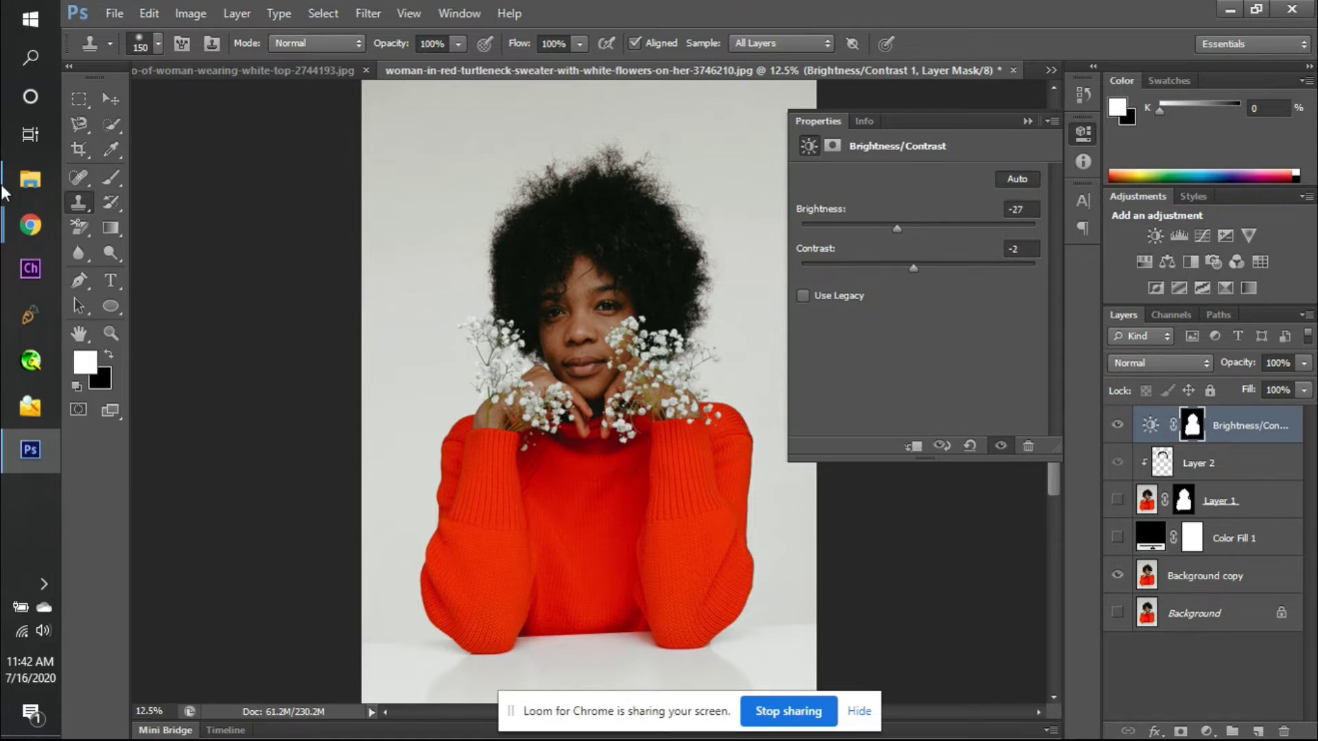
pyautogui.moveTo(7, 250)
pyautogui.click(129, 210)
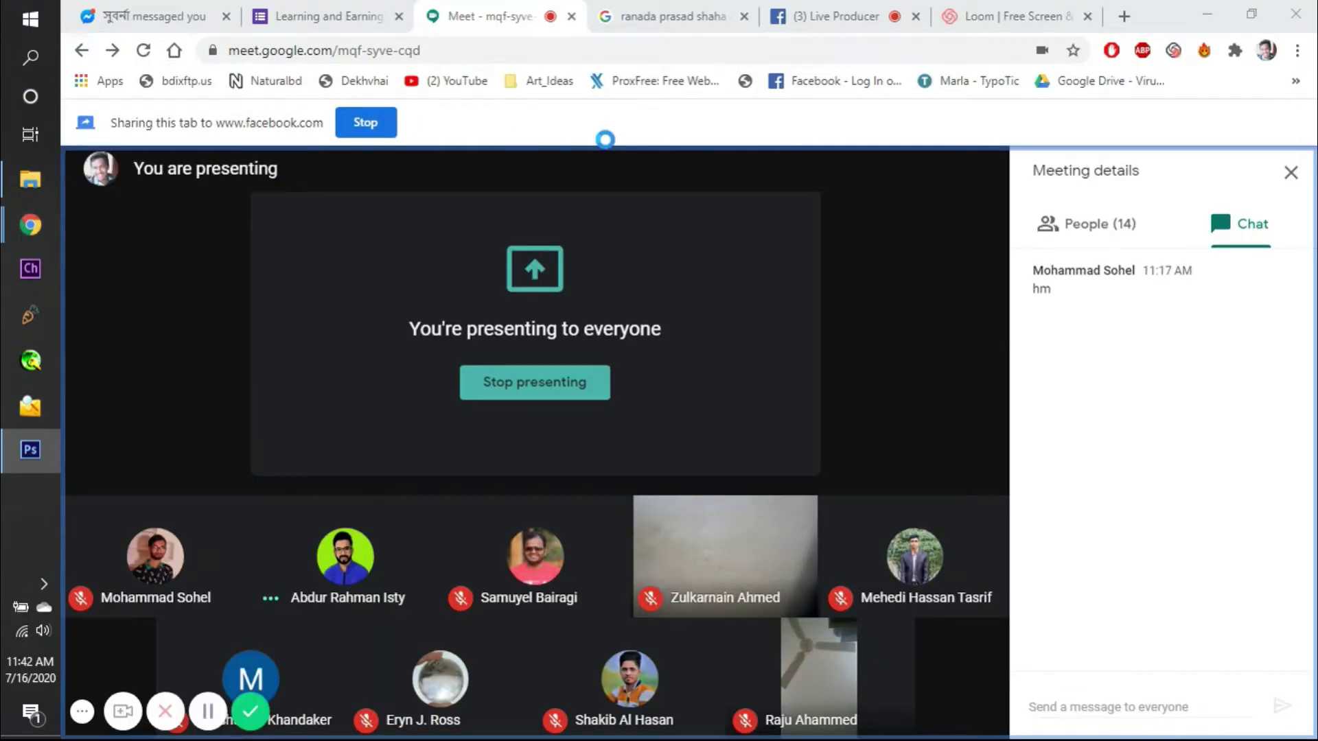
pyautogui.hotkey('alt', 'Tab')
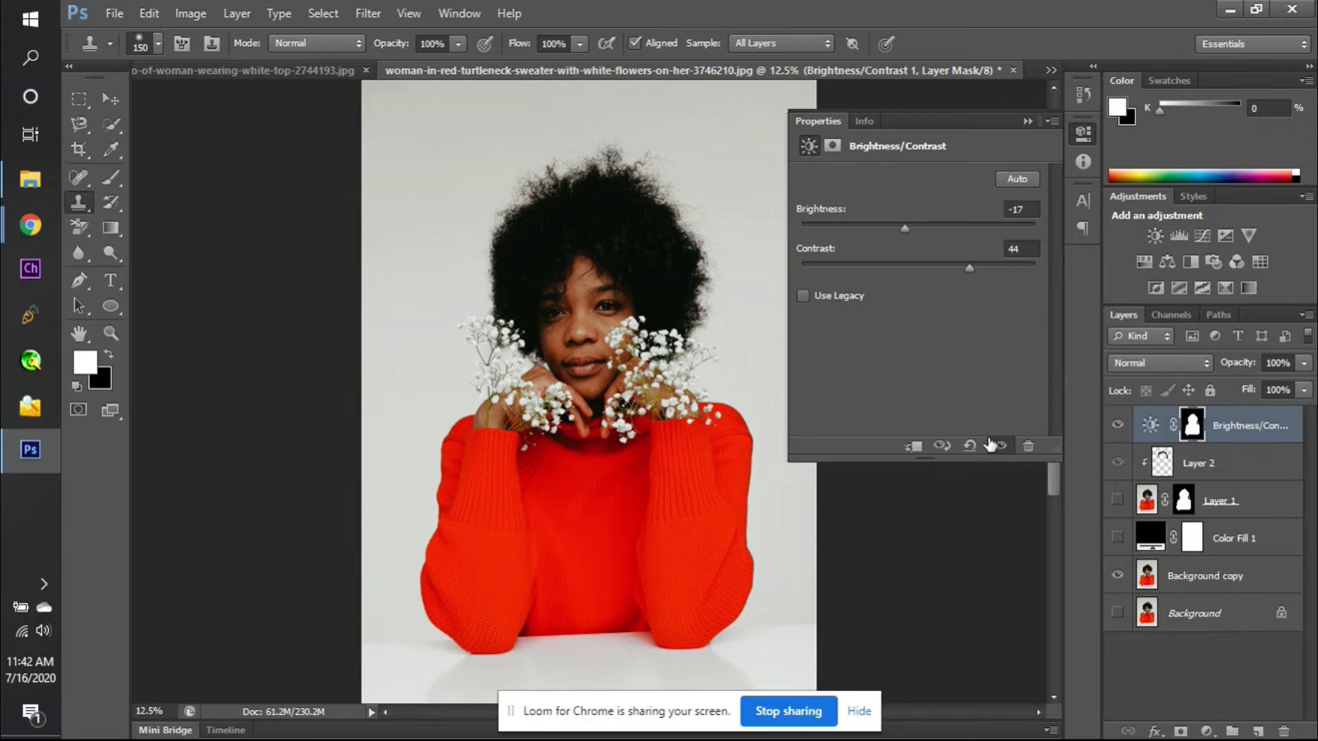
# - Toggle the Brightness/Contrast layer's visibility repeatedly to compare the photo with and without it
pyautogui.click(1000, 446)
pyautogui.click(1000, 446)
pyautogui.click(1000, 447)
pyautogui.click(1000, 446)
pyautogui.click(1001, 446)
pyautogui.click(1001, 447)
pyautogui.click(1001, 447)
pyautogui.click(1001, 447)
pyautogui.click(1000, 447)
pyautogui.click(1001, 446)
pyautogui.click(1001, 447)
pyautogui.click(1001, 447)
# - Add a Levels 1 adjustment layer kept at the Default preset and show its mask settings
pyautogui.click(1180, 237)
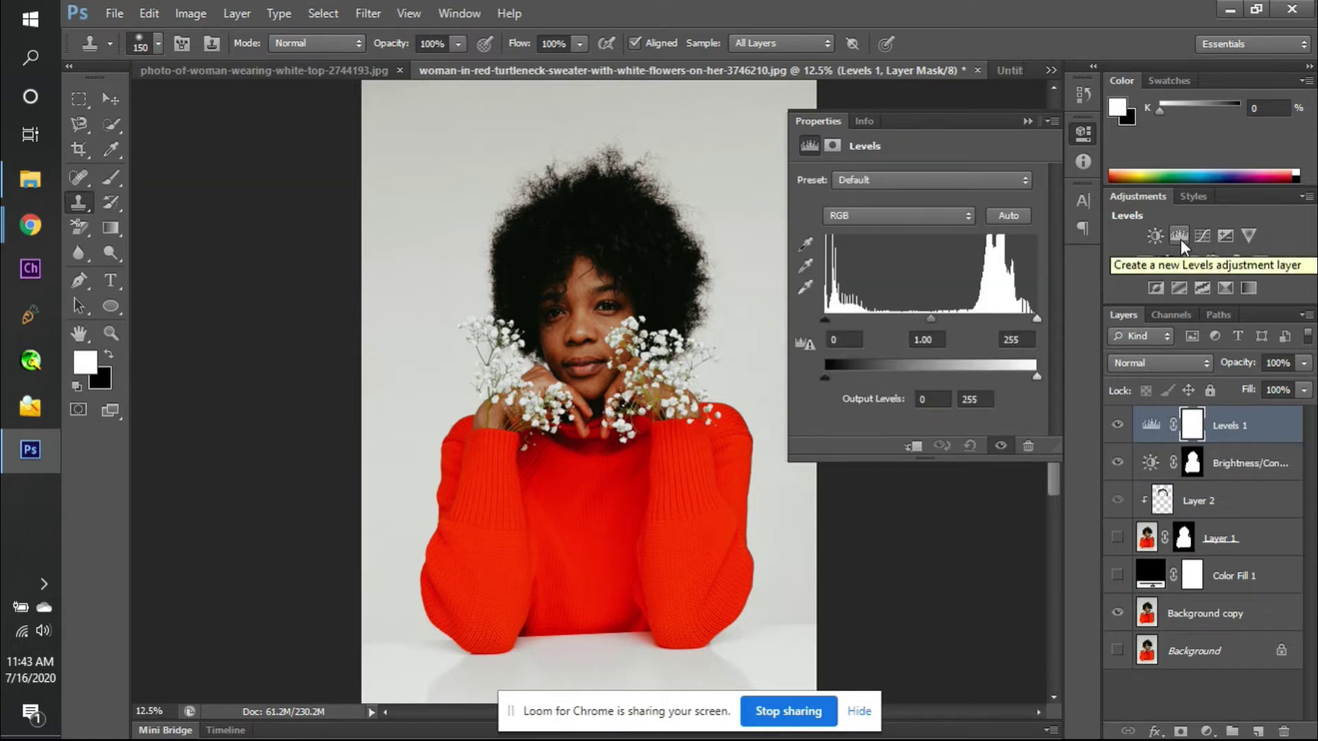
pyautogui.click(935, 177)
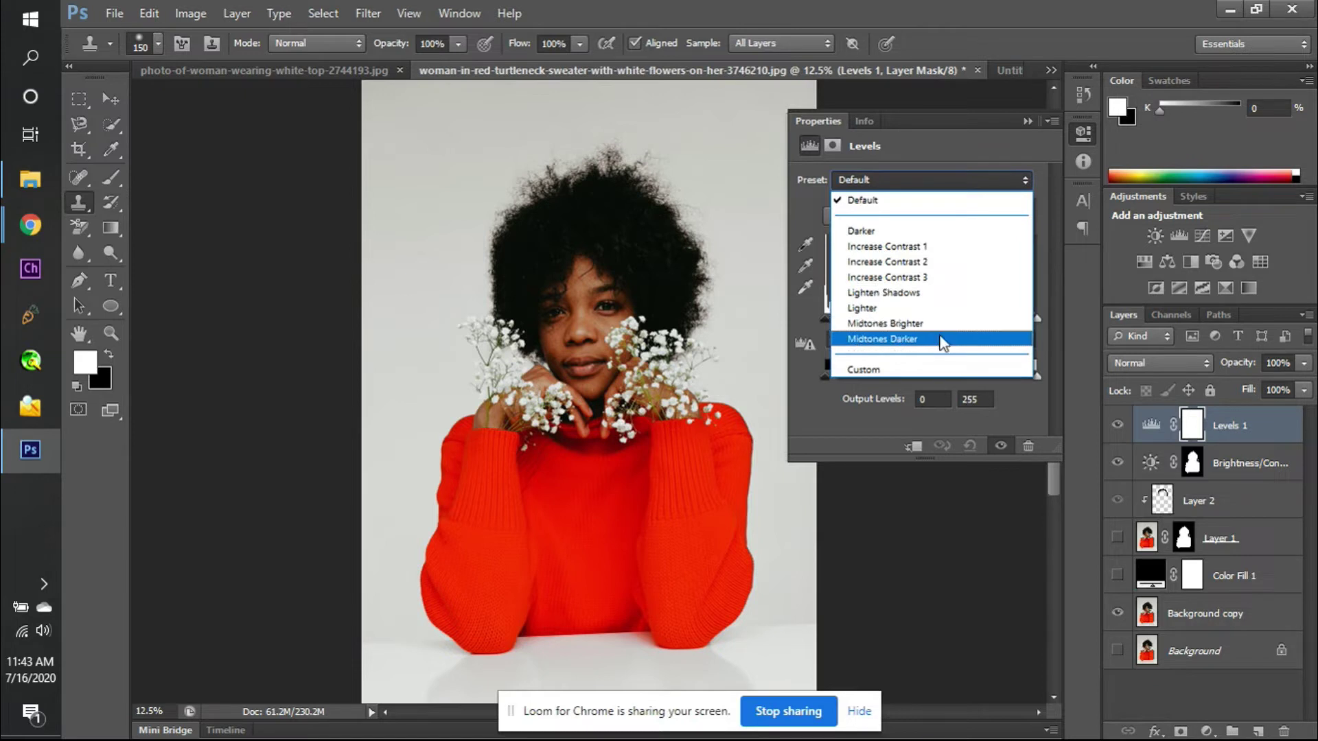
pyautogui.click(1002, 155)
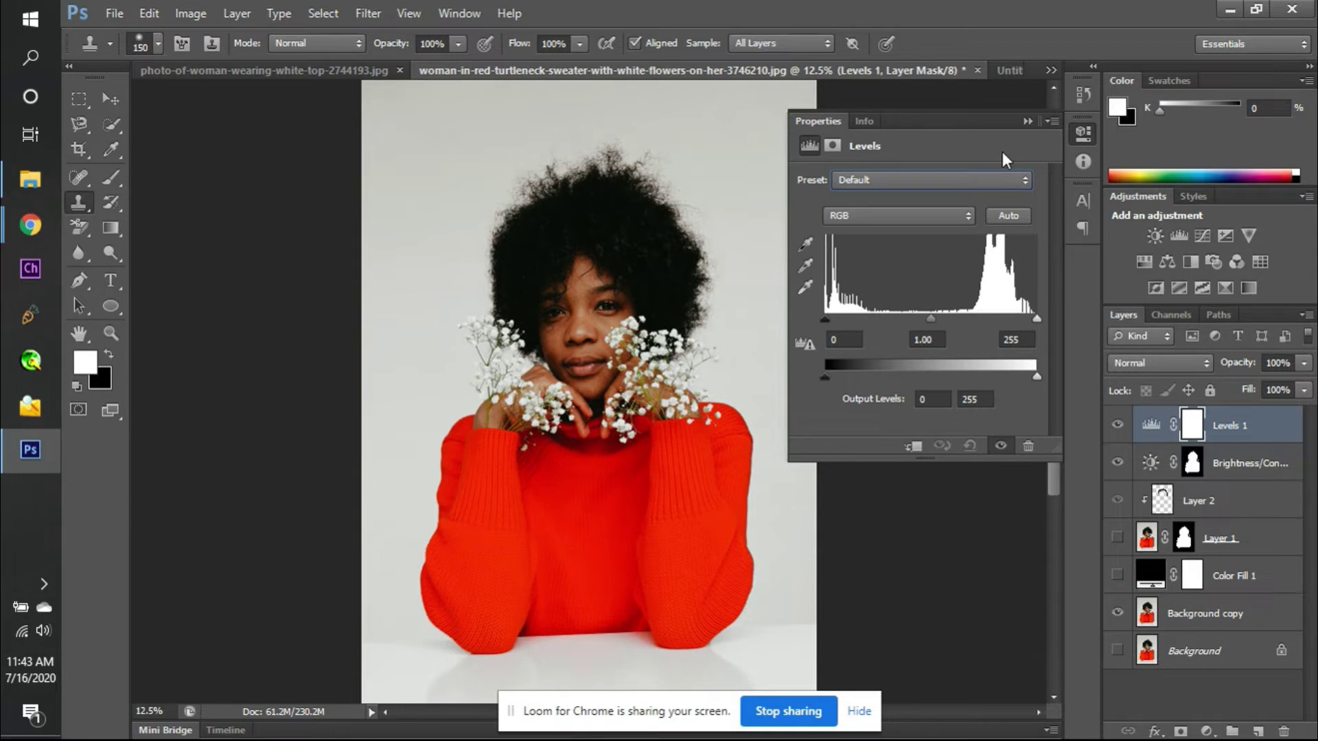
pyautogui.click(840, 145)
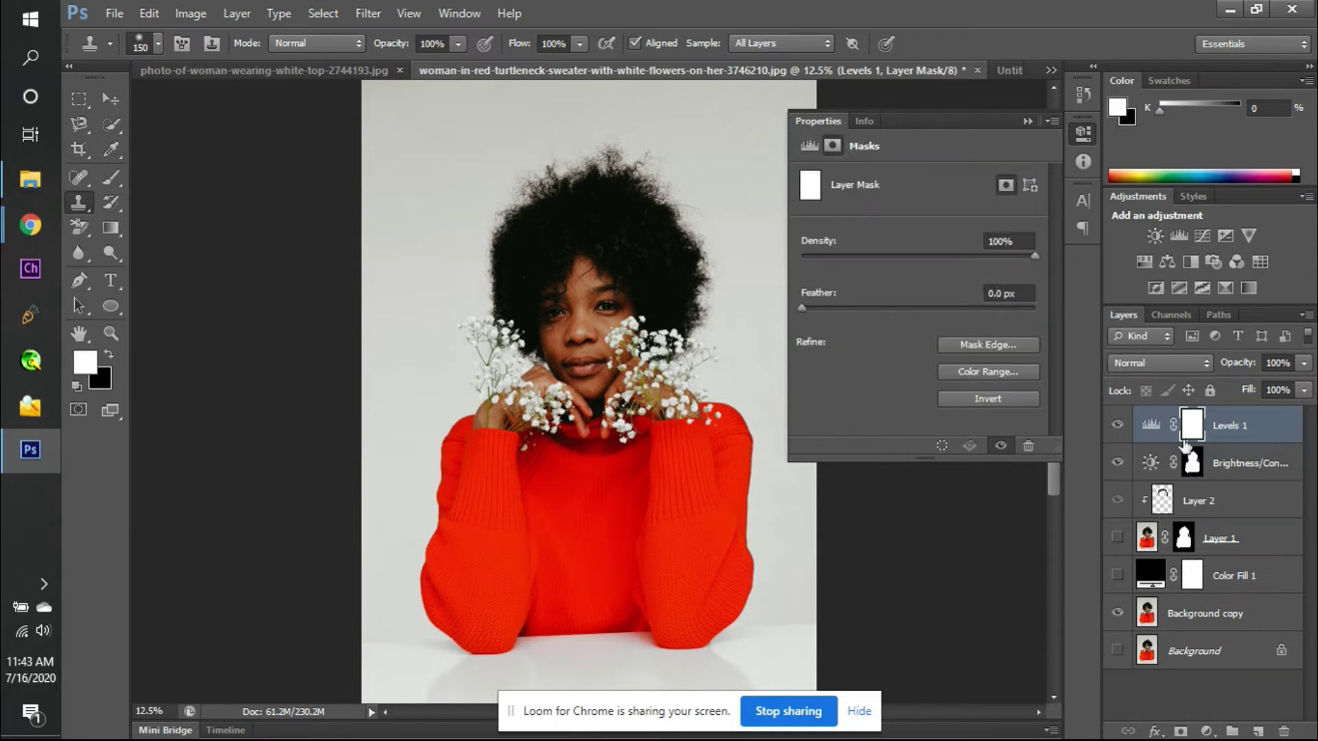
# - Copy the silhouette mask onto Levels 1, undo an accidental layer deletion, then delete Levels 1's mask
pyautogui.moveTo(1198, 465); pyautogui.dragTo(1195, 427)
pyautogui.press('Return')
pyautogui.press('Delete')
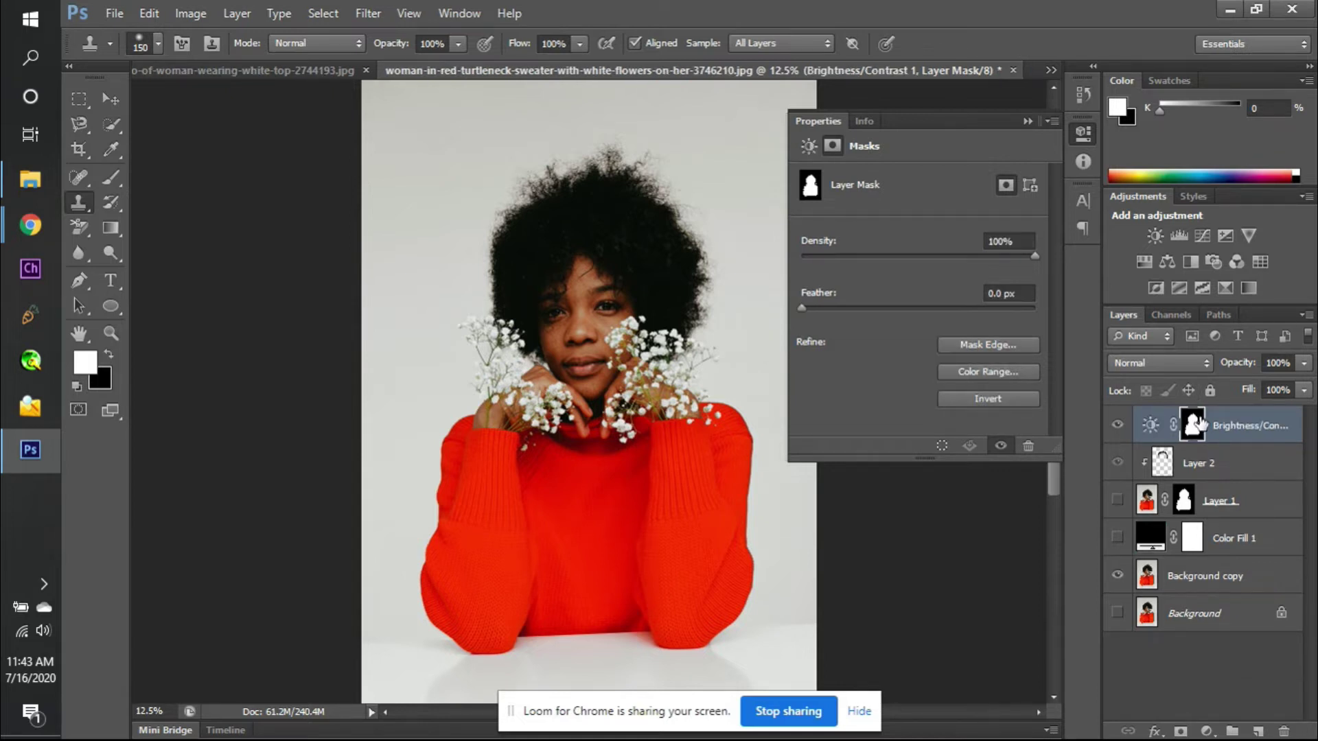
pyautogui.hotkey('ctrl', 'z')
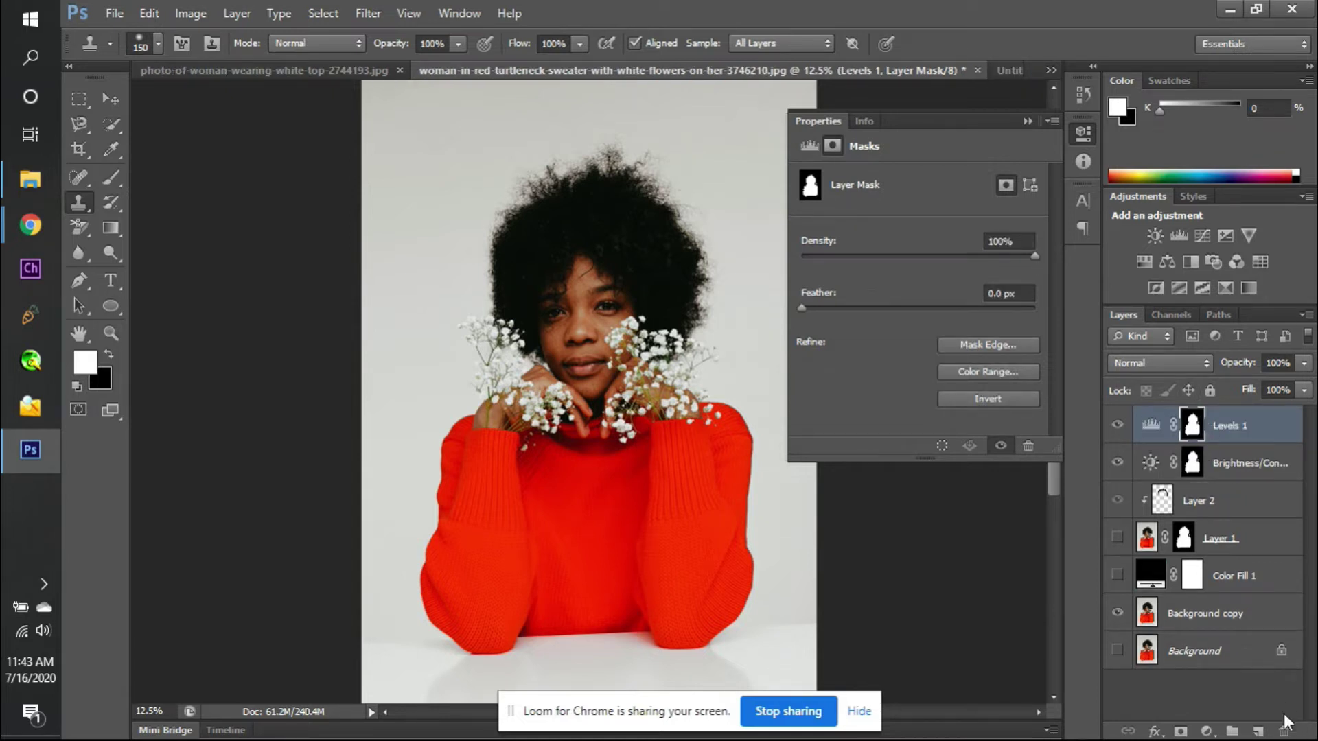
pyautogui.click(1282, 731)
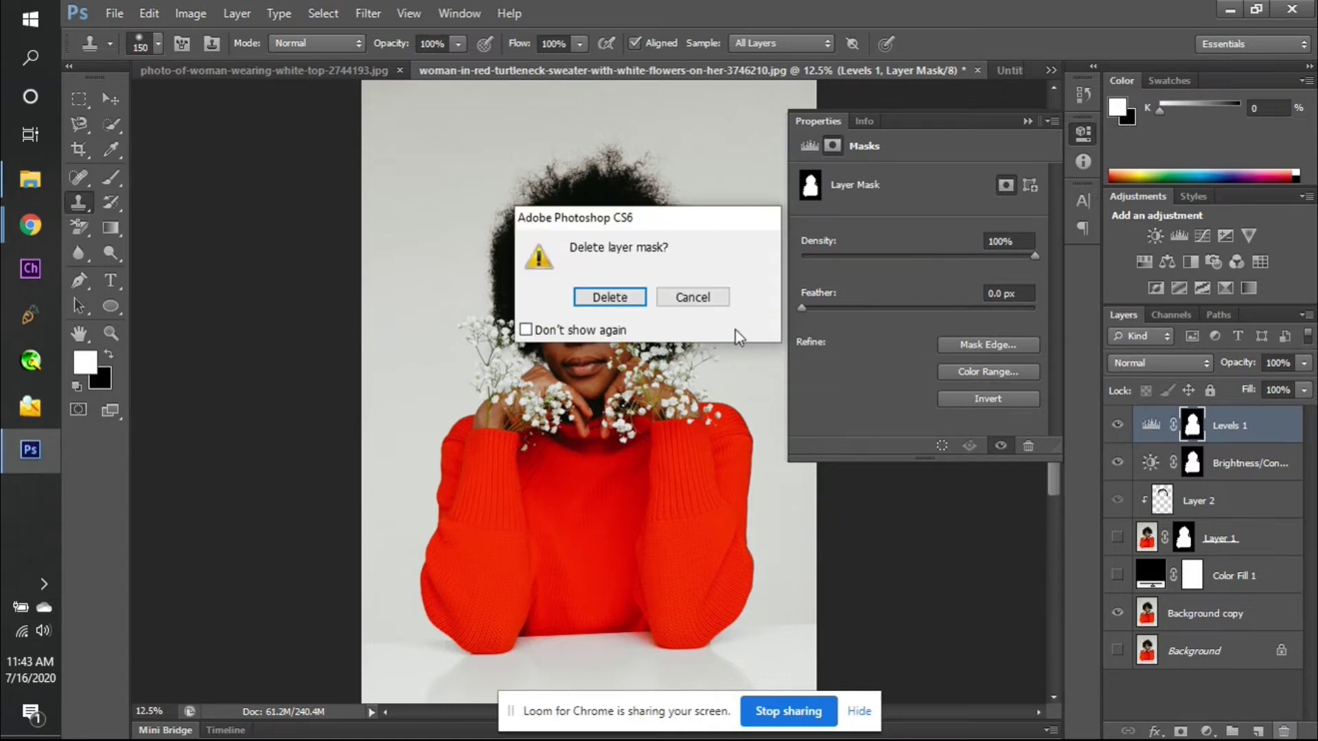
pyautogui.click(640, 302)
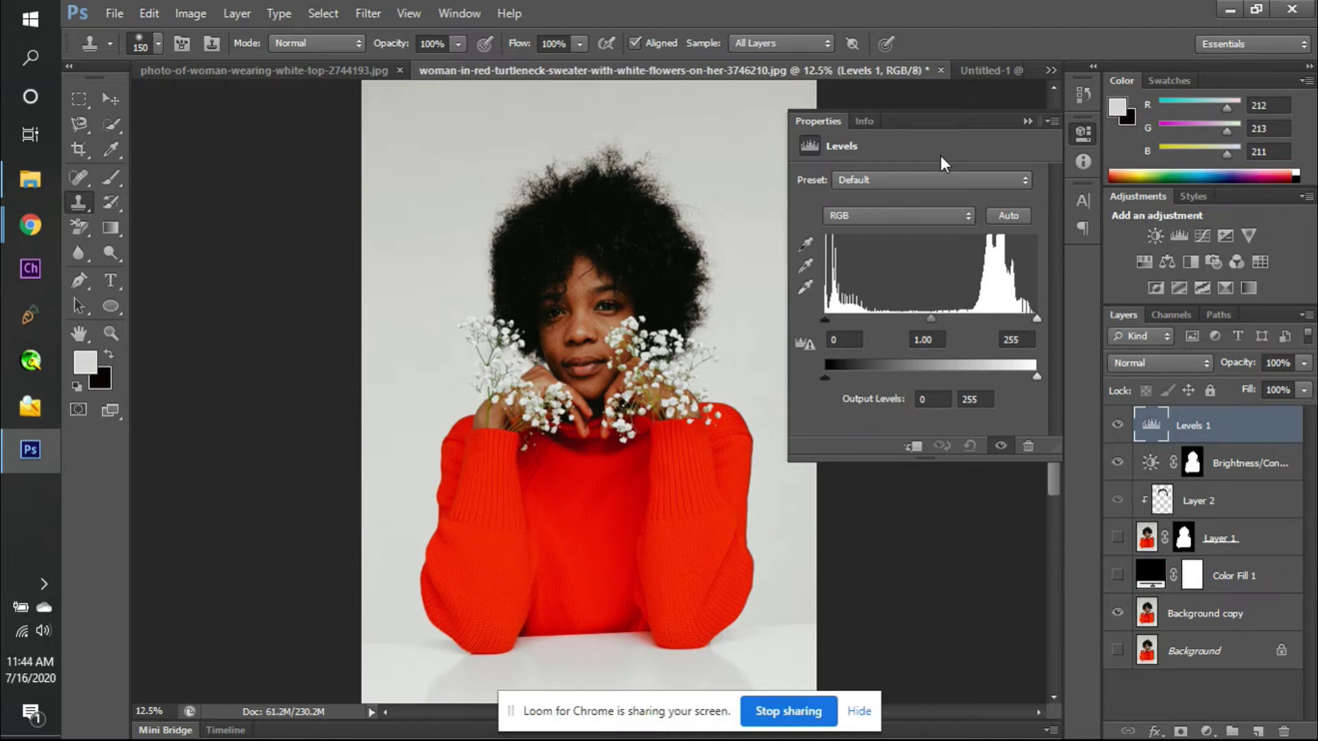
# - Experiment with Levels input values: black input 37, then 90, and white input 160
pyautogui.click(942, 178)
pyautogui.click(942, 179)
pyautogui.click(941, 178)
pyautogui.click(942, 179)
pyautogui.click(953, 216)
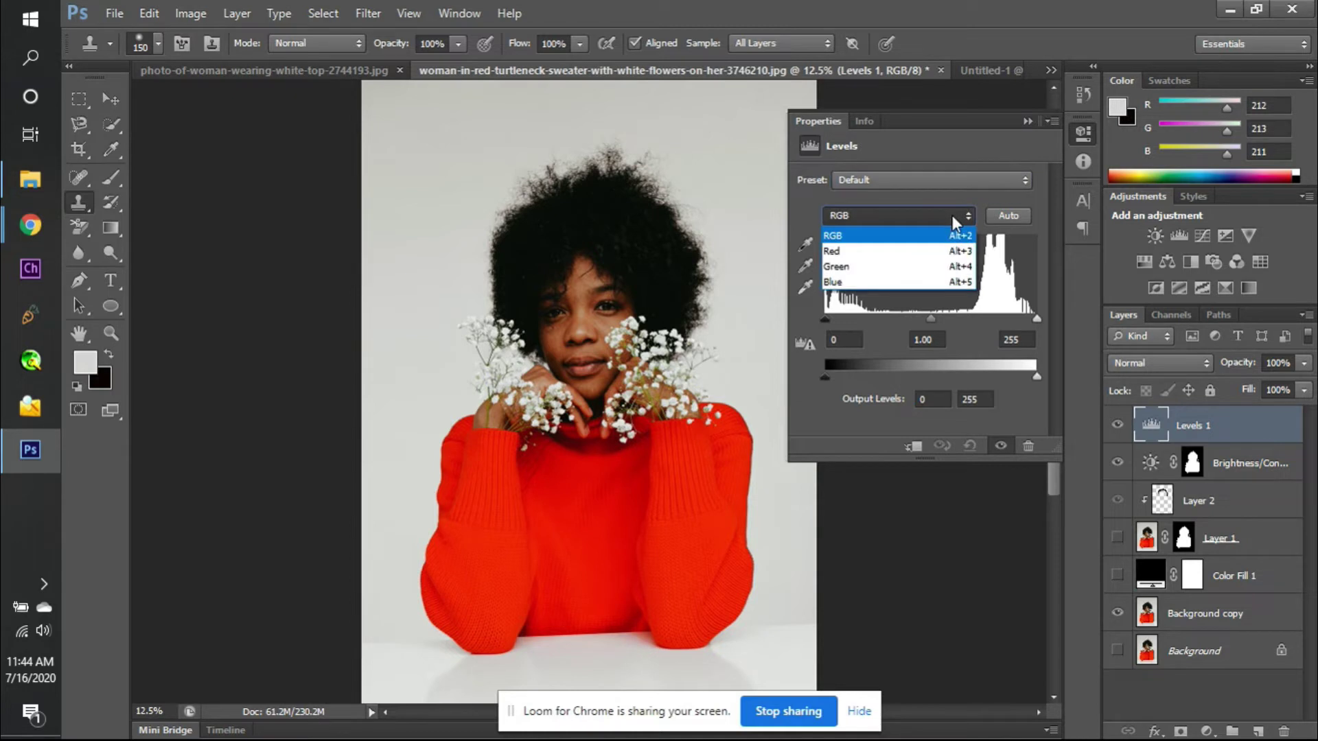
pyautogui.click(952, 215)
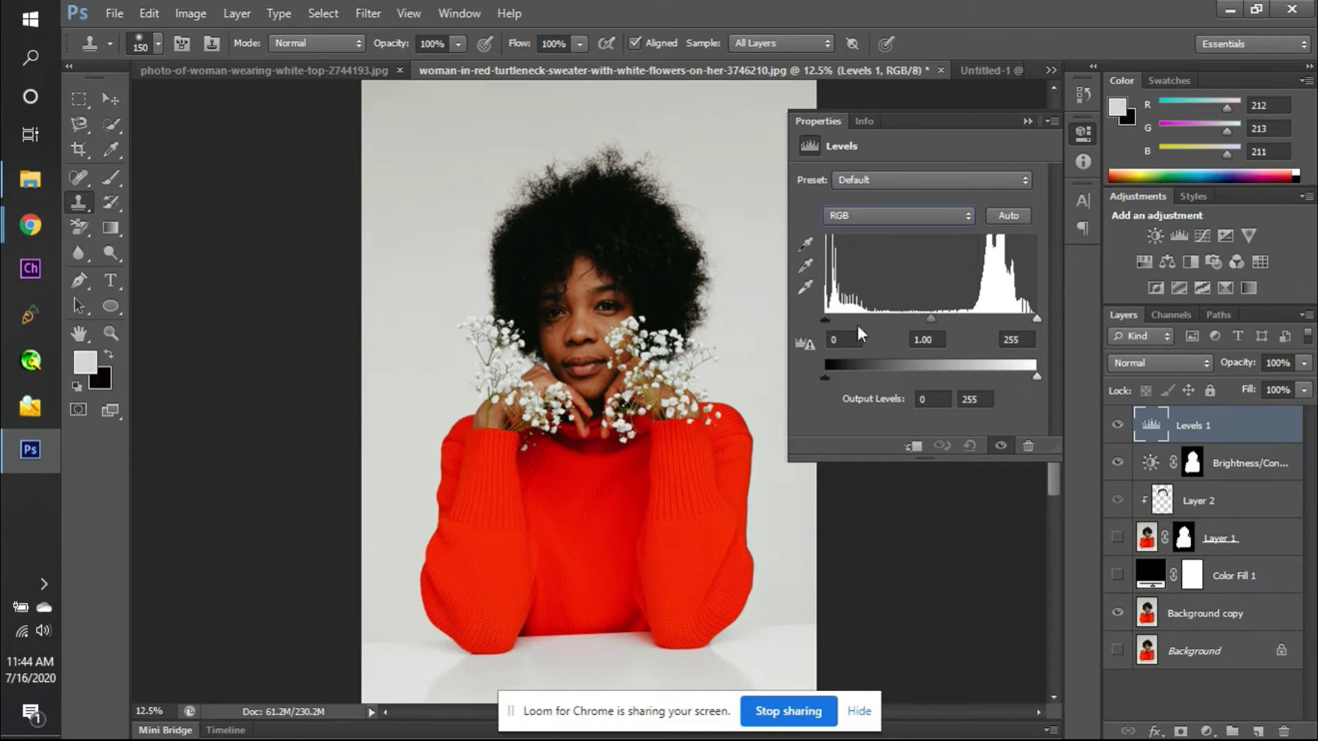
pyautogui.moveTo(825, 315)
pyautogui.mouseDown()
pyautogui.moveTo(871, 315)
pyautogui.moveTo(805, 310)
pyautogui.mouseUp()
pyautogui.moveTo(825, 317); pyautogui.dragTo(789, 310)
pyautogui.moveTo(1038, 317); pyautogui.dragTo(851, 311)
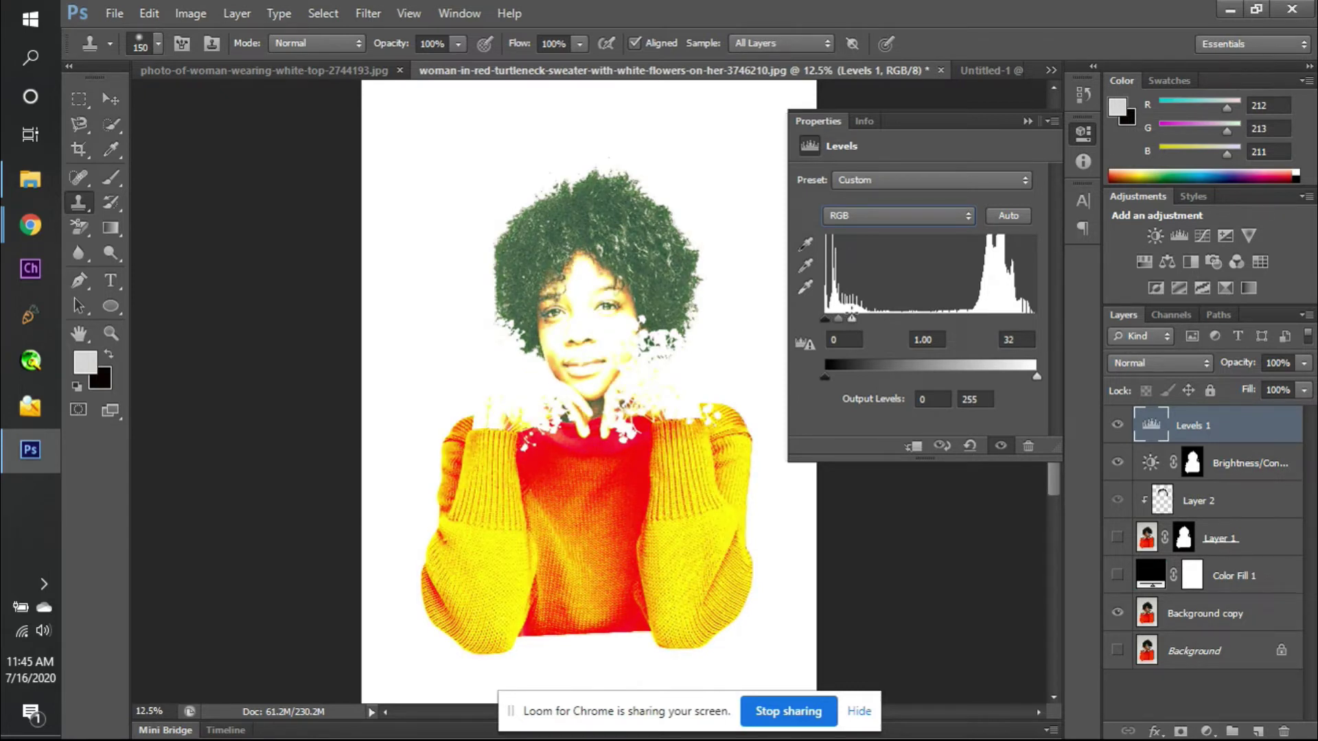
# - Test blown highlights and the output sliders, then return Levels to 0/1.00/255 and 0/255
pyautogui.moveTo(851, 315); pyautogui.dragTo(1062, 301)
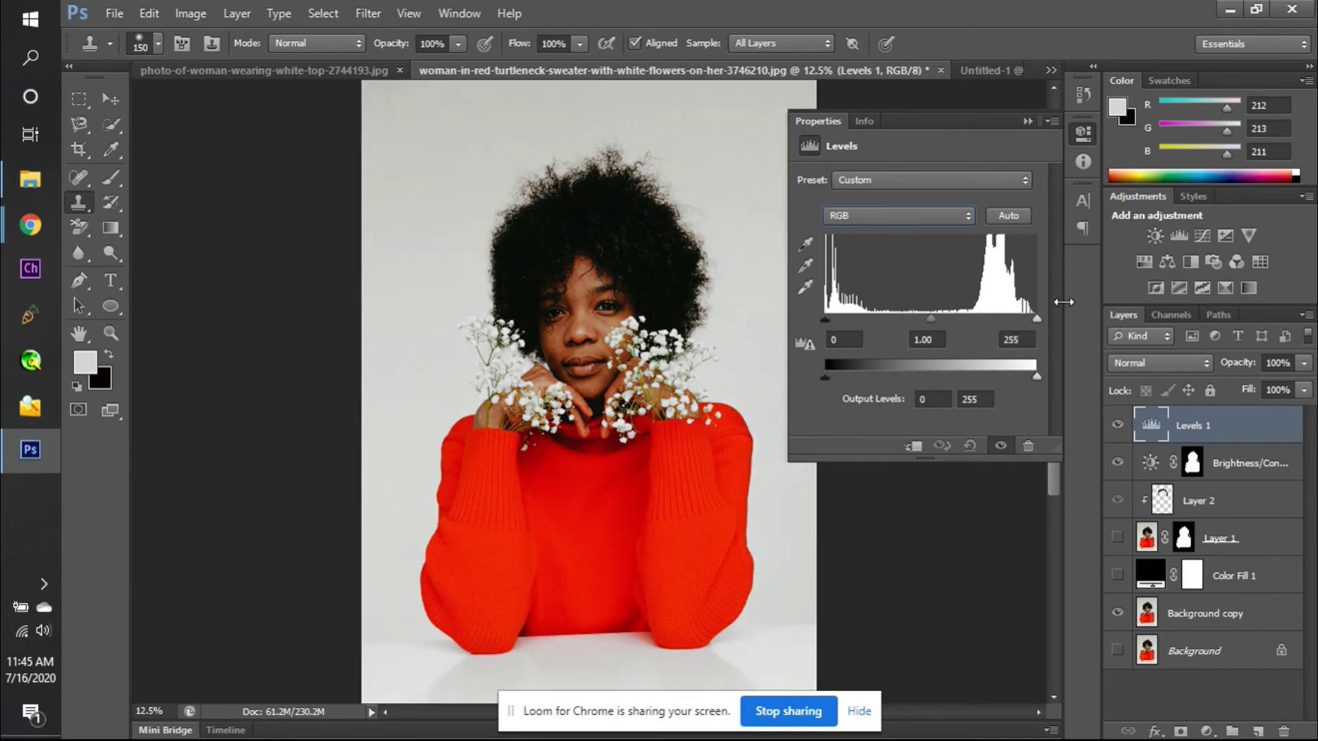
pyautogui.moveTo(824, 377)
pyautogui.mouseDown()
pyautogui.moveTo(926, 376)
pyautogui.moveTo(830, 377)
pyautogui.mouseUp()
pyautogui.moveTo(1037, 375)
pyautogui.mouseDown()
pyautogui.moveTo(939, 377)
pyautogui.moveTo(1047, 371)
pyautogui.mouseUp()
pyautogui.moveTo(819, 375); pyautogui.dragTo(789, 375)
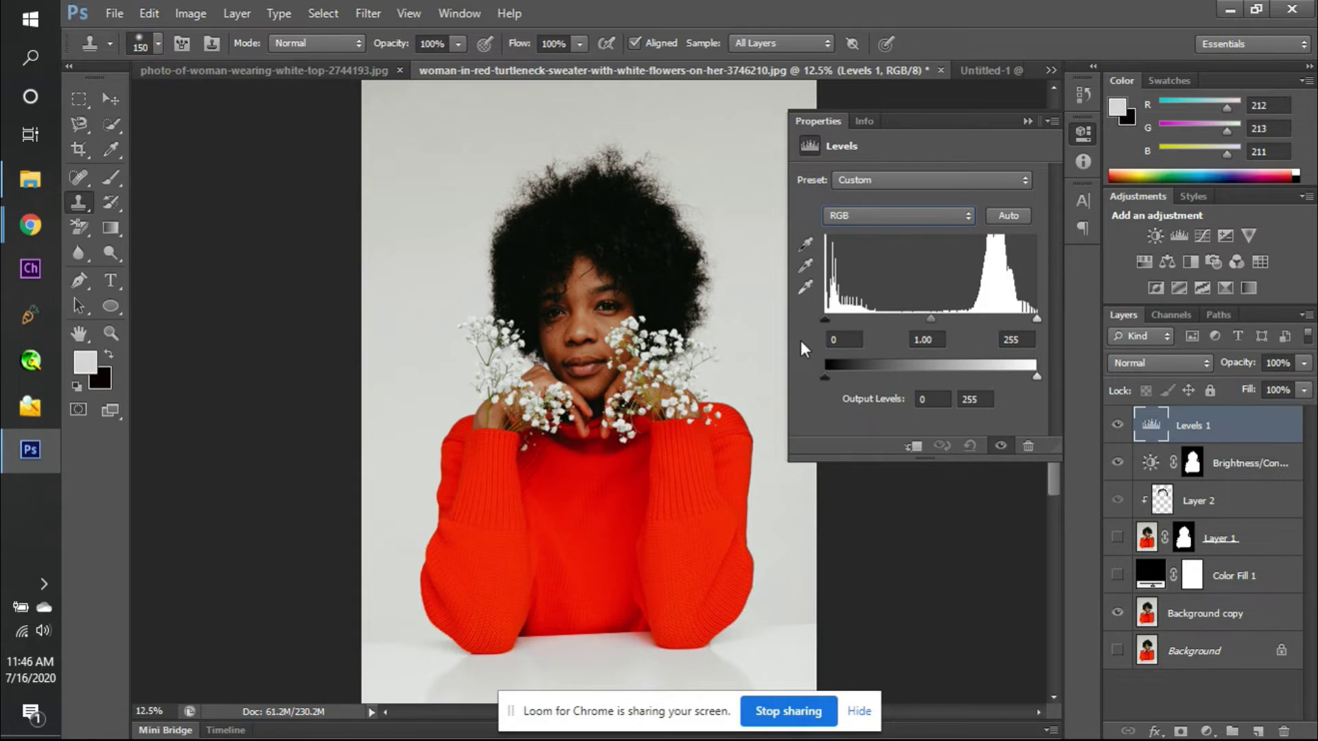
pyautogui.moveTo(820, 319); pyautogui.dragTo(800, 319)
pyautogui.hotkey('alt', 'Tab')
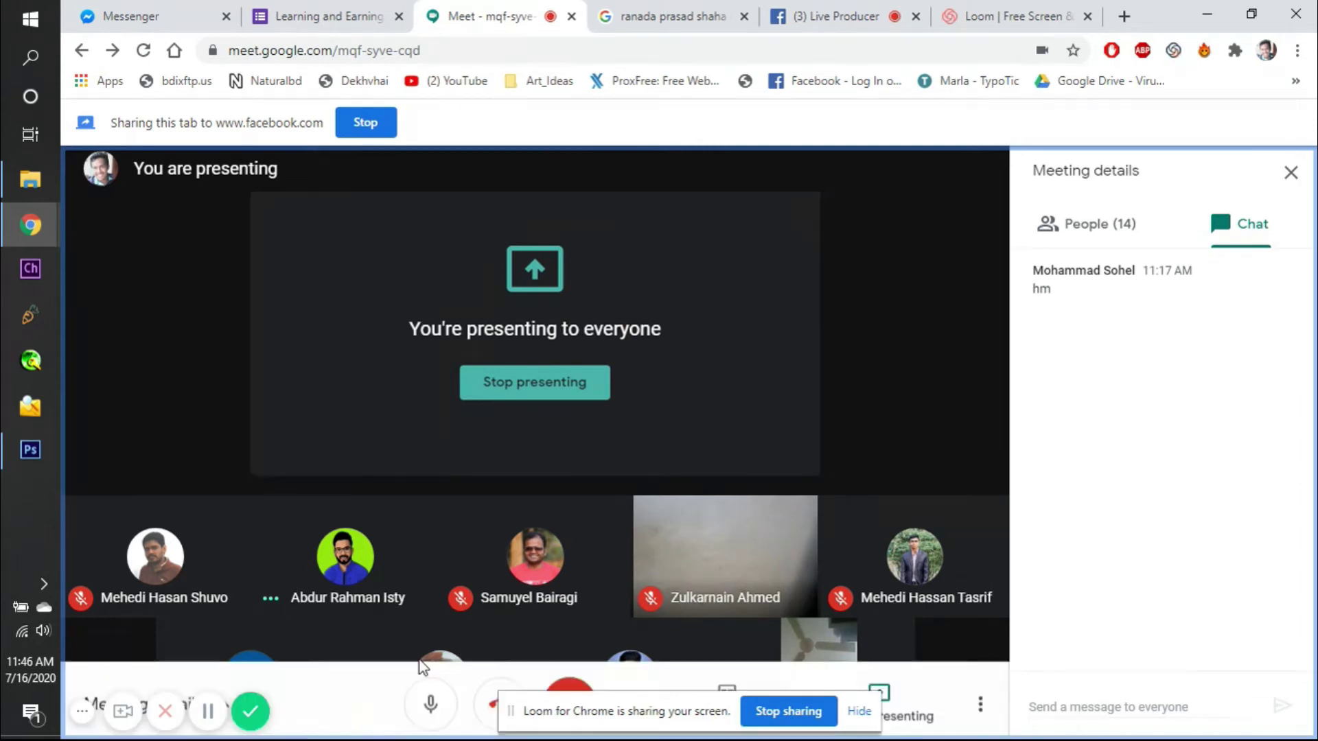
pyautogui.click(444, 707)
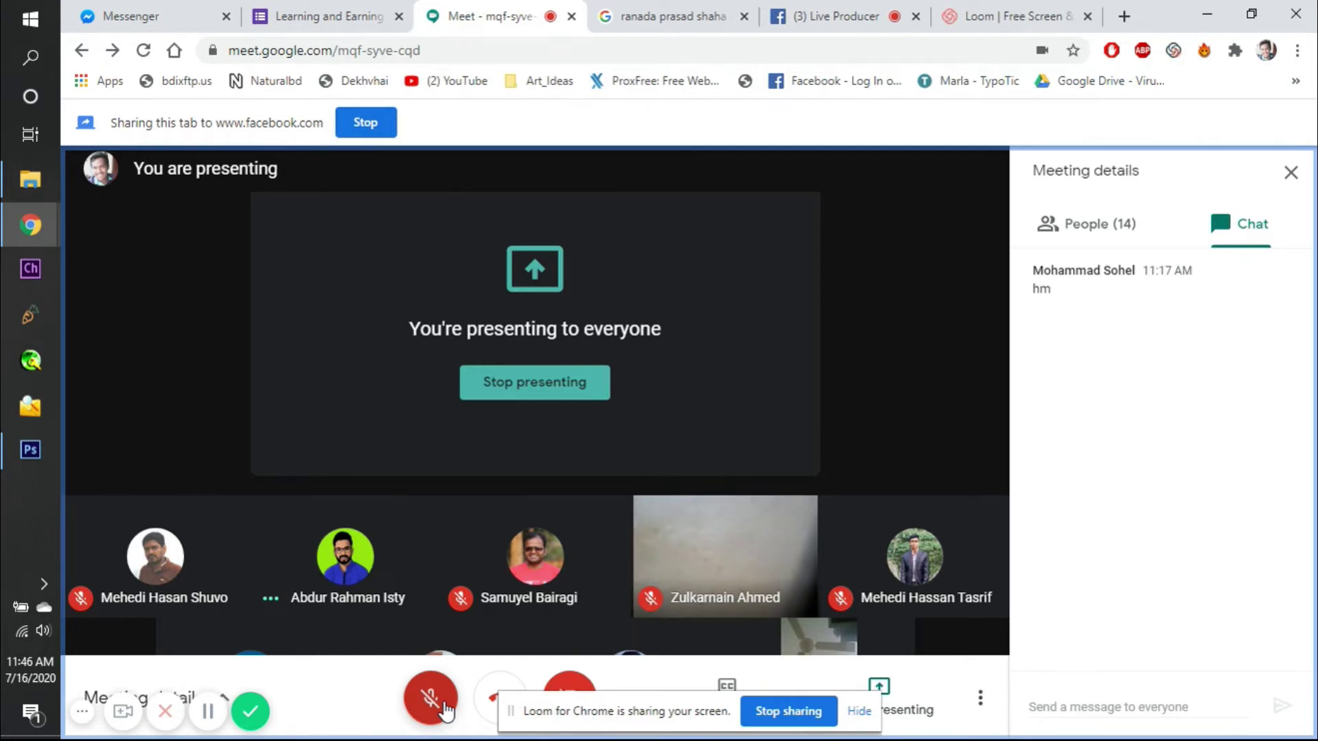
pyautogui.click(431, 698)
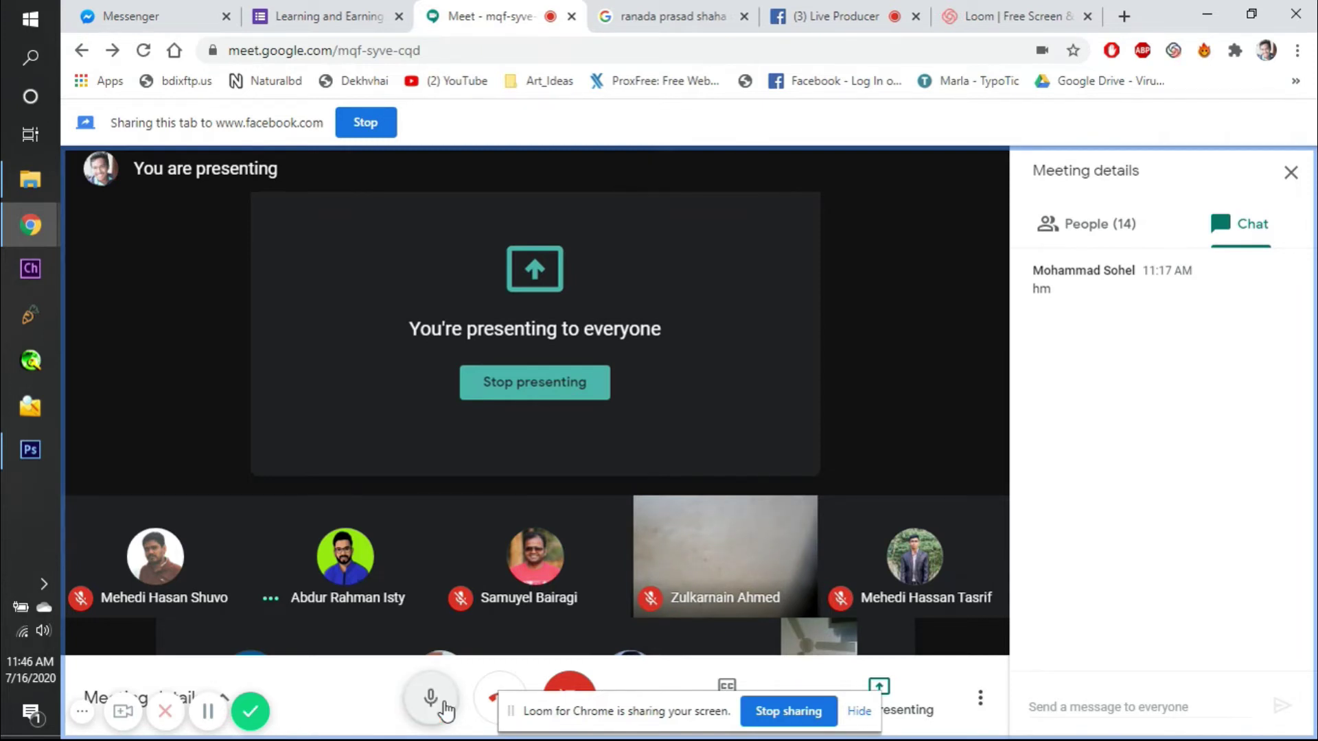
pyautogui.hotkey('alt', 'Tab')
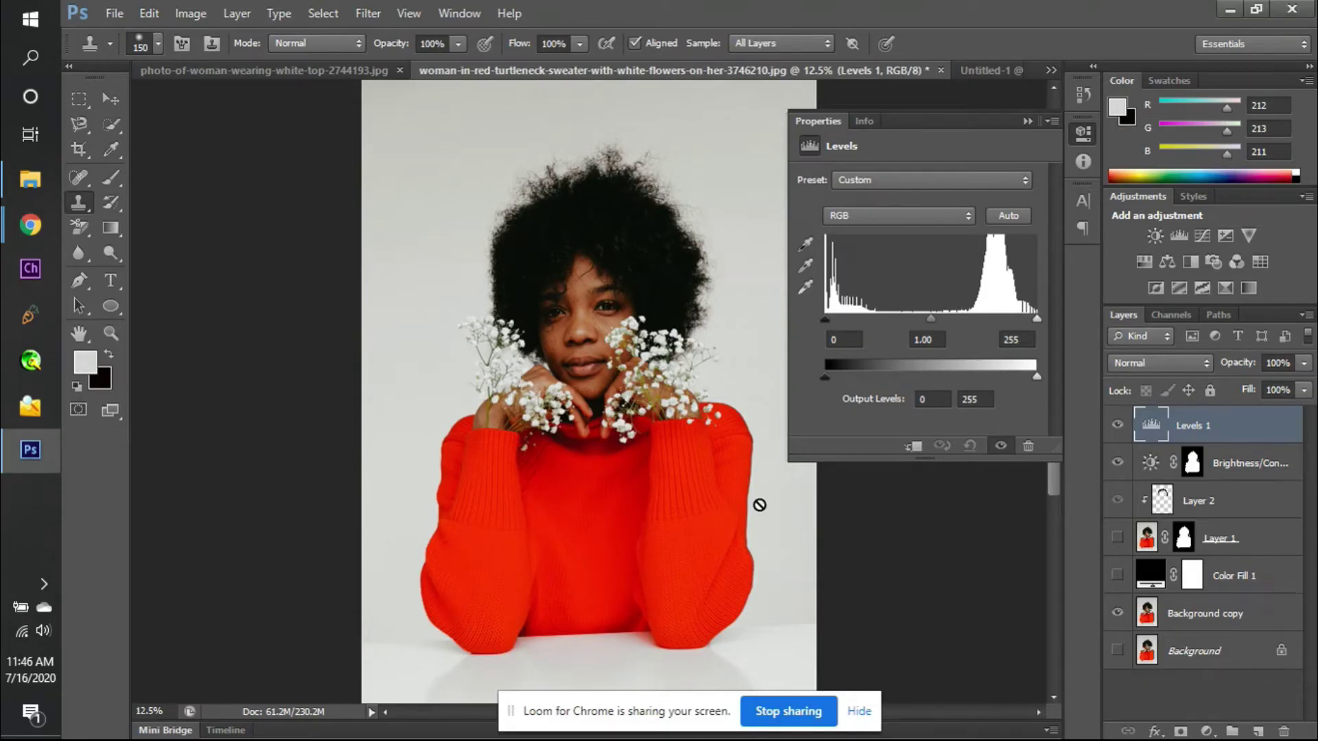
# - Nudge the RGB midtone to about 1.04, keeping input black at 0 and output neutral
pyautogui.moveTo(825, 375)
pyautogui.mouseDown()
pyautogui.moveTo(891, 385)
pyautogui.moveTo(825, 376)
pyautogui.mouseUp()
pyautogui.moveTo(928, 318)
pyautogui.mouseDown()
pyautogui.moveTo(945, 319)
pyautogui.moveTo(895, 320)
pyautogui.moveTo(953, 319)
pyautogui.moveTo(916, 317)
pyautogui.moveTo(928, 317)
pyautogui.mouseUp()
pyautogui.moveTo(859, 323); pyautogui.dragTo(801, 326)
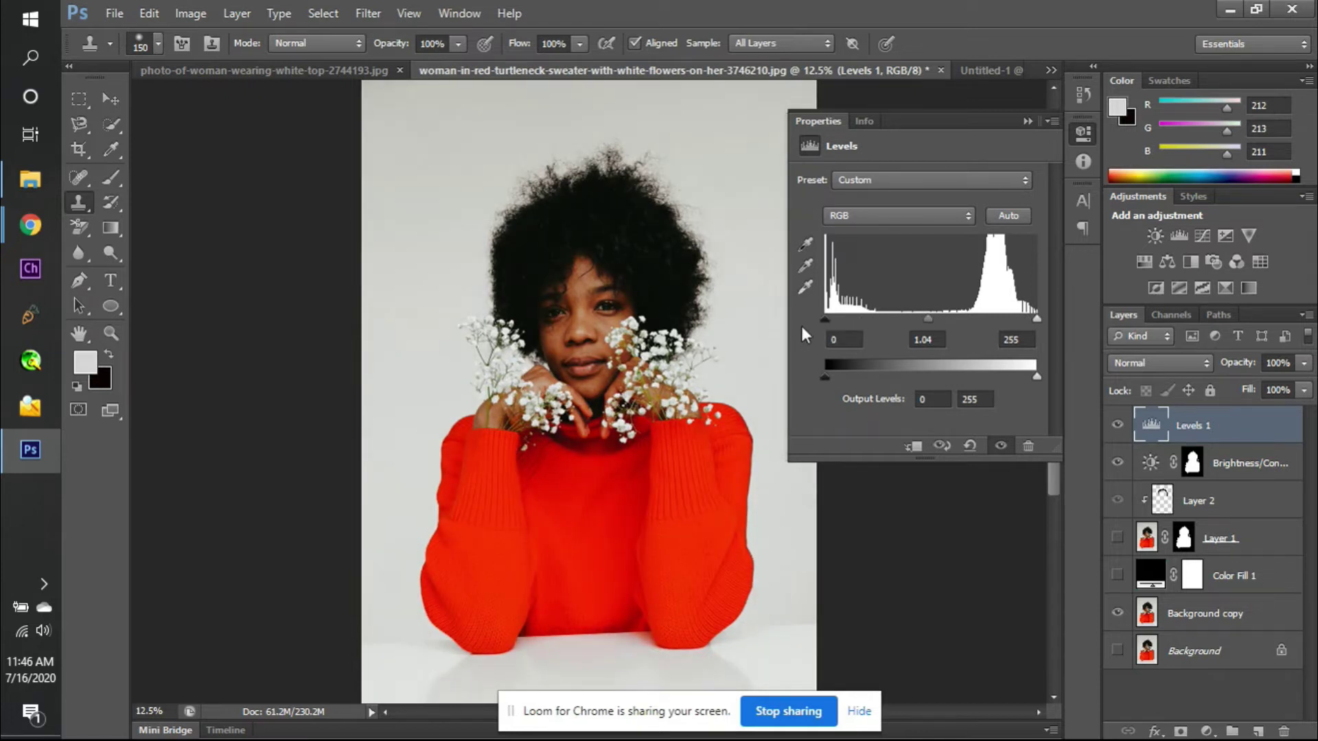
# - Switch Levels to the Red channel, try a Red black input of 70, and undo it
pyautogui.click(863, 221)
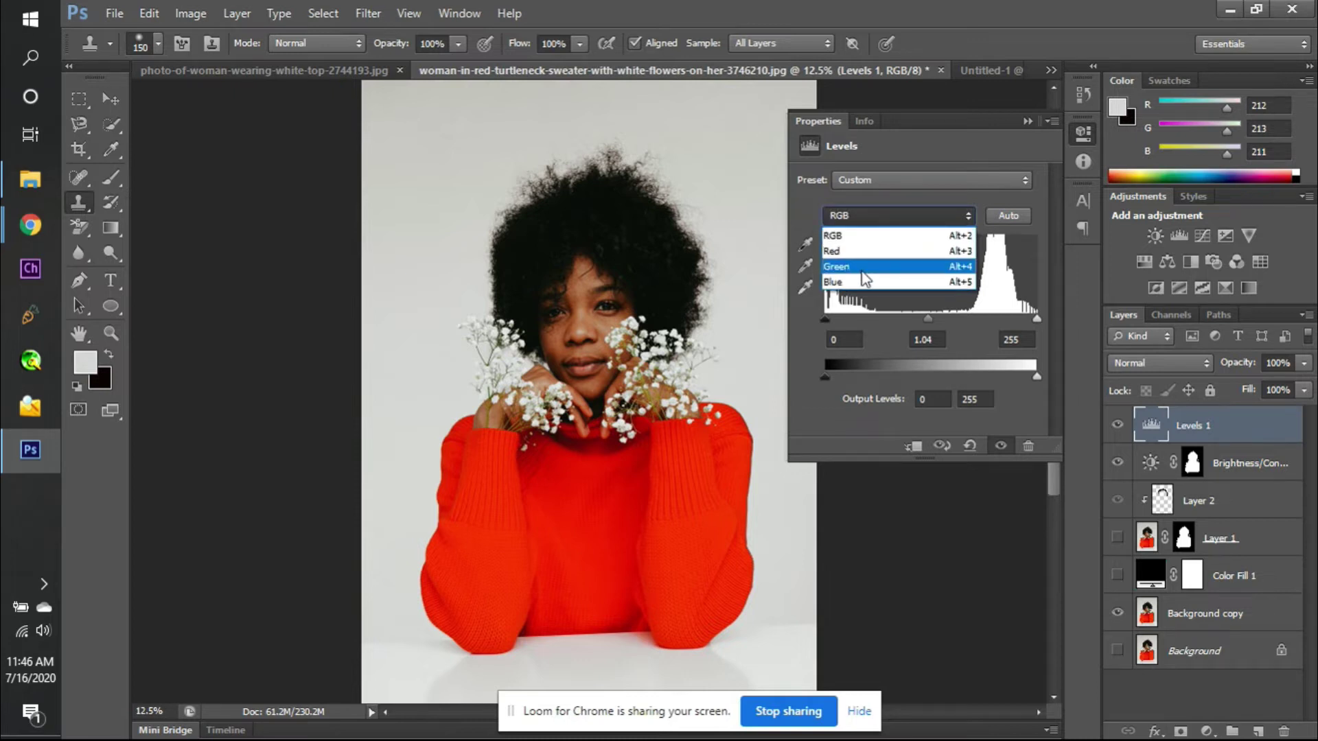
pyautogui.click(874, 216)
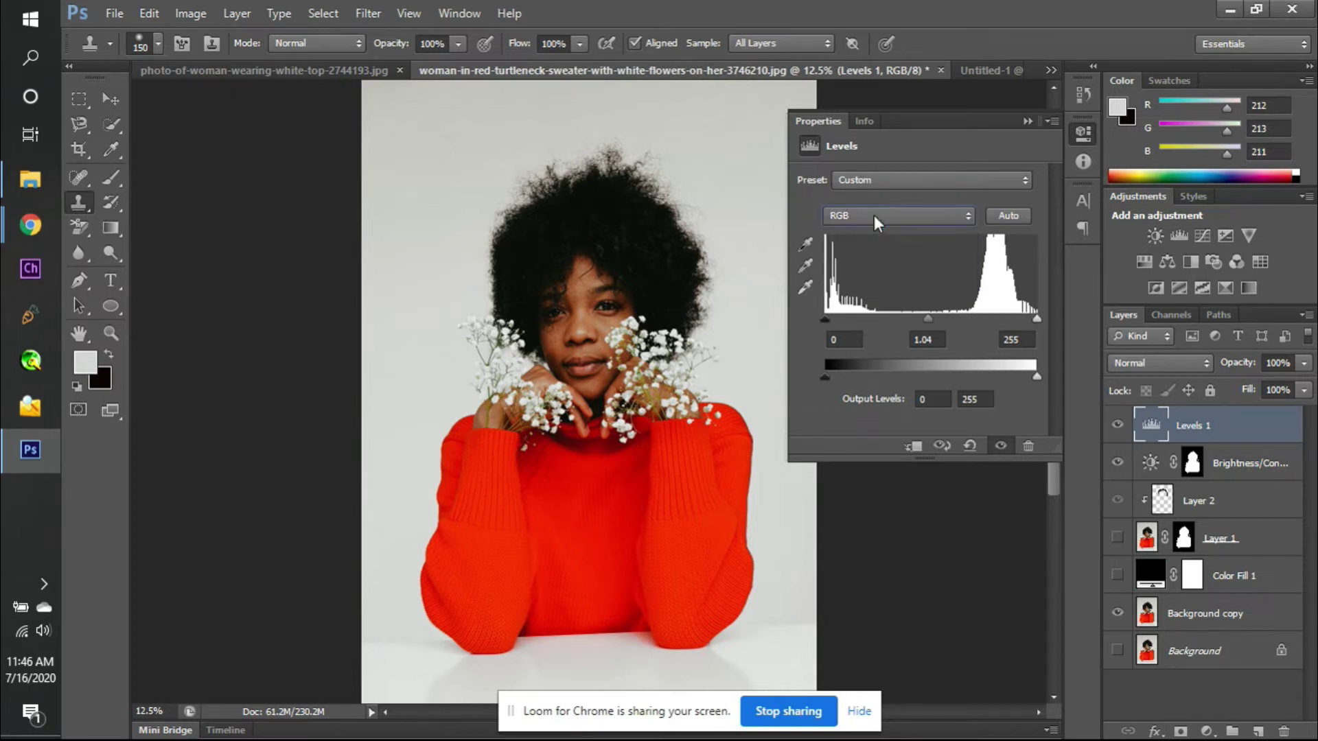
pyautogui.click(874, 216)
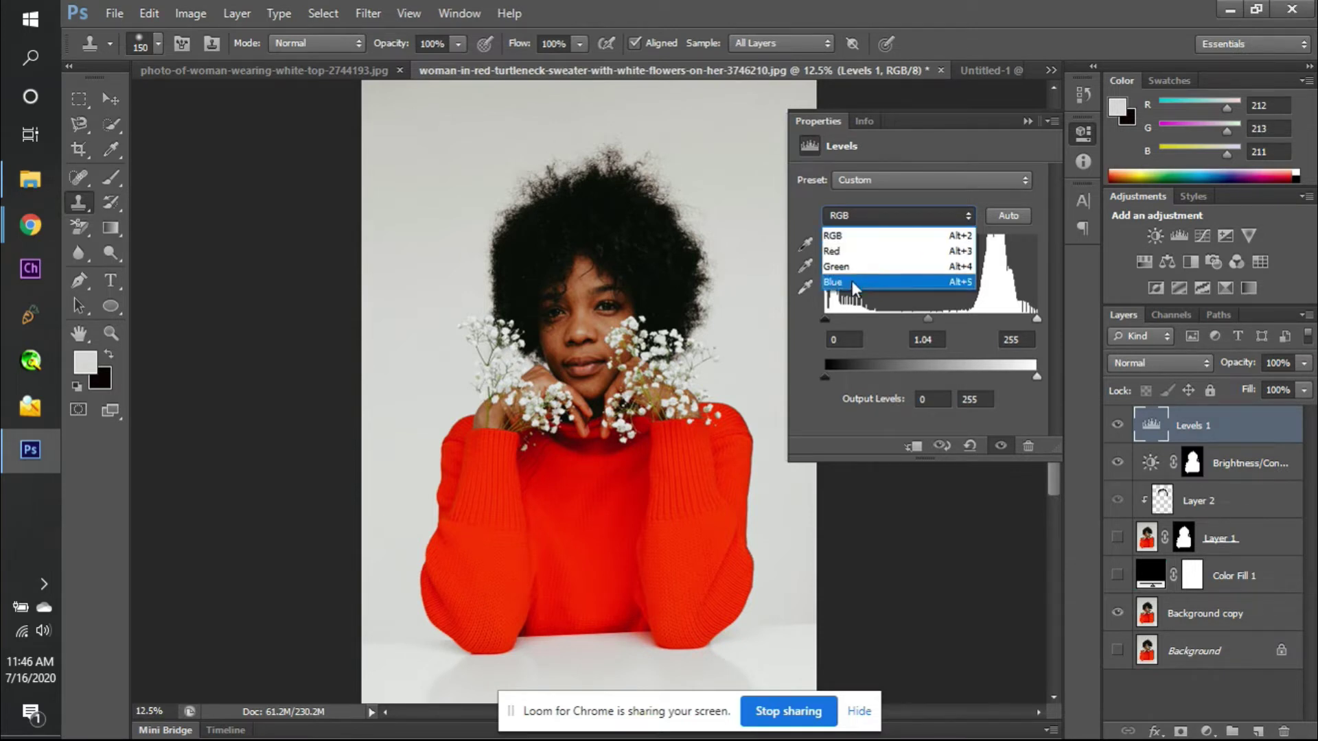
pyautogui.click(855, 253)
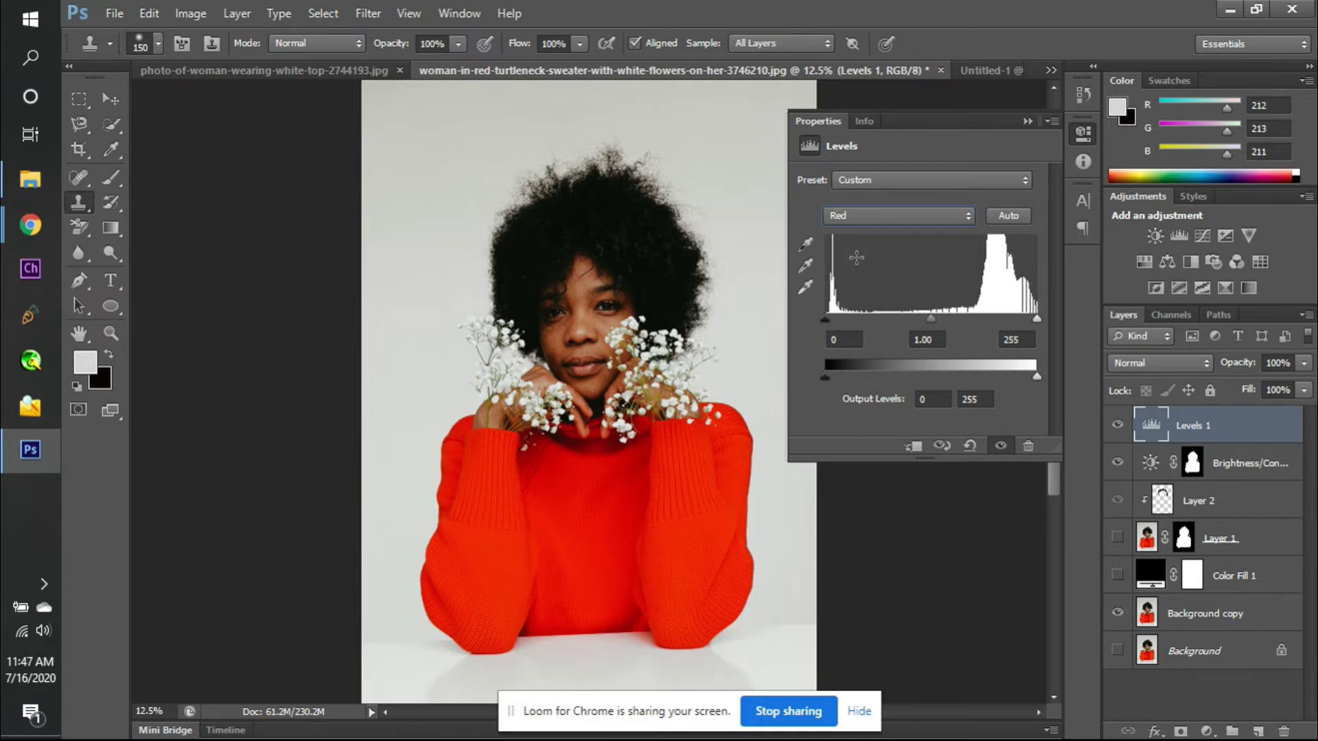
pyautogui.click(819, 261)
pyautogui.moveTo(826, 319); pyautogui.dragTo(884, 316)
pyautogui.hotkey('ctrl', 'z')
# - Sample the grey wall near the top-left as the foreground colour, R199 G198 B193
pyautogui.hotkey('ctrl', '+')
pyautogui.hotkey('ctrl', '+')
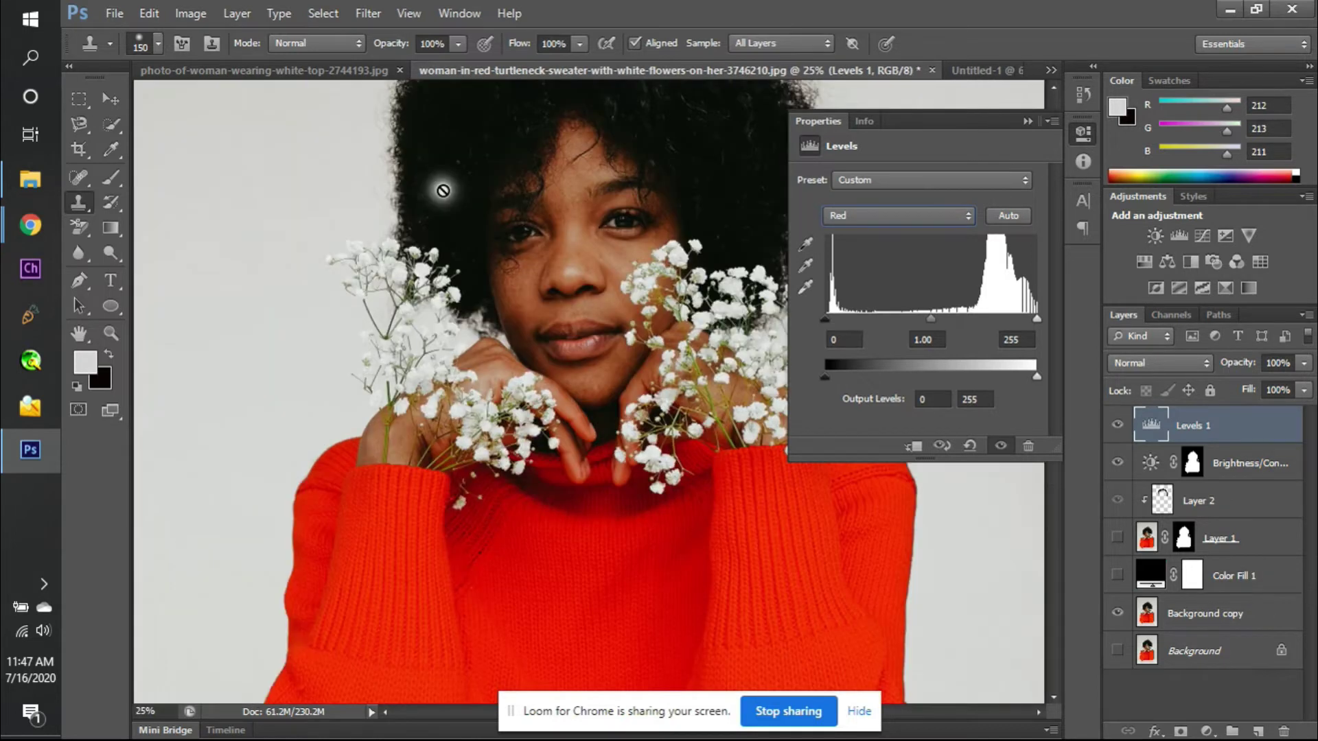
pyautogui.scroll(8, 443, 190)
pyautogui.scroll(1, 442, 190)
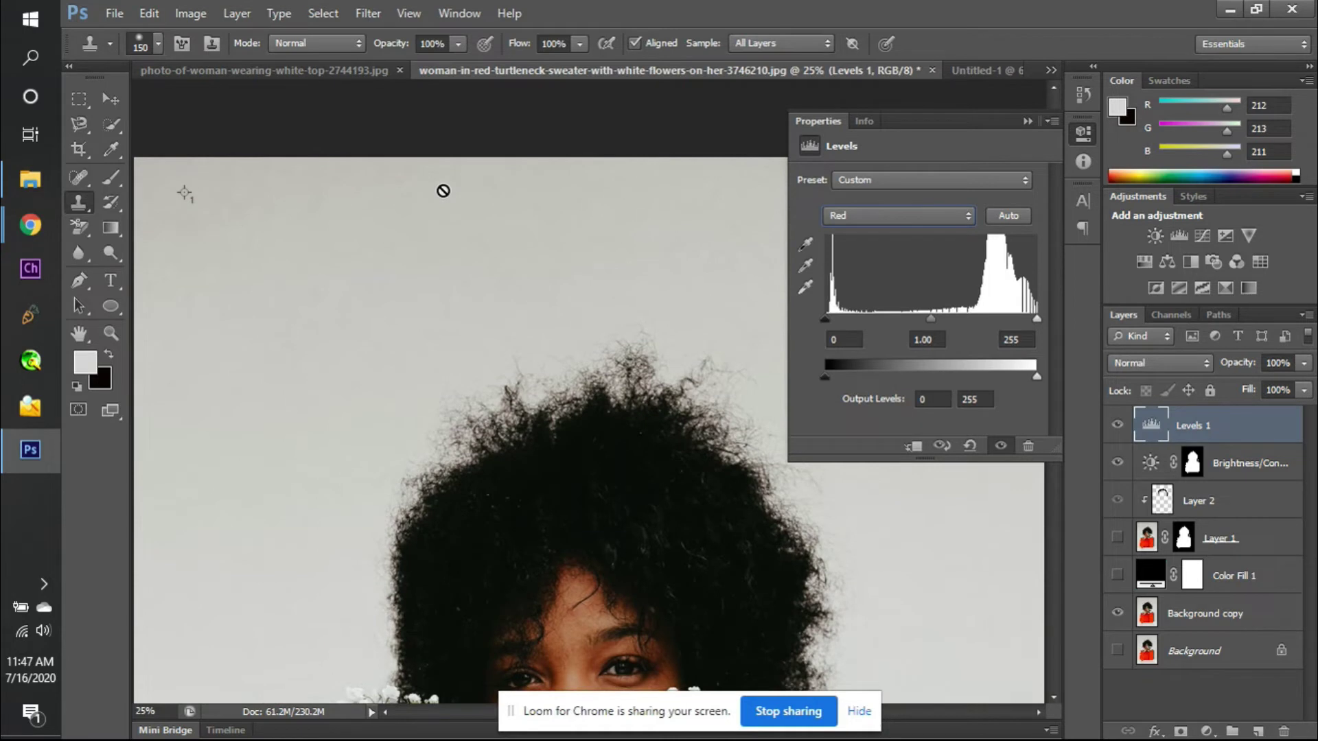
pyautogui.click(110, 99)
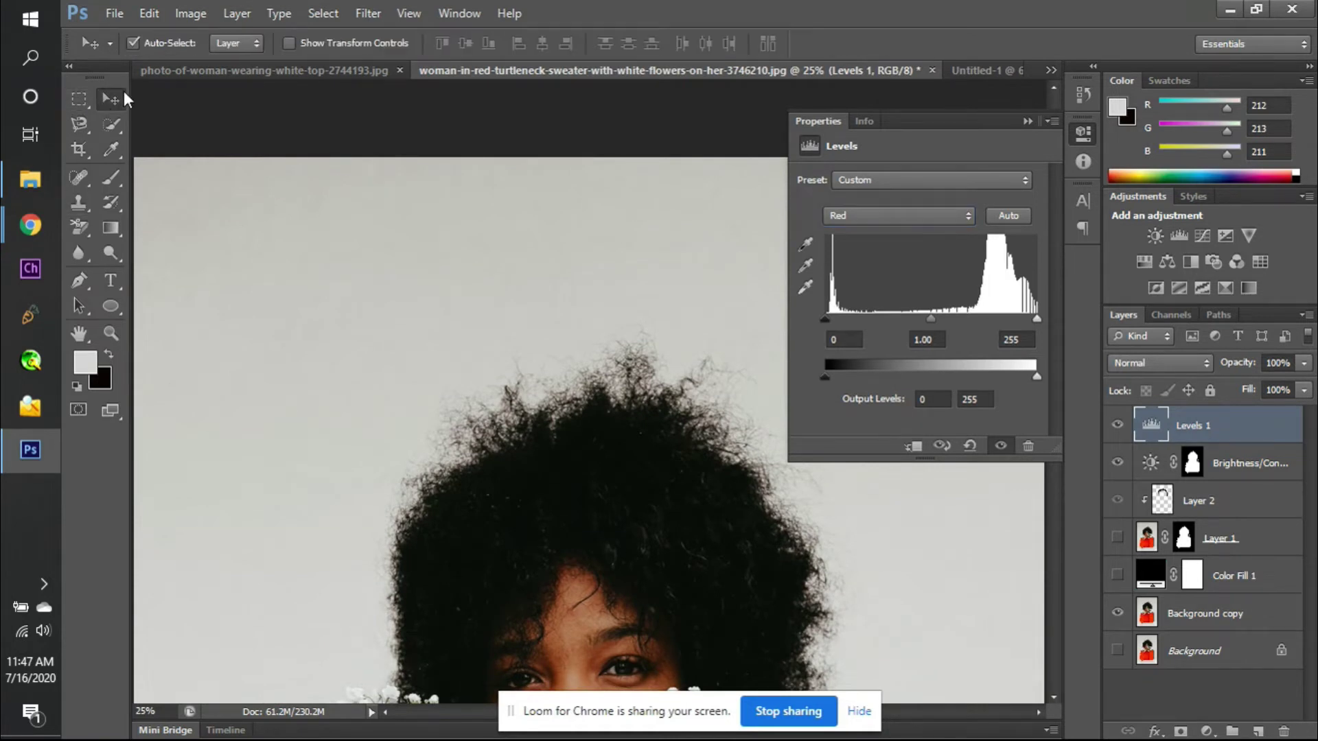
pyautogui.hotkey('ctrl', '-')
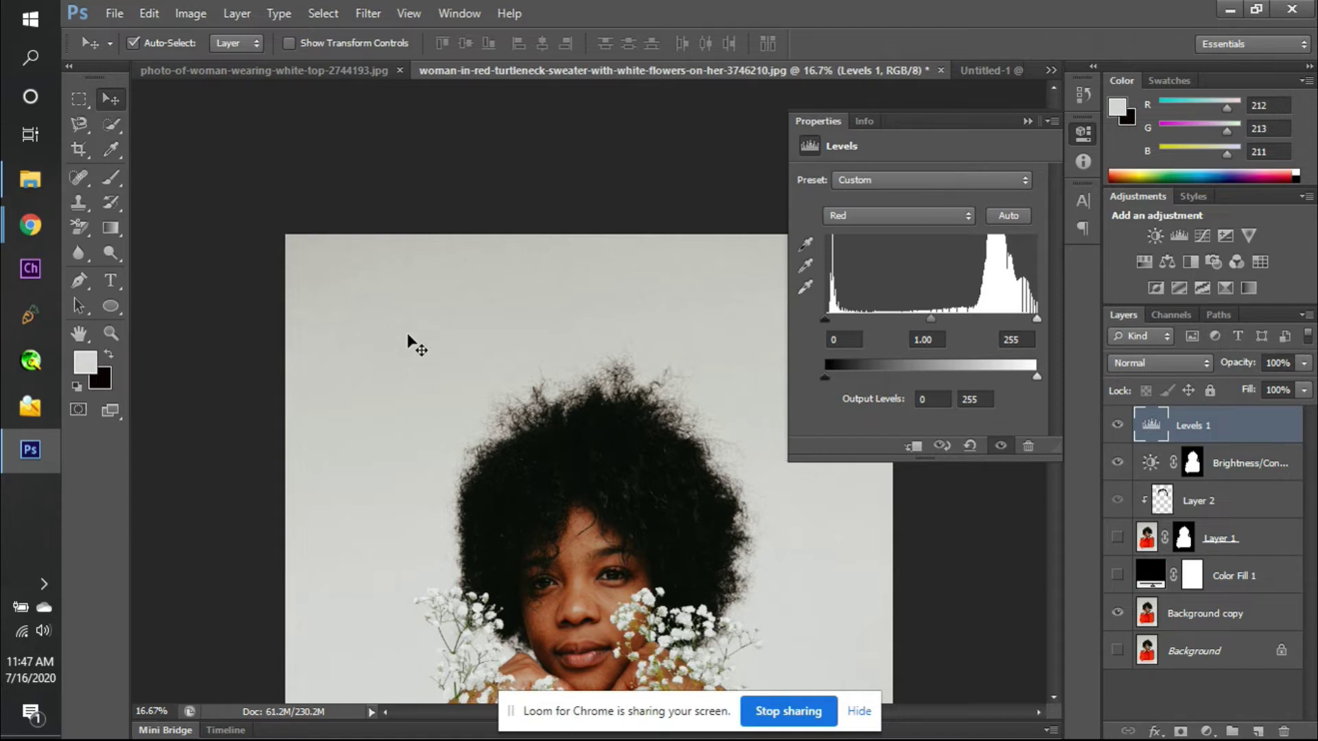
pyautogui.press('i')
pyautogui.click(459, 330)
pyautogui.click(433, 304)
pyautogui.moveTo(430, 304); pyautogui.dragTo(370, 330)
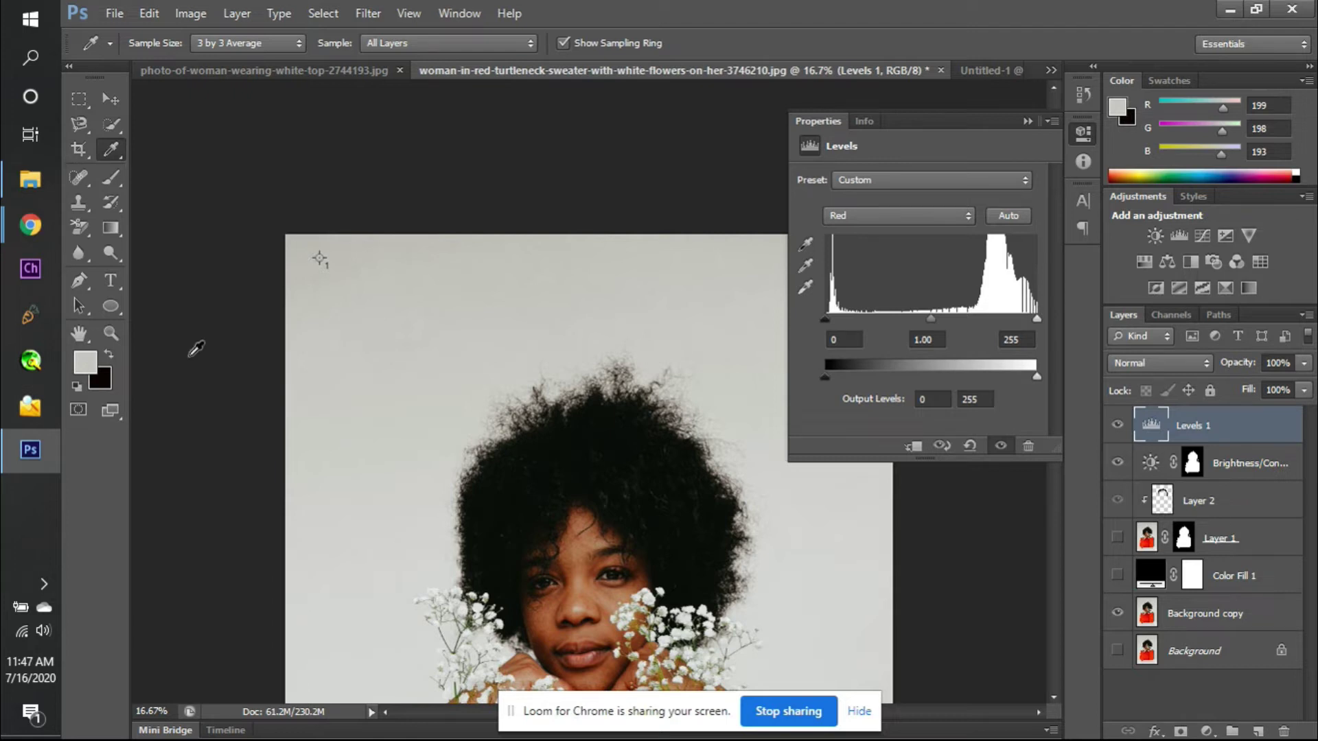
# - Read the background foreground colour's RGB values (red 199) in the Color Picker
pyautogui.click(91, 362)
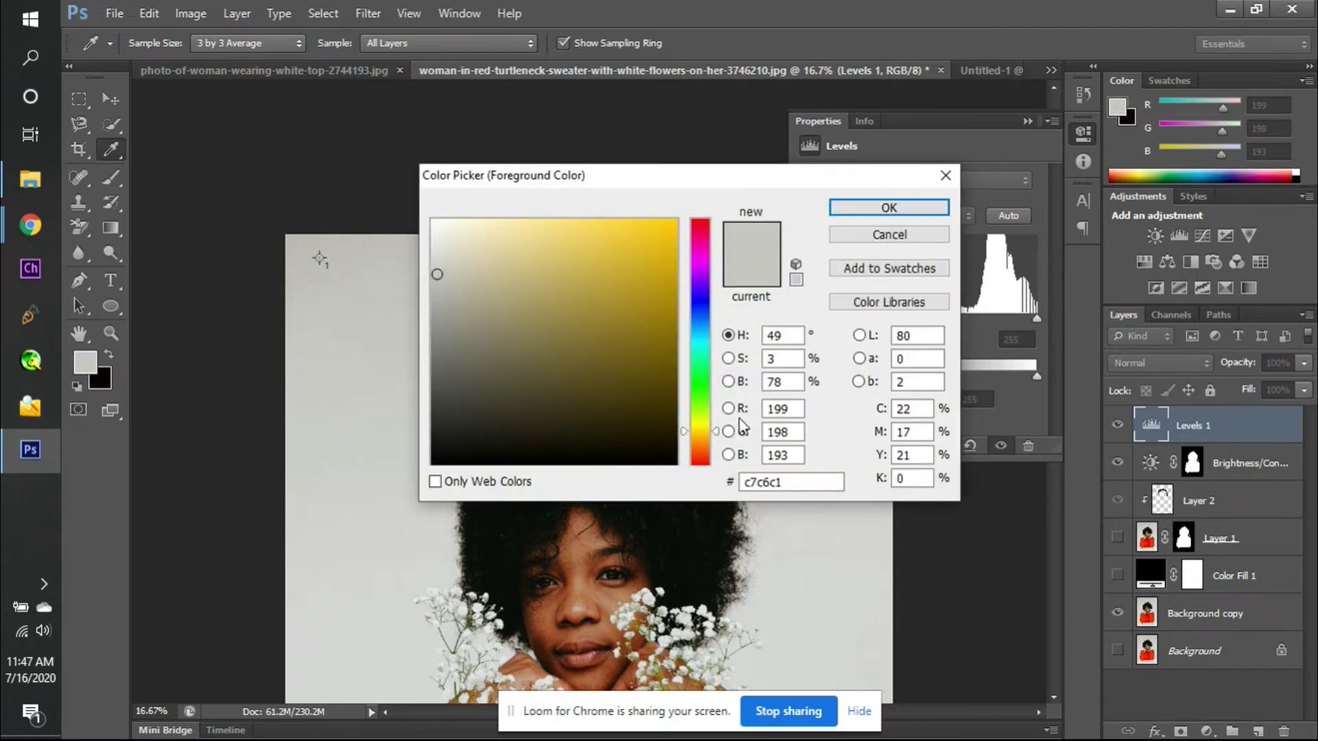
pyautogui.moveTo(794, 409); pyautogui.dragTo(755, 459)
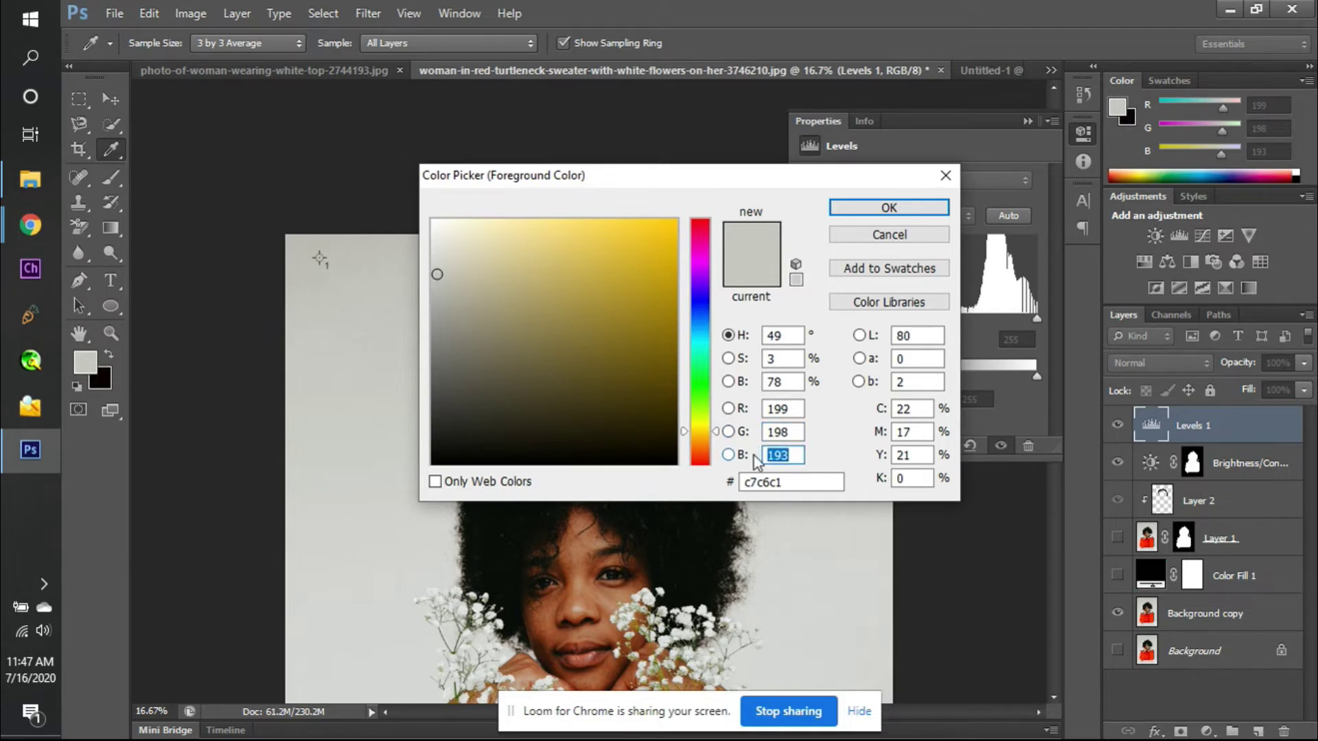
pyautogui.press('Return')
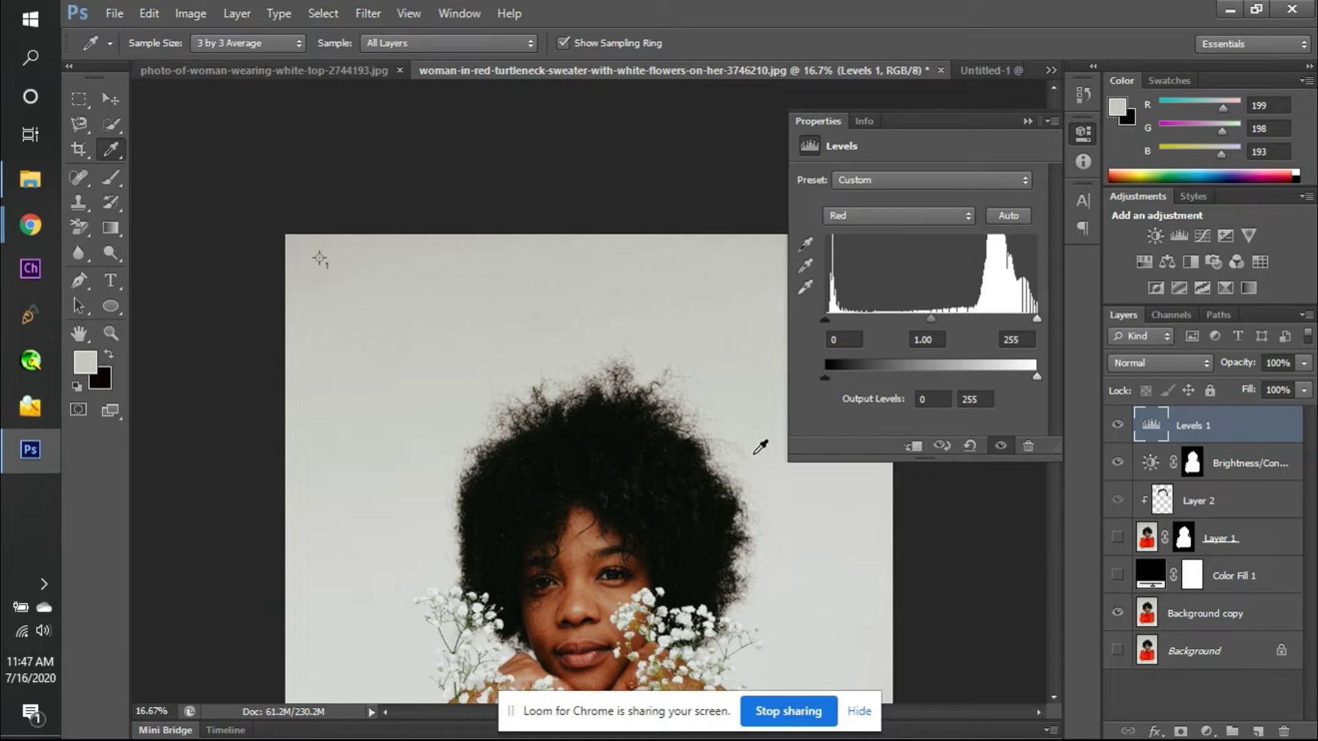
# - Sample the hair as a near-black foreground colour R10 G15 B11 (#0a0f0b) and verify it
pyautogui.moveTo(438, 365); pyautogui.dragTo(393, 351)
pyautogui.scroll(-3, 386, 339)
pyautogui.moveTo(507, 385); pyautogui.dragTo(484, 335)
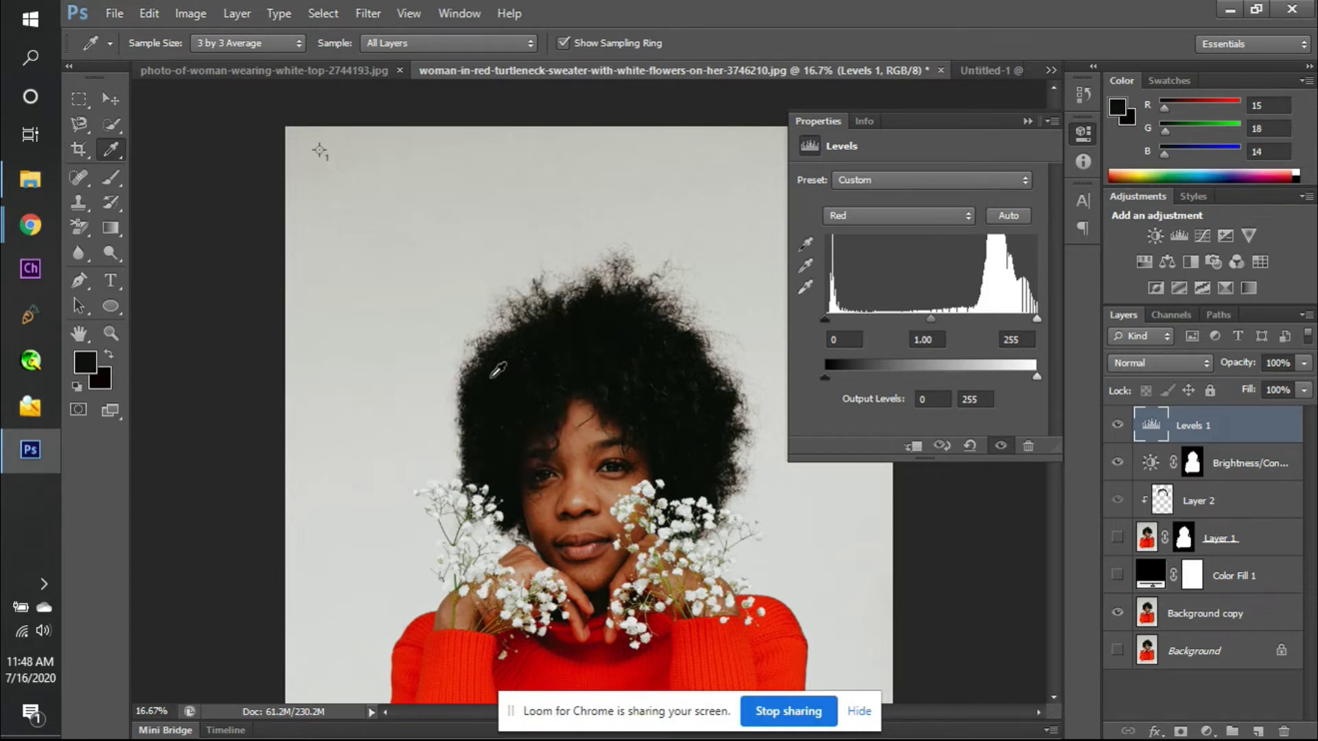
pyautogui.click(86, 363)
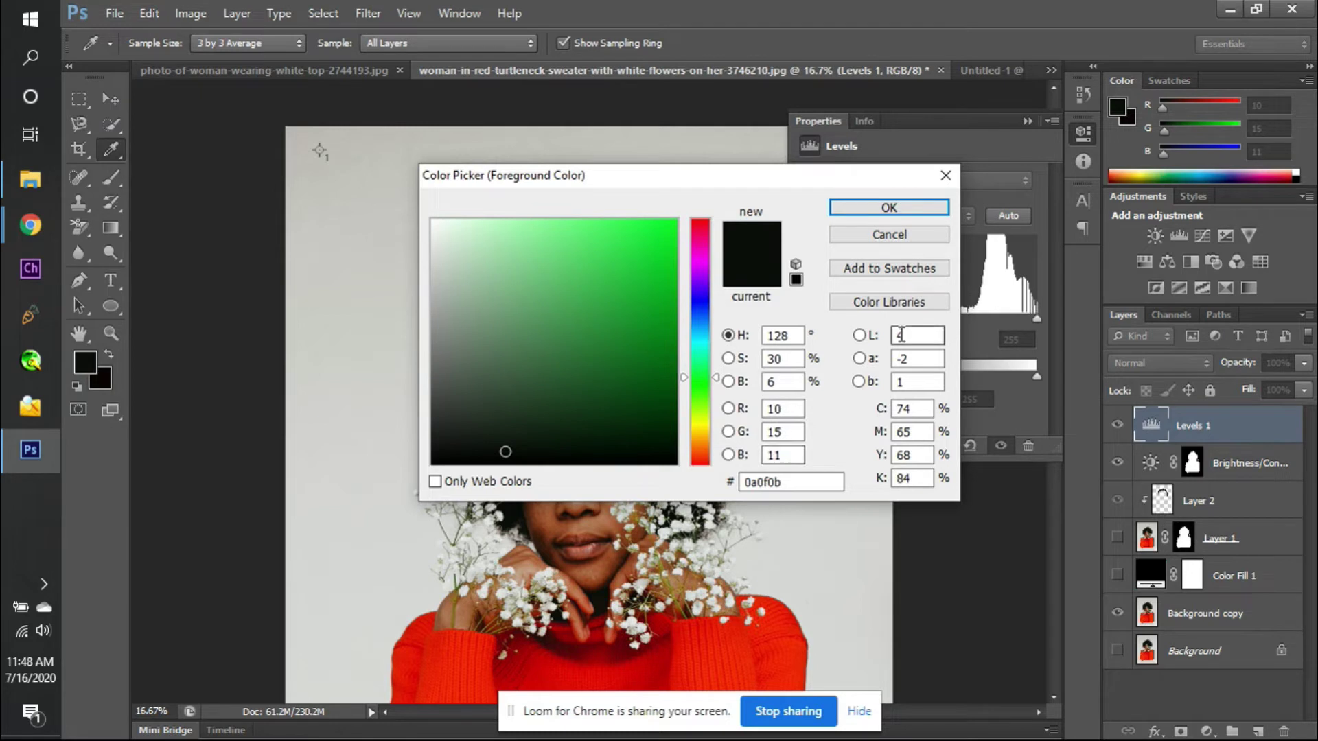
pyautogui.click(928, 240)
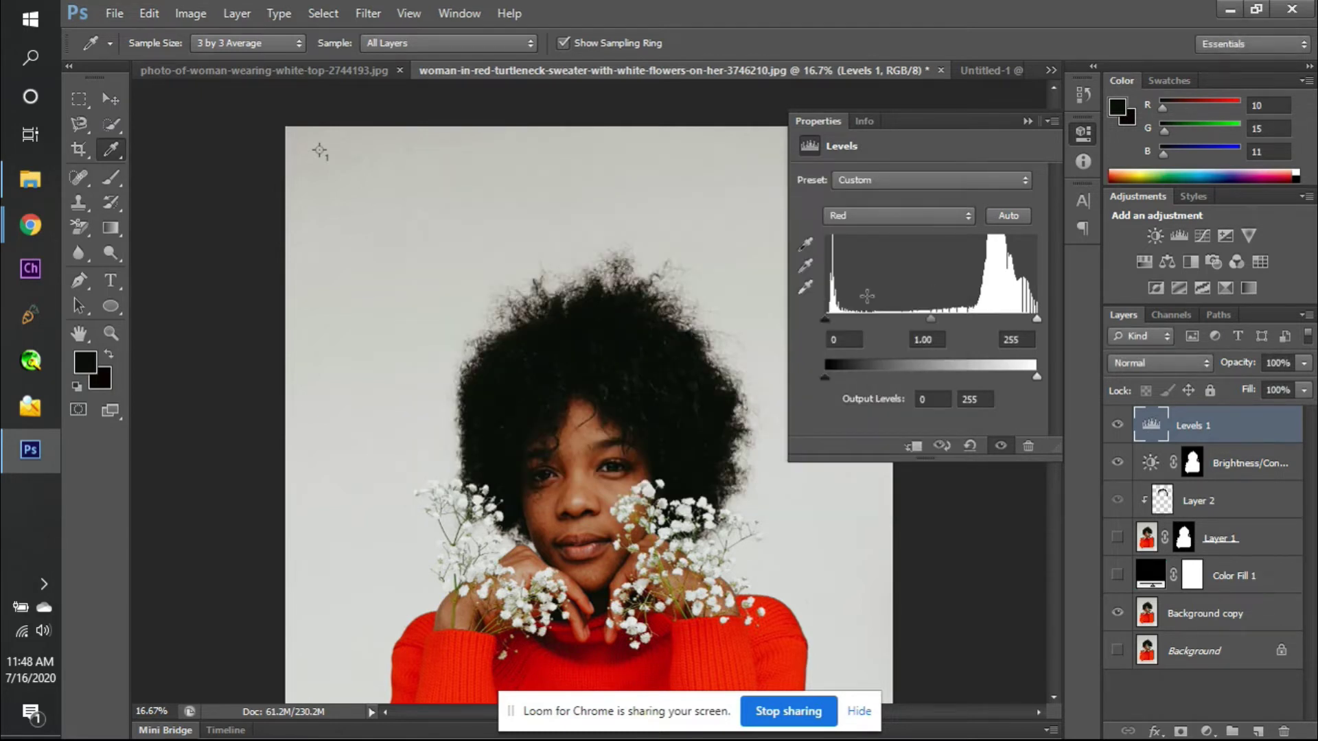
# - Test the Red black and white sliders, set the Red midtone to 0.65, then select Green
pyautogui.moveTo(825, 320); pyautogui.dragTo(902, 321)
pyautogui.scroll(-5, 672, 437)
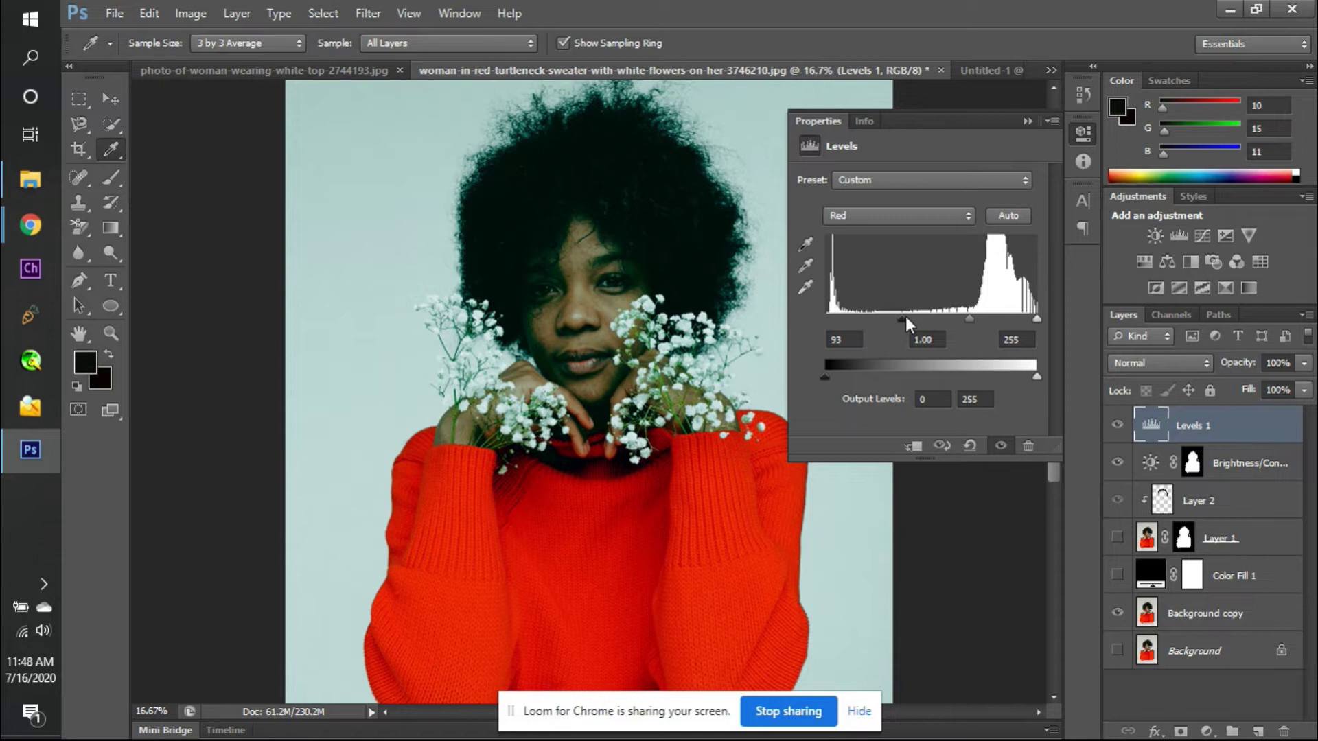
pyautogui.moveTo(904, 318); pyautogui.dragTo(791, 347)
pyautogui.moveTo(929, 319); pyautogui.dragTo(956, 319)
pyautogui.moveTo(1038, 315); pyautogui.dragTo(1153, 306)
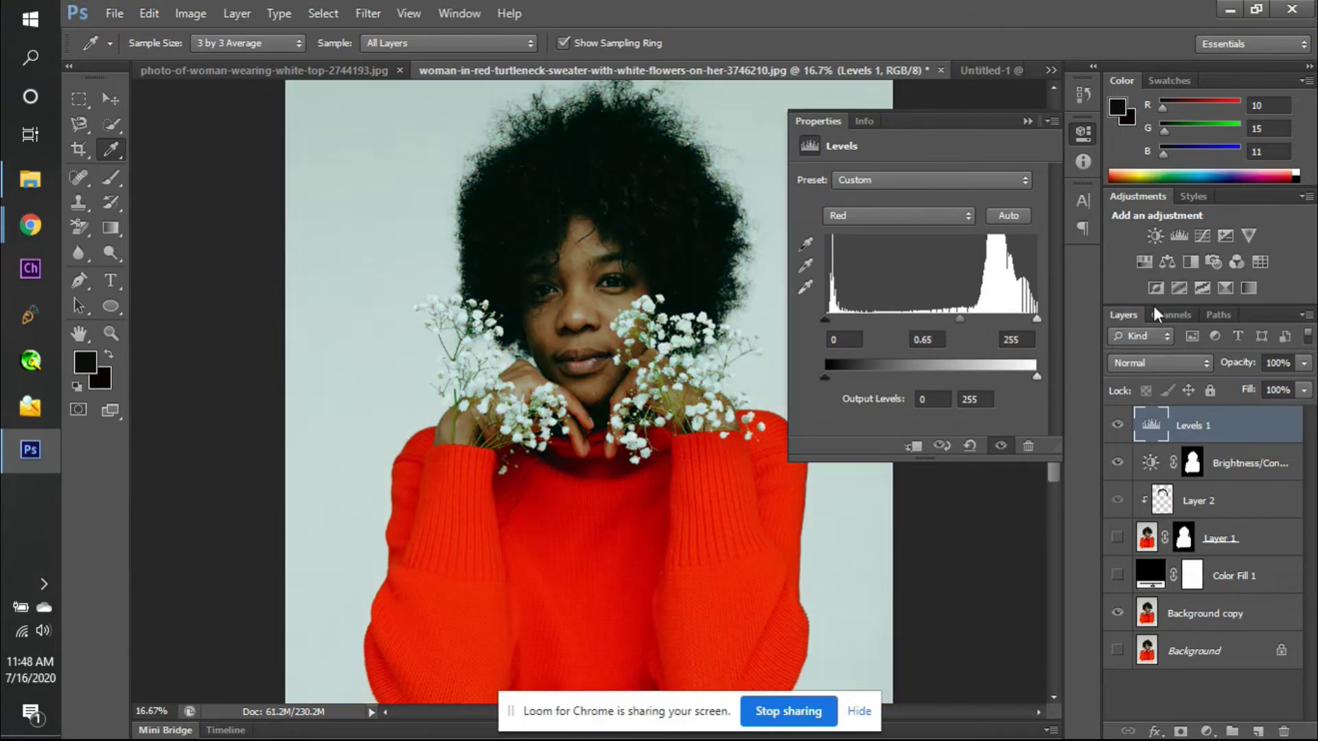
pyautogui.click(927, 219)
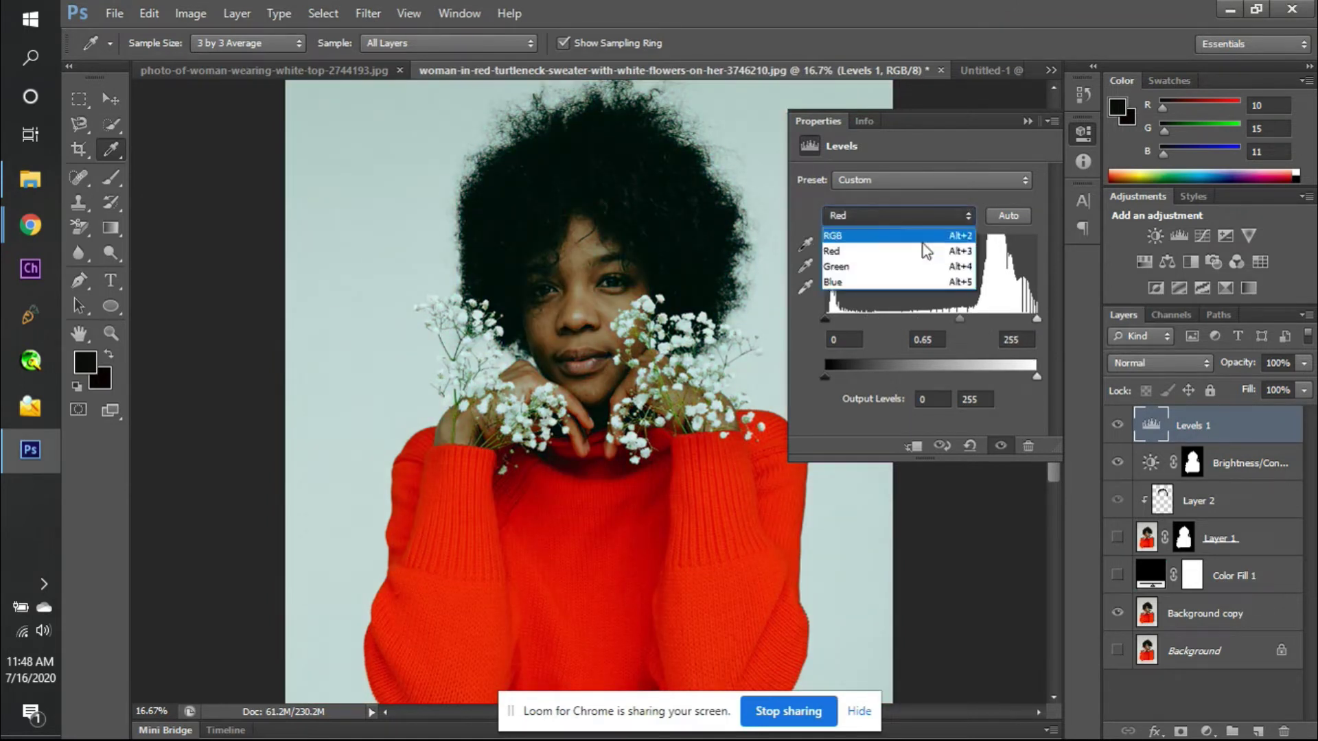
pyautogui.click(919, 267)
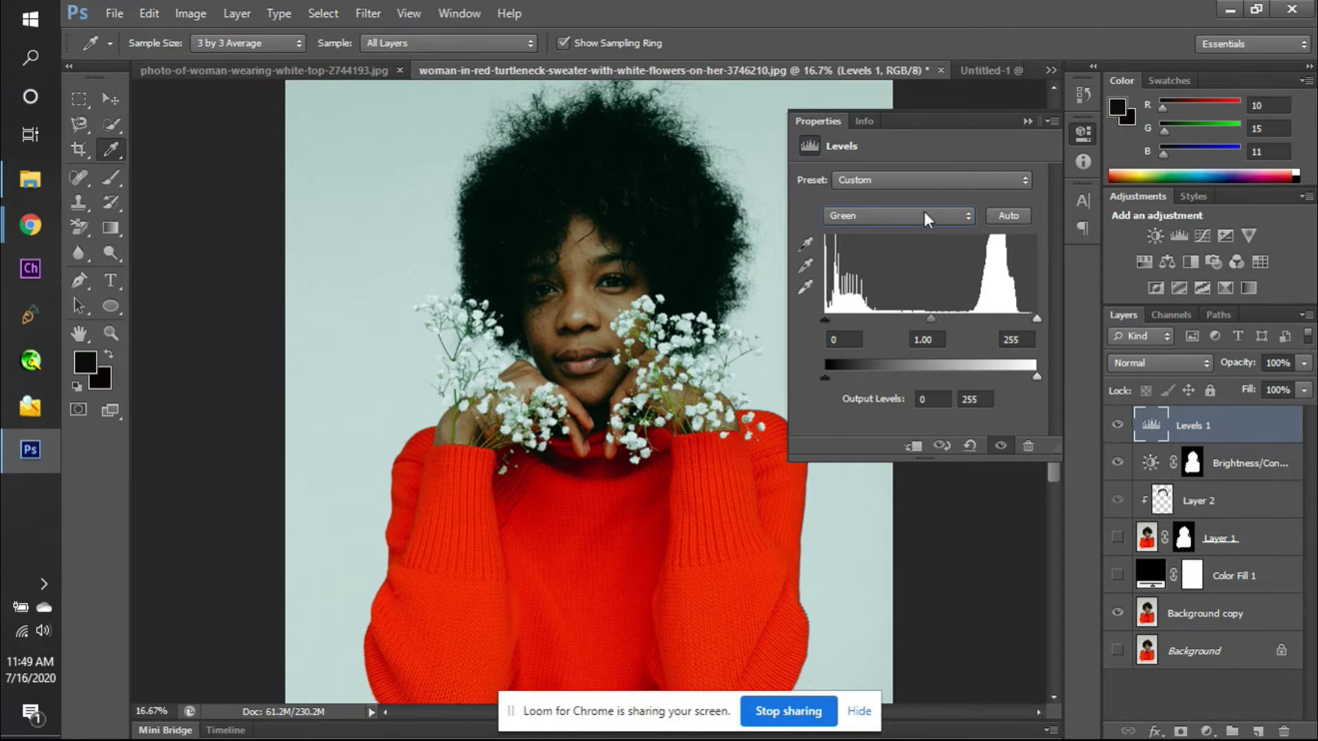
# - Raise the Green midtone to 1.07 and try the output levels, restoring output white to 255
pyautogui.moveTo(929, 319)
pyautogui.mouseDown()
pyautogui.moveTo(910, 318)
pyautogui.moveTo(928, 315)
pyautogui.mouseUp()
pyautogui.moveTo(824, 378); pyautogui.dragTo(796, 360)
pyautogui.moveTo(1036, 376)
pyautogui.mouseDown()
pyautogui.moveTo(850, 372)
pyautogui.moveTo(1048, 360)
pyautogui.mouseUp()
pyautogui.moveTo(1031, 379); pyautogui.dragTo(1090, 368)
# - Experiment with the Blue input levels, then return to RGB and set the midtone to 1.04
pyautogui.click(900, 217)
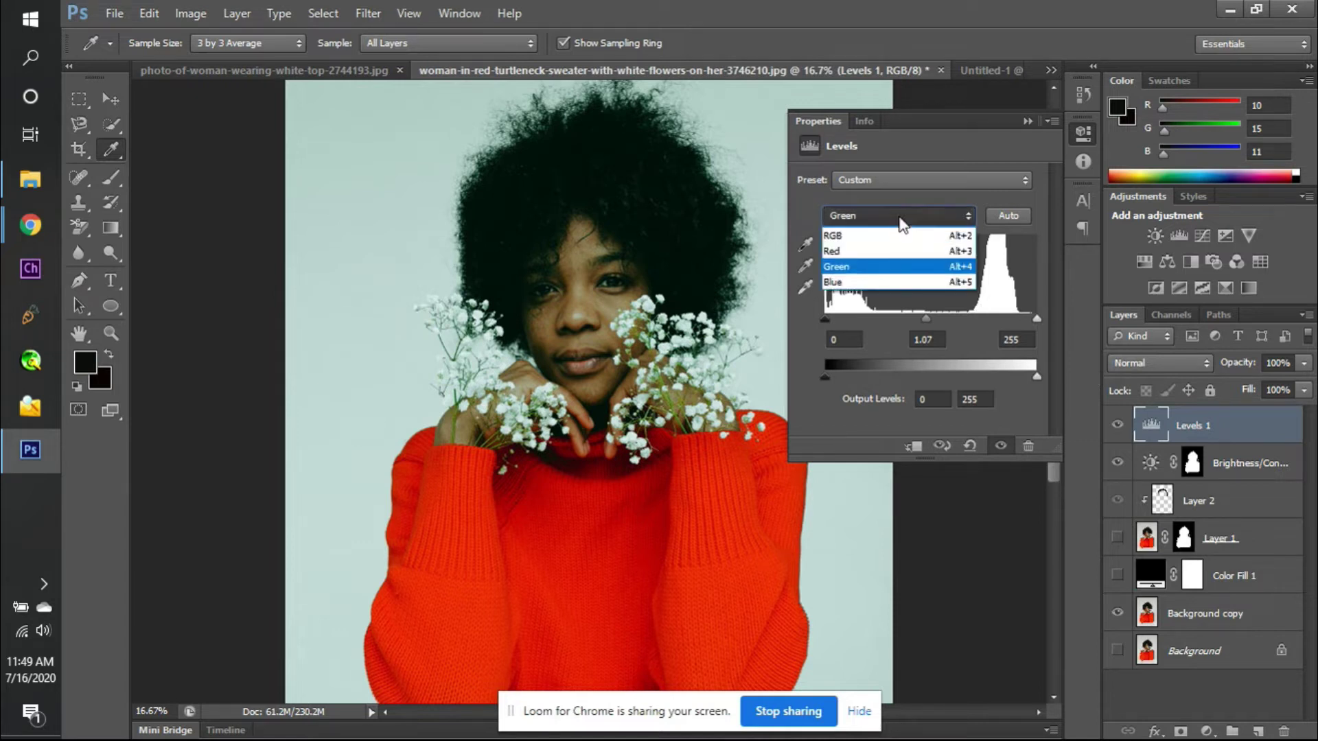
pyautogui.click(887, 282)
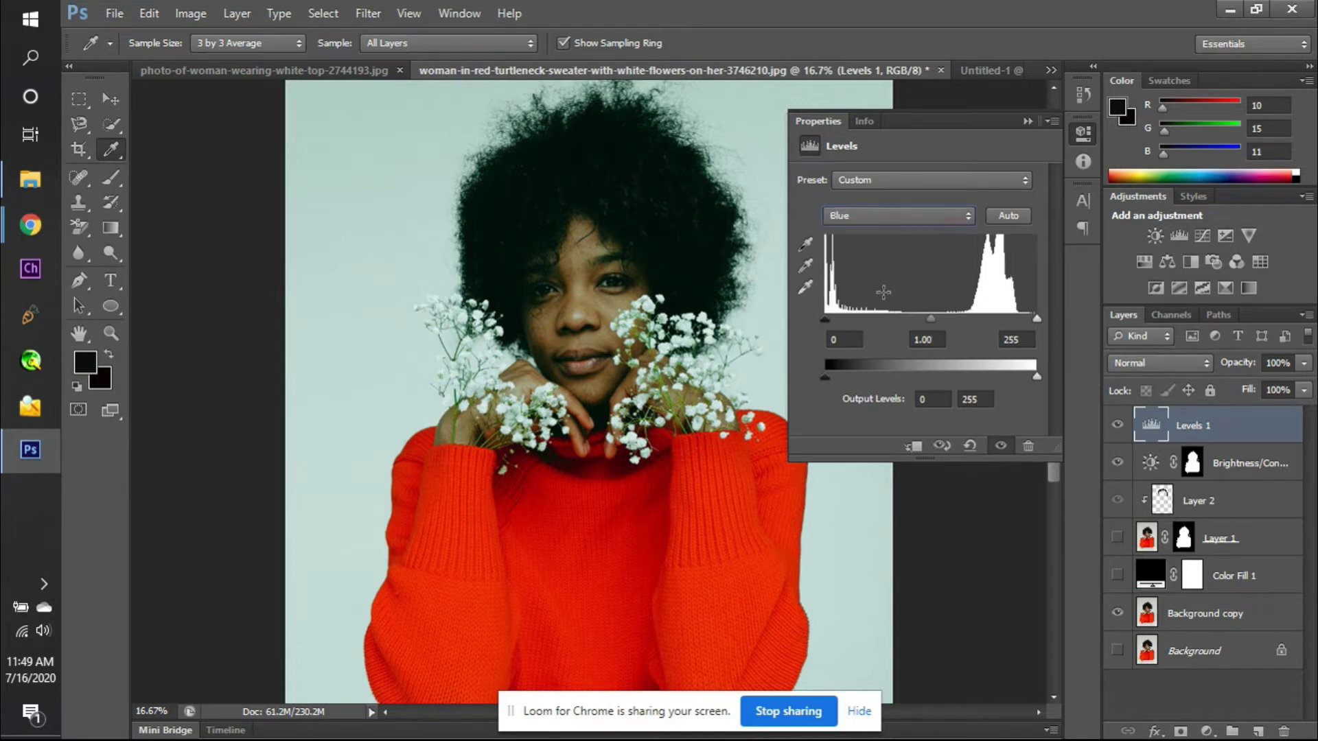
pyautogui.moveTo(825, 319); pyautogui.dragTo(974, 313)
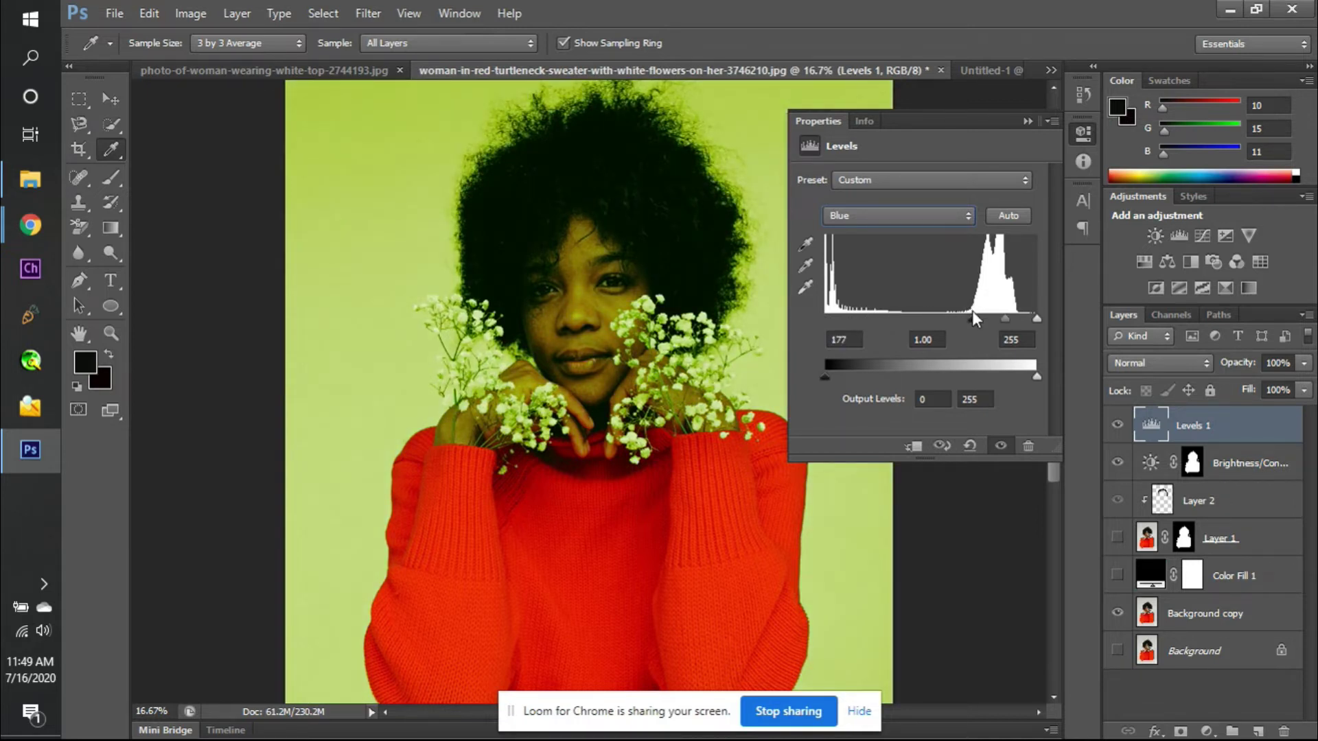
pyautogui.moveTo(972, 319); pyautogui.dragTo(804, 302)
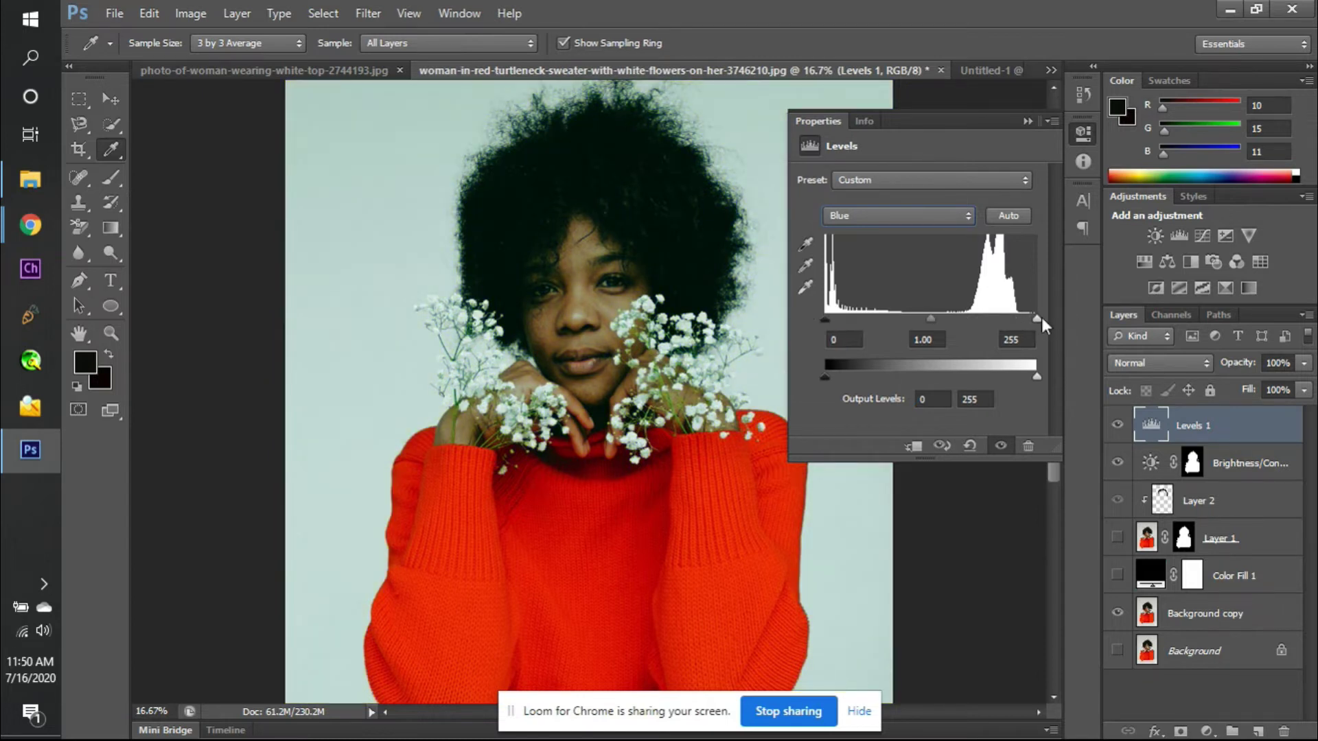
pyautogui.moveTo(1037, 317); pyautogui.dragTo(1064, 318)
pyautogui.click(937, 217)
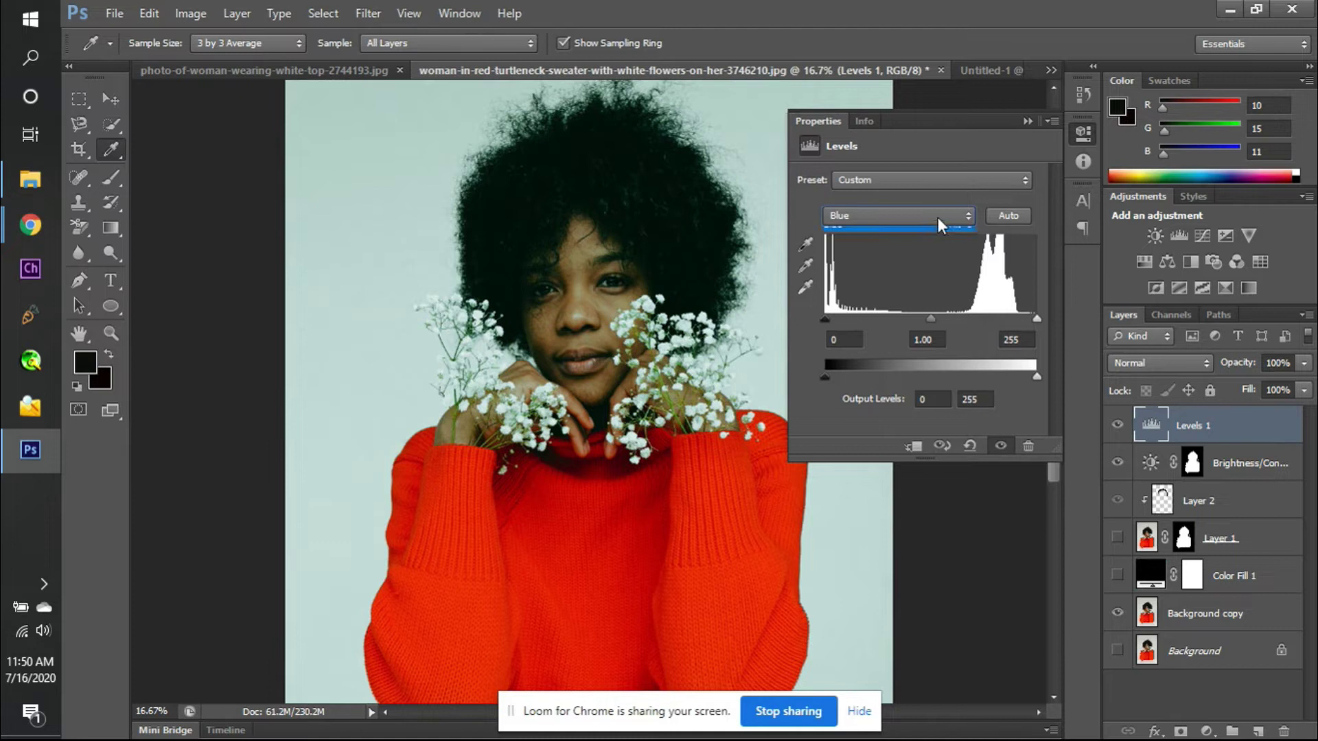
pyautogui.click(923, 235)
pyautogui.moveTo(825, 319); pyautogui.dragTo(785, 312)
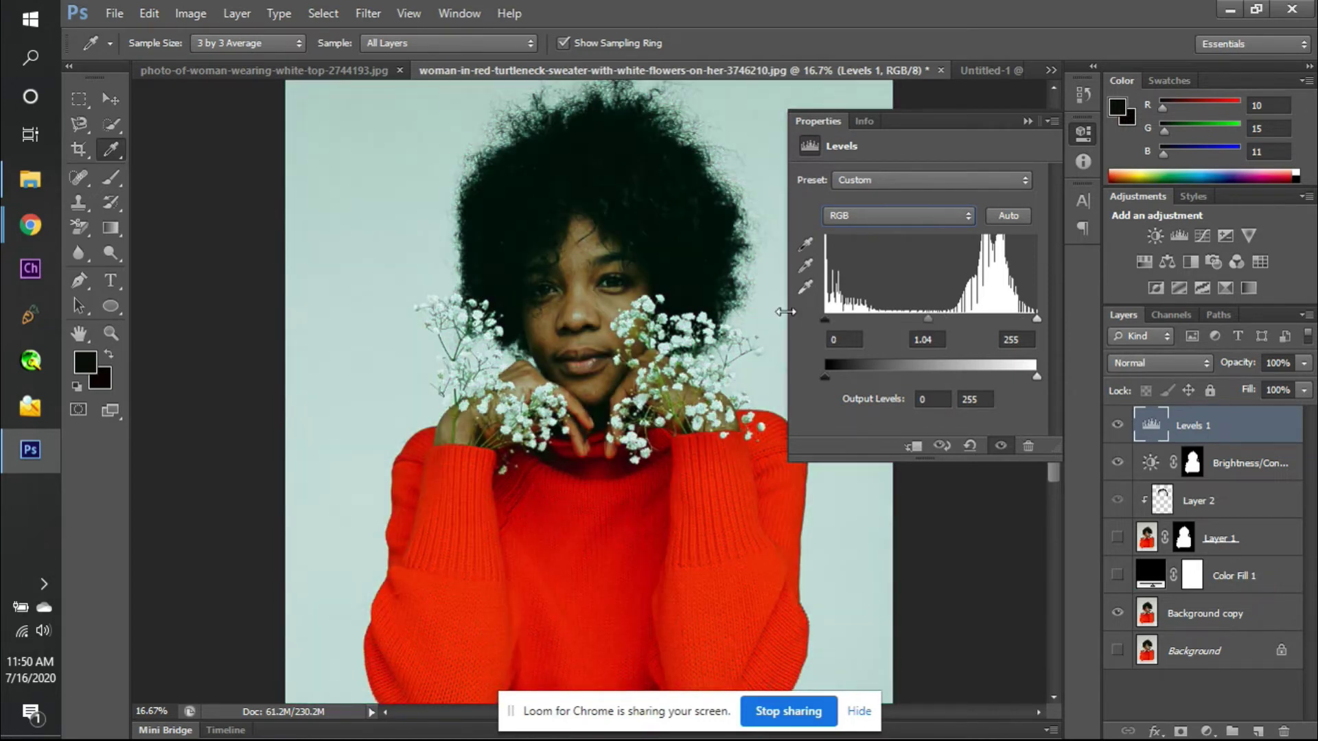
# - Raise the Green channel shadow input level in Levels 1
pyautogui.click(937, 217)
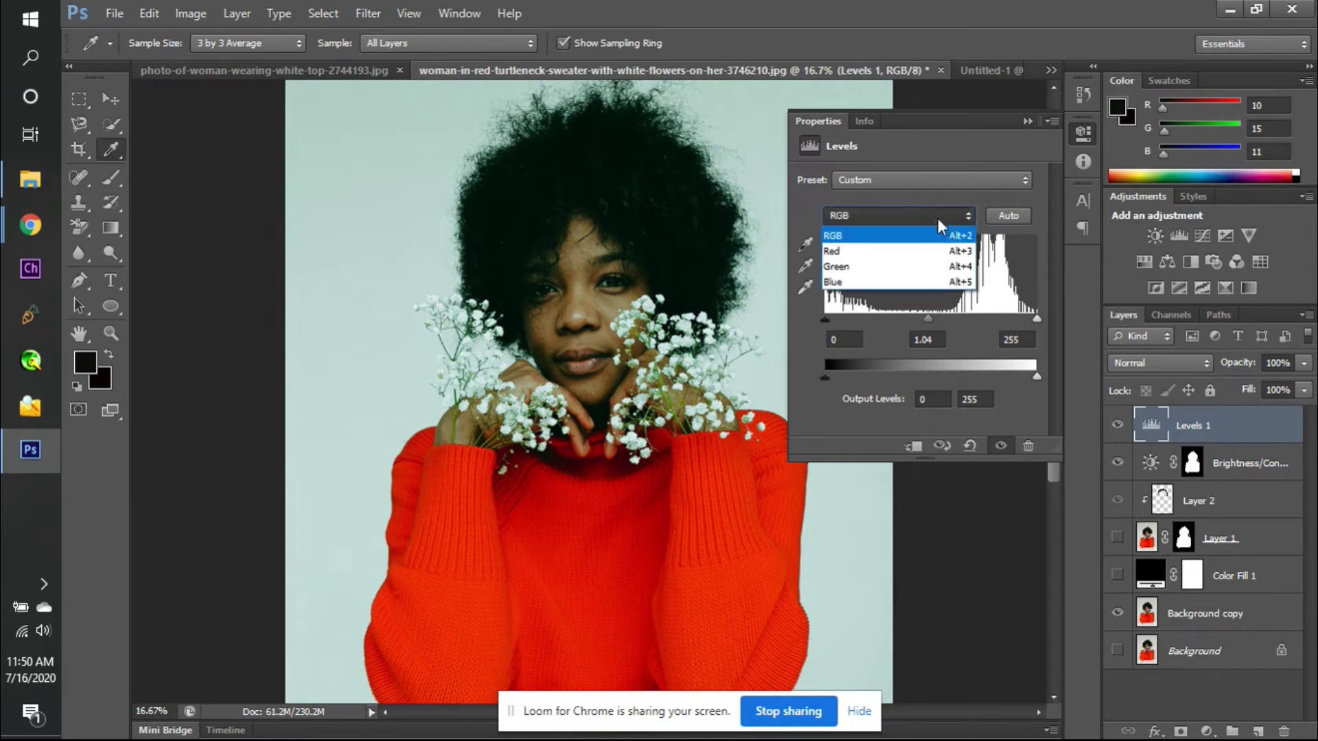
pyautogui.click(903, 266)
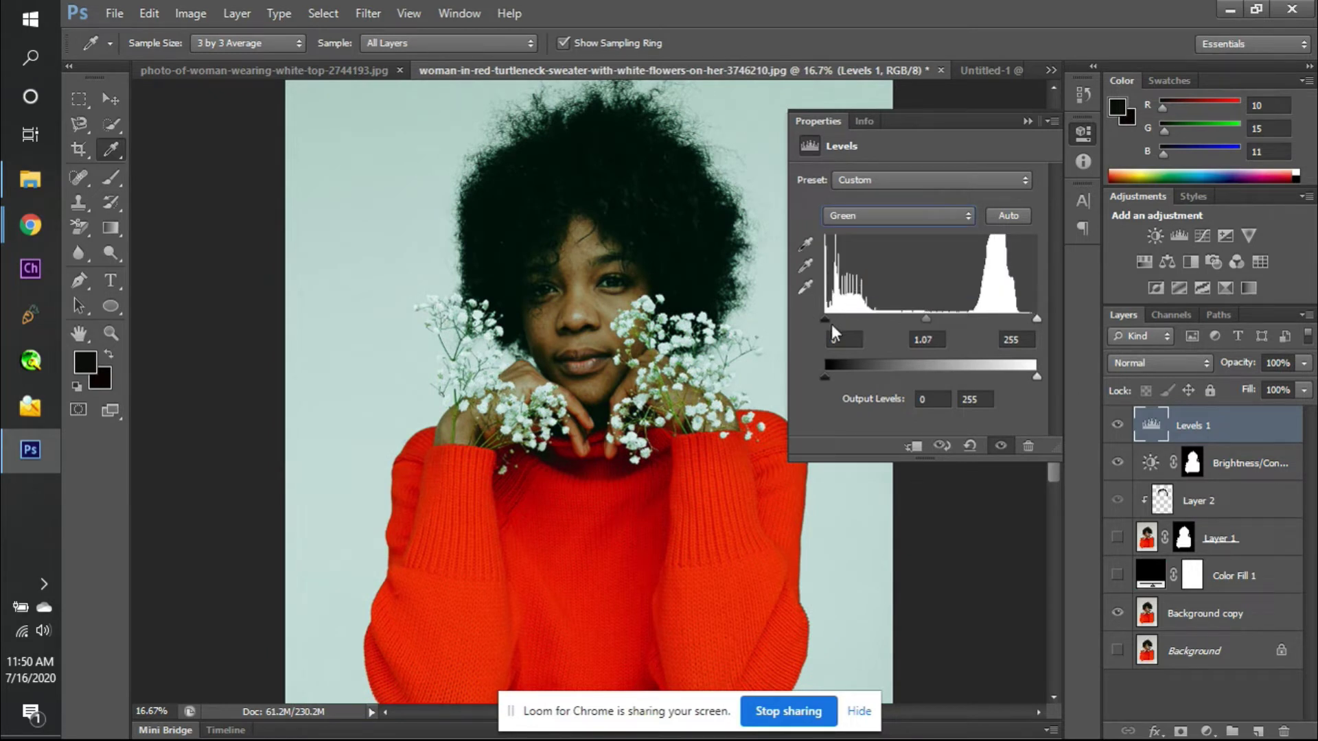
pyautogui.moveTo(825, 322); pyautogui.dragTo(751, 332)
pyautogui.click(1242, 426)
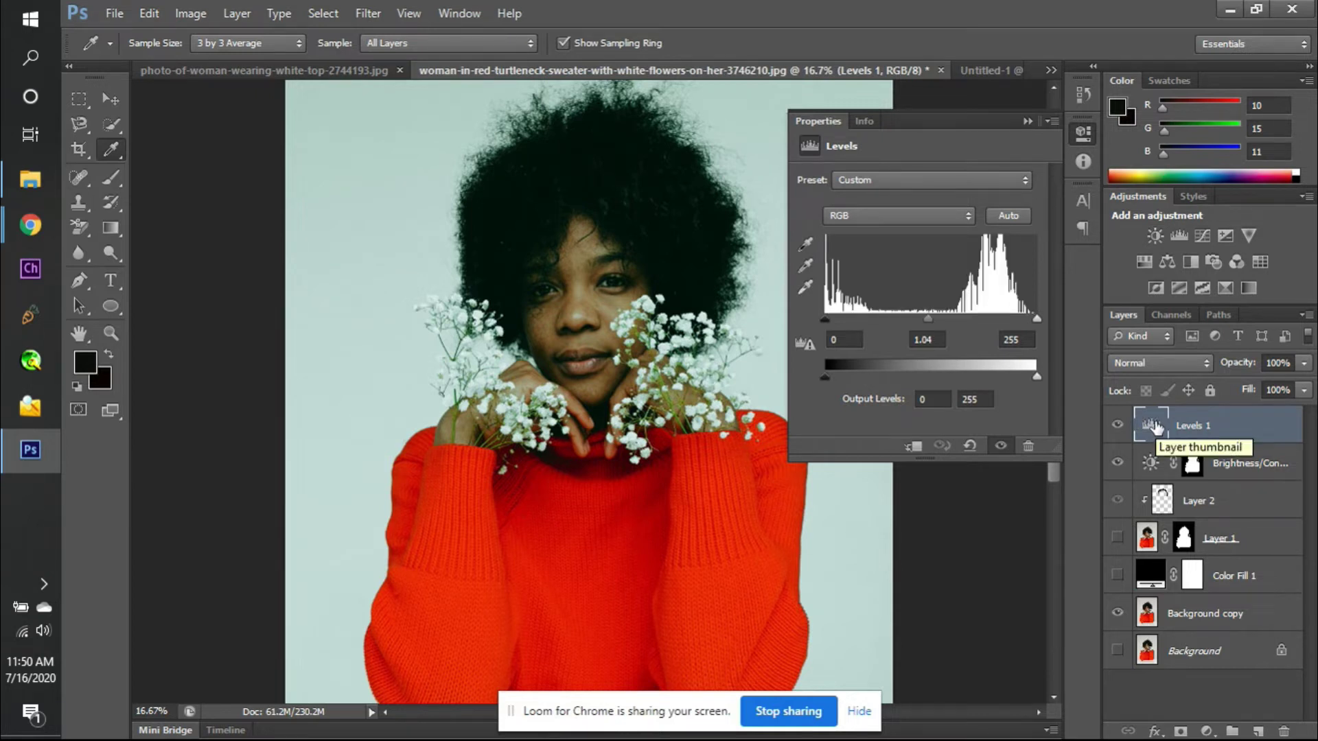
# - Enter 0.01 as the Levels 1 midtone, dismiss the range warning, and hide the layer
pyautogui.click(942, 340)
pyautogui.write('1')
pyautogui.press('Return')
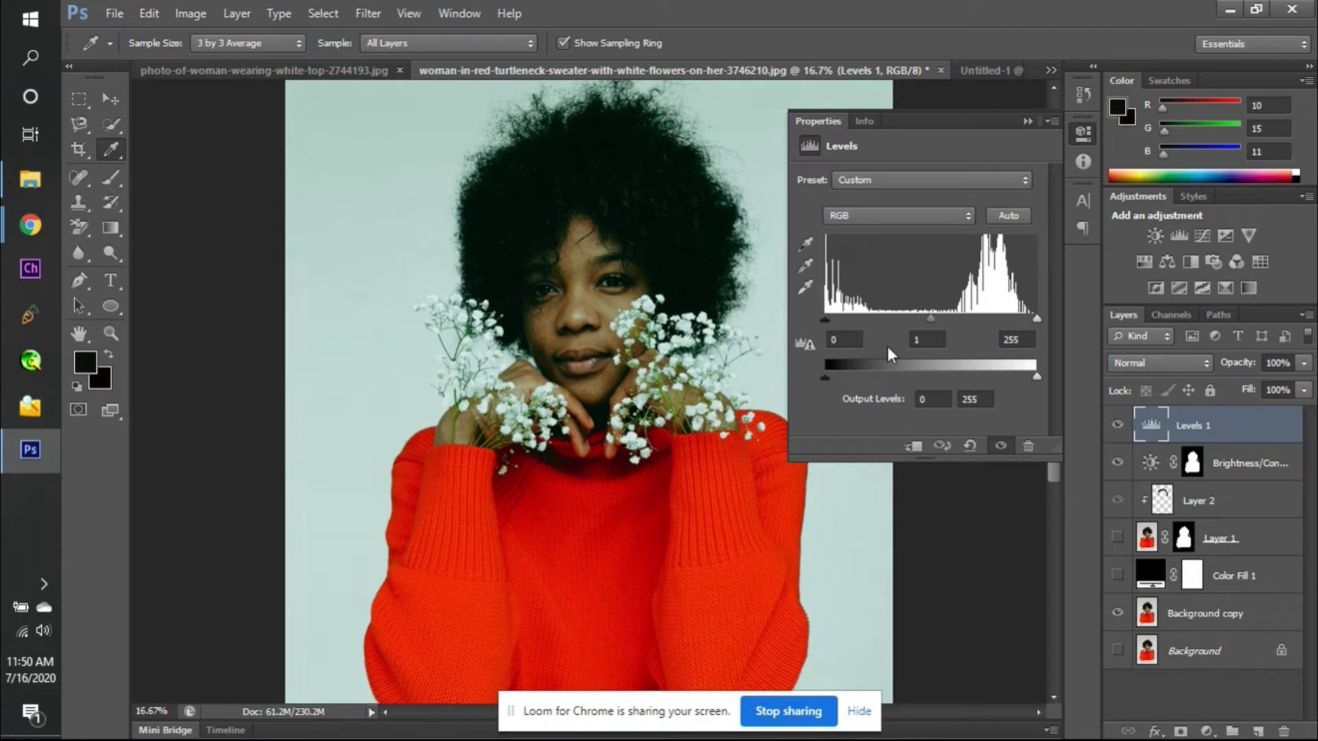
pyautogui.click(934, 341)
pyautogui.write('0')
pyautogui.press('Return')
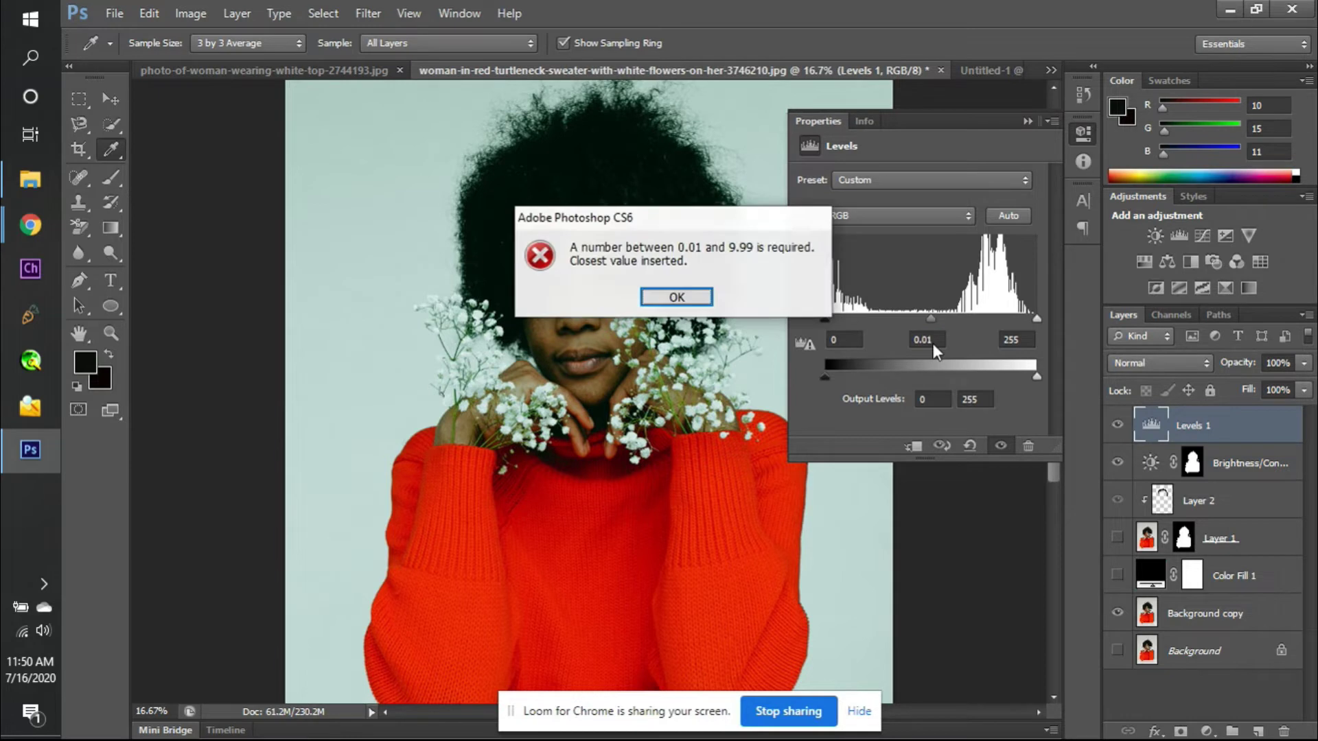
pyautogui.press('Return')
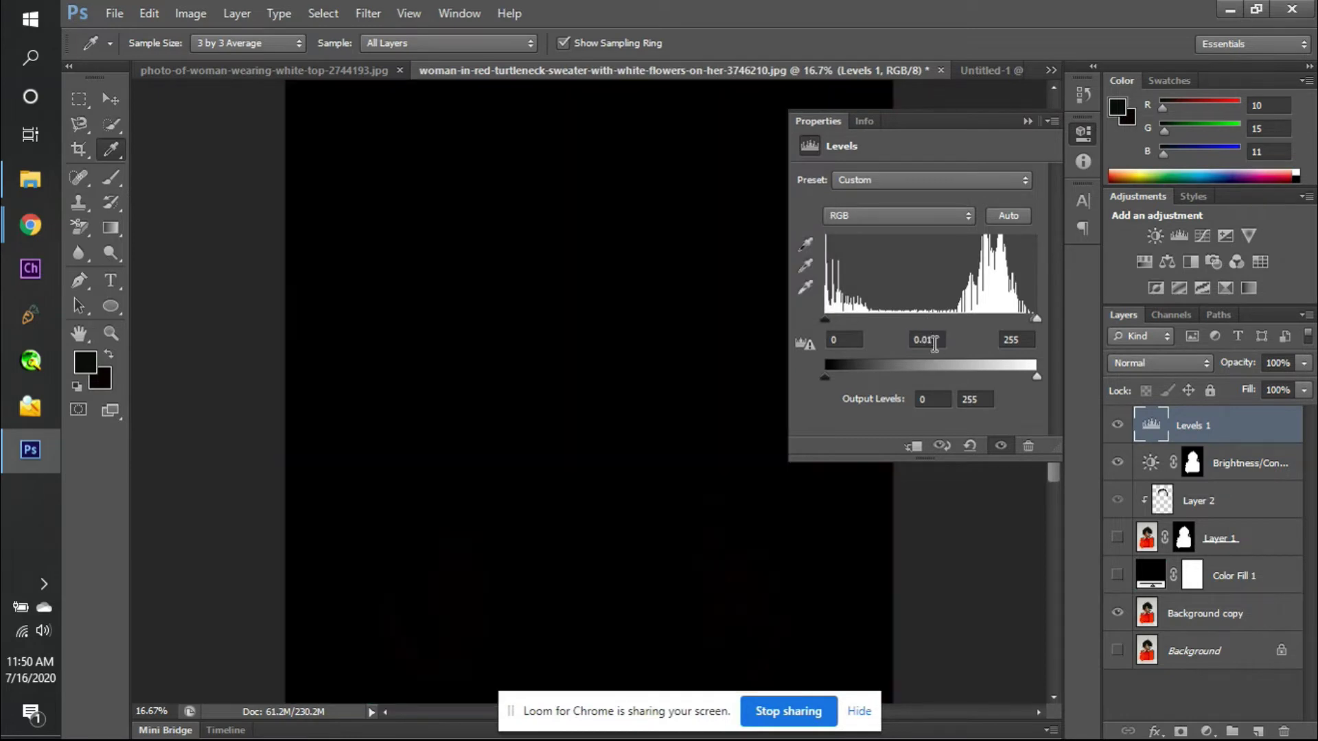
pyautogui.click(1117, 426)
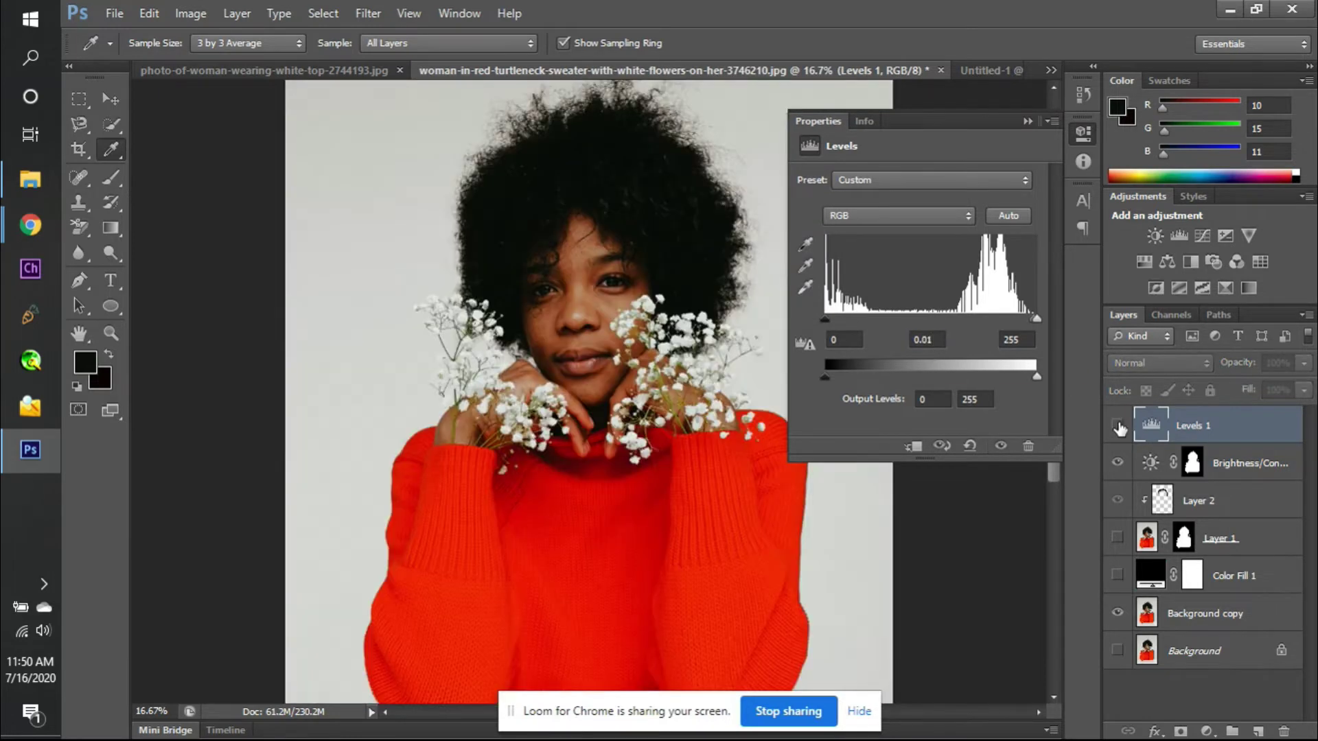
pyautogui.click(1029, 121)
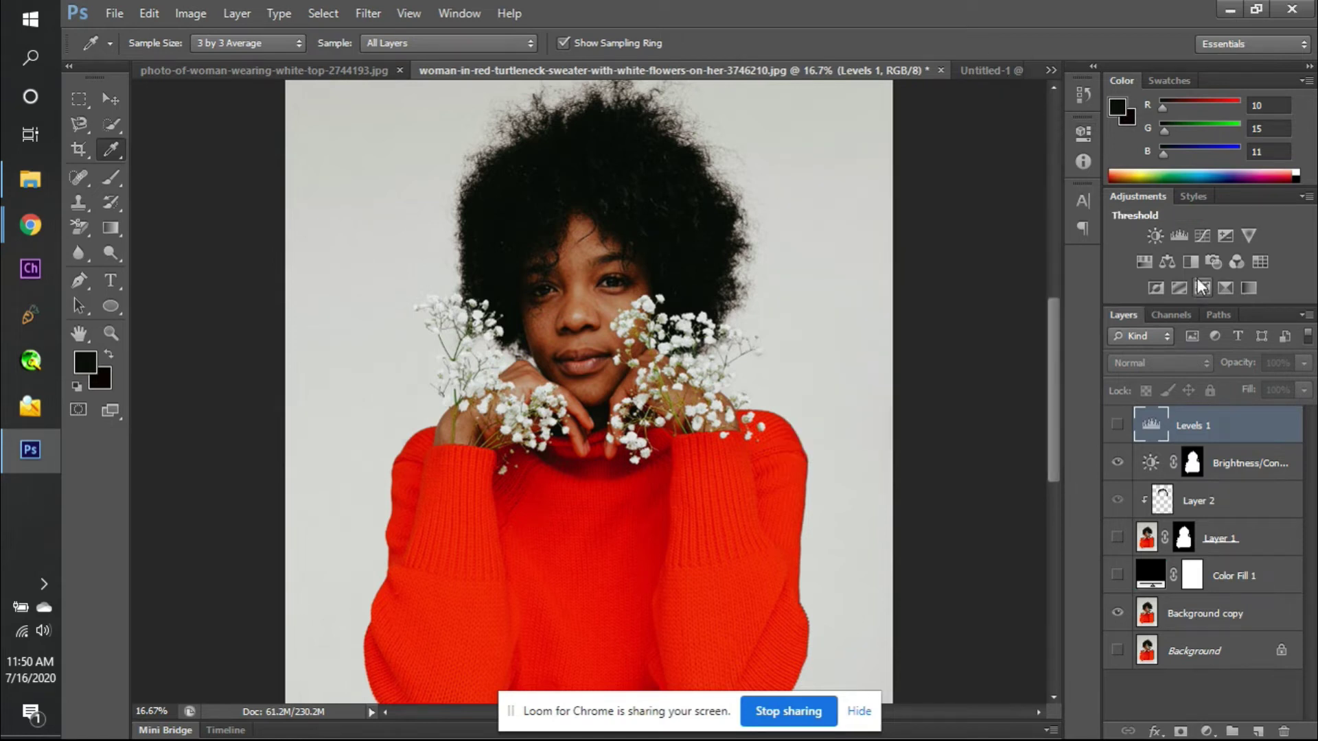
pyautogui.click(1202, 241)
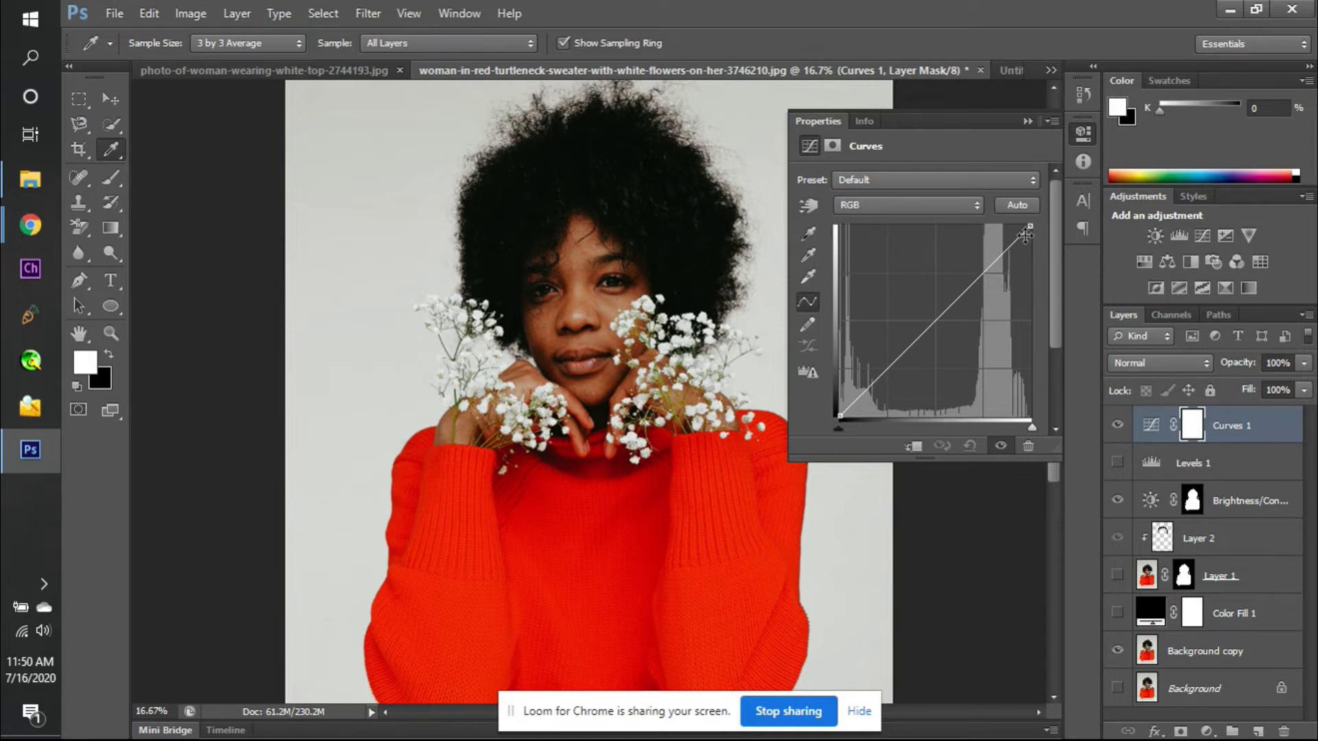
pyautogui.click(872, 381)
pyautogui.moveTo(872, 382); pyautogui.dragTo(887, 392)
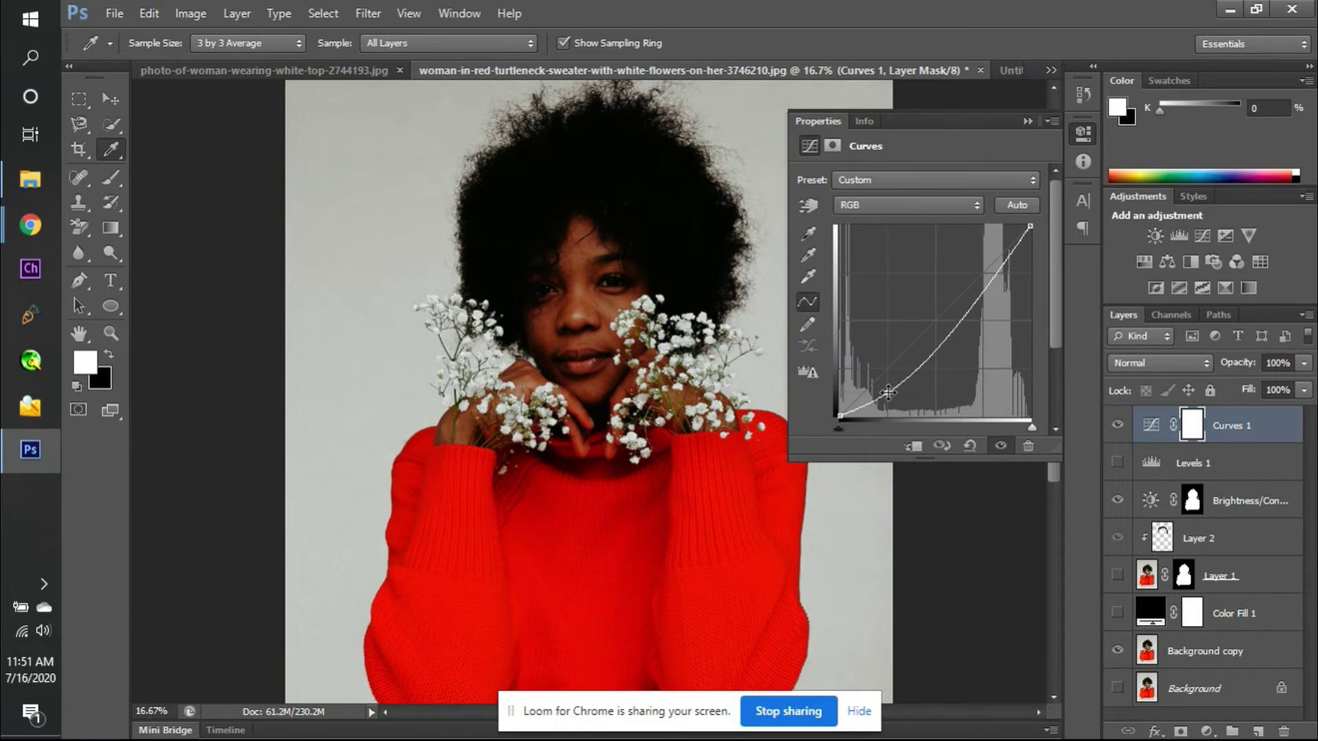
pyautogui.click(924, 207)
pyautogui.click(921, 203)
pyautogui.moveTo(1009, 260); pyautogui.dragTo(982, 237)
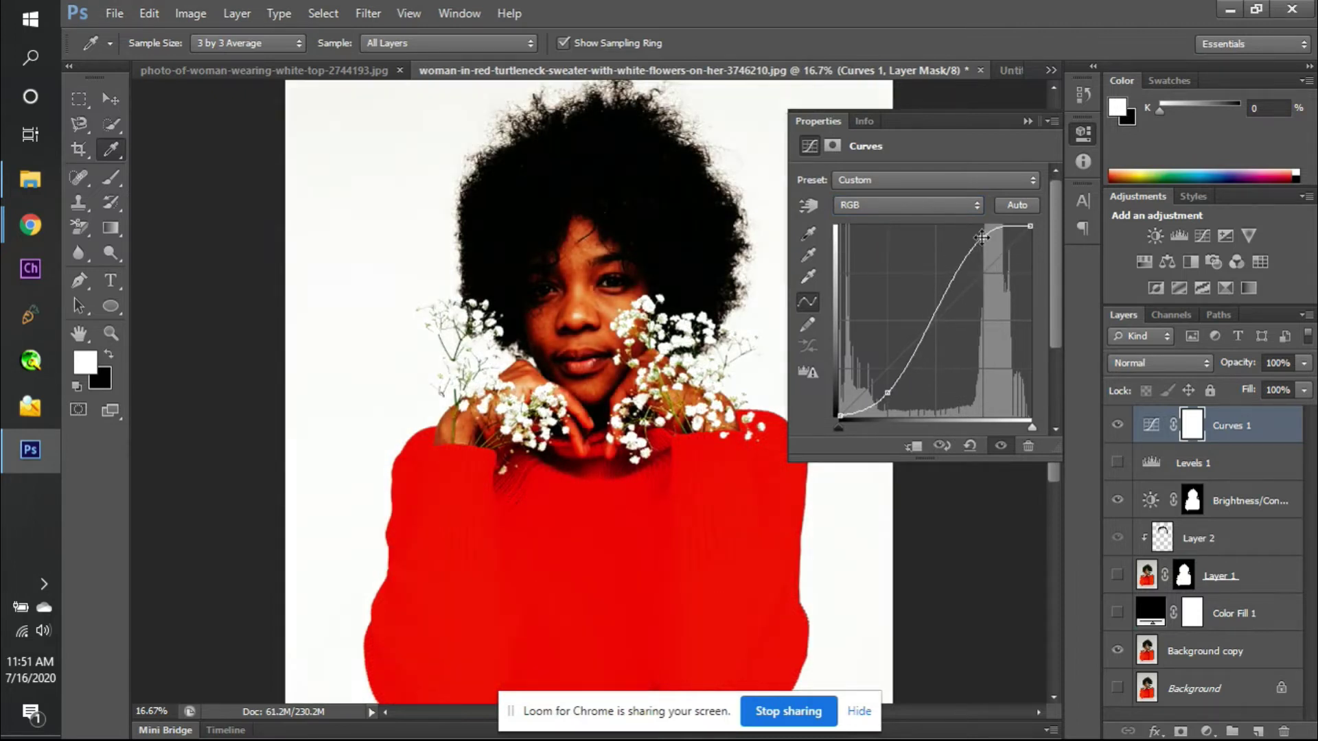
pyautogui.moveTo(941, 299)
pyautogui.mouseDown()
pyautogui.moveTo(946, 333)
pyautogui.moveTo(920, 304)
pyautogui.moveTo(955, 333)
pyautogui.moveTo(941, 312)
pyautogui.moveTo(953, 319)
pyautogui.moveTo(960, 342)
pyautogui.moveTo(942, 307)
pyautogui.mouseUp()
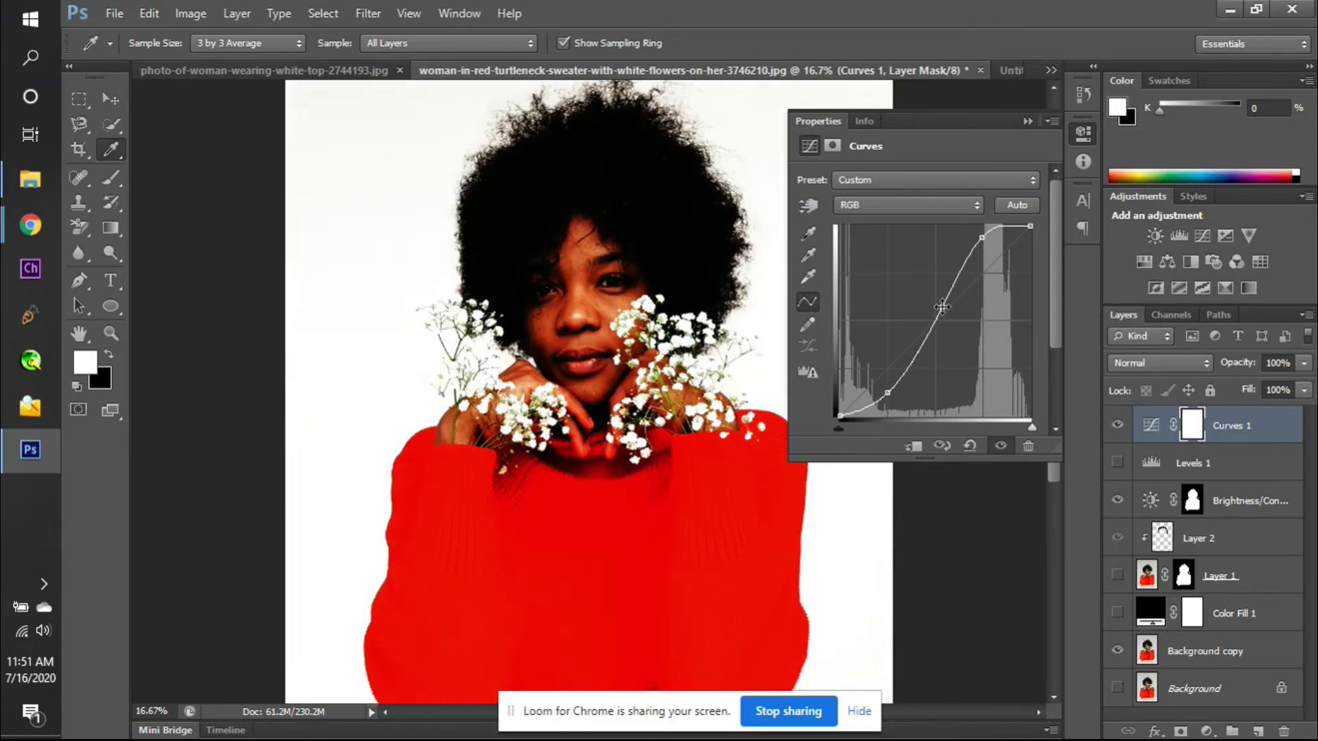
pyautogui.moveTo(888, 393); pyautogui.dragTo(871, 355)
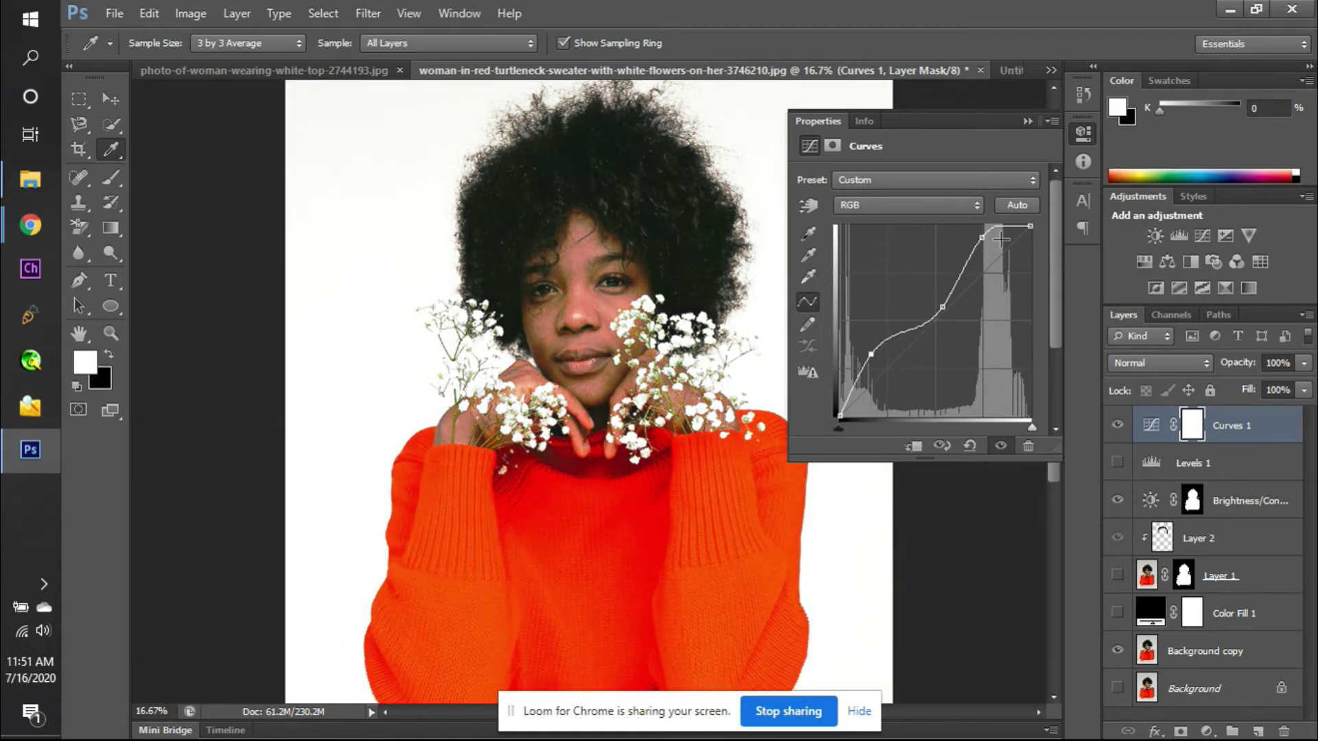
pyautogui.moveTo(984, 235); pyautogui.dragTo(968, 238)
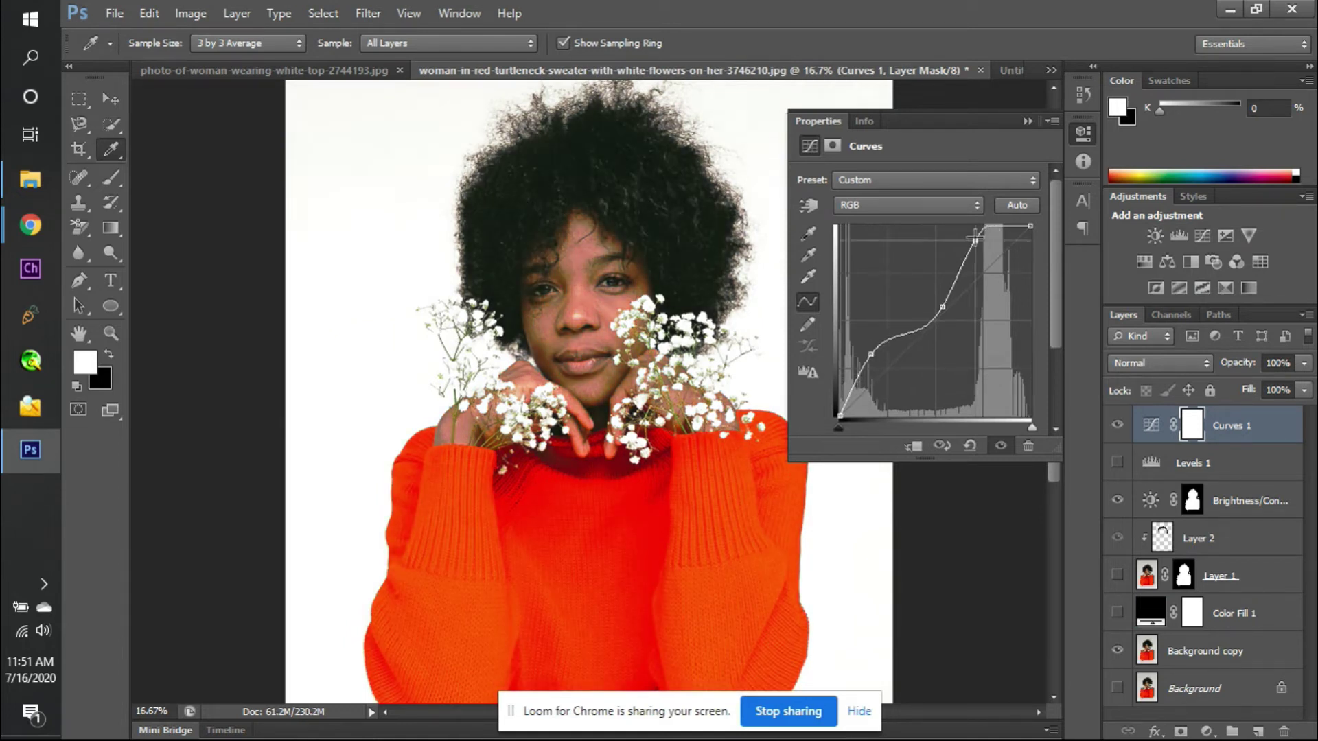
pyautogui.hotkey('ctrl', 'alt', 'z')
pyautogui.hotkey('ctrl', 'alt', 'z')
pyautogui.hotkey('ctrl', 'alt', 'z')
pyautogui.hotkey('ctrl', 'alt', 'z')
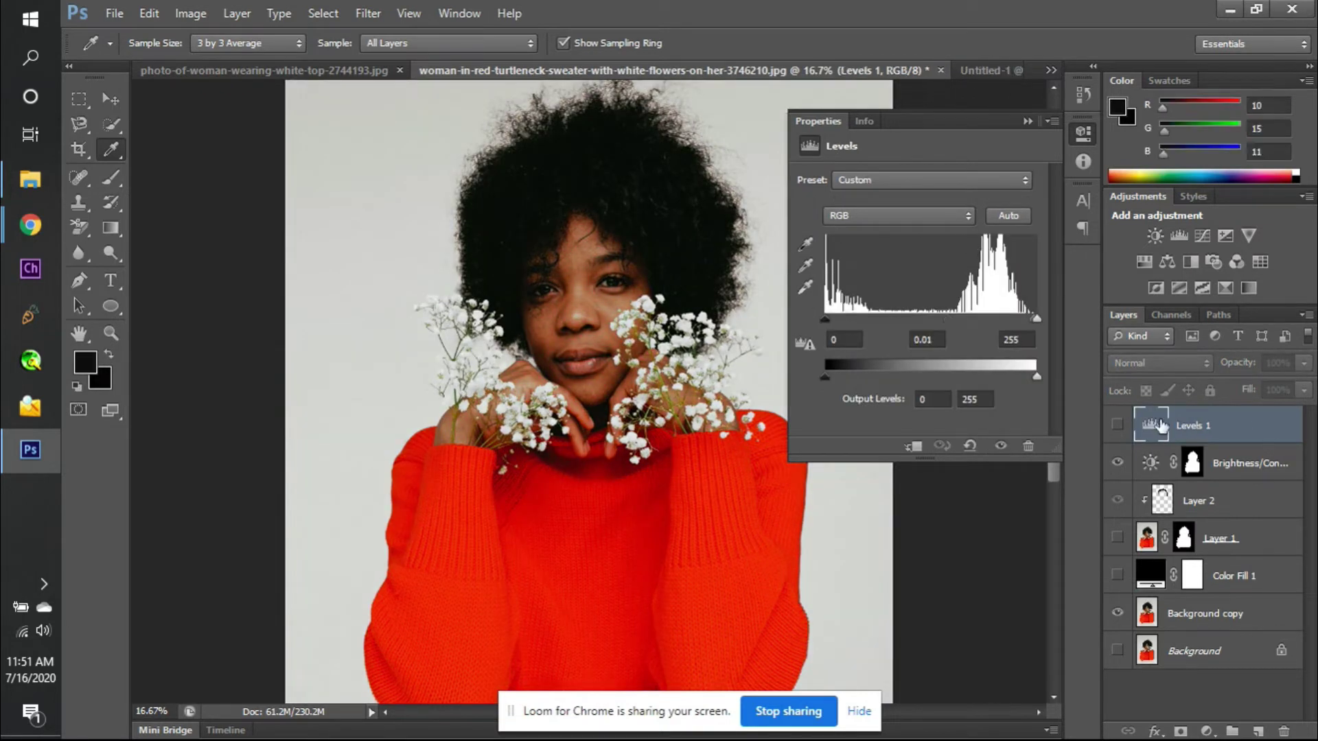
# - Add a Curves 1 adjustment and try moving its RGB white and black points
pyautogui.click(1203, 235)
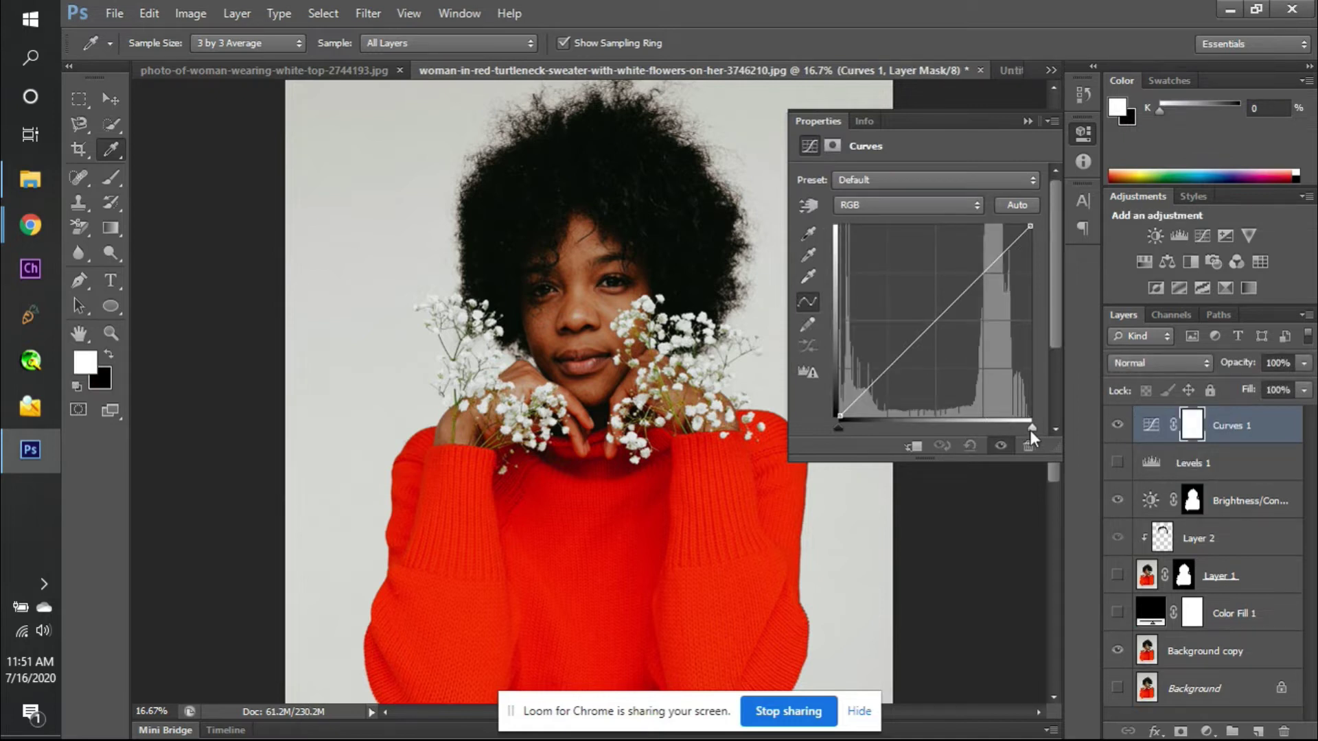
pyautogui.moveTo(1031, 427)
pyautogui.mouseDown()
pyautogui.moveTo(920, 420)
pyautogui.moveTo(1043, 420)
pyautogui.moveTo(897, 432)
pyautogui.moveTo(1044, 418)
pyautogui.mouseUp()
pyautogui.moveTo(842, 426); pyautogui.dragTo(802, 423)
# - Push the Red and Green channel black points to the right
pyautogui.click(945, 206)
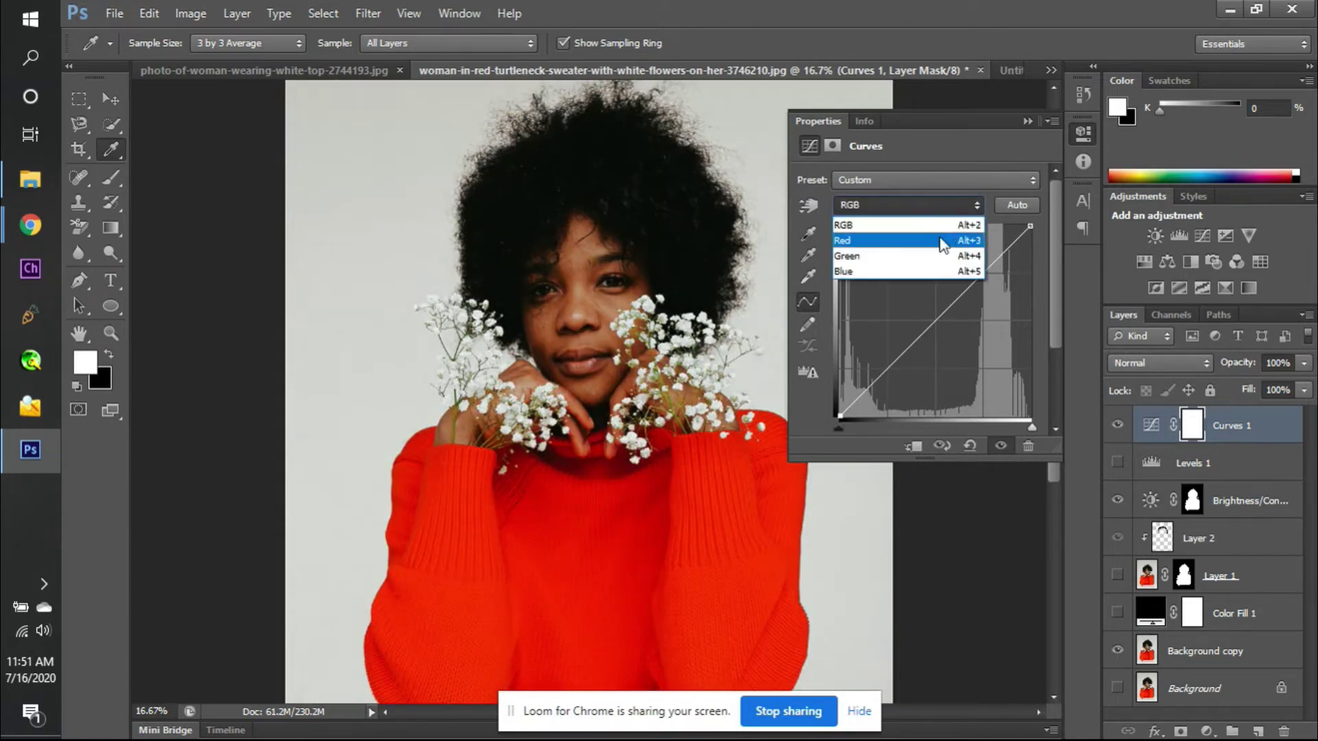
pyautogui.click(941, 237)
pyautogui.moveTo(839, 424)
pyautogui.mouseDown()
pyautogui.moveTo(1078, 414)
pyautogui.moveTo(830, 438)
pyautogui.mouseUp()
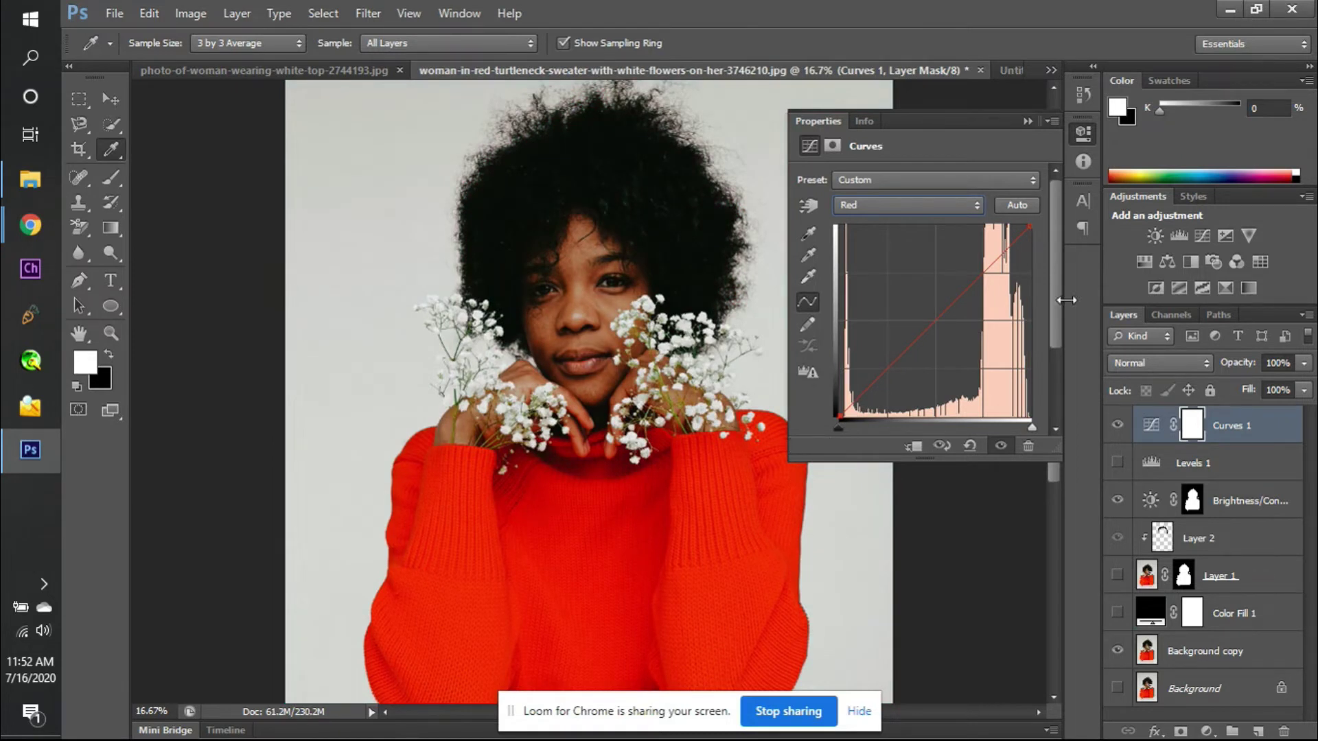
pyautogui.click(977, 209)
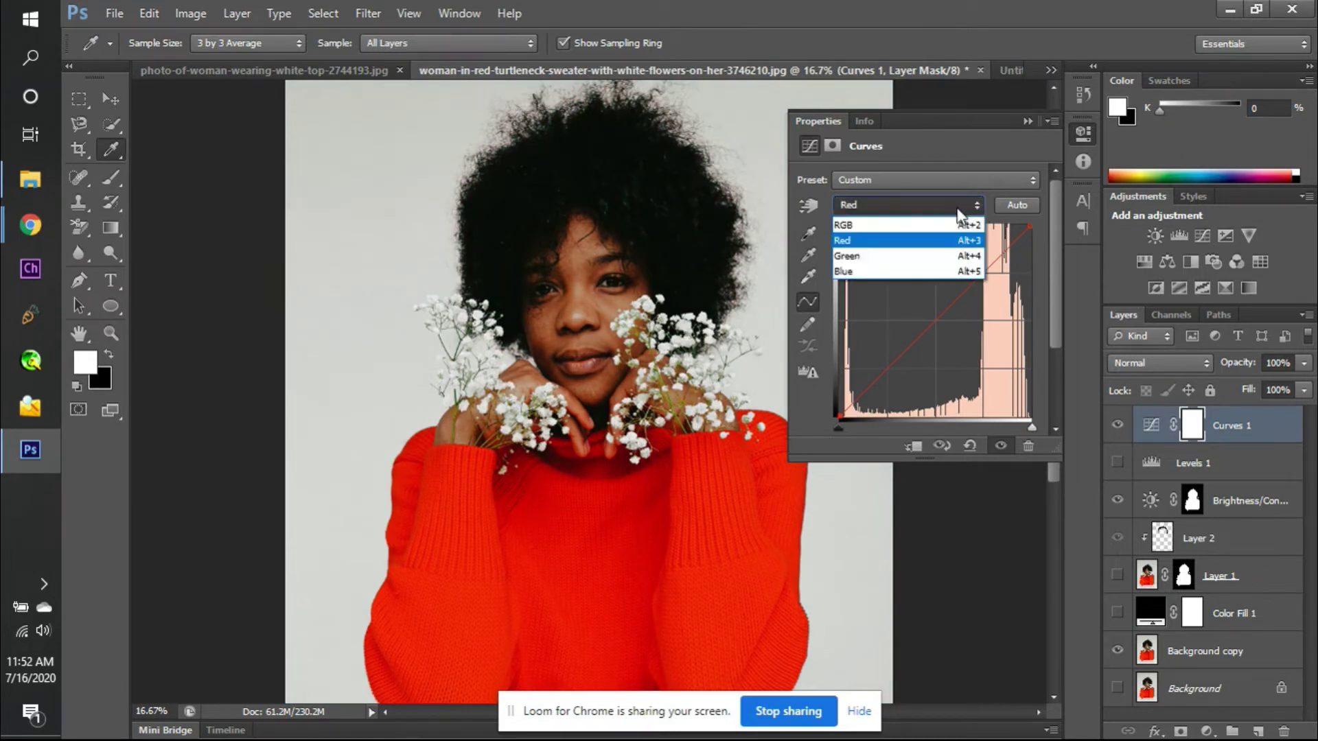
pyautogui.click(931, 256)
pyautogui.moveTo(838, 427); pyautogui.dragTo(831, 381)
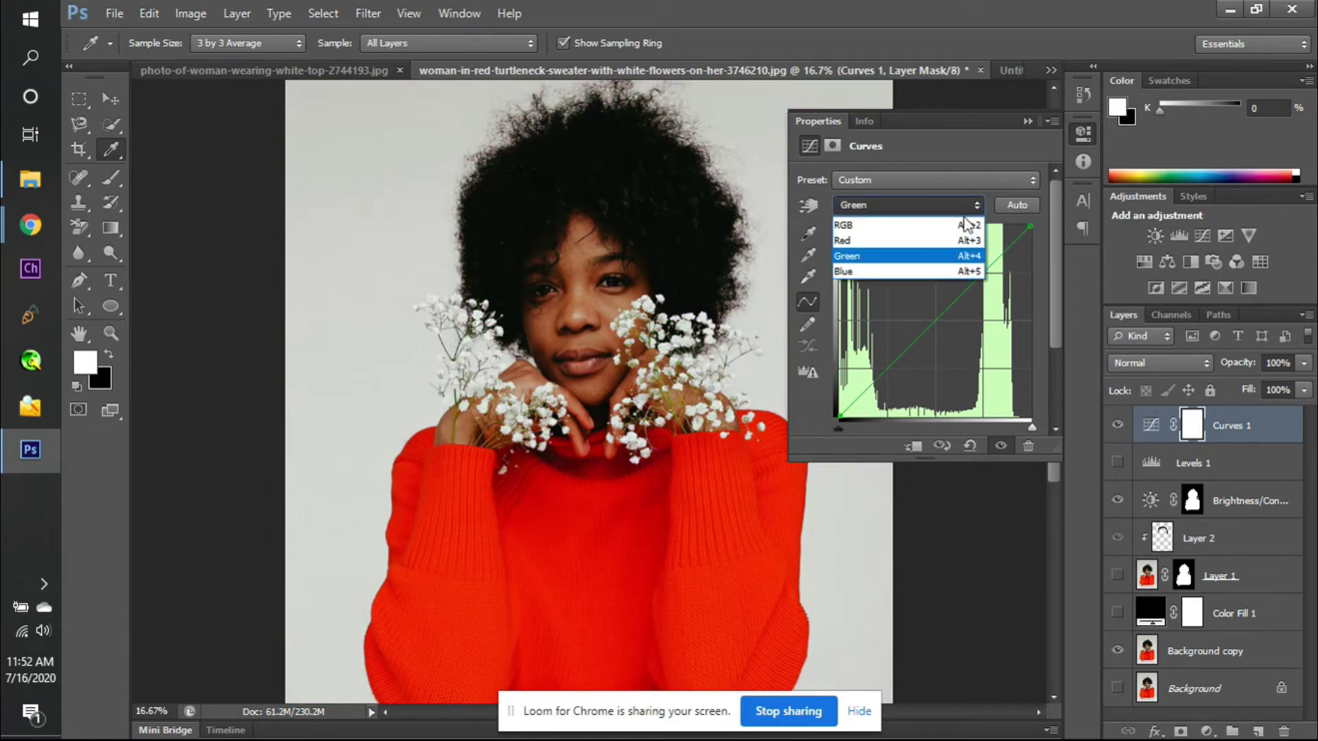
# - Reshape the Blue curve: black point right, upper curve bent down, shadows lifted
pyautogui.click(929, 270)
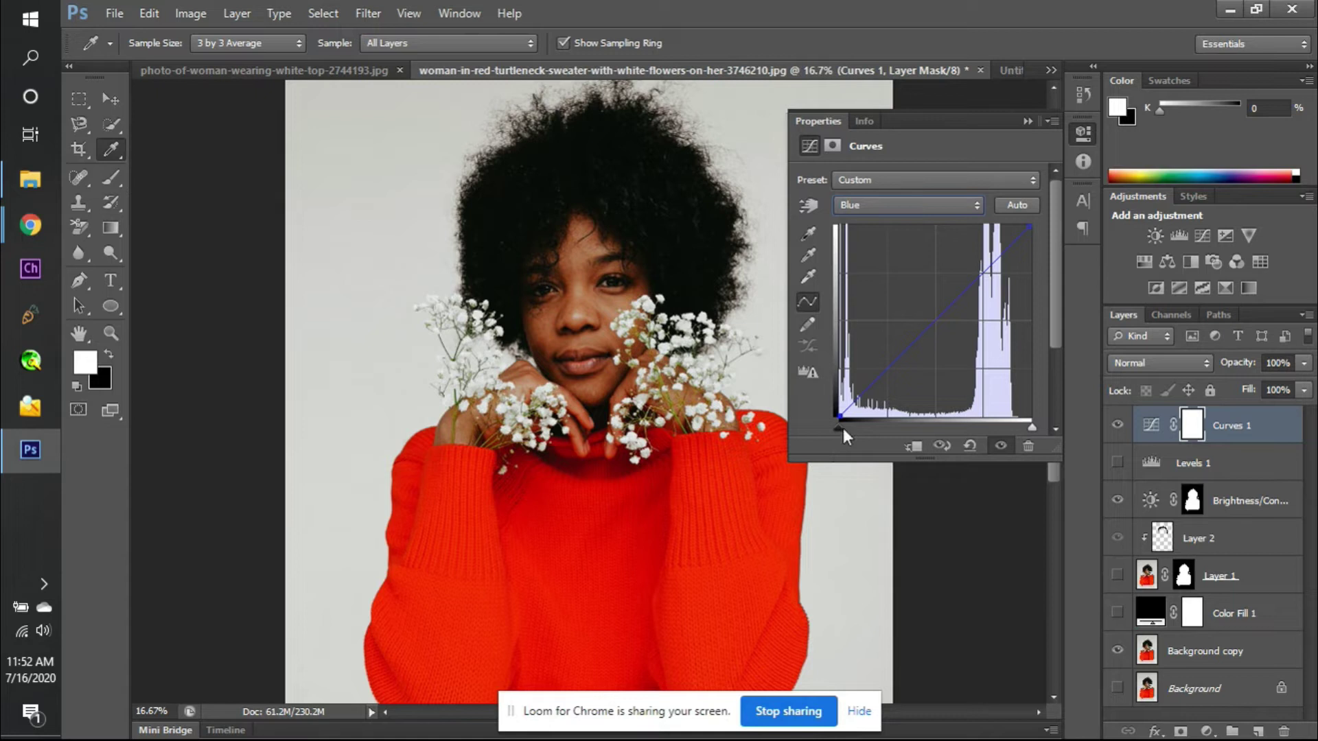
pyautogui.moveTo(846, 427); pyautogui.dragTo(762, 399)
pyautogui.moveTo(978, 276); pyautogui.dragTo(989, 282)
pyautogui.moveTo(893, 361); pyautogui.dragTo(879, 359)
# - Toggle Curves 1 on and off repeatedly to compare, leaving it hidden
pyautogui.click(1118, 425)
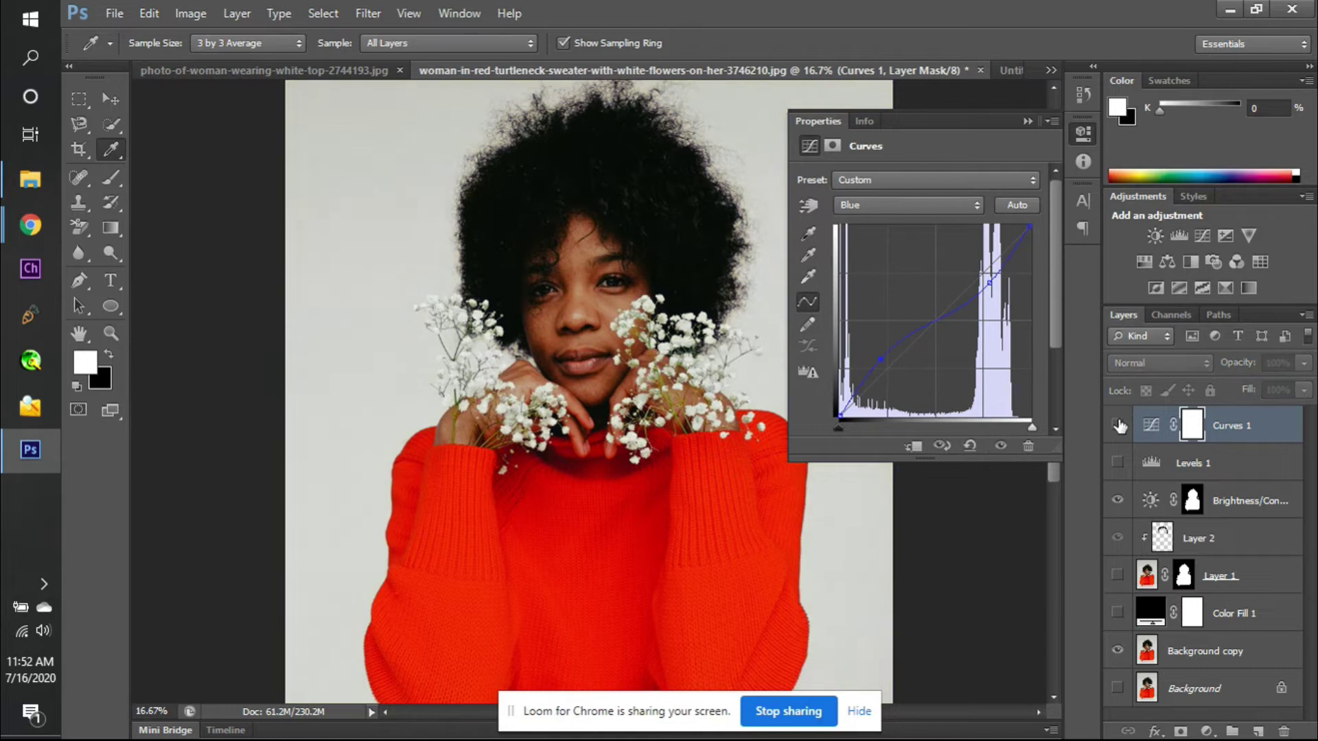
pyautogui.click(1117, 426)
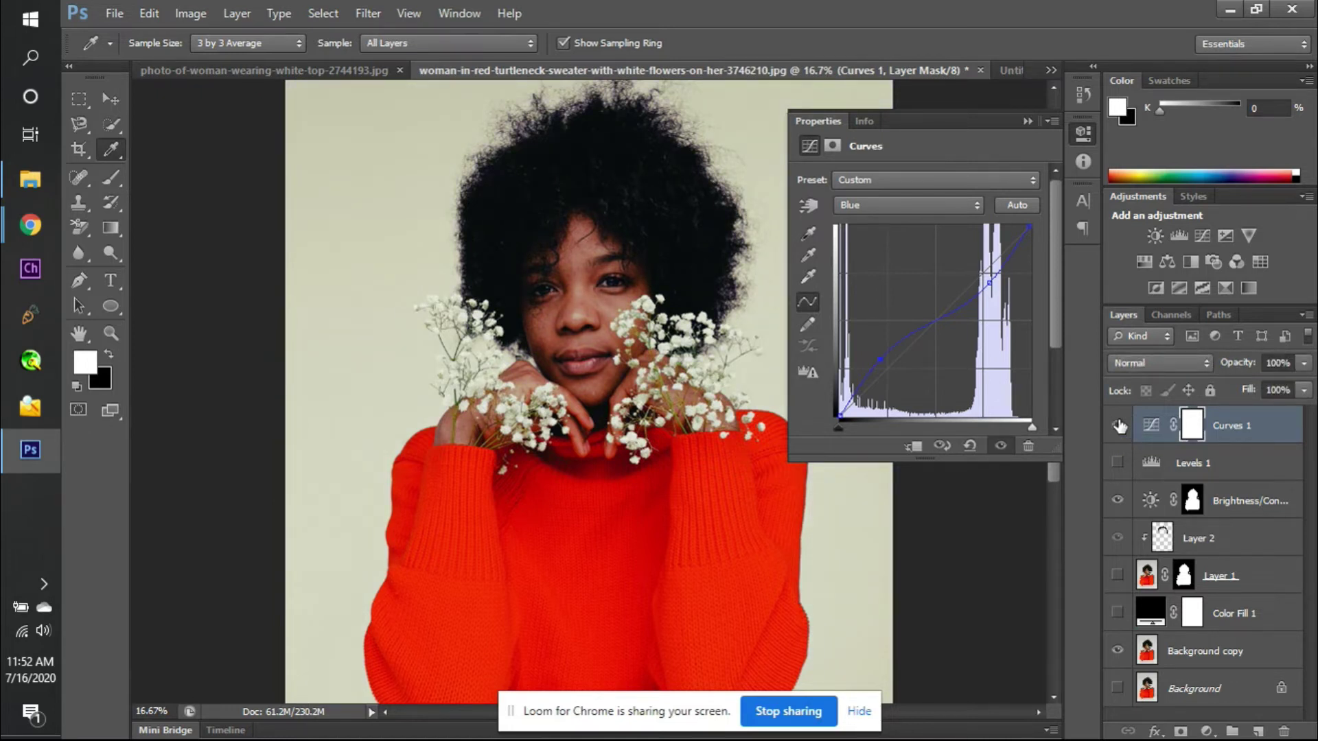
pyautogui.click(1117, 426)
pyautogui.click(1117, 425)
pyautogui.click(1119, 425)
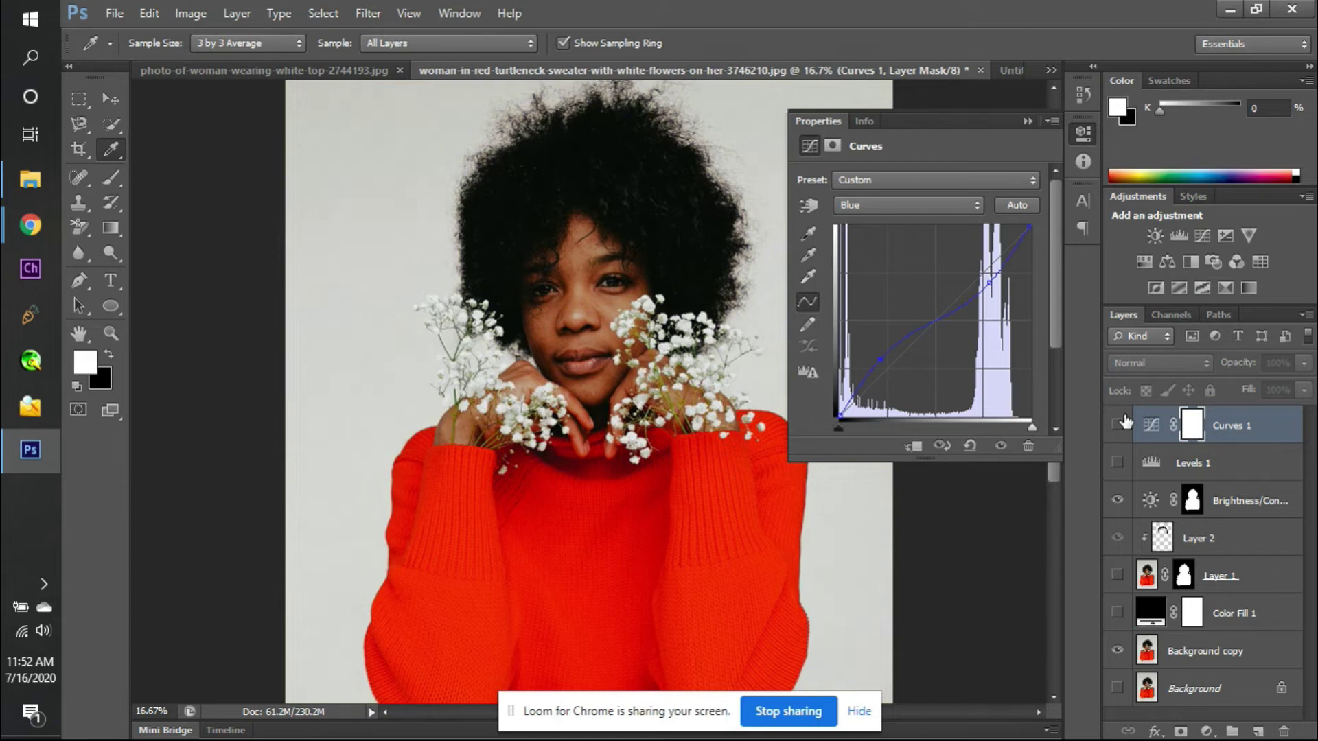
pyautogui.click(1119, 425)
pyautogui.click(1120, 424)
# - Try Blue black-point eyedropper samples on the sweater and background, undoing each
pyautogui.click(812, 236)
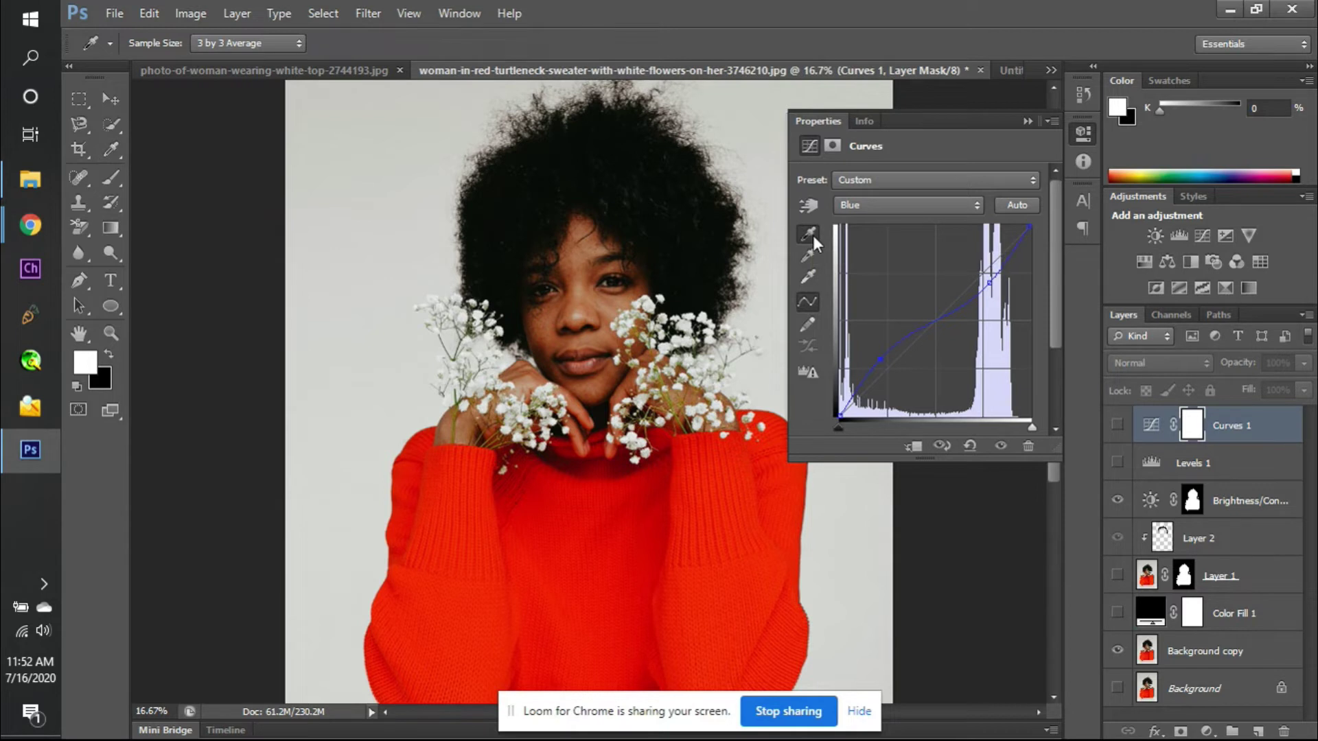
pyautogui.click(500, 532)
pyautogui.click(635, 511)
pyautogui.hotkey('ctrl', 'z')
pyautogui.click(1117, 424)
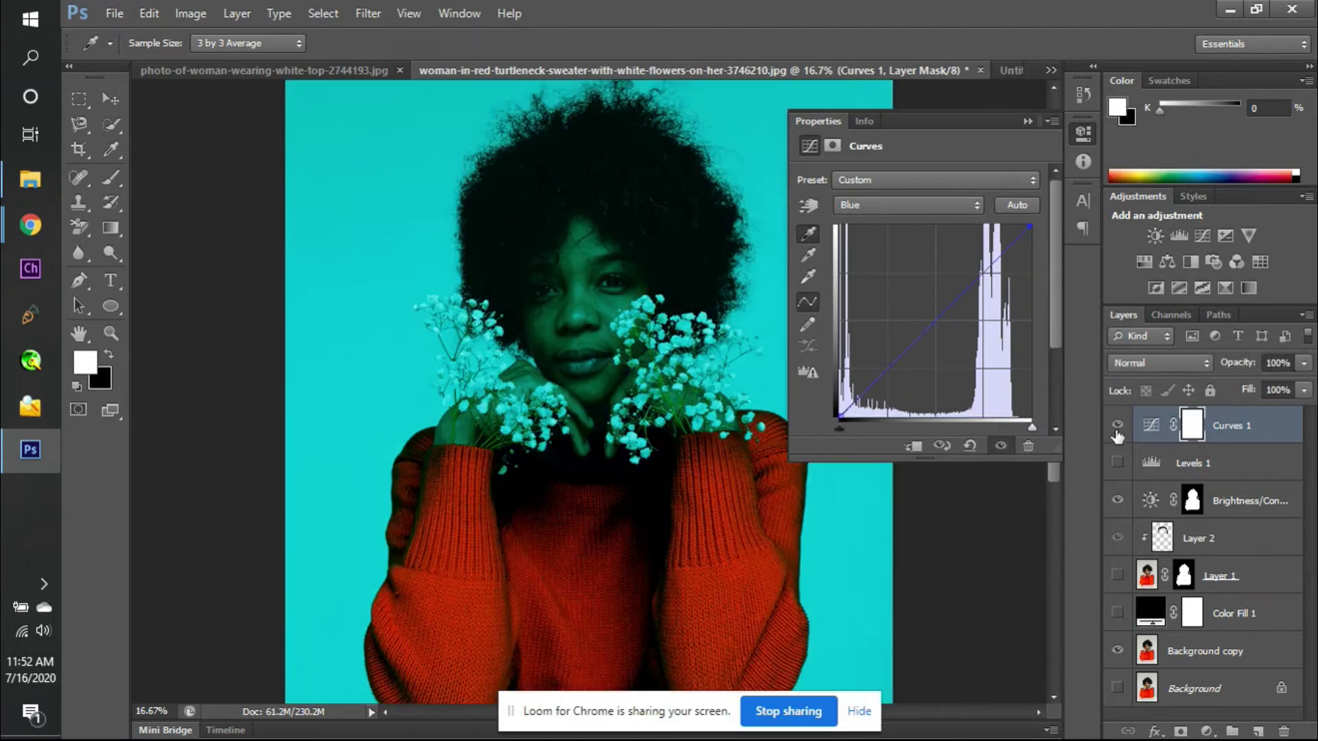
pyautogui.click(378, 386)
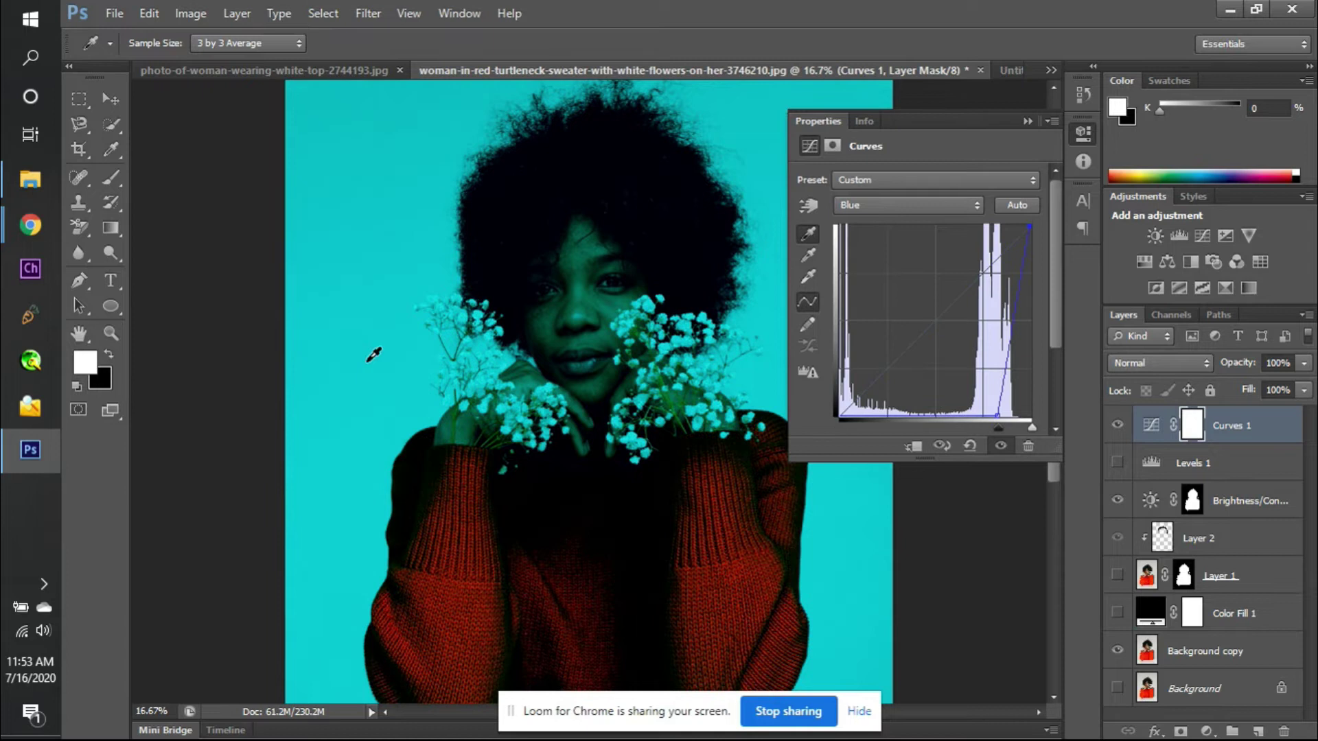
pyautogui.hotkey('ctrl', 'z')
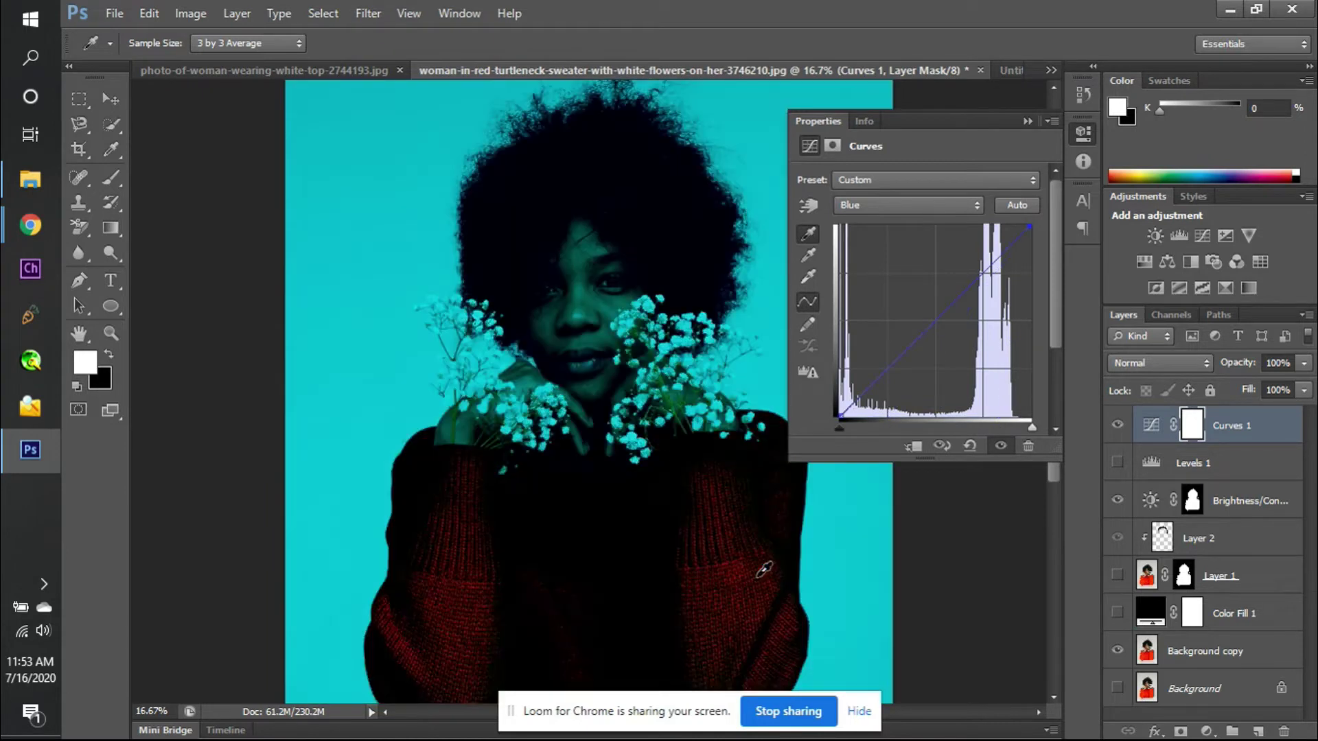
pyautogui.click(640, 591)
pyautogui.click(802, 303)
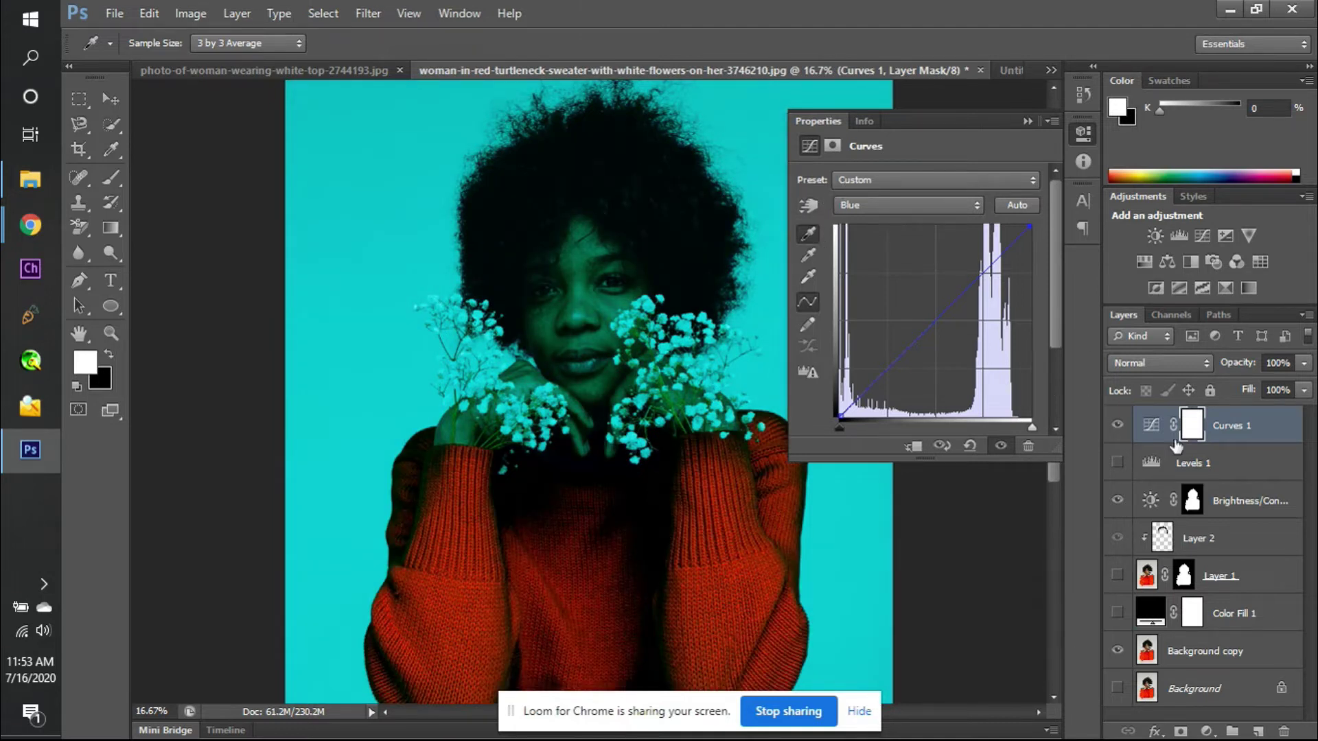
# - Review the RGB, Red and Green curves, resetting the Red black input to zero
pyautogui.click(809, 236)
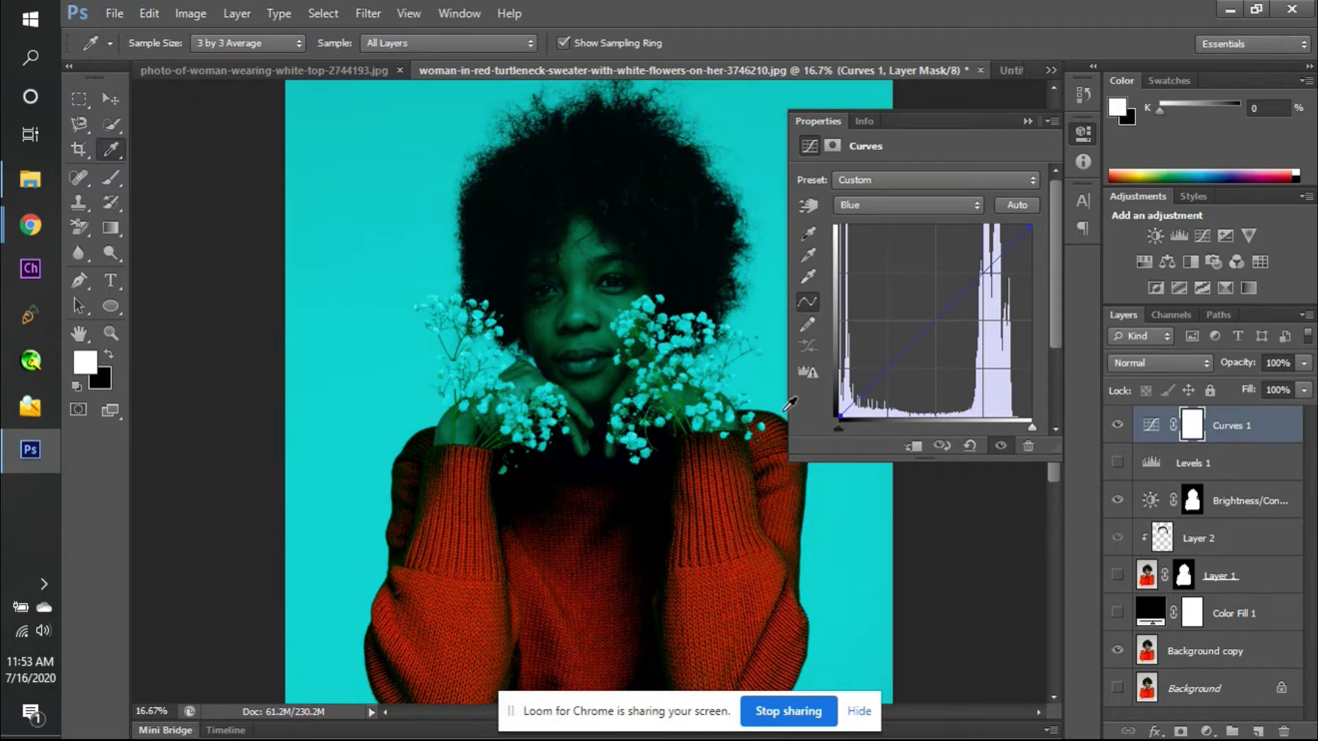
pyautogui.click(940, 205)
pyautogui.click(921, 228)
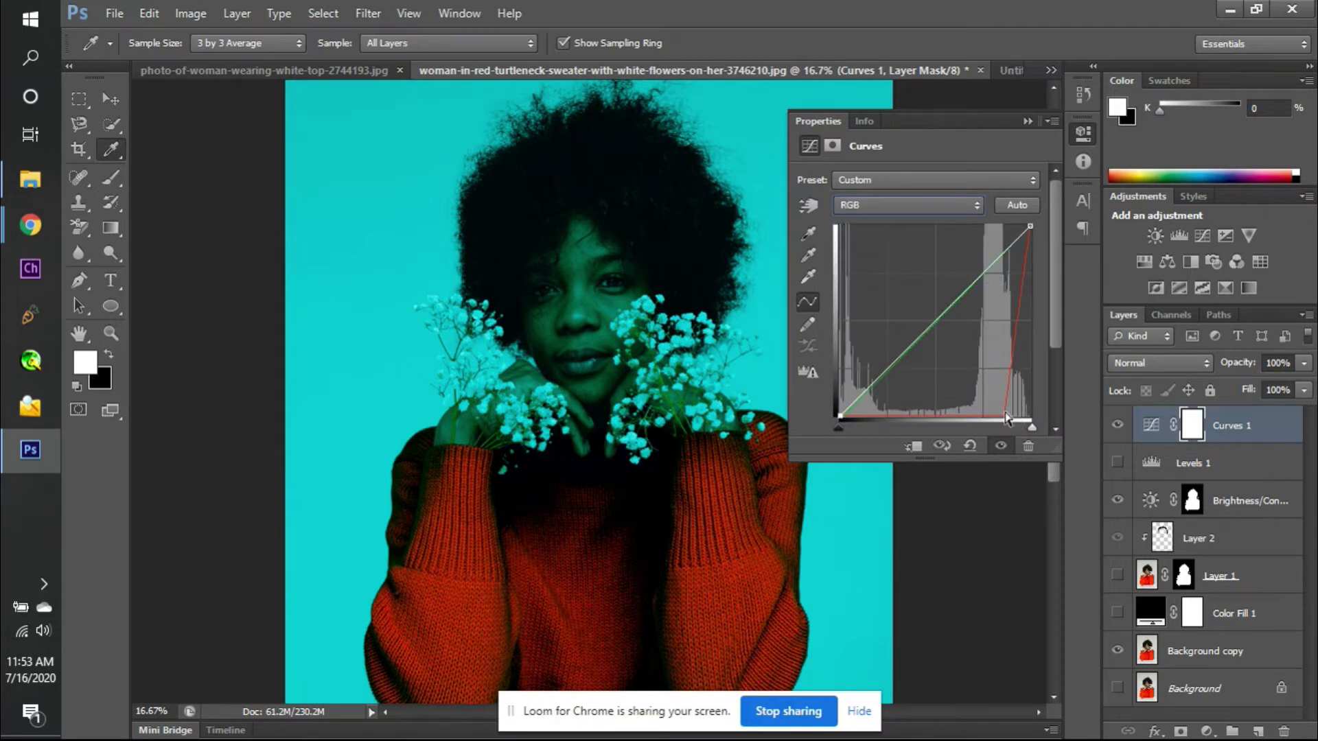
pyautogui.moveTo(1033, 425)
pyautogui.mouseDown()
pyautogui.moveTo(986, 427)
pyautogui.moveTo(1036, 418)
pyautogui.mouseUp()
pyautogui.click(868, 201)
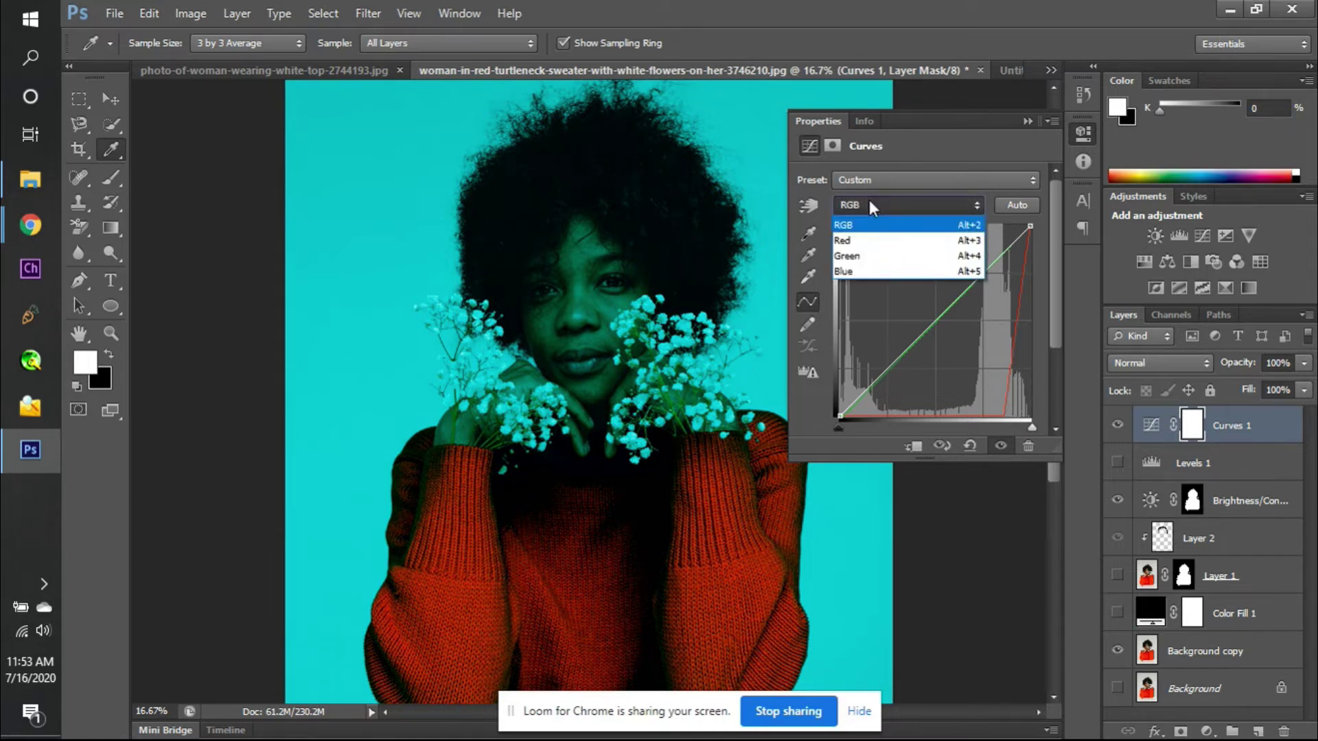
pyautogui.click(880, 244)
pyautogui.moveTo(1003, 426); pyautogui.dragTo(825, 413)
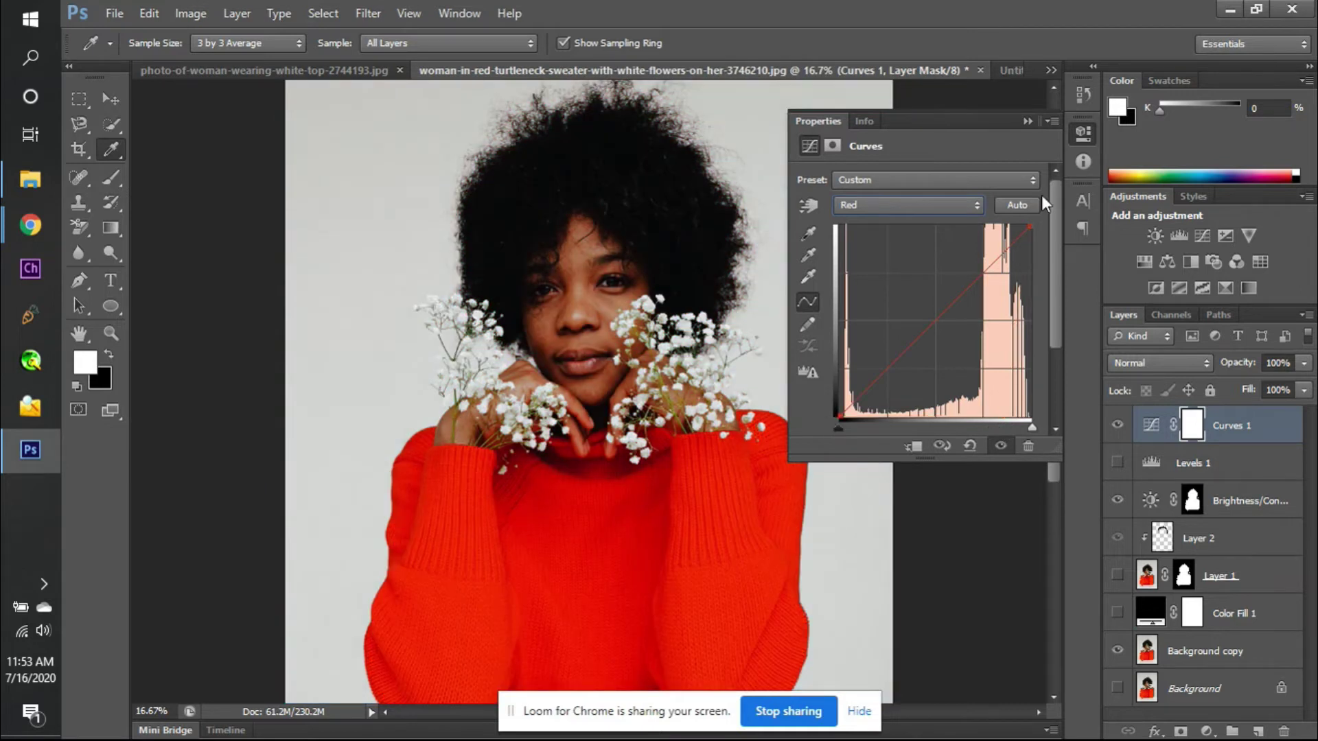
pyautogui.click(976, 206)
pyautogui.click(942, 258)
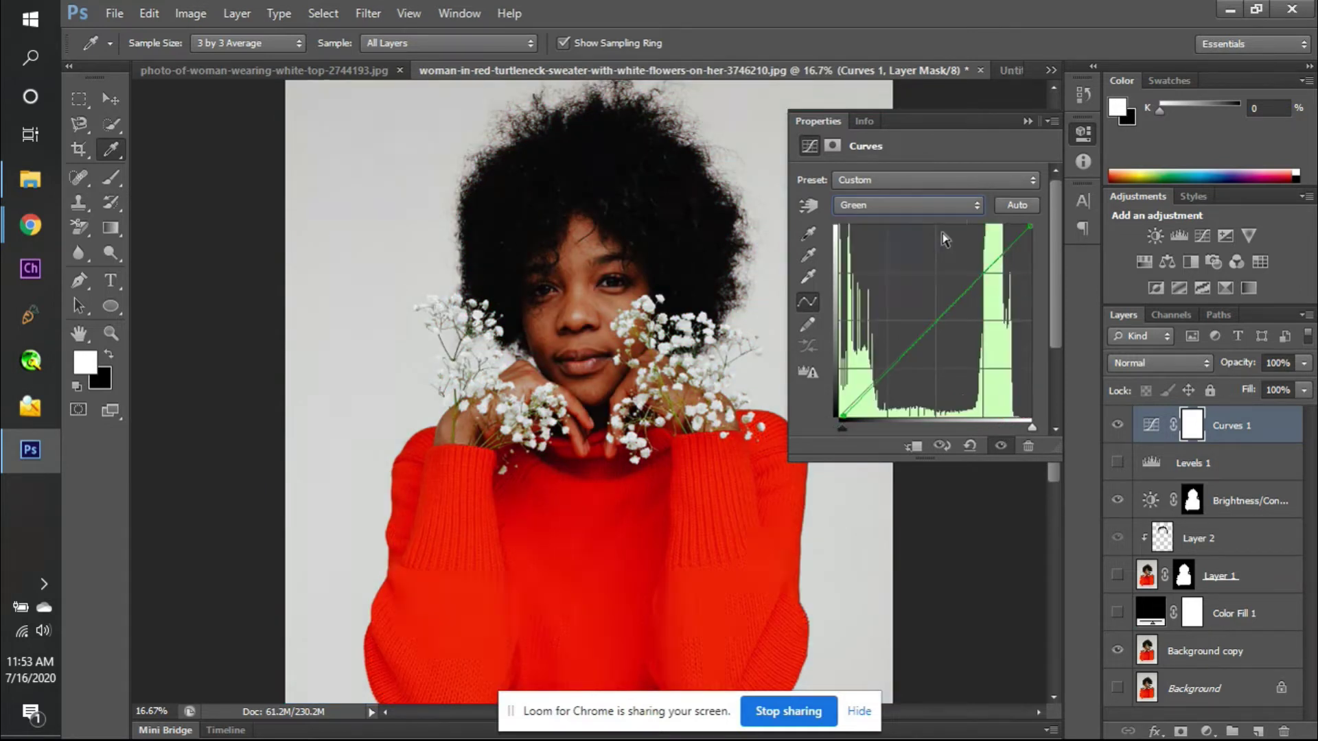
pyautogui.click(947, 204)
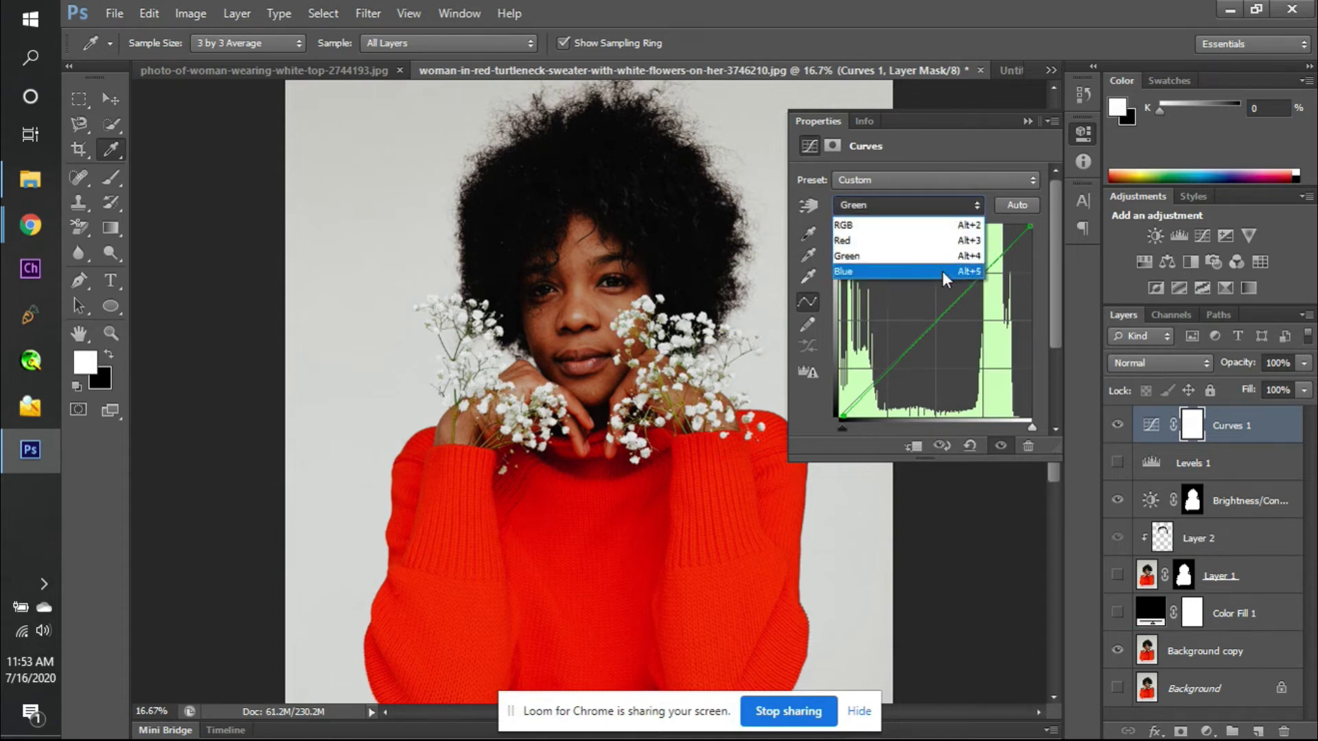
pyautogui.click(942, 272)
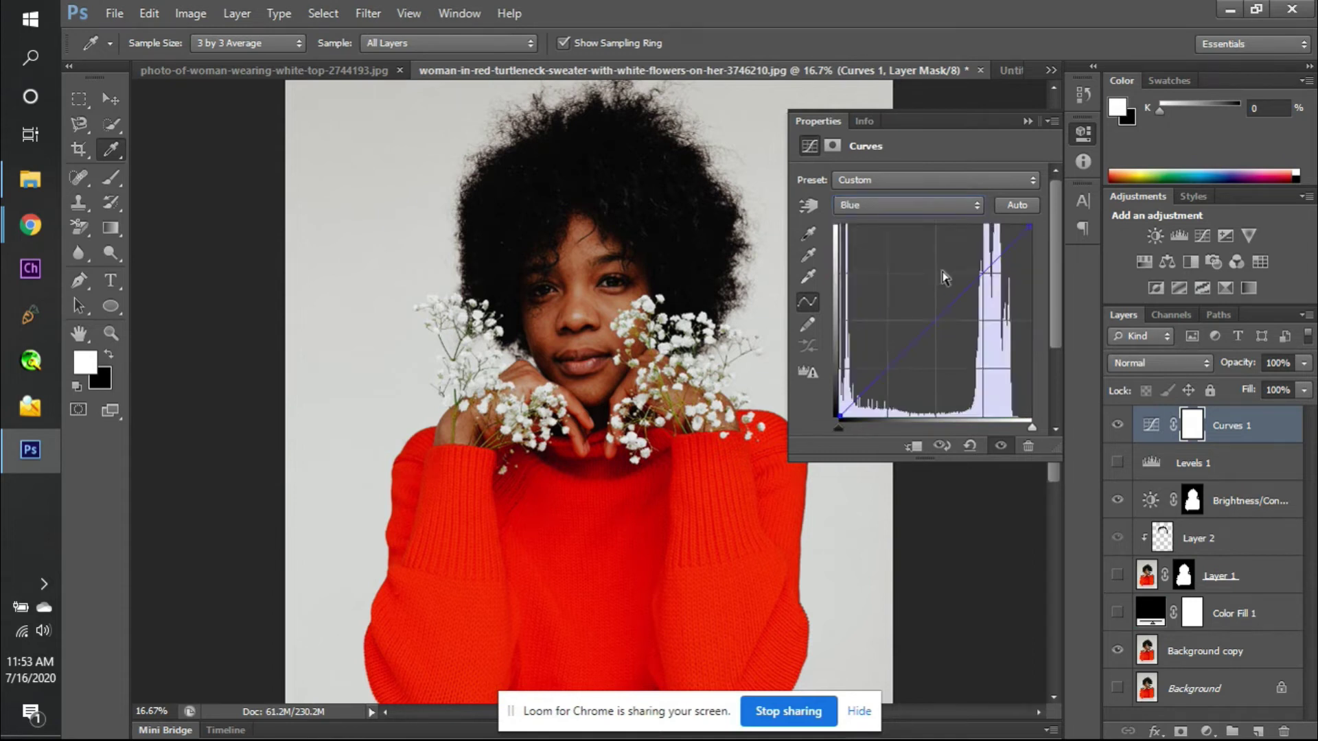
# - Set the Blue gray point from the sweater and raise the blue curve's midpoint
pyautogui.click(808, 256)
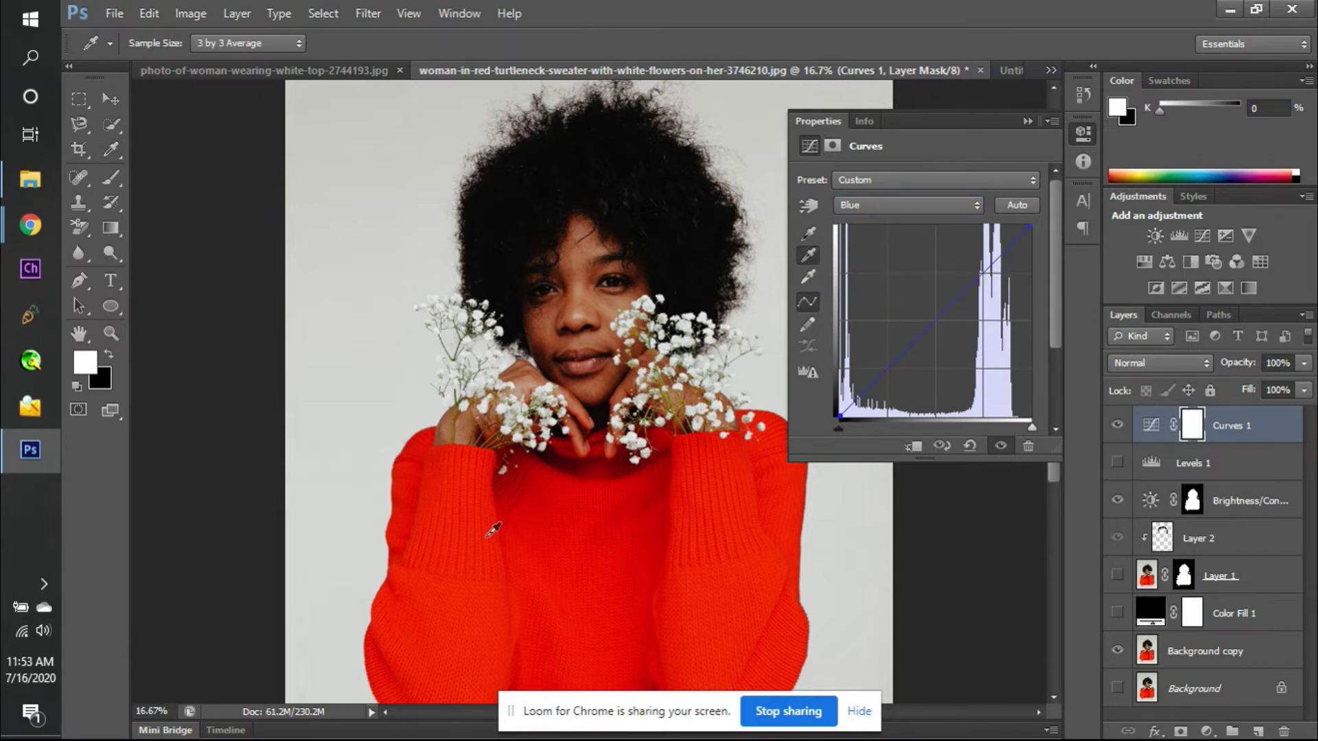
pyautogui.click(487, 537)
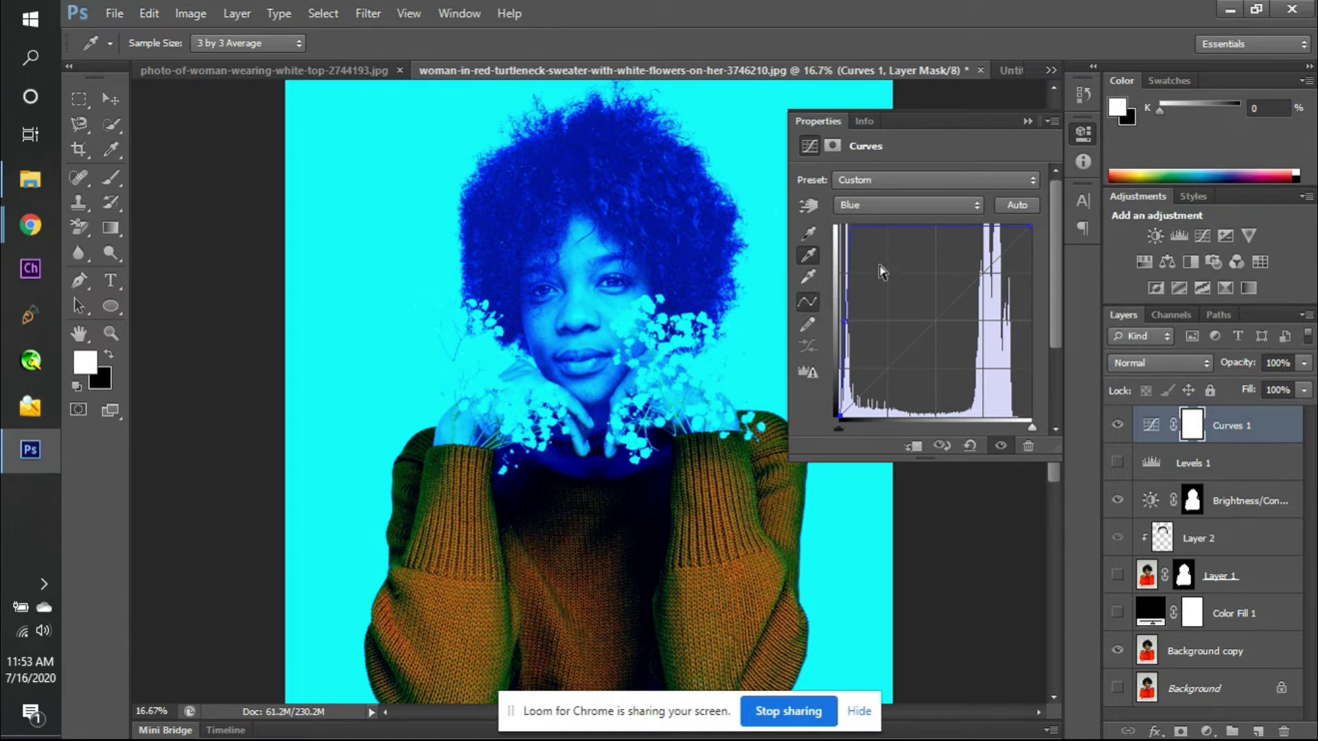
pyautogui.click(814, 252)
pyautogui.click(883, 257)
pyautogui.moveTo(883, 257); pyautogui.dragTo(887, 226)
# - Hide the Curves 1 adjustment so the photo shows natural colours
pyautogui.click(886, 206)
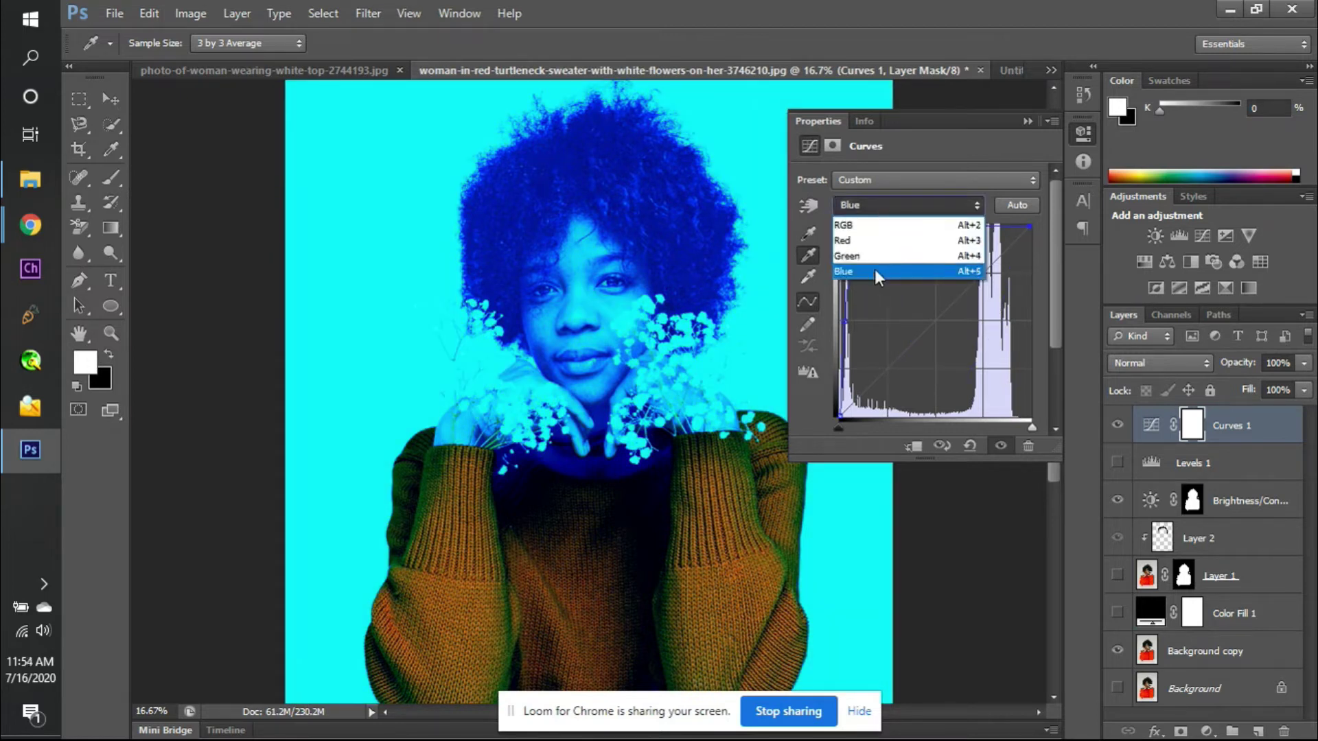
pyautogui.click(875, 269)
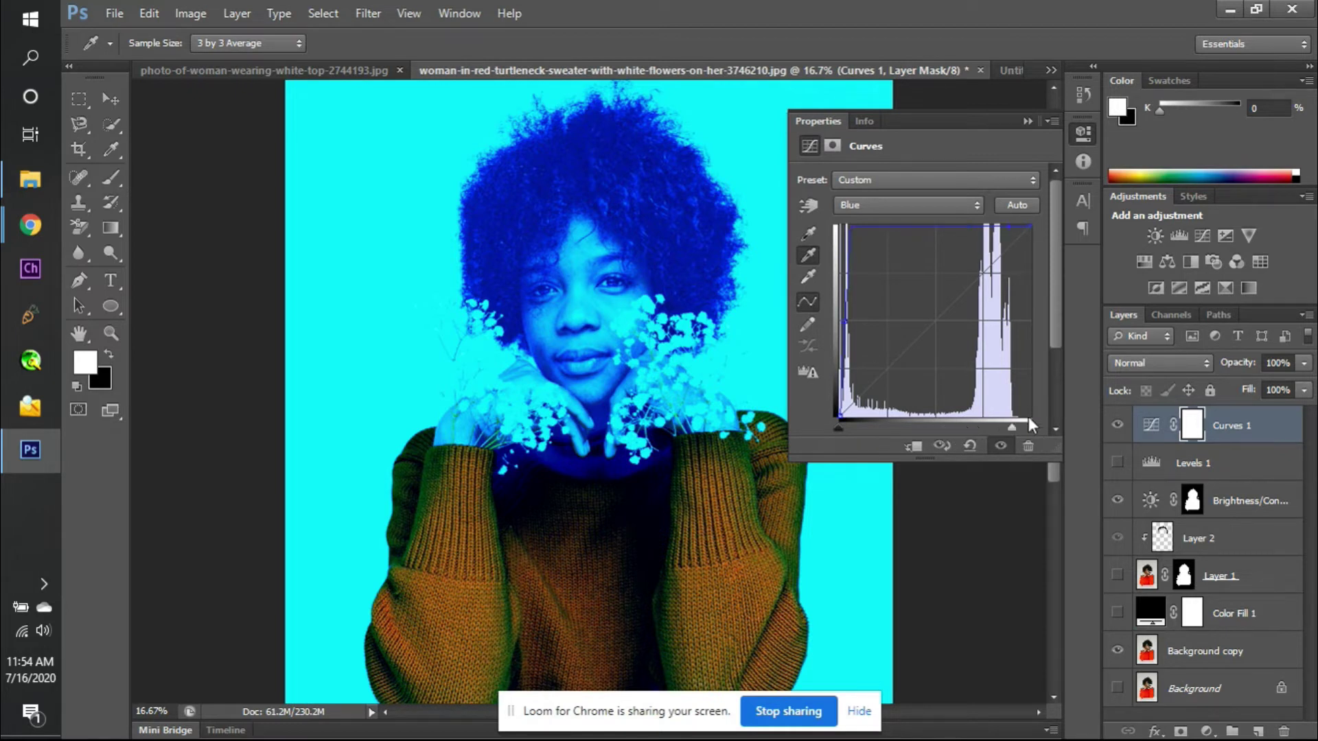
pyautogui.click(807, 255)
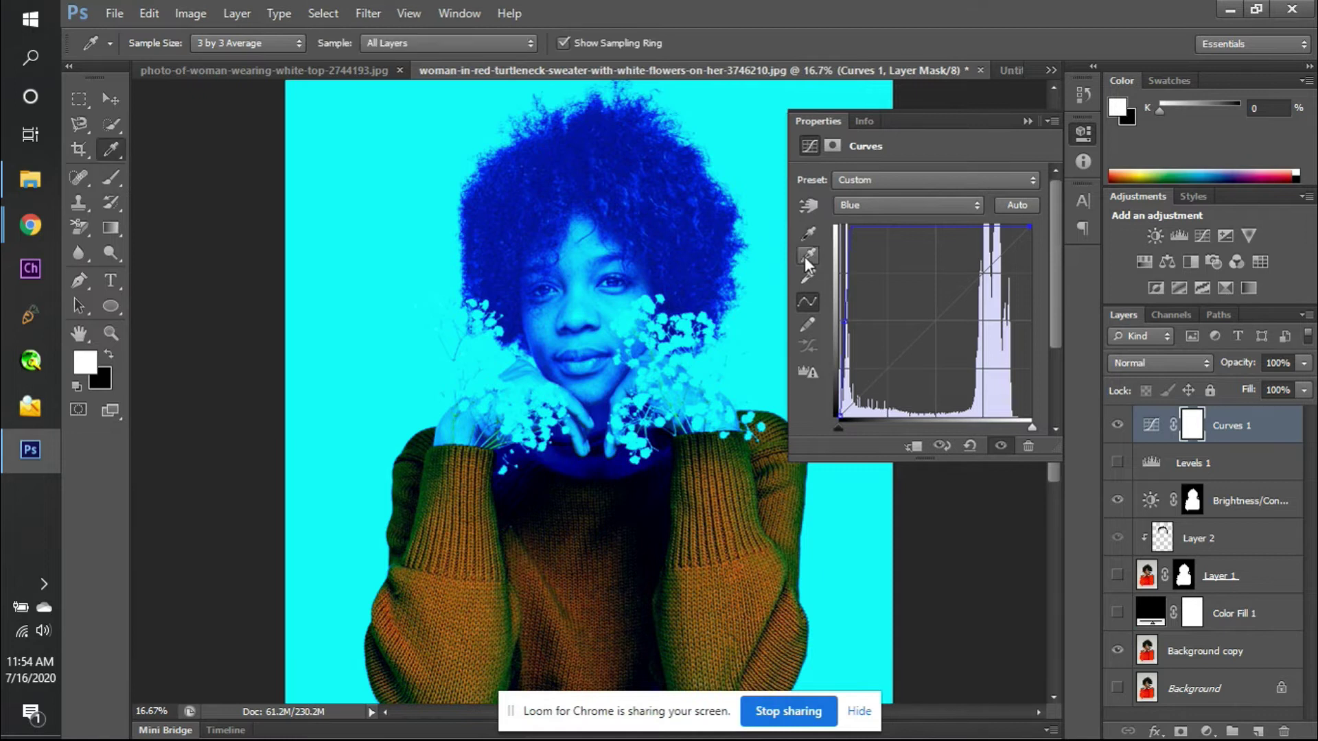
pyautogui.click(1118, 425)
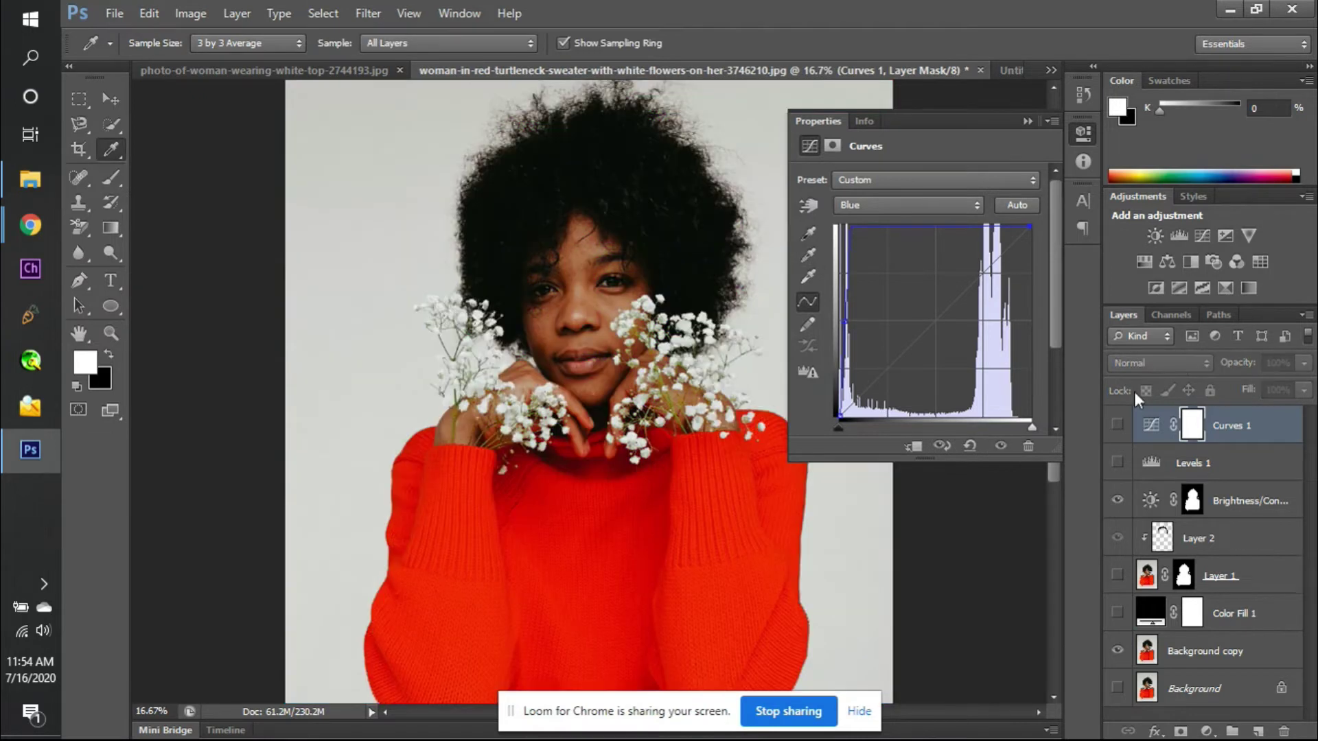
# - Add a Curves 2 layer, try and undo a white-point sample, and test midtone bending
pyautogui.click(1199, 240)
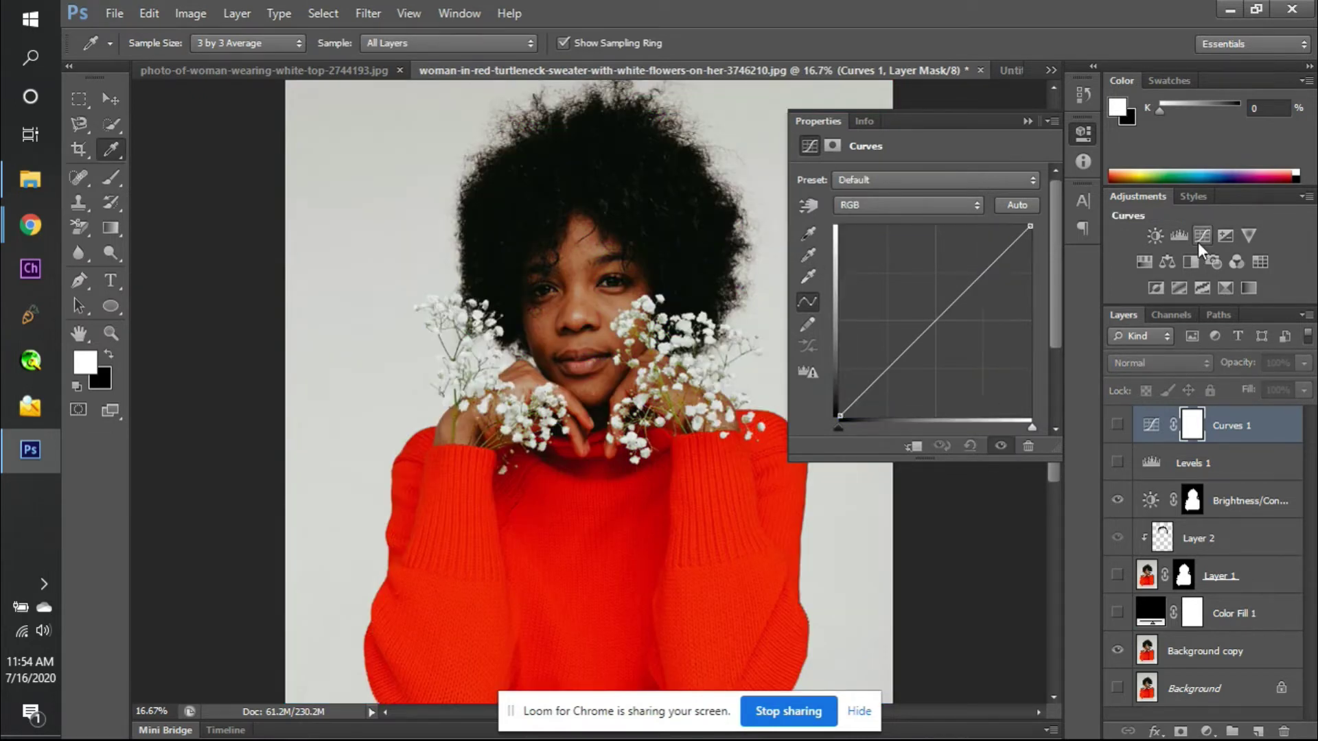
pyautogui.click(815, 275)
pyautogui.click(585, 420)
pyautogui.hotkey('ctrl', 'z')
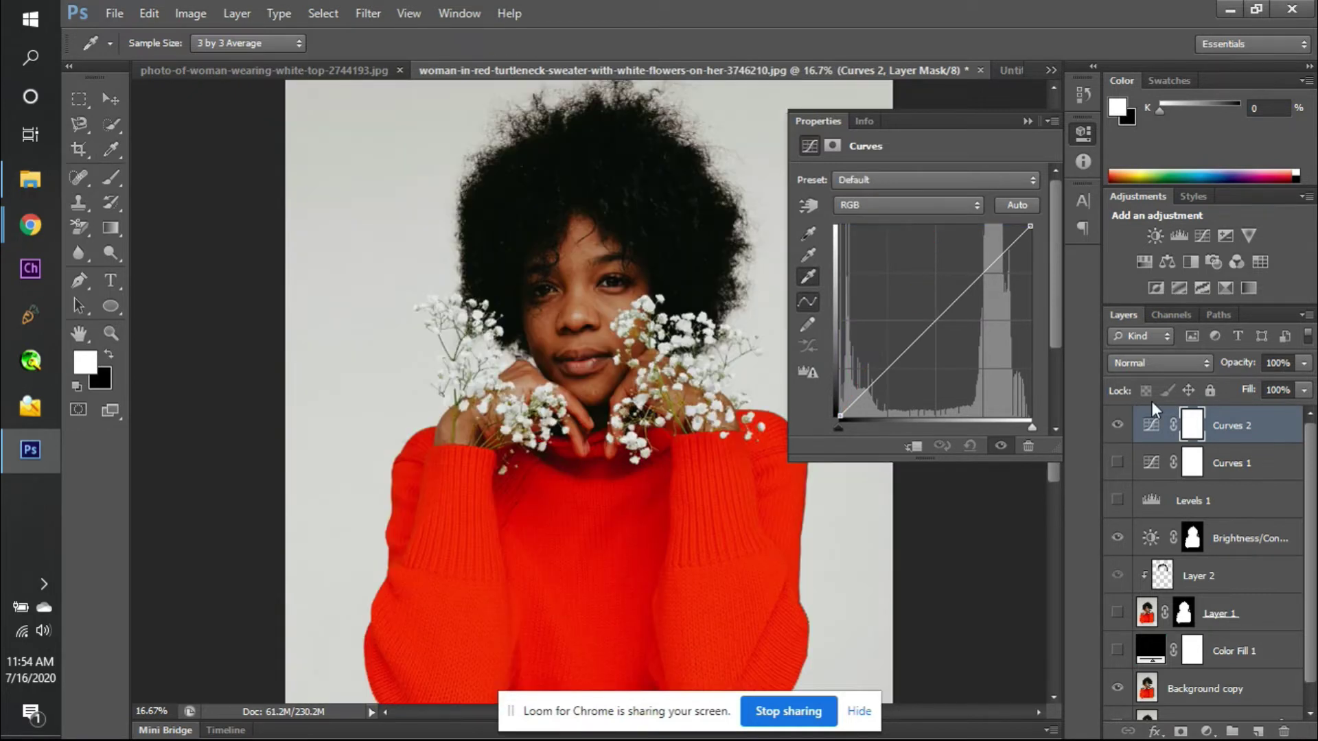
pyautogui.moveTo(943, 311)
pyautogui.mouseDown()
pyautogui.moveTo(966, 328)
pyautogui.moveTo(924, 288)
pyautogui.moveTo(939, 306)
pyautogui.mouseUp()
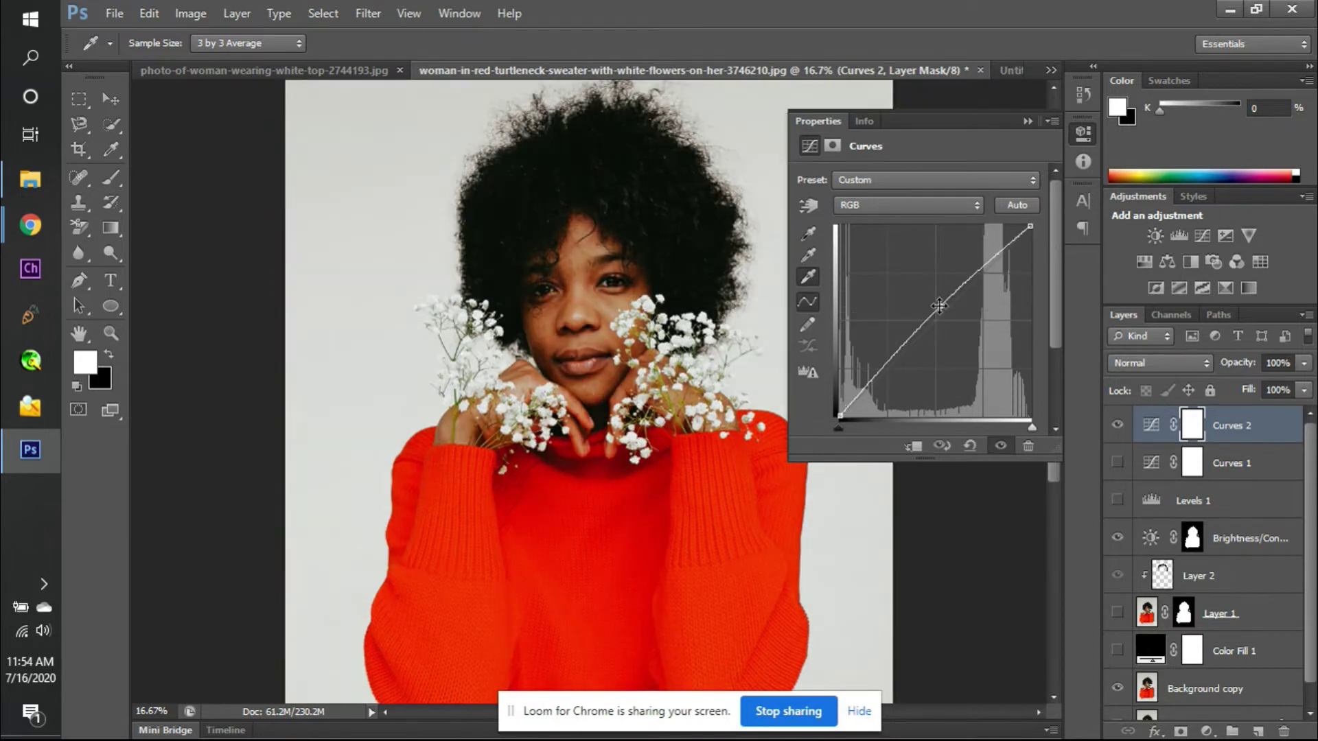
# - Try the Negative and Medium Contrast (RGB) presets, ending on Custom
pyautogui.click(910, 180)
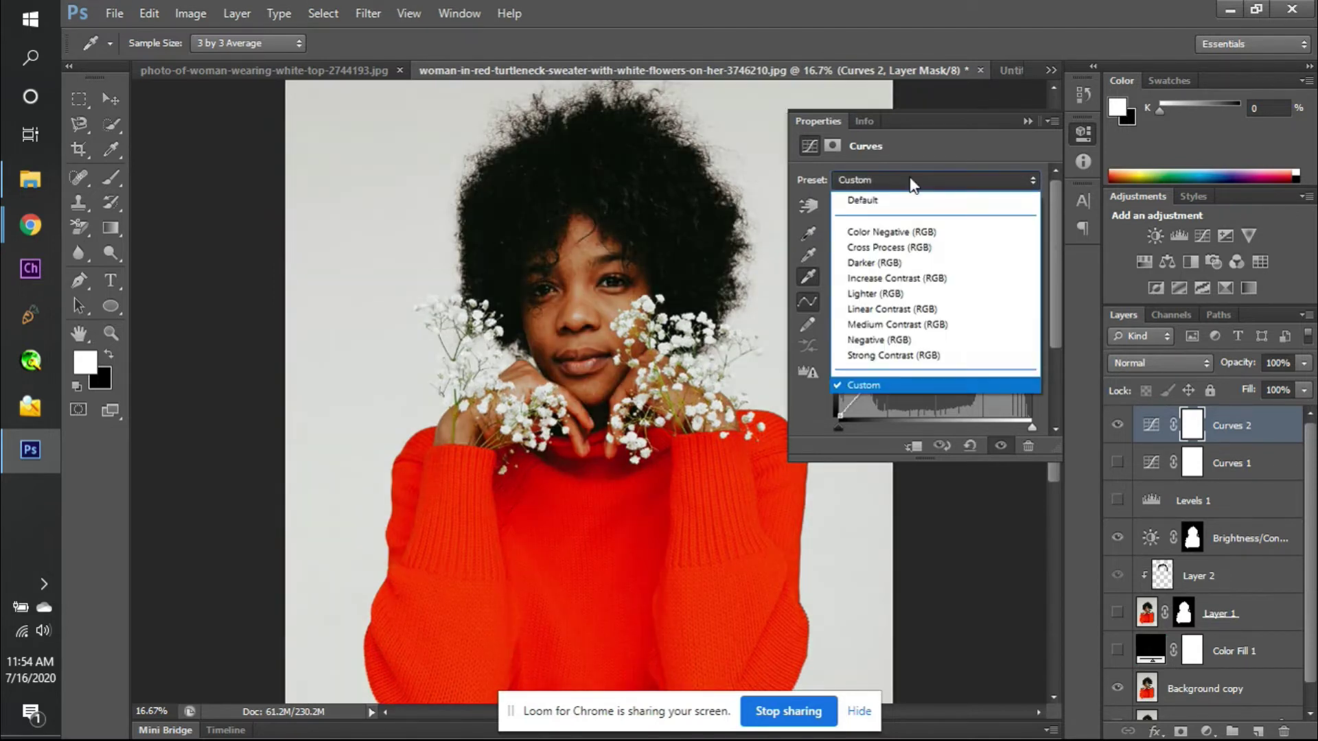
pyautogui.click(923, 340)
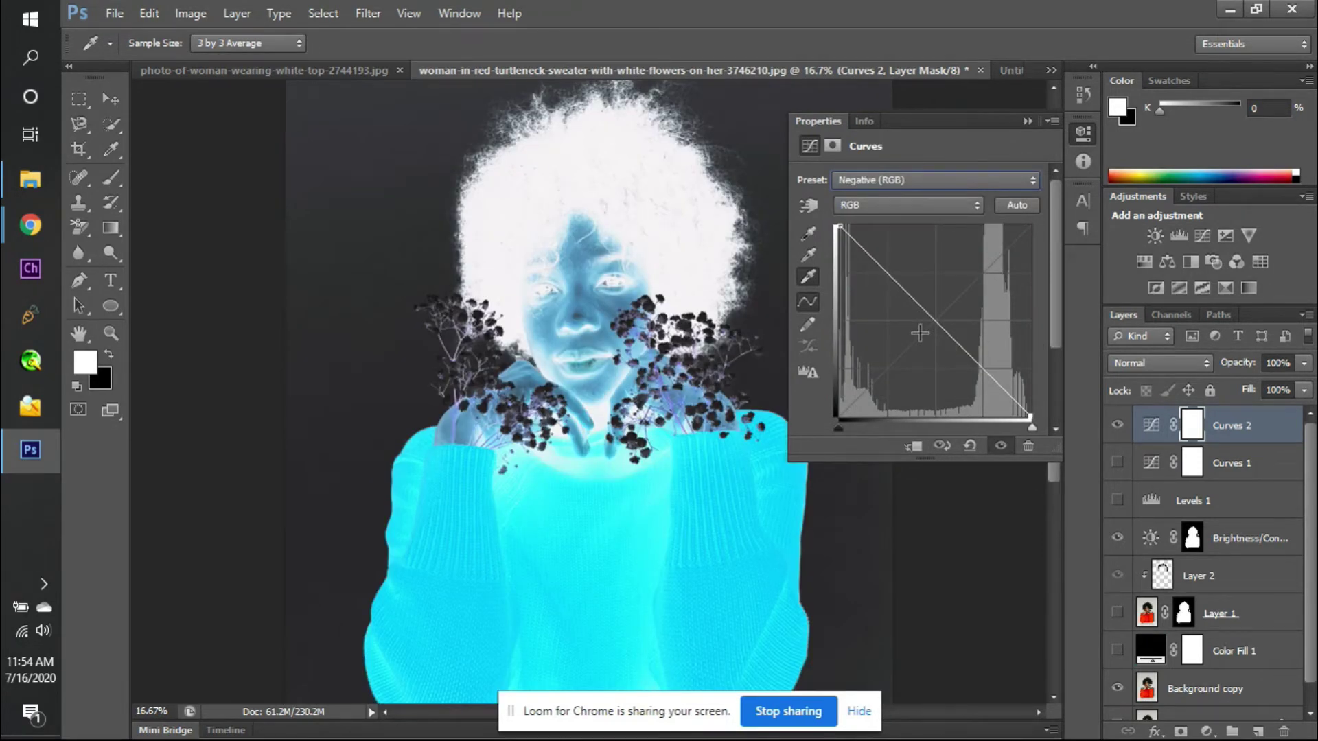
pyautogui.click(950, 180)
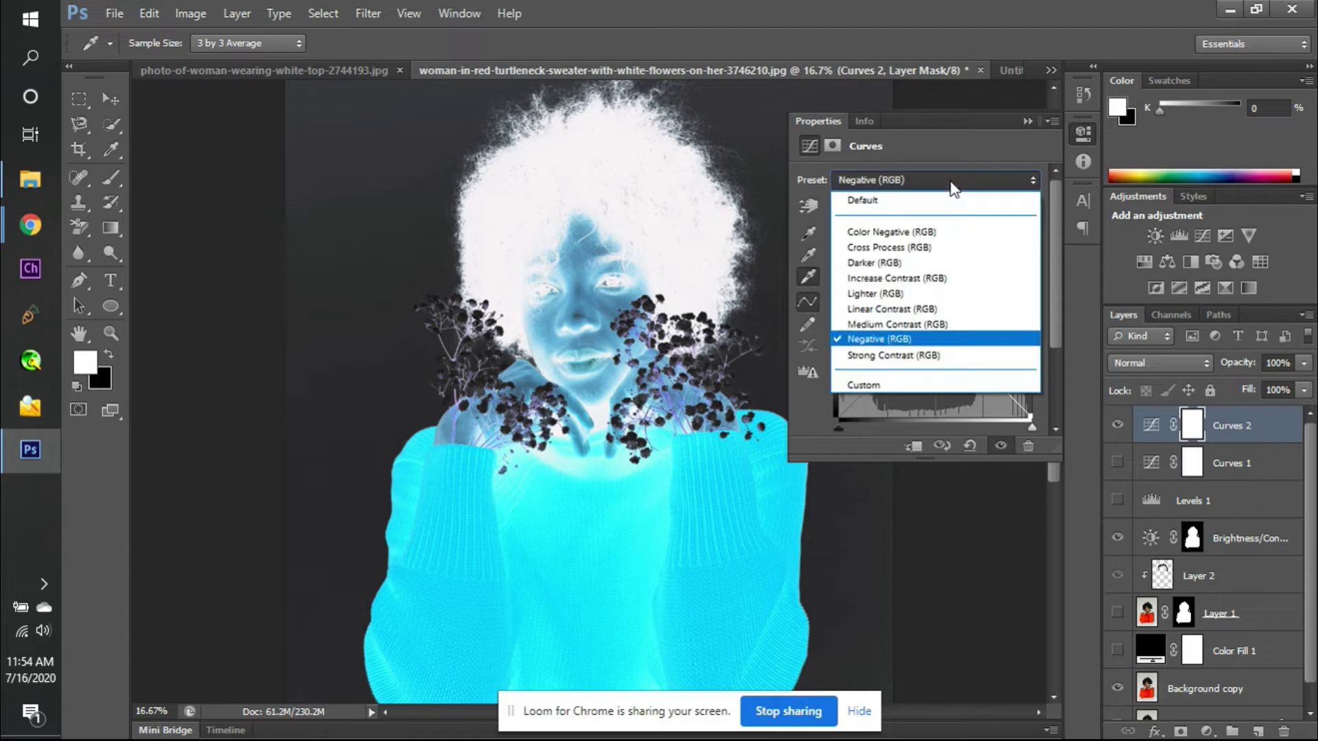
pyautogui.click(948, 320)
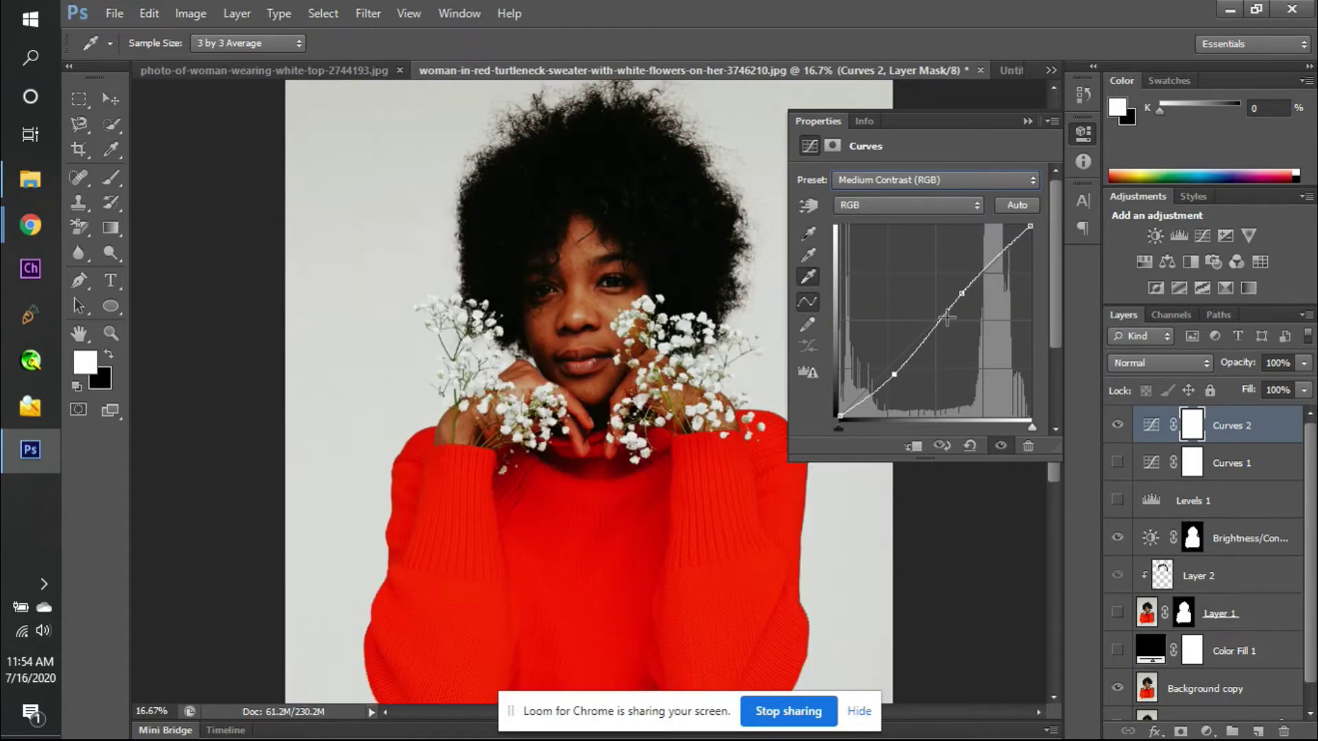
pyautogui.click(924, 180)
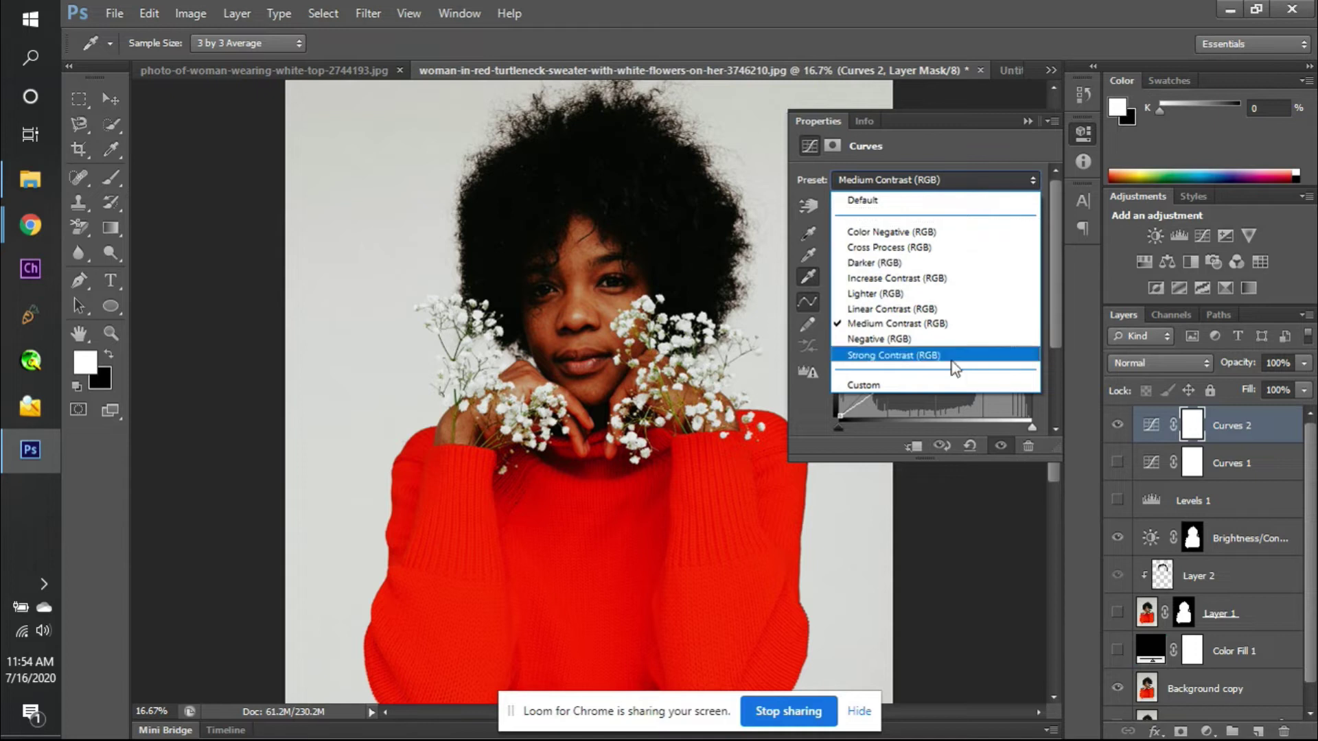
pyautogui.click(954, 385)
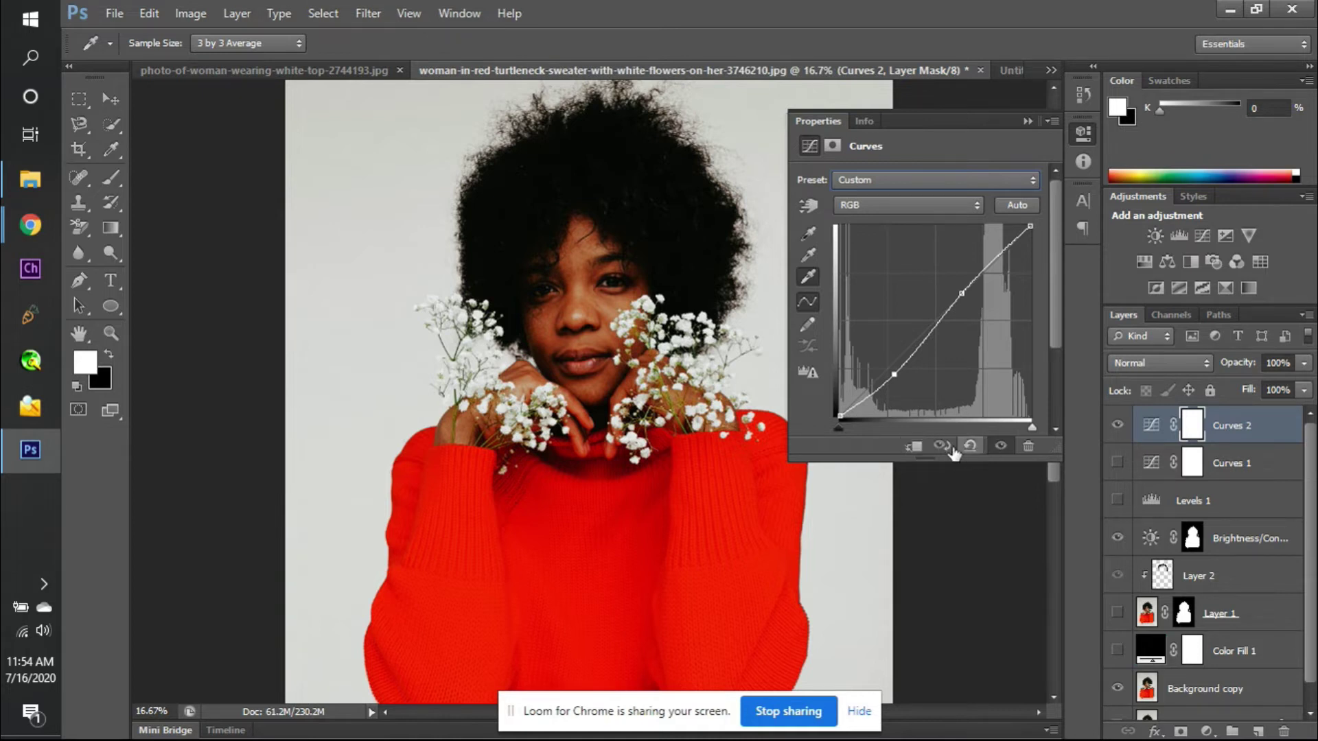
# - Draw a freehand change into the curve with the pencil and recalculate the histogram
pyautogui.click(812, 329)
pyautogui.click(983, 270)
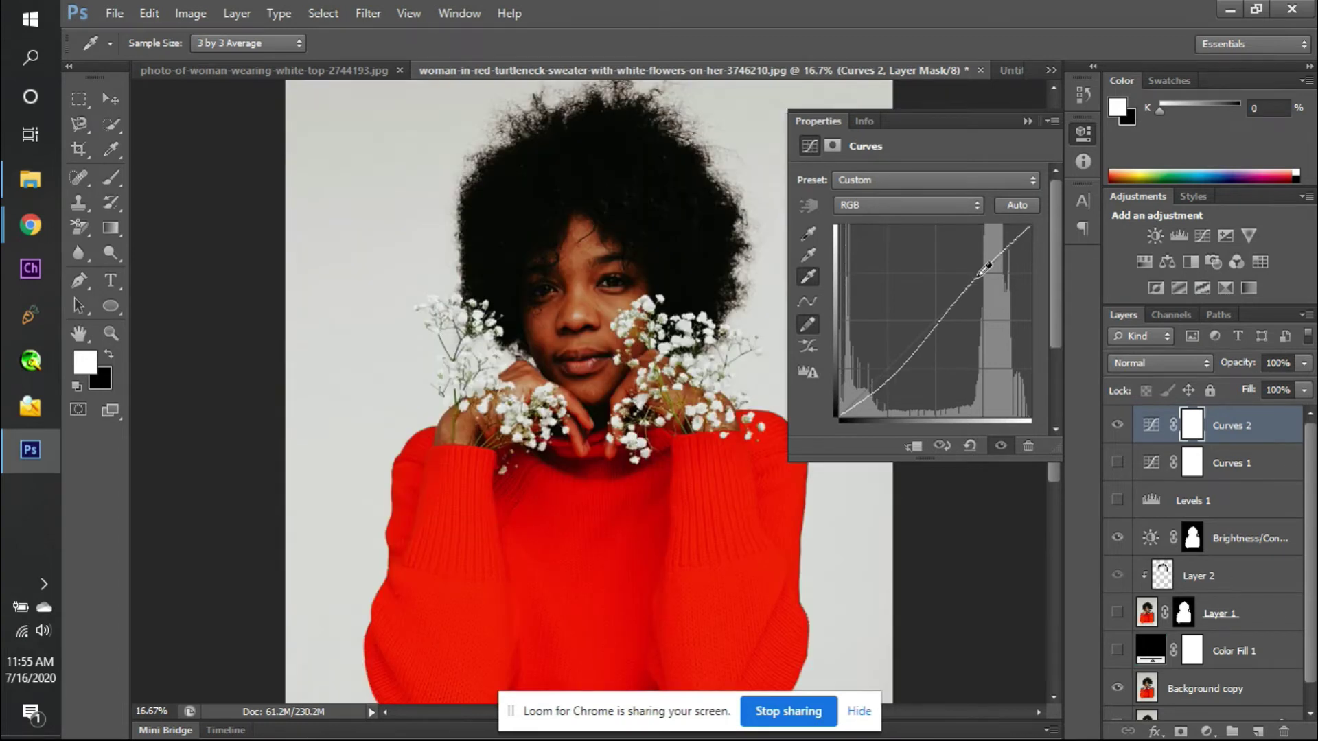
pyautogui.click(809, 373)
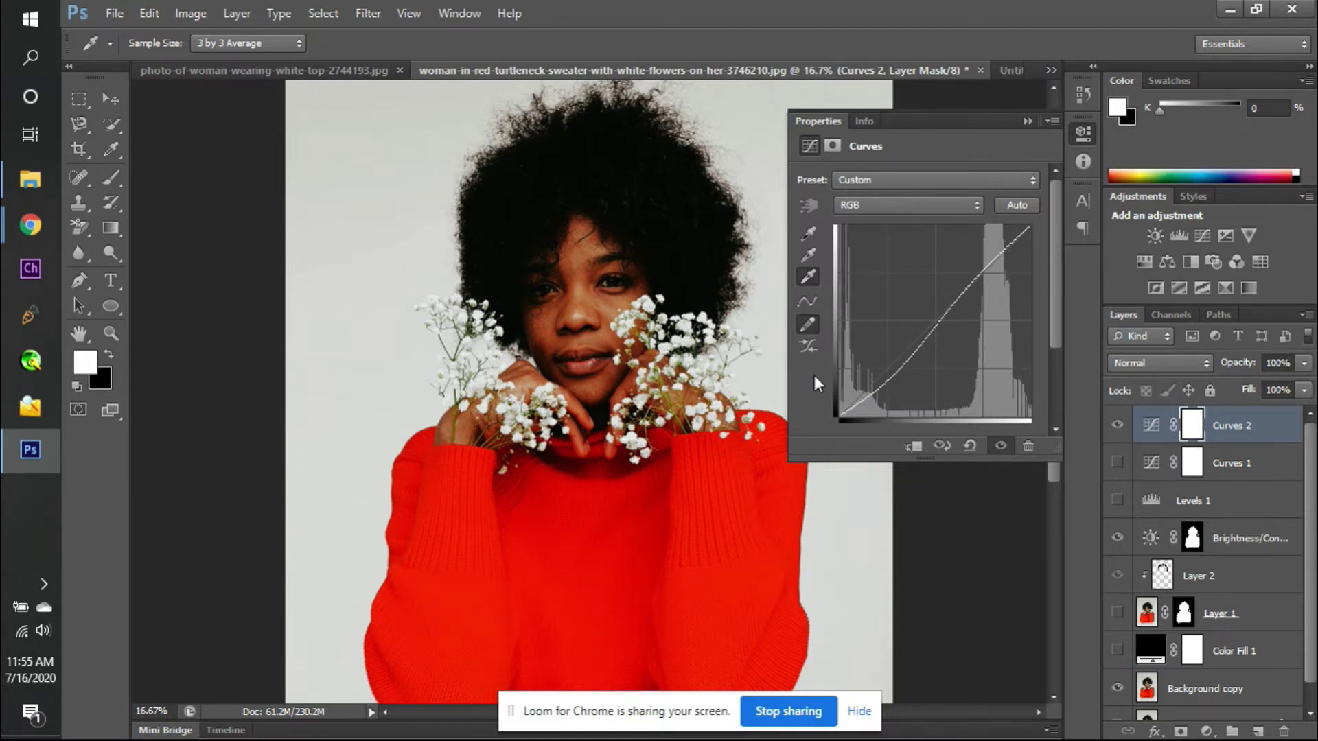
pyautogui.click(932, 328)
pyautogui.press('v')
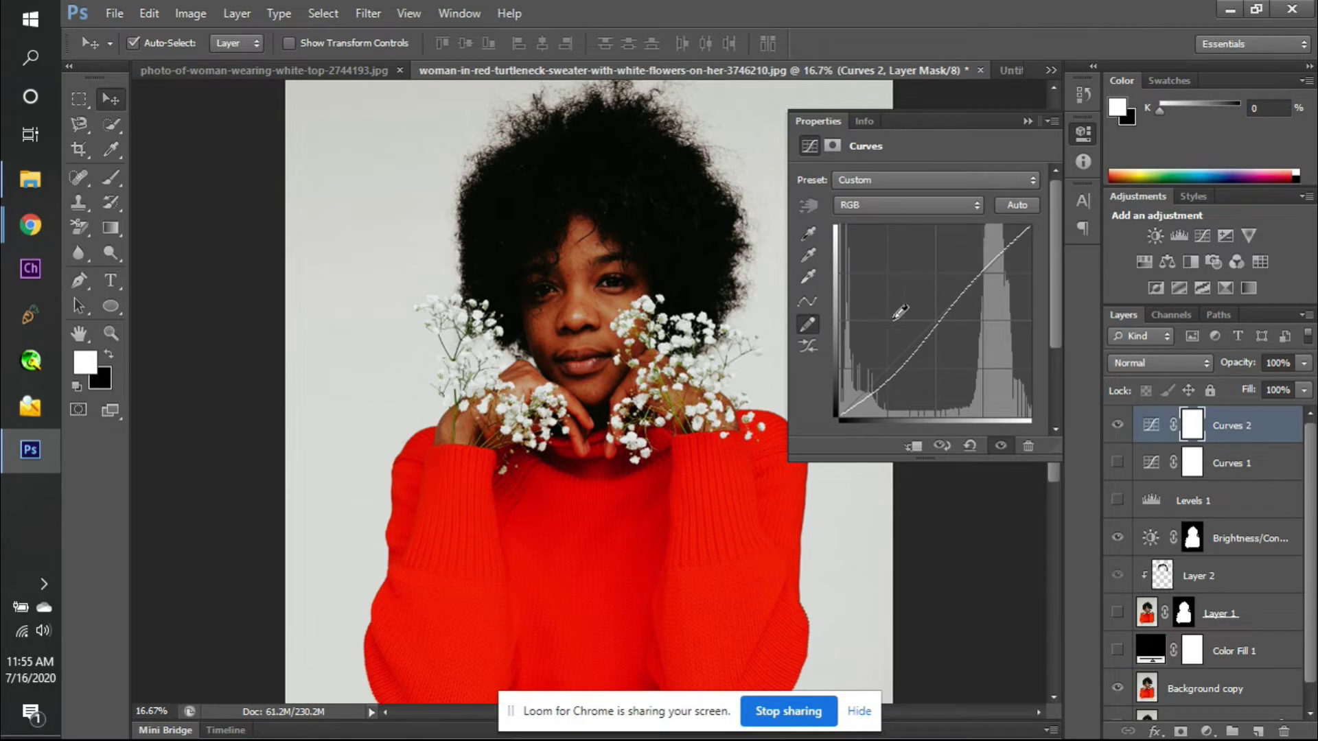
# - Draw several freehand curve segments, then delete the Curves 2 adjustment layer
pyautogui.moveTo(891, 273); pyautogui.dragTo(930, 305)
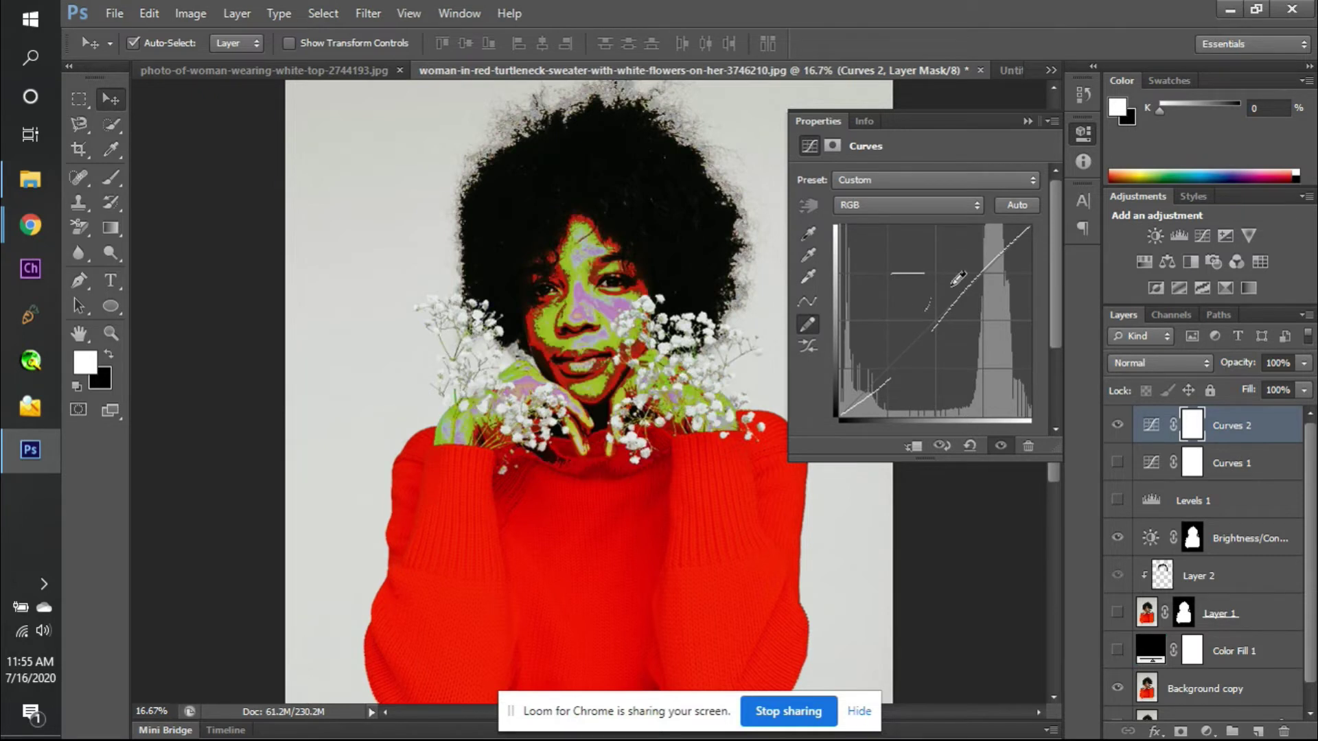
pyautogui.moveTo(956, 255)
pyautogui.mouseDown()
pyautogui.moveTo(1001, 249)
pyautogui.moveTo(956, 273)
pyautogui.mouseUp()
pyautogui.moveTo(939, 319); pyautogui.dragTo(906, 300)
pyautogui.moveTo(883, 293); pyautogui.dragTo(865, 324)
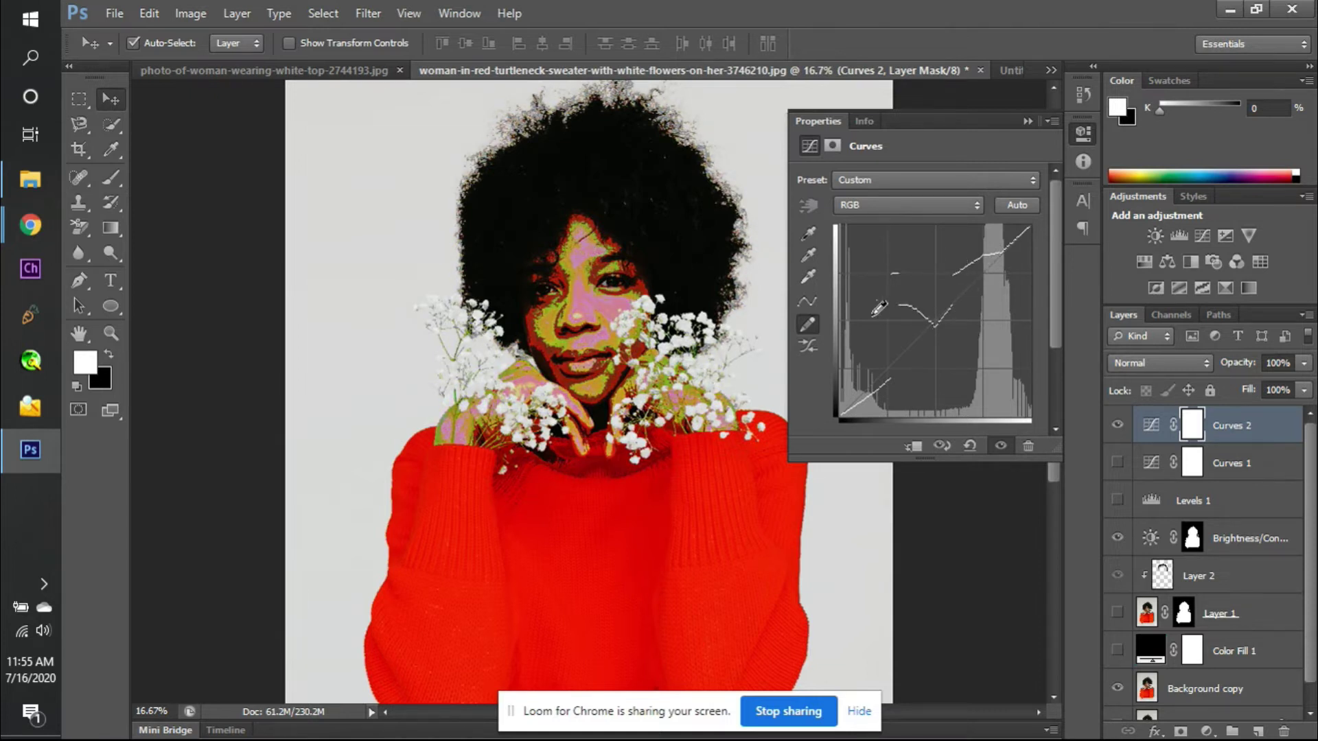
pyautogui.moveTo(889, 377)
pyautogui.mouseDown()
pyautogui.moveTo(879, 391)
pyautogui.moveTo(937, 388)
pyautogui.mouseUp()
pyautogui.moveTo(969, 346); pyautogui.dragTo(985, 317)
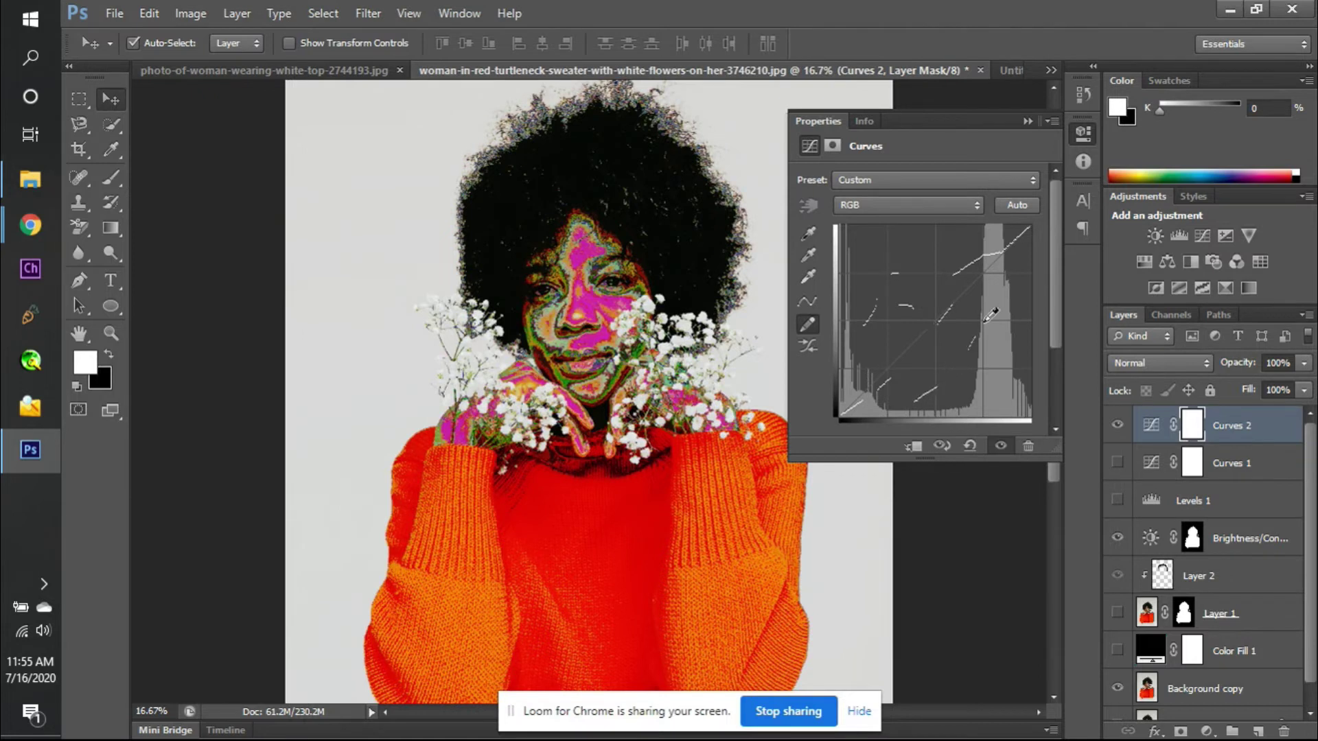
pyautogui.moveTo(937, 247); pyautogui.dragTo(957, 221)
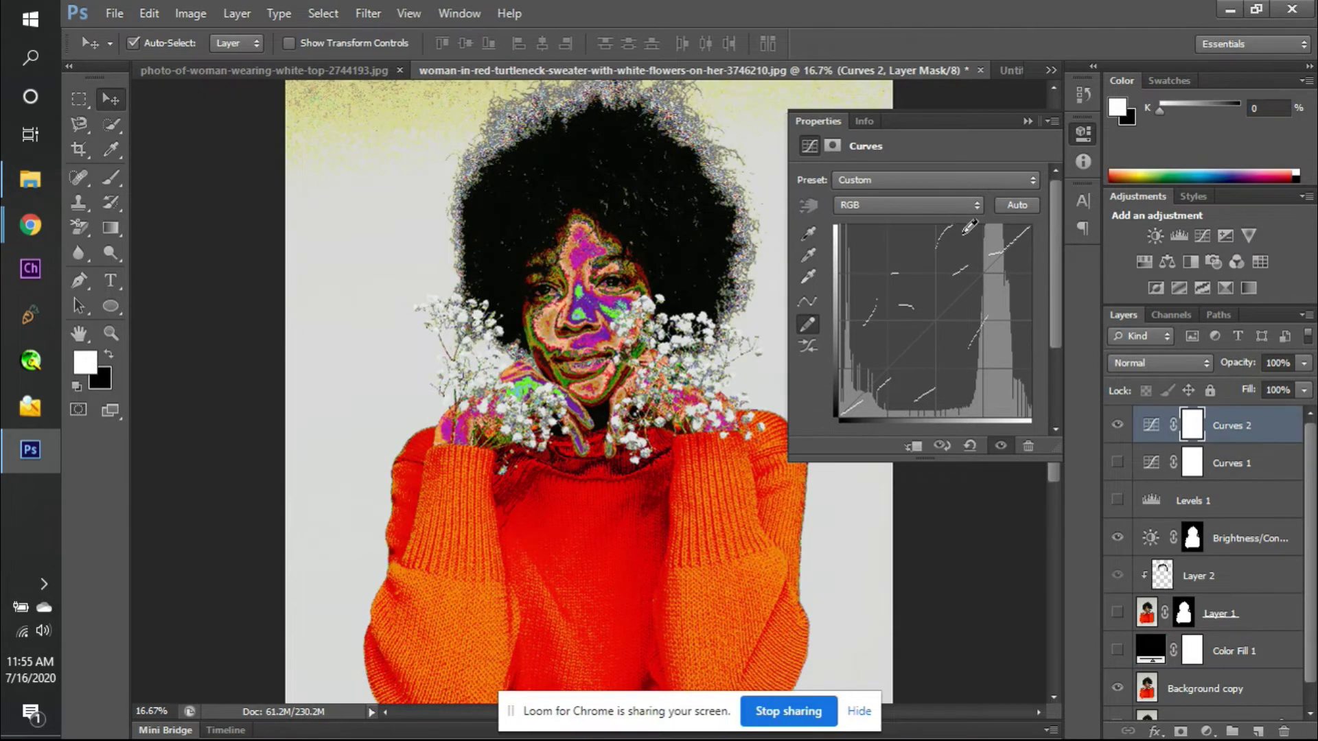
pyautogui.press('Delete')
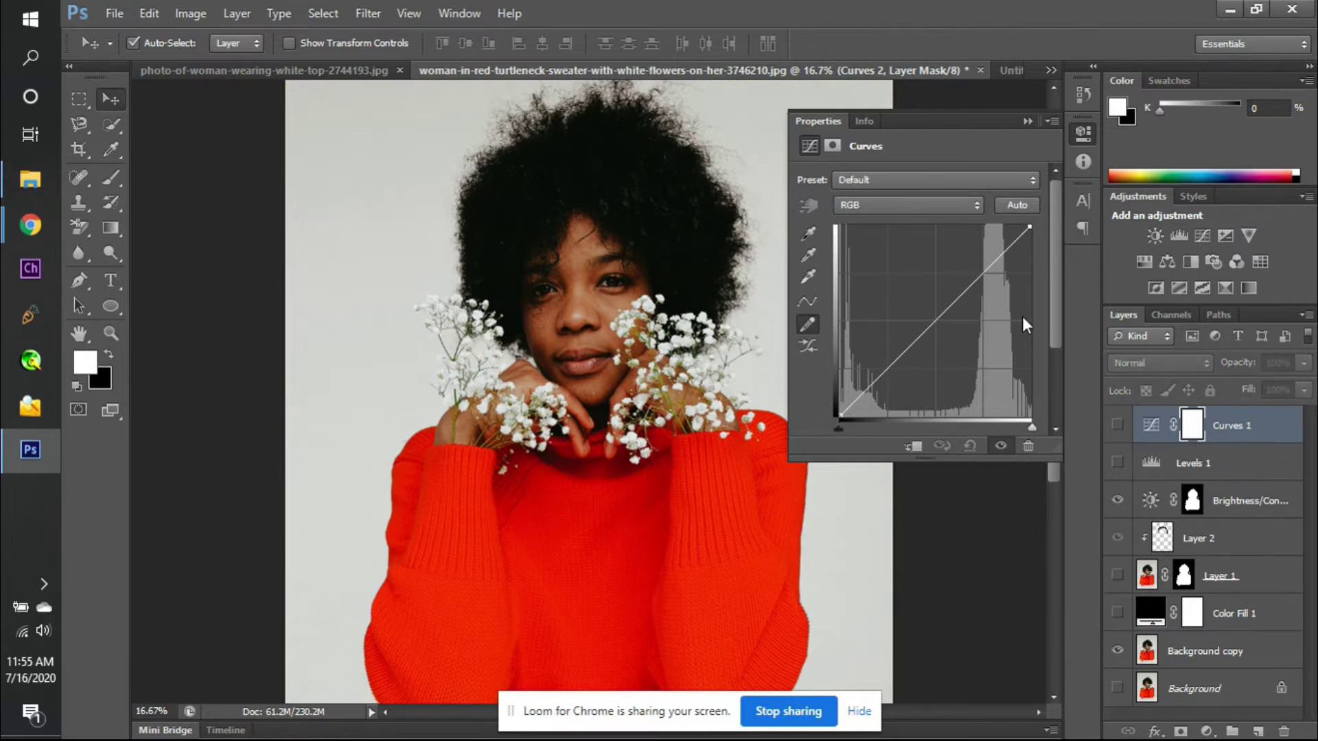
# - Preview Curves 1, add Curves 2, brighten with the targeted-adjustment hand, then hide it
pyautogui.click(1112, 427)
pyautogui.click(1112, 427)
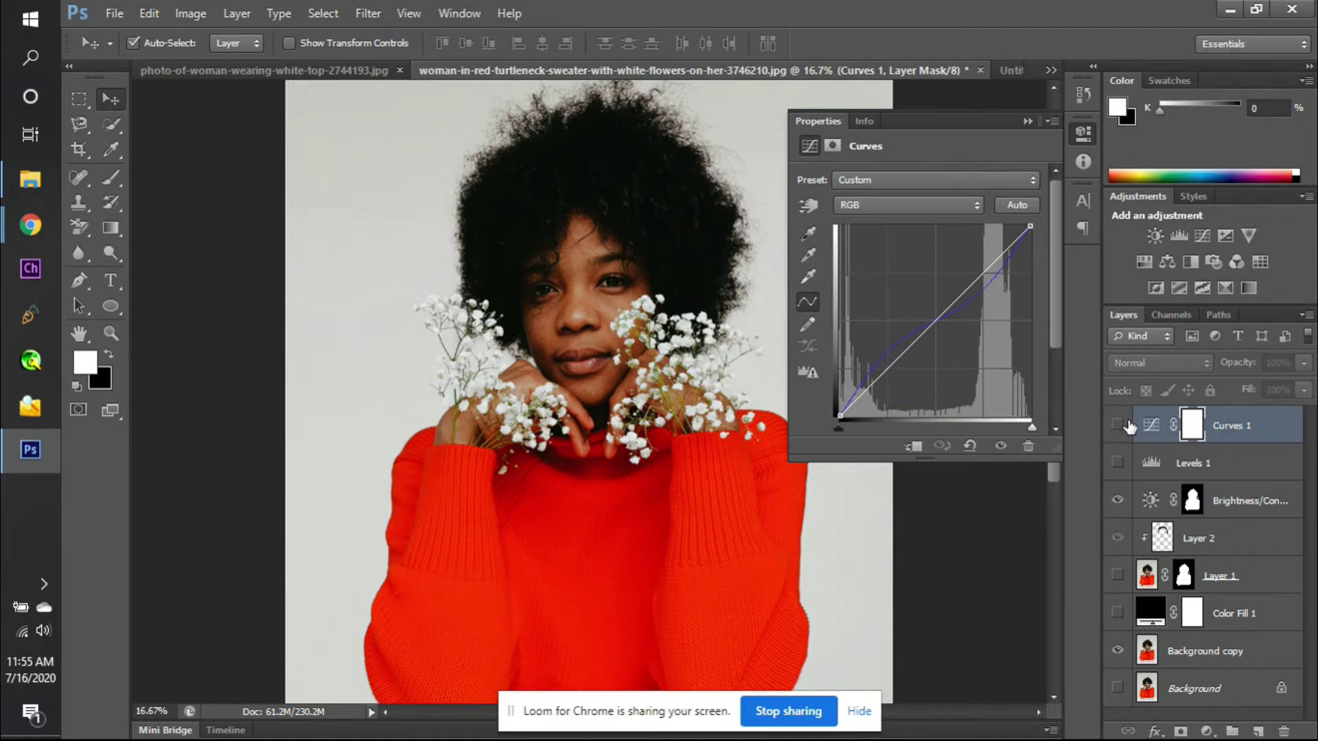
pyautogui.click(1202, 236)
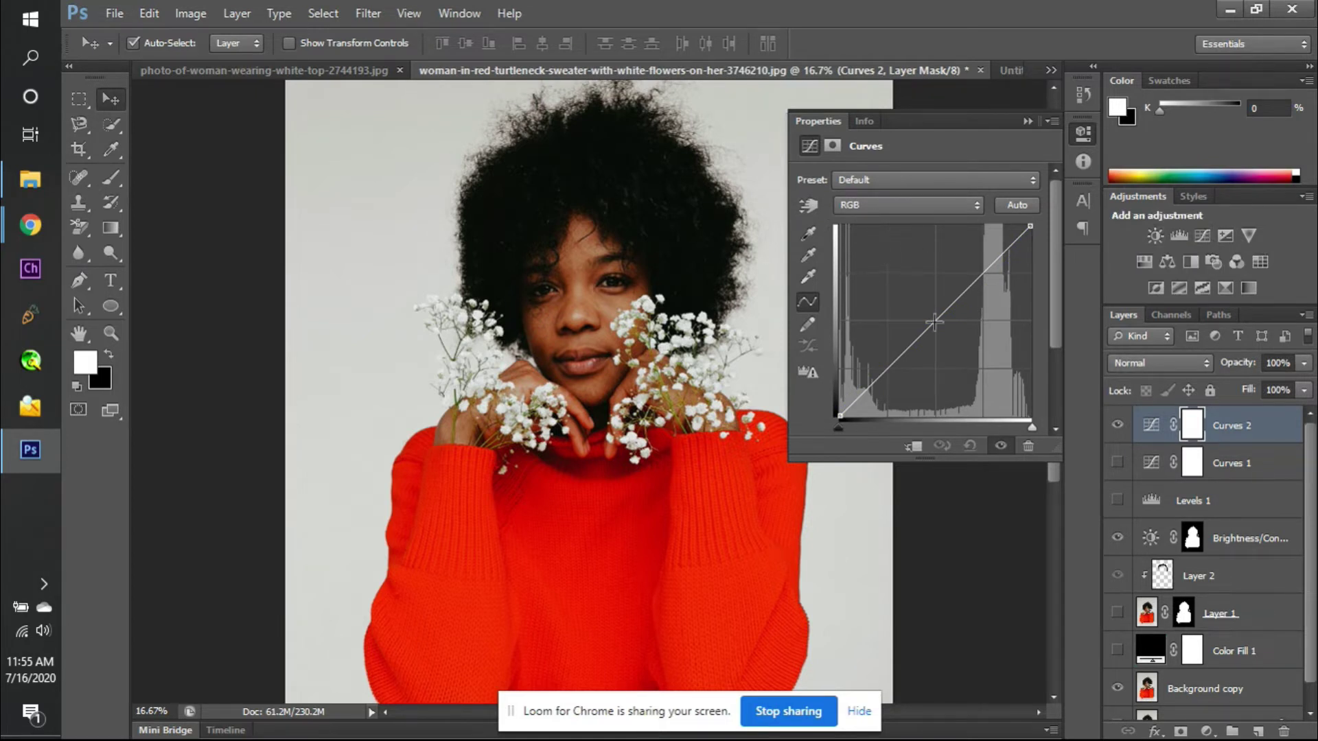
pyautogui.click(812, 204)
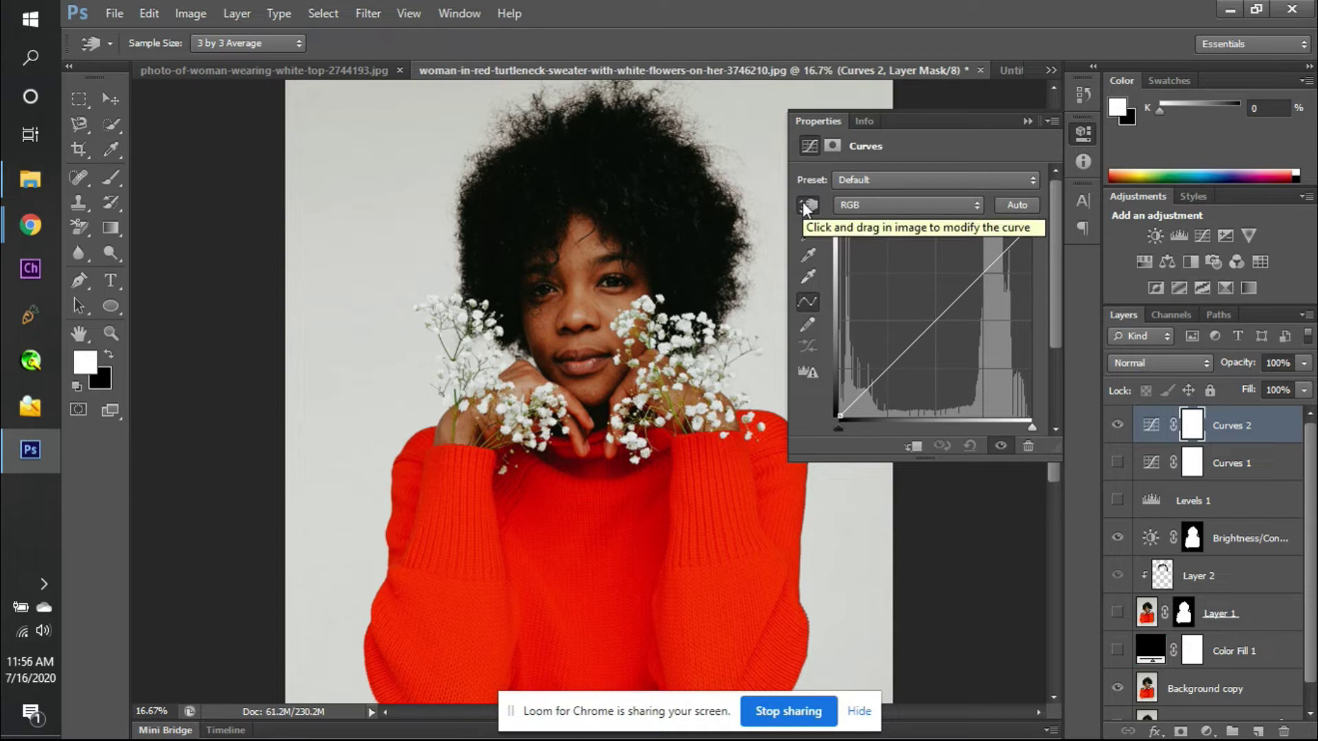
pyautogui.moveTo(575, 429); pyautogui.dragTo(661, 431)
pyautogui.moveTo(724, 506); pyautogui.dragTo(849, 474)
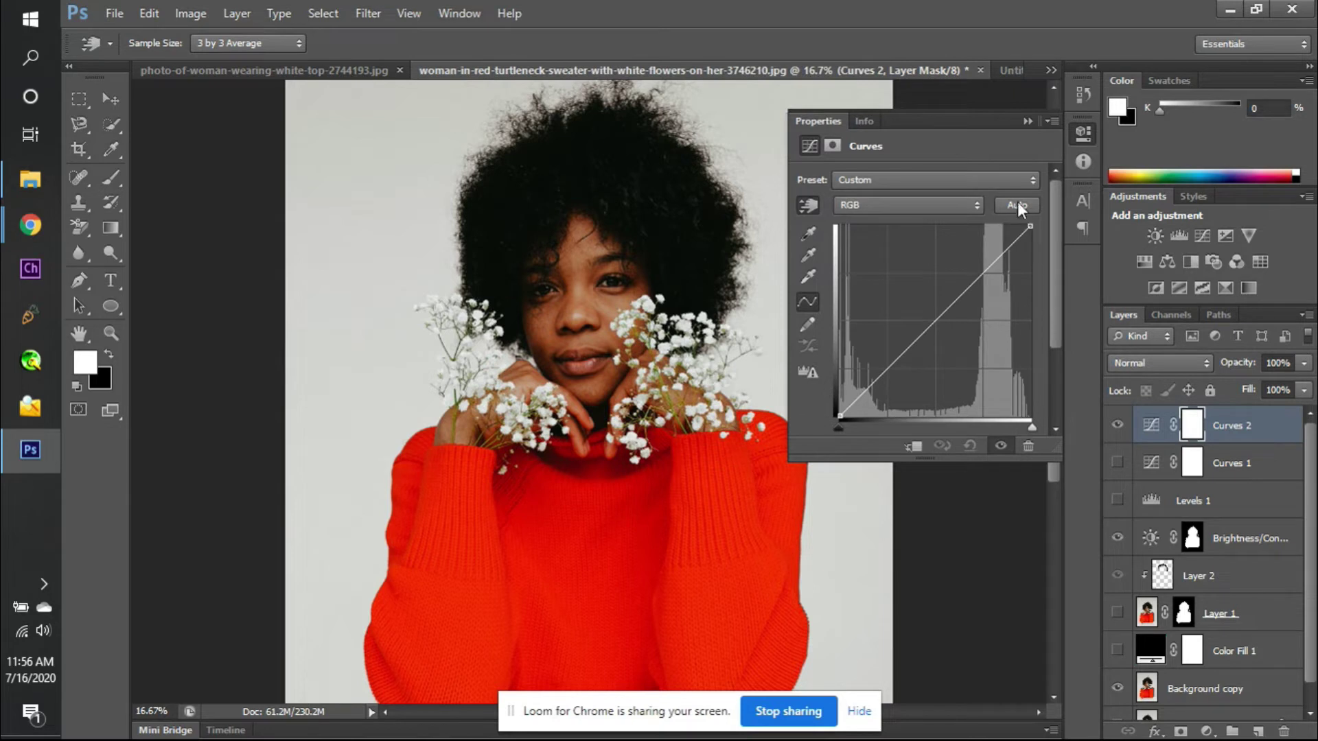
pyautogui.click(1117, 426)
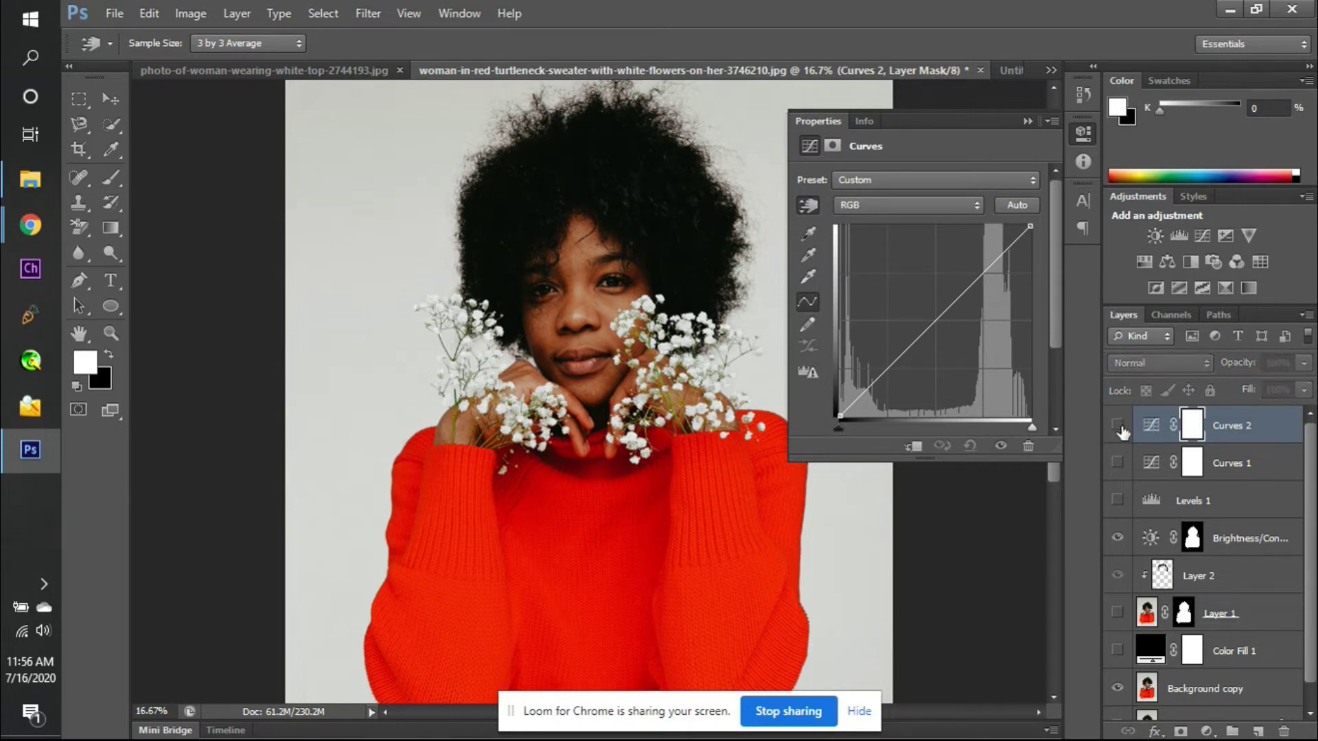
# - Add Exposure 1, try raising exposure and offset, then reset to the Default preset
pyautogui.click(1228, 235)
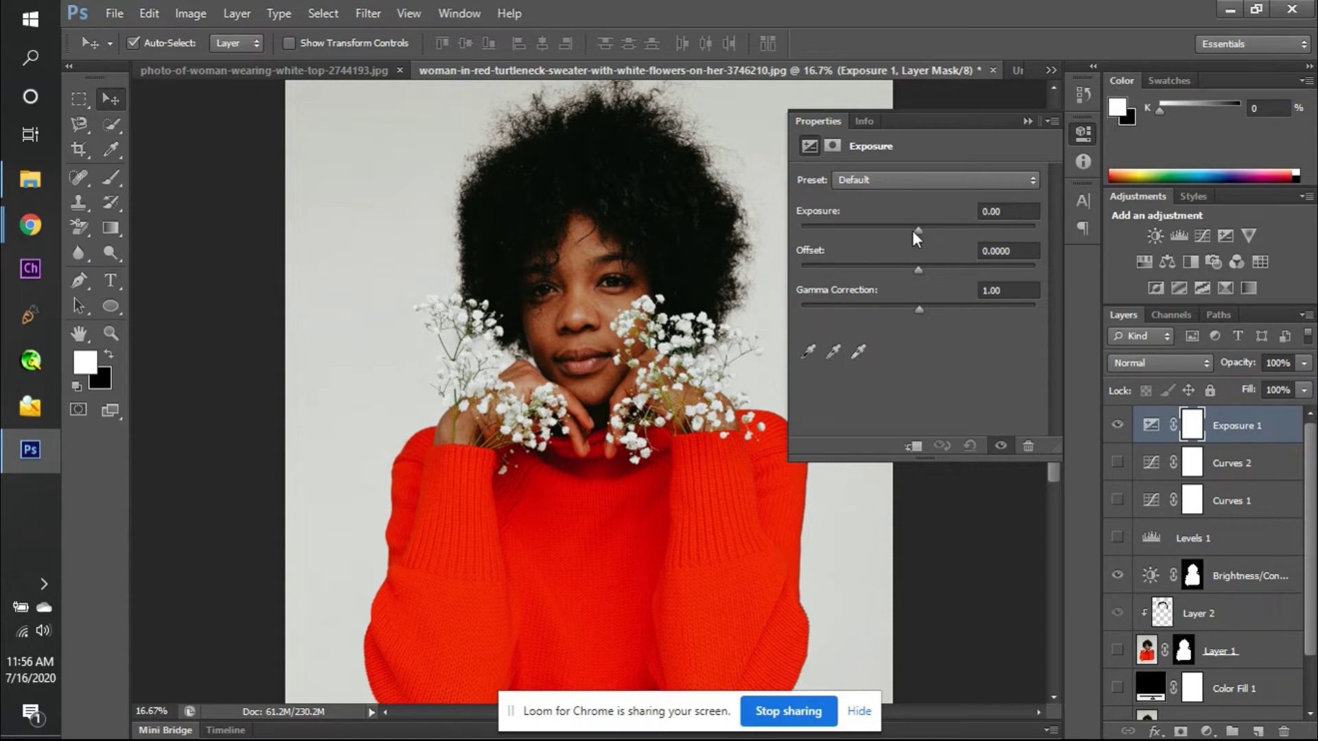
pyautogui.moveTo(917, 231); pyautogui.dragTo(1035, 230)
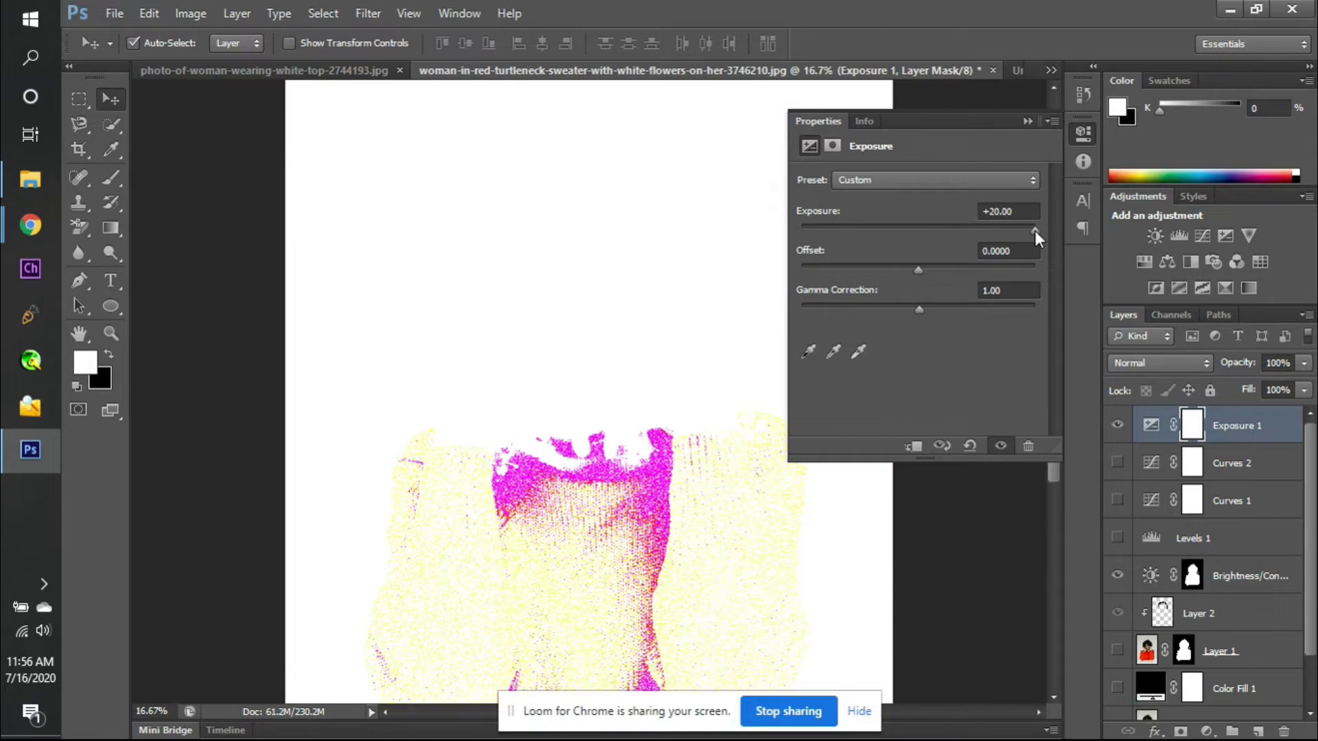
pyautogui.moveTo(926, 242); pyautogui.dragTo(917, 277)
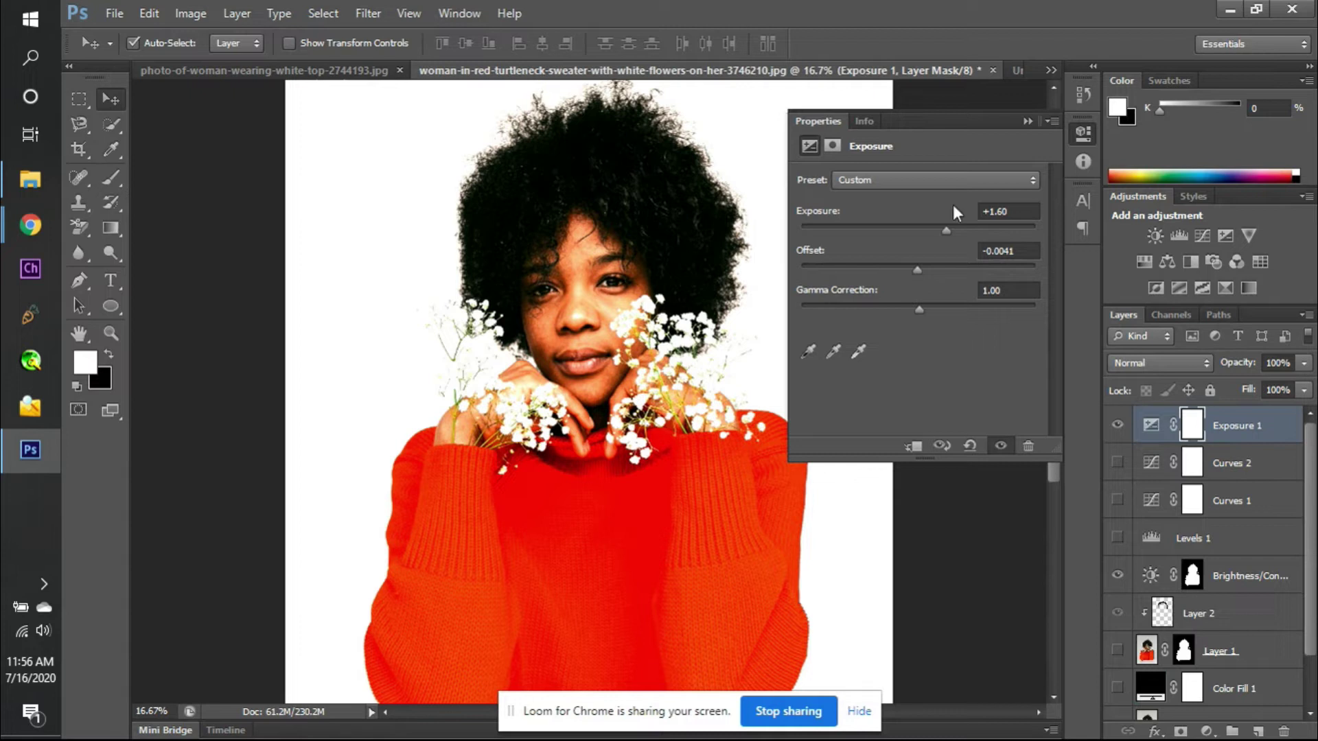
pyautogui.click(954, 179)
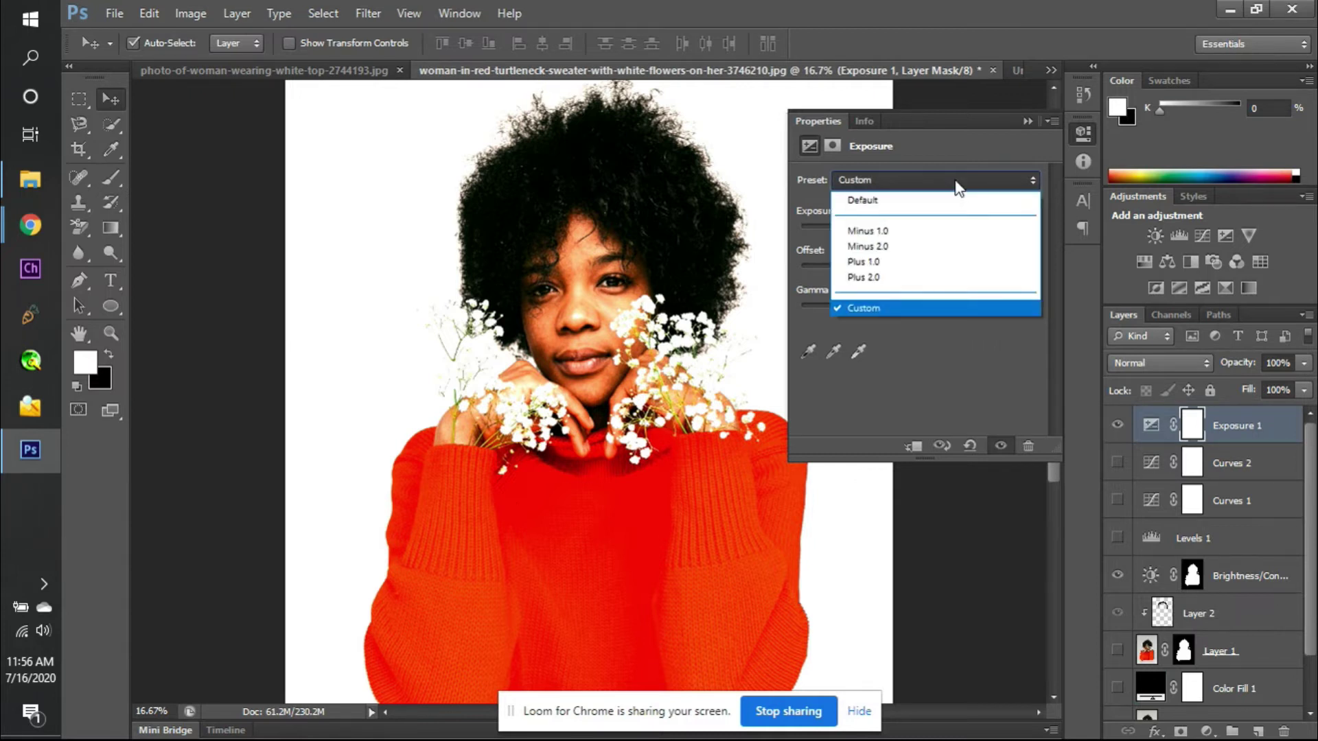
pyautogui.click(938, 204)
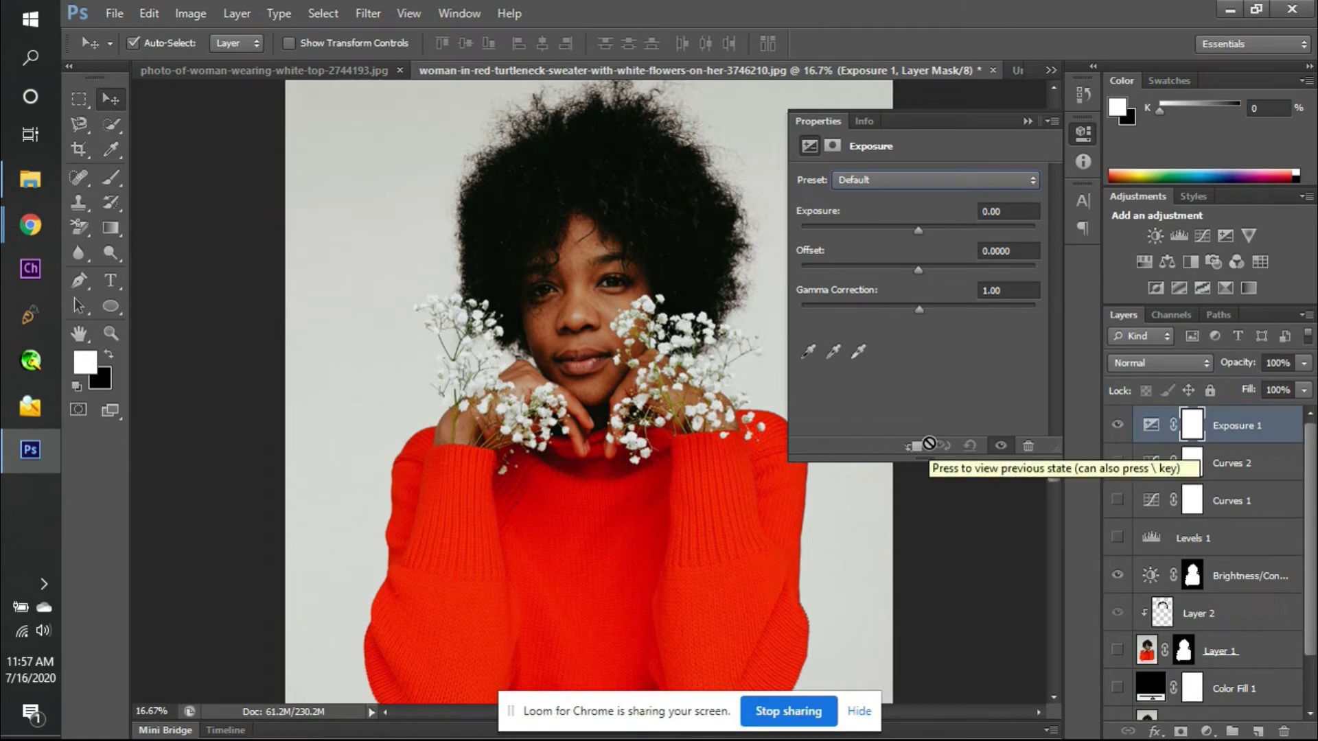
pyautogui.moveTo(918, 267)
pyautogui.mouseDown()
pyautogui.moveTo(984, 271)
pyautogui.moveTo(932, 273)
pyautogui.mouseUp()
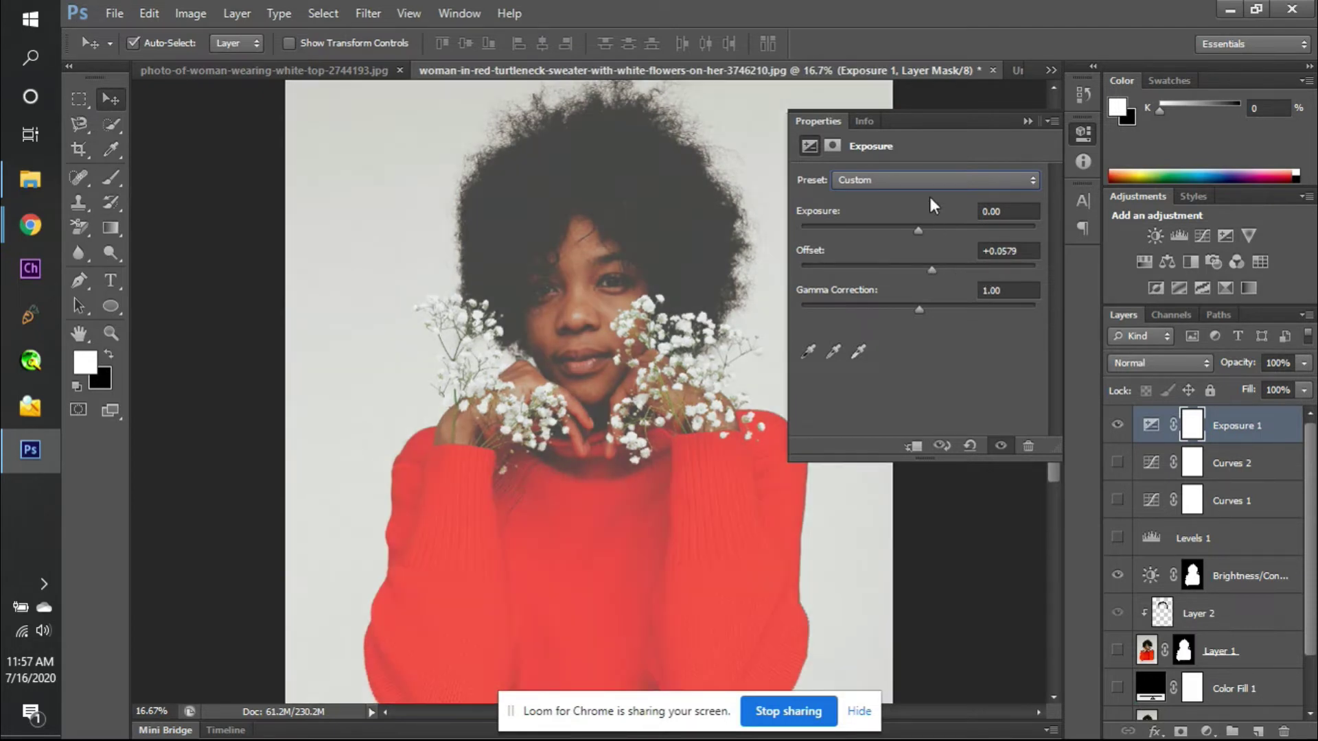
pyautogui.click(925, 175)
pyautogui.click(925, 201)
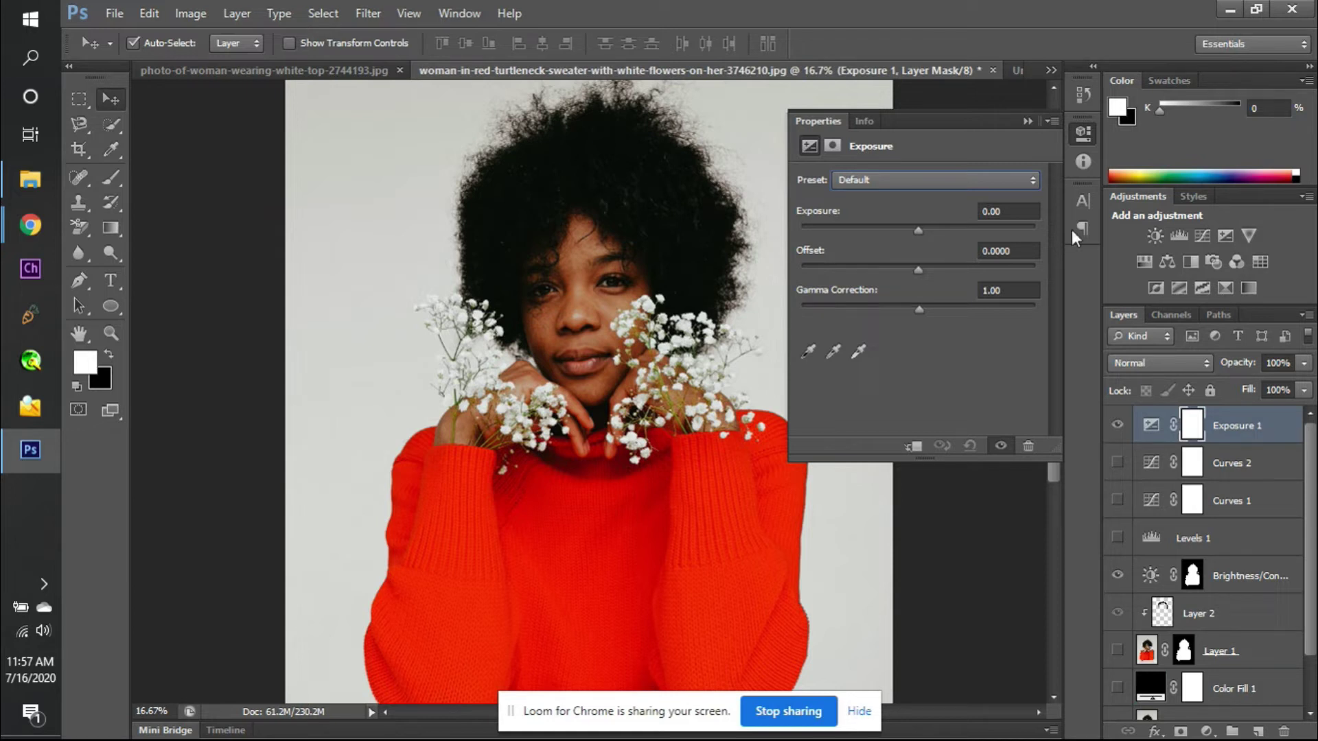
# - Add Vibrance 1 with Vibrance 0 and Saturation -100, briefly visiting Google Meet
pyautogui.click(1248, 235)
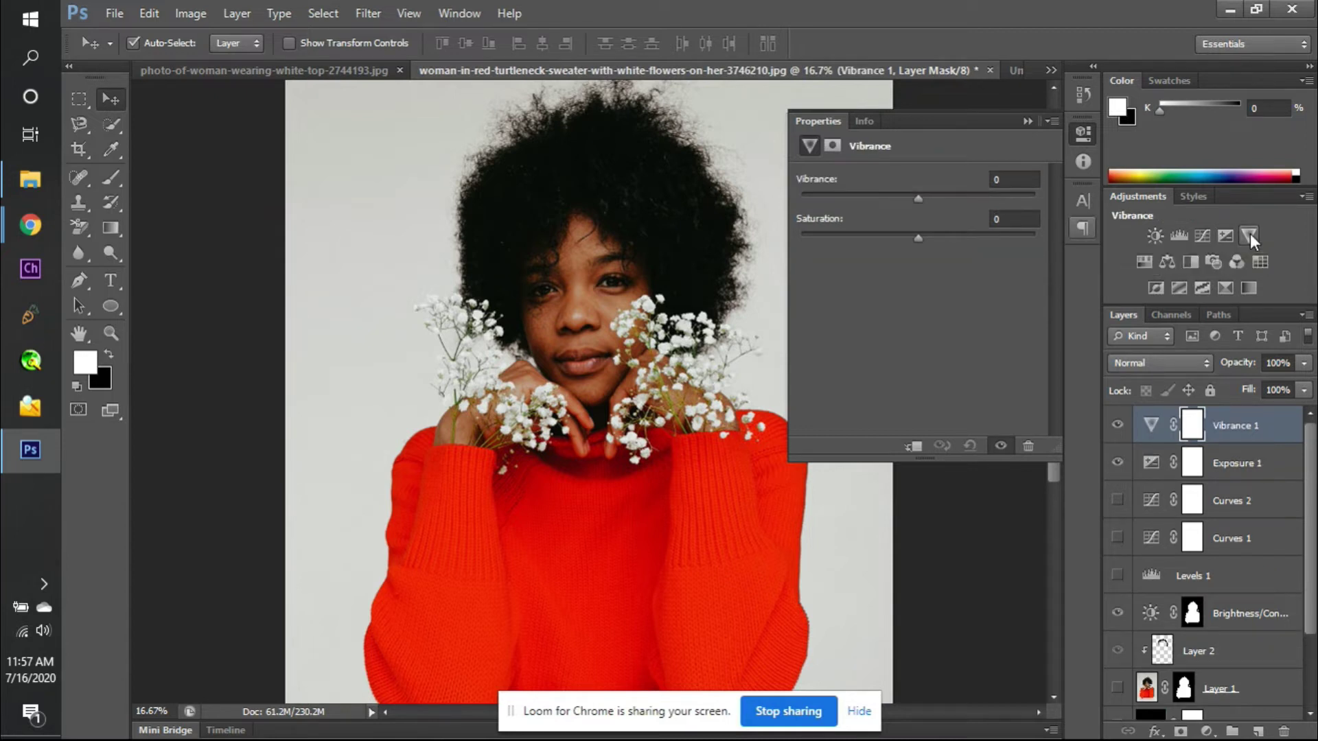
pyautogui.moveTo(916, 199); pyautogui.dragTo(994, 193)
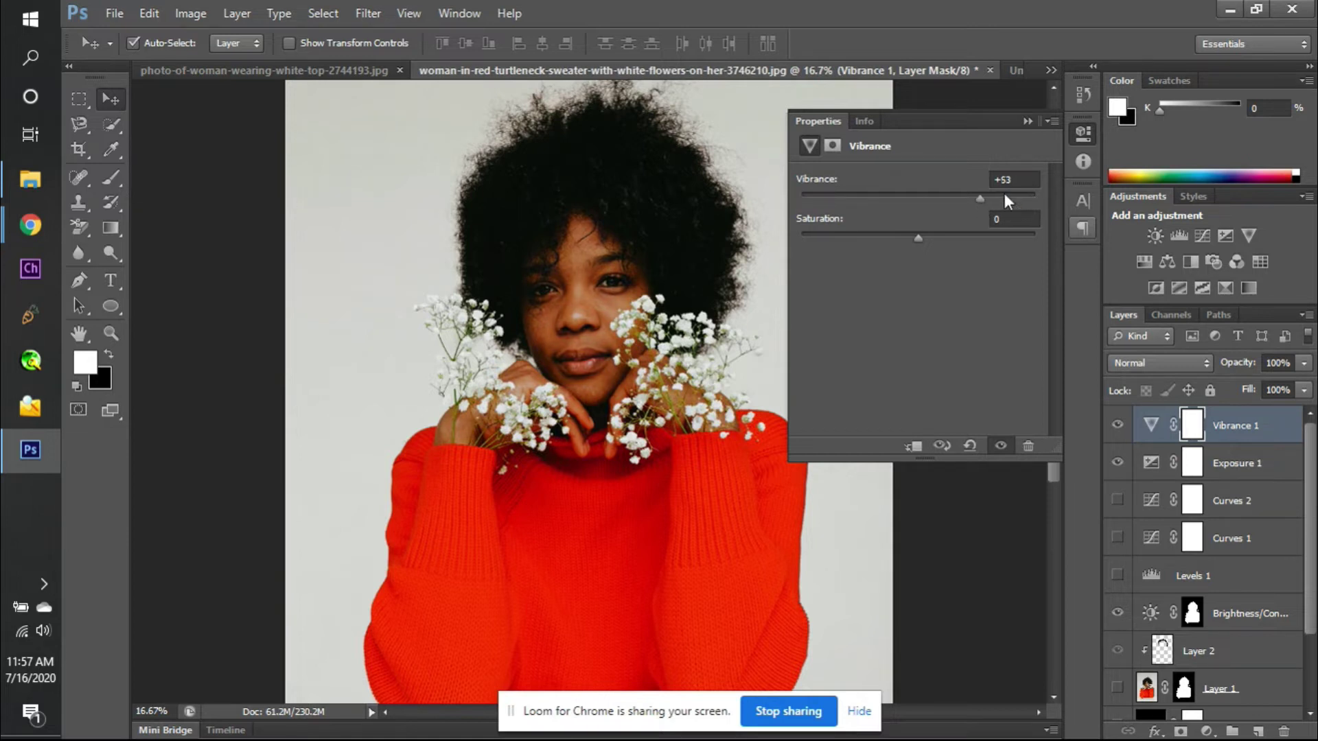
pyautogui.click(1022, 181)
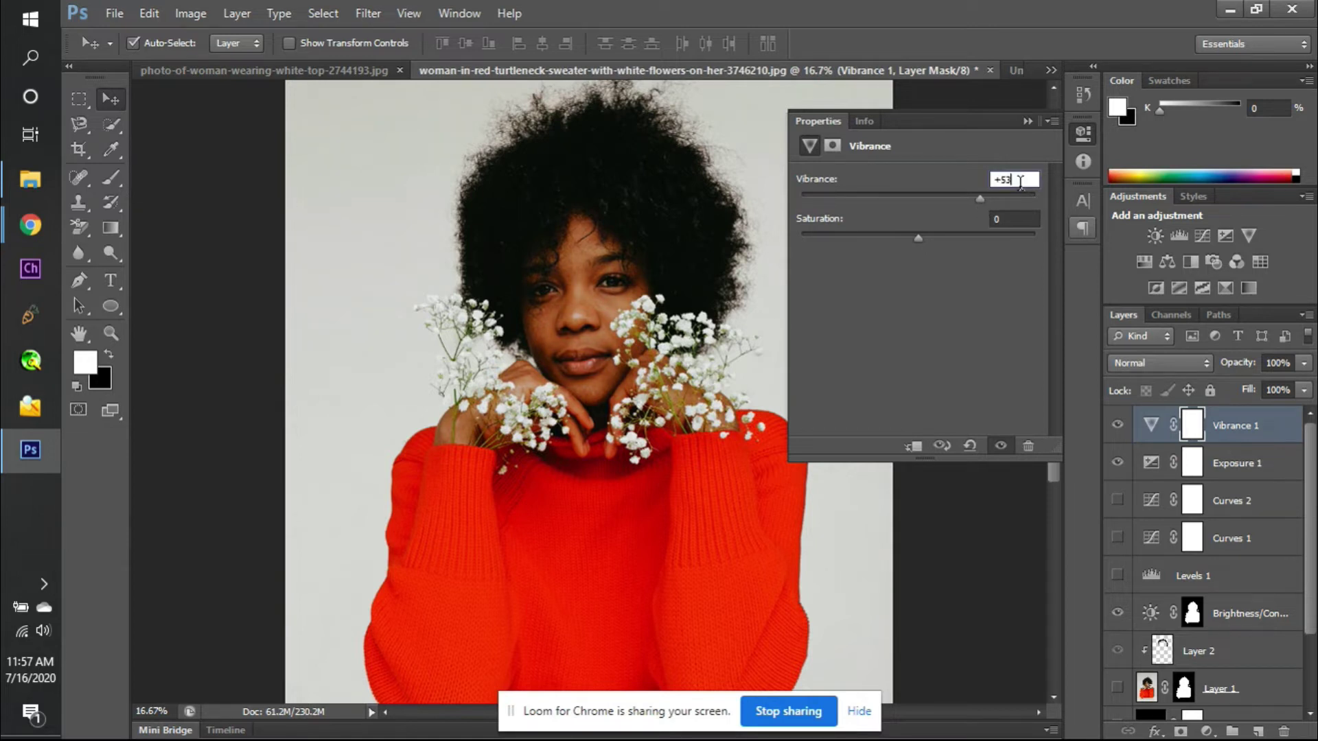
pyautogui.press('BackSpace')
pyautogui.press('BackSpace')
pyautogui.press('BackSpace')
pyautogui.write('0')
pyautogui.moveTo(916, 238); pyautogui.dragTo(786, 237)
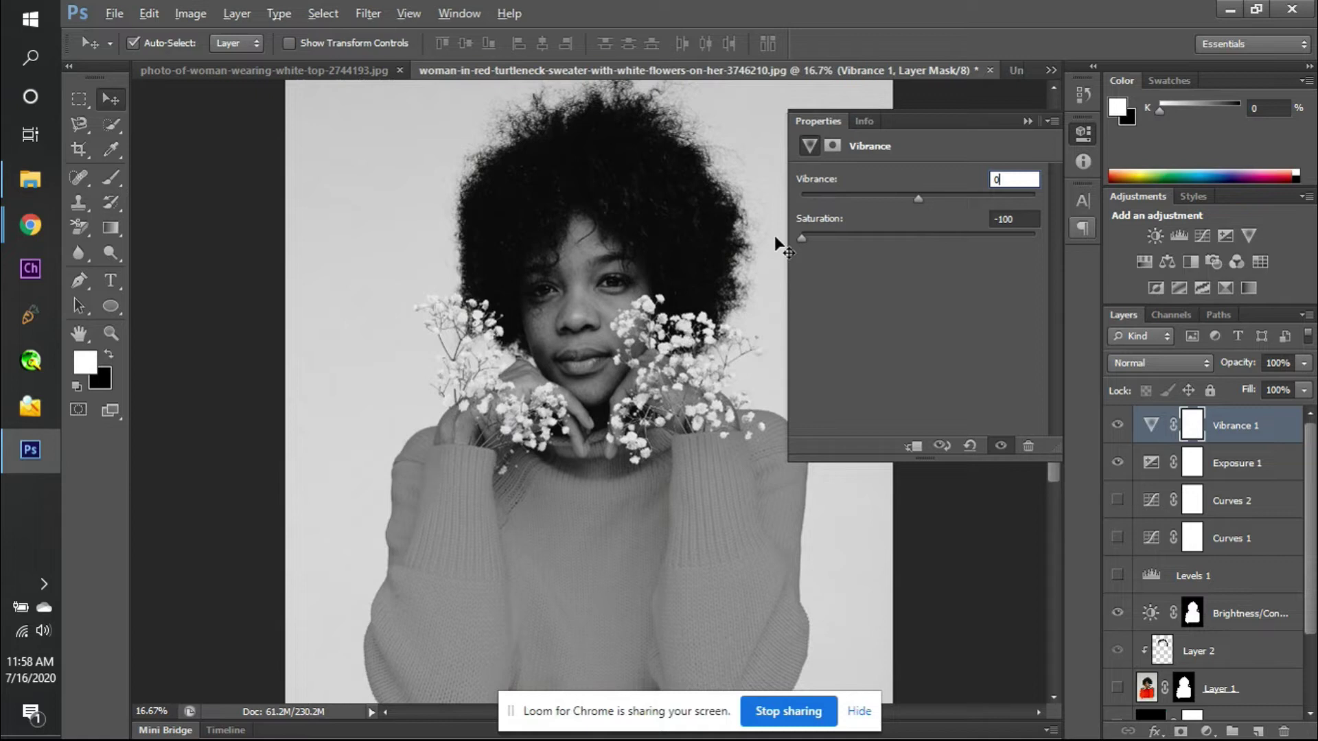
pyautogui.hotkey('alt', 'Tab')
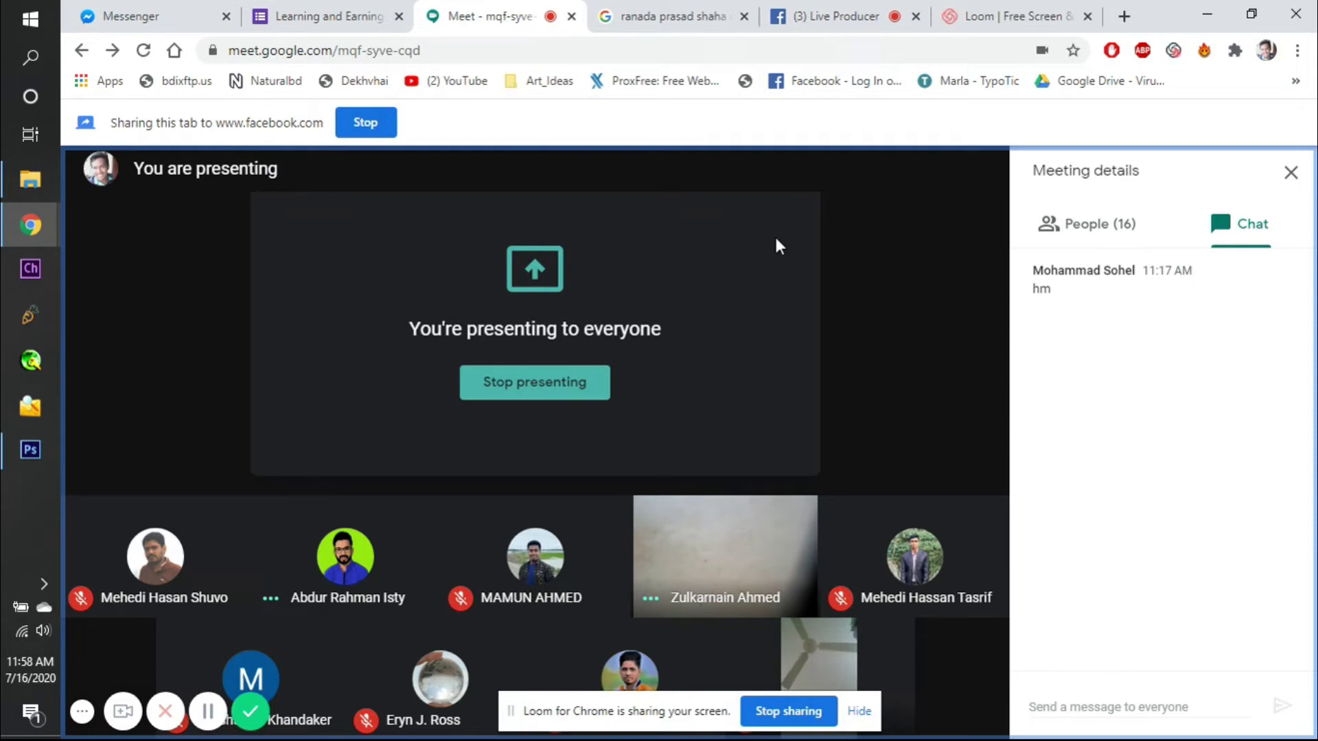
pyautogui.click(3, 461)
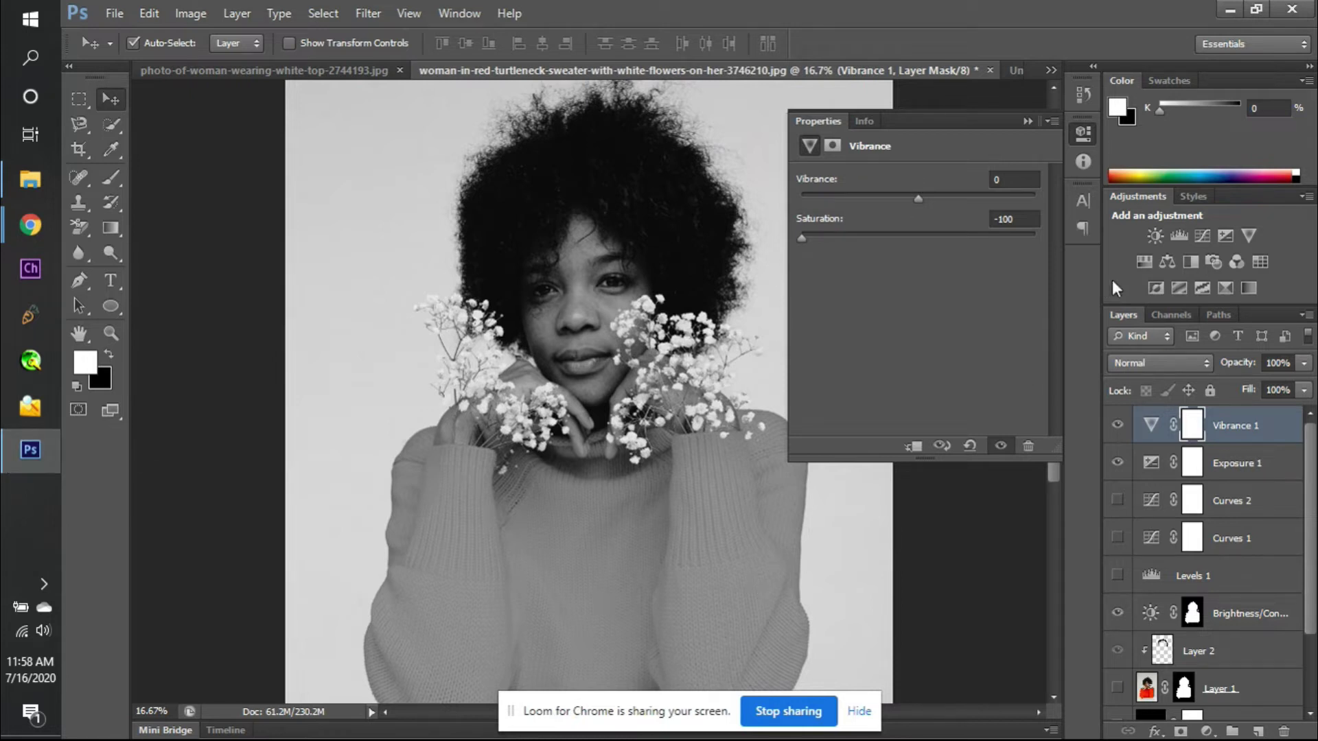
# - Add a hidden Hue/Saturation 1 layer, open its Preset list, then go to Google Meet
pyautogui.click(1143, 263)
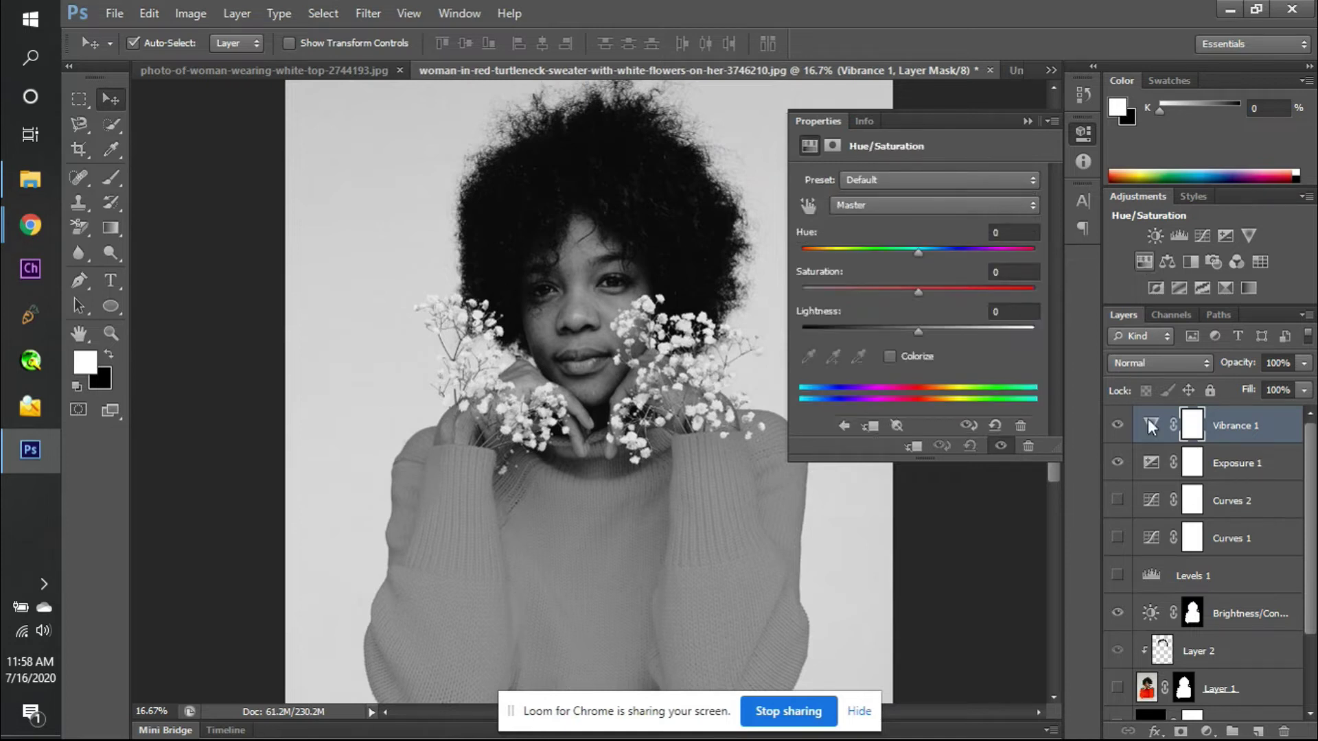
pyautogui.click(1118, 427)
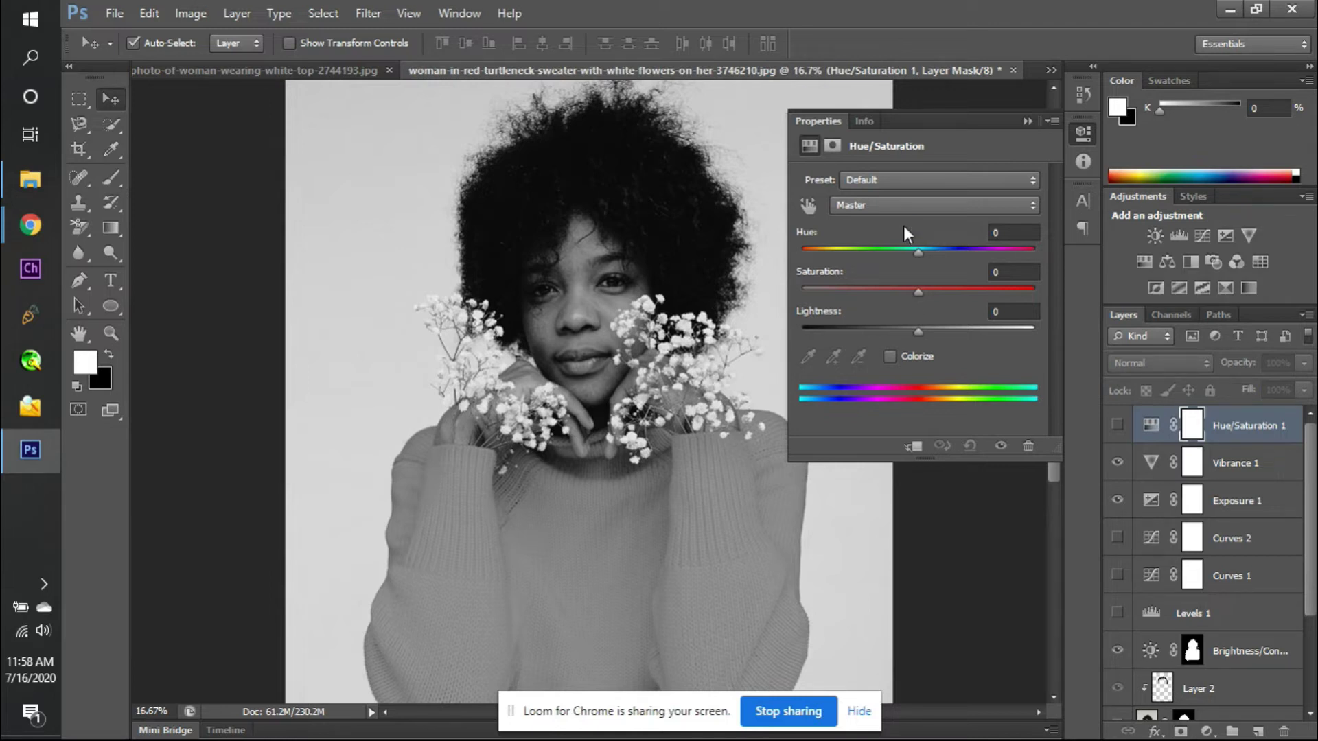
pyautogui.click(898, 181)
pyautogui.hotkey('alt', 'Tab')
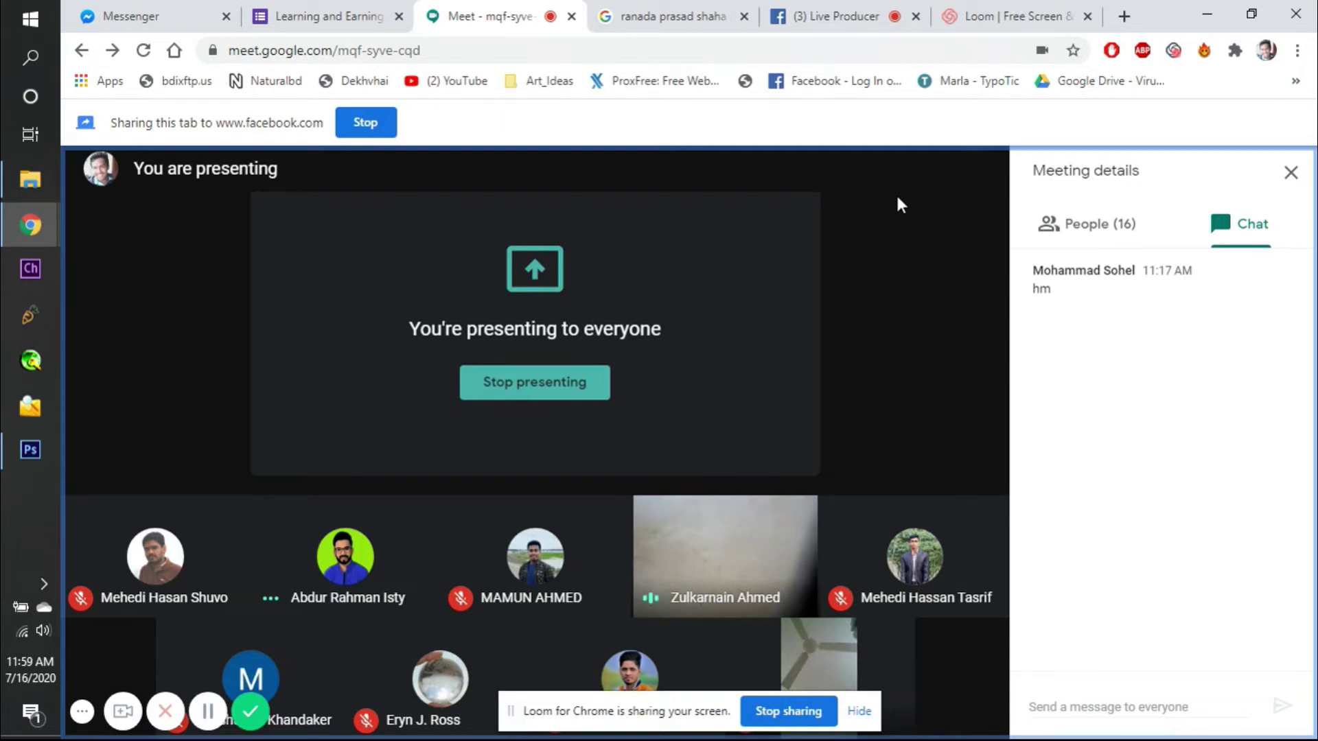
# - Switch from Google Meet back to the Photoshop portrait with Hue/Saturation 1 hidden
pyautogui.hotkey('alt', 'Tab')
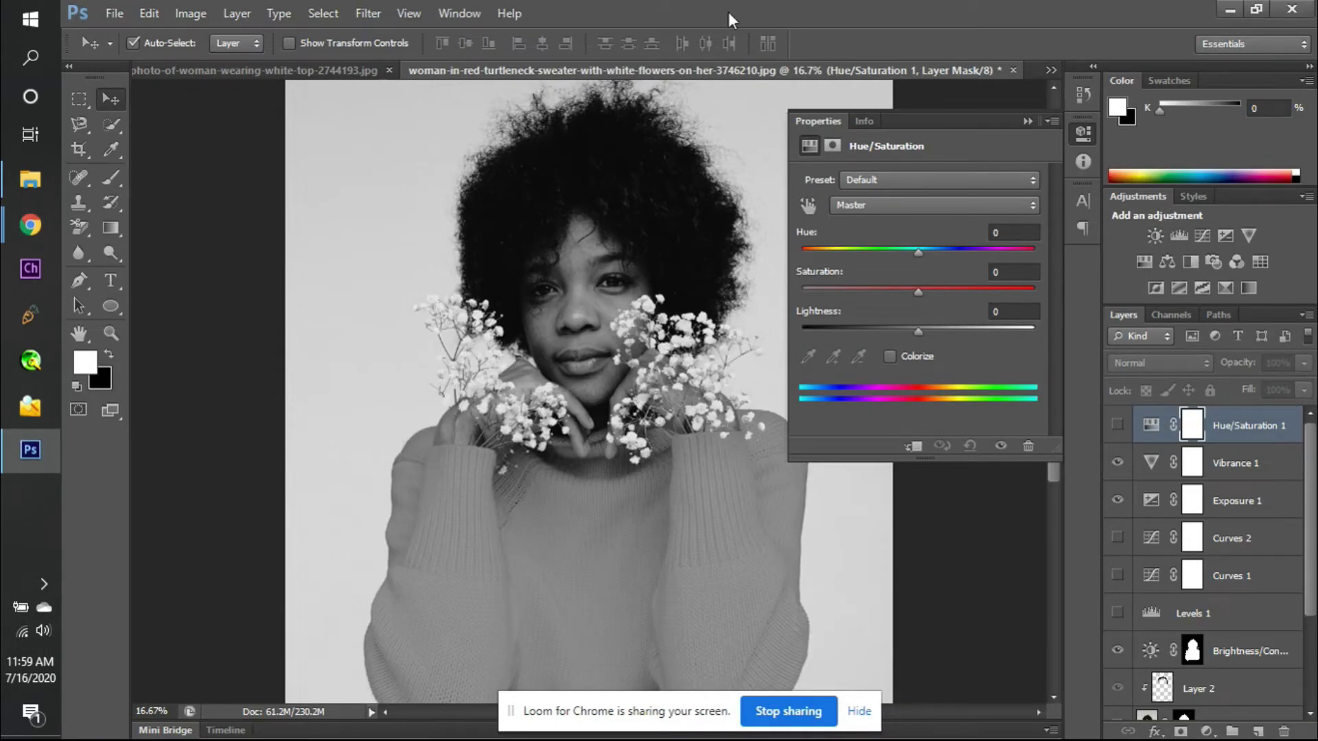
pyautogui.click(467, 20)
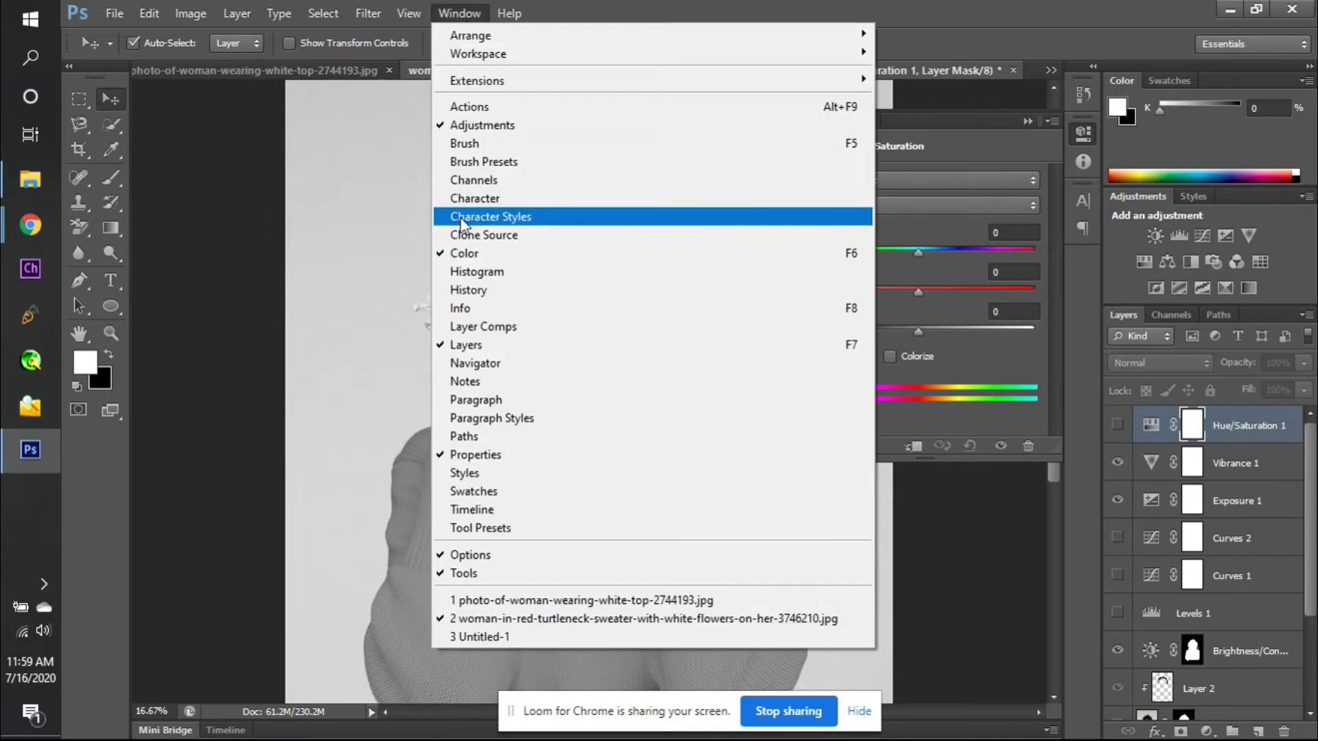
pyautogui.click(511, 129)
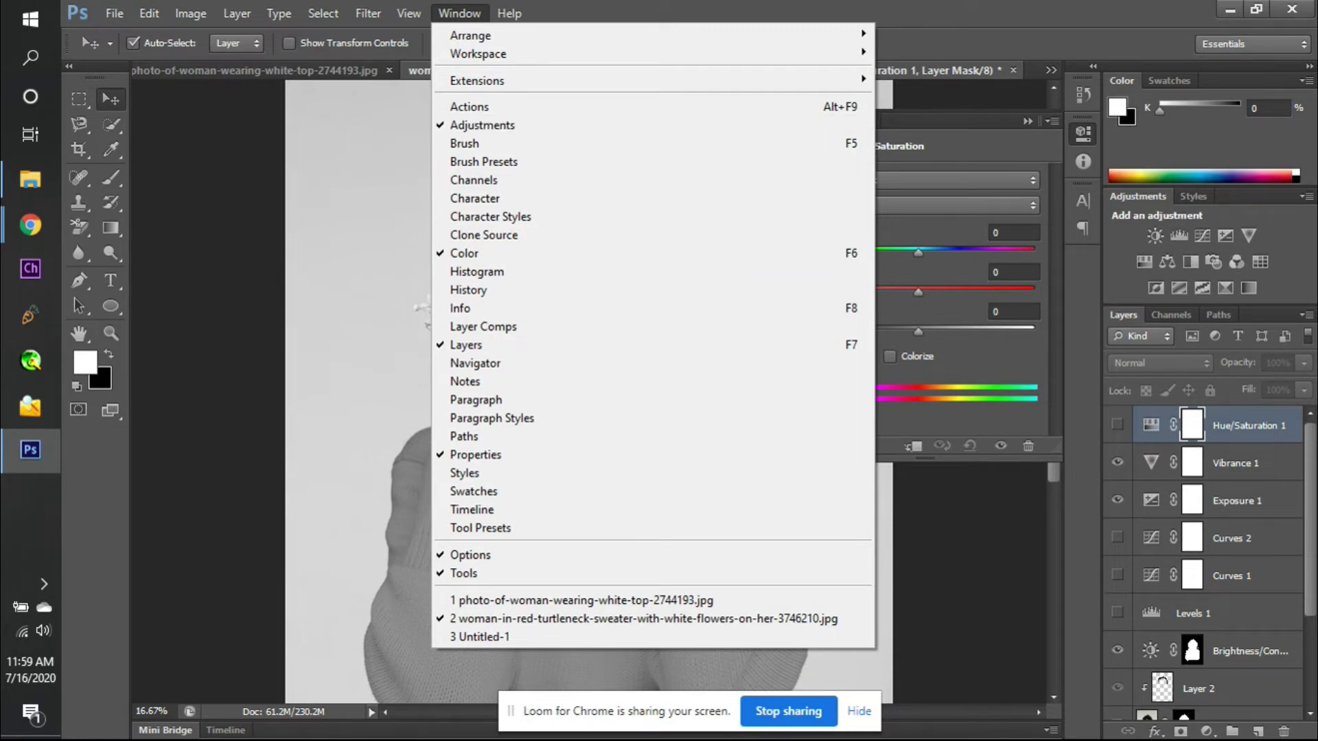
pyautogui.click(1226, 217)
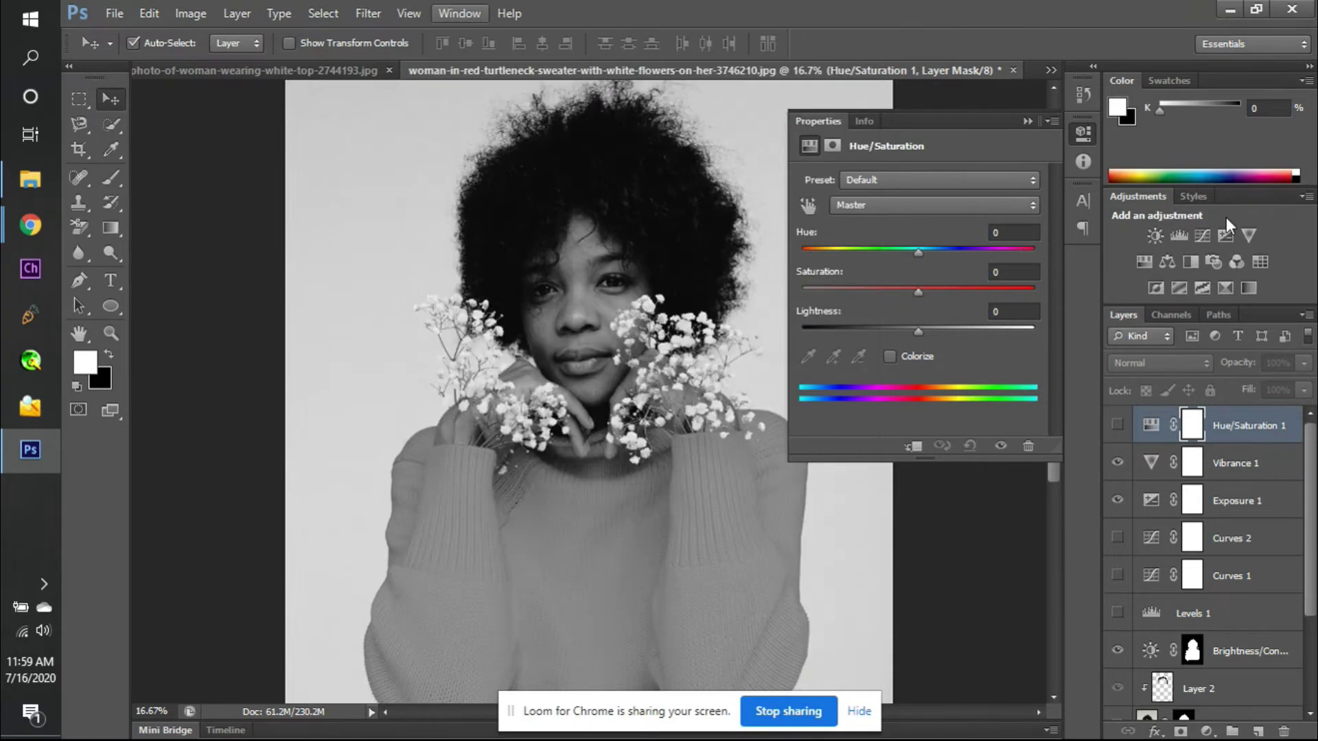
pyautogui.click(1209, 732)
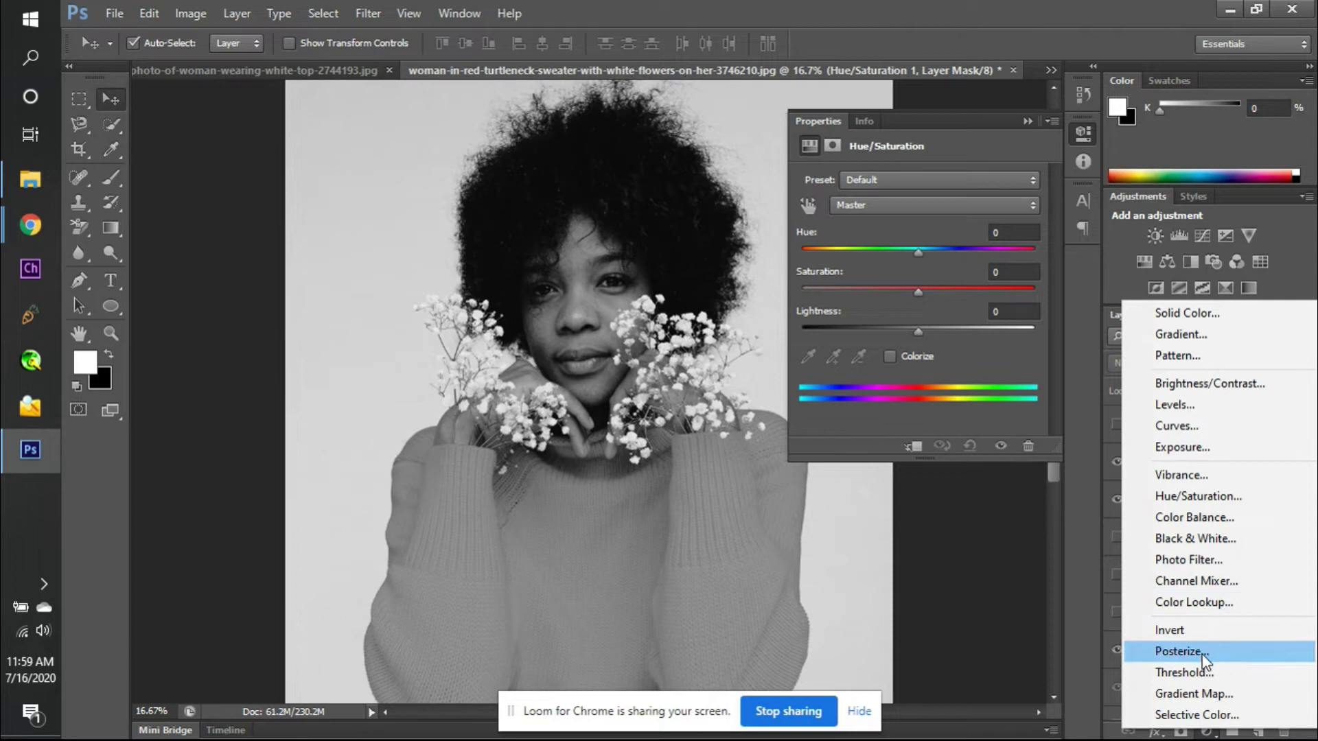
pyautogui.click(1210, 735)
pyautogui.click(1210, 734)
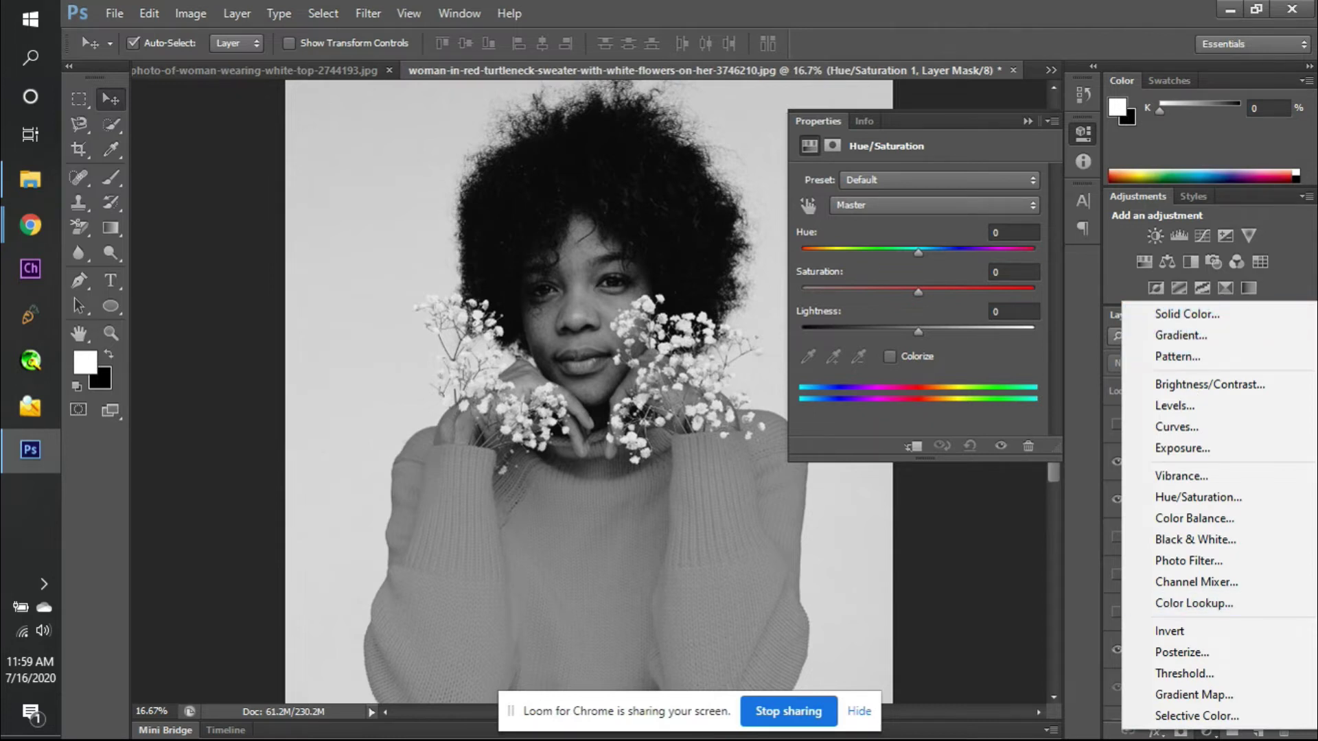
pyautogui.click(1212, 735)
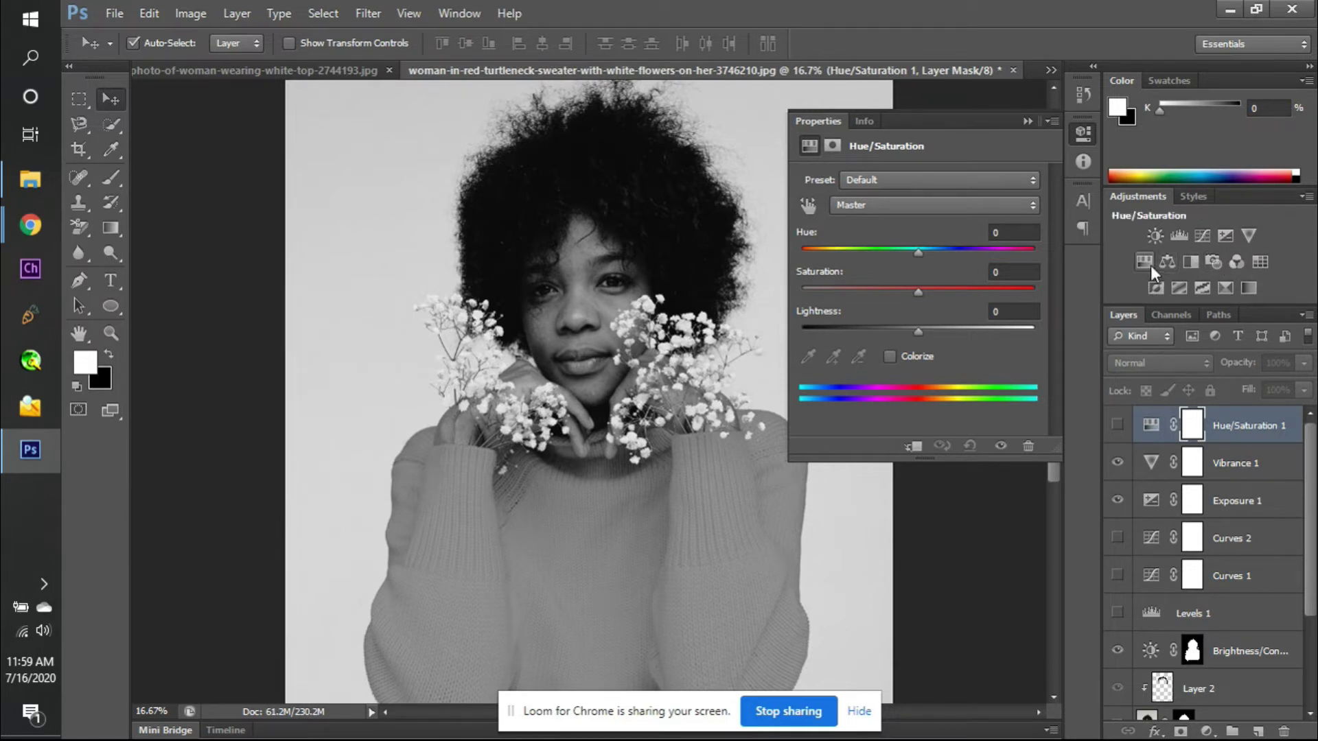
# - Apply the Cyanotype preset to Hue/Saturation and hide the Vibrance 1 adjustment
pyautogui.click(850, 180)
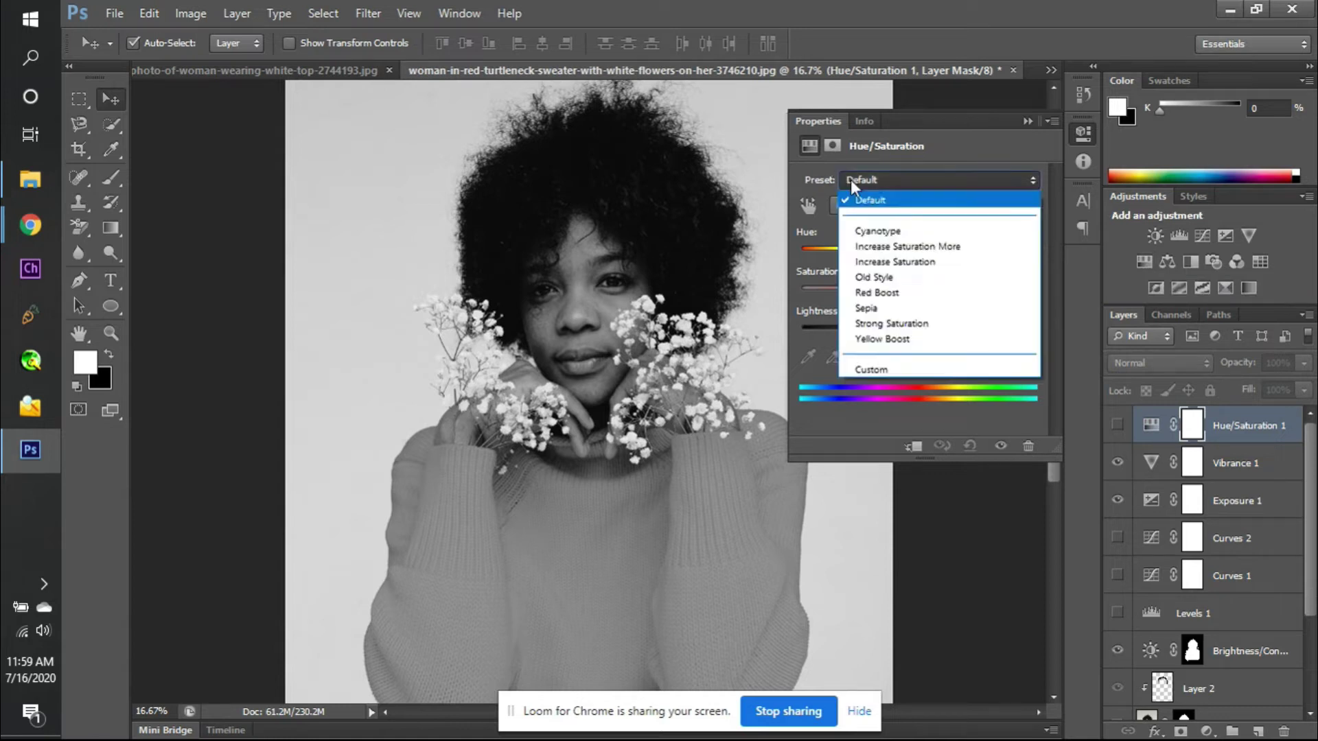
pyautogui.click(909, 234)
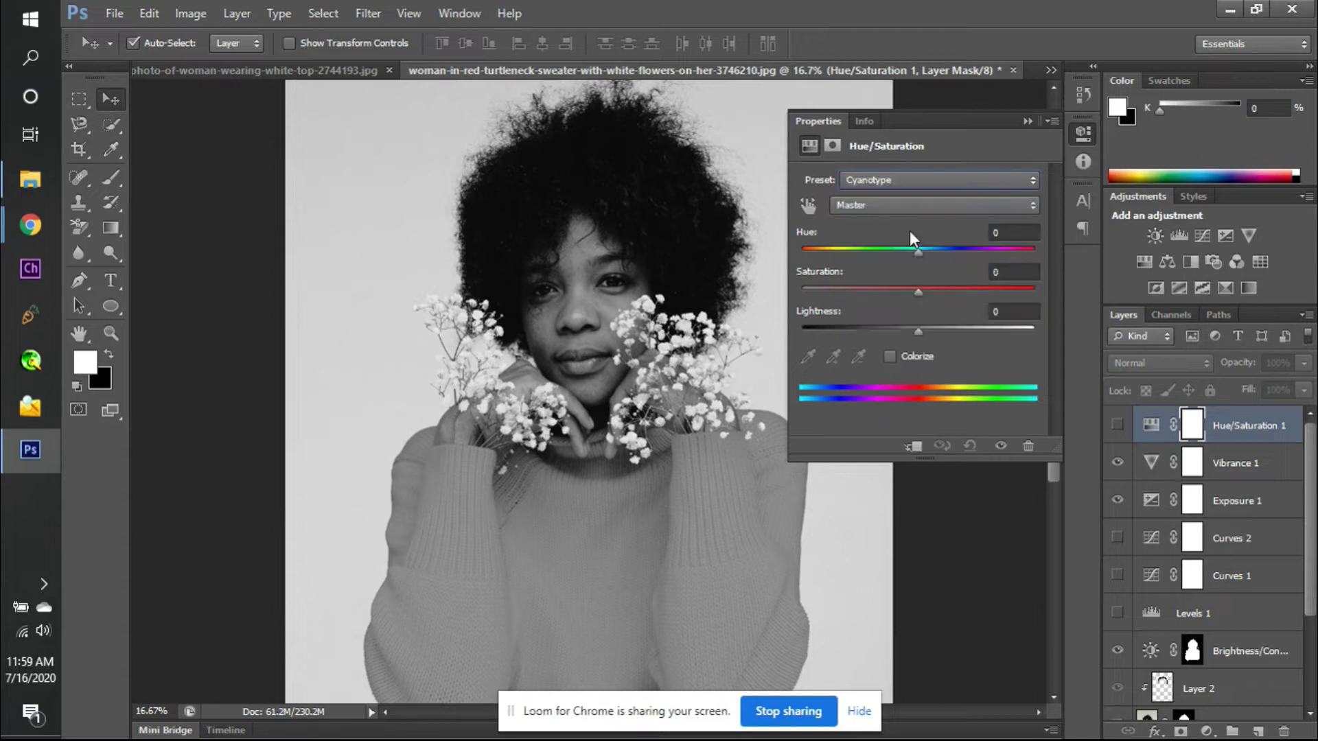
pyautogui.click(1118, 463)
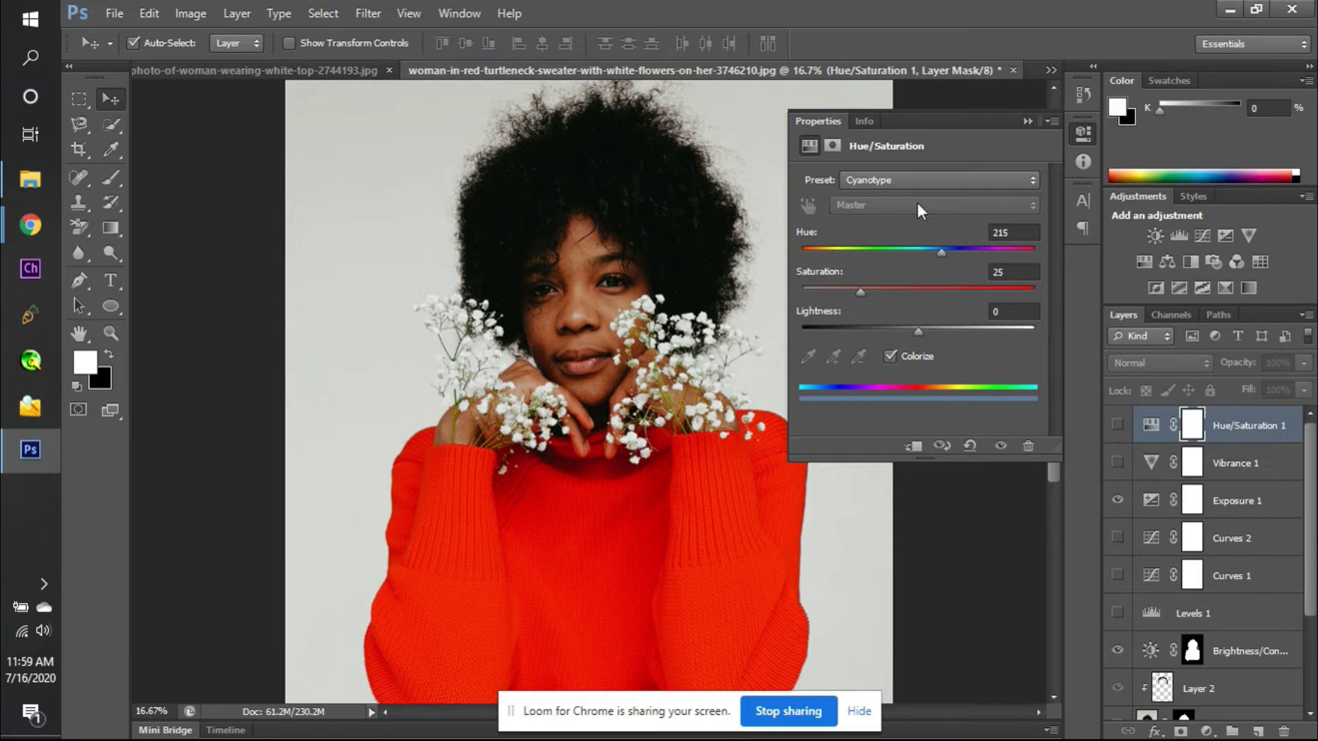
# - Show Hue/Saturation 1, boosting the blue tint's saturation and nudging its hue toward teal
pyautogui.click(1115, 425)
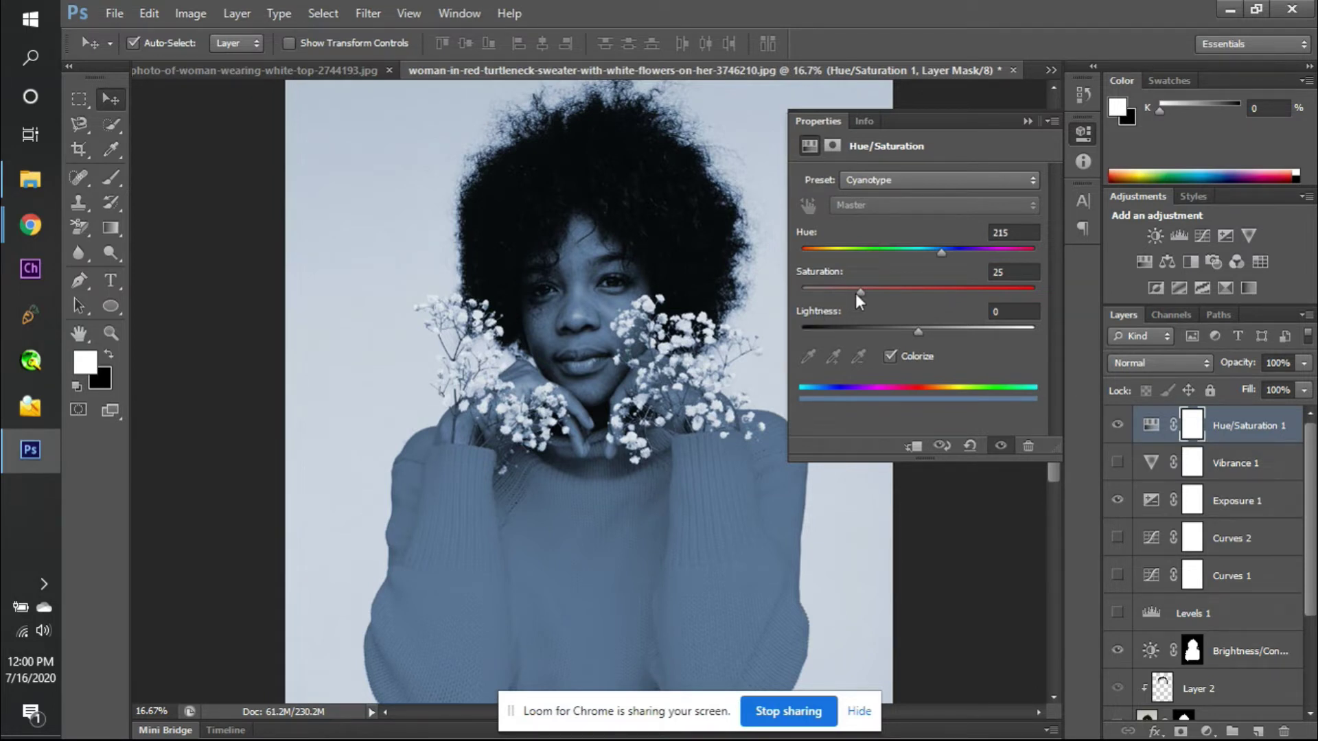
pyautogui.moveTo(862, 292)
pyautogui.mouseDown()
pyautogui.moveTo(913, 292)
pyautogui.moveTo(871, 292)
pyautogui.mouseUp()
pyautogui.moveTo(940, 253)
pyautogui.mouseDown()
pyautogui.moveTo(914, 252)
pyautogui.moveTo(1037, 255)
pyautogui.moveTo(800, 245)
pyautogui.moveTo(955, 237)
pyautogui.moveTo(1024, 249)
pyautogui.moveTo(776, 250)
pyautogui.moveTo(978, 257)
pyautogui.moveTo(851, 253)
pyautogui.moveTo(941, 253)
pyautogui.mouseUp()
pyautogui.hotkey('alt', 'Tab')
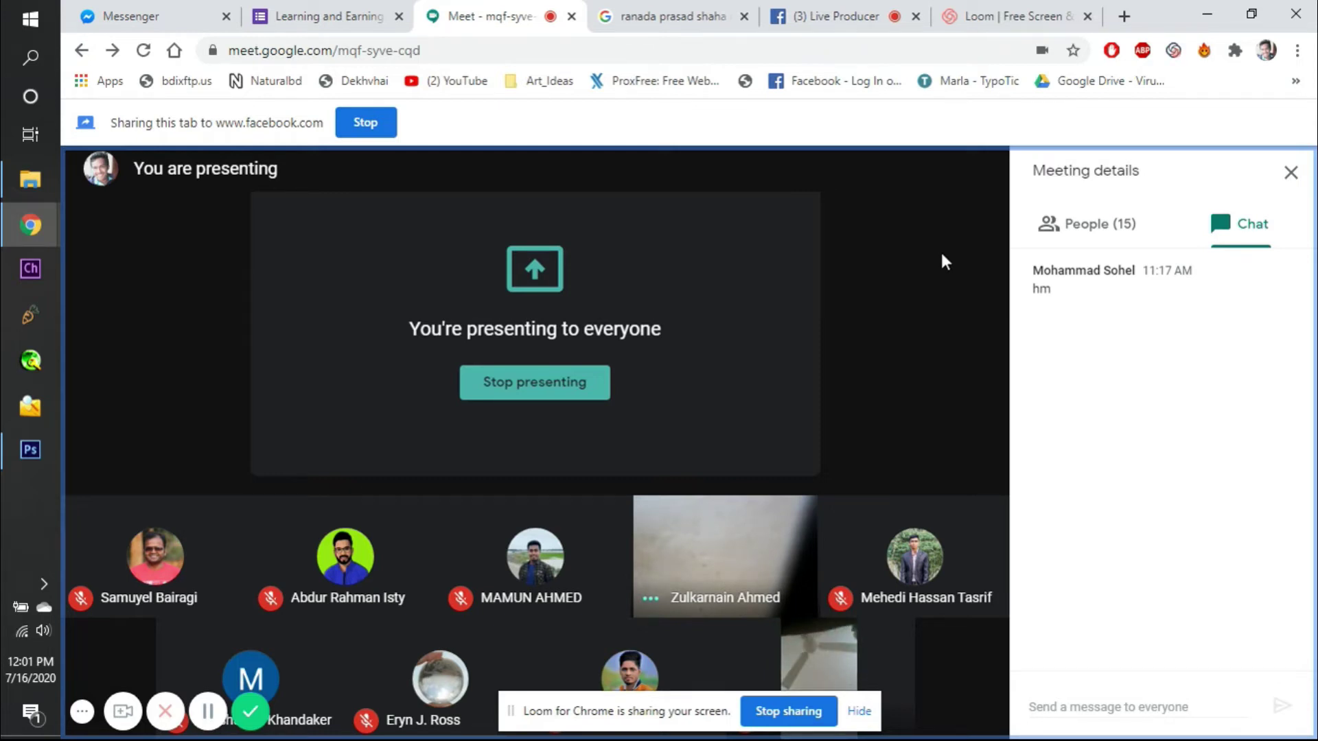
pyautogui.hotkey('alt', 'Tab')
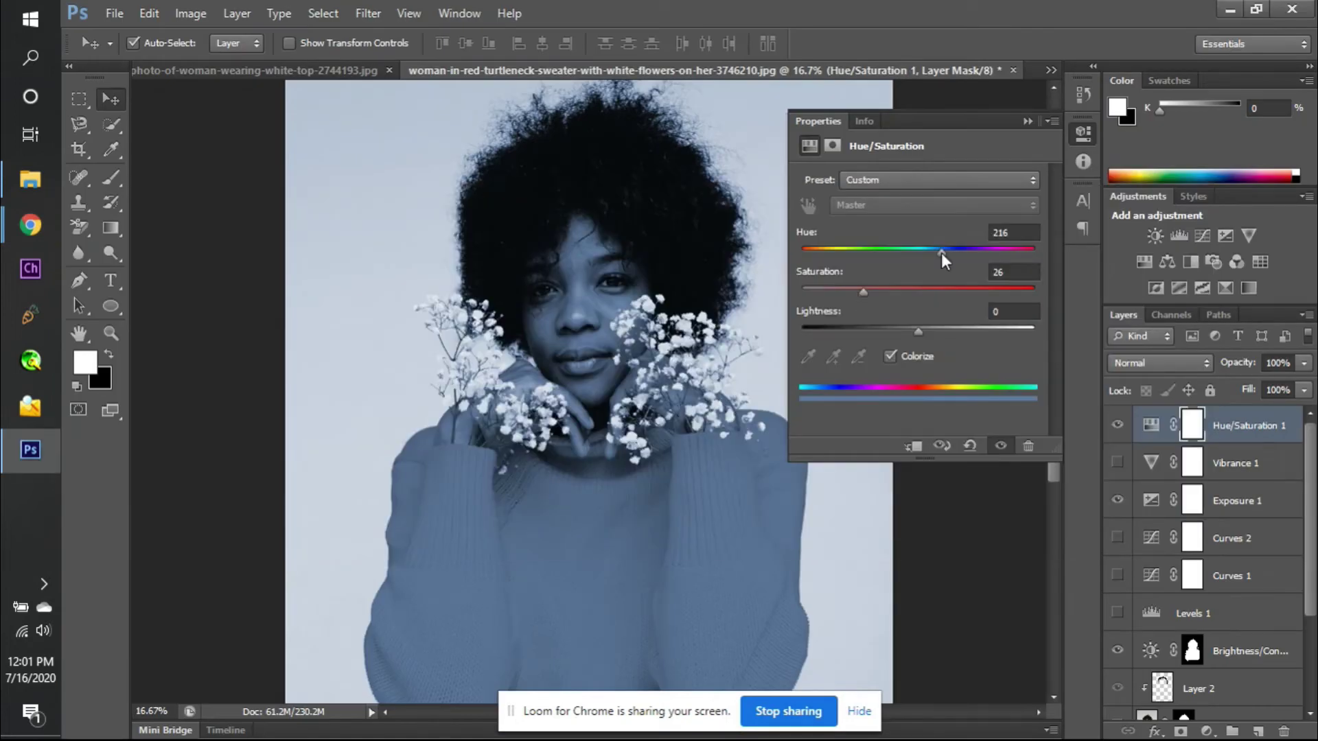
# - Sweep the colorize hue and saturation through other tints, then set Hue to 0 for red
pyautogui.moveTo(940, 253); pyautogui.dragTo(896, 246)
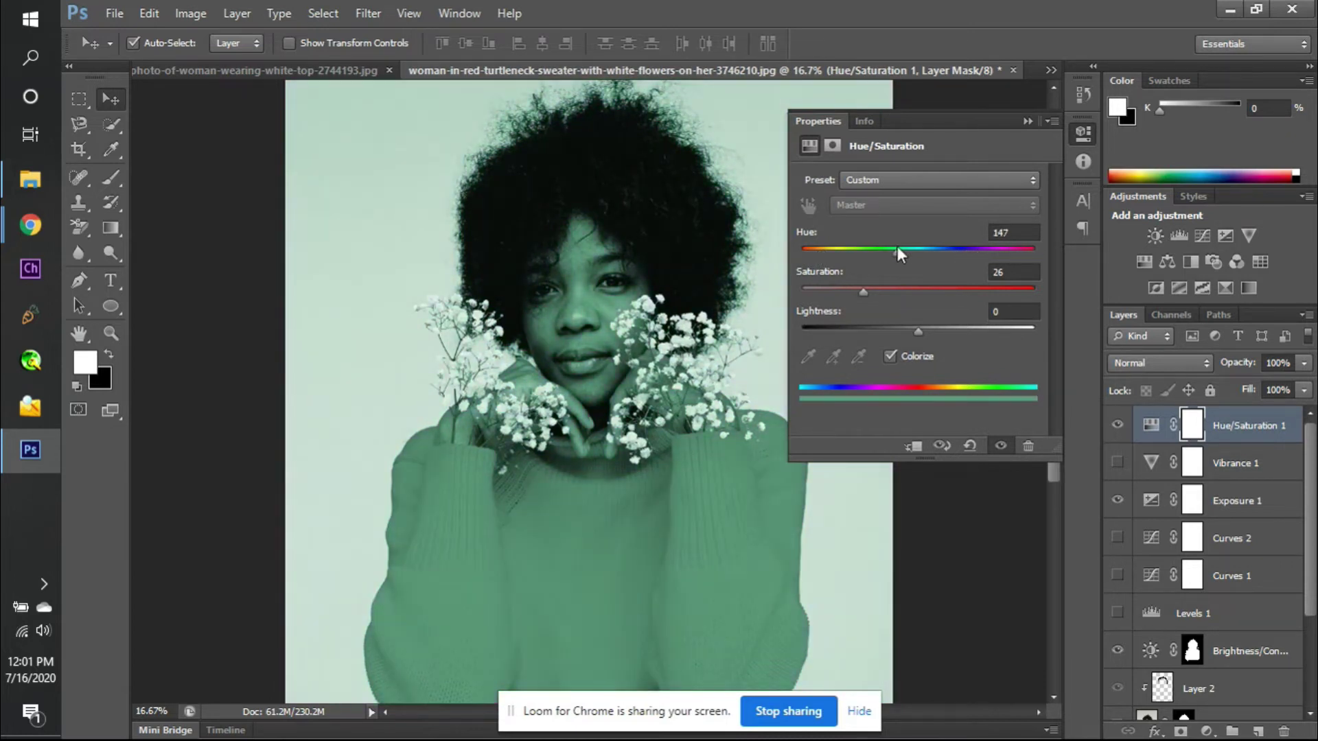
pyautogui.moveTo(862, 291); pyautogui.dragTo(1006, 276)
pyautogui.click(1019, 234)
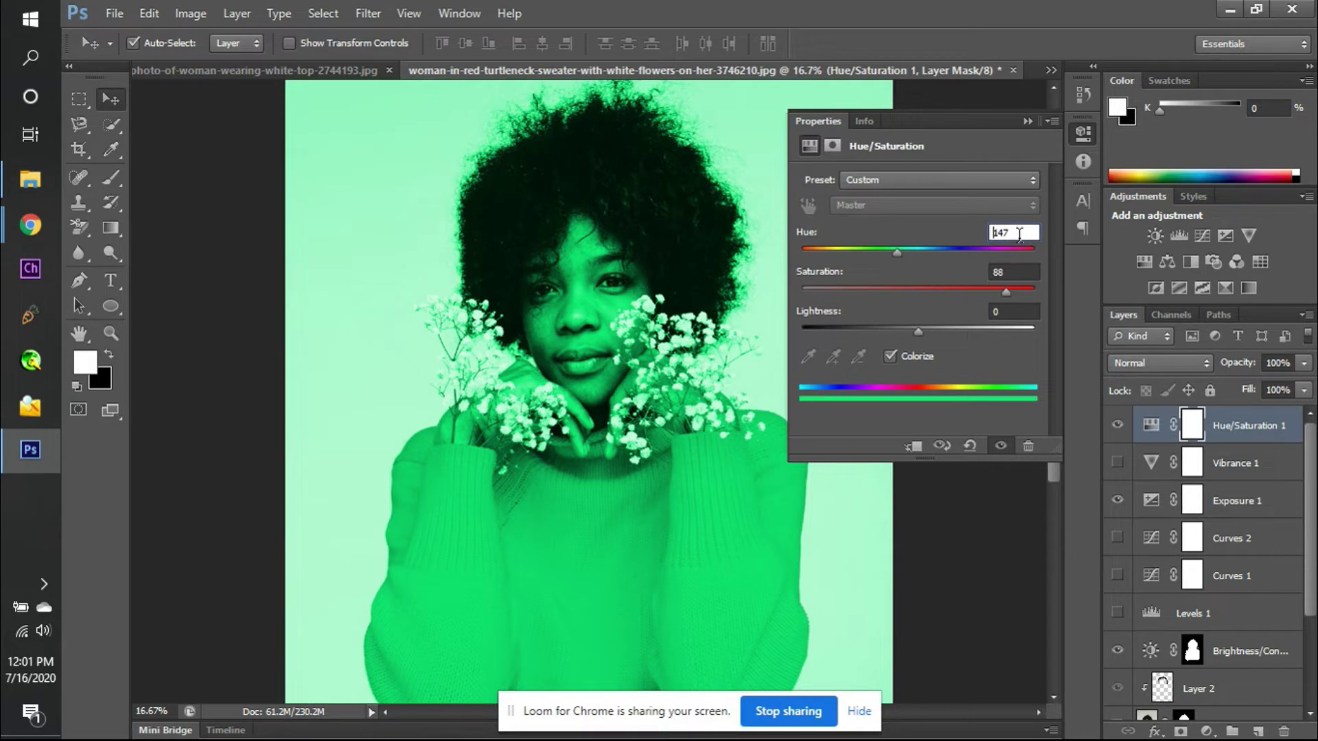
pyautogui.press('Right')
pyautogui.press('Right')
pyautogui.press('BackSpace')
pyautogui.press('BackSpace')
pyautogui.press('Delete')
pyautogui.write('0')
pyautogui.press('Return')
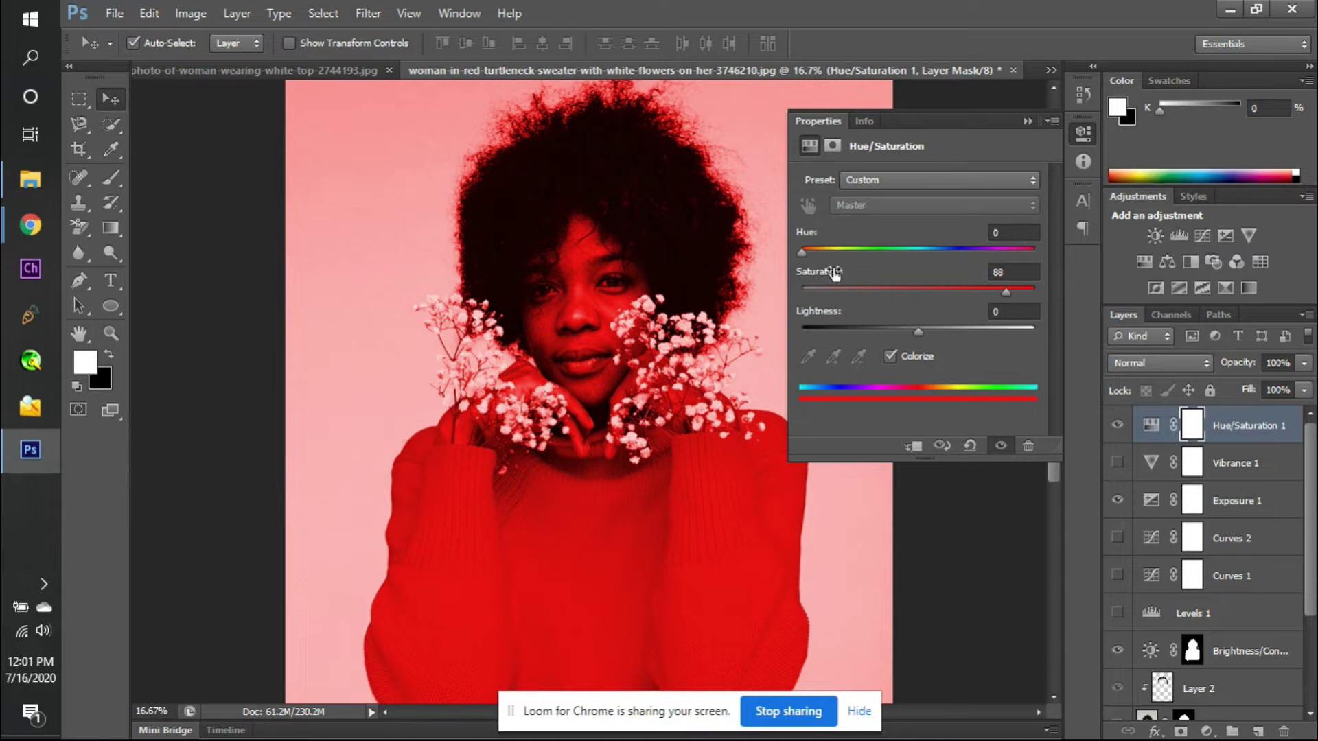
# - Try a softer cyan tint, compare with the original, then delete Hue/Saturation 1
pyautogui.moveTo(802, 253); pyautogui.dragTo(924, 253)
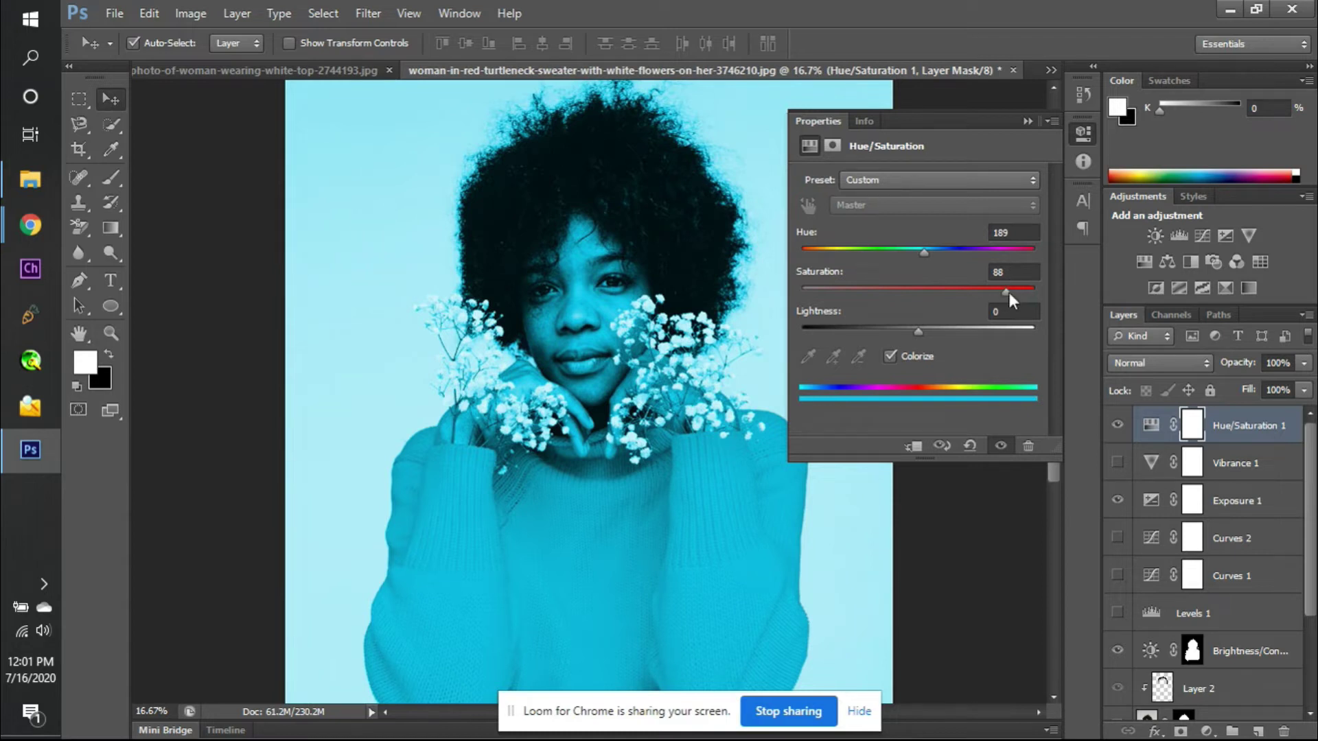
pyautogui.moveTo(1006, 293); pyautogui.dragTo(912, 298)
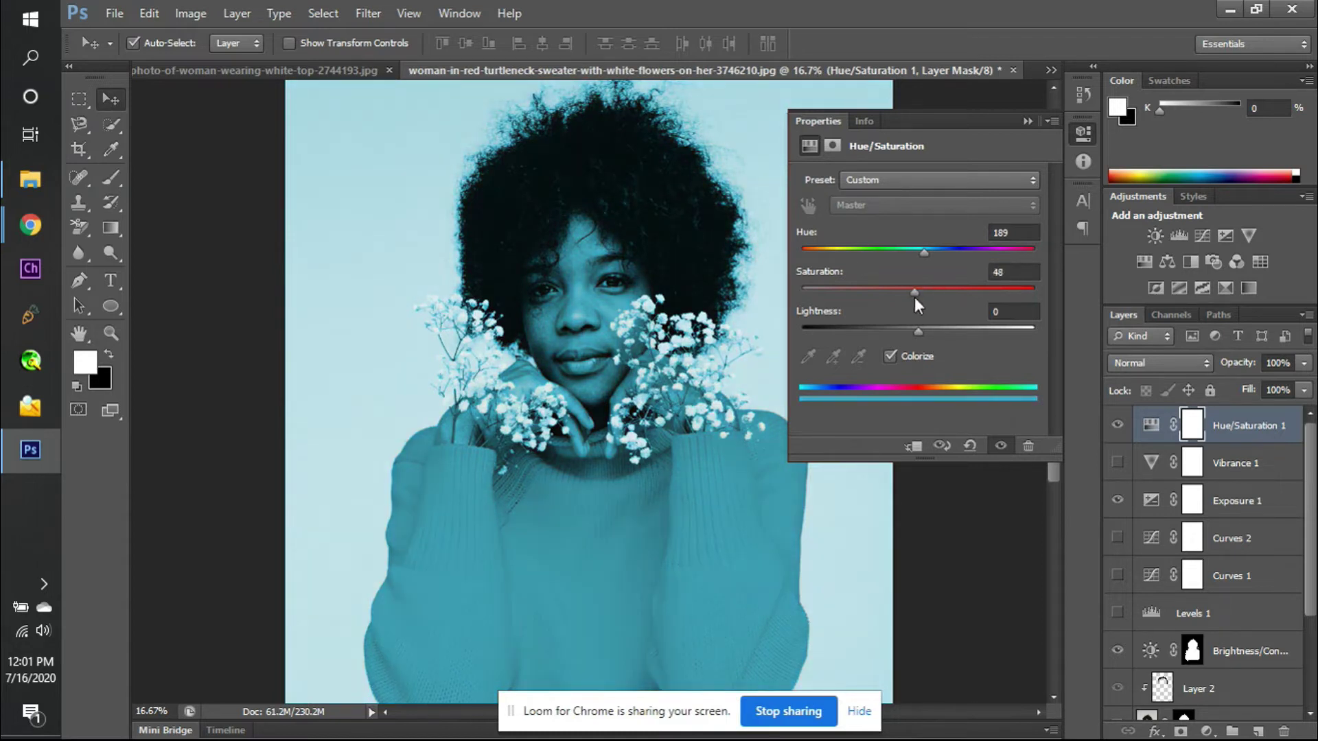
pyautogui.click(1117, 425)
pyautogui.click(1117, 425)
pyautogui.press('Delete')
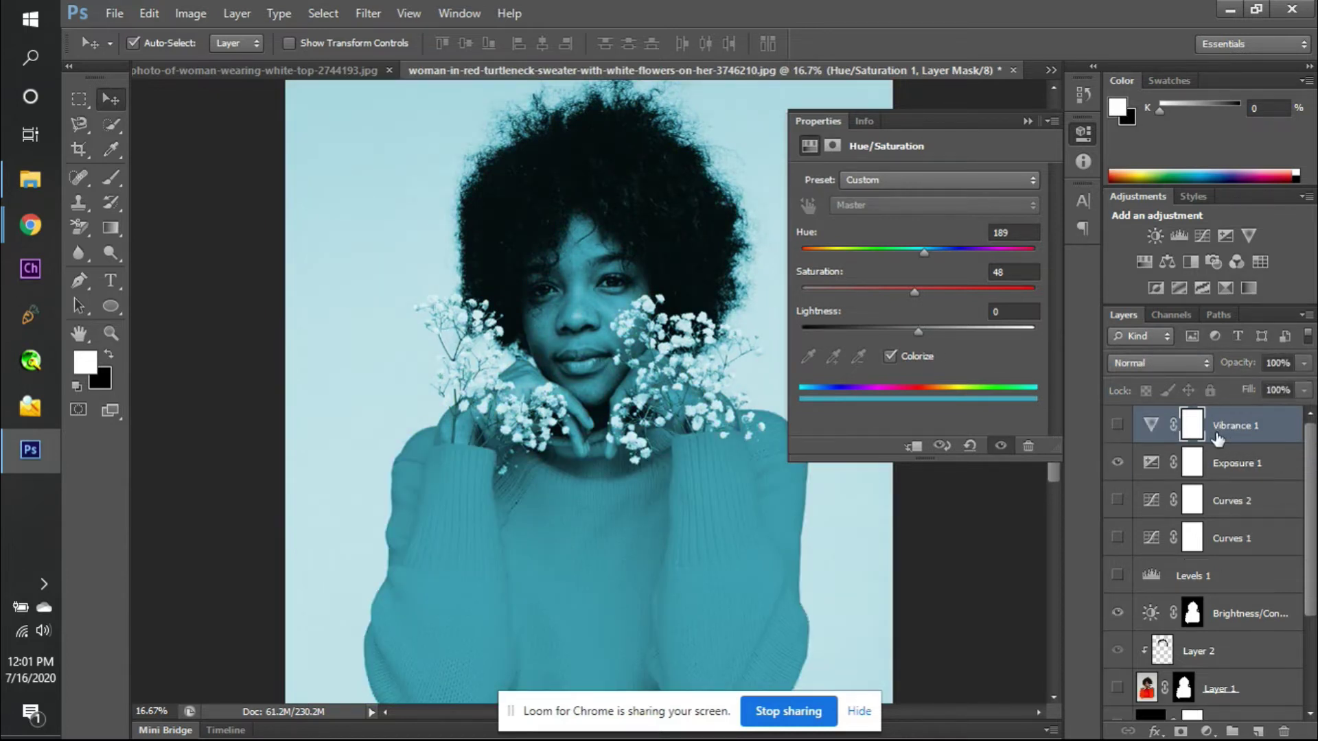
# - Add a new Hue/Saturation adjustment layer and set its Hue to 0
pyautogui.click(1147, 261)
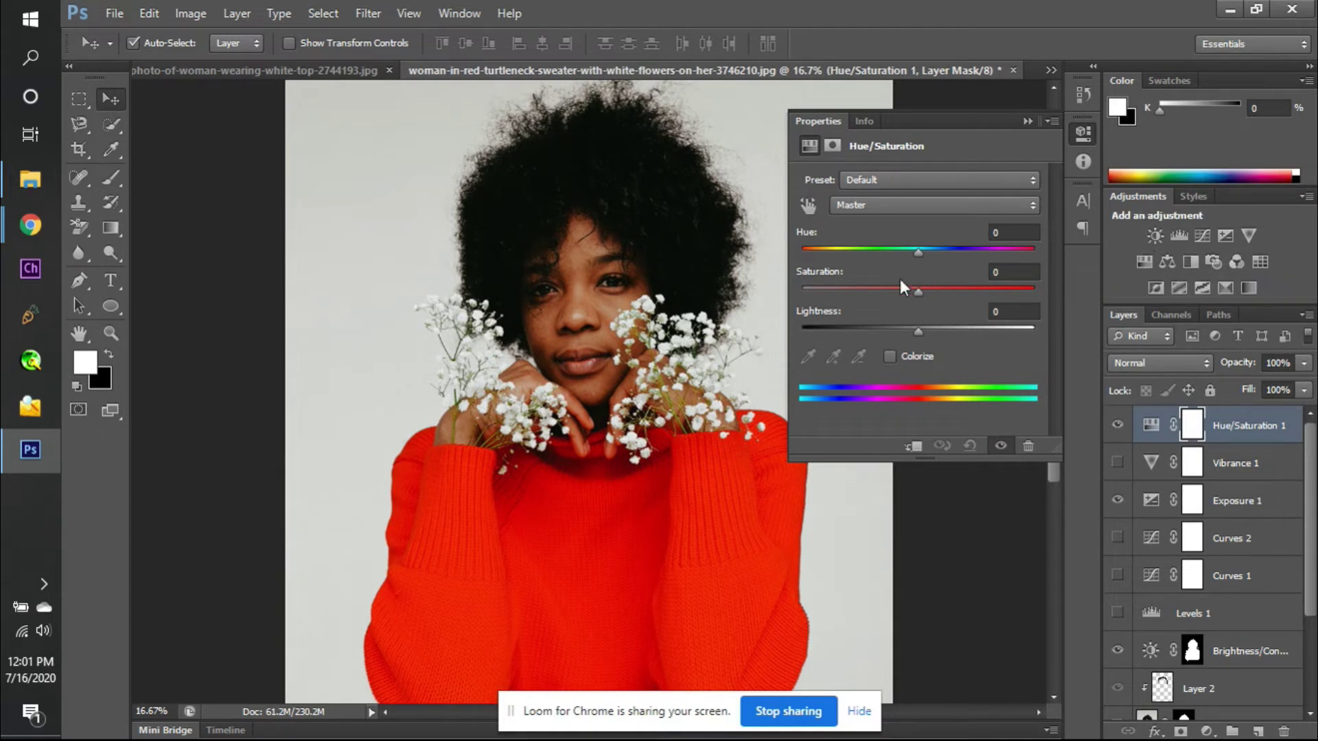
pyautogui.moveTo(919, 253)
pyautogui.mouseDown()
pyautogui.moveTo(998, 257)
pyautogui.moveTo(835, 265)
pyautogui.moveTo(929, 252)
pyautogui.mouseUp()
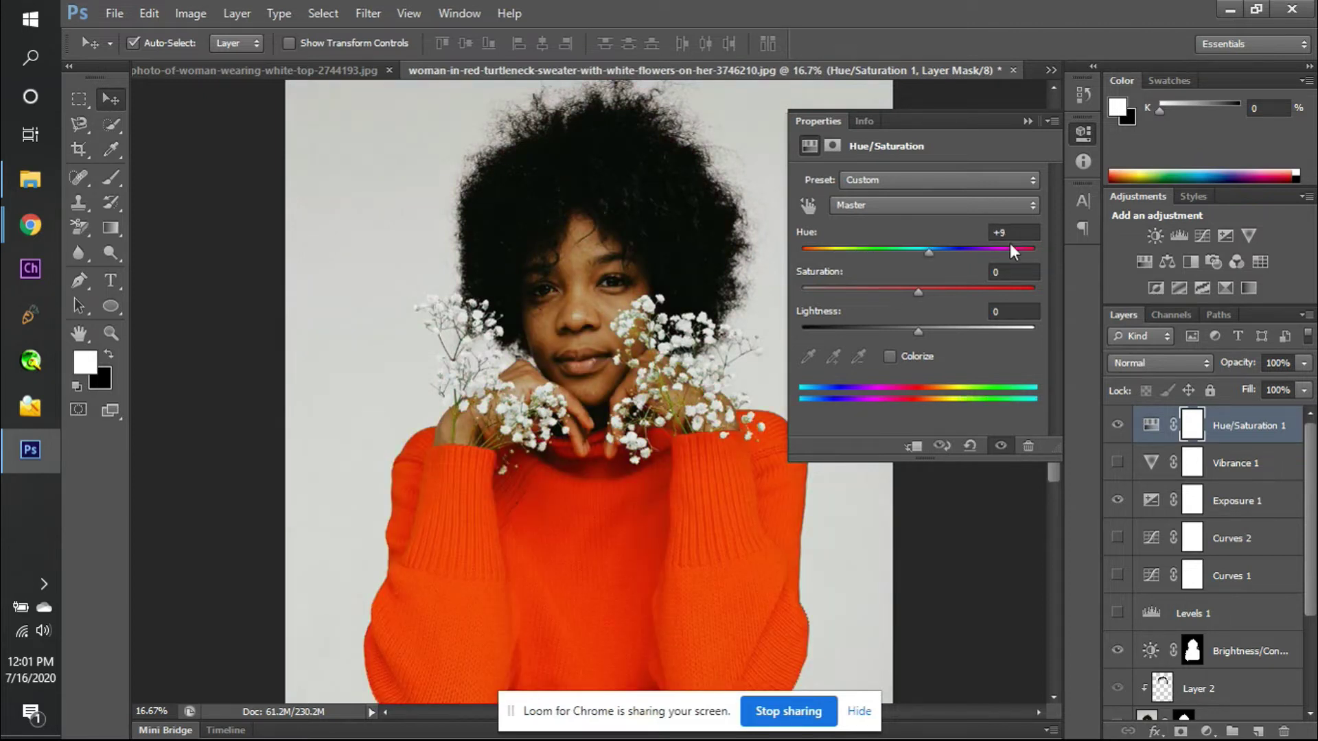
pyautogui.click(1009, 236)
pyautogui.press('BackSpace')
pyautogui.press('BackSpace')
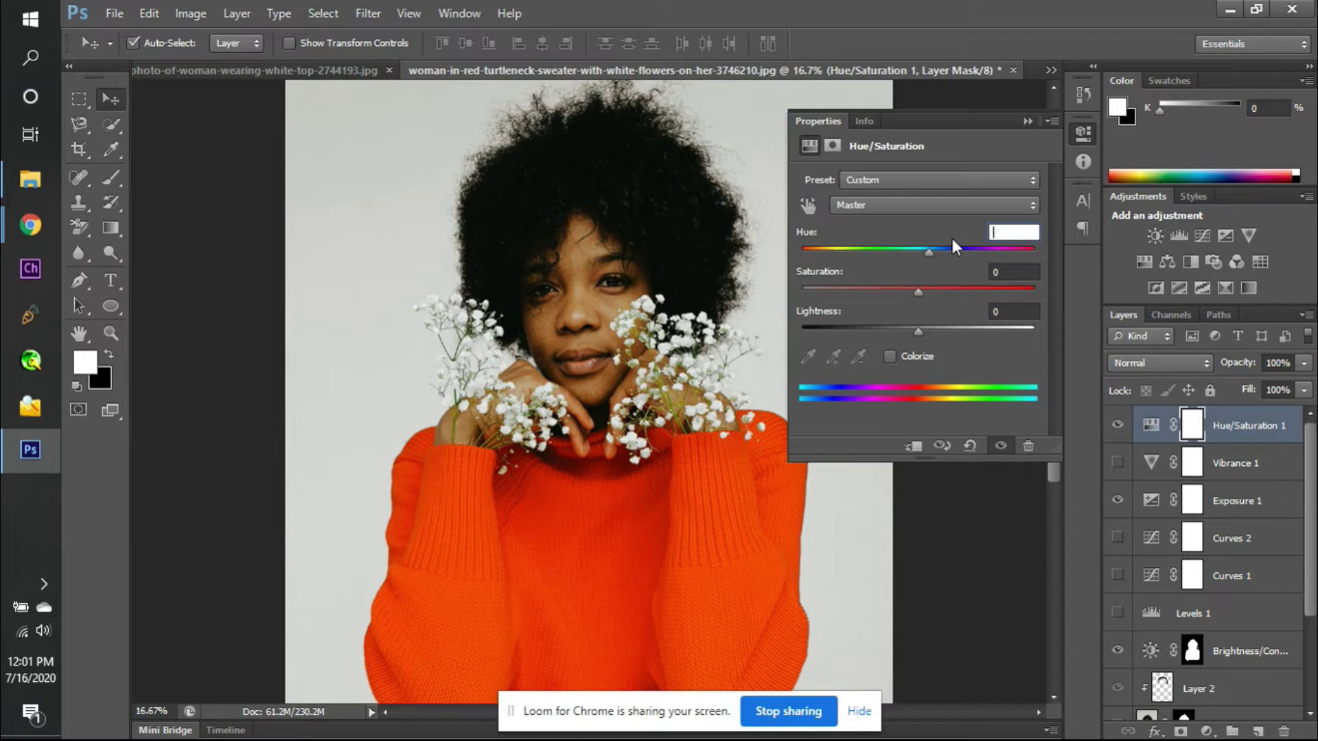
pyautogui.write('0')
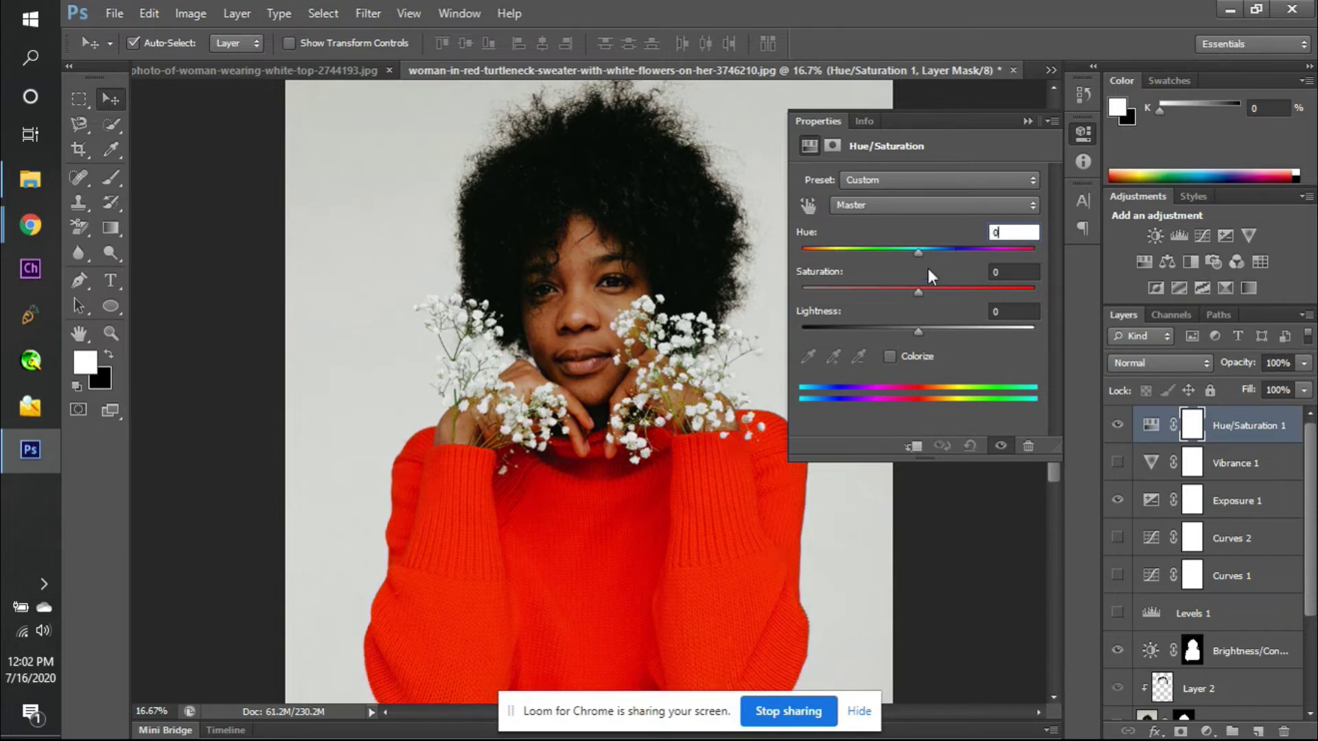
# - Pull Saturation toward greyscale, then enter Saturation 0
pyautogui.moveTo(917, 291); pyautogui.dragTo(992, 288)
pyautogui.click(986, 273)
pyautogui.write('0')
pyautogui.press('Return')
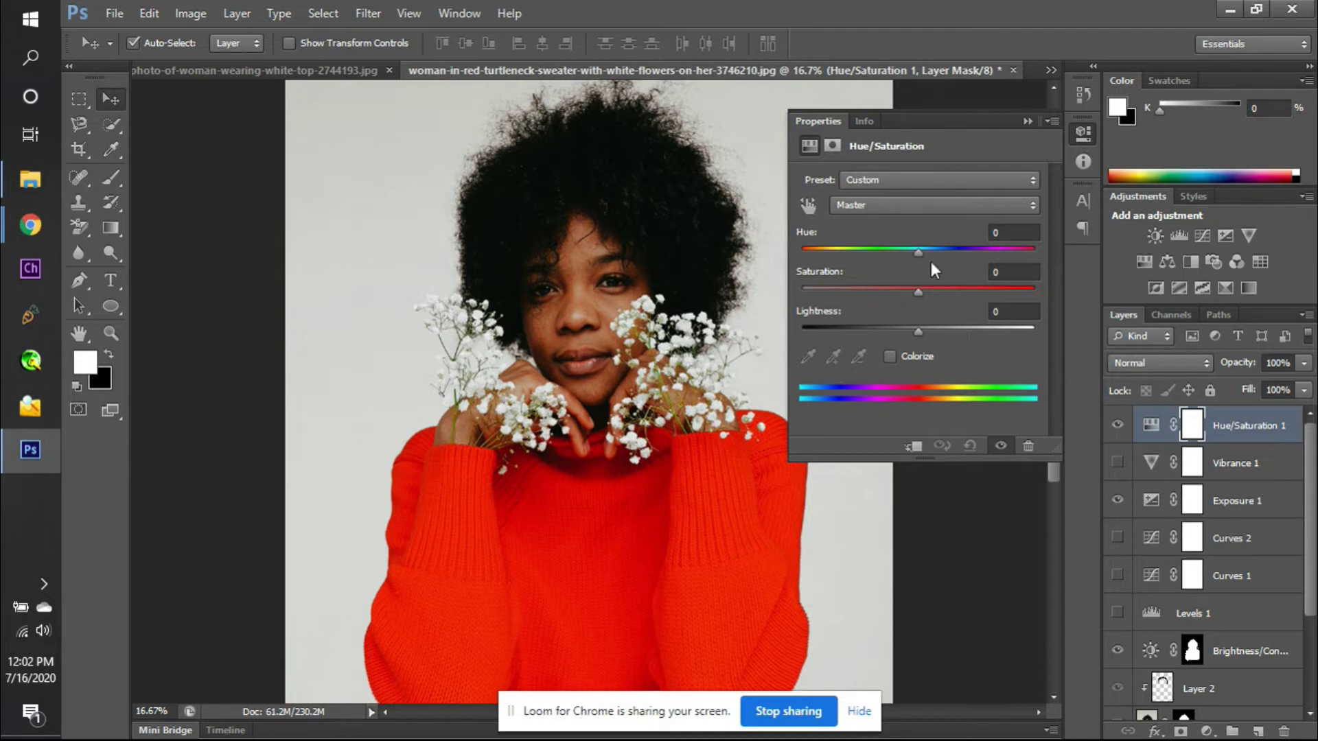
# - Try a magenta hue shift with reduced saturation, then reset Saturation to 0
pyautogui.moveTo(917, 251); pyautogui.dragTo(840, 252)
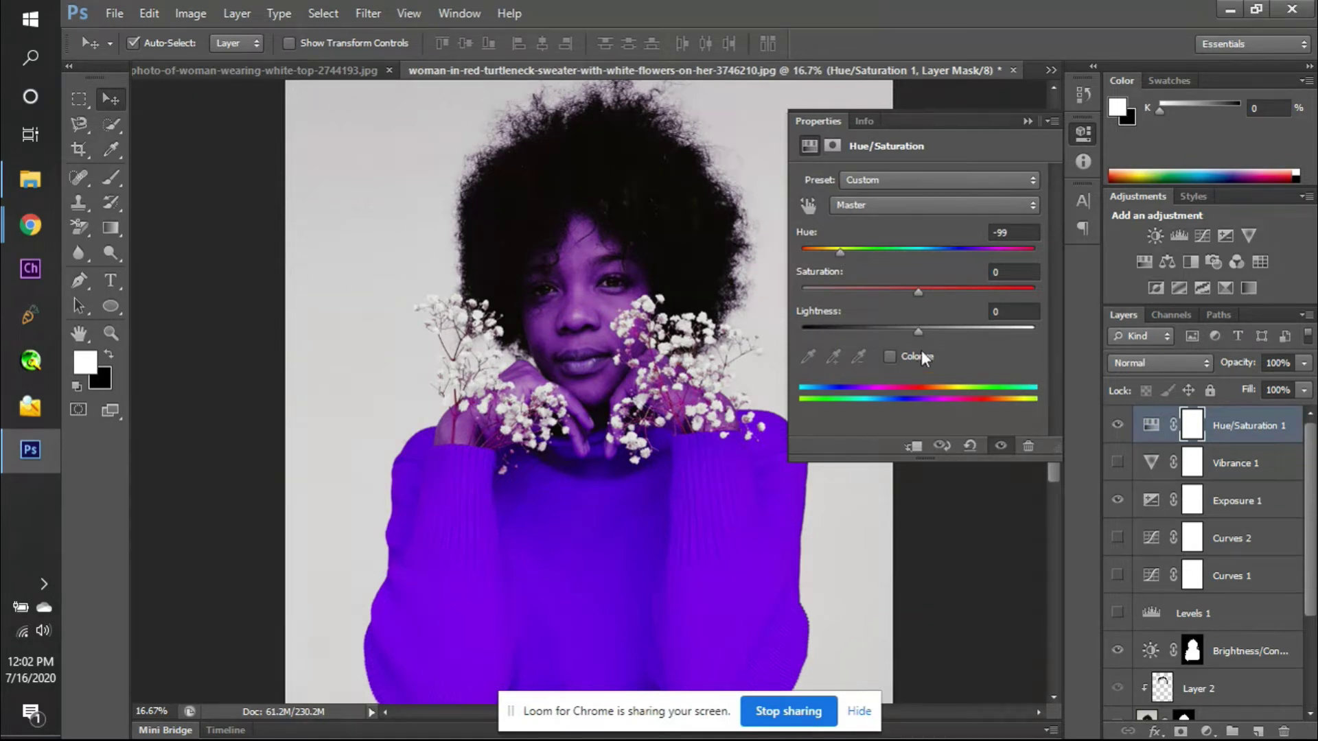
pyautogui.moveTo(919, 294); pyautogui.dragTo(1036, 297)
pyautogui.click(1006, 273)
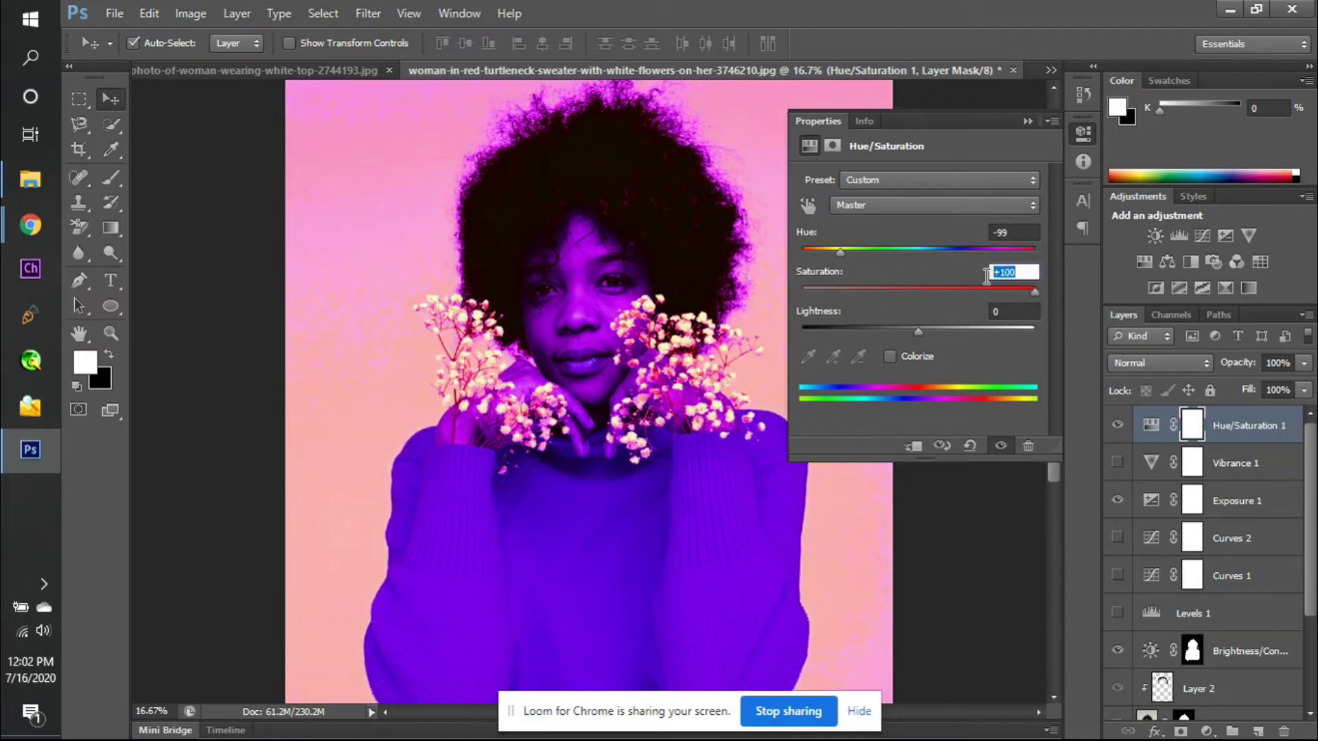
pyautogui.write('0')
pyautogui.press('Return')
# - Reset Hue to 0 and set Lightness to +7
pyautogui.click(1014, 232)
pyautogui.write('-')
pyautogui.press('BackSpace')
pyautogui.write('0')
pyautogui.moveTo(918, 332)
pyautogui.mouseDown()
pyautogui.moveTo(812, 330)
pyautogui.moveTo(1012, 328)
pyautogui.moveTo(925, 331)
pyautogui.mouseUp()
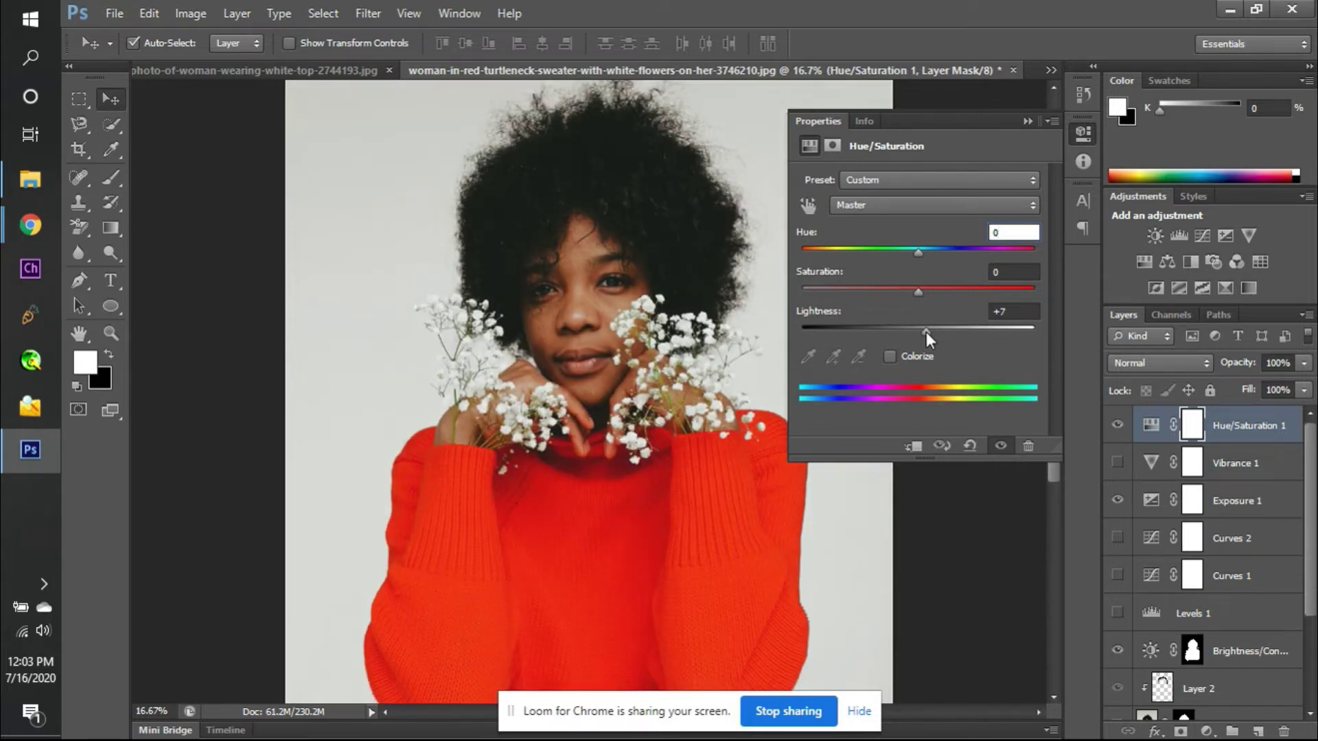
# - Bring Lightness from +7 back to 0, leaving the Preset list unchanged
pyautogui.moveTo(925, 332); pyautogui.dragTo(829, 331)
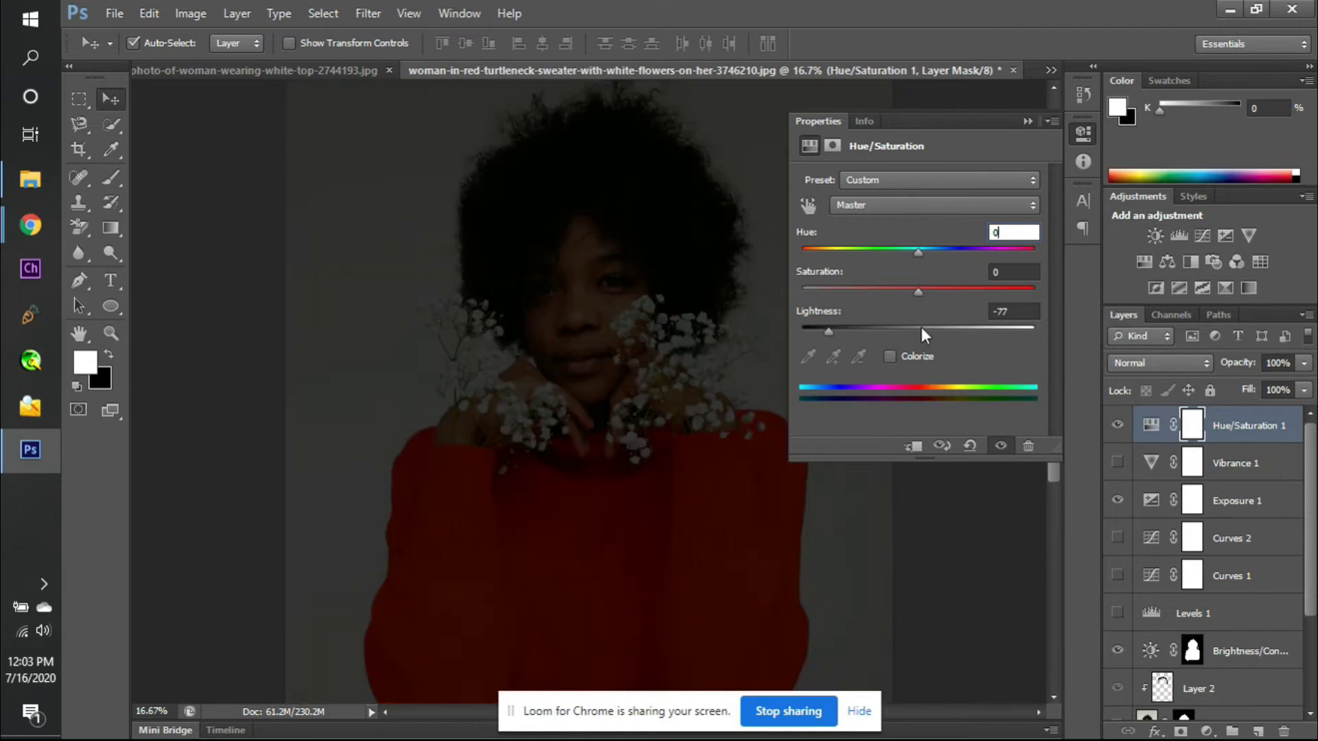
pyautogui.click(1013, 312)
pyautogui.write('0')
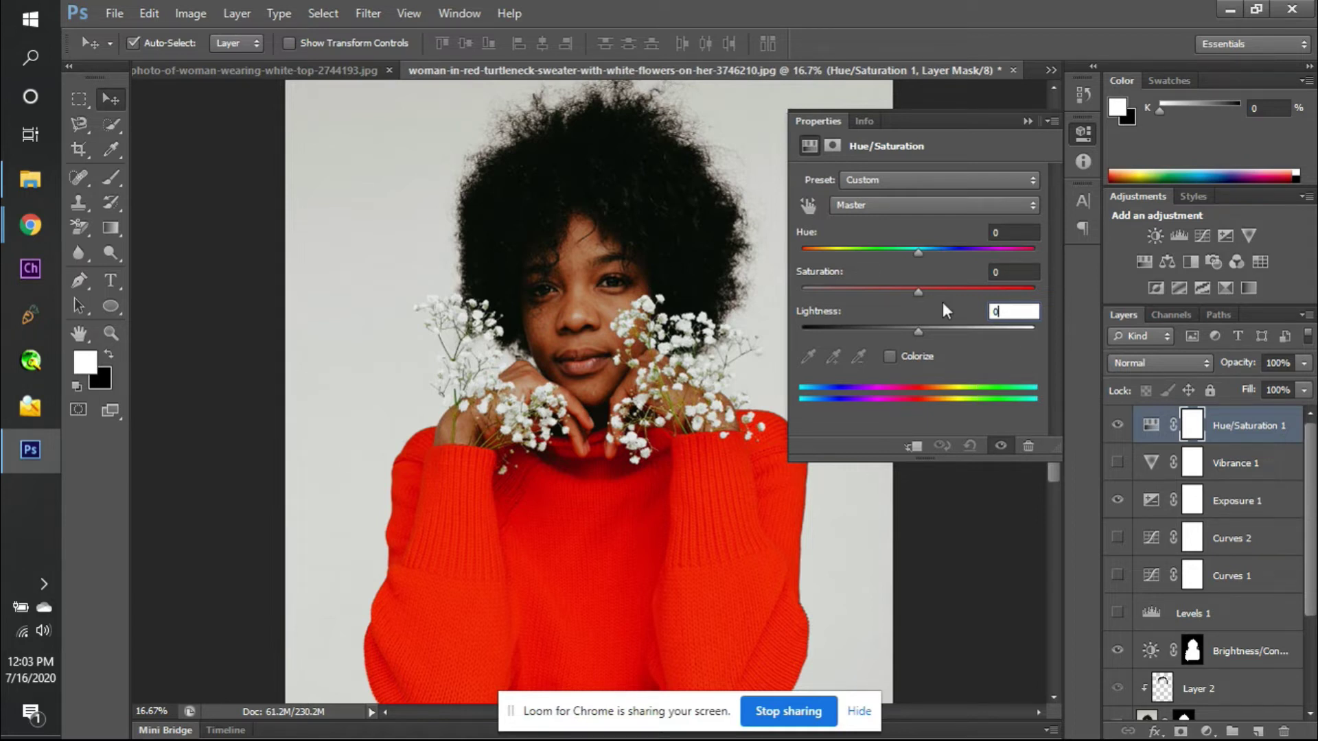
pyautogui.click(930, 173)
pyautogui.click(931, 175)
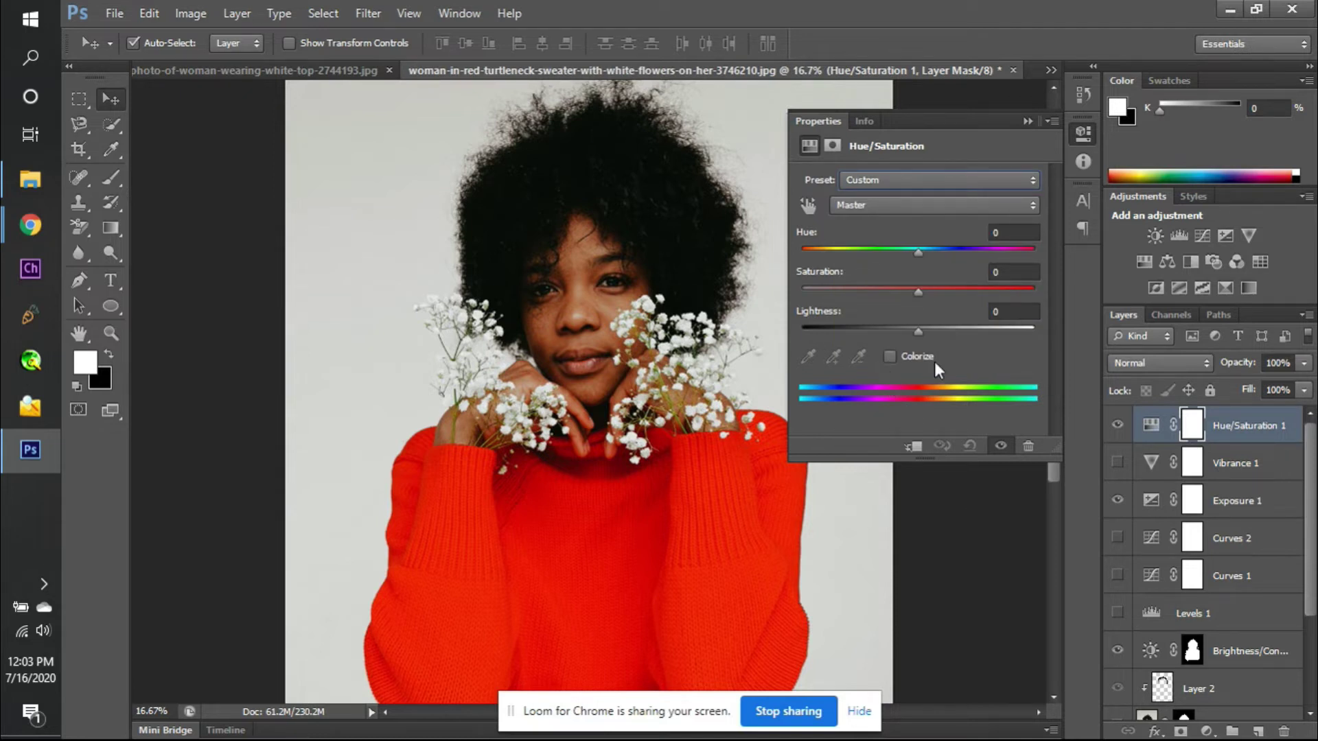
pyautogui.click(891, 357)
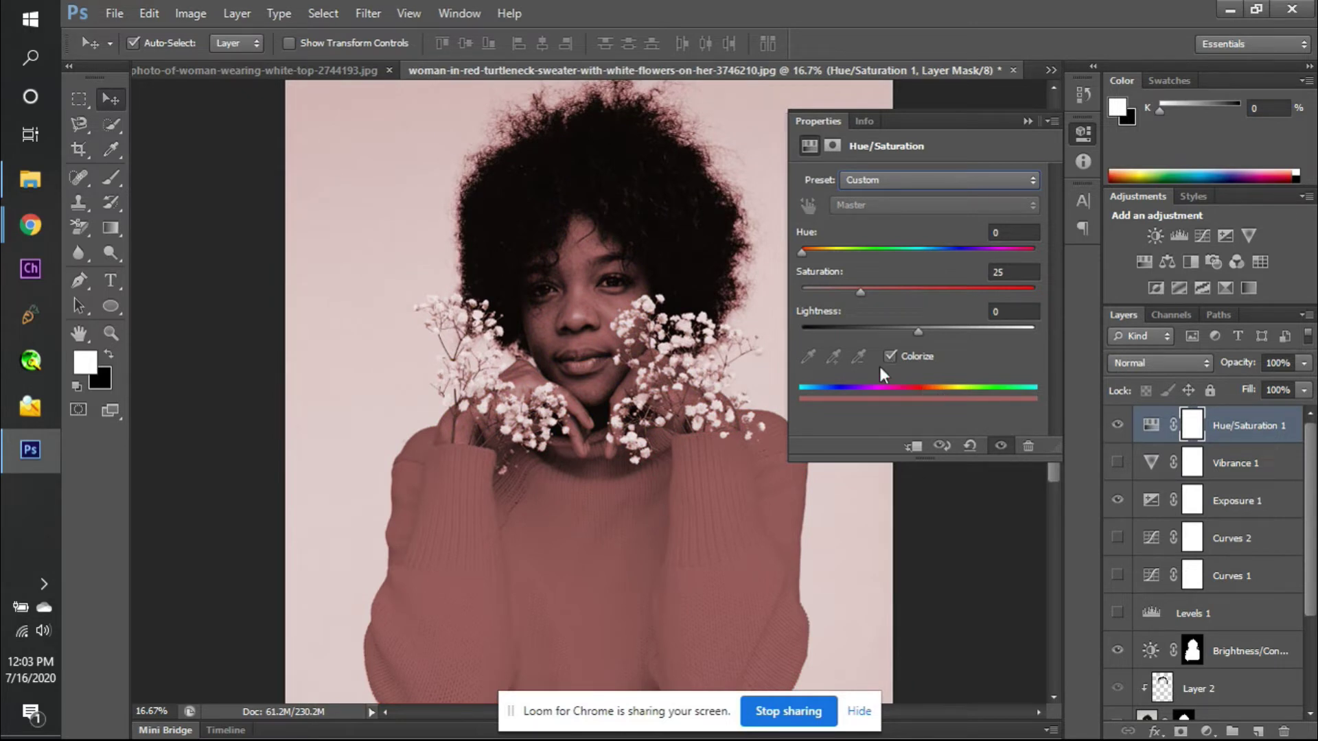
pyautogui.moveTo(871, 250)
pyautogui.mouseDown()
pyautogui.moveTo(912, 249)
pyautogui.moveTo(784, 245)
pyautogui.moveTo(897, 250)
pyautogui.mouseUp()
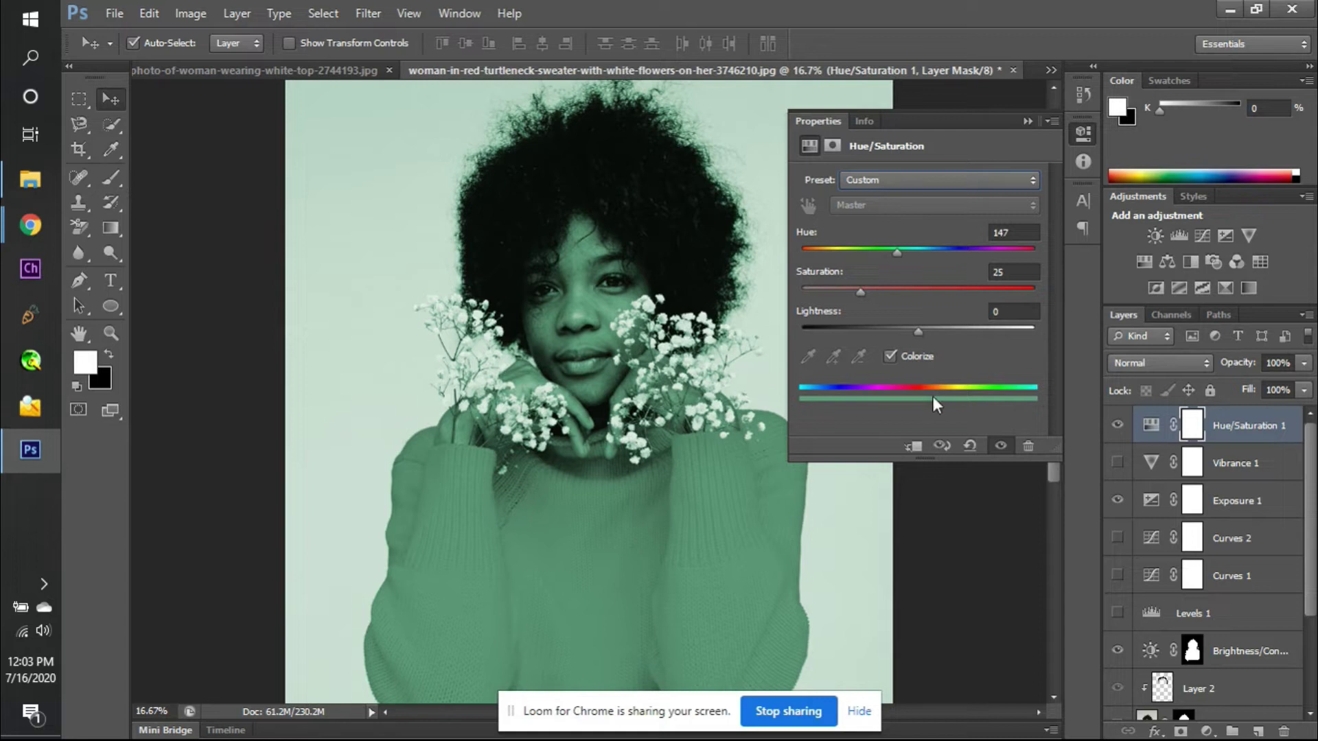
pyautogui.moveTo(896, 253); pyautogui.dragTo(830, 245)
pyautogui.click(899, 354)
pyautogui.click(899, 355)
pyautogui.click(899, 354)
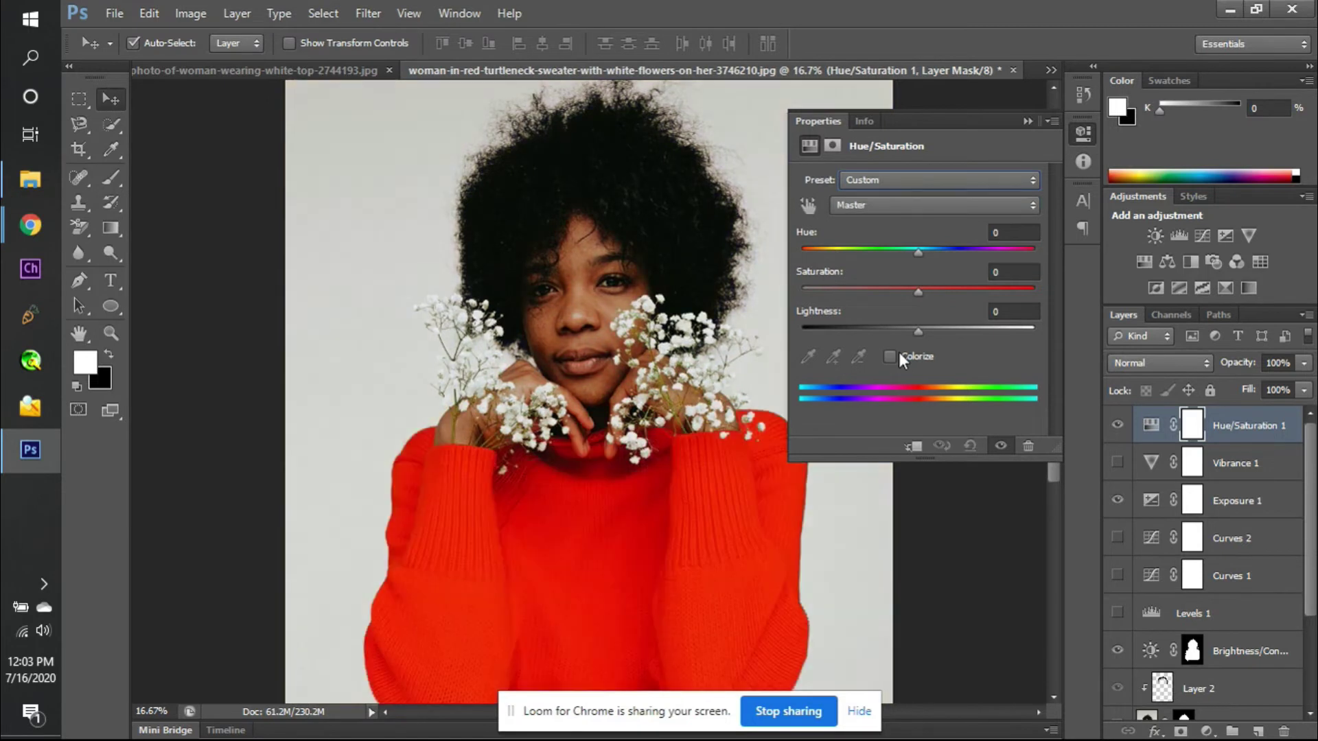
# - Limit the adjustment to Reds, try a hue shift, and set Reds Saturation to 0
pyautogui.click(892, 211)
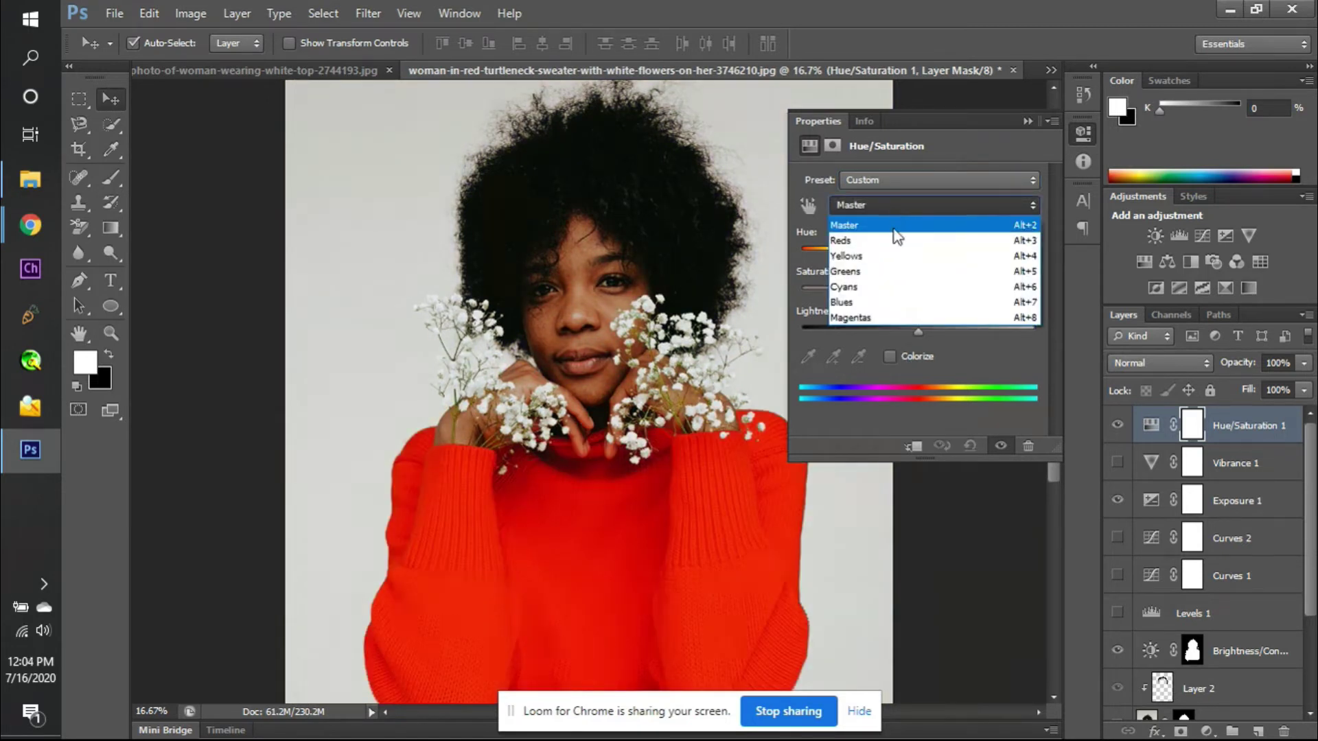
pyautogui.click(896, 242)
pyautogui.moveTo(917, 249); pyautogui.dragTo(799, 291)
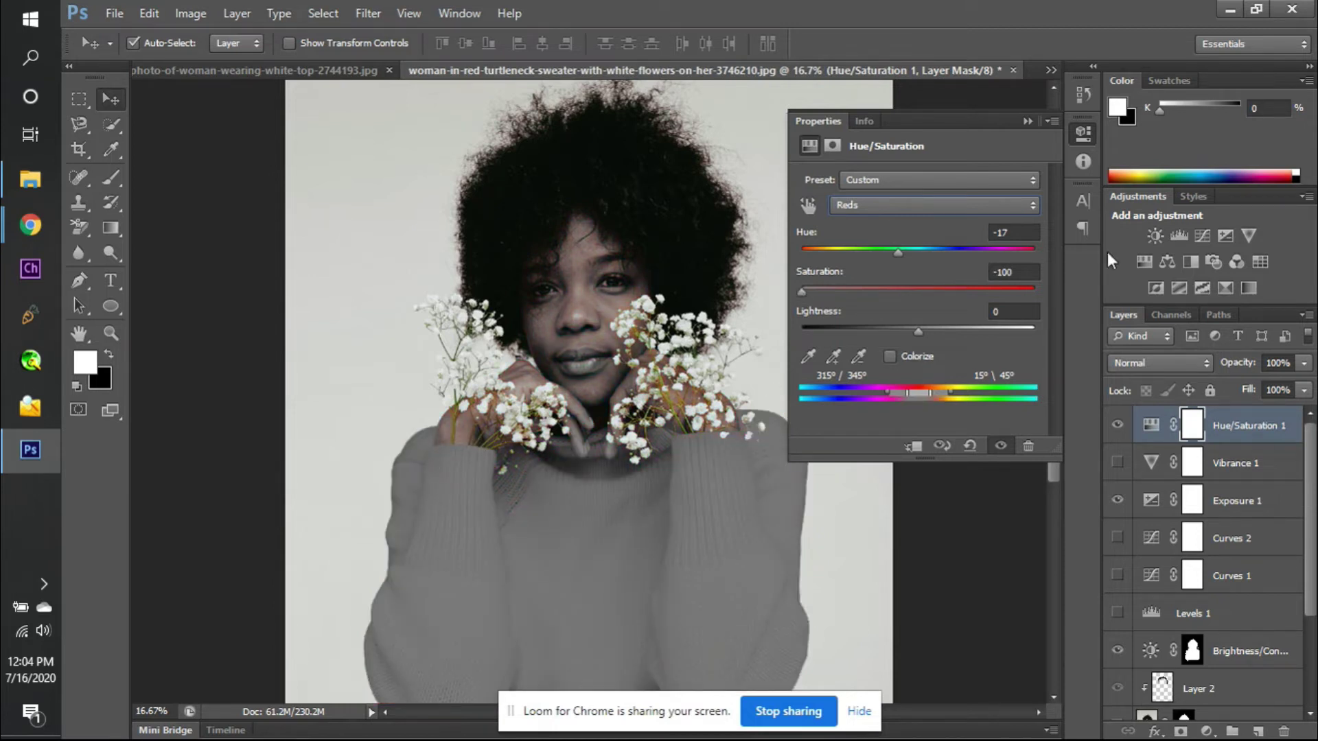
pyautogui.click(1012, 272)
pyautogui.press('BackSpace')
pyautogui.press('BackSpace')
pyautogui.press('BackSpace')
pyautogui.press('BackSpace')
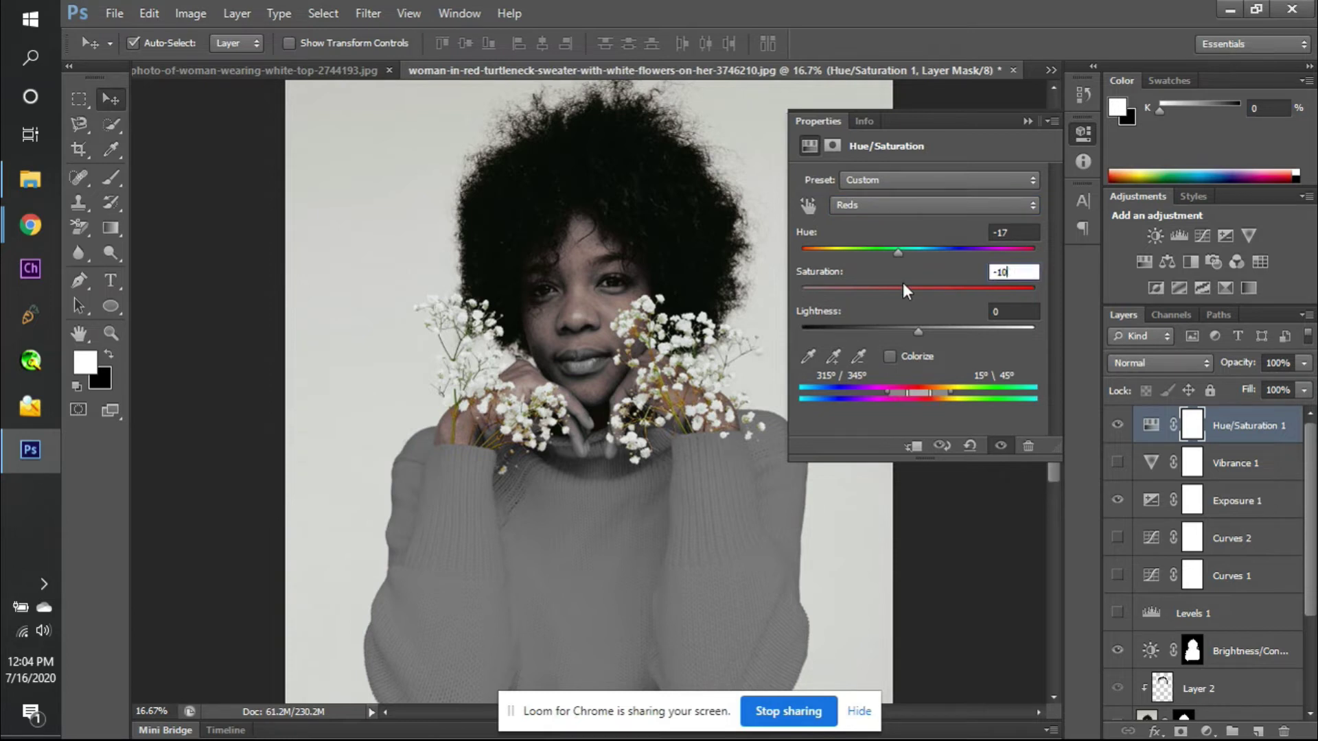
pyautogui.write('0')
pyautogui.press('Return')
# - Set Reds Hue to 0 and switch over to the Google Meet window
pyautogui.click(1007, 232)
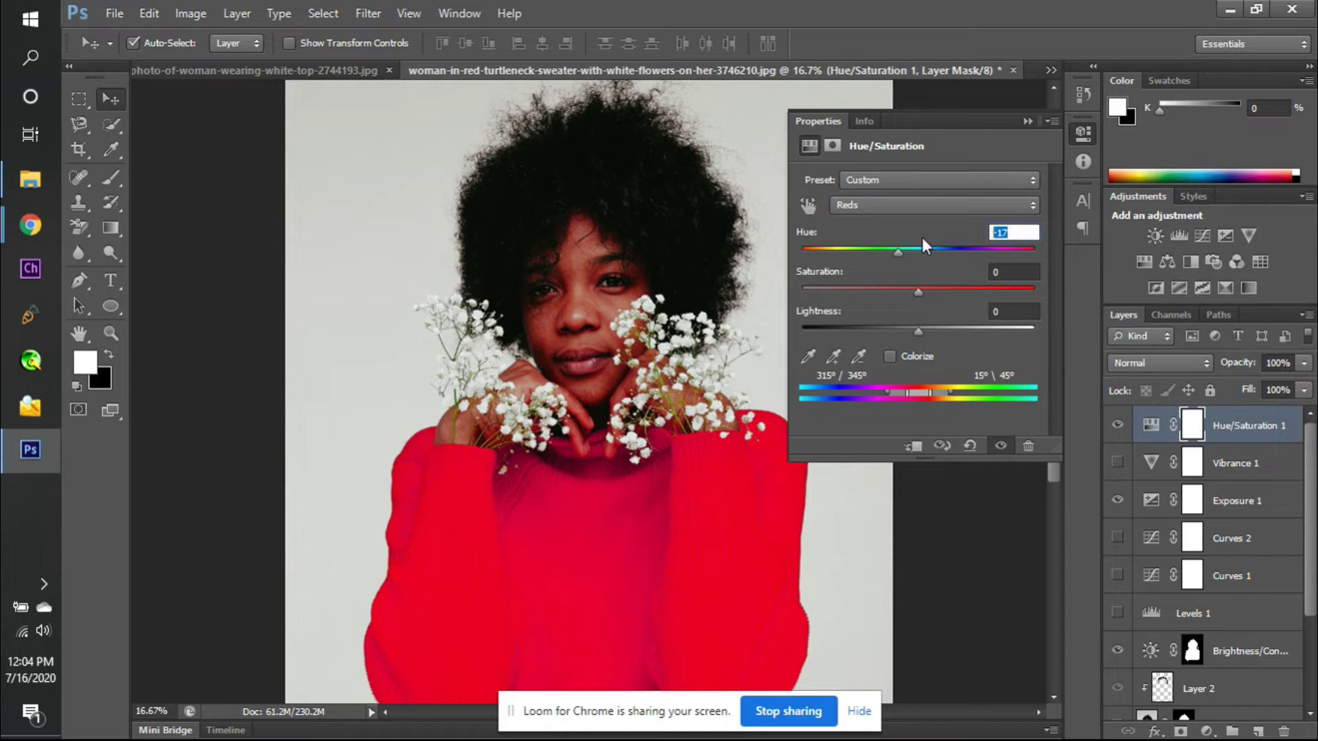
pyautogui.write('0')
pyautogui.press('Return')
pyautogui.moveTo(4, 220)
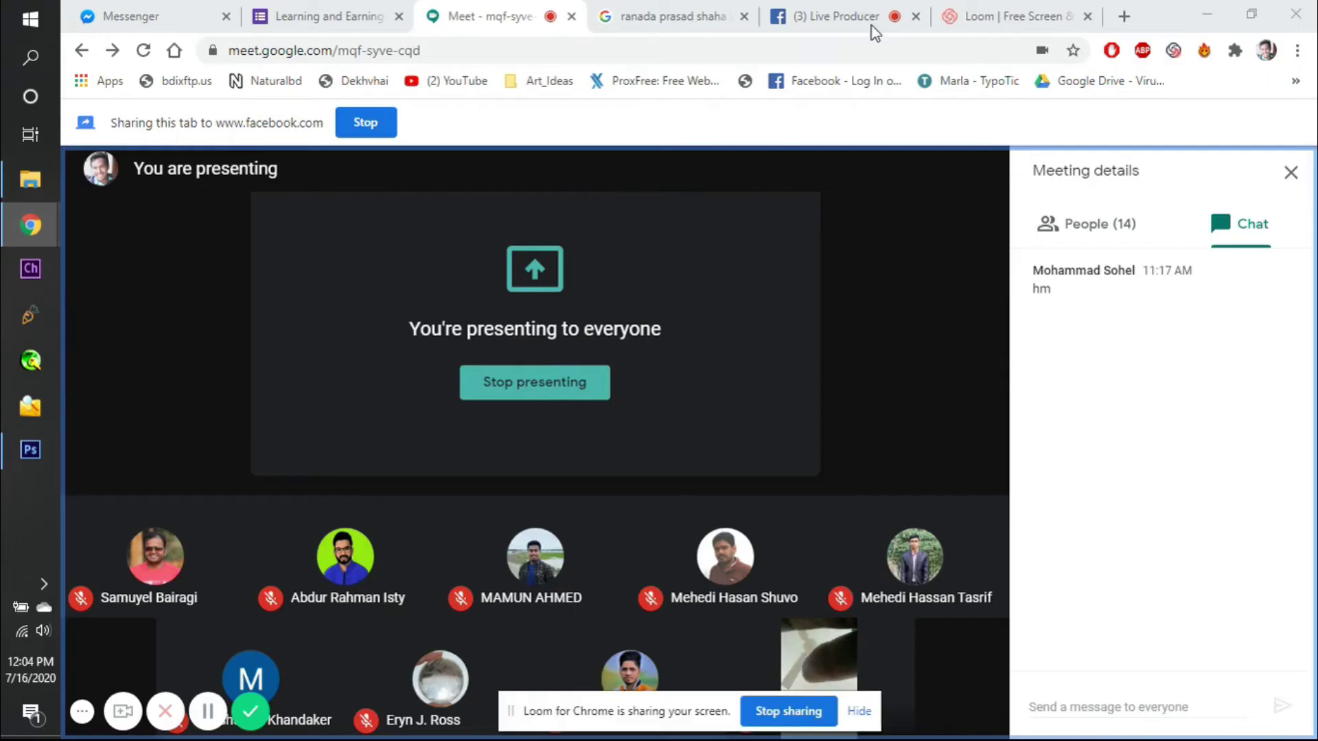
pyautogui.click(165, 155)
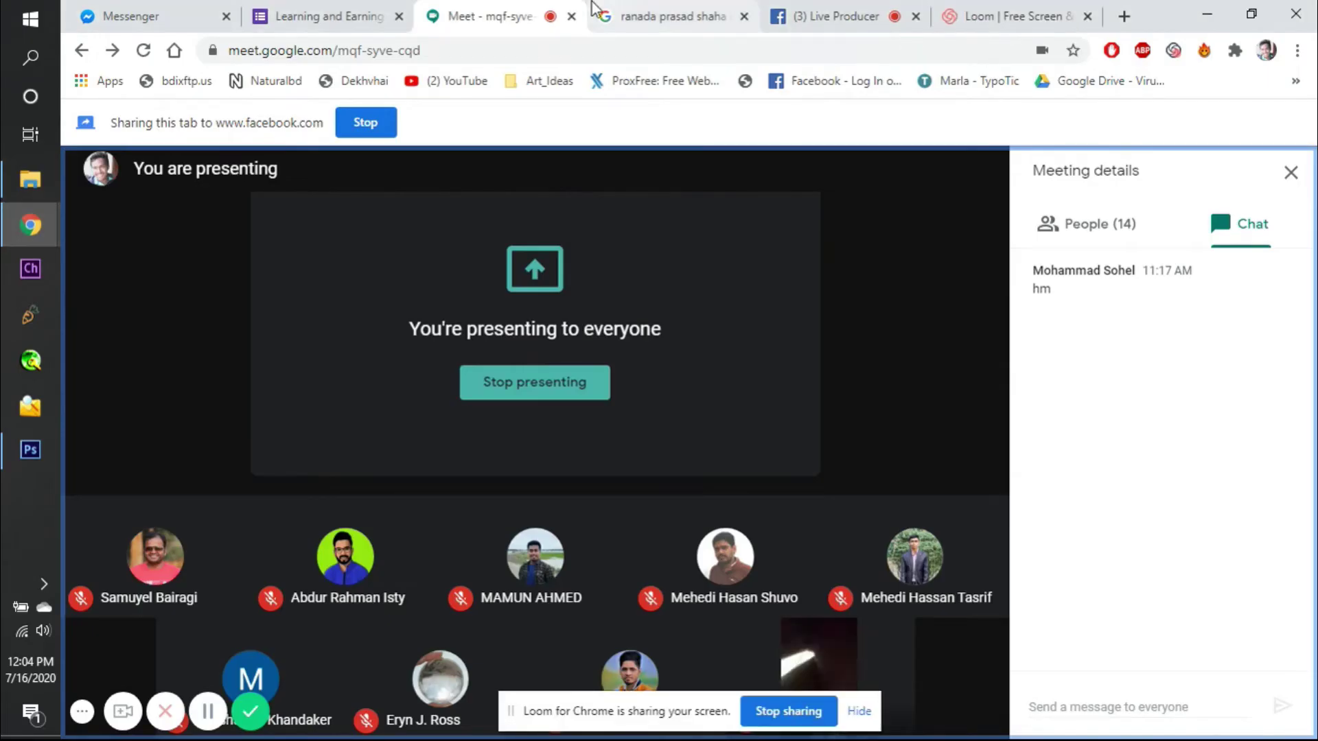
# - Go to pexels.com by entering 'pexel' in the search results tab's address bar
pyautogui.click(647, 15)
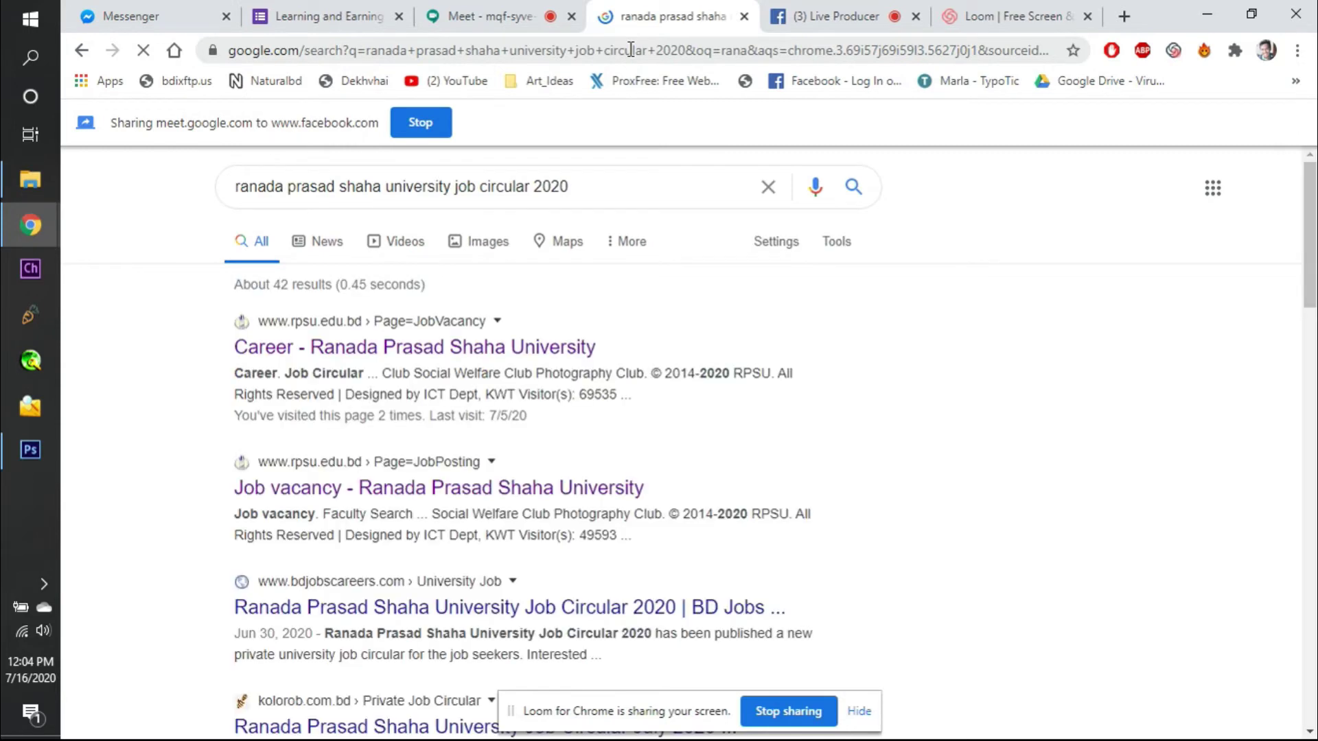
pyautogui.click(629, 50)
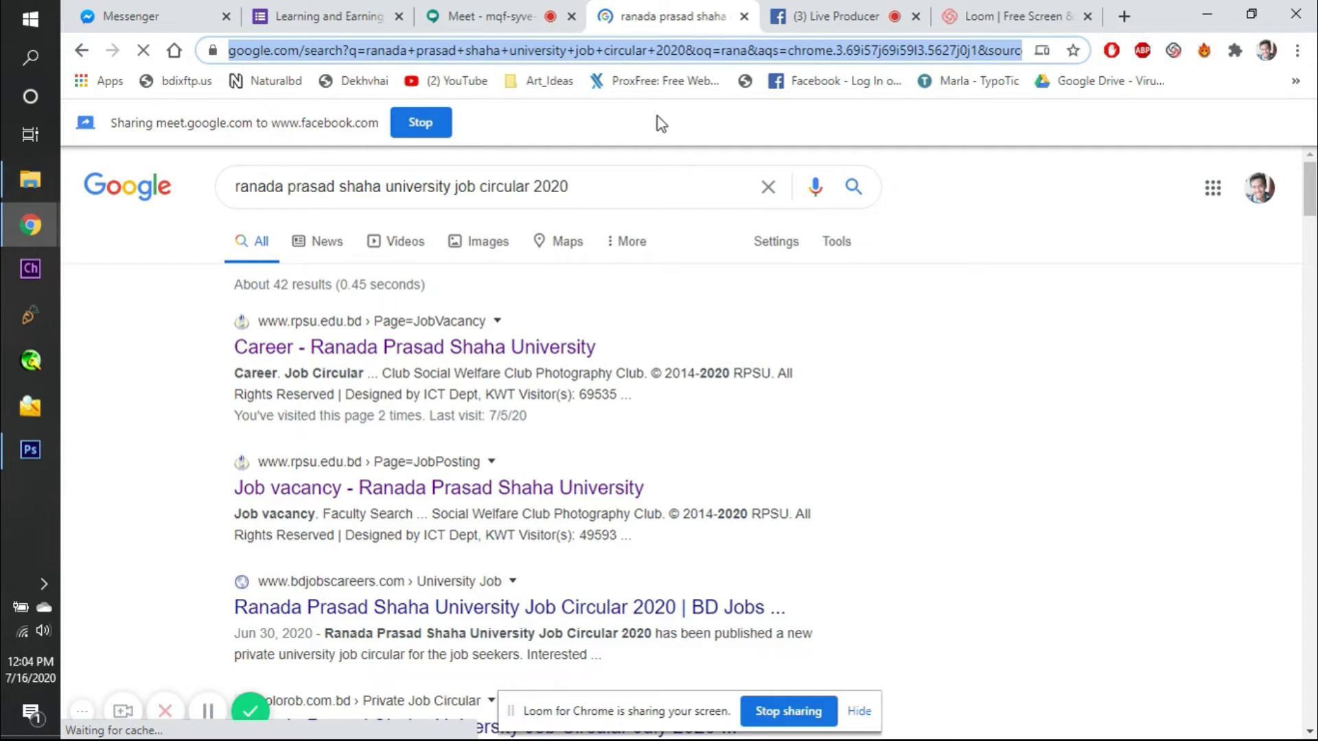
pyautogui.write('pexel')
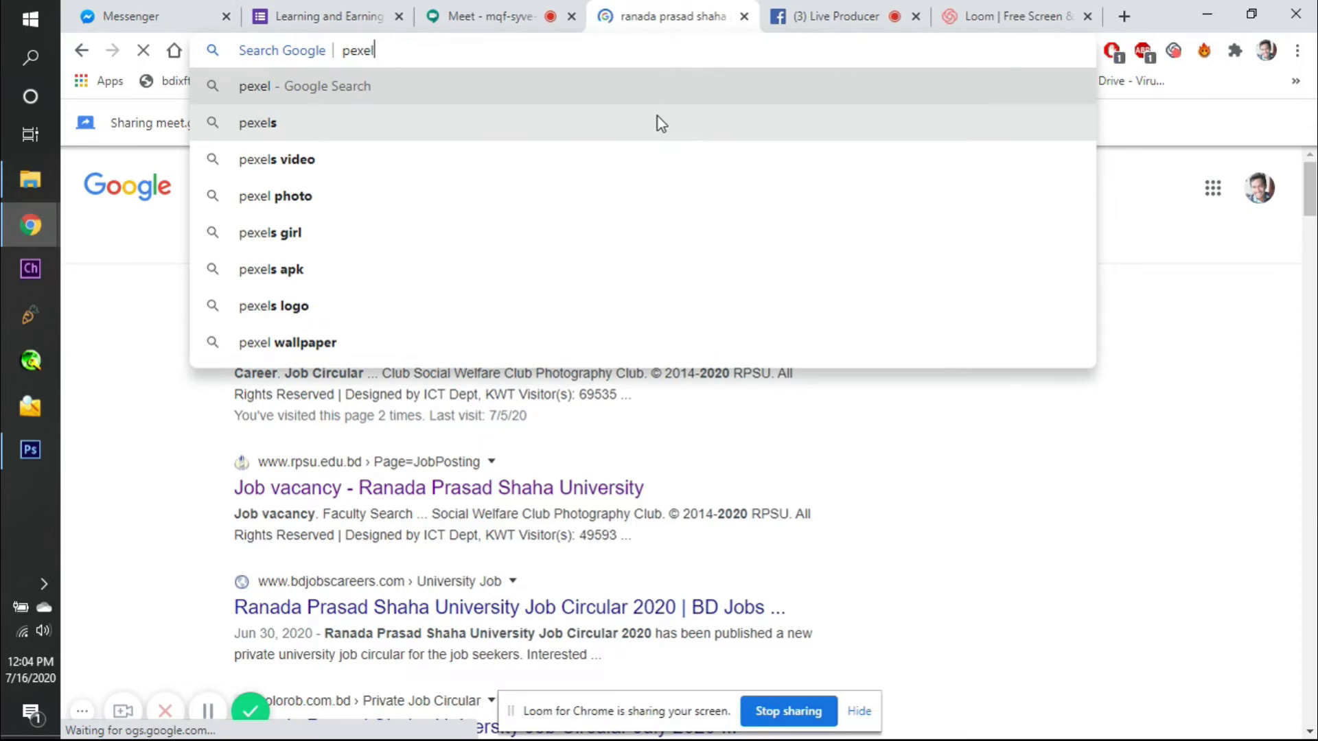
pyautogui.write('s')
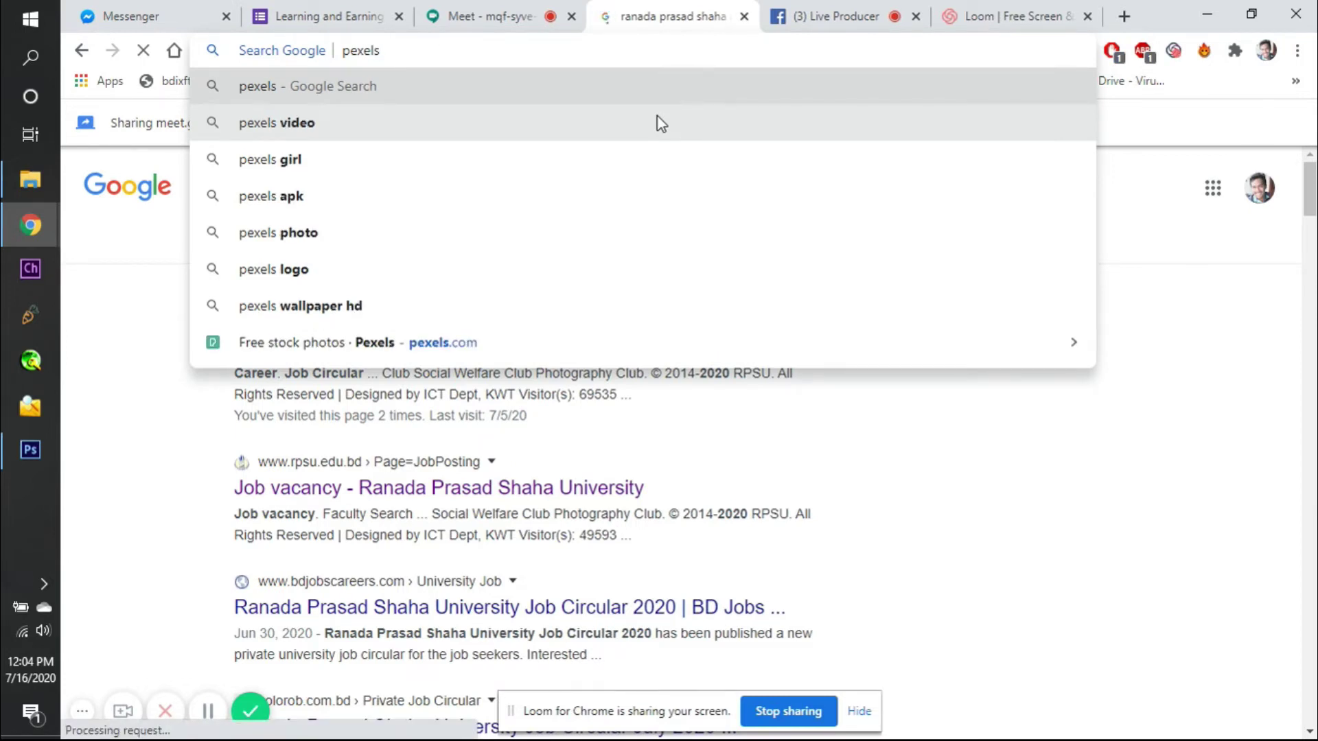
pyautogui.write('.')
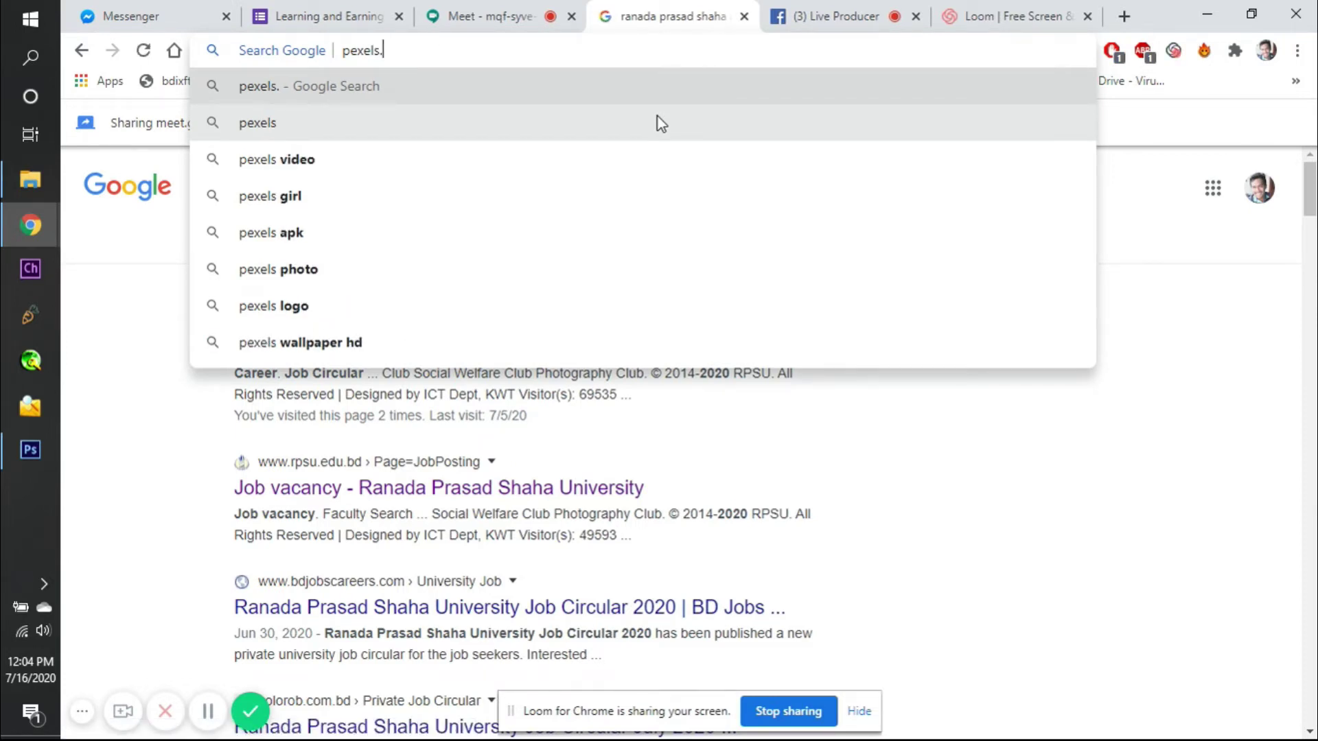
pyautogui.press('Escape')
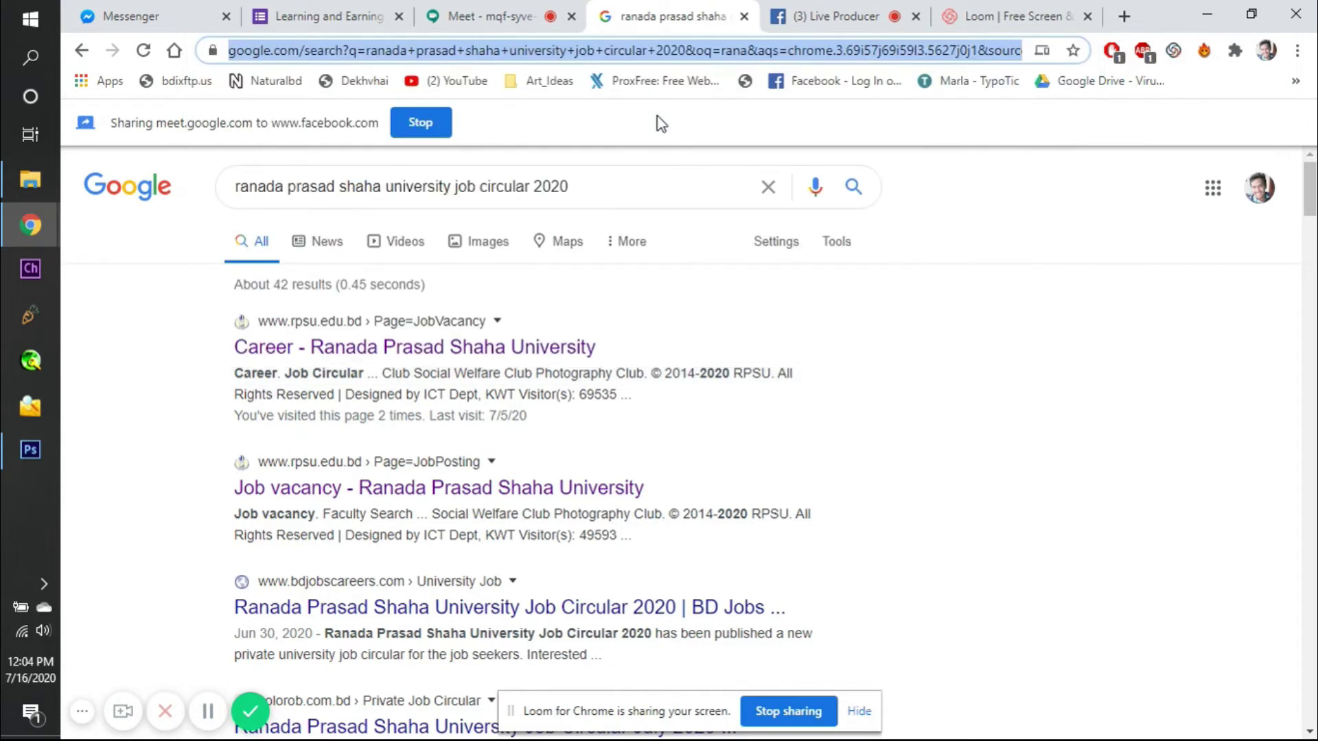
pyautogui.write('pexels.com')
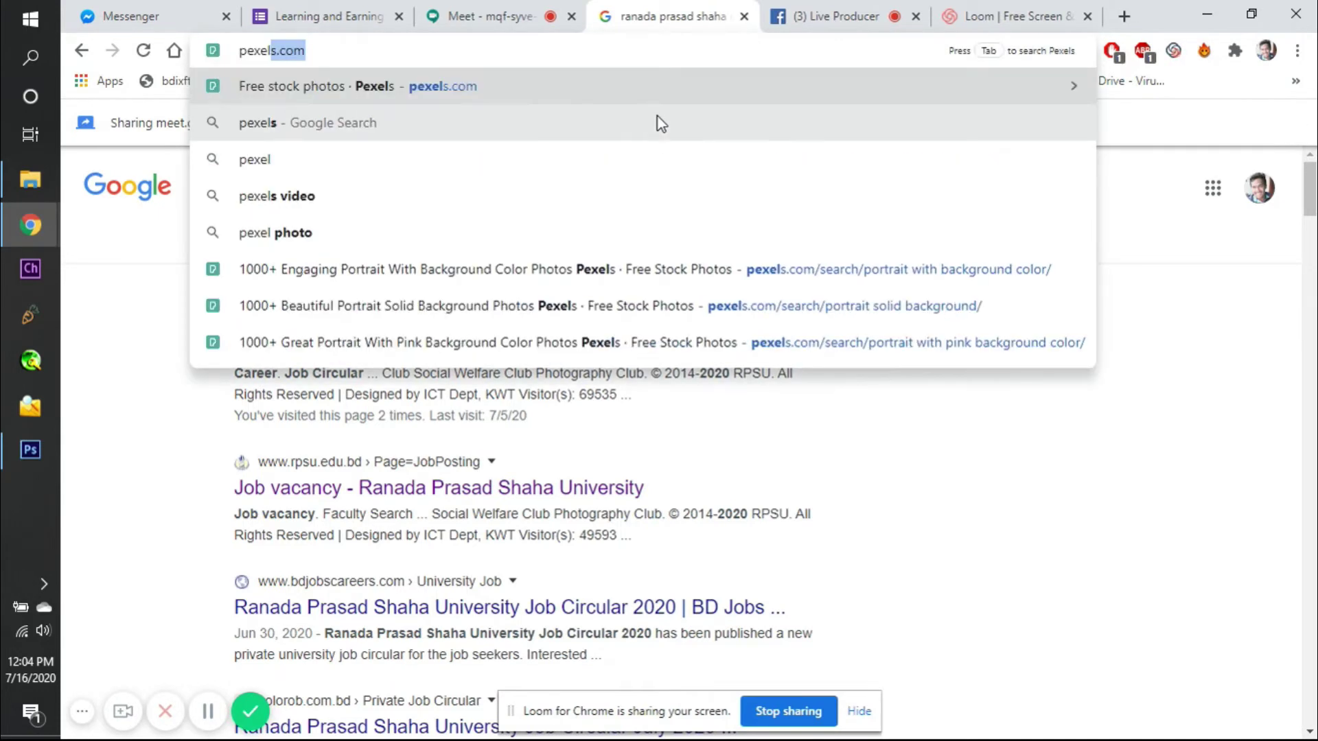
pyautogui.press('Return')
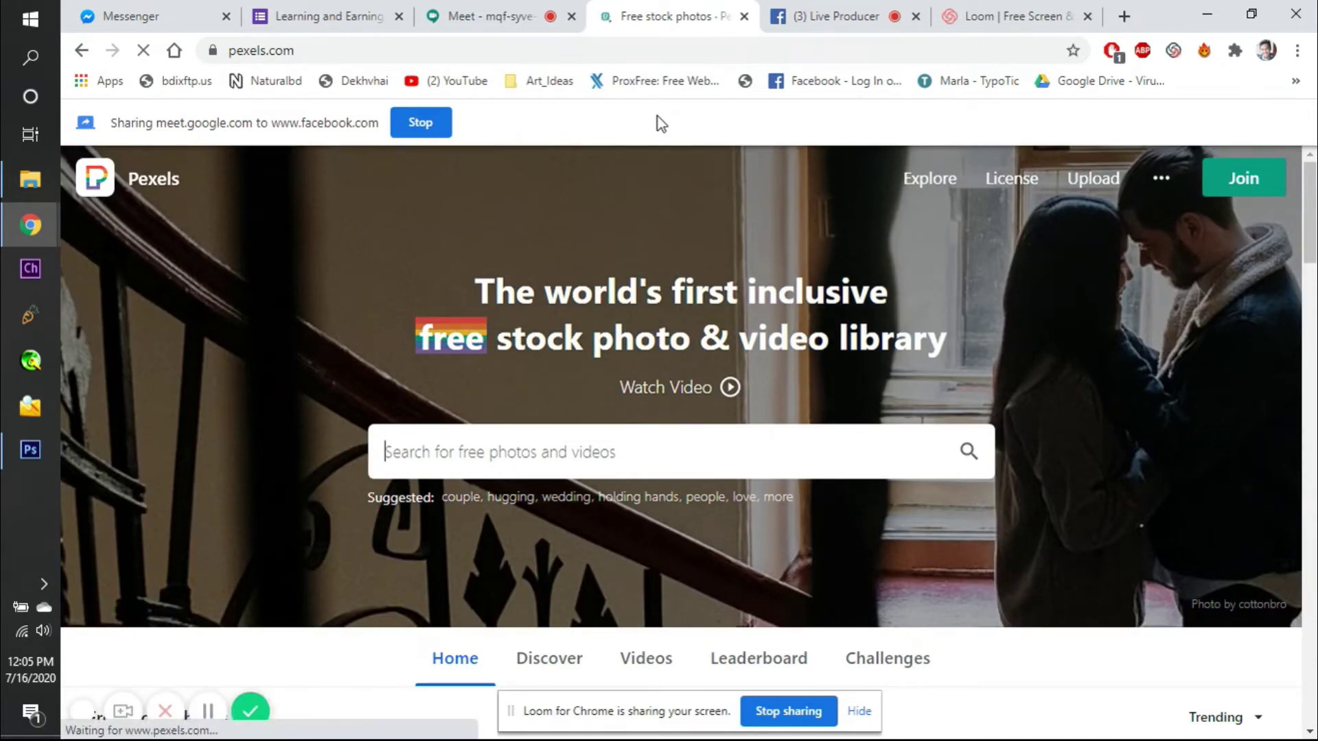
# - Search Pexels for 'multicolor tile' and browse the photo results
pyautogui.write('mult')
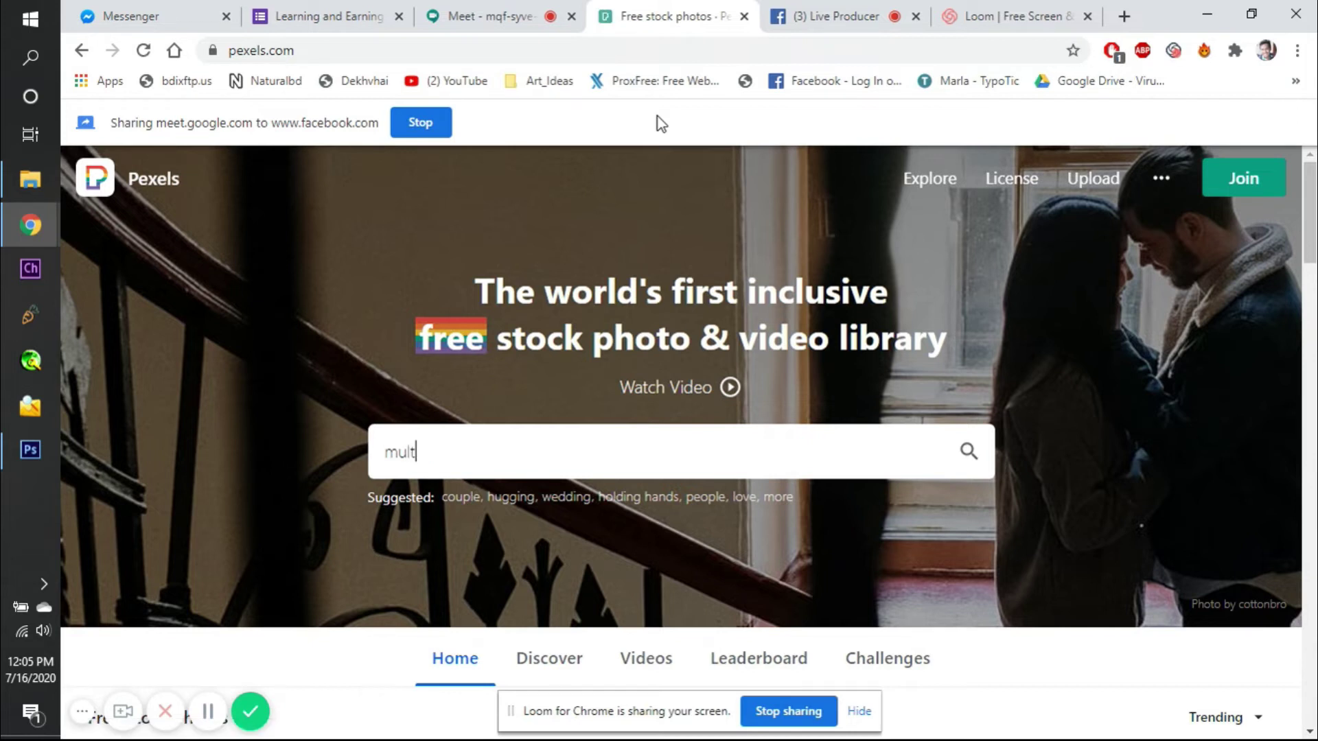
pyautogui.write('icolor')
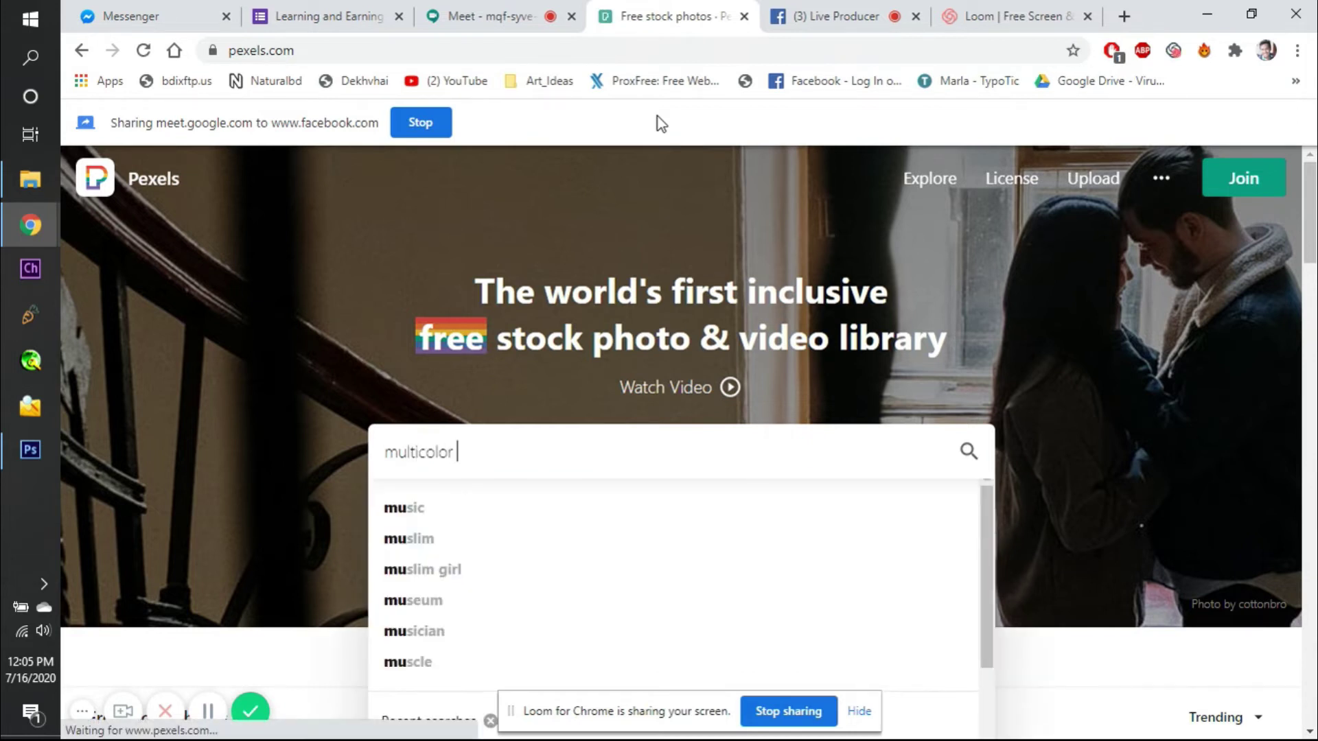
pyautogui.write(' tile')
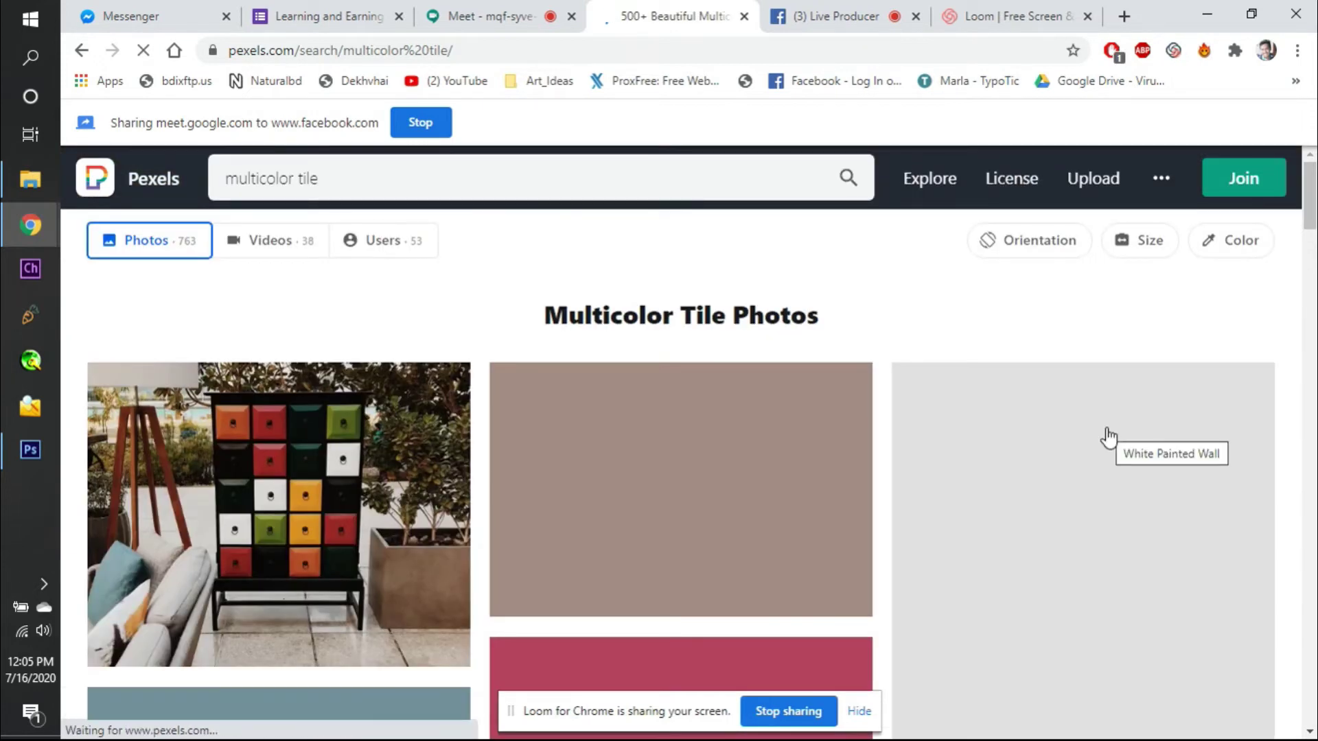
pyautogui.scroll(-1, 1109, 437)
pyautogui.scroll(-2, 1109, 438)
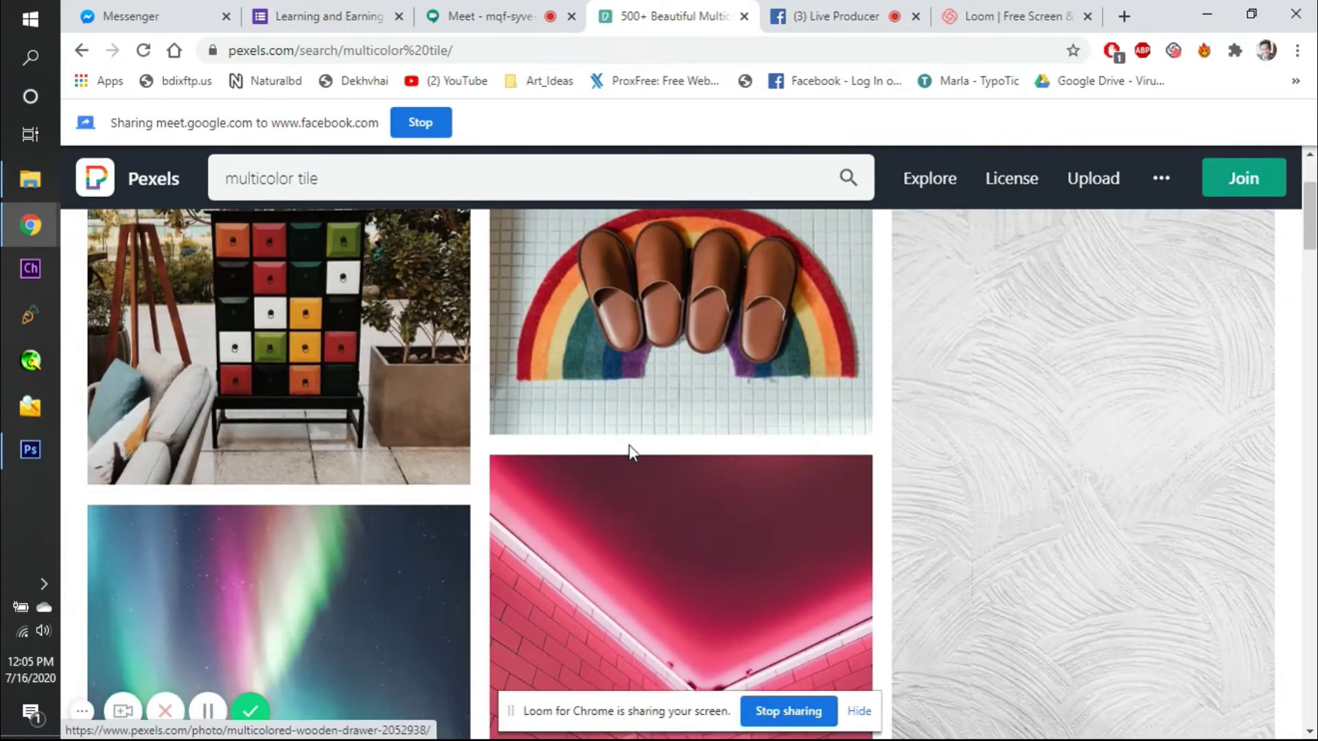
pyautogui.scroll(-10, 628, 443)
pyautogui.scroll(-7, 627, 442)
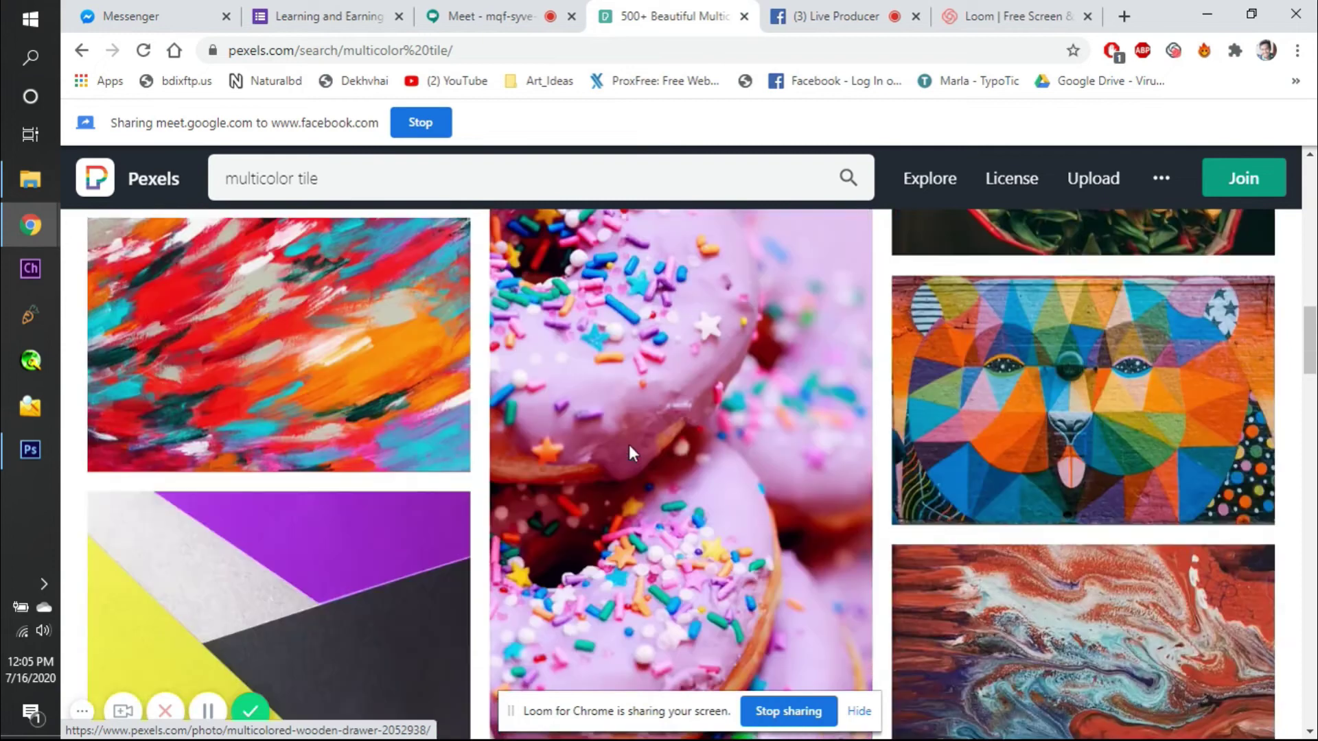
pyautogui.scroll(-2, 630, 451)
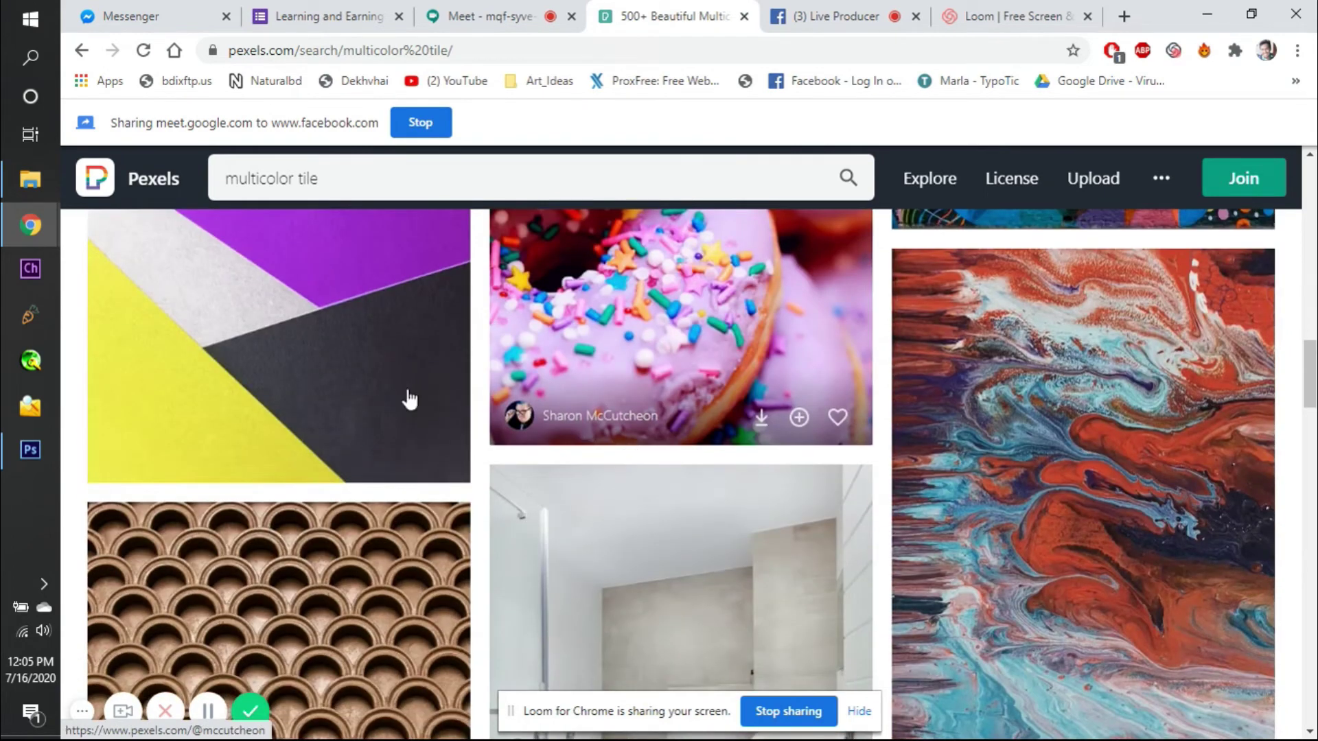
pyautogui.scroll(-20, 717, 452)
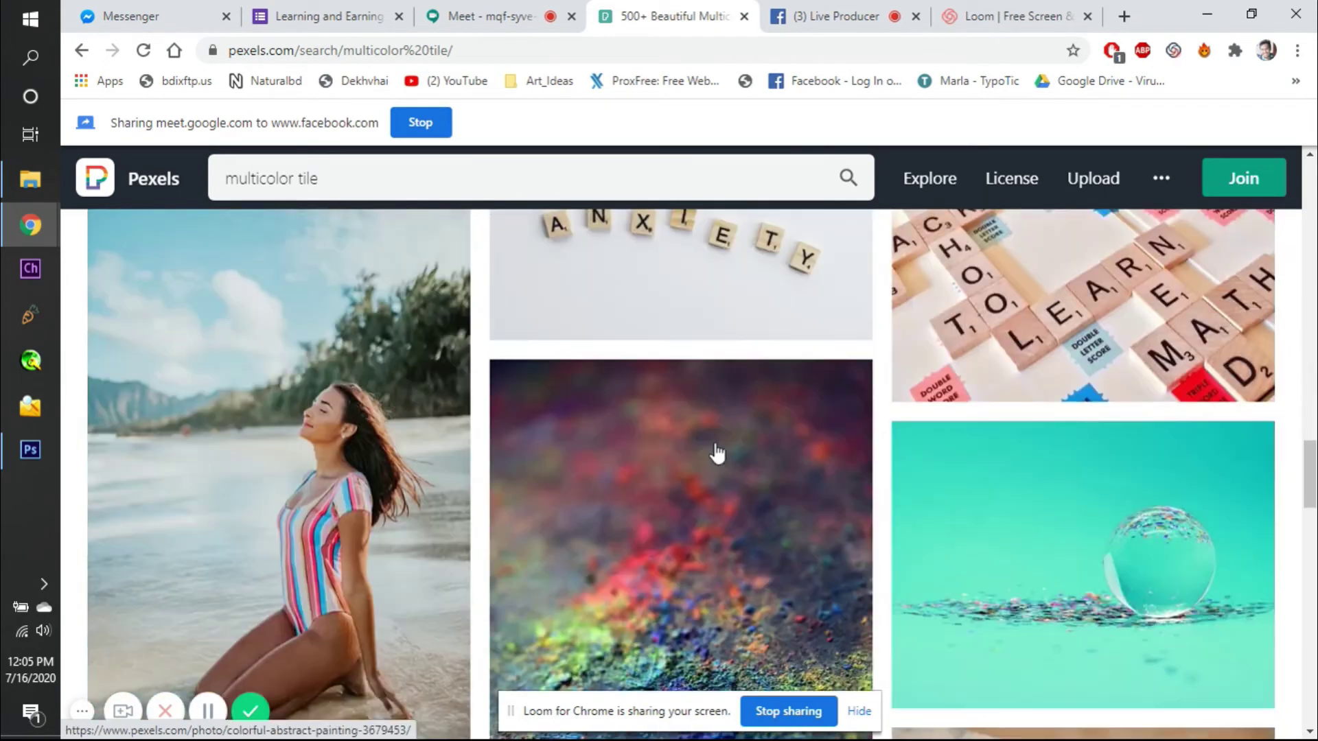
pyautogui.scroll(-10, 718, 452)
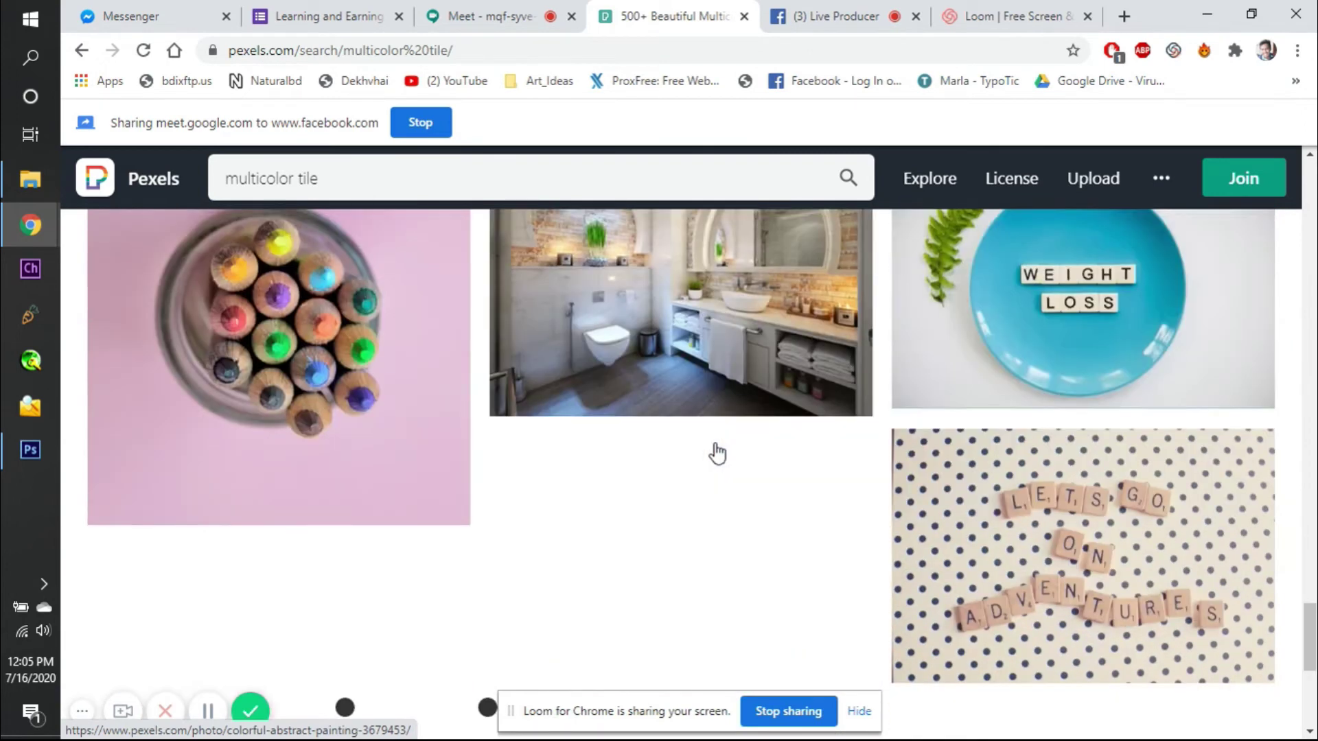
pyautogui.scroll(5, 717, 453)
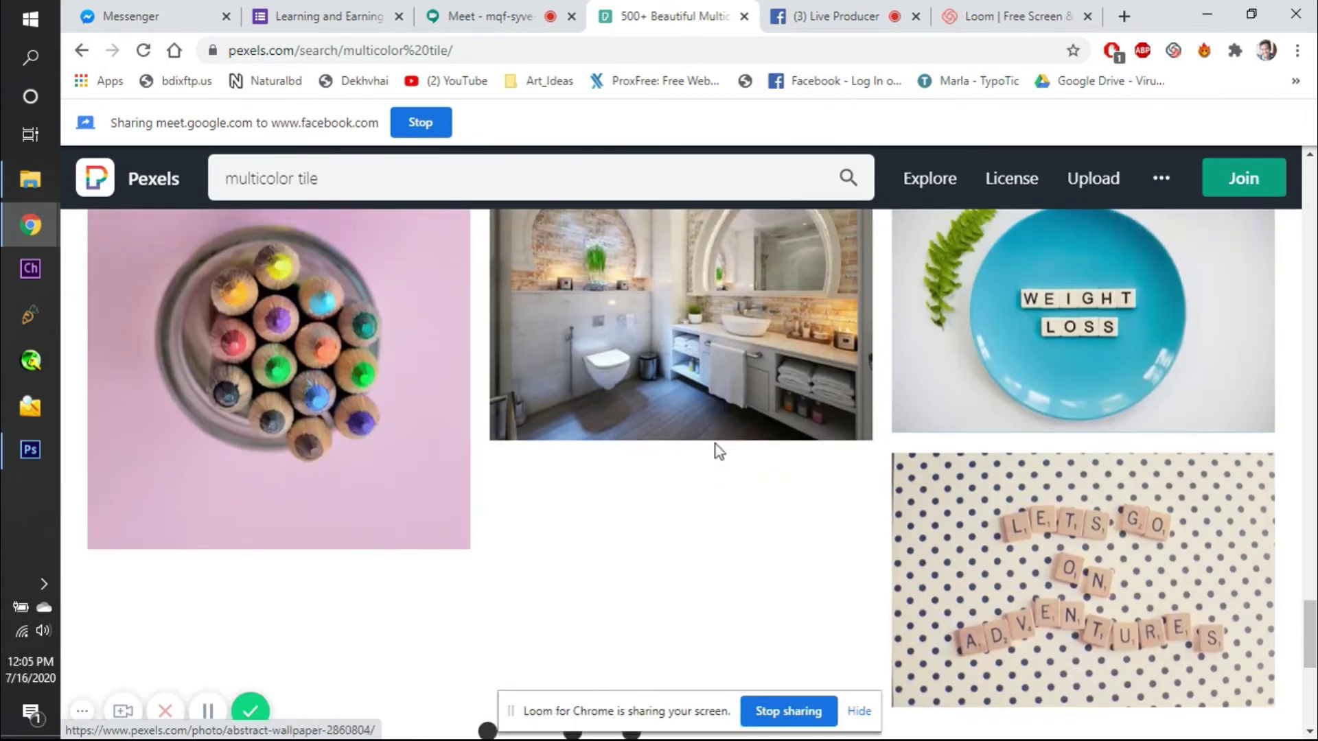
pyautogui.scroll(10, 715, 443)
pyautogui.scroll(-10, 715, 451)
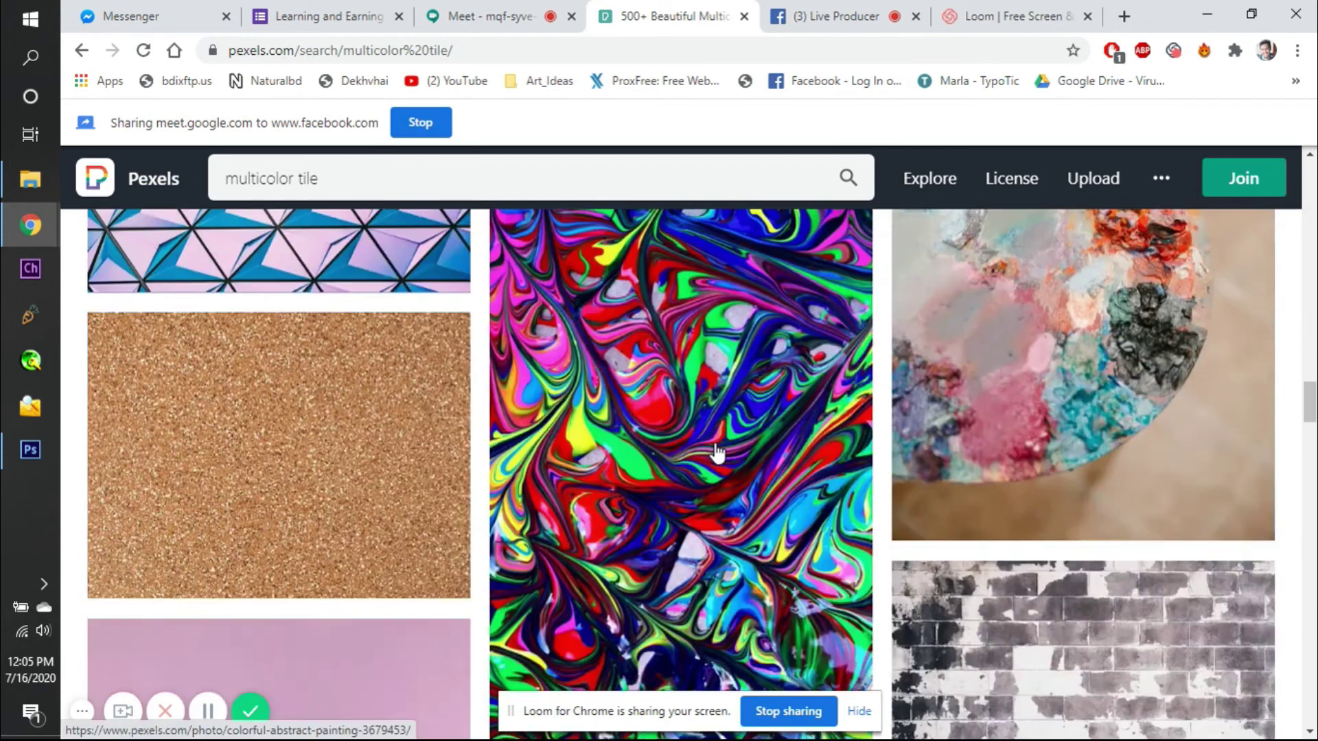
pyautogui.scroll(11, 717, 453)
pyautogui.scroll(-15, 717, 453)
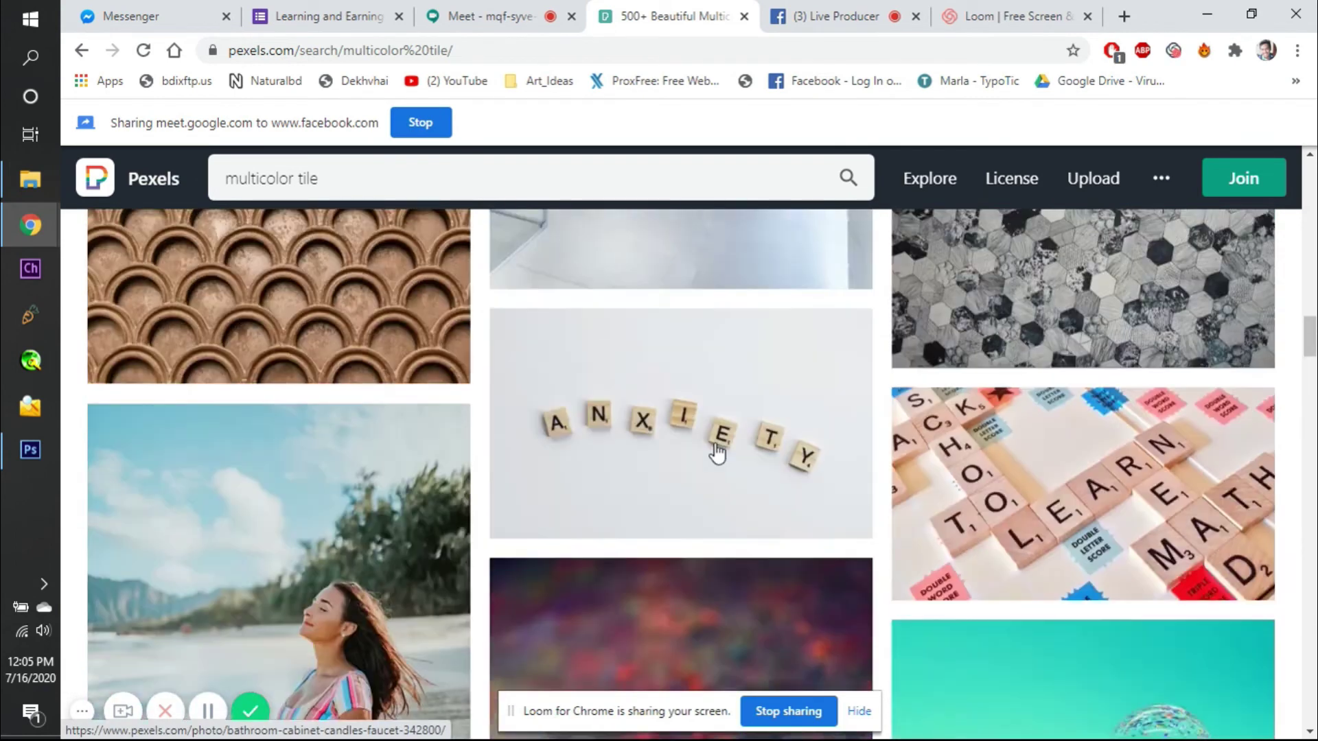
pyautogui.scroll(10, 717, 453)
pyautogui.scroll(6, 717, 453)
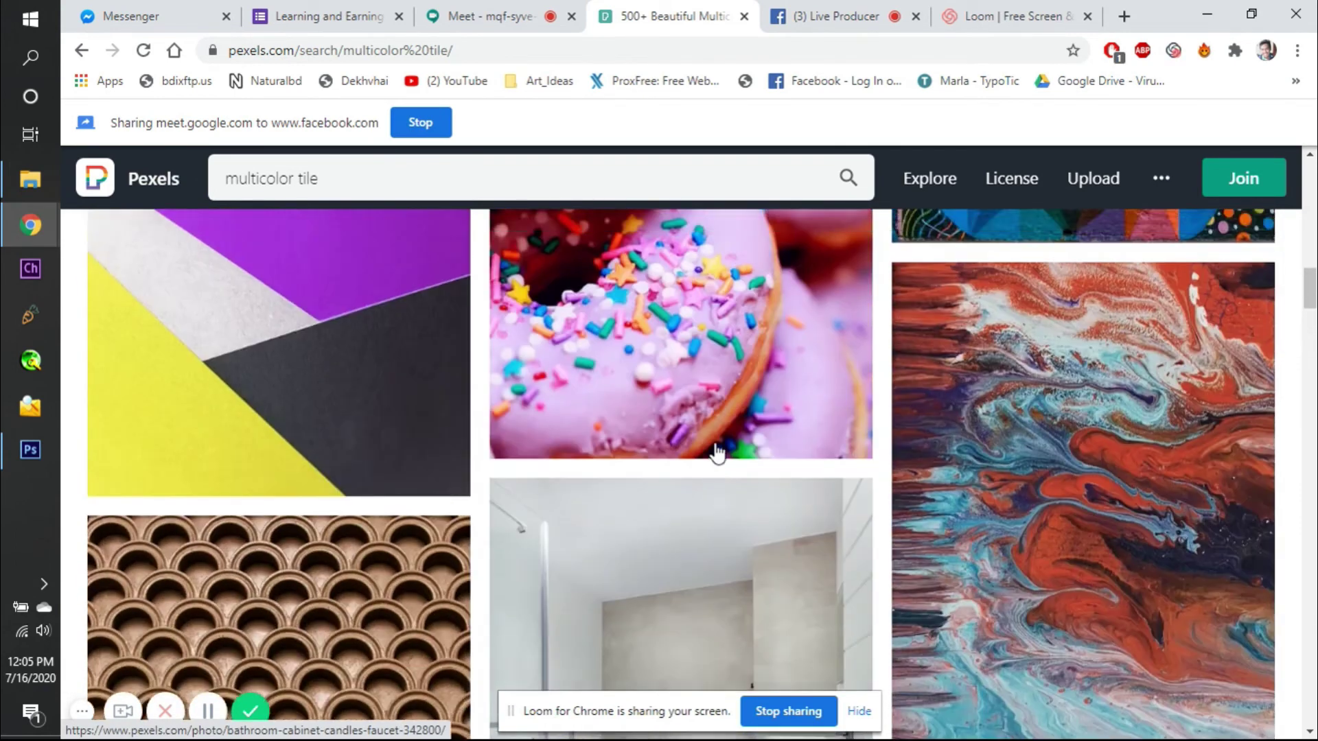
pyautogui.scroll(5, 717, 453)
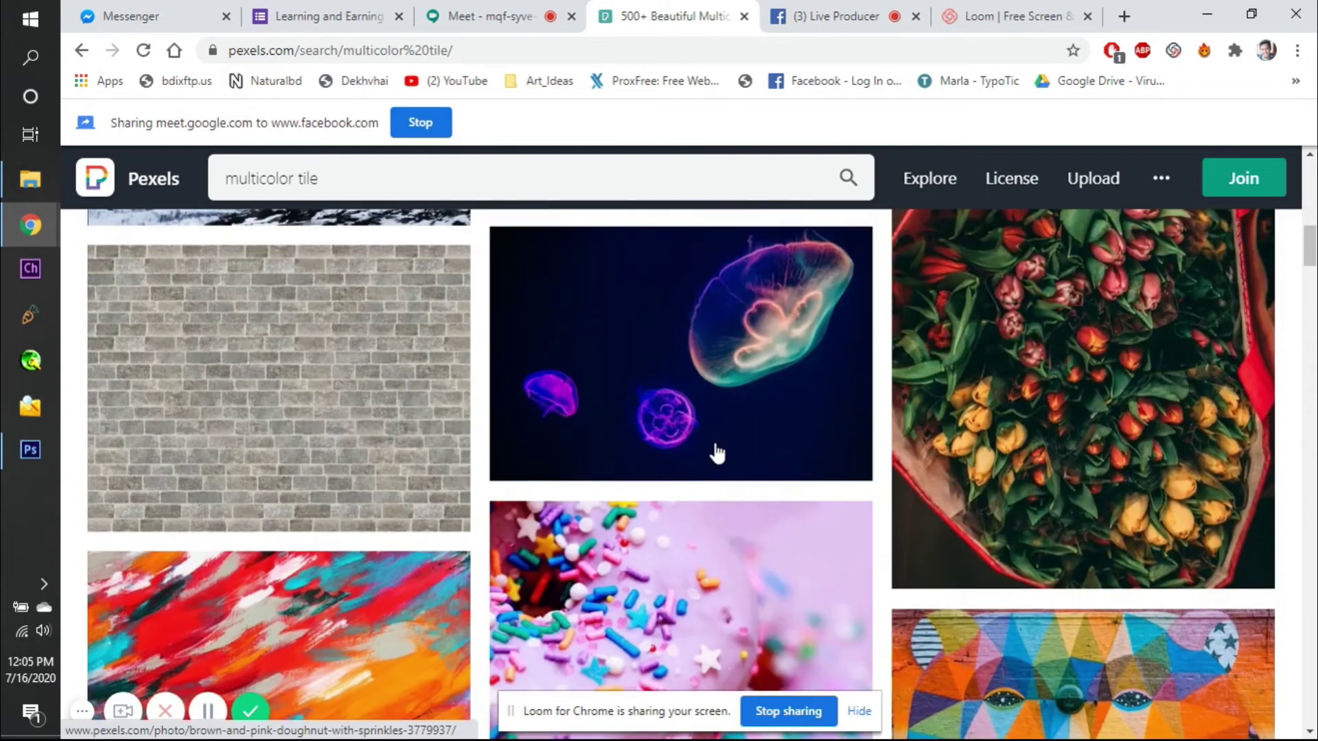
pyautogui.scroll(-5, 715, 453)
pyautogui.scroll(-5, 461, 558)
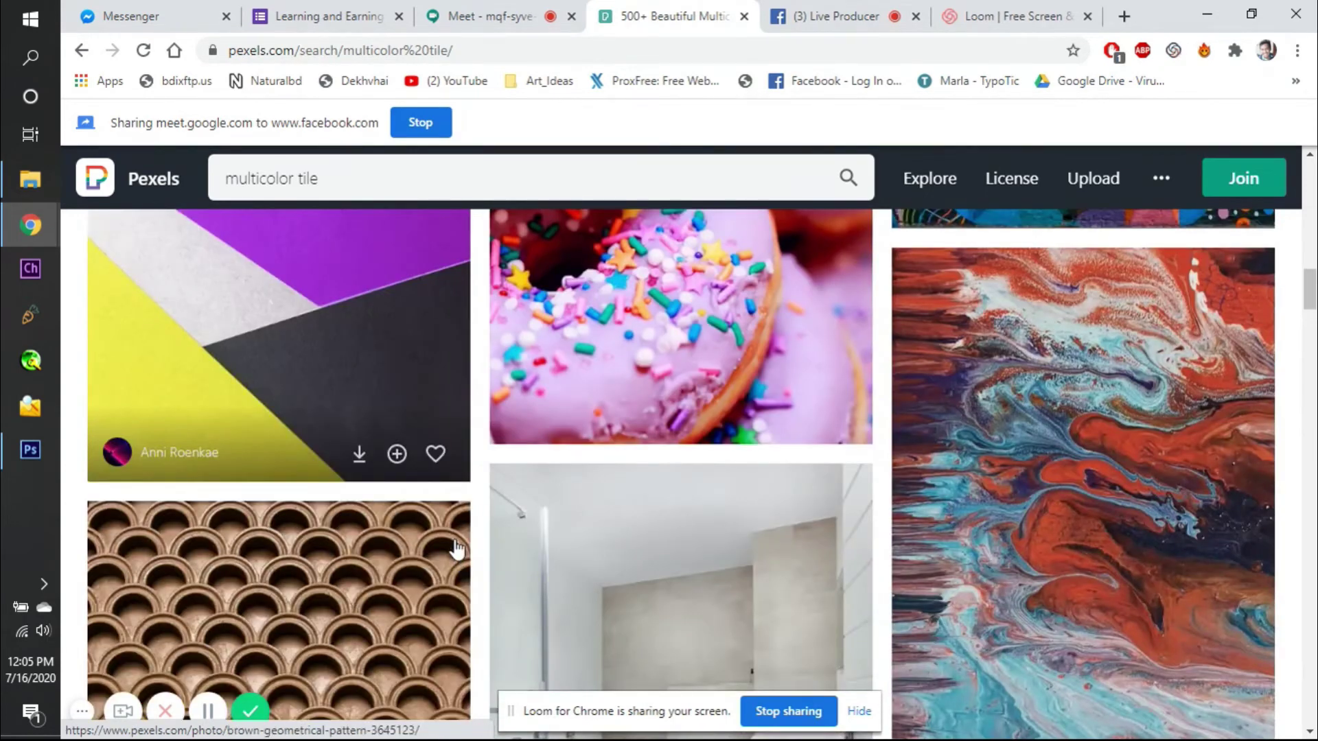
pyautogui.scroll(4, 421, 305)
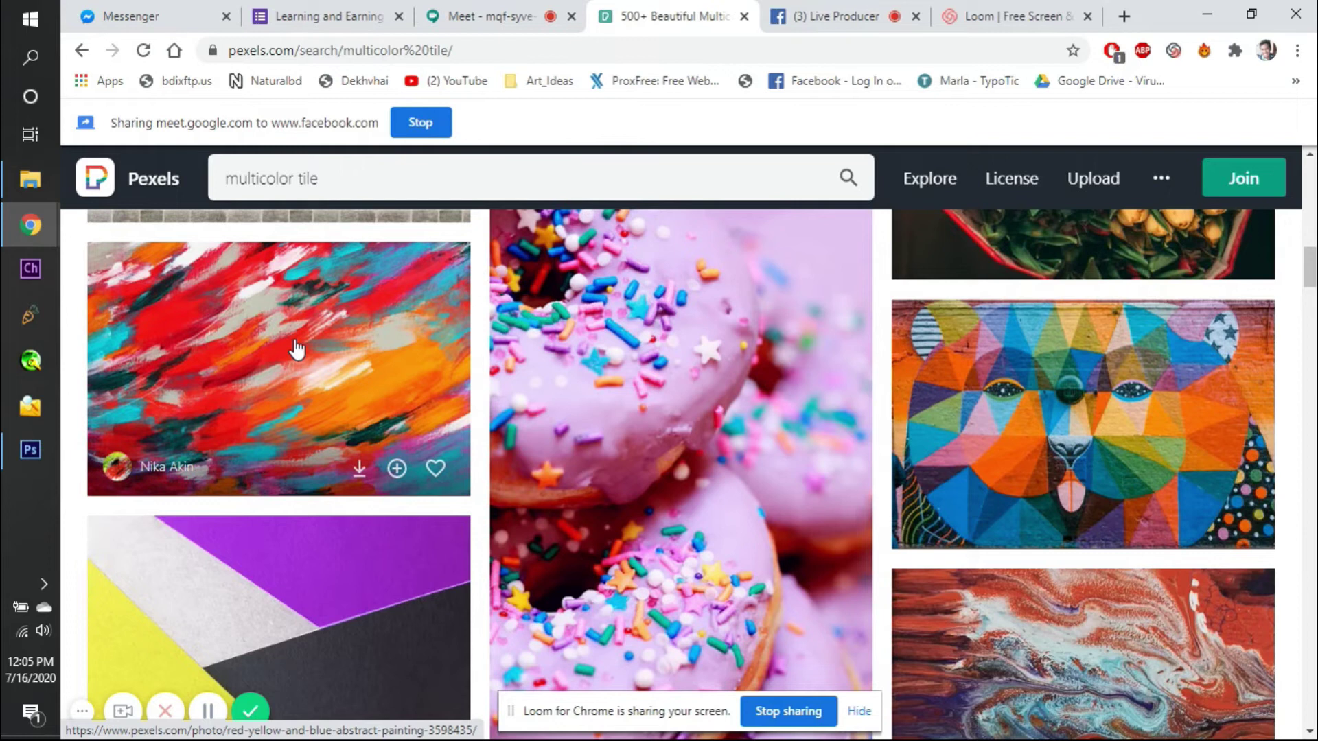
pyautogui.scroll(12, 296, 349)
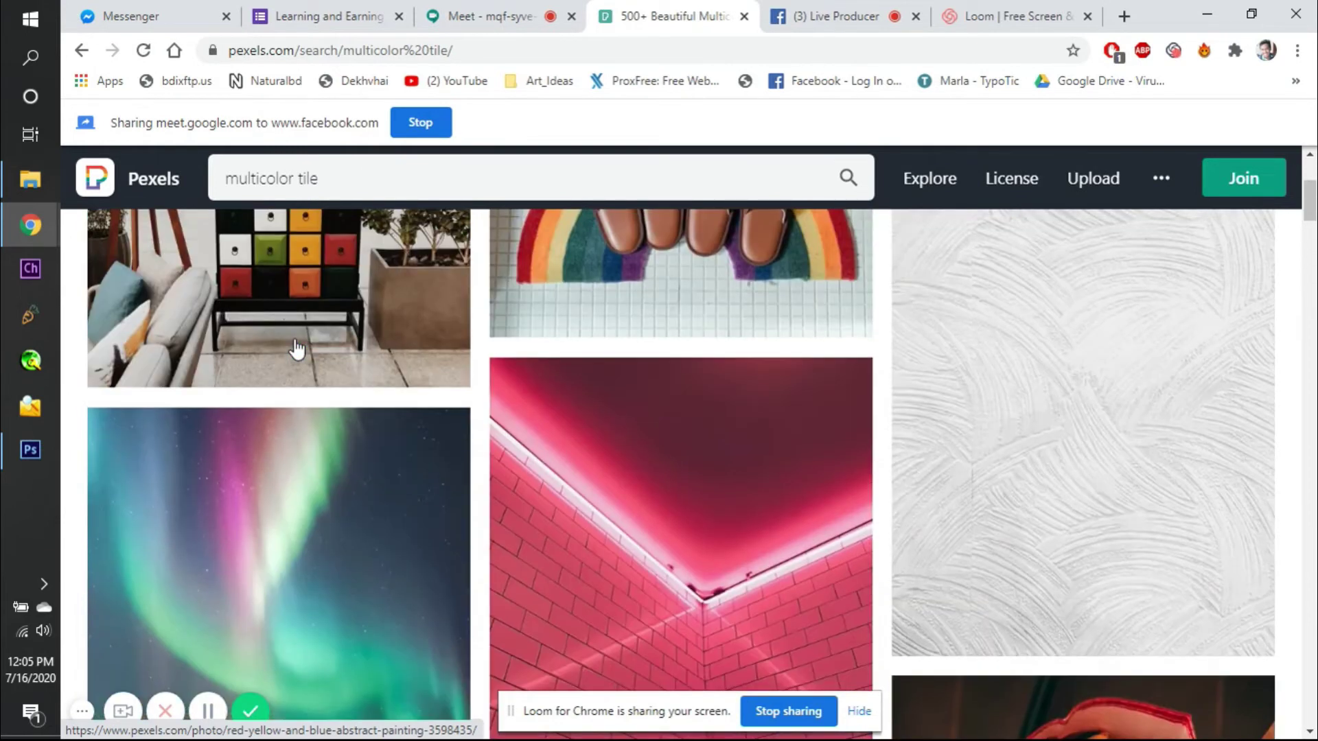
pyautogui.scroll(4, 297, 349)
pyautogui.scroll(-12, 382, 412)
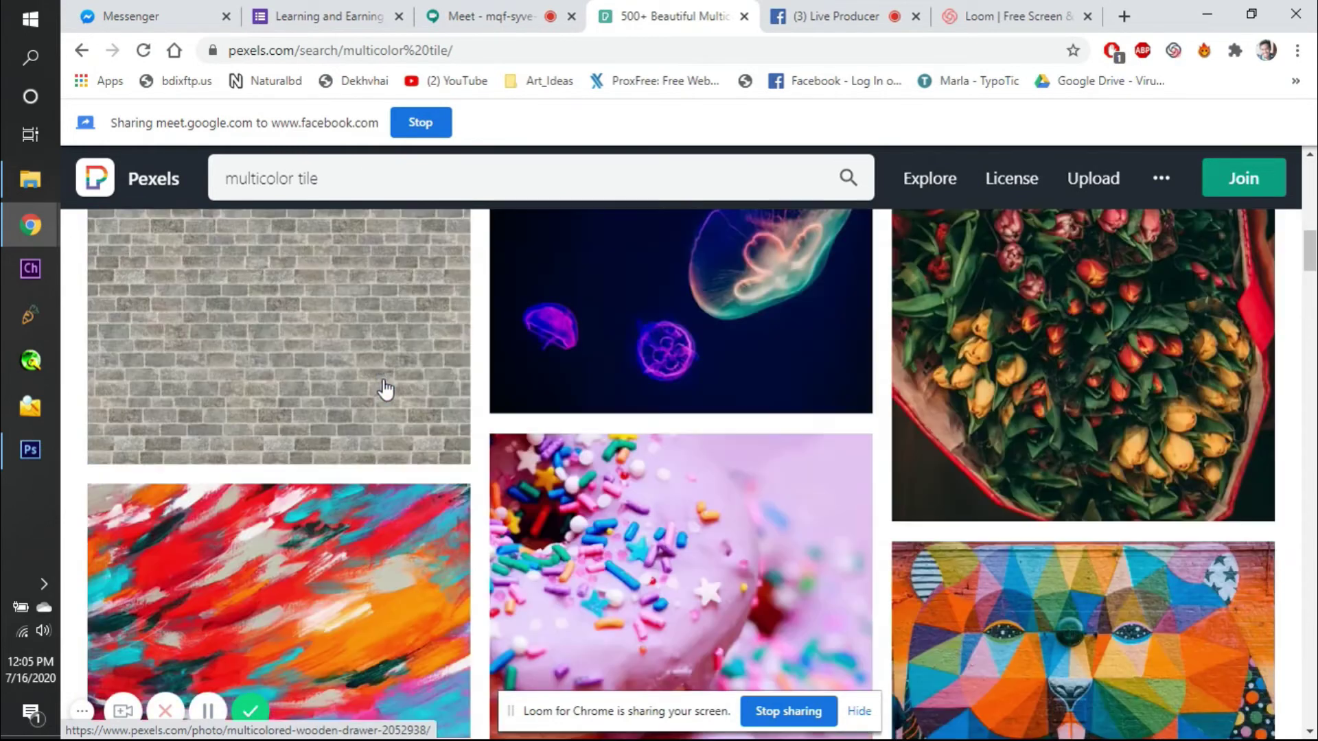
pyautogui.scroll(-5, 385, 389)
# - Download the yellow, black and purple coloured papers photo and return to the results
pyautogui.click(334, 348)
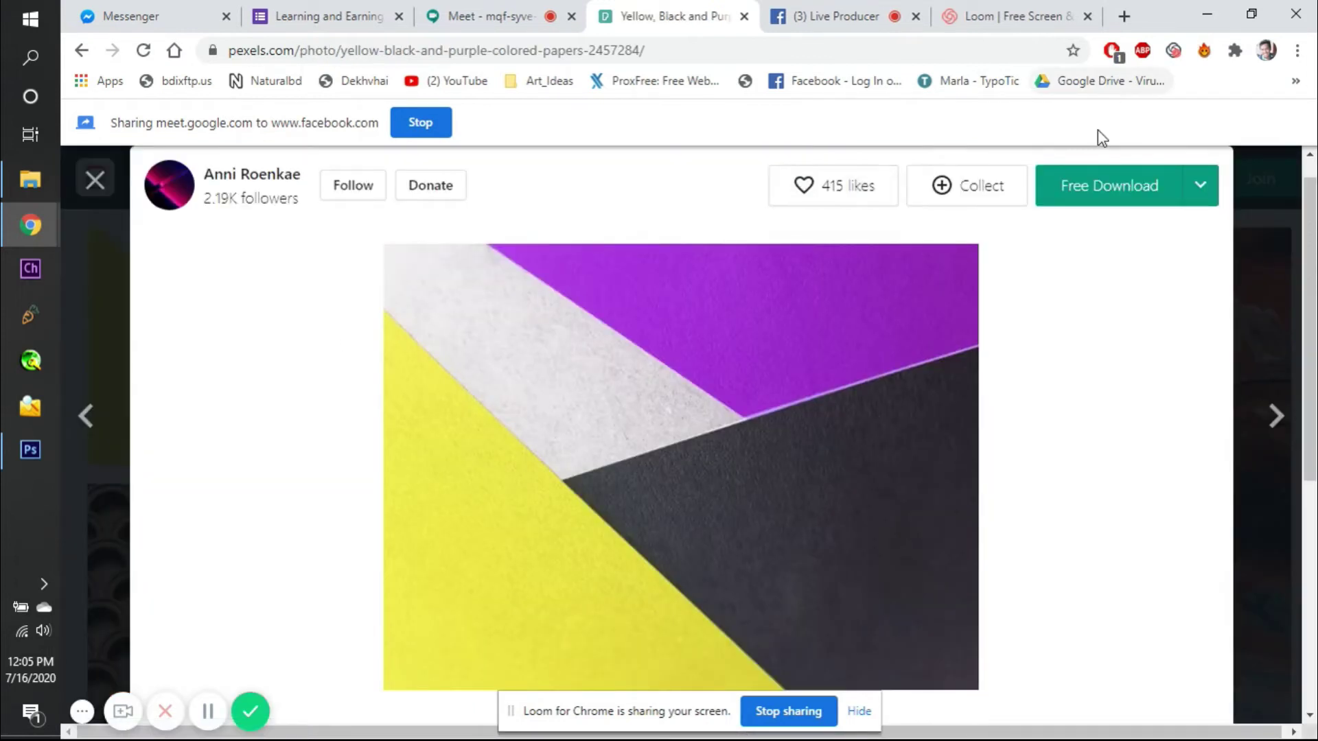
pyautogui.click(1087, 197)
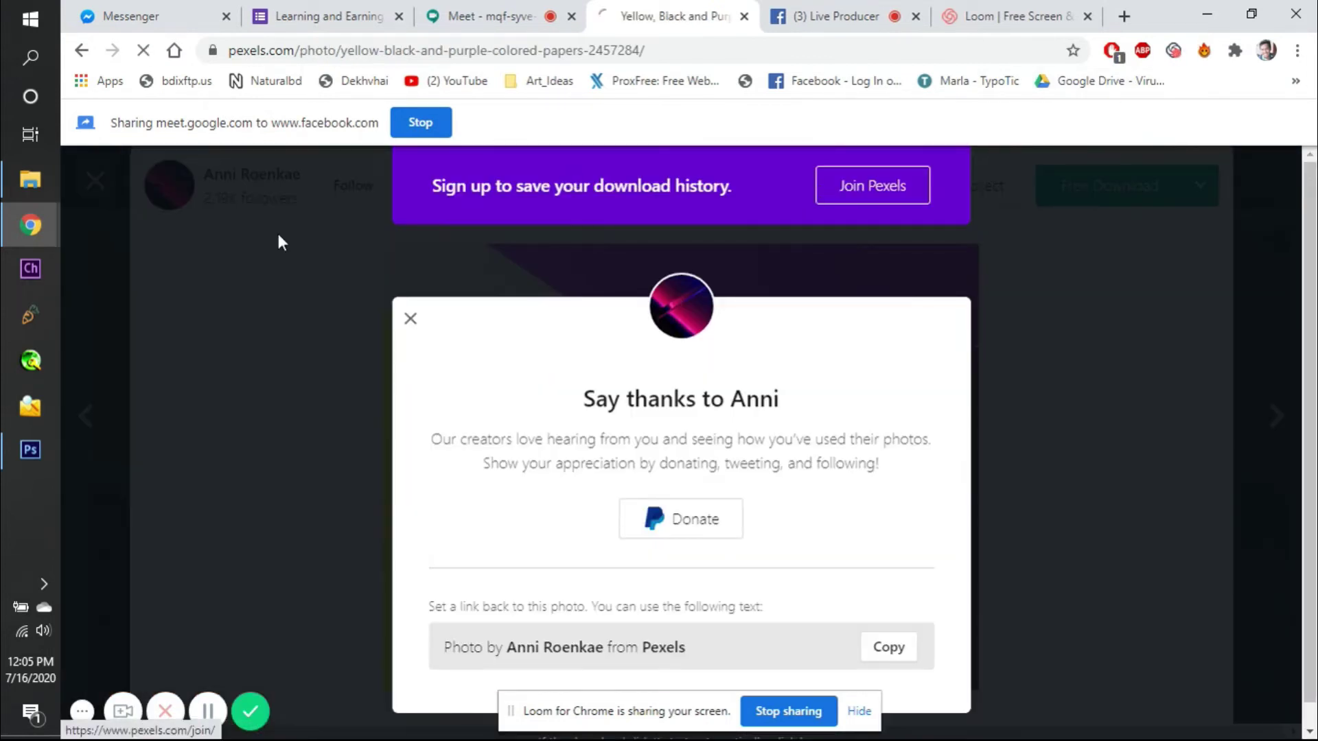
pyautogui.click(408, 317)
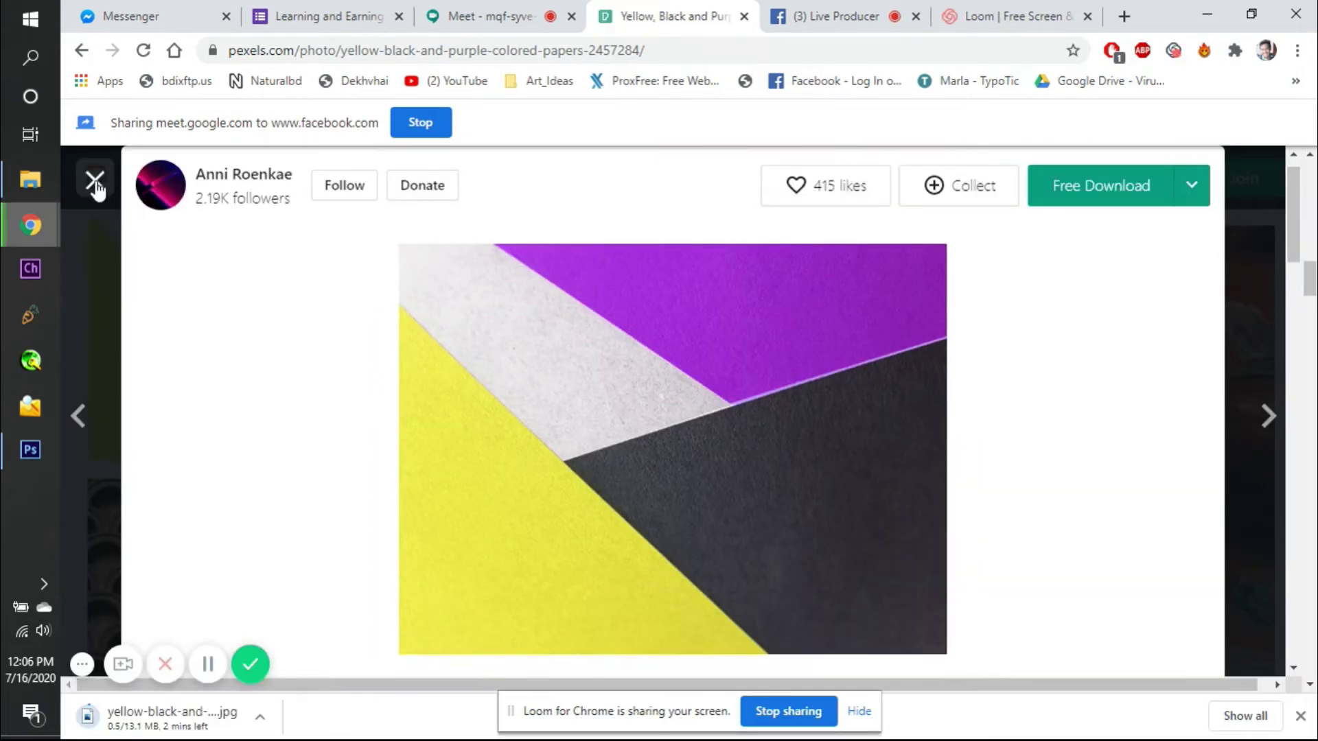
pyautogui.click(95, 181)
# - Open and download the multicolored wooden drawer photo
pyautogui.scroll(10, 362, 517)
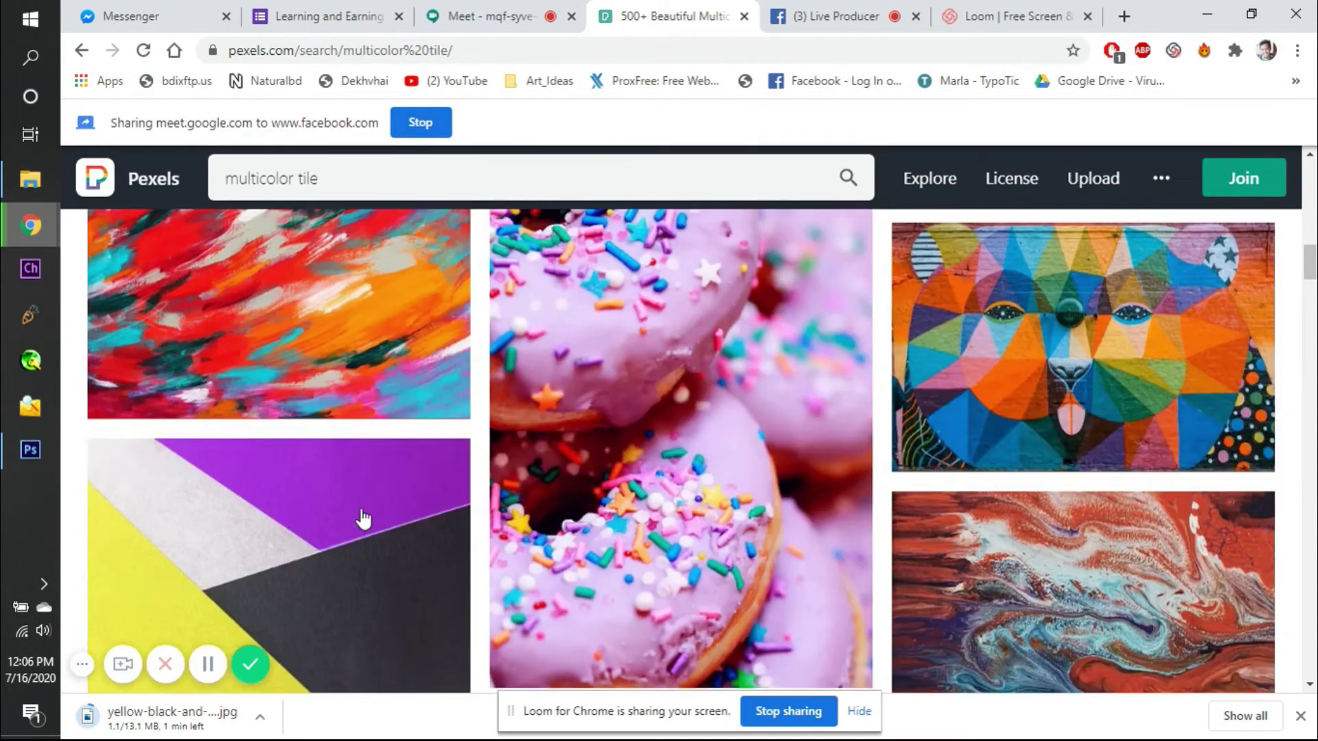
pyautogui.scroll(6, 449, 282)
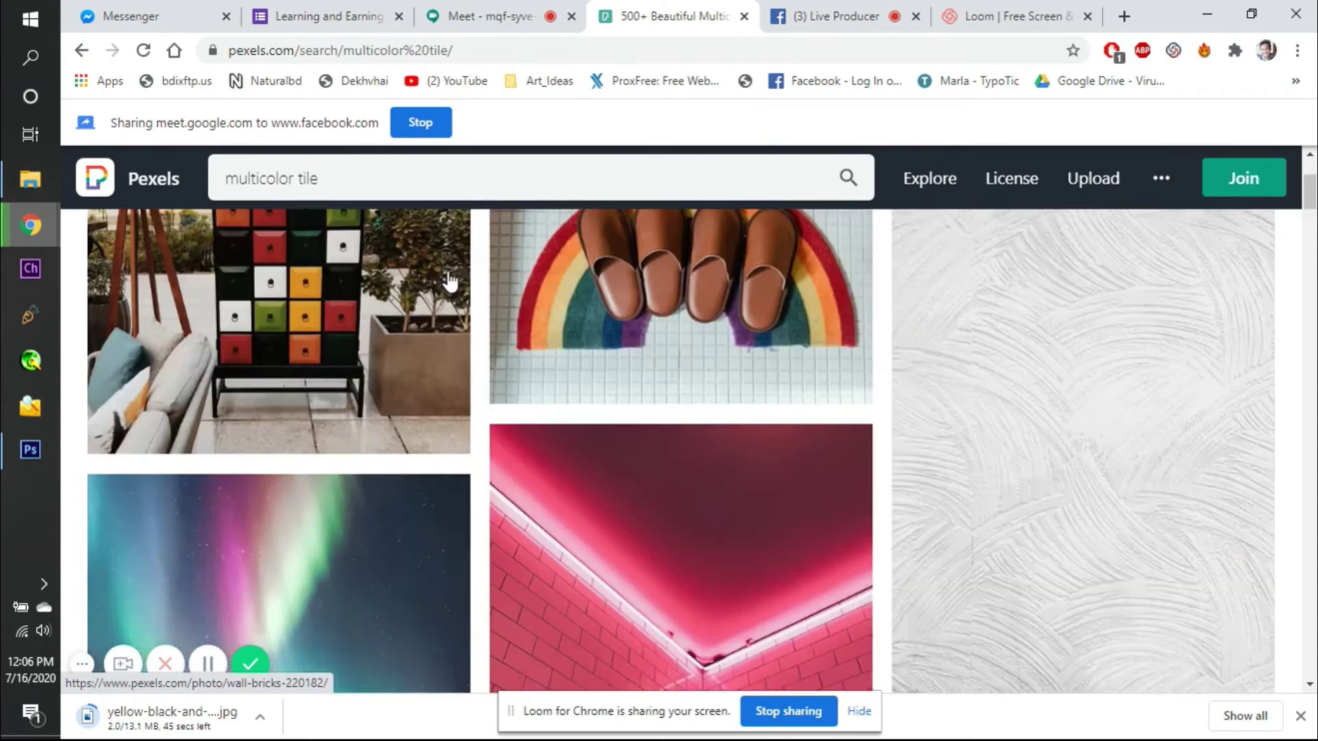
pyautogui.scroll(-2, 450, 281)
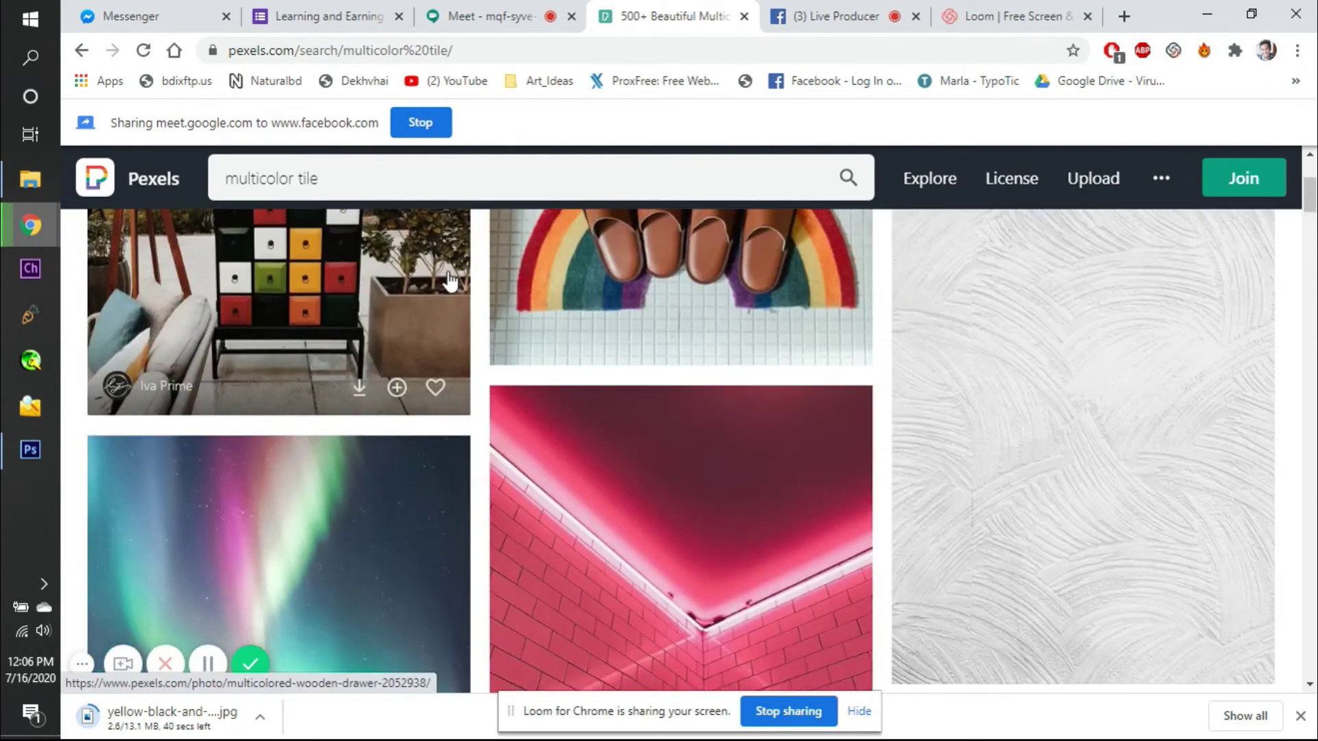
pyautogui.scroll(1, 450, 281)
pyautogui.click(323, 366)
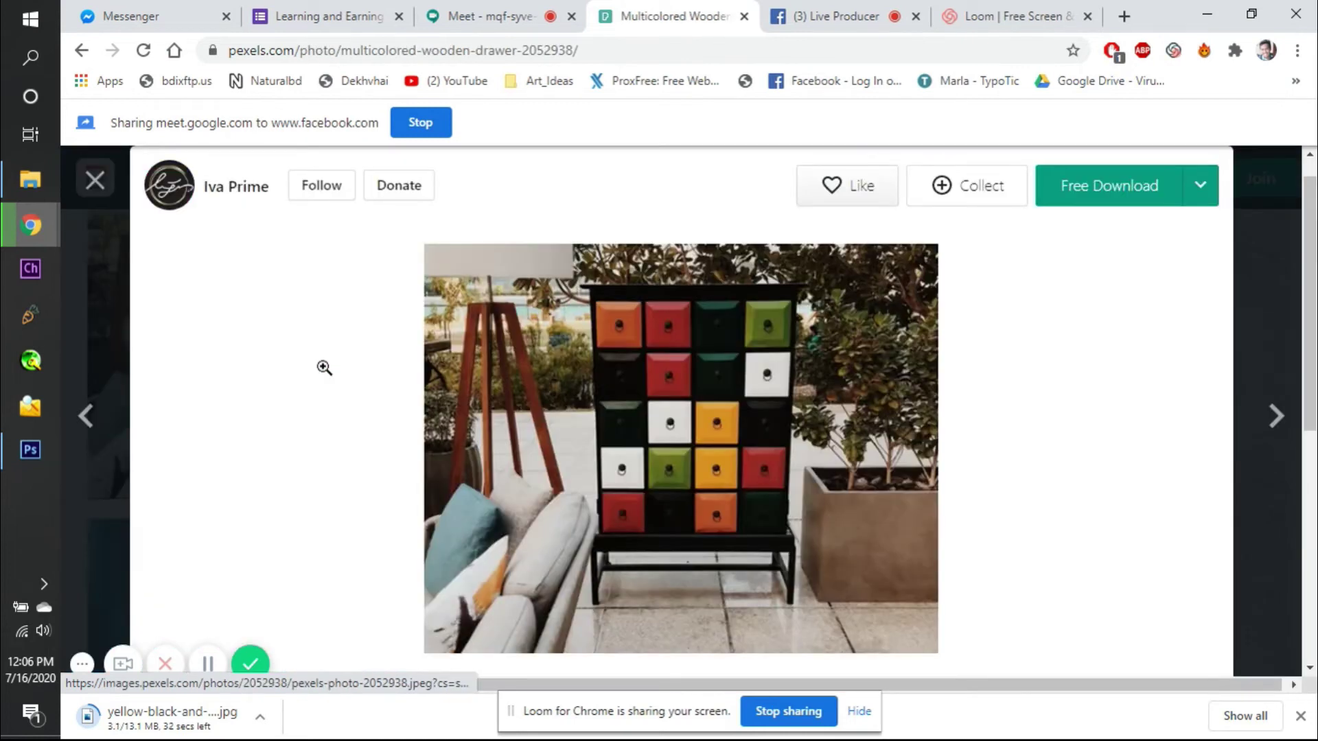
pyautogui.click(1082, 197)
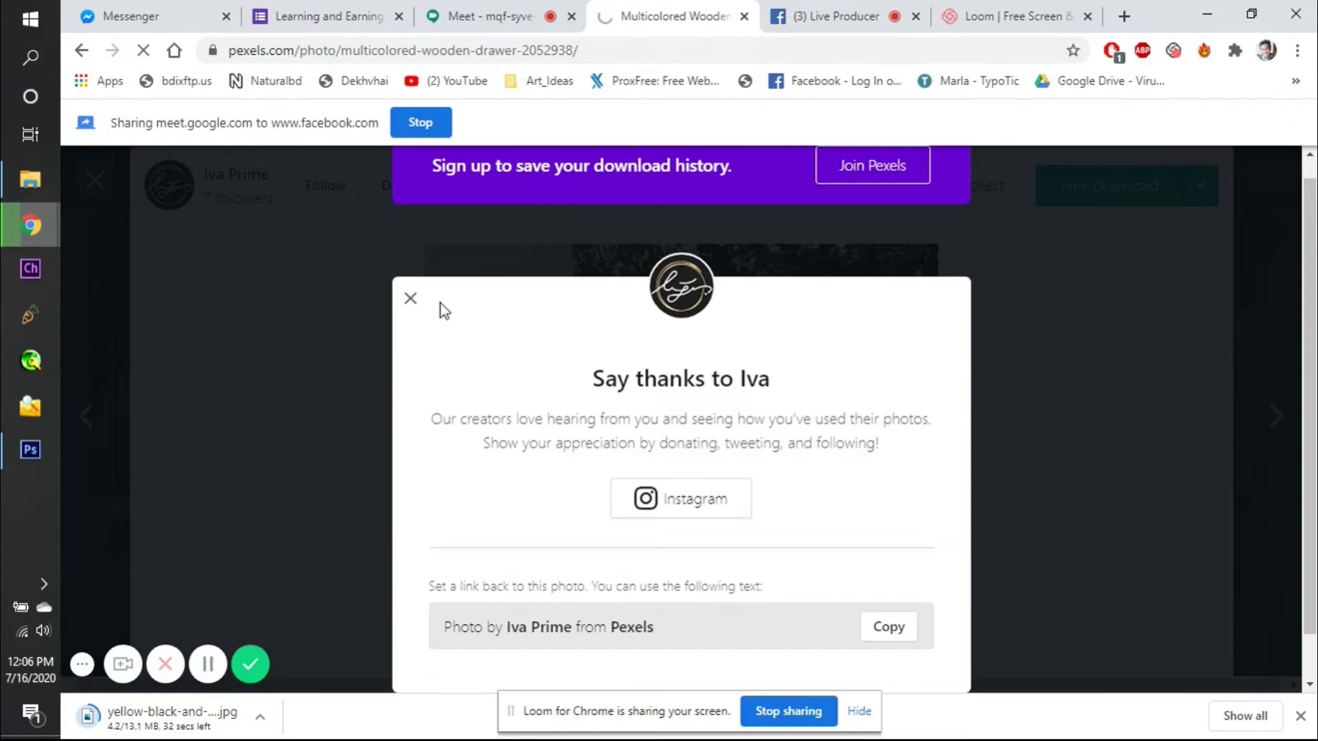
pyautogui.click(411, 299)
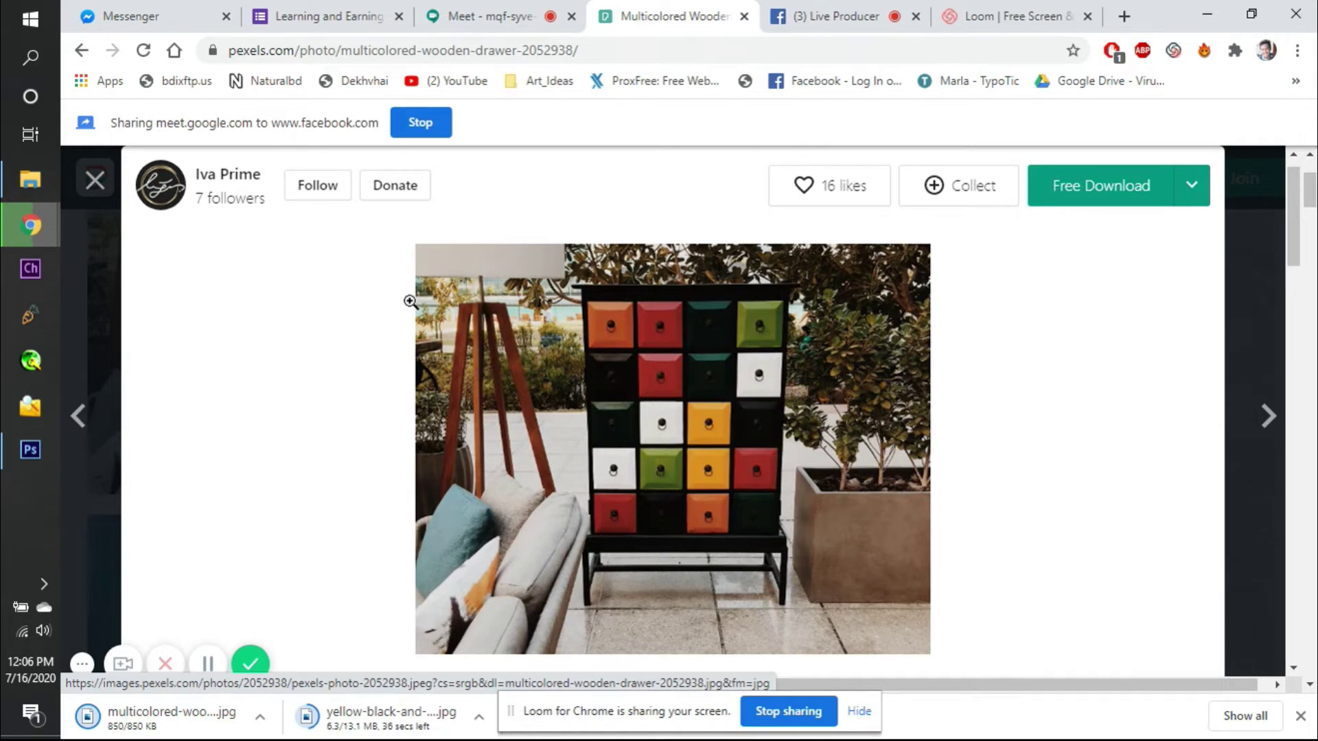
# - Back in Photoshop, hide Hue/Saturation 1 and close the red-turtleneck photo, choosing not to save
pyautogui.click(21, 457)
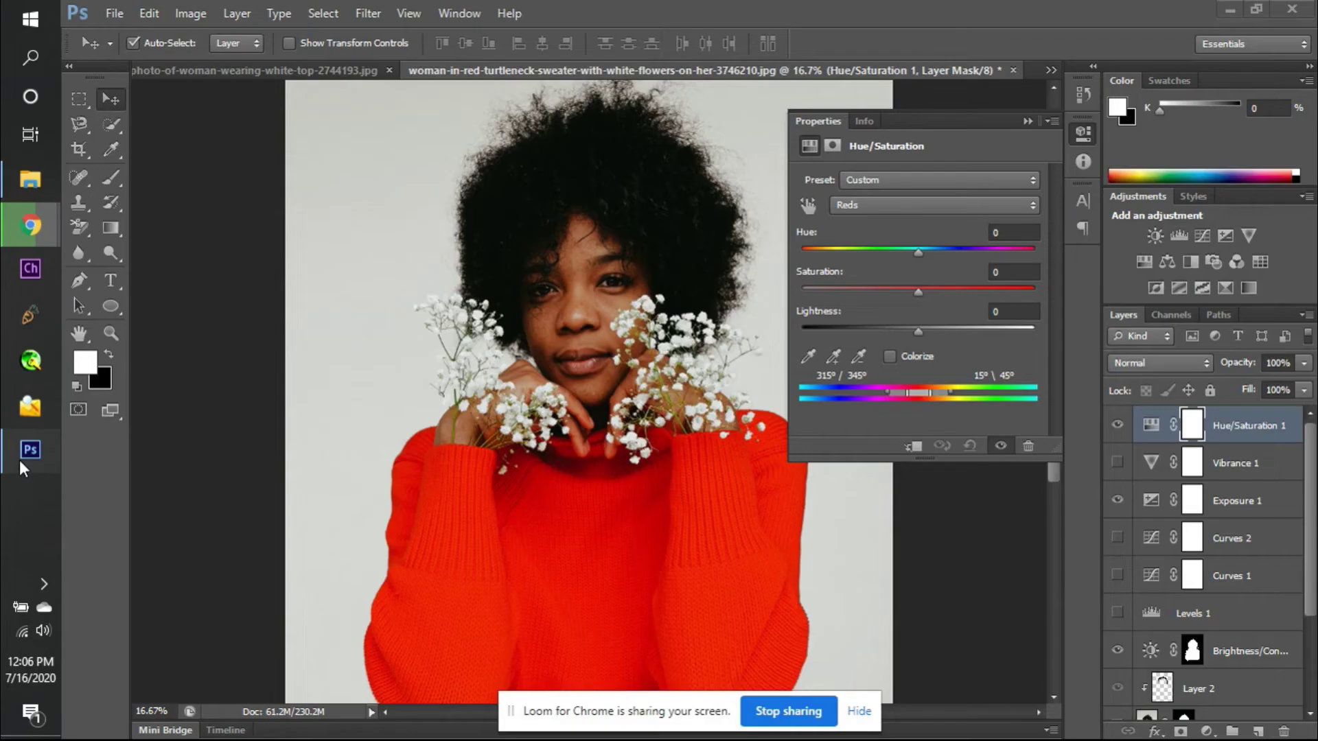
pyautogui.click(1123, 427)
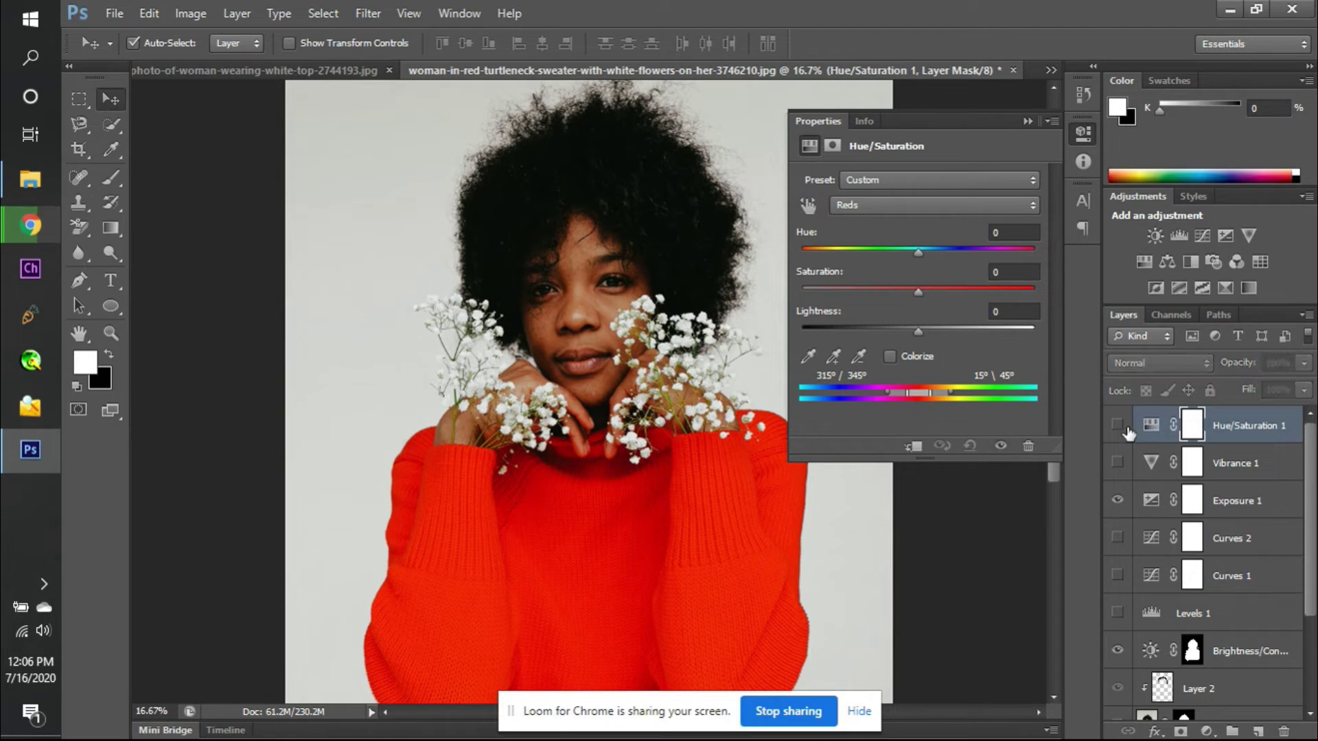
pyautogui.scroll(-2, 1208, 549)
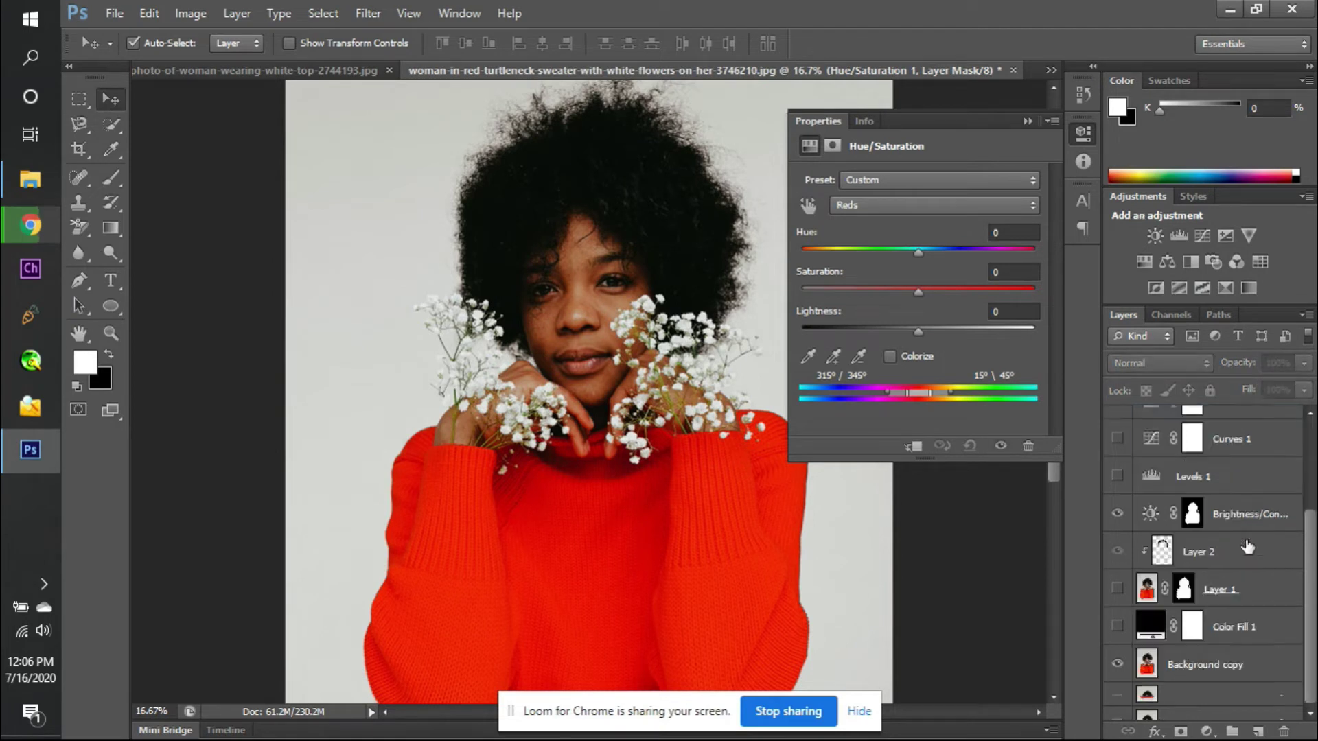
pyautogui.scroll(2, 1236, 501)
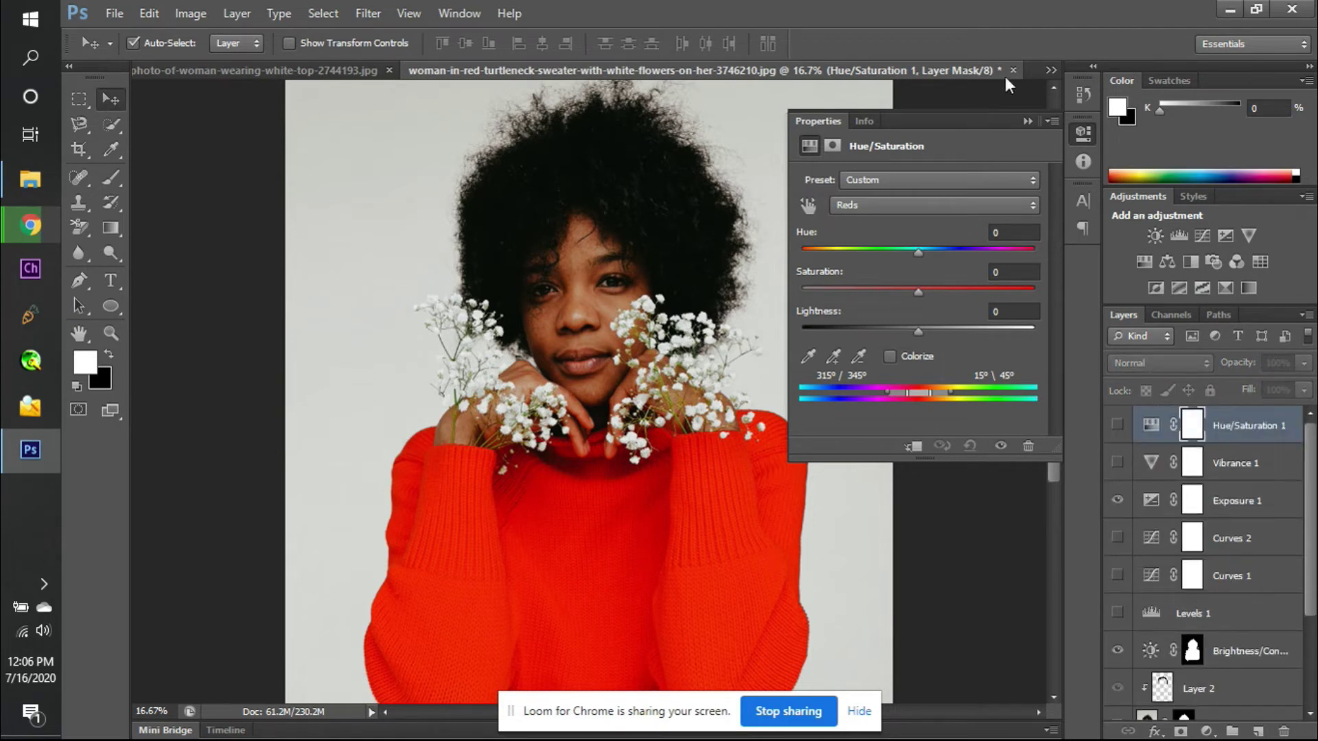
pyautogui.scroll(-2, 1165, 508)
pyautogui.scroll(2, 1164, 507)
pyautogui.scroll(-2, 1165, 508)
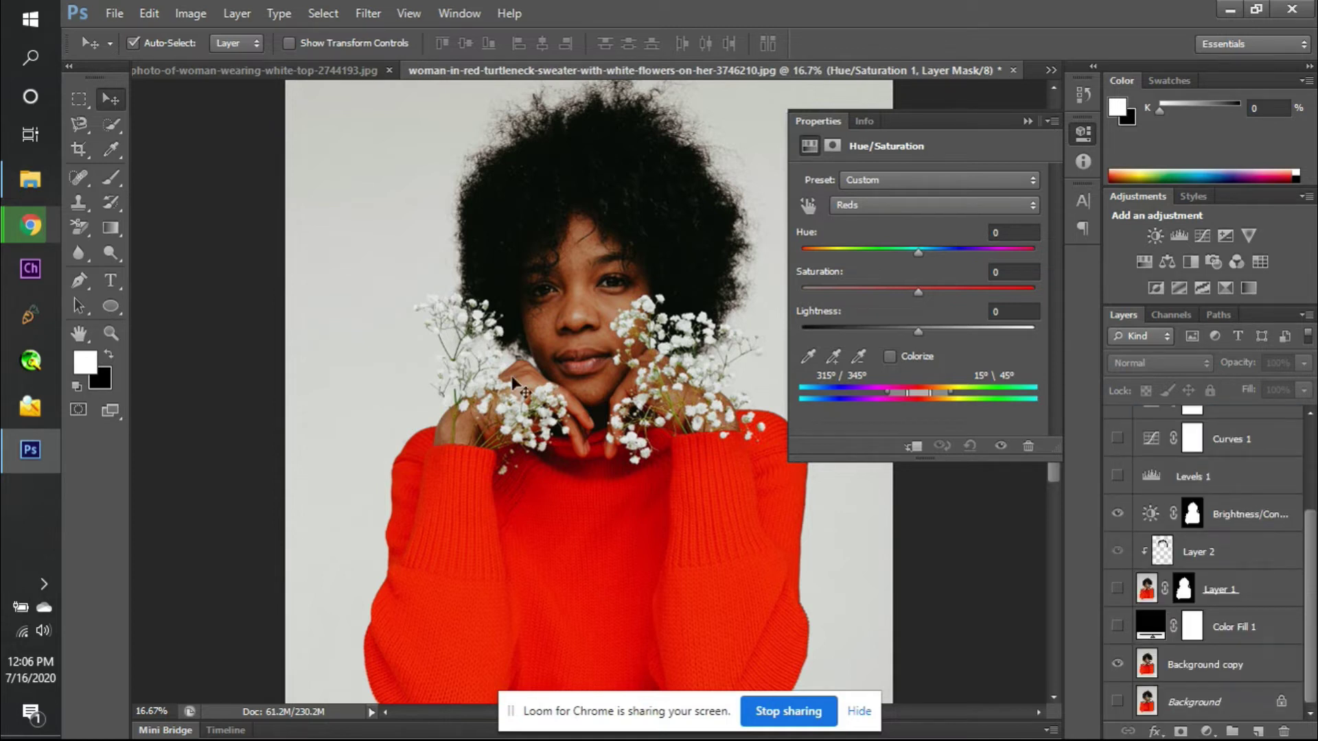
pyautogui.click(1012, 70)
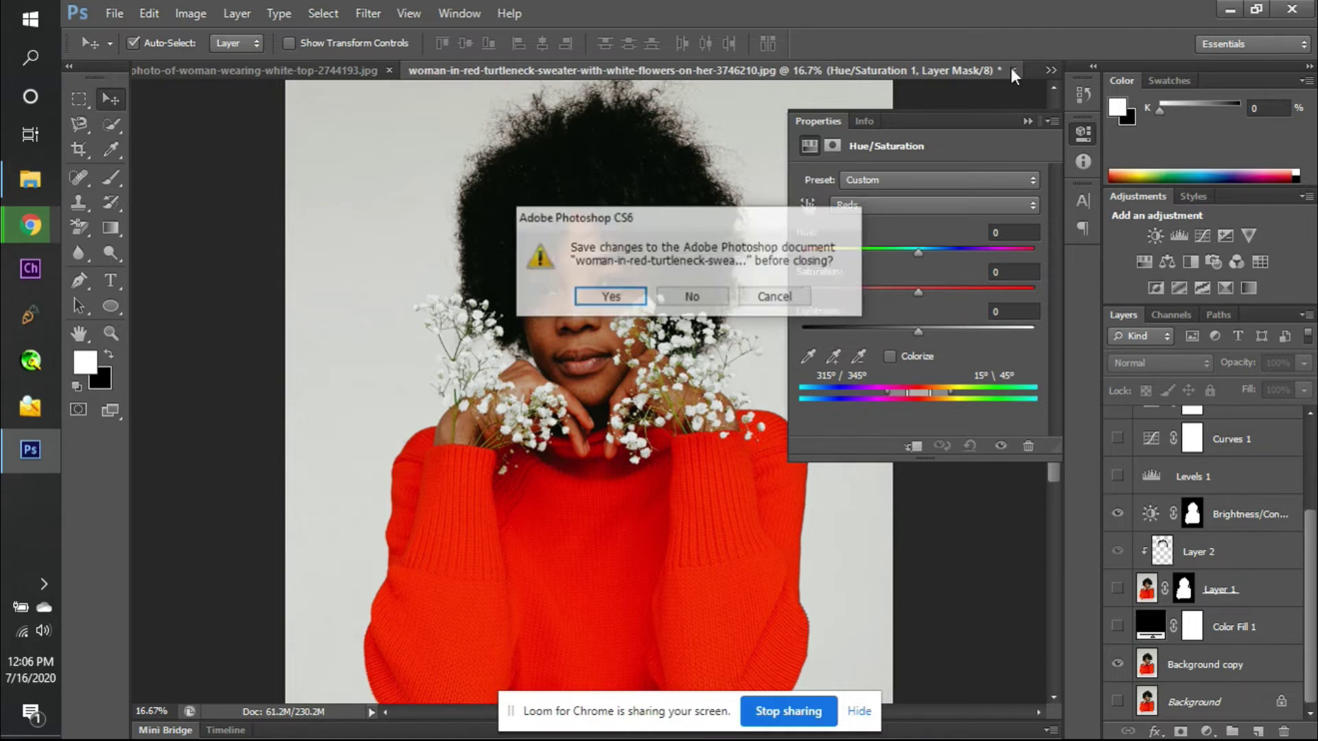
pyautogui.click(692, 298)
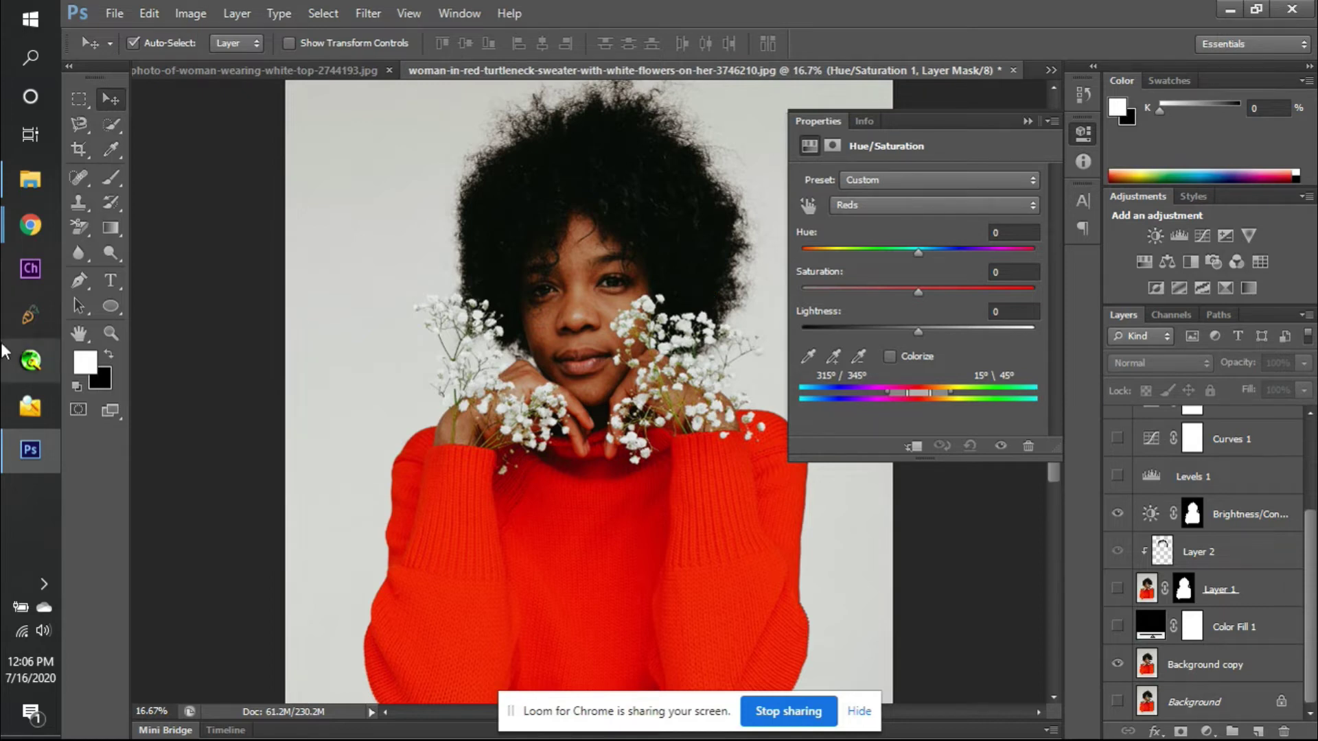
# - Select the drawer and papers photos in Downloads and drag them onto Photoshop
pyautogui.moveTo(30, 180)
pyautogui.click(132, 185)
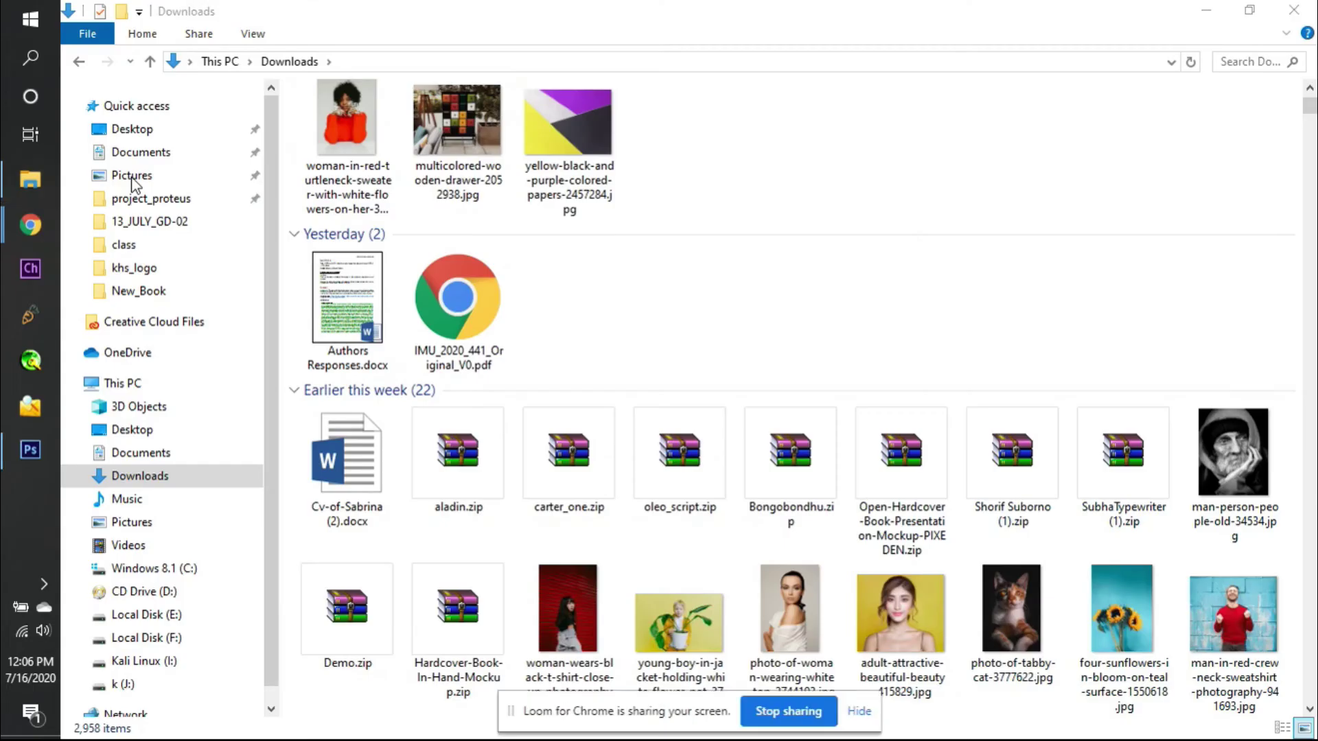
pyautogui.click(554, 164)
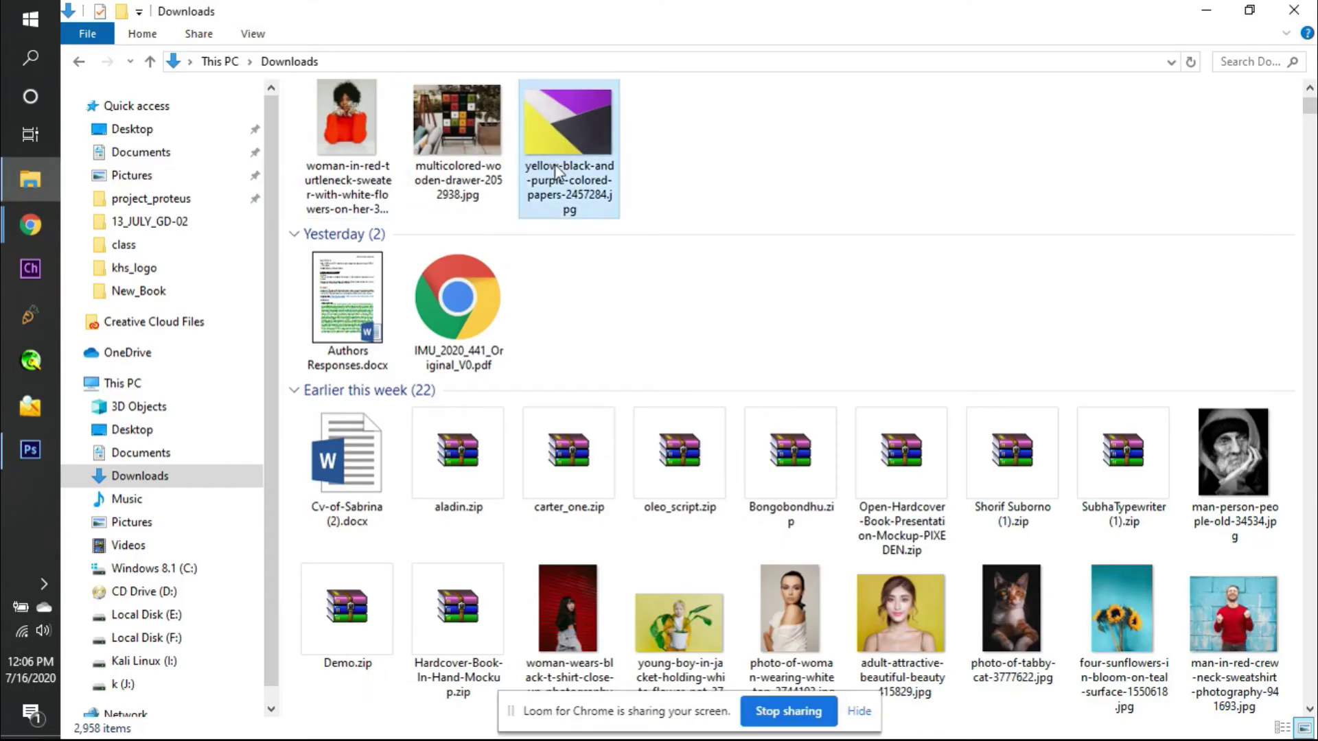
pyautogui.keyDown('ctrl'); pyautogui.click(461, 165); pyautogui.keyUp('ctrl')
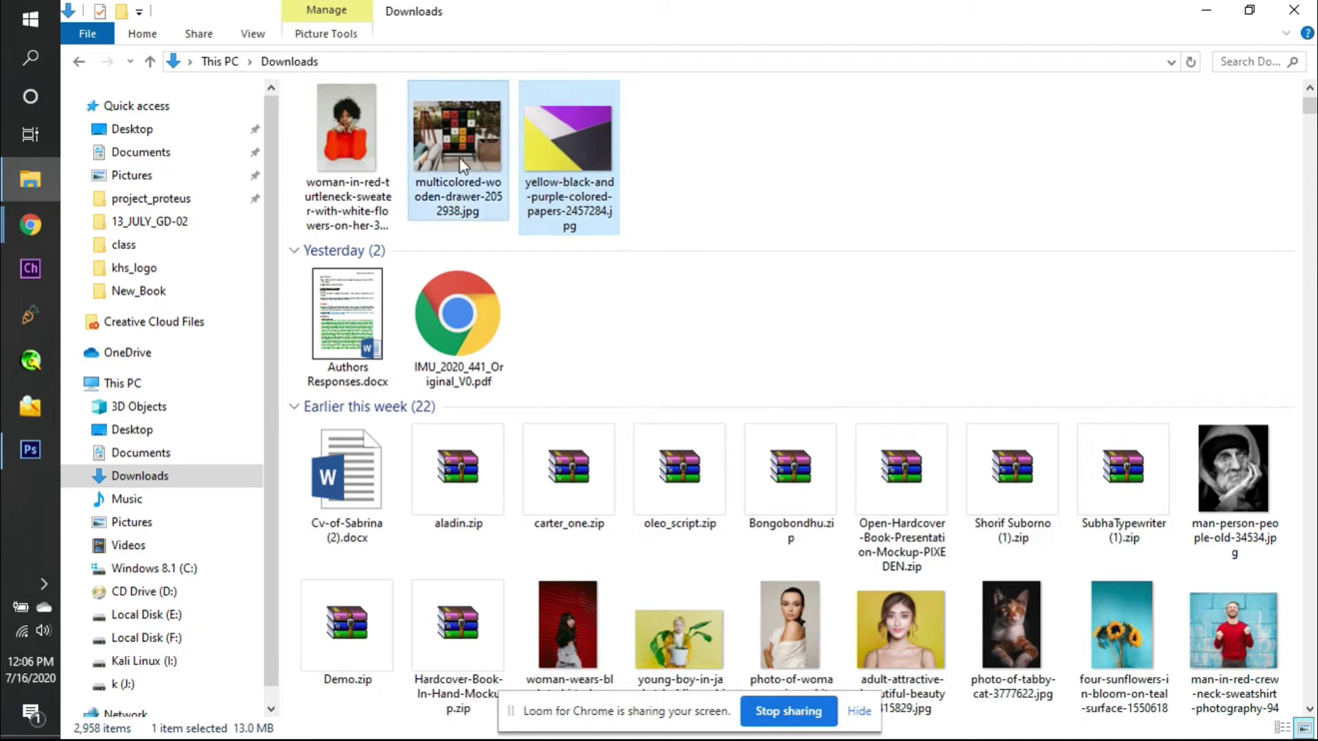
pyautogui.click(27, 448)
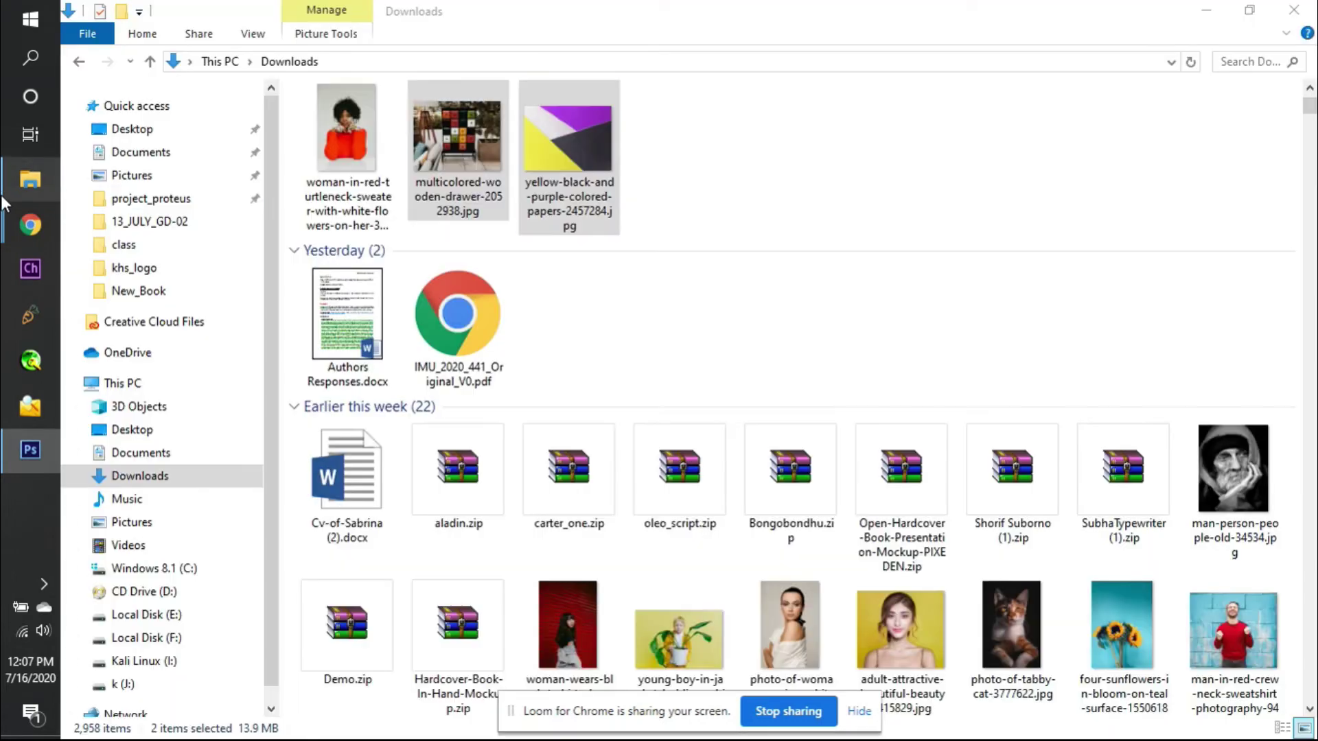
pyautogui.click(29, 180)
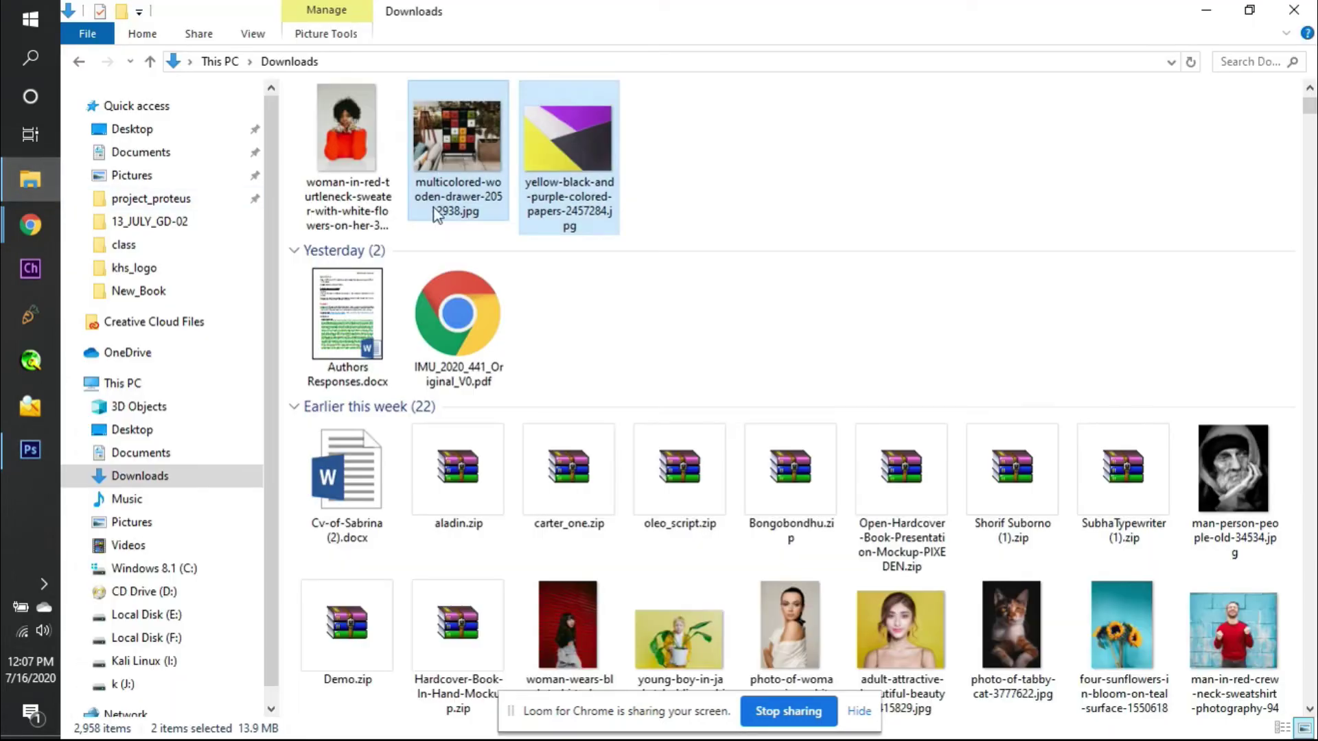
pyautogui.moveTo(446, 158); pyautogui.dragTo(856, 8)
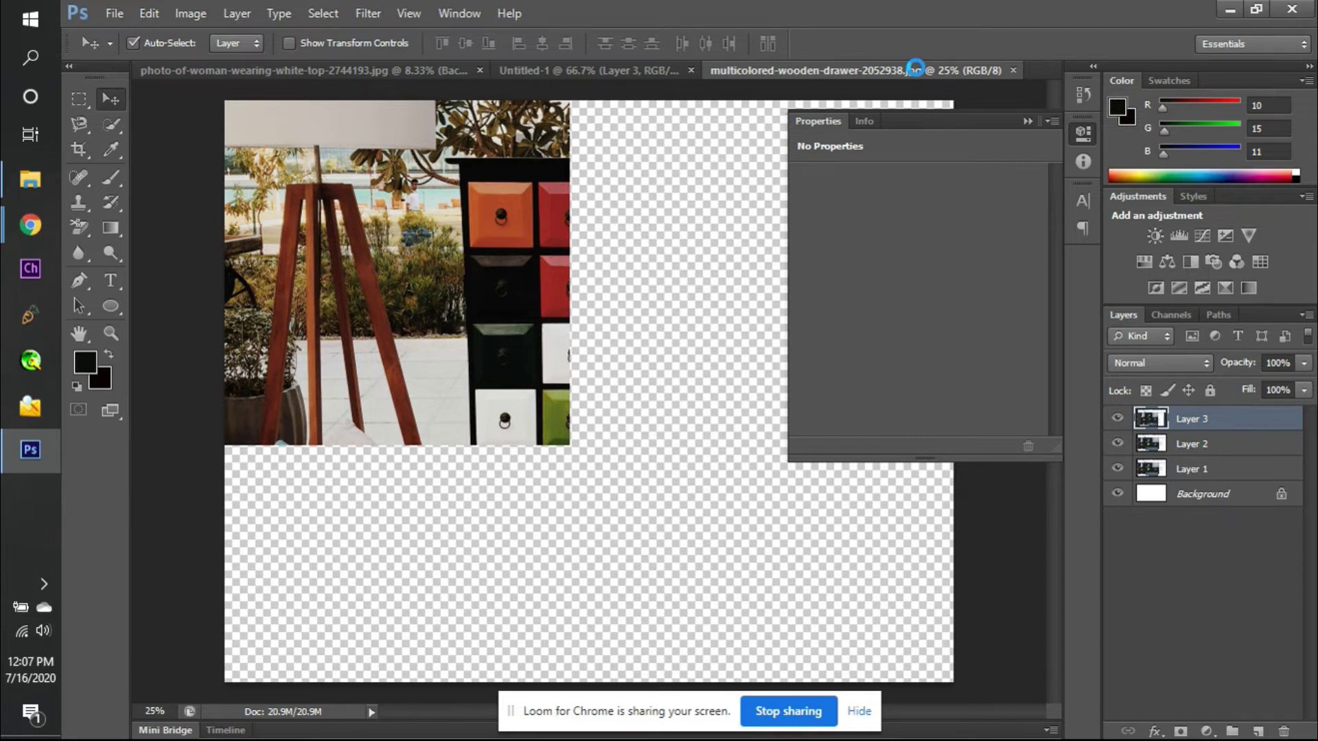
# - Close the downloads bar on Chrome's Google Meet tab, then go back to Photoshop
pyautogui.moveTo(5, 236)
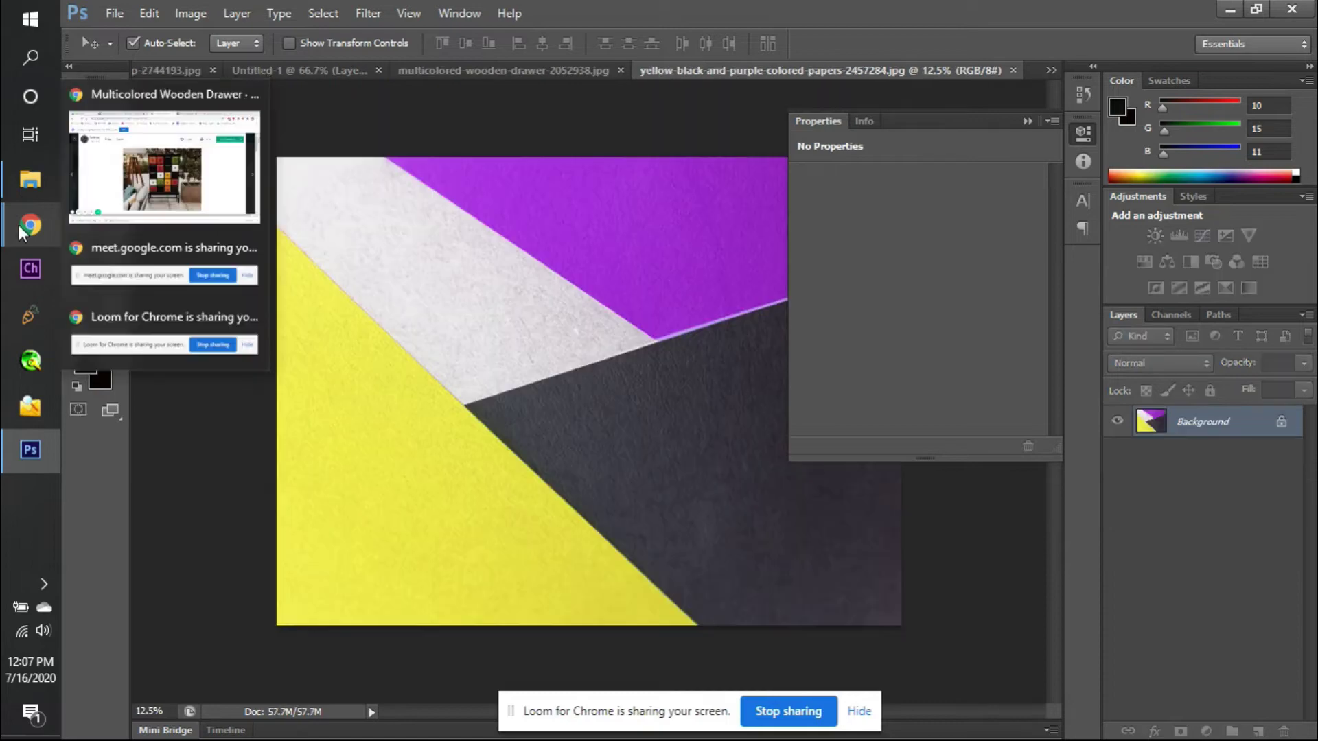
pyautogui.click(165, 210)
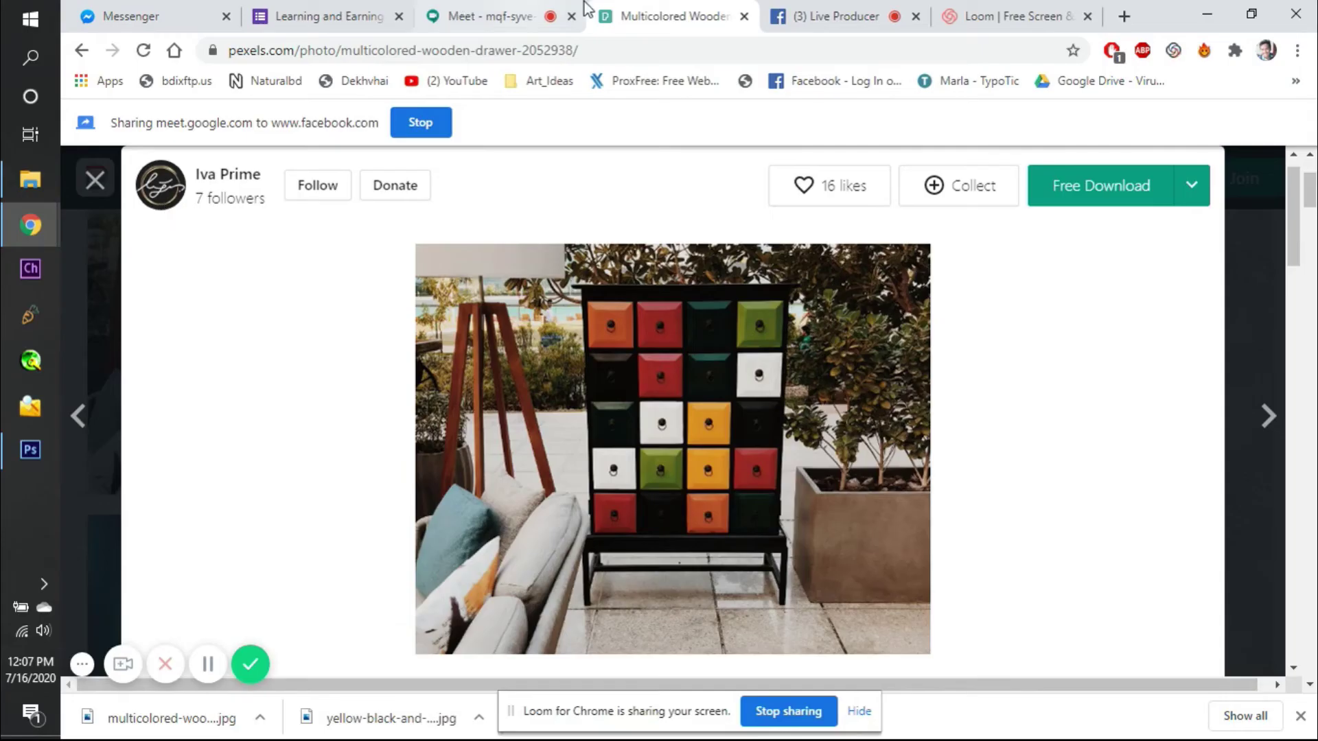
pyautogui.click(451, 9)
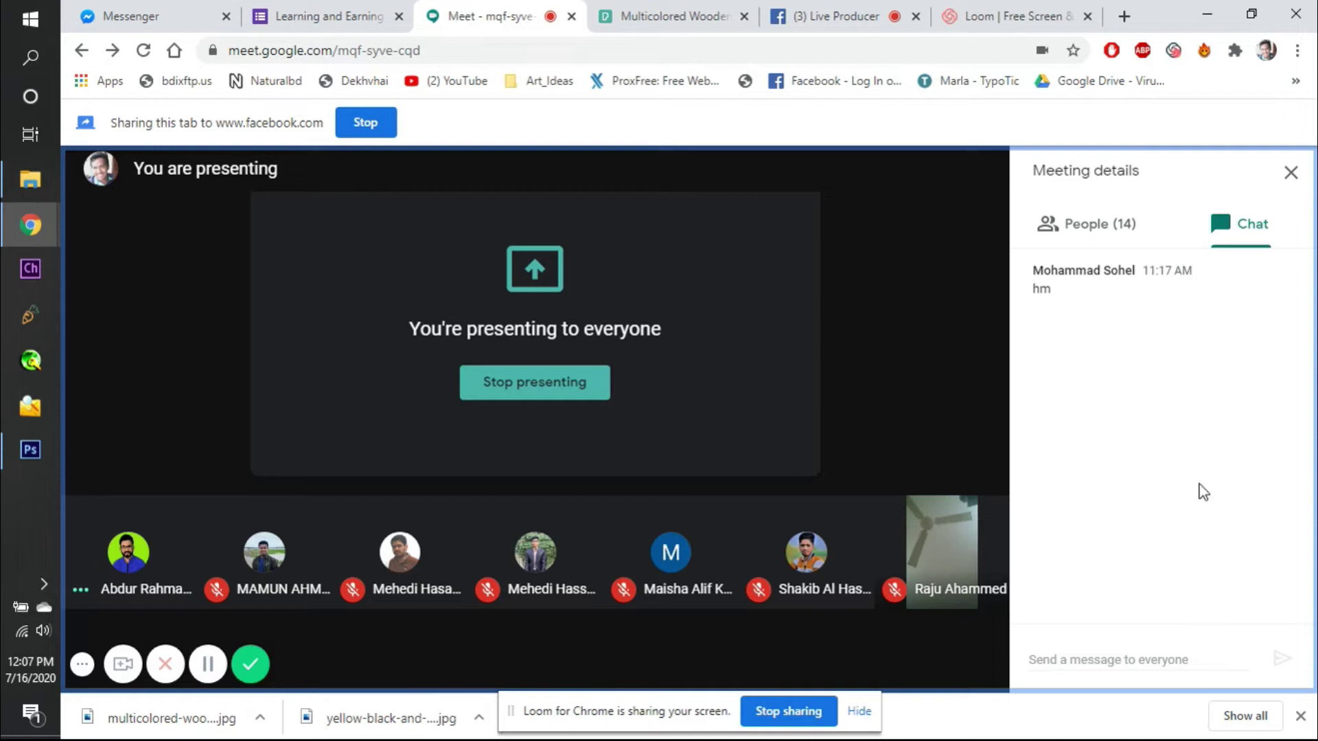
pyautogui.click(1300, 715)
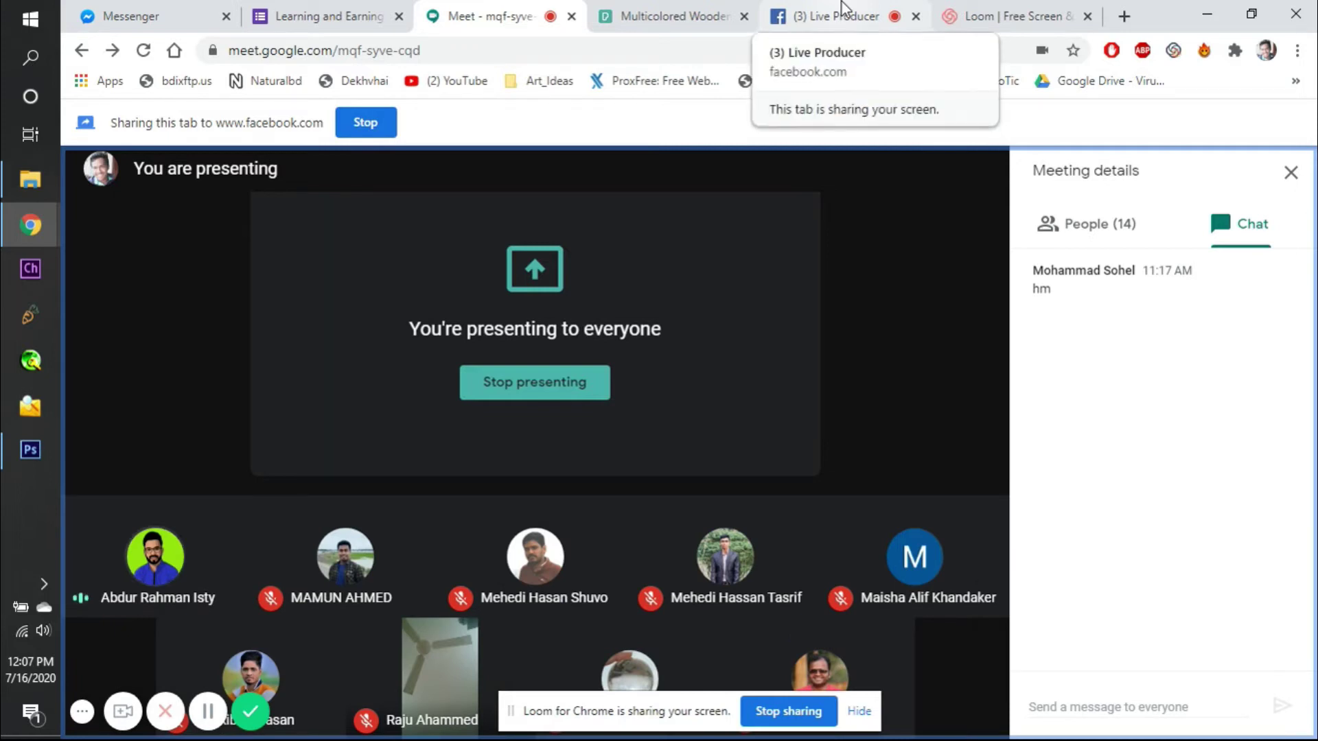
pyautogui.click(39, 451)
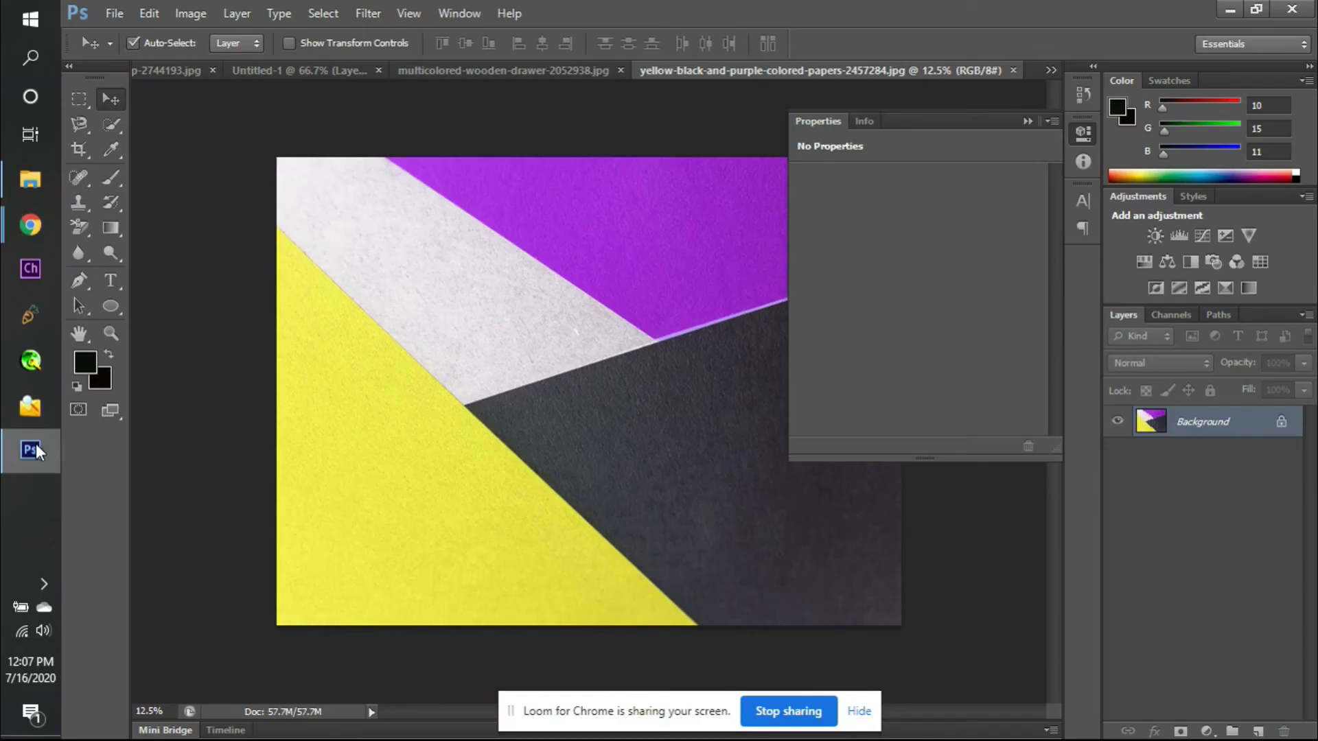
# - Close the Properties panel and add a Hue/Saturation adjustment layer limited to Reds
pyautogui.click(1030, 122)
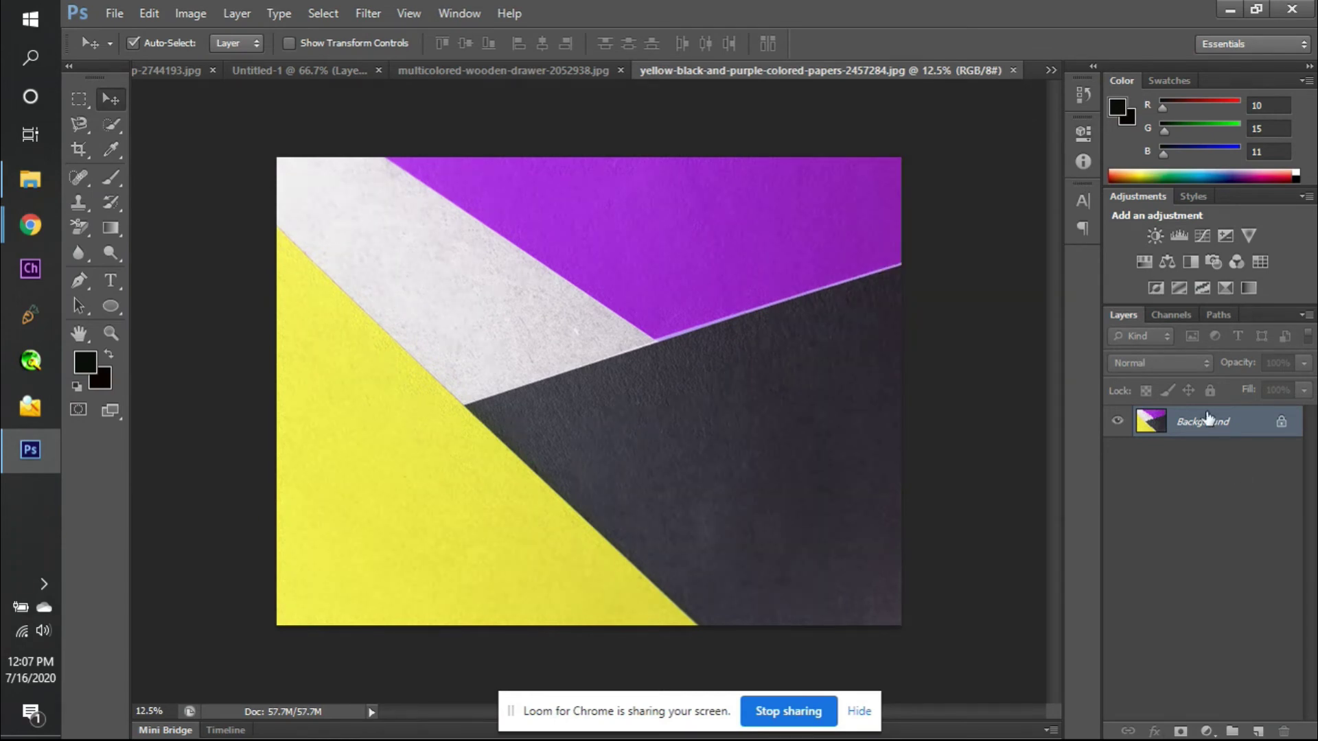
pyautogui.click(1144, 261)
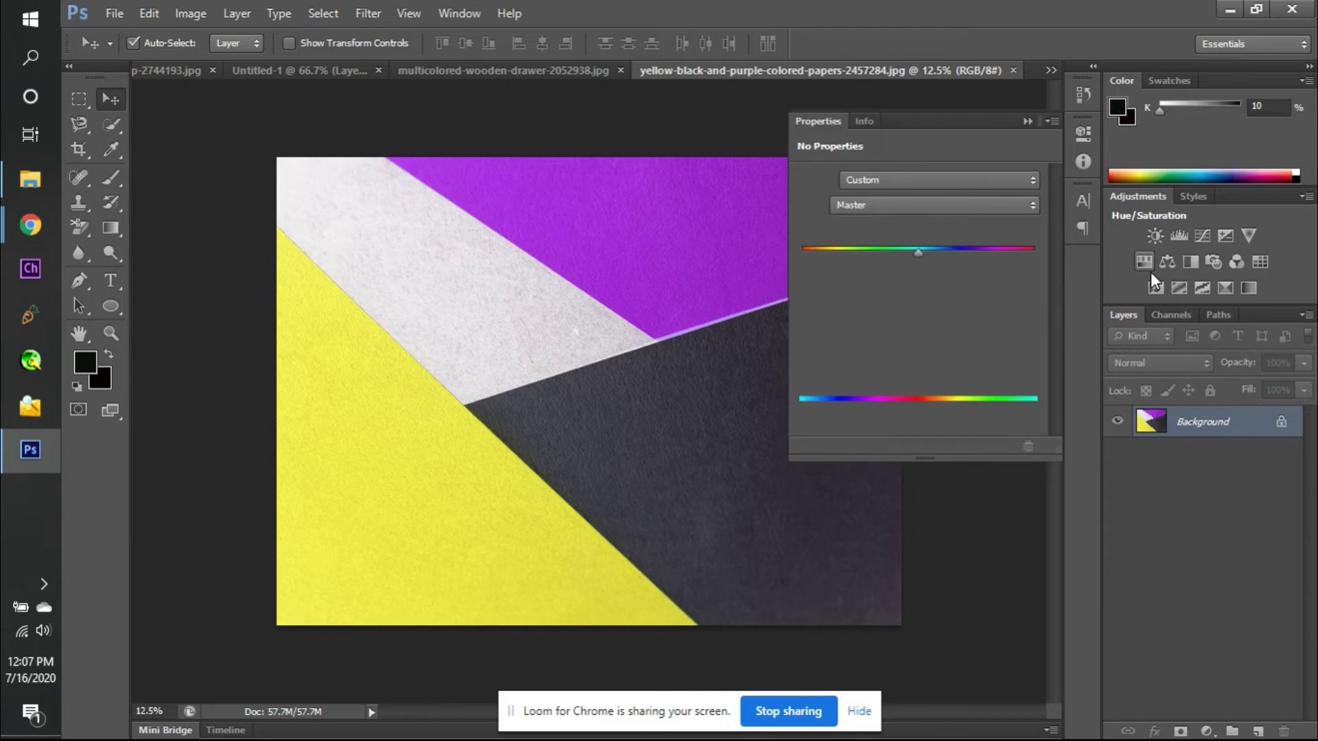
pyautogui.click(917, 213)
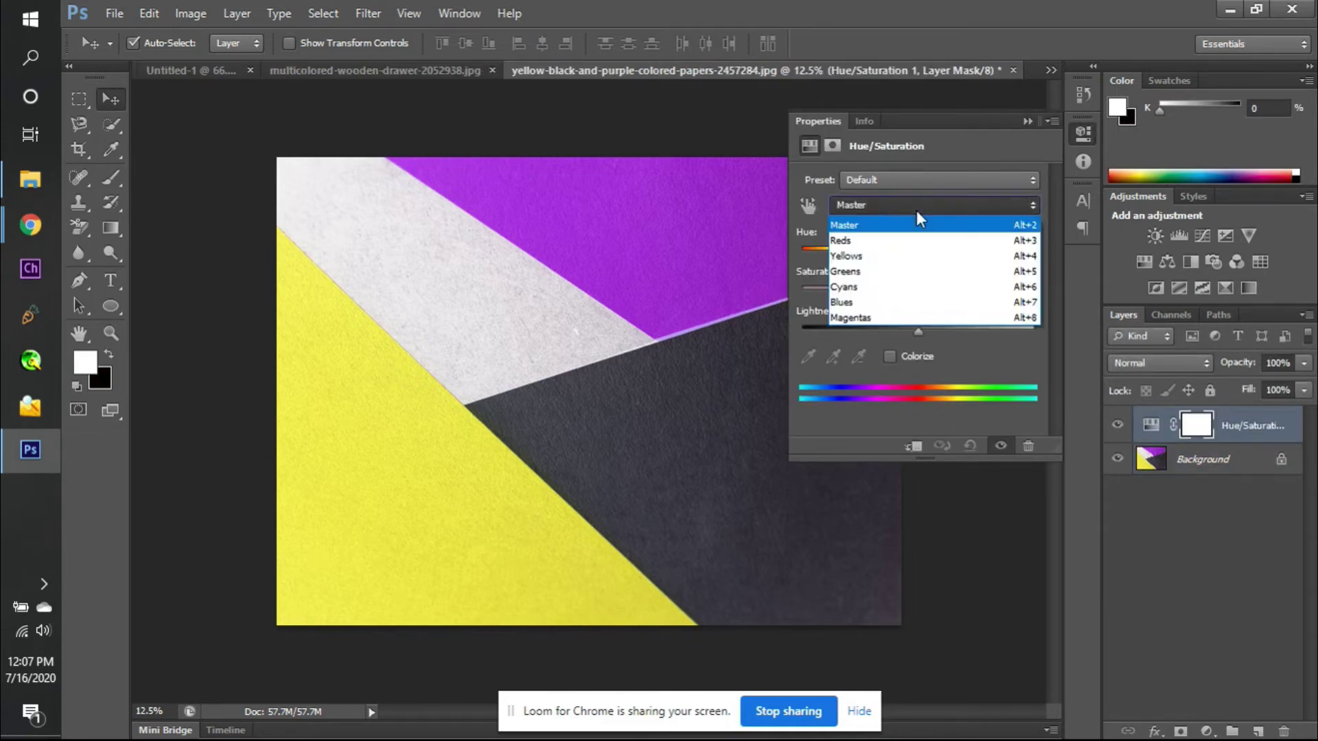
pyautogui.click(910, 241)
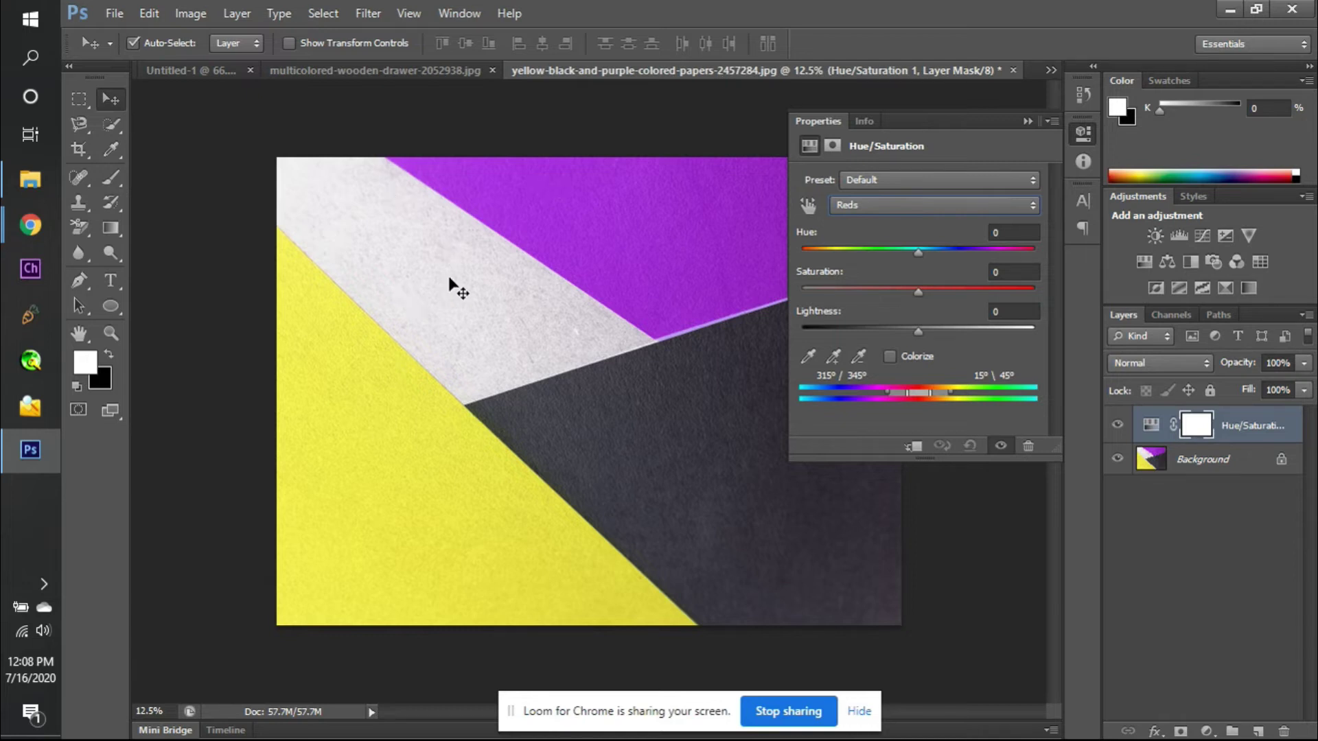
# - Sample the dark paper with the Eyedropper, hide the Hue/Saturation layer, and duplicate Background
pyautogui.click(119, 150)
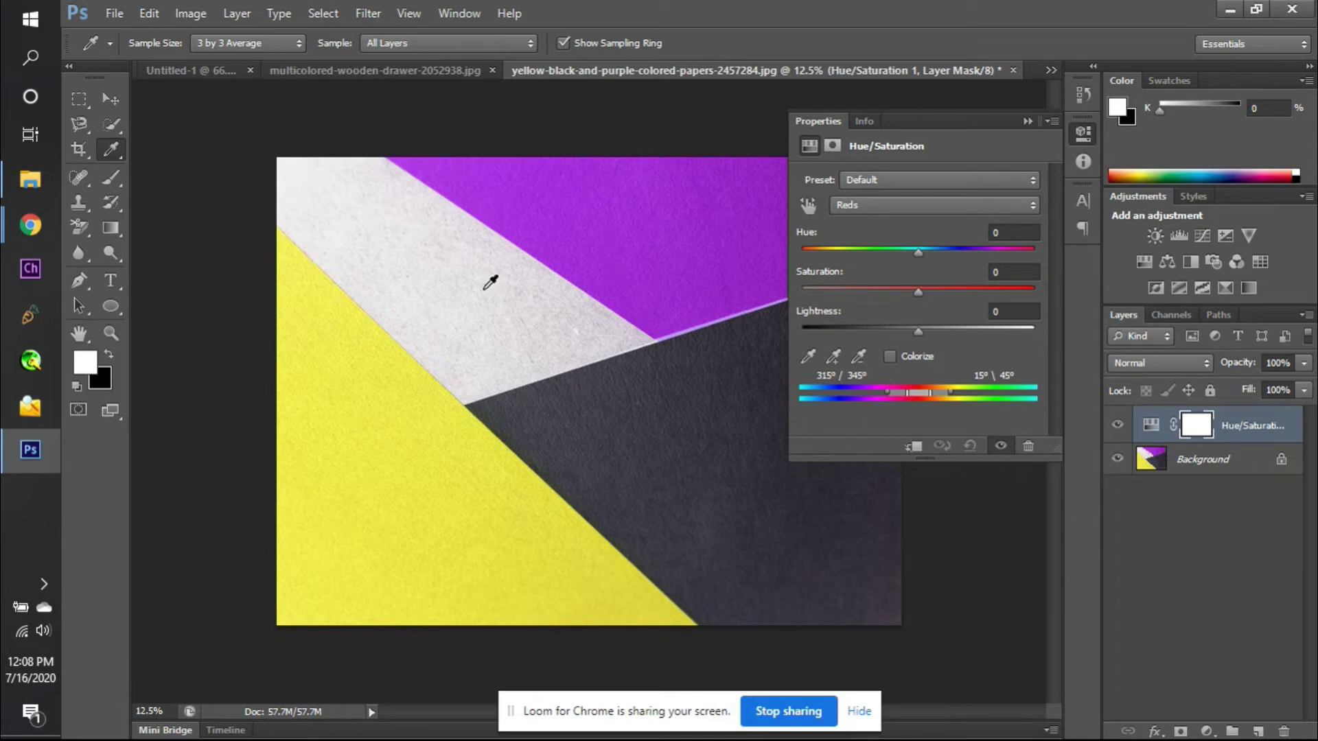
pyautogui.click(87, 363)
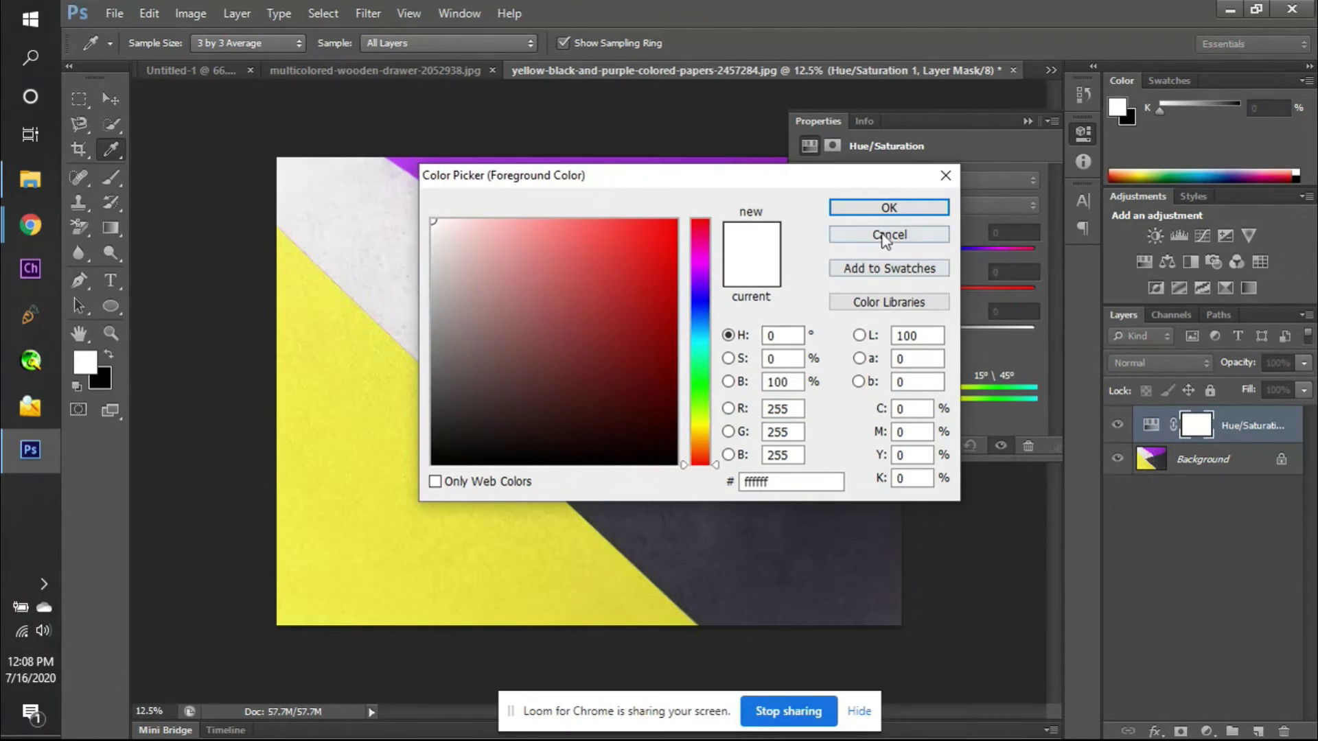
pyautogui.click(890, 207)
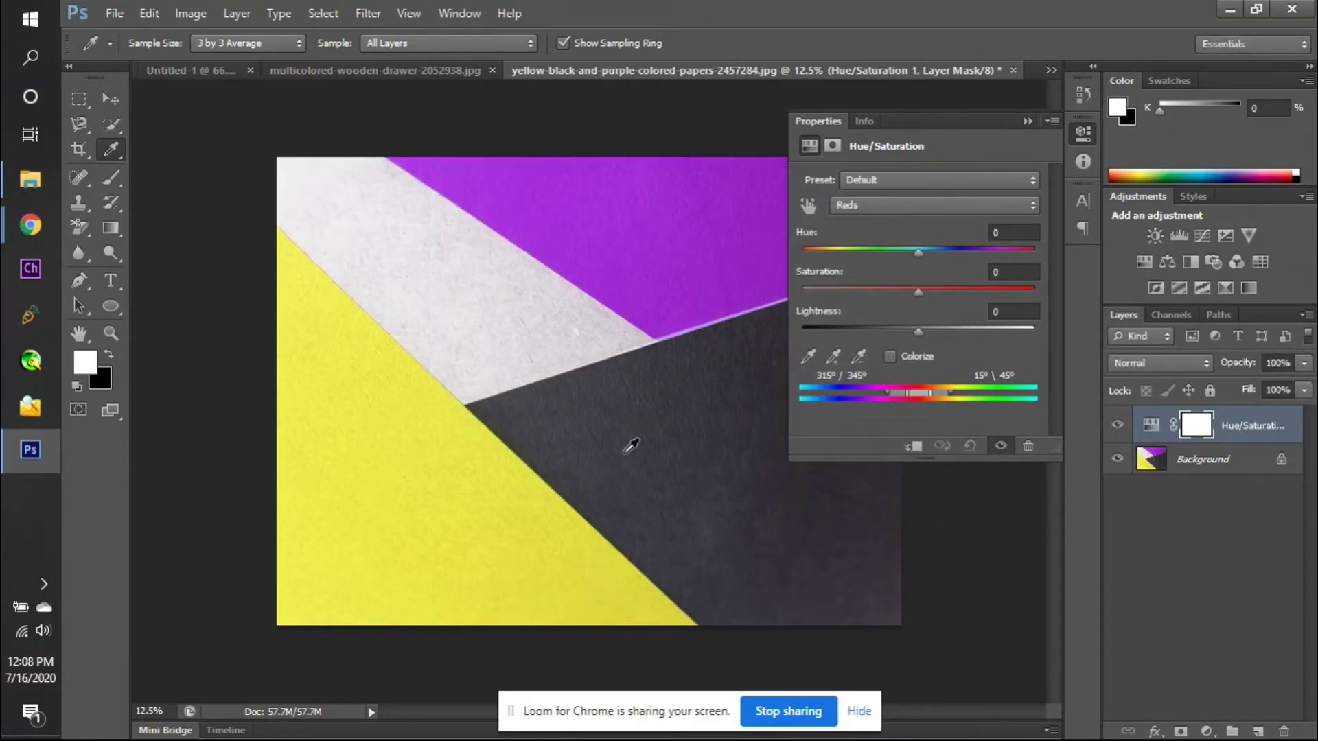
pyautogui.click(671, 436)
pyautogui.click(1117, 425)
pyautogui.click(620, 469)
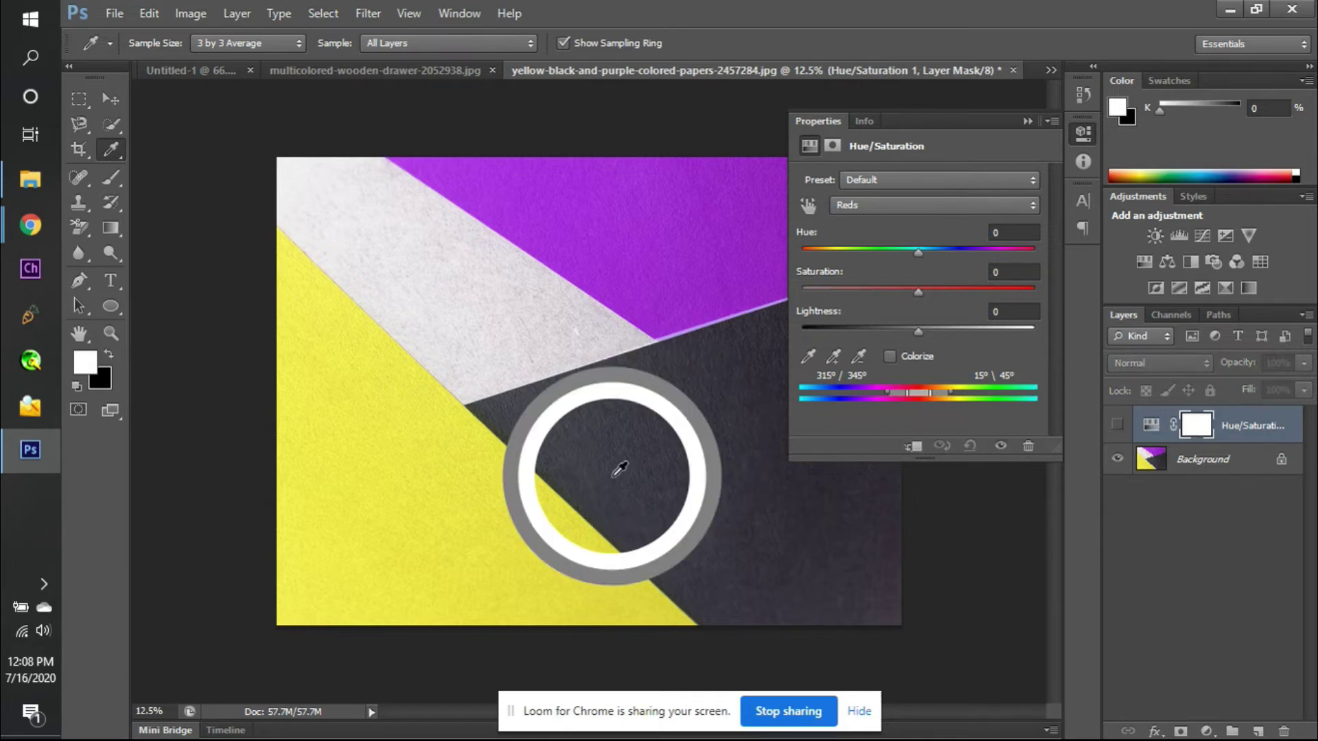
pyautogui.click(605, 393)
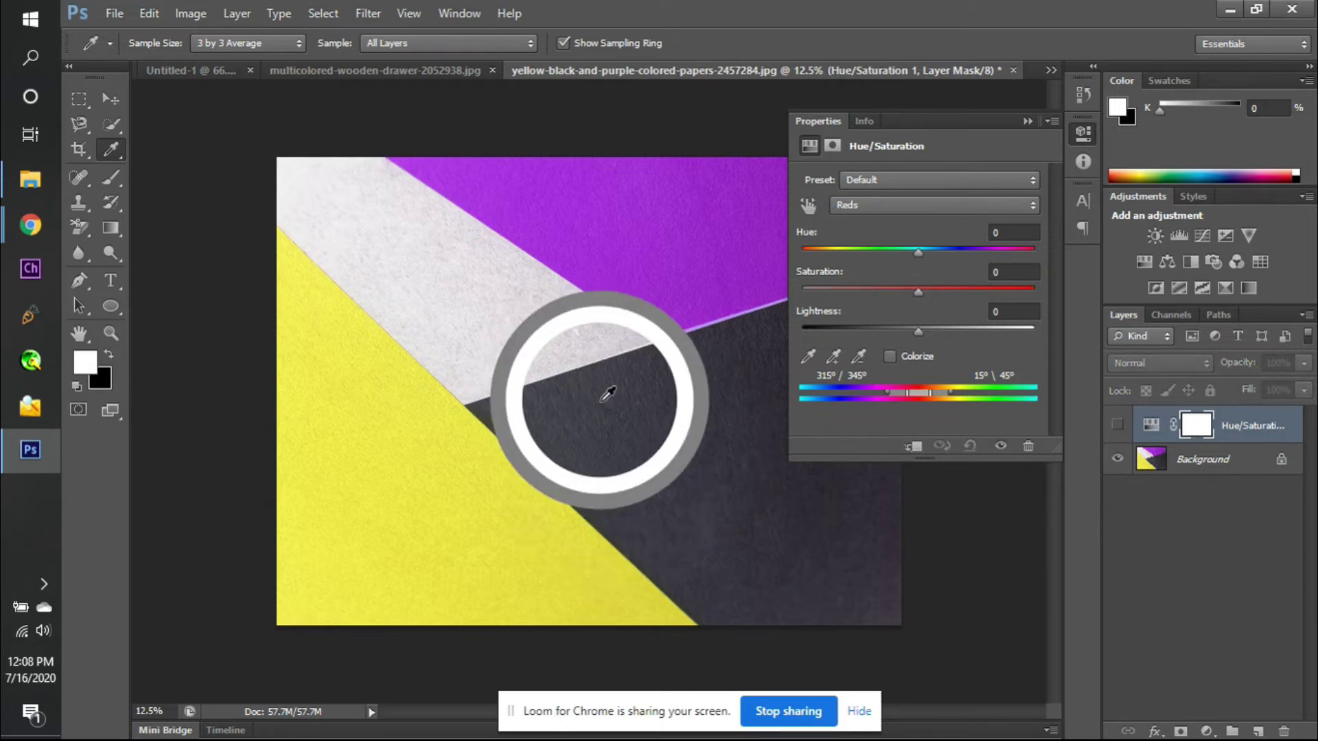
pyautogui.click(1242, 470)
pyautogui.hotkey('ctrl', 'j')
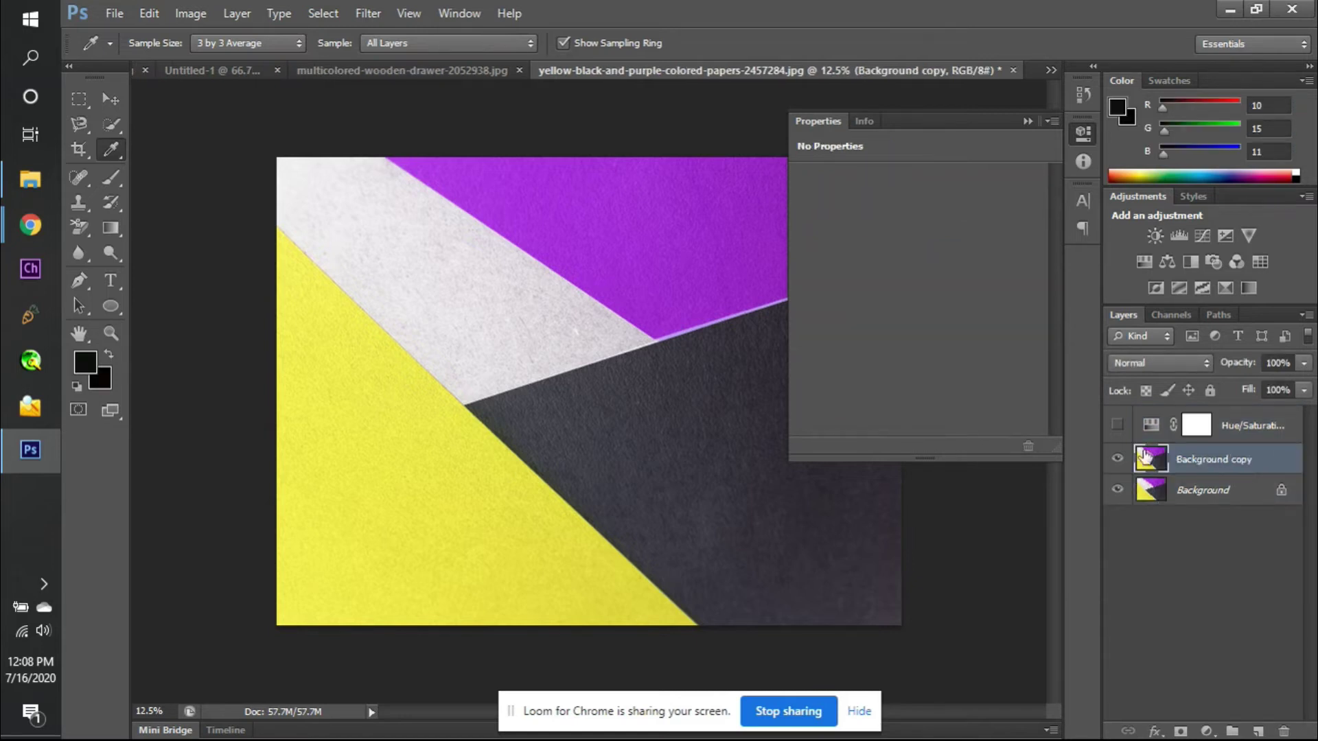
# - Hide the original Background layer and sample the dark paper as foreground, checking its values
pyautogui.click(1117, 490)
pyautogui.click(724, 465)
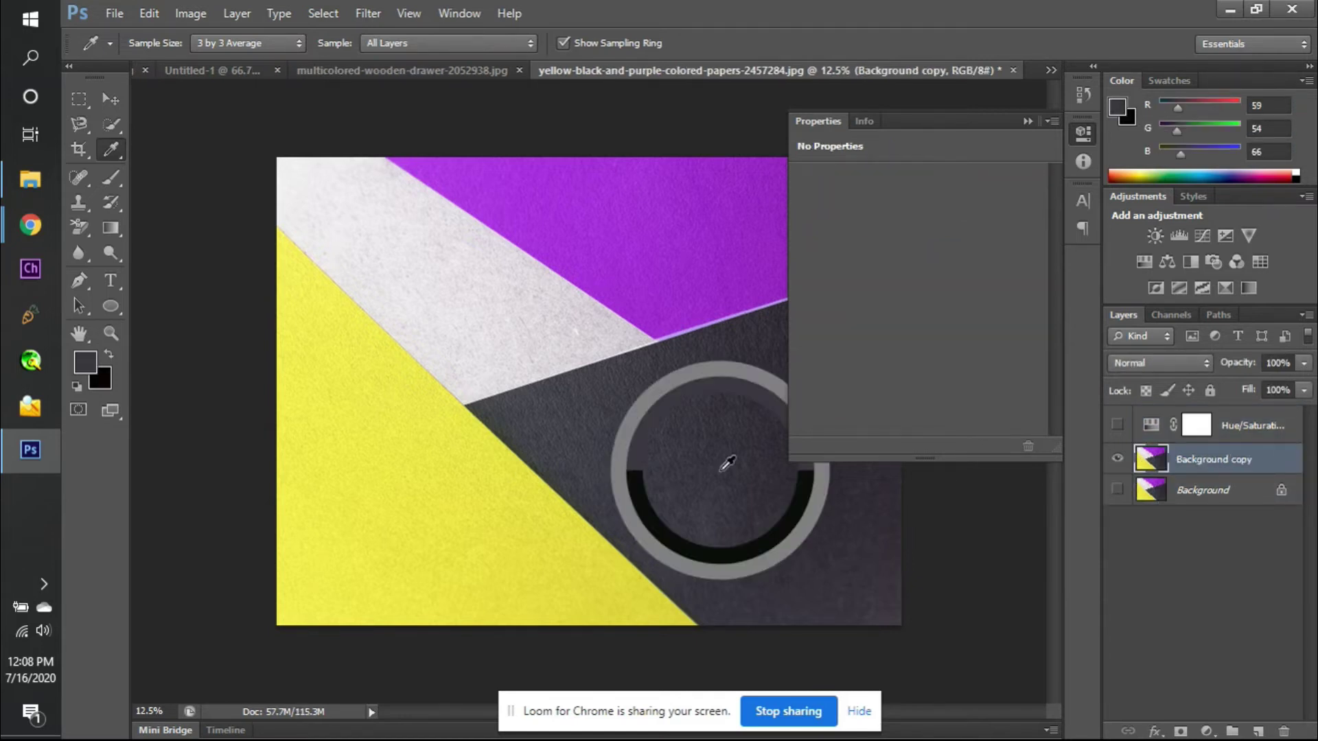
pyautogui.click(93, 362)
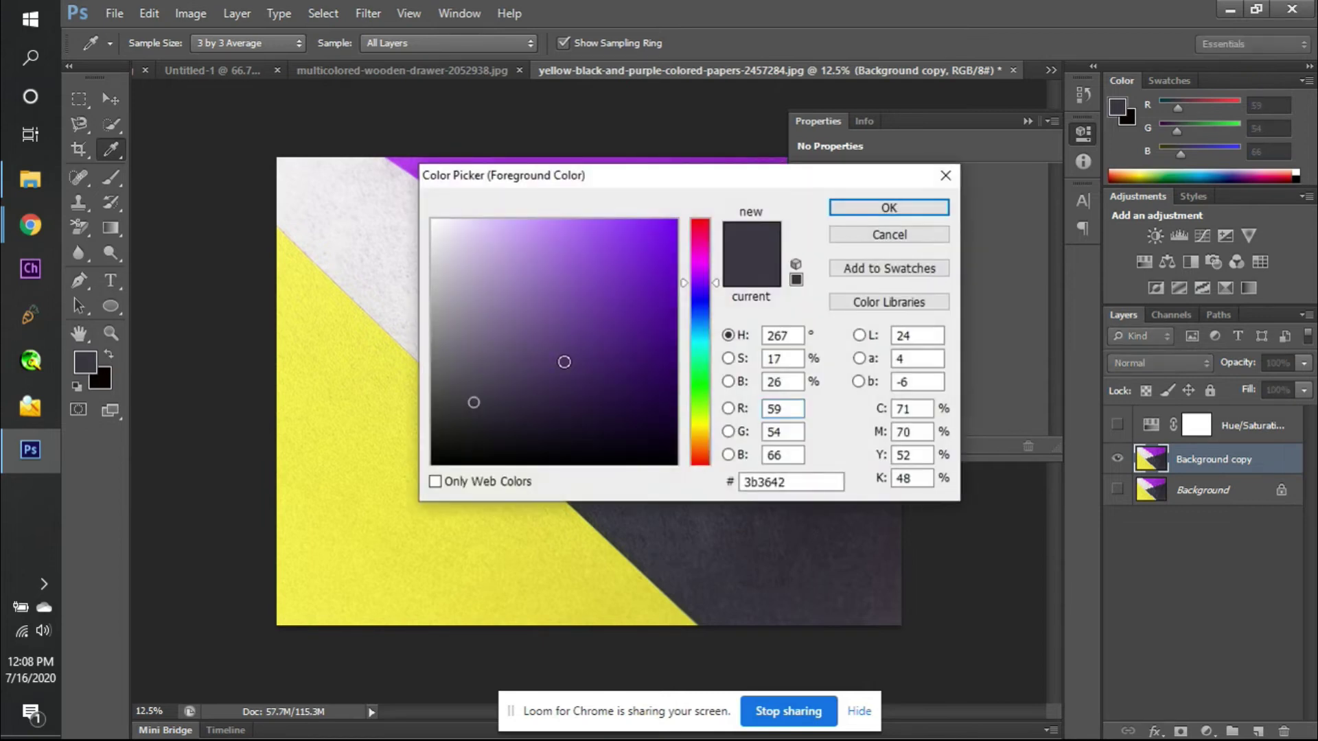
pyautogui.doubleClick(787, 409)
pyautogui.click(881, 209)
# - Sample the purple, then yellow paper as foreground and show the Hue/Saturation layer again
pyautogui.click(718, 228)
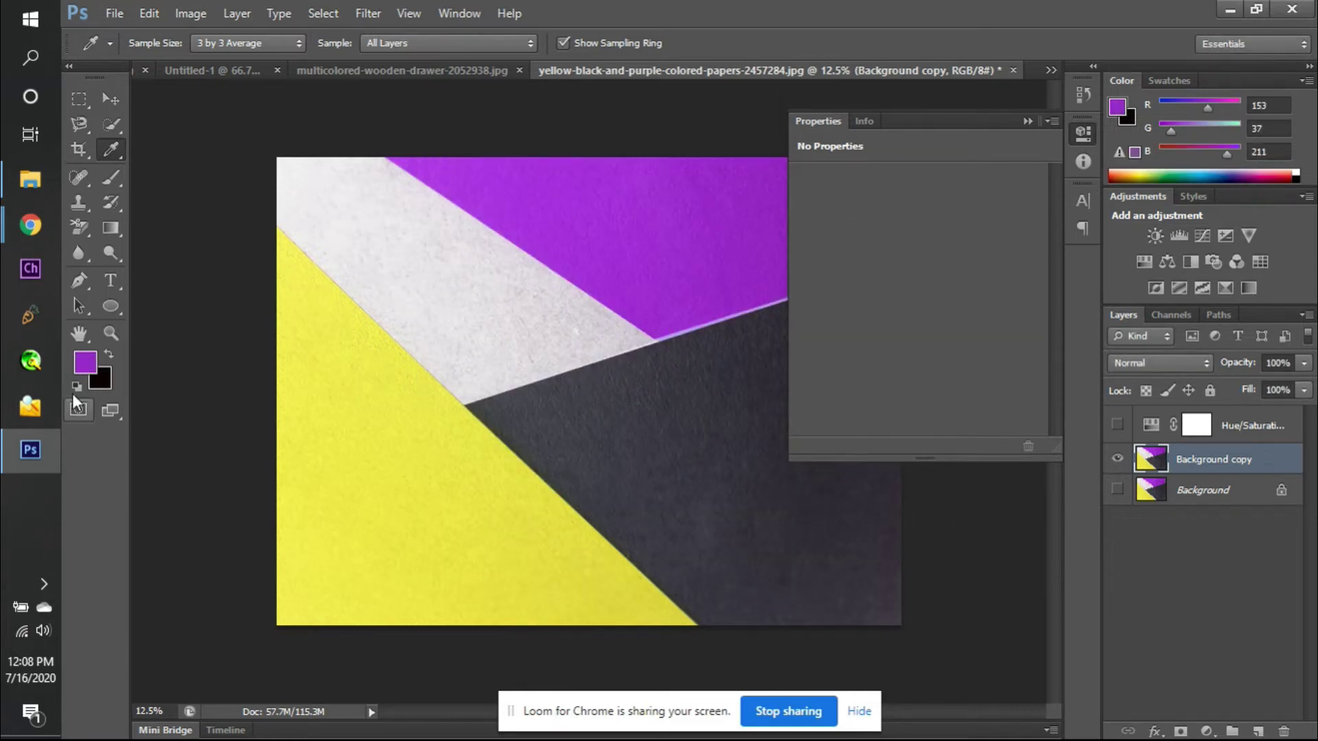
pyautogui.click(81, 363)
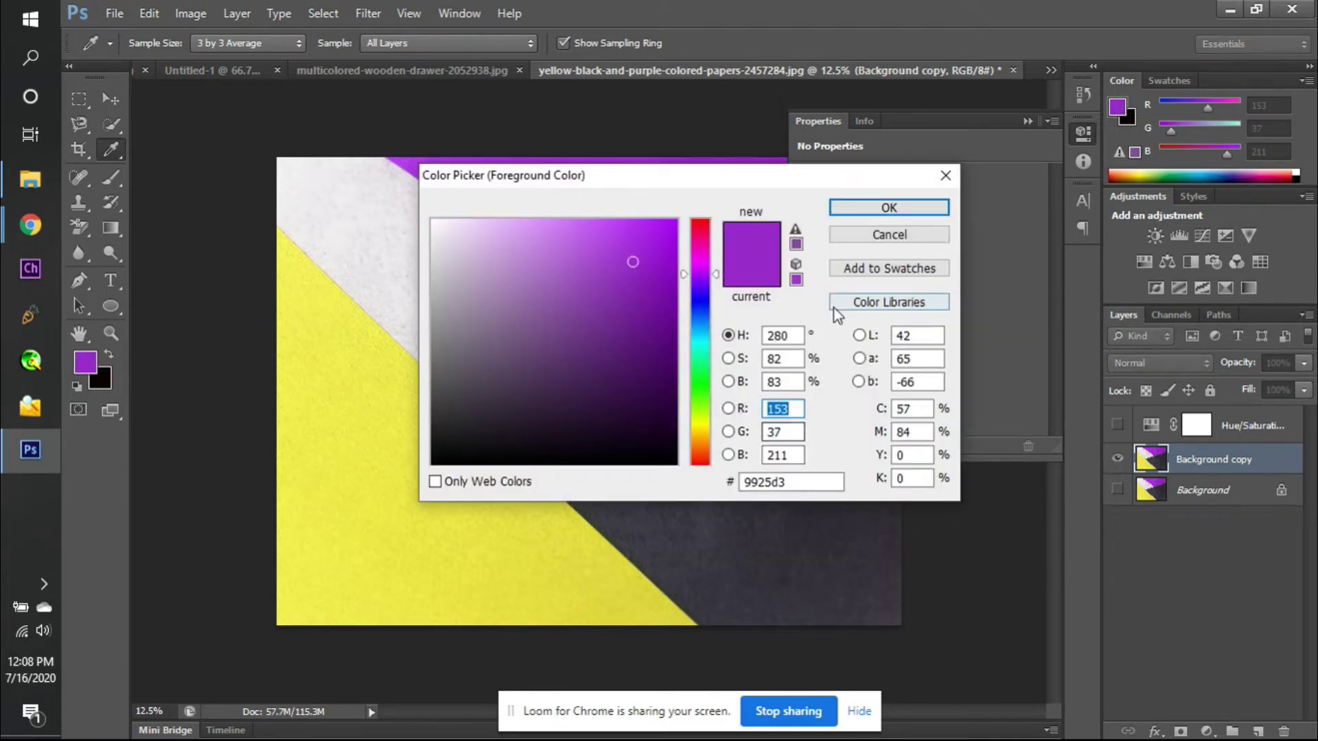
pyautogui.click(885, 219)
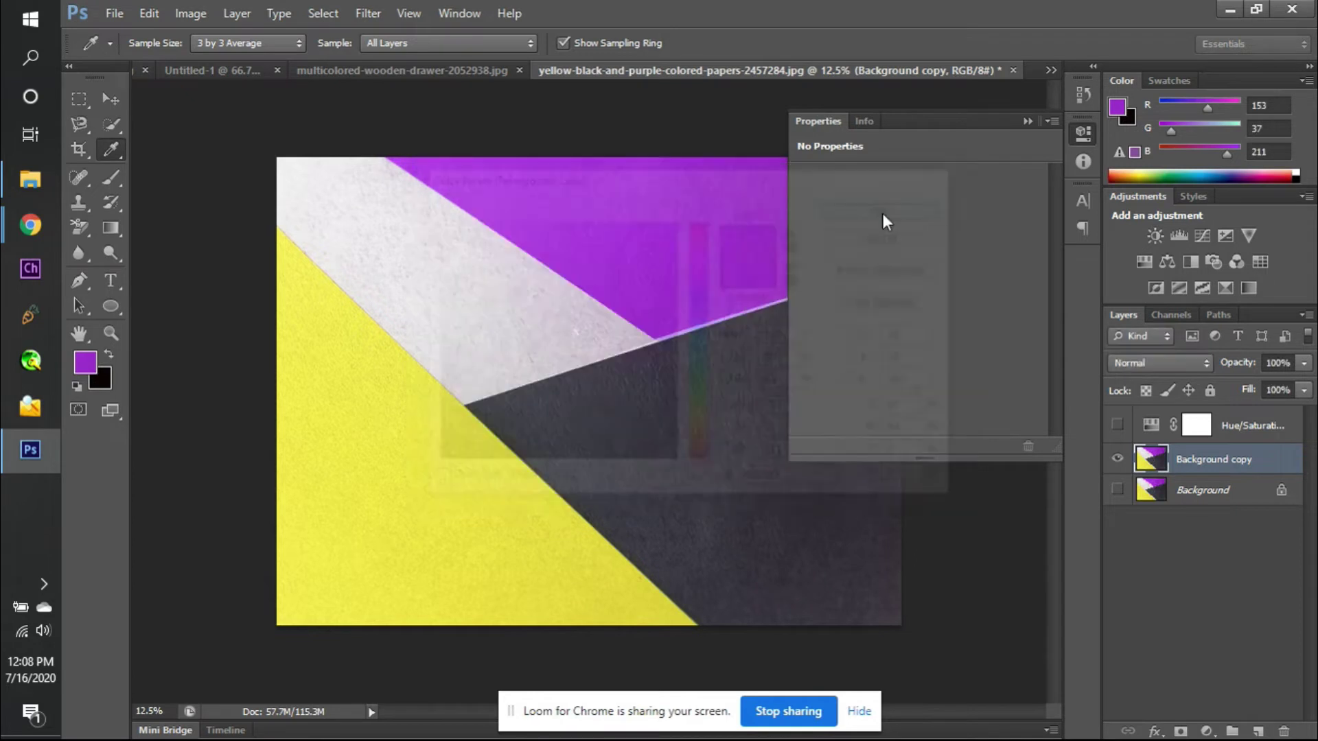
pyautogui.click(578, 541)
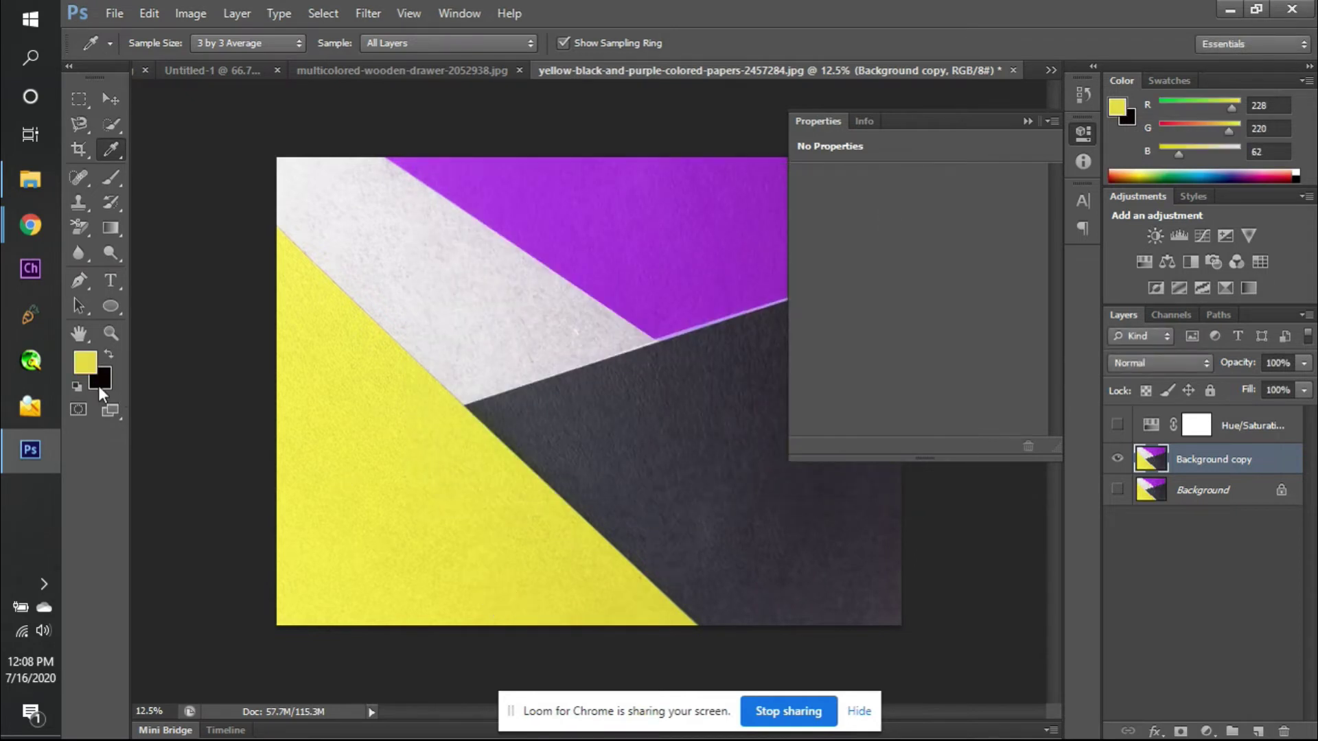
pyautogui.click(88, 365)
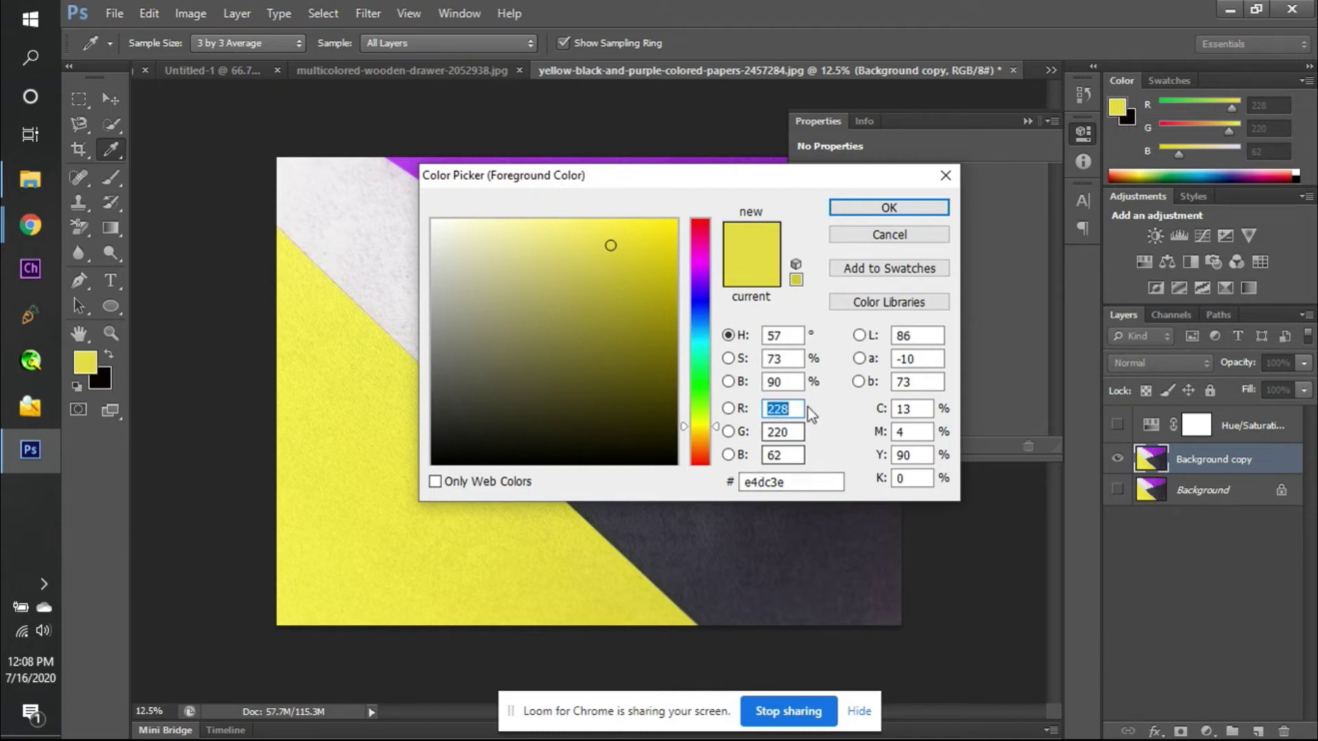
pyautogui.click(876, 237)
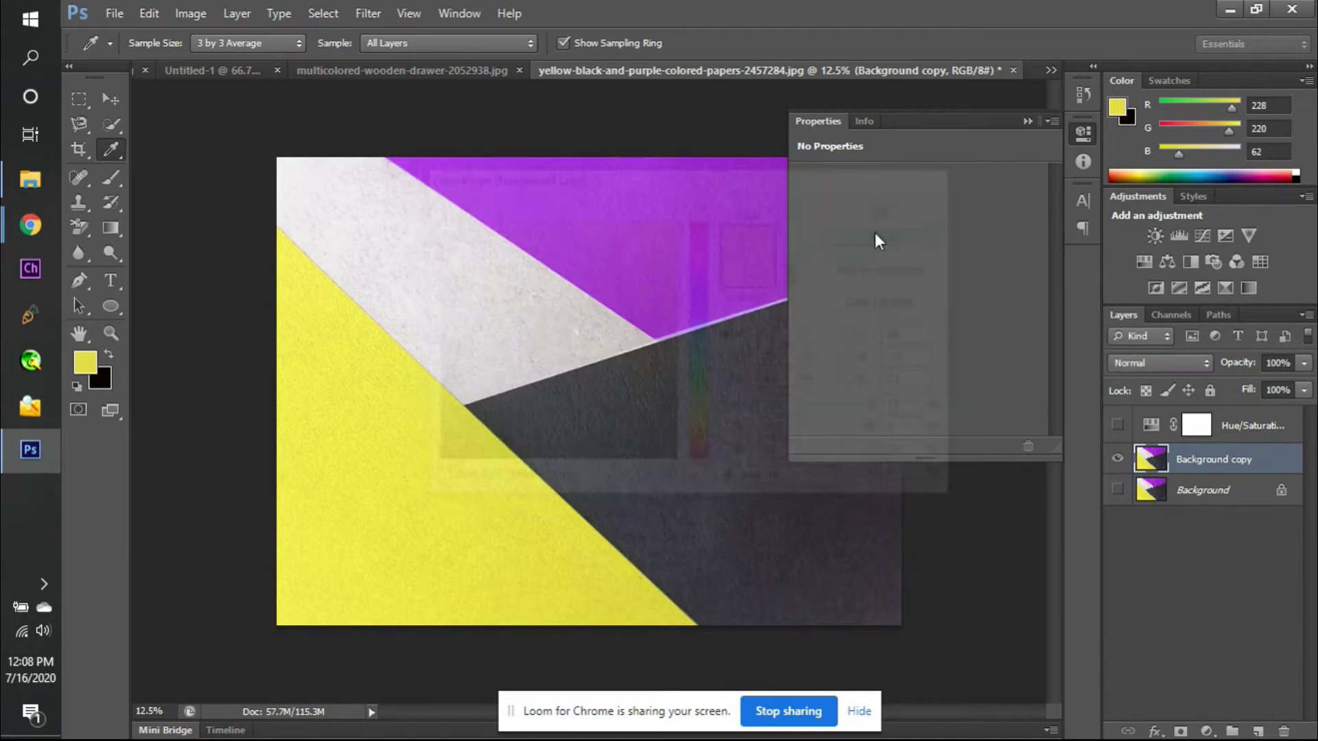
pyautogui.click(1027, 121)
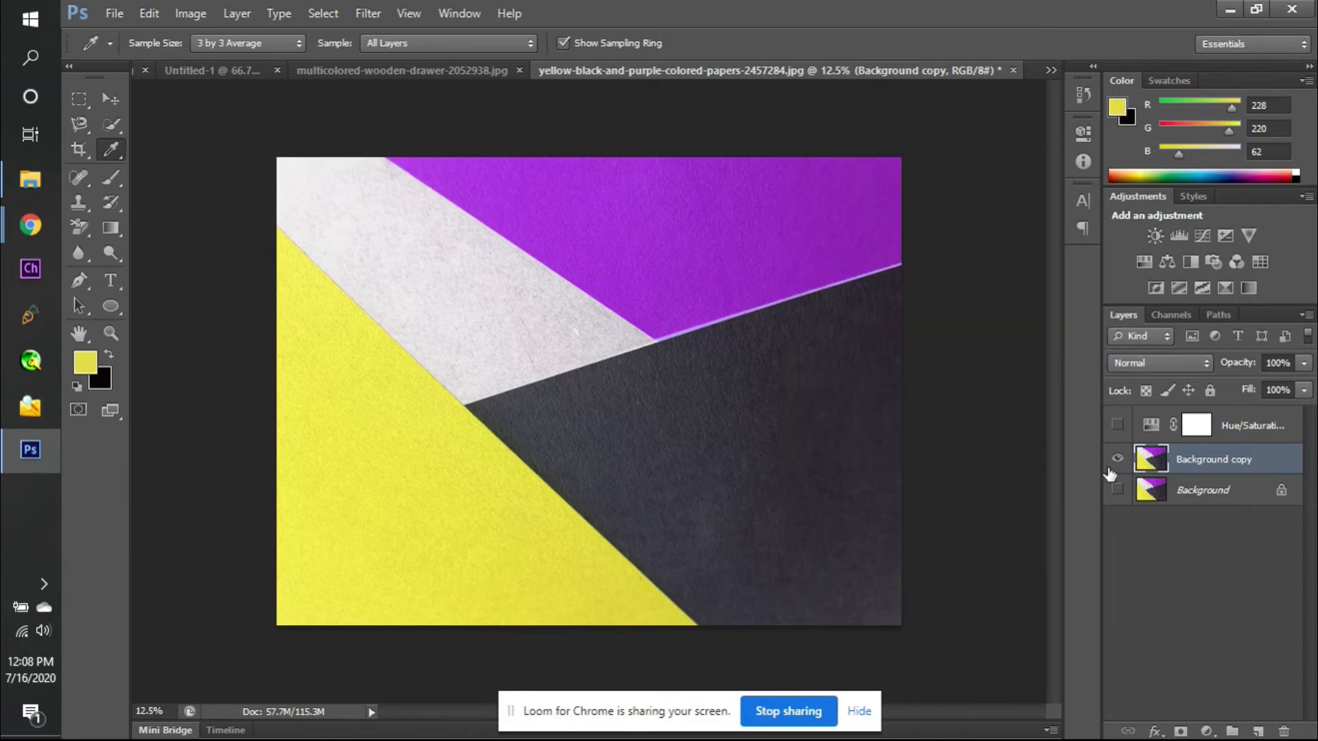
pyautogui.click(1118, 426)
# - Set the Reds saturation to -100 and clip the Hue/Saturation layer to Background copy
pyautogui.doubleClick(1153, 431)
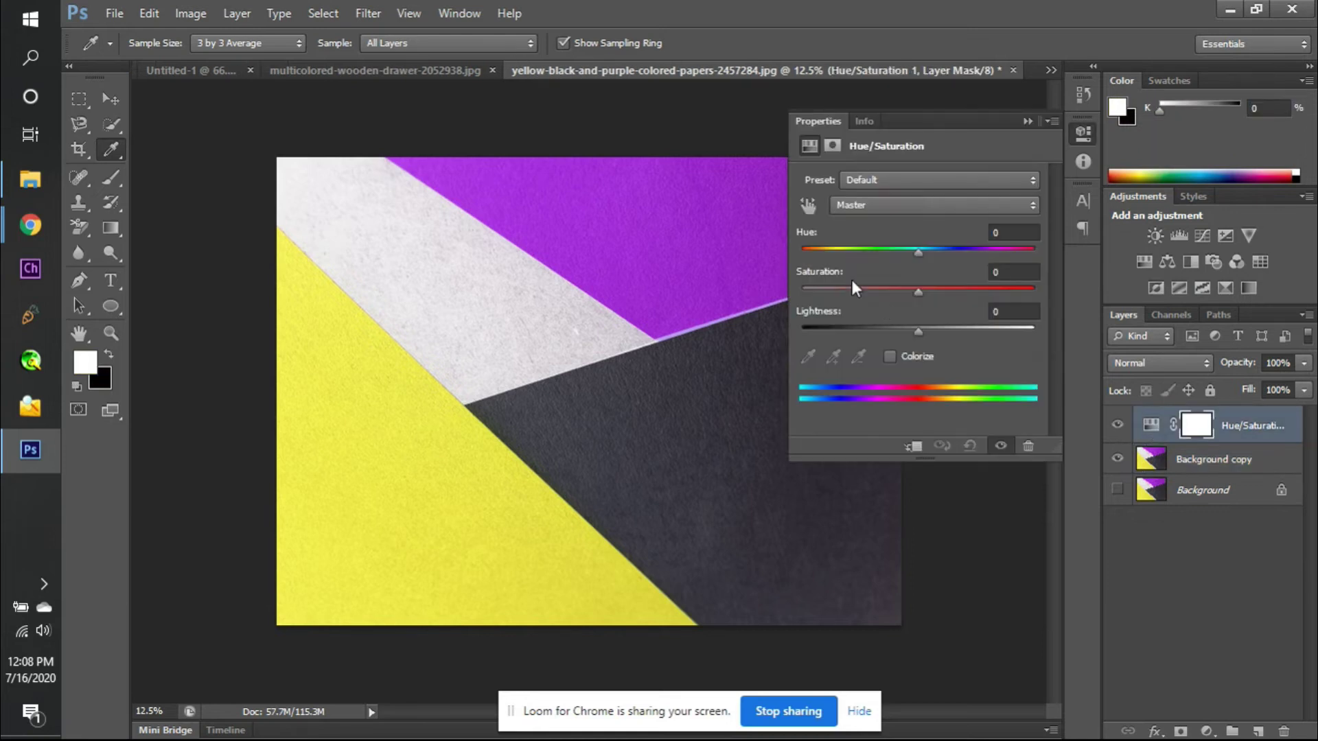
pyautogui.click(910, 206)
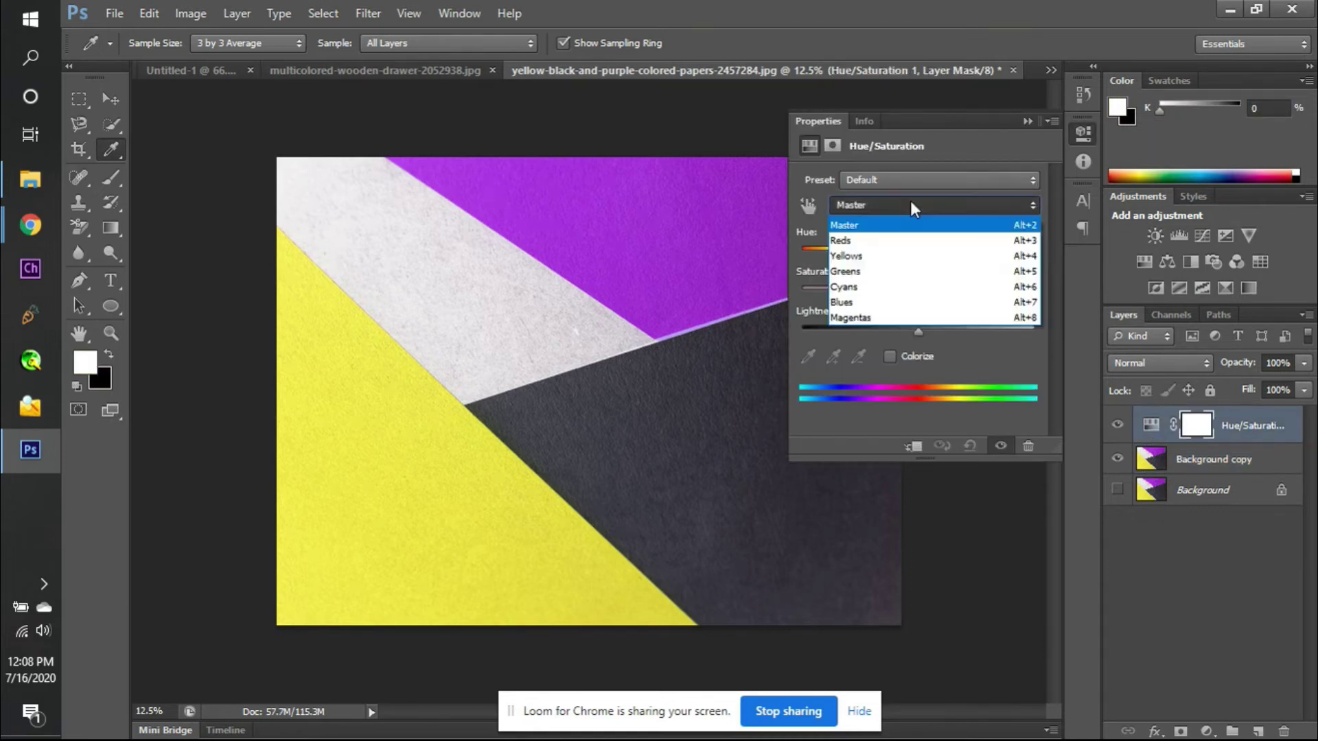
pyautogui.click(892, 237)
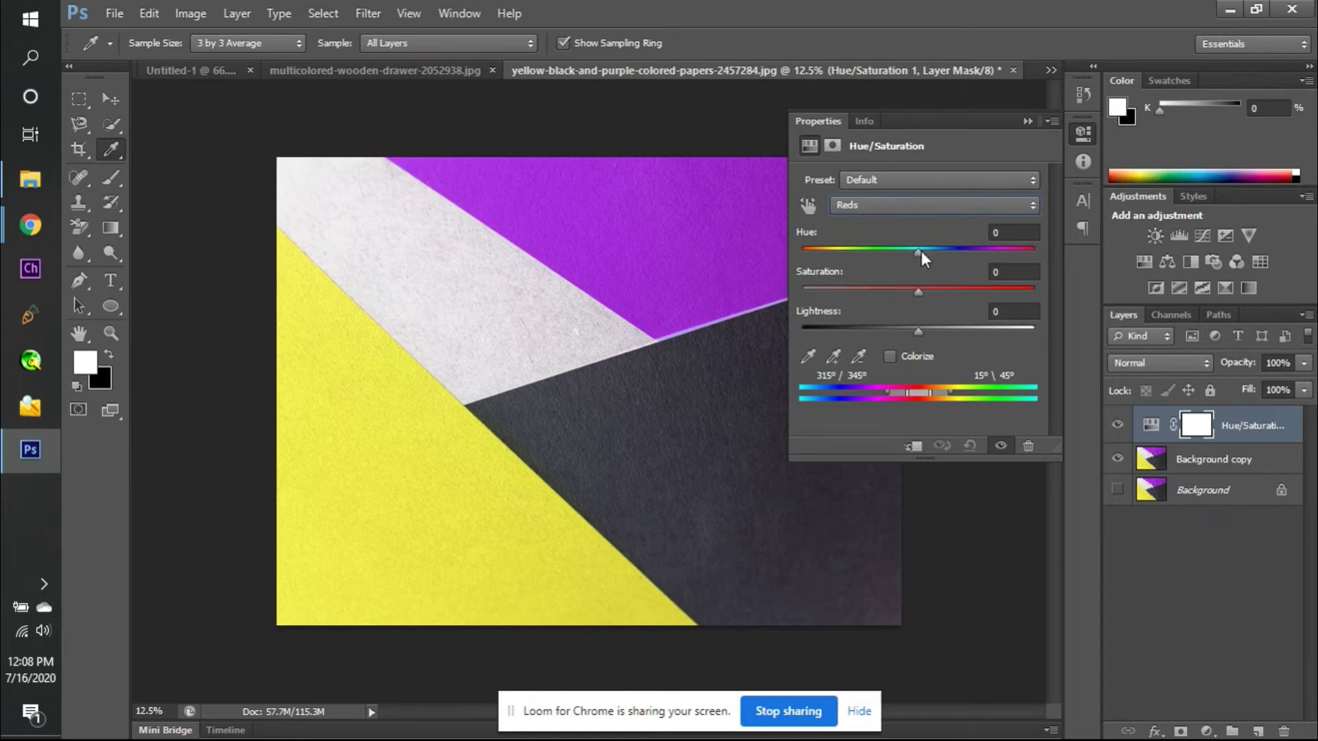
pyautogui.moveTo(918, 291); pyautogui.dragTo(800, 296)
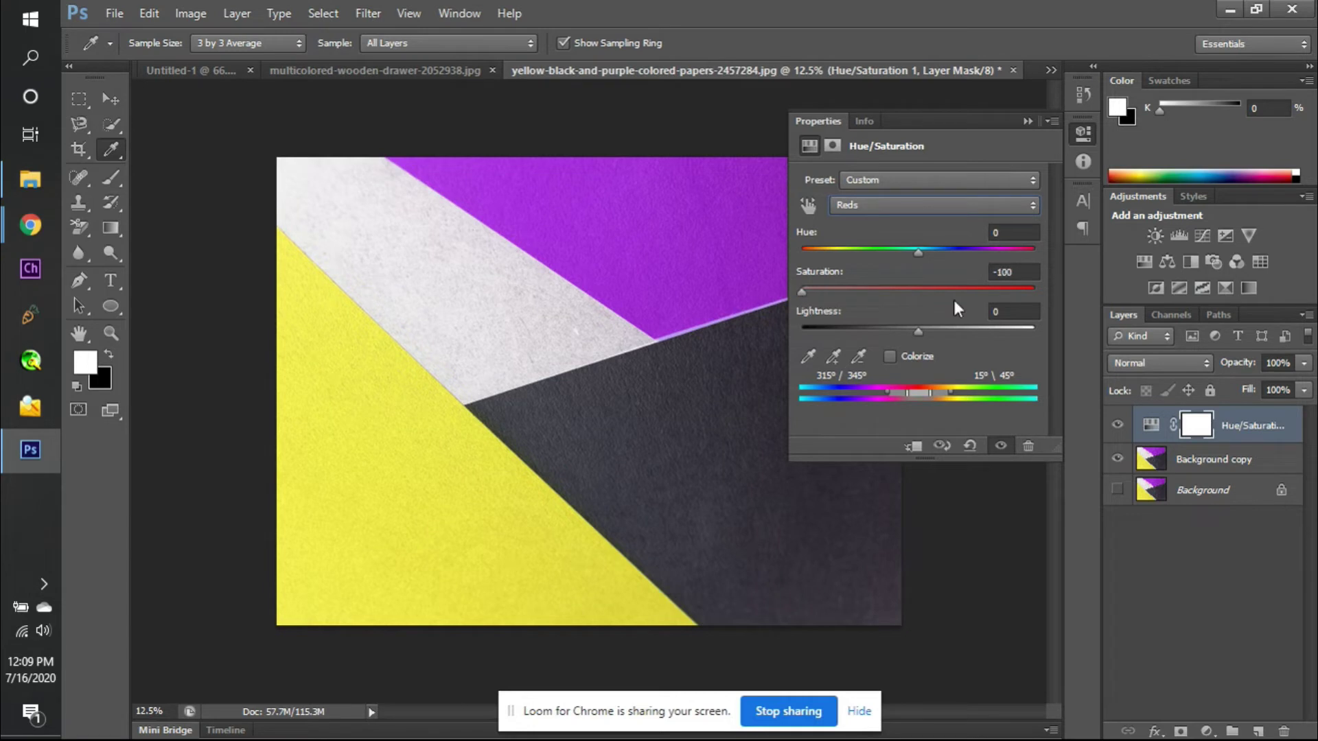
pyautogui.click(1117, 425)
pyautogui.click(1117, 425)
pyautogui.keyDown('alt'); pyautogui.click(1155, 439); pyautogui.keyUp('alt')
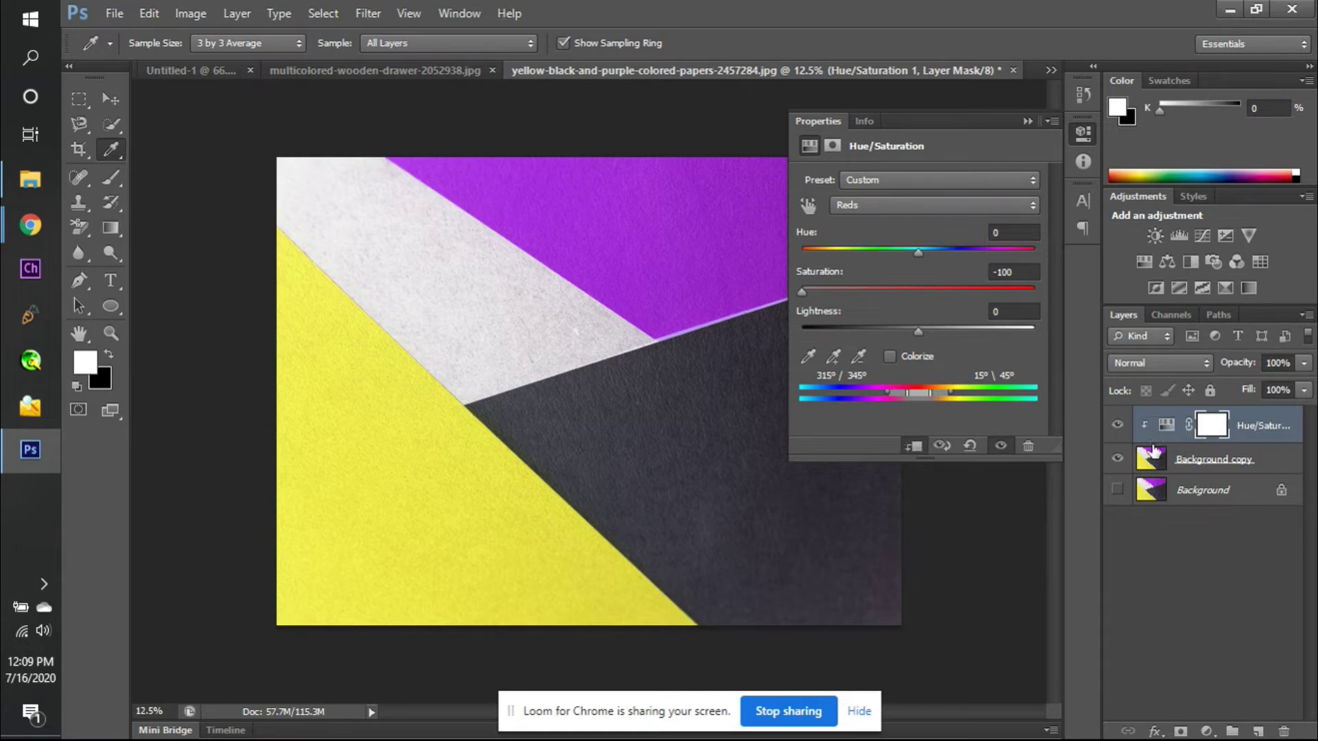
# - Try extreme Reds hue shifts, toggling the adjustment on and off to compare
pyautogui.moveTo(917, 253); pyautogui.dragTo(873, 254)
pyautogui.moveTo(957, 246); pyautogui.dragTo(841, 251)
pyautogui.click(1118, 427)
pyautogui.click(1117, 426)
pyautogui.click(1117, 426)
pyautogui.click(1117, 426)
pyautogui.click(1118, 427)
pyautogui.click(1117, 427)
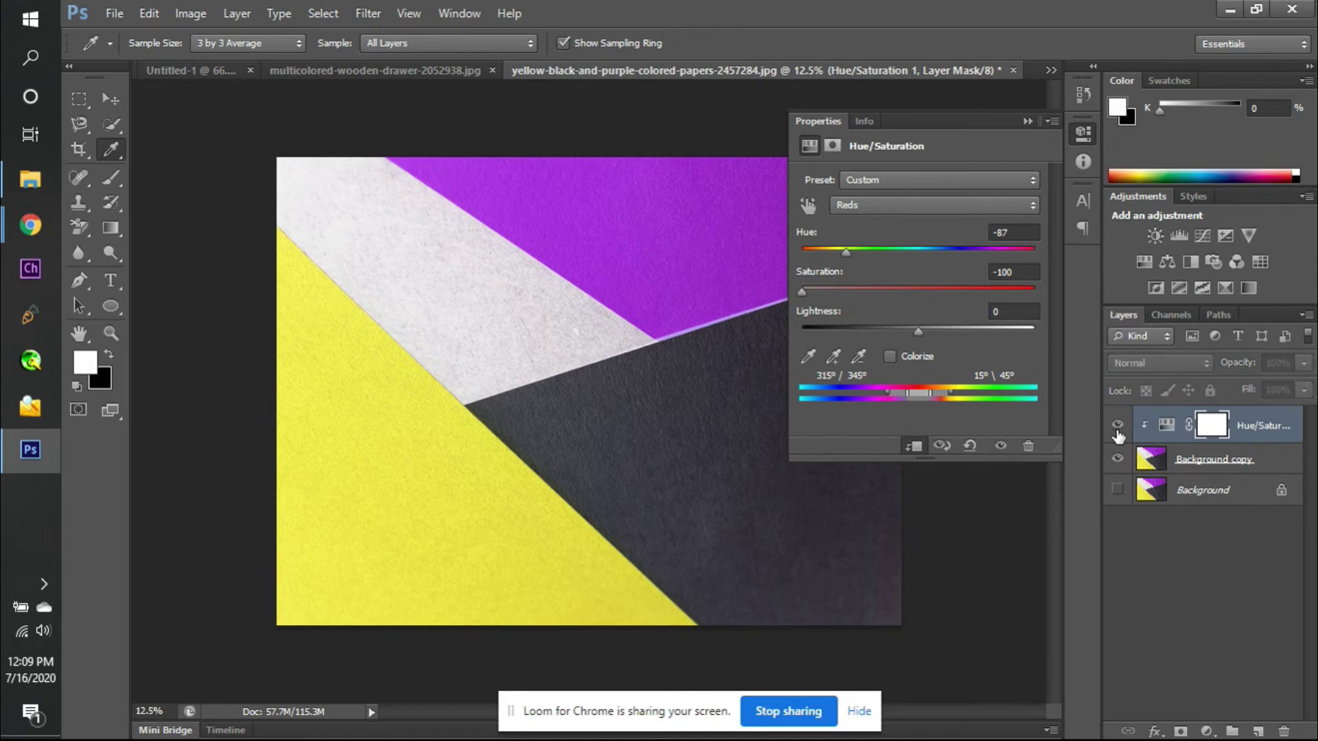
pyautogui.click(1117, 427)
pyautogui.click(1118, 429)
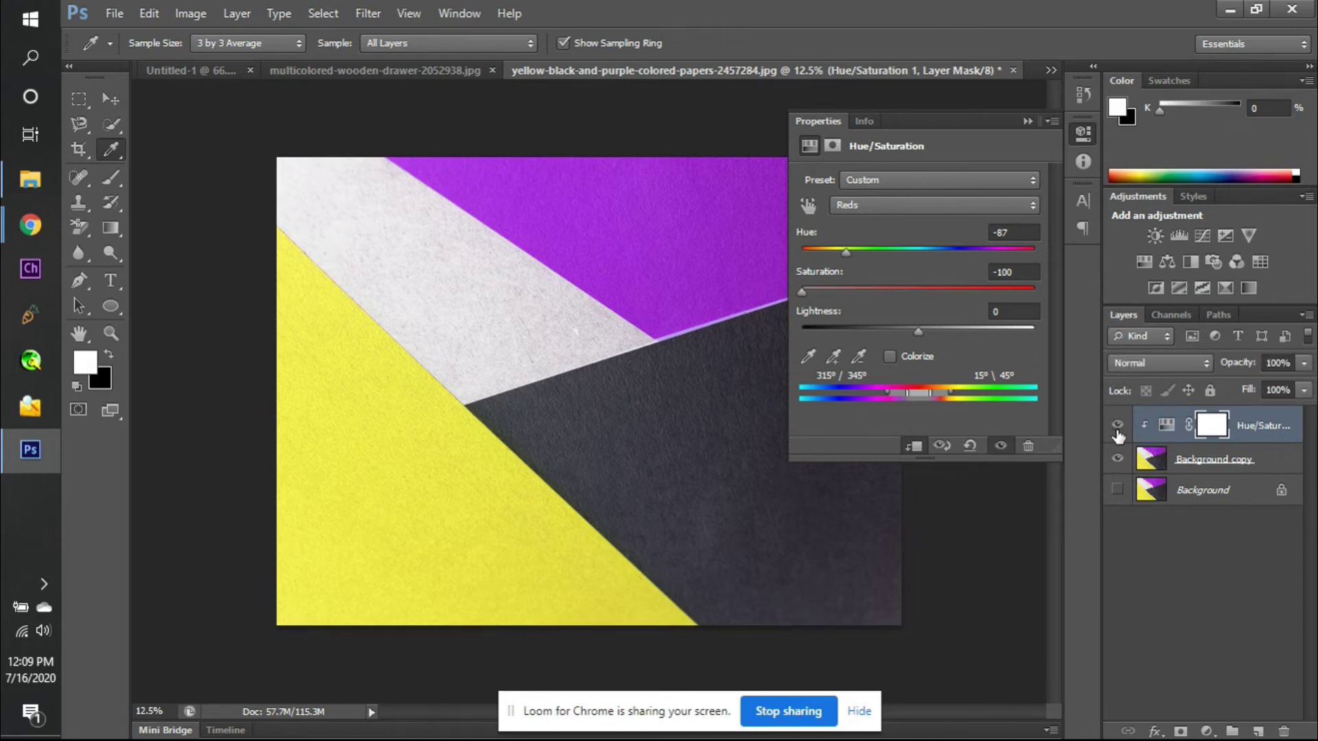
# - Switch to Master and reset the hue and saturation values to 0
pyautogui.click(849, 203)
pyautogui.click(861, 226)
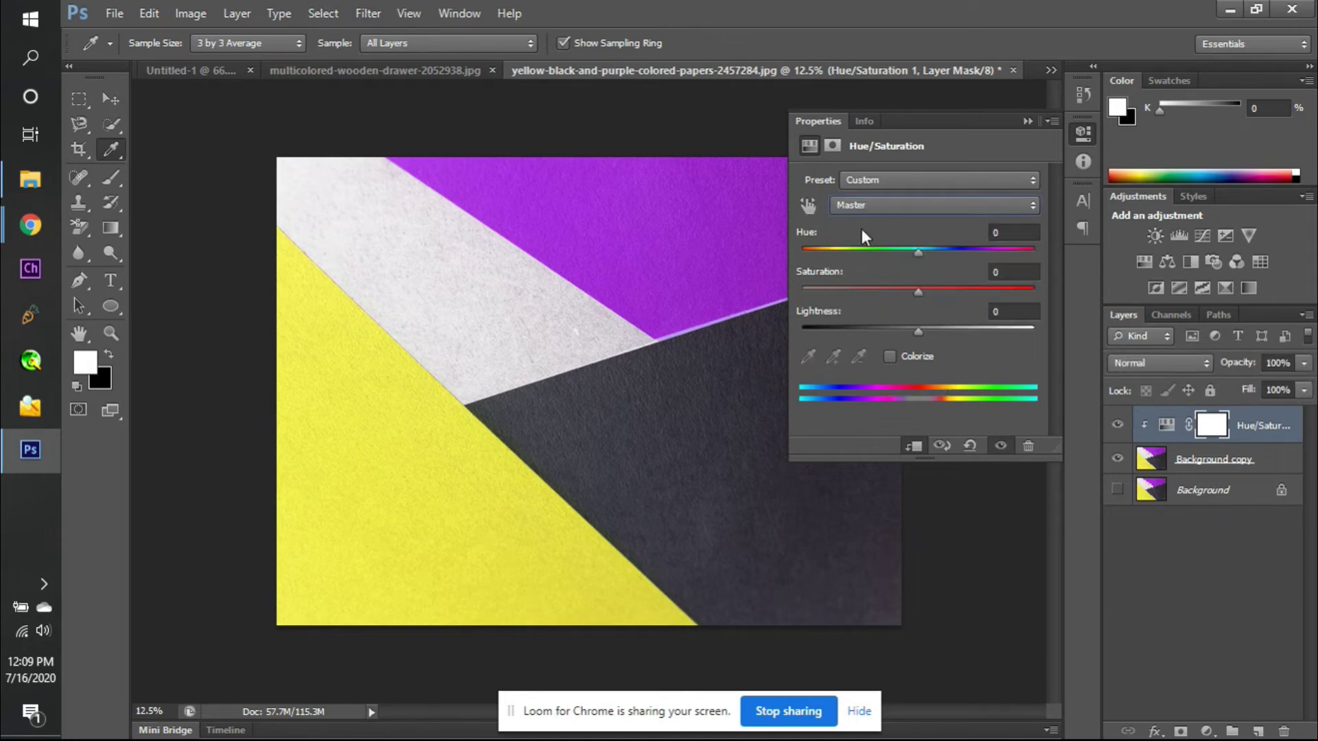
pyautogui.moveTo(921, 256); pyautogui.dragTo(866, 286)
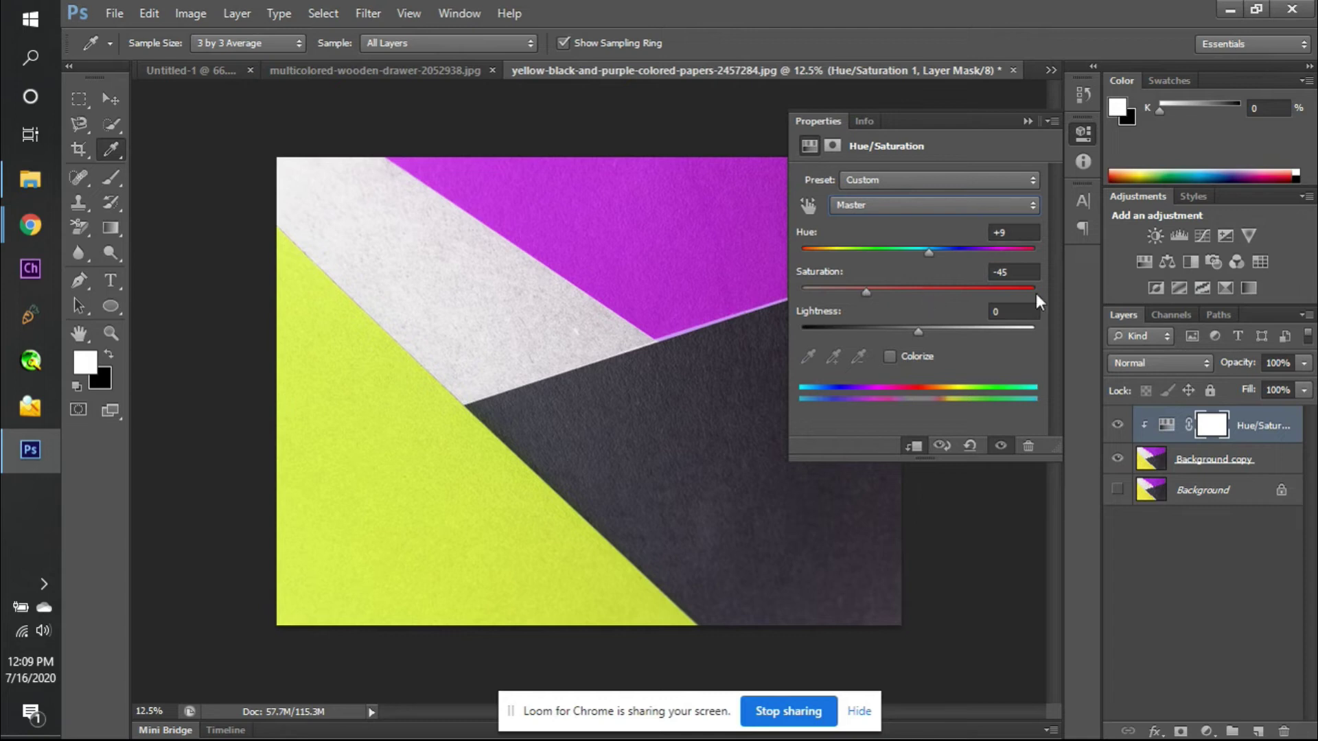
pyautogui.write('0')
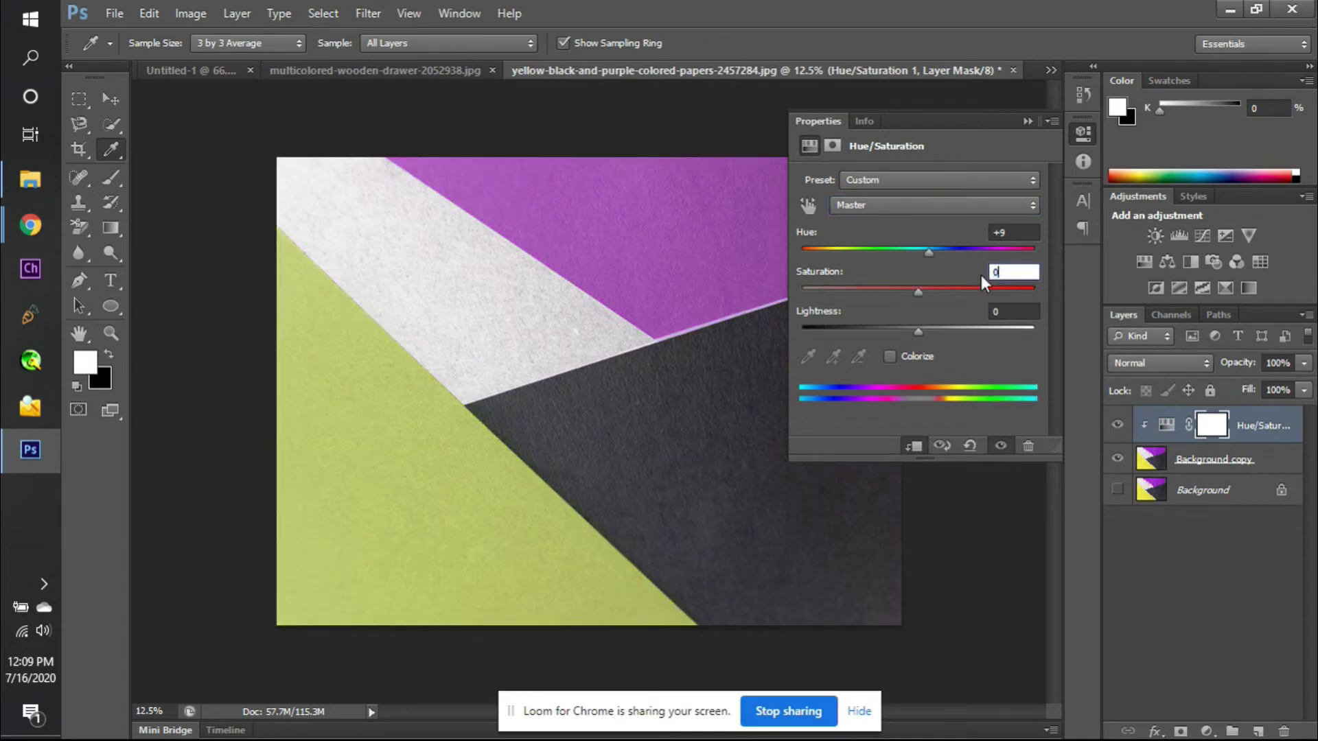
pyautogui.hotkey('shift', 'Tab')
pyautogui.write('0')
# - Switch to Yellows, shift its hue, and move the colour range toward the purple paper
pyautogui.click(919, 205)
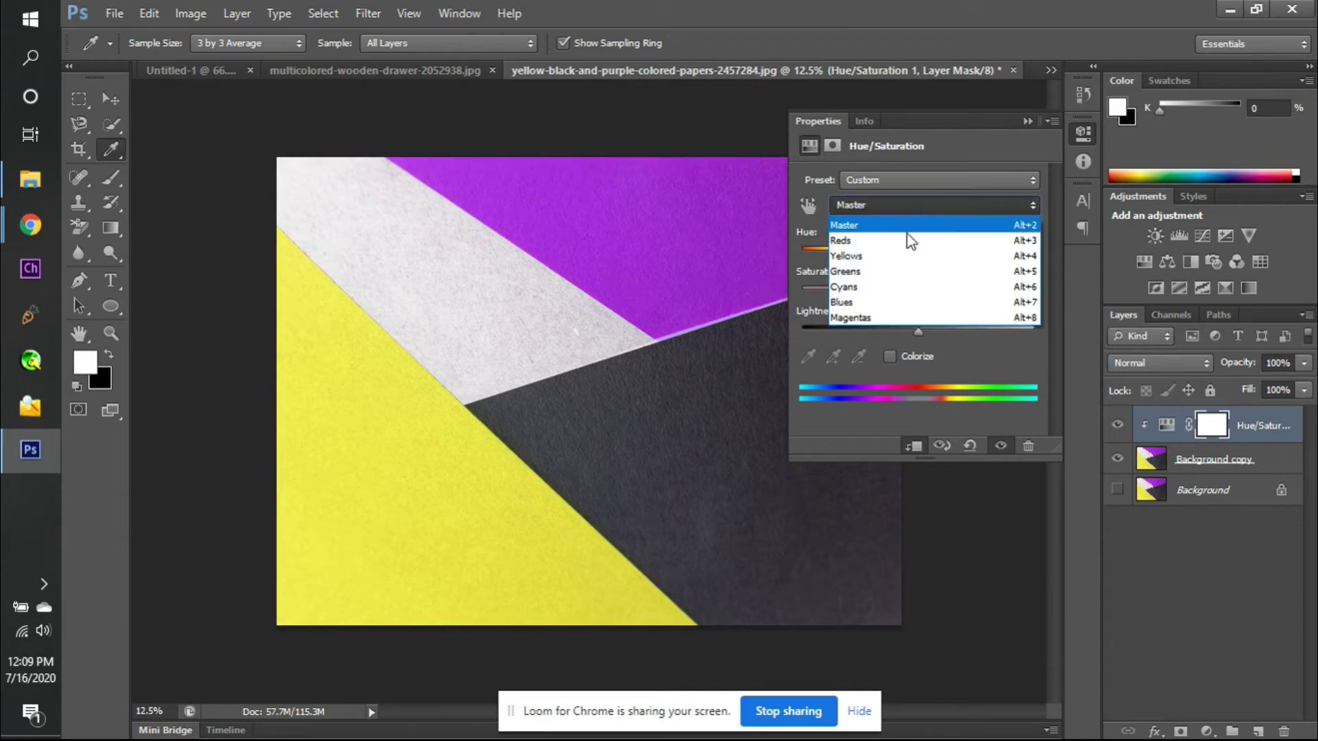
pyautogui.click(903, 242)
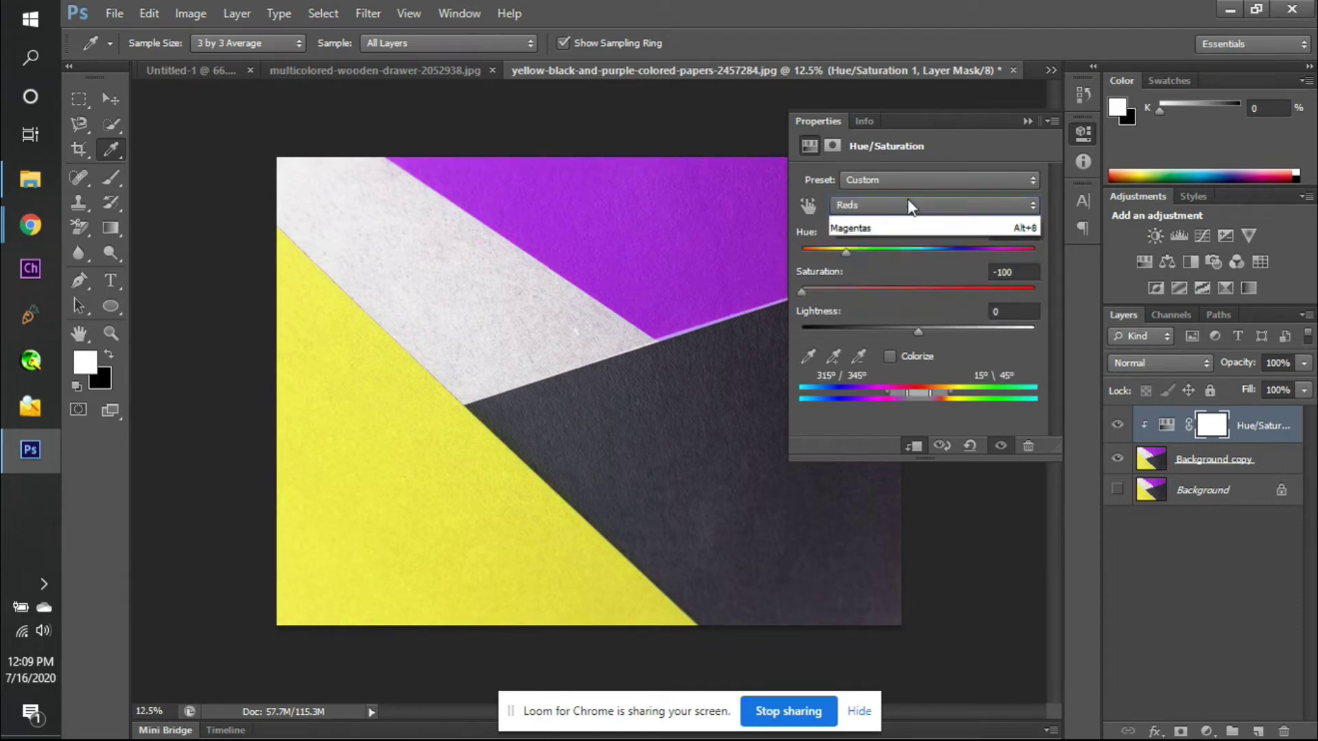
pyautogui.click(897, 259)
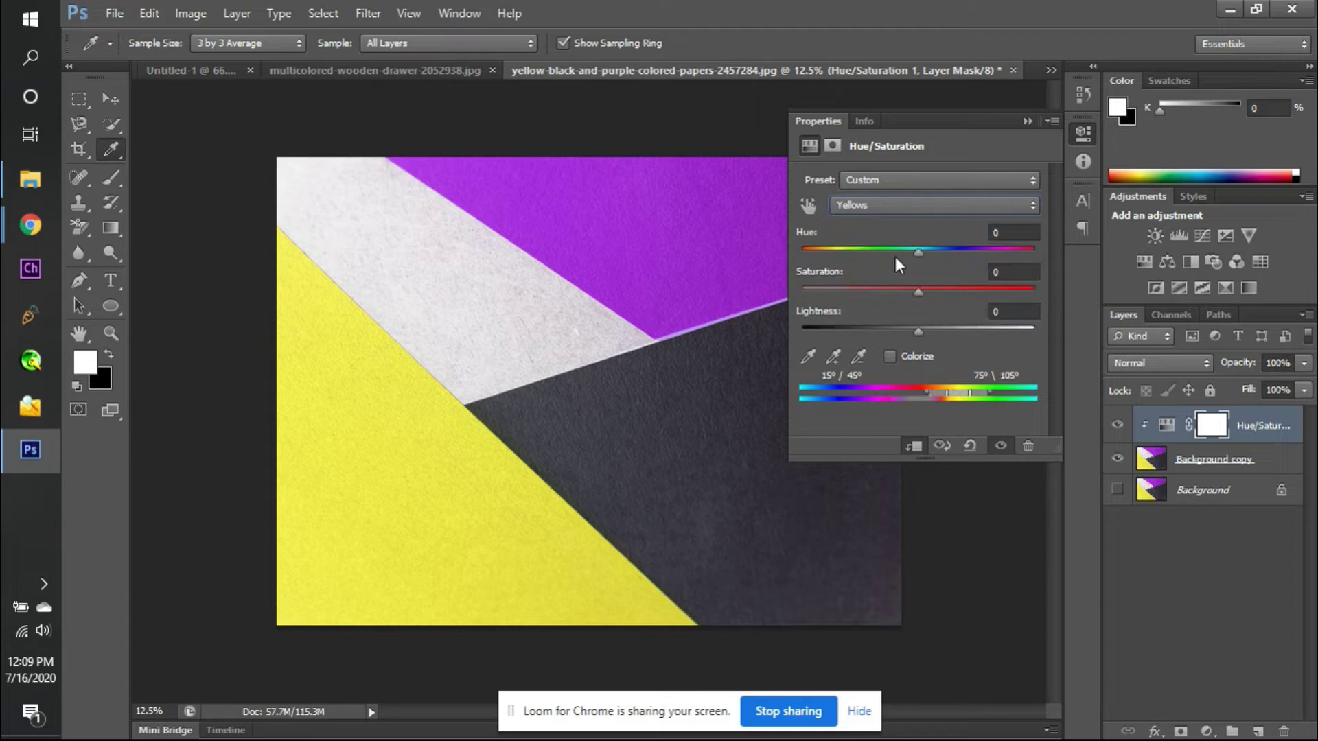
pyautogui.moveTo(915, 251); pyautogui.dragTo(984, 269)
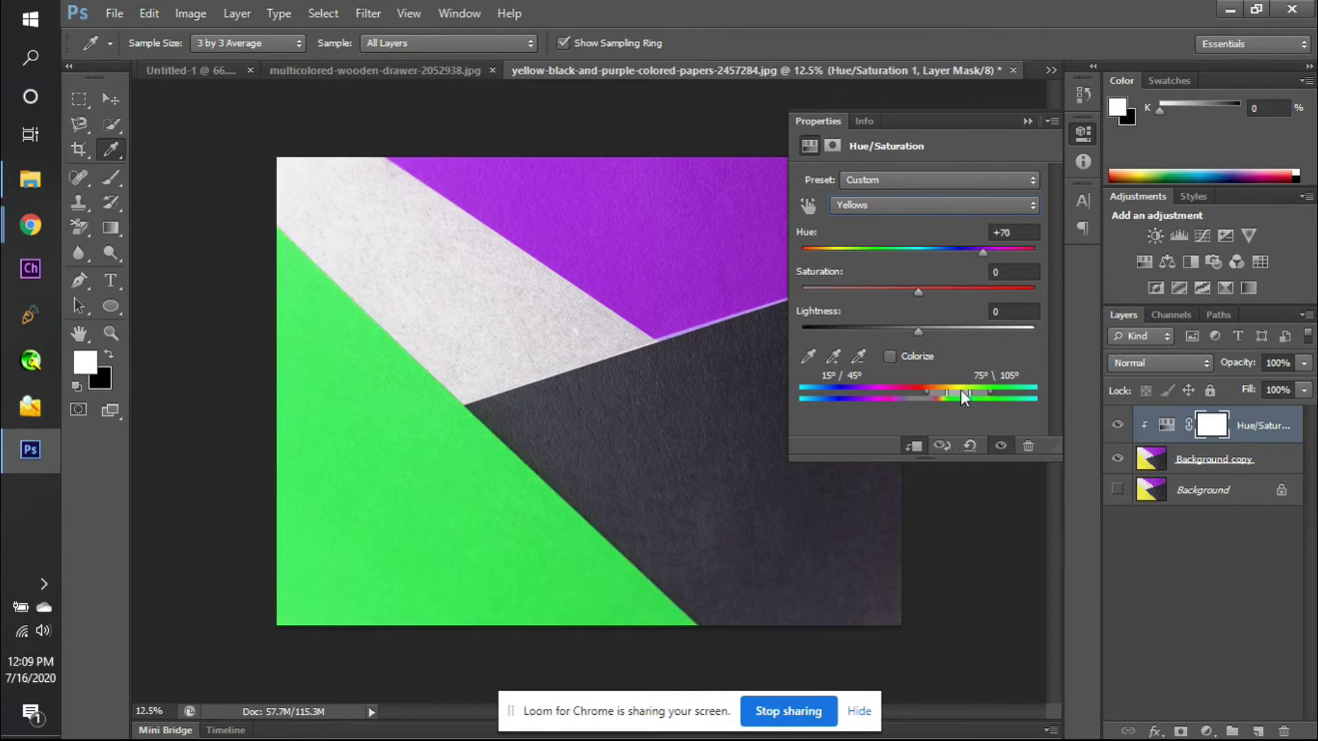
pyautogui.moveTo(961, 389); pyautogui.dragTo(876, 393)
pyautogui.moveTo(985, 250); pyautogui.dragTo(942, 254)
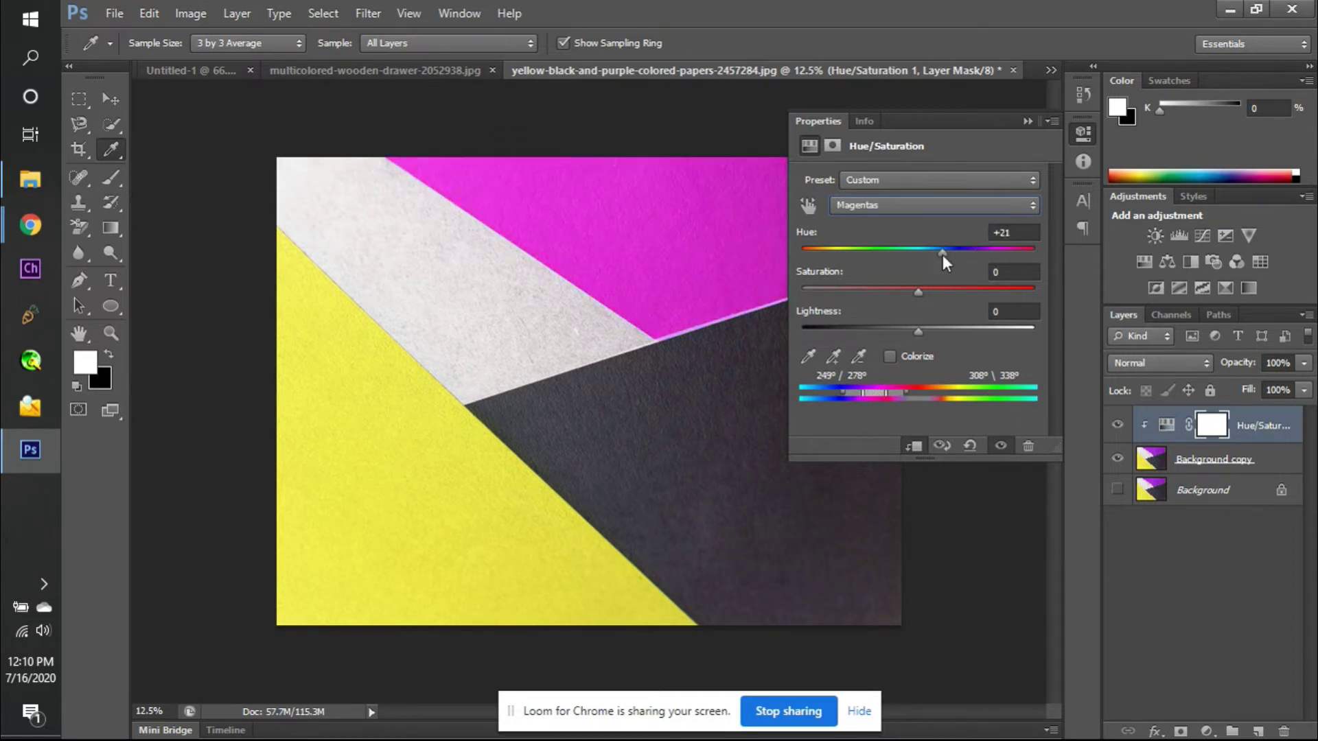
# - Reset Hue to 0, then set Magentas to Saturation -20, Lightness -10, Hue -7
pyautogui.click(1001, 237)
pyautogui.write('0')
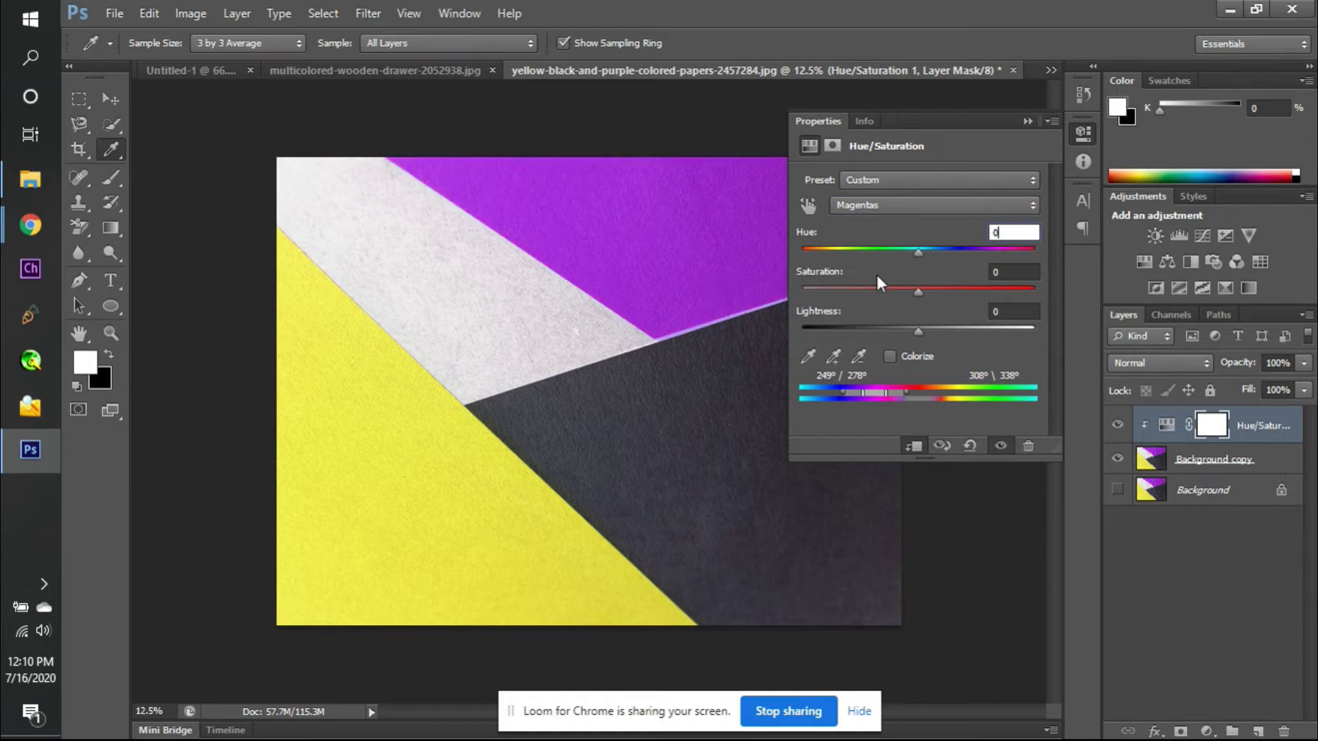
pyautogui.moveTo(917, 294); pyautogui.dragTo(908, 331)
pyautogui.moveTo(913, 259)
pyautogui.mouseDown()
pyautogui.moveTo(847, 254)
pyautogui.moveTo(1006, 252)
pyautogui.moveTo(831, 239)
pyautogui.moveTo(911, 249)
pyautogui.mouseUp()
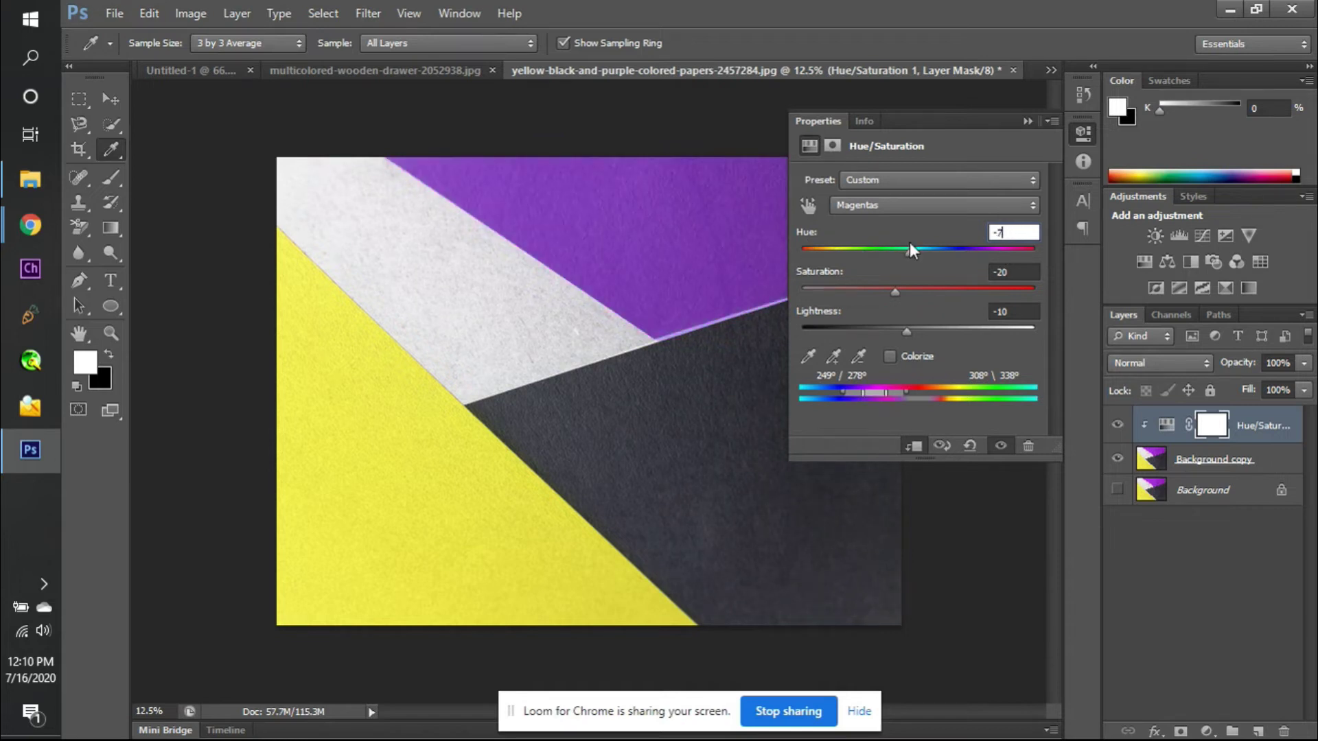
pyautogui.click(897, 206)
pyautogui.click(904, 281)
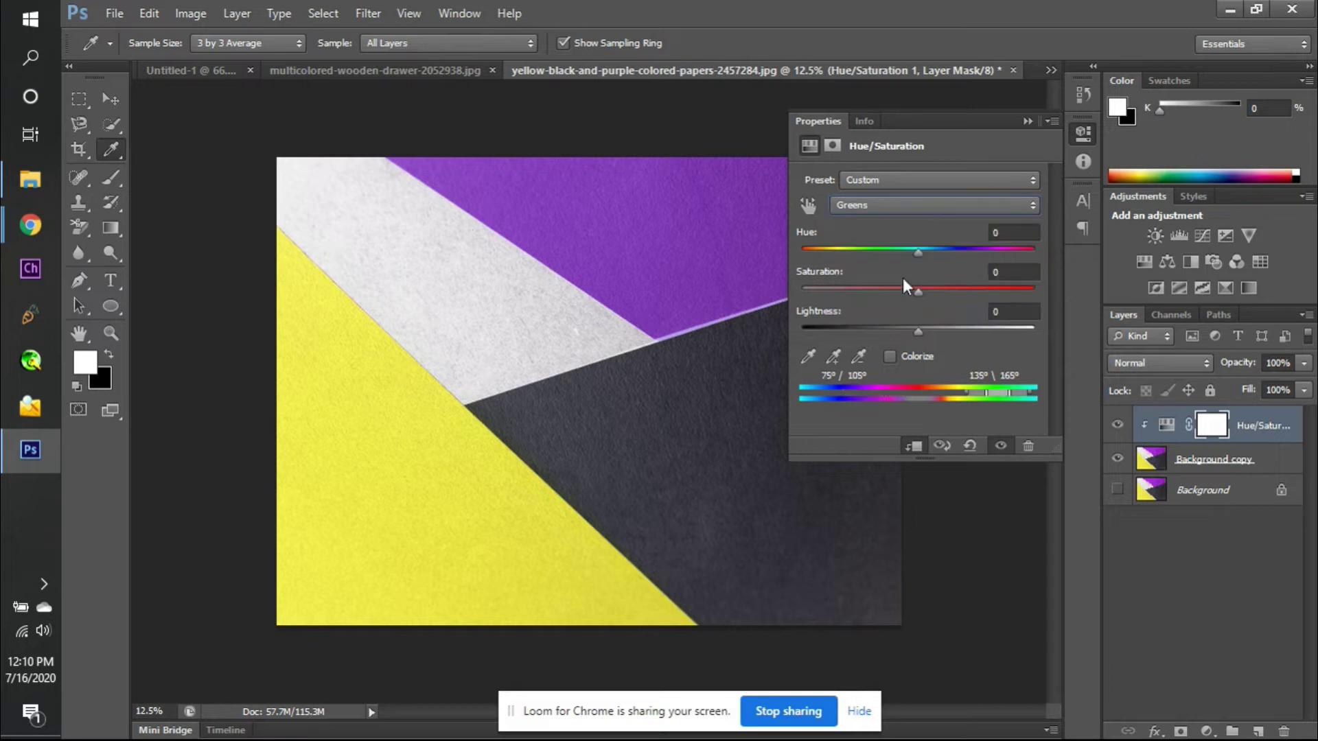
pyautogui.click(916, 199)
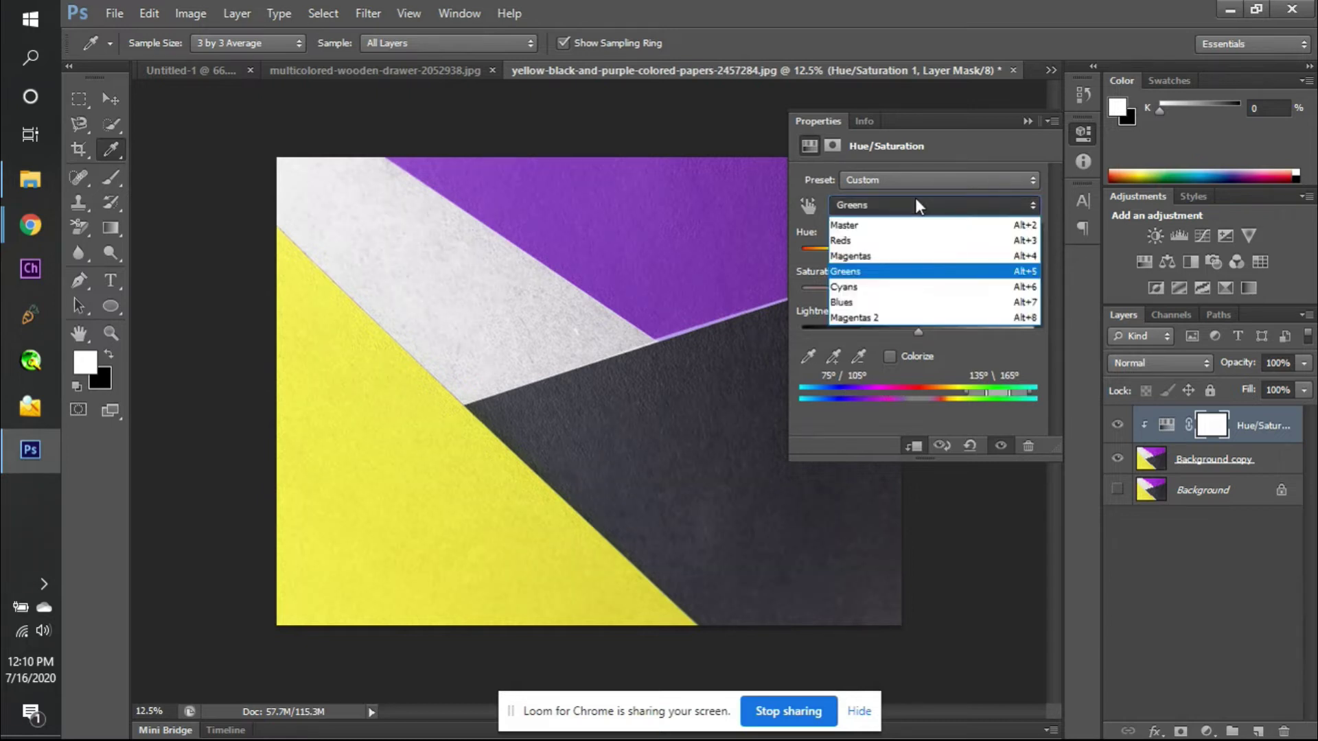
pyautogui.click(913, 302)
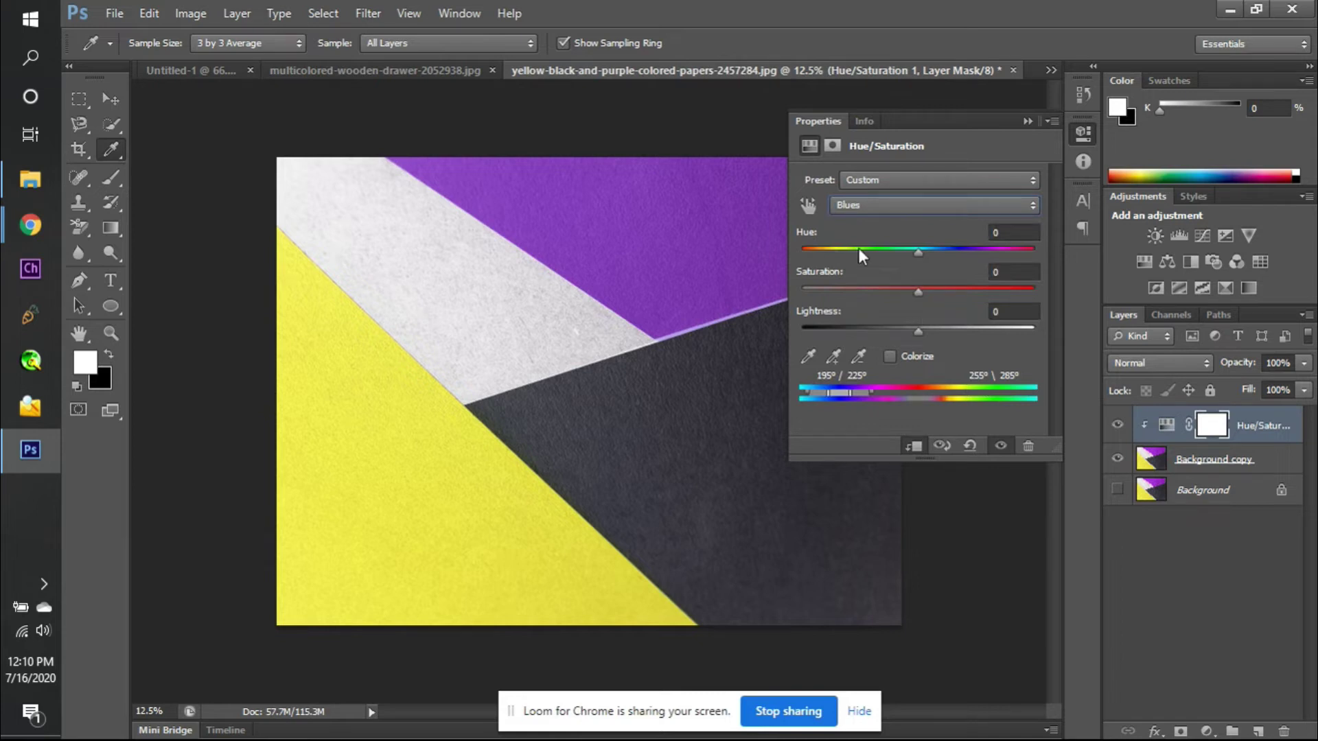
pyautogui.moveTo(919, 252)
pyautogui.mouseDown()
pyautogui.moveTo(875, 255)
pyautogui.moveTo(1019, 253)
pyautogui.moveTo(943, 253)
pyautogui.mouseUp()
pyautogui.click(936, 211)
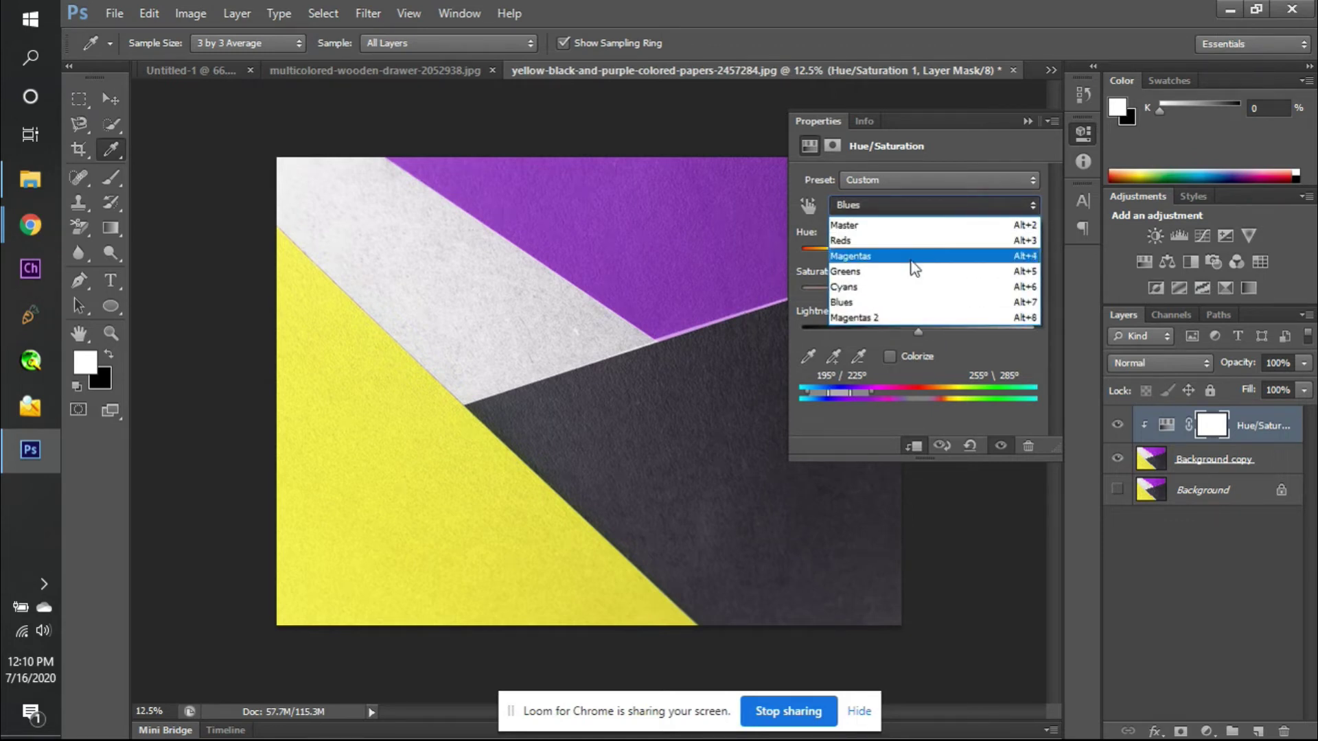
pyautogui.click(897, 223)
pyautogui.click(897, 182)
pyautogui.click(897, 184)
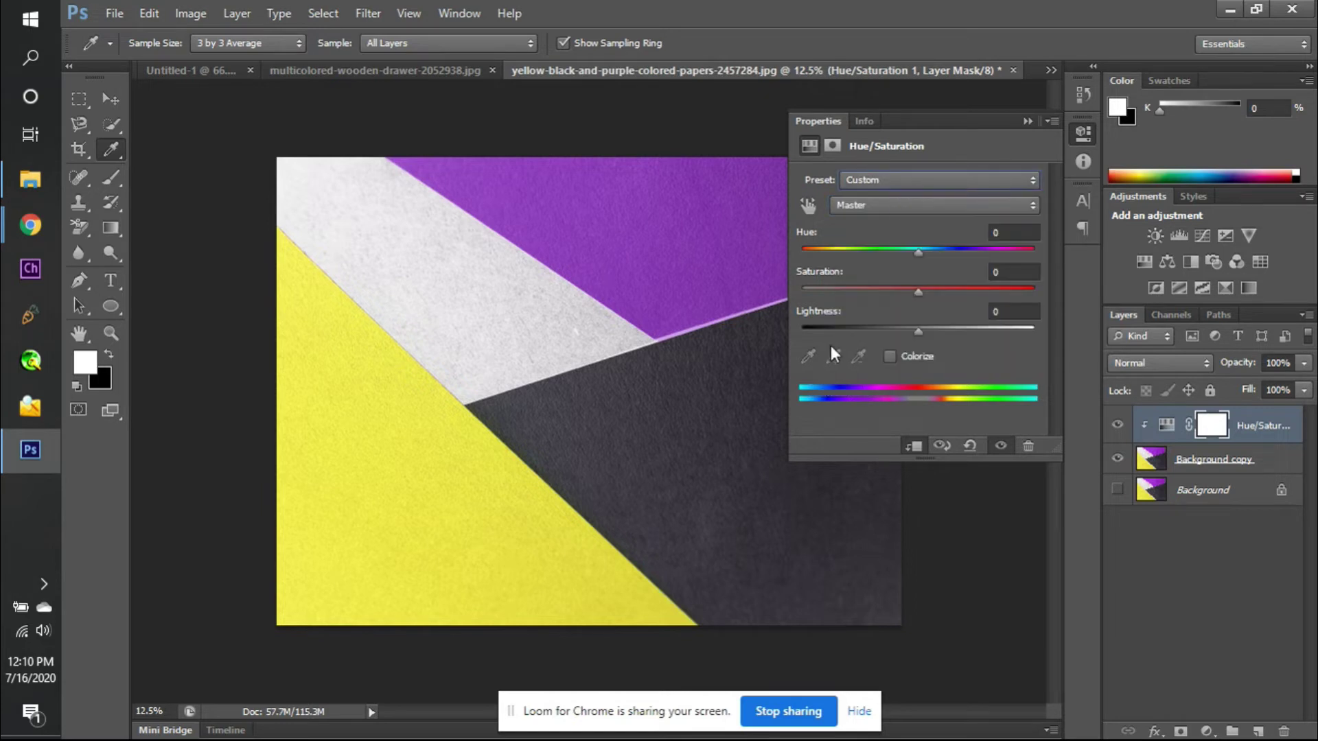
pyautogui.click(890, 356)
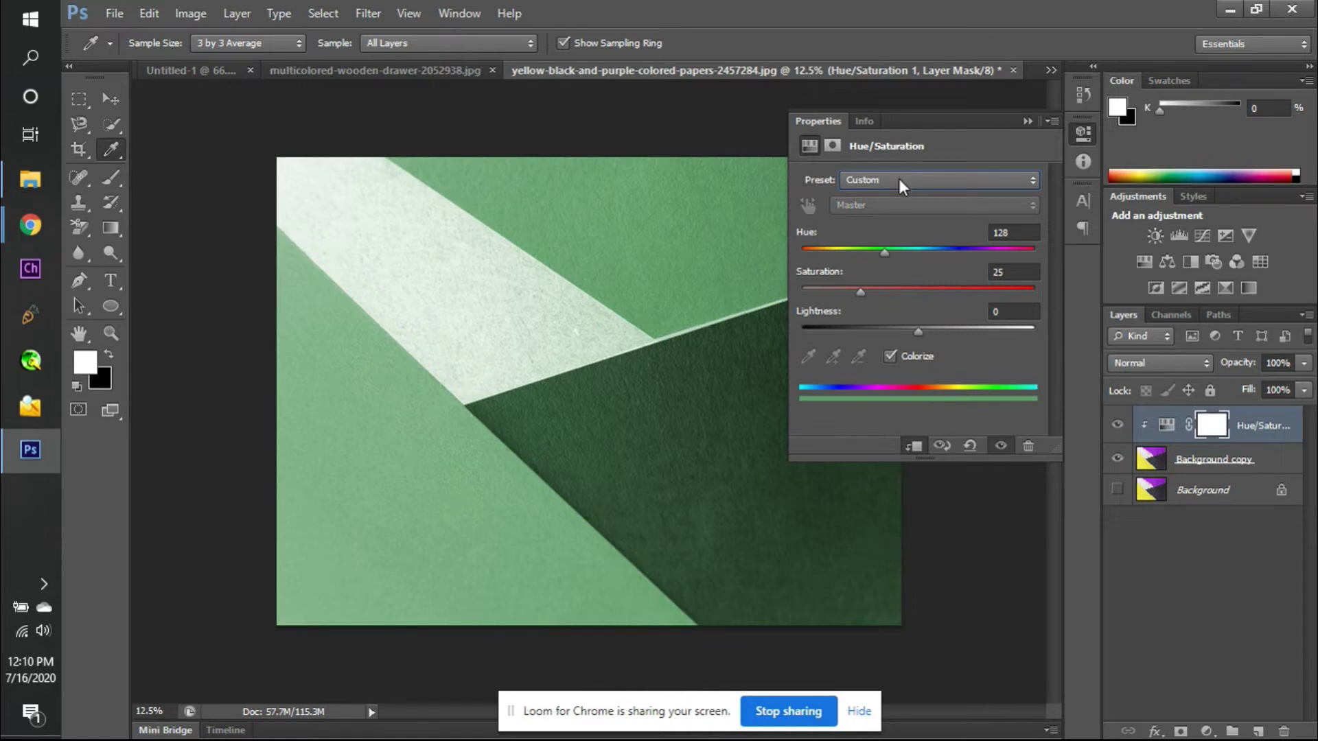
pyautogui.click(893, 354)
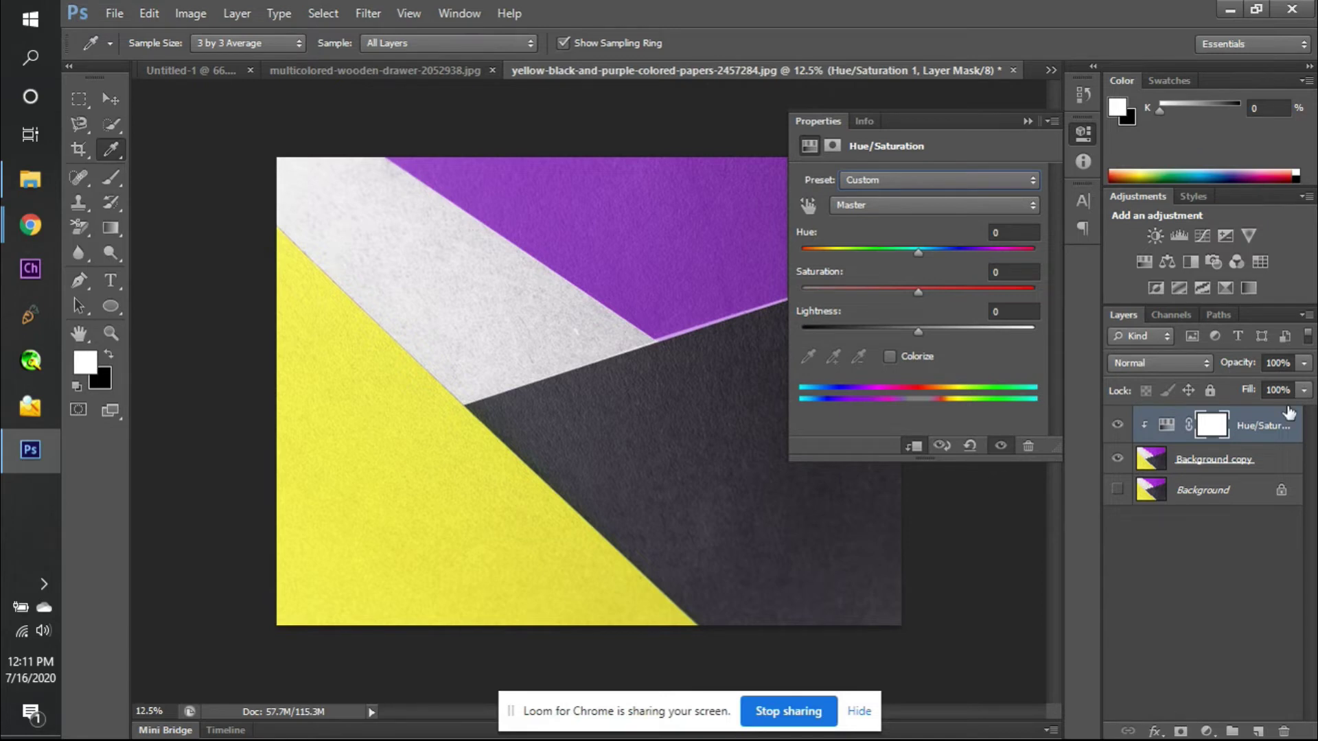
# - Add a Hue/Saturation layer to the drawer photo and sample drawer colours from the image
pyautogui.click(422, 76)
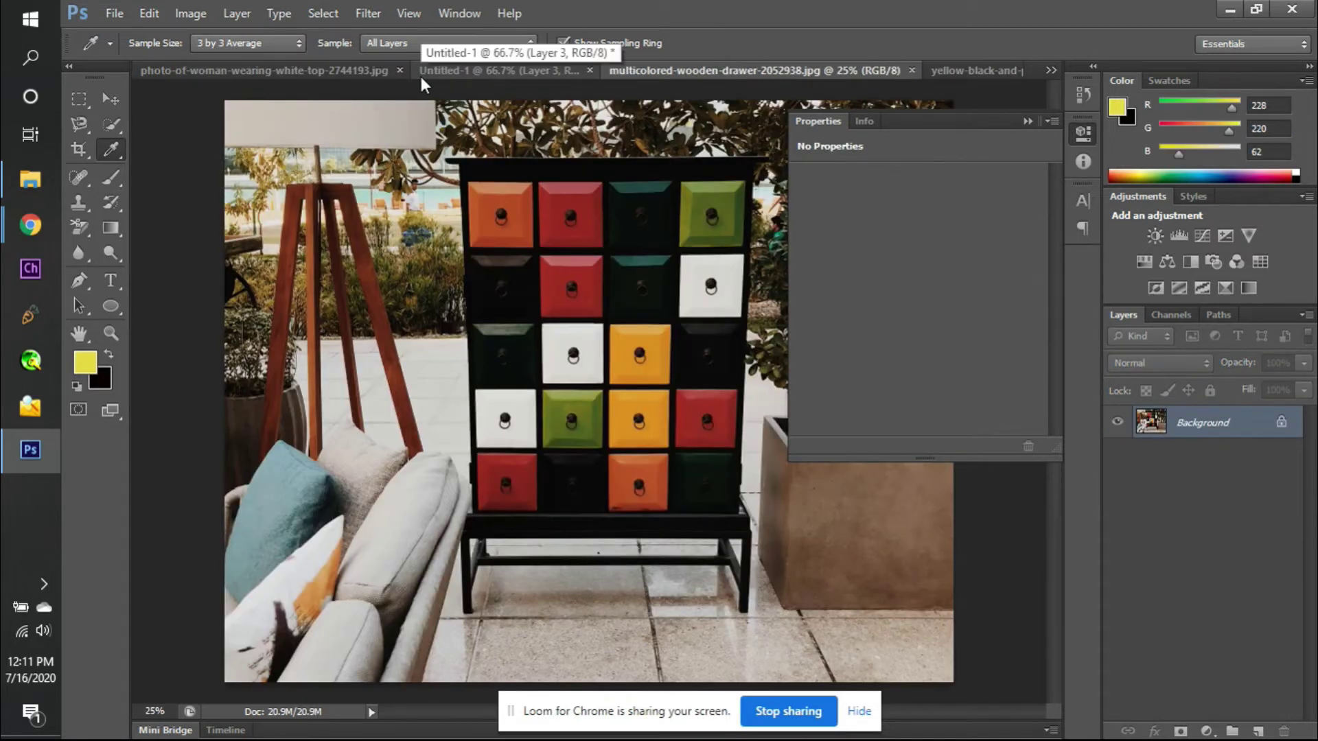
pyautogui.click(1143, 262)
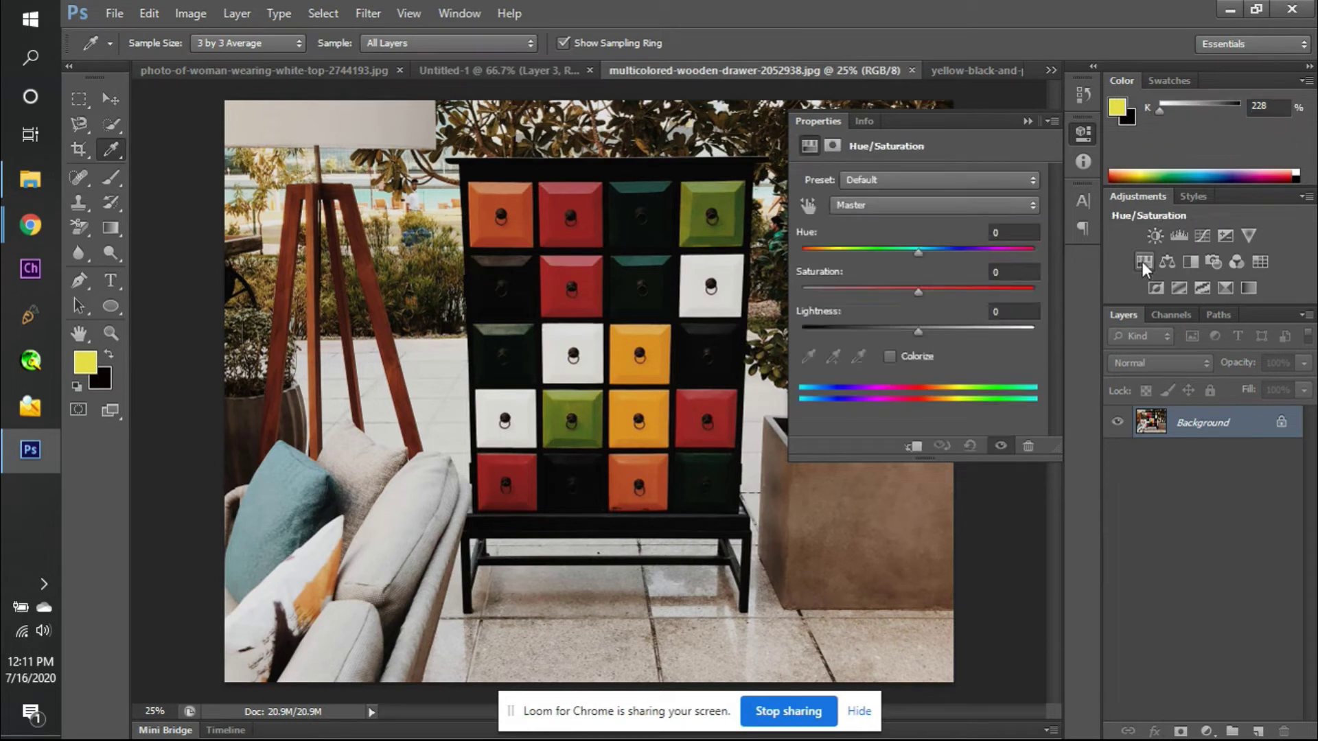
pyautogui.click(931, 211)
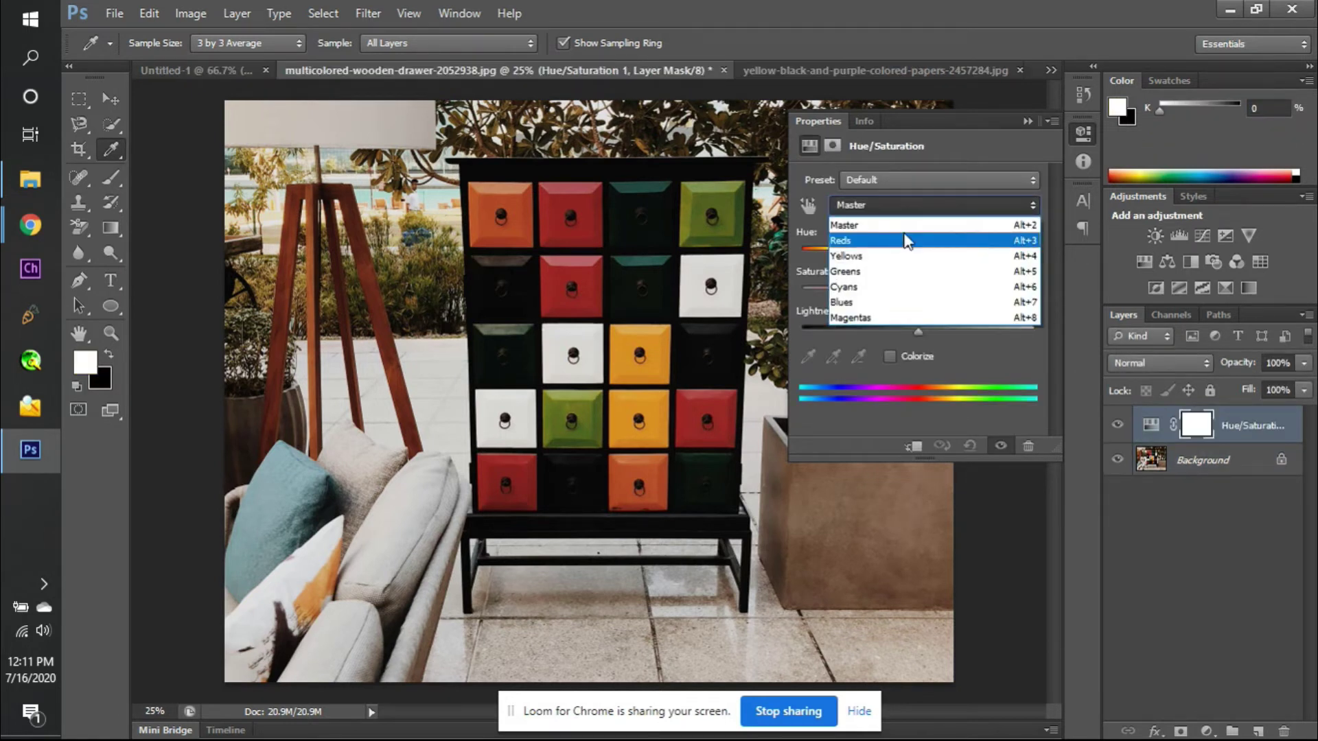
pyautogui.click(924, 393)
pyautogui.click(808, 206)
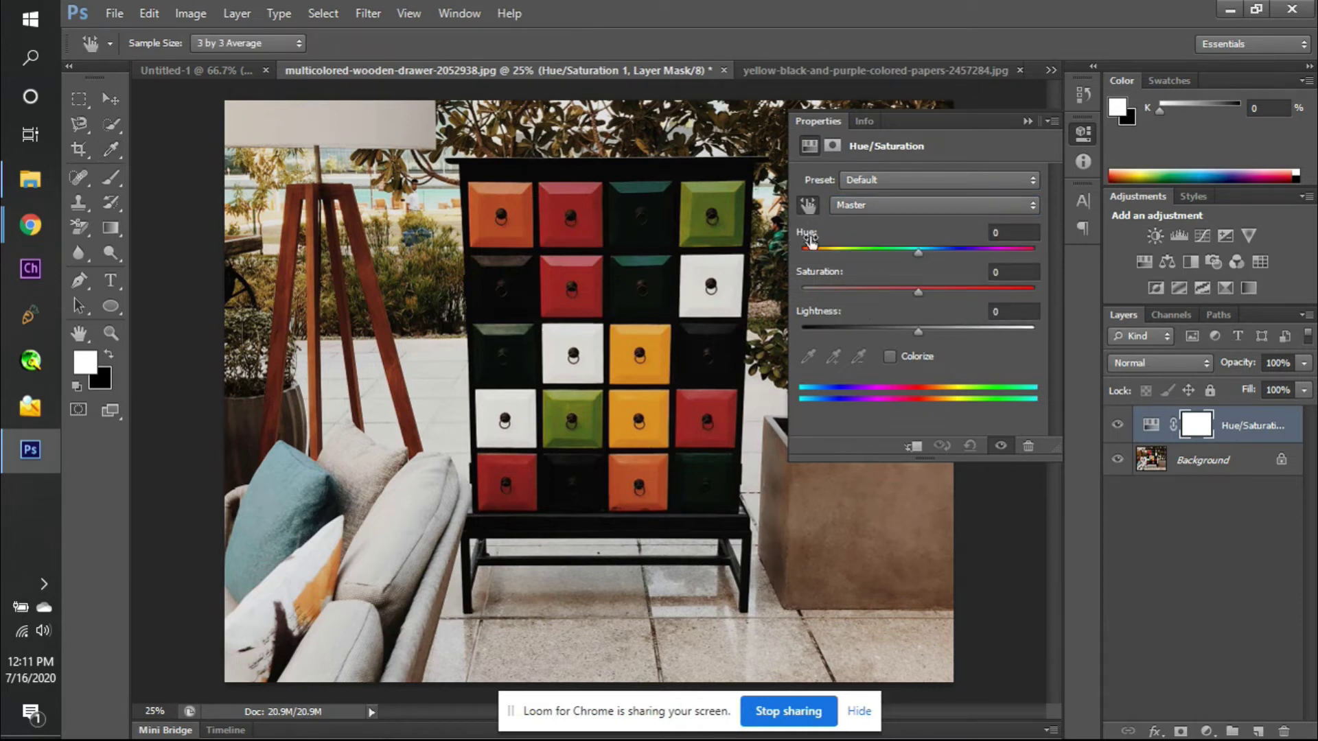
pyautogui.click(807, 209)
pyautogui.click(725, 296)
pyautogui.click(695, 180)
pyautogui.click(705, 199)
pyautogui.click(705, 199)
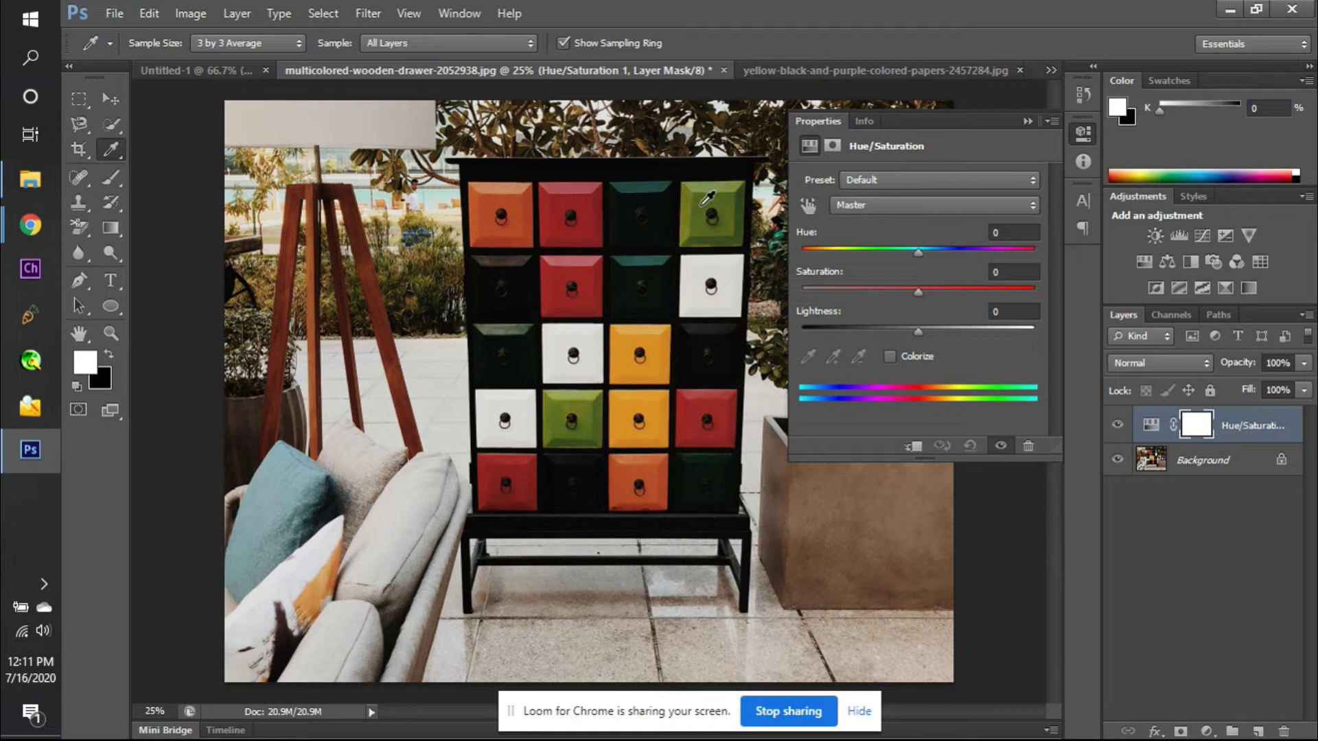
# - Test the Master Hue slider, then enter 0 as the Hue value
pyautogui.moveTo(918, 253); pyautogui.dragTo(953, 248)
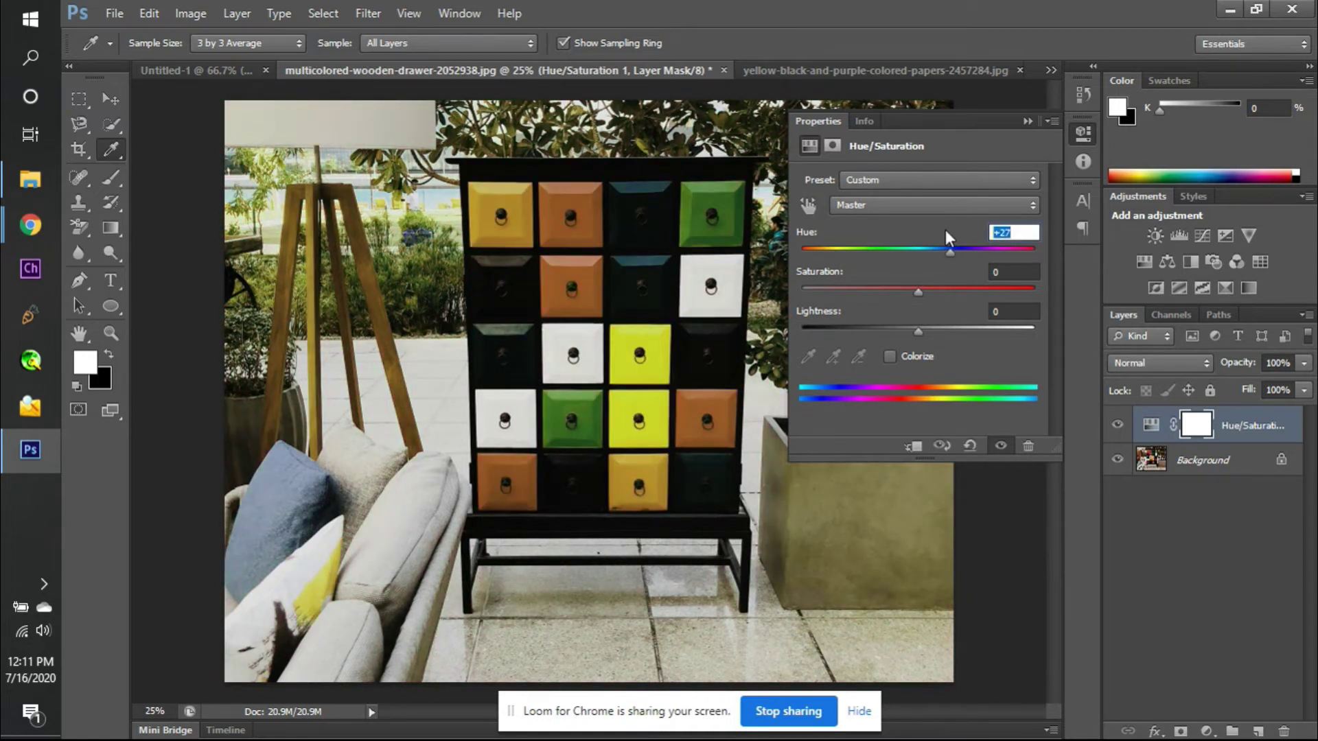
pyautogui.write('0')
pyautogui.press('Return')
# - Target Yellows, drag Saturation to -100 and back to -1, and nudge the range to 17°/46°–77°/106°
pyautogui.click(926, 208)
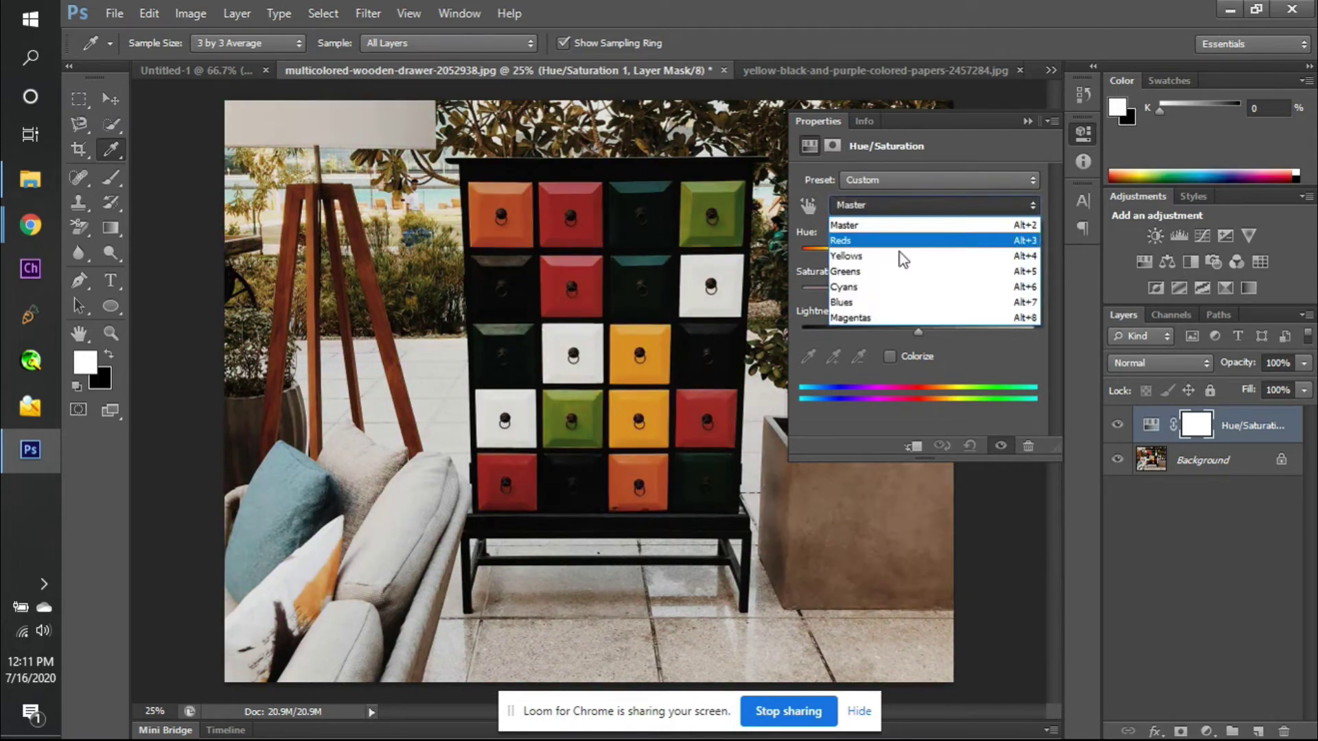
pyautogui.click(899, 256)
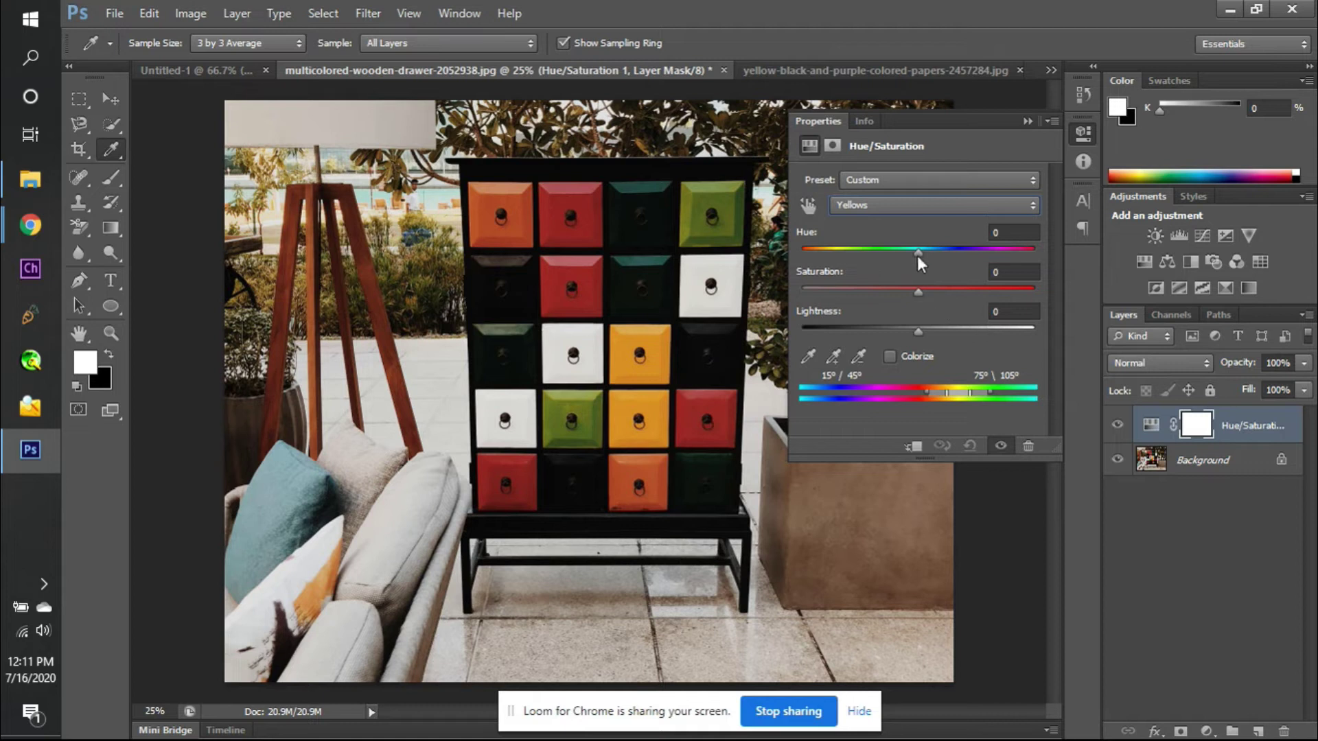
pyautogui.moveTo(919, 294); pyautogui.dragTo(715, 295)
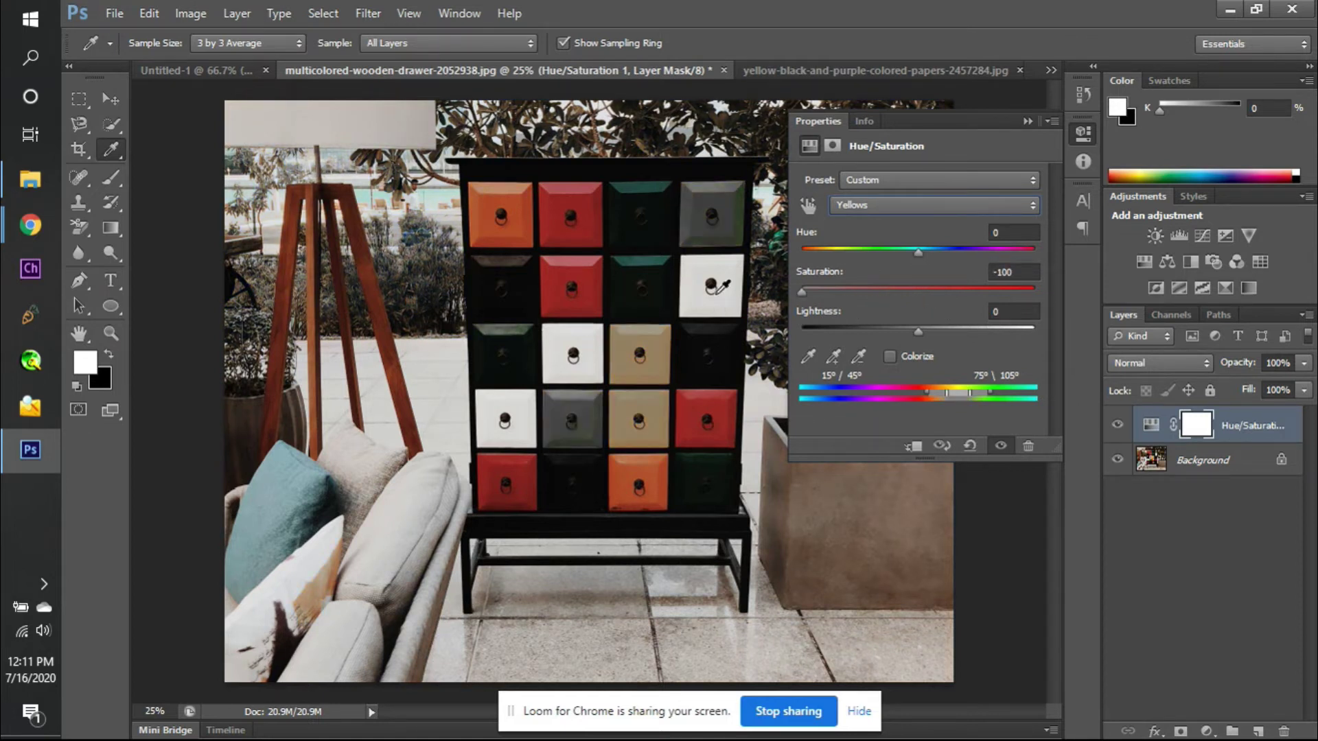
pyautogui.moveTo(801, 292); pyautogui.dragTo(917, 292)
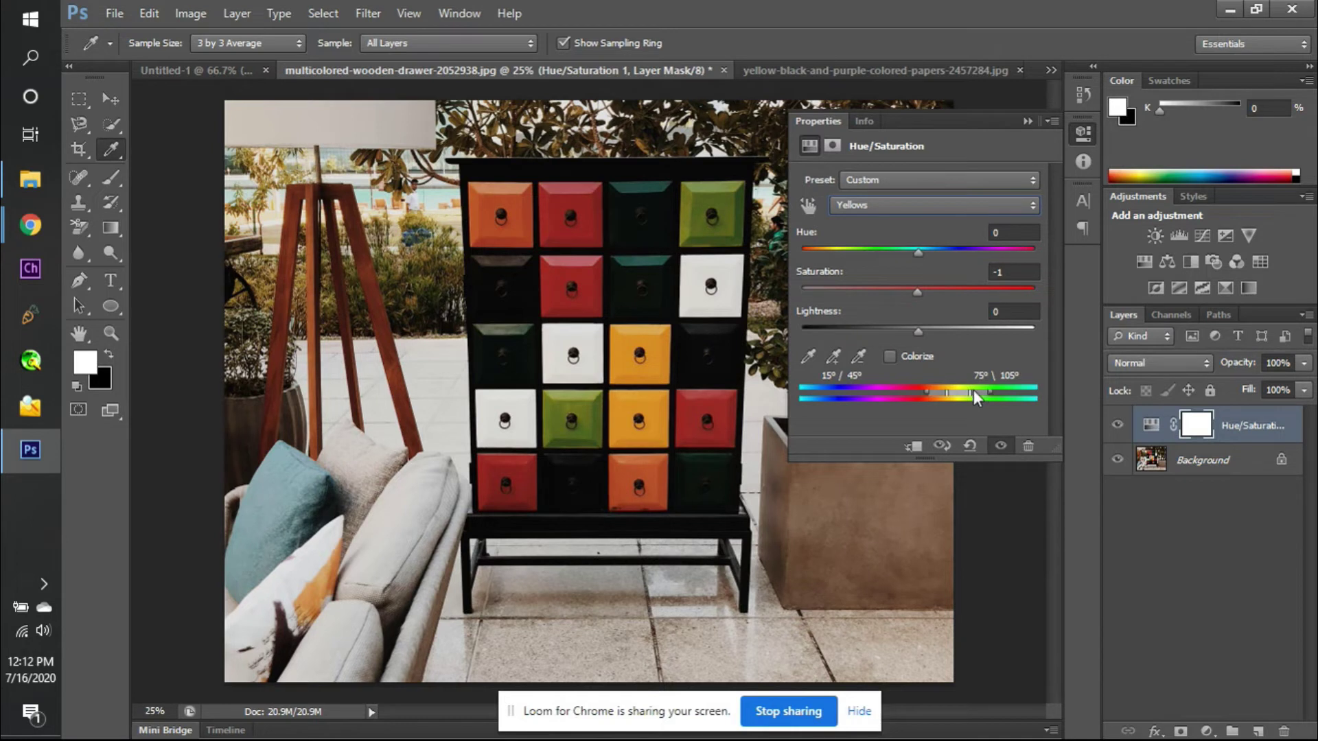
pyautogui.moveTo(962, 390)
pyautogui.mouseDown()
pyautogui.moveTo(979, 390)
pyautogui.moveTo(965, 391)
pyautogui.mouseUp()
# - Sample several red, yellow and orange drawers with the Properties eyedropper to define a Reds 2 range
pyautogui.click(804, 360)
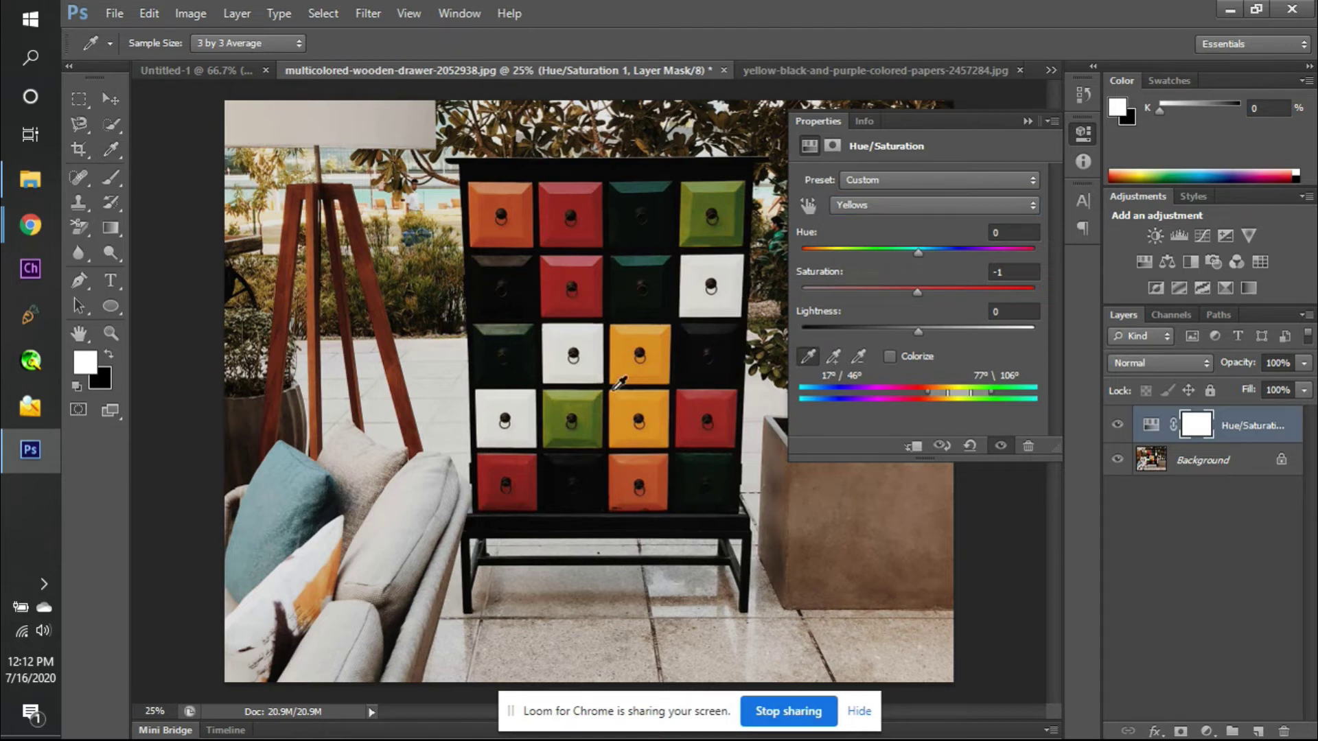
pyautogui.click(537, 358)
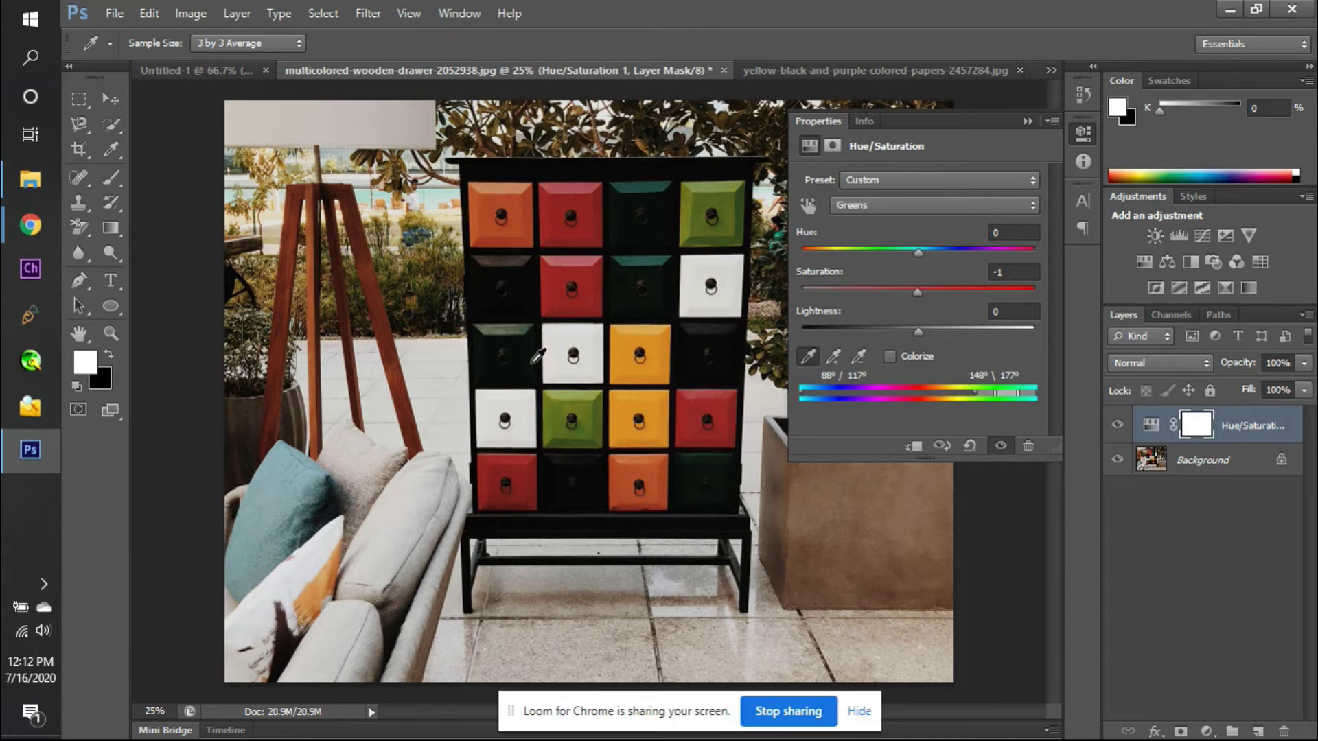
pyautogui.click(657, 347)
pyautogui.click(717, 428)
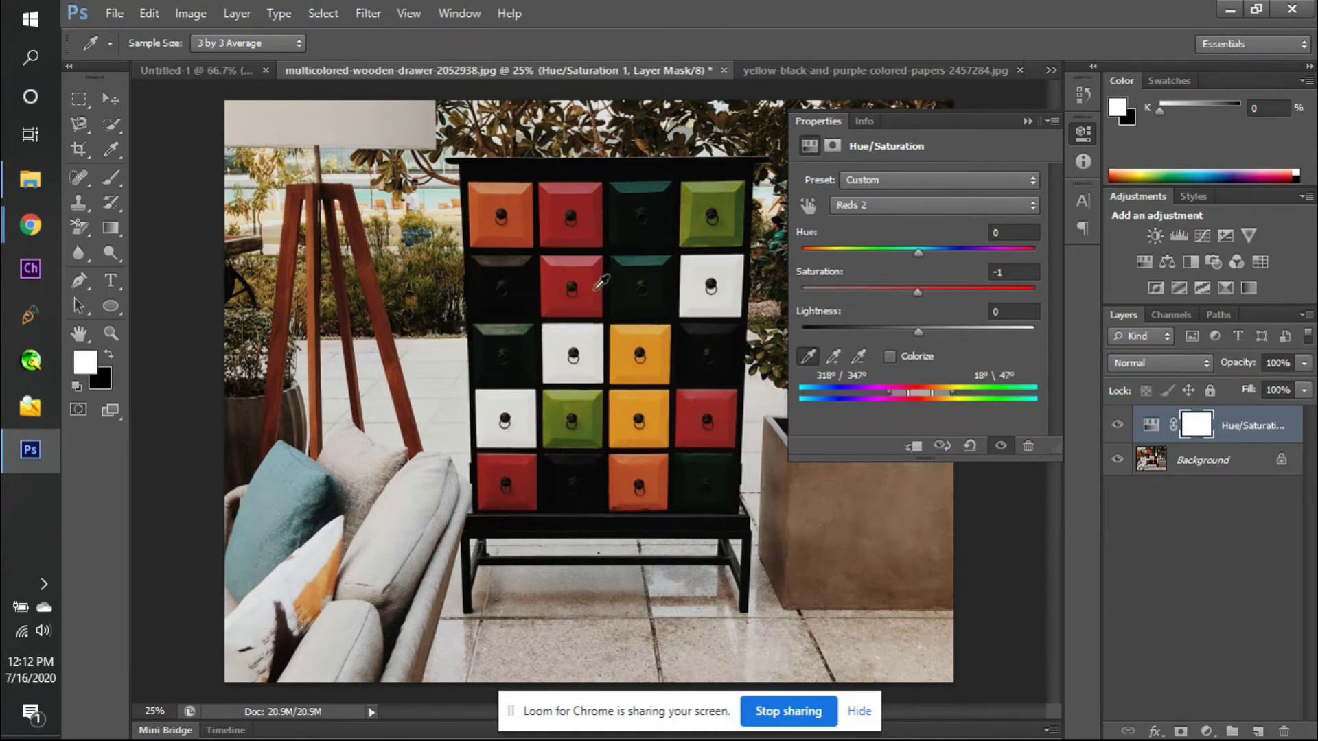
pyautogui.click(587, 253)
pyautogui.click(632, 455)
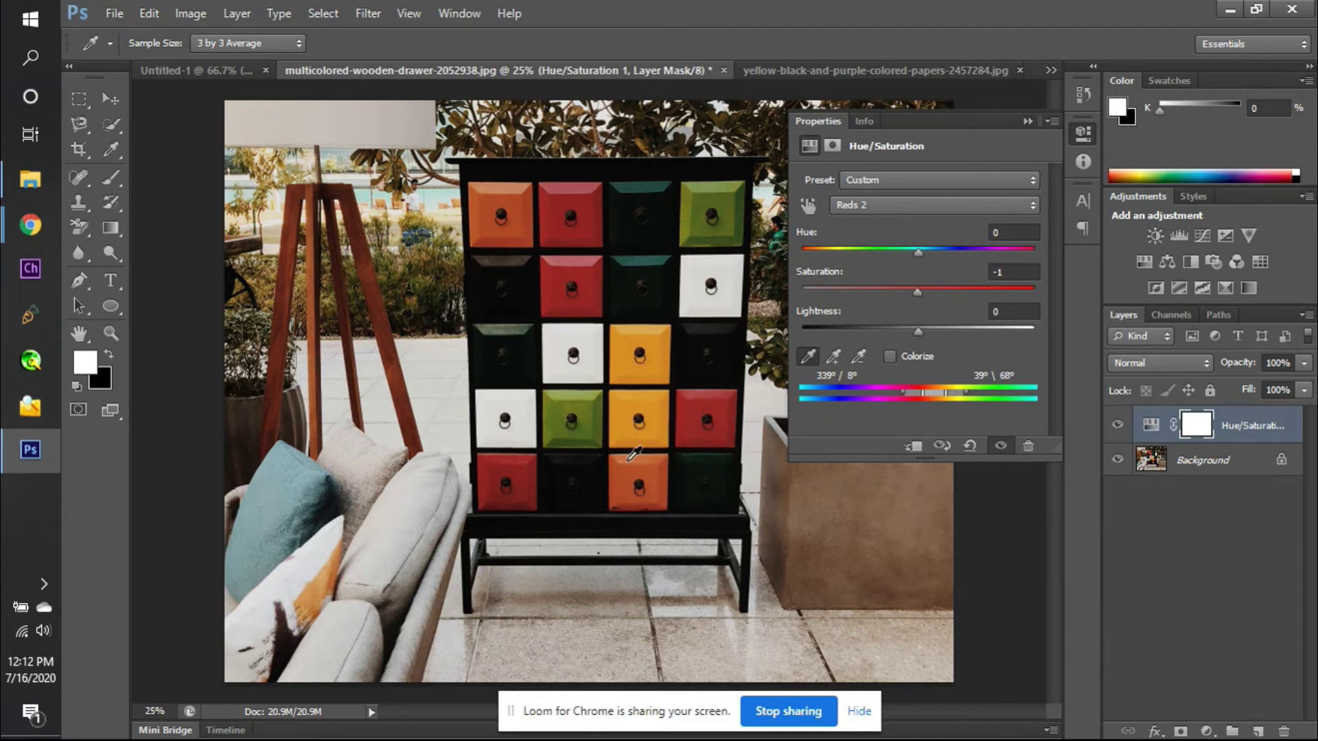
pyautogui.click(518, 472)
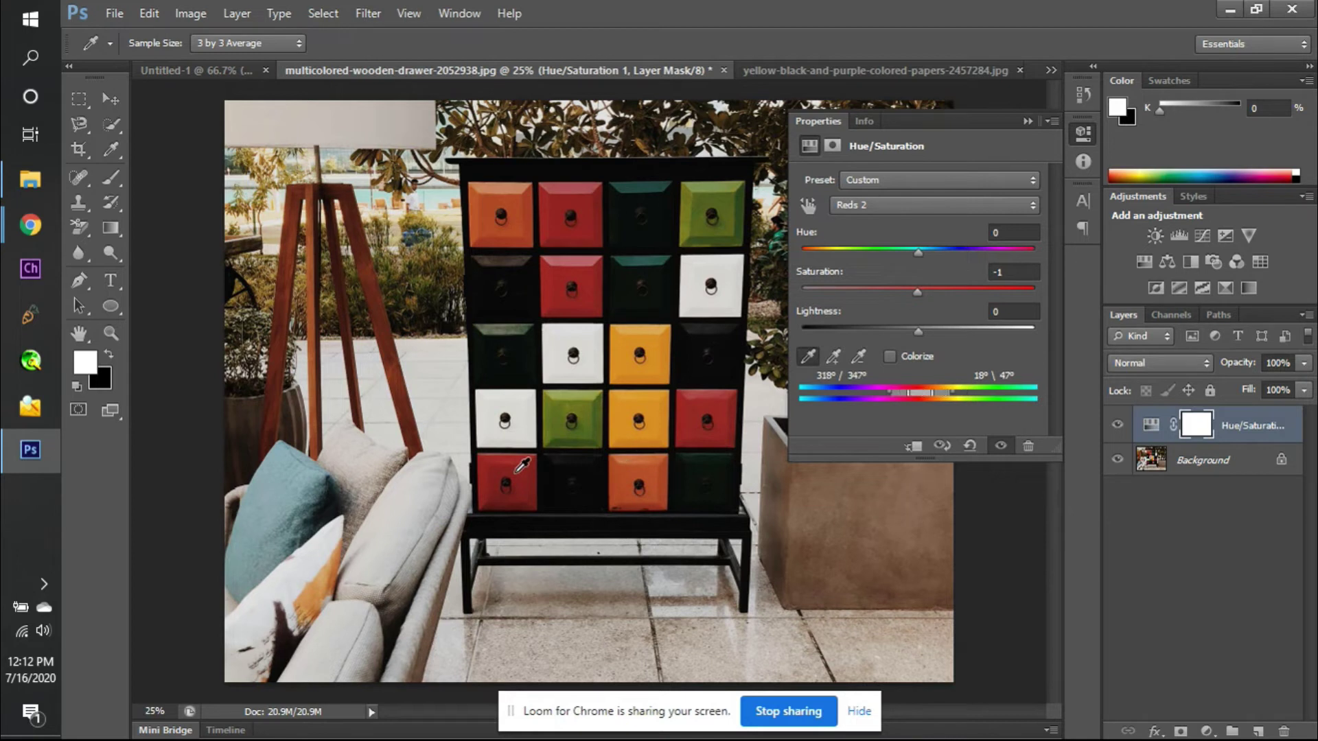
pyautogui.click(551, 366)
pyautogui.click(509, 347)
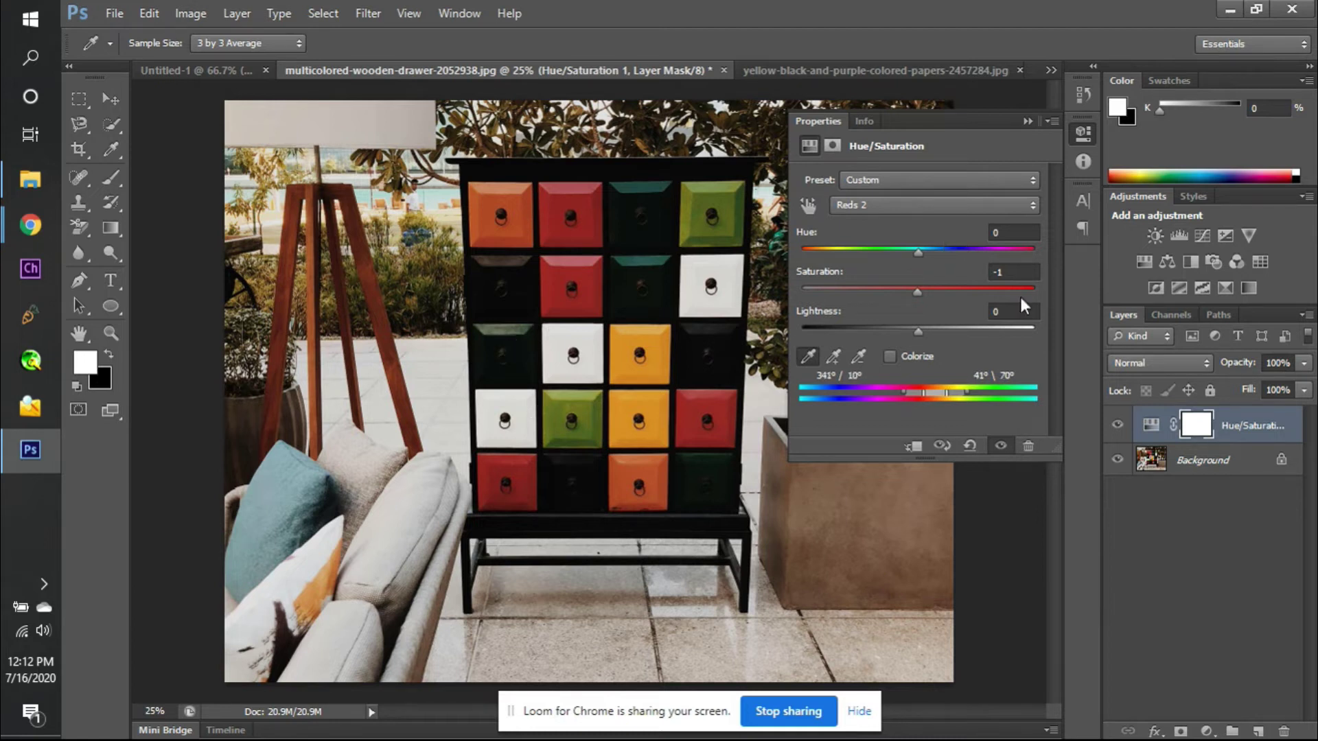
# - Enter 0 as the Saturation value for the Reds 2 range
pyautogui.click(1008, 272)
pyautogui.write('0')
pyautogui.press('Return')
# - Find the man-in-red-crew-neck-sweatshirt photo in Downloads and drag it into Photoshop
pyautogui.click(31, 188)
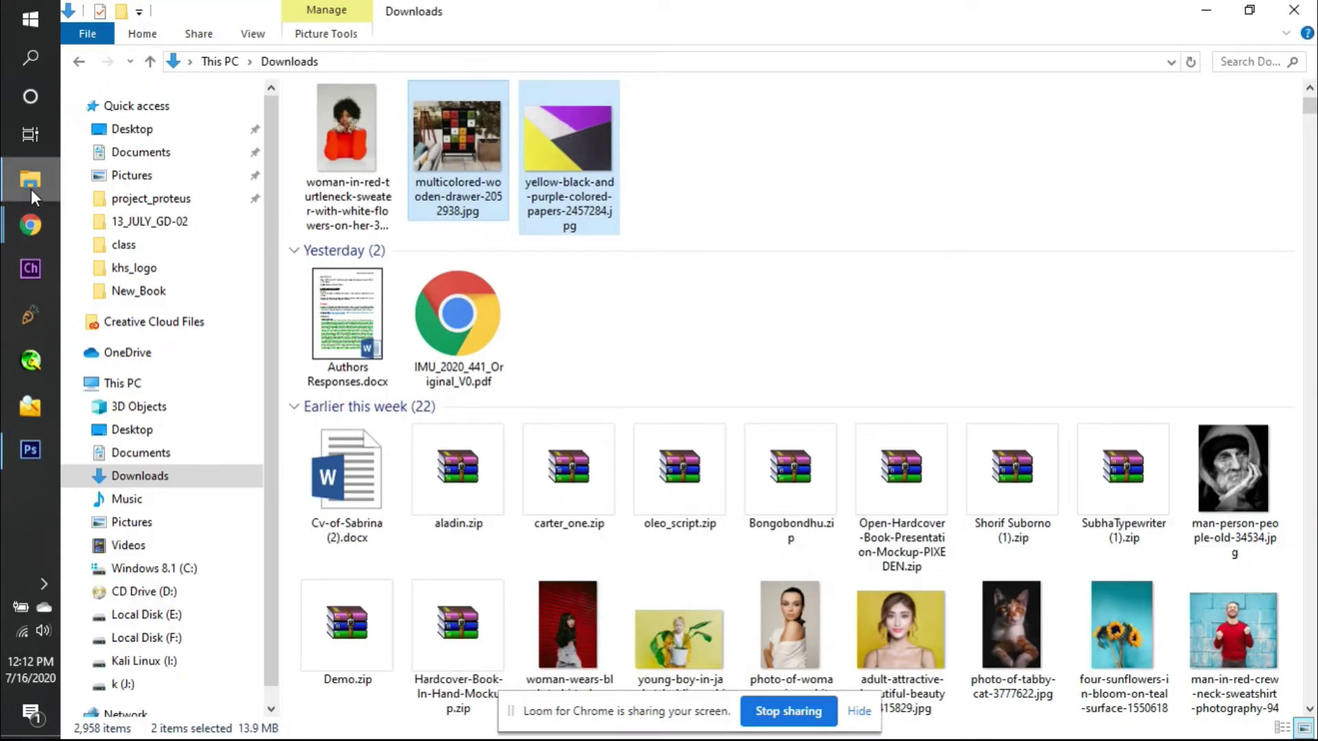
pyautogui.scroll(-5, 663, 367)
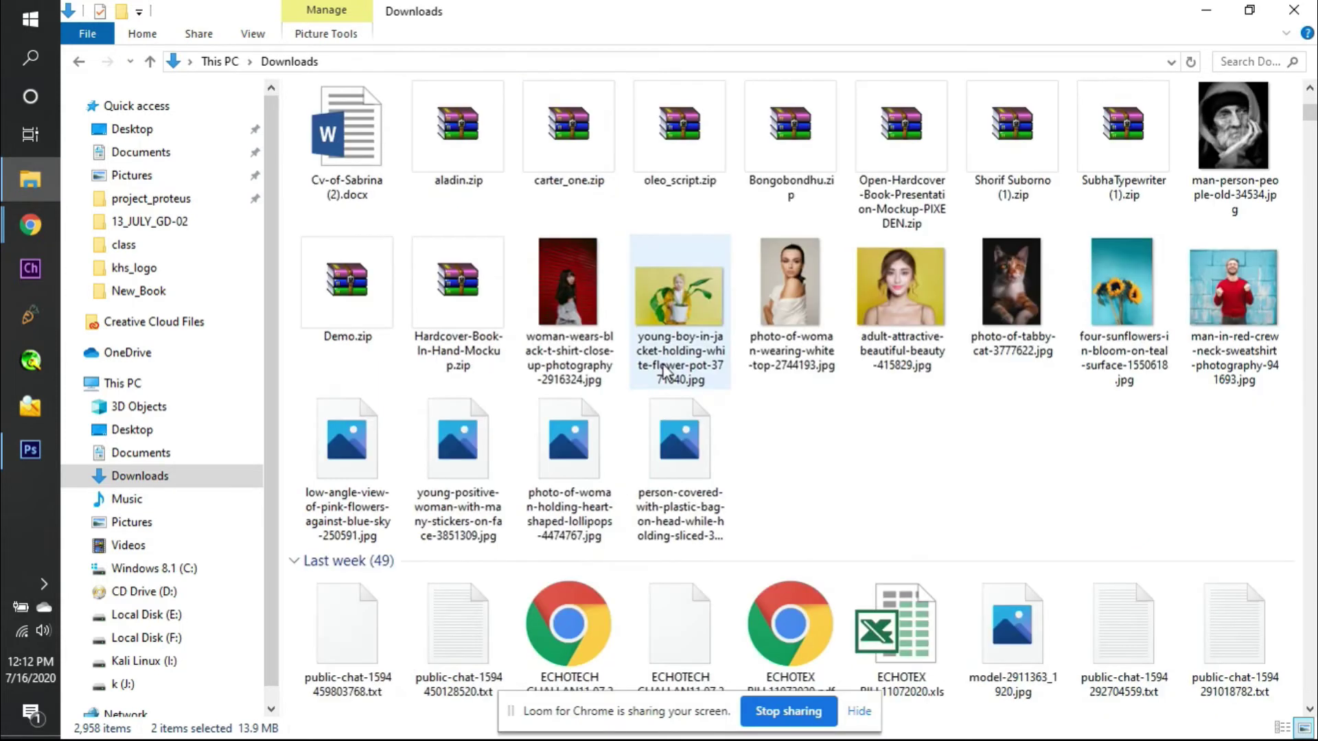
pyautogui.scroll(-15, 663, 371)
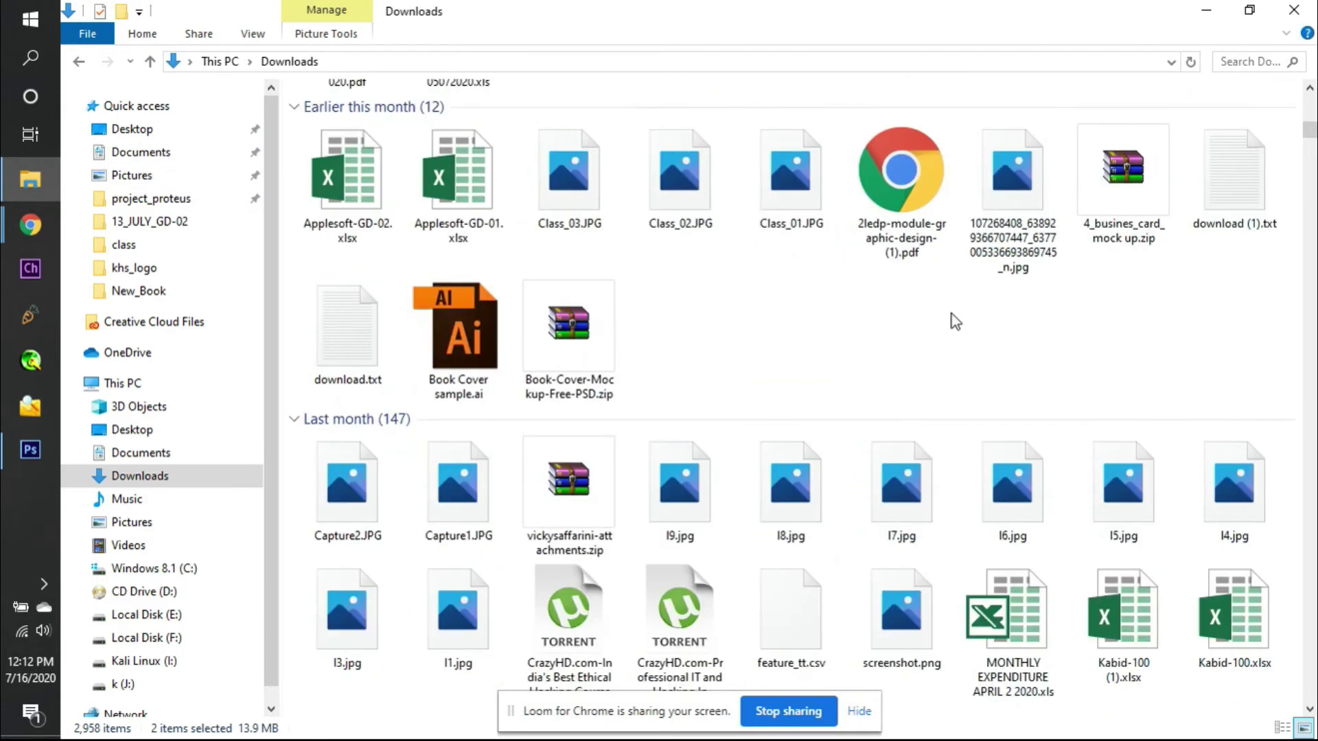
pyautogui.scroll(-7, 955, 321)
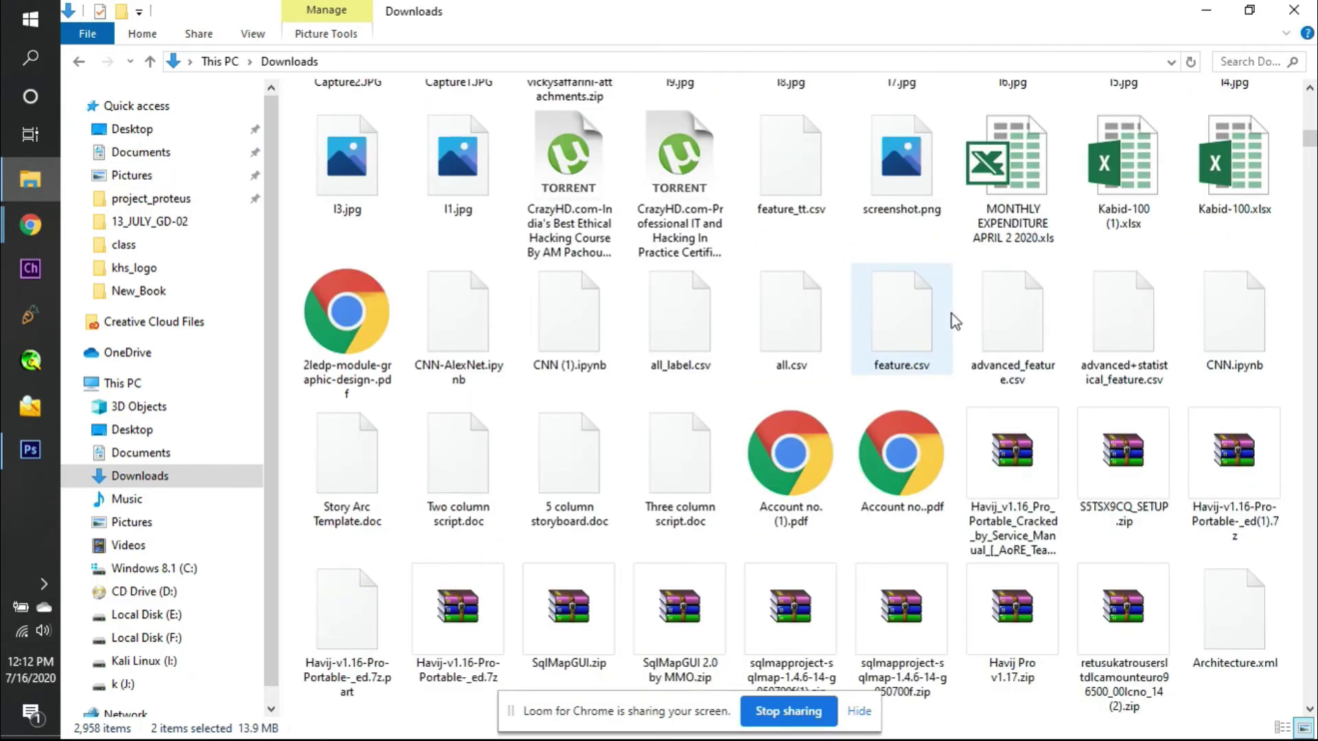
pyautogui.scroll(20, 955, 321)
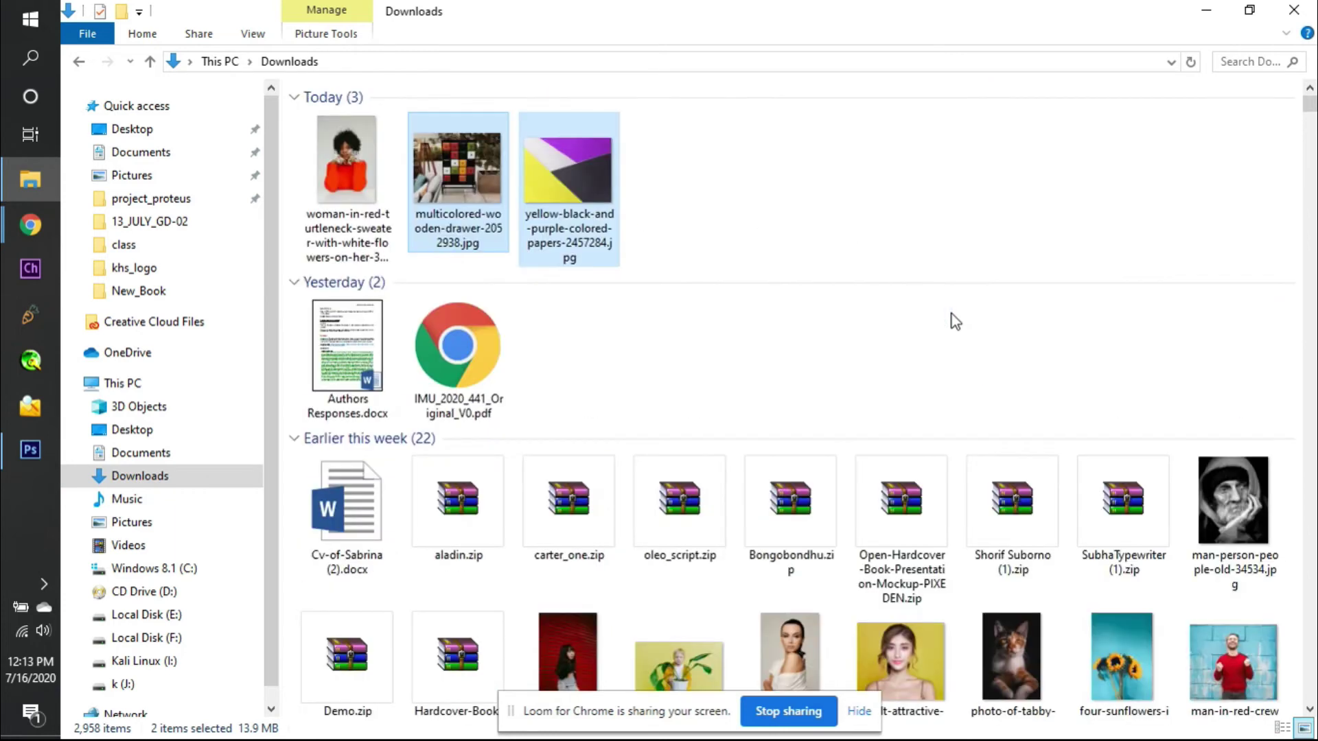
pyautogui.moveTo(1251, 685); pyautogui.dragTo(286, 273)
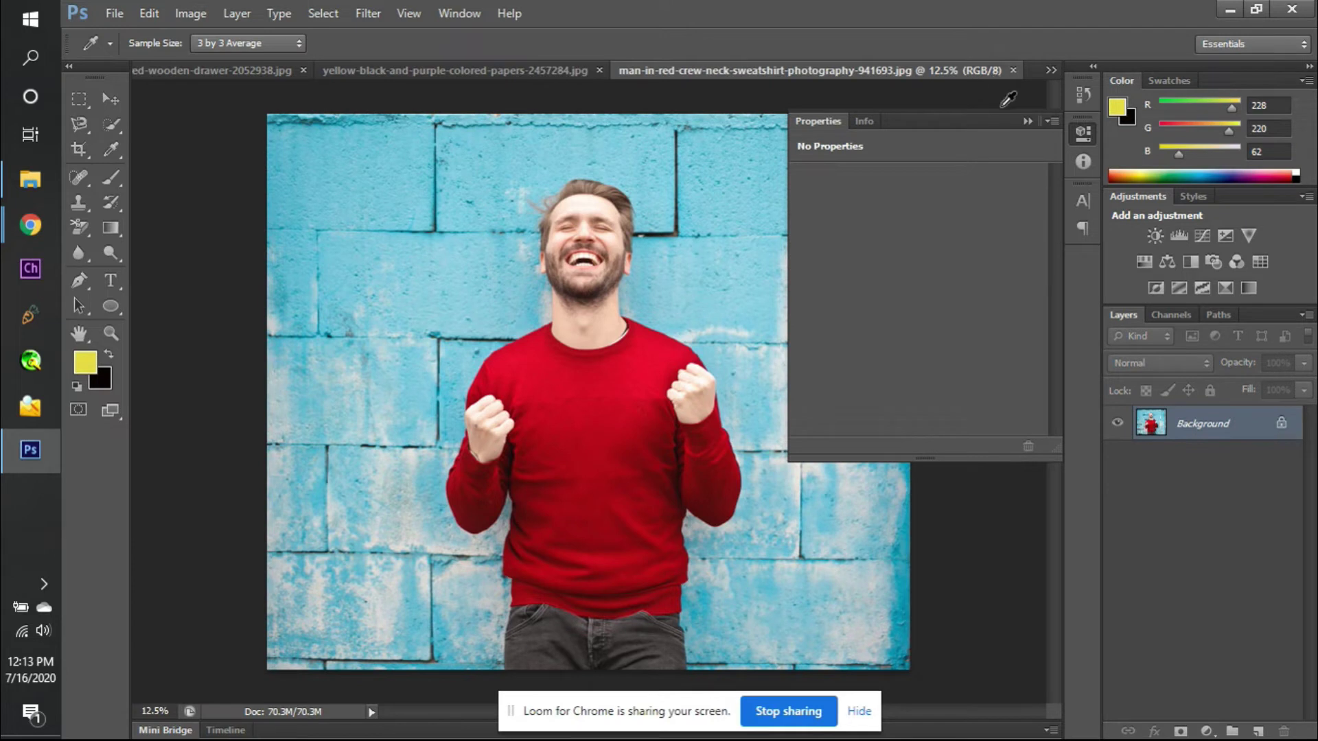
# - Collapse the empty Properties panel and add a default Hue/Saturation layer to the sweater photo
pyautogui.click(1027, 122)
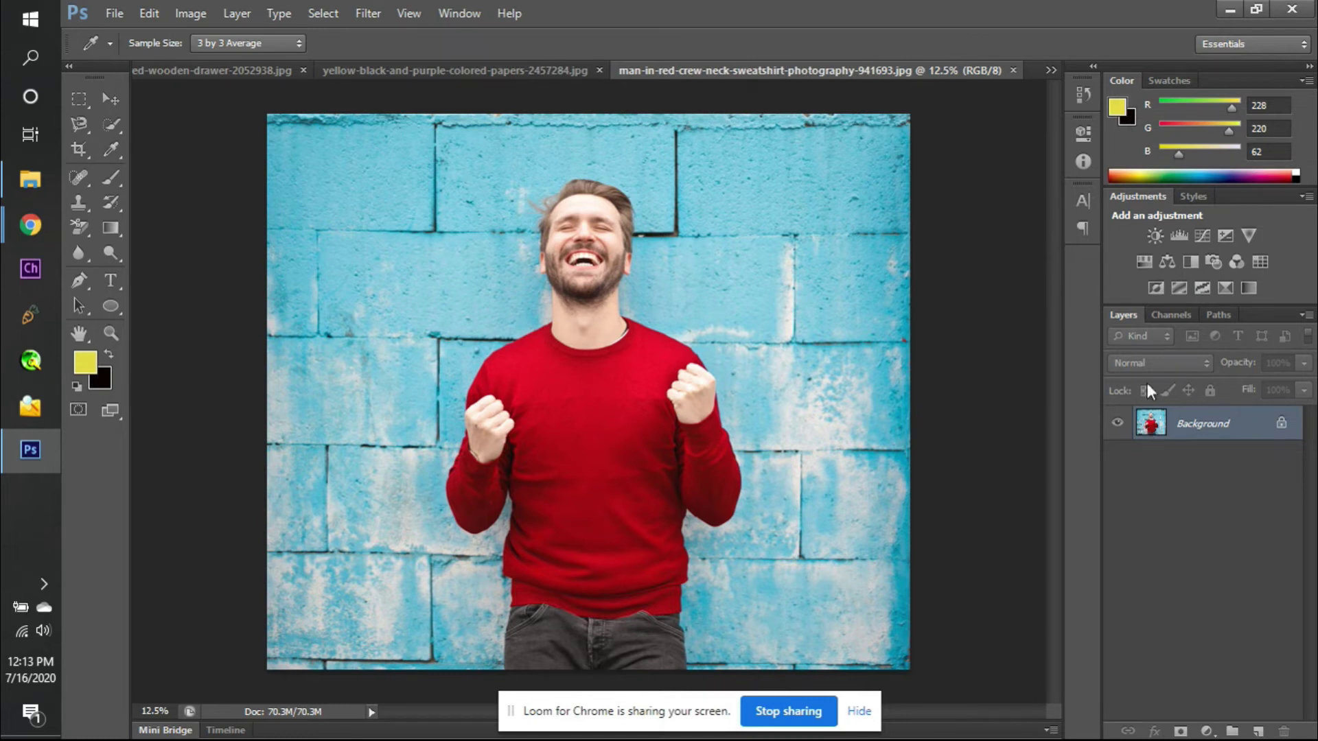
pyautogui.click(1143, 264)
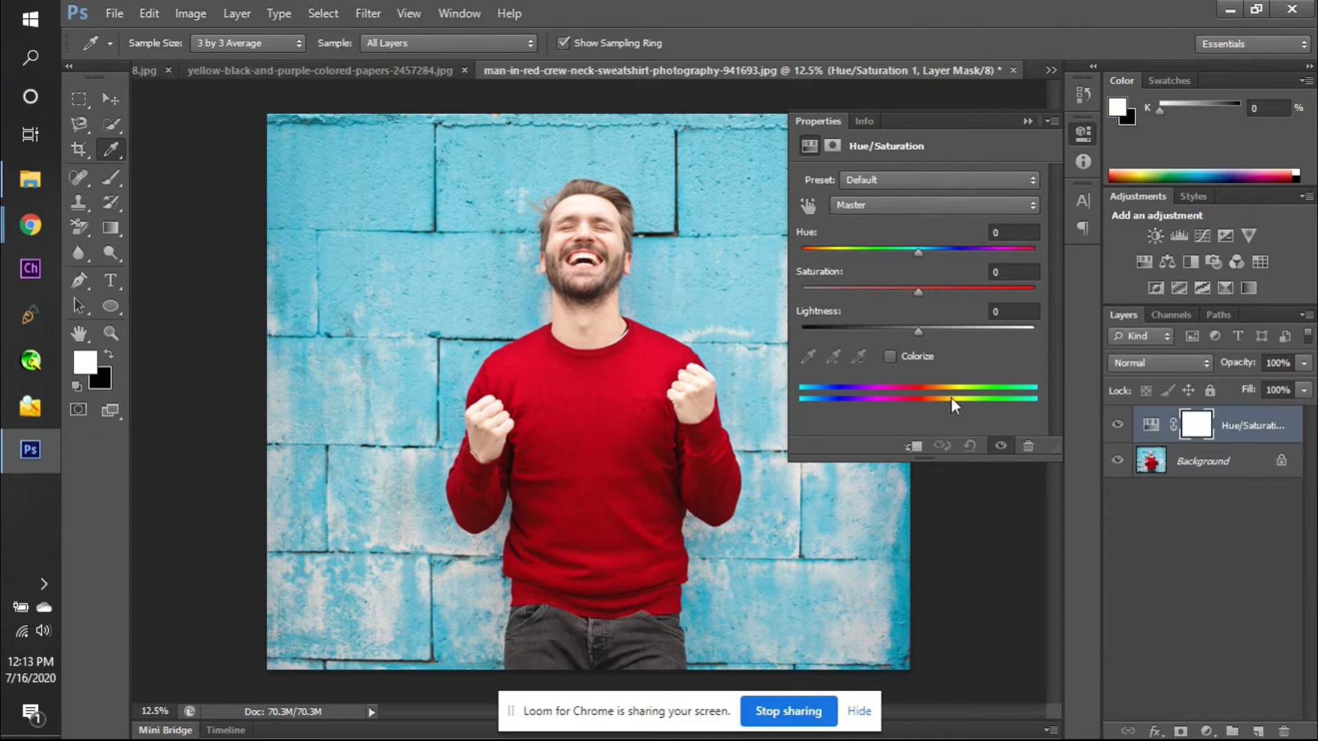
# - Limit Hue/Saturation 1 to Reds, sampled from the sweater, with Saturation at -100
pyautogui.click(932, 195)
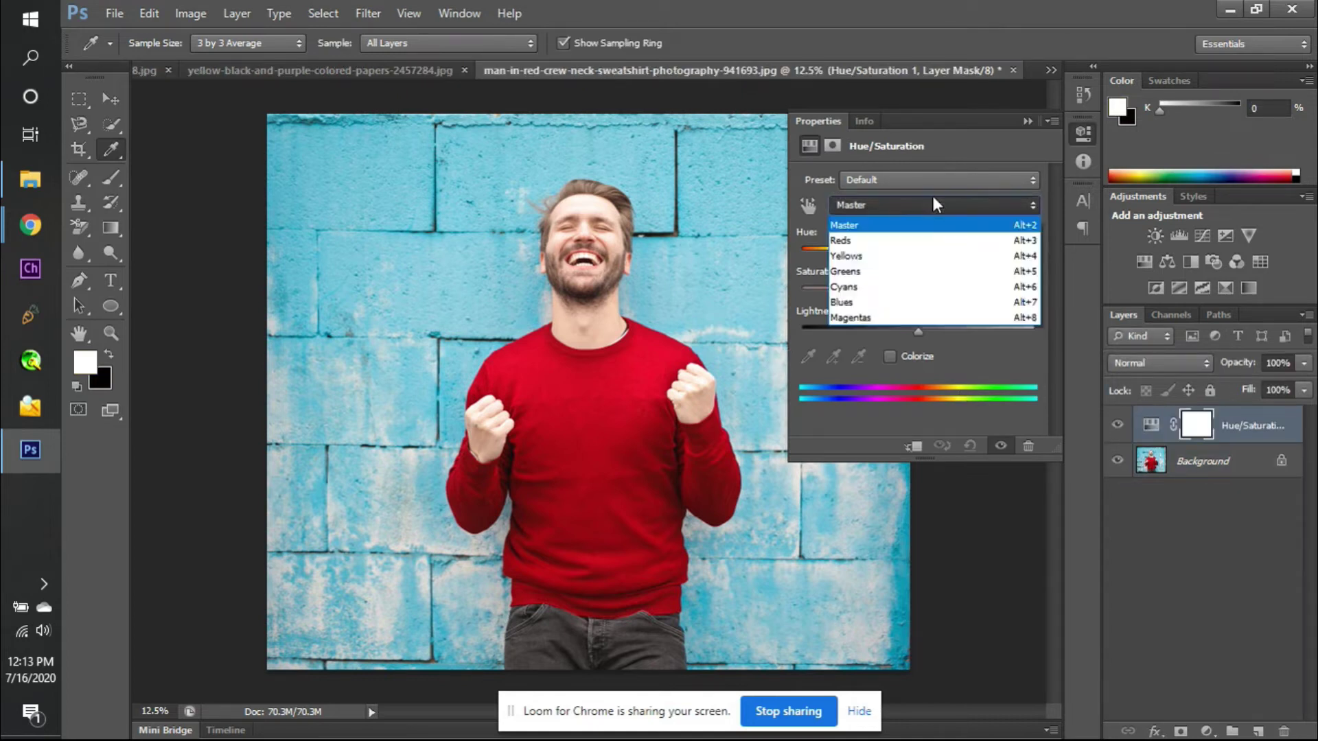
pyautogui.click(920, 239)
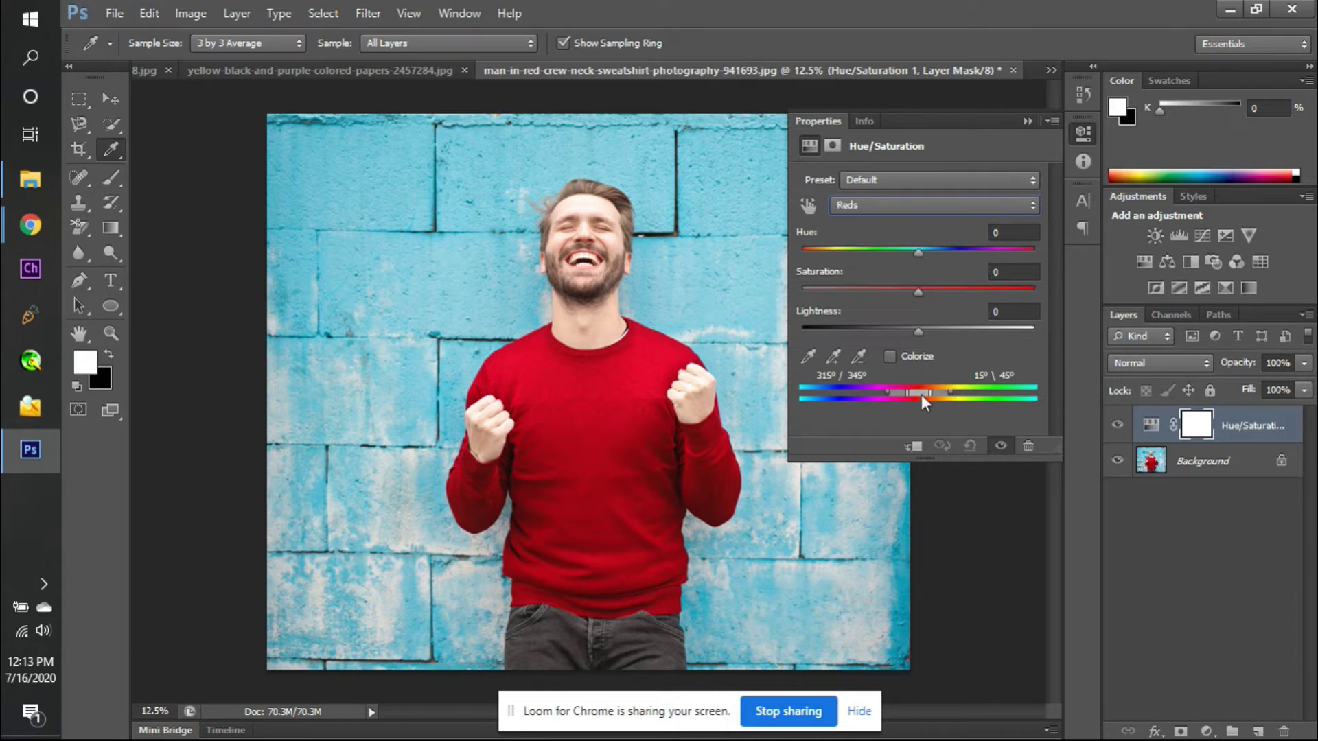
pyautogui.click(809, 355)
pyautogui.click(589, 415)
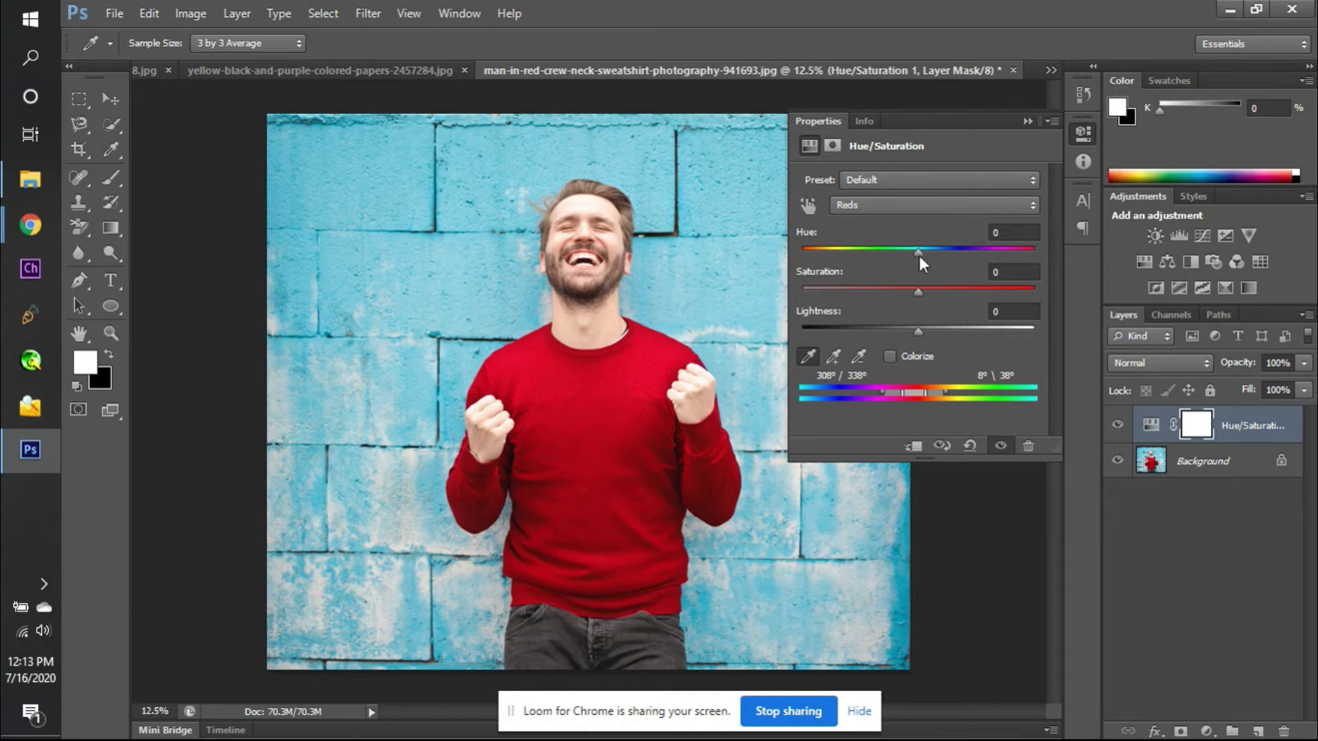
pyautogui.moveTo(917, 294); pyautogui.dragTo(769, 289)
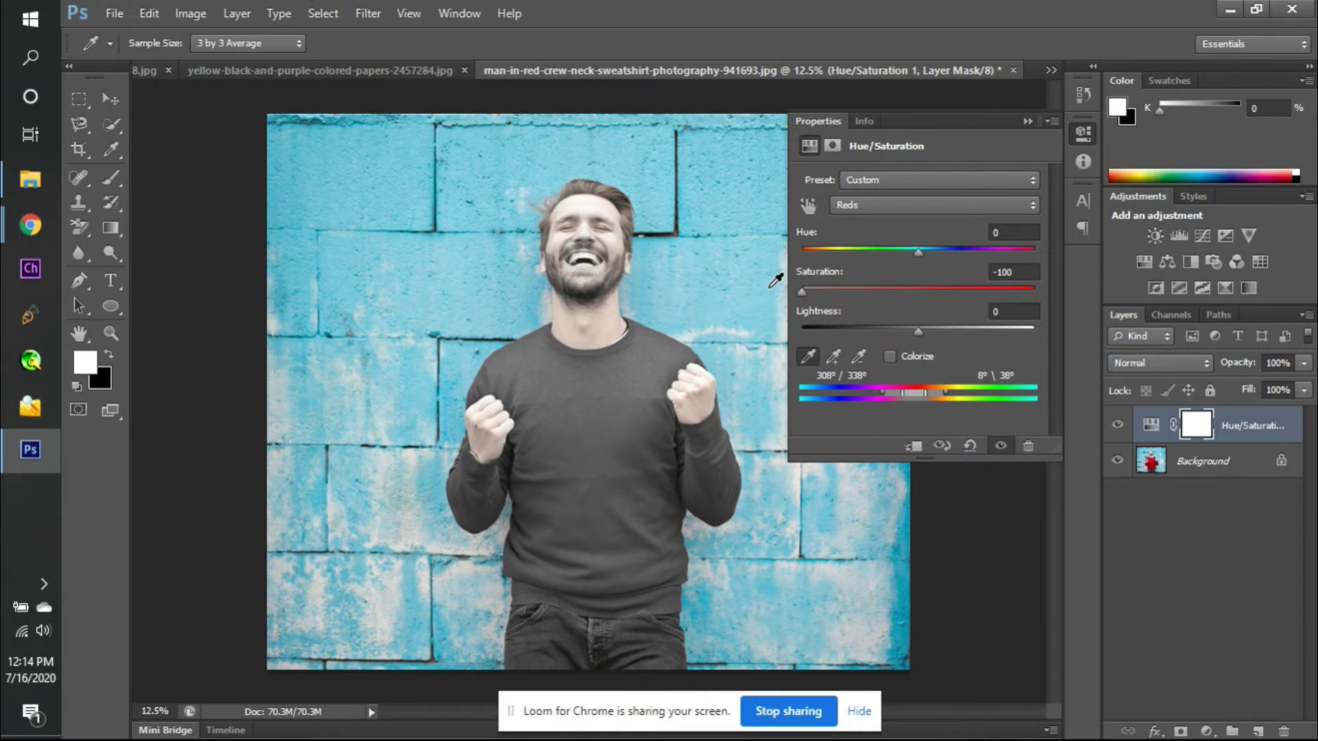
# - Set the Reds saturation back to 0 to restore the sweater's full red
pyautogui.click(1023, 272)
pyautogui.write('0')
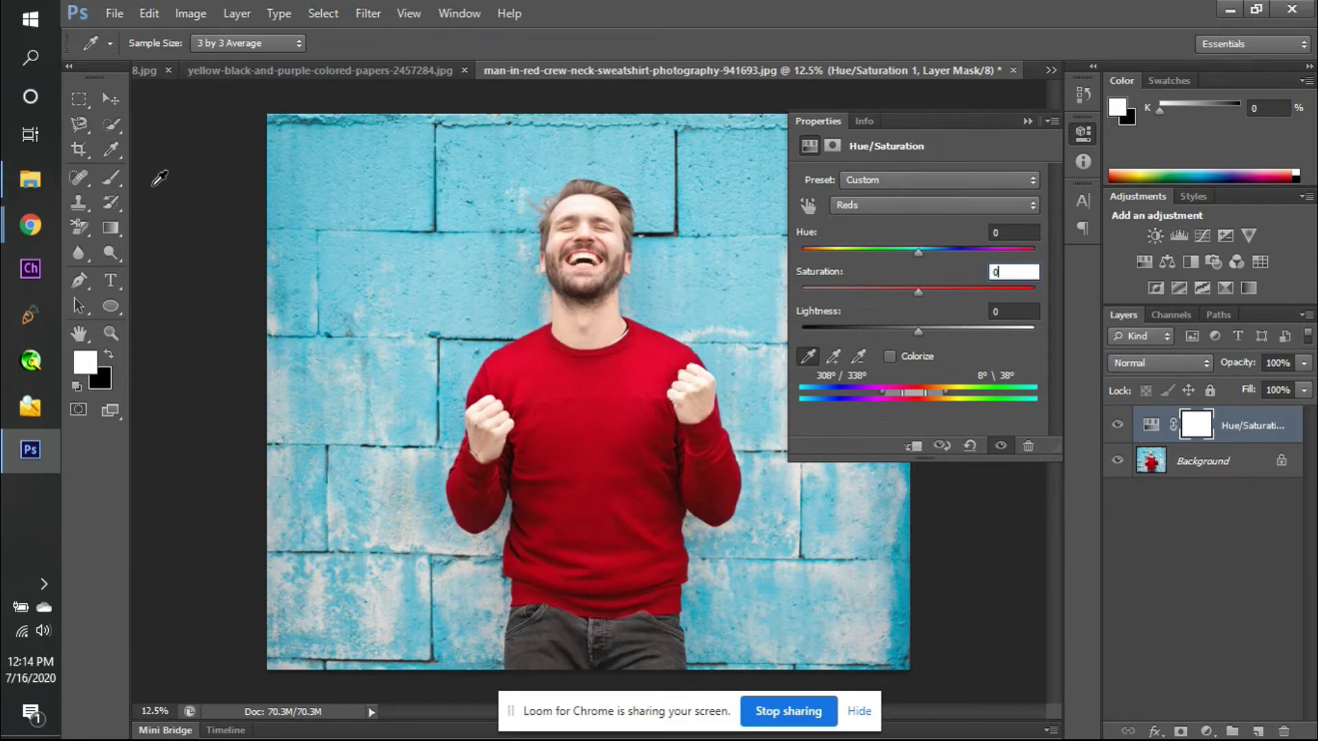
pyautogui.press('Return')
# - Select the red sweater with the Magic Wand, then add the missed chest area using Quick Selection
pyautogui.rightClick(108, 129)
pyautogui.click(155, 142)
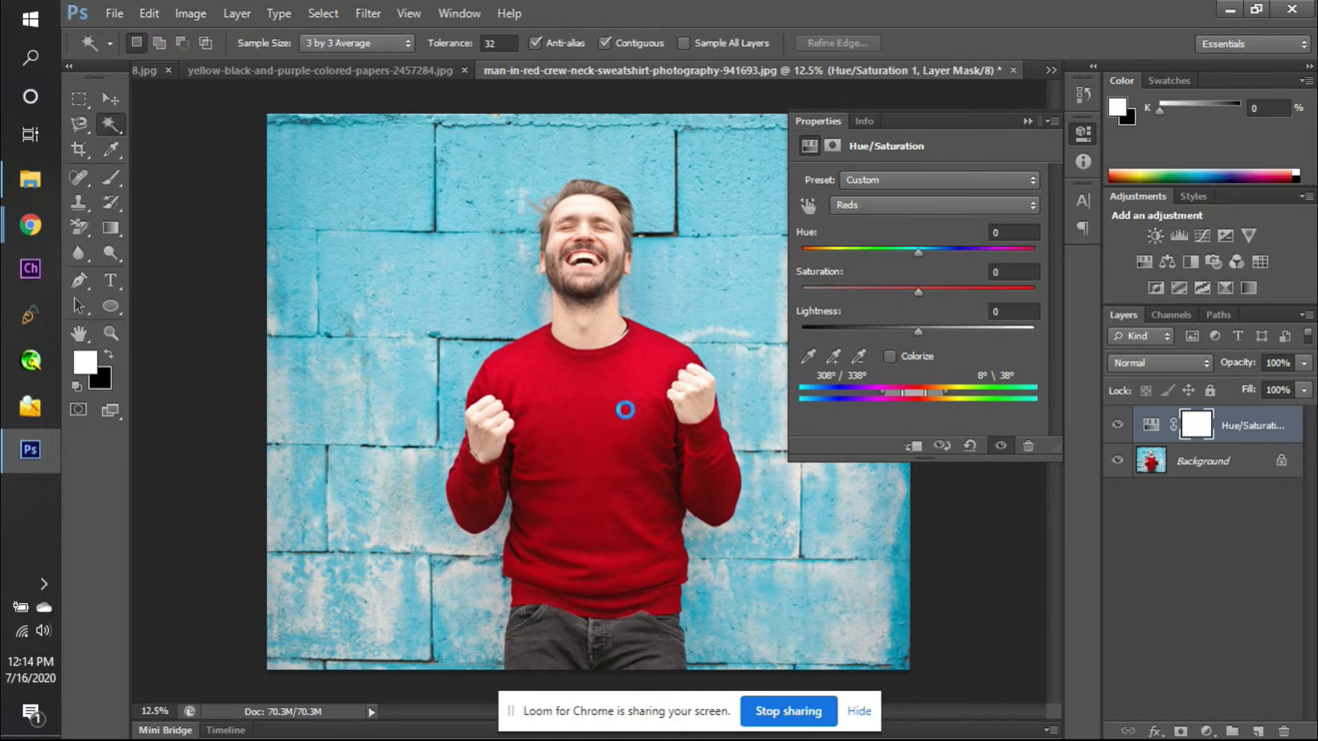
pyautogui.click(625, 410)
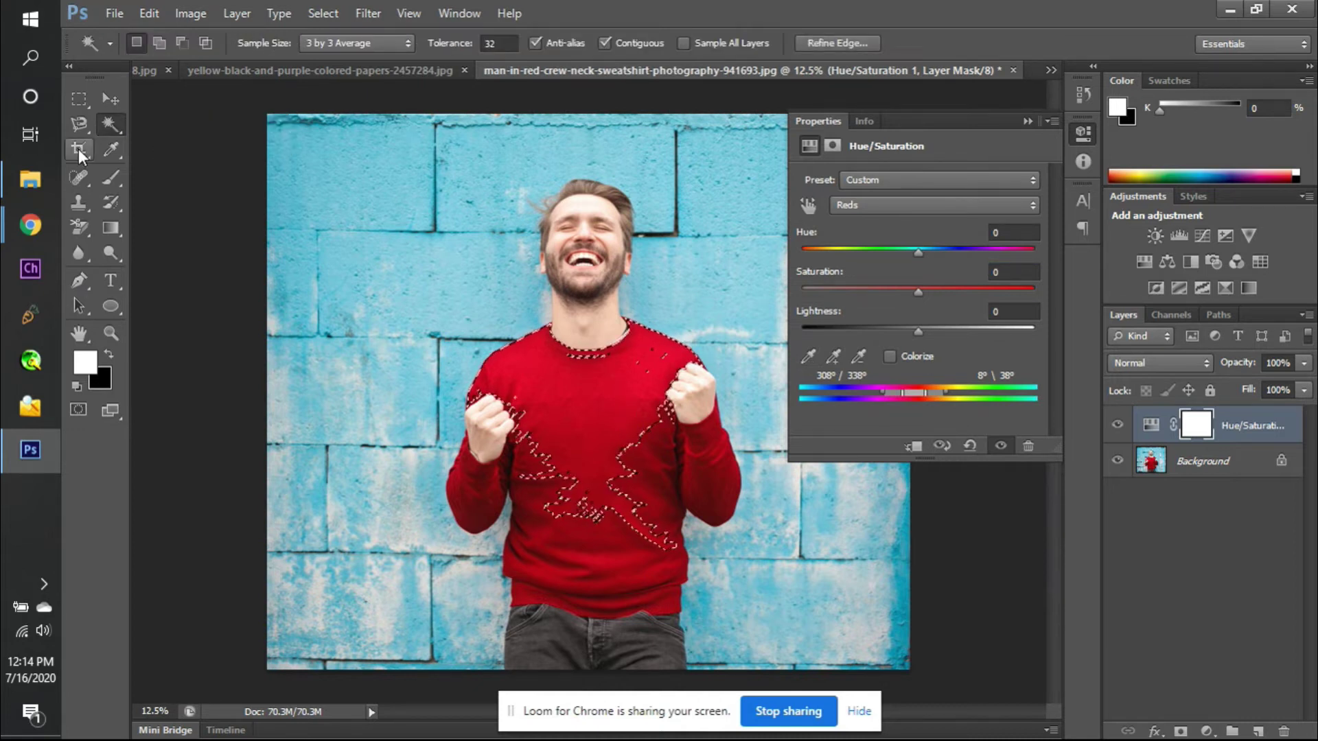
pyautogui.rightClick(109, 128)
pyautogui.click(148, 122)
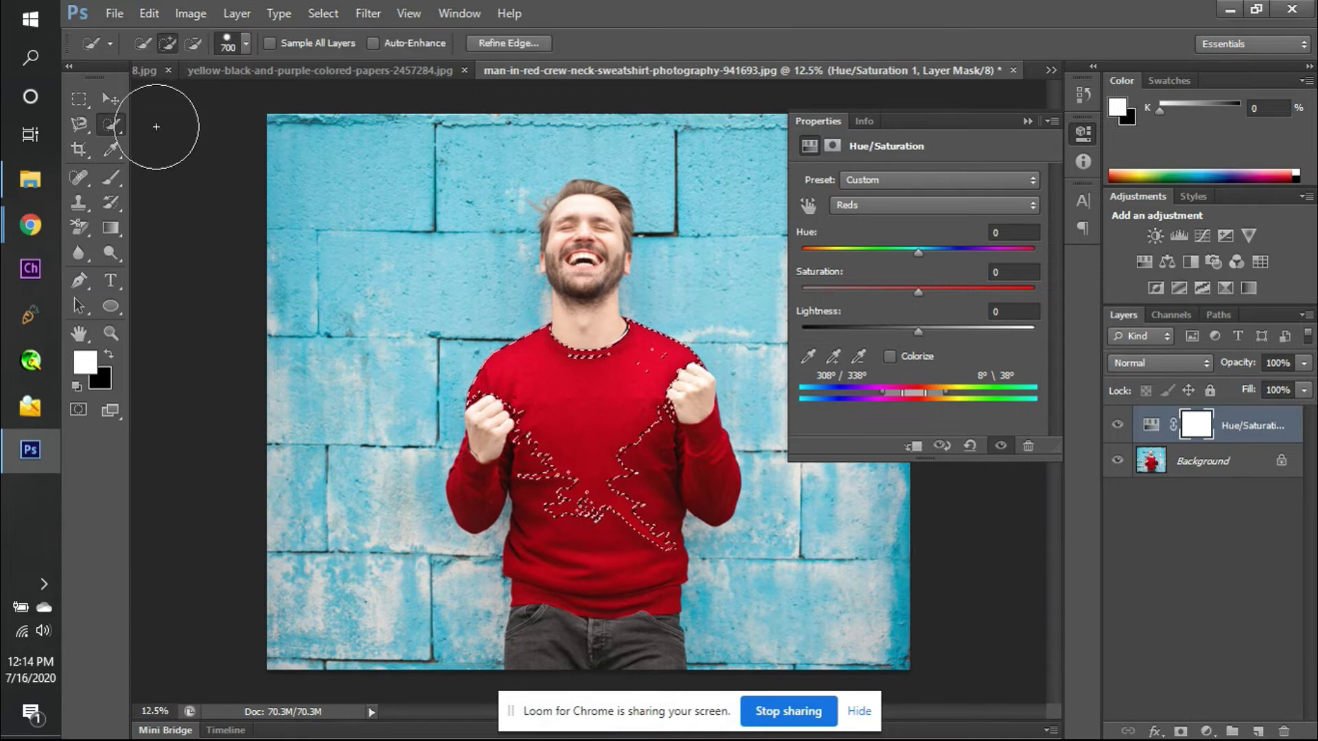
pyautogui.click(582, 475)
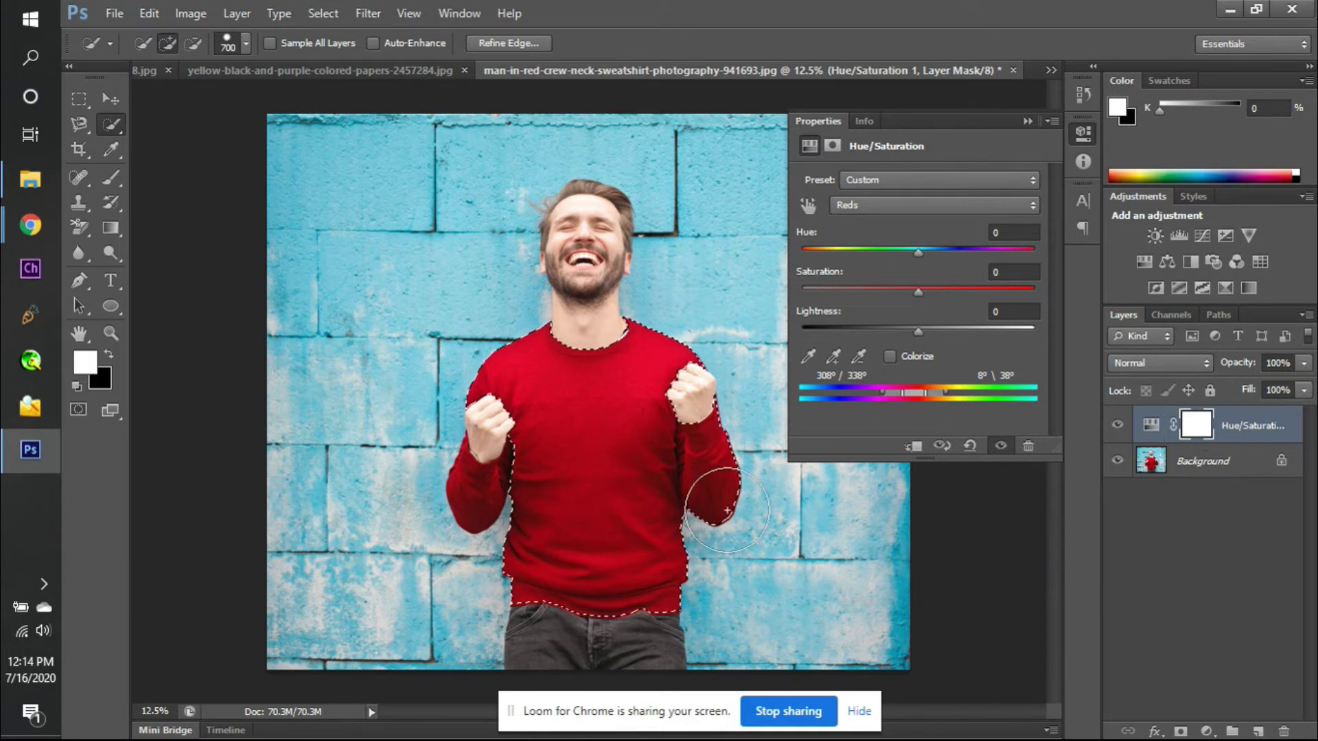
# - Shrink the Quick Selection brush, add both sleeves to the selection, and zoom out
pyautogui.scroll(1, 575, 530)
pyautogui.scroll(1, 570, 522)
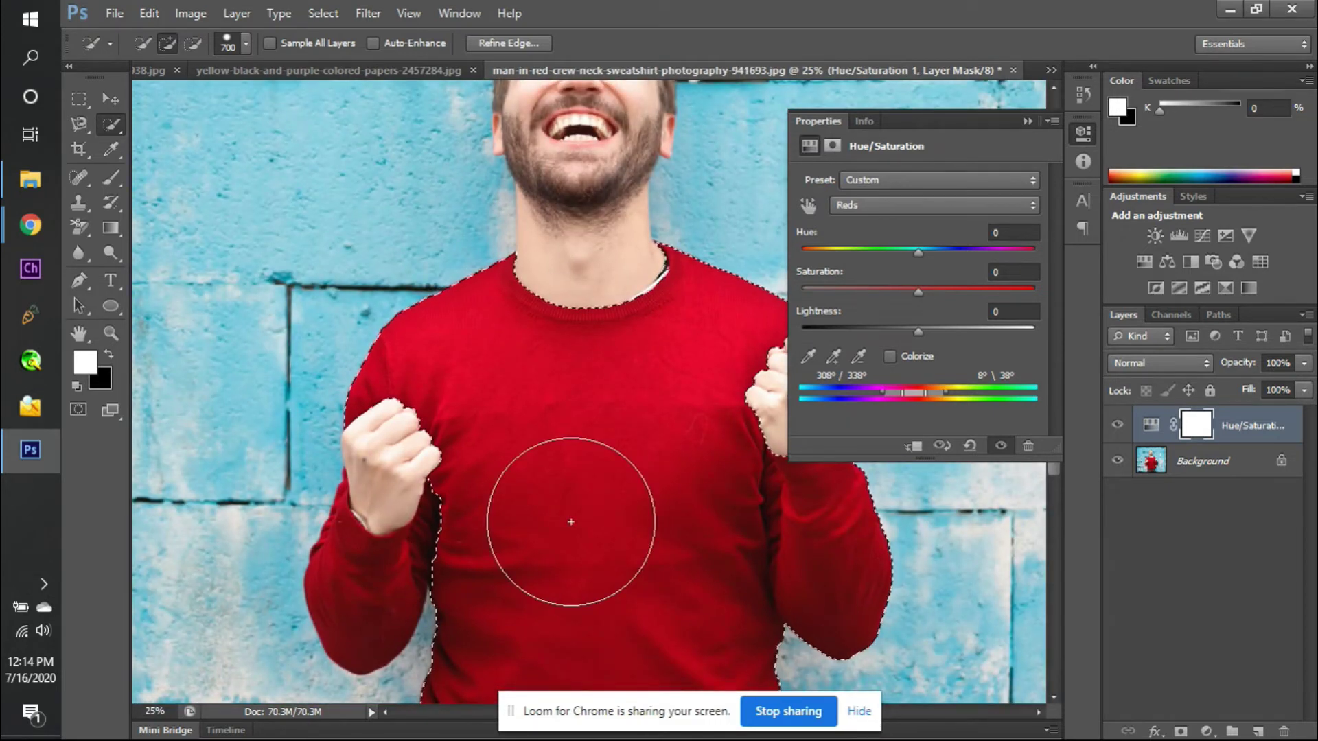
pyautogui.press('[')
pyautogui.press('[')
pyautogui.press('[')
pyautogui.press('[')
pyautogui.press('[')
pyautogui.press('[')
pyautogui.press('[')
pyautogui.press('[')
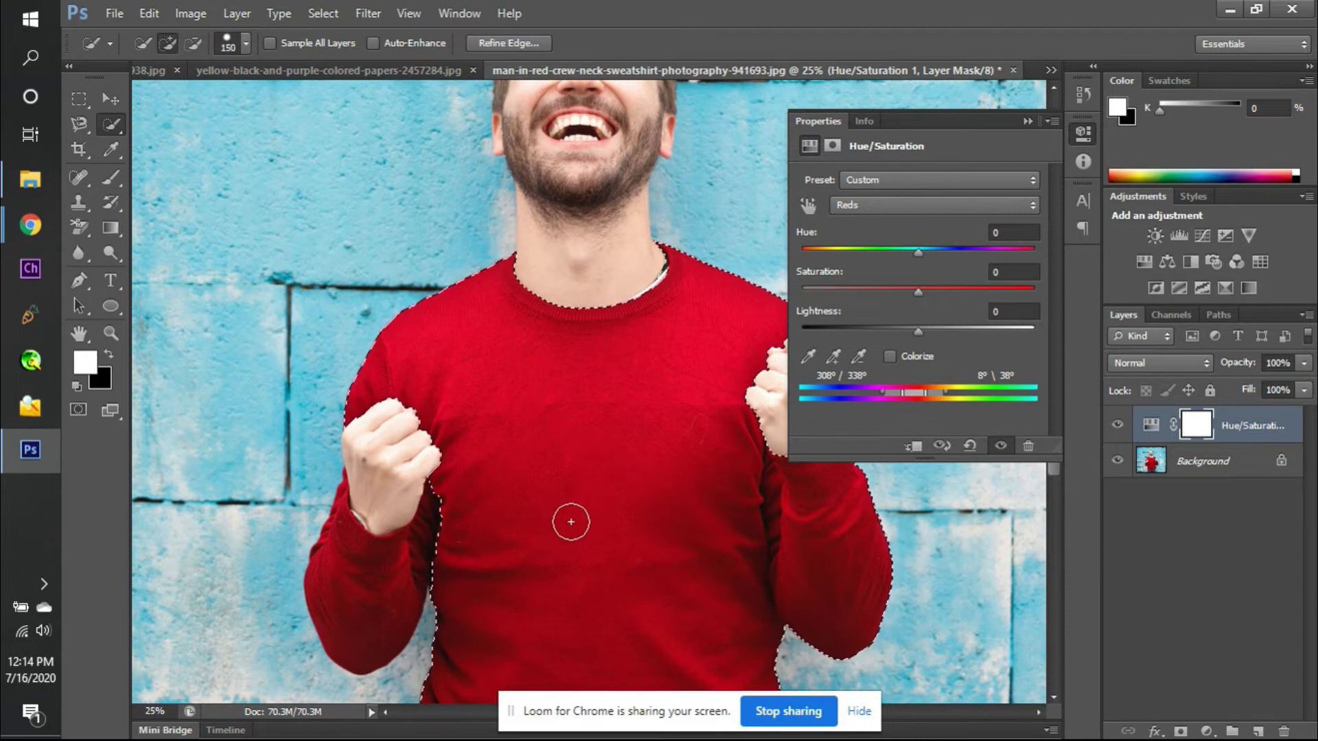
pyautogui.scroll(-2, 569, 521)
pyautogui.click(404, 495)
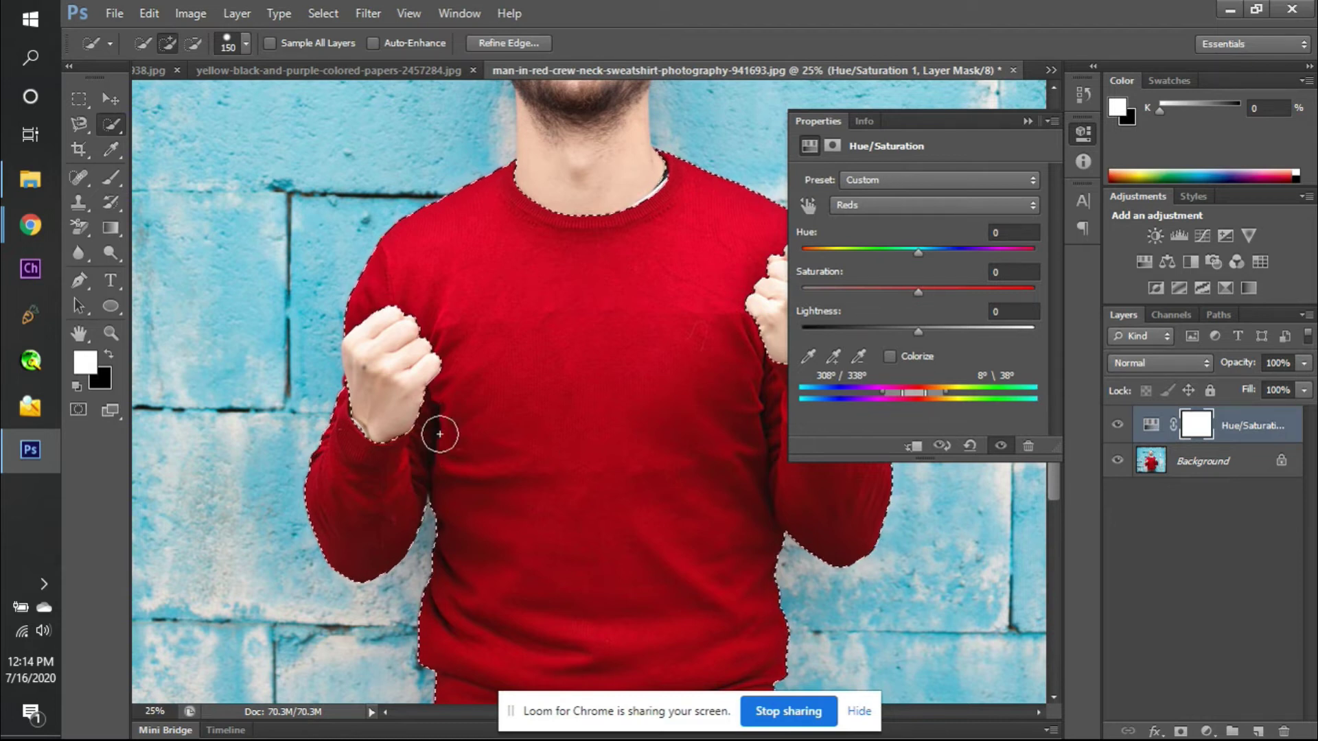
pyautogui.hscroll(3, 580, 452)
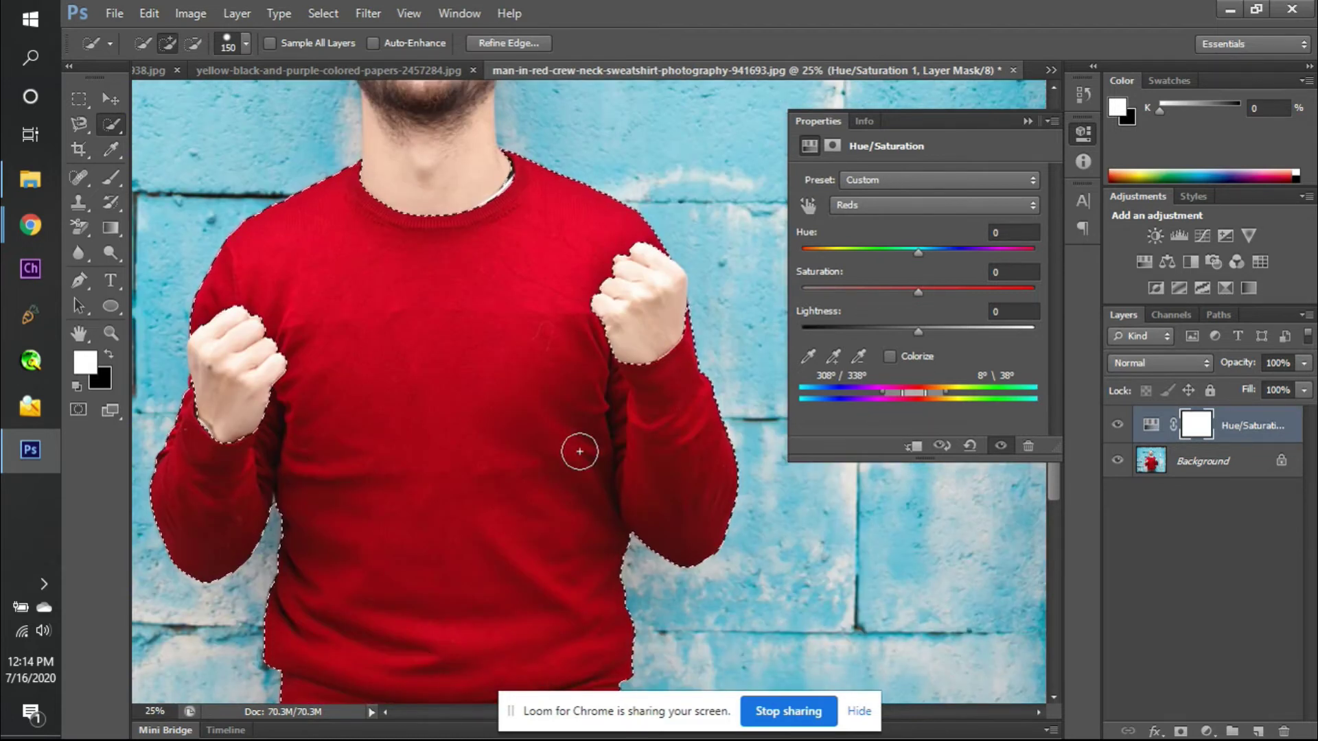
pyautogui.scroll(-2, 514, 479)
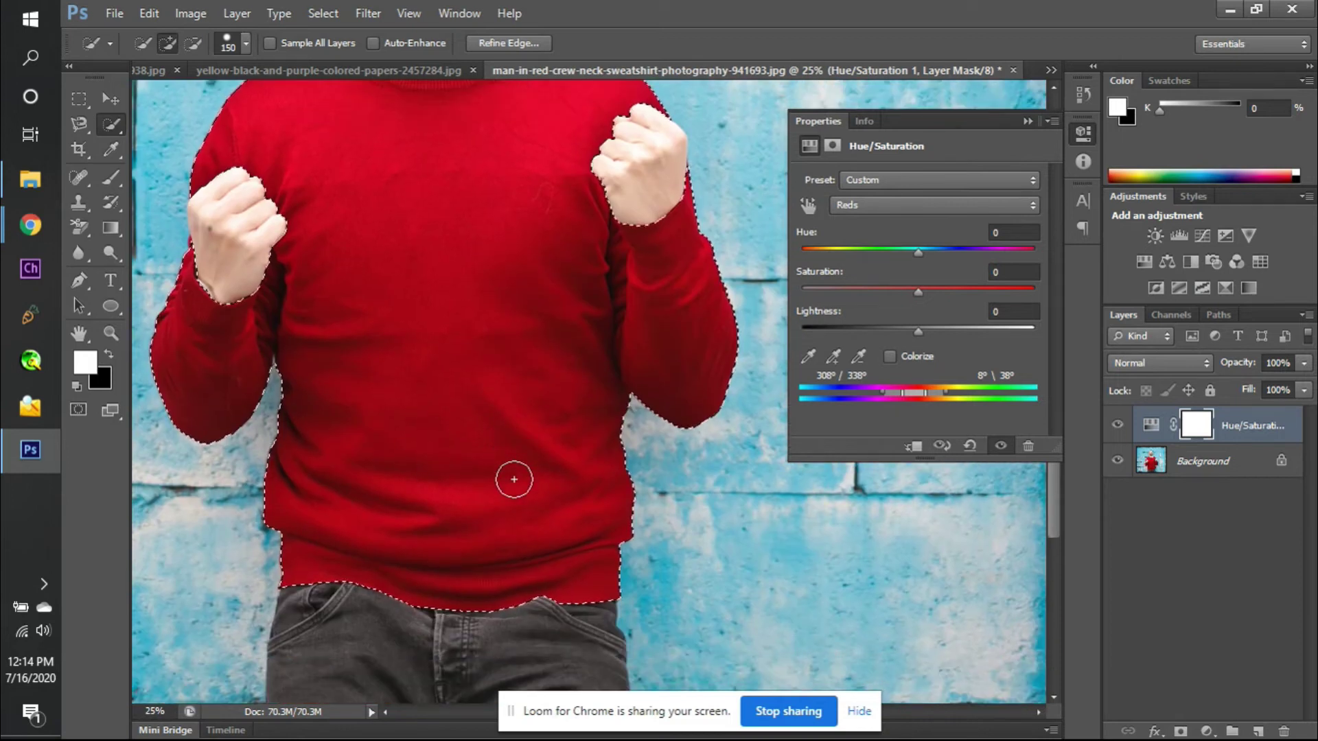
pyautogui.scroll(3, 514, 479)
pyautogui.click(519, 484)
pyautogui.hotkey('ctrl', '-')
pyautogui.hotkey('ctrl', '-')
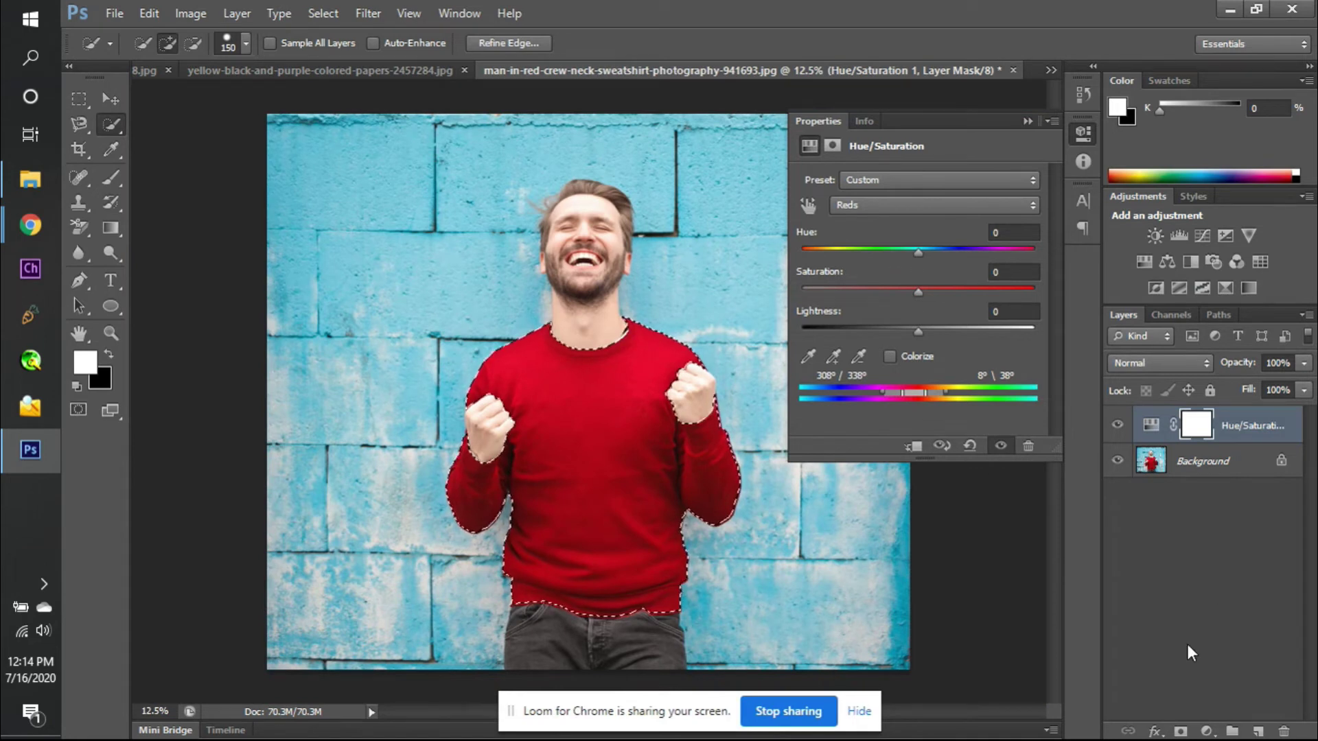
# - Copy the selected sweater from the Background onto a new Layer 1
pyautogui.click(1179, 730)
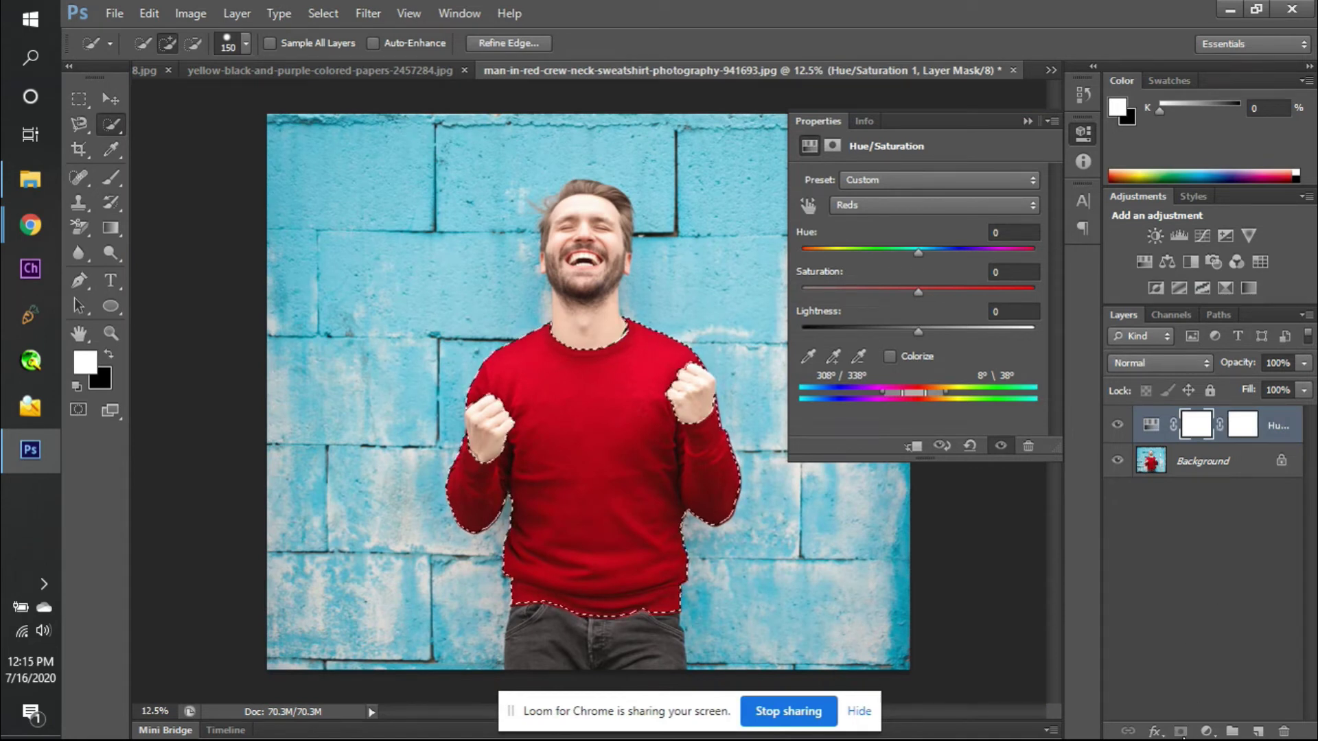
pyautogui.hotkey('ctrl', 'z')
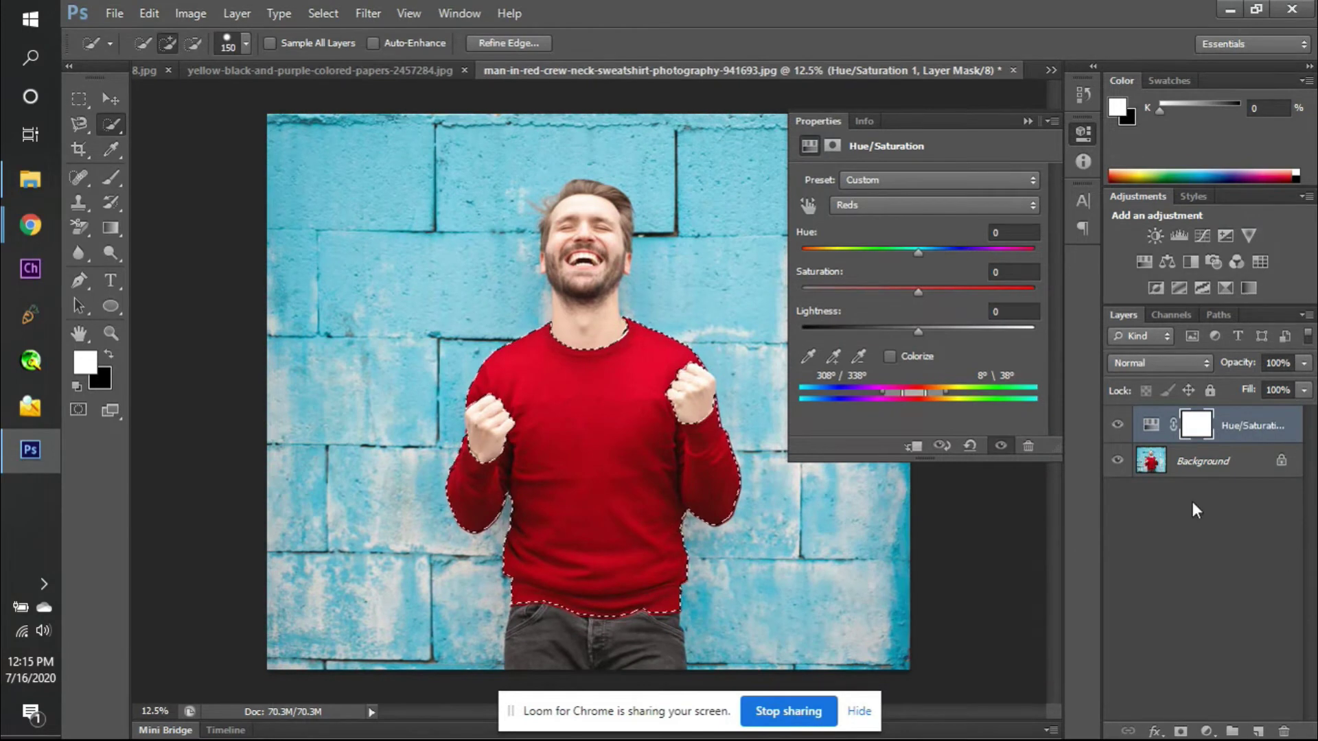
pyautogui.click(1192, 474)
pyautogui.hotkey('ctrl', 'j')
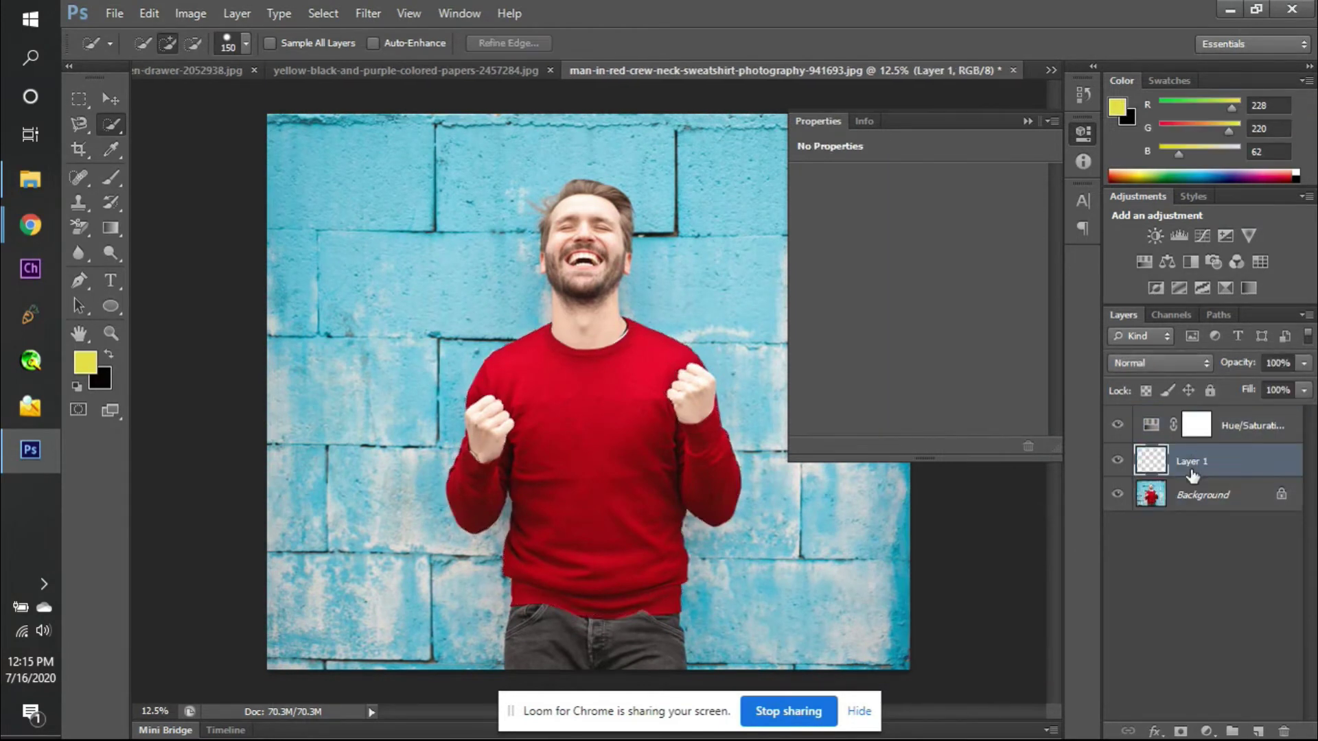
pyautogui.click(1118, 494)
pyautogui.click(1118, 462)
pyautogui.click(1117, 462)
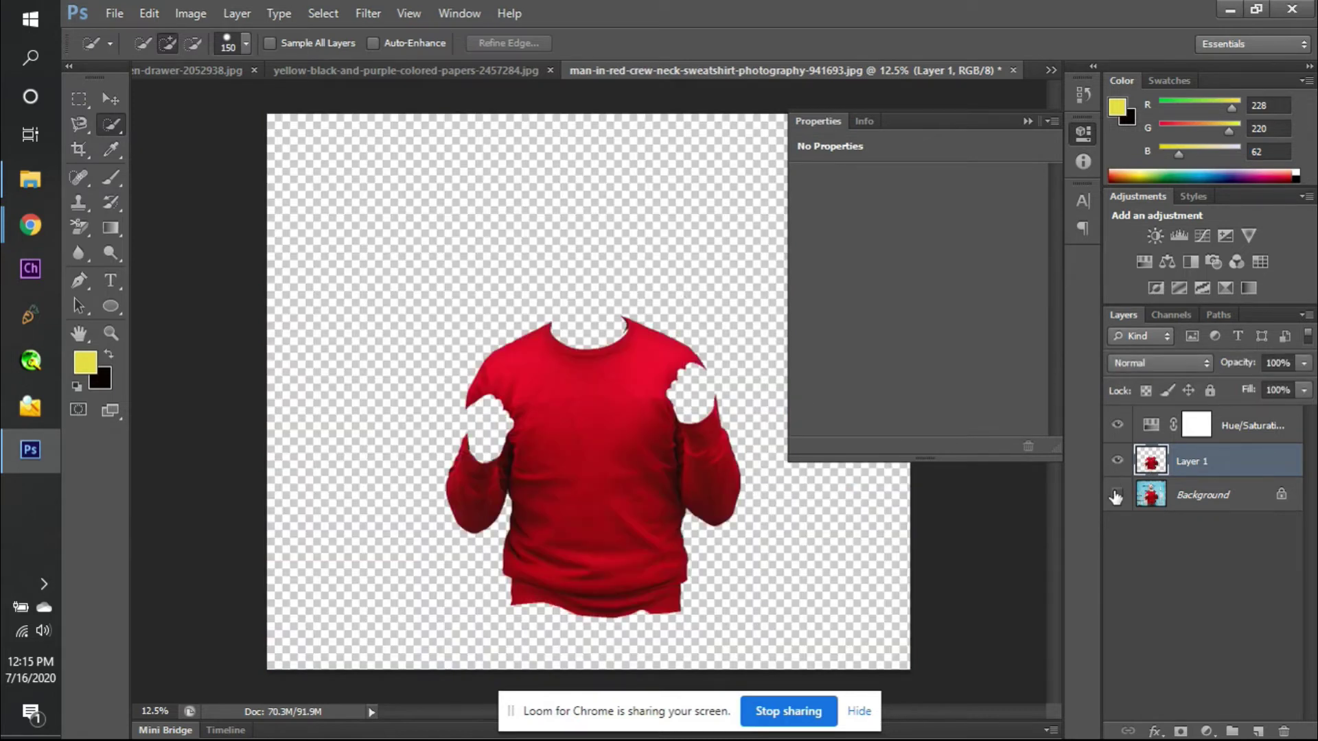
pyautogui.click(1116, 494)
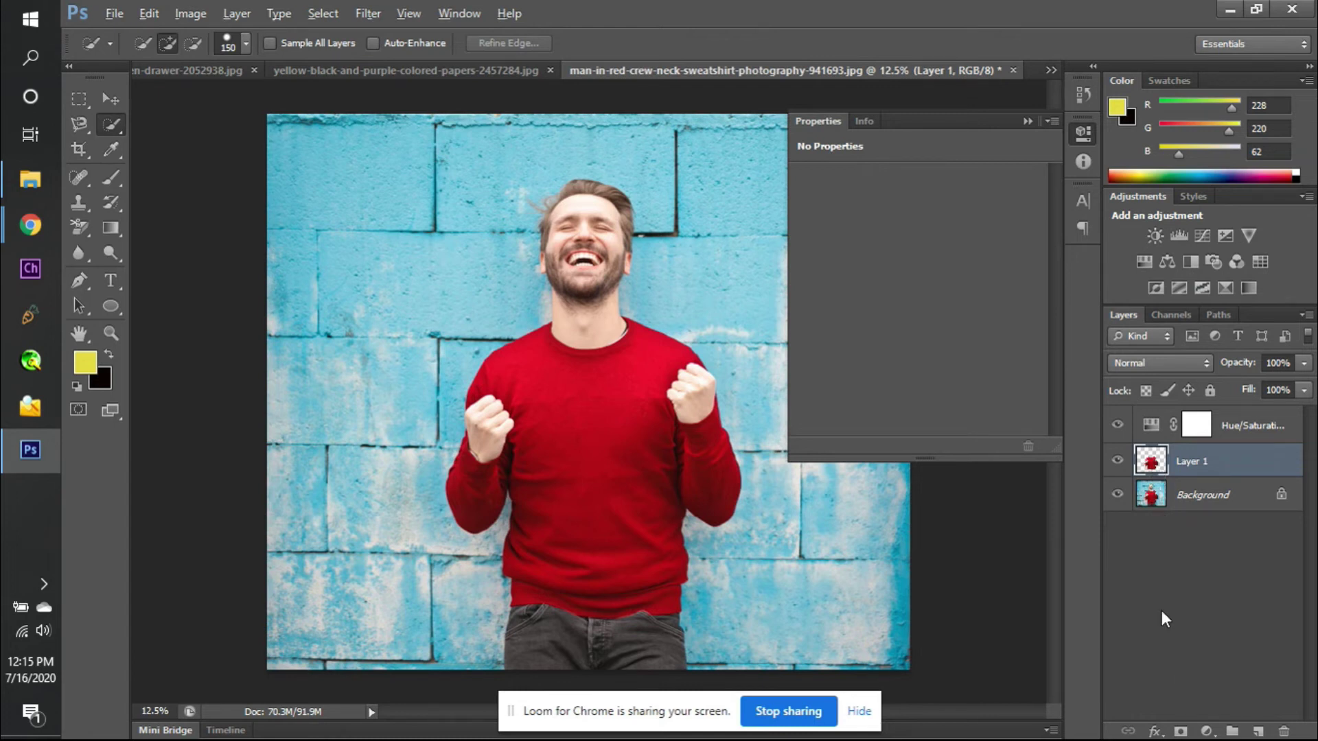
# - Load Layer 1's sweater outline and add a sweater-shaped layer mask to it
pyautogui.click(1180, 731)
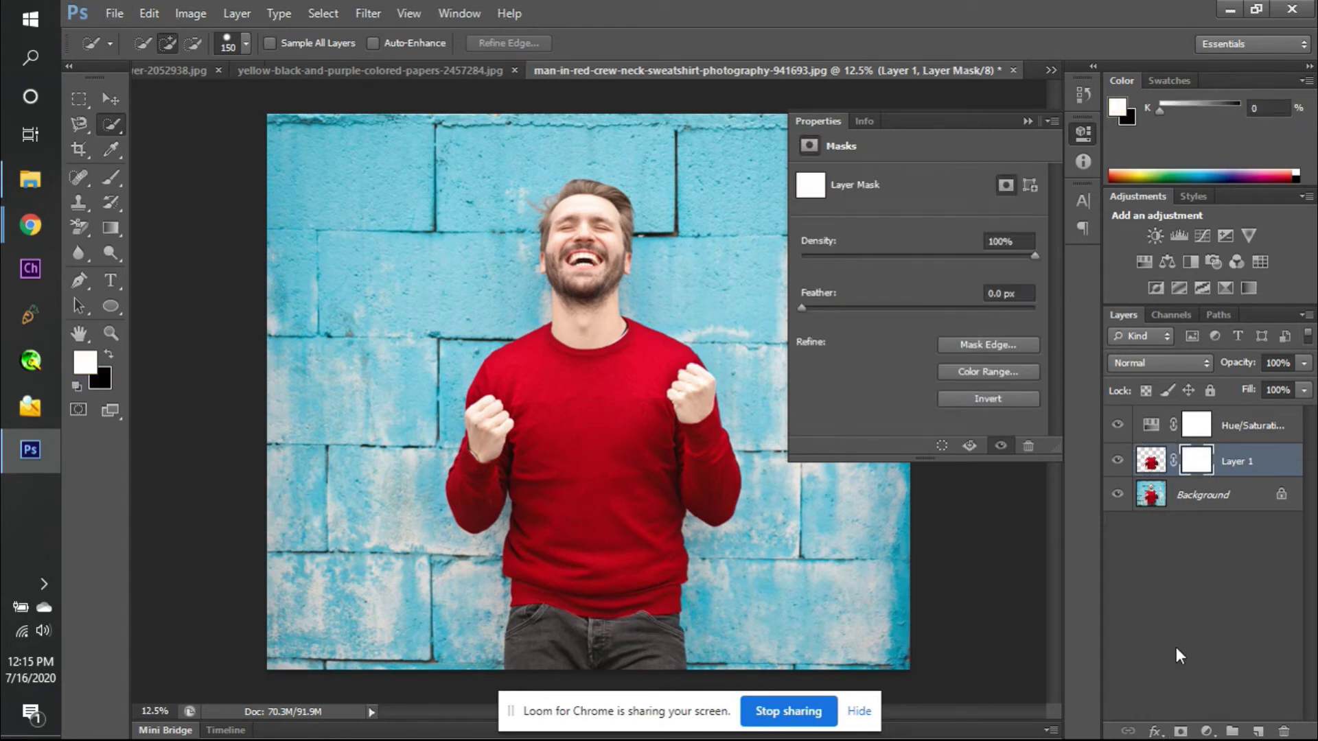
pyautogui.hotkey('ctrl', 'z')
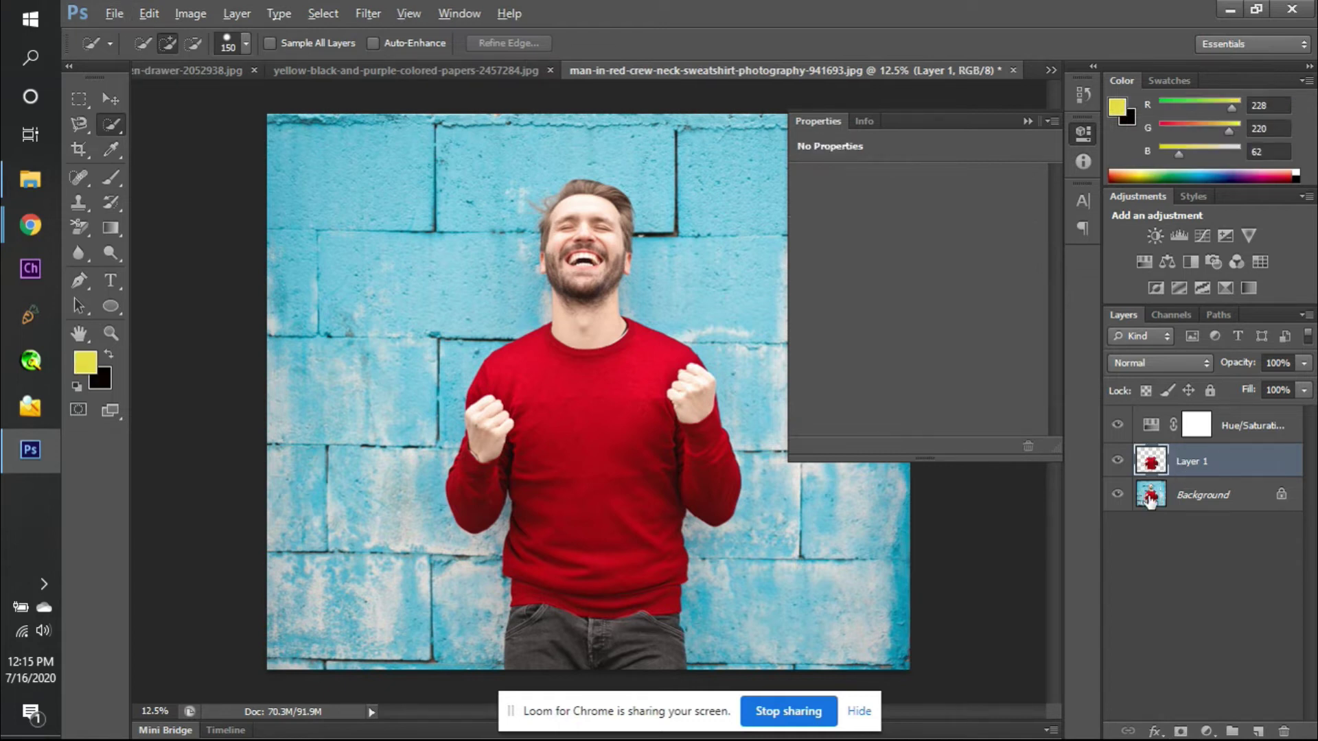
pyautogui.click(1150, 501)
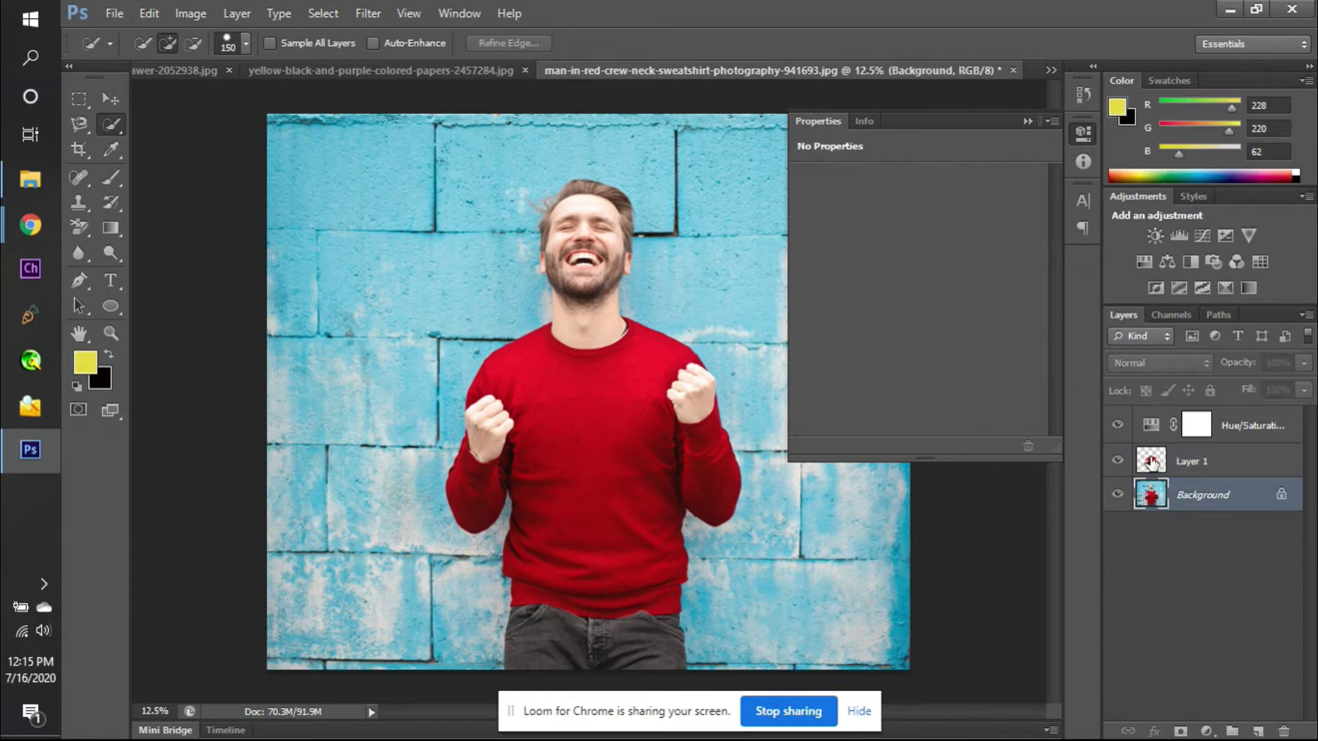
pyautogui.click(1151, 464)
pyautogui.keyDown('ctrl'); pyautogui.click(1153, 464); pyautogui.keyUp('ctrl')
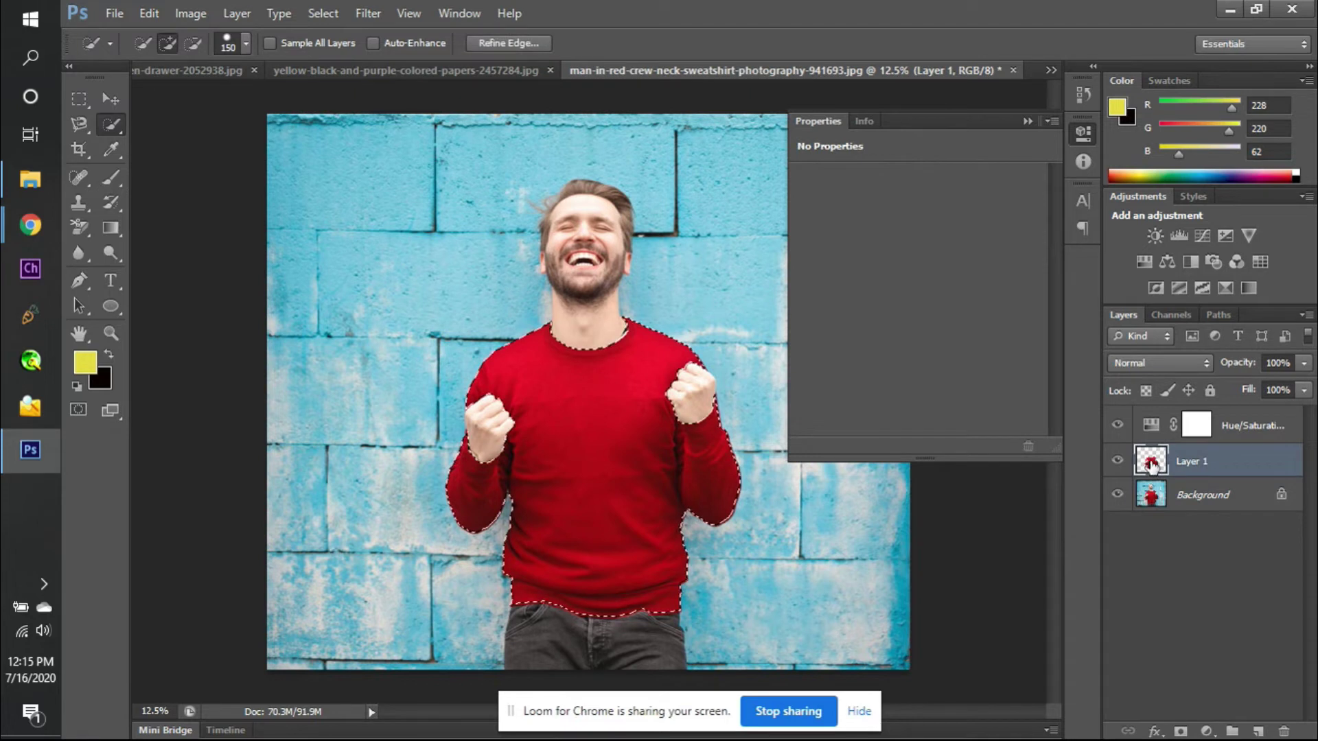
pyautogui.click(1182, 732)
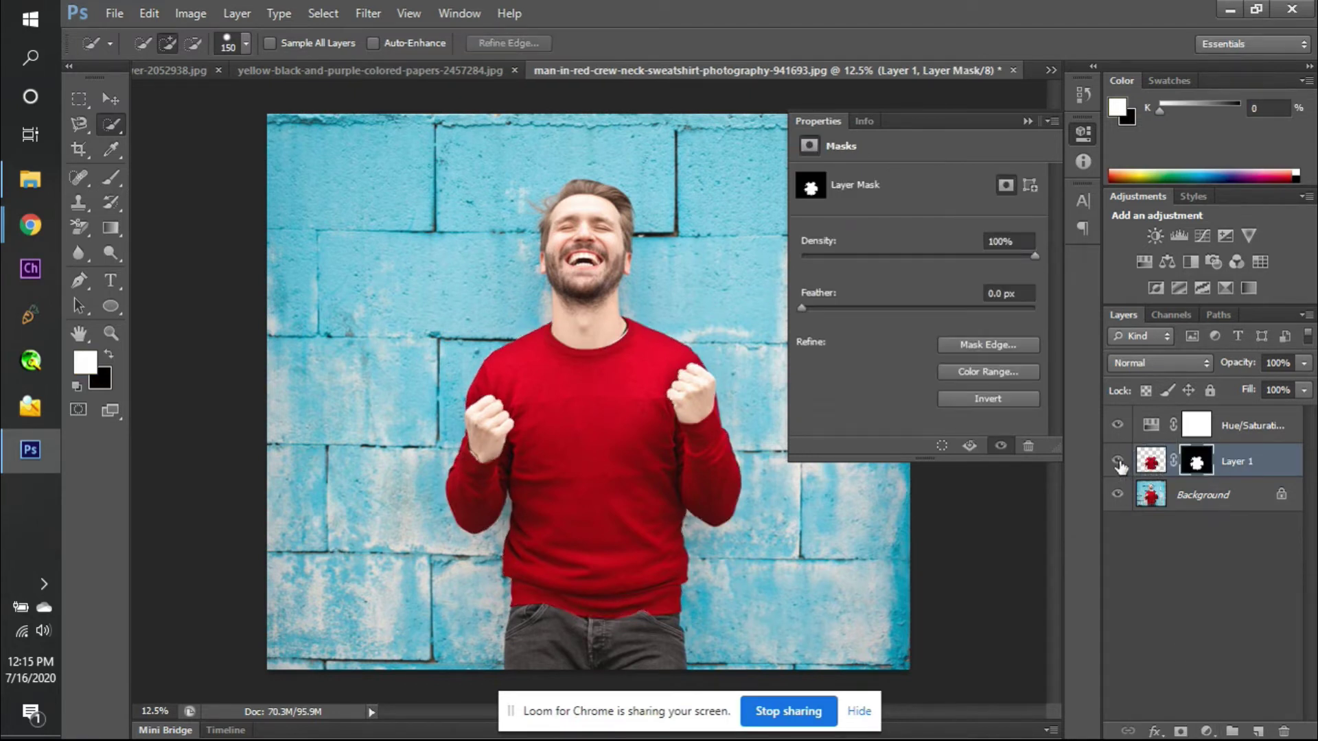
# - Move the sweater mask onto Hue/Saturation 1, replacing its mask, and hide Layer 1
pyautogui.moveTo(1198, 463); pyautogui.dragTo(1193, 410)
pyautogui.click(602, 299)
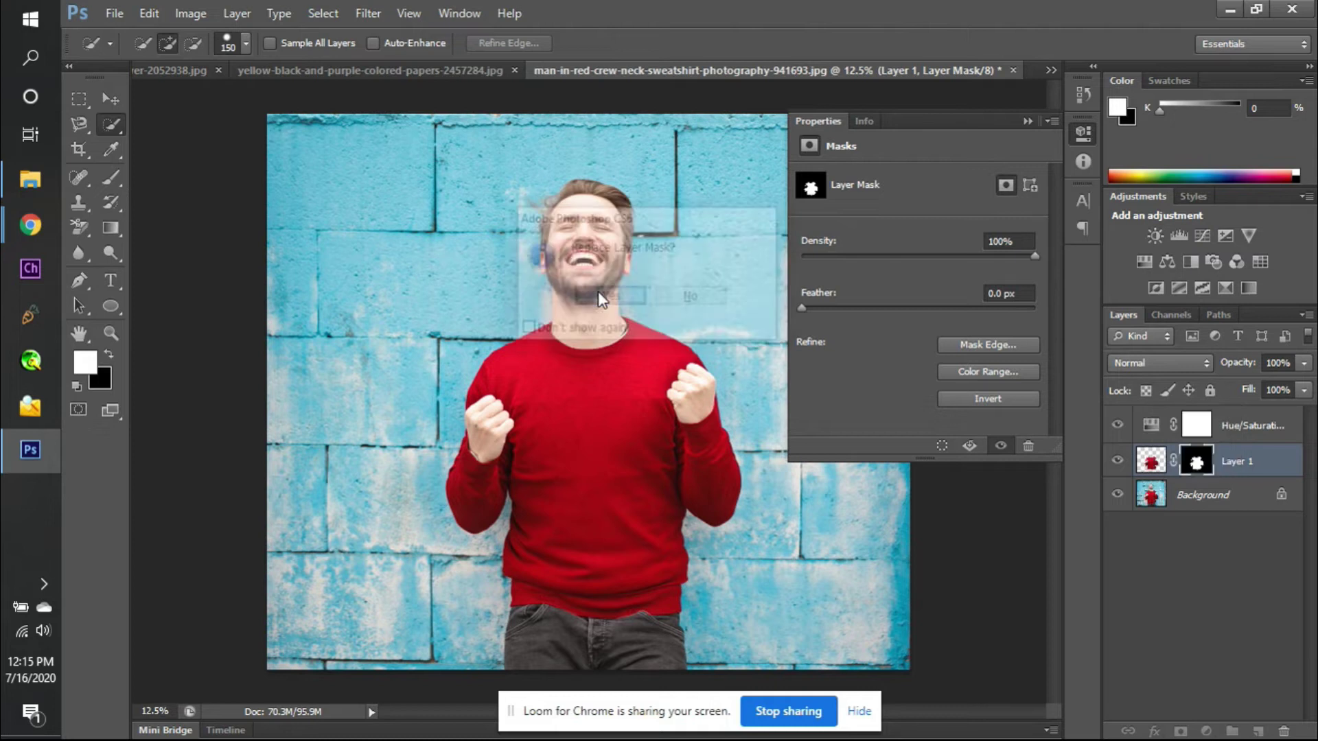
pyautogui.click(1118, 461)
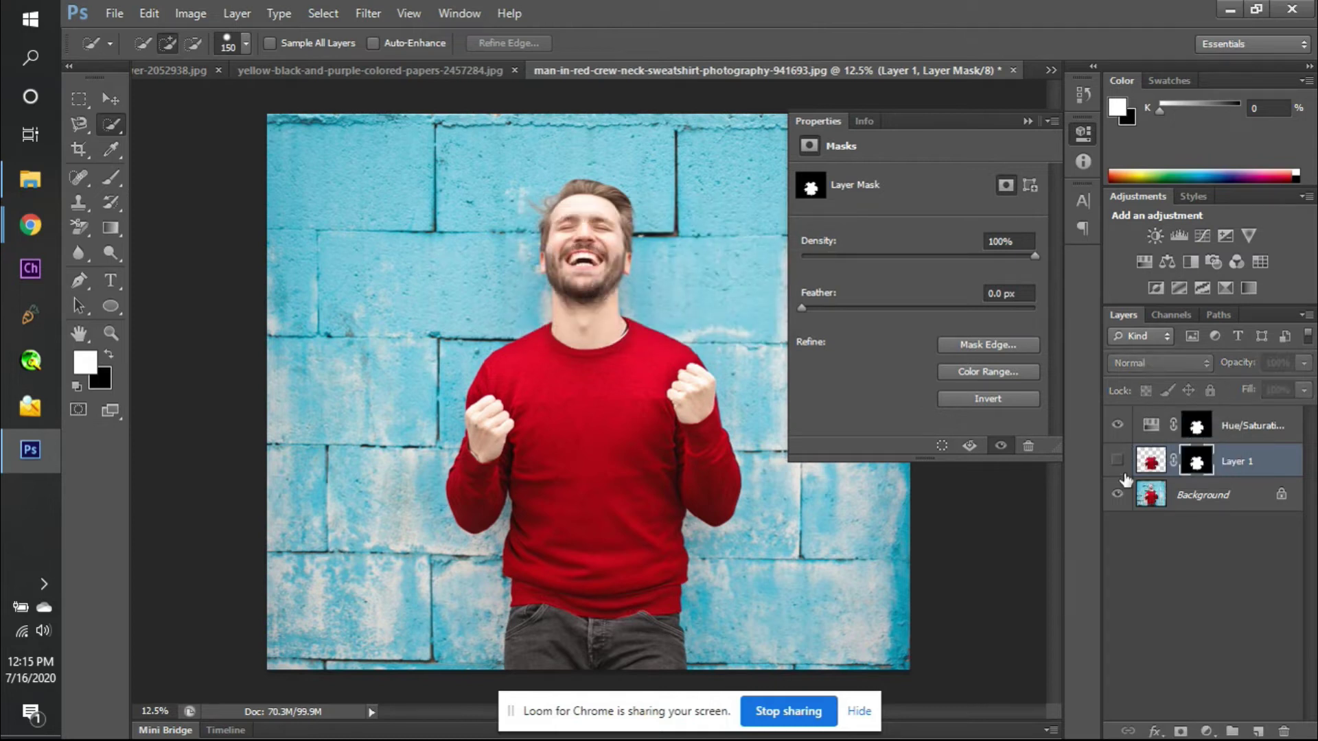
pyautogui.click(1119, 495)
pyautogui.click(1119, 494)
# - Reset Hue/Saturation 1's saturation to 0 and shift the Reds hue to -160
pyautogui.click(1149, 427)
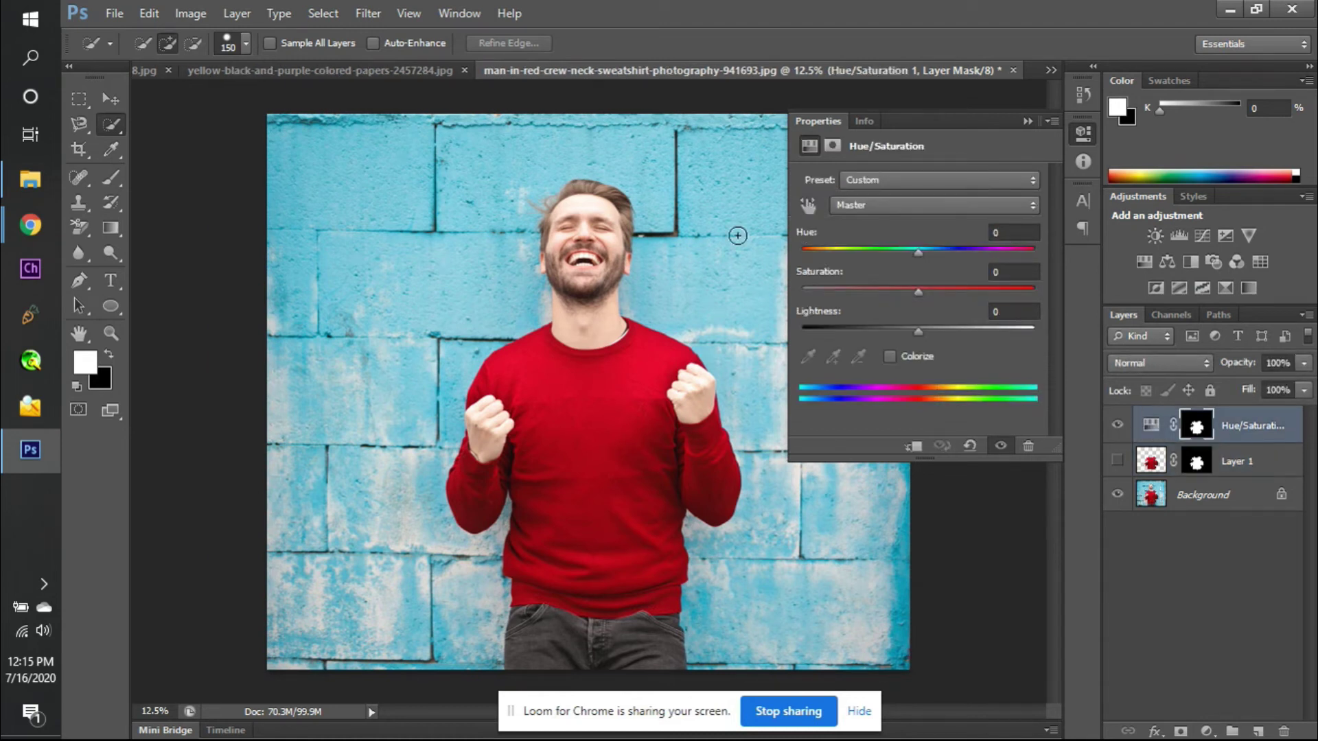
pyautogui.moveTo(915, 292); pyautogui.dragTo(755, 294)
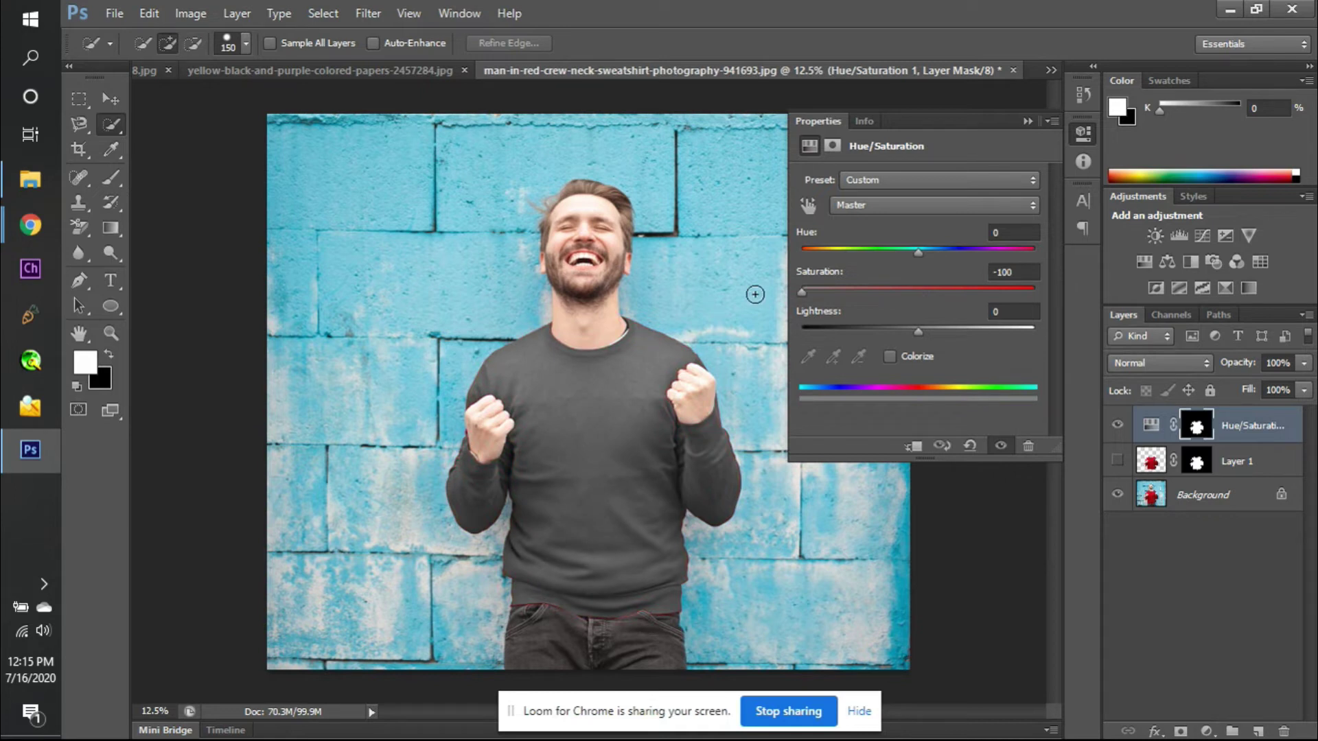
pyautogui.click(995, 272)
pyautogui.write('0')
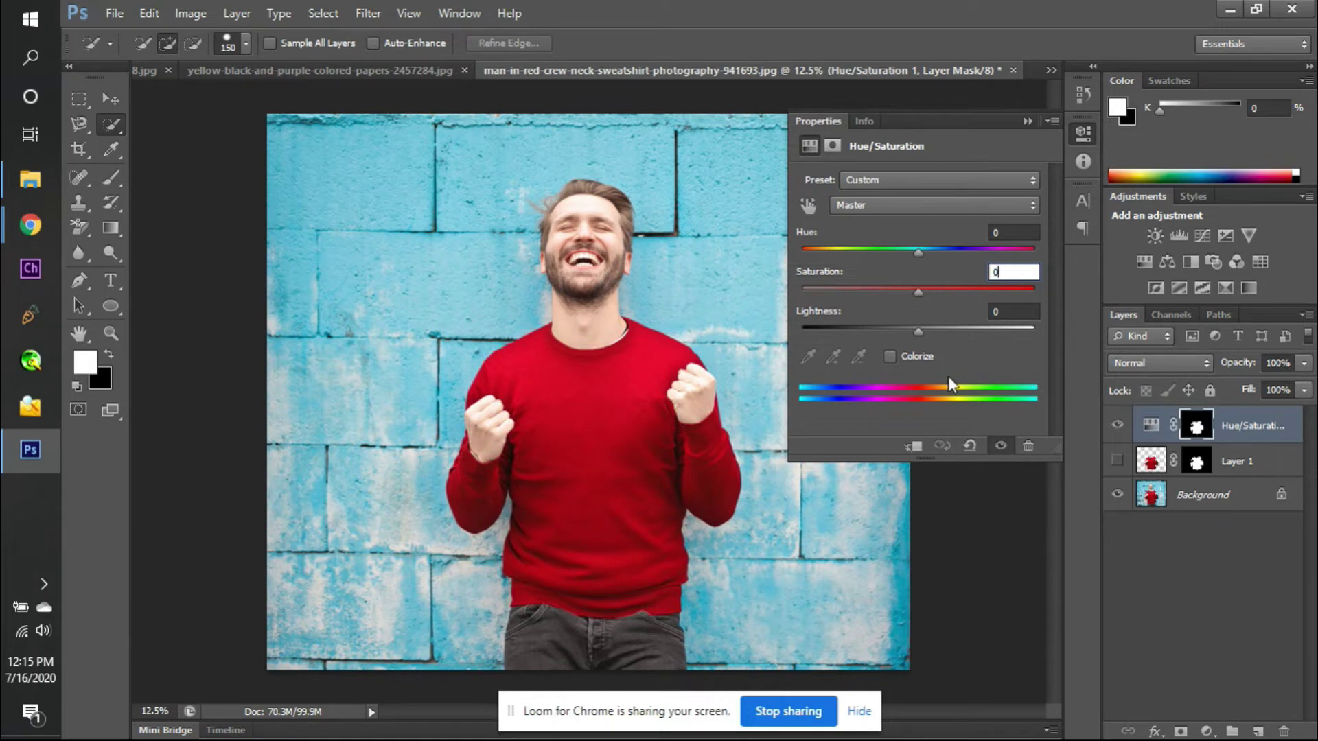
pyautogui.click(911, 204)
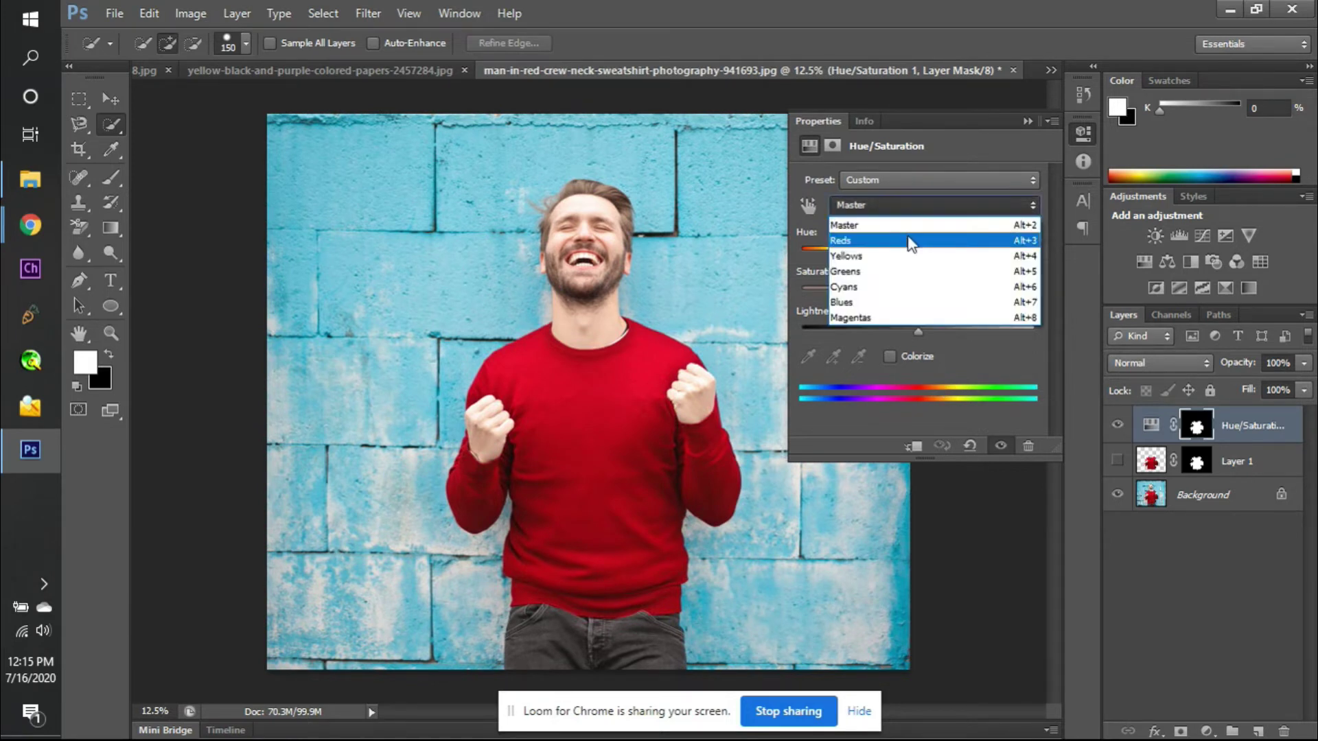
pyautogui.click(909, 240)
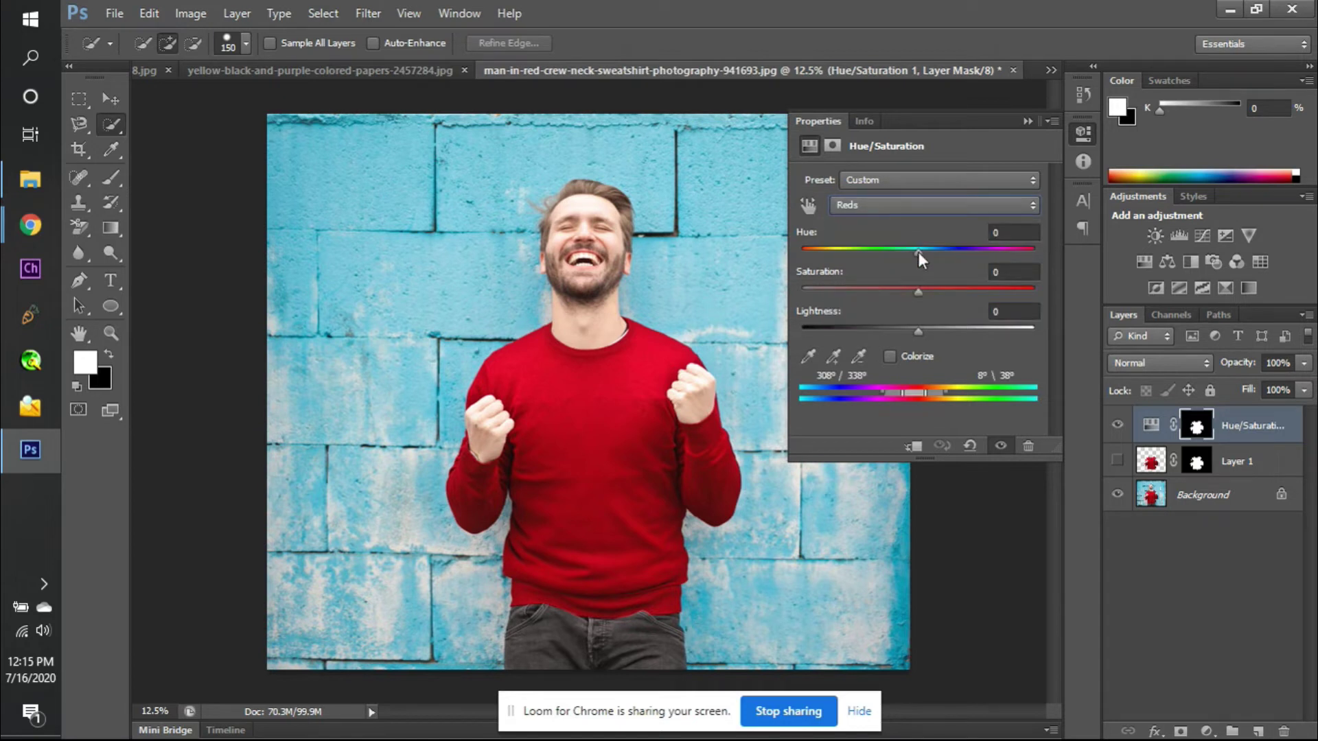
pyautogui.moveTo(917, 251); pyautogui.dragTo(810, 258)
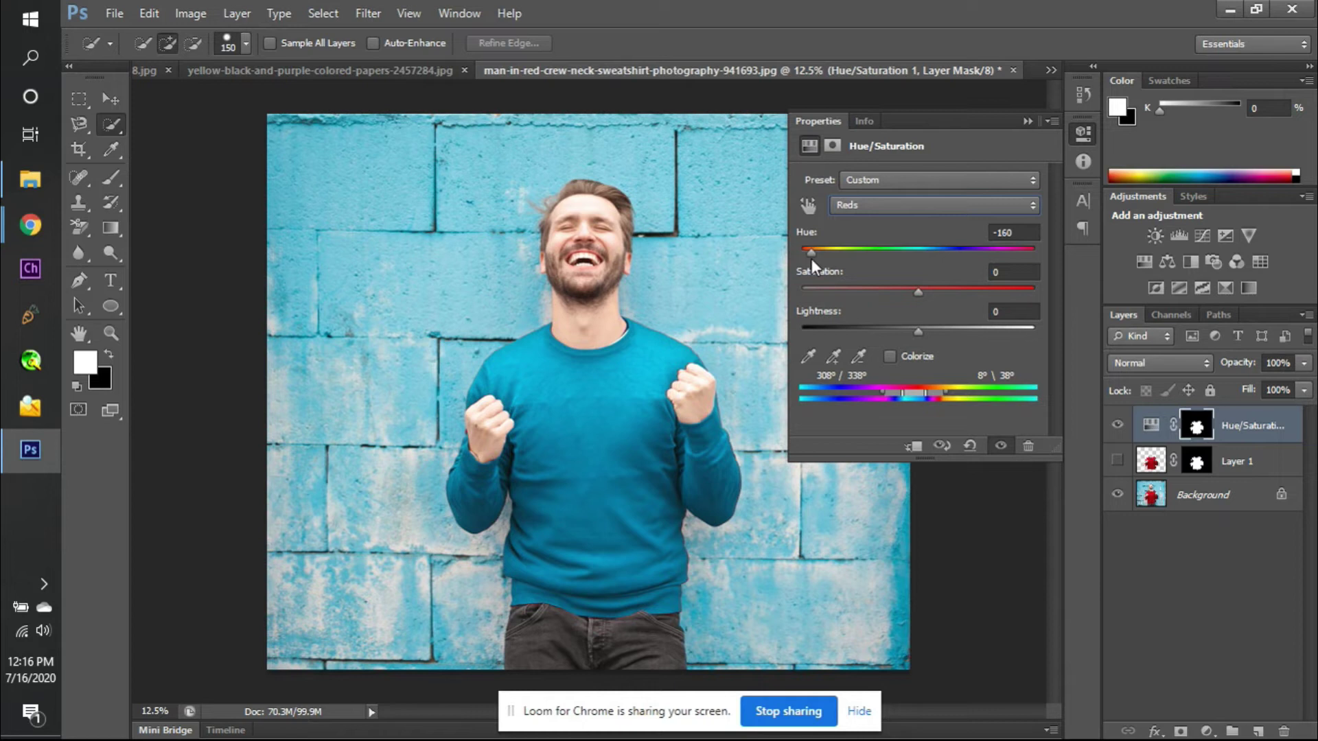
pyautogui.hotkey('ctrl', '+')
pyautogui.hotkey('ctrl', '+')
pyautogui.hotkey('ctrl', '+')
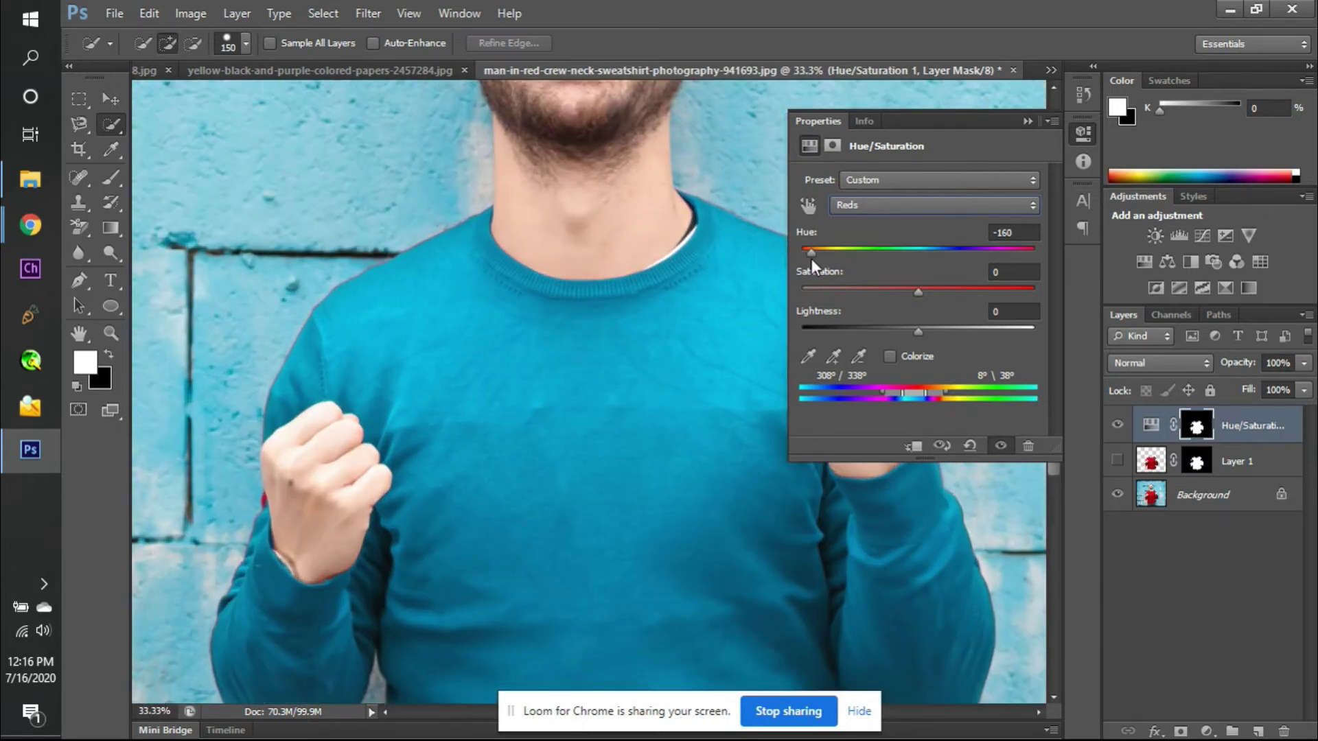
# - Zoom the sweater to 50%, activate the Hue/Saturation mask, and select the Brush tool
pyautogui.hotkey('ctrl', '+')
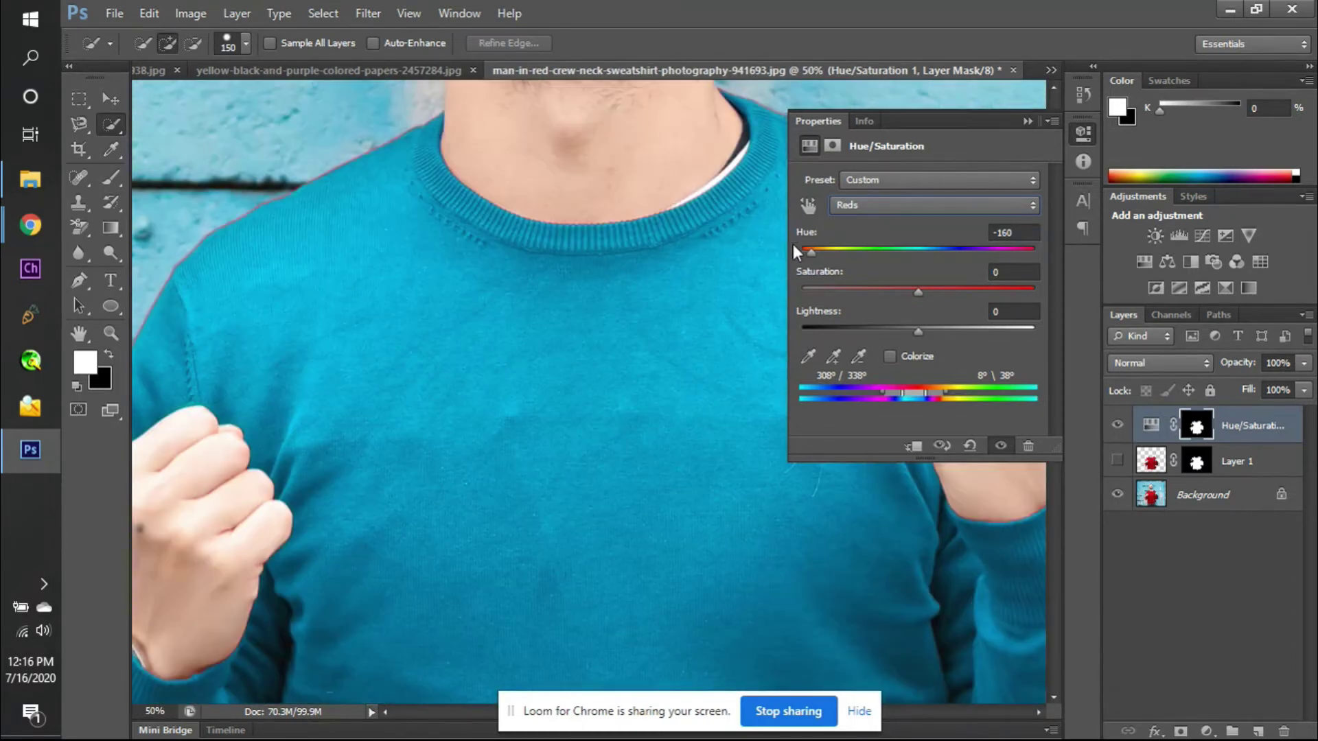
pyautogui.hscroll(-3, 303, 164)
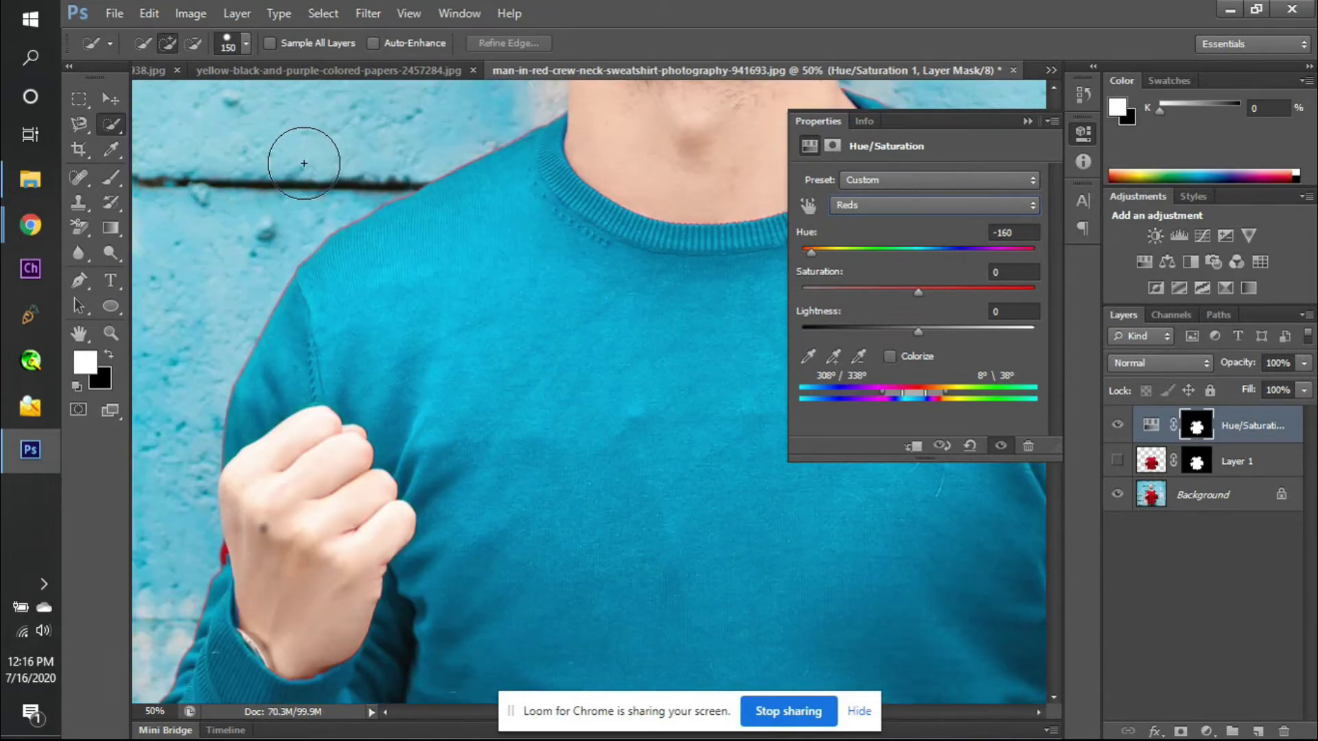
pyautogui.hscroll(-2, 303, 163)
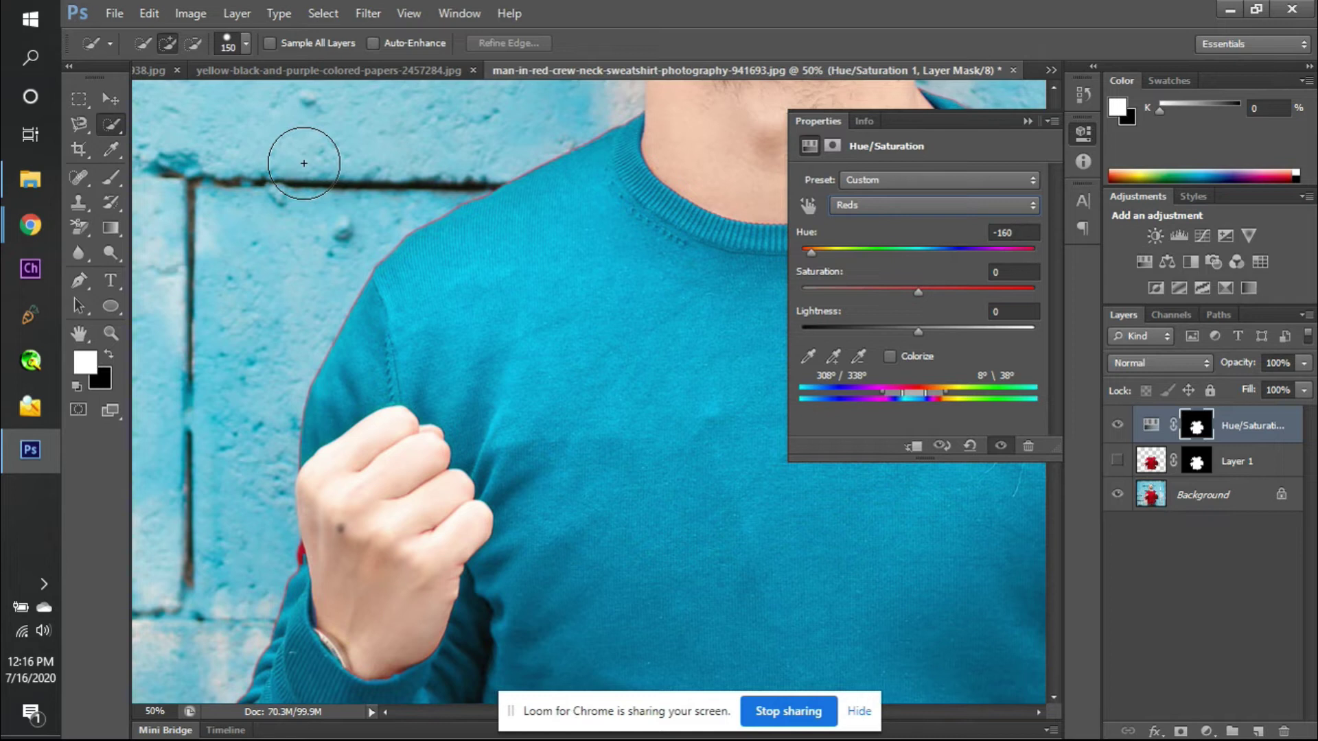
pyautogui.click(1118, 462)
pyautogui.click(1119, 462)
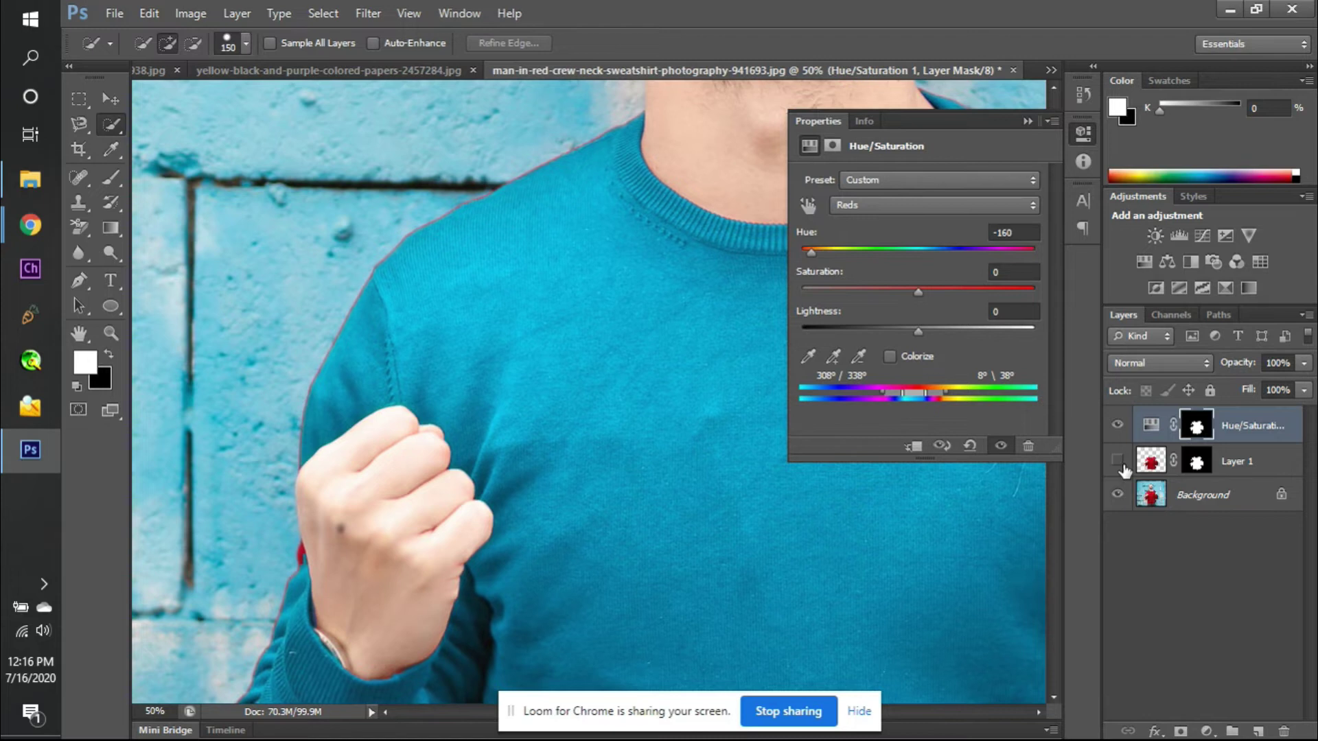
pyautogui.click(1197, 424)
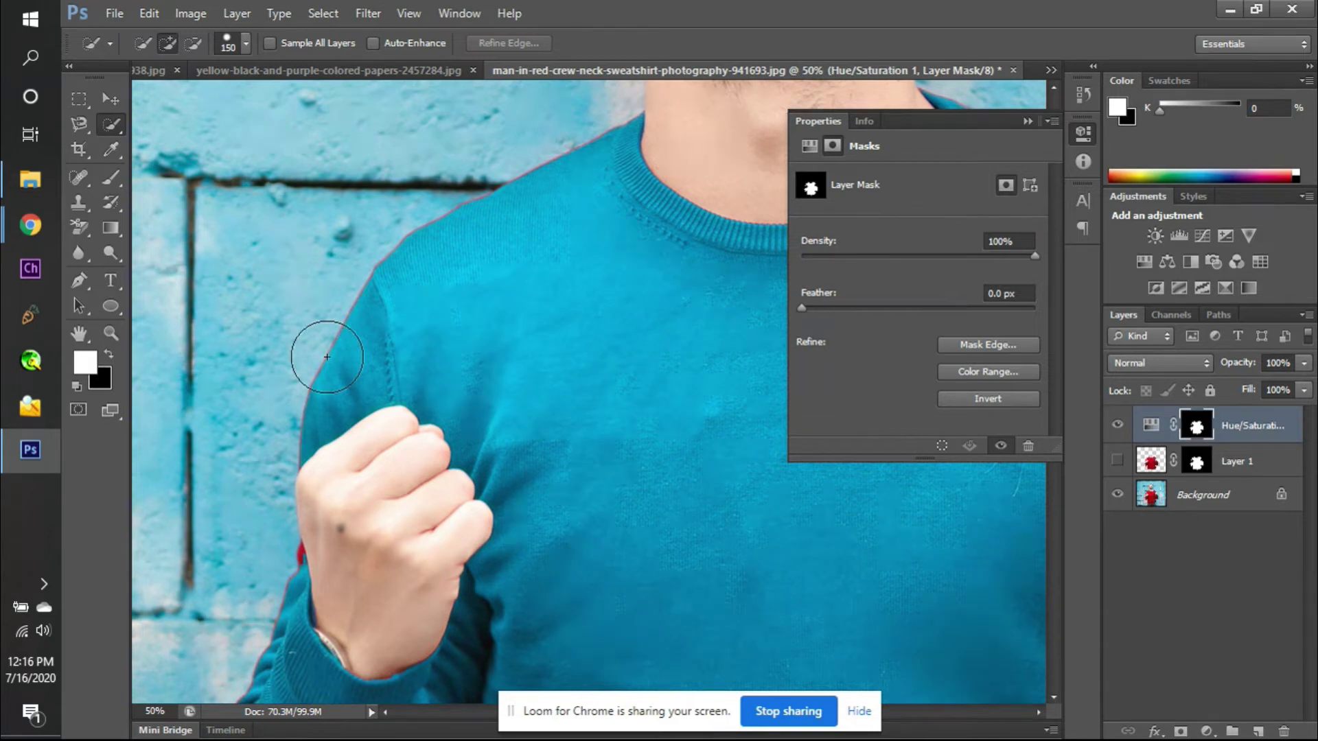
pyautogui.press('b')
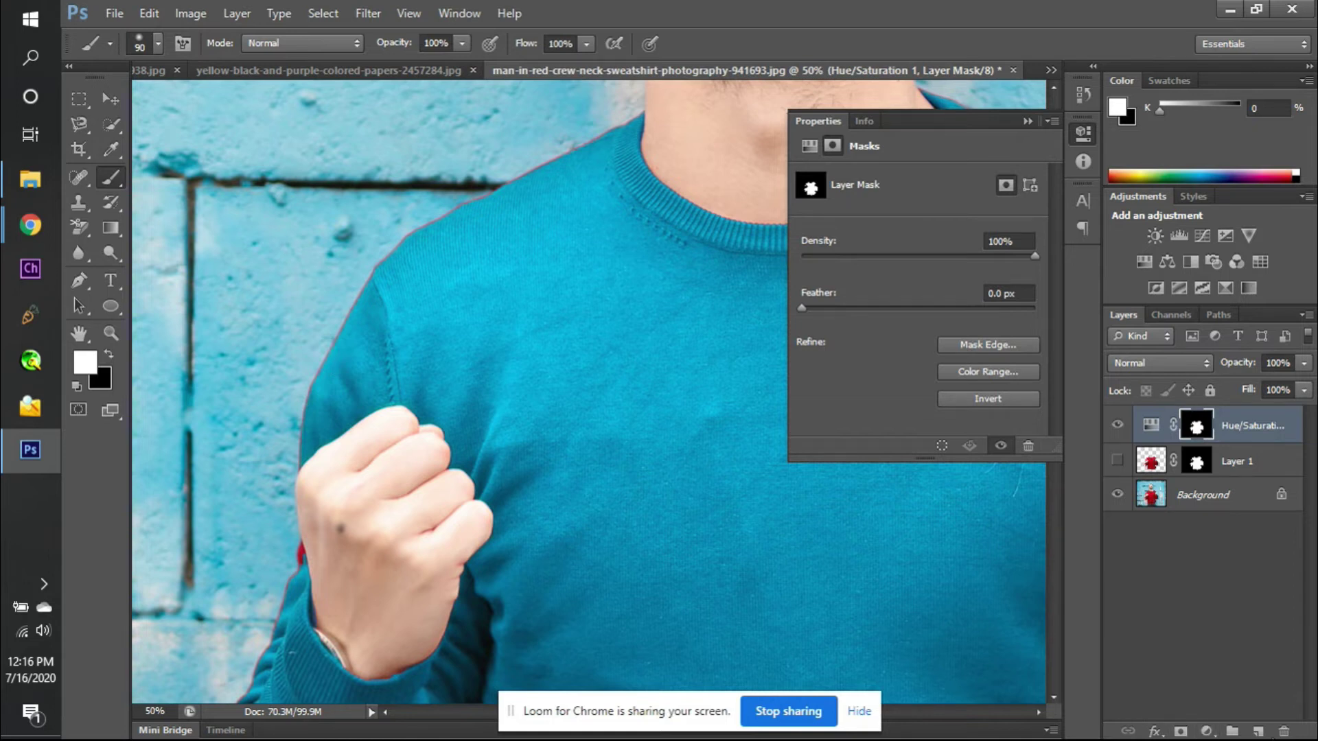
# - Add a new Layer 2 set to Color blend mode
pyautogui.click(1258, 732)
pyautogui.click(1167, 362)
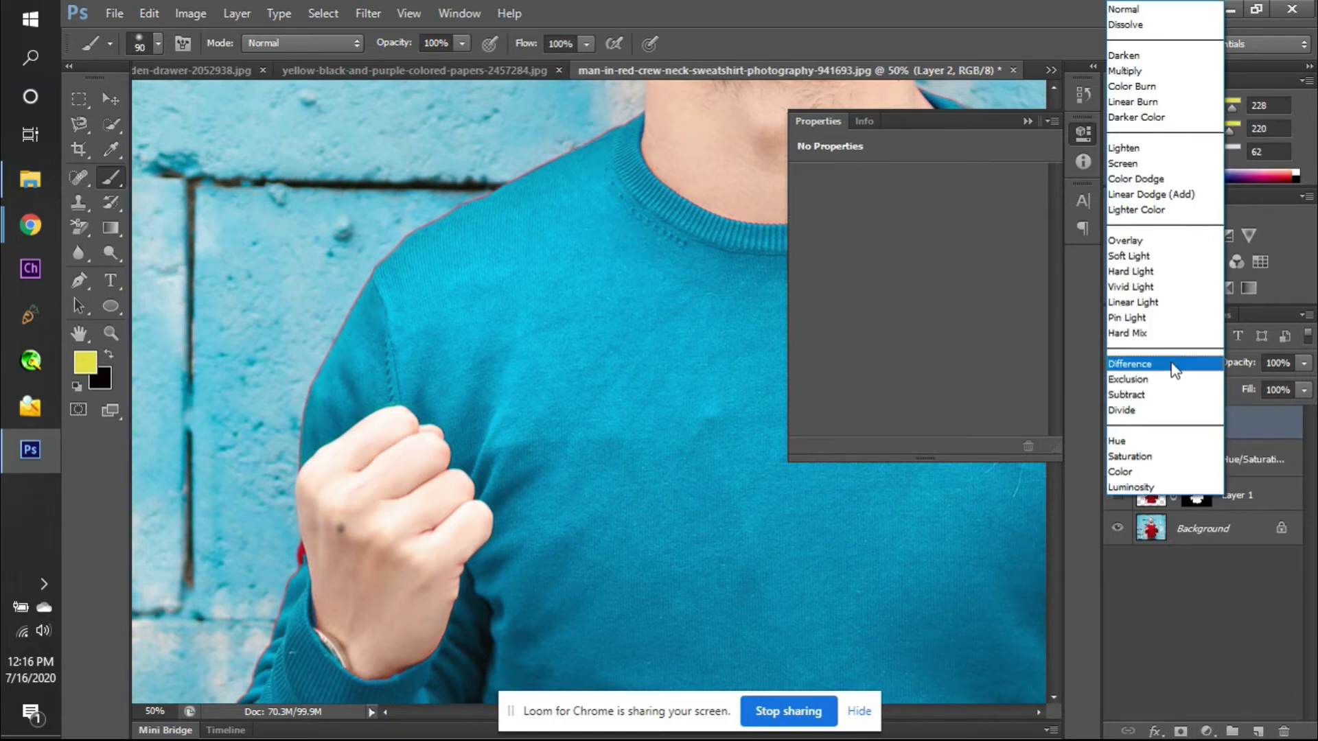
pyautogui.click(1146, 471)
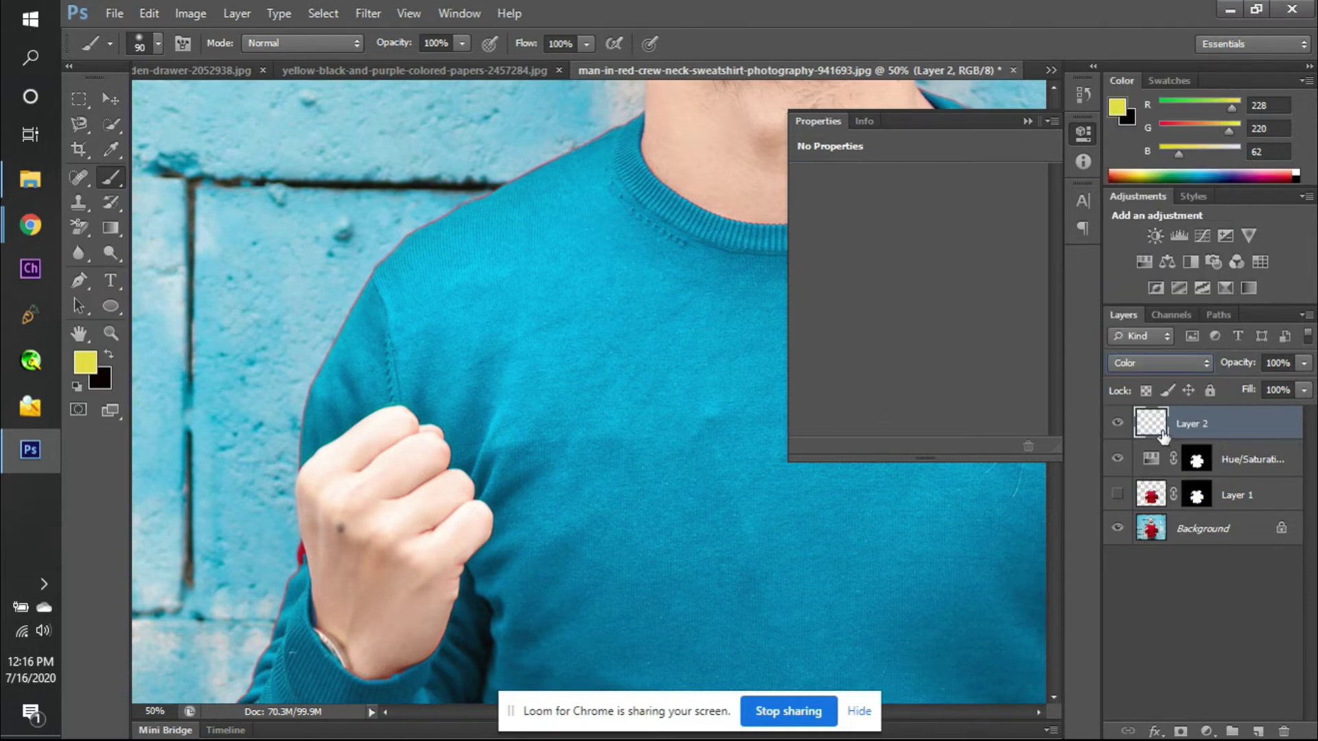
pyautogui.keyDown('ctrl'); pyautogui.click(1161, 432); pyautogui.keyUp('ctrl')
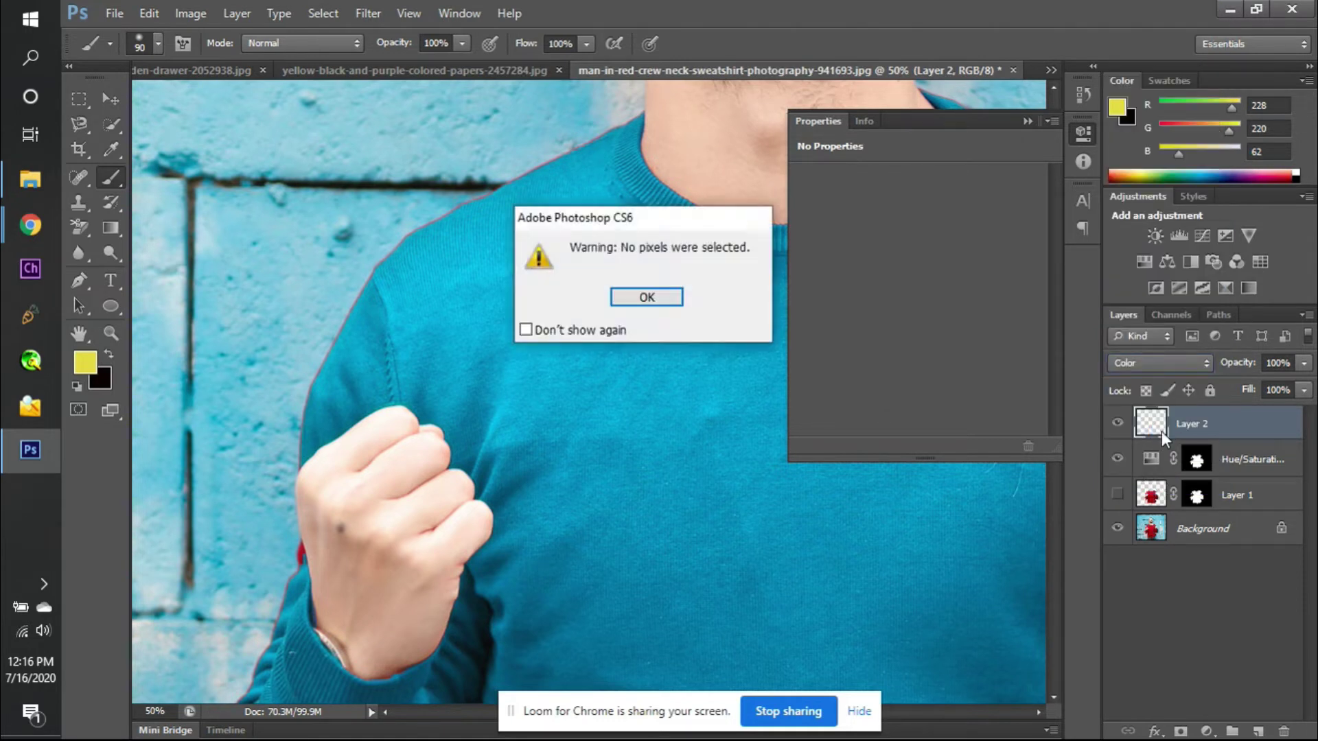
pyautogui.click(646, 296)
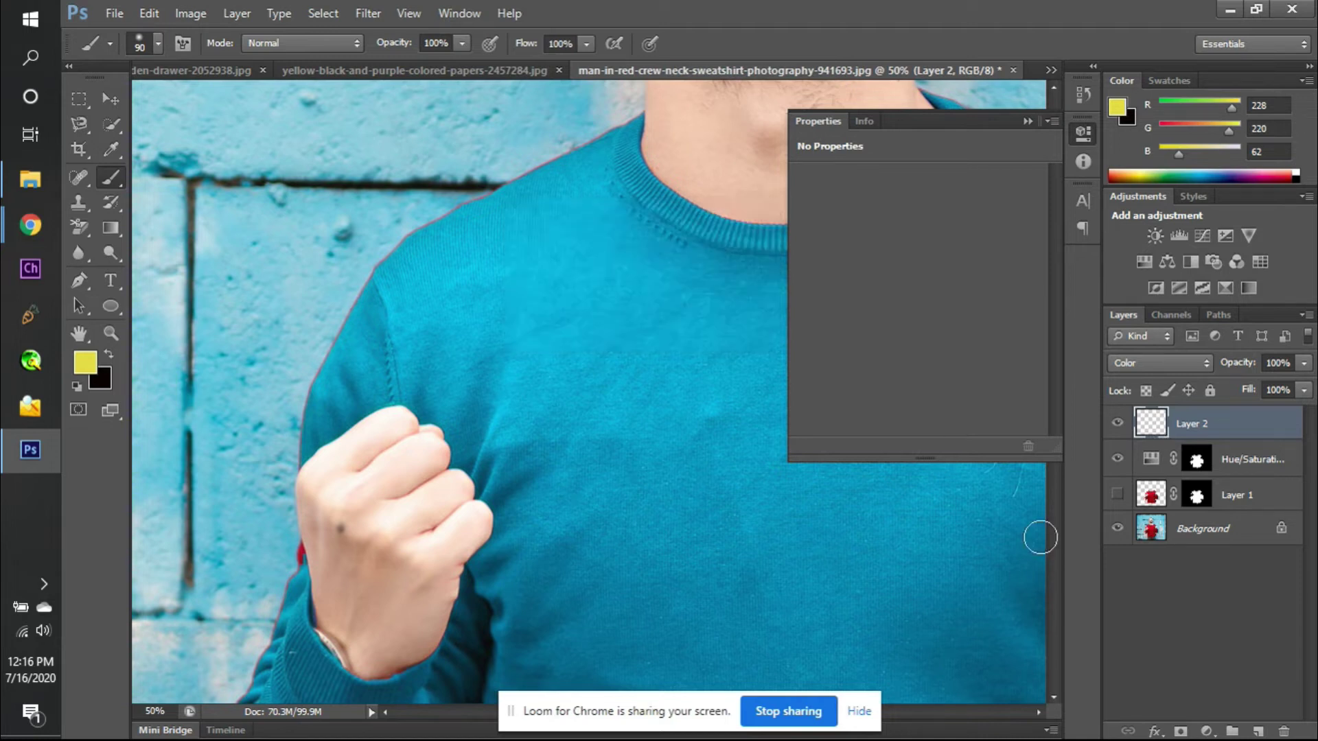
# - Show Layer 1 again and clip Layer 2 to the Hue/Saturation adjustment
pyautogui.click(1117, 496)
pyautogui.click(1148, 500)
pyautogui.keyDown('alt'); pyautogui.click(1146, 502); pyautogui.keyUp('alt')
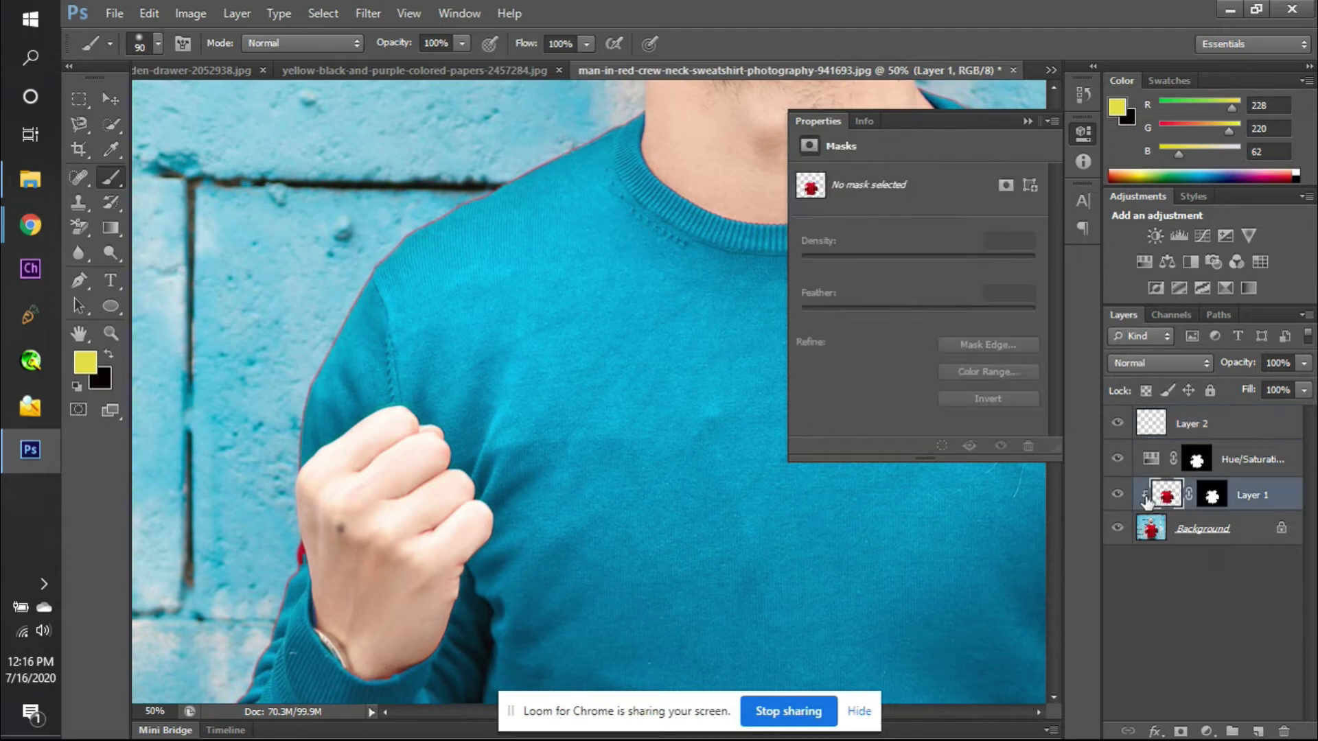
pyautogui.click(1153, 427)
pyautogui.keyDown('alt'); pyautogui.click(1153, 442); pyautogui.keyUp('alt')
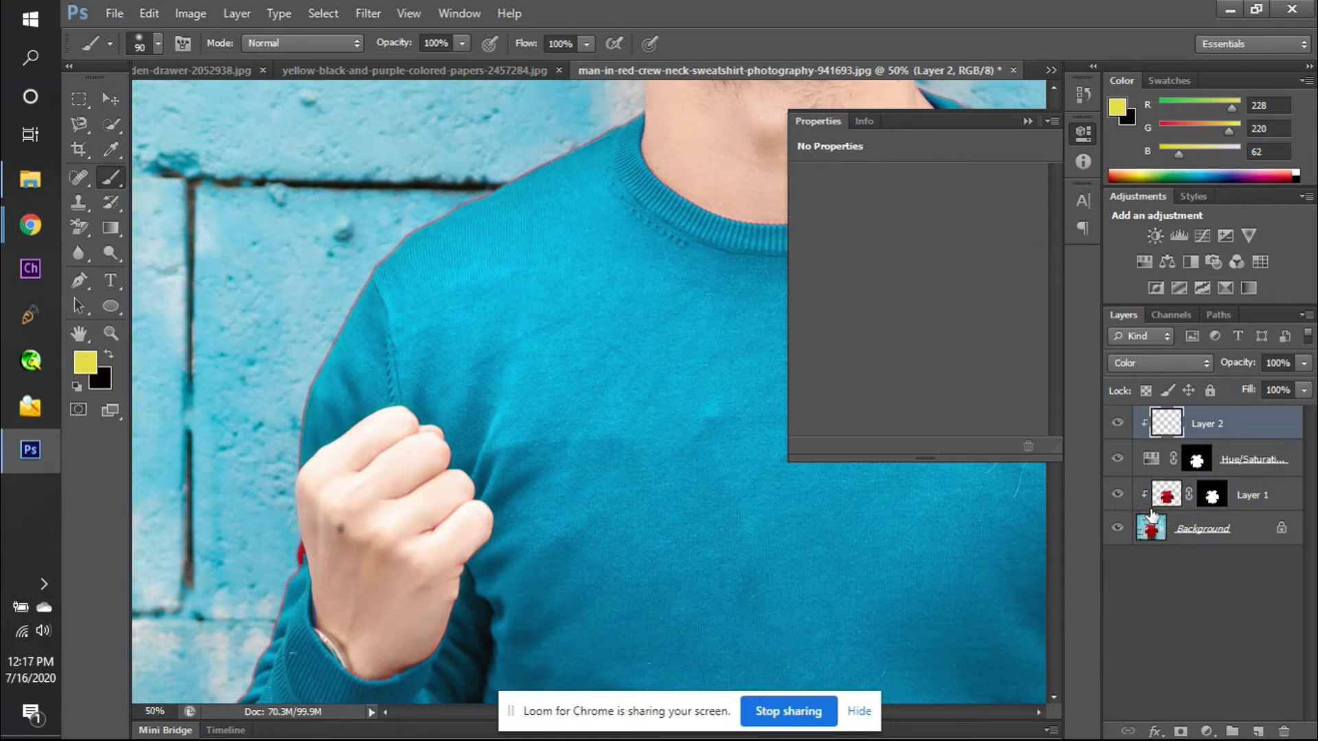
pyautogui.moveTo(1151, 513)
pyautogui.mouseDown()
pyautogui.moveTo(1167, 508)
pyautogui.moveTo(1160, 498)
pyautogui.mouseUp()
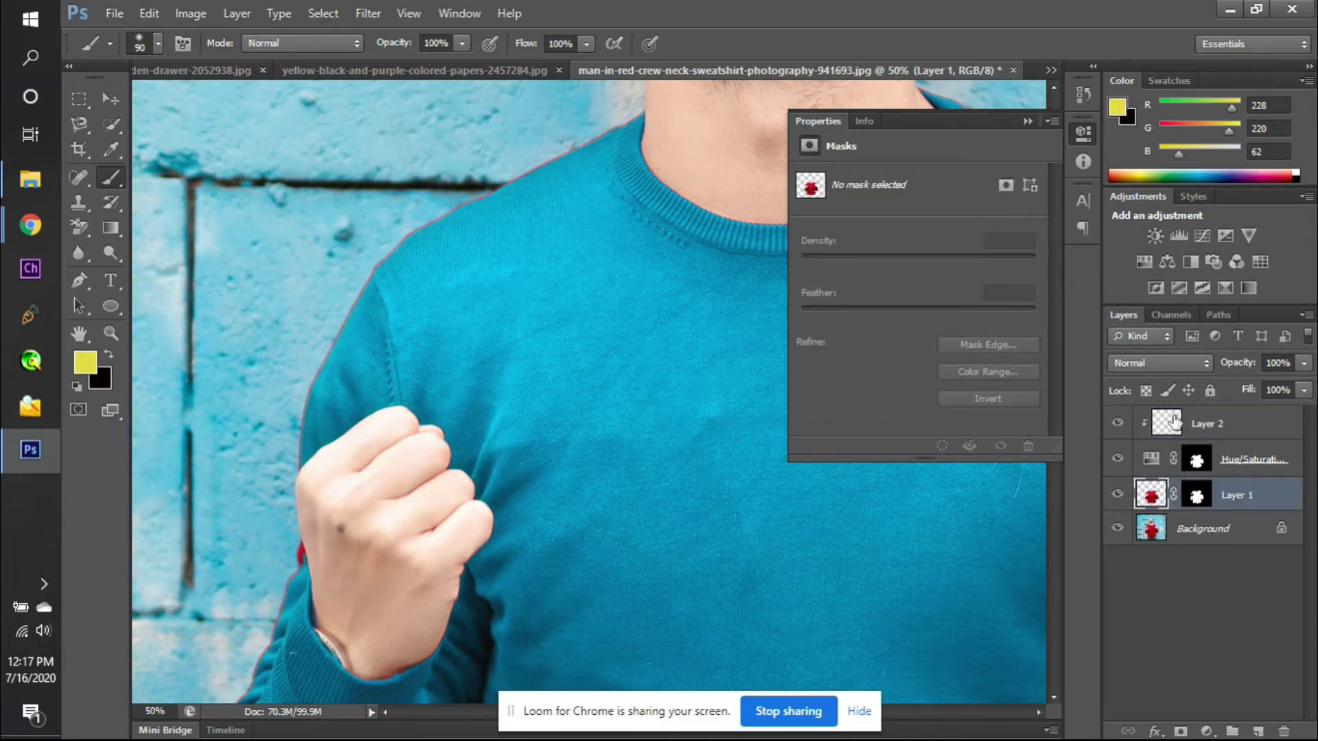
pyautogui.click(1168, 426)
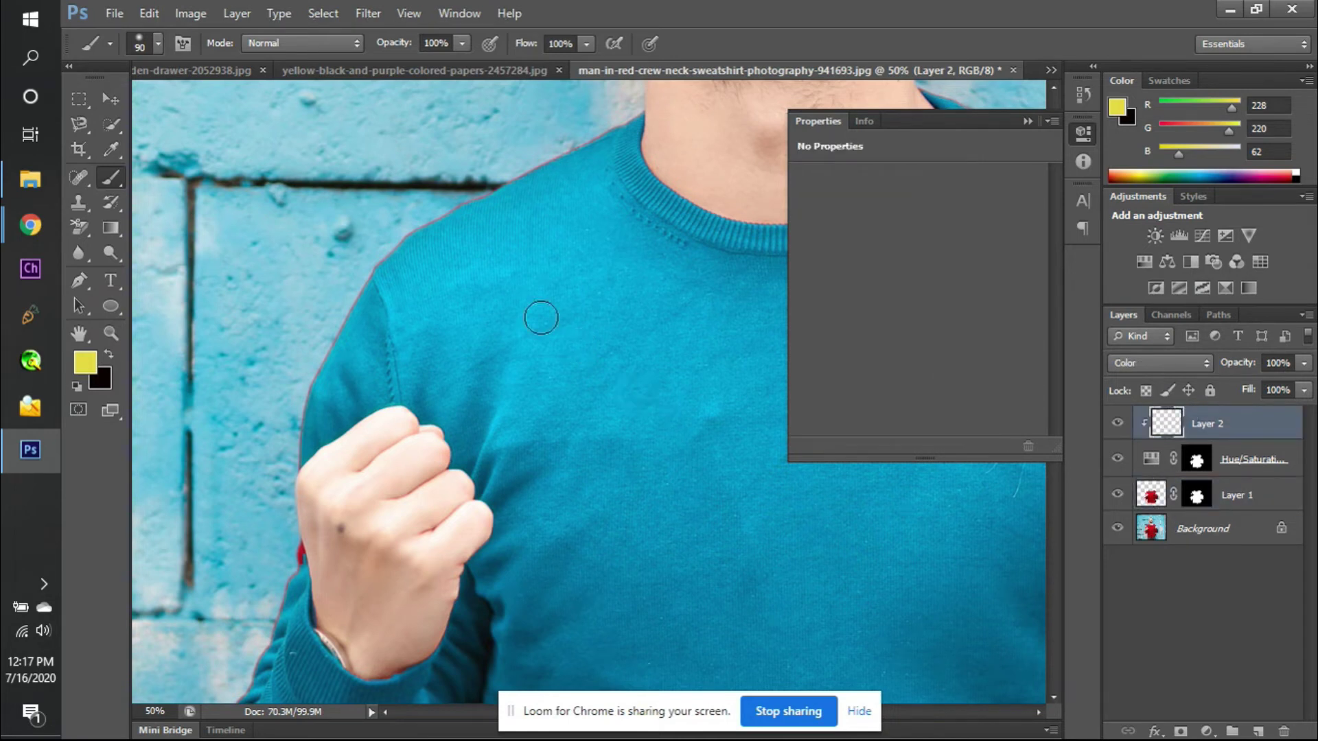
# - Sample the sweater's teal near the shoulder as paint colour and add an empty Layer 3
pyautogui.keyDown('alt'); pyautogui.click(586, 156); pyautogui.keyUp('alt')
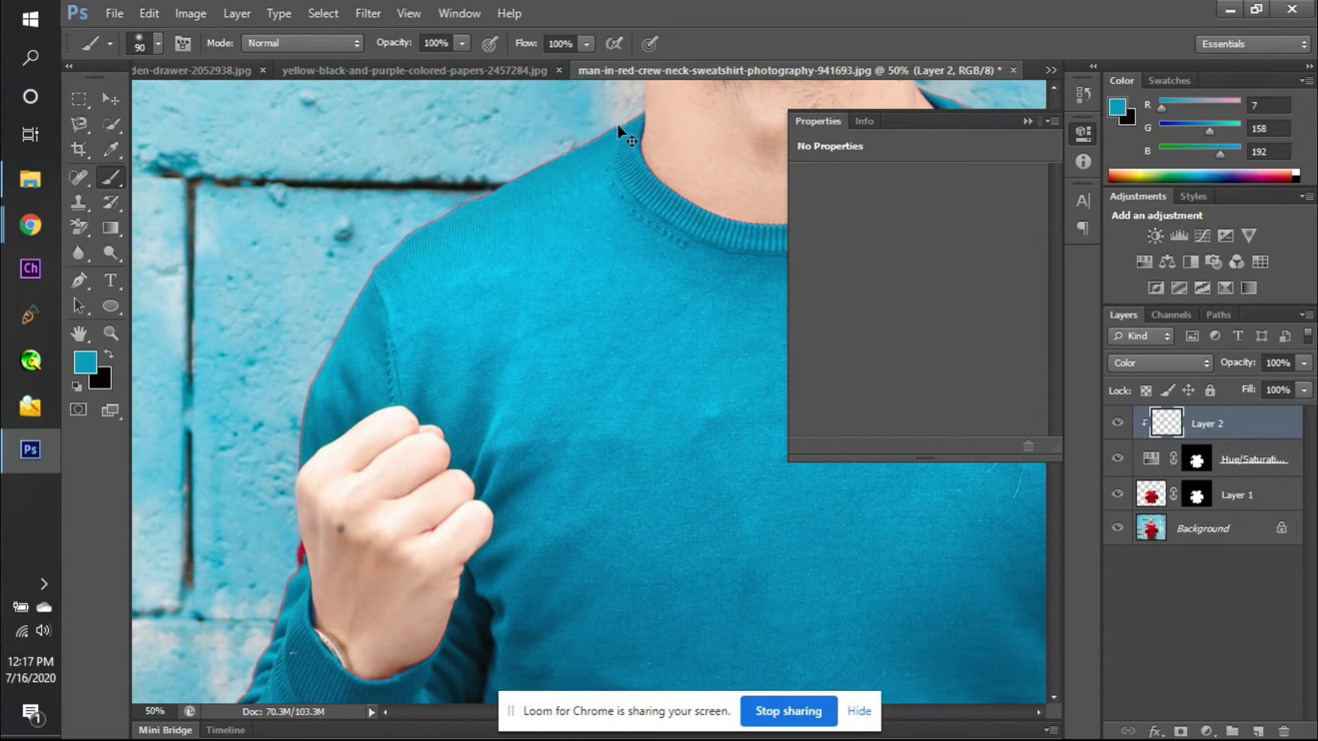
pyautogui.scroll(1, 621, 131)
pyautogui.scroll(1, 617, 127)
pyautogui.scroll(1, 617, 126)
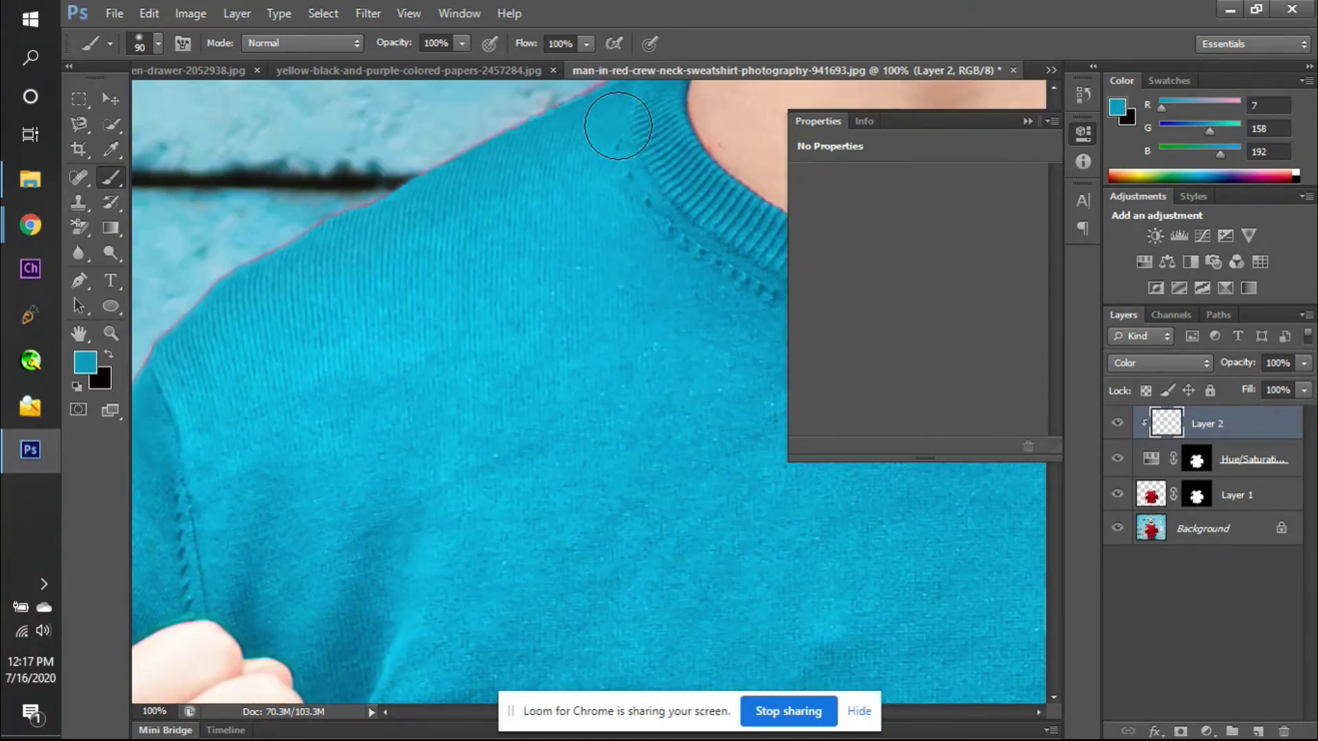
pyautogui.scroll(1, 590, 147)
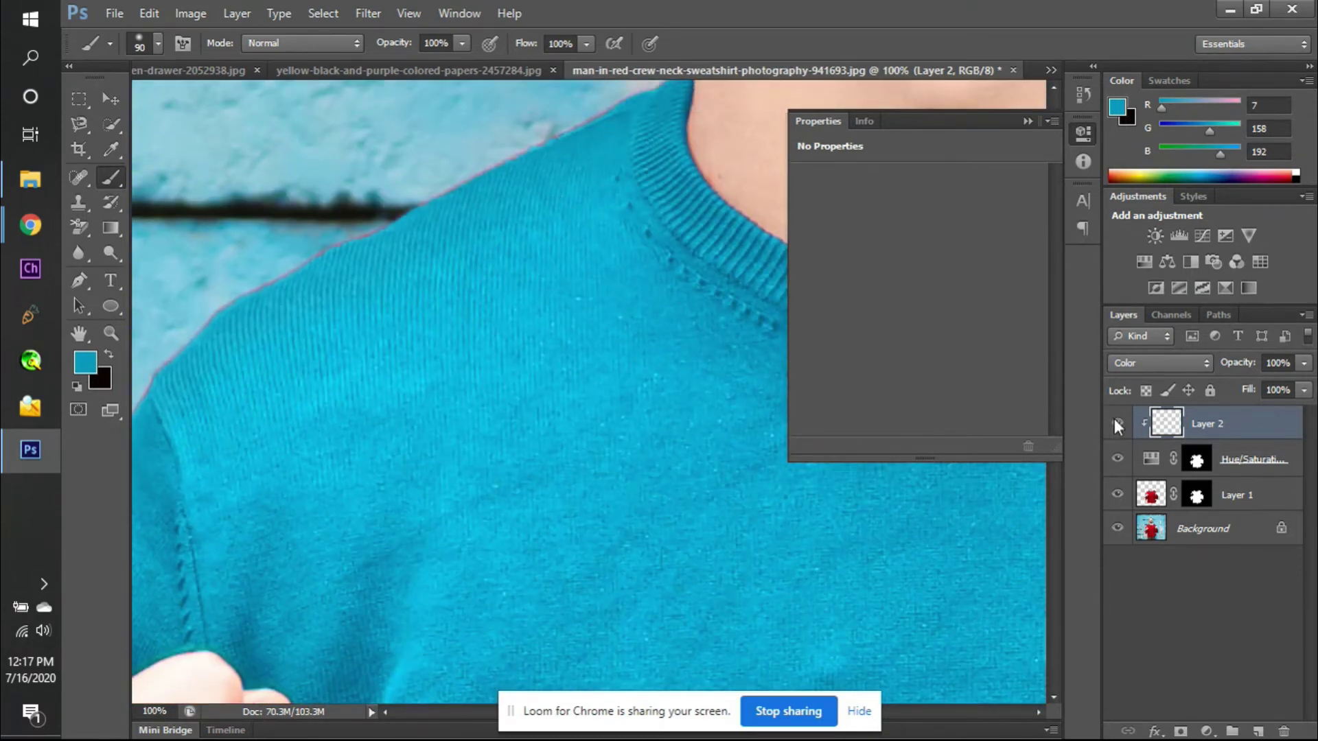
pyautogui.click(1117, 424)
pyautogui.click(1118, 424)
pyautogui.keyDown('alt'); pyautogui.click(604, 118); pyautogui.keyUp('alt')
pyautogui.scroll(-2, 257, 309)
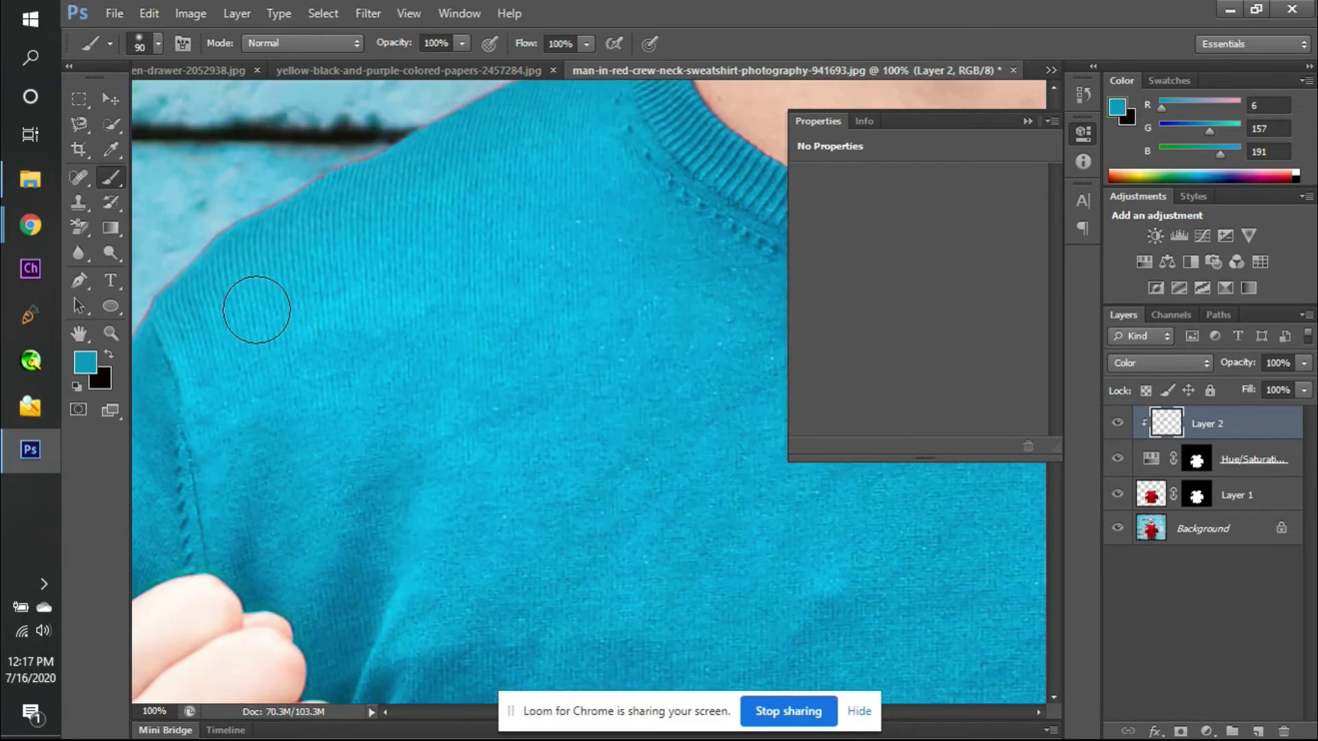
pyautogui.hscroll(-3, 257, 310)
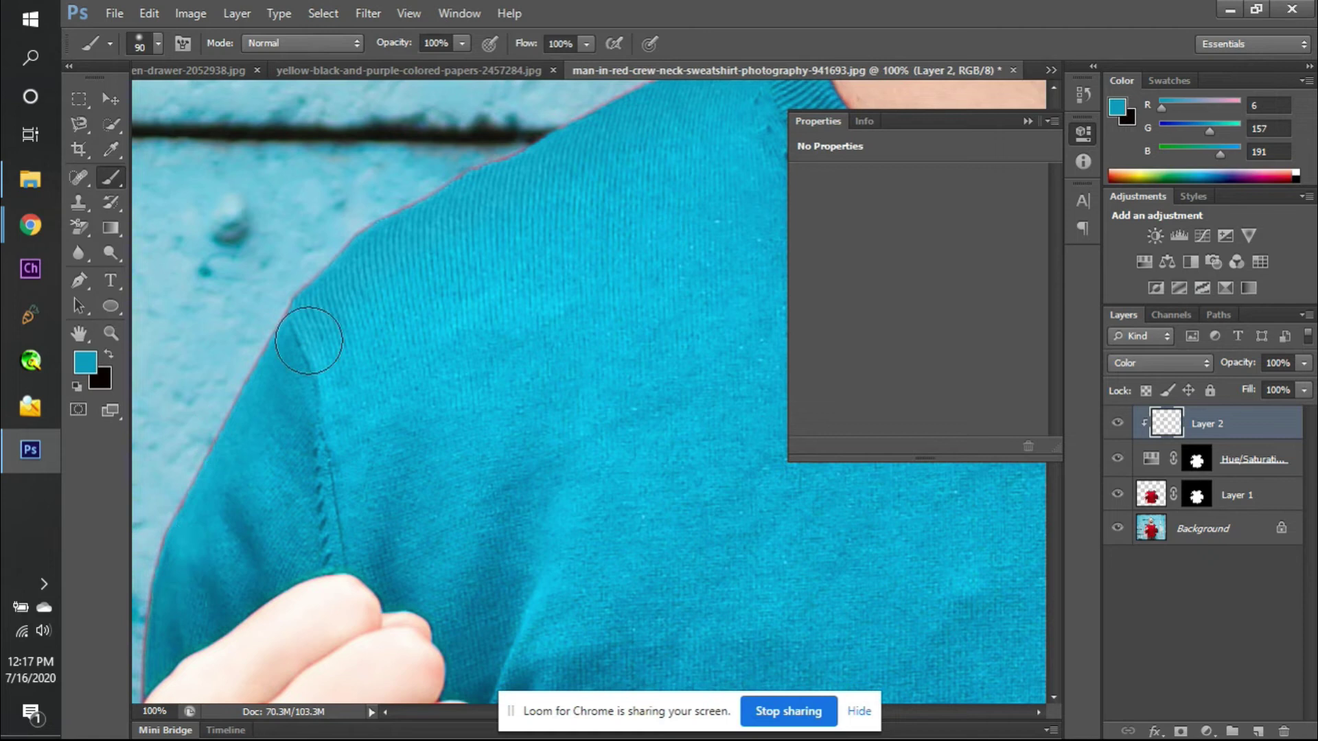
pyautogui.hotkey('ctrl', '-')
pyautogui.hotkey('ctrl', '-')
pyautogui.hotkey('ctrl', '-')
pyautogui.hotkey('ctrl', '+')
pyautogui.hotkey('ctrl', '+')
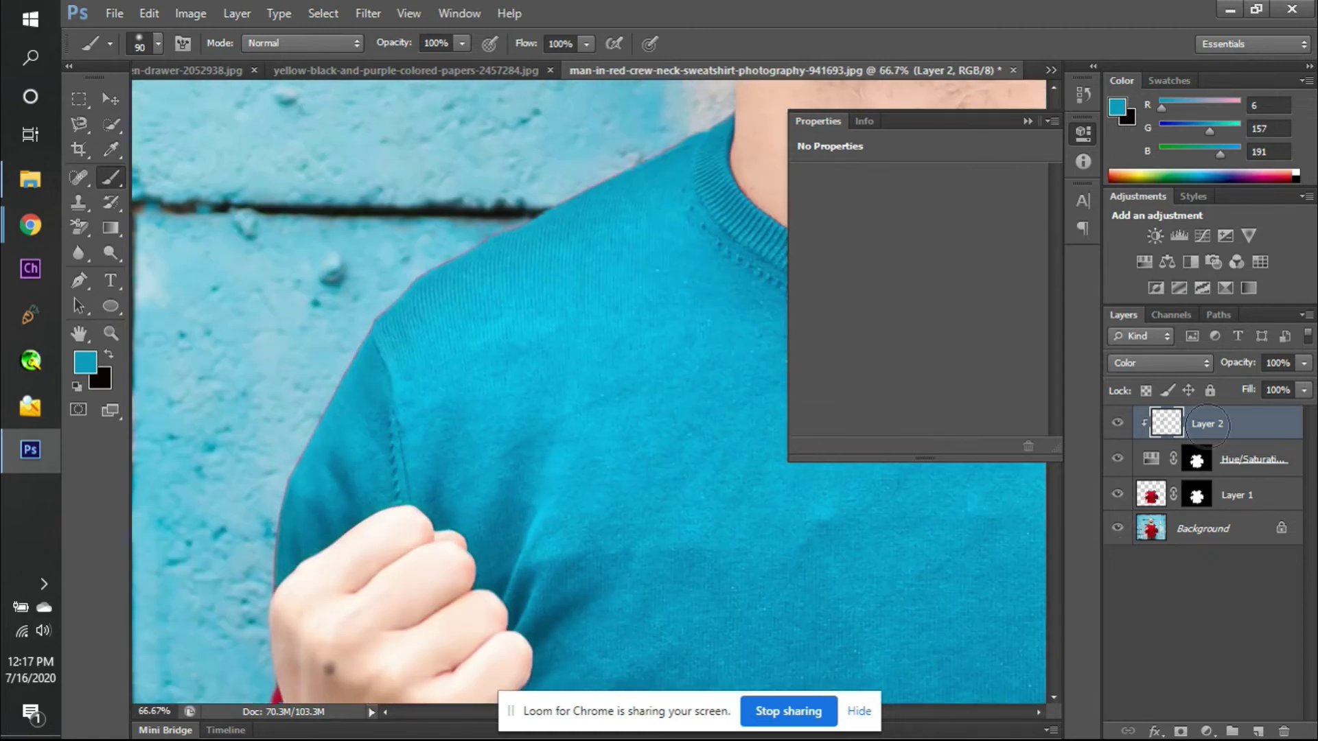
pyautogui.click(1258, 731)
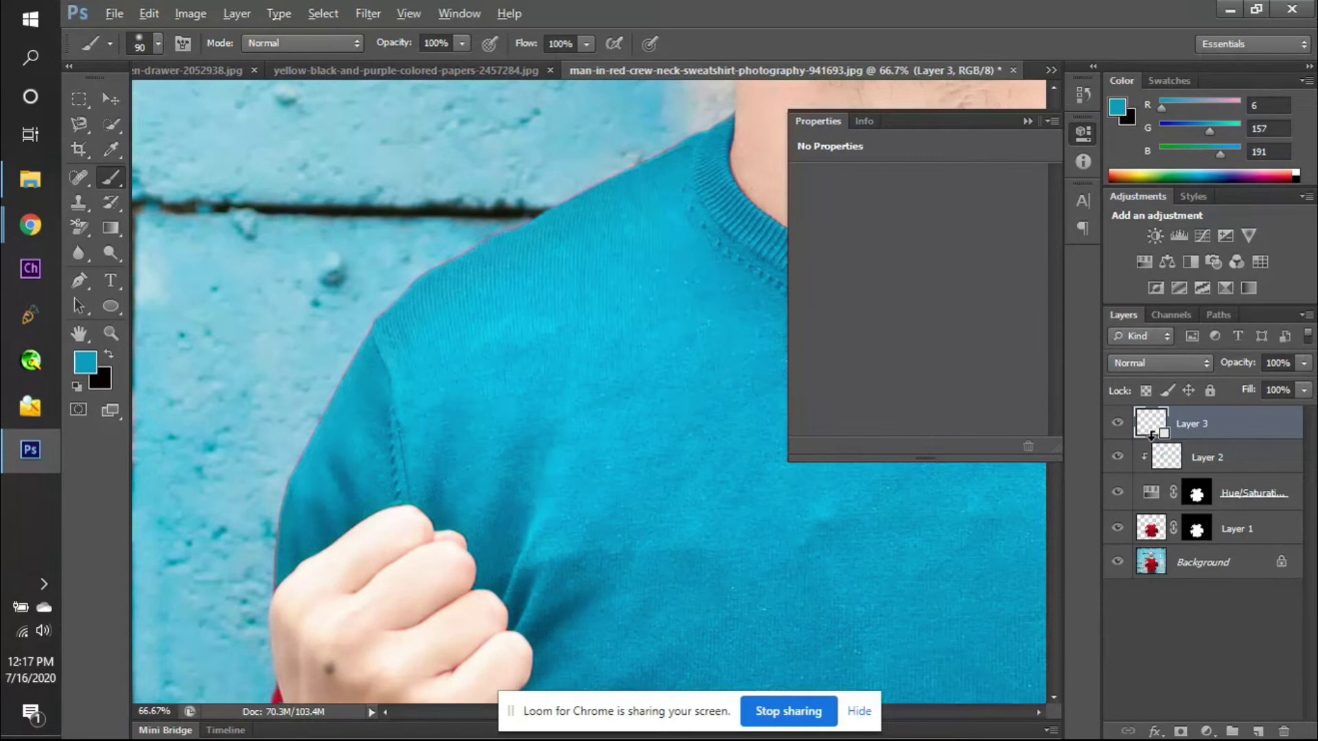
# - Clip Layer 3 to Layer 2 and set its blend mode to Darken
pyautogui.keyDown('alt'); pyautogui.click(1151, 434); pyautogui.keyUp('alt')
pyautogui.click(1148, 369)
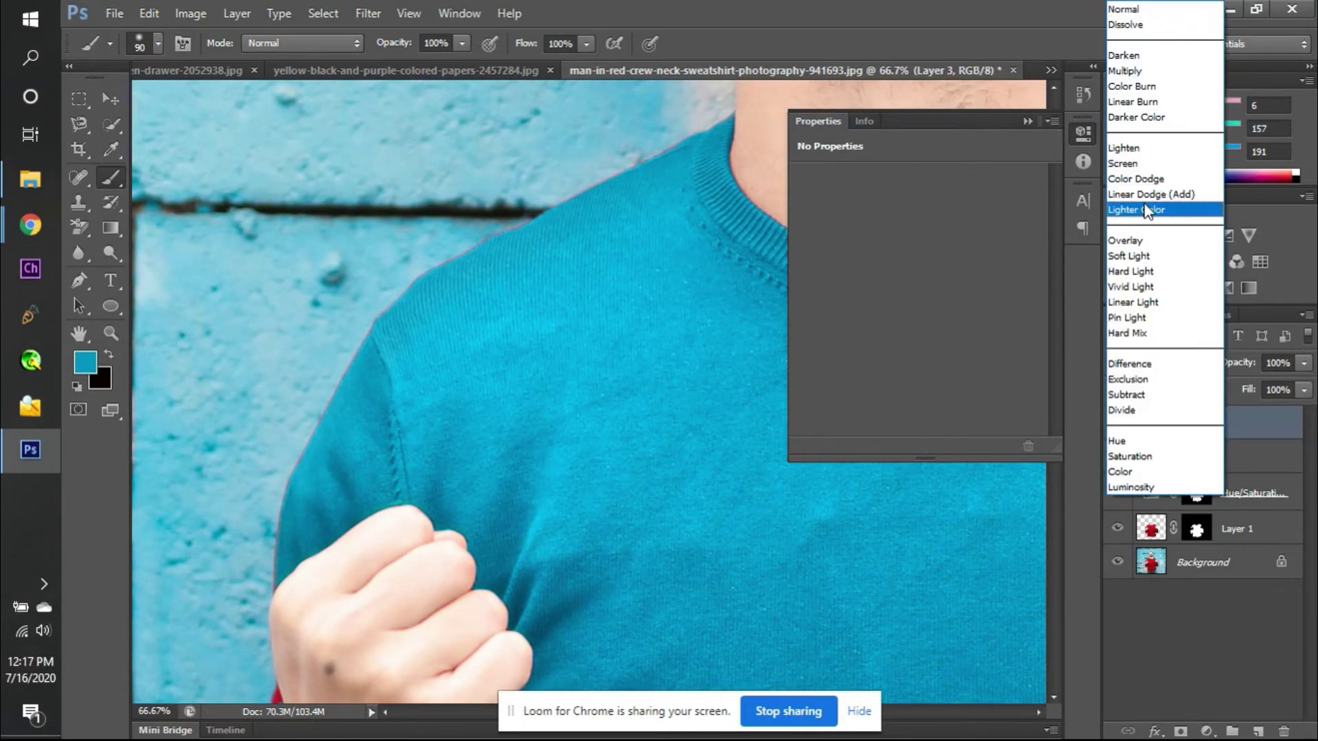
pyautogui.click(1137, 56)
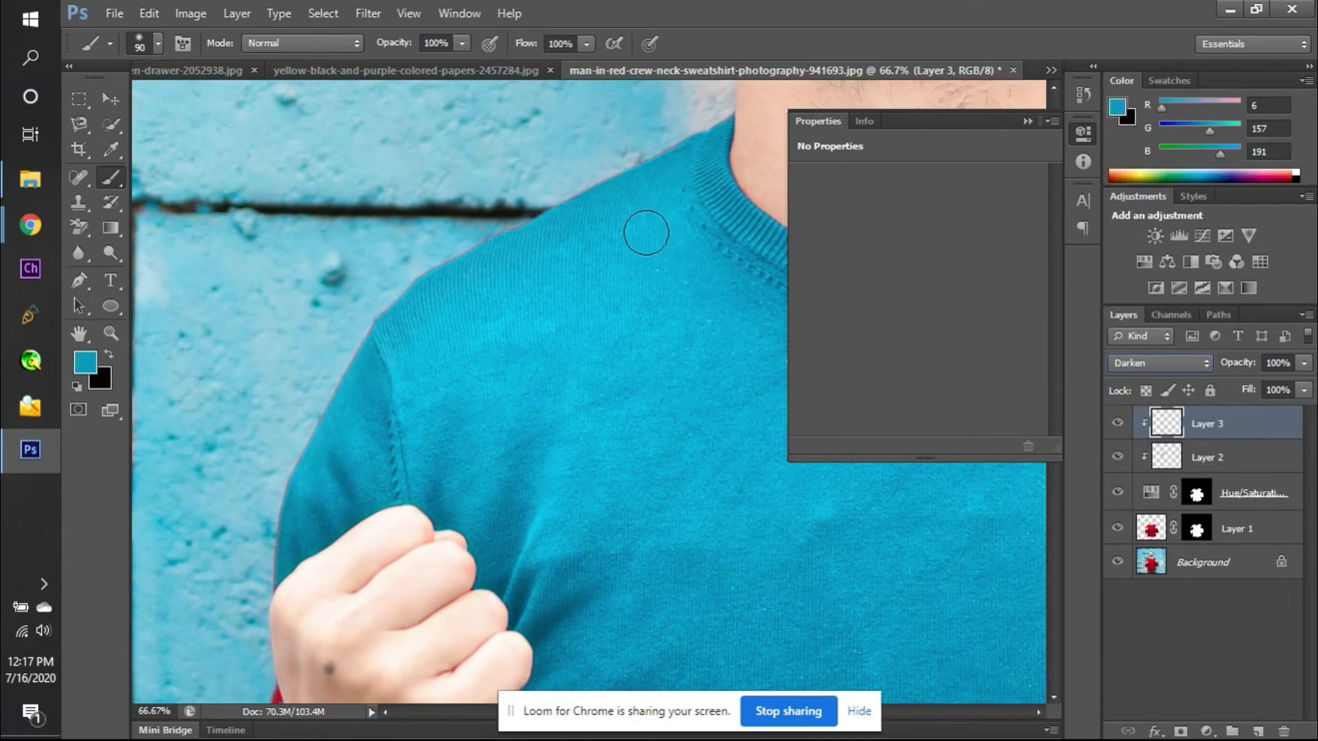
pyautogui.scroll(4, 641, 230)
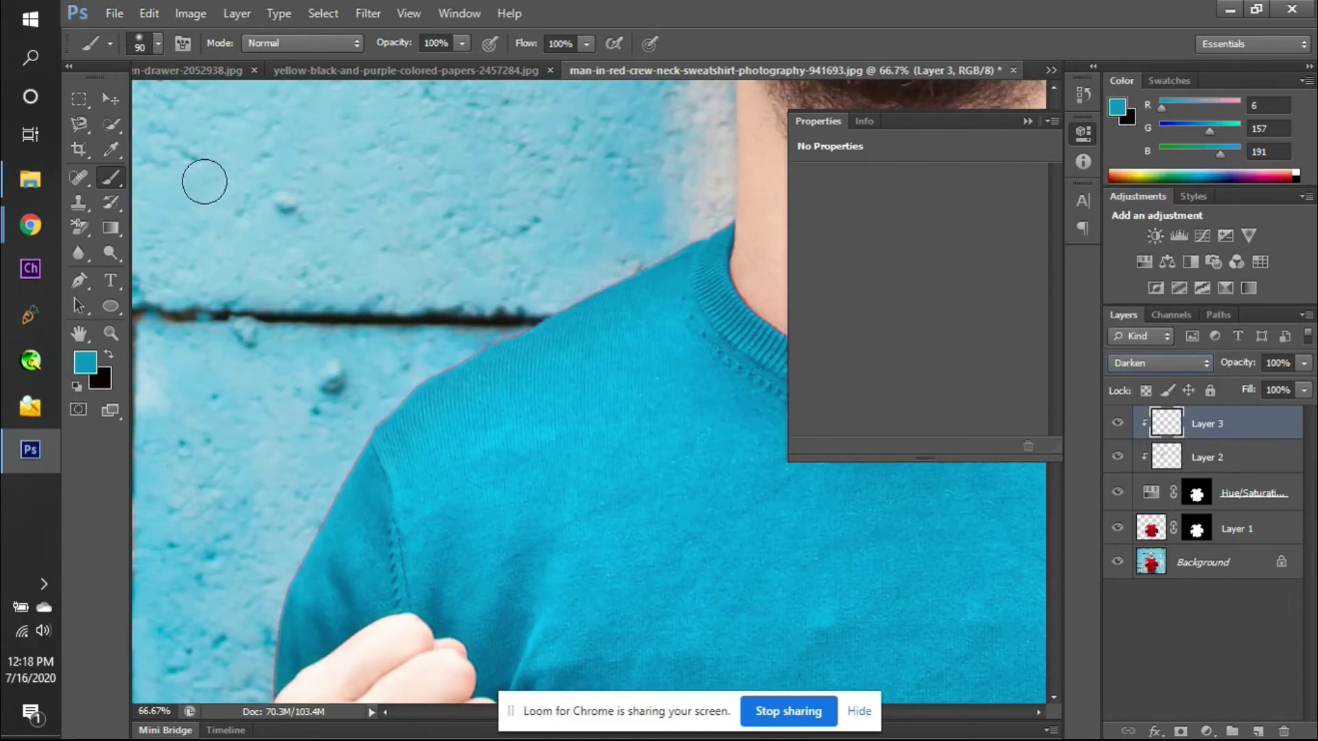
# - Clone Stamp sweater texture from near the shoulder down along the shoulder edge
pyautogui.click(77, 203)
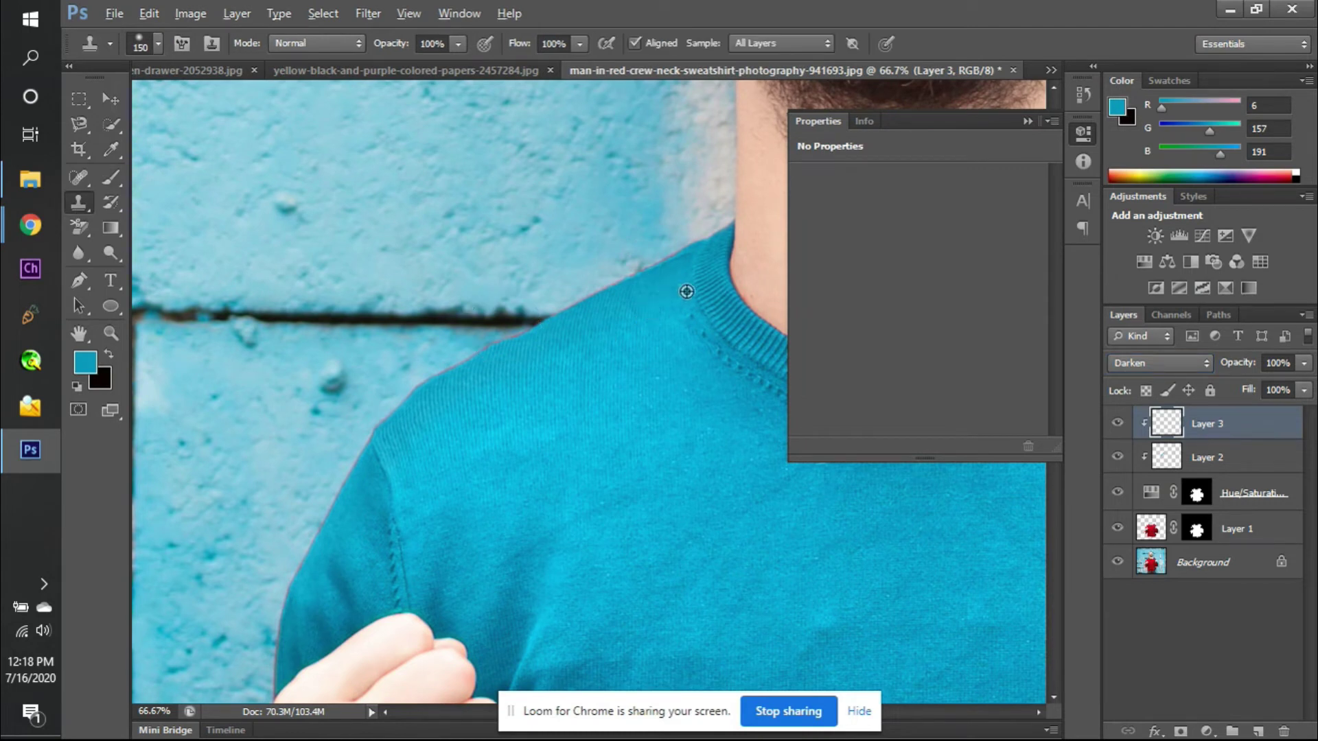
pyautogui.keyDown('alt'); pyautogui.click(676, 265); pyautogui.keyUp('alt')
pyautogui.click(682, 256)
pyautogui.moveTo(681, 256)
pyautogui.mouseDown()
pyautogui.moveTo(665, 274)
pyautogui.moveTo(606, 286)
pyautogui.moveTo(584, 309)
pyautogui.moveTo(665, 271)
pyautogui.moveTo(485, 368)
pyautogui.moveTo(635, 265)
pyautogui.moveTo(606, 309)
pyautogui.moveTo(350, 450)
pyautogui.moveTo(404, 391)
pyautogui.moveTo(318, 538)
pyautogui.moveTo(356, 462)
pyautogui.moveTo(336, 447)
pyautogui.moveTo(374, 420)
pyautogui.moveTo(433, 435)
pyautogui.moveTo(434, 378)
pyautogui.mouseUp()
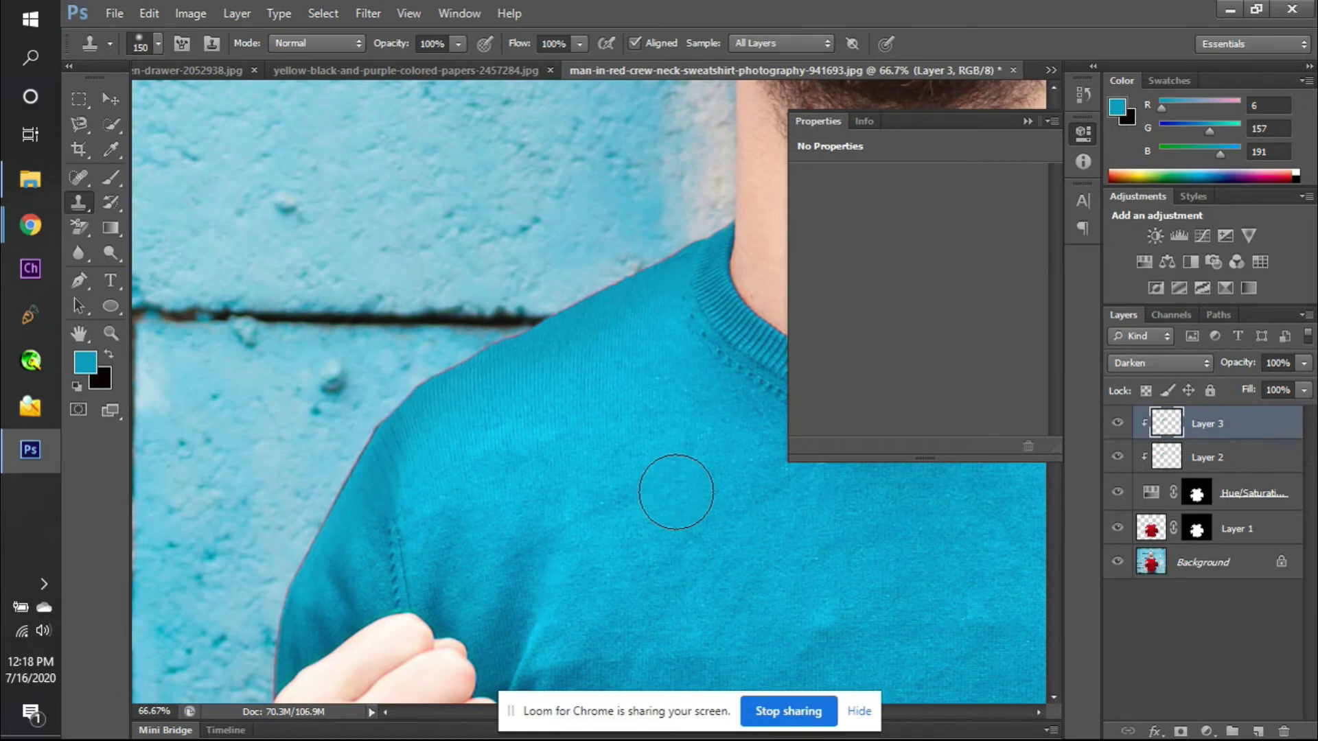
pyautogui.hotkey('ctrl', '0')
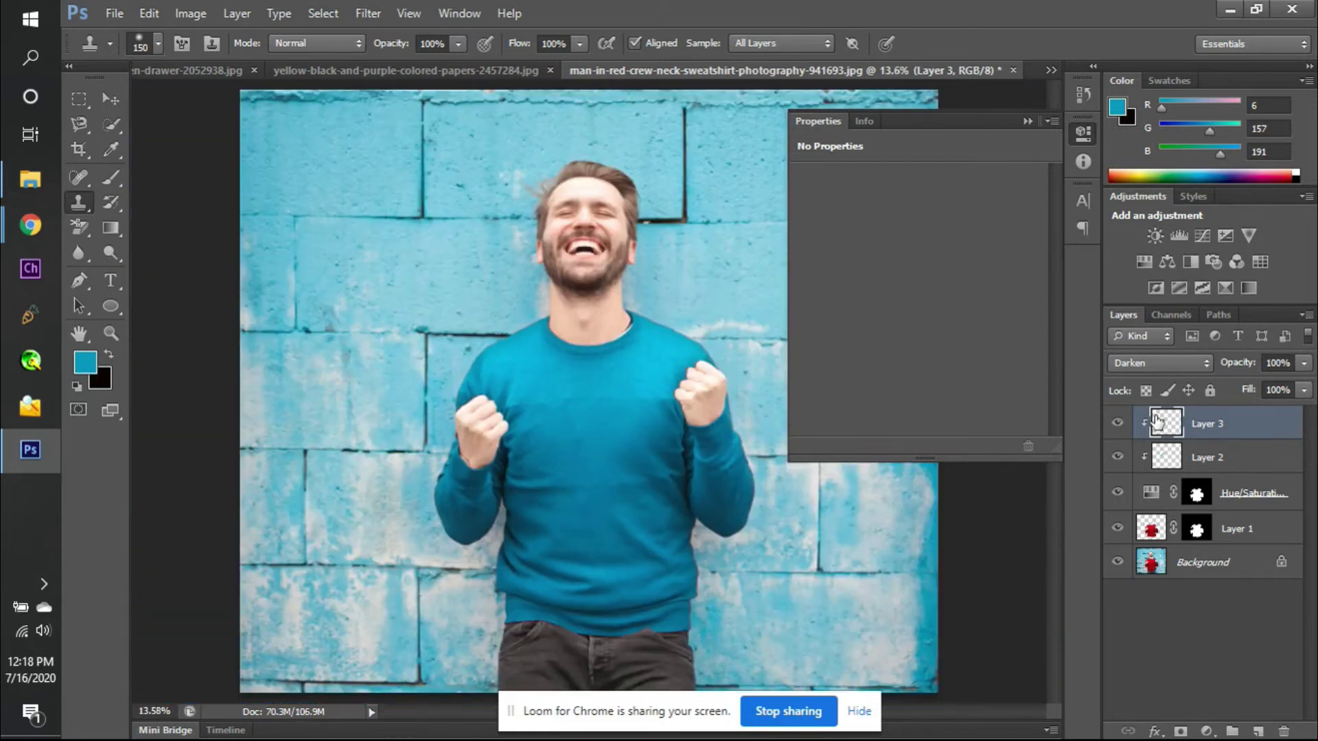
# - Hide Layer 3, Hue/Saturation and Layer 1 to reveal the red sweater, then bring Google Meet forward
pyautogui.click(1118, 424)
pyautogui.click(1118, 424)
pyautogui.click(1118, 426)
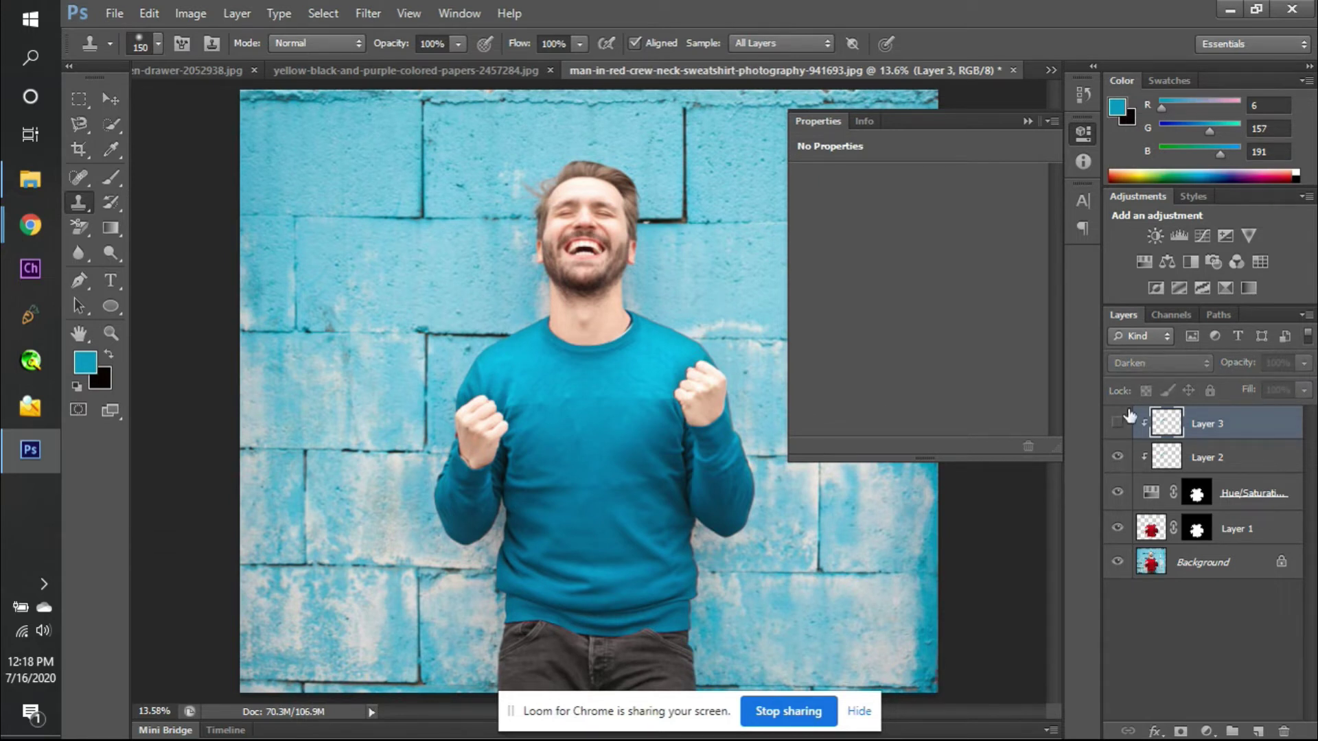
pyautogui.click(1117, 491)
pyautogui.click(1117, 527)
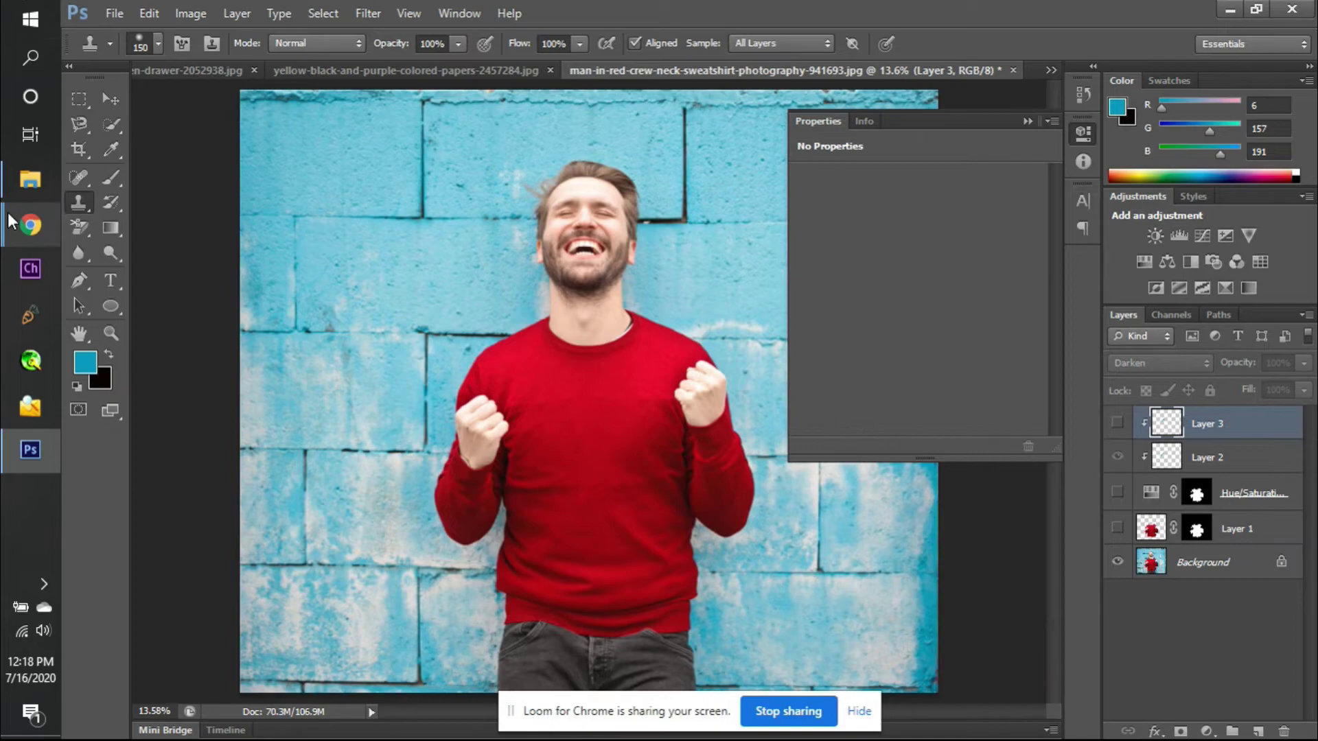
pyautogui.moveTo(10, 221)
pyautogui.click(165, 168)
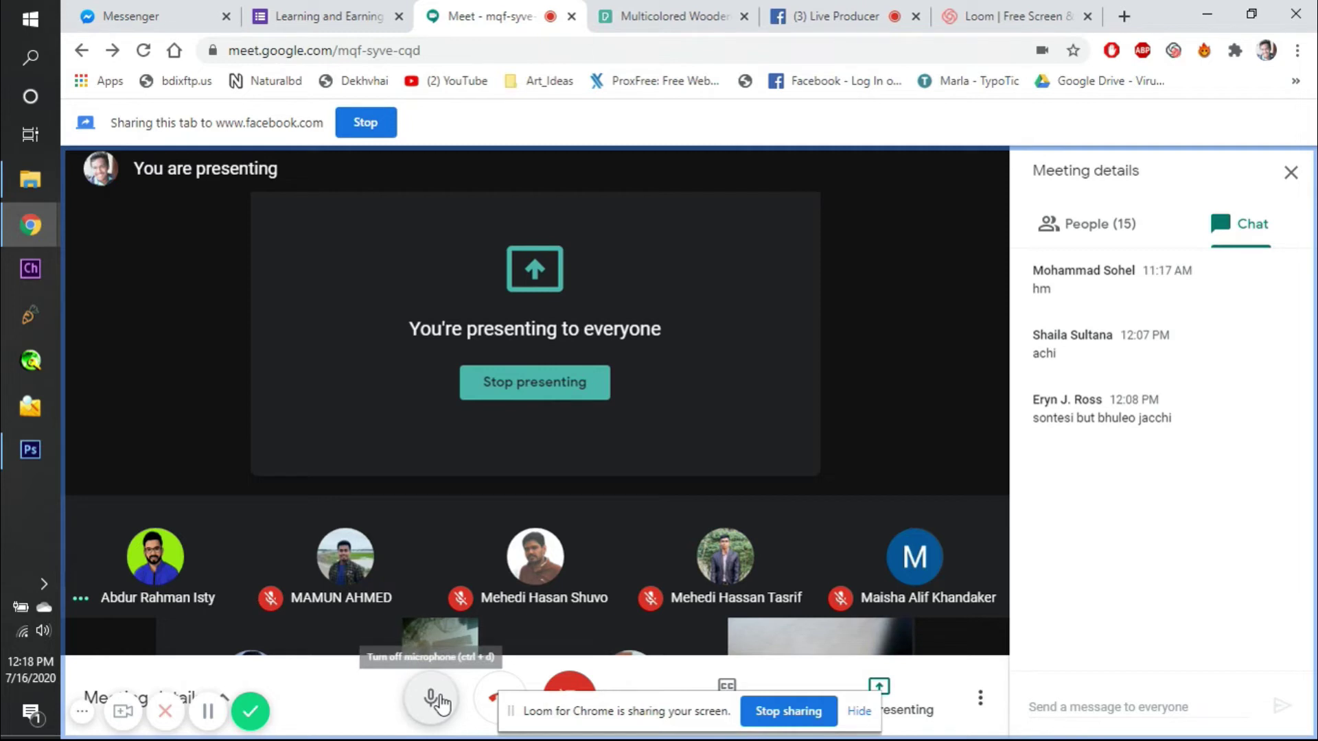
# - Mute and later unmute the Meet microphone, then return to Photoshop
pyautogui.click(432, 699)
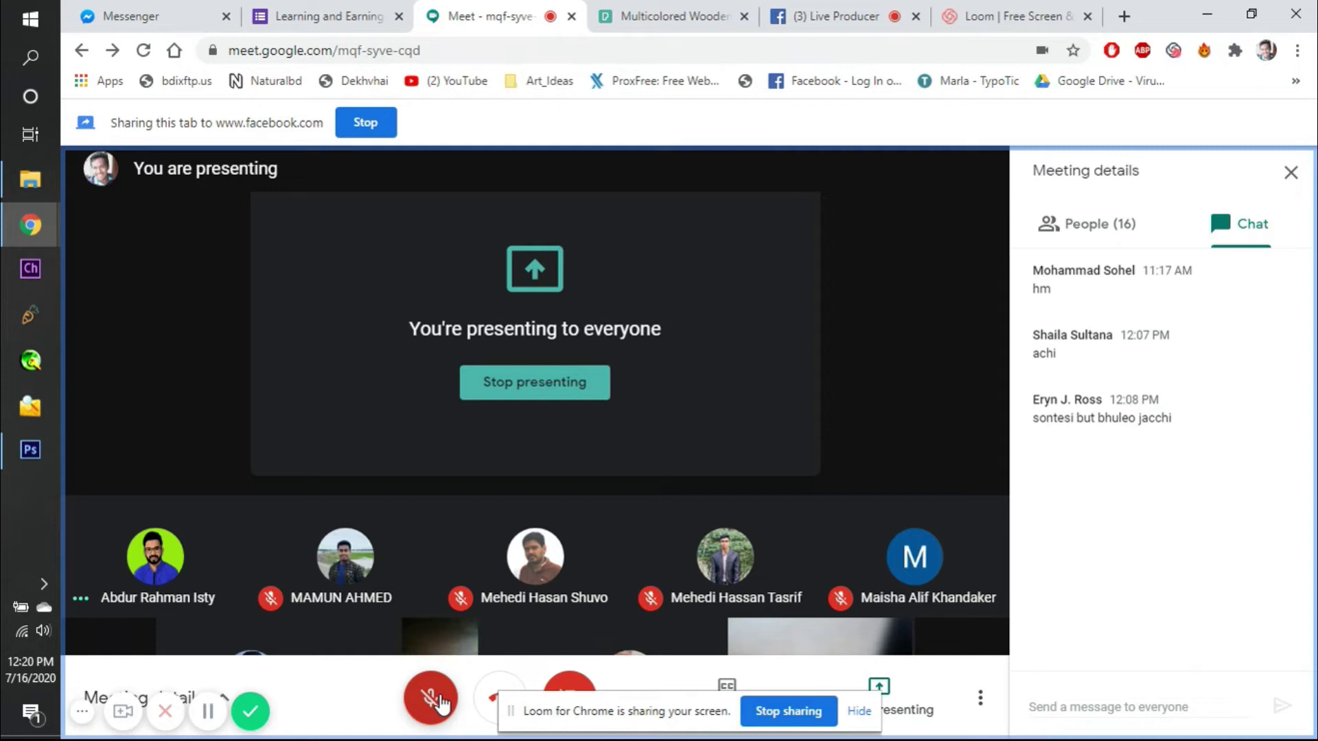
pyautogui.click(431, 698)
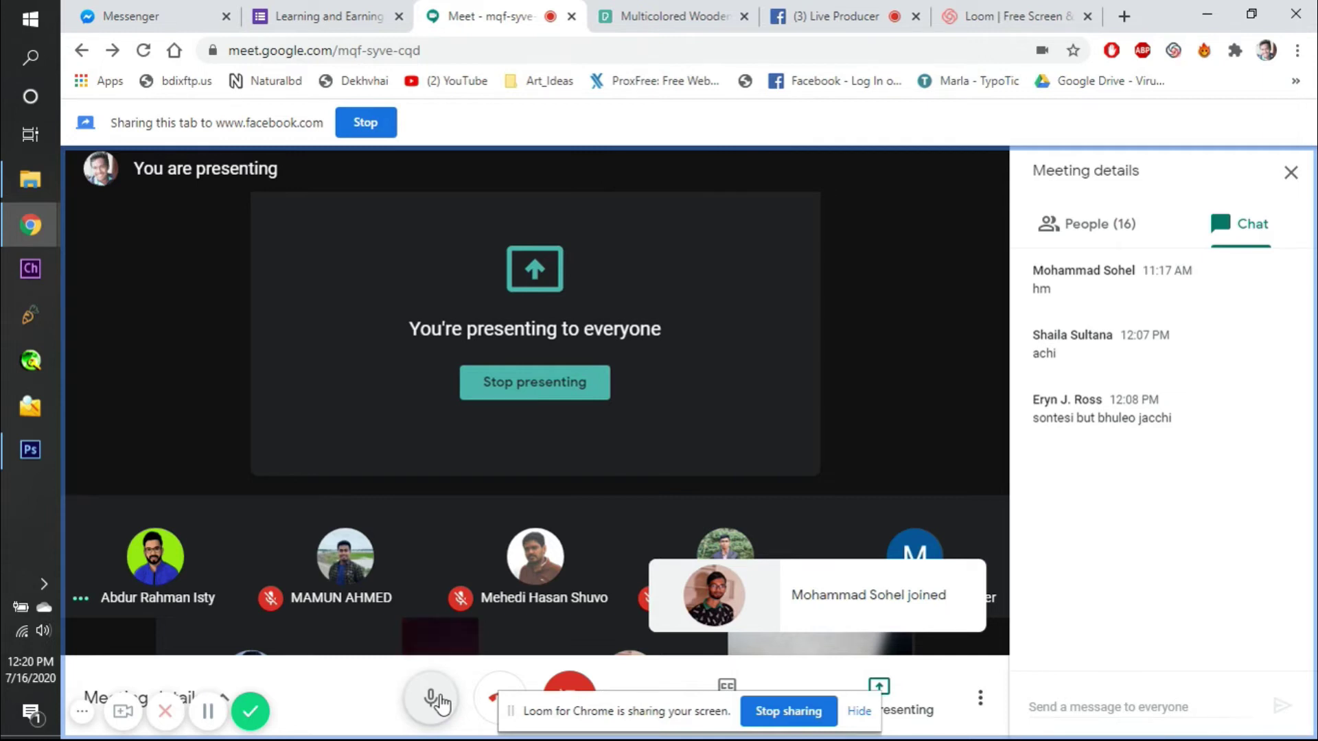
pyautogui.click(8, 470)
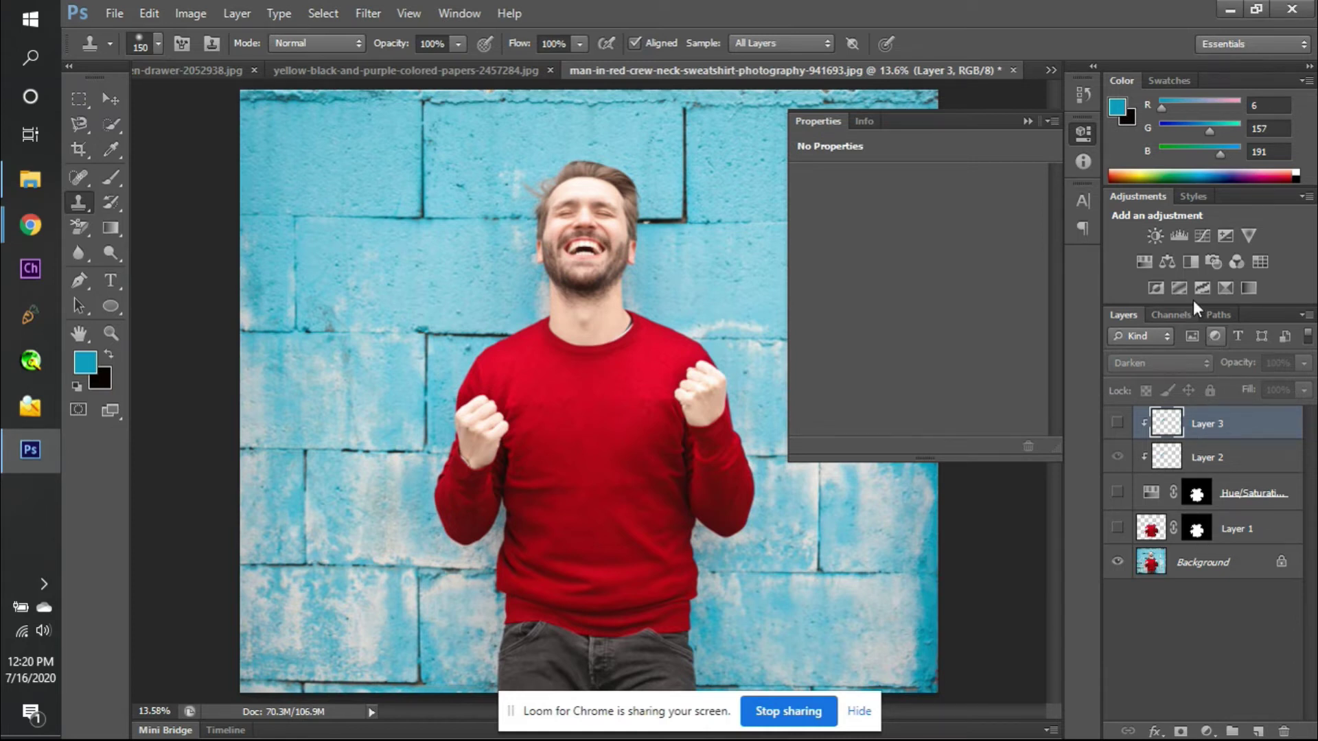
# - Add a Color Balance 1 layer and cycle its Tone through Shadows, Midtones, Highlights, back to Shadows
pyautogui.click(1164, 260)
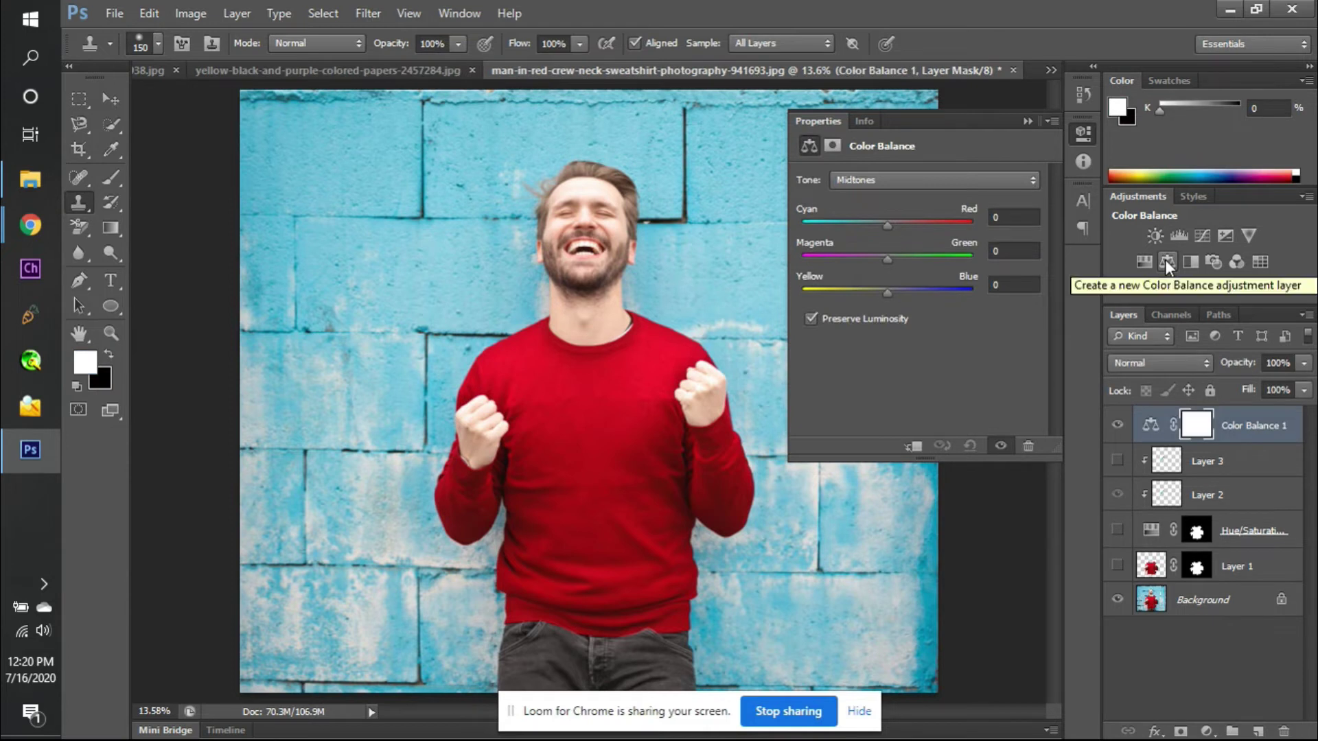
pyautogui.click(991, 184)
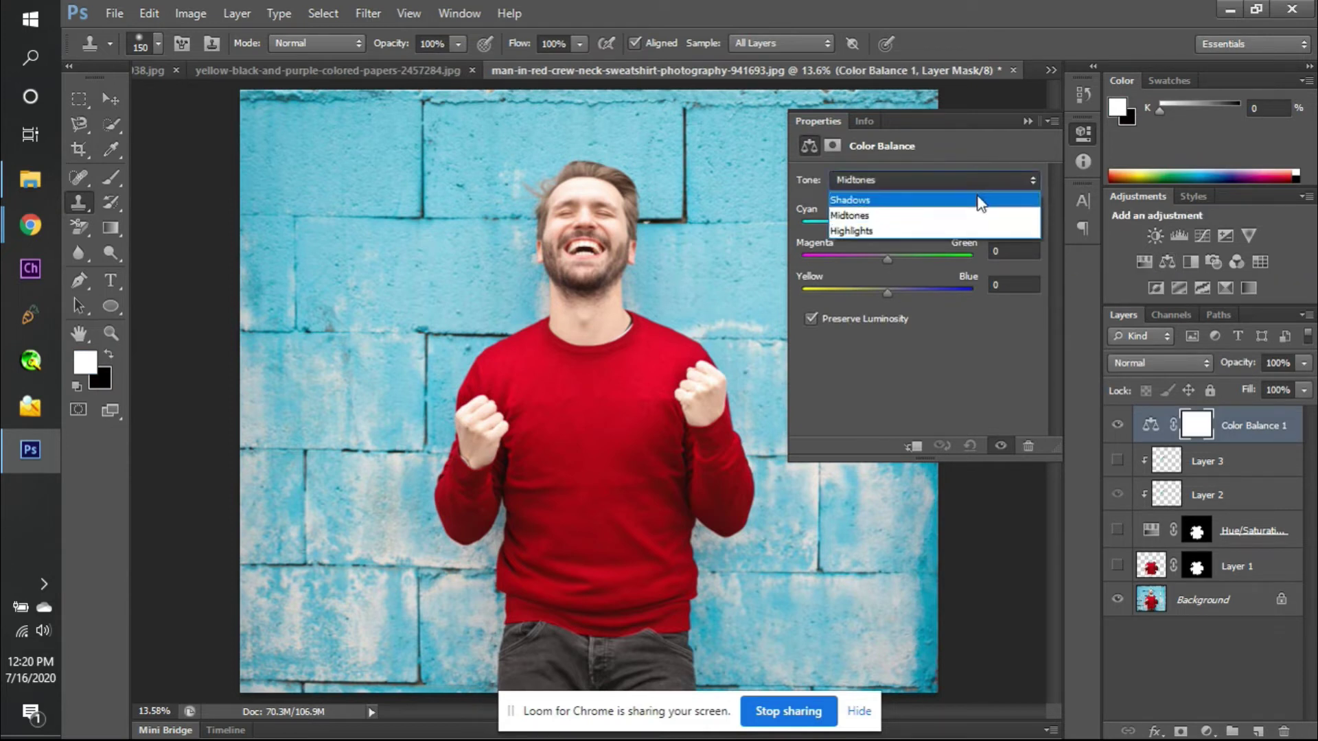
pyautogui.click(977, 199)
pyautogui.click(965, 181)
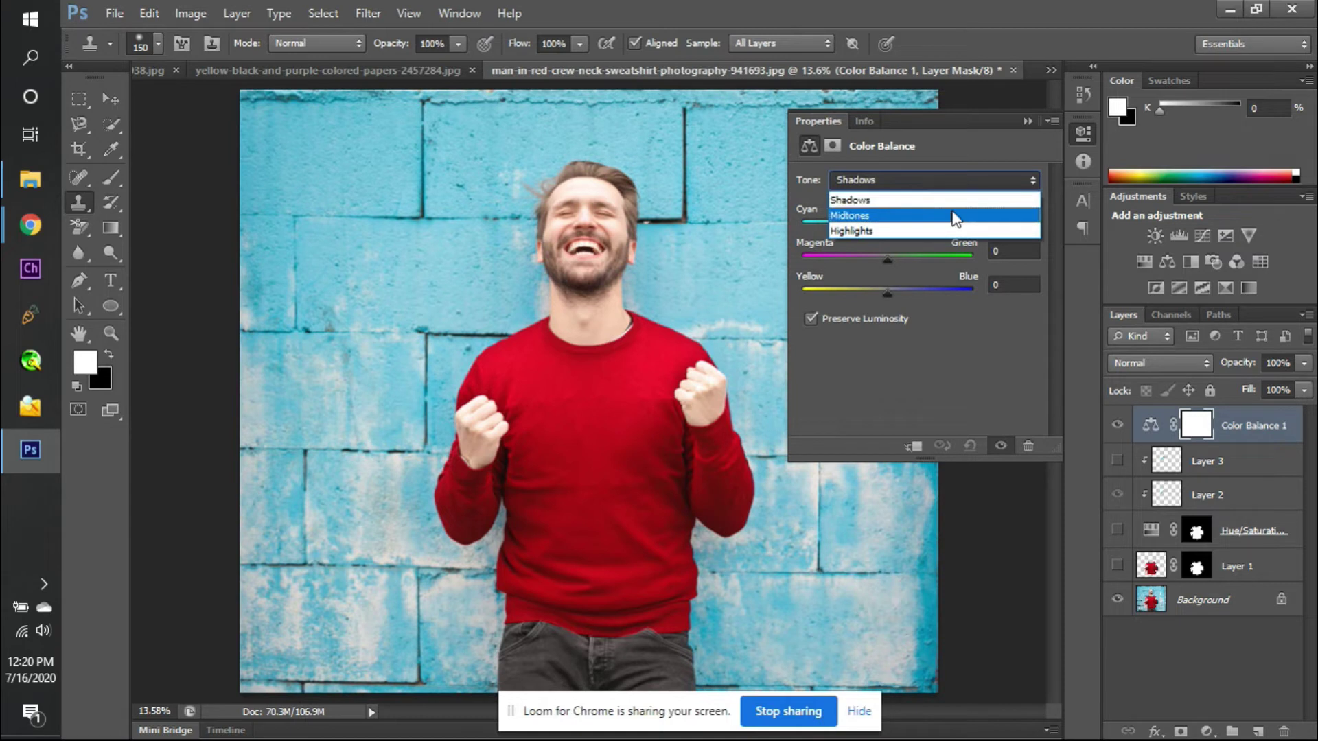
pyautogui.click(951, 215)
pyautogui.click(942, 182)
pyautogui.click(925, 226)
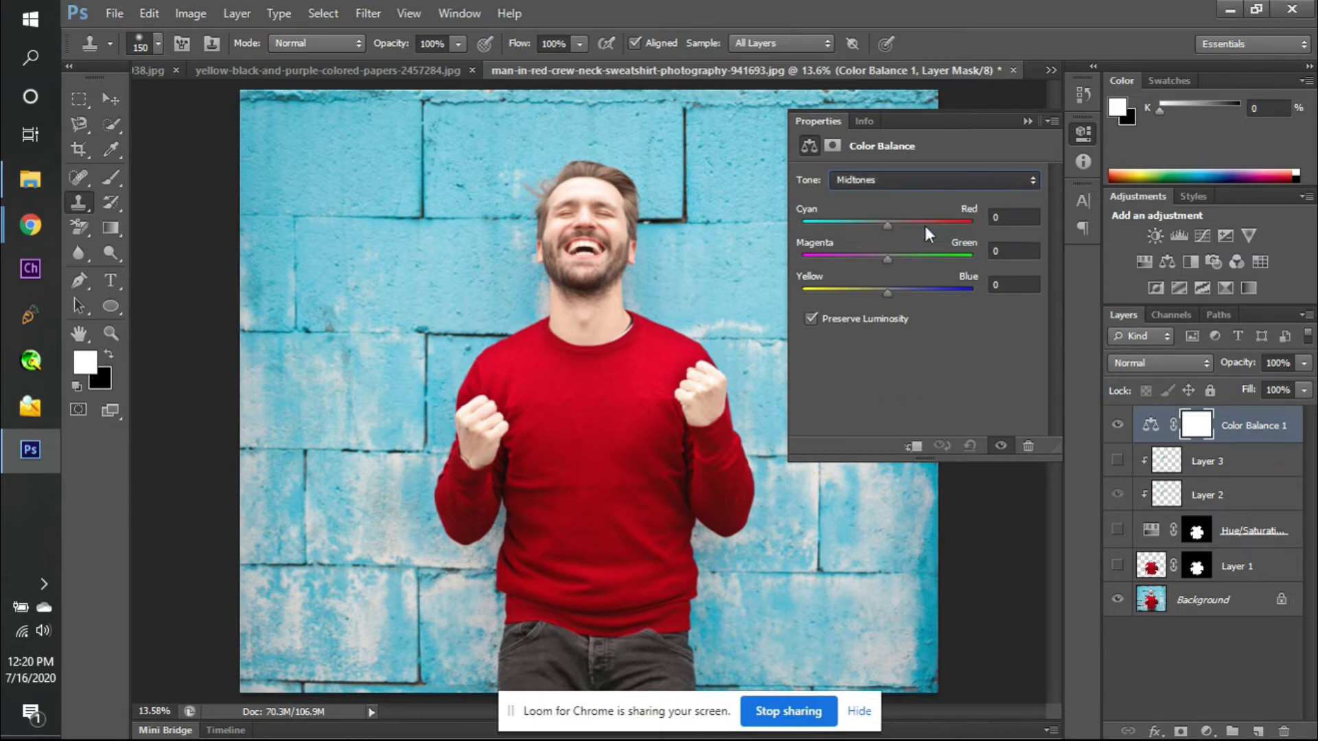
pyautogui.click(899, 181)
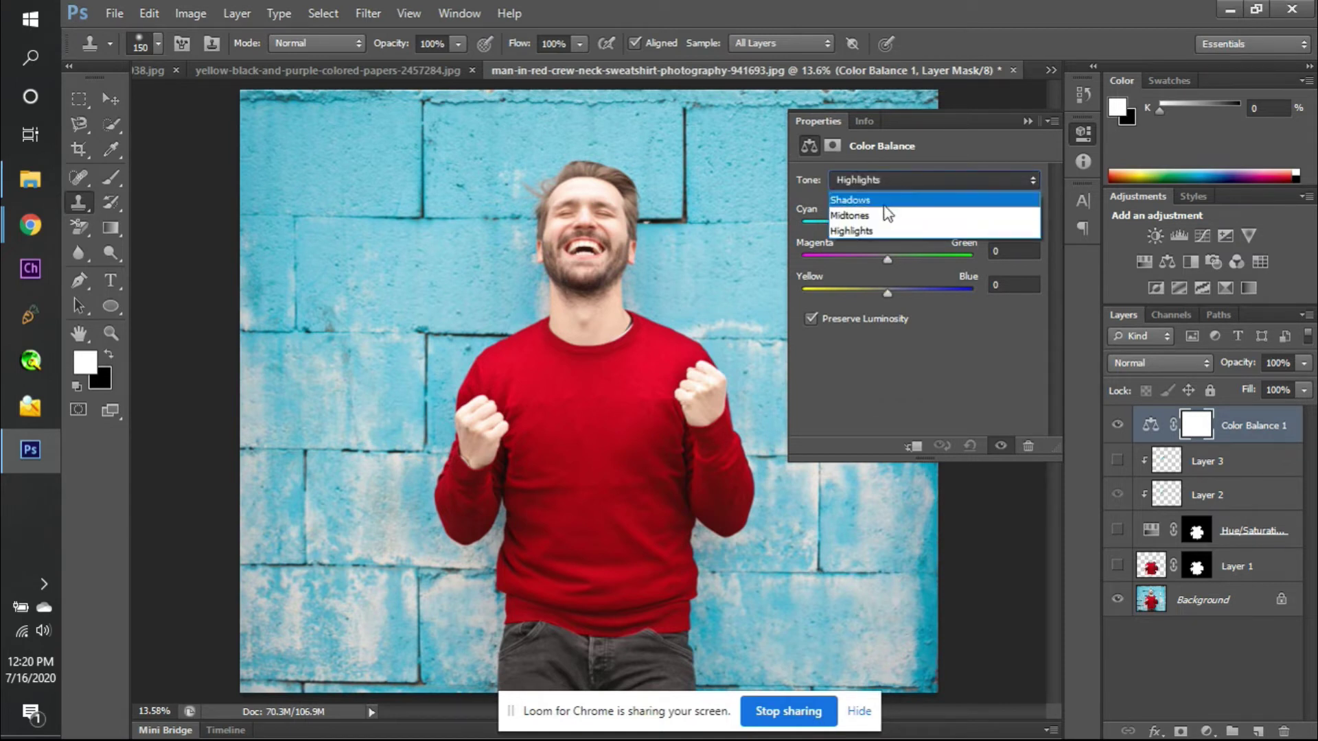
pyautogui.click(893, 196)
pyautogui.moveTo(1209, 436); pyautogui.dragTo(1181, 436)
# - Delete Layer 3 through Layer 1, keeping only Color Balance 1 and Background
pyautogui.click(1165, 467)
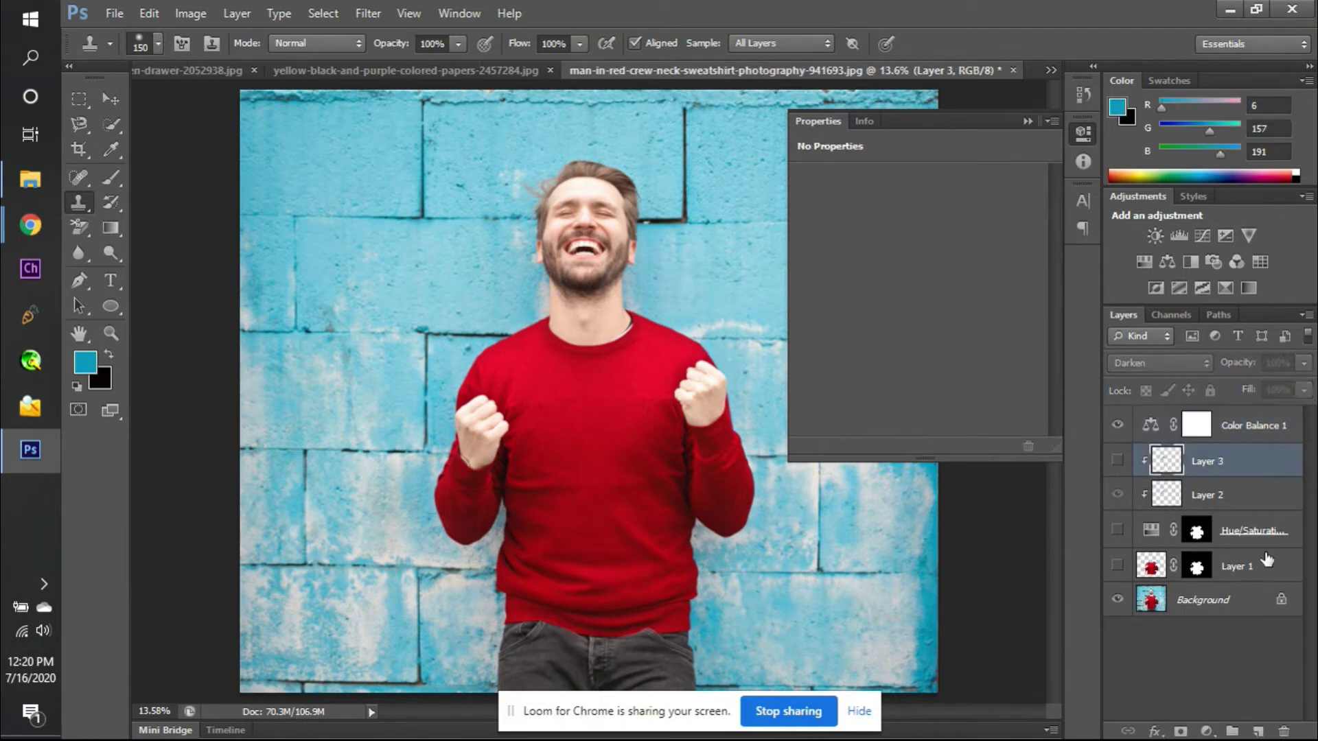
pyautogui.keyDown('shift'); pyautogui.click(1266, 568); pyautogui.keyUp('shift')
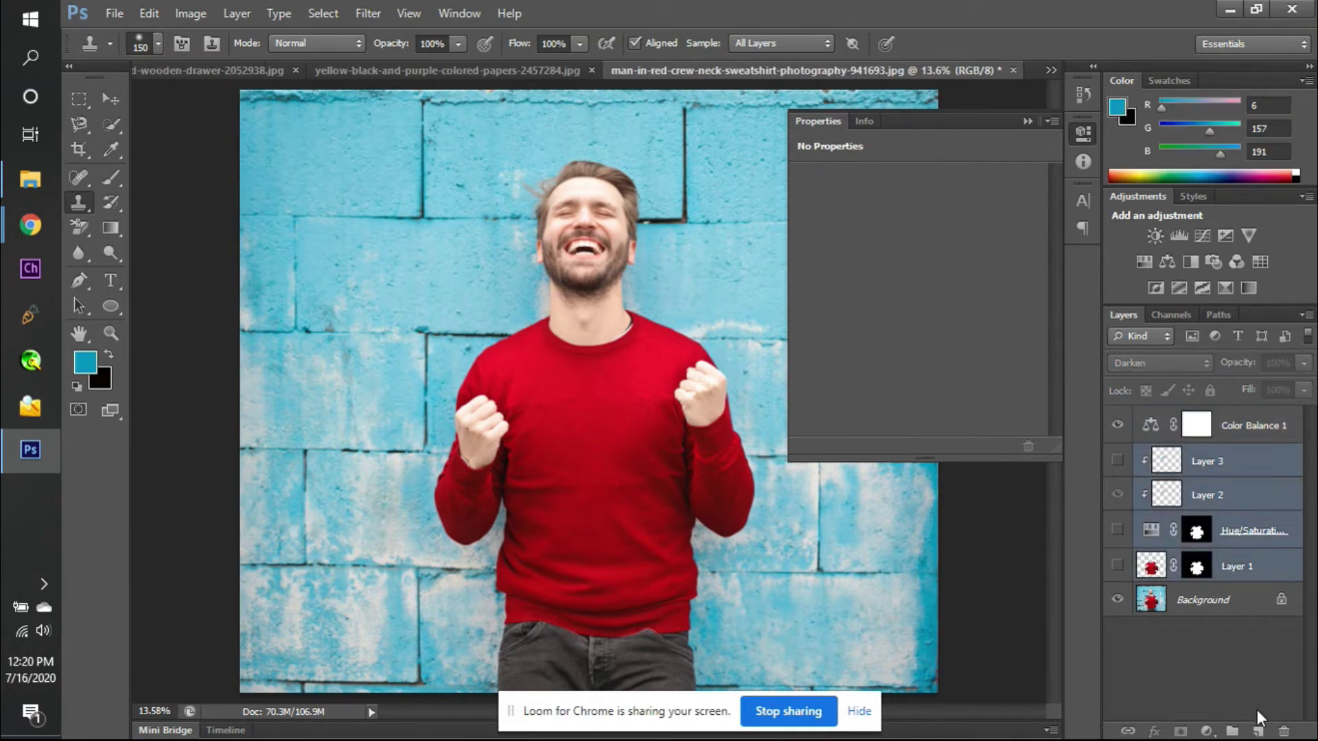
pyautogui.click(1282, 732)
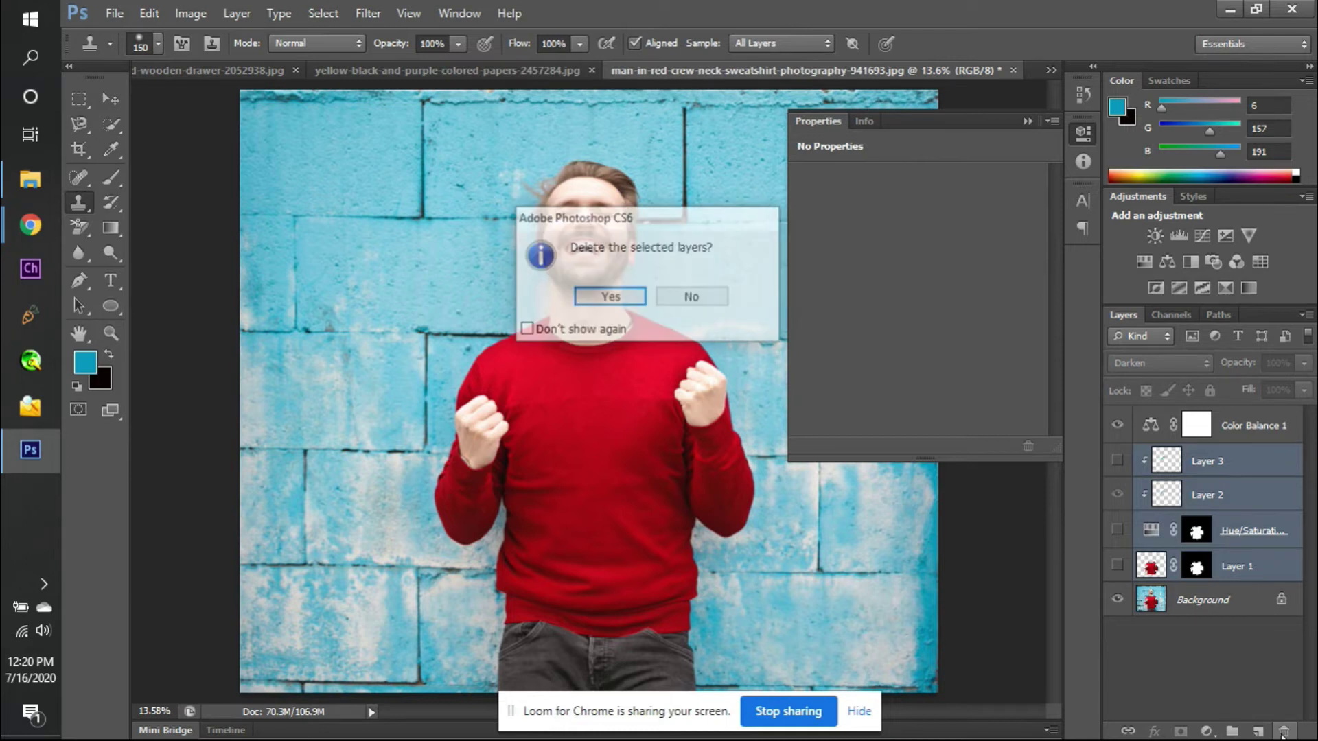
pyautogui.press('Return')
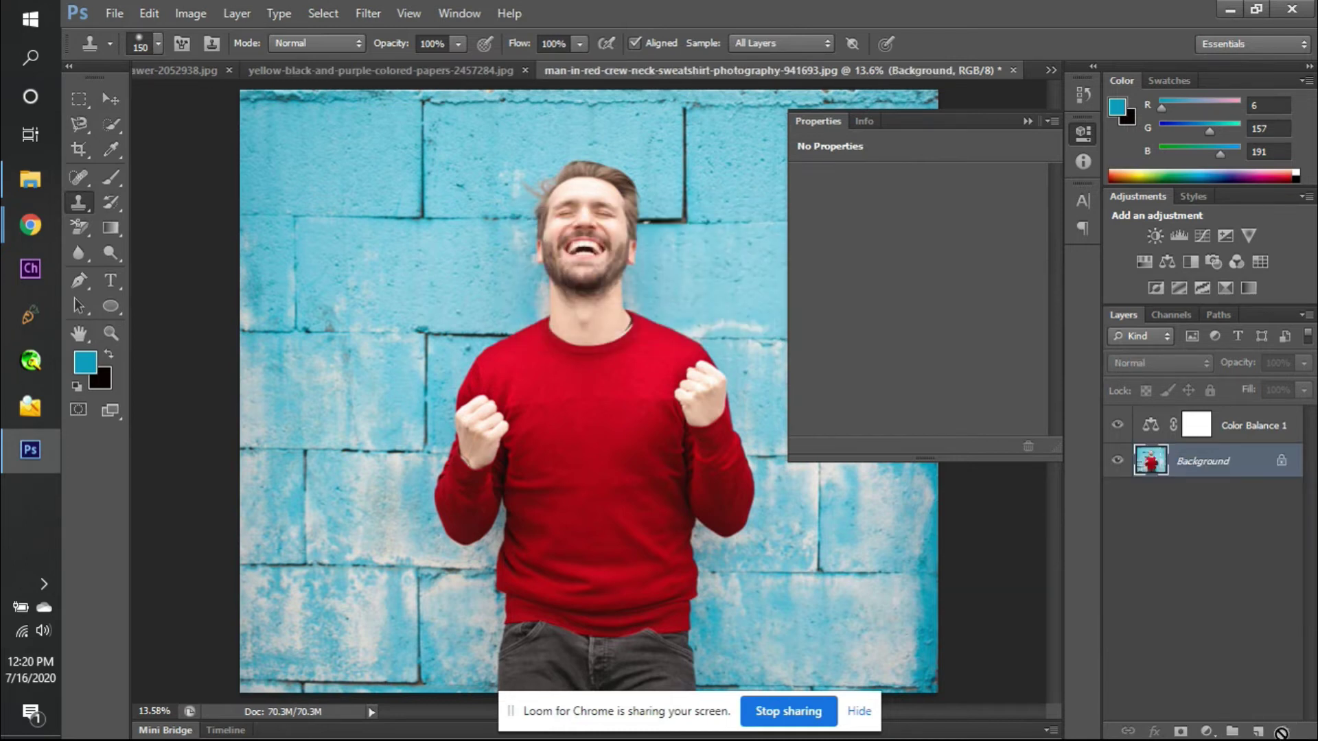
# - Close the multicolored wooden drawer image without saving
pyautogui.click(402, 69)
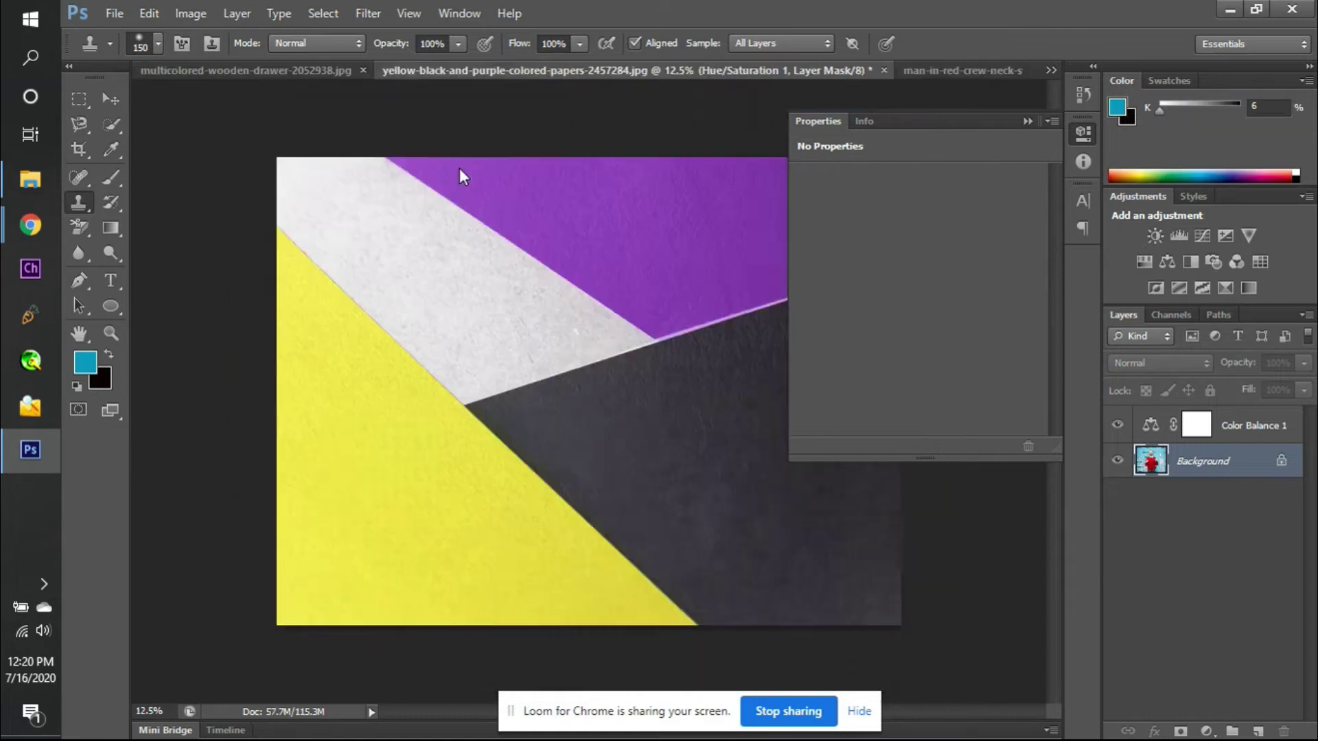
pyautogui.click(363, 70)
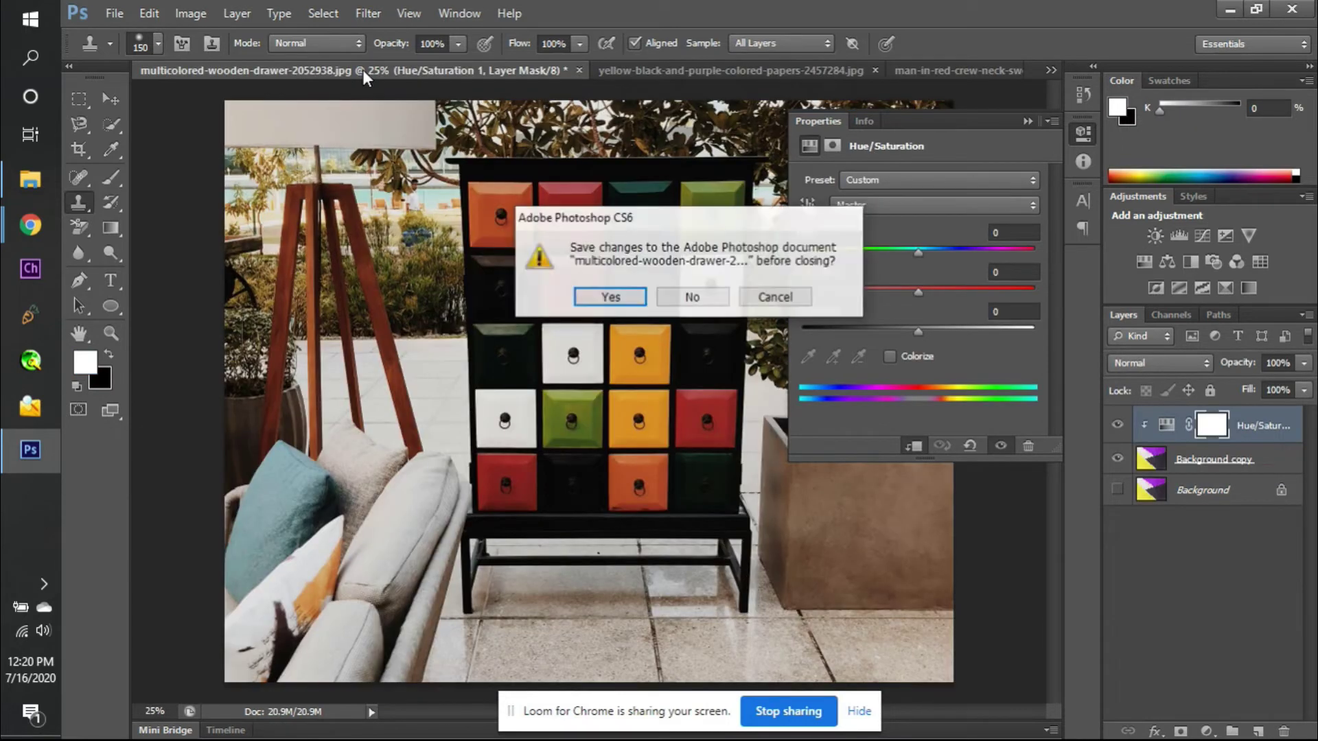
pyautogui.click(691, 297)
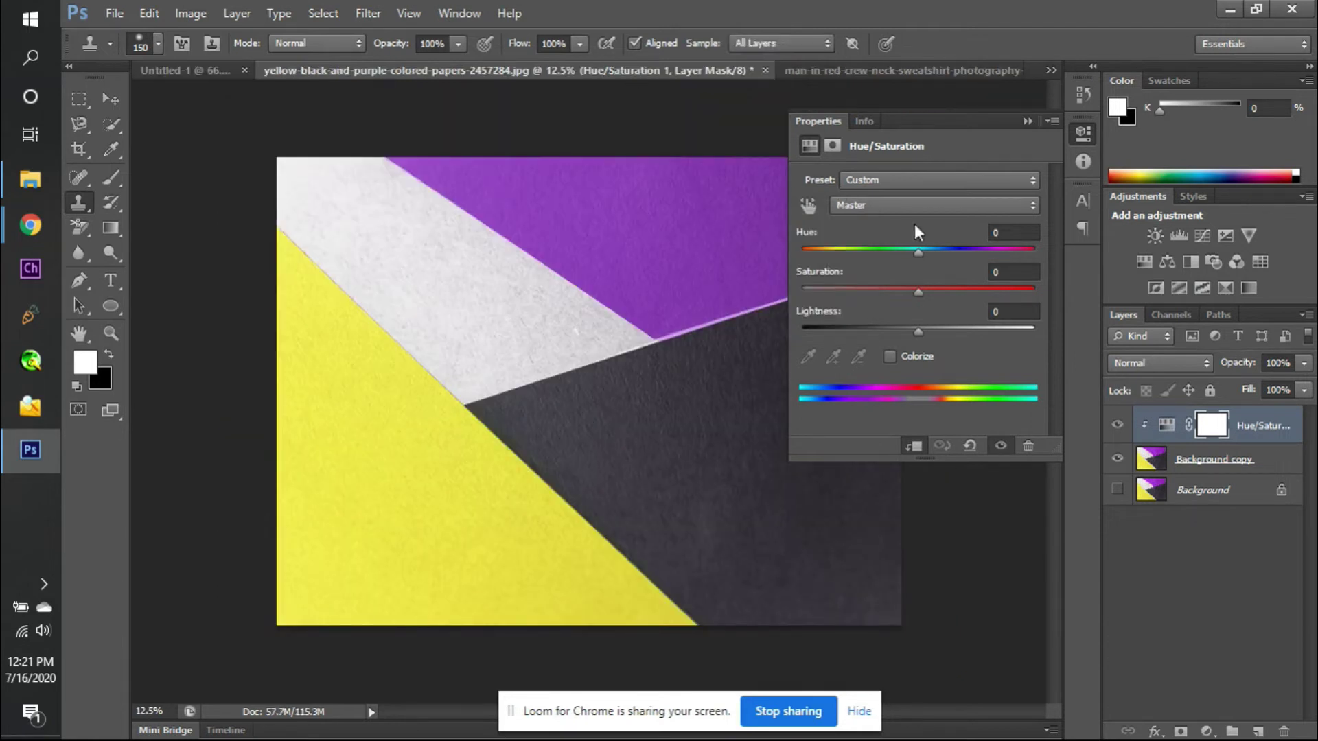
# - On the man-in-red photo, shift Color Balance 1 Shadows Cyan–Red to +25
pyautogui.click(851, 70)
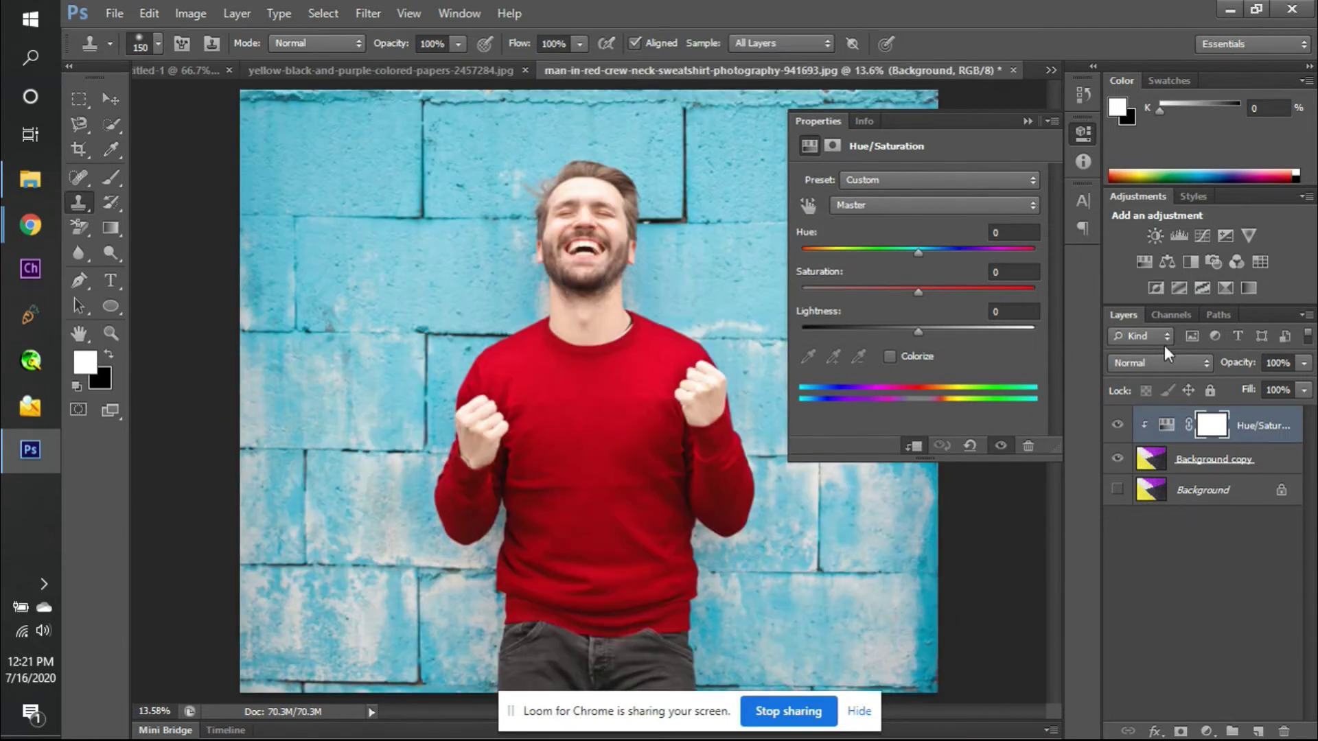
pyautogui.click(1150, 425)
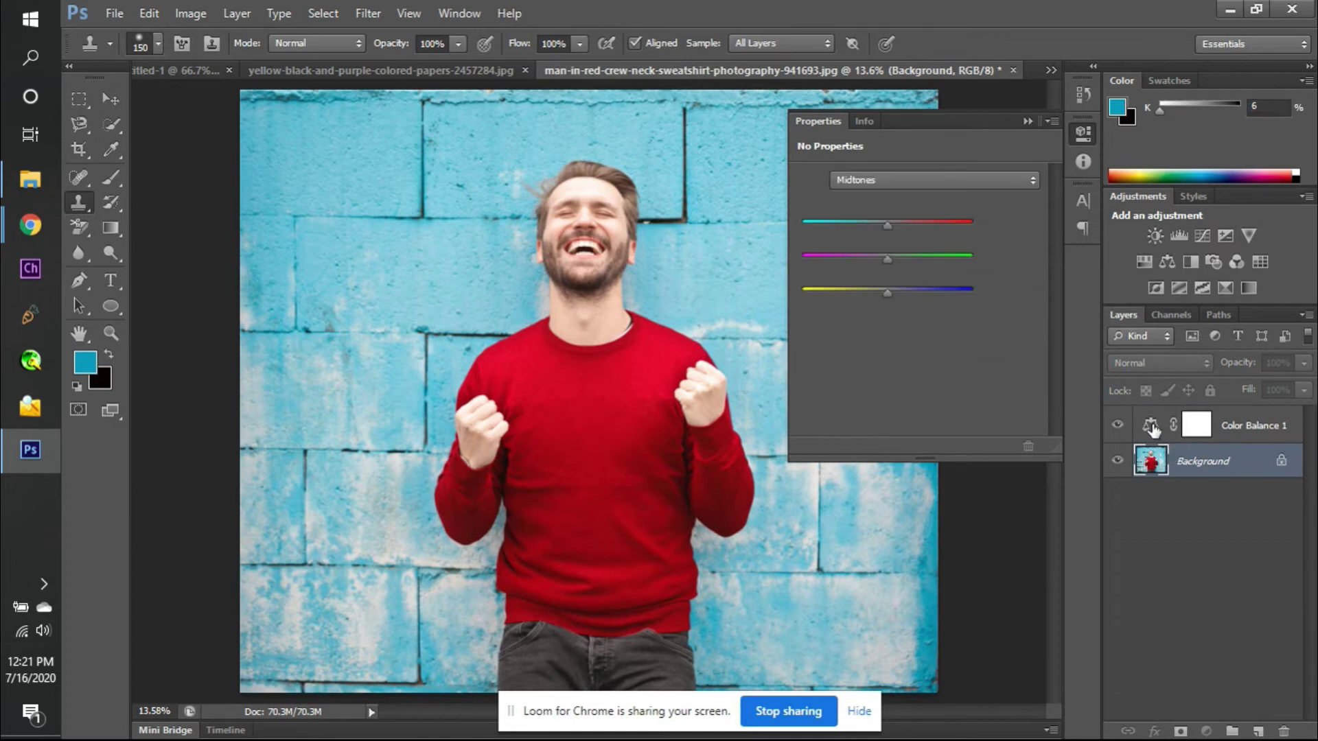
pyautogui.click(881, 185)
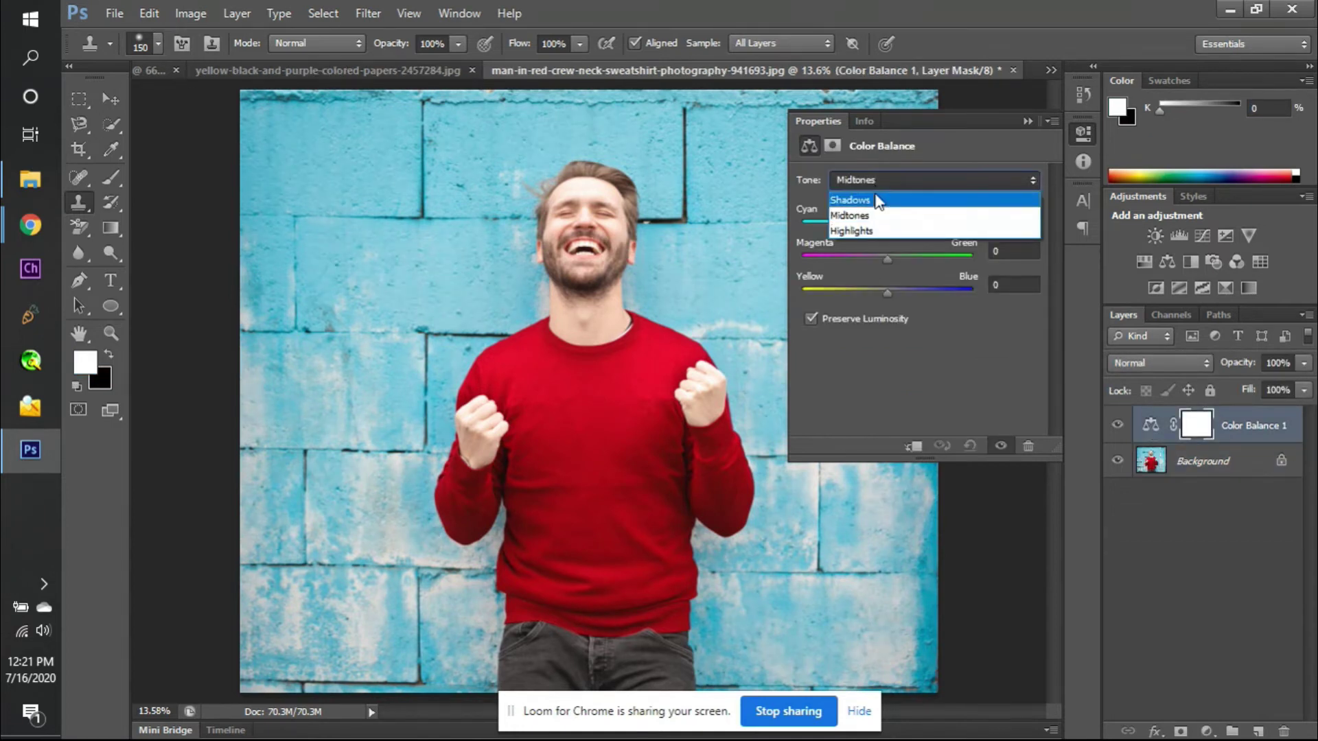
pyautogui.click(875, 192)
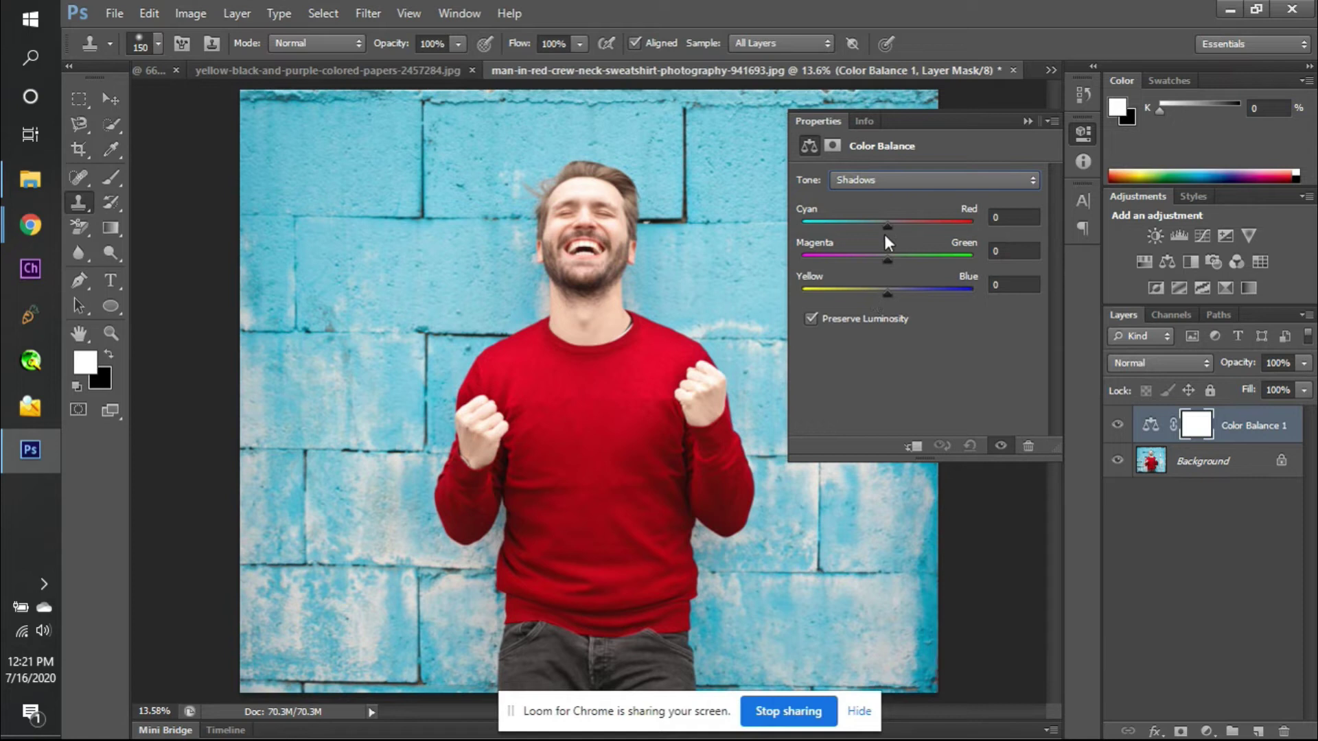
pyautogui.moveTo(886, 222)
pyautogui.mouseDown()
pyautogui.moveTo(820, 230)
pyautogui.moveTo(917, 228)
pyautogui.moveTo(814, 228)
pyautogui.moveTo(908, 226)
pyautogui.mouseUp()
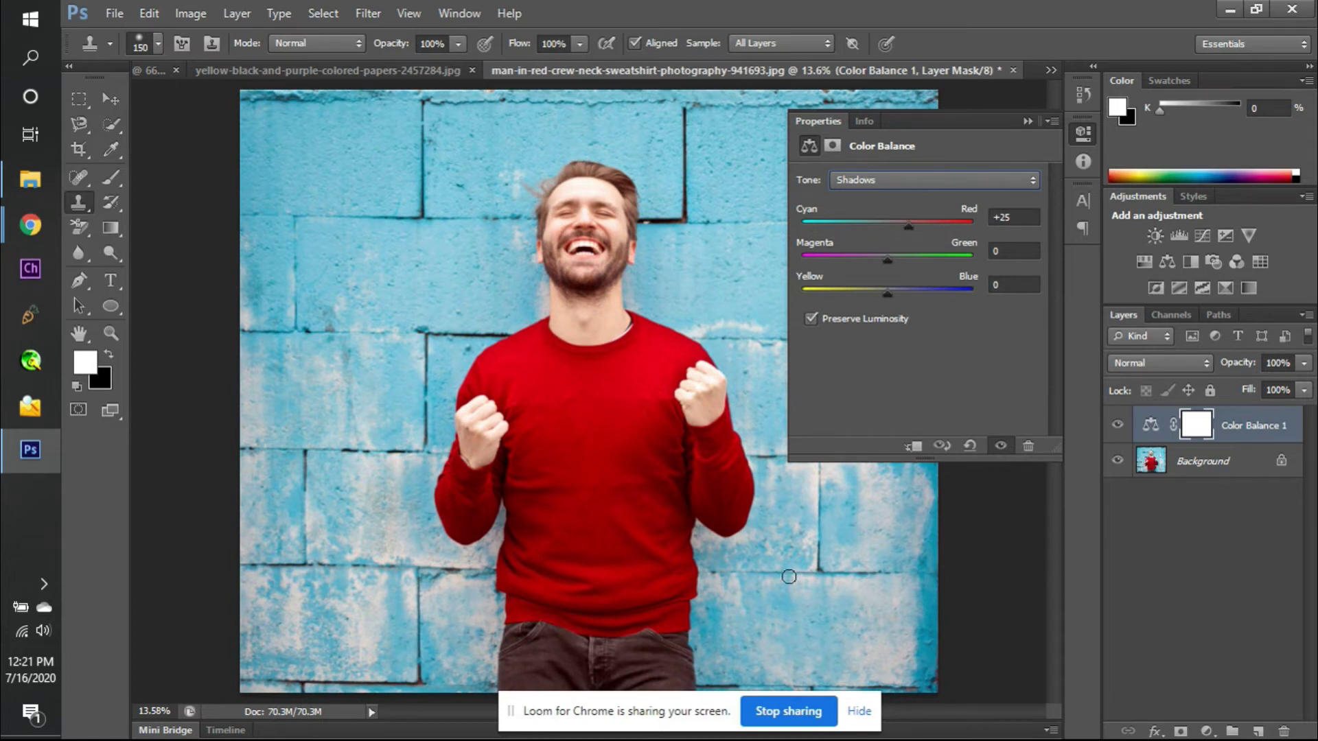
# - With the Move tool active, zoom out to the whole photo and reselect Color Balance 1
pyautogui.click(110, 98)
pyautogui.moveTo(525, 336); pyautogui.dragTo(479, 332)
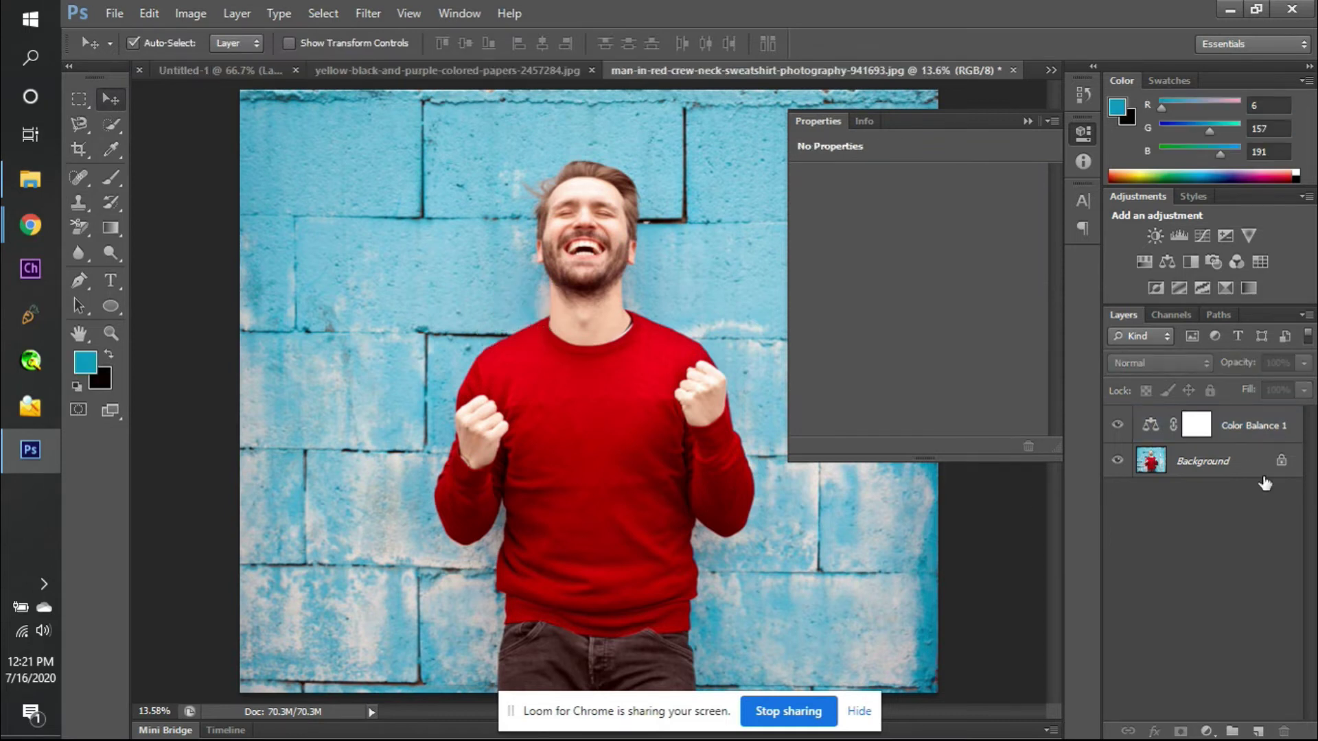
pyautogui.hotkey('ctrl', '-')
pyautogui.hotkey('ctrl', '-')
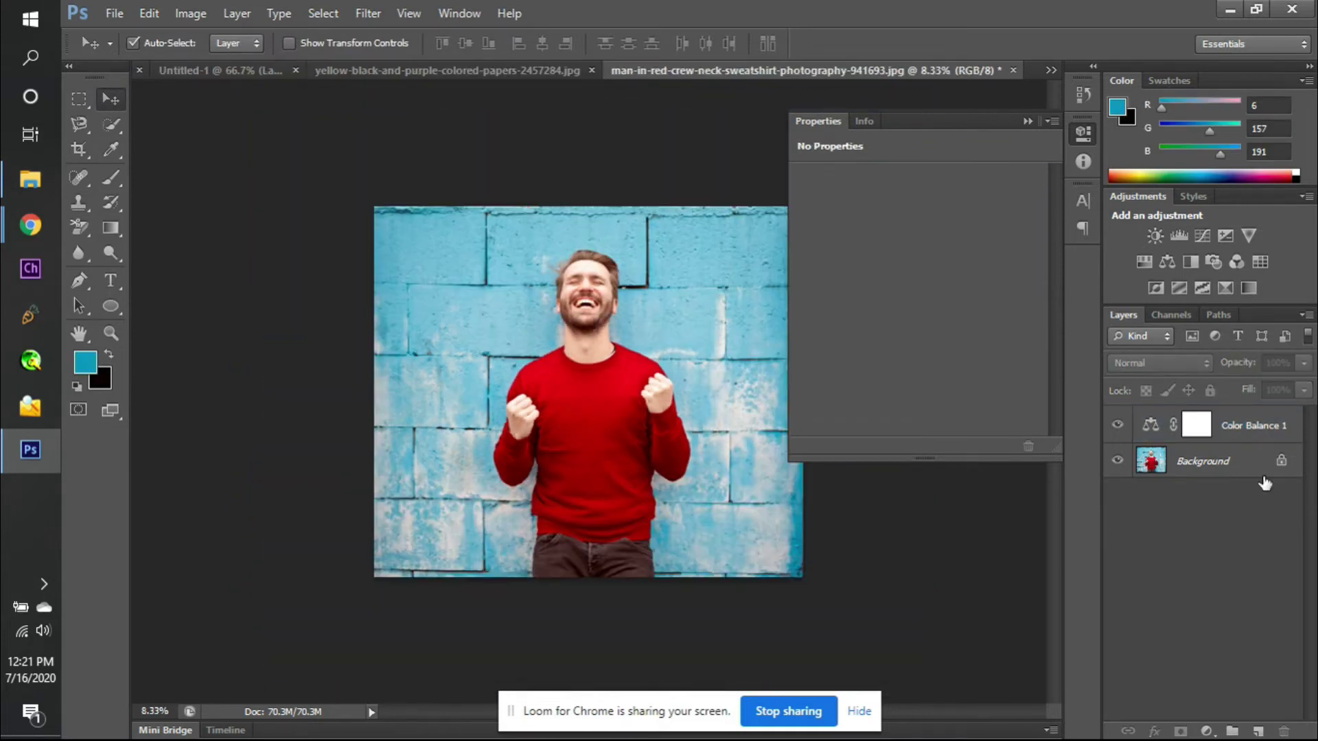
pyautogui.click(1149, 425)
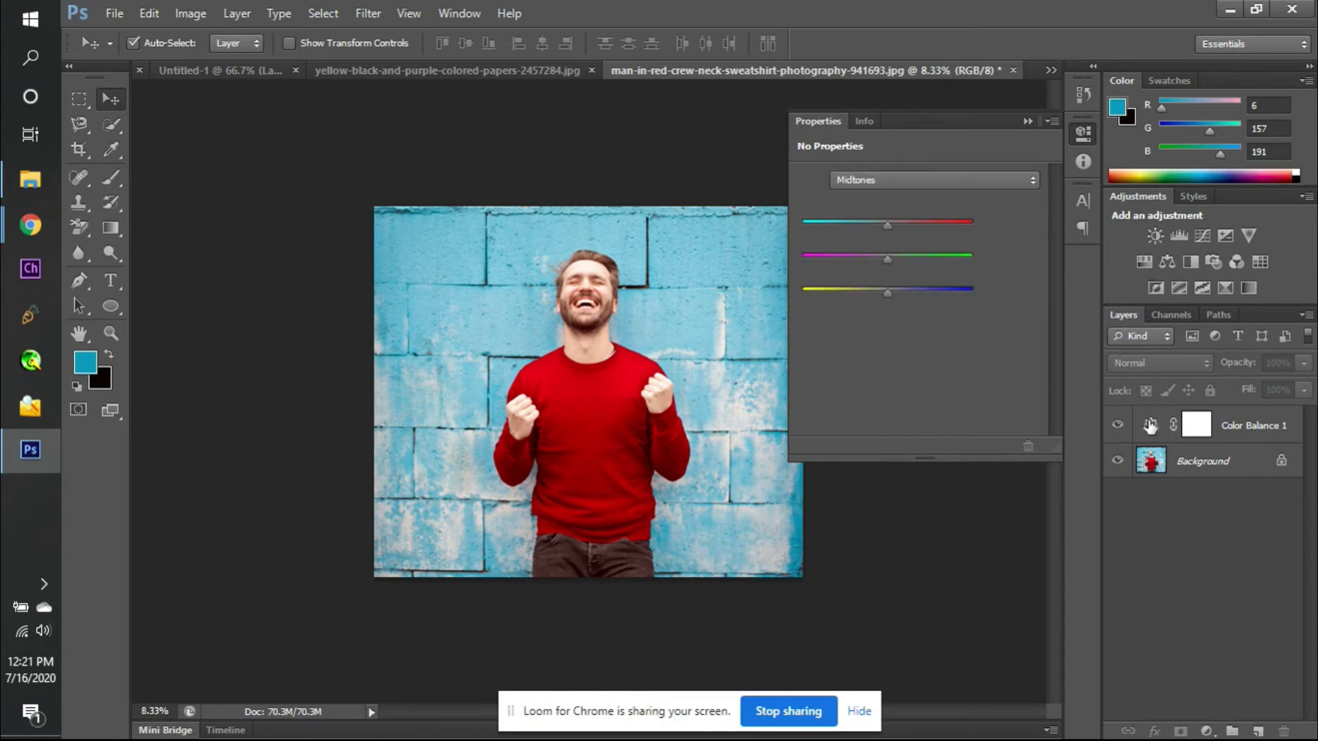
# - Try the Shadows sliders at their cyan, green, magenta and yellow extremes
pyautogui.click(869, 180)
pyautogui.click(867, 190)
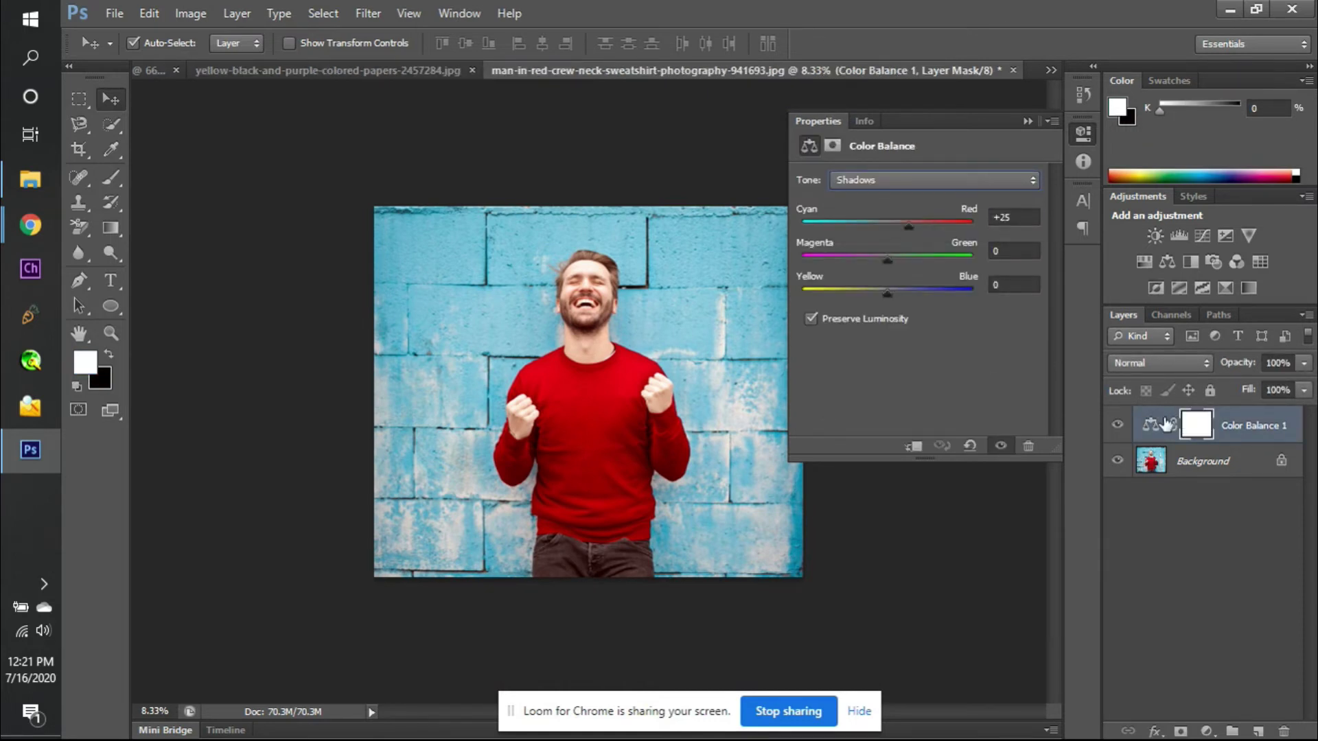
pyautogui.moveTo(907, 228); pyautogui.dragTo(867, 258)
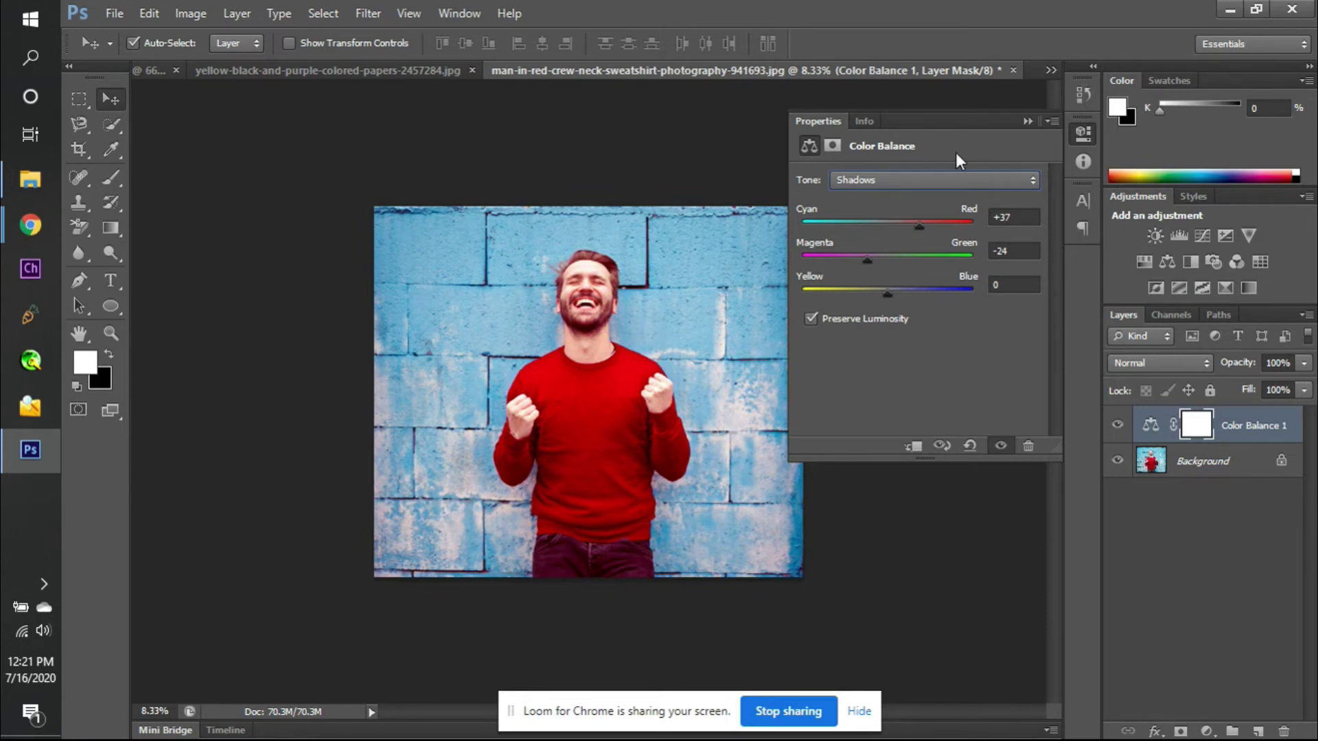
pyautogui.moveTo(869, 262); pyautogui.dragTo(899, 297)
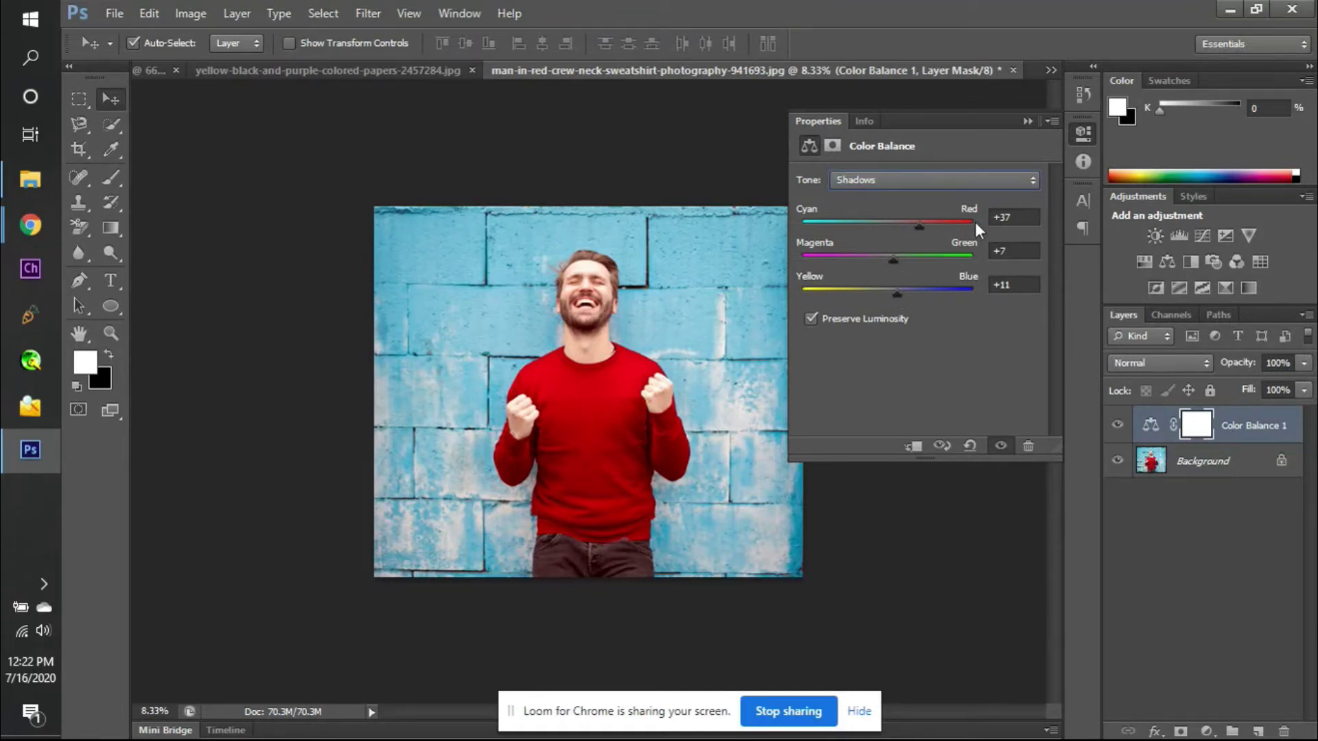
pyautogui.moveTo(921, 225); pyautogui.dragTo(800, 221)
pyautogui.moveTo(896, 265); pyautogui.dragTo(809, 263)
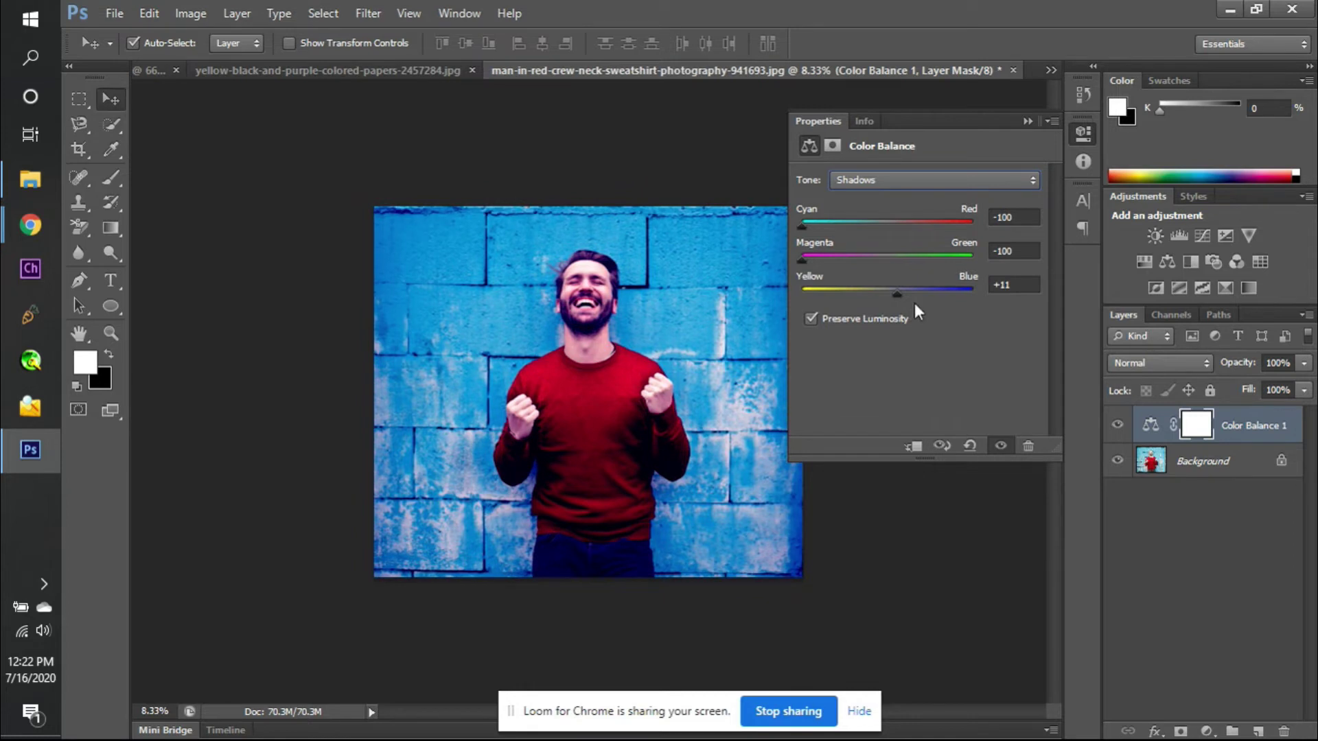
pyautogui.moveTo(896, 295); pyautogui.dragTo(786, 278)
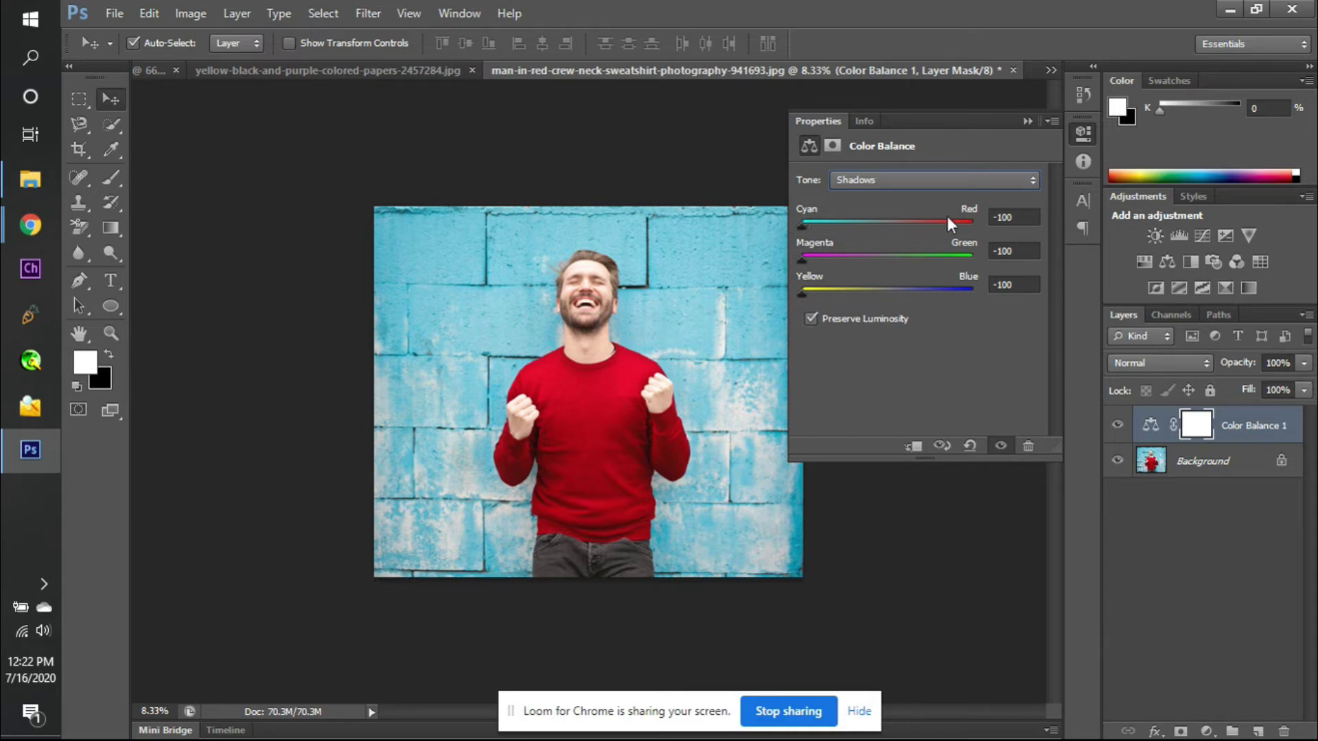
# - Compare the photo with Color Balance 1 hidden and shown, leaving it visible
pyautogui.click(1117, 426)
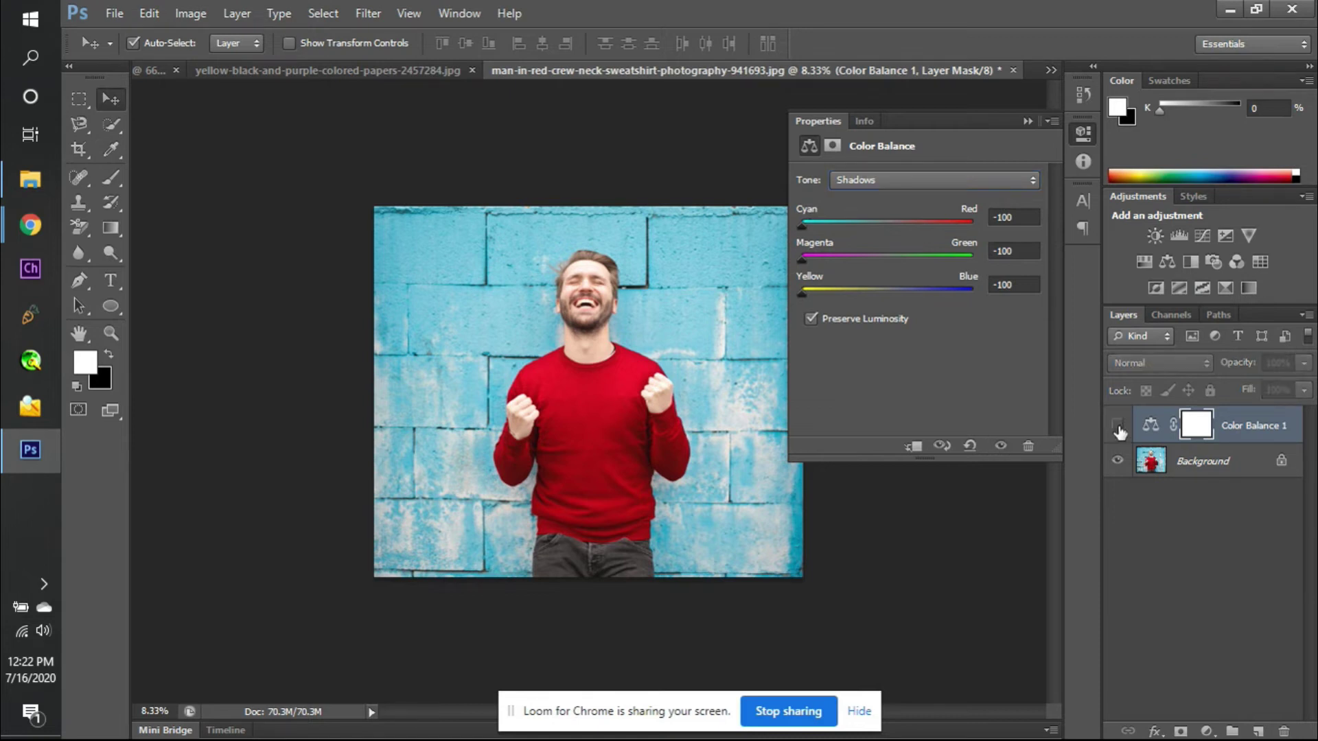
pyautogui.click(1117, 425)
pyautogui.doubleClick(1117, 426)
pyautogui.click(1117, 426)
pyautogui.click(1117, 426)
pyautogui.click(1117, 425)
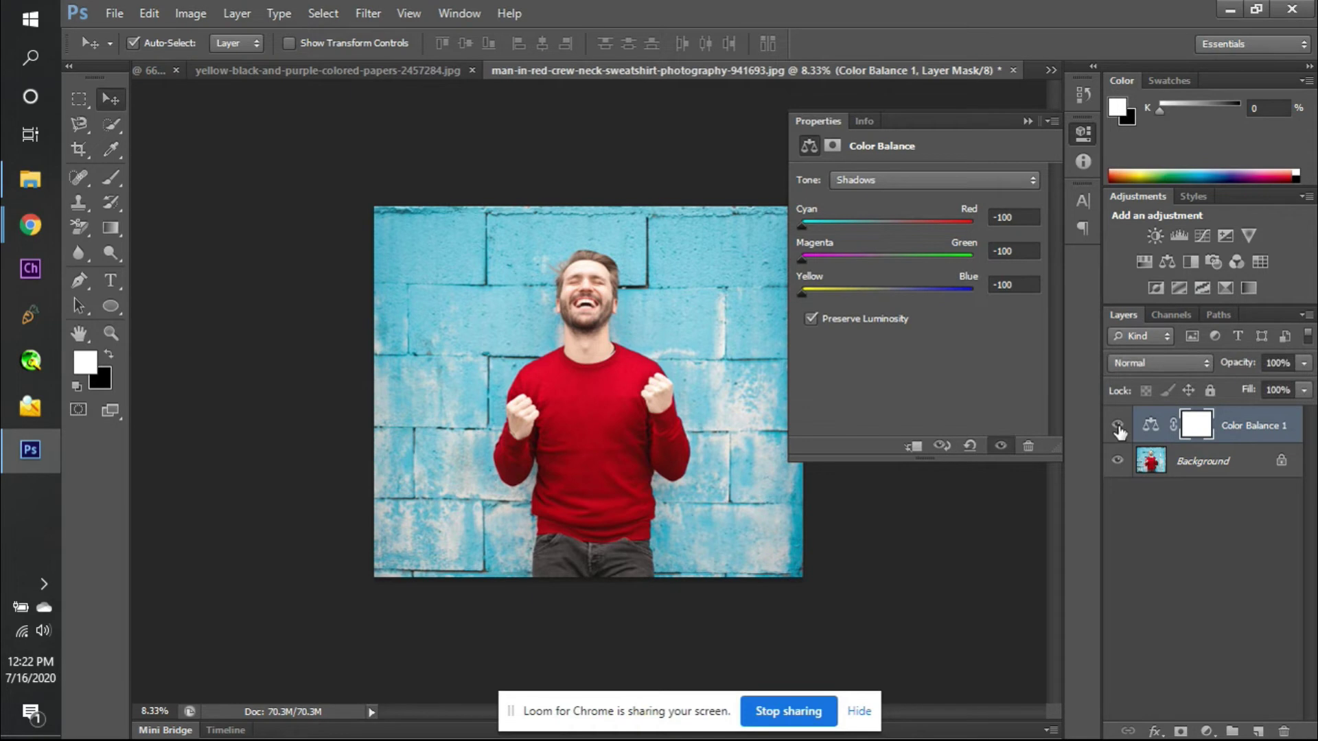
# - Reset Shadows Cyan–Red, Magenta–Green and Yellow–Blue to 0, then deselect the canvas
pyautogui.click(1013, 217)
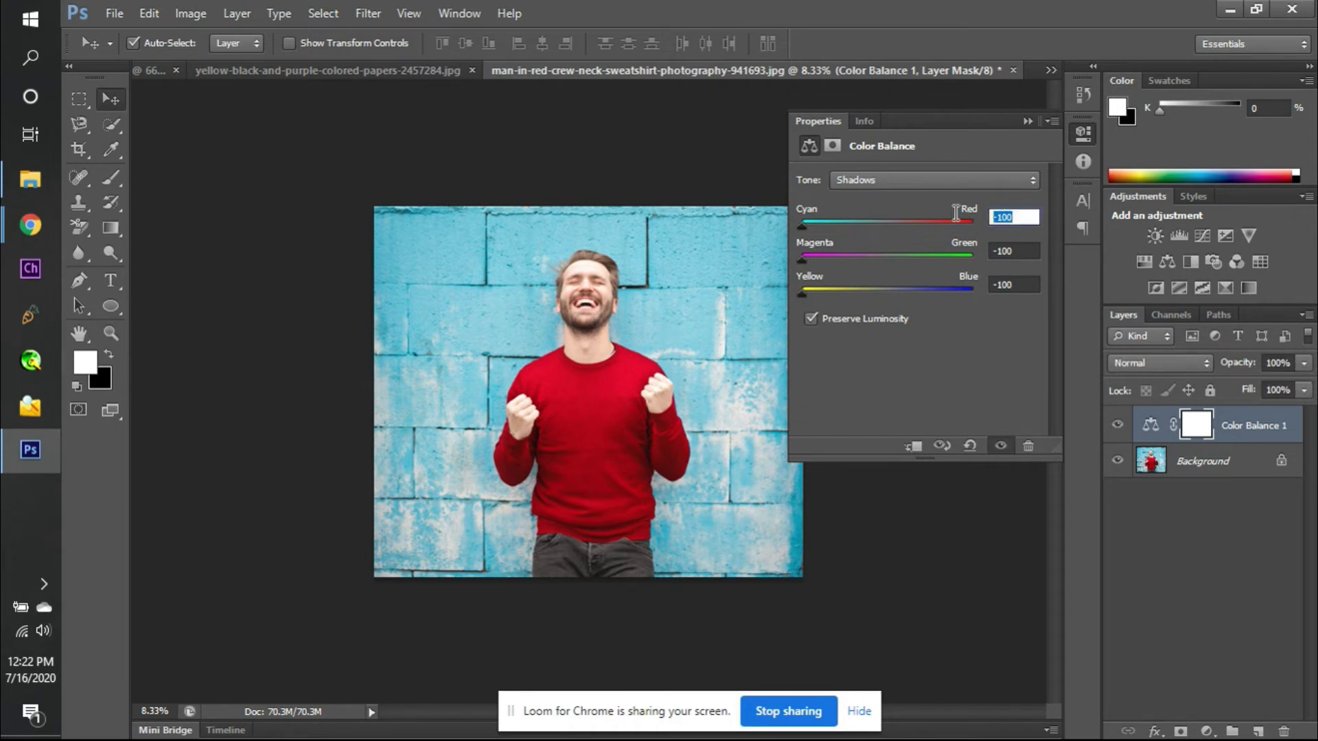
pyautogui.write('0')
pyautogui.click(1028, 251)
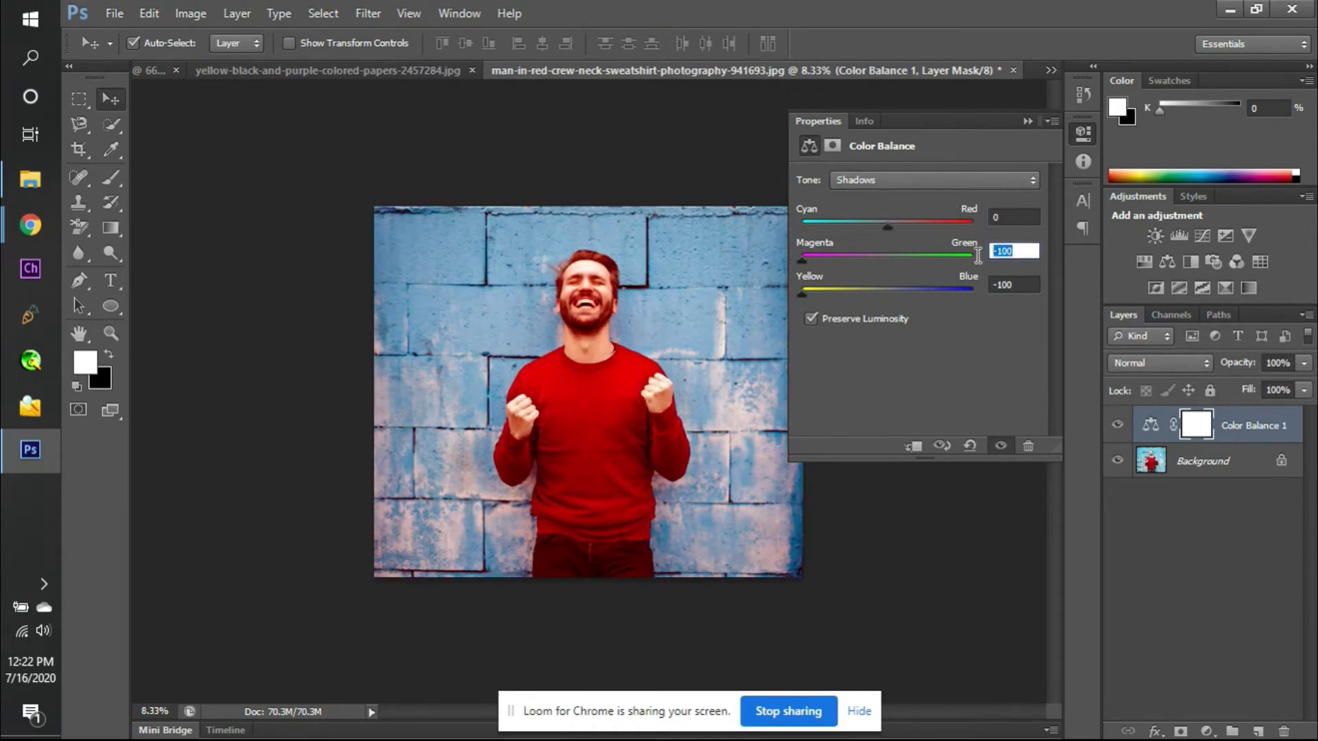
pyautogui.write('0')
pyautogui.click(1022, 283)
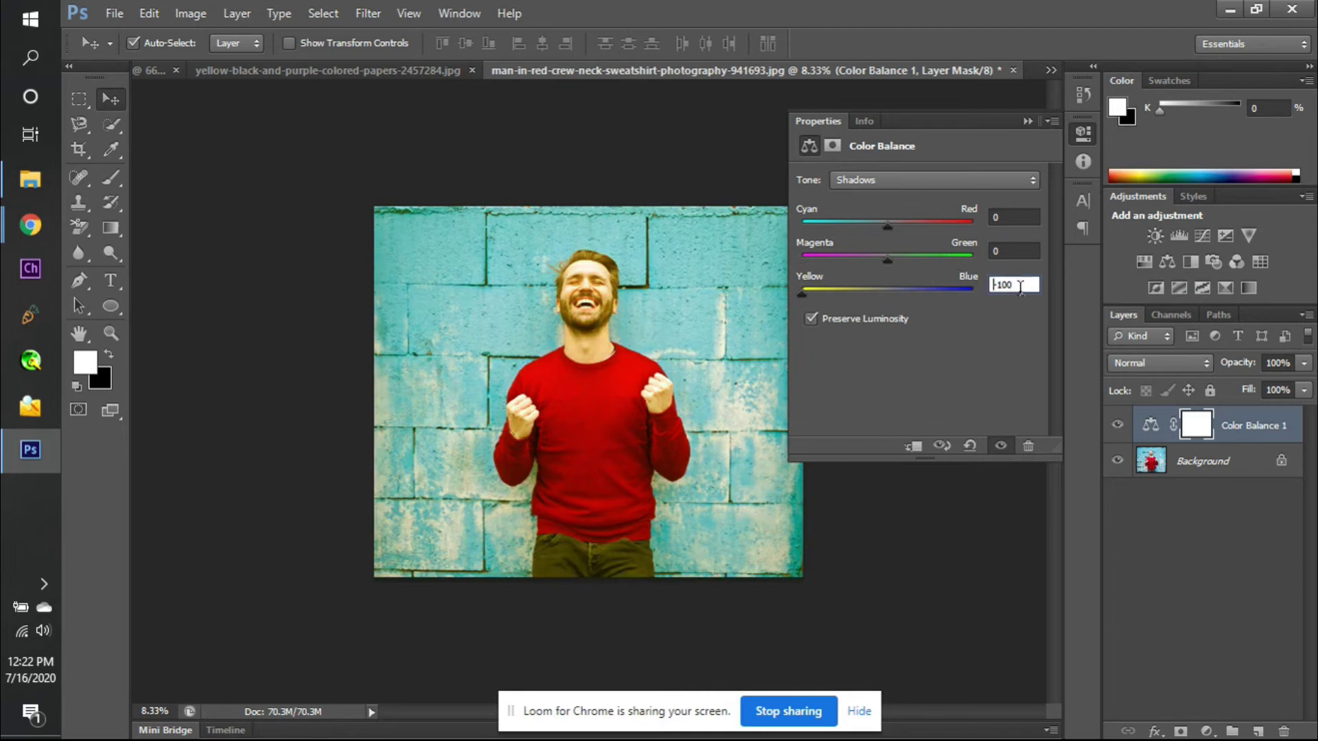
pyautogui.write('0')
pyautogui.hotkey('ctrl', 'a')
pyautogui.hotkey('ctrl', 'a')
pyautogui.press('BackSpace')
pyautogui.write('0')
pyautogui.press('Return')
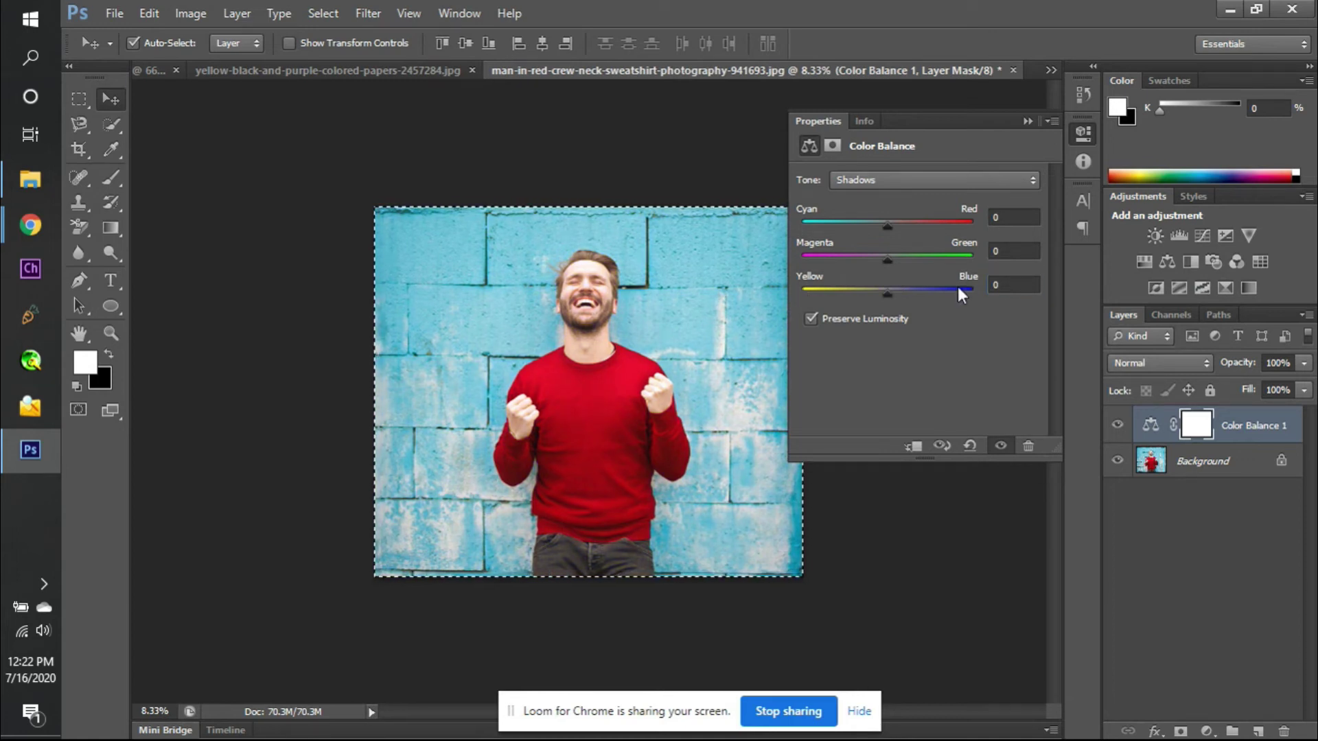
pyautogui.hotkey('ctrl', 'd')
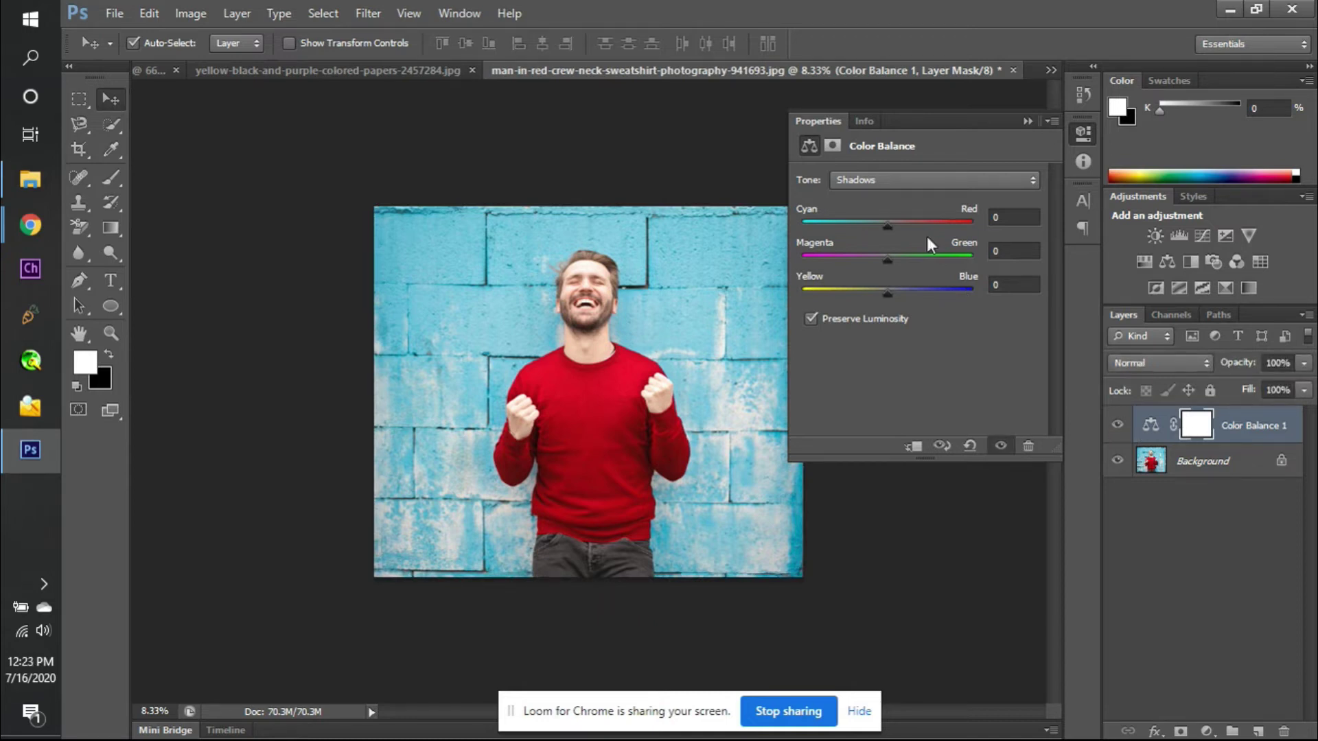
# - Try full red, green and blue shadow shifts, reset Cyan–Red to 0, and compare visibility
pyautogui.moveTo(889, 224); pyautogui.dragTo(976, 226)
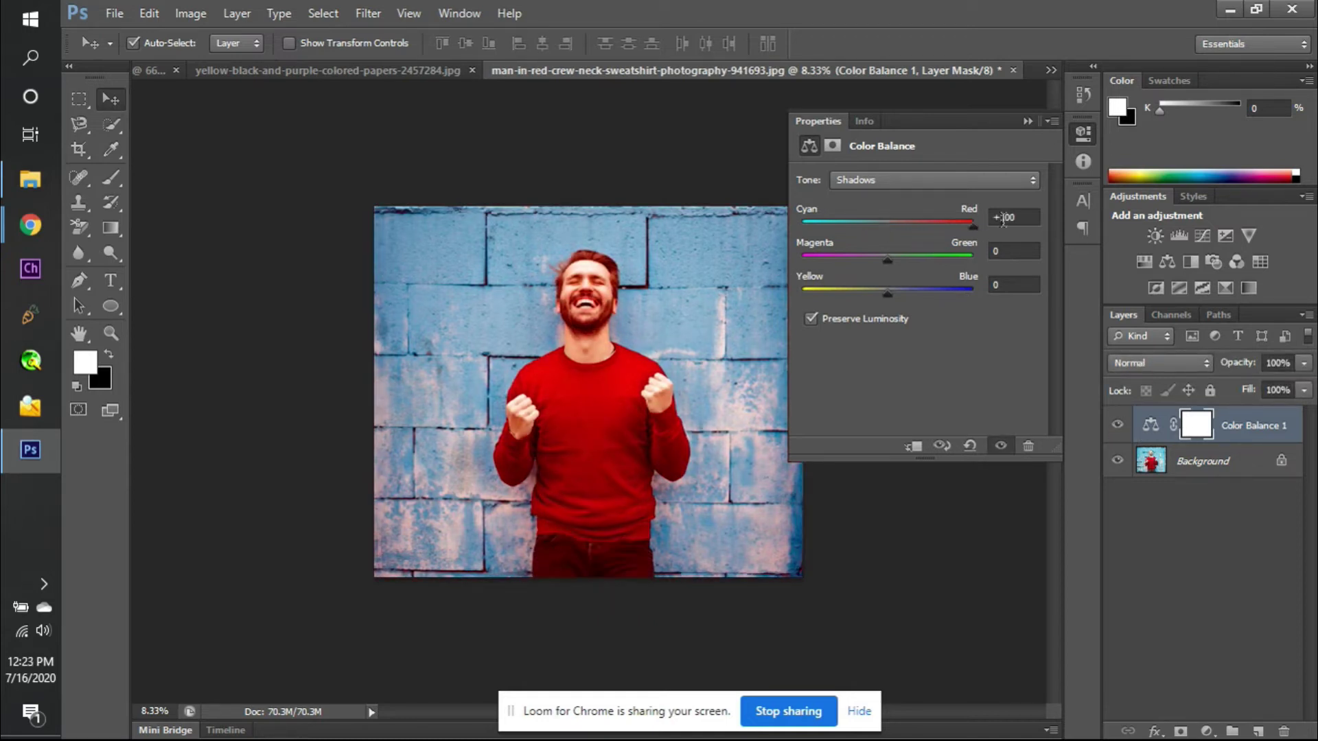
pyautogui.moveTo(882, 261); pyautogui.dragTo(974, 259)
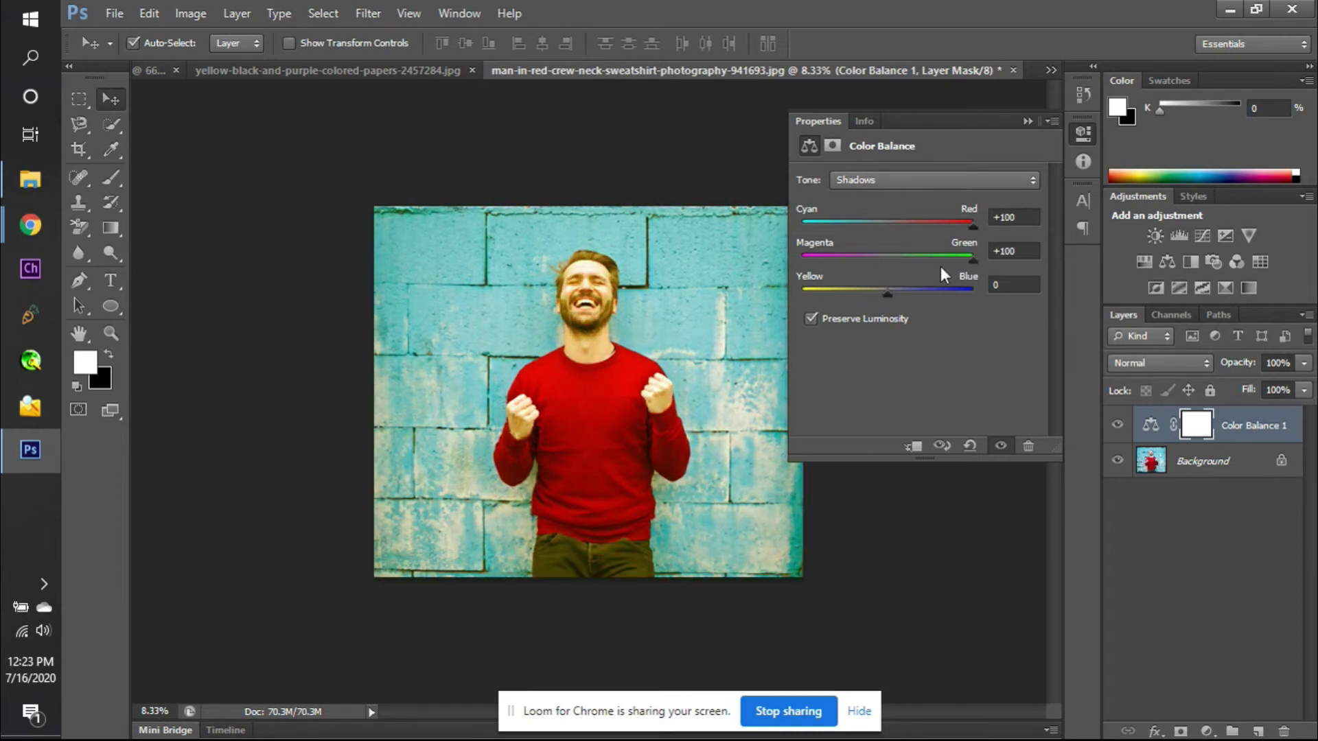
pyautogui.moveTo(889, 297); pyautogui.dragTo(986, 290)
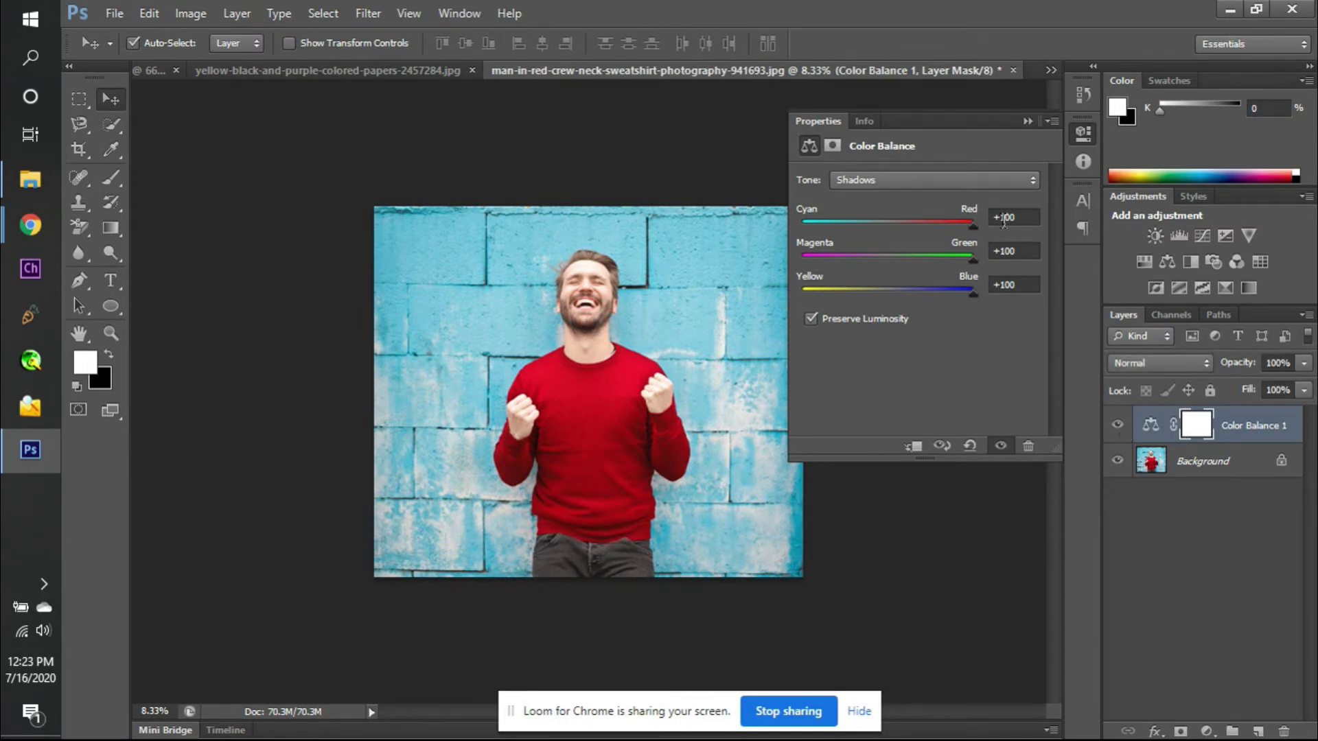
pyautogui.moveTo(1020, 218); pyautogui.dragTo(981, 220)
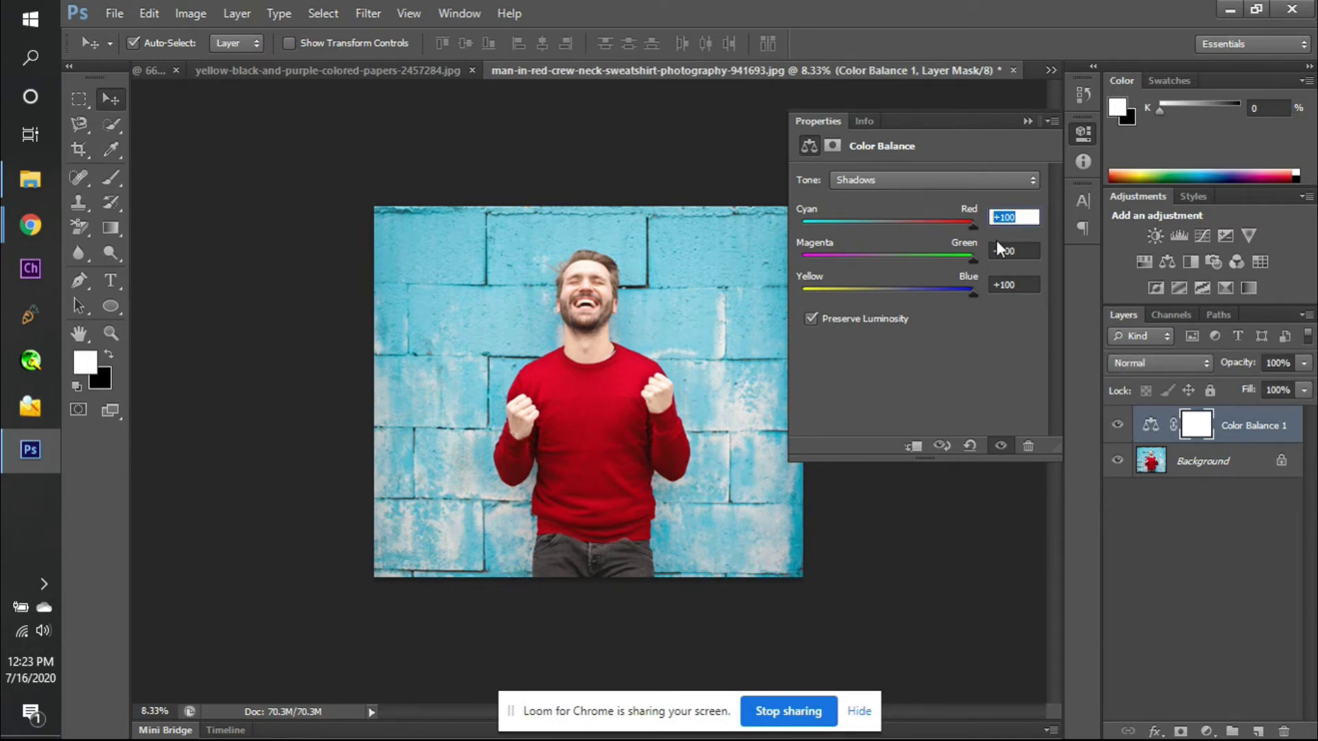
pyautogui.write('0')
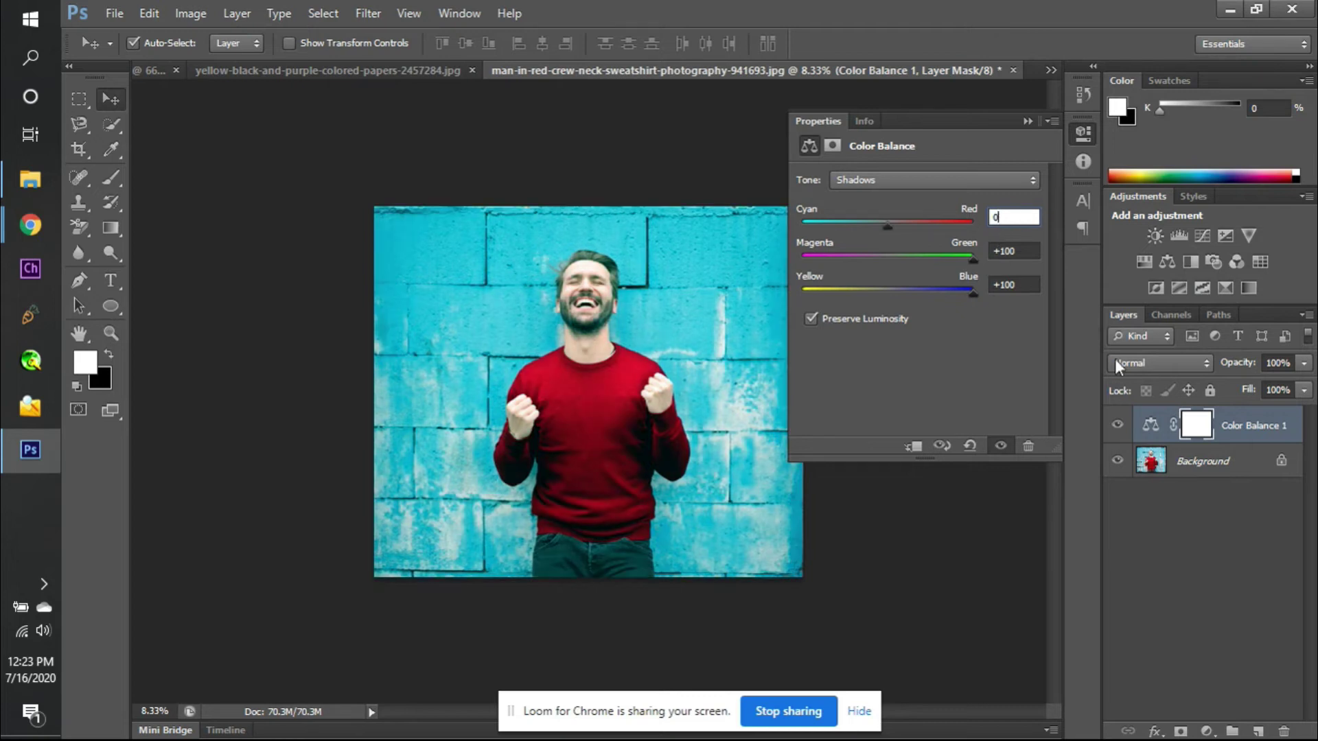
pyautogui.click(1117, 425)
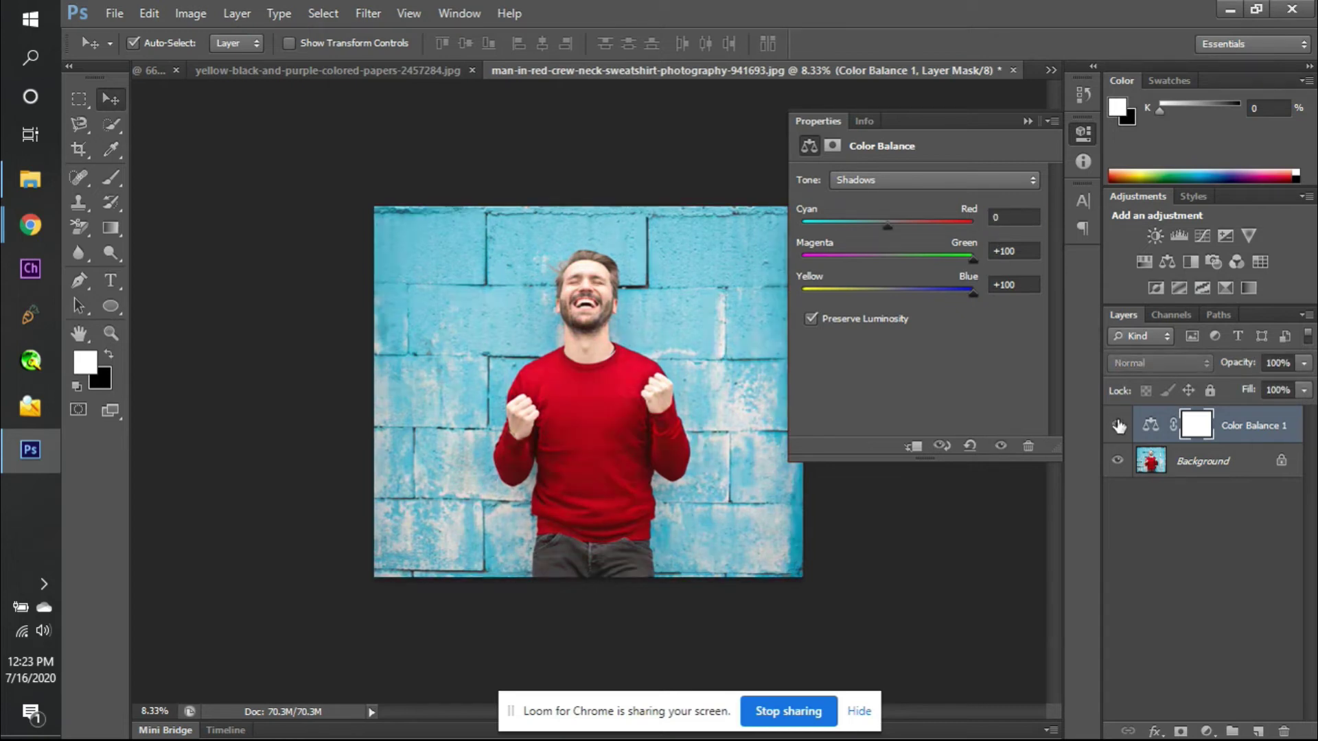
pyautogui.click(1118, 425)
pyautogui.click(1117, 425)
pyautogui.click(1117, 425)
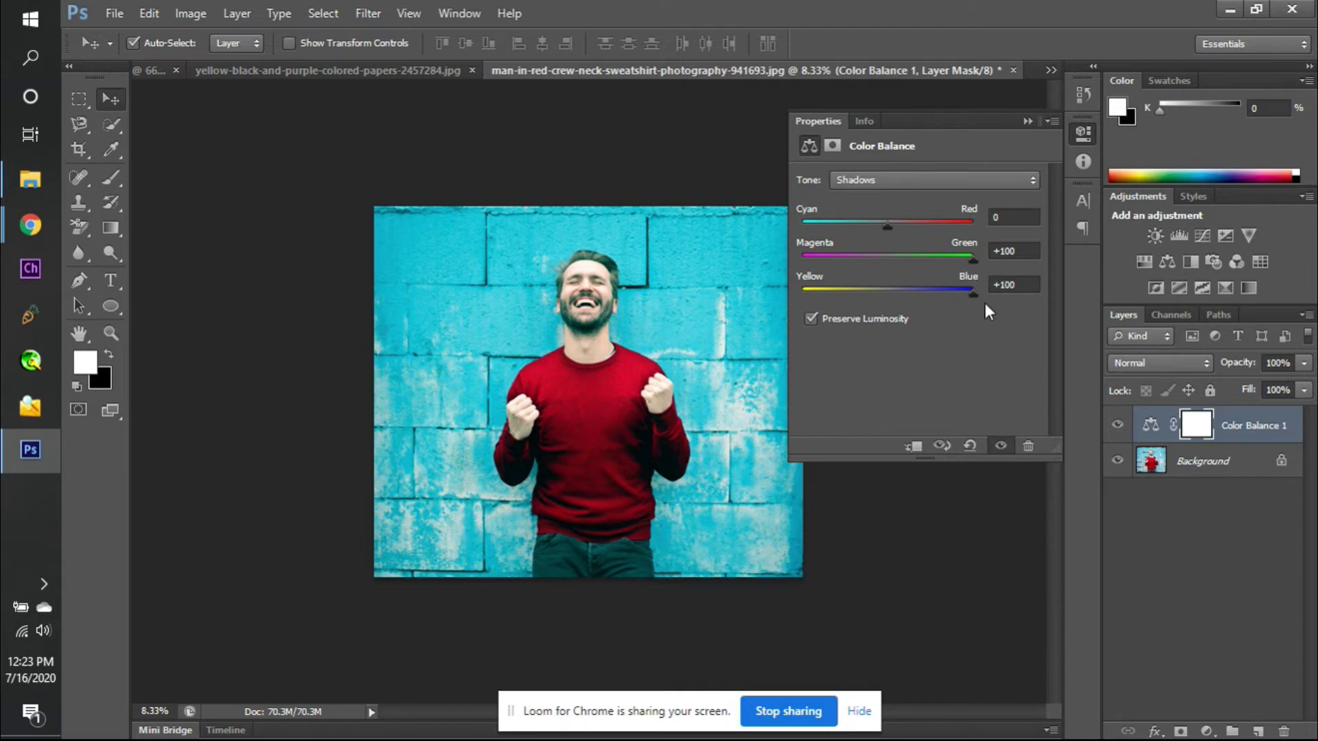
# - After testing magenta and blue, return Shadows Yellow–Blue and Magenta–Green to 0
pyautogui.click(967, 287)
pyautogui.write('0')
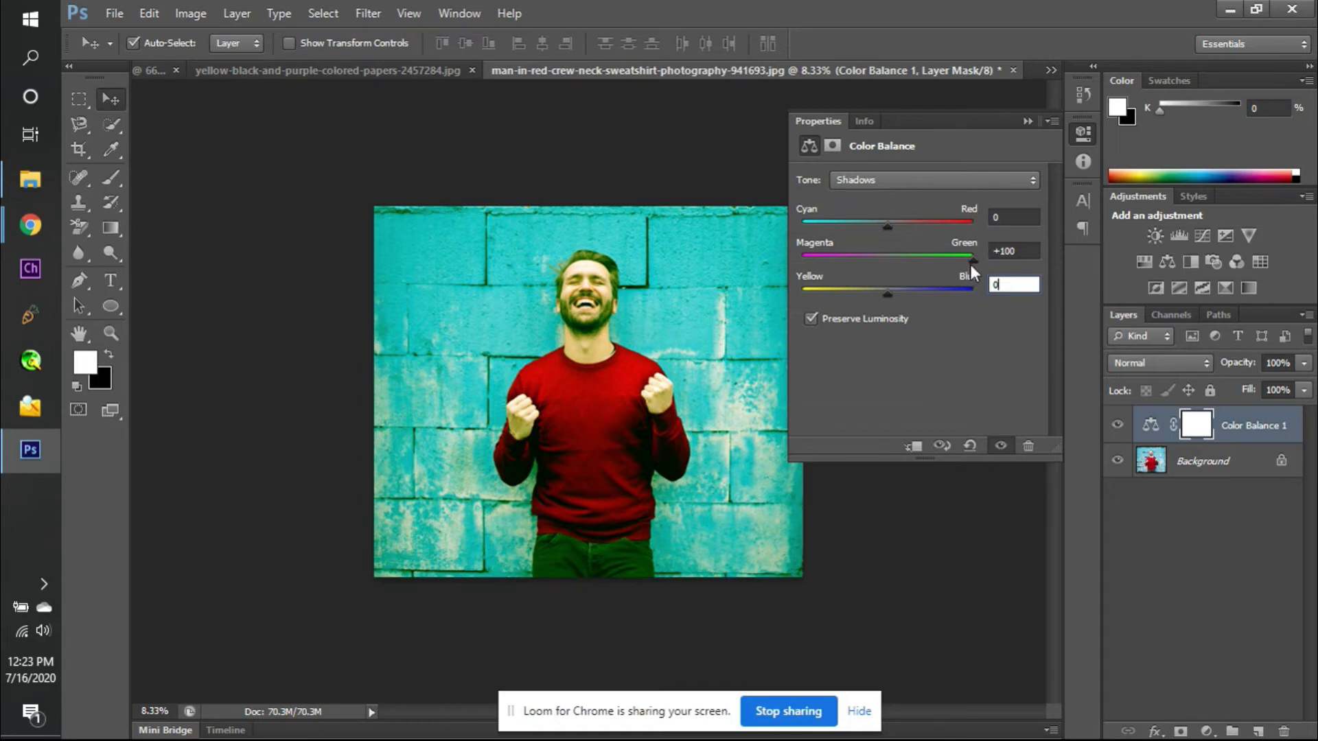
pyautogui.moveTo(972, 263); pyautogui.dragTo(794, 260)
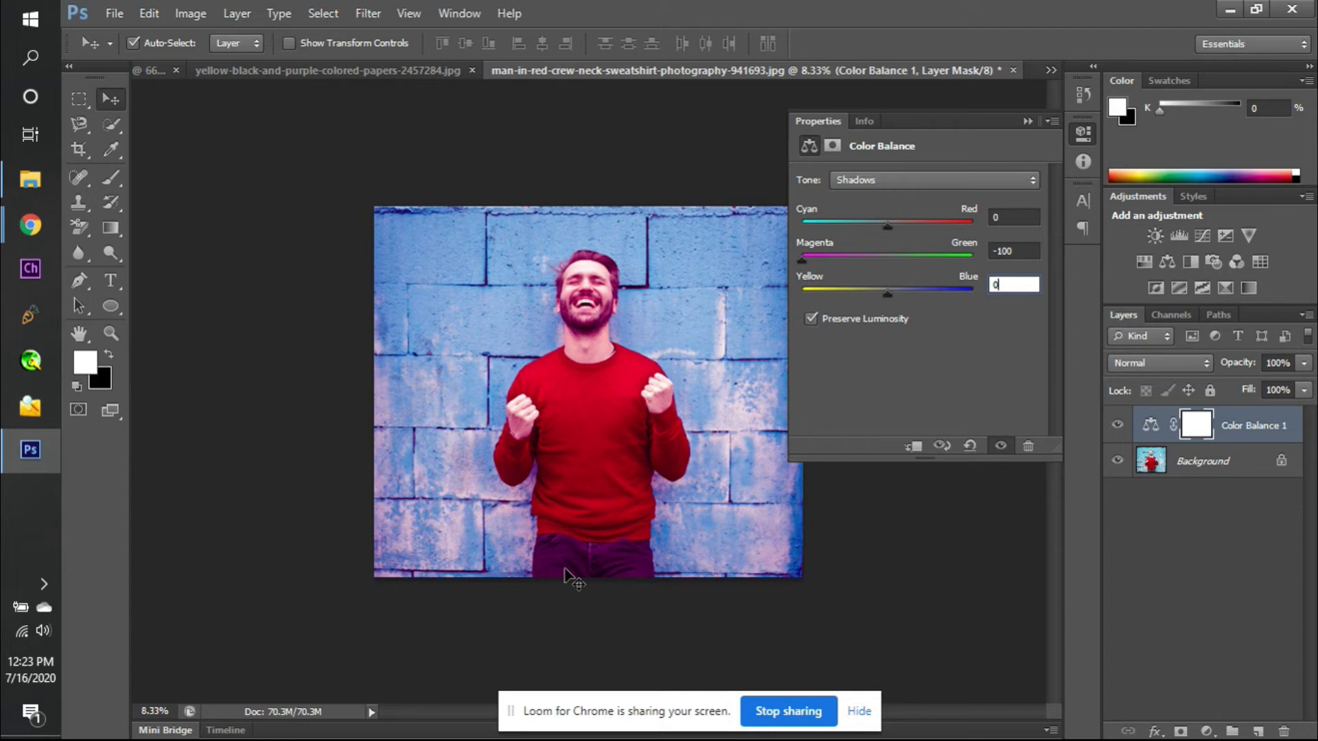
pyautogui.click(966, 288)
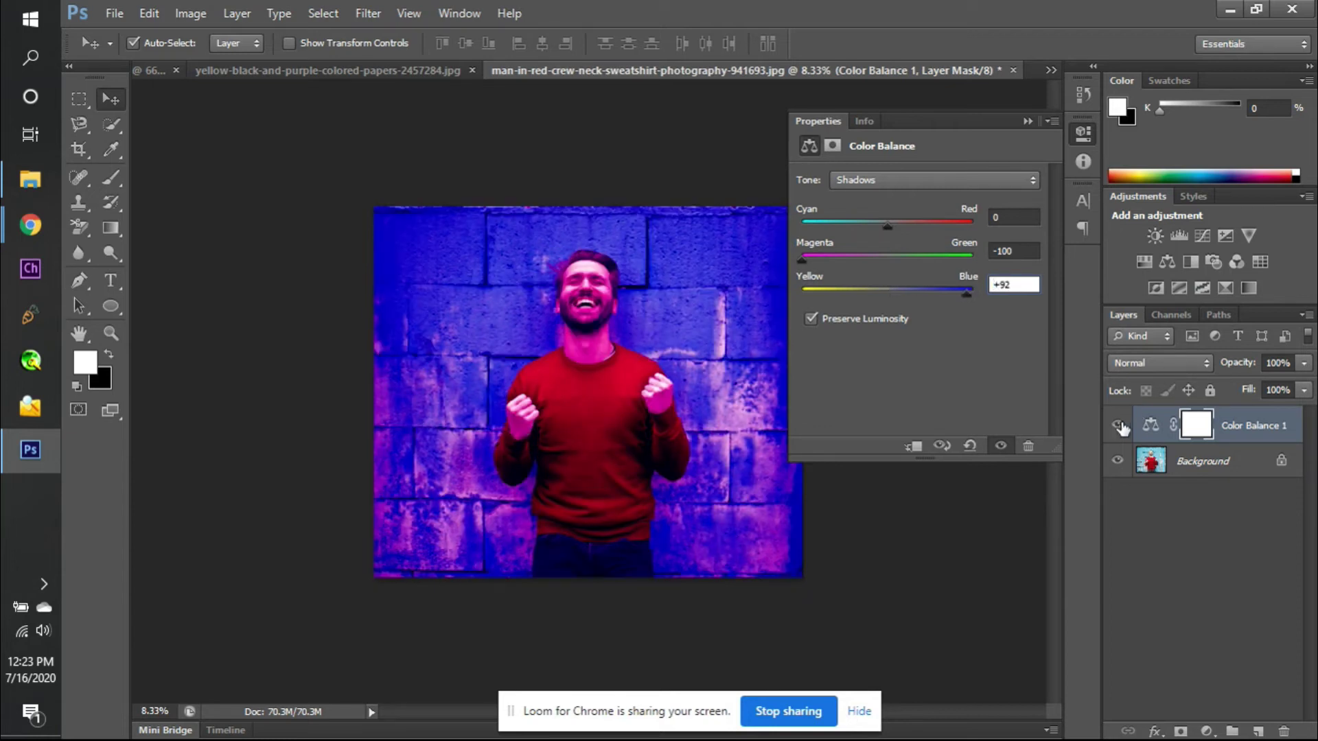
pyautogui.click(969, 289)
pyautogui.write('0')
pyautogui.hotkey('shift', 'Tab')
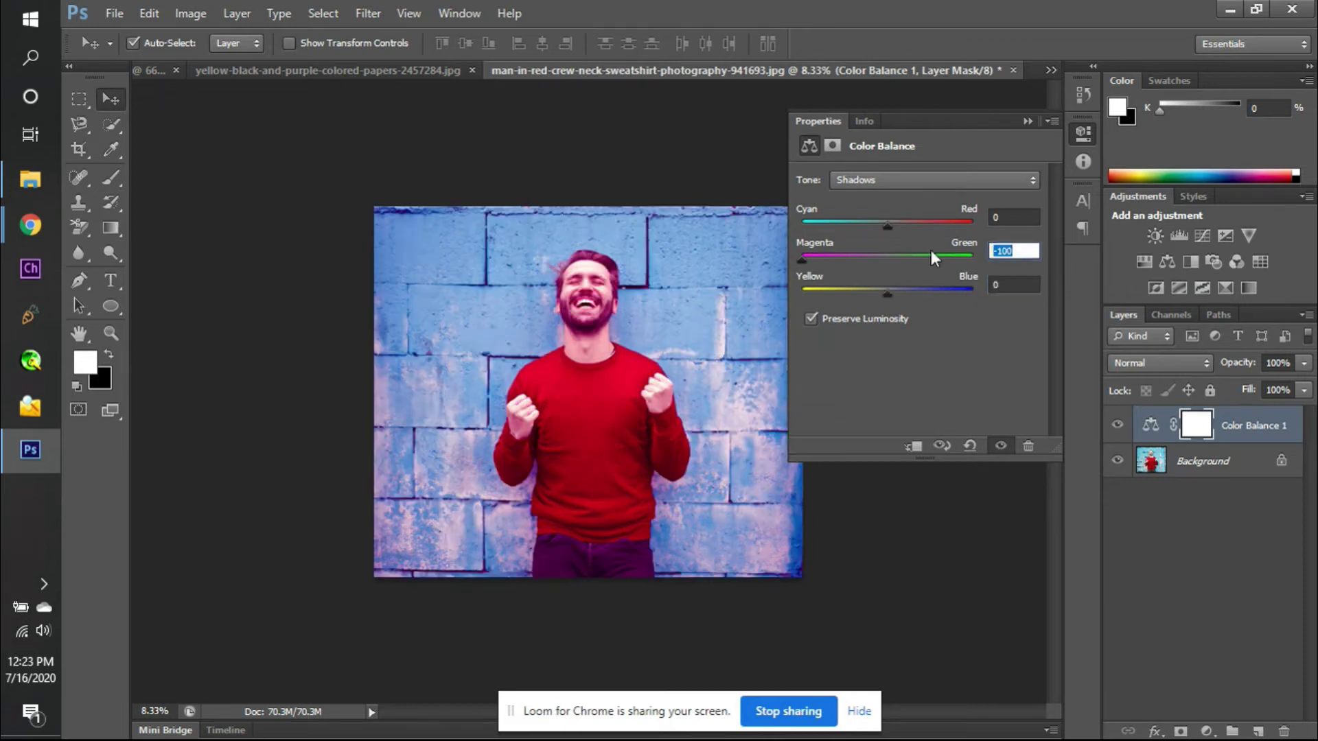
pyautogui.write('0')
pyautogui.click(886, 180)
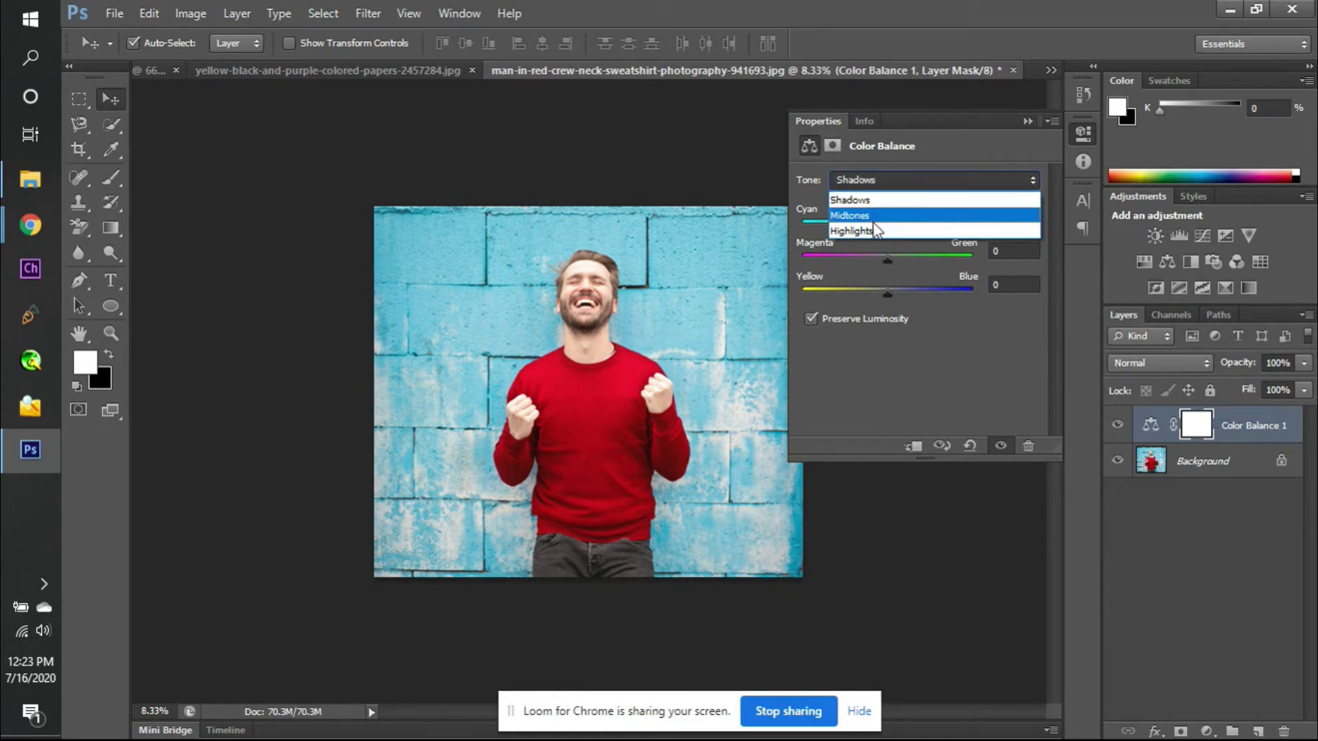
# - Switch Color Balance to Midtones and test red and cyan shifts, ending Cyan–Red at -16
pyautogui.click(873, 218)
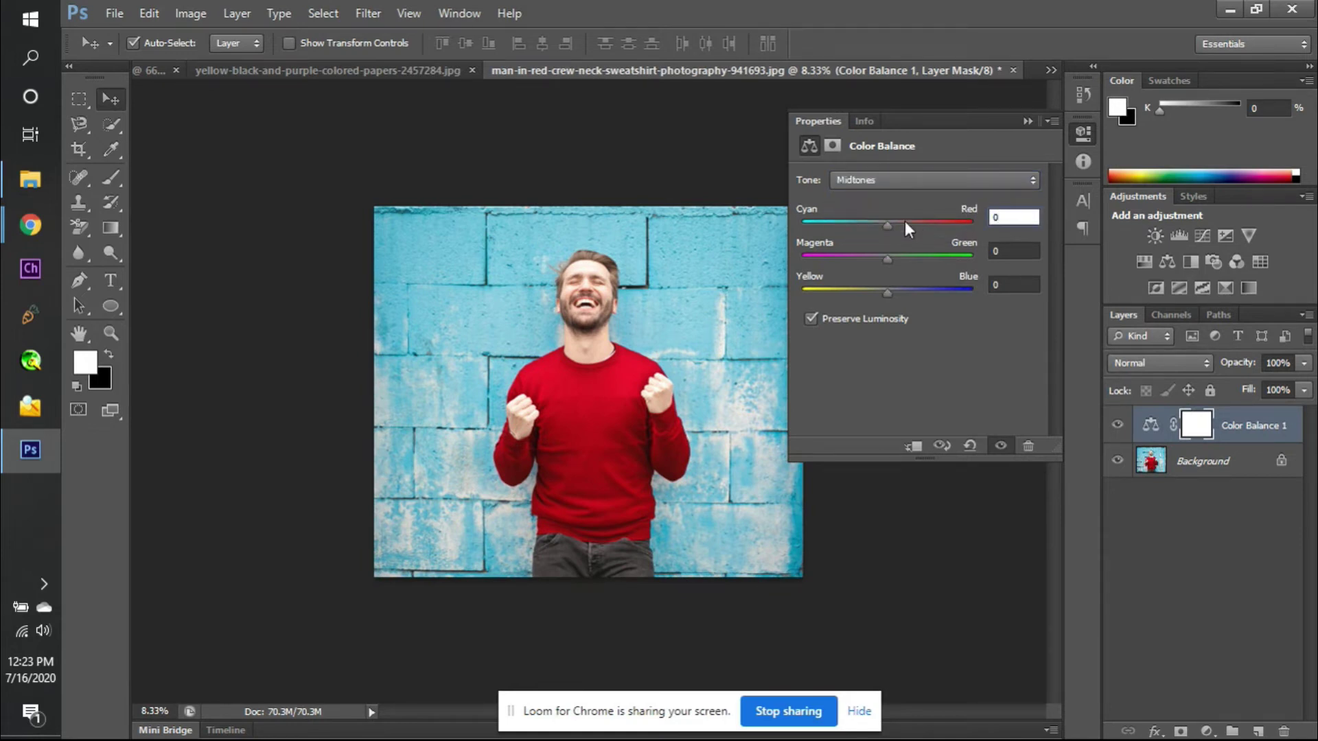
pyautogui.moveTo(887, 225); pyautogui.dragTo(939, 225)
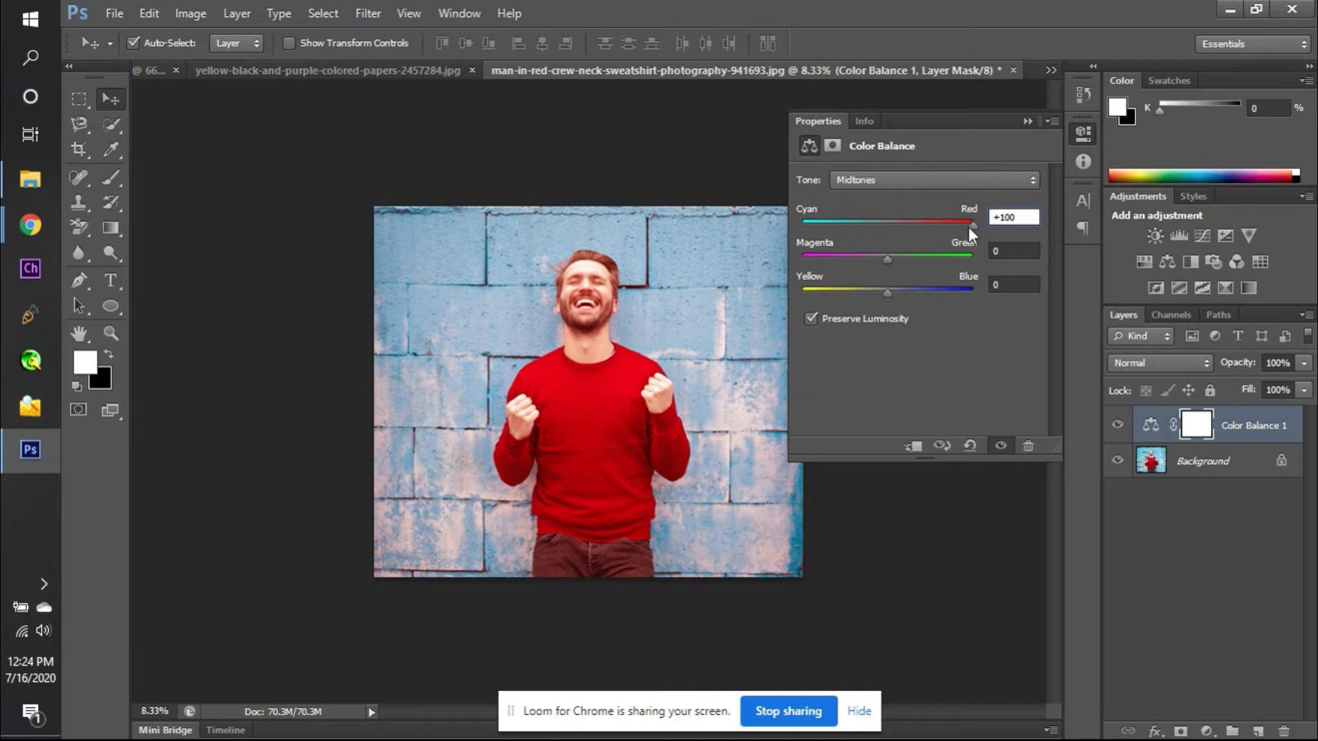
pyautogui.moveTo(977, 225)
pyautogui.mouseDown()
pyautogui.moveTo(907, 223)
pyautogui.moveTo(977, 219)
pyautogui.moveTo(907, 227)
pyautogui.moveTo(965, 226)
pyautogui.mouseUp()
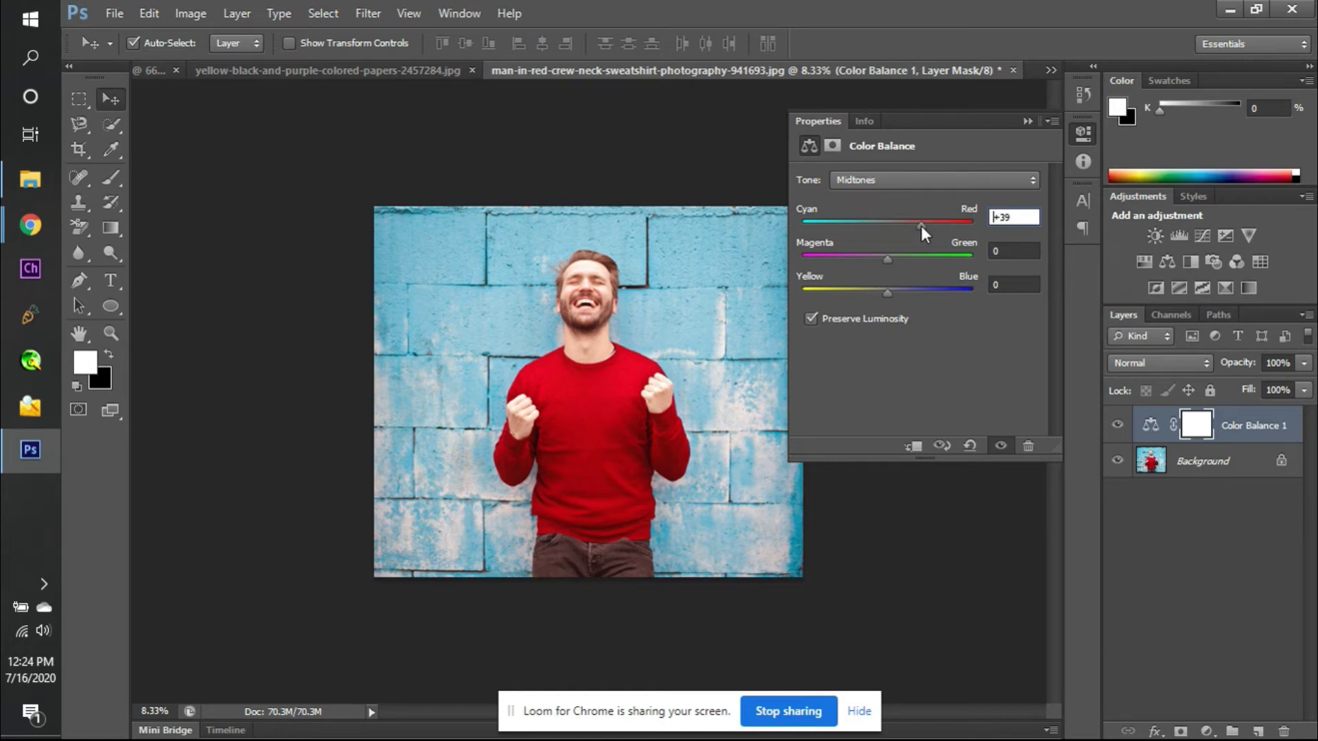
pyautogui.moveTo(921, 225); pyautogui.dragTo(874, 223)
# - Zoom in on the sweater, test midtone red up to +67, then reset Cyan–Red to 0 and fit the view
pyautogui.doubleClick(1023, 217)
pyautogui.write('0')
pyautogui.hotkey('ctrl', '+')
pyautogui.hotkey('ctrl', '+')
pyautogui.hotkey('ctrl', '+')
pyautogui.hotkey('ctrl', '+')
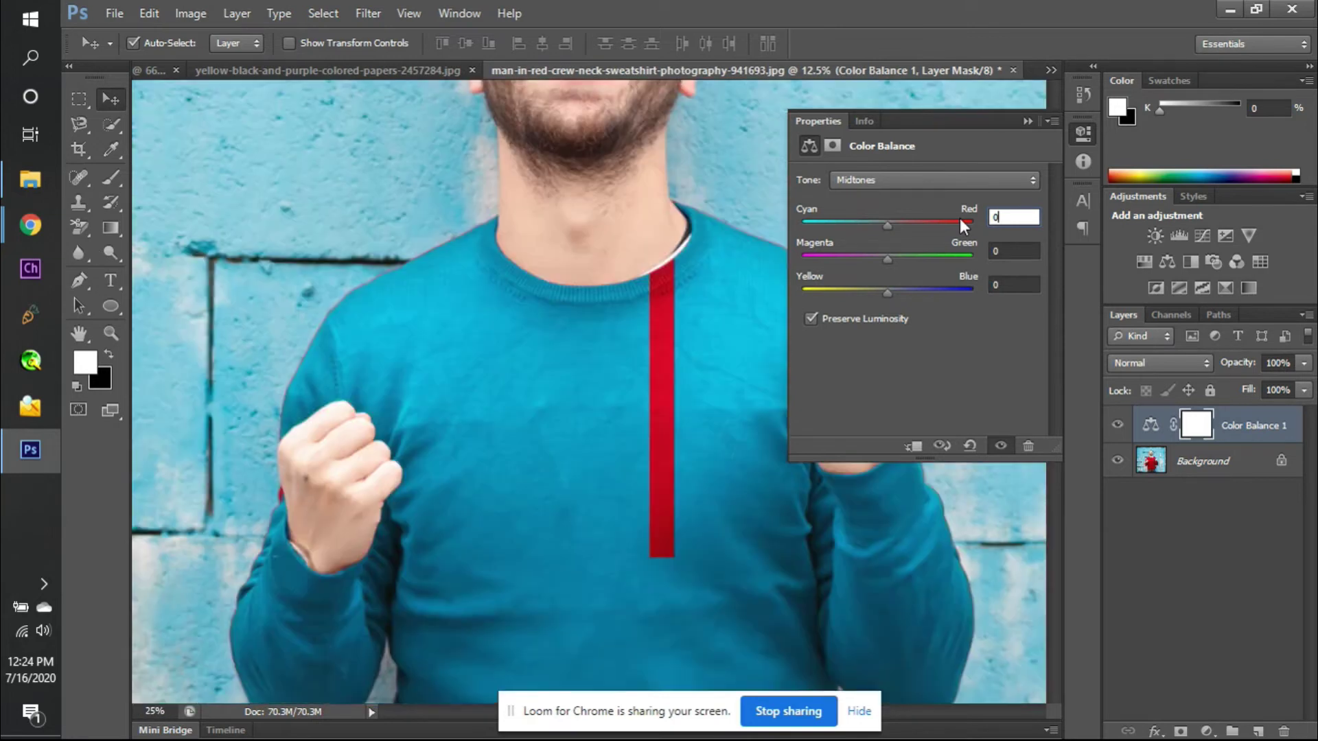
pyautogui.hotkey('ctrl', '+')
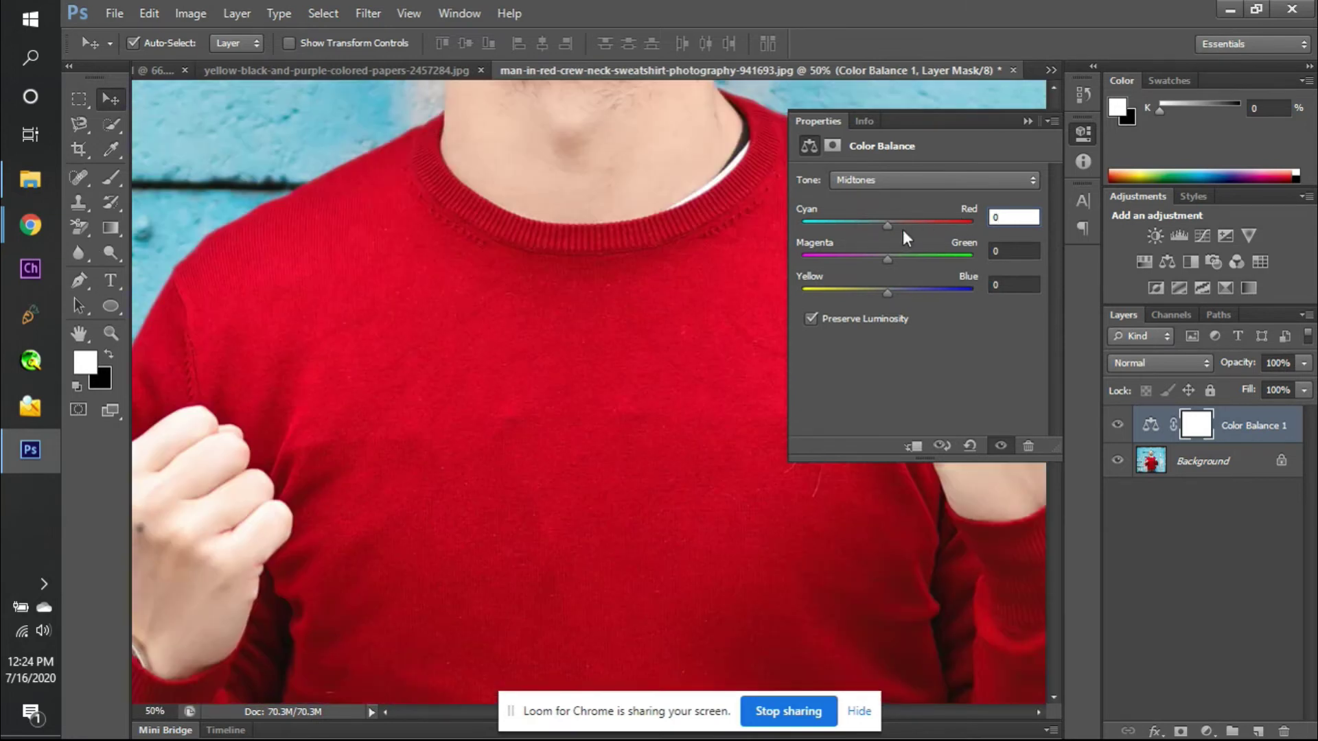
pyautogui.moveTo(887, 226)
pyautogui.mouseDown()
pyautogui.moveTo(975, 231)
pyautogui.moveTo(888, 236)
pyautogui.mouseUp()
pyautogui.doubleClick(1020, 215)
pyautogui.moveTo(892, 222); pyautogui.dragTo(991, 221)
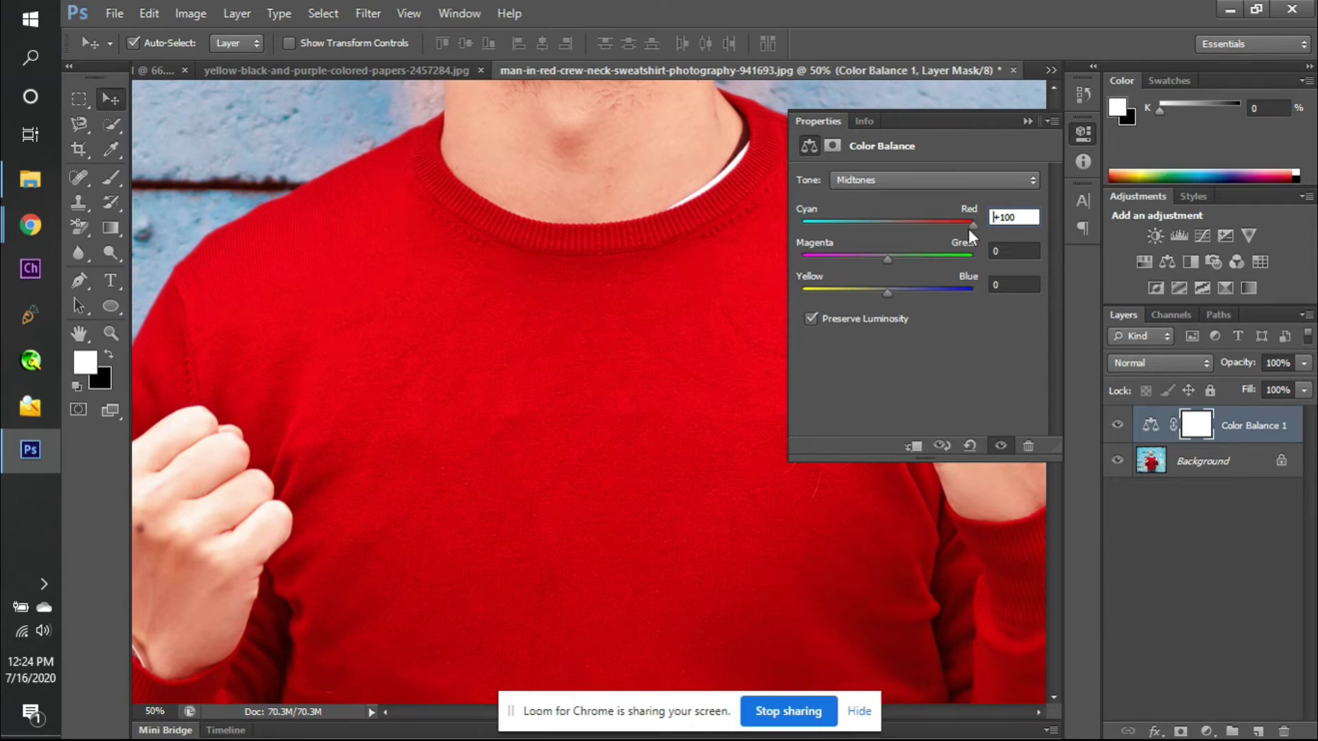
pyautogui.moveTo(973, 229)
pyautogui.mouseDown()
pyautogui.moveTo(901, 228)
pyautogui.moveTo(963, 228)
pyautogui.mouseUp()
pyautogui.write('0')
pyautogui.press('Return')
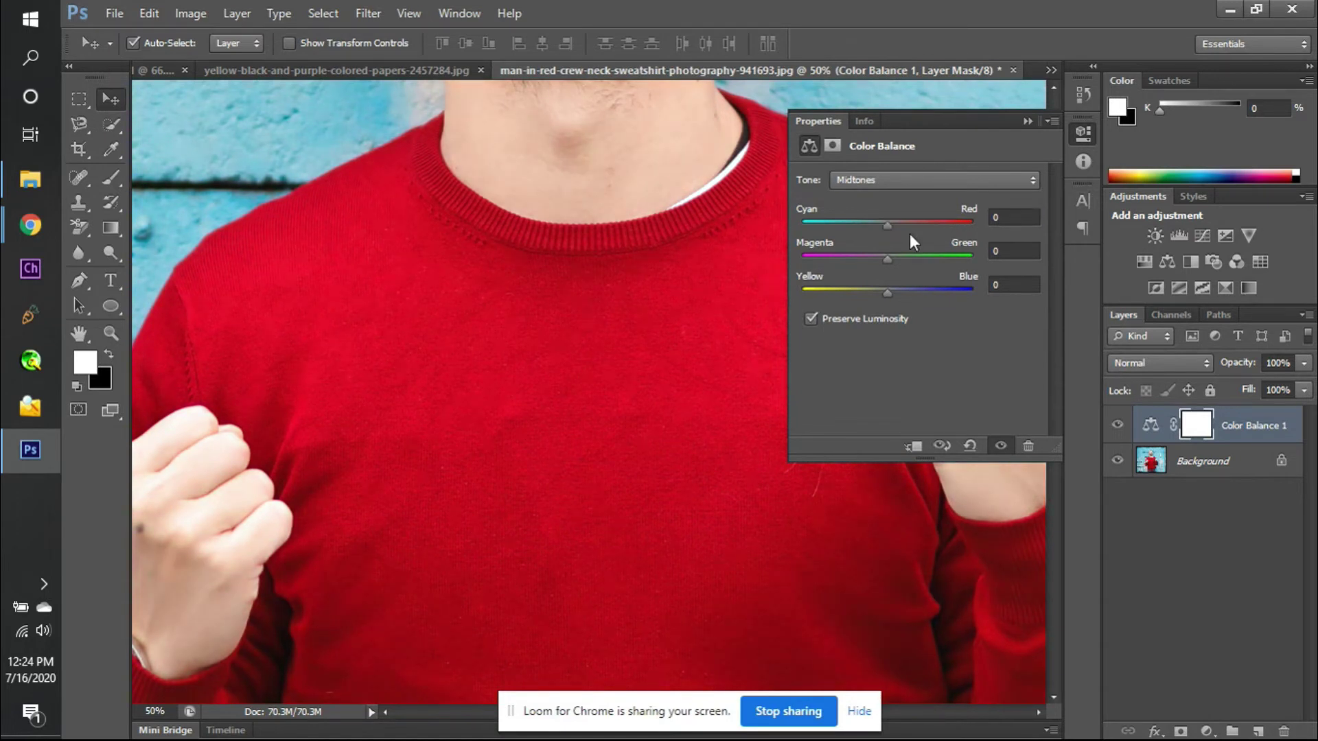
pyautogui.hotkey('ctrl', '0')
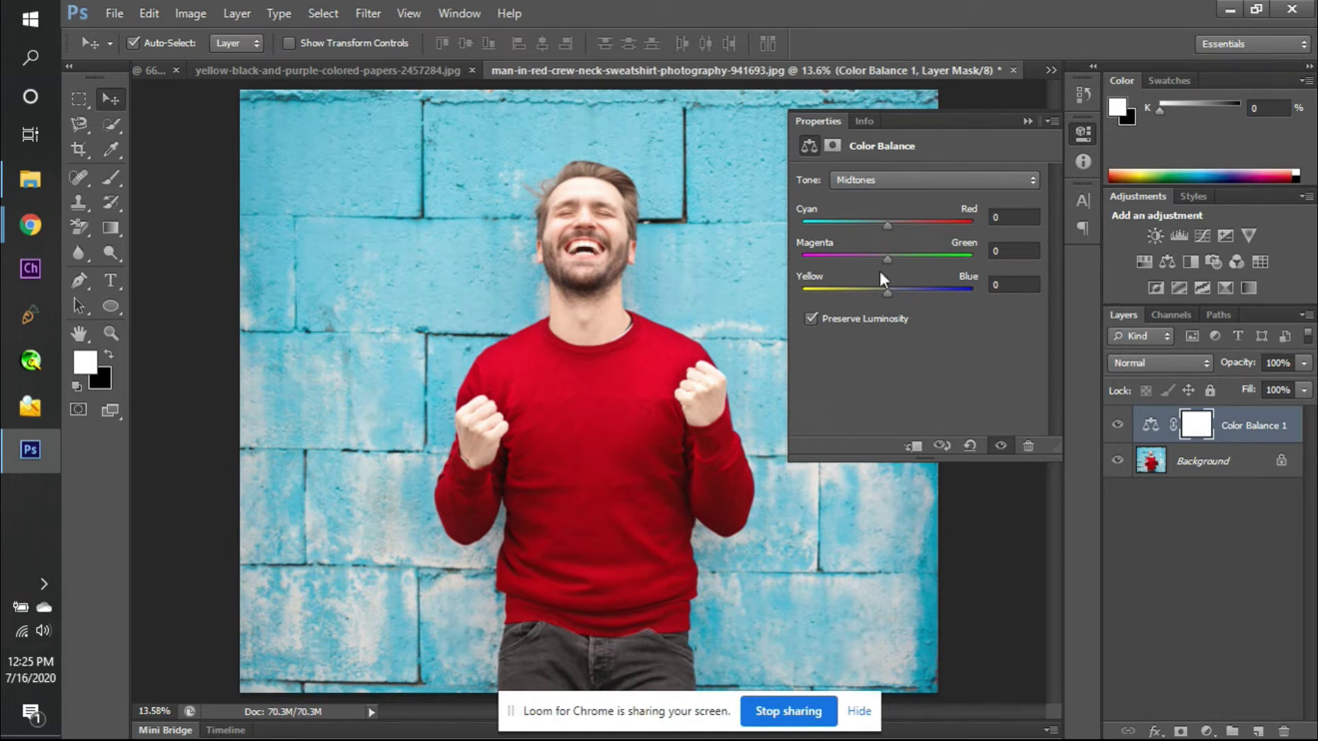
# - Try extra midtone red, then reset midtone Cyan–Red to 0
pyautogui.moveTo(887, 225); pyautogui.dragTo(1039, 257)
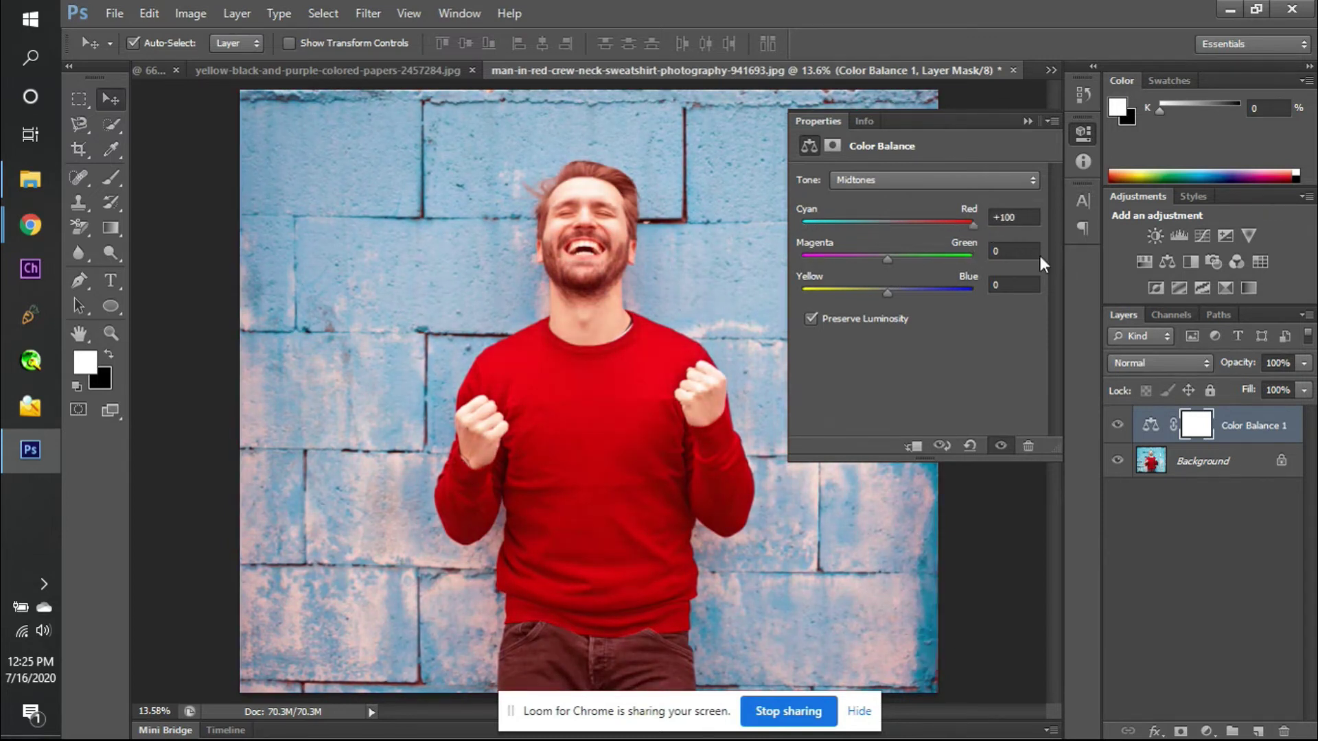
pyautogui.click(1014, 217)
pyautogui.write('0')
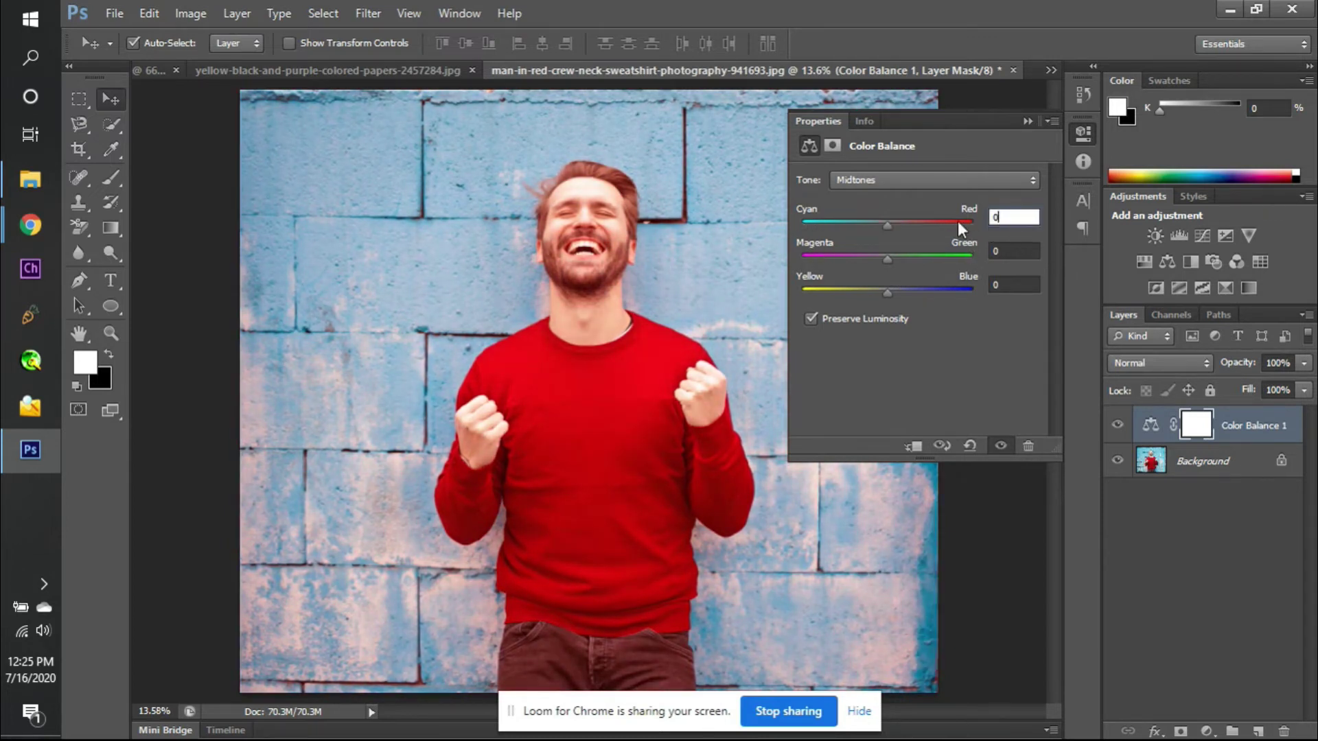
# - Set Highlights Cyan–Red to -31 and Magenta–Green to +92, then hide Color Balance 1
pyautogui.click(941, 180)
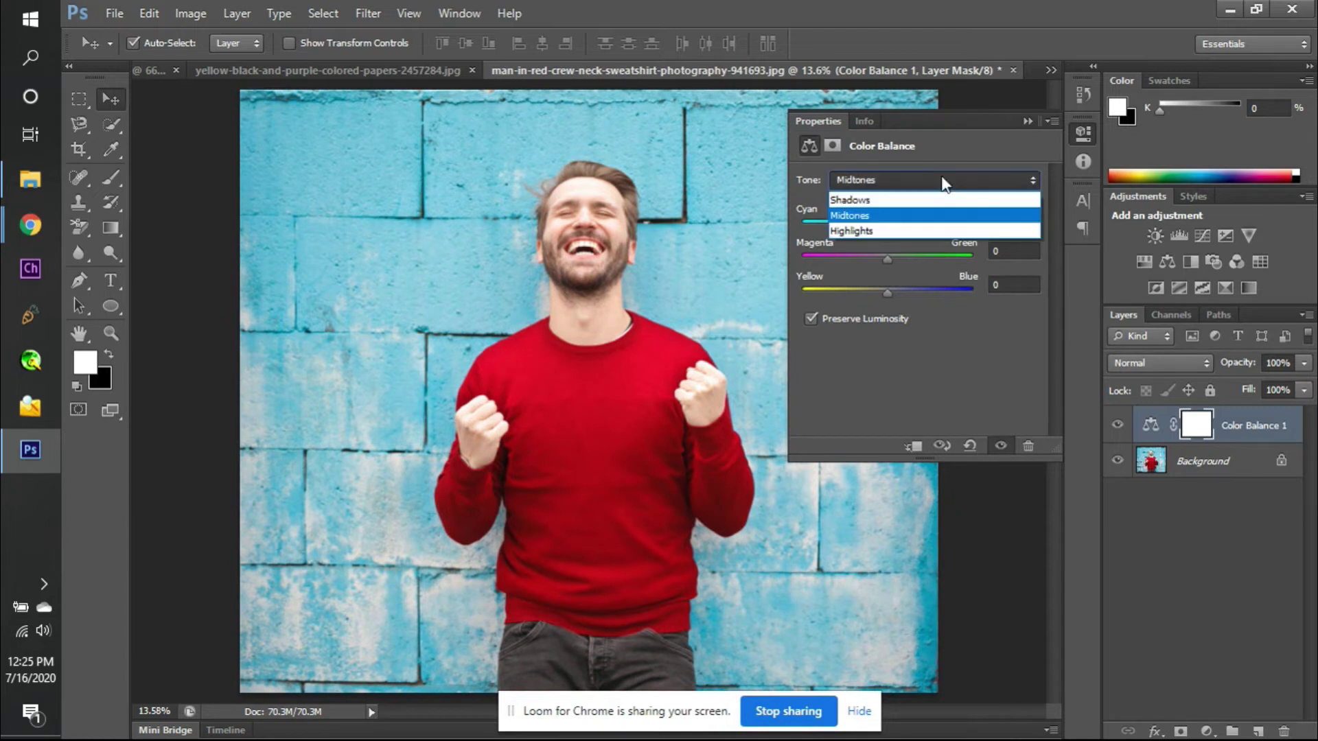
pyautogui.click(885, 233)
pyautogui.moveTo(888, 225); pyautogui.dragTo(861, 312)
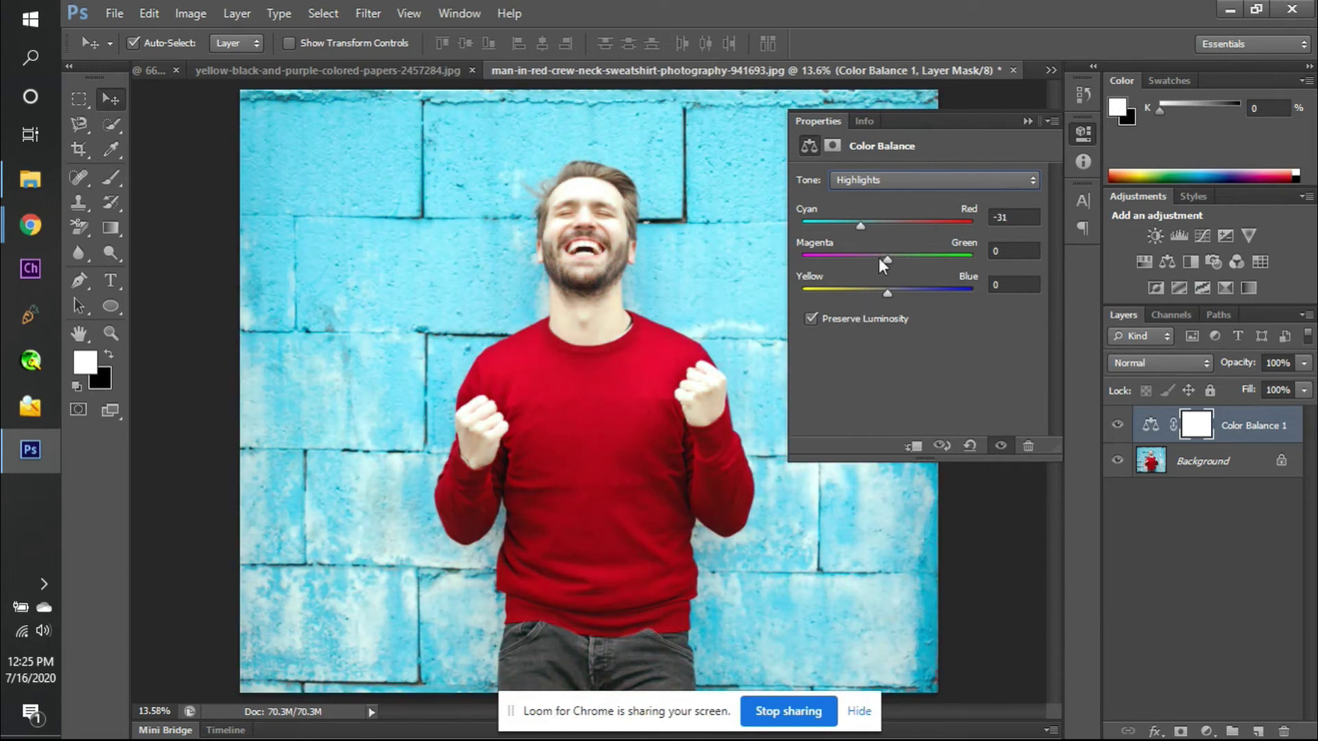
pyautogui.moveTo(887, 259); pyautogui.dragTo(968, 240)
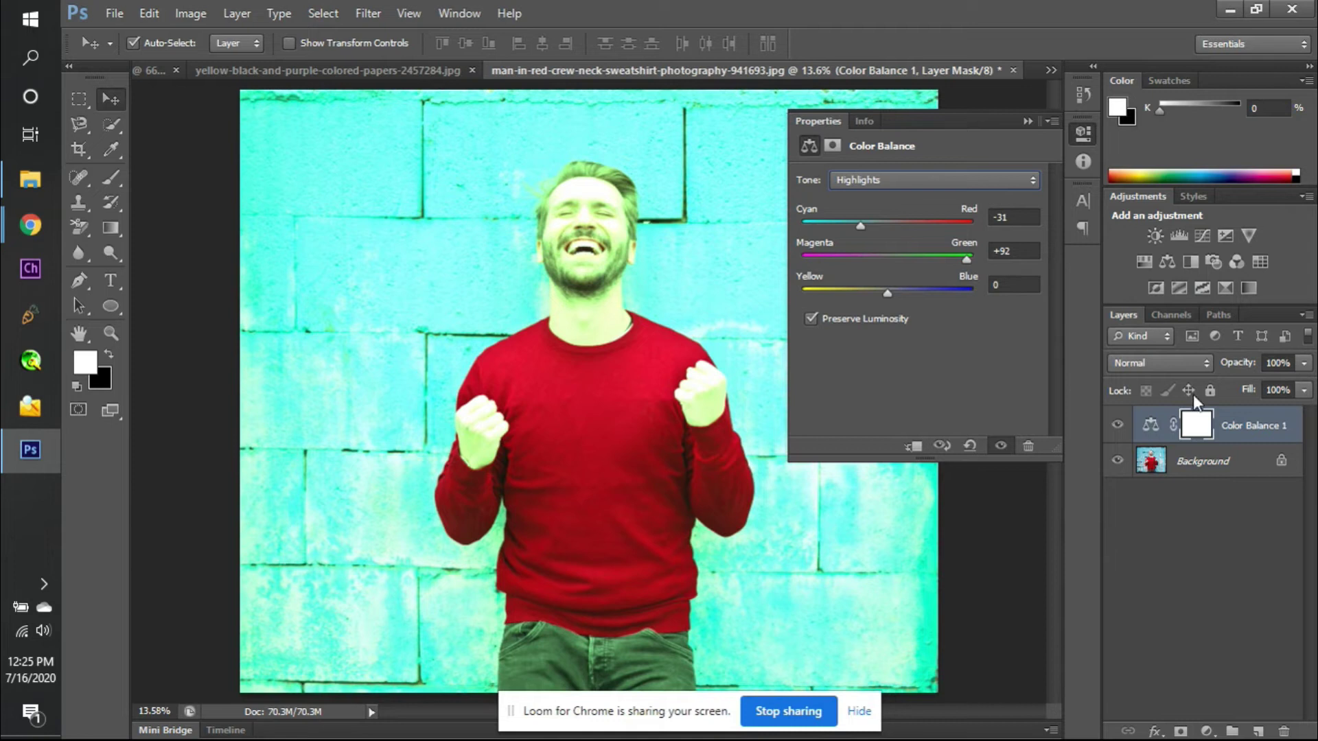
pyautogui.click(1117, 425)
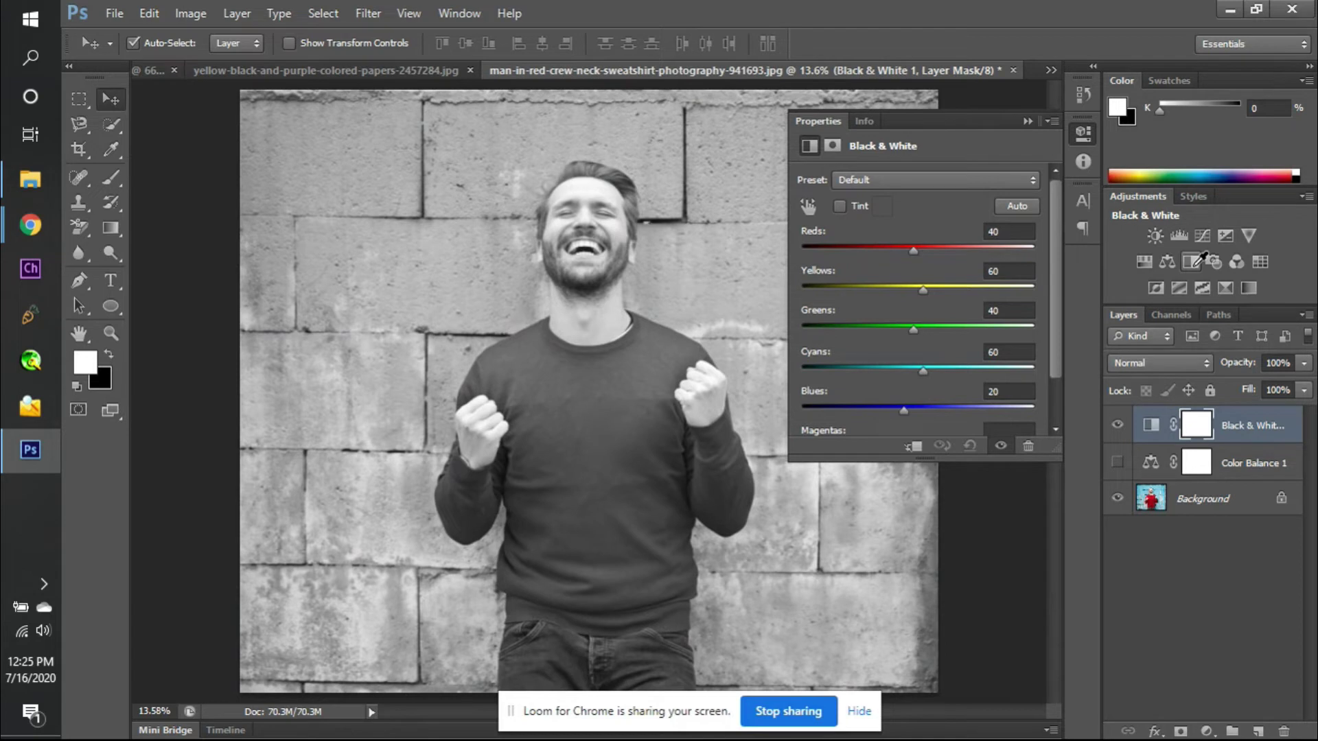
# - Set the Black & White mix to Reds 42, Yellows 60, Greens 40 and Cyans -200
pyautogui.moveTo(913, 251); pyautogui.dragTo(1032, 290)
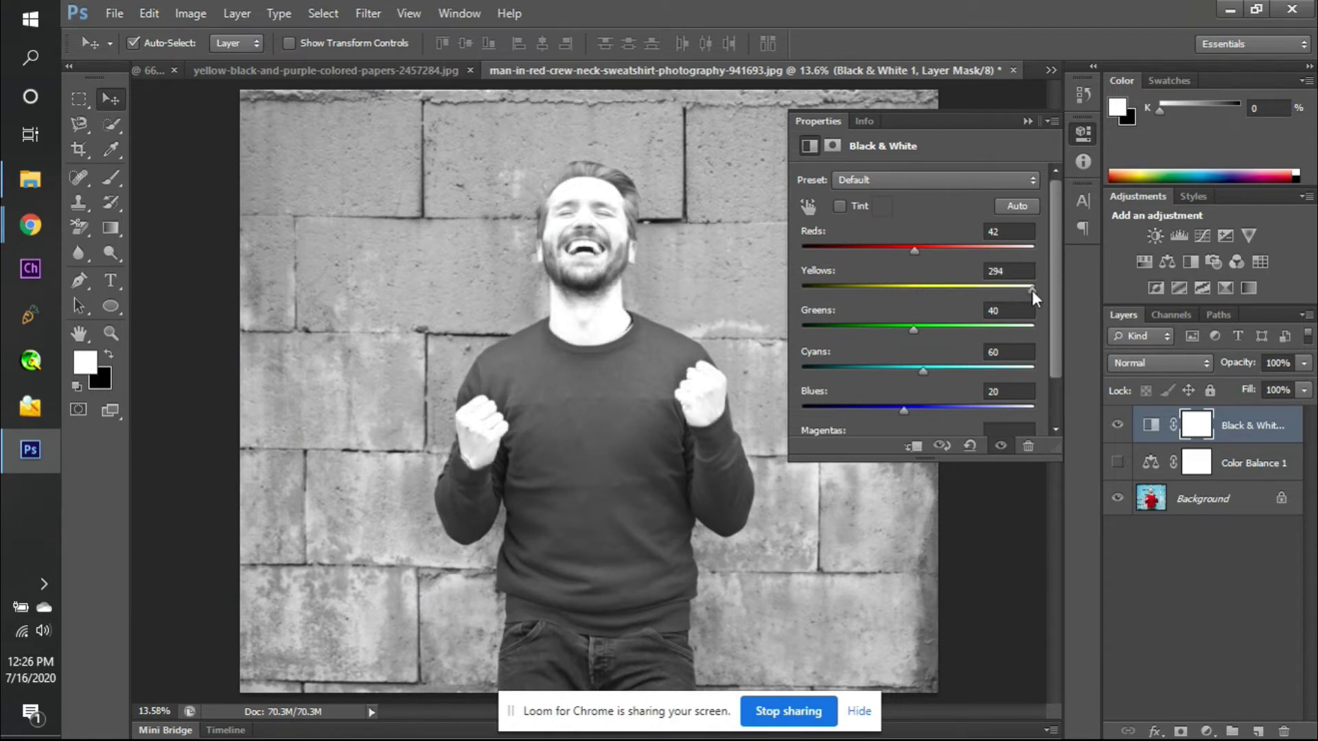
pyautogui.moveTo(1024, 290); pyautogui.dragTo(795, 289)
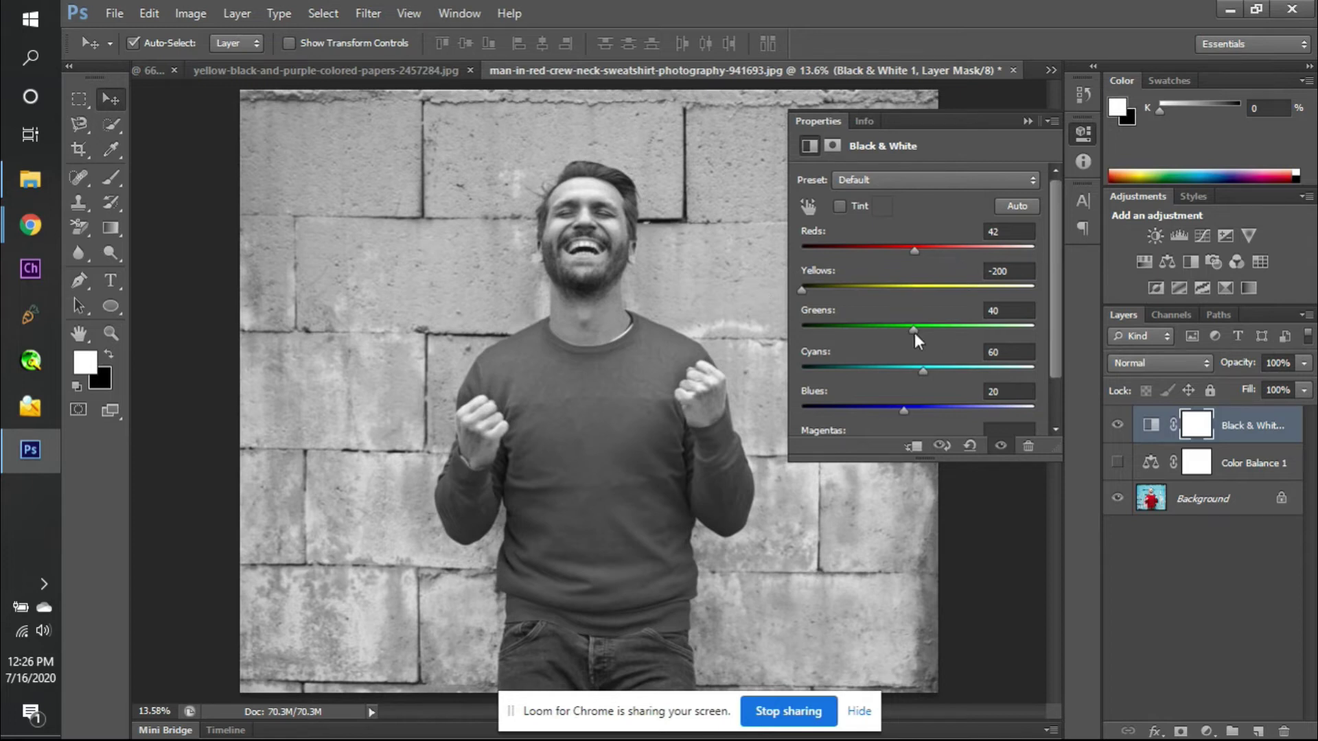
pyautogui.moveTo(912, 328); pyautogui.dragTo(844, 335)
pyautogui.click(813, 273)
pyautogui.write('60')
pyautogui.press('Return')
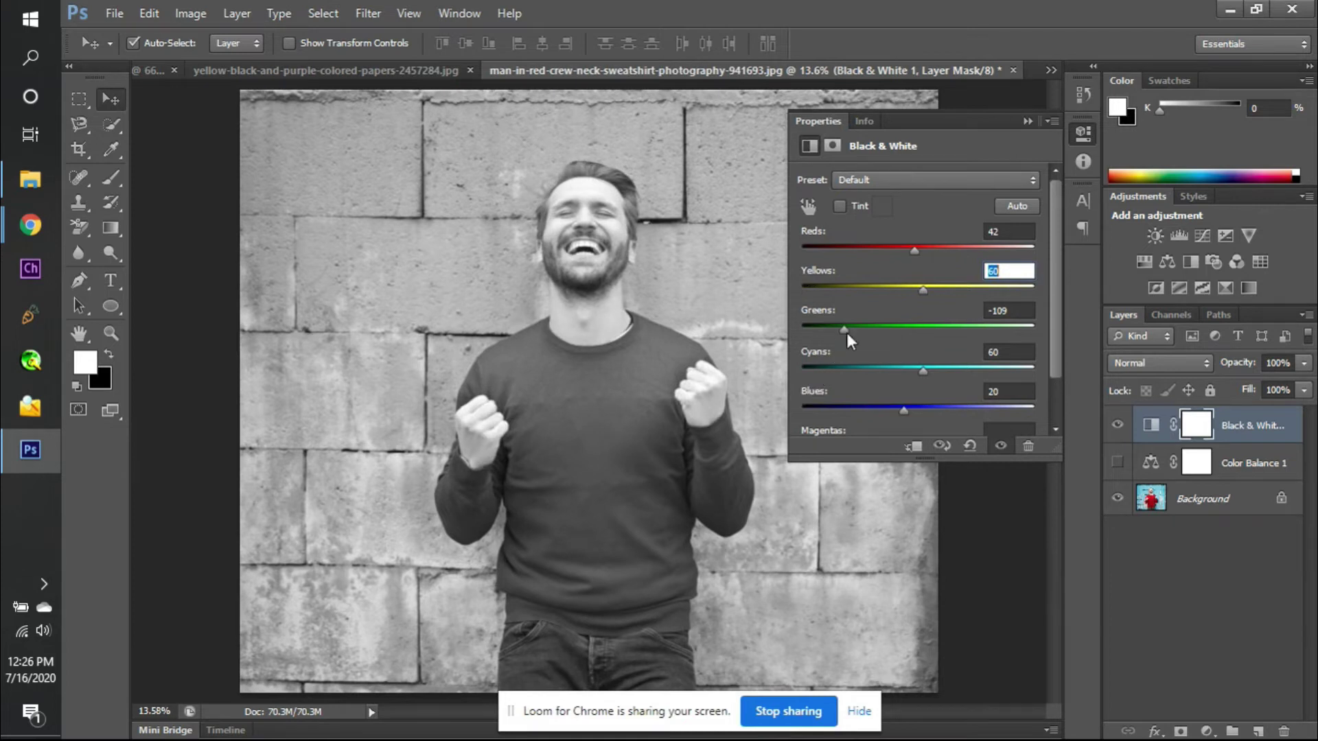
pyautogui.moveTo(842, 328); pyautogui.dragTo(973, 361)
pyautogui.moveTo(807, 316); pyautogui.dragTo(755, 317)
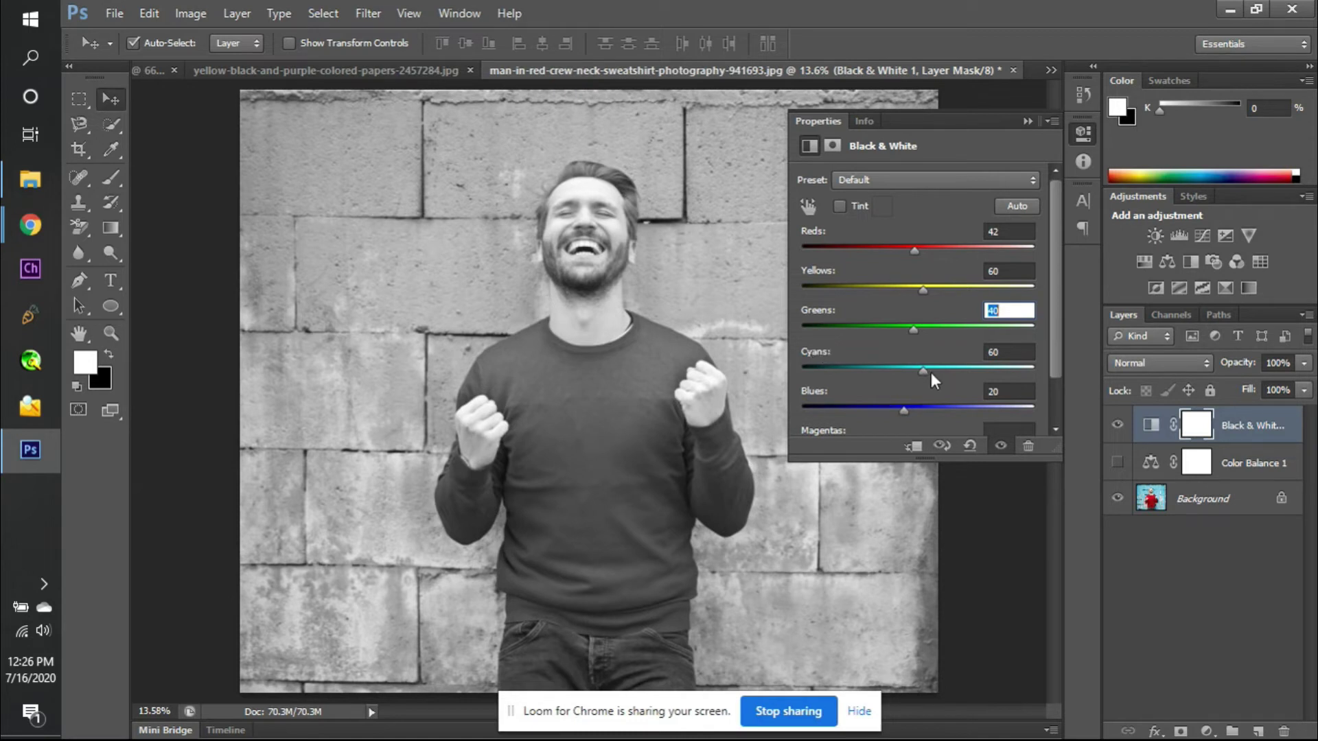
pyautogui.moveTo(922, 372); pyautogui.dragTo(798, 375)
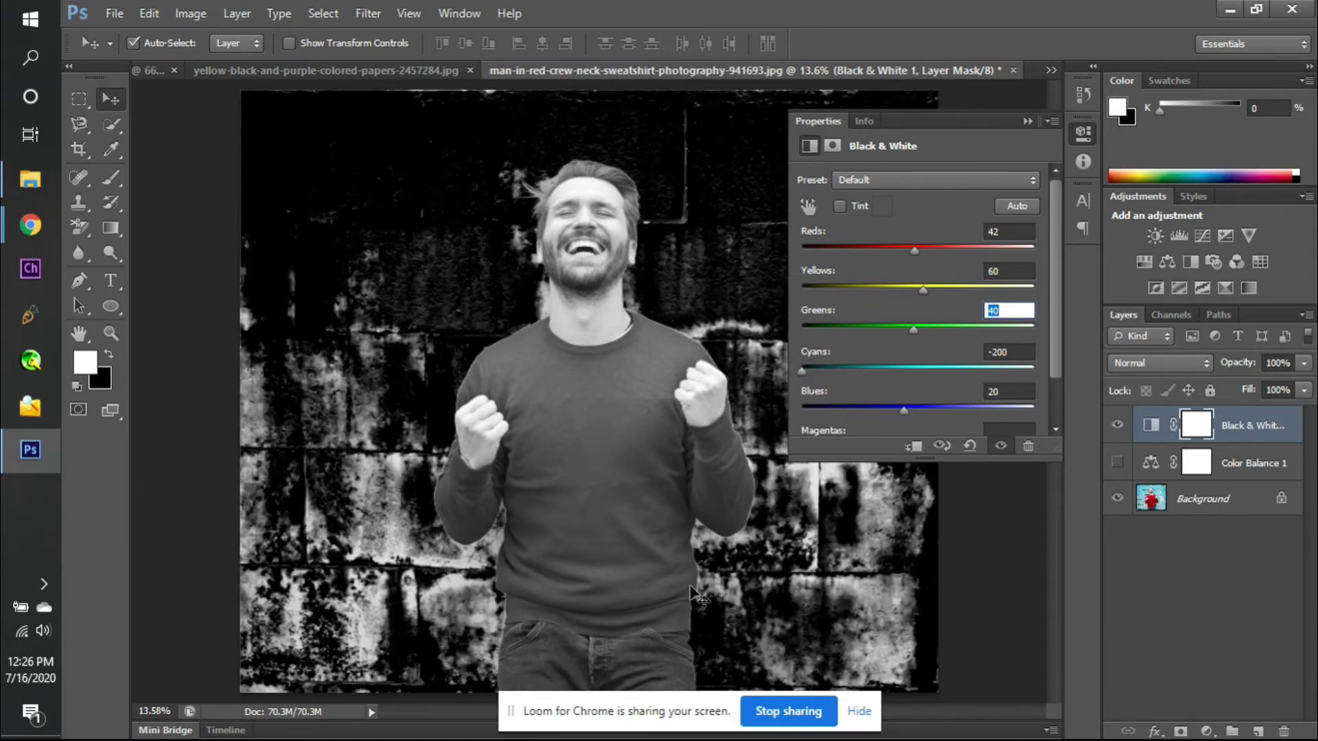
# - Compare the greyscale with the colour original by hiding and showing Black & White 1
pyautogui.click(1117, 425)
pyautogui.click(1118, 425)
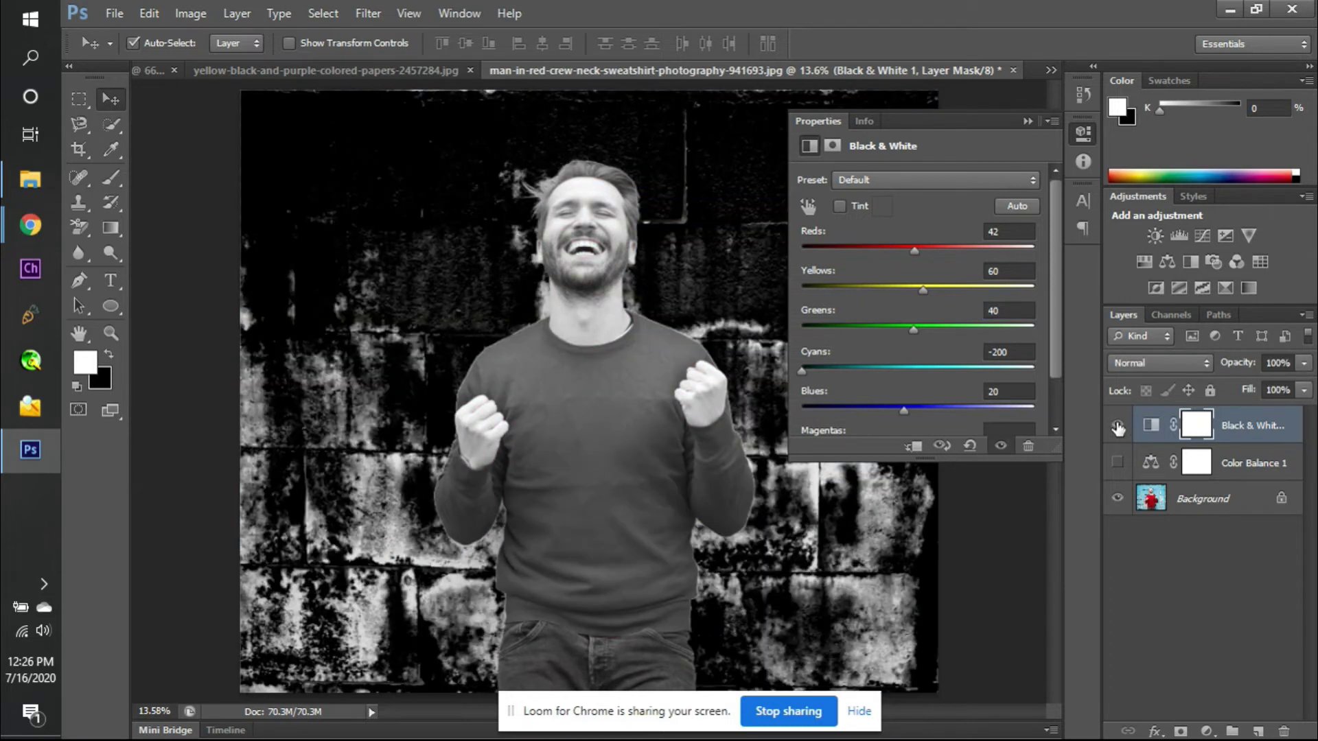
pyautogui.click(1117, 425)
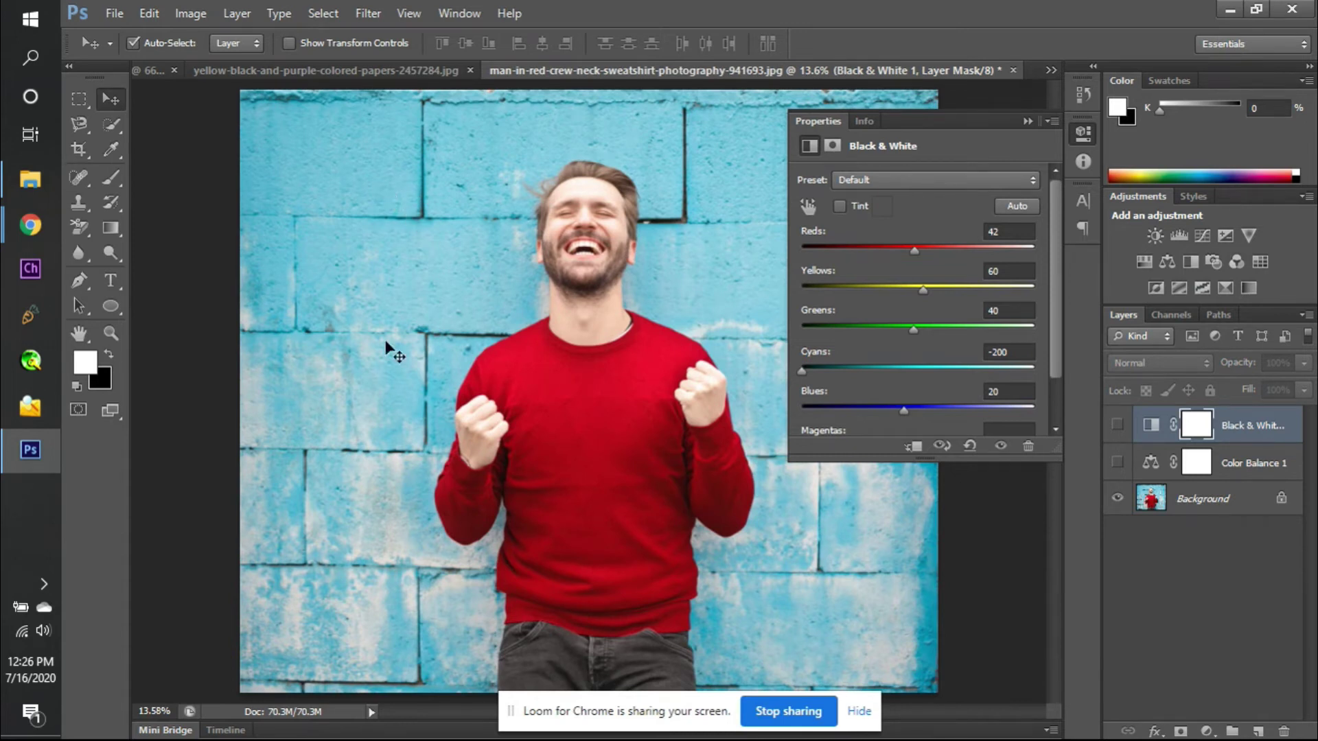
pyautogui.click(1117, 425)
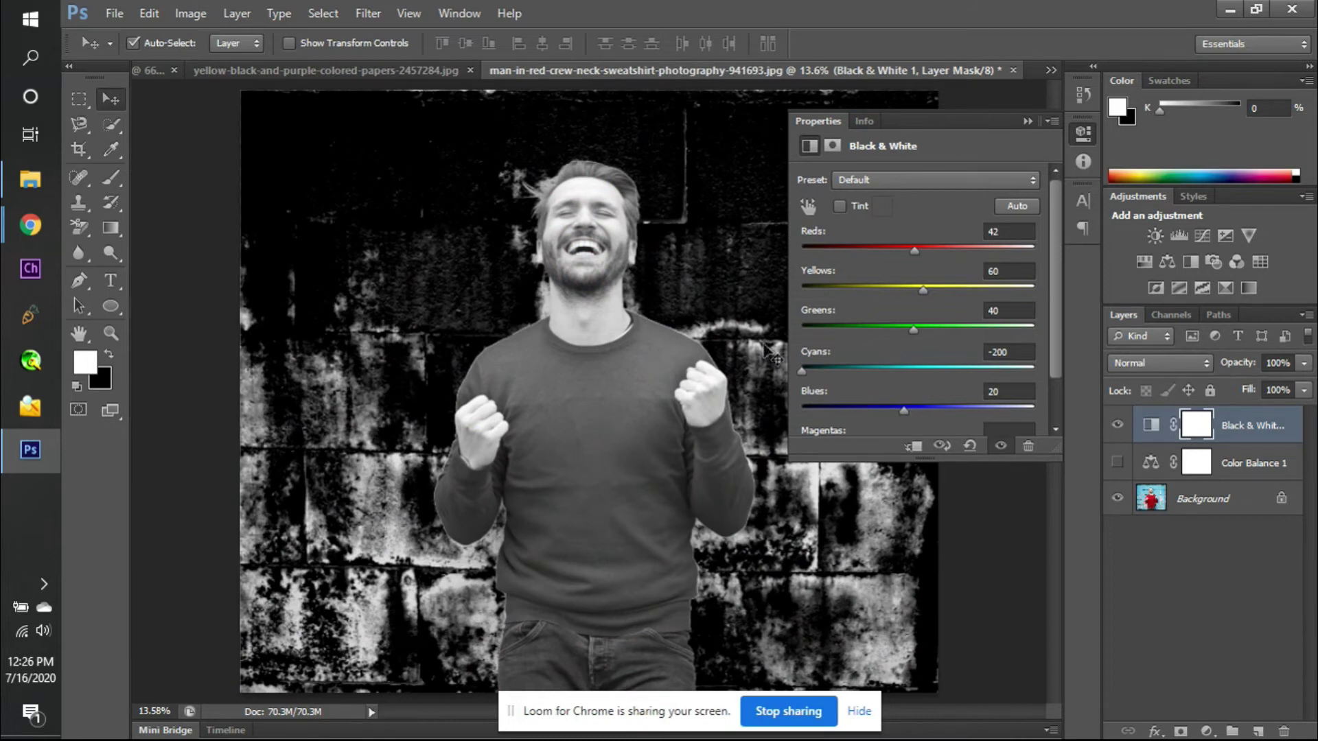
# - Return Cyans to 60 and Blues to 20, with a trial change to Magentas
pyautogui.moveTo(811, 356); pyautogui.dragTo(966, 364)
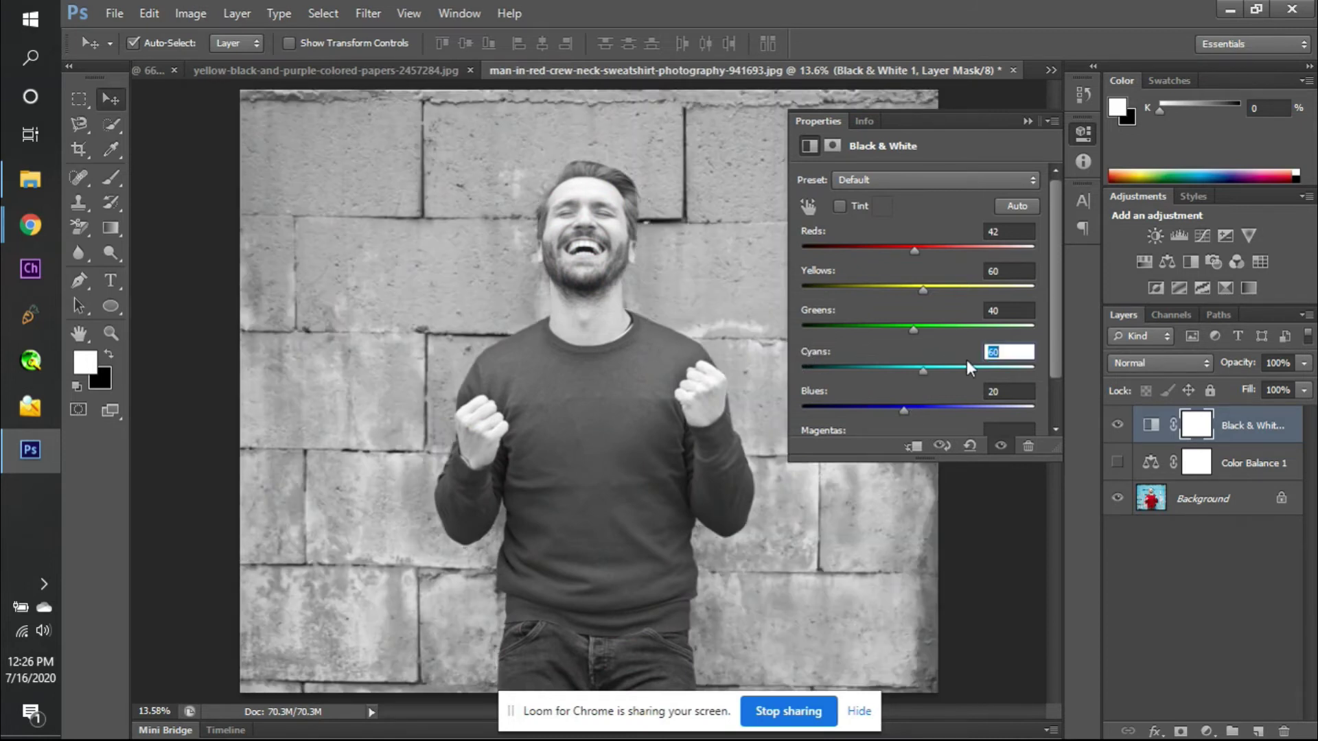
pyautogui.moveTo(905, 409); pyautogui.dragTo(730, 442)
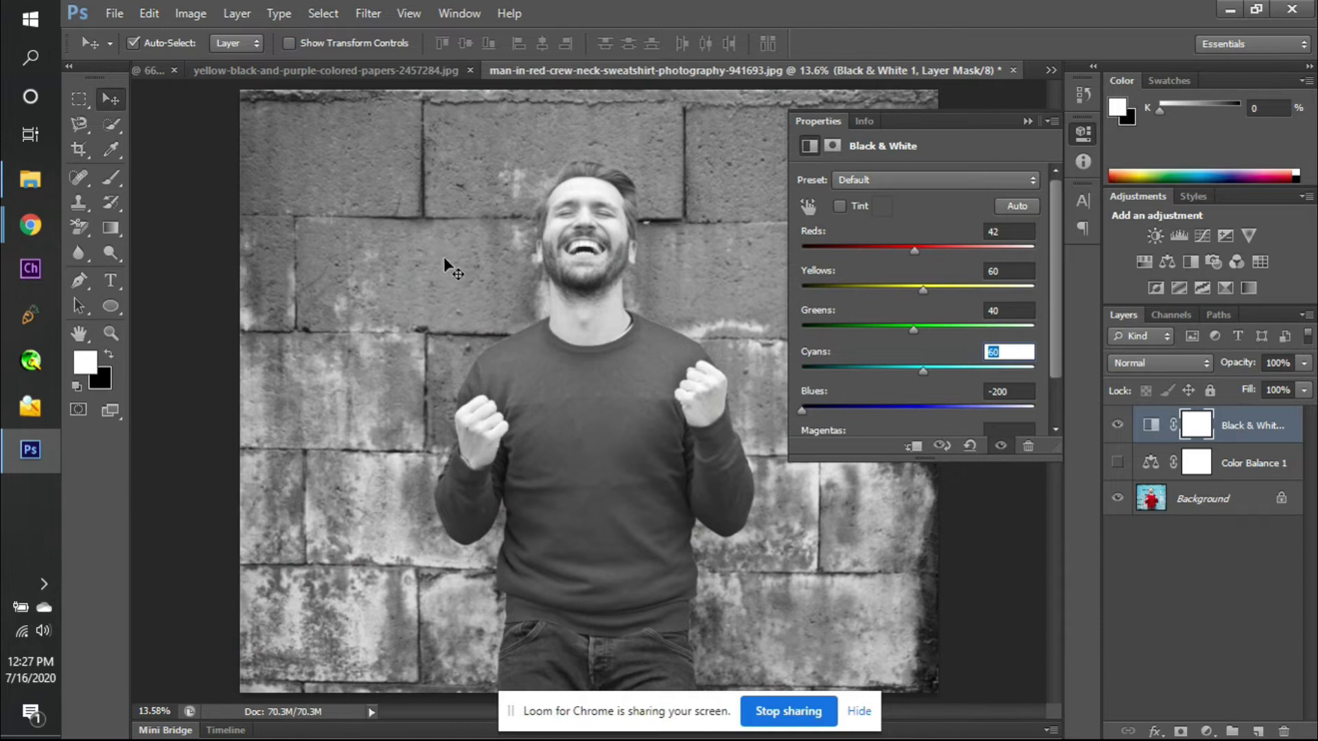
pyautogui.scroll(-3, 908, 376)
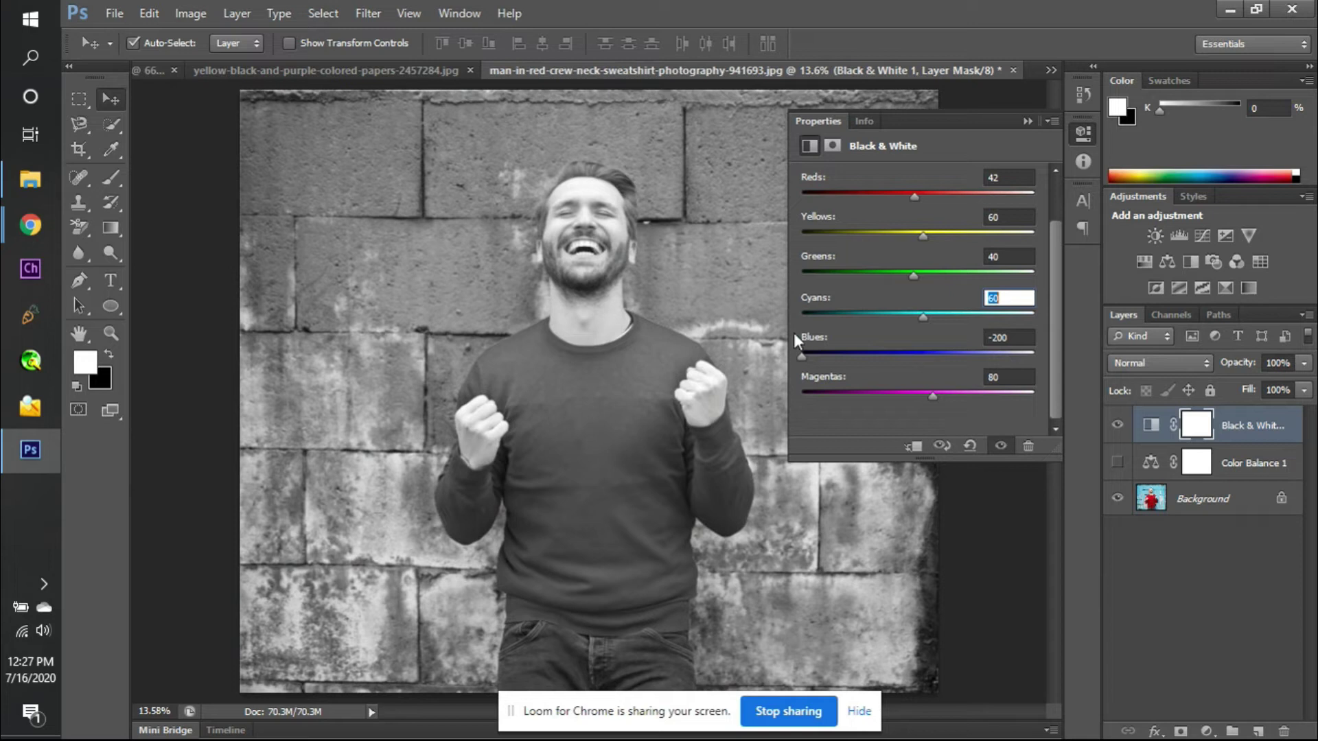
pyautogui.moveTo(806, 338); pyautogui.dragTo(957, 340)
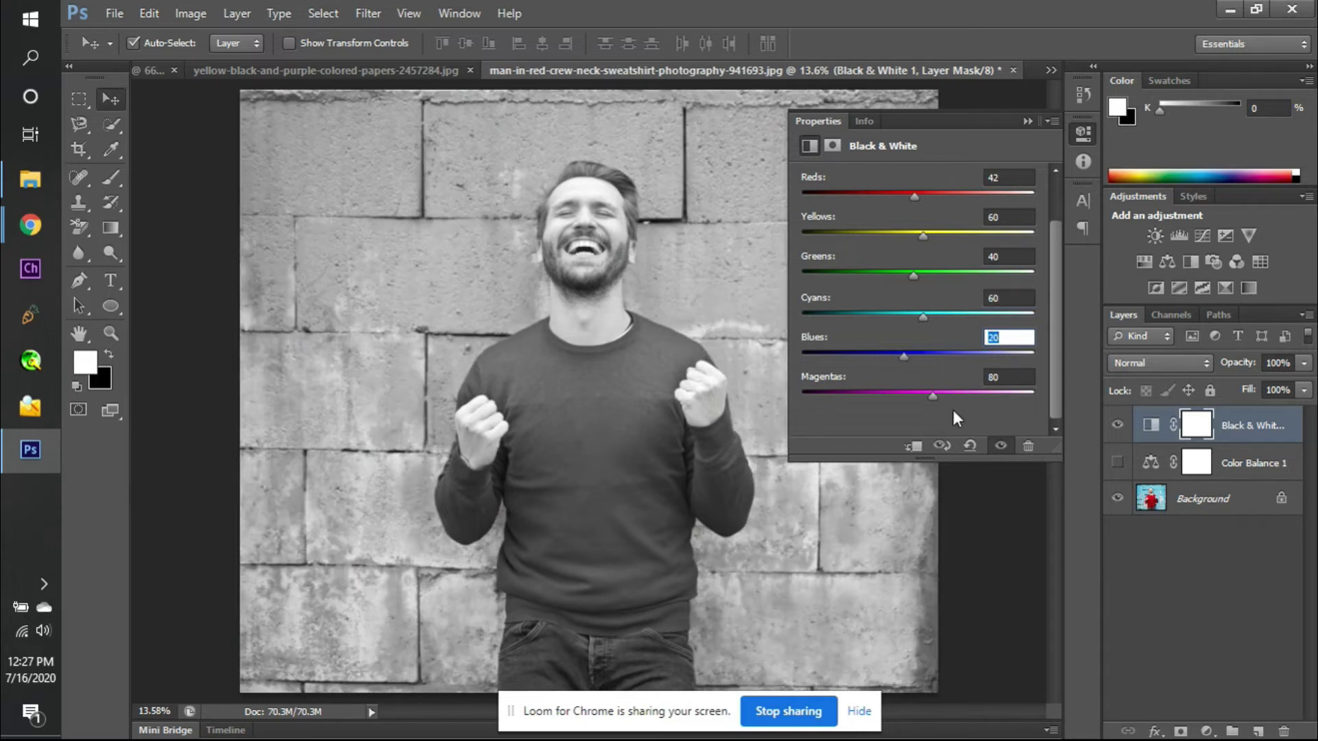
pyautogui.moveTo(934, 394); pyautogui.dragTo(863, 388)
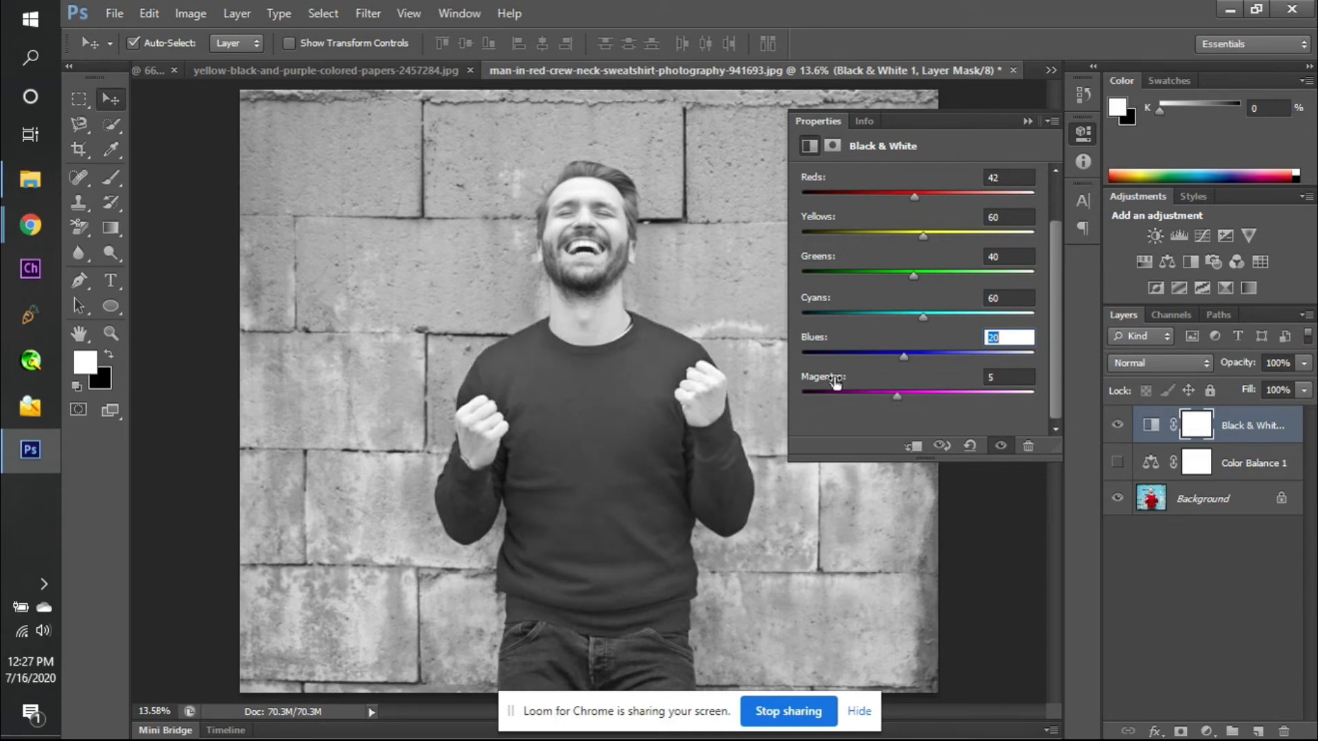
pyautogui.scroll(2, 888, 310)
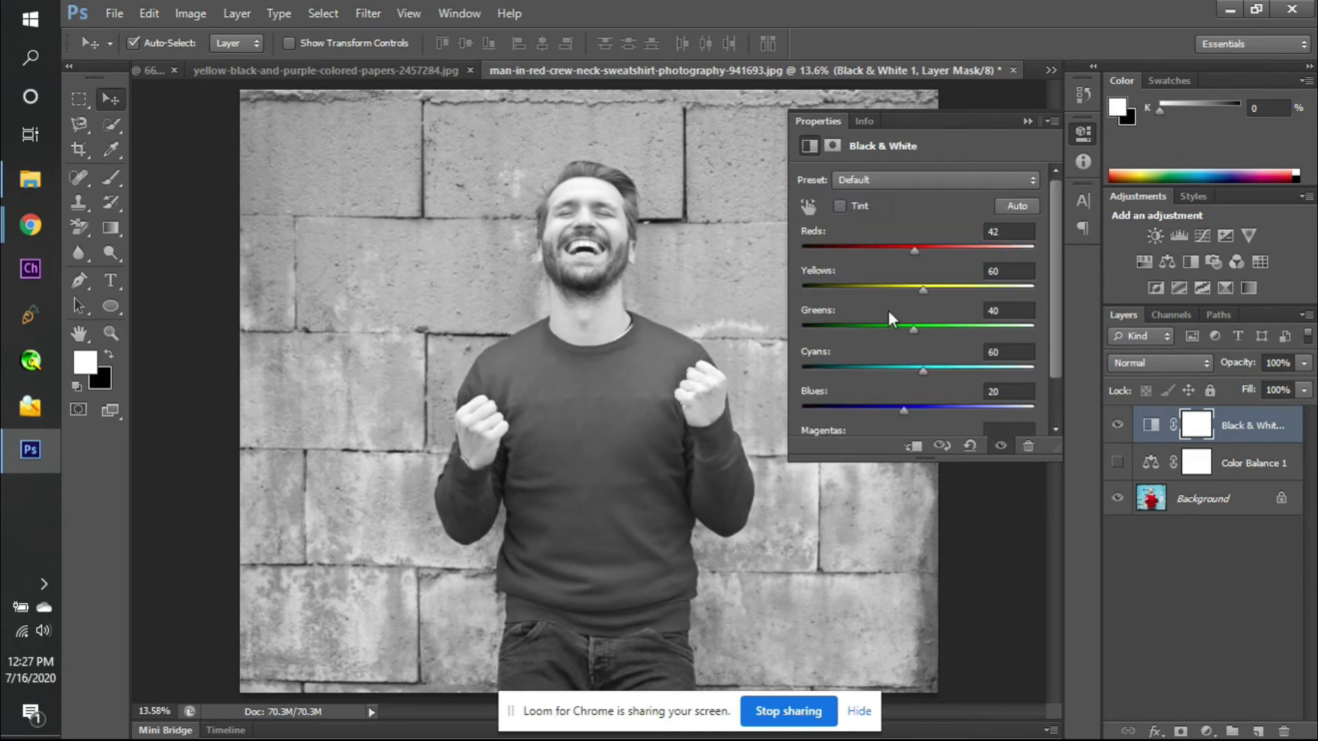
pyautogui.click(862, 183)
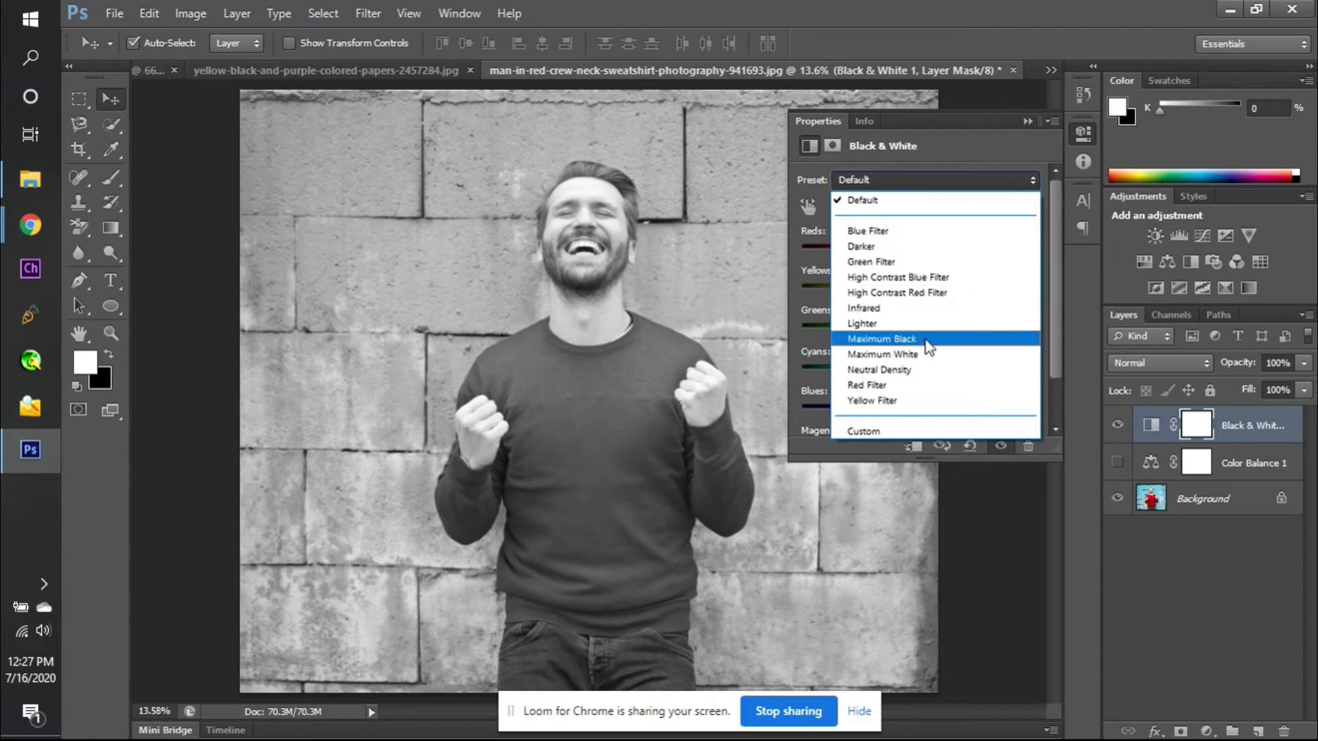
# - Try the Neutral Density and Maximum White presets, settling on Maximum Black
pyautogui.click(946, 369)
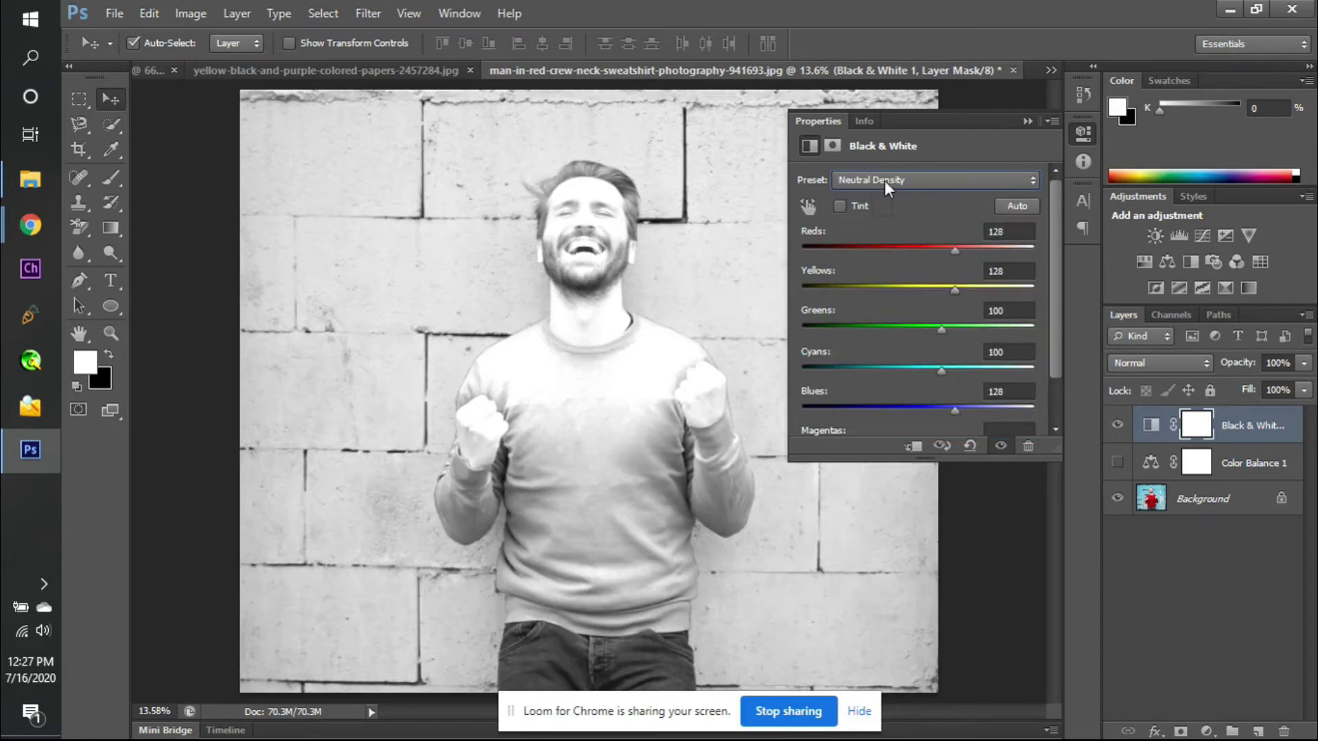
pyautogui.click(884, 180)
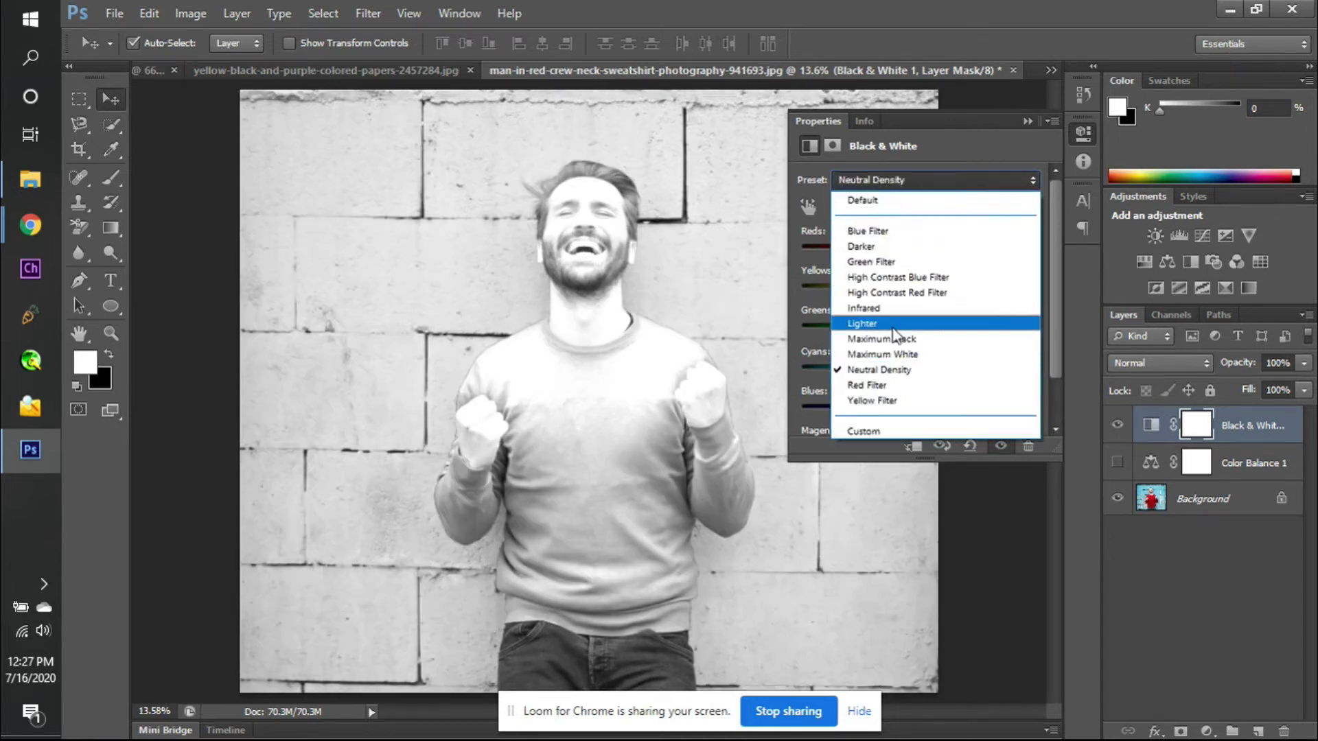
pyautogui.click(903, 356)
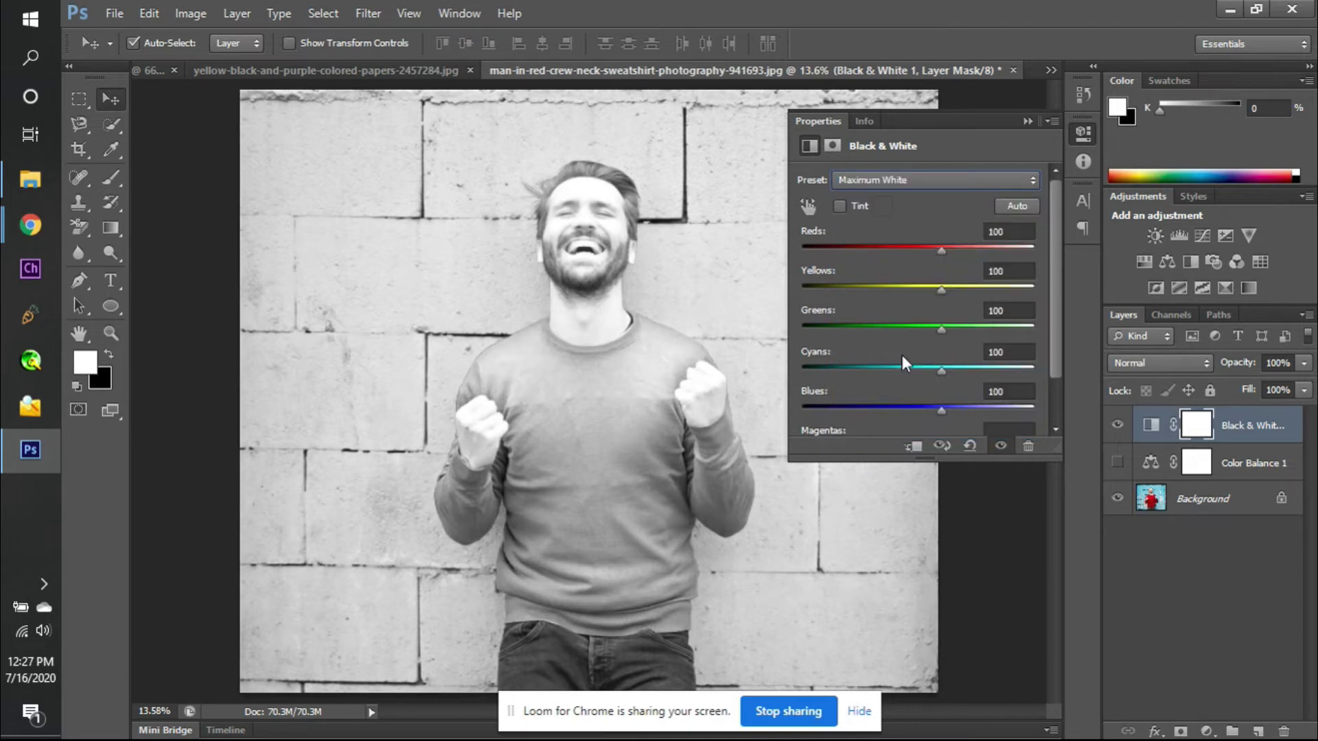
pyautogui.click(919, 183)
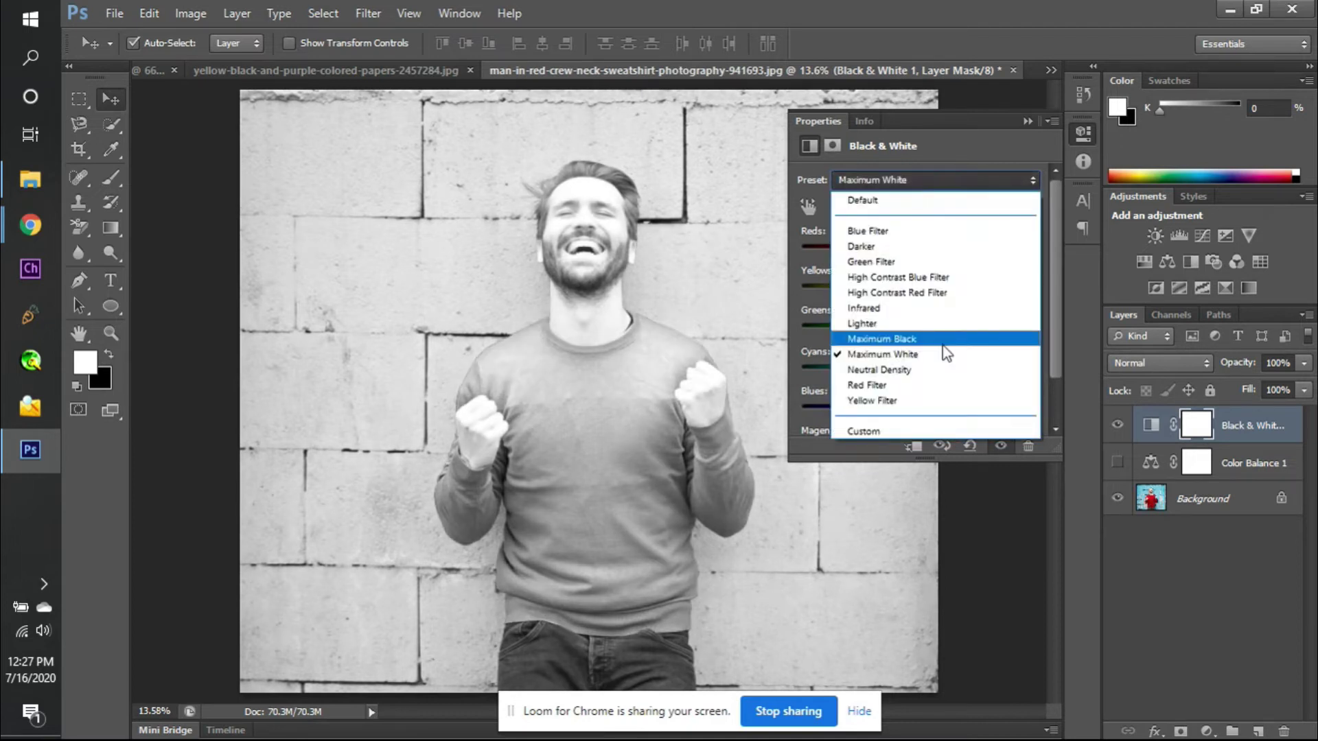
pyautogui.click(941, 344)
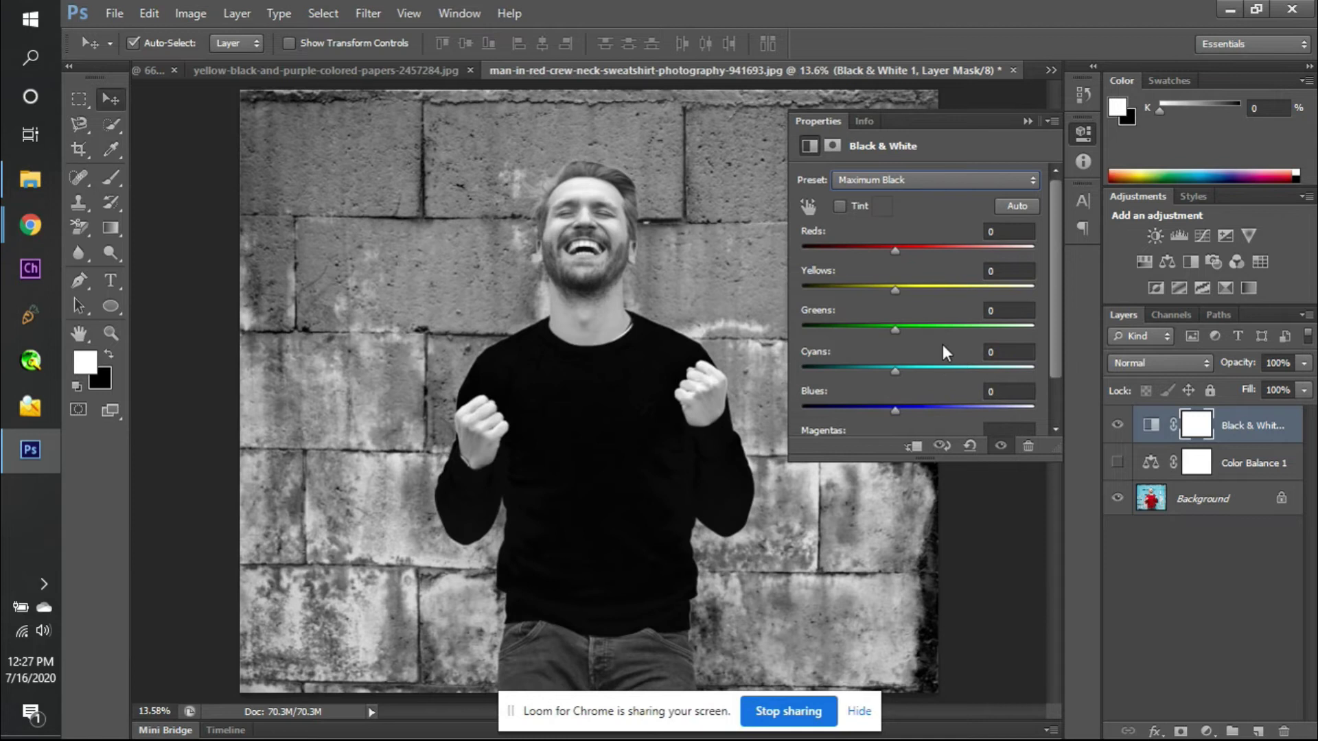
pyautogui.click(933, 180)
pyautogui.click(934, 180)
# - Hide Black & White 1 and add a Photo Filter layer, starting with Warming Filter (LBA)
pyautogui.click(1117, 425)
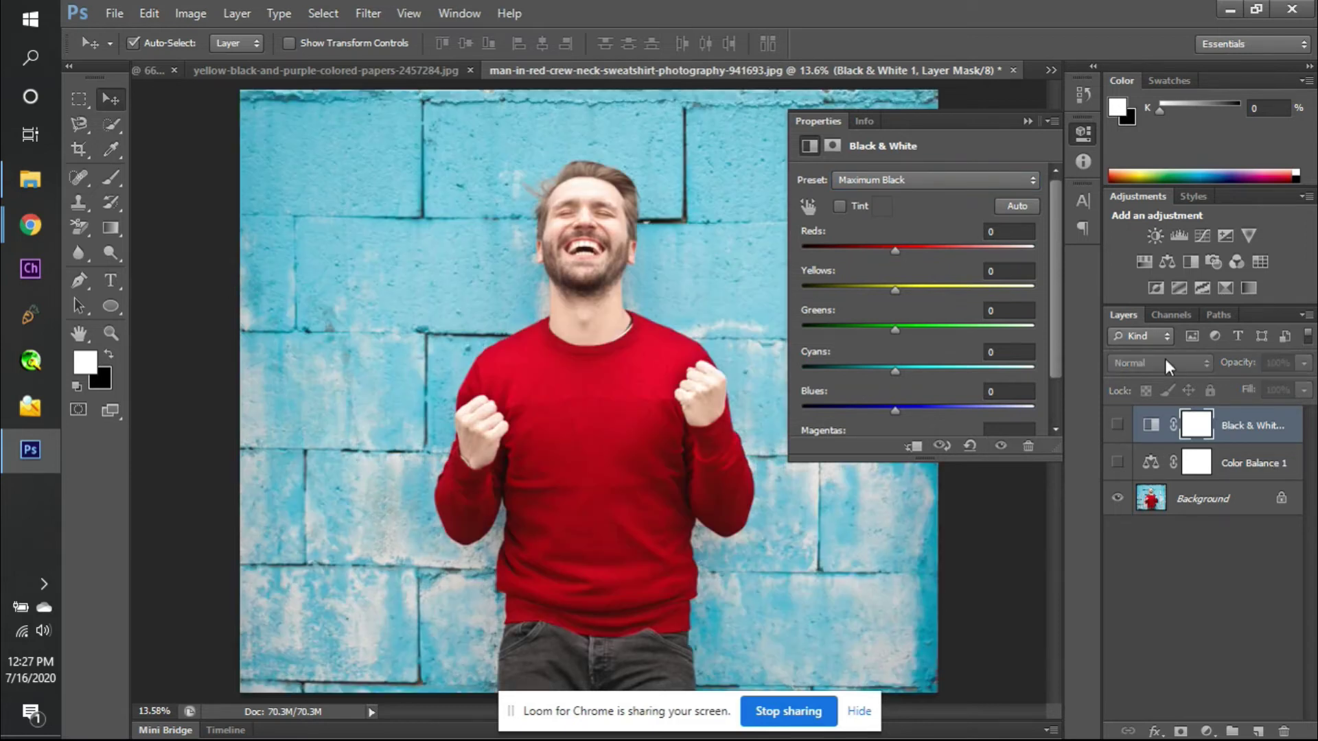
pyautogui.click(1214, 262)
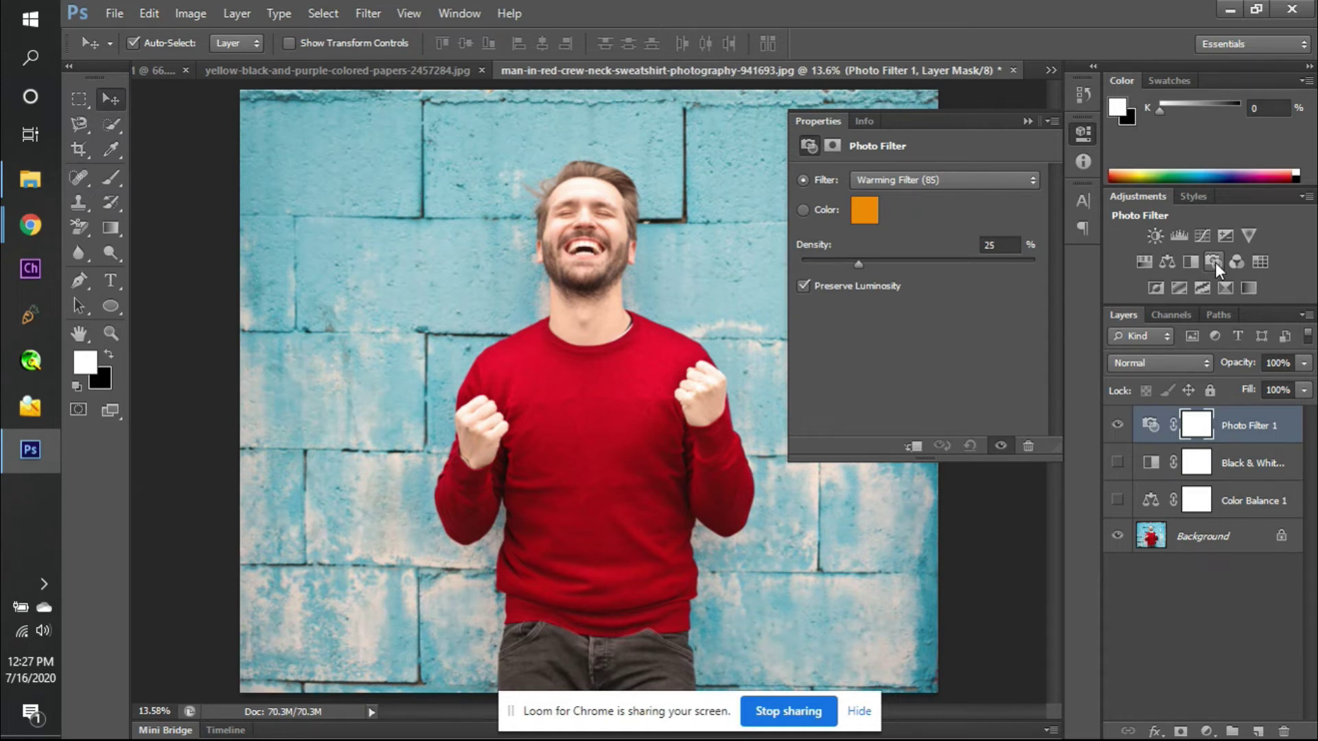
pyautogui.click(972, 177)
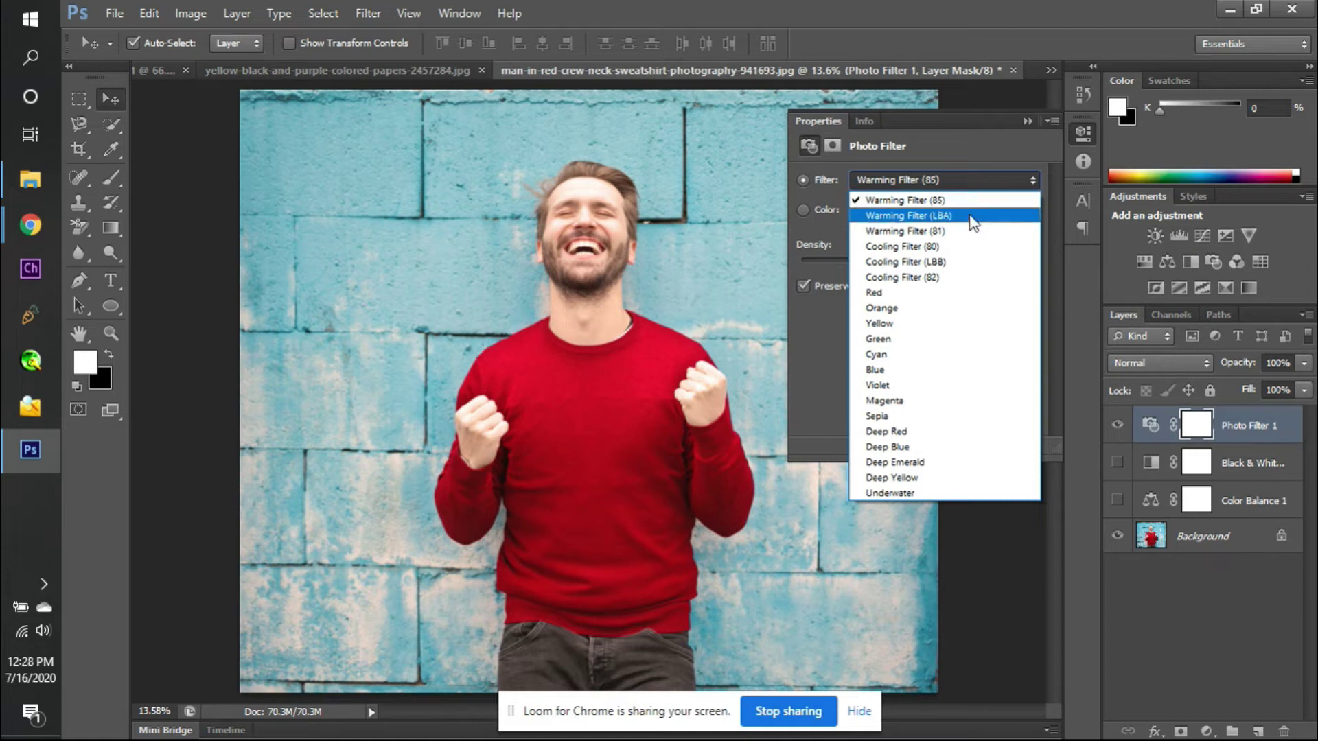
pyautogui.click(970, 215)
# - Try Red, Cooling Filter (80) and Cooling Filter (LBB), ending on Cooling Filter (82)
pyautogui.click(969, 179)
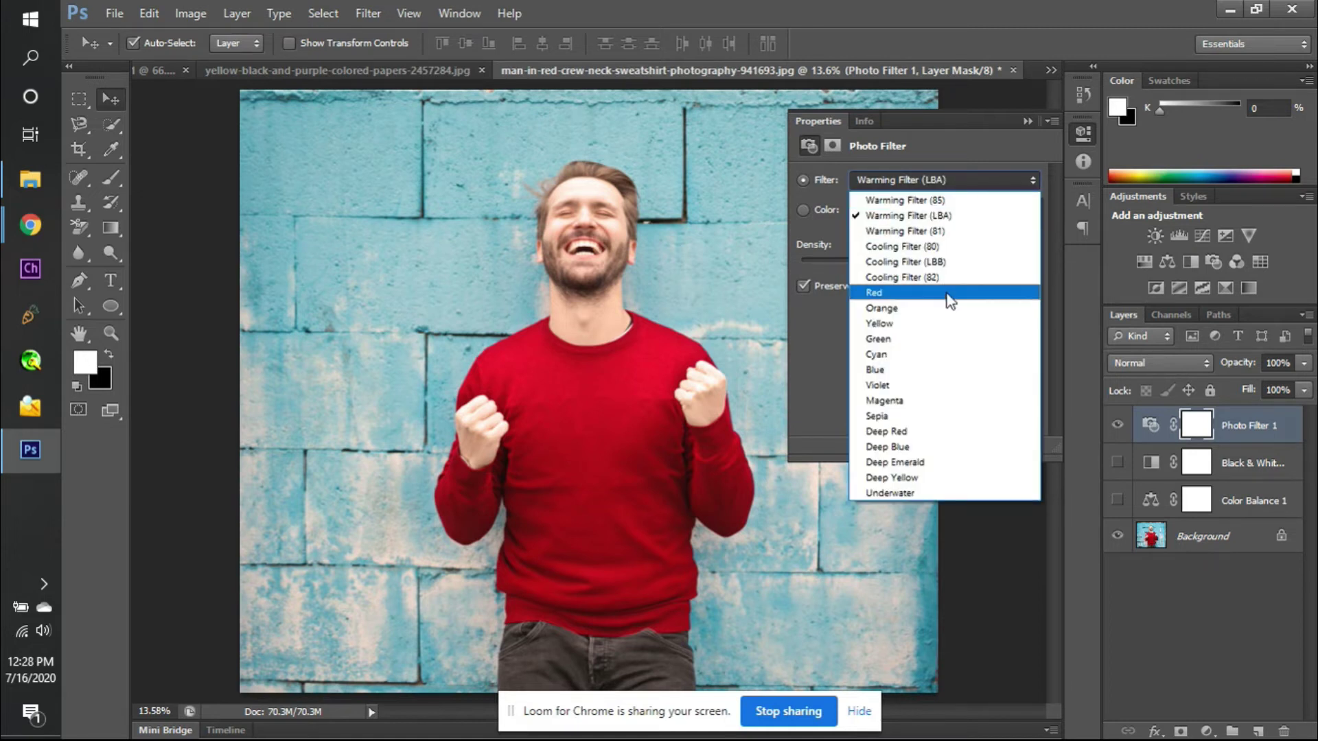
pyautogui.click(947, 293)
pyautogui.click(957, 181)
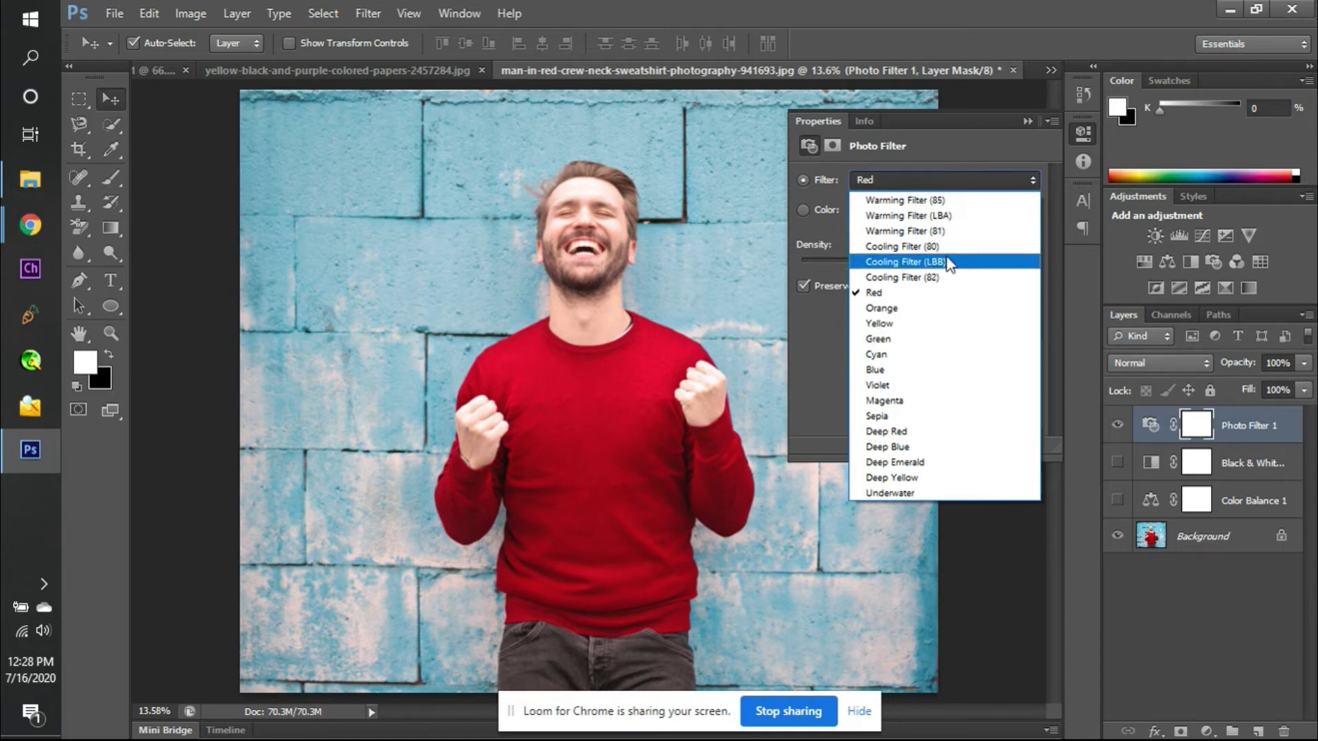
pyautogui.click(947, 247)
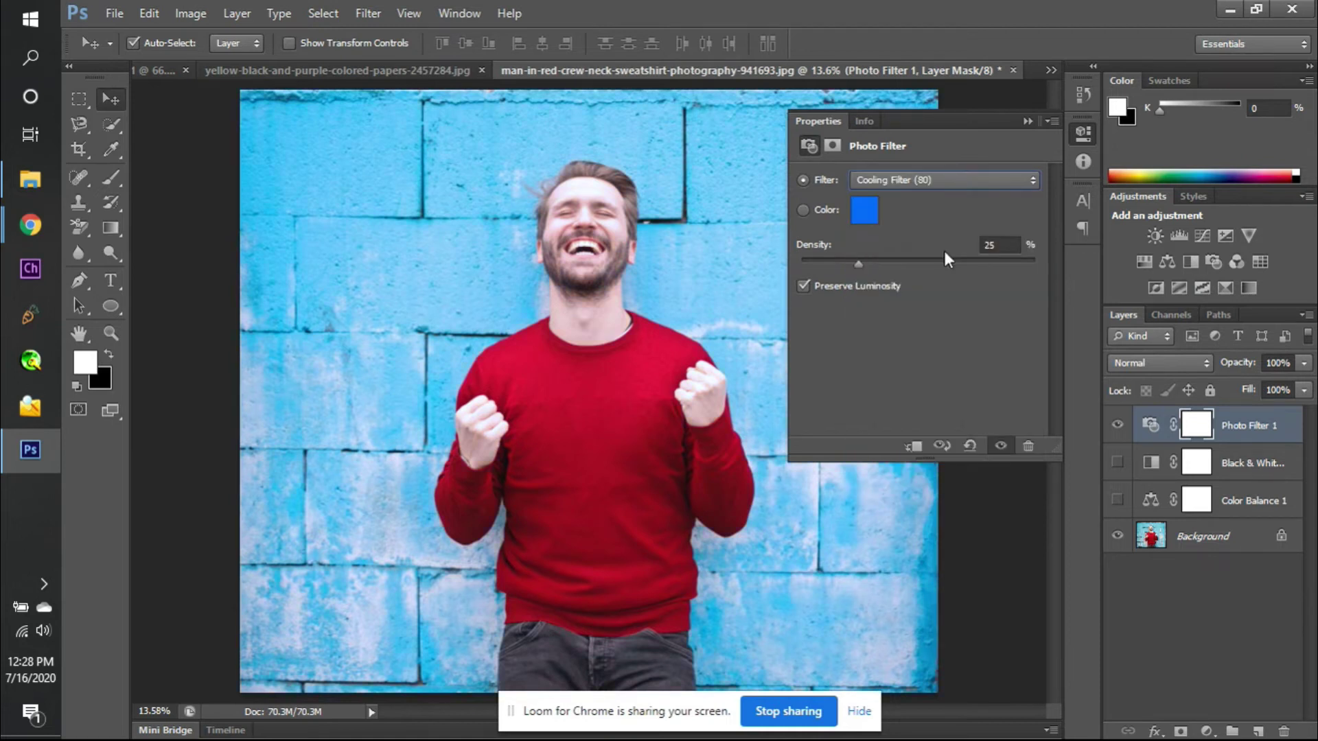
pyautogui.click(916, 180)
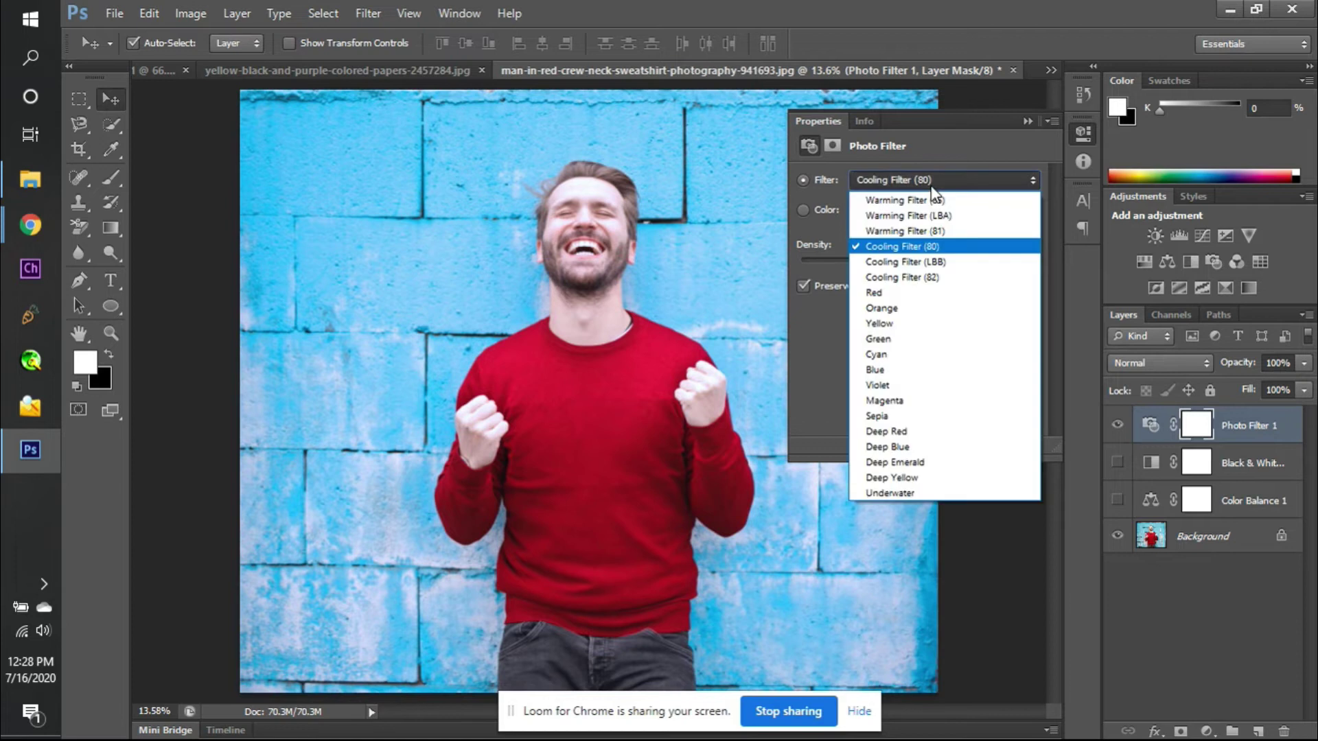
pyautogui.click(927, 260)
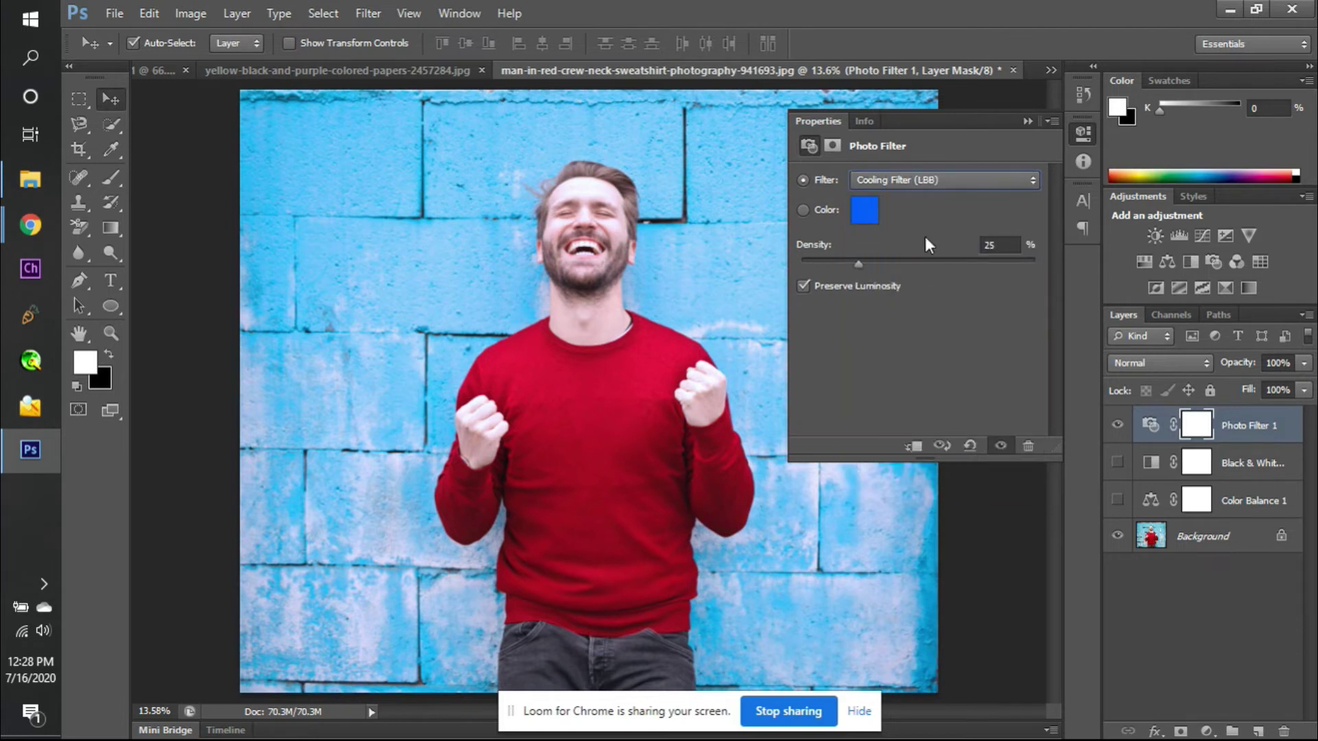
pyautogui.click(927, 180)
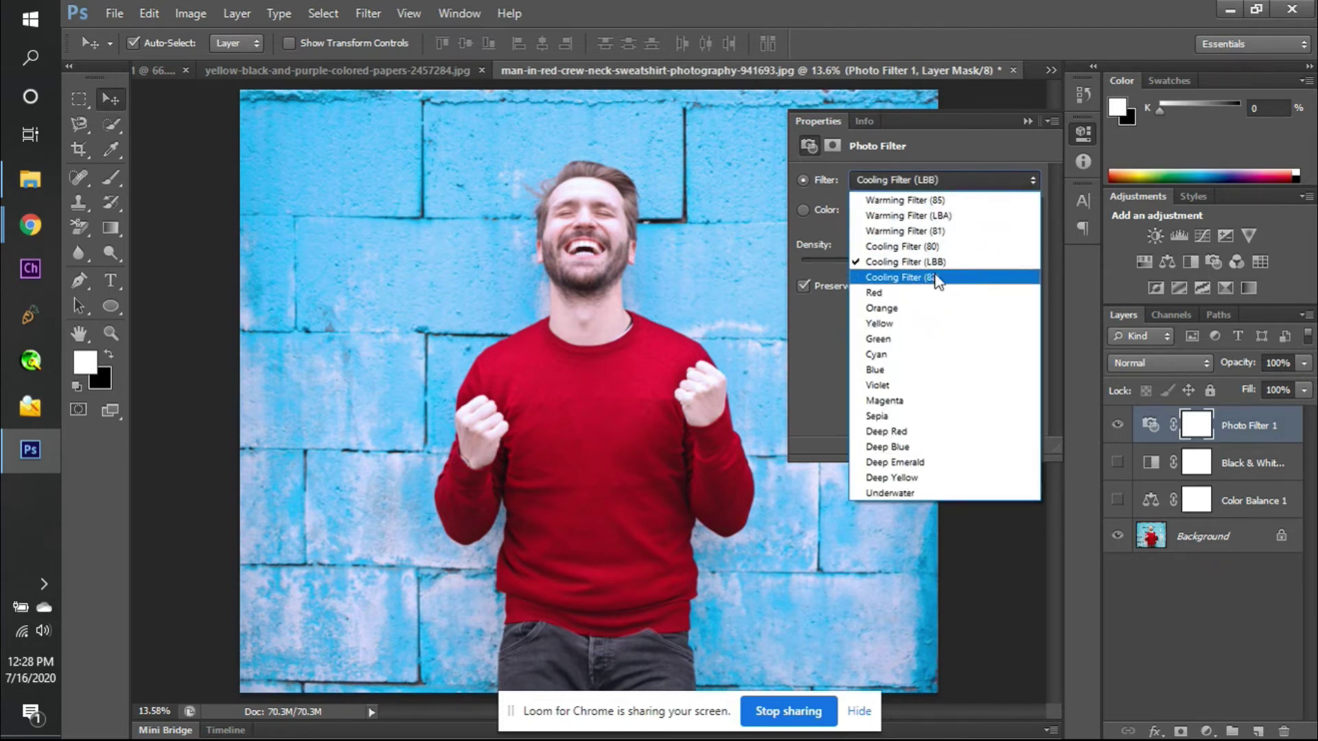
pyautogui.click(937, 278)
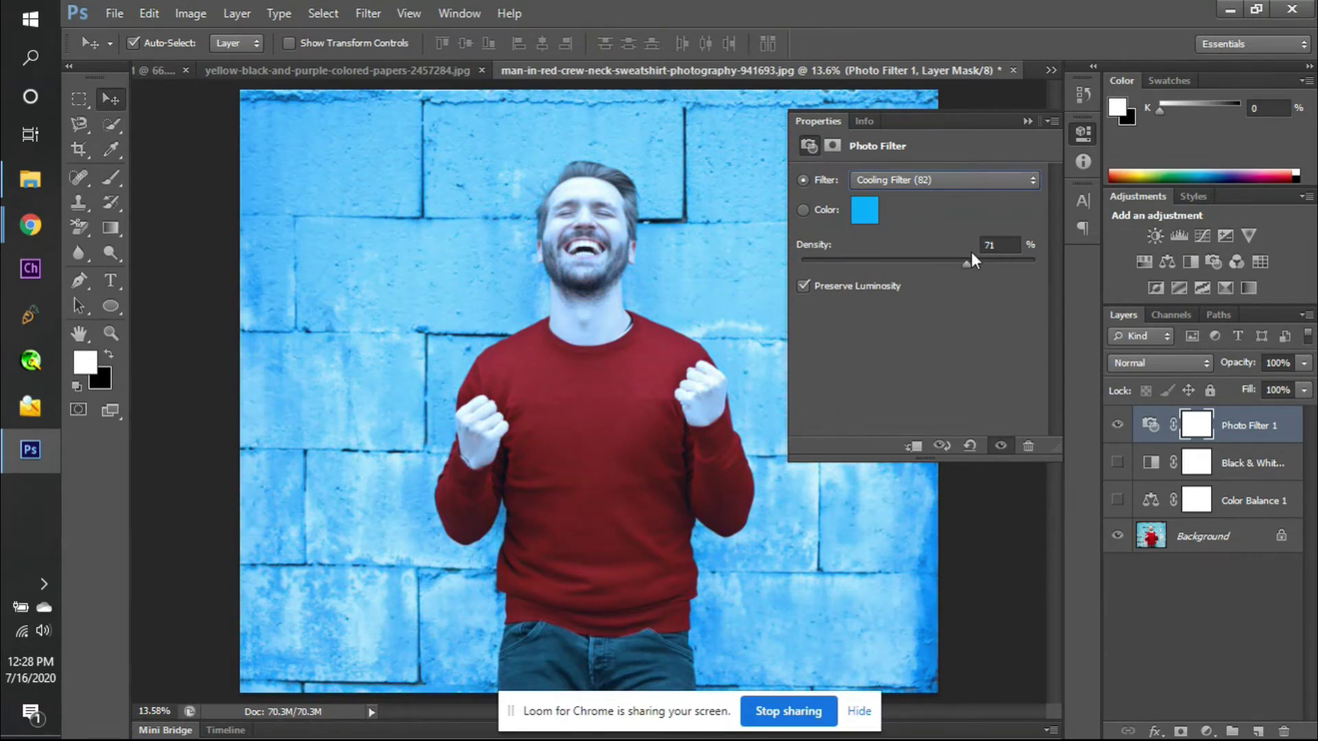
# - Try Deep Red, then set the filter to Orange at 14% density and hide Photo Filter 1
pyautogui.moveTo(1034, 262); pyautogui.dragTo(880, 256)
pyautogui.click(909, 179)
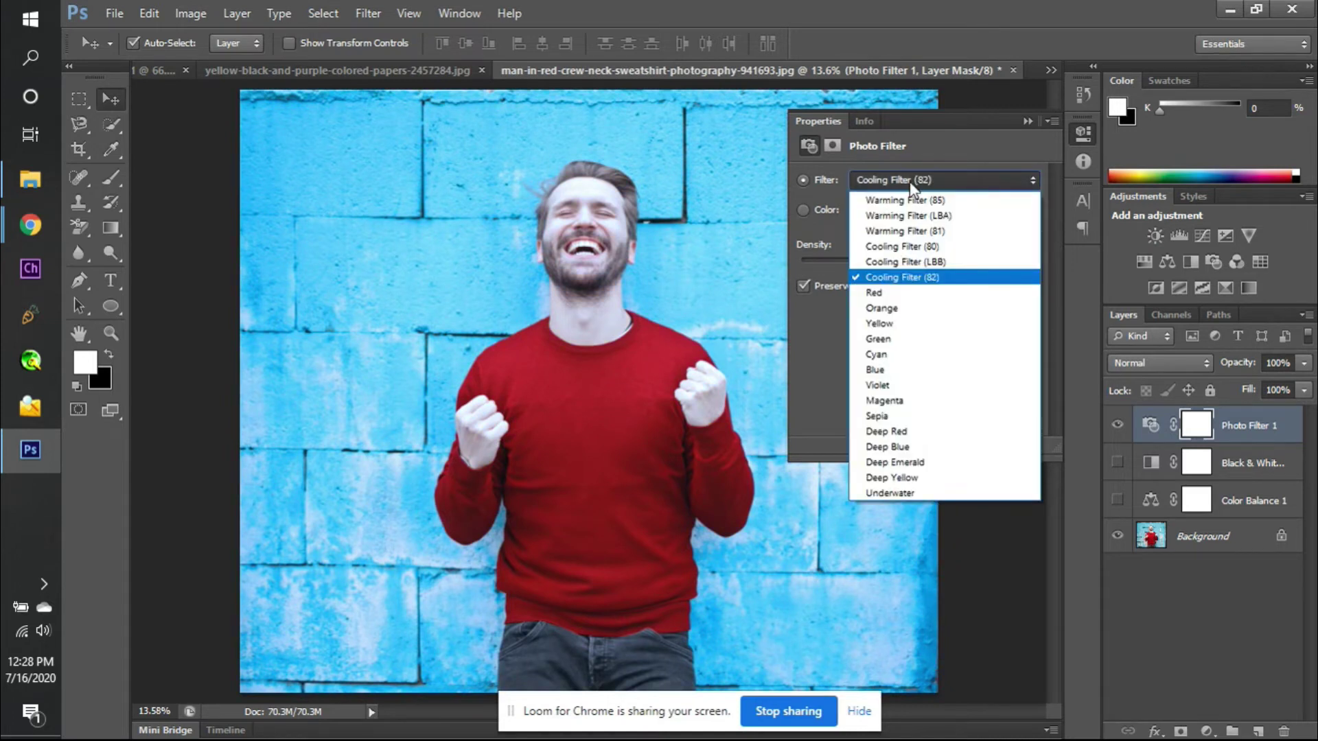
pyautogui.click(928, 433)
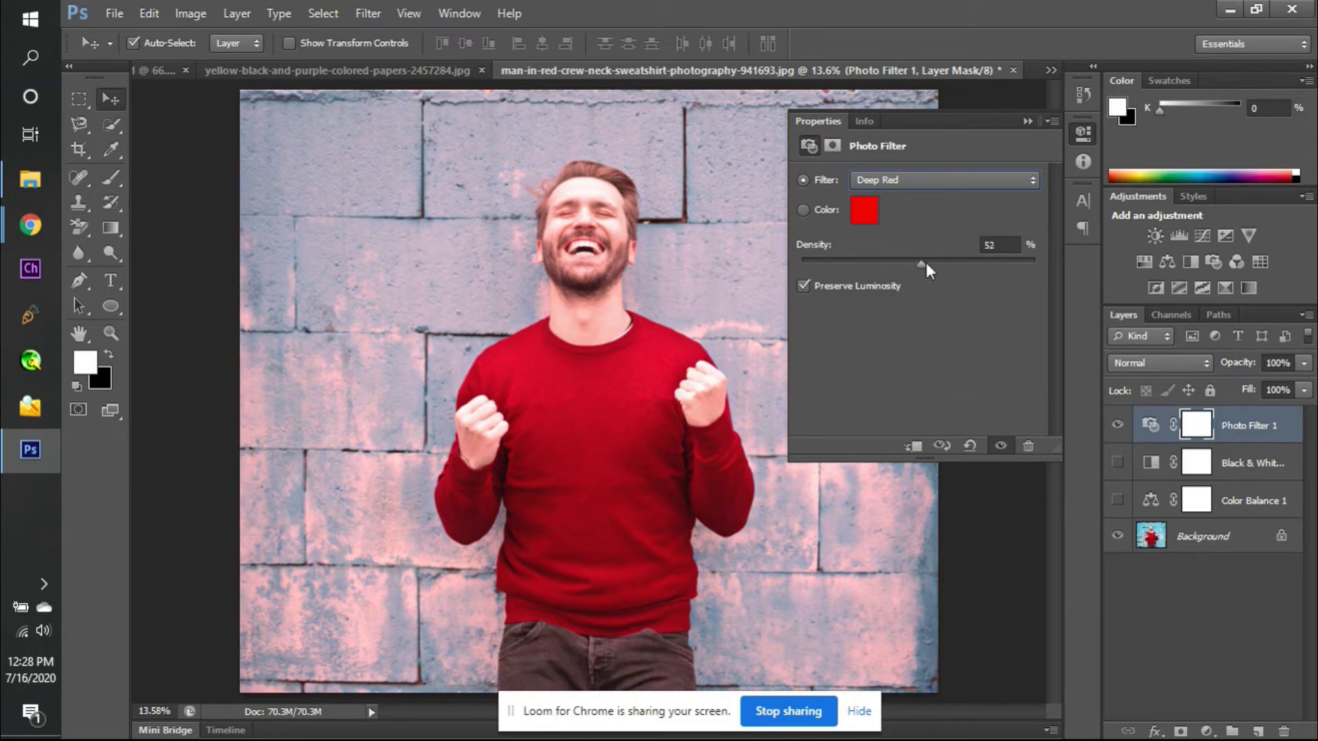
pyautogui.moveTo(969, 265); pyautogui.dragTo(877, 271)
pyautogui.click(891, 179)
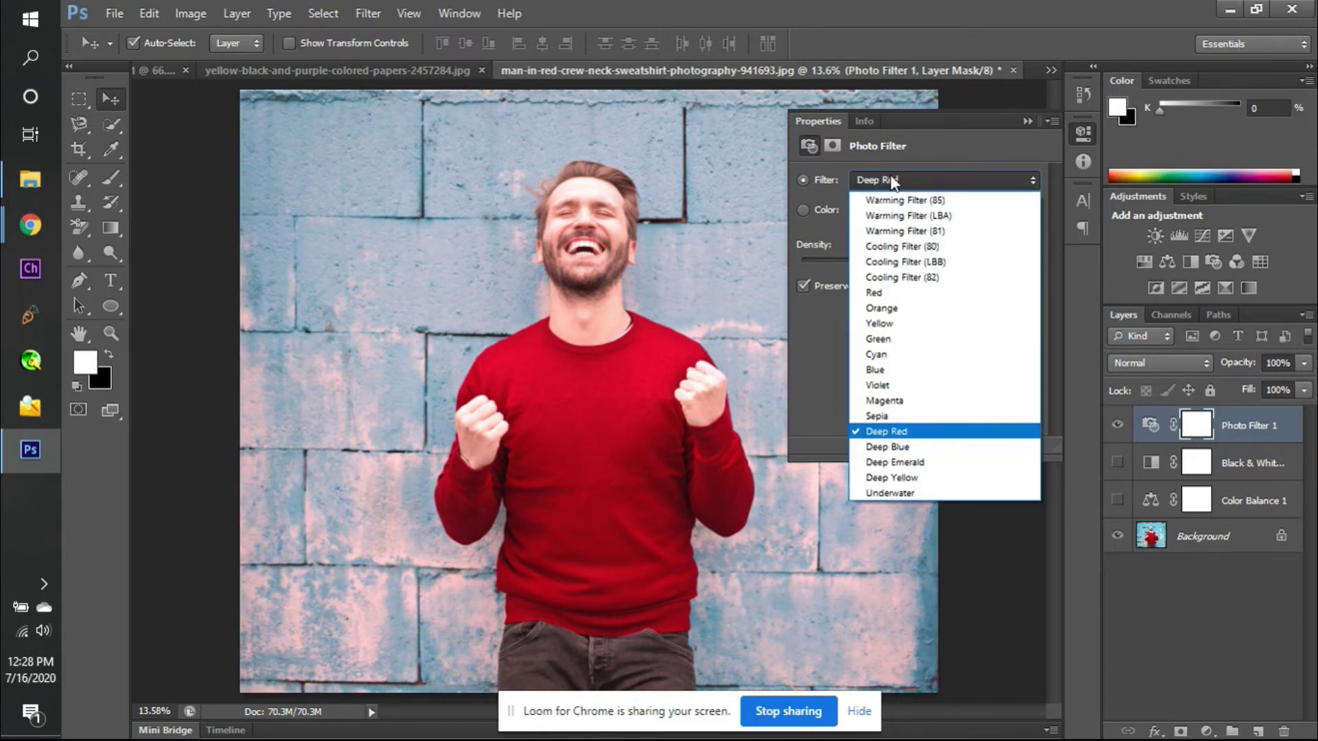
pyautogui.click(904, 305)
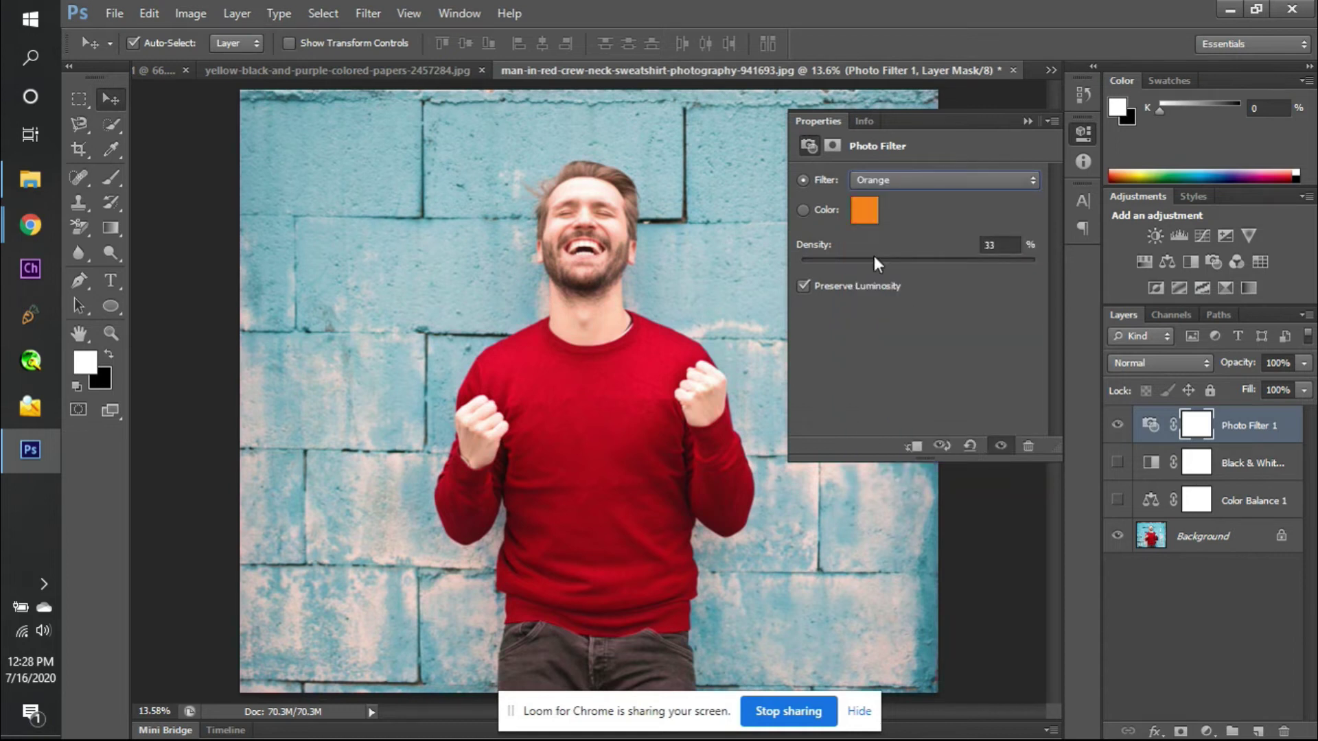
pyautogui.moveTo(879, 263); pyautogui.dragTo(902, 264)
pyautogui.moveTo(1000, 258); pyautogui.dragTo(832, 268)
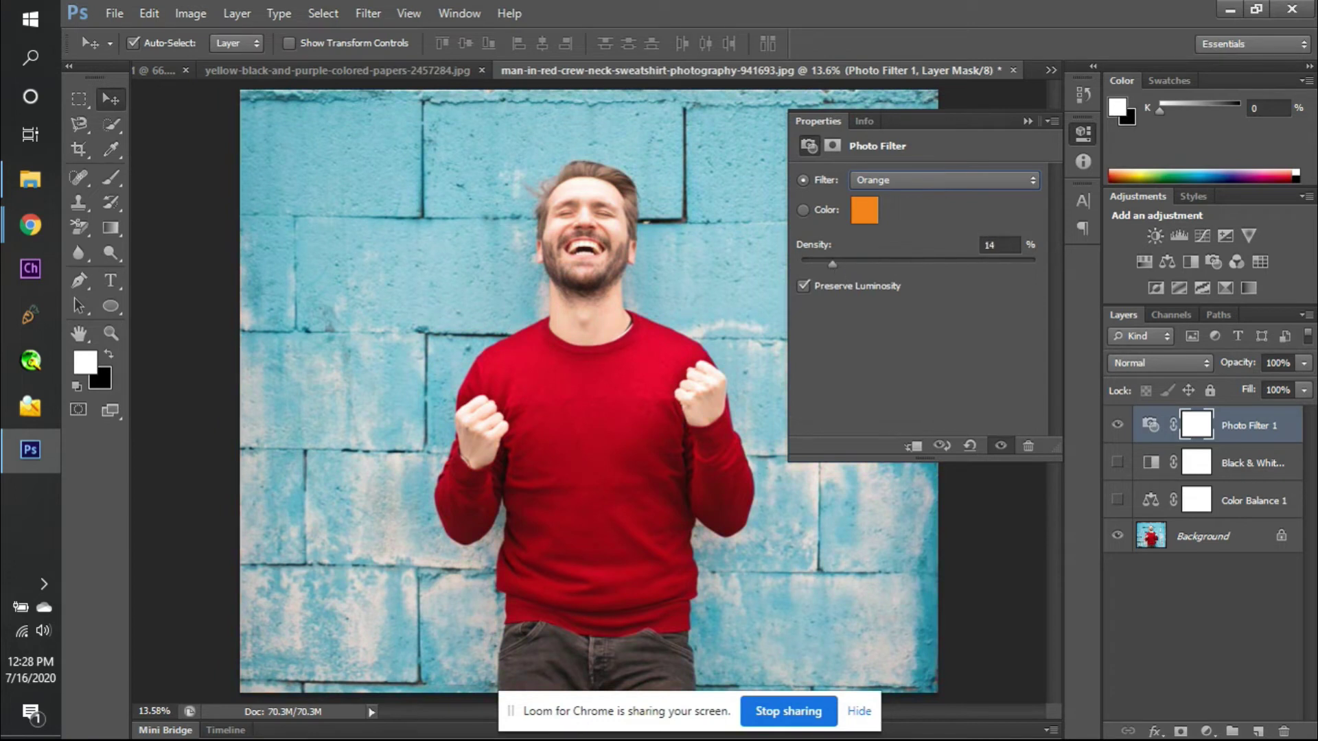
pyautogui.click(1119, 427)
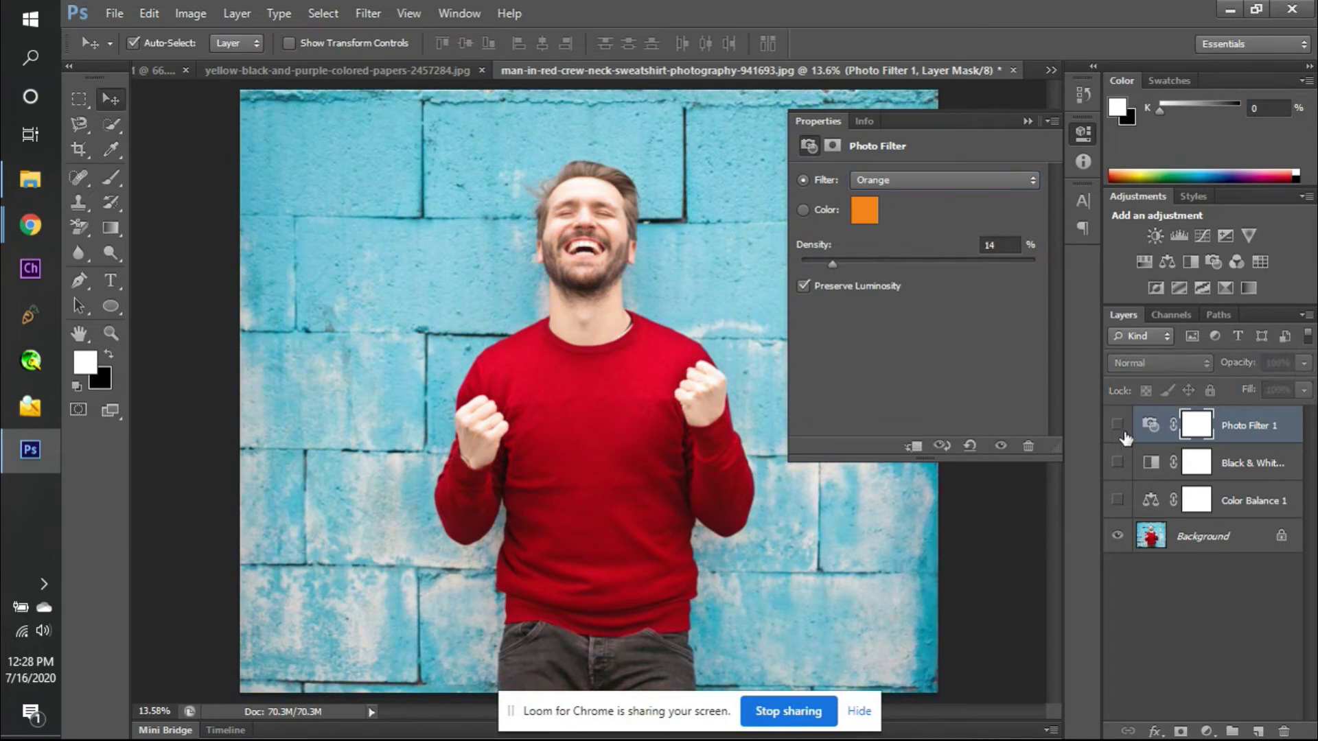
# - Add a Channel Mixer layer with Red output at Red +111, Green -5, Blue -81
pyautogui.click(1241, 262)
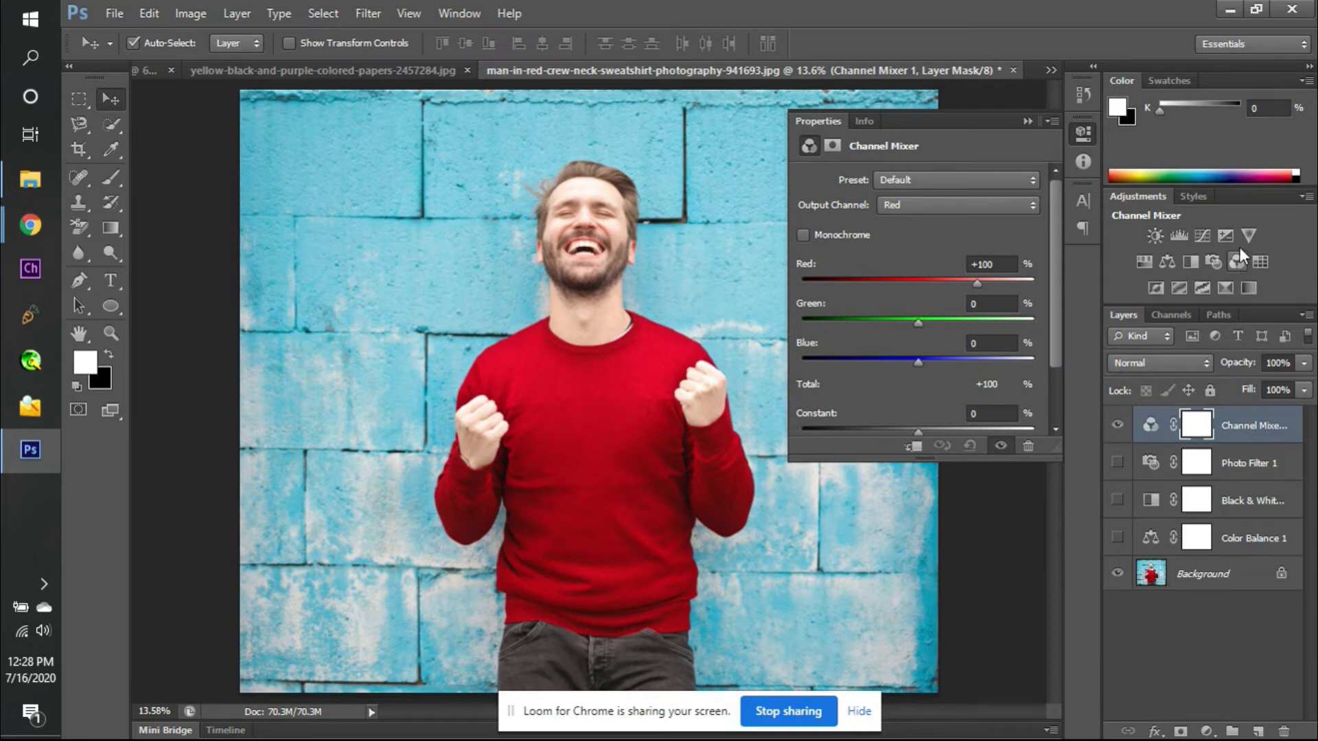
pyautogui.click(910, 205)
pyautogui.click(912, 194)
pyautogui.click(913, 183)
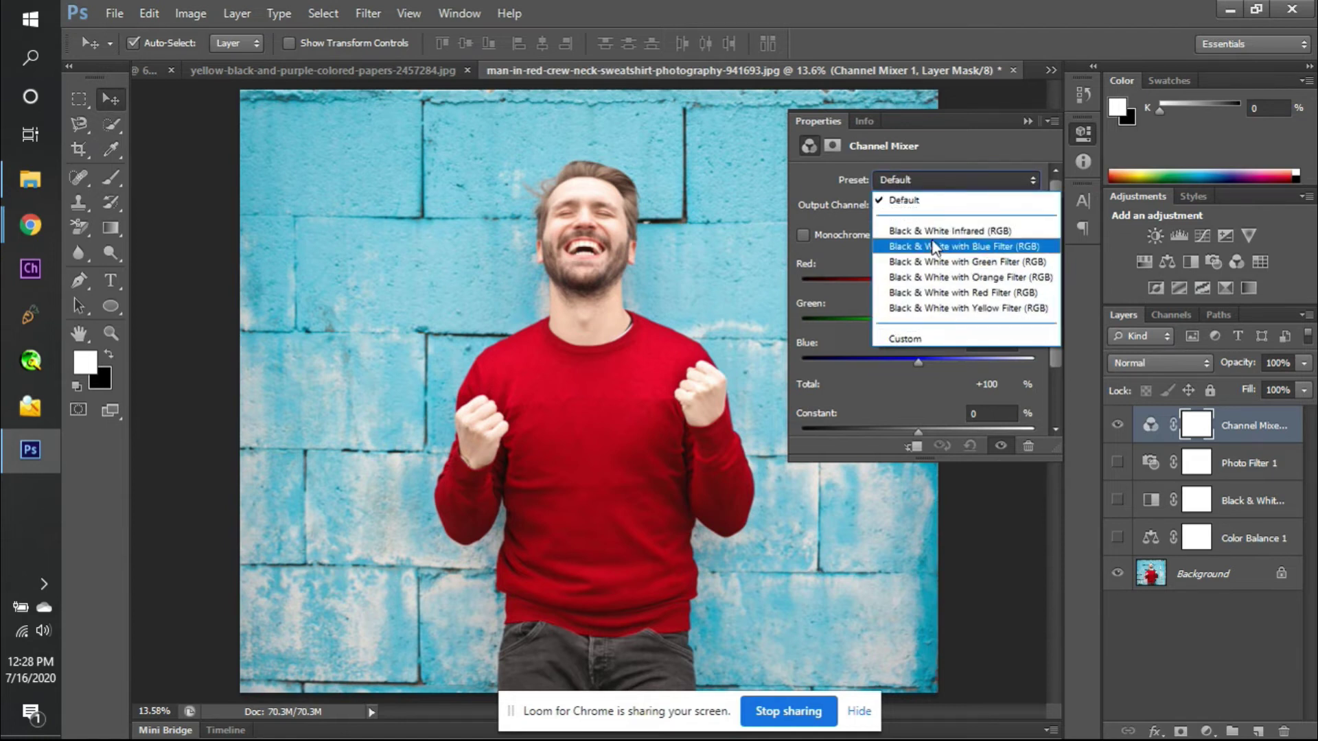
pyautogui.click(921, 179)
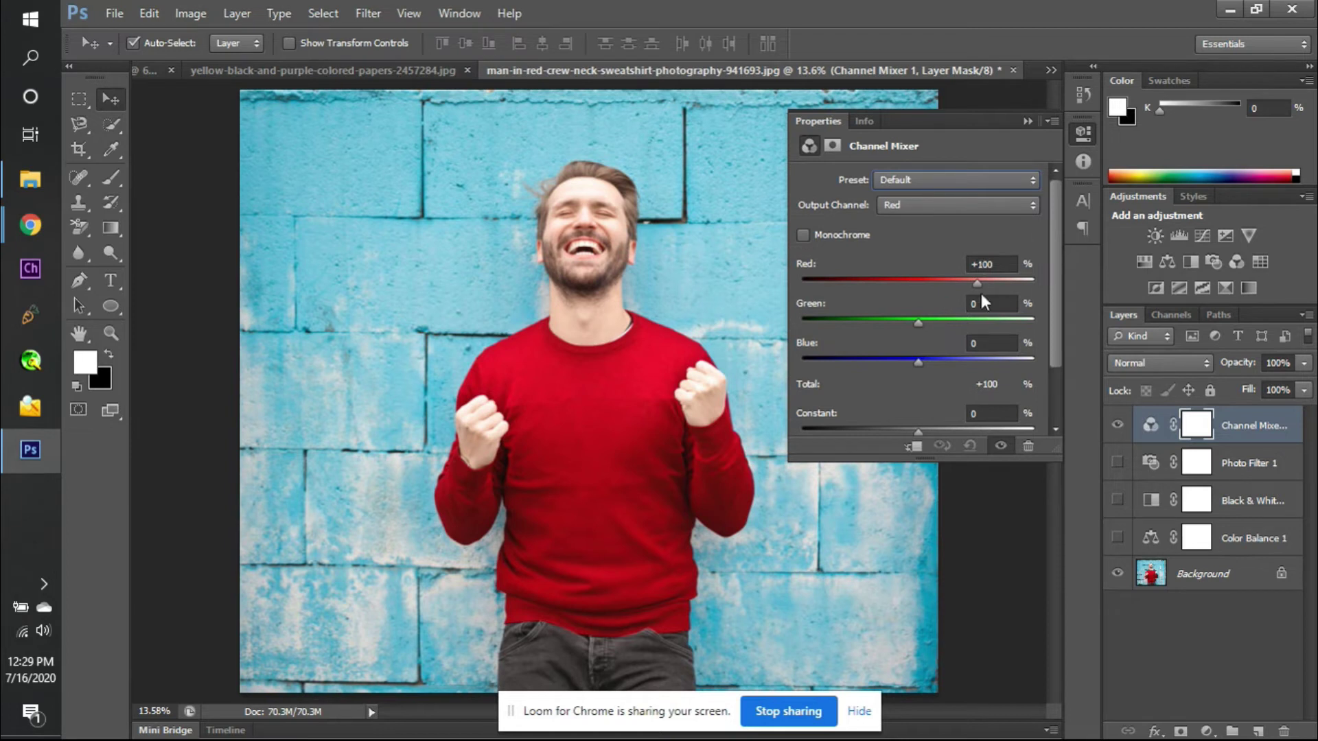
pyautogui.moveTo(973, 281)
pyautogui.mouseDown()
pyautogui.moveTo(786, 274)
pyautogui.moveTo(995, 294)
pyautogui.moveTo(984, 294)
pyautogui.mouseUp()
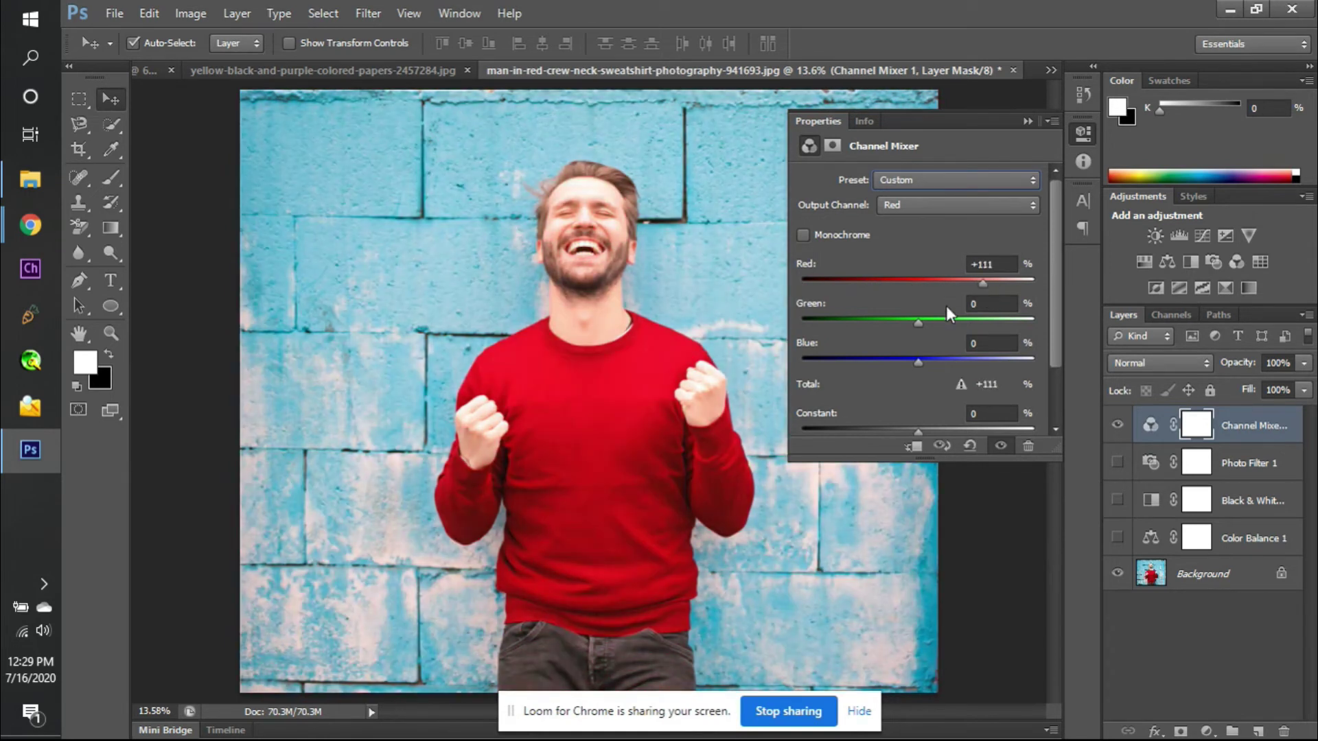
pyautogui.moveTo(917, 320); pyautogui.dragTo(871, 364)
pyautogui.scroll(-2, 872, 364)
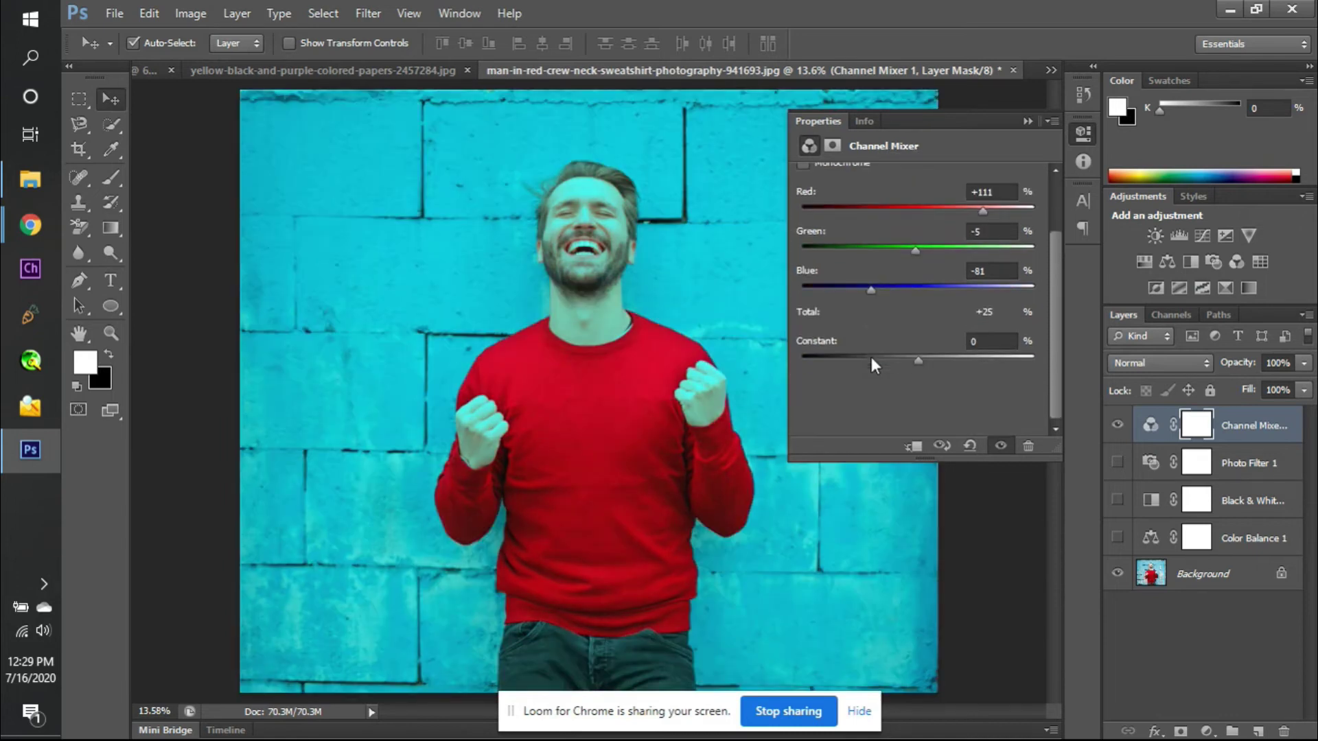
# - Check the colour channels, then invert Channel Mixer 1's Red source to darken the sweater
pyautogui.click(1170, 574)
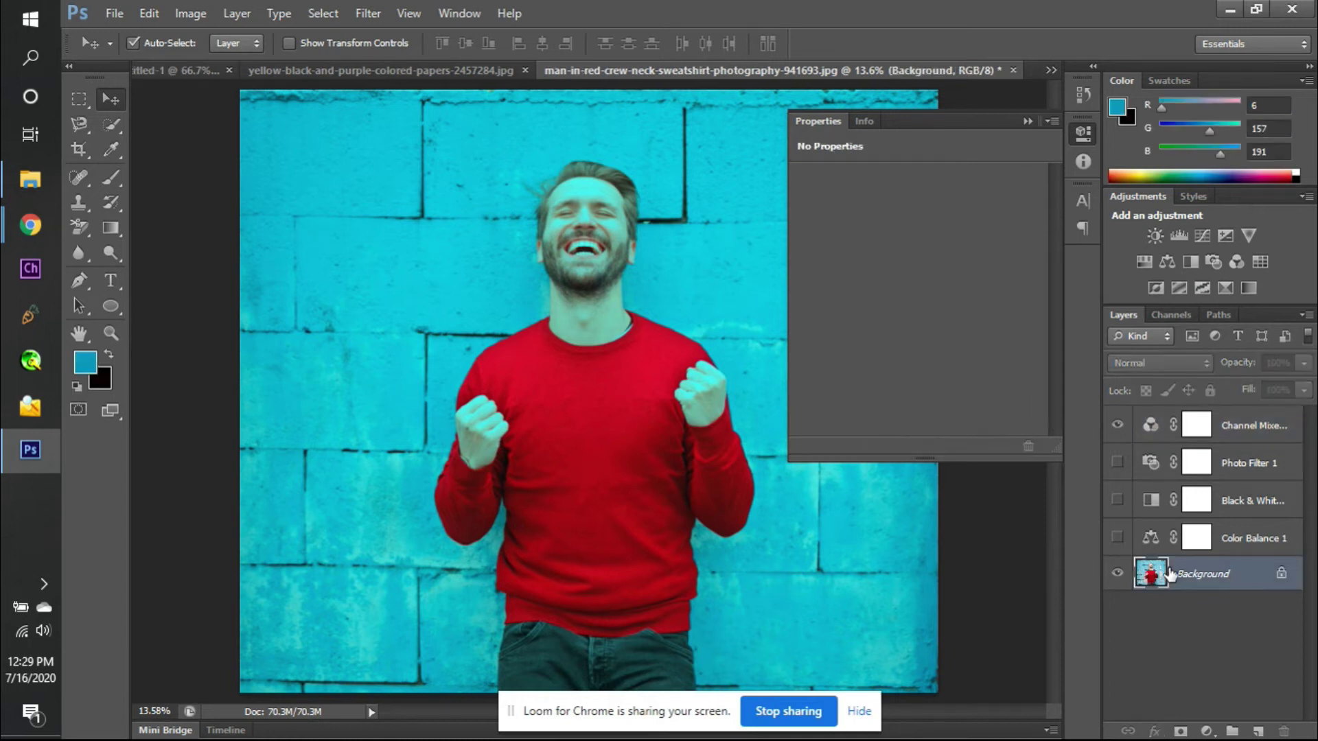
pyautogui.click(1180, 319)
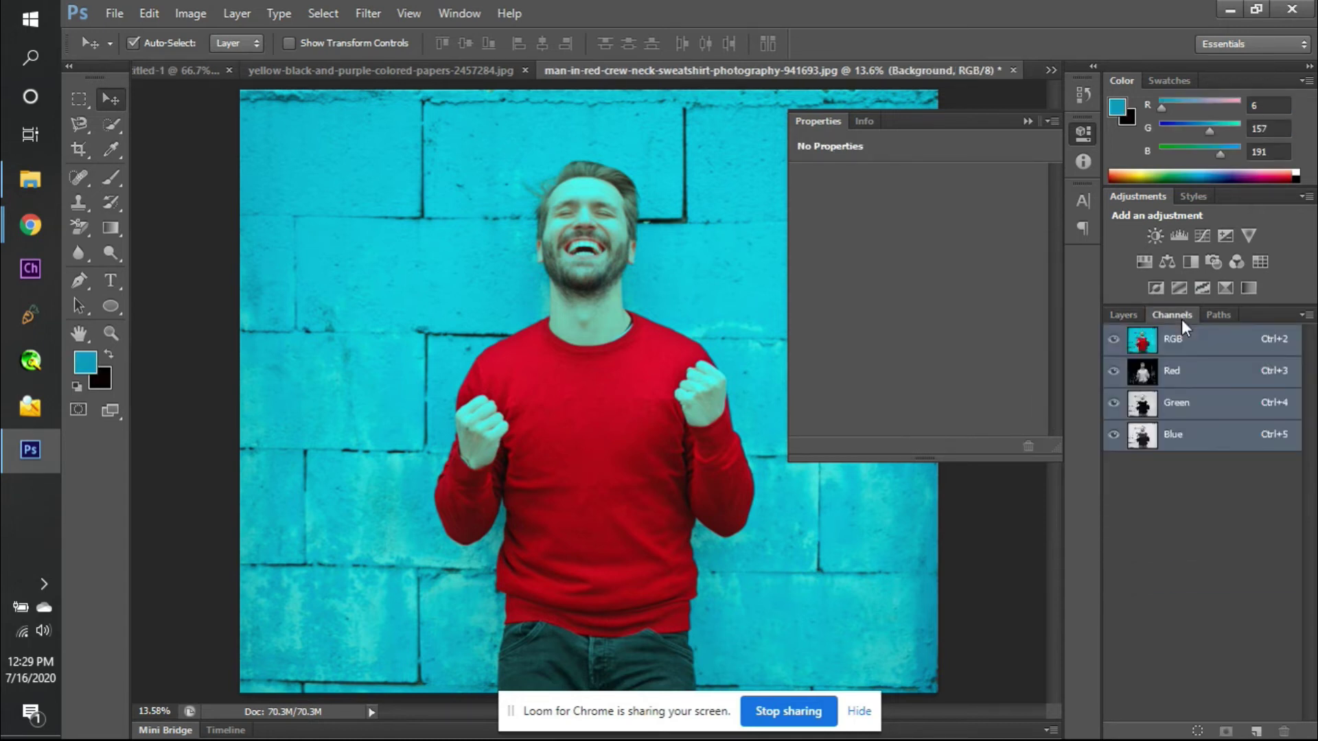
pyautogui.click(1126, 315)
pyautogui.click(1151, 424)
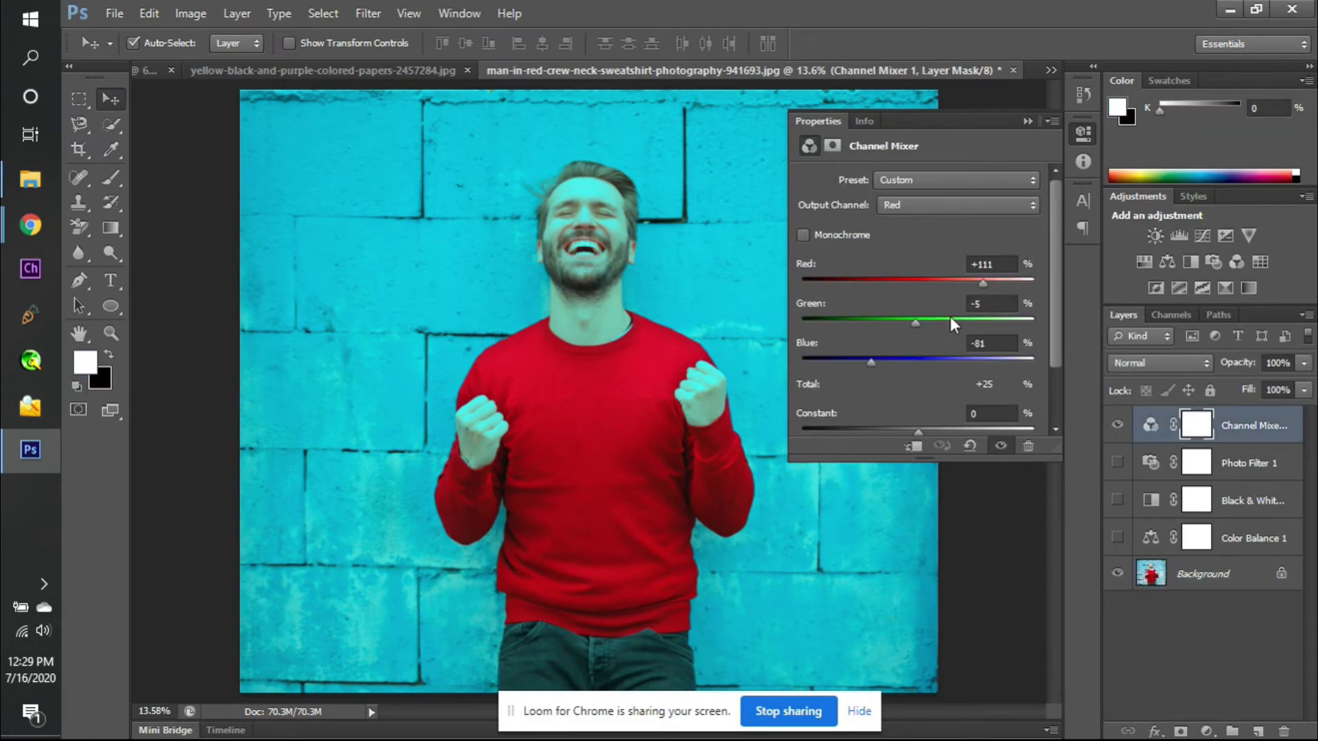
pyautogui.moveTo(989, 282); pyautogui.dragTo(854, 282)
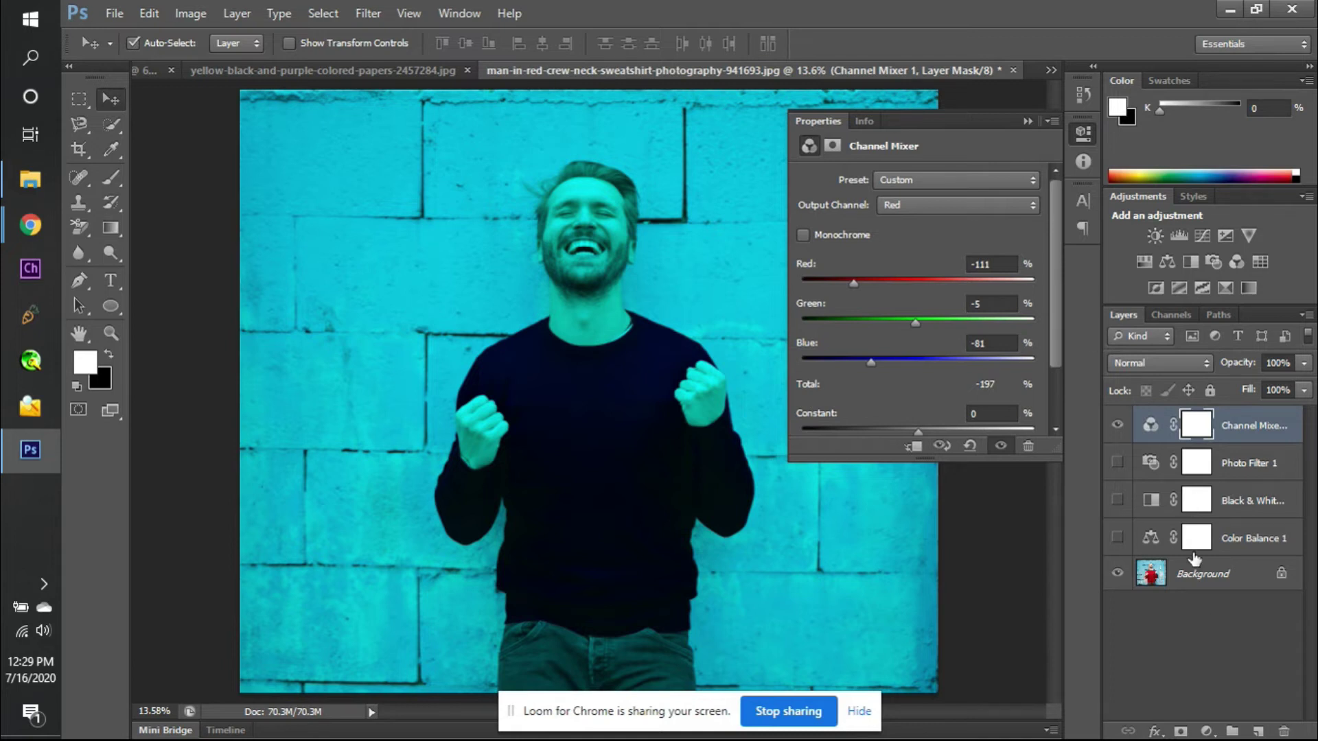
# - Inspect the Red and mask channels and settle the Red source at +73
pyautogui.click(1169, 313)
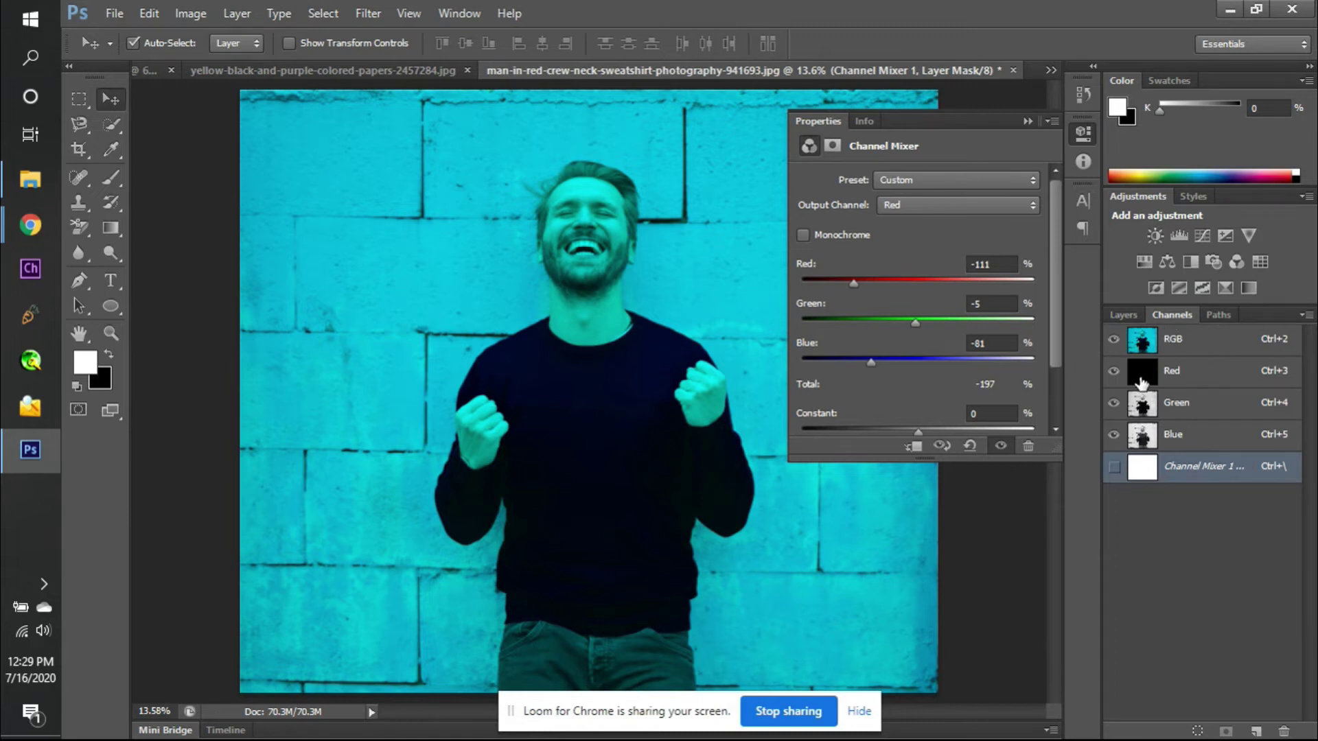
pyautogui.click(1113, 371)
pyautogui.click(1113, 371)
pyautogui.moveTo(853, 283); pyautogui.dragTo(961, 286)
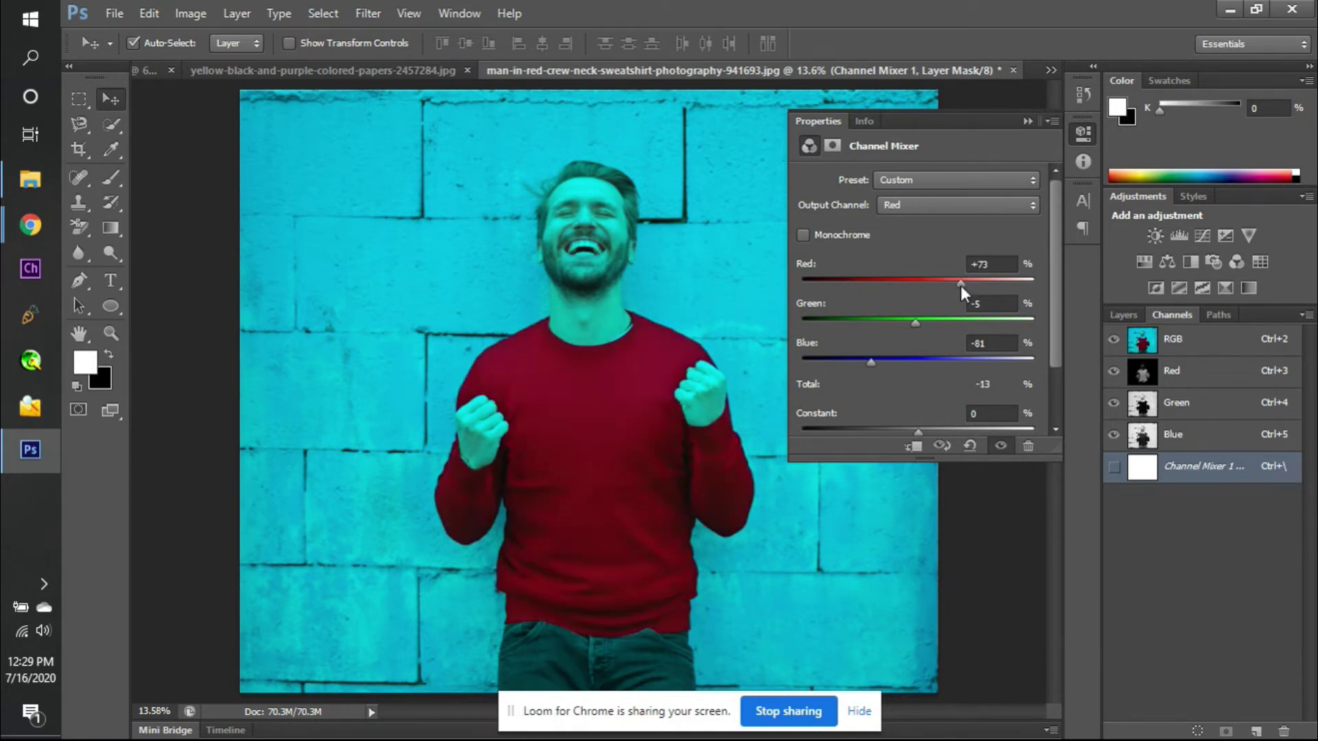
pyautogui.click(1113, 467)
pyautogui.click(1113, 466)
pyautogui.click(1114, 467)
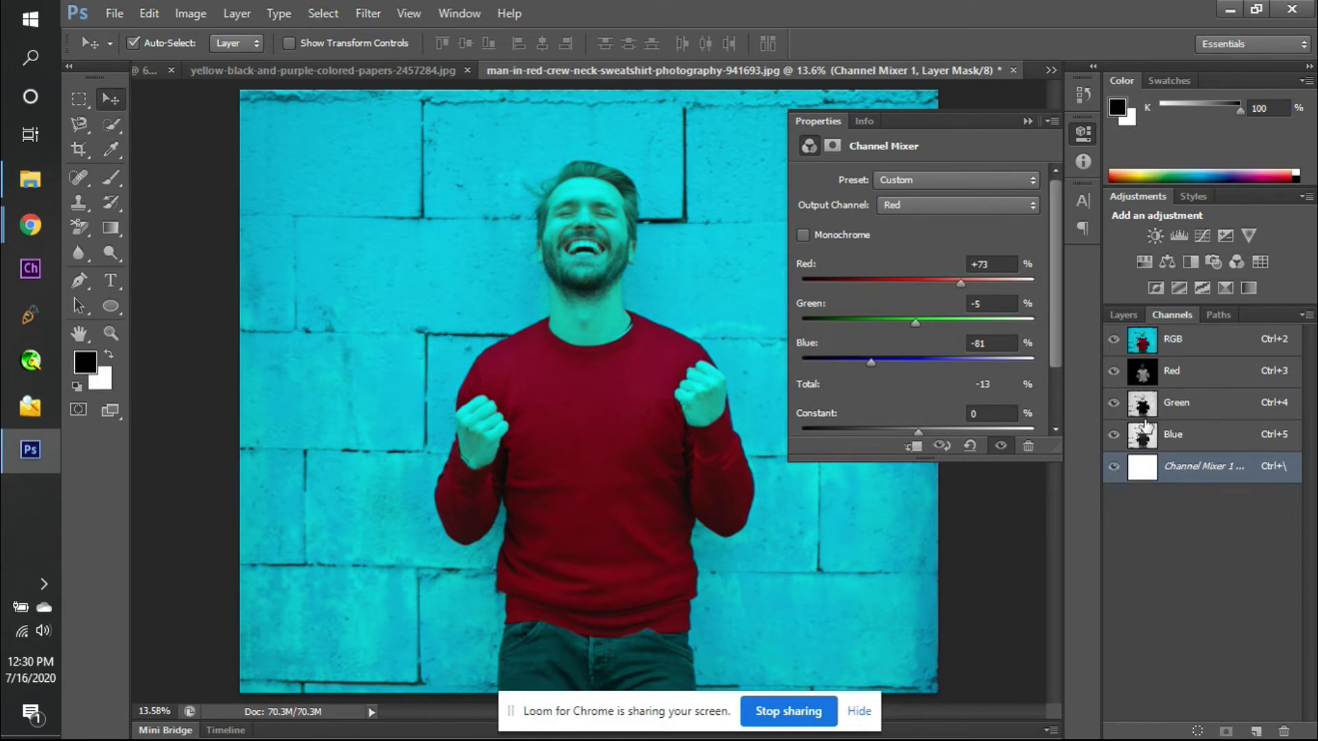
pyautogui.click(1124, 315)
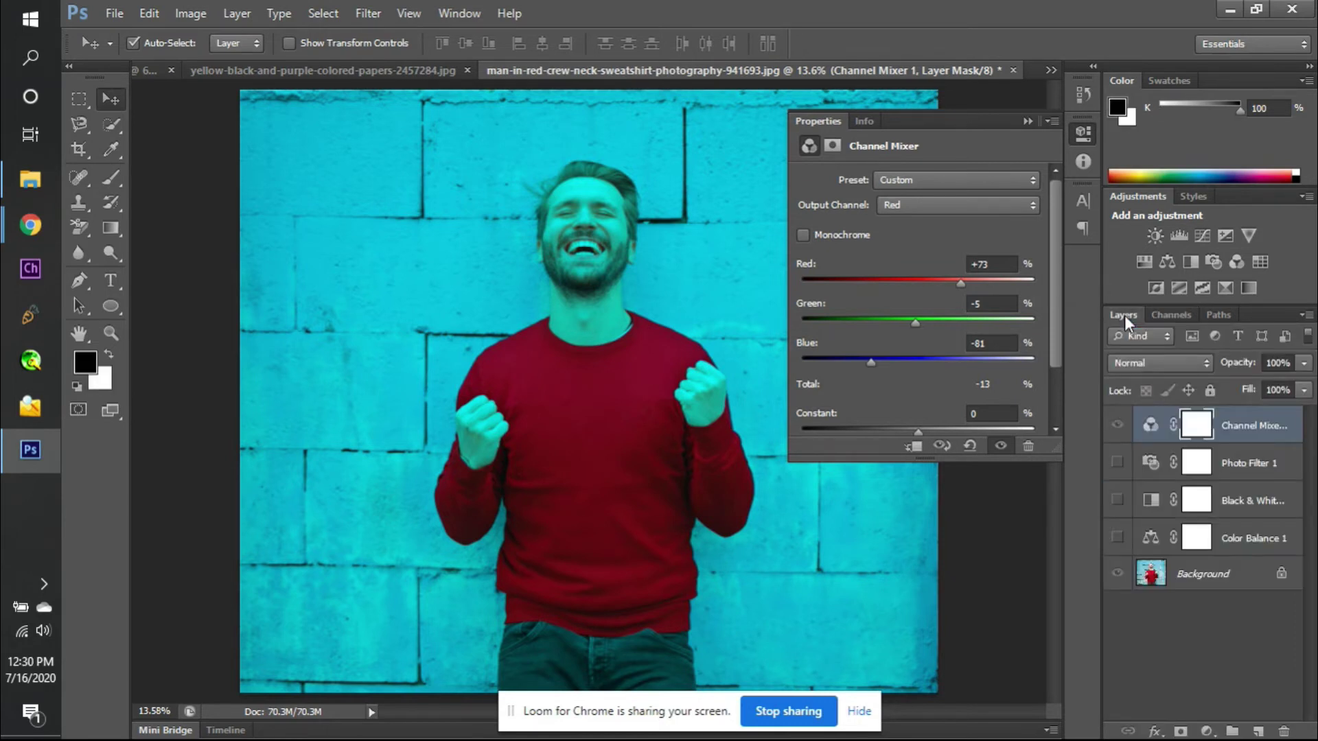
# - Swap colours, compare with Channel Mixer 1 hidden, and add a Color Lookup layer
pyautogui.press('x')
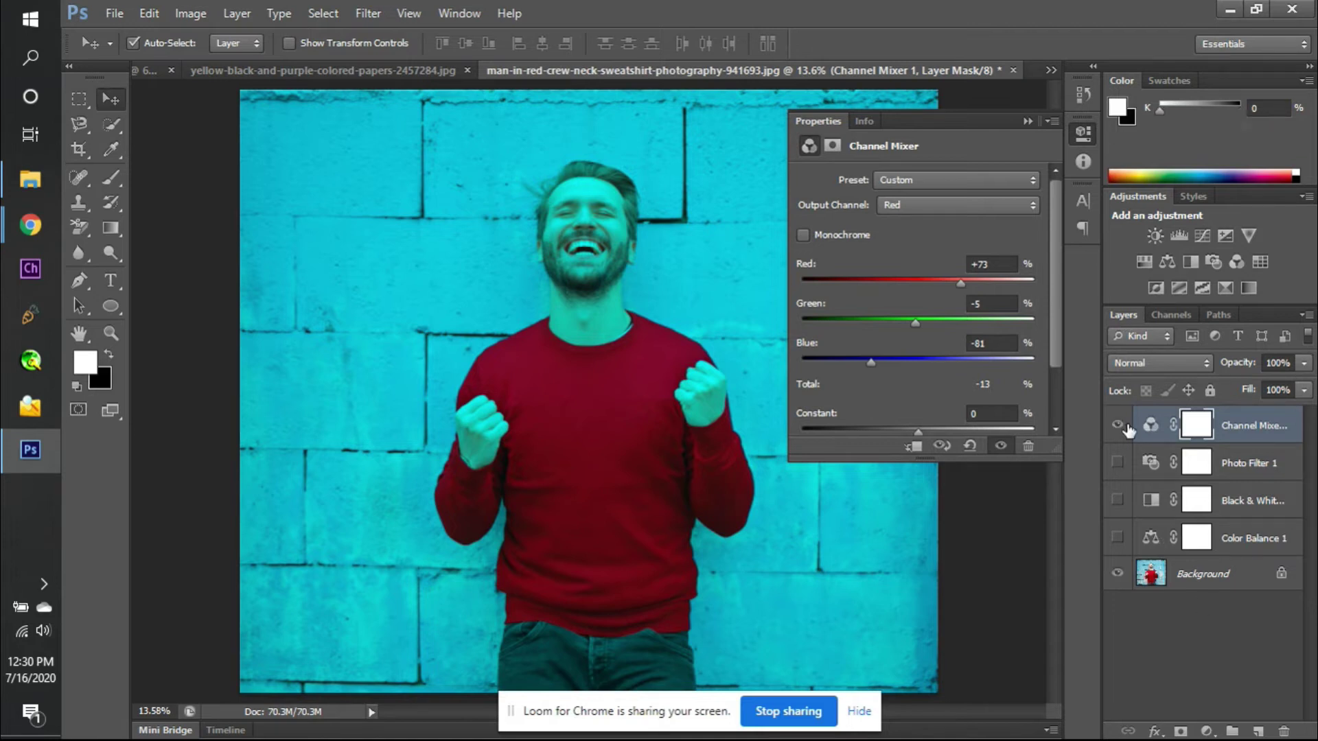
pyautogui.click(1116, 425)
pyautogui.click(1116, 425)
pyautogui.click(1117, 426)
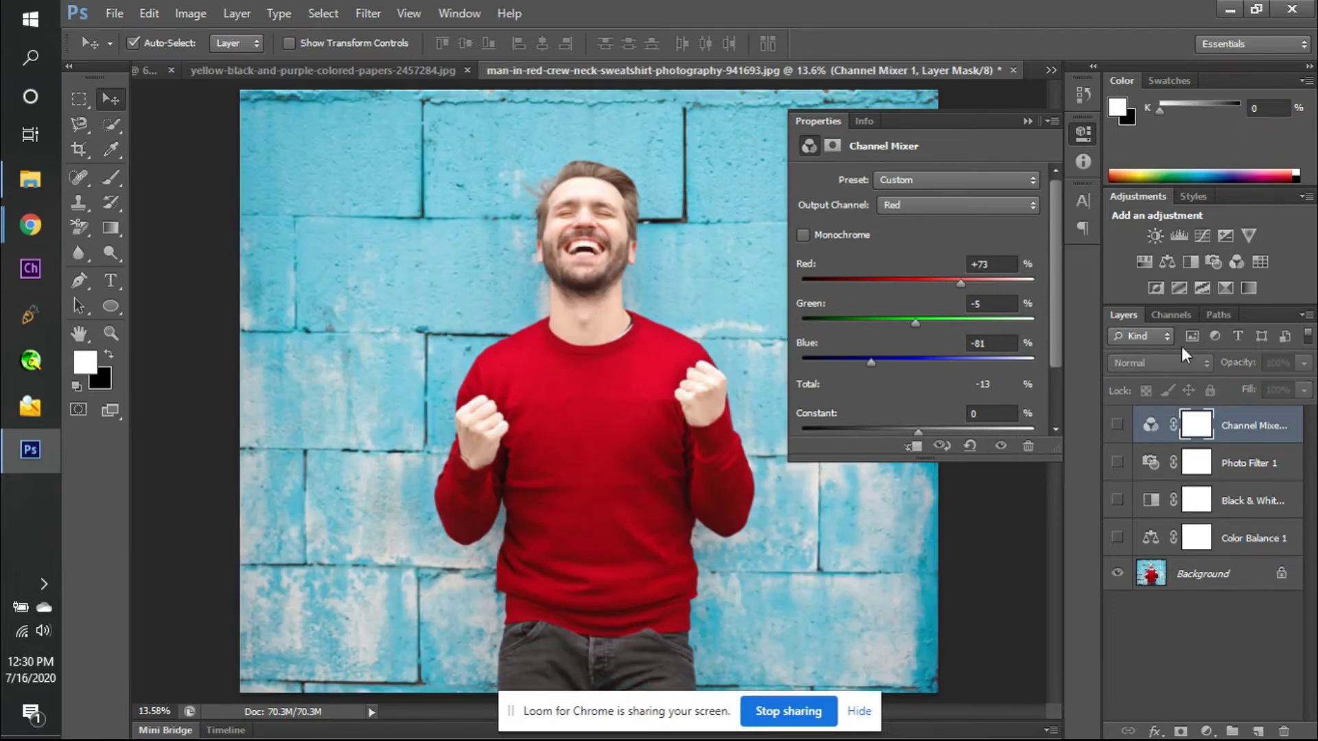
pyautogui.click(1258, 262)
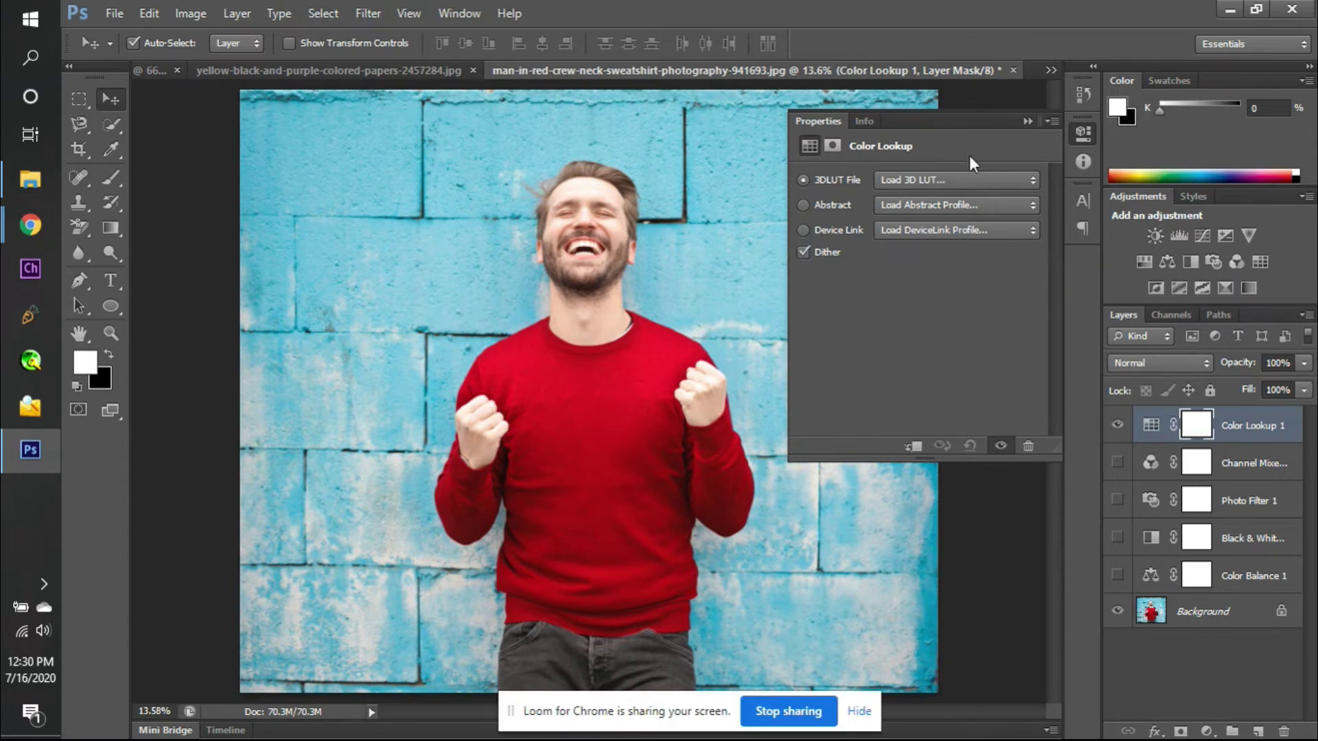
# - Try the Bleach Bypass.look 3D LUT on the Color Lookup layer
pyautogui.click(955, 181)
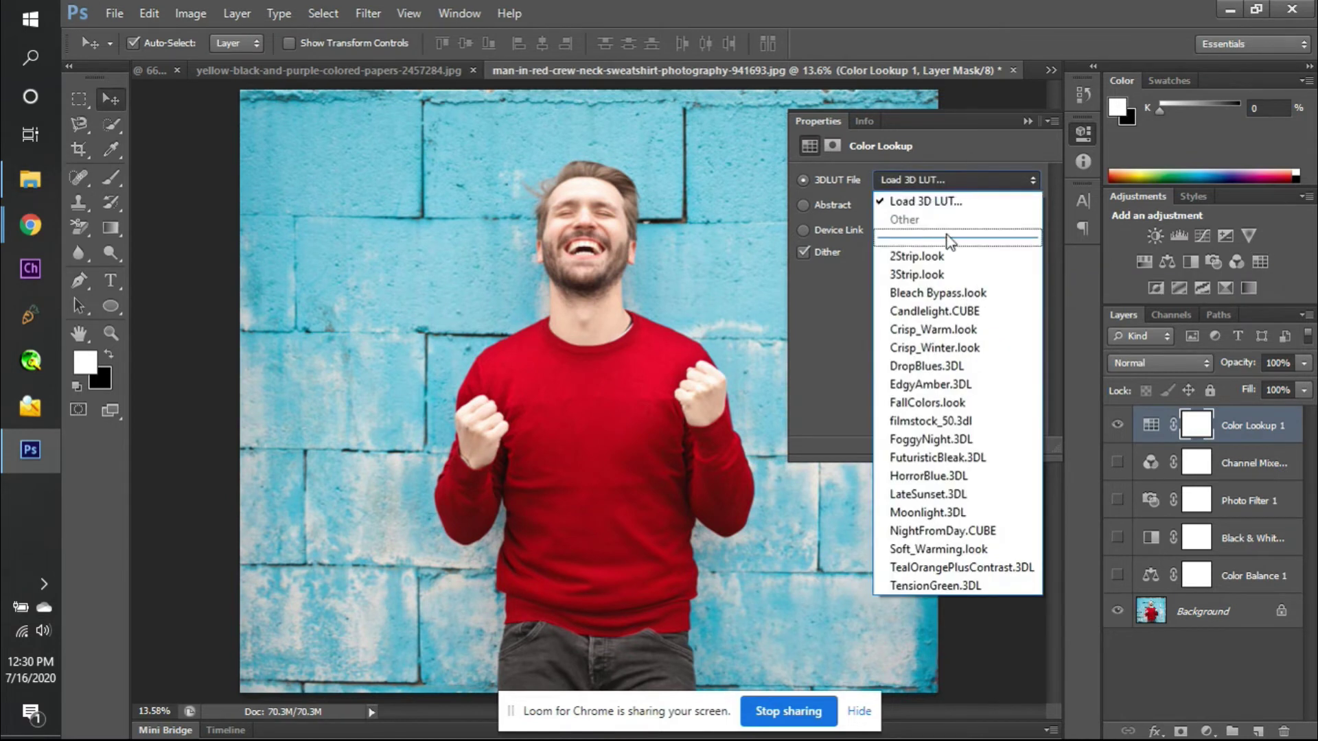
pyautogui.click(951, 199)
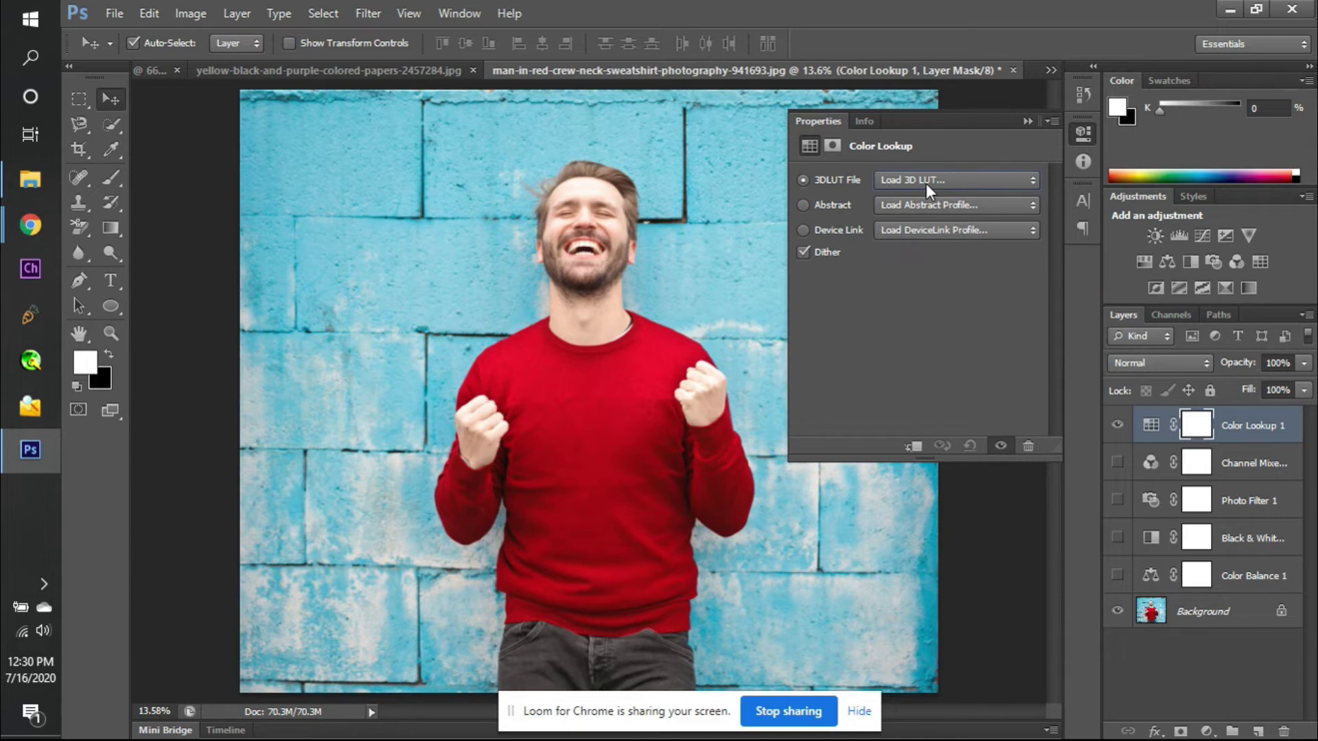
pyautogui.click(926, 181)
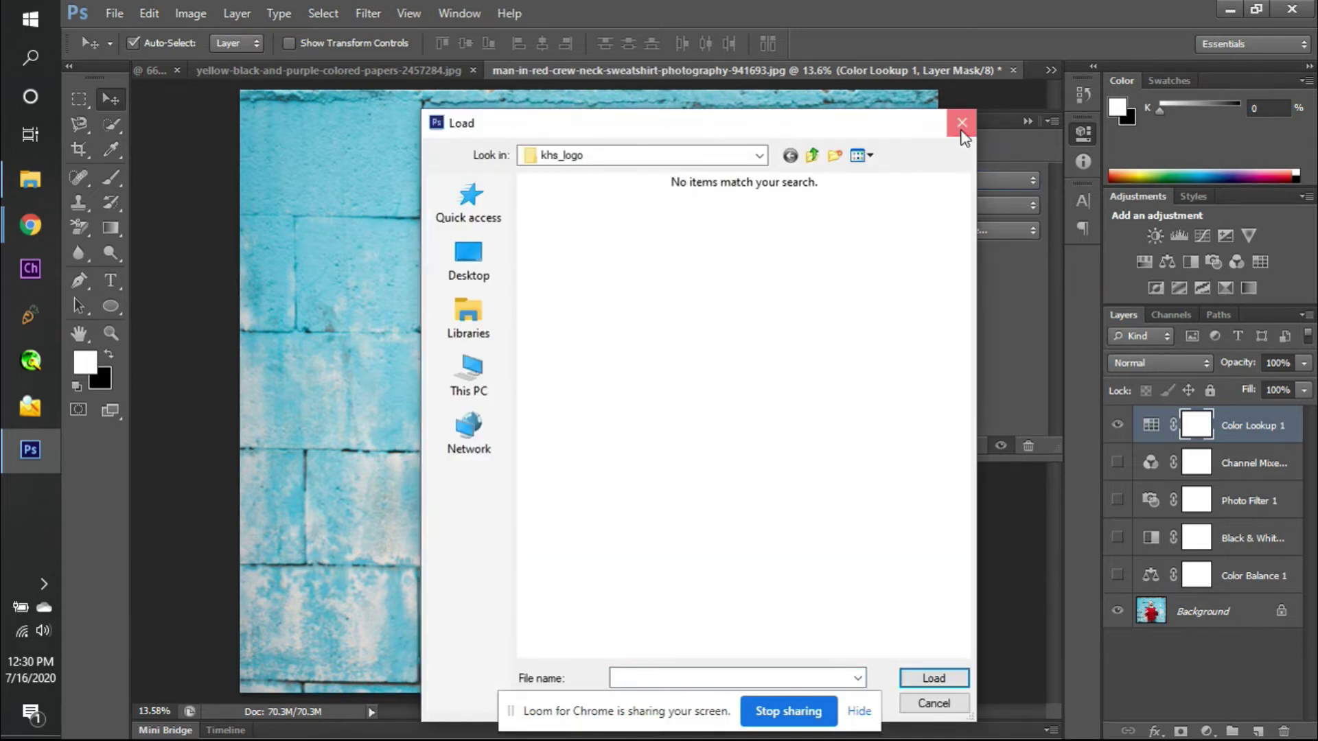
pyautogui.click(961, 132)
pyautogui.click(953, 178)
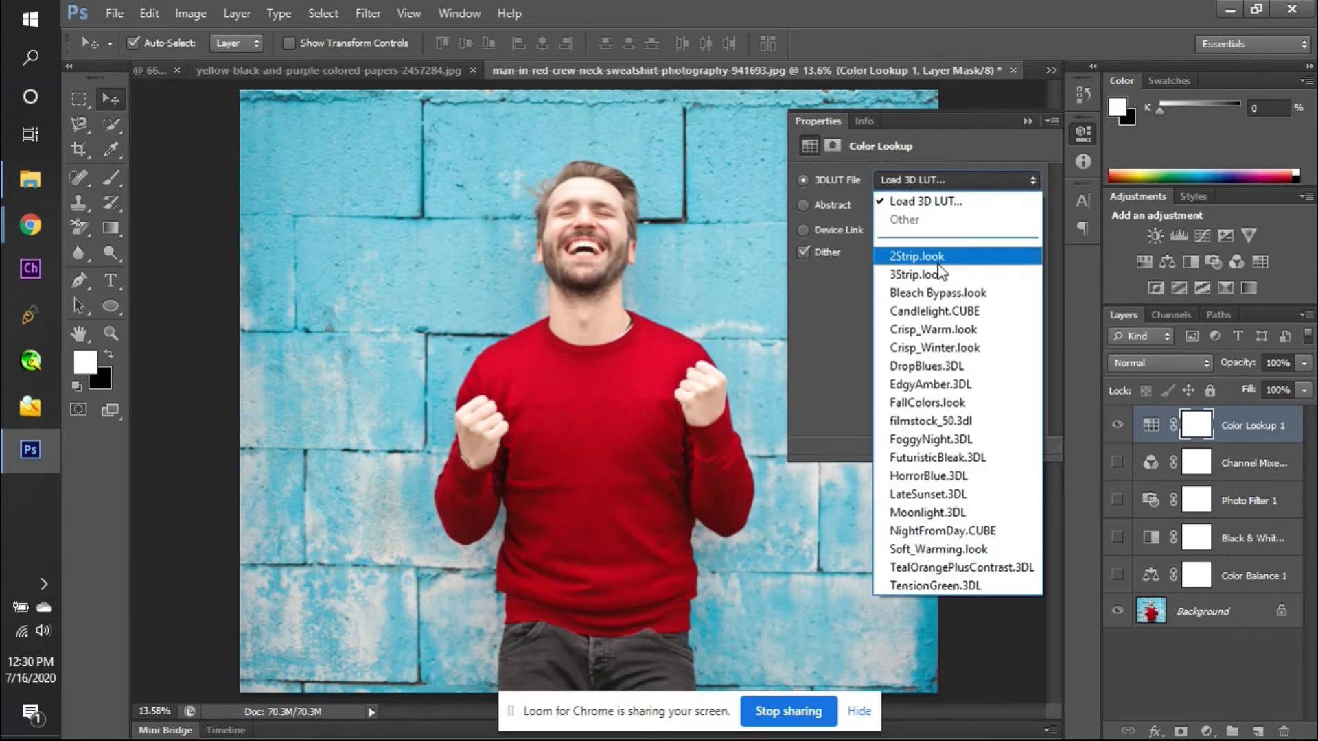
pyautogui.click(964, 293)
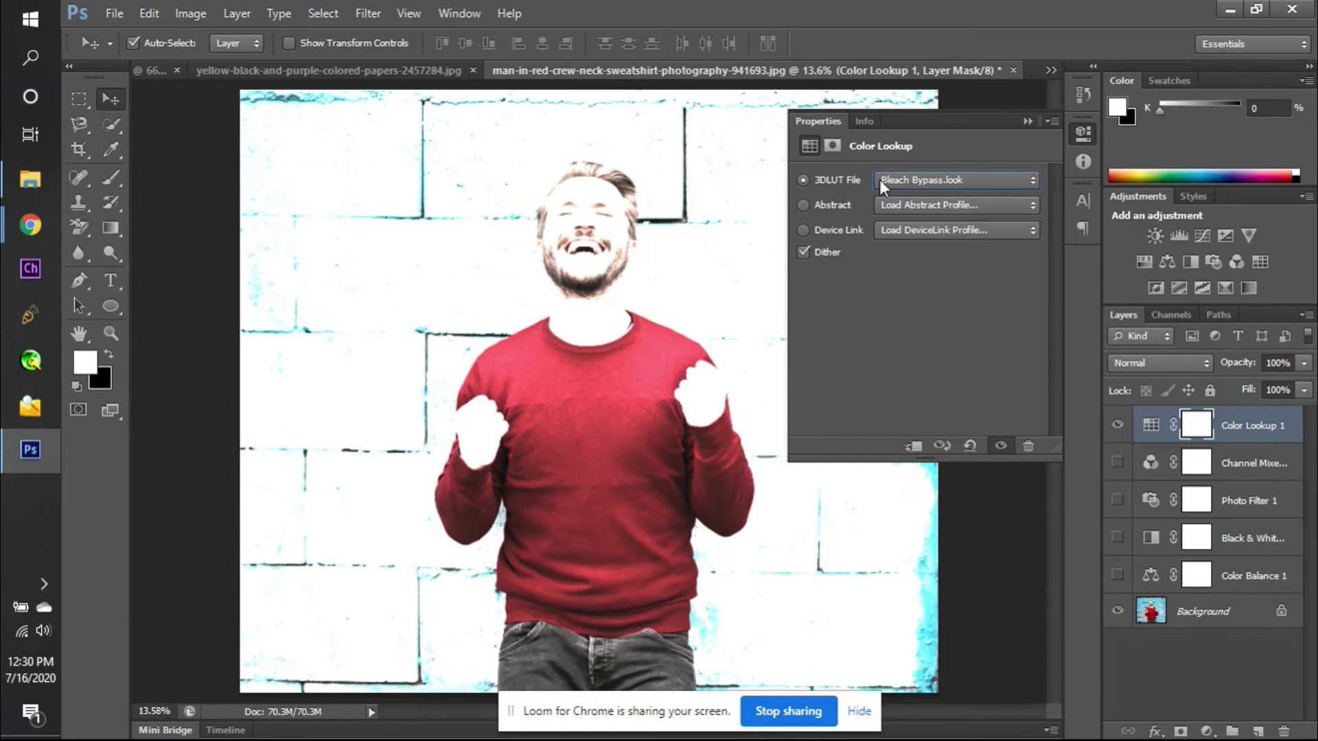
# - Try the Blacklight Poster abstract profile and the AnimePalette device link profile
pyautogui.click(802, 206)
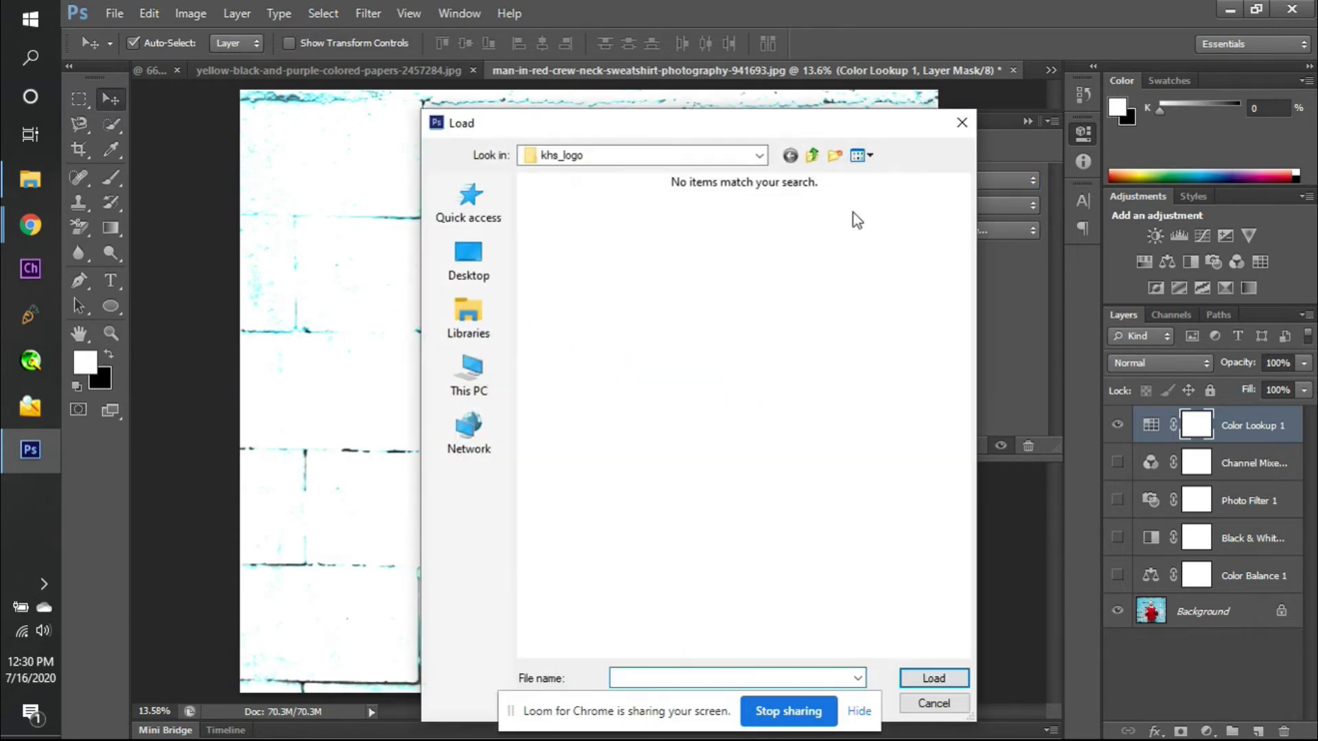
pyautogui.click(958, 122)
pyautogui.click(949, 200)
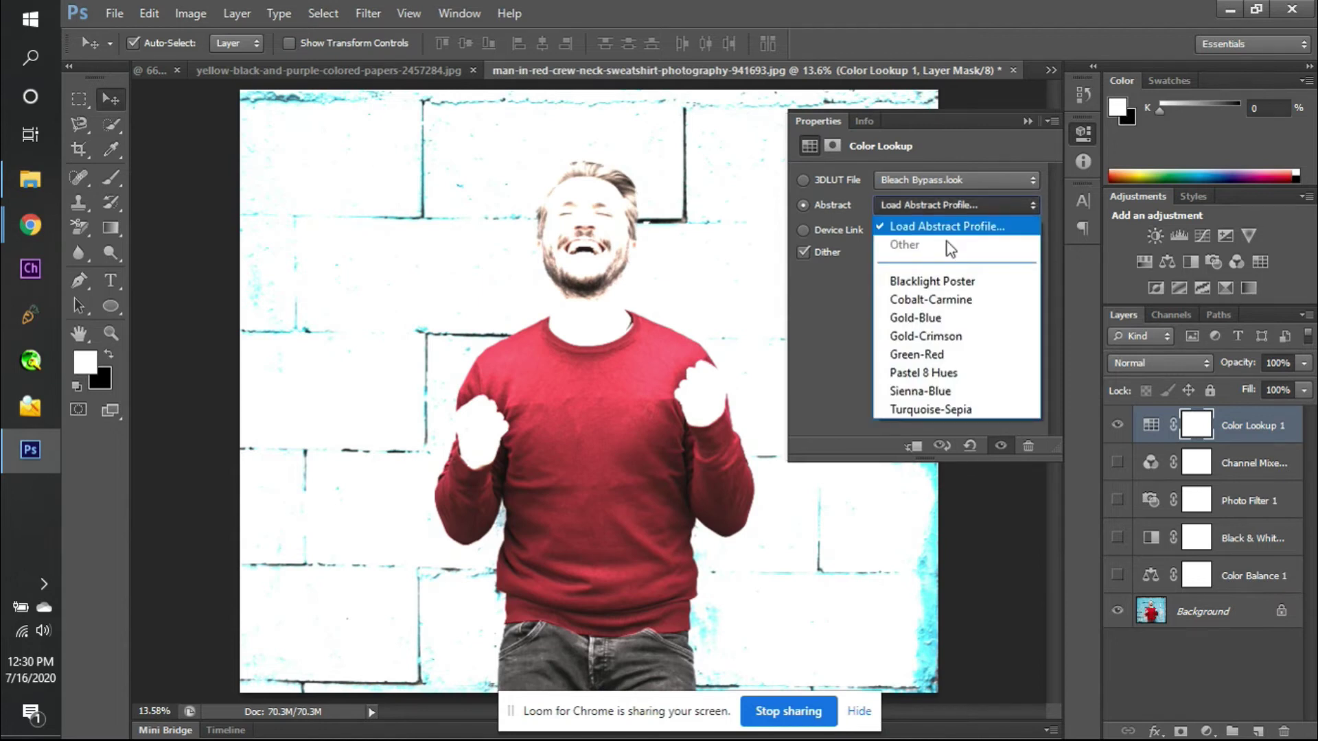
pyautogui.click(945, 280)
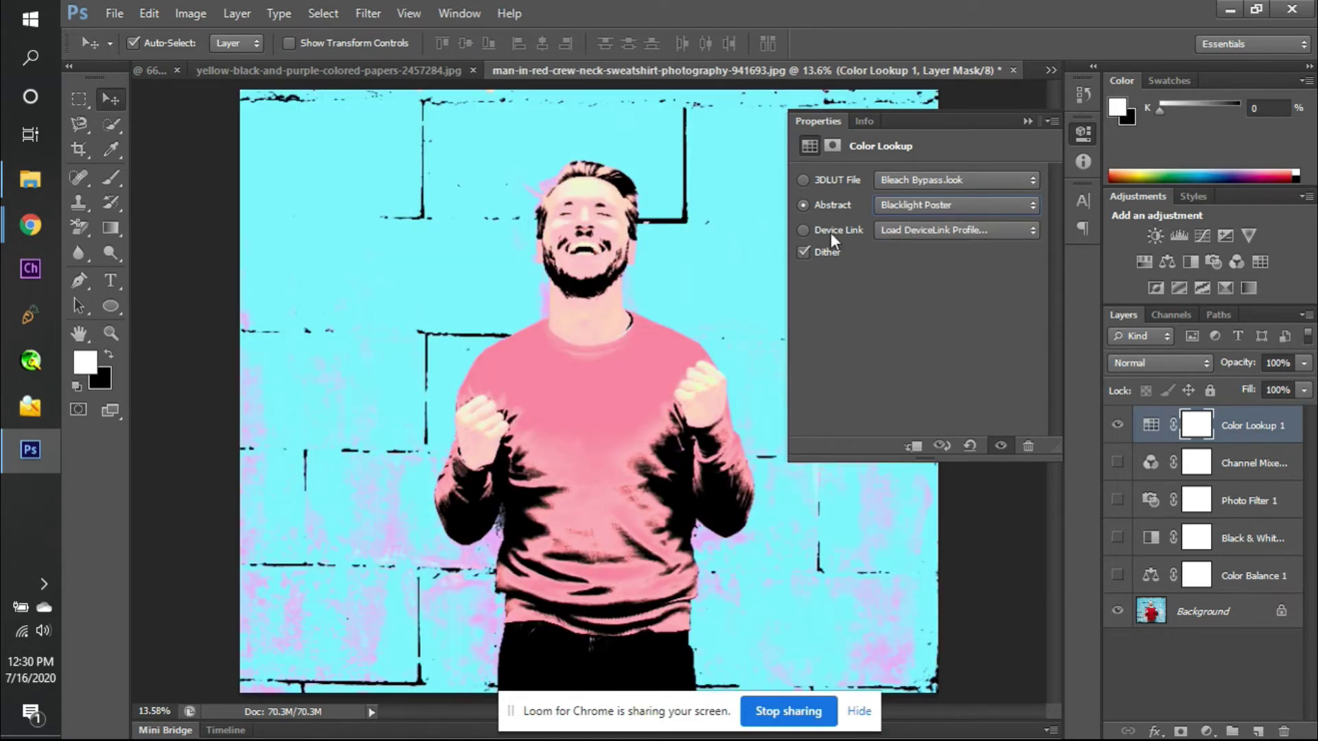
pyautogui.click(801, 227)
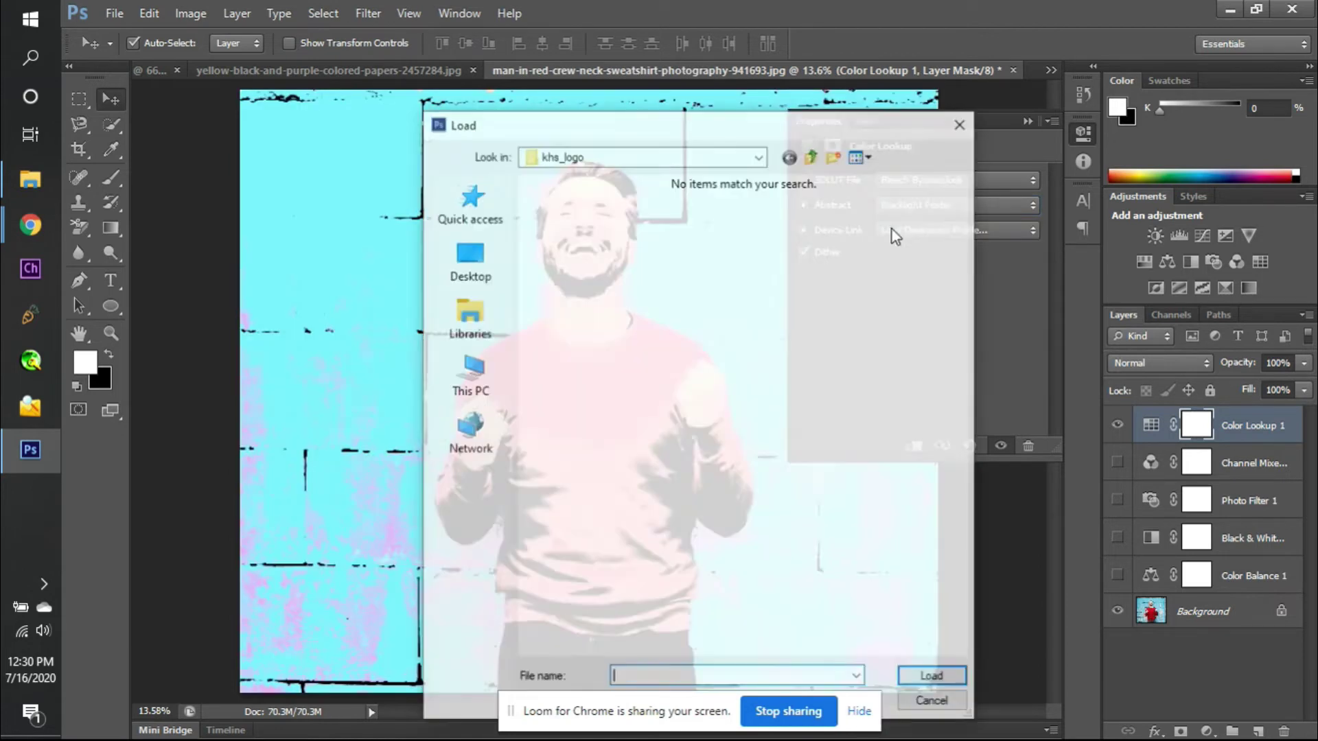
pyautogui.click(954, 131)
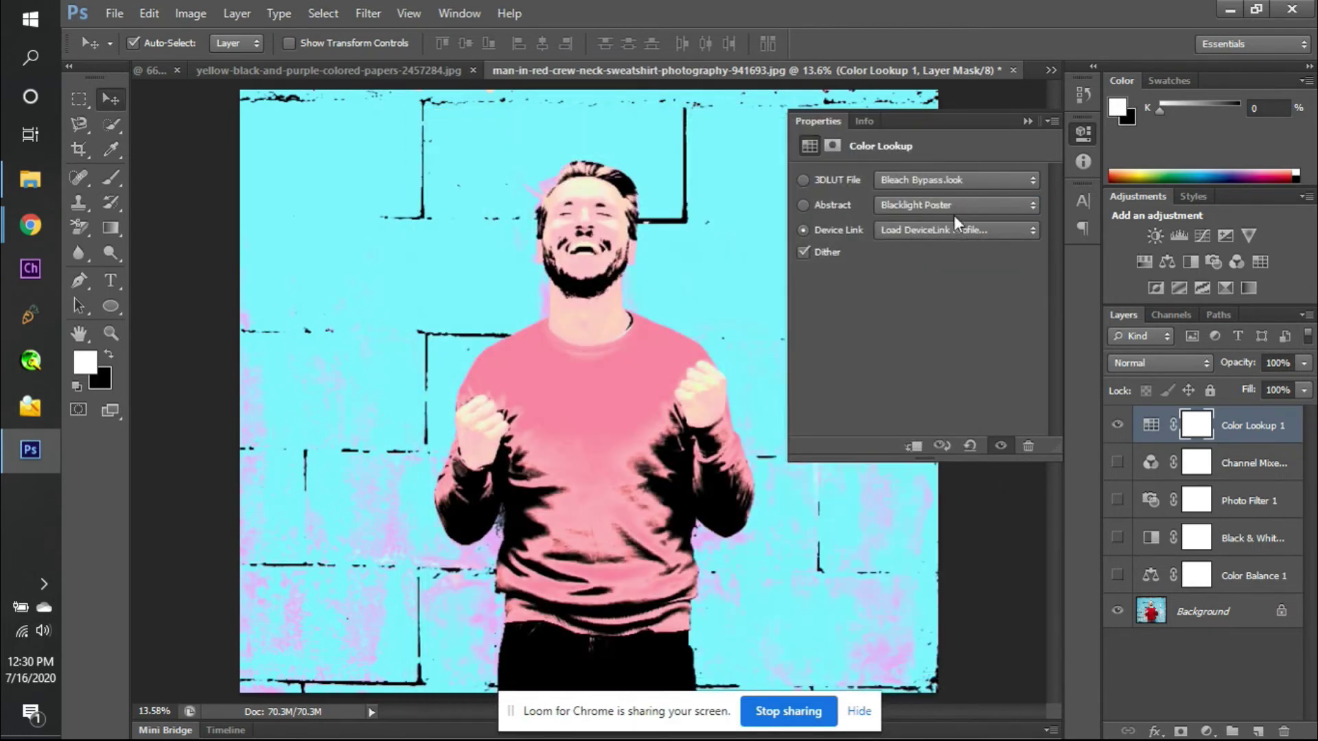
pyautogui.click(954, 230)
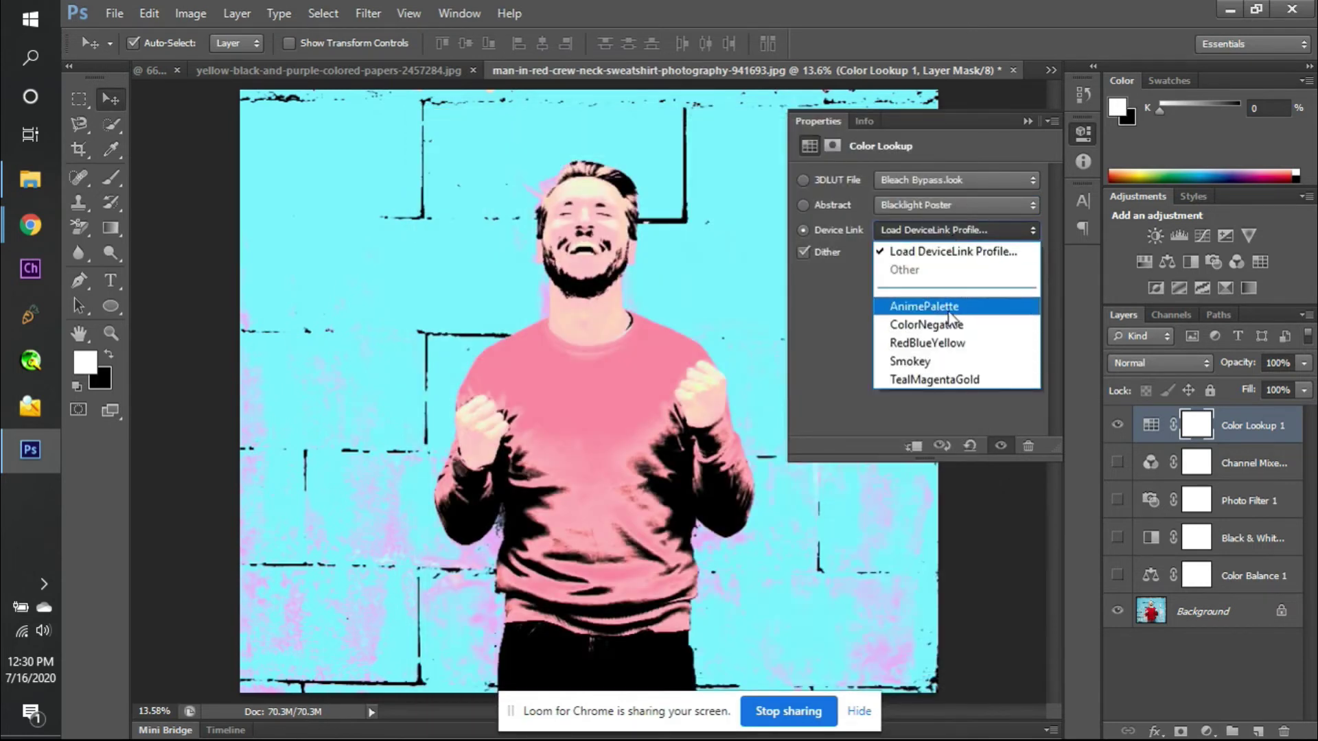
pyautogui.click(926, 306)
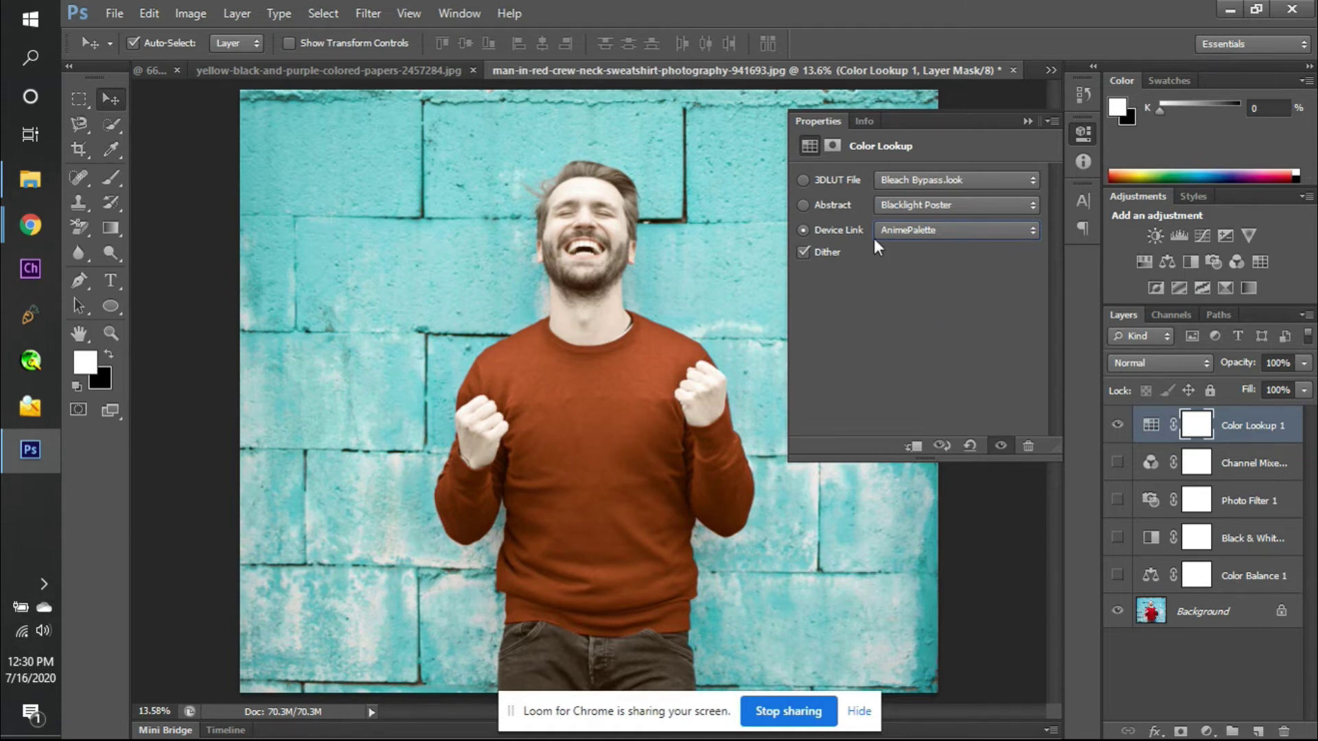
# - Switch back to 3D LUT, try 2Strip.look, then apply Candlelight.CUBE
pyautogui.click(806, 177)
pyautogui.click(891, 176)
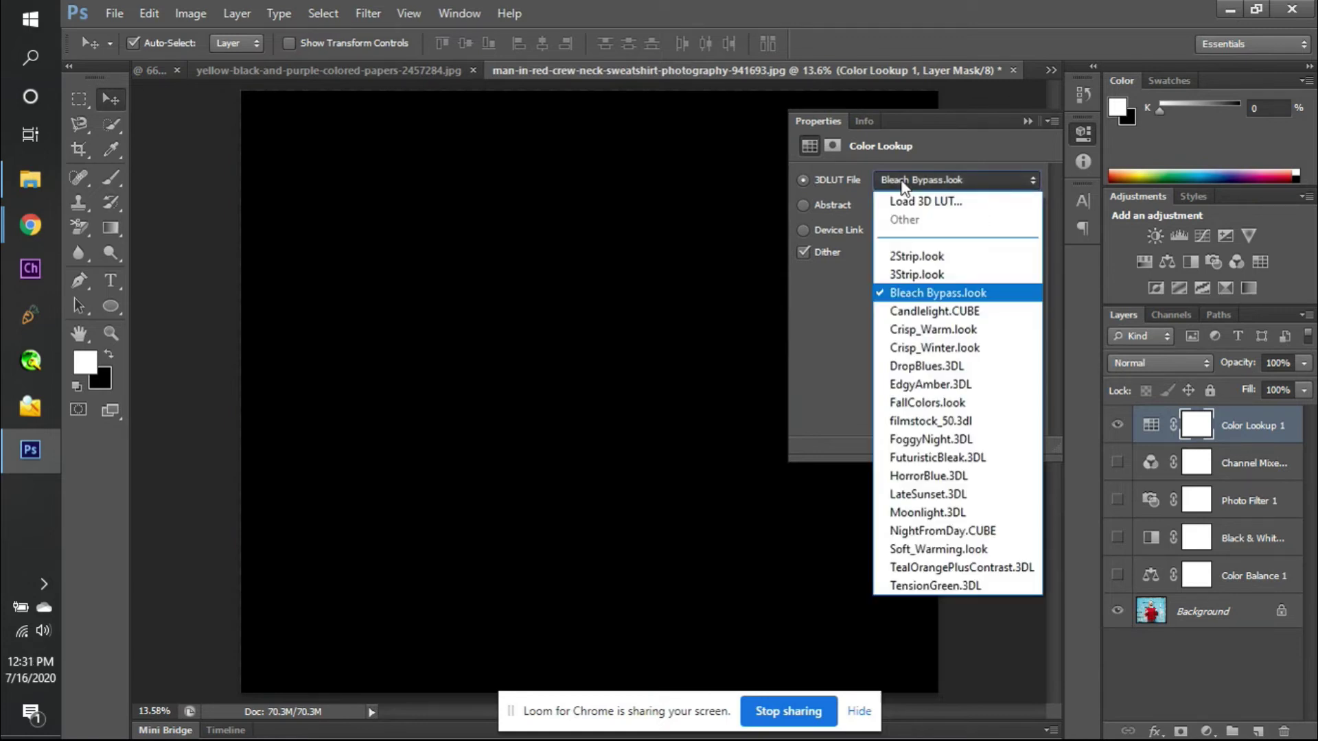
pyautogui.click(914, 257)
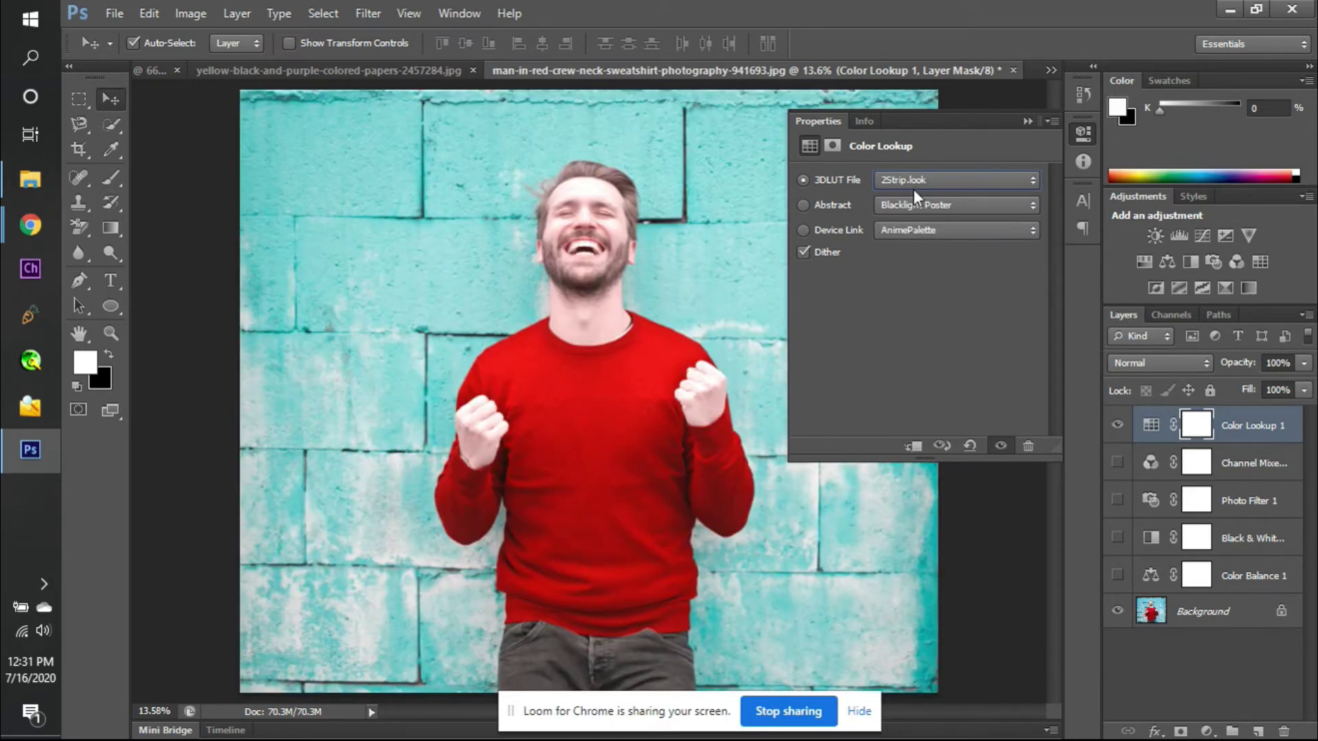
pyautogui.click(908, 177)
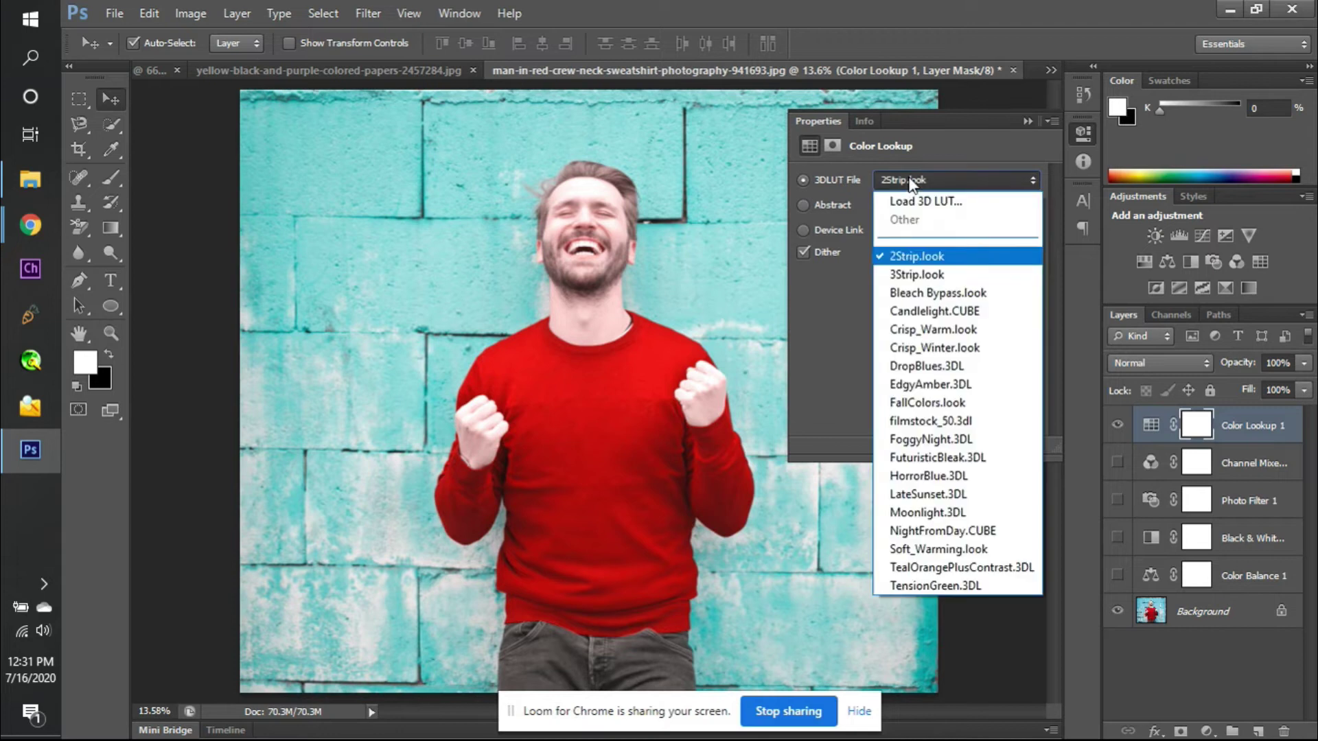
pyautogui.click(947, 311)
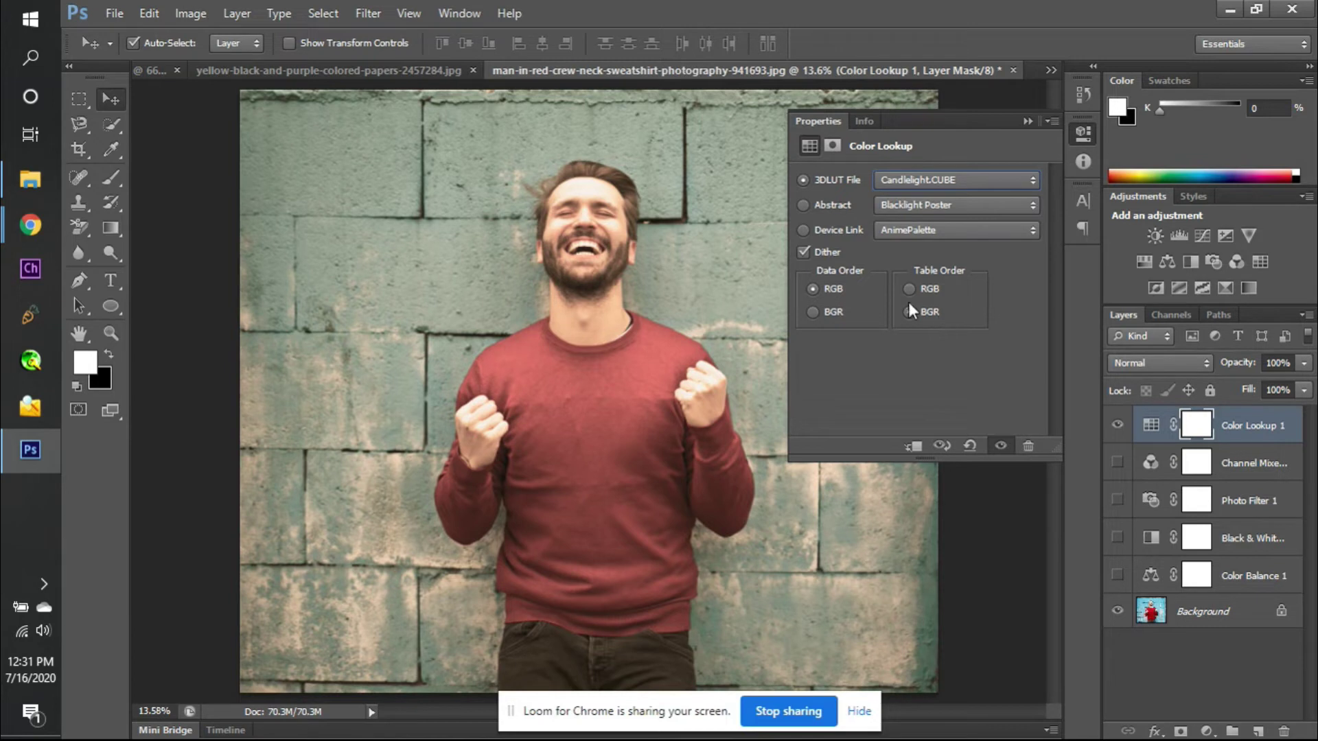
# - Test LUT orders, leaving Data Order RGB and Table Order BGR
pyautogui.click(813, 311)
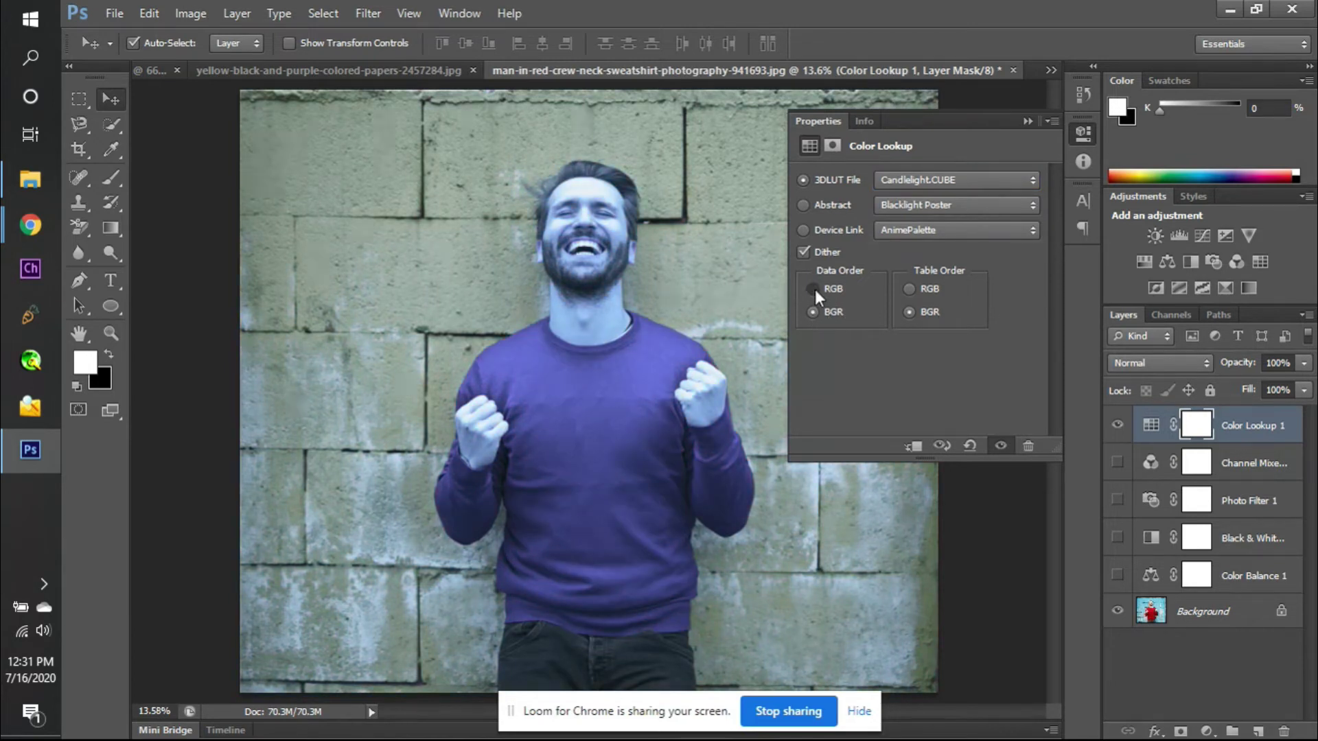
pyautogui.click(814, 290)
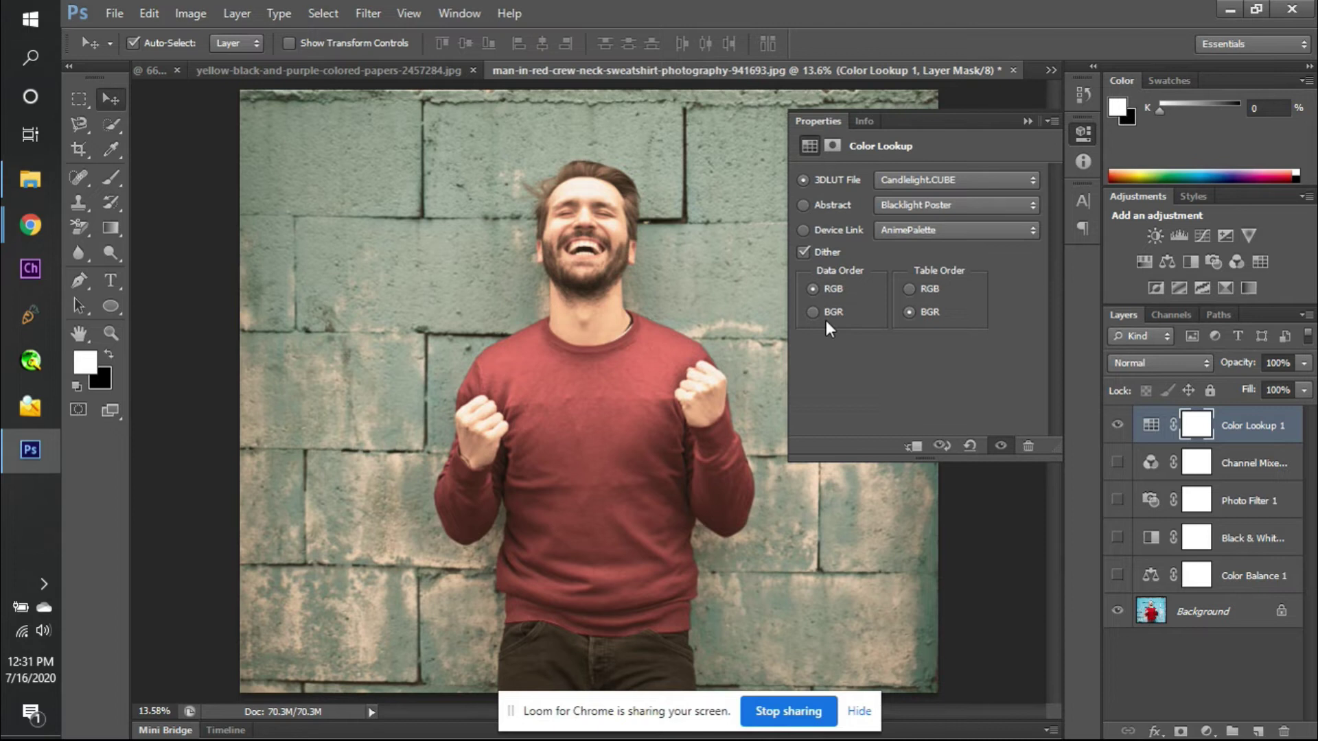
pyautogui.click(812, 312)
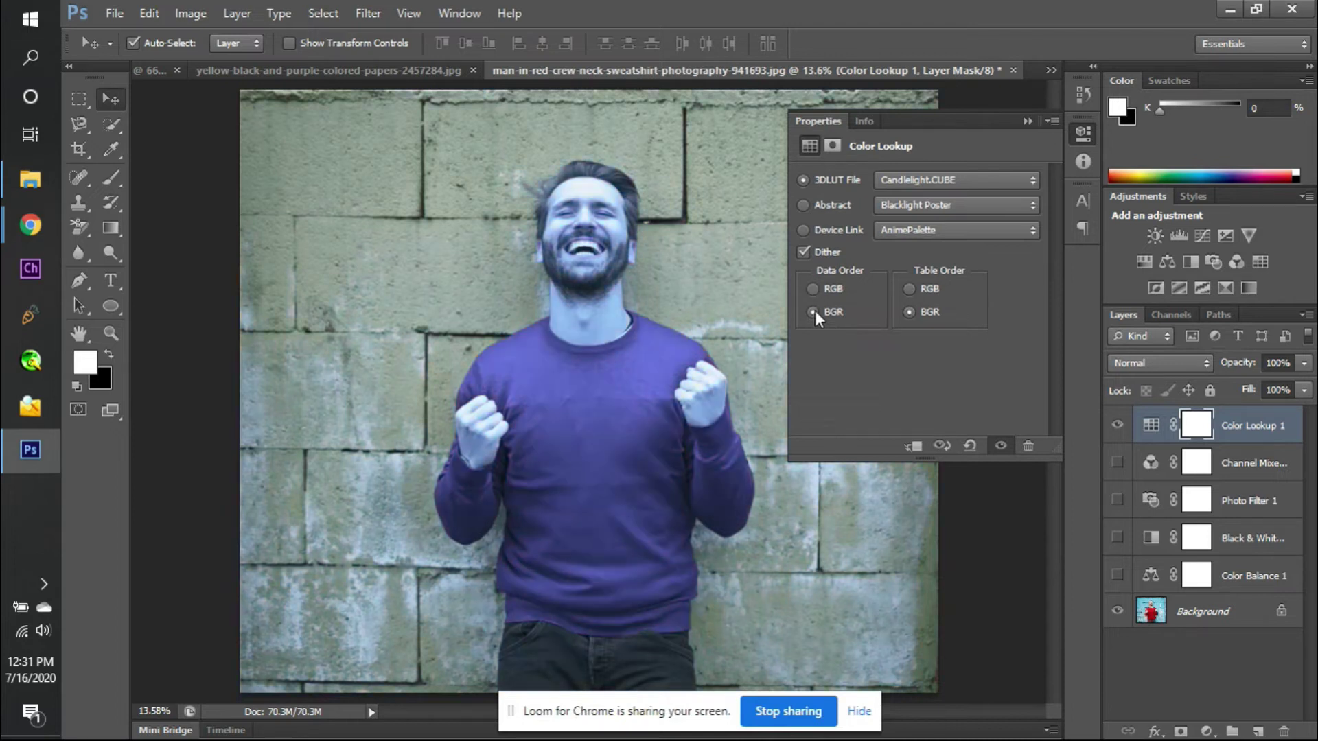
pyautogui.click(910, 289)
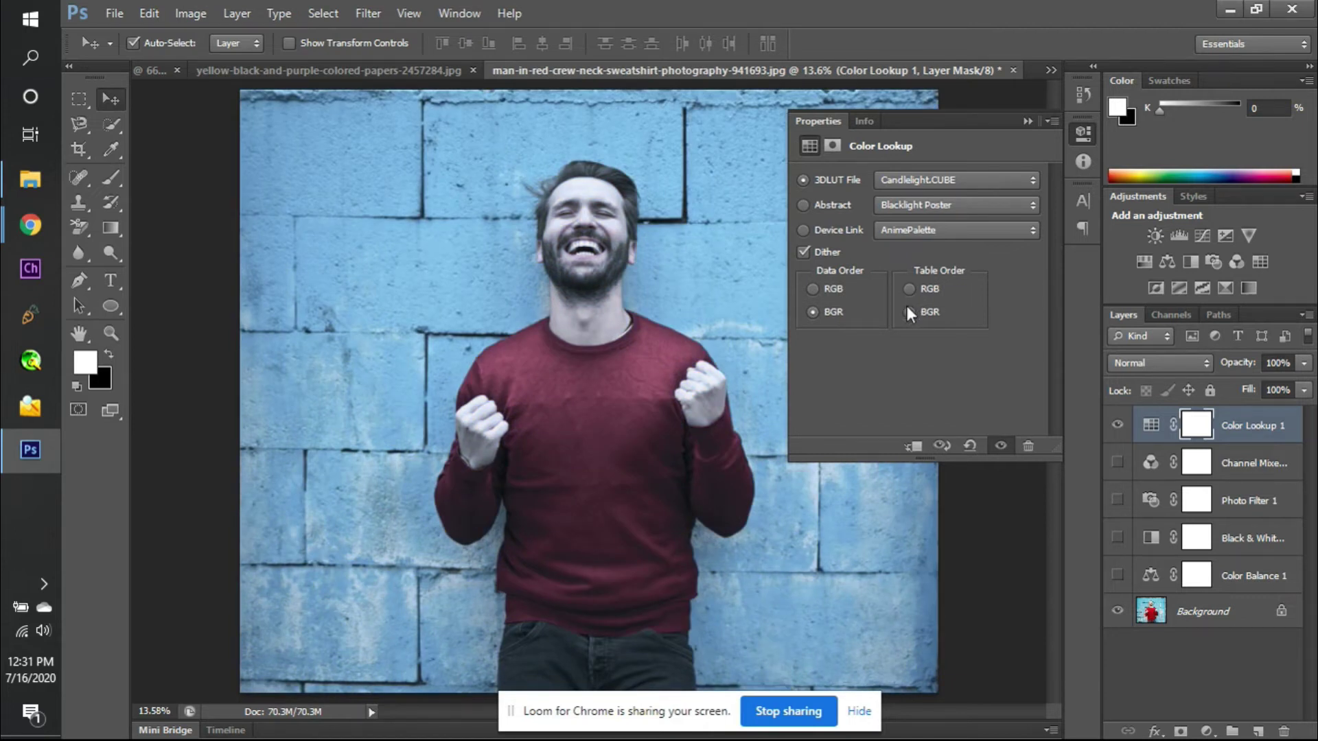
pyautogui.click(909, 311)
pyautogui.click(827, 286)
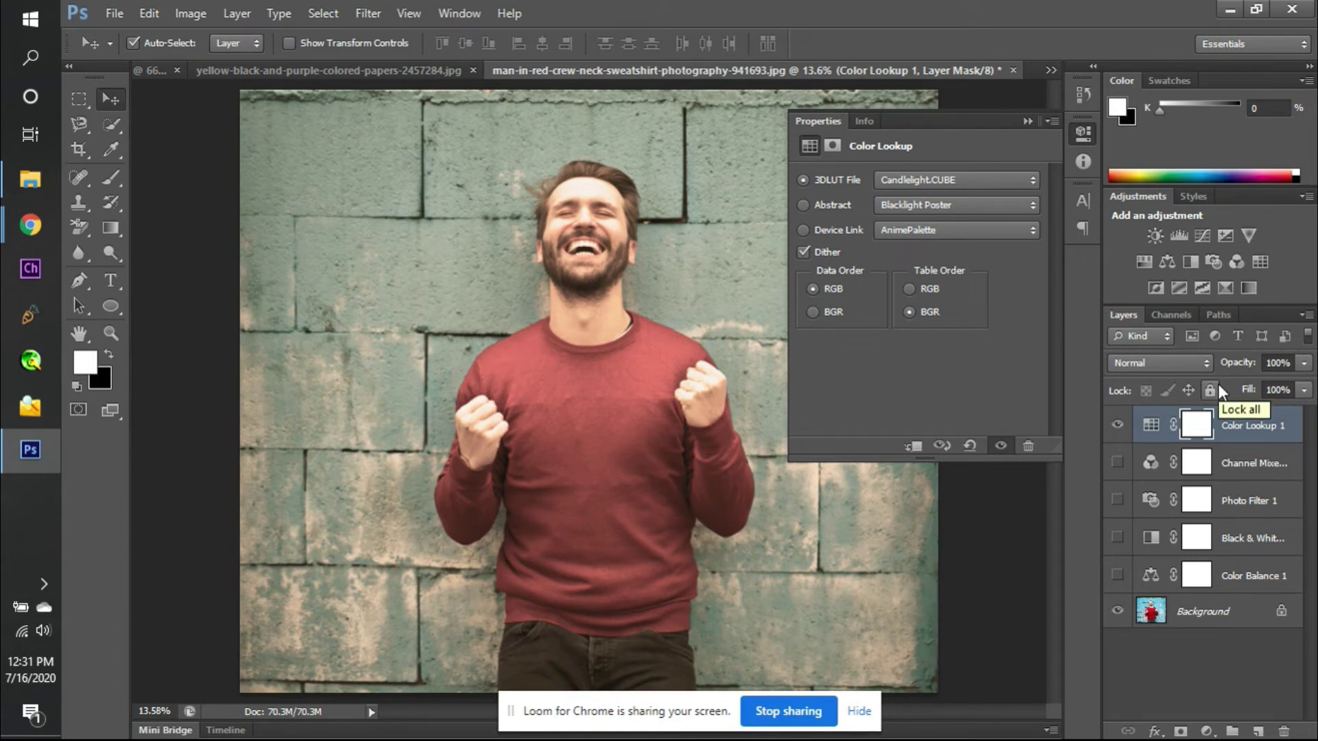
pyautogui.moveTo(30, 225)
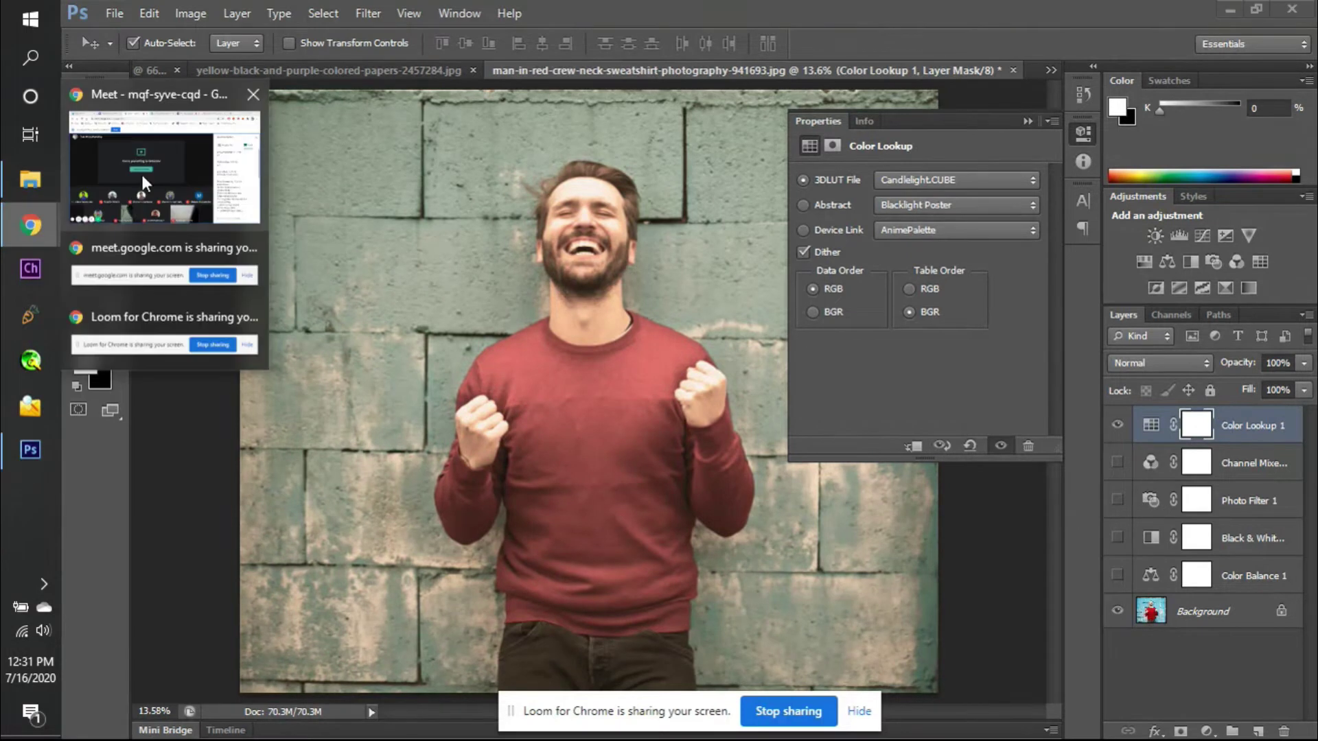
pyautogui.click(142, 175)
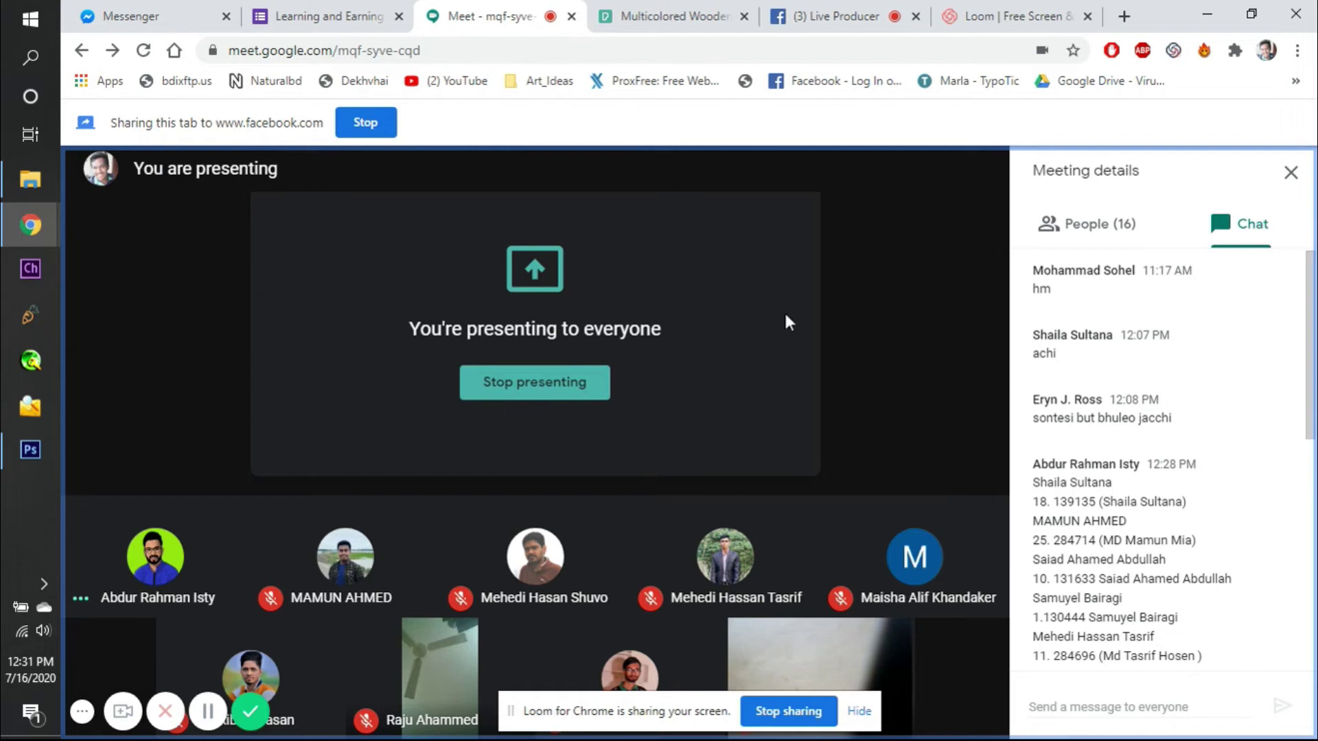
pyautogui.scroll(-3, 1107, 469)
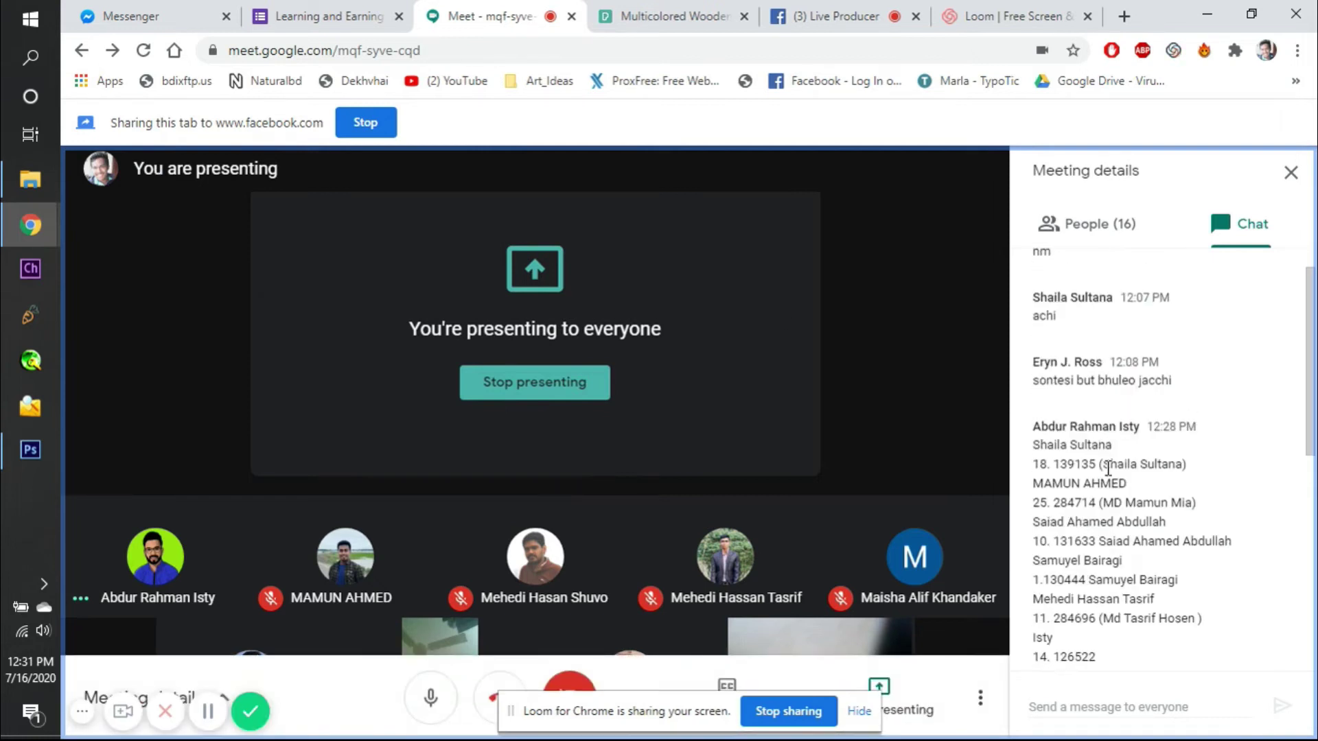
pyautogui.scroll(-5, 1108, 469)
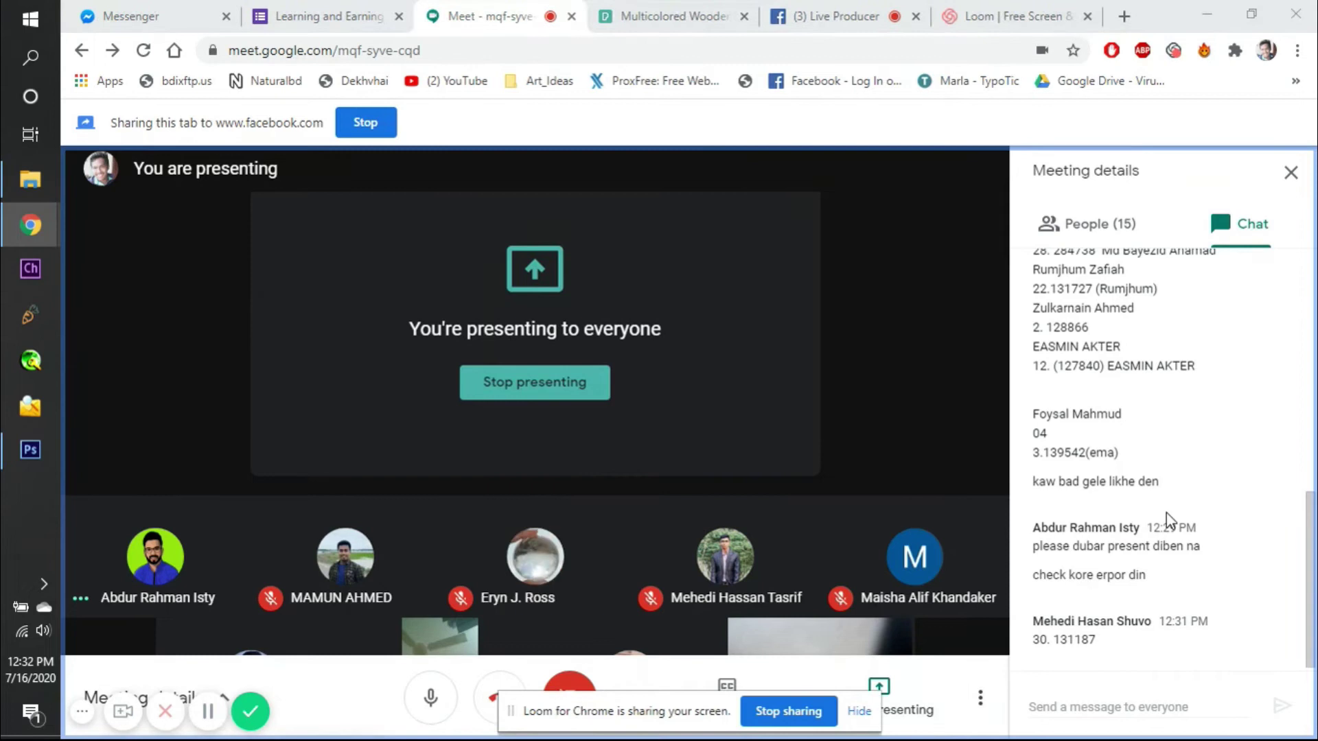
pyautogui.hotkey('alt', 'Tab')
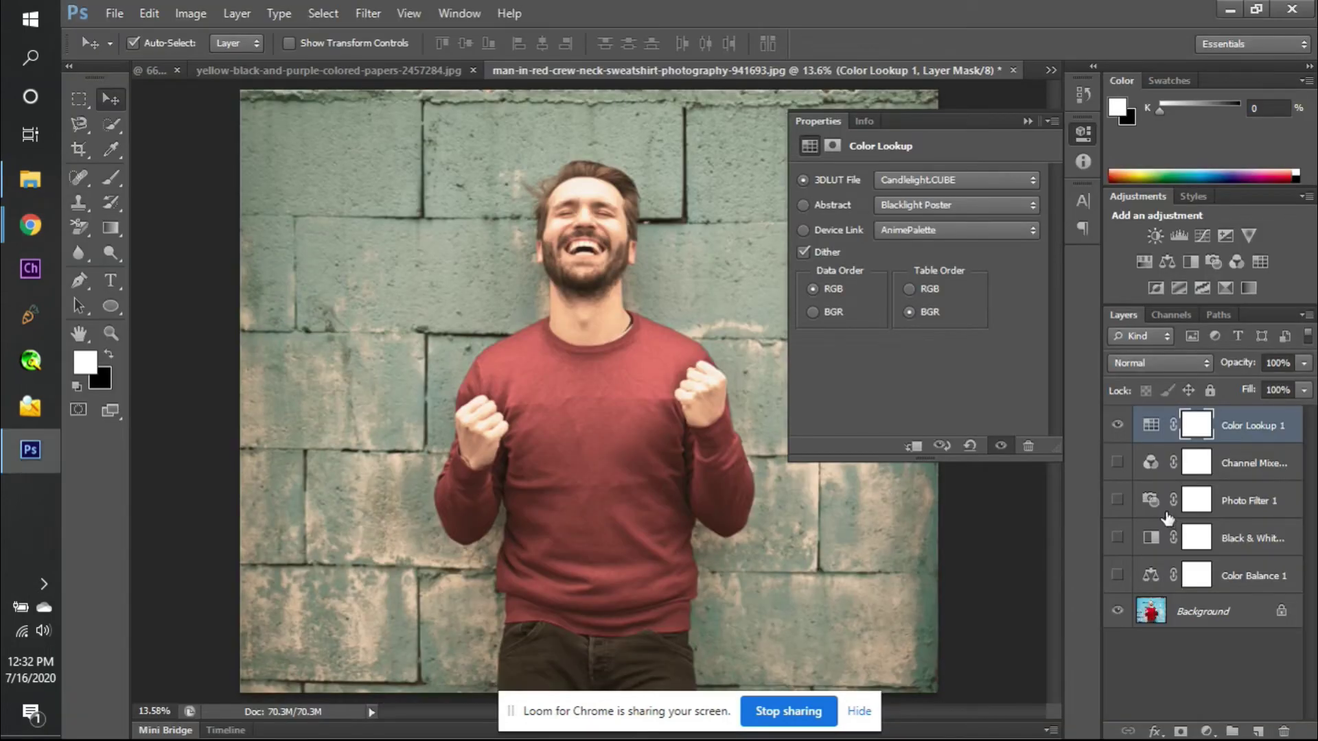
# - Hide Color Lookup 1, then add and delete two test Invert layers
pyautogui.click(1117, 425)
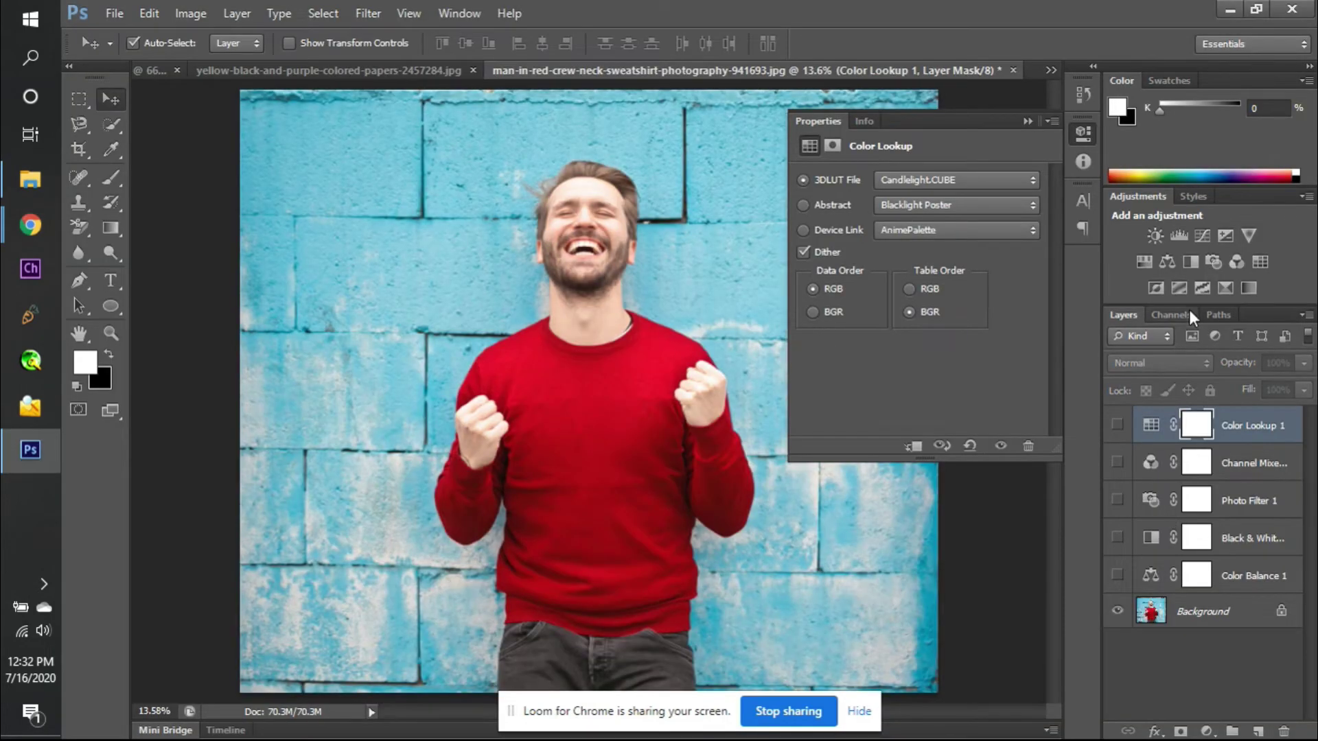
pyautogui.click(1157, 288)
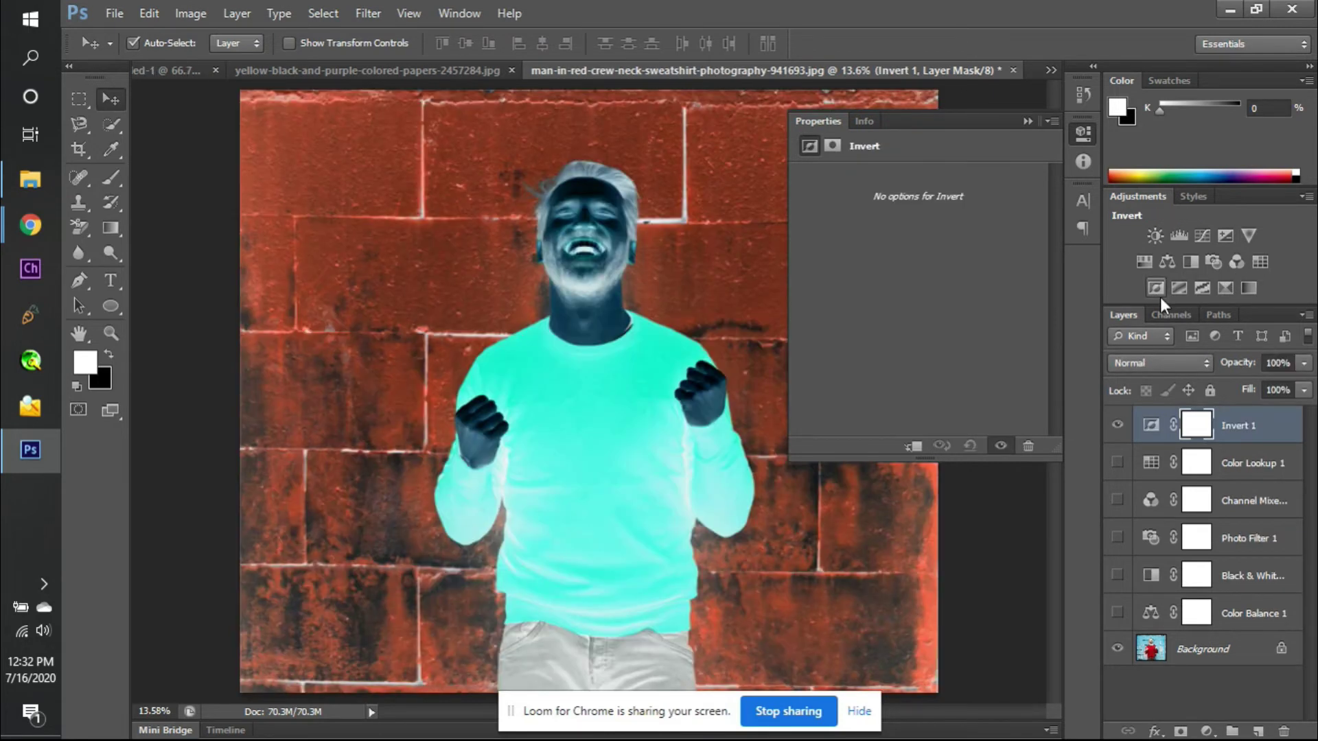
pyautogui.click(1160, 296)
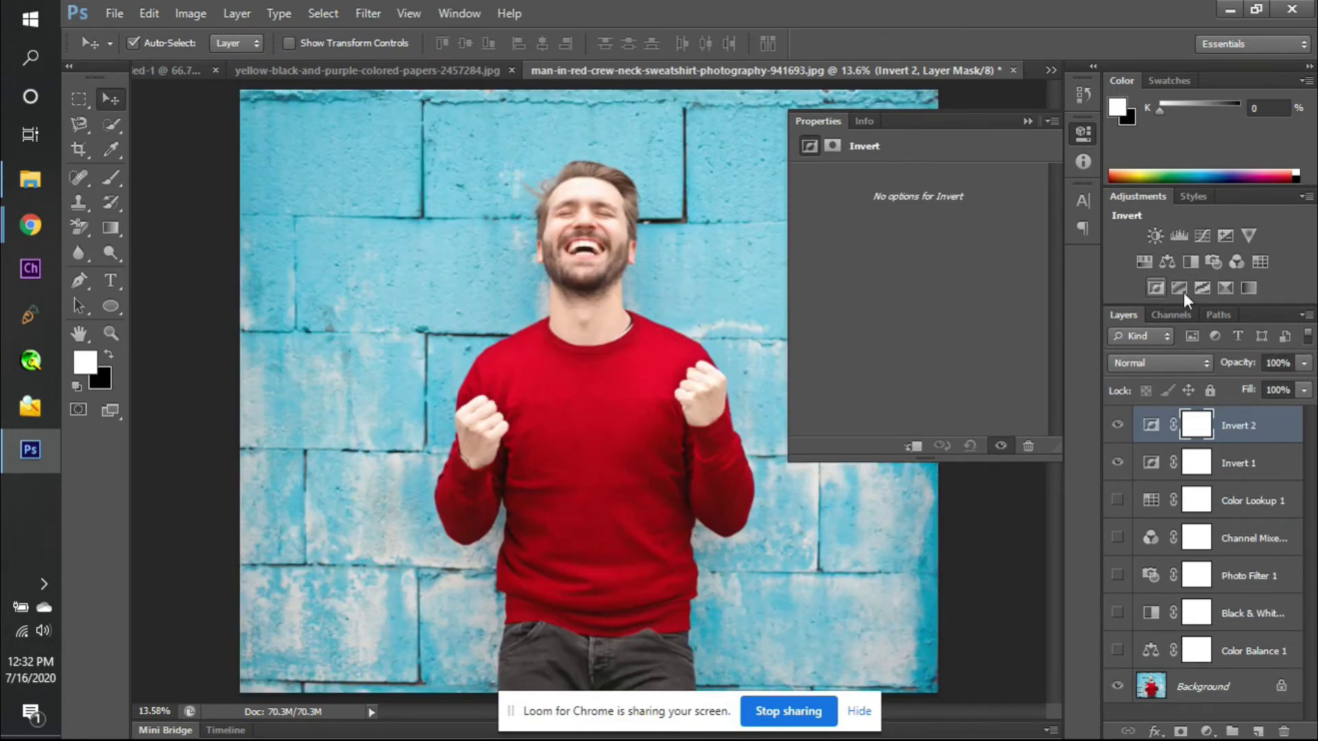
pyautogui.click(1261, 443)
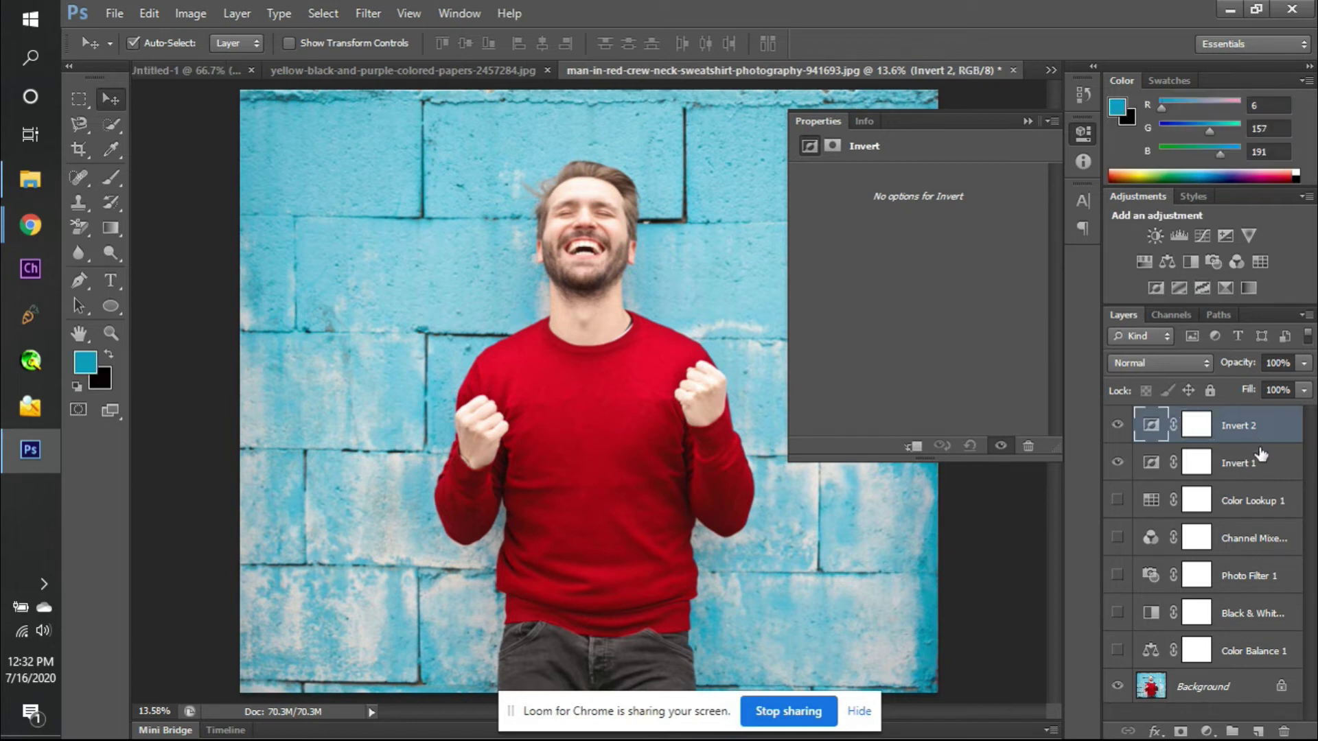
pyautogui.keyDown('shift'); pyautogui.click(1263, 475); pyautogui.keyUp('shift')
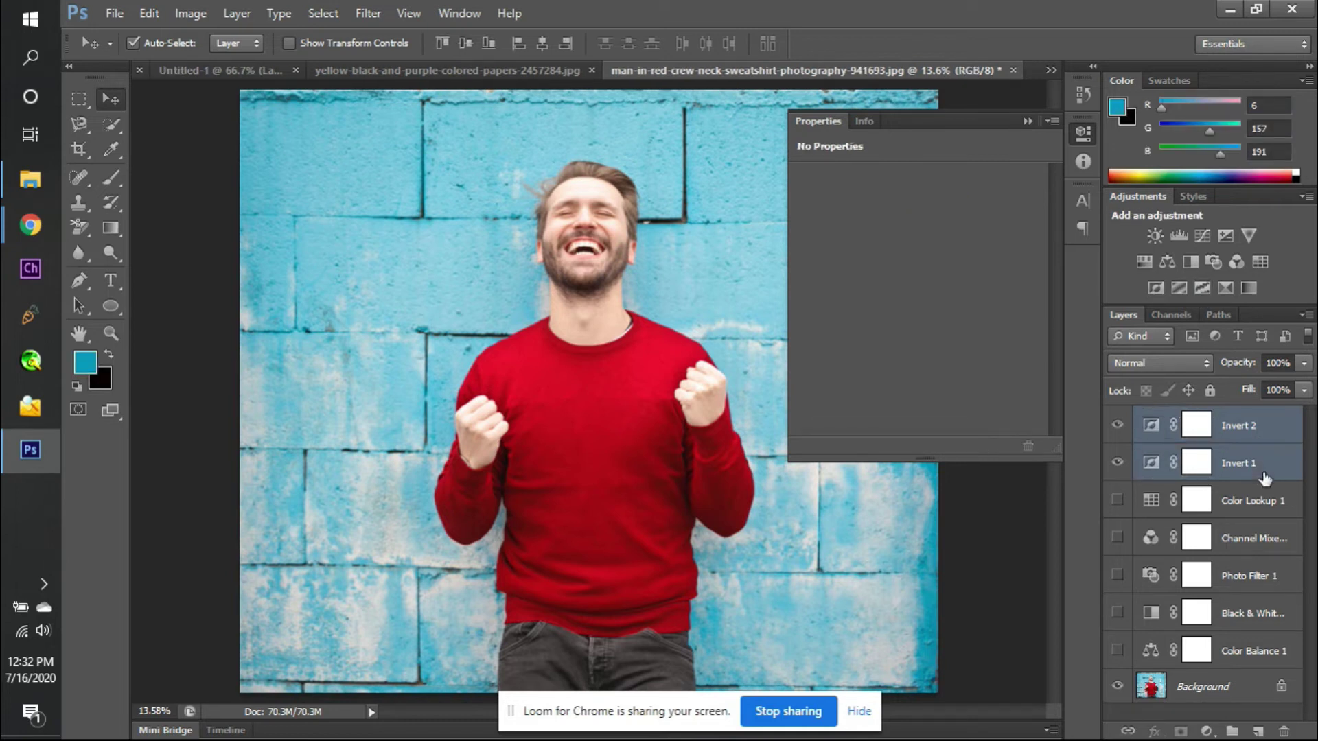
pyautogui.press('Delete')
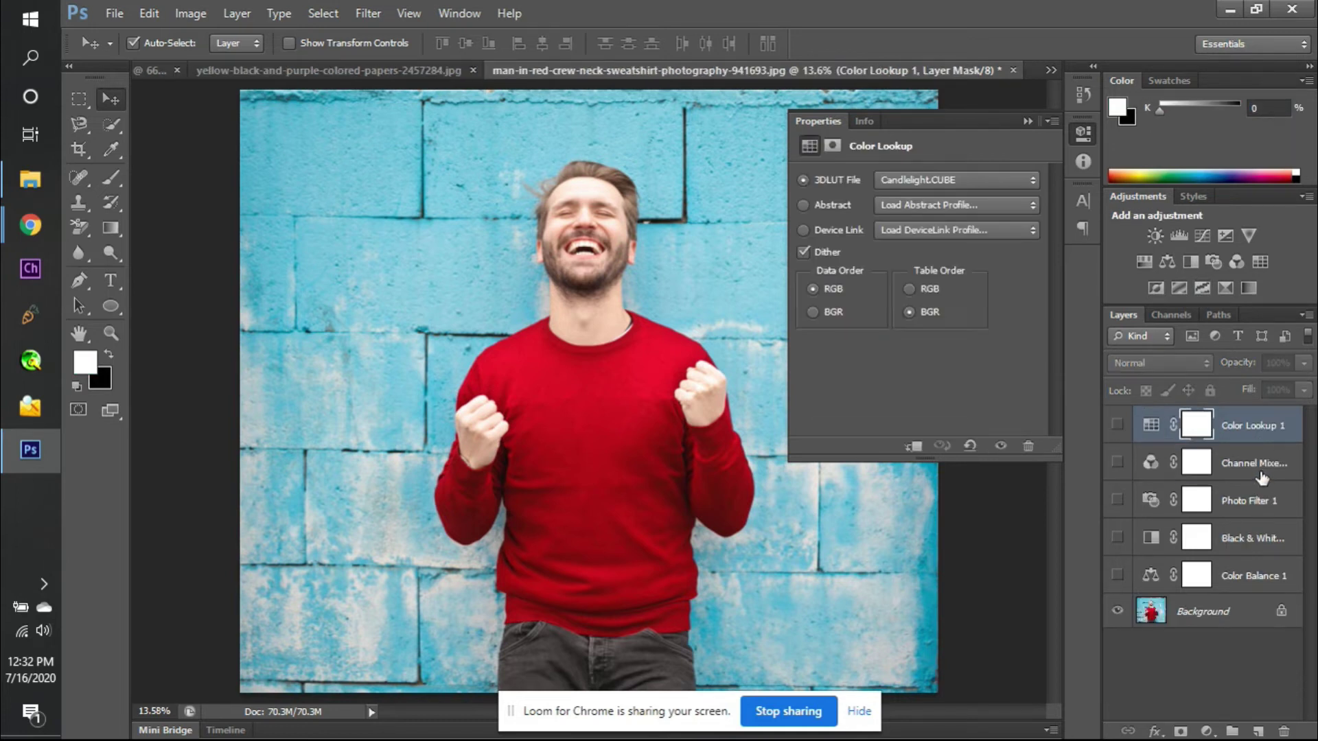
# - Add two Posterize layers, test their levels, then delete both
pyautogui.click(1179, 288)
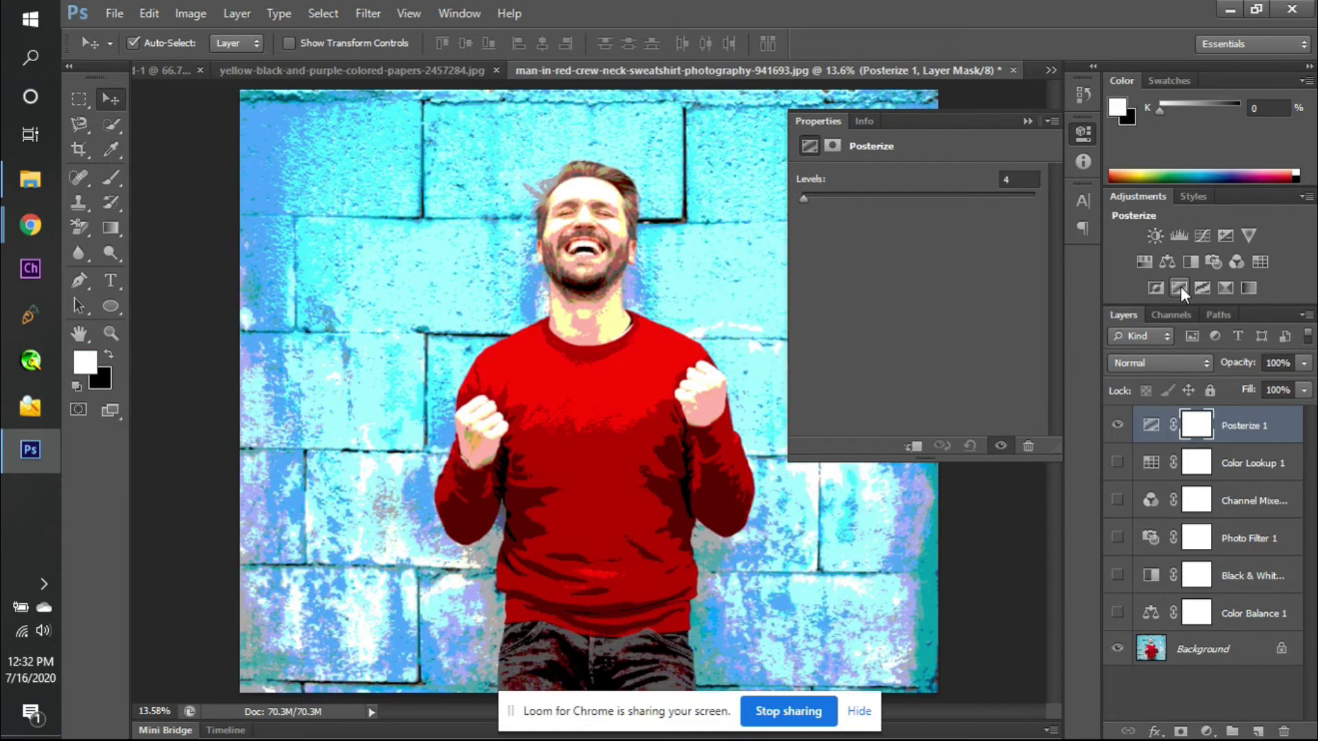
pyautogui.click(1180, 286)
pyautogui.moveTo(806, 196); pyautogui.dragTo(930, 198)
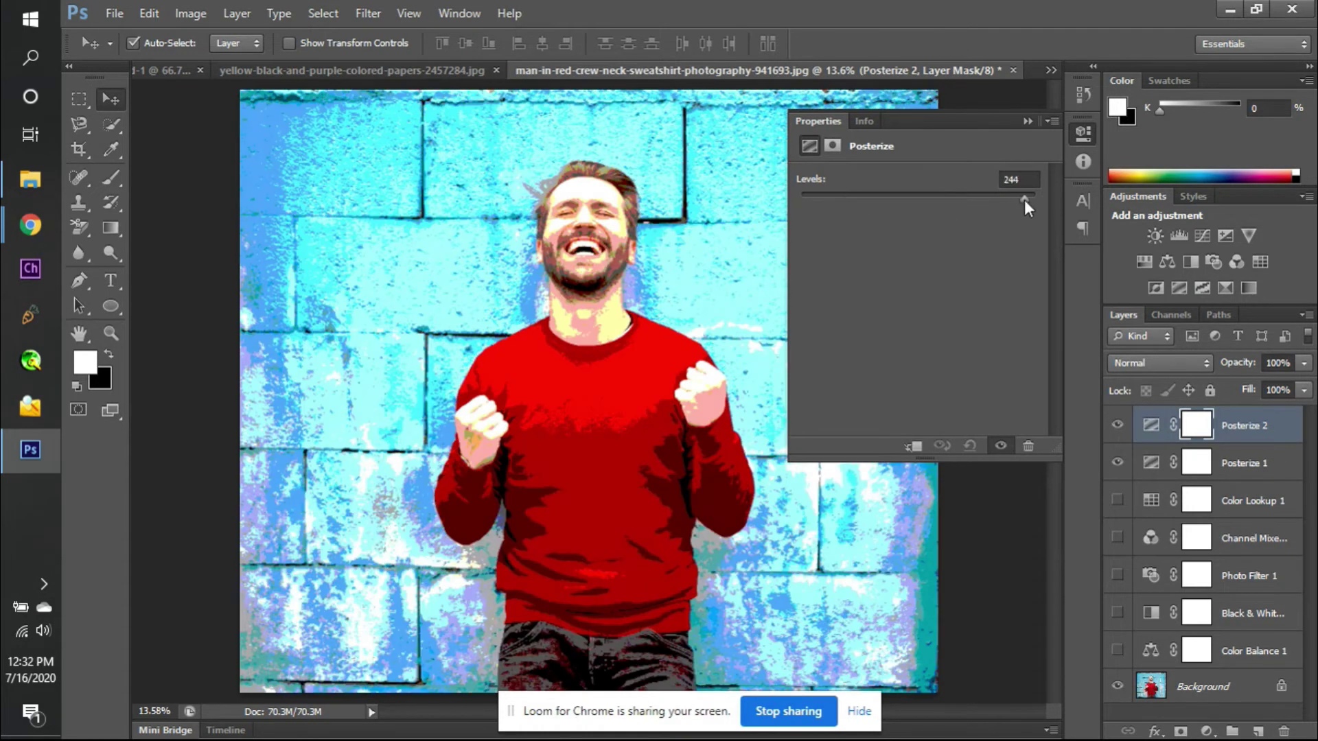
pyautogui.moveTo(1024, 200); pyautogui.dragTo(978, 218)
pyautogui.click(1249, 436)
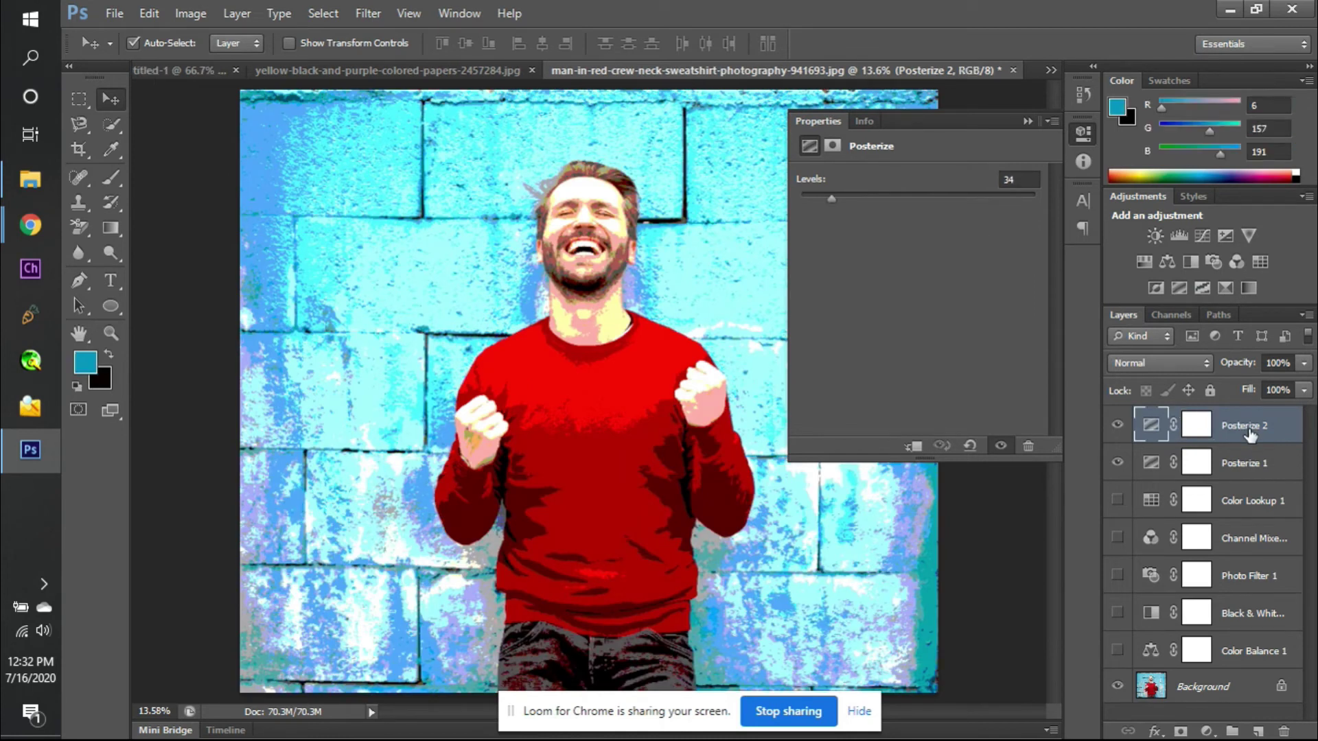
pyautogui.keyDown('shift'); pyautogui.click(1254, 471); pyautogui.keyUp('shift')
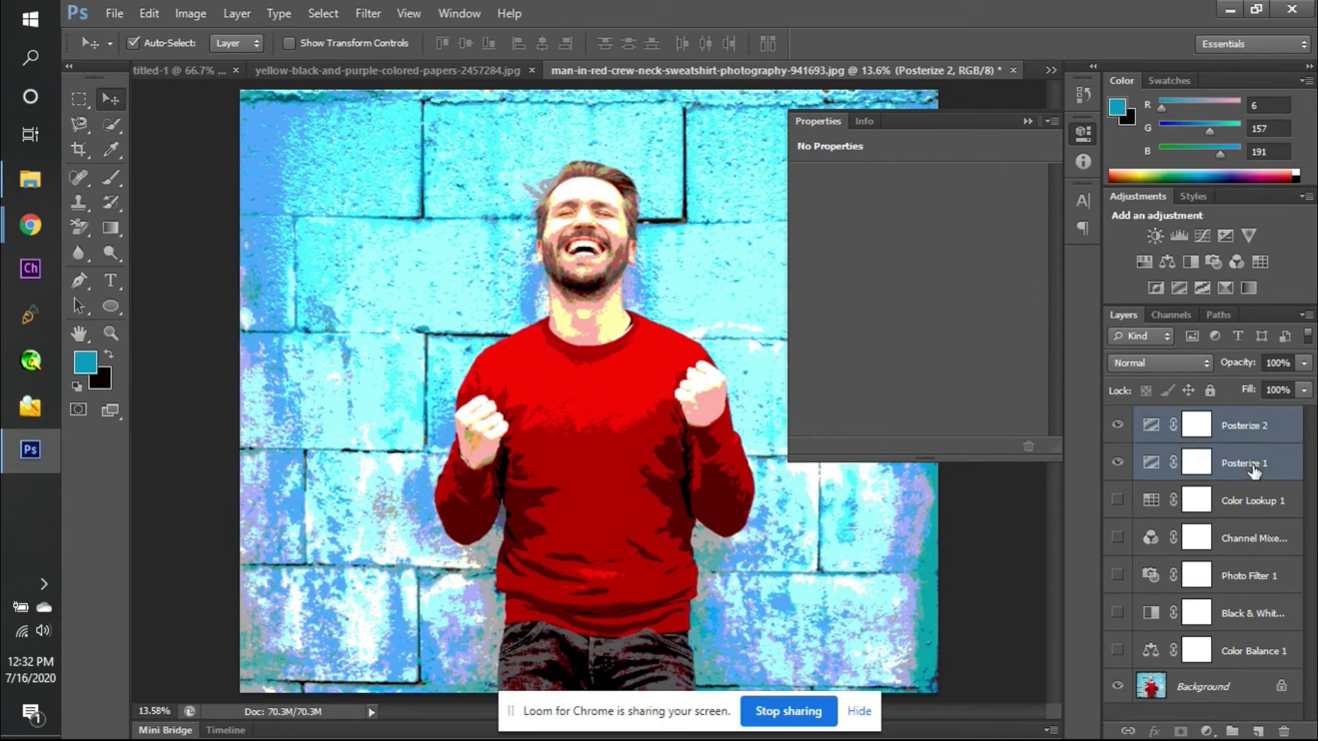
pyautogui.press('Delete')
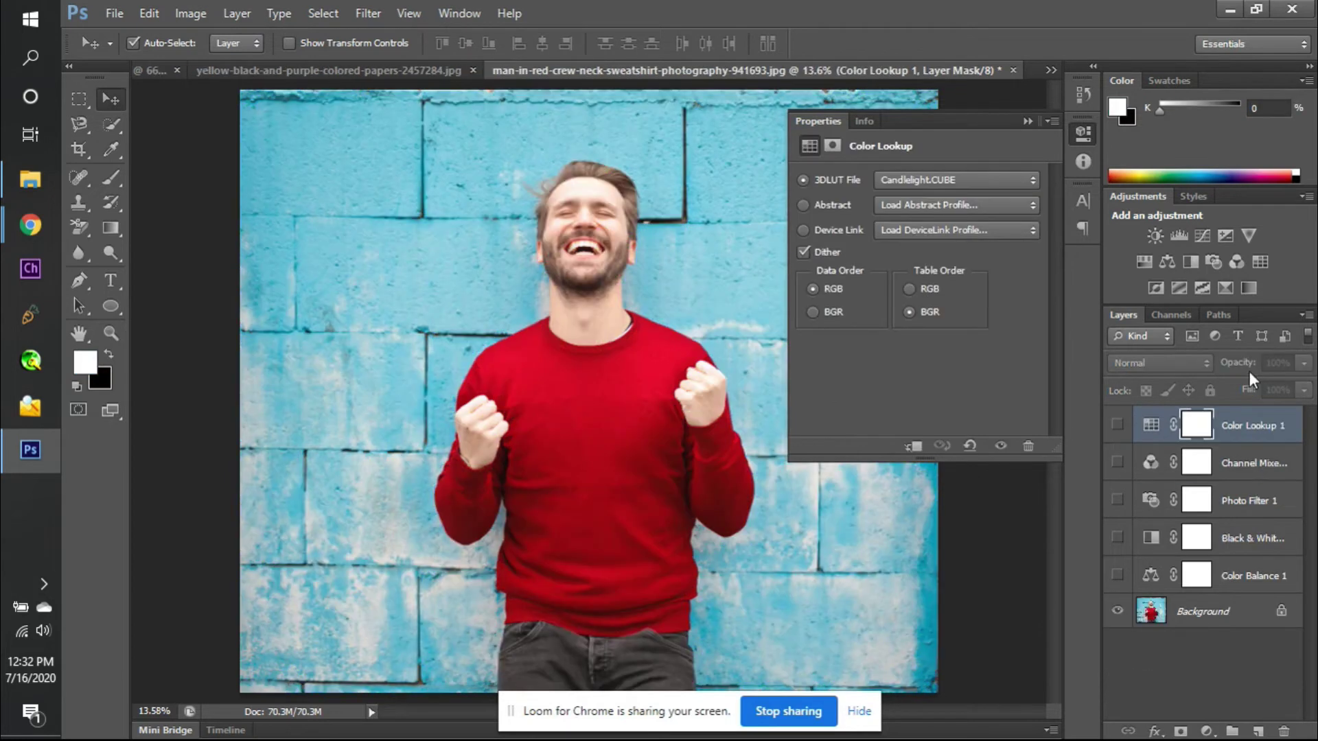
# - Add a Threshold layer at about 175, sample the black shirt, and duplicate Background
pyautogui.click(1202, 288)
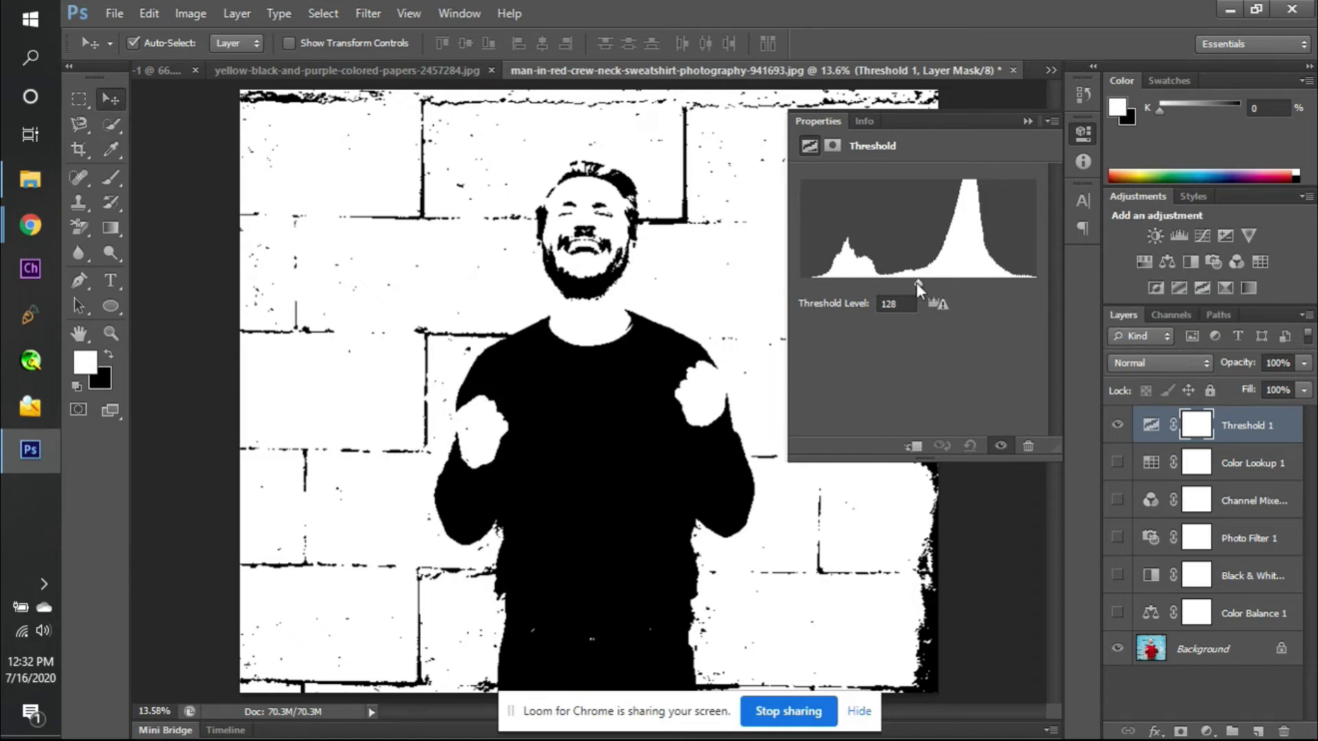
pyautogui.moveTo(916, 283)
pyautogui.mouseDown()
pyautogui.moveTo(865, 281)
pyautogui.moveTo(962, 273)
pyautogui.moveTo(937, 276)
pyautogui.mouseUp()
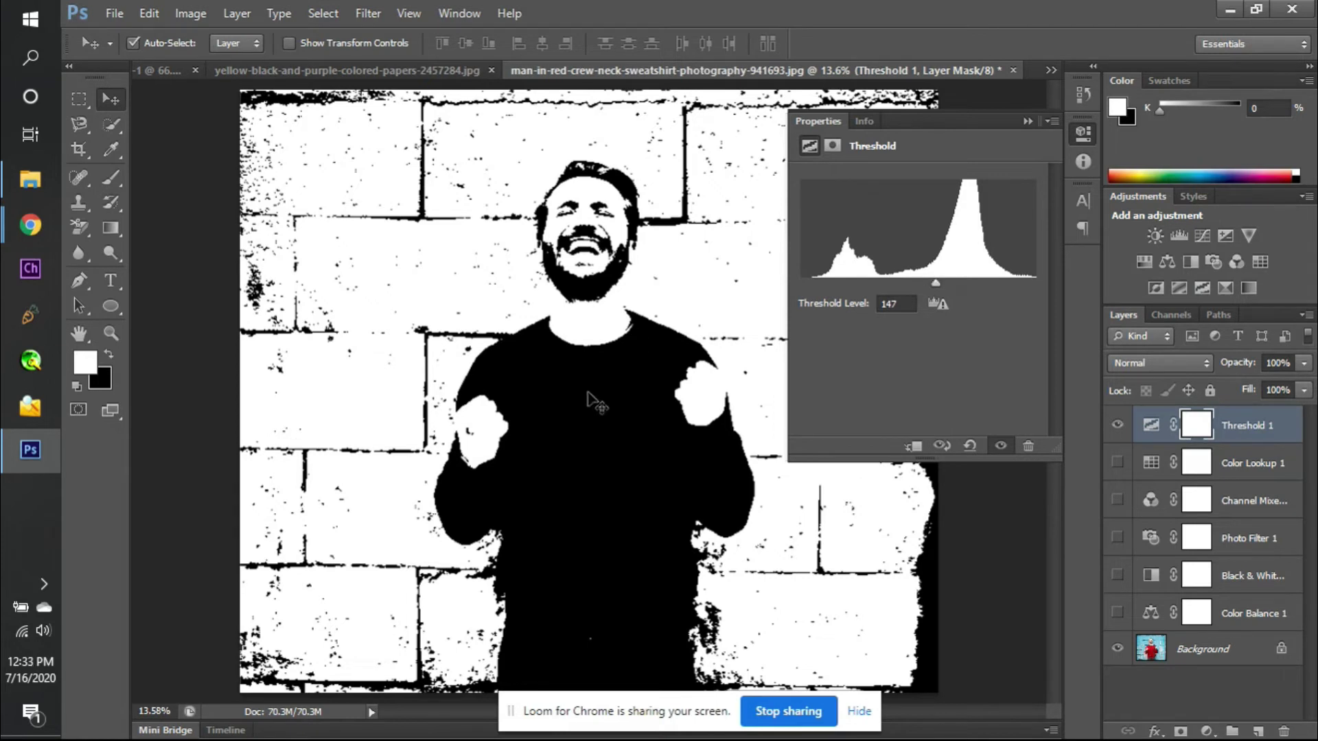
pyautogui.press('i')
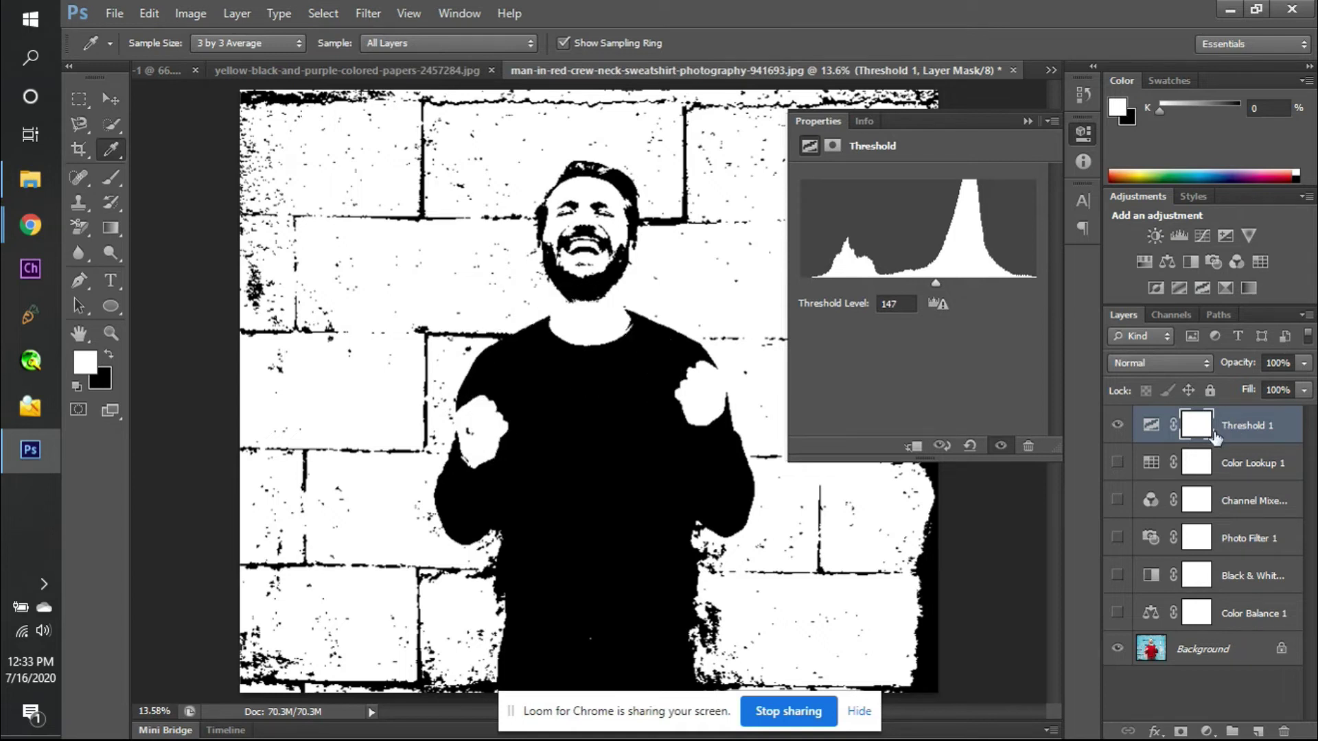
pyautogui.click(622, 482)
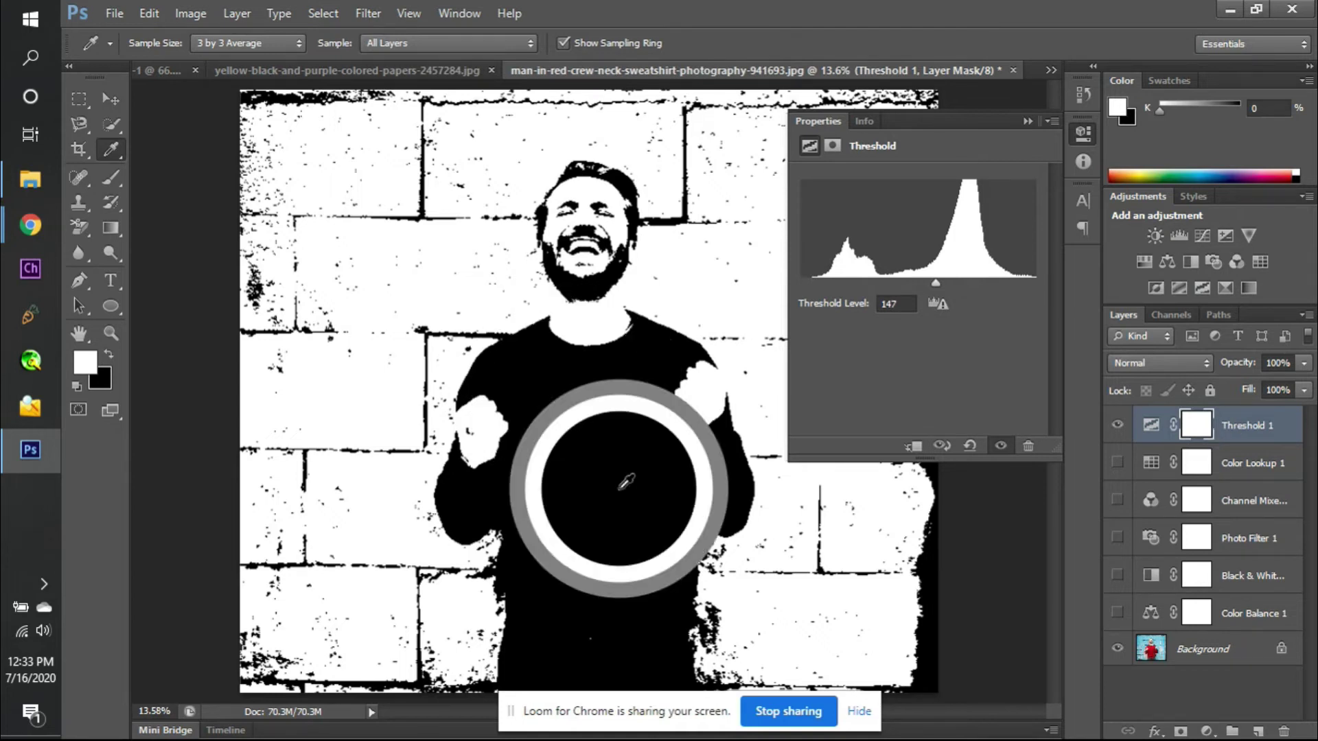
pyautogui.click(1176, 652)
pyautogui.hotkey('ctrl', 'j')
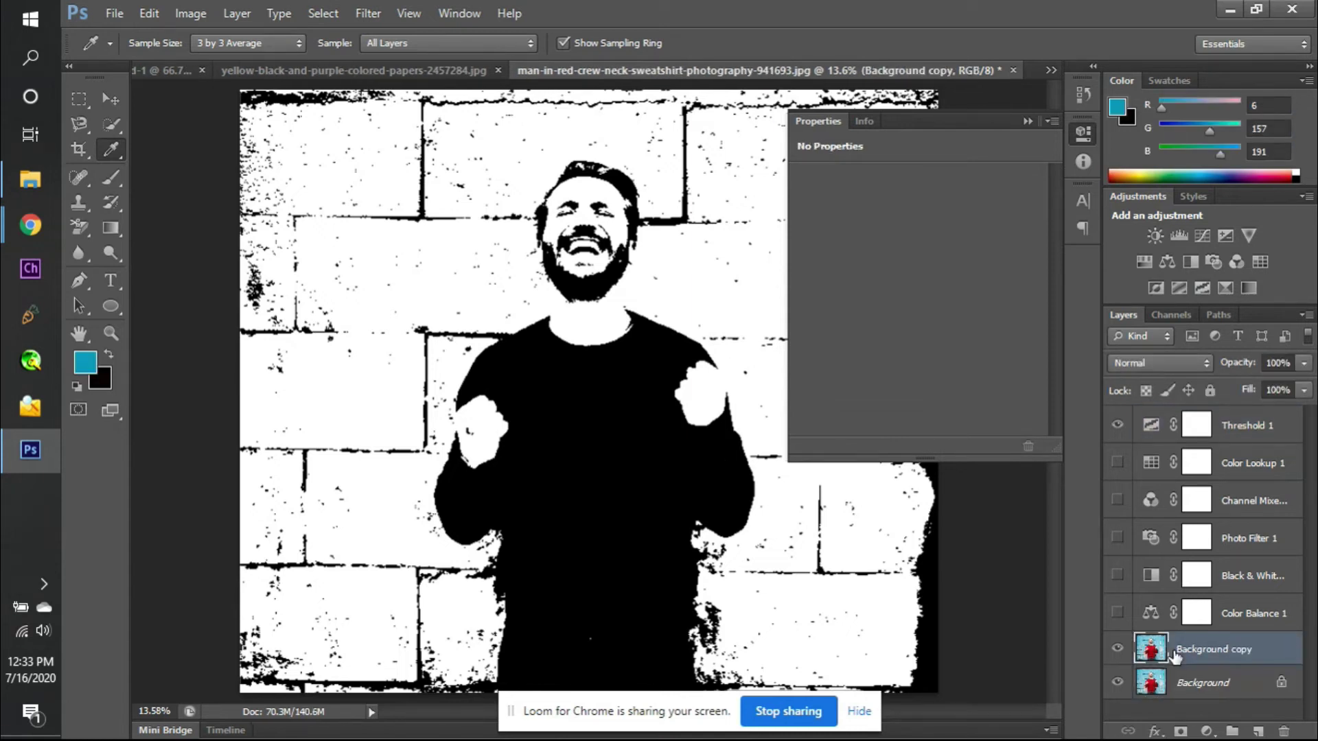
# - Hide the original Background and sample black from the shirt as foreground colour
pyautogui.click(1118, 682)
pyautogui.click(599, 426)
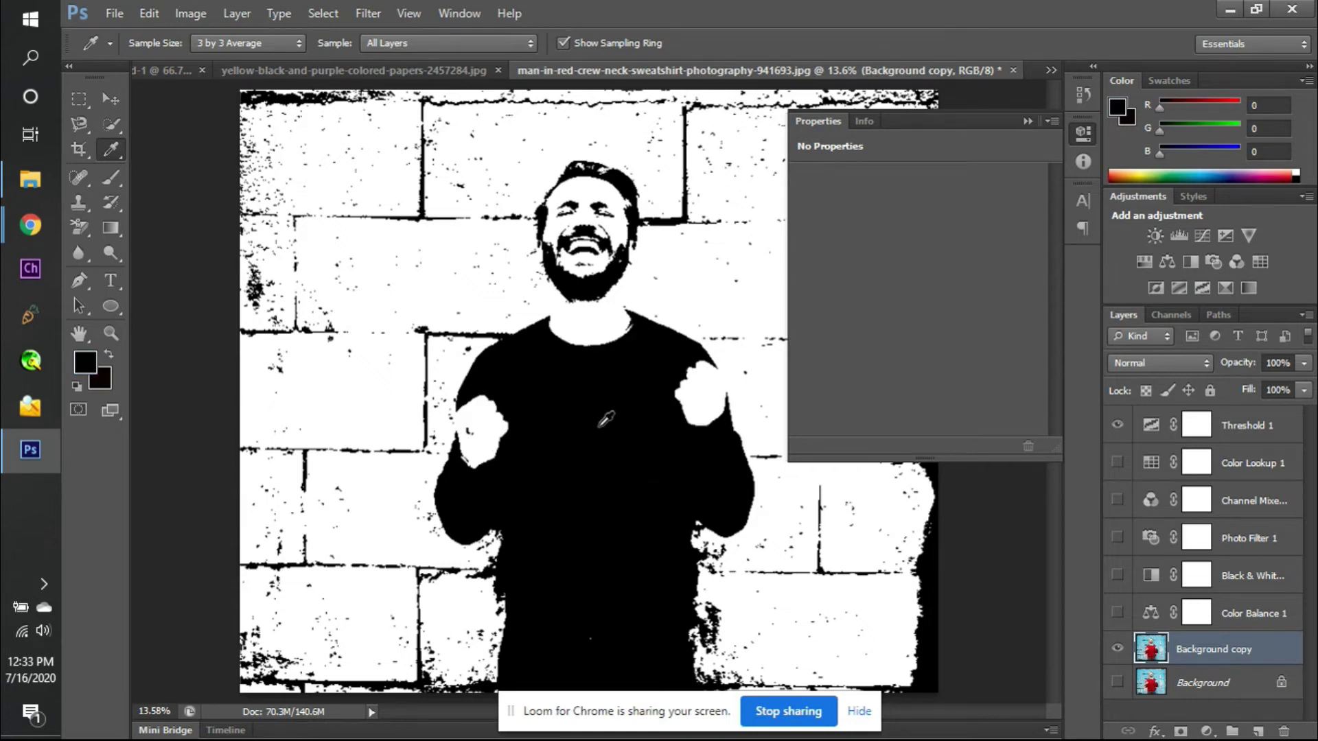
pyautogui.click(85, 362)
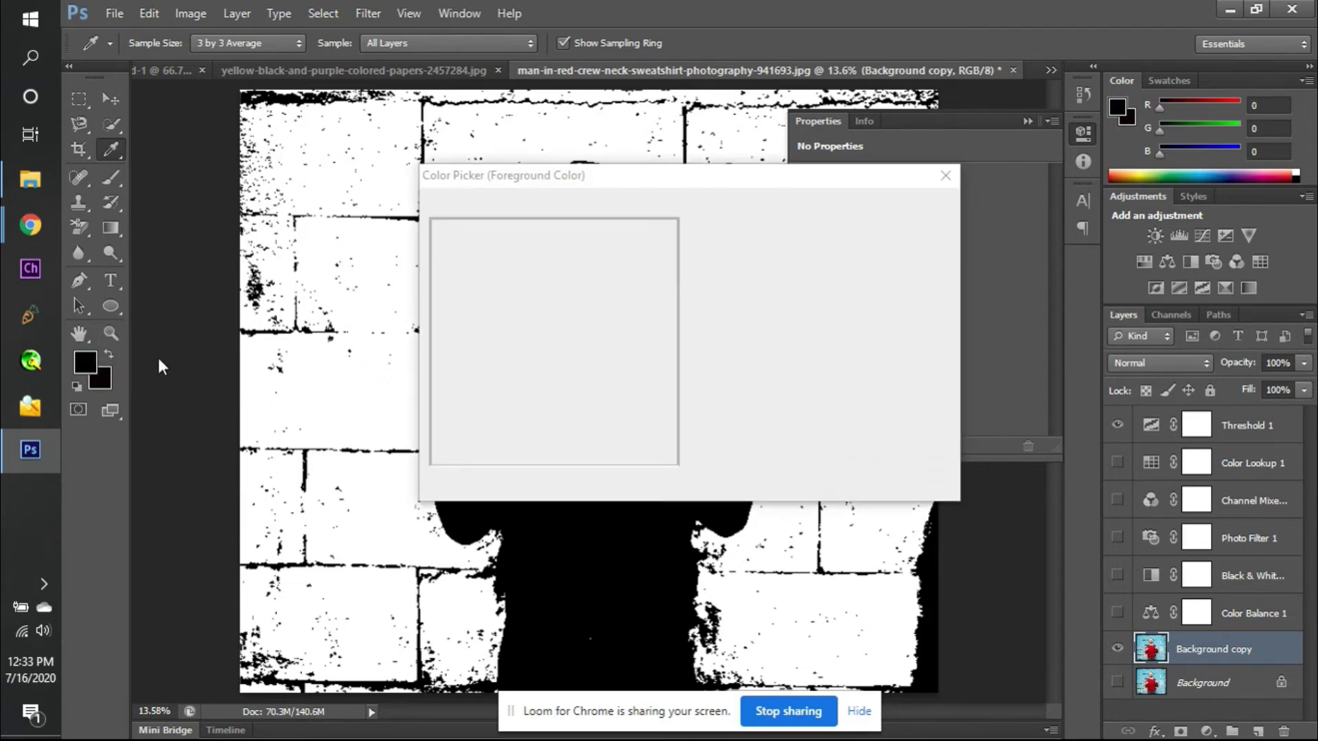
pyautogui.click(783, 431)
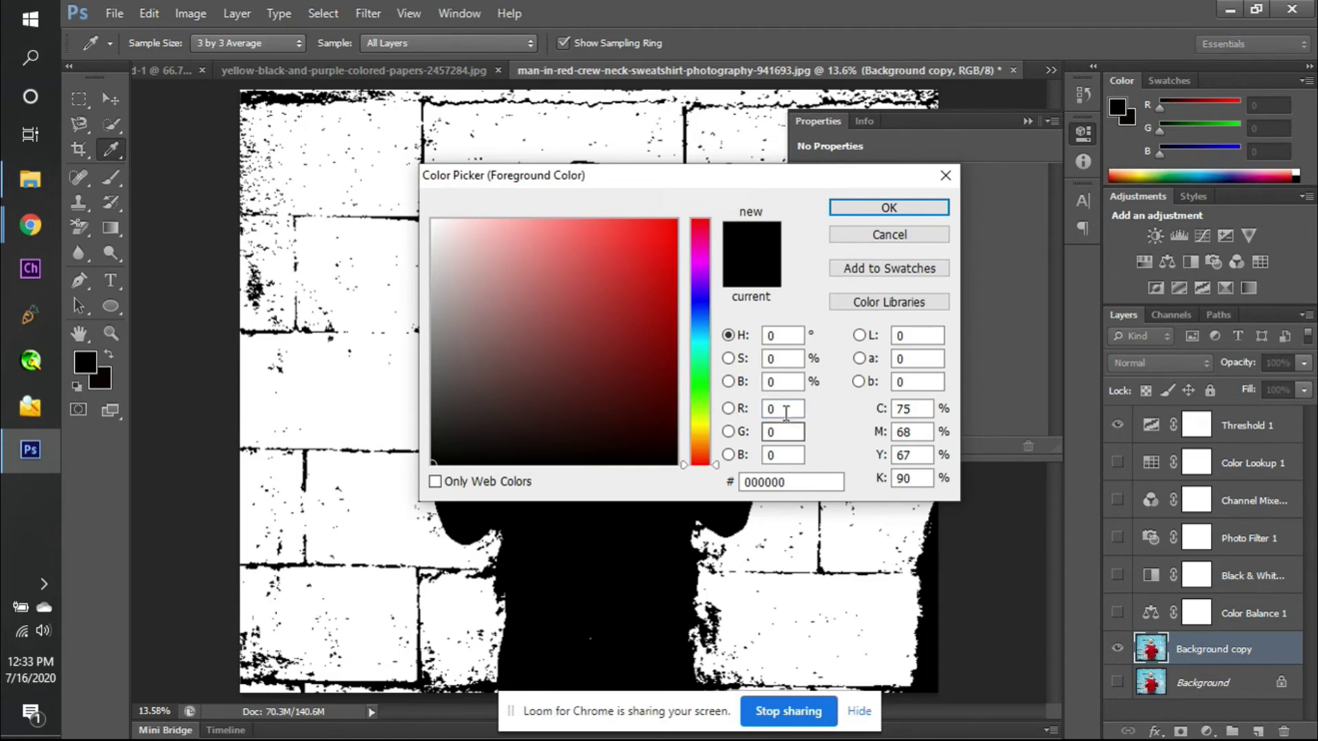
pyautogui.click(885, 210)
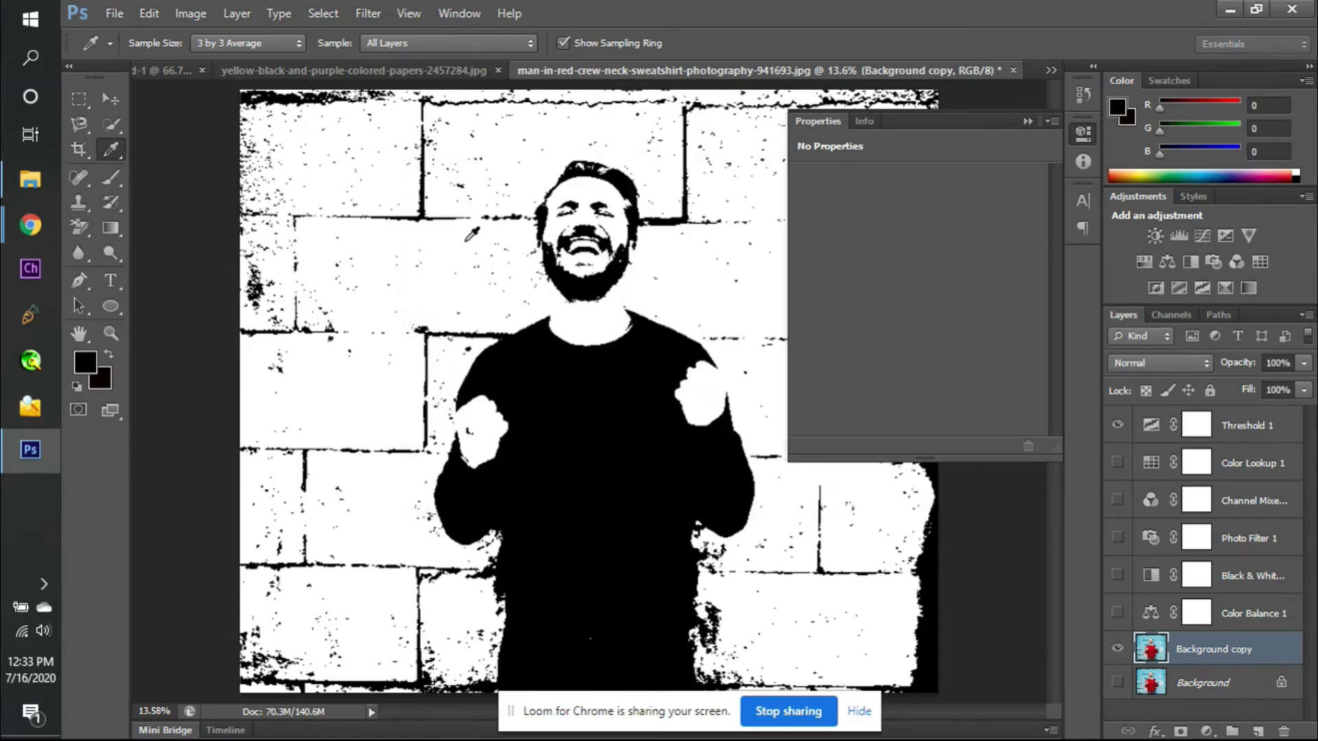
# - Sample white from the wall as foreground colour and select Threshold 1
pyautogui.click(421, 282)
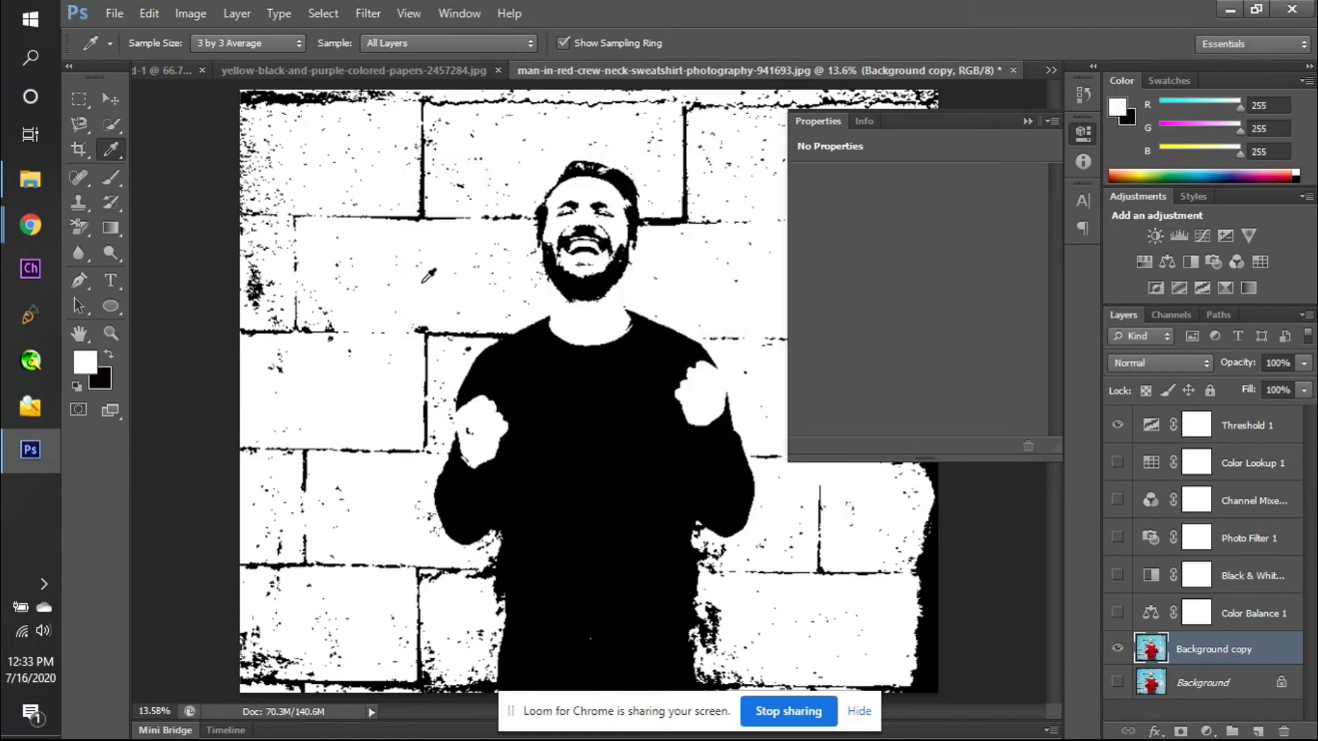
pyautogui.click(86, 365)
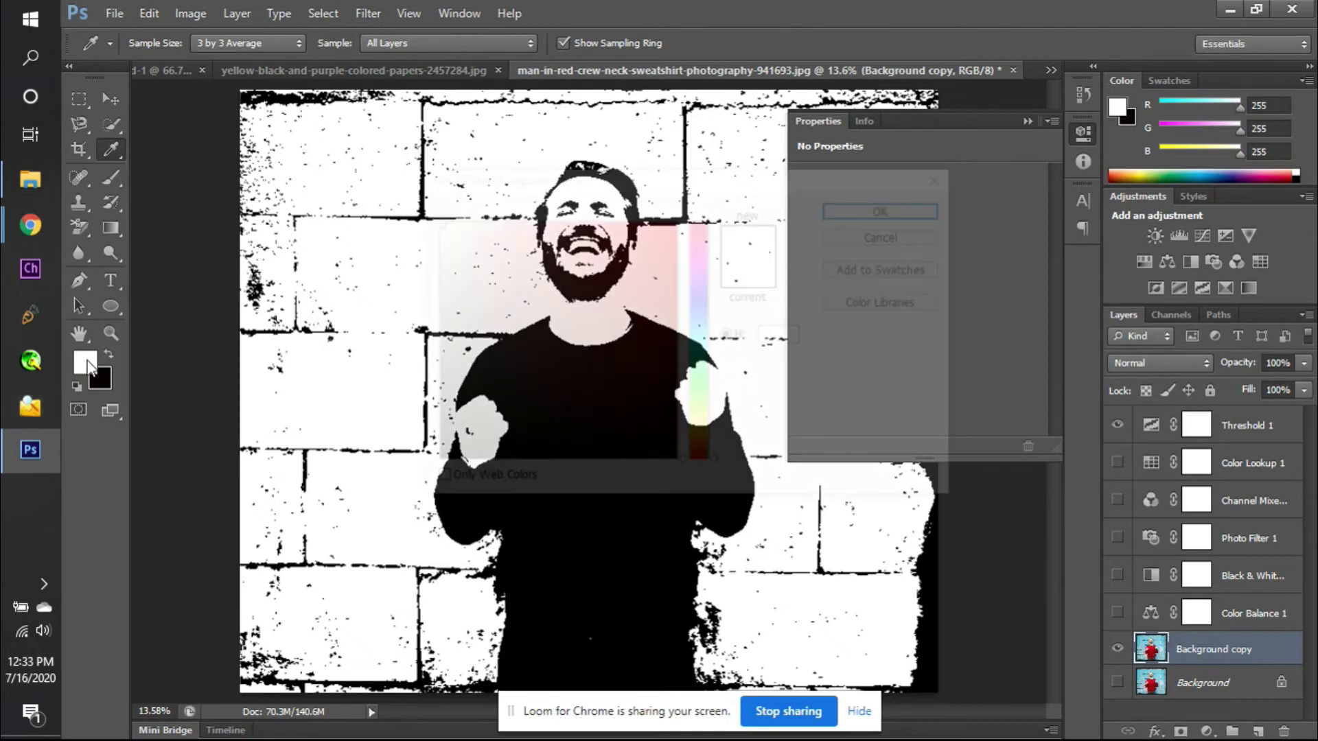
pyautogui.click(889, 235)
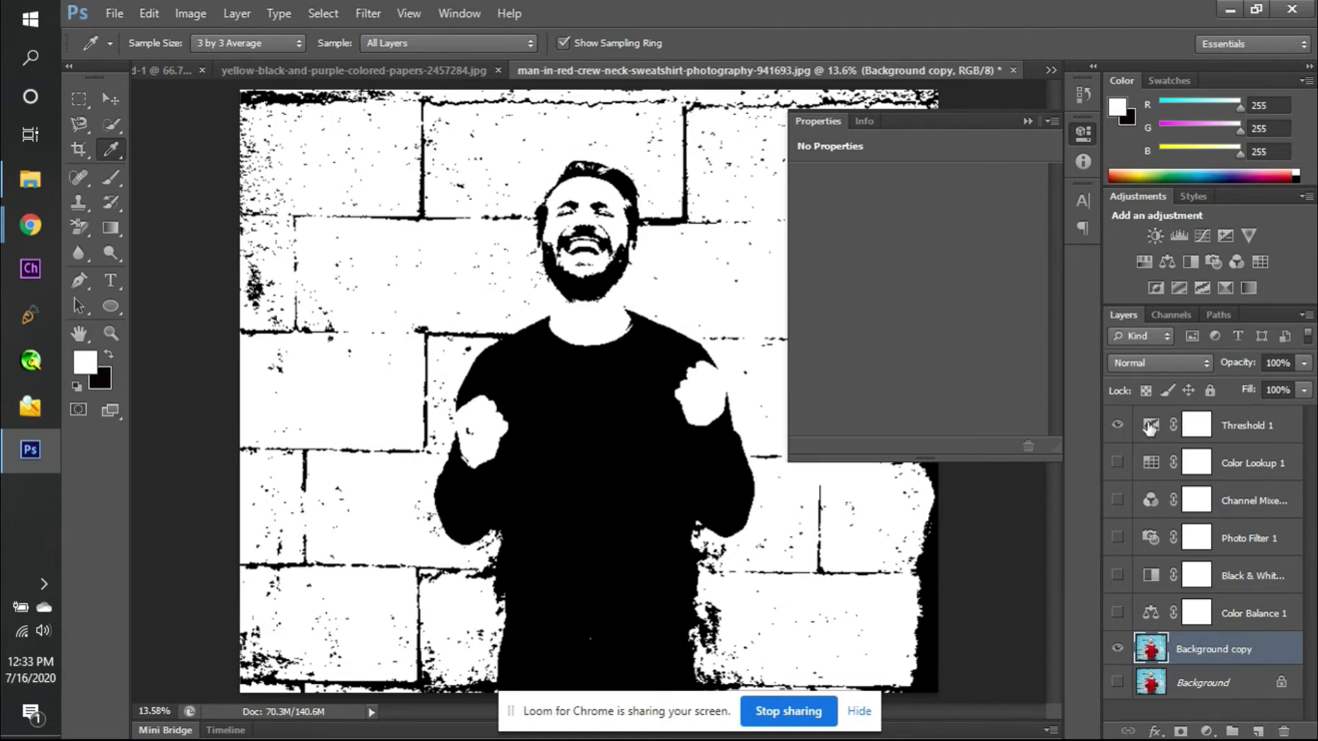
pyautogui.click(1235, 429)
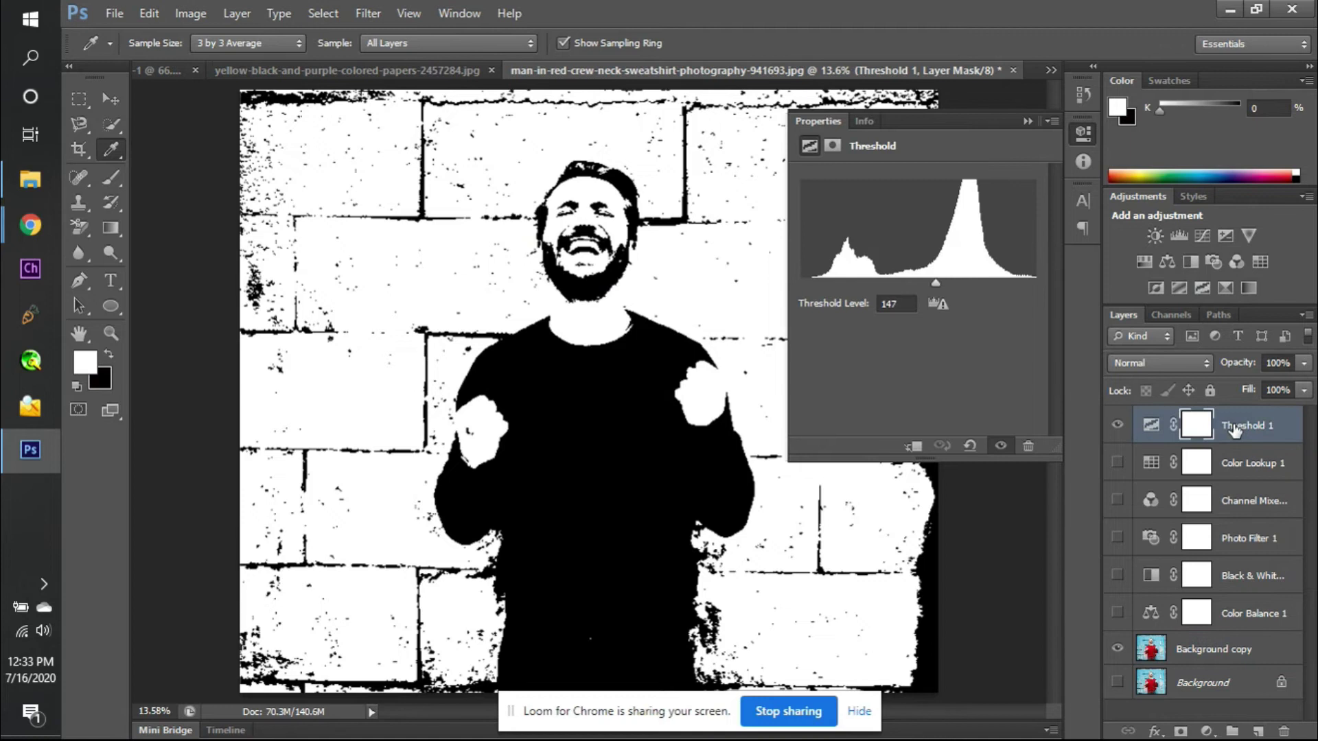
# - Hide Threshold 1; add Selective Color with Reds at Cyan +64, Magenta +44, Yellow +79, Black -12
pyautogui.click(1118, 426)
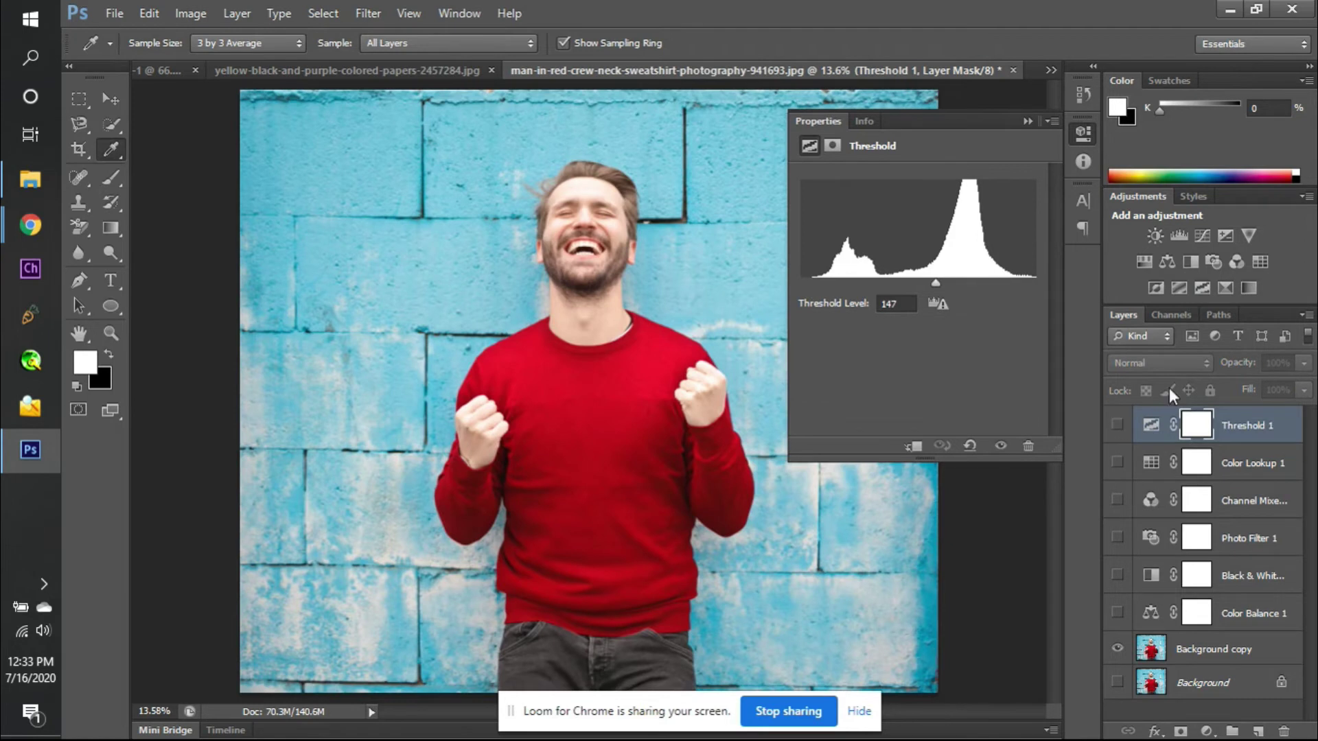
pyautogui.click(1228, 289)
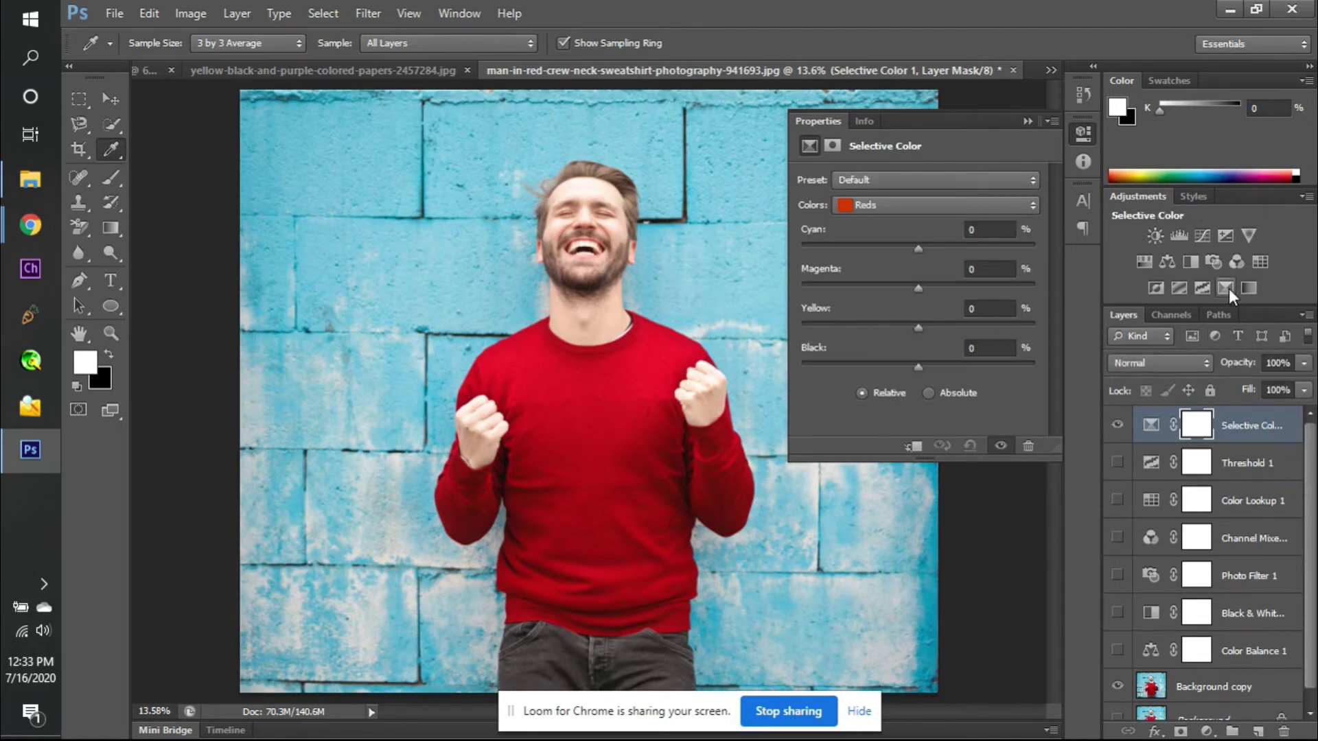
pyautogui.click(880, 205)
pyautogui.click(878, 204)
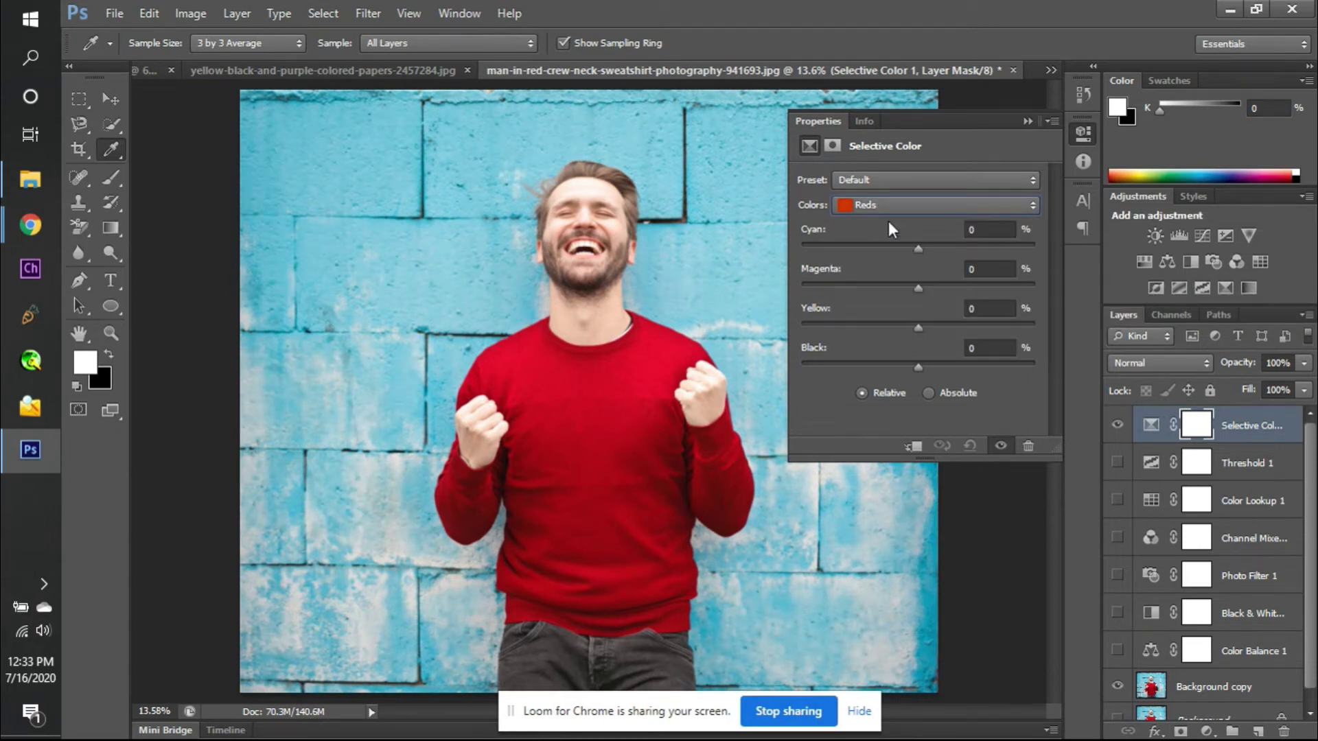
pyautogui.moveTo(919, 248); pyautogui.dragTo(952, 273)
pyautogui.moveTo(1033, 260); pyautogui.dragTo(993, 262)
pyautogui.moveTo(918, 283); pyautogui.dragTo(969, 292)
pyautogui.moveTo(917, 327); pyautogui.dragTo(1009, 328)
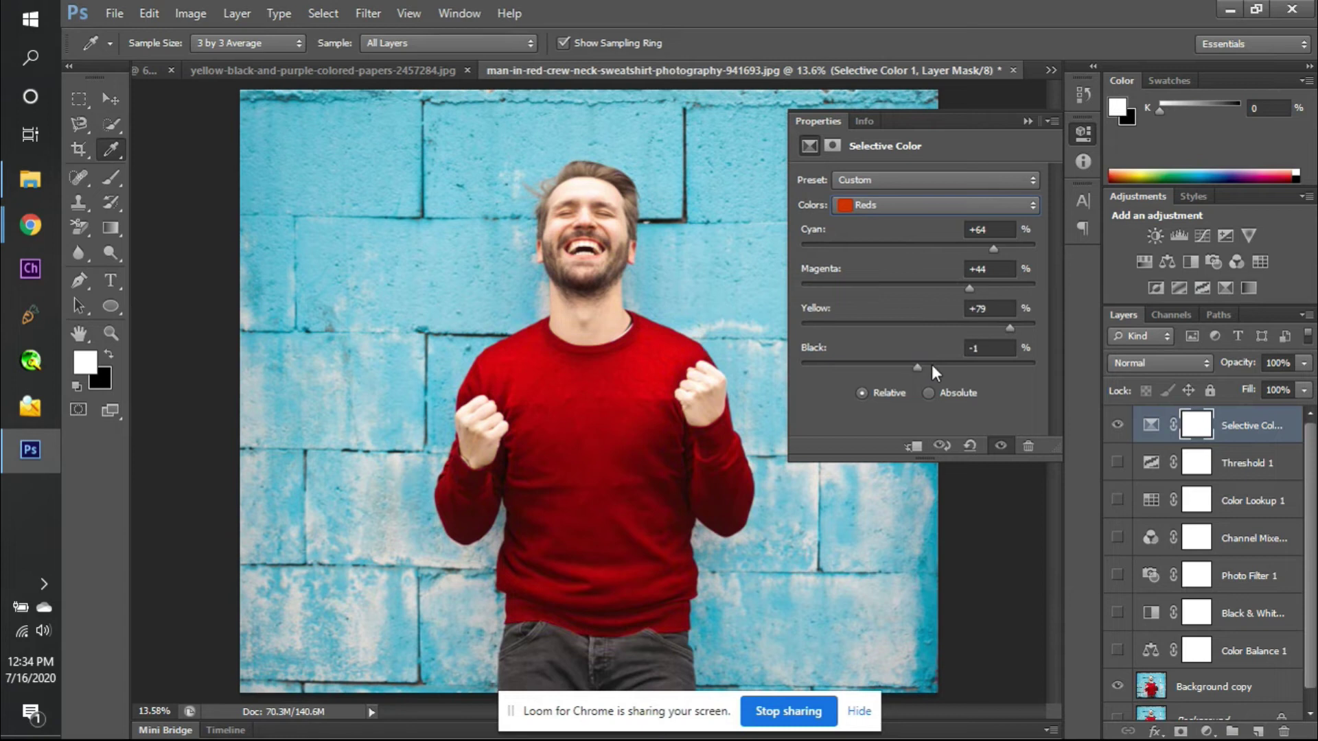
pyautogui.moveTo(908, 367); pyautogui.dragTo(905, 368)
pyautogui.click(890, 206)
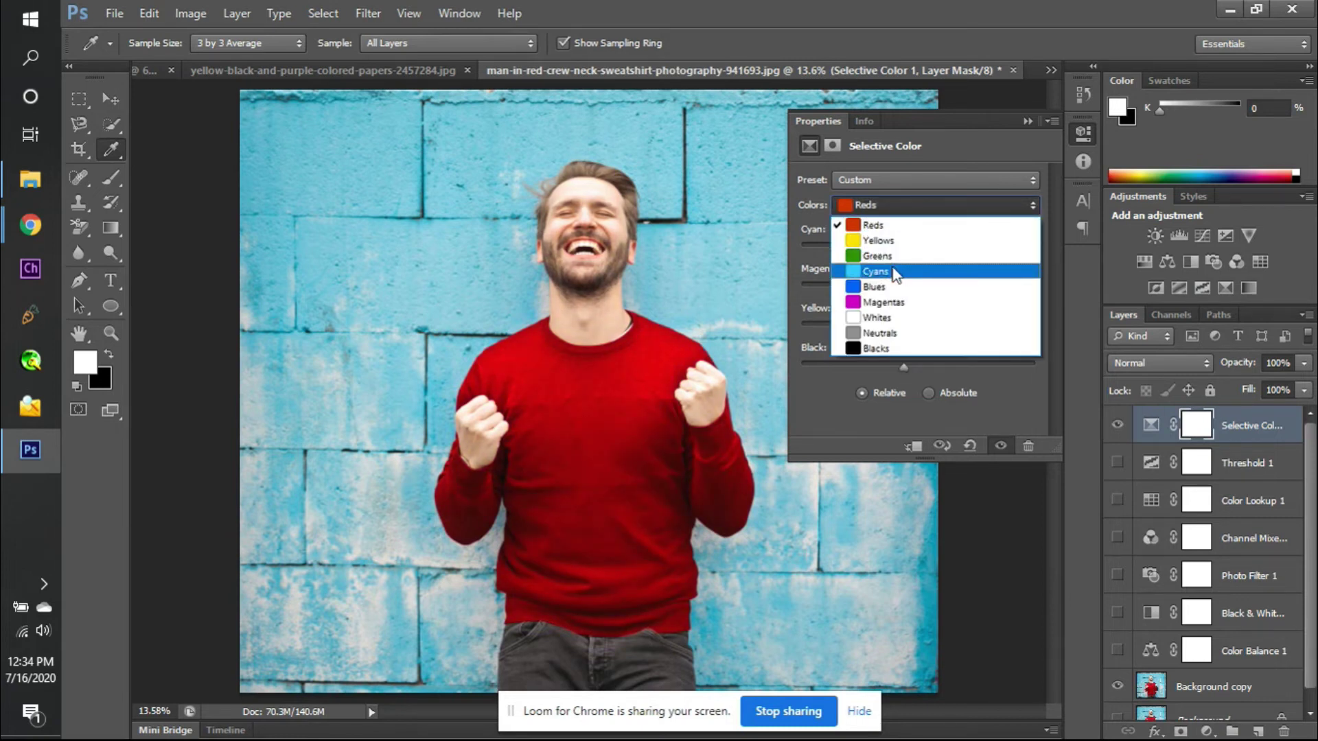
# - Select the Cyans range and strip its cyan, magenta, yellow and black
pyautogui.click(888, 287)
pyautogui.click(880, 204)
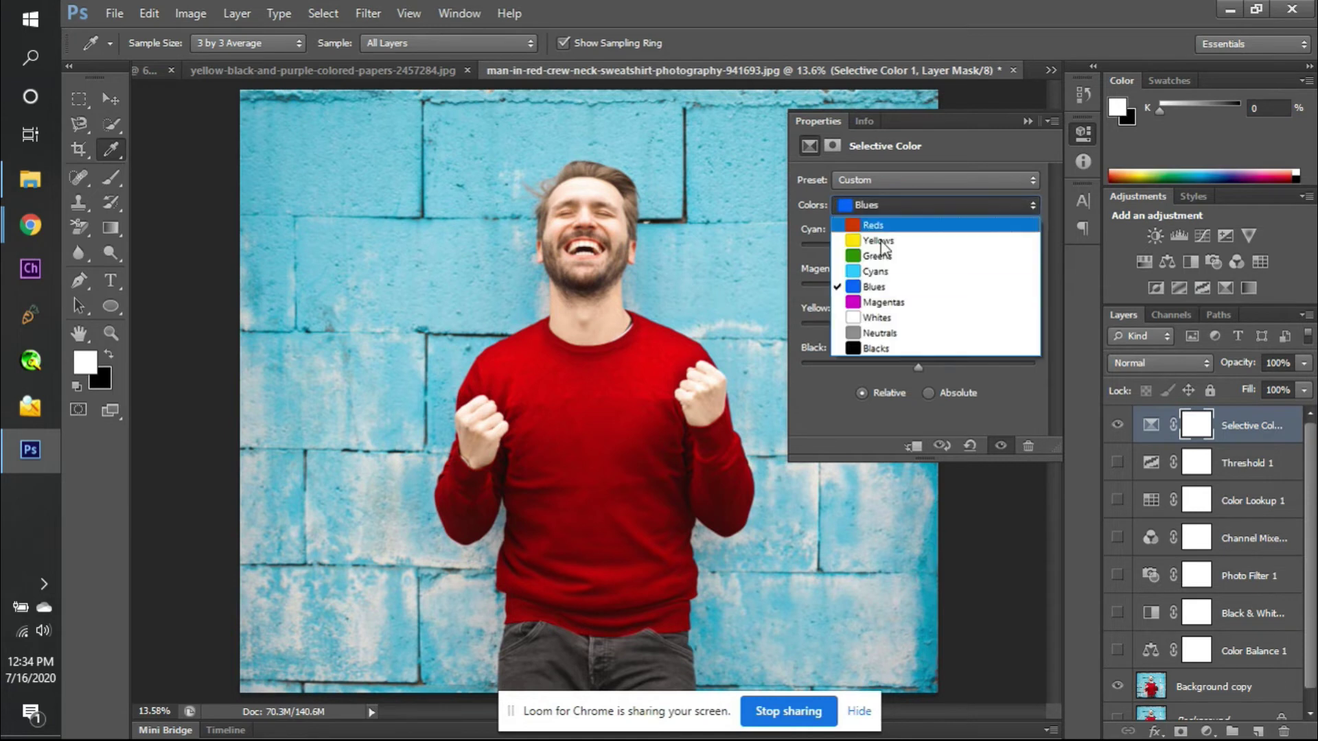
pyautogui.click(882, 271)
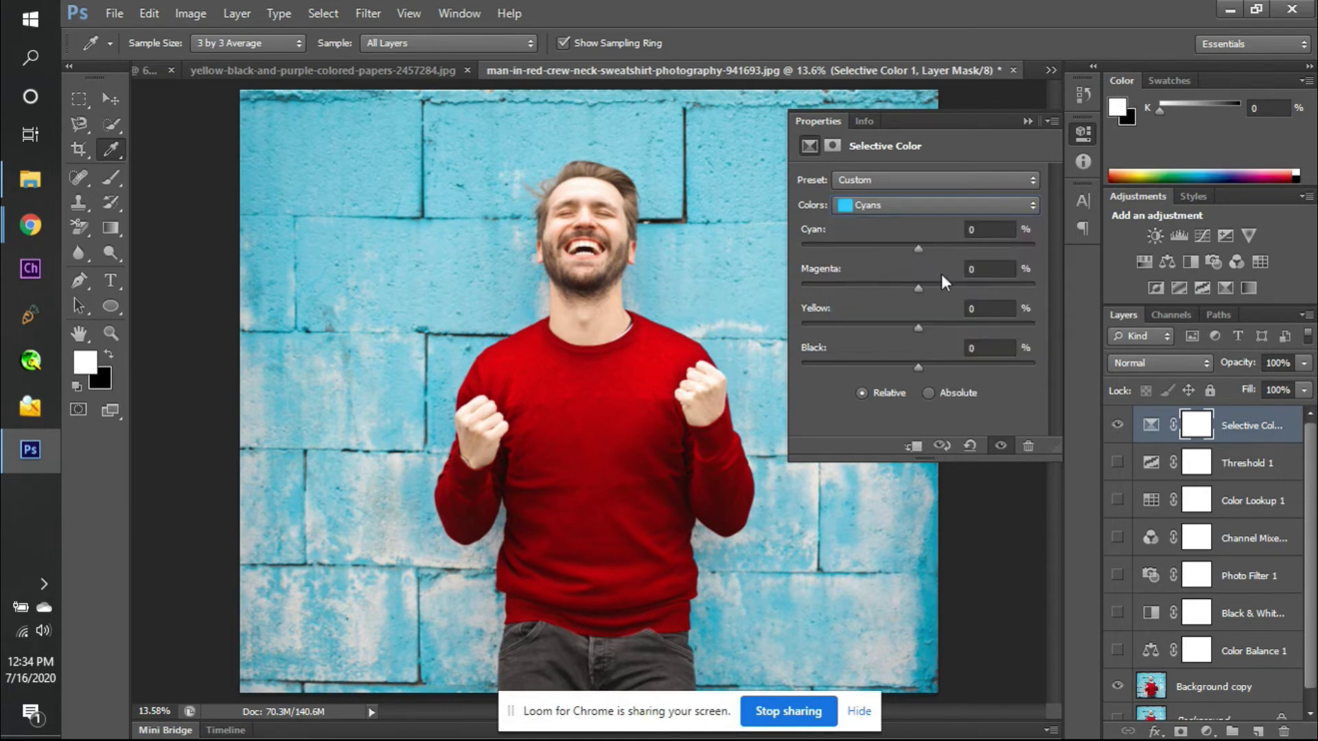
pyautogui.moveTo(918, 250); pyautogui.dragTo(801, 267)
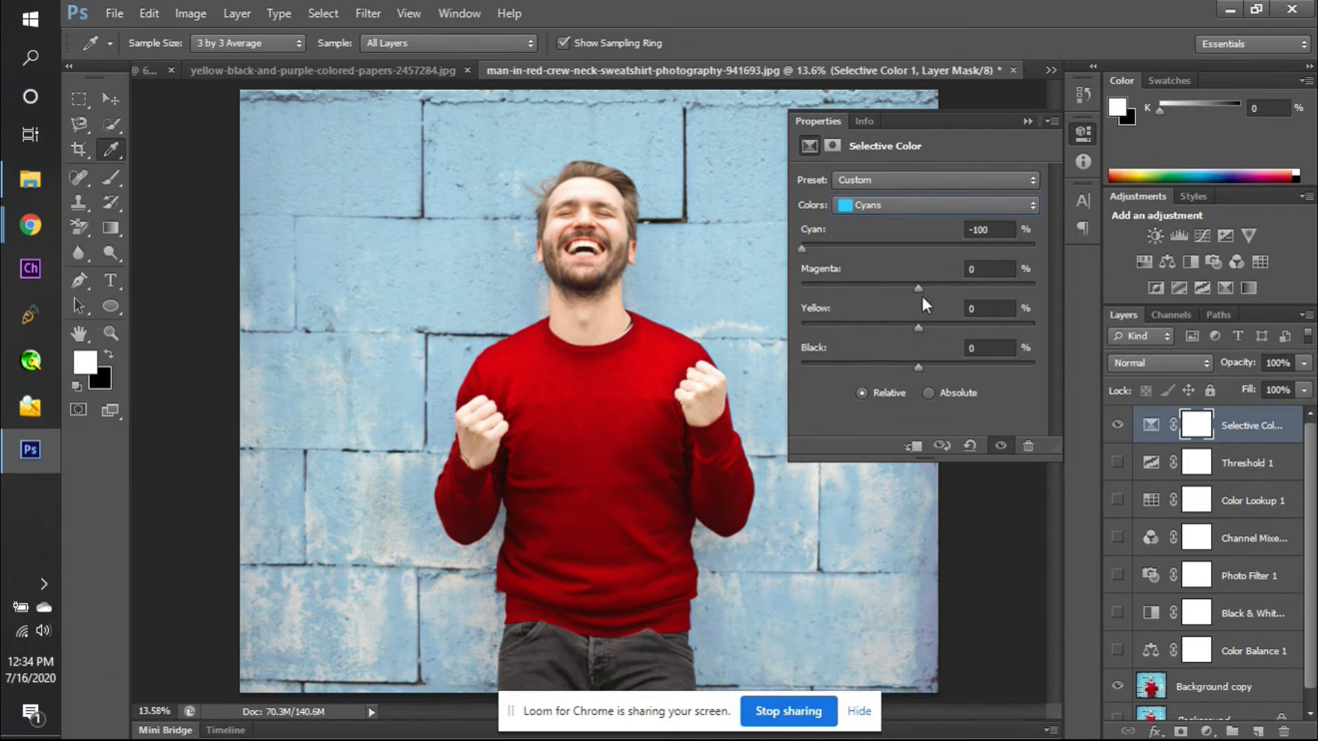
pyautogui.moveTo(919, 294); pyautogui.dragTo(743, 286)
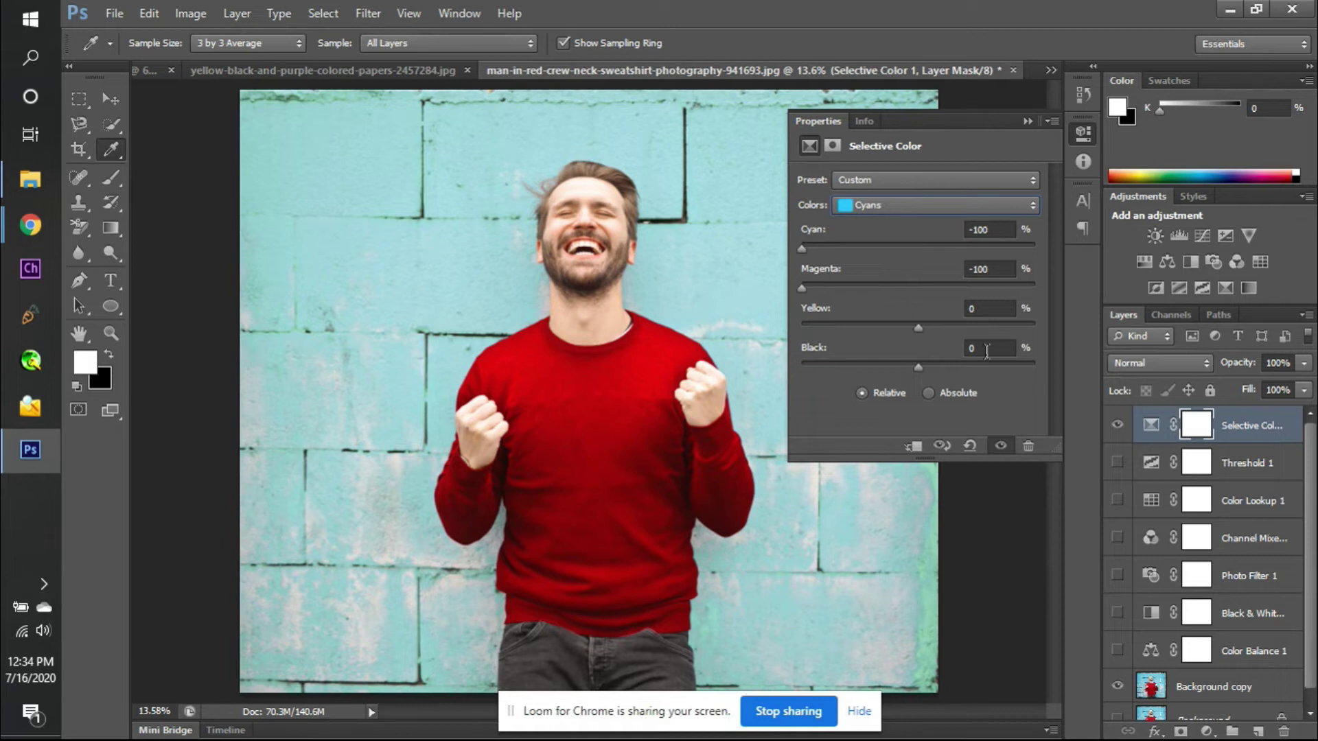
pyautogui.moveTo(917, 328); pyautogui.dragTo(784, 337)
pyautogui.moveTo(915, 370); pyautogui.dragTo(740, 355)
# - Switch to Absolute and set Cyans to Cyan +10, Magenta +7, Yellow +7, Black +1
pyautogui.click(929, 393)
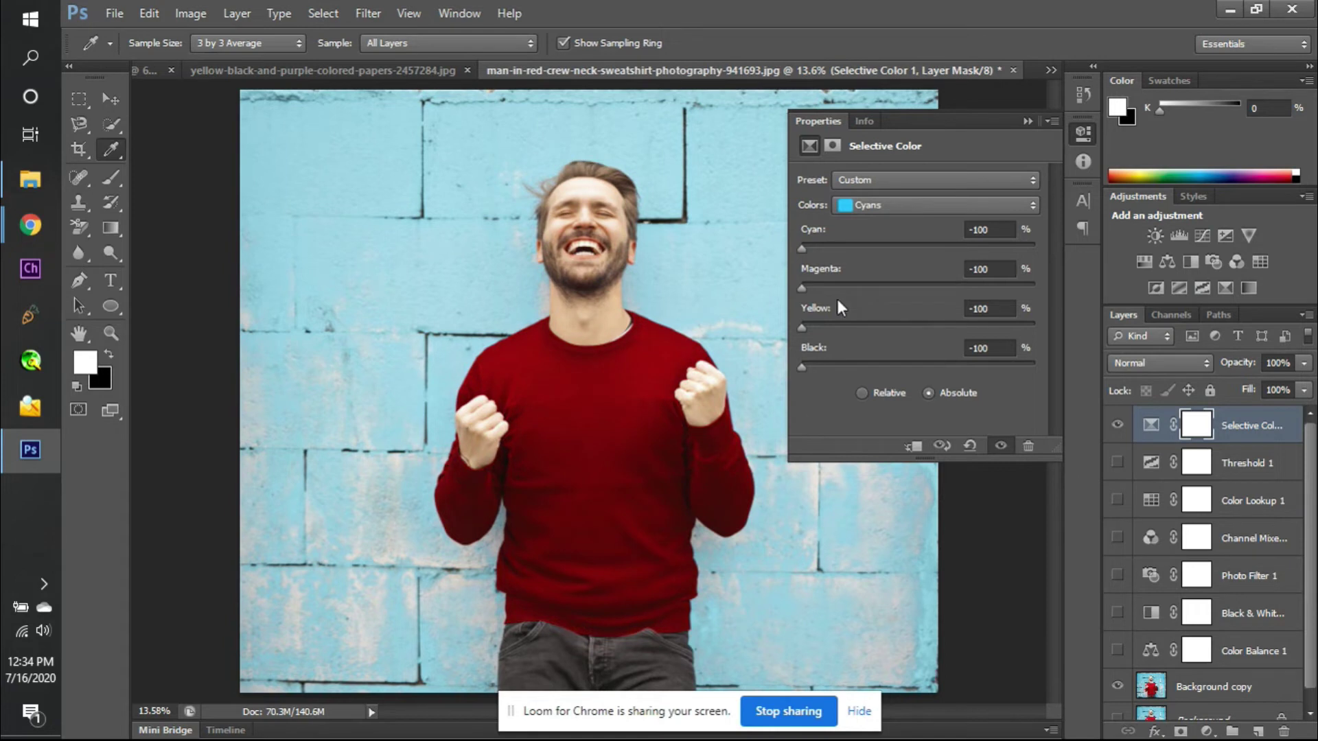
pyautogui.moveTo(799, 286); pyautogui.dragTo(925, 289)
pyautogui.moveTo(800, 247); pyautogui.dragTo(930, 247)
pyautogui.moveTo(803, 328); pyautogui.dragTo(921, 329)
pyautogui.moveTo(801, 365); pyautogui.dragTo(920, 369)
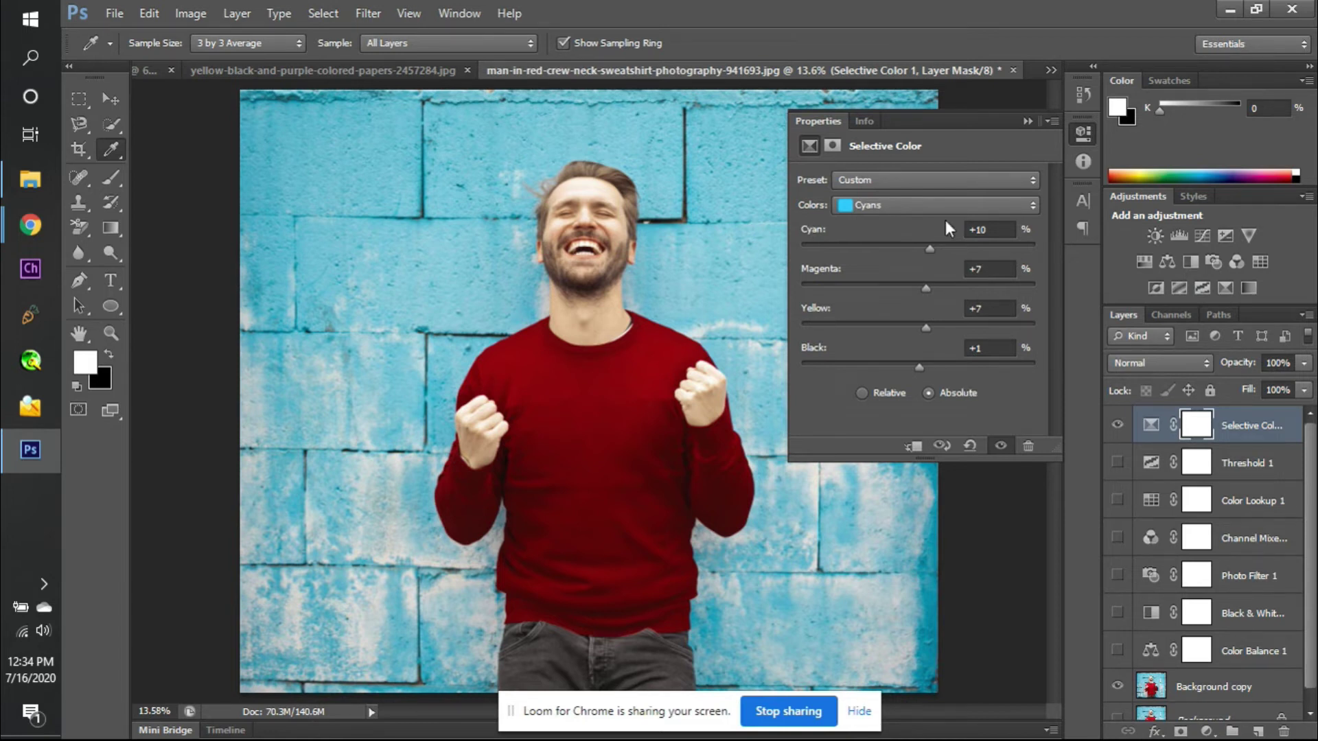
# - Set Neutrals to Cyan -61, Magenta +2, Black -4, then hide Selective Color 1
pyautogui.click(924, 204)
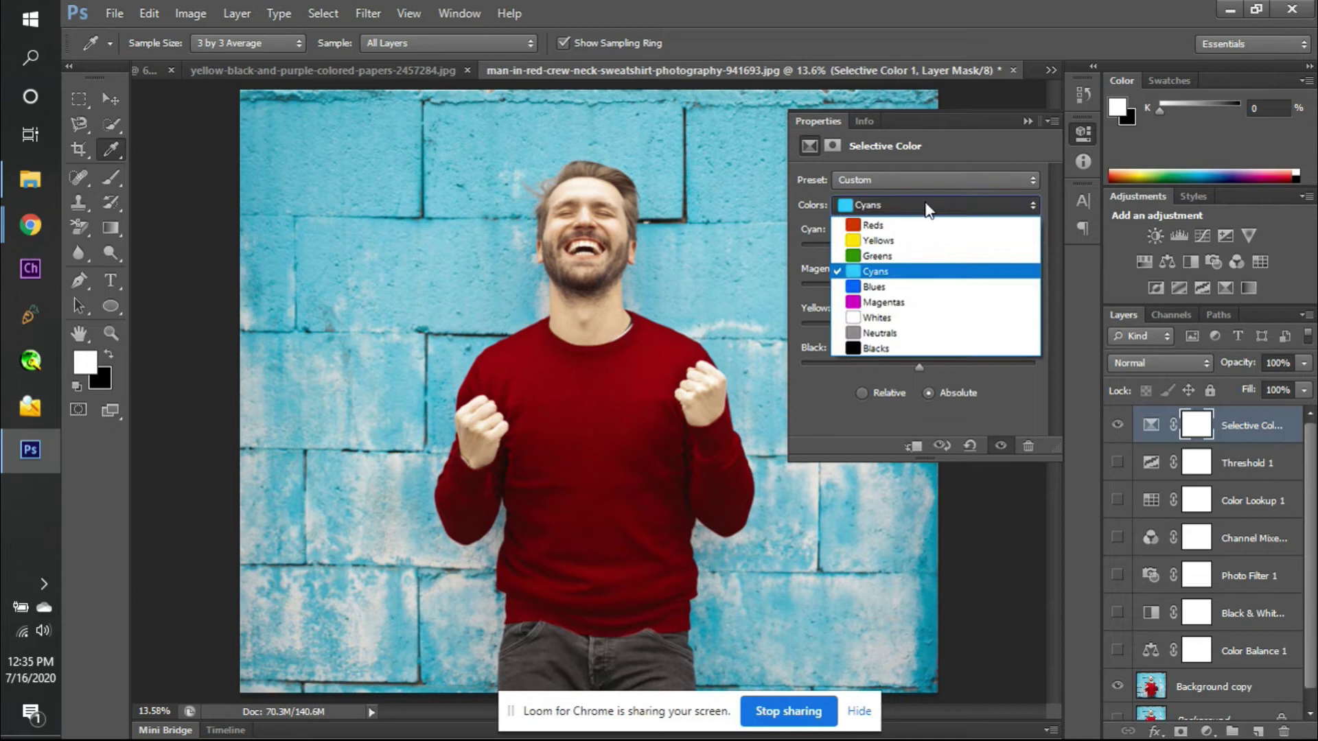
pyautogui.click(911, 335)
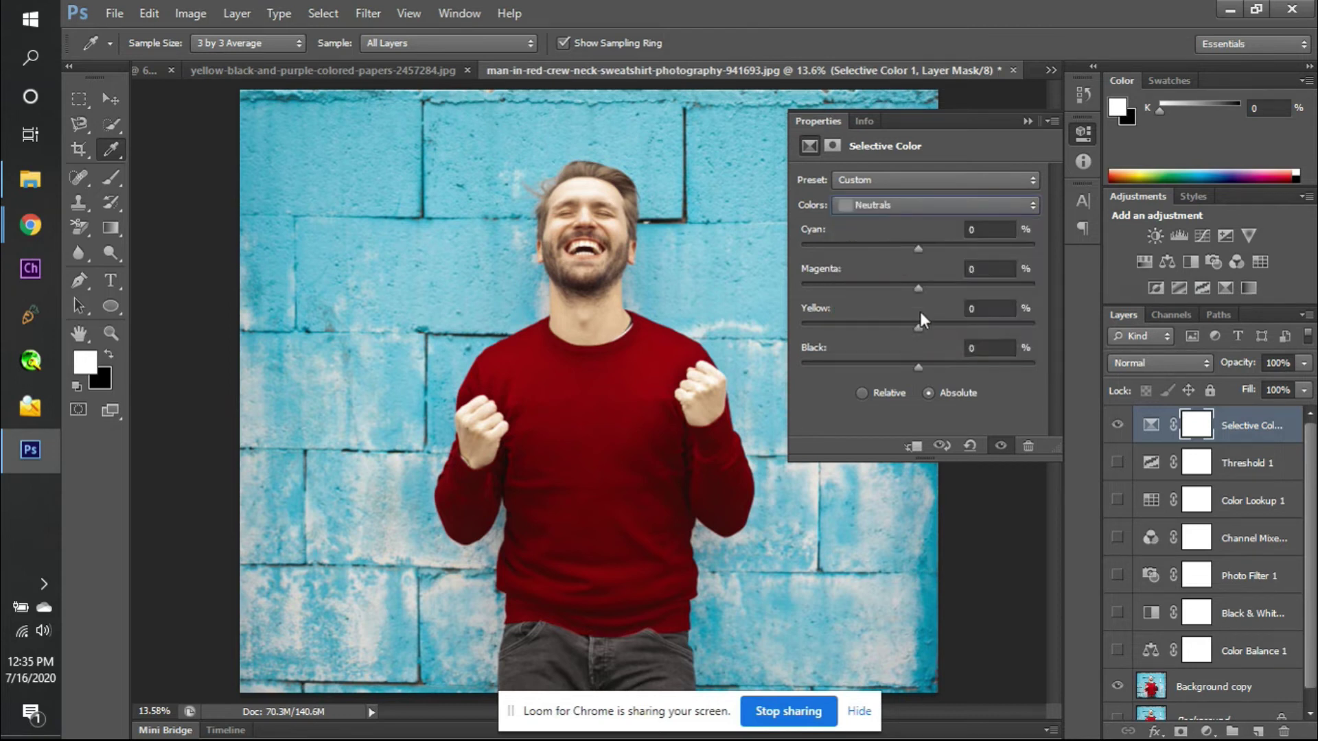
pyautogui.moveTo(917, 294)
pyautogui.mouseDown()
pyautogui.moveTo(821, 294)
pyautogui.moveTo(975, 315)
pyautogui.moveTo(920, 296)
pyautogui.mouseUp()
pyautogui.moveTo(978, 250); pyautogui.dragTo(847, 267)
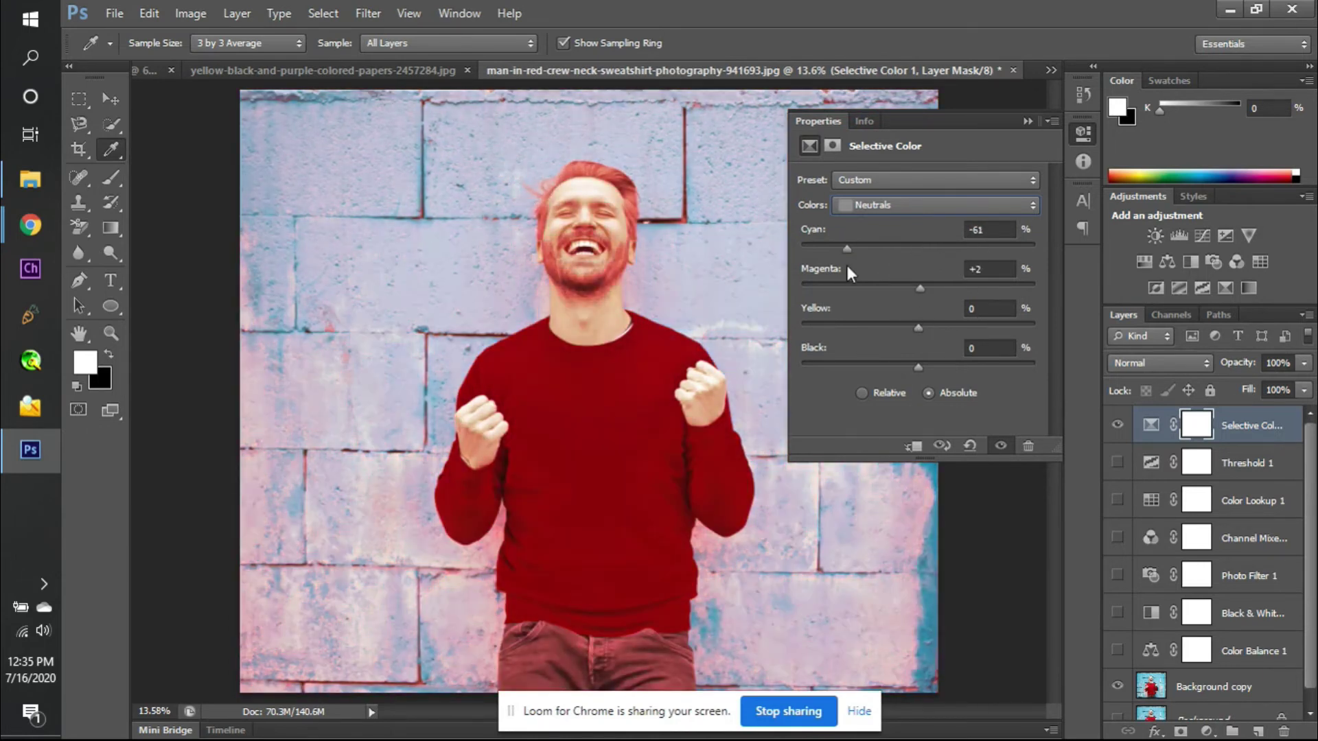
pyautogui.moveTo(919, 368)
pyautogui.mouseDown()
pyautogui.moveTo(940, 366)
pyautogui.moveTo(839, 368)
pyautogui.moveTo(912, 372)
pyautogui.mouseUp()
pyautogui.click(928, 202)
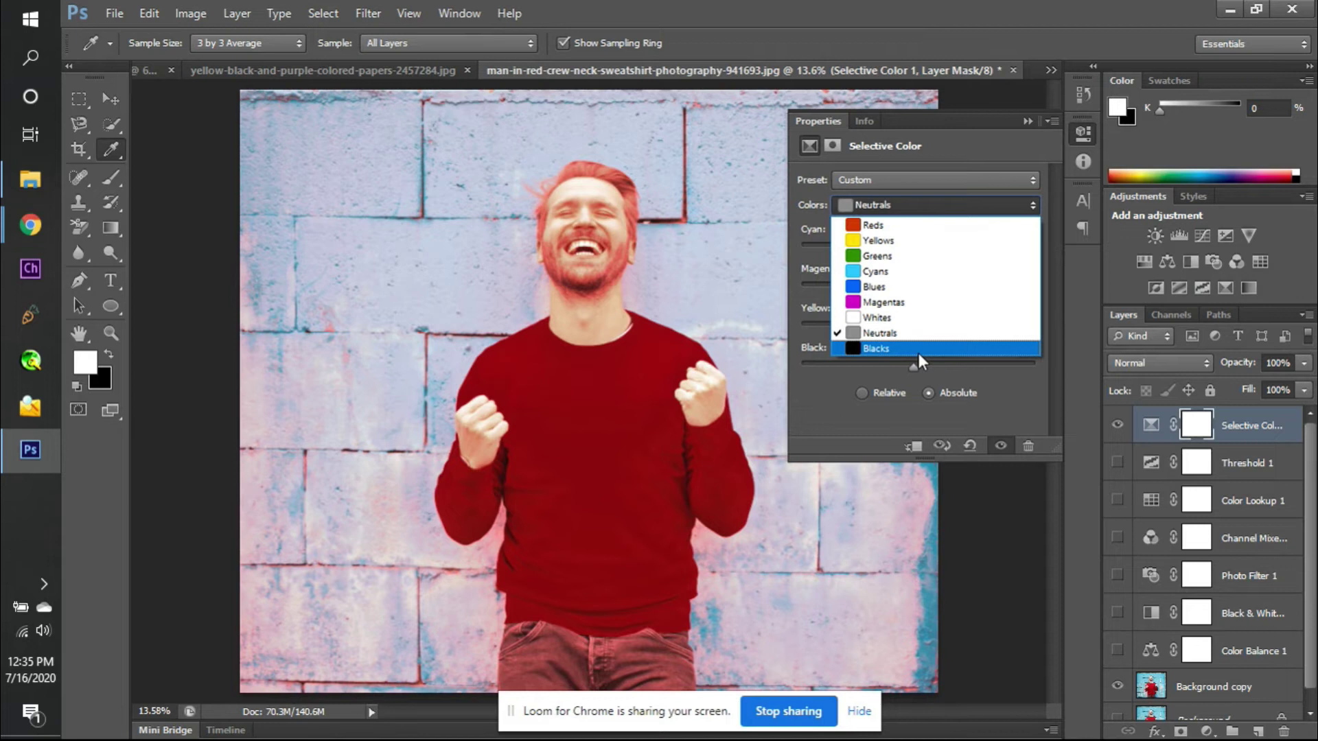
pyautogui.press('Escape')
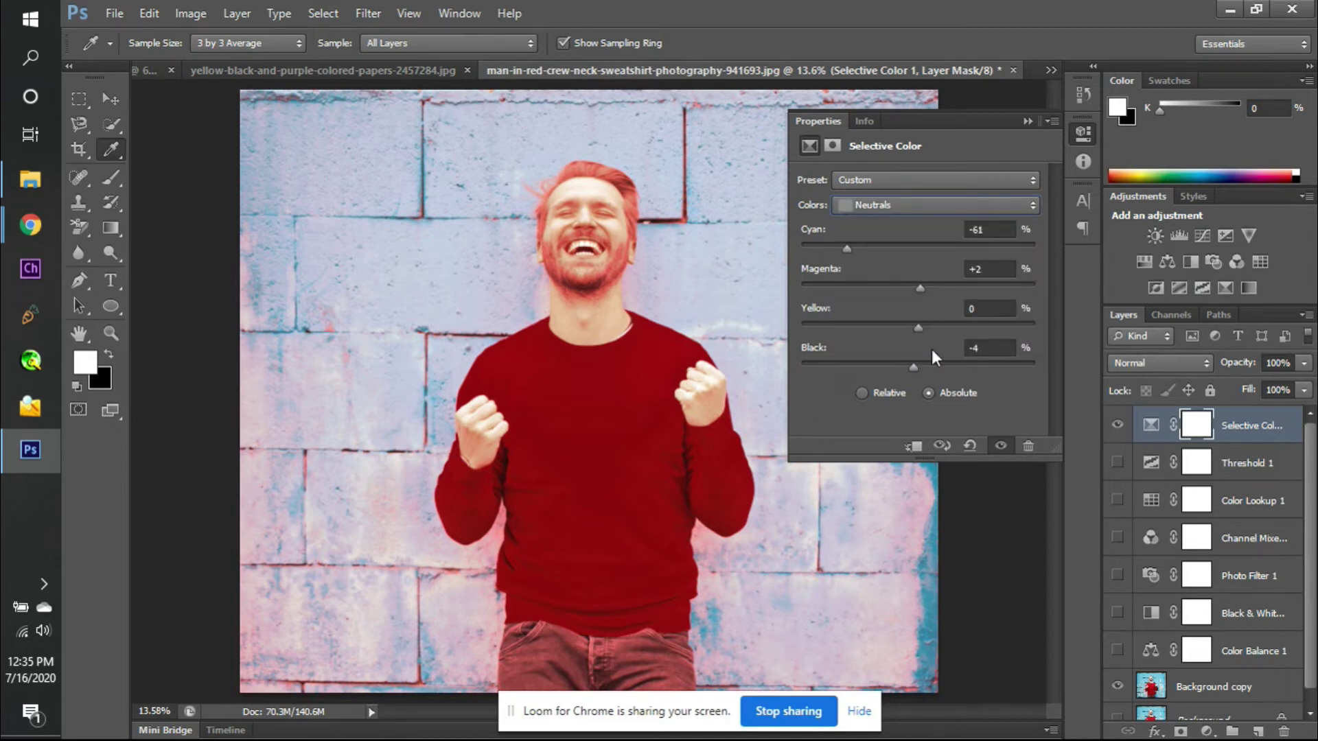
pyautogui.click(1117, 426)
# - Add a Gradient Map layer and apply the red-green preset
pyautogui.click(1249, 288)
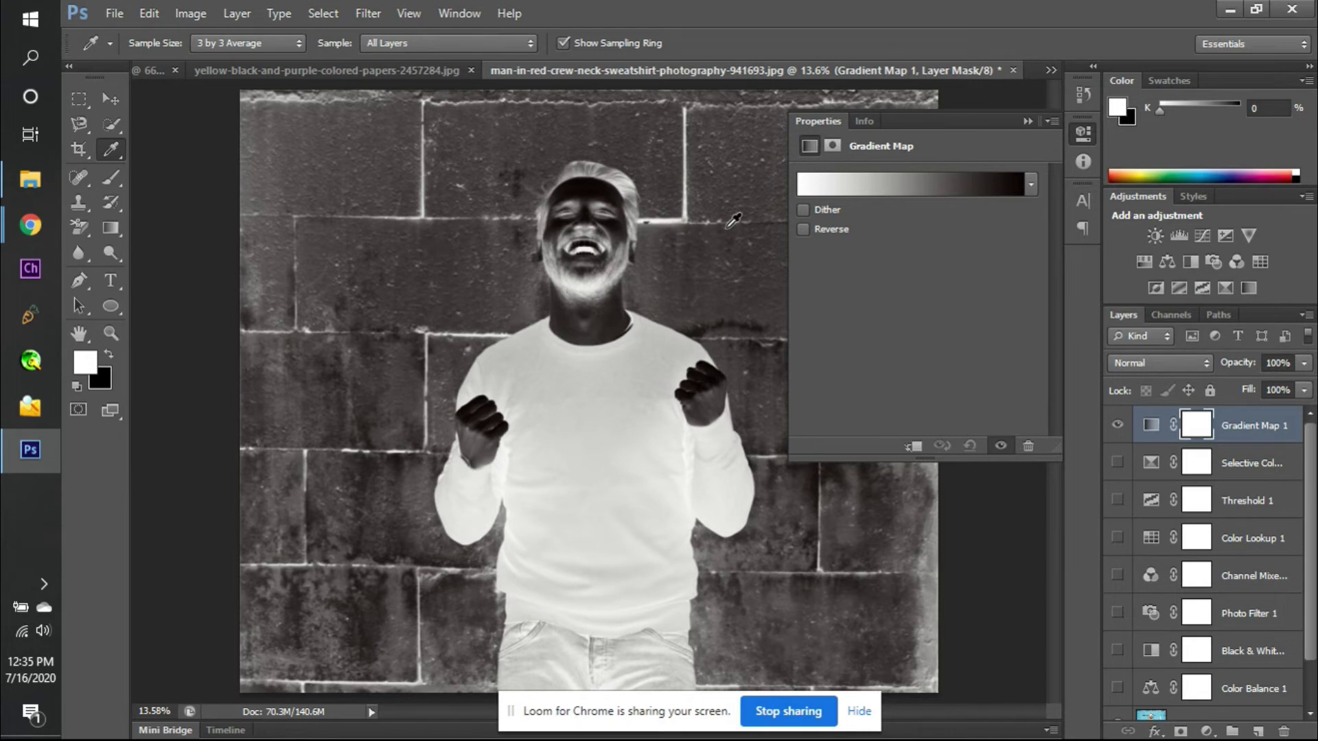
pyautogui.moveTo(666, 254); pyautogui.dragTo(659, 317)
pyautogui.click(624, 386)
pyautogui.click(1029, 186)
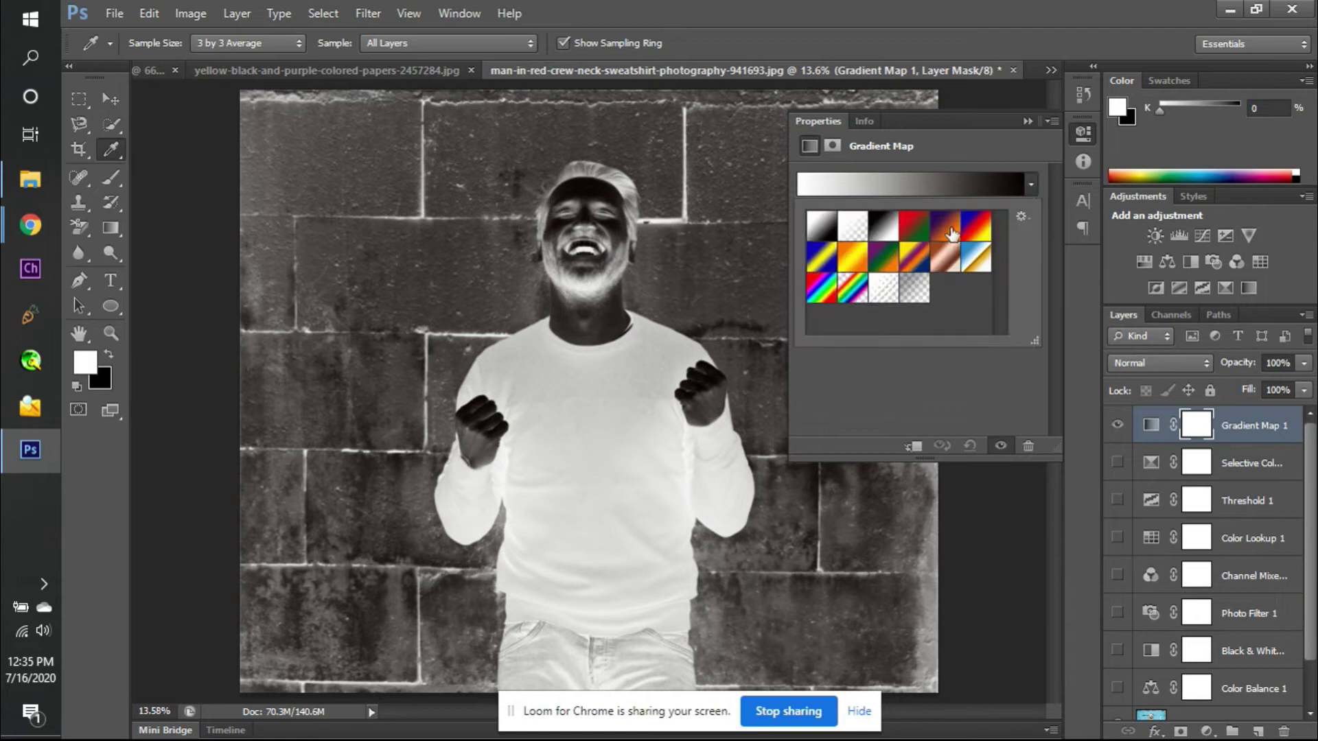
pyautogui.click(905, 233)
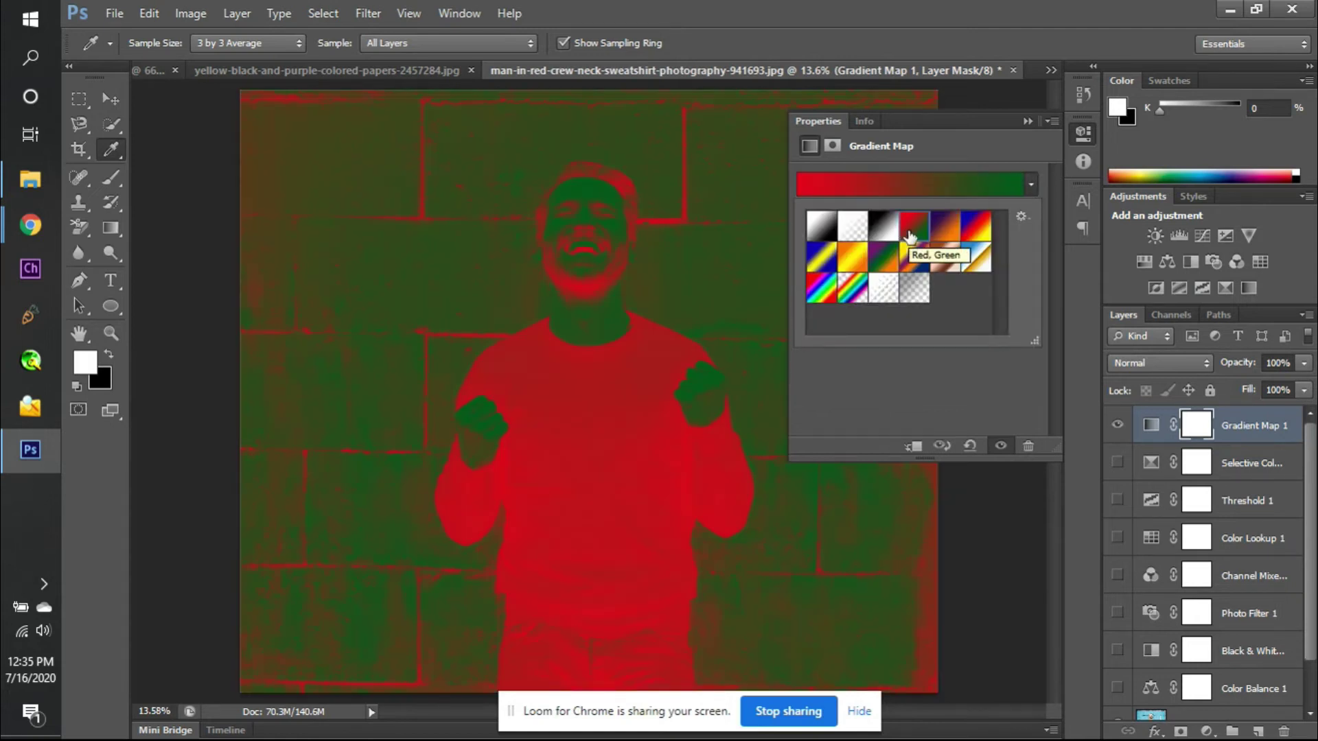
# - Try white, orange-yellow, blue-yellow, rainbow, black and copper presets, ending on Chrome
pyautogui.click(853, 233)
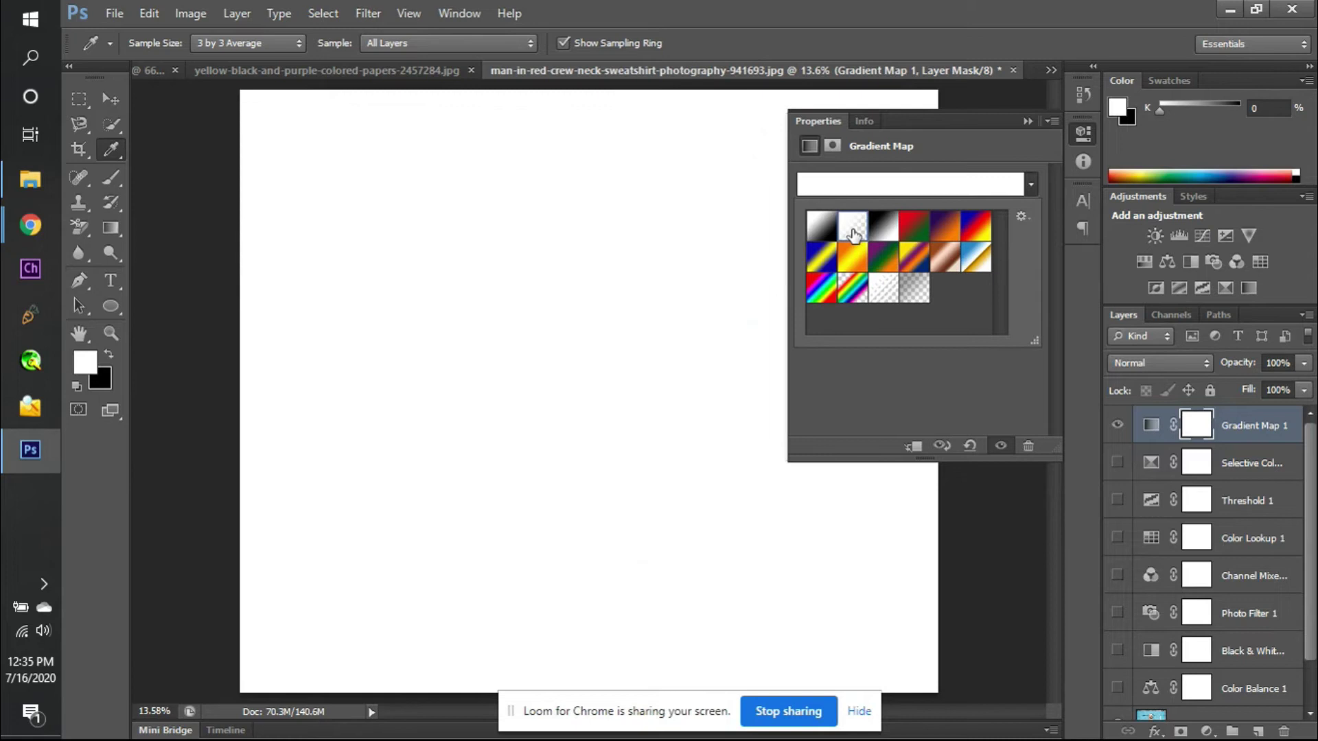
pyautogui.click(858, 258)
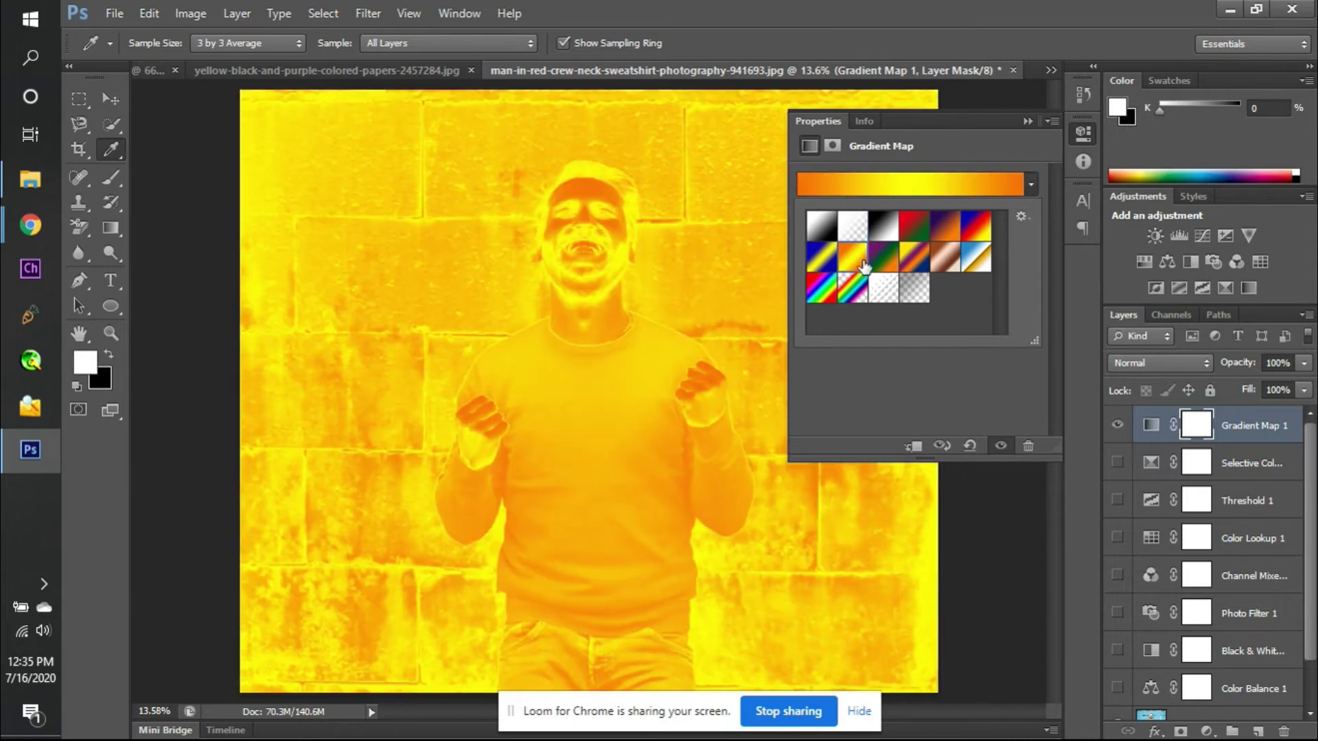
pyautogui.click(821, 282)
pyautogui.click(841, 300)
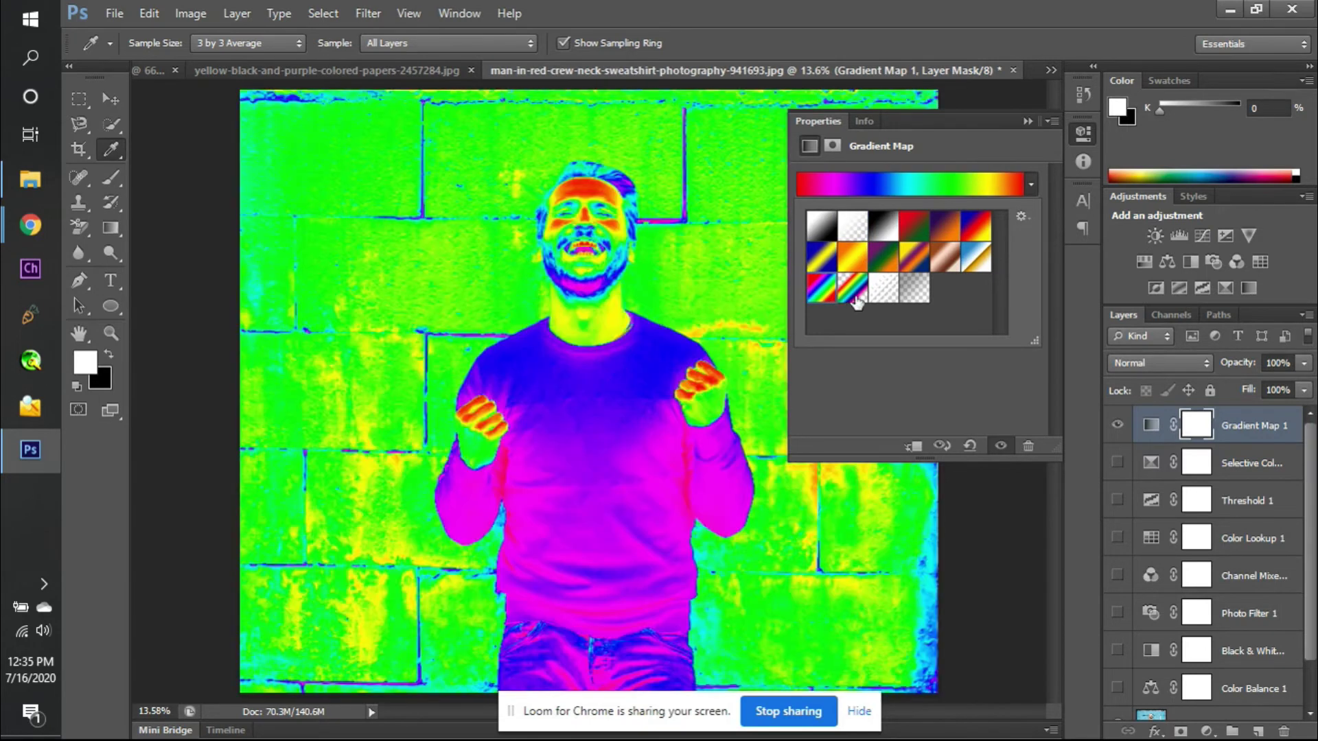
pyautogui.click(856, 302)
pyautogui.click(885, 291)
pyautogui.click(914, 293)
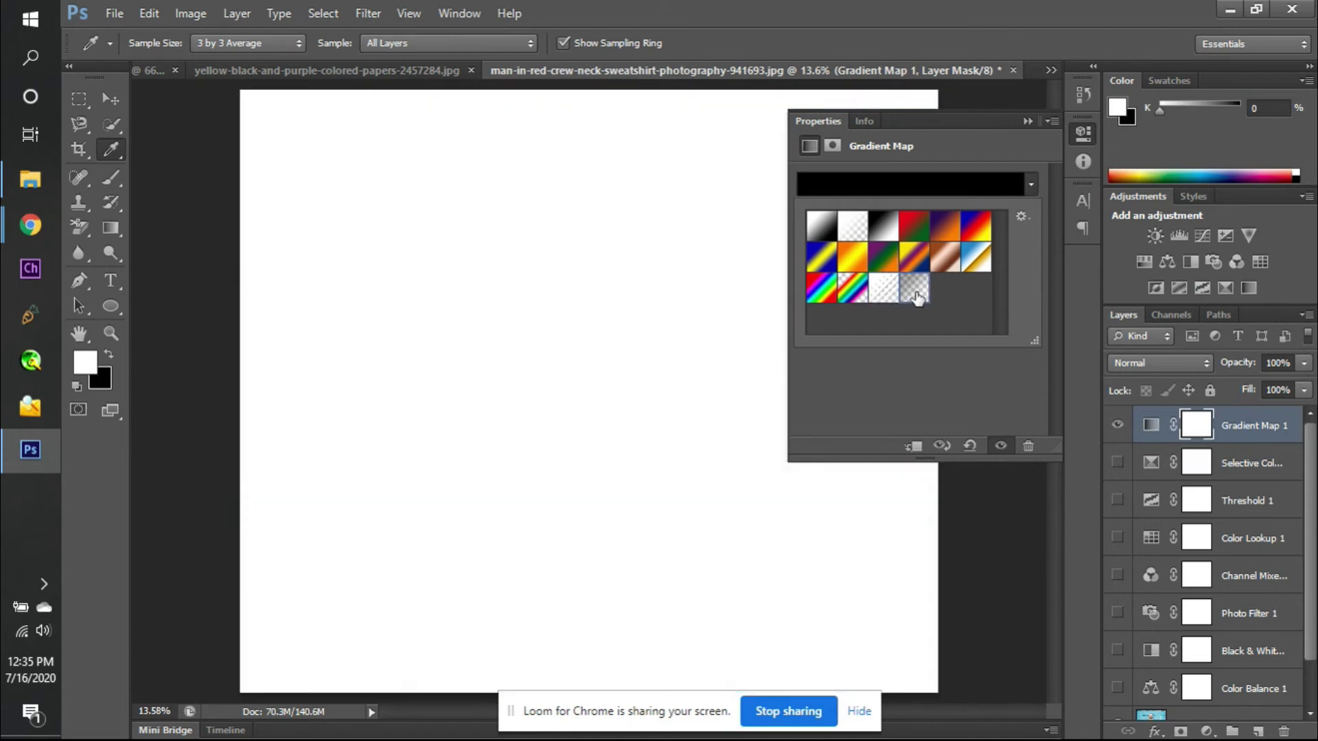
pyautogui.click(947, 258)
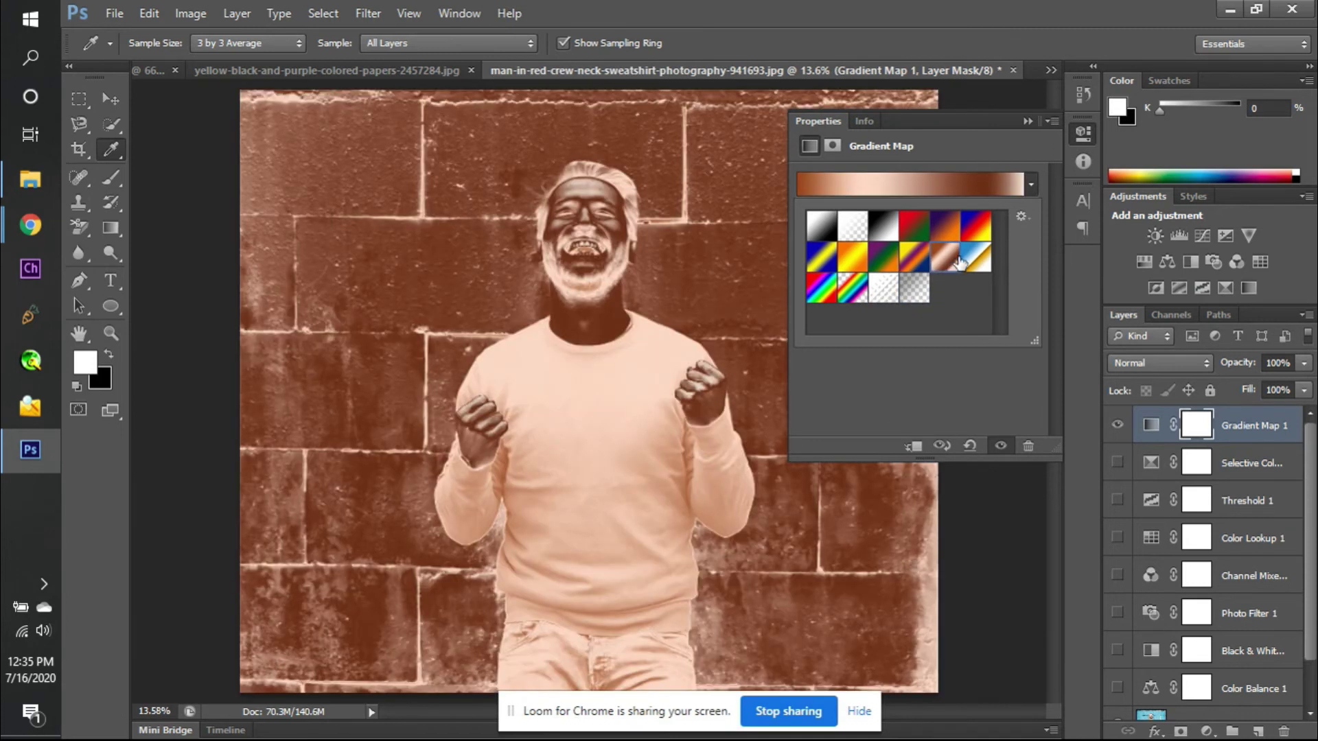
pyautogui.click(981, 261)
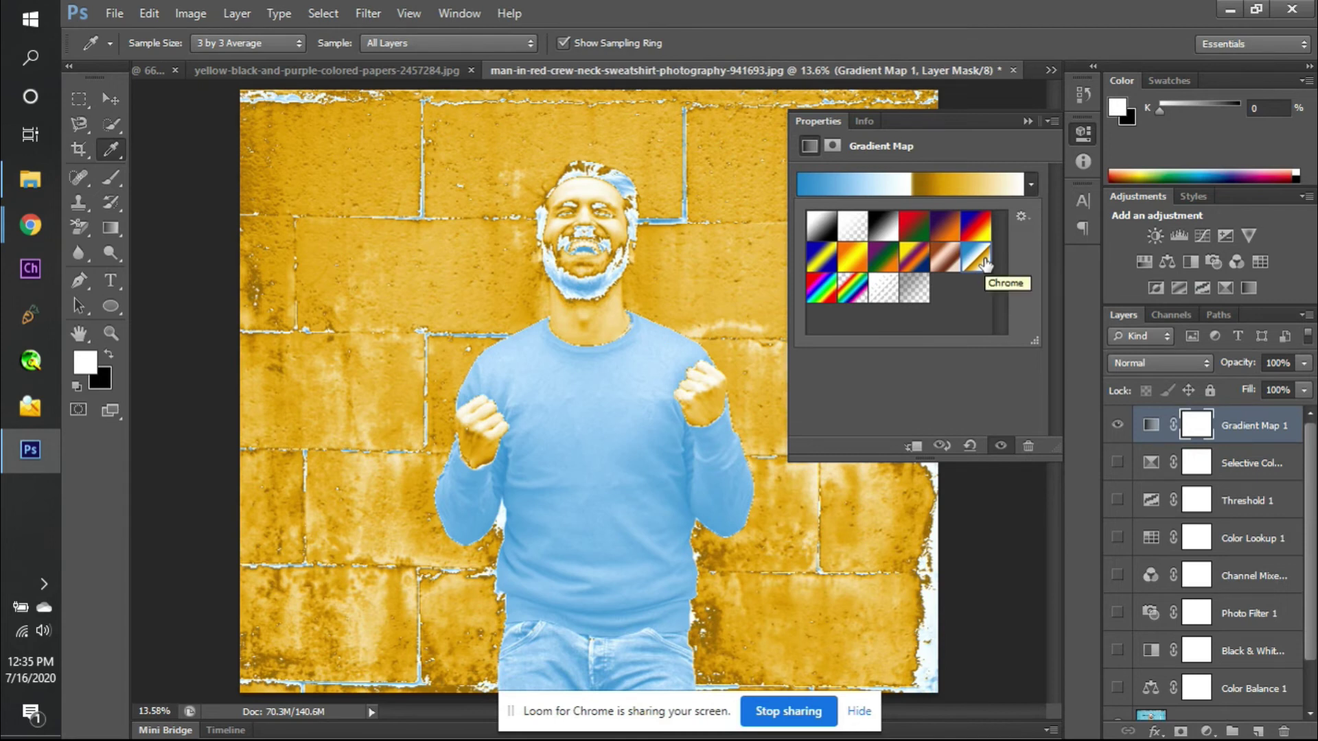
# - Open and close the Chrome gradient editor, then apply the white-to-black preset
pyautogui.click(907, 179)
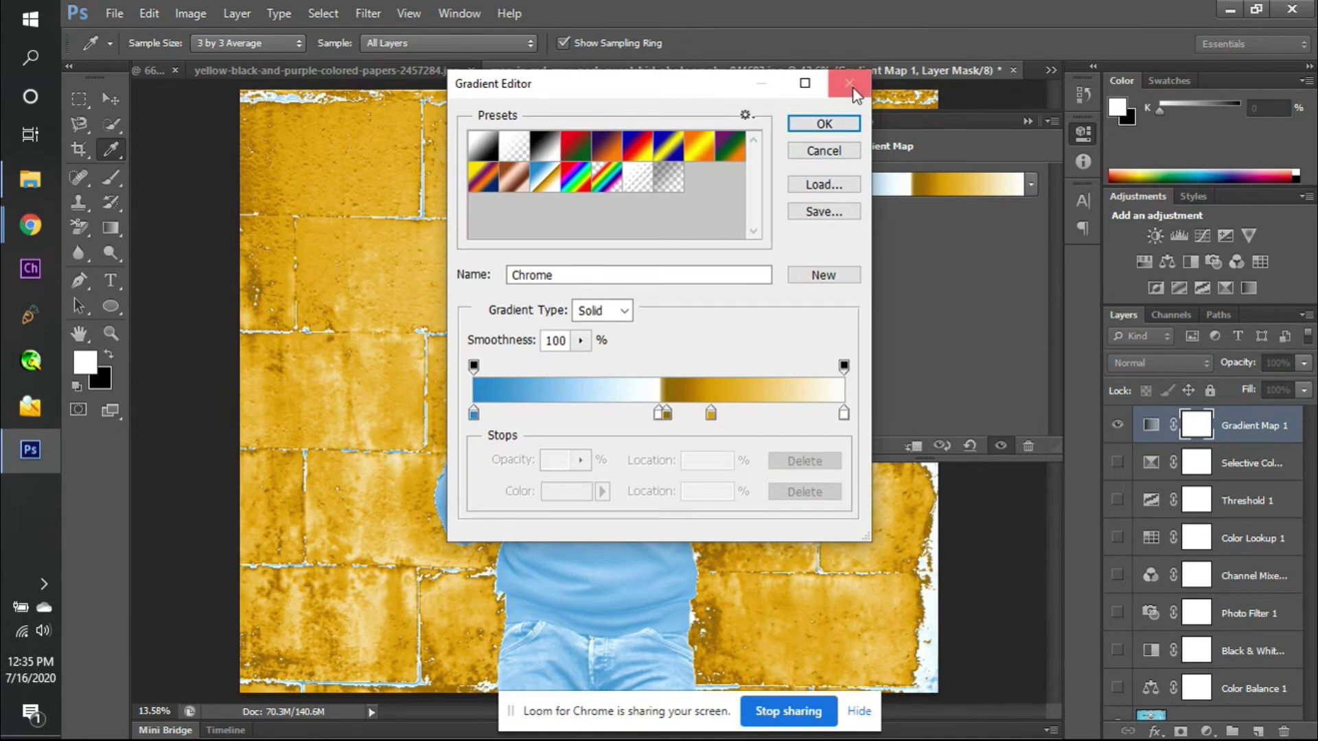
pyautogui.click(849, 83)
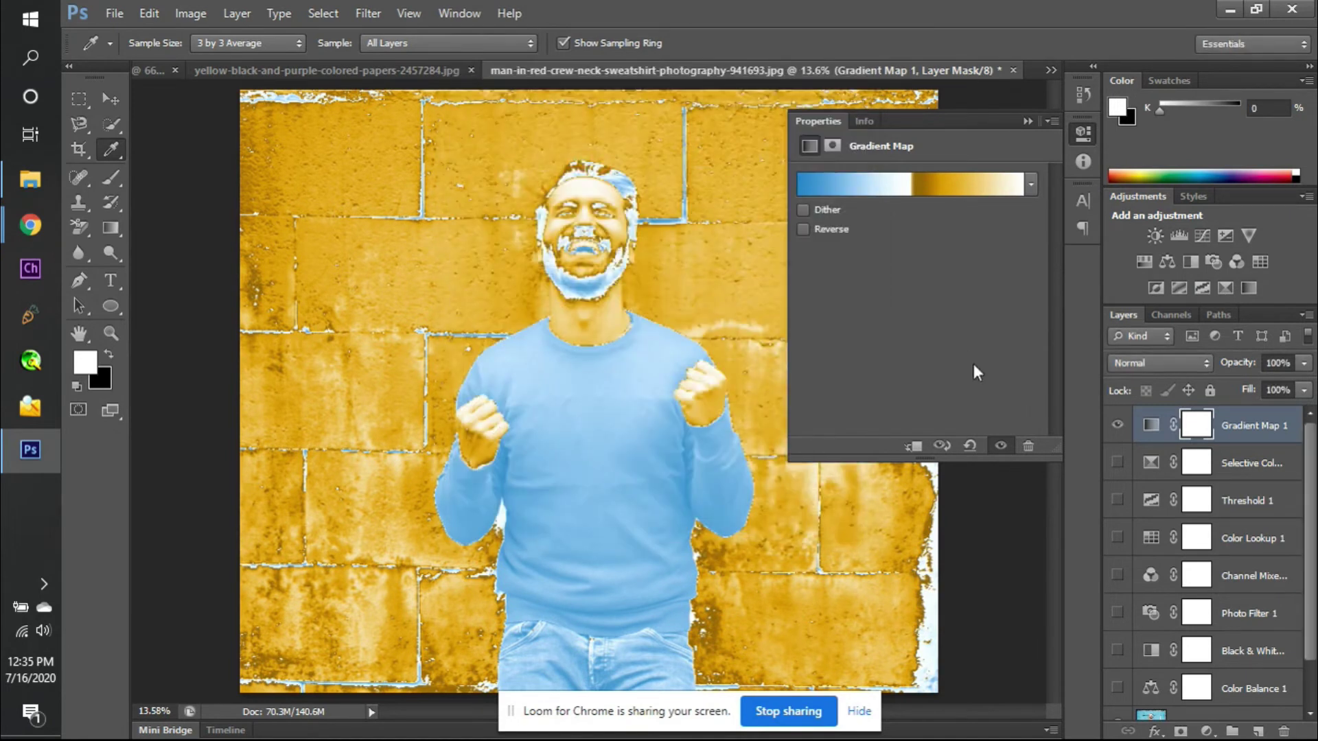
pyautogui.click(1031, 182)
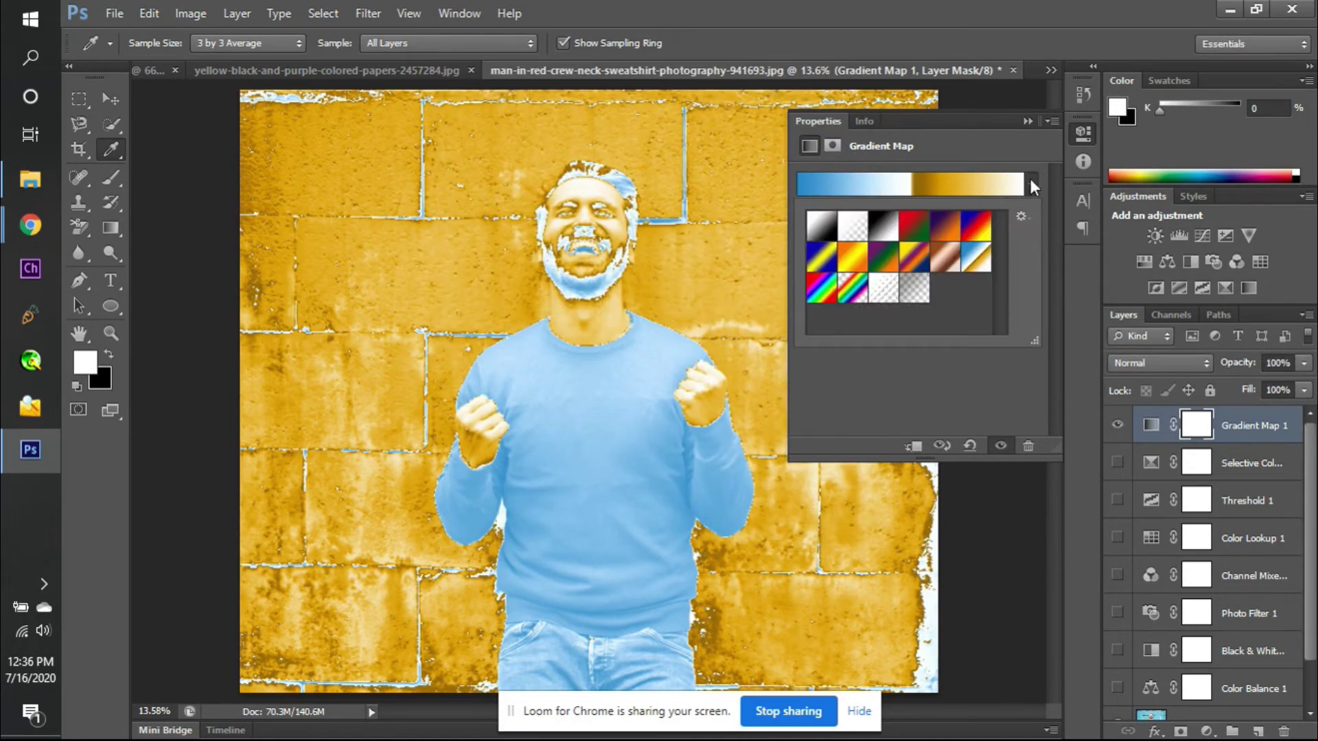
pyautogui.click(827, 233)
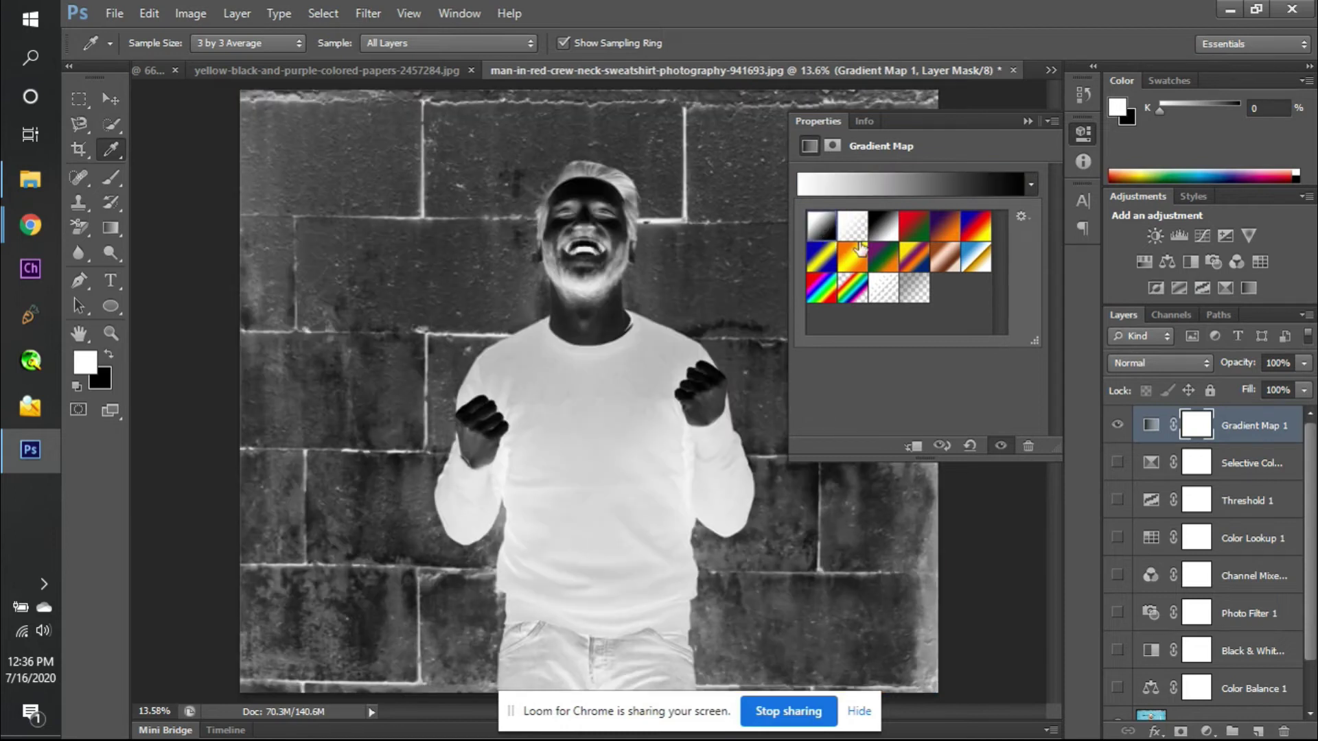
# - Rearrange the trial gradient's stops, moving the white stop right and the black stop to 70%
pyautogui.click(845, 179)
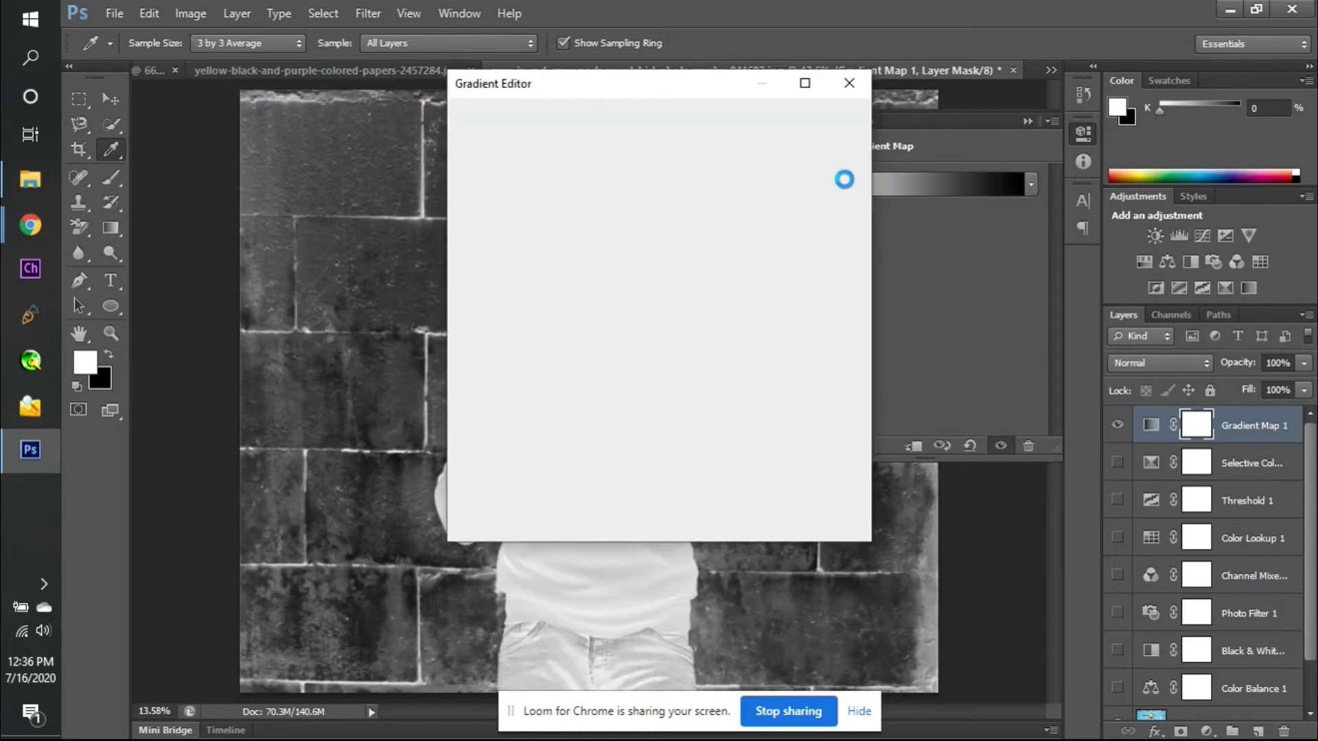
pyautogui.click(845, 183)
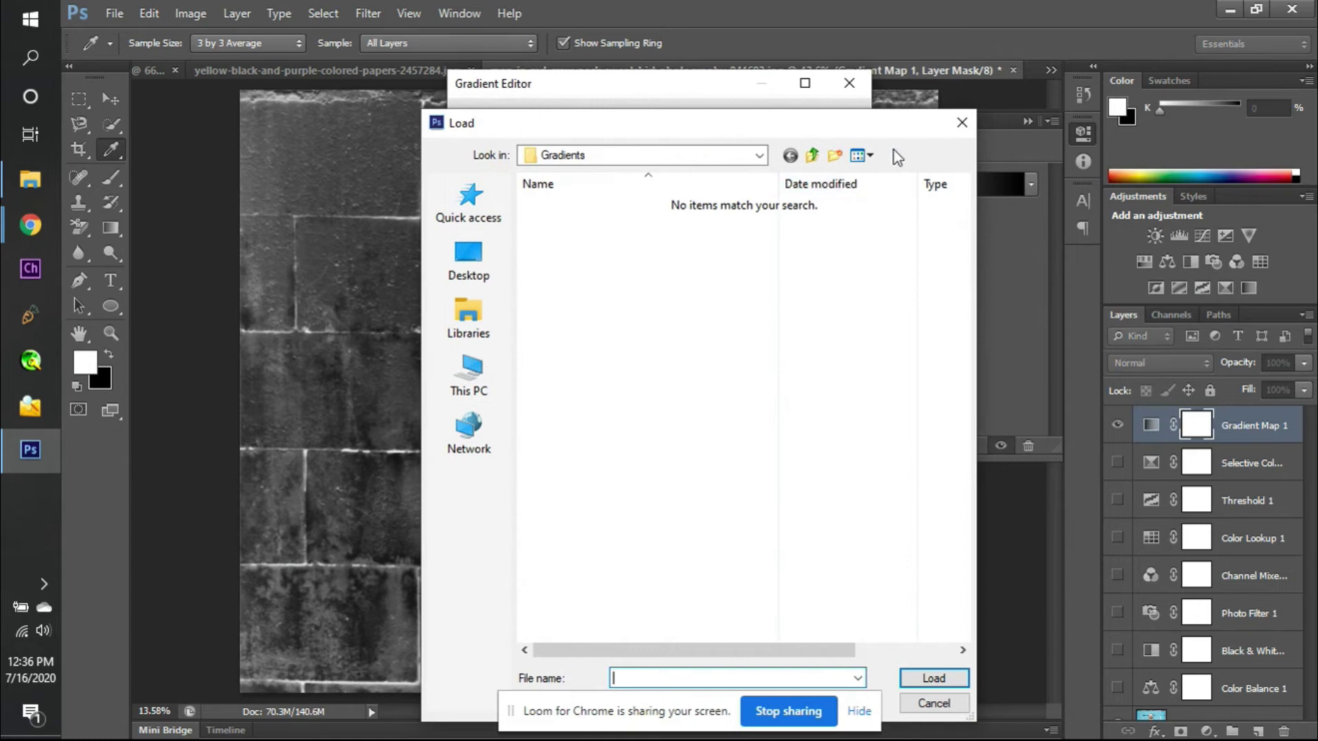
pyautogui.click(963, 123)
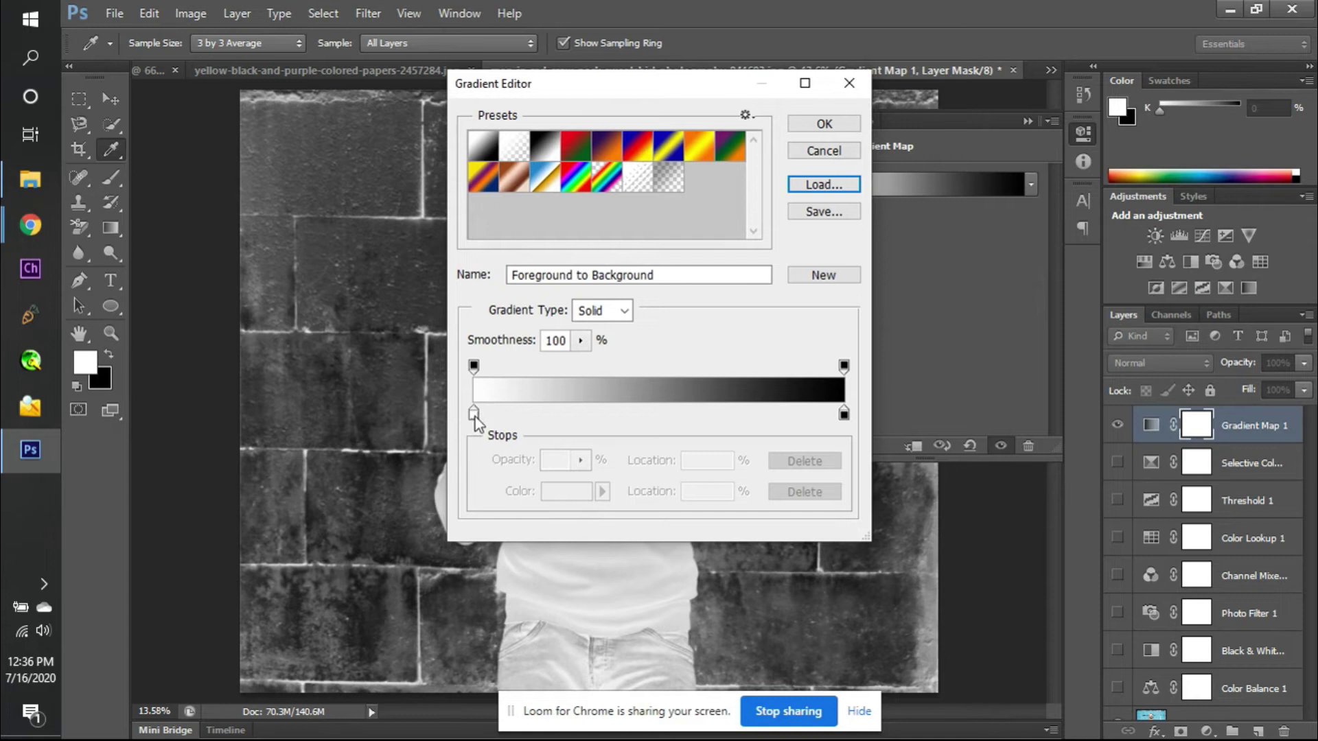
pyautogui.moveTo(475, 418); pyautogui.dragTo(604, 411)
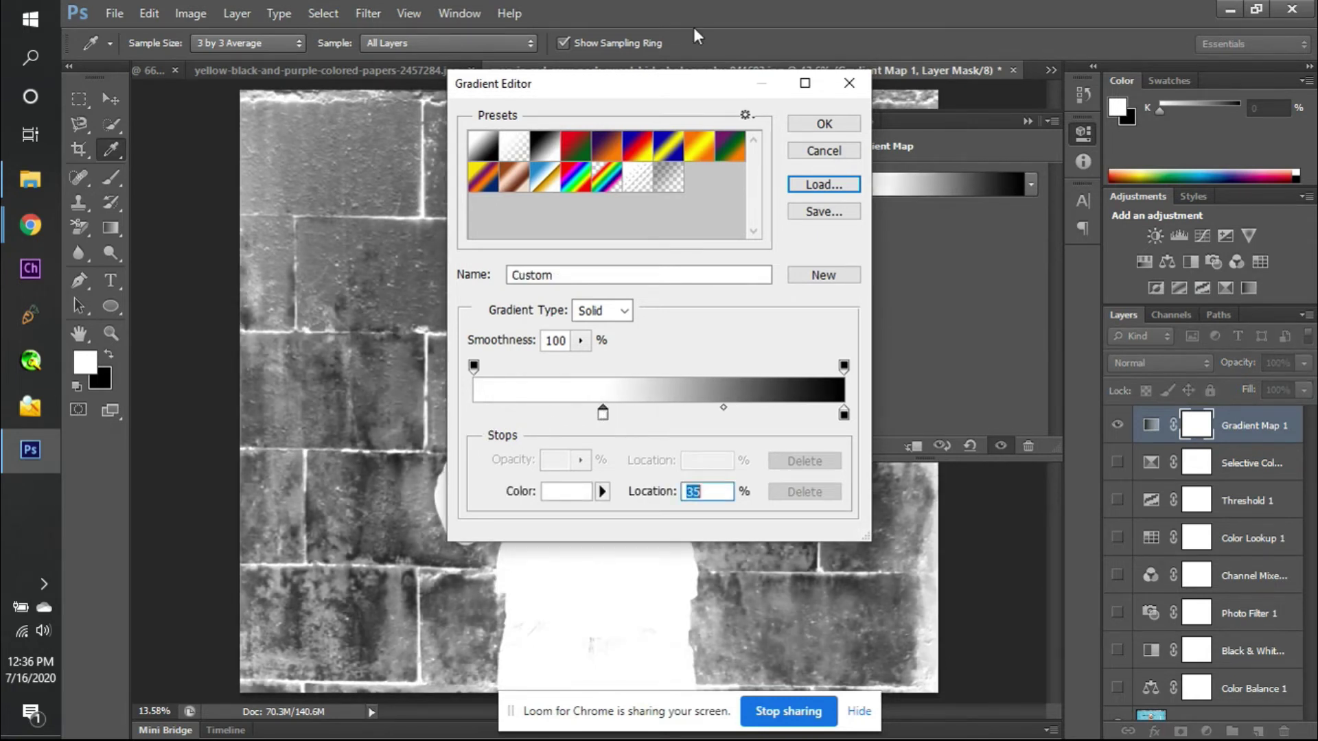
pyautogui.moveTo(691, 93); pyautogui.dragTo(1092, 102)
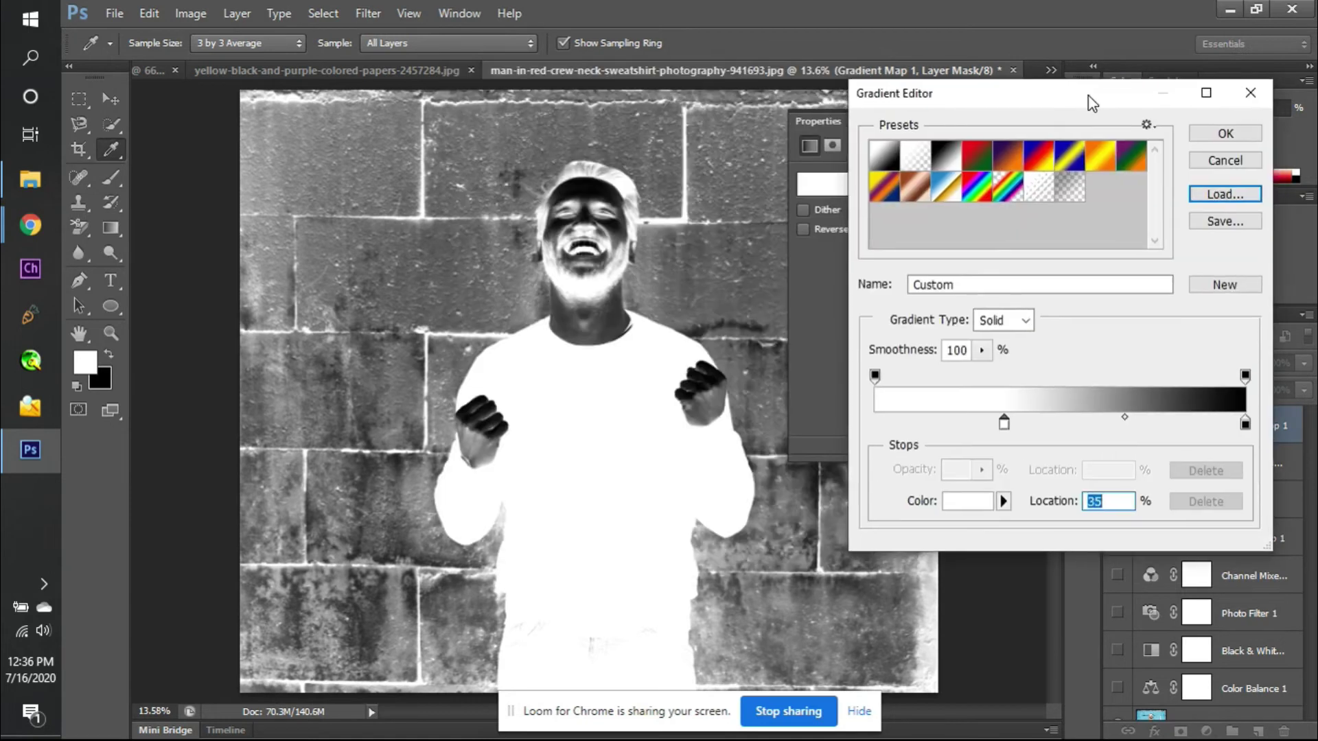
pyautogui.moveTo(875, 377)
pyautogui.mouseDown()
pyautogui.moveTo(1107, 374)
pyautogui.moveTo(898, 391)
pyautogui.moveTo(875, 377)
pyautogui.mouseUp()
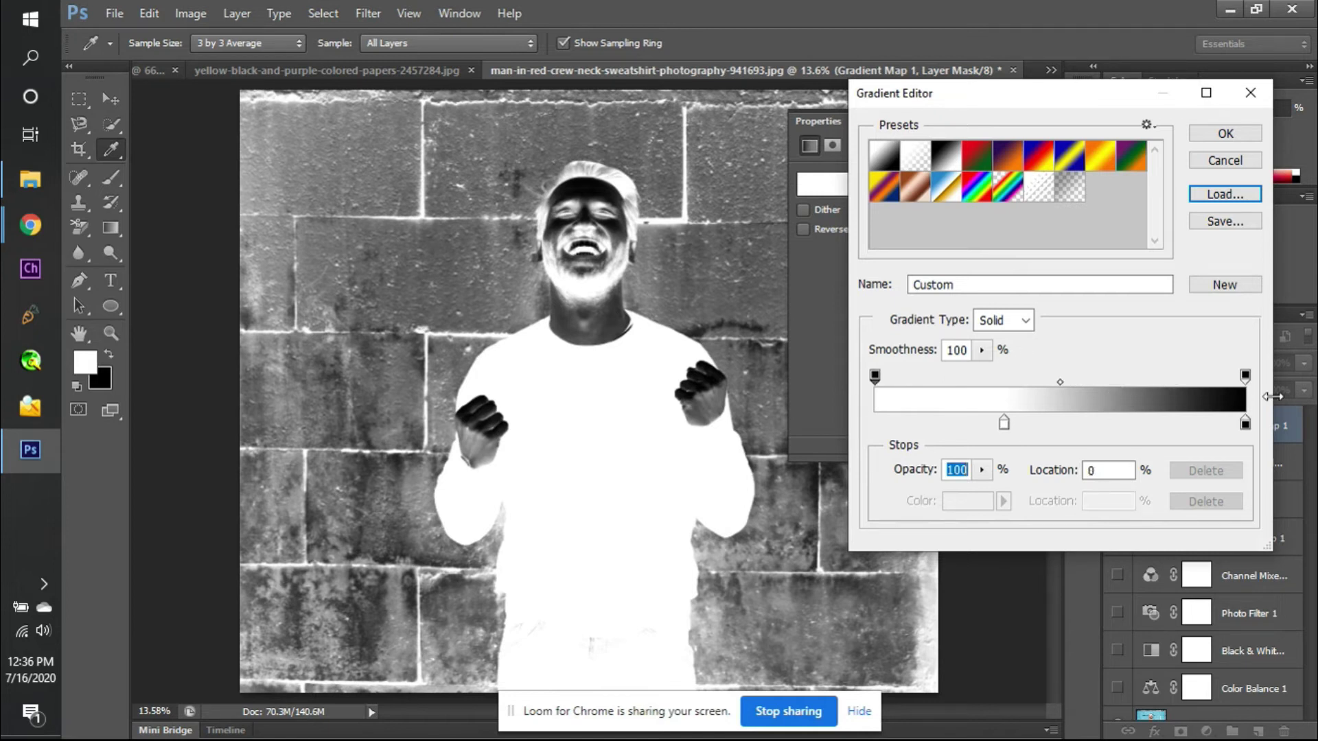
pyautogui.moveTo(1246, 429); pyautogui.dragTo(1080, 453)
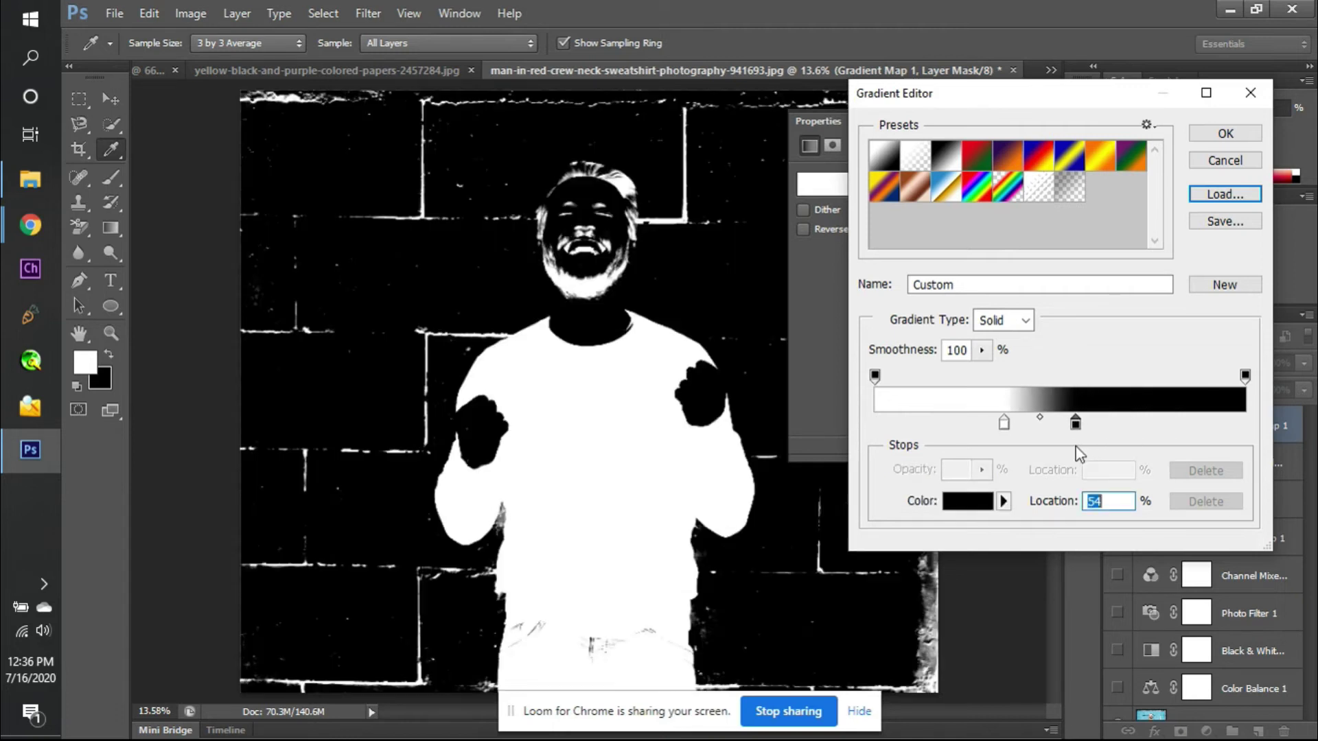
pyautogui.moveTo(1075, 425); pyautogui.dragTo(1136, 424)
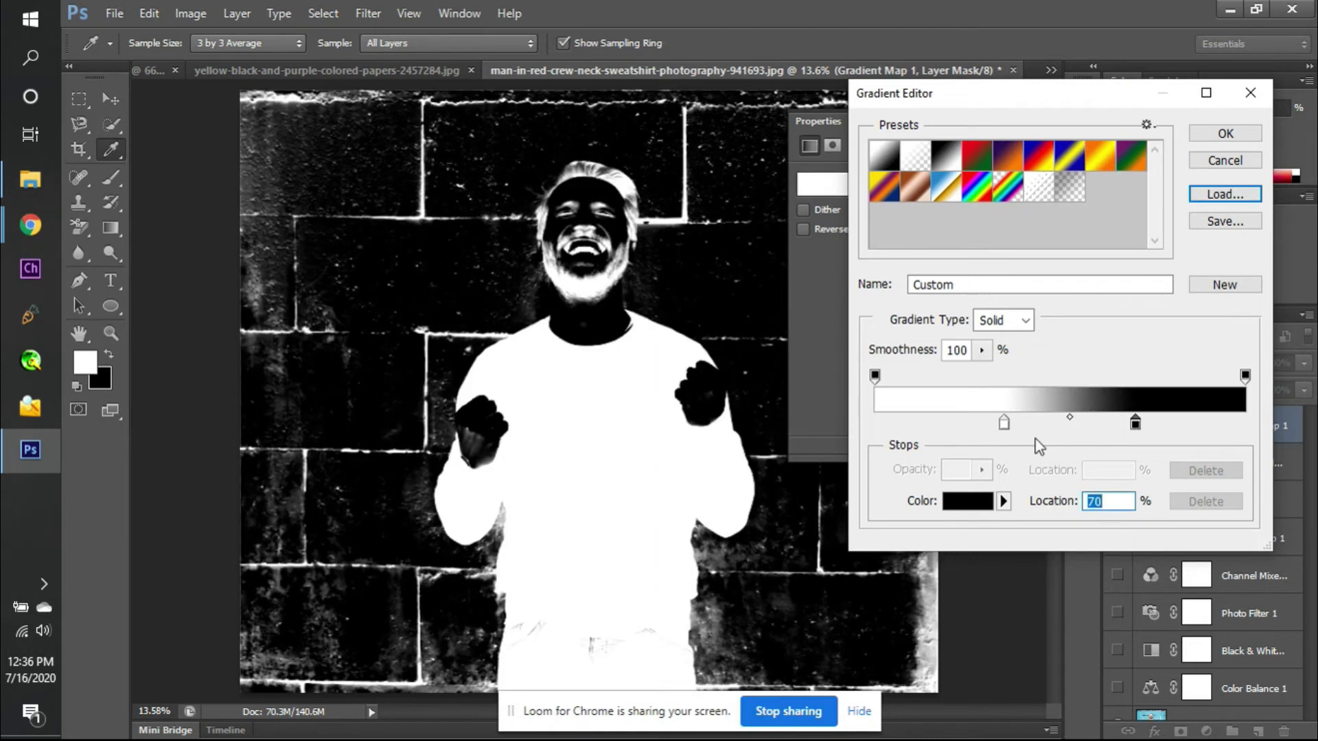
# - Color the 35% gradient stop red and the 70% stop white
pyautogui.click(1004, 425)
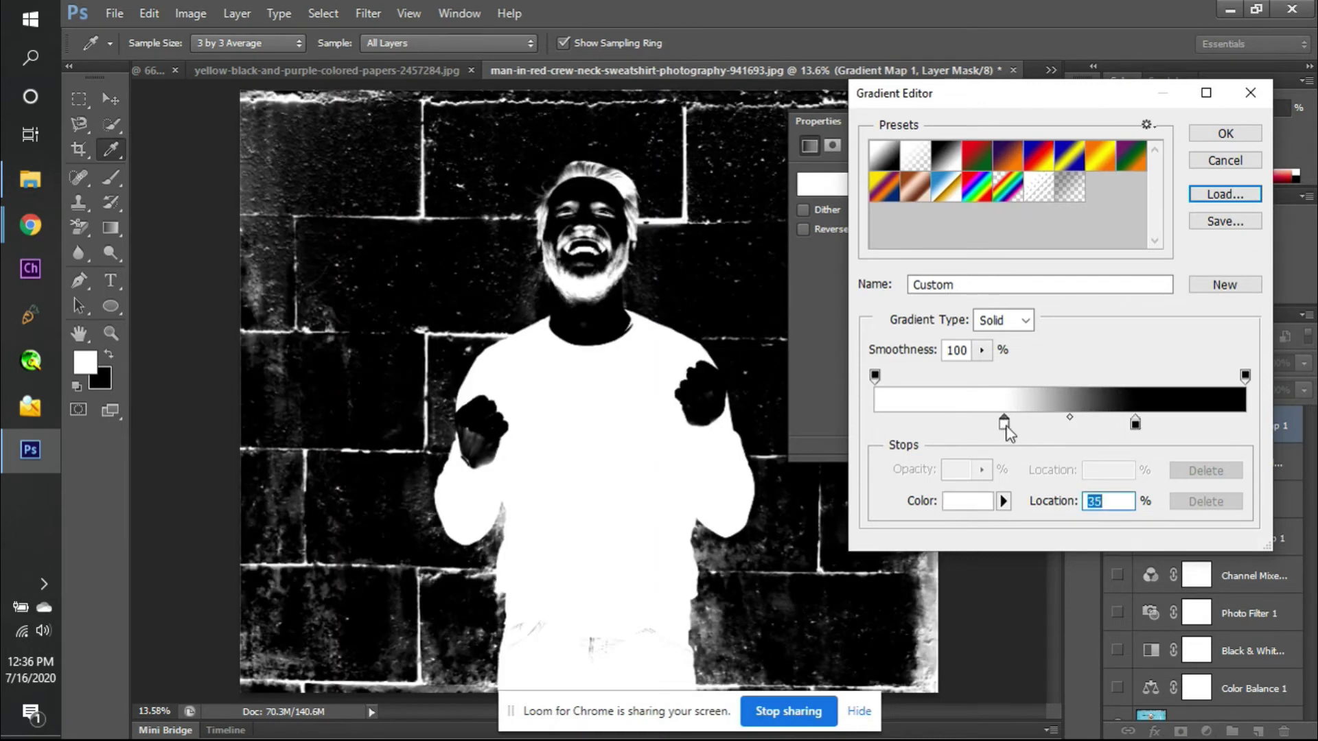
pyautogui.doubleClick(1005, 425)
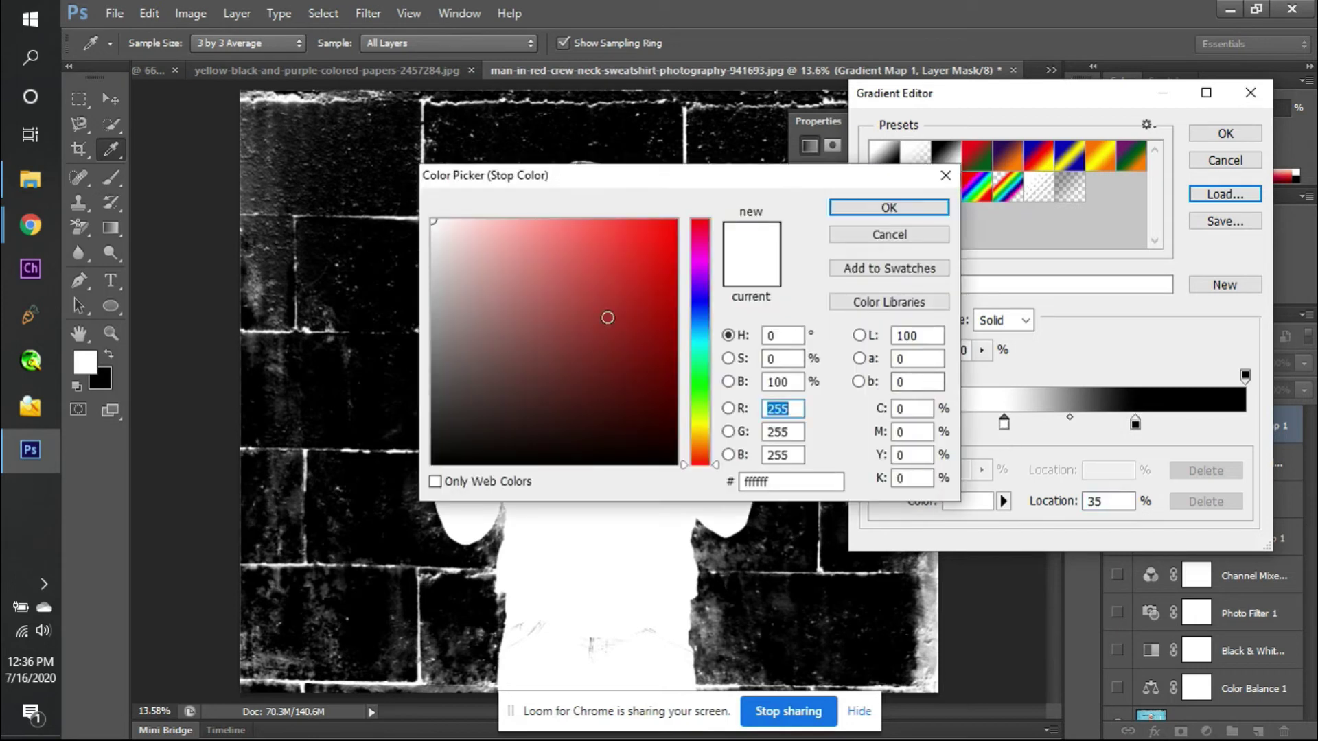
pyautogui.click(668, 230)
pyautogui.press('Return')
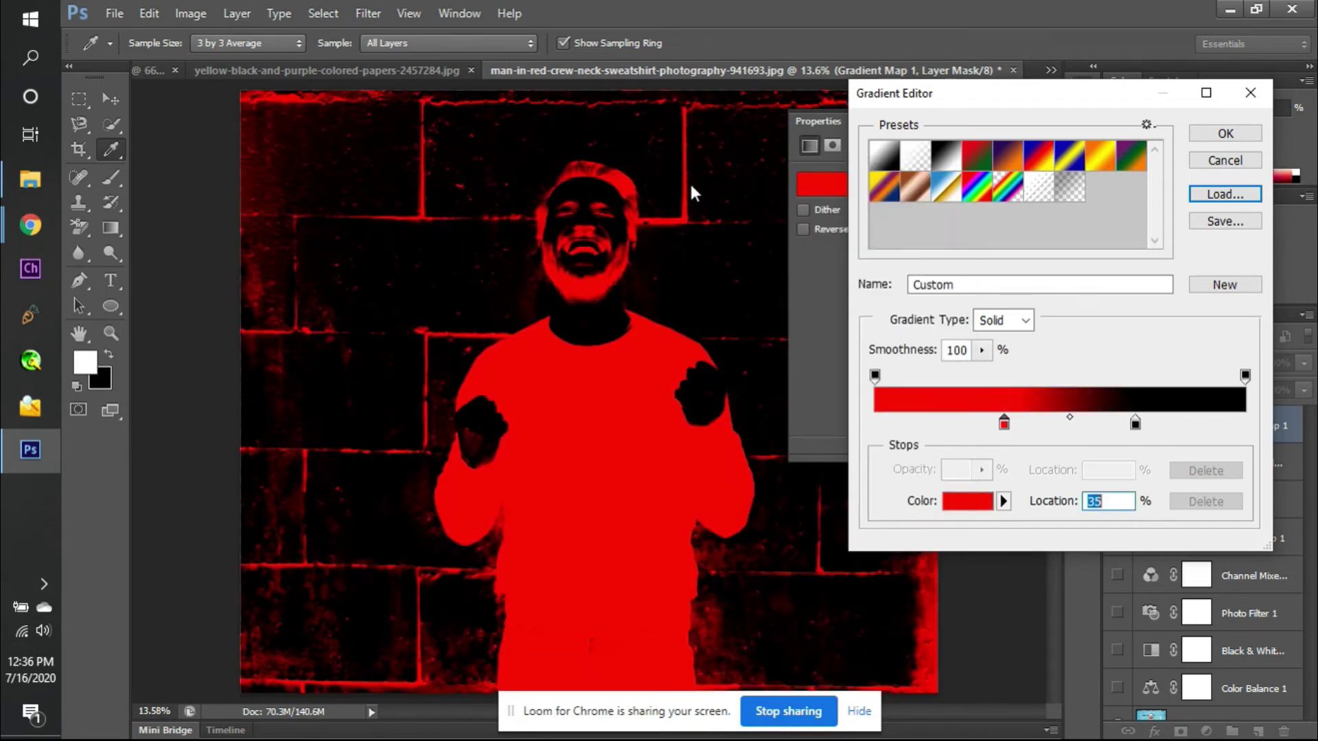
pyautogui.click(1135, 423)
pyautogui.doubleClick(1135, 423)
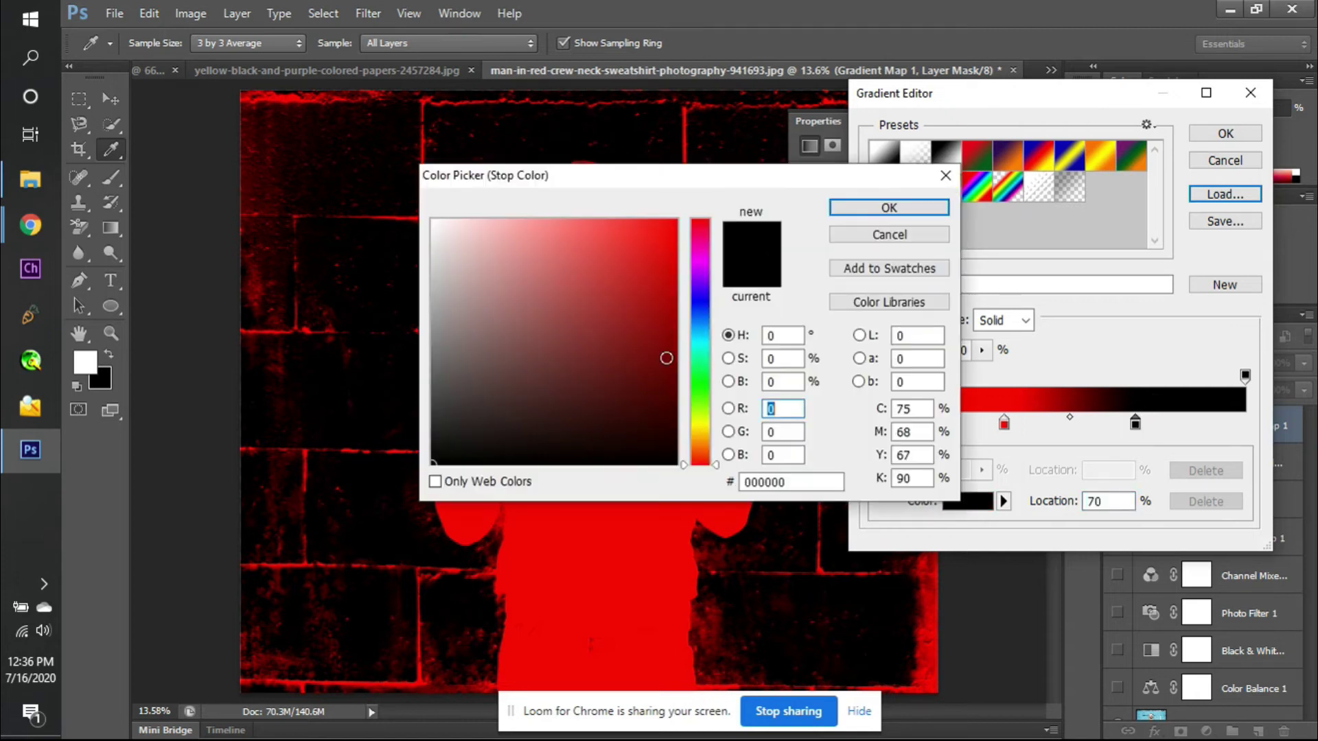
pyautogui.moveTo(514, 294); pyautogui.dragTo(389, 164)
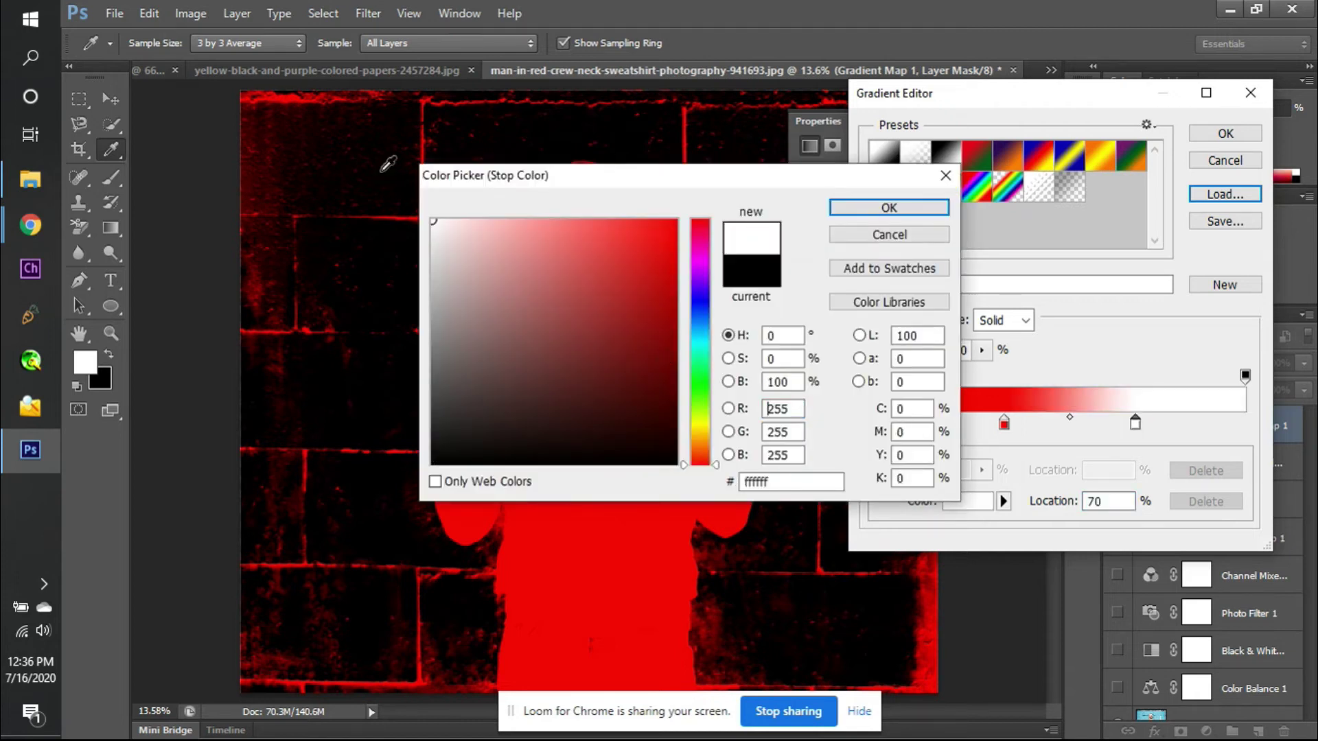
pyautogui.press('Return')
# - Discard the red trial gradient, hide Gradient Map 1, and list new adjustment layer types
pyautogui.click(1228, 133)
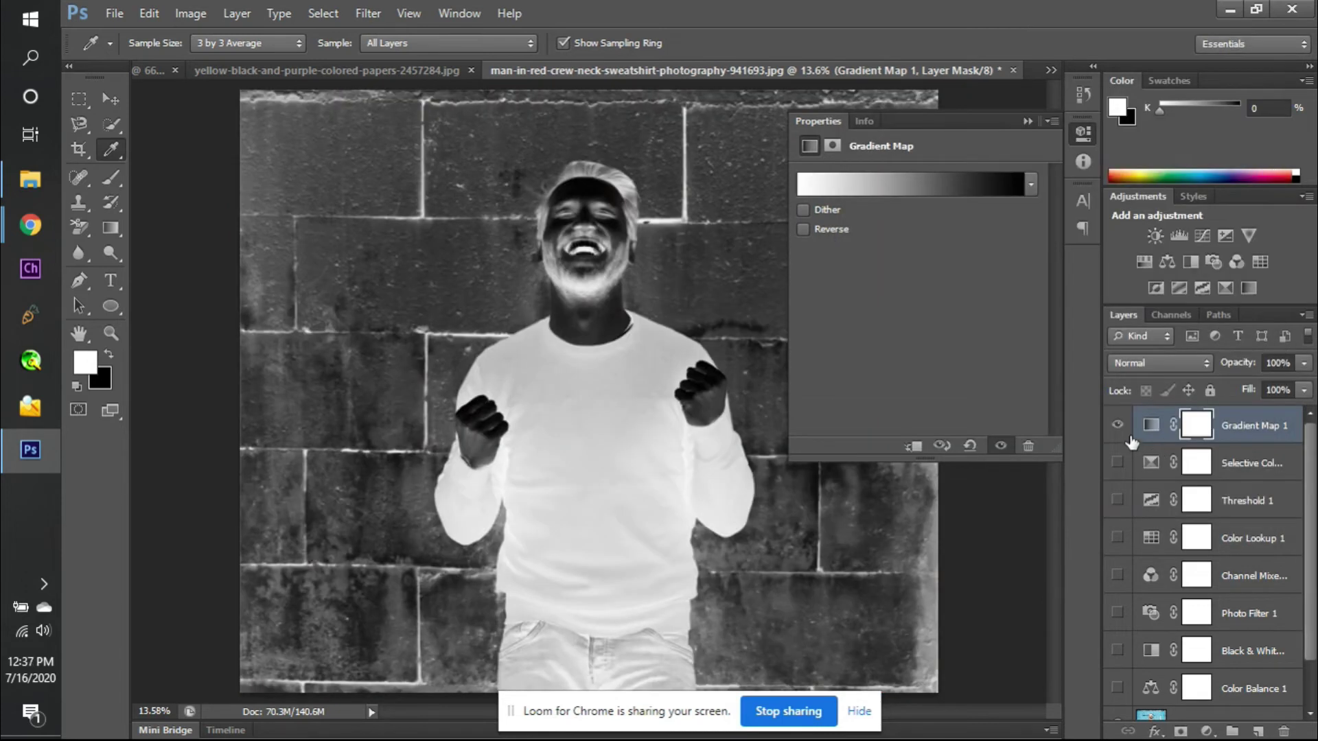
pyautogui.click(1116, 424)
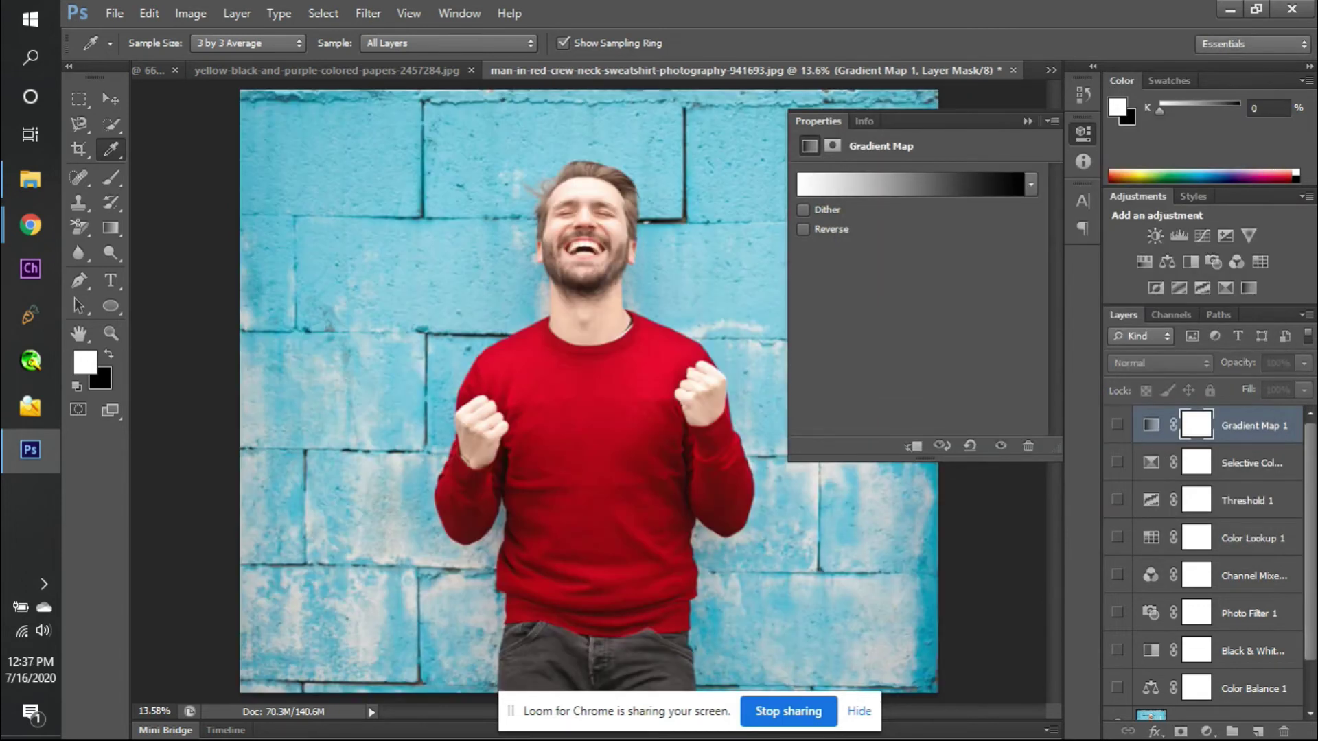
pyautogui.click(1208, 732)
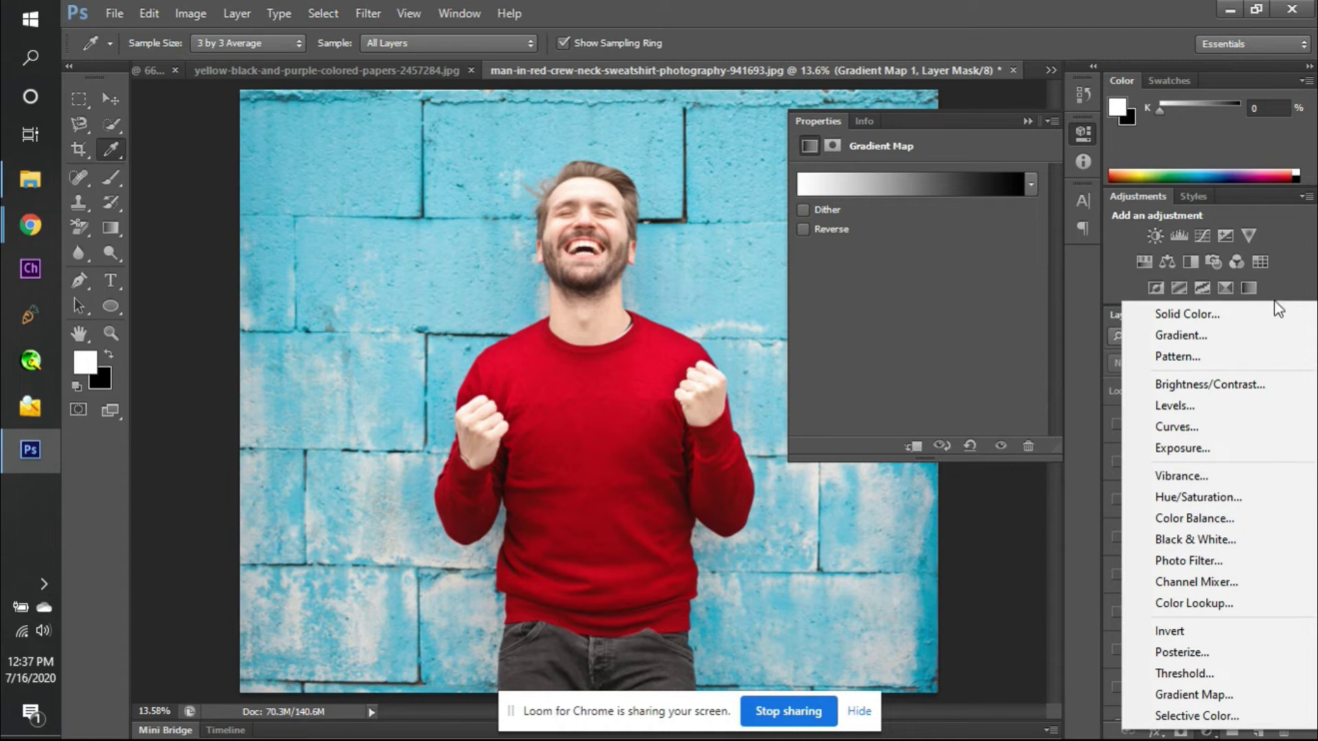
# - Try a gradient fill layer, change its angle, then discard it
pyautogui.click(1198, 343)
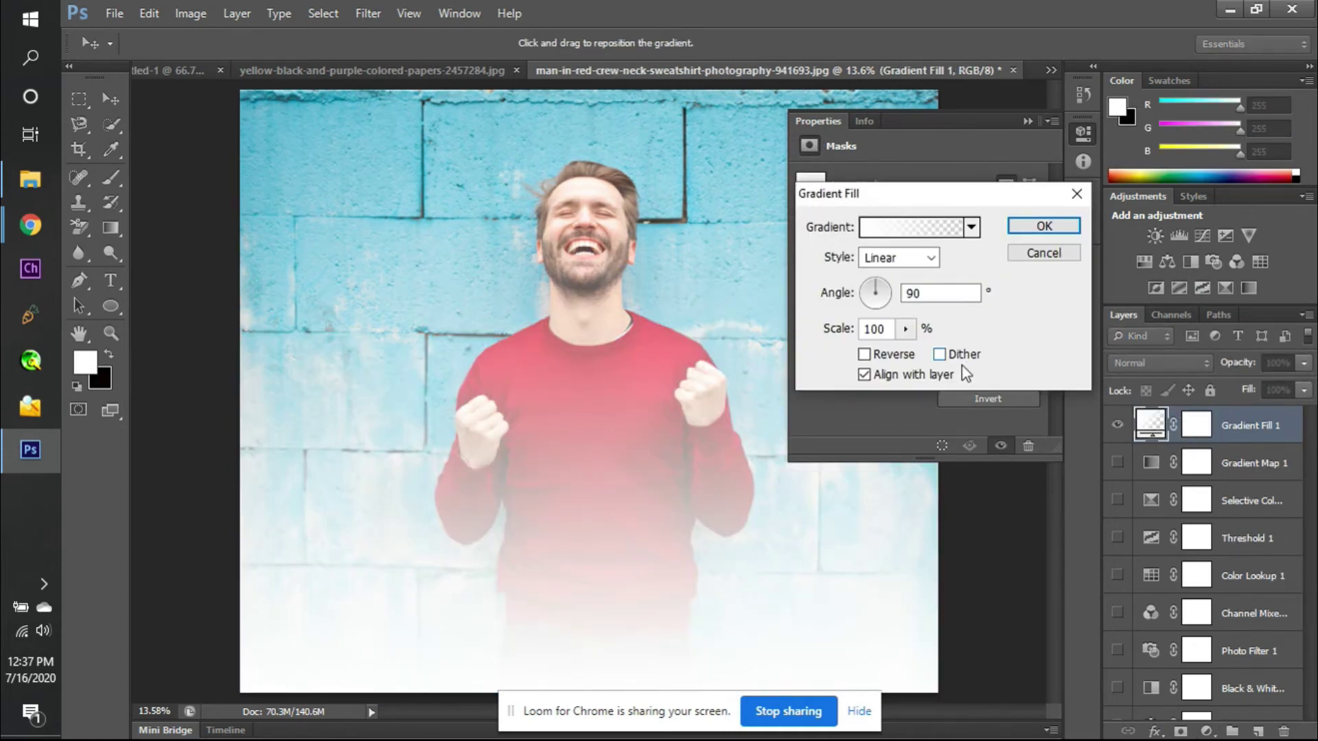
pyautogui.moveTo(878, 289); pyautogui.dragTo(878, 260)
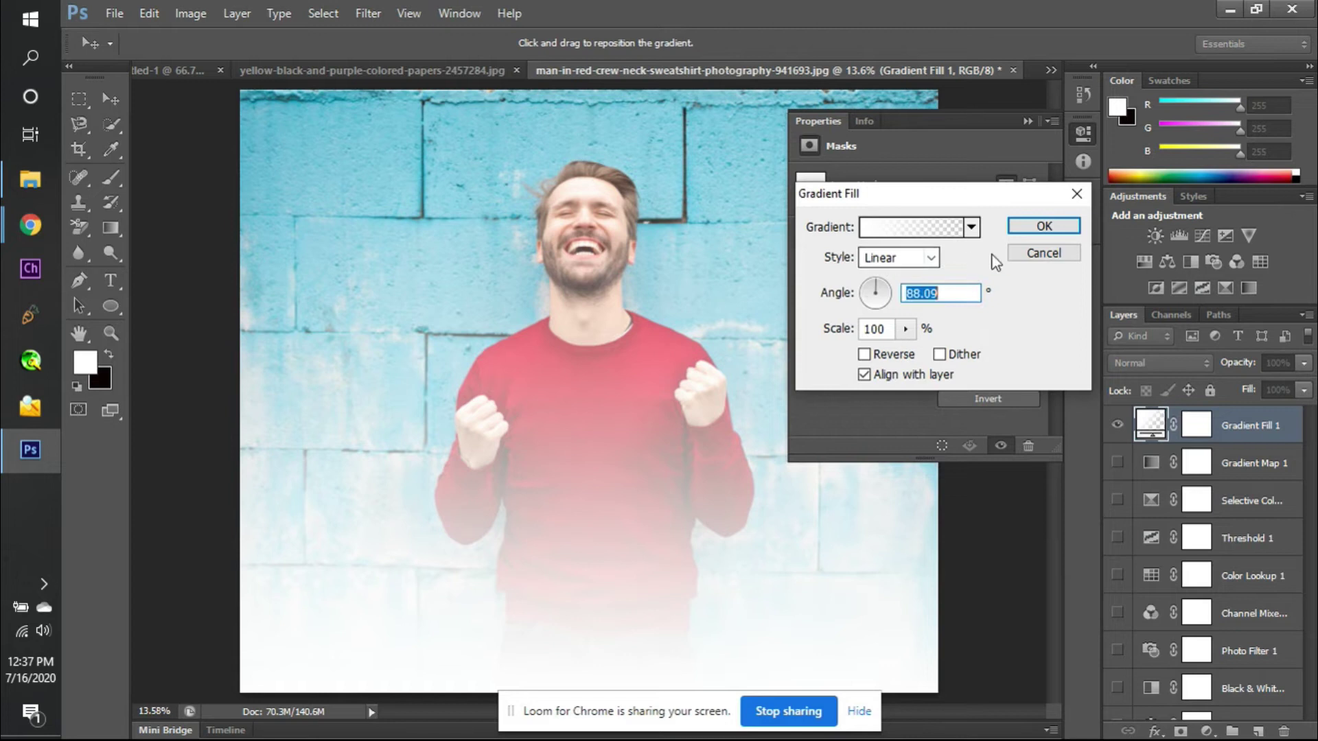
pyautogui.click(1043, 253)
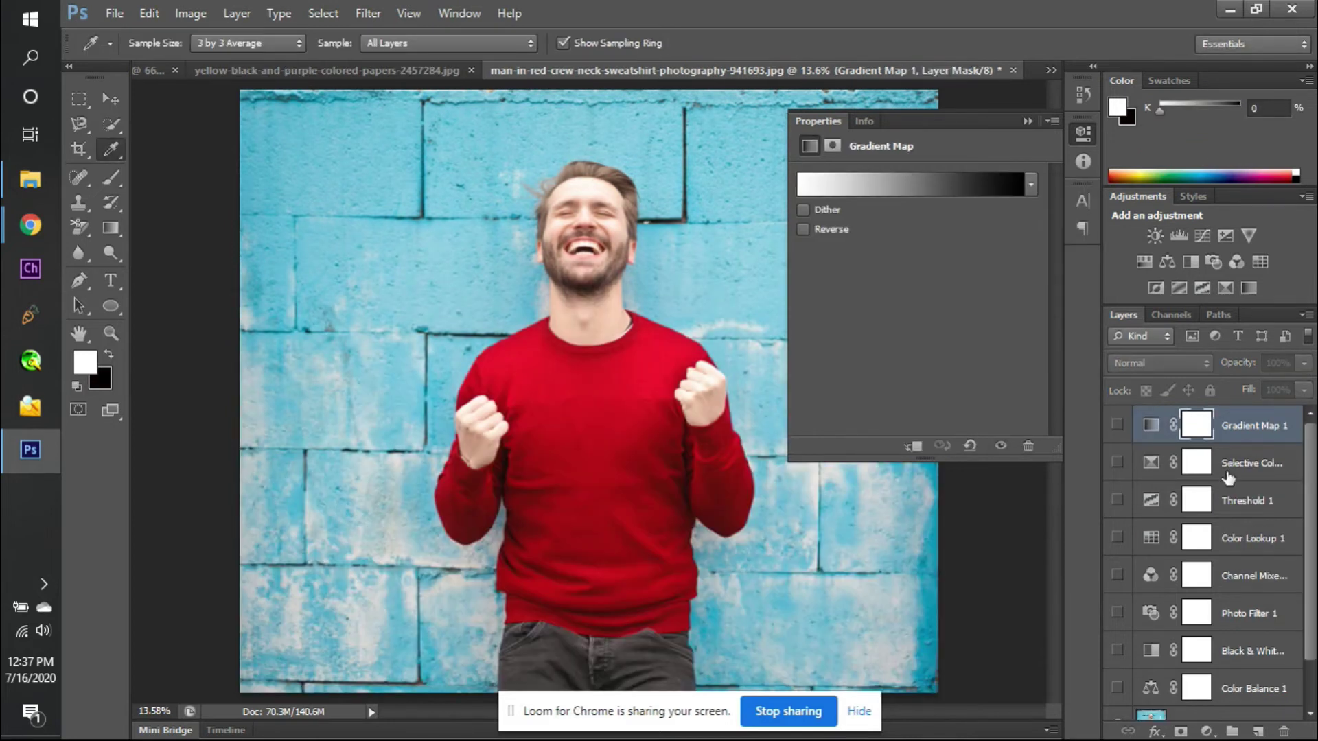
# - Try a pattern fill, previewing rainbow, grey and blue bubble patterns, then abandon it
pyautogui.click(1209, 732)
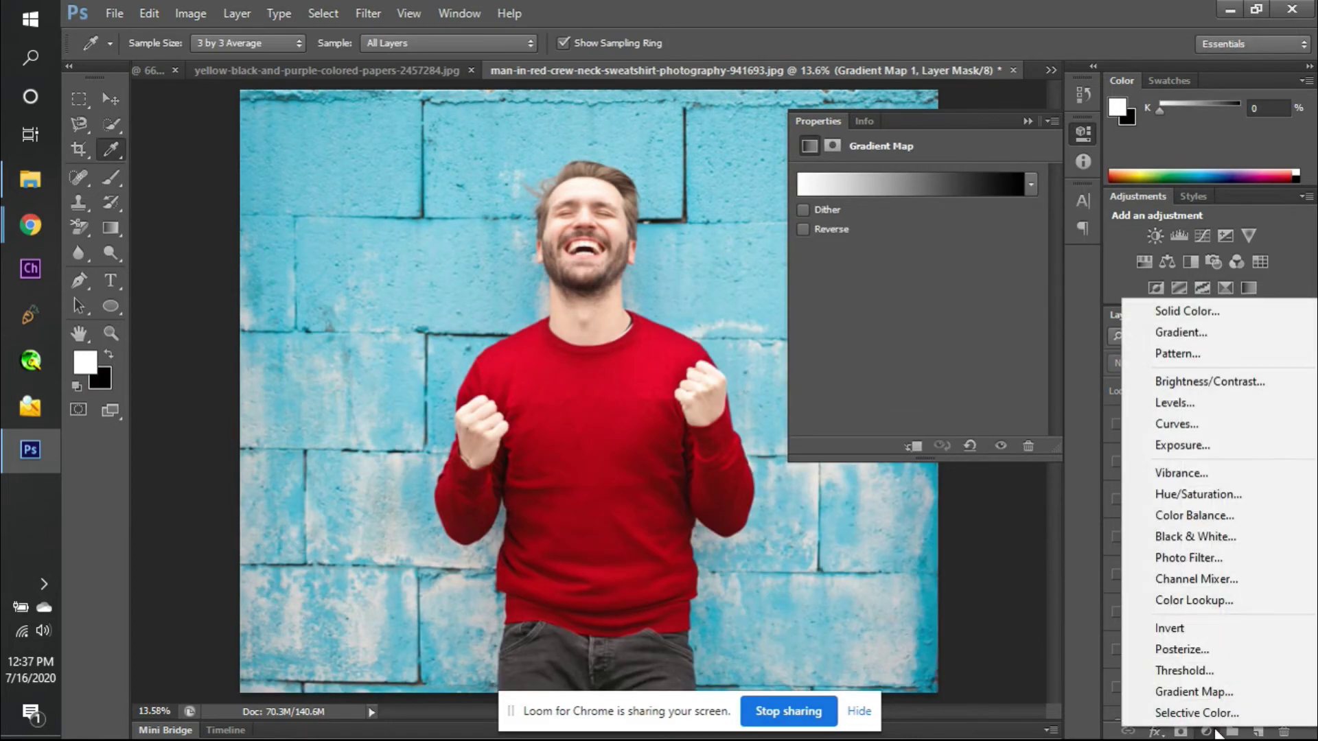
pyautogui.click(1201, 355)
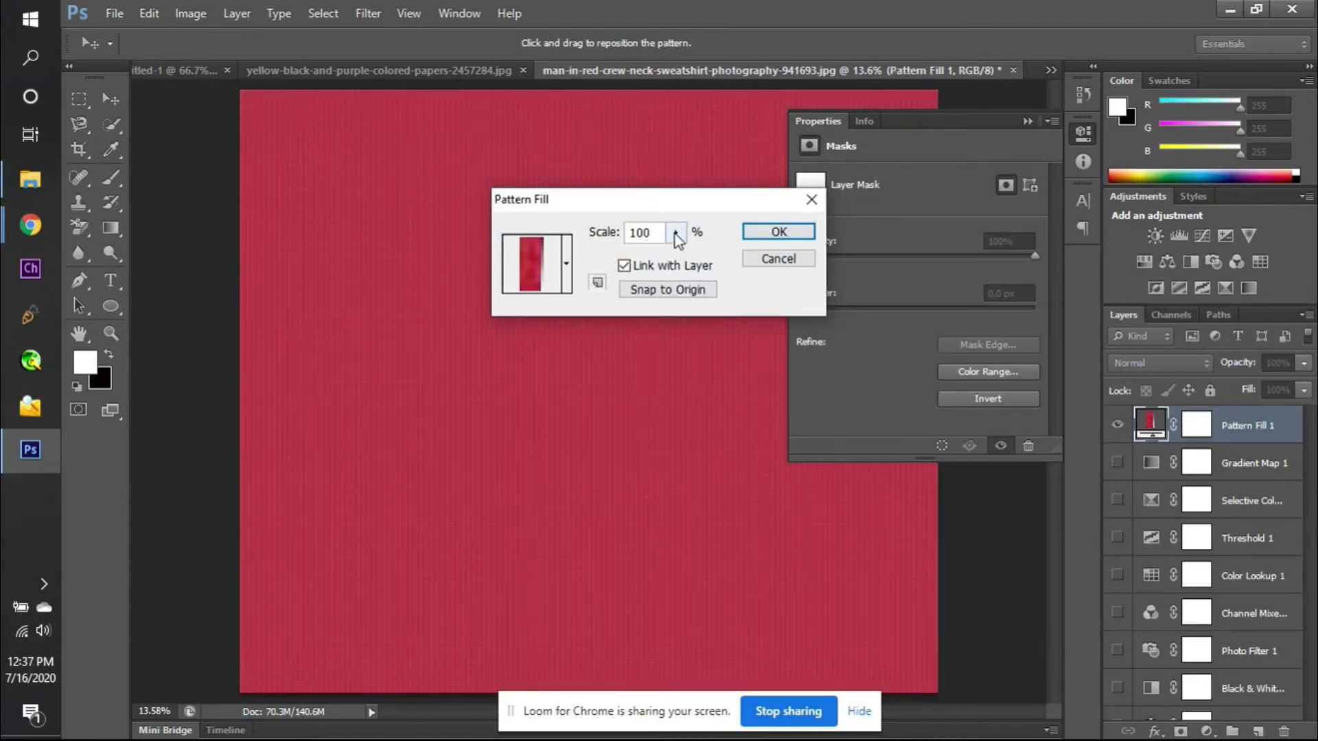
pyautogui.click(569, 272)
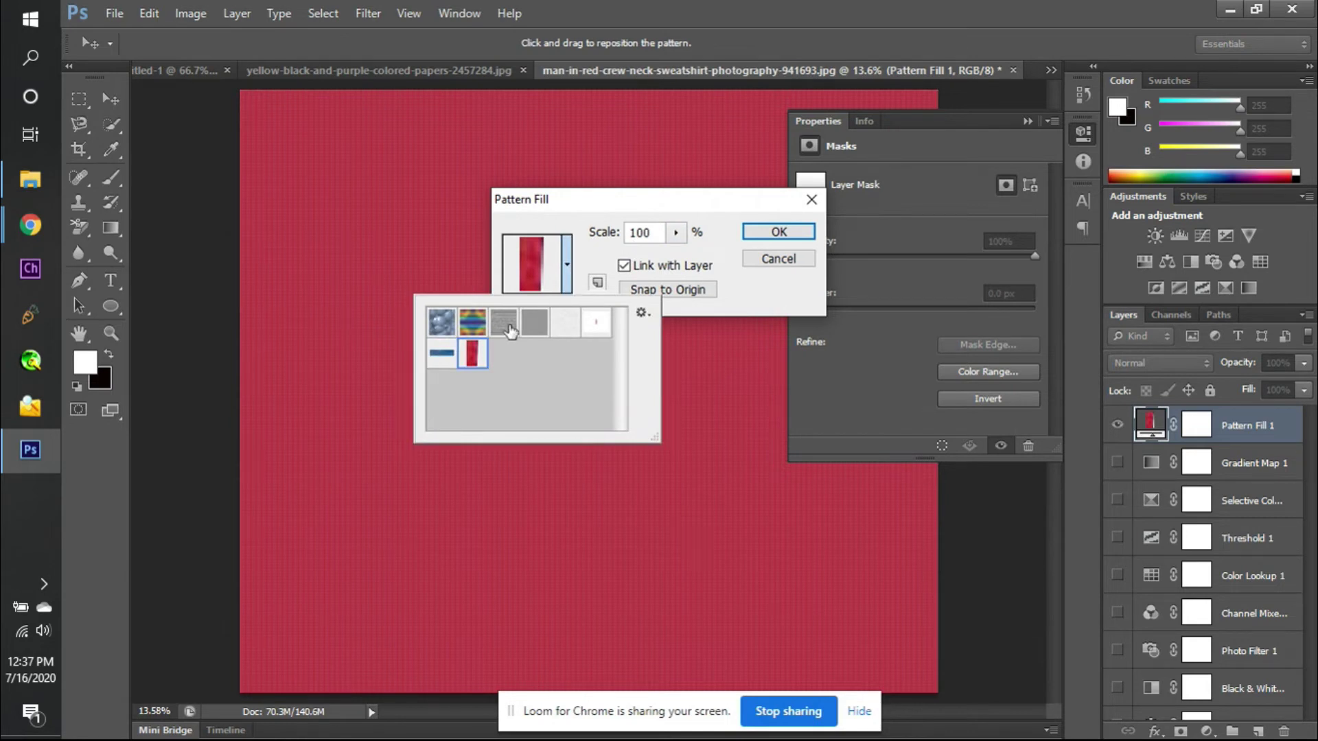
pyautogui.click(480, 335)
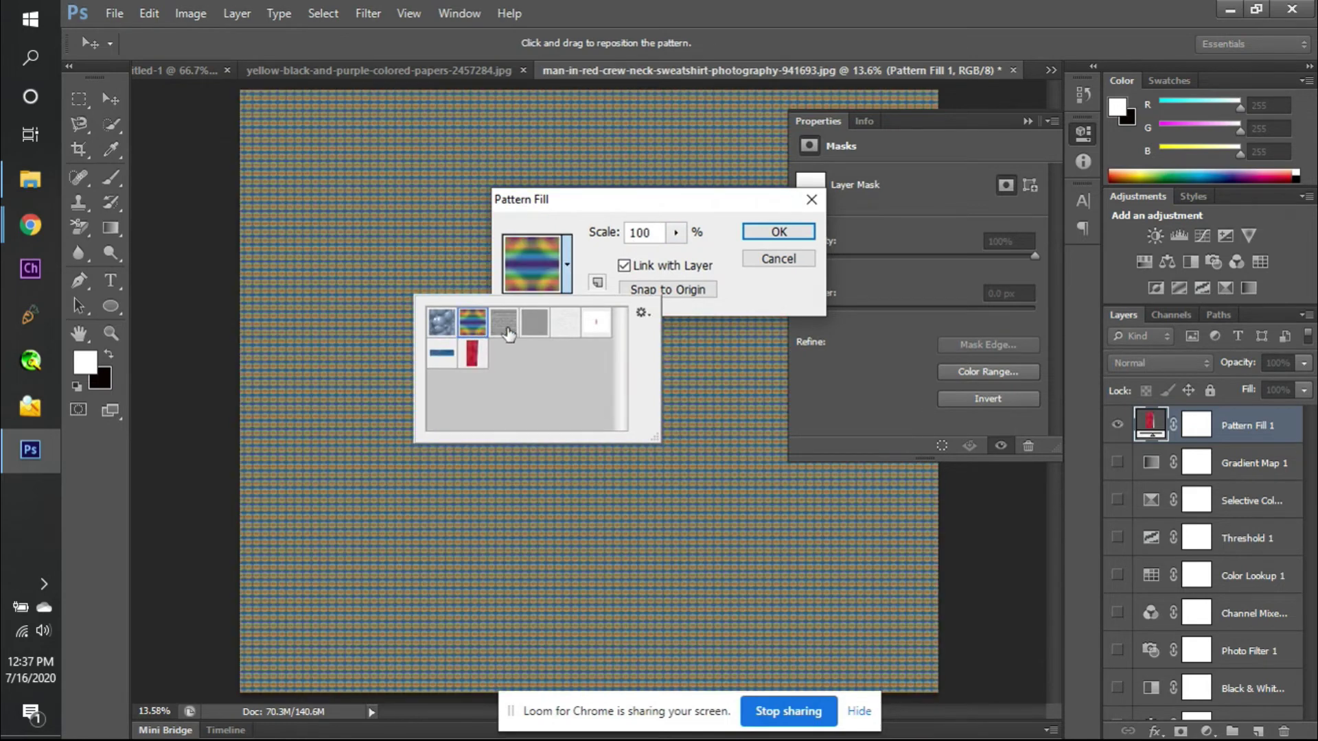
pyautogui.click(509, 333)
pyautogui.click(534, 331)
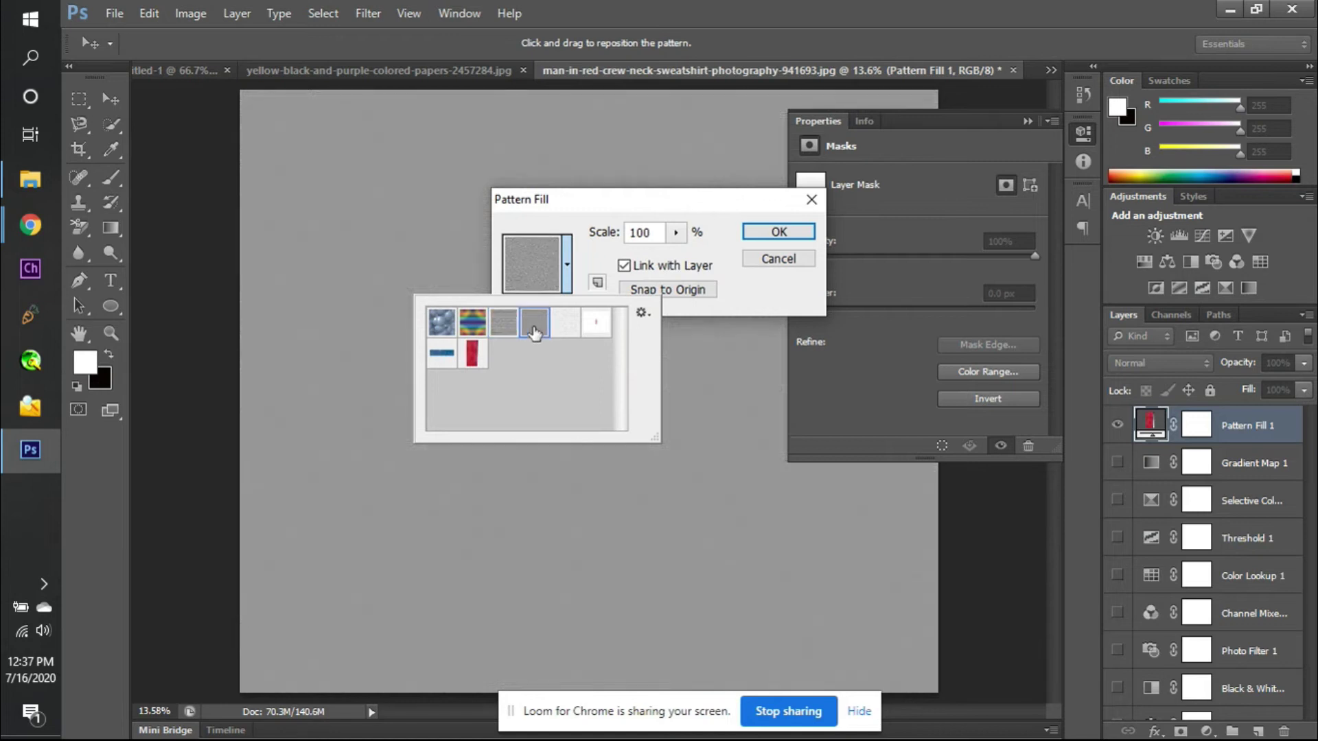
pyautogui.click(456, 328)
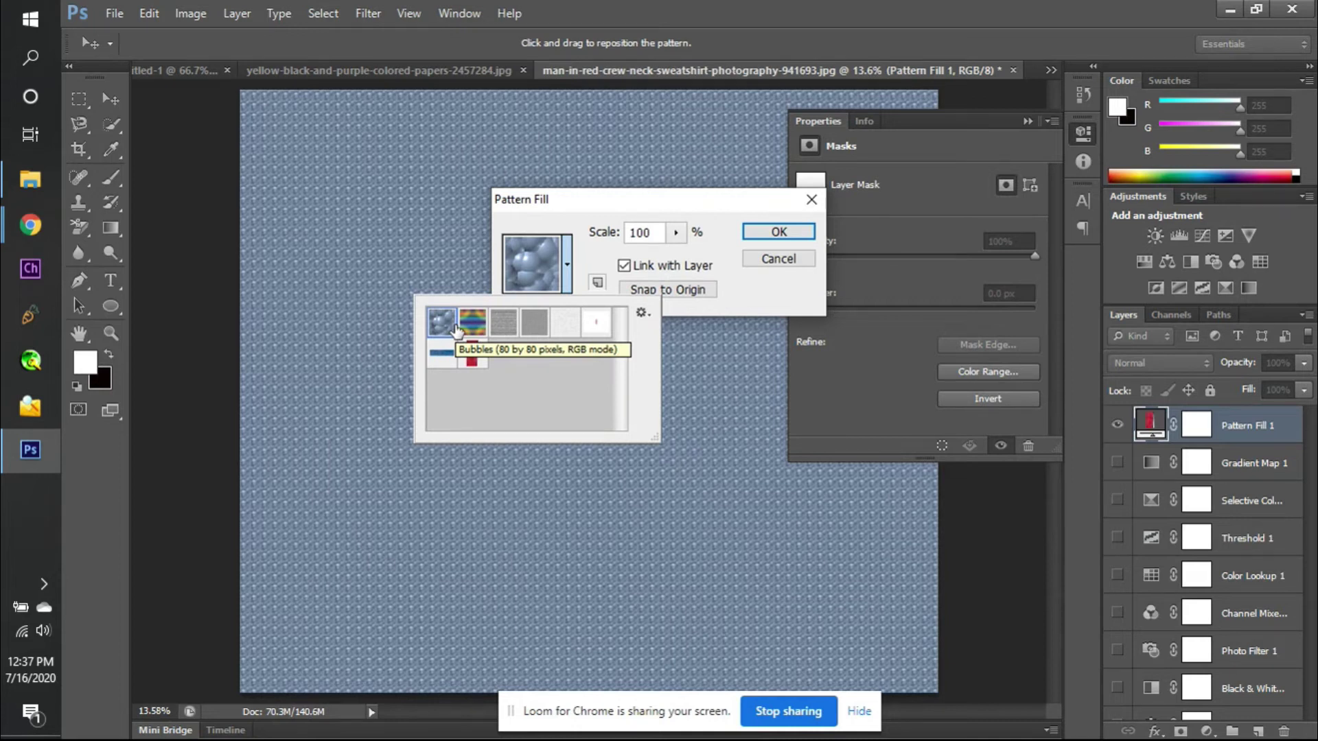
pyautogui.click(811, 200)
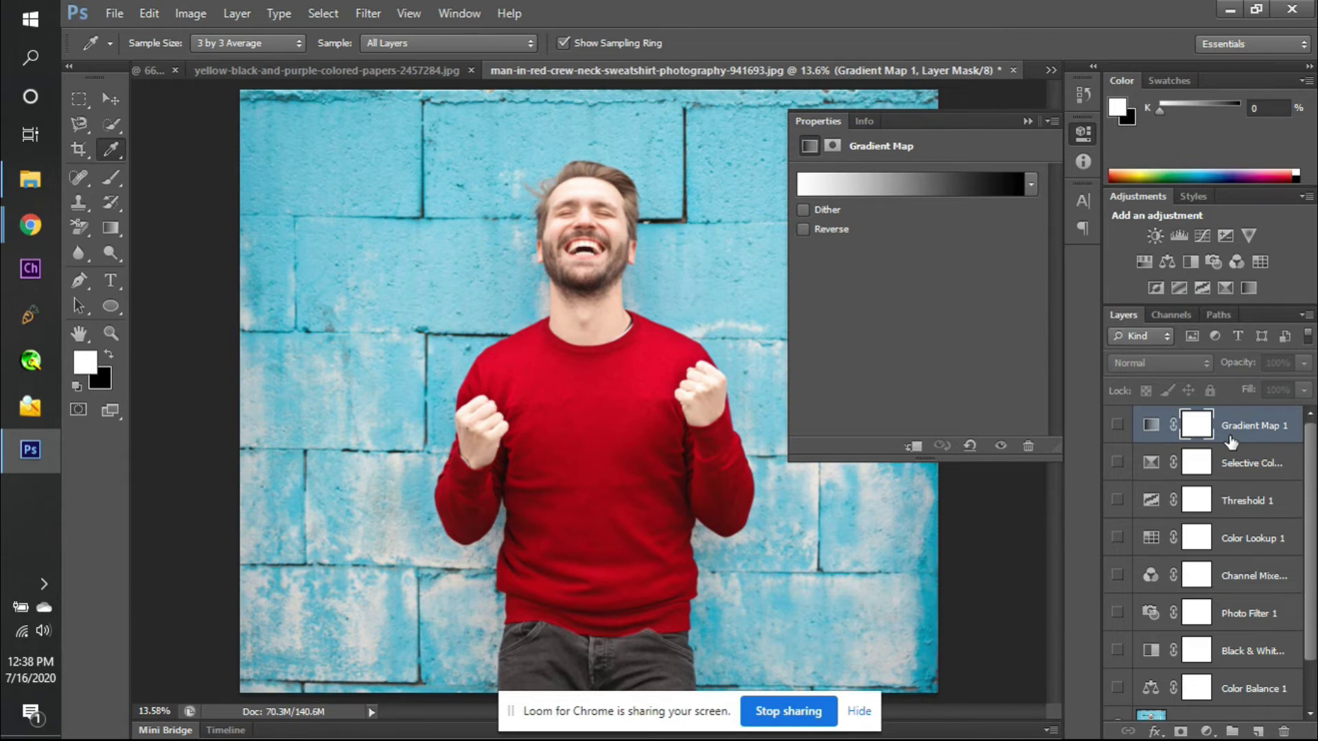
# - Delete the adjustment layers down to Color Balance 1
pyautogui.scroll(-1, 1231, 443)
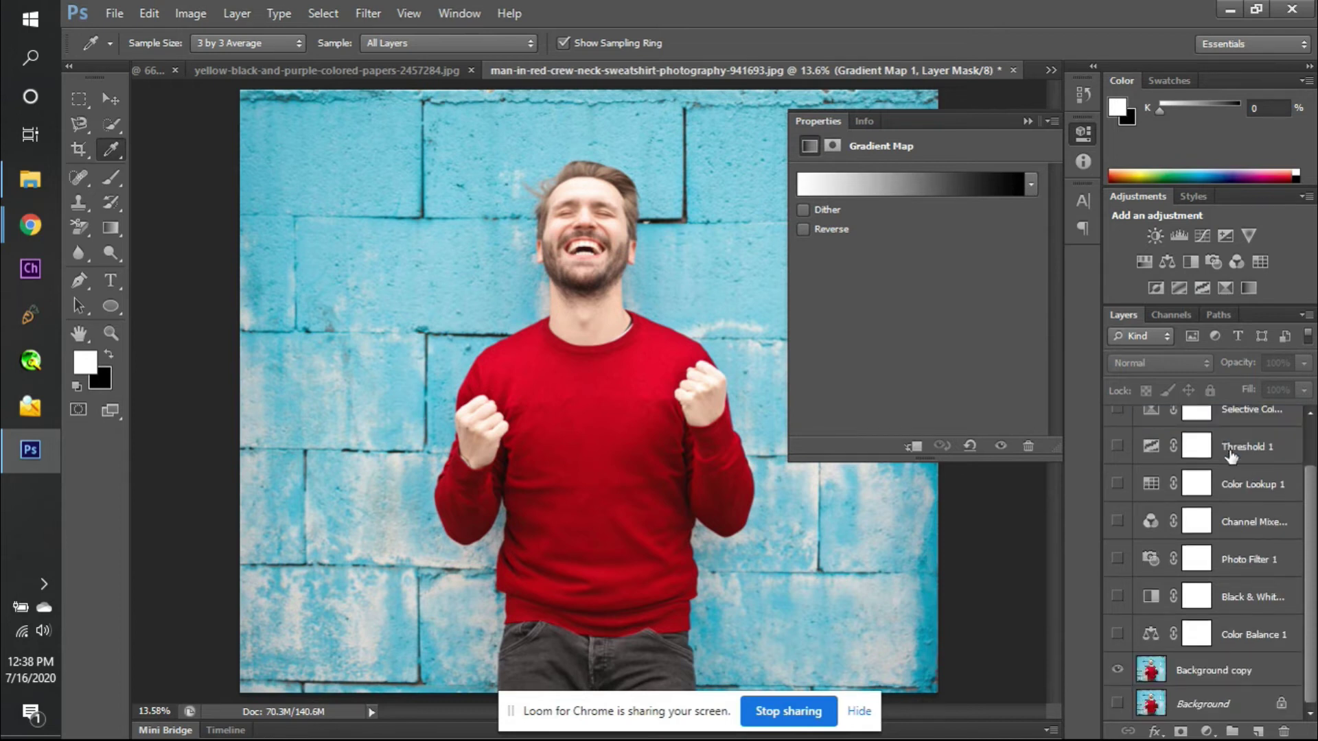
pyautogui.keyDown('shift'); pyautogui.click(1244, 635); pyautogui.keyUp('shift')
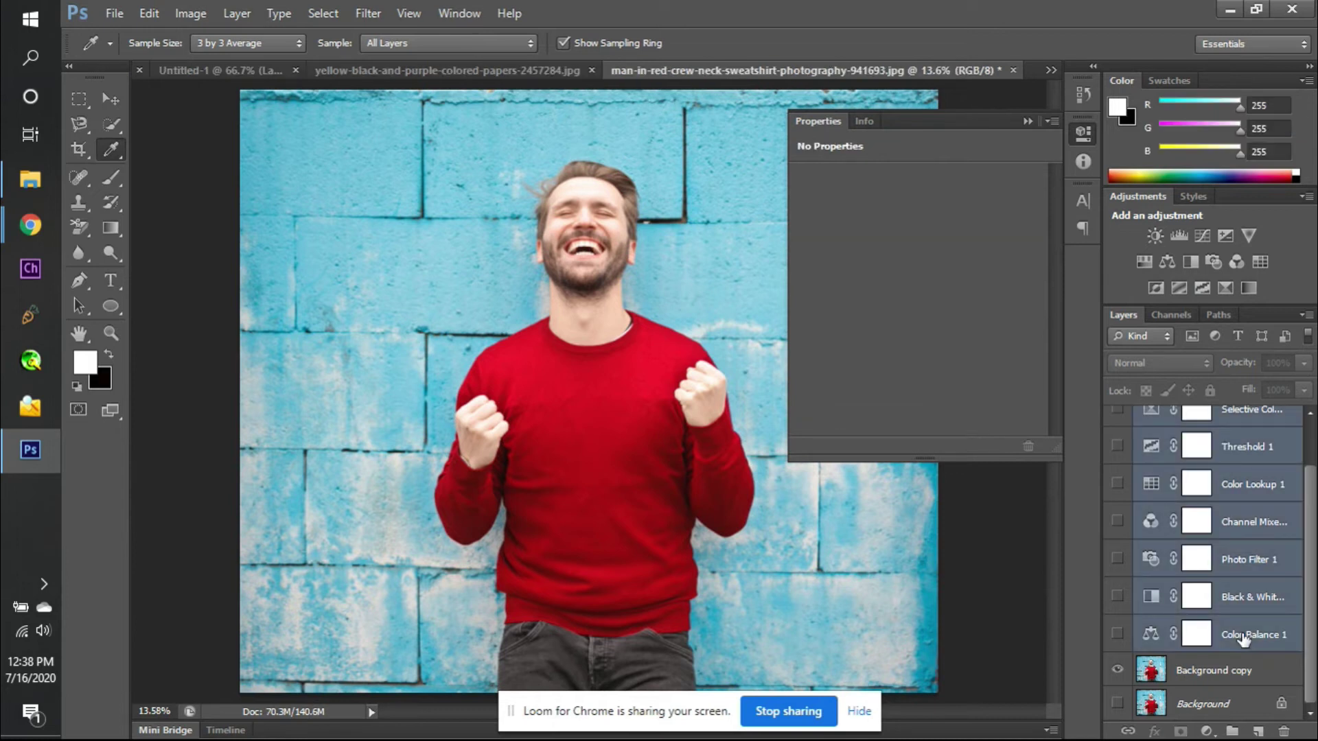
pyautogui.press('Delete')
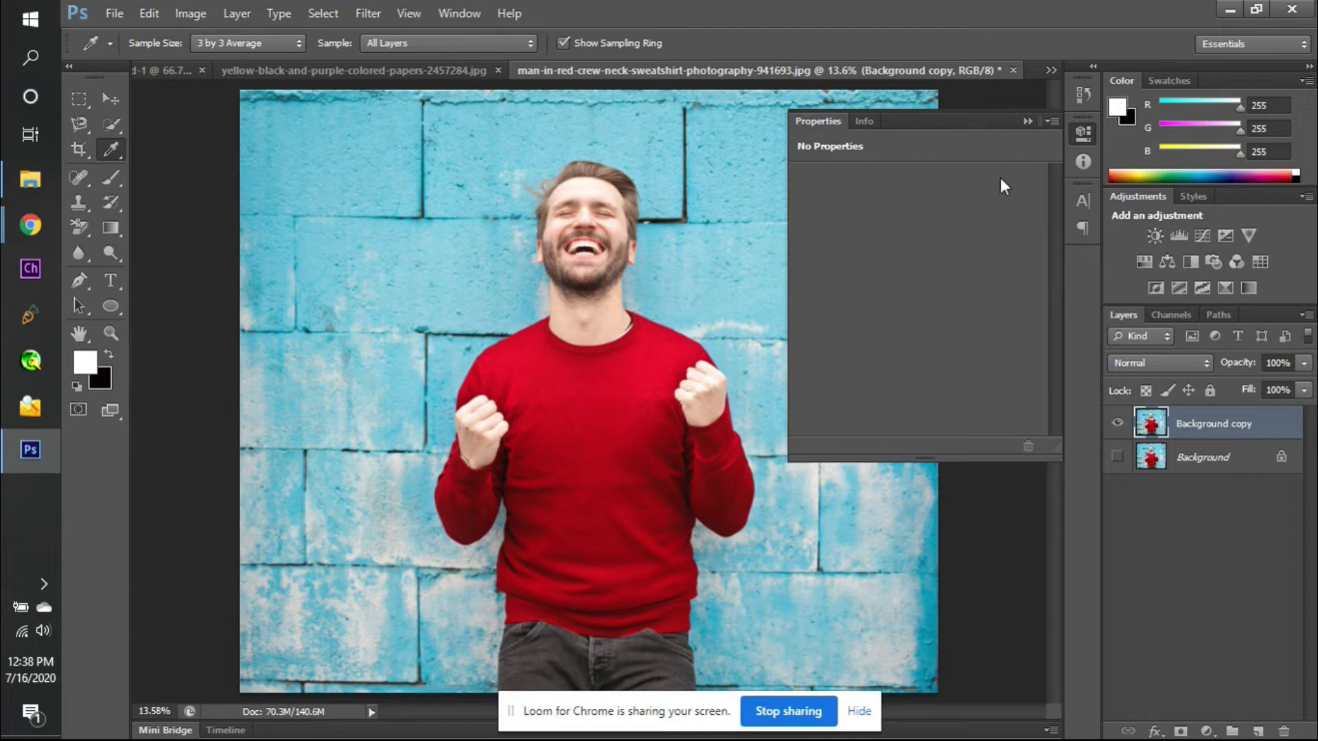
# - Add a Curves adjustment bent into an S-curve, toggling it to compare with the original
pyautogui.click(1027, 120)
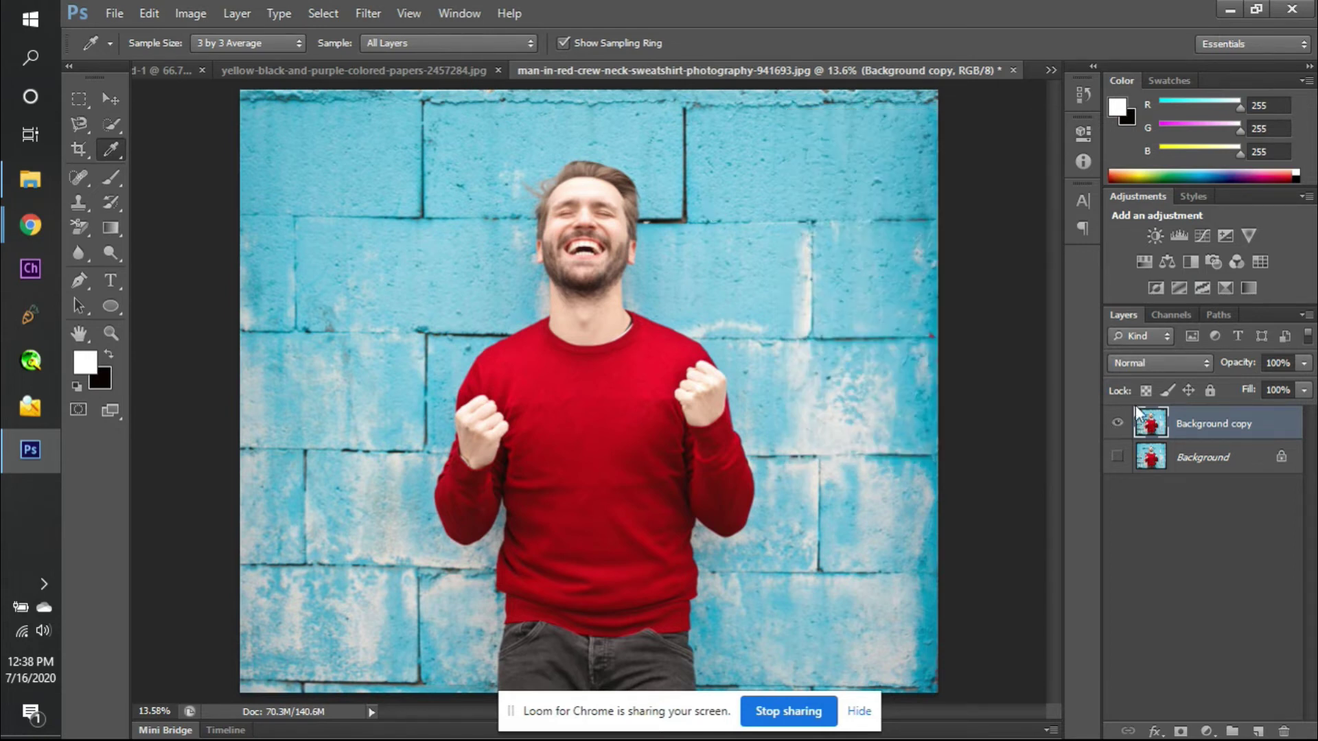
pyautogui.click(1201, 236)
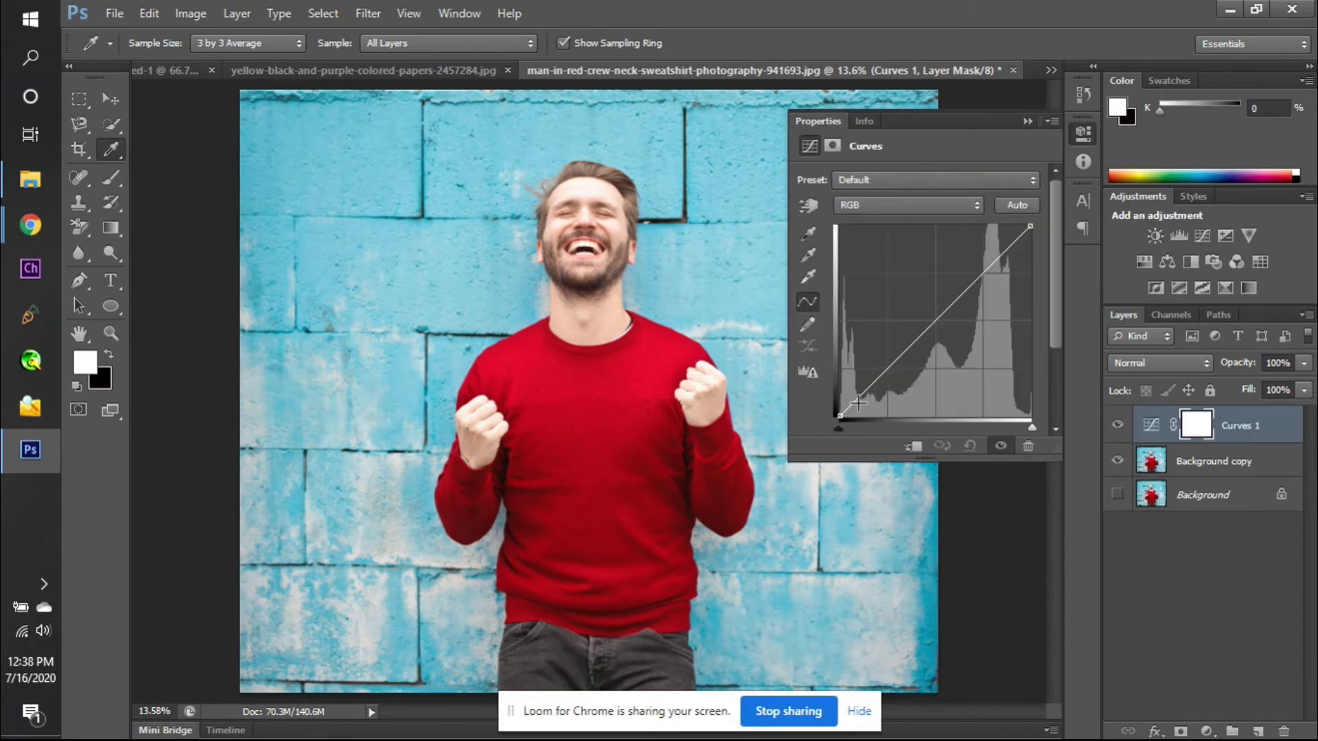
pyautogui.moveTo(867, 389); pyautogui.dragTo(884, 394)
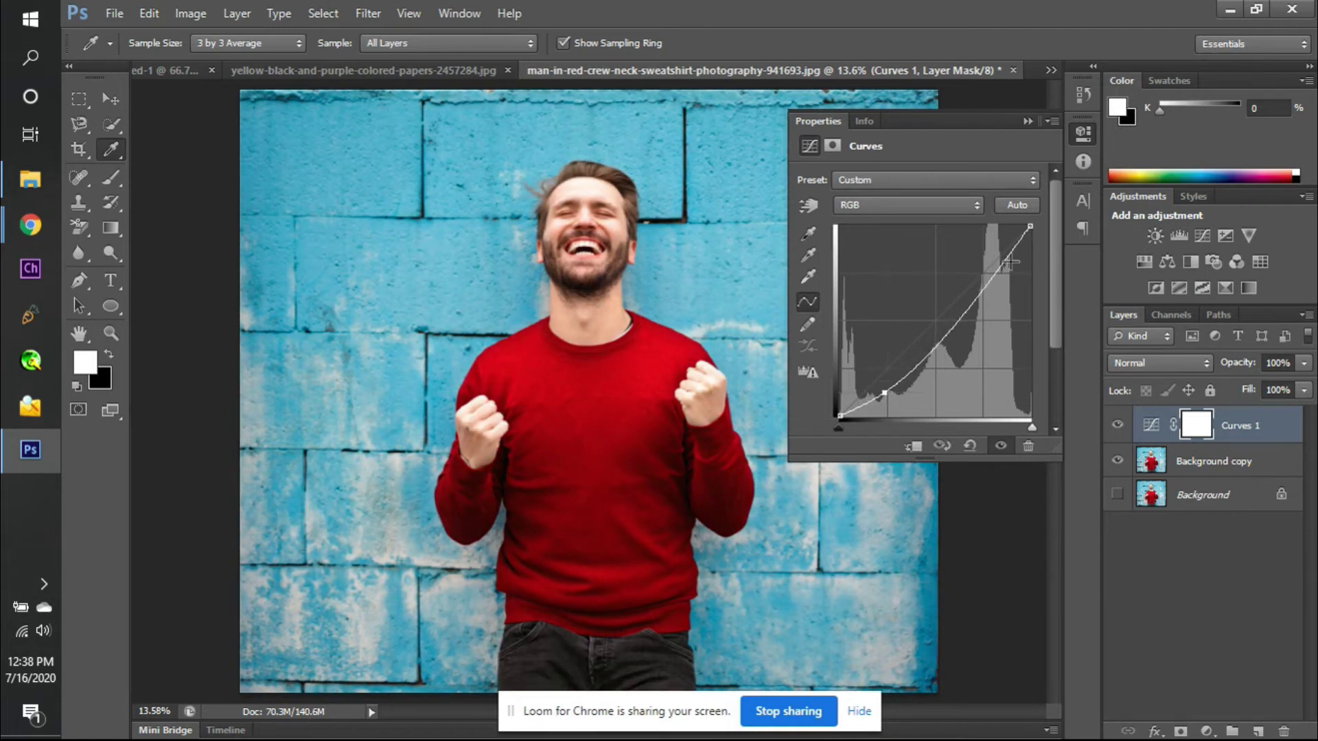
pyautogui.click(976, 282)
pyautogui.click(1116, 427)
pyautogui.click(1116, 427)
pyautogui.click(1117, 427)
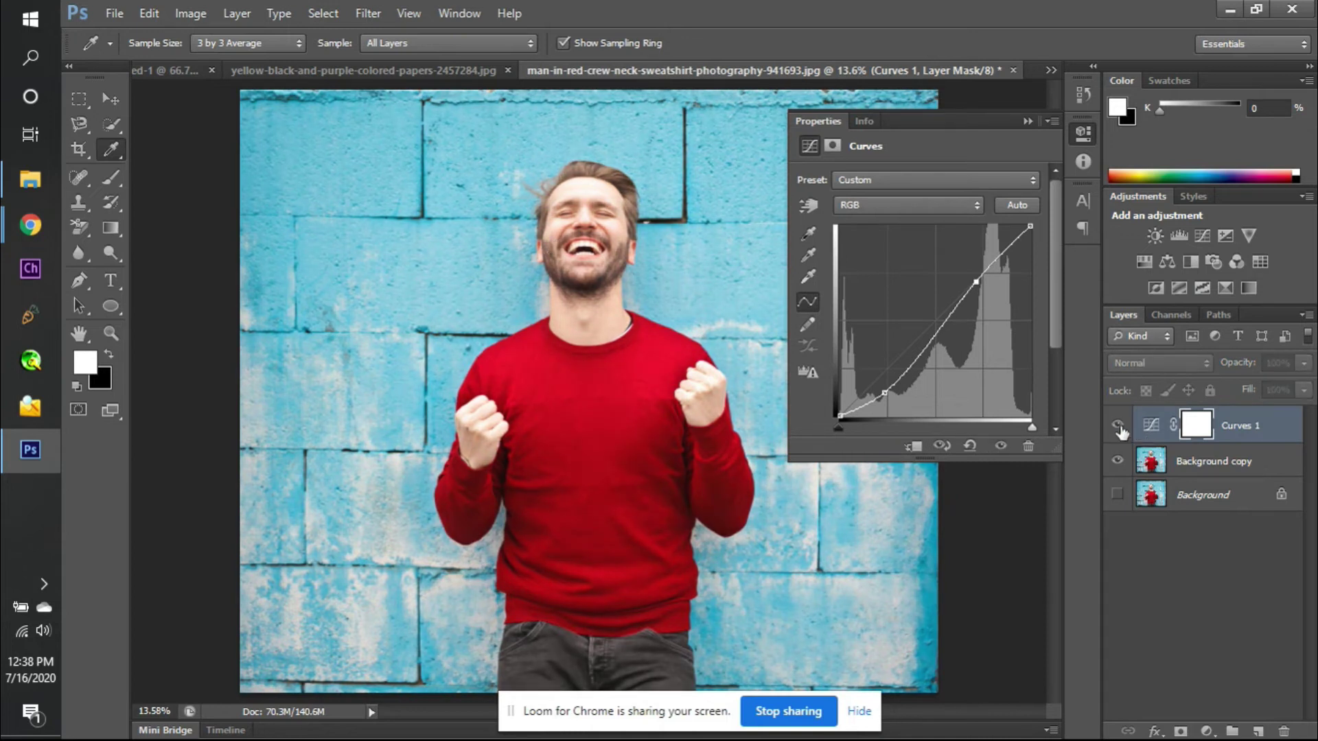
pyautogui.click(1117, 426)
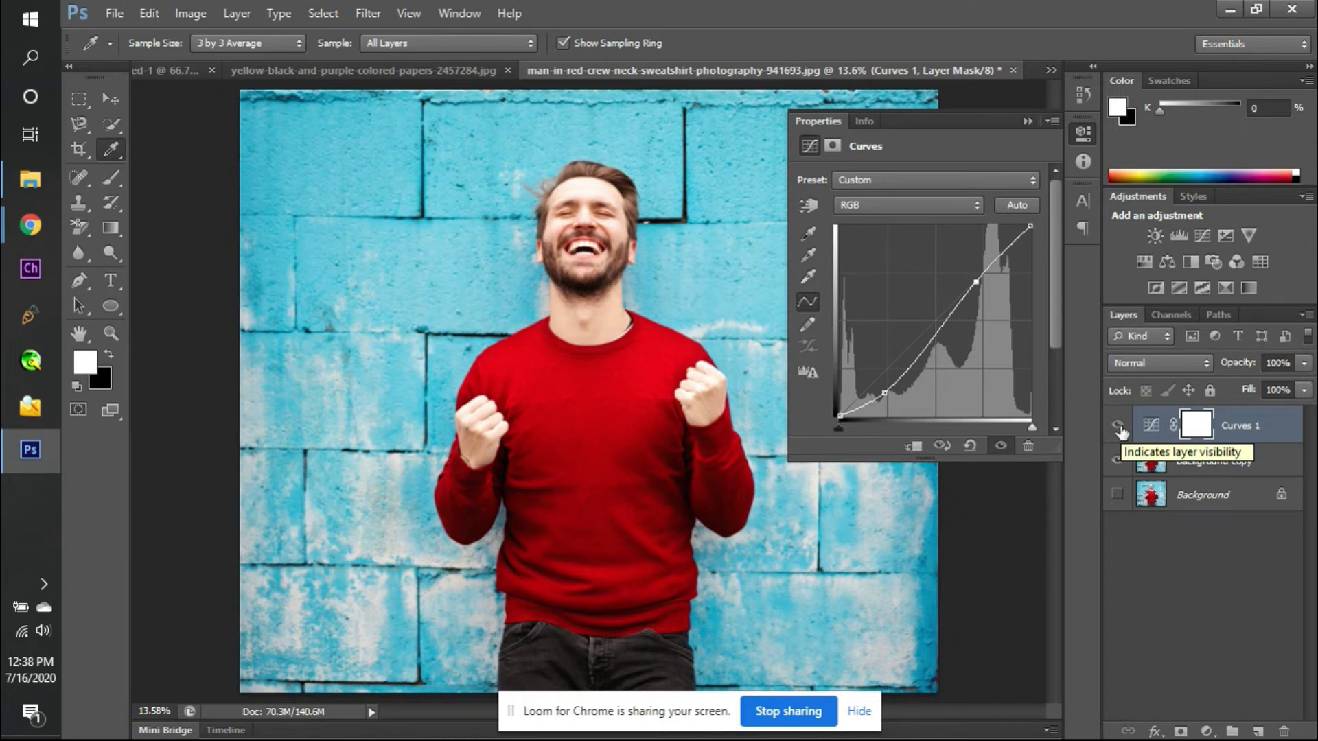
# - Zoom in to 66.7% on the man's beard and neck and switch to the Pen tool
pyautogui.hotkey('ctrl', '+')
pyautogui.scroll(3, 557, 346)
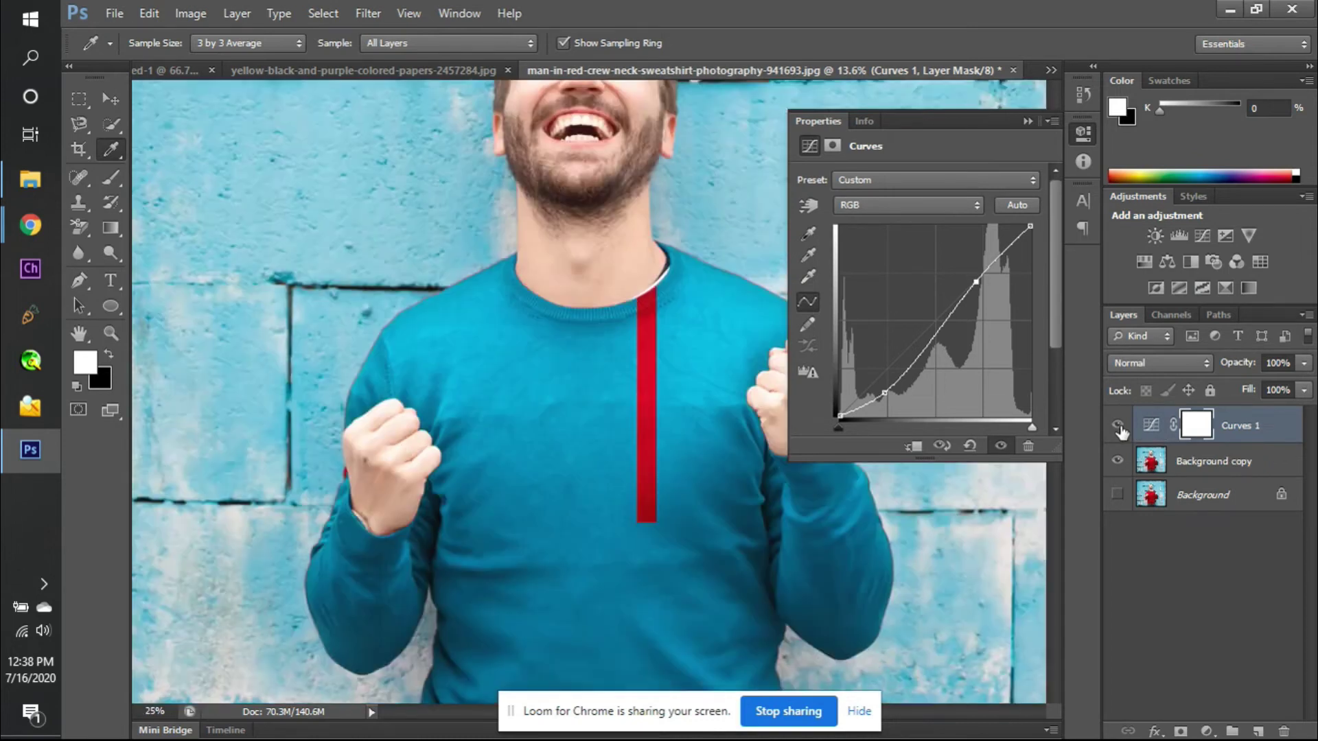
pyautogui.scroll(5, 557, 346)
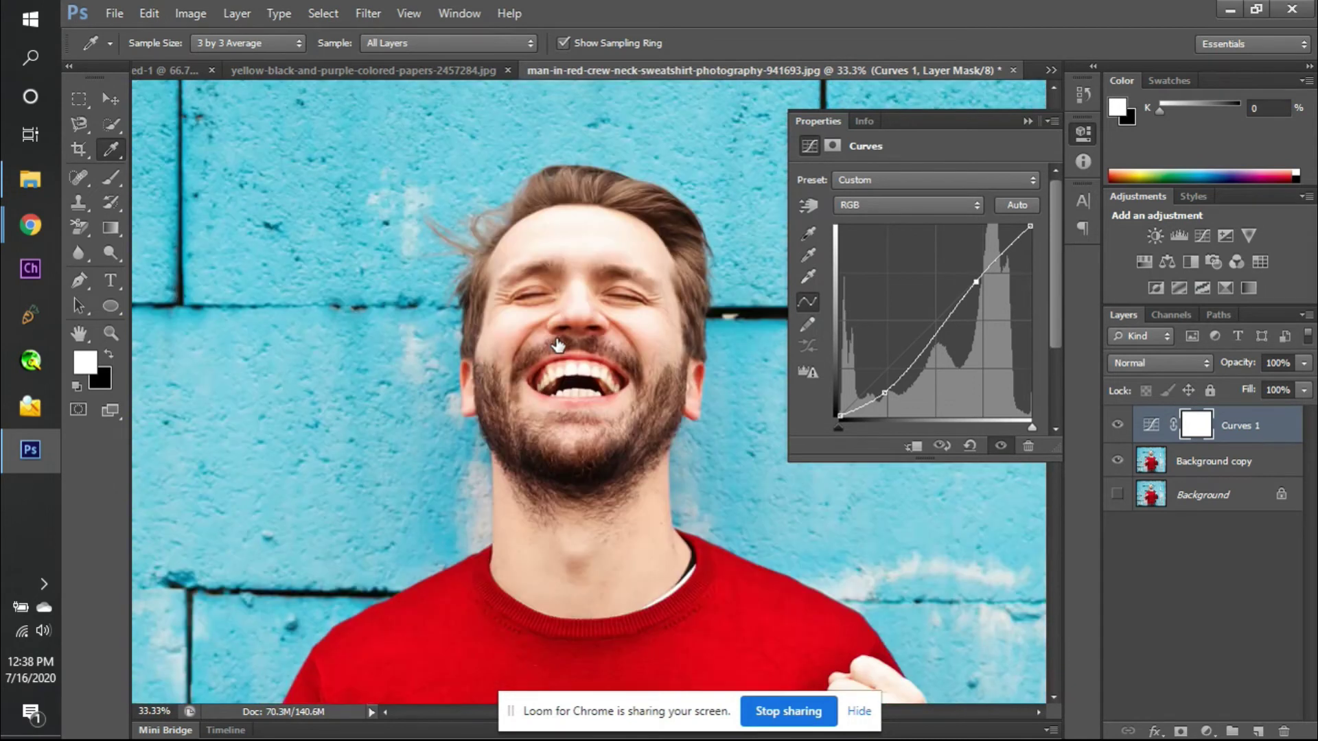
pyautogui.scroll(-1, 553, 575)
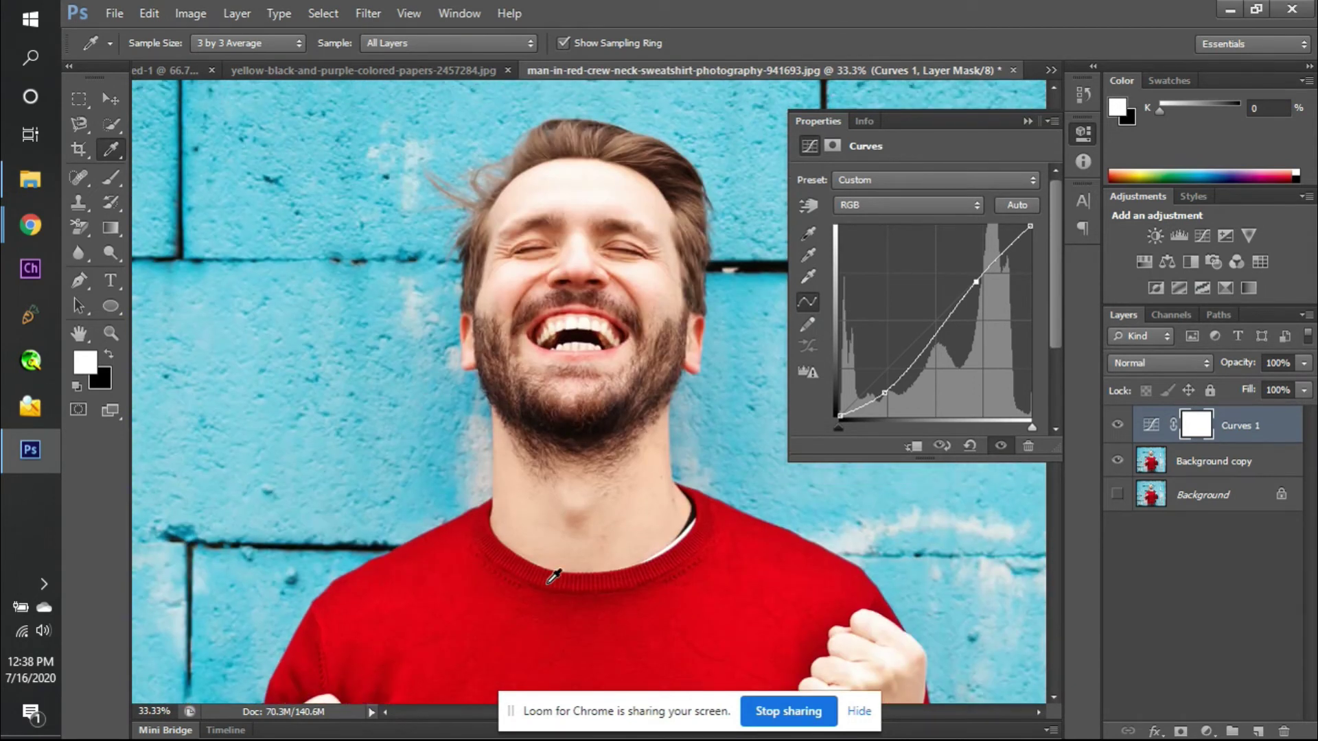
pyautogui.hotkey('ctrl', '+')
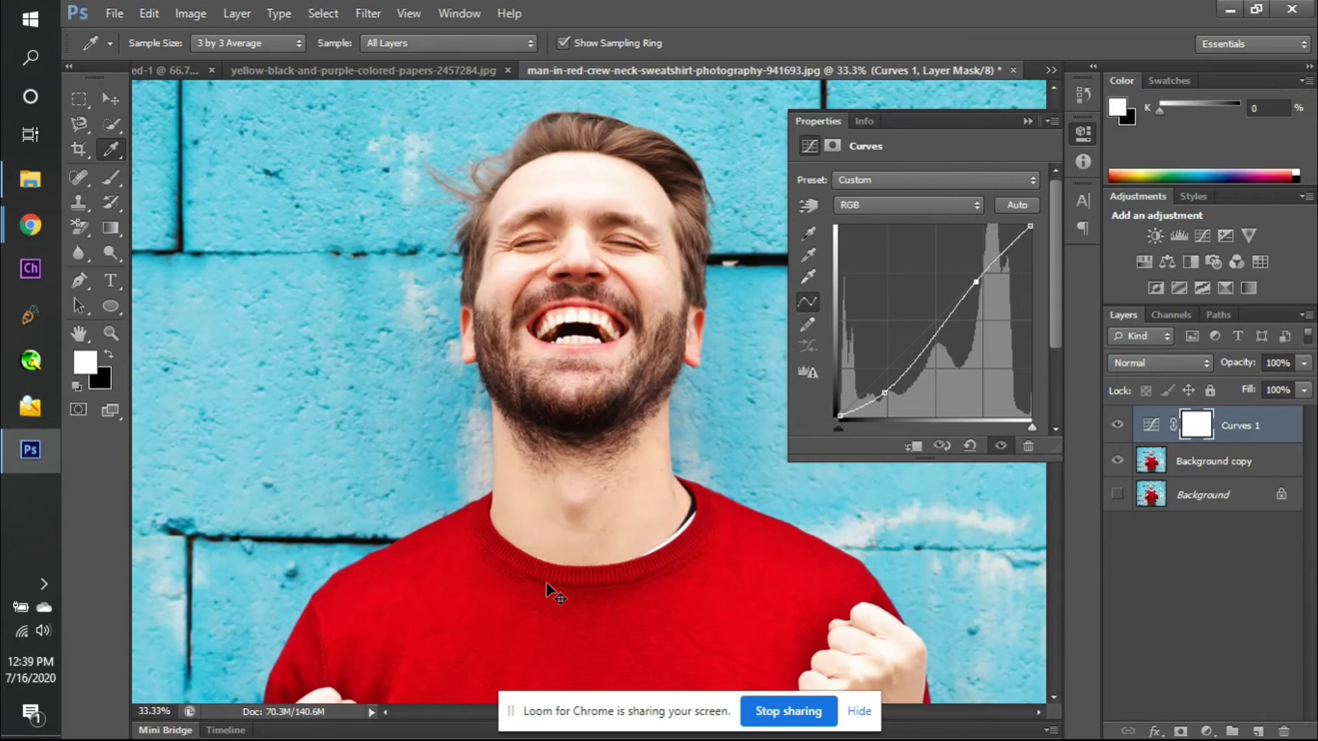
pyautogui.hotkey('ctrl', '-')
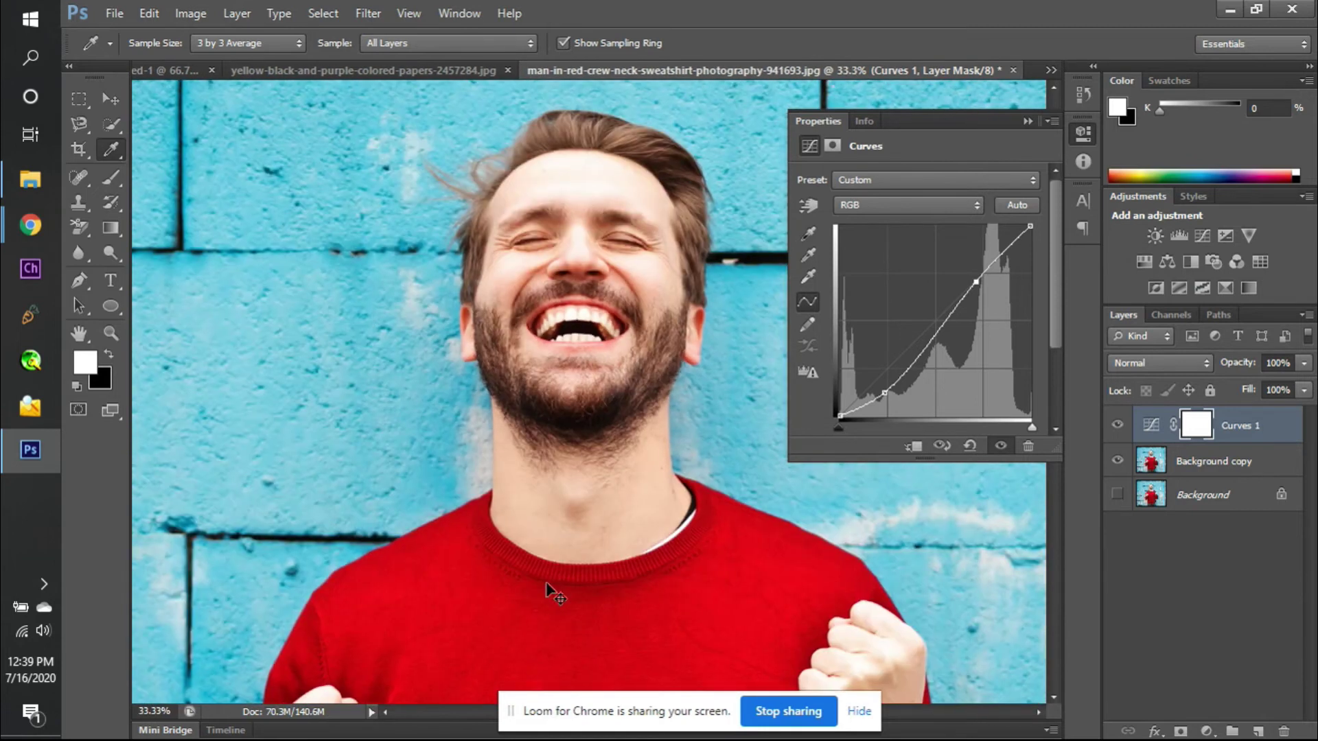
pyautogui.hotkey('ctrl', '+')
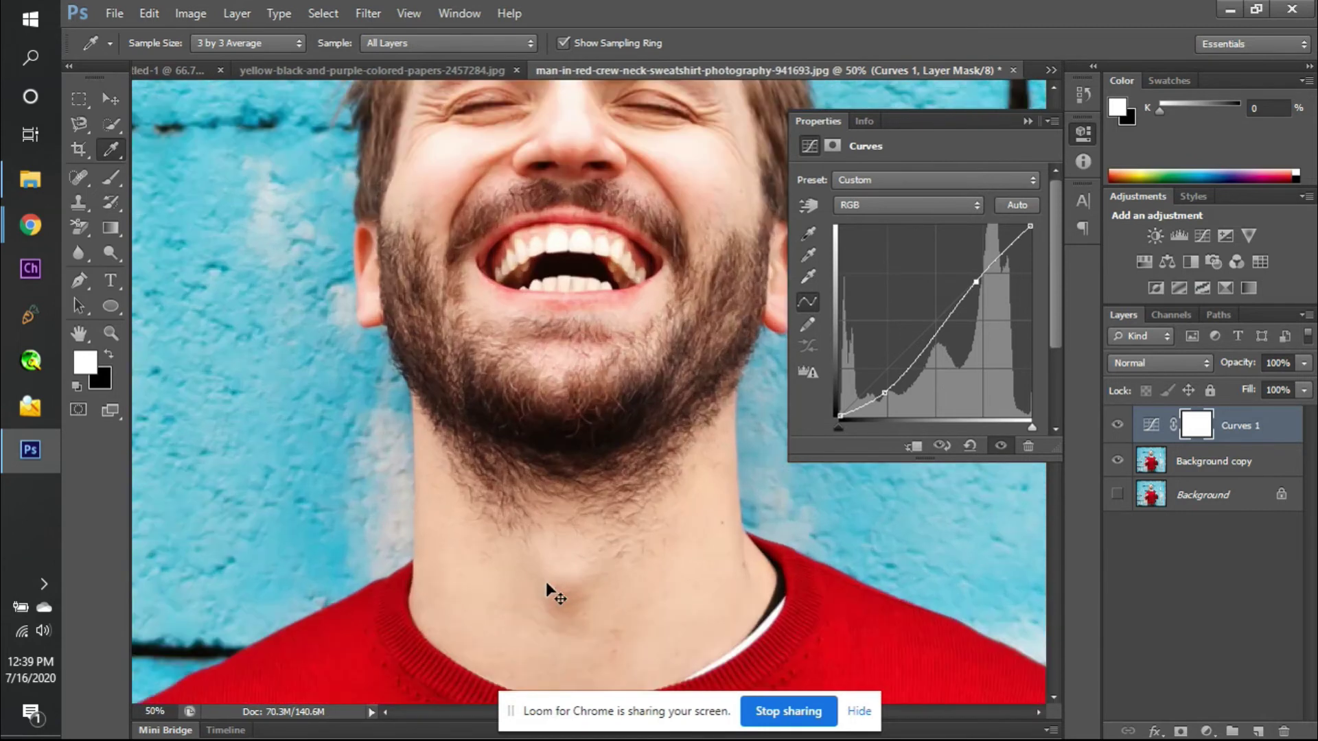
pyautogui.hotkey('ctrl', '+')
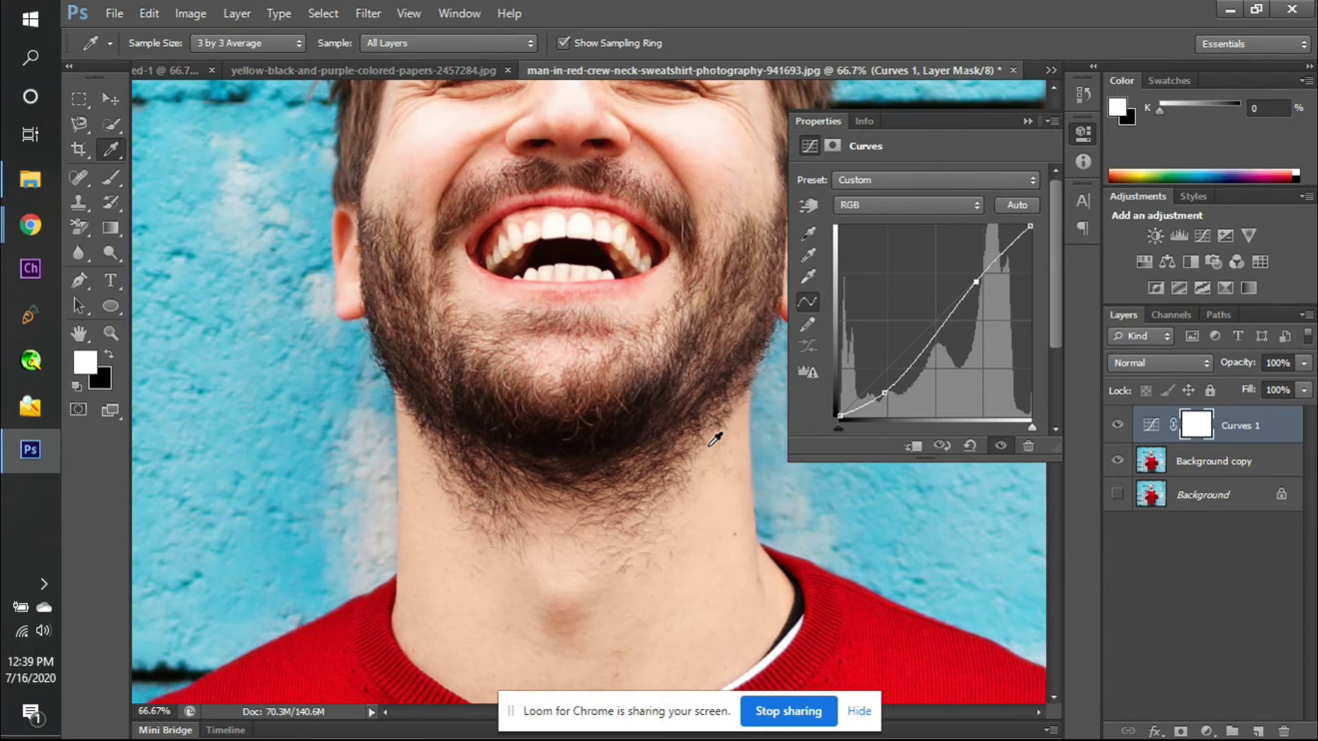
pyautogui.scroll(4, 714, 439)
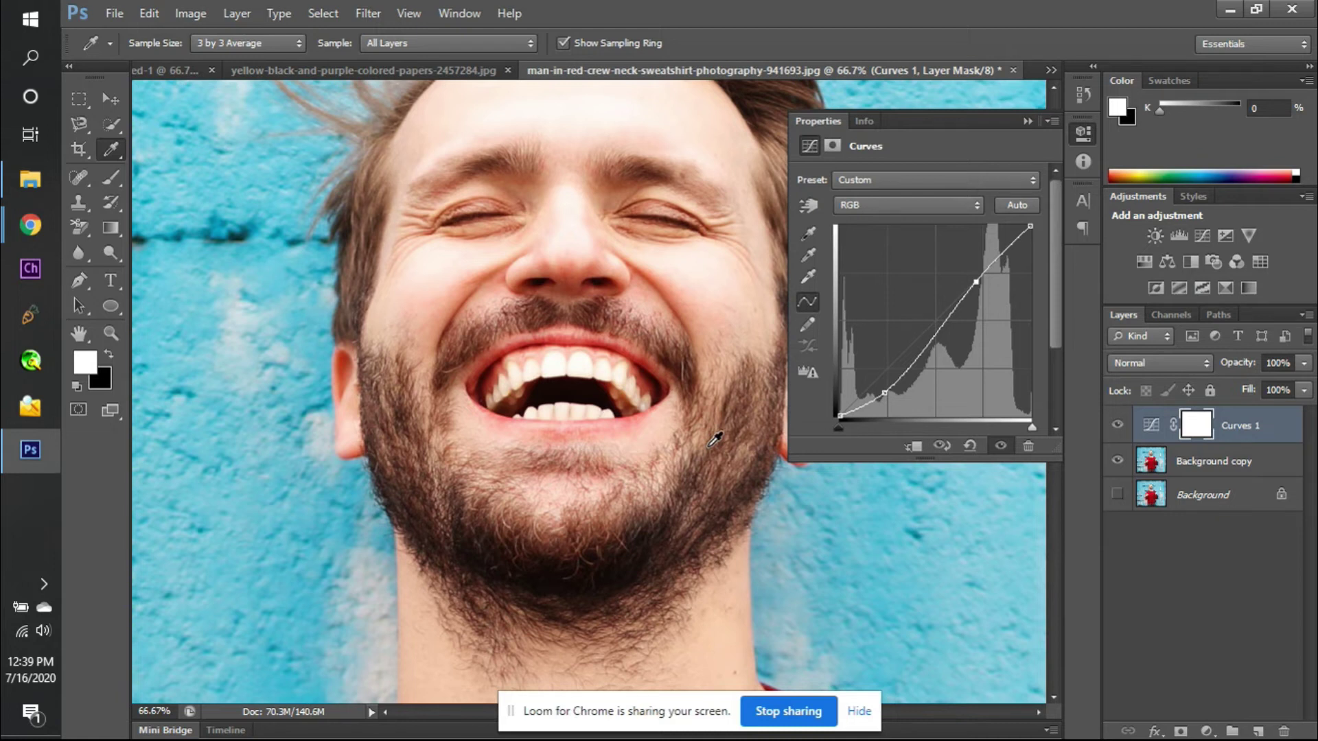
pyautogui.press('p')
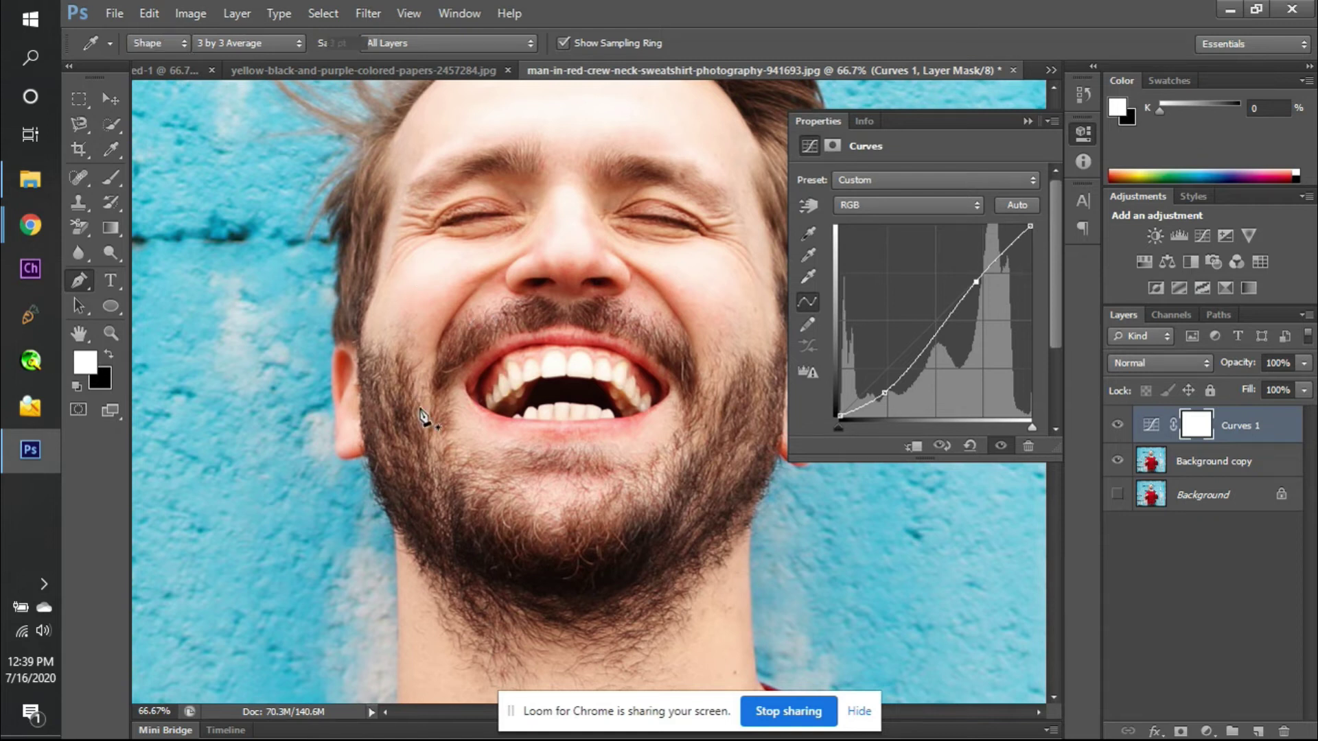
# - Place pen anchor points down the neck edge, which creates an unwanted shape
pyautogui.scroll(-2, 422, 417)
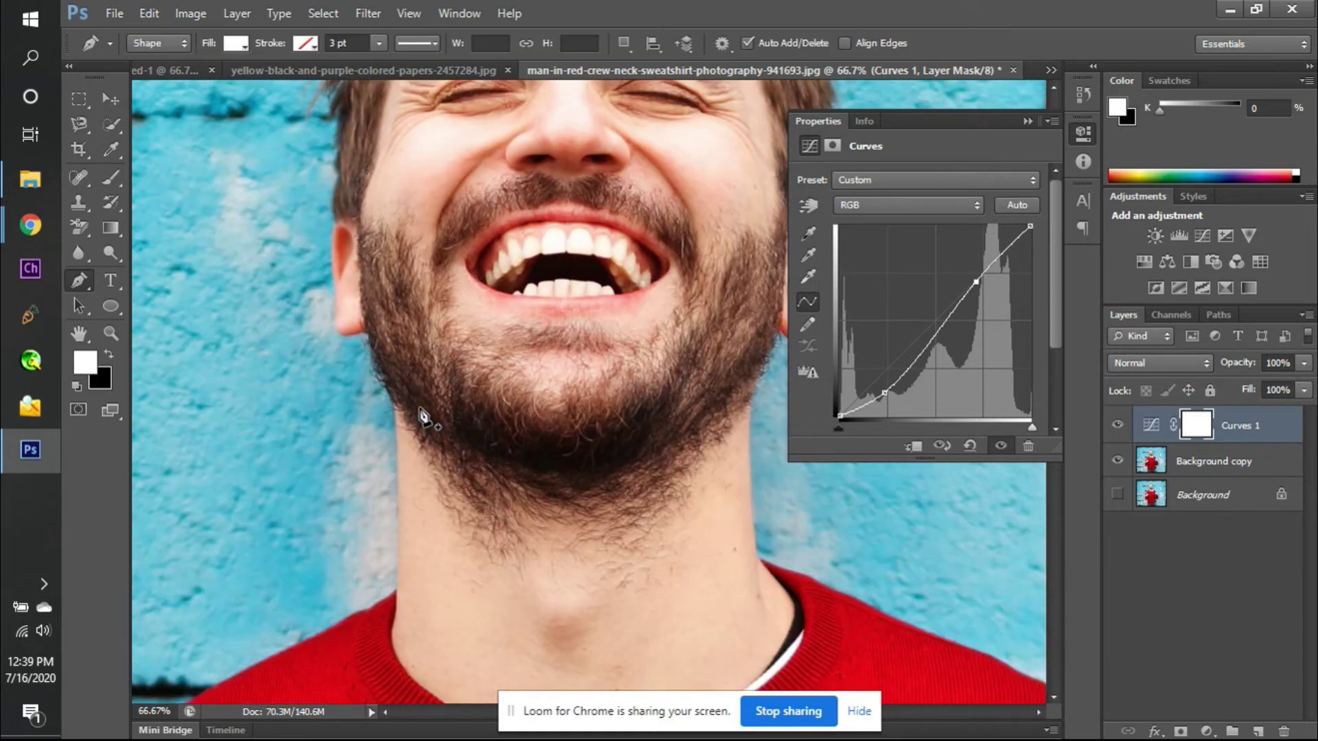
pyautogui.click(401, 425)
pyautogui.click(392, 604)
pyautogui.click(401, 624)
pyautogui.click(412, 644)
pyautogui.click(601, 704)
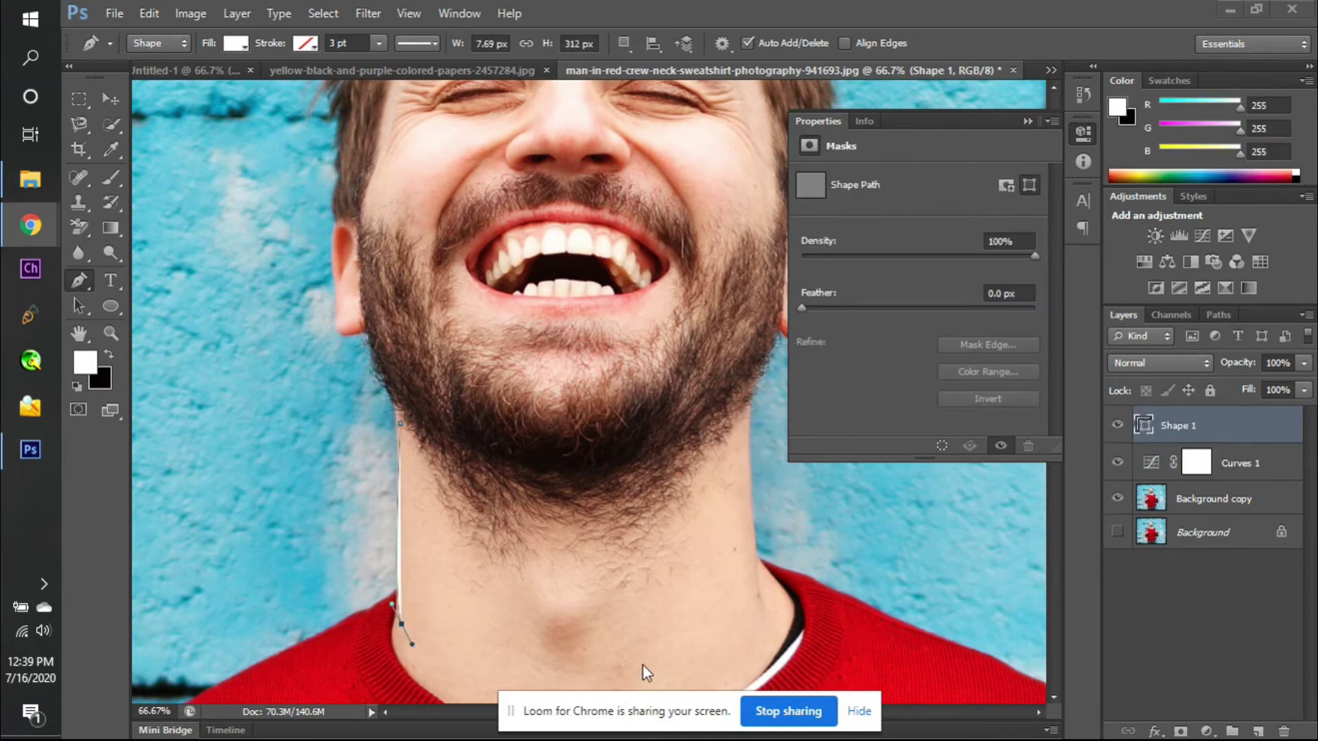
pyautogui.click(684, 660)
pyautogui.moveTo(695, 629); pyautogui.dragTo(762, 430)
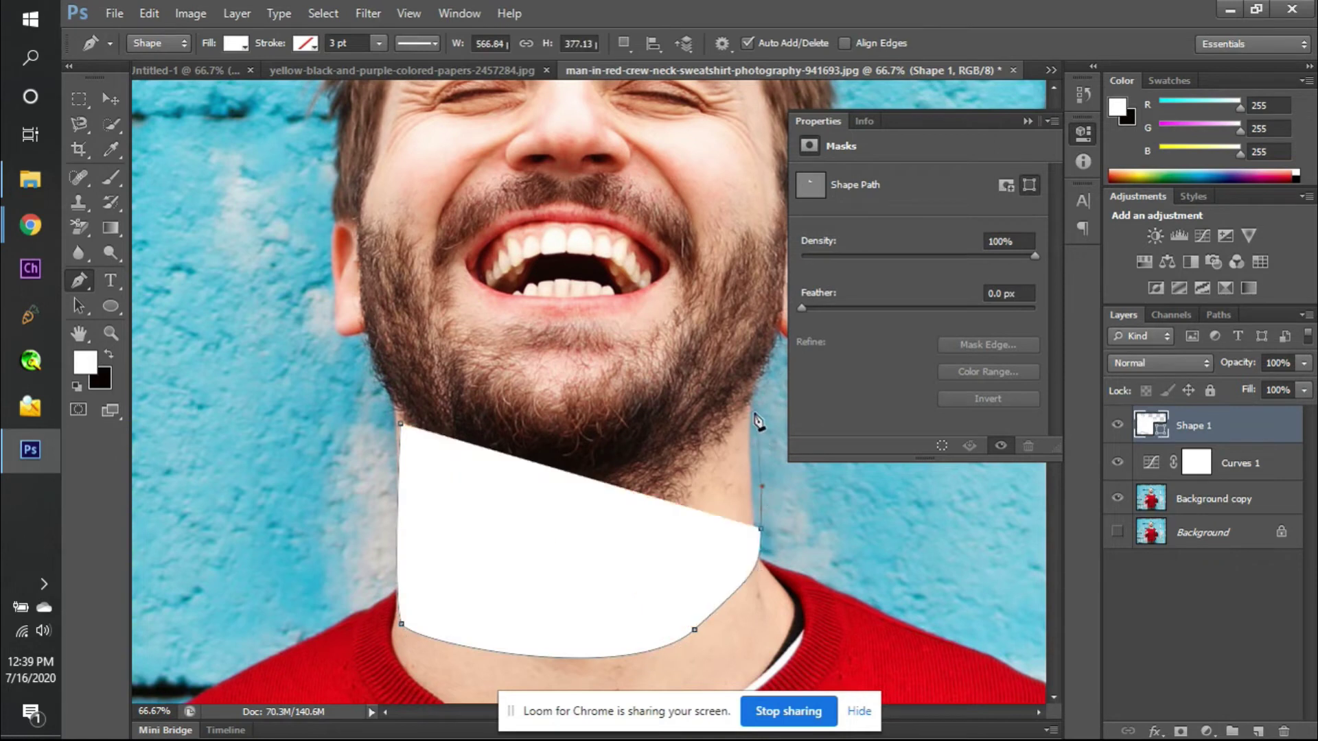
pyautogui.click(750, 409)
# - Set the Pen tool mode to Path and delete the Shape 1 layer
pyautogui.click(157, 43)
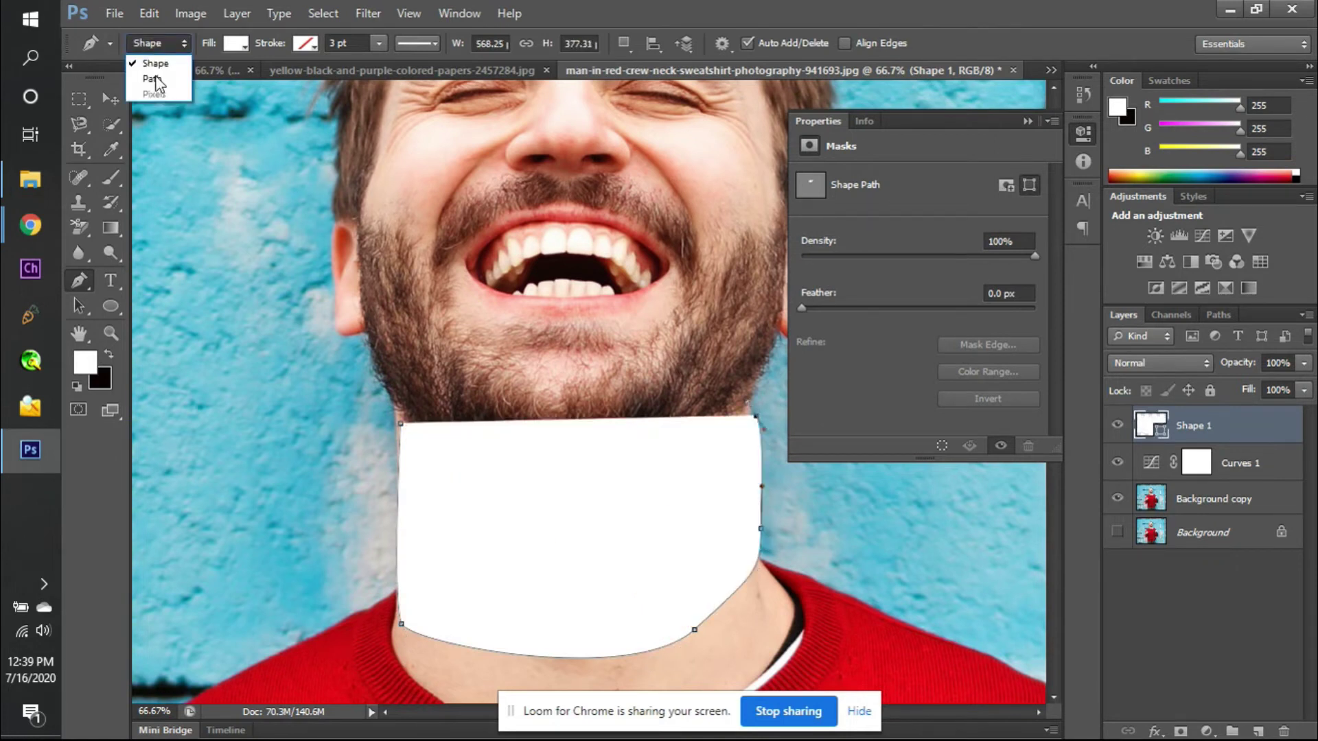
pyautogui.click(154, 78)
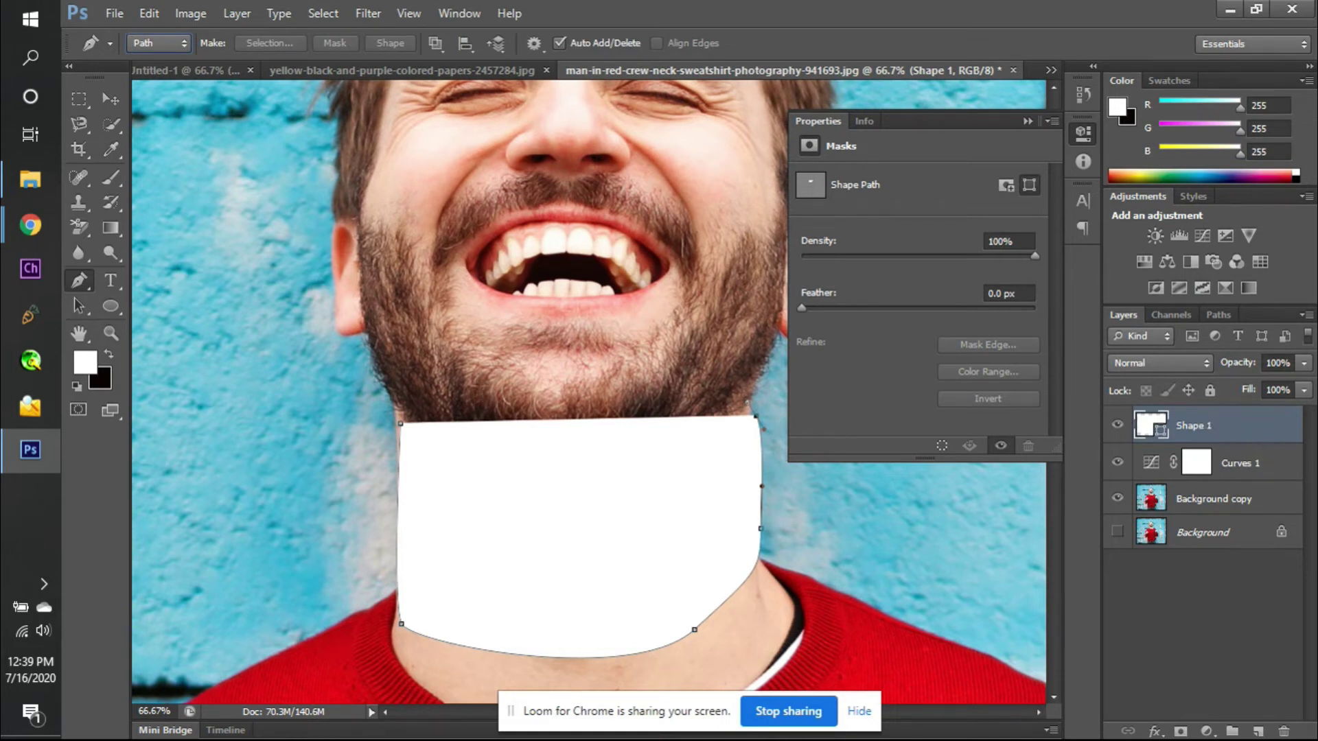
pyautogui.click(1276, 733)
pyautogui.press('Return')
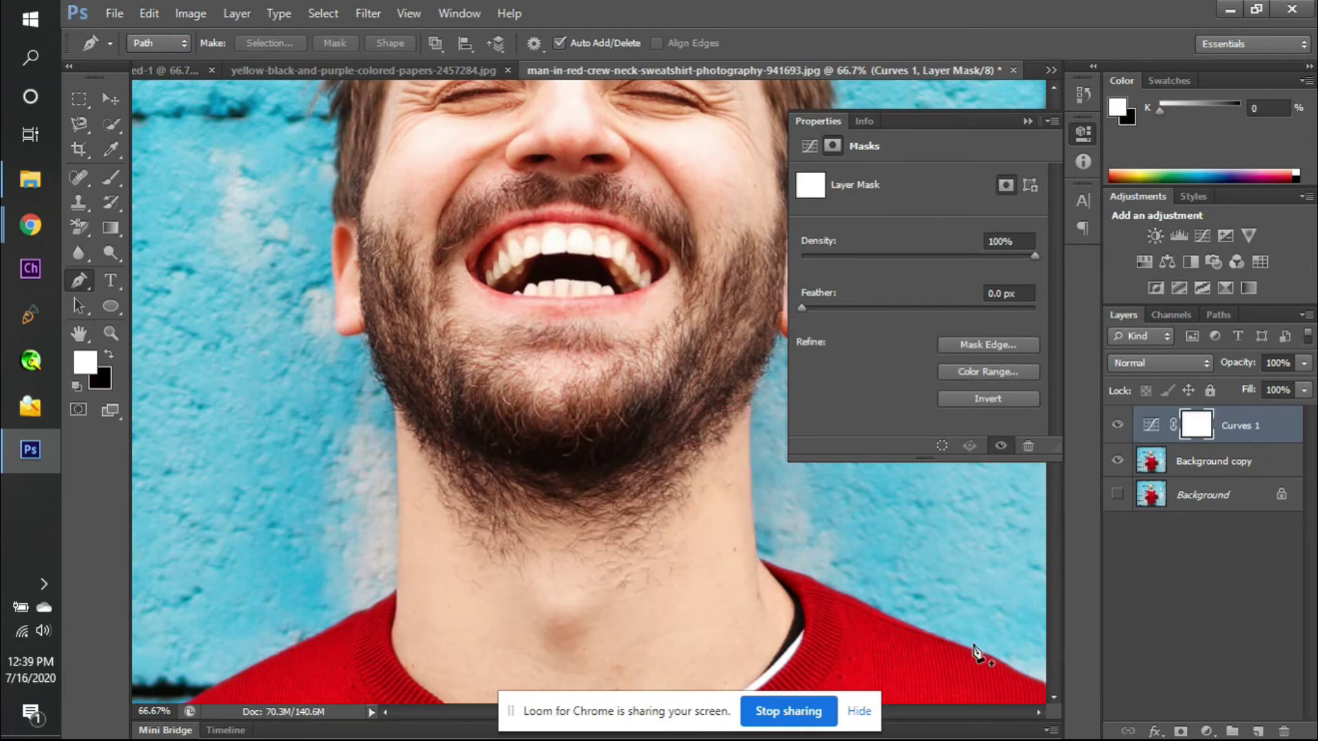
# - Trace a closed pen path from the jawline around the neck below the beard
pyautogui.click(393, 380)
pyautogui.click(398, 429)
pyautogui.click(402, 475)
pyautogui.moveTo(409, 587); pyautogui.dragTo(463, 607)
pyautogui.moveTo(632, 636); pyautogui.dragTo(703, 436)
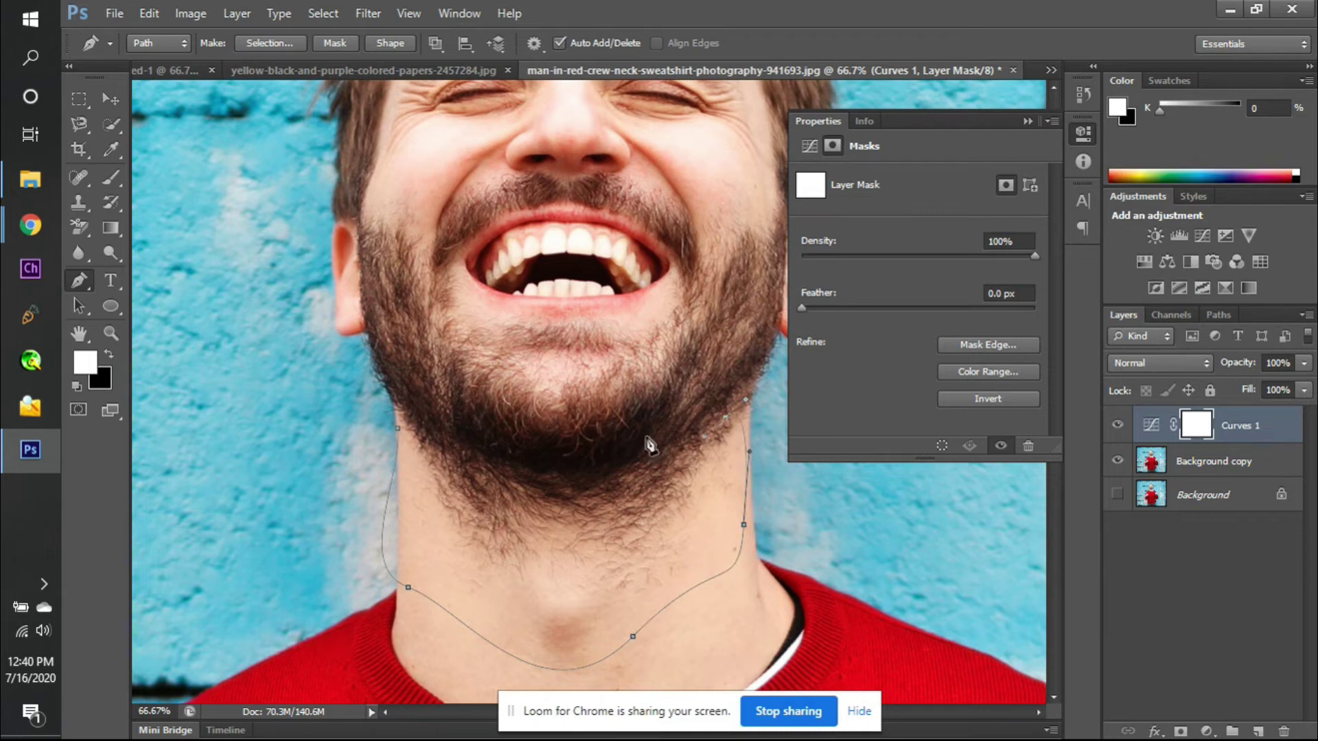
pyautogui.moveTo(399, 429); pyautogui.dragTo(376, 325)
pyautogui.press('alt')
pyautogui.press('Right')
pyautogui.press('Right')
pyautogui.press('Right')
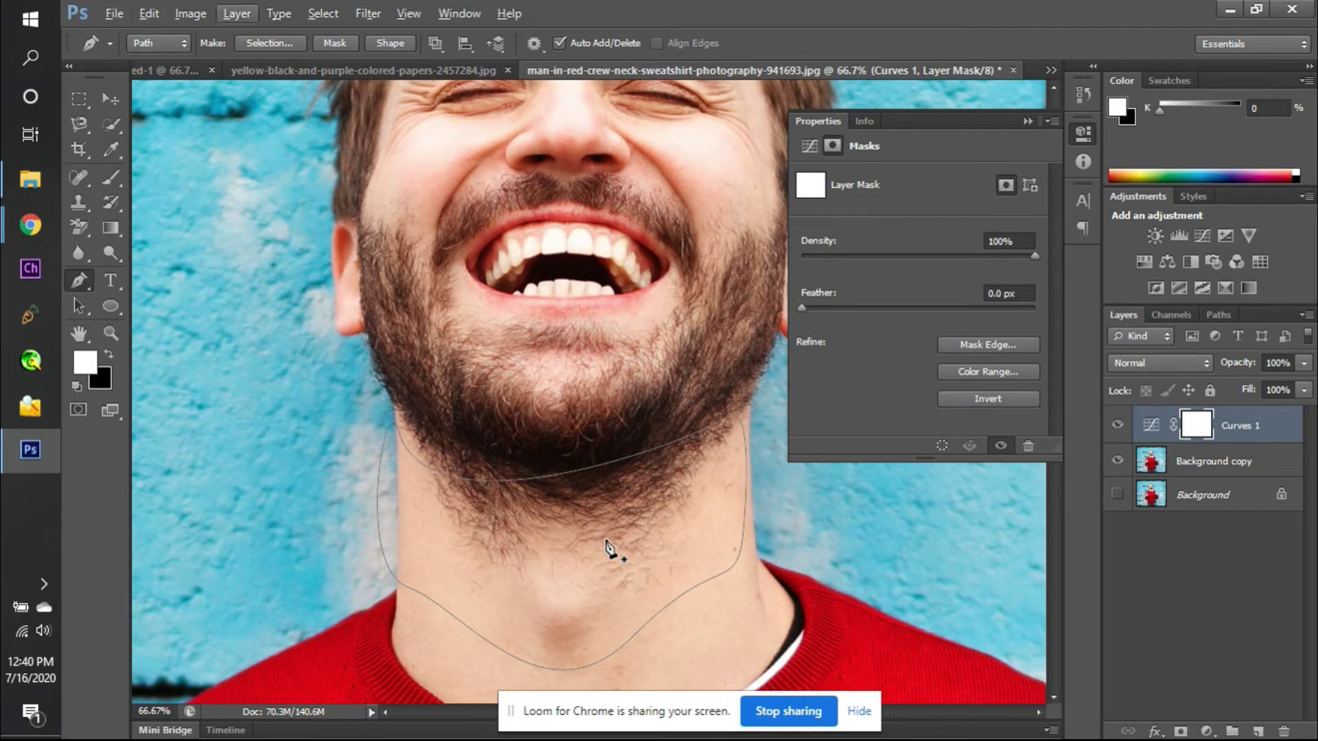
# - Turn the neck path into a selection with 0-pixel feather radius
pyautogui.rightClick(606, 542)
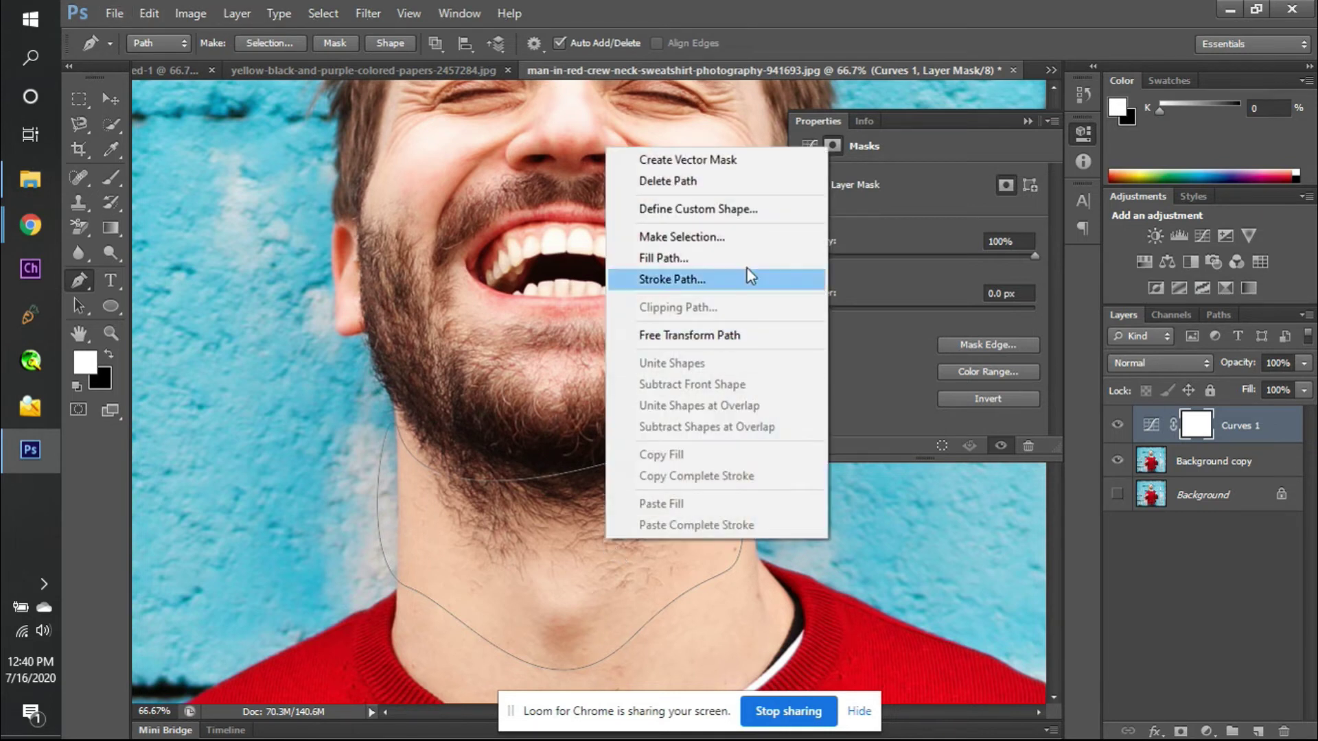
pyautogui.click(738, 240)
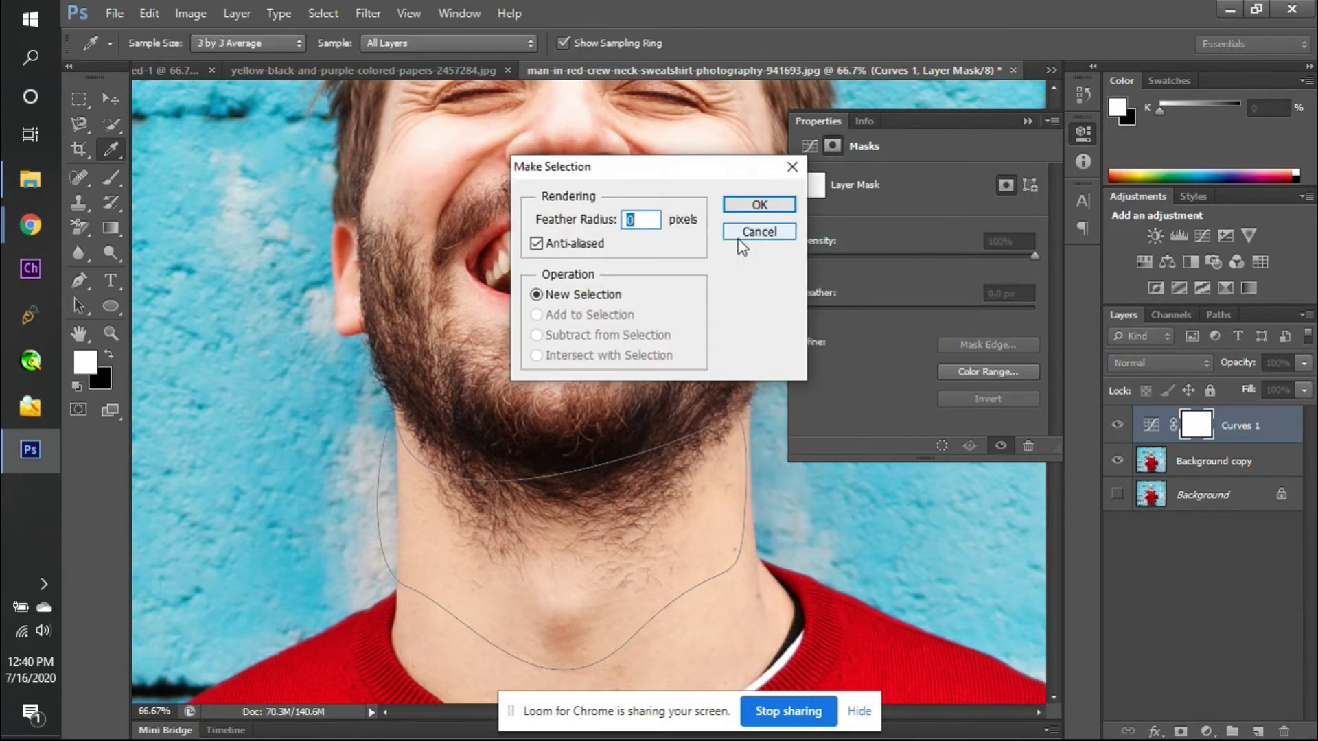
pyautogui.press('Return')
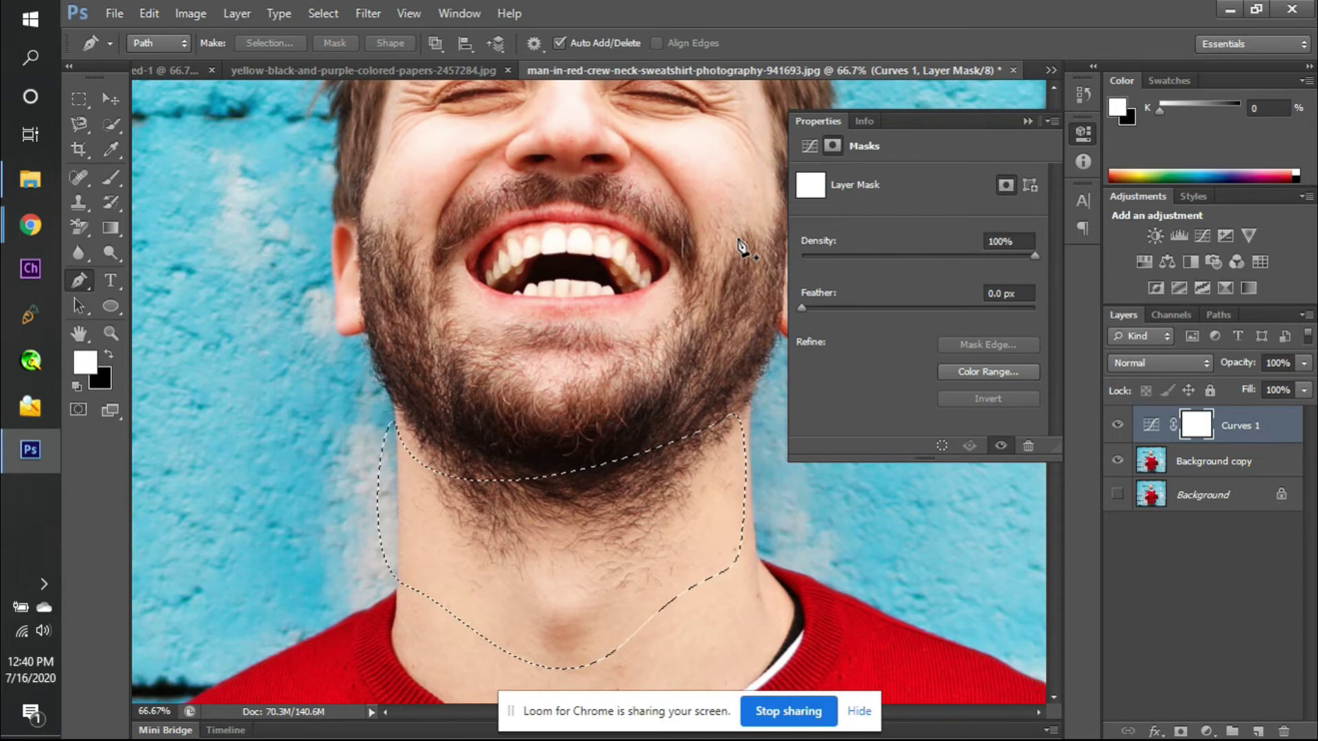
# - Apply a Gaussian Blur of radius 2 to the neck on Background copy
pyautogui.click(1160, 467)
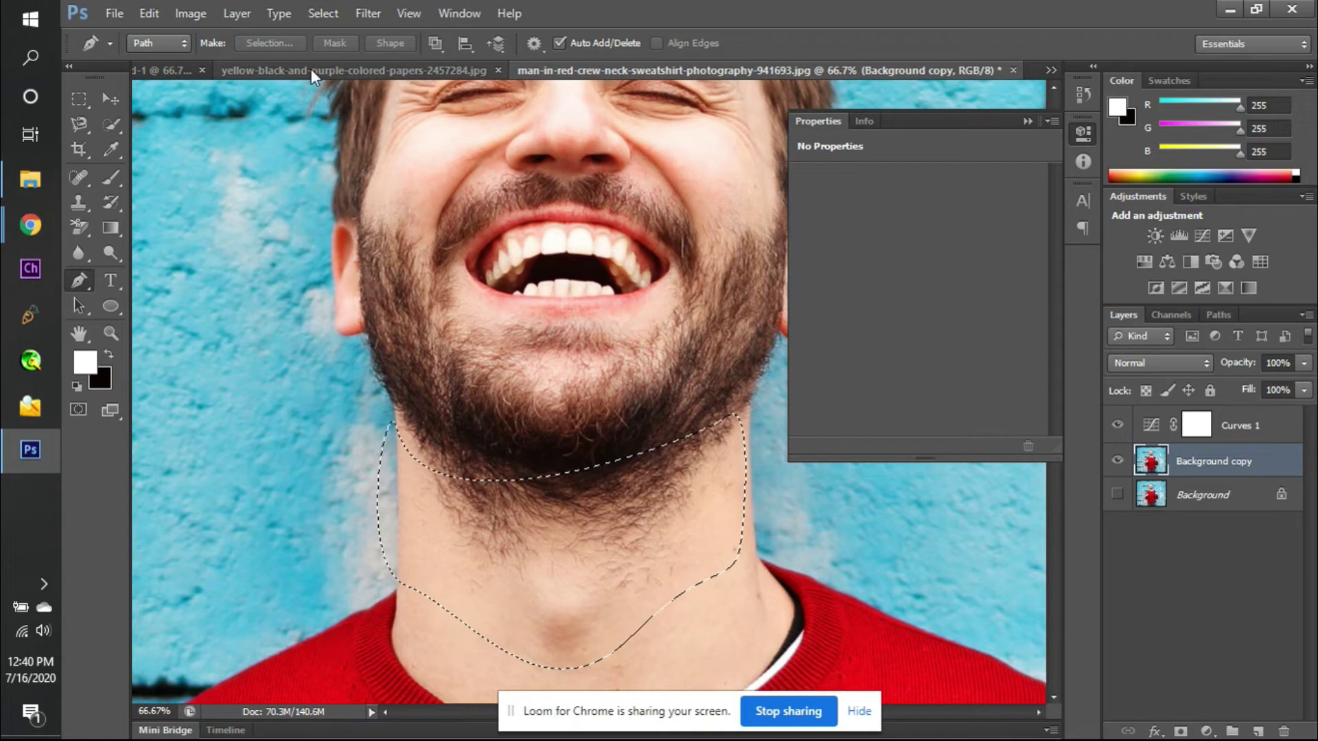
pyautogui.click(368, 13)
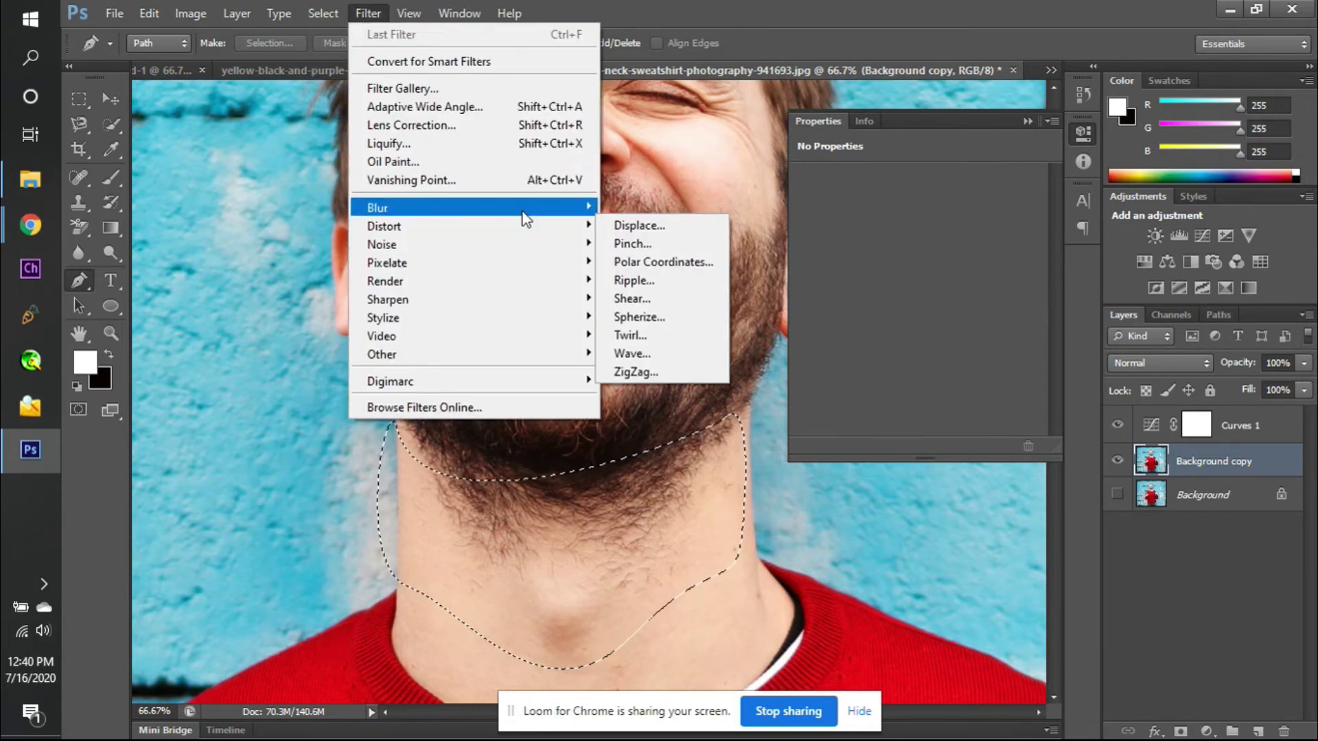
pyautogui.moveTo(521, 211)
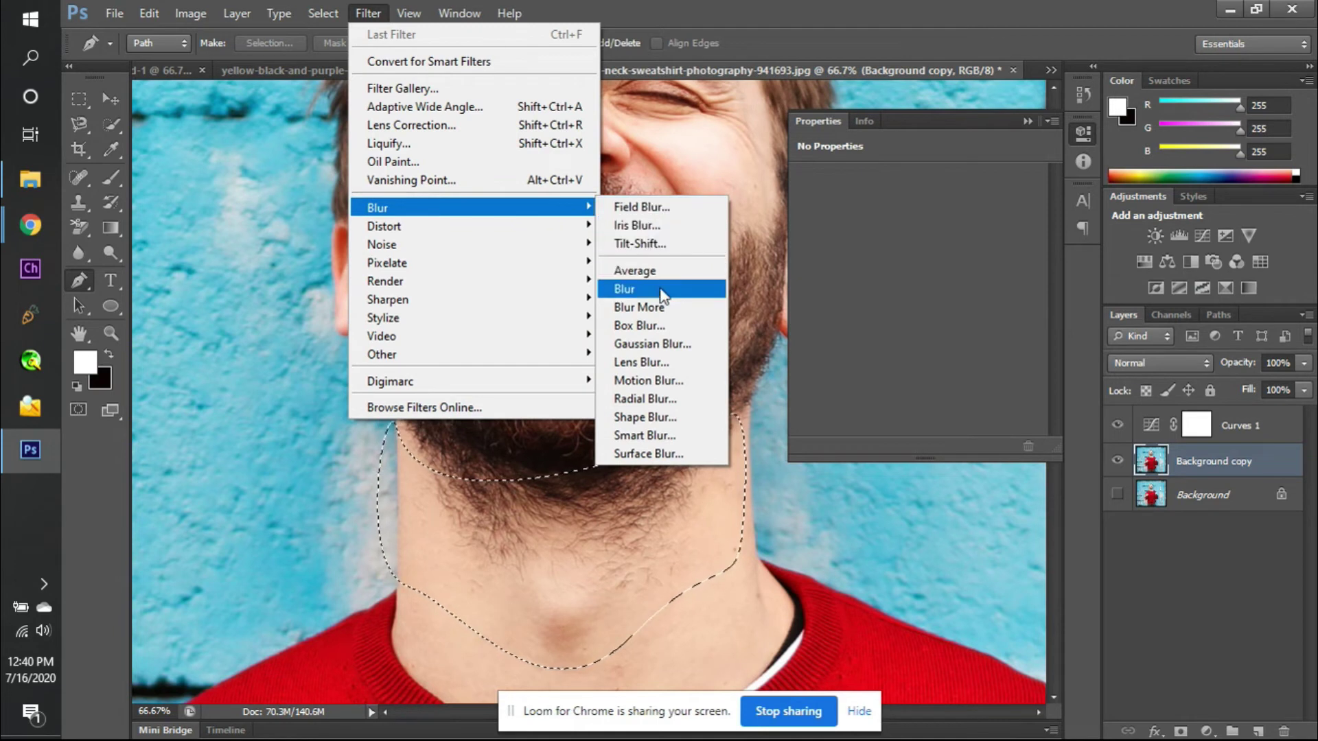
pyautogui.click(661, 342)
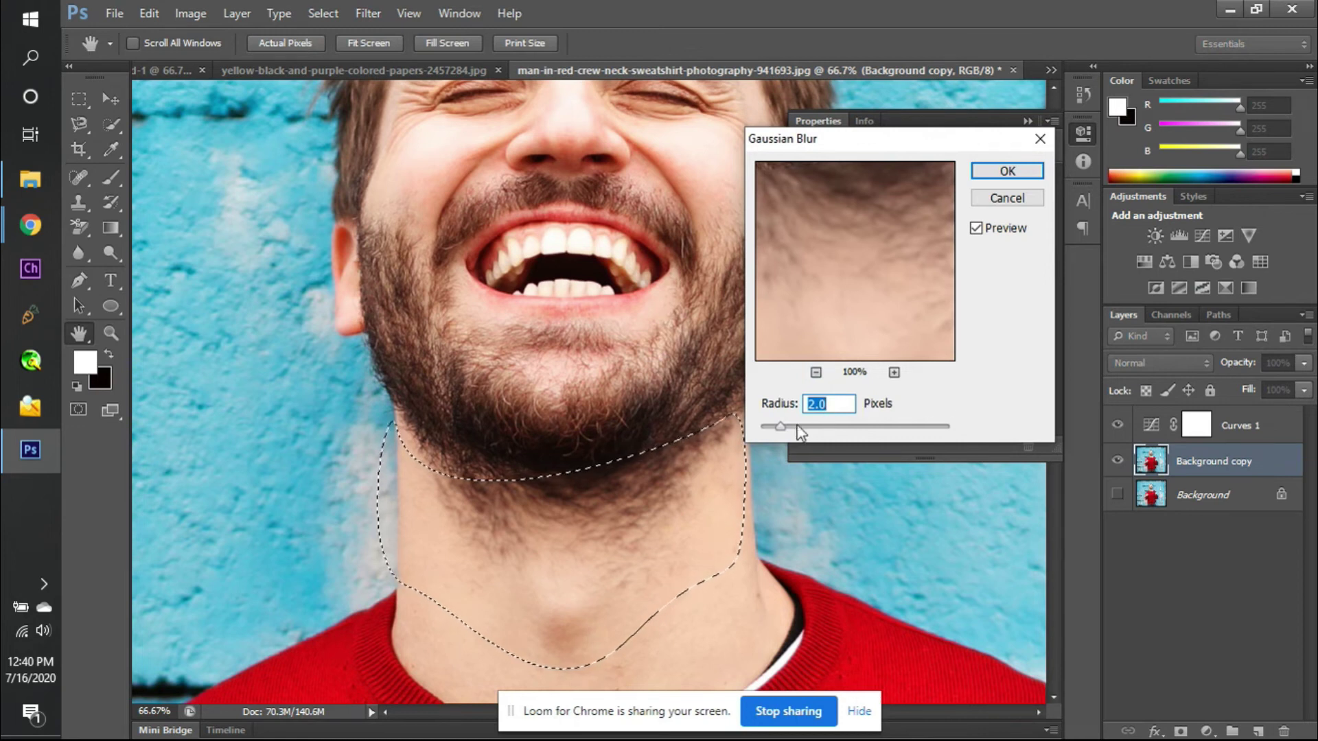
pyautogui.moveTo(781, 427)
pyautogui.mouseDown()
pyautogui.moveTo(865, 427)
pyautogui.moveTo(755, 431)
pyautogui.moveTo(773, 425)
pyautogui.mouseUp()
pyautogui.write('2')
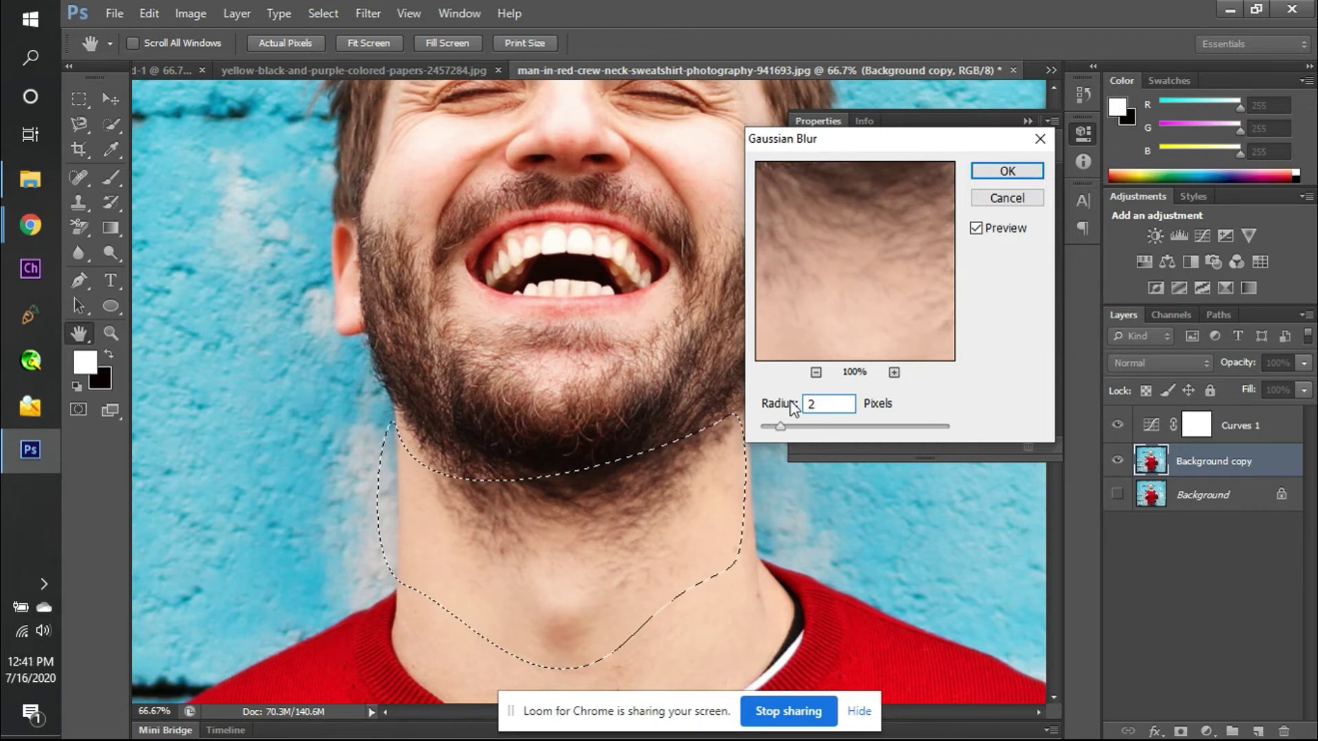
pyautogui.press('Return')
# - Deselect, return to the Pen tool and fit the whole photo on screen
pyautogui.press('p')
pyautogui.hotkey('ctrl', 'd')
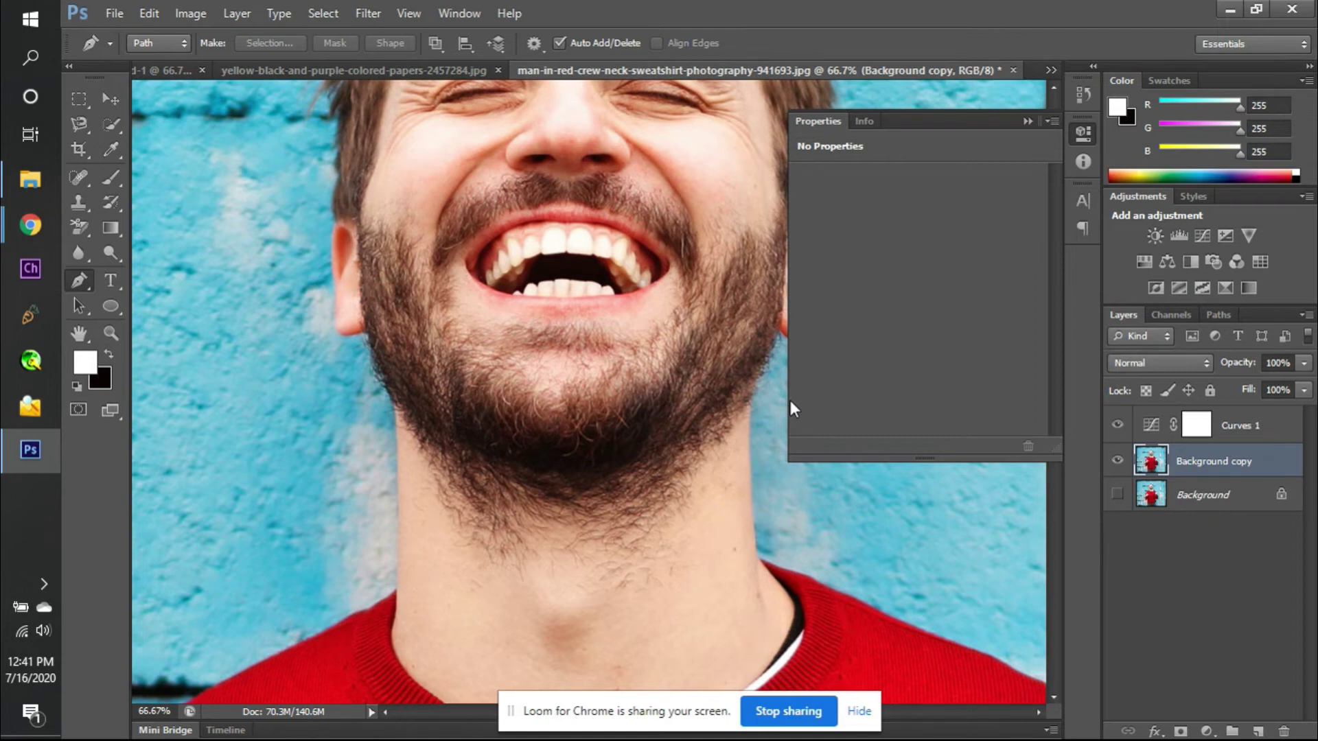
pyautogui.hotkey('ctrl', '0')
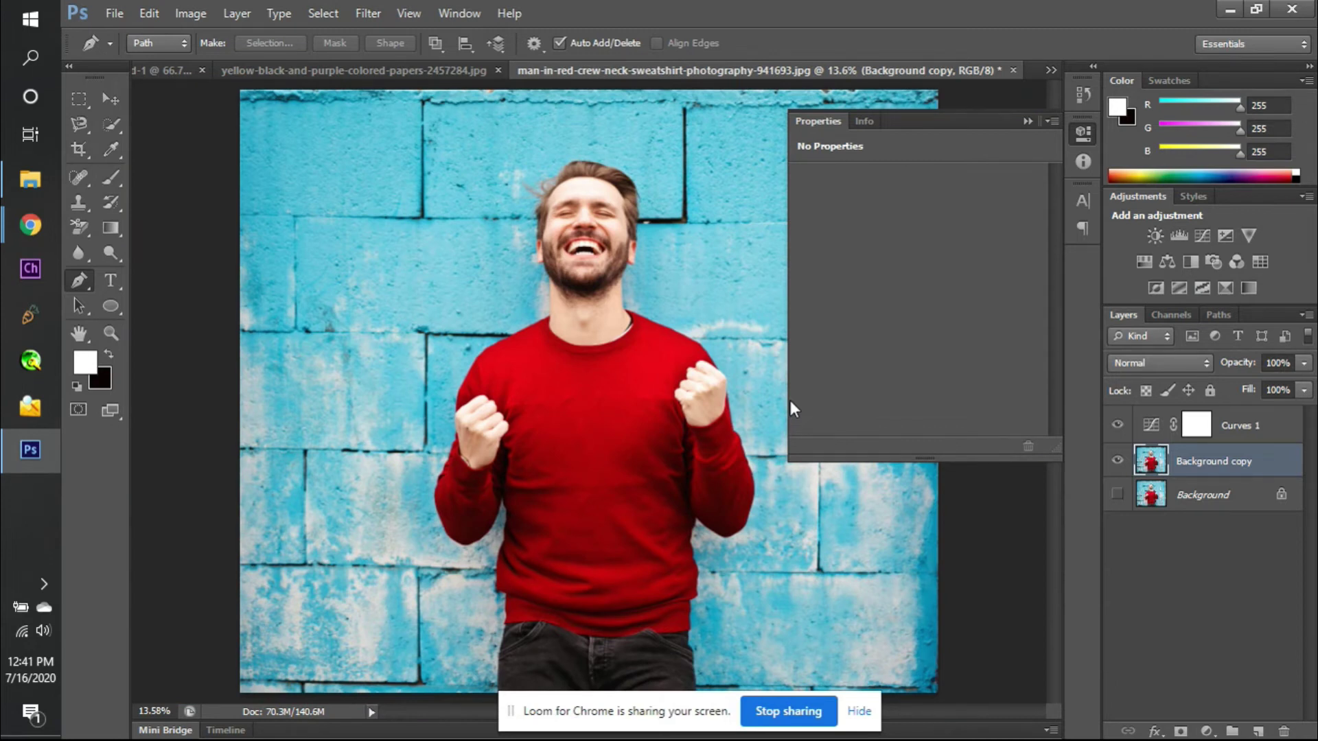
pyautogui.click(195, 10)
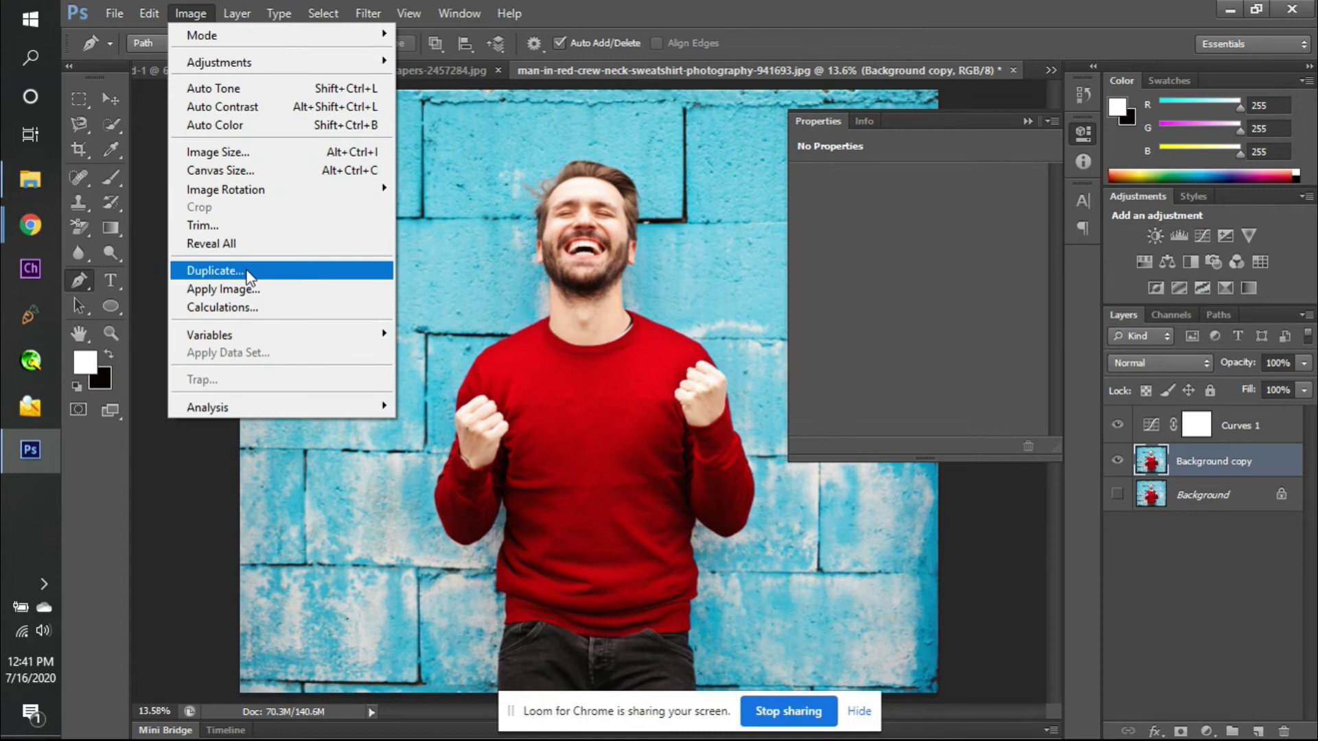
pyautogui.click(241, 156)
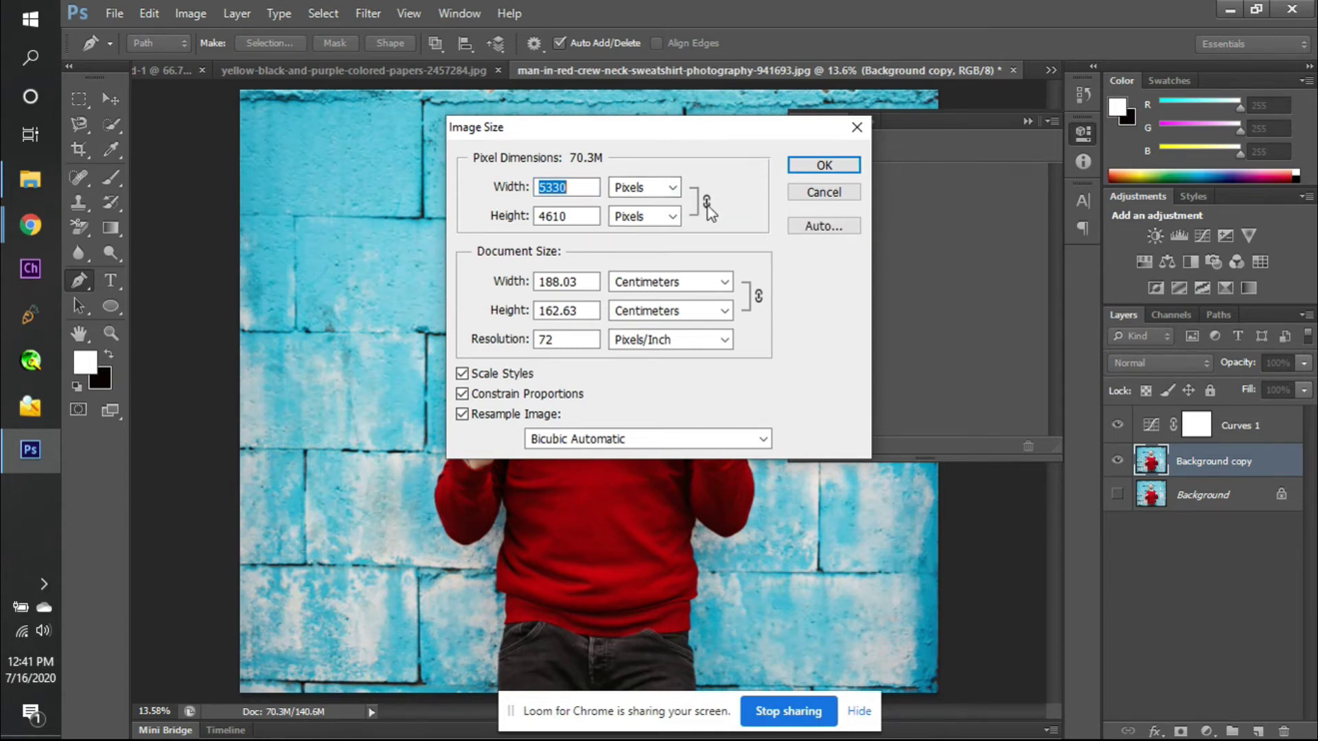
pyautogui.click(582, 189)
pyautogui.press('BackSpace')
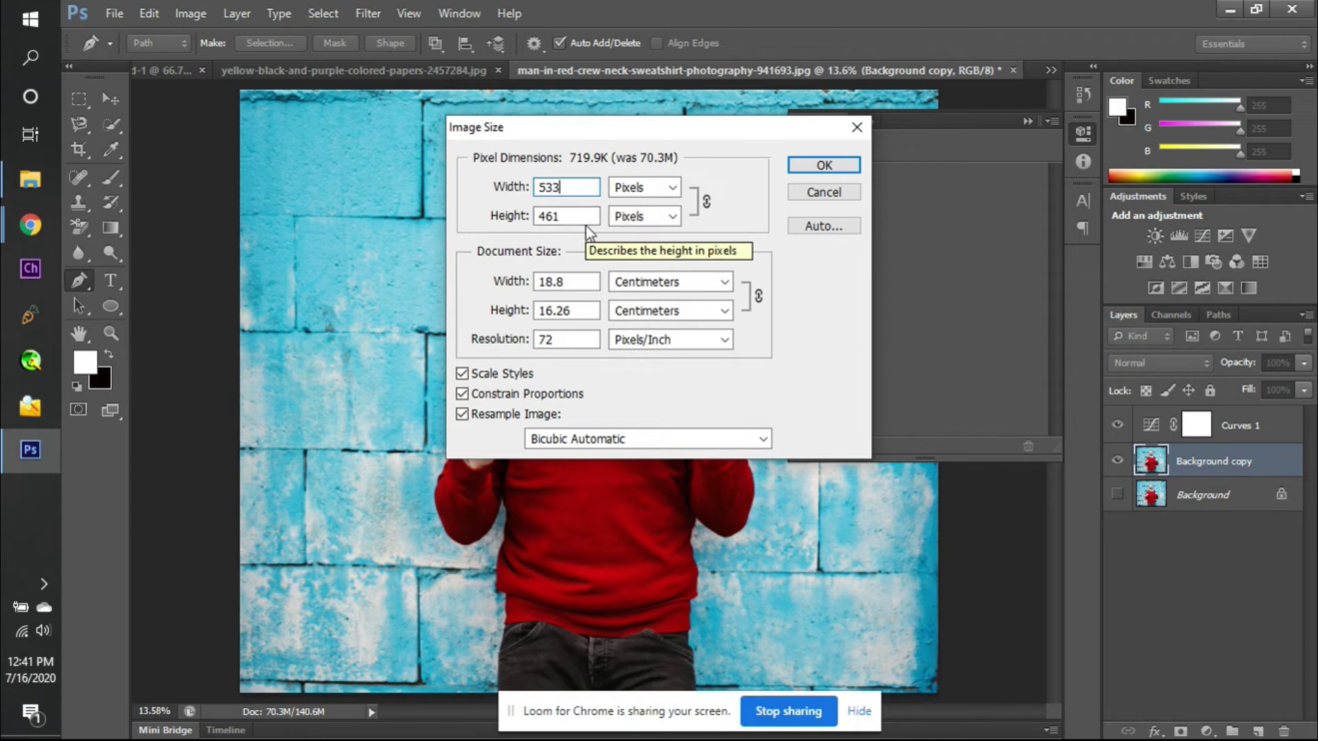
pyautogui.write('0')
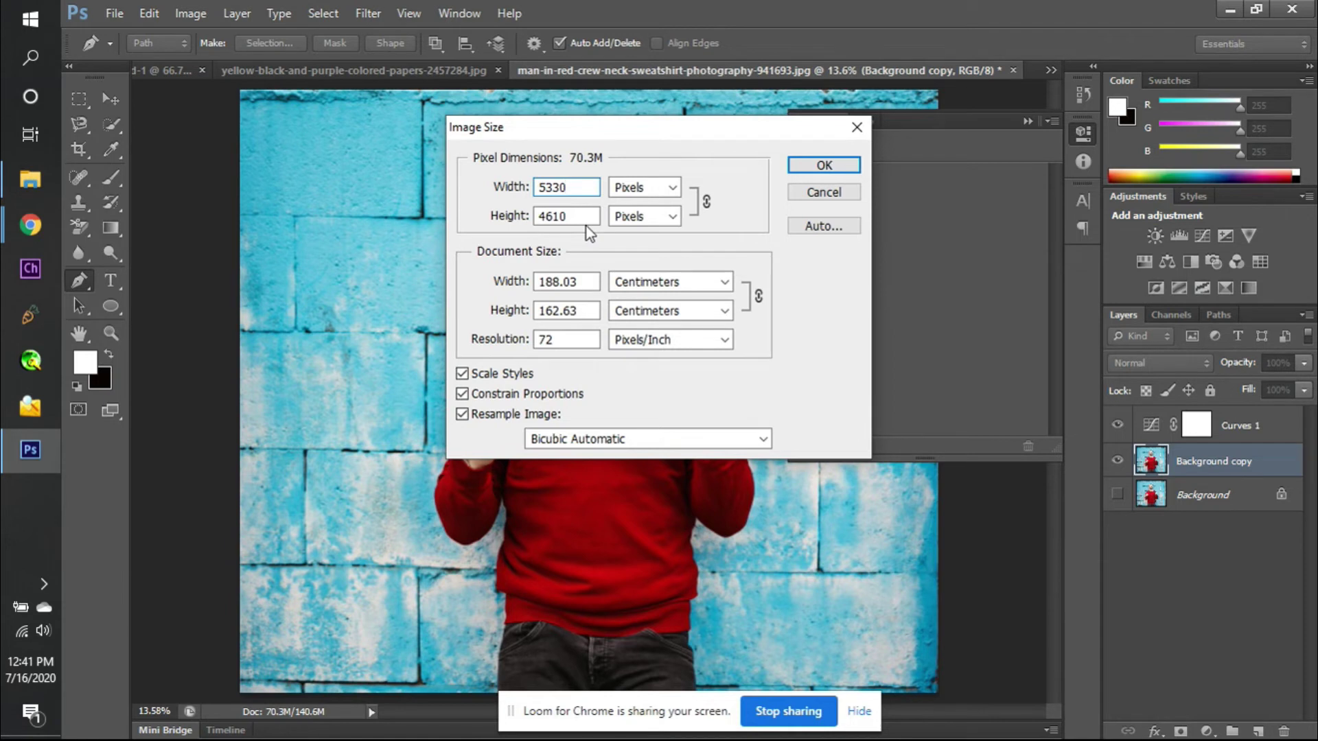
pyautogui.press('Return')
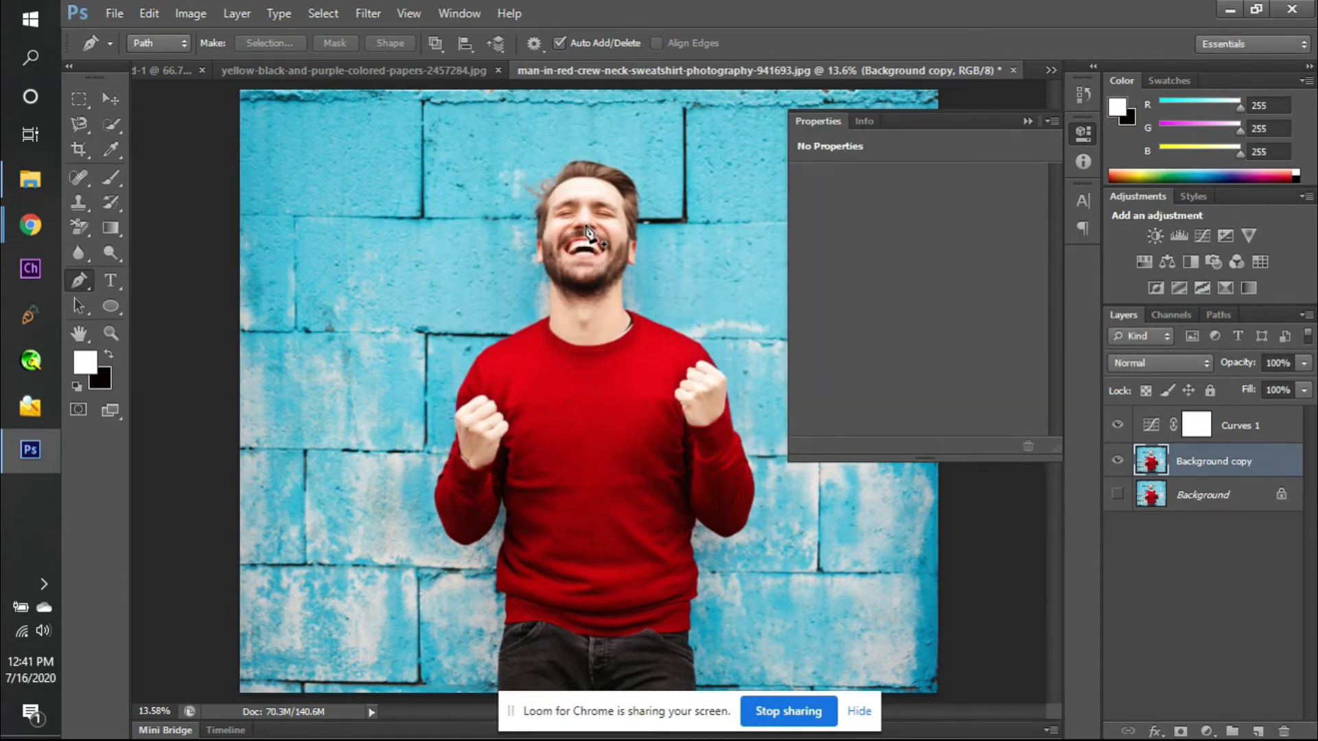
# - Set the canvas size to 5000 × 4000 pixels and accept clipping the canvas
pyautogui.click(190, 13)
pyautogui.click(339, 172)
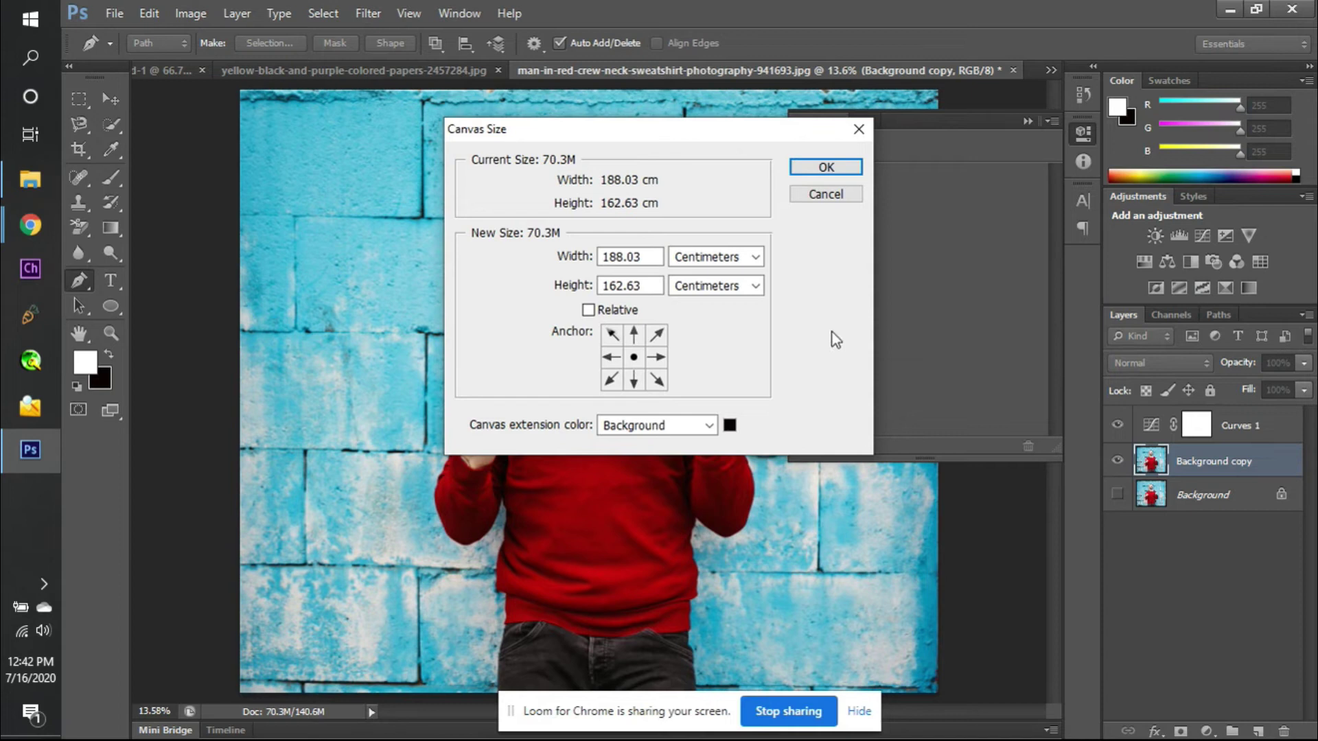
pyautogui.click(755, 258)
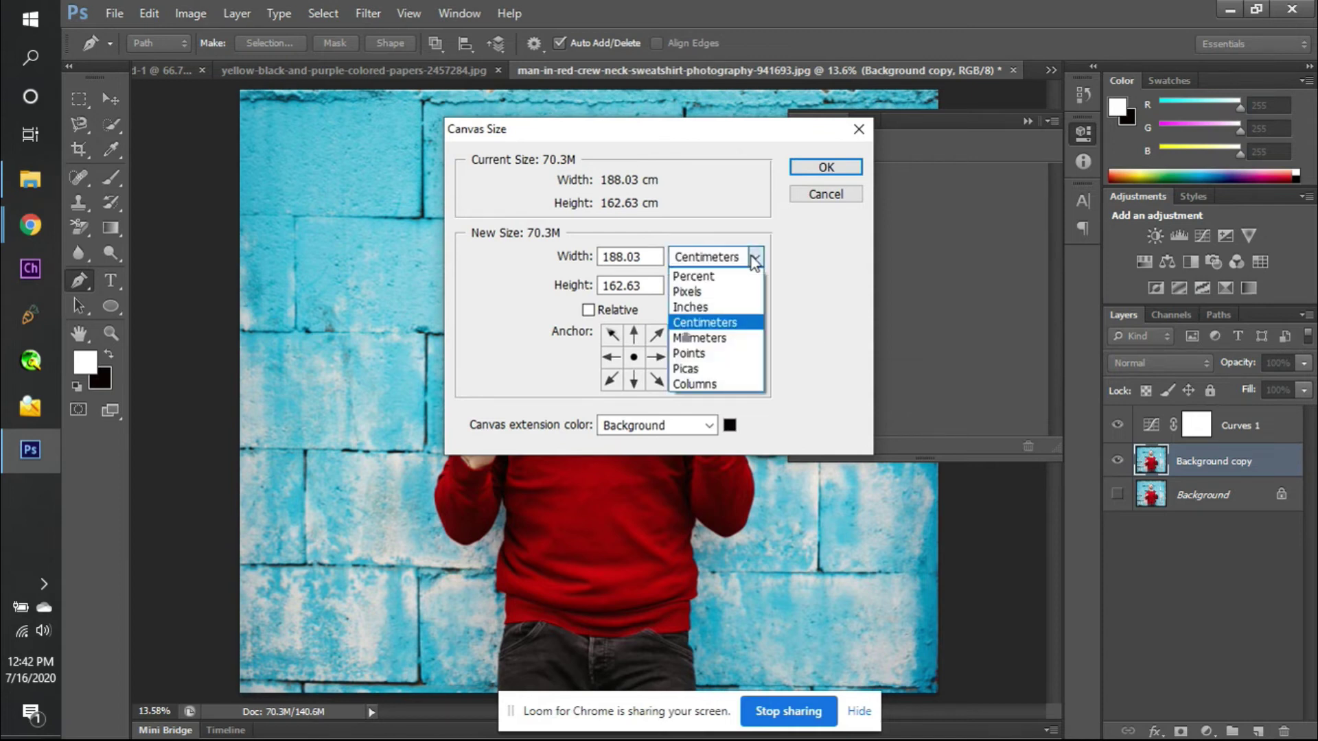
pyautogui.click(736, 293)
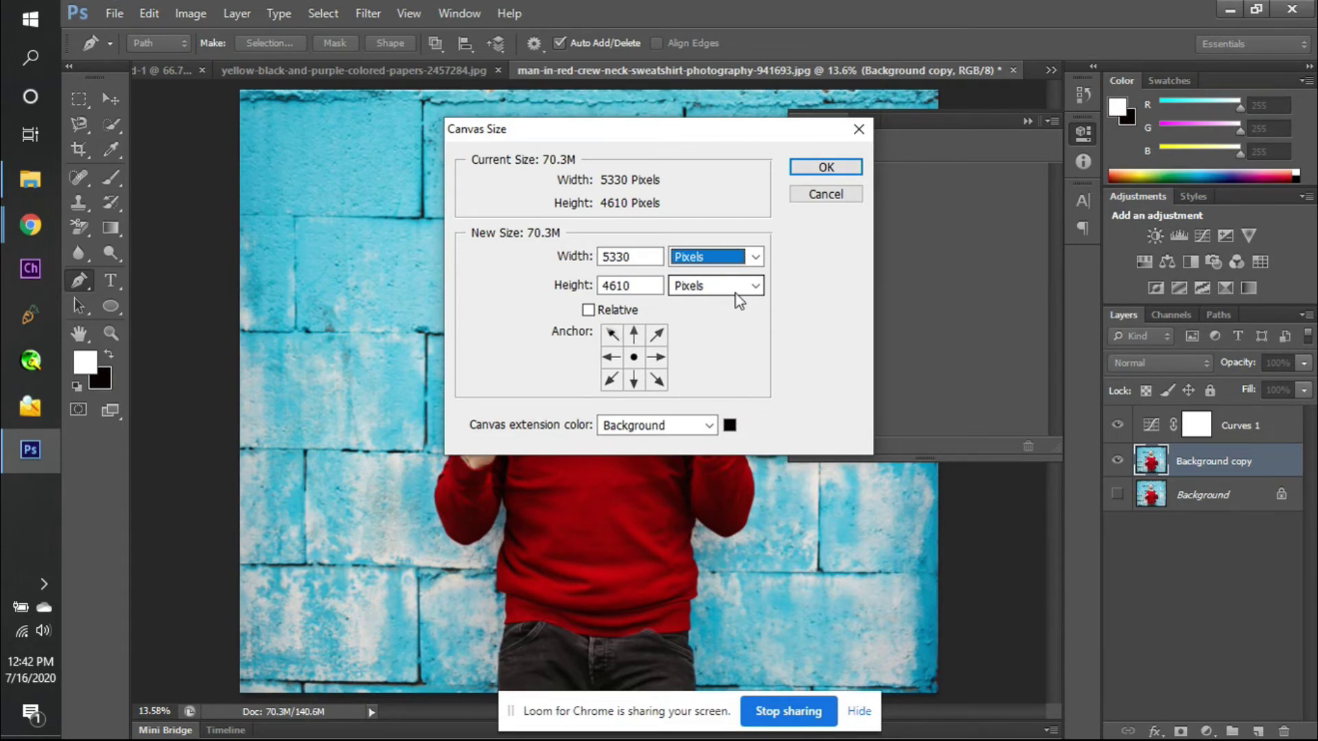
pyautogui.moveTo(633, 256); pyautogui.dragTo(616, 254)
pyautogui.doubleClick(614, 255)
pyautogui.write('5000')
pyautogui.moveTo(632, 286); pyautogui.dragTo(611, 284)
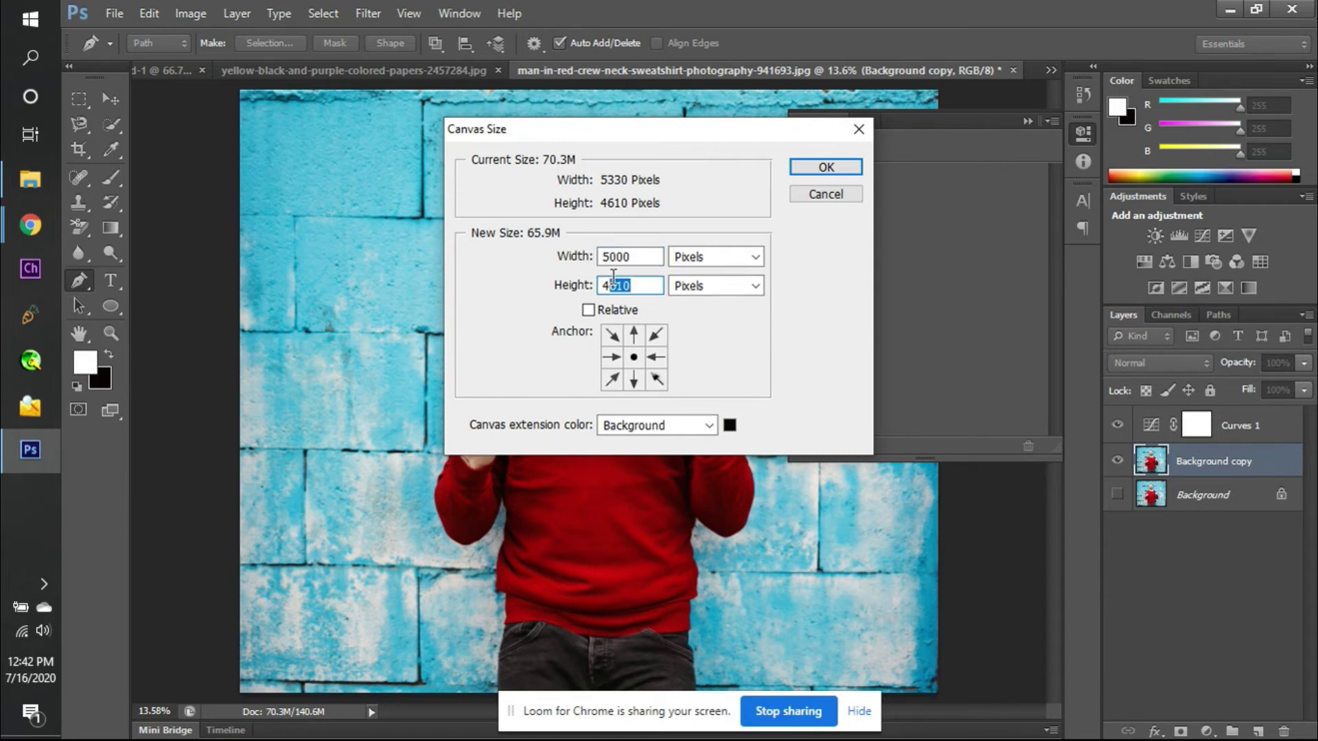
pyautogui.write('0000')
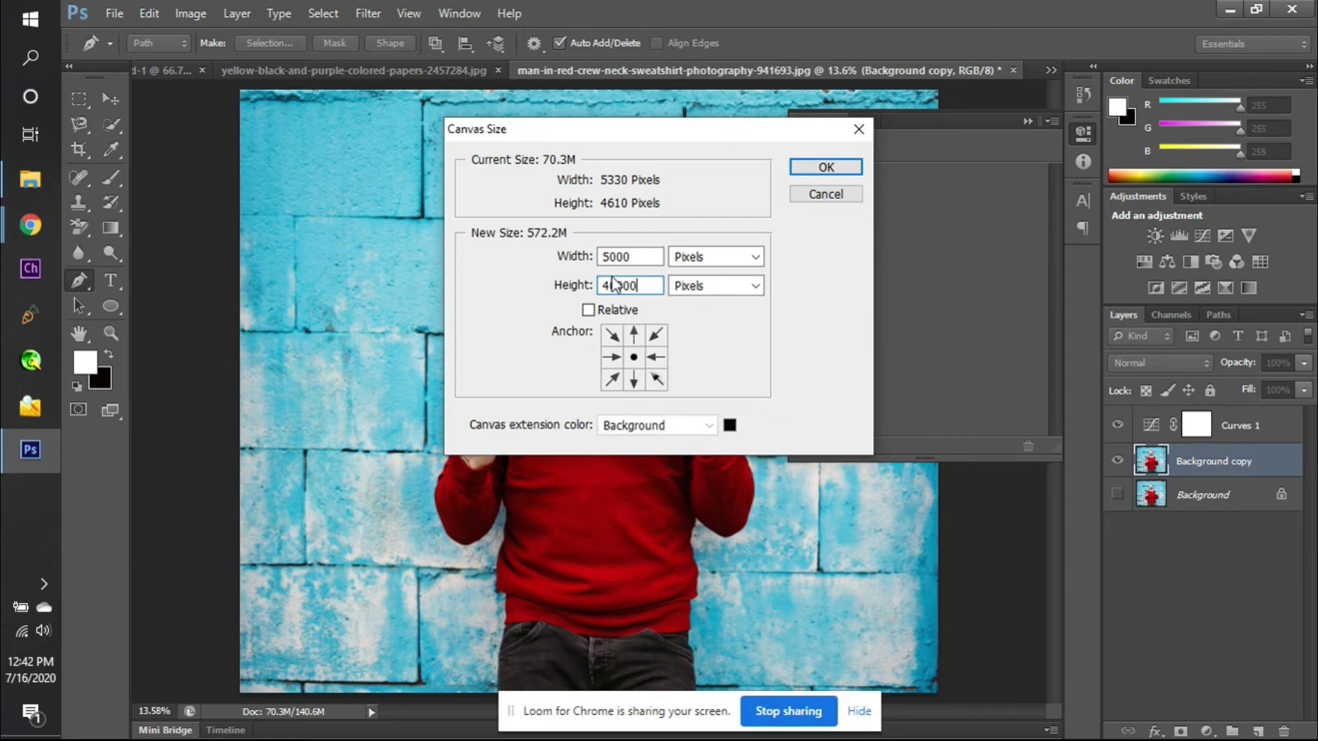
pyautogui.press('BackSpace')
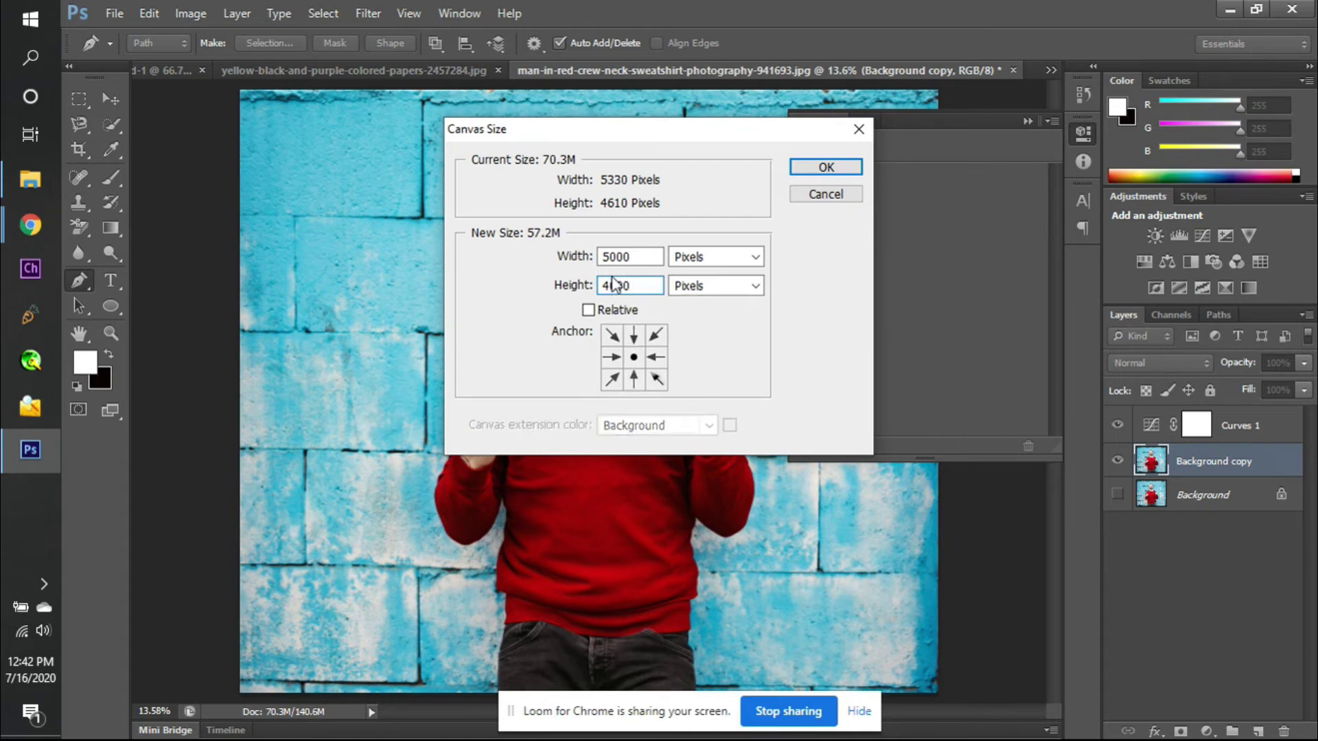
pyautogui.click(826, 168)
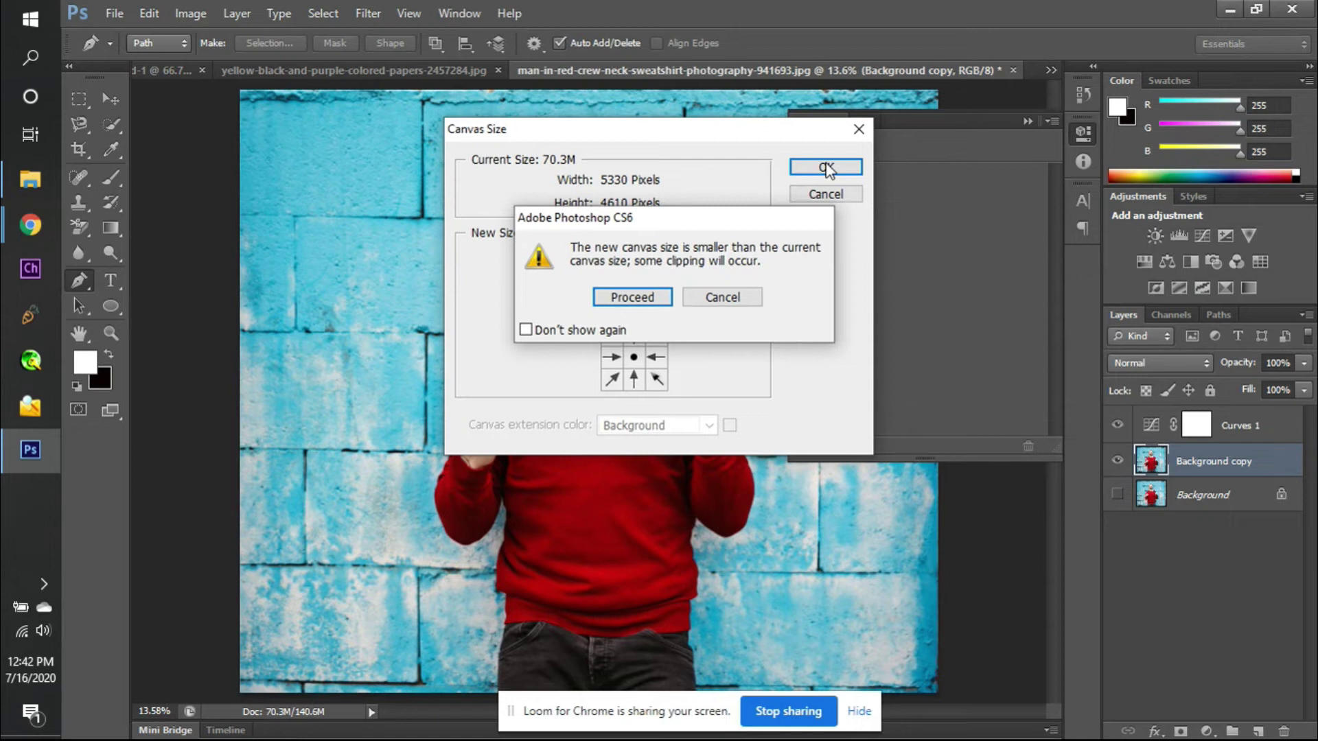
pyautogui.press('Return')
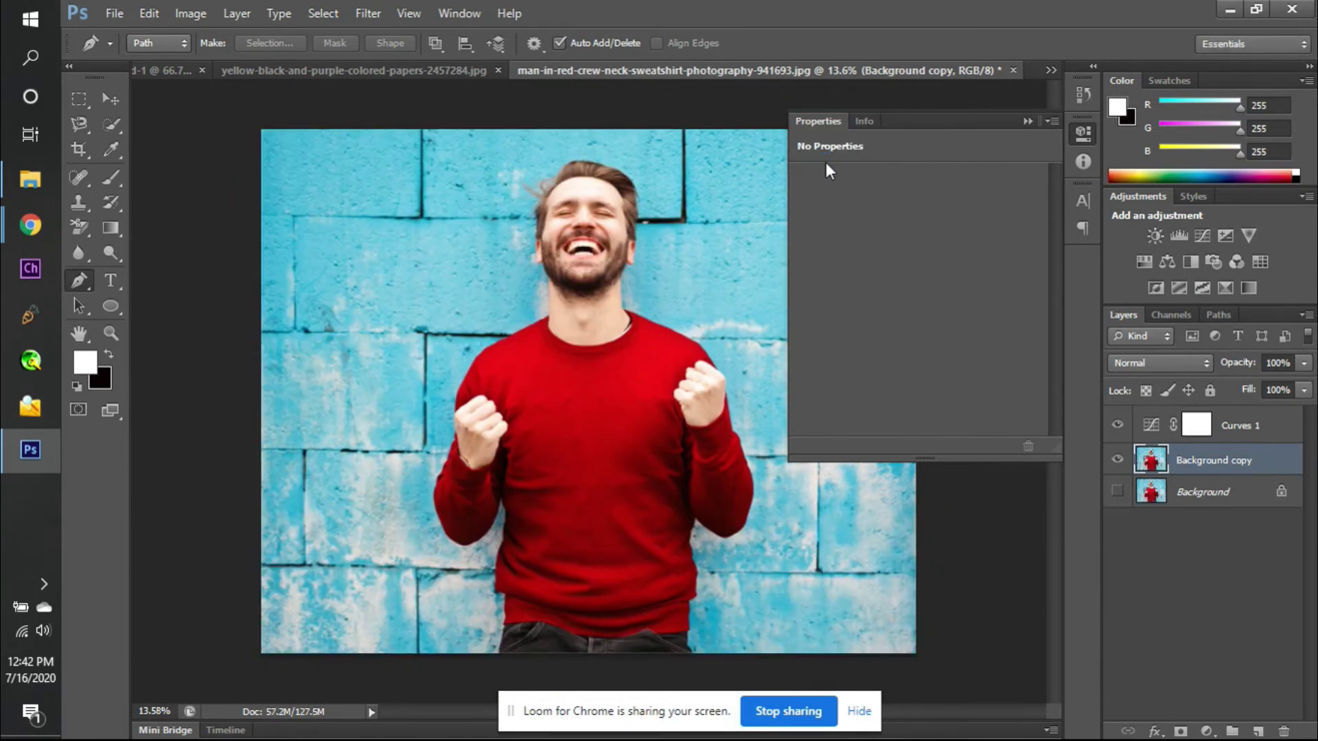
# - Toggle Background and Background copy visibility to compare, leaving both visible
pyautogui.click(1118, 492)
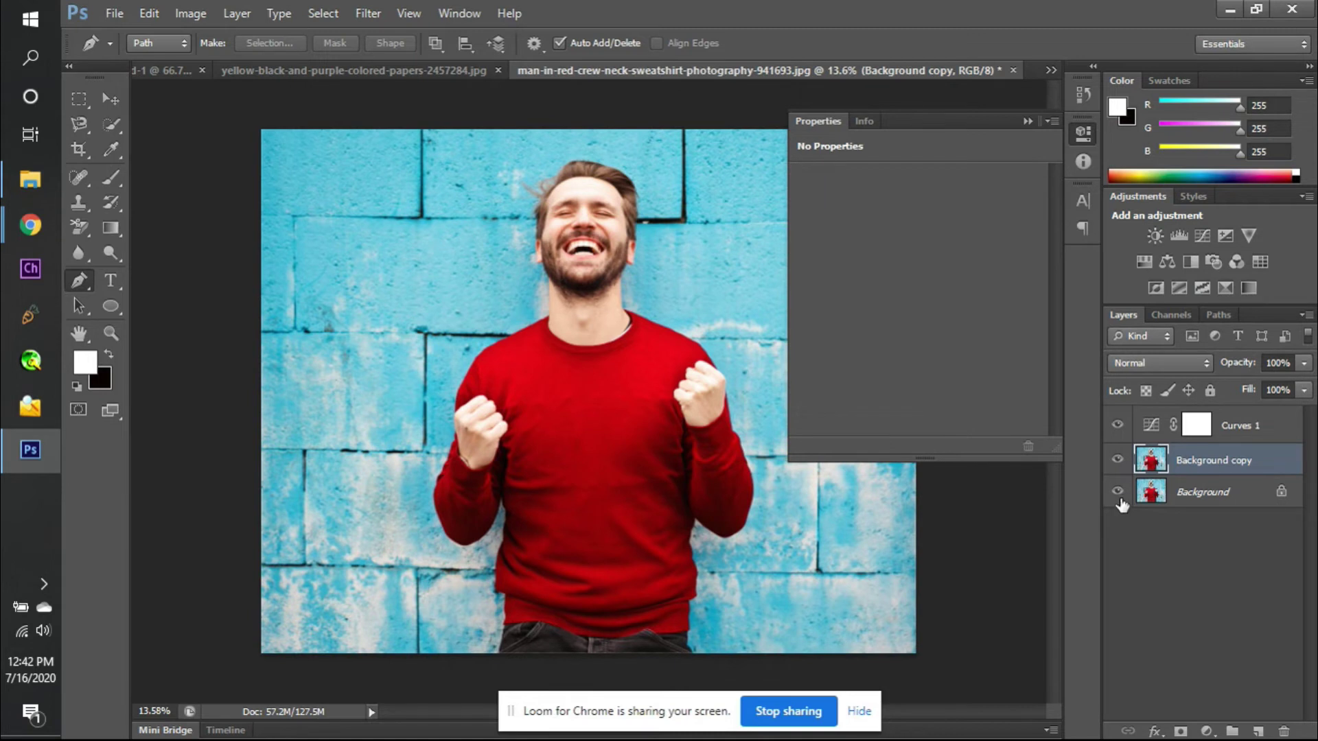
pyautogui.click(1117, 459)
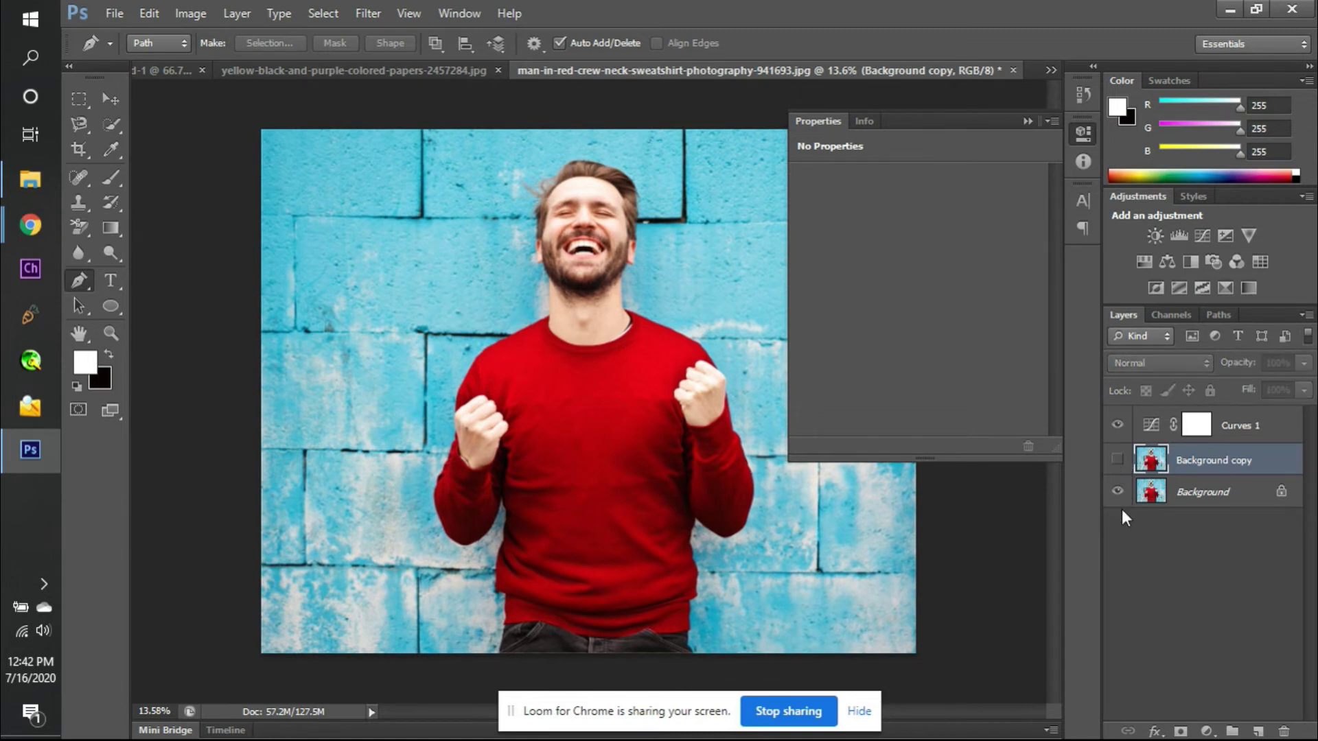
pyautogui.click(1117, 492)
pyautogui.click(1117, 492)
pyautogui.click(1118, 460)
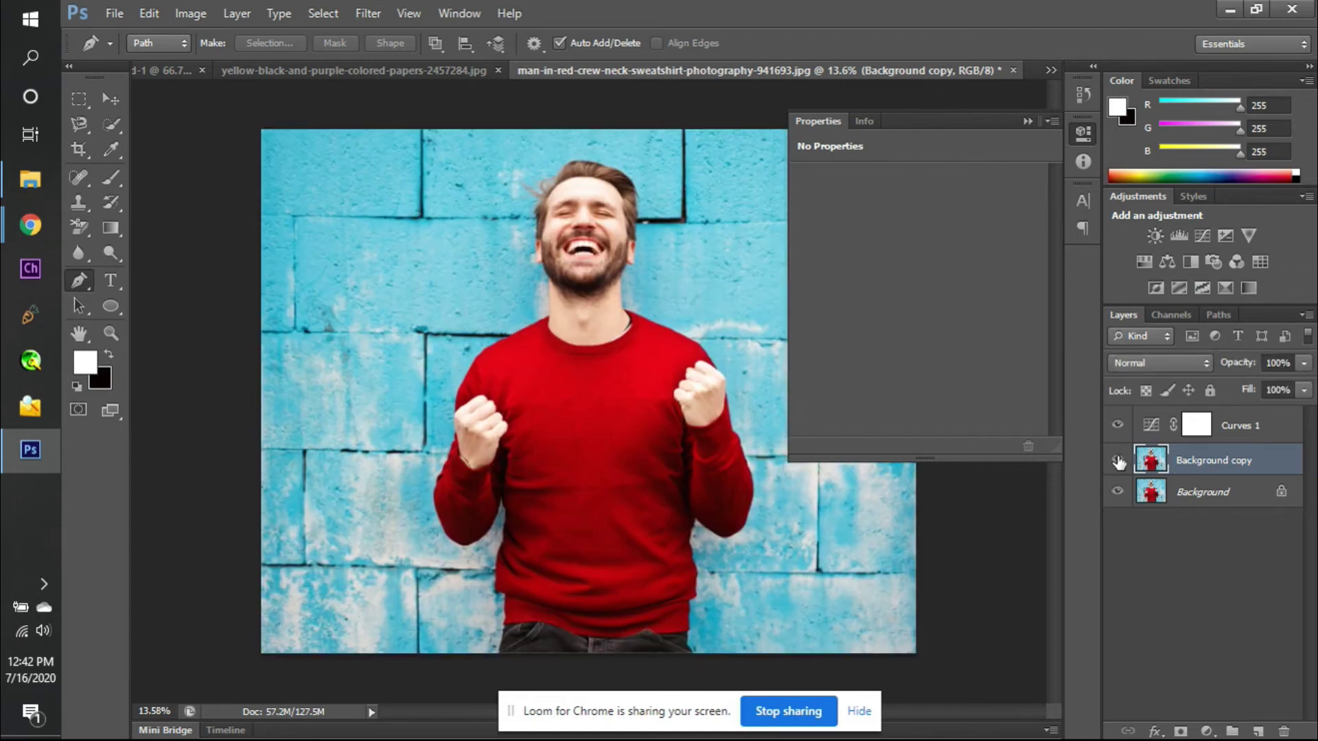
# - Crop the left and top edges, undo the crop, and collapse the floating Properties panel
pyautogui.press('c')
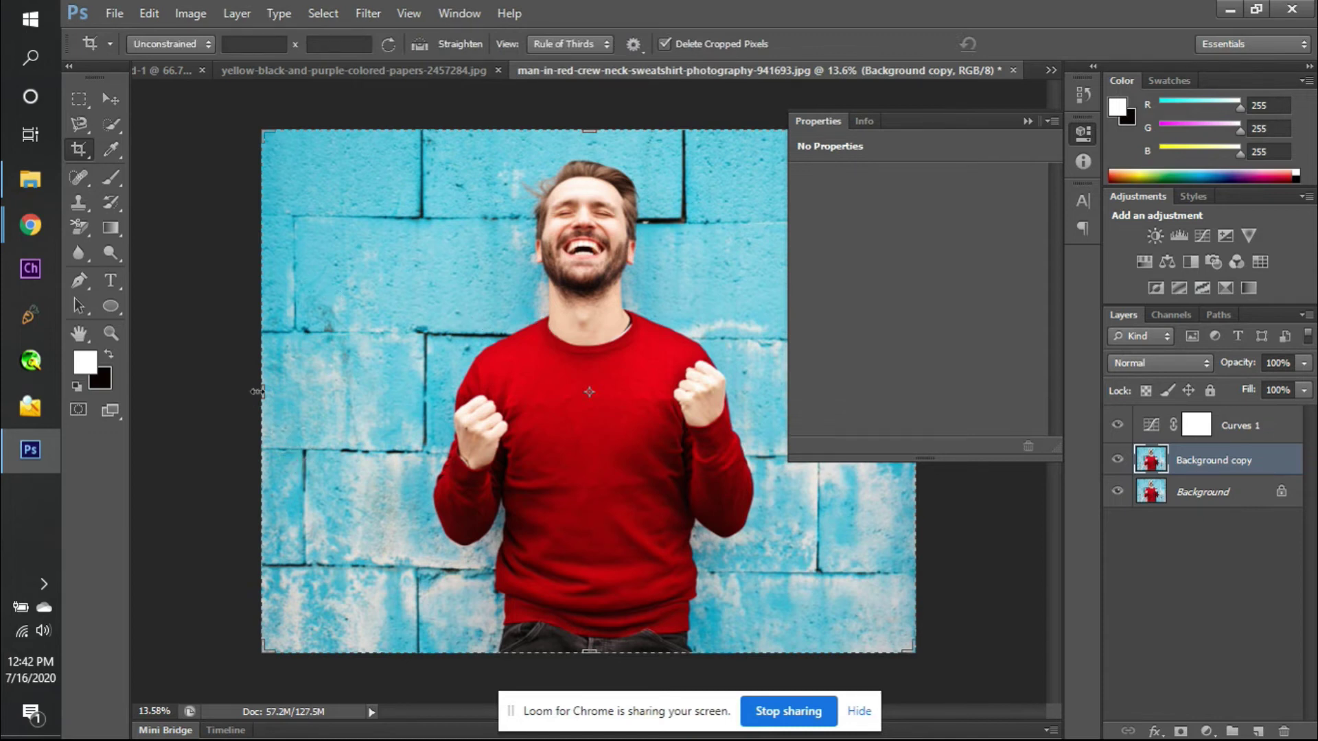
pyautogui.moveTo(263, 391); pyautogui.dragTo(312, 305)
pyautogui.moveTo(593, 129); pyautogui.dragTo(588, 113)
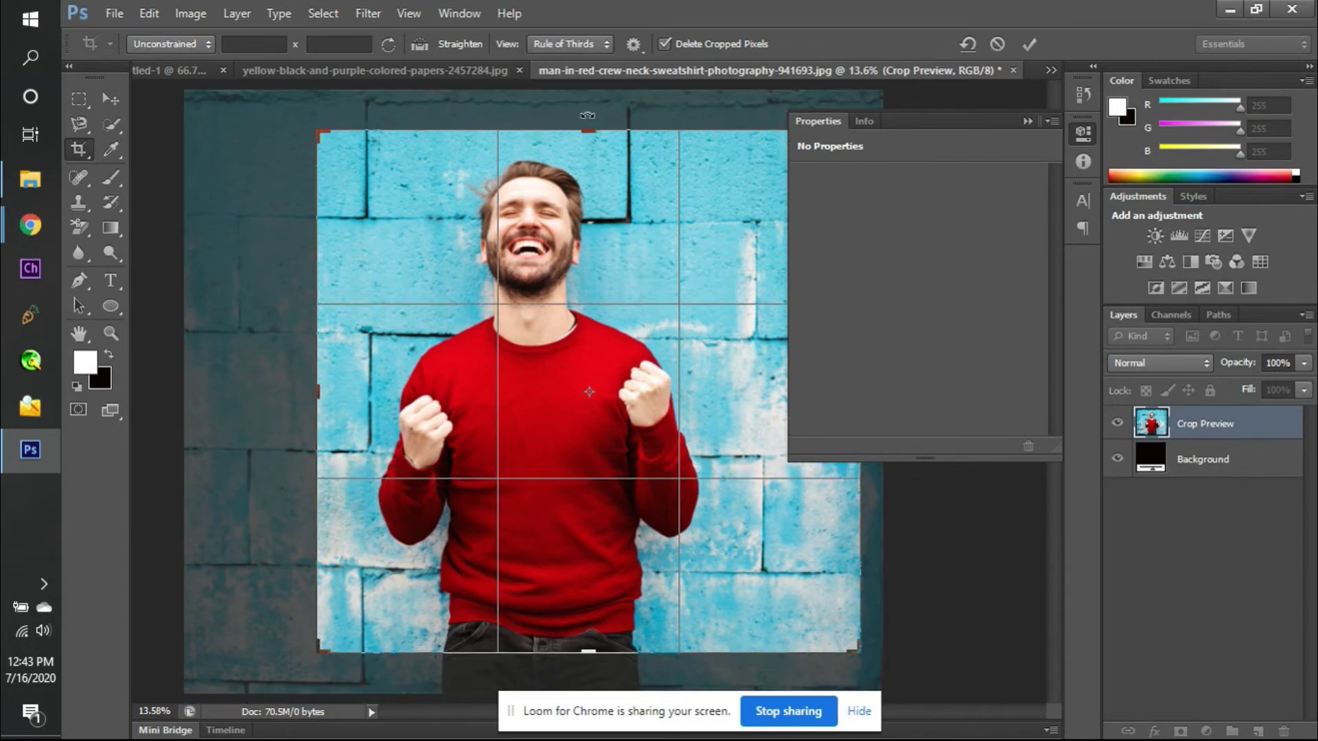
pyautogui.click(586, 112)
pyautogui.press('Return')
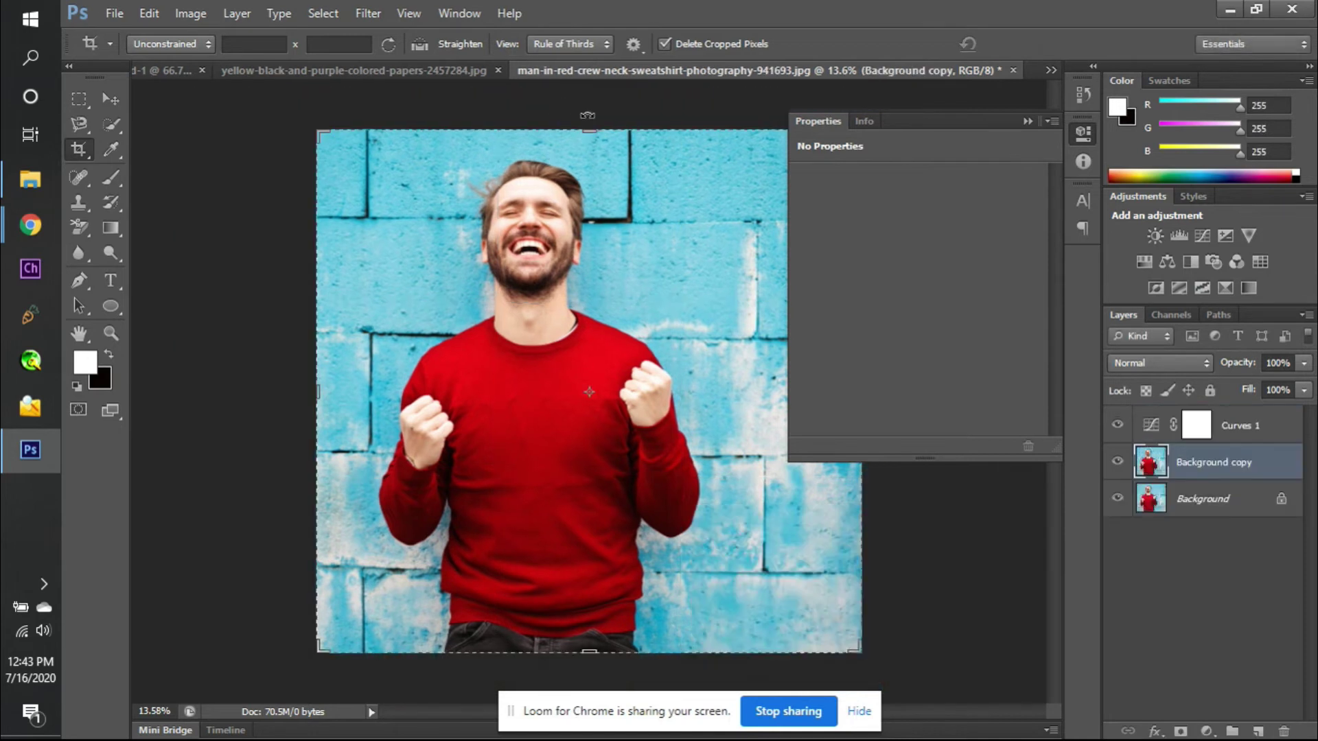
pyautogui.hotkey('ctrl', 'z')
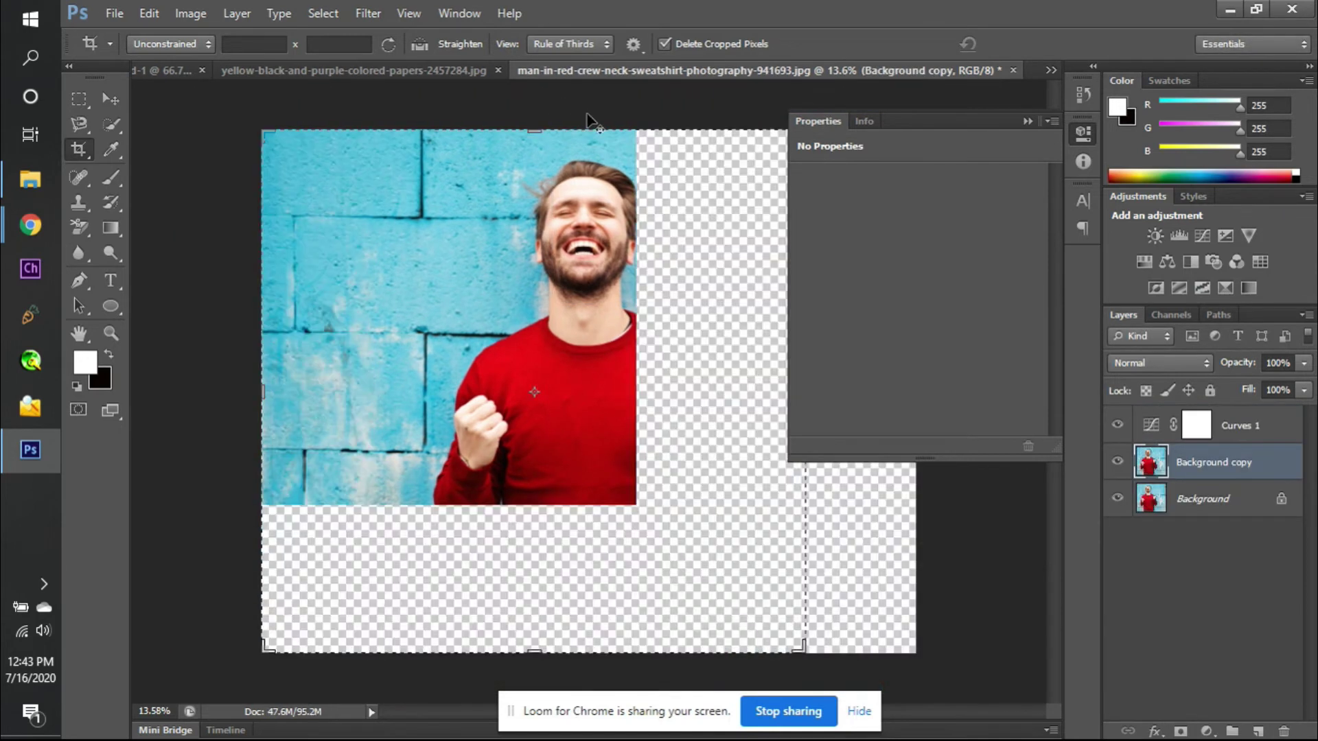
pyautogui.press('v')
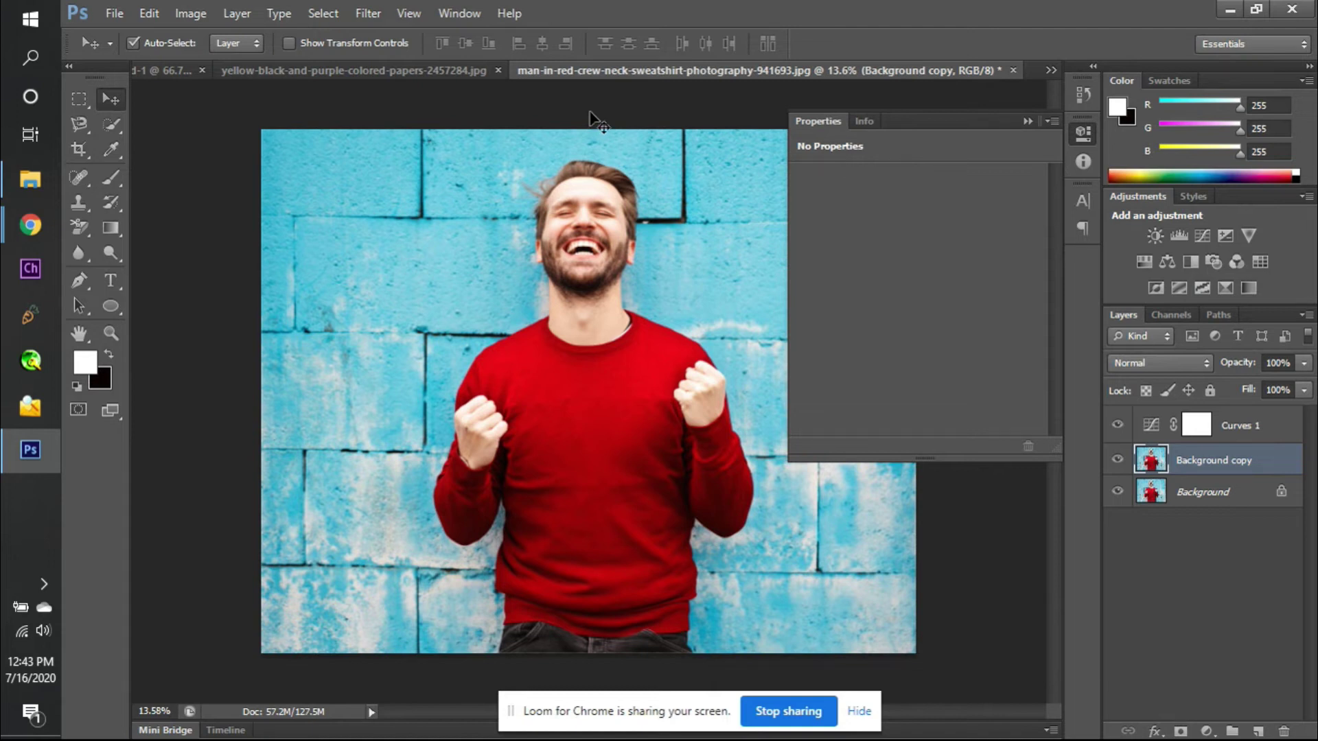
pyautogui.click(1028, 121)
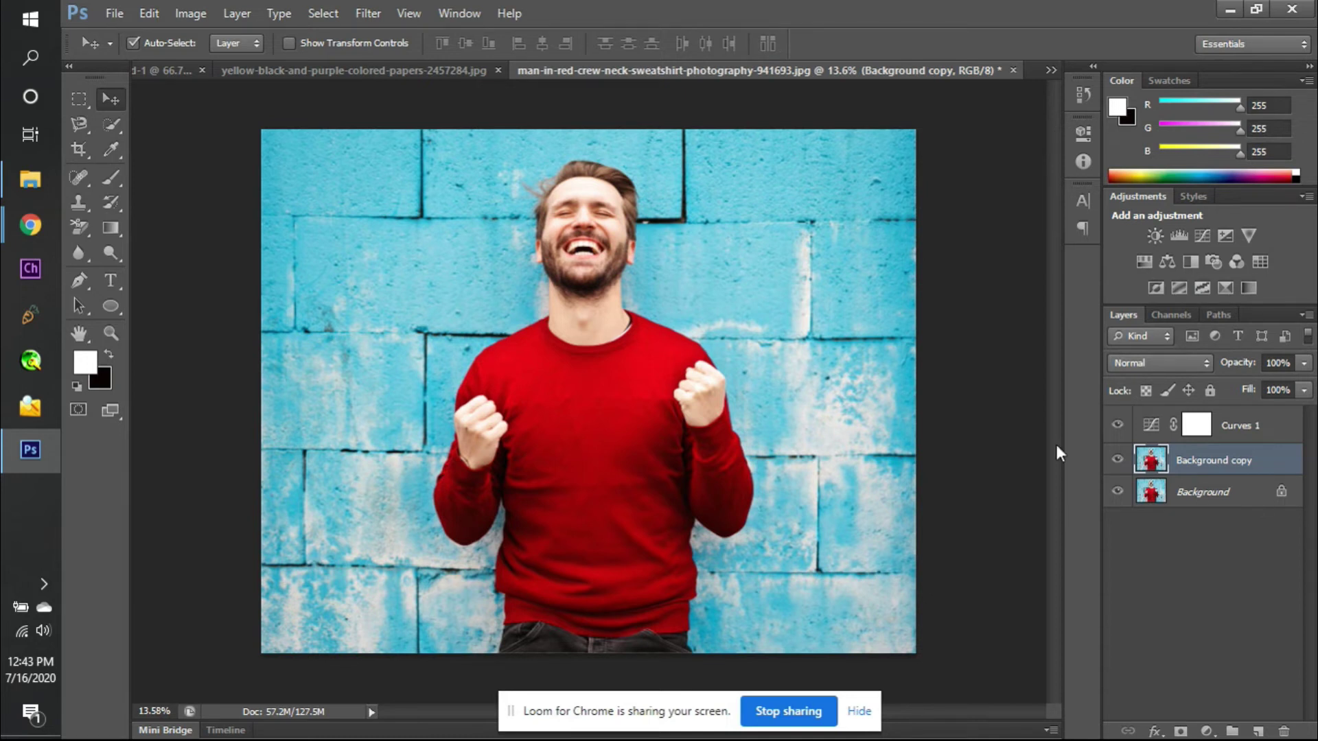
# - Quick-select the man's face, jaw, sweater shoulders, chest and left fist
pyautogui.moveTo(117, 113); pyautogui.dragTo(172, 125)
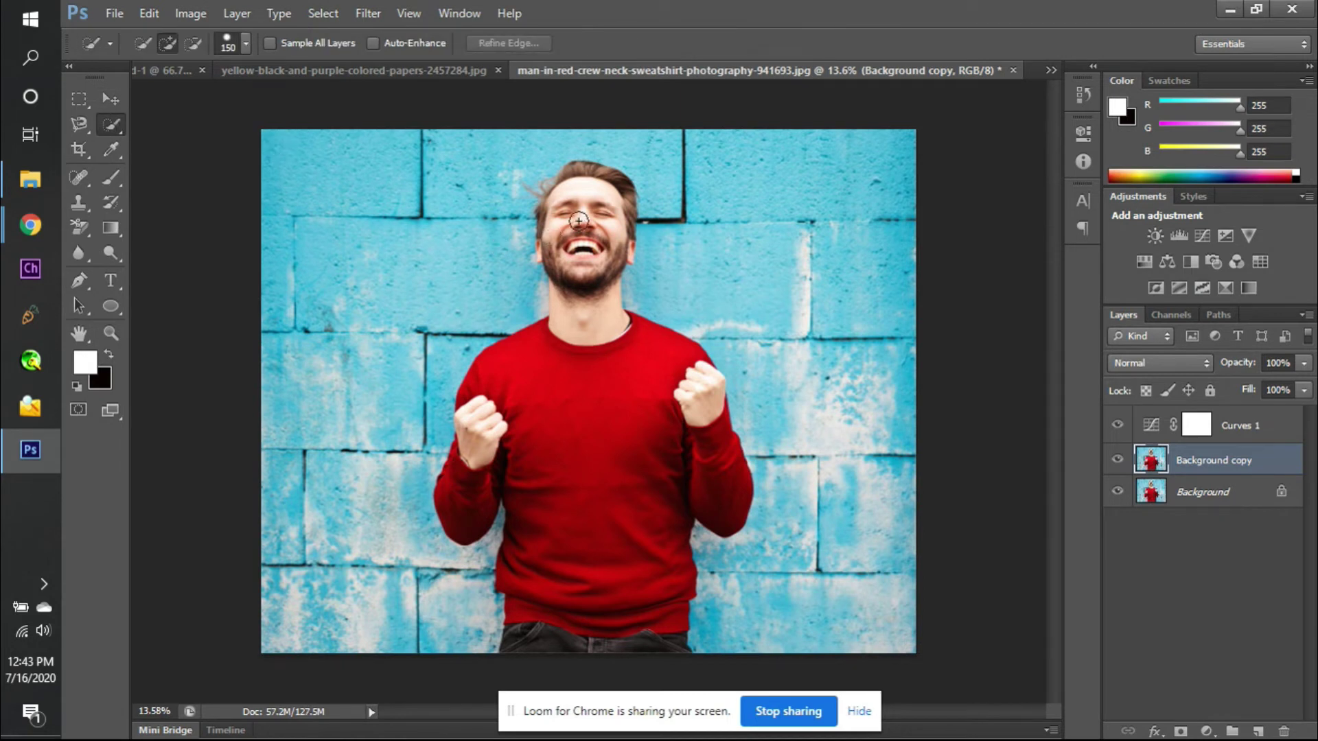
pyautogui.moveTo(575, 226)
pyautogui.mouseDown()
pyautogui.moveTo(590, 200)
pyautogui.moveTo(582, 234)
pyautogui.mouseUp()
pyautogui.moveTo(597, 186)
pyautogui.mouseDown()
pyautogui.moveTo(603, 218)
pyautogui.moveTo(598, 177)
pyautogui.moveTo(568, 177)
pyautogui.mouseUp()
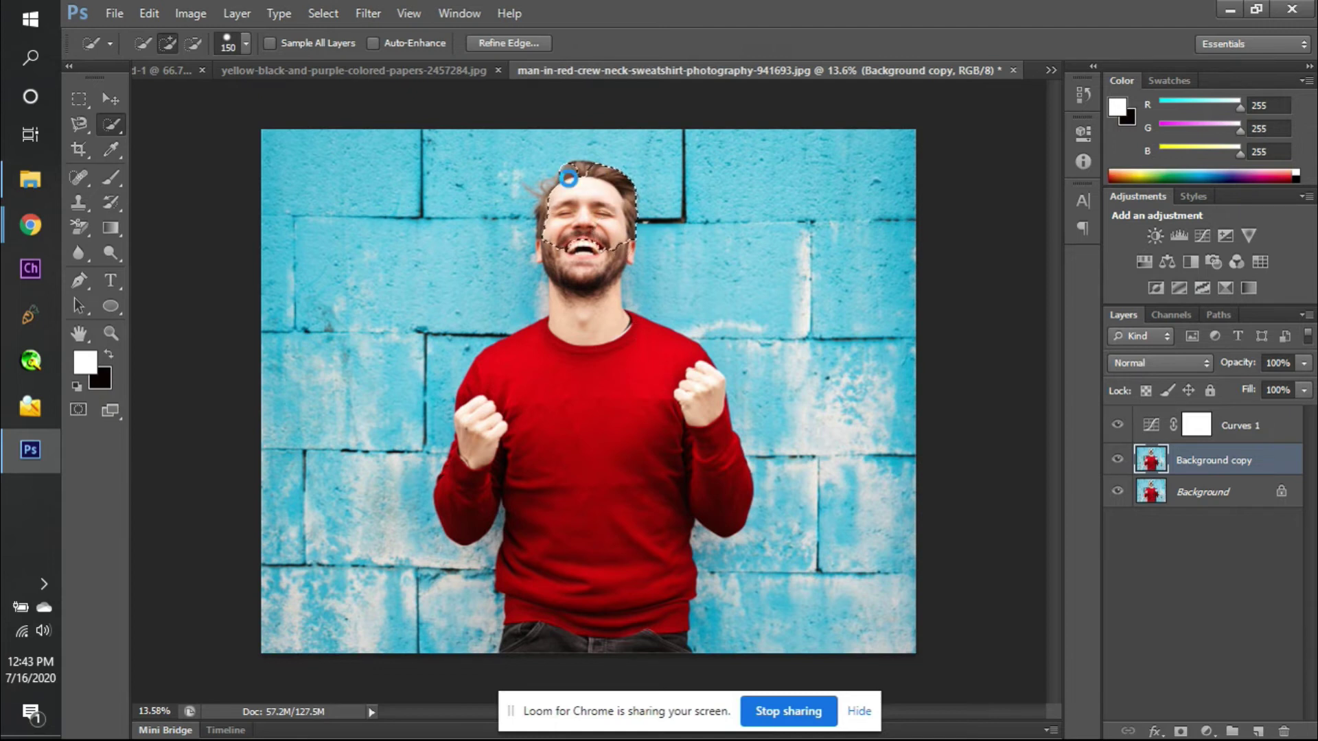
pyautogui.moveTo(568, 235)
pyautogui.mouseDown()
pyautogui.moveTo(552, 218)
pyautogui.moveTo(578, 344)
pyautogui.mouseUp()
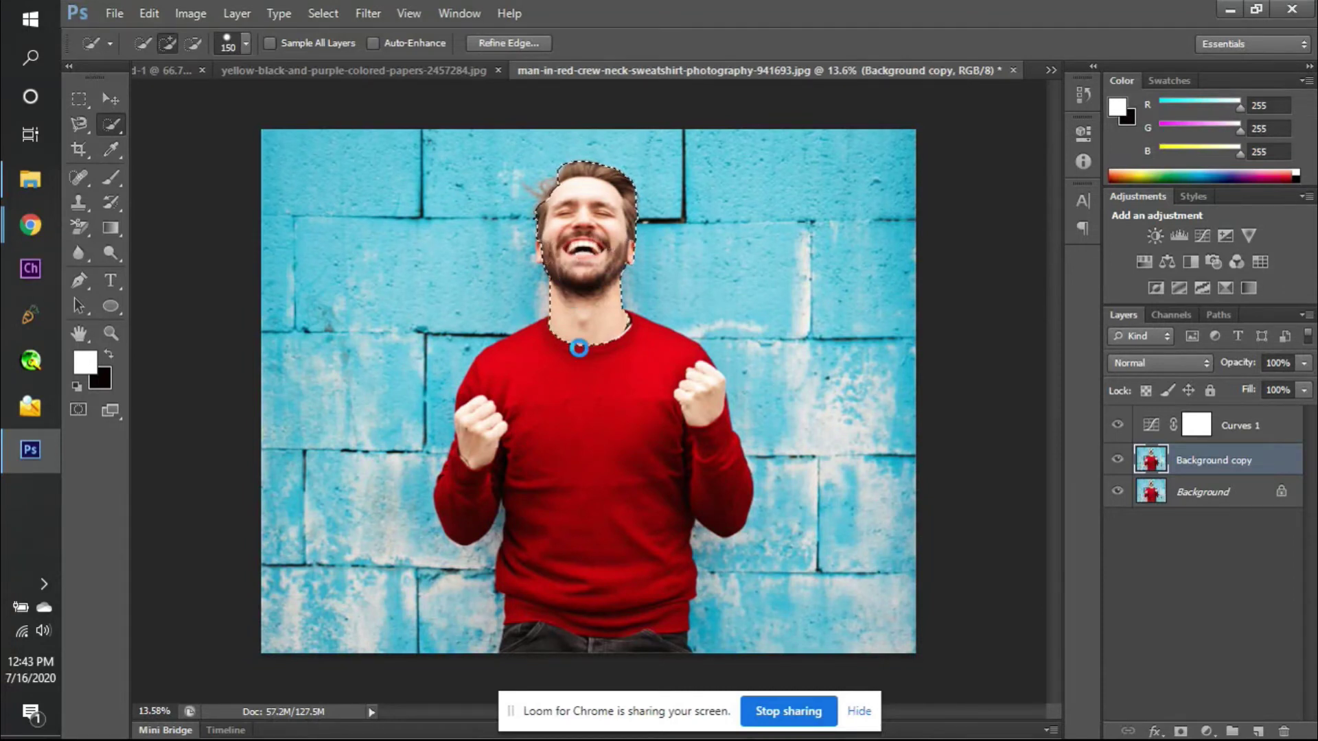
pyautogui.click(579, 392)
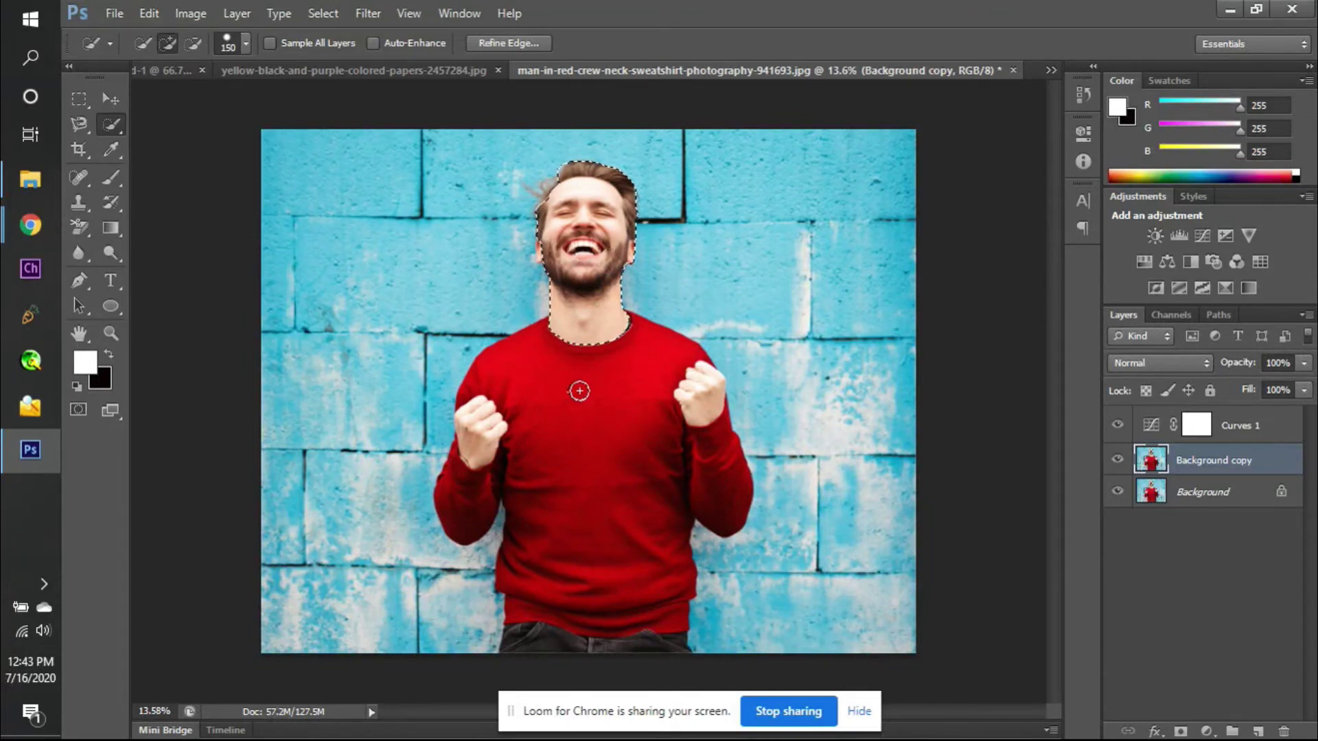
pyautogui.moveTo(611, 347)
pyautogui.mouseDown()
pyautogui.moveTo(623, 400)
pyautogui.moveTo(686, 428)
pyautogui.mouseUp()
pyautogui.moveTo(500, 426); pyautogui.dragTo(514, 470)
# - Add the lower sweater, jeans and left sleeve, then copy the selection to Layer 1
pyautogui.click(595, 560)
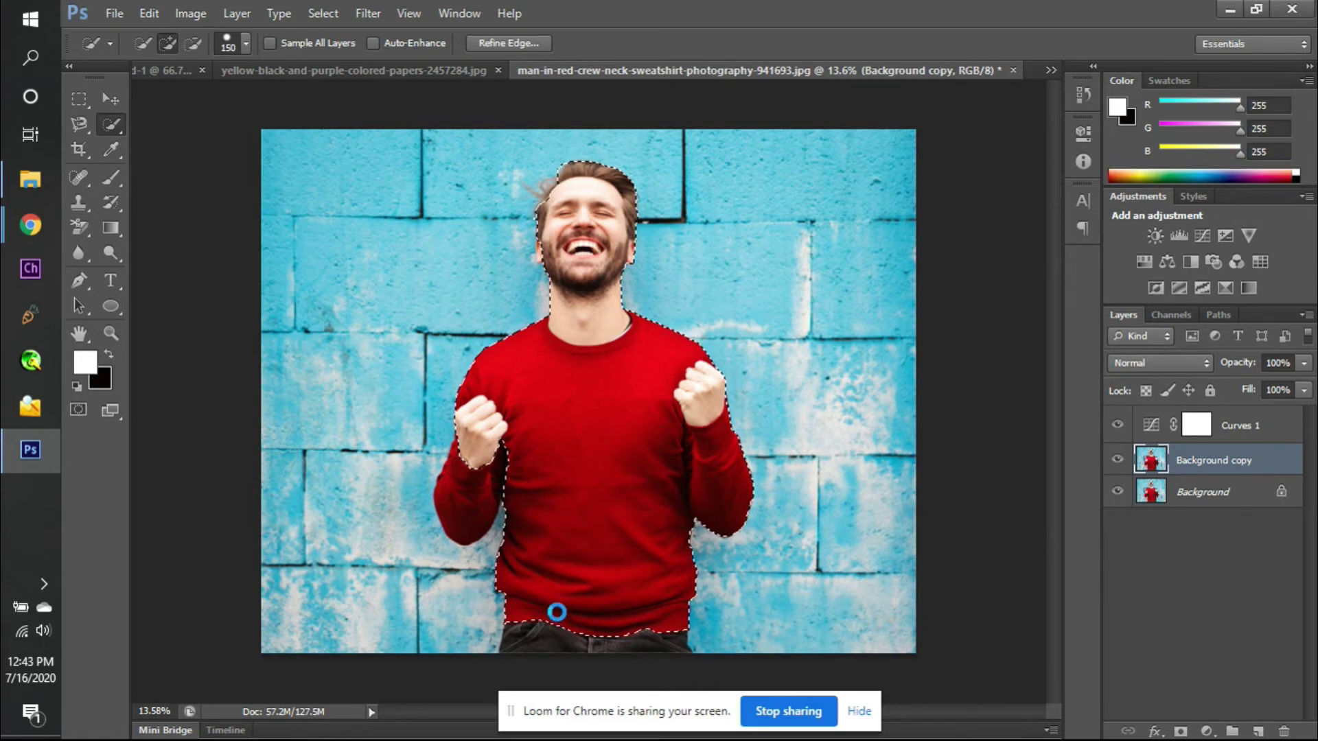
pyautogui.click(546, 647)
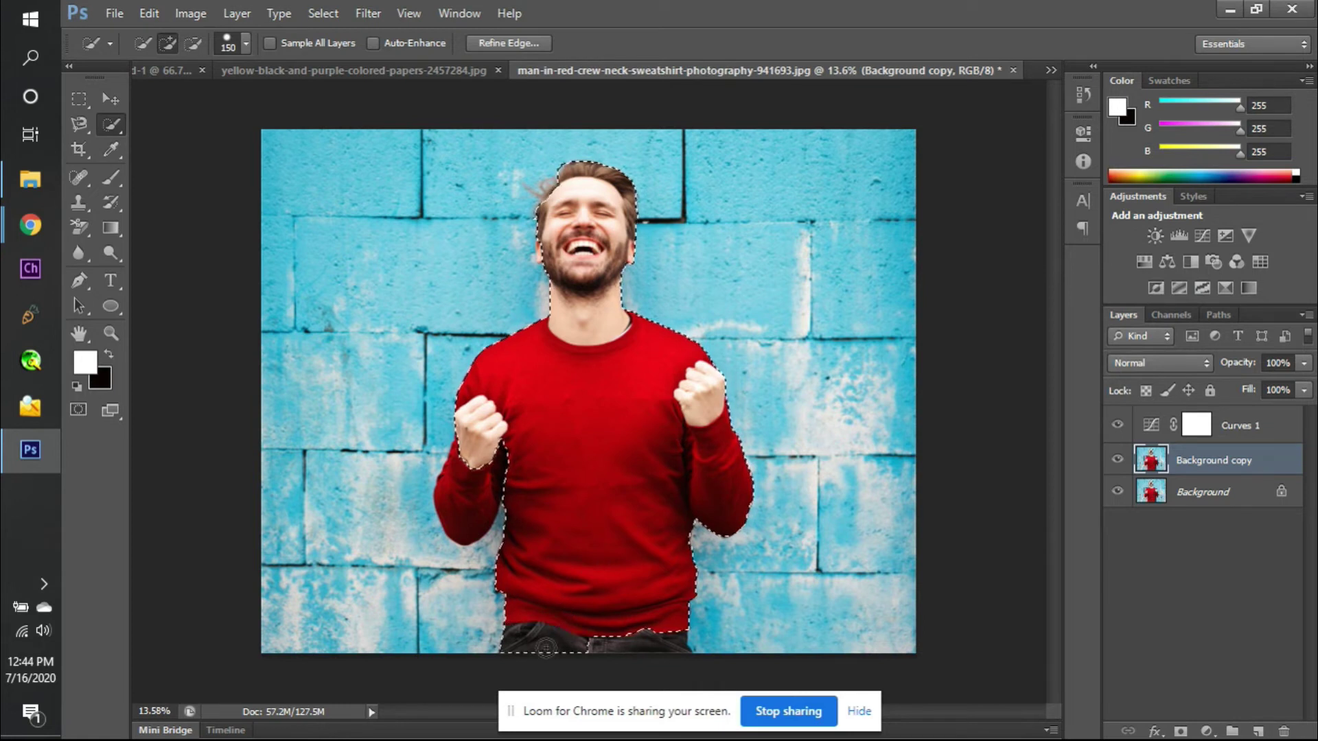
pyautogui.click(642, 663)
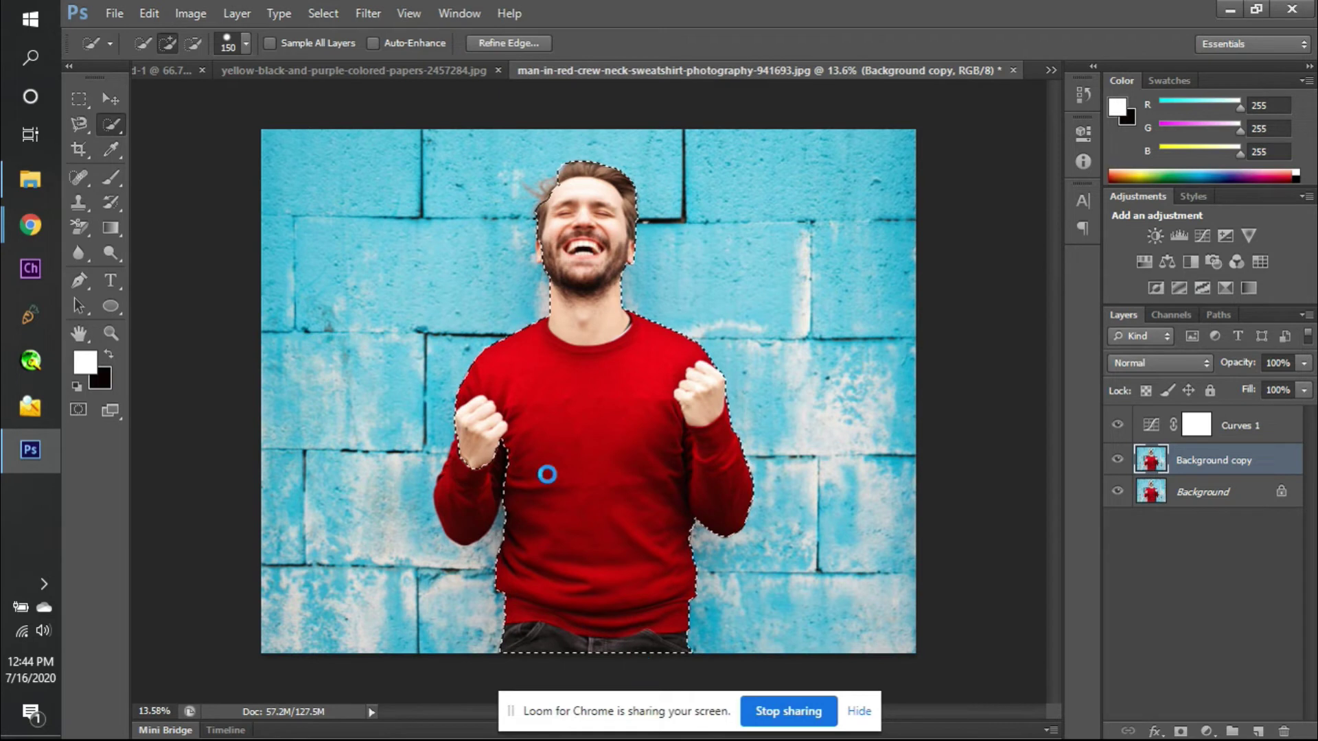
pyautogui.click(458, 490)
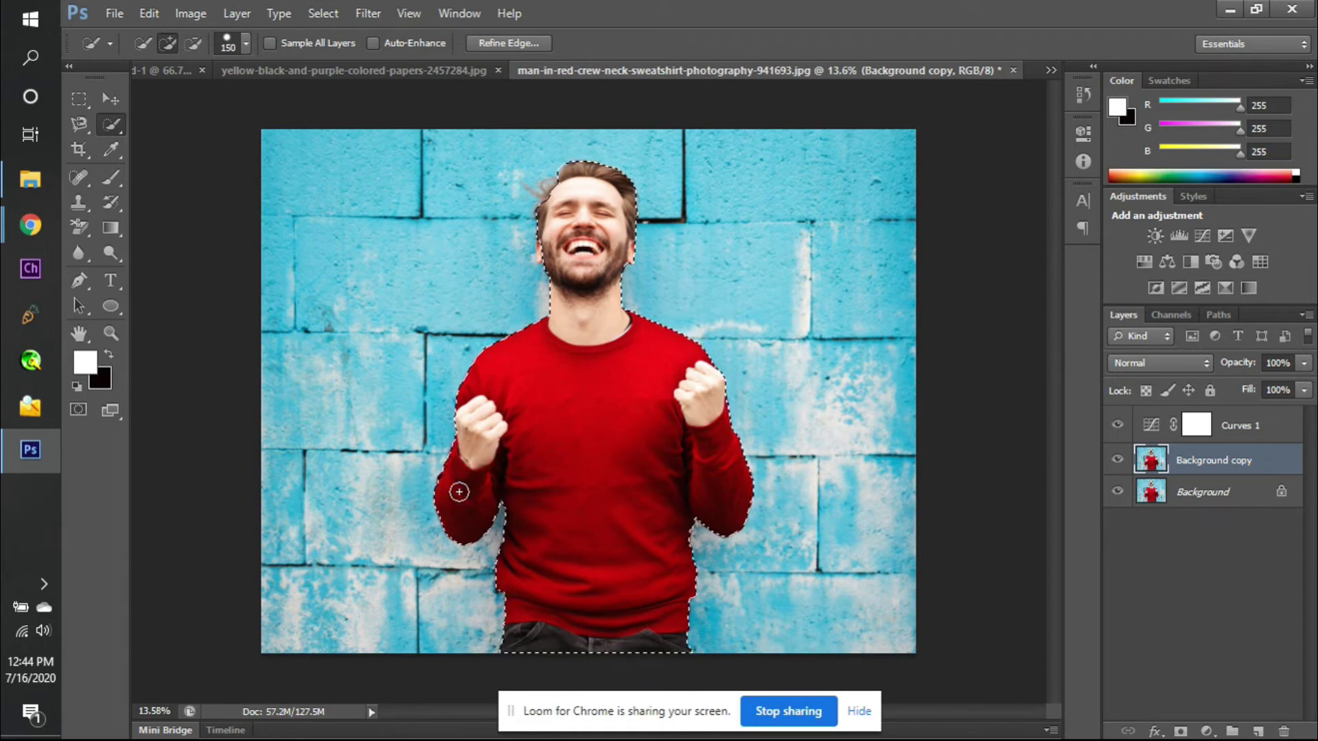
pyautogui.hotkey('ctrl', '+')
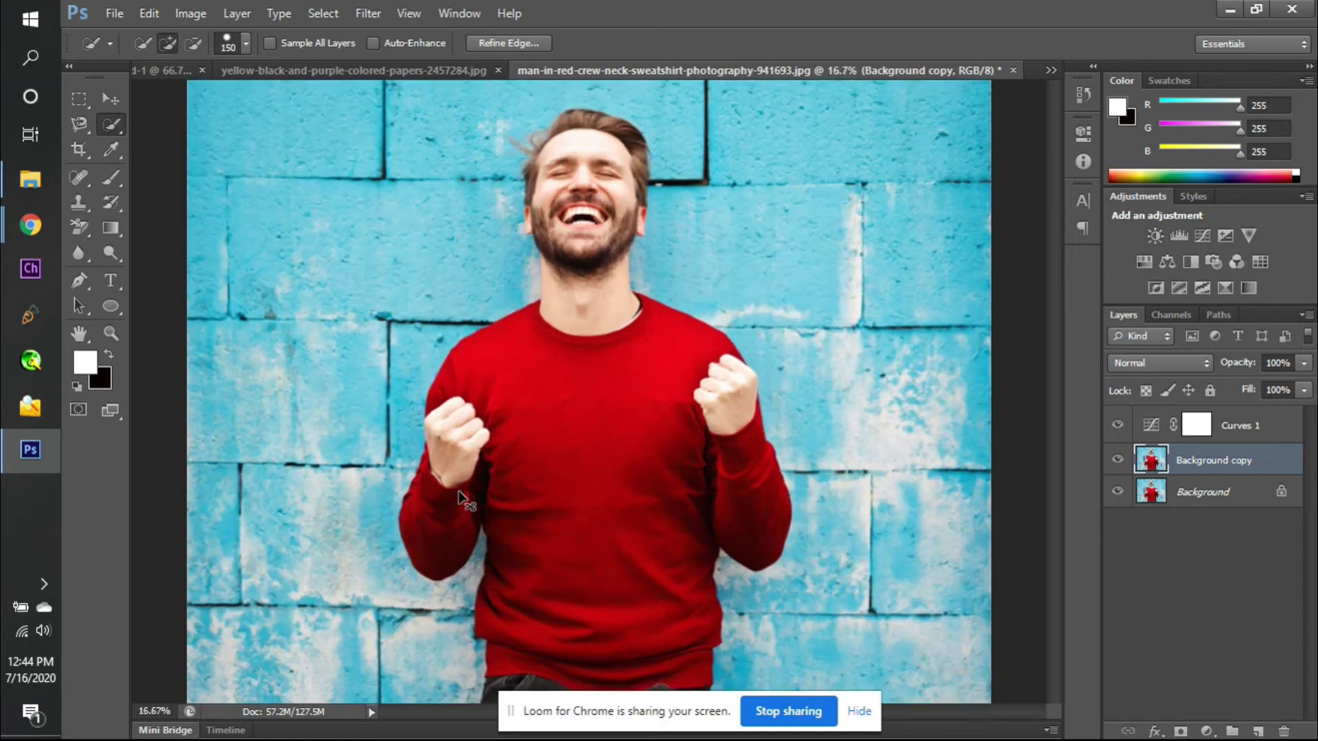
pyautogui.hotkey('ctrl', '+')
pyautogui.scroll(1, 638, 376)
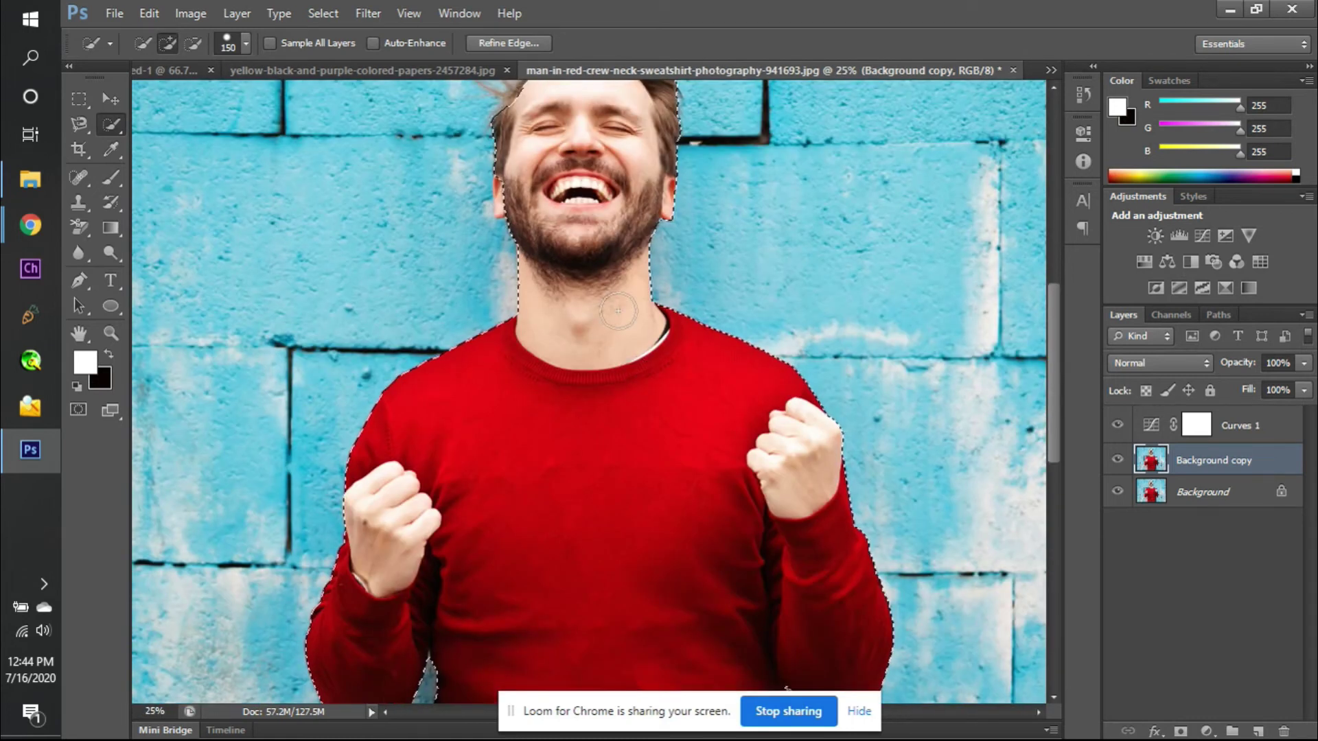
pyautogui.click(514, 191)
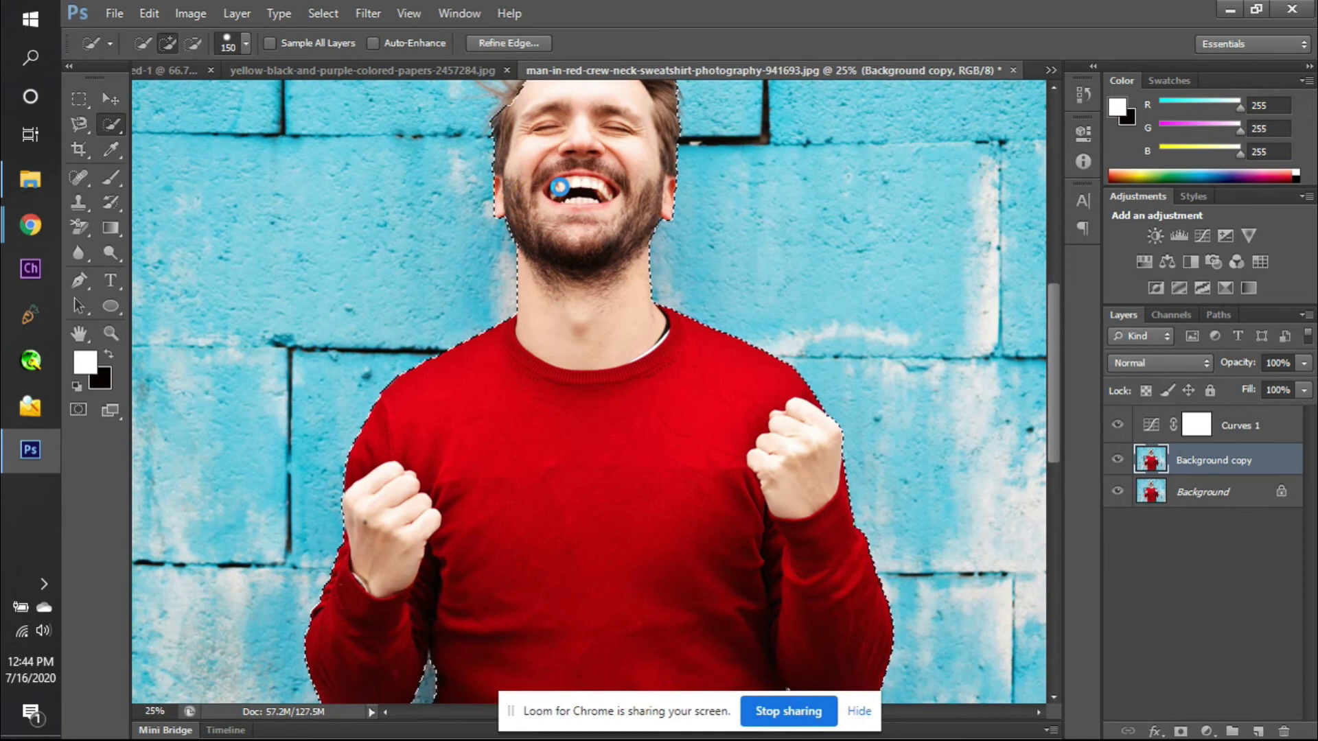
pyautogui.scroll(2, 559, 187)
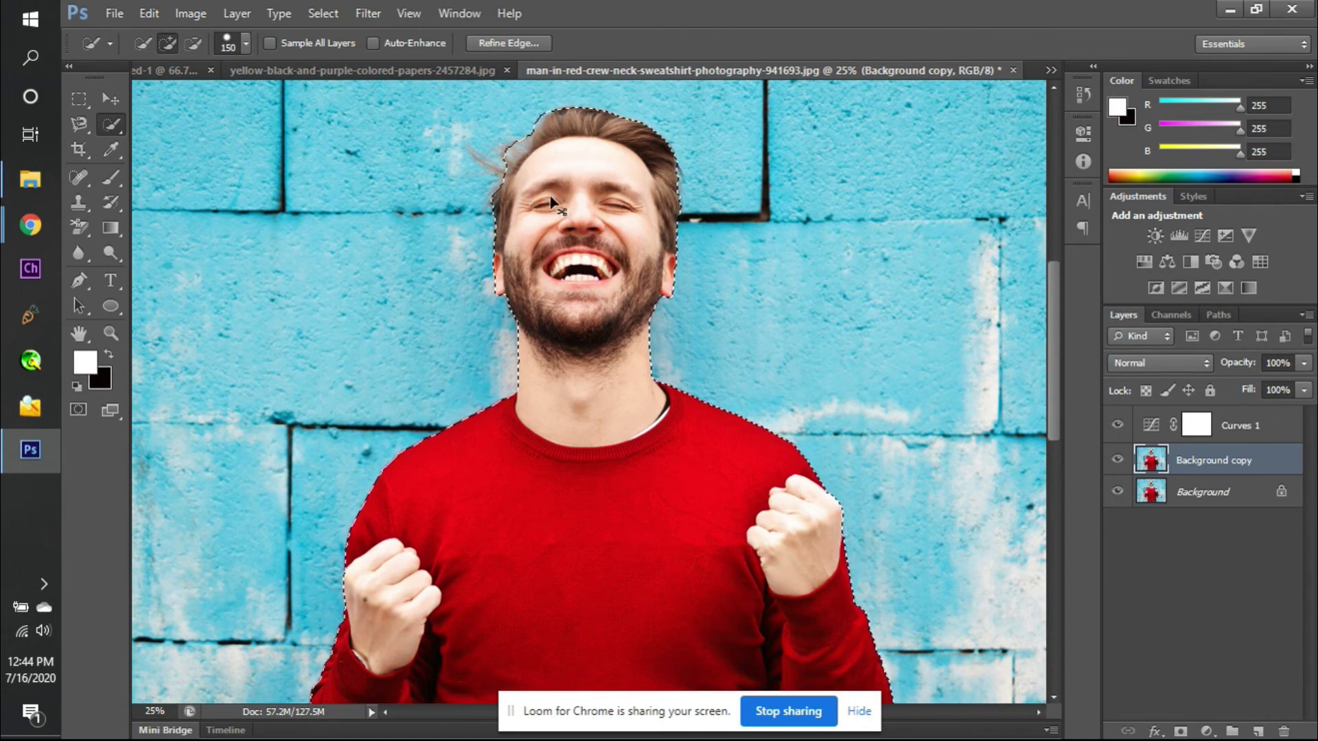
pyautogui.hotkey('ctrl', '0')
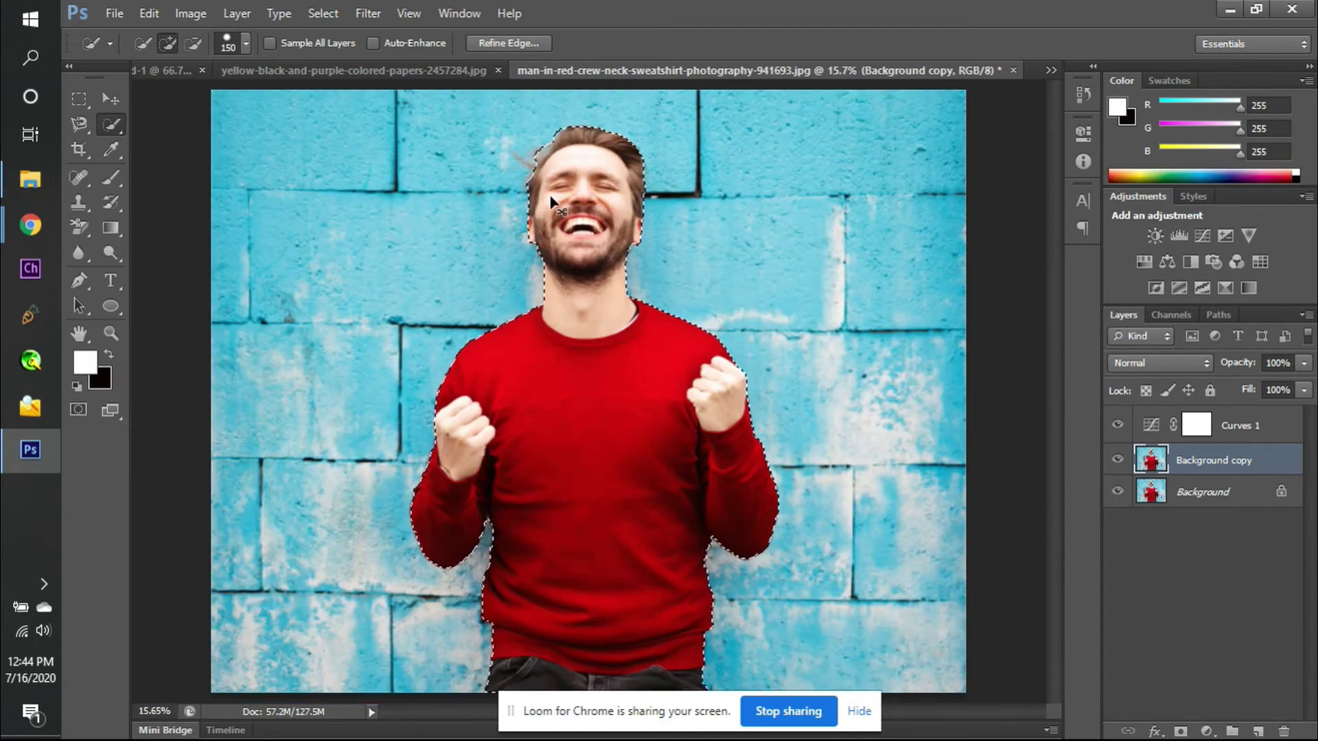
pyautogui.hotkey('ctrl', 'j')
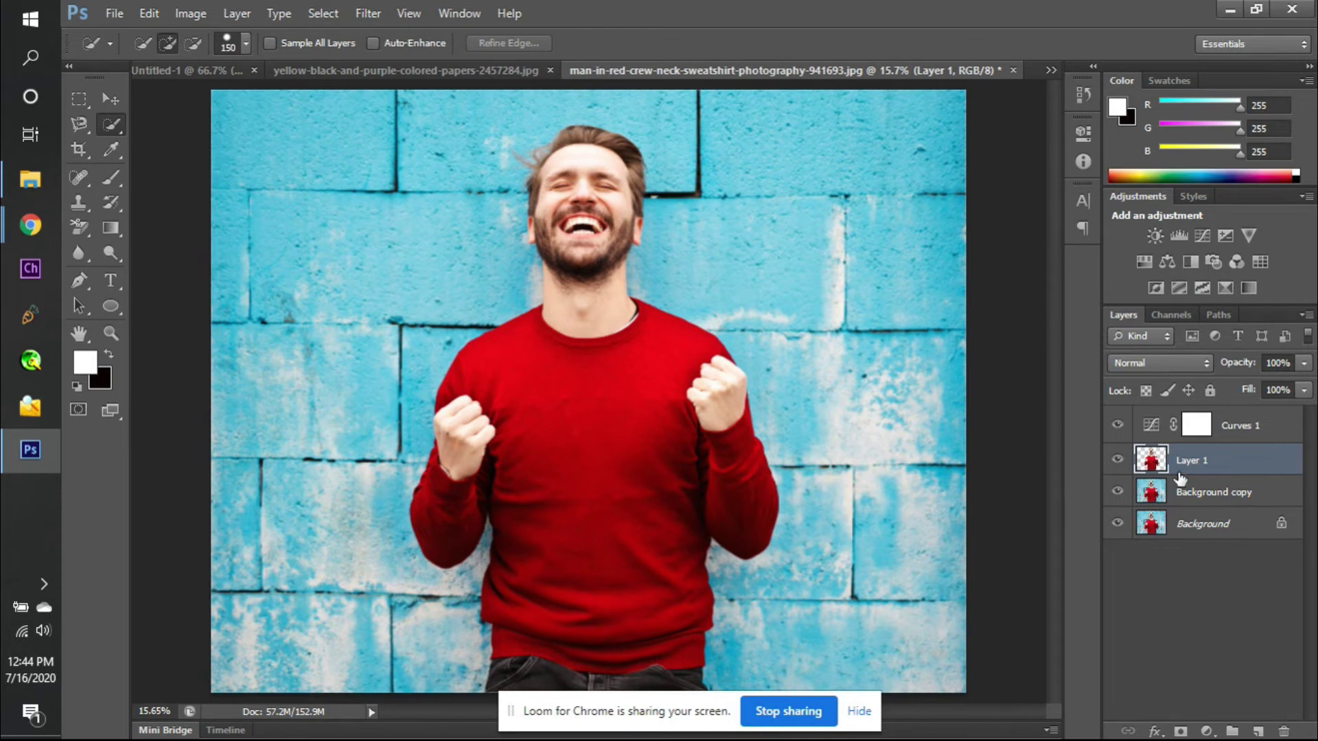
# - Open Blending Options for Layer 1 from its context menu
pyautogui.rightClick(1232, 466)
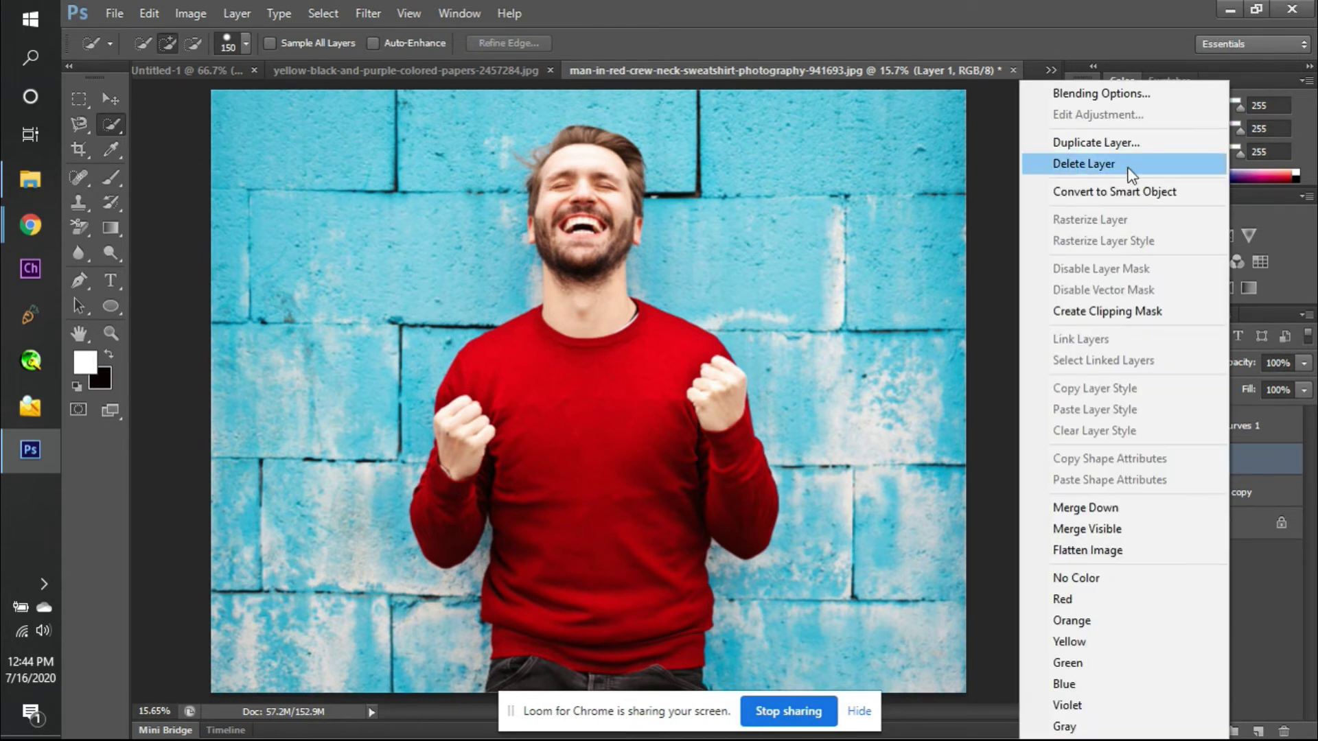
pyautogui.click(1136, 109)
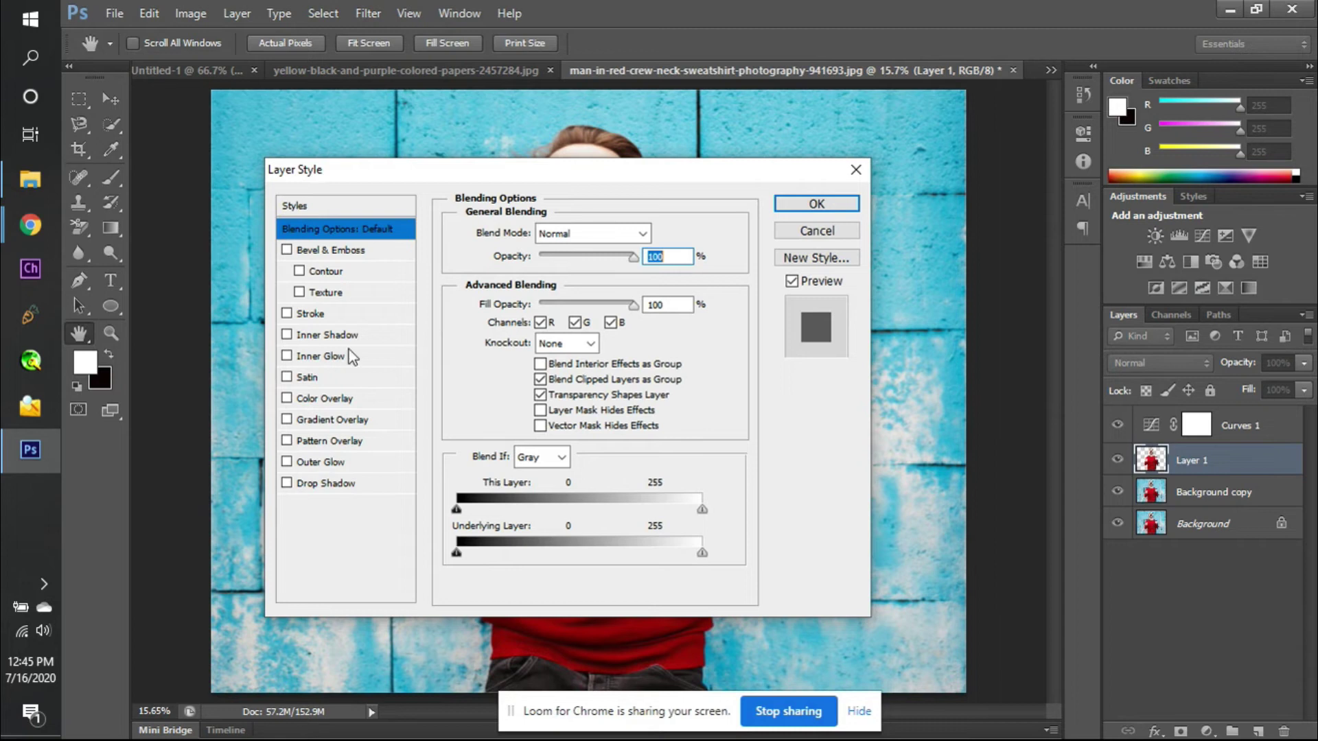
# - Enable Drop Shadow on Layer 1 and set its angle to 92 degrees
pyautogui.click(315, 483)
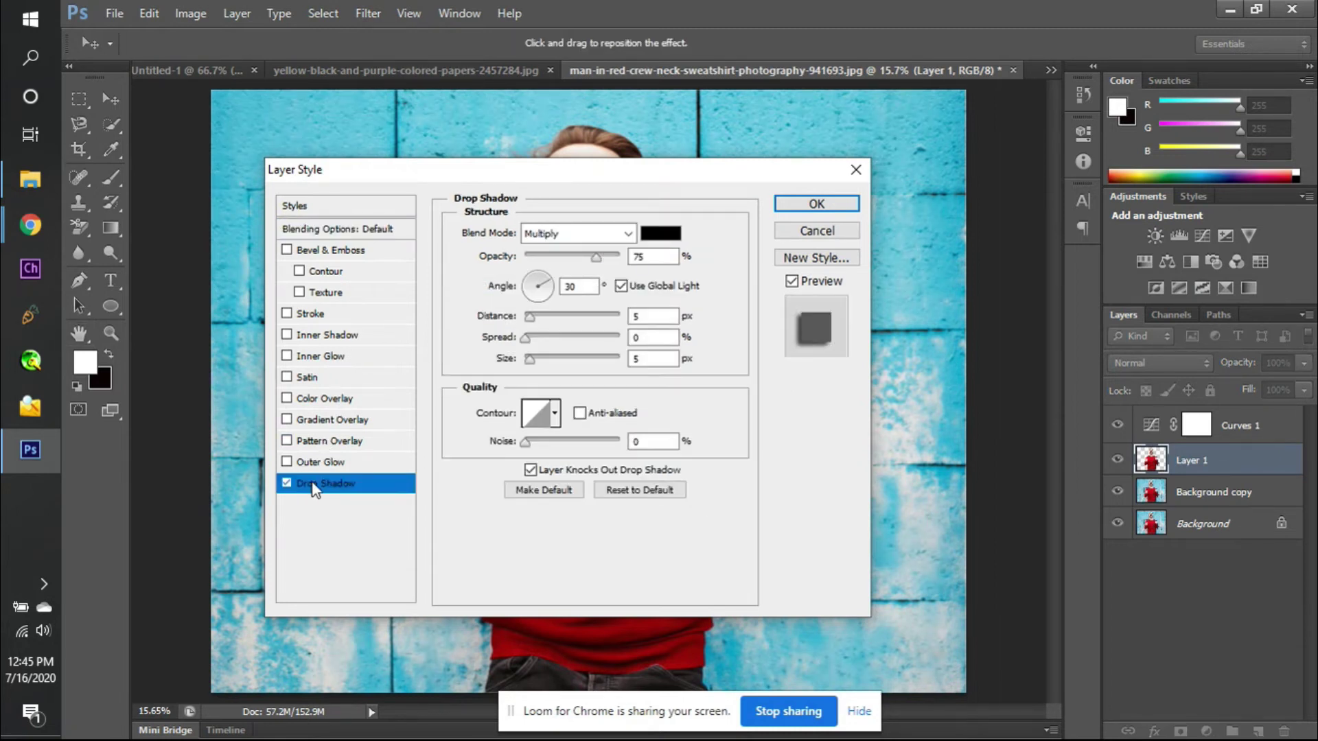
pyautogui.moveTo(577, 170); pyautogui.dragTo(978, 83)
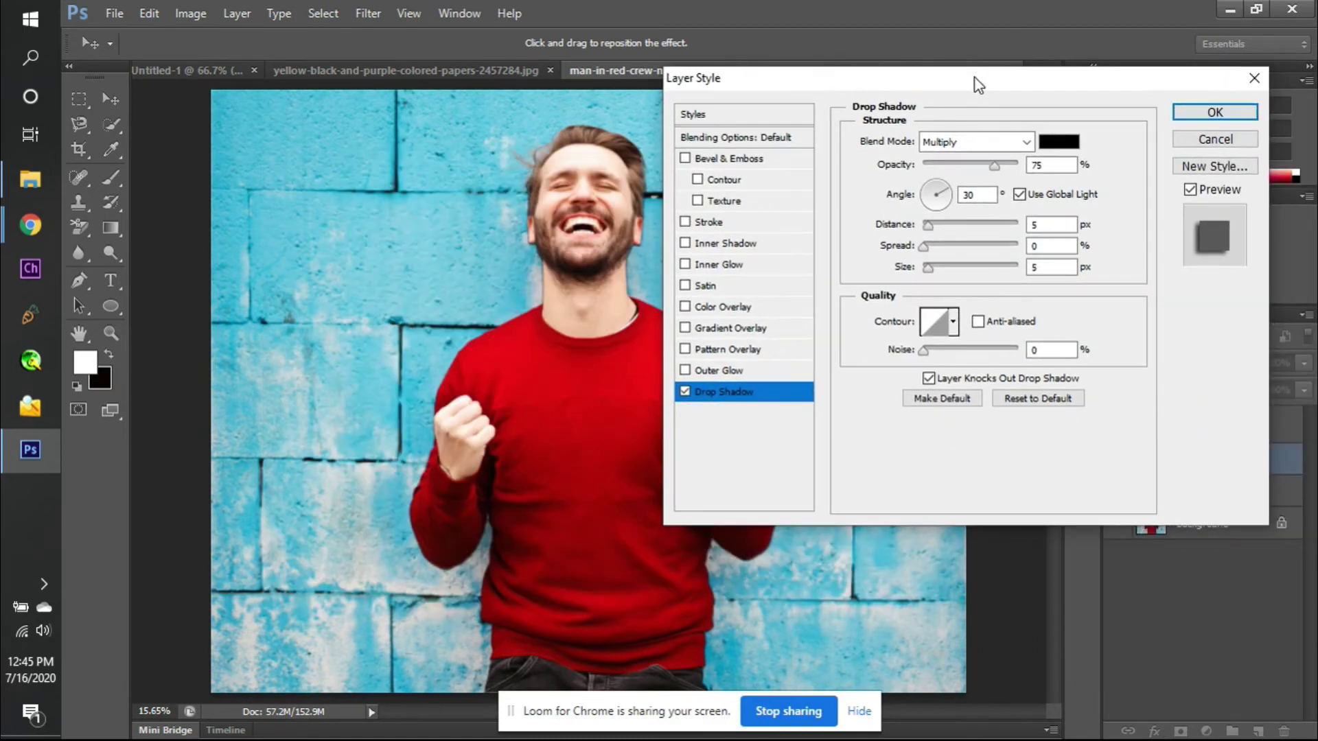
pyautogui.press('Tab')
pyautogui.moveTo(947, 196); pyautogui.dragTo(944, 207)
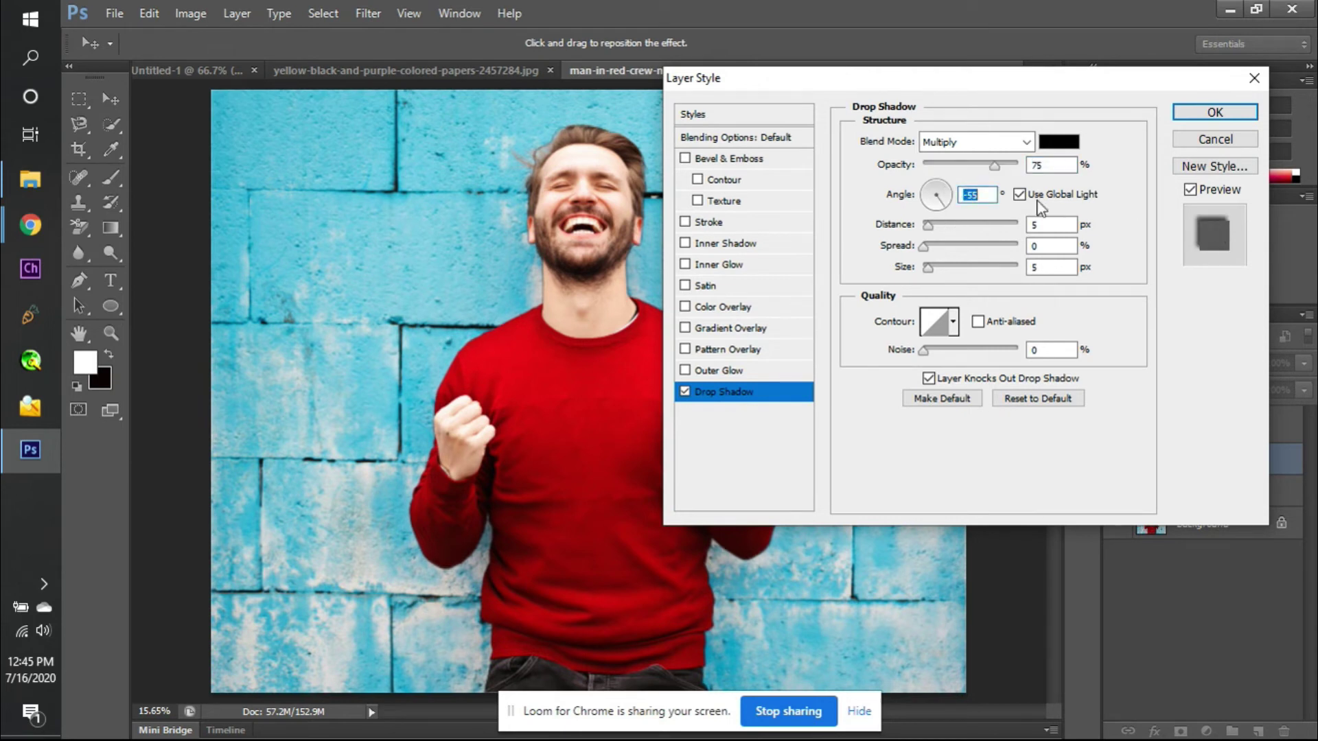
pyautogui.click(967, 197)
pyautogui.press('Up')
pyautogui.press('Up')
pyautogui.press('Up')
pyautogui.press('Up')
pyautogui.press('Up')
pyautogui.press('Up')
pyautogui.press('Up')
pyautogui.press('Up')
pyautogui.press('Up')
pyautogui.press('Up')
pyautogui.press('Up')
pyautogui.press('Up')
pyautogui.press('Up')
pyautogui.press('Up')
pyautogui.press('Up')
pyautogui.press('Up')
pyautogui.press('Up')
pyautogui.press('Up')
pyautogui.press('Up')
pyautogui.press('Up')
pyautogui.press('Up')
pyautogui.press('Up')
pyautogui.press('Up')
pyautogui.press('Up')
pyautogui.press('Up')
pyautogui.press('Up')
pyautogui.press('Up')
pyautogui.press('Up')
pyautogui.press('Up')
pyautogui.press('Up')
pyautogui.press('Up')
pyautogui.press('Up')
pyautogui.press('Up')
pyautogui.press('Up')
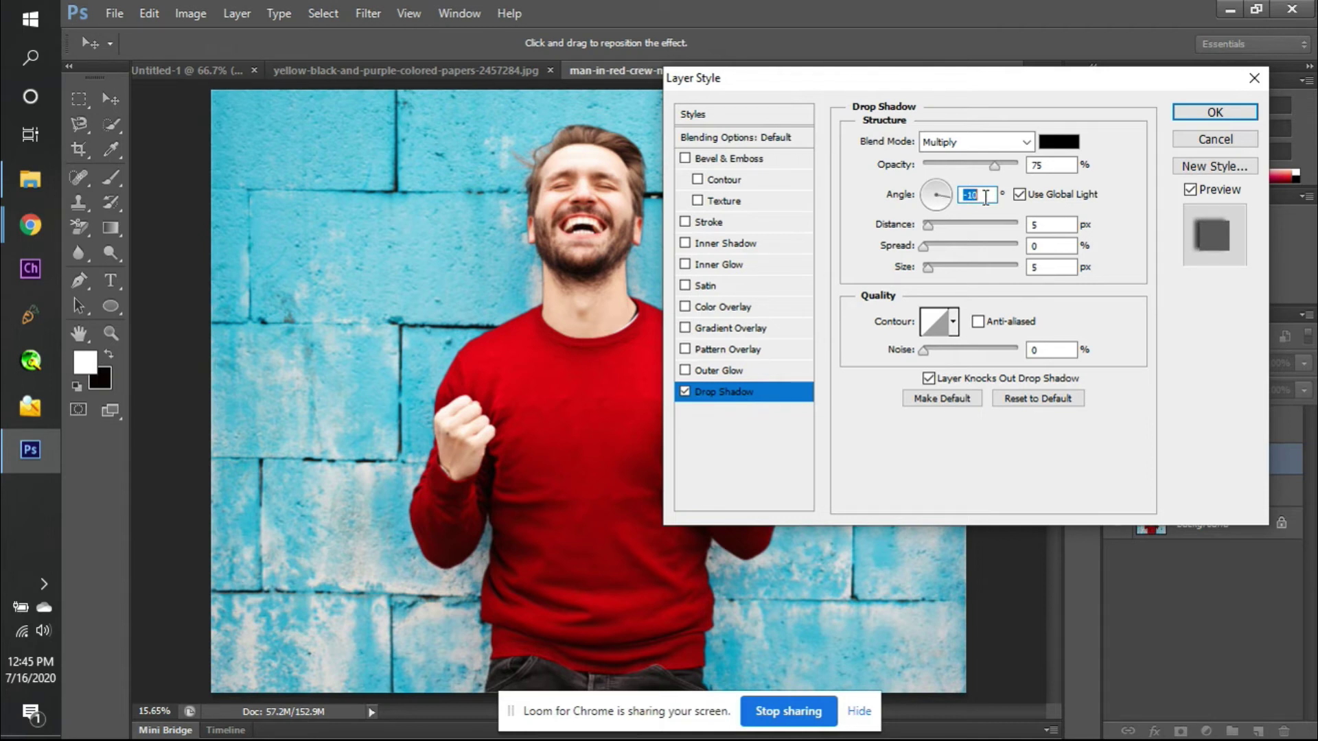
pyautogui.press('Up')
pyautogui.press('Up')
pyautogui.press('Up')
pyautogui.press('Up')
pyautogui.press('Up')
pyautogui.press('Up')
pyautogui.press('Up')
pyautogui.press('Up')
pyautogui.press('Up')
pyautogui.press('Up')
pyautogui.press('Up')
pyautogui.moveTo(939, 199)
pyautogui.mouseDown()
pyautogui.moveTo(913, 200)
pyautogui.moveTo(942, 217)
pyautogui.mouseUp()
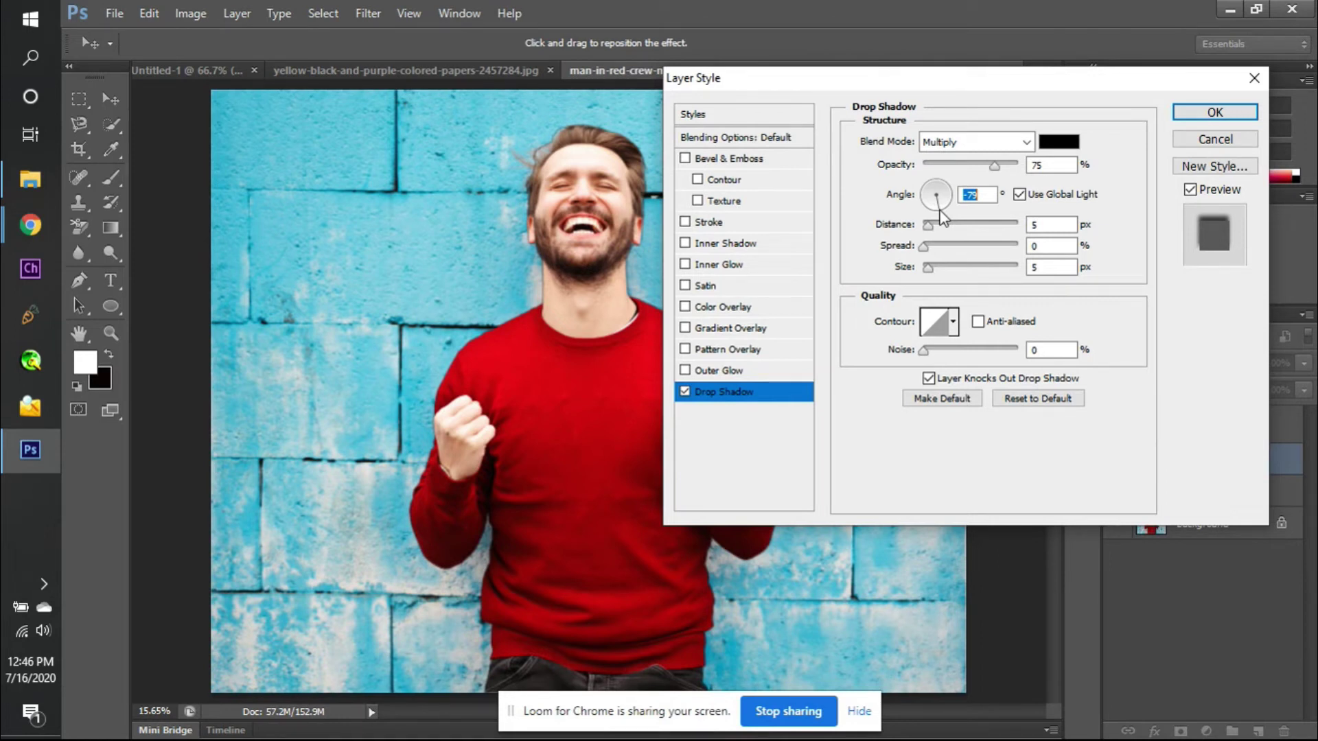
pyautogui.click(938, 213)
pyautogui.click(936, 212)
pyautogui.click(934, 183)
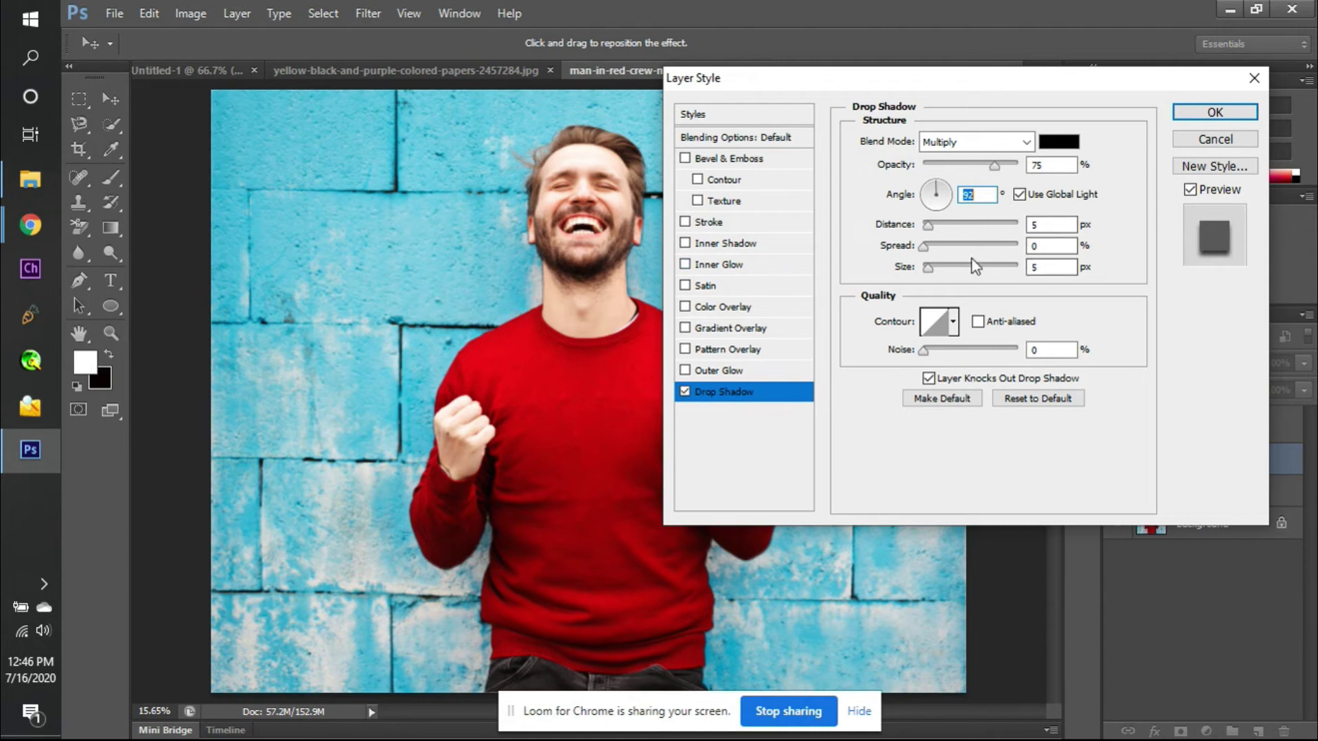
# - Set the shadow blend mode to Normal and distance to 4
pyautogui.moveTo(928, 227); pyautogui.dragTo(947, 228)
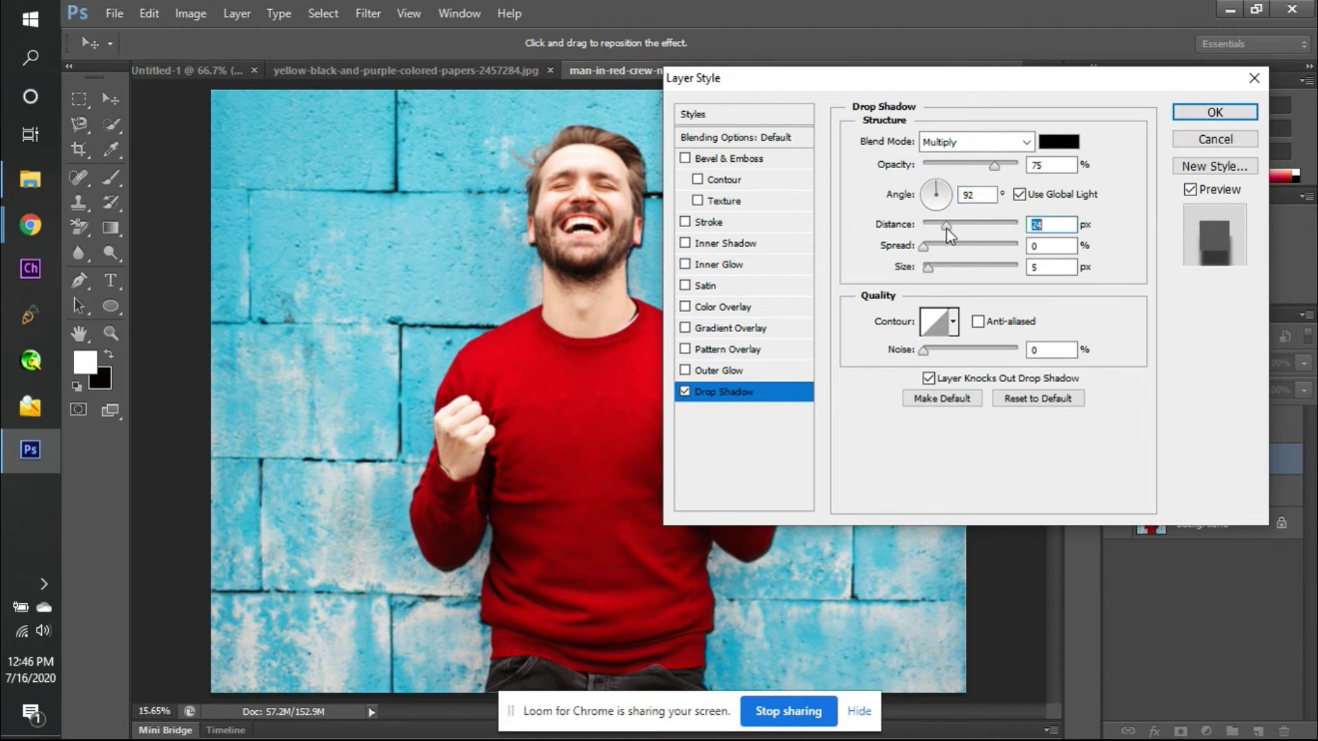
pyautogui.click(1028, 144)
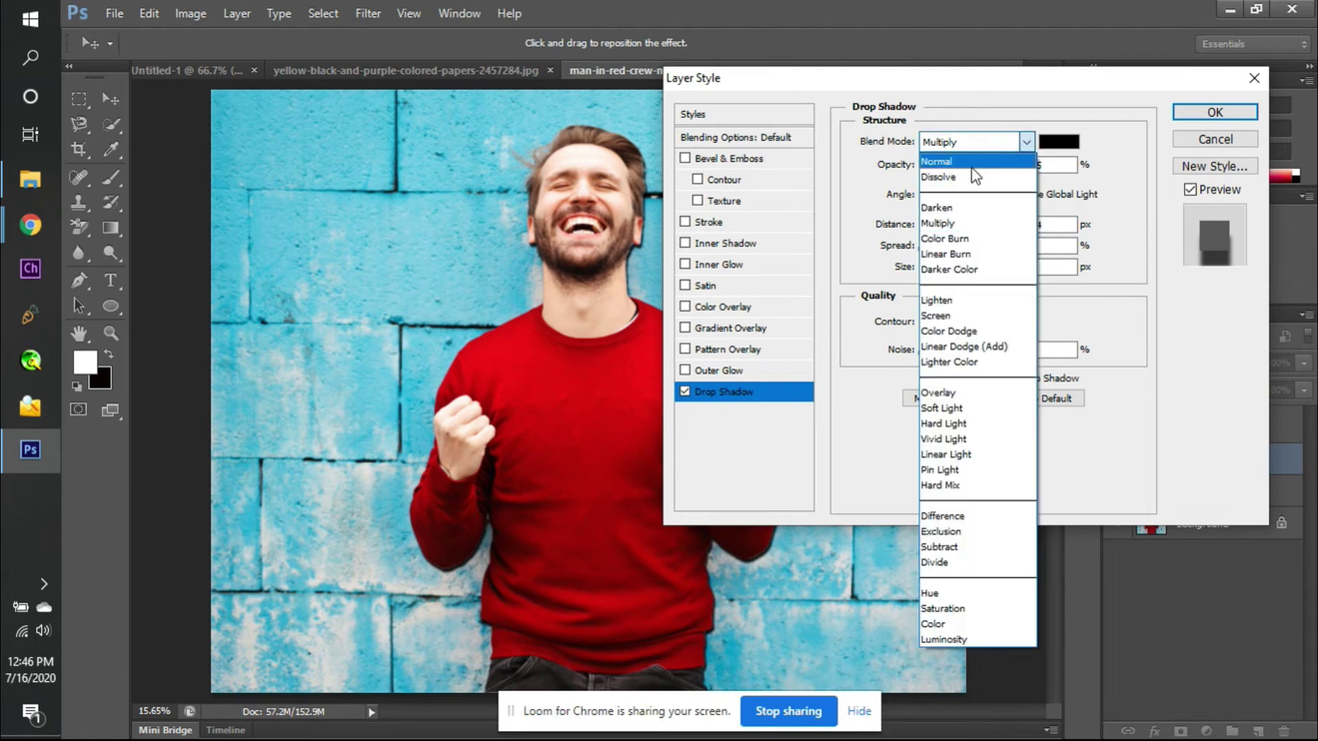
pyautogui.click(972, 166)
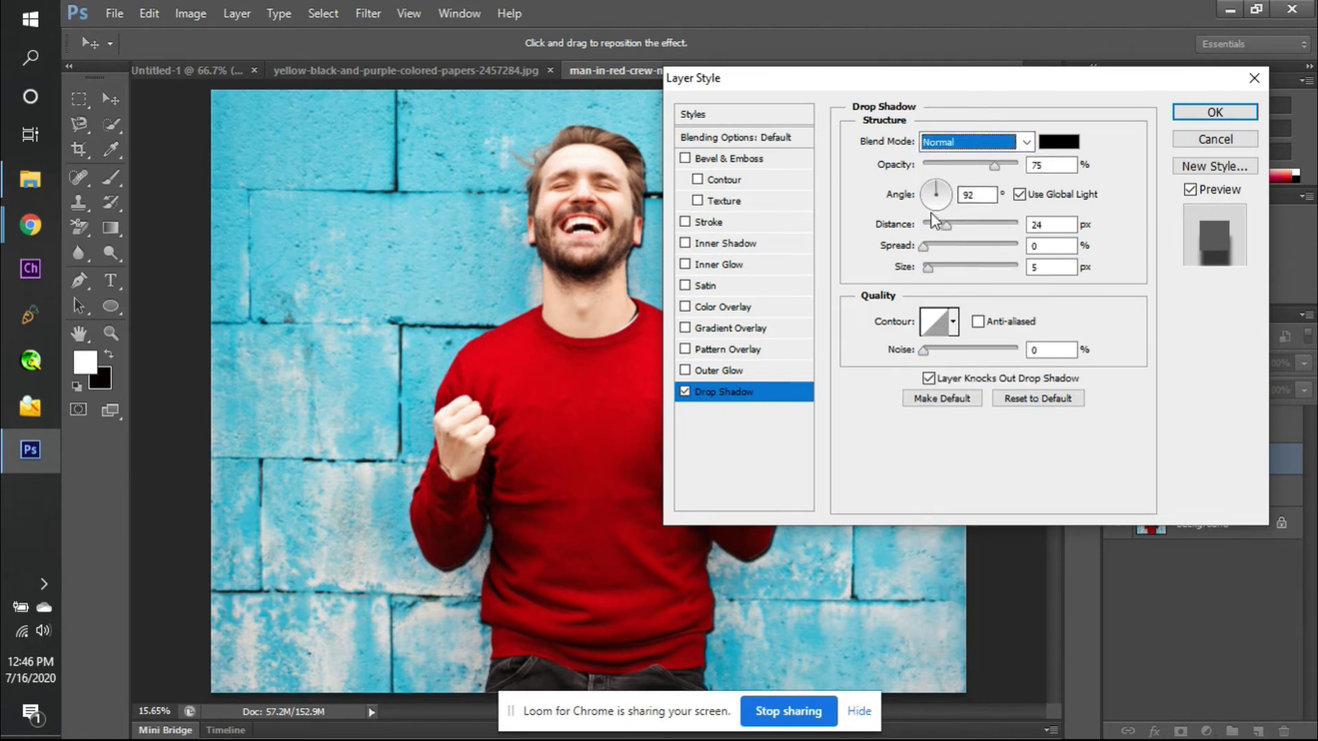
pyautogui.moveTo(947, 227); pyautogui.dragTo(1040, 243)
pyautogui.click(932, 245)
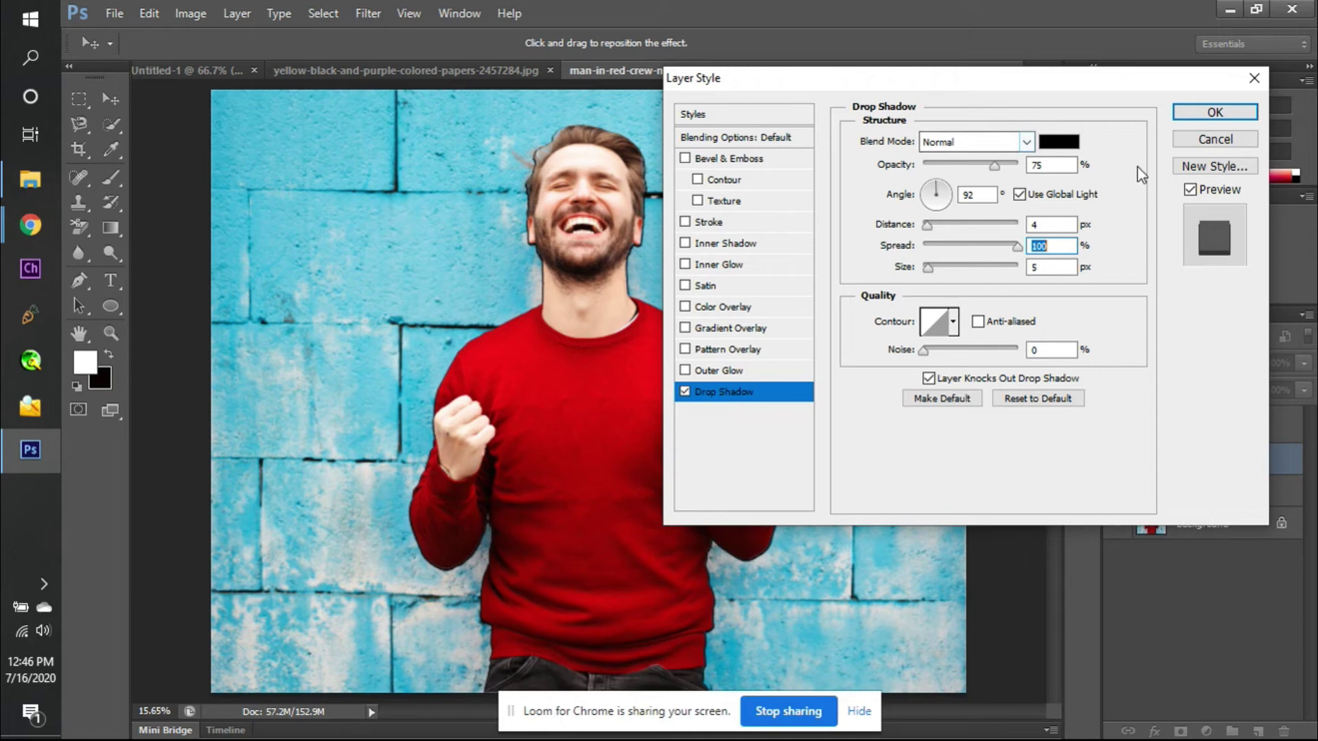
pyautogui.click(1200, 195)
pyautogui.click(1199, 195)
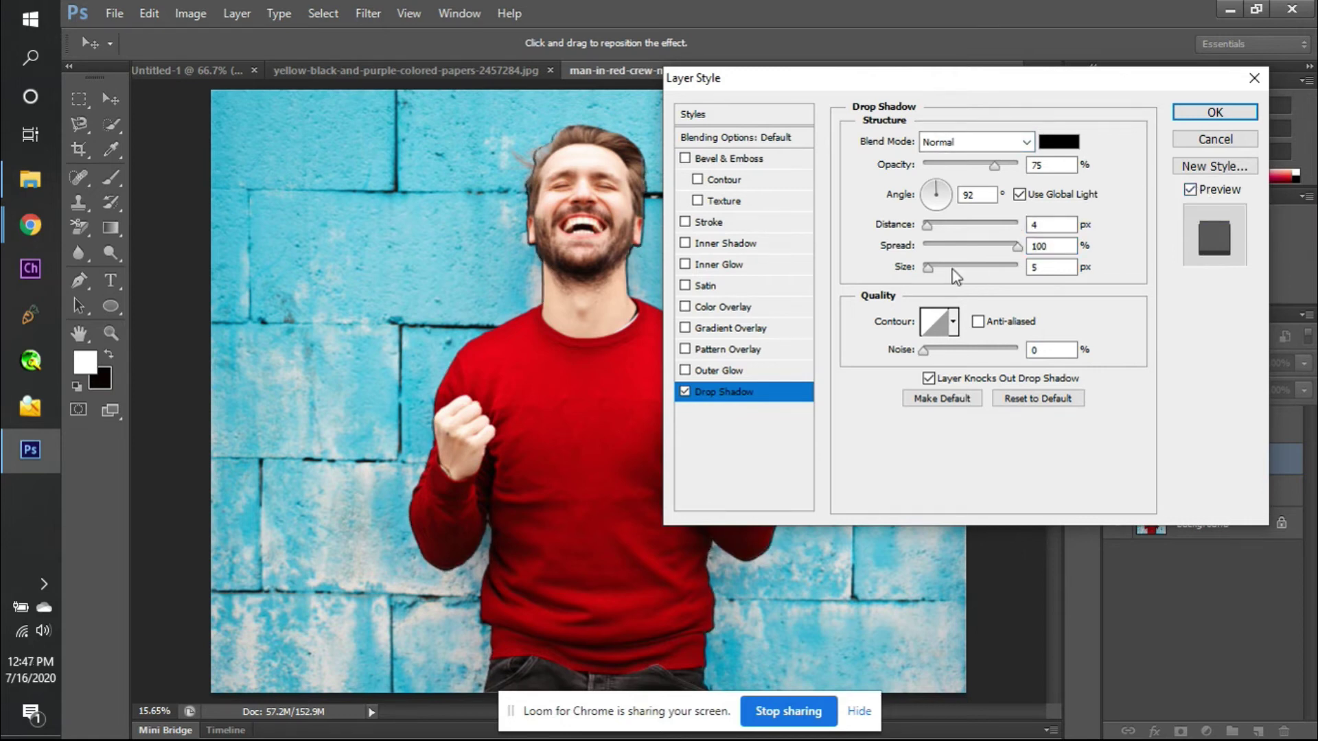
# - Set shadow size 193, opacity 100%, spread 0 and noise 2
pyautogui.moveTo(929, 270); pyautogui.dragTo(948, 276)
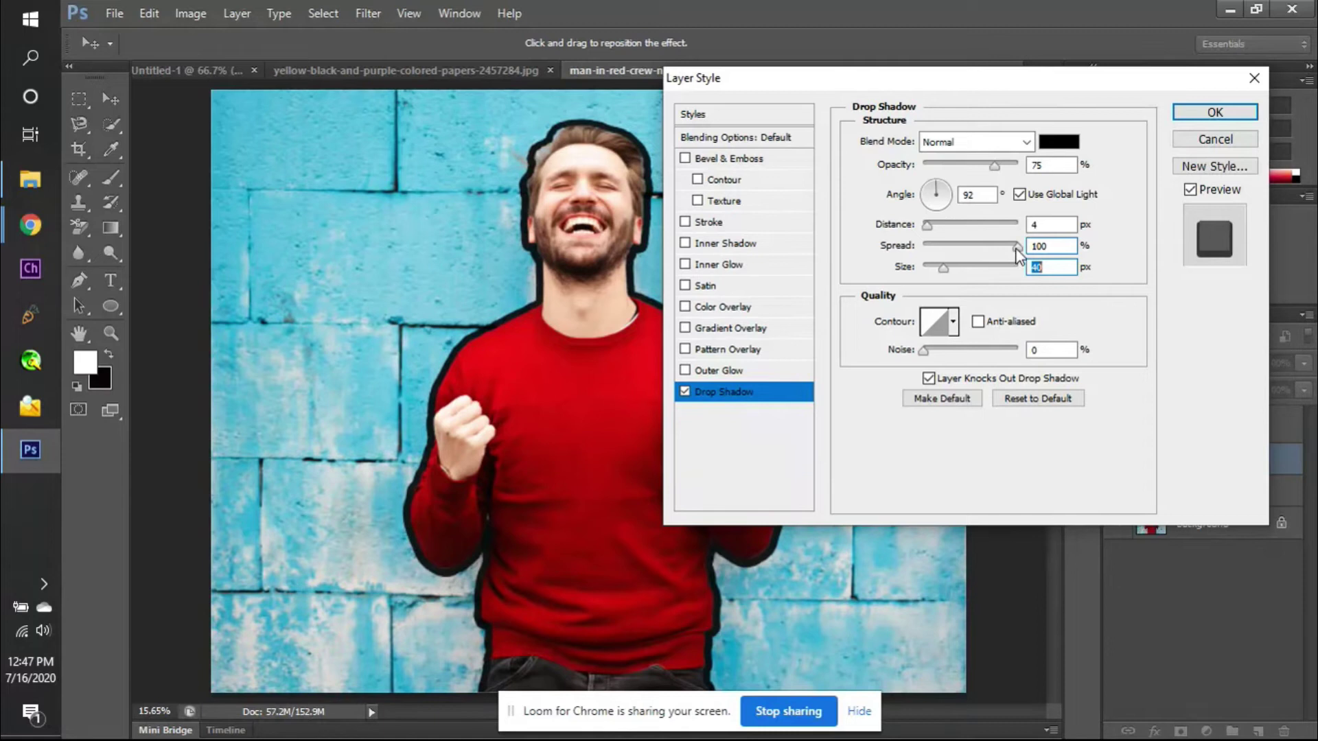
pyautogui.moveTo(994, 167); pyautogui.dragTo(1023, 172)
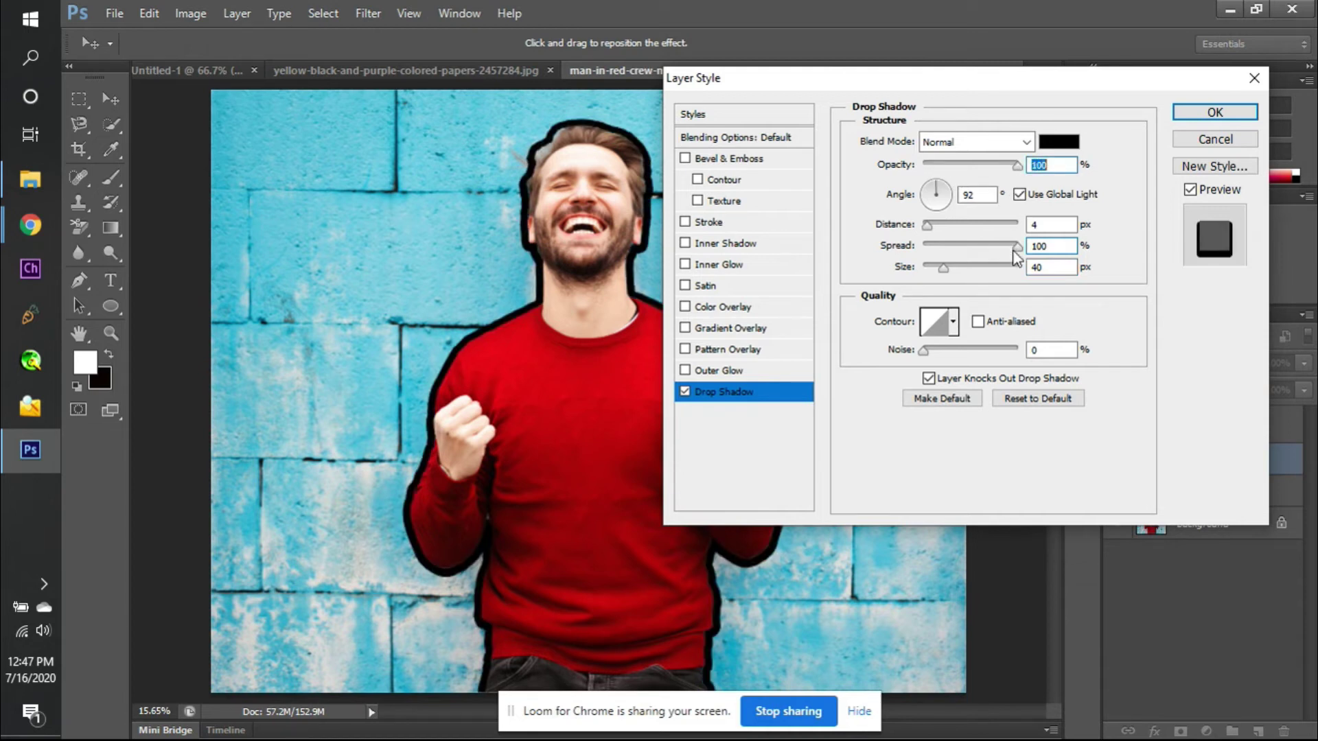
pyautogui.moveTo(1012, 250)
pyautogui.mouseDown()
pyautogui.moveTo(933, 262)
pyautogui.moveTo(981, 272)
pyautogui.moveTo(913, 255)
pyautogui.moveTo(998, 272)
pyautogui.mouseUp()
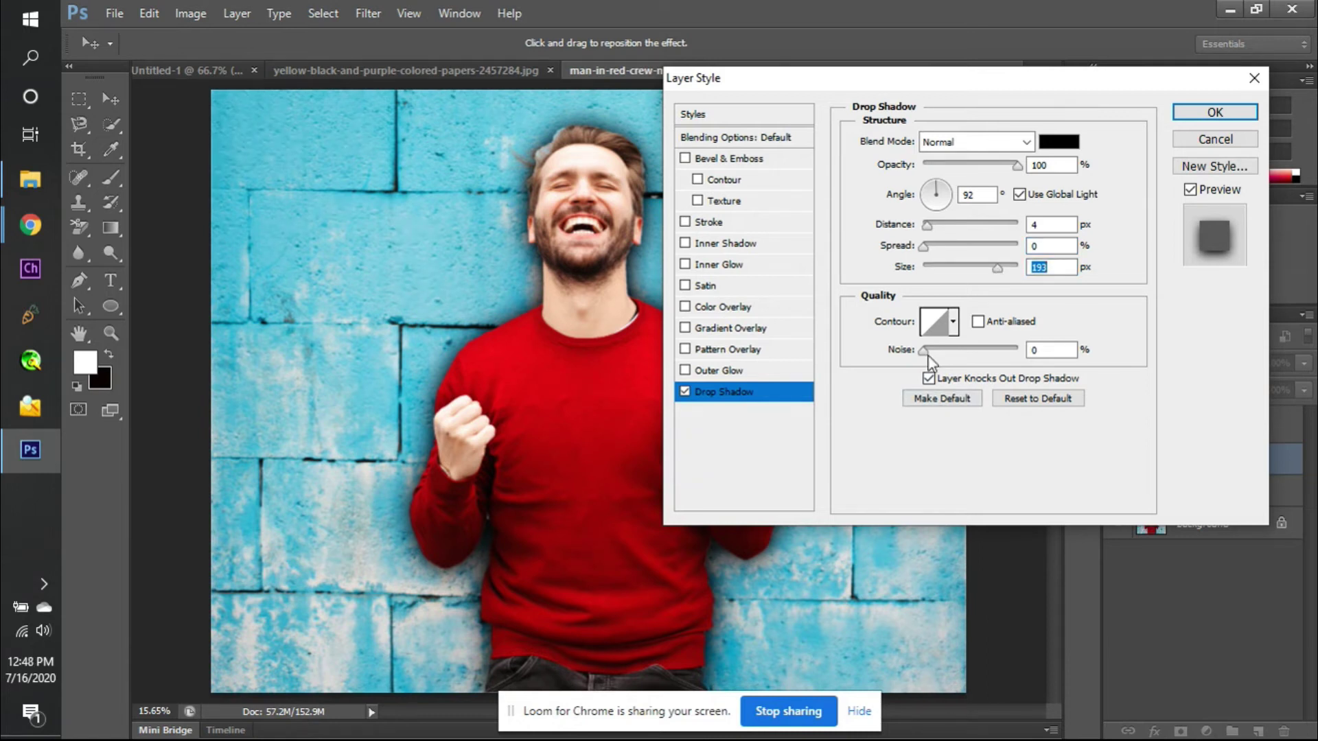
pyautogui.moveTo(924, 352)
pyautogui.mouseDown()
pyautogui.moveTo(945, 357)
pyautogui.moveTo(924, 351)
pyautogui.mouseUp()
pyautogui.click(1059, 352)
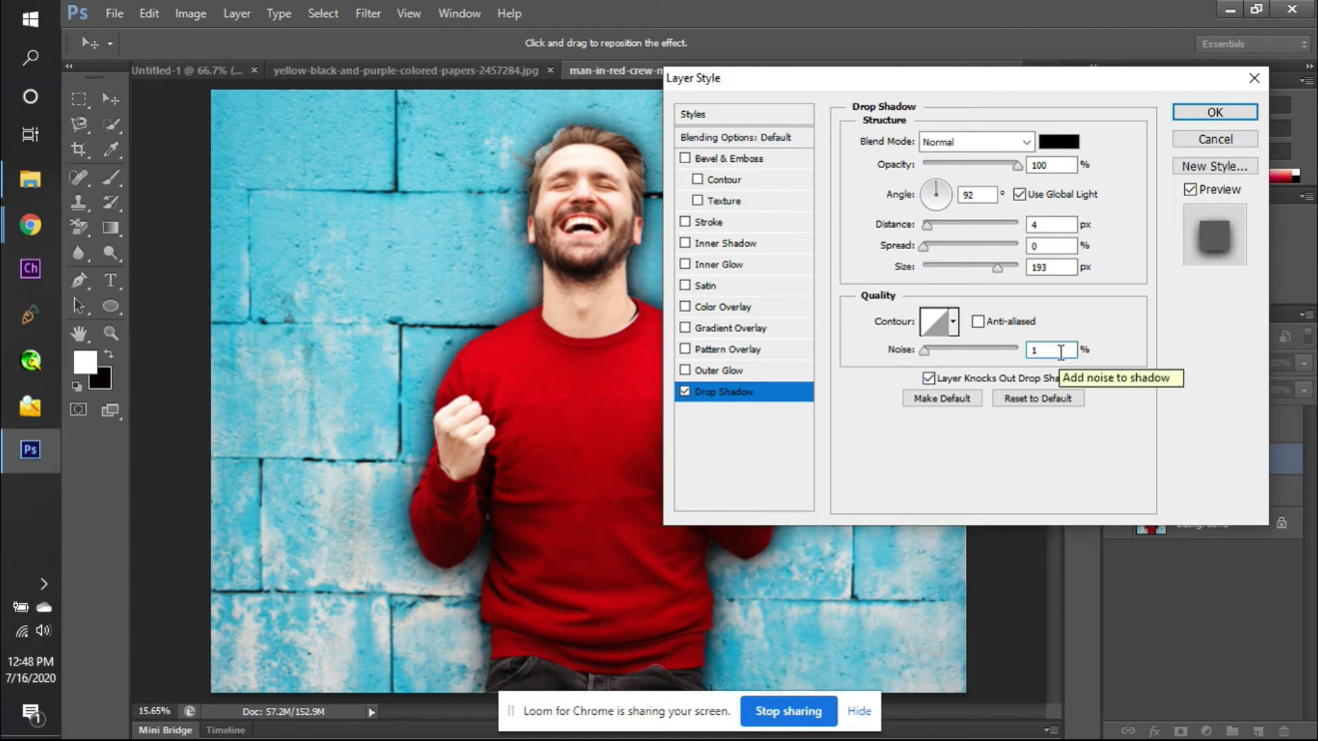
pyautogui.press('Up')
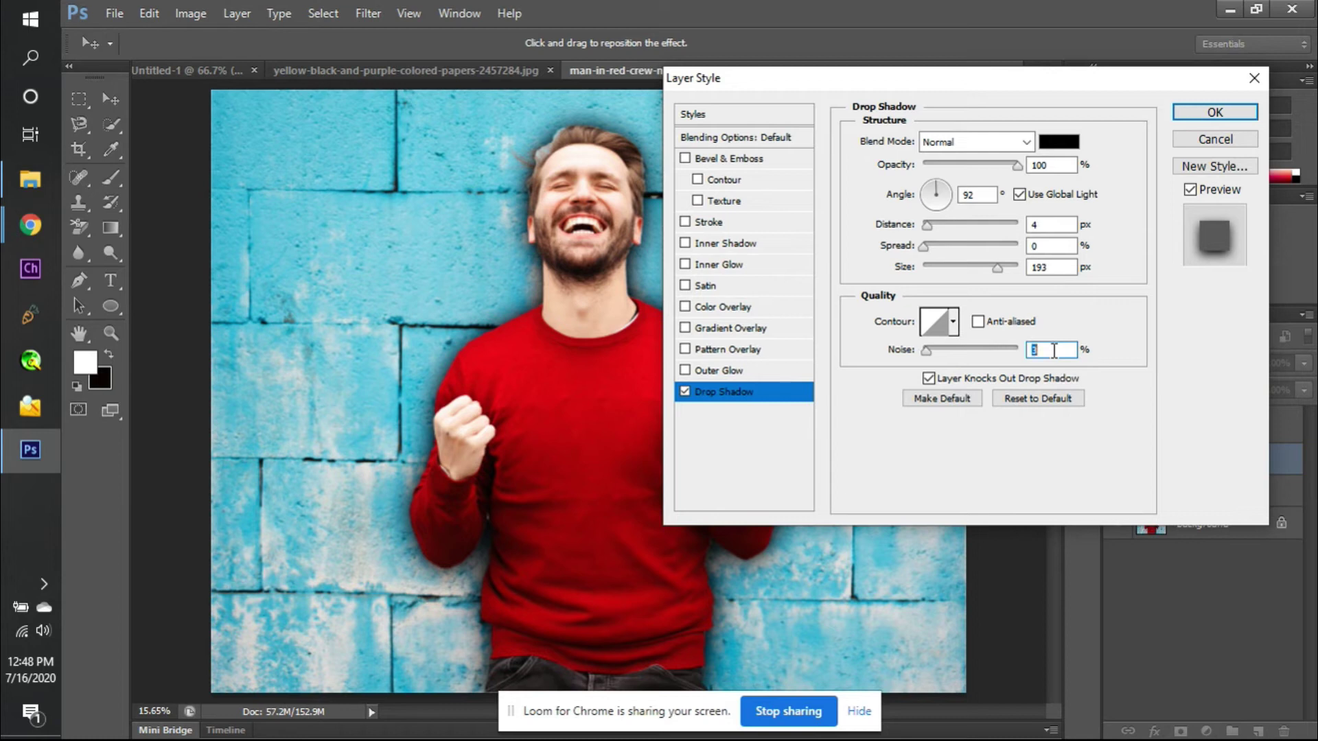
pyautogui.press('Up')
pyautogui.press('Up')
pyautogui.press('Down')
pyautogui.press('Down')
# - Set the drop shadow blend mode to Multiply at 39% opacity and move the dialog aside
pyautogui.click(1025, 143)
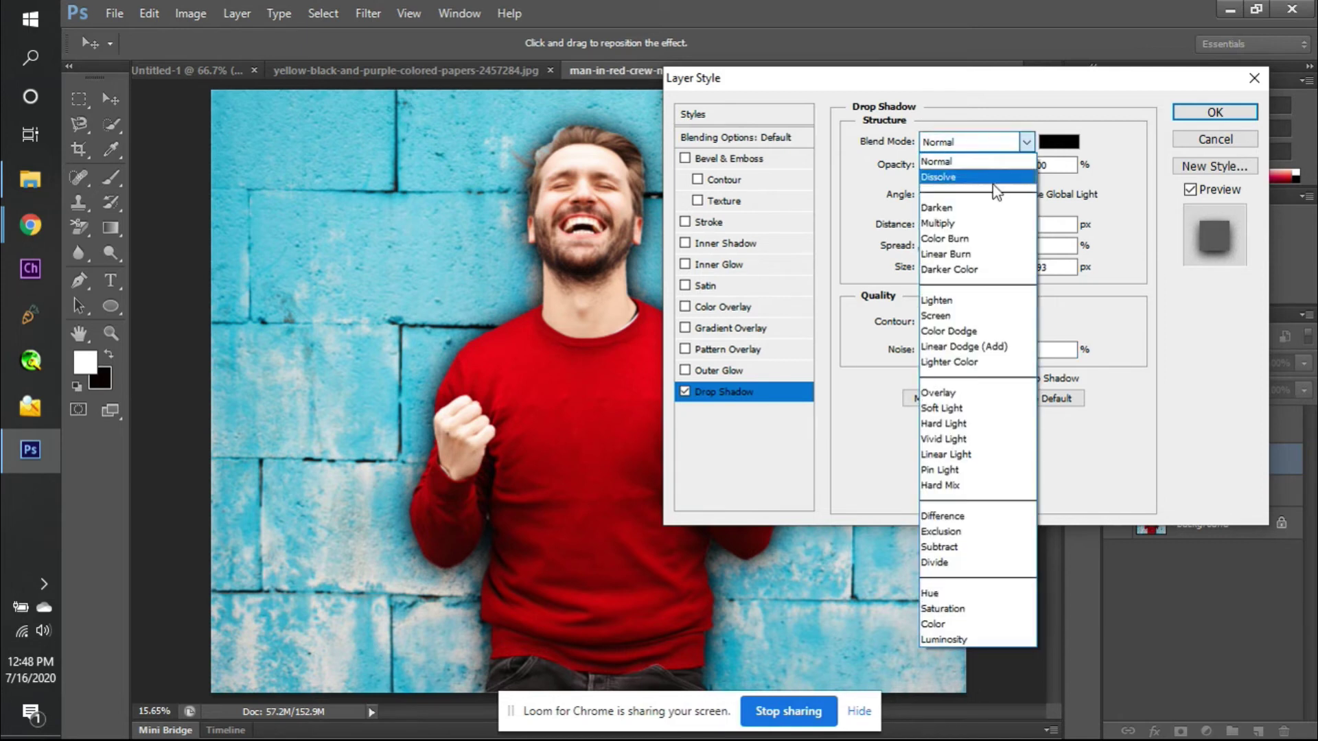
pyautogui.click(985, 225)
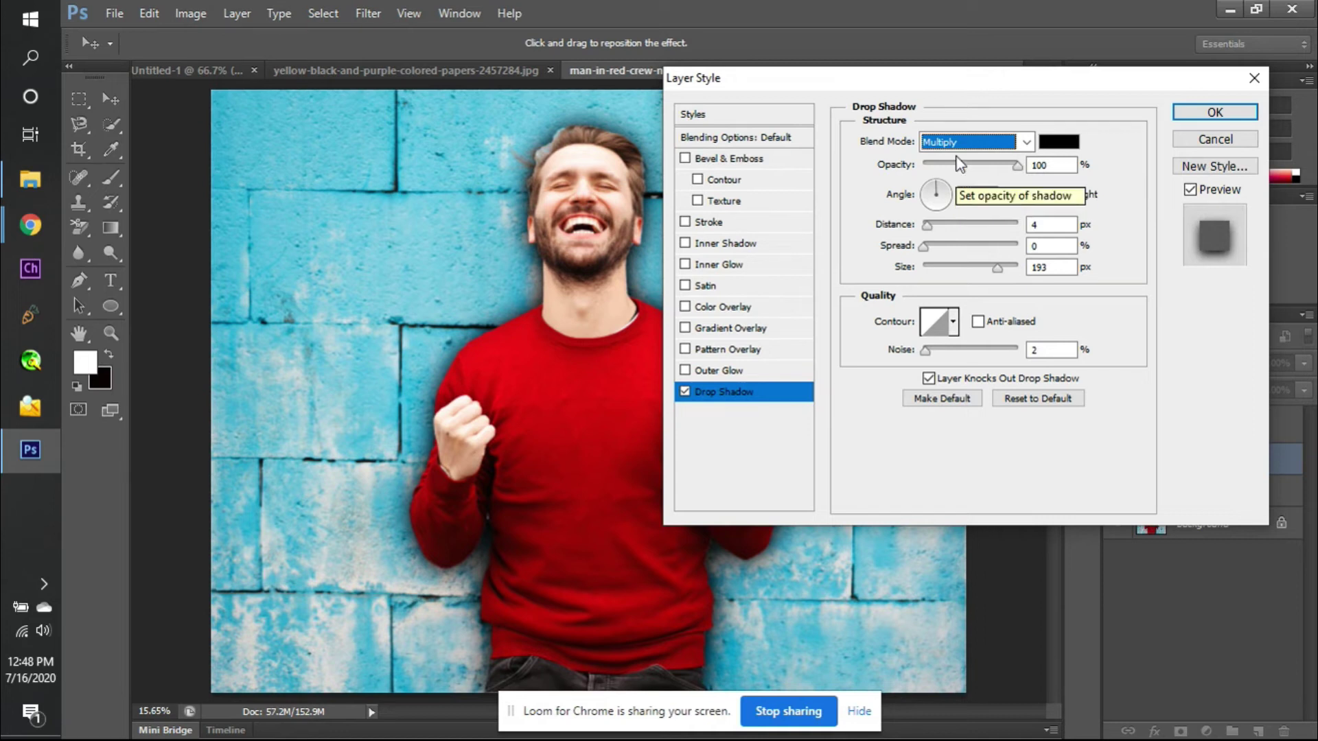
pyautogui.moveTo(1015, 166); pyautogui.dragTo(959, 167)
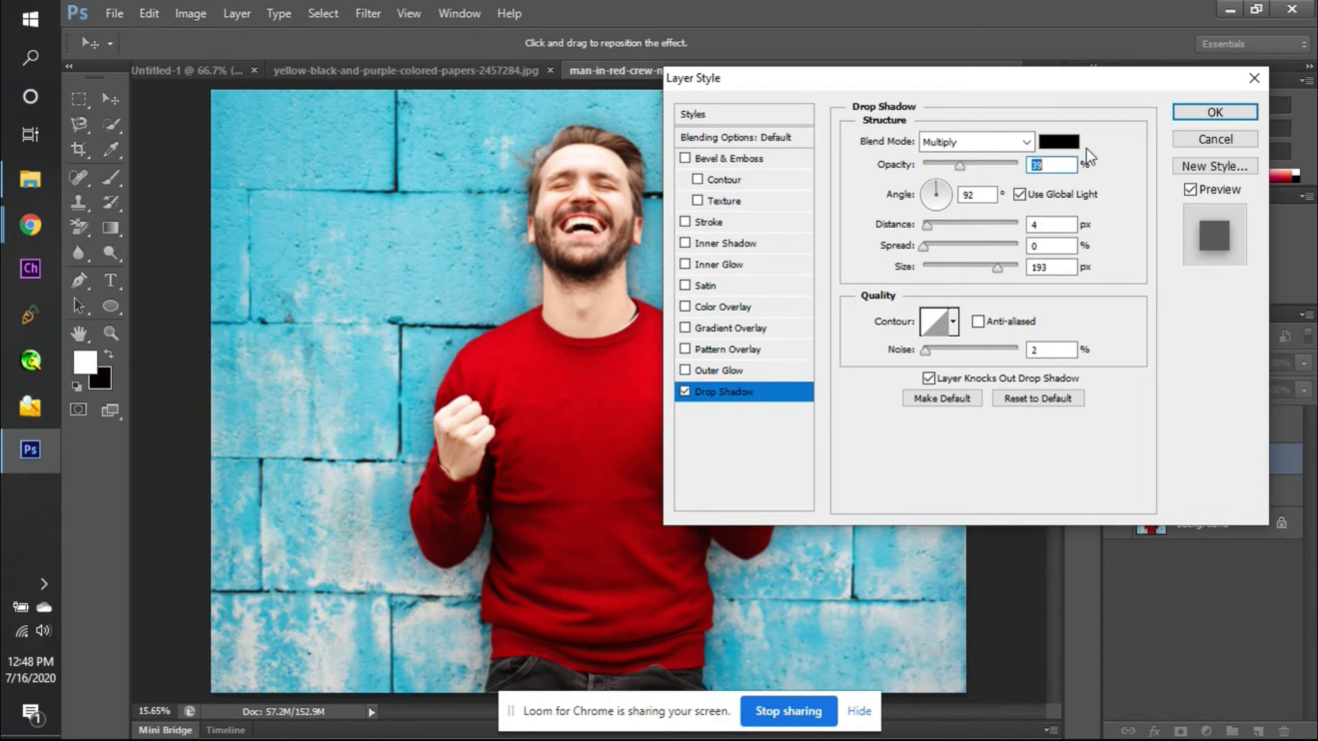
pyautogui.moveTo(1138, 76); pyautogui.dragTo(1317, 81)
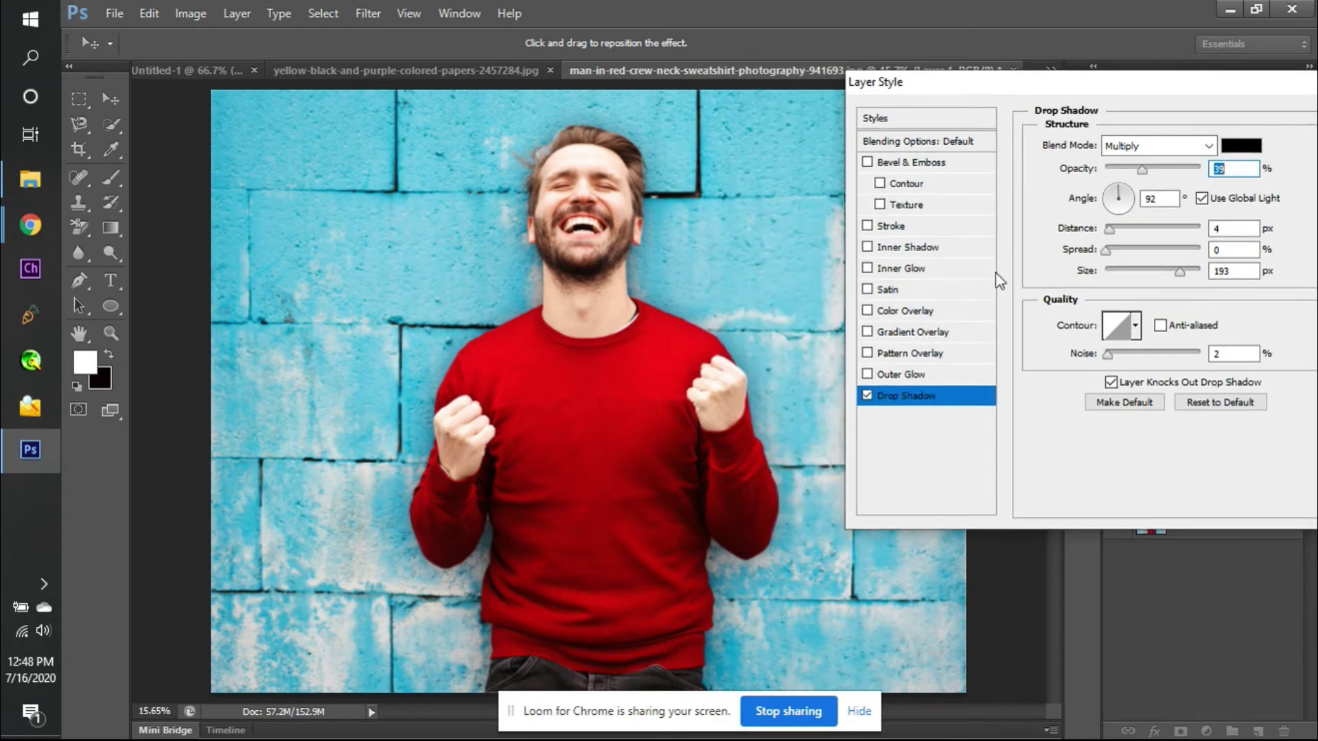
# - Toggle the Drop Shadow effect off and on several times to compare, leaving it on
pyautogui.click(866, 396)
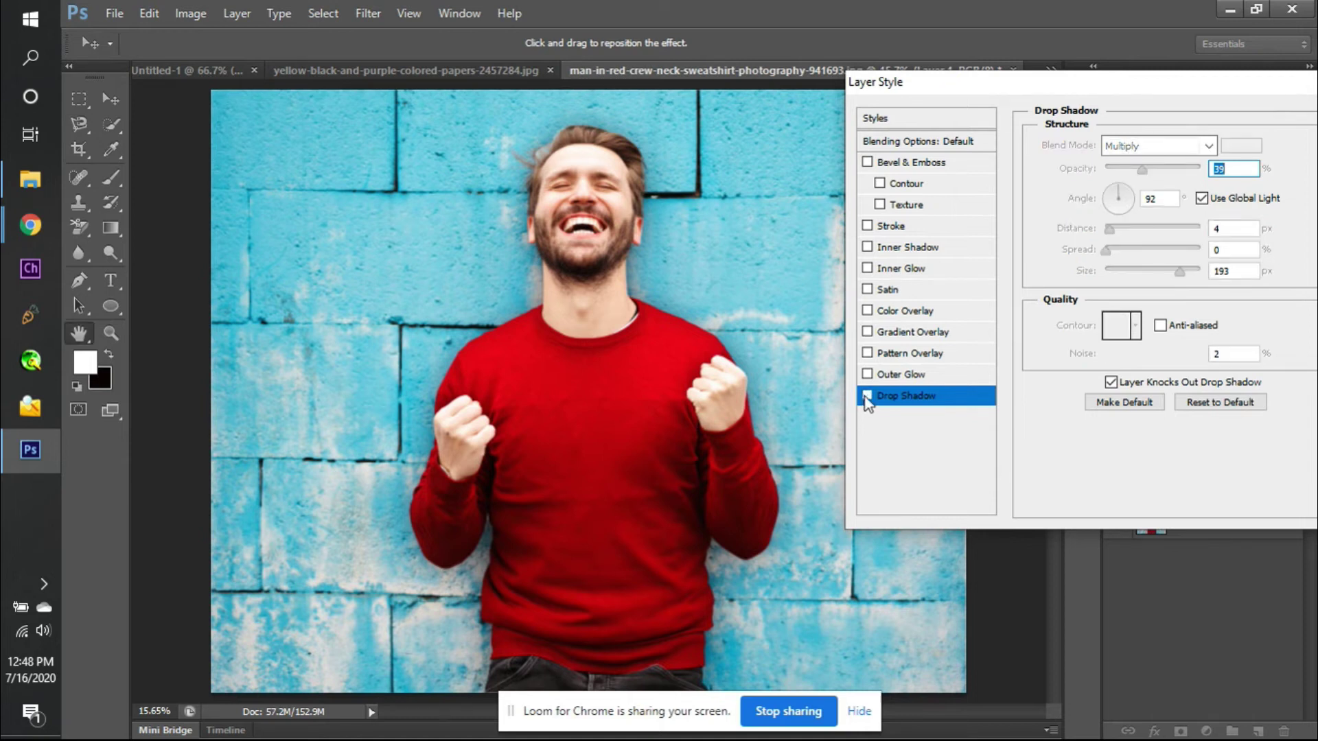
pyautogui.click(885, 401)
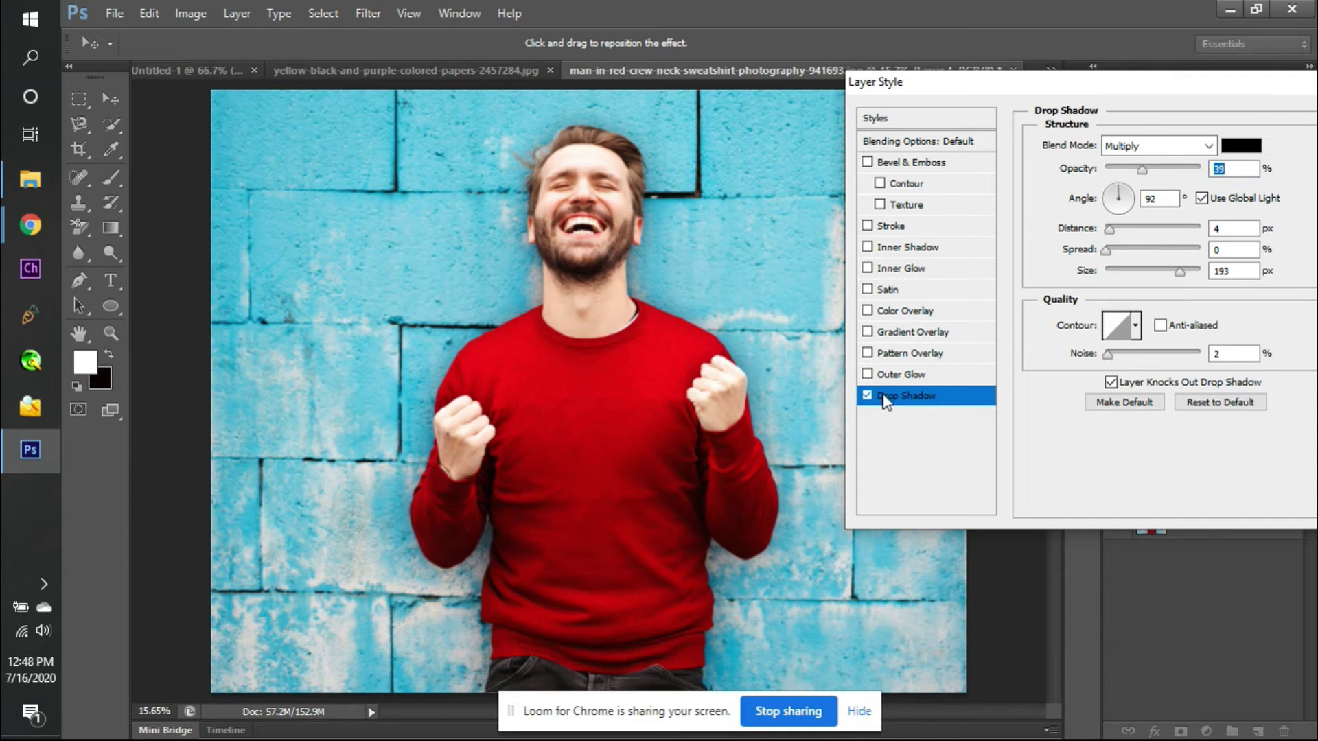
pyautogui.press('space')
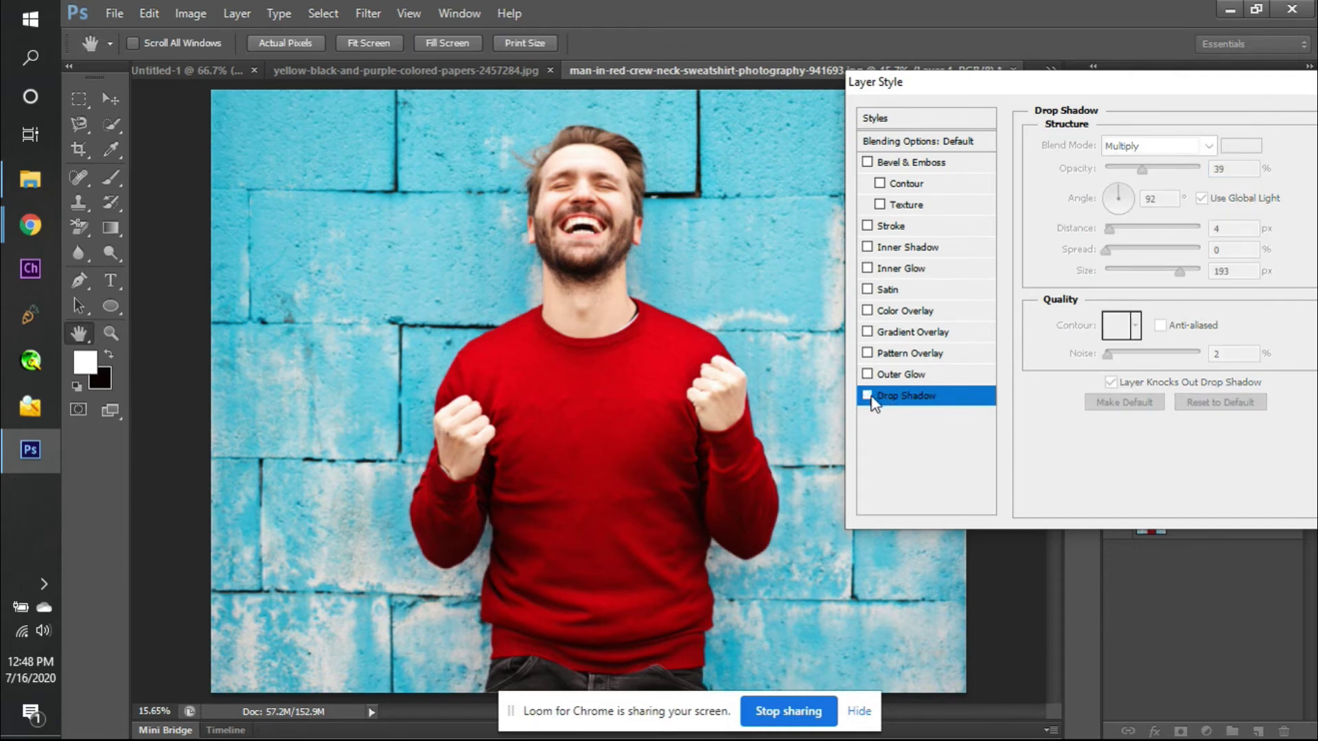
pyautogui.click(869, 397)
pyautogui.press('space')
pyautogui.click(868, 397)
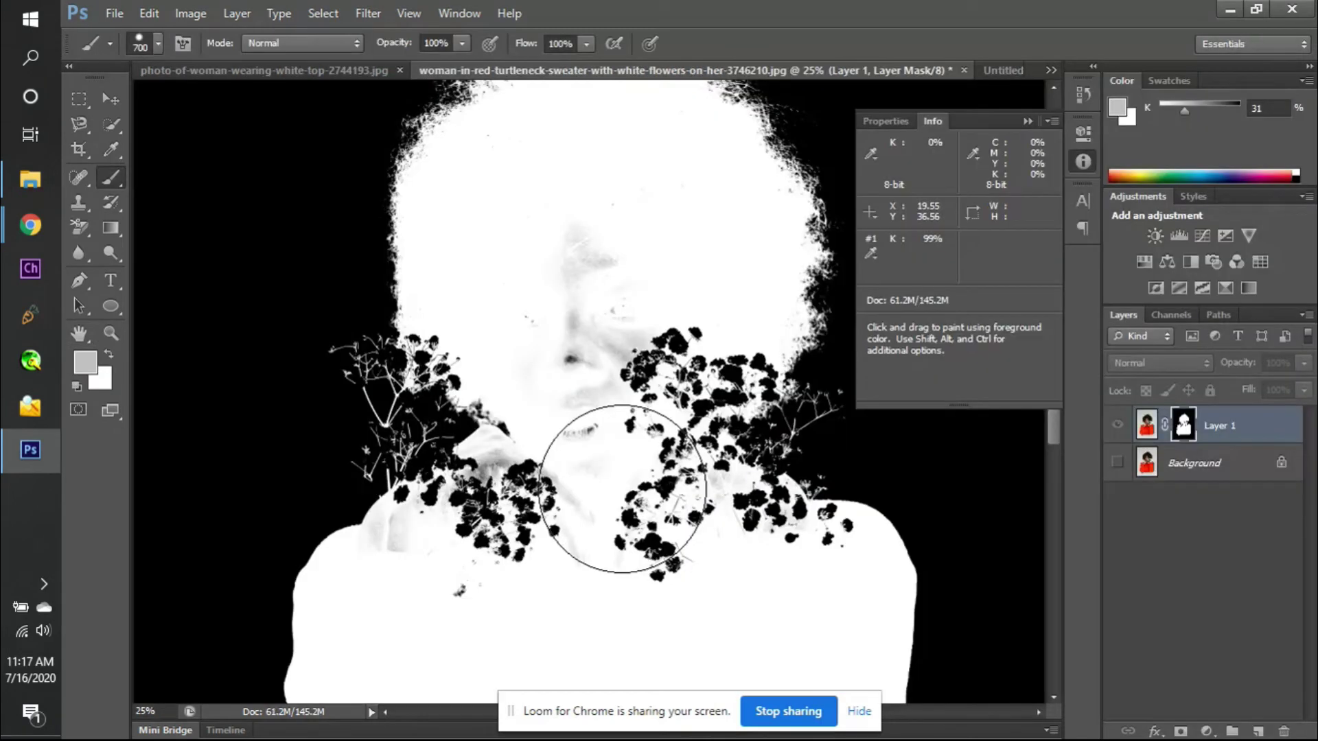
pyautogui.press('v')
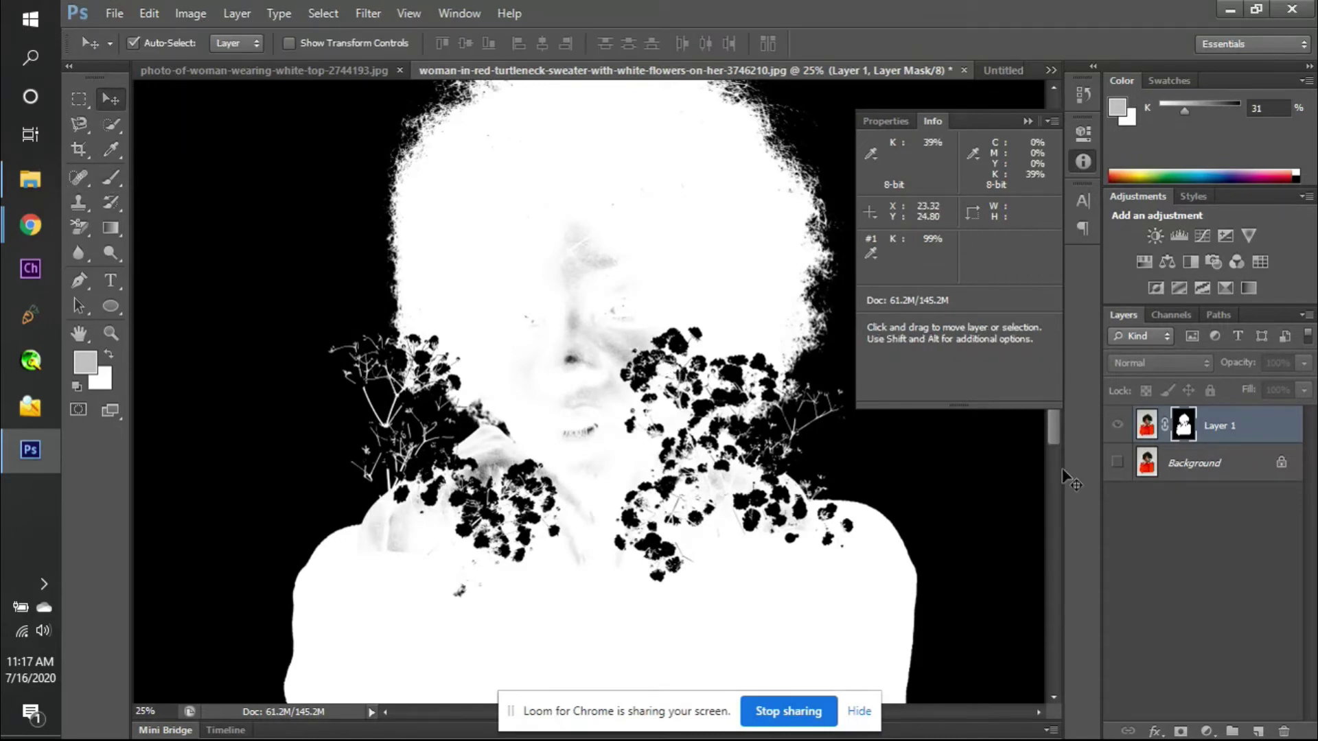
# - With a white brush, paint the face, left shoulder and centre flowers white on the mask
pyautogui.click(1027, 122)
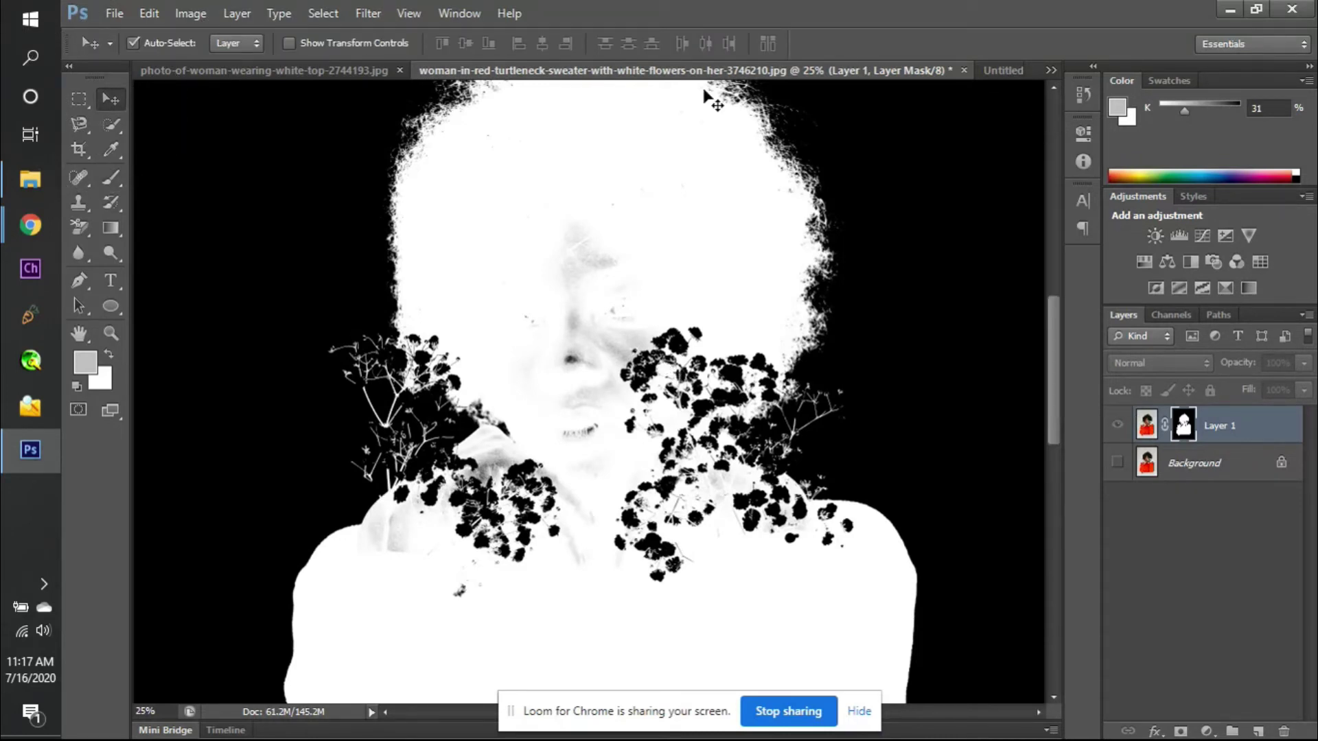
pyautogui.scroll(2, 644, 385)
pyautogui.scroll(-2, 644, 385)
pyautogui.press('b')
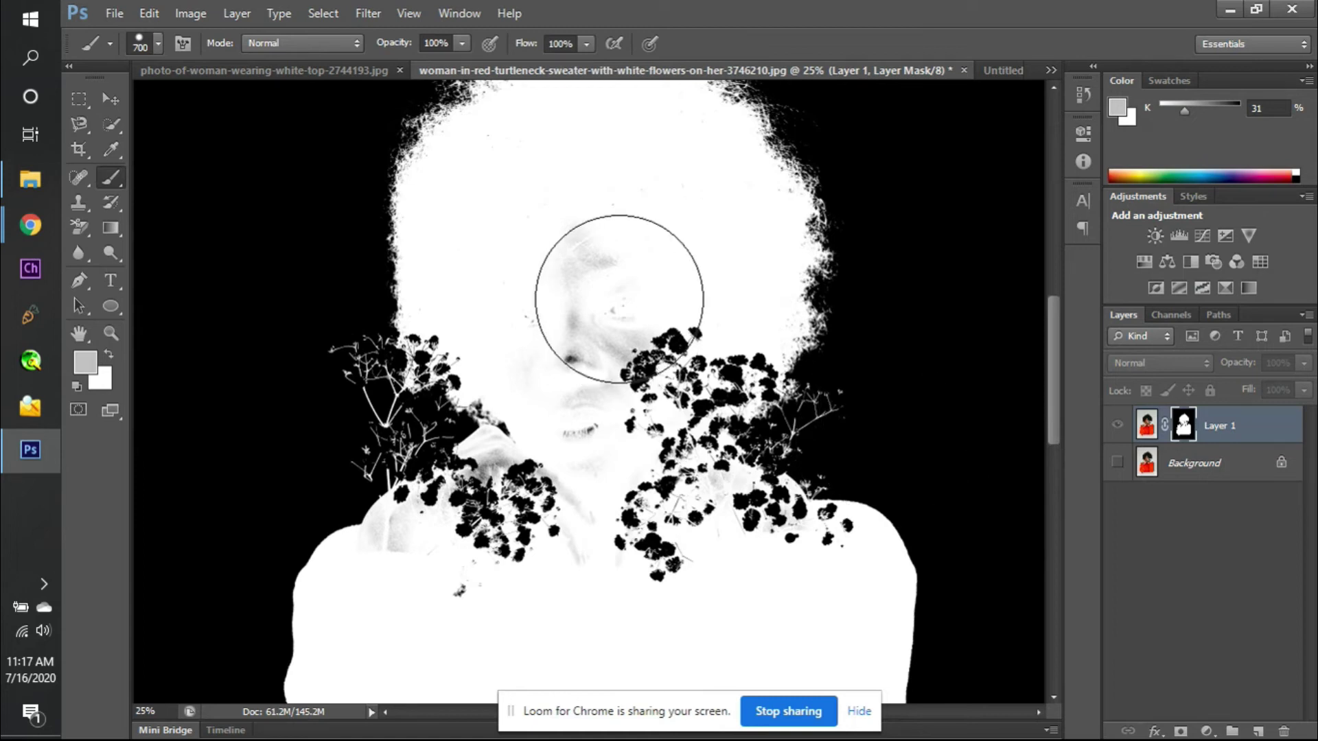
pyautogui.press('x')
pyautogui.moveTo(619, 299)
pyautogui.mouseDown()
pyautogui.moveTo(597, 252)
pyautogui.moveTo(609, 429)
pyautogui.moveTo(585, 274)
pyautogui.moveTo(565, 274)
pyautogui.moveTo(597, 312)
pyautogui.moveTo(597, 341)
pyautogui.moveTo(599, 236)
pyautogui.moveTo(621, 236)
pyautogui.moveTo(625, 368)
pyautogui.mouseUp()
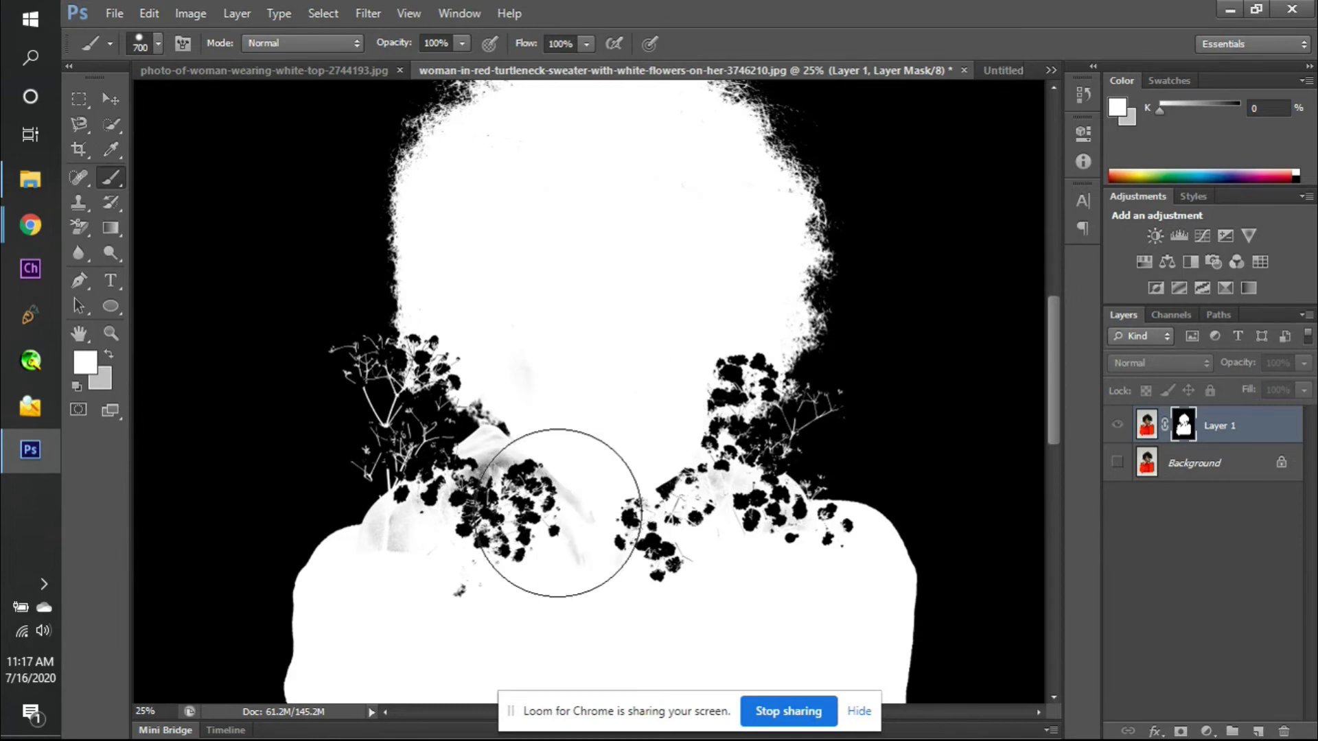
pyautogui.moveTo(485, 565)
pyautogui.mouseDown()
pyautogui.moveTo(576, 523)
pyautogui.moveTo(619, 527)
pyautogui.moveTo(624, 565)
pyautogui.mouseUp()
# - Paint the right shoulder's flower clusters and the grey patch on the left shoulder white
pyautogui.scroll(-1, 624, 565)
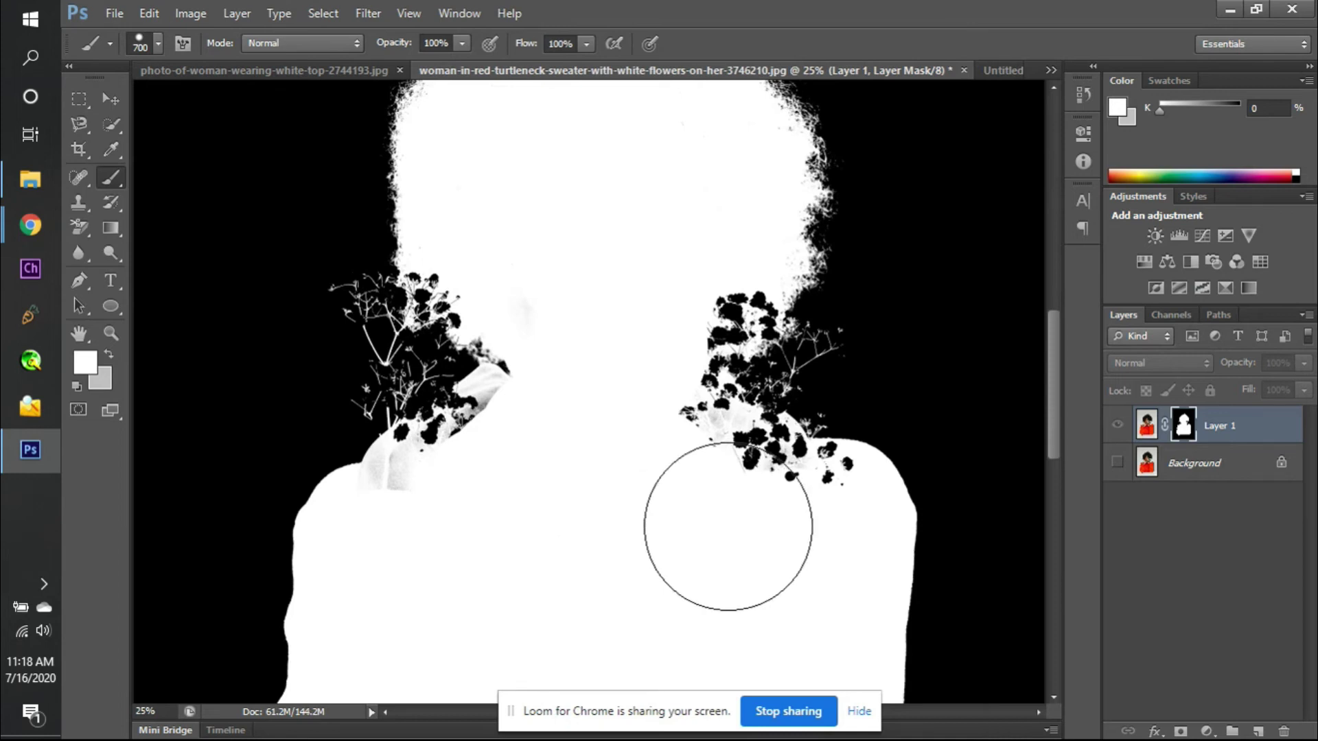
pyautogui.moveTo(734, 498)
pyautogui.mouseDown()
pyautogui.moveTo(826, 527)
pyautogui.moveTo(768, 562)
pyautogui.mouseUp()
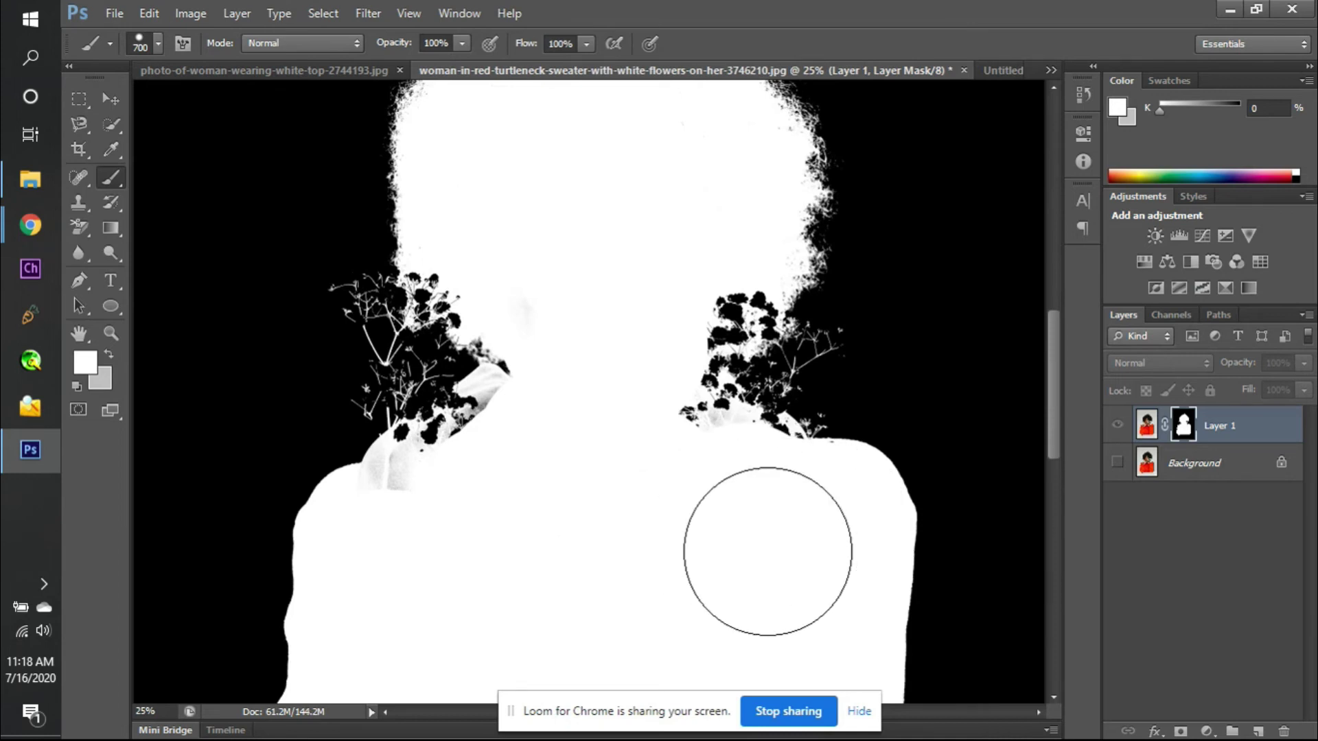
pyautogui.scroll(-1, 535, 577)
pyautogui.click(414, 471)
pyautogui.scroll(-2, 508, 538)
pyautogui.scroll(-1, 508, 563)
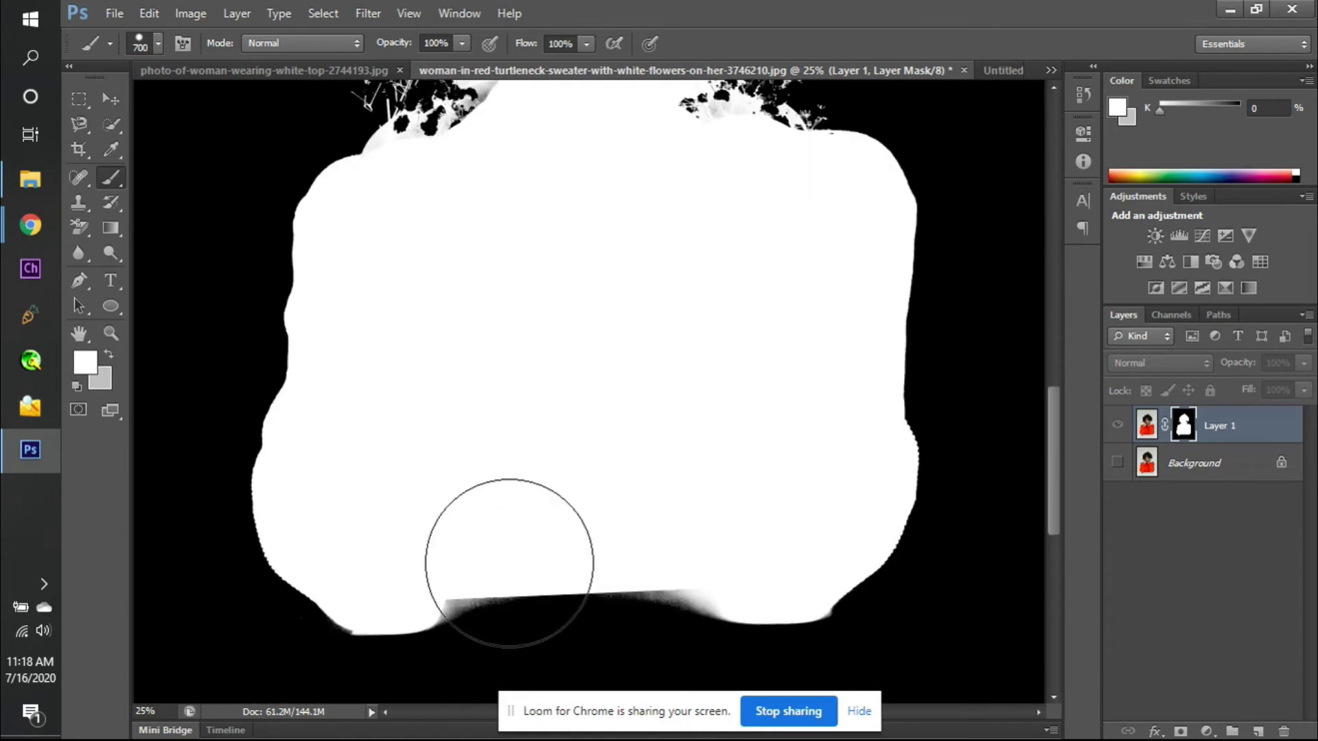
pyautogui.scroll(4, 509, 563)
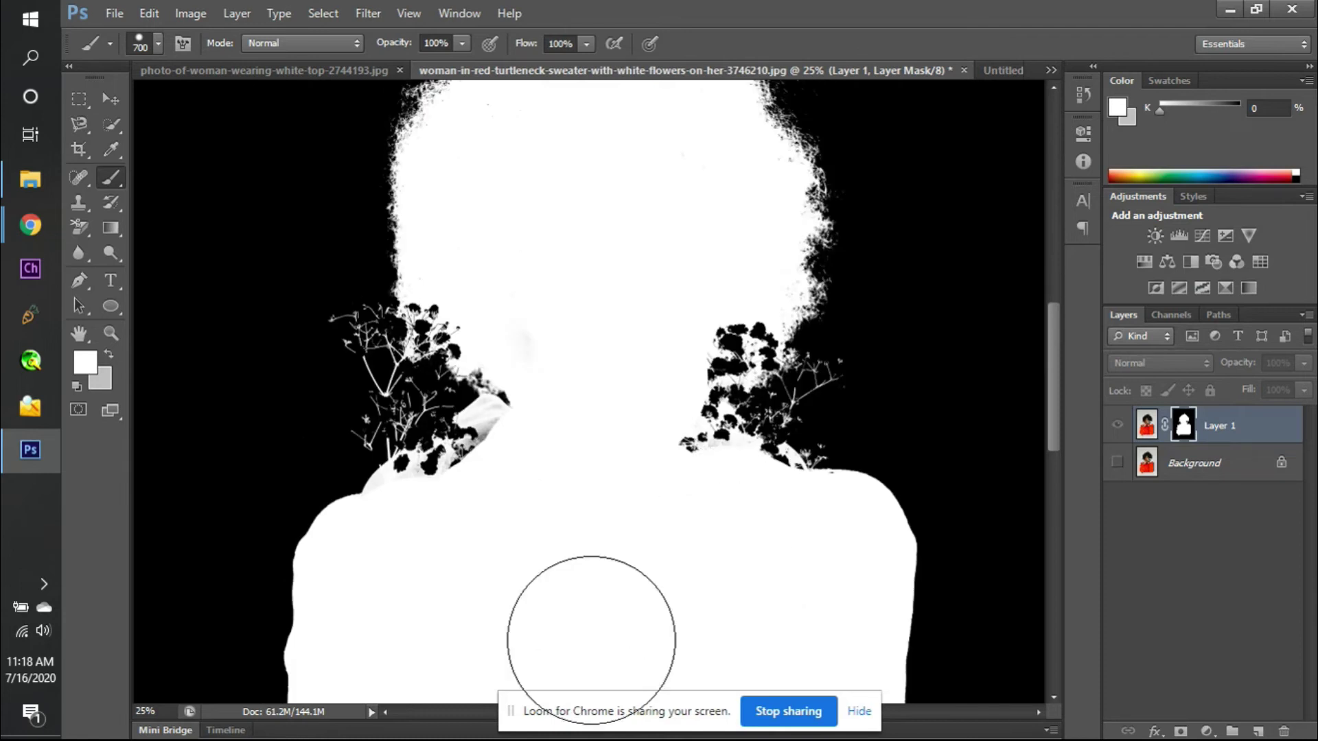
pyautogui.scroll(-2, 569, 635)
pyautogui.scroll(-3, 566, 637)
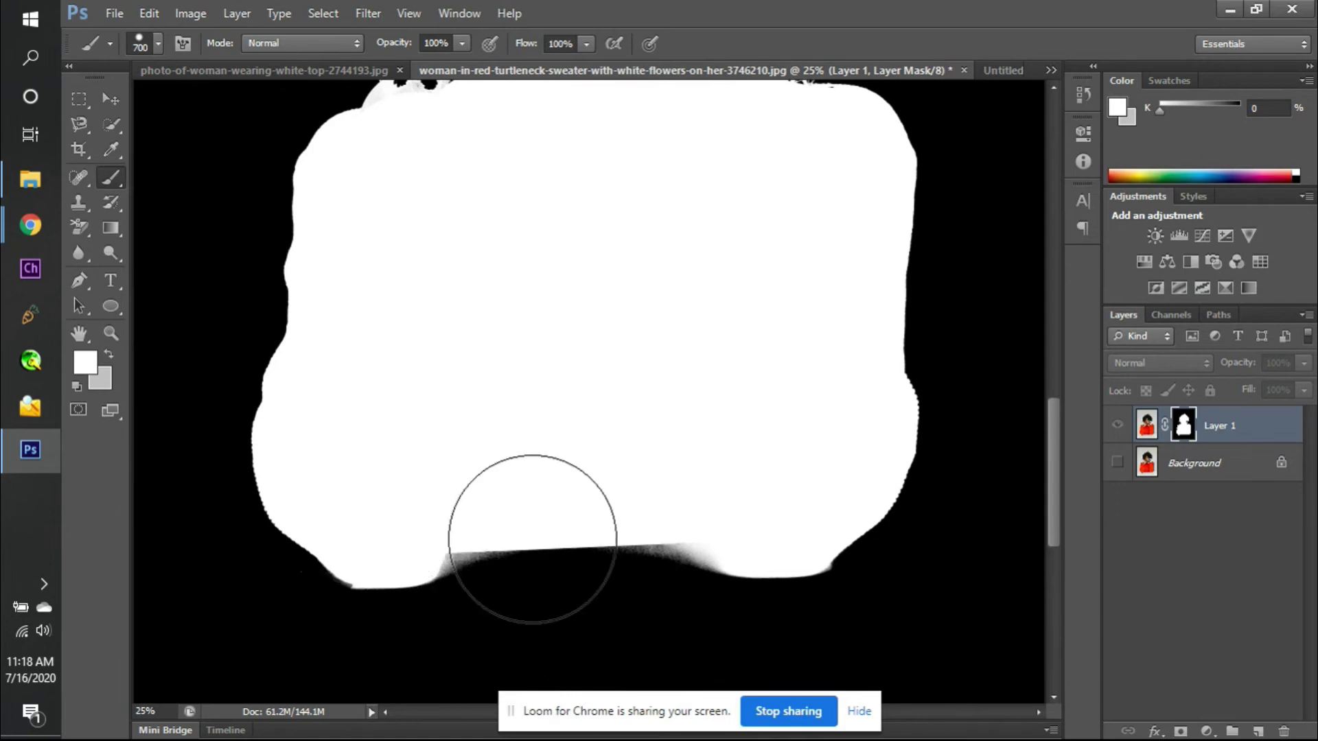
pyautogui.scroll(3, 579, 477)
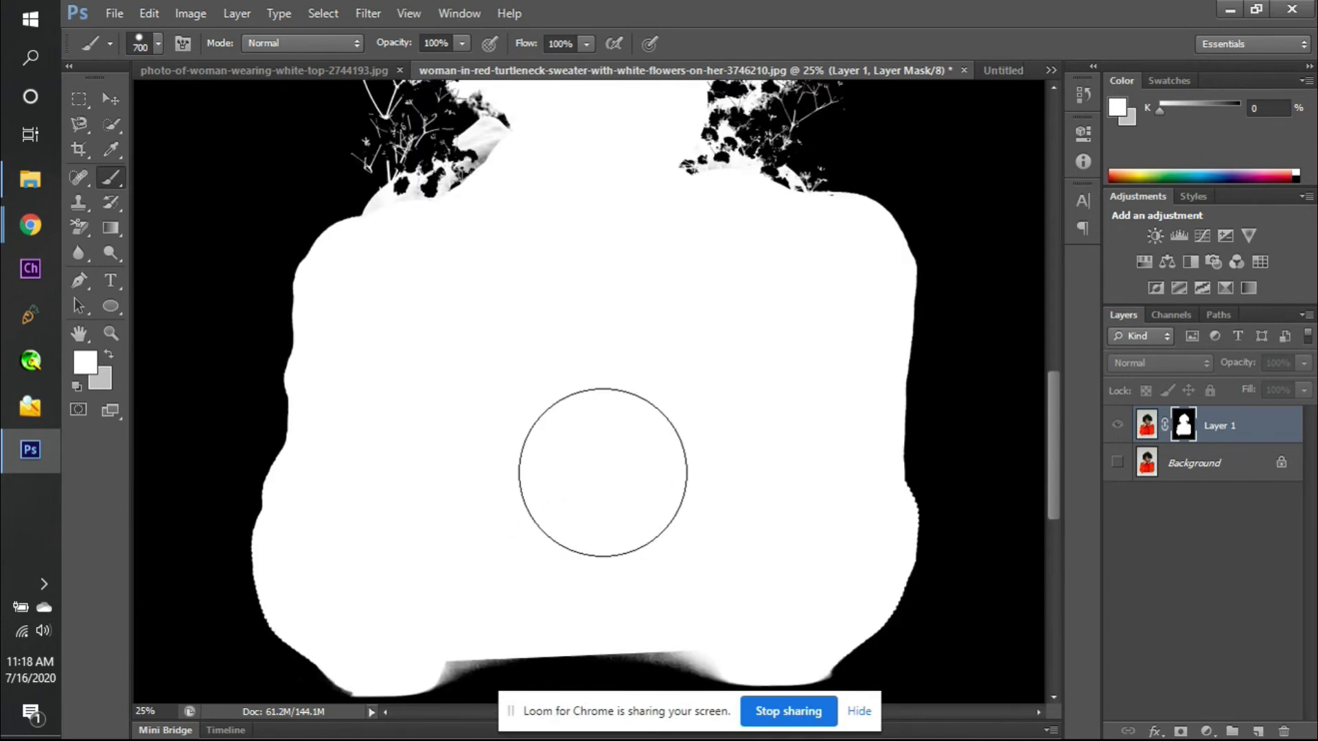
# - Paint the leftover flower specks on the shoulder into the mask and exit the mask view
pyautogui.moveTo(691, 303); pyautogui.dragTo(695, 309)
pyautogui.scroll(3, 606, 229)
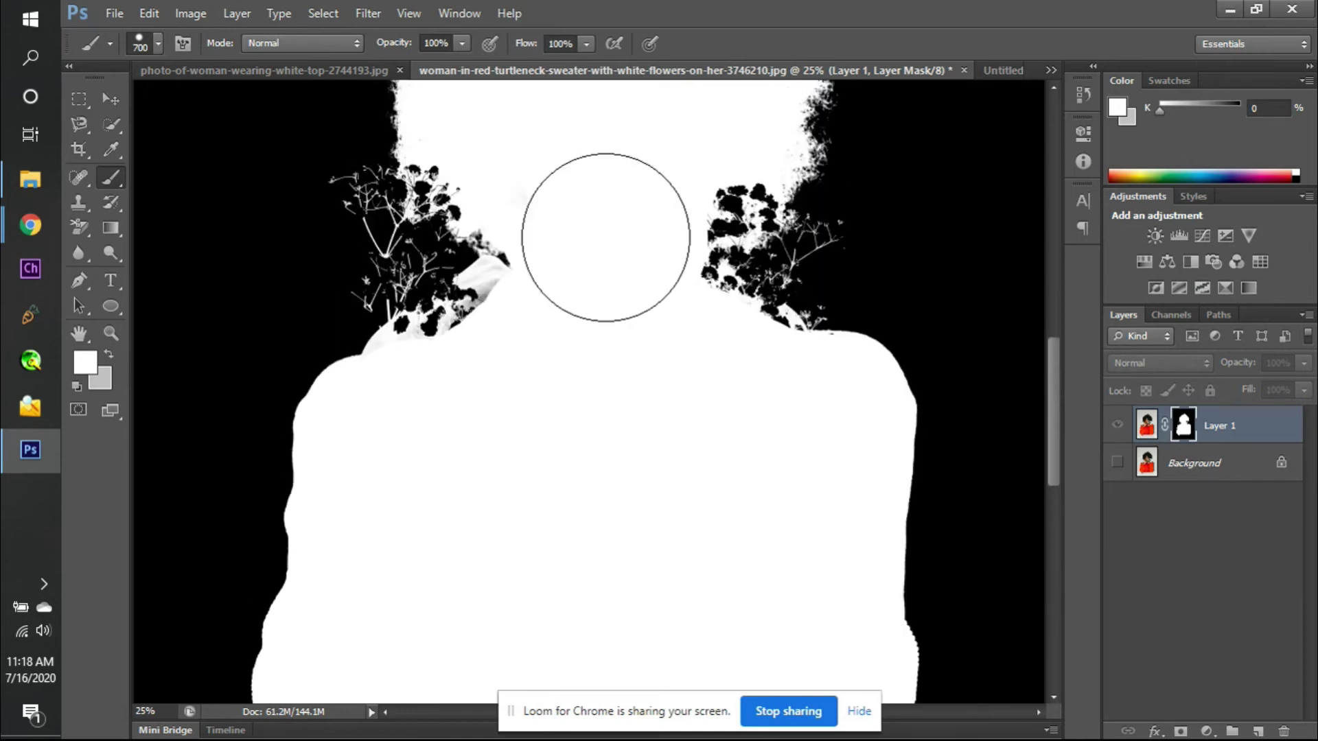
pyautogui.scroll(1, 606, 238)
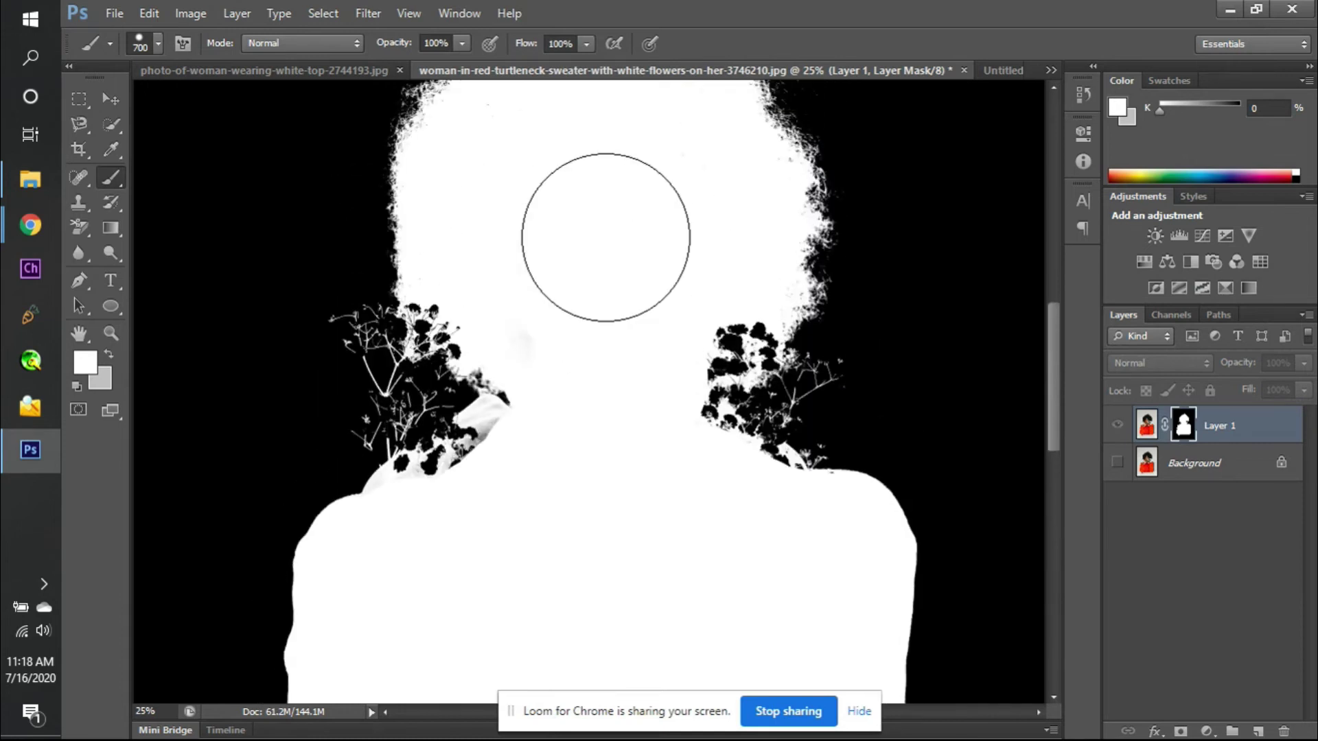
pyautogui.click(1118, 427)
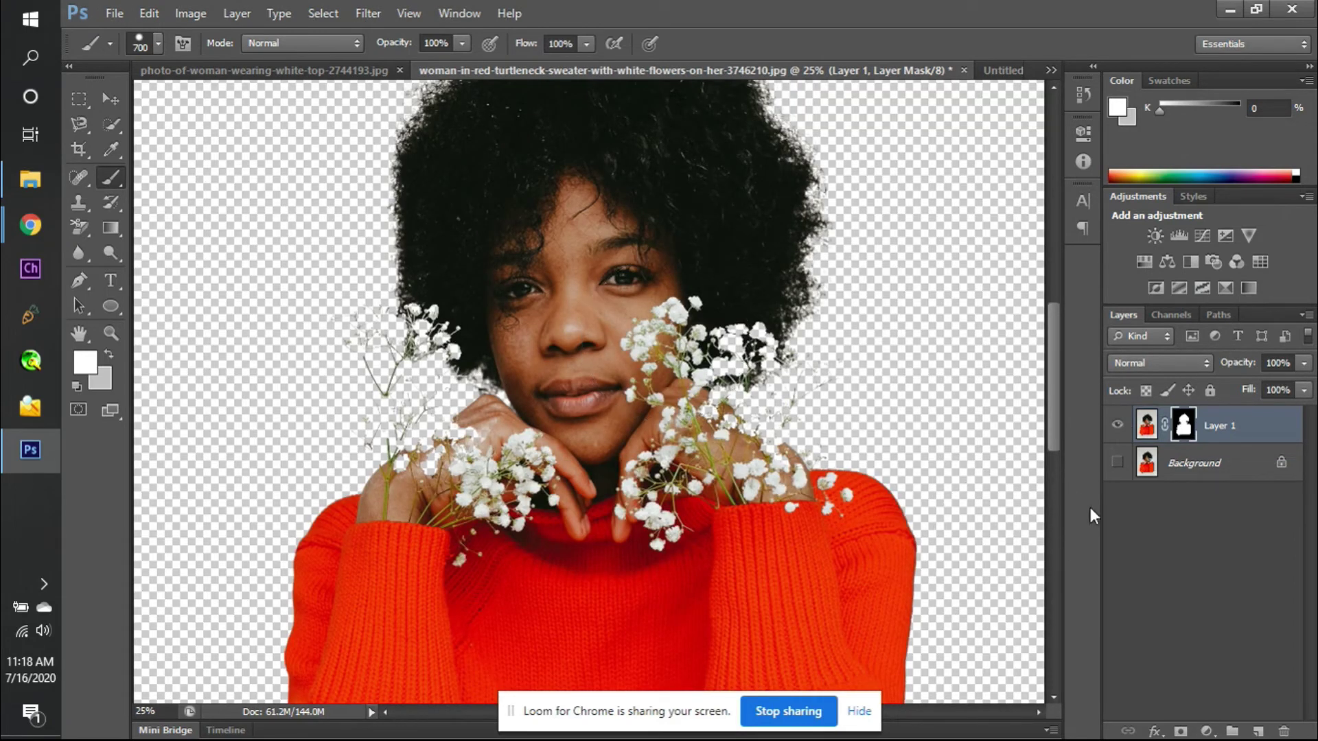
# - Shrink the brush to 300 and toggle the Background layer to check the cut-out at 50%
pyautogui.click(1118, 467)
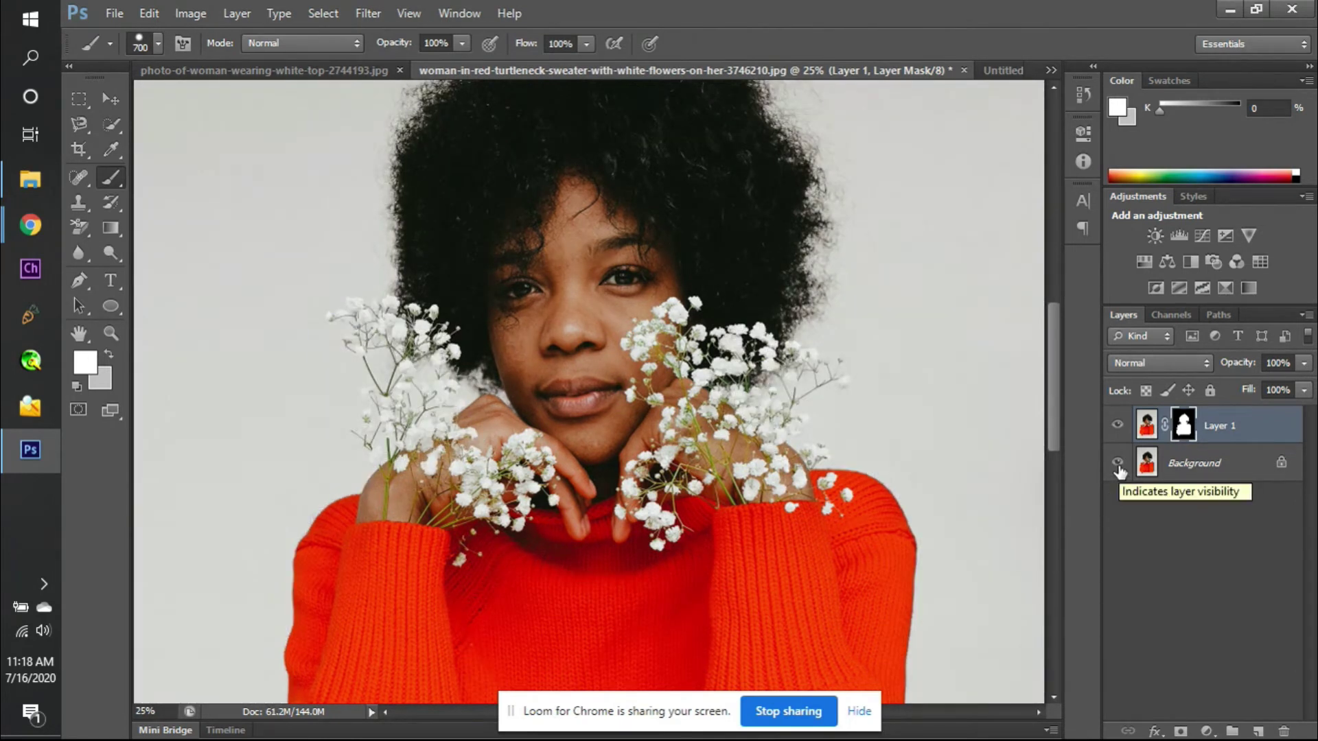
pyautogui.press('[')
pyautogui.press('[')
pyautogui.press('[')
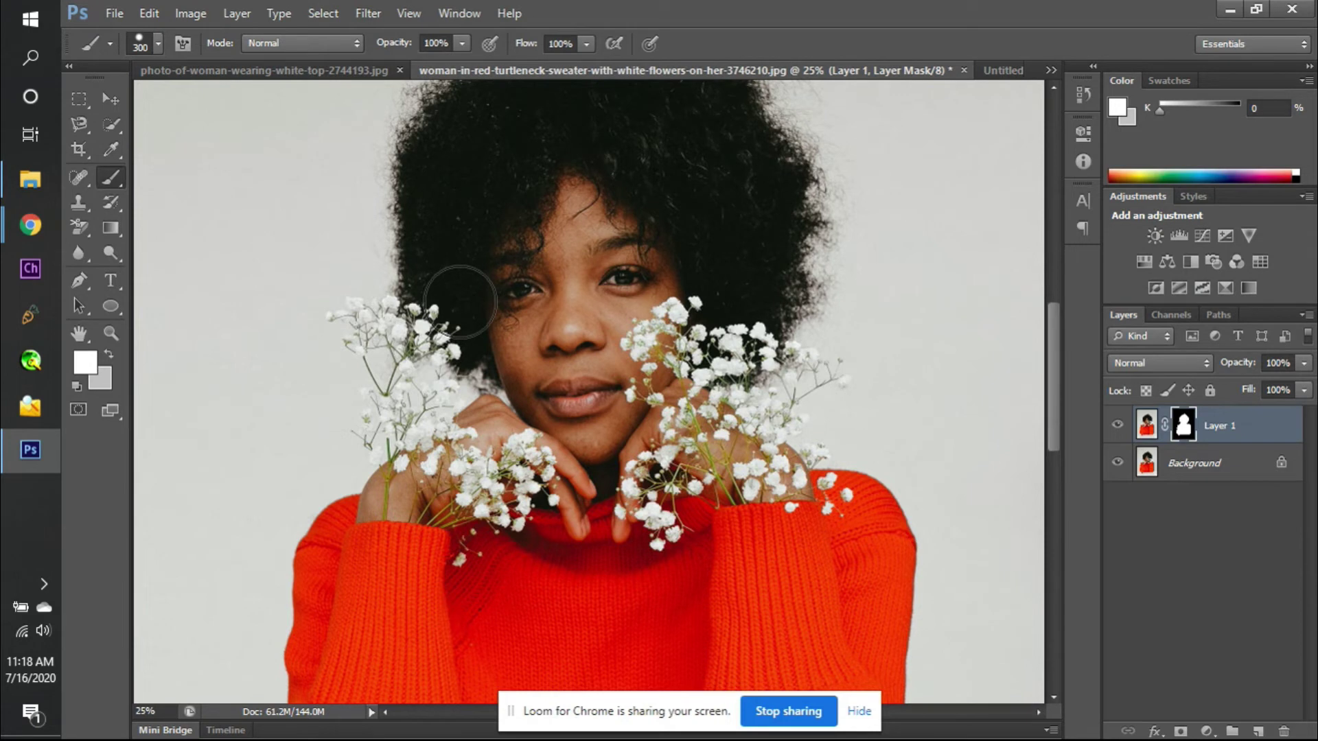
pyautogui.click(1118, 465)
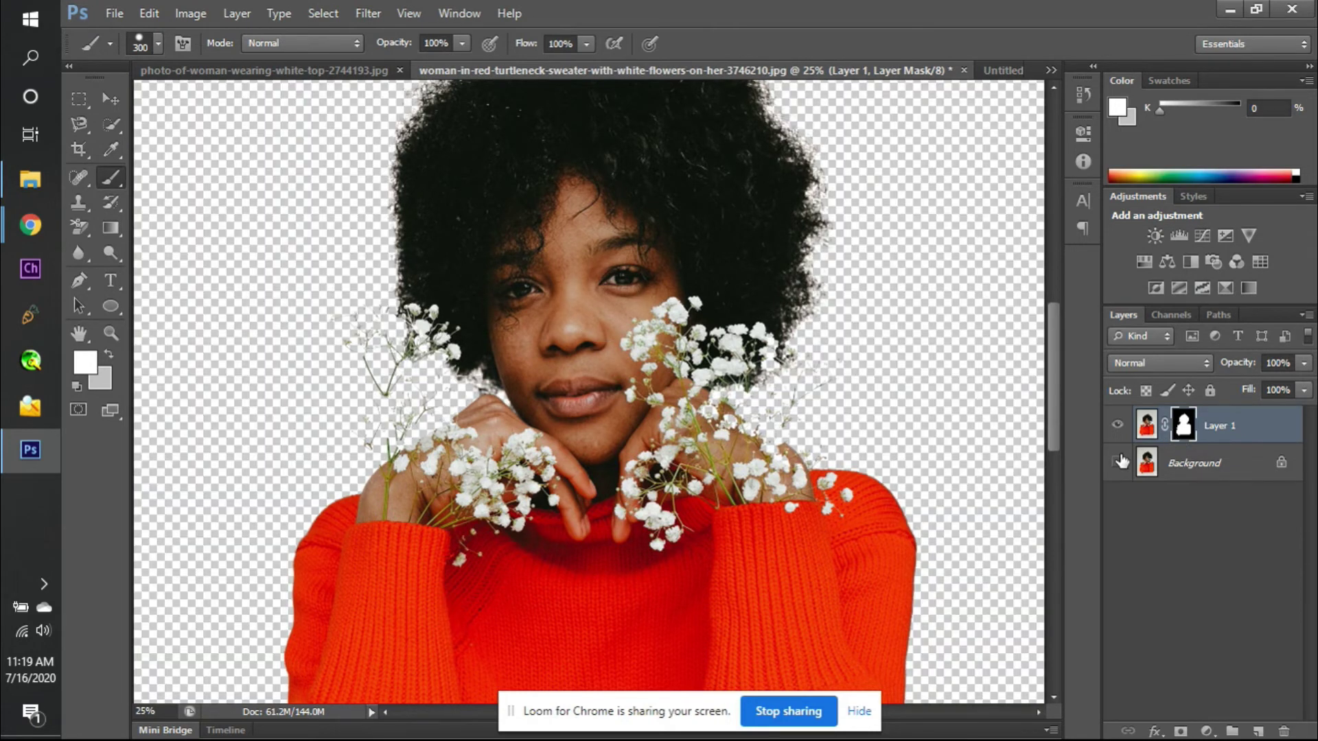
pyautogui.click(1118, 464)
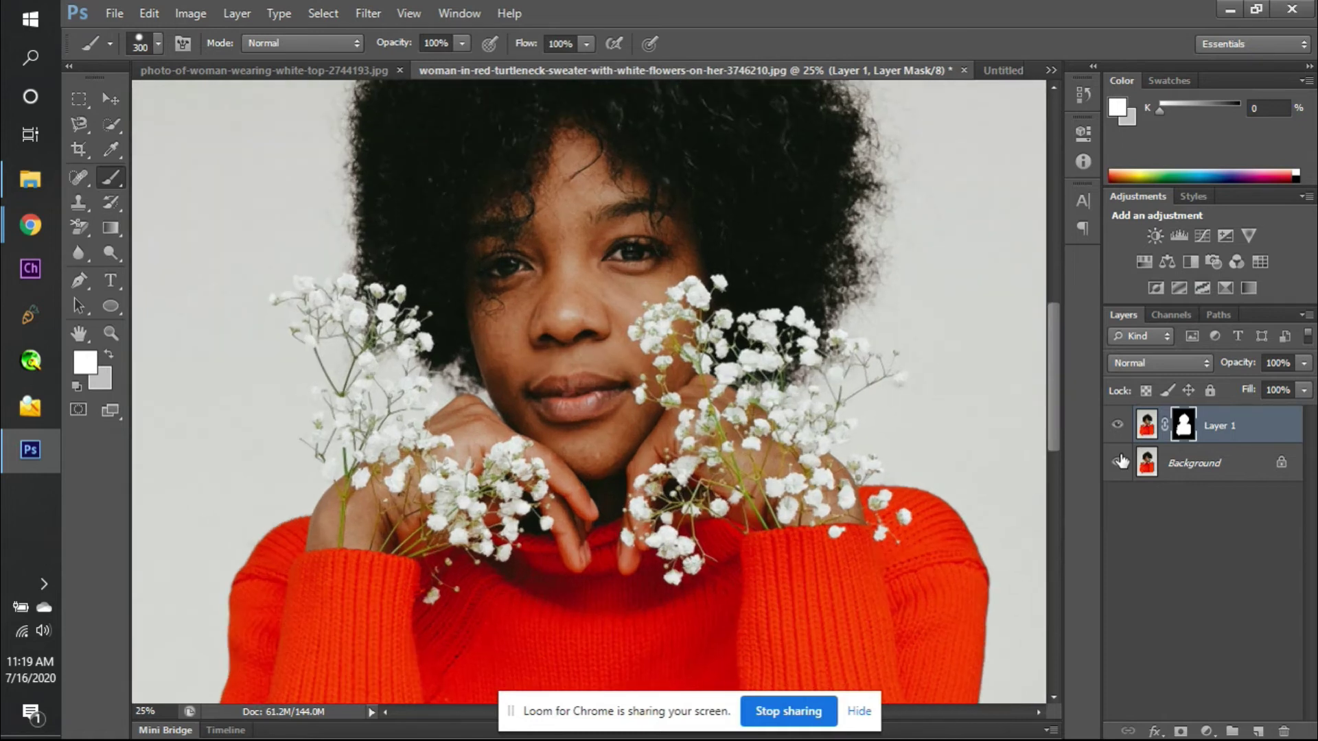
pyautogui.scroll(2, 650, 345)
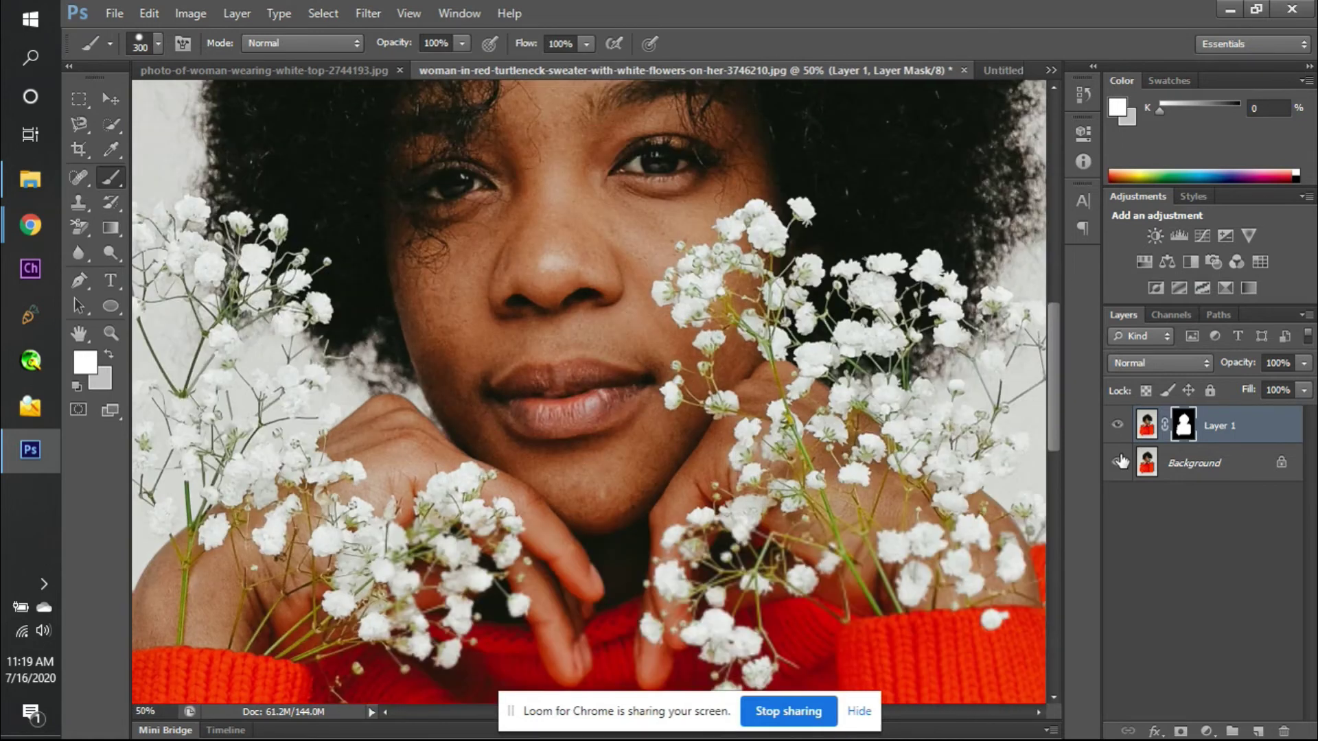
pyautogui.hscroll(-3, 293, 453)
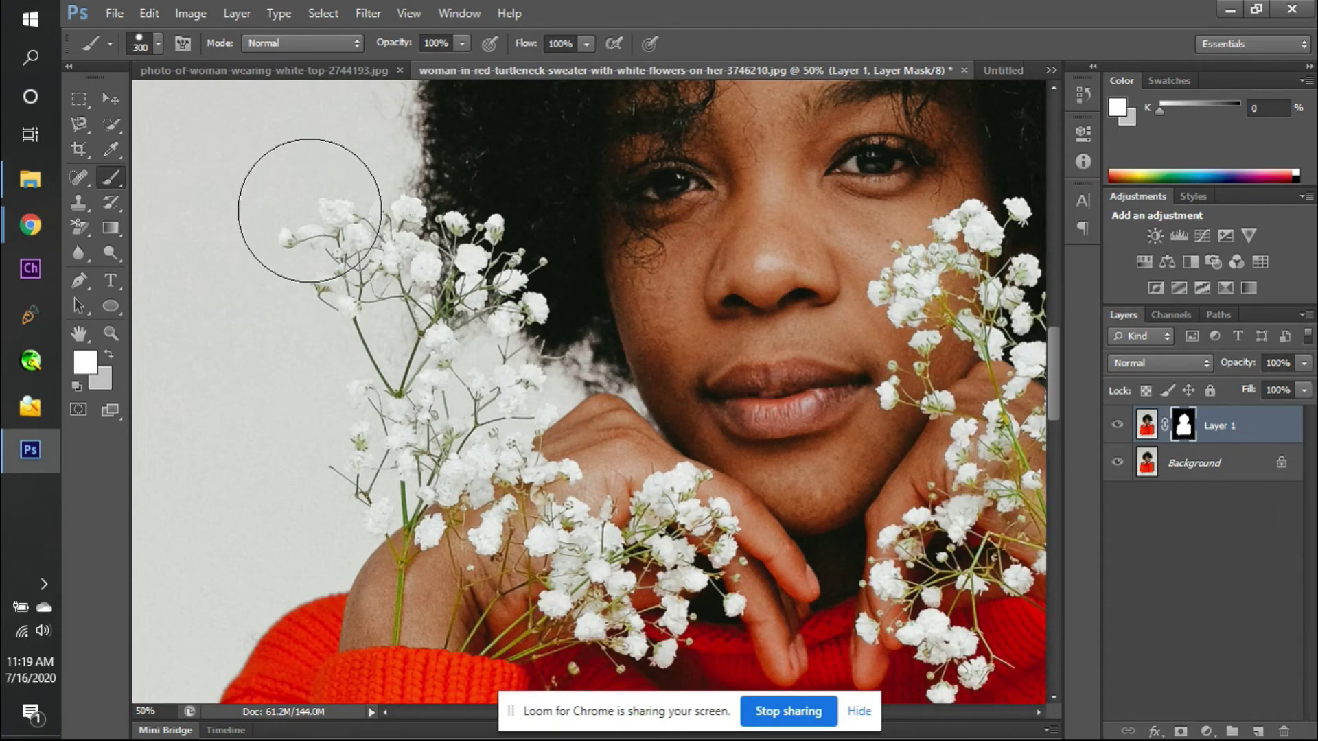
pyautogui.press('v')
pyautogui.press('b')
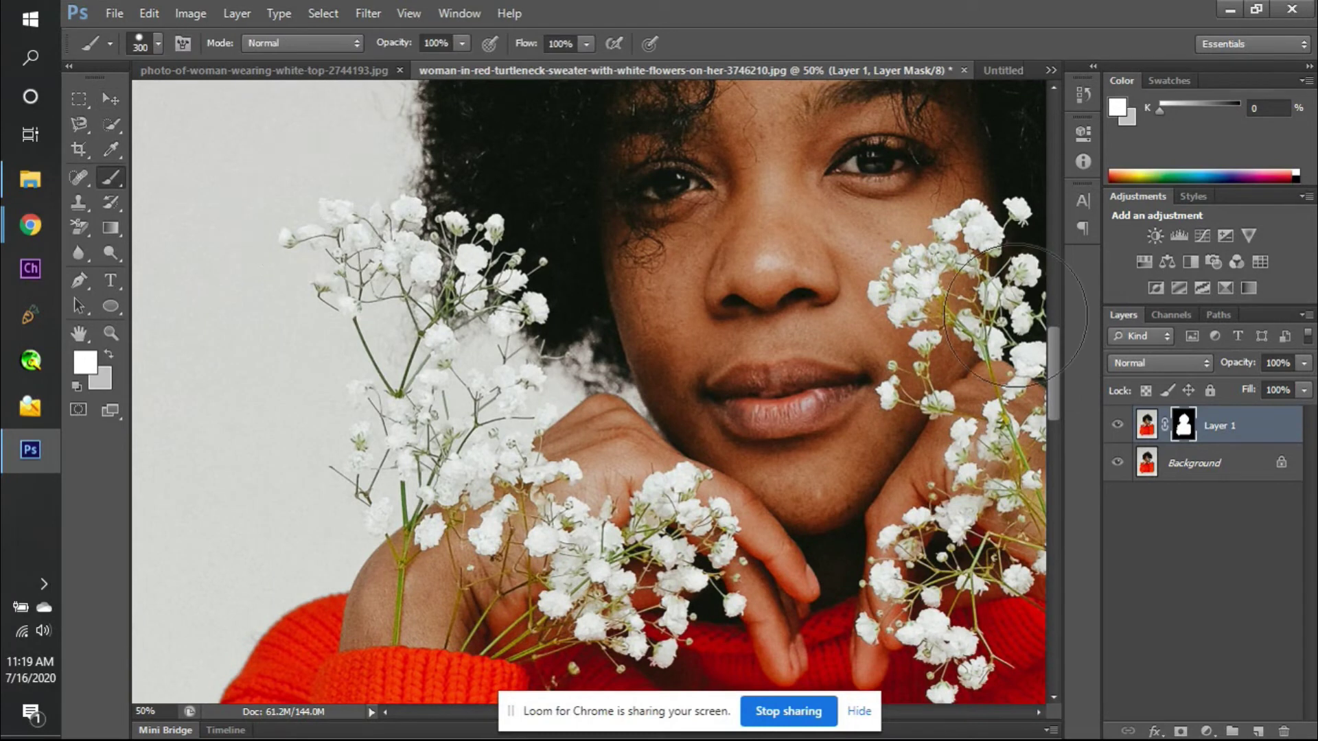
# - Duplicate the Background layer with Ctrl+J, hiding the original and showing Background copy
pyautogui.click(1214, 458)
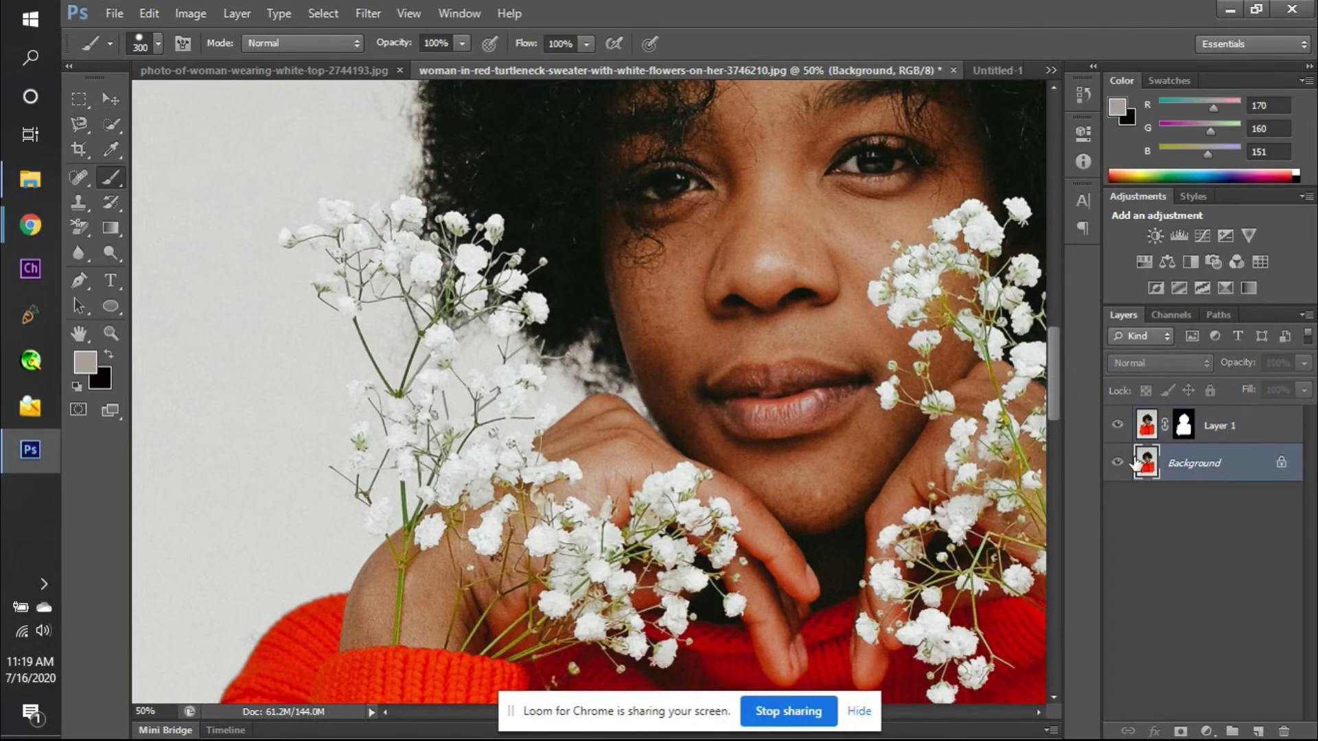
pyautogui.click(1117, 462)
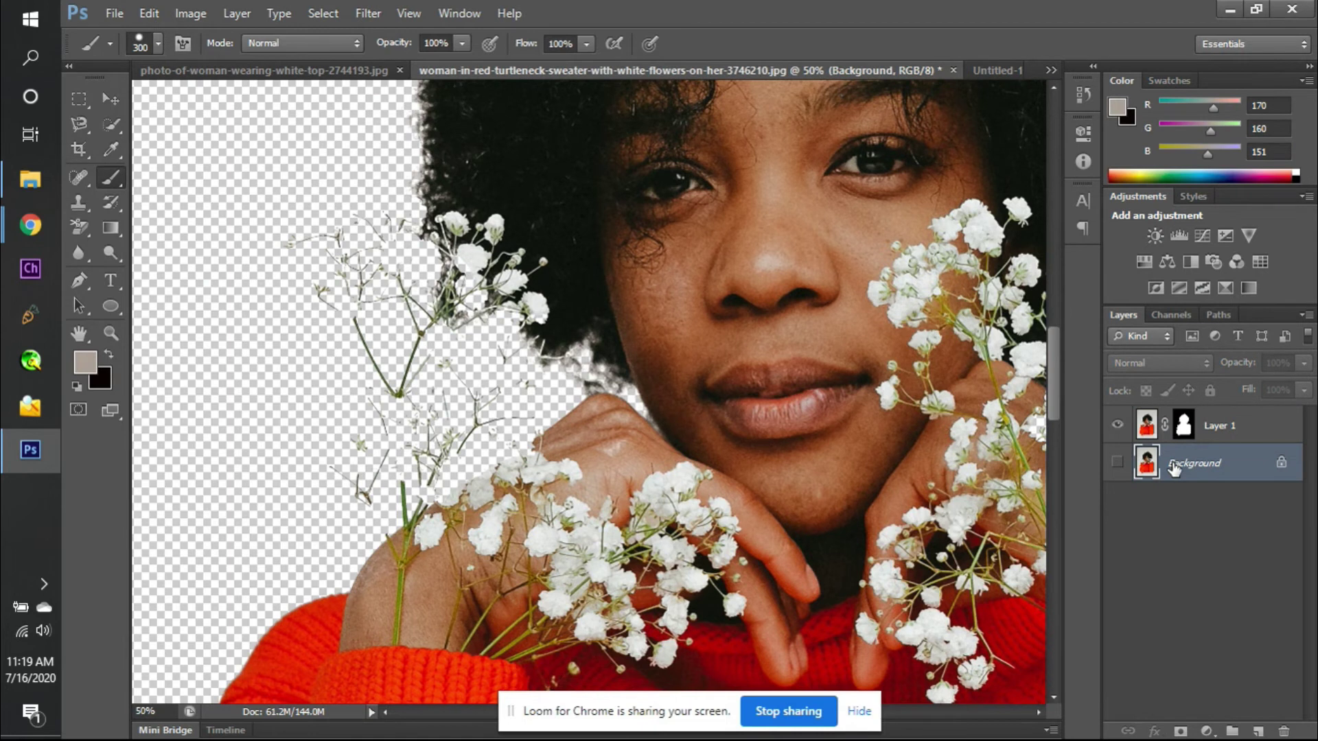
pyautogui.hotkey('ctrl', 'j')
pyautogui.click(1118, 463)
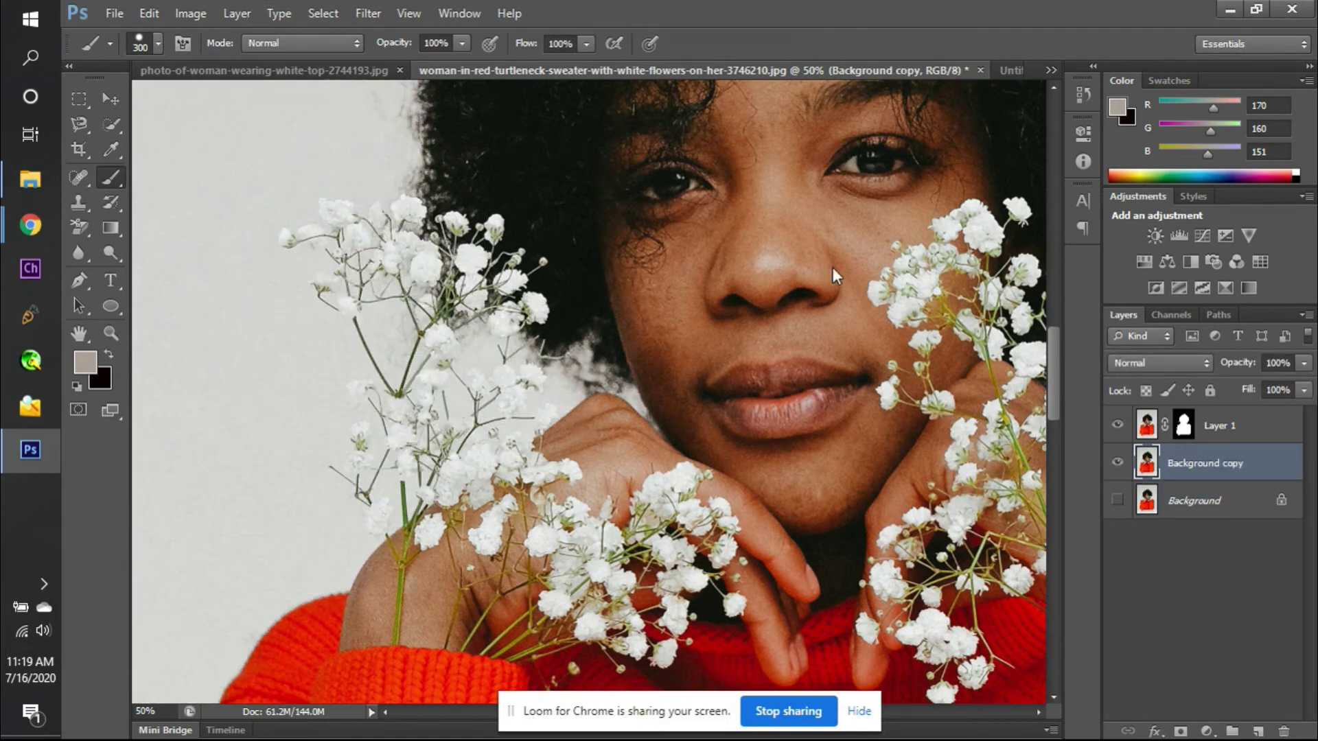
# - Open Select > Color Range and sample the light grey backdrop and flower colours
pyautogui.click(322, 14)
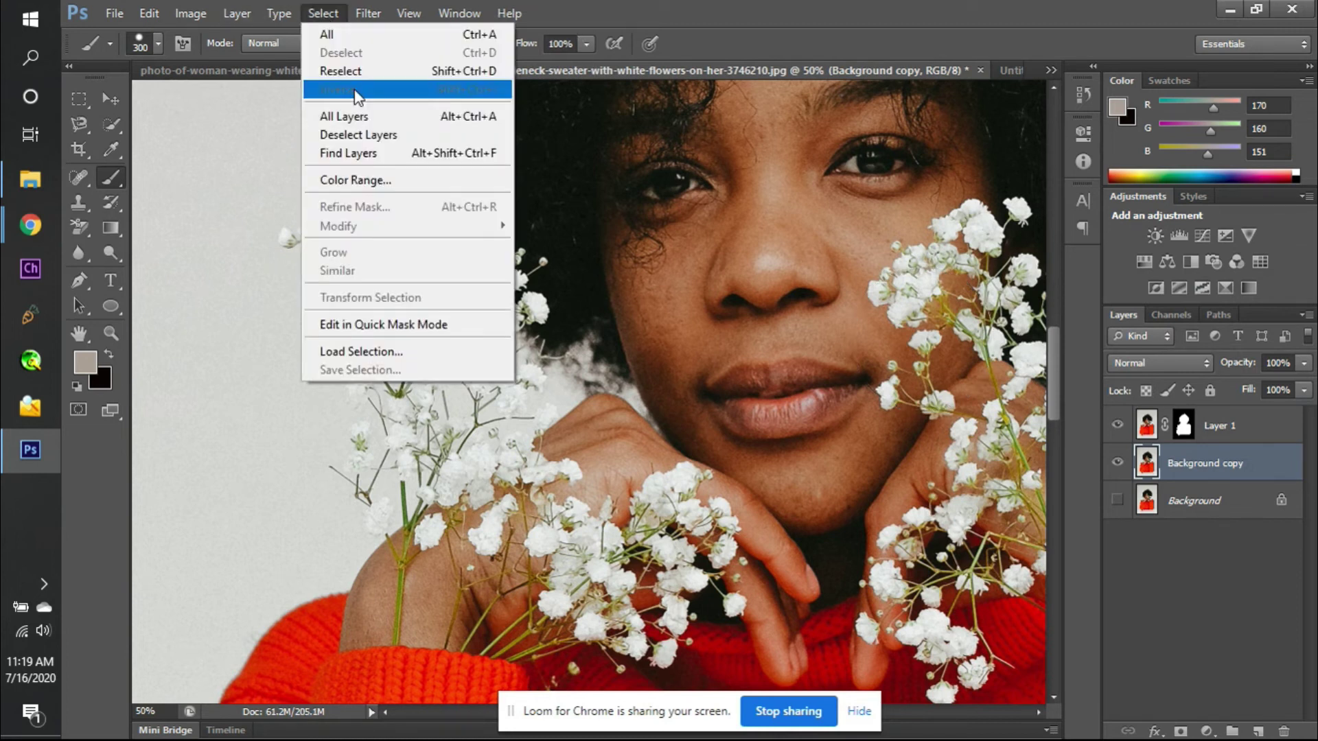
pyautogui.click(372, 180)
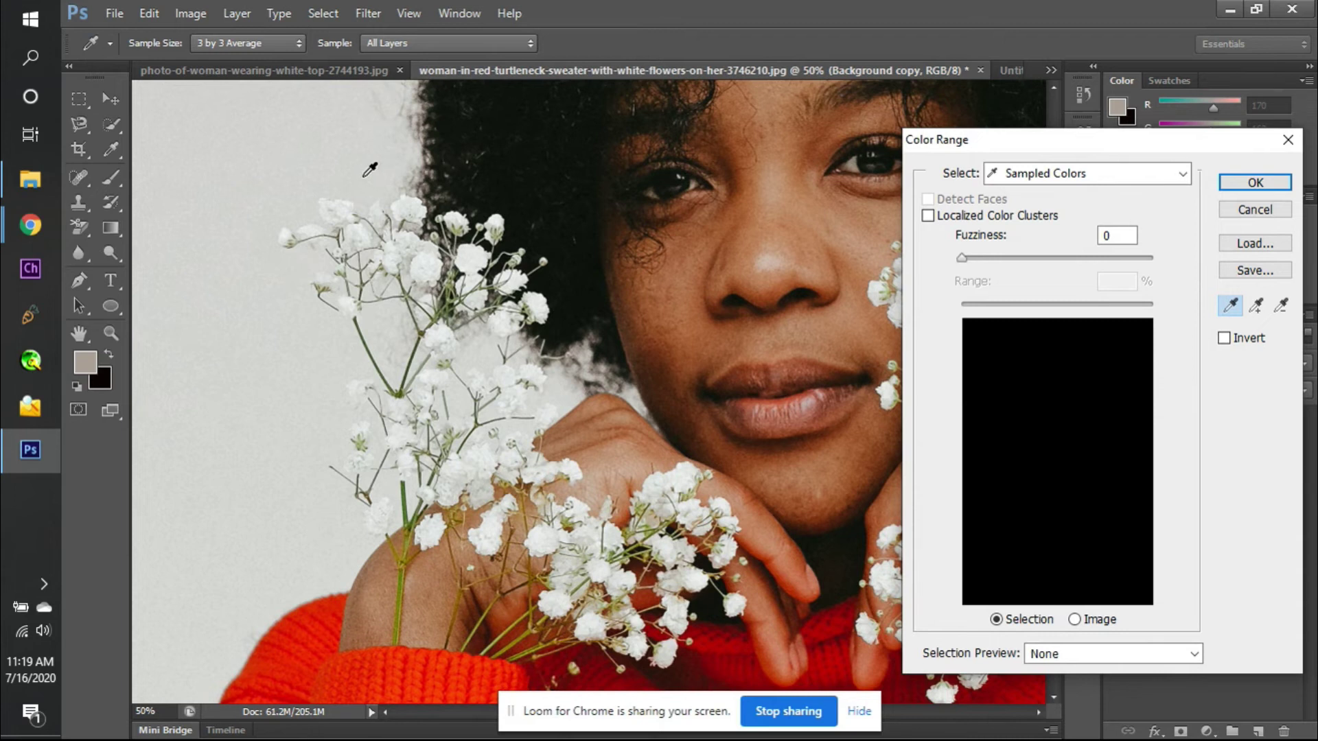
pyautogui.click(287, 236)
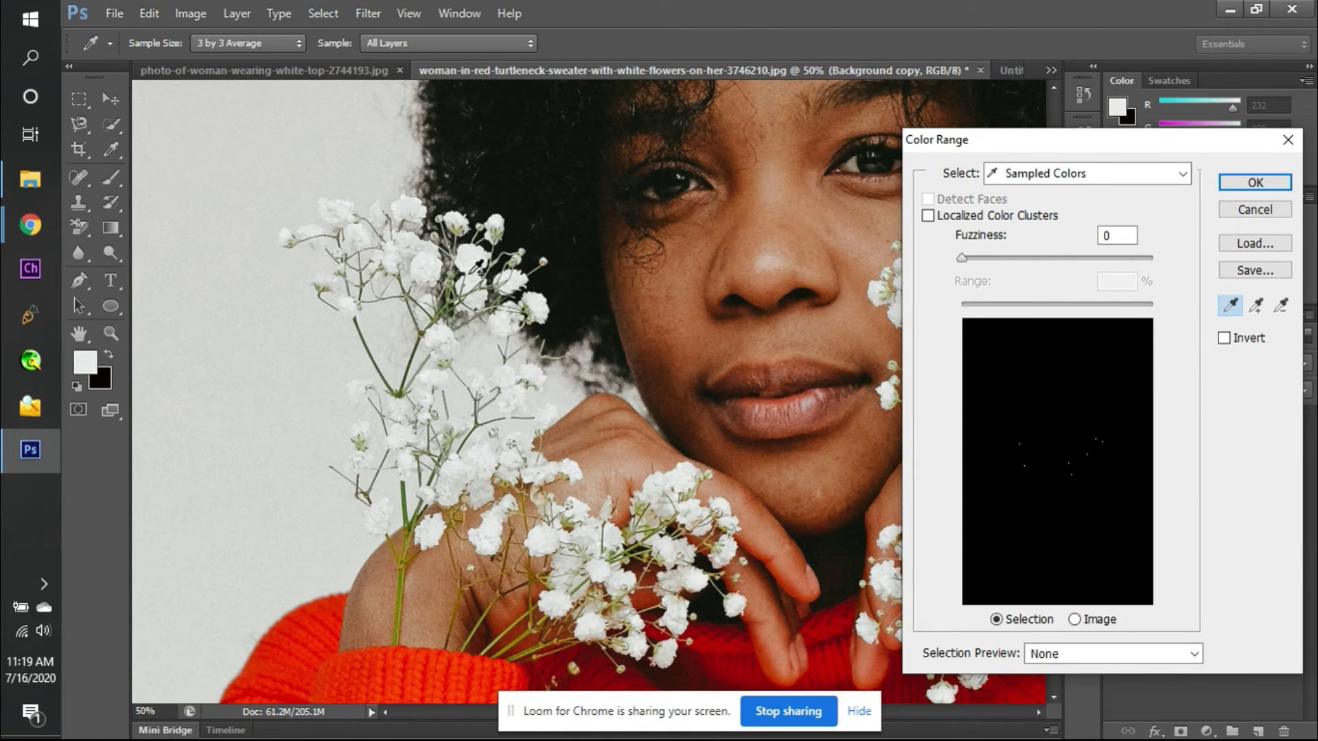
pyautogui.keyDown('shift'); pyautogui.click(426, 278); pyautogui.keyUp('shift')
pyautogui.keyDown('shift'); pyautogui.click(430, 274); pyautogui.keyUp('shift')
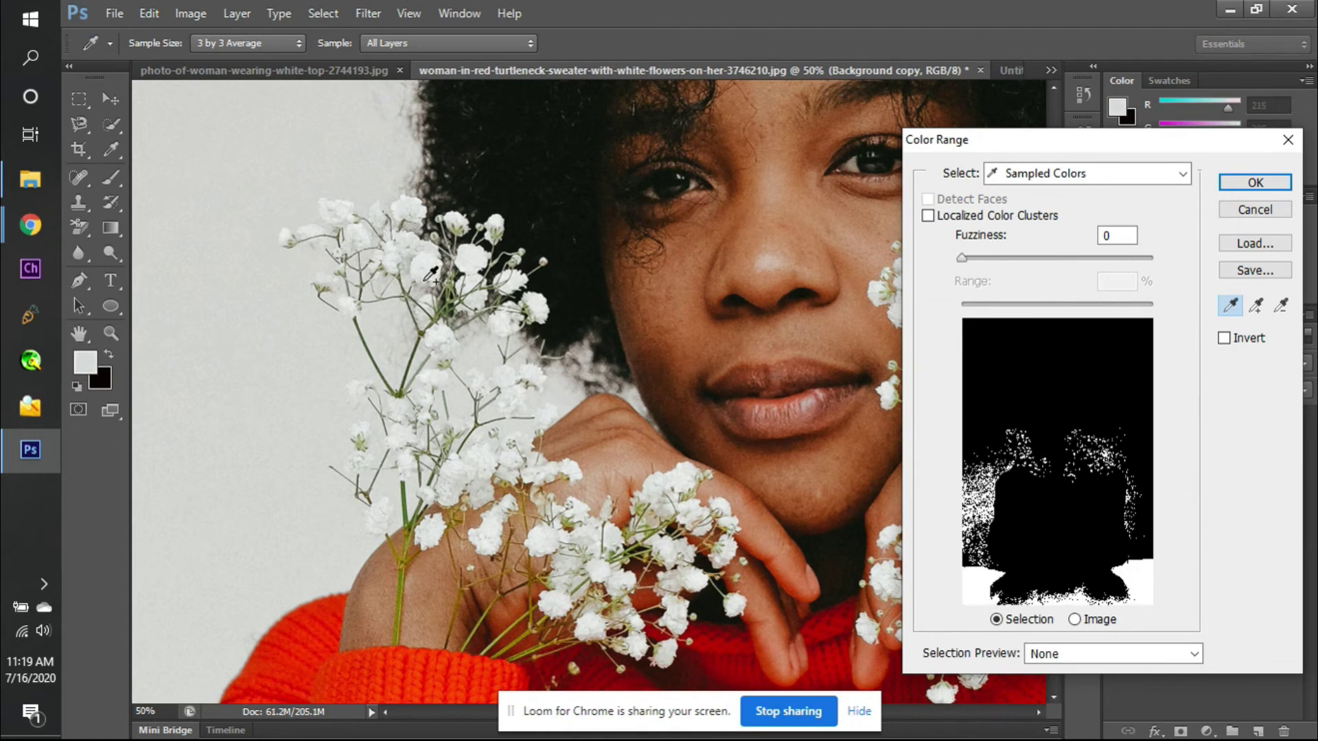
pyautogui.keyDown('shift'); pyautogui.click(663, 501); pyautogui.keyUp('shift')
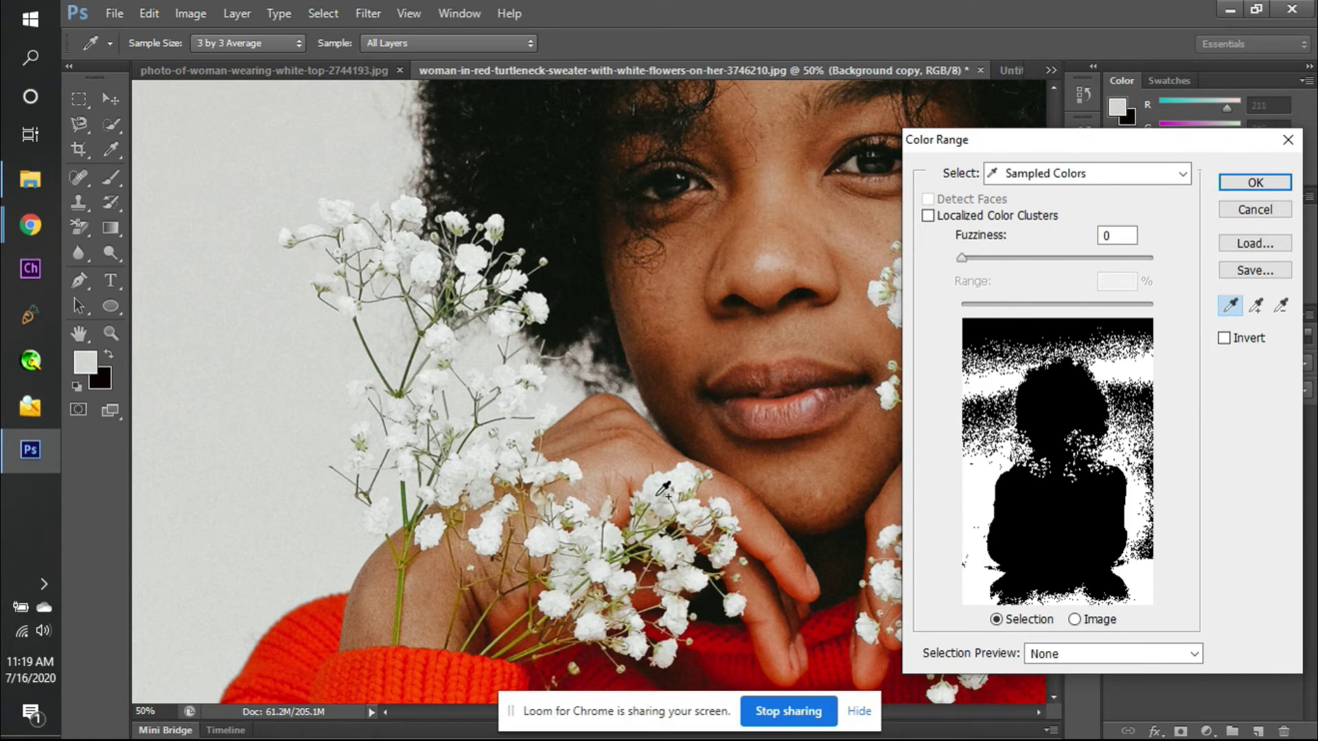
pyautogui.keyDown('shift'); pyautogui.click(554, 544); pyautogui.keyUp('shift')
pyautogui.keyDown('shift'); pyautogui.click(546, 312); pyautogui.keyUp('shift')
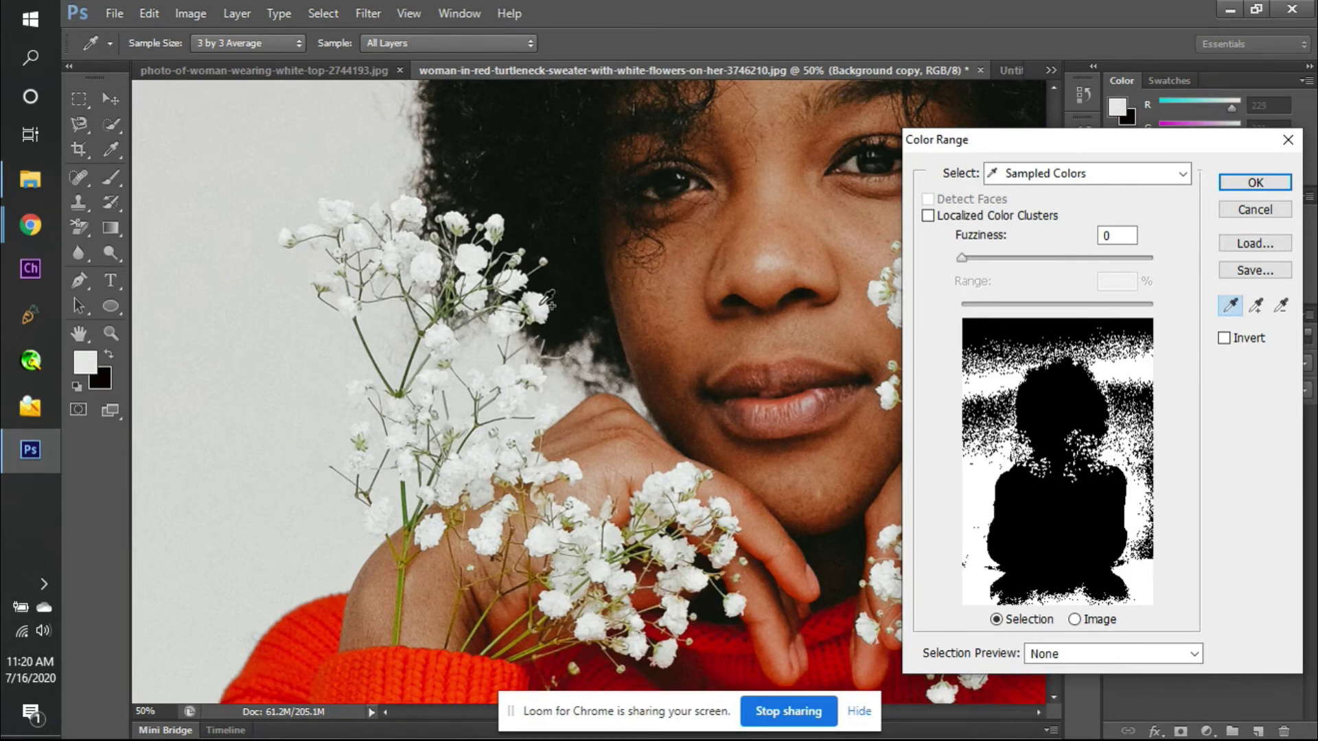
pyautogui.press('ctrl')
pyautogui.hotkey('ctrl', '-')
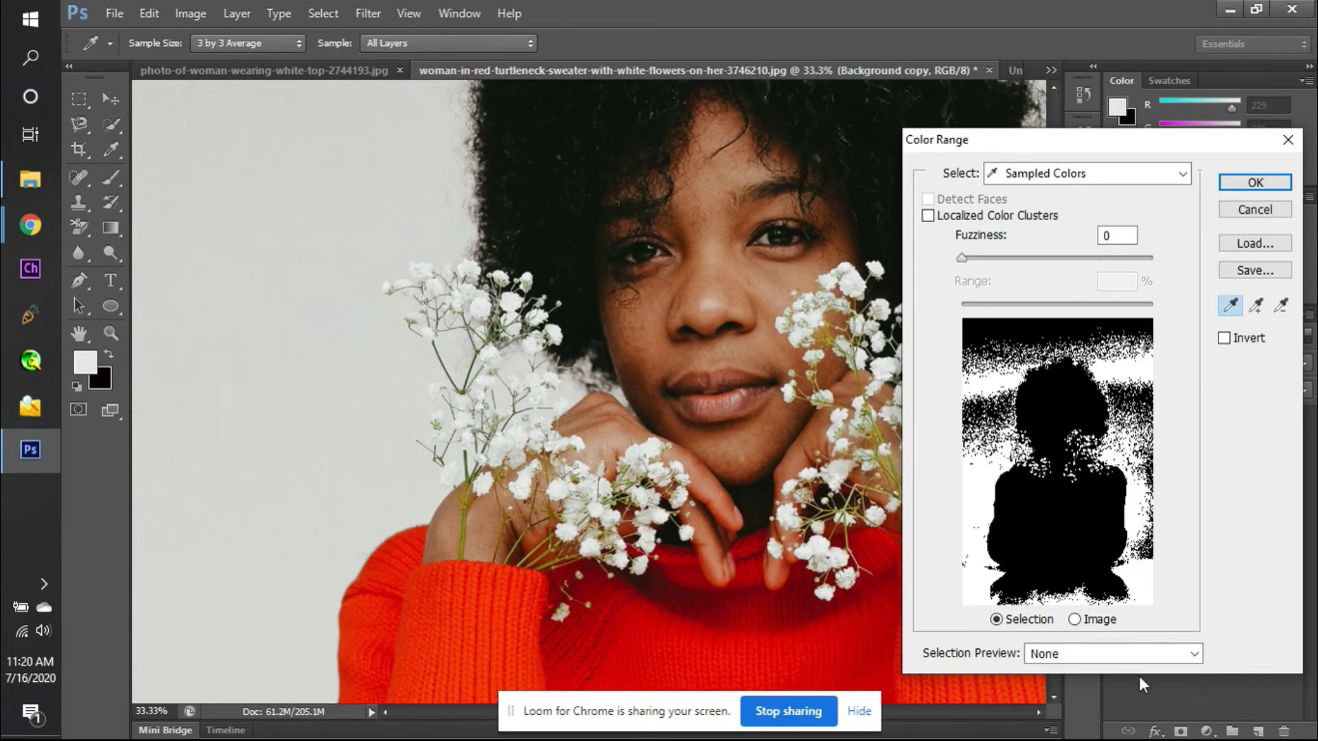
# - Preview on a Black Matte, tick Invert, and add the left backdrop and hair edge samples
pyautogui.click(1119, 654)
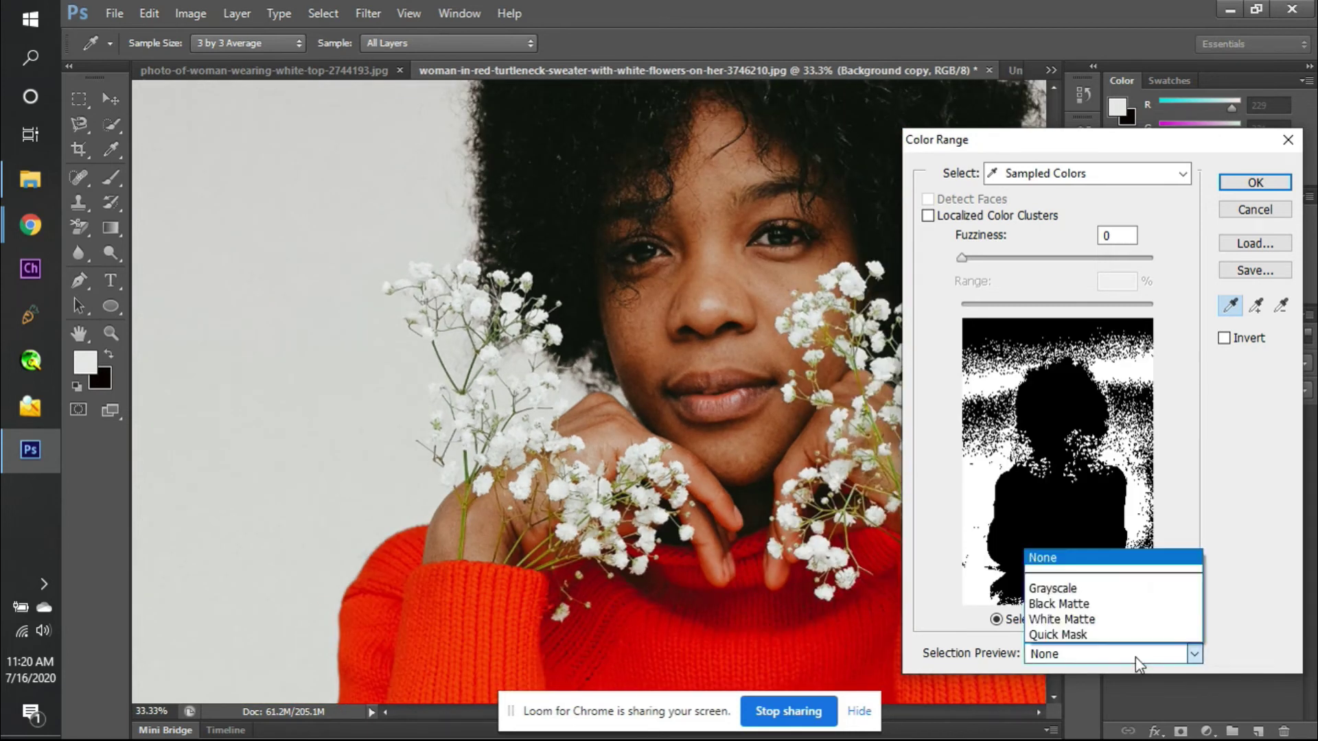
pyautogui.click(1086, 605)
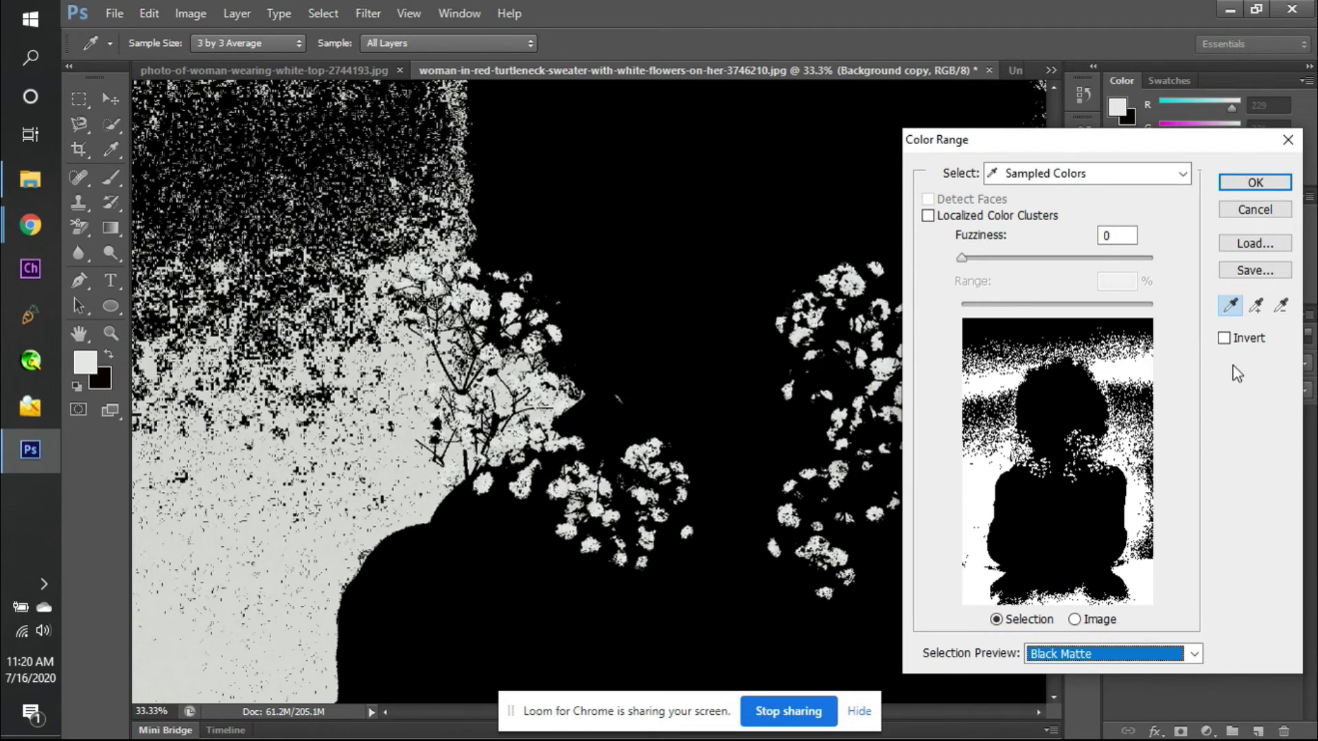
pyautogui.click(1224, 340)
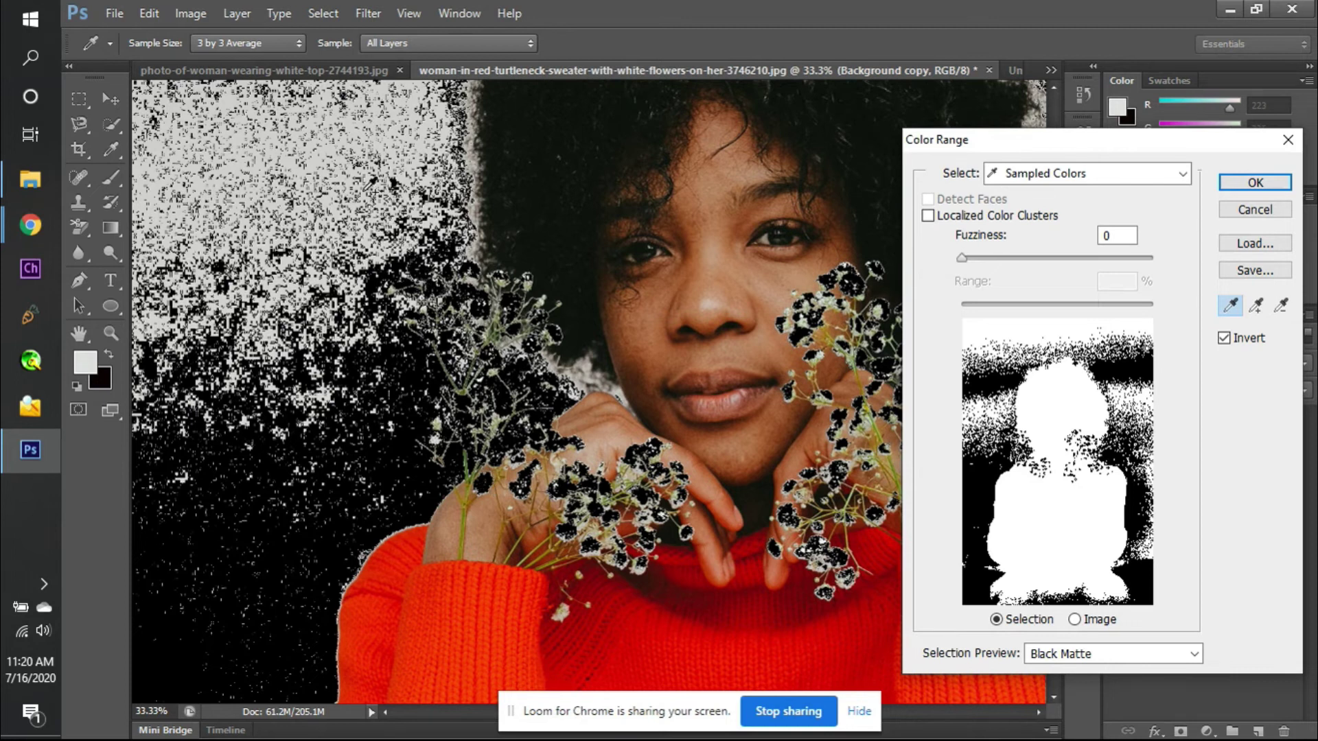
pyautogui.click(371, 184)
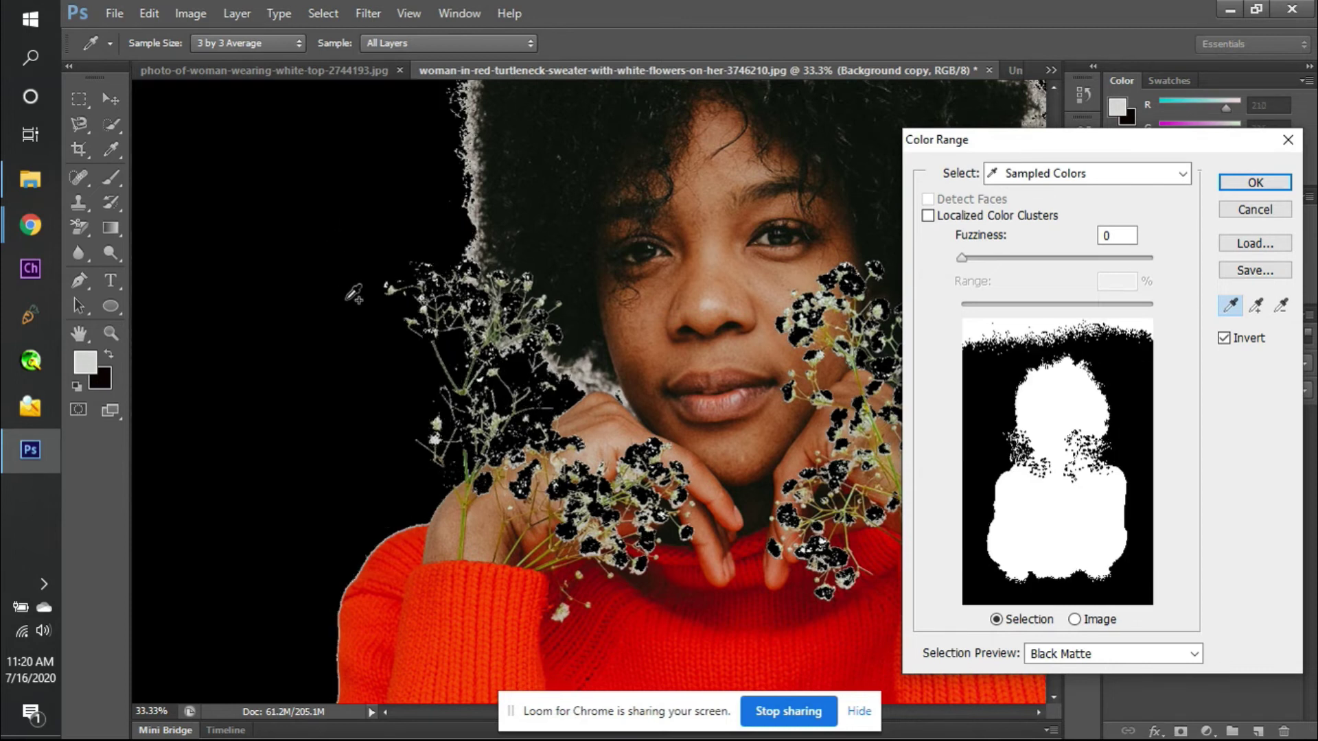
pyautogui.click(477, 214)
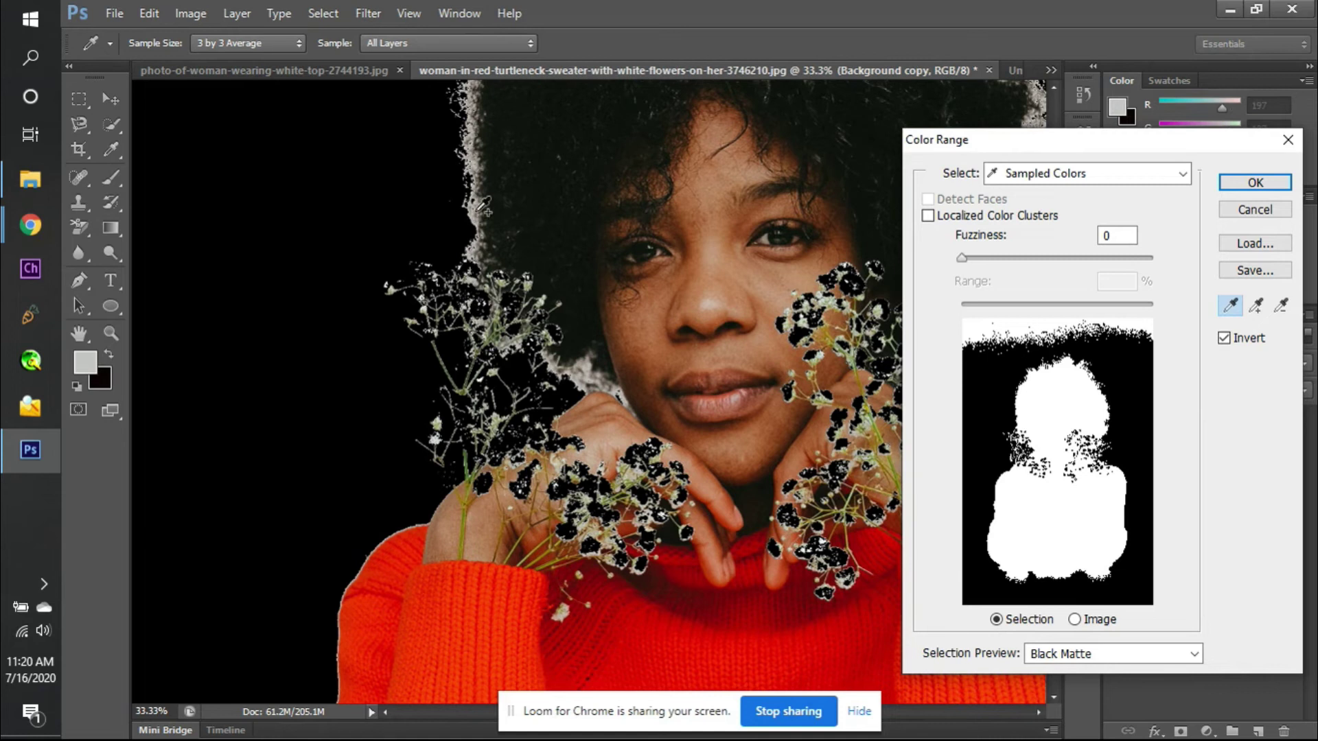
pyautogui.click(474, 207)
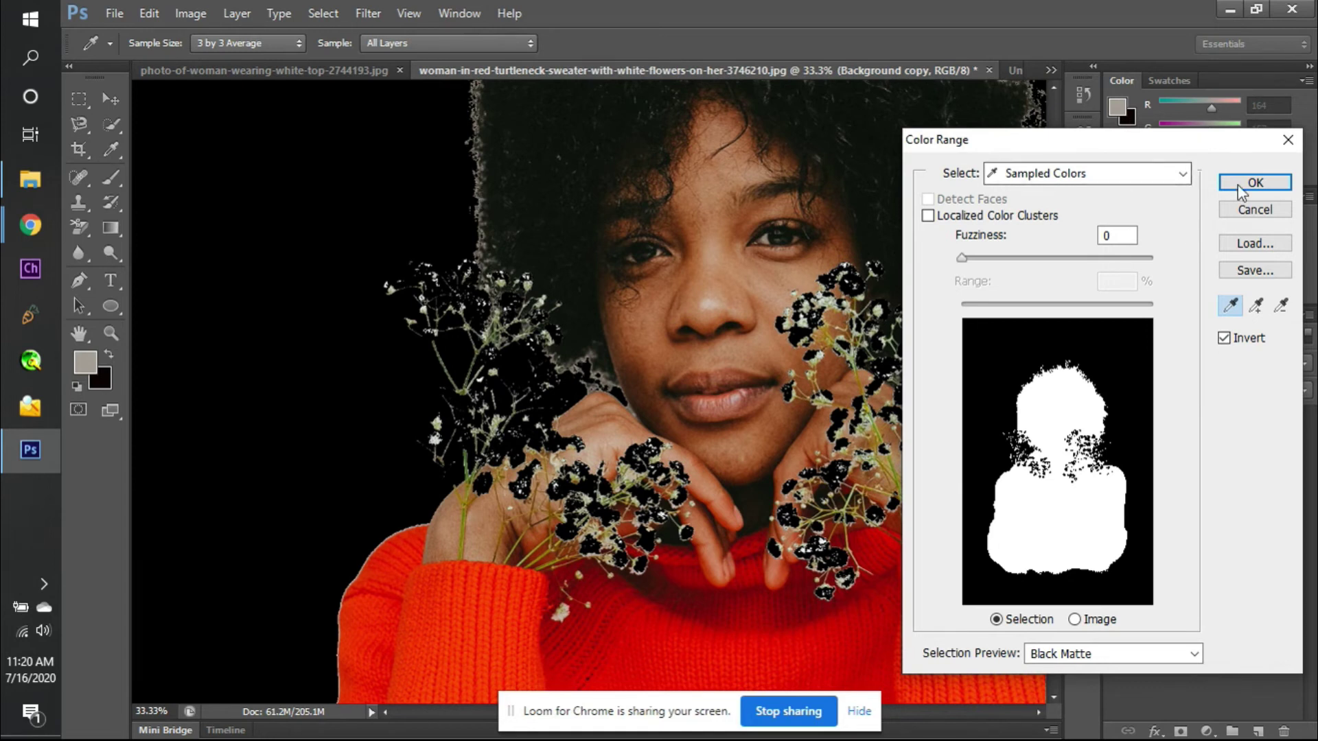
pyautogui.moveTo(1201, 152); pyautogui.dragTo(680, 147)
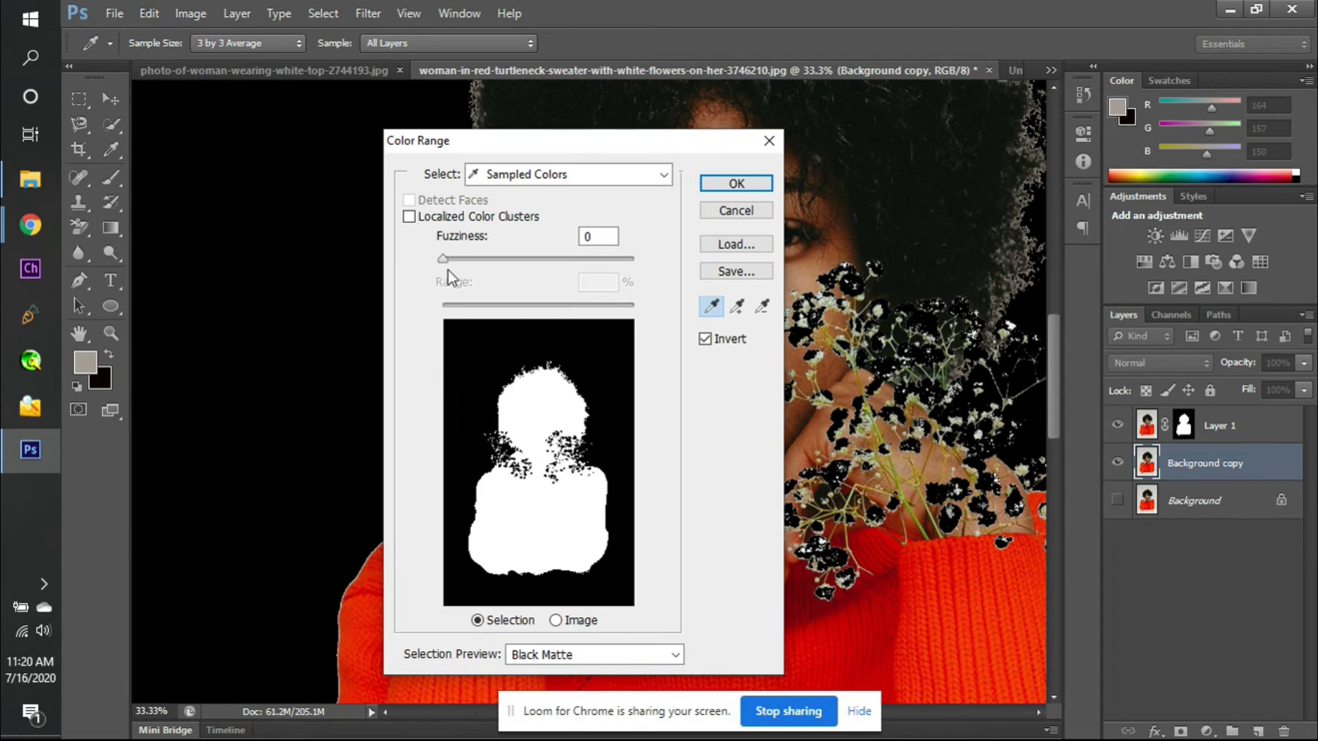
# - Raise Color Range fuzziness to 33 and resample the grey backdrop and dark hair colours
pyautogui.moveTo(445, 260); pyautogui.dragTo(481, 267)
pyautogui.moveTo(562, 148); pyautogui.dragTo(882, 169)
pyautogui.click(284, 304)
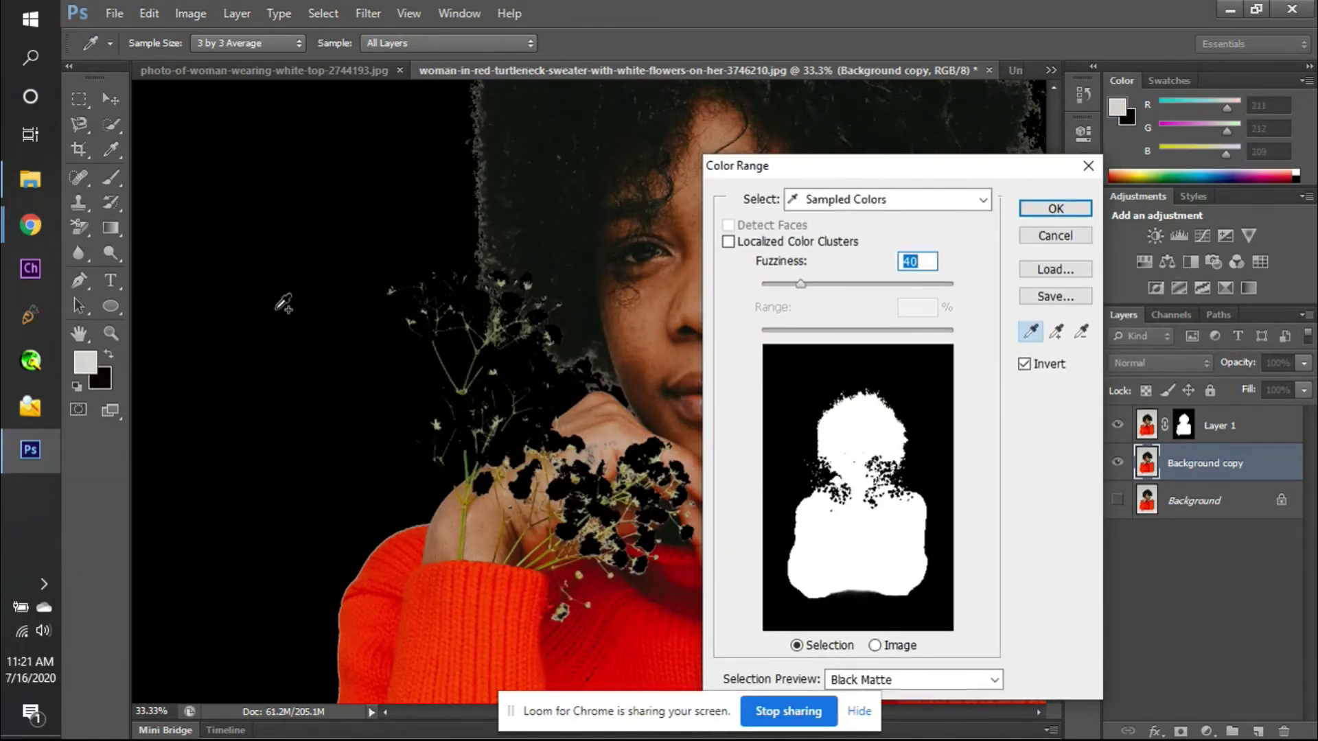
pyautogui.click(533, 359)
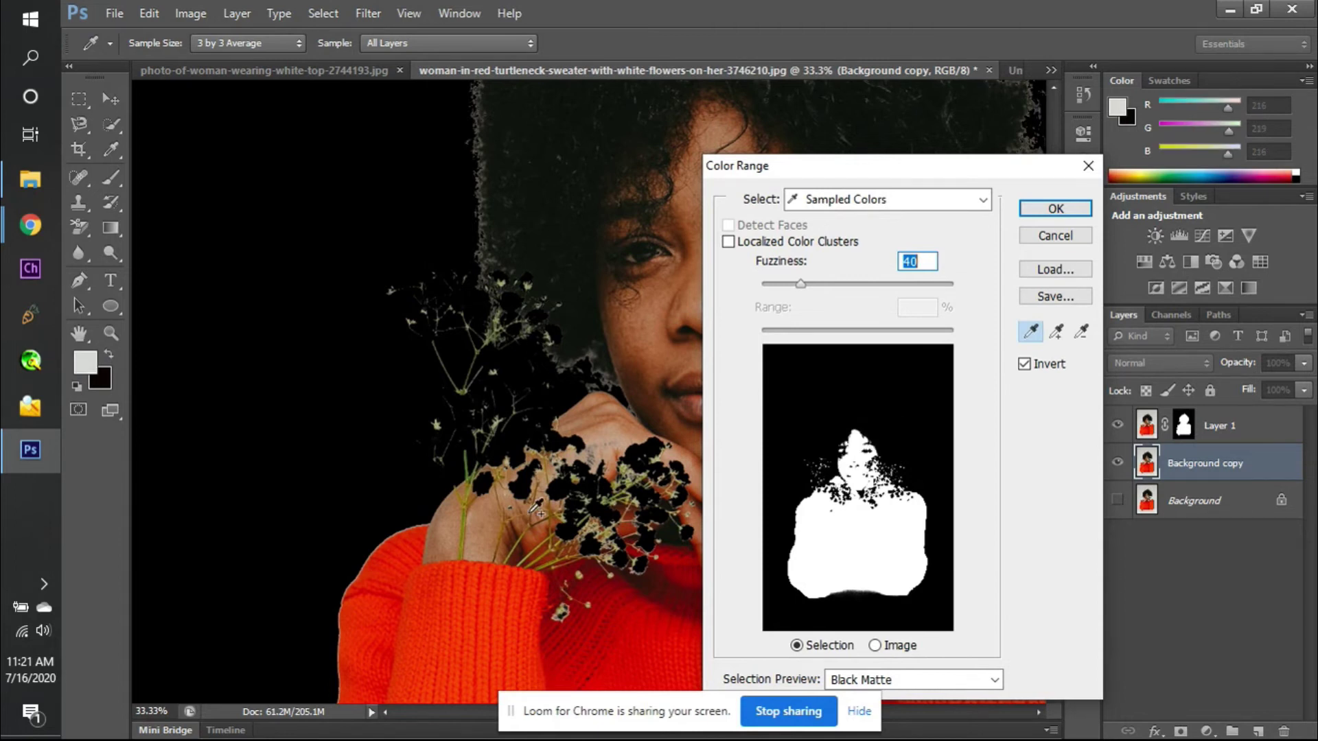
pyautogui.click(598, 458)
pyautogui.click(1024, 364)
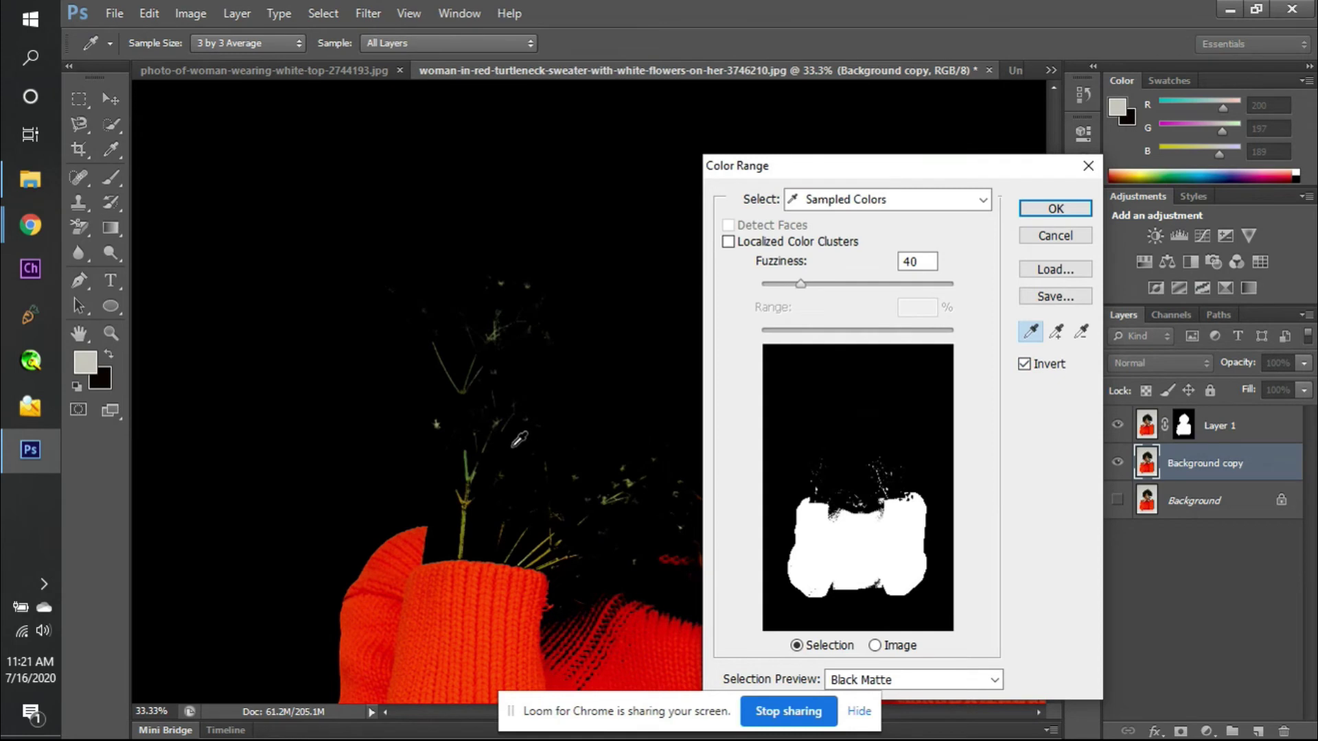
pyautogui.click(396, 494)
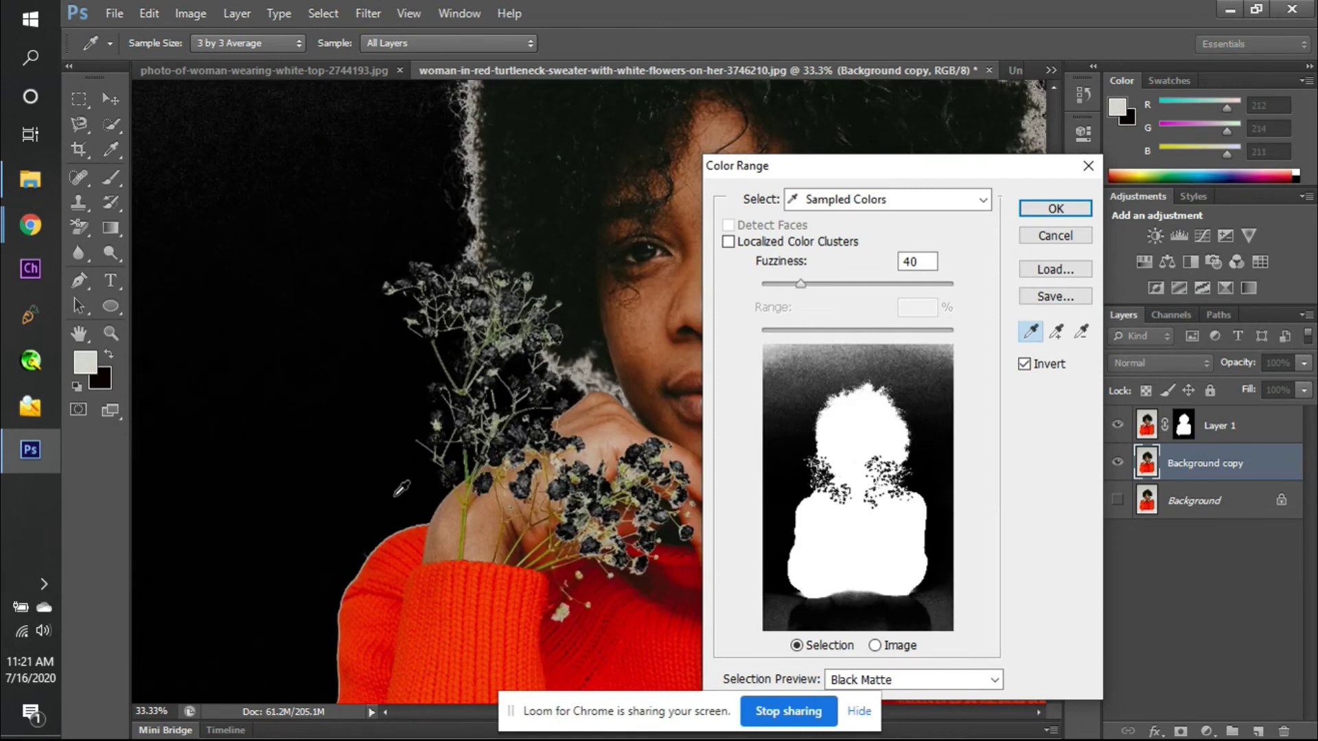
pyautogui.scroll(3, 398, 446)
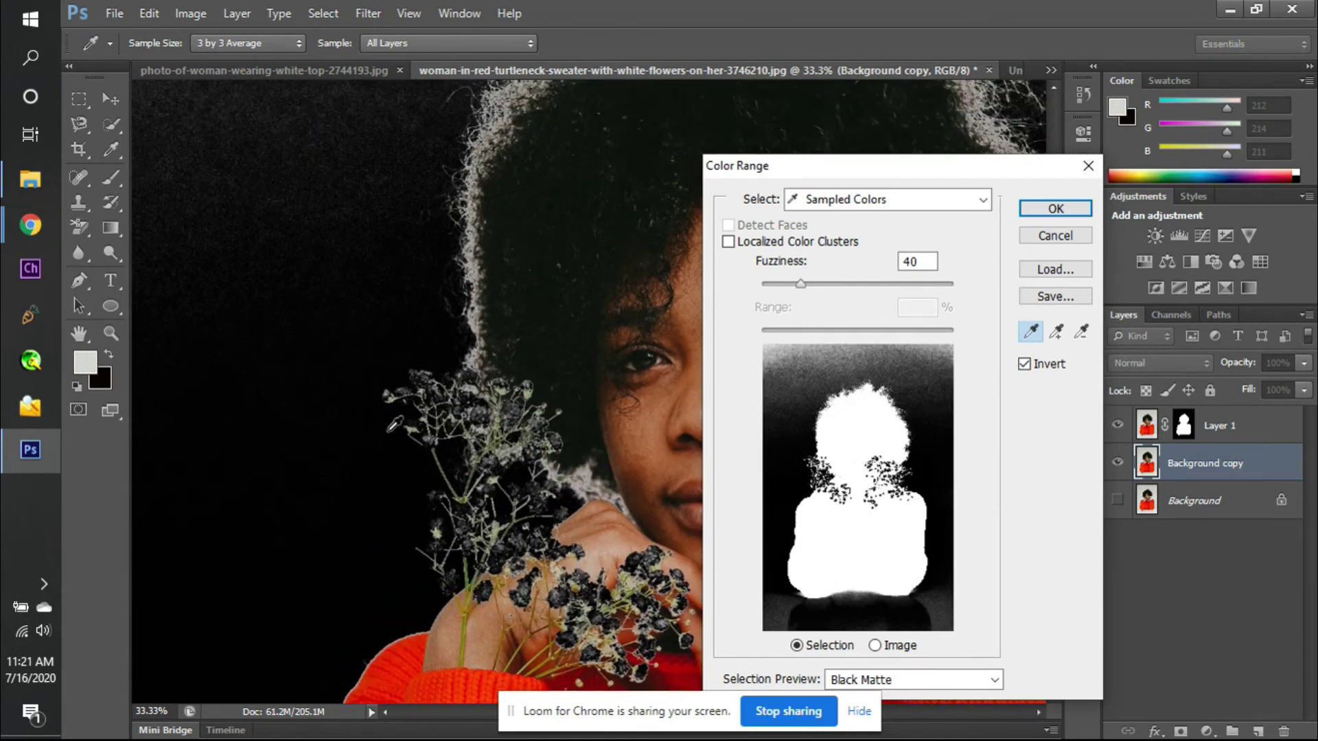
pyautogui.click(370, 392)
pyautogui.click(316, 340)
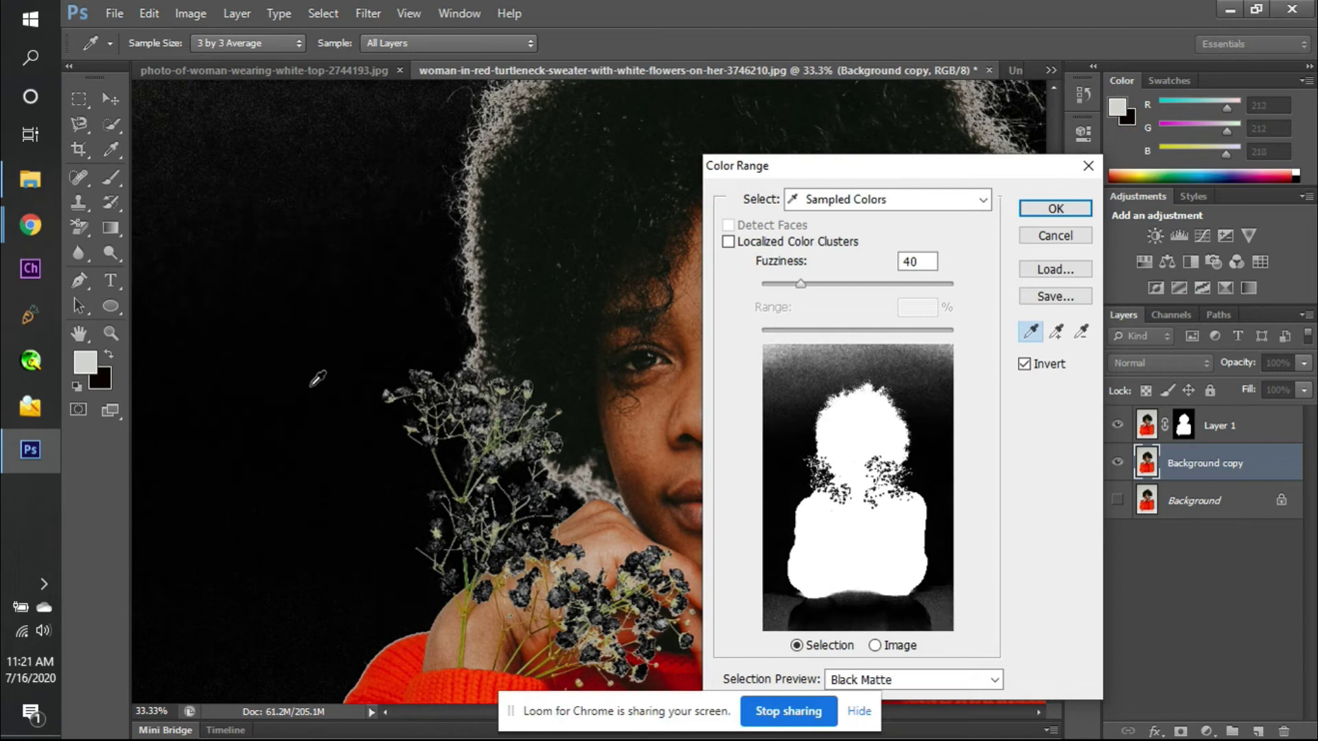
pyautogui.click(486, 302)
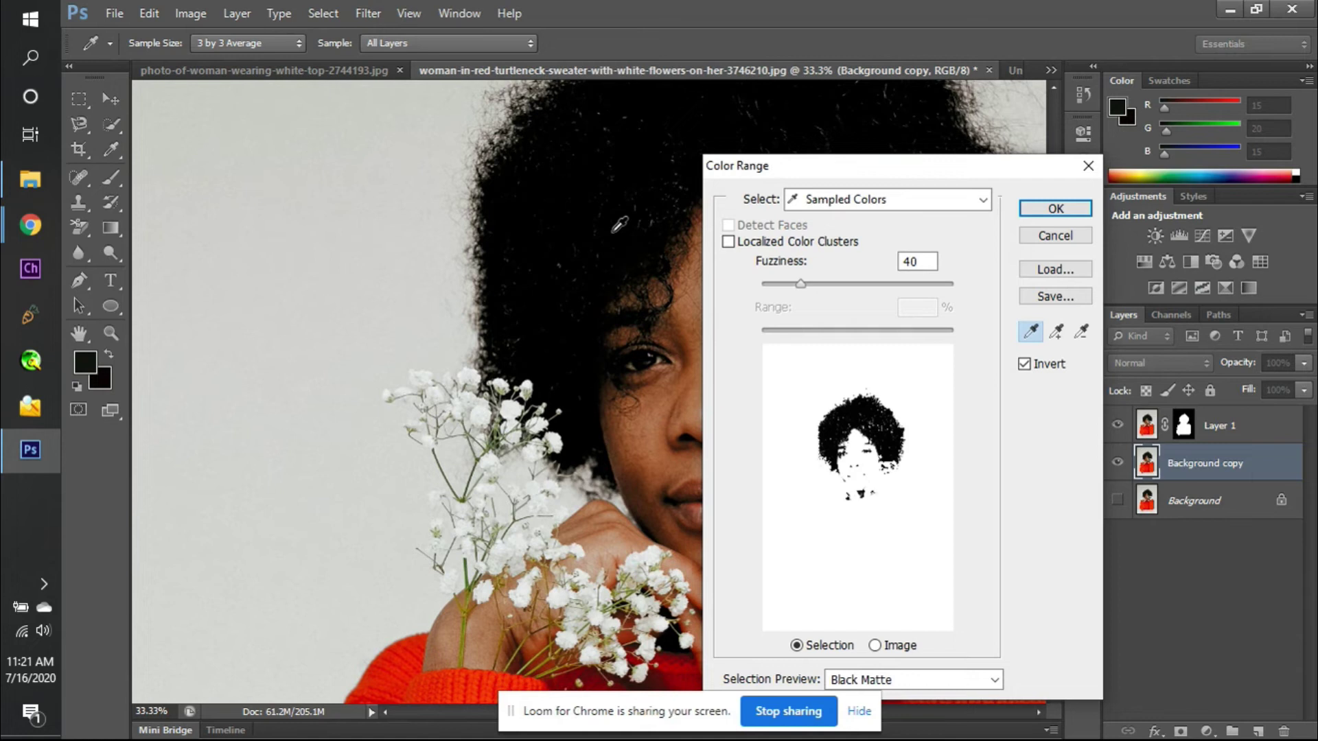
pyautogui.scroll(-5, 620, 225)
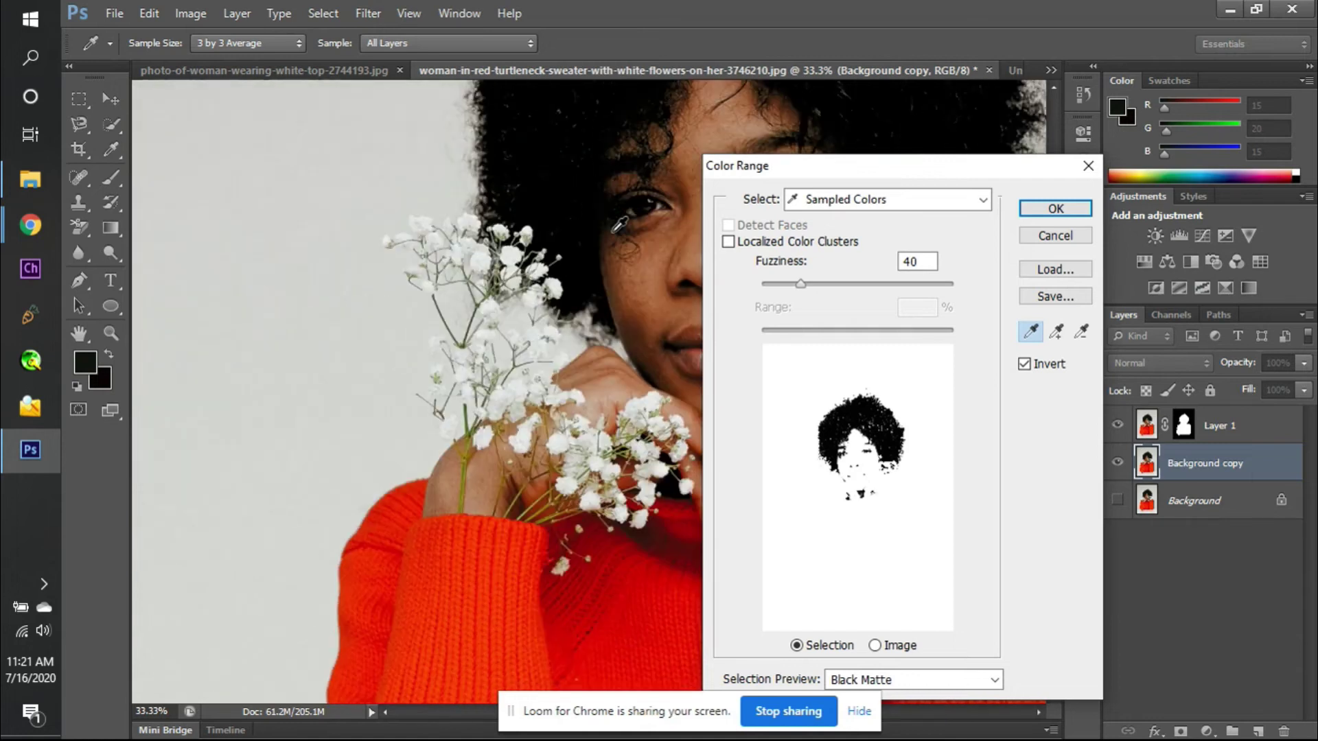
pyautogui.click(324, 299)
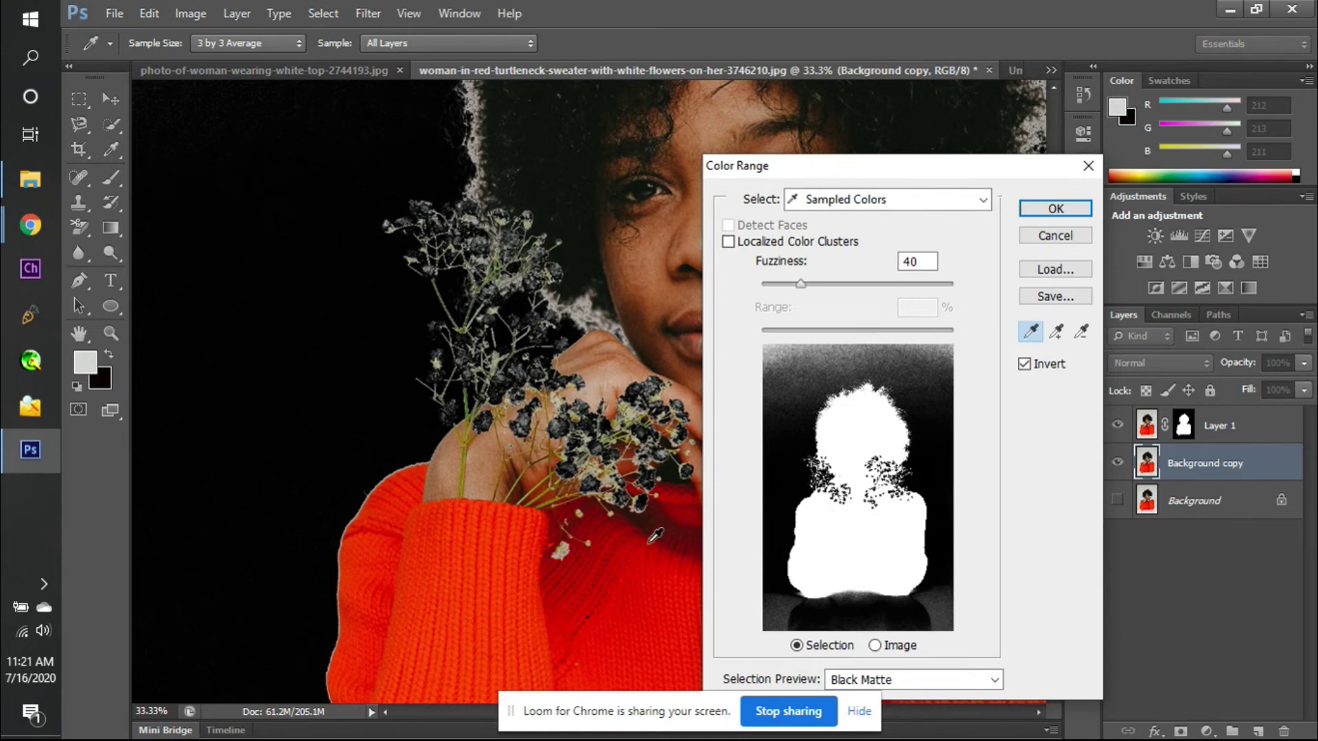
# - Turn Invert off, view more background left of her, then Cancel the Color Range dialog
pyautogui.click(1024, 365)
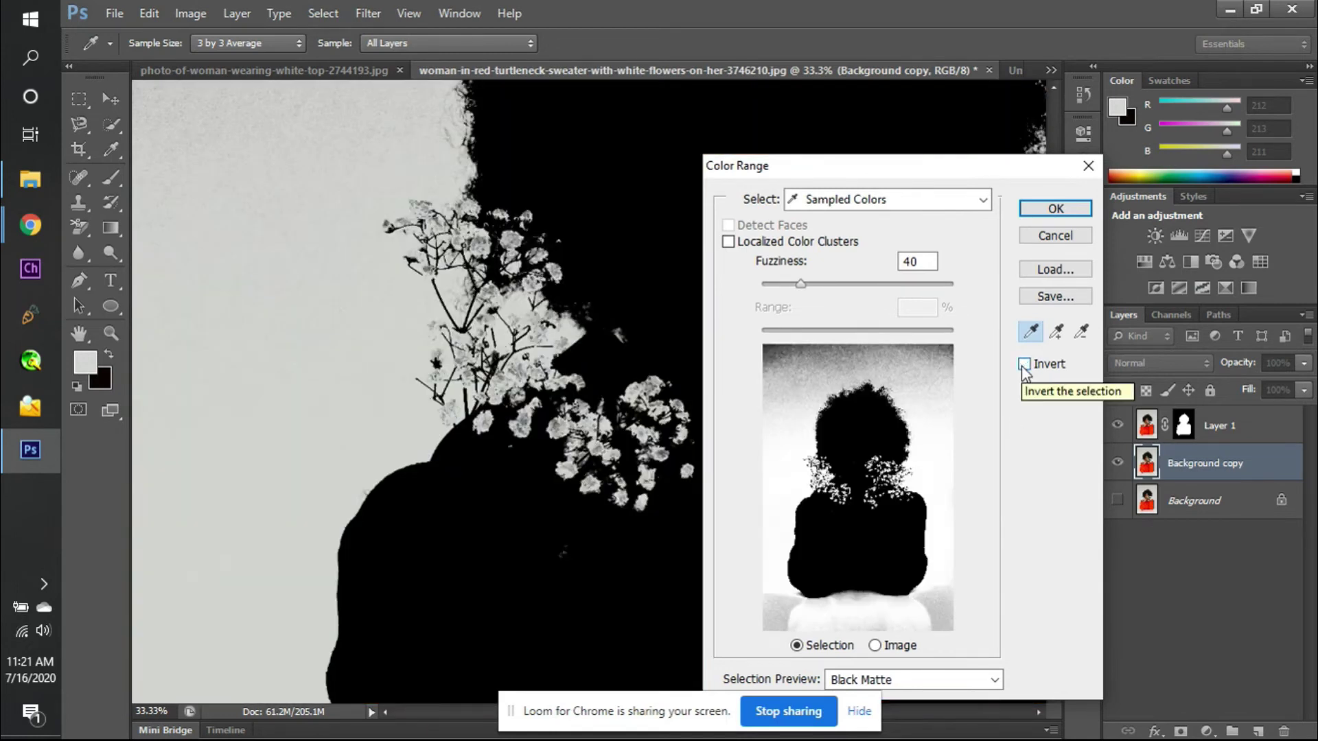
pyautogui.hscroll(-2, 204, 381)
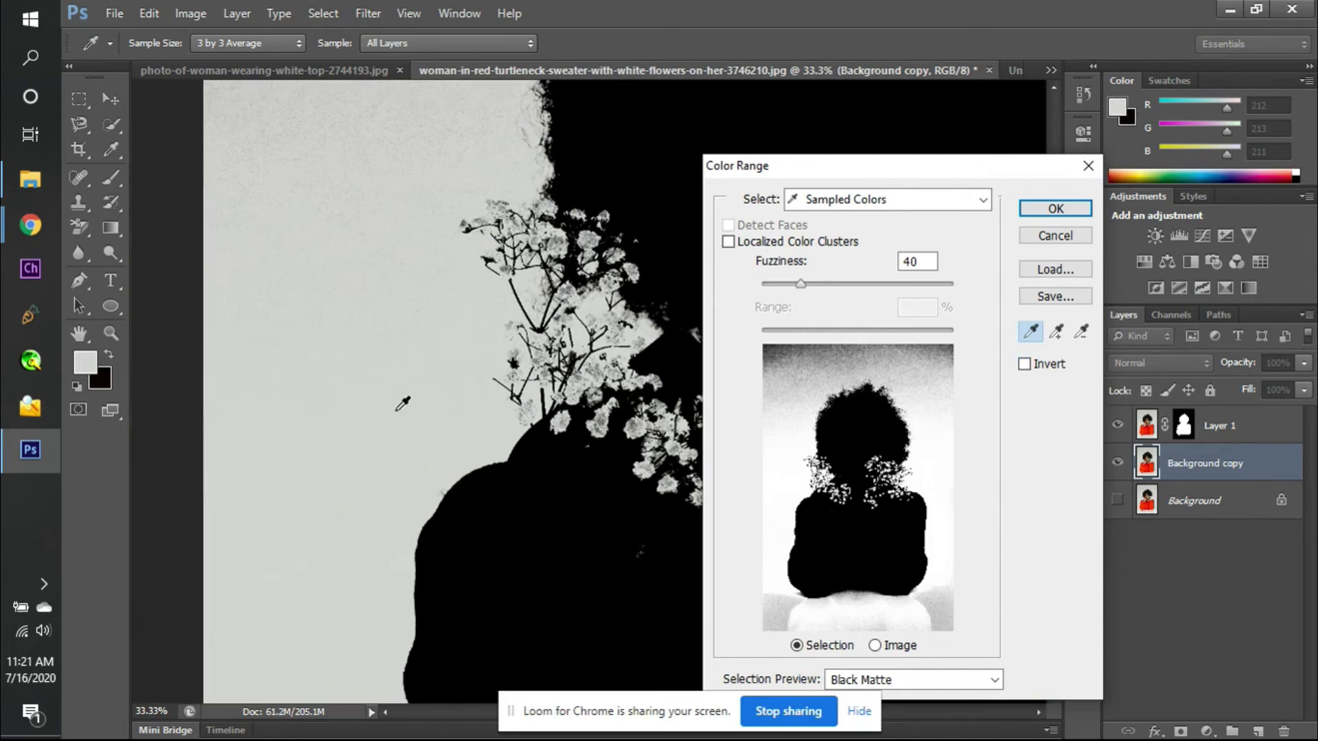
pyautogui.scroll(3, 519, 418)
pyautogui.moveTo(342, 335); pyautogui.dragTo(515, 418)
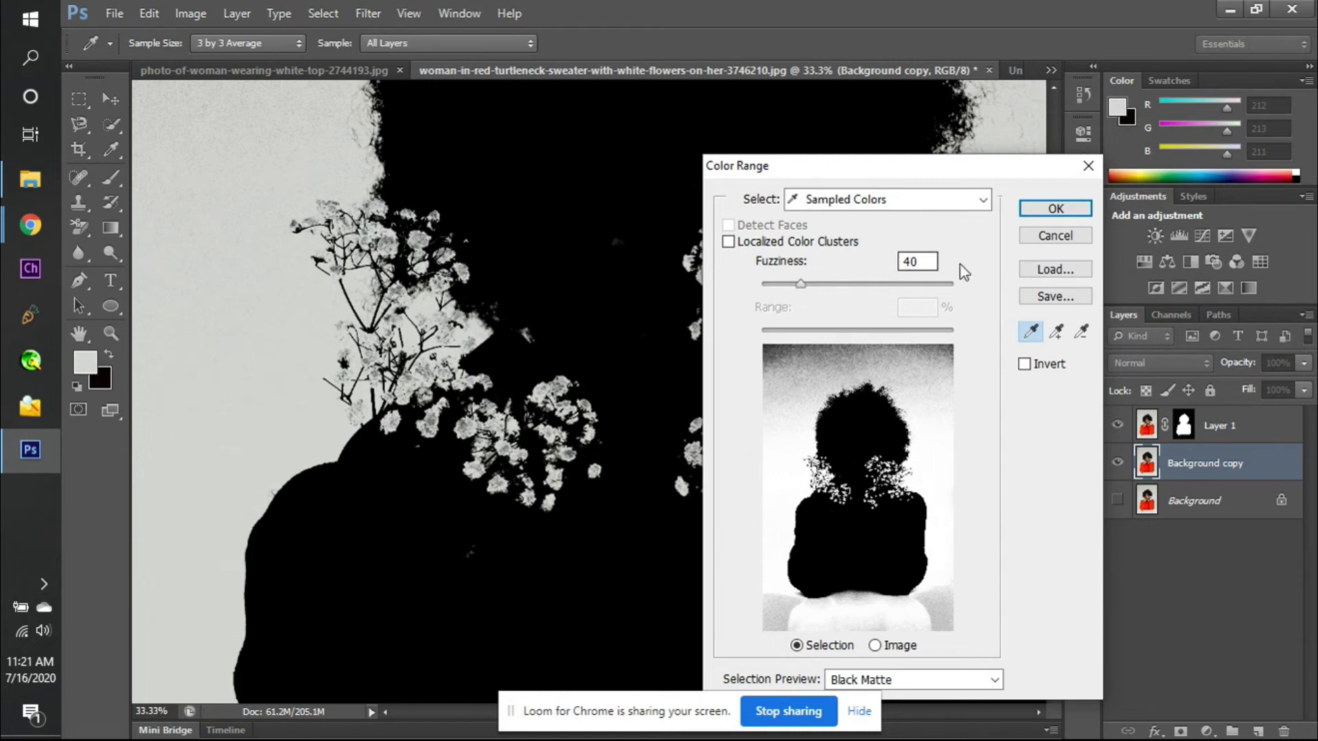
pyautogui.click(1055, 237)
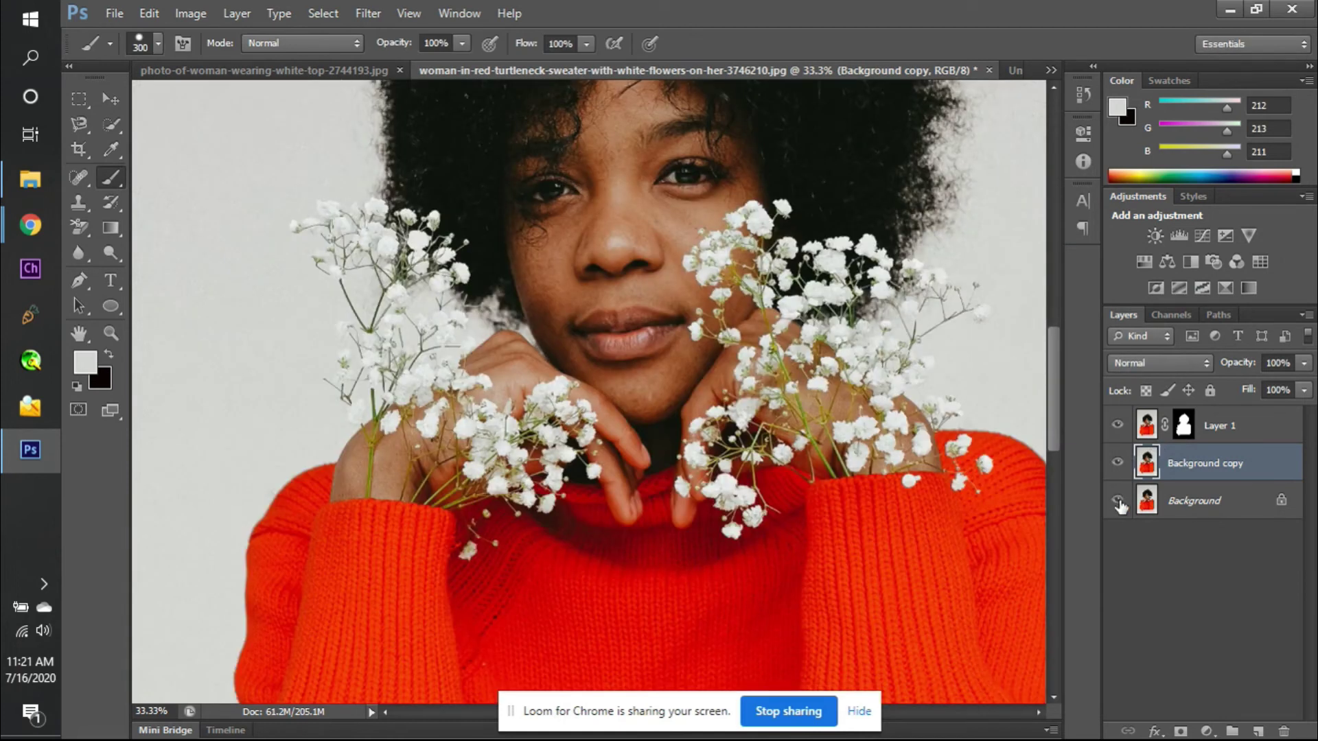
# - Zoom out and try a Color Overlay on Background copy, closing Layer Style without keeping it
pyautogui.hotkey('ctrl', '-')
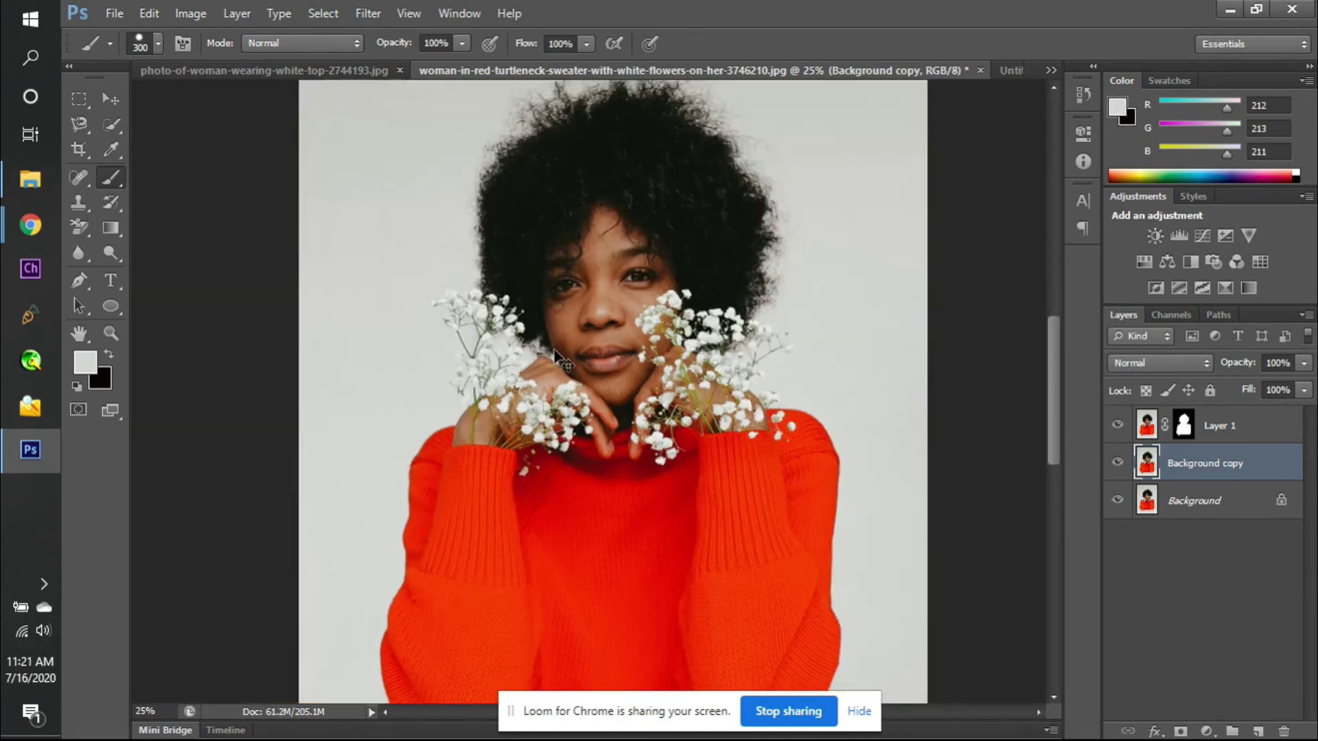
pyautogui.hotkey('ctrl', '-')
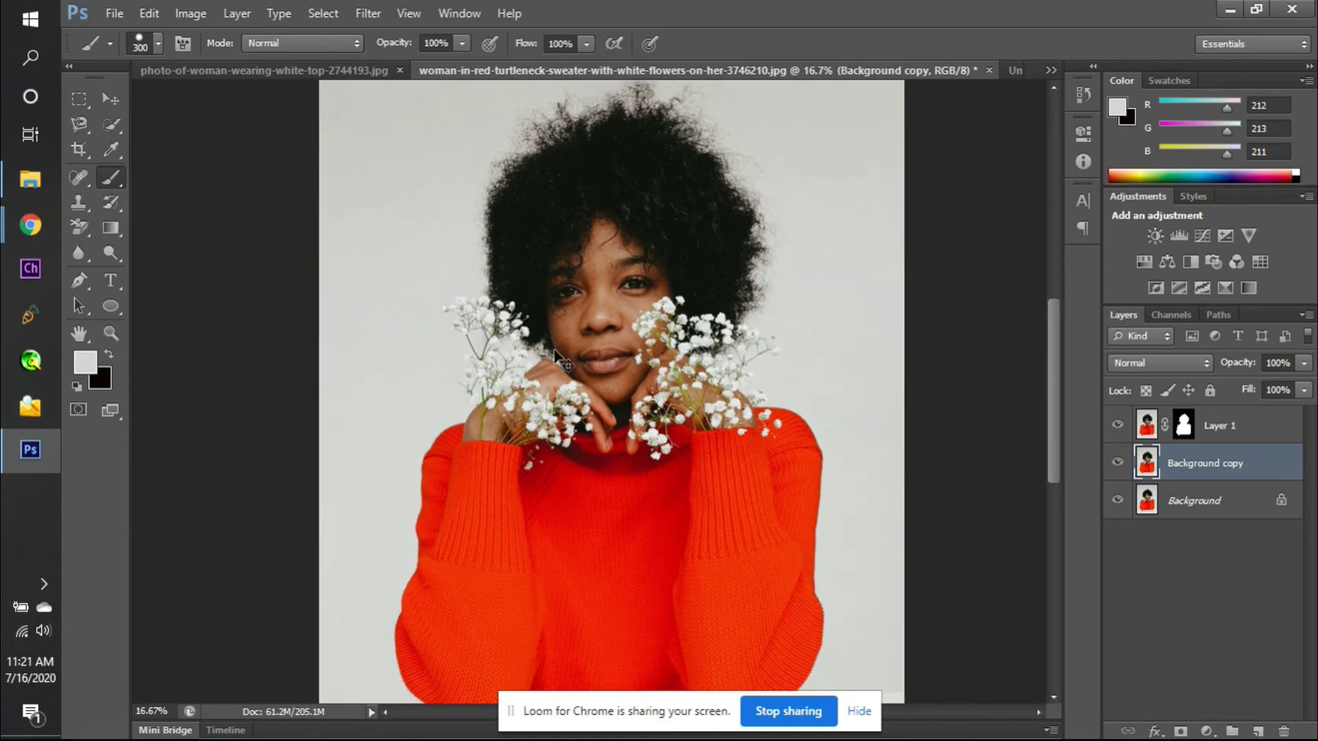
pyautogui.hotkey('ctrl', '-')
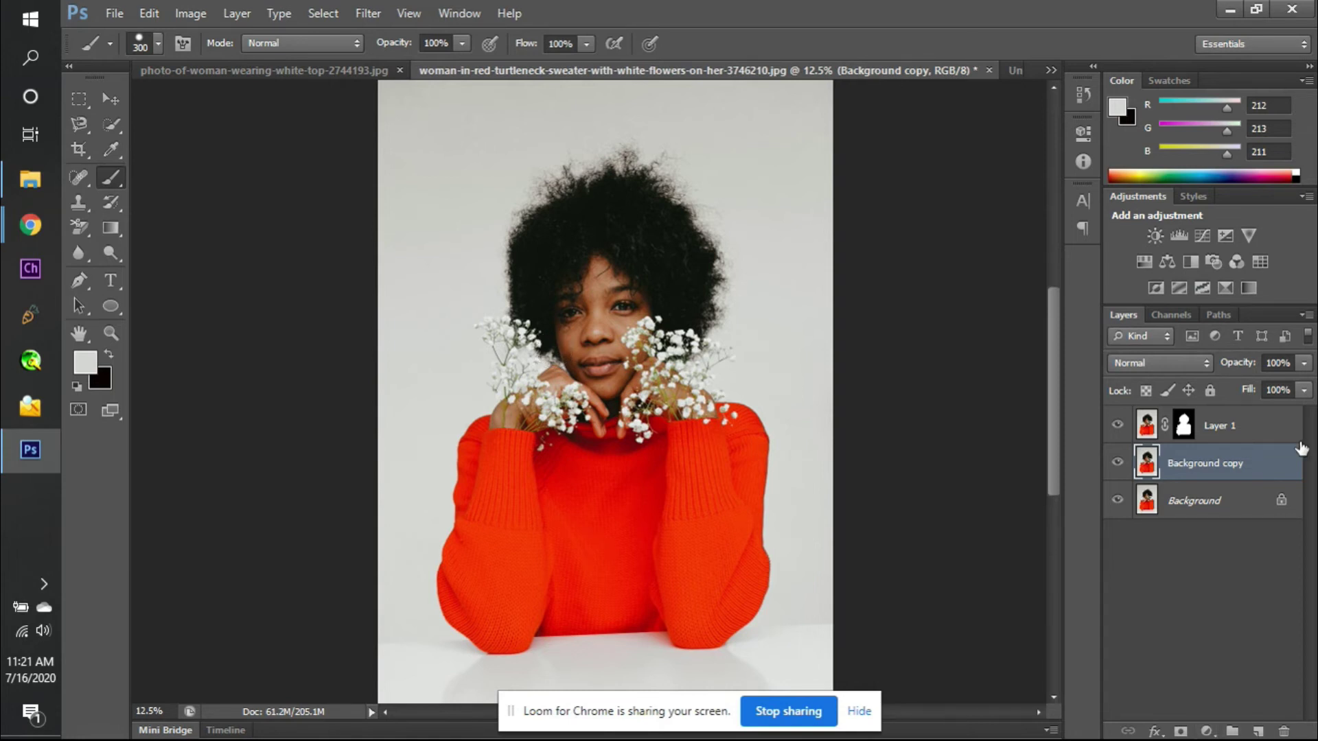
pyautogui.rightClick(1274, 451)
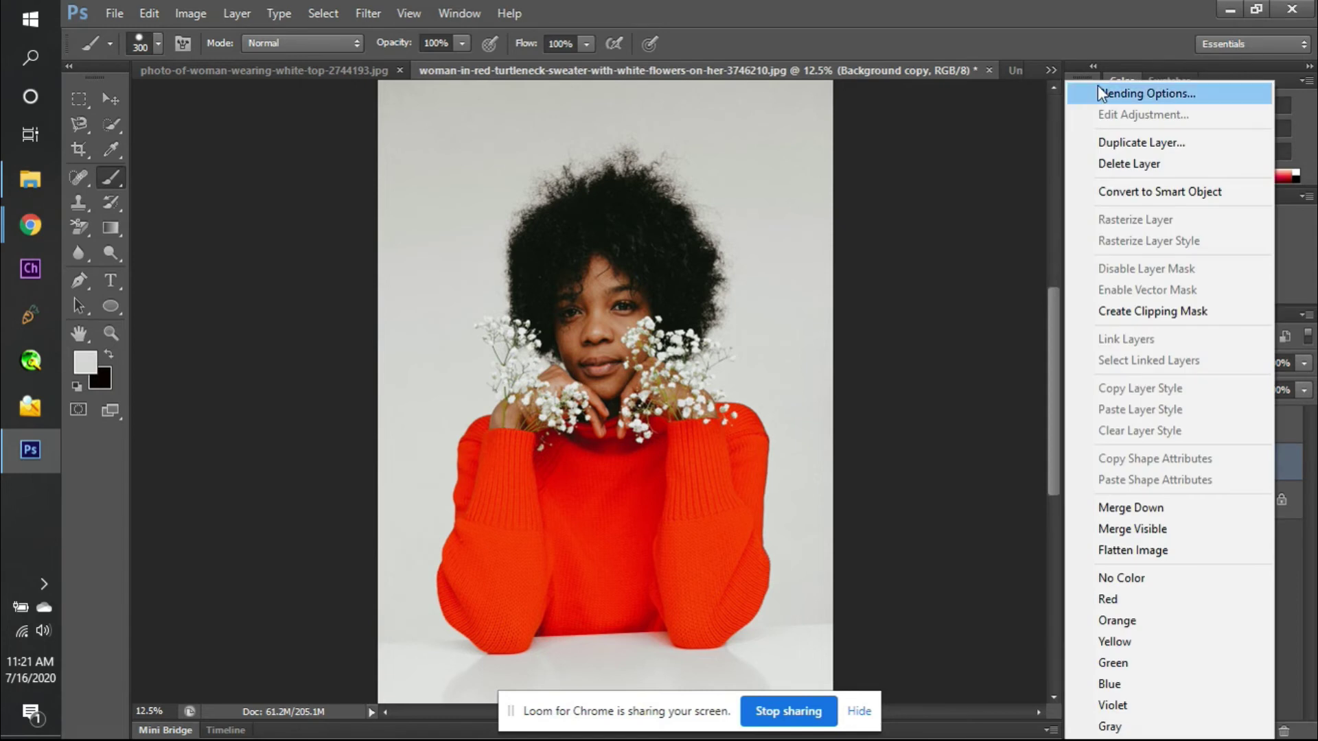
pyautogui.click(1098, 85)
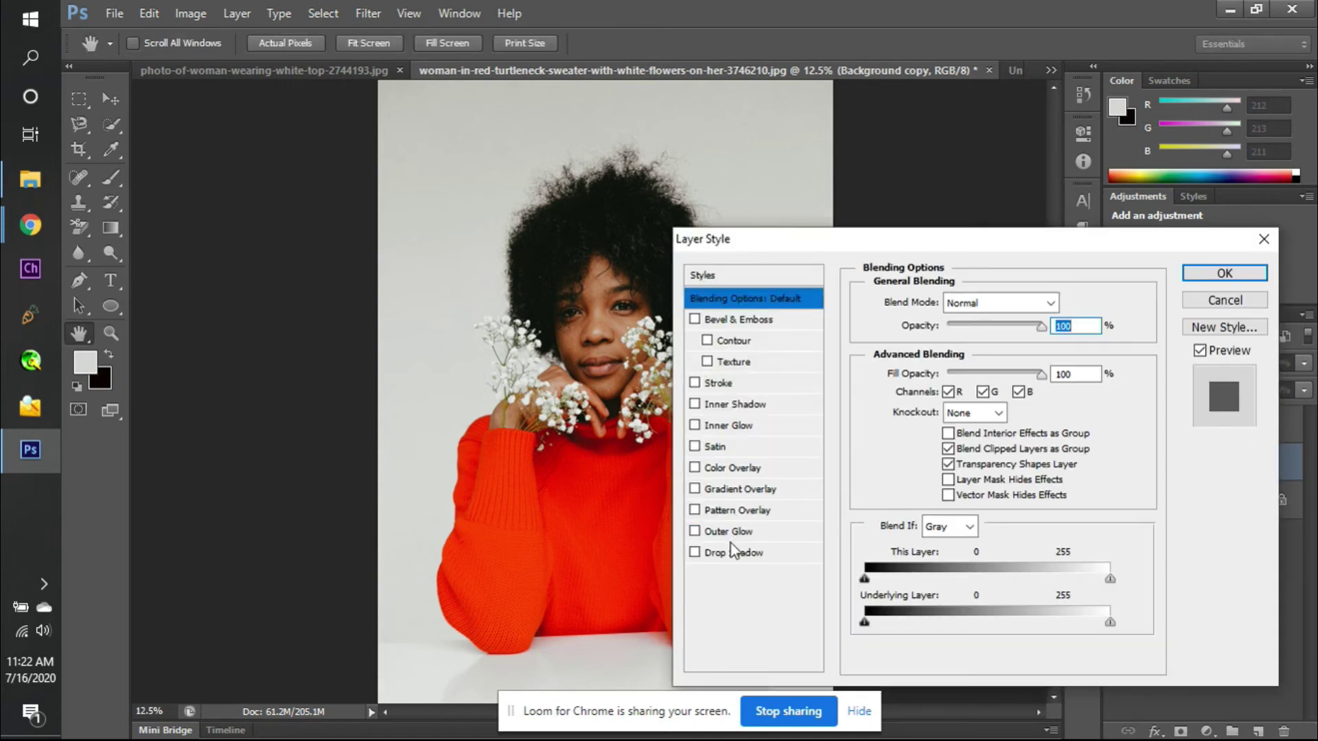
pyautogui.click(730, 460)
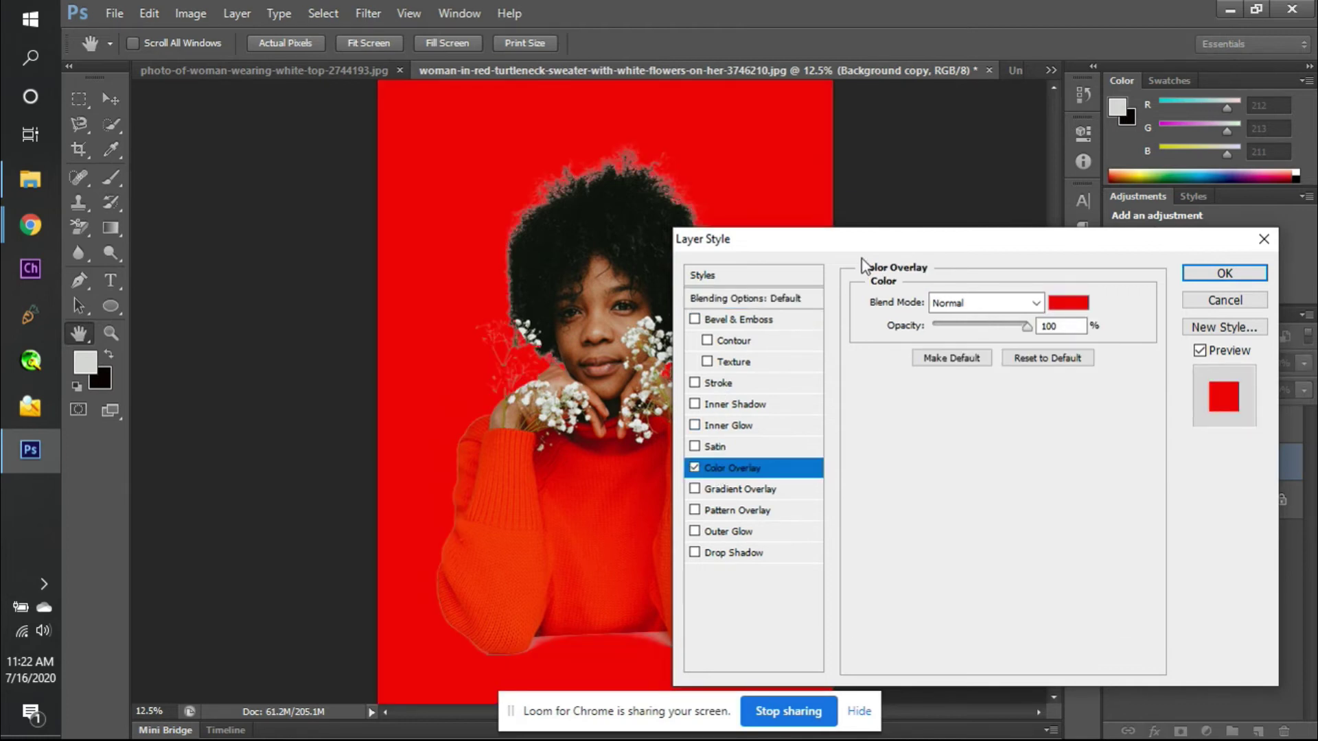
pyautogui.moveTo(858, 241); pyautogui.dragTo(382, 227)
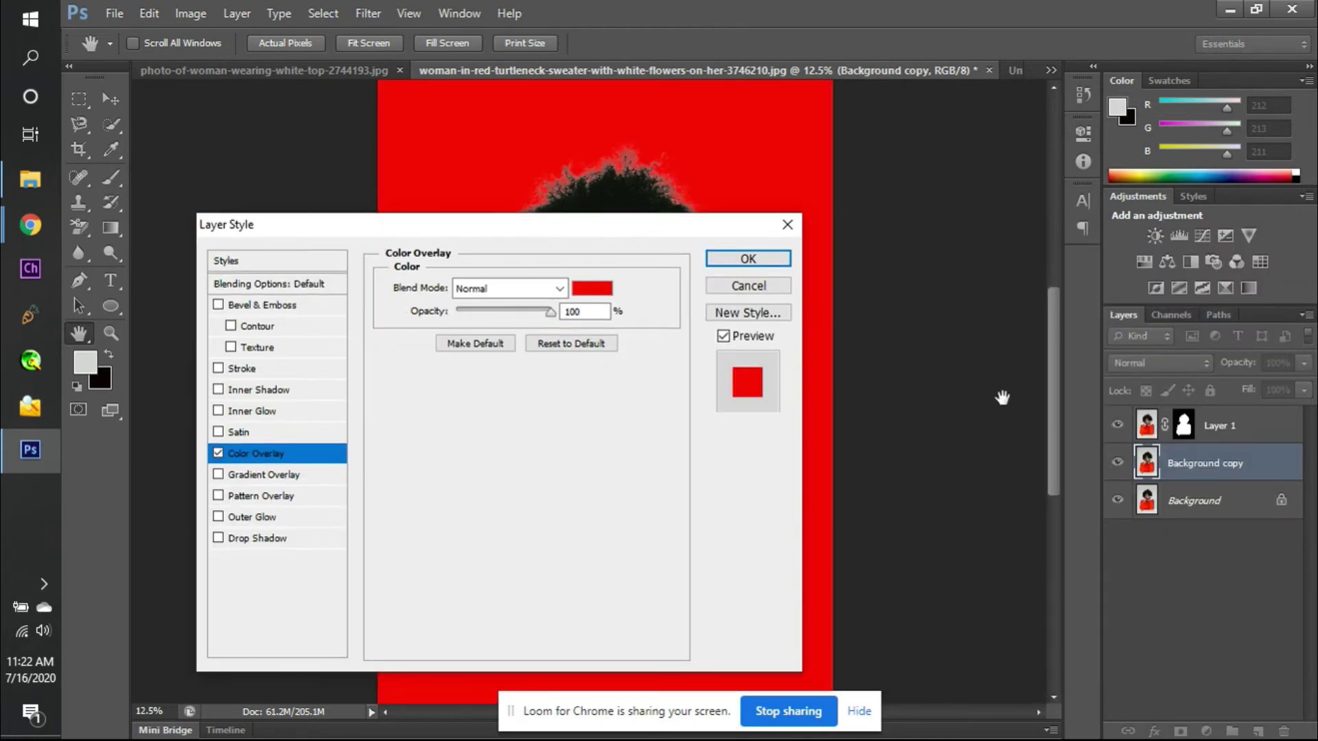
pyautogui.click(787, 225)
# - Select the brush and hide Layer 1 and the original Background layer
pyautogui.press('b')
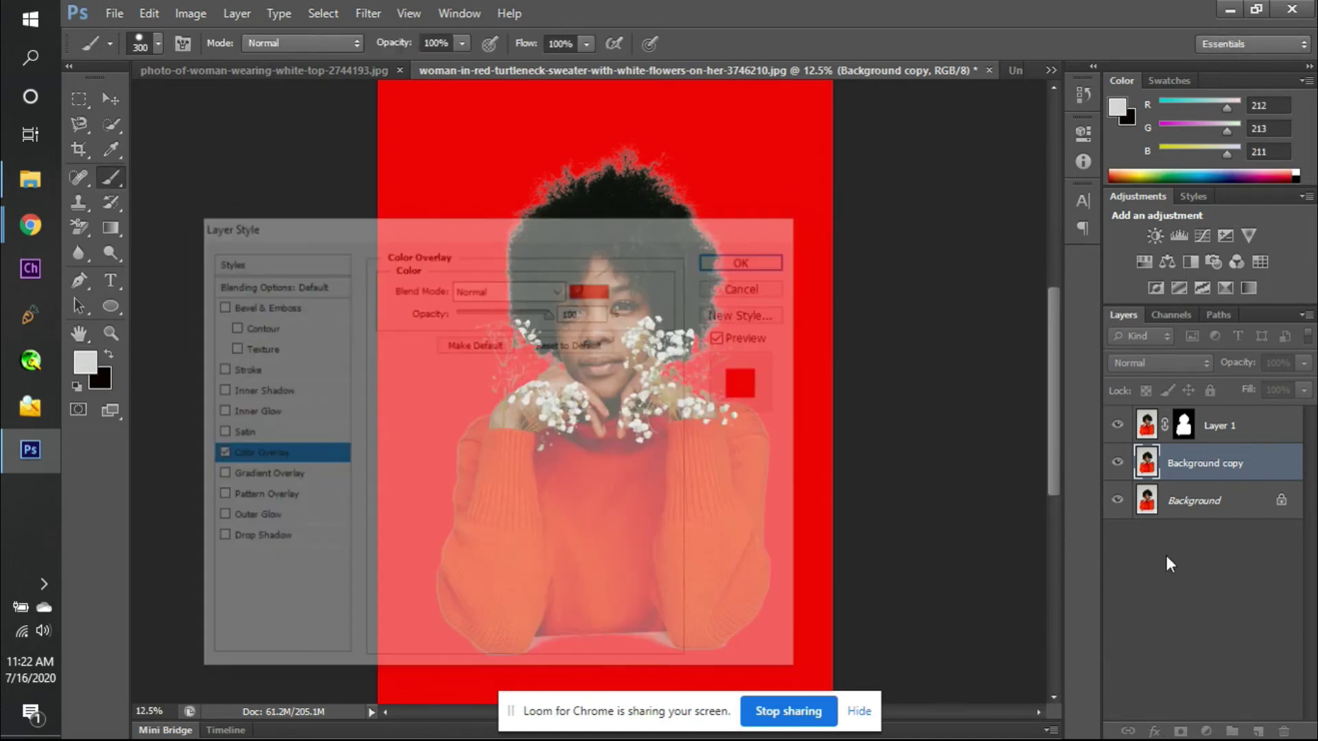
pyautogui.click(1117, 426)
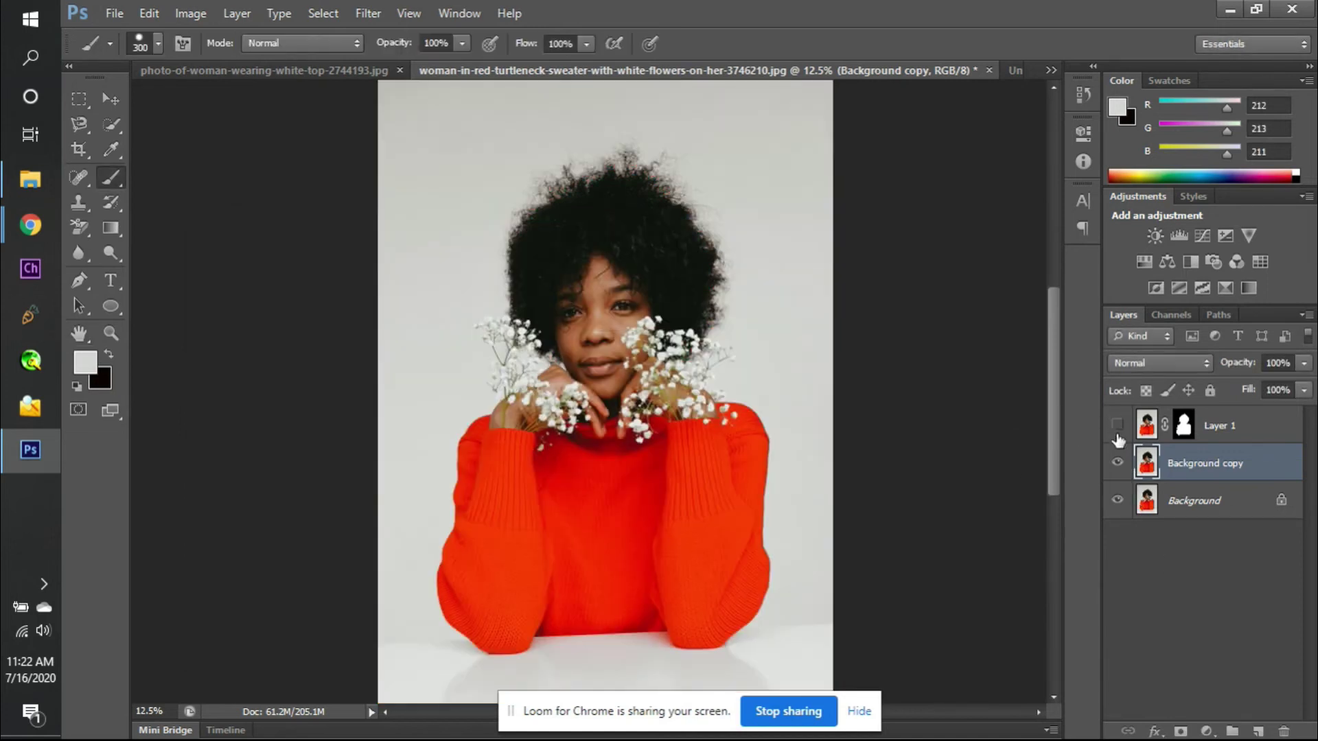
pyautogui.click(1116, 501)
pyautogui.rightClick(1230, 468)
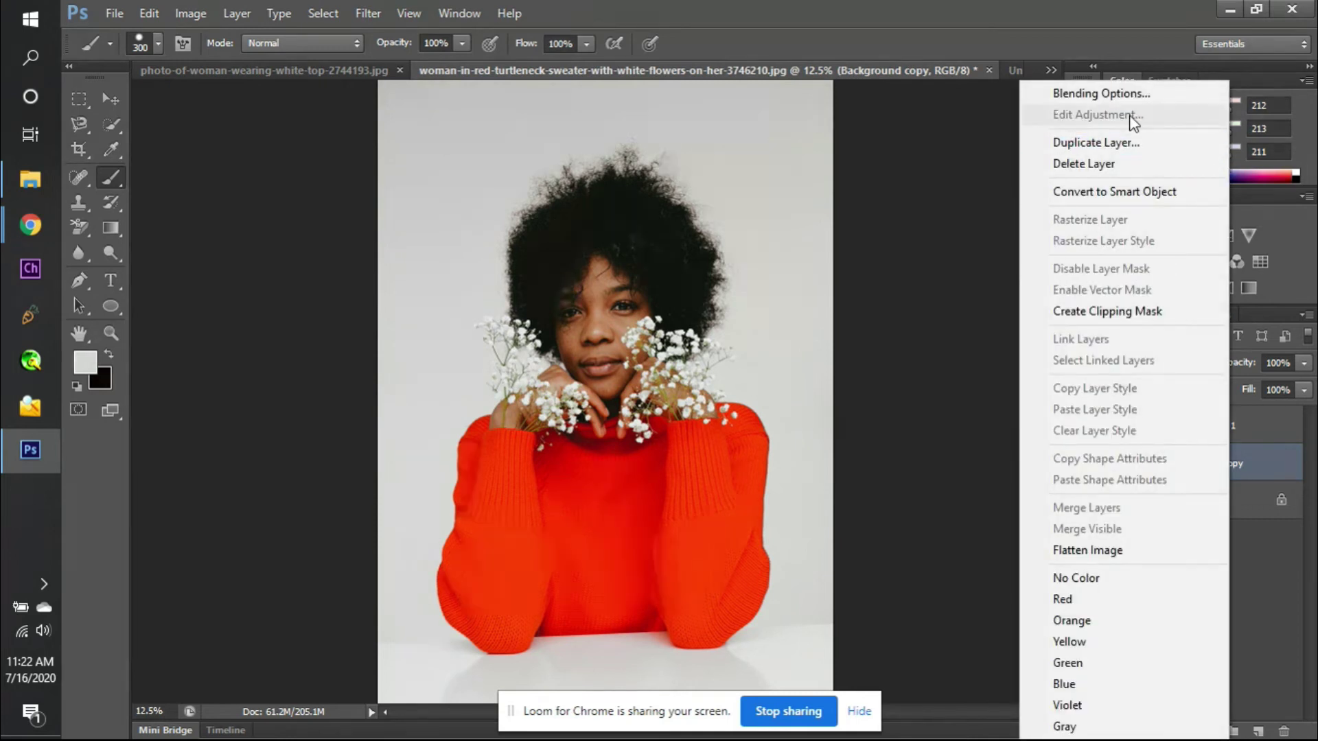
pyautogui.press('Escape')
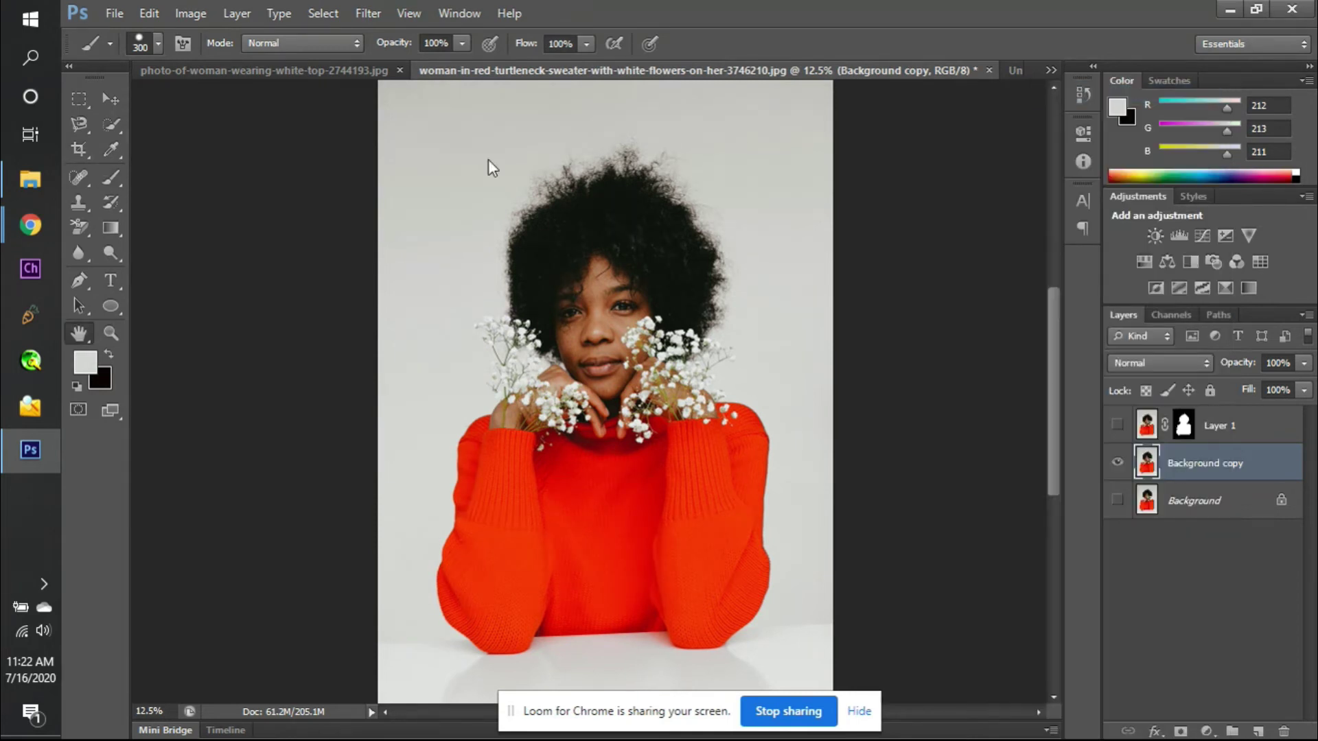
pyautogui.moveTo(627, 203); pyautogui.dragTo(1097, 102)
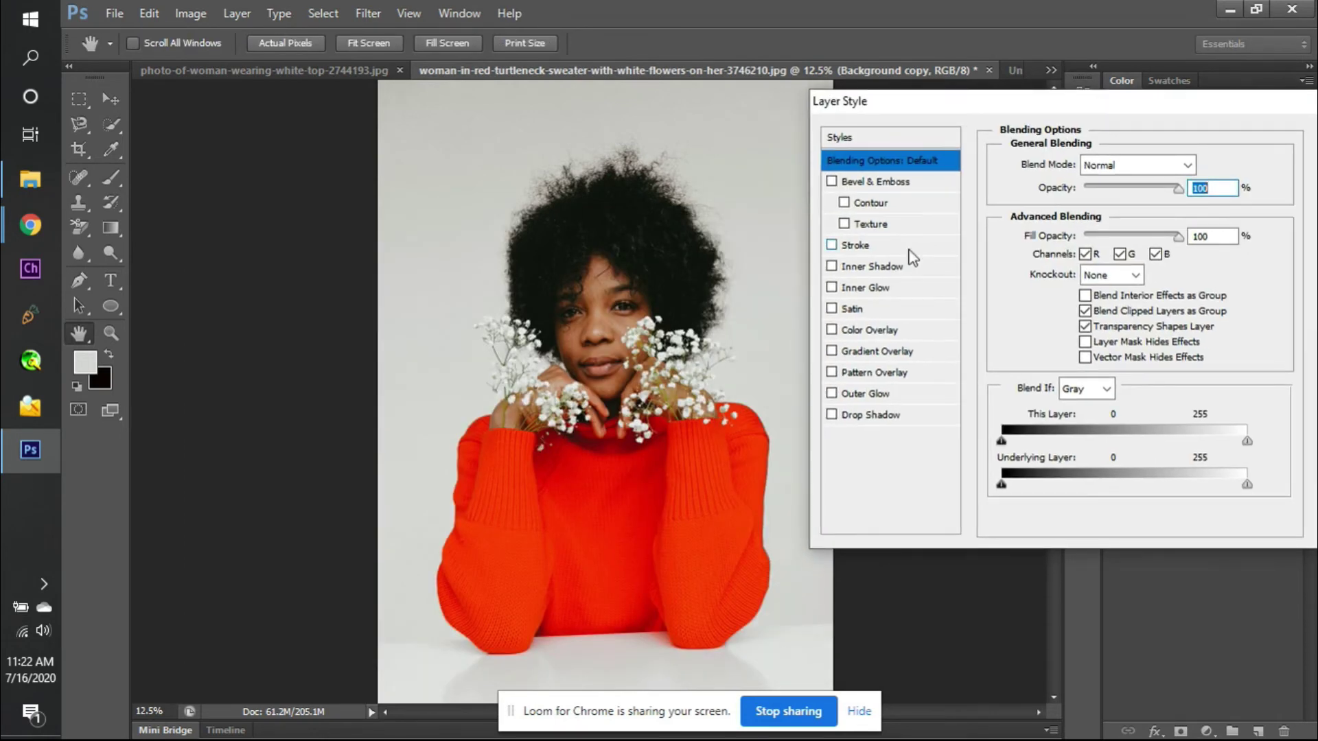
pyautogui.click(832, 330)
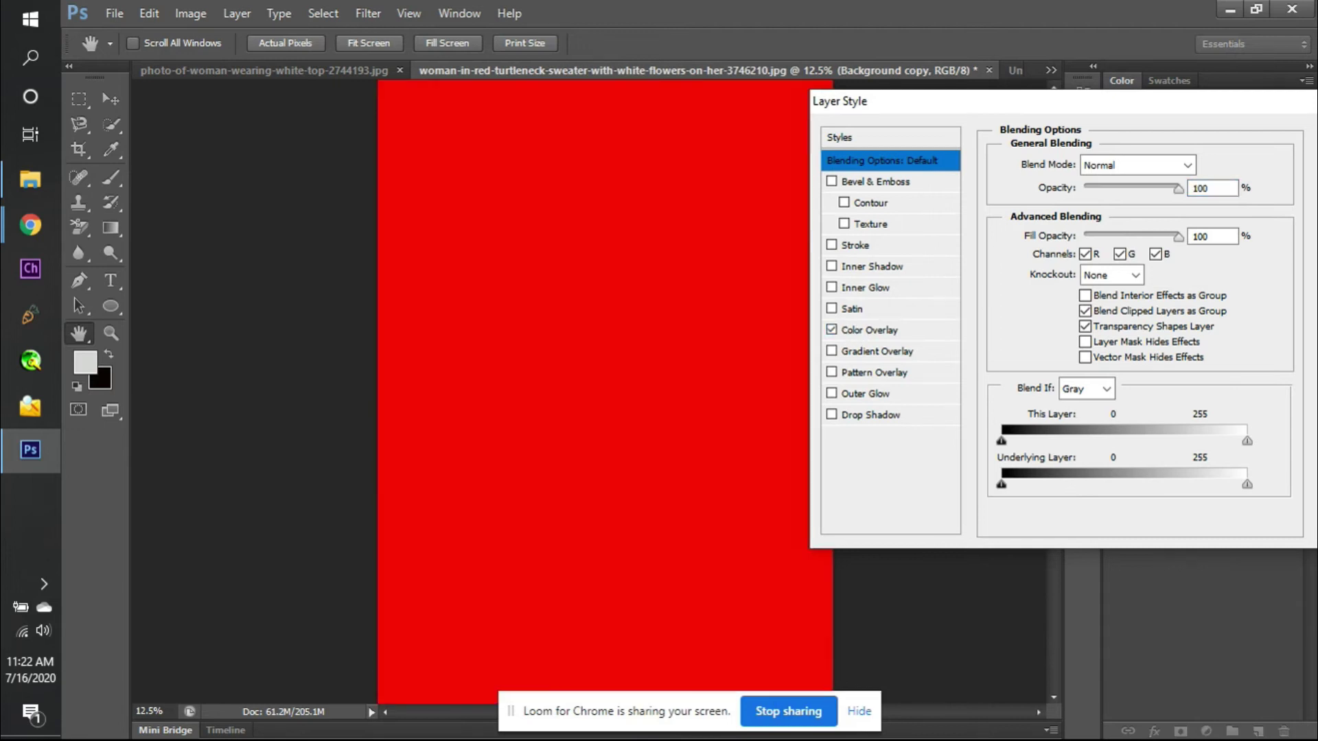
pyautogui.moveTo(1178, 189); pyautogui.dragTo(1102, 202)
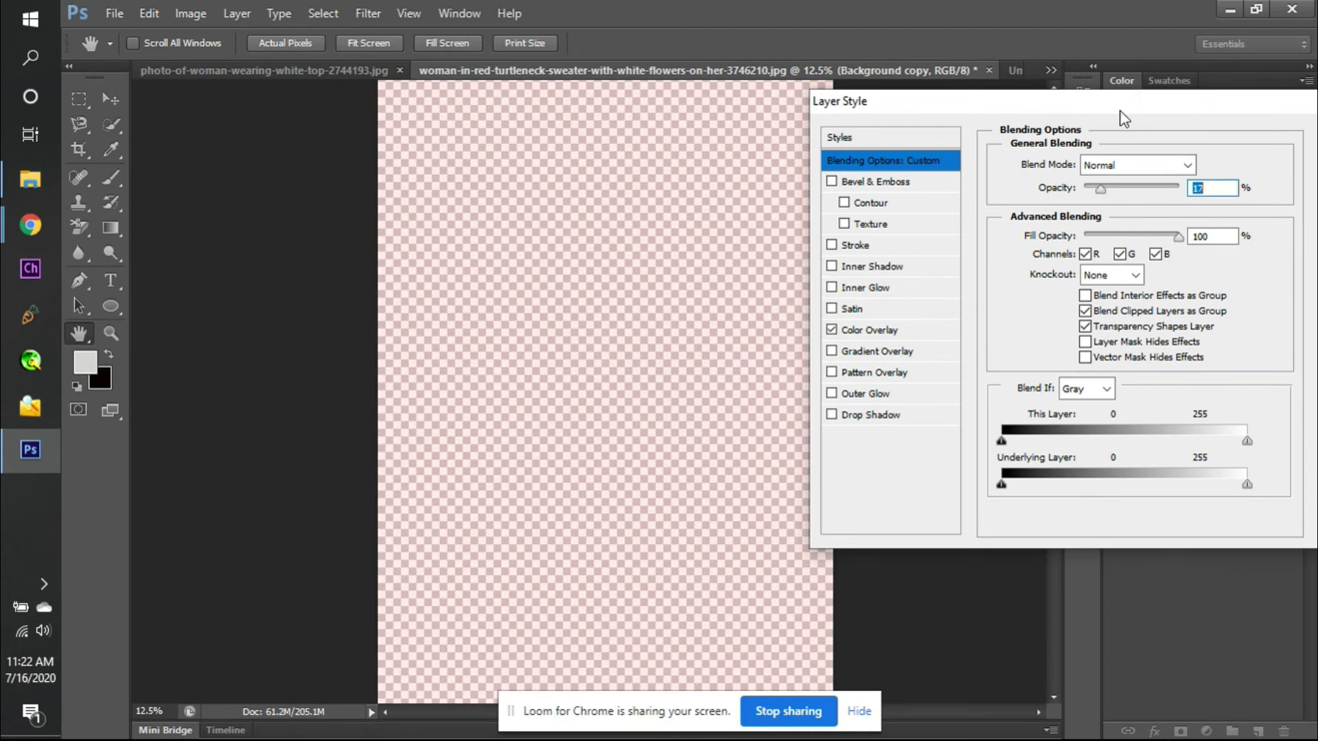
pyautogui.moveTo(1128, 114); pyautogui.dragTo(1081, 124)
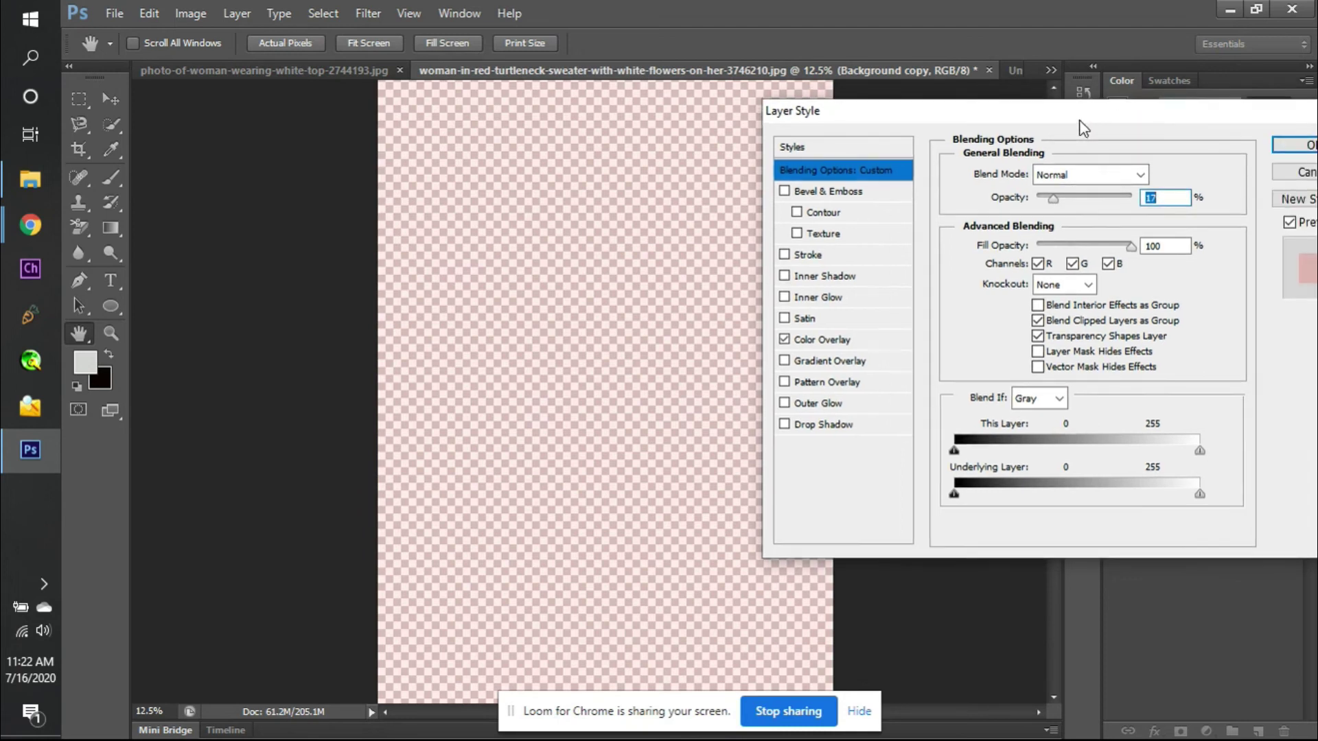
pyautogui.click(813, 343)
pyautogui.moveTo(1119, 121); pyautogui.dragTo(623, 178)
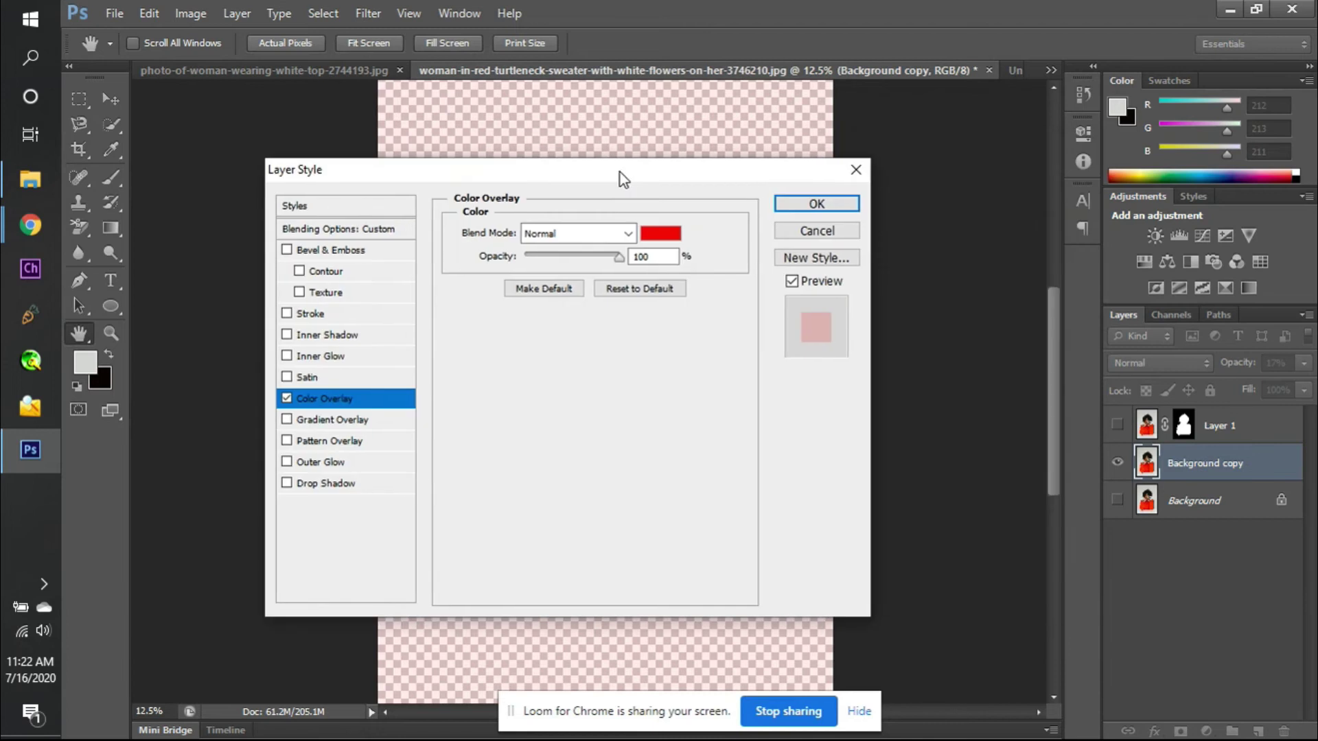
pyautogui.click(851, 237)
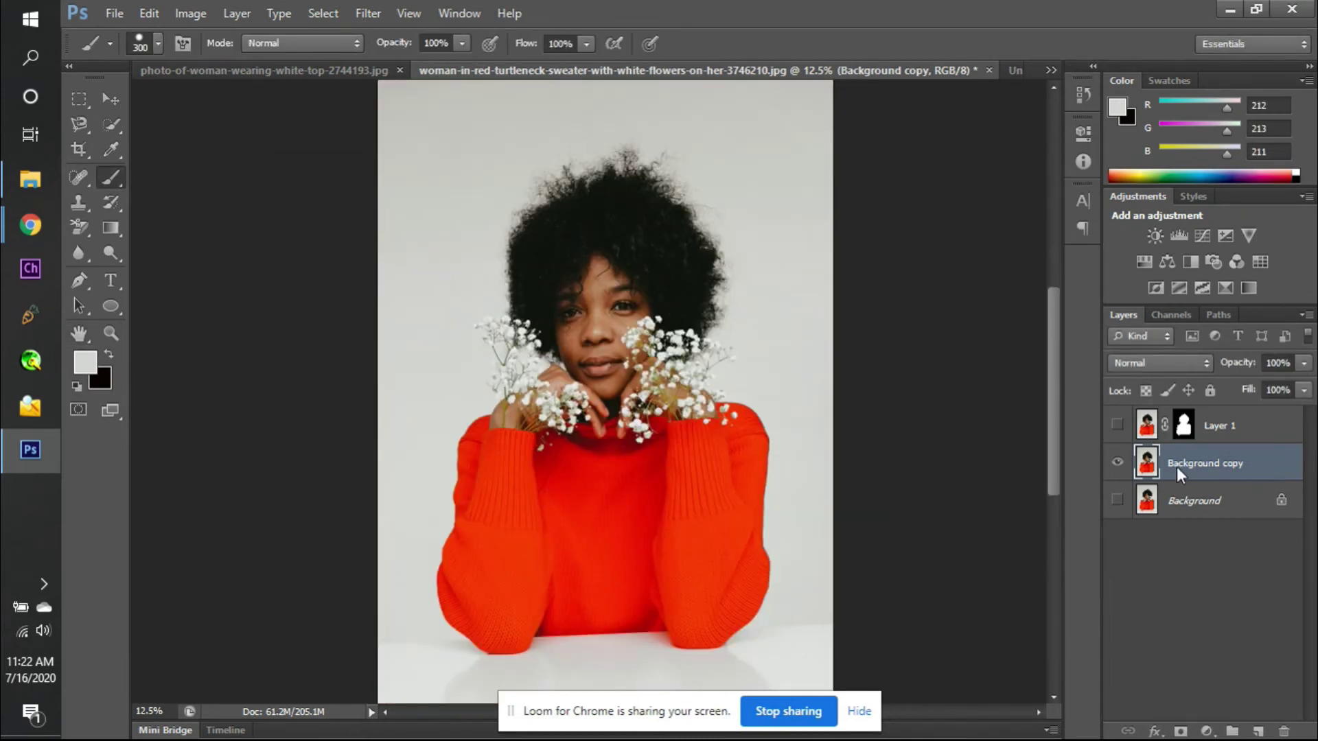
# - Show Layer 1, inspect its mask alone with Background copy hidden, then show Background copy again
pyautogui.rightClick(1178, 468)
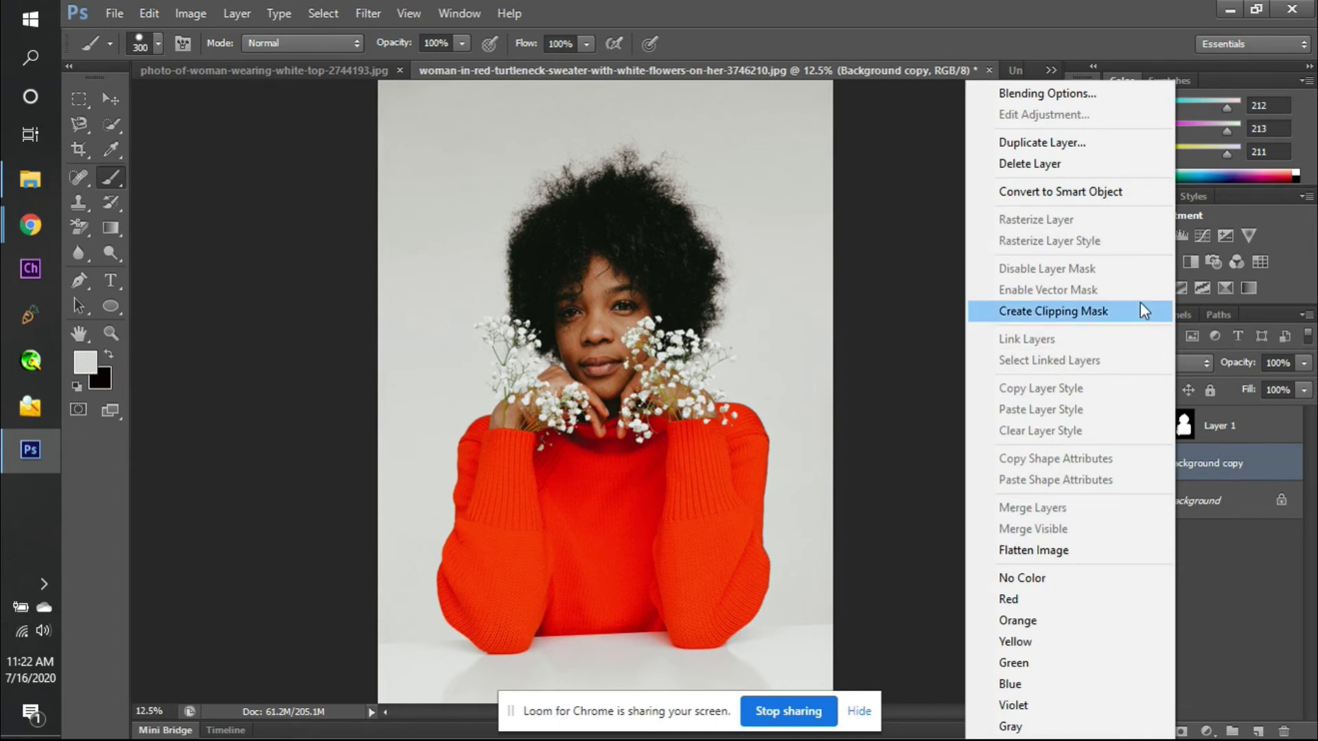
pyautogui.click(1238, 463)
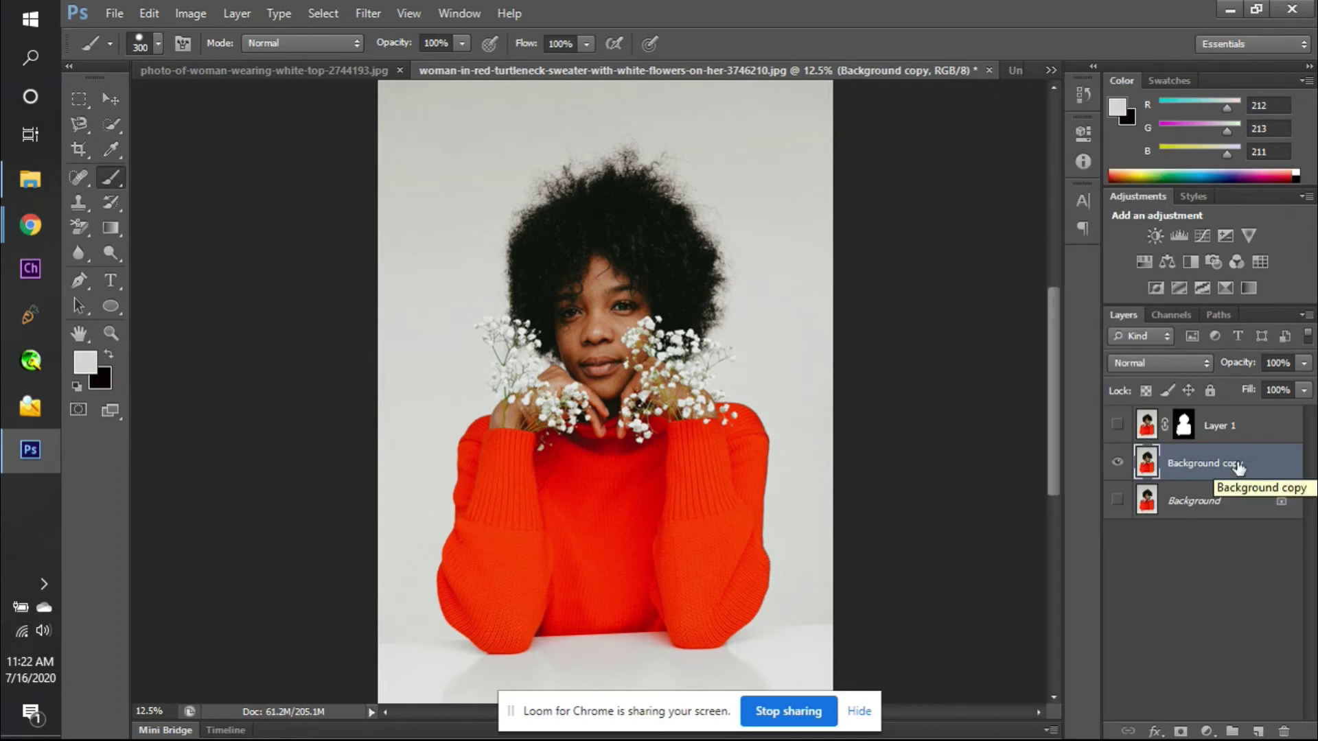
pyautogui.click(1117, 424)
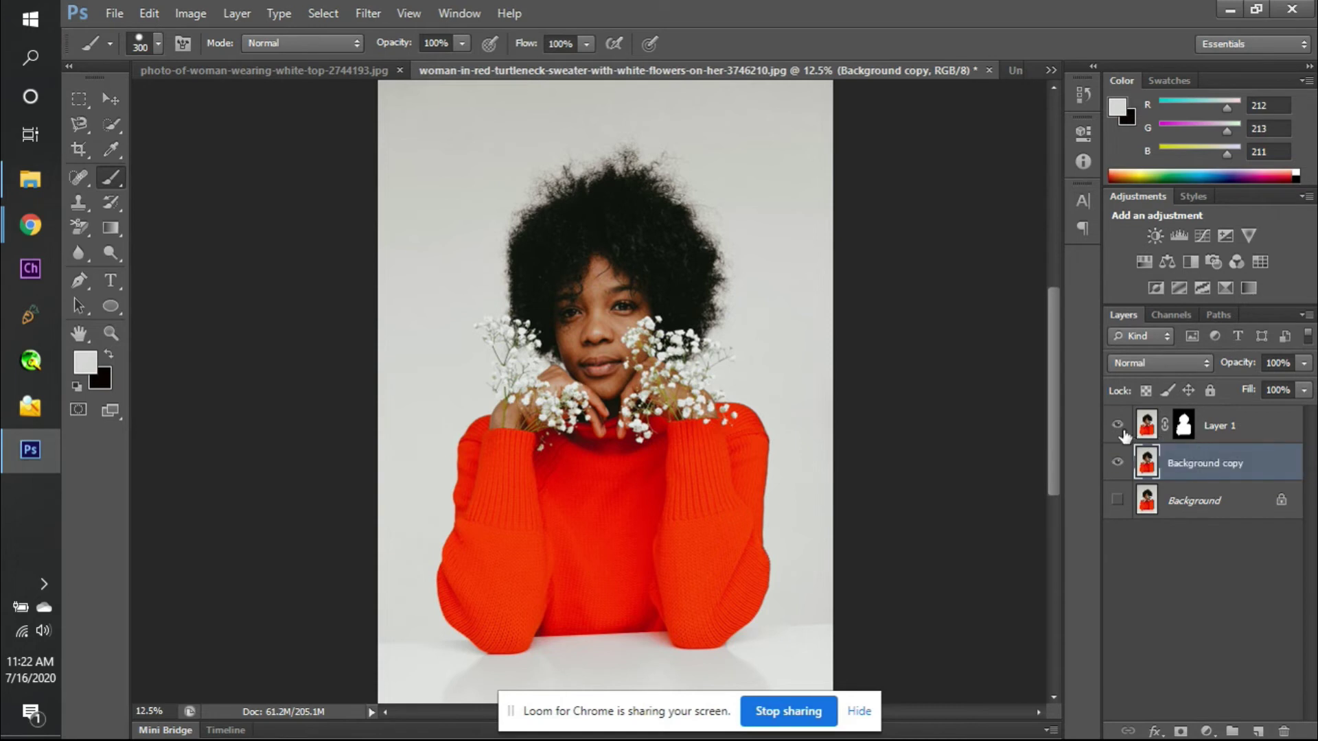
pyautogui.click(1182, 425)
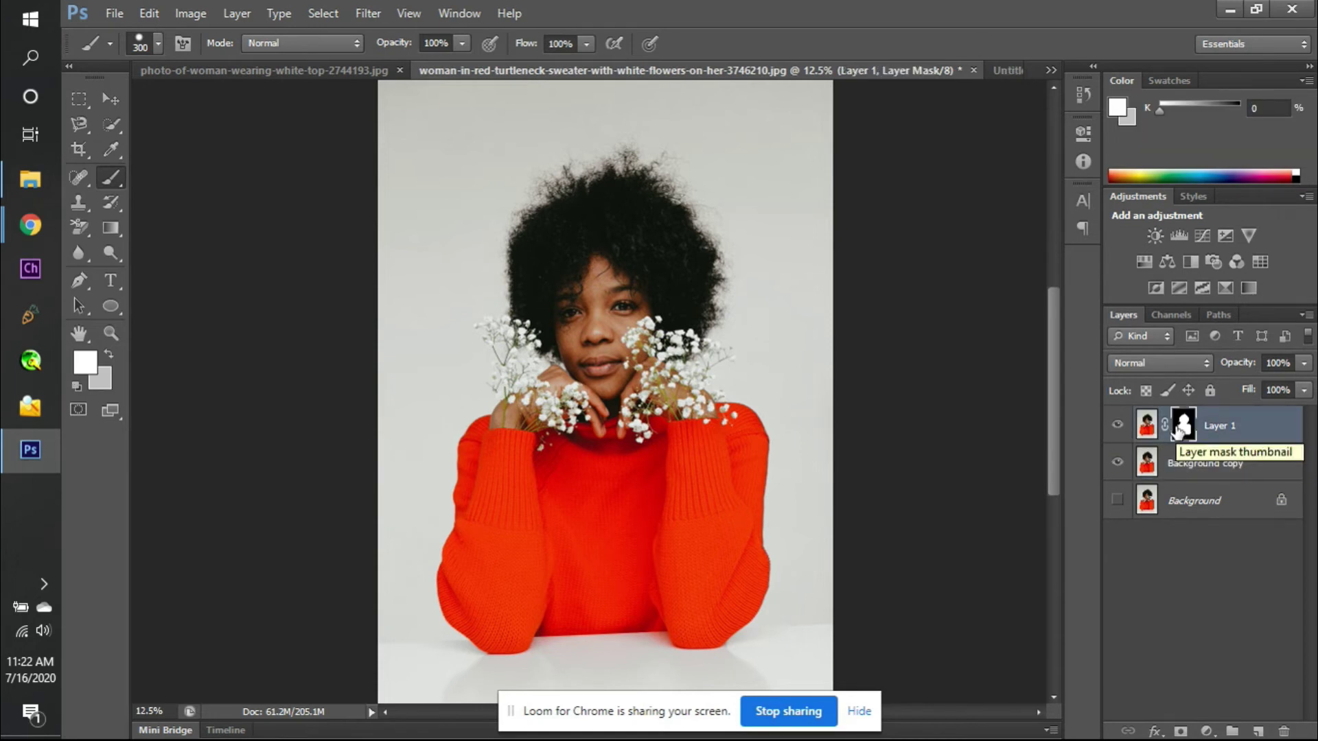
pyautogui.keyDown('alt'); pyautogui.click(1182, 425); pyautogui.keyUp('alt')
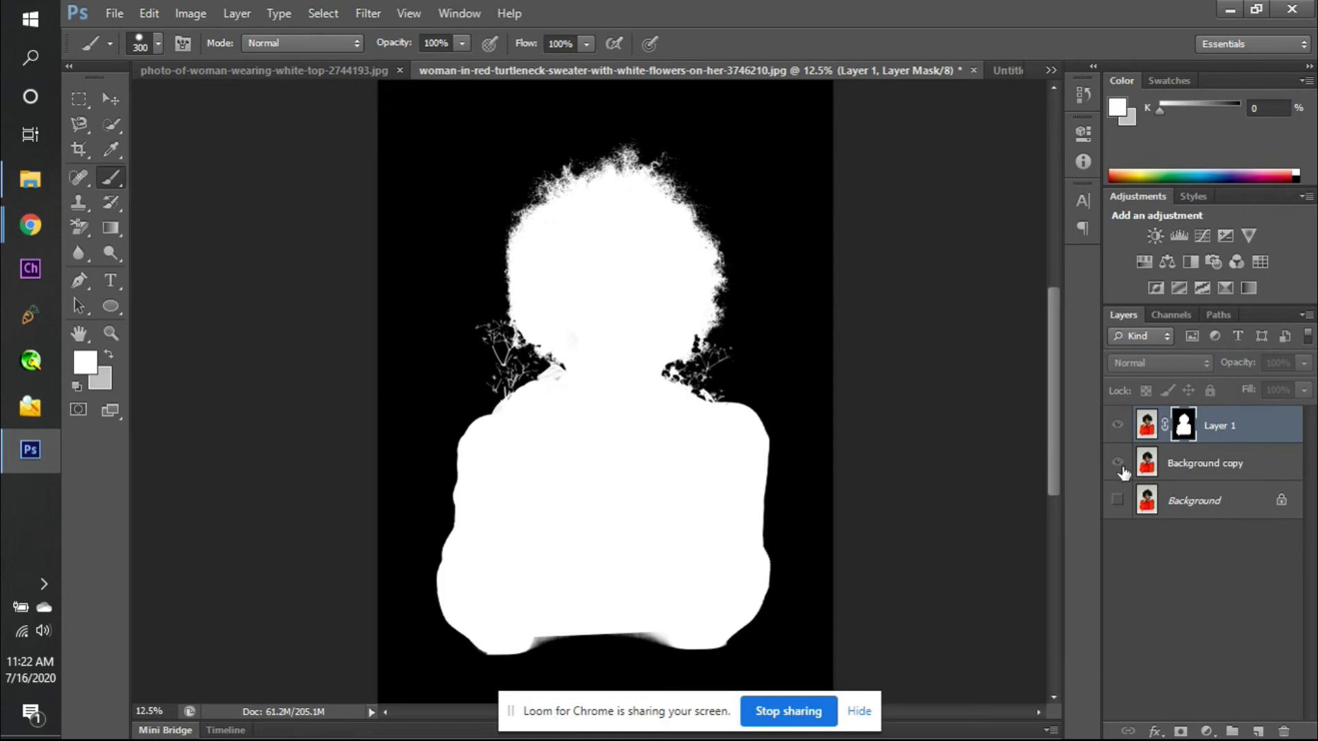
pyautogui.click(1117, 463)
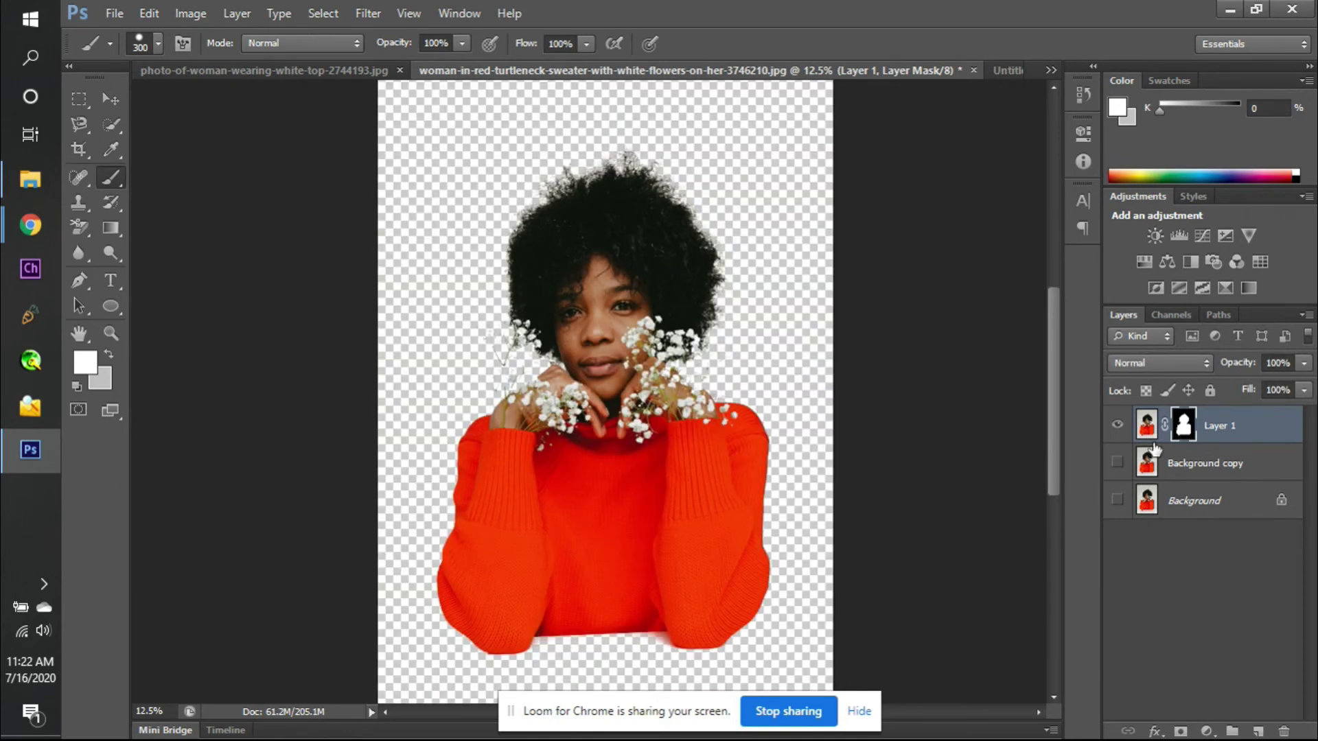
pyautogui.keyDown('alt'); pyautogui.click(1181, 430); pyautogui.keyUp('alt')
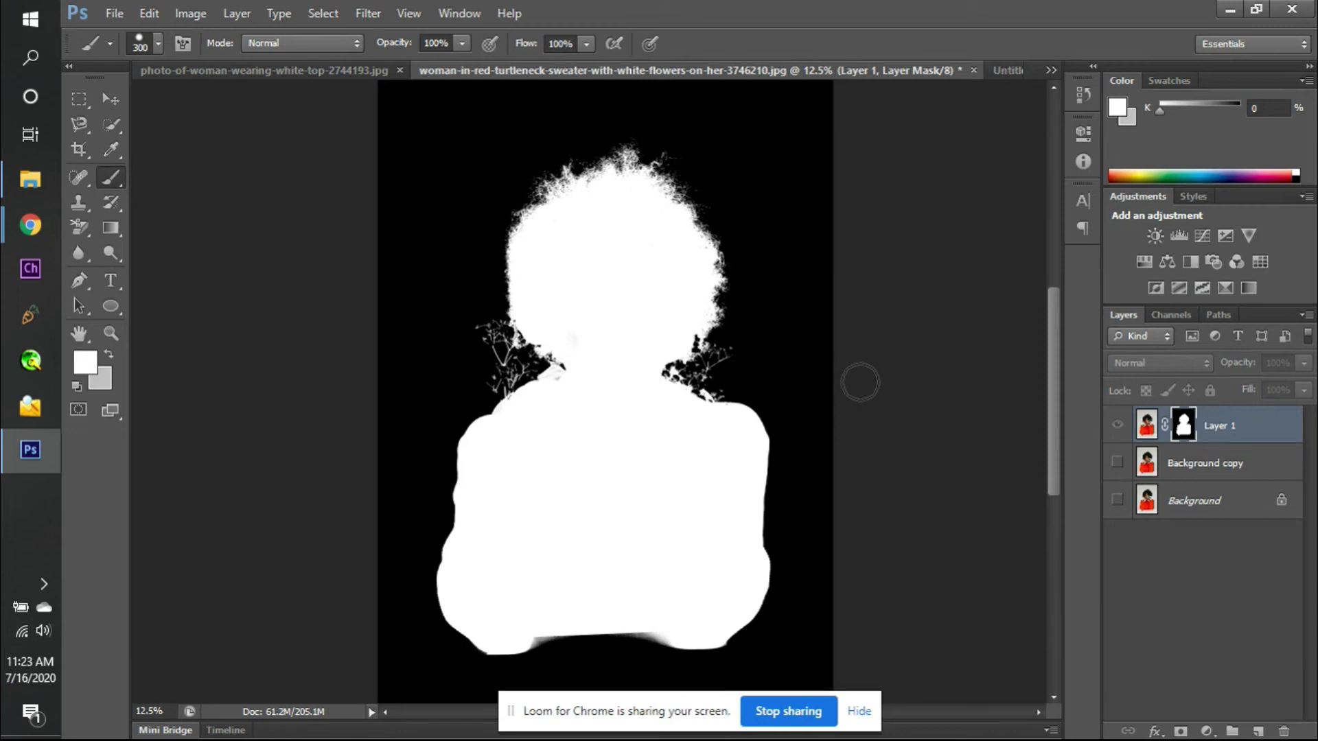
pyautogui.click(1124, 426)
pyautogui.click(1117, 462)
# - Zoom in to 66.7% on the flower sprigs left of her face
pyautogui.hotkey('ctrl', '+')
pyautogui.hotkey('ctrl', '+')
pyautogui.hotkey('ctrl', '+')
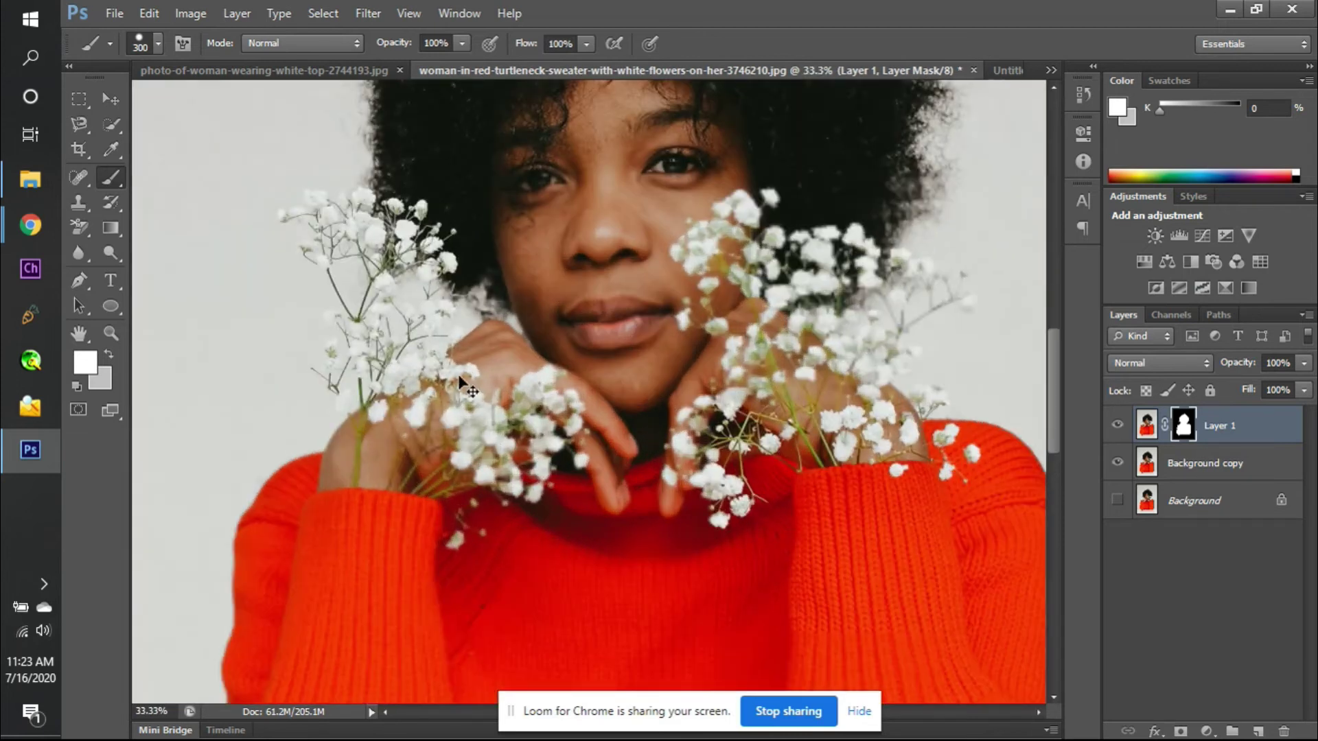
pyautogui.hscroll(-3, 458, 376)
pyautogui.hscroll(-1, 459, 376)
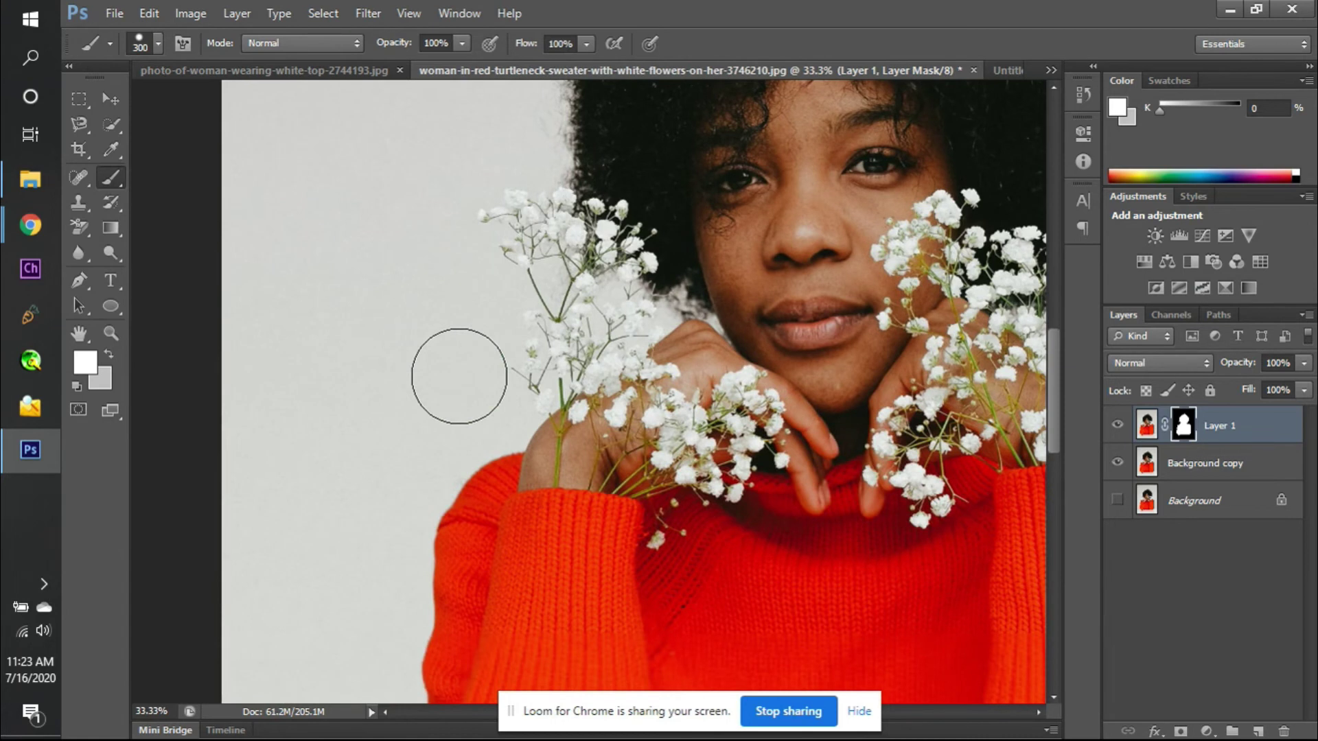
pyautogui.hotkey('ctrl', '+')
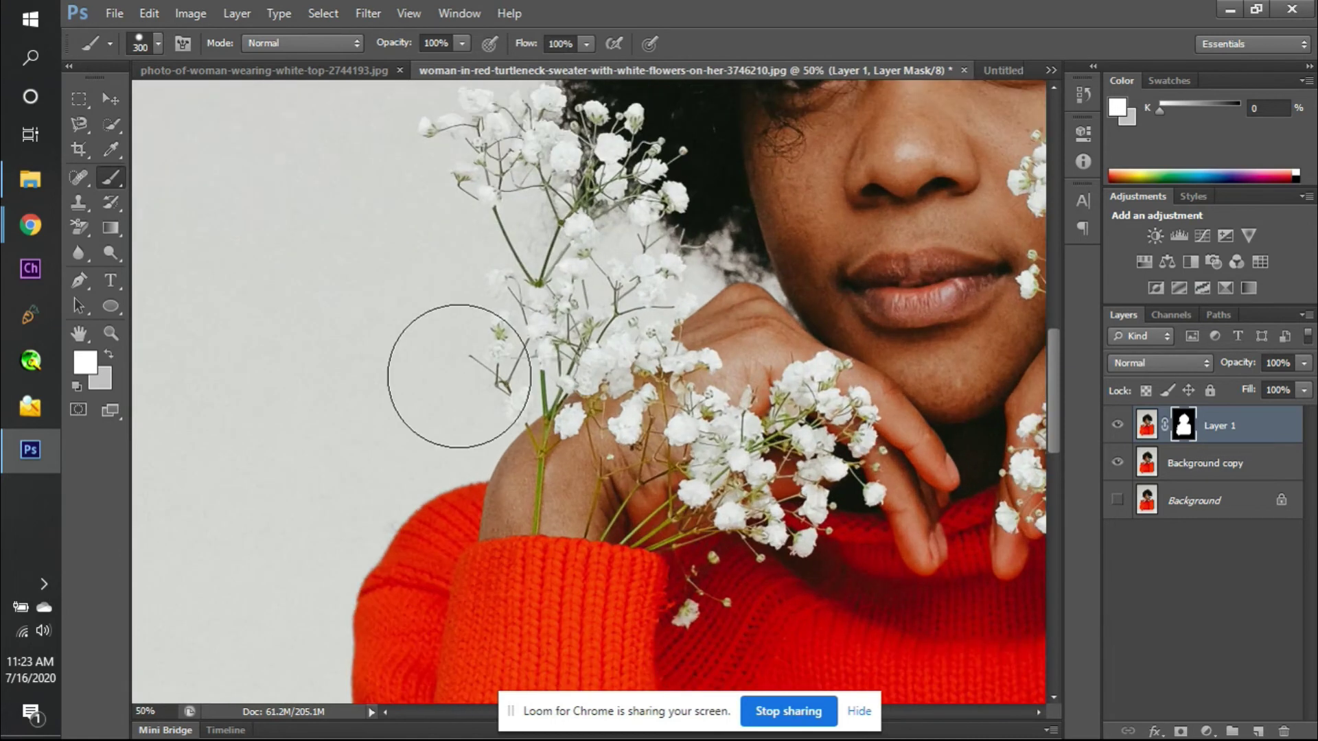
pyautogui.hotkey('ctrl', '+')
pyautogui.hotkey('ctrl', '+')
pyautogui.scroll(3, 619, 356)
pyautogui.scroll(1, 619, 357)
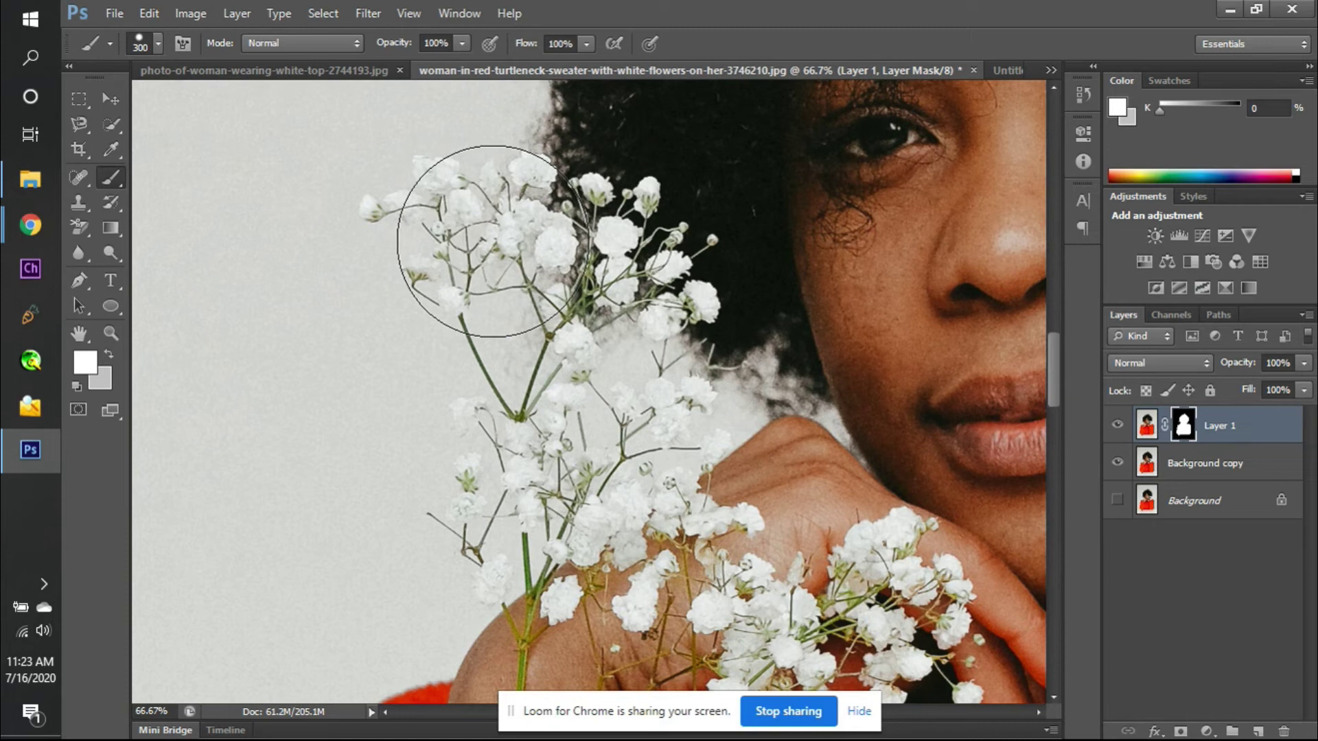
# - Hide Background copy, set the brush mode to Lighten, and undo two trial mask strokes
pyautogui.click(1117, 463)
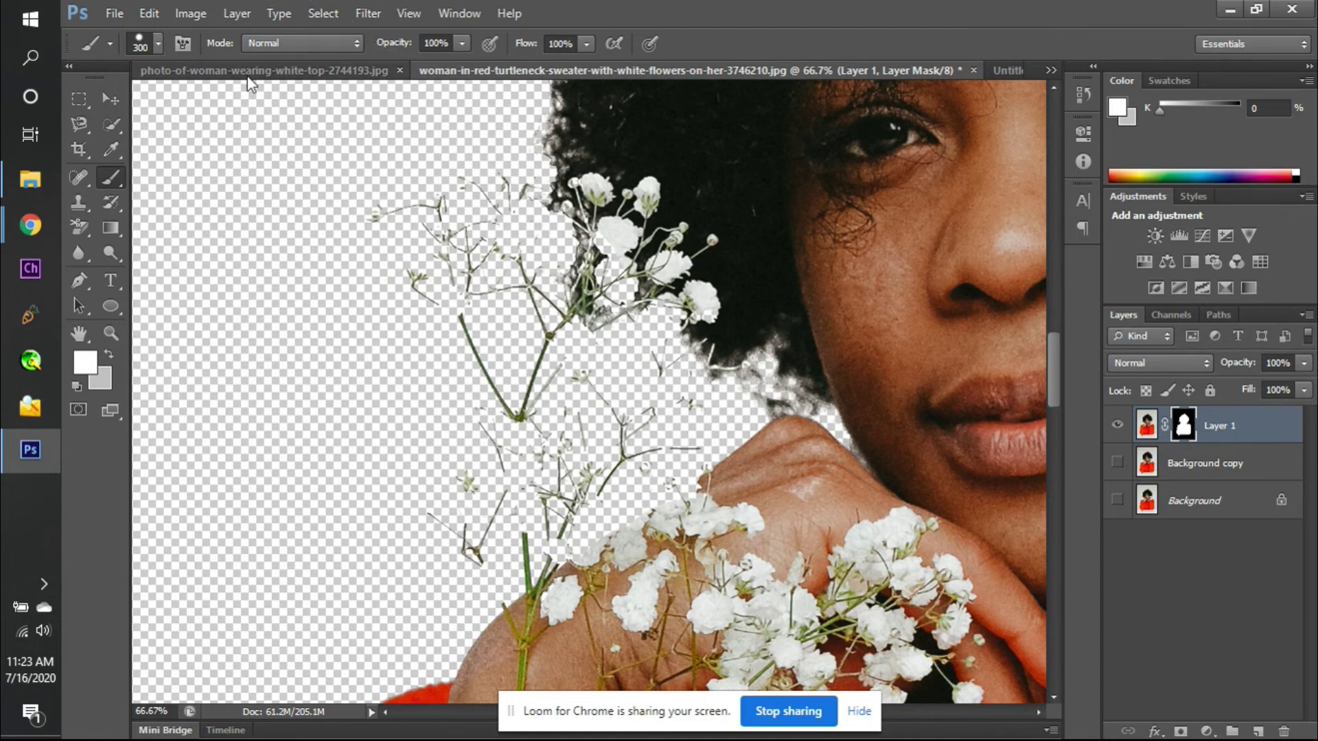
pyautogui.click(268, 42)
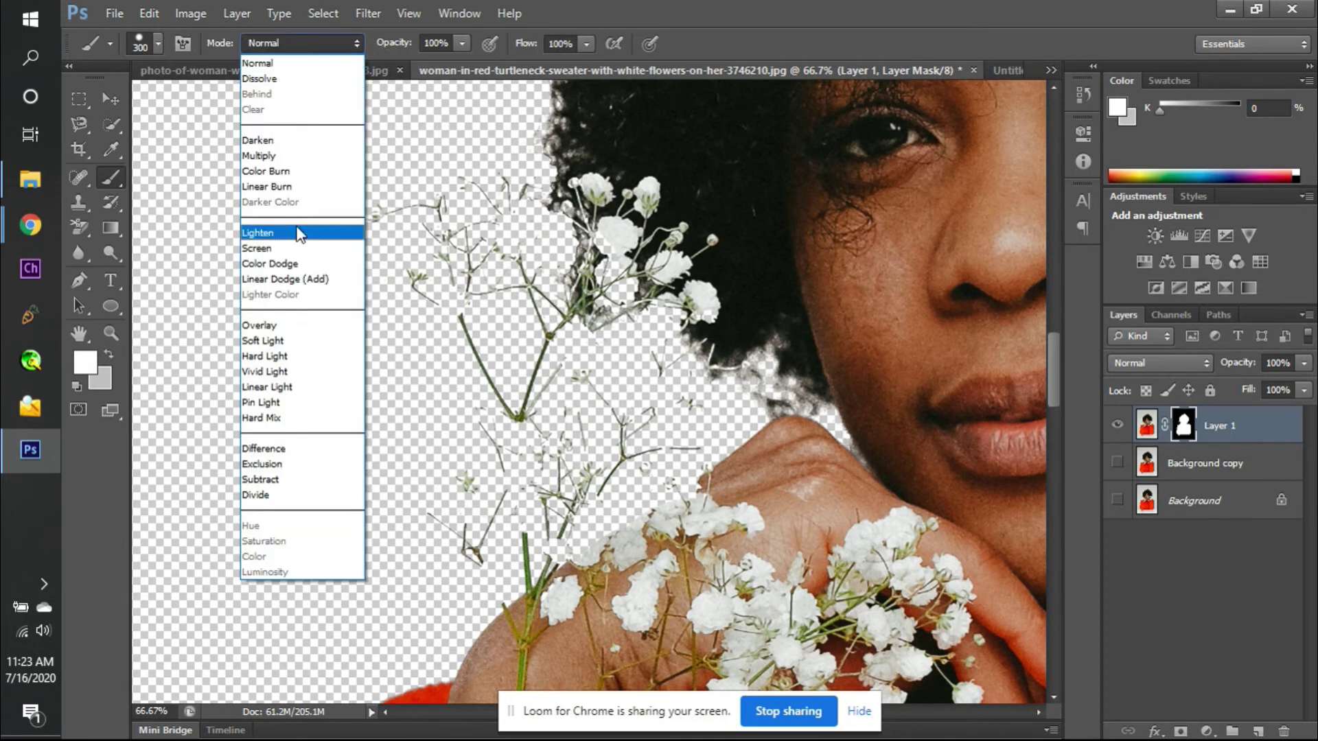
pyautogui.click(264, 233)
pyautogui.moveTo(471, 265)
pyautogui.mouseDown()
pyautogui.moveTo(499, 250)
pyautogui.moveTo(574, 246)
pyautogui.moveTo(600, 297)
pyautogui.moveTo(638, 292)
pyautogui.moveTo(678, 324)
pyautogui.moveTo(630, 399)
pyautogui.moveTo(627, 452)
pyautogui.moveTo(571, 430)
pyautogui.moveTo(554, 451)
pyautogui.moveTo(550, 552)
pyautogui.moveTo(532, 550)
pyautogui.moveTo(519, 455)
pyautogui.mouseUp()
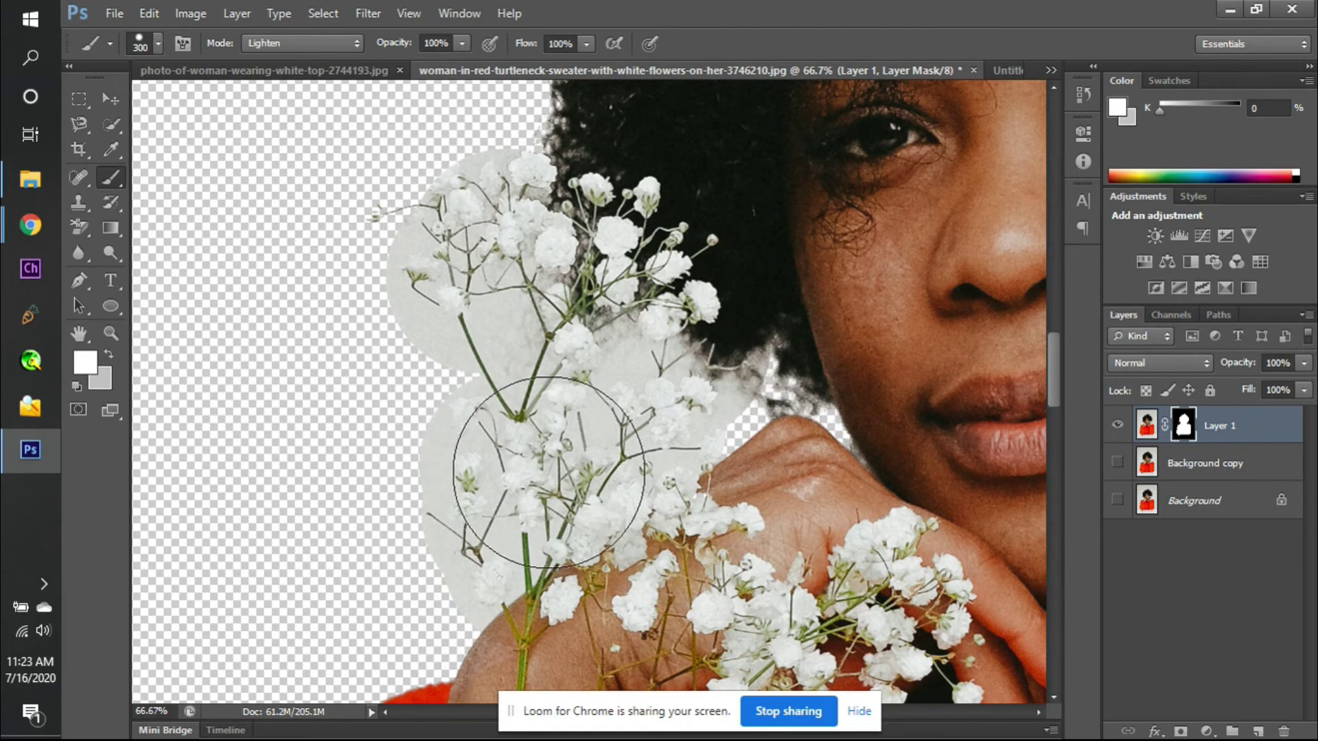
pyautogui.moveTo(705, 465); pyautogui.dragTo(786, 450)
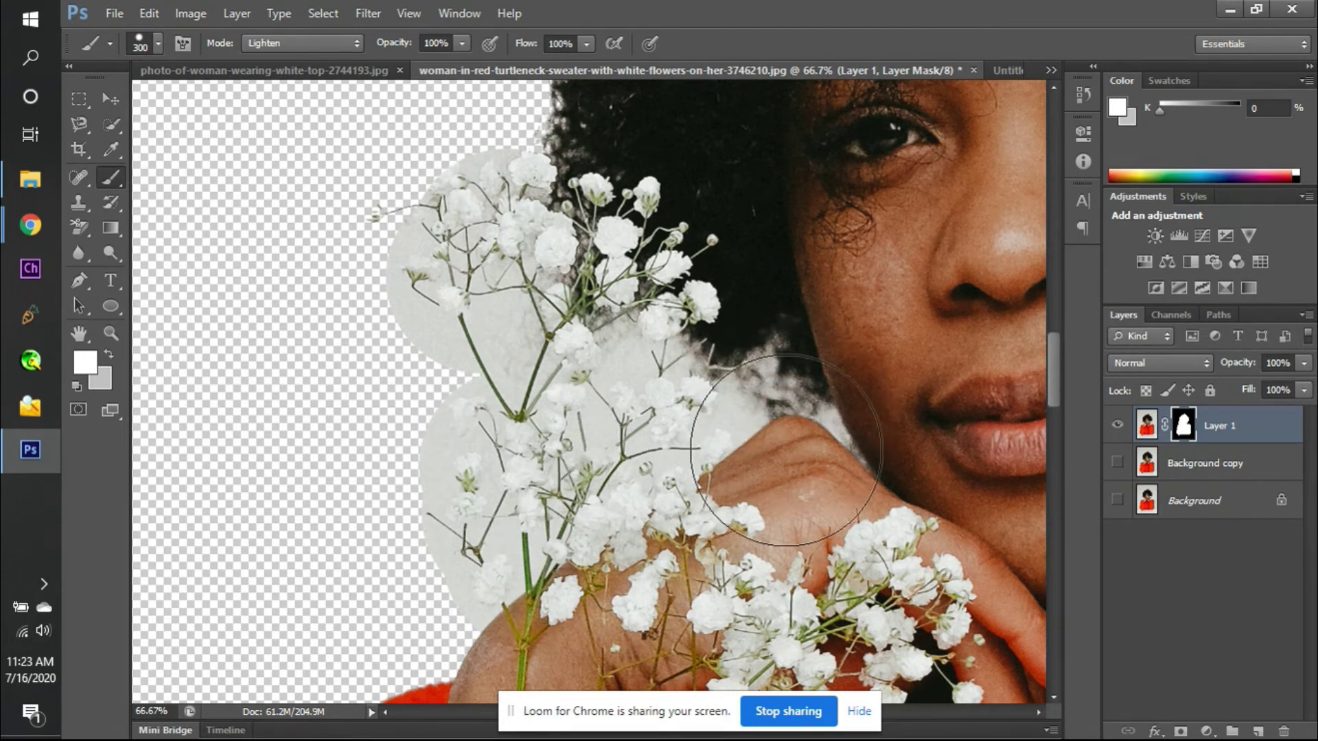
pyautogui.hotkey('ctrl', 'z')
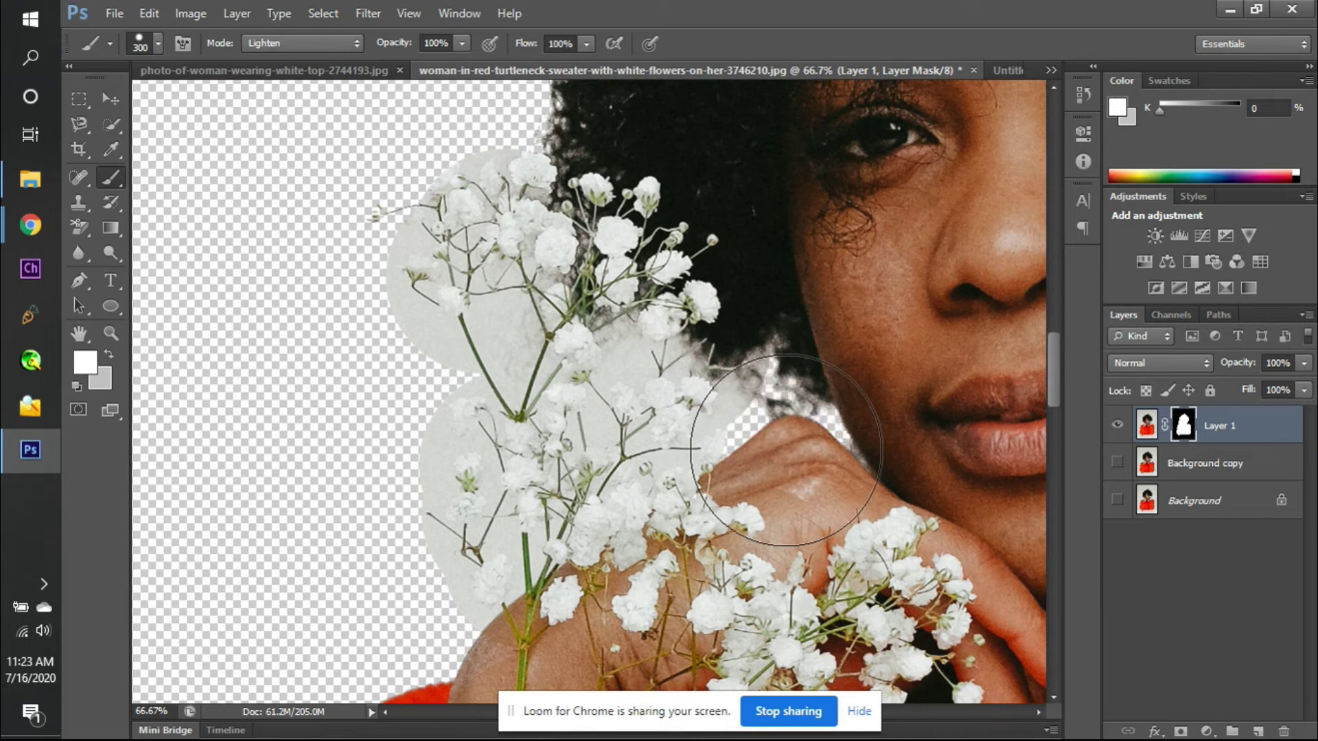
pyautogui.hotkey('ctrl', 'alt', 'z')
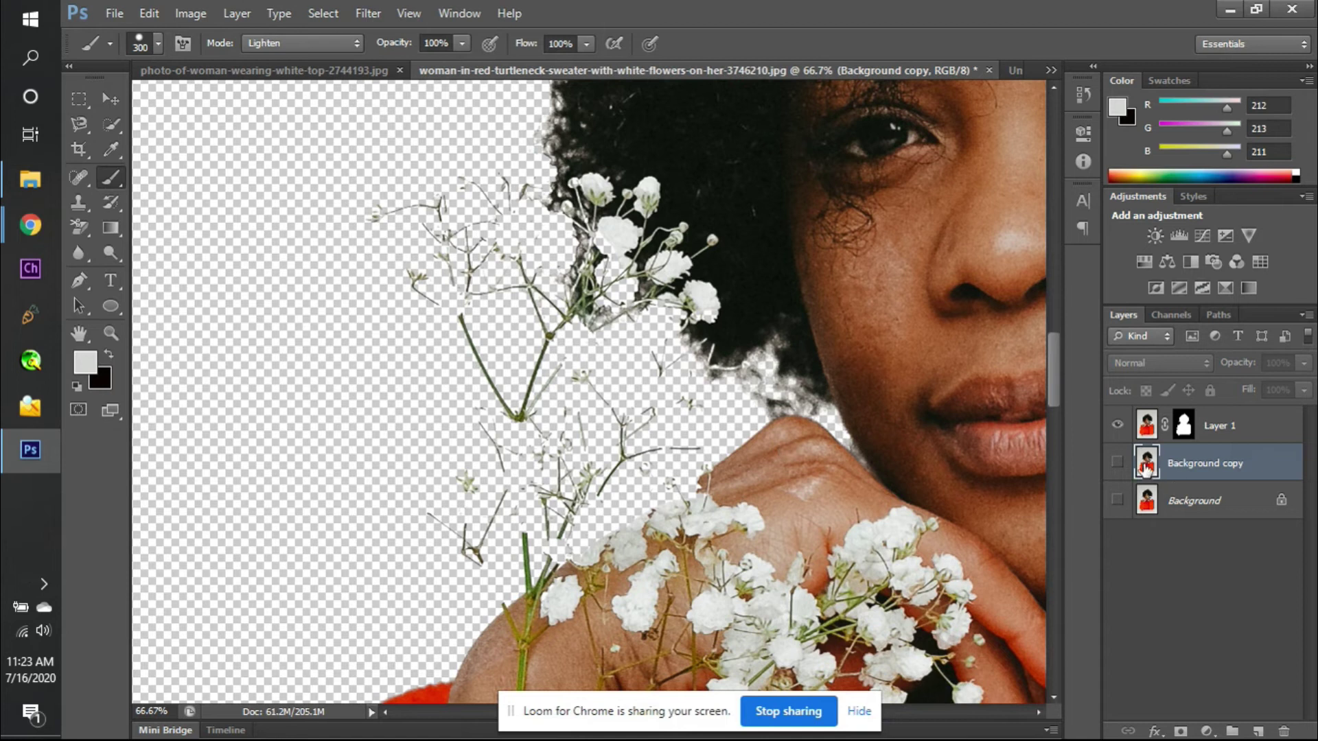
# - Show Background copy, trial the Background Eraser around the flower stems, then undo the erasing
pyautogui.click(1117, 464)
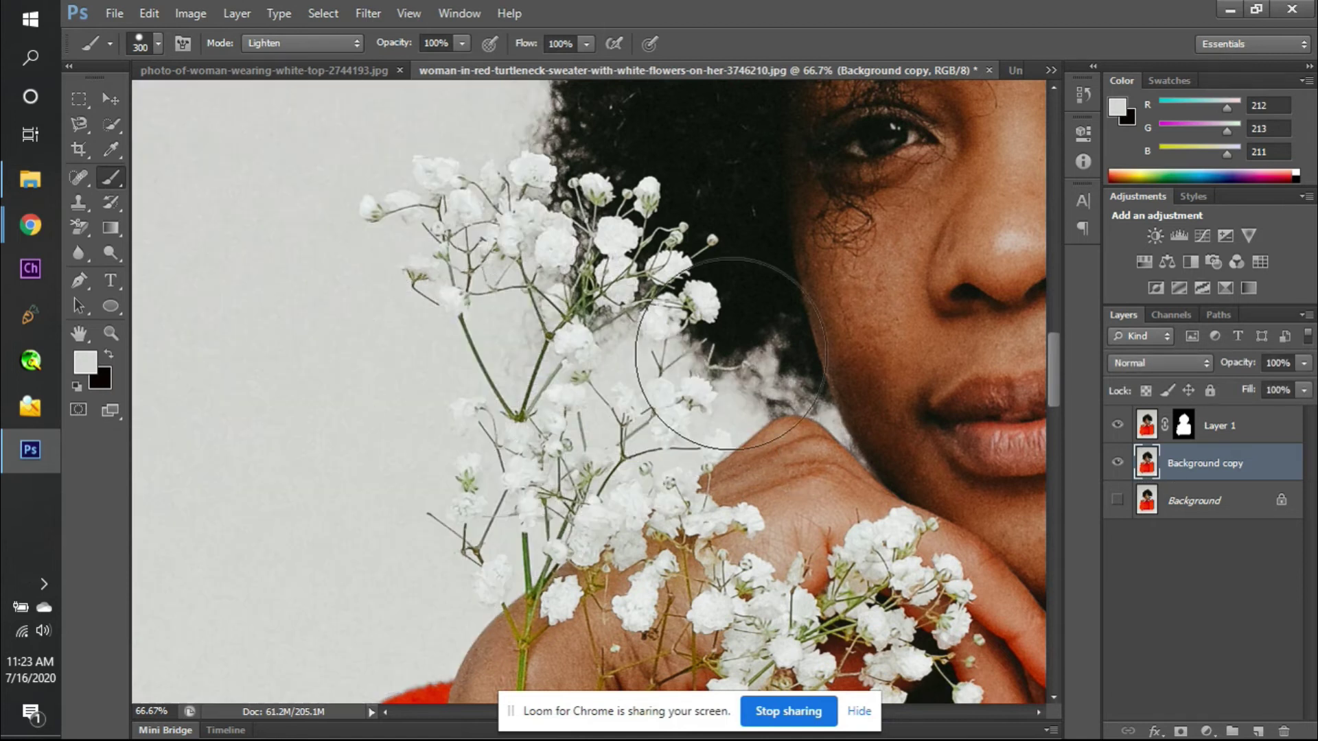
pyautogui.click(79, 227)
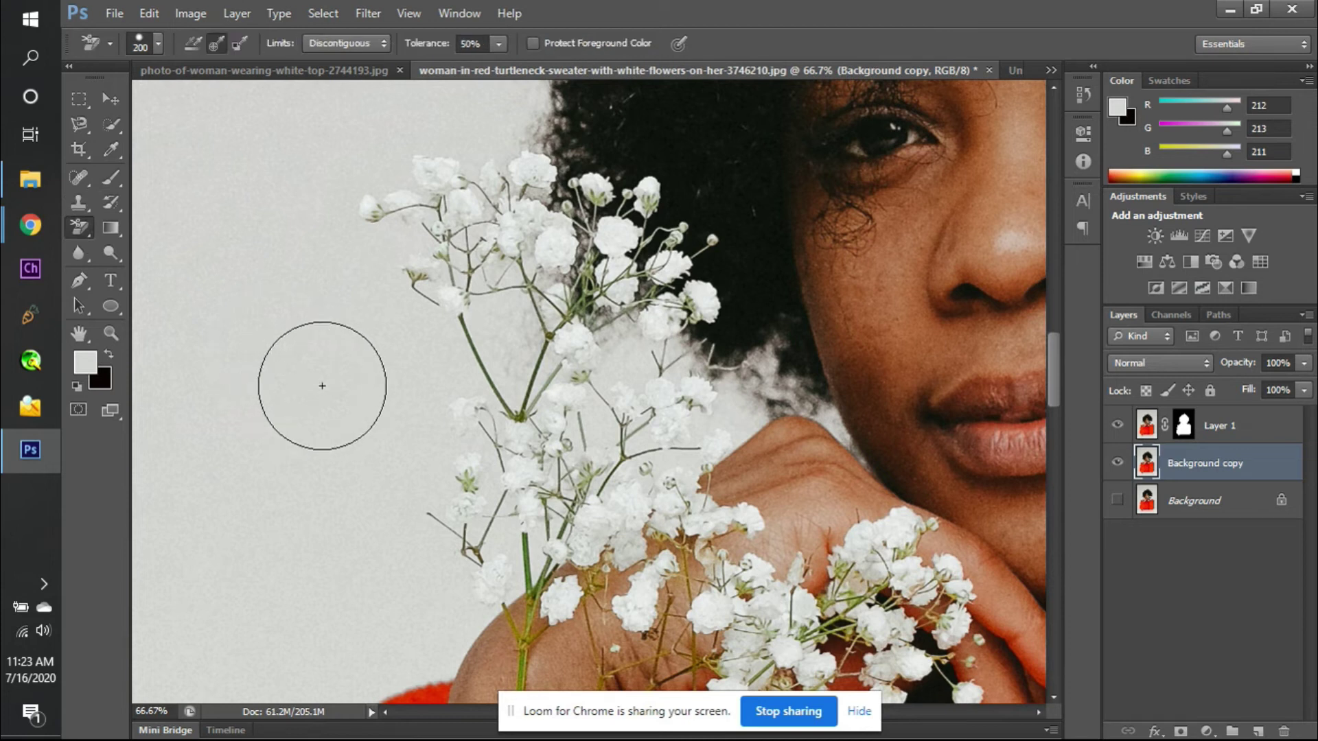
pyautogui.moveTo(329, 382); pyautogui.dragTo(421, 380)
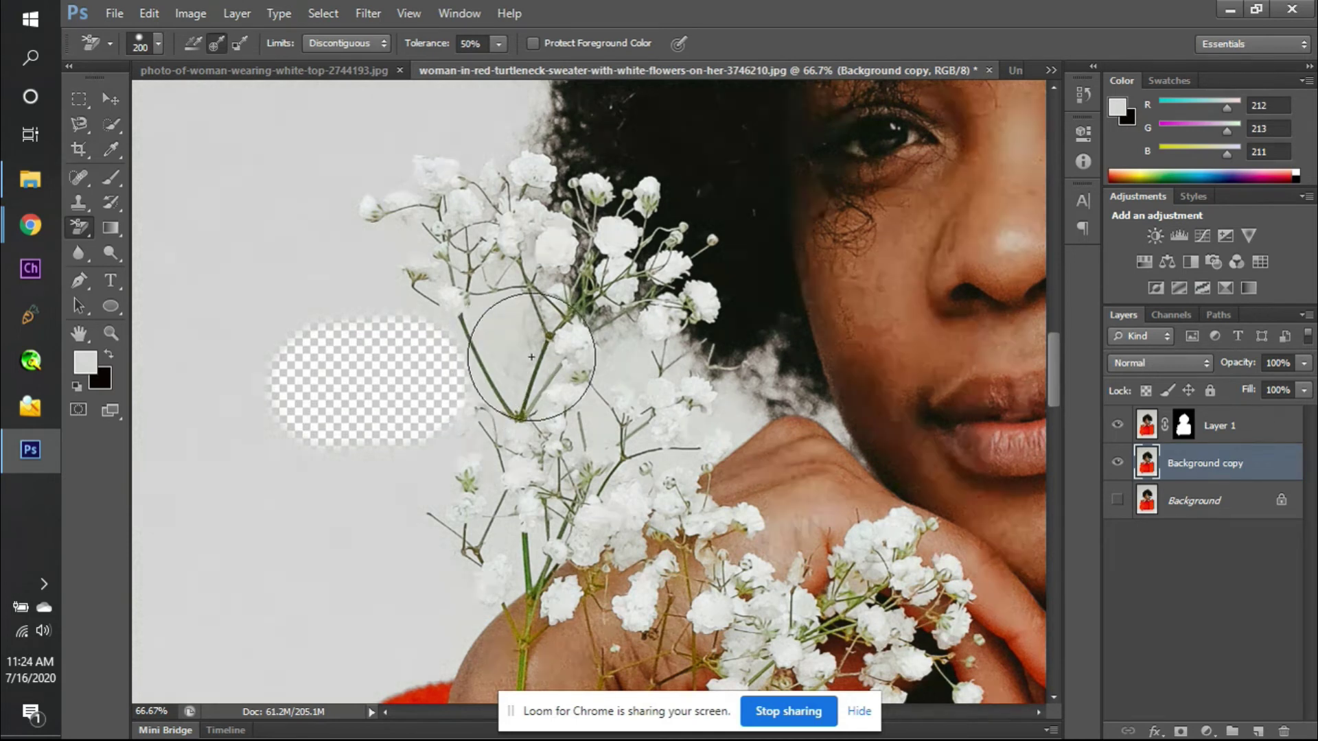
pyautogui.moveTo(361, 476)
pyautogui.mouseDown()
pyautogui.moveTo(444, 465)
pyautogui.moveTo(491, 423)
pyautogui.moveTo(476, 330)
pyautogui.moveTo(409, 198)
pyautogui.moveTo(446, 179)
pyautogui.moveTo(538, 180)
pyautogui.moveTo(671, 345)
pyautogui.moveTo(617, 204)
pyautogui.moveTo(649, 352)
pyautogui.moveTo(588, 407)
pyautogui.moveTo(558, 370)
pyautogui.moveTo(557, 332)
pyautogui.moveTo(507, 352)
pyautogui.moveTo(505, 489)
pyautogui.moveTo(576, 492)
pyautogui.moveTo(663, 393)
pyautogui.moveTo(500, 550)
pyautogui.moveTo(458, 551)
pyautogui.moveTo(447, 541)
pyautogui.moveTo(457, 485)
pyautogui.moveTo(498, 441)
pyautogui.moveTo(648, 426)
pyautogui.moveTo(714, 402)
pyautogui.moveTo(592, 399)
pyautogui.moveTo(543, 458)
pyautogui.moveTo(541, 515)
pyautogui.moveTo(540, 358)
pyautogui.moveTo(408, 273)
pyautogui.moveTo(438, 202)
pyautogui.moveTo(488, 217)
pyautogui.moveTo(433, 200)
pyautogui.mouseUp()
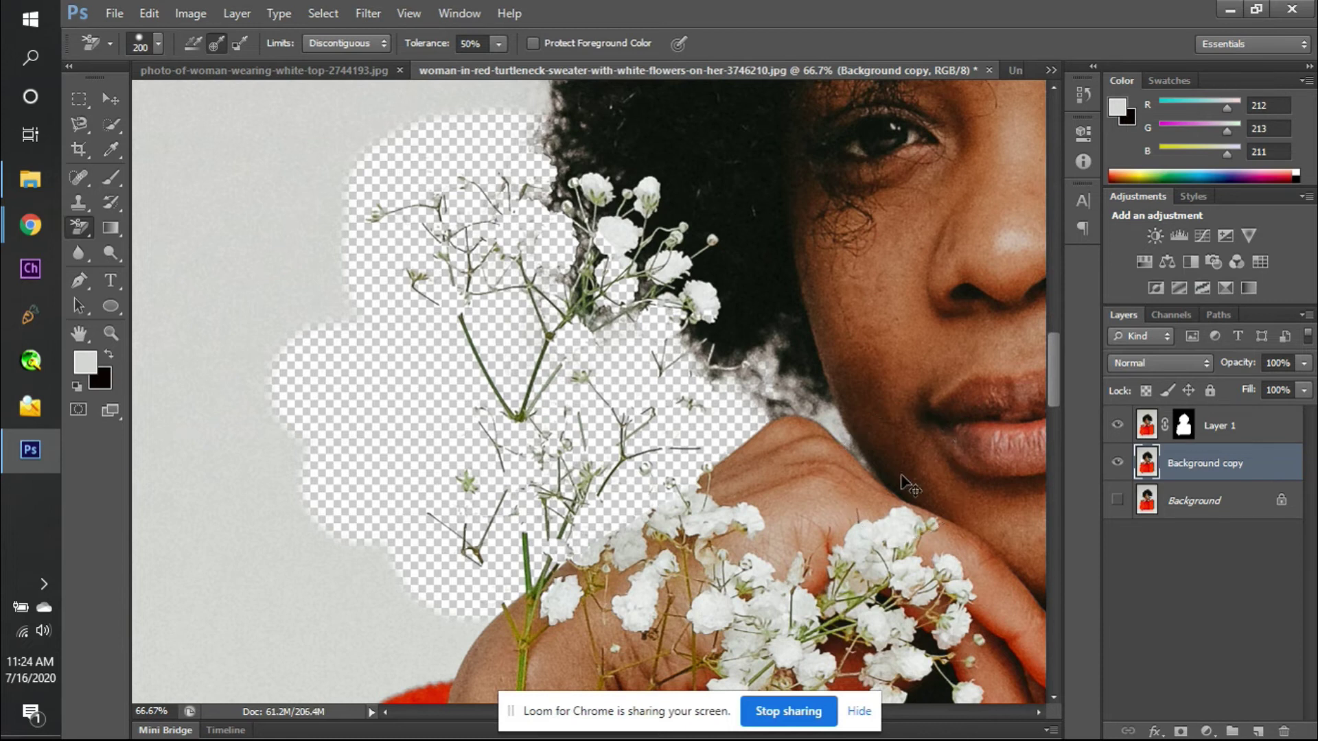
pyautogui.hotkey('ctrl', 'z')
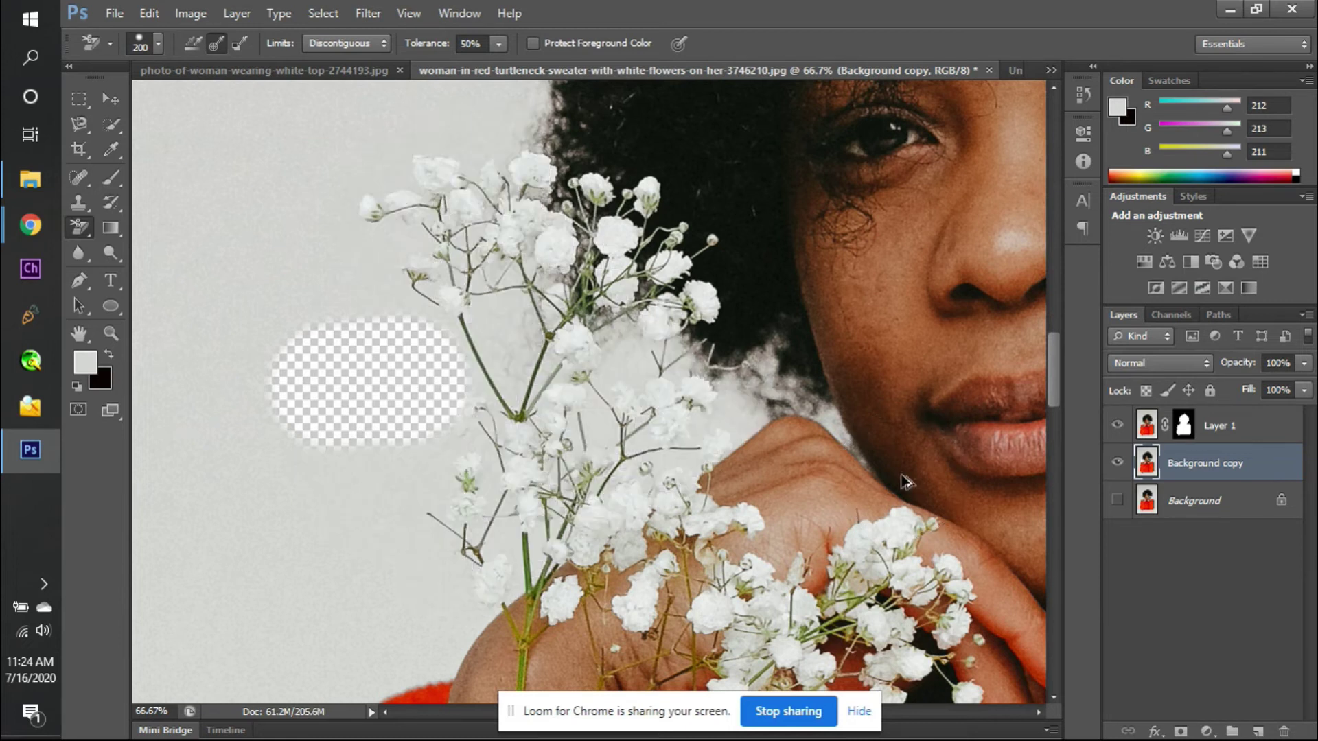
pyautogui.hotkey('ctrl', 'alt', 'z')
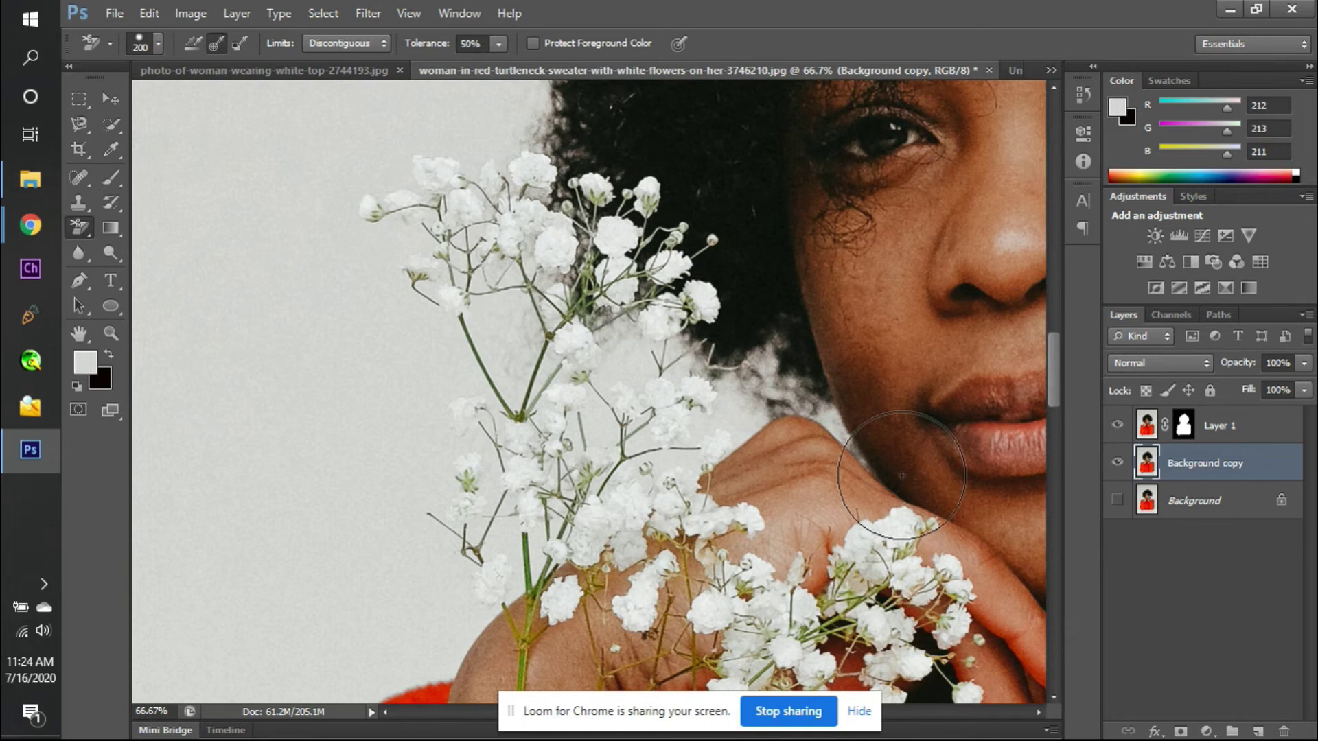
# - Hide Background copy, target Layer 1's mask, and set the brush blending mode to Overlay
pyautogui.click(1117, 469)
pyautogui.click(1185, 427)
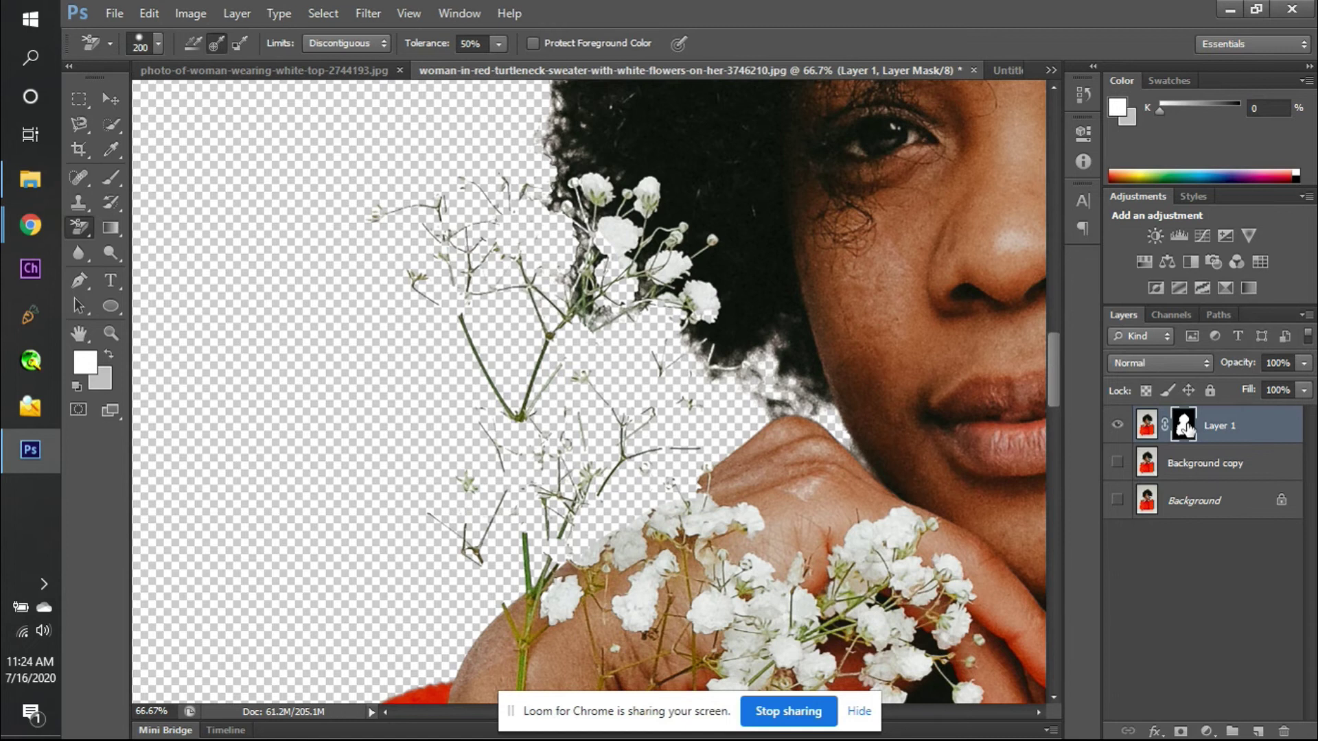
pyautogui.click(1118, 463)
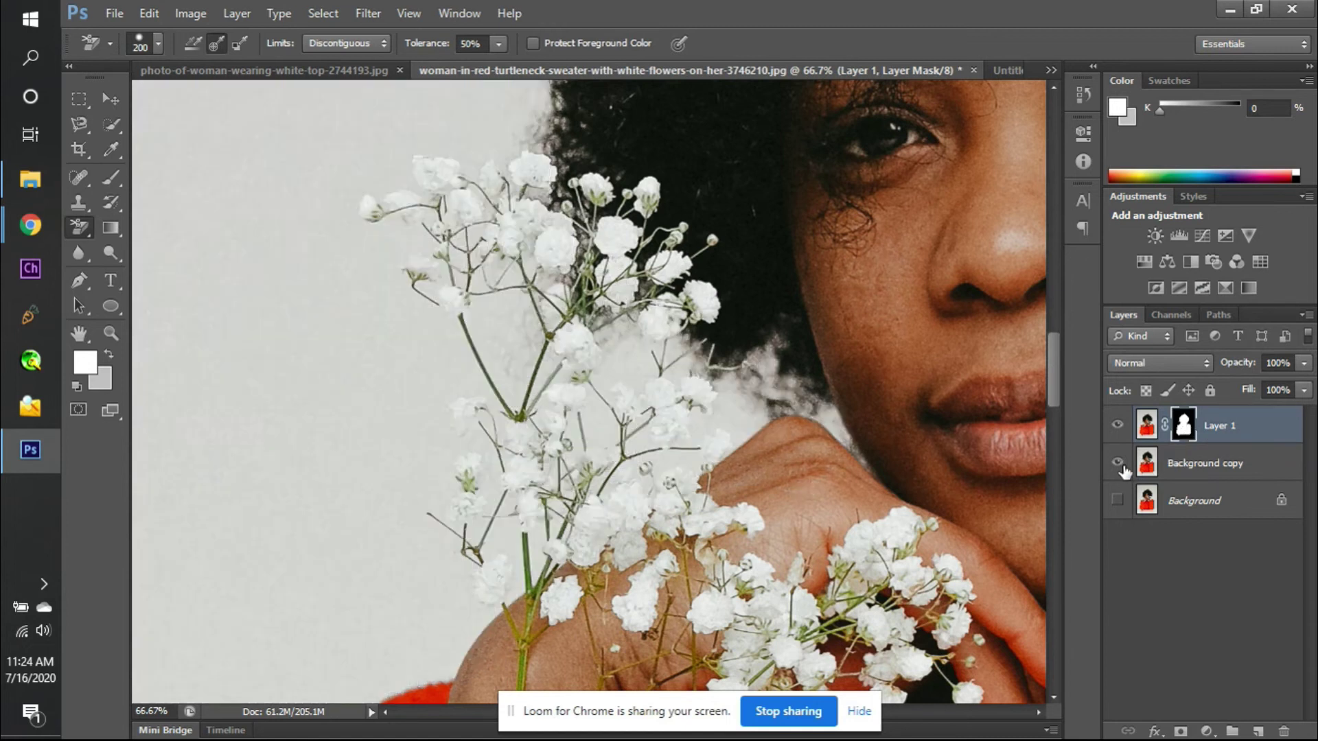
pyautogui.click(1117, 464)
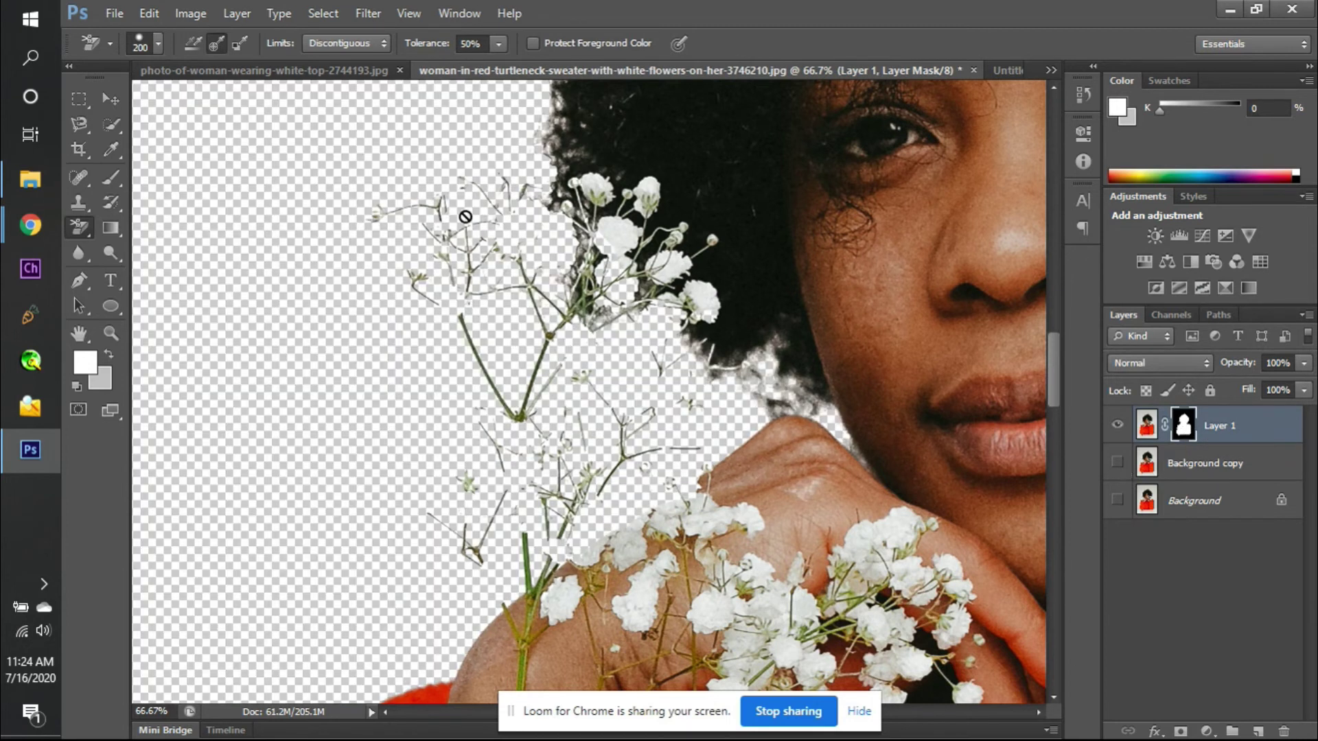
pyautogui.press('v')
pyautogui.press('b')
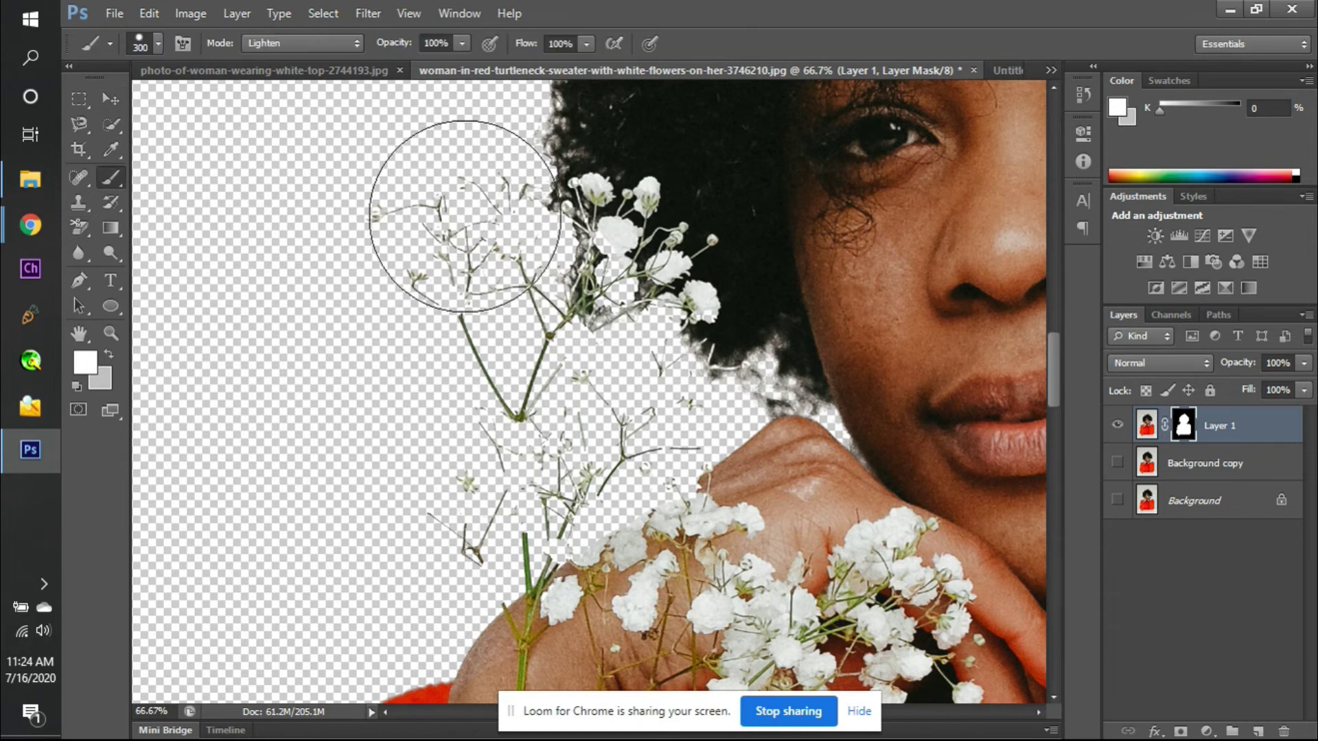
pyautogui.click(298, 42)
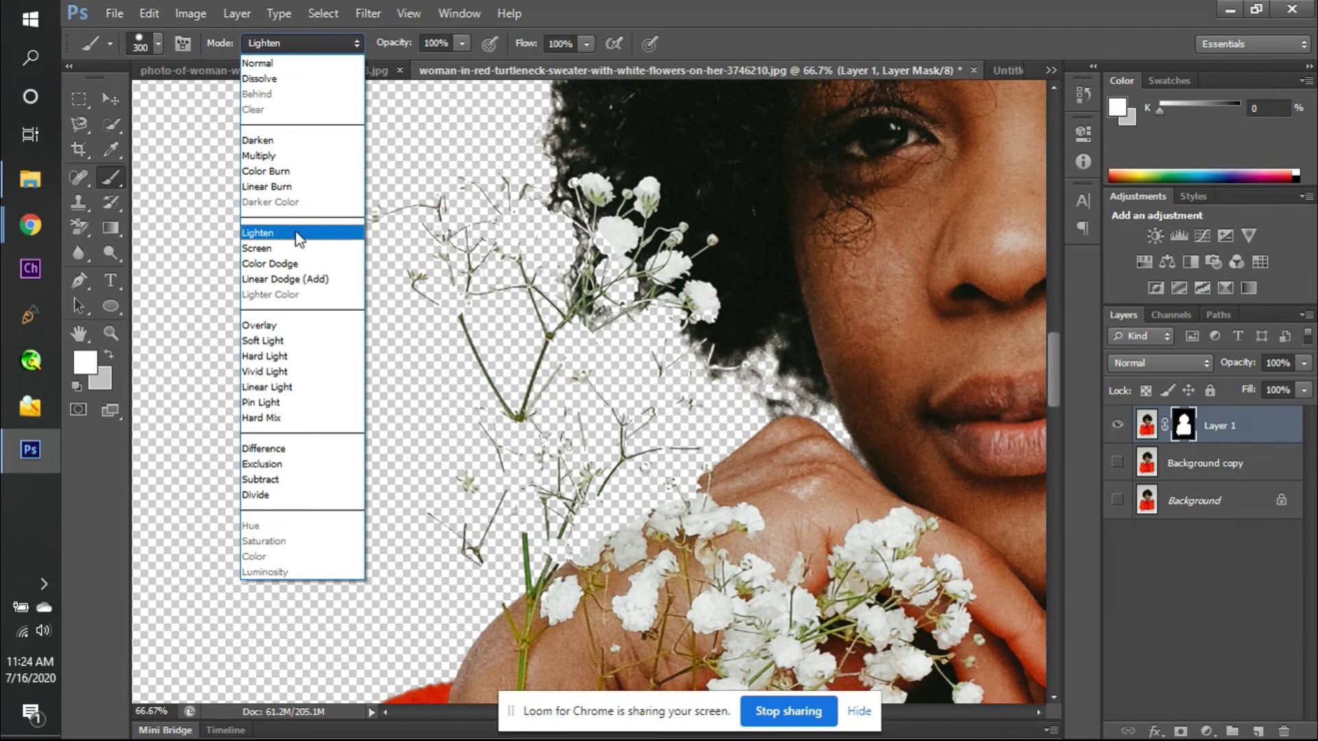
pyautogui.click(288, 323)
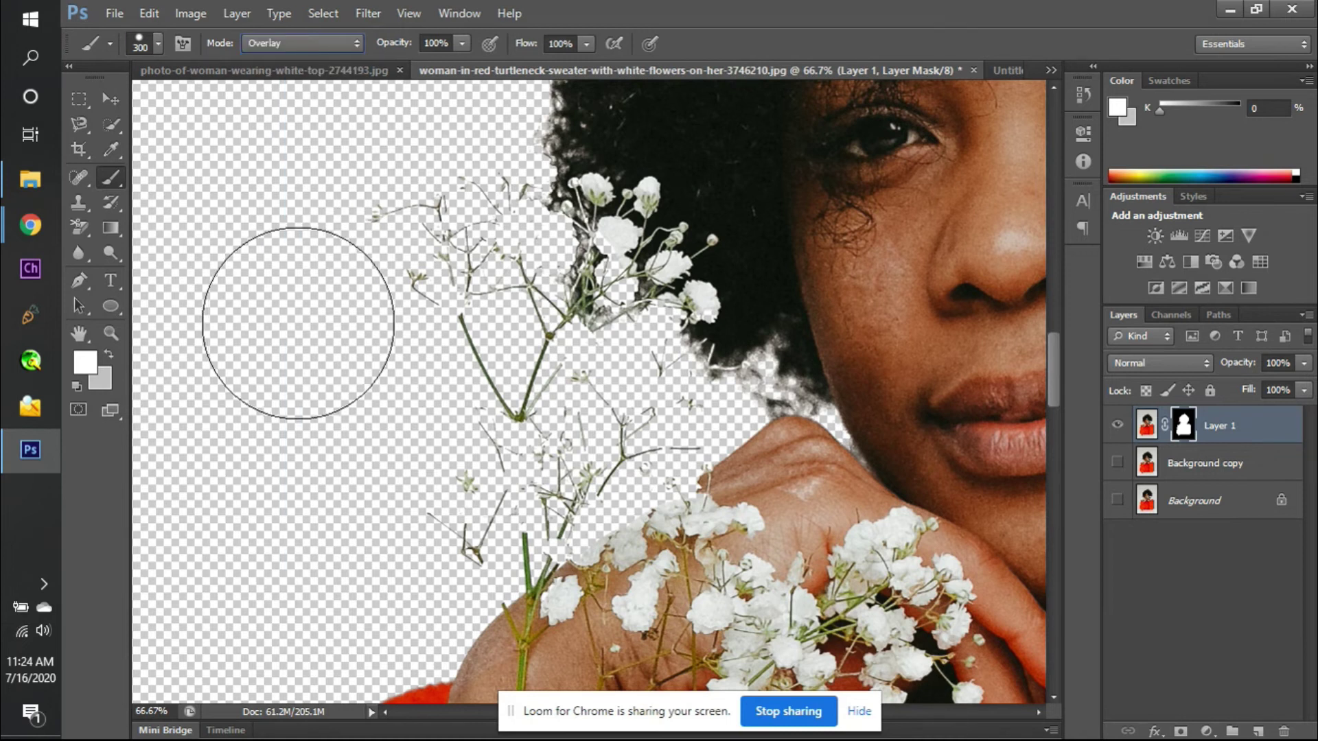
# - Paint the mask along the flower stem and the dark fringe on the right hair edge
pyautogui.moveTo(460, 245)
pyautogui.mouseDown()
pyautogui.moveTo(444, 220)
pyautogui.moveTo(480, 338)
pyautogui.moveTo(468, 488)
pyautogui.moveTo(485, 524)
pyautogui.moveTo(603, 368)
pyautogui.moveTo(637, 355)
pyautogui.moveTo(546, 227)
pyautogui.moveTo(474, 247)
pyautogui.moveTo(500, 237)
pyautogui.moveTo(456, 206)
pyautogui.moveTo(435, 220)
pyautogui.moveTo(462, 456)
pyautogui.moveTo(542, 490)
pyautogui.moveTo(588, 474)
pyautogui.moveTo(645, 446)
pyautogui.moveTo(753, 350)
pyautogui.moveTo(796, 439)
pyautogui.moveTo(579, 206)
pyautogui.moveTo(521, 172)
pyautogui.moveTo(528, 159)
pyautogui.moveTo(444, 224)
pyautogui.moveTo(456, 374)
pyautogui.moveTo(492, 409)
pyautogui.moveTo(506, 503)
pyautogui.moveTo(455, 471)
pyautogui.mouseUp()
pyautogui.hscroll(10, 453, 480)
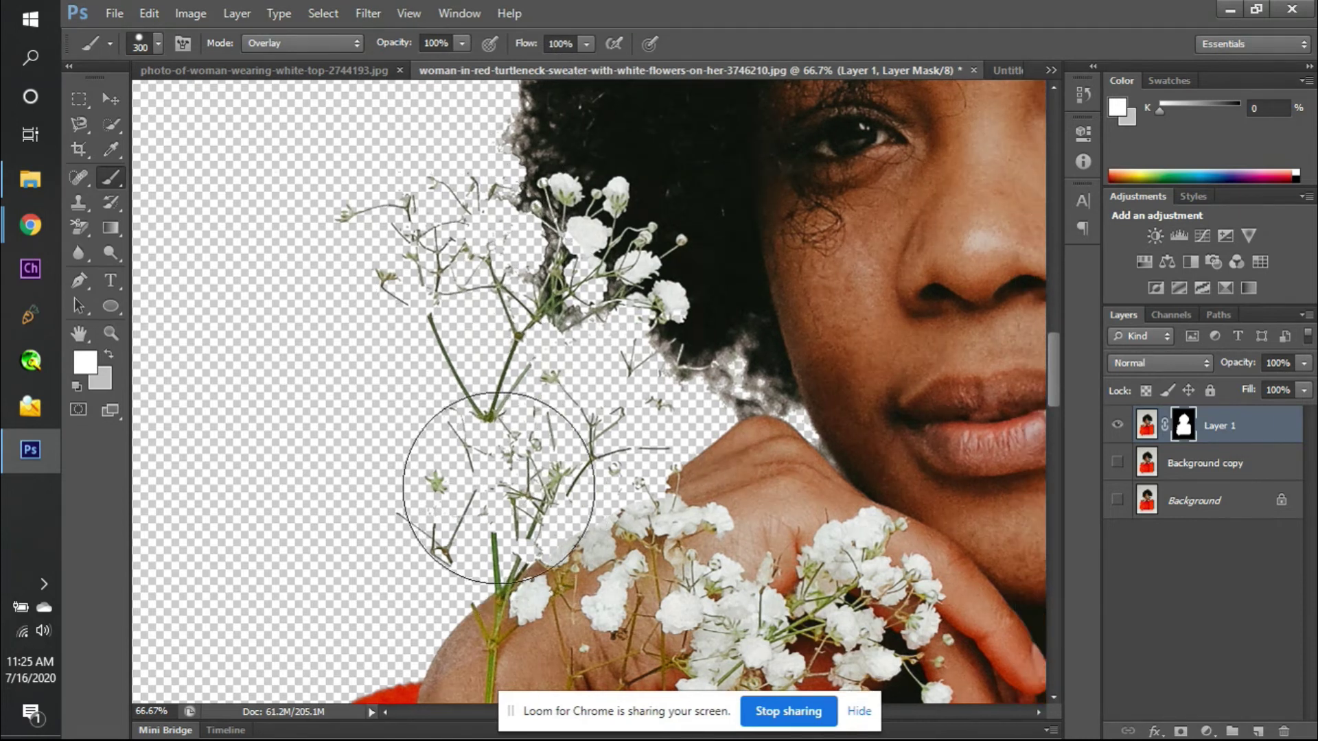
pyautogui.hscroll(7, 499, 488)
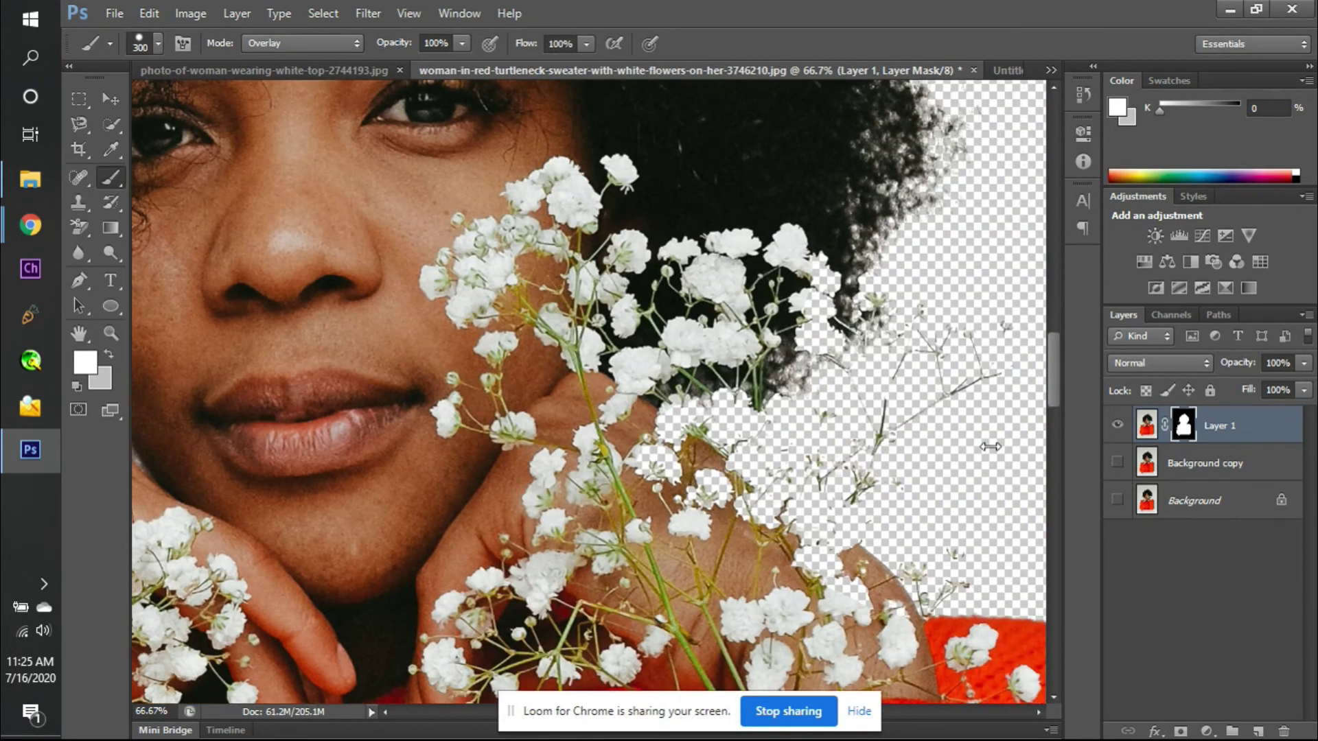
pyautogui.moveTo(887, 358)
pyautogui.mouseDown()
pyautogui.moveTo(913, 344)
pyautogui.moveTo(883, 304)
pyautogui.moveTo(932, 265)
pyautogui.moveTo(934, 148)
pyautogui.moveTo(927, 217)
pyautogui.mouseUp()
pyautogui.hscroll(3, 926, 217)
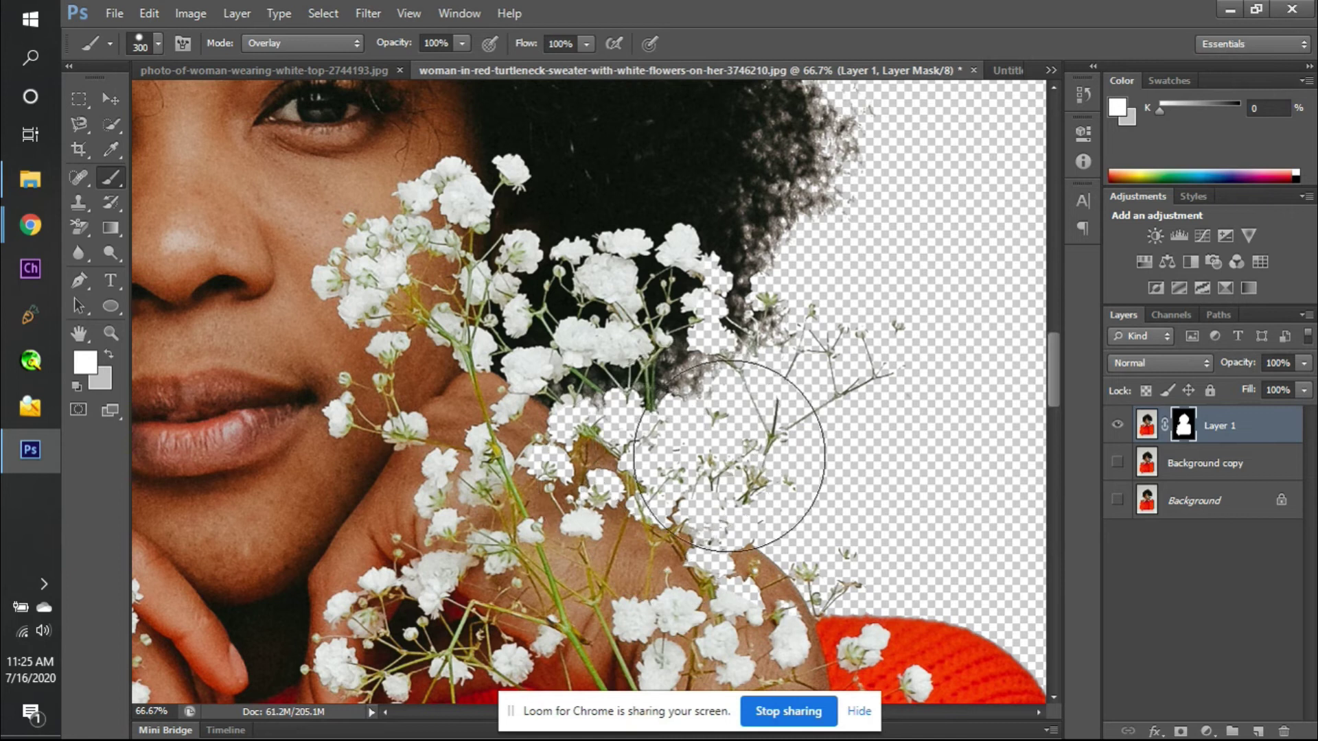
pyautogui.scroll(3, 765, 295)
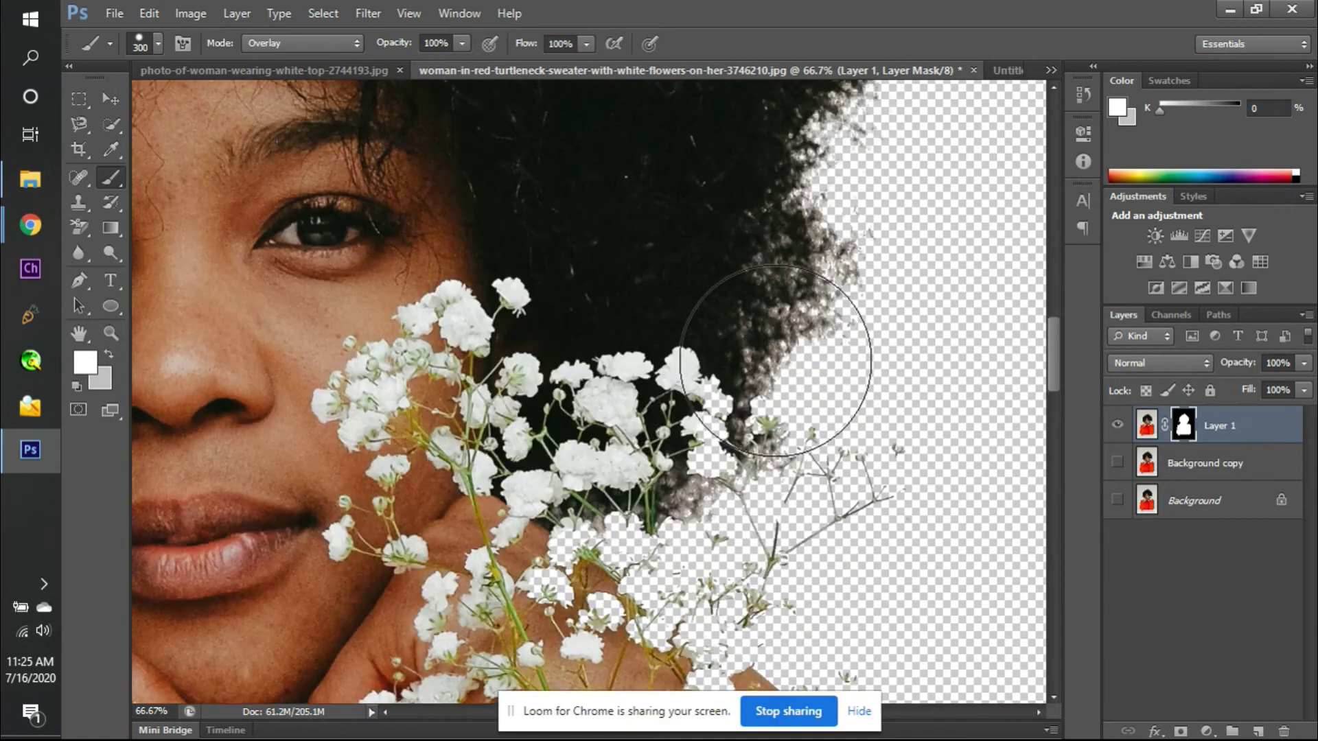
pyautogui.scroll(6, 838, 177)
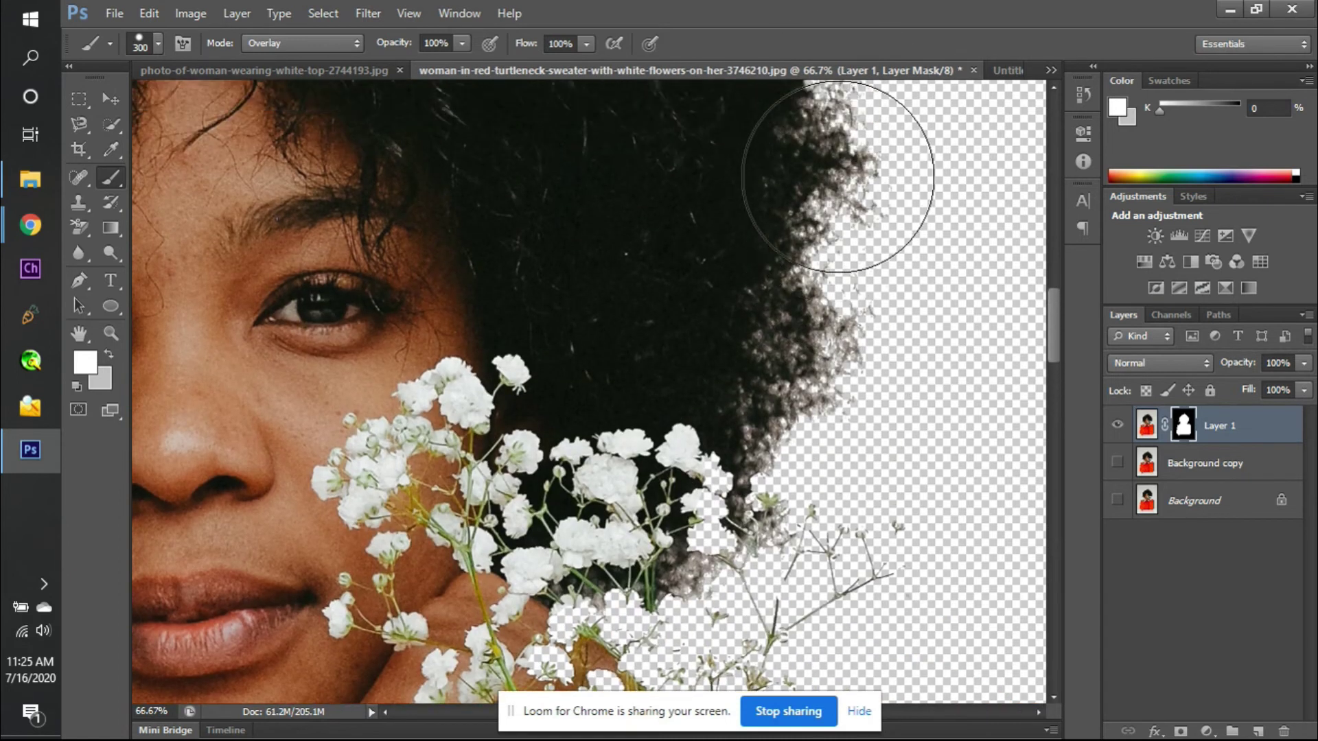
pyautogui.scroll(4, 913, 295)
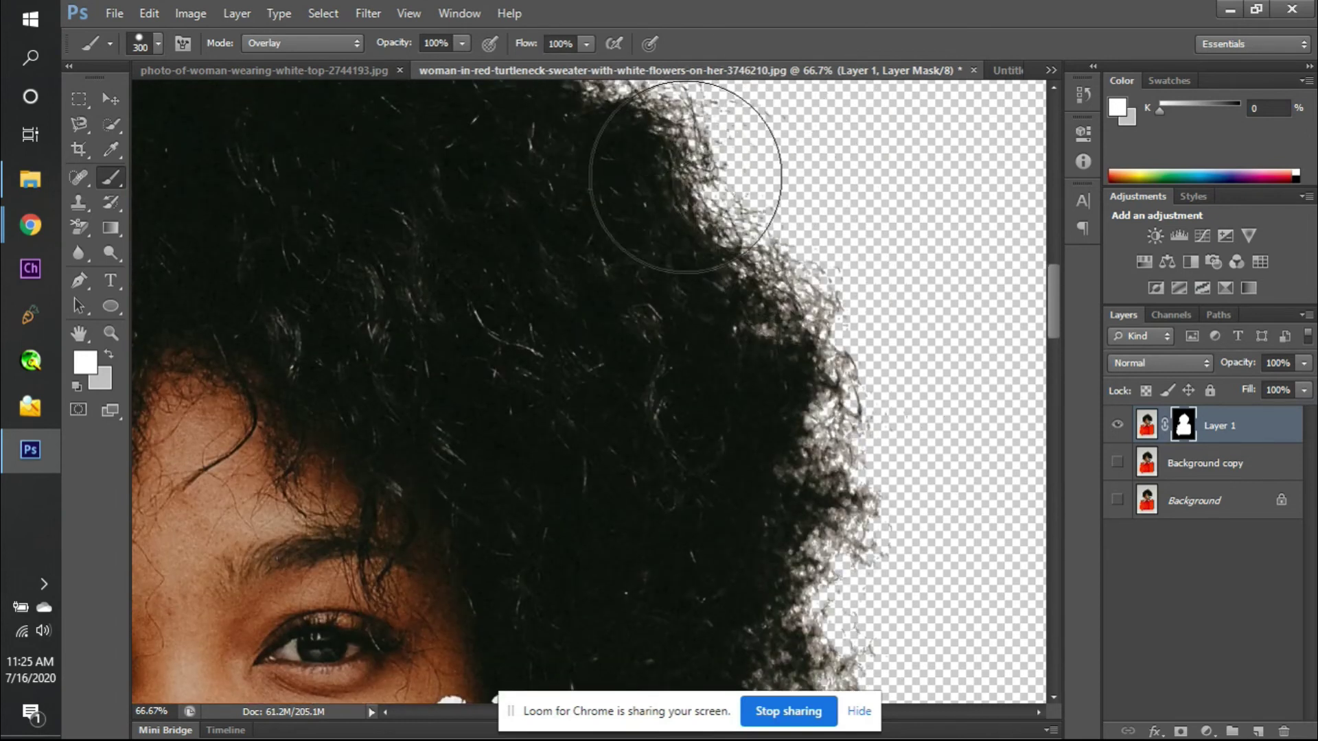
# - Zoom out and paint along the top of the hair to bring back more strands
pyautogui.hotkey('ctrl', '-')
pyautogui.hotkey('ctrl', '-')
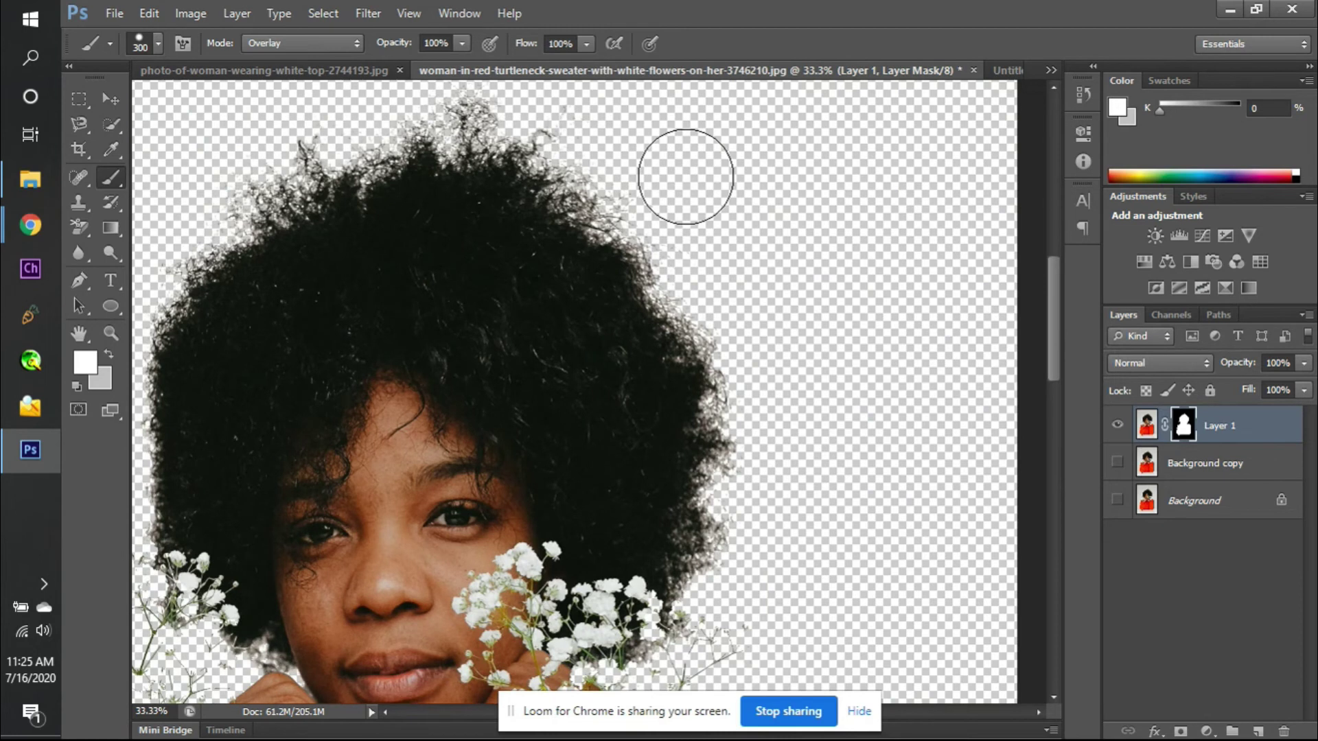
pyautogui.moveTo(468, 129)
pyautogui.mouseDown()
pyautogui.moveTo(646, 267)
pyautogui.moveTo(464, 132)
pyautogui.moveTo(419, 132)
pyautogui.moveTo(255, 199)
pyautogui.moveTo(253, 245)
pyautogui.moveTo(286, 180)
pyautogui.mouseUp()
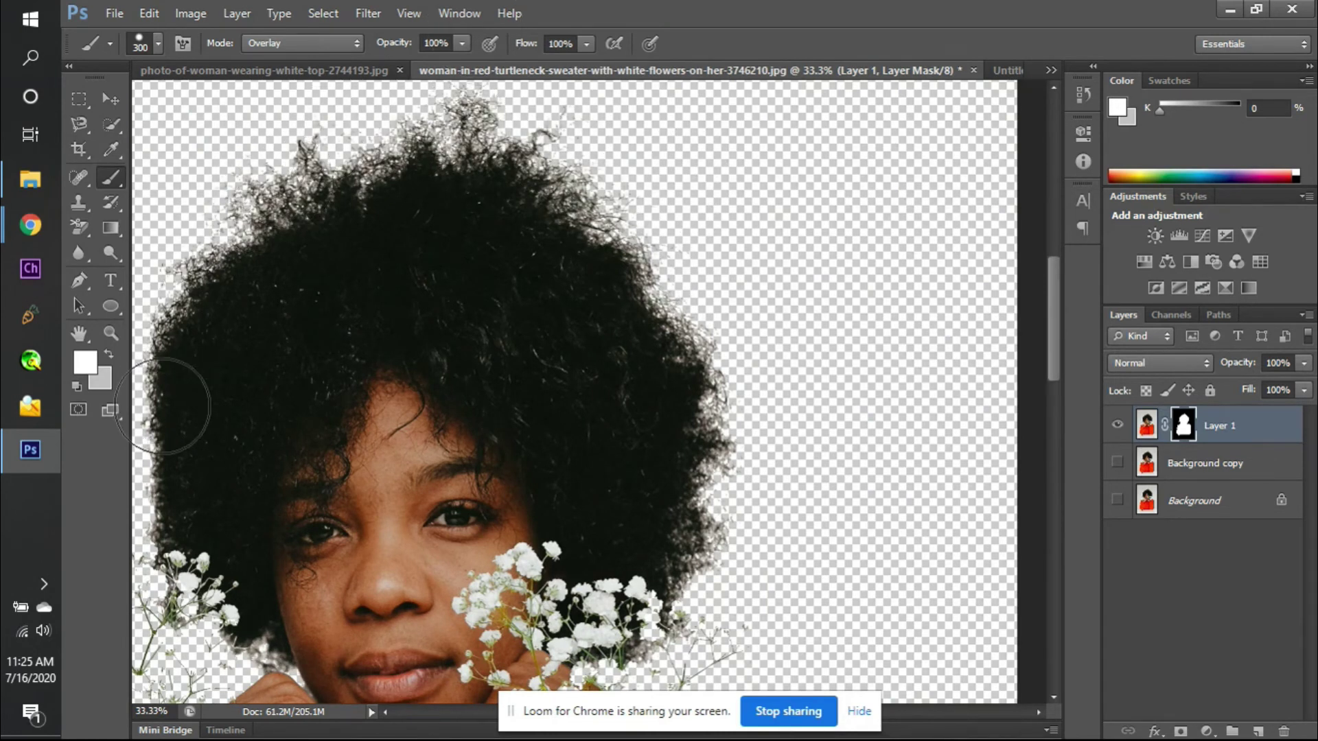
pyautogui.hscroll(-3, 164, 397)
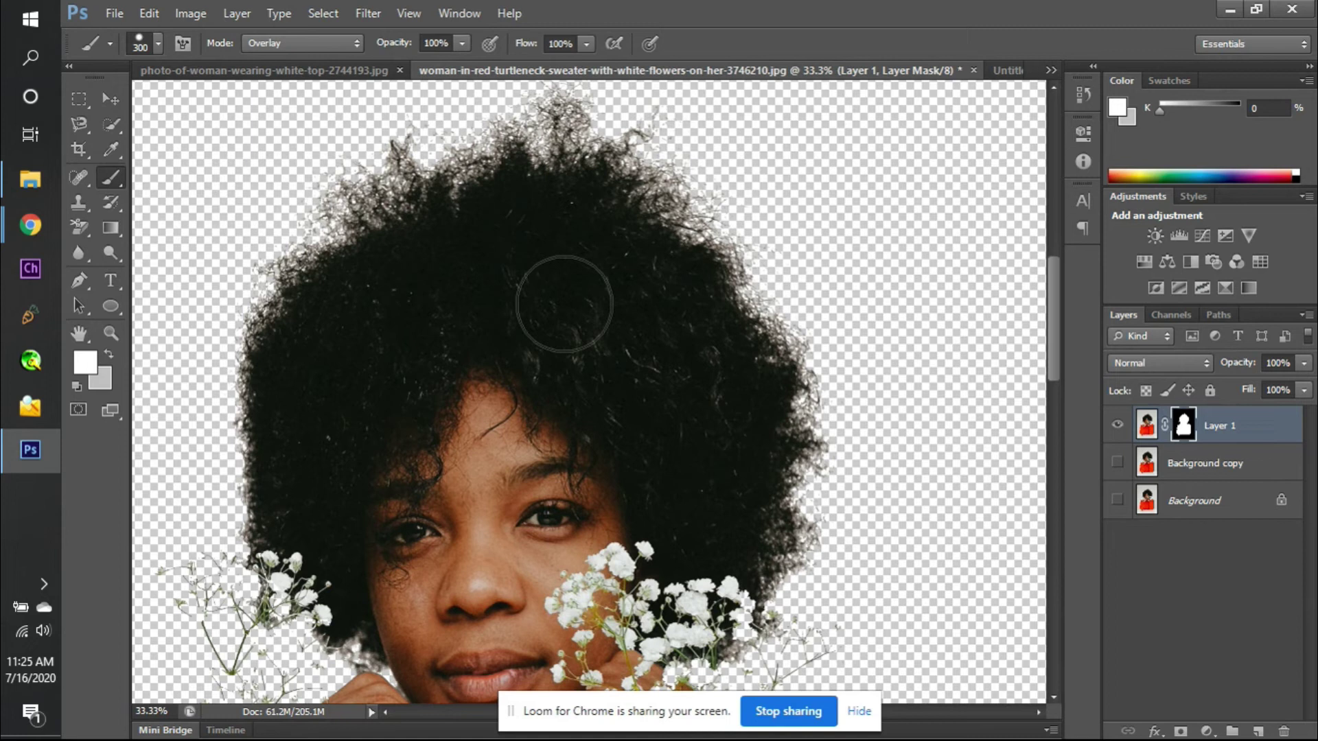
pyautogui.scroll(-5, 949, 398)
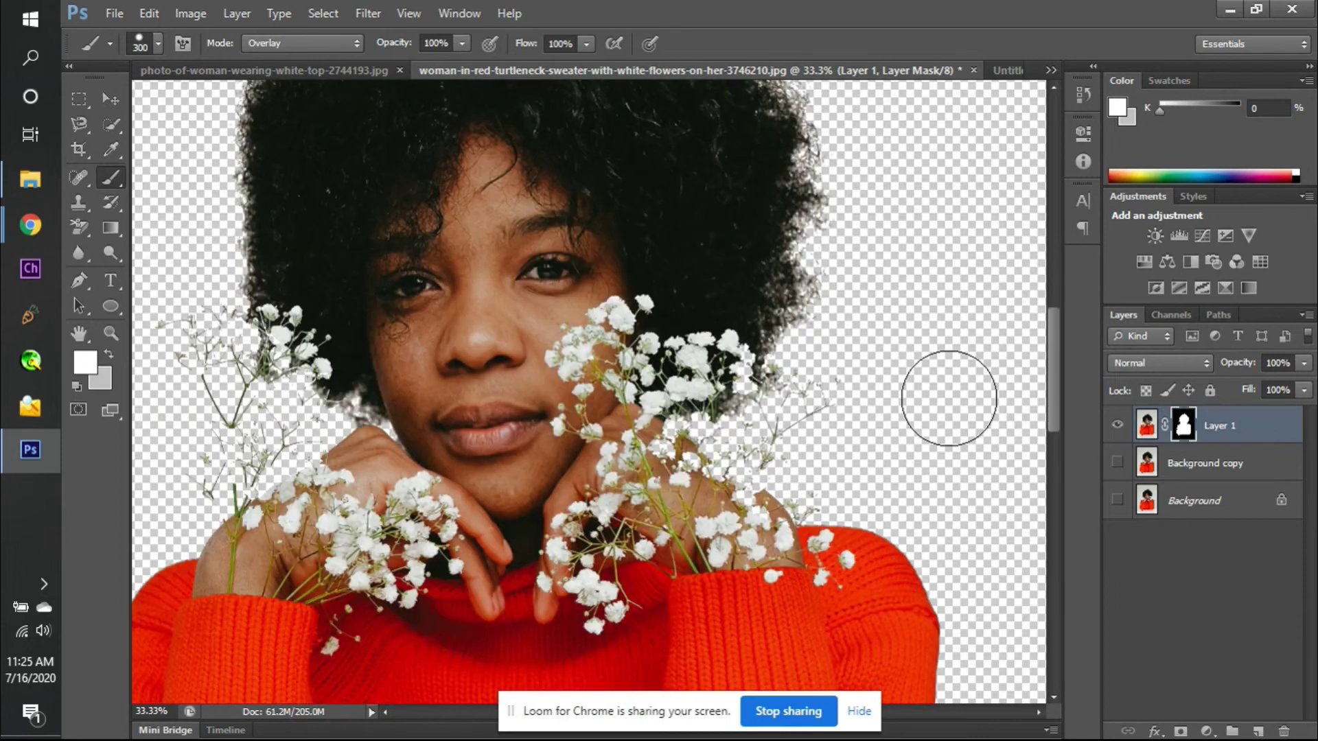
# - Zoom back in on the flowers and hair edge and reduce the brush to 80 px
pyautogui.hotkey('ctrl', '+')
pyautogui.hscroll(3, 948, 398)
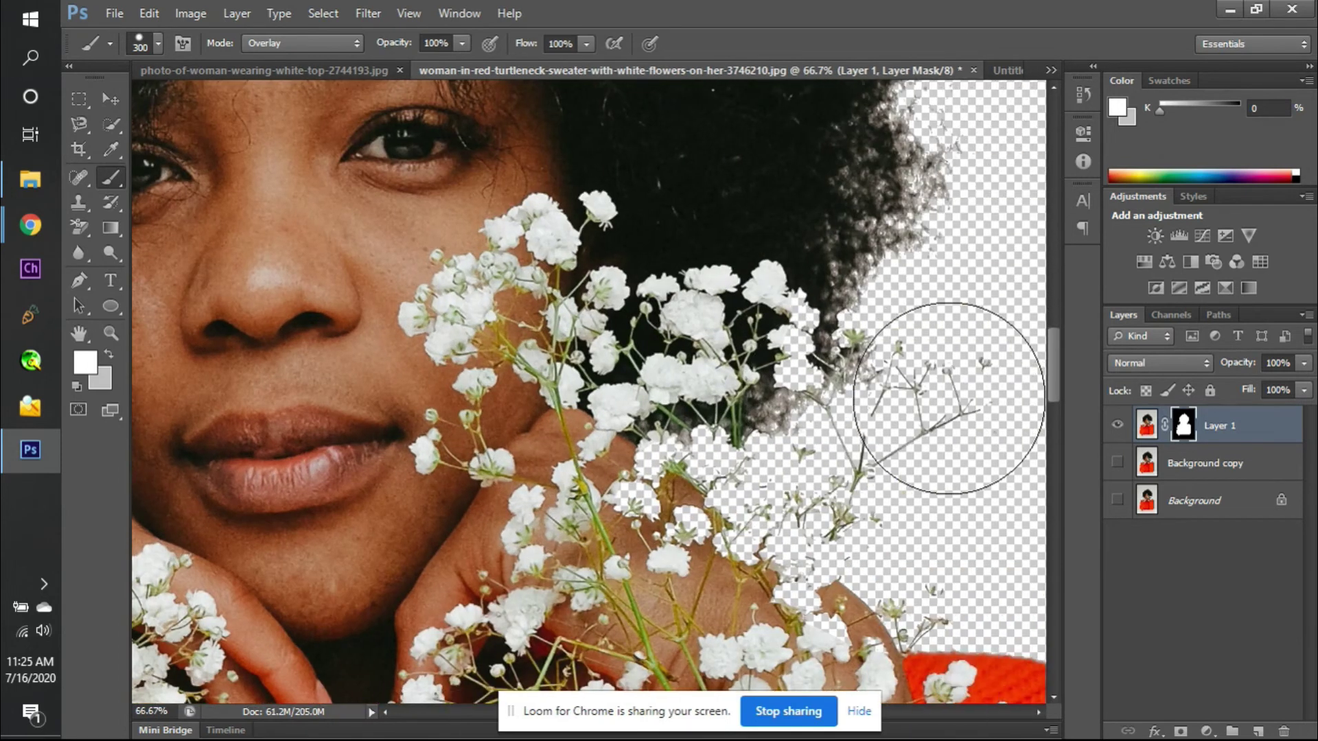
pyautogui.hscroll(3, 948, 398)
pyautogui.press('[')
pyautogui.press('[')
pyautogui.press('[')
pyautogui.press('[')
pyautogui.press('[')
pyautogui.press('[')
pyautogui.press('[')
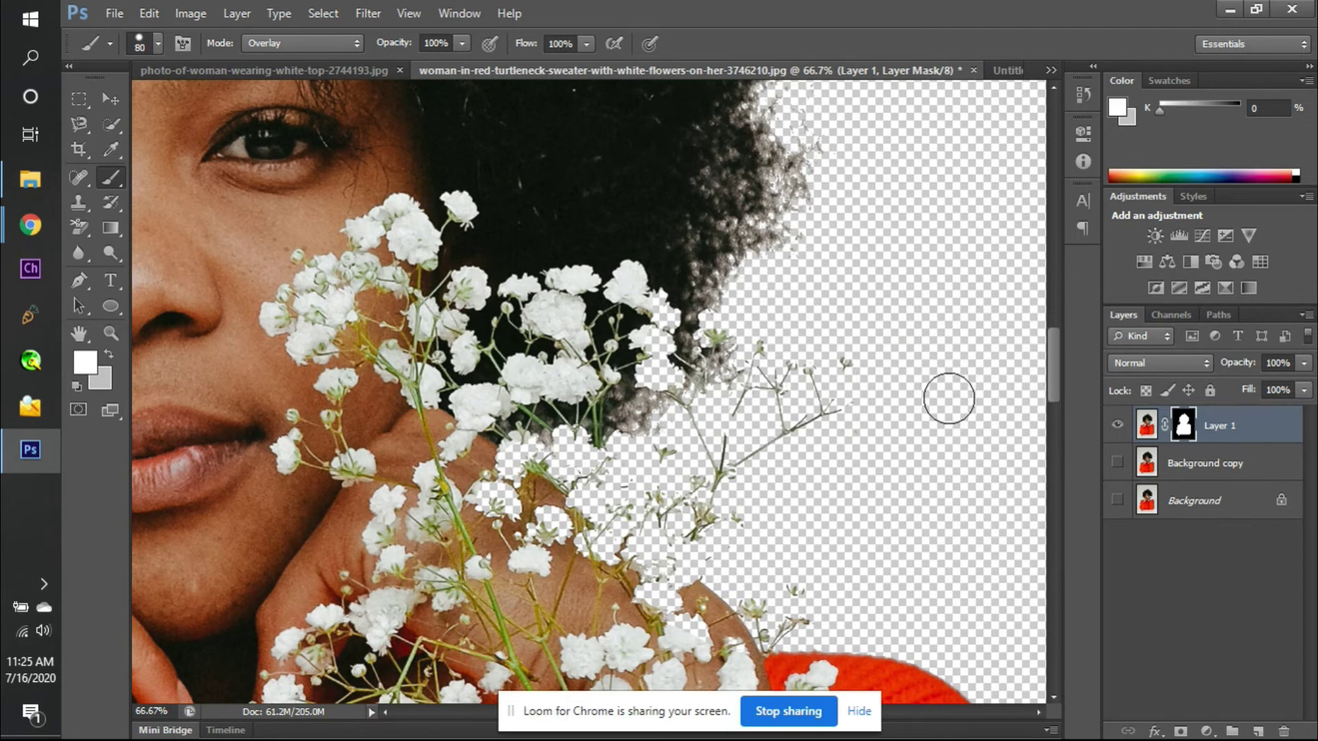
# - Try Darken and then Soft Light brush modes while painting the mask over the flowers near the hand
pyautogui.click(285, 44)
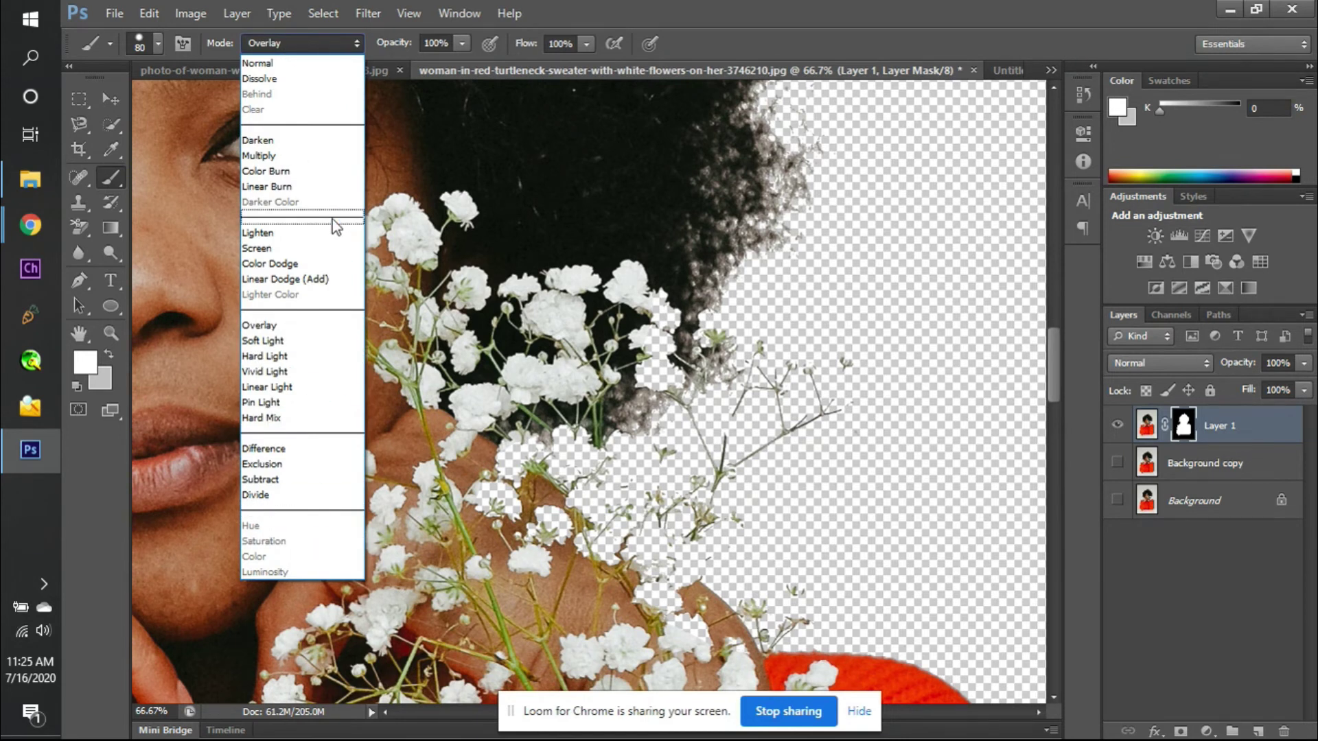
pyautogui.click(297, 144)
pyautogui.moveTo(527, 463)
pyautogui.mouseDown()
pyautogui.moveTo(519, 491)
pyautogui.moveTo(536, 438)
pyautogui.moveTo(568, 461)
pyautogui.moveTo(574, 508)
pyautogui.moveTo(483, 497)
pyautogui.moveTo(508, 497)
pyautogui.moveTo(493, 480)
pyautogui.moveTo(532, 443)
pyautogui.moveTo(613, 430)
pyautogui.moveTo(633, 472)
pyautogui.moveTo(621, 445)
pyautogui.moveTo(649, 428)
pyautogui.moveTo(541, 480)
pyautogui.mouseUp()
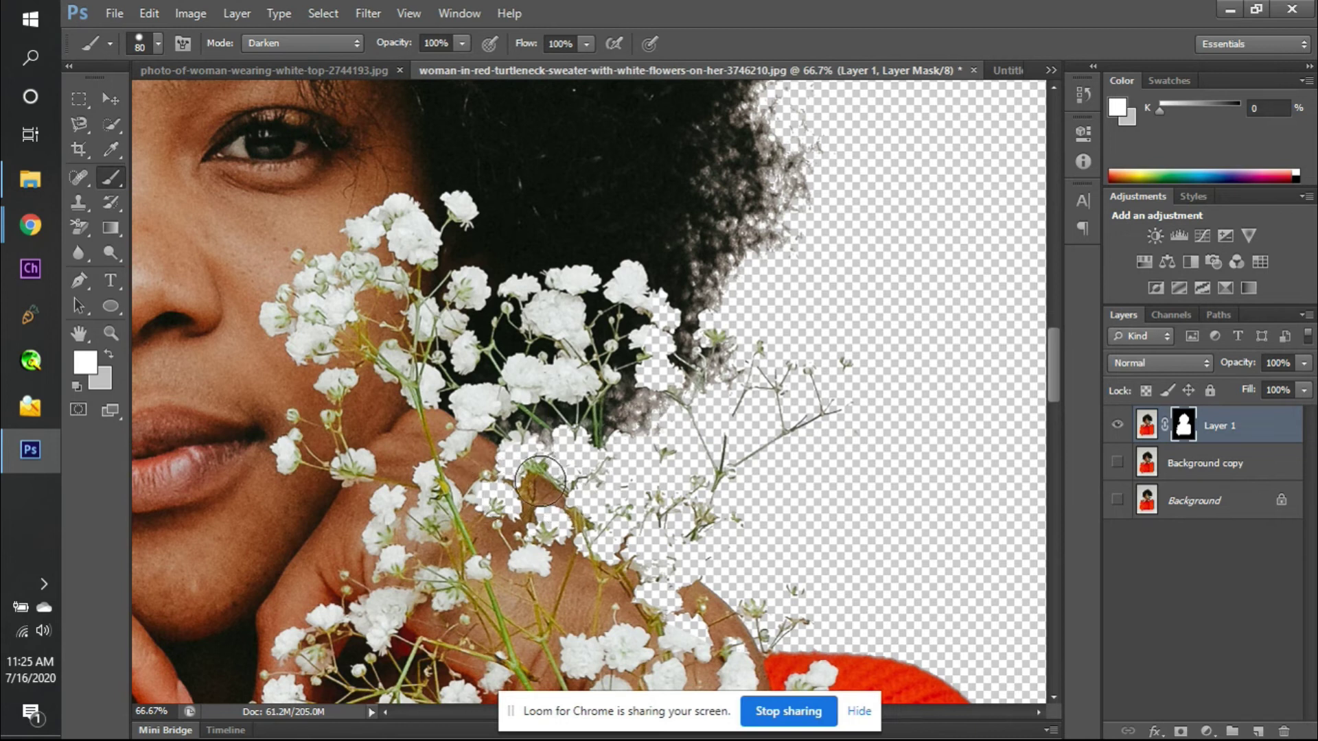
pyautogui.click(322, 47)
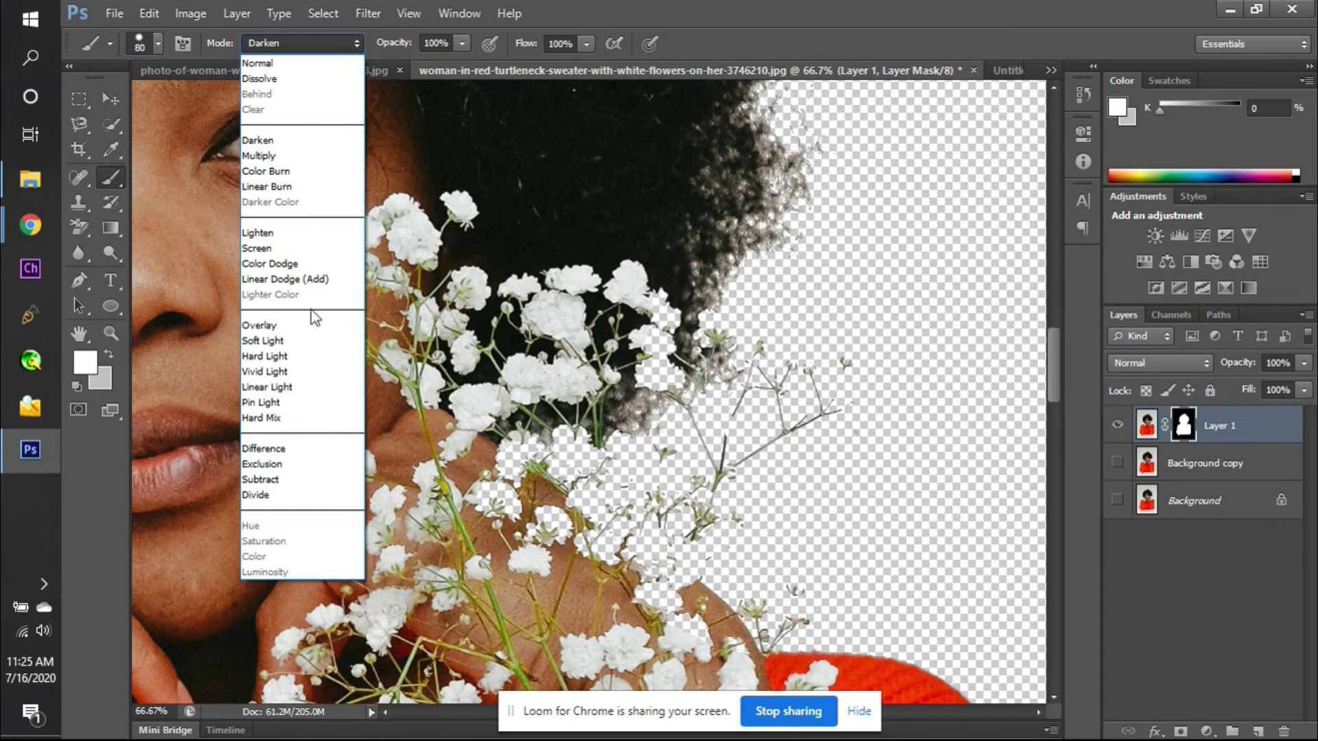
pyautogui.click(307, 354)
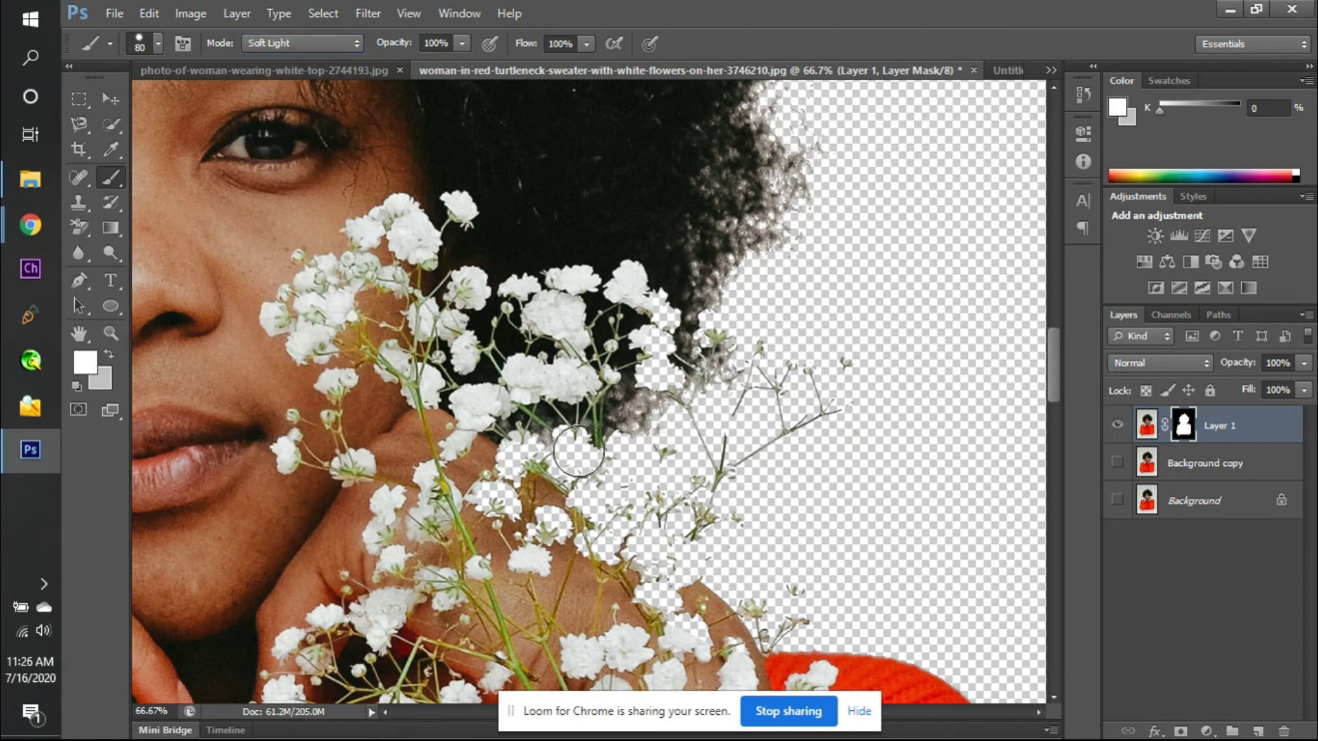
pyautogui.click(525, 466)
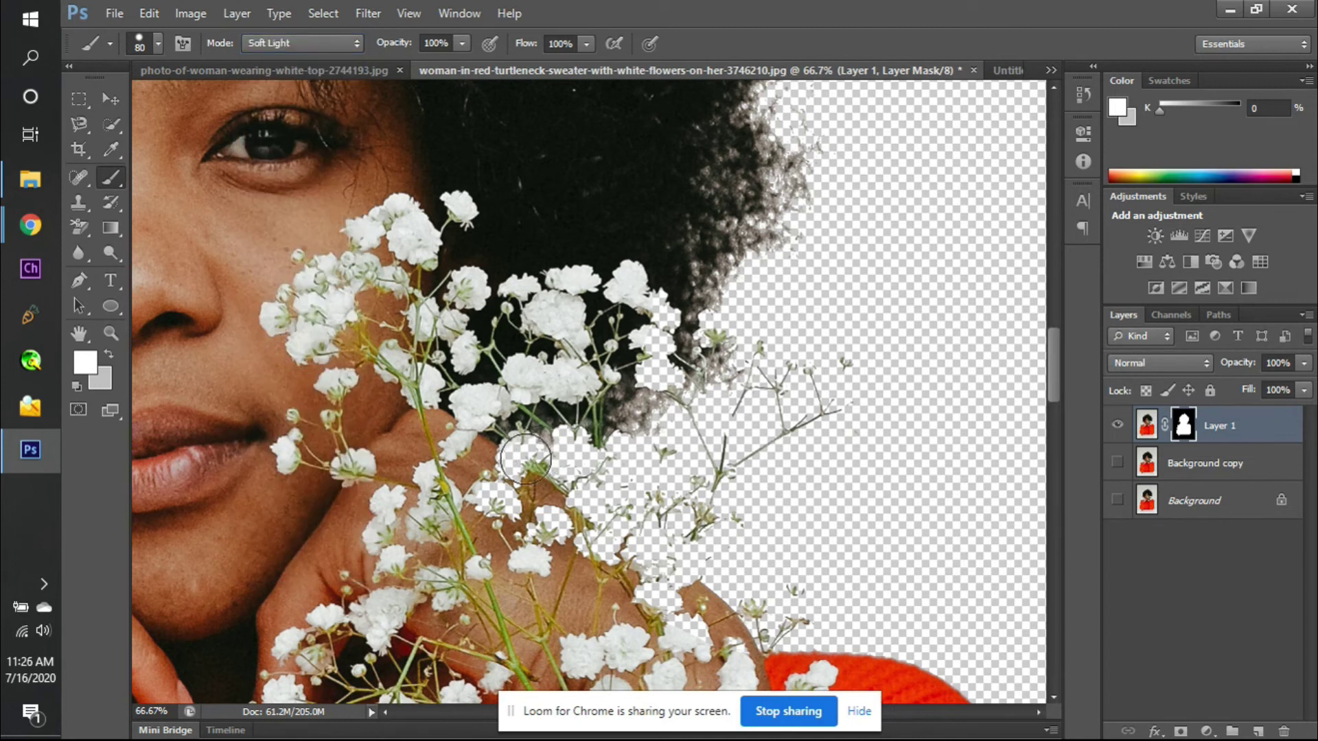
# - Switch the brush mode to Dissolve and restore the erased flowers and hand across the bouquet
pyautogui.click(336, 44)
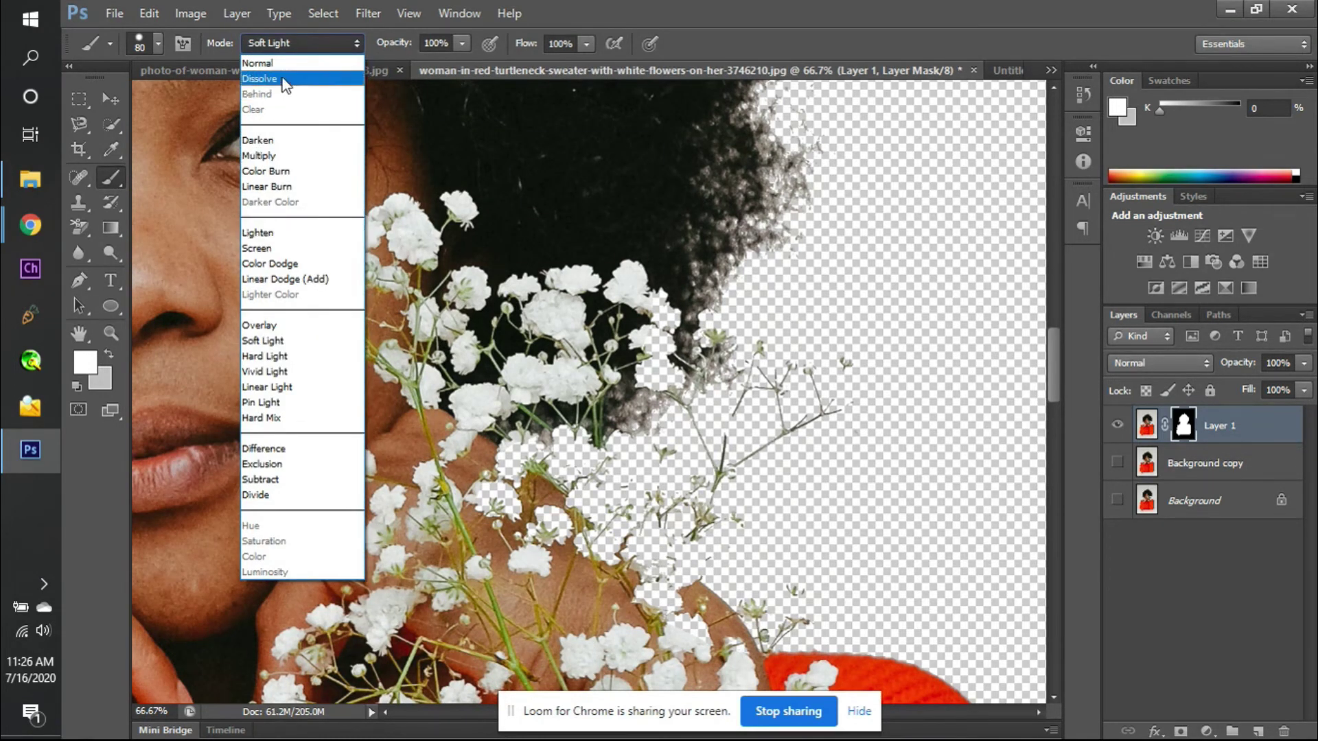
pyautogui.click(284, 80)
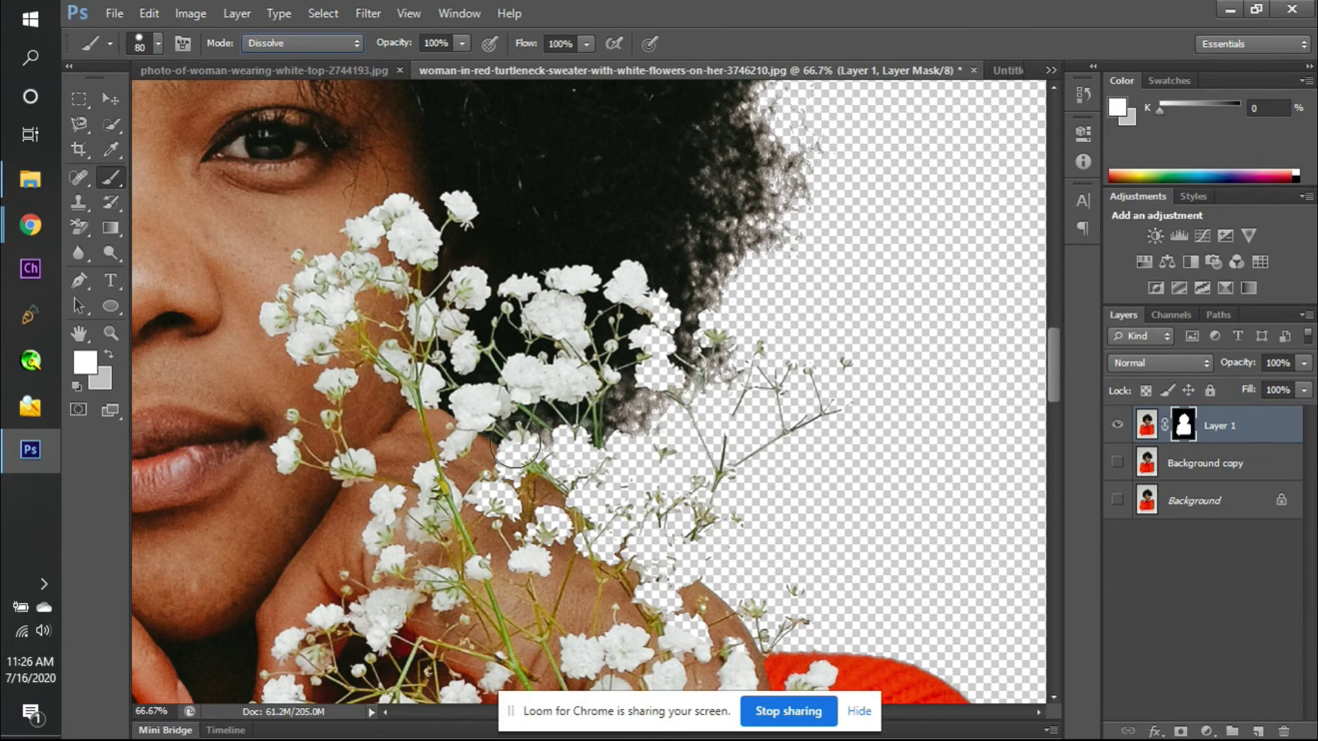
pyautogui.moveTo(515, 449)
pyautogui.mouseDown()
pyautogui.moveTo(520, 467)
pyautogui.moveTo(494, 492)
pyautogui.moveTo(649, 580)
pyautogui.moveTo(707, 637)
pyautogui.mouseUp()
pyautogui.scroll(-2, 706, 637)
pyautogui.scroll(2, 690, 568)
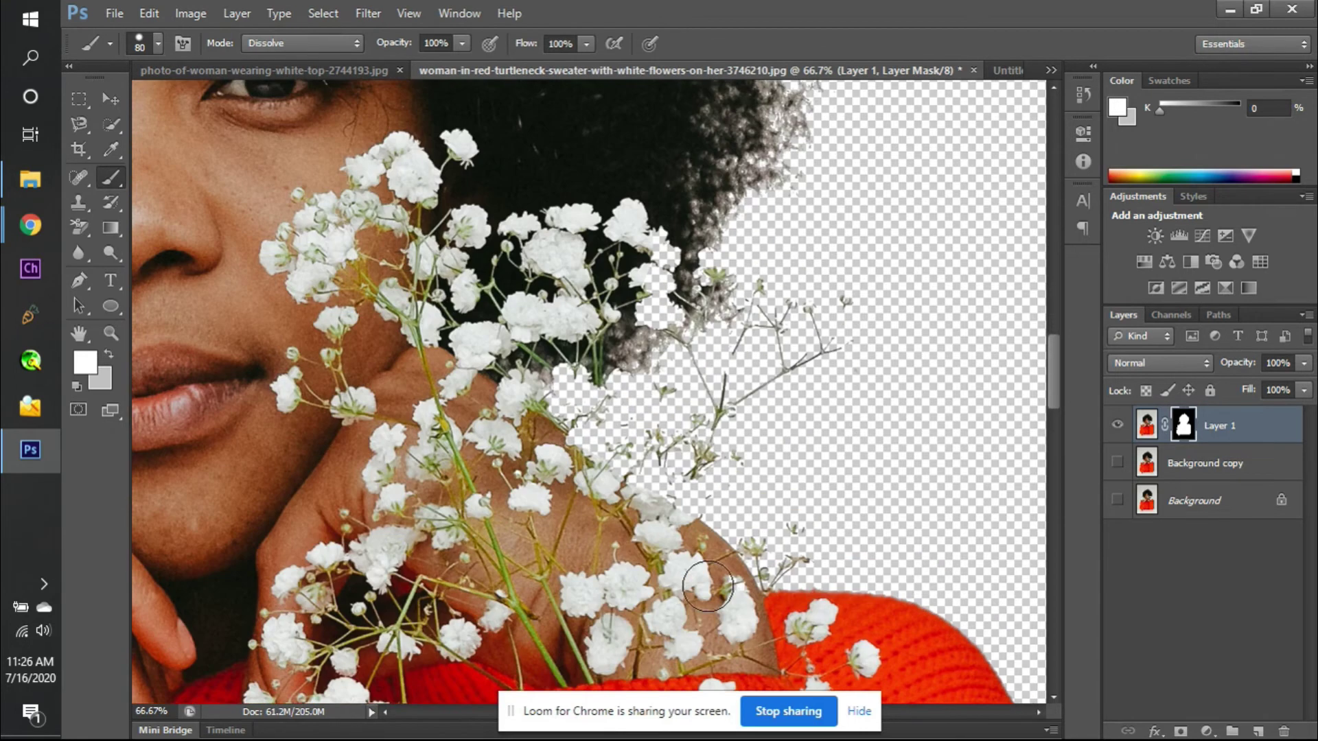
pyautogui.moveTo(689, 568)
pyautogui.mouseDown()
pyautogui.moveTo(565, 499)
pyautogui.moveTo(541, 472)
pyautogui.moveTo(571, 429)
pyautogui.mouseUp()
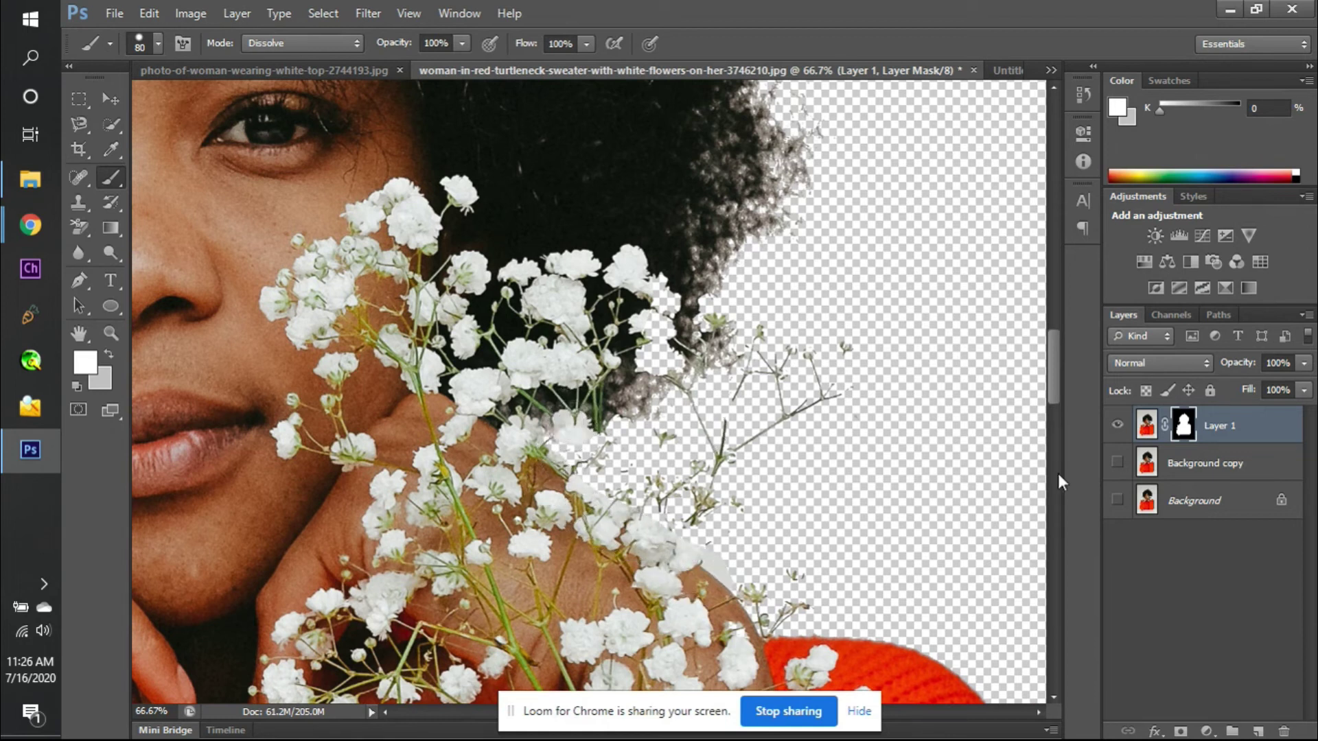
# - Reveal Background copy's grey backdrop behind Layer 1, set the brush to 50 px, and scroll down the canvas
pyautogui.click(1116, 464)
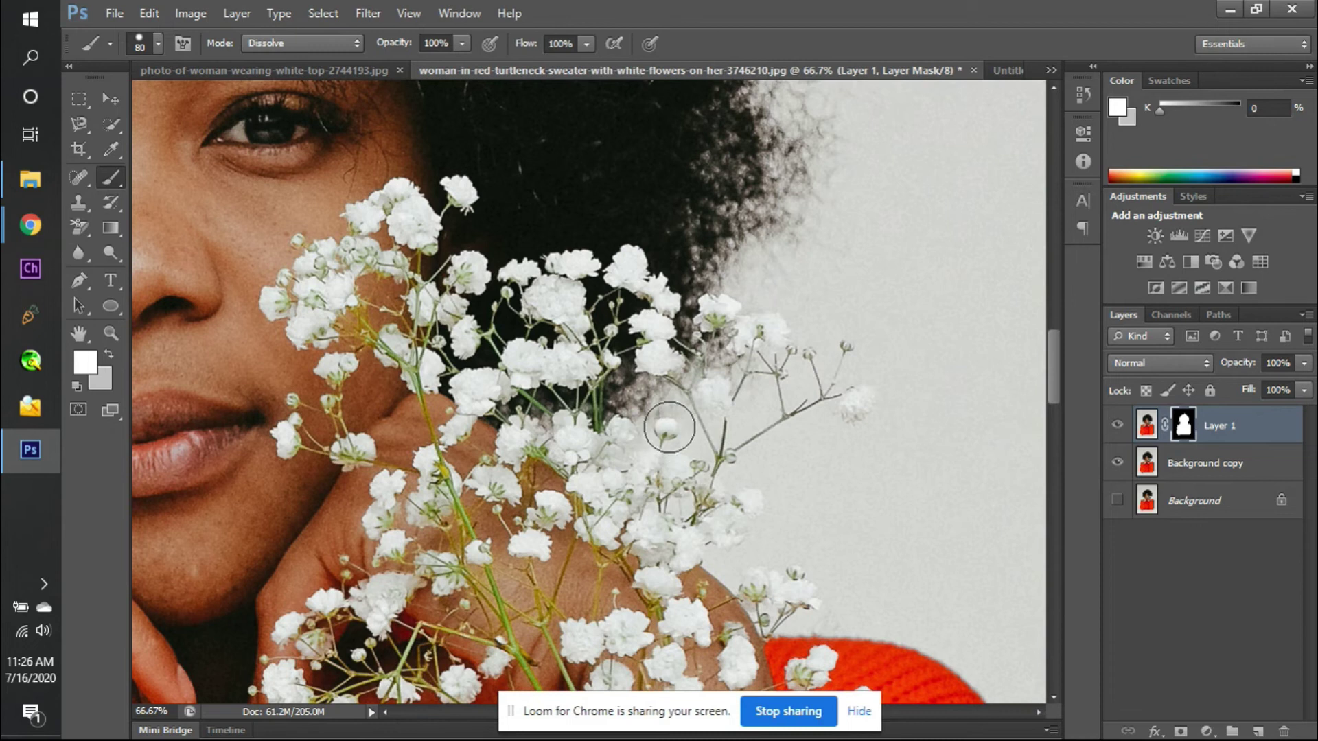
pyautogui.press('[')
pyautogui.press('[')
pyautogui.click(1118, 464)
pyautogui.scroll(-3, 905, 452)
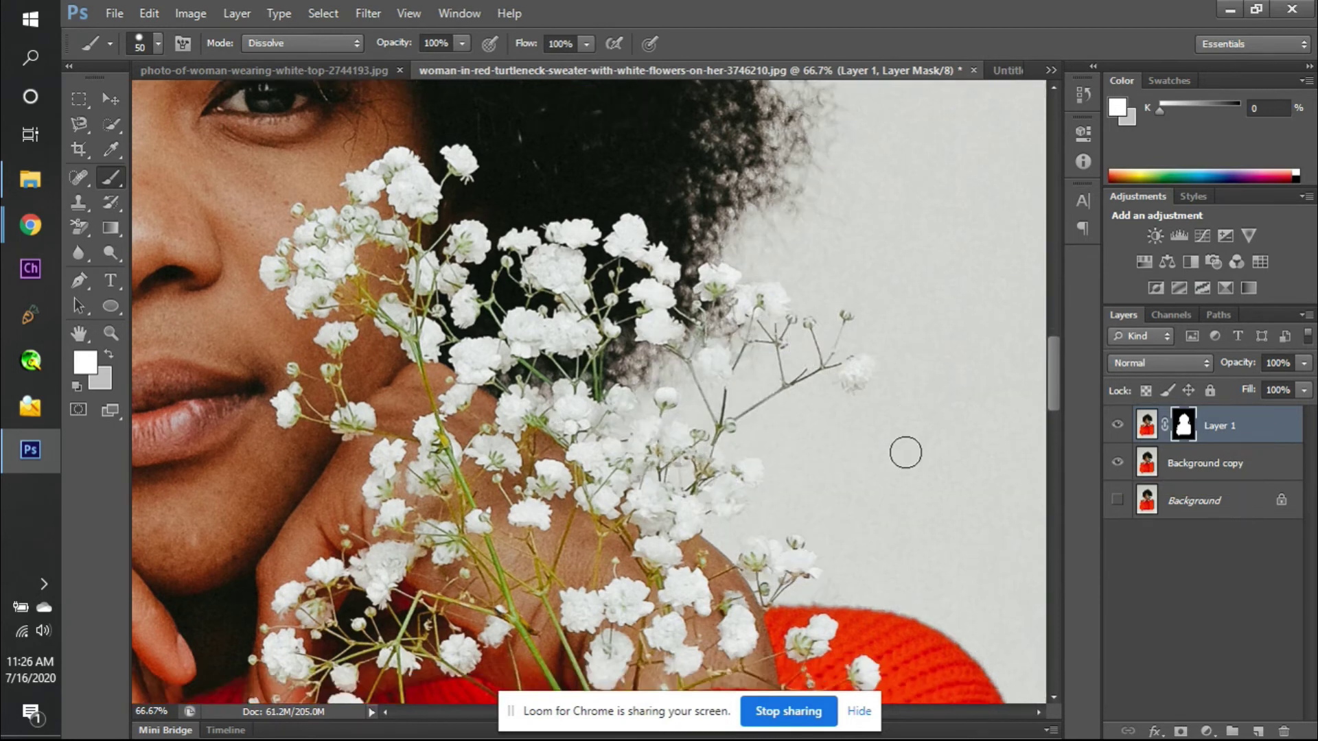
pyautogui.scroll(-2, 741, 508)
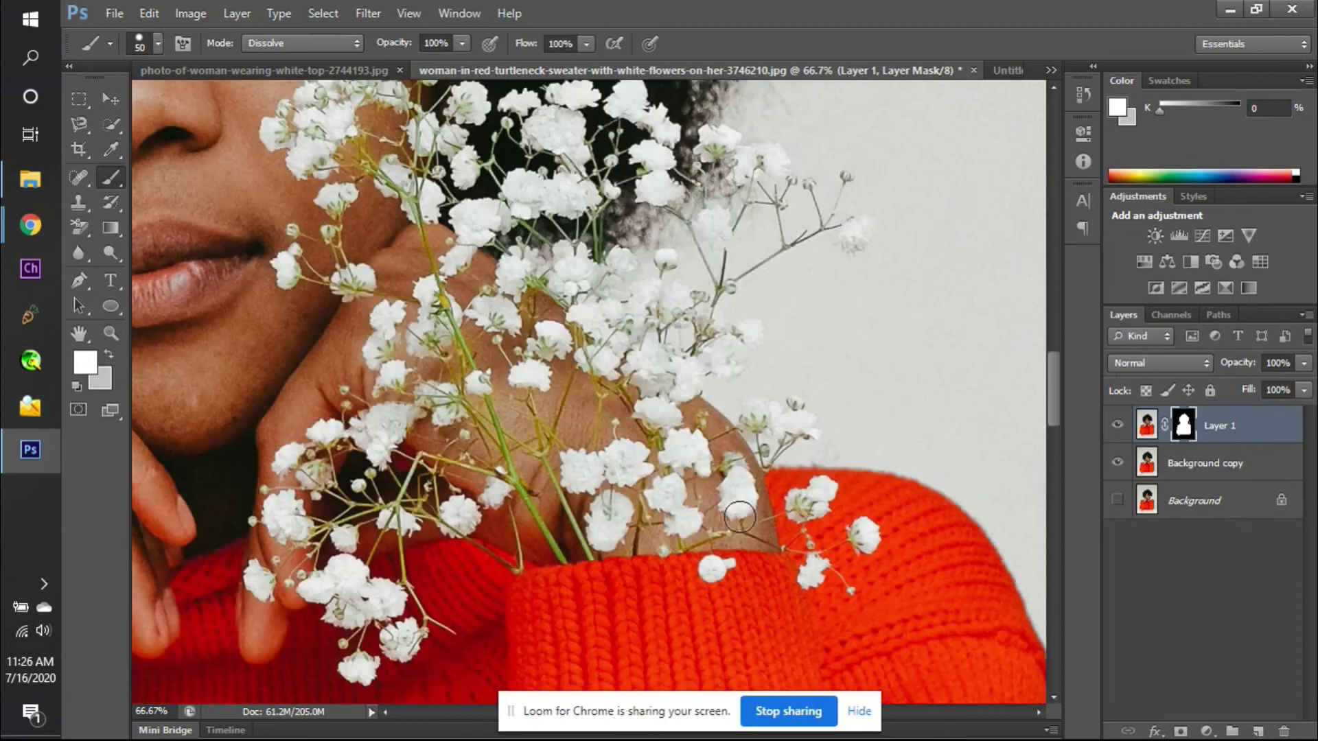
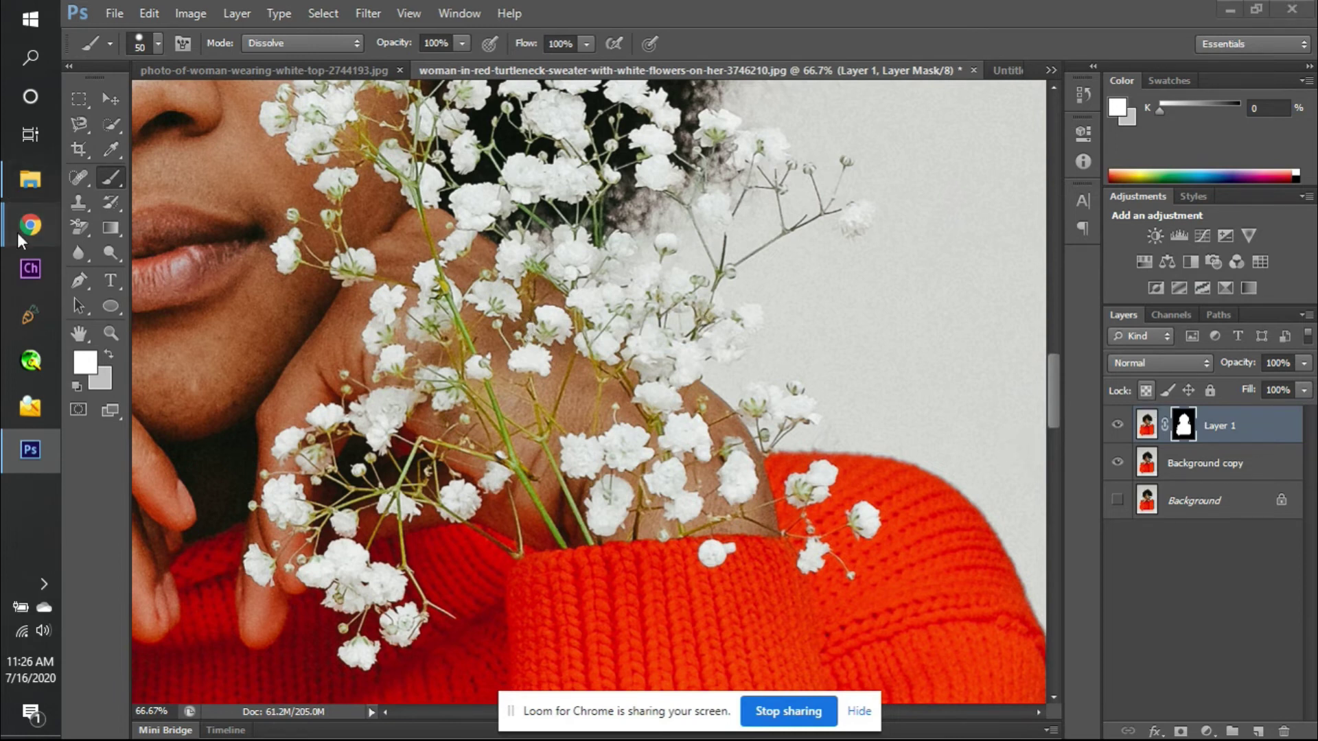
# - Check the Meet call window, then return to the photo in Photoshop
pyautogui.moveTo(30, 236)
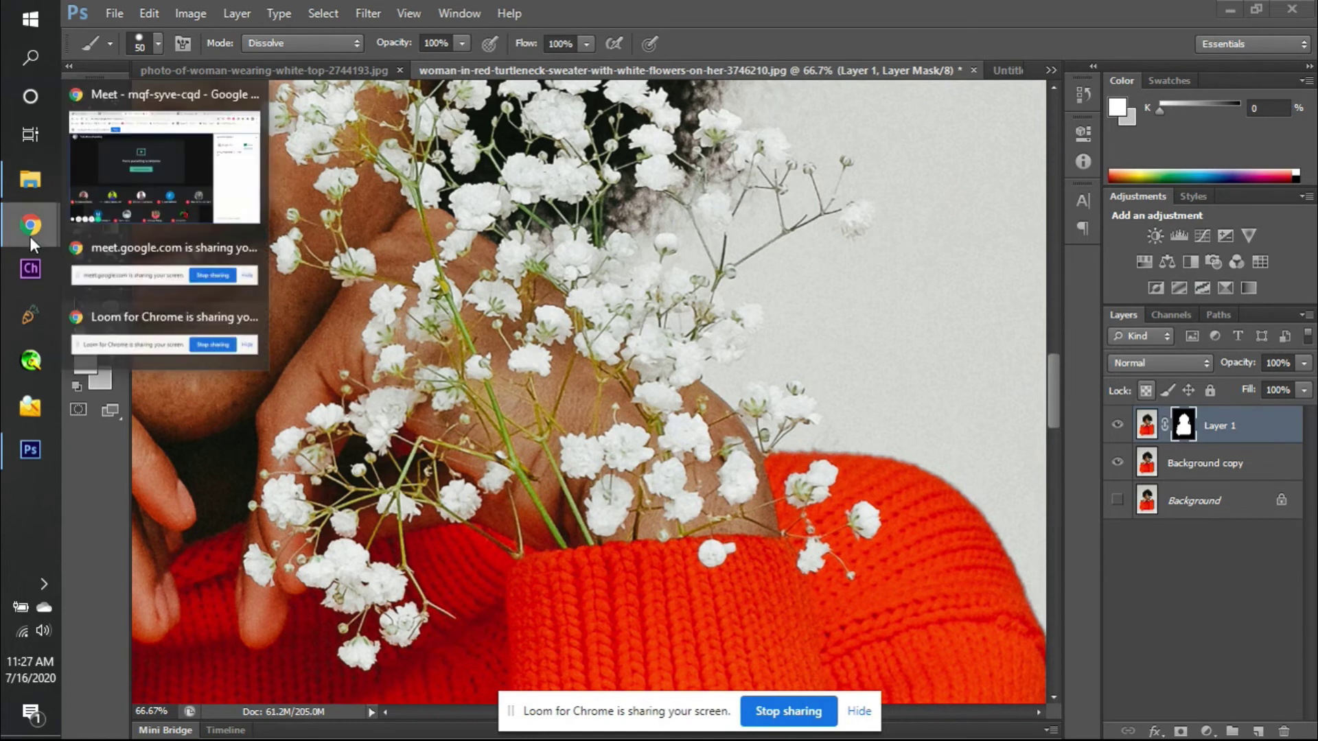
pyautogui.click(142, 198)
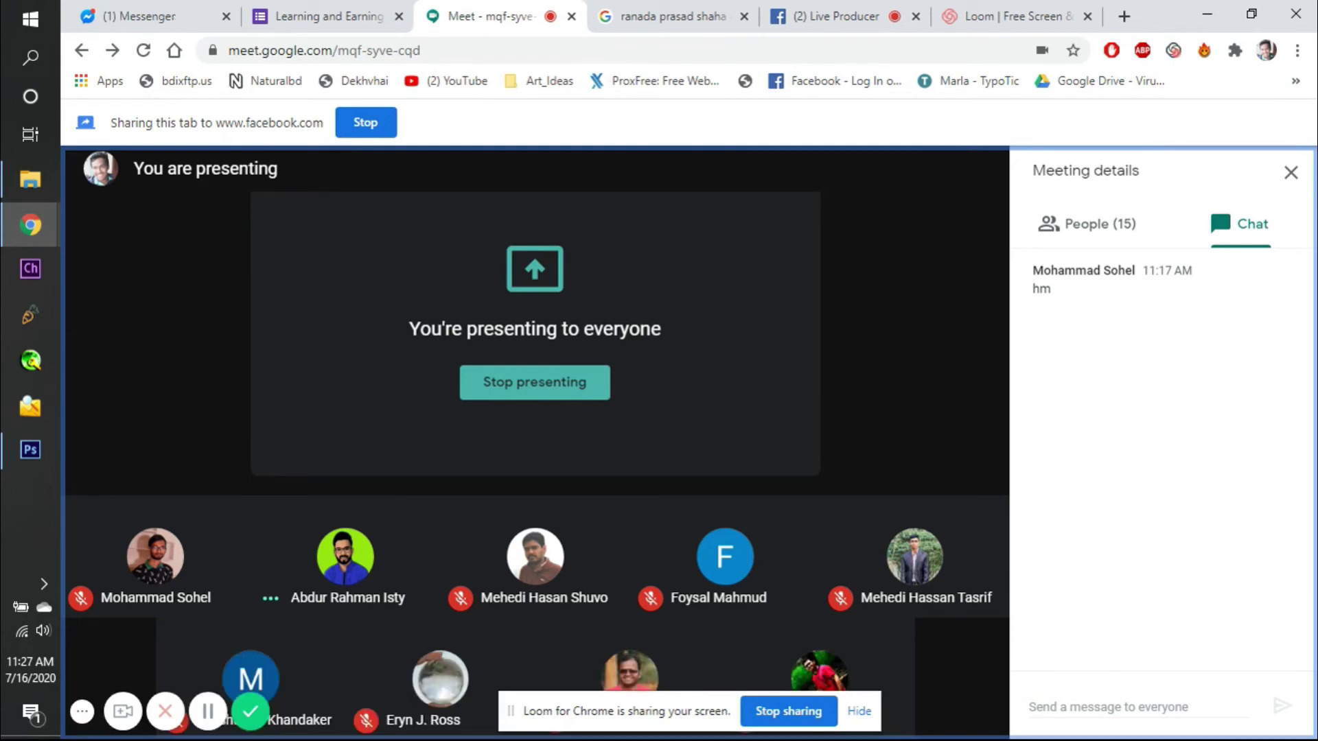
pyautogui.hotkey('alt', 'Tab')
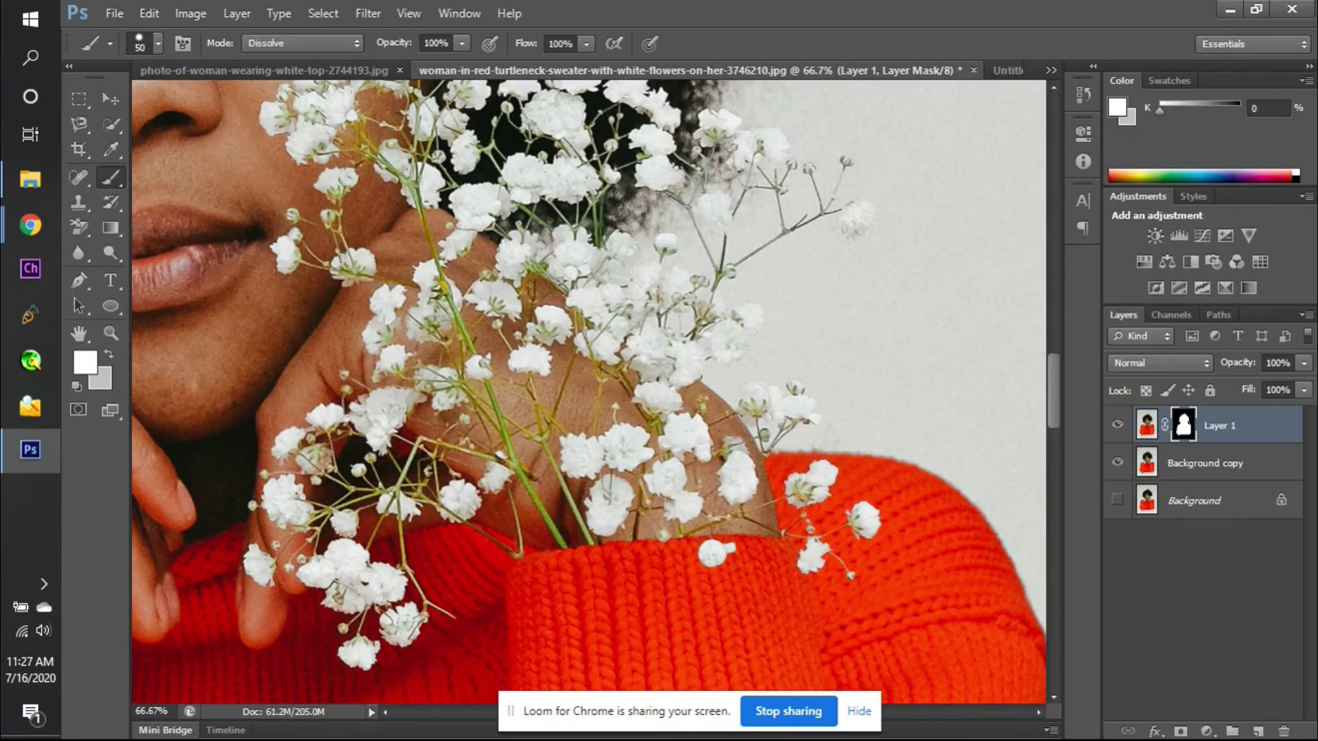
pyautogui.scroll(3, 426, 579)
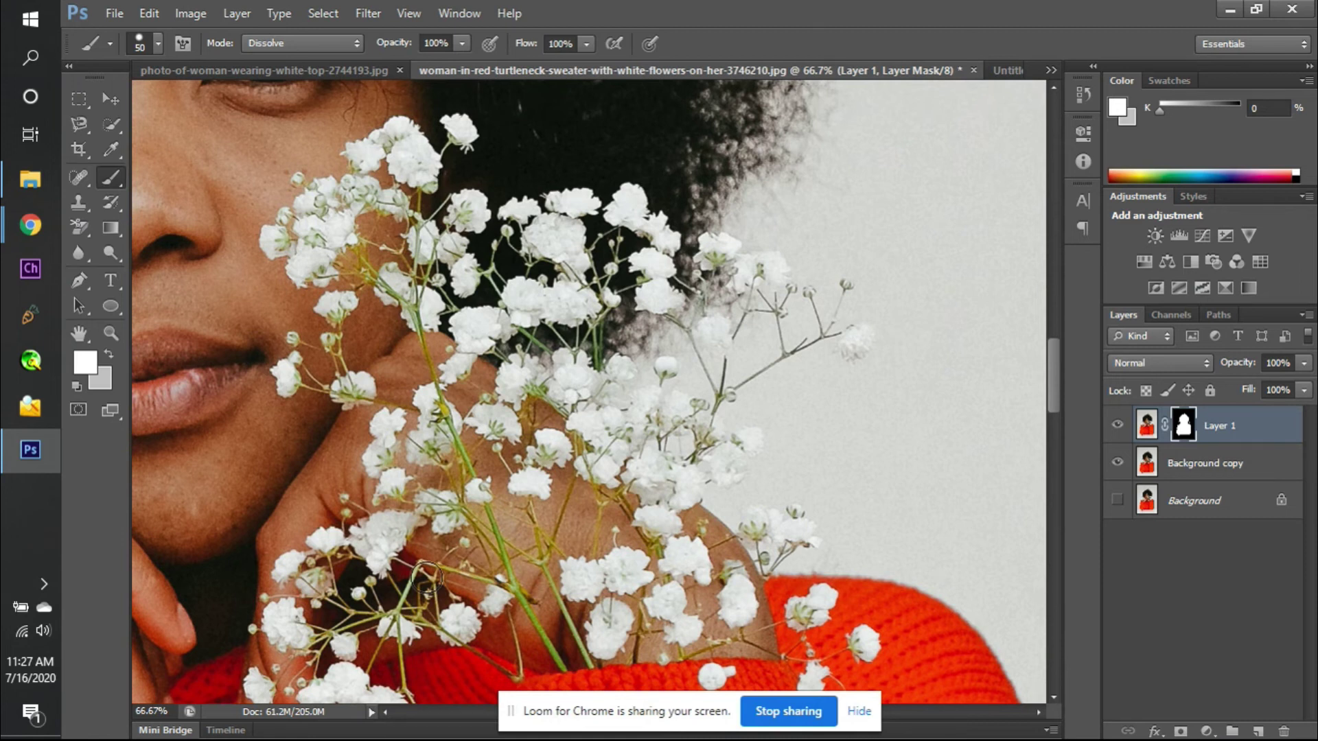
# - Toggle Background copy's visibility off and on to inspect the mask edges
pyautogui.click(1118, 463)
pyautogui.click(1118, 464)
pyautogui.click(1118, 463)
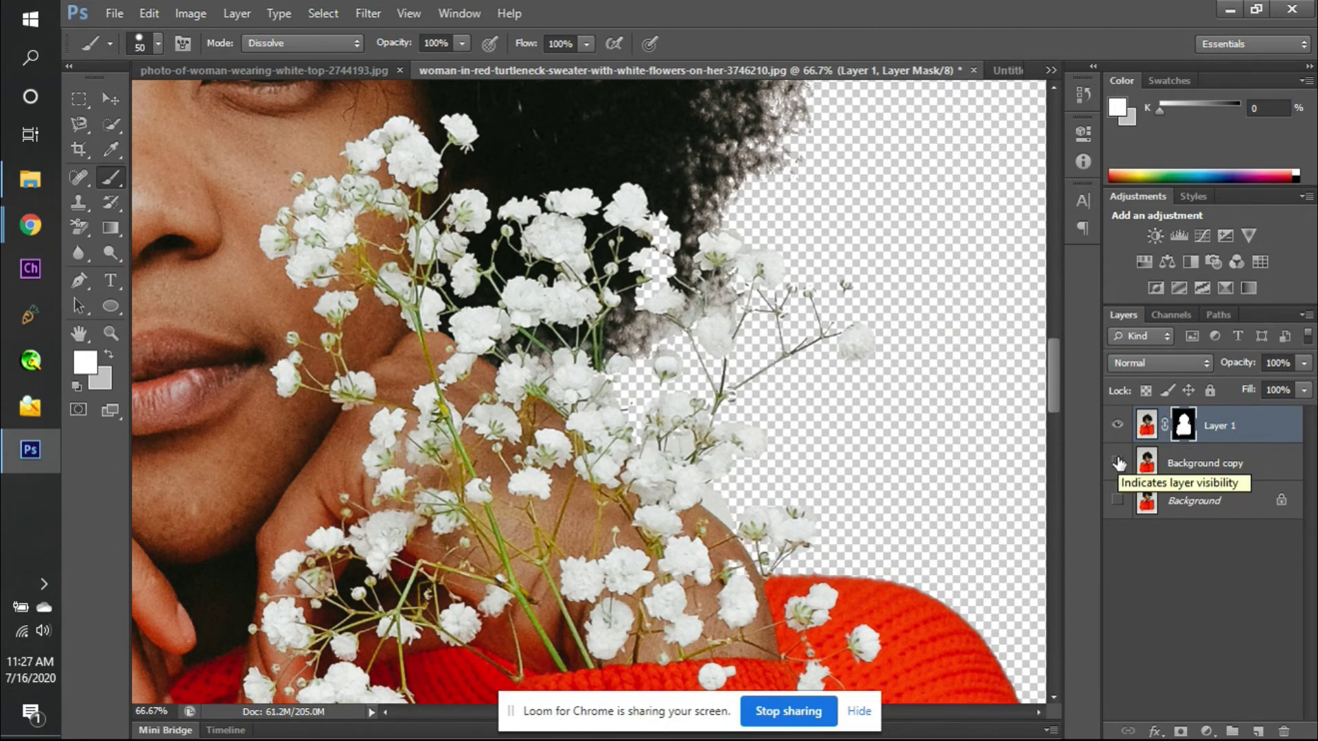
pyautogui.click(1118, 463)
pyautogui.click(1119, 464)
pyautogui.click(1119, 463)
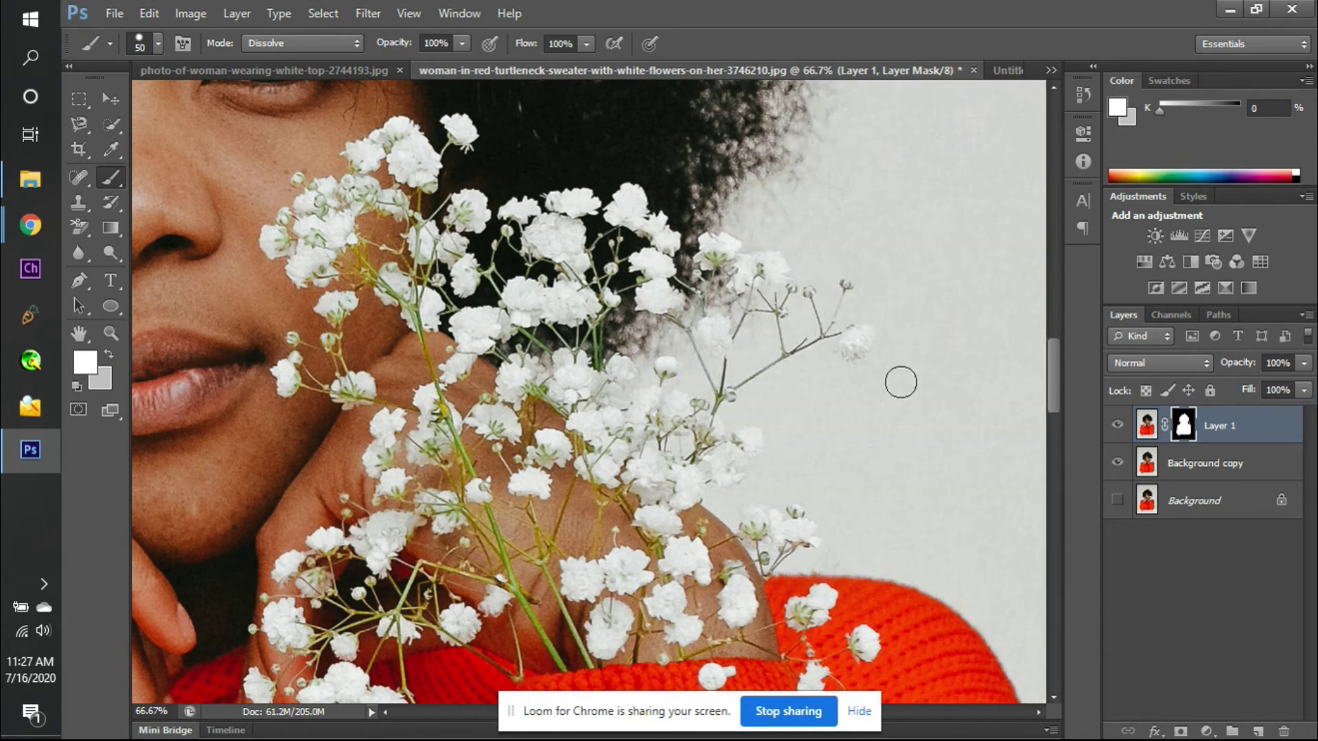
# - Set the brush blend mode to Overlay and recheck the cut-out with Background copy hidden
pyautogui.click(343, 43)
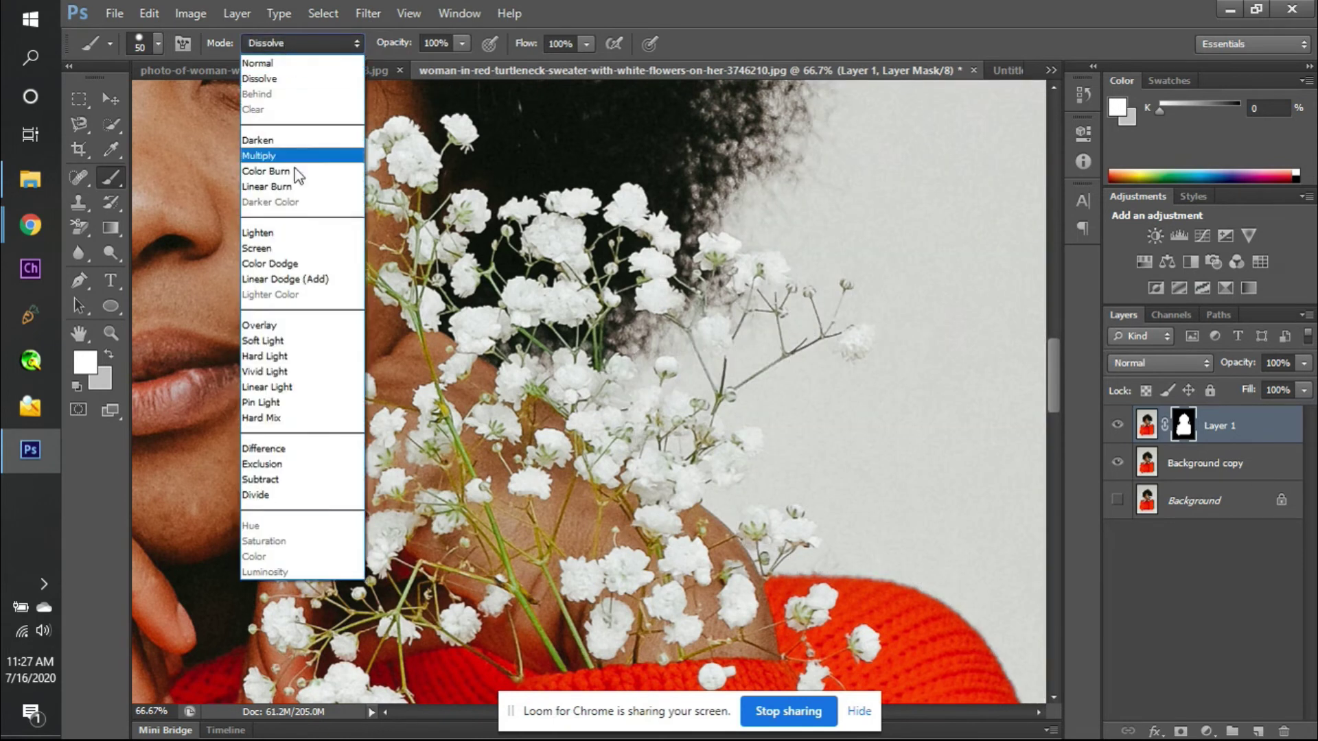
pyautogui.click(289, 326)
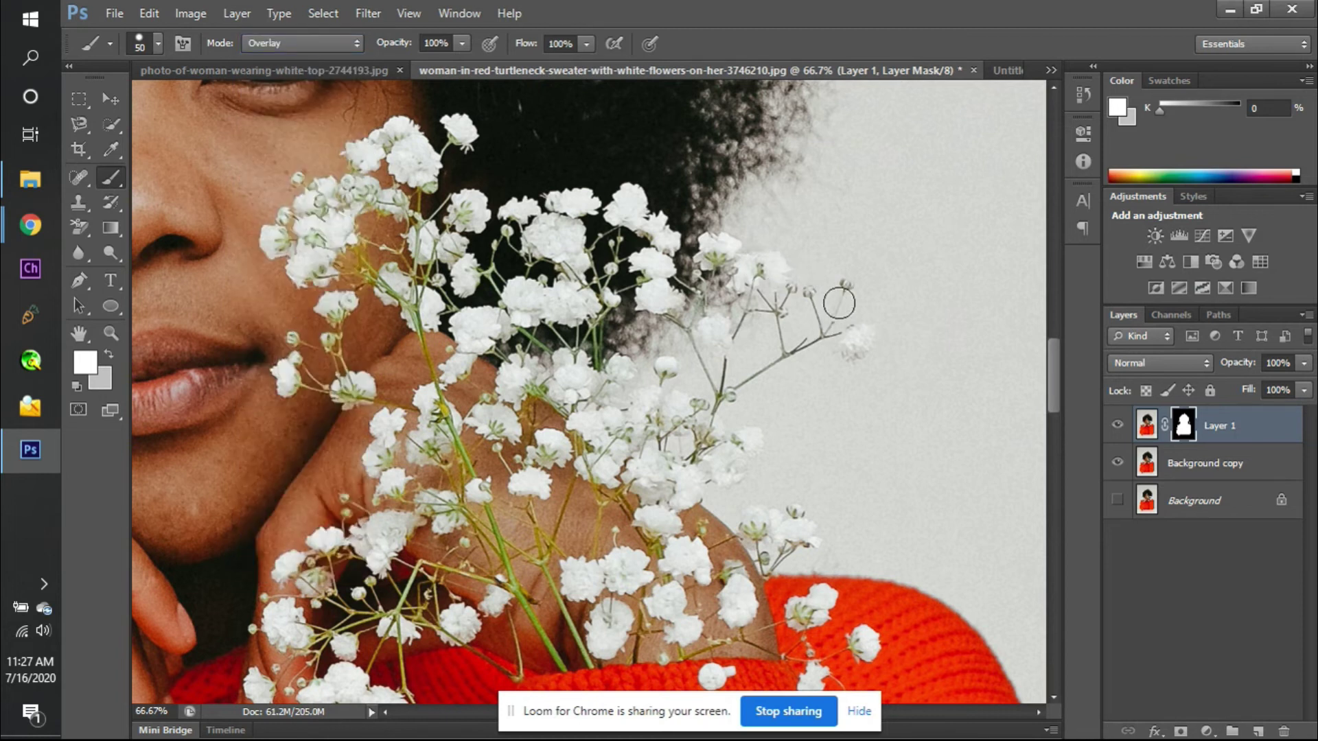
pyautogui.click(1118, 462)
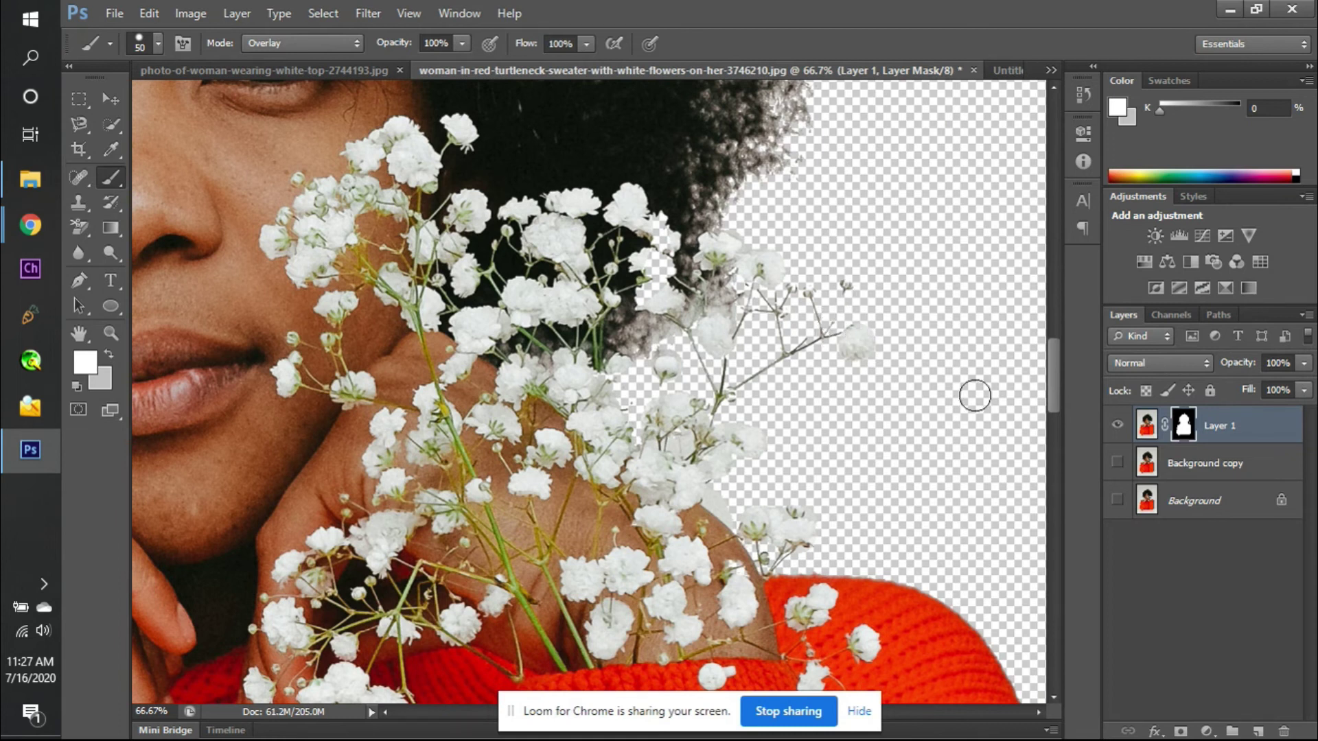
pyautogui.click(1118, 464)
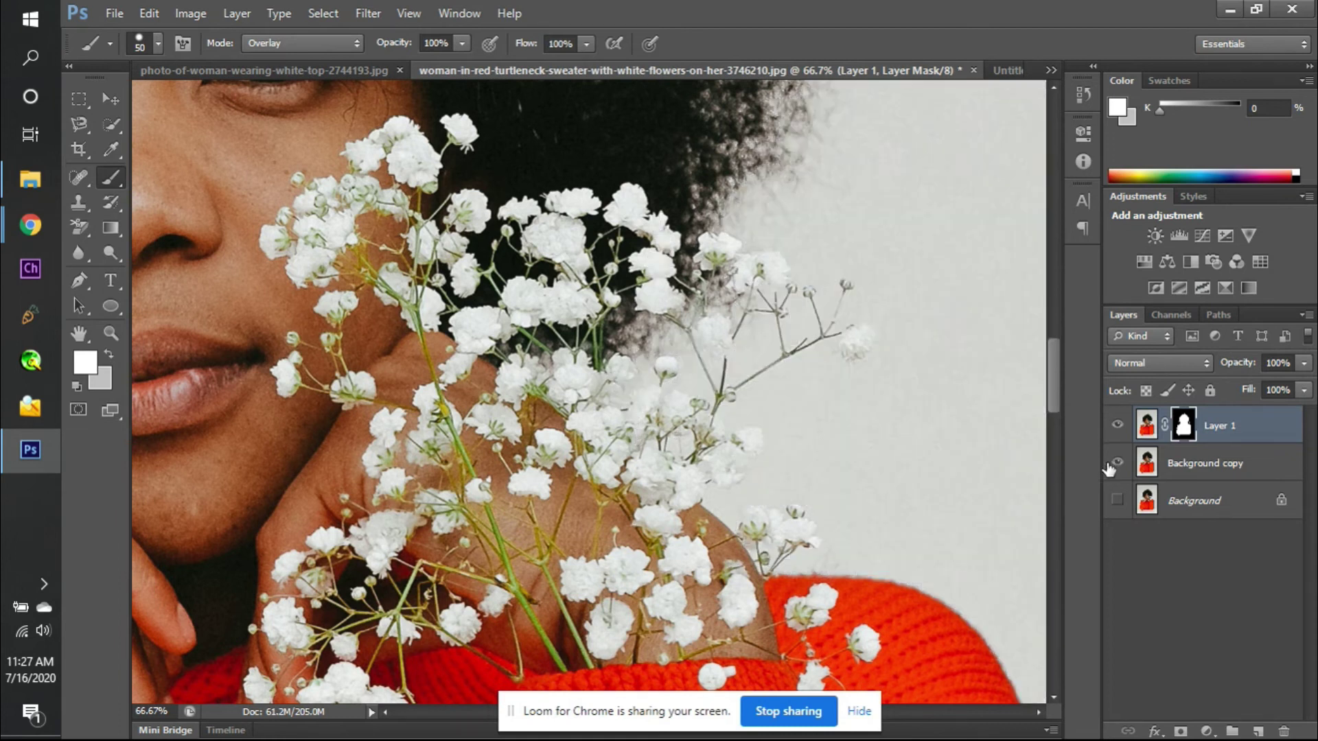
# - Switch the brush back to Dissolve and compare the cut-out with Background copy off and on
pyautogui.click(347, 44)
pyautogui.click(326, 82)
pyautogui.click(1118, 462)
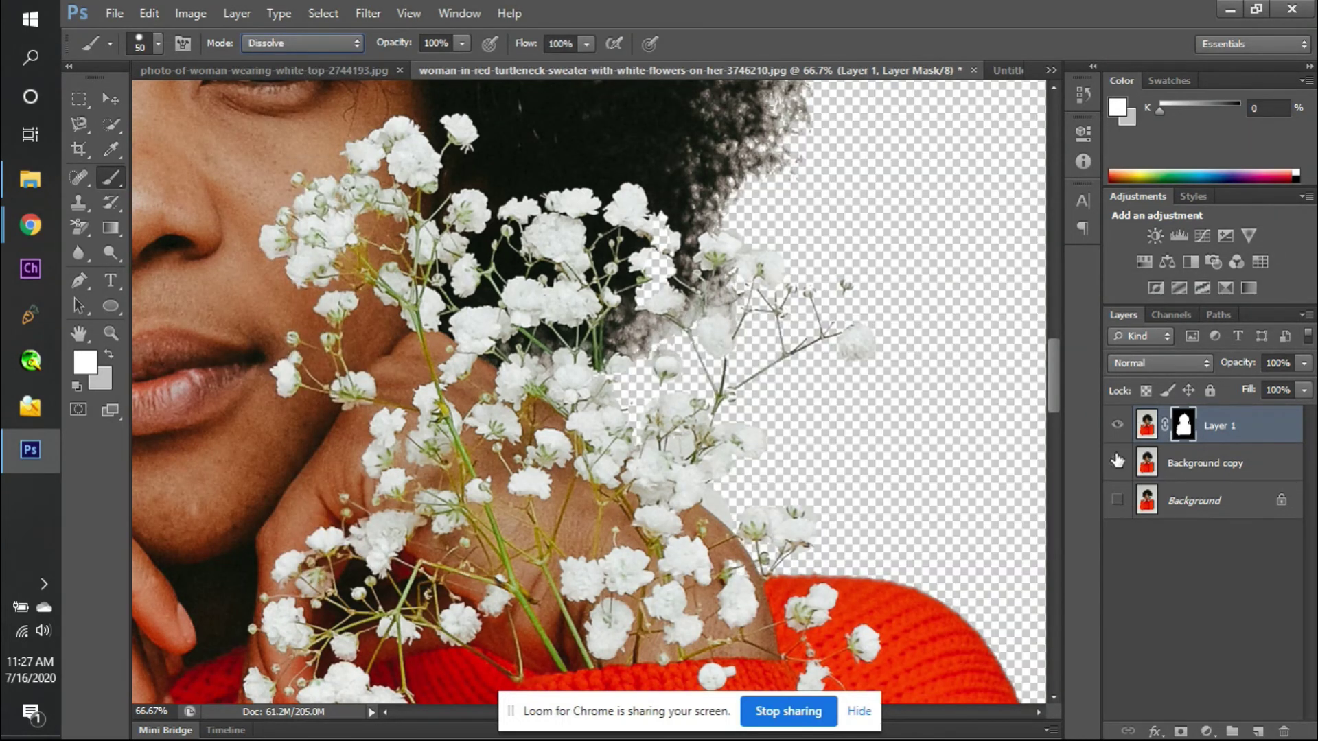
pyautogui.click(1118, 461)
pyautogui.click(1117, 461)
pyautogui.click(1117, 461)
# - Flick Background copy on and off a few more times, leaving it hidden
pyautogui.click(1117, 461)
pyautogui.click(1117, 462)
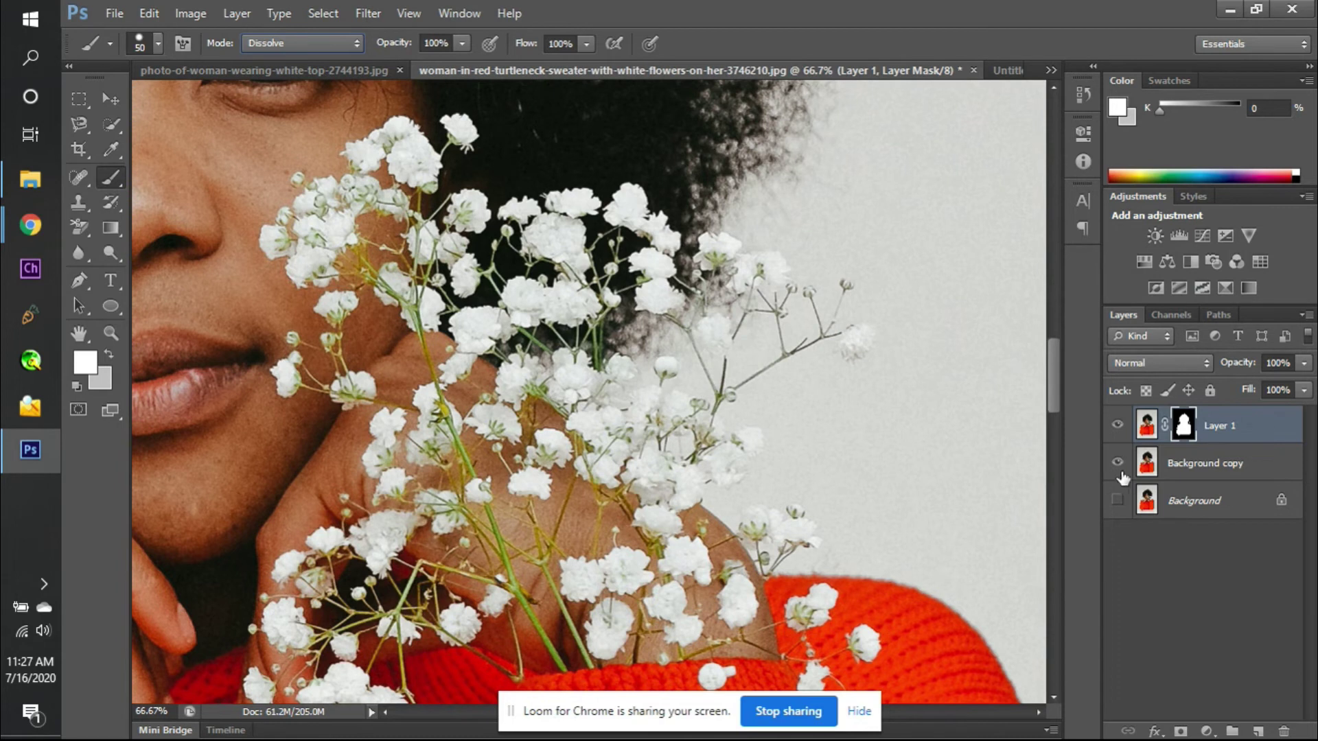
pyautogui.click(1118, 463)
pyautogui.click(1118, 462)
pyautogui.click(1118, 463)
pyautogui.click(1118, 463)
pyautogui.click(1118, 463)
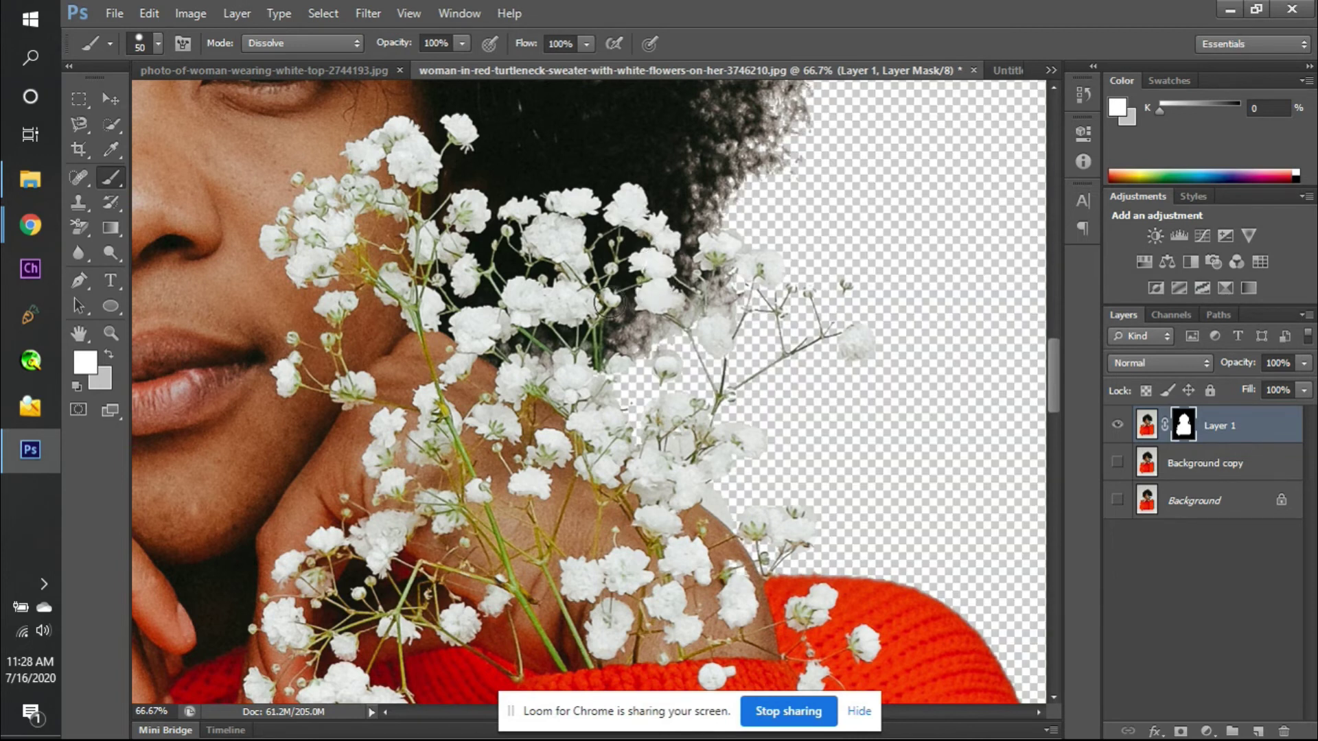
# - Pan left and toggle Background copy to compare the cut-out's edges
pyautogui.hscroll(-2, 499, 323)
pyautogui.hscroll(-20, 499, 322)
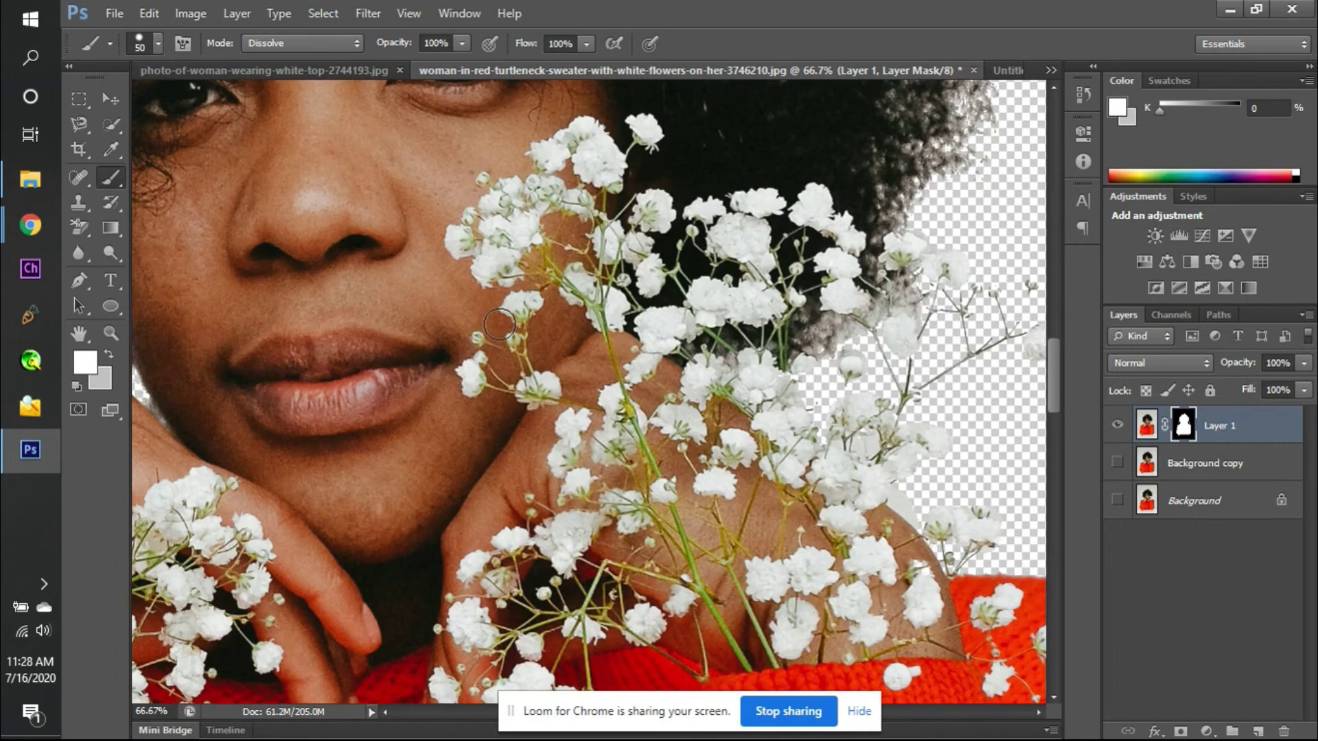
pyautogui.hscroll(-3, 499, 322)
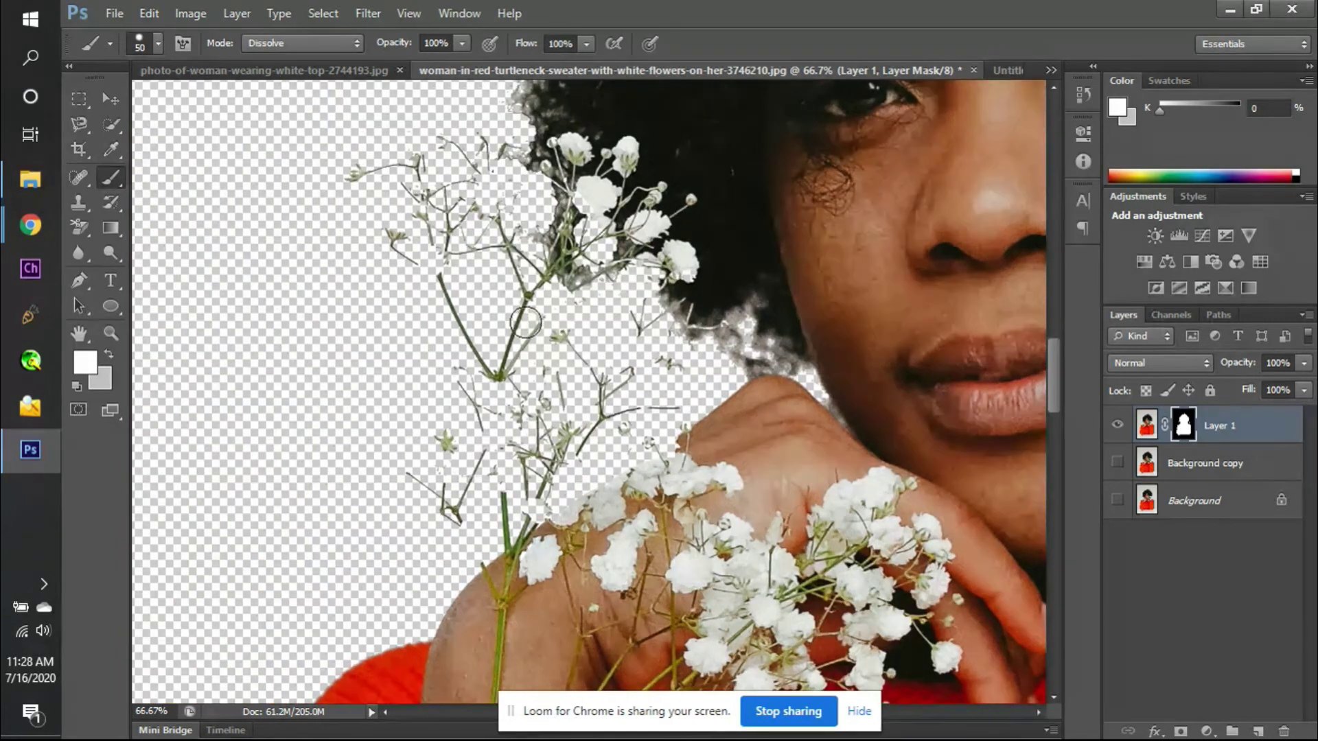
pyautogui.click(1118, 464)
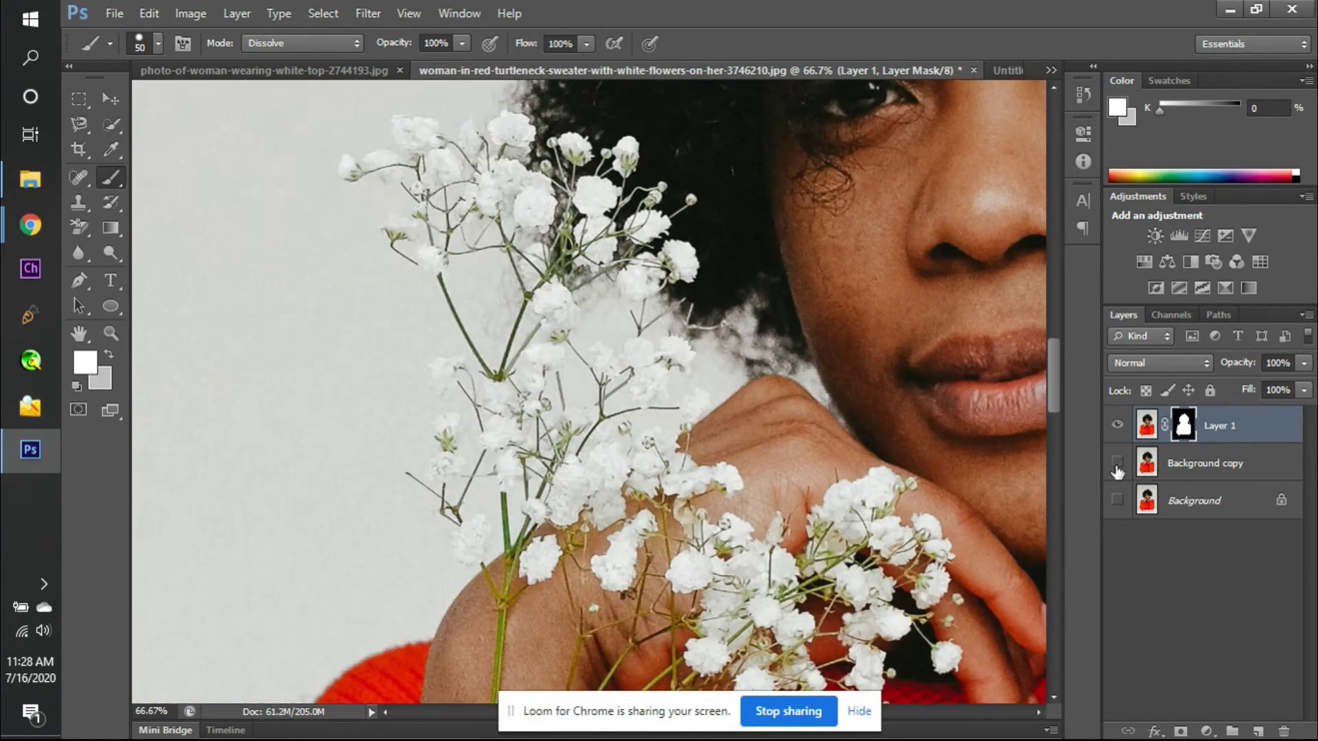
pyautogui.click(1117, 465)
pyautogui.click(1117, 465)
# - Paint black on Layer 1's mask over the stray flower left of the stem, then zoom out
pyautogui.click(1118, 464)
pyautogui.click(1118, 464)
pyautogui.click(1118, 464)
pyautogui.click(1118, 463)
pyautogui.moveTo(558, 544)
pyautogui.mouseDown()
pyautogui.moveTo(471, 547)
pyautogui.moveTo(462, 525)
pyautogui.moveTo(466, 554)
pyautogui.mouseUp()
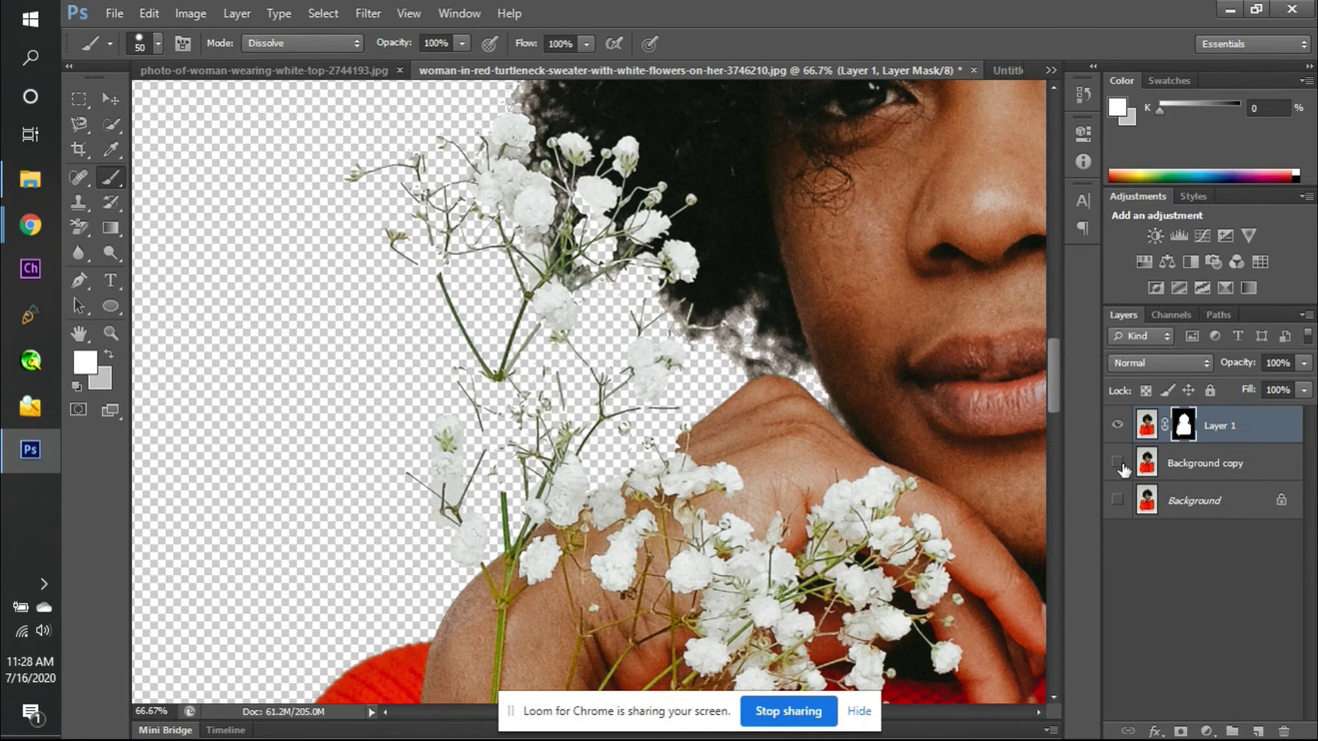
pyautogui.hotkey('ctrl', '-')
pyautogui.hotkey('ctrl', '-')
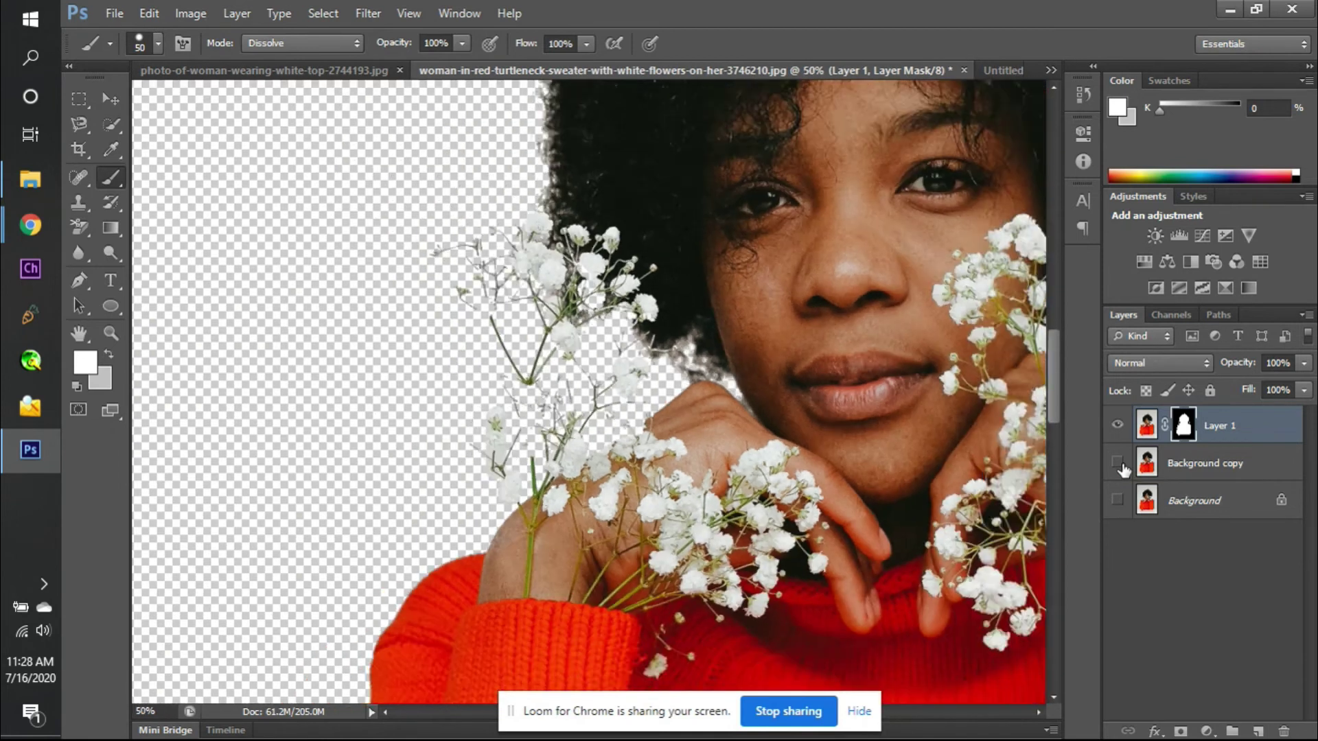
# - Add a Solid Color fill layer above Background copy, accepting light grey d4d5d3
pyautogui.click(1219, 473)
pyautogui.click(1199, 732)
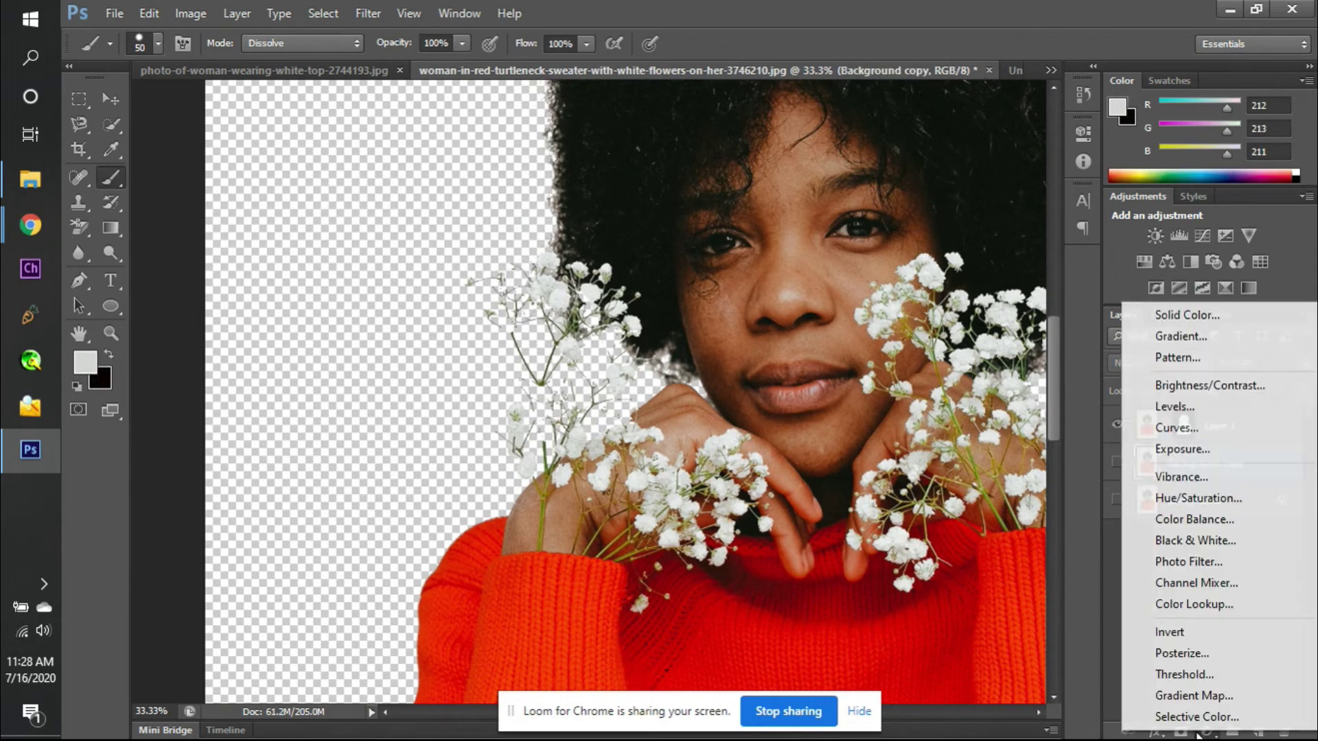
pyautogui.press('Escape')
pyautogui.press('i')
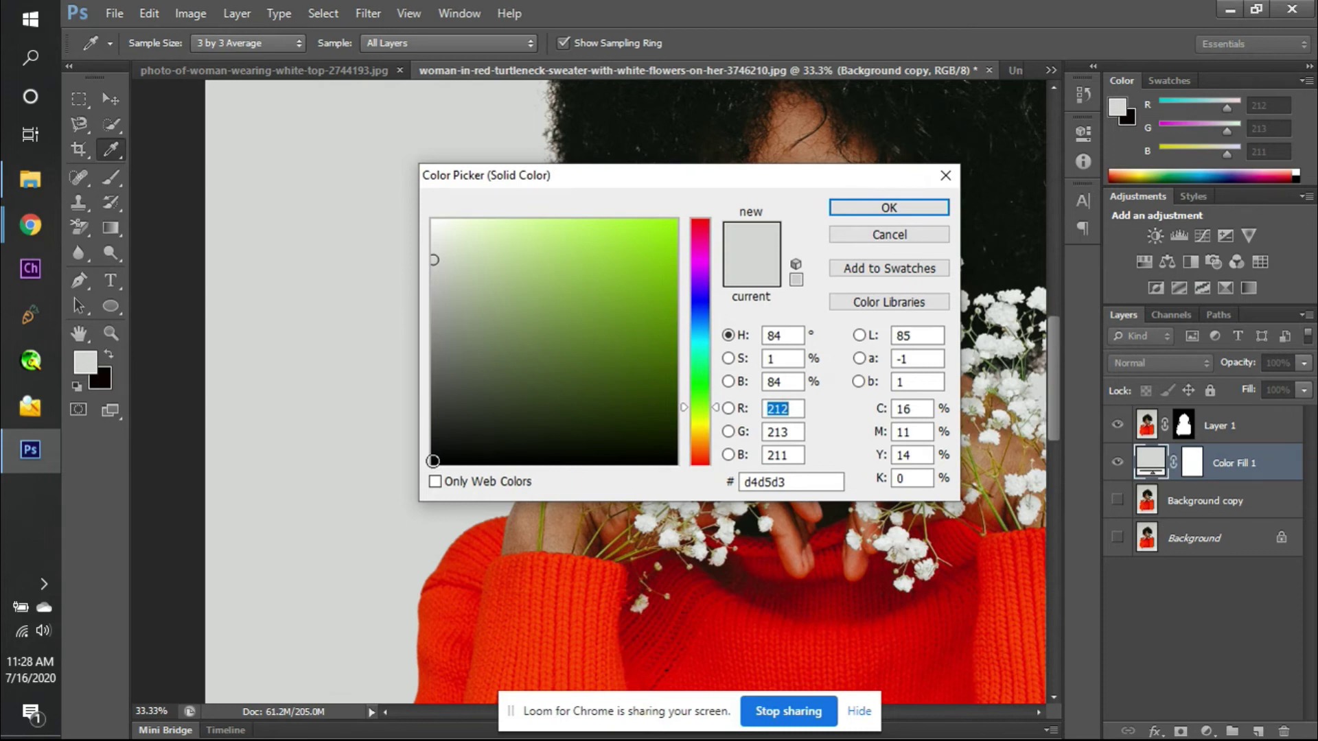
pyautogui.press('Return')
pyautogui.press('b')
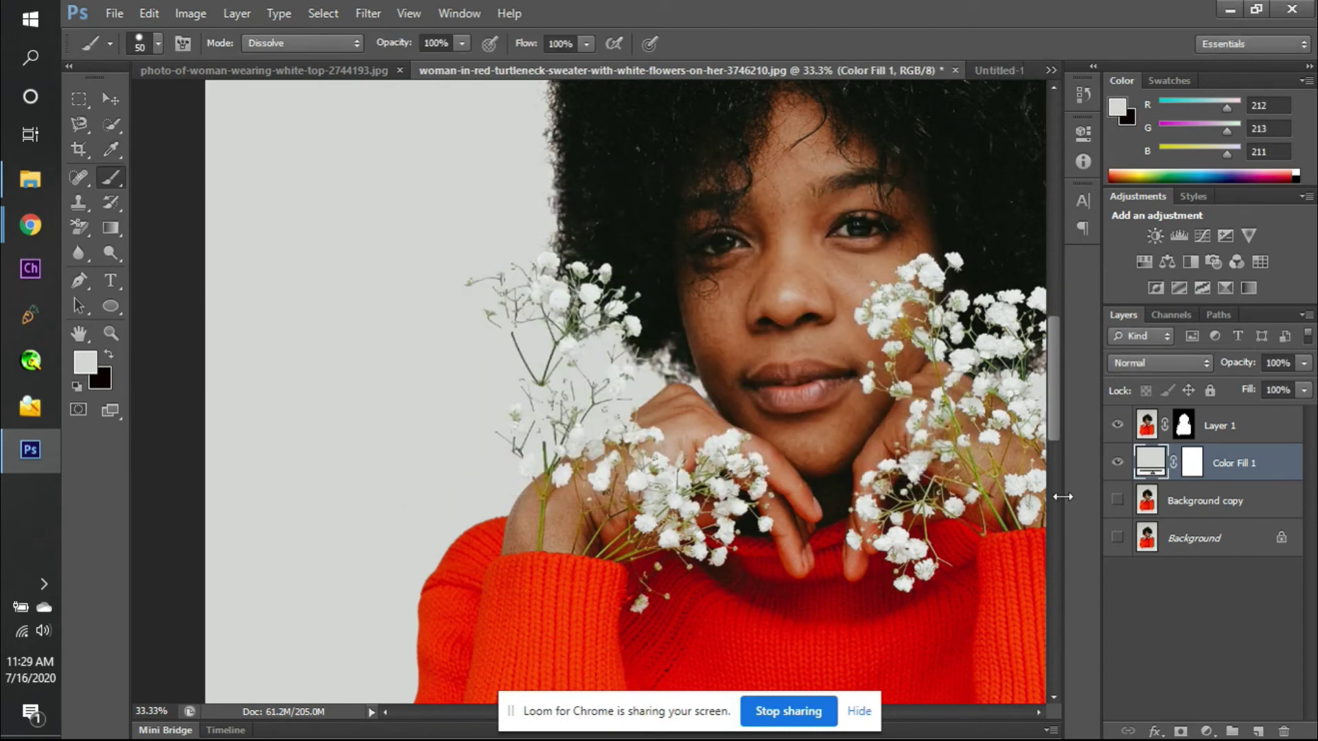
# - Change Color Fill 1's colour to near-black 040404
pyautogui.doubleClick(1150, 459)
pyautogui.moveTo(472, 455); pyautogui.dragTo(437, 461)
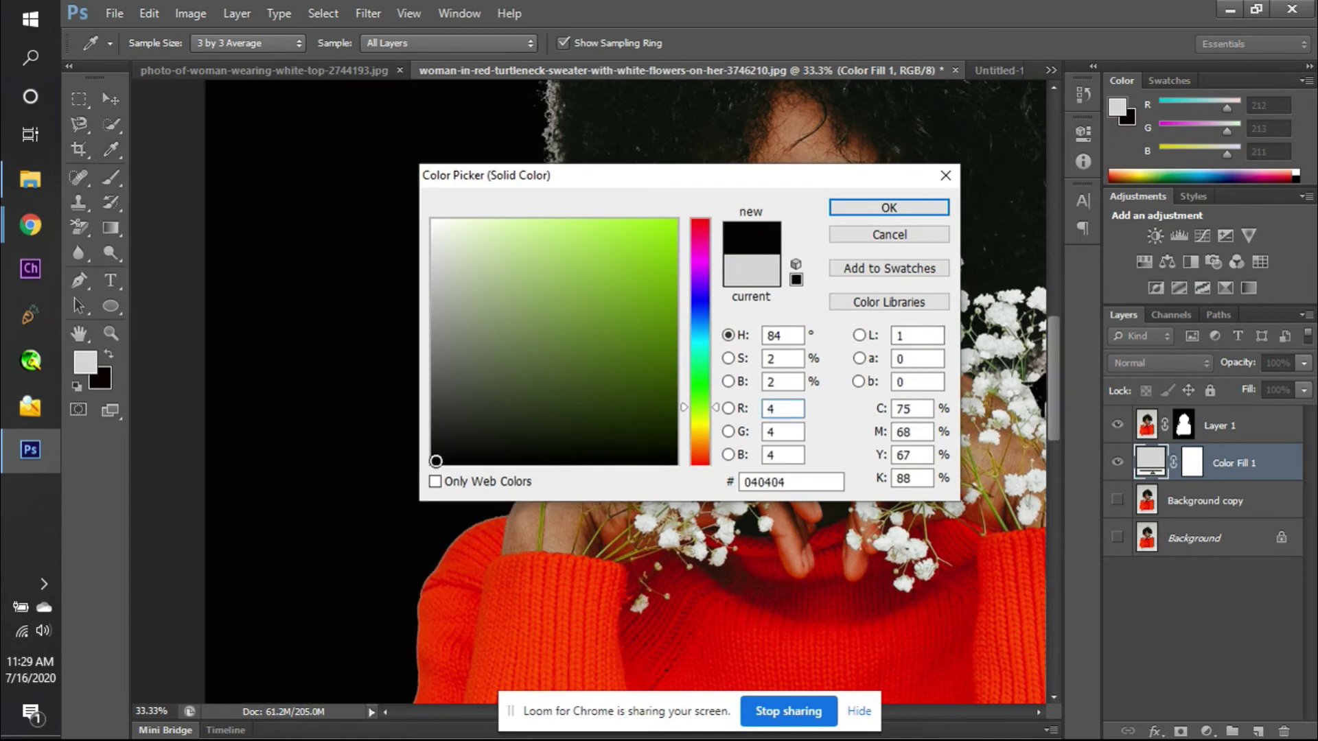
pyautogui.press('Return')
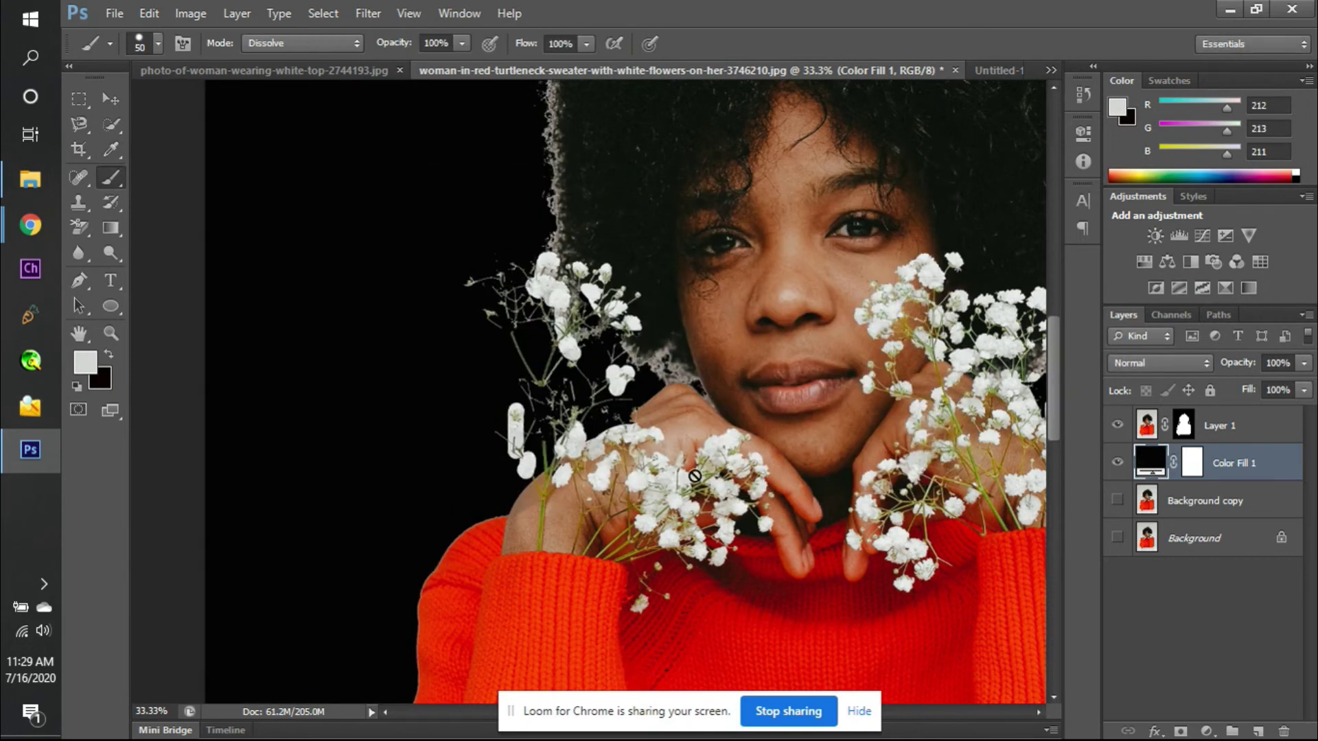
pyautogui.hscroll(5, 694, 476)
pyautogui.hscroll(2, 695, 475)
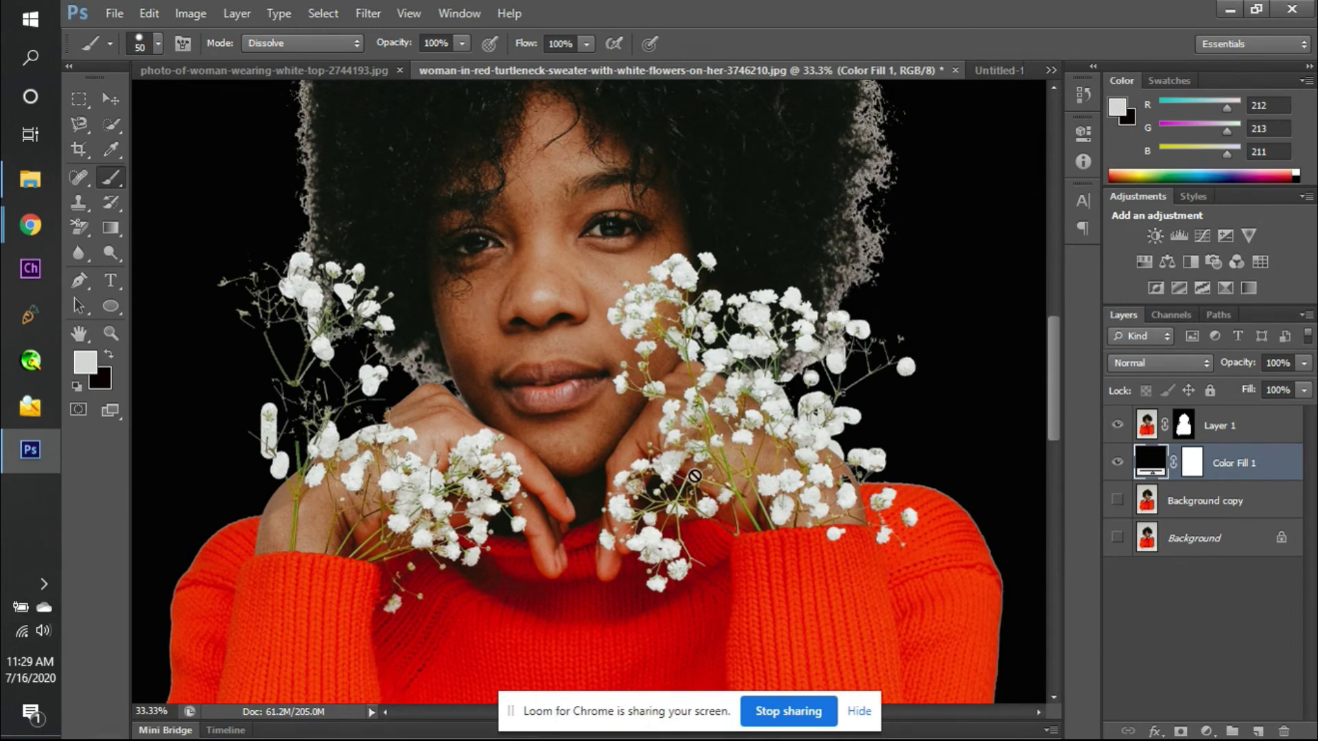
pyautogui.hscroll(-3, 694, 476)
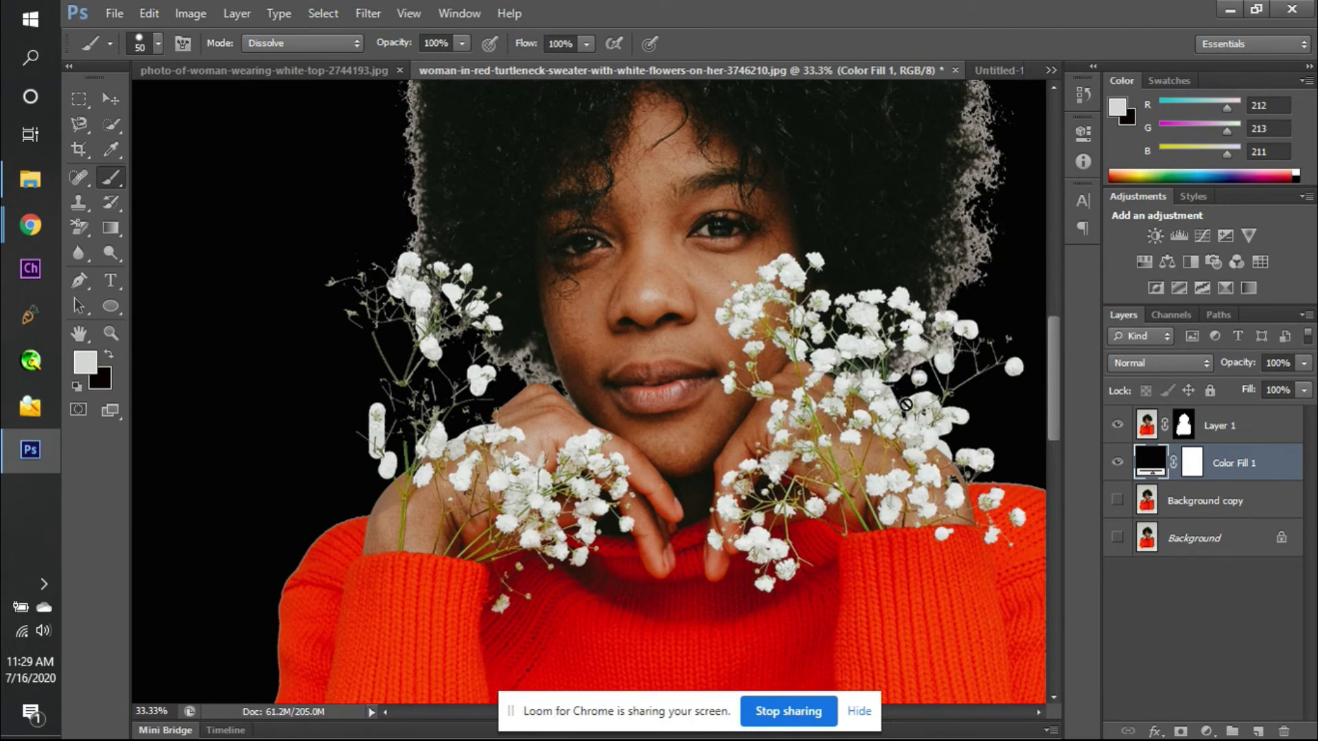
# - Target Layer 1's mask, hide Color Fill 1, and compare with Background copy toggled
pyautogui.click(1181, 425)
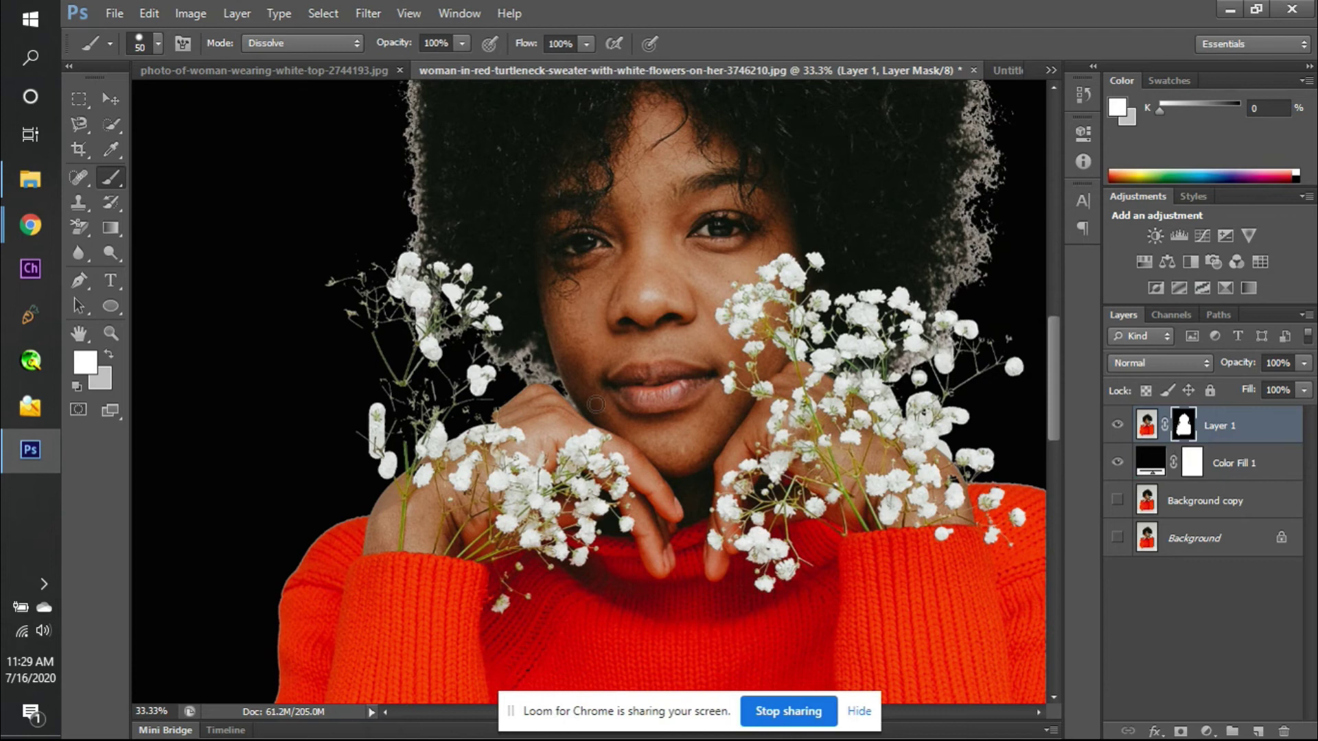
pyautogui.scroll(2, 595, 404)
pyautogui.hscroll(-3, 595, 405)
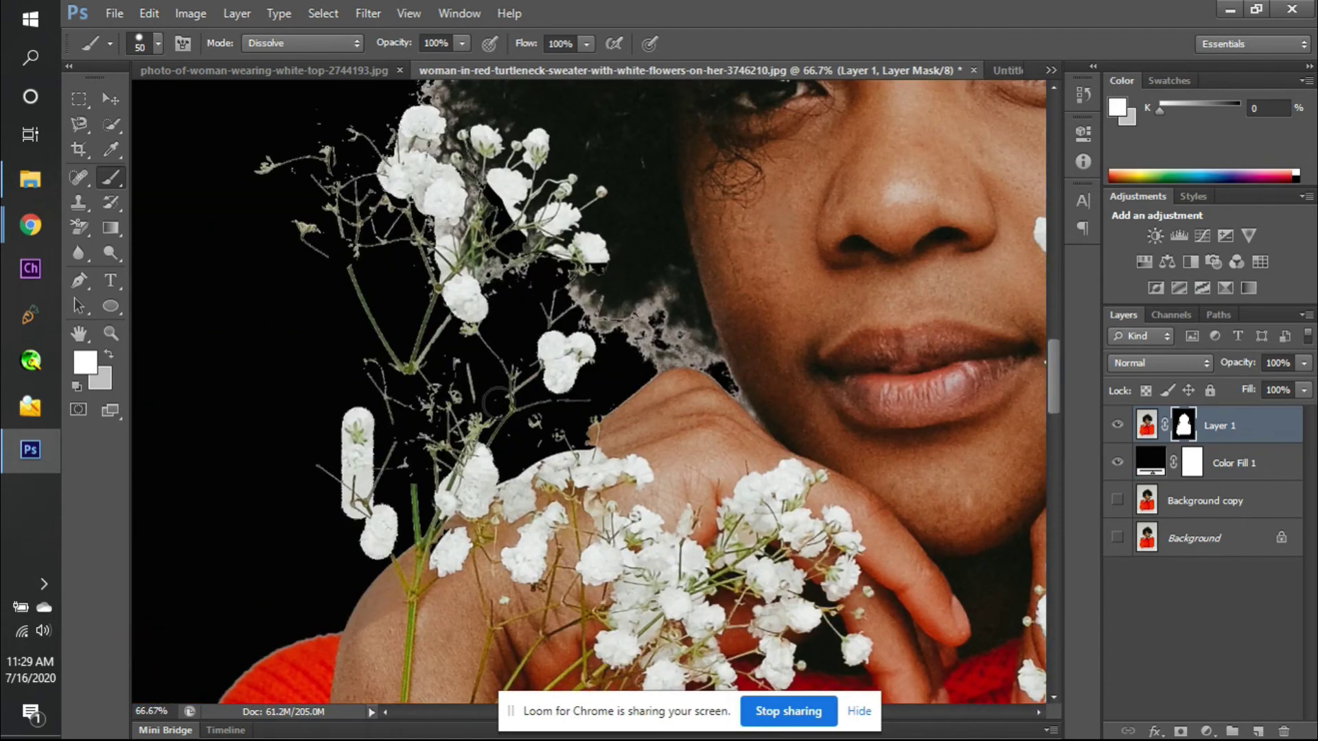
pyautogui.click(1122, 460)
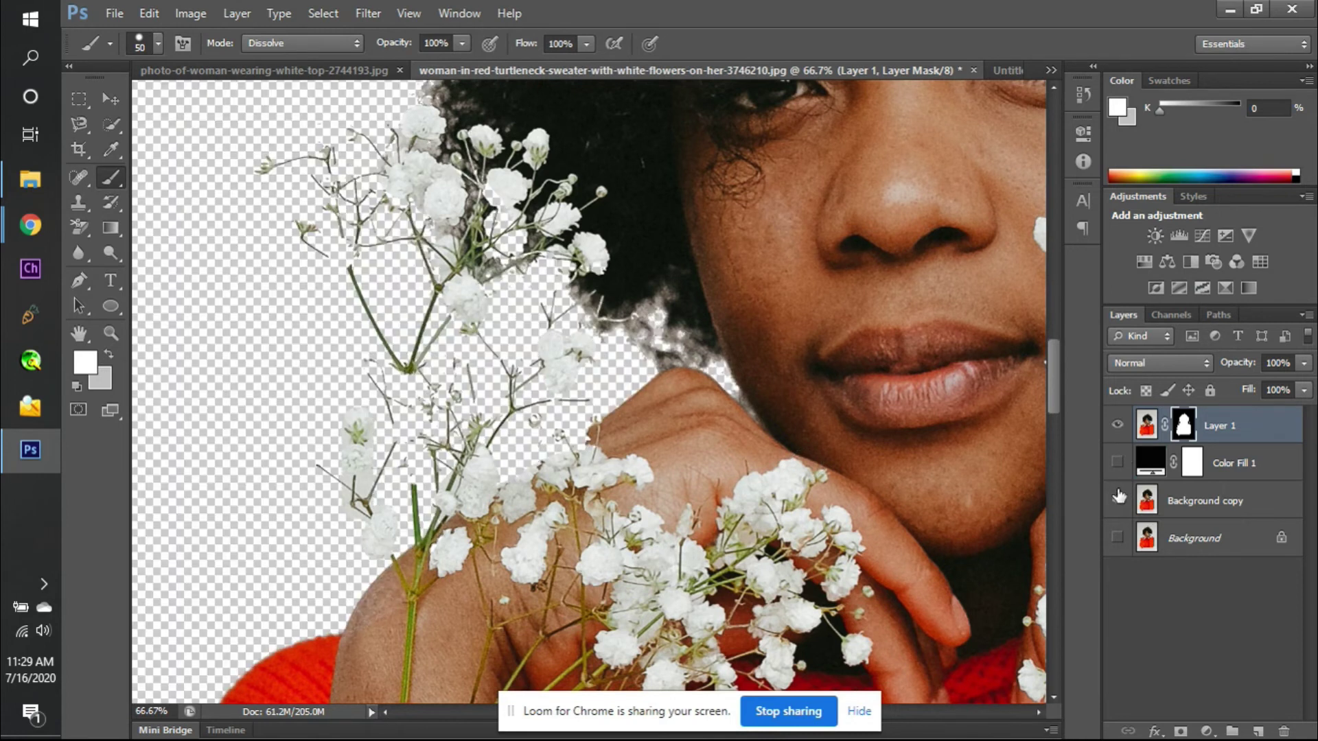
pyautogui.click(1118, 499)
pyautogui.click(1116, 499)
pyautogui.click(1117, 499)
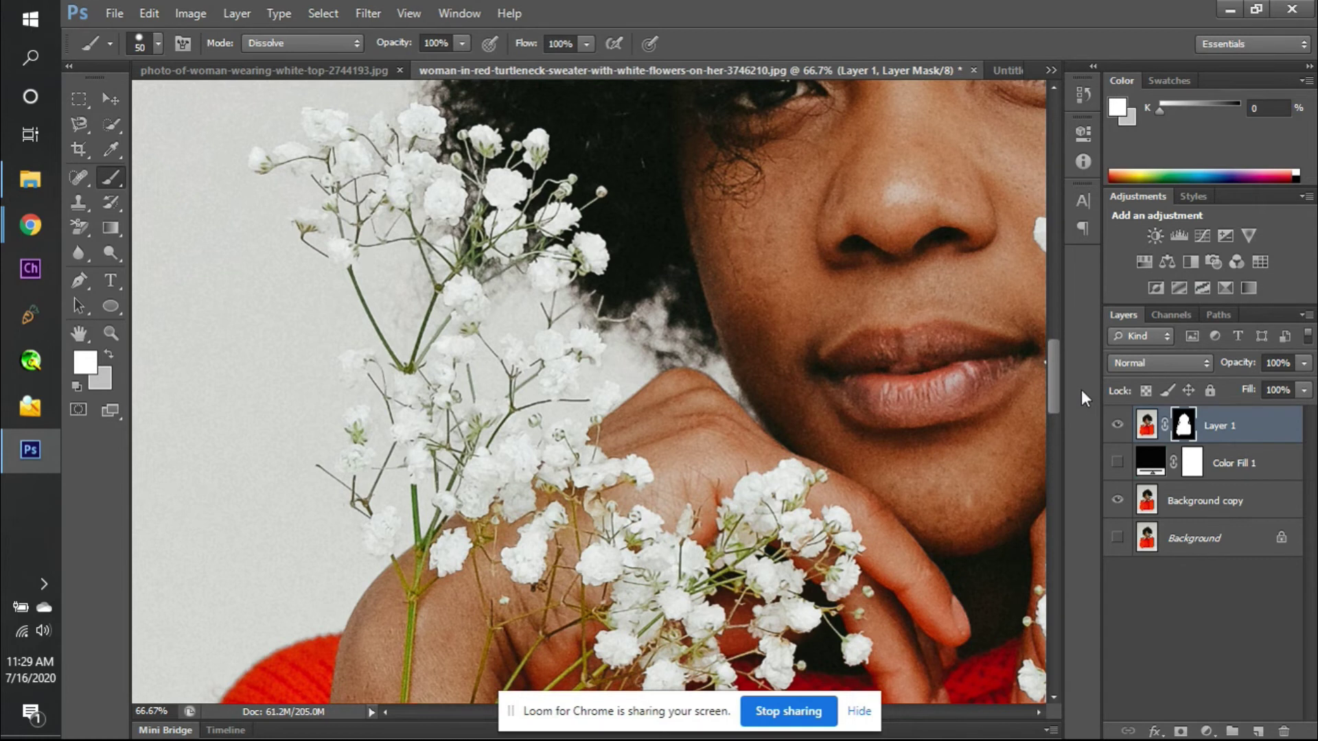
# - Show the black fill, zoom out to view more of the photo, then hide the fill again
pyautogui.click(1120, 462)
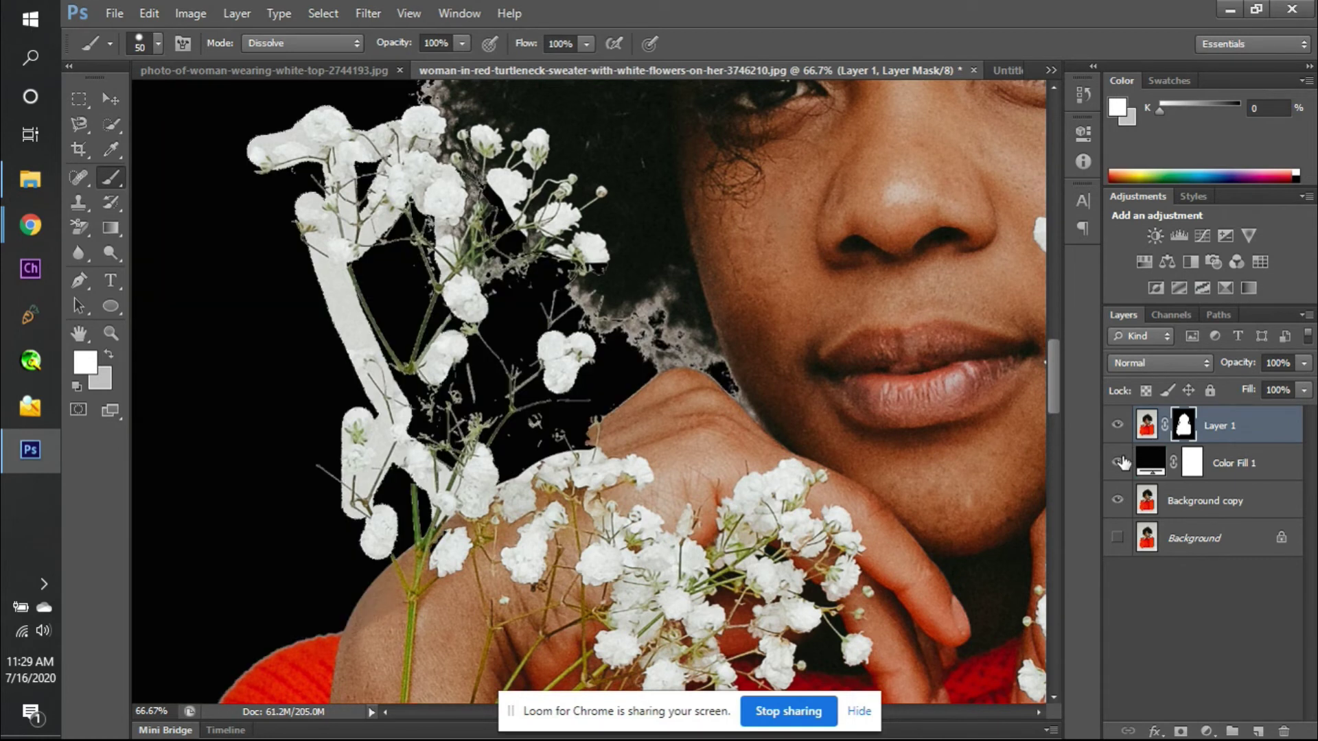
pyautogui.hotkey('ctrl', '-')
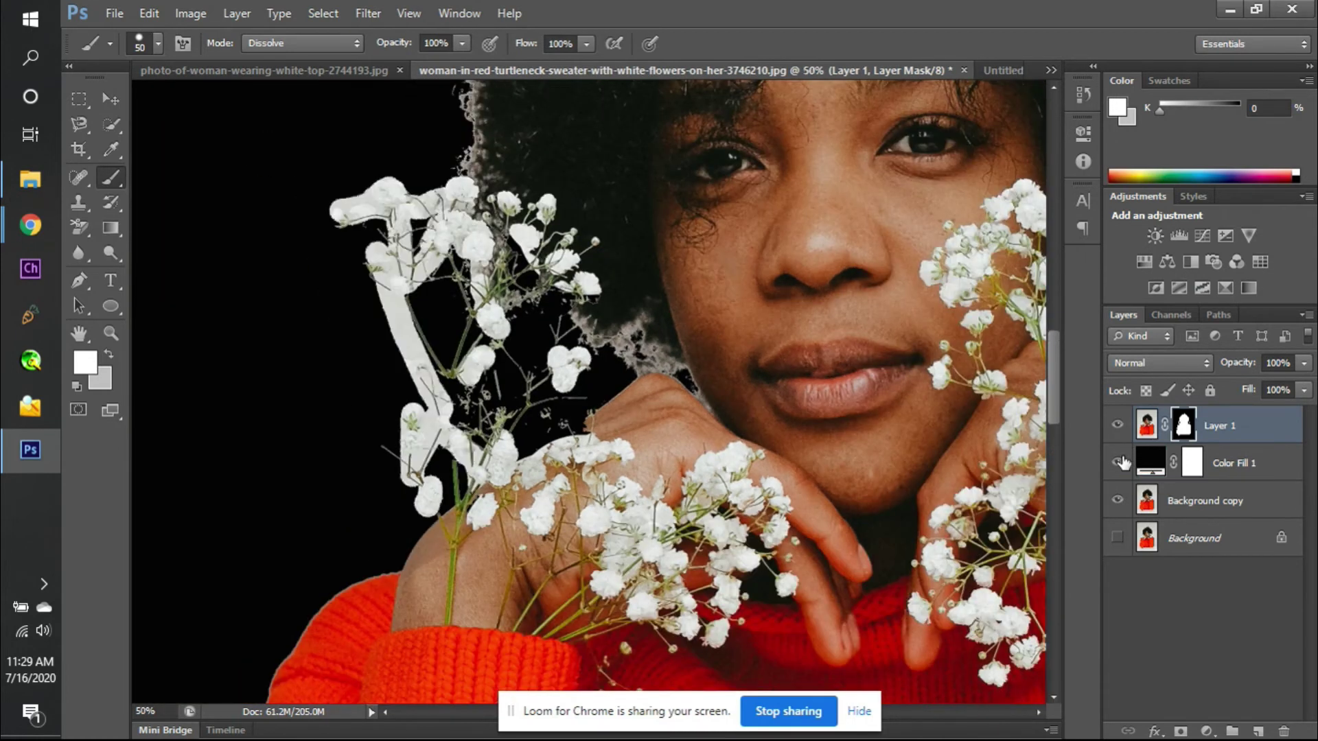
pyautogui.hscroll(10, 1008, 416)
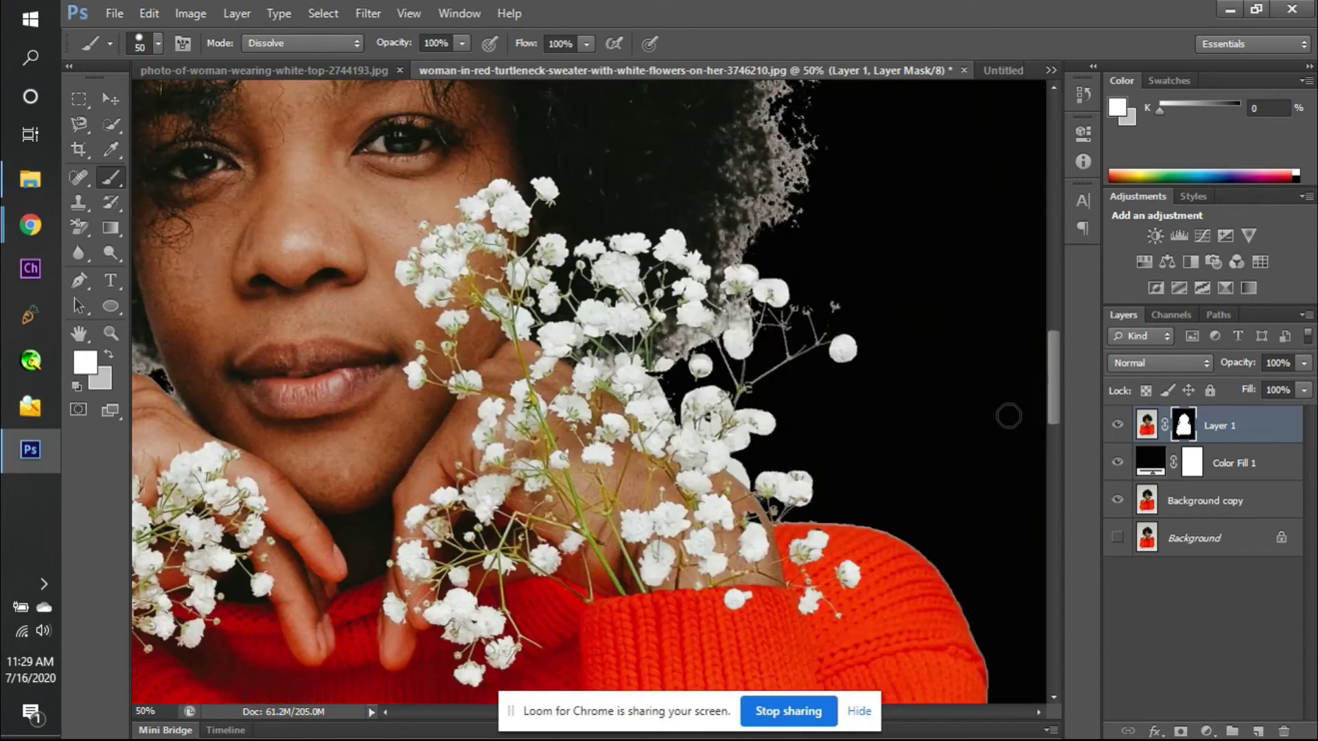
pyautogui.hscroll(-10, 1008, 416)
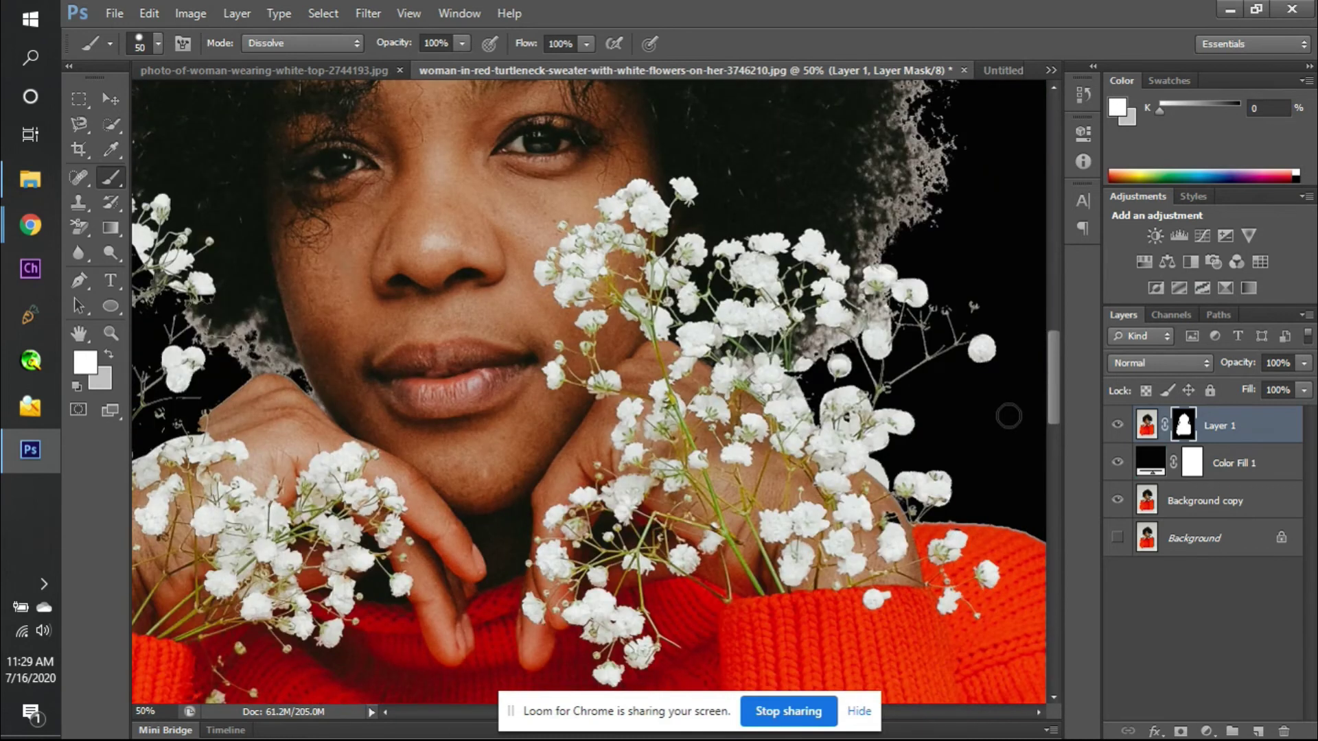
pyautogui.hscroll(-10, 1008, 416)
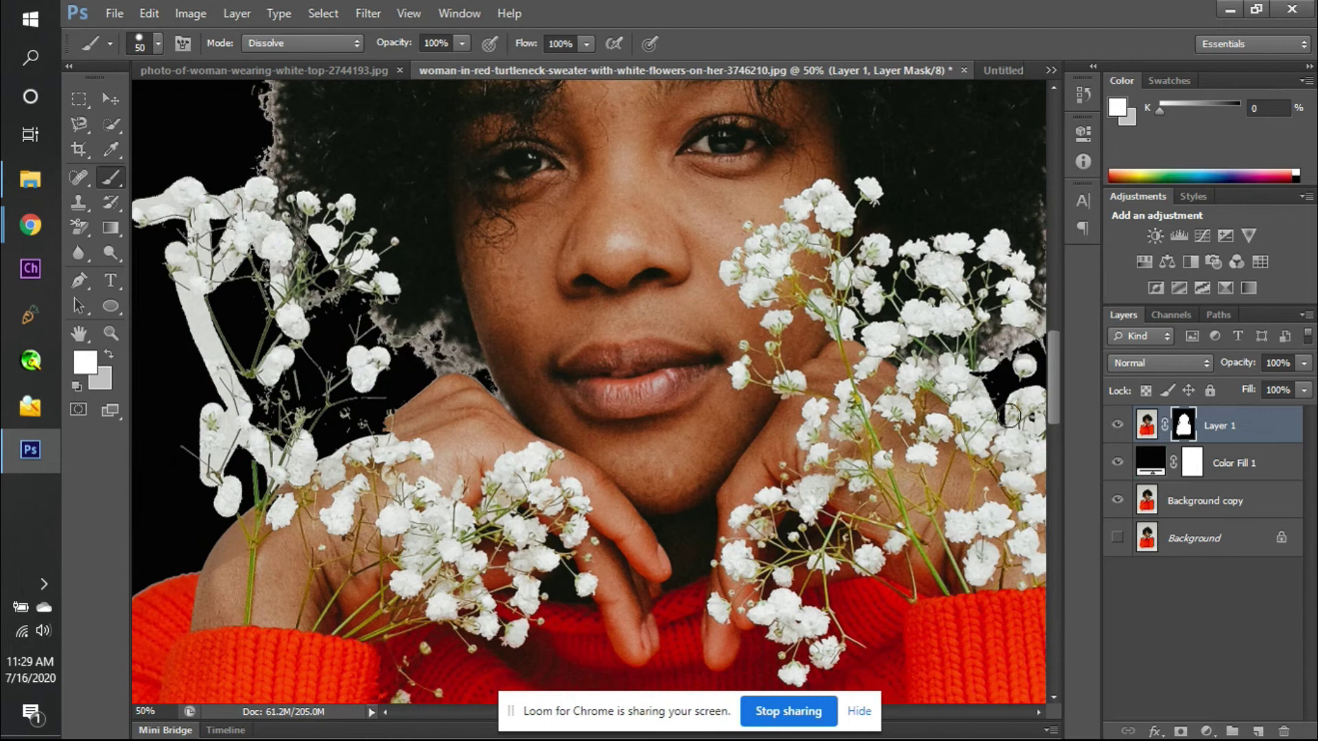
pyautogui.hscroll(-10, 1008, 416)
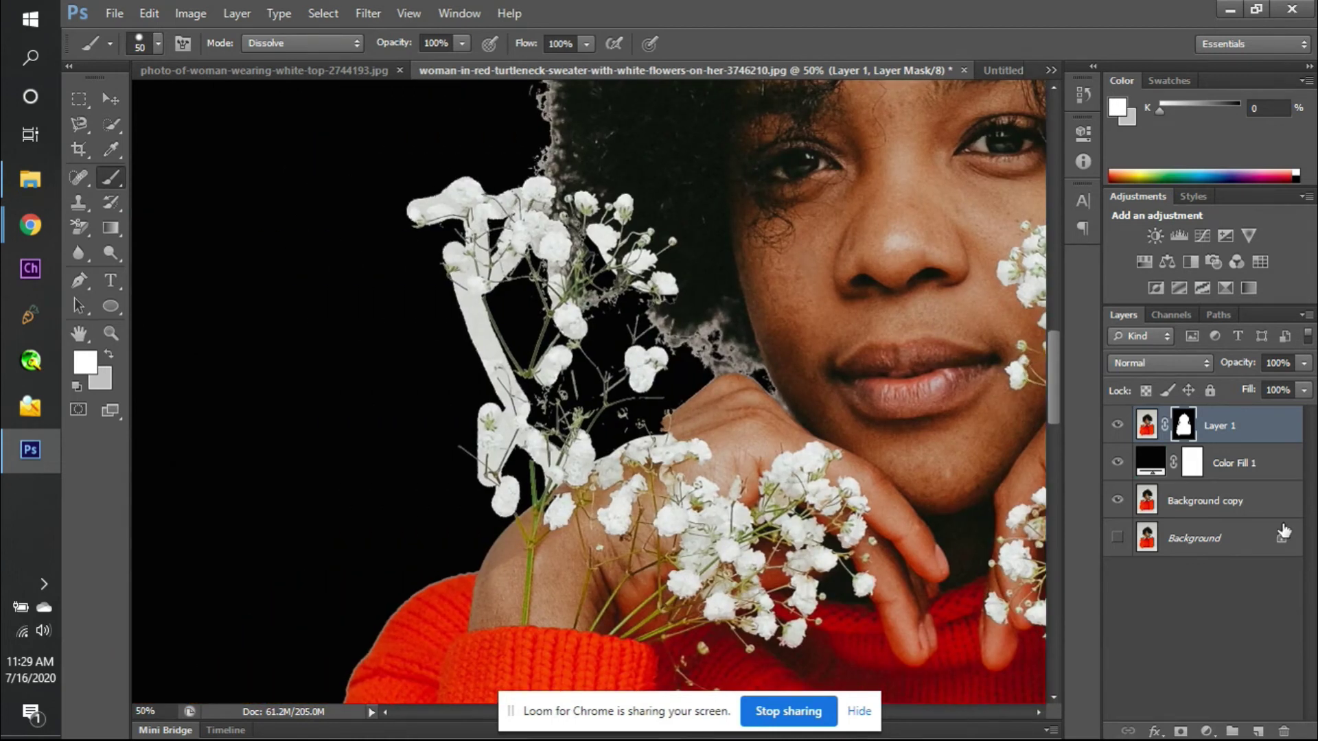
pyautogui.click(1117, 462)
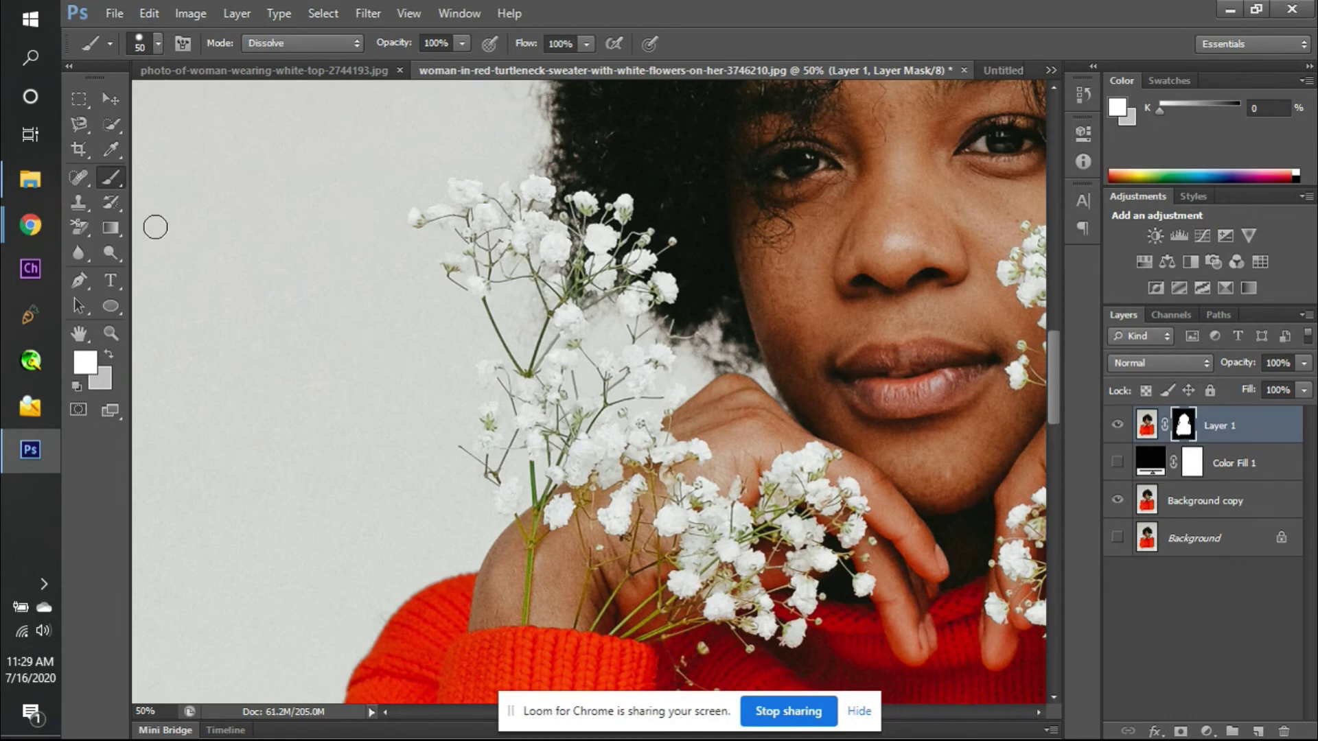
# - Set the brush to Overlay mode with light grey as the painting colour
pyautogui.click(293, 41)
pyautogui.click(302, 327)
pyautogui.click(109, 353)
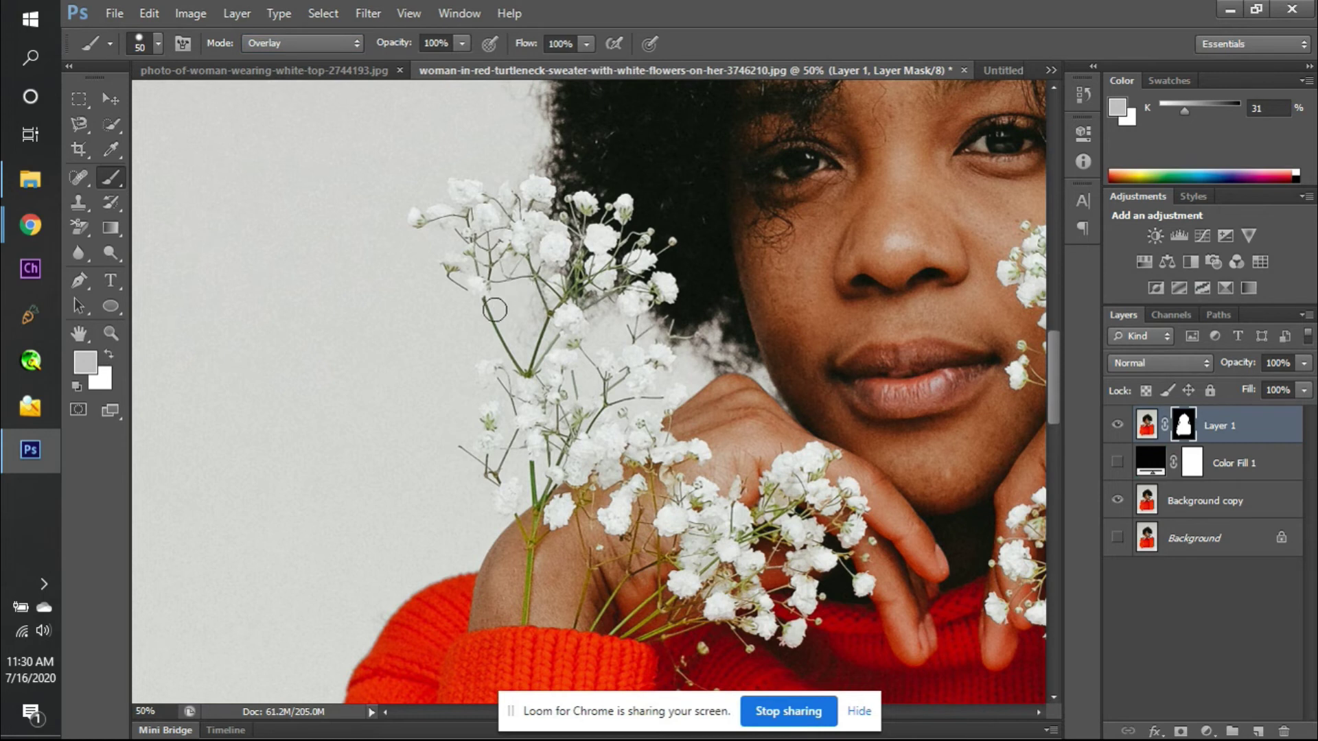
# - Hide Background copy and set the foreground colour to a very dark brownish-grey
pyautogui.click(1116, 500)
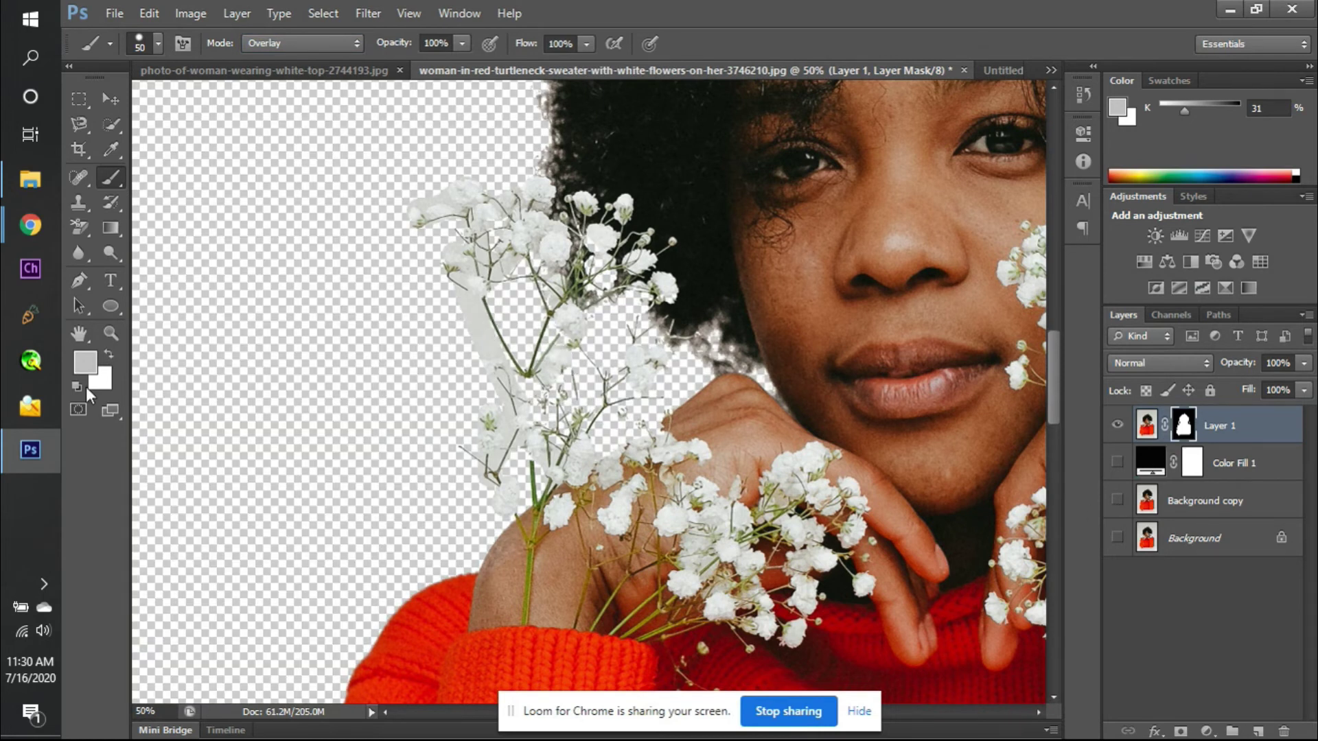
pyautogui.click(85, 362)
pyautogui.click(363, 347)
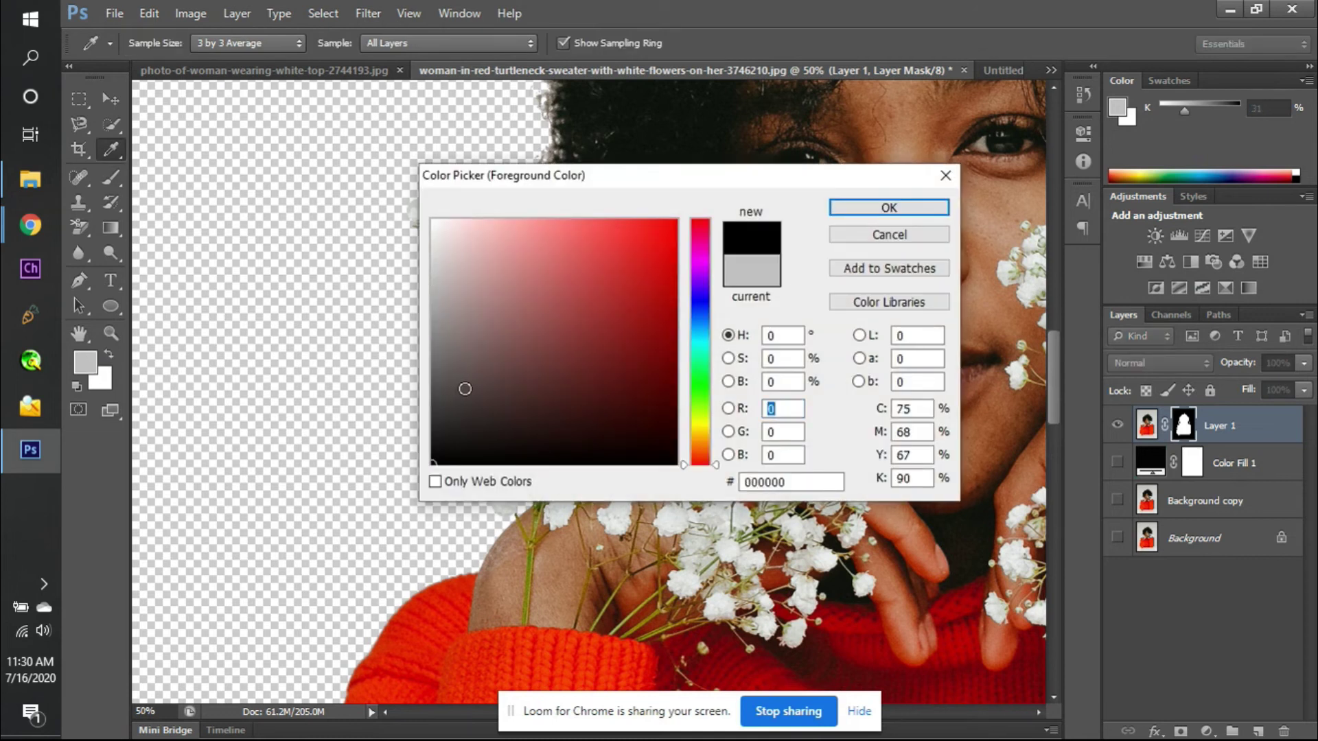
pyautogui.click(463, 416)
pyautogui.press('Return')
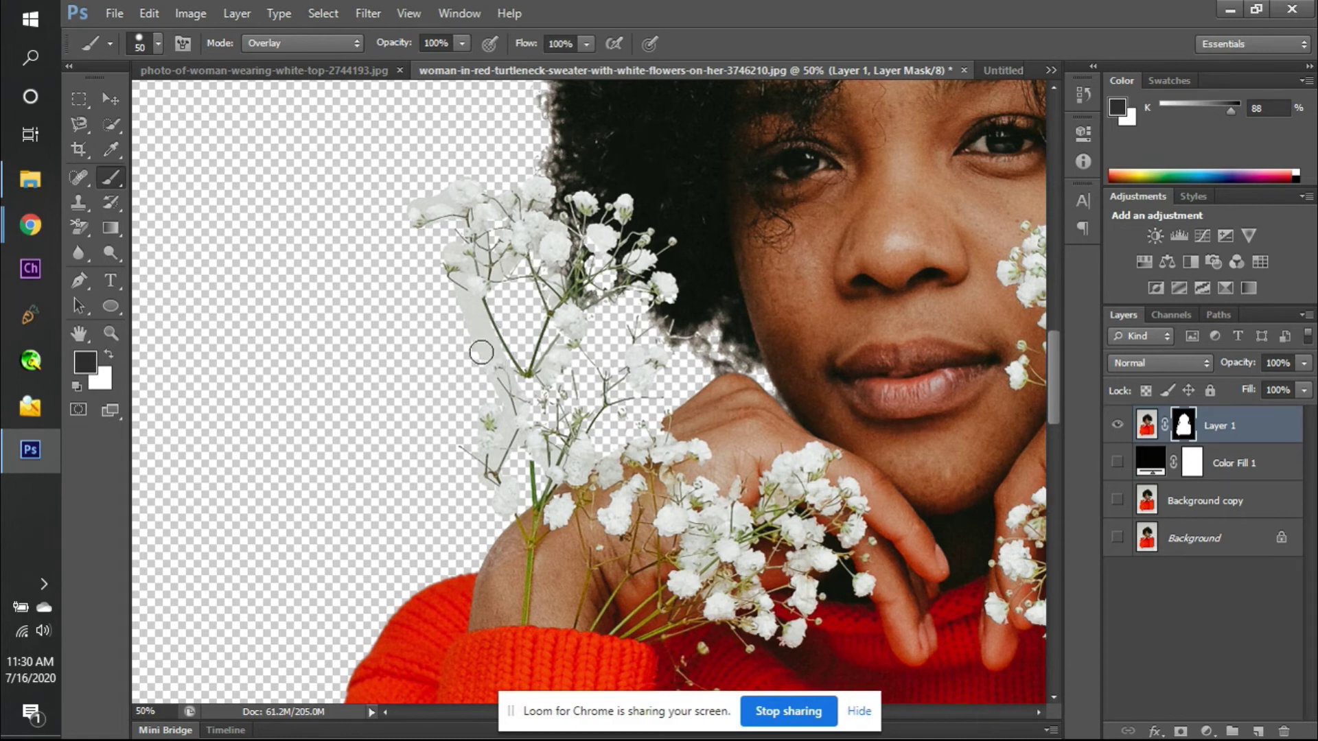
# - Fill Color Fill 1 with the foreground colour, then delete the layer
pyautogui.click(1206, 461)
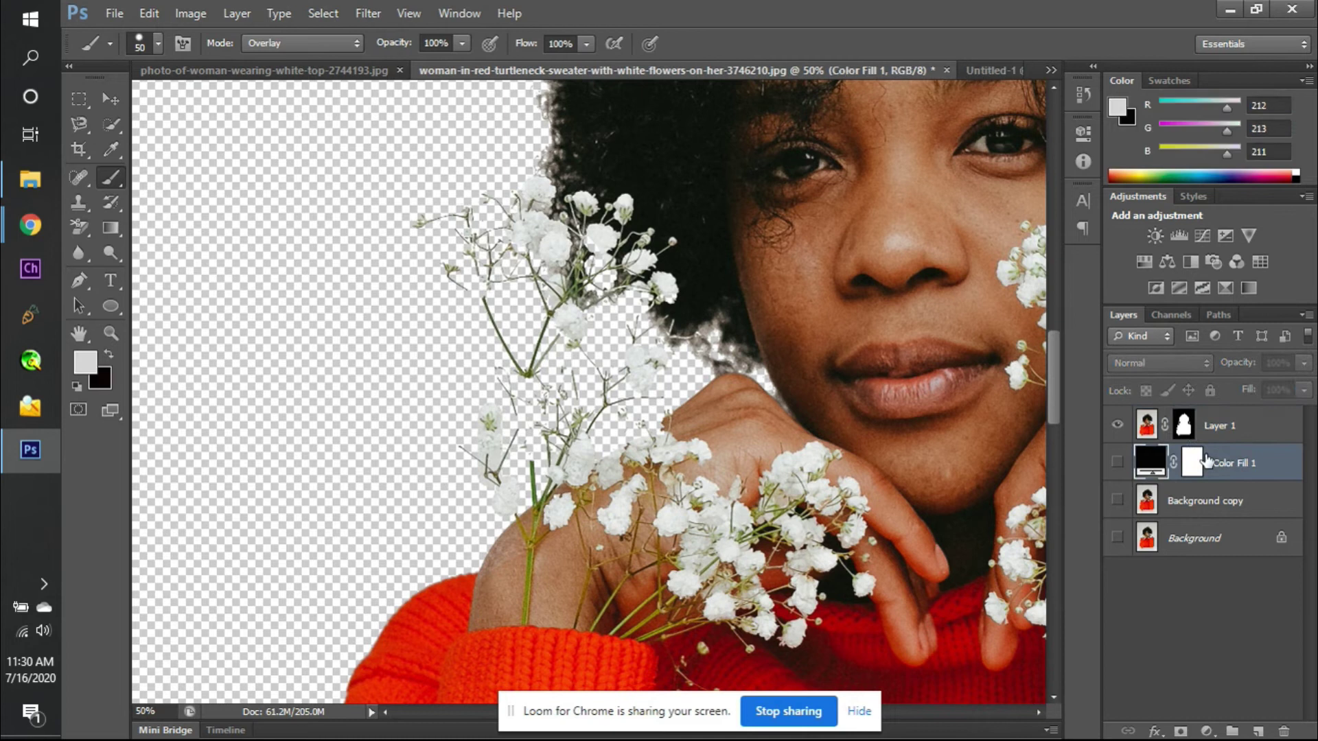
pyautogui.hotkey('alt', 'BackSpace')
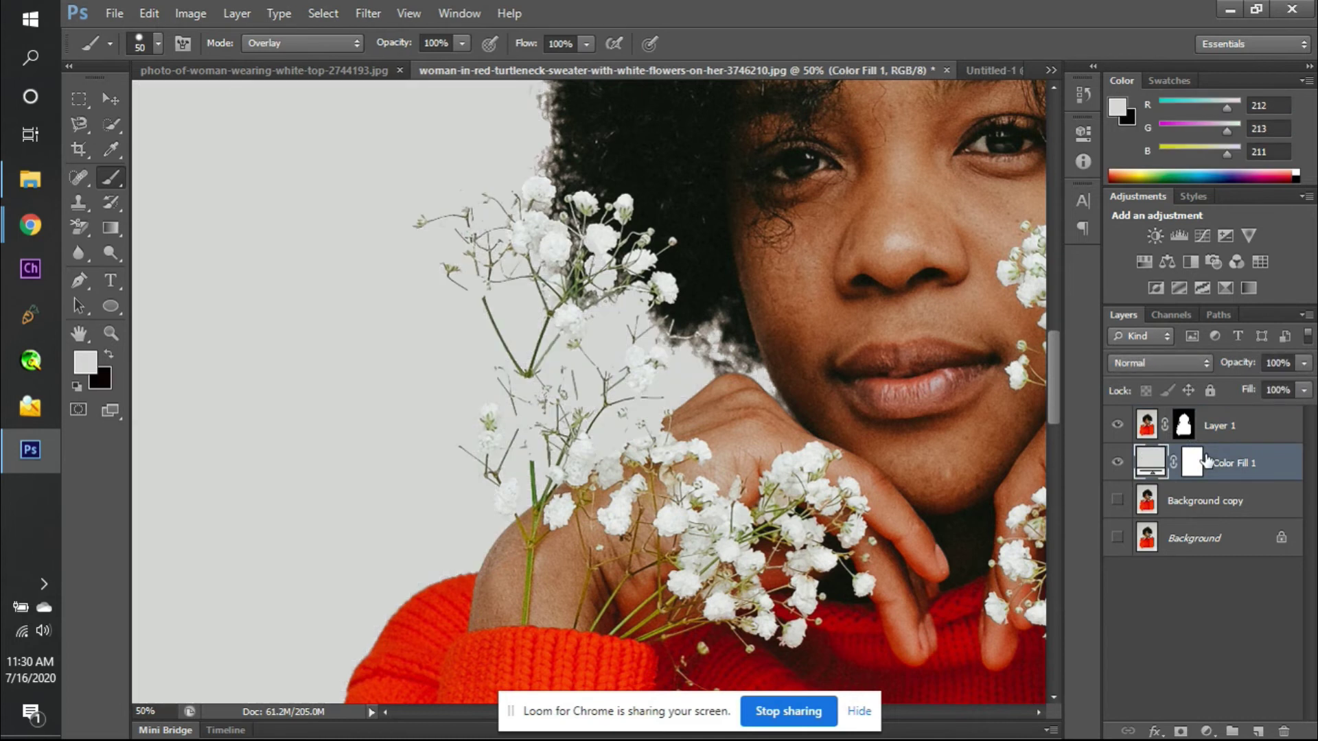
pyautogui.press('Delete')
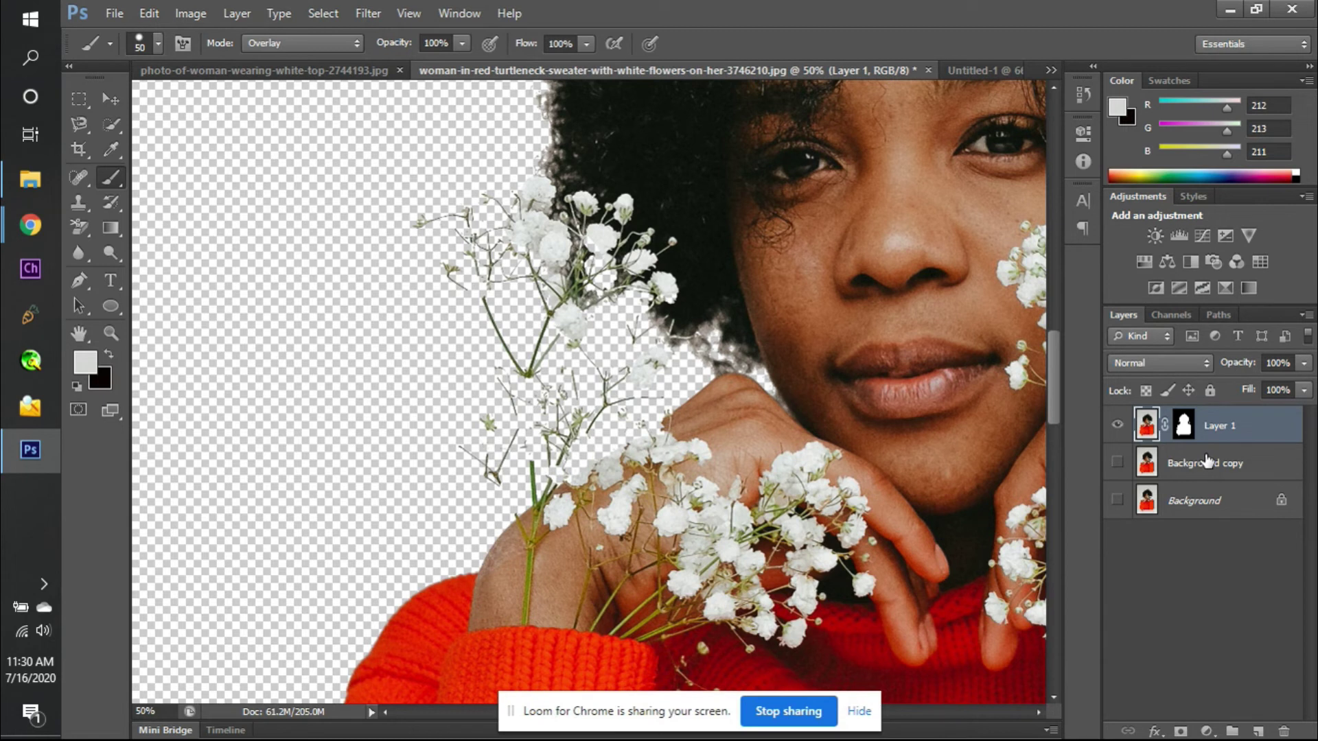
# - Open the History panel to review recent steps, then close it
pyautogui.click(1090, 98)
pyautogui.click(1090, 97)
pyautogui.click(1090, 97)
pyautogui.scroll(2, 1012, 128)
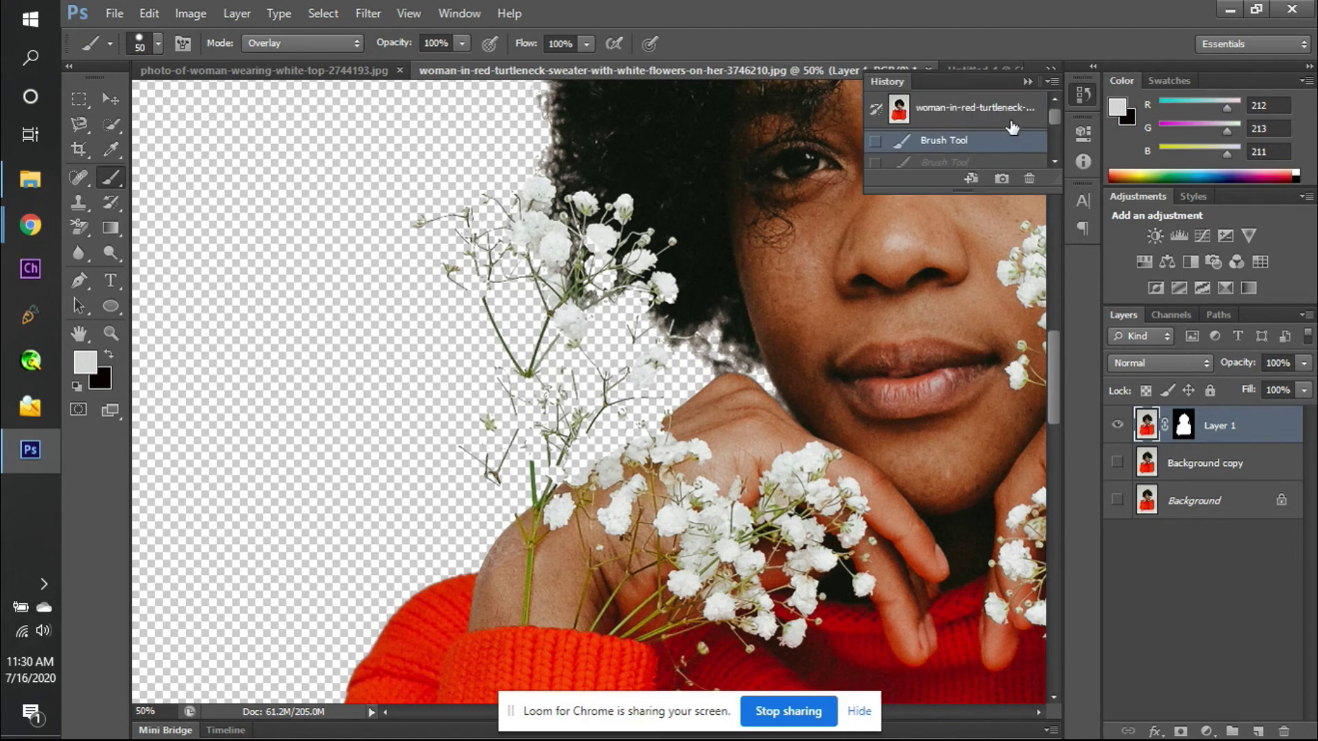
pyautogui.click(1087, 96)
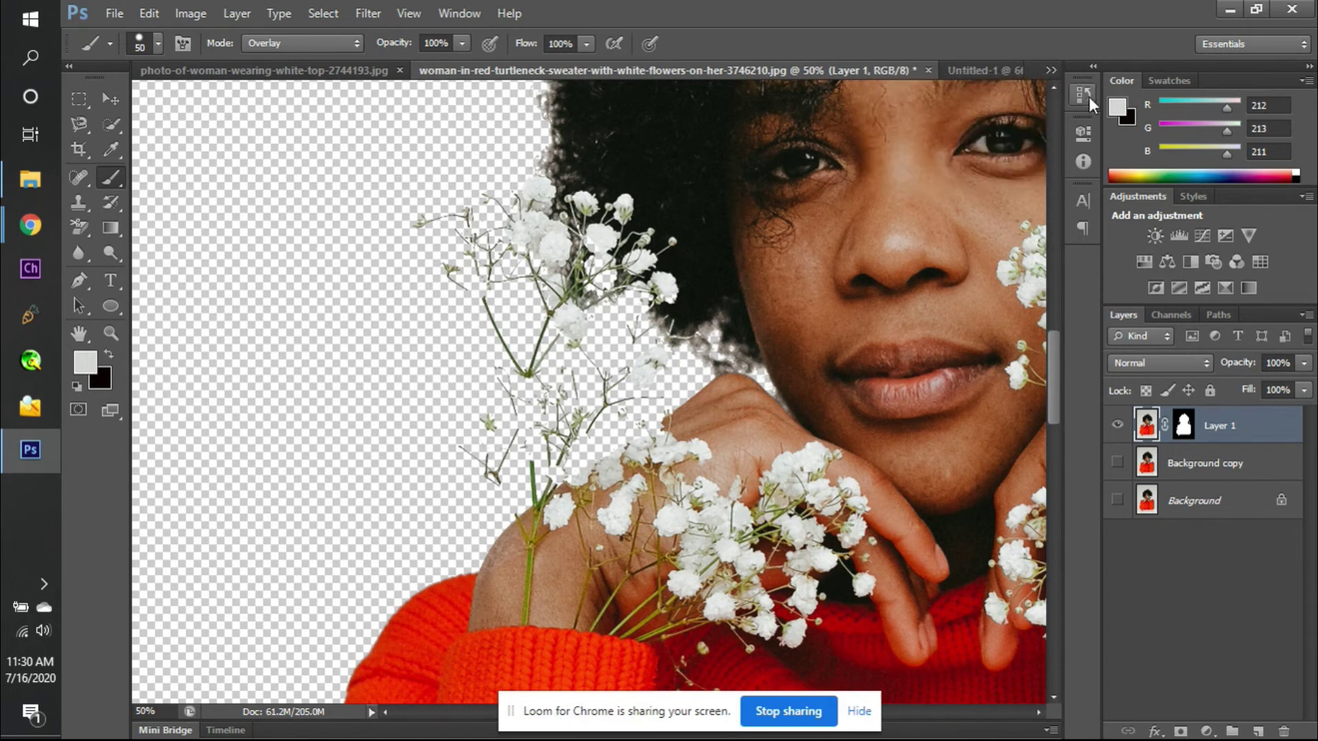
pyautogui.scroll(-2, 628, 469)
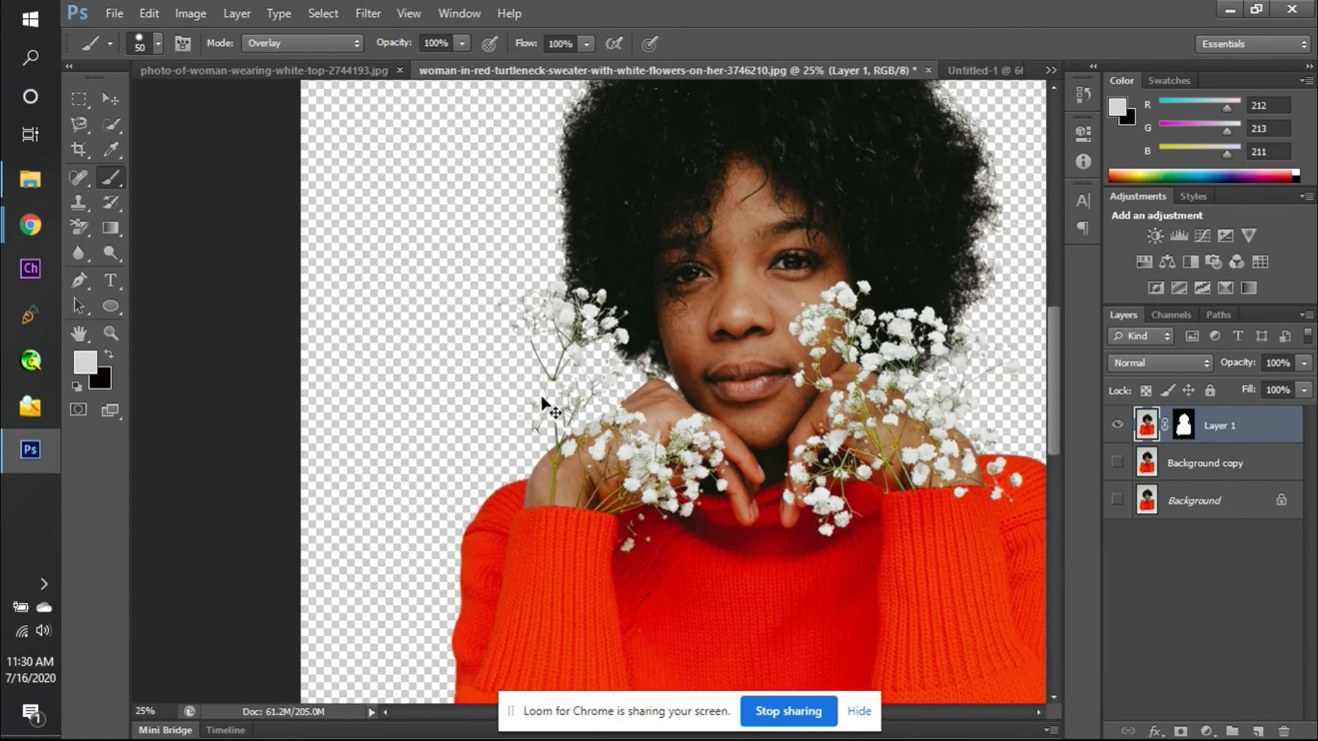
pyautogui.scroll(2, 543, 398)
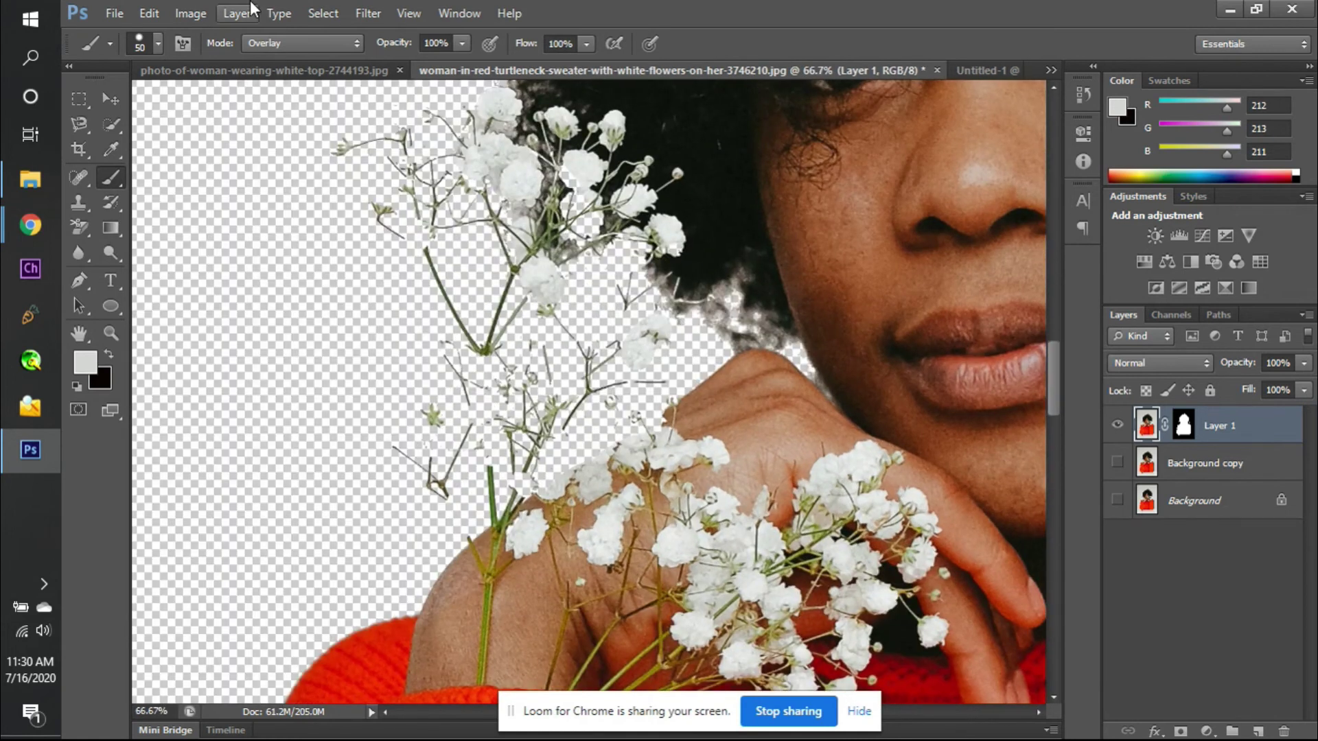
# - Set the brush to Dissolve, paint trial speckle strokes over the stems, and undo them
pyautogui.click(288, 43)
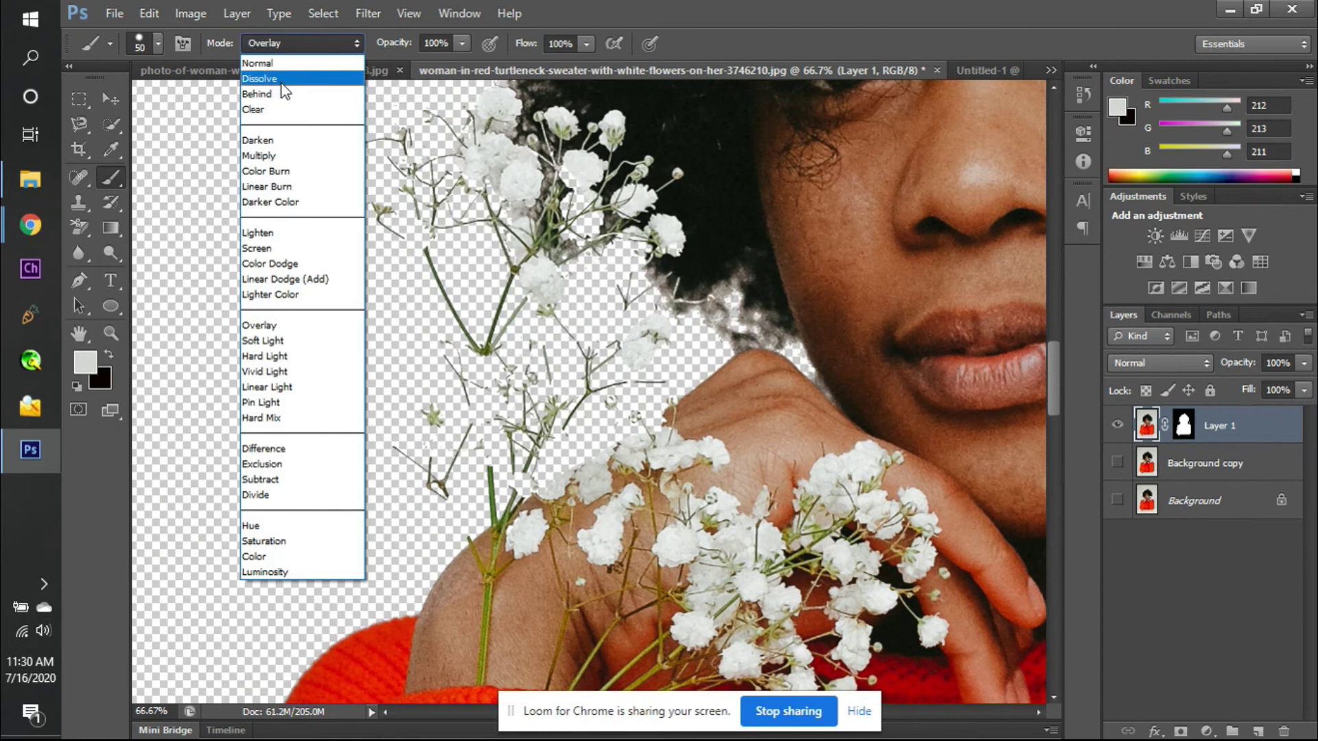
pyautogui.click(280, 81)
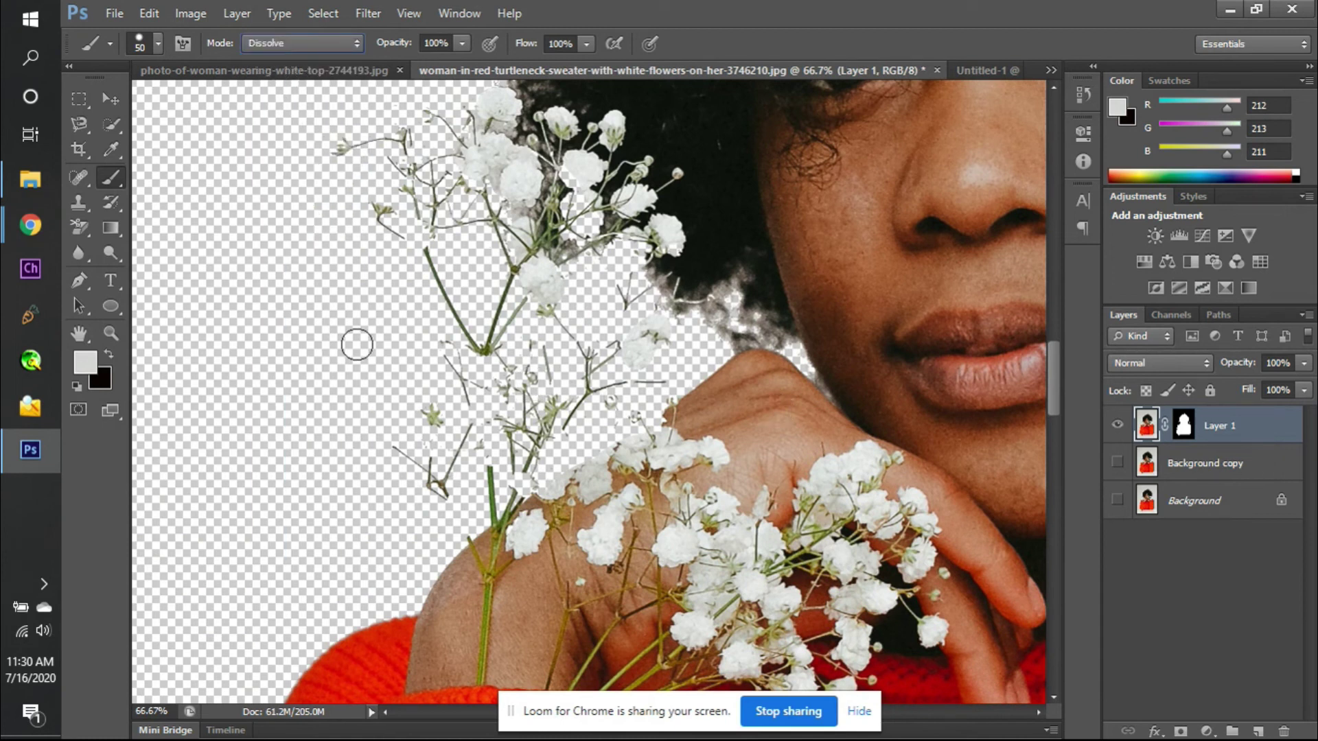
pyautogui.moveTo(421, 238); pyautogui.dragTo(374, 206)
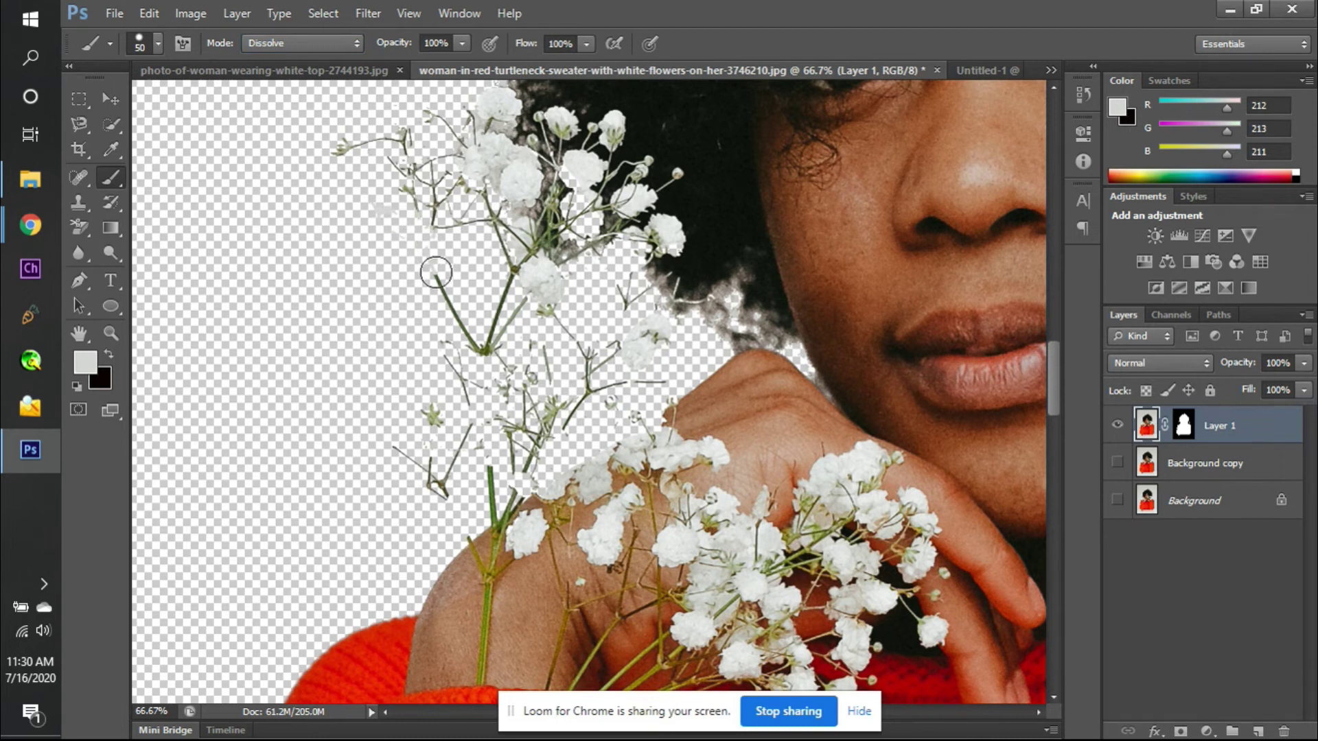
pyautogui.moveTo(436, 272); pyautogui.dragTo(483, 359)
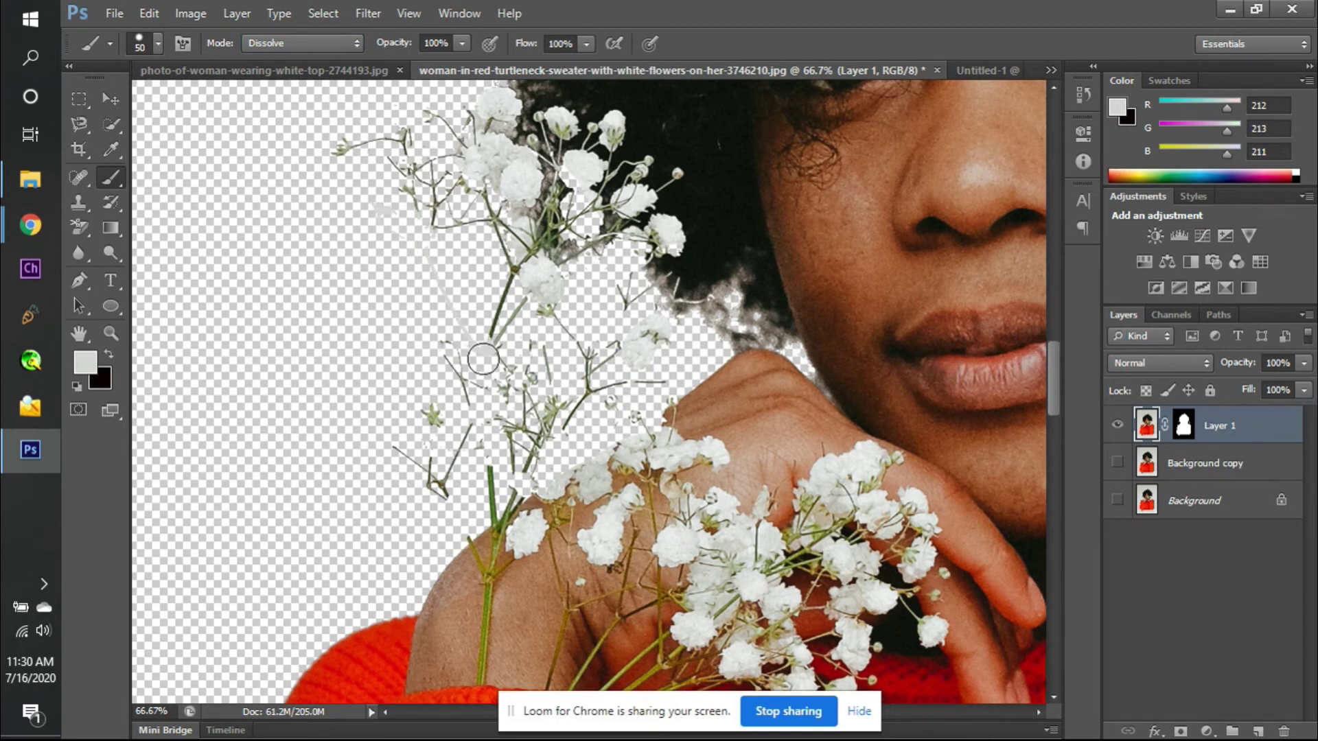
pyautogui.hotkey('ctrl', 'z')
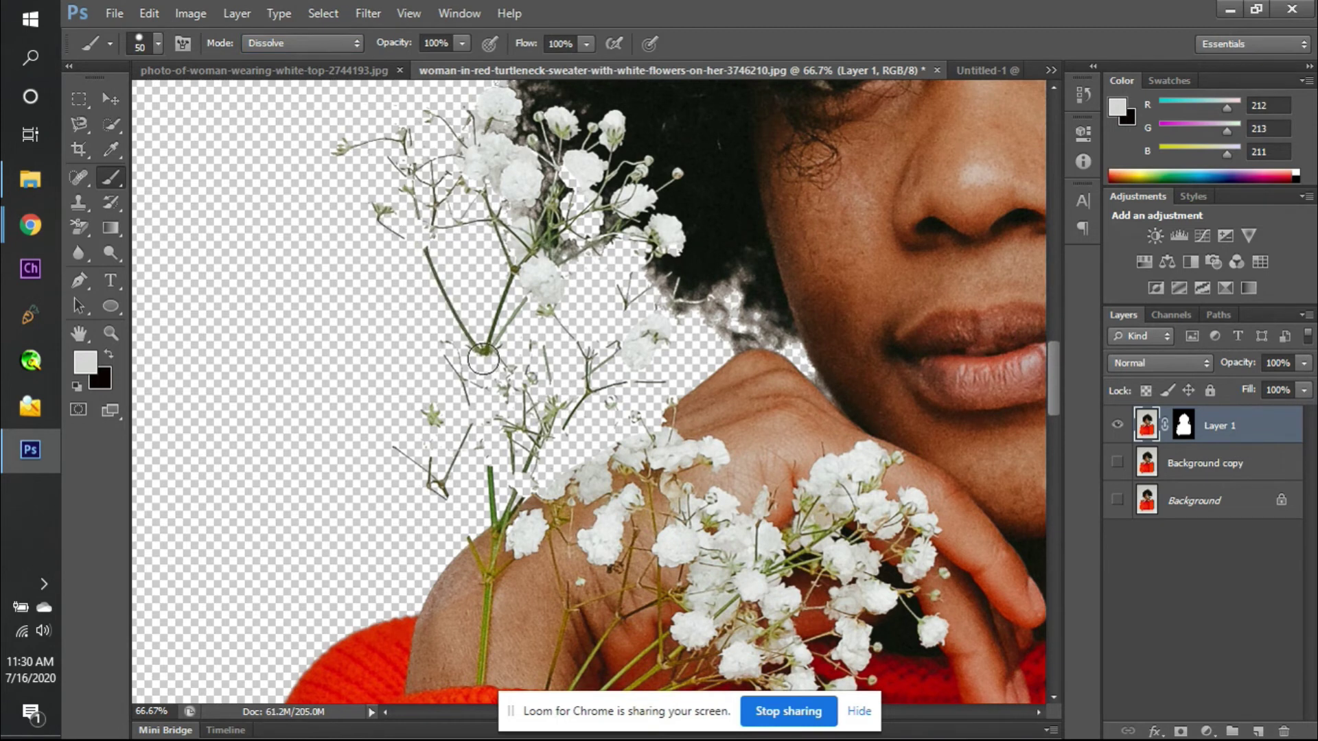
pyautogui.press('alt')
# - View Layer 1's mask alone, paint a white stroke left of the stems, and undo it
pyautogui.keyDown('alt'); pyautogui.click(1180, 431); pyautogui.keyUp('alt')
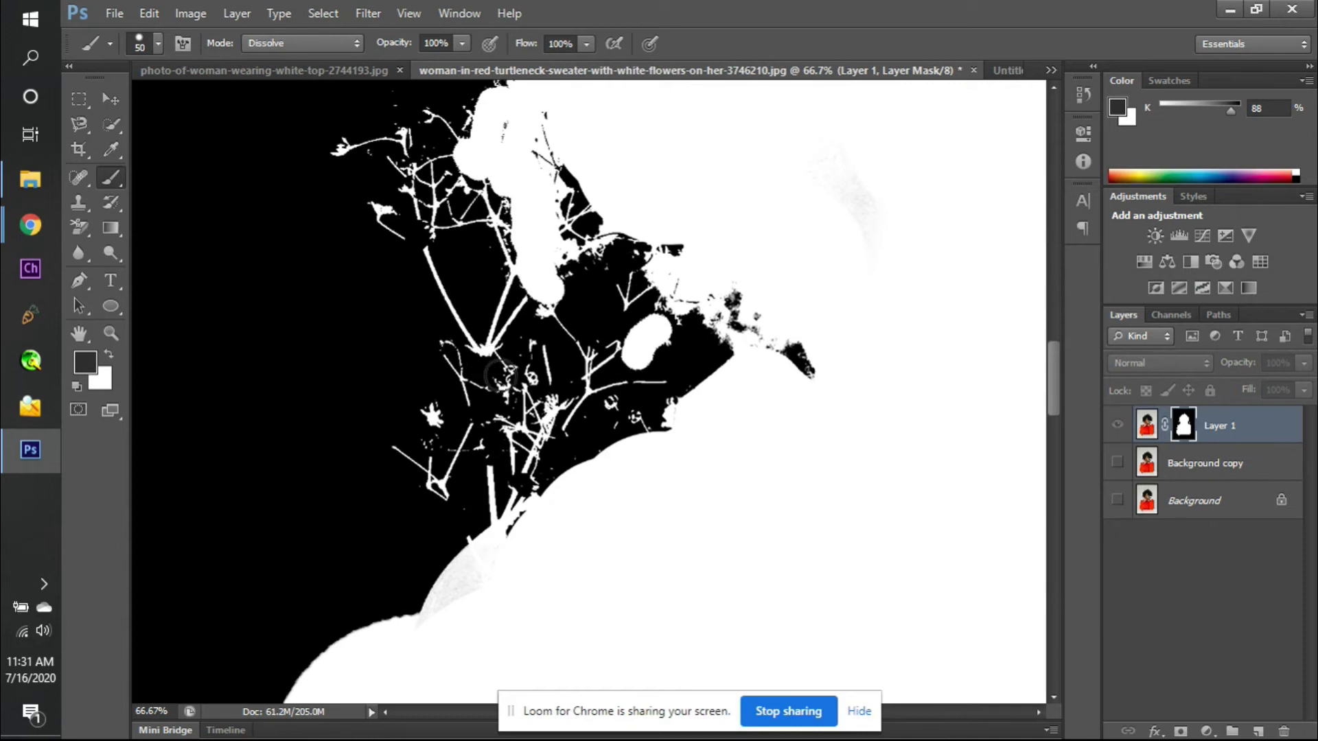
pyautogui.press('x')
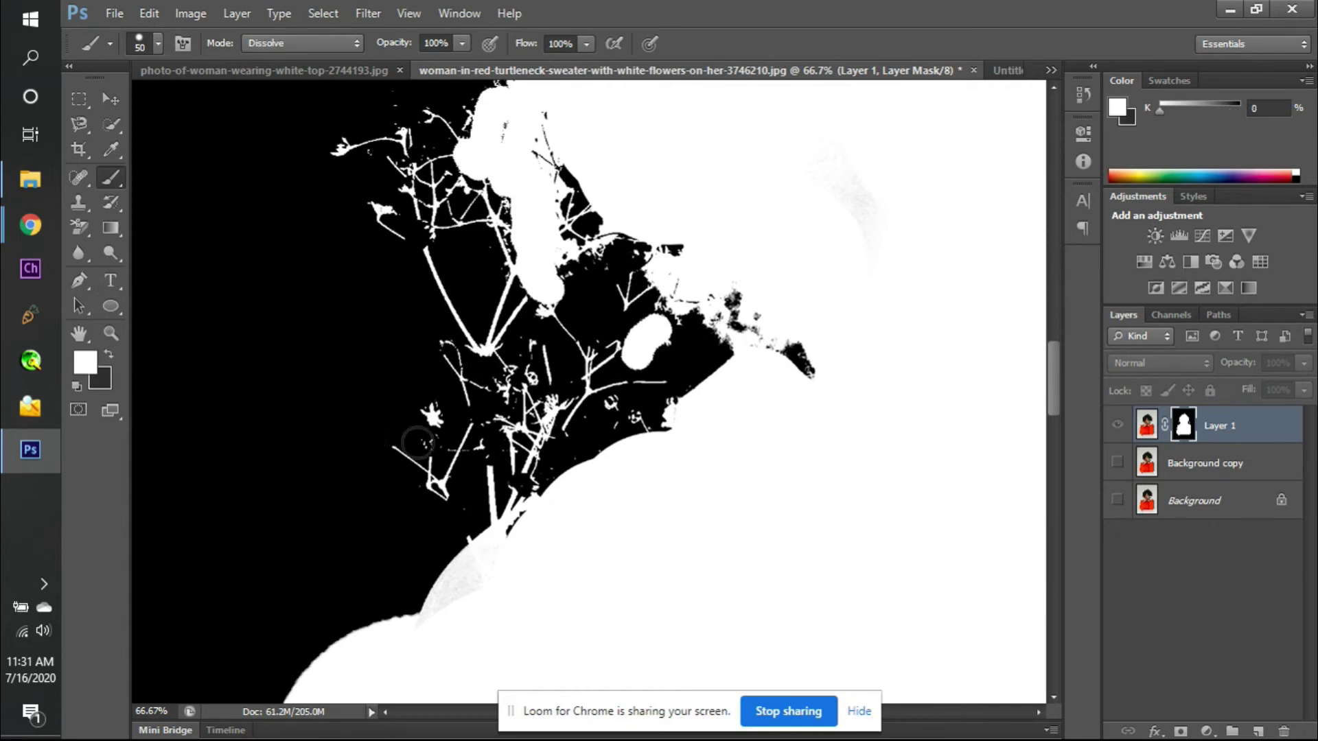
pyautogui.moveTo(432, 433); pyautogui.dragTo(434, 427)
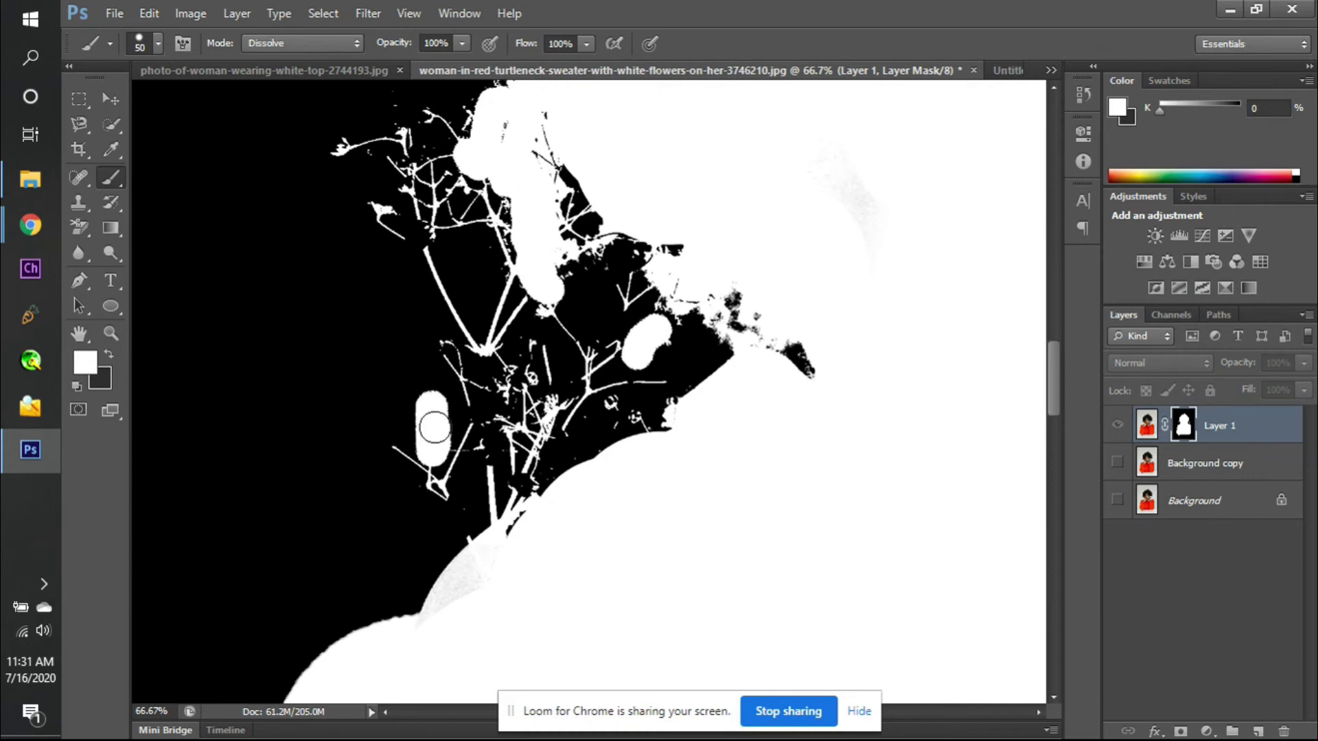
pyautogui.hotkey('ctrl', 'z')
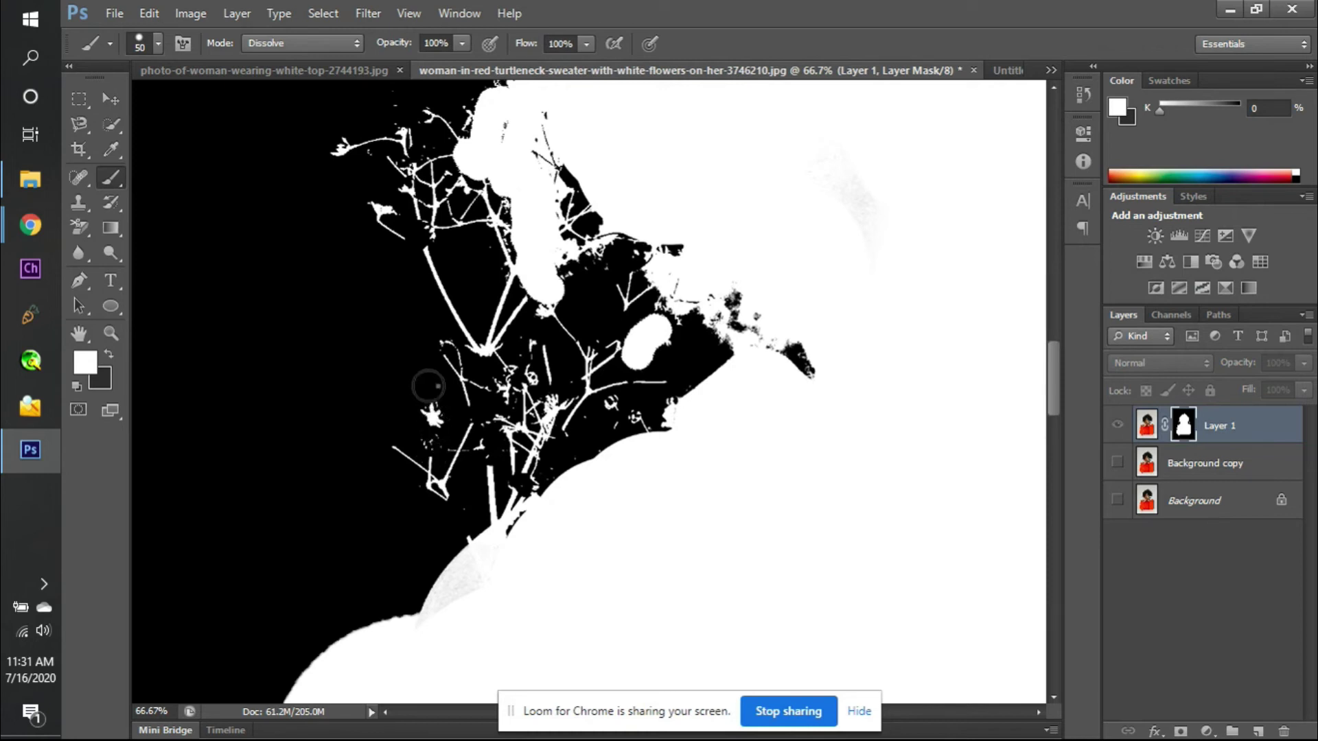
# - Paint a soft 0% hardness white stroke down beside the stems, then return to the normal view
pyautogui.rightClick(427, 386)
pyautogui.click(464, 519)
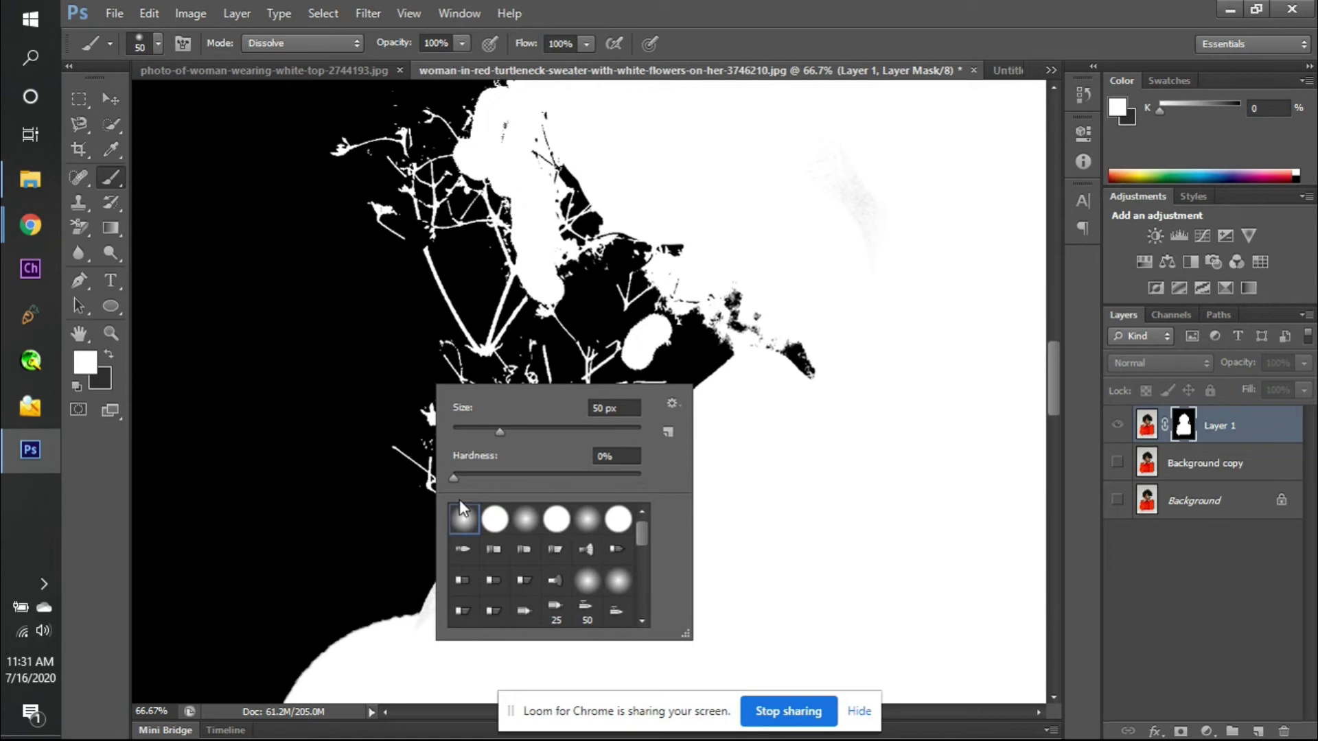
pyautogui.press('Return')
pyautogui.click(427, 425)
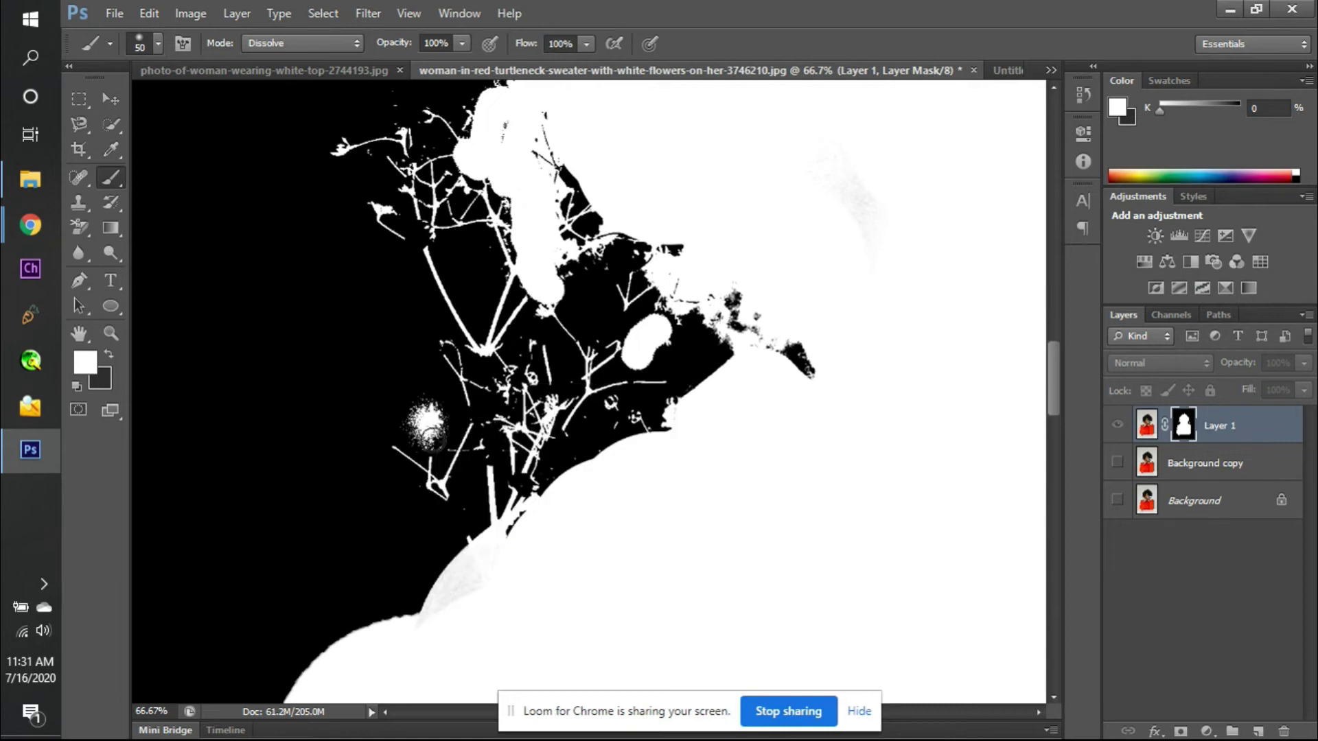
pyautogui.moveTo(431, 437); pyautogui.dragTo(444, 492)
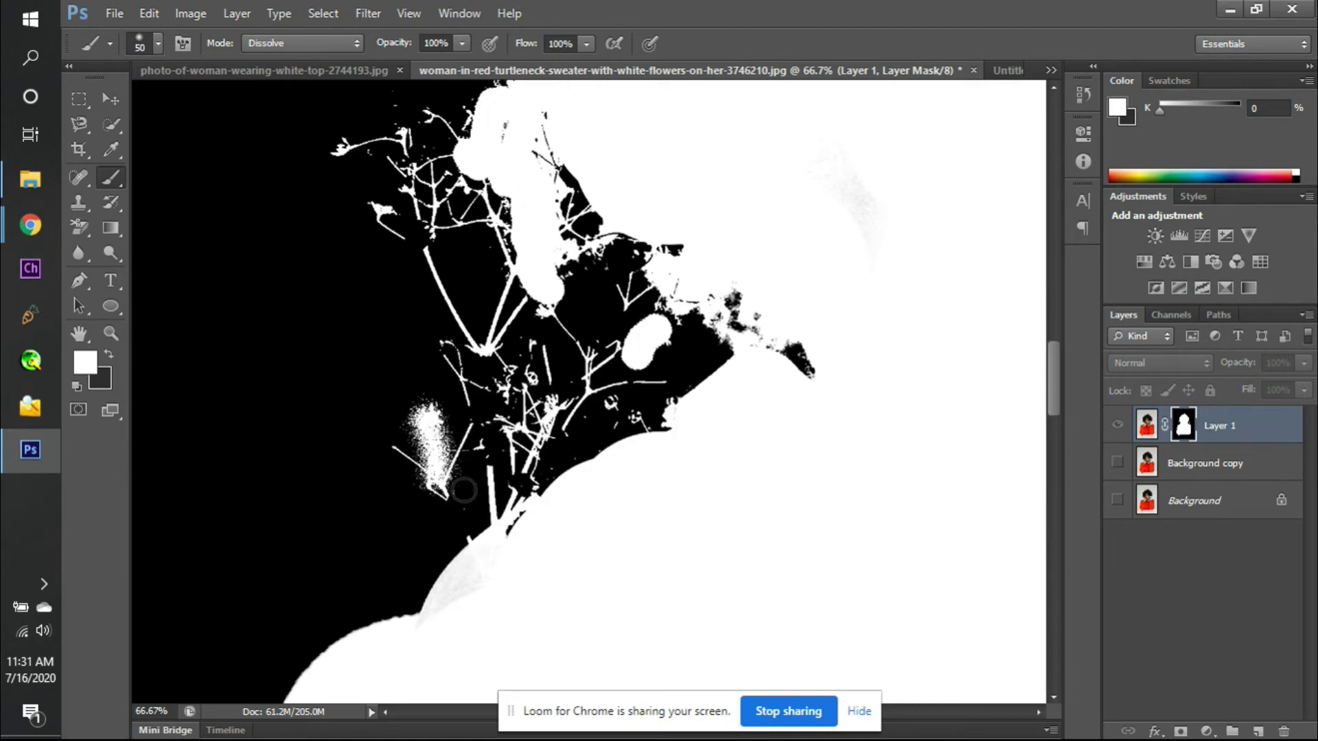
pyautogui.click(1118, 429)
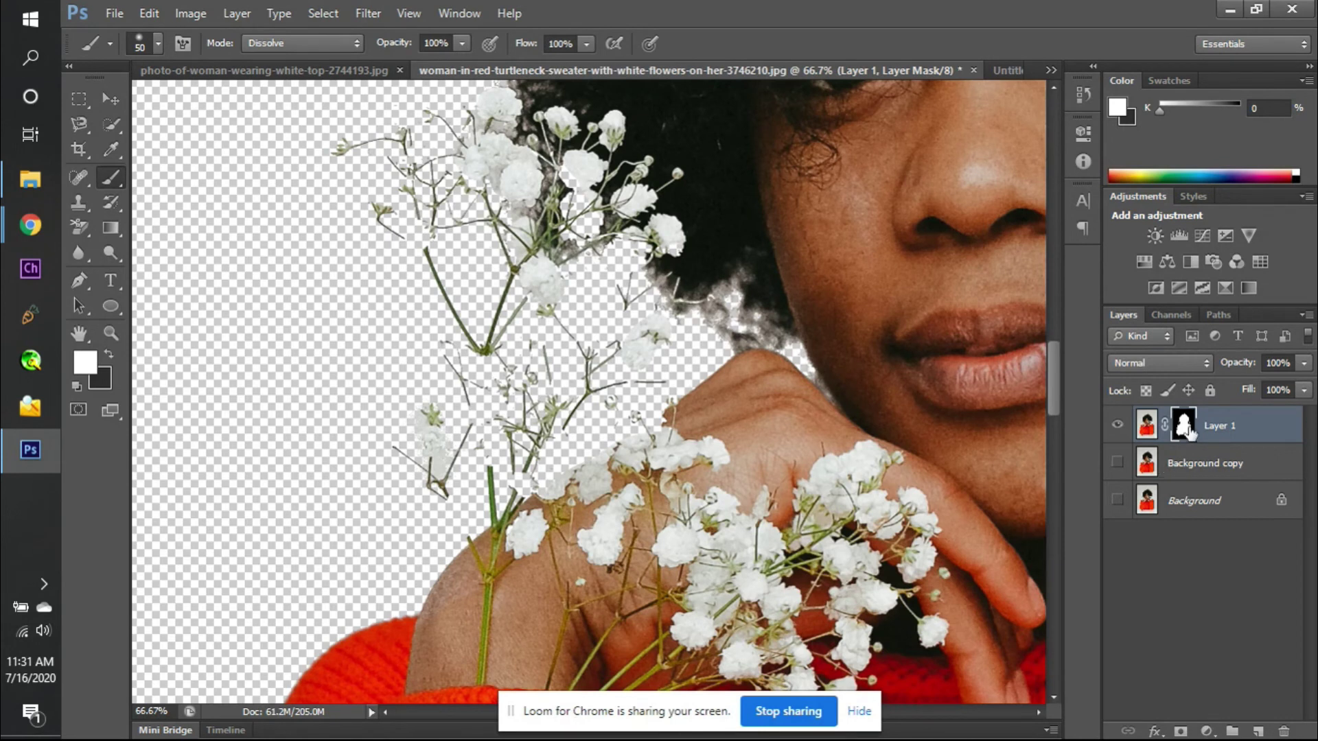
# - Add a near-black Solid Color fill above Background copy, then delete it
pyautogui.click(1191, 472)
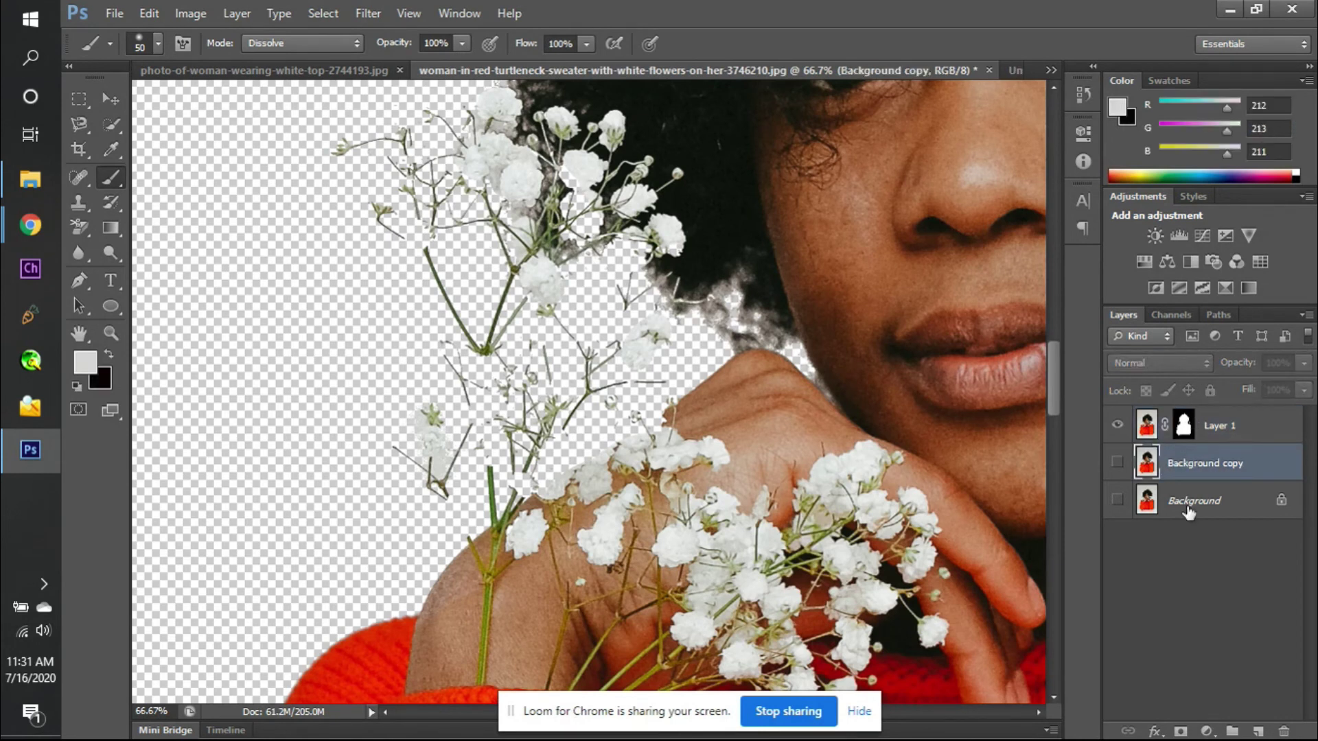
pyautogui.click(1208, 732)
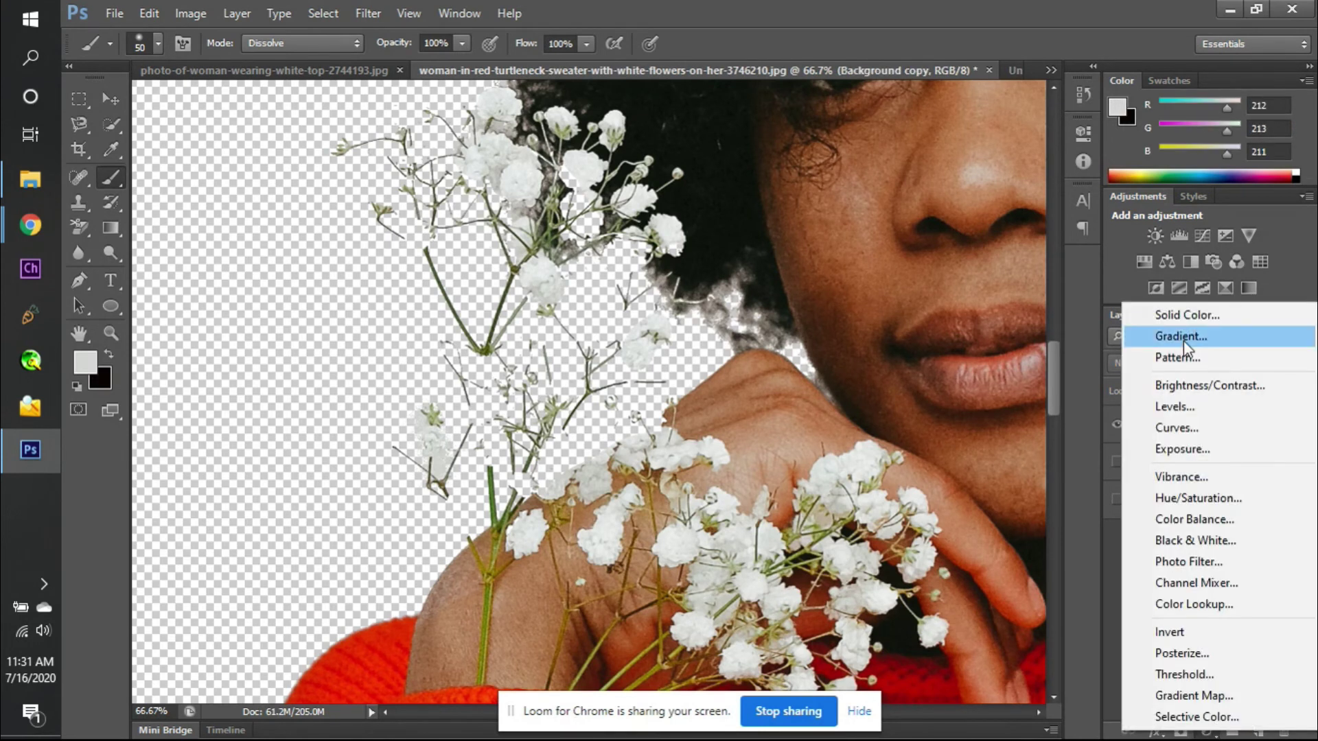
pyautogui.click(1175, 306)
pyautogui.moveTo(649, 395)
pyautogui.mouseDown()
pyautogui.moveTo(520, 400)
pyautogui.moveTo(438, 459)
pyautogui.mouseUp()
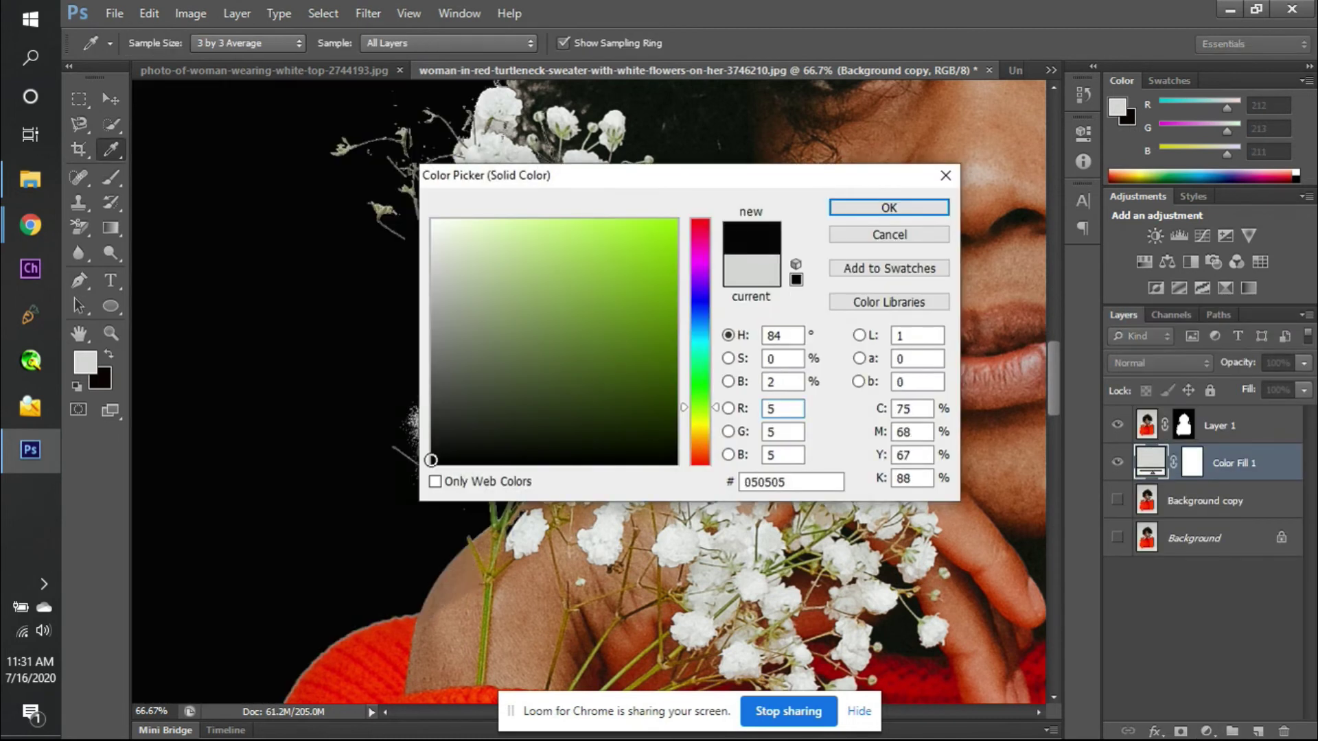
pyautogui.press('Return')
pyautogui.press('b')
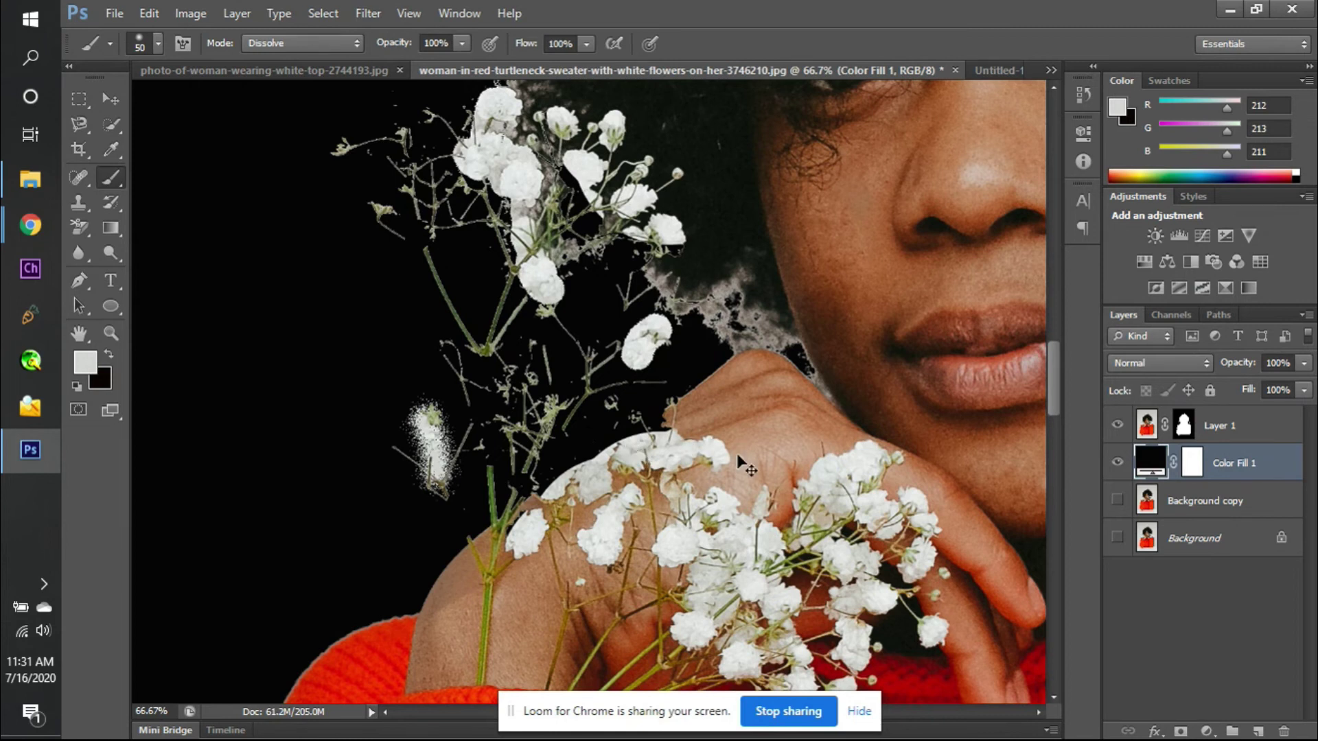
pyautogui.press('Delete')
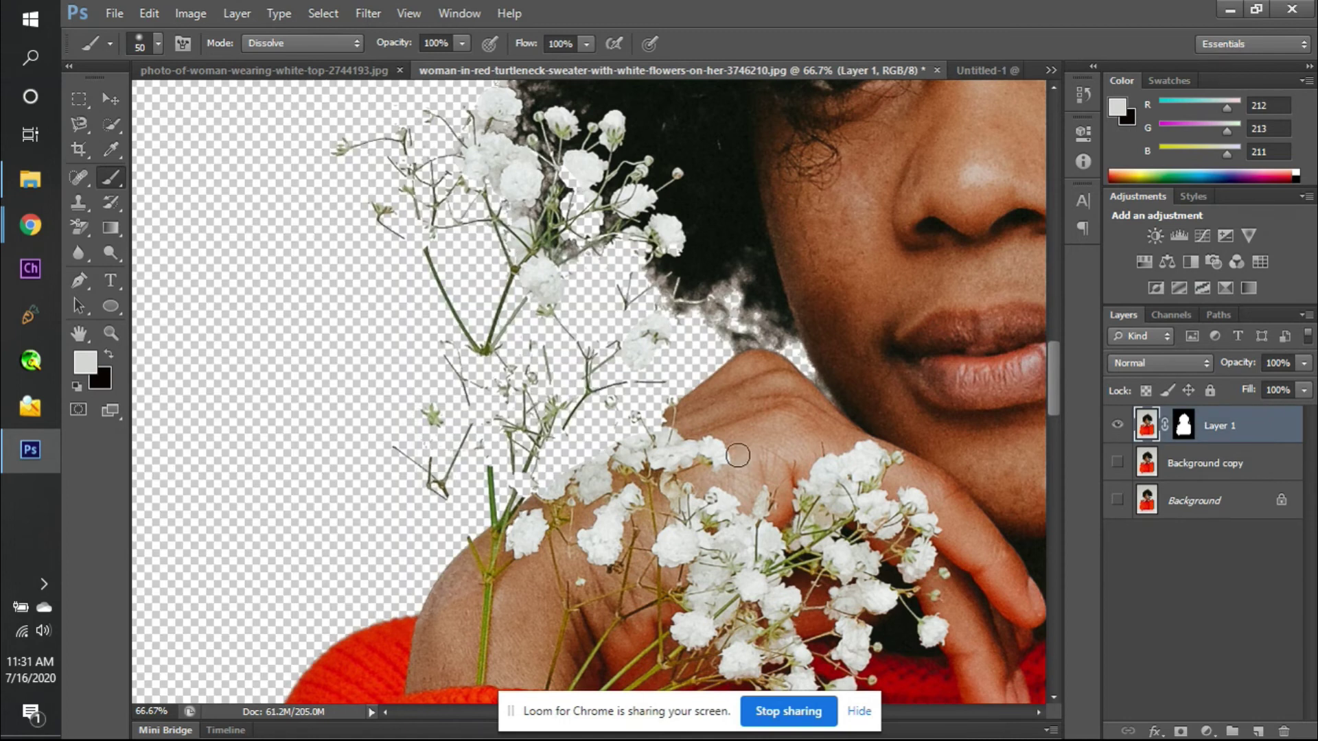
# - Add a d4d5d3 grey Solid Color fill and move it below Layer 1, keeping Layer 1's mask
pyautogui.click(1206, 732)
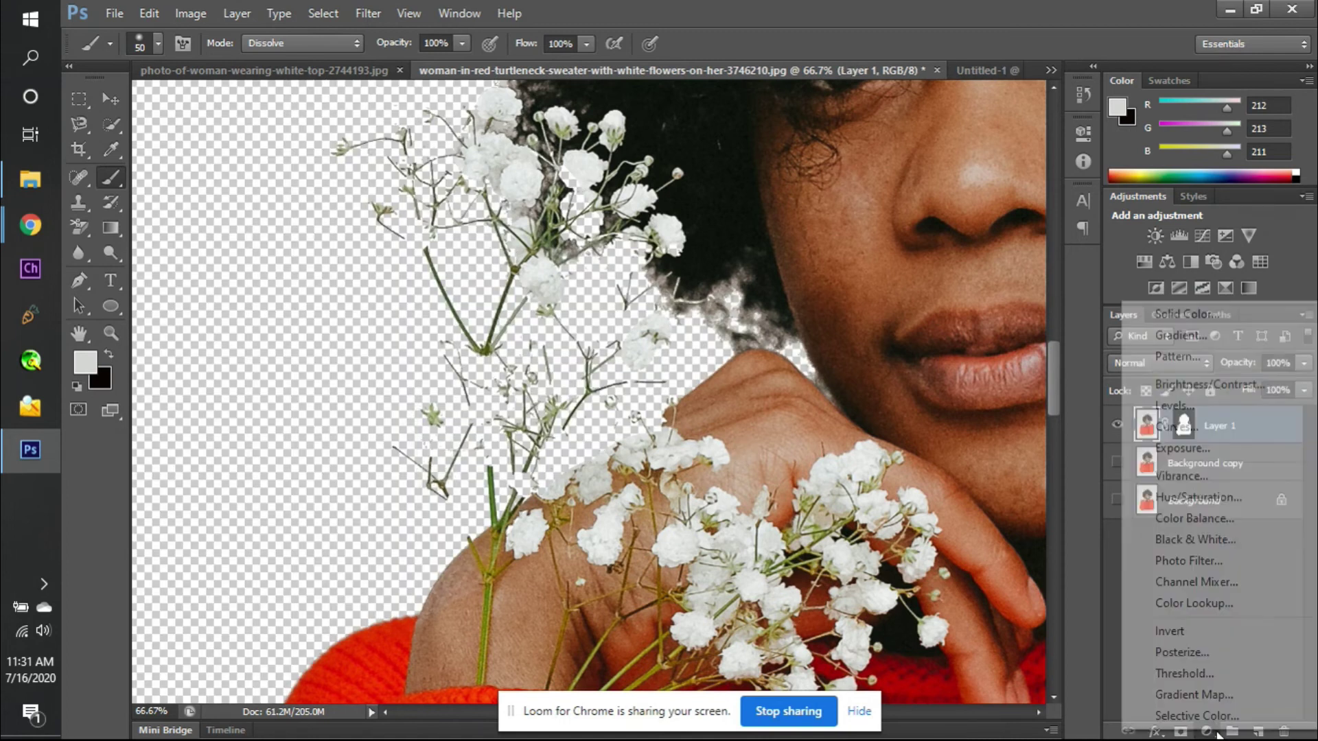
pyautogui.click(1206, 315)
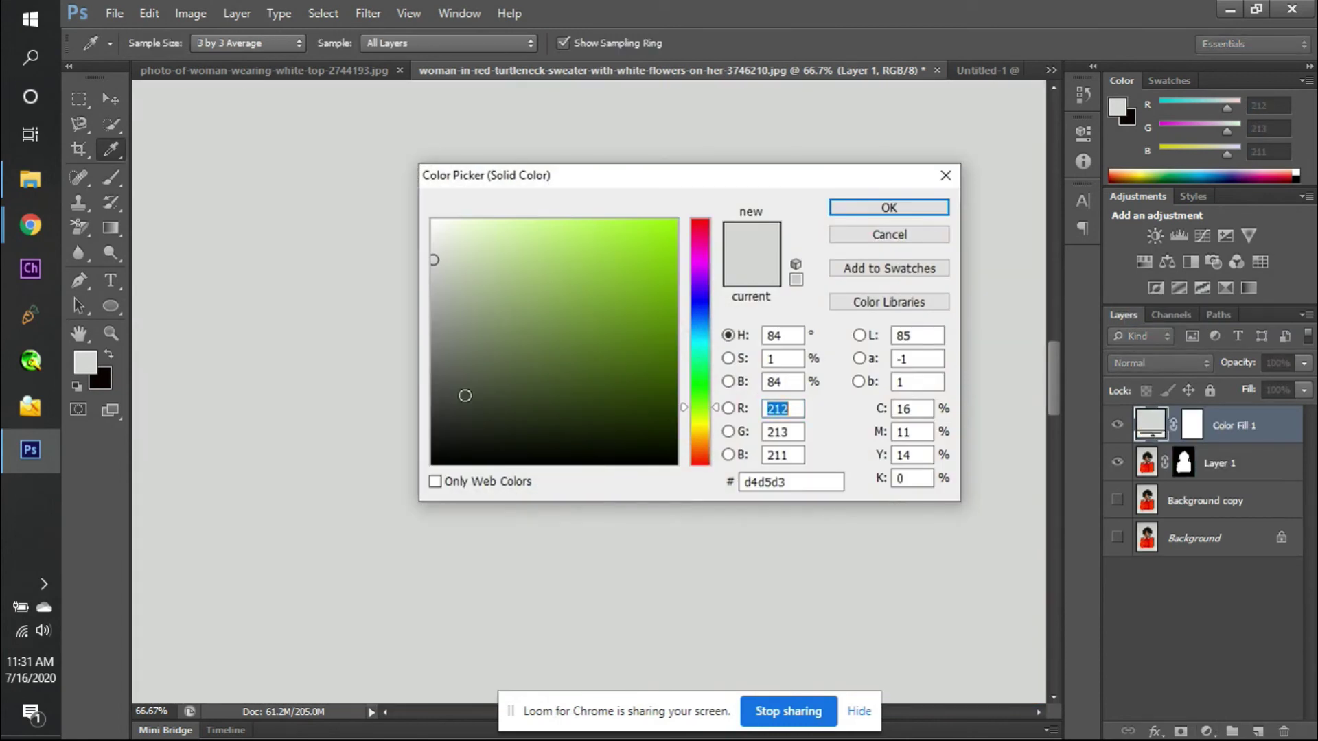
pyautogui.press('Return')
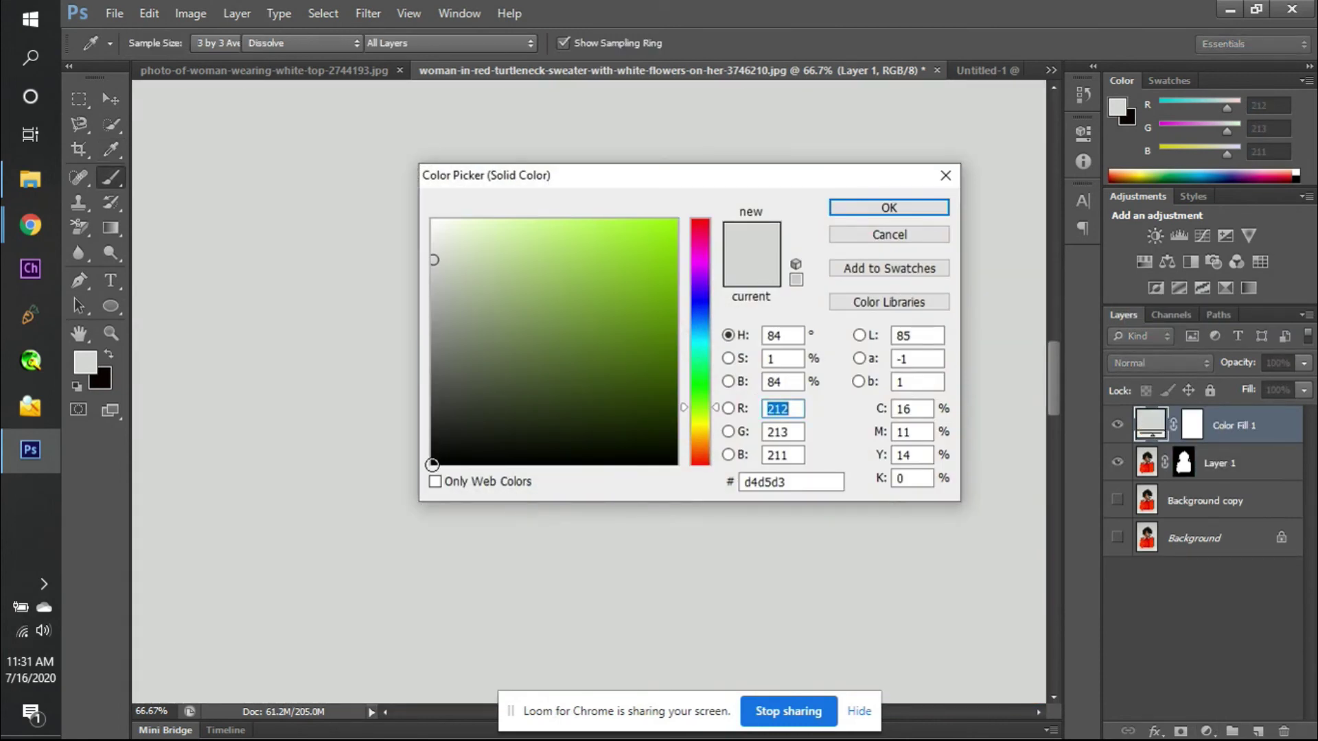
pyautogui.moveTo(1194, 429); pyautogui.dragTo(1192, 480)
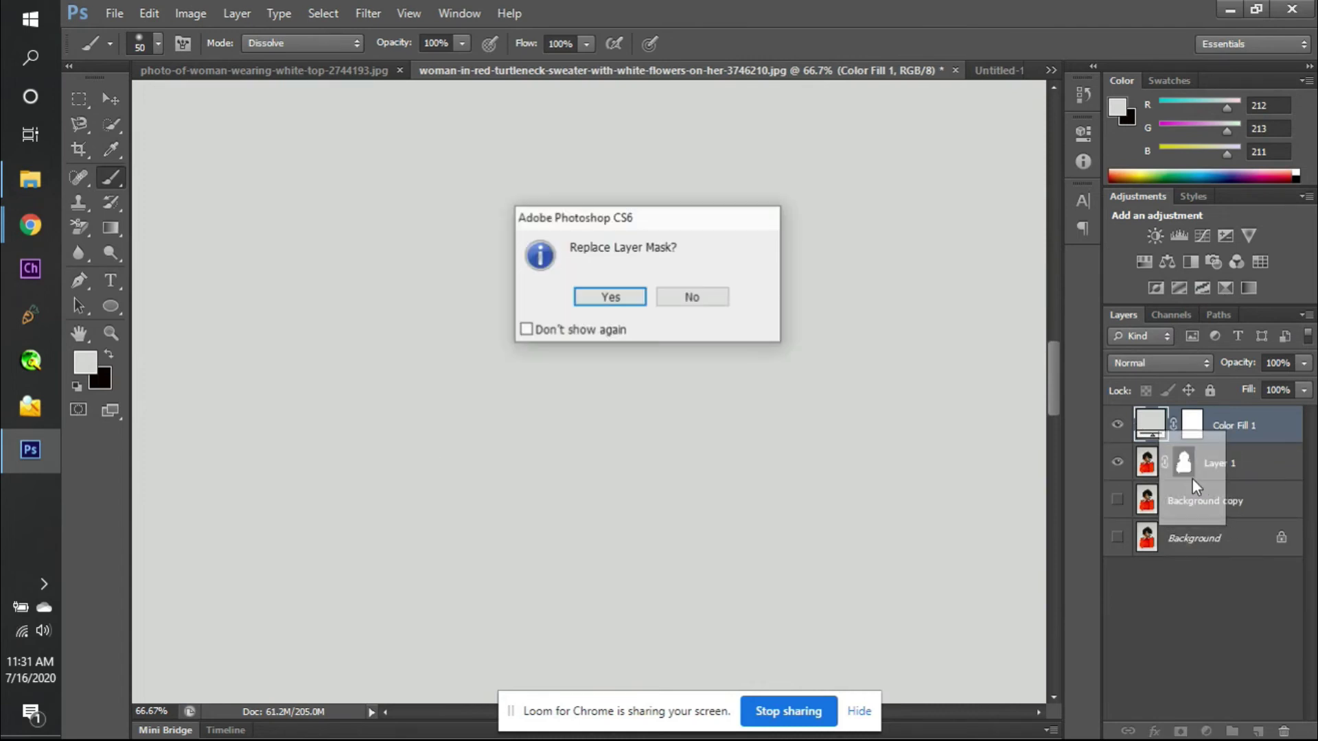
pyautogui.click(693, 297)
pyautogui.moveTo(1254, 442); pyautogui.dragTo(1254, 489)
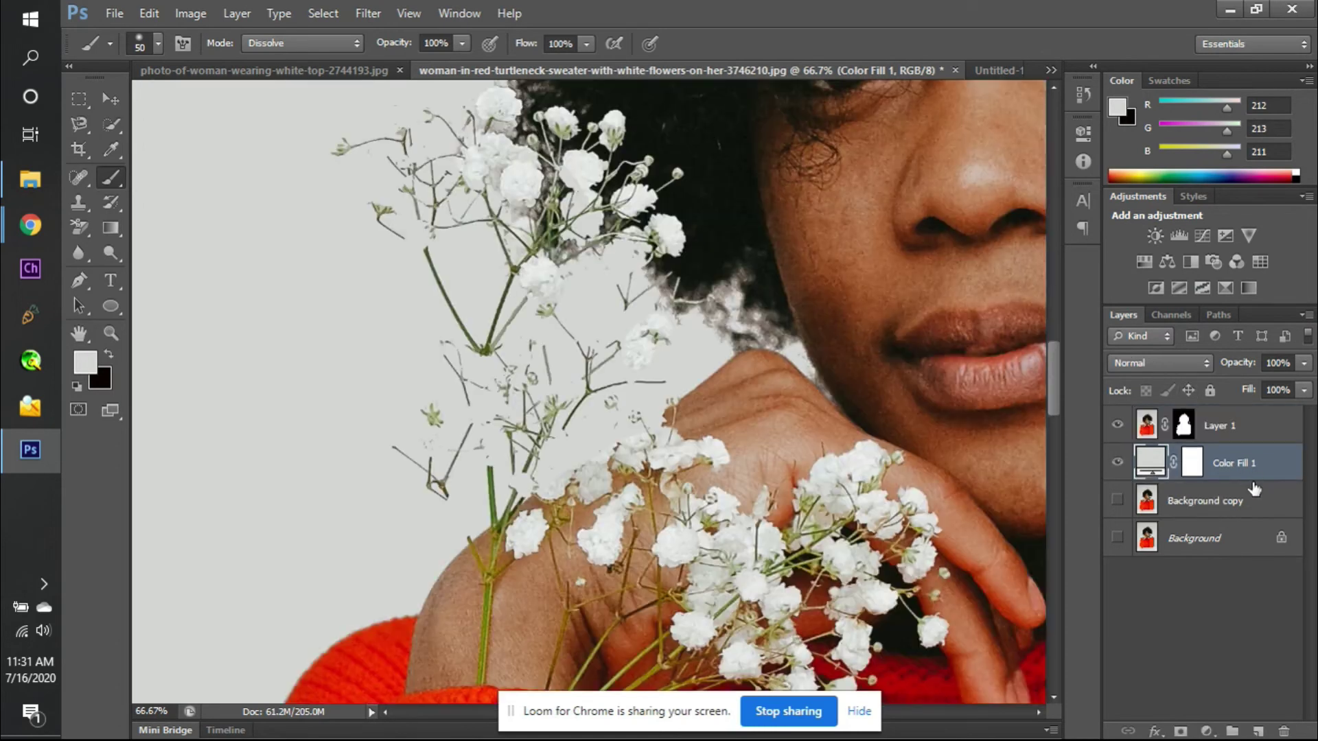
# - Recolour Color Fill 1 to near-black, then zoom out to view the whole face
pyautogui.doubleClick(1153, 467)
pyautogui.click(435, 462)
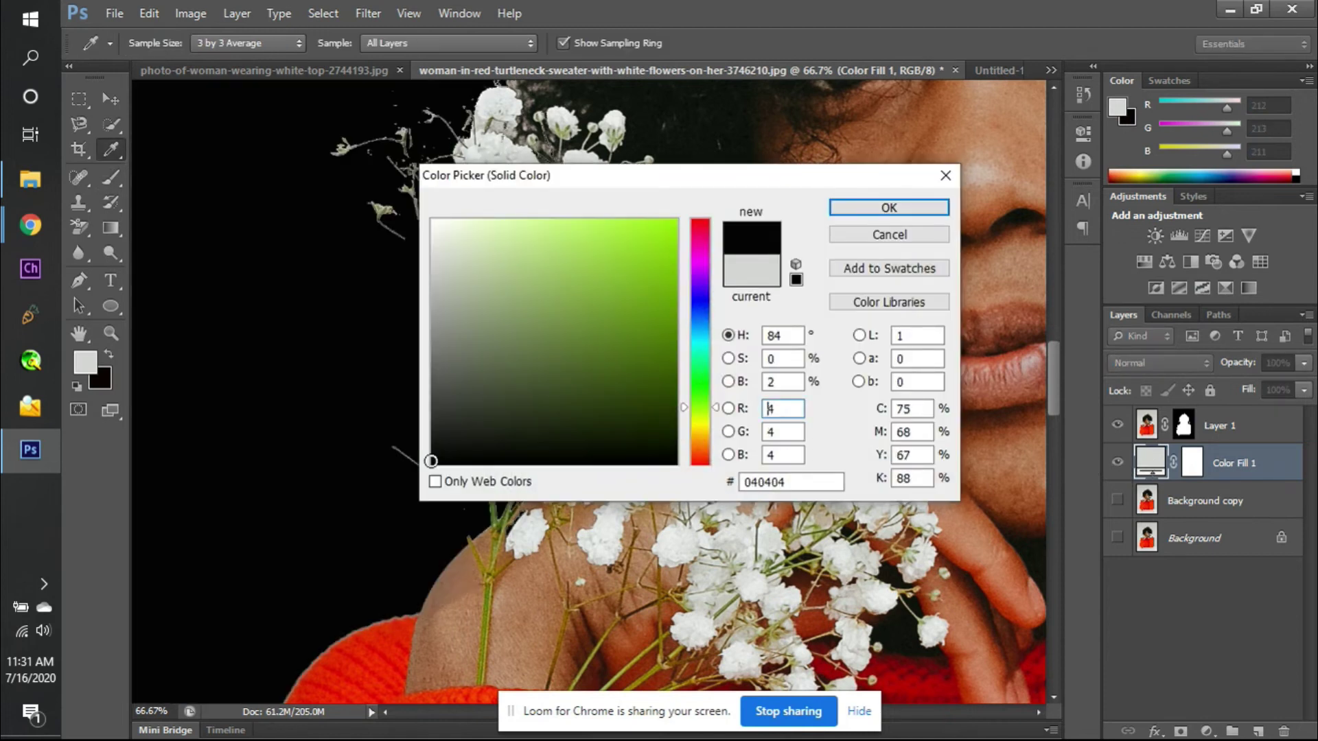
pyautogui.press('Return')
pyautogui.press('b')
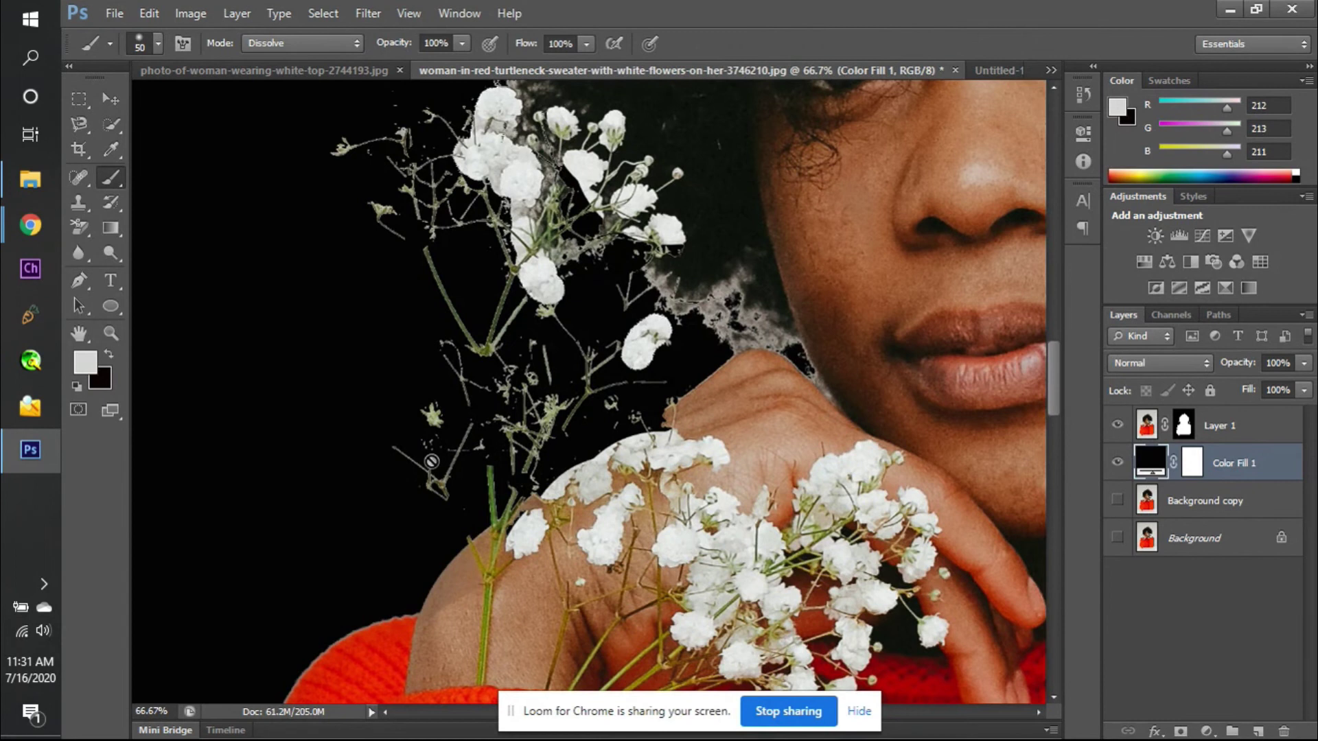
pyautogui.hotkey('ctrl', '-')
pyautogui.hotkey('ctrl', '-')
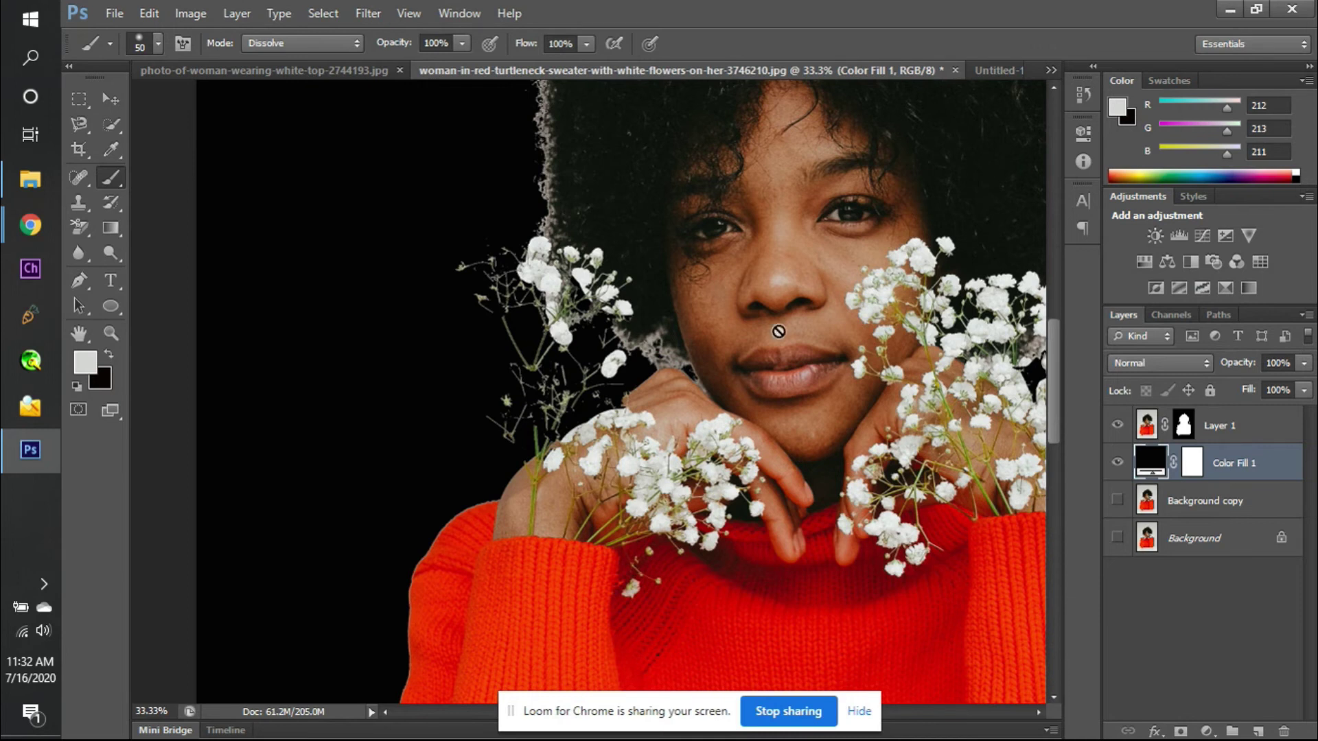
pyautogui.scroll(10, 778, 332)
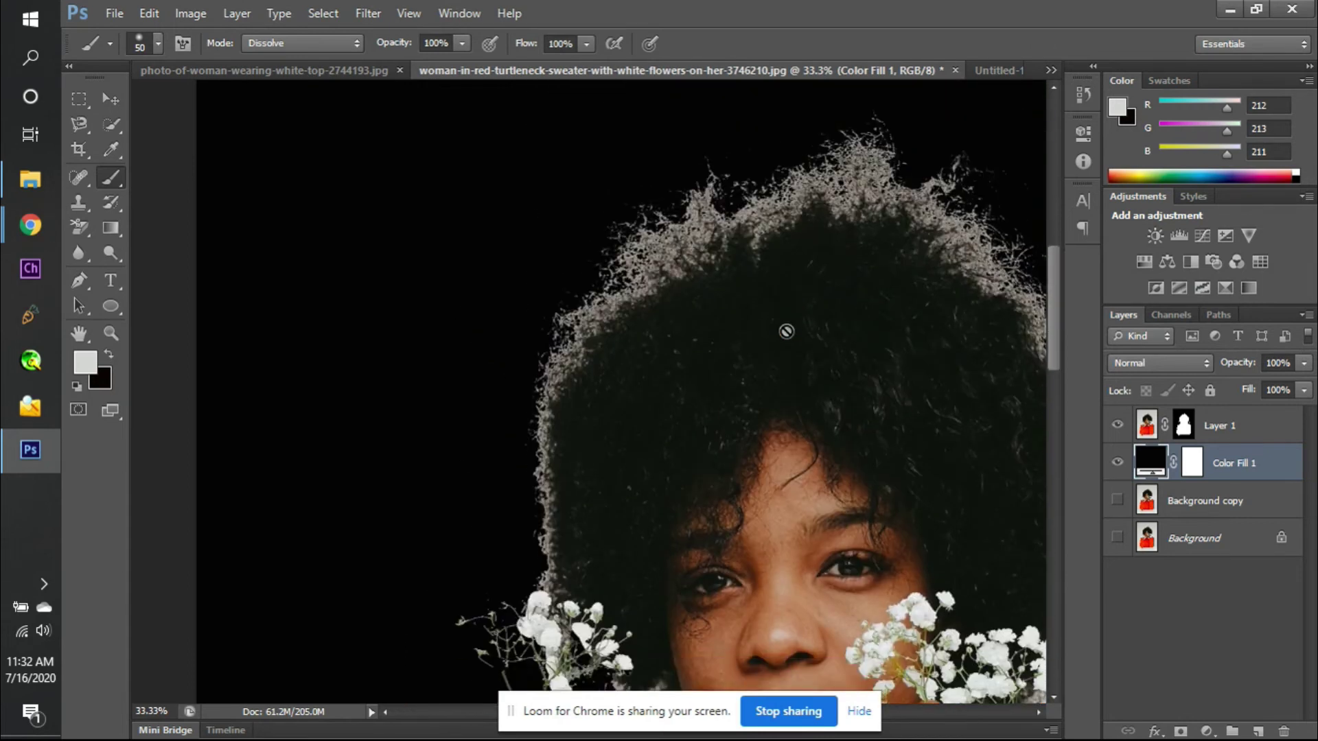
pyautogui.scroll(-3, 786, 331)
pyautogui.scroll(-5, 787, 331)
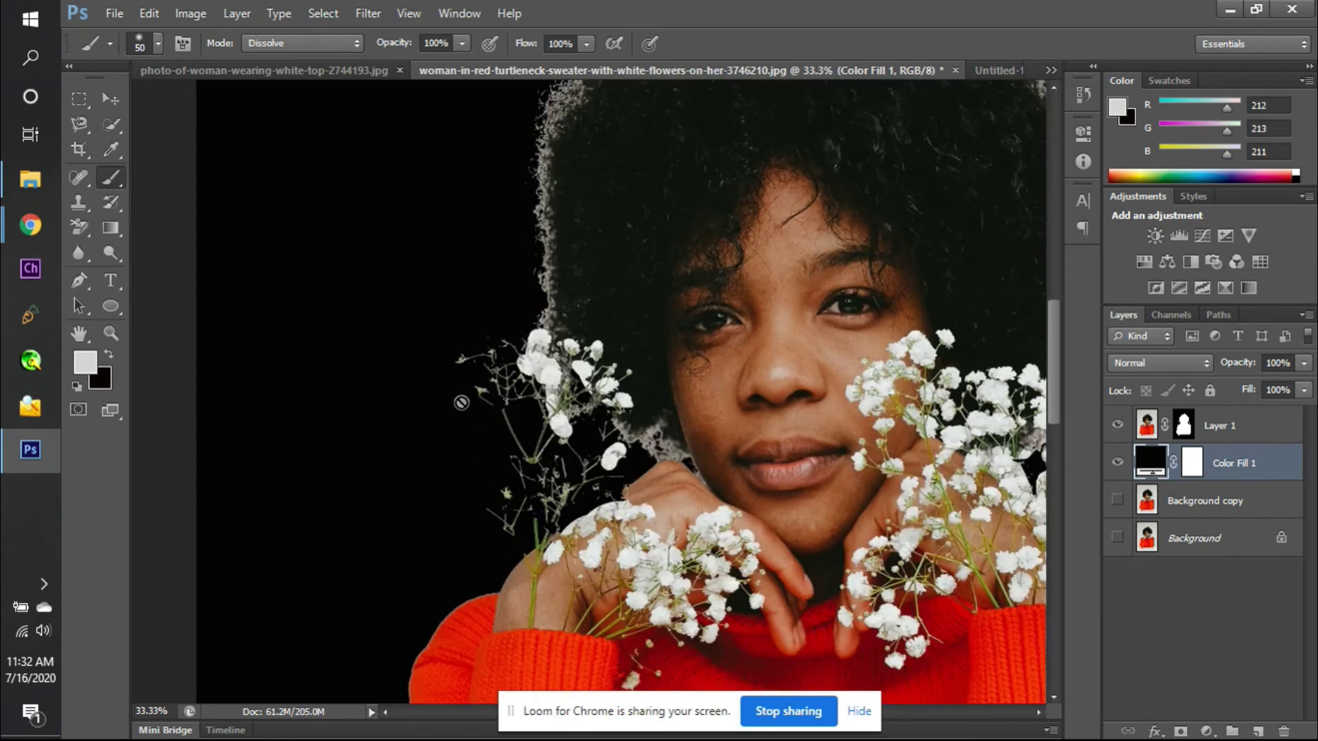
pyautogui.press('v')
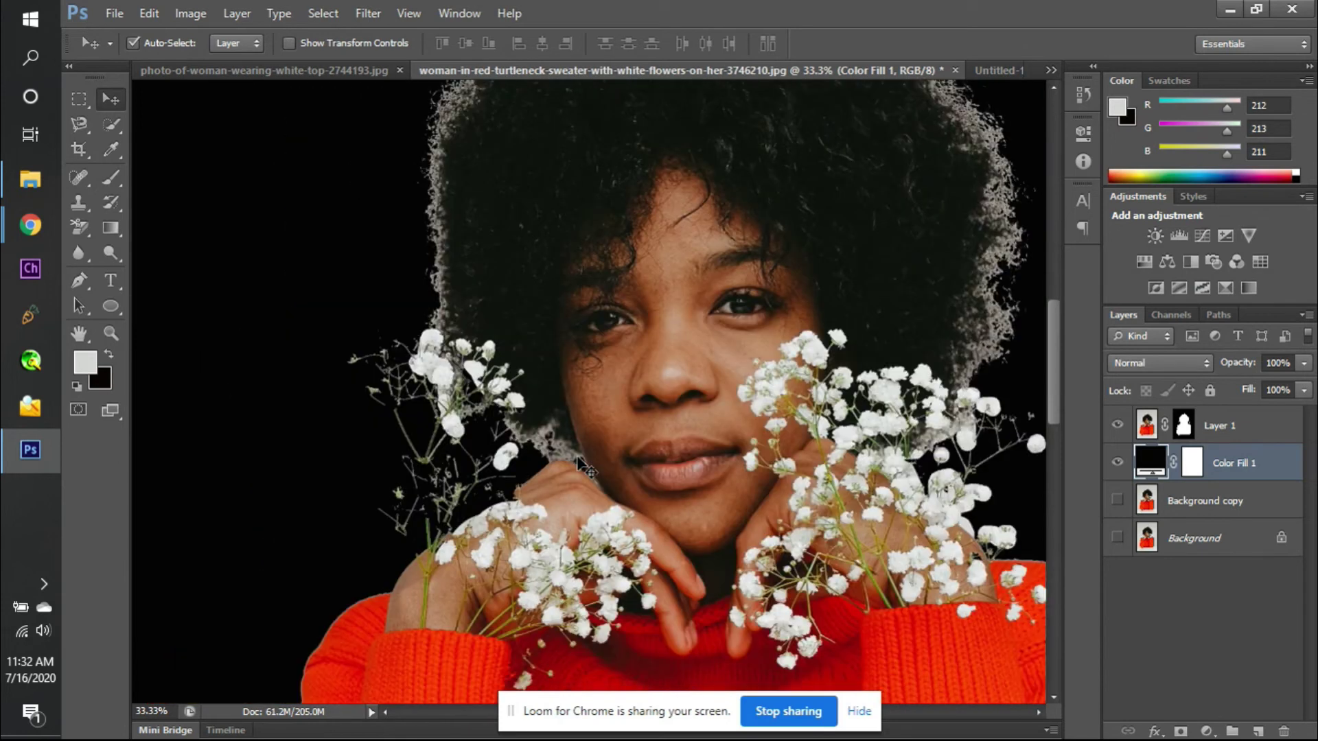
pyautogui.hscroll(-1, 661, 463)
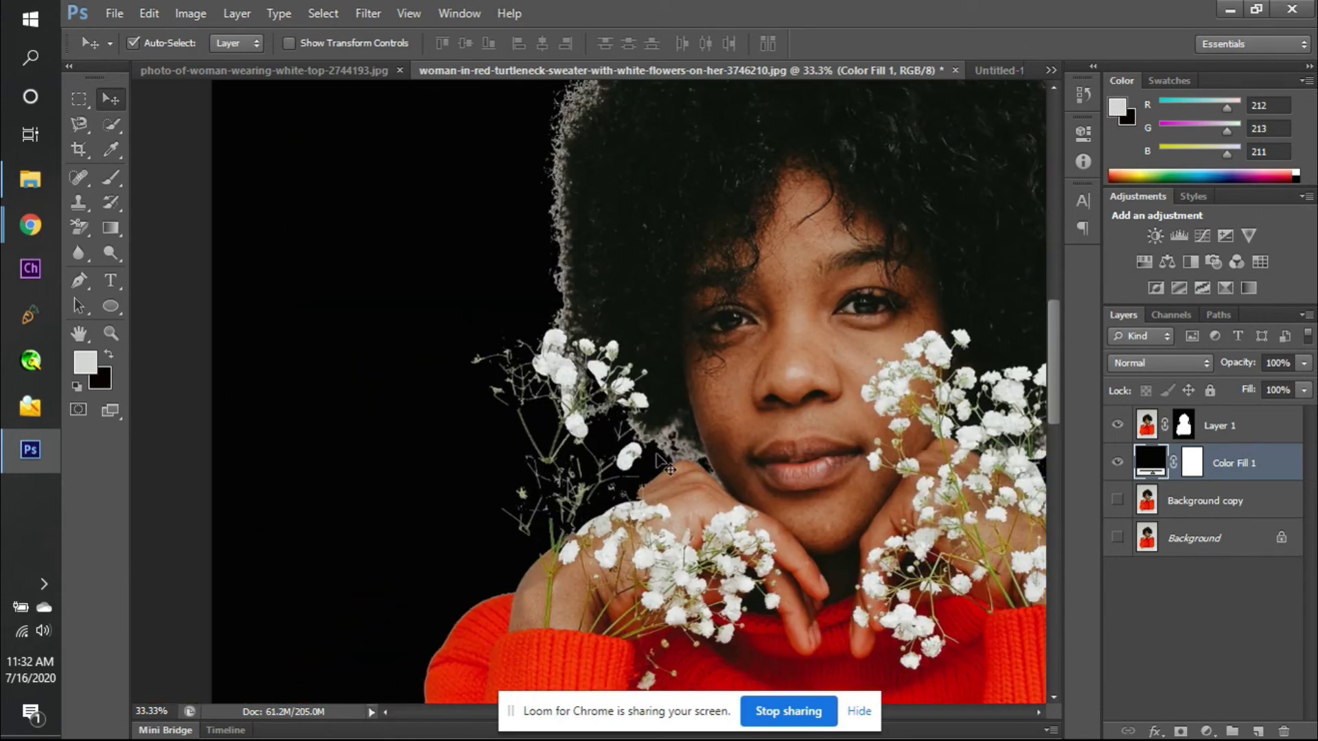
# - Paint on Layer 1's mask beside the flower stems with the brush set to Normal mode
pyautogui.click(1183, 426)
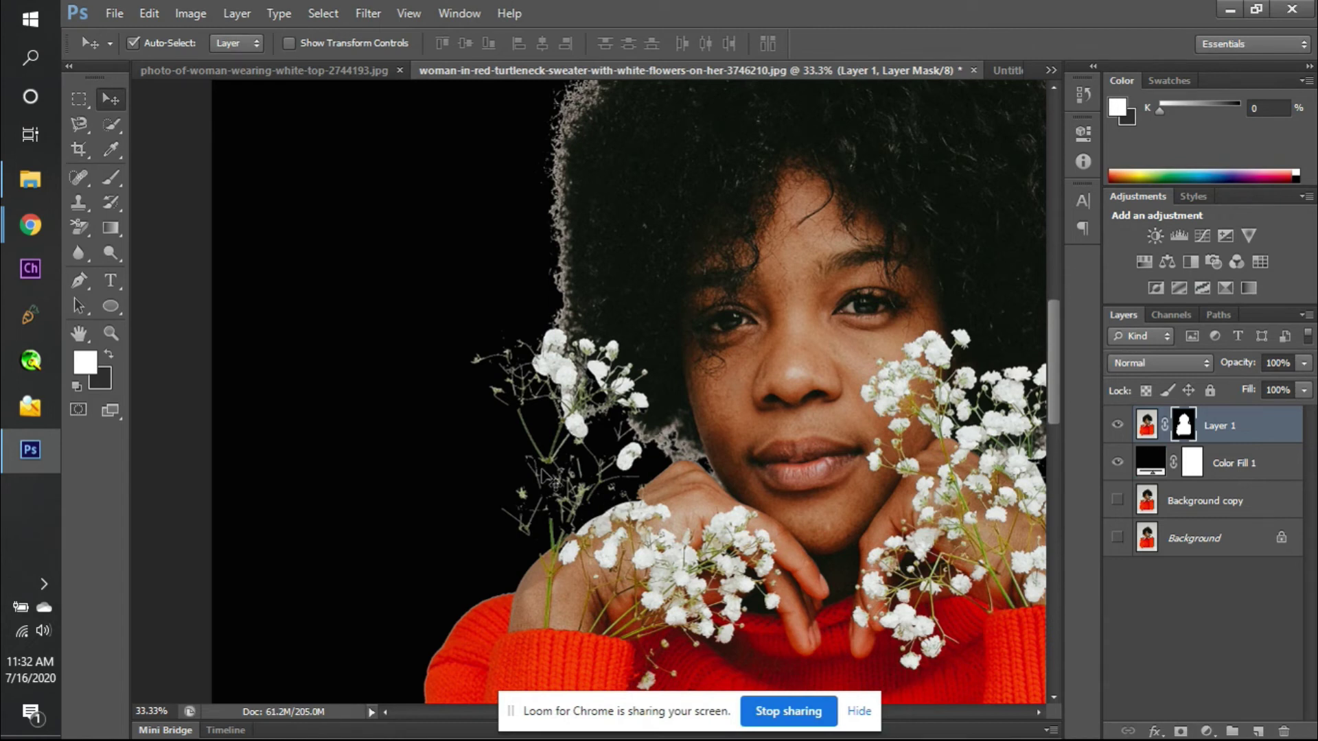
pyautogui.press('b')
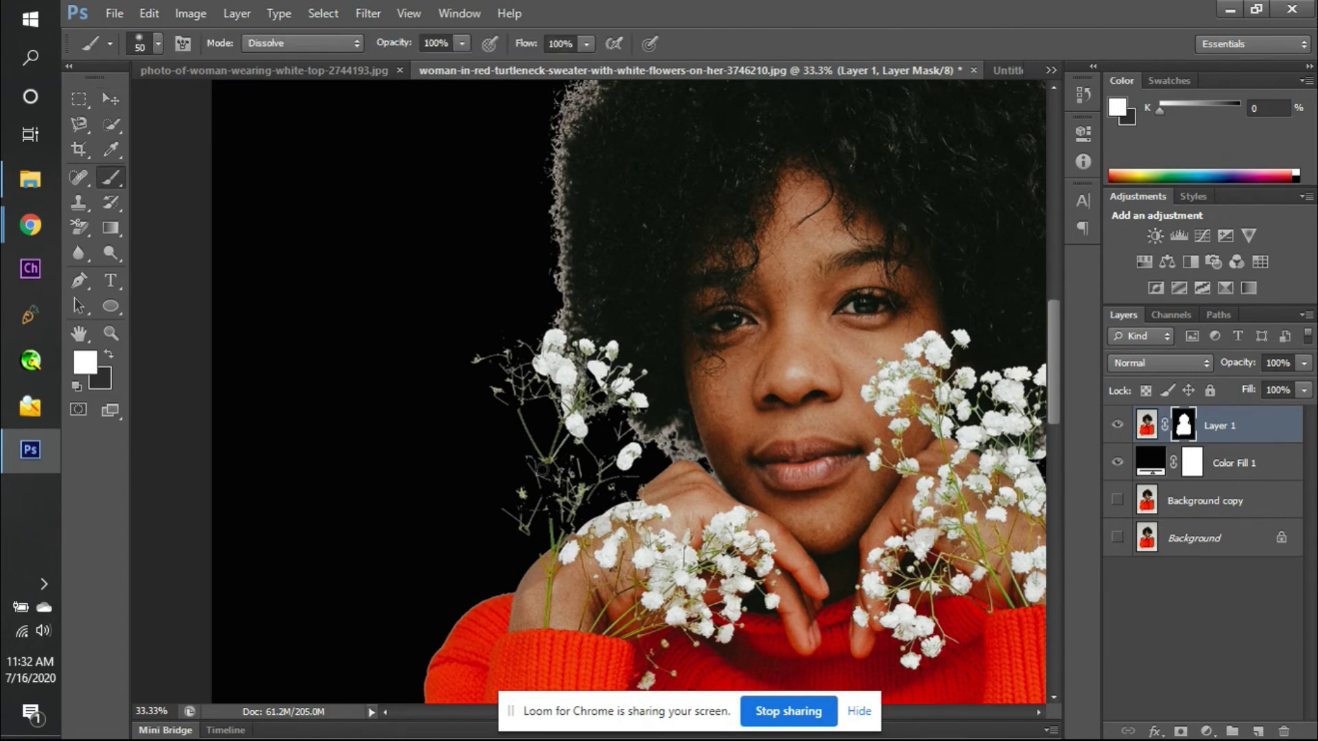
pyautogui.press('x')
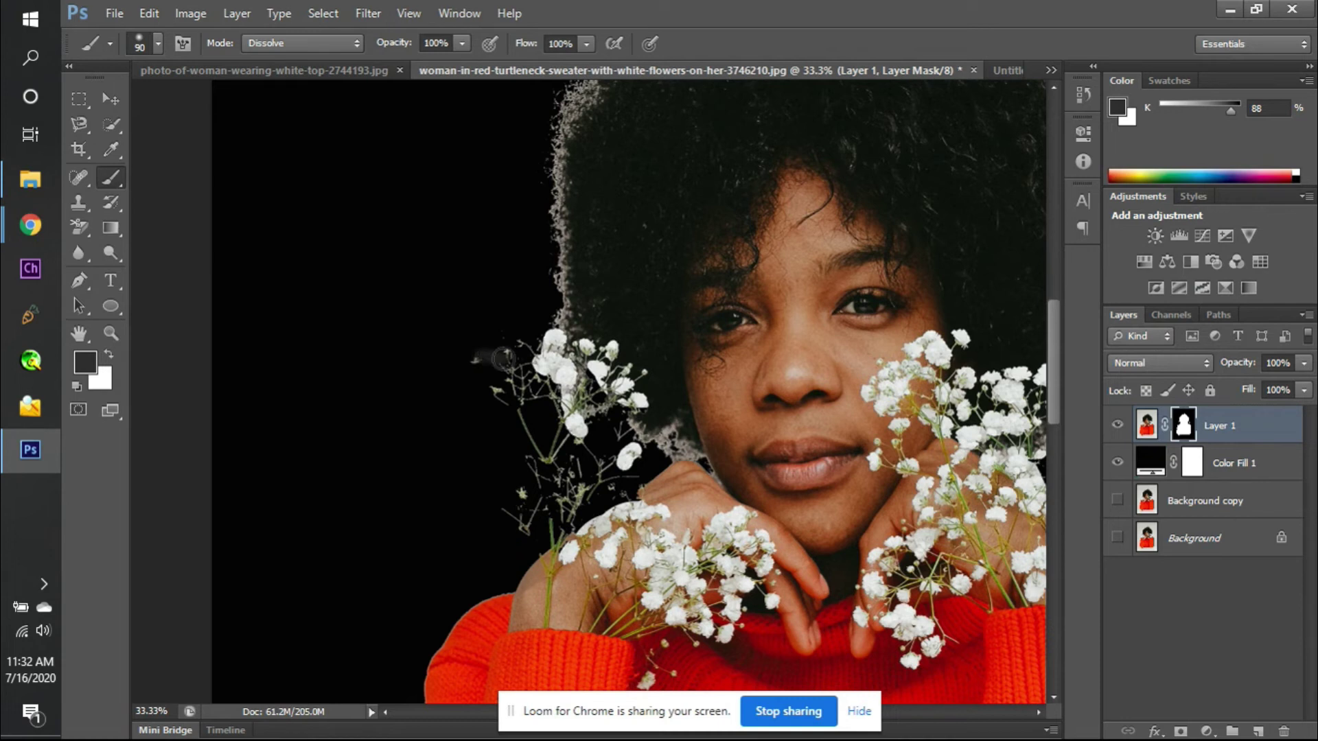
pyautogui.moveTo(518, 398); pyautogui.dragTo(509, 379)
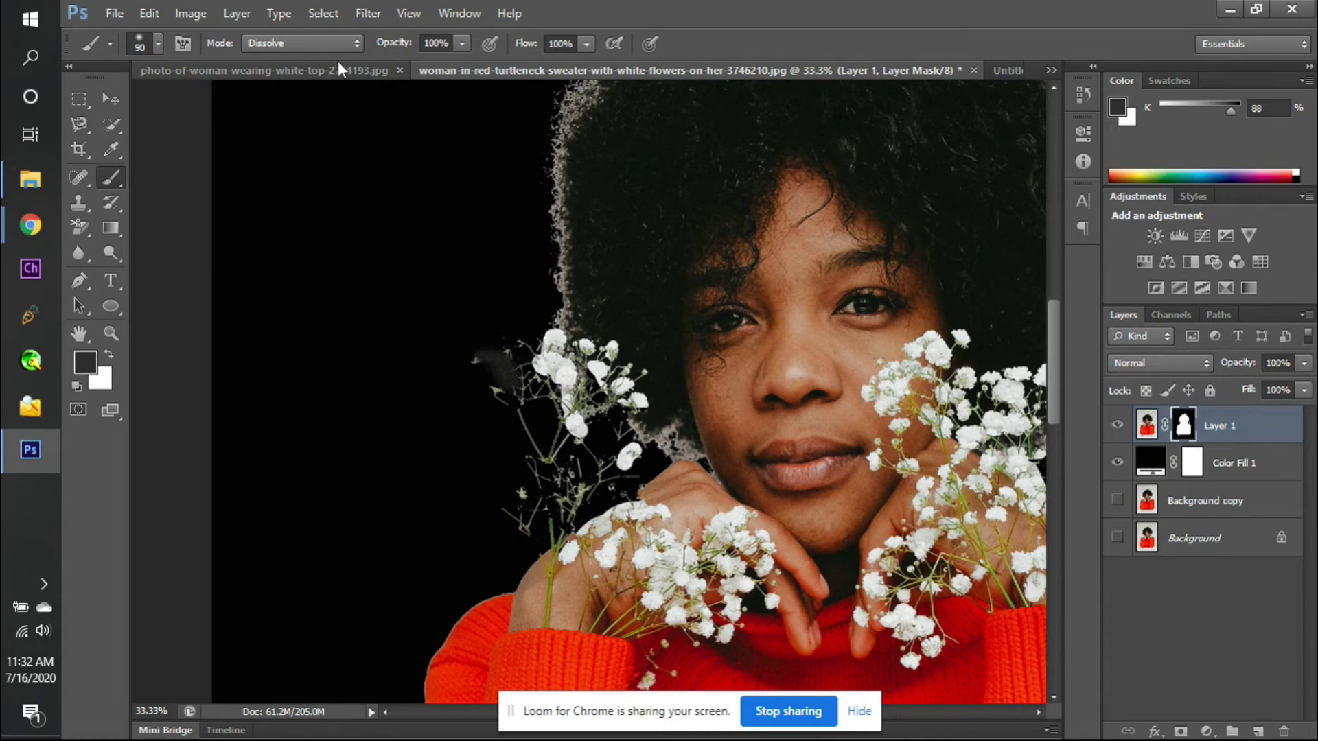
pyautogui.click(328, 41)
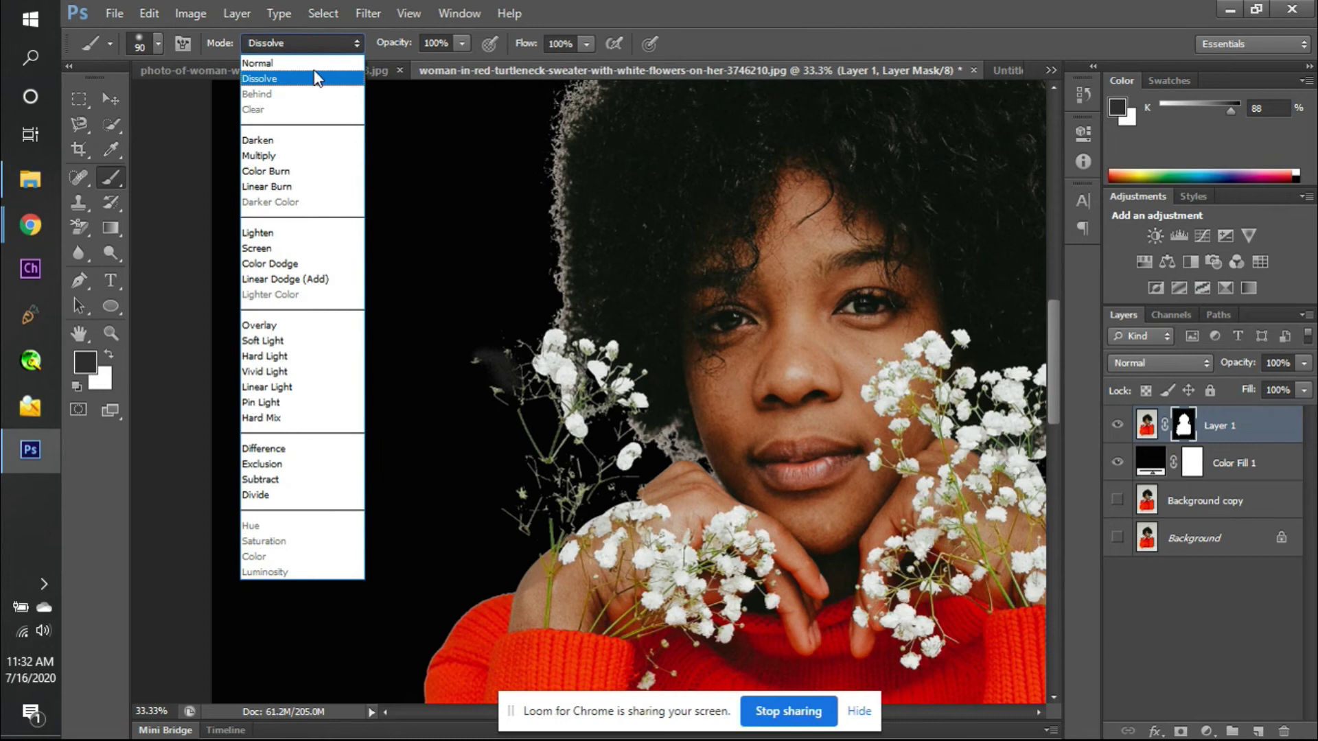
pyautogui.click(311, 62)
pyautogui.moveTo(497, 357)
pyautogui.mouseDown()
pyautogui.moveTo(477, 378)
pyautogui.moveTo(497, 374)
pyautogui.moveTo(529, 439)
pyautogui.moveTo(523, 412)
pyautogui.mouseUp()
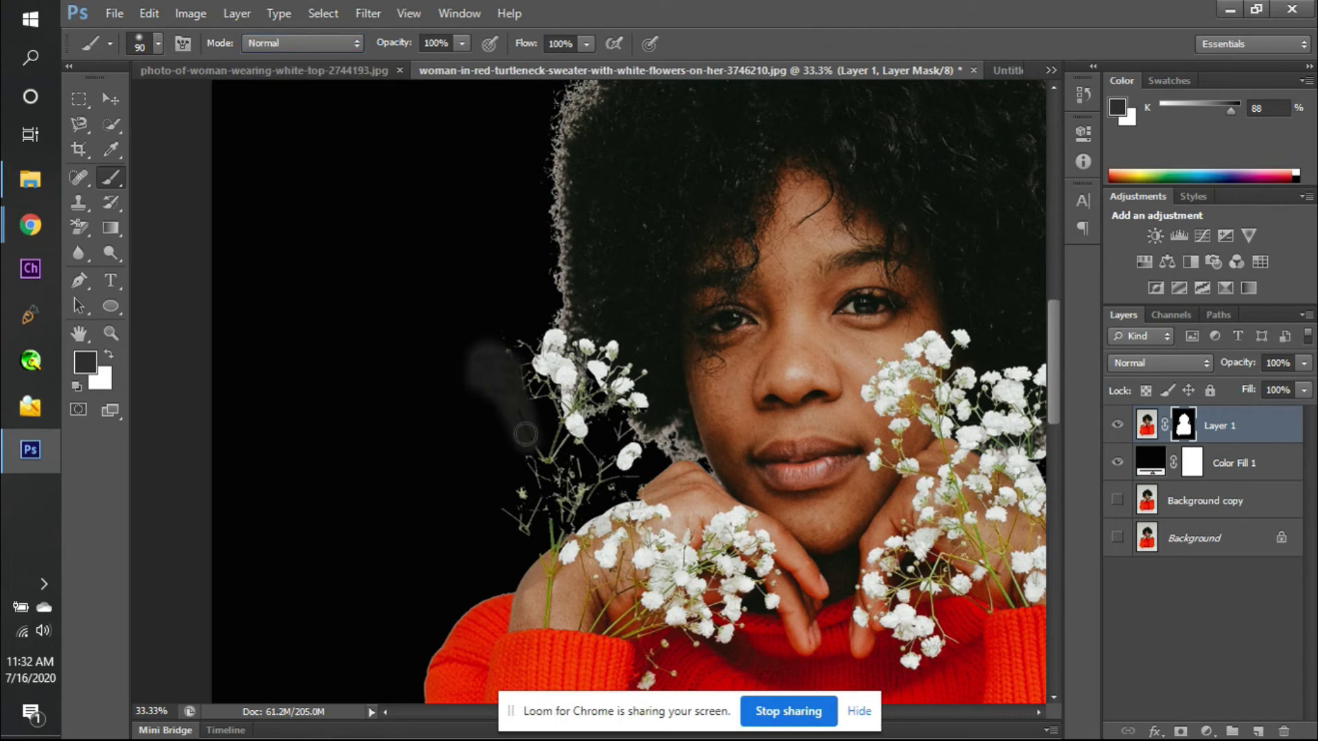
# - Paint out the grey haze left of the flowers in pure black with a 175 px brush, then shrink it to 100 px
pyautogui.click(83, 378)
pyautogui.moveTo(494, 425); pyautogui.dragTo(427, 472)
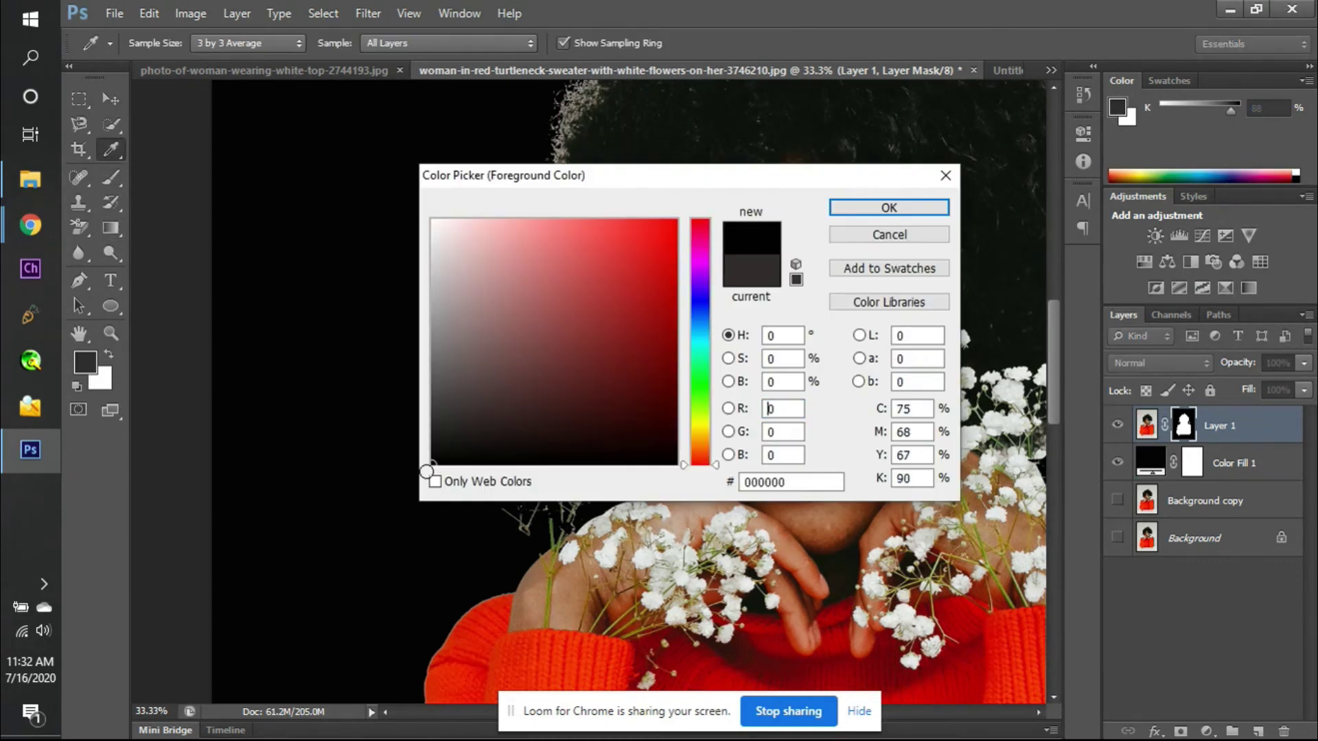
pyautogui.press('Return')
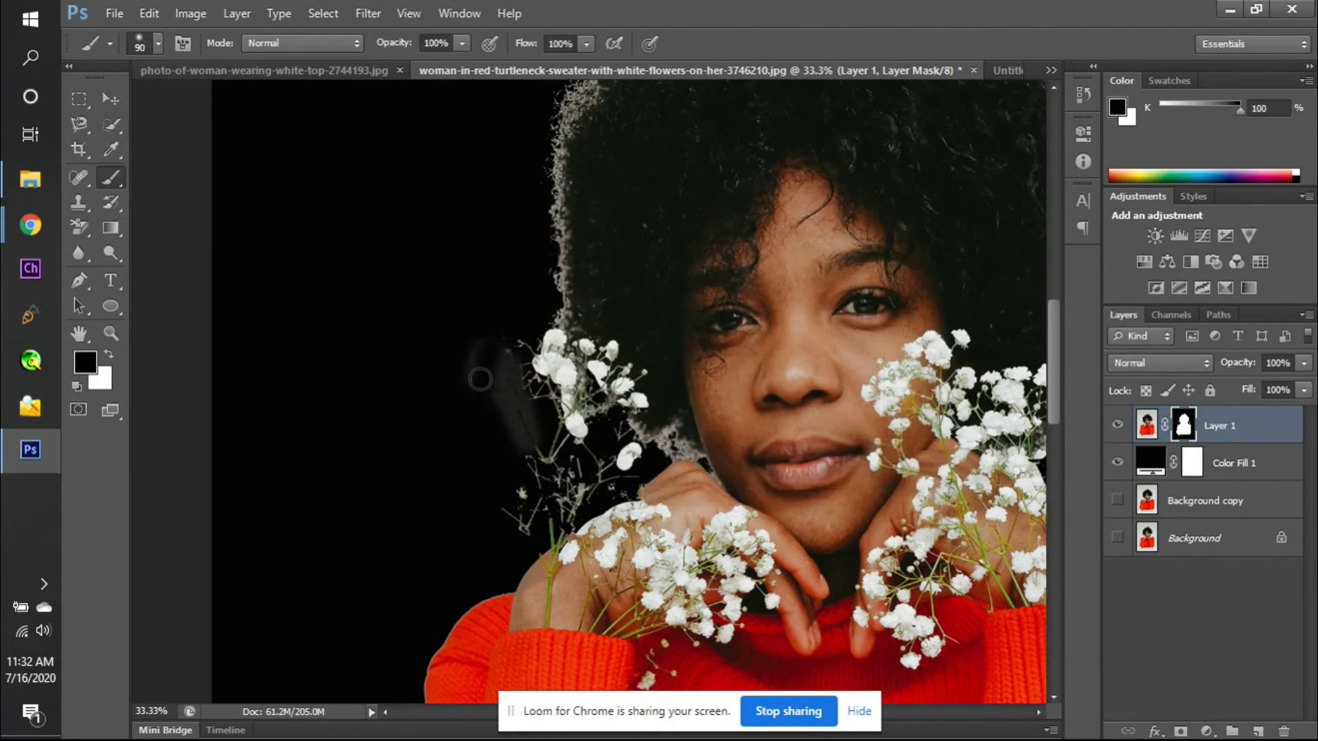
pyautogui.press(']')
pyautogui.press(']')
pyautogui.press(']')
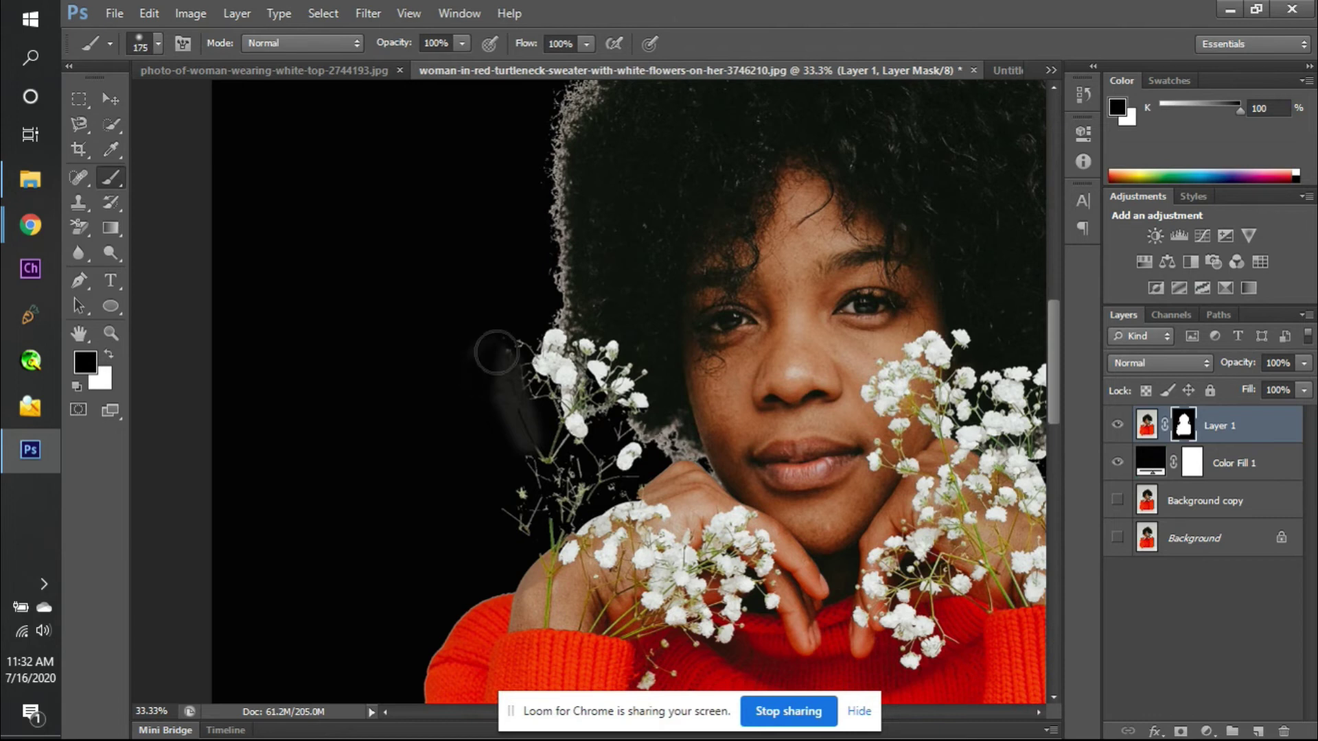
pyautogui.moveTo(504, 378)
pyautogui.mouseDown()
pyautogui.moveTo(524, 382)
pyautogui.moveTo(471, 356)
pyautogui.moveTo(523, 430)
pyautogui.moveTo(521, 485)
pyautogui.moveTo(537, 508)
pyautogui.moveTo(521, 529)
pyautogui.moveTo(503, 526)
pyautogui.moveTo(540, 497)
pyautogui.moveTo(517, 432)
pyautogui.moveTo(501, 464)
pyautogui.moveTo(542, 489)
pyautogui.moveTo(580, 477)
pyautogui.moveTo(563, 503)
pyautogui.mouseUp()
pyautogui.rightClick(562, 503)
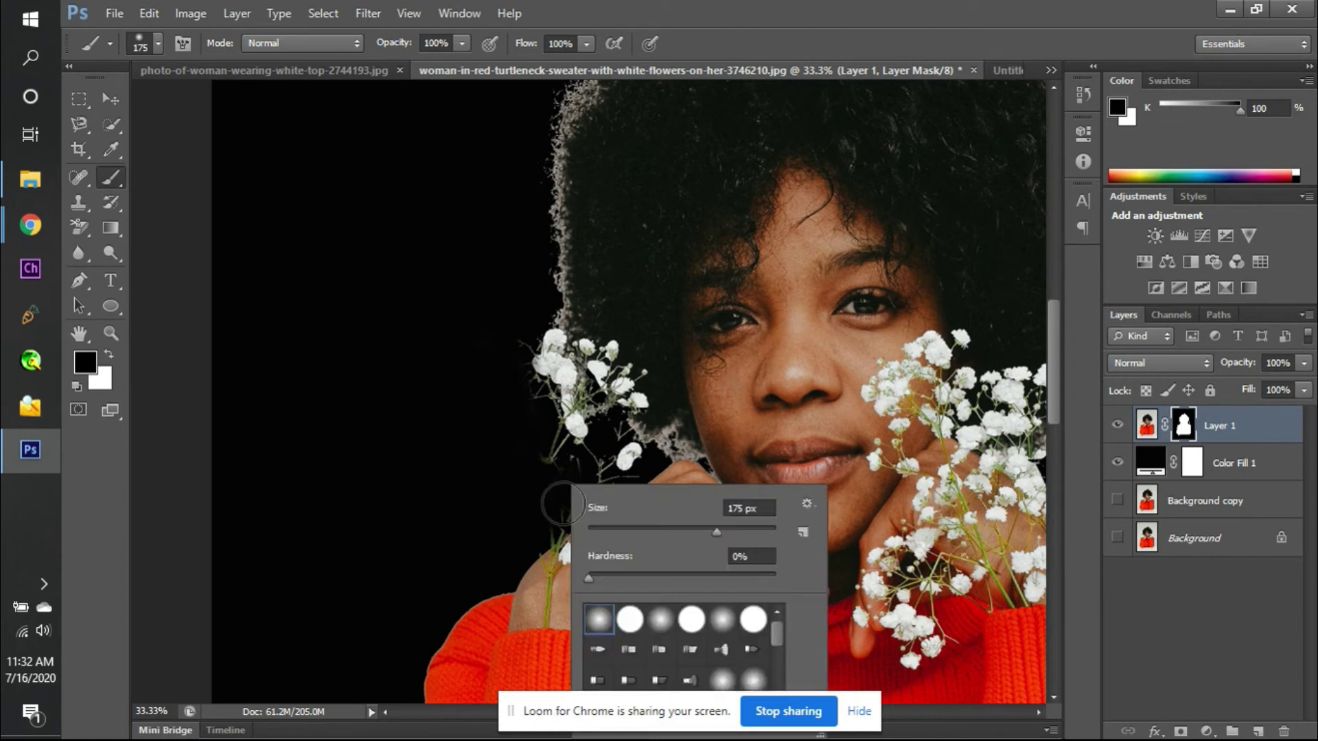
pyautogui.press('Return')
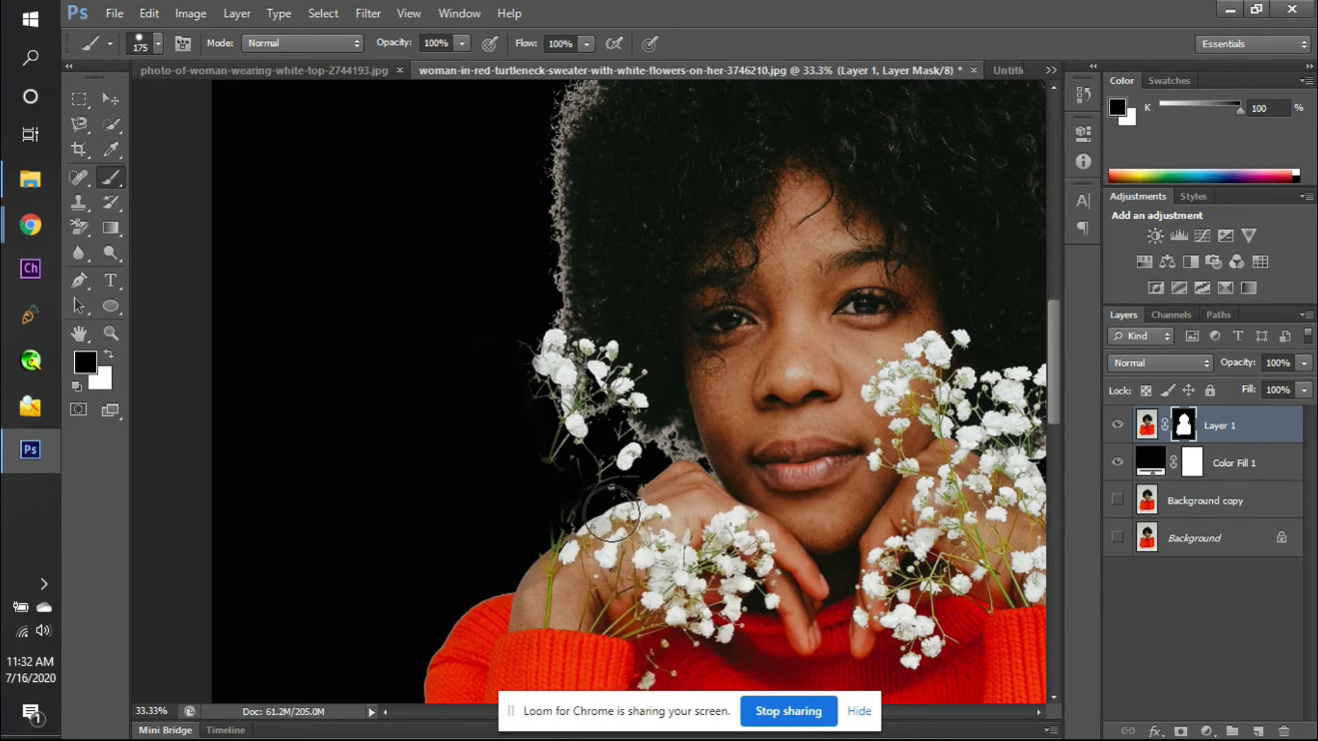
pyautogui.press('[')
pyautogui.press('[')
pyautogui.press('[')
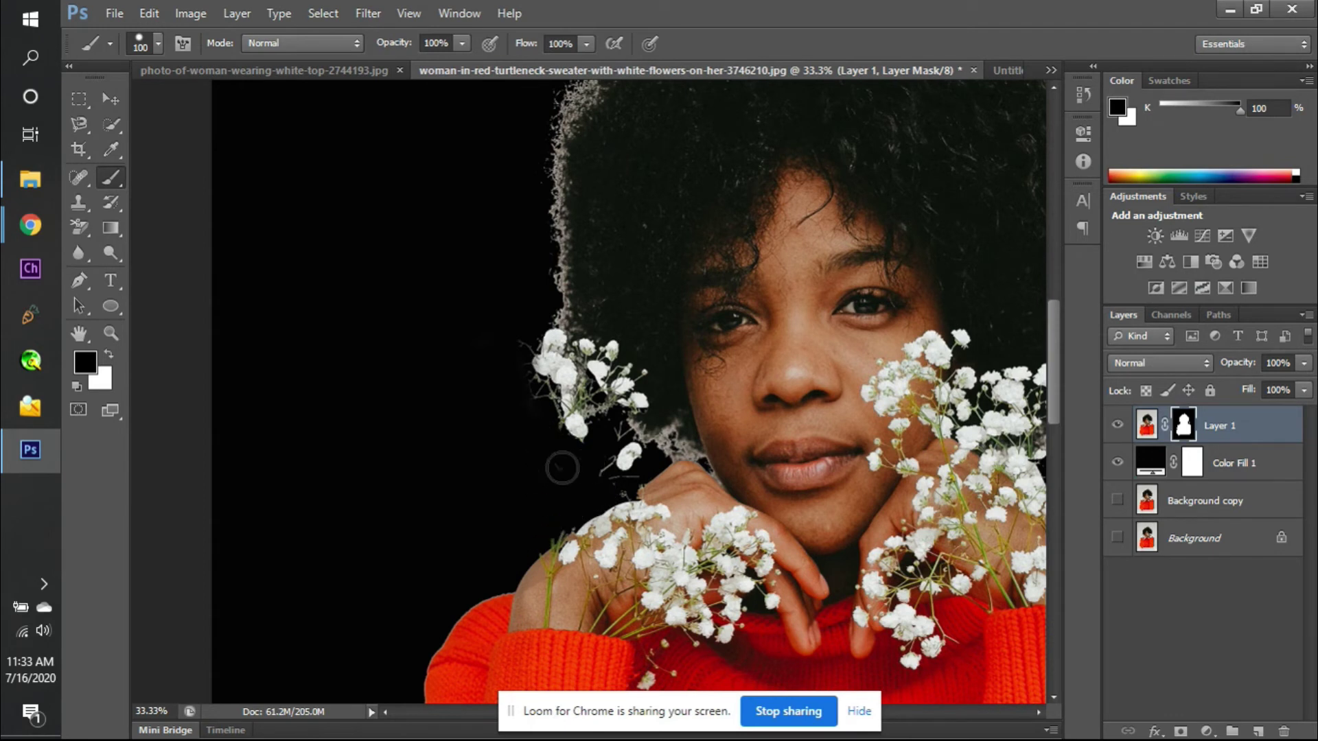
pyautogui.press('alt')
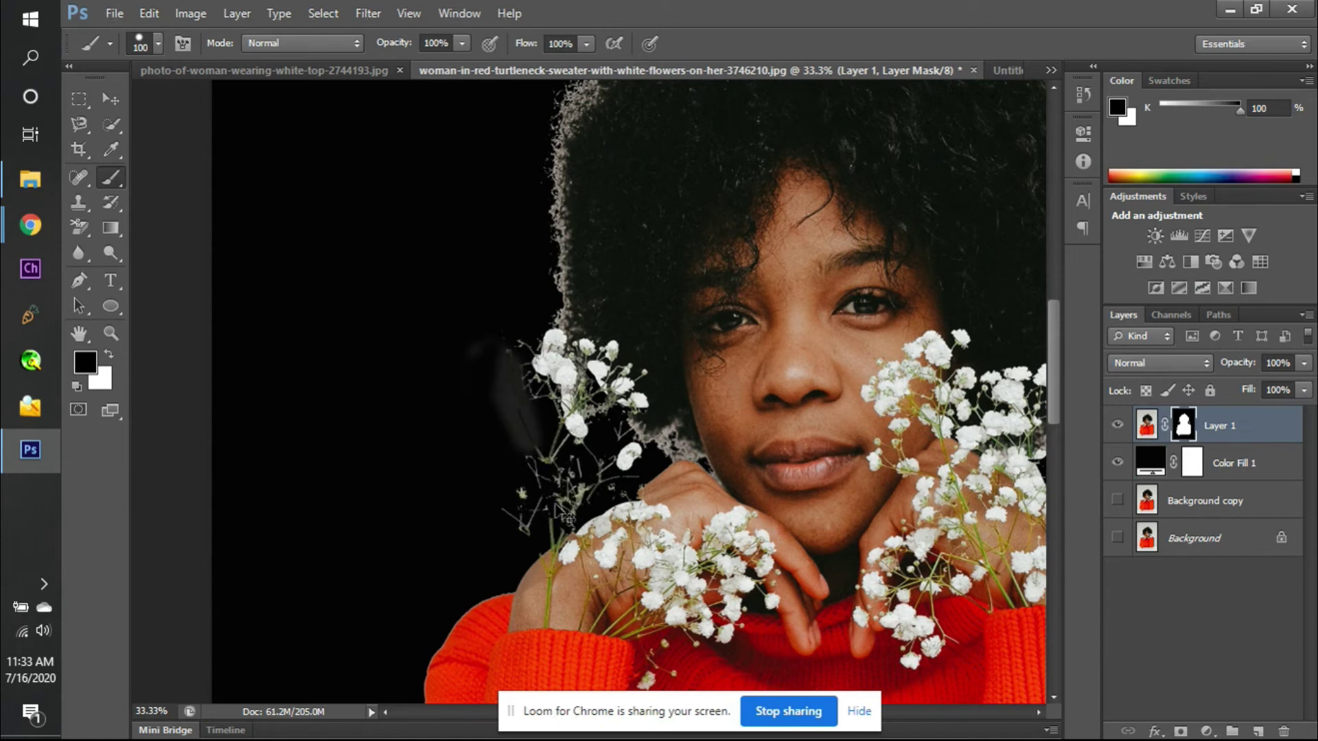
# - Paint out the grey smudge near the stems on Layer 1's mask
pyautogui.scroll(2, 560, 508)
pyautogui.moveTo(413, 361)
pyautogui.mouseDown()
pyautogui.moveTo(435, 392)
pyautogui.moveTo(418, 298)
pyautogui.moveTo(444, 285)
pyautogui.moveTo(428, 359)
pyautogui.moveTo(456, 394)
pyautogui.moveTo(311, 278)
pyautogui.moveTo(370, 332)
pyautogui.moveTo(390, 303)
pyautogui.moveTo(455, 432)
pyautogui.moveTo(422, 441)
pyautogui.moveTo(463, 491)
pyautogui.moveTo(425, 511)
pyautogui.moveTo(421, 467)
pyautogui.moveTo(461, 463)
pyautogui.moveTo(466, 487)
pyautogui.moveTo(428, 635)
pyautogui.moveTo(454, 632)
pyautogui.moveTo(459, 569)
pyautogui.moveTo(453, 624)
pyautogui.moveTo(540, 564)
pyautogui.moveTo(555, 472)
pyautogui.moveTo(529, 455)
pyautogui.moveTo(542, 479)
pyautogui.moveTo(552, 460)
pyautogui.moveTo(547, 485)
pyautogui.moveTo(510, 475)
pyautogui.moveTo(508, 499)
pyautogui.moveTo(549, 420)
pyautogui.mouseUp()
pyautogui.scroll(-3, 453, 623)
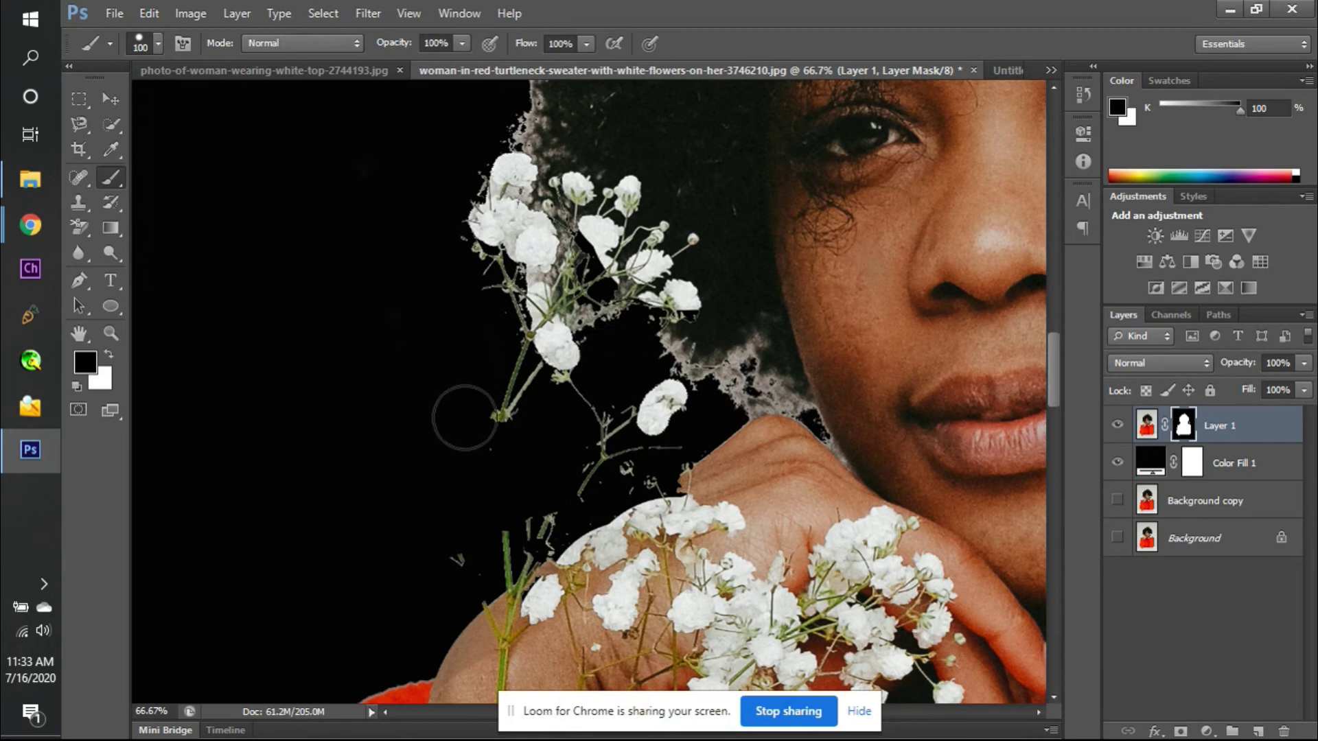
pyautogui.scroll(-5, 462, 411)
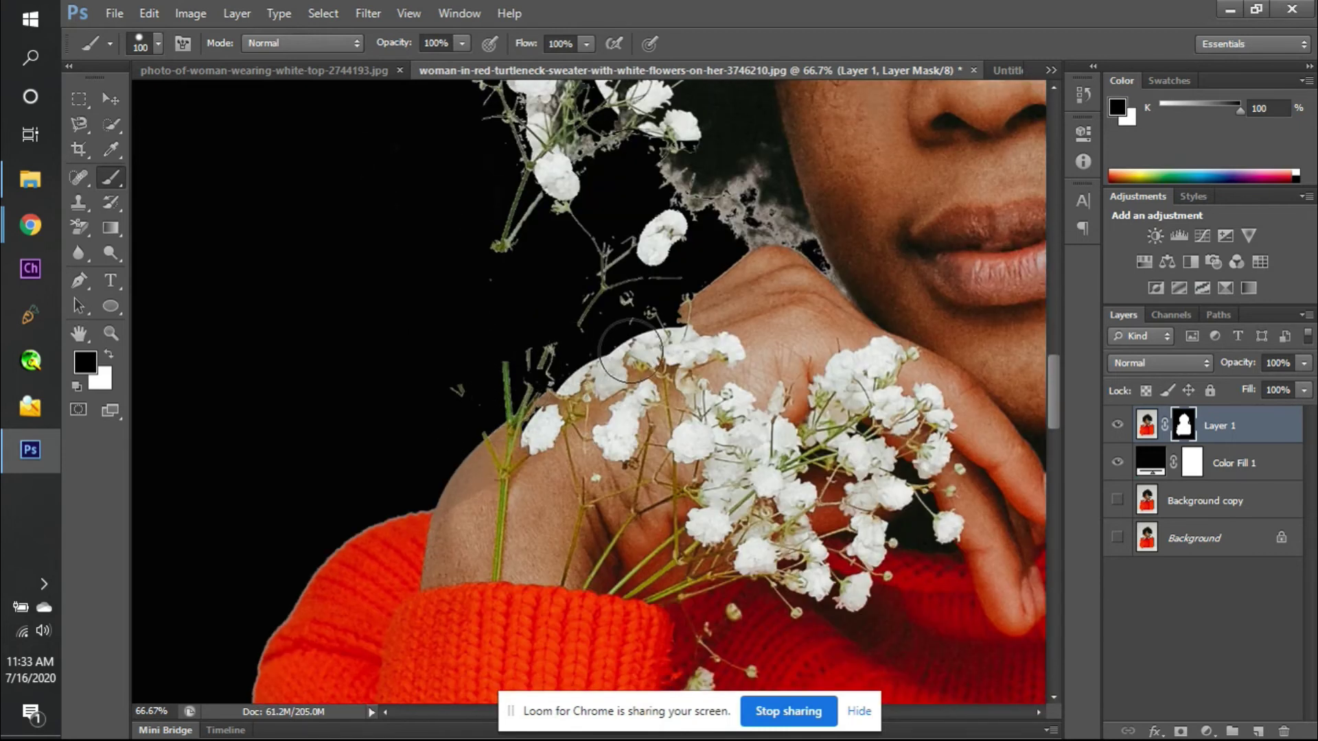
# - Switch to white and try revealing the flowers above the hand with a soft 100 px, 0% hardness brush, undoing stray strokes
pyautogui.press('x')
pyautogui.moveTo(649, 356)
pyautogui.mouseDown()
pyautogui.moveTo(701, 339)
pyautogui.moveTo(555, 427)
pyautogui.moveTo(630, 351)
pyautogui.moveTo(600, 349)
pyautogui.moveTo(644, 313)
pyautogui.moveTo(611, 298)
pyautogui.moveTo(630, 287)
pyautogui.moveTo(648, 289)
pyautogui.moveTo(668, 330)
pyautogui.moveTo(680, 312)
pyautogui.moveTo(668, 286)
pyautogui.moveTo(649, 288)
pyautogui.moveTo(680, 303)
pyautogui.moveTo(653, 356)
pyautogui.moveTo(659, 396)
pyautogui.mouseUp()
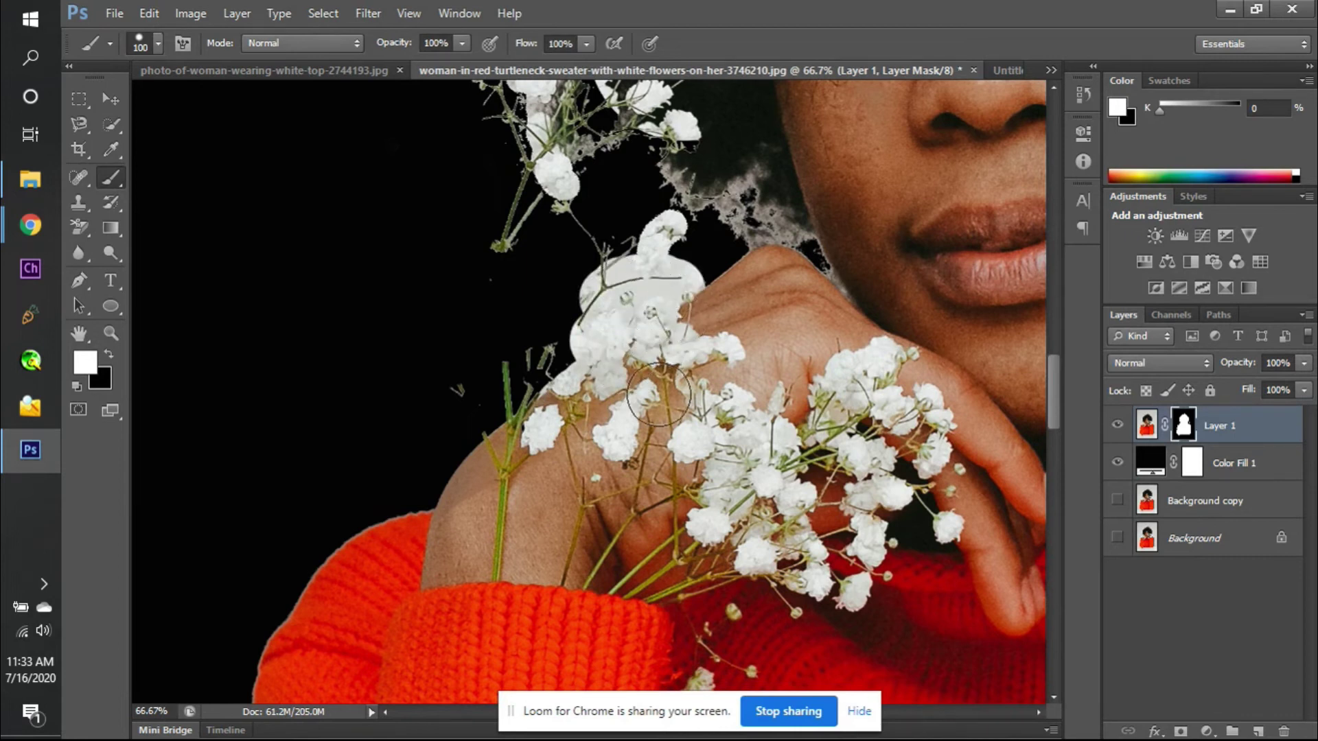
pyautogui.hotkey('ctrl', 'z')
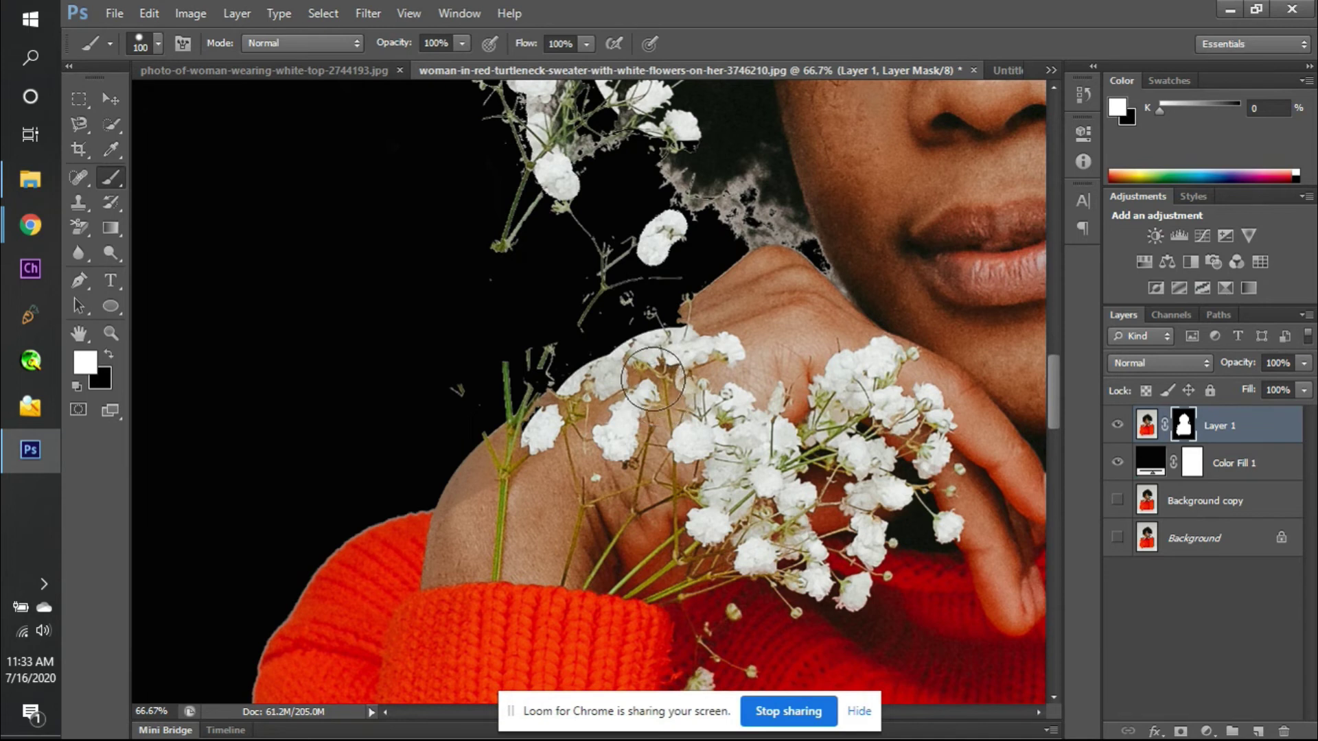
pyautogui.rightClick(660, 379)
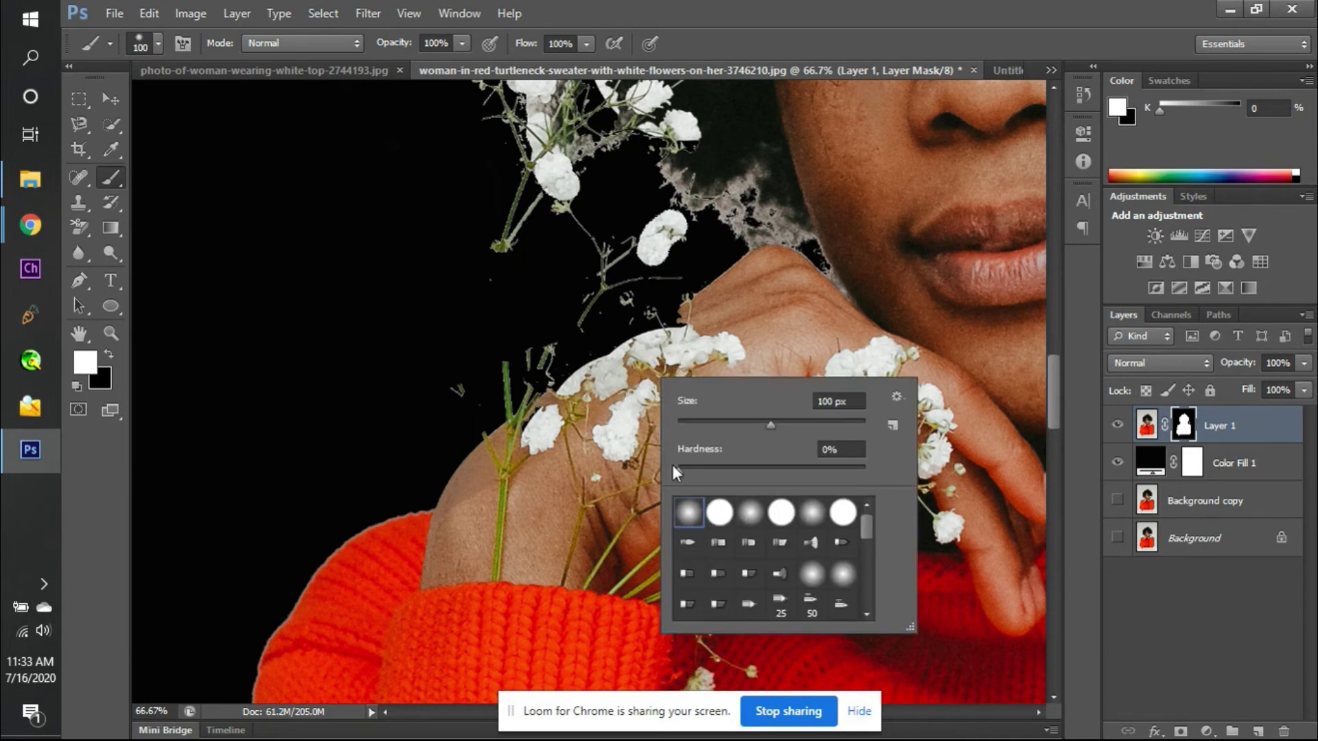
pyautogui.moveTo(652, 343)
pyautogui.mouseDown()
pyautogui.moveTo(653, 319)
pyautogui.moveTo(628, 322)
pyautogui.moveTo(618, 363)
pyautogui.moveTo(563, 384)
pyautogui.moveTo(542, 412)
pyautogui.moveTo(759, 271)
pyautogui.moveTo(708, 325)
pyautogui.mouseUp()
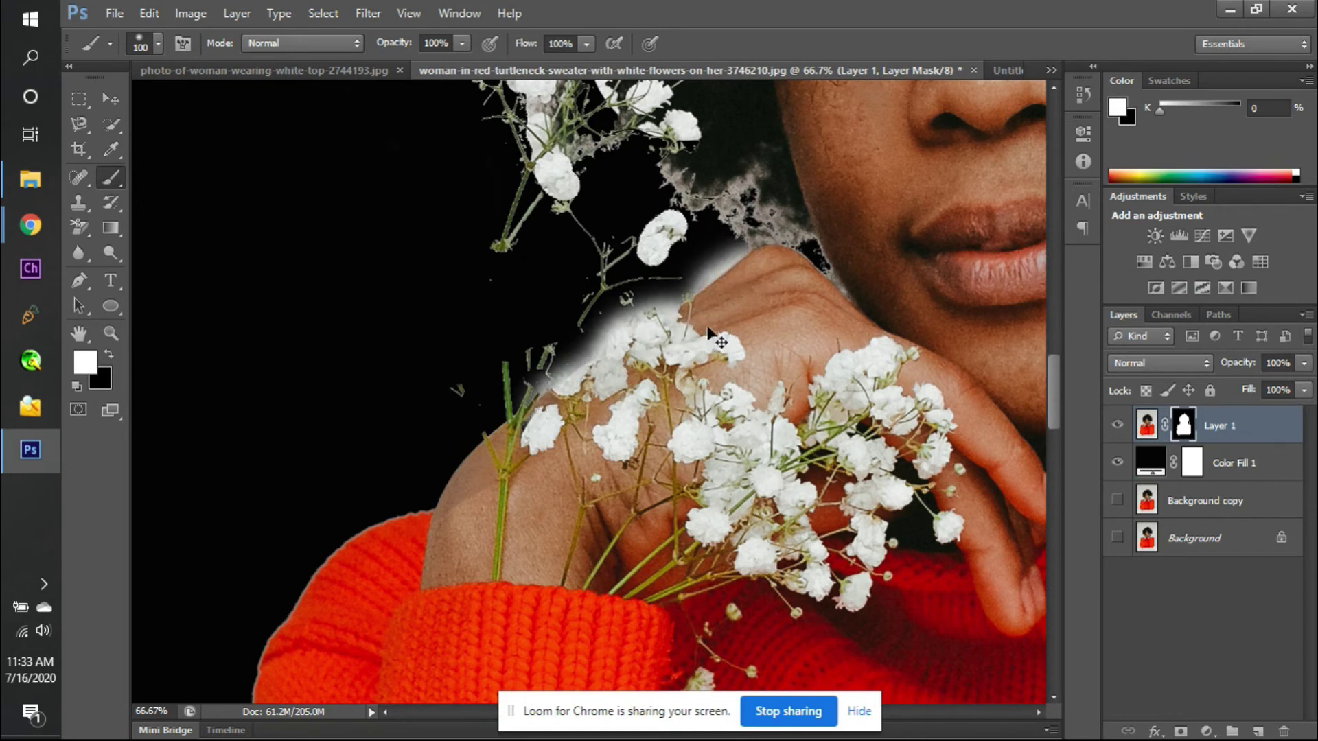
pyautogui.hotkey('ctrl', 'z')
# - Paint white over the flower cluster on Layer 1's mask with Background copy shown as reference, then restore the black Color Fill 1
pyautogui.click(669, 313)
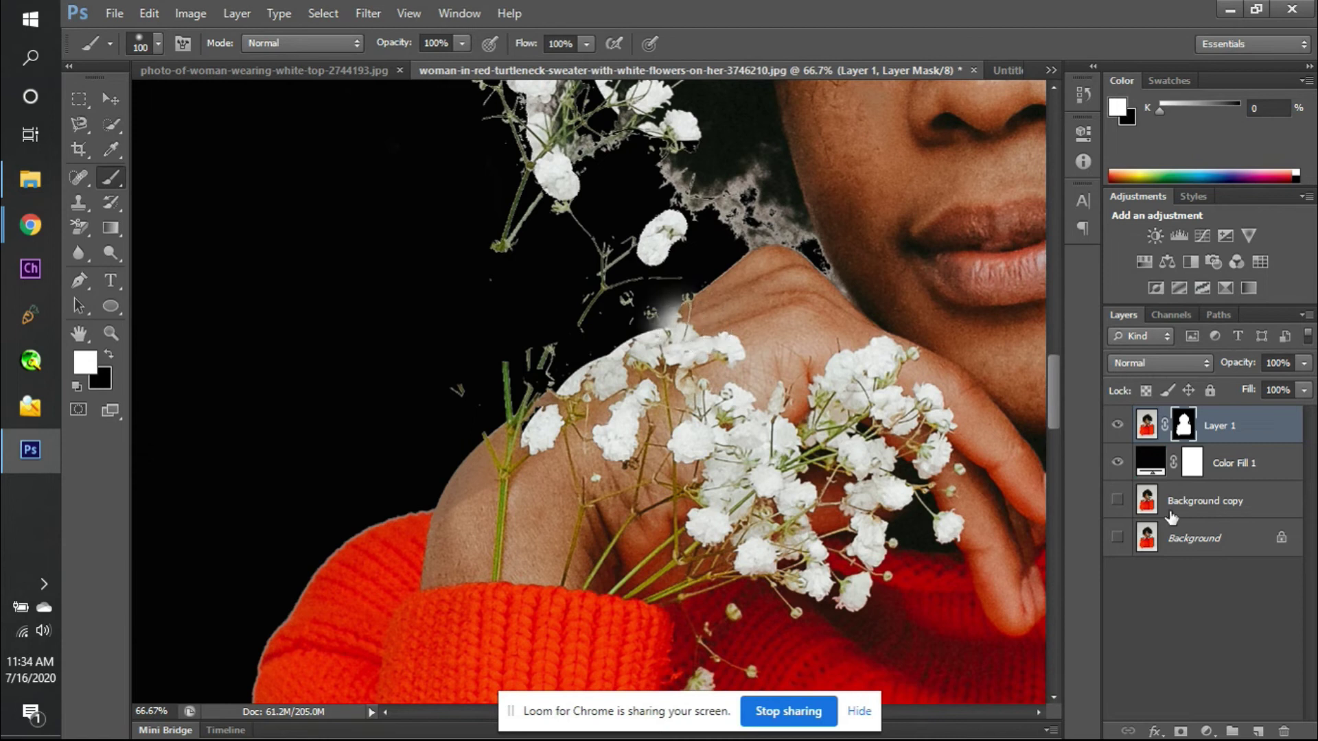
pyautogui.click(1117, 500)
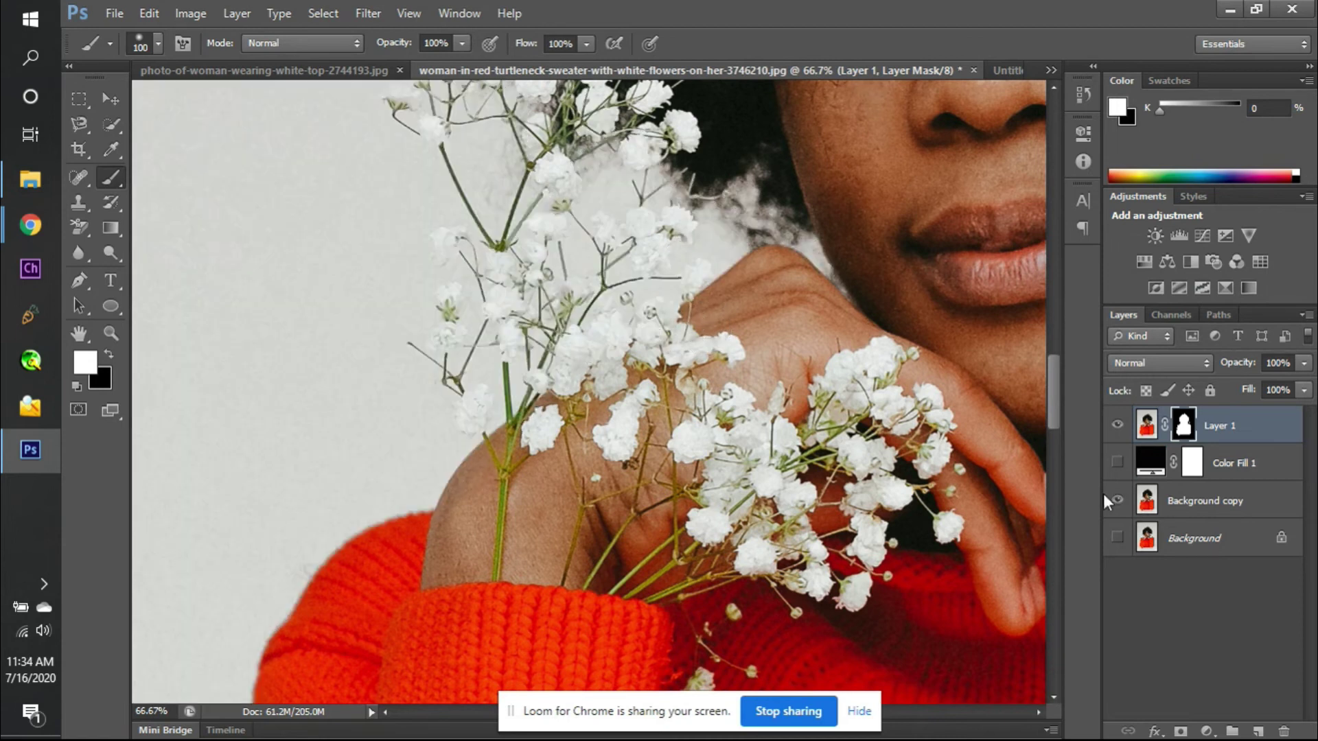
pyautogui.moveTo(585, 346)
pyautogui.mouseDown()
pyautogui.moveTo(613, 337)
pyautogui.moveTo(551, 393)
pyautogui.moveTo(548, 426)
pyautogui.moveTo(562, 431)
pyautogui.moveTo(573, 411)
pyautogui.moveTo(551, 374)
pyautogui.moveTo(586, 352)
pyautogui.moveTo(533, 354)
pyautogui.moveTo(533, 369)
pyautogui.moveTo(588, 395)
pyautogui.moveTo(553, 384)
pyautogui.moveTo(517, 404)
pyautogui.moveTo(521, 382)
pyautogui.moveTo(521, 419)
pyautogui.moveTo(534, 381)
pyautogui.moveTo(523, 286)
pyautogui.moveTo(537, 269)
pyautogui.moveTo(512, 316)
pyautogui.moveTo(559, 180)
pyautogui.mouseUp()
pyautogui.click(1118, 505)
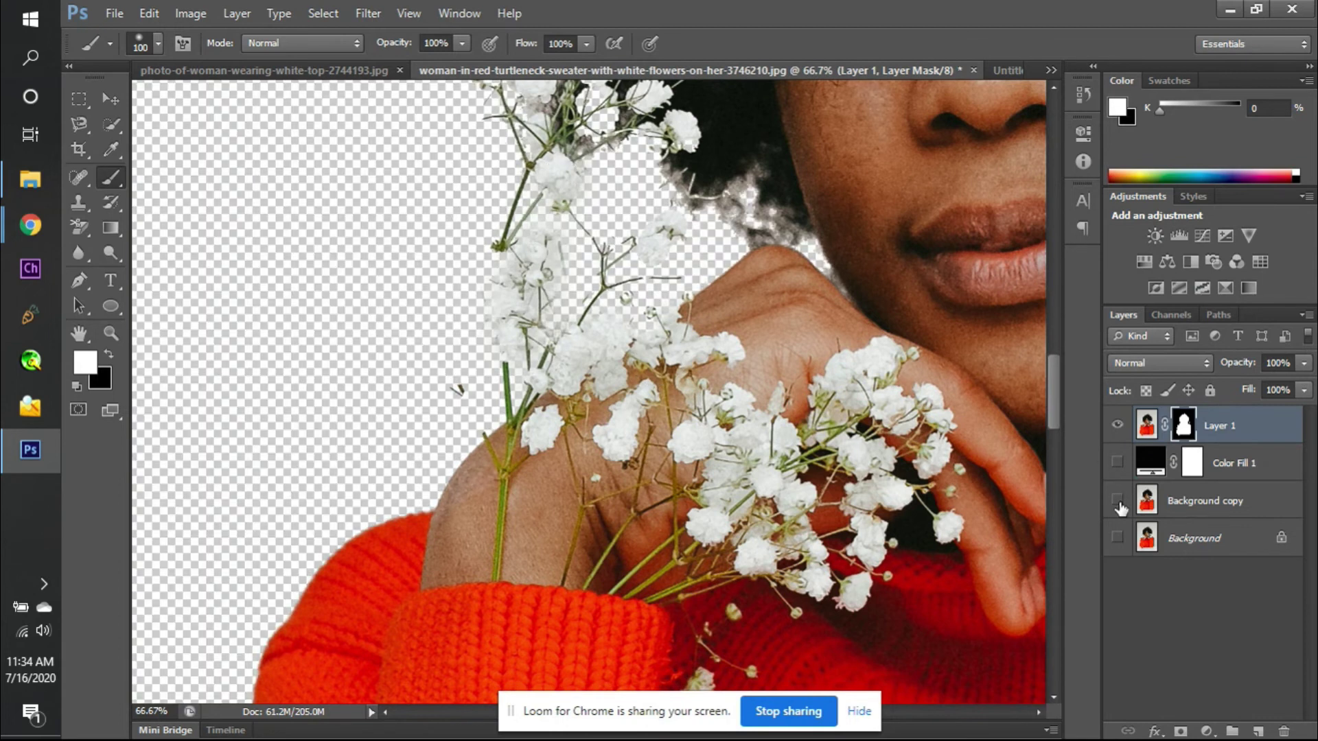
pyautogui.click(1117, 464)
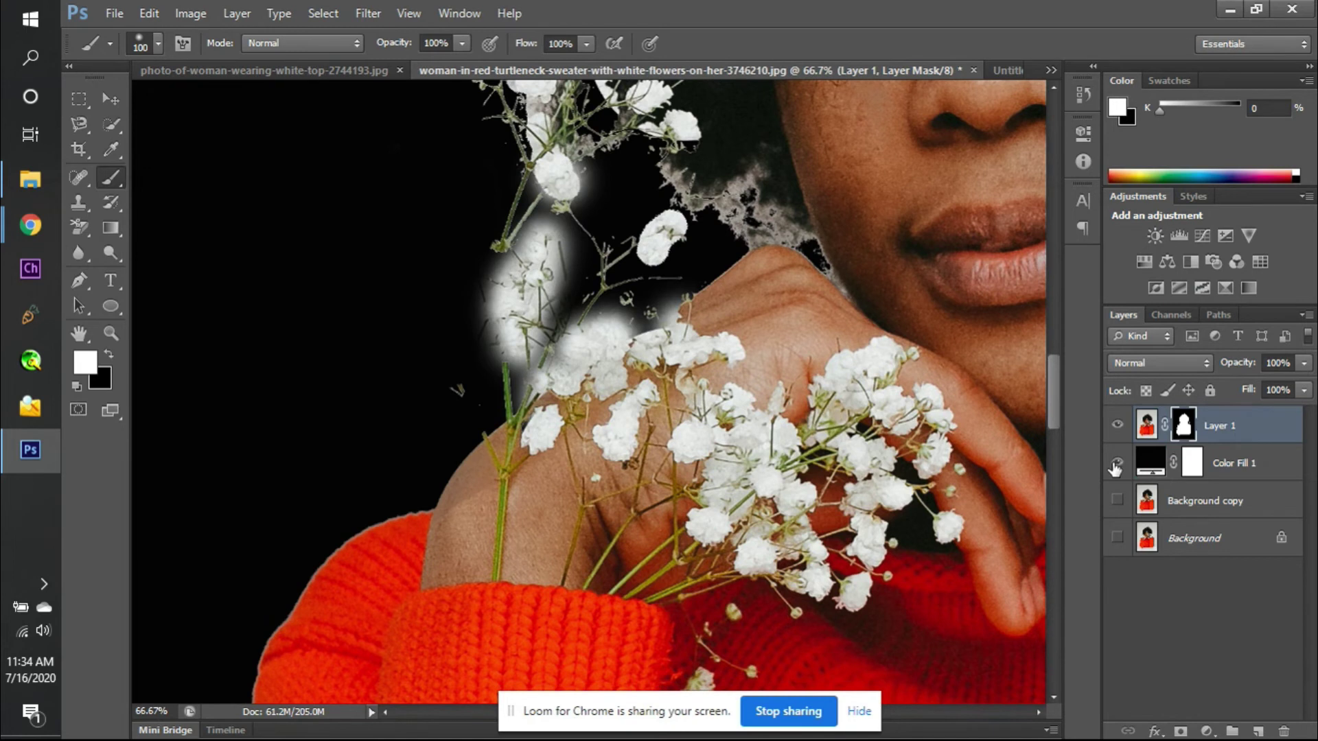
# - Paint soft white glows around the upper and upper-left flowers and the flower near the hair
pyautogui.moveTo(652, 242); pyautogui.dragTo(664, 228)
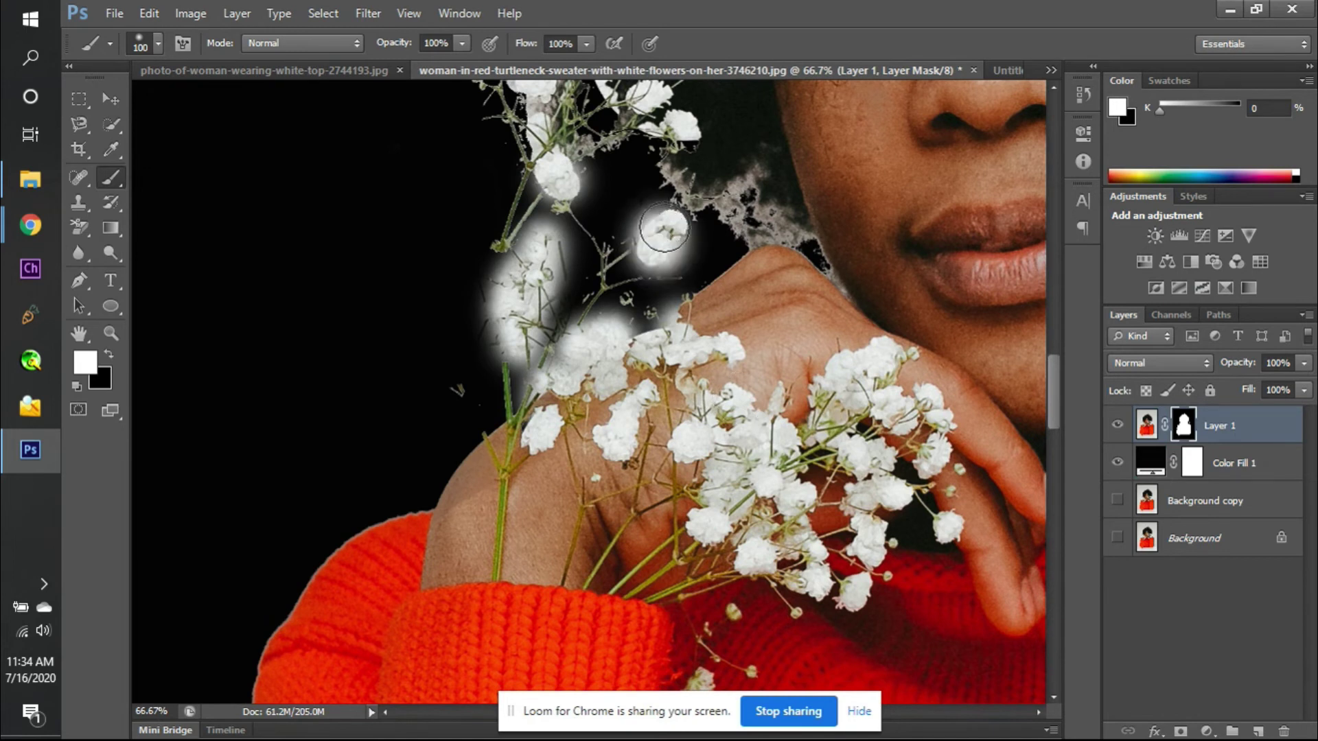
pyautogui.scroll(3, 559, 209)
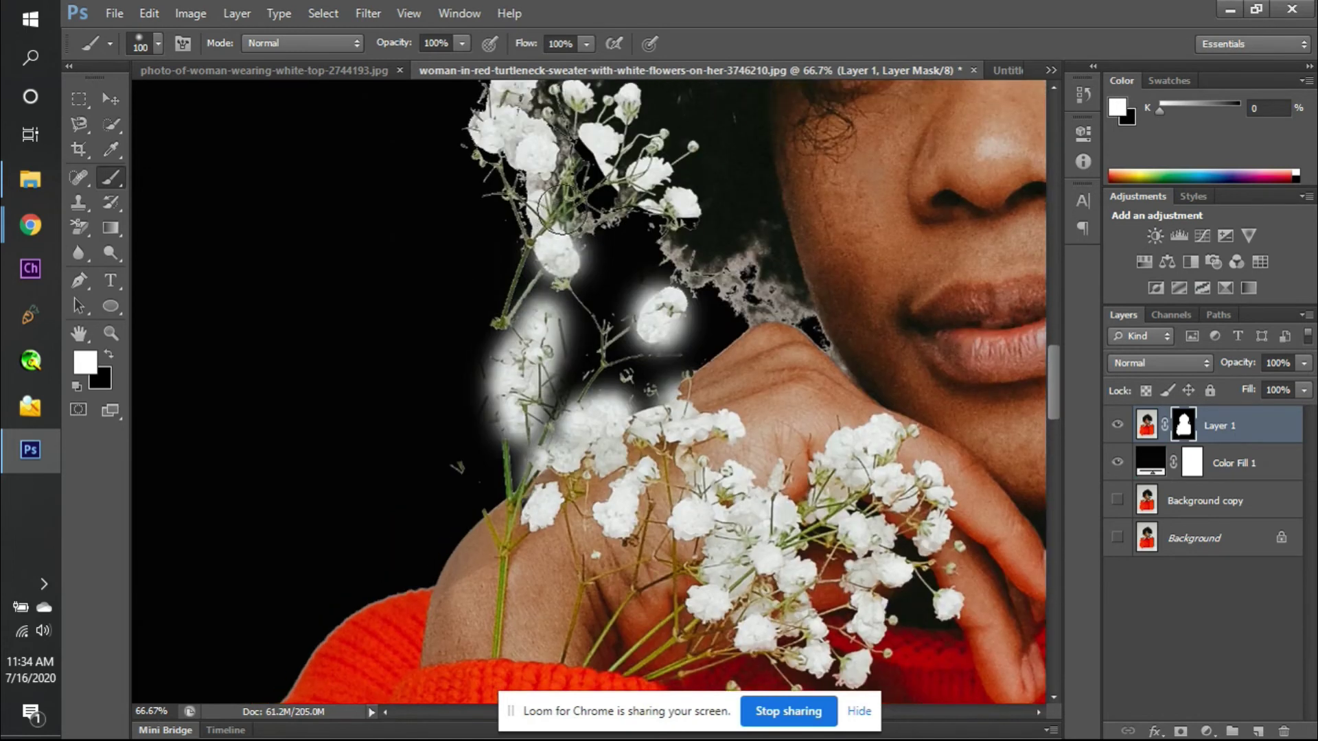
pyautogui.scroll(3, 559, 209)
pyautogui.moveTo(563, 209)
pyautogui.mouseDown()
pyautogui.moveTo(523, 218)
pyautogui.moveTo(491, 213)
pyautogui.moveTo(505, 180)
pyautogui.moveTo(556, 339)
pyautogui.moveTo(591, 237)
pyautogui.mouseUp()
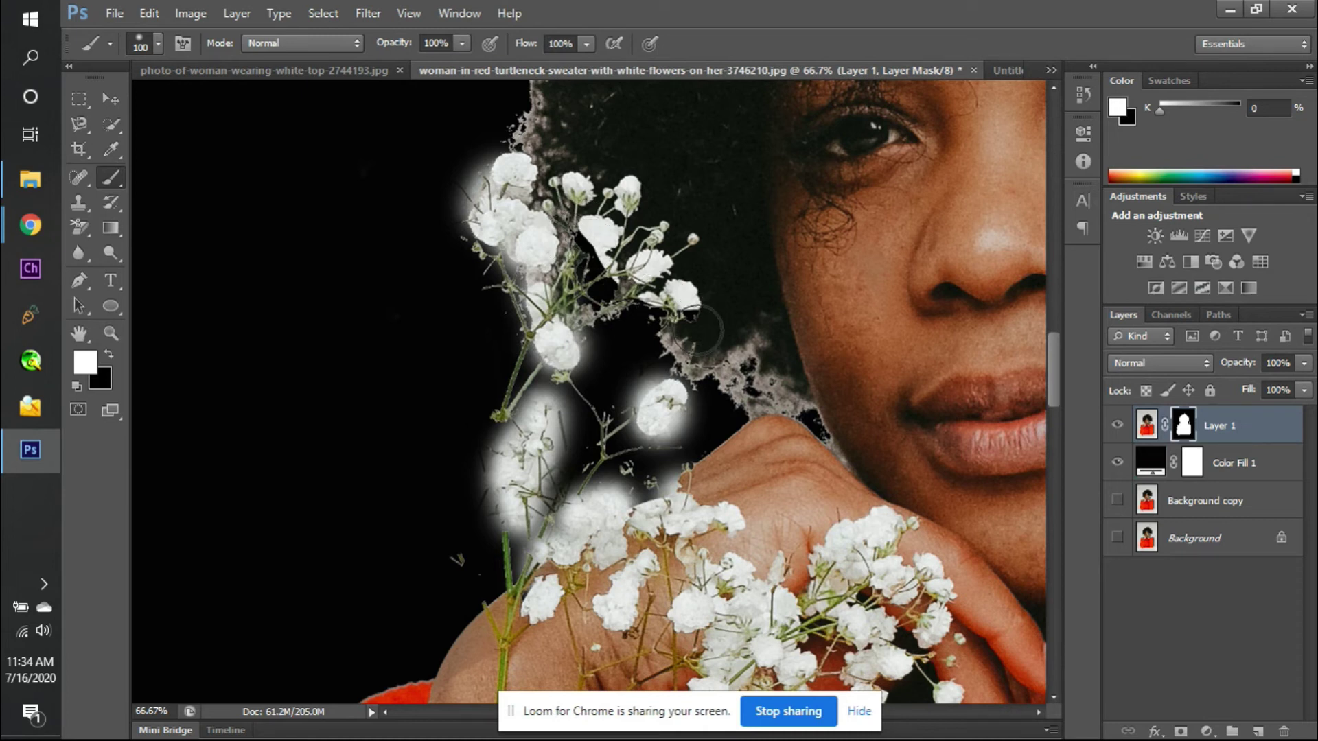
pyautogui.moveTo(697, 331)
pyautogui.mouseDown()
pyautogui.moveTo(681, 301)
pyautogui.moveTo(753, 361)
pyautogui.mouseUp()
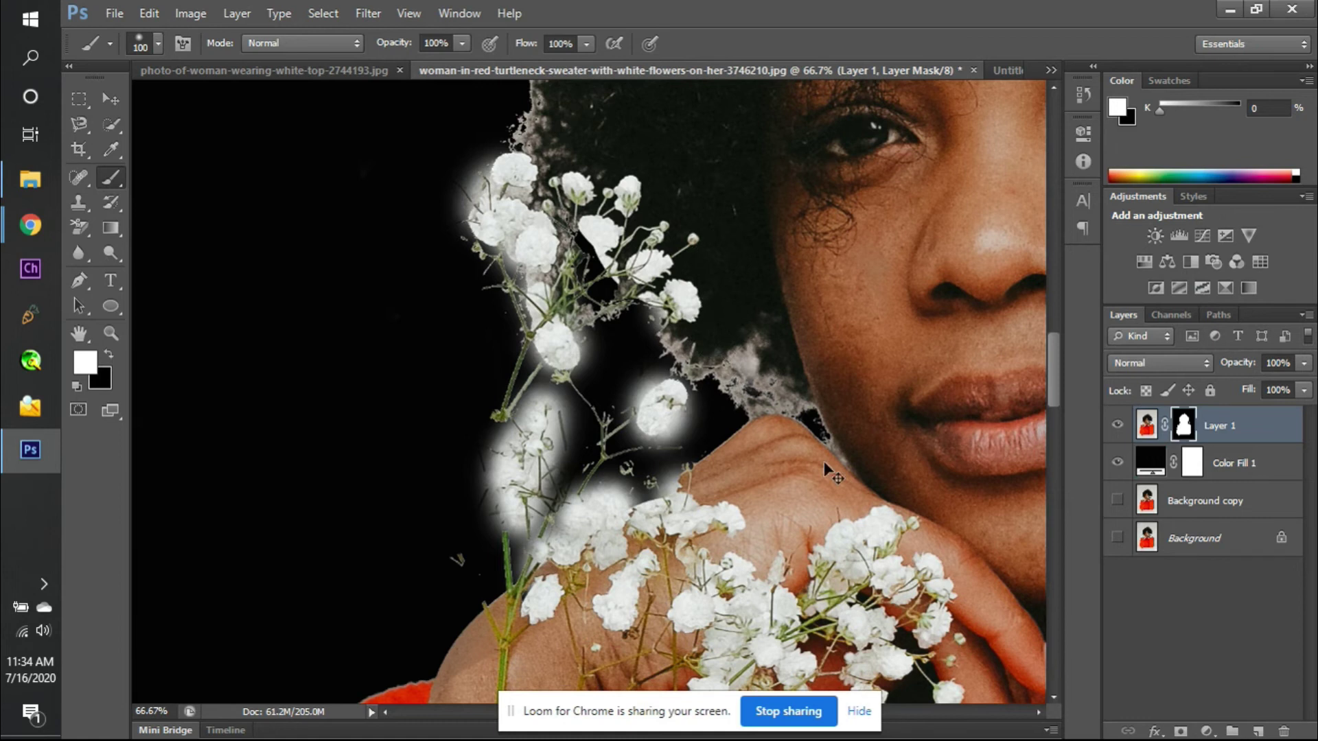
# - Reveal the right-side flowers, lower right blossoms and lone stray flower on the mask
pyautogui.scroll(-3, 830, 474)
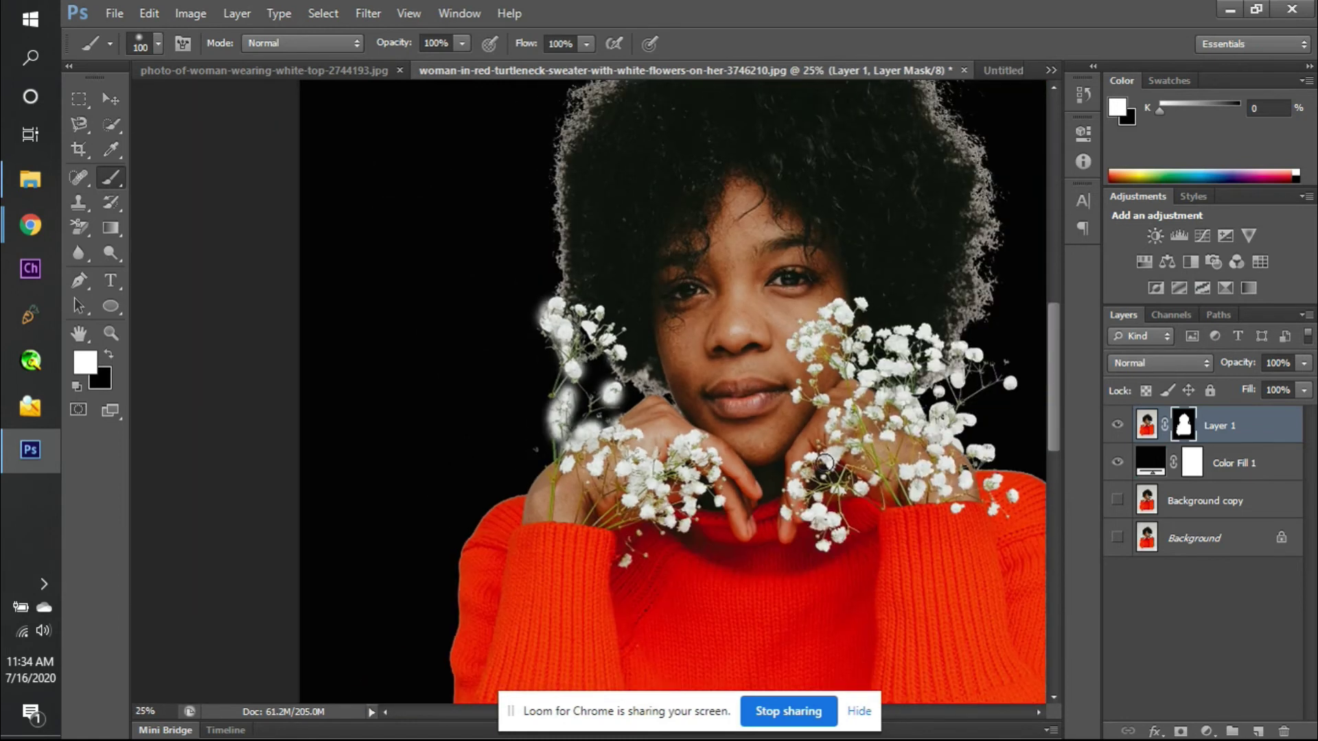
pyautogui.hscroll(2, 846, 374)
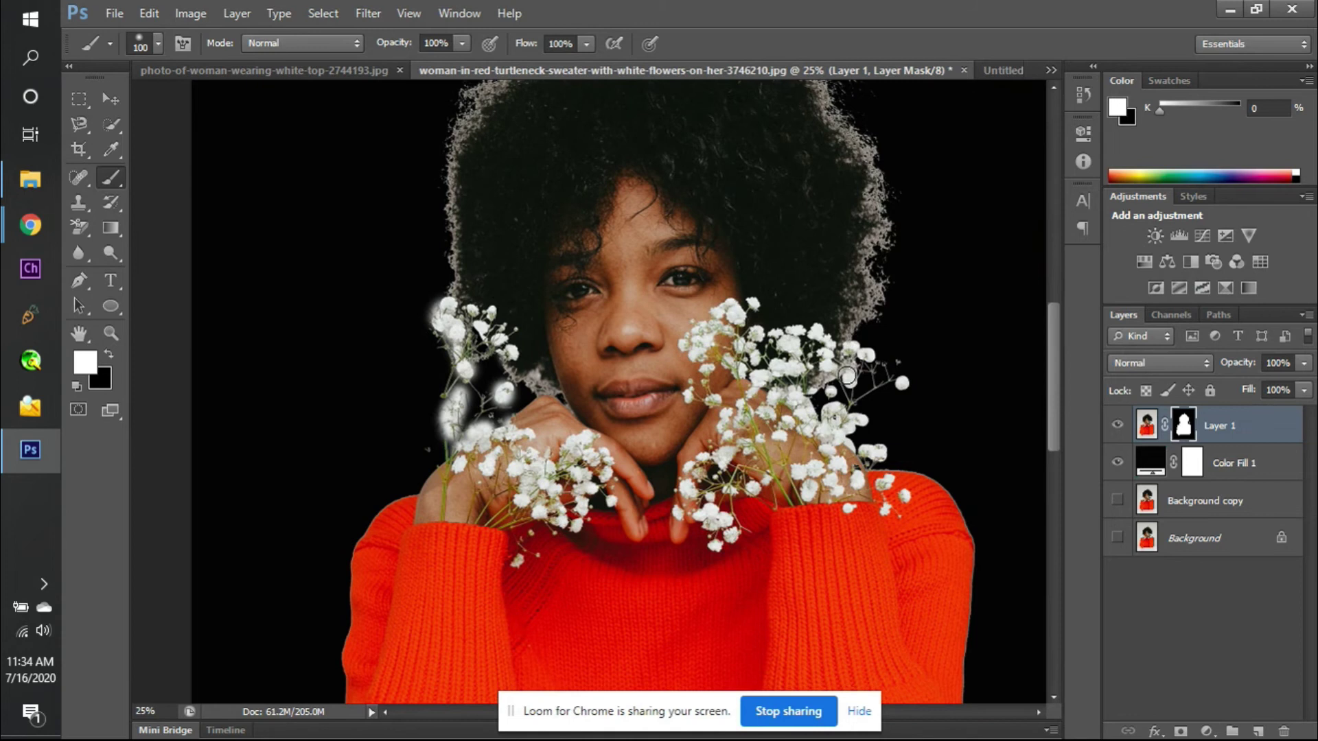
pyautogui.scroll(2, 846, 374)
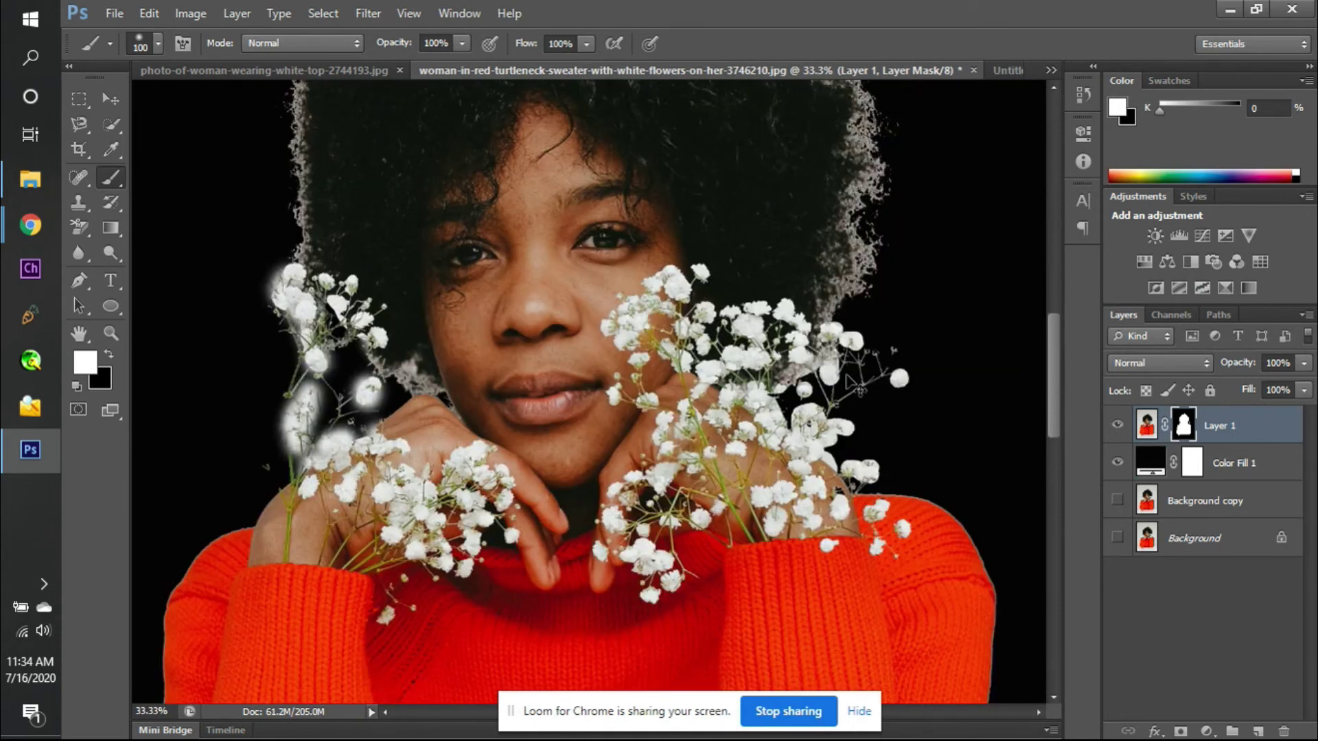
pyautogui.scroll(3, 855, 384)
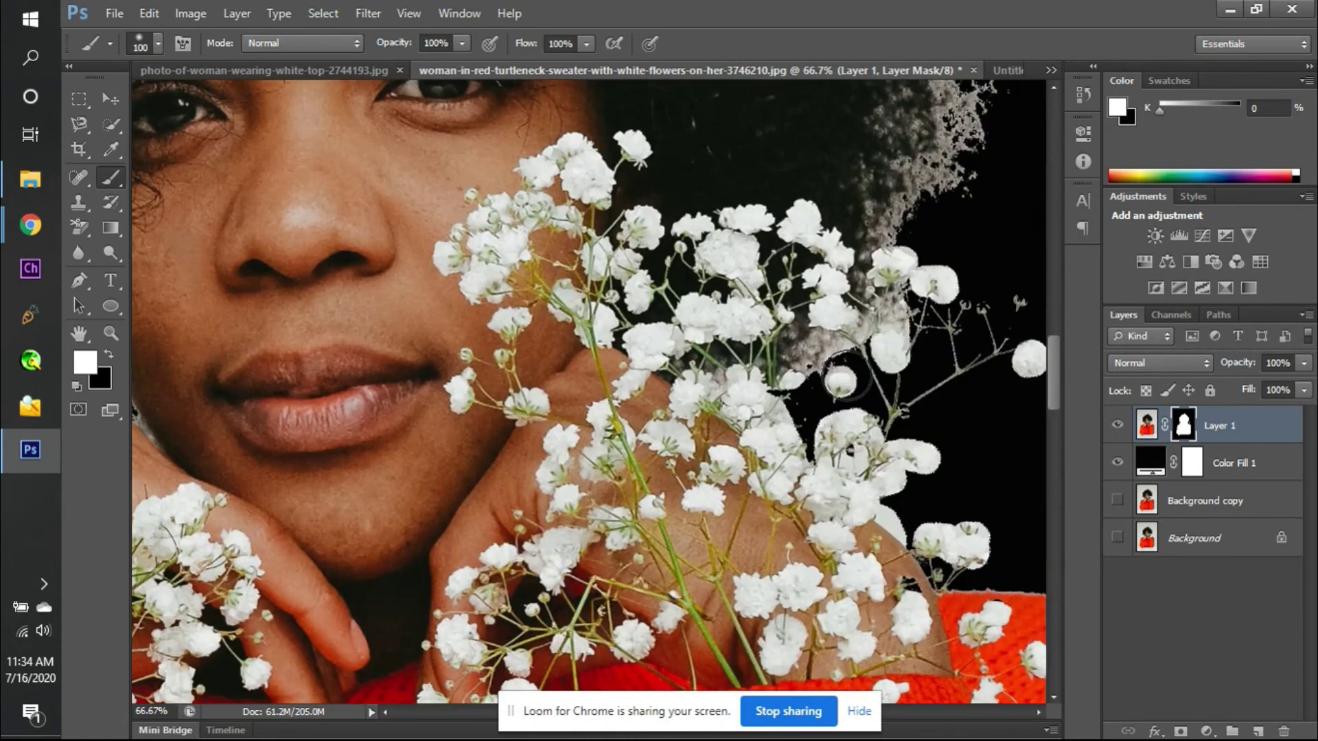
pyautogui.hscroll(2, 846, 377)
pyautogui.moveTo(858, 280)
pyautogui.mouseDown()
pyautogui.moveTo(826, 268)
pyautogui.moveTo(815, 348)
pyautogui.moveTo(760, 380)
pyautogui.moveTo(775, 429)
pyautogui.moveTo(751, 433)
pyautogui.moveTo(751, 452)
pyautogui.moveTo(768, 433)
pyautogui.moveTo(842, 451)
pyautogui.moveTo(836, 420)
pyautogui.moveTo(809, 396)
pyautogui.moveTo(817, 436)
pyautogui.moveTo(902, 446)
pyautogui.mouseUp()
pyautogui.scroll(-2, 843, 453)
pyautogui.moveTo(967, 306); pyautogui.dragTo(953, 267)
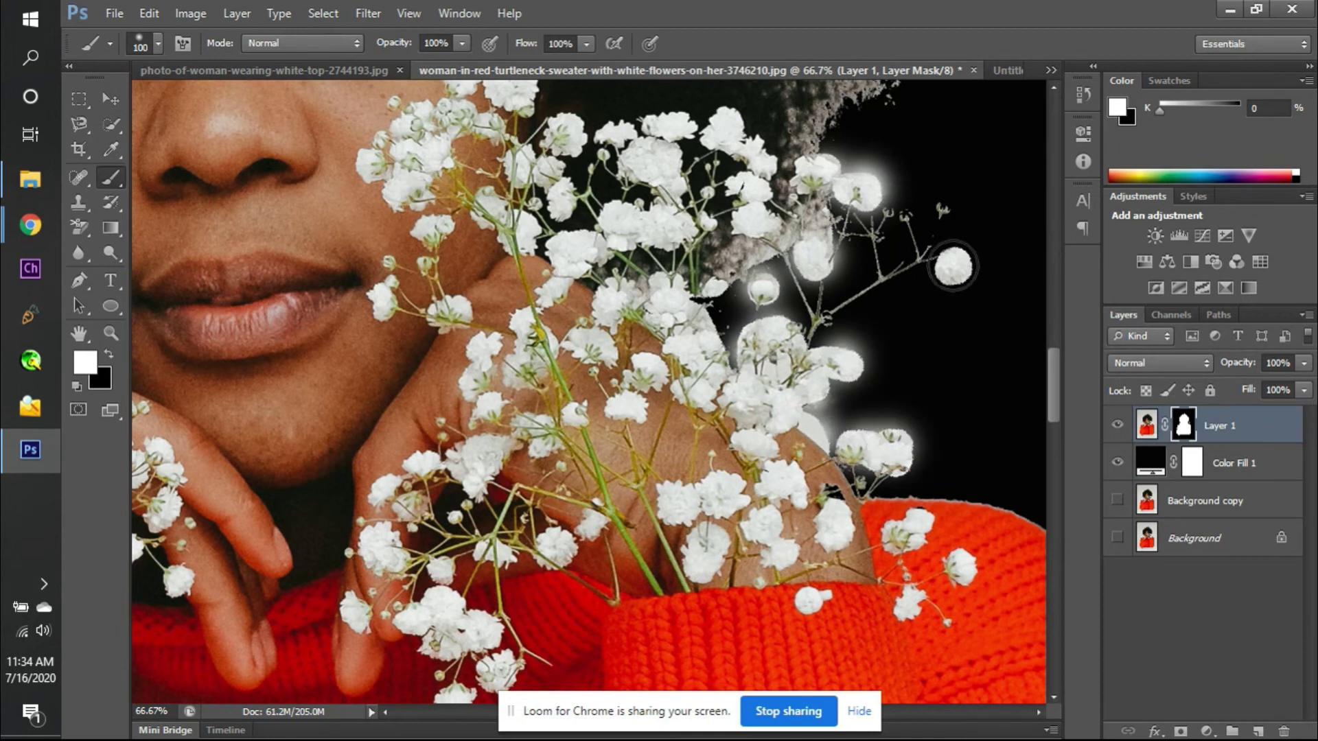
# - Shrink the brush to 90 px, undo a stroke on the small right bud, and zoom out
pyautogui.press('[')
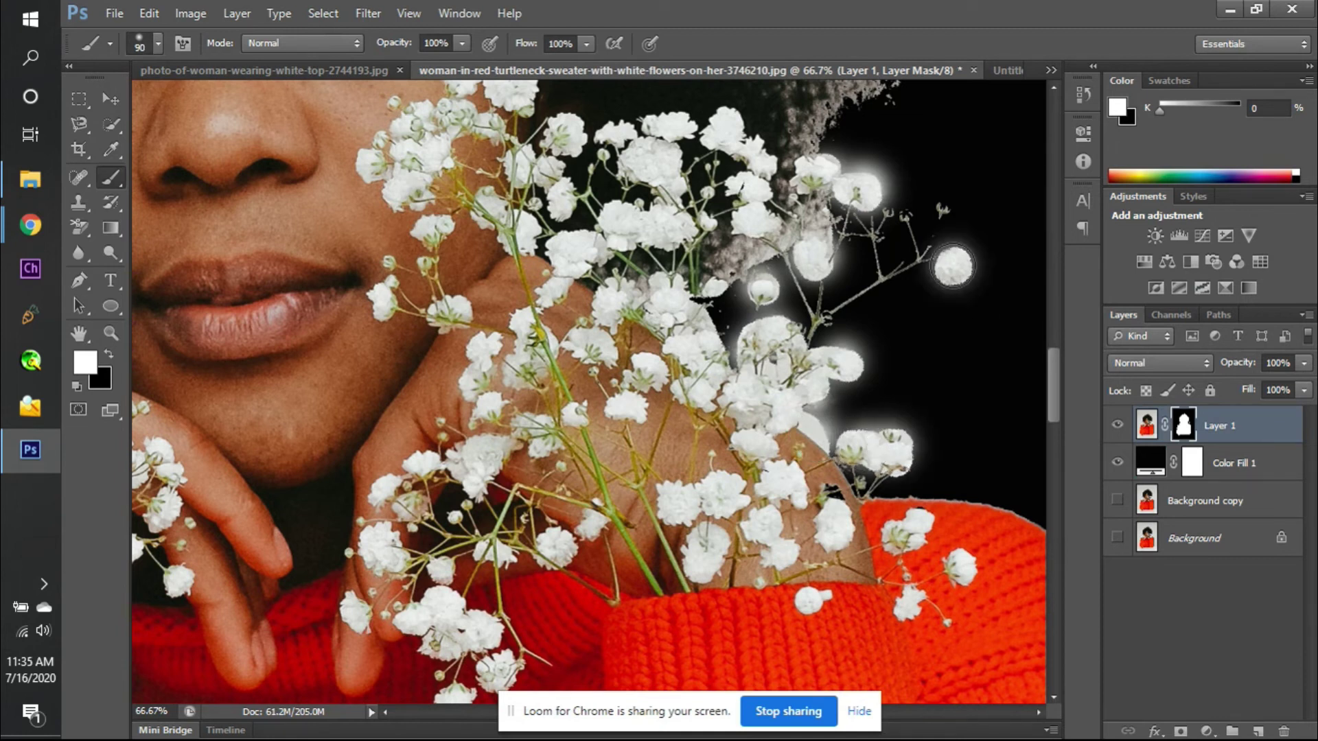
pyautogui.moveTo(947, 226); pyautogui.dragTo(943, 212)
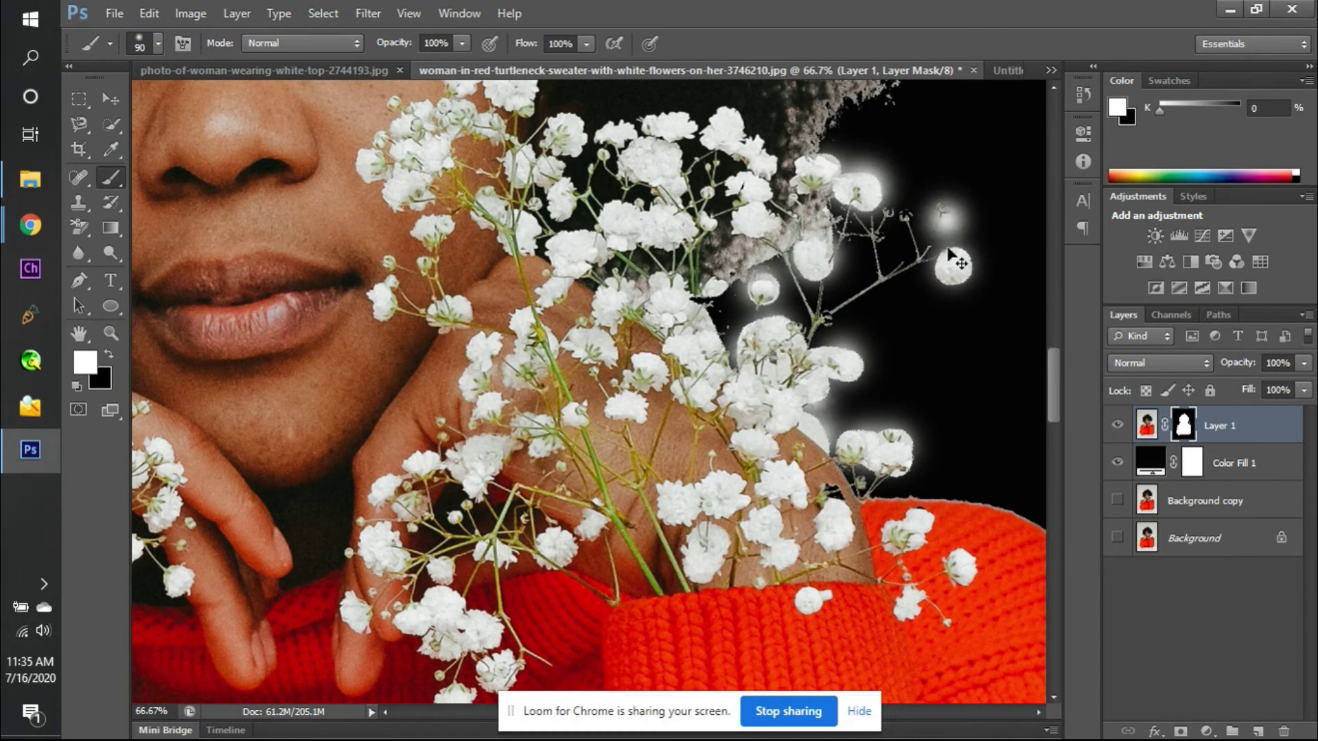
pyautogui.hotkey('ctrl', 'z')
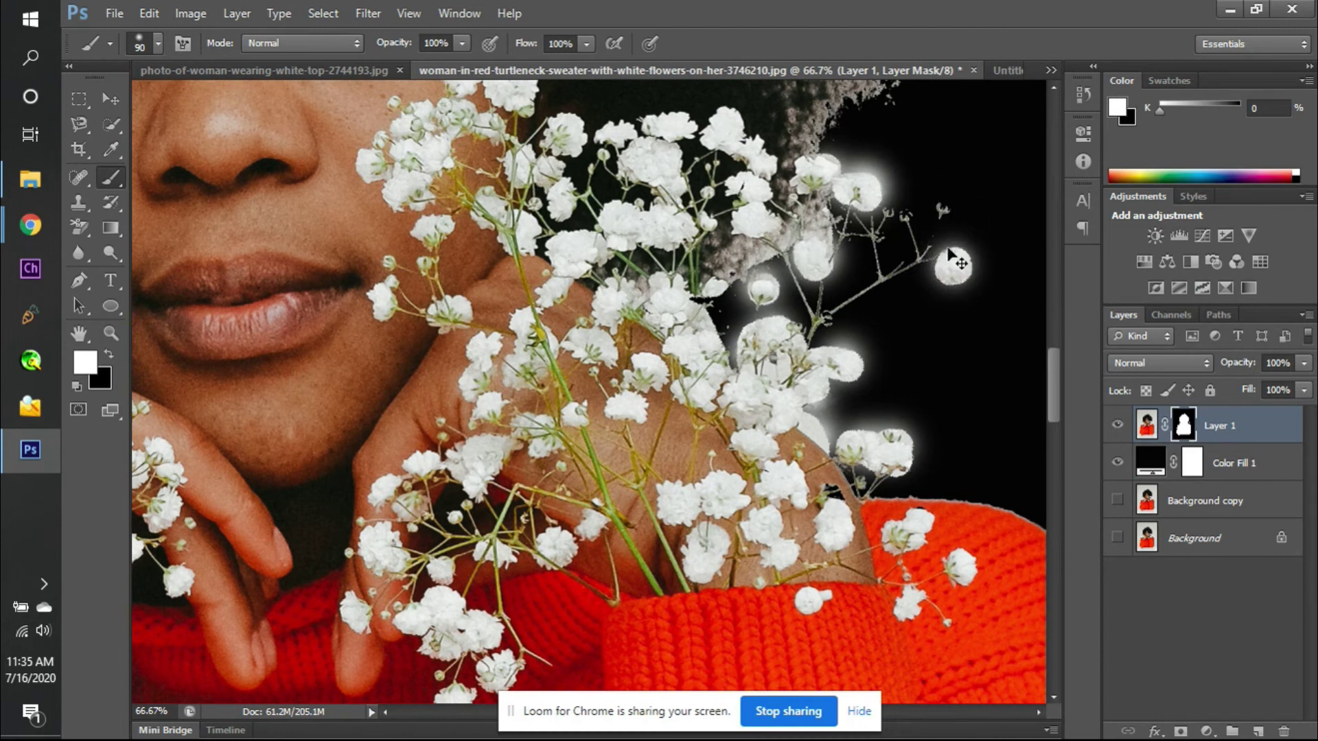
pyautogui.hotkey('ctrl', '-')
pyautogui.hotkey('ctrl', '-')
pyautogui.hotkey('ctrl', '-')
pyautogui.hotkey('ctrl', '-')
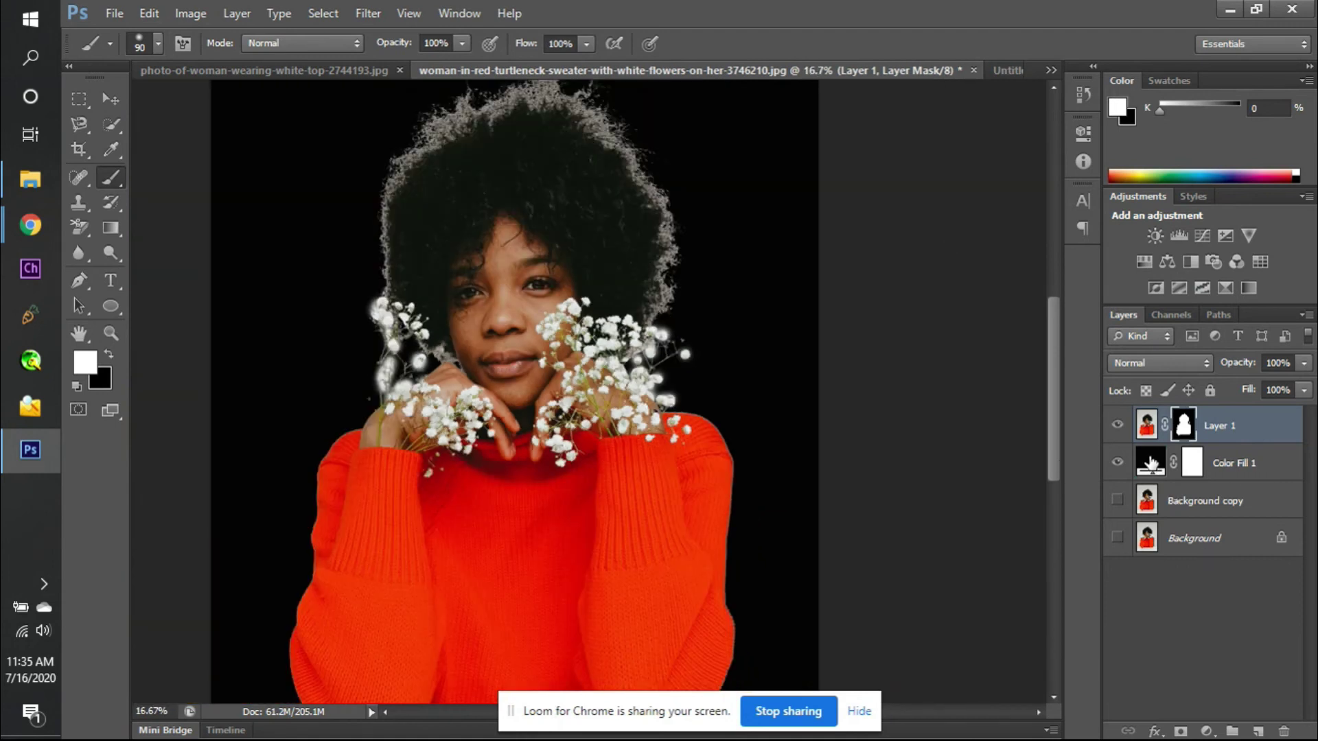
pyautogui.click(1151, 465)
pyautogui.doubleClick(1151, 465)
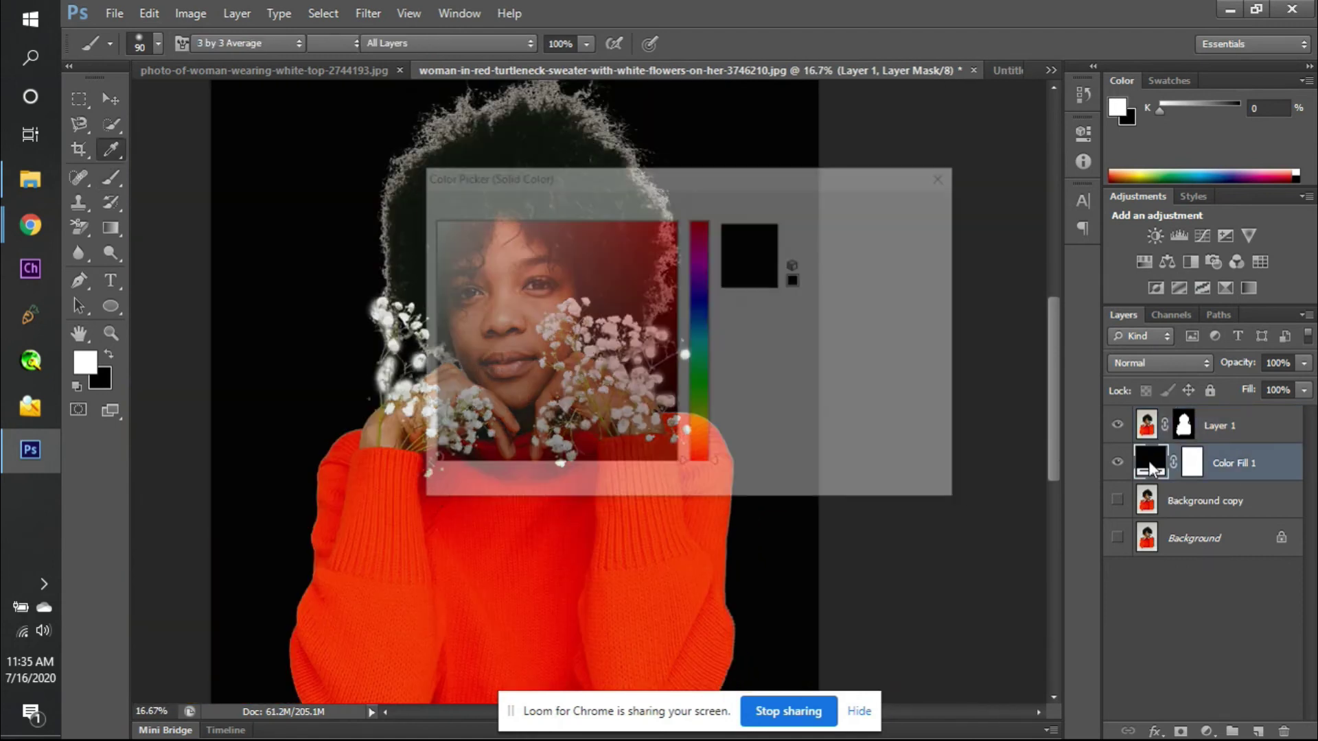
pyautogui.moveTo(529, 279); pyautogui.dragTo(423, 217)
pyautogui.press('b')
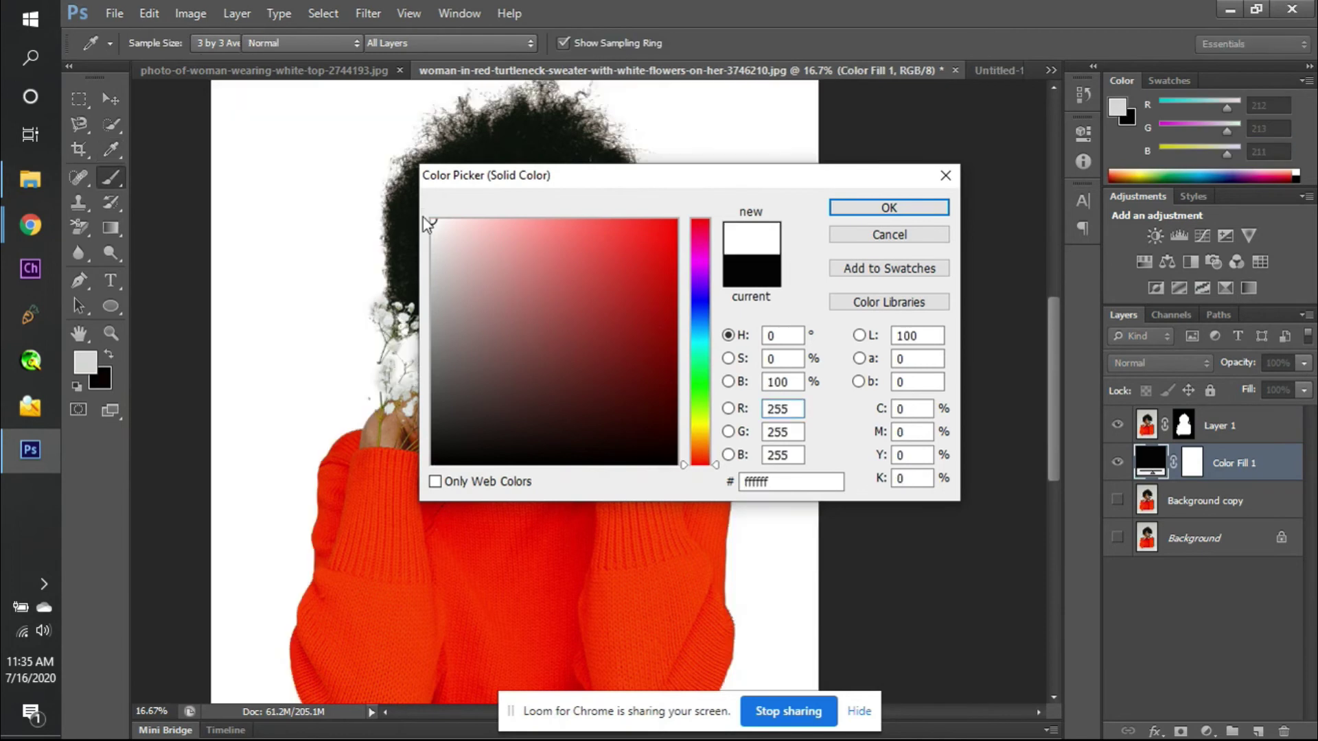
pyautogui.press('Return')
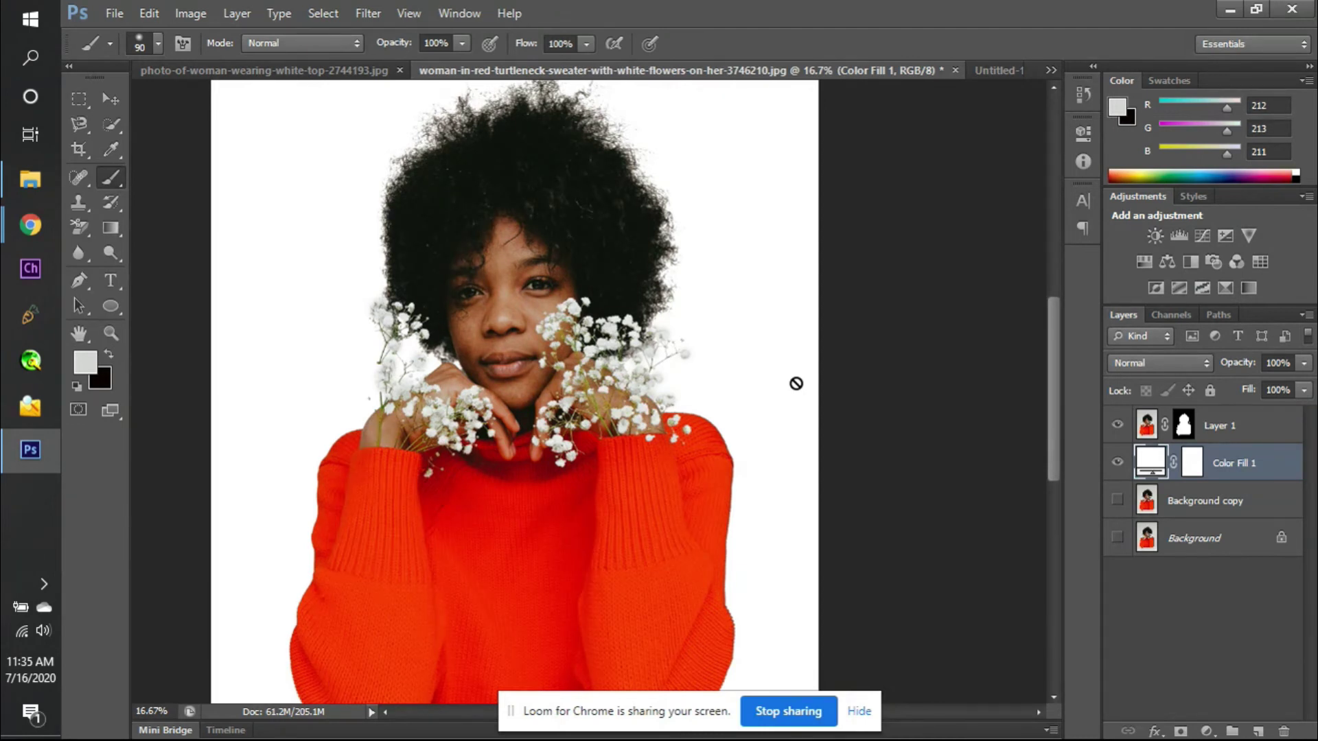
pyautogui.doubleClick(1157, 467)
pyautogui.moveTo(603, 332); pyautogui.dragTo(431, 465)
pyautogui.press('Return')
pyautogui.press('b')
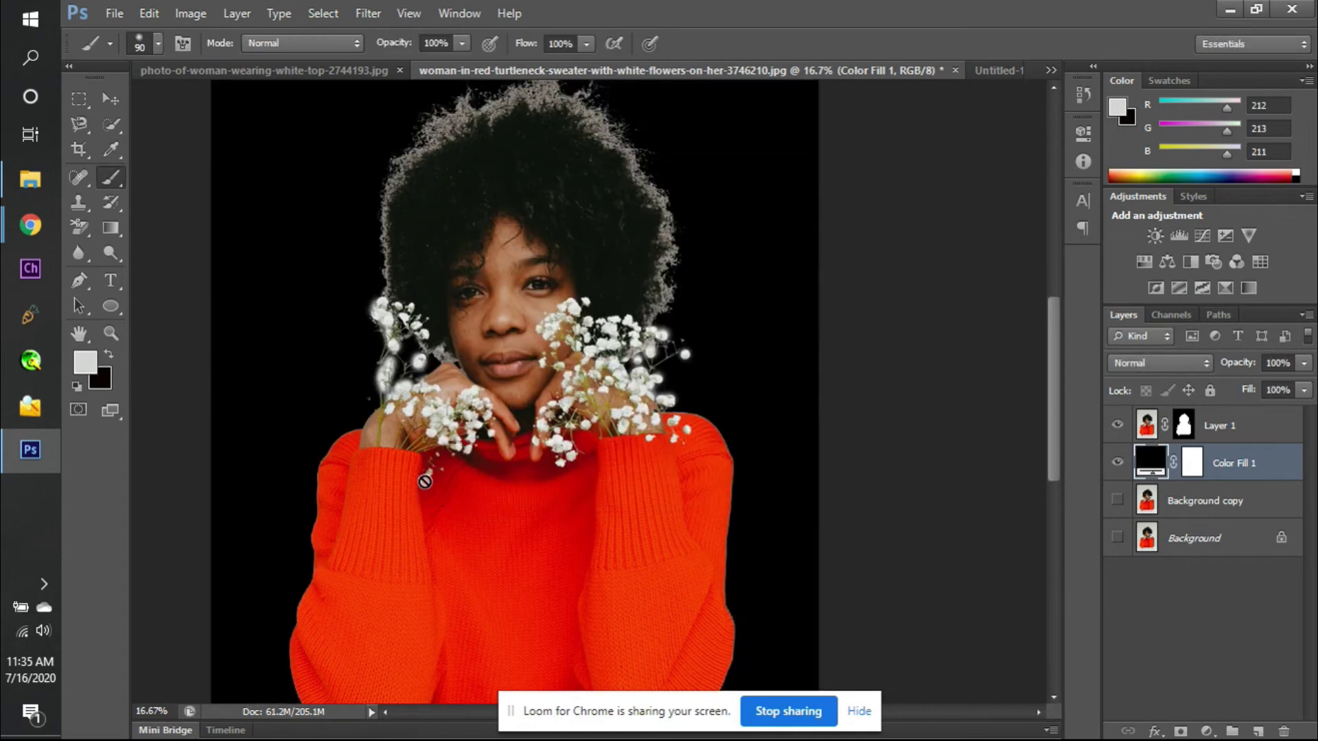
pyautogui.scroll(-1, 424, 481)
pyautogui.scroll(1, 425, 481)
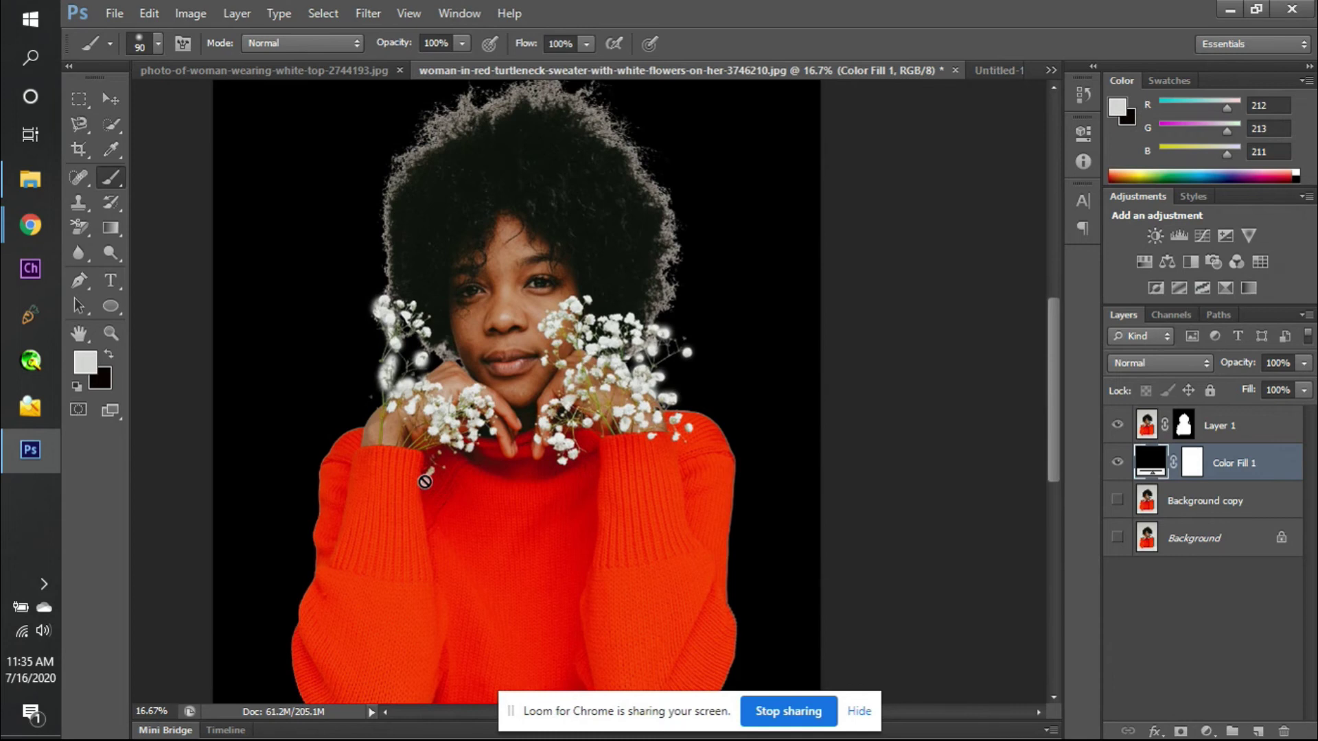
pyautogui.scroll(2, 427, 485)
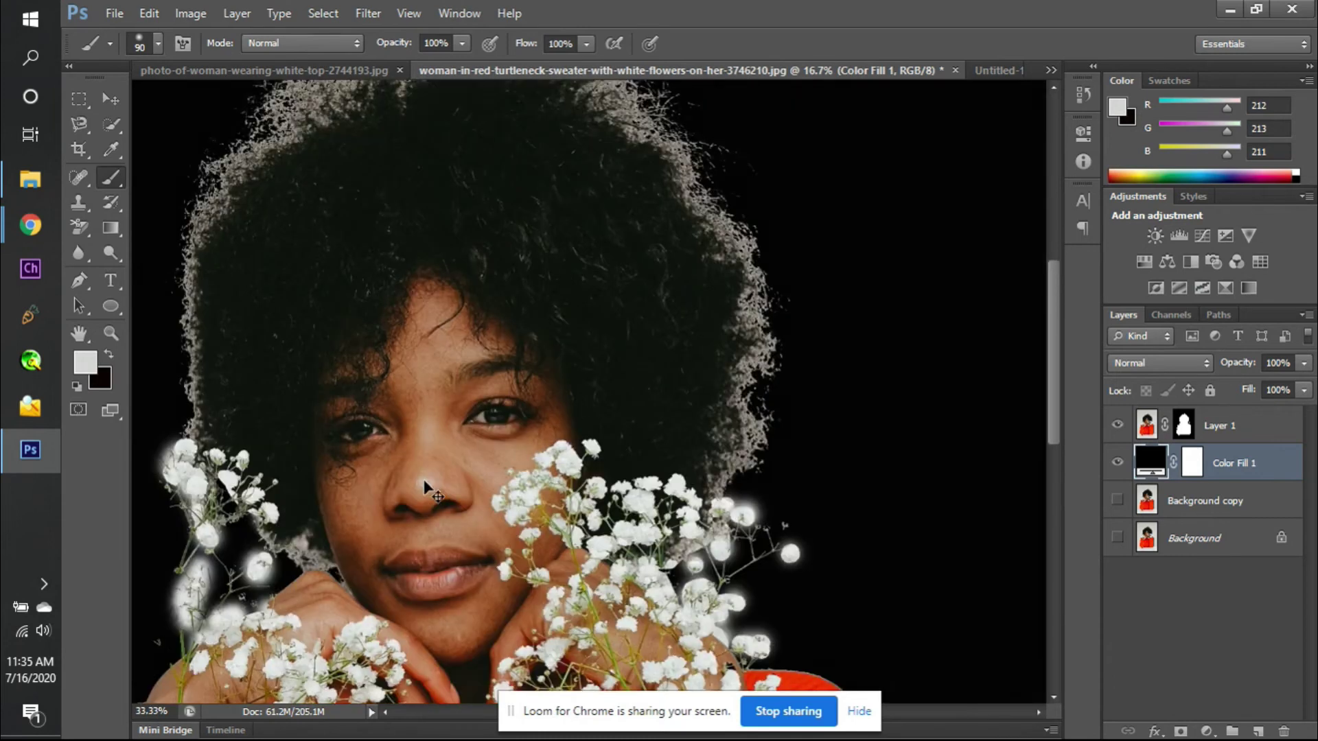
# - Create an empty Layer 2 above Layer 1 and clip it to Layer 1
pyautogui.click(1149, 430)
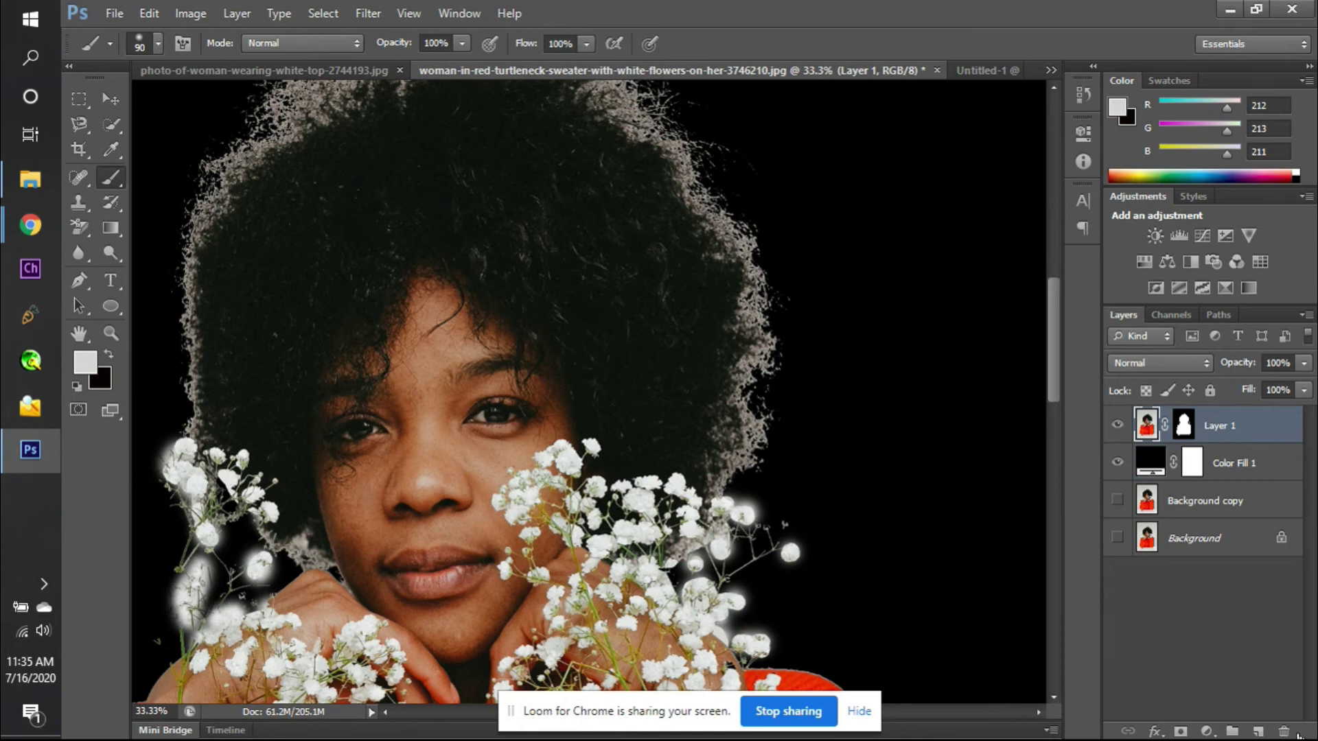
pyautogui.click(1258, 732)
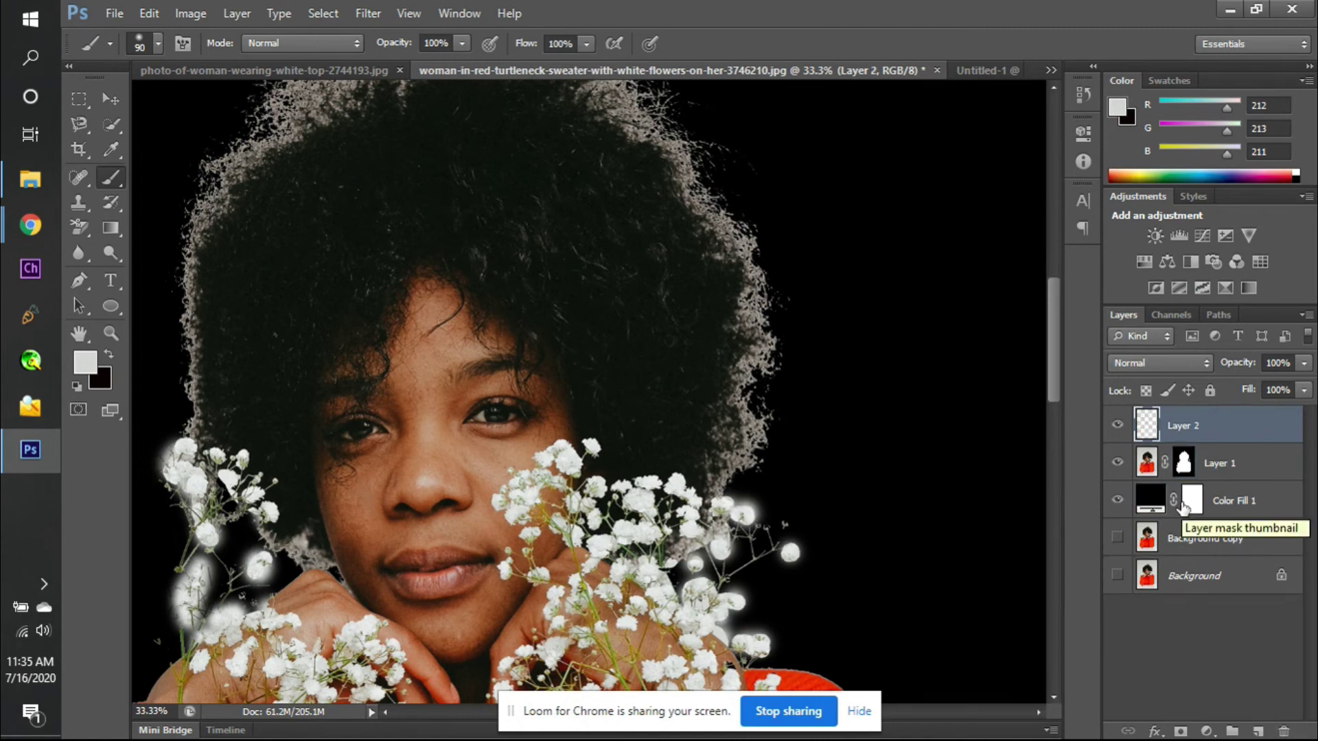
pyautogui.keyDown('alt'); pyautogui.click(1151, 446); pyautogui.keyUp('alt')
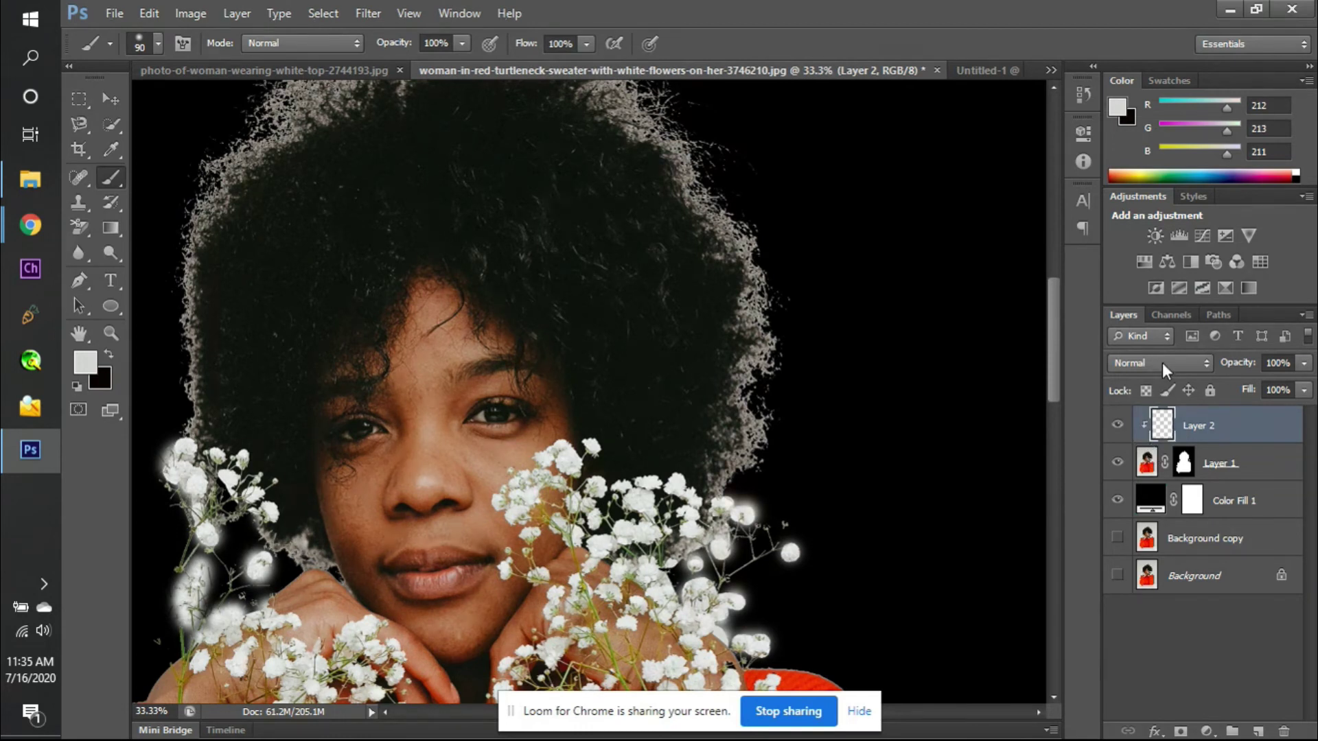
pyautogui.hotkey('alt', 'Tab')
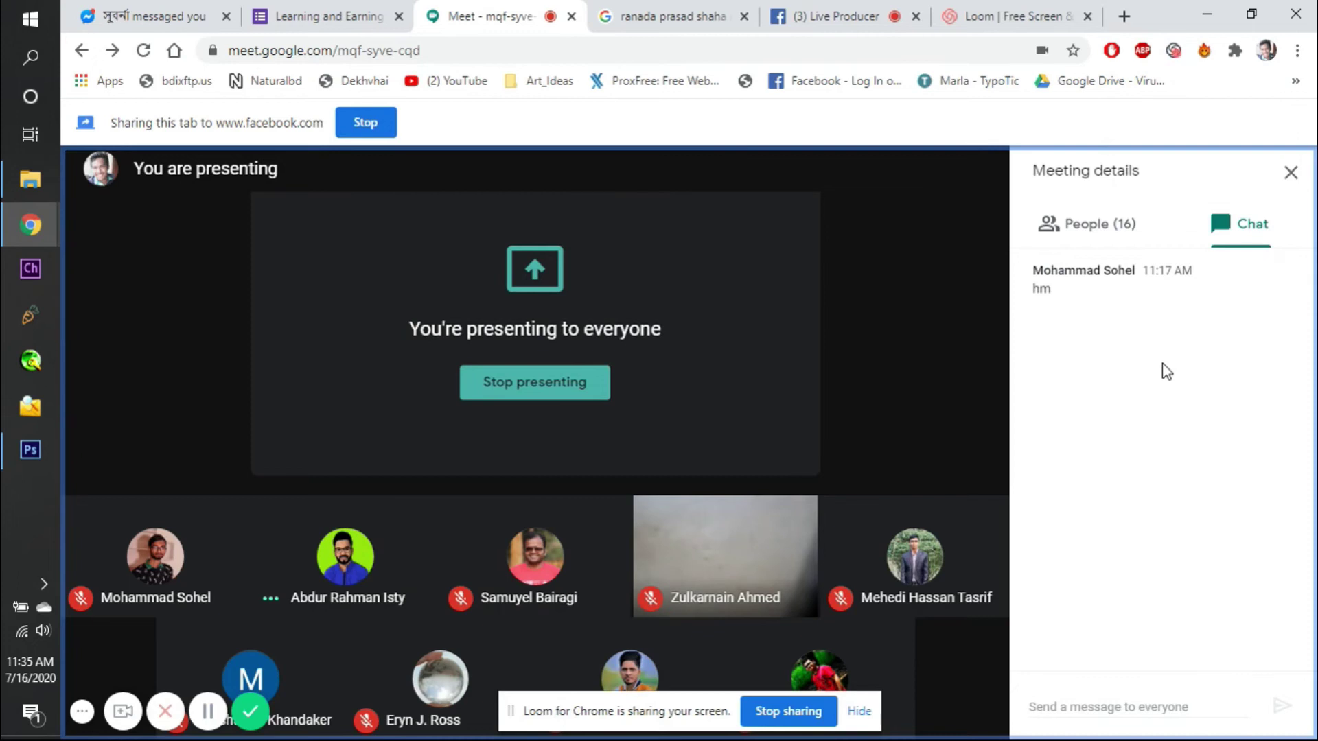
# - Return to the Photoshop document and open Layer 2's blend-mode list
pyautogui.hotkey('alt', 'Tab')
pyautogui.click(1162, 362)
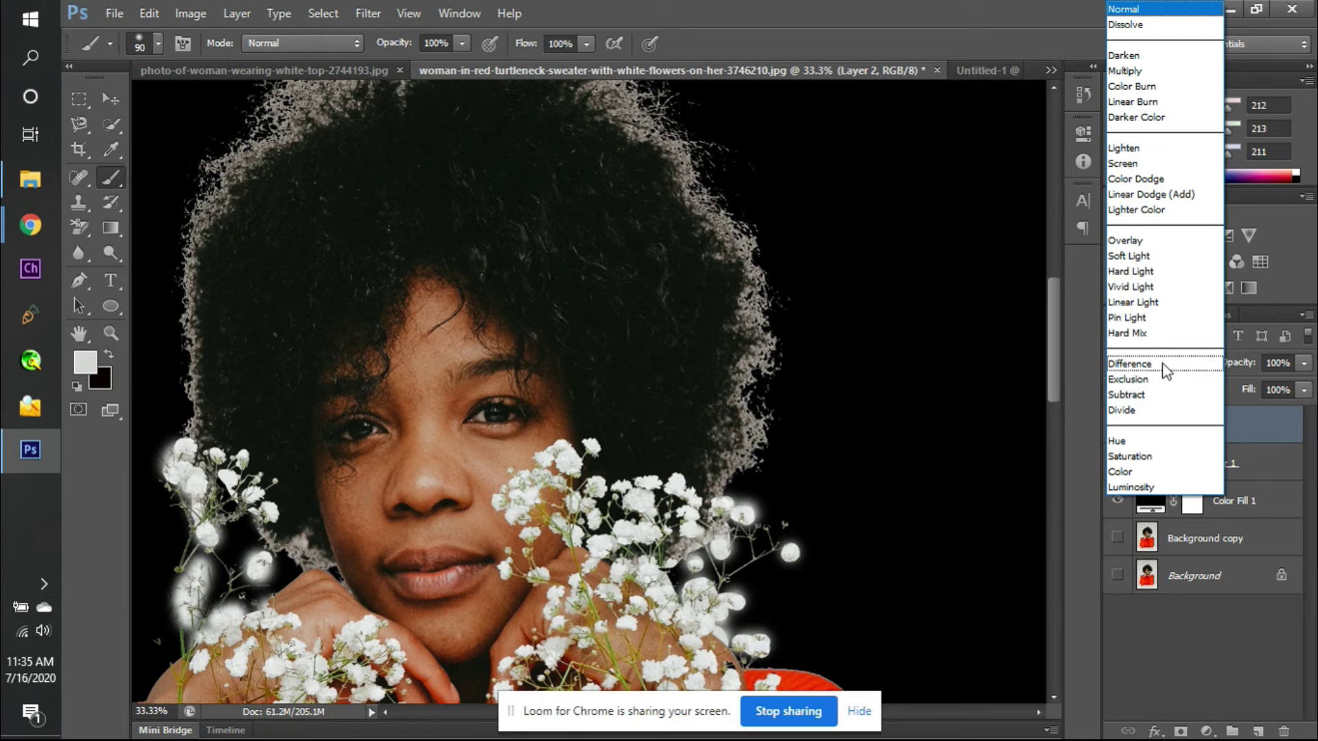
# - Set Layer 2 to Darken, then clone sampled dark hair over the grey fringe with the Clone Stamp
pyautogui.click(1159, 56)
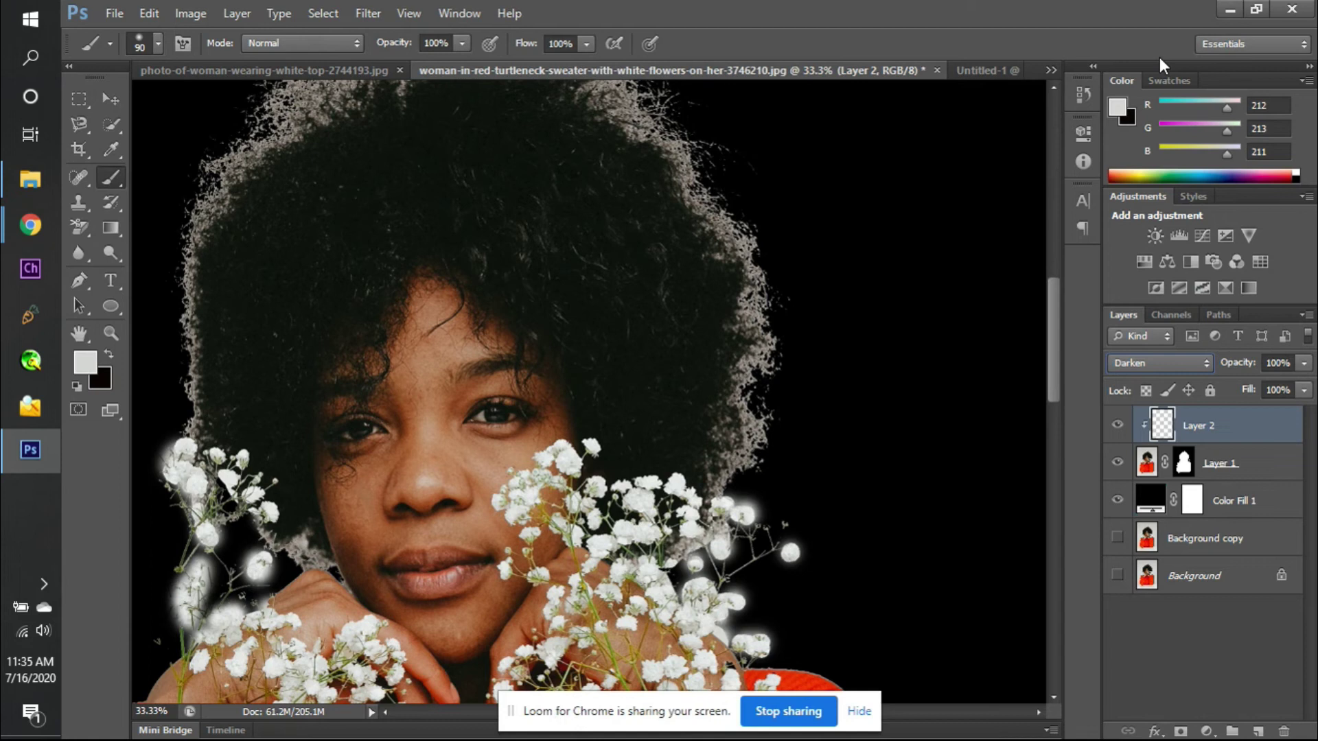
pyautogui.scroll(3, 382, 357)
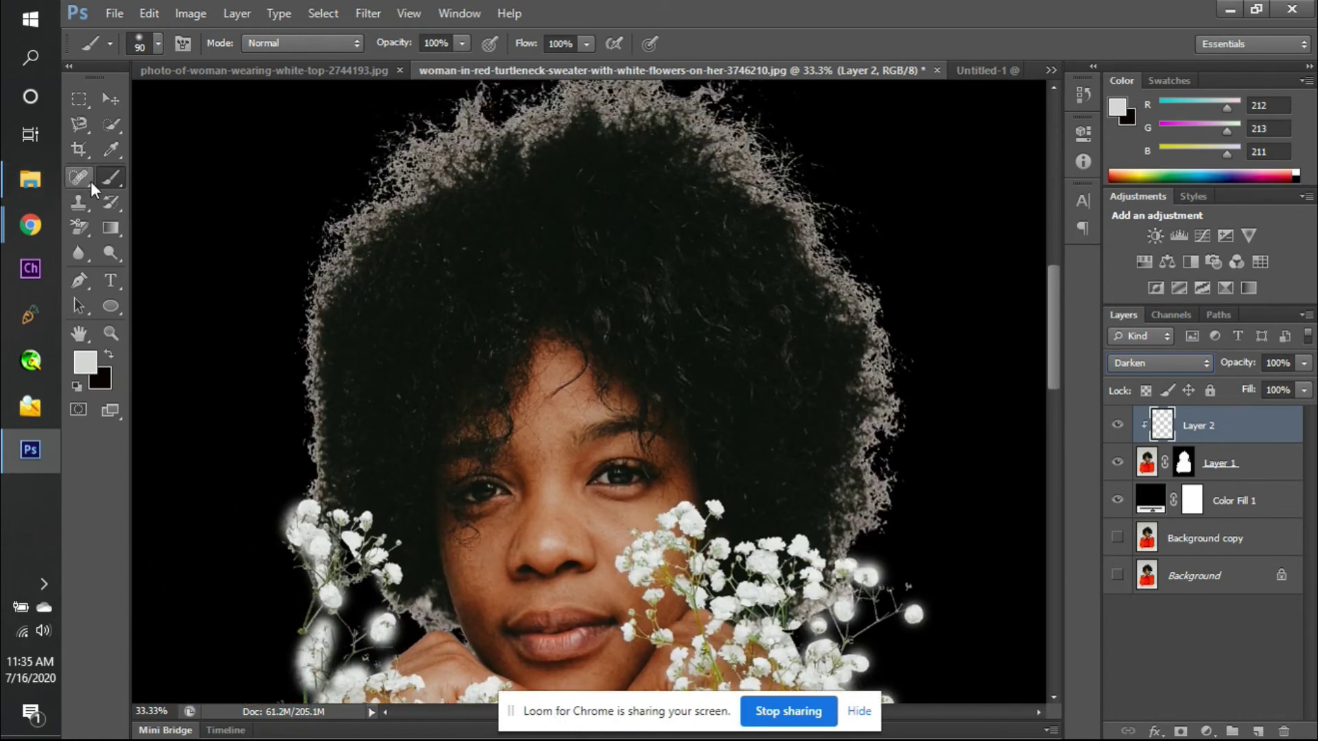
pyautogui.click(79, 202)
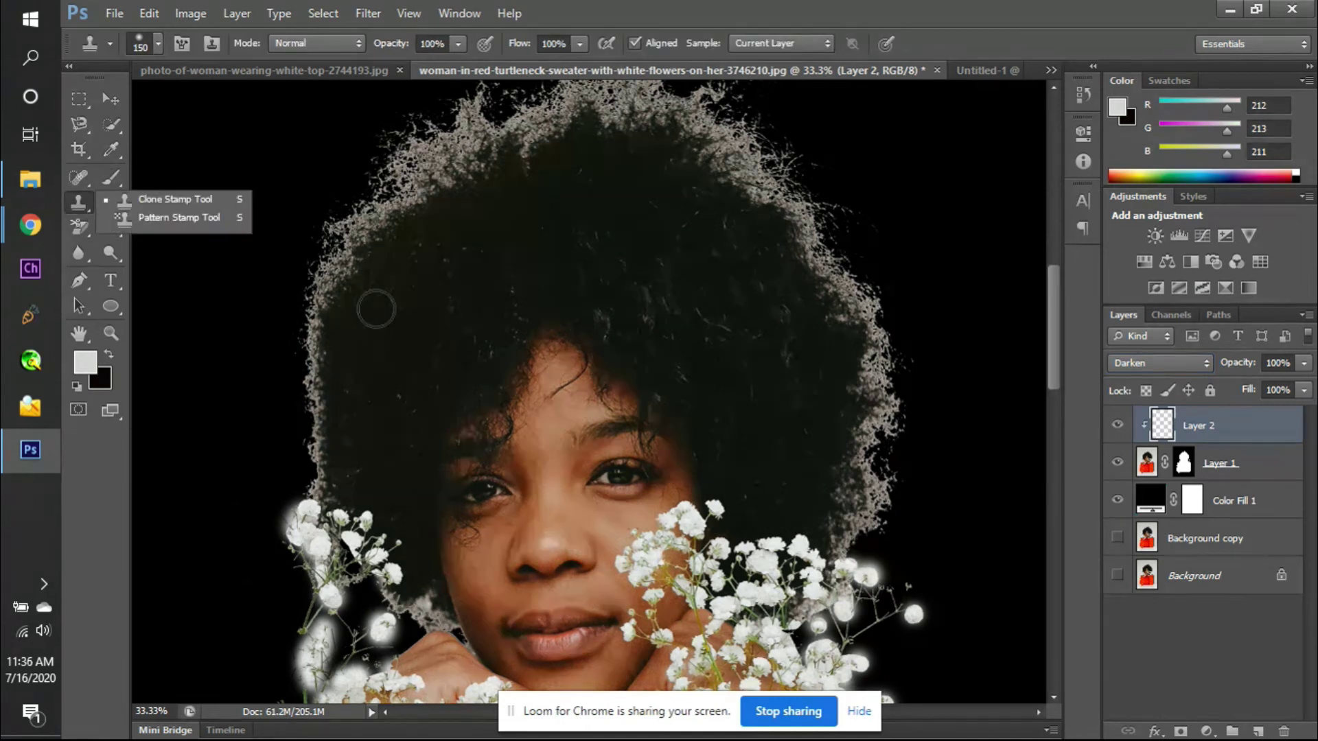
pyautogui.scroll(3, 395, 302)
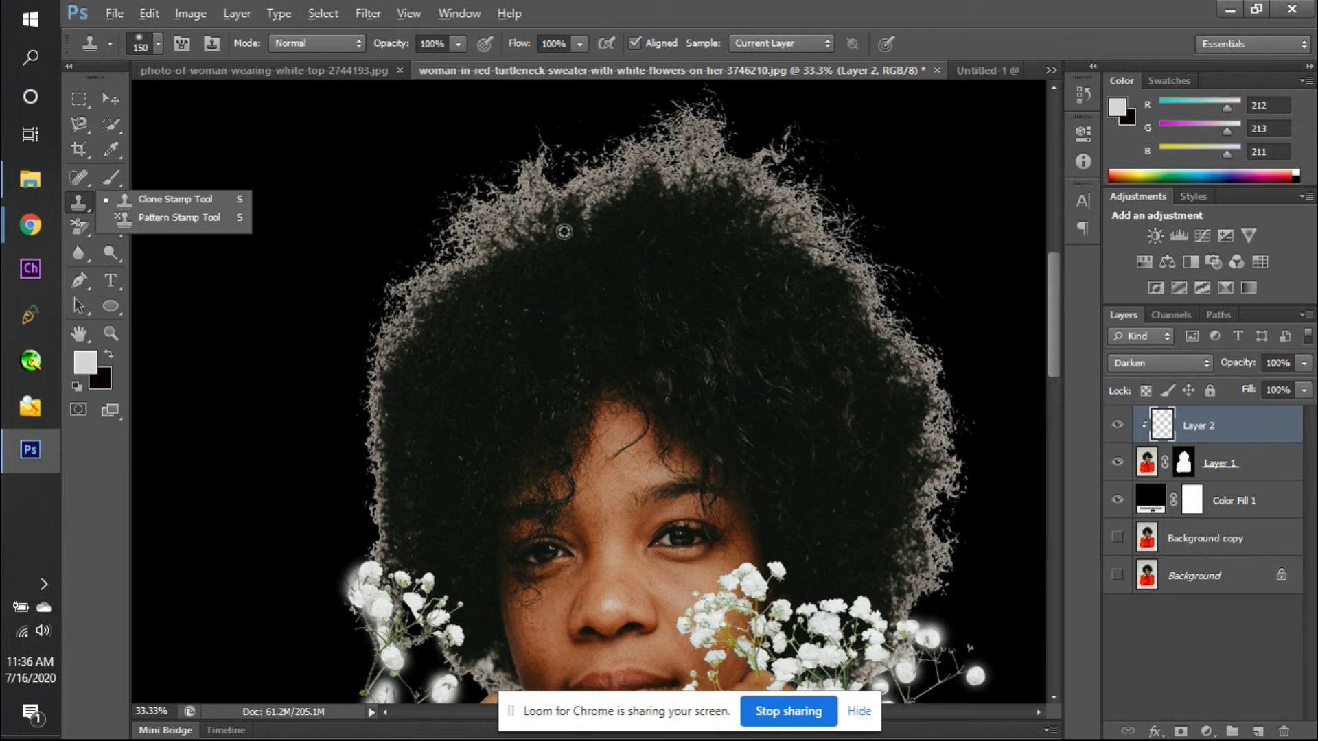
pyautogui.keyDown('alt'); pyautogui.click(589, 235); pyautogui.keyUp('alt')
pyautogui.moveTo(588, 235)
pyautogui.mouseDown()
pyautogui.moveTo(528, 194)
pyautogui.moveTo(600, 198)
pyautogui.moveTo(634, 172)
pyautogui.moveTo(592, 203)
pyautogui.moveTo(514, 192)
pyautogui.moveTo(523, 230)
pyautogui.moveTo(469, 241)
pyautogui.moveTo(526, 203)
pyautogui.moveTo(485, 249)
pyautogui.moveTo(483, 217)
pyautogui.moveTo(435, 291)
pyautogui.moveTo(392, 303)
pyautogui.moveTo(390, 290)
pyautogui.moveTo(373, 452)
pyautogui.mouseUp()
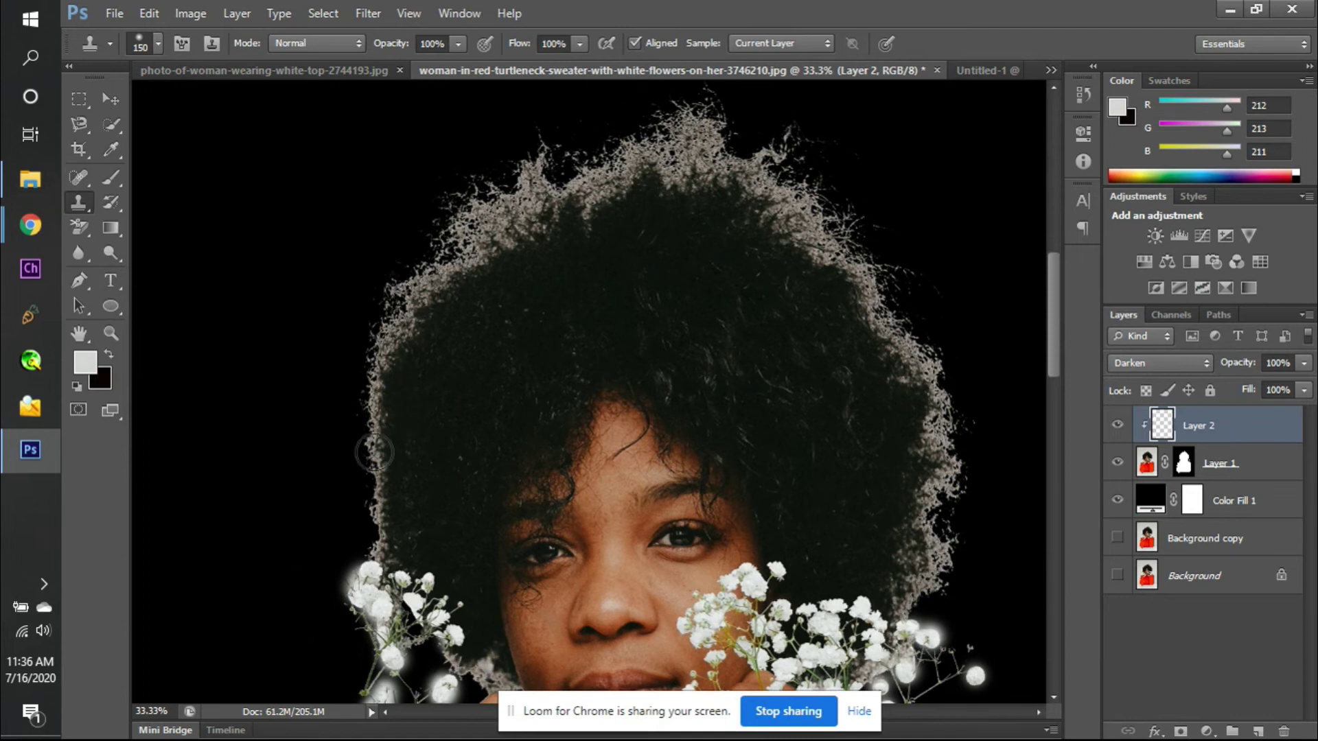
# - Toggle Layer 1, Layer 2 and Color Fill 1 visibility to check the cloning, keeping Normal clone mode
pyautogui.click(1117, 462)
pyautogui.click(1117, 462)
pyautogui.click(1118, 424)
pyautogui.click(1117, 425)
pyautogui.click(1117, 425)
pyautogui.click(1117, 425)
pyautogui.click(1117, 462)
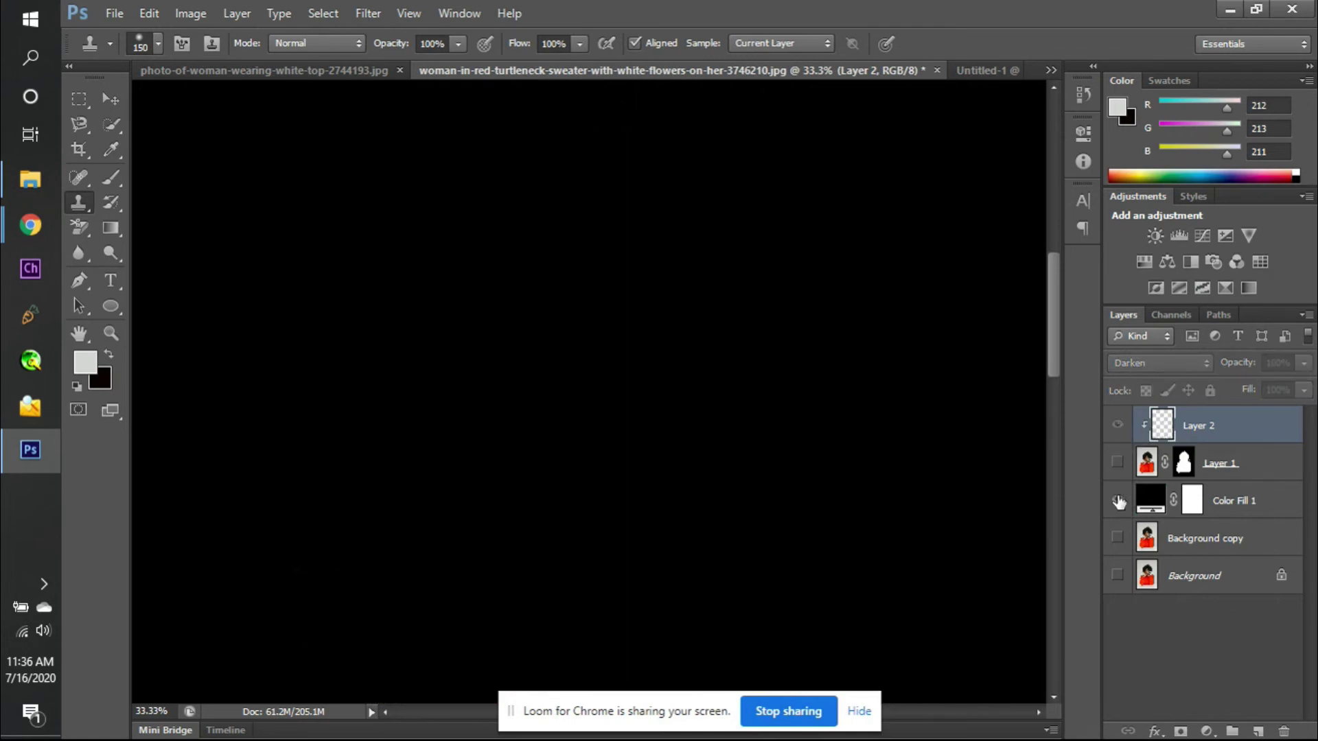
pyautogui.click(1118, 500)
pyautogui.click(1118, 425)
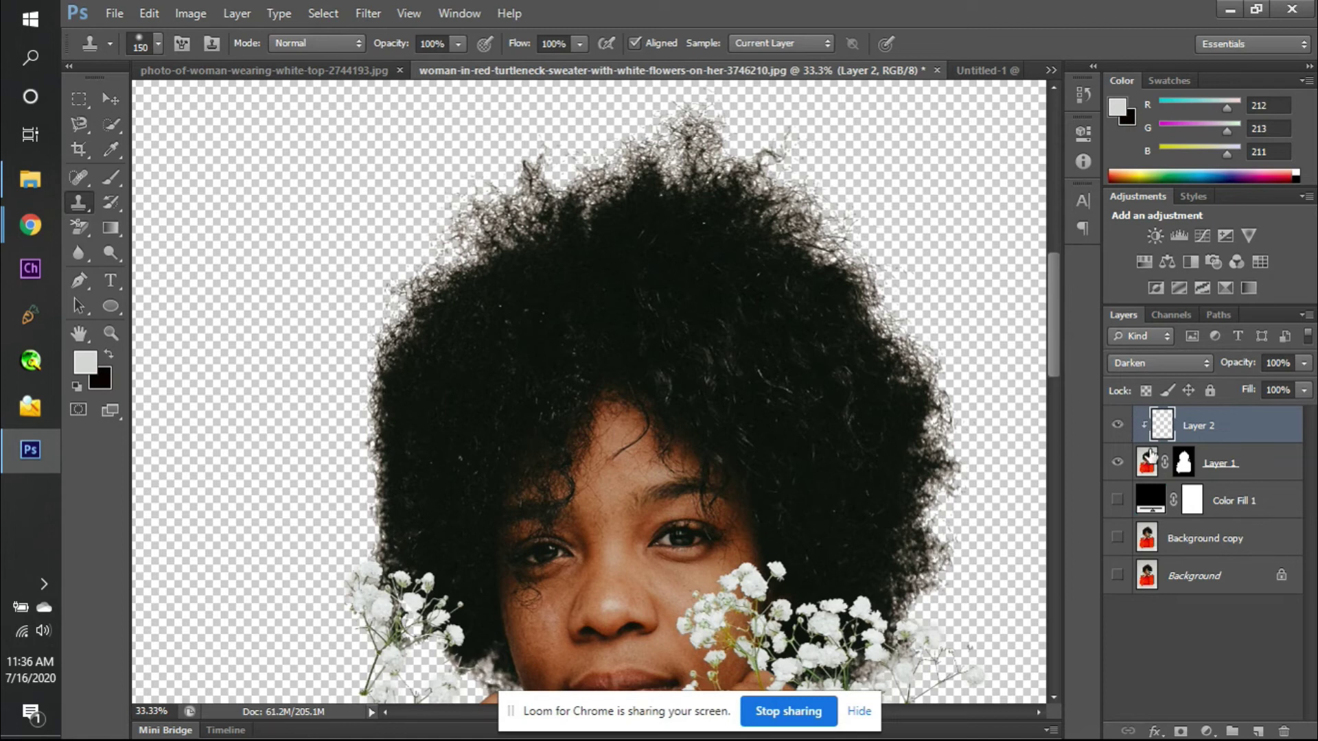
pyautogui.click(304, 44)
pyautogui.click(304, 51)
pyautogui.click(1117, 499)
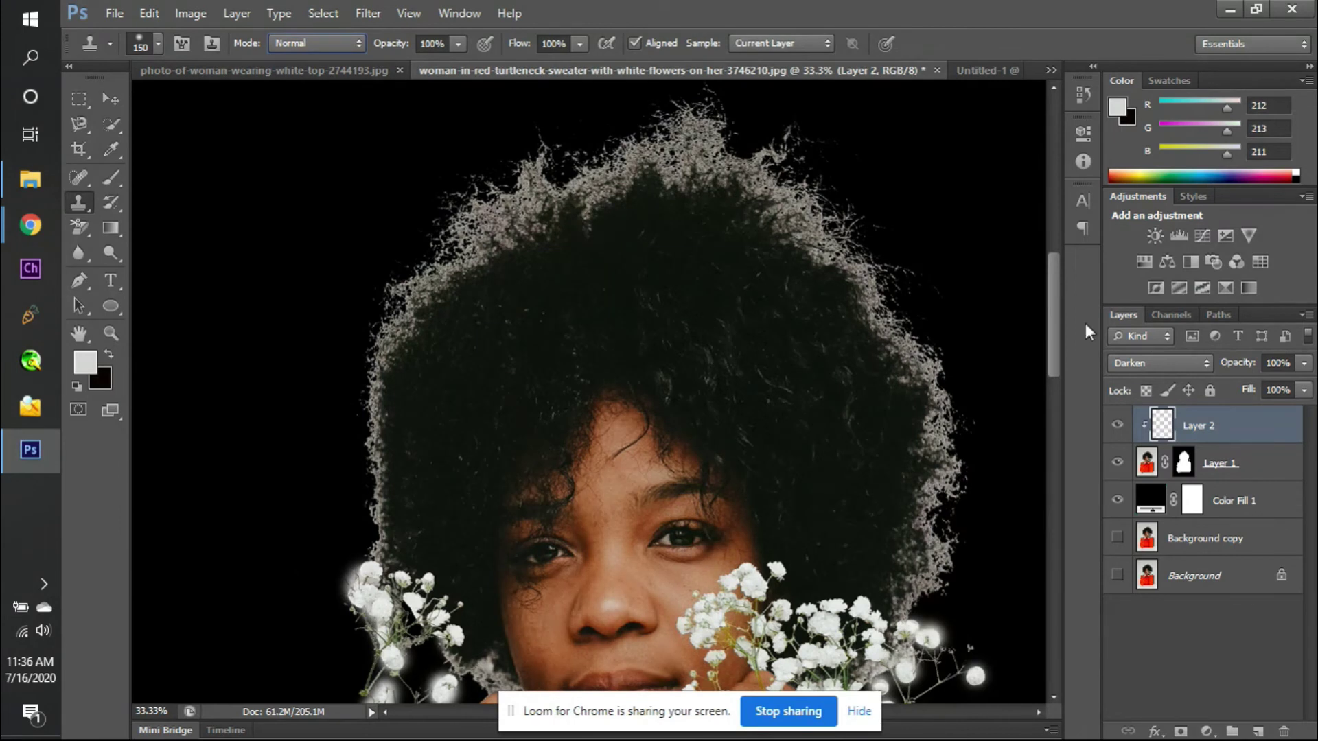
# - With Layer 1 active, set the Clone Stamp's Sample option to All Layers
pyautogui.click(1149, 466)
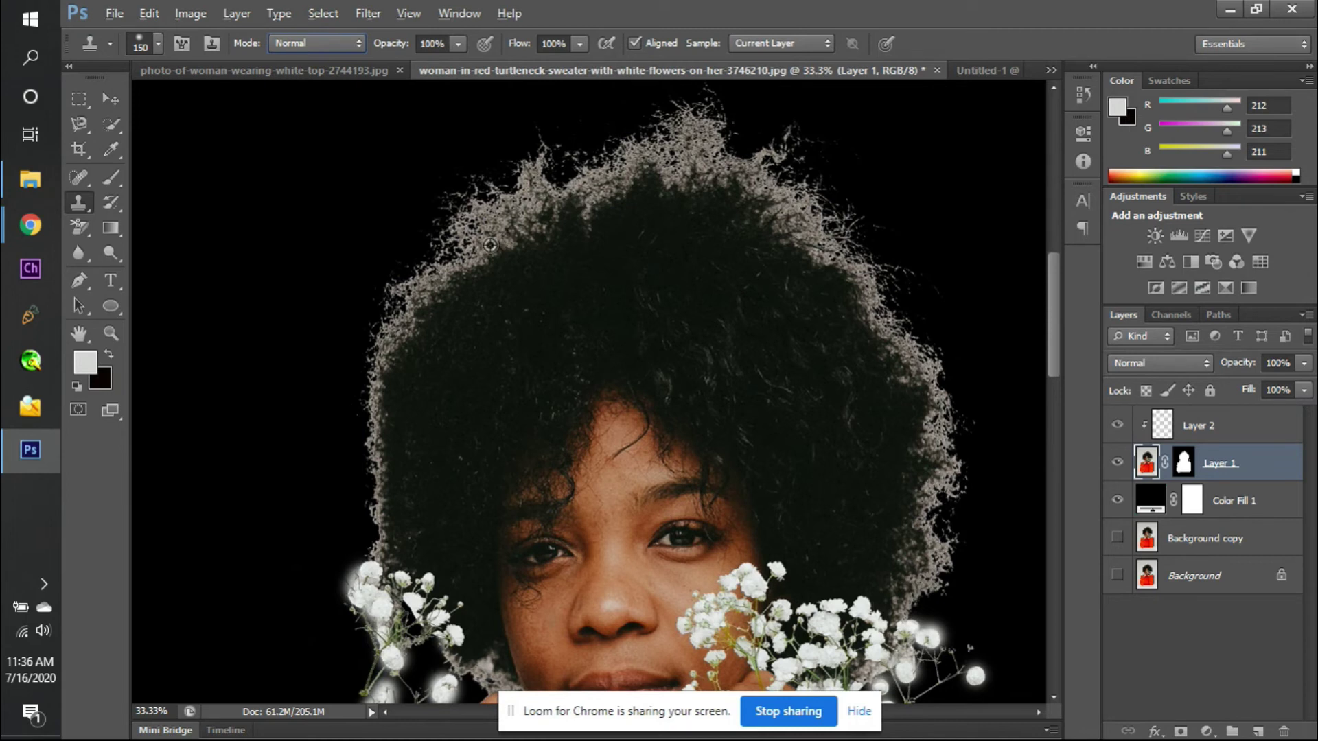
pyautogui.press('alt')
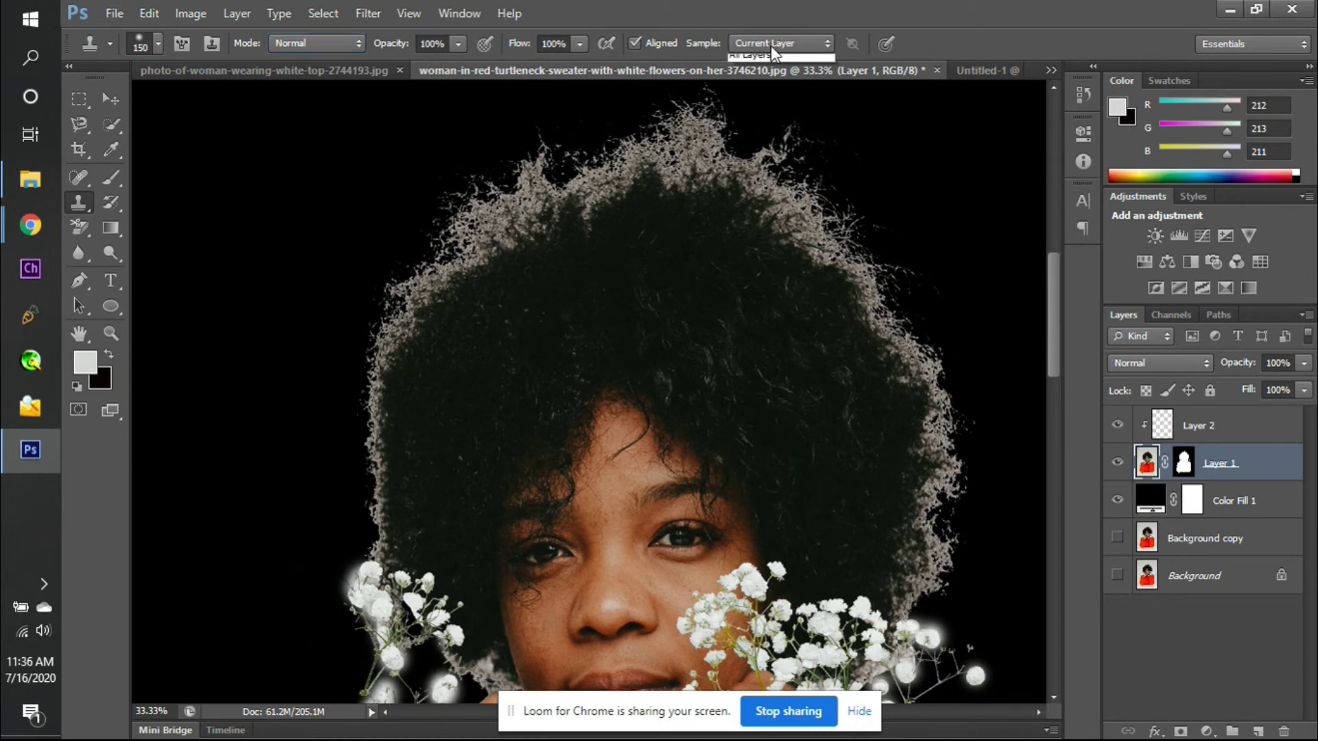
pyautogui.click(770, 44)
pyautogui.click(772, 88)
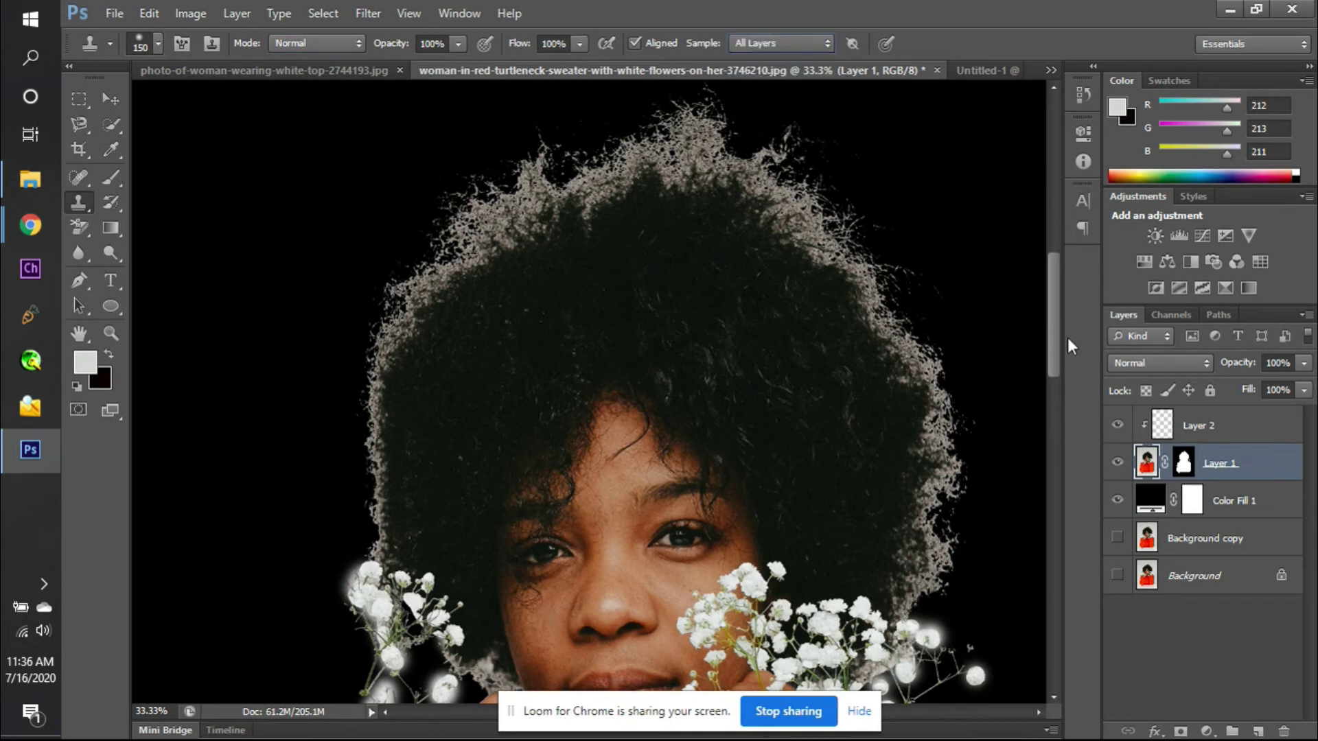
# - Select Layer 2, settle its sampling on All Layers, and toggle Color Fill 1 to check the edges
pyautogui.click(1181, 435)
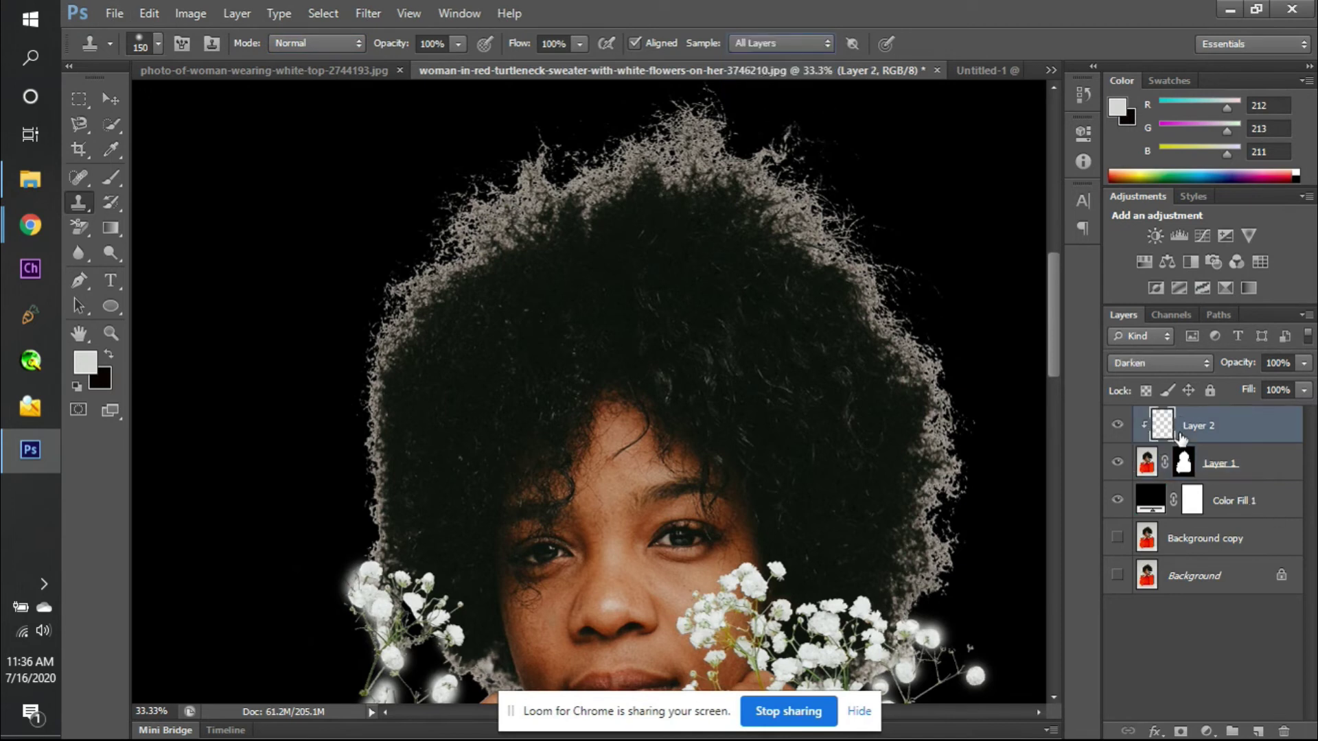
pyautogui.click(747, 42)
pyautogui.click(747, 42)
pyautogui.click(748, 43)
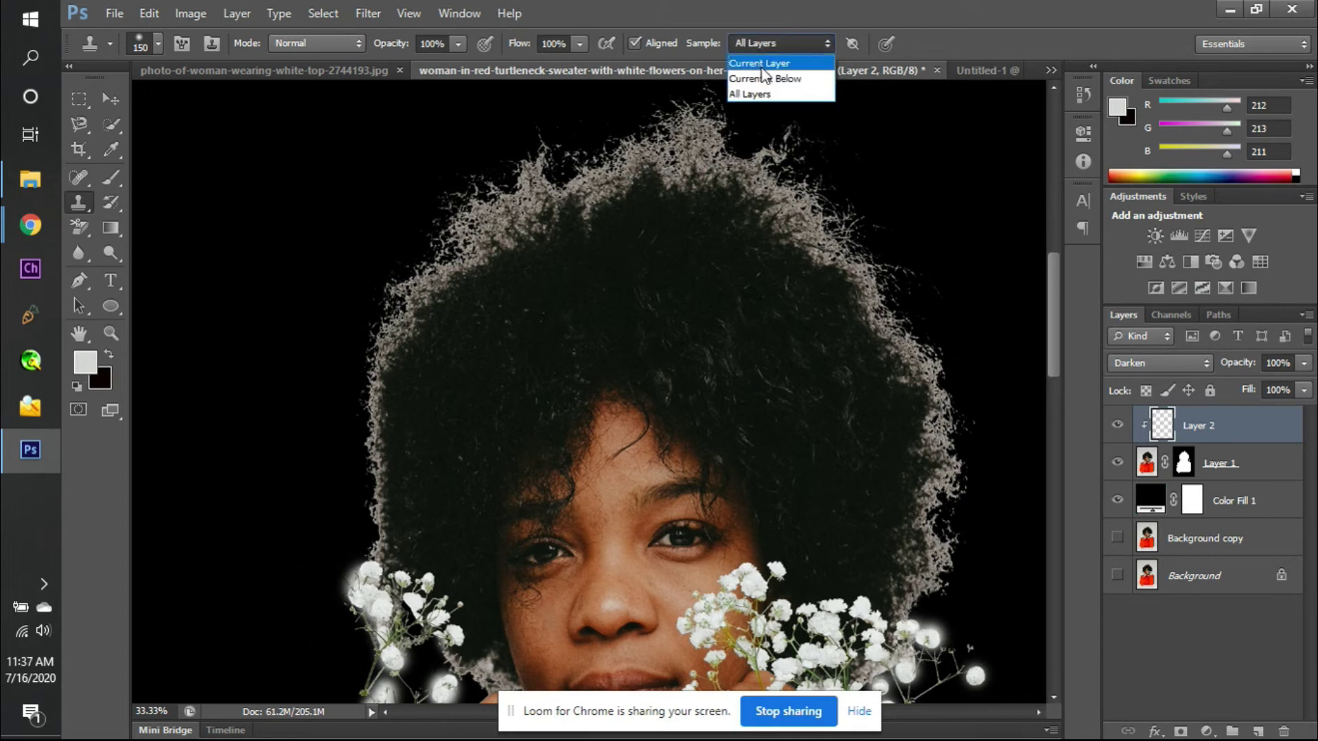
pyautogui.click(759, 63)
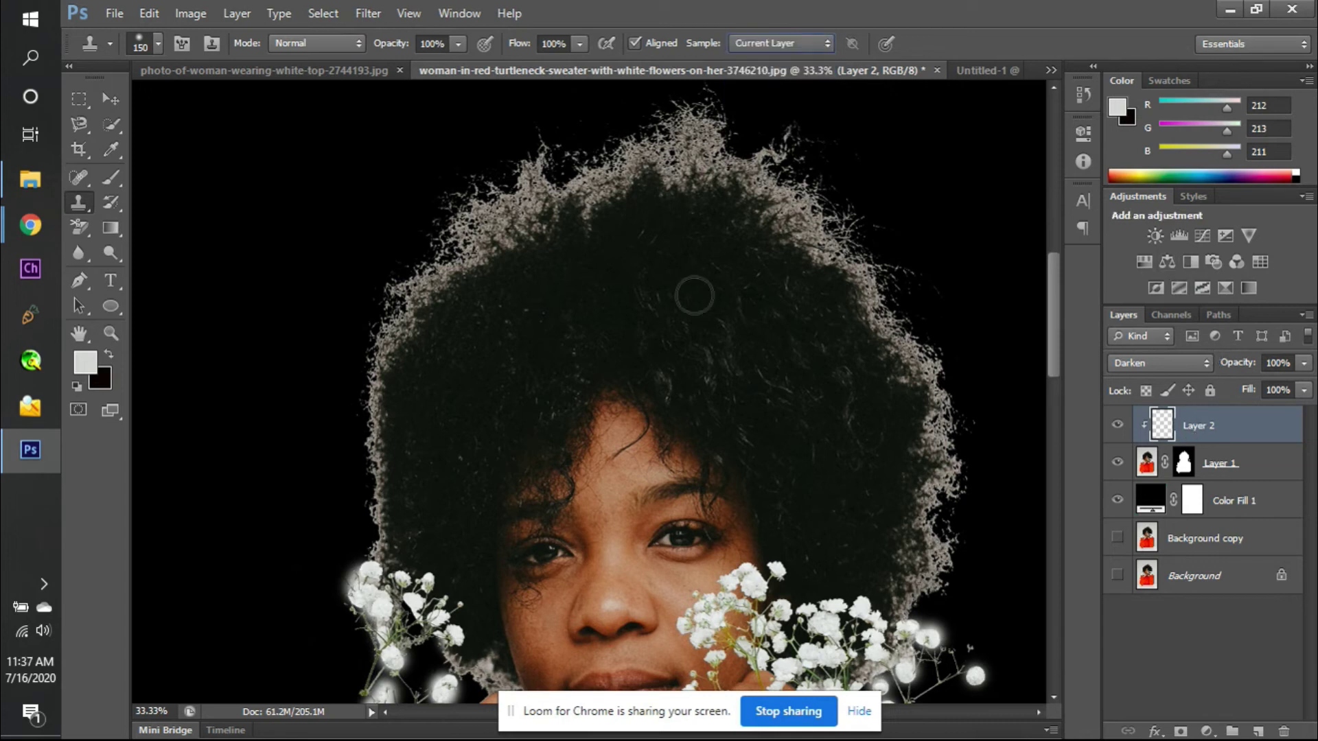
pyautogui.click(748, 44)
pyautogui.click(753, 89)
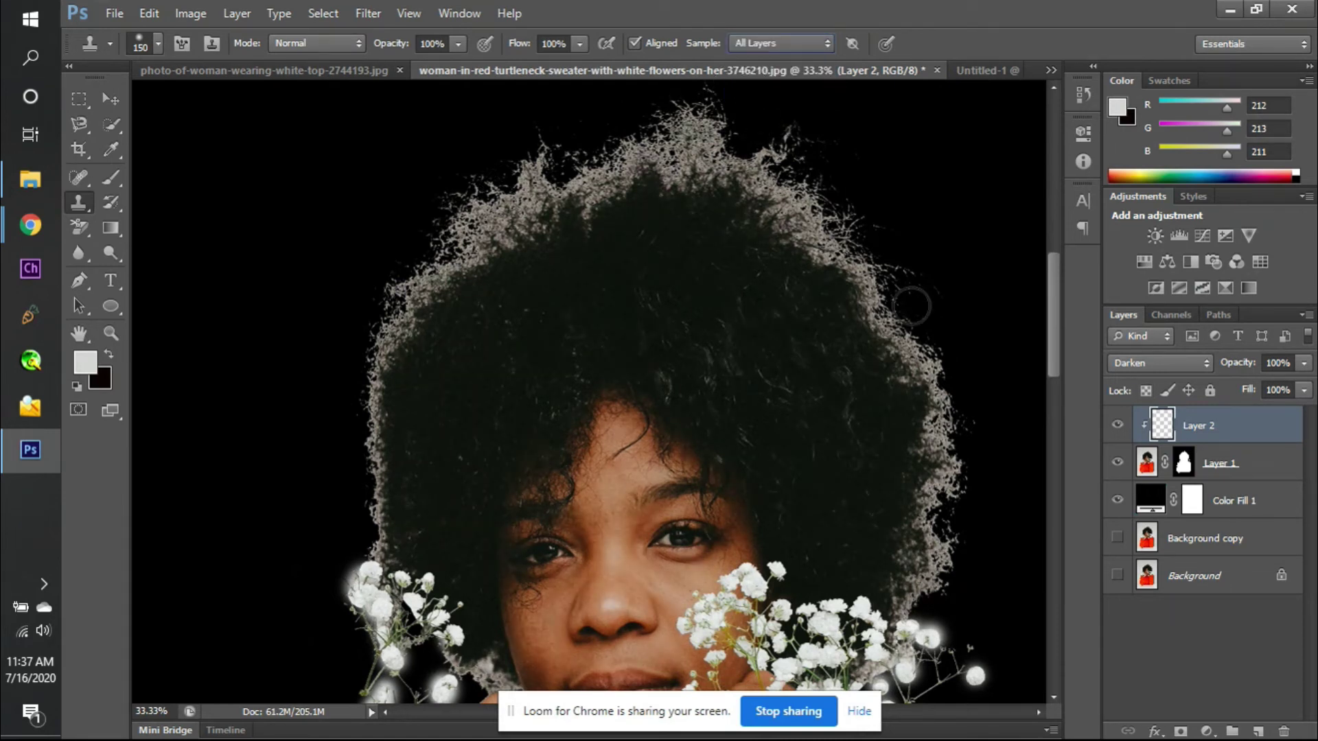
pyautogui.click(1117, 501)
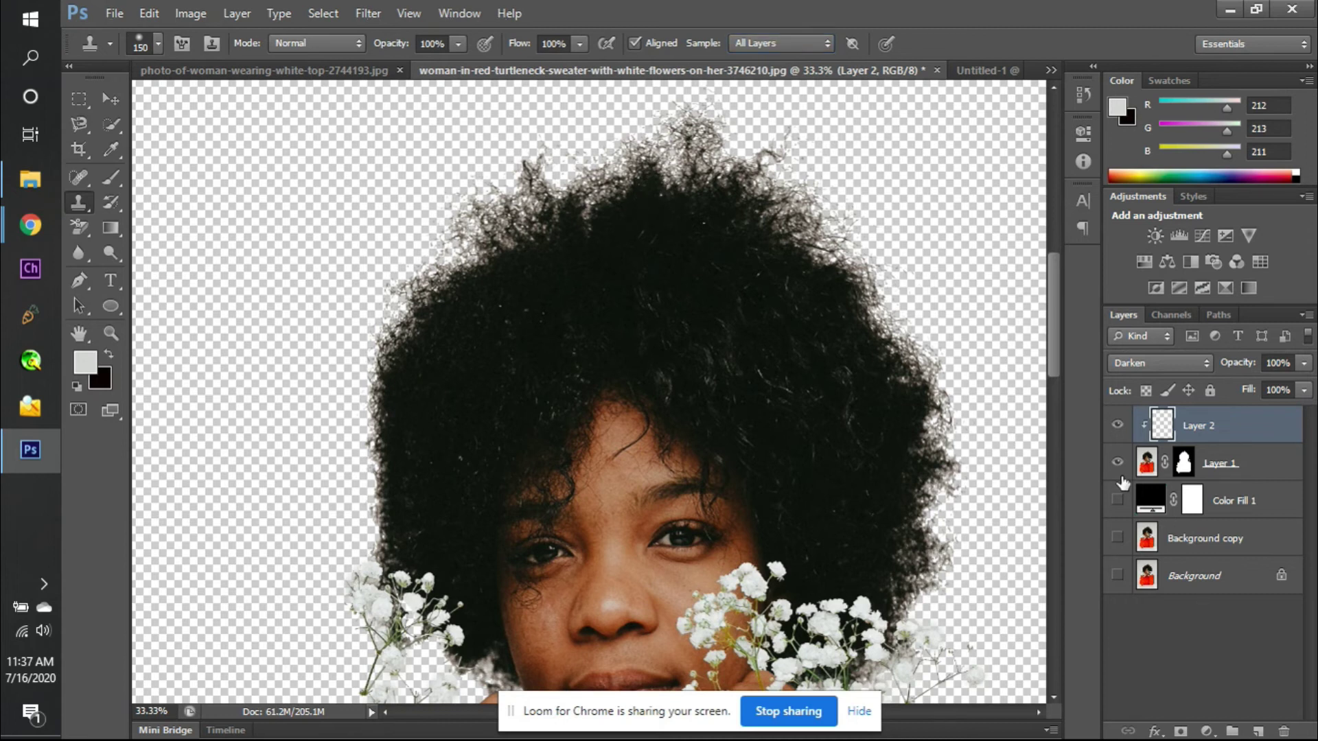
pyautogui.click(1118, 503)
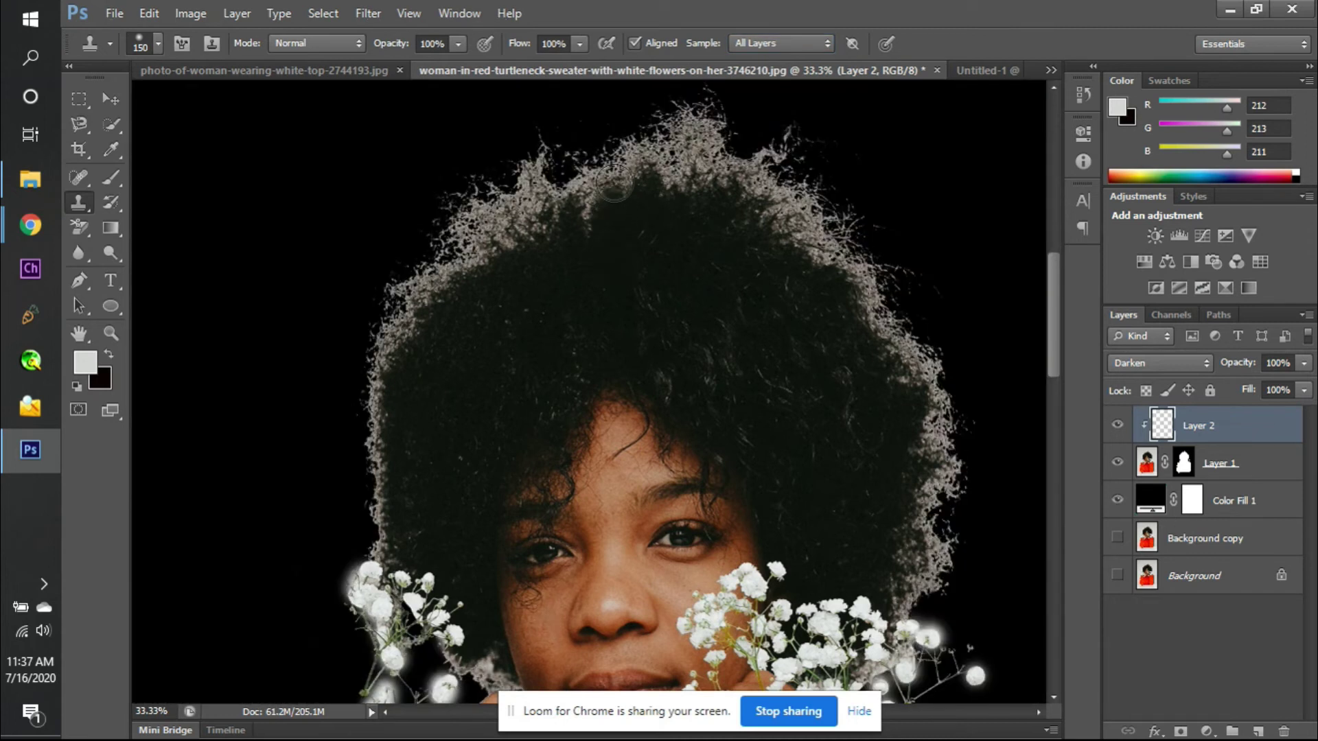
# - Clone sampled dark hair over the grey fringe along the top of the hair
pyautogui.moveTo(659, 148)
pyautogui.mouseDown()
pyautogui.moveTo(692, 156)
pyautogui.moveTo(657, 175)
pyautogui.mouseUp()
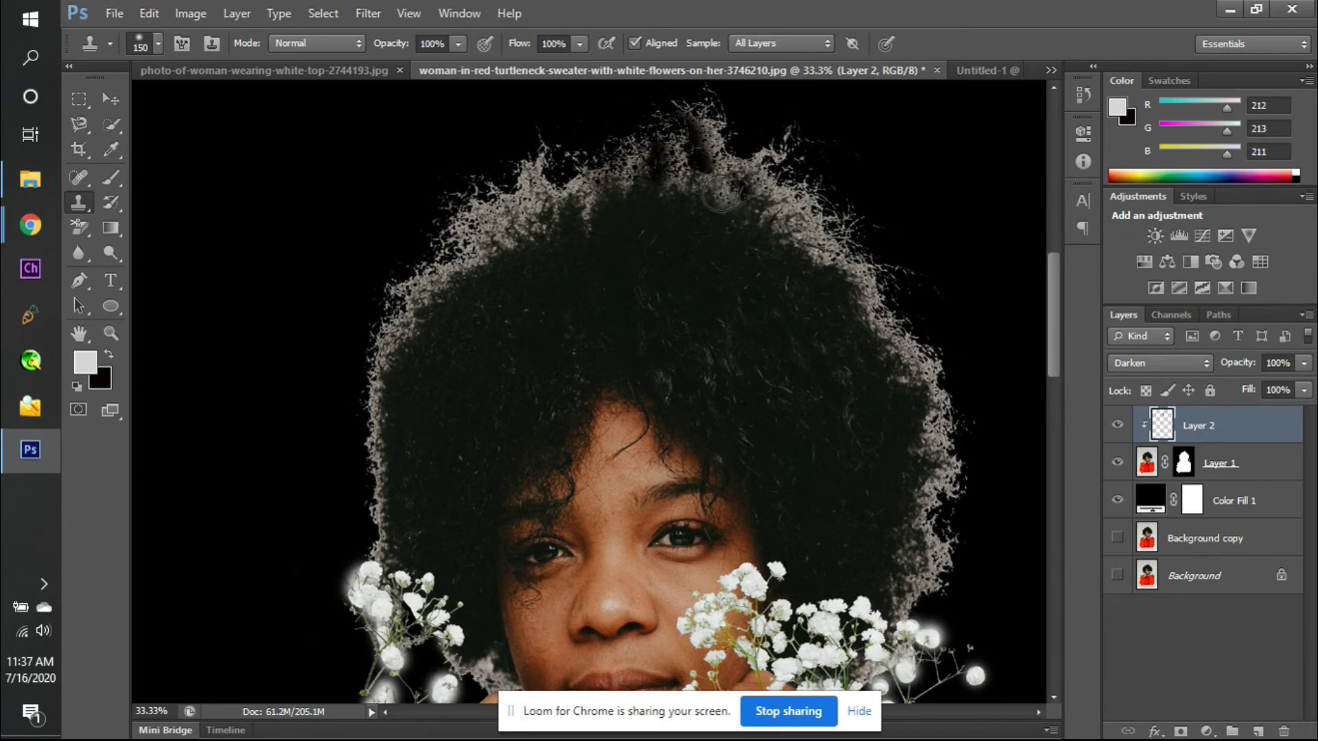
pyautogui.keyDown('alt'); pyautogui.click(643, 207); pyautogui.keyUp('alt')
pyautogui.moveTo(604, 193)
pyautogui.mouseDown()
pyautogui.moveTo(565, 215)
pyautogui.moveTo(641, 157)
pyautogui.moveTo(597, 195)
pyautogui.moveTo(546, 201)
pyautogui.moveTo(531, 187)
pyautogui.moveTo(502, 219)
pyautogui.moveTo(509, 248)
pyautogui.moveTo(548, 225)
pyautogui.moveTo(498, 224)
pyautogui.moveTo(485, 253)
pyautogui.moveTo(470, 215)
pyautogui.moveTo(436, 323)
pyautogui.moveTo(418, 280)
pyautogui.moveTo(391, 367)
pyautogui.moveTo(378, 342)
pyautogui.moveTo(383, 541)
pyautogui.moveTo(372, 237)
pyautogui.moveTo(385, 280)
pyautogui.moveTo(473, 178)
pyautogui.moveTo(459, 242)
pyautogui.moveTo(465, 193)
pyautogui.moveTo(541, 170)
pyautogui.moveTo(538, 212)
pyautogui.moveTo(549, 168)
pyautogui.moveTo(513, 211)
pyautogui.moveTo(548, 157)
pyautogui.moveTo(607, 170)
pyautogui.moveTo(633, 213)
pyautogui.moveTo(641, 163)
pyautogui.moveTo(566, 150)
pyautogui.moveTo(672, 134)
pyautogui.moveTo(646, 162)
pyautogui.moveTo(676, 165)
pyautogui.moveTo(714, 109)
pyautogui.moveTo(707, 147)
pyautogui.moveTo(722, 172)
pyautogui.moveTo(748, 180)
pyautogui.moveTo(779, 147)
pyautogui.mouseUp()
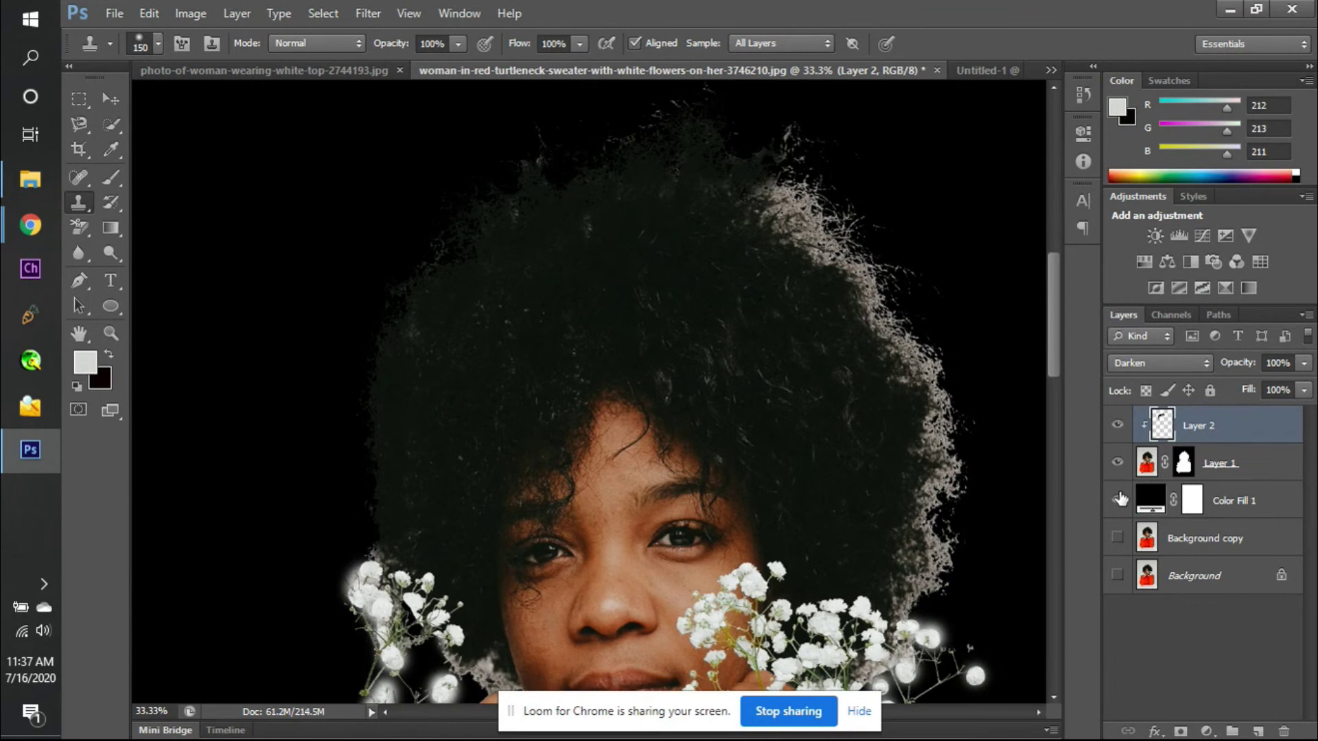
pyautogui.click(1119, 501)
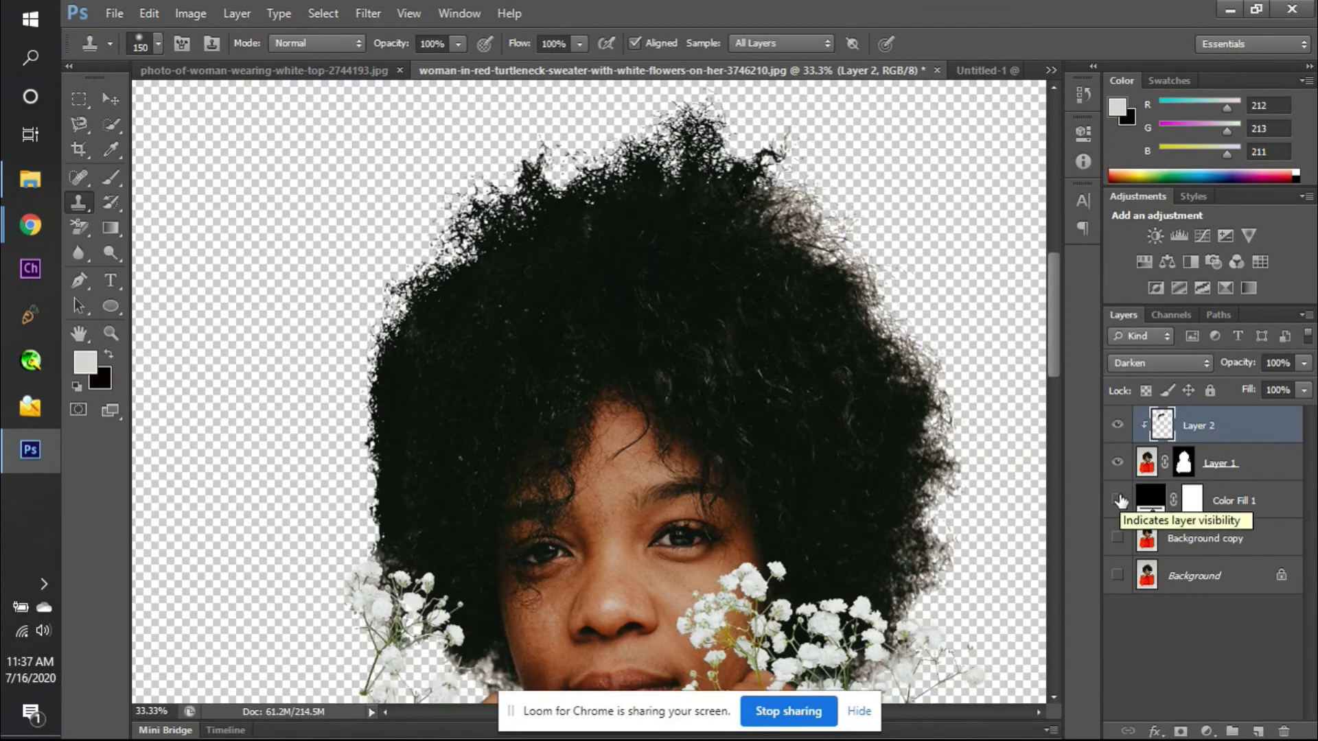
pyautogui.click(1119, 501)
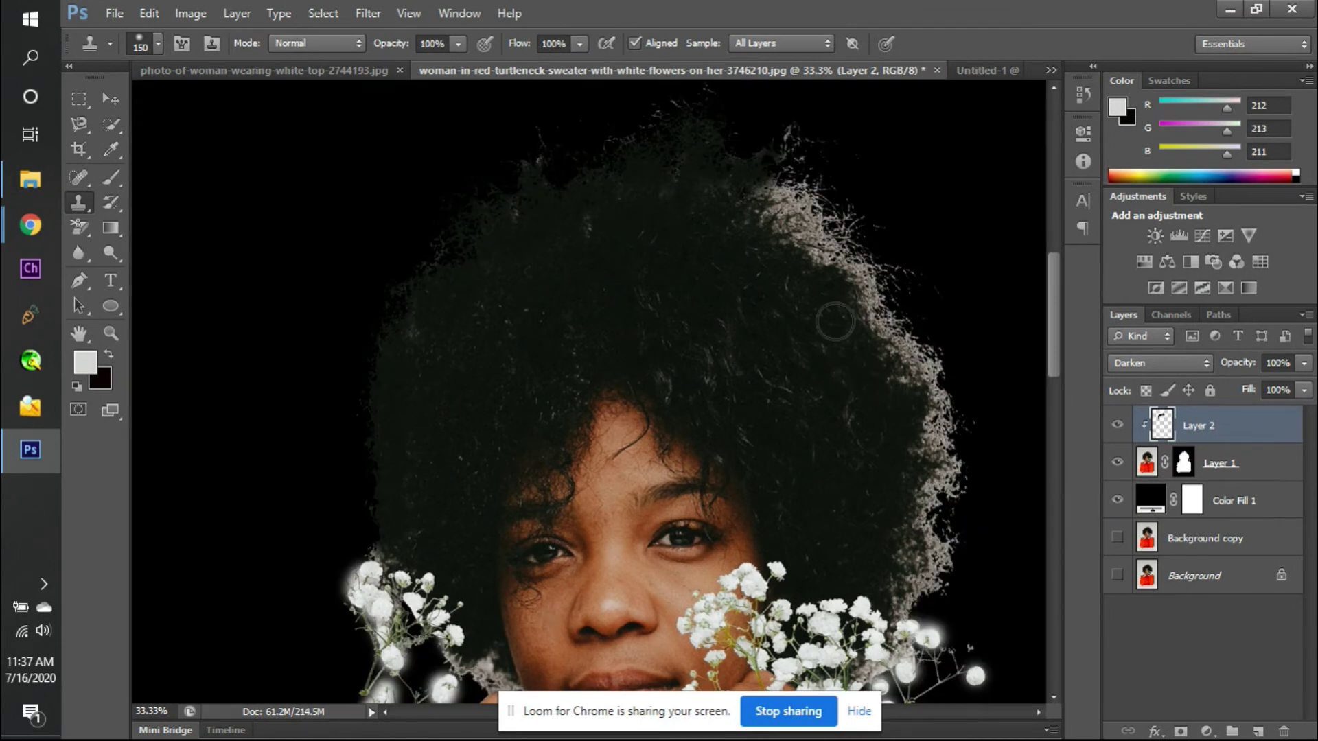
# - Cover the grey strands along the top-right and right hair edges with cloned dark hair
pyautogui.moveTo(791, 209)
pyautogui.mouseDown()
pyautogui.moveTo(780, 167)
pyautogui.moveTo(769, 220)
pyautogui.moveTo(766, 152)
pyautogui.moveTo(793, 124)
pyautogui.moveTo(768, 270)
pyautogui.moveTo(822, 210)
pyautogui.moveTo(811, 219)
pyautogui.moveTo(825, 234)
pyautogui.moveTo(828, 208)
pyautogui.moveTo(869, 249)
pyautogui.moveTo(818, 255)
pyautogui.moveTo(905, 299)
pyautogui.moveTo(855, 265)
pyautogui.moveTo(817, 261)
pyautogui.moveTo(865, 281)
pyautogui.moveTo(876, 313)
pyautogui.moveTo(910, 330)
pyautogui.moveTo(951, 386)
pyautogui.moveTo(893, 342)
pyautogui.moveTo(941, 455)
pyautogui.moveTo(926, 368)
pyautogui.mouseUp()
pyautogui.scroll(-3, 934, 402)
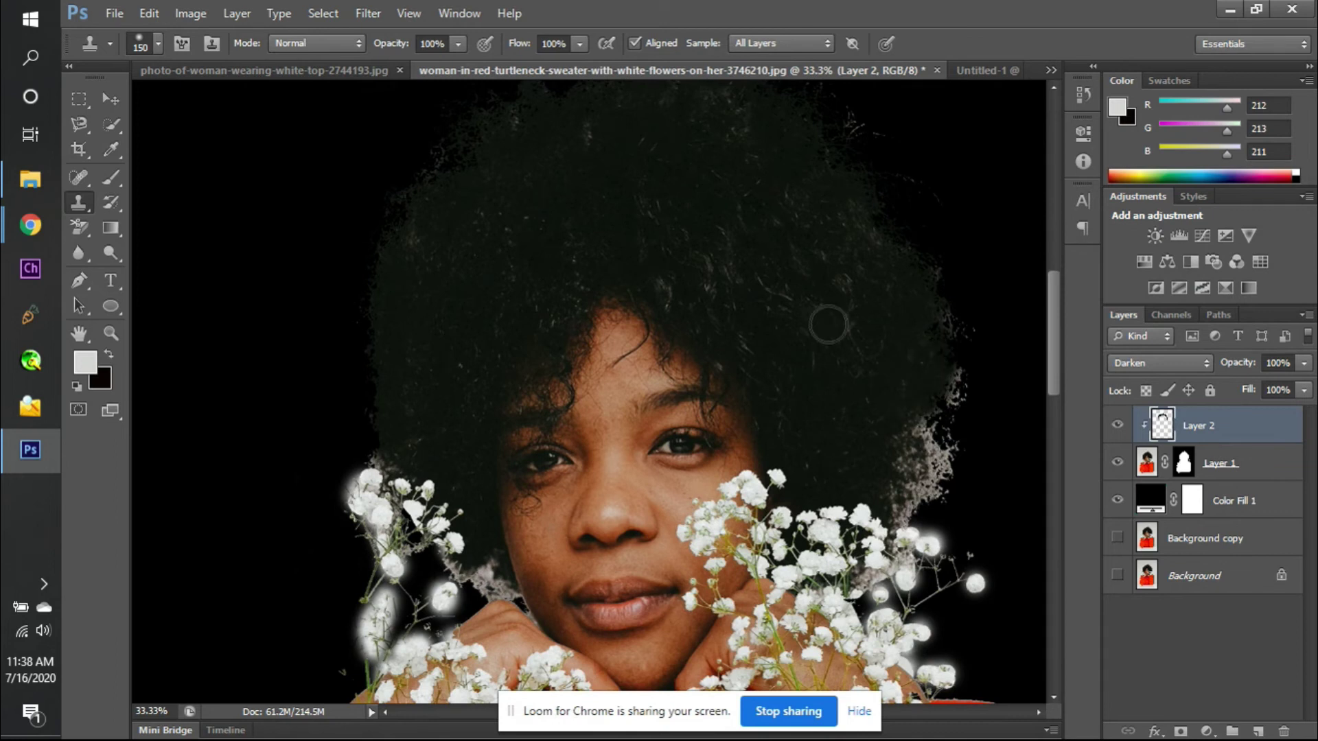
pyautogui.moveTo(958, 380)
pyautogui.mouseDown()
pyautogui.moveTo(940, 411)
pyautogui.moveTo(916, 410)
pyautogui.moveTo(925, 431)
pyautogui.mouseUp()
pyautogui.scroll(-3, 925, 436)
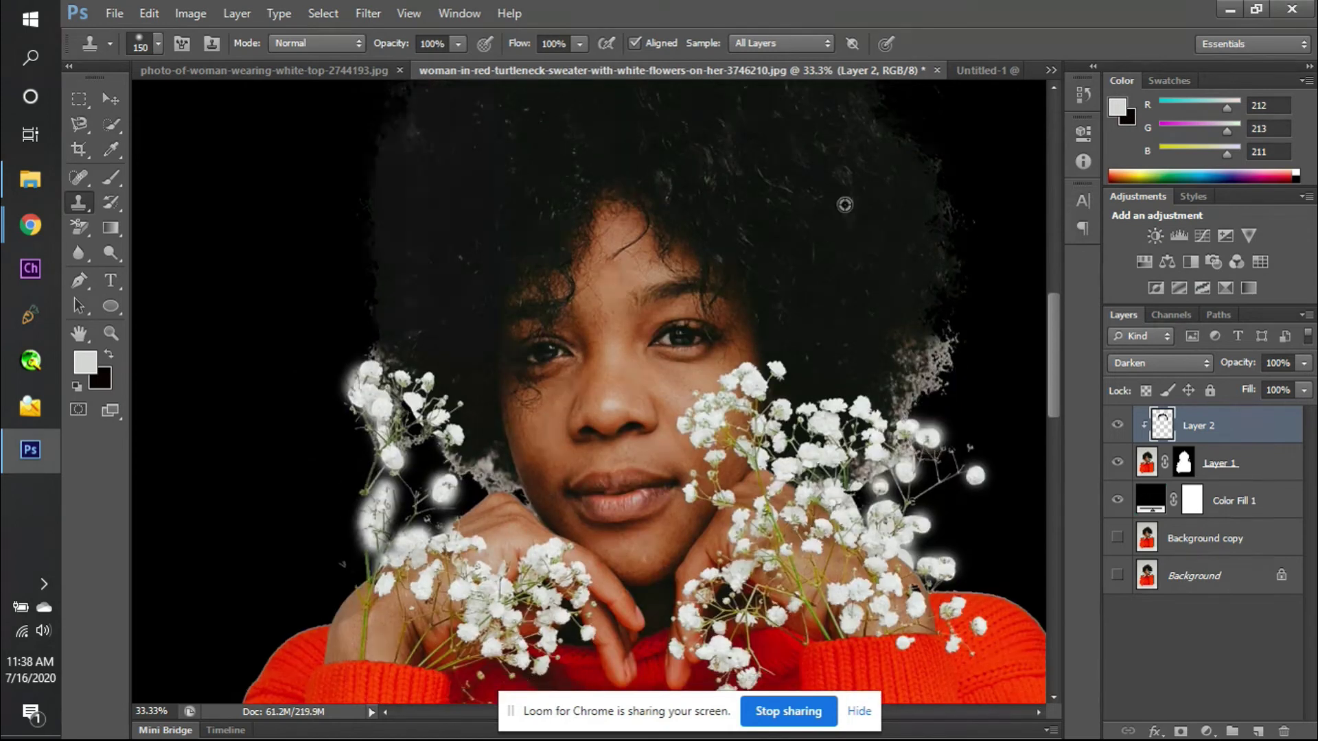
pyautogui.click(773, 114)
pyautogui.moveTo(909, 295)
pyautogui.mouseDown()
pyautogui.moveTo(919, 354)
pyautogui.moveTo(938, 356)
pyautogui.moveTo(943, 333)
pyautogui.moveTo(902, 380)
pyautogui.moveTo(916, 384)
pyautogui.moveTo(909, 394)
pyautogui.mouseUp()
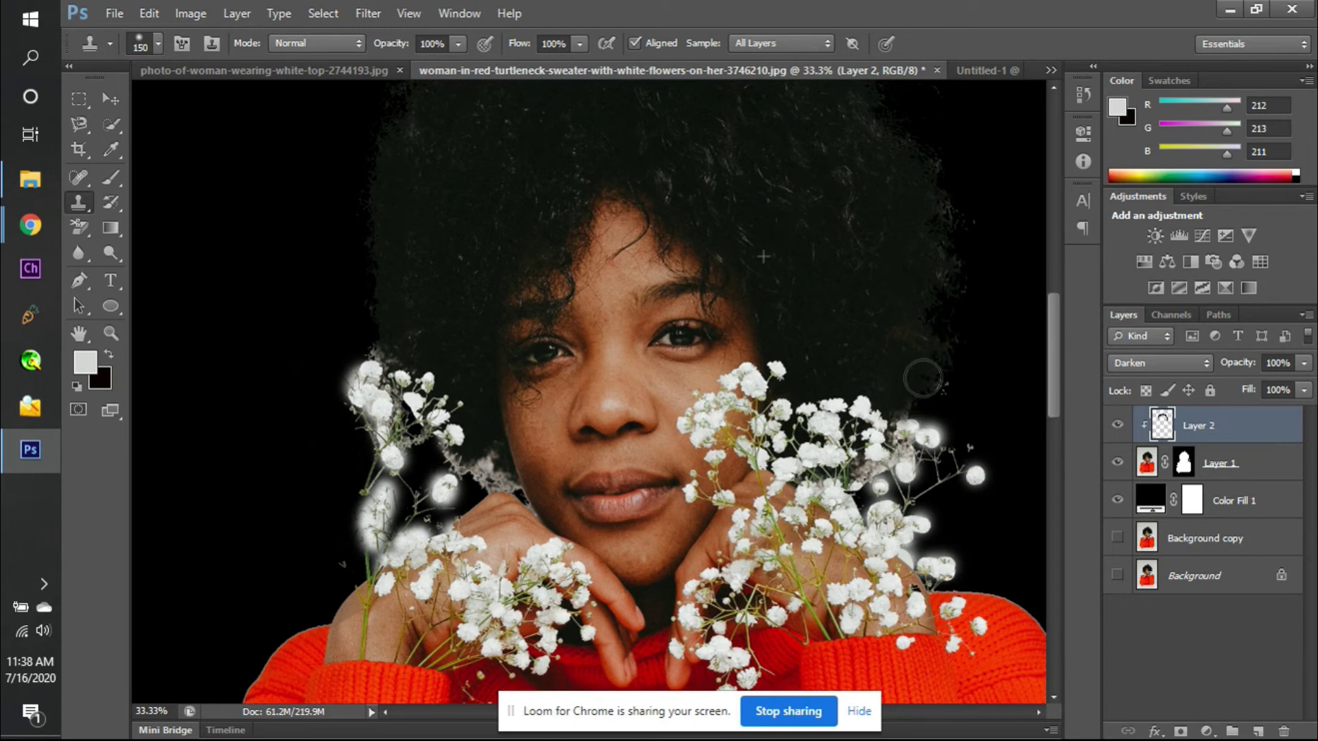
pyautogui.scroll(5, 879, 262)
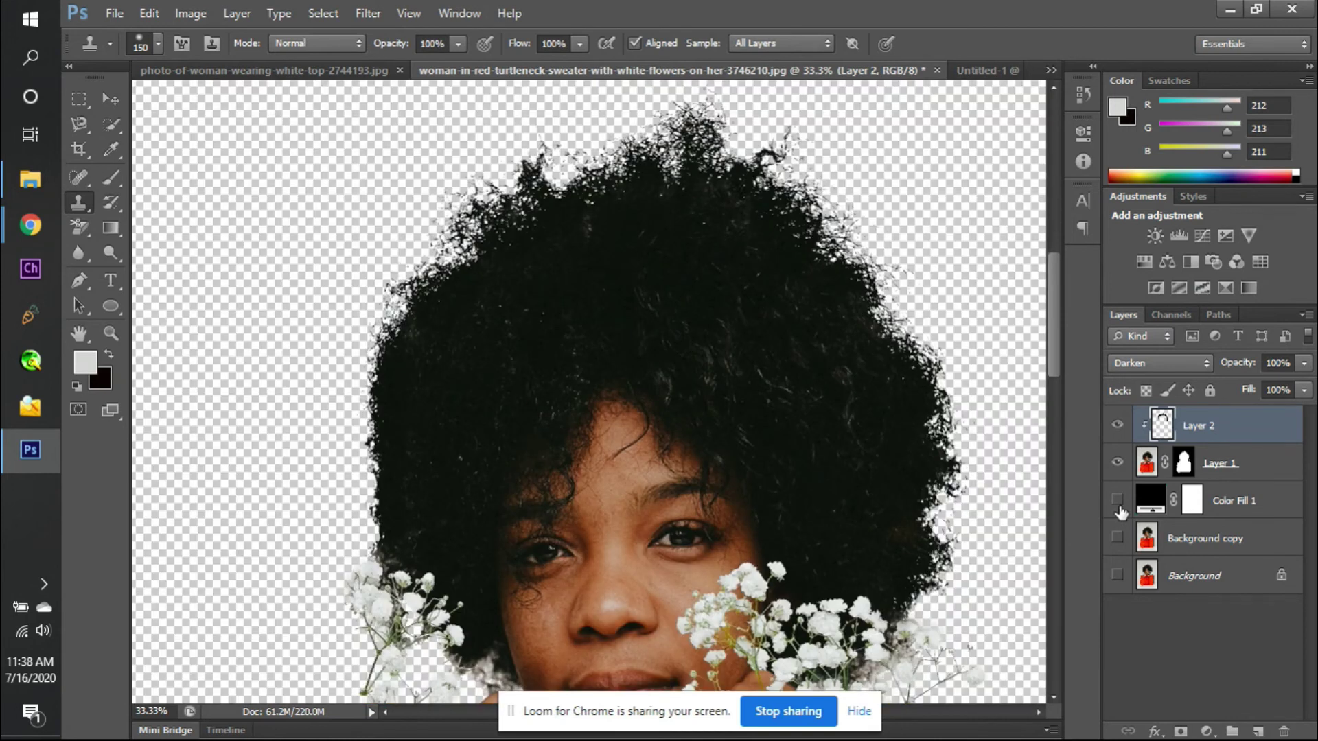
# - Show Color Fill 1 and change its colour to near-white (eae4e4)
pyautogui.hotkey('ctrl', '-')
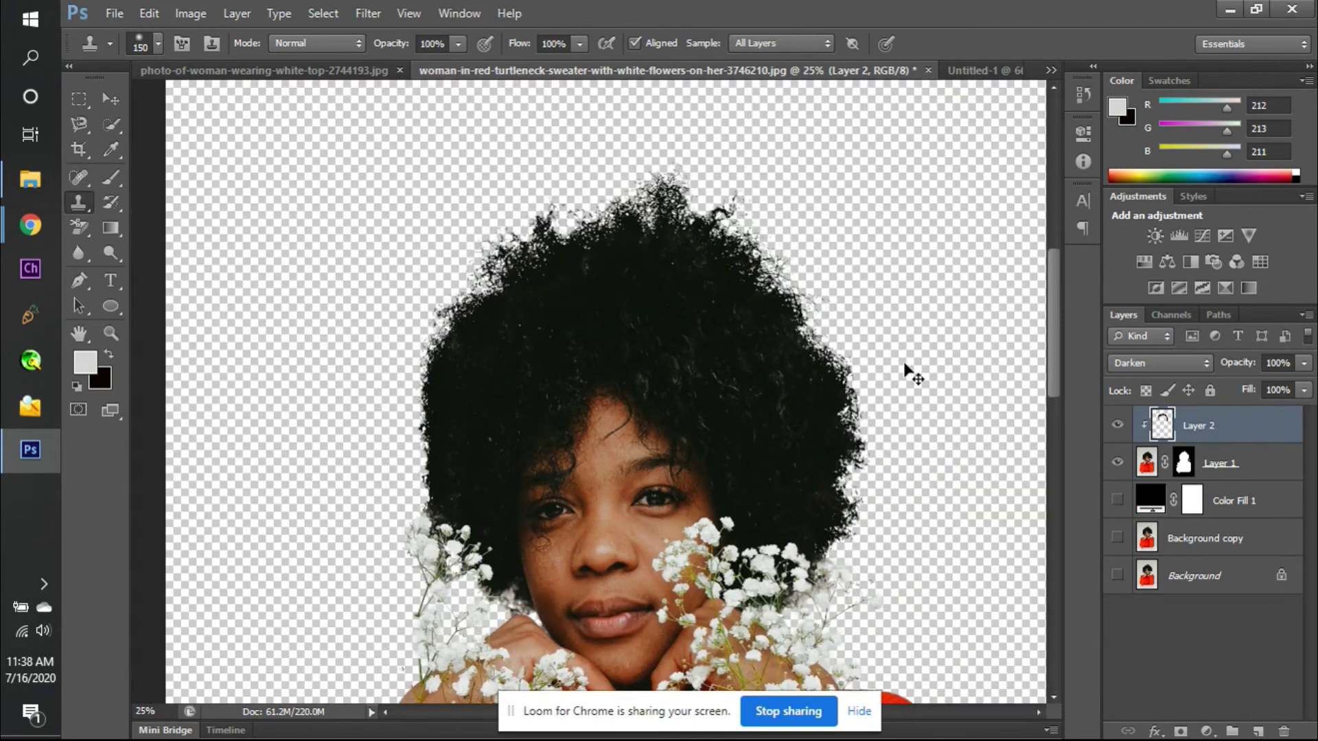
pyautogui.hotkey('ctrl', '-')
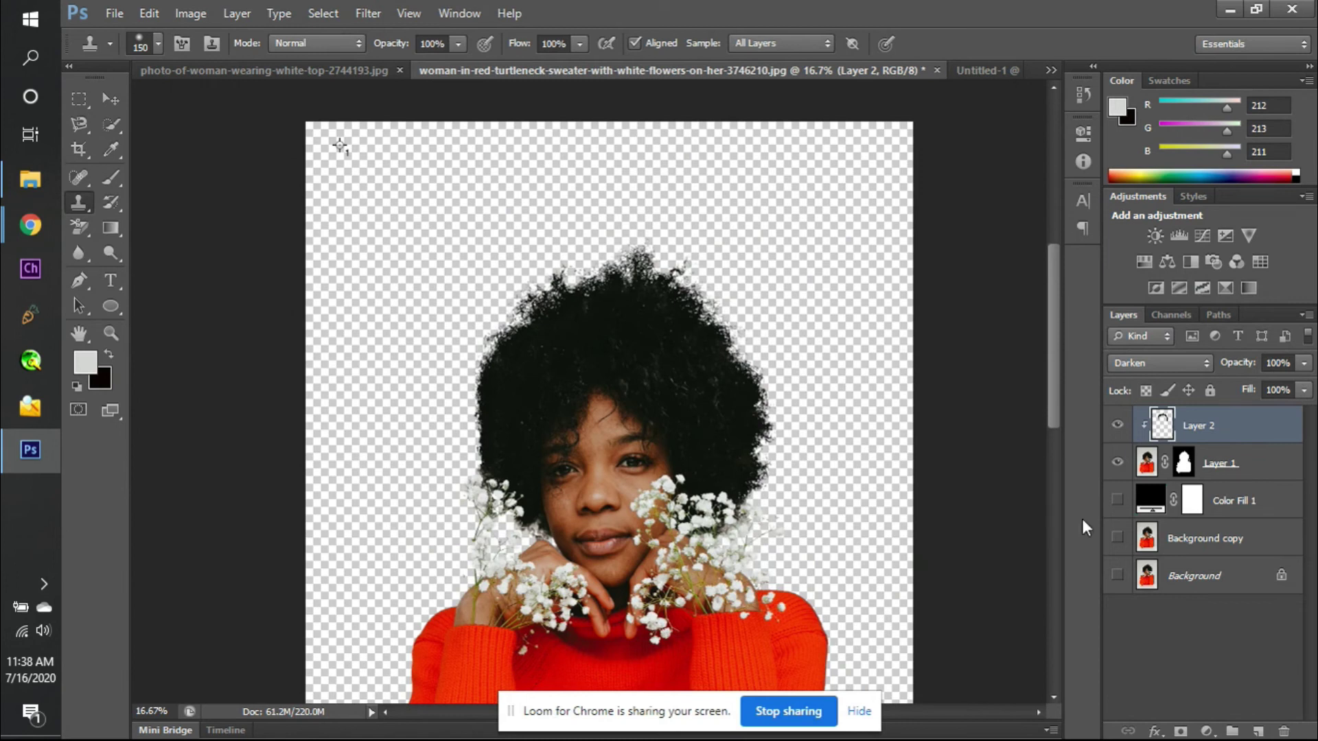
pyautogui.doubleClick(1148, 499)
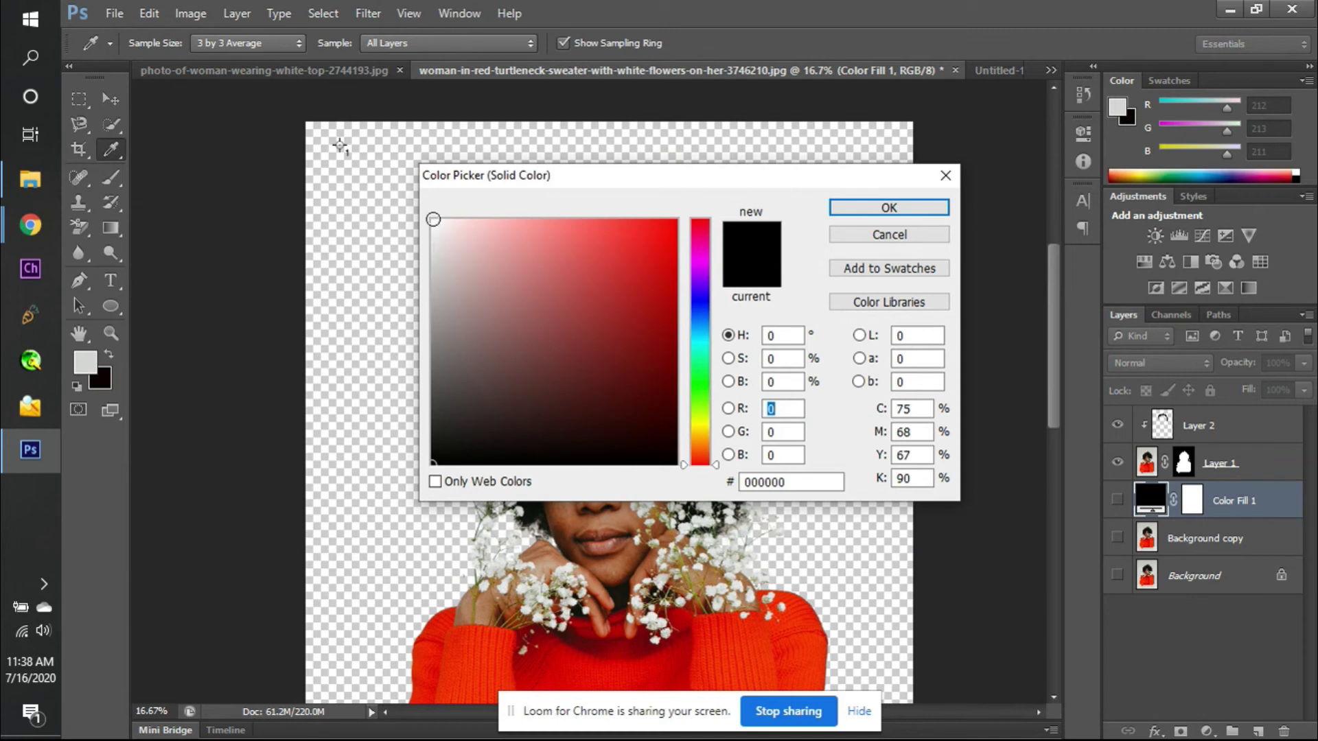
pyautogui.press('Escape')
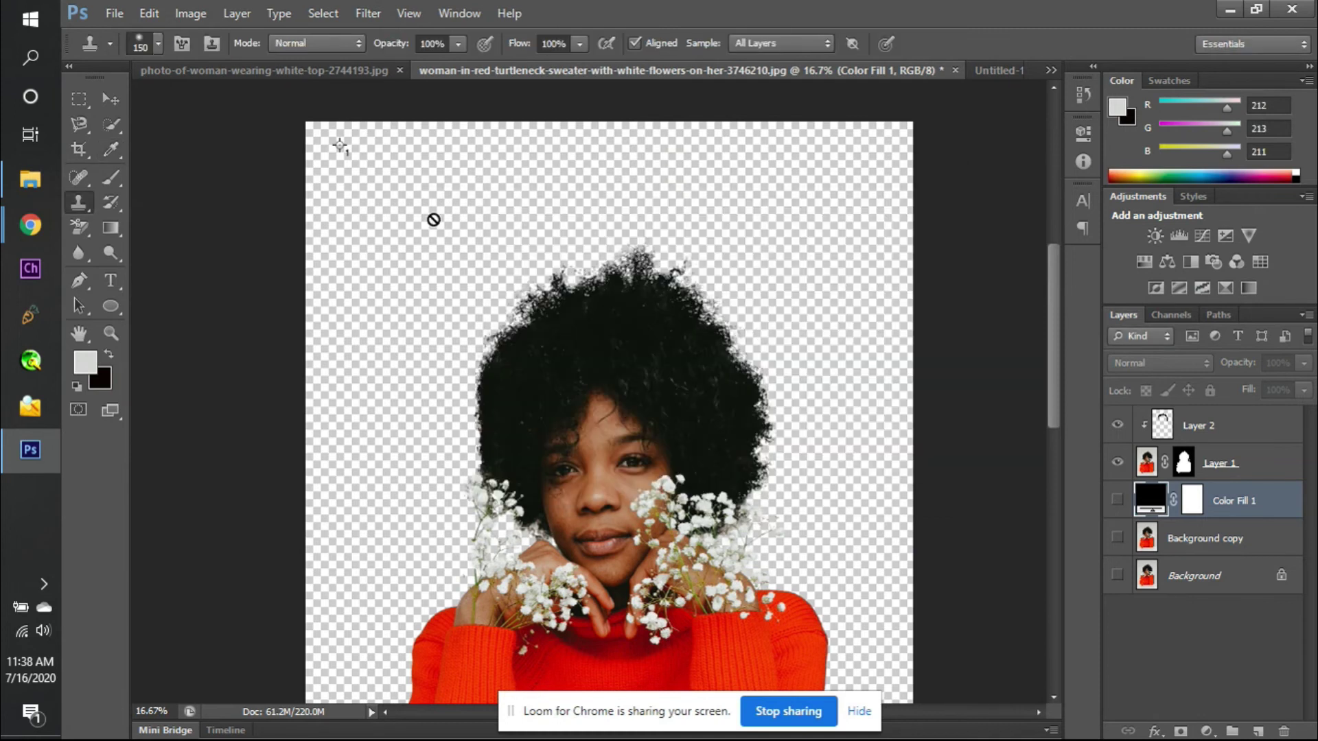
pyautogui.click(1118, 502)
pyautogui.doubleClick(1150, 499)
pyautogui.click(430, 226)
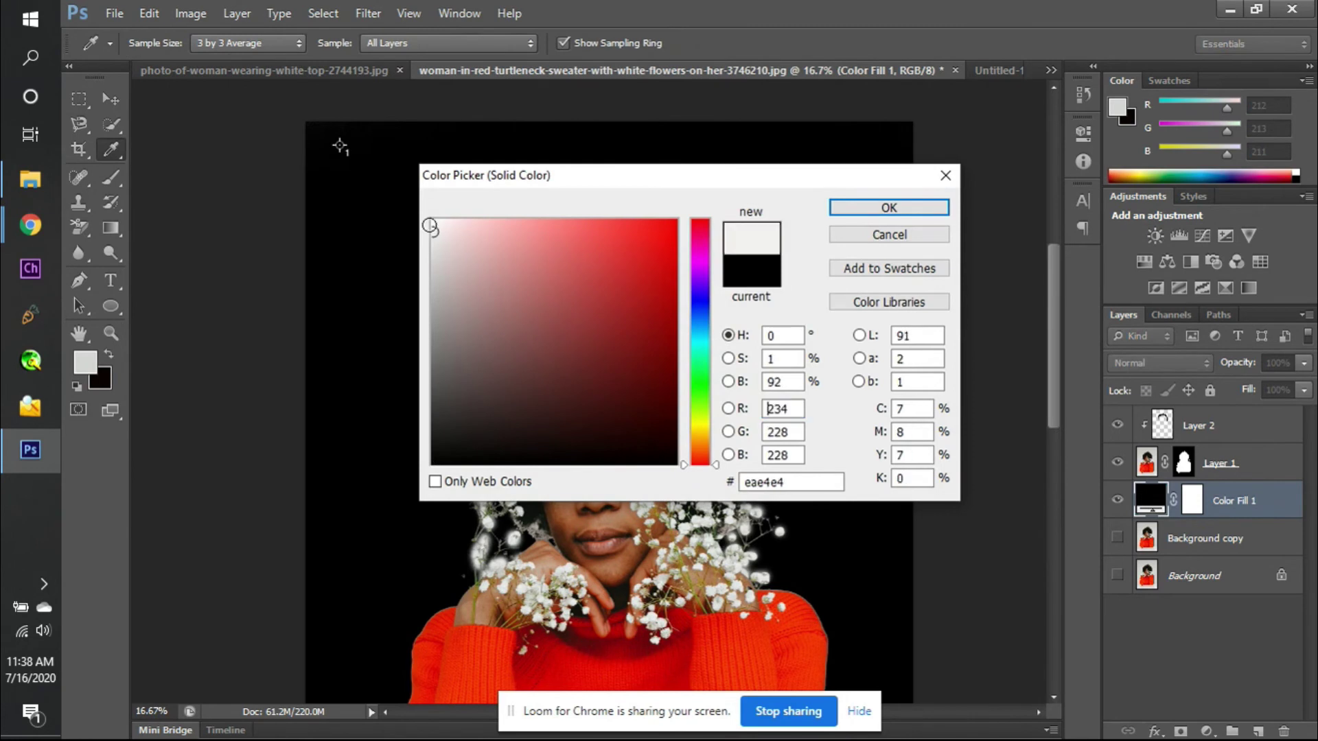
pyautogui.moveTo(429, 226); pyautogui.dragTo(428, 218)
pyautogui.press('Return')
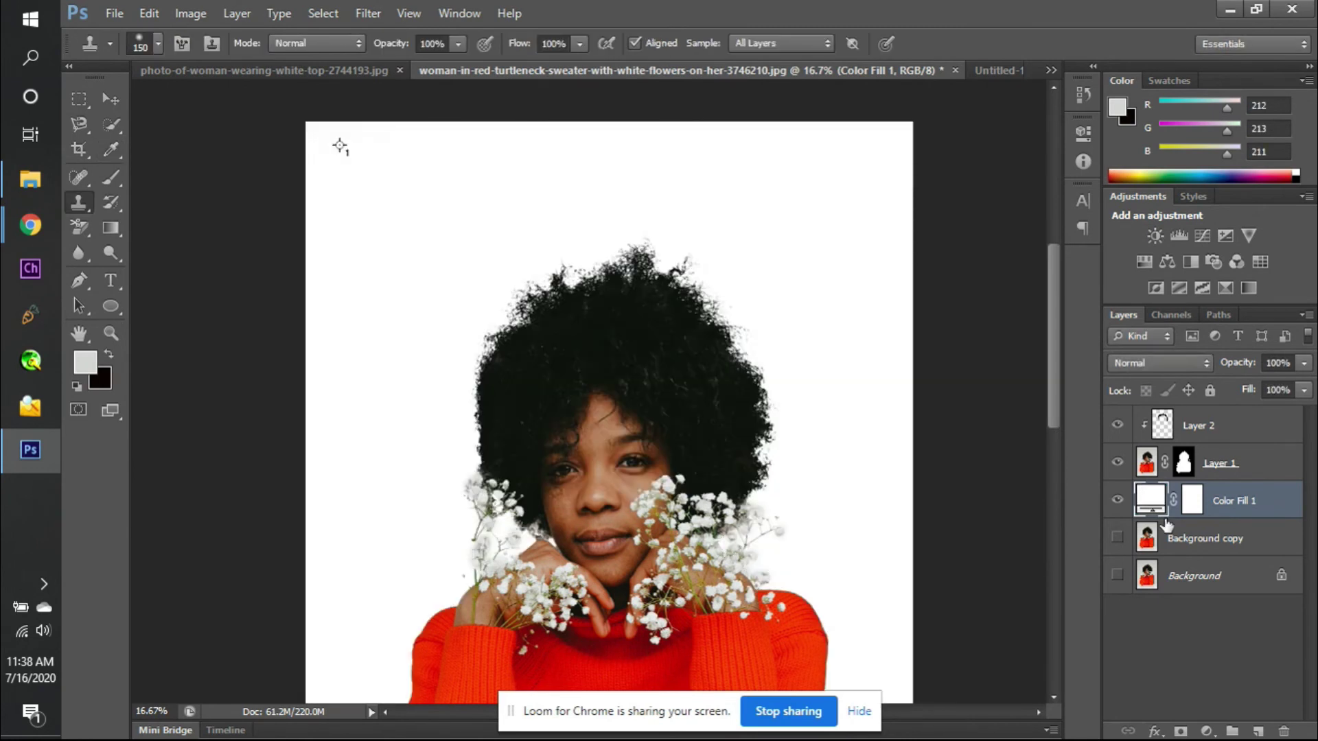
# - Toggle Layer 2 on and off to compare the darkened hair against the white backdrop
pyautogui.click(1117, 426)
pyautogui.click(1117, 427)
pyautogui.click(1117, 427)
pyautogui.click(1117, 426)
pyautogui.click(1117, 426)
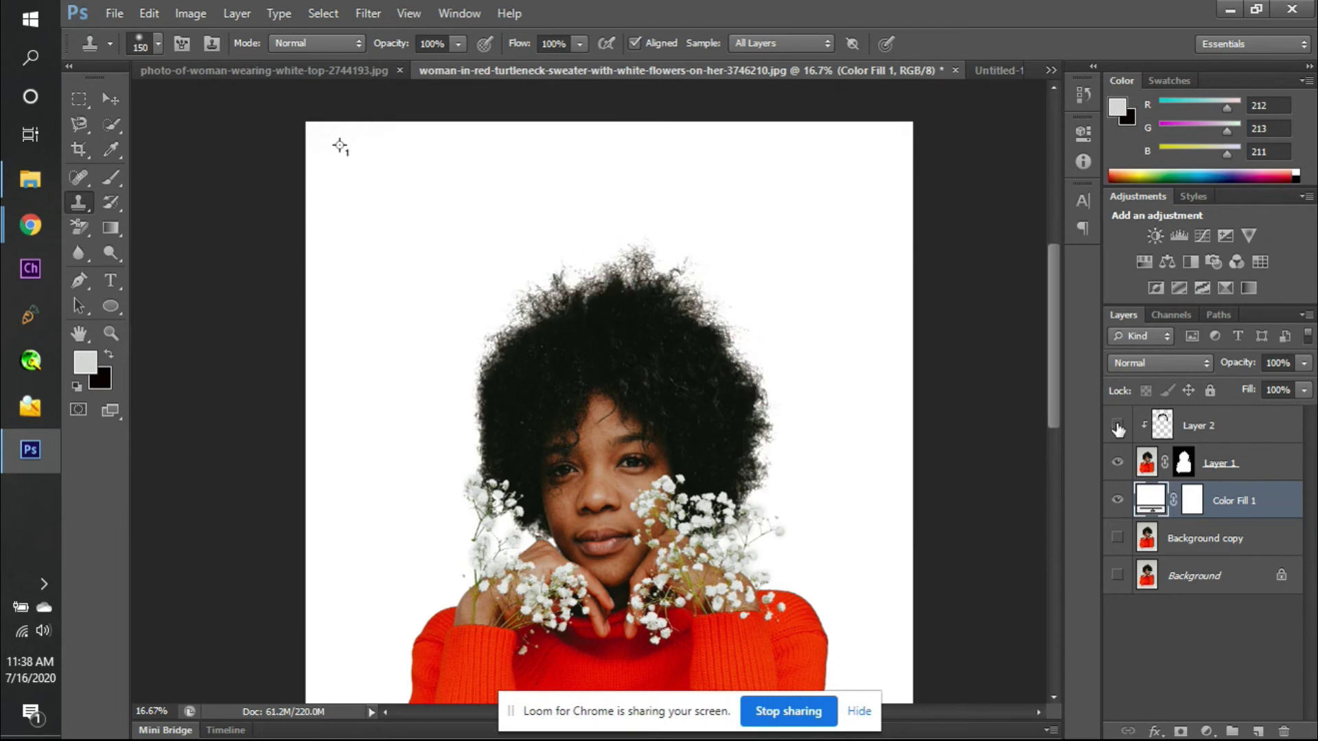
pyautogui.click(1117, 427)
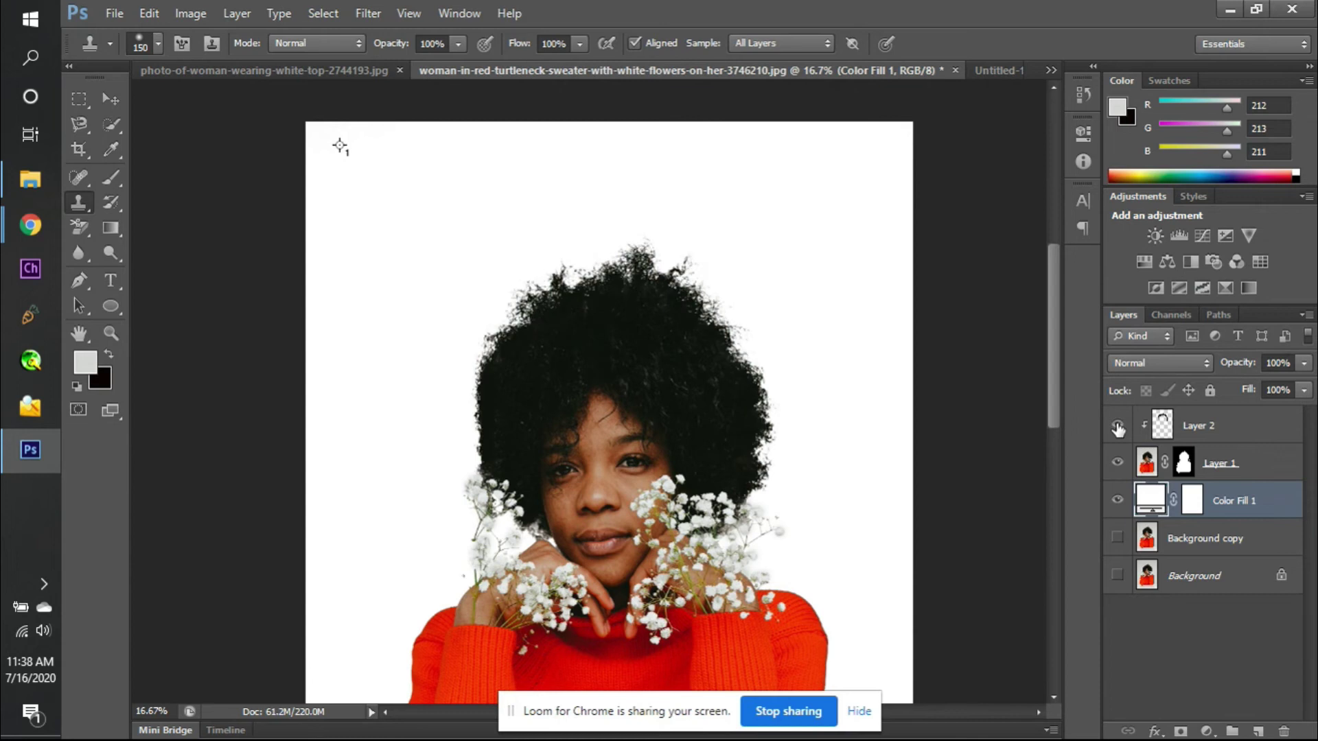
# - Select Layer 2 and enter 50 as its Opacity value
pyautogui.click(1237, 409)
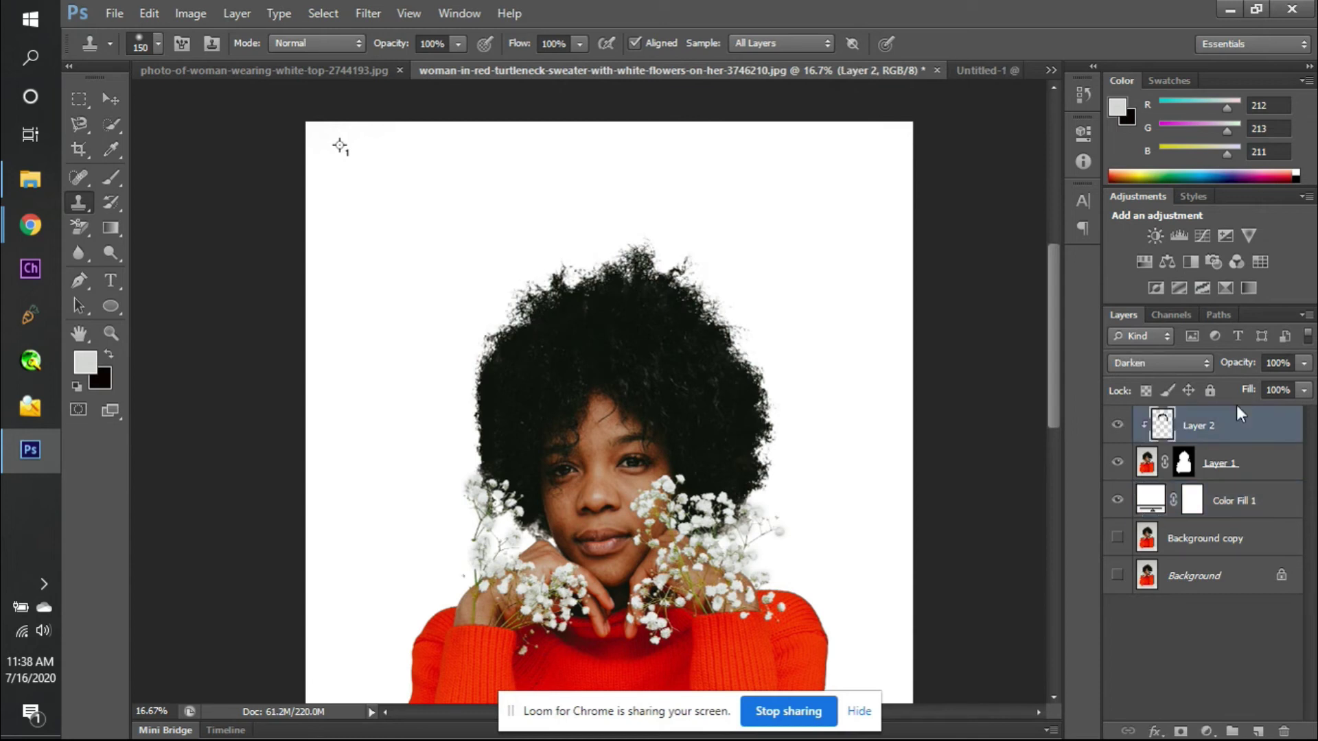
pyautogui.click(1303, 389)
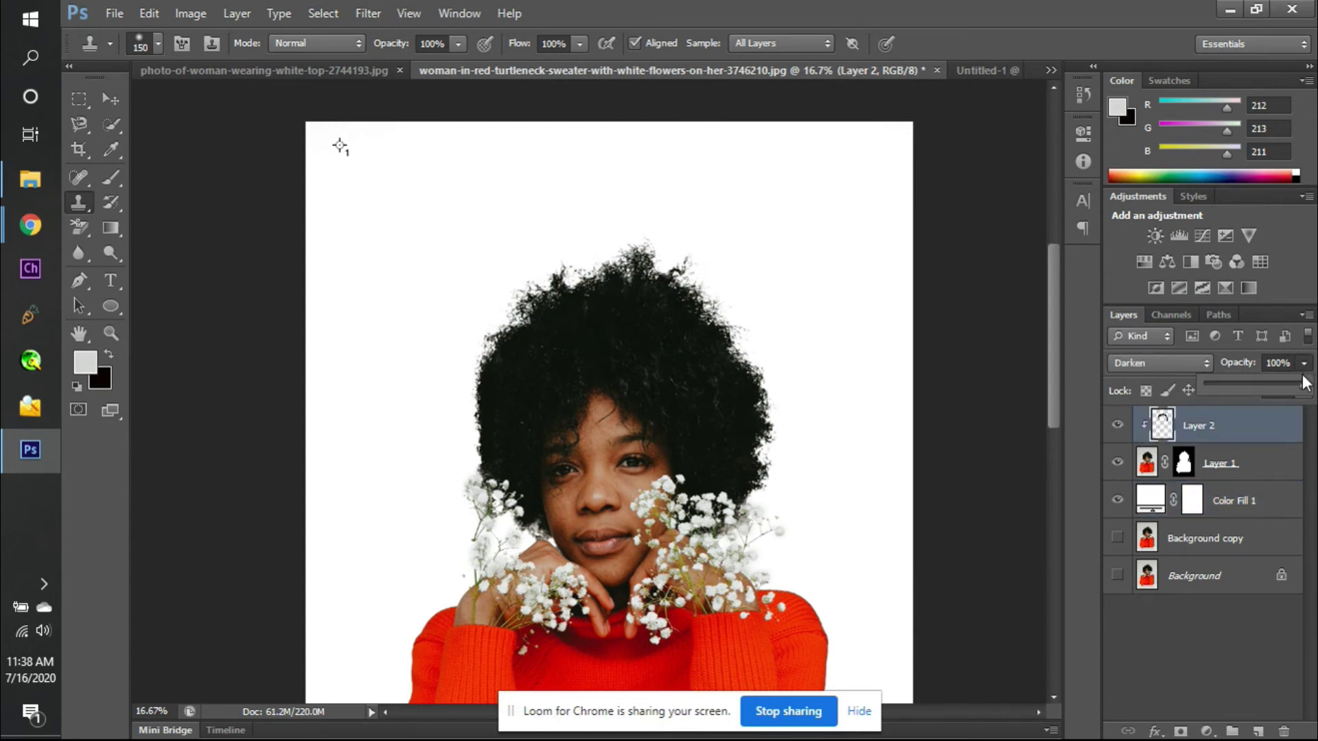
pyautogui.moveTo(1256, 388); pyautogui.dragTo(1252, 387)
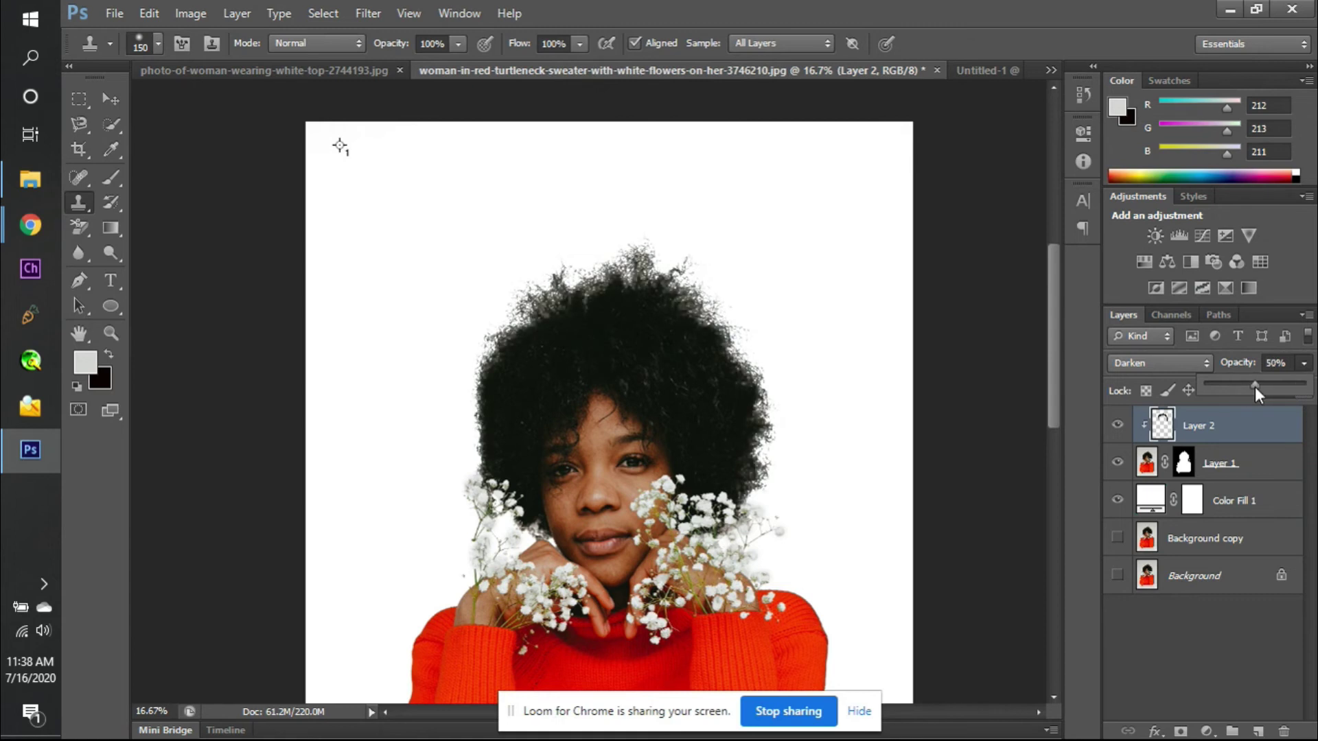
pyautogui.moveTo(1255, 386); pyautogui.dragTo(1258, 386)
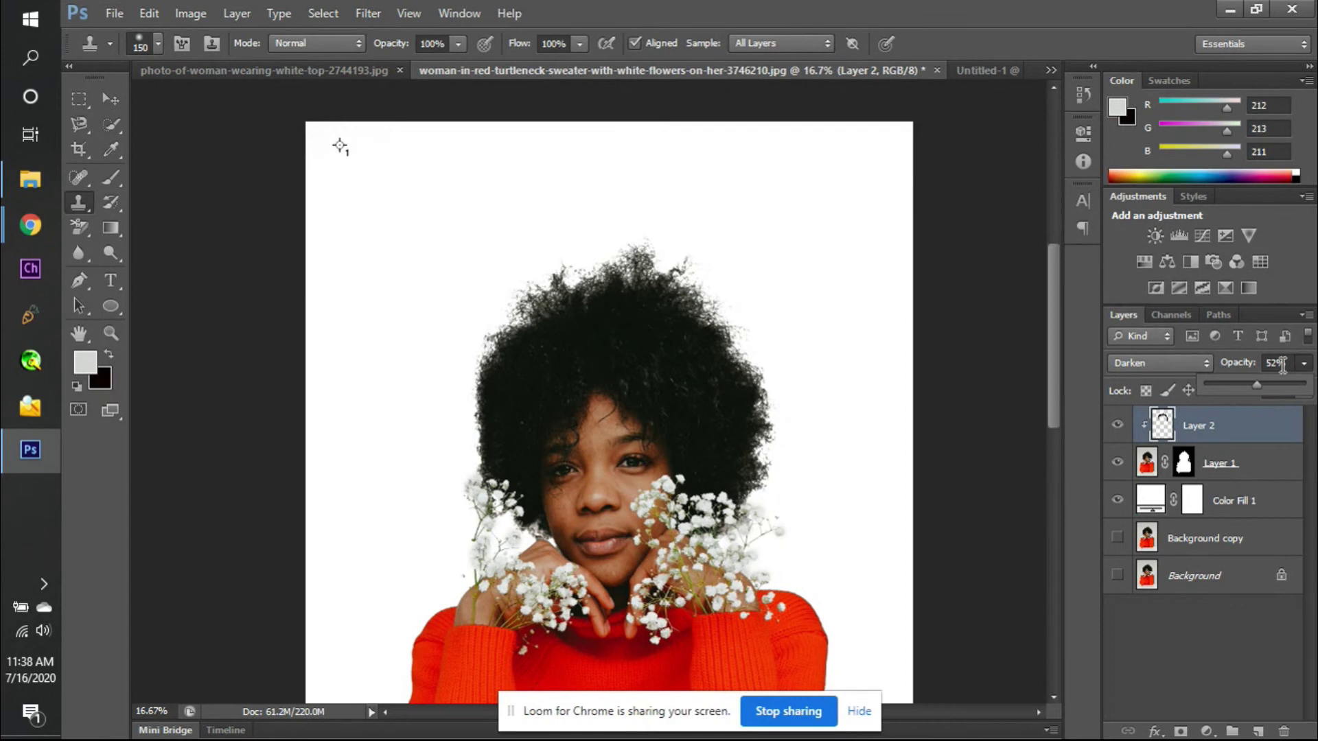
pyautogui.click(1282, 365)
pyautogui.write('5')
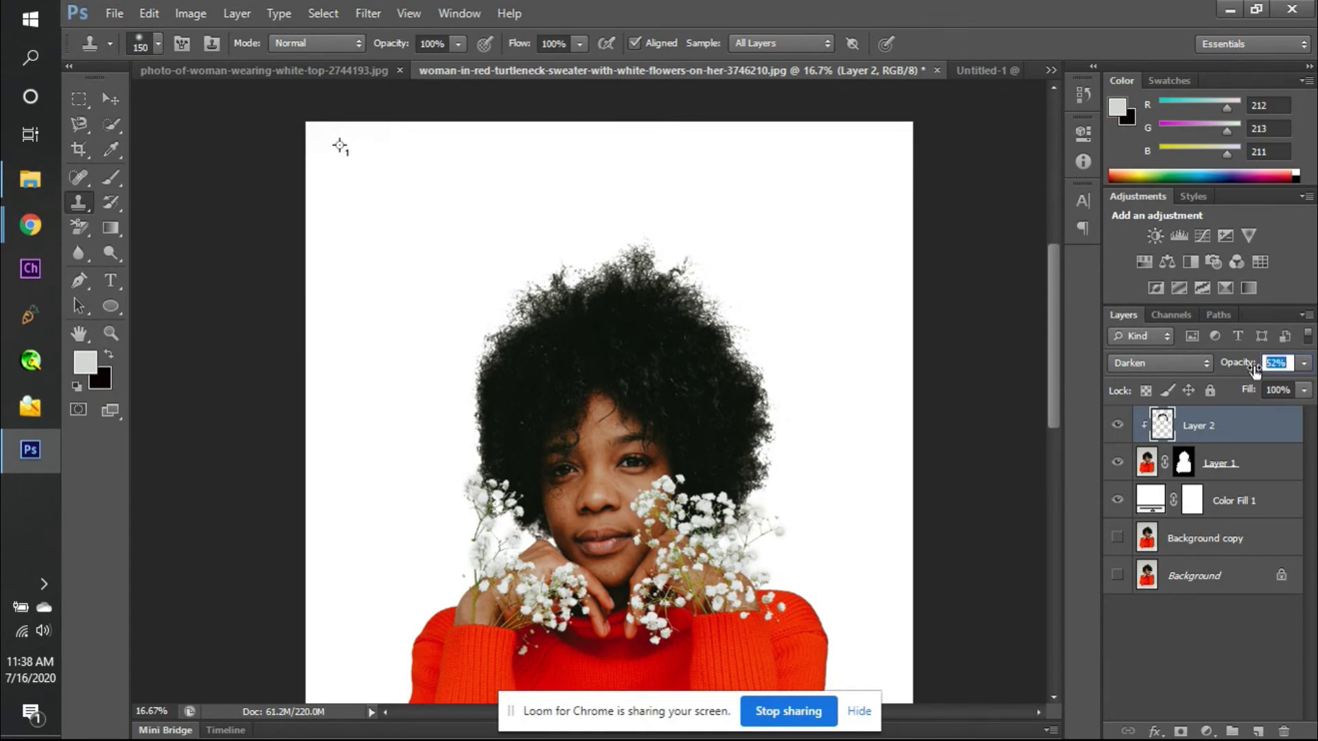
pyautogui.write('0')
pyautogui.press('BackSpace')
pyautogui.press('BackSpace')
pyautogui.write('5')
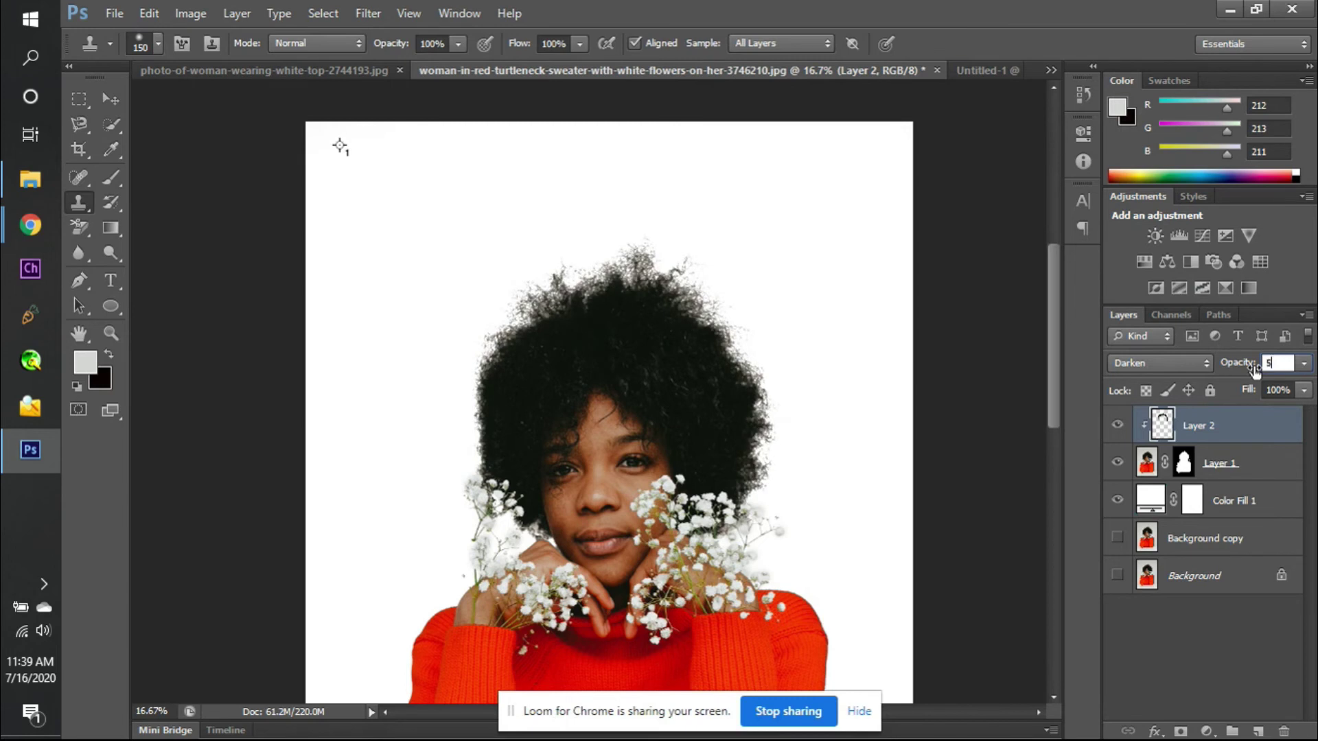
pyautogui.write('0')
pyautogui.press('Return')
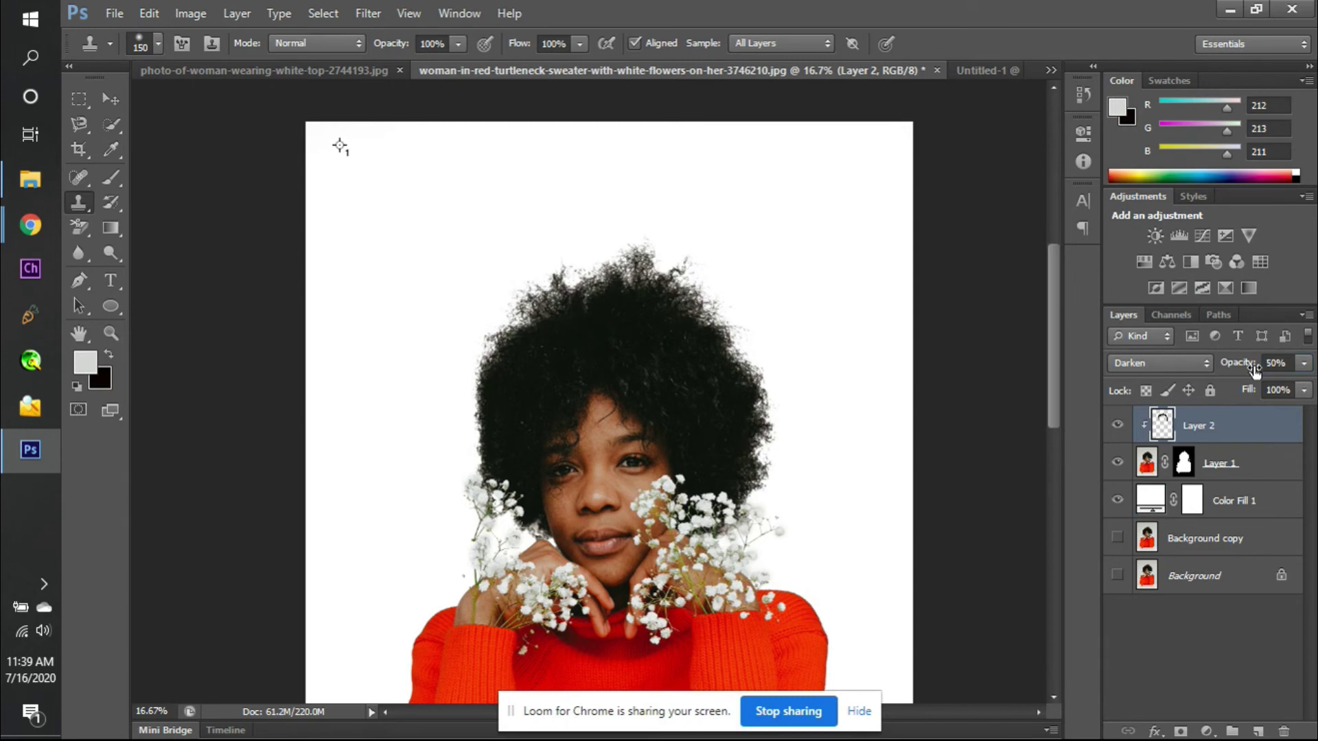
# - Toggle Layer 2's visibility to compare the softened hair edges
pyautogui.click(1118, 425)
pyautogui.click(1119, 424)
pyautogui.click(1120, 425)
pyautogui.click(1118, 426)
# - Change the Color Fill 1 backdrop colour from white to black (000000)
pyautogui.doubleClick(1150, 499)
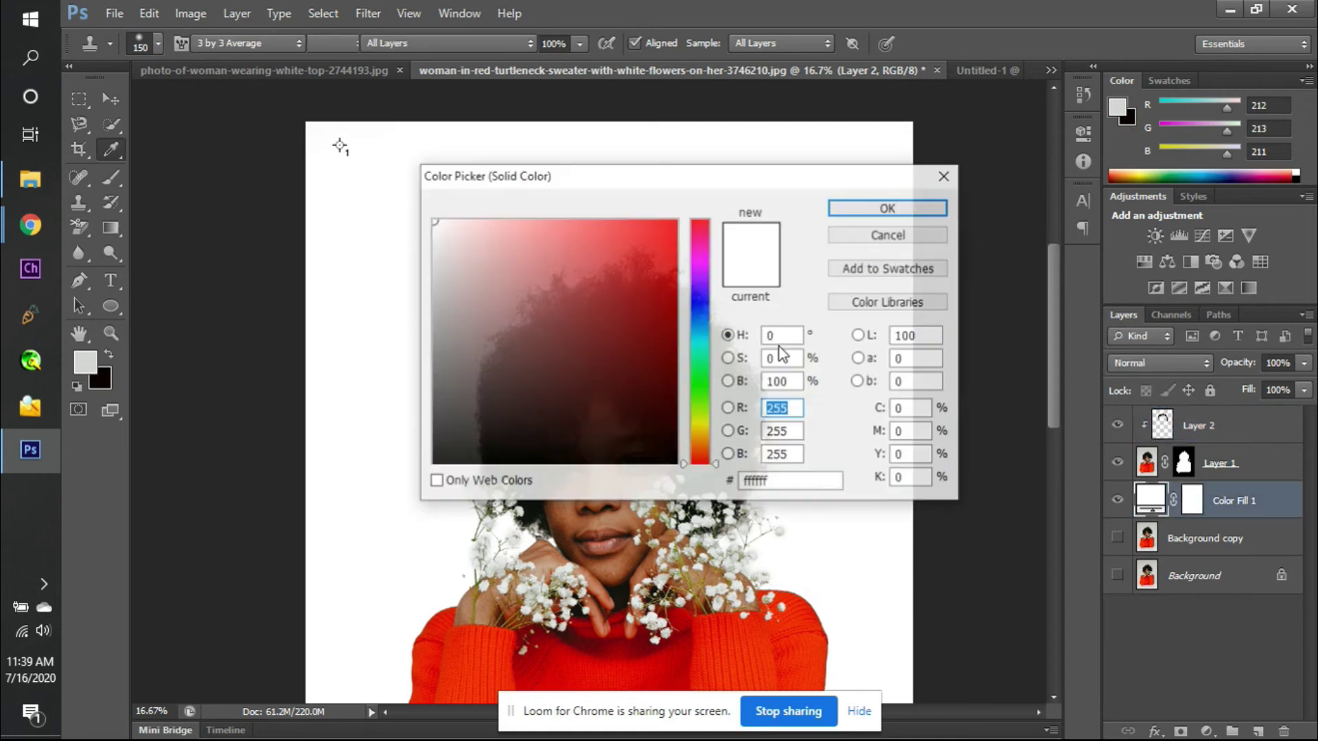
pyautogui.moveTo(610, 322); pyautogui.dragTo(429, 467)
pyautogui.press('Return')
pyautogui.press('s')
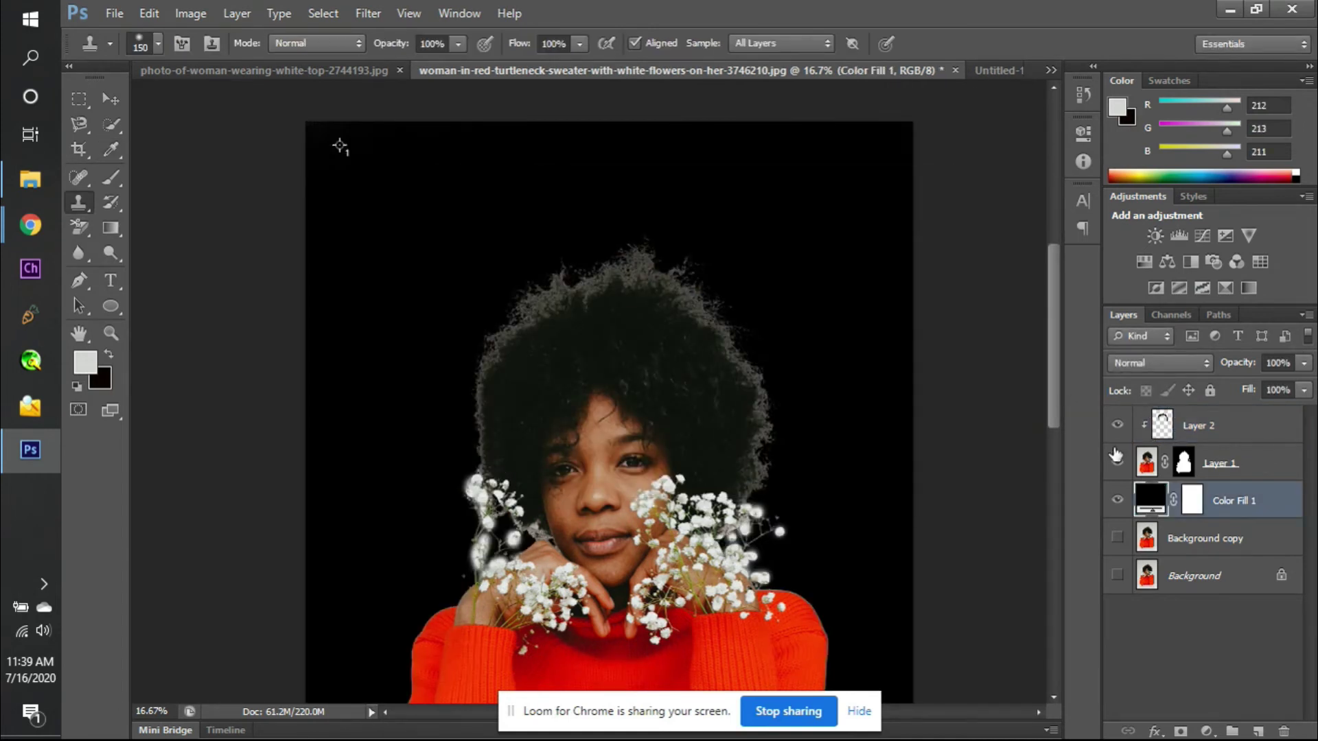
# - Toggle Layer 2's visibility to compare the cloned hair fringe against the black backdrop
pyautogui.click(1120, 425)
pyautogui.click(1120, 425)
pyautogui.click(1119, 425)
pyautogui.click(1119, 425)
# - Set Layer 2's opacity to 50%
pyautogui.click(1261, 420)
pyautogui.click(1302, 364)
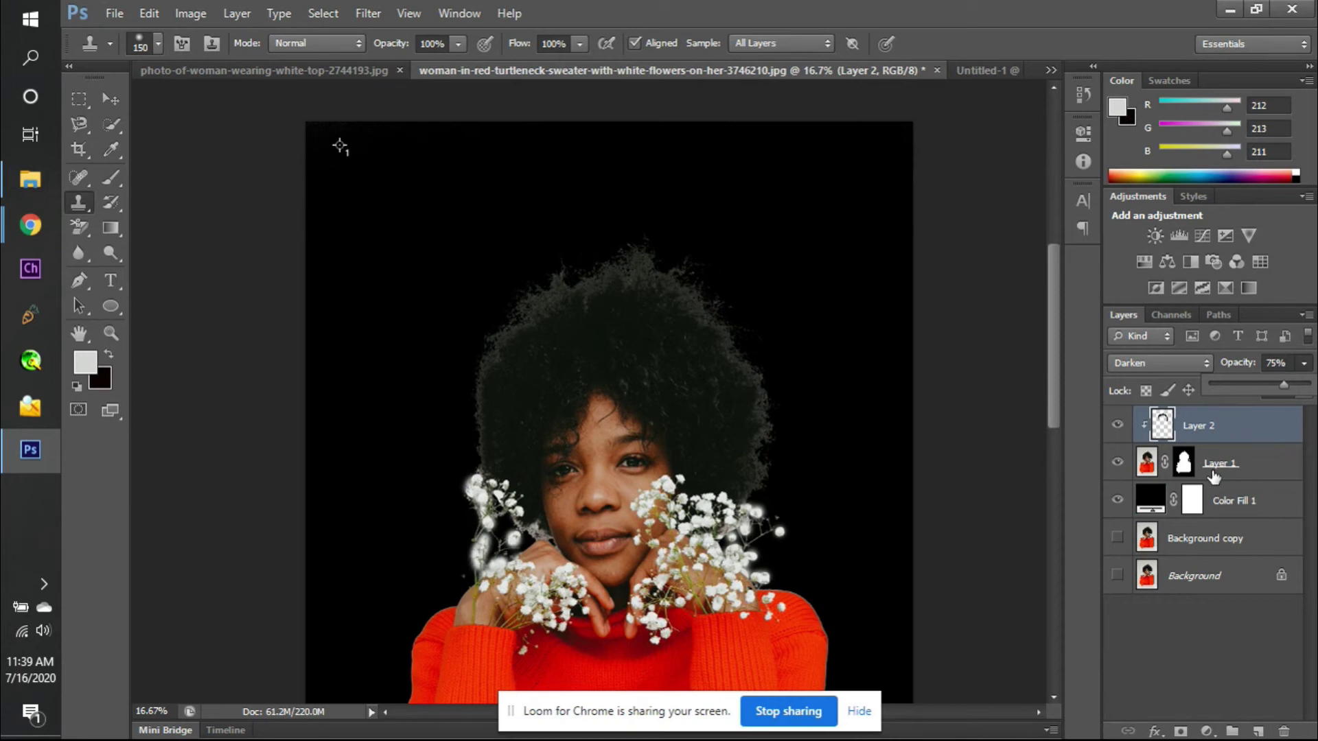
pyautogui.write('50')
pyautogui.press('Return')
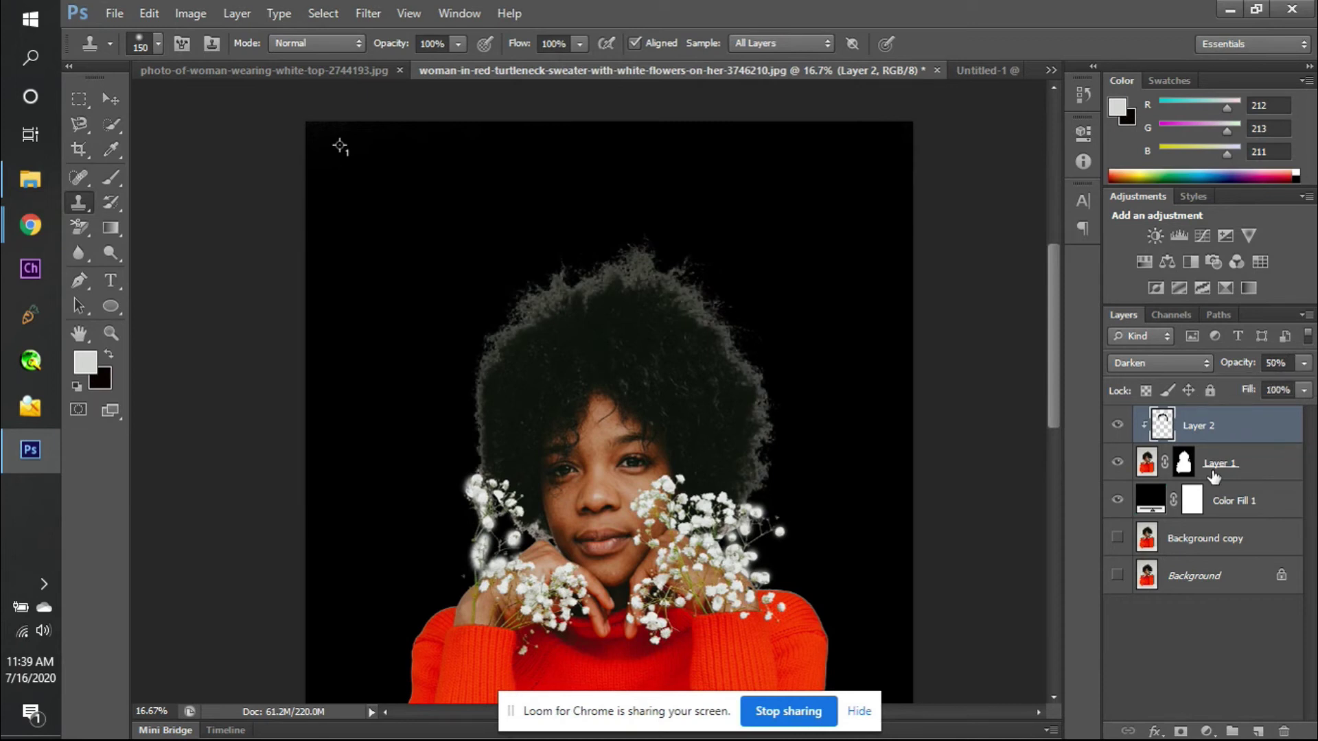
pyautogui.hotkey('ctrl', '-')
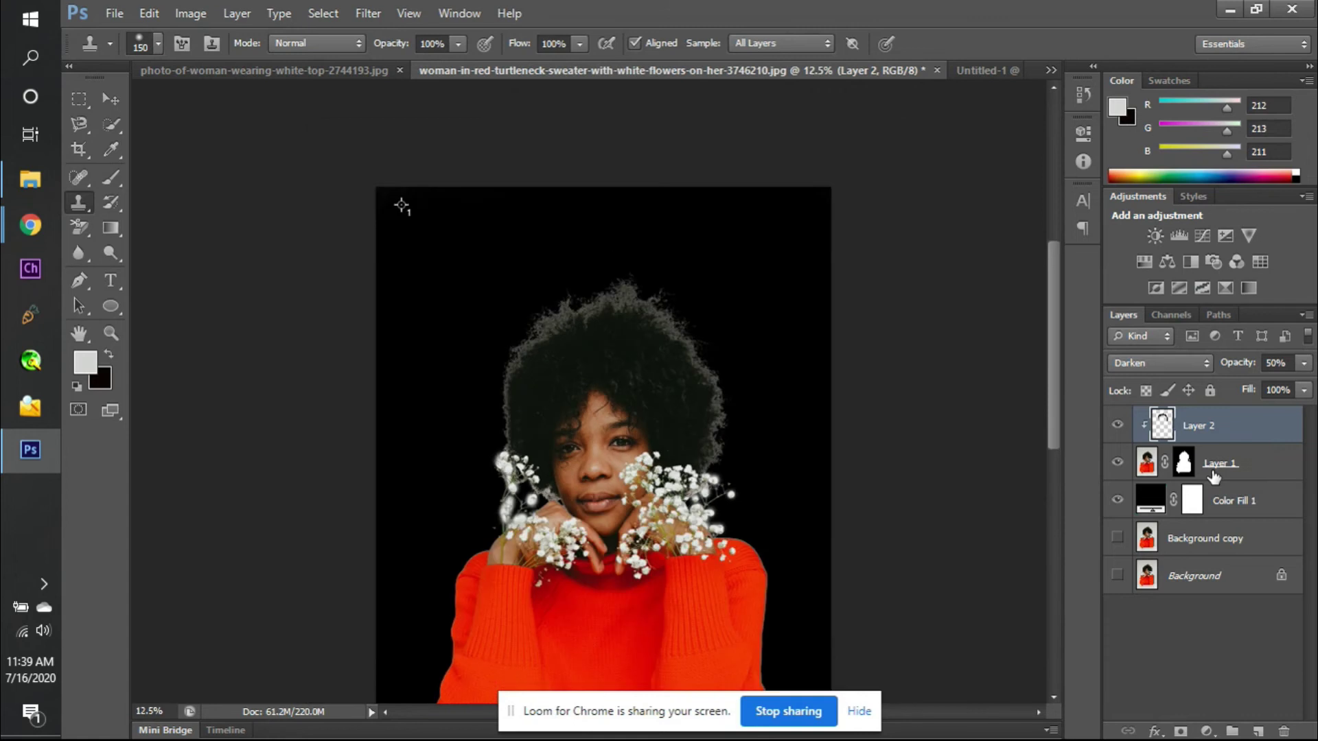
pyautogui.hotkey('ctrl', '-')
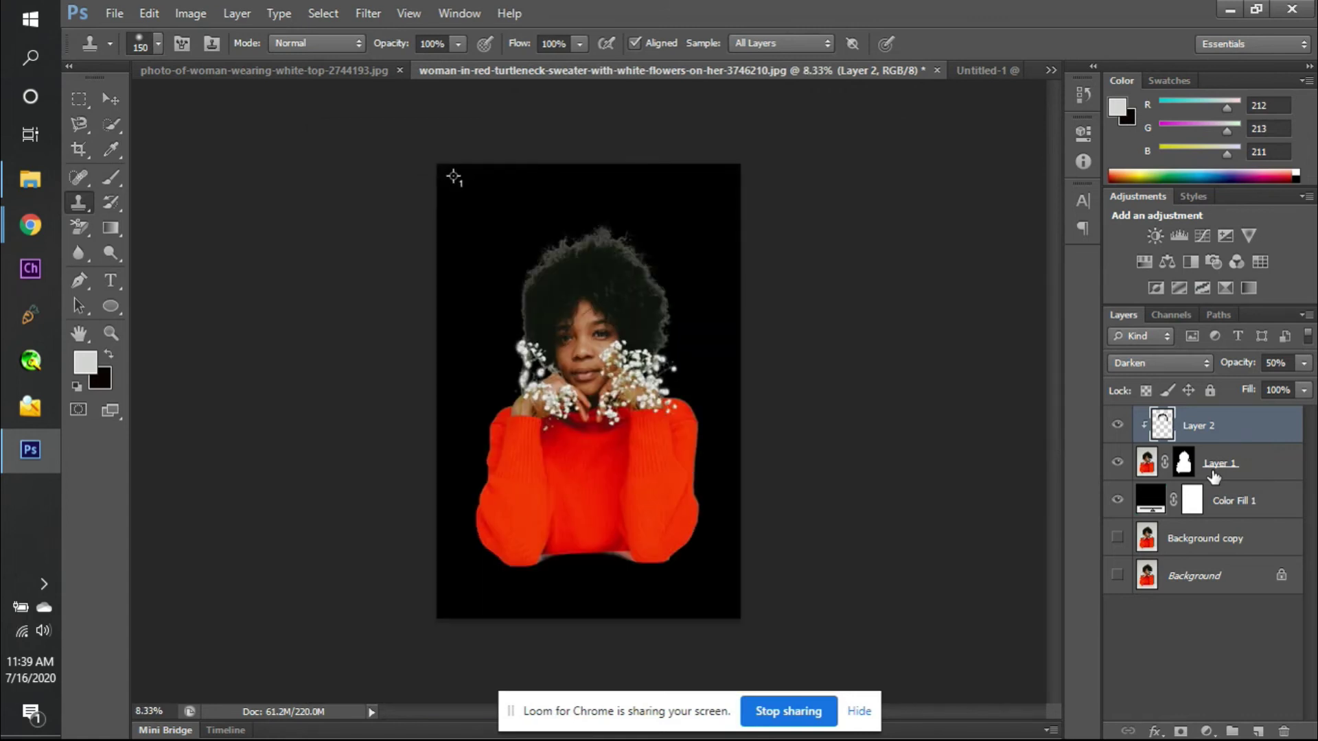
pyautogui.hotkey('ctrl', '+')
pyautogui.hotkey('ctrl', '+')
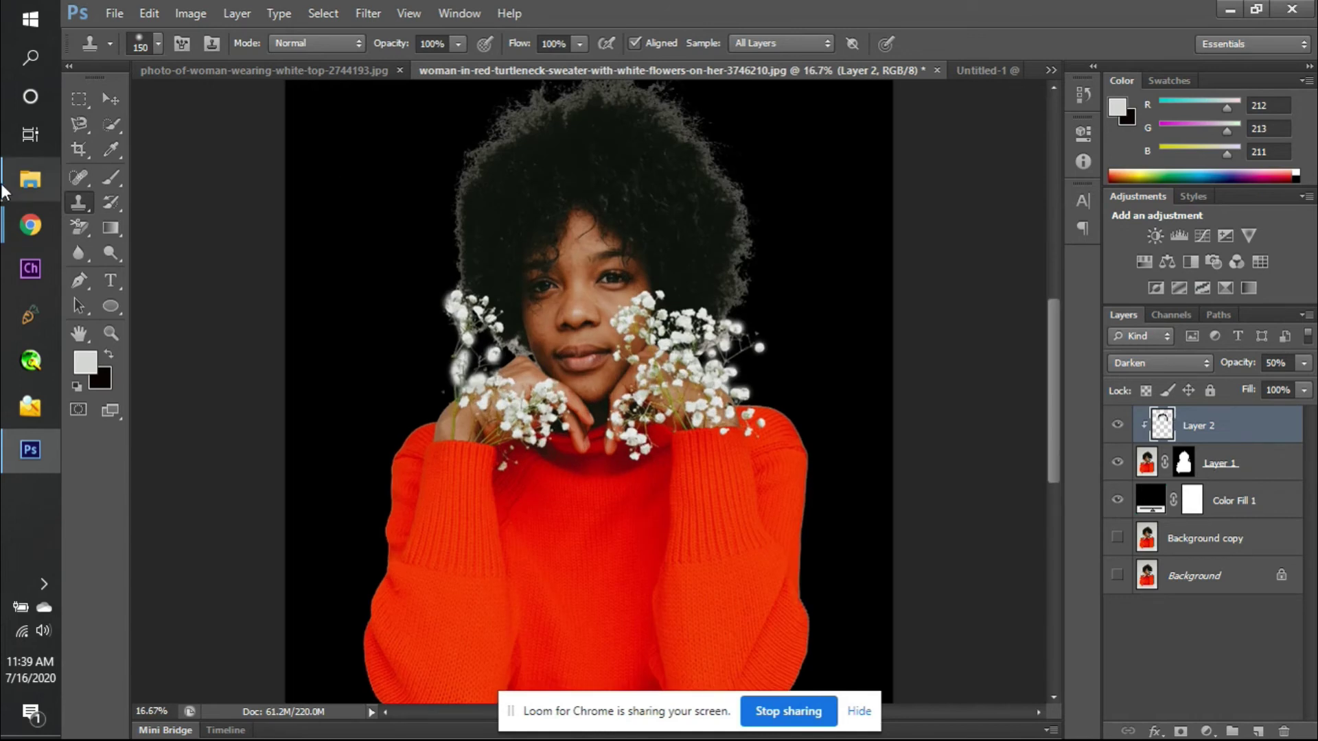
pyautogui.moveTo(29, 225)
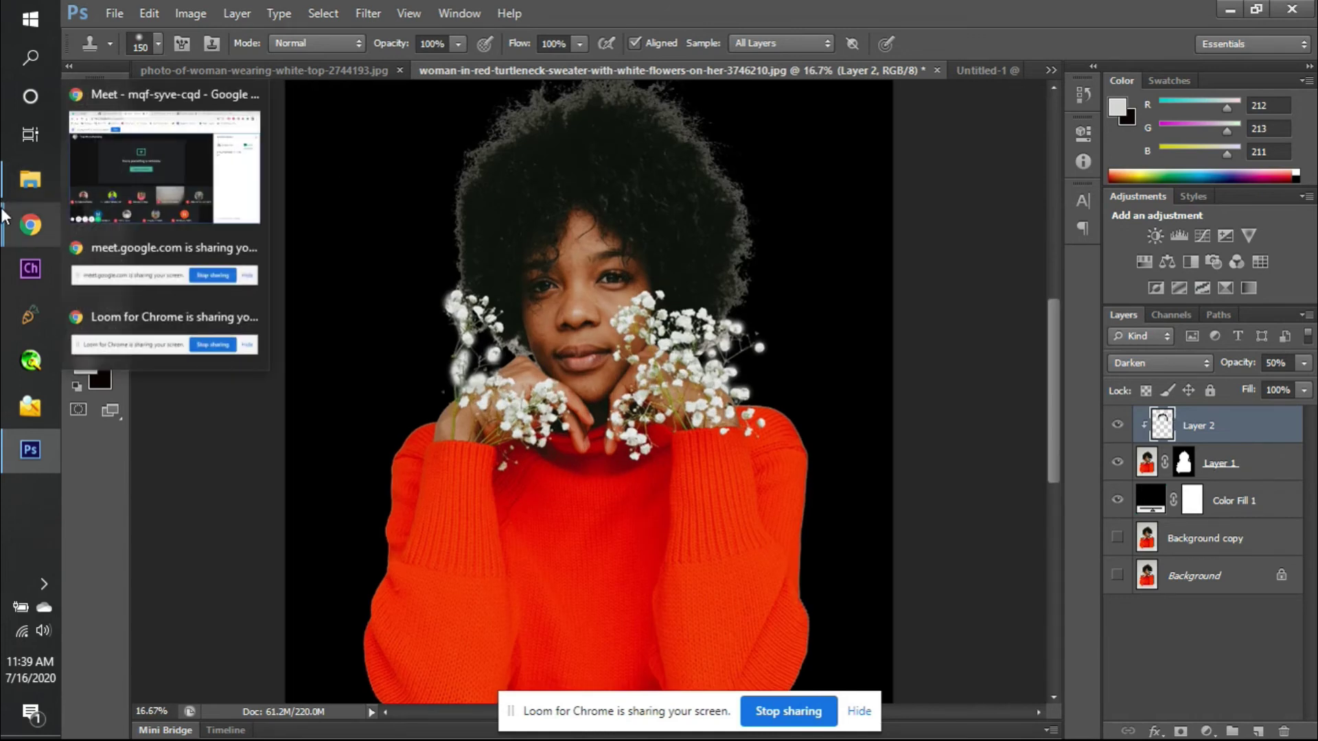
pyautogui.click(143, 167)
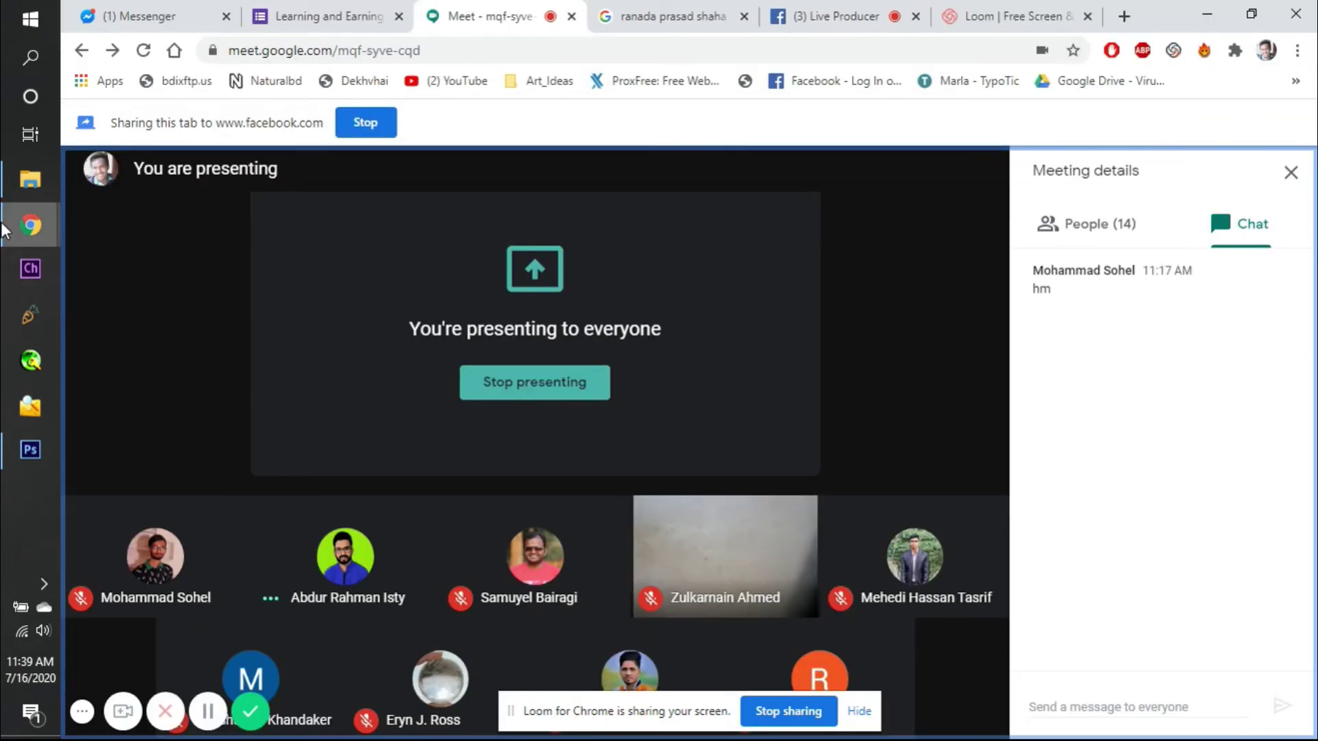
pyautogui.click(33, 451)
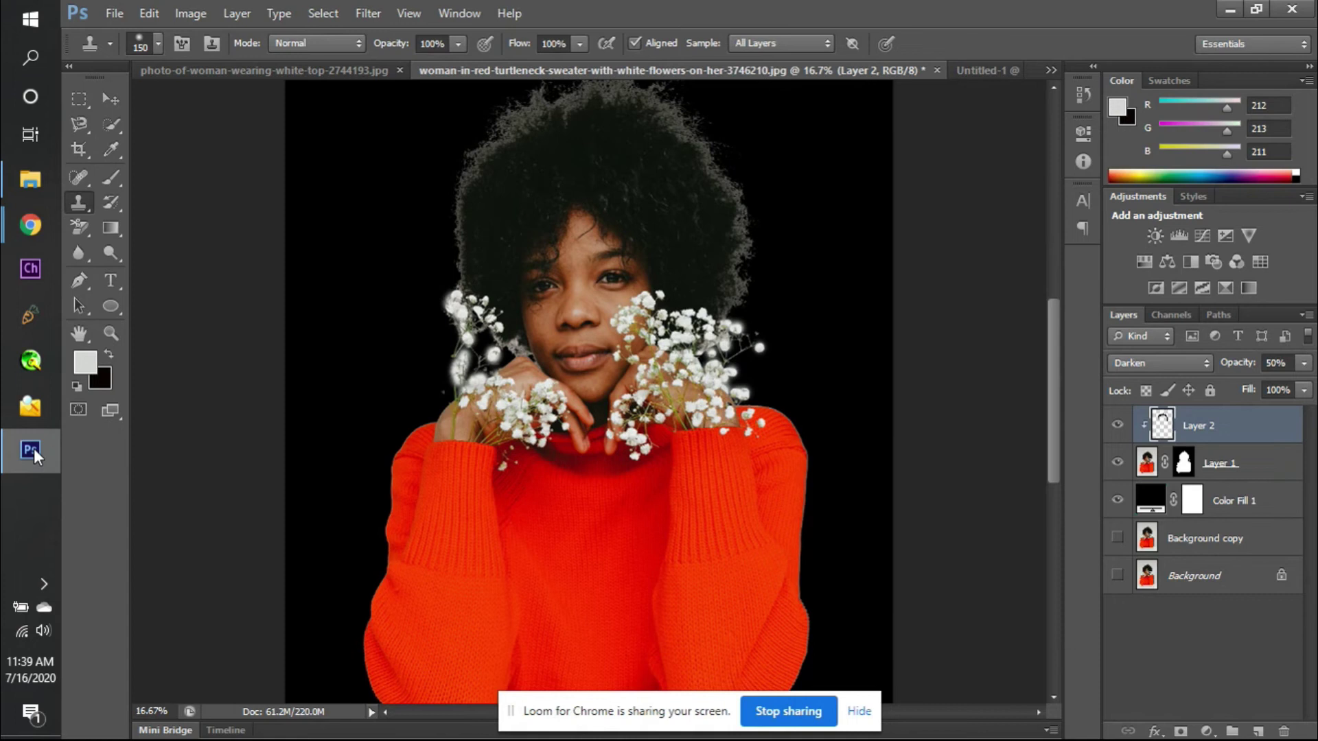
# - Hide the black fill, Layer 2 and Layer 1, and show the Background copy photo
pyautogui.click(1121, 499)
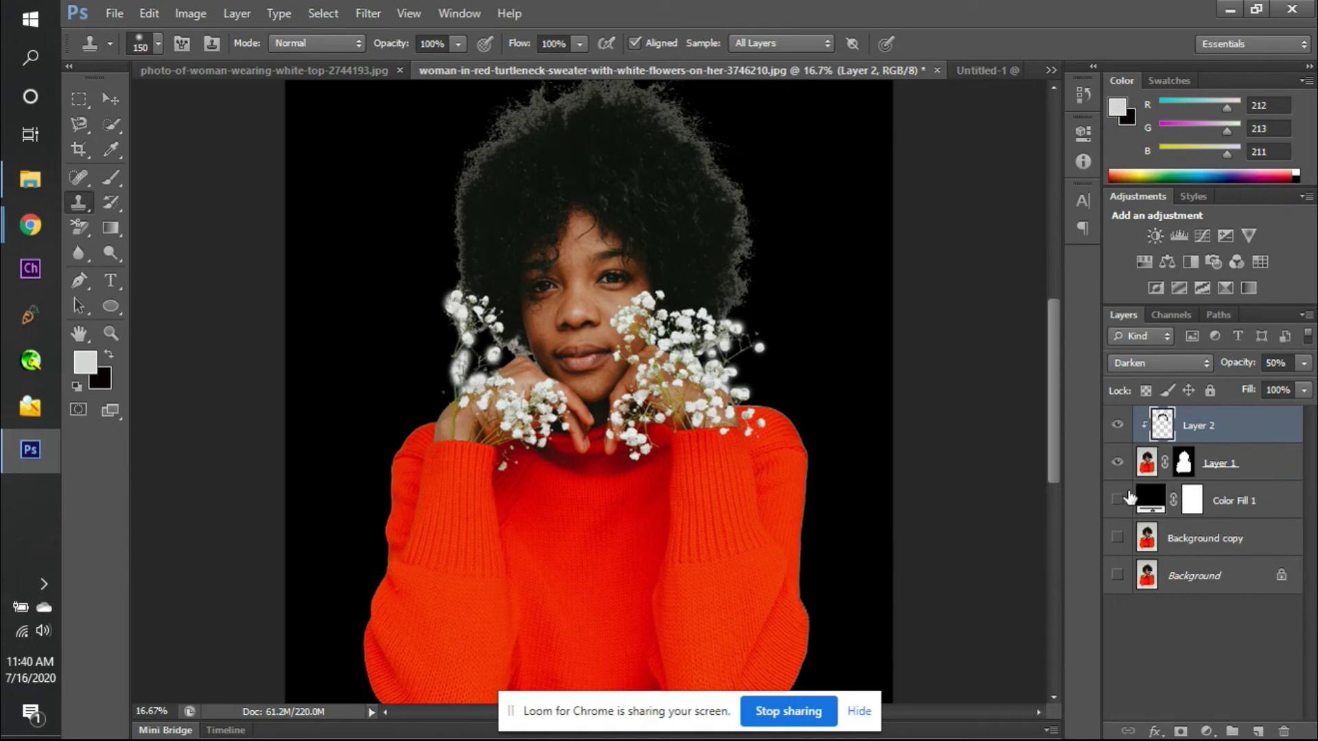
pyautogui.moveTo(1118, 425); pyautogui.dragTo(1117, 462)
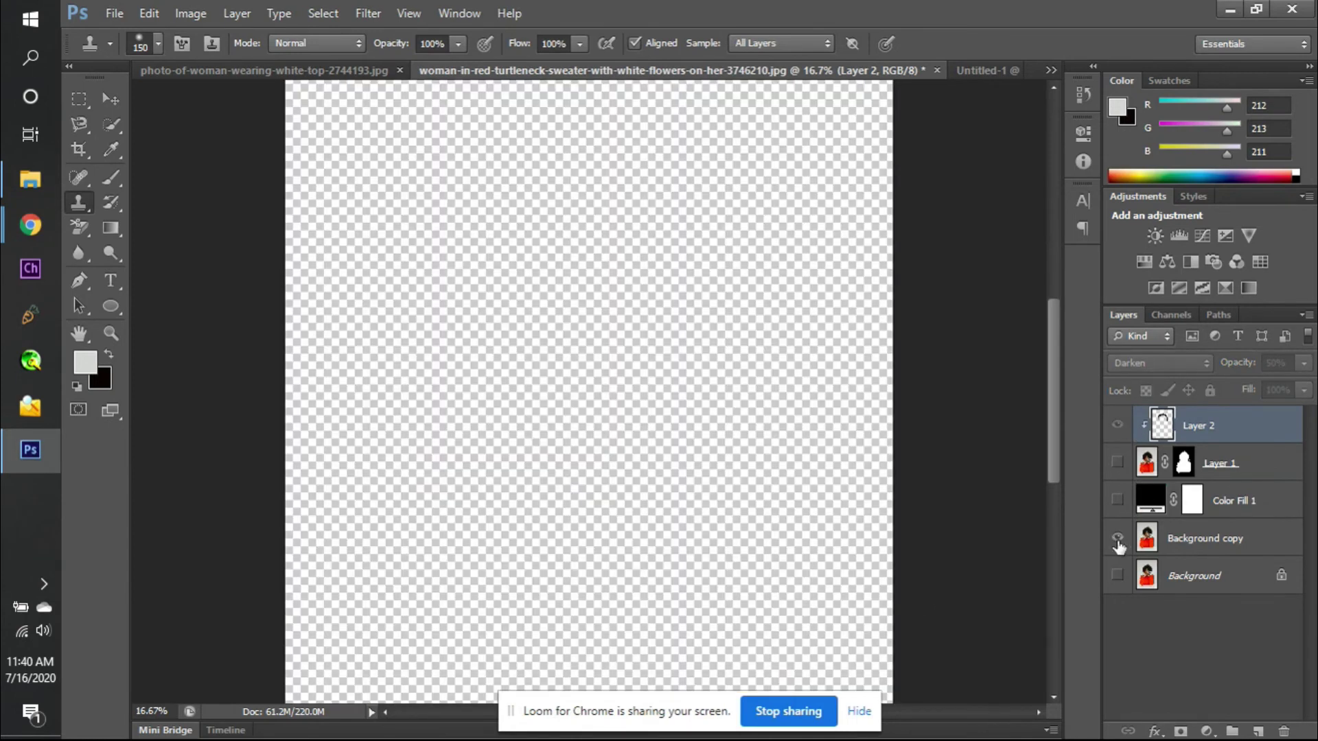
pyautogui.click(1117, 538)
pyautogui.hotkey('ctrl', '-')
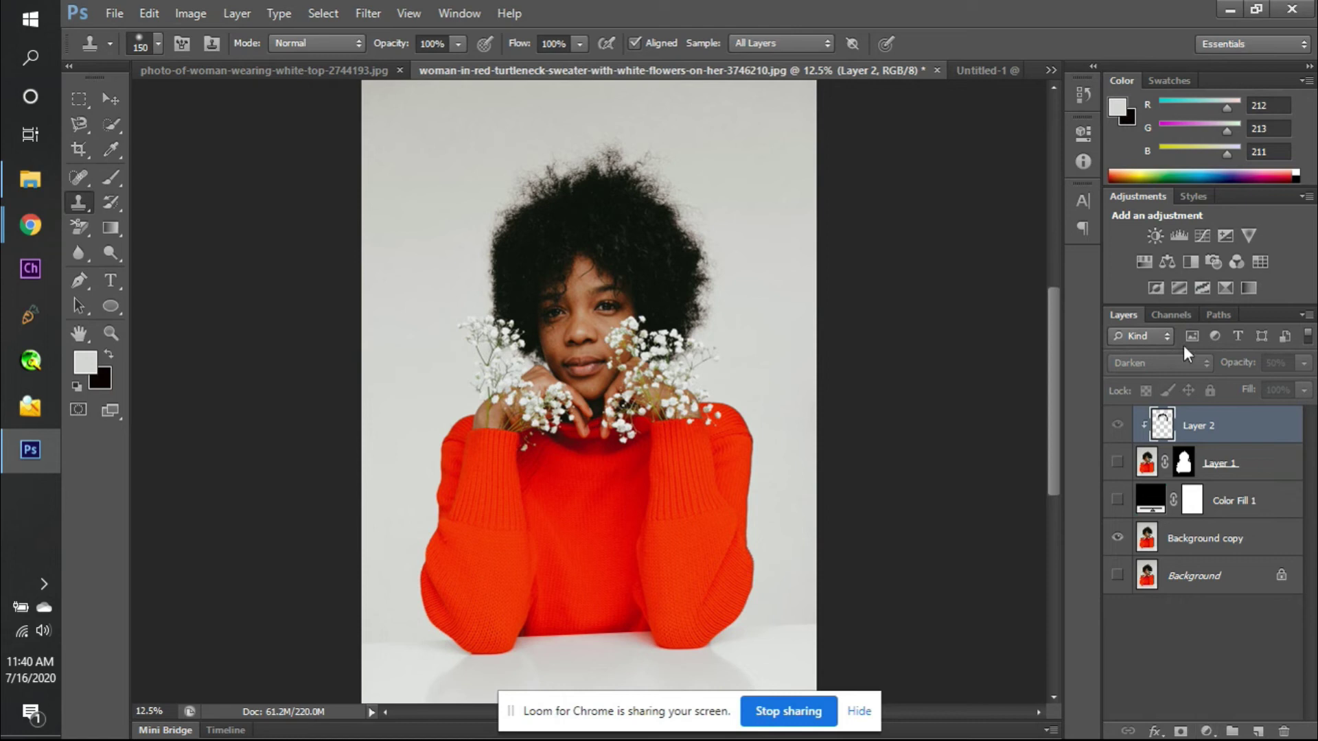
# - Add a Brightness/Contrast adjustment layer and replace its mask with Layer 1's mask
pyautogui.click(1154, 235)
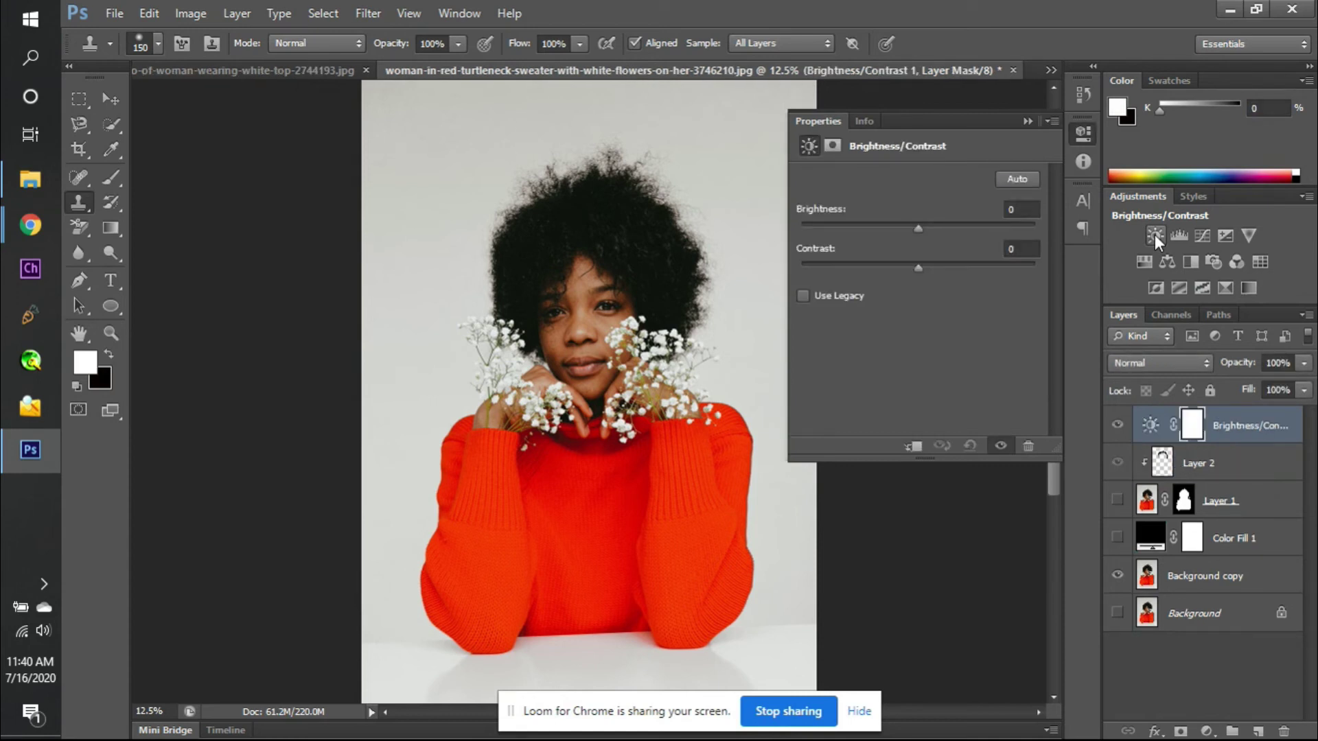
pyautogui.click(835, 146)
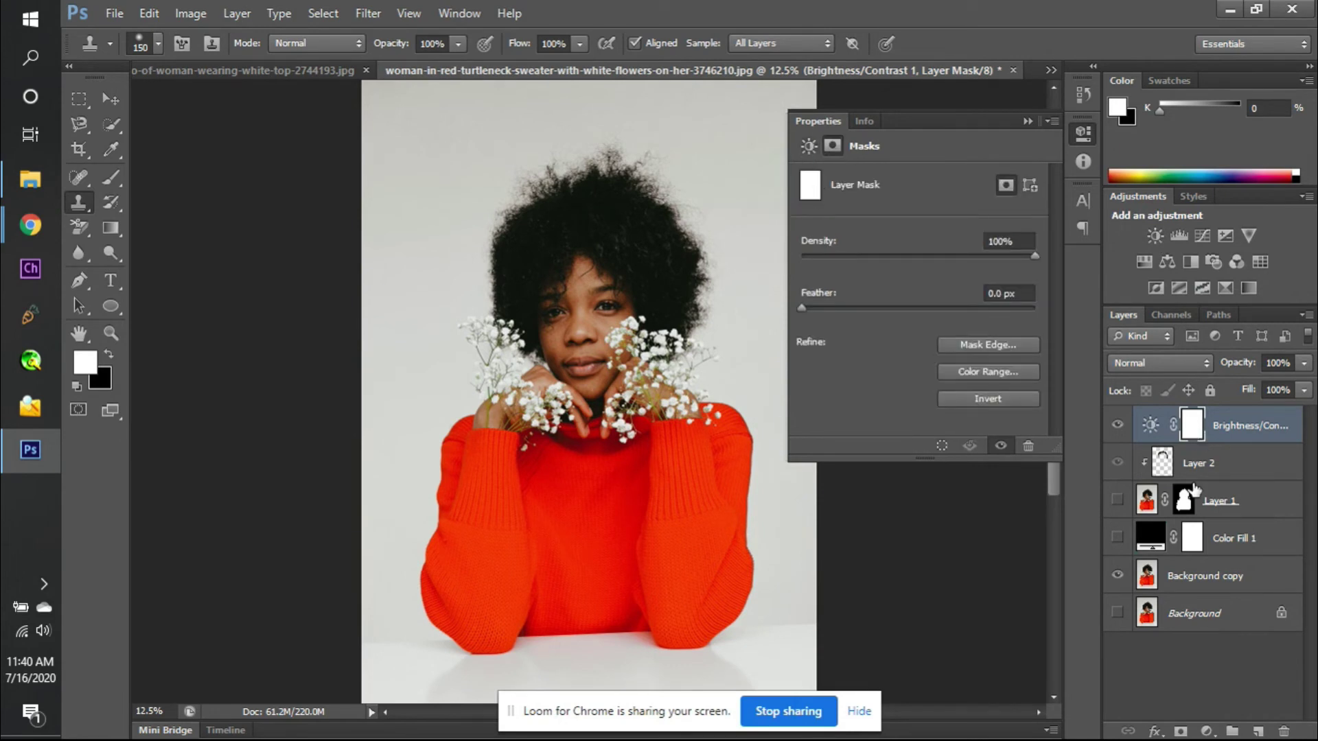
pyautogui.moveTo(1184, 509); pyautogui.dragTo(1196, 422)
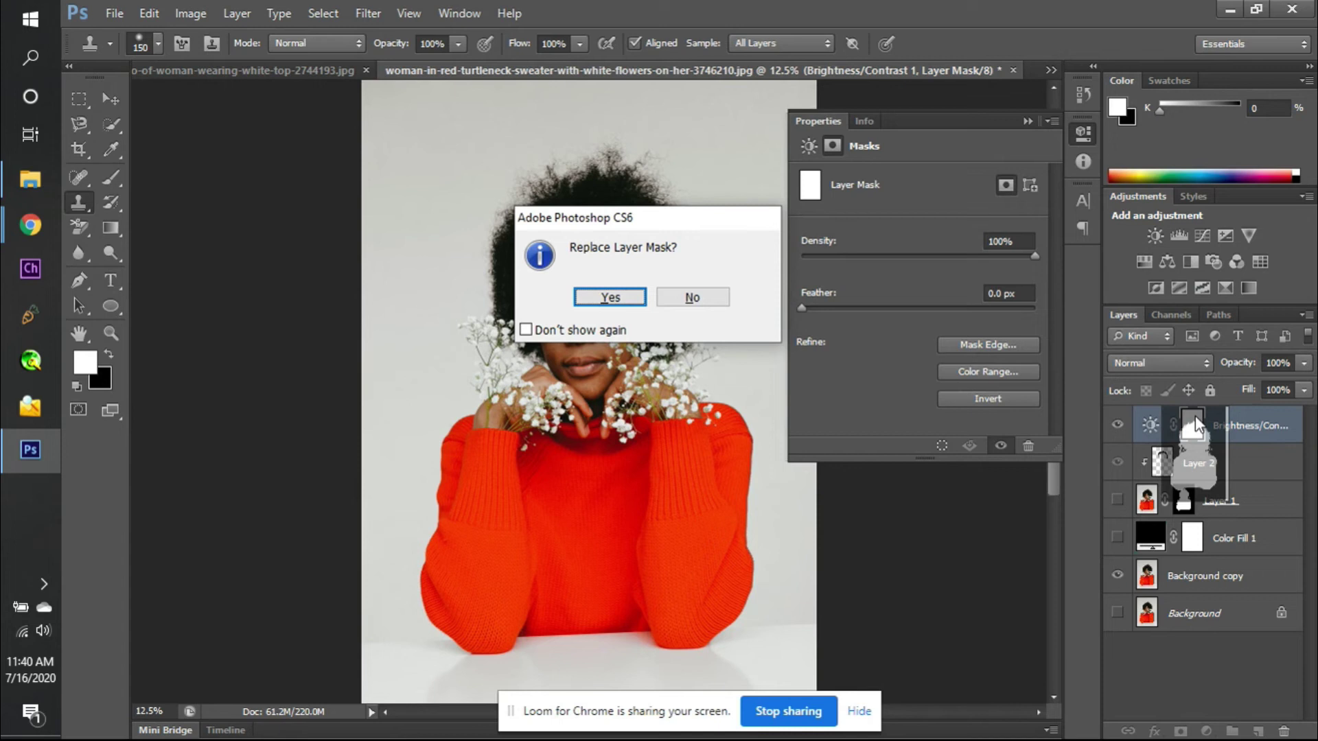
pyautogui.press('Return')
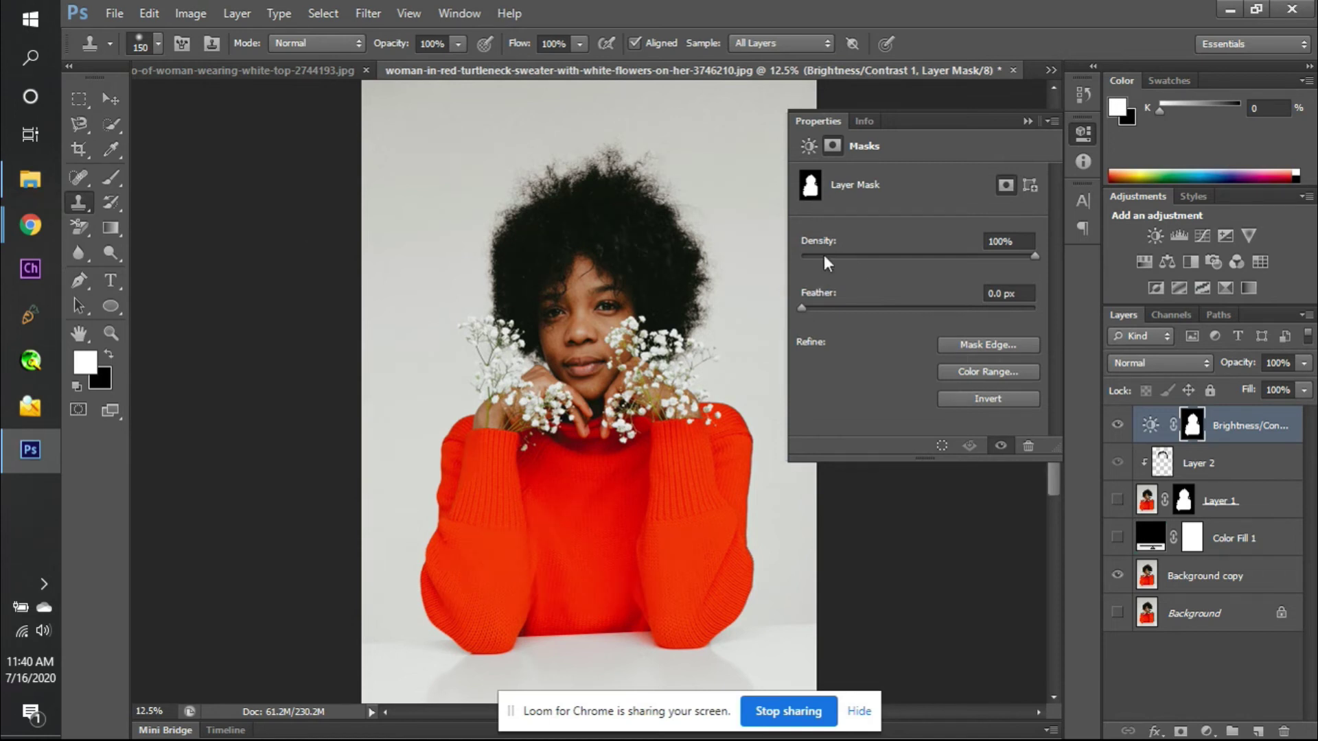
# - Set the Brightness/Contrast layer mask's density to 0%
pyautogui.moveTo(1030, 256); pyautogui.dragTo(942, 278)
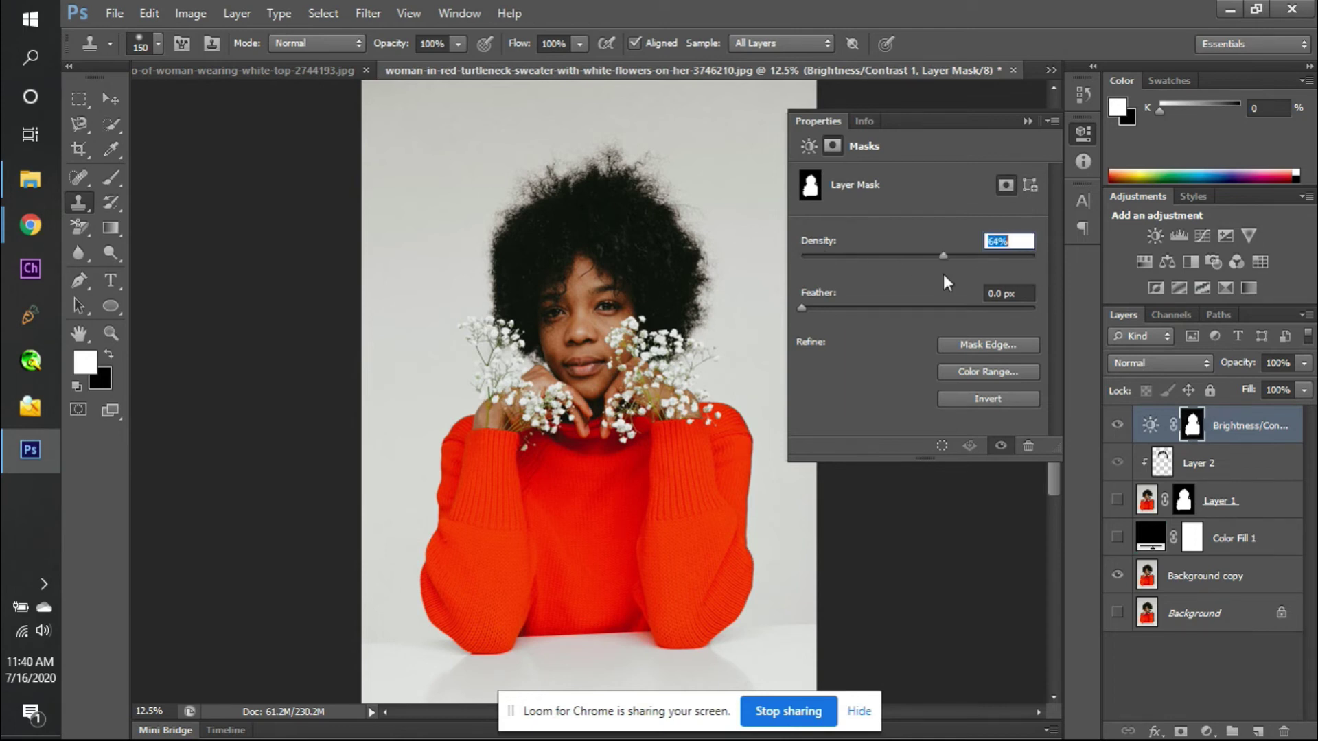
pyautogui.moveTo(801, 255); pyautogui.dragTo(826, 292)
pyautogui.click(987, 256)
pyautogui.moveTo(985, 258); pyautogui.dragTo(1035, 256)
# - Try several Brightness/Contrast 1 brightness levels, settling on brightness -27
pyautogui.click(808, 144)
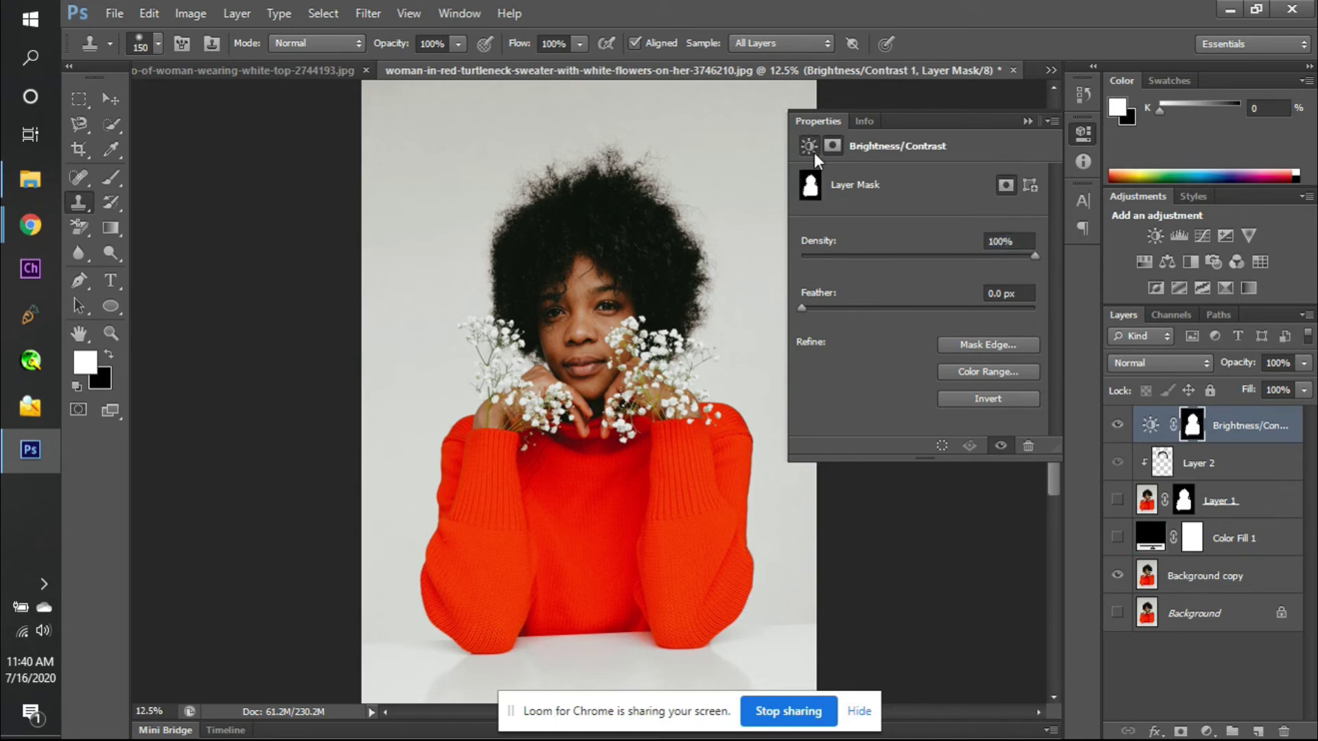
pyautogui.moveTo(919, 228)
pyautogui.mouseDown()
pyautogui.moveTo(963, 230)
pyautogui.moveTo(872, 232)
pyautogui.moveTo(982, 229)
pyautogui.moveTo(831, 238)
pyautogui.moveTo(936, 237)
pyautogui.moveTo(867, 238)
pyautogui.moveTo(895, 234)
pyautogui.mouseUp()
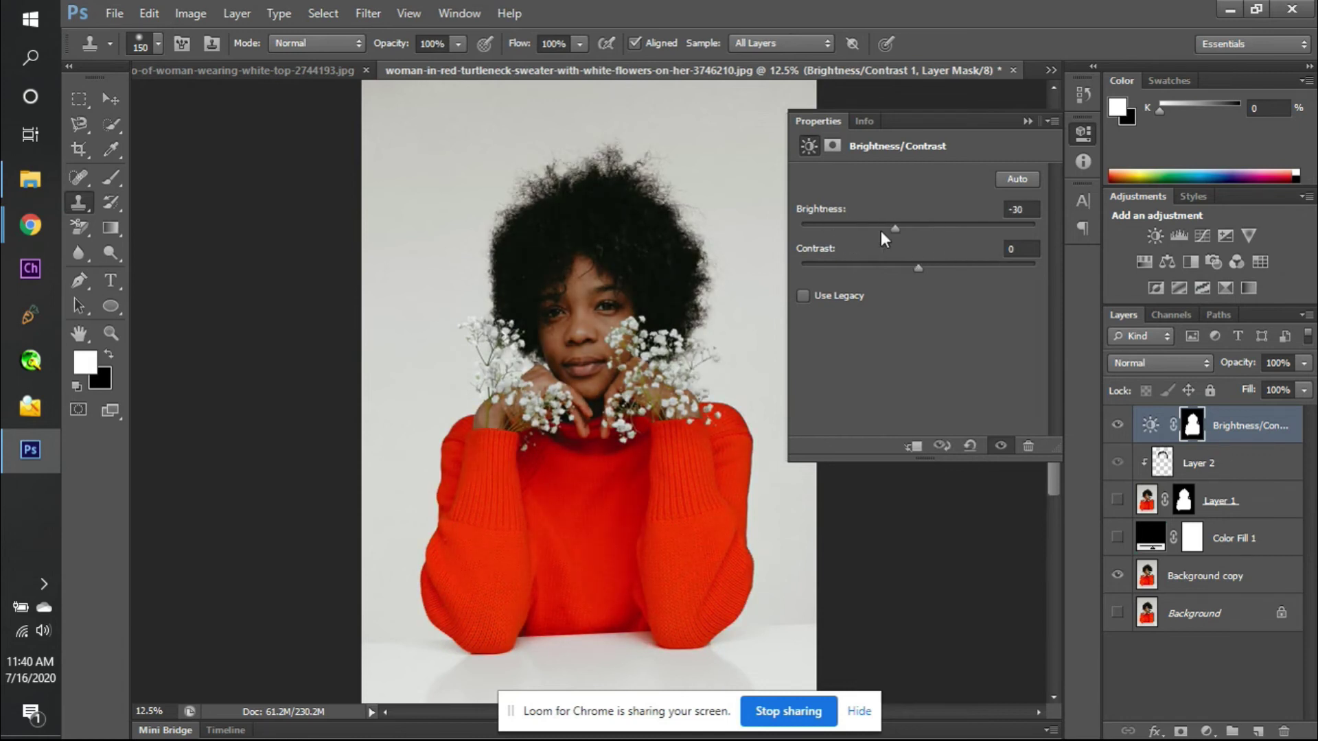
pyautogui.moveTo(894, 228); pyautogui.dragTo(927, 239)
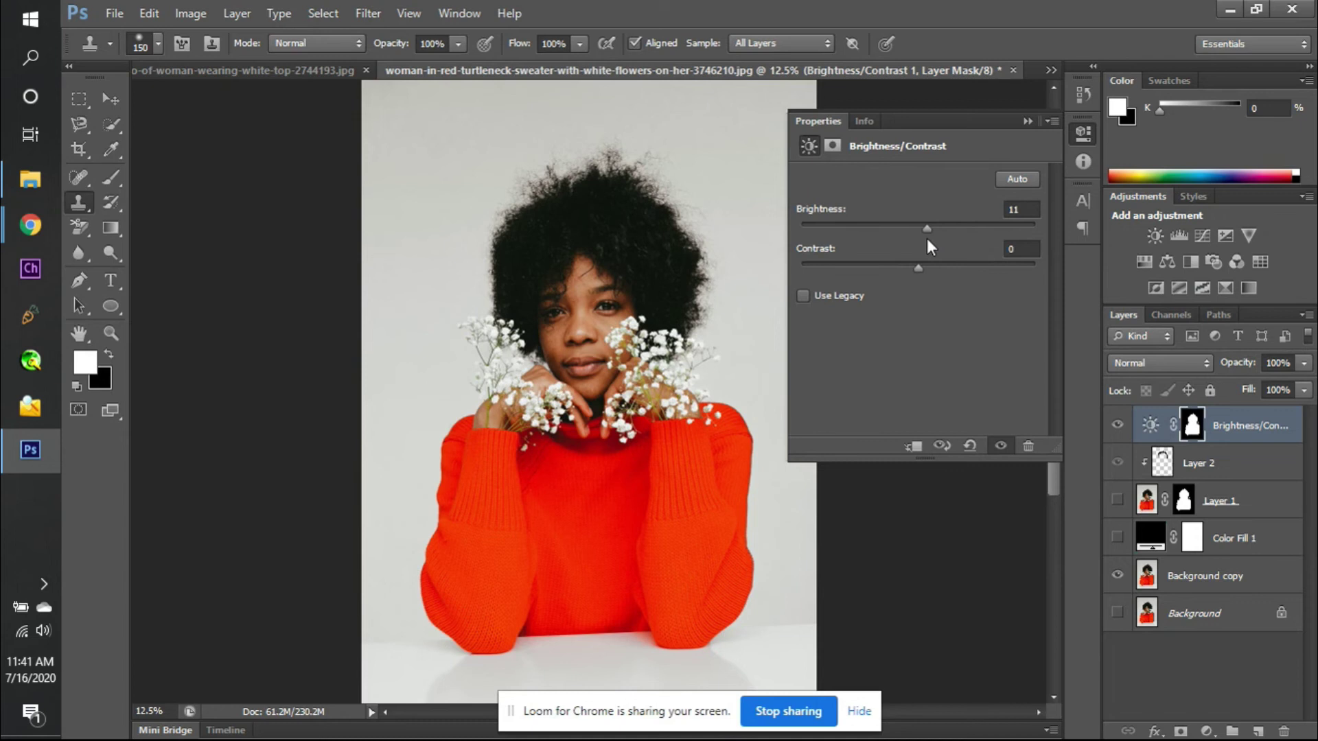
pyautogui.moveTo(924, 230)
pyautogui.mouseDown()
pyautogui.moveTo(800, 231)
pyautogui.moveTo(969, 220)
pyautogui.moveTo(908, 223)
pyautogui.mouseUp()
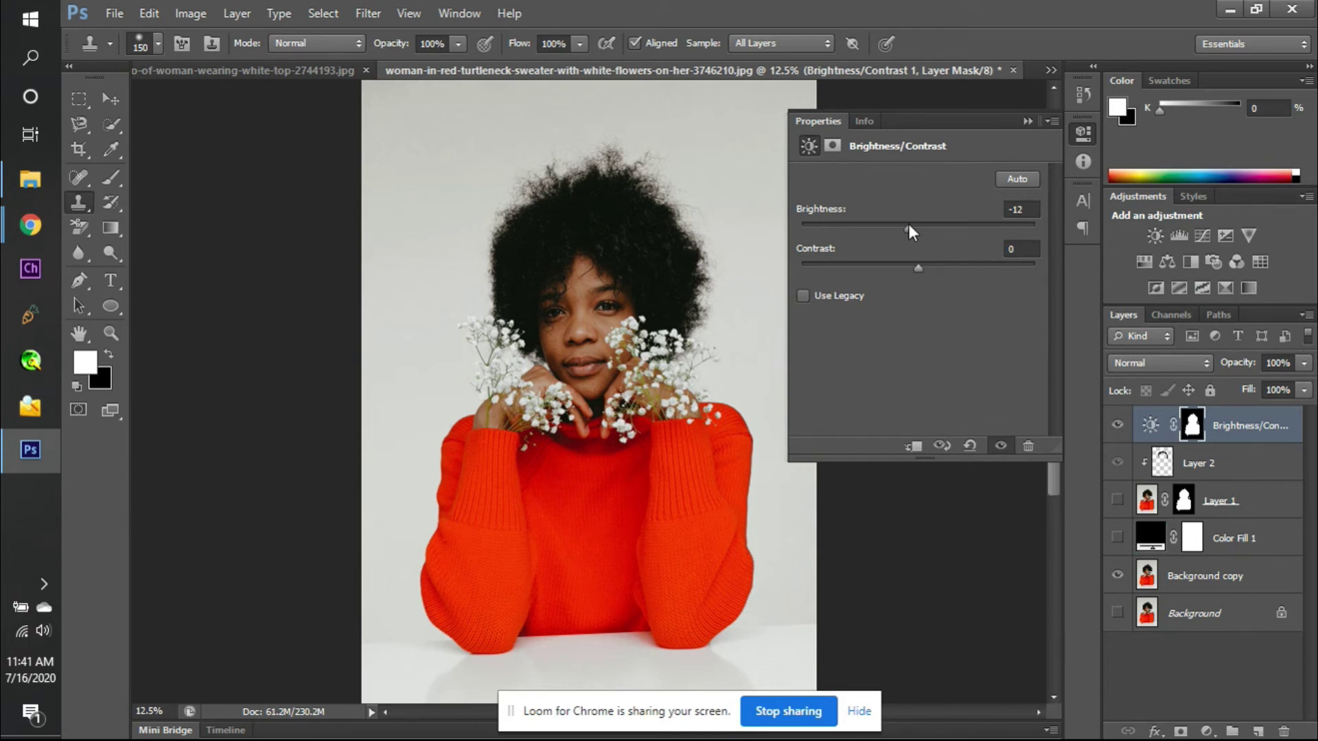
pyautogui.moveTo(907, 225); pyautogui.dragTo(1112, 227)
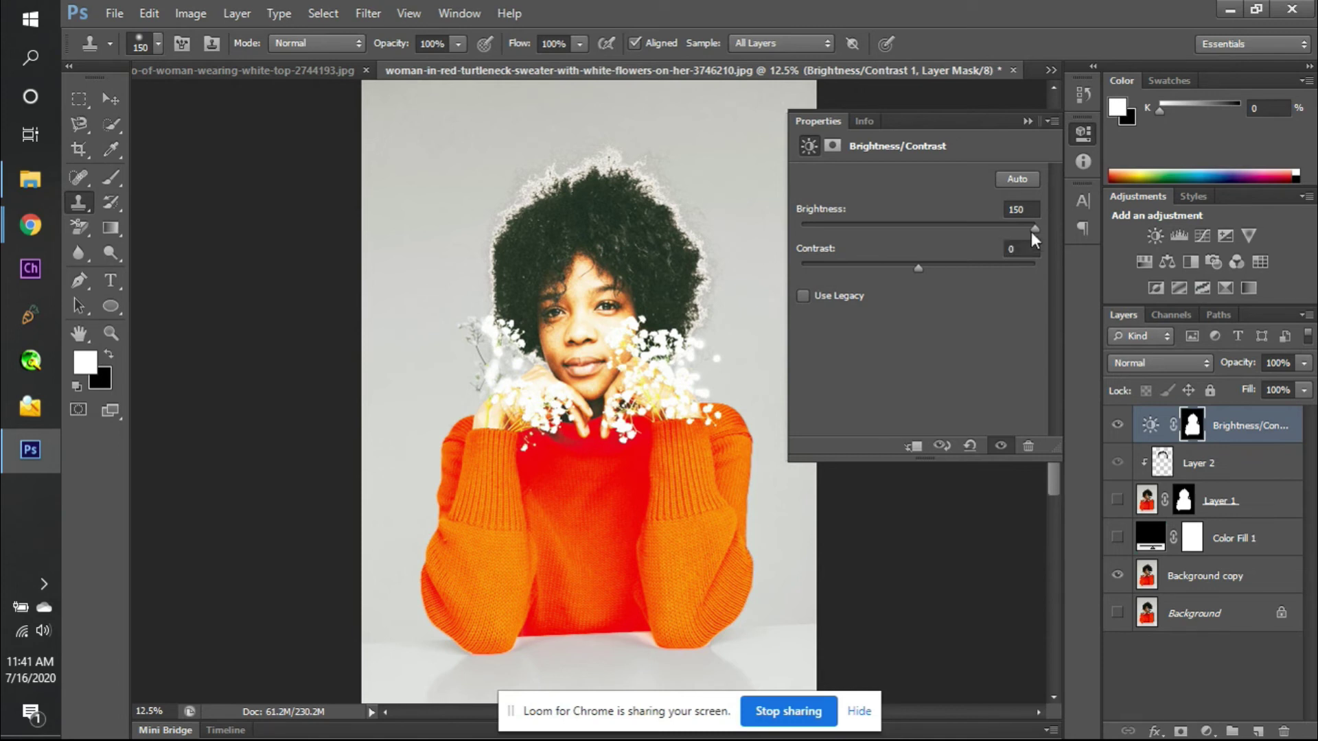
pyautogui.moveTo(1037, 228); pyautogui.dragTo(972, 295)
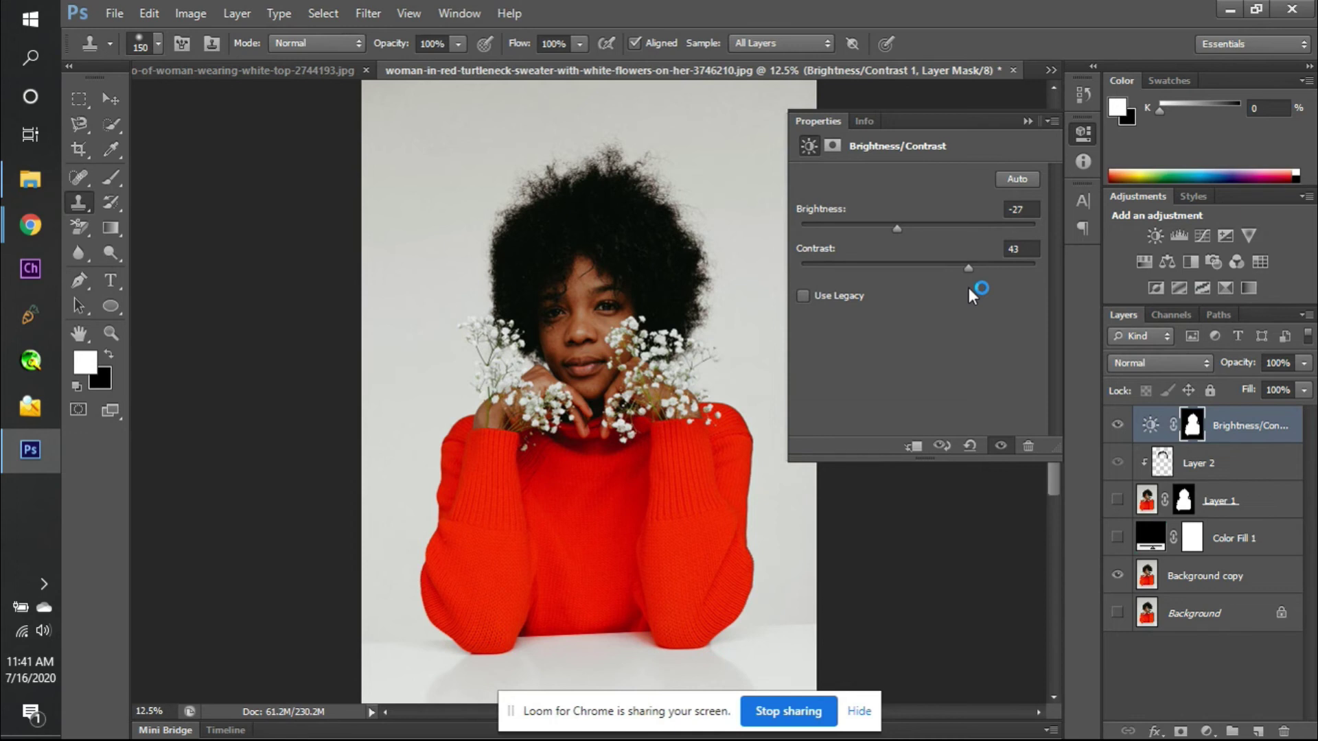
# - Swing the Brightness/Contrast contrast slider low and high, finally settling at -2
pyautogui.moveTo(968, 271); pyautogui.dragTo(796, 270)
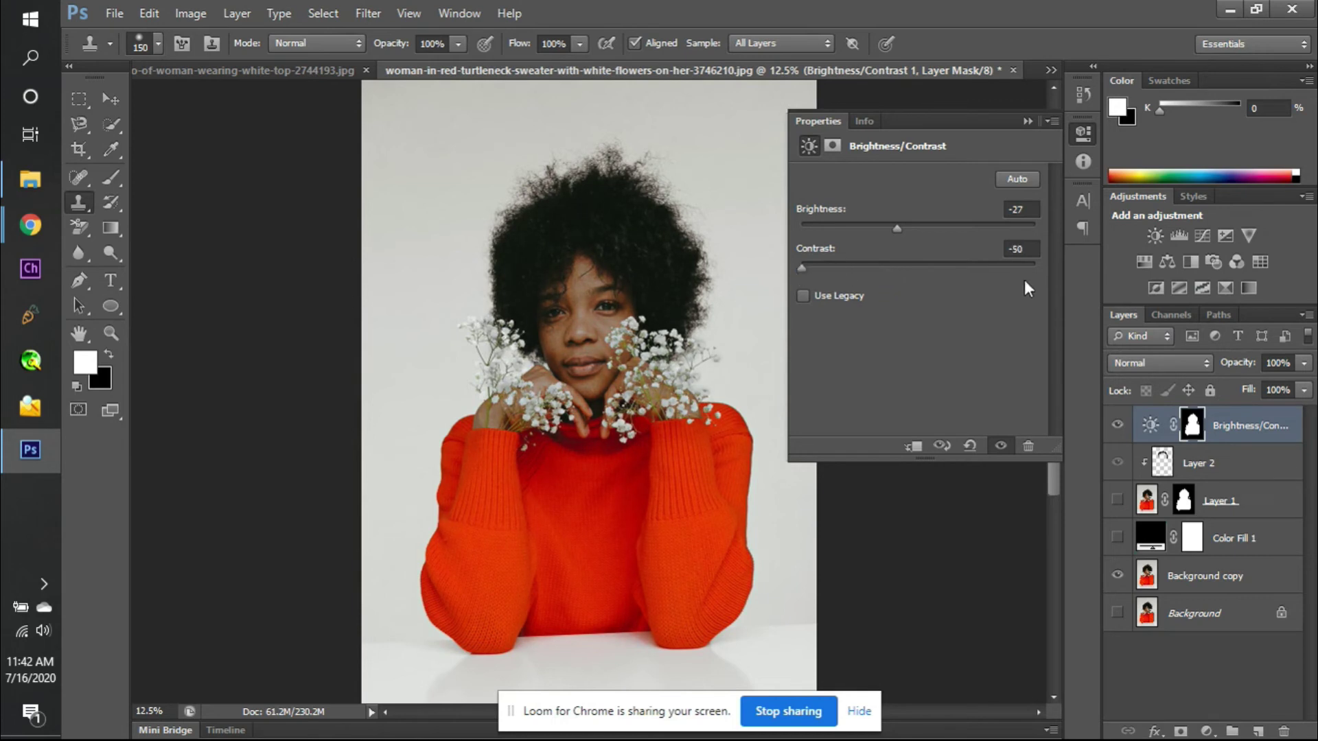
pyautogui.moveTo(801, 269); pyautogui.dragTo(969, 272)
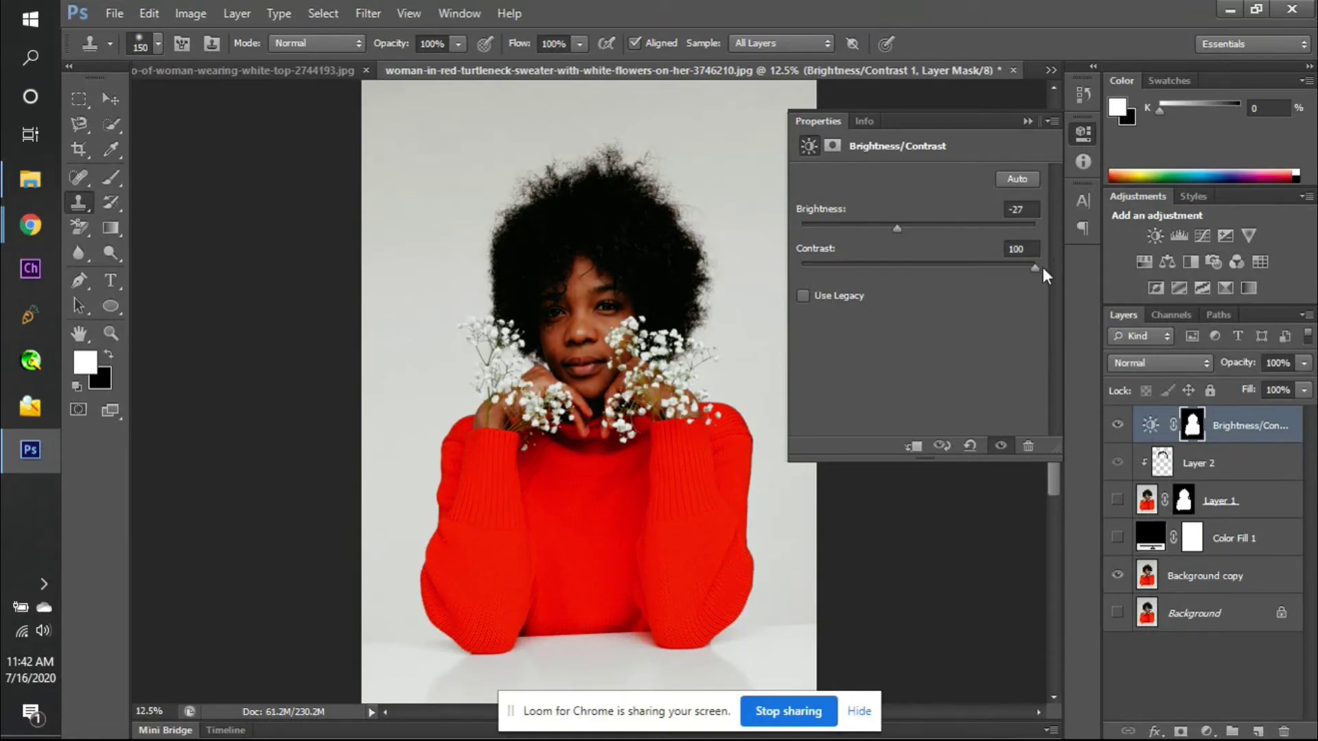
pyautogui.moveTo(1008, 269); pyautogui.dragTo(912, 263)
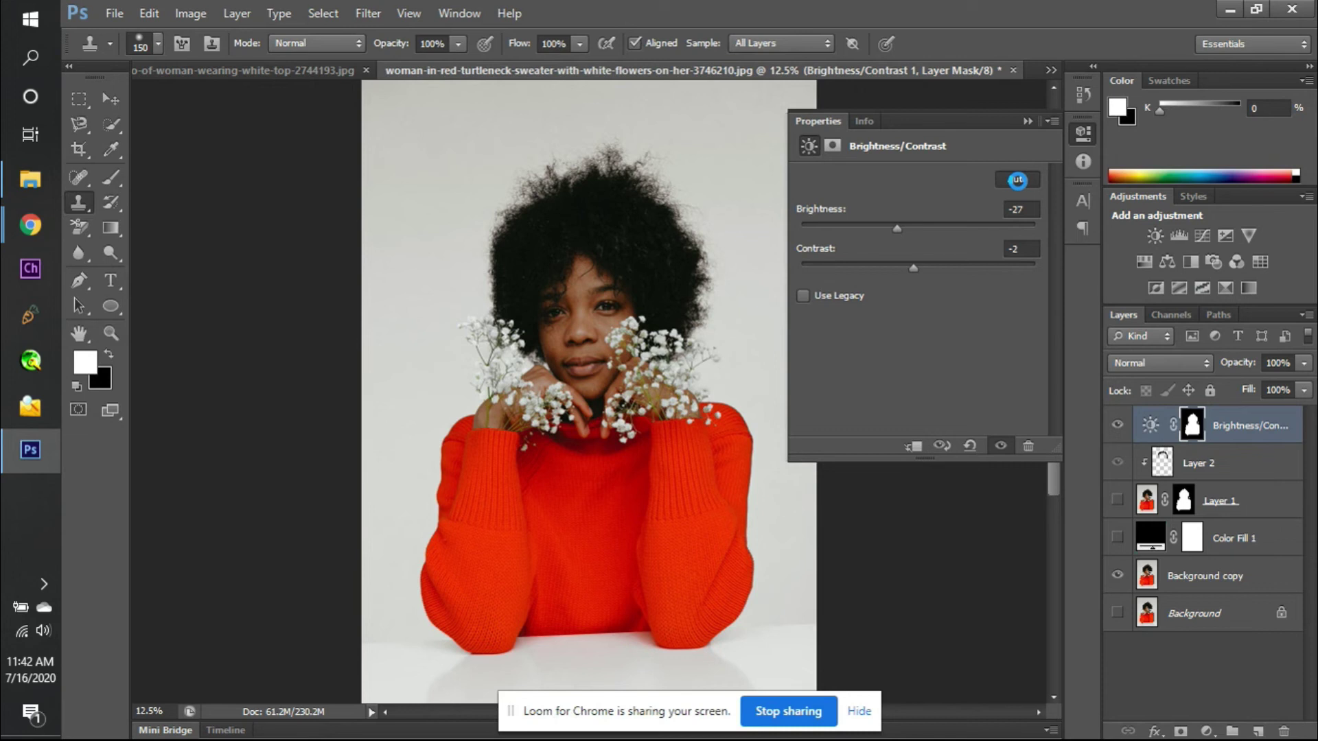
# - Toggle Brightness/Contrast 1 (brightness -17, contrast 44) on and off to compare with the original photo
pyautogui.moveTo(38, 240)
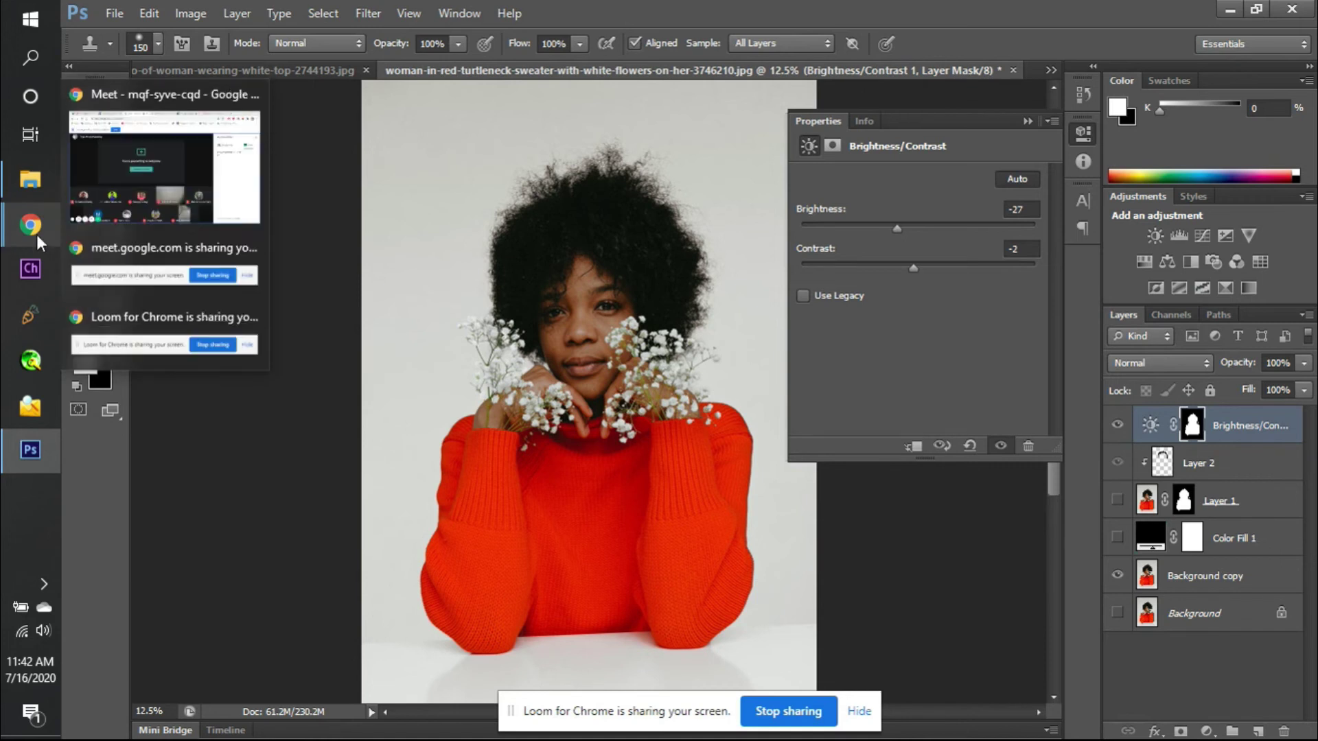
pyautogui.moveTo(129, 210)
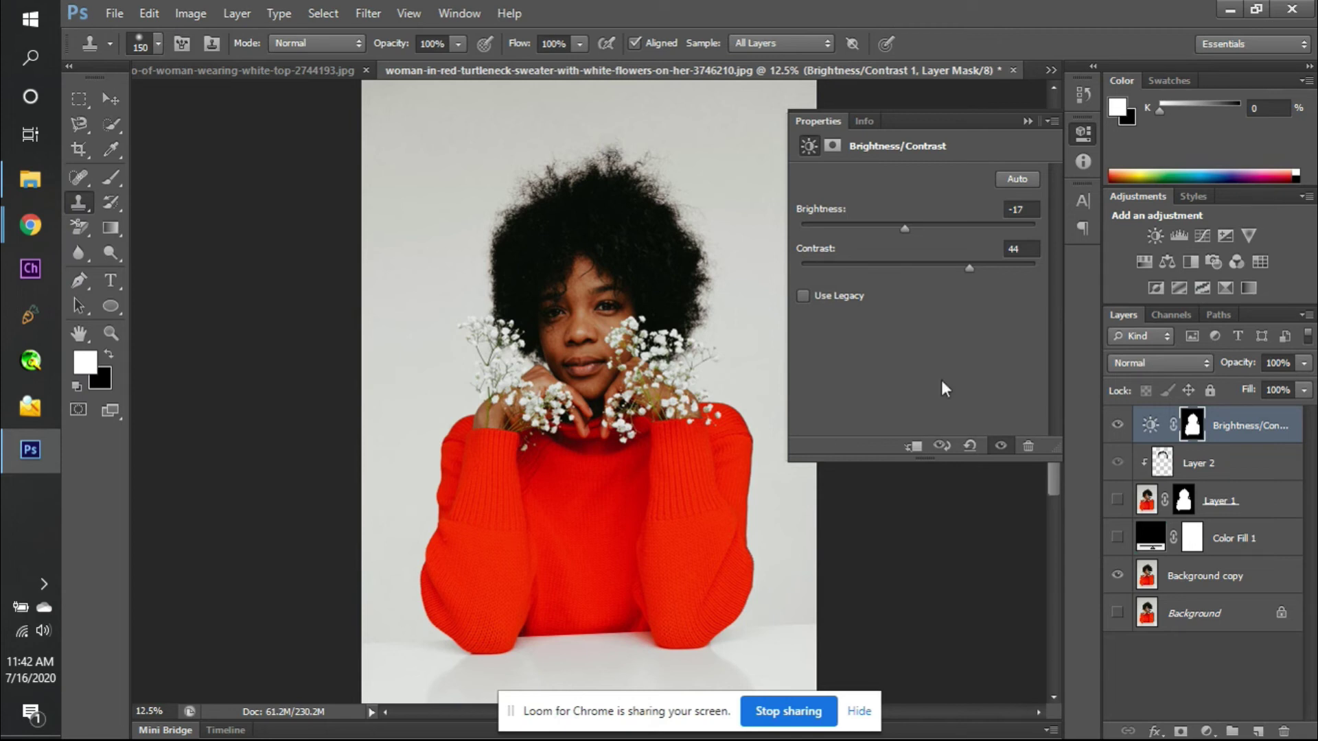
pyautogui.click(1002, 448)
pyautogui.click(1001, 448)
pyautogui.click(1001, 447)
pyautogui.click(1002, 447)
pyautogui.click(1002, 447)
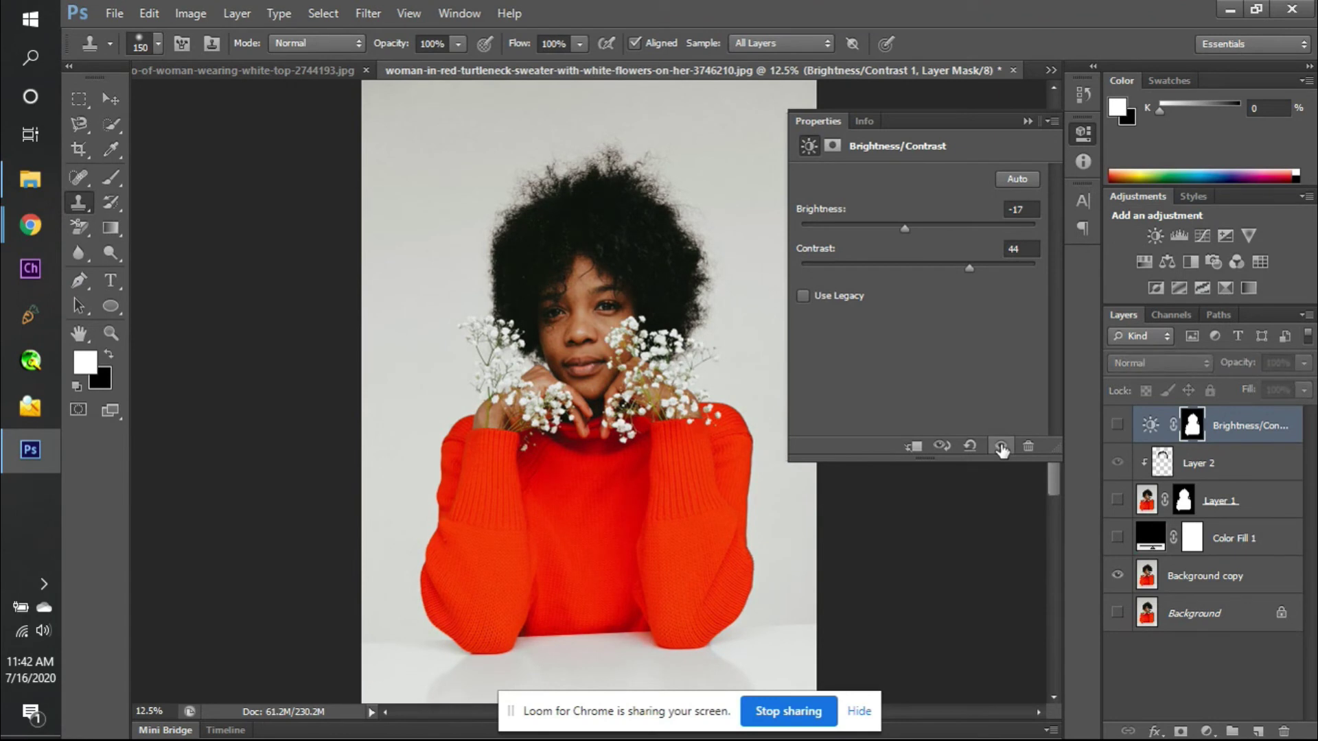
pyautogui.click(1001, 447)
pyautogui.click(1001, 448)
pyautogui.click(1002, 448)
pyautogui.click(1001, 447)
pyautogui.click(1002, 447)
pyautogui.click(1001, 448)
pyautogui.click(1002, 447)
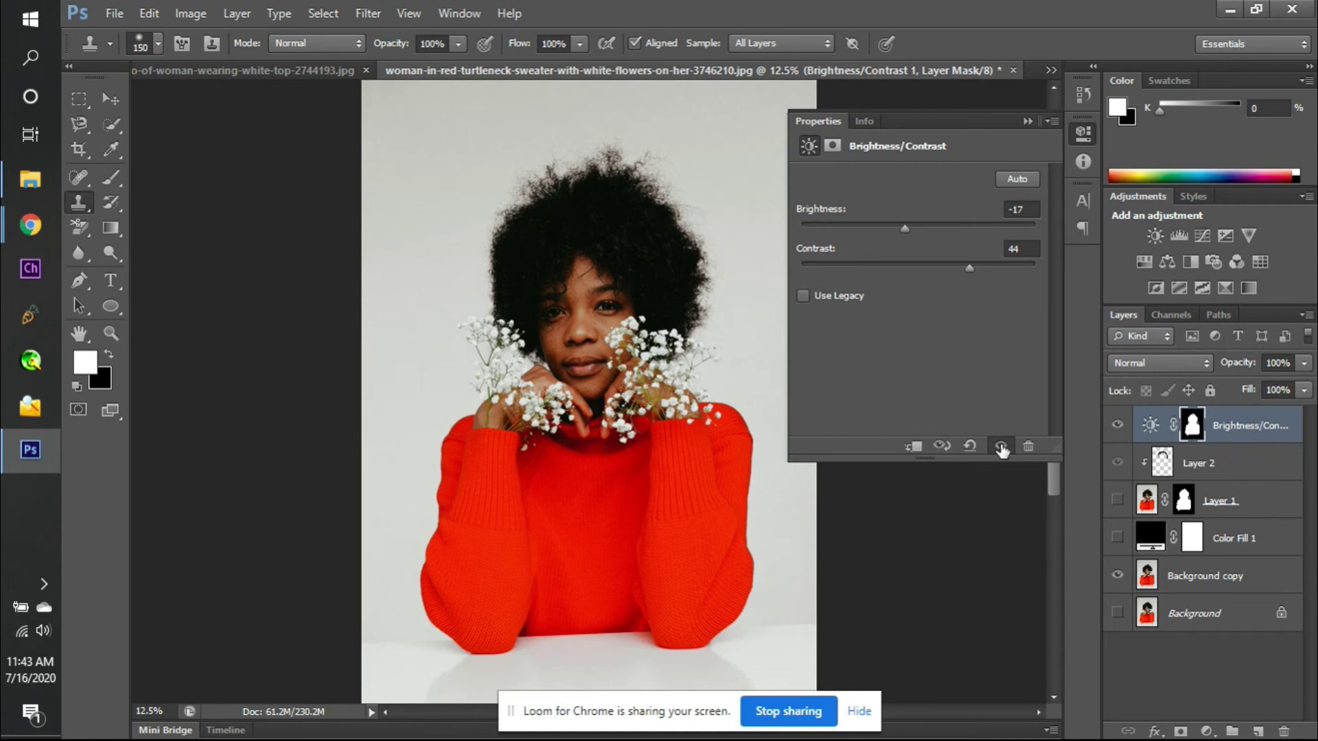
# - Add a Levels adjustment layer, keeping the Default preset
pyautogui.click(1181, 238)
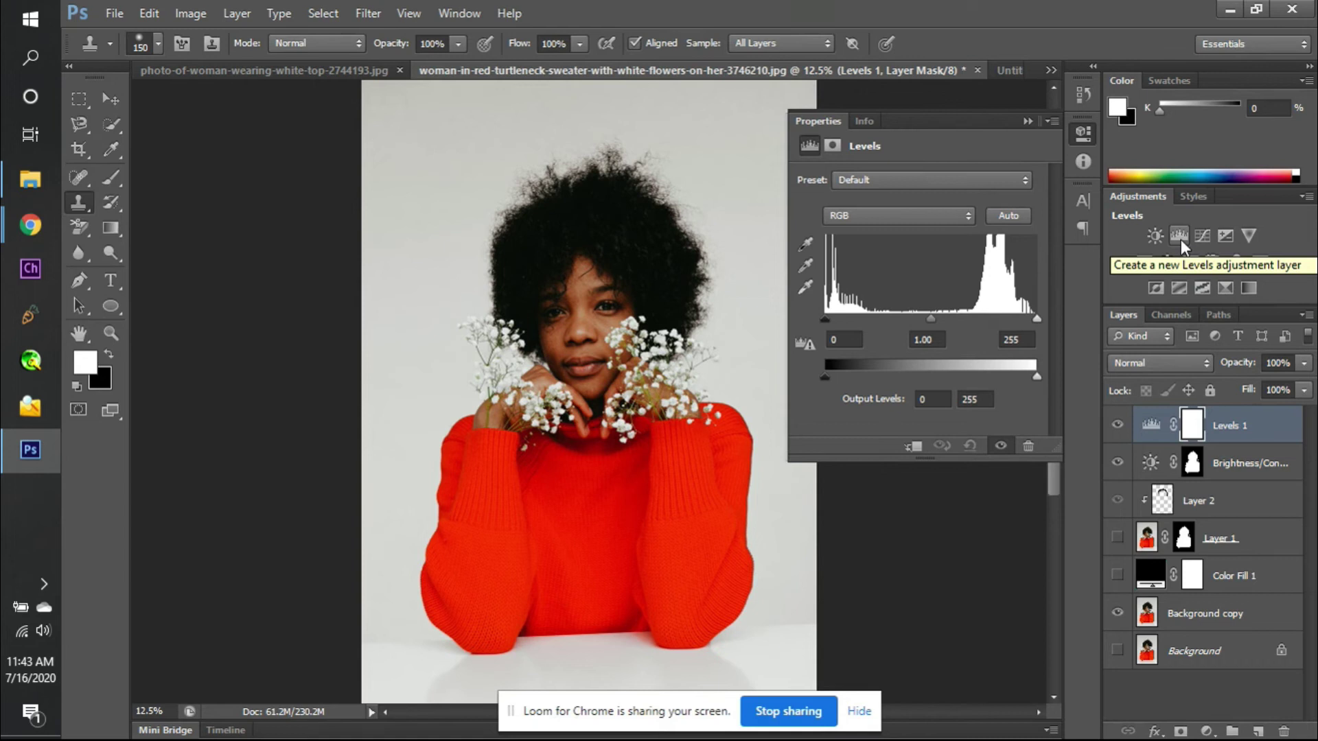
pyautogui.click(936, 180)
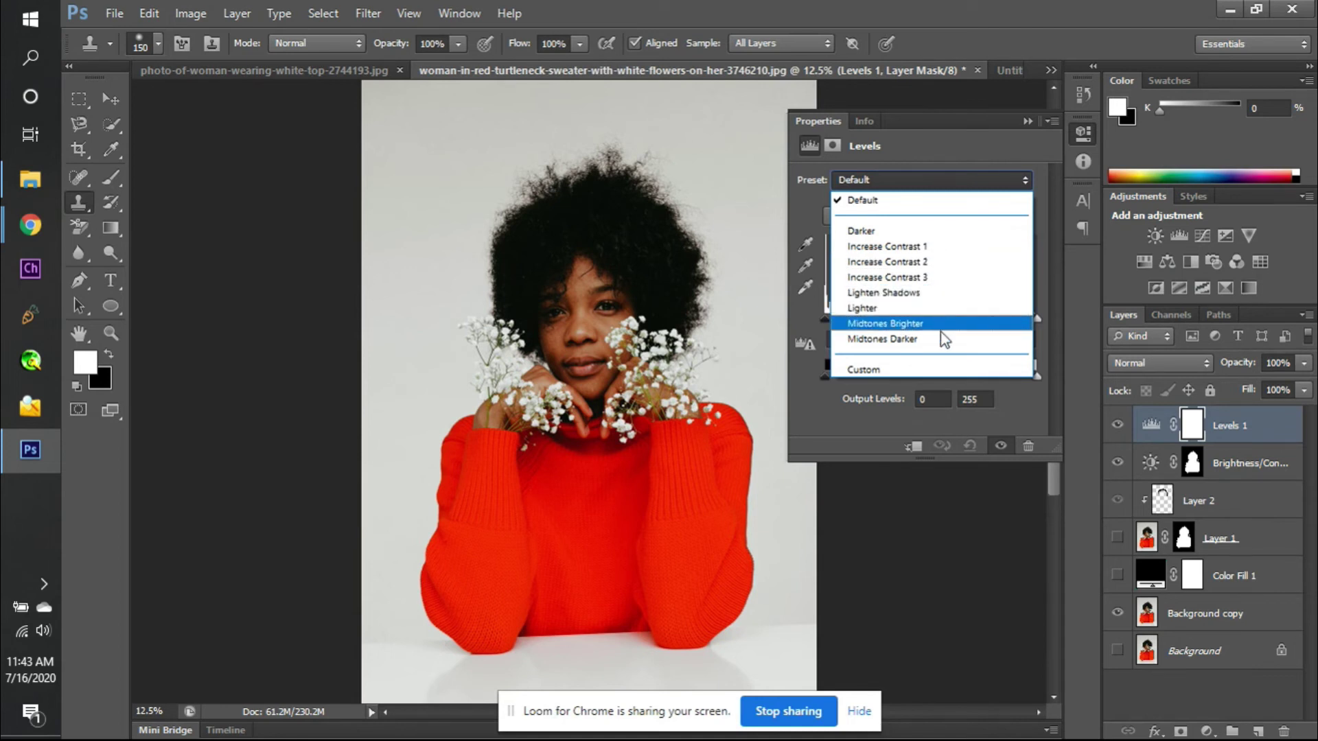
pyautogui.click(1004, 158)
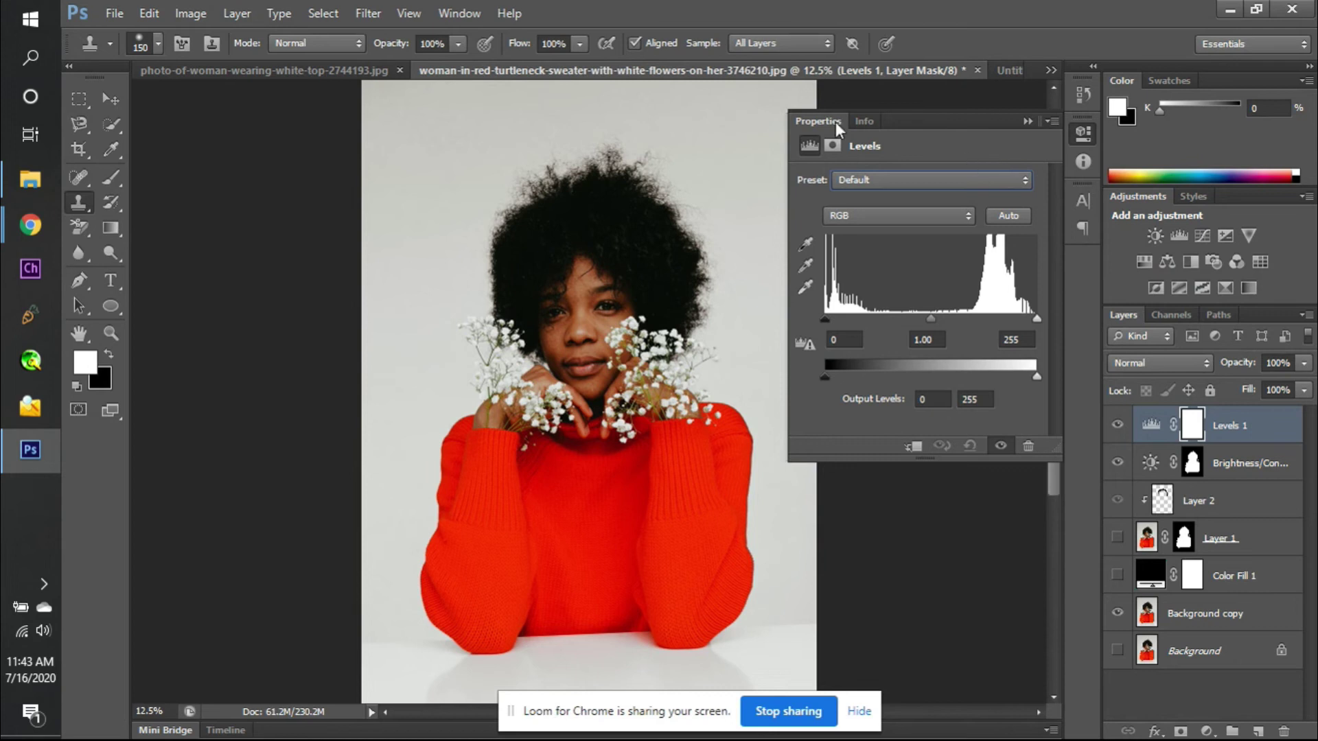
# - Copy the silhouette mask onto Levels 1, then delete that mask so Levels 1 has none
pyautogui.click(840, 145)
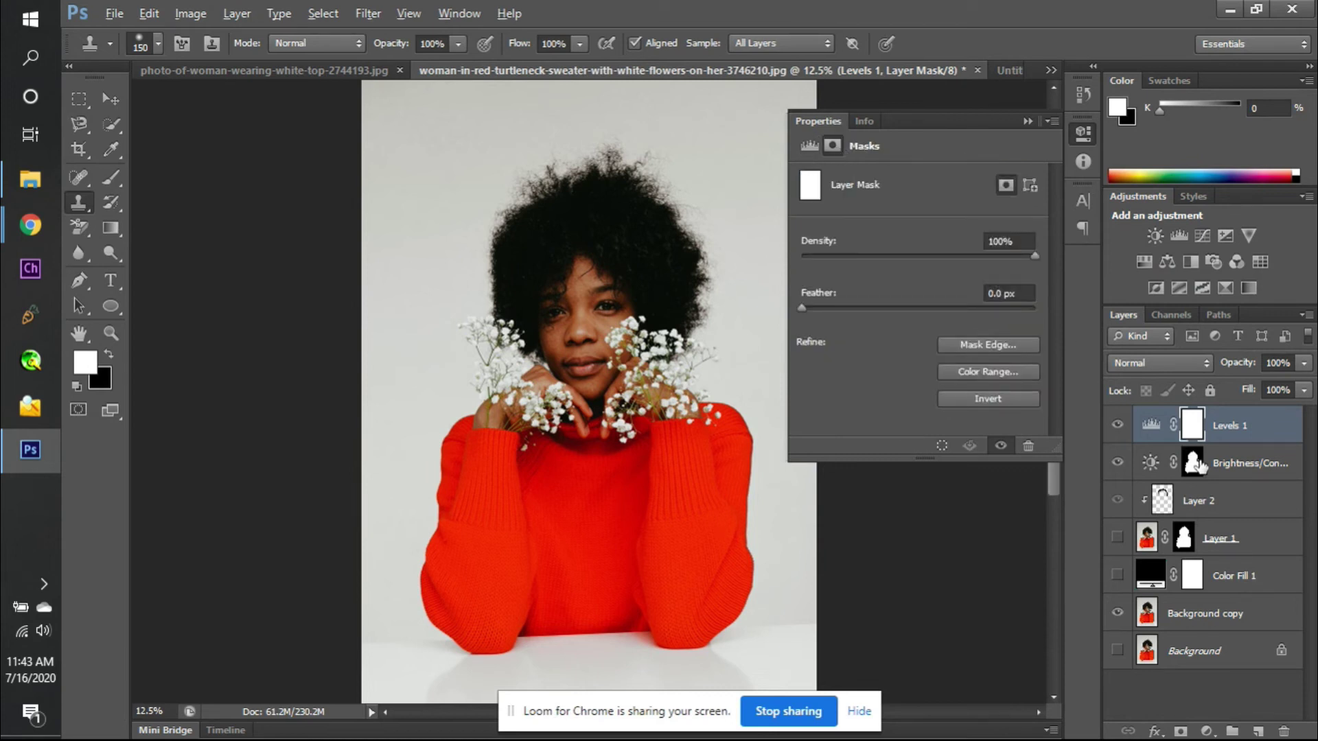
pyautogui.moveTo(1197, 466); pyautogui.dragTo(1195, 425)
pyautogui.press('Return')
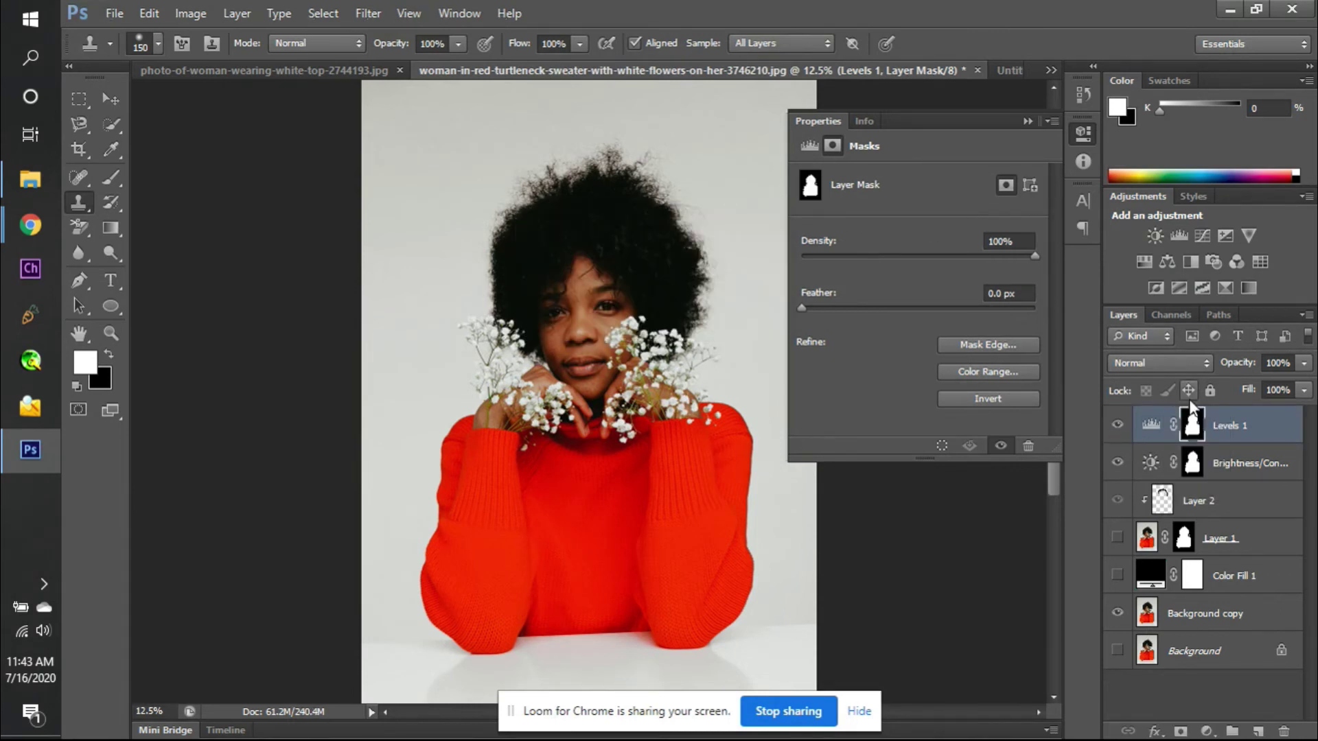
pyautogui.press('Delete')
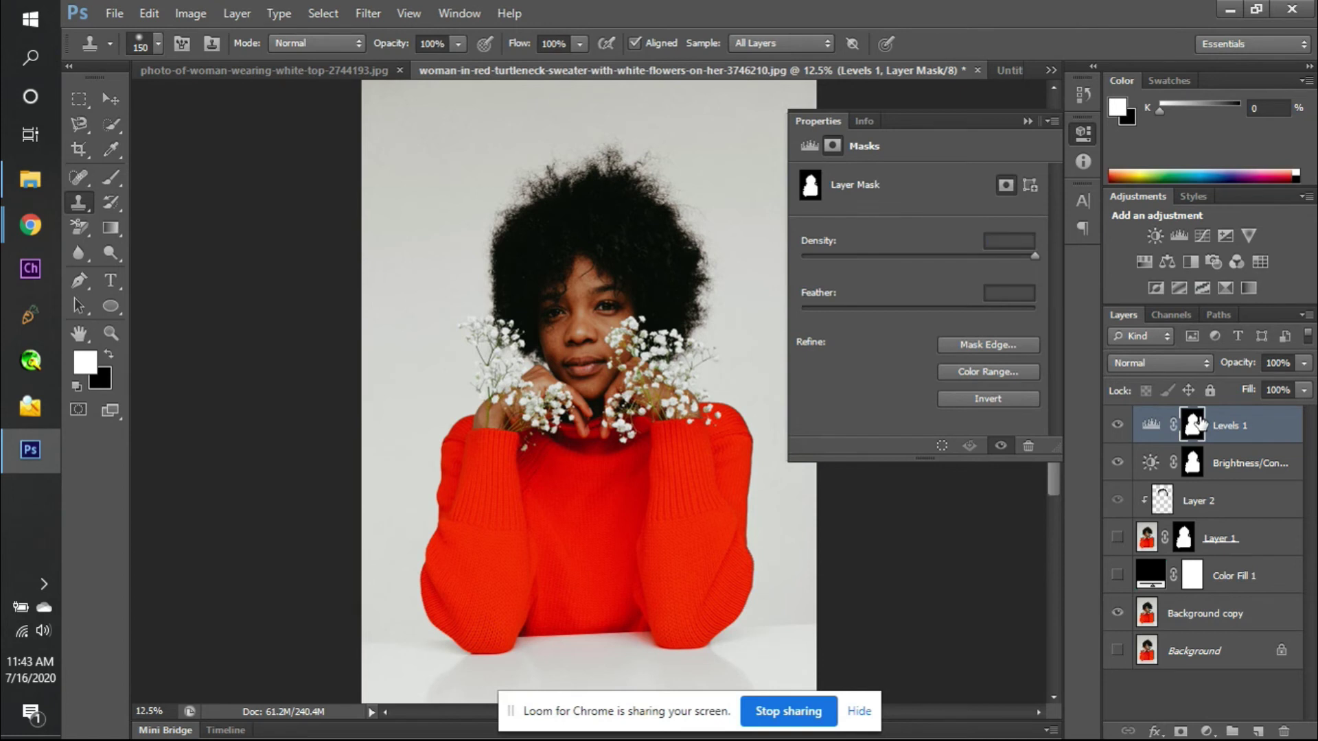
pyautogui.hotkey('ctrl', 'z')
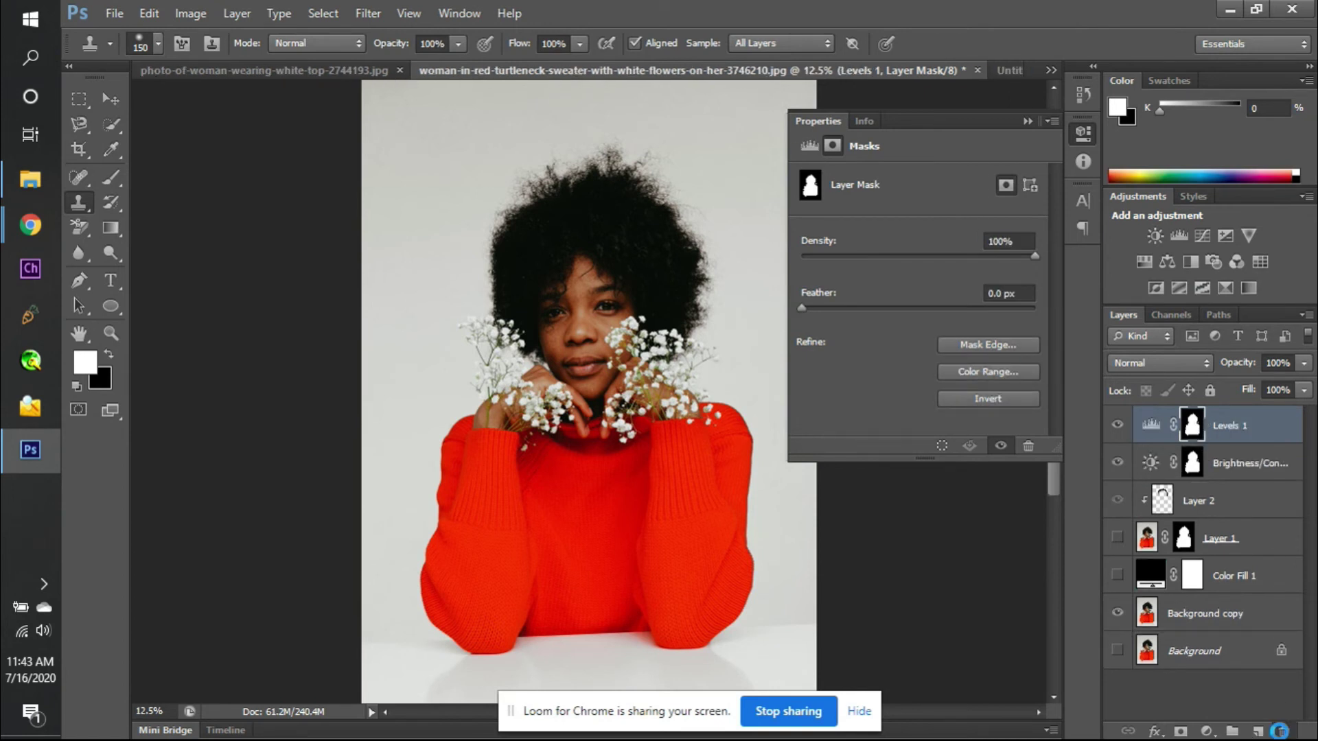
pyautogui.click(1283, 731)
pyautogui.click(640, 299)
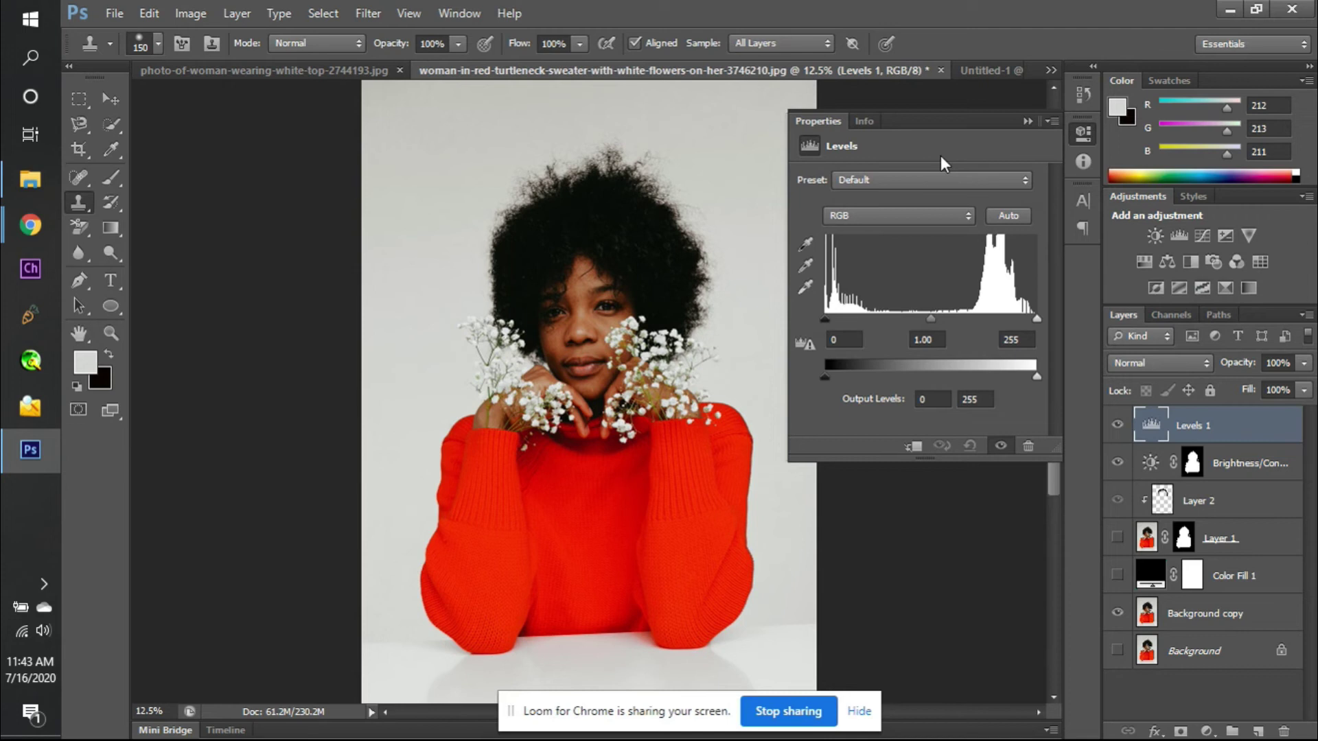
pyautogui.click(941, 177)
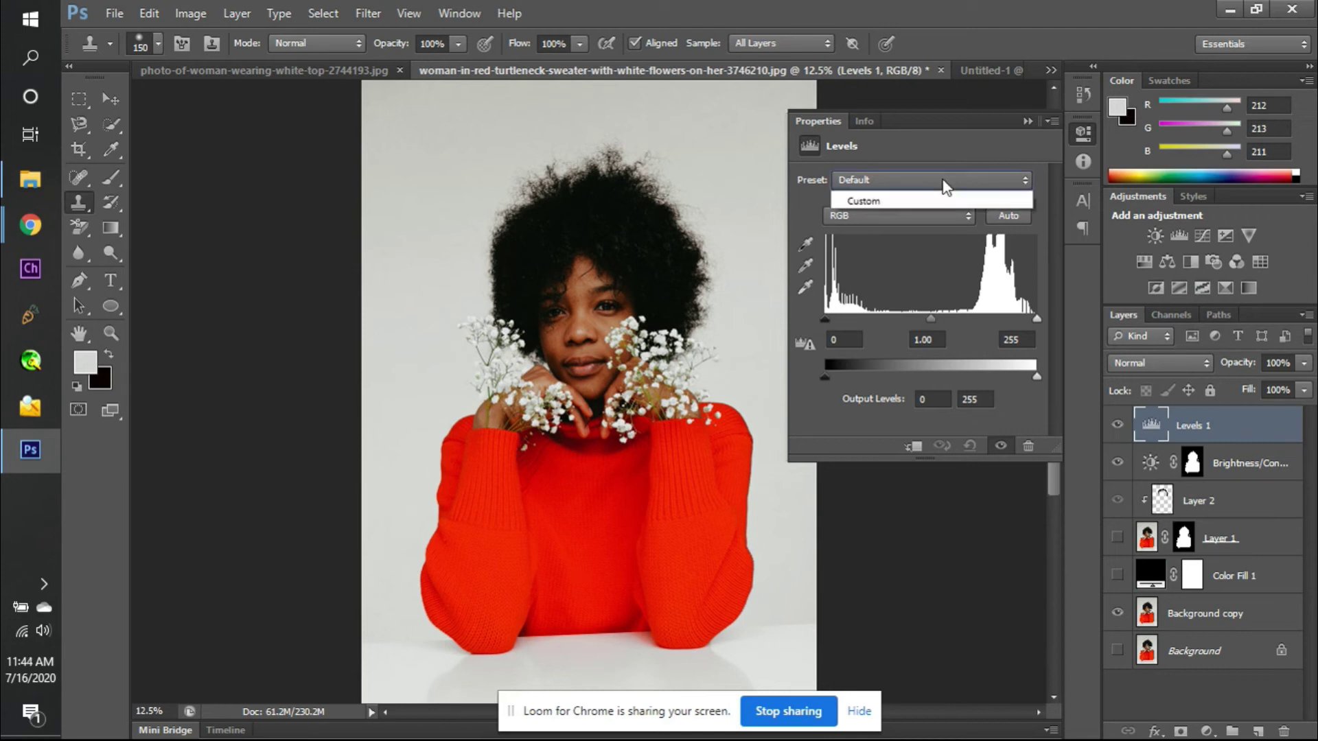
pyautogui.click(942, 179)
pyautogui.click(941, 178)
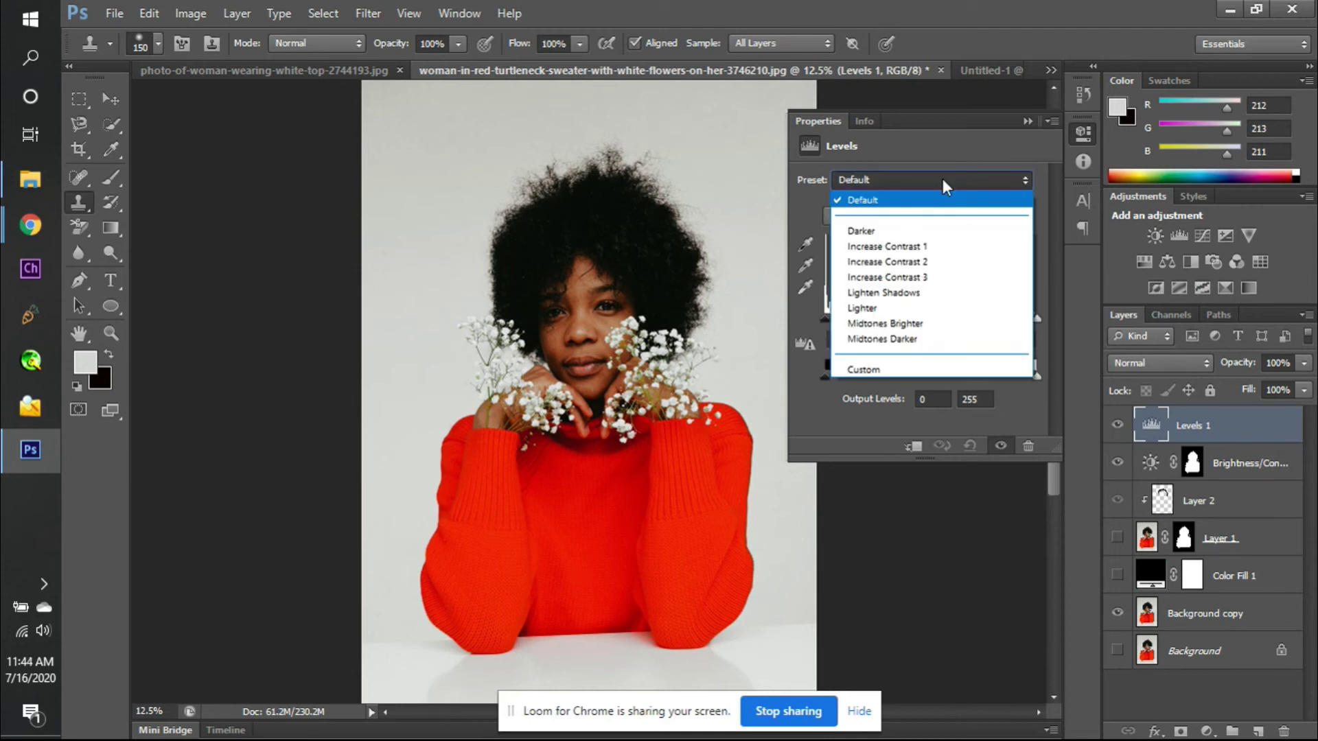
pyautogui.click(942, 178)
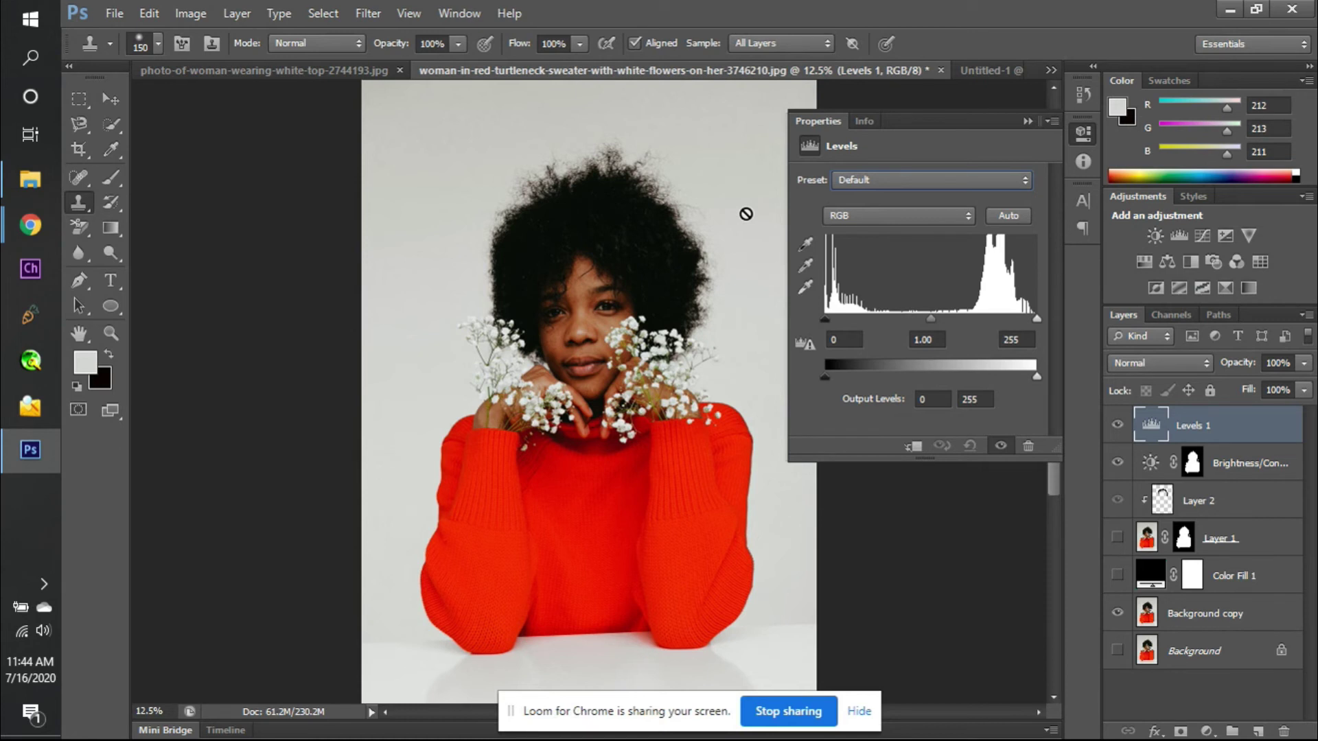
pyautogui.click(952, 215)
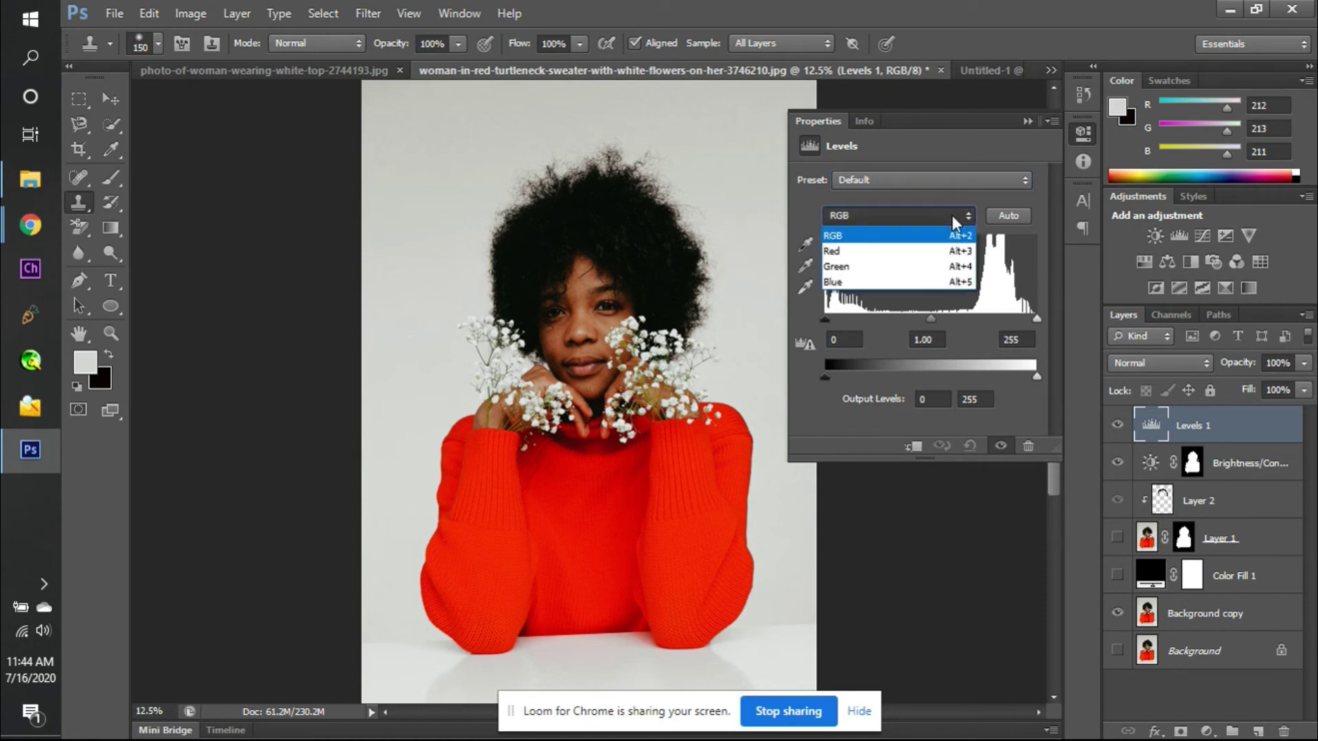
pyautogui.click(952, 216)
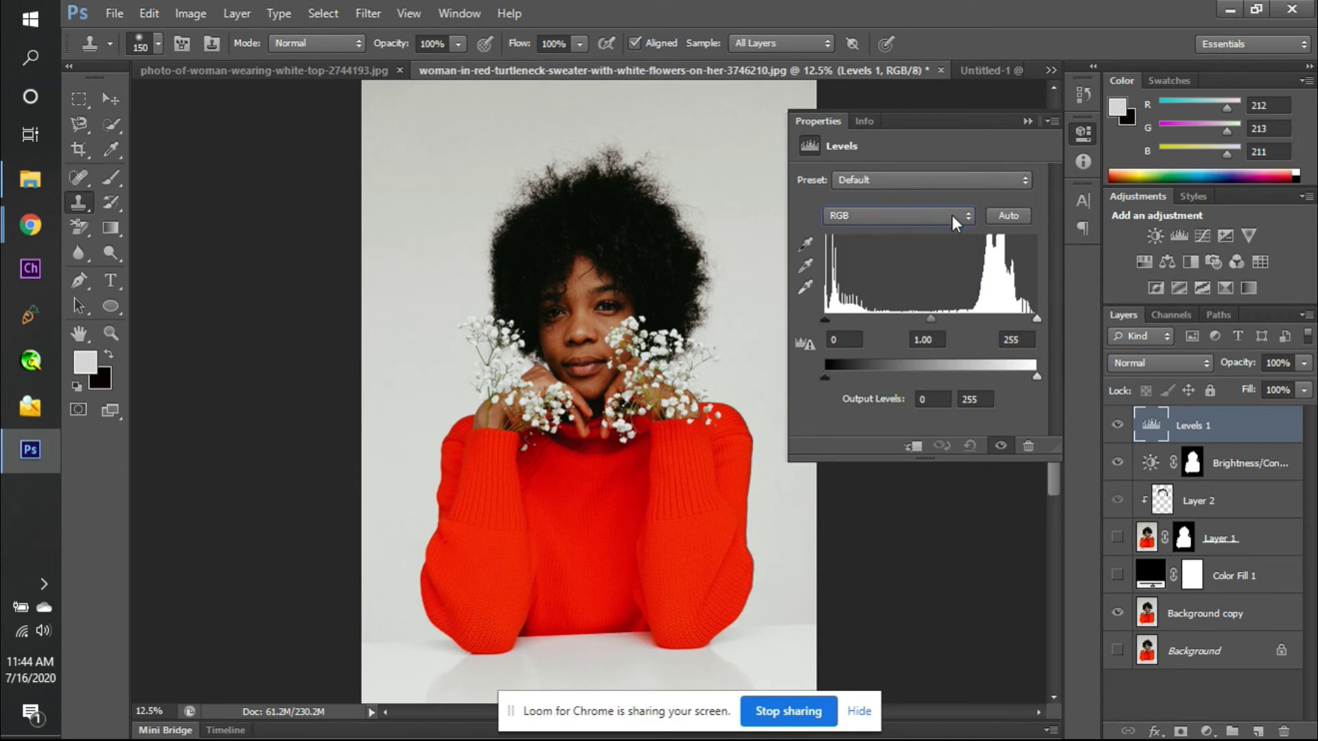
pyautogui.moveTo(825, 317)
pyautogui.mouseDown()
pyautogui.moveTo(871, 317)
pyautogui.moveTo(805, 311)
pyautogui.mouseUp()
pyautogui.moveTo(825, 317); pyautogui.dragTo(786, 309)
pyautogui.moveTo(1038, 317); pyautogui.dragTo(851, 317)
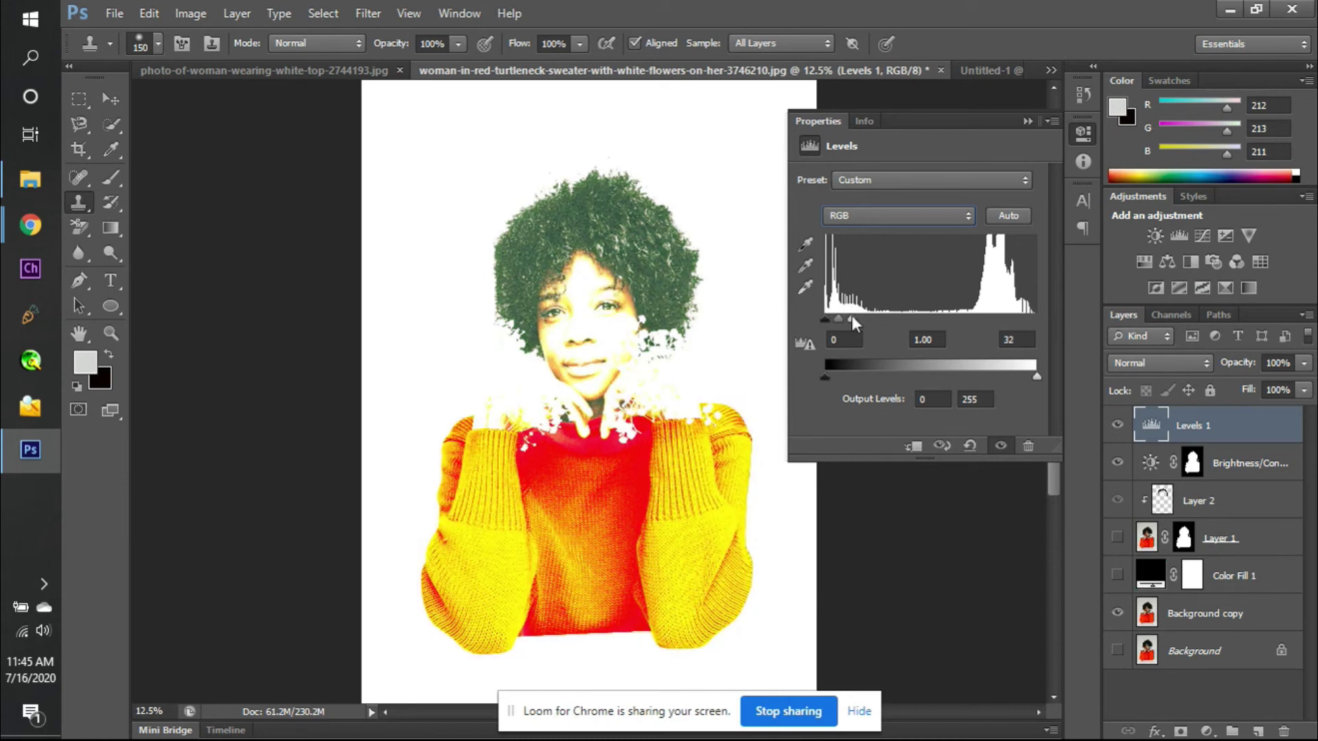
pyautogui.moveTo(851, 315); pyautogui.dragTo(1064, 302)
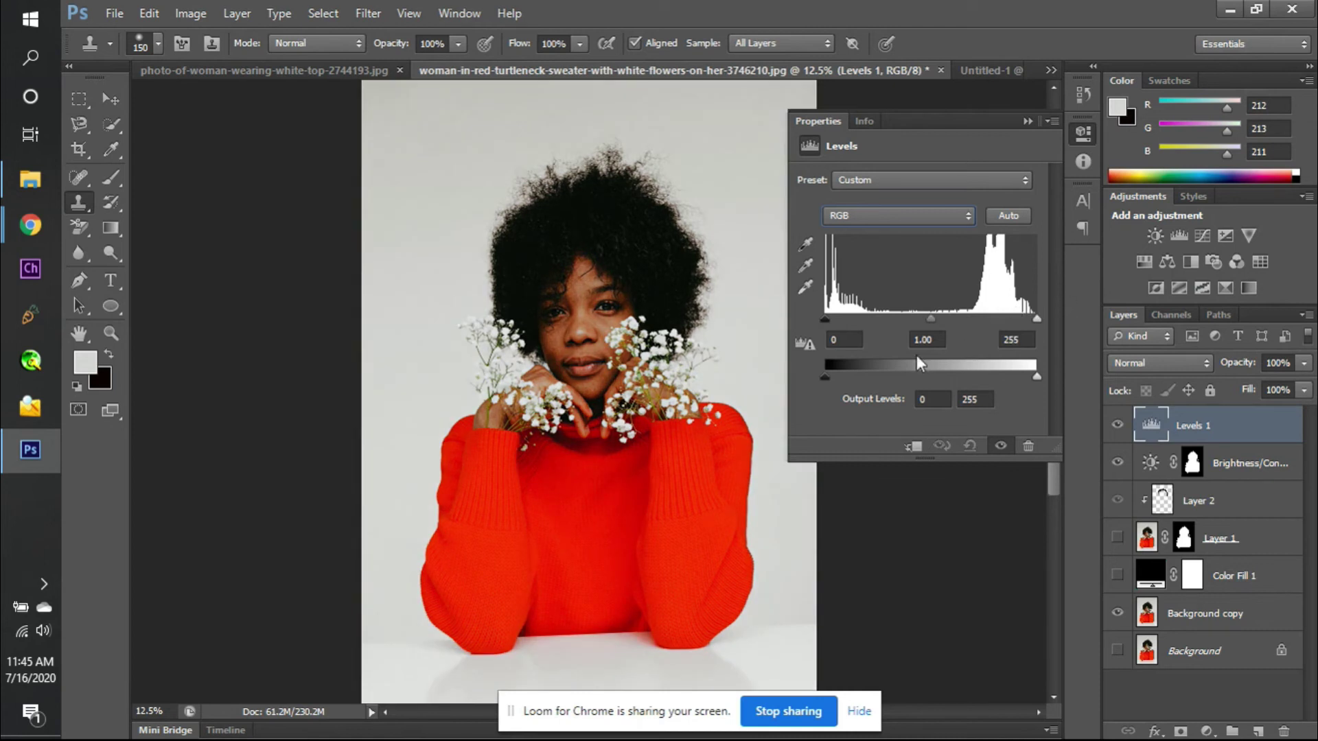
pyautogui.moveTo(823, 377)
pyautogui.mouseDown()
pyautogui.moveTo(925, 374)
pyautogui.moveTo(829, 376)
pyautogui.mouseUp()
pyautogui.moveTo(1036, 375)
pyautogui.mouseDown()
pyautogui.moveTo(939, 377)
pyautogui.moveTo(1044, 369)
pyautogui.mouseUp()
pyautogui.moveTo(825, 377); pyautogui.dragTo(793, 374)
pyautogui.click(805, 344)
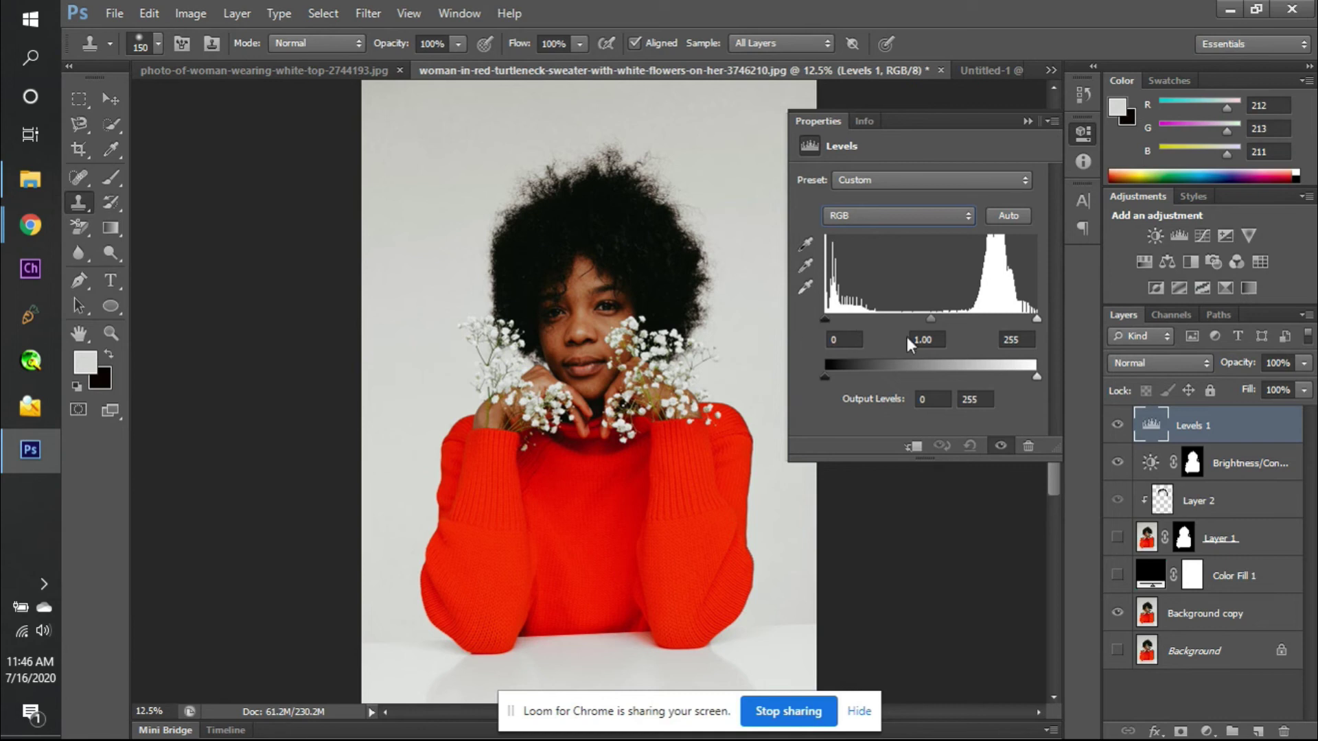
pyautogui.moveTo(820, 320); pyautogui.dragTo(801, 321)
# - Mute and then unmute the Google Meet microphone, then return to Photoshop
pyautogui.hotkey('alt', 'Tab')
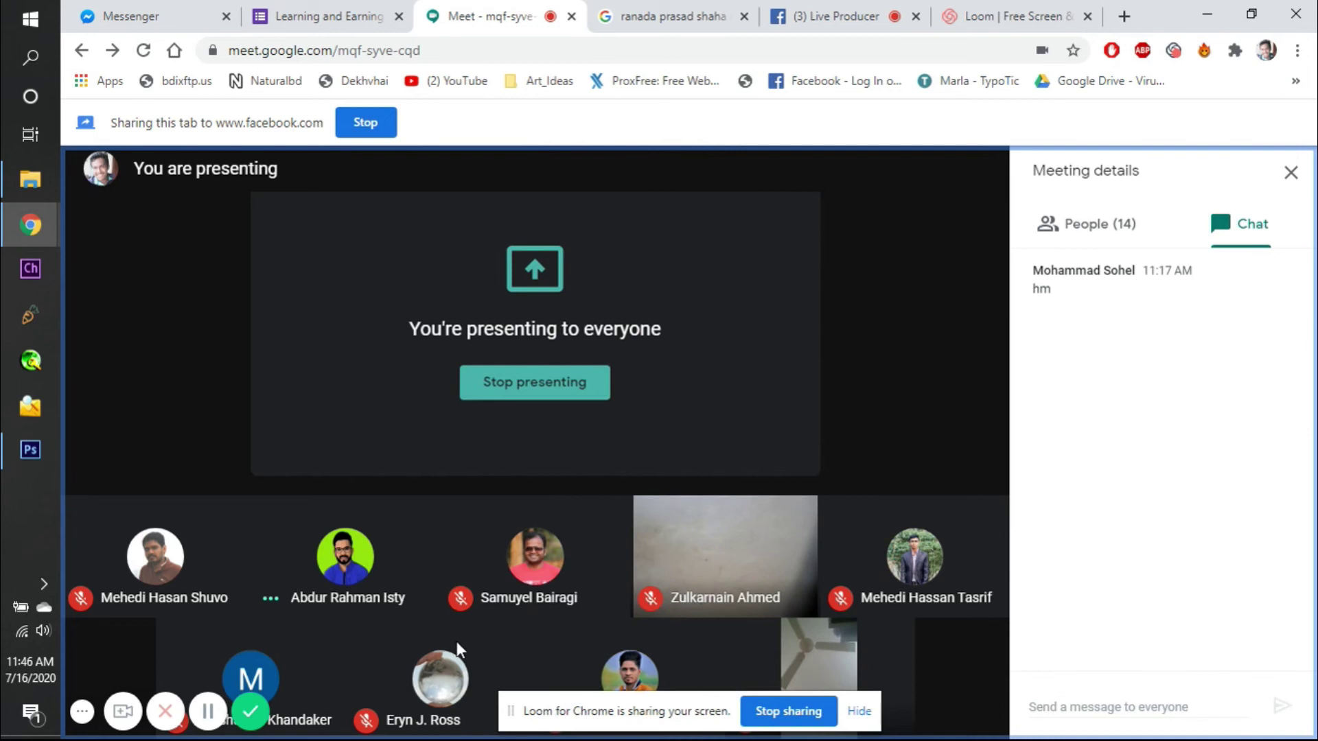
pyautogui.moveTo(443, 707)
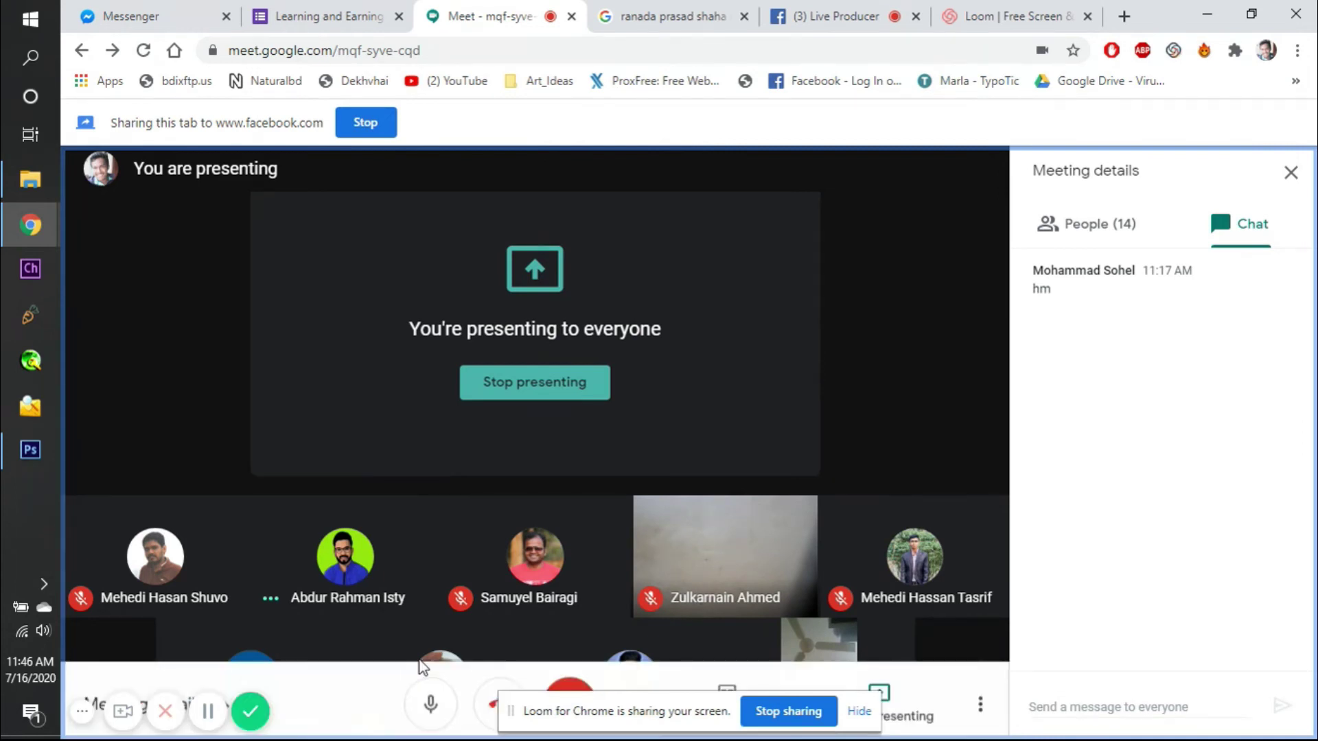
pyautogui.click(443, 705)
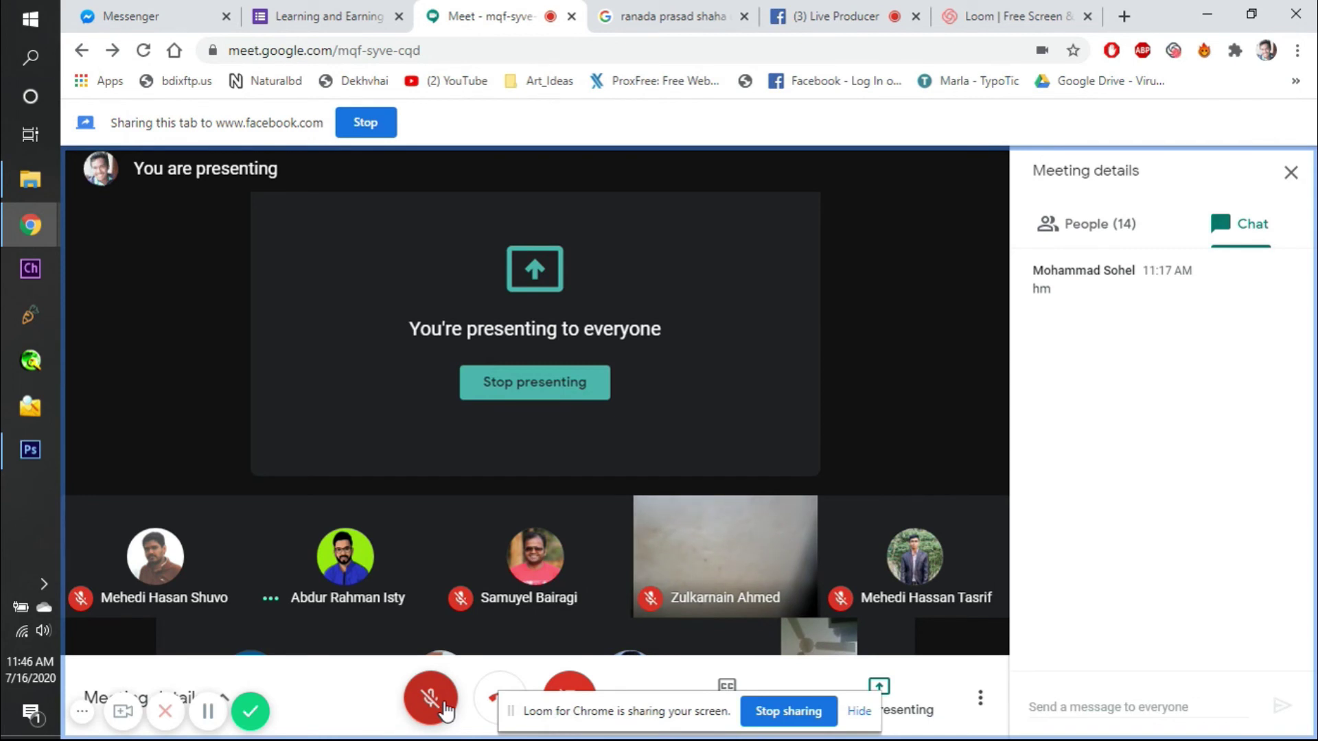
pyautogui.click(443, 707)
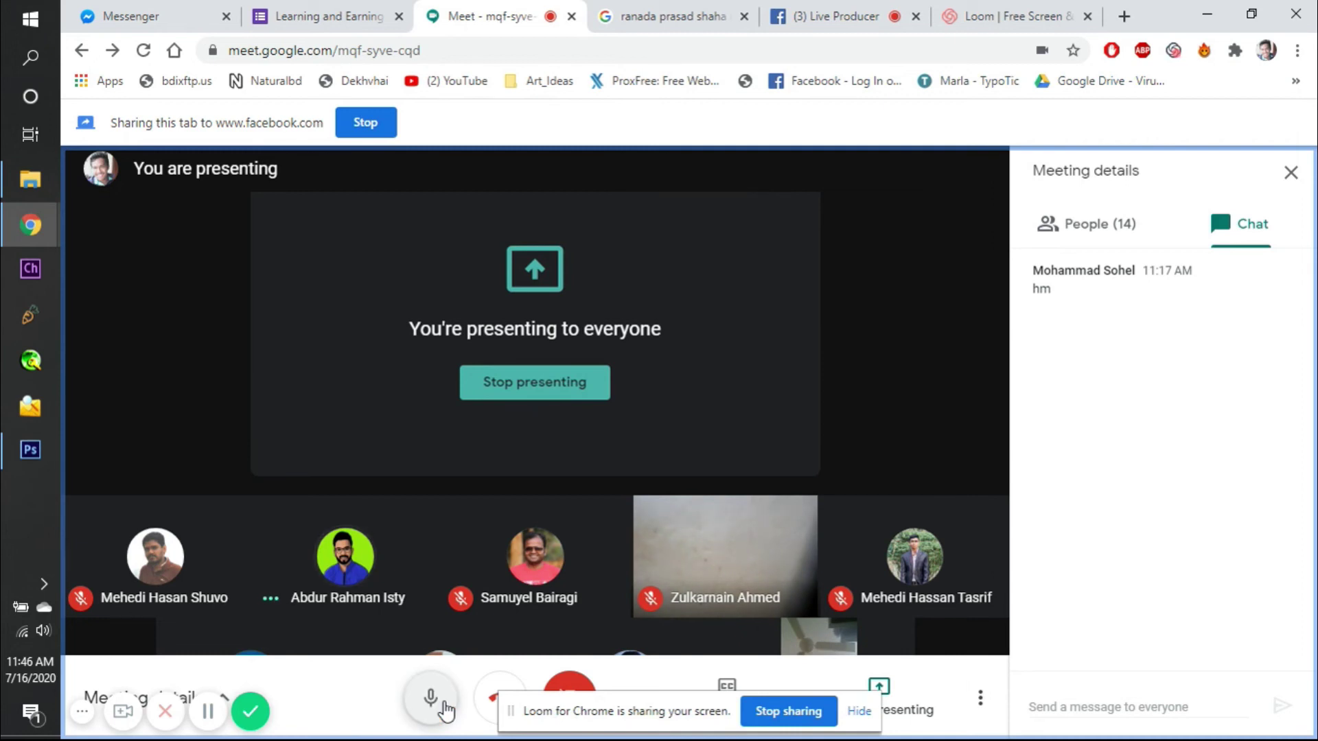
pyautogui.hotkey('alt', 'Tab')
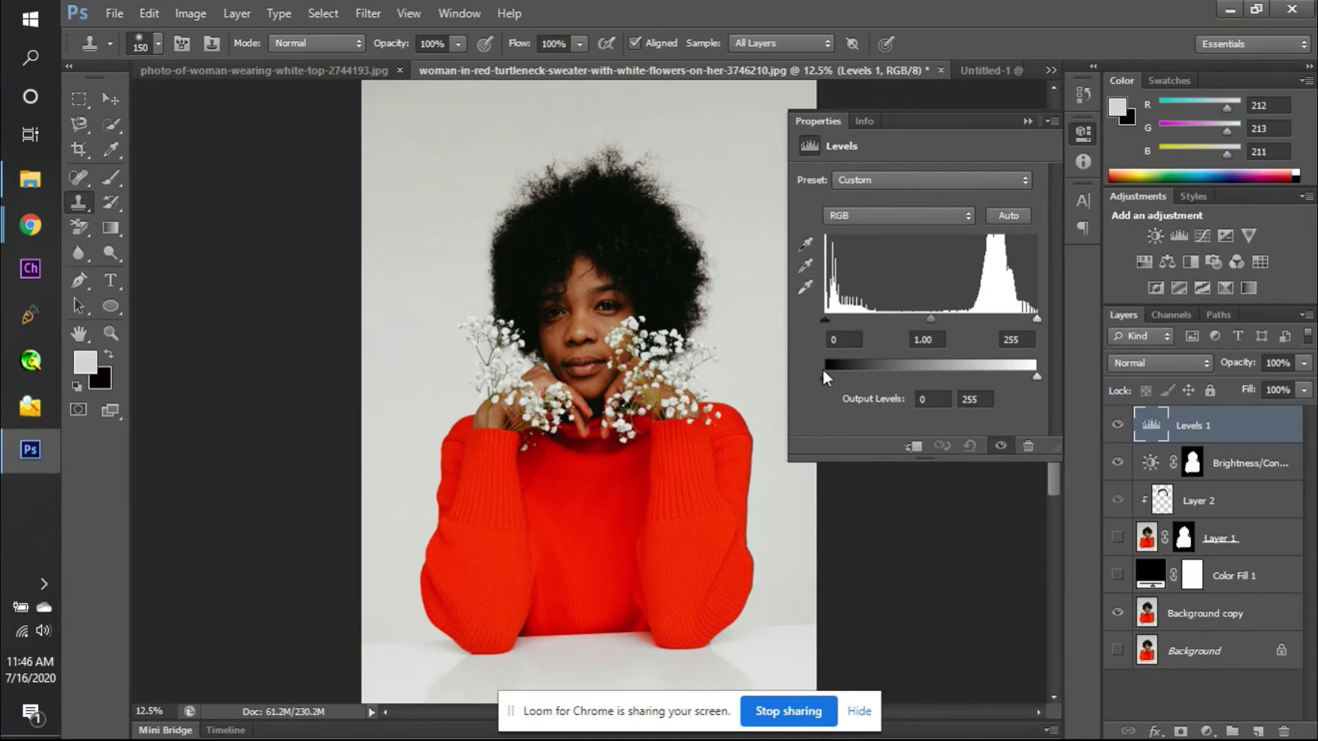
# - Test the output black, midtone and black-point sliders on the RGB Levels, leaving them at defaults
pyautogui.moveTo(825, 378)
pyautogui.mouseDown()
pyautogui.moveTo(829, 388)
pyautogui.moveTo(820, 379)
pyautogui.mouseUp()
pyautogui.moveTo(928, 318)
pyautogui.mouseDown()
pyautogui.moveTo(944, 318)
pyautogui.moveTo(895, 320)
pyautogui.moveTo(943, 317)
pyautogui.moveTo(917, 317)
pyautogui.moveTo(928, 317)
pyautogui.mouseUp()
pyautogui.moveTo(829, 321)
pyautogui.mouseDown()
pyautogui.moveTo(855, 321)
pyautogui.moveTo(812, 324)
pyautogui.mouseUp()
# - Switch Levels 1 to the Red channel, keeping input levels 0, 1.00, 255
pyautogui.click(863, 220)
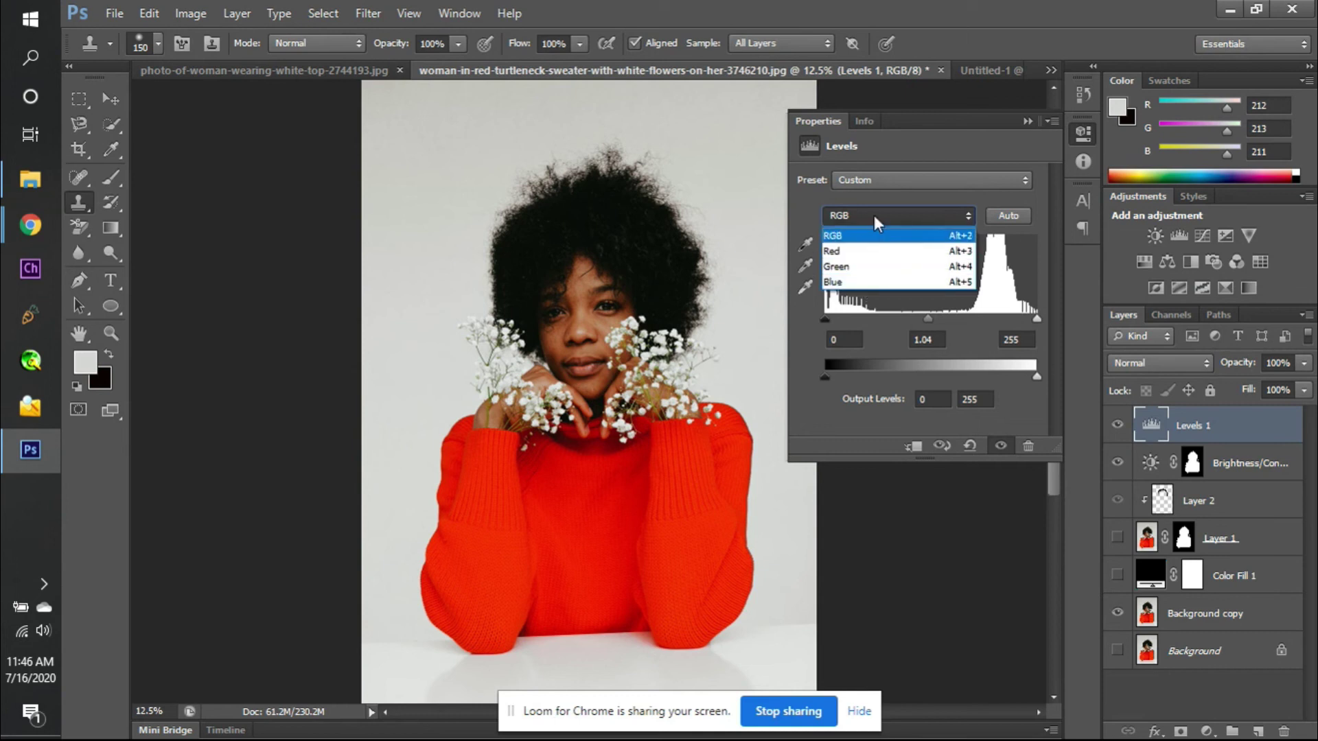
pyautogui.click(875, 216)
pyautogui.click(875, 215)
pyautogui.click(858, 258)
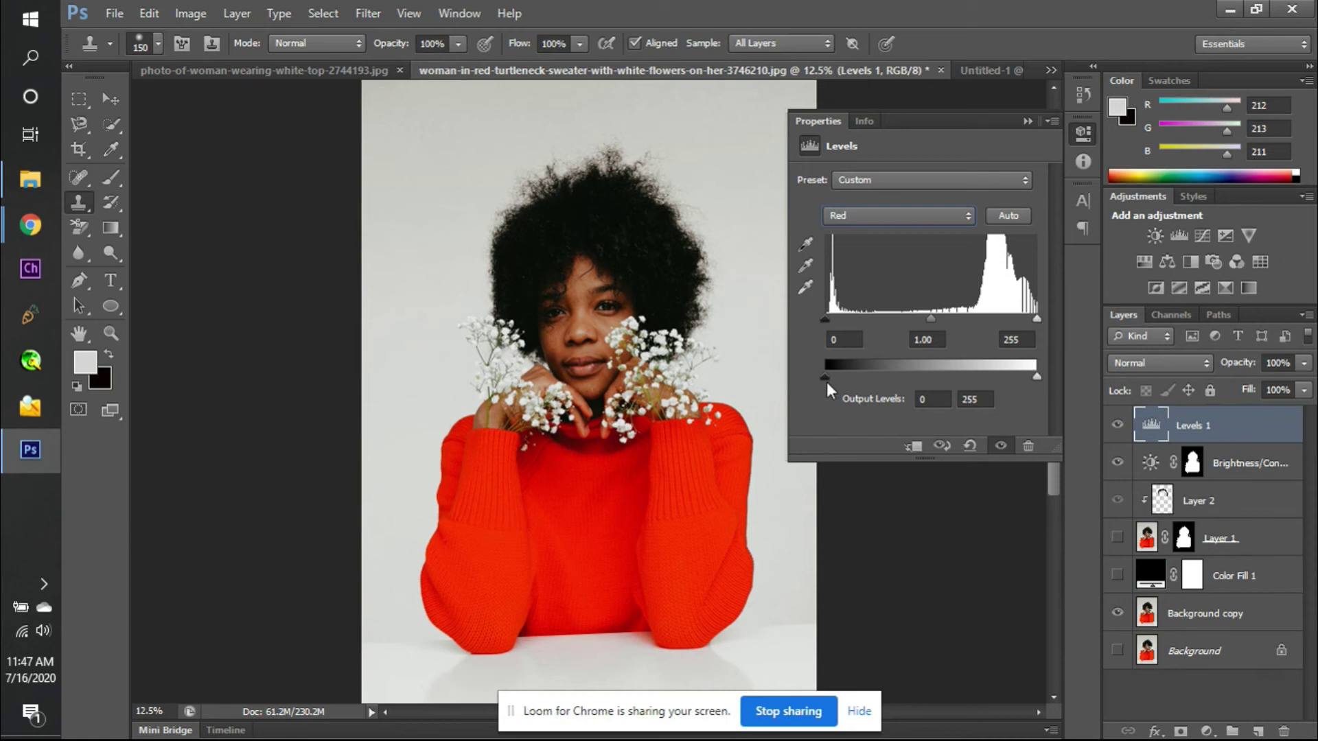
pyautogui.moveTo(825, 315); pyautogui.dragTo(793, 316)
pyautogui.hotkey('ctrl', '+')
pyautogui.hotkey('ctrl', '+')
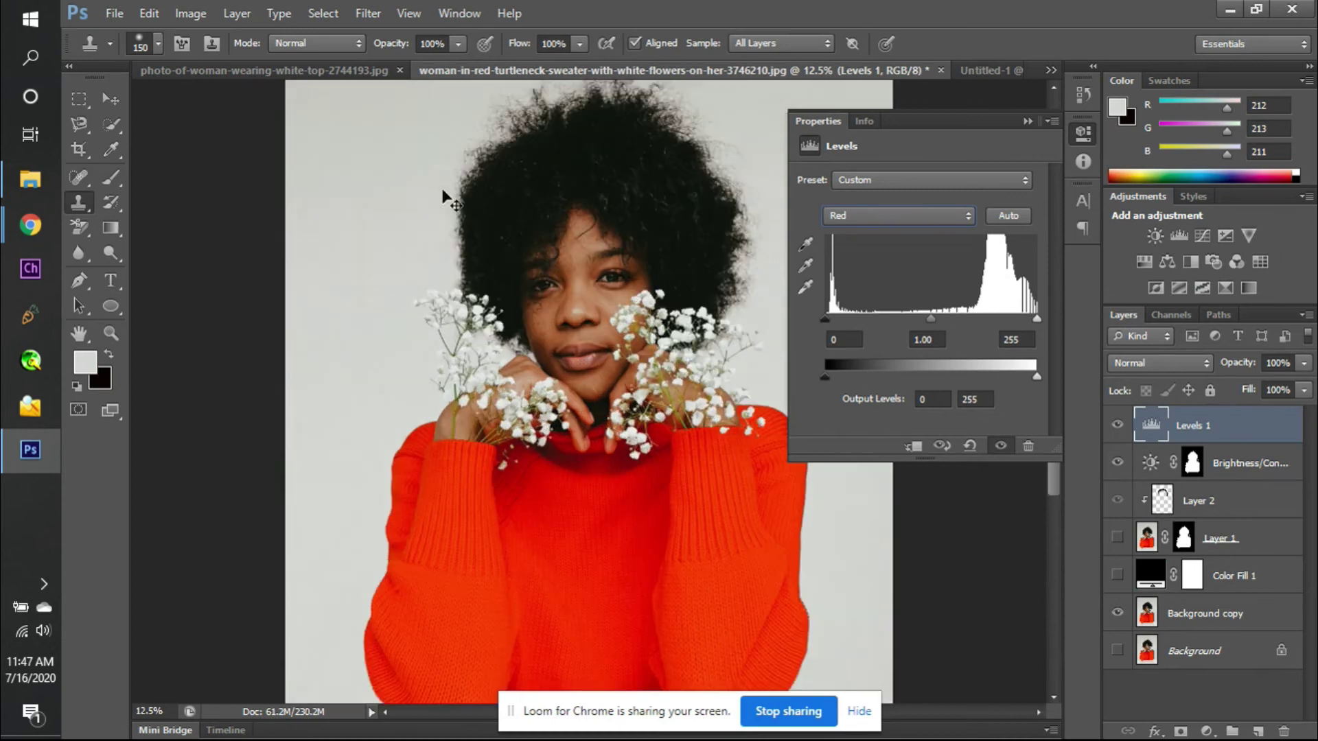
pyautogui.scroll(10, 442, 190)
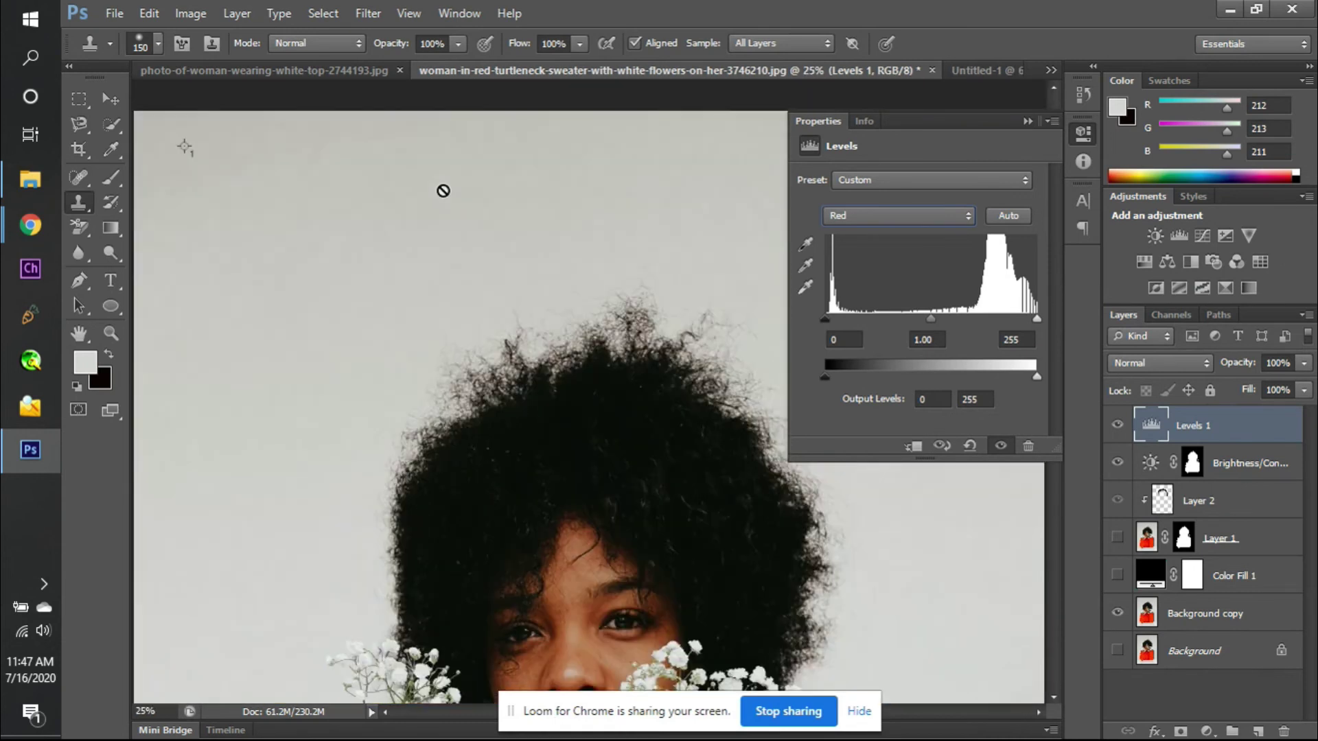
pyautogui.scroll(1, 443, 190)
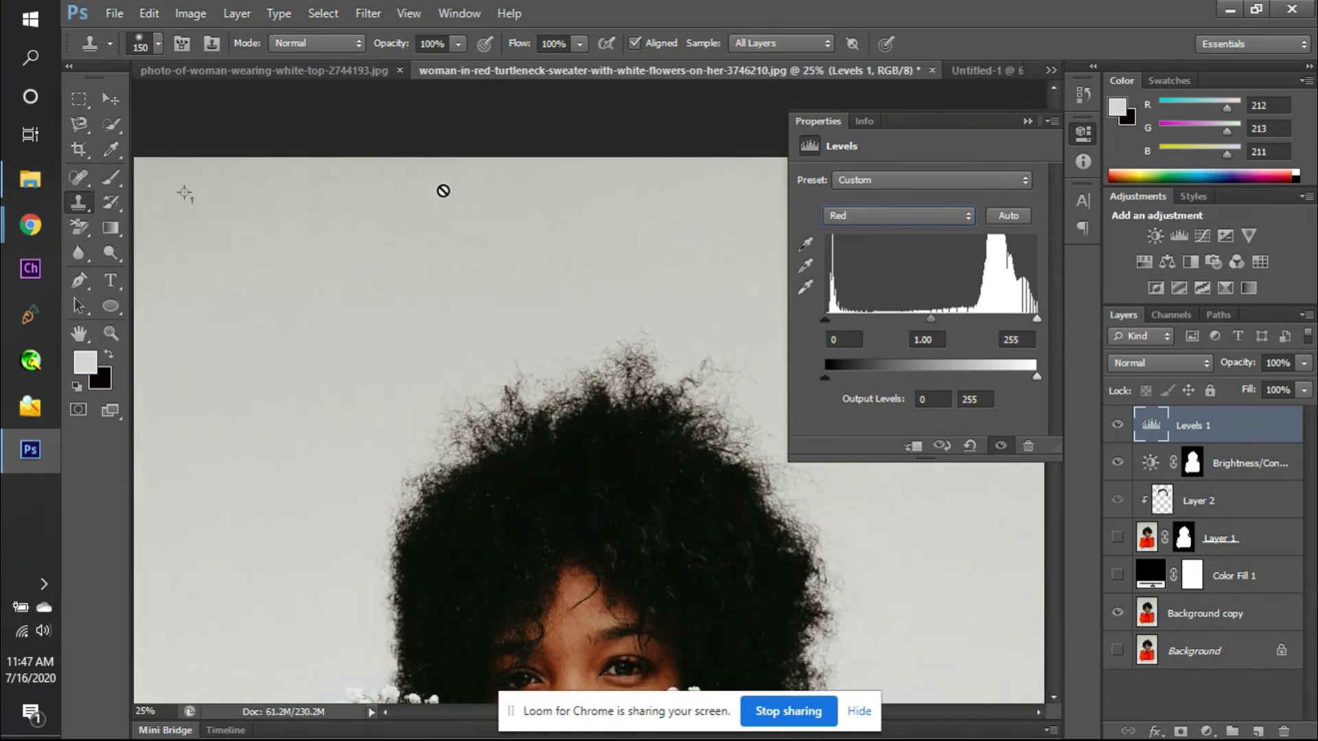
# - Sample the grey backdrop with the Eyedropper and read its RGB values in the Color Picker
pyautogui.click(111, 98)
pyautogui.hotkey('ctrl', '-')
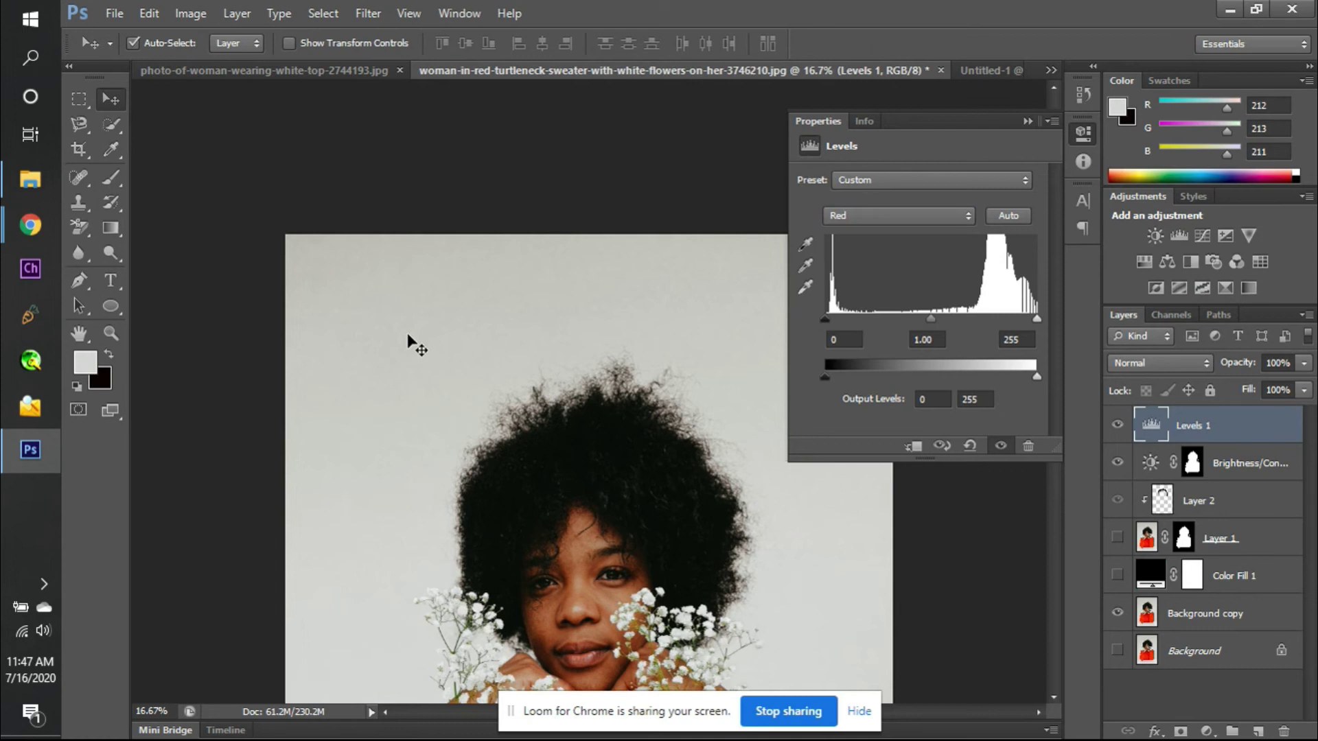
pyautogui.press('i')
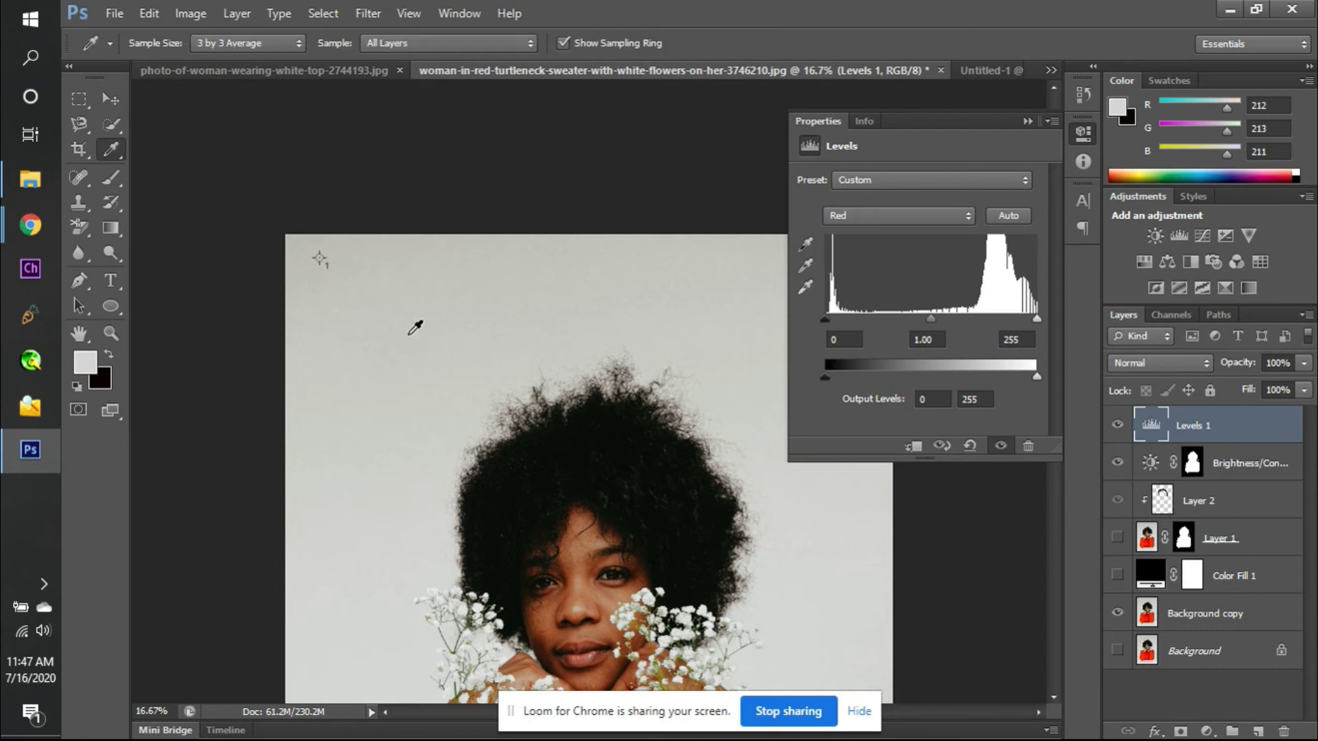
pyautogui.click(459, 330)
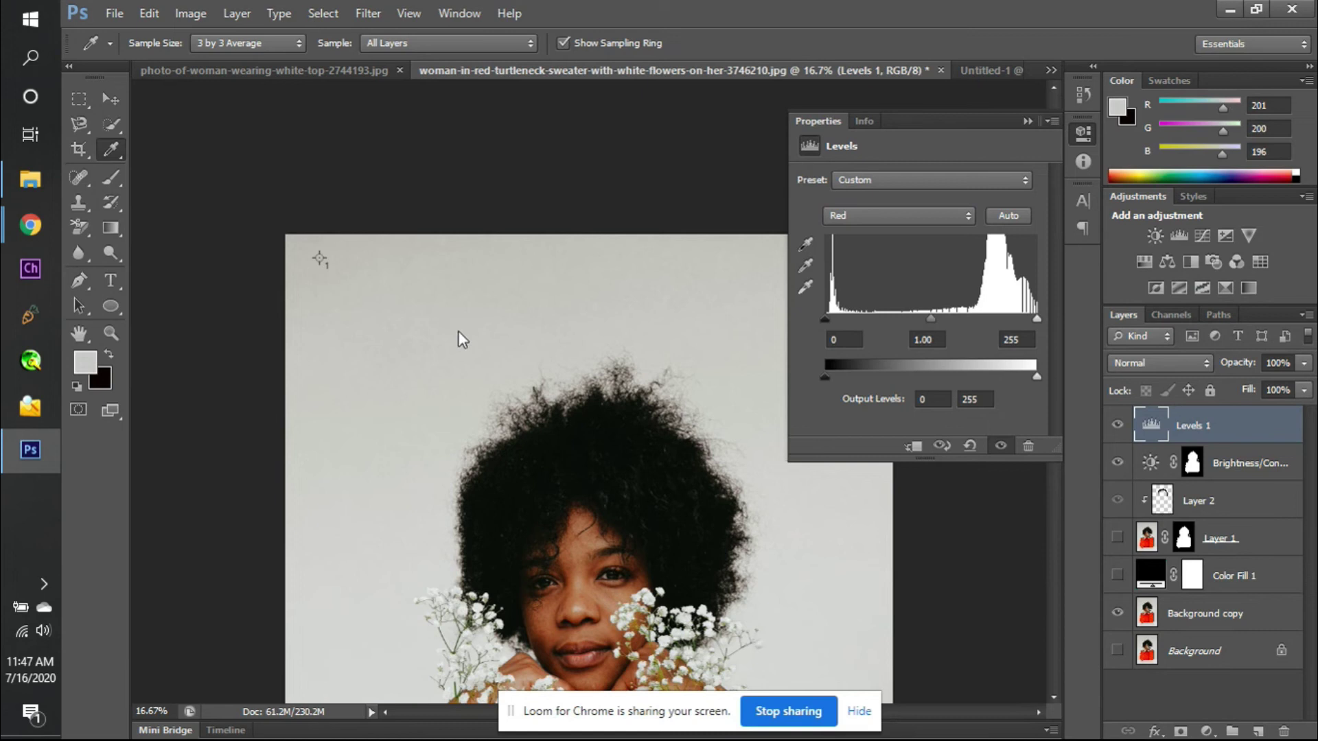
pyautogui.click(423, 314)
pyautogui.click(422, 314)
pyautogui.moveTo(424, 313); pyautogui.dragTo(371, 329)
pyautogui.click(92, 363)
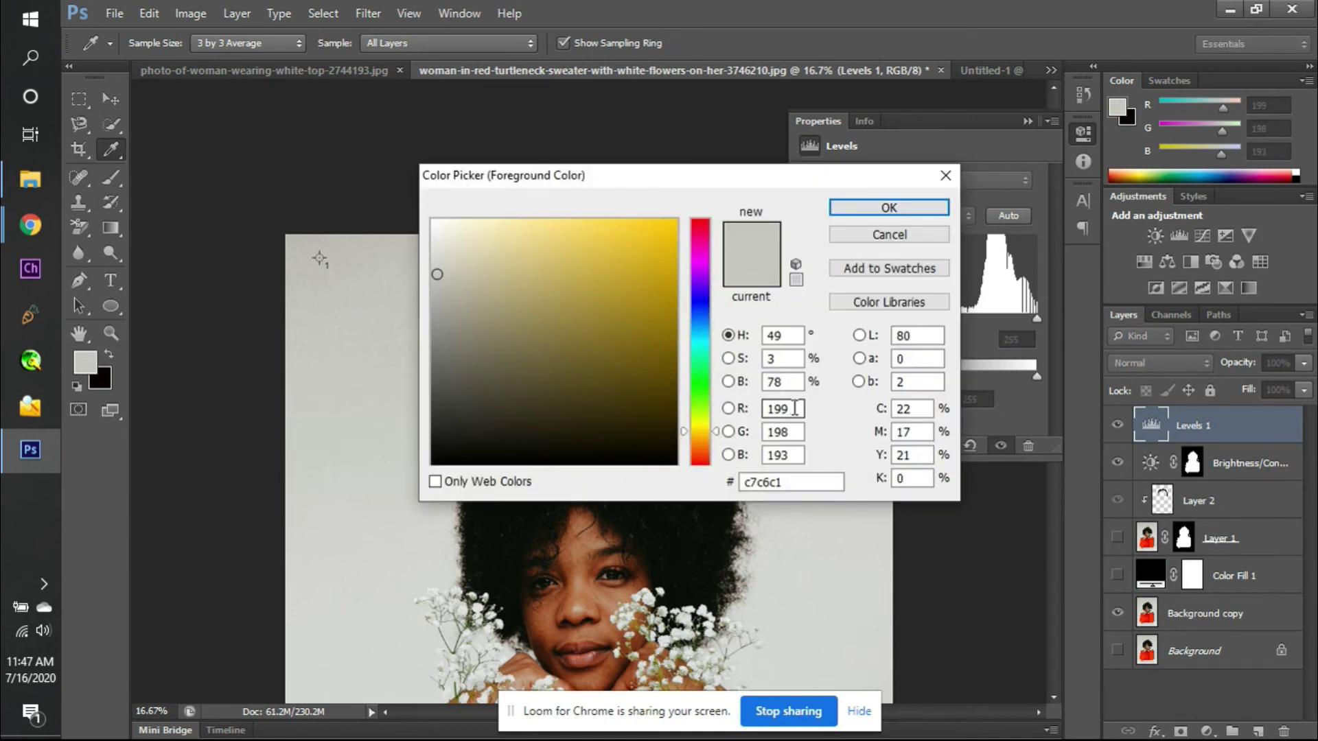
pyautogui.moveTo(793, 408); pyautogui.dragTo(754, 456)
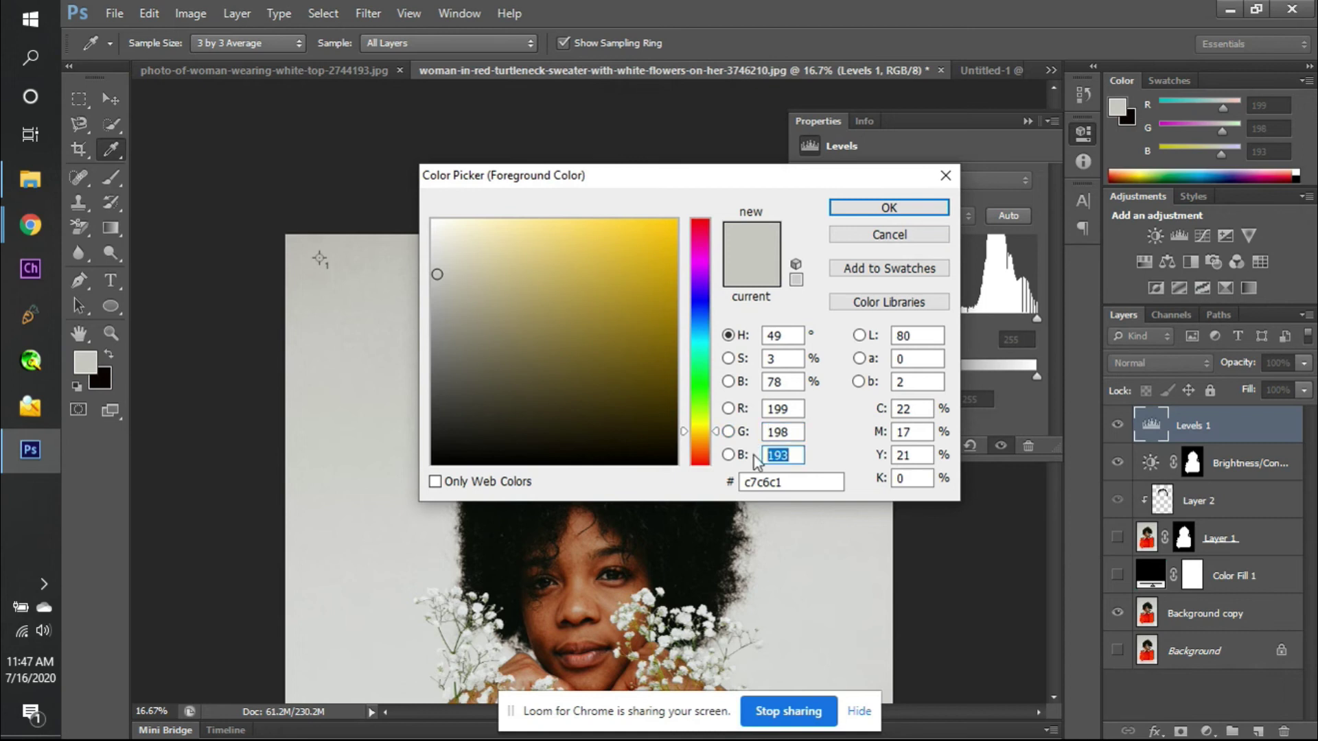
pyautogui.press('Return')
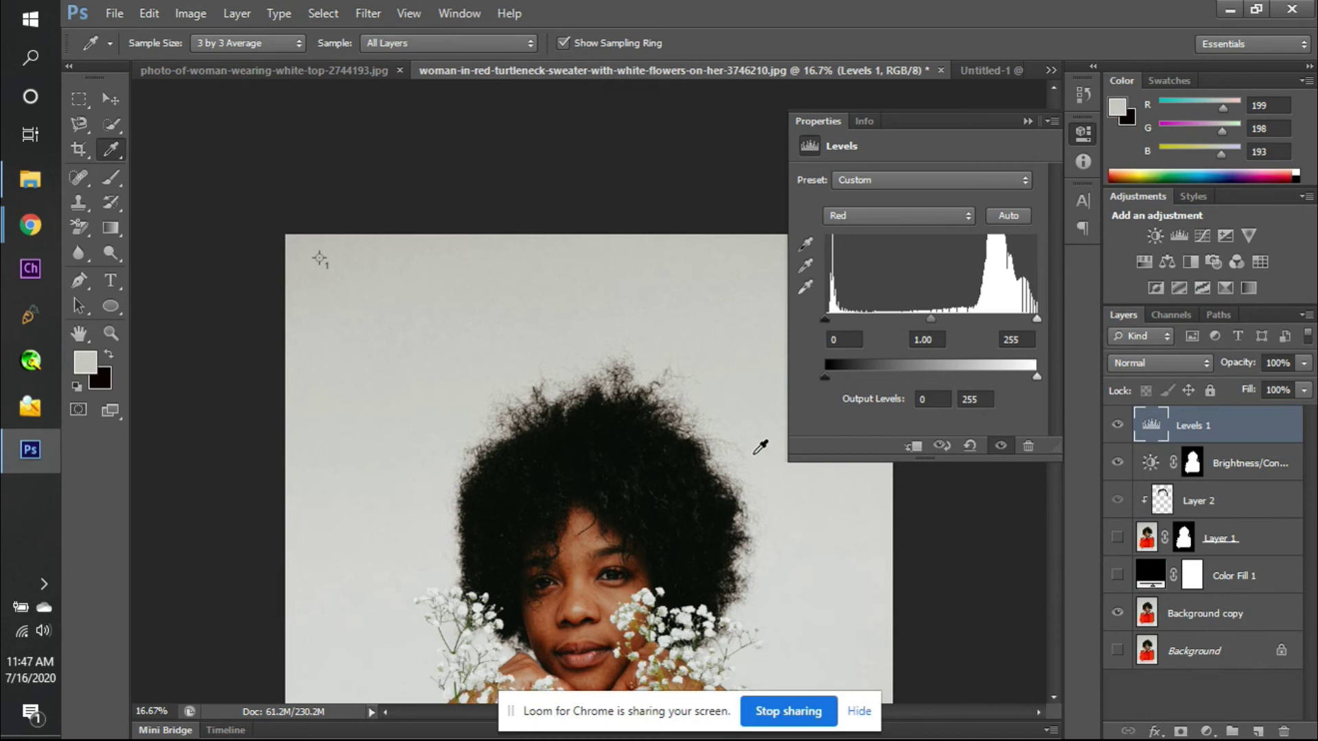
# - Sample the dark hair as foreground colour 0a0f0b and check its RGB values without changes
pyautogui.moveTo(441, 356); pyautogui.dragTo(386, 339)
pyautogui.scroll(-3, 385, 341)
pyautogui.click(507, 386)
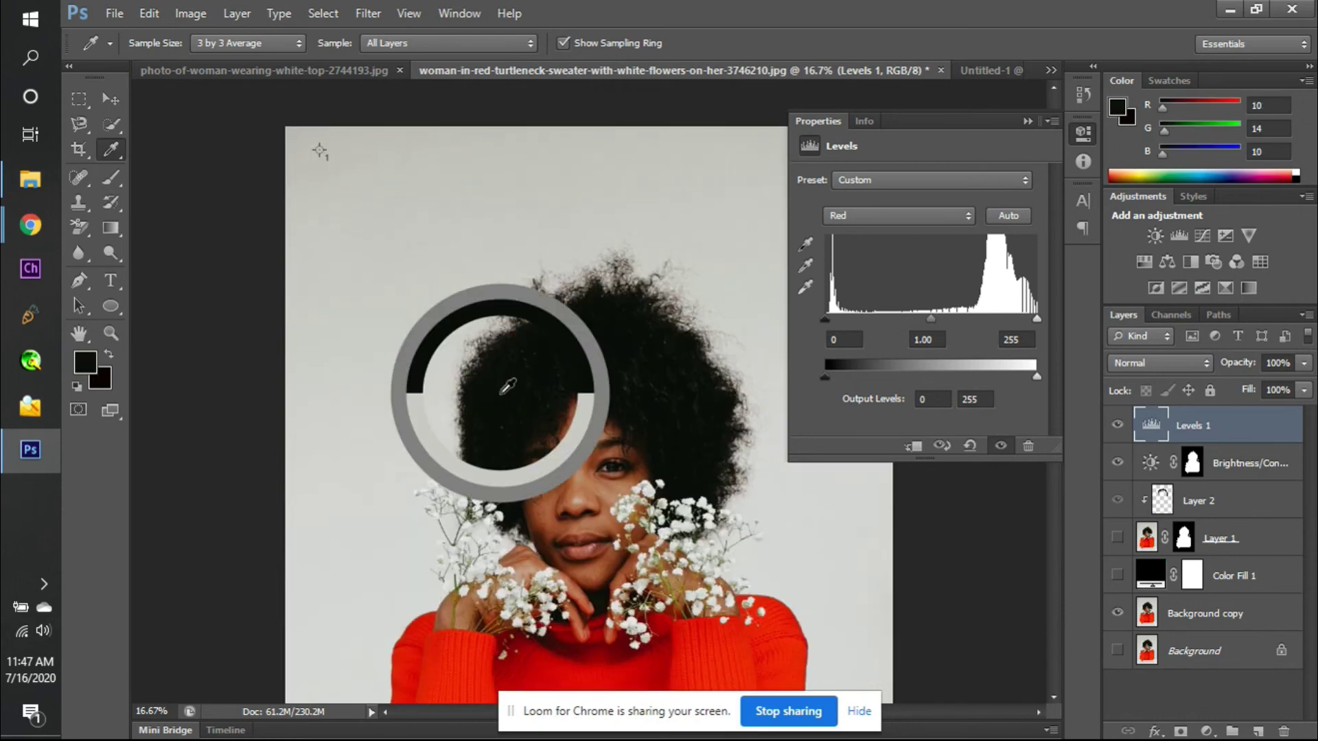
pyautogui.moveTo(536, 362); pyautogui.dragTo(498, 372)
pyautogui.click(498, 374)
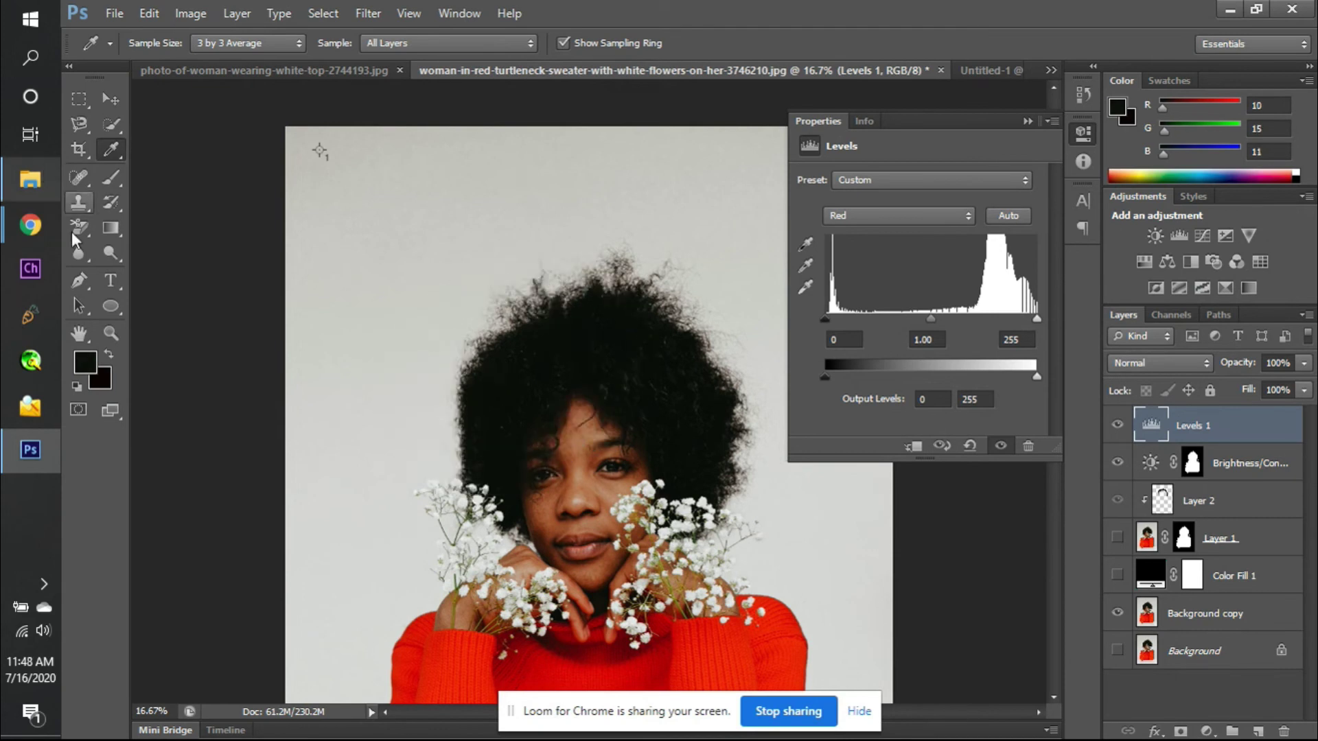
pyautogui.click(86, 363)
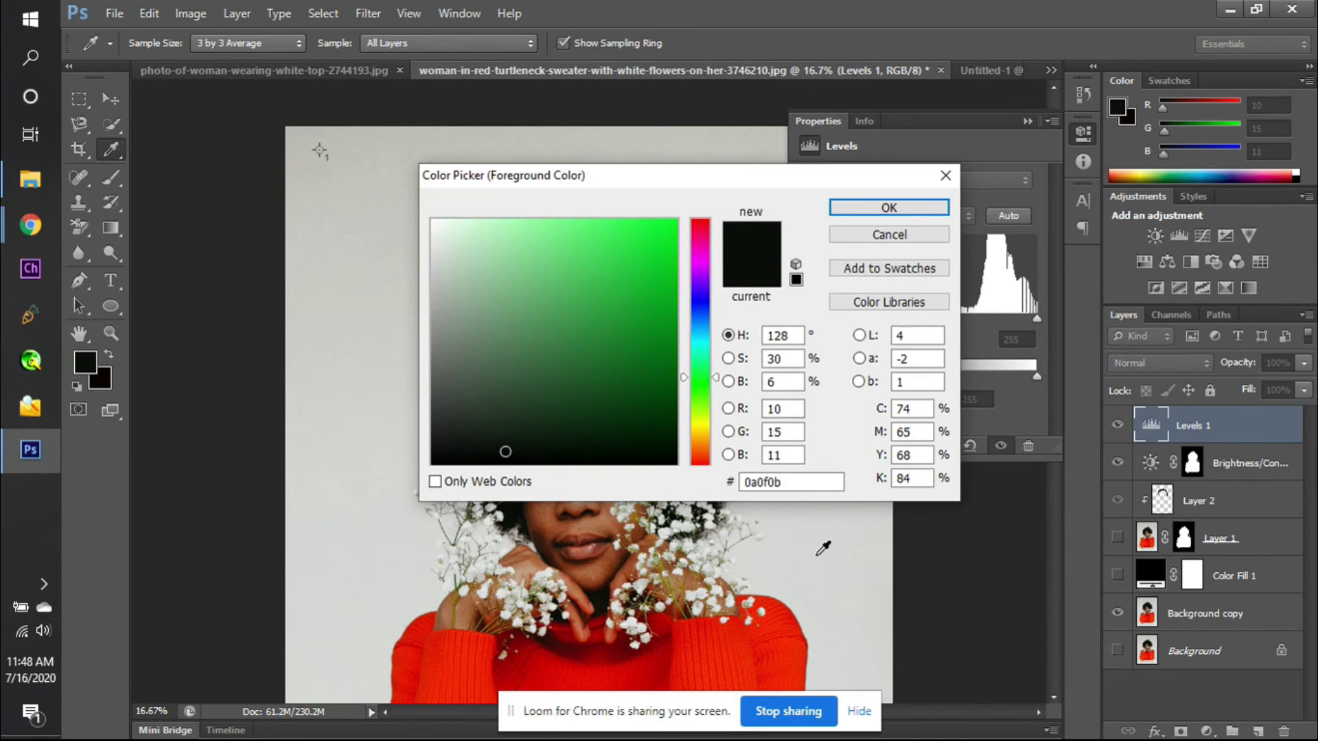
pyautogui.click(783, 409)
pyautogui.click(782, 432)
pyautogui.click(791, 453)
pyautogui.click(931, 241)
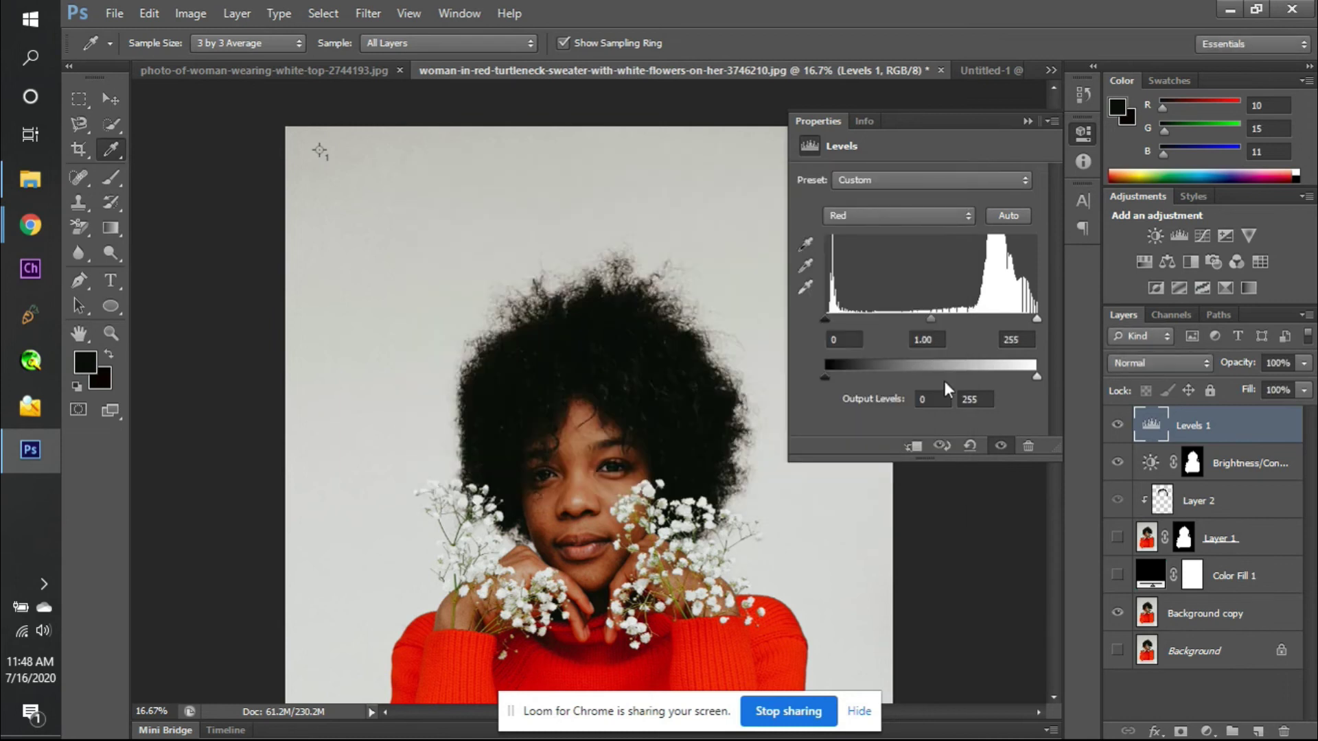
# - Test the Red black and white points, set the Red midtone to 0.65, then select Green
pyautogui.moveTo(824, 319); pyautogui.dragTo(901, 318)
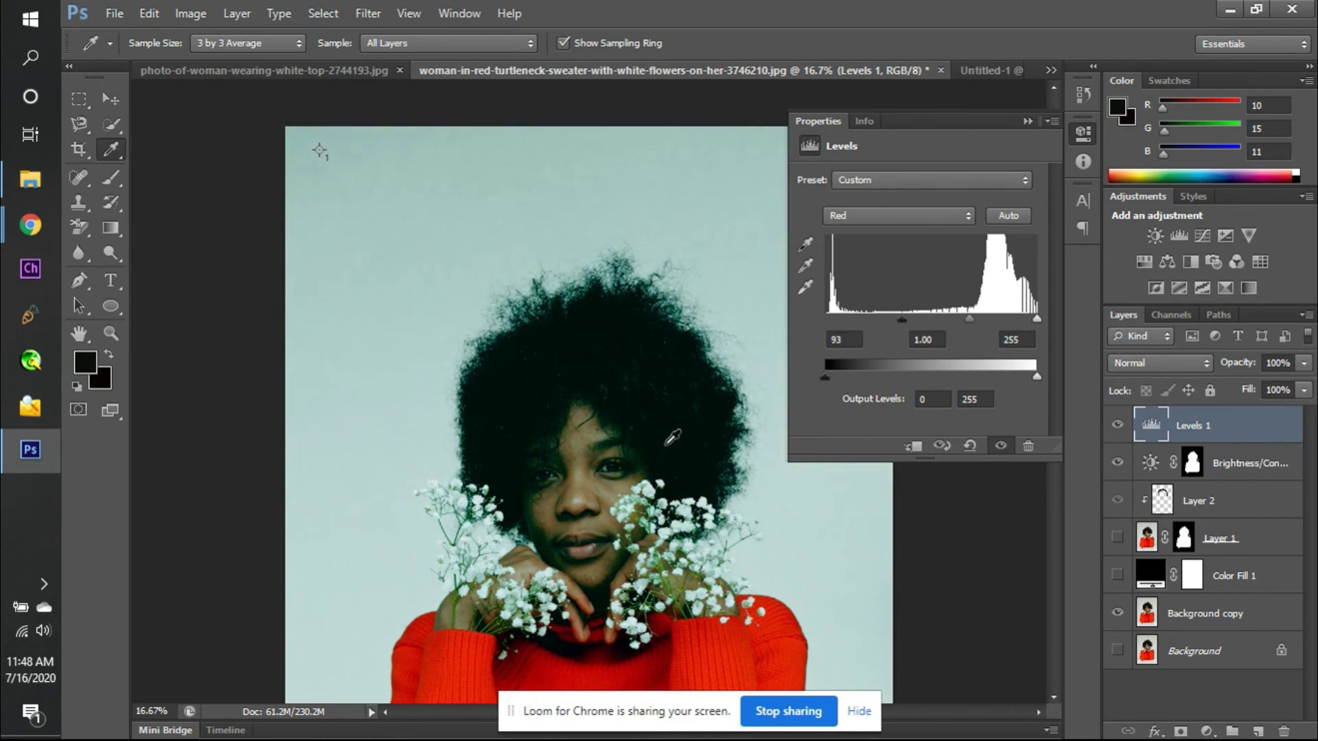
pyautogui.scroll(-3, 837, 347)
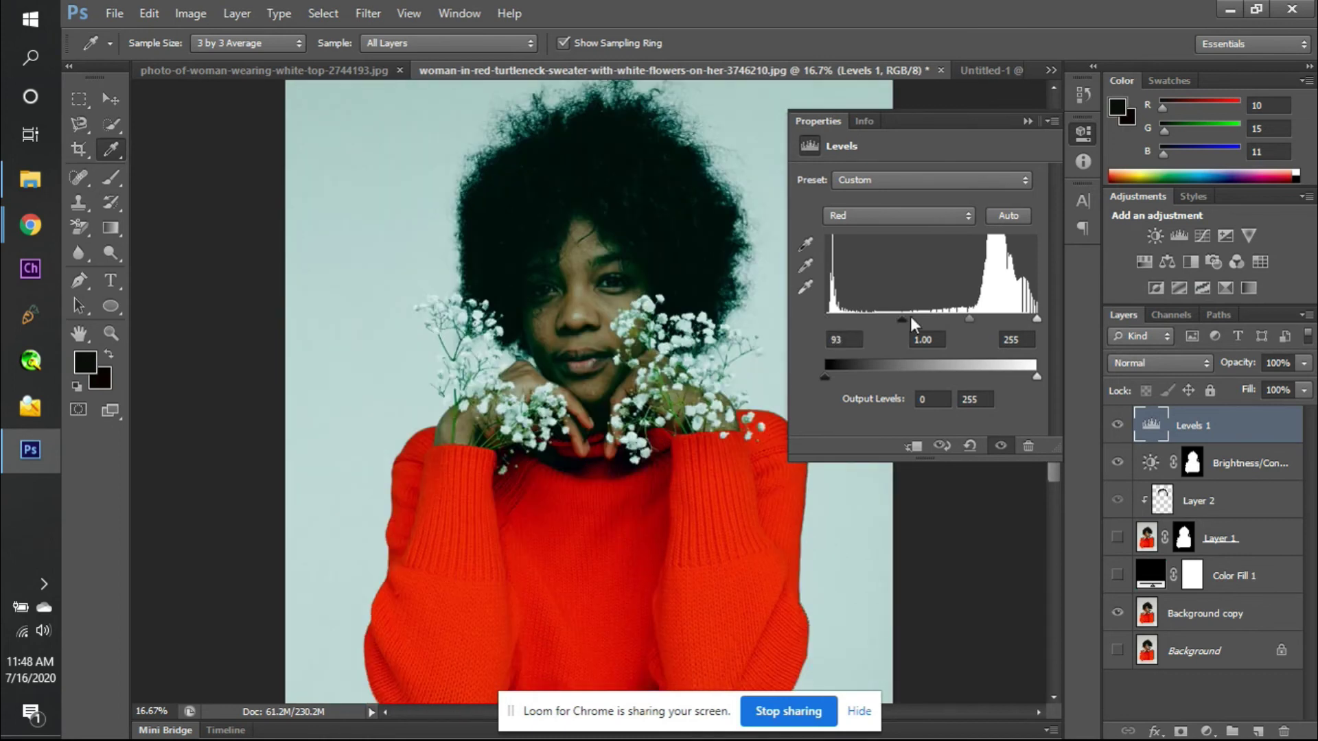
pyautogui.moveTo(905, 316); pyautogui.dragTo(791, 347)
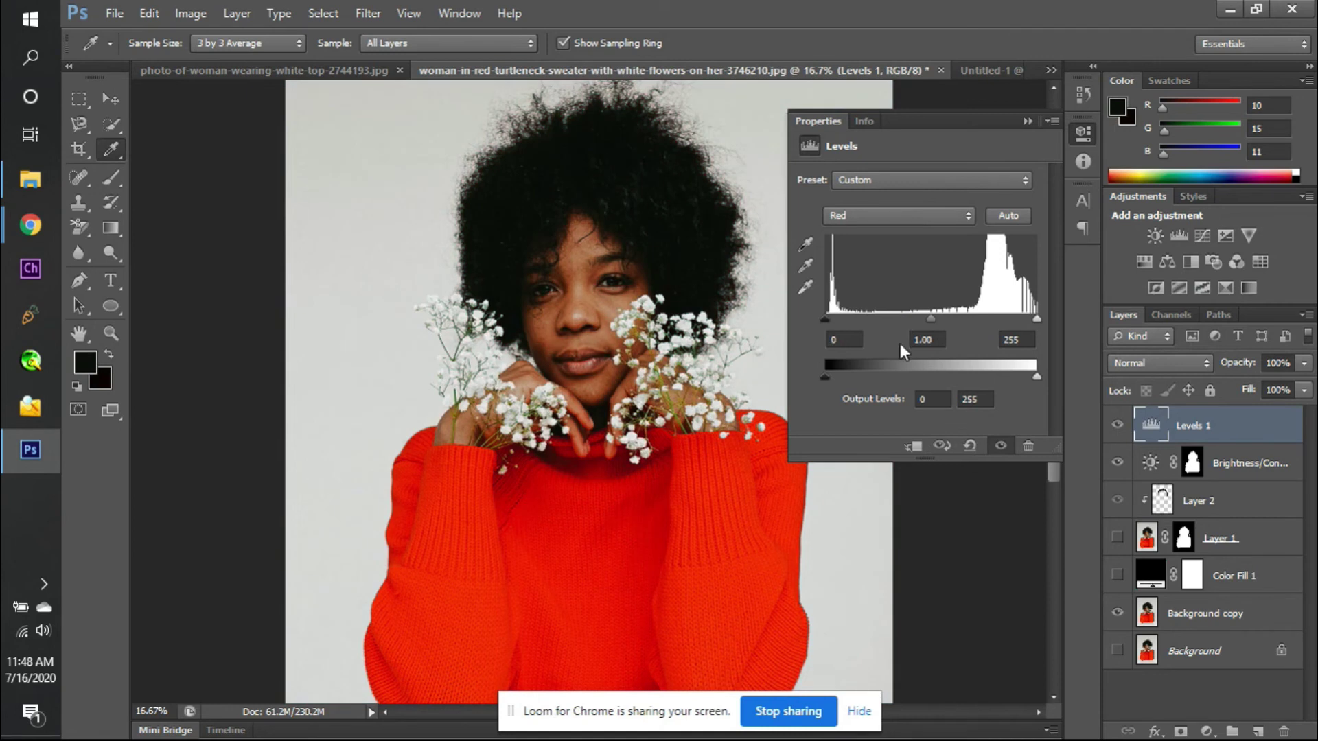
pyautogui.moveTo(929, 319); pyautogui.dragTo(956, 319)
pyautogui.moveTo(1036, 318)
pyautogui.mouseDown()
pyautogui.moveTo(903, 319)
pyautogui.moveTo(1036, 318)
pyautogui.mouseUp()
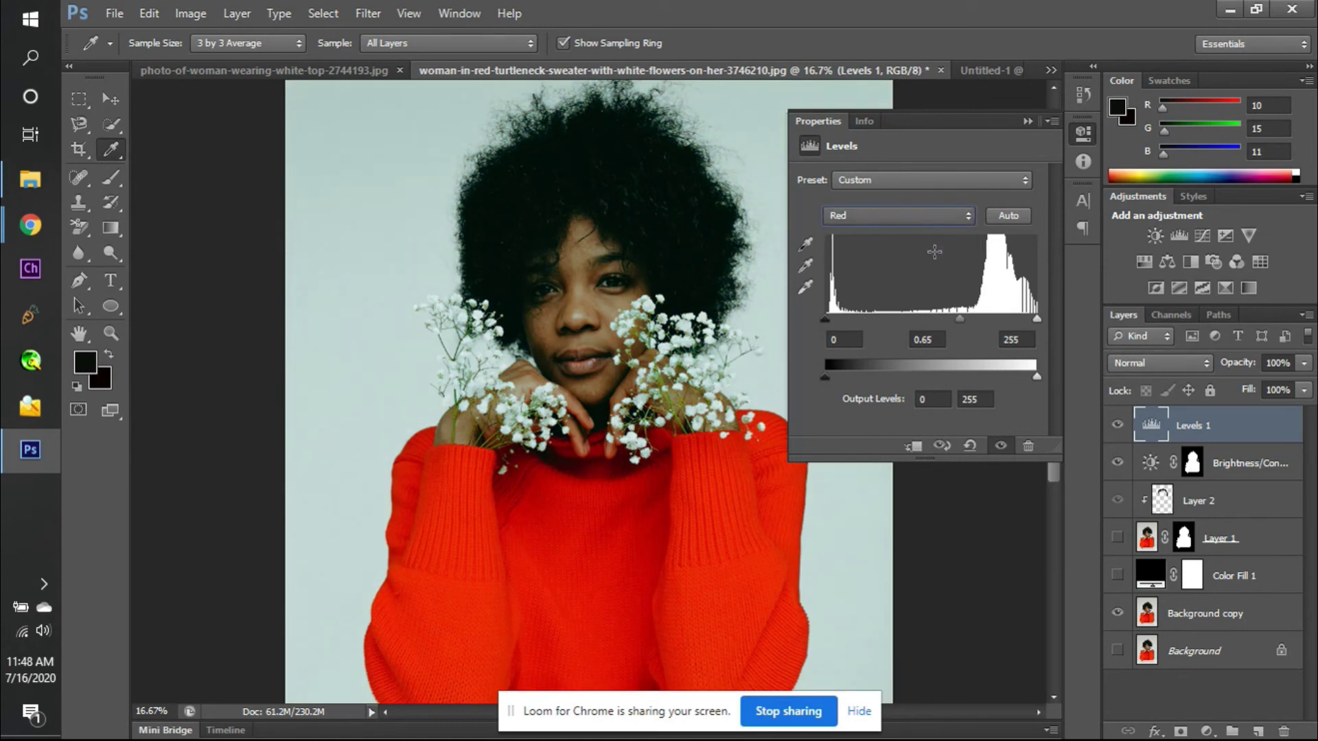
pyautogui.click(927, 218)
pyautogui.click(920, 267)
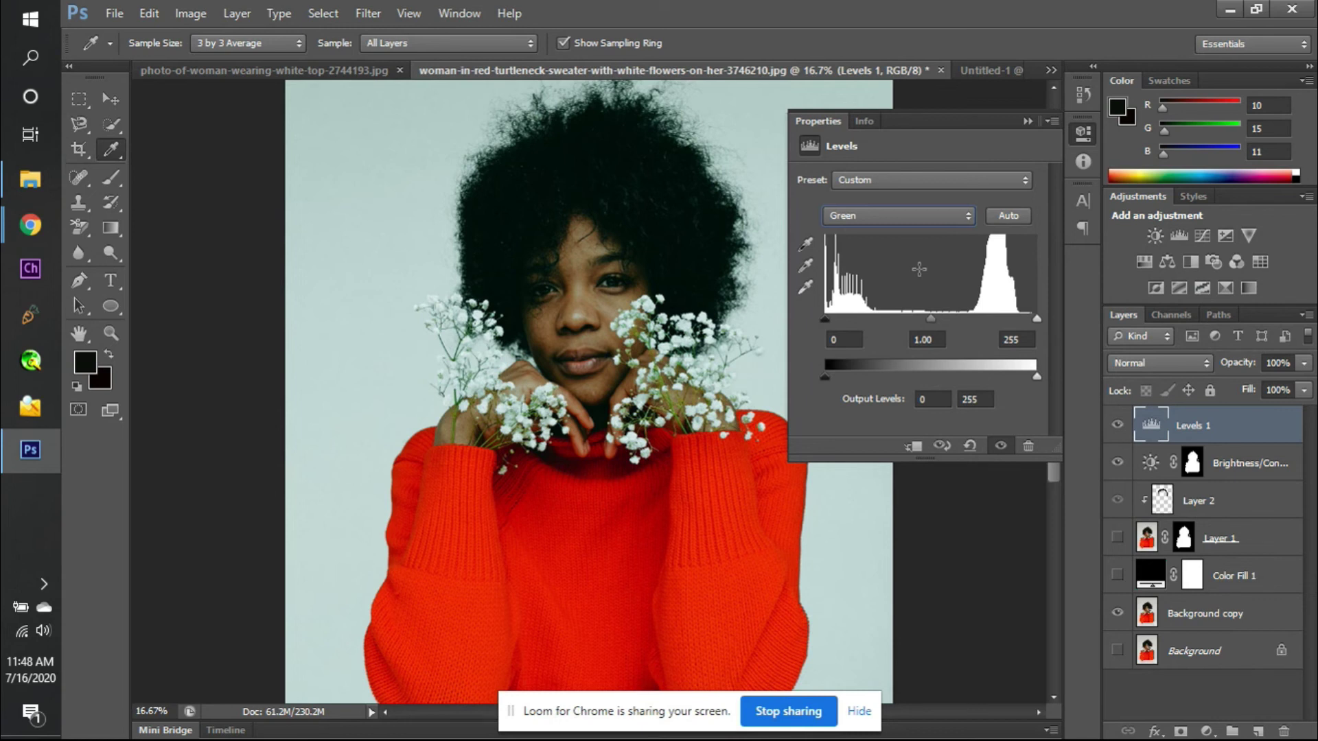
# - Set the Levels Green midtone to 1.07, leaving Green output levels at 0–255 after testing
pyautogui.moveTo(826, 320); pyautogui.dragTo(711, 294)
pyautogui.moveTo(930, 319)
pyautogui.mouseDown()
pyautogui.moveTo(910, 319)
pyautogui.moveTo(928, 315)
pyautogui.mouseUp()
pyautogui.moveTo(824, 377); pyautogui.dragTo(793, 362)
pyautogui.moveTo(1037, 376)
pyautogui.mouseDown()
pyautogui.moveTo(852, 373)
pyautogui.moveTo(1052, 359)
pyautogui.mouseUp()
pyautogui.moveTo(1031, 379); pyautogui.dragTo(1090, 368)
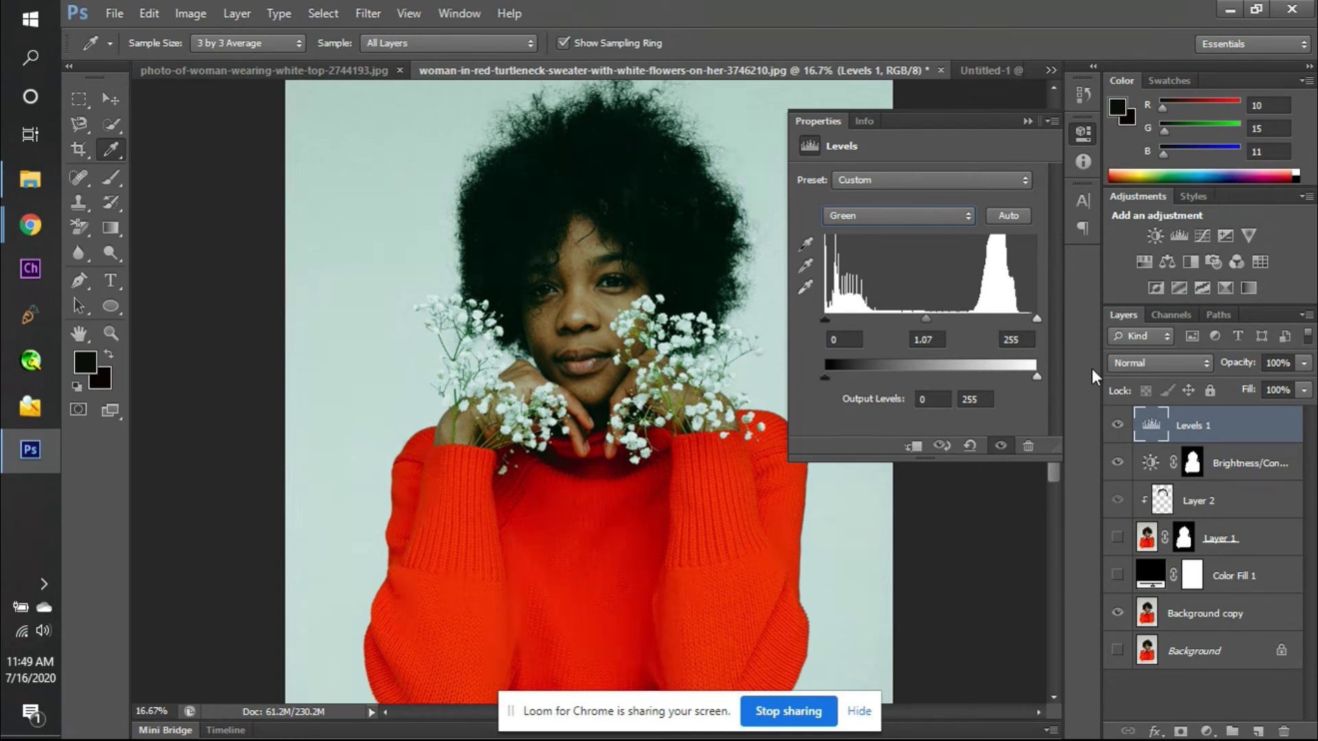
# - Try moving the Blue channel's black and white input levels in Levels 1, then restore white to 255
pyautogui.click(899, 217)
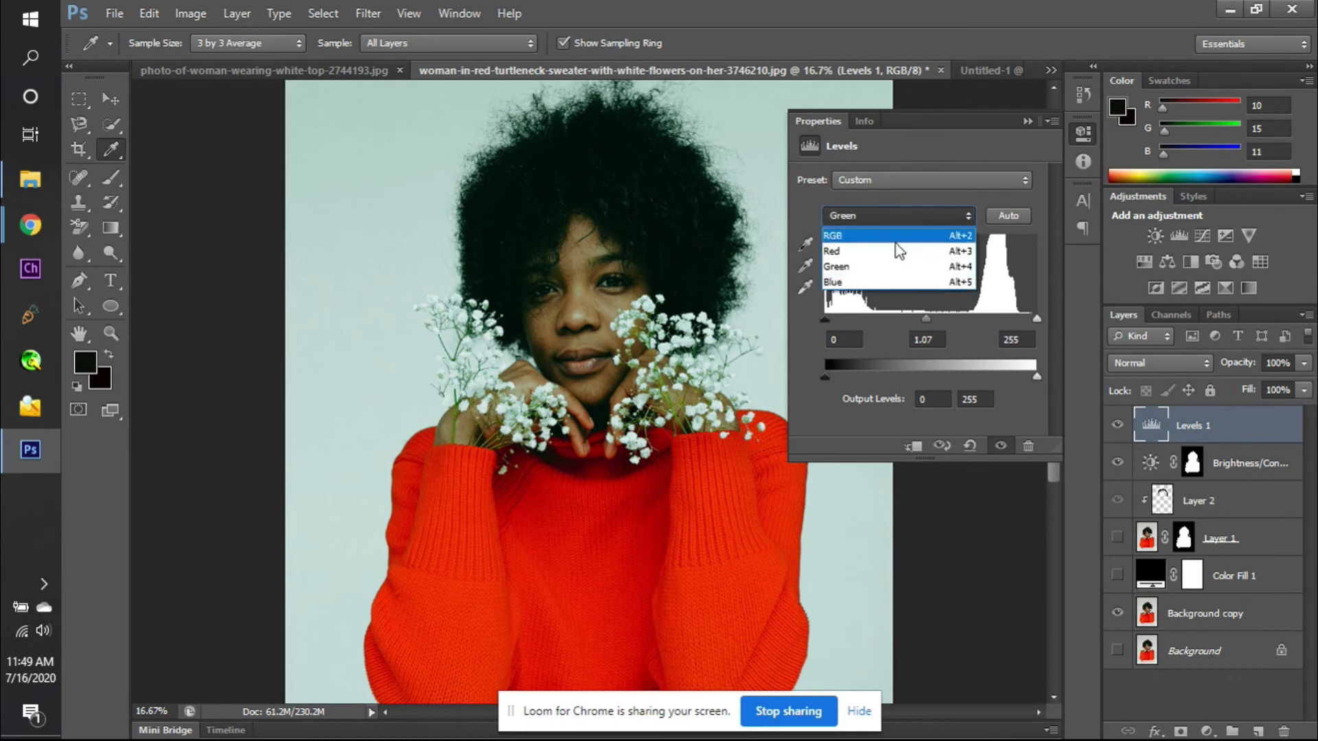
pyautogui.click(886, 282)
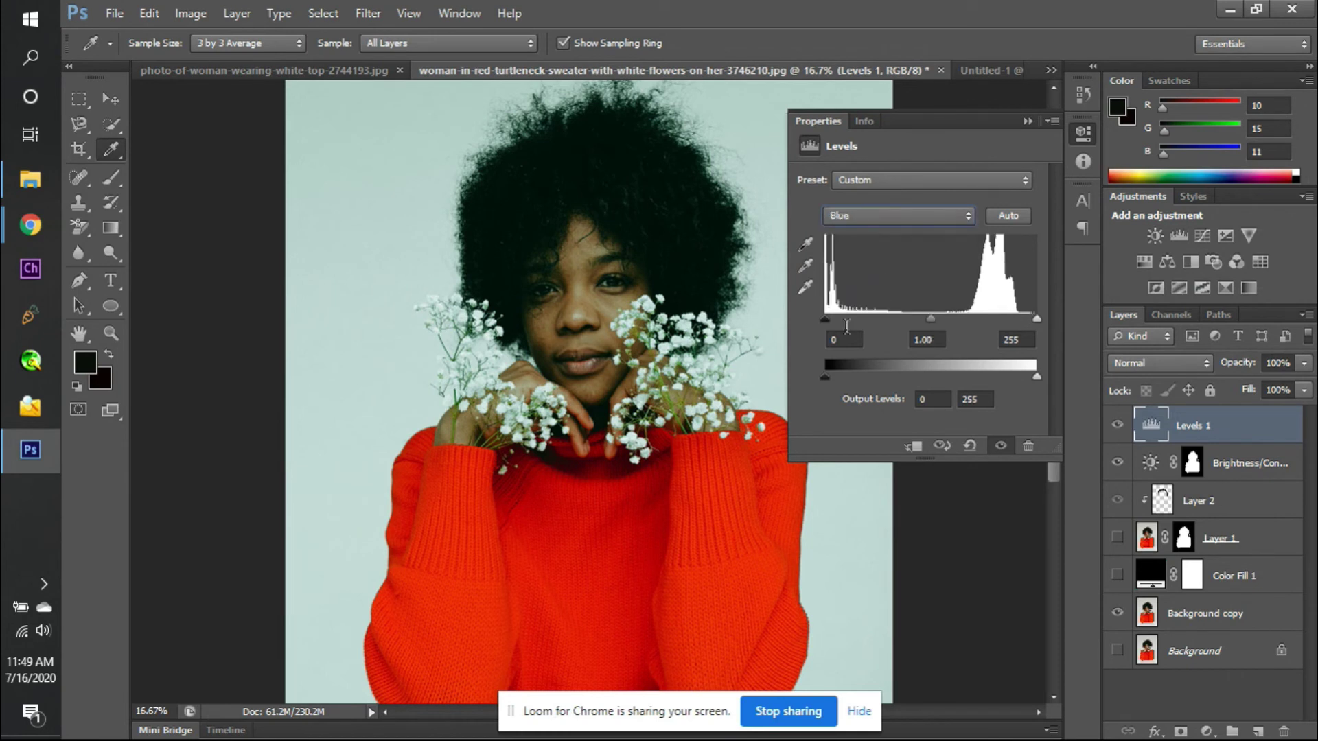
pyautogui.moveTo(825, 317); pyautogui.dragTo(975, 316)
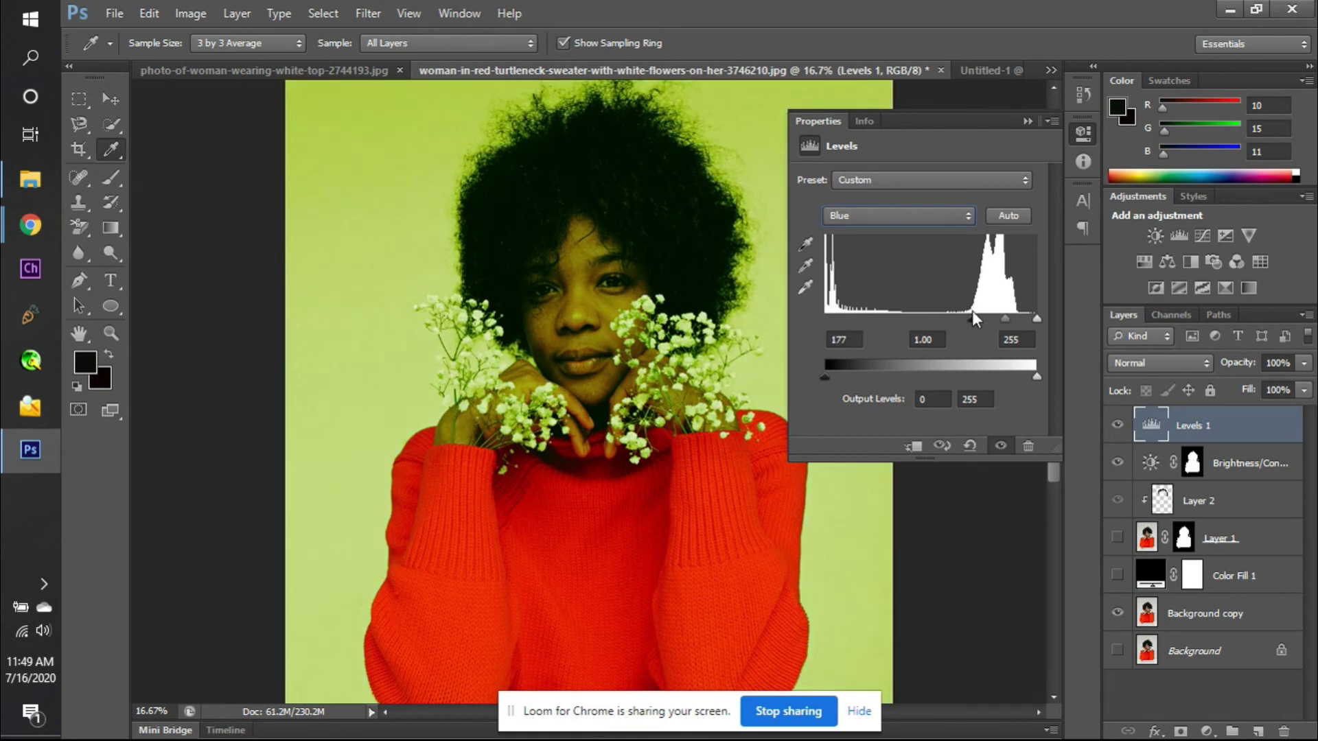
pyautogui.moveTo(974, 320); pyautogui.dragTo(805, 302)
pyautogui.moveTo(1036, 318); pyautogui.dragTo(1067, 318)
pyautogui.click(938, 217)
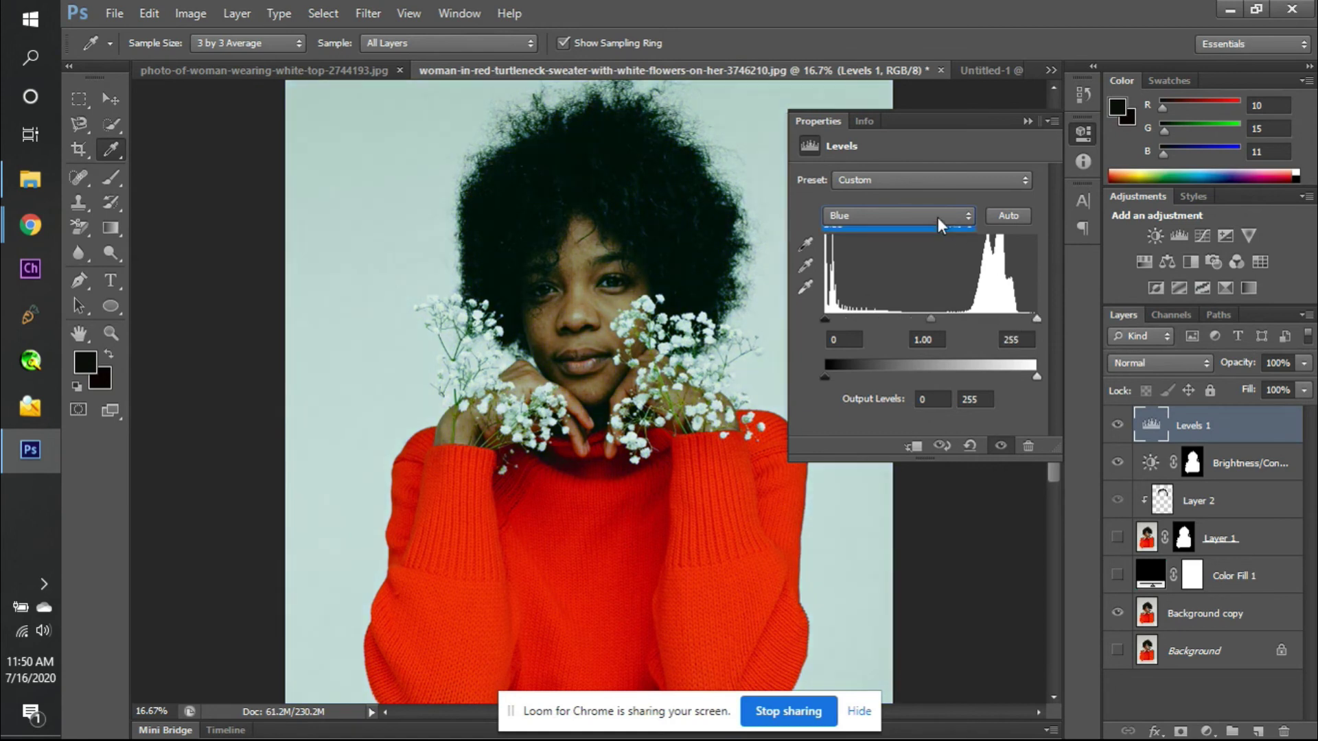
# - Raise the RGB black level and the Green channel's black input level, then return to RGB
pyautogui.click(920, 233)
pyautogui.moveTo(823, 317); pyautogui.dragTo(786, 311)
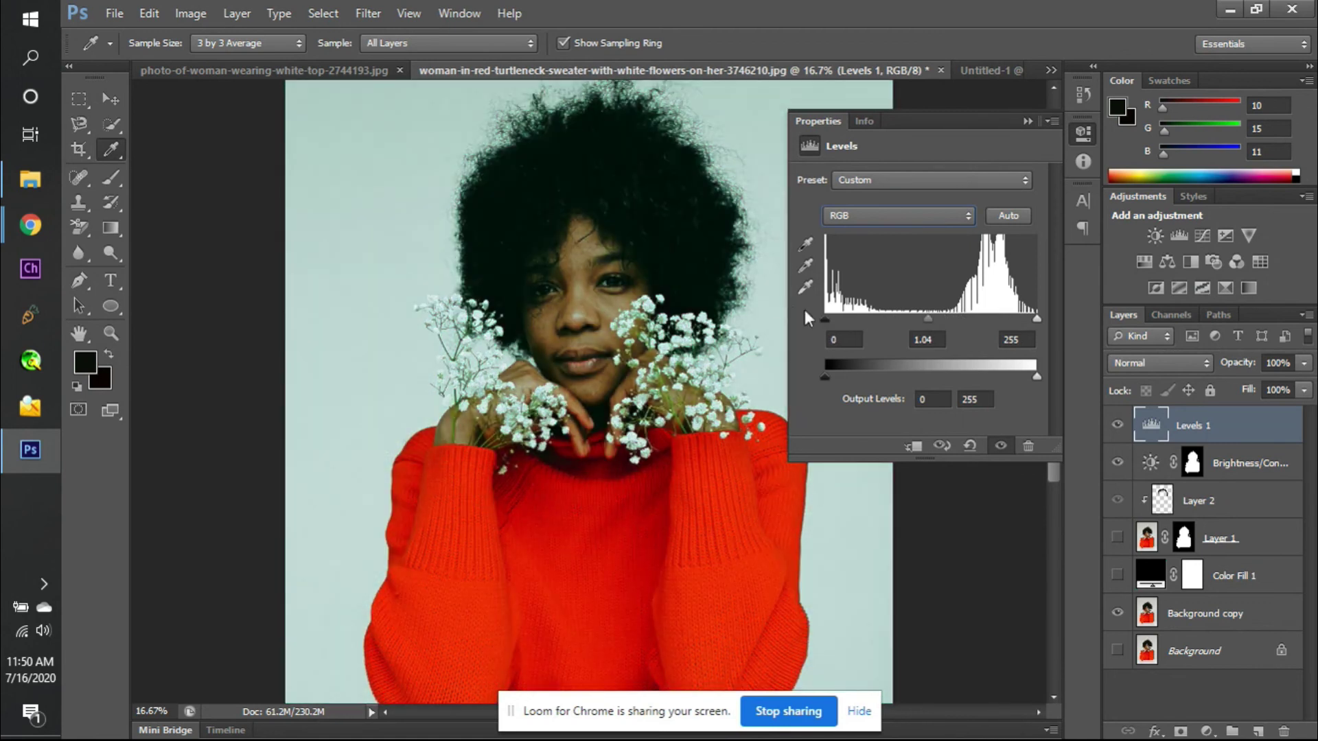
pyautogui.click(946, 216)
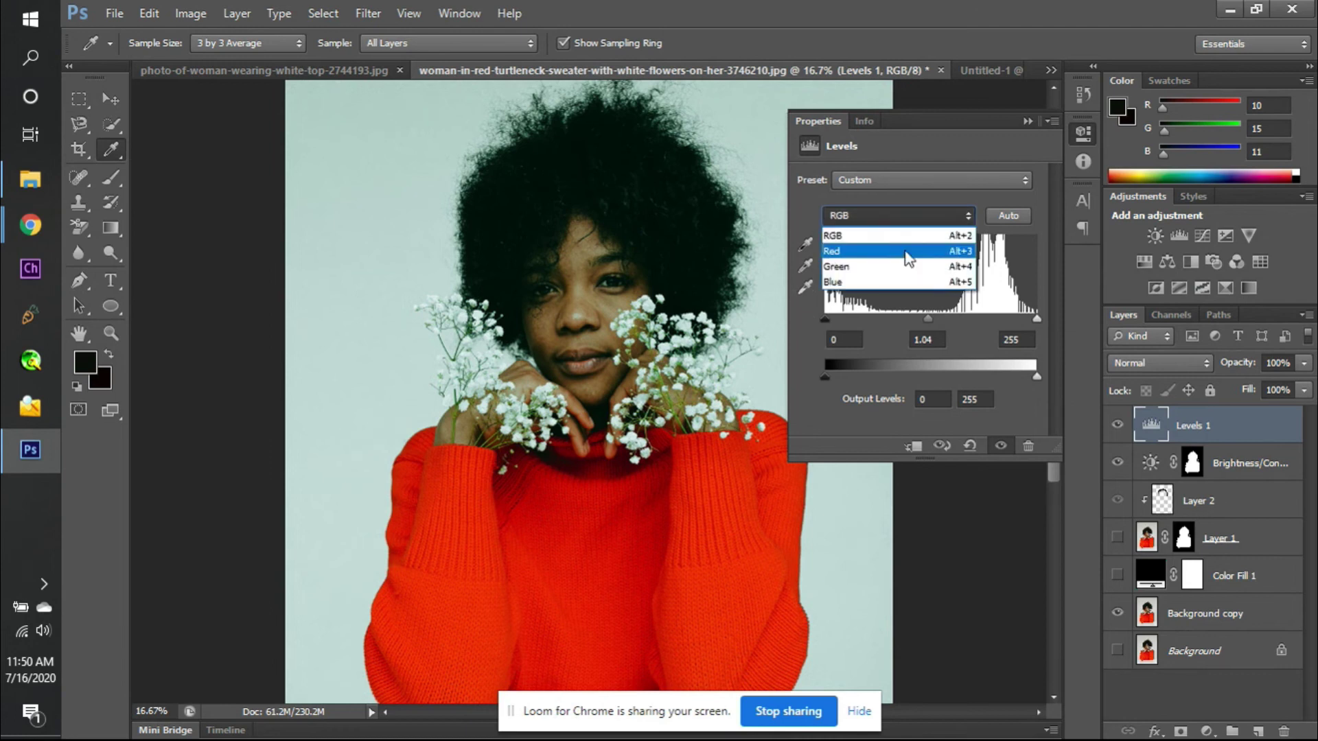
pyautogui.click(903, 266)
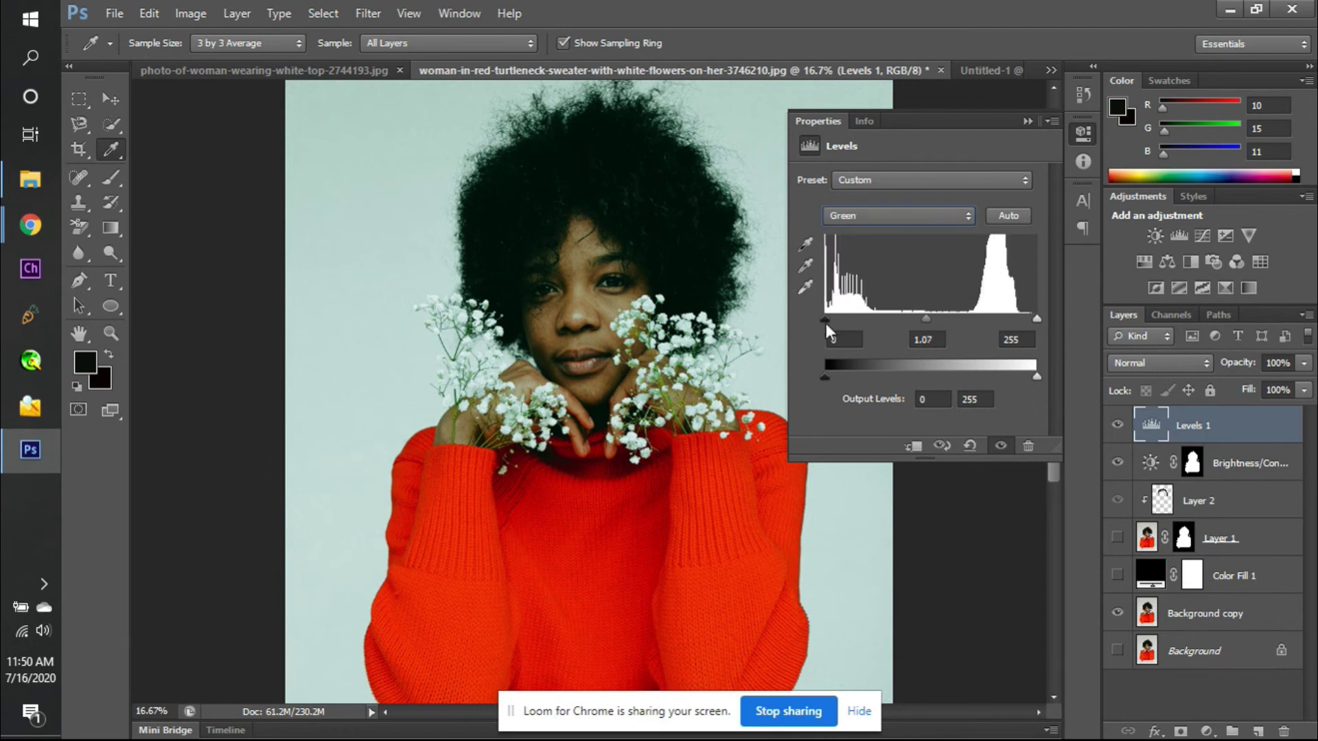
pyautogui.moveTo(824, 320); pyautogui.dragTo(751, 332)
pyautogui.click(1242, 425)
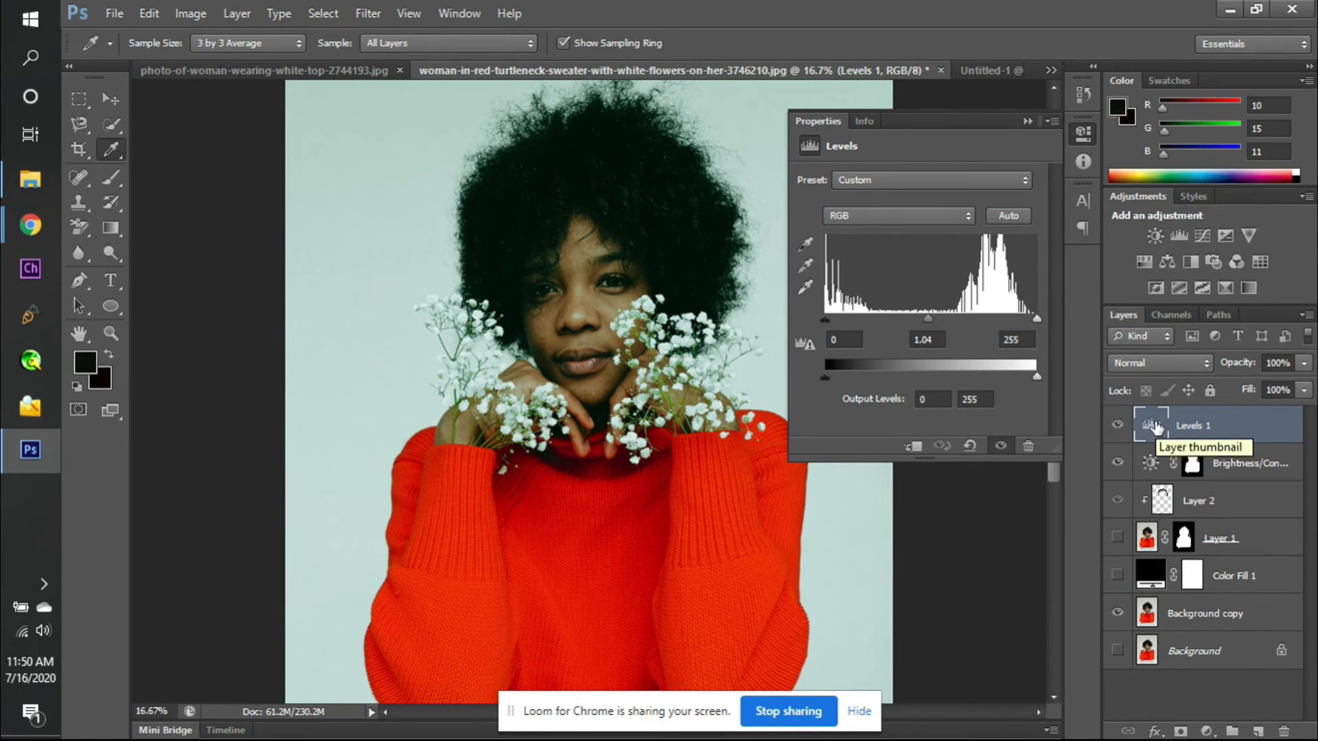
# - Enter midtone values 1 then 0 (giving 0.01), dismiss the range warning, and hide Levels 1
pyautogui.click(942, 340)
pyautogui.write('1')
pyautogui.press('Return')
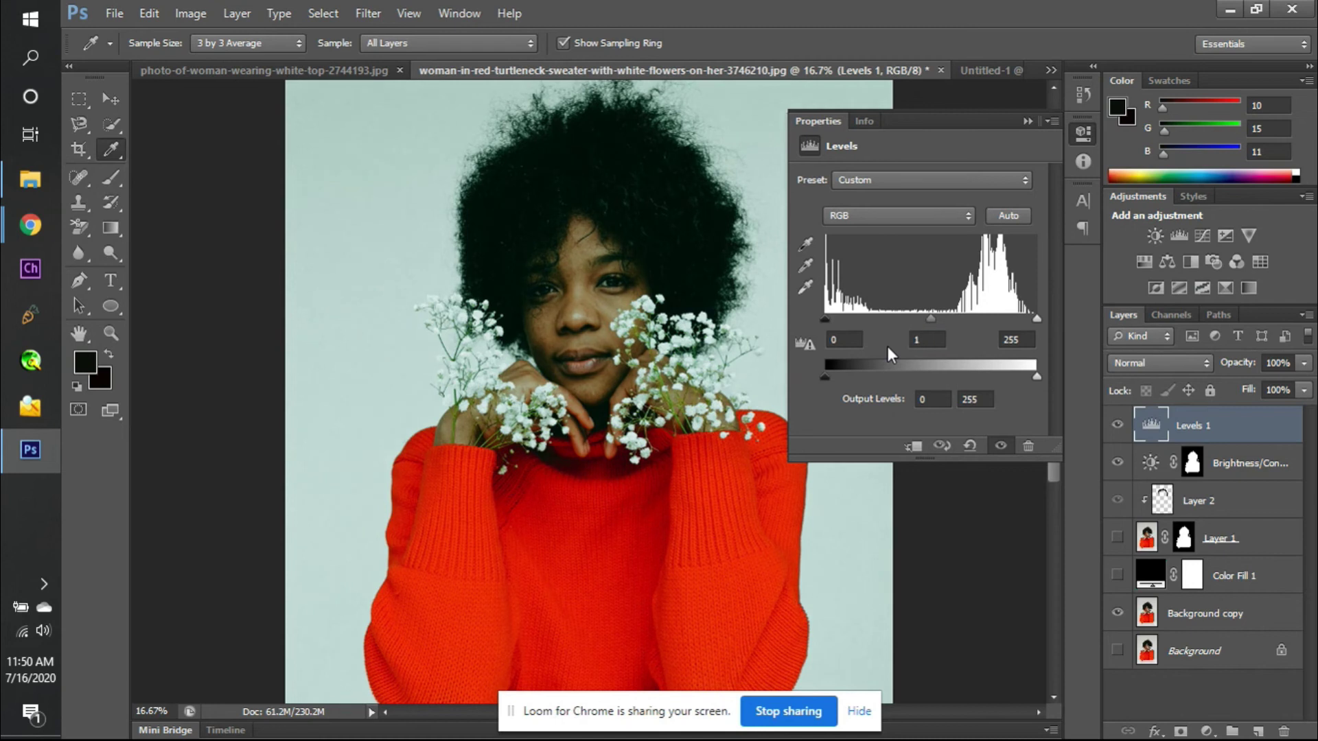
pyautogui.click(934, 343)
pyautogui.write('0')
pyautogui.press('Return')
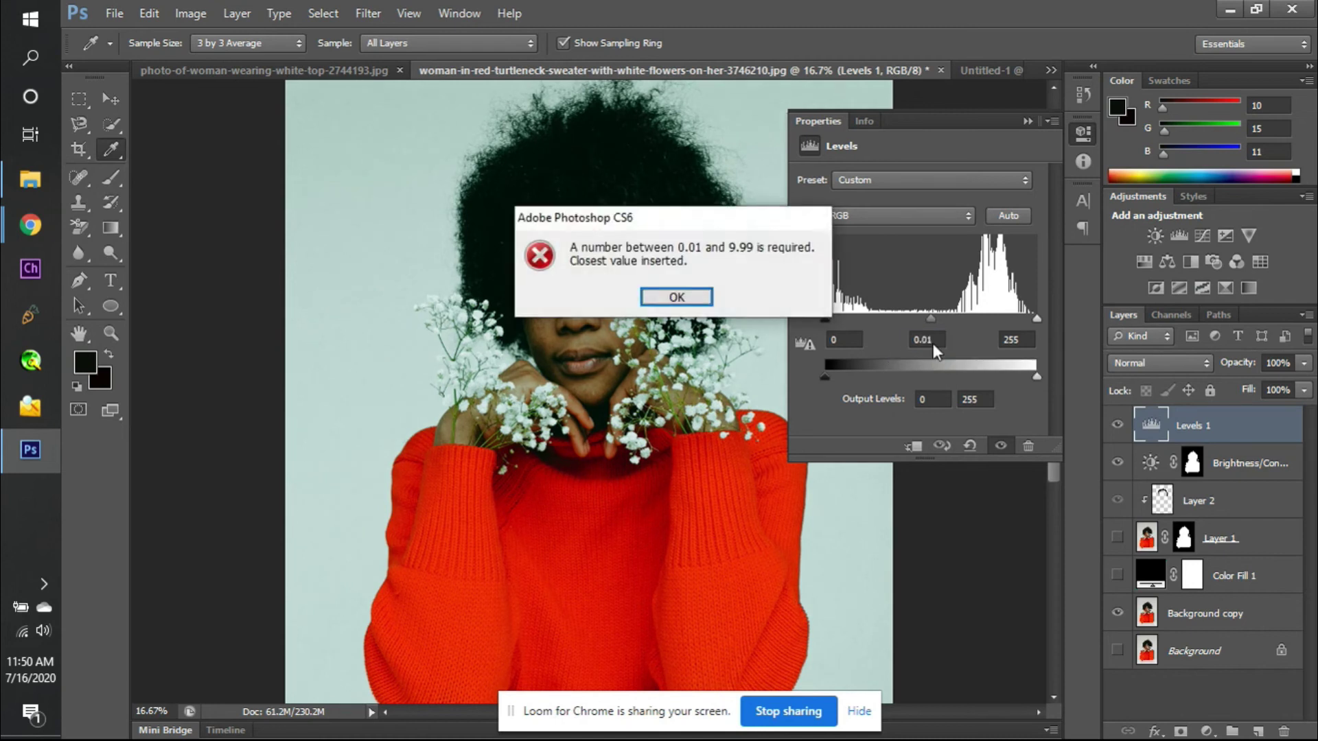
pyautogui.press('Return')
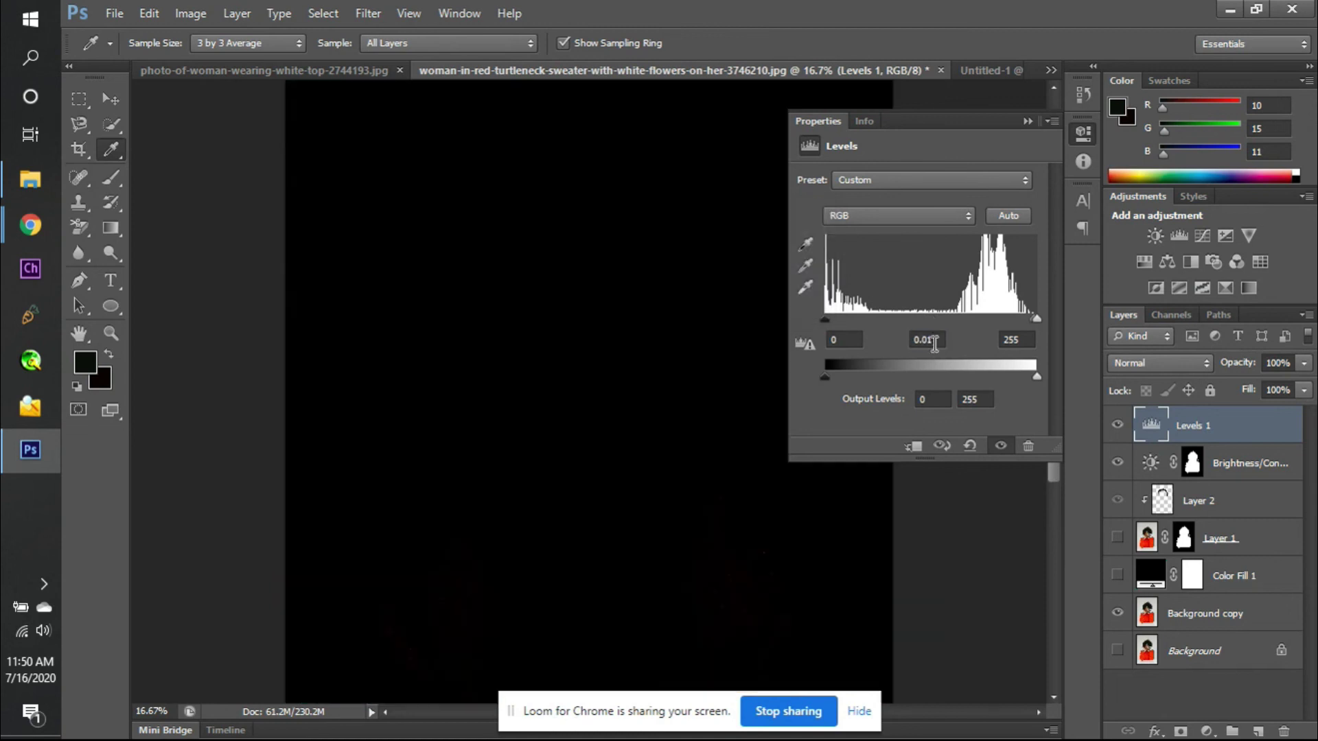
pyautogui.click(1118, 424)
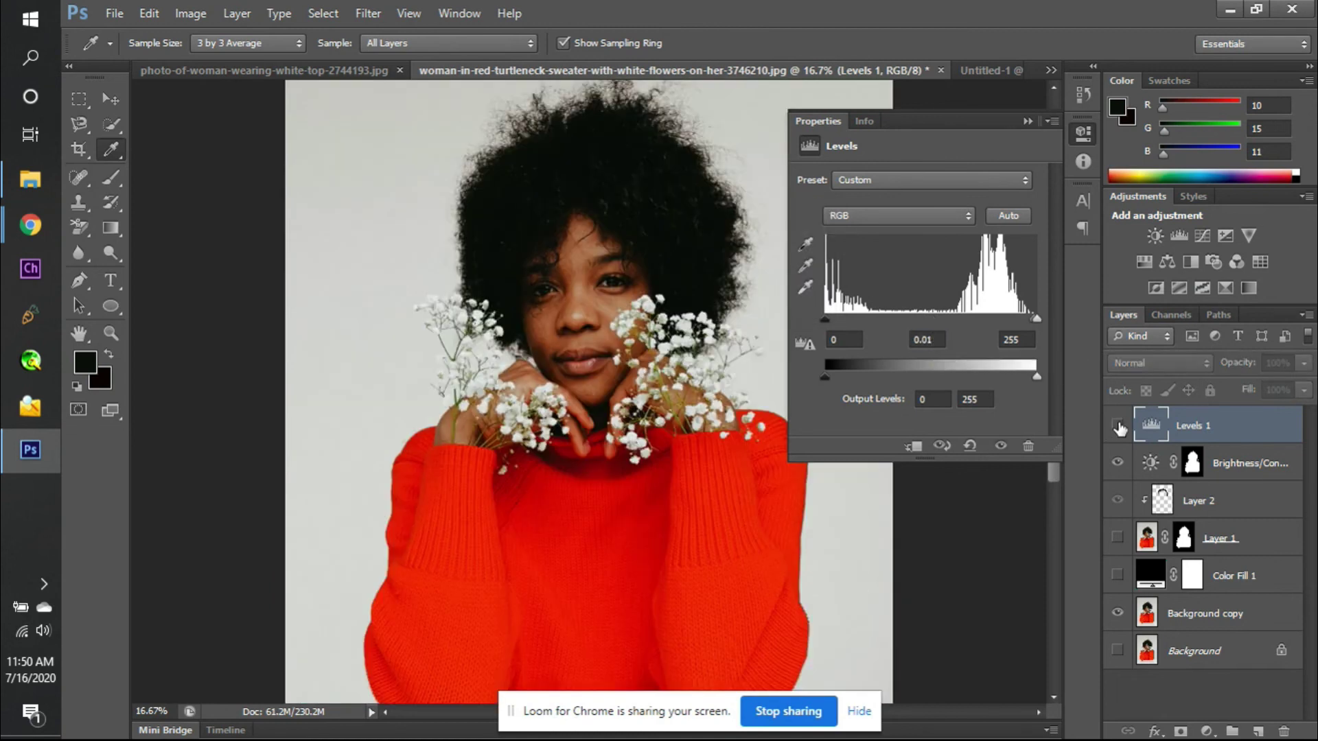
pyautogui.click(1027, 120)
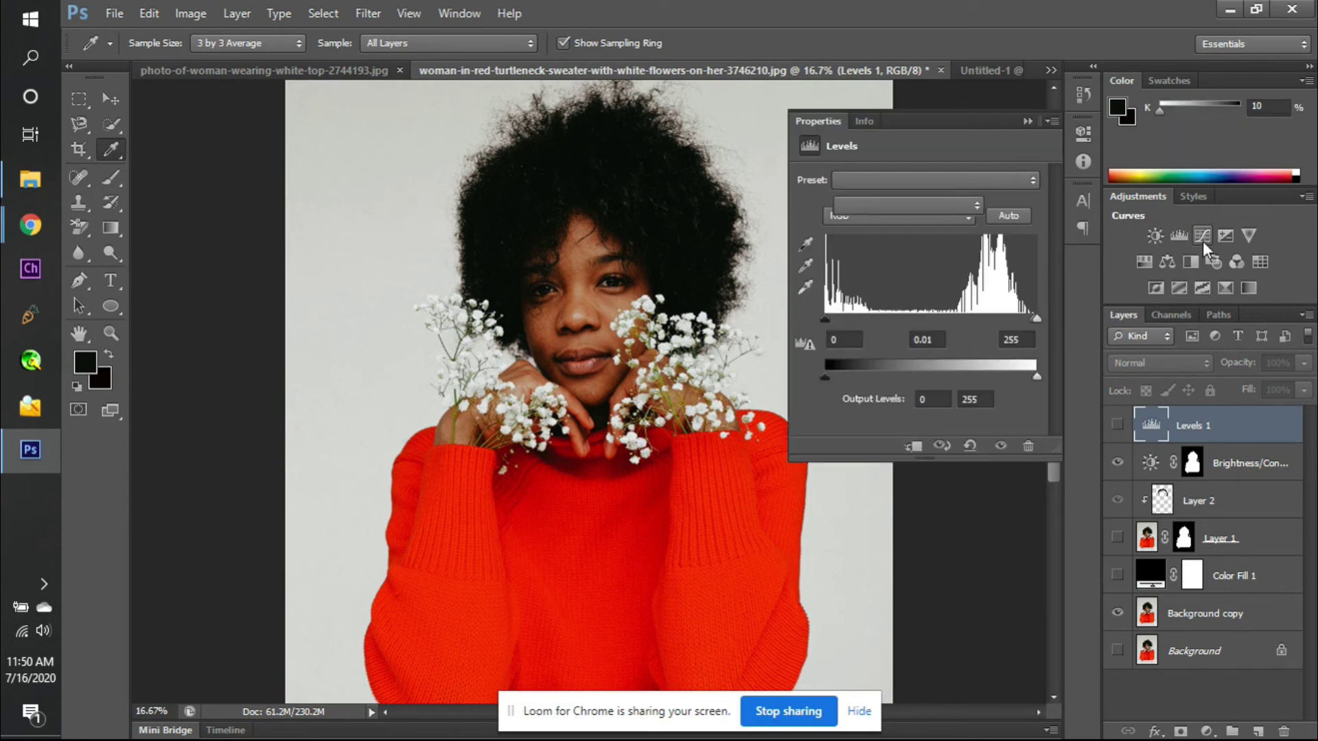
pyautogui.click(1202, 237)
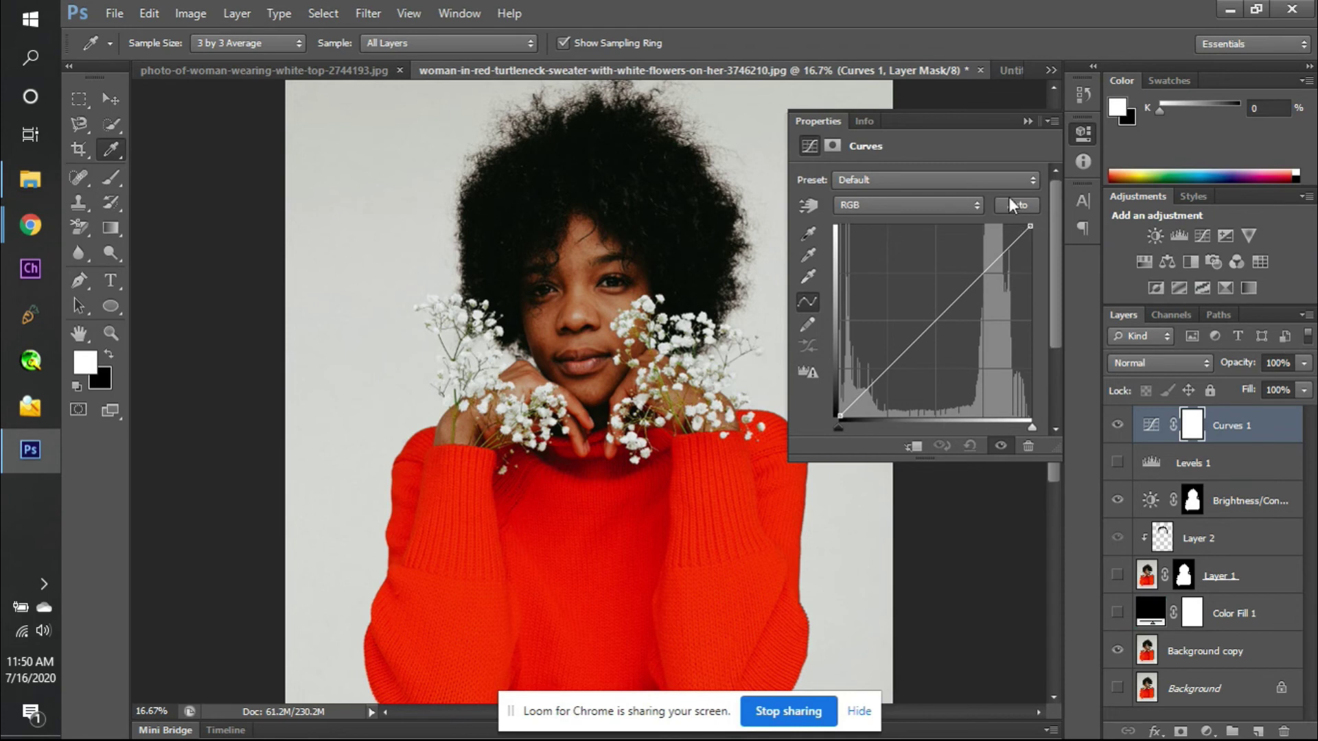
pyautogui.moveTo(872, 382); pyautogui.dragTo(888, 393)
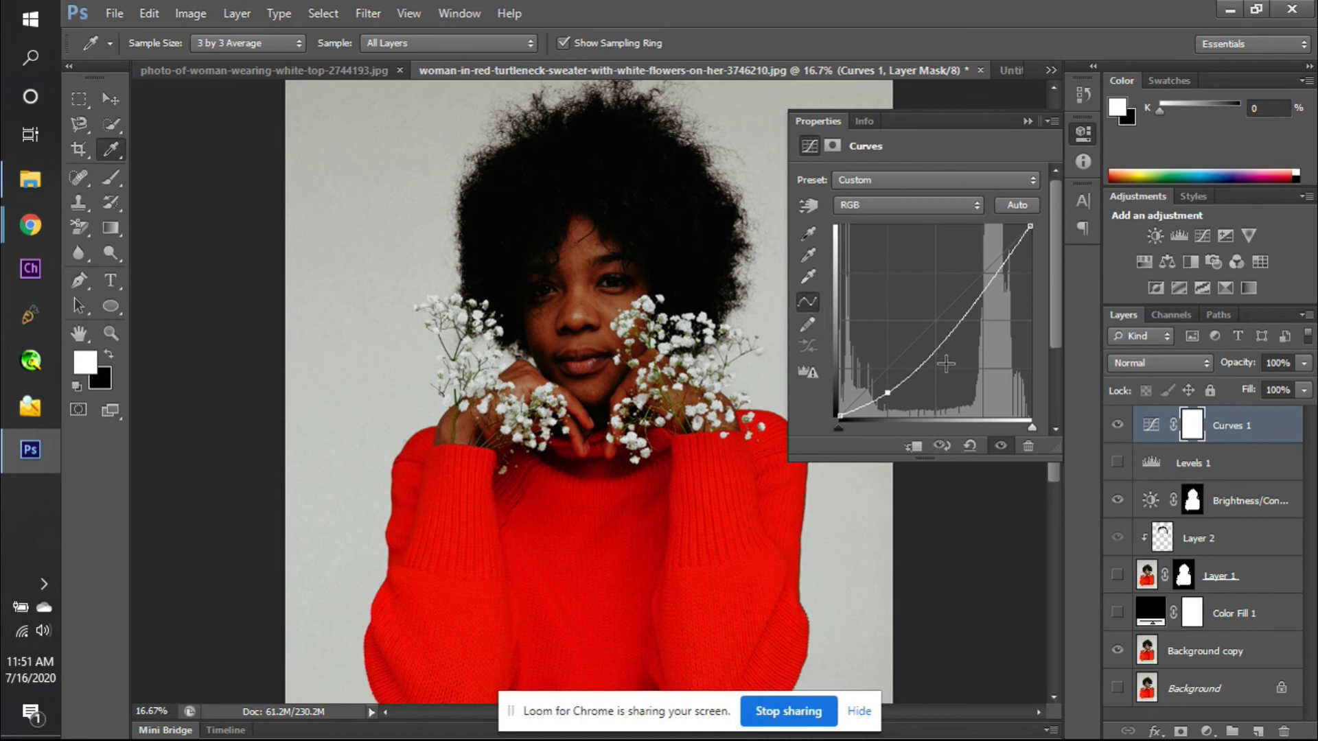
pyautogui.click(922, 205)
pyautogui.click(921, 203)
pyautogui.moveTo(1009, 259); pyautogui.dragTo(982, 238)
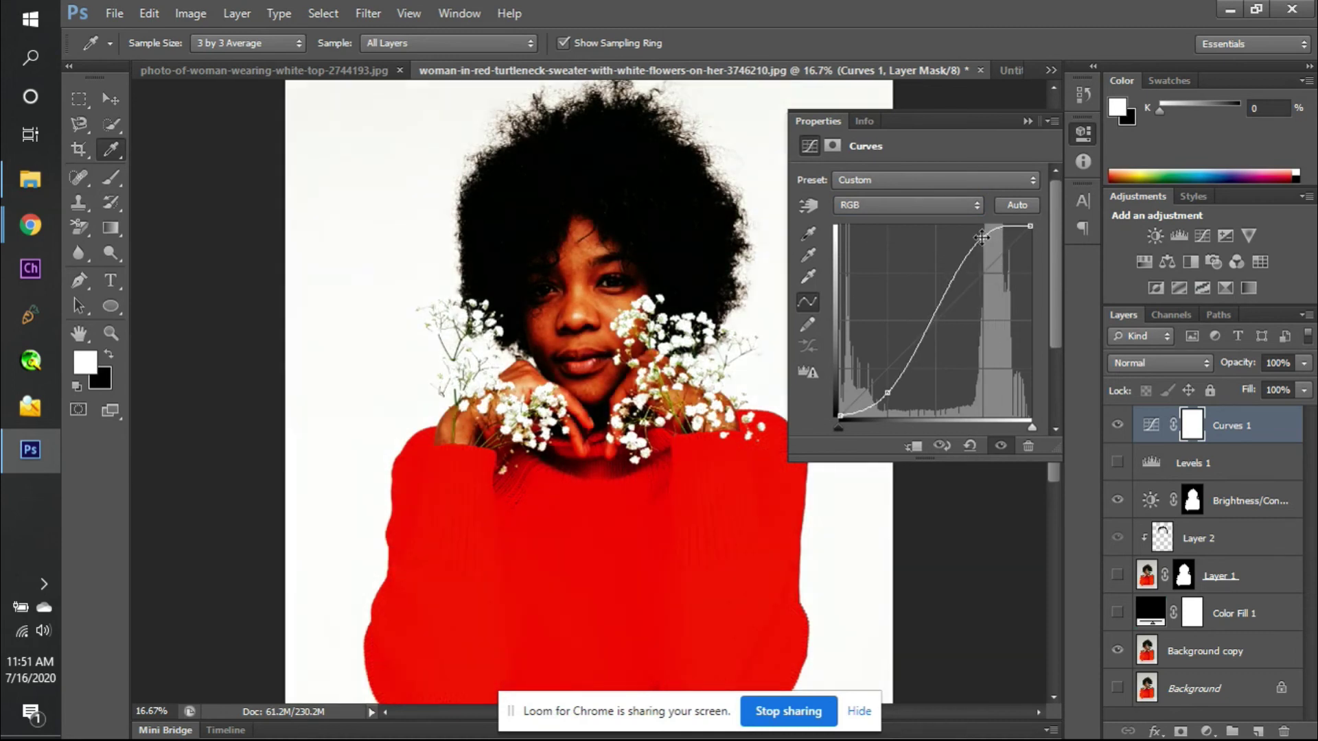
pyautogui.moveTo(931, 316)
pyautogui.mouseDown()
pyautogui.moveTo(942, 322)
pyautogui.moveTo(934, 276)
pyautogui.moveTo(920, 353)
pyautogui.moveTo(945, 306)
pyautogui.mouseUp()
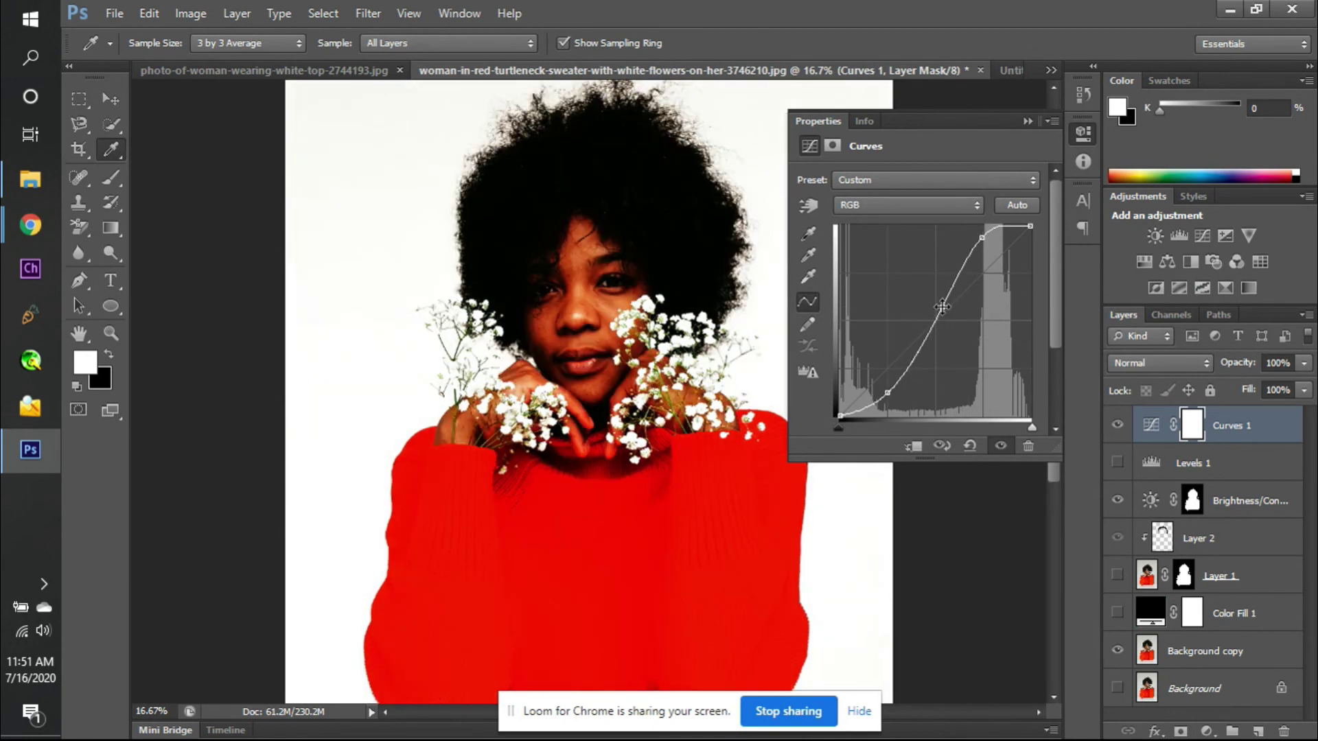
pyautogui.moveTo(887, 393); pyautogui.dragTo(870, 354)
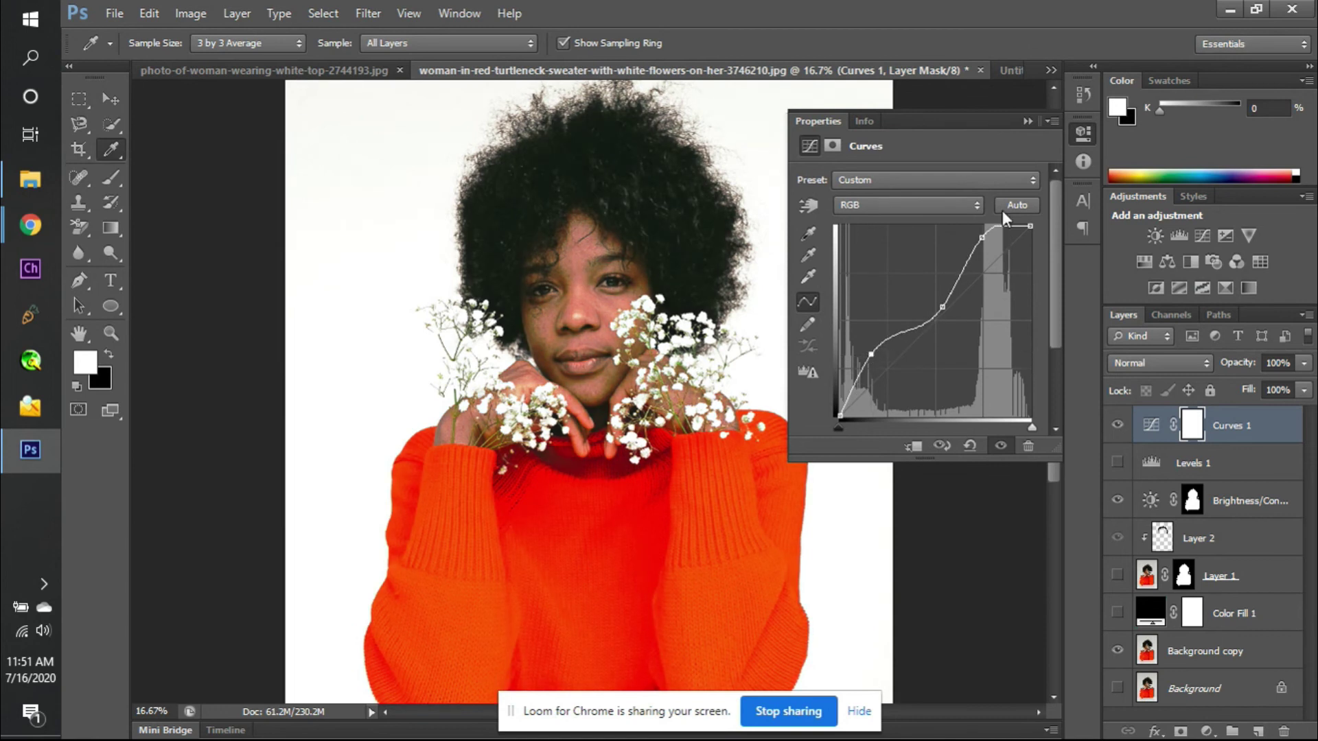
pyautogui.moveTo(983, 235); pyautogui.dragTo(967, 238)
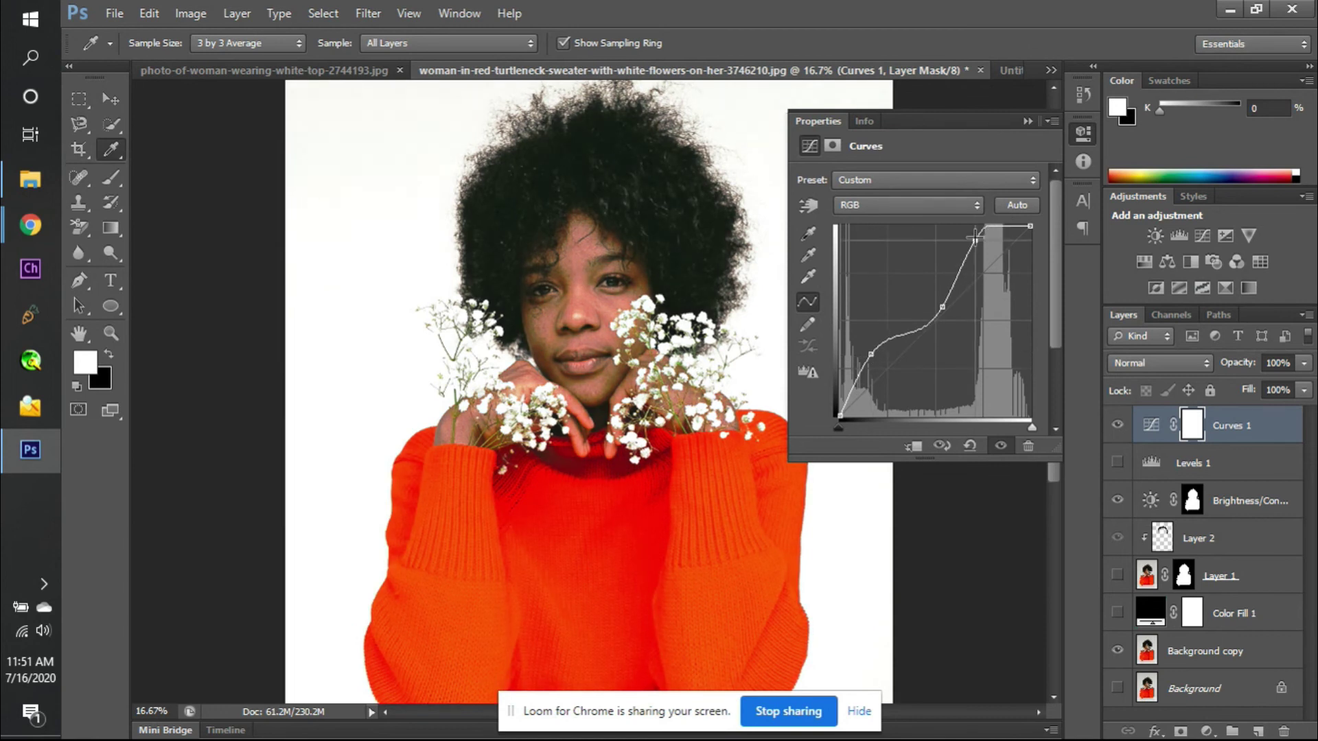
pyautogui.hotkey('ctrl', 'alt', 'z')
pyautogui.hotkey('ctrl', 'alt', 'z')
pyautogui.hotkey('ctrl', 'alt', 'z')
pyautogui.hotkey('ctrl', 'alt', 'z')
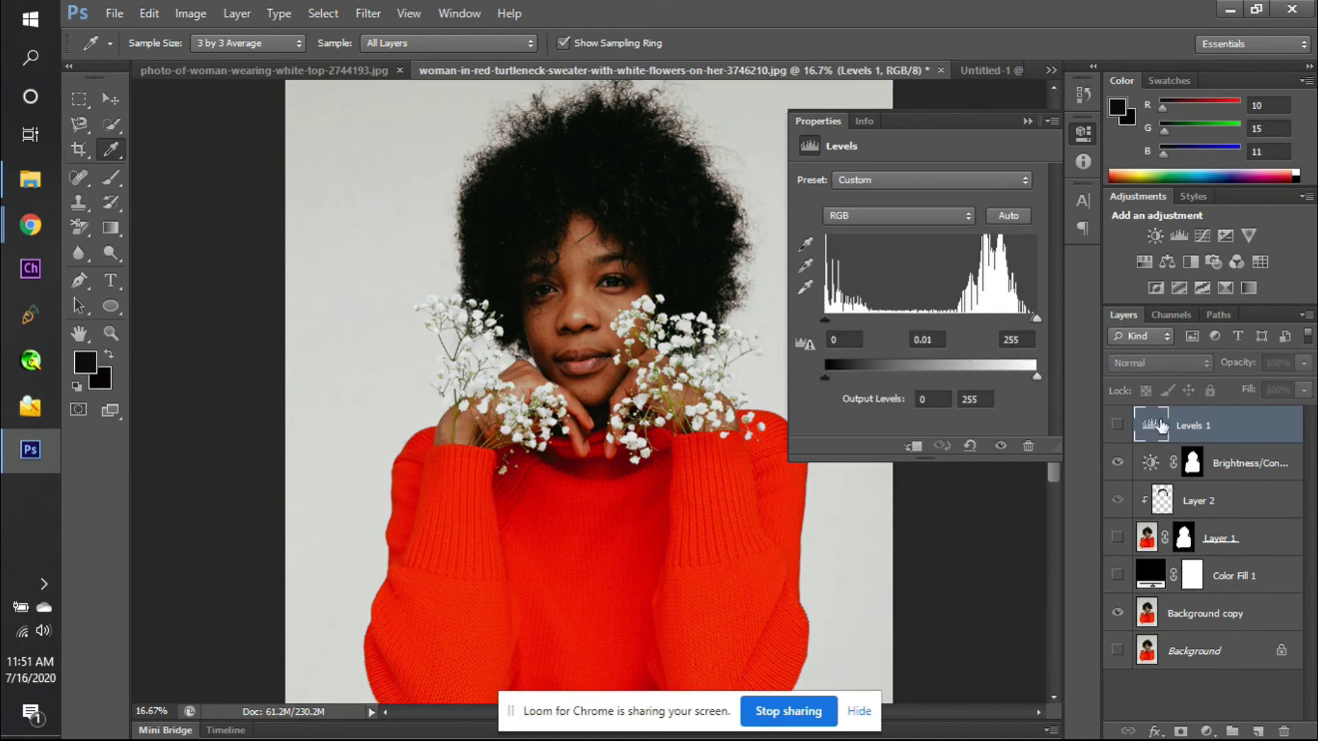
# - Add a Curves adjustment layer and test moving its white and black points
pyautogui.click(1203, 235)
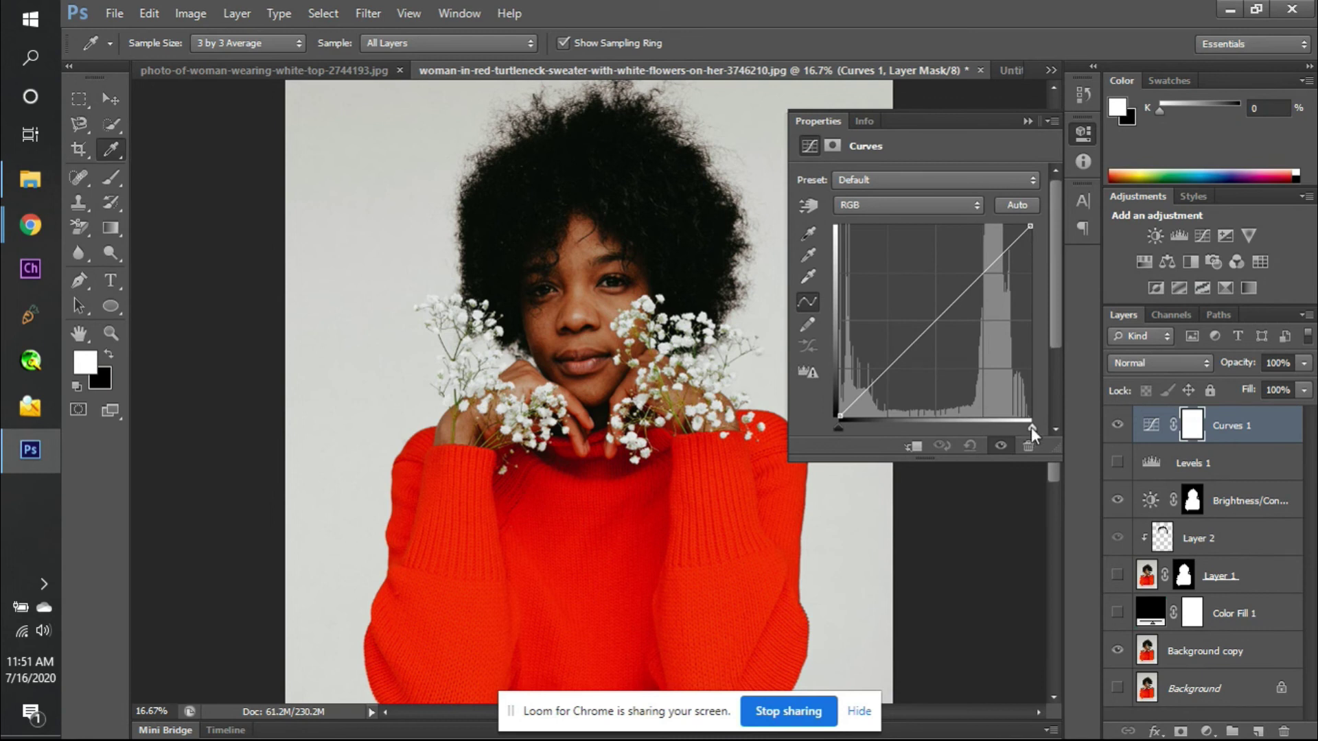
pyautogui.moveTo(1030, 427)
pyautogui.mouseDown()
pyautogui.moveTo(919, 420)
pyautogui.moveTo(1043, 420)
pyautogui.moveTo(883, 438)
pyautogui.moveTo(1045, 418)
pyautogui.mouseUp()
pyautogui.moveTo(841, 427)
pyautogui.mouseDown()
pyautogui.moveTo(950, 415)
pyautogui.moveTo(839, 422)
pyautogui.mouseUp()
# - Push the black point inward on the Red, Green and Blue channel curves
pyautogui.click(945, 207)
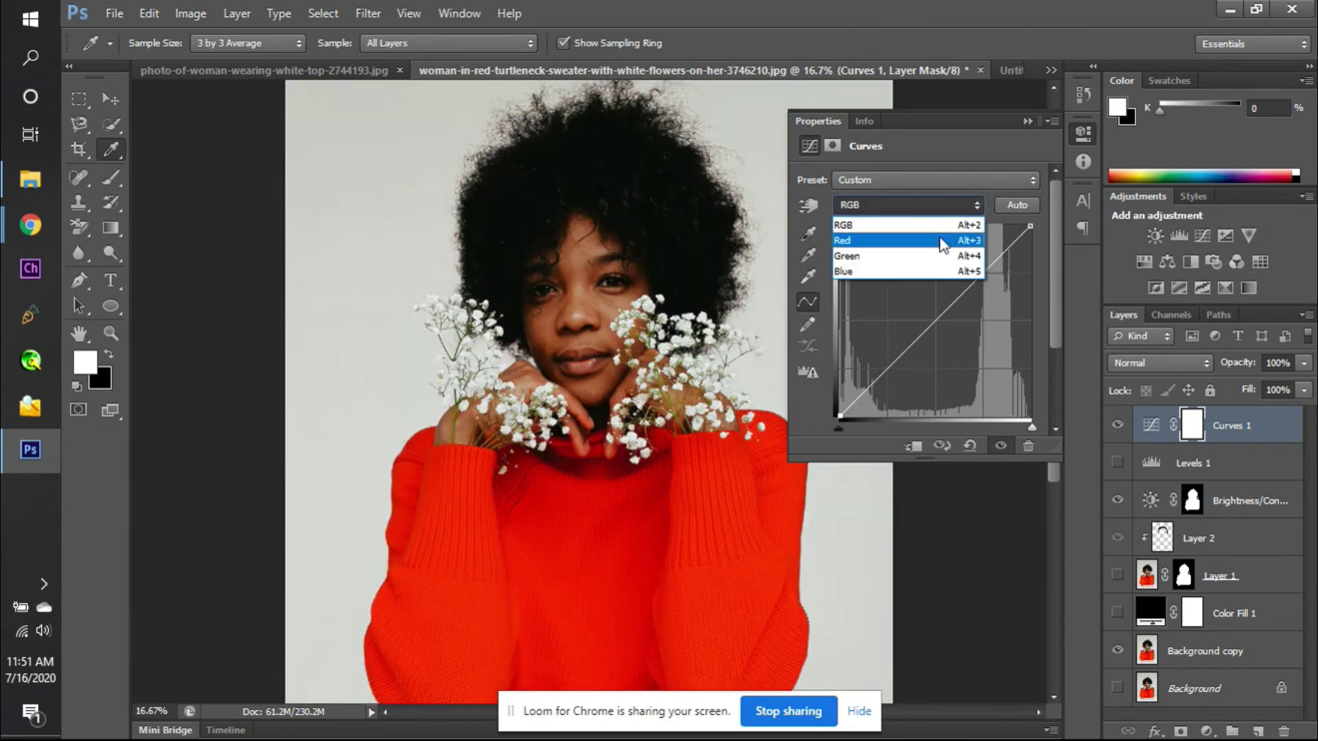
pyautogui.click(941, 244)
pyautogui.moveTo(839, 425)
pyautogui.mouseDown()
pyautogui.moveTo(1085, 413)
pyautogui.moveTo(830, 438)
pyautogui.mouseUp()
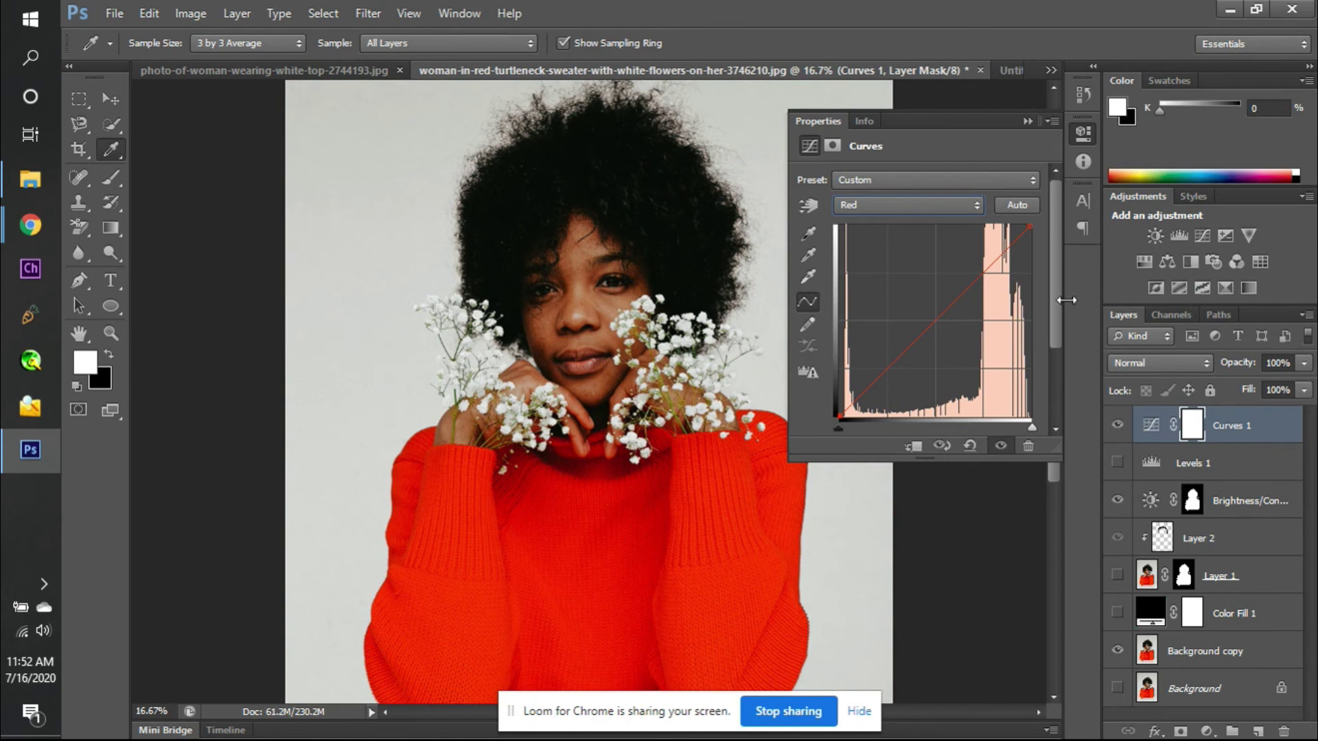
pyautogui.click(978, 209)
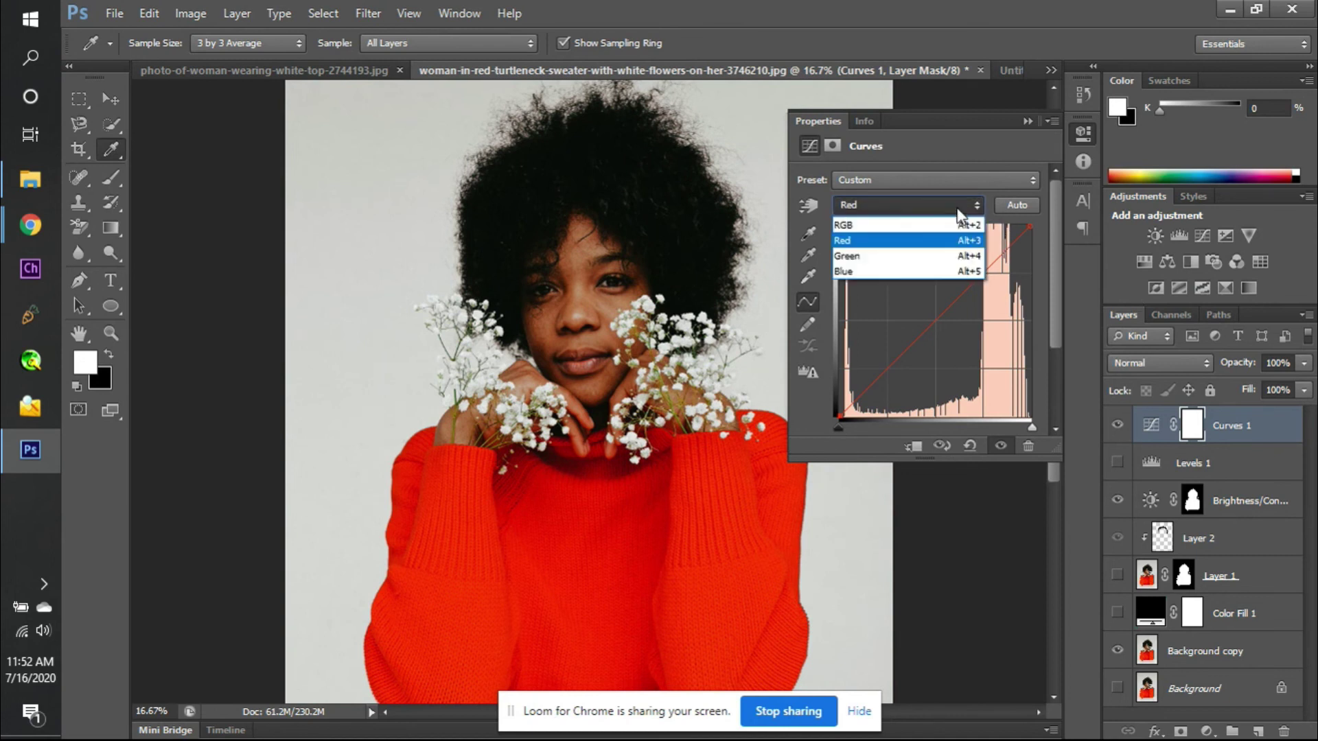
pyautogui.click(930, 254)
pyautogui.moveTo(838, 427); pyautogui.dragTo(853, 381)
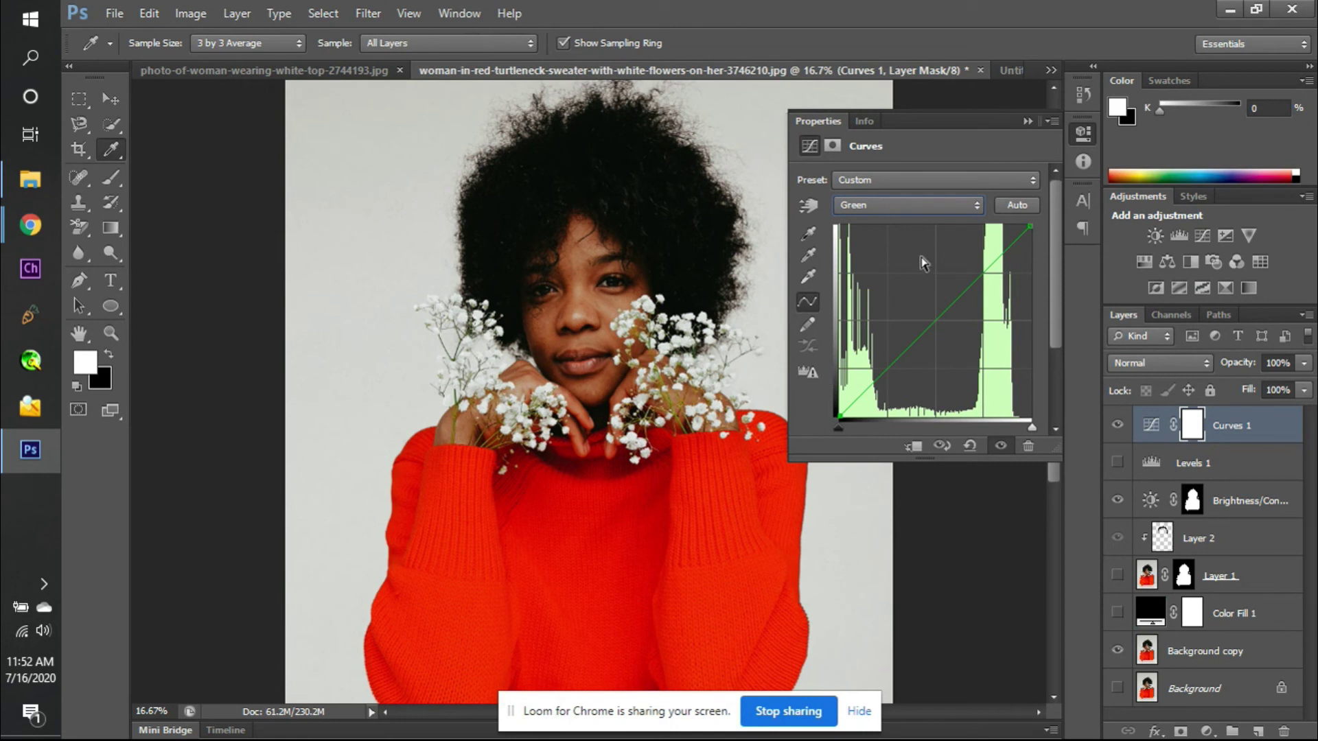
pyautogui.click(971, 204)
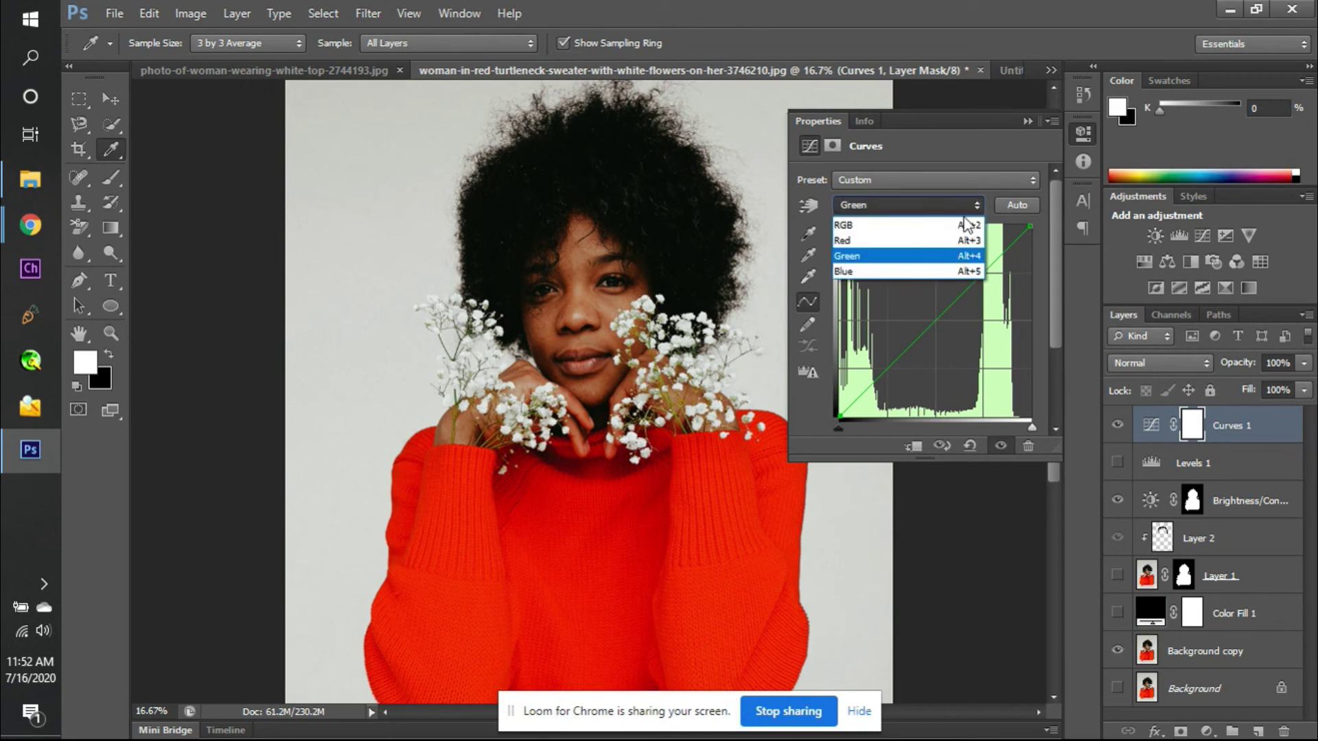
pyautogui.click(934, 271)
pyautogui.moveTo(837, 427); pyautogui.dragTo(759, 395)
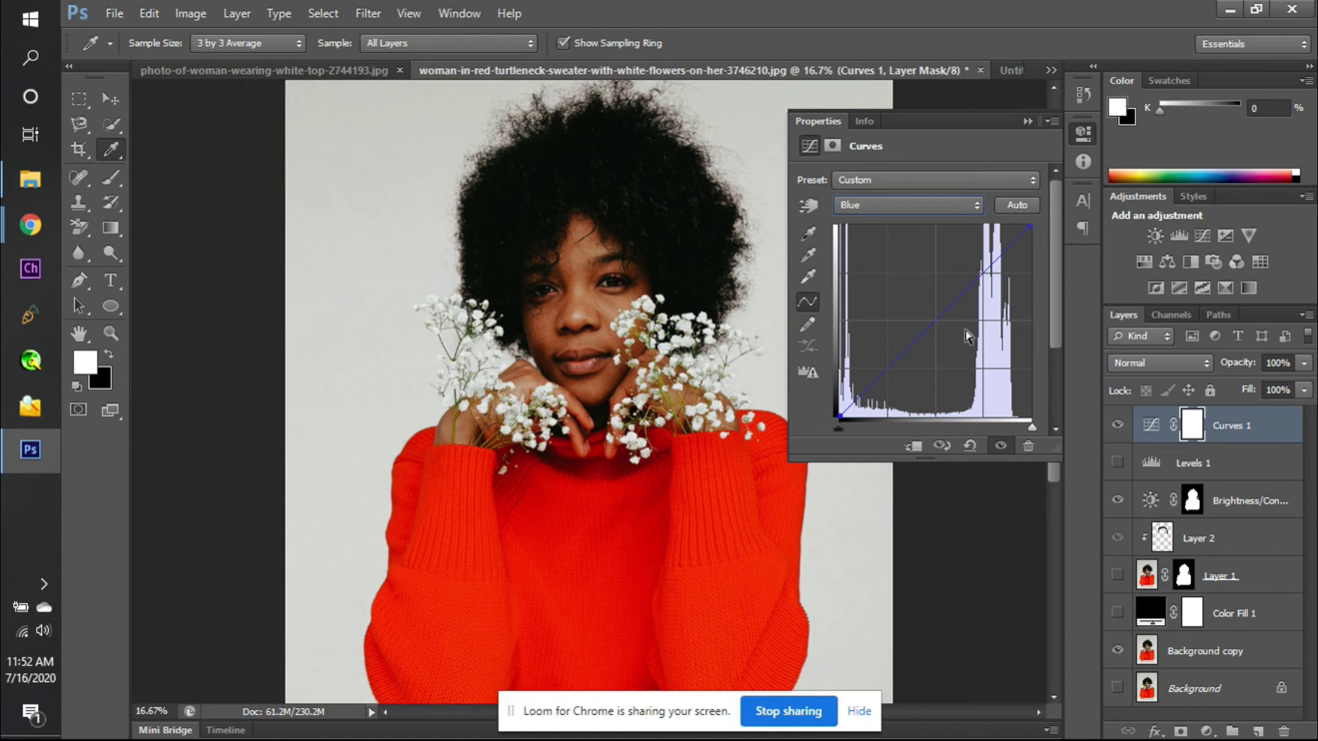
# - Add two points to the Blue curve, compare before and after, and leave Curves 1 off
pyautogui.moveTo(979, 276); pyautogui.dragTo(990, 283)
pyautogui.moveTo(900, 365); pyautogui.dragTo(879, 359)
pyautogui.click(1118, 425)
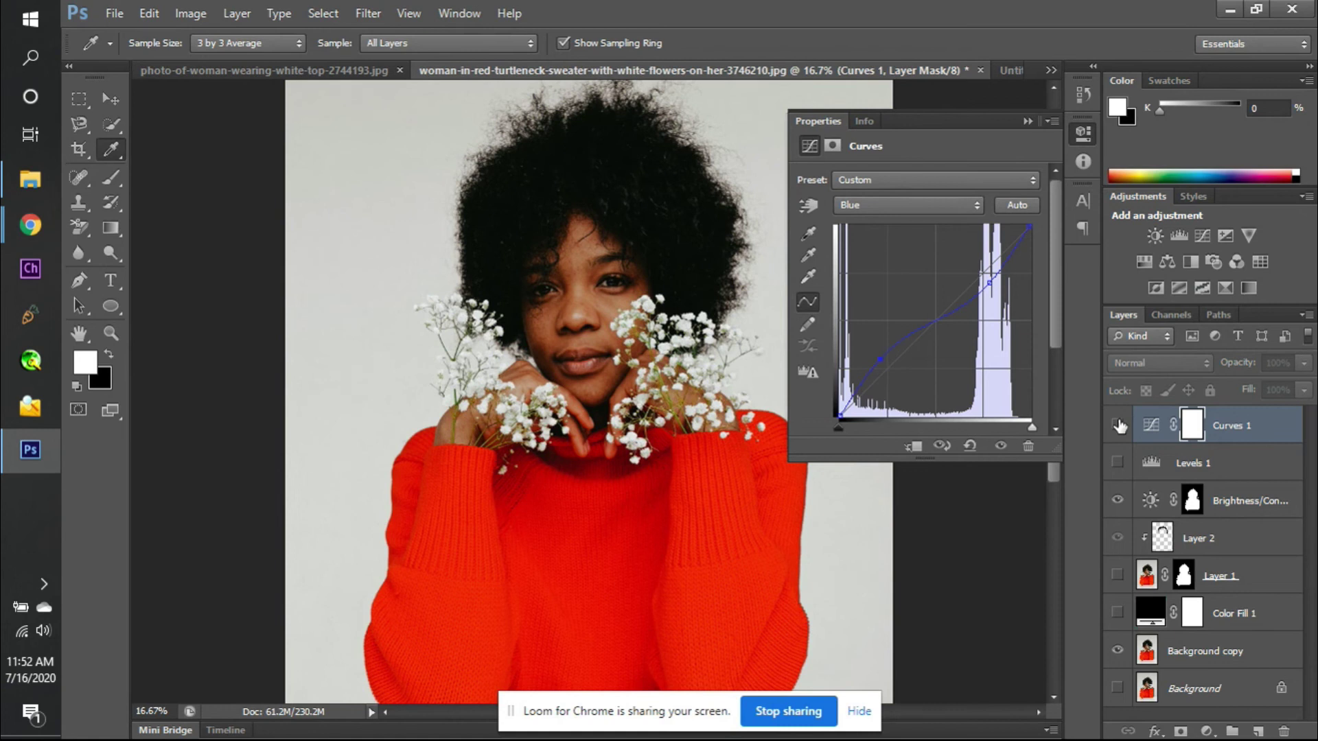
pyautogui.click(1117, 425)
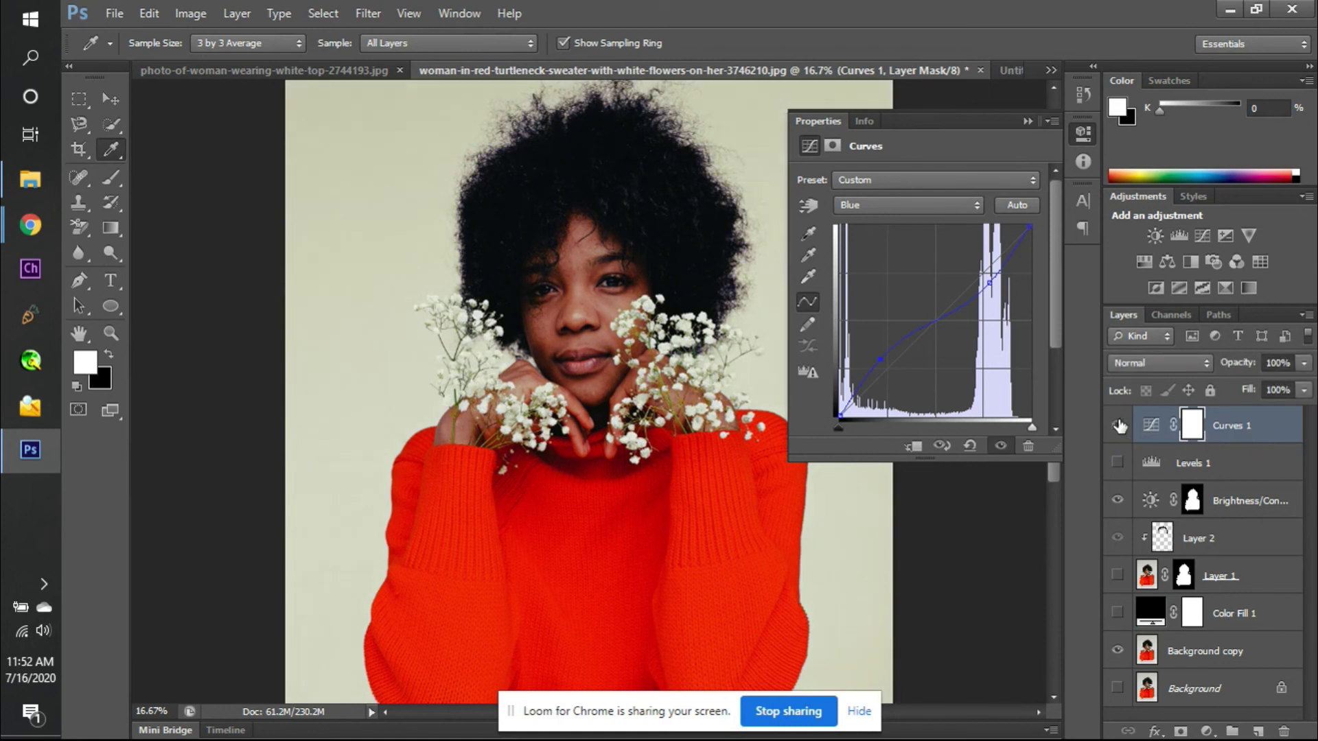
pyautogui.click(1118, 425)
pyautogui.click(1118, 425)
pyautogui.click(1118, 425)
pyautogui.click(1118, 423)
pyautogui.click(1119, 423)
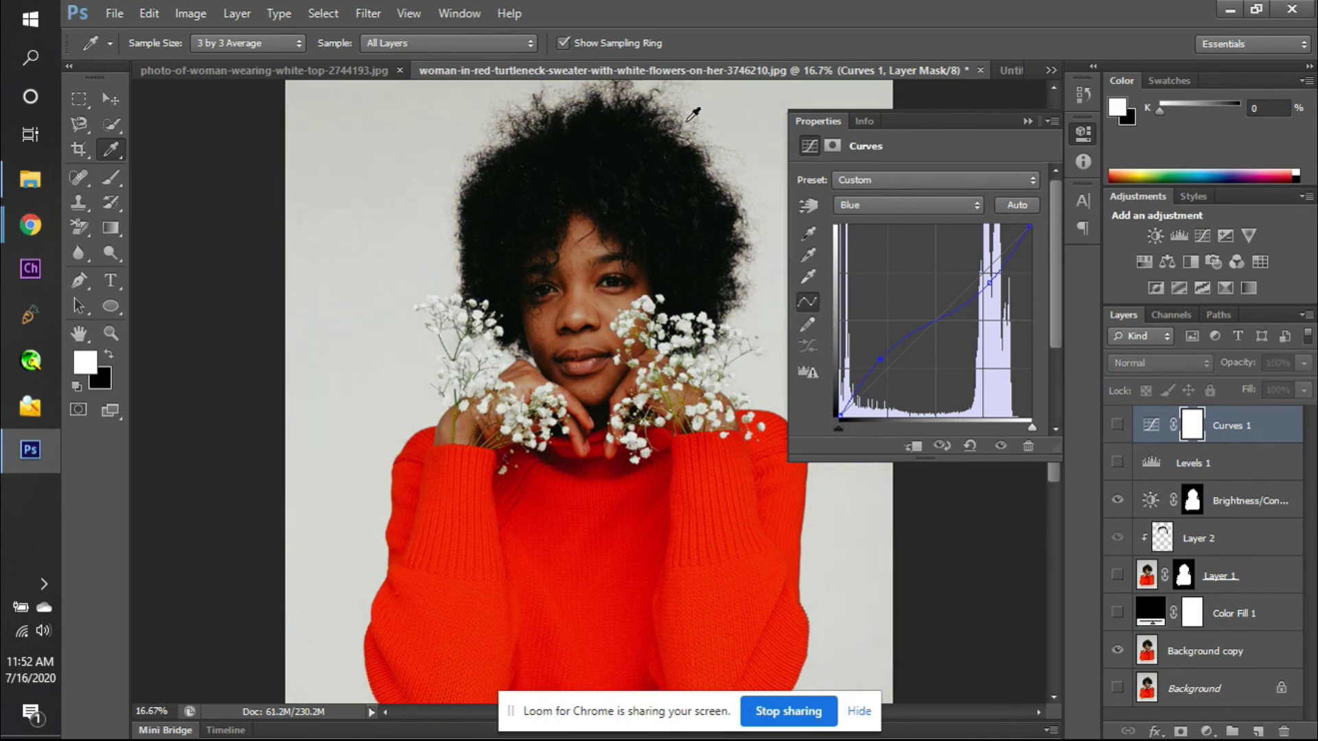
# - Sample black points on the photo and sweater with the Curves eyedropper, undoing each attempt
pyautogui.click(812, 236)
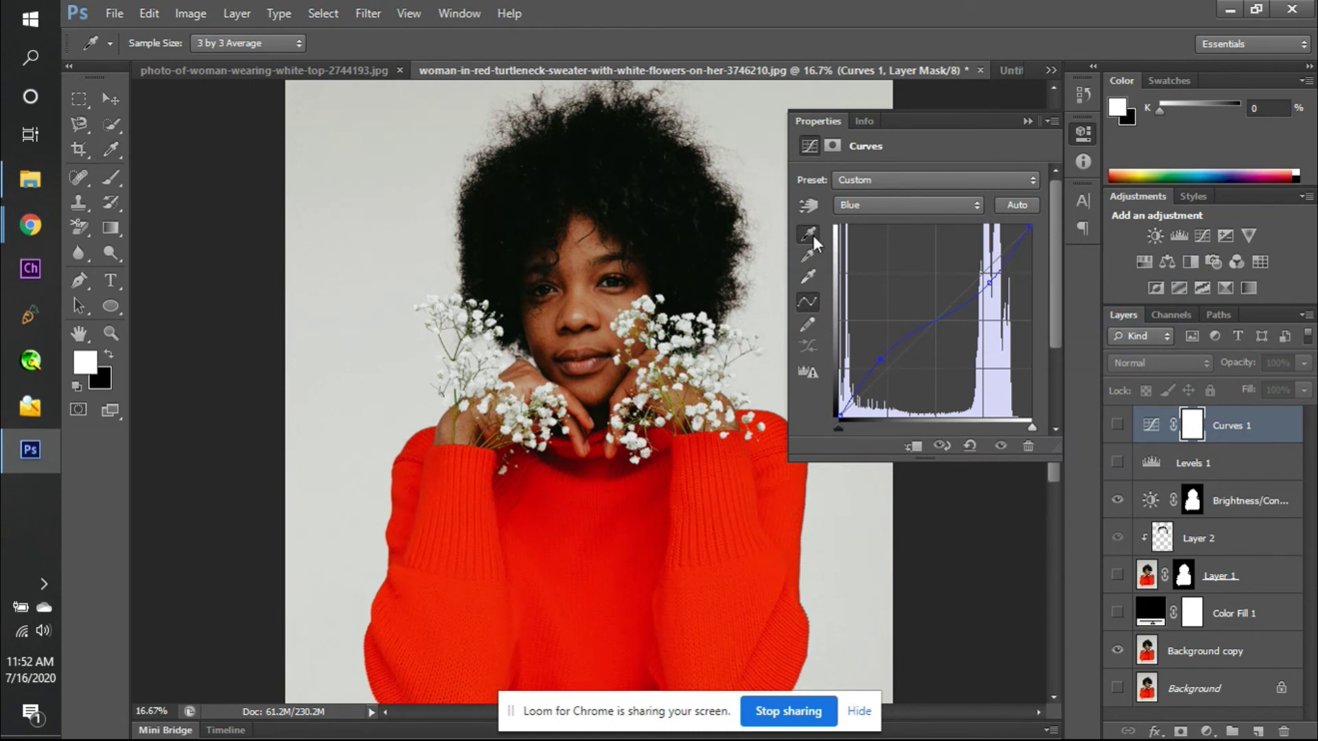
pyautogui.click(494, 539)
pyautogui.click(633, 508)
pyautogui.hotkey('ctrl', 'z')
pyautogui.click(1117, 424)
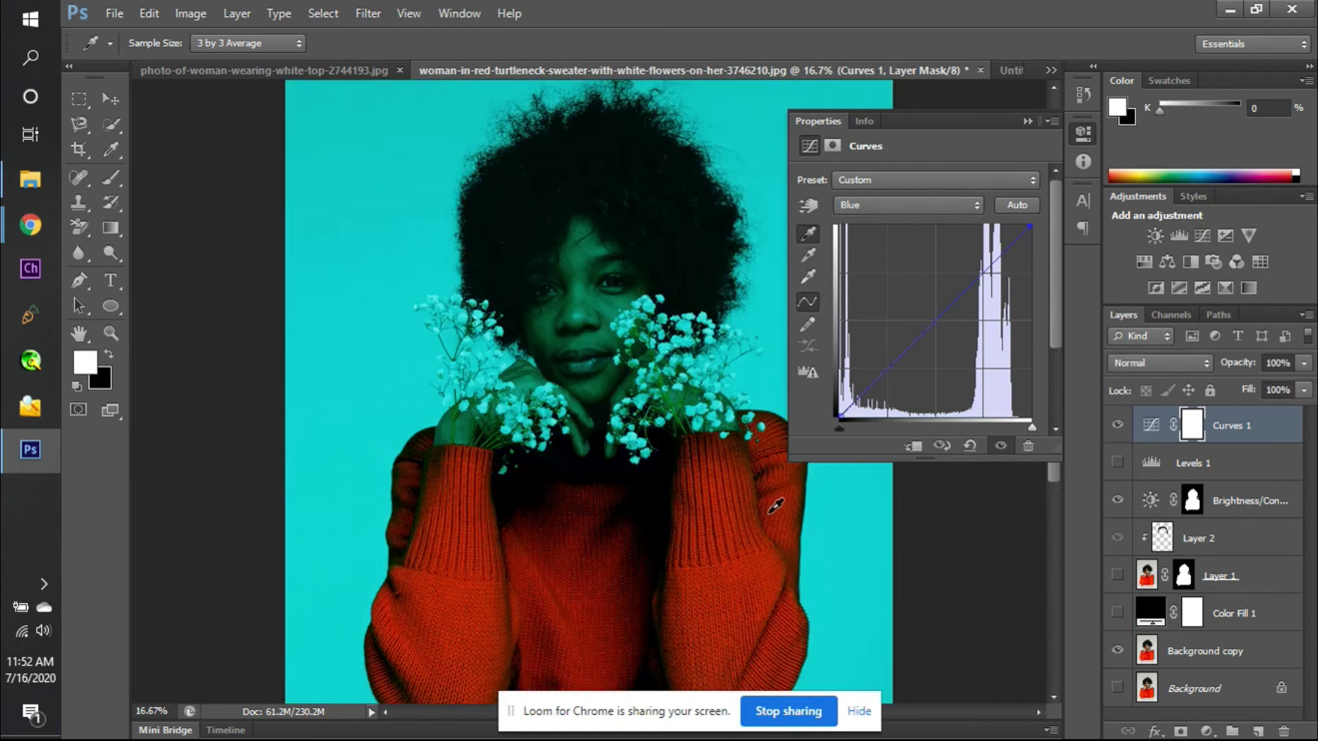
pyautogui.click(378, 386)
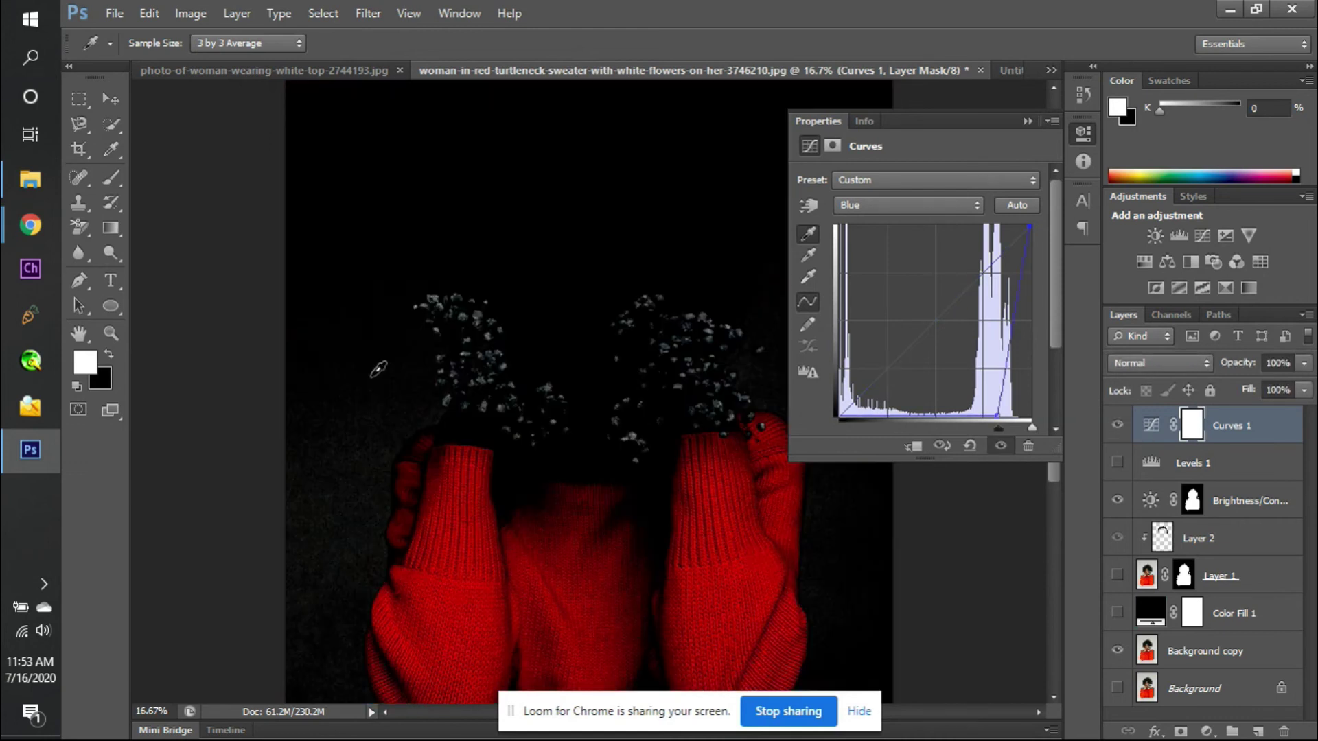
pyautogui.hotkey('ctrl', 'z')
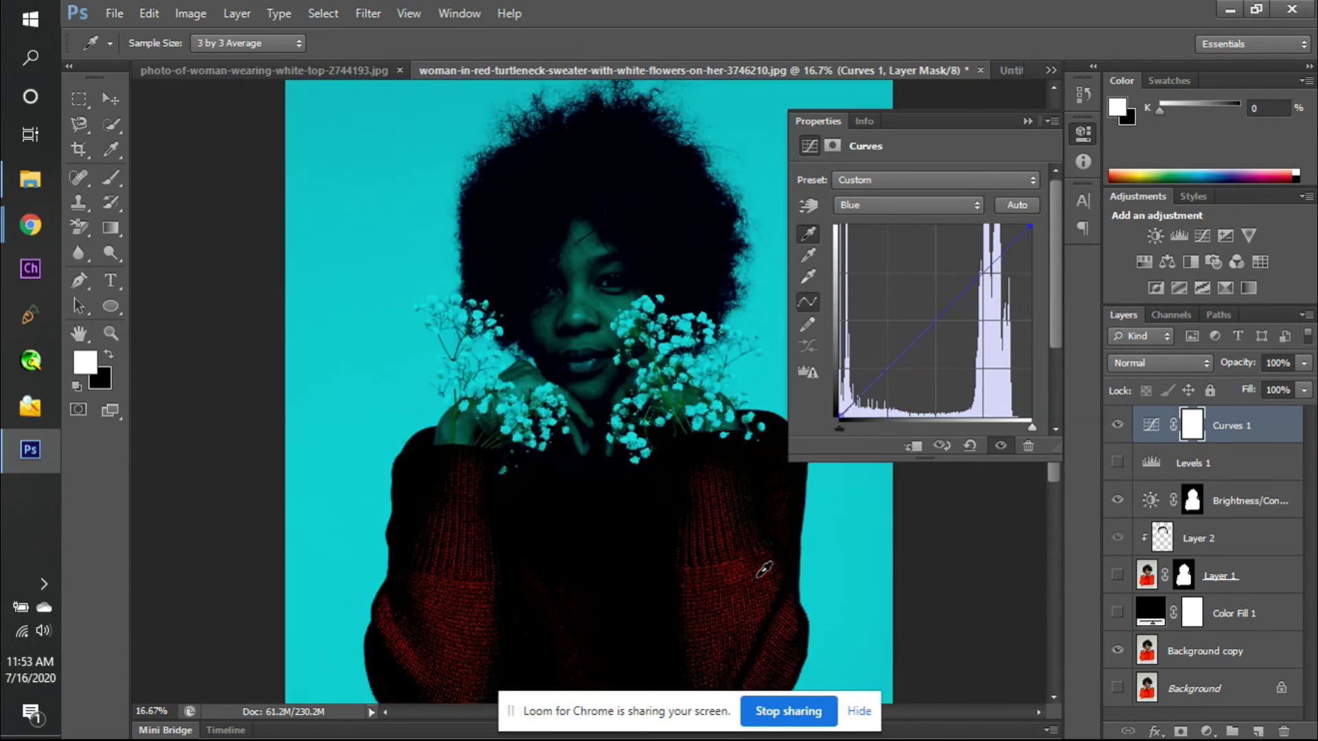
pyautogui.click(640, 591)
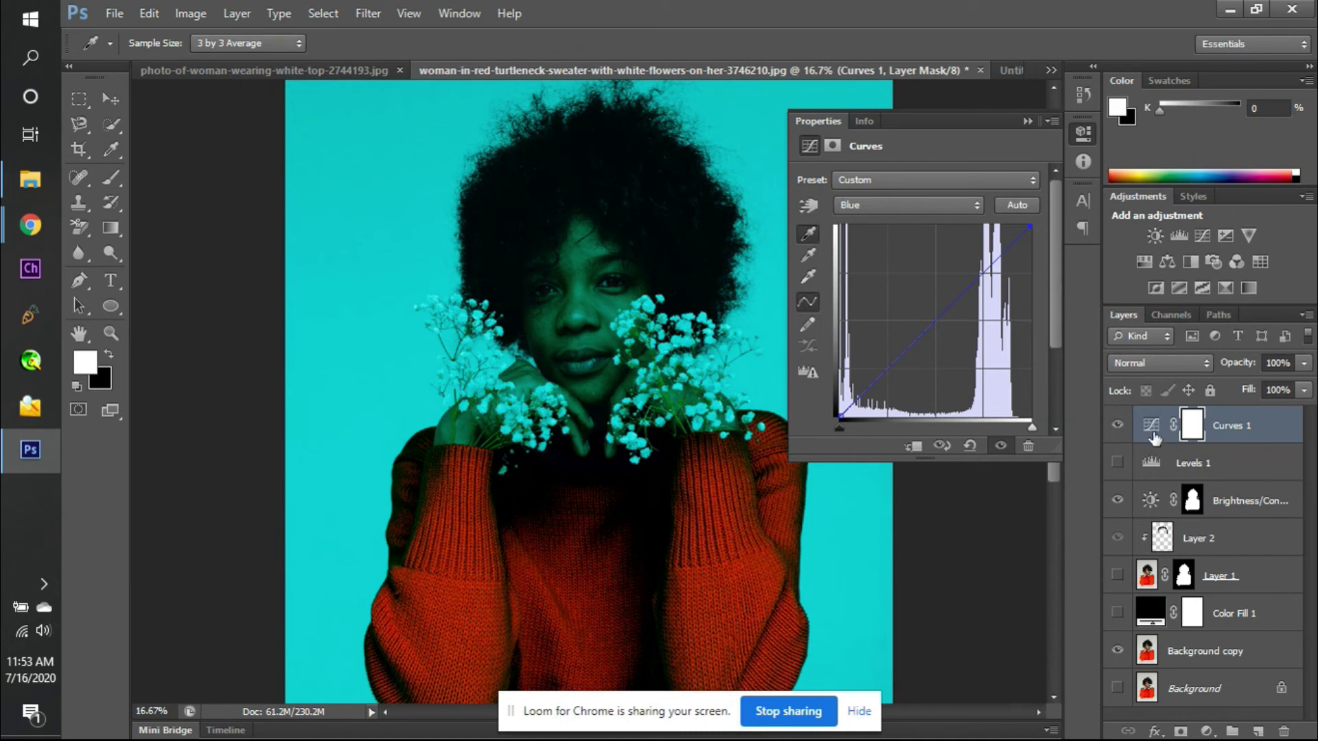
pyautogui.click(811, 236)
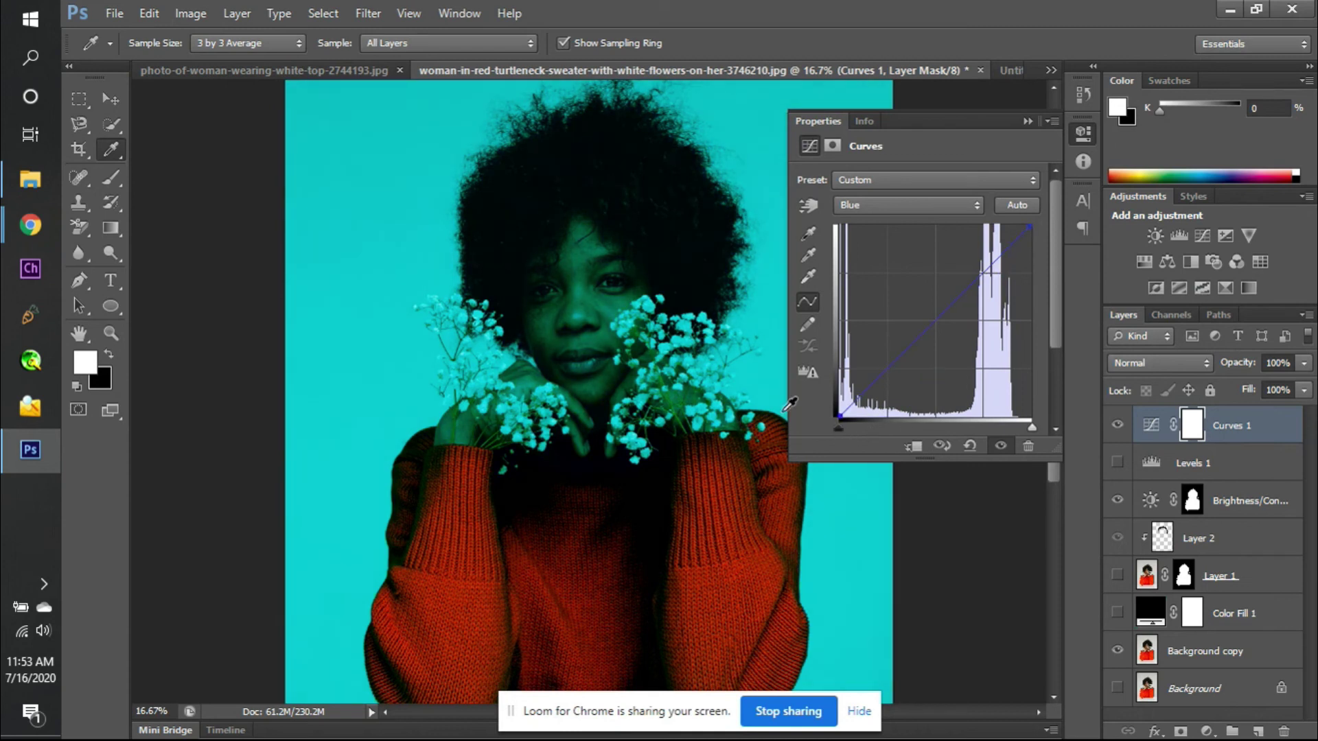
# - Test the RGB highlights, straighten the Red channel curve, and move on to the Blue channel
pyautogui.click(940, 205)
pyautogui.click(916, 226)
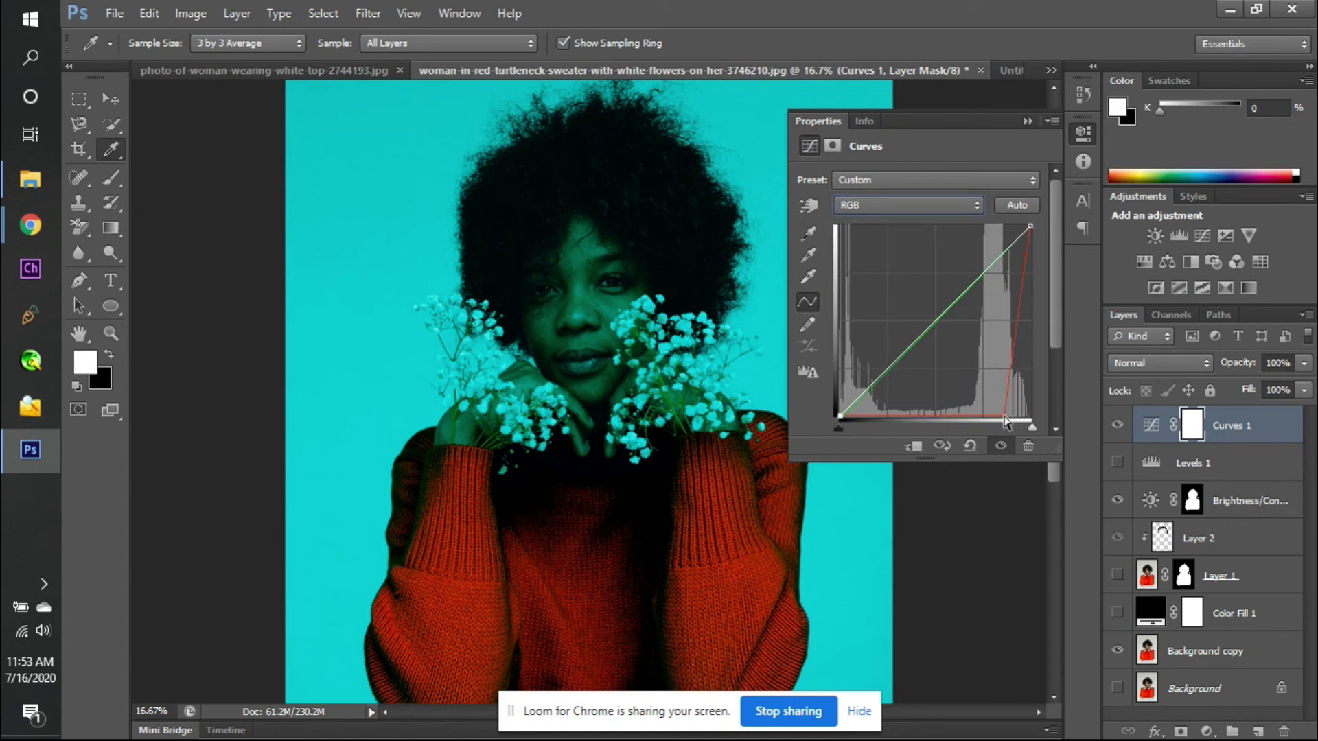
pyautogui.moveTo(1032, 424)
pyautogui.mouseDown()
pyautogui.moveTo(987, 427)
pyautogui.moveTo(1036, 418)
pyautogui.mouseUp()
pyautogui.click(868, 199)
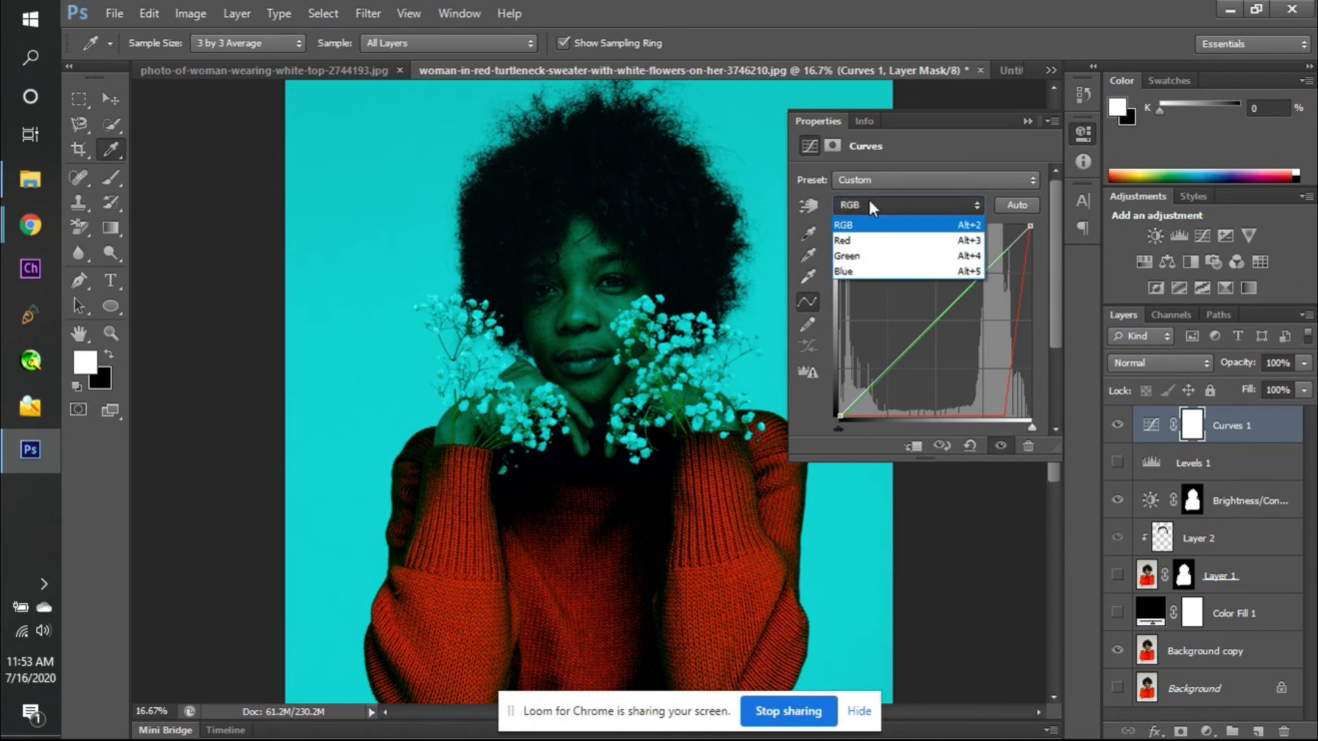
pyautogui.click(879, 245)
pyautogui.moveTo(1003, 427); pyautogui.dragTo(825, 414)
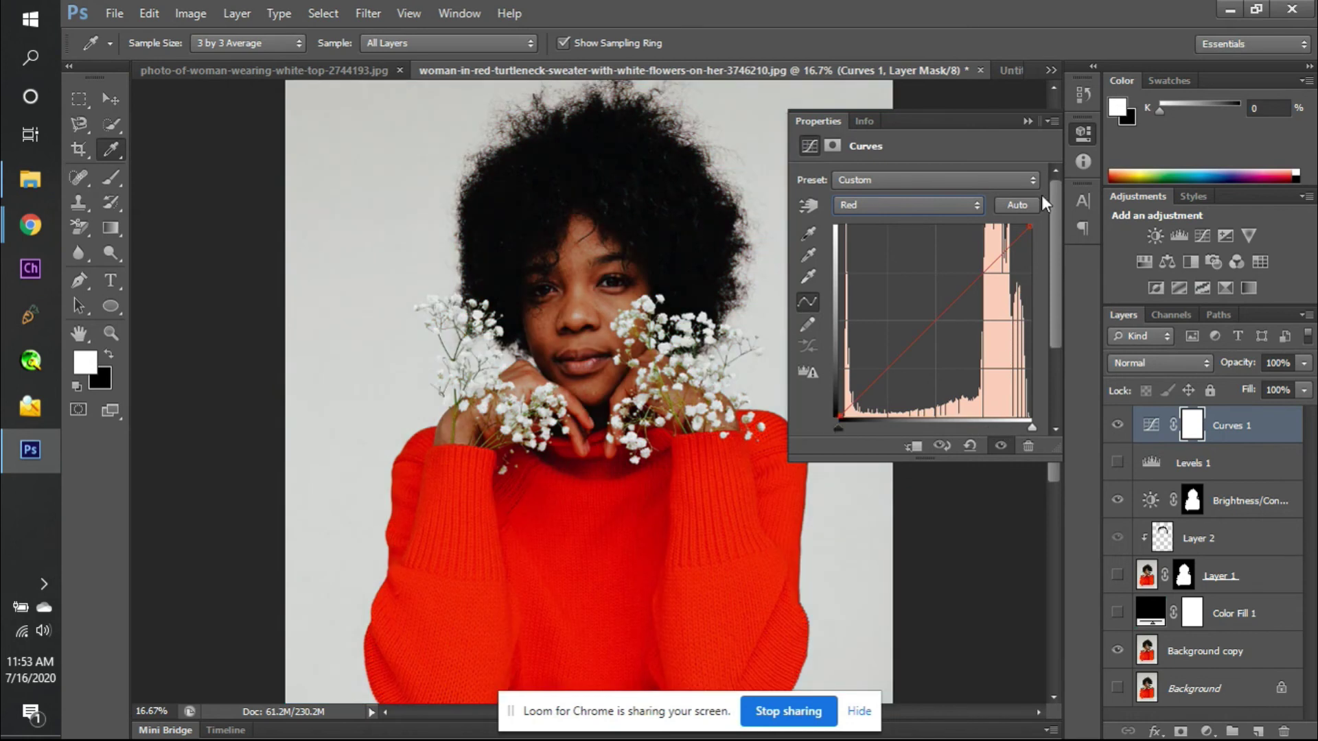
pyautogui.click(973, 206)
pyautogui.click(944, 265)
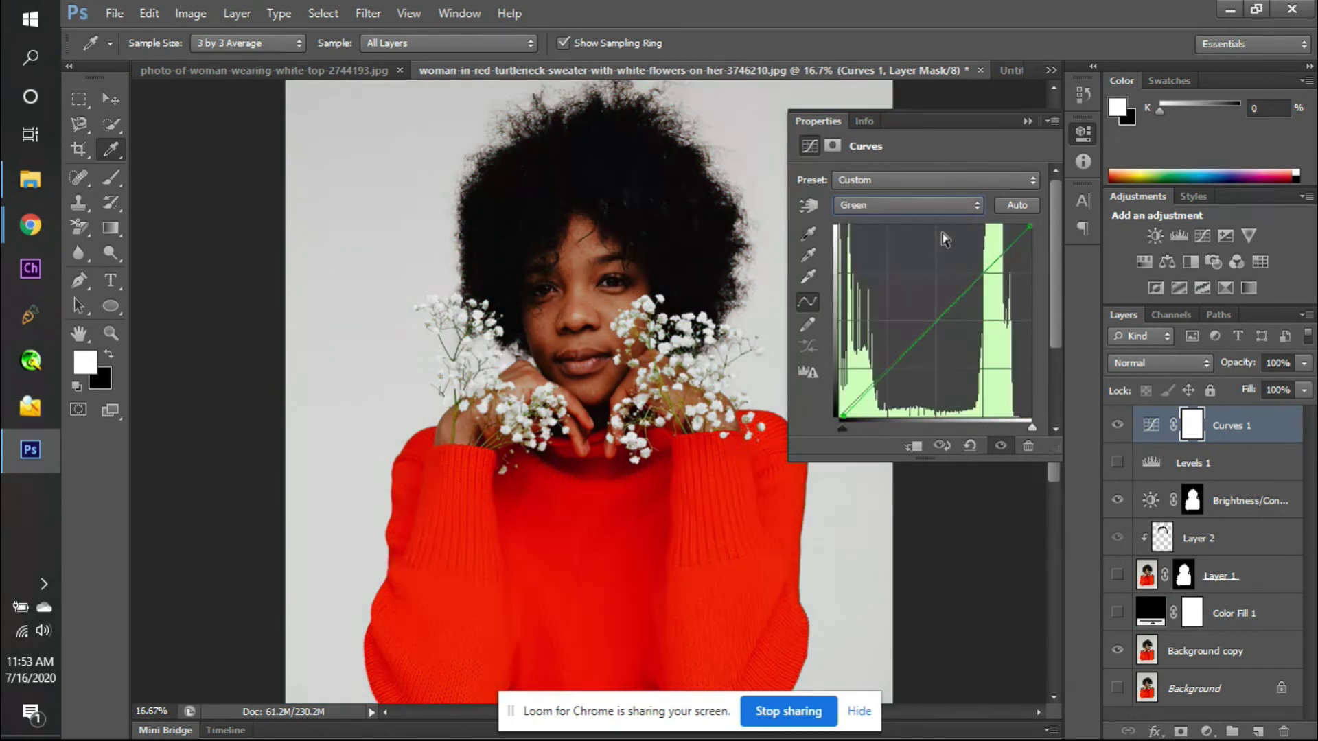
pyautogui.click(947, 207)
pyautogui.click(944, 275)
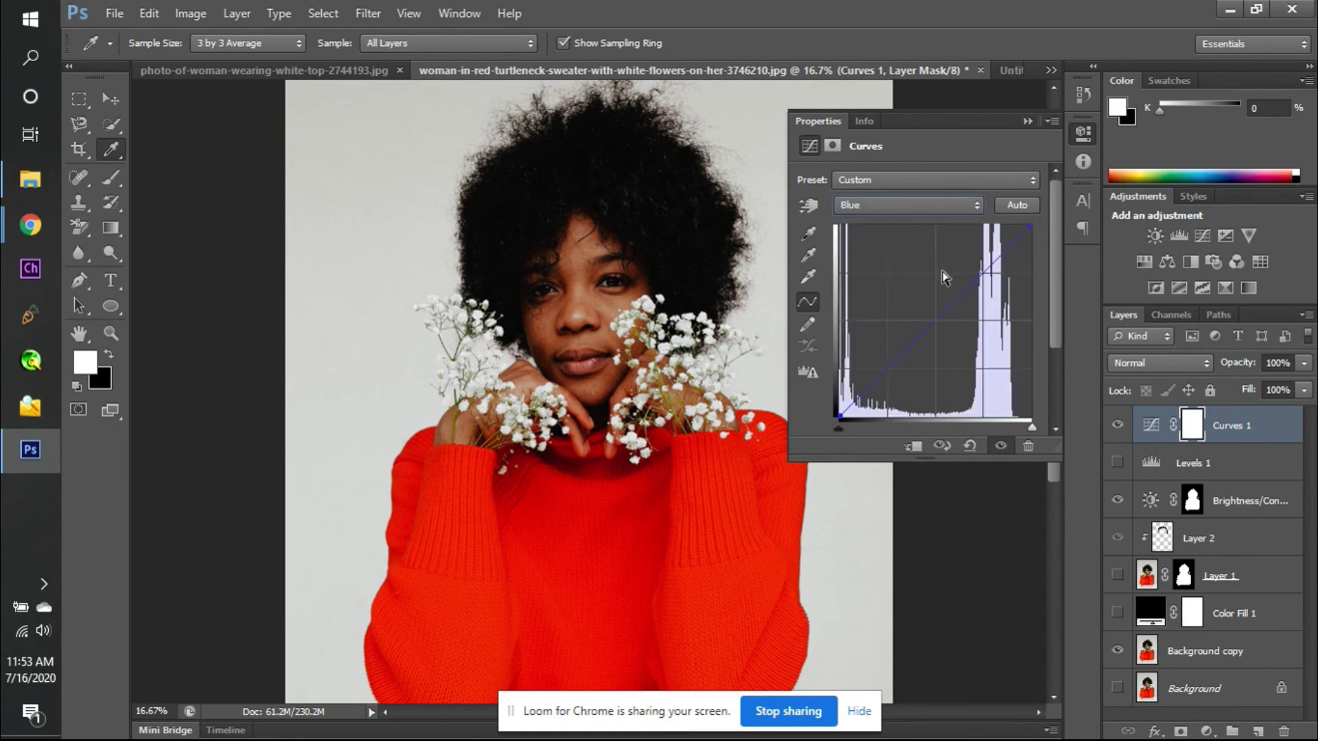
# - Set the gray point from the sweater, bend the Blue curve into a deep U, and hide Curves 1
pyautogui.click(810, 260)
pyautogui.click(488, 538)
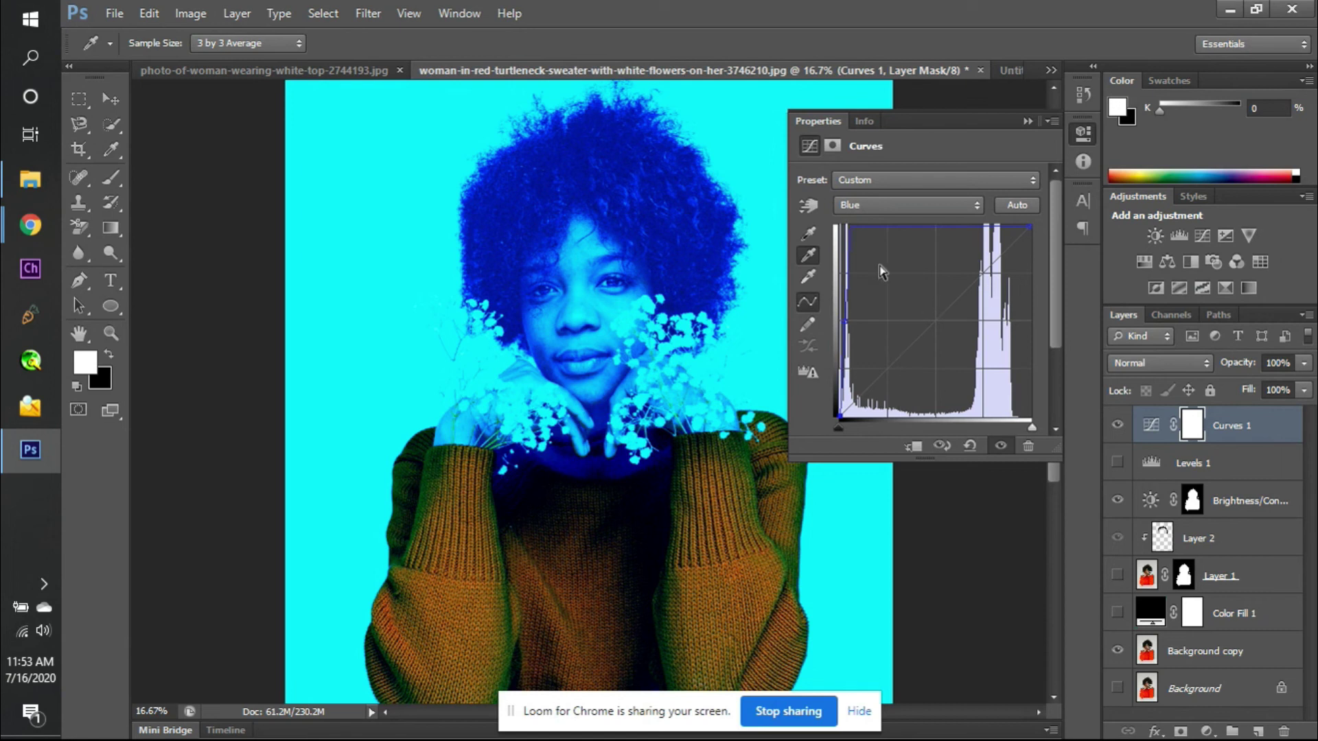
pyautogui.click(808, 255)
pyautogui.moveTo(851, 228); pyautogui.dragTo(884, 211)
pyautogui.click(884, 212)
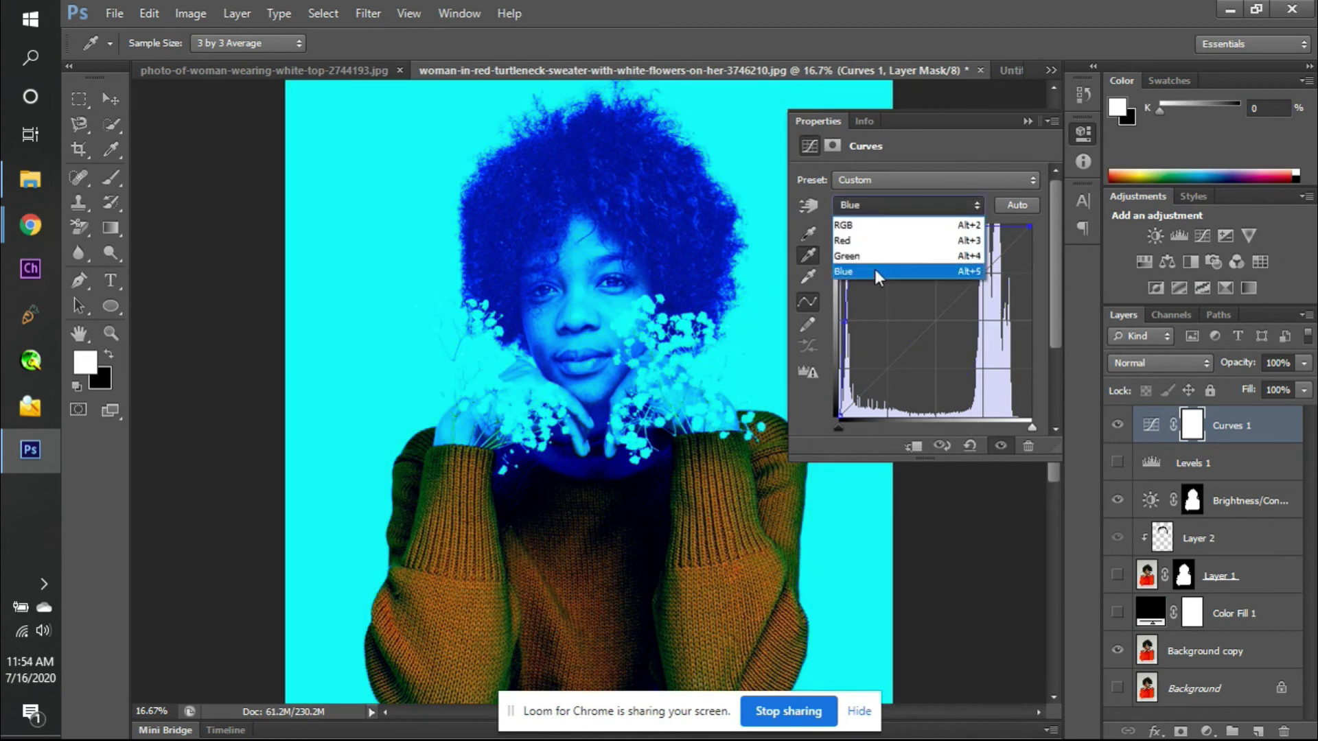
pyautogui.click(874, 268)
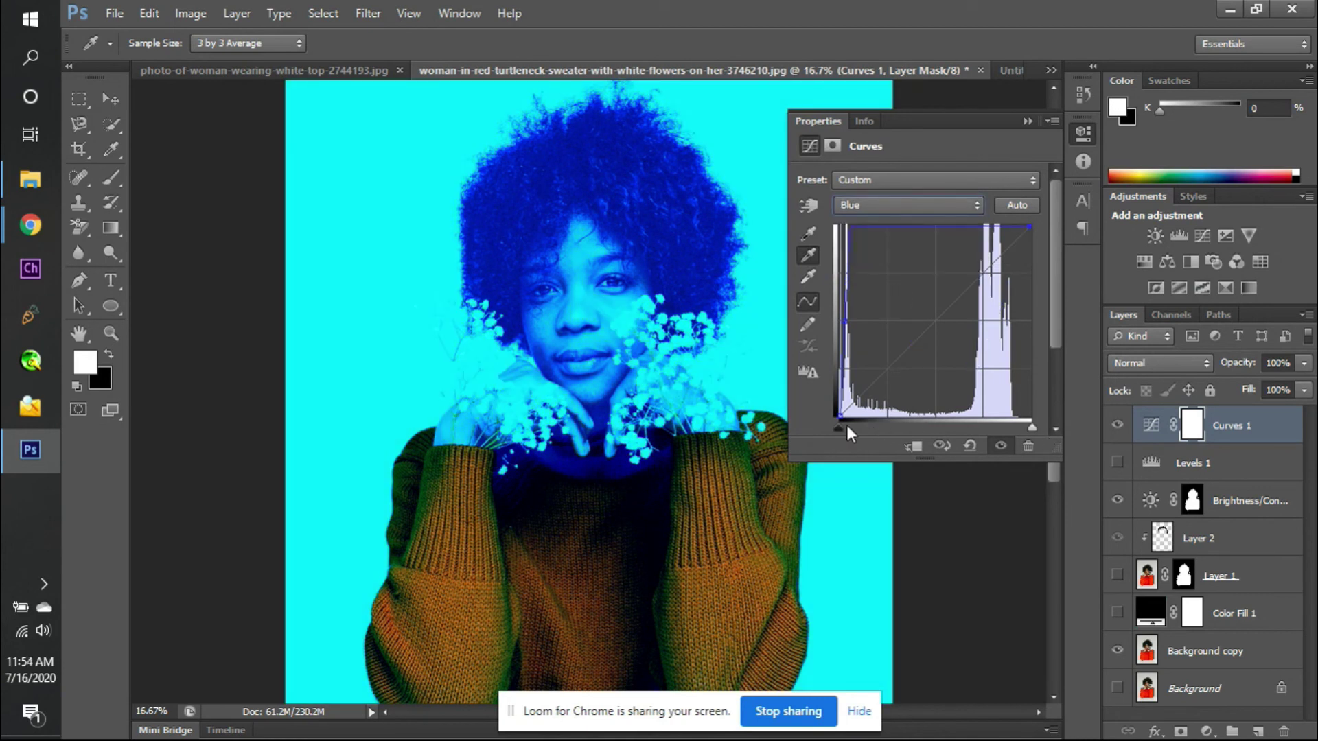
pyautogui.moveTo(835, 431); pyautogui.dragTo(838, 430)
pyautogui.moveTo(841, 416); pyautogui.dragTo(780, 434)
pyautogui.click(804, 257)
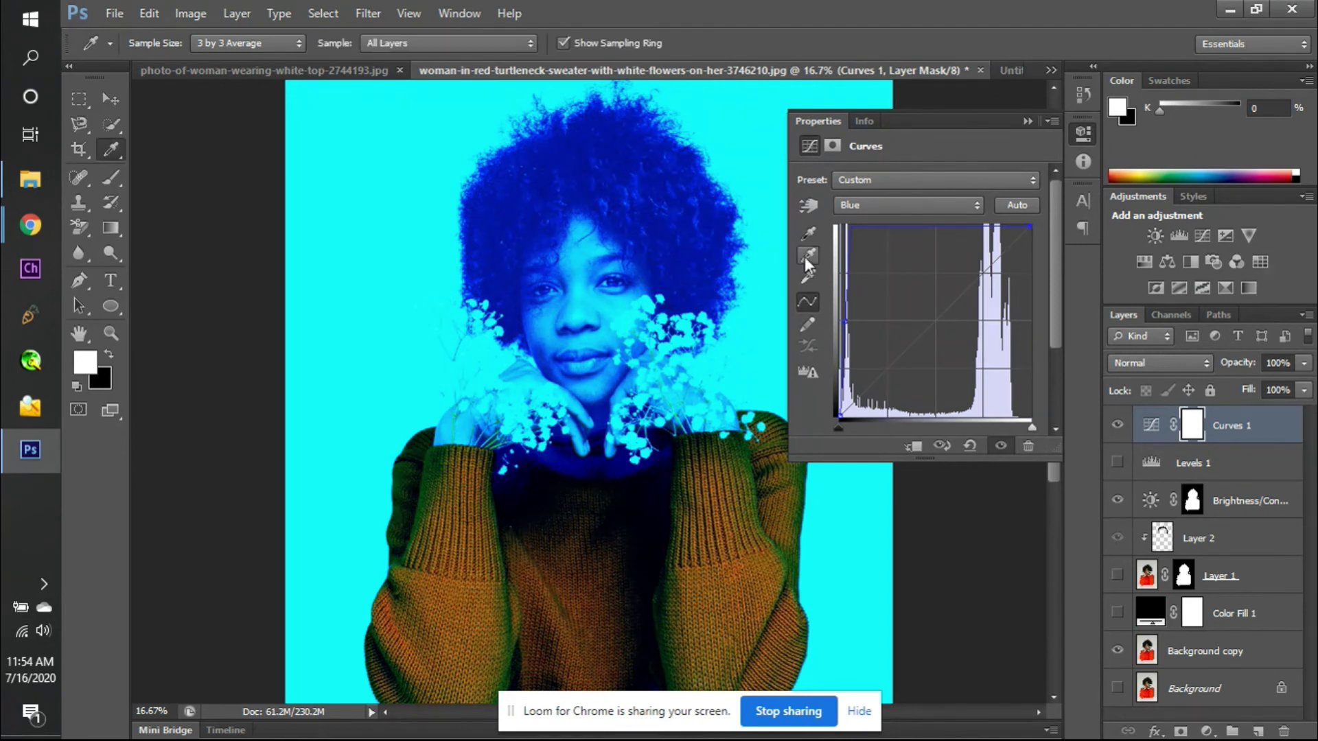
pyautogui.click(1118, 425)
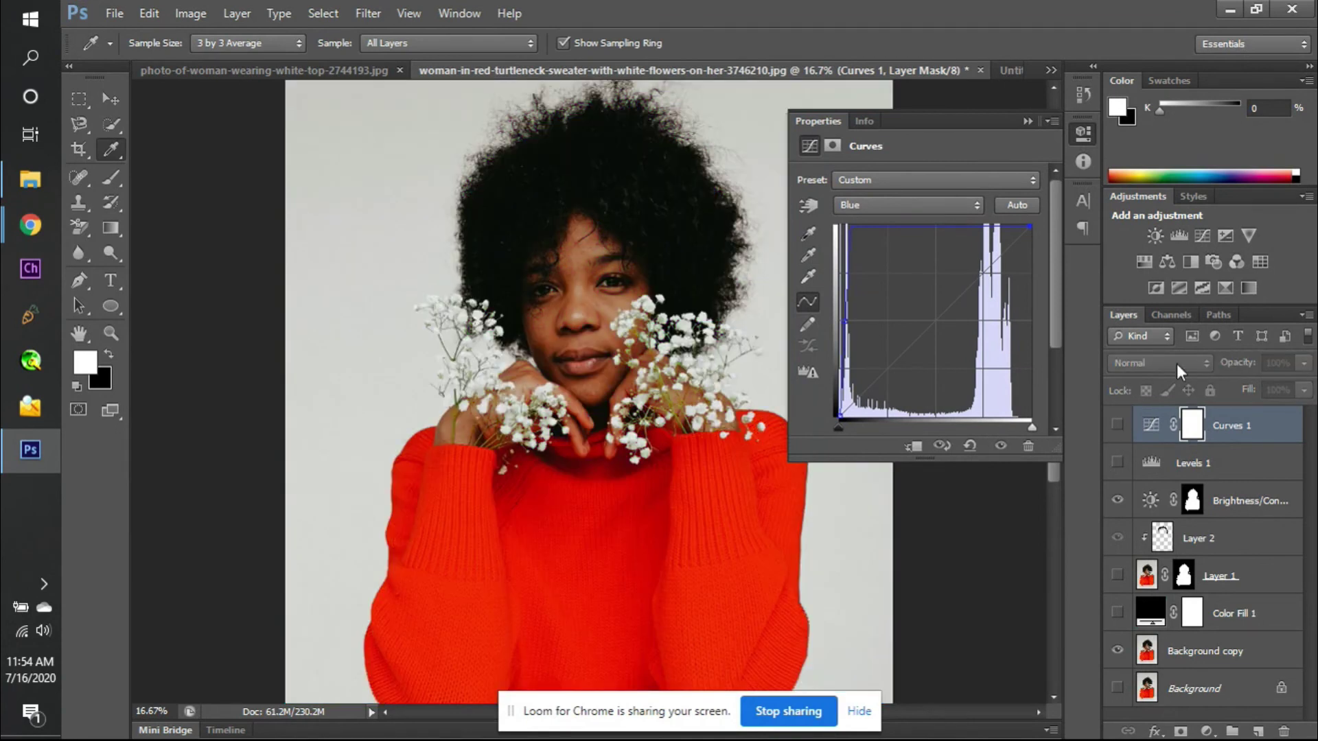
# - Add Curves 2, try and undo a white-point sample, and test a midtone point
pyautogui.click(1197, 241)
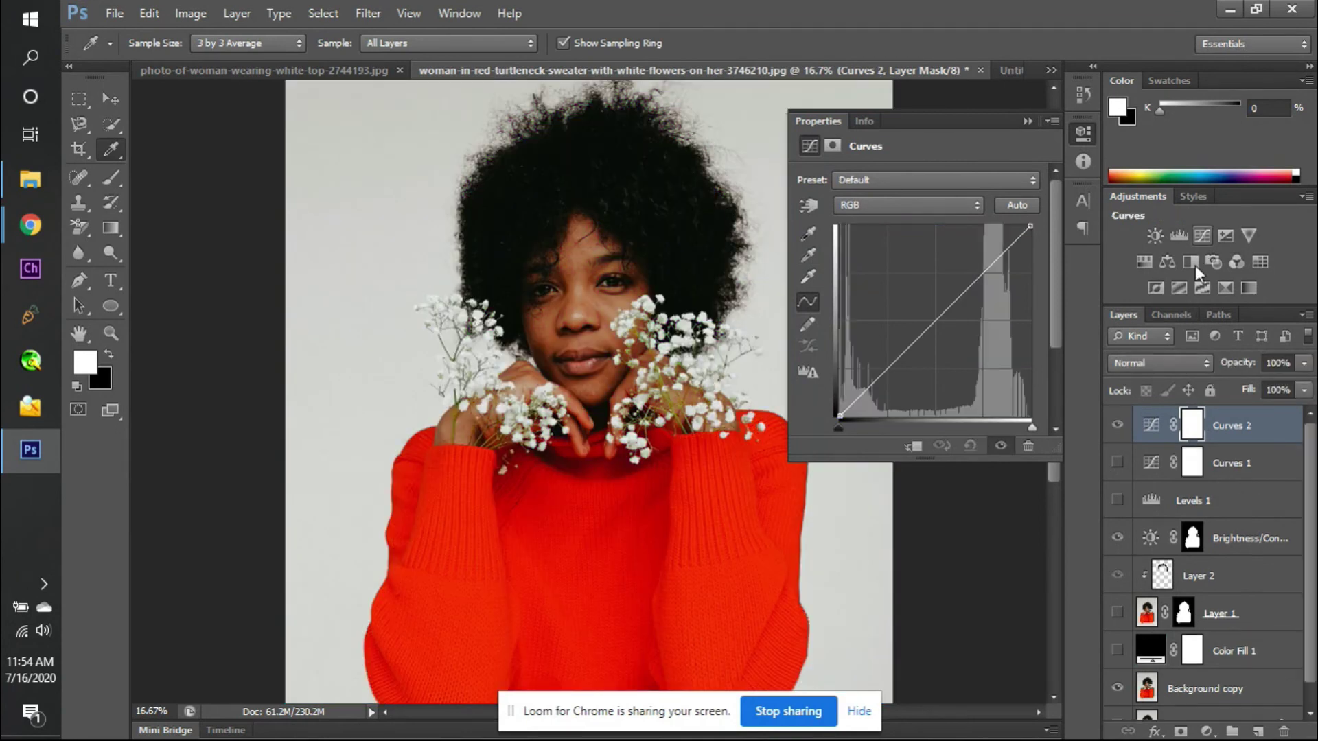
pyautogui.click(814, 277)
pyautogui.click(586, 418)
pyautogui.hotkey('ctrl', 'z')
pyautogui.click(1114, 462)
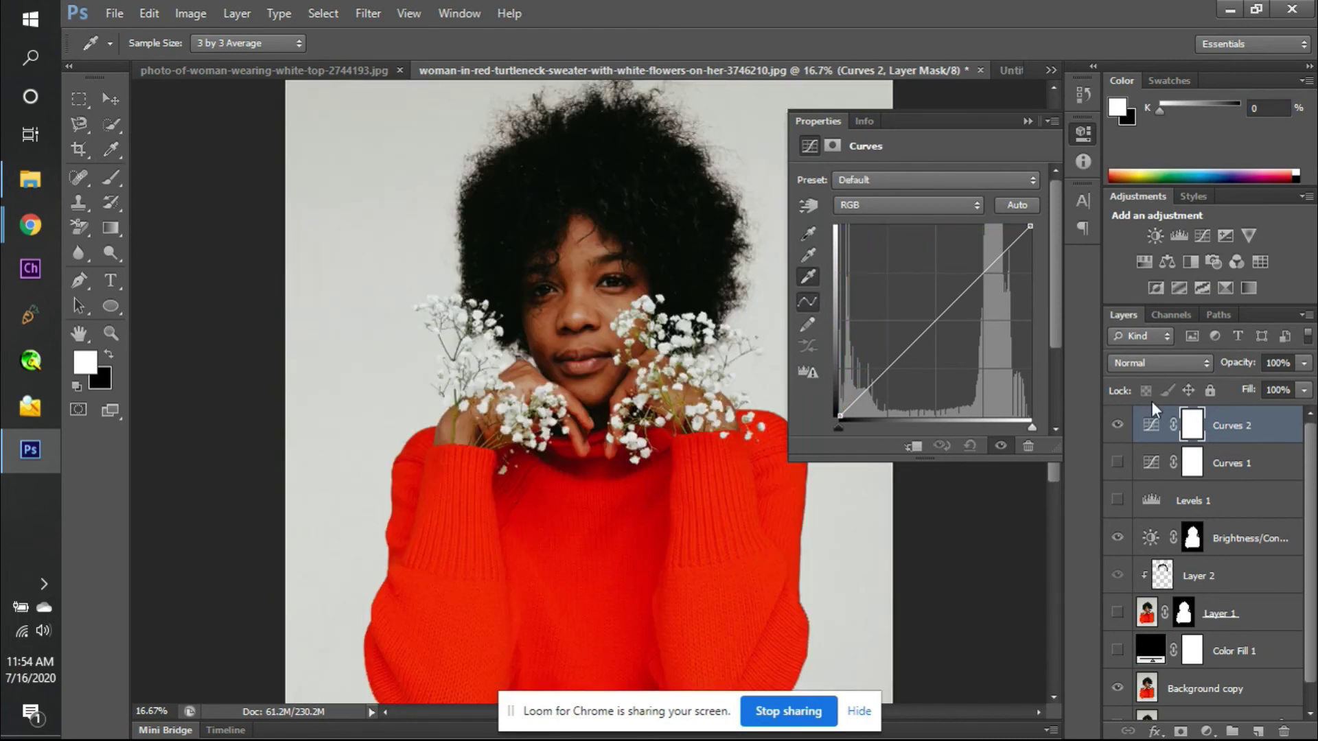
pyautogui.moveTo(943, 311)
pyautogui.mouseDown()
pyautogui.moveTo(975, 357)
pyautogui.moveTo(919, 288)
pyautogui.moveTo(939, 306)
pyautogui.mouseUp()
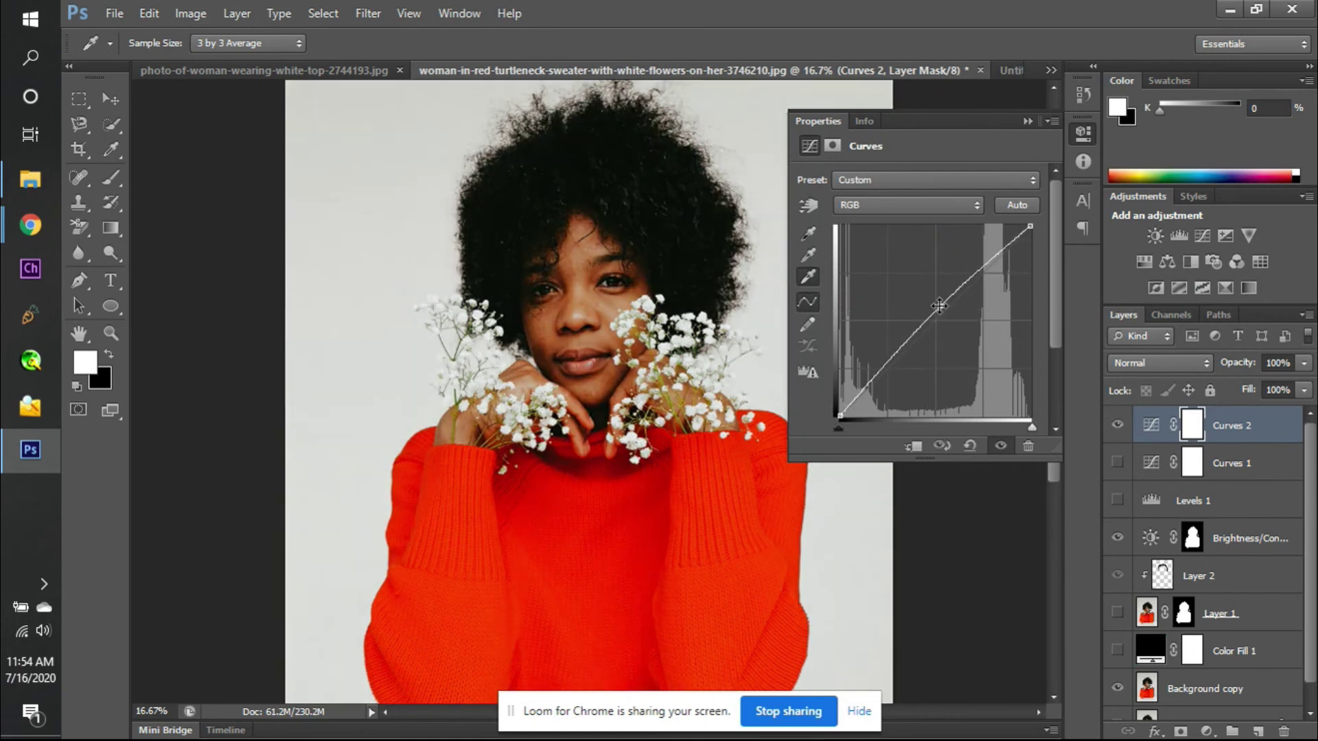
# - Try the Negative (RGB) preset, then keep the Medium Contrast (RGB) S-curve
pyautogui.click(908, 179)
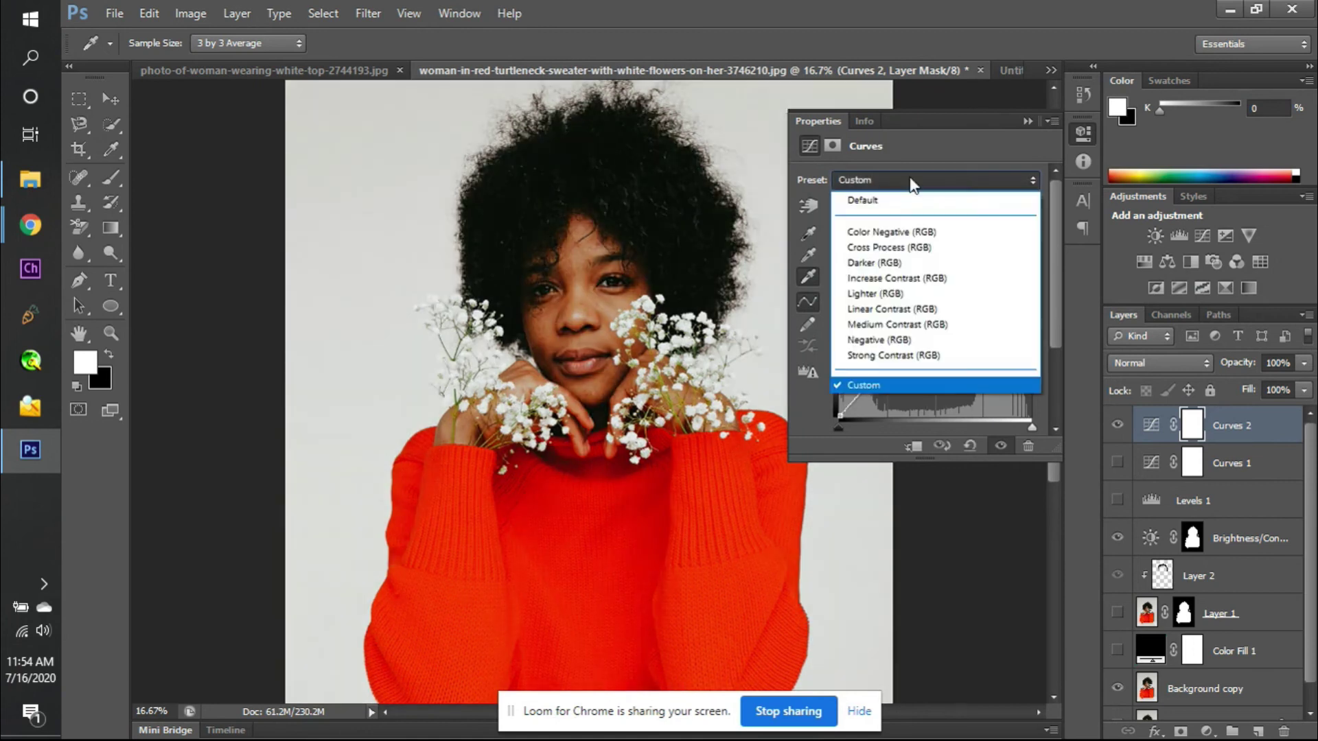
pyautogui.click(919, 337)
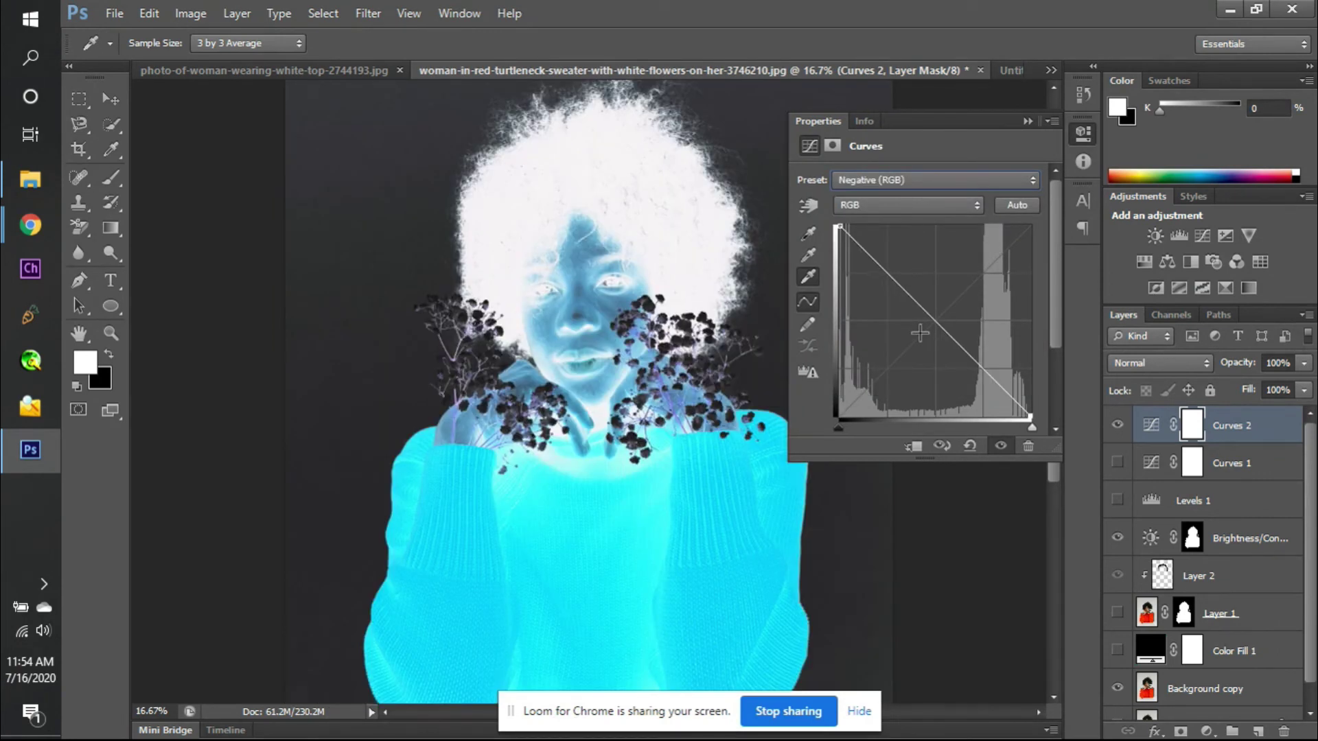
pyautogui.click(952, 185)
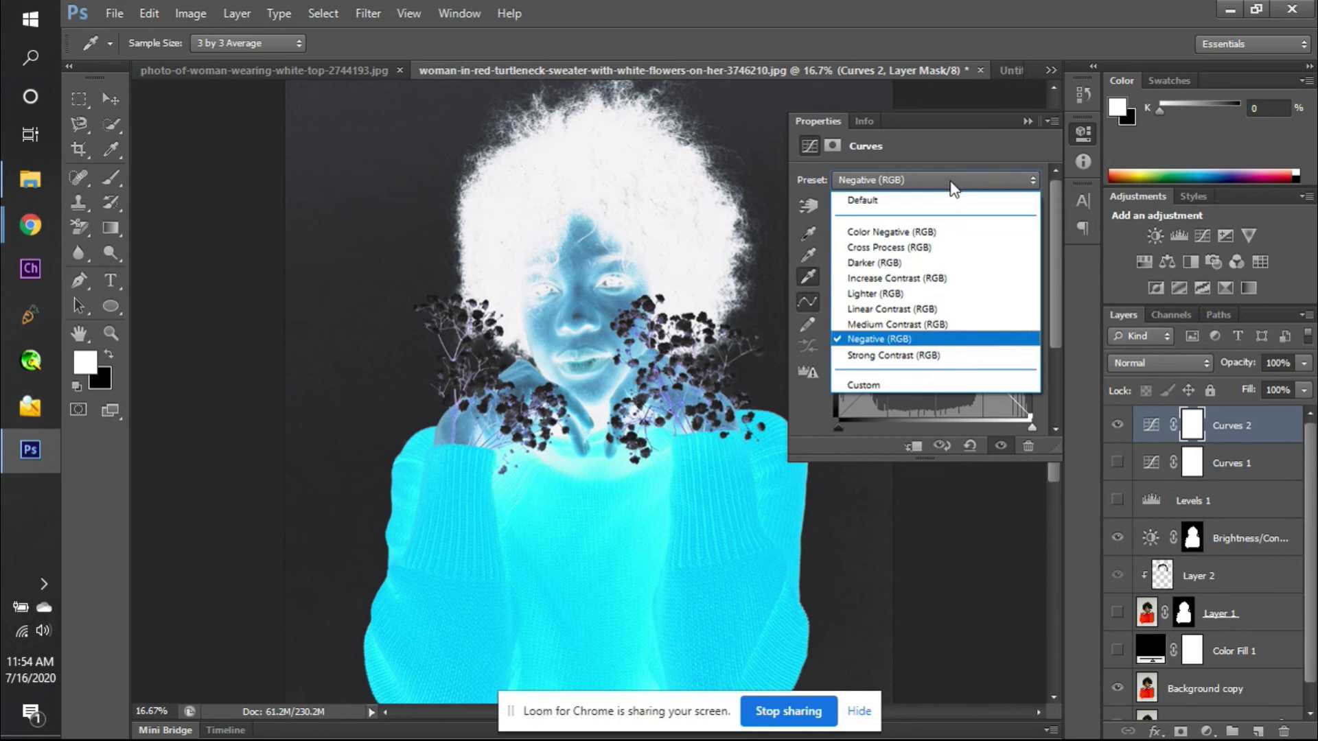
pyautogui.click(948, 323)
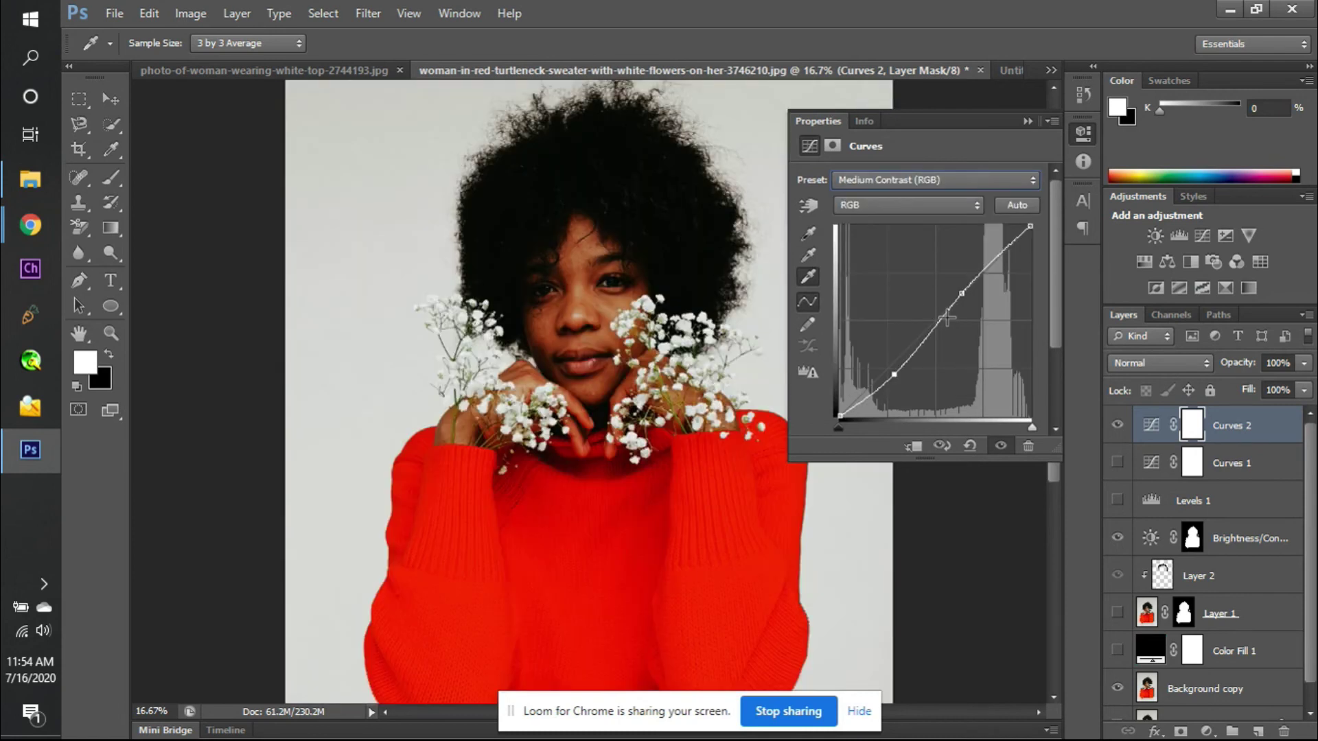
pyautogui.click(924, 180)
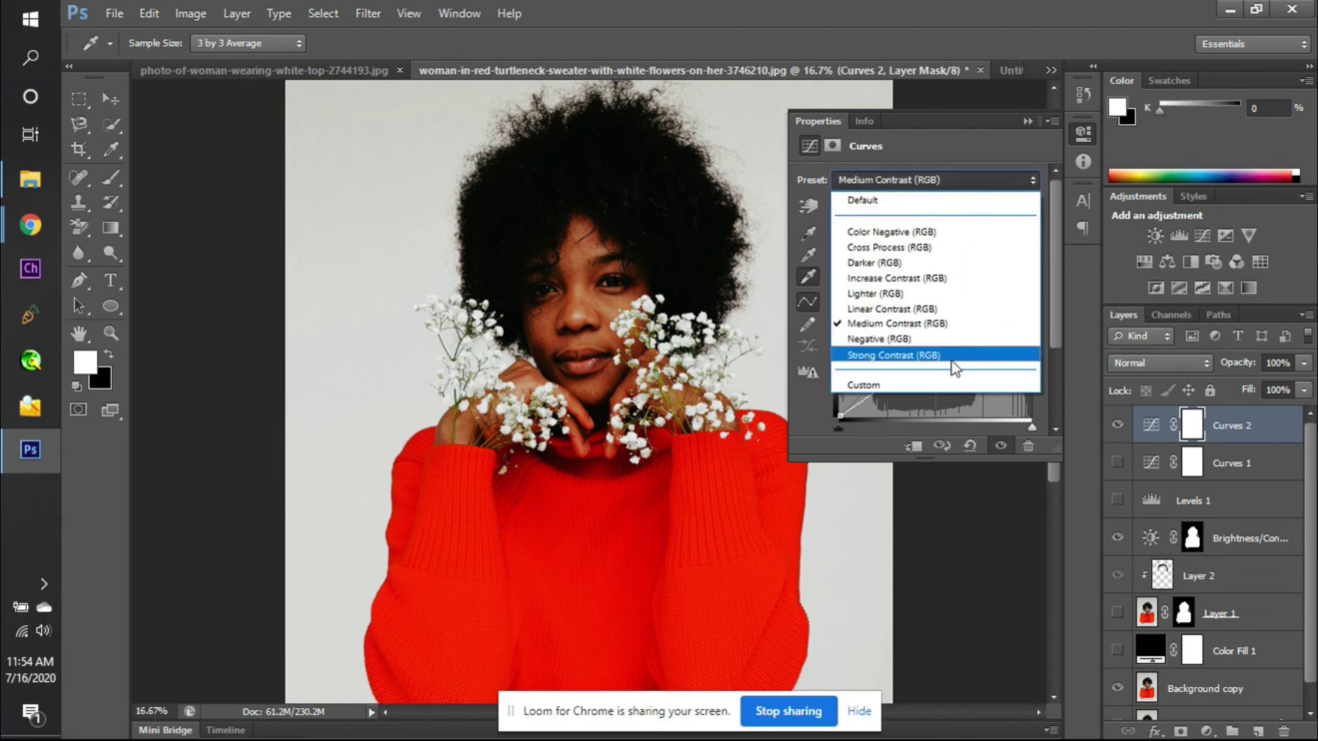
pyautogui.click(954, 387)
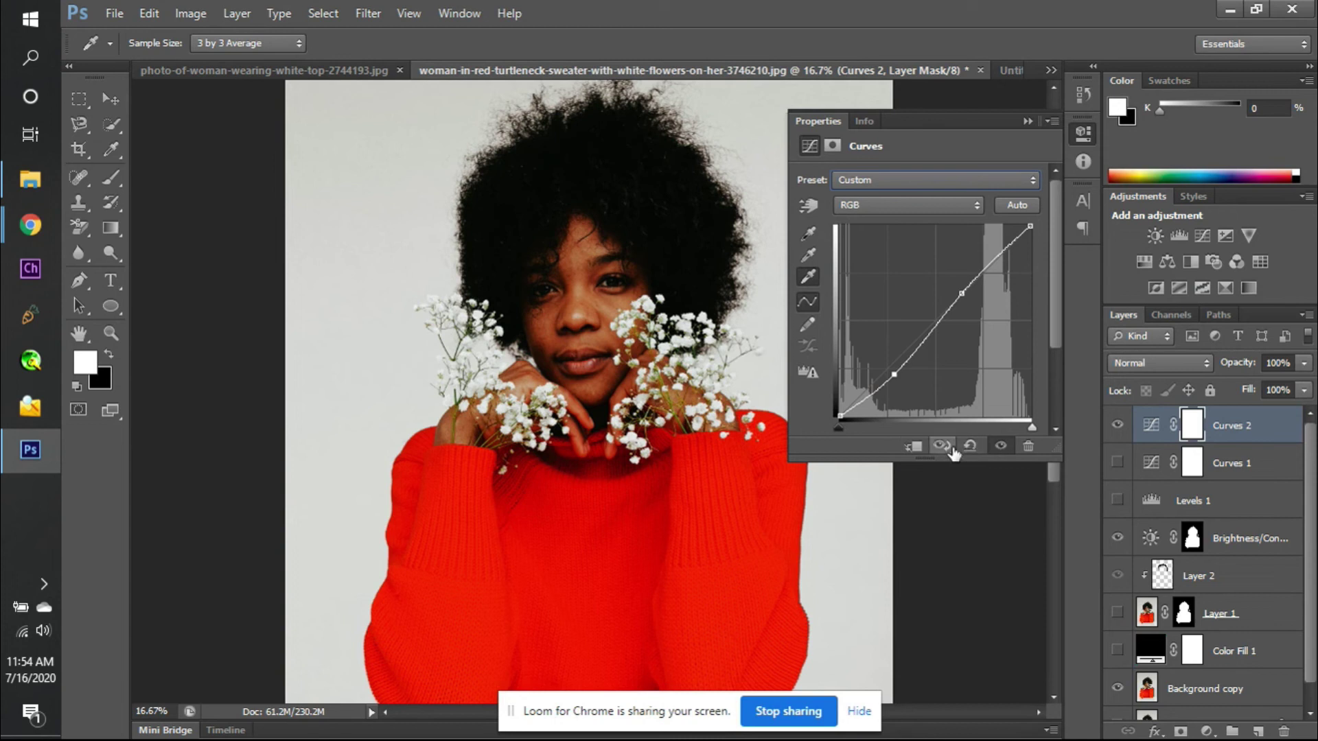
# - Draw a flat line with the Curves pencil, restore the diagonal, and recalculate the histogram
pyautogui.click(812, 331)
pyautogui.moveTo(848, 227); pyautogui.dragTo(988, 228)
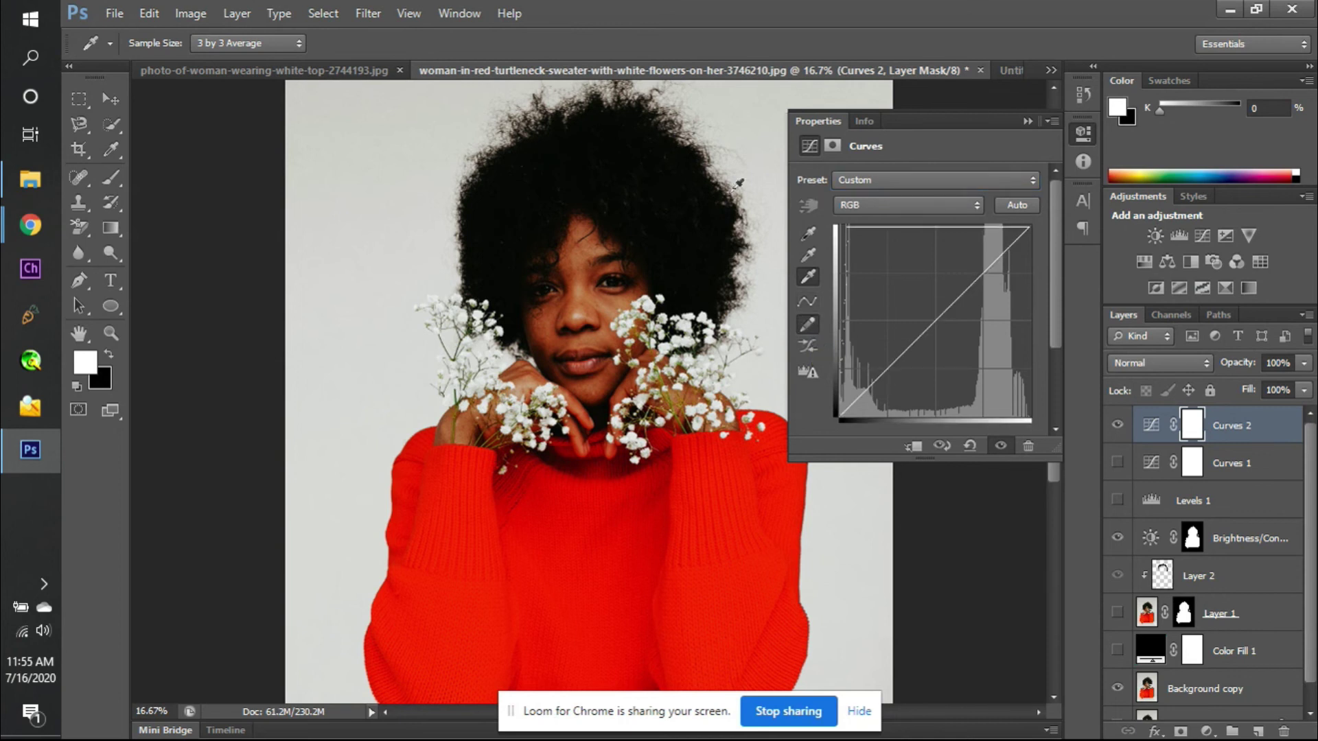
pyautogui.click(983, 269)
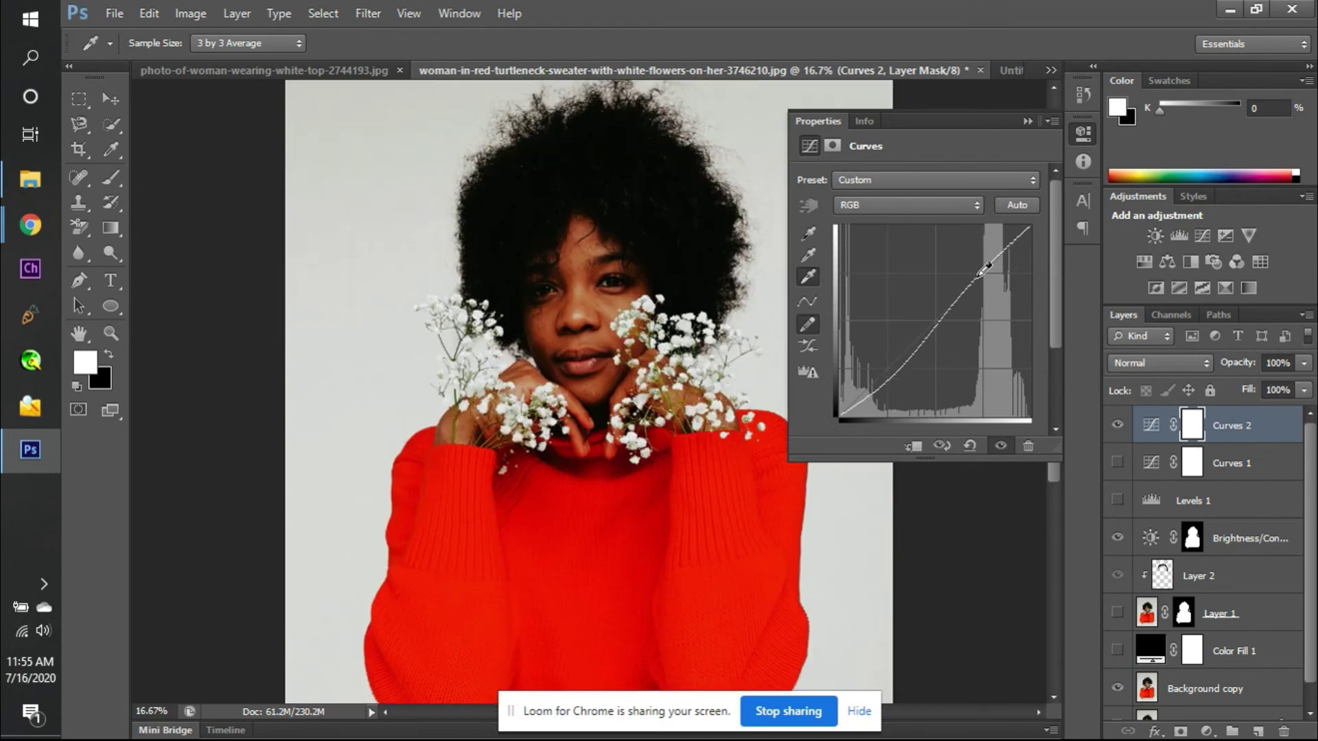
pyautogui.click(812, 375)
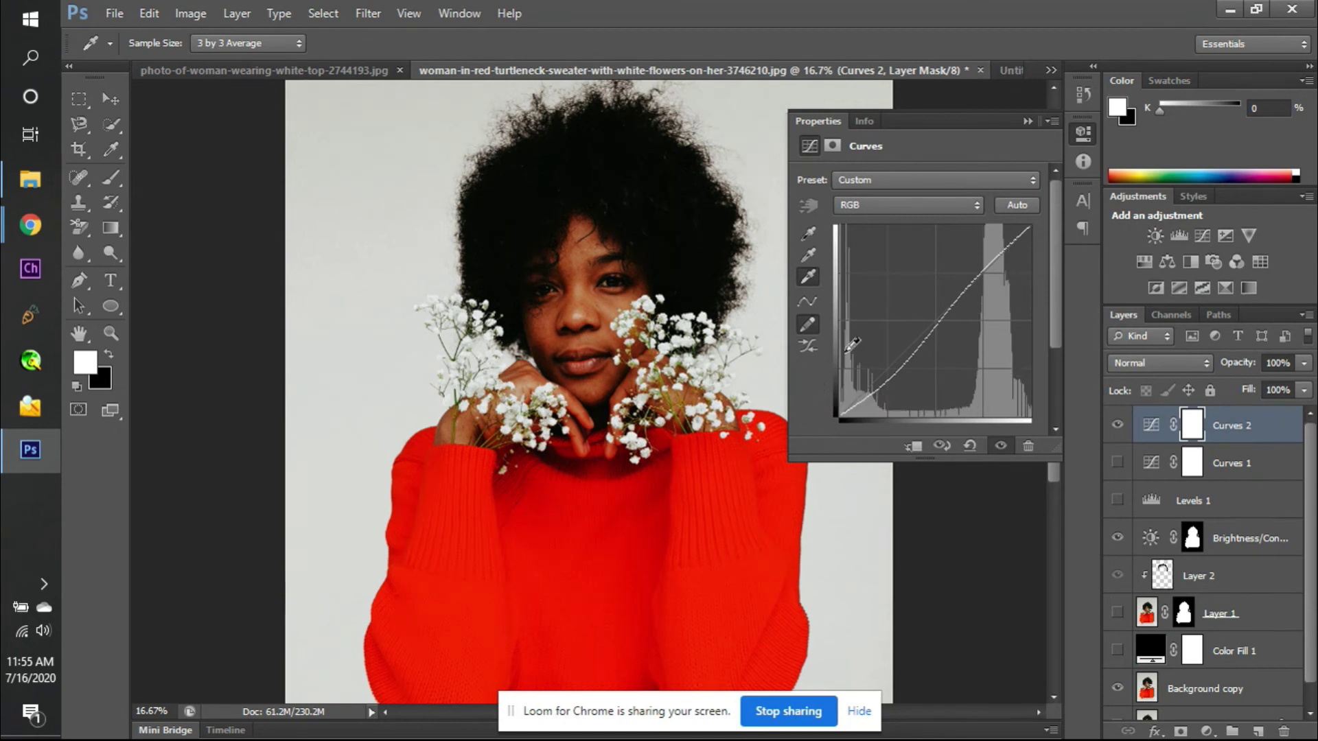
# - Draw colour-shifting freehand strokes on the curve, then undo back until Curves 2 is removed
pyautogui.press('v')
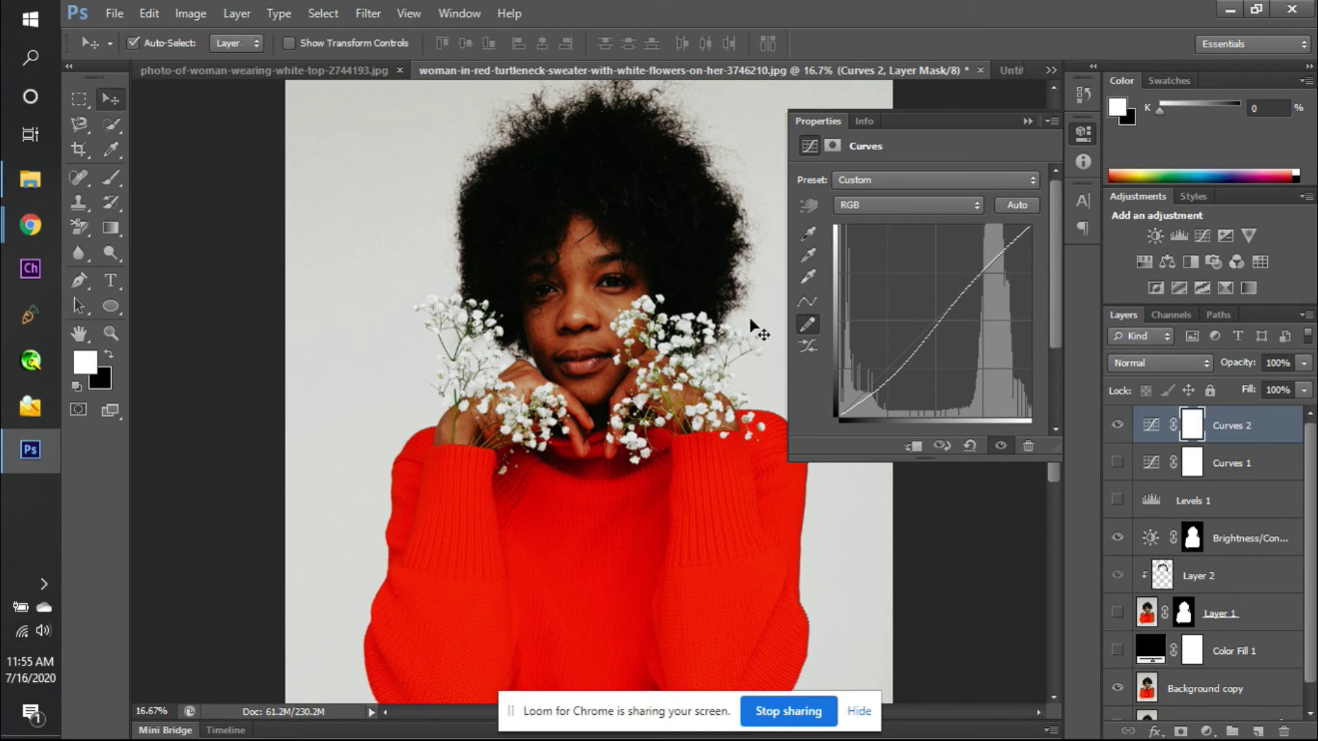
pyautogui.moveTo(891, 275)
pyautogui.mouseDown()
pyautogui.moveTo(938, 288)
pyautogui.moveTo(928, 307)
pyautogui.mouseUp()
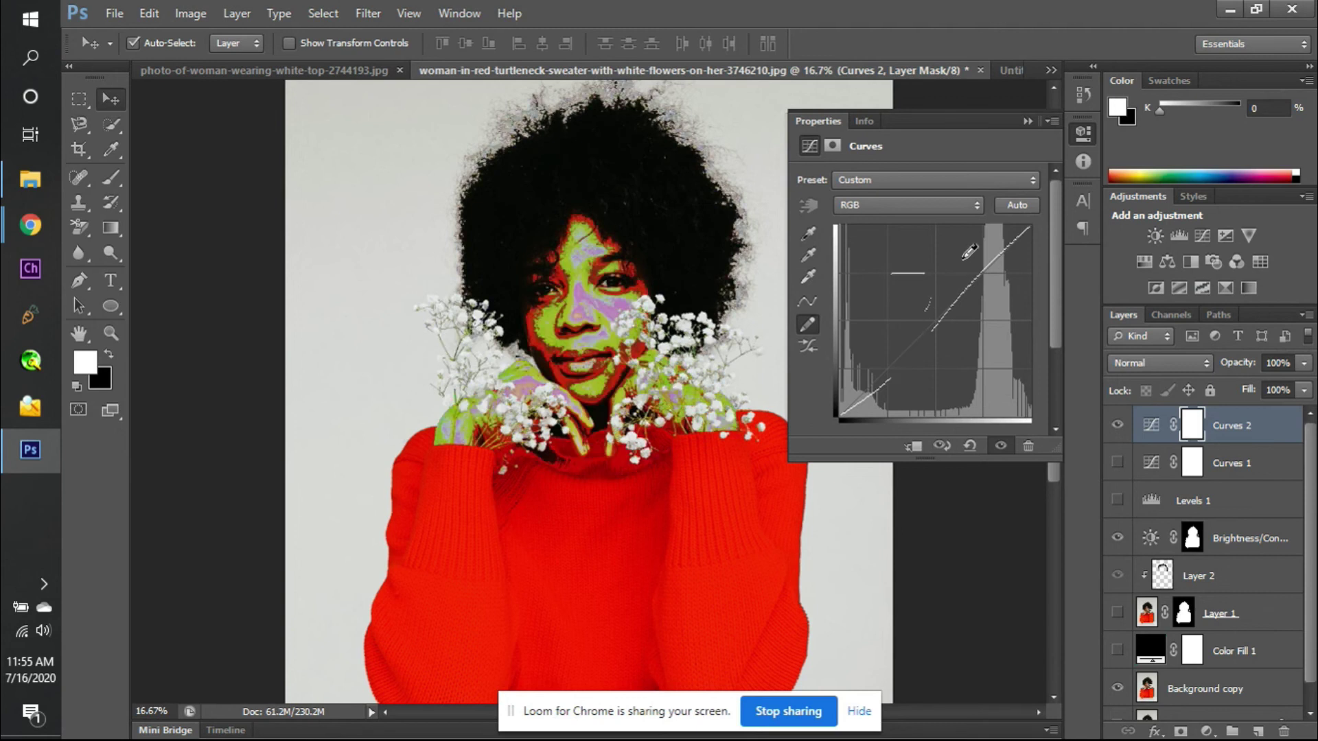
pyautogui.moveTo(956, 254)
pyautogui.mouseDown()
pyautogui.moveTo(1001, 250)
pyautogui.moveTo(954, 275)
pyautogui.mouseUp()
pyautogui.moveTo(940, 319)
pyautogui.mouseDown()
pyautogui.moveTo(905, 306)
pyautogui.moveTo(878, 300)
pyautogui.moveTo(863, 325)
pyautogui.mouseUp()
pyautogui.moveTo(915, 402)
pyautogui.mouseDown()
pyautogui.moveTo(986, 320)
pyautogui.moveTo(969, 347)
pyautogui.mouseUp()
pyautogui.moveTo(937, 247); pyautogui.dragTo(956, 220)
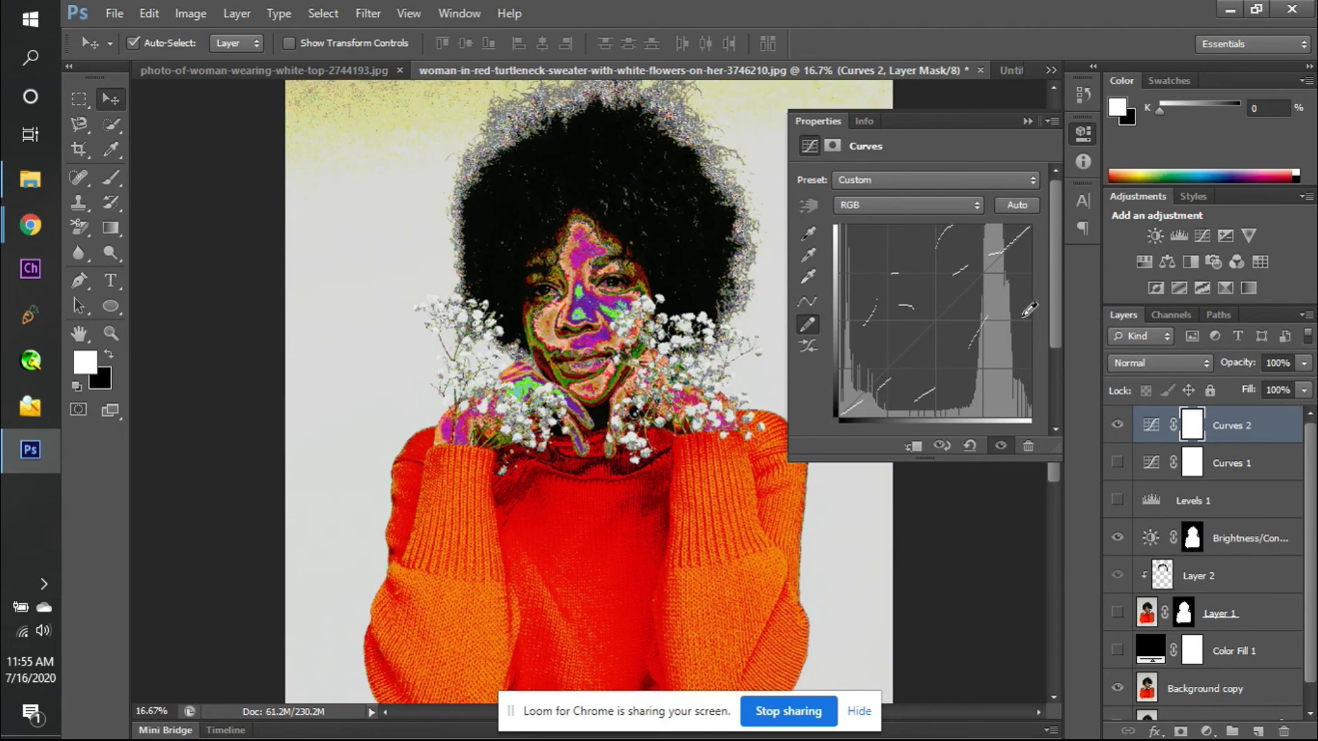
pyautogui.hotkey('ctrl', 'alt', 'z')
pyautogui.hotkey('ctrl', 'alt', 'z')
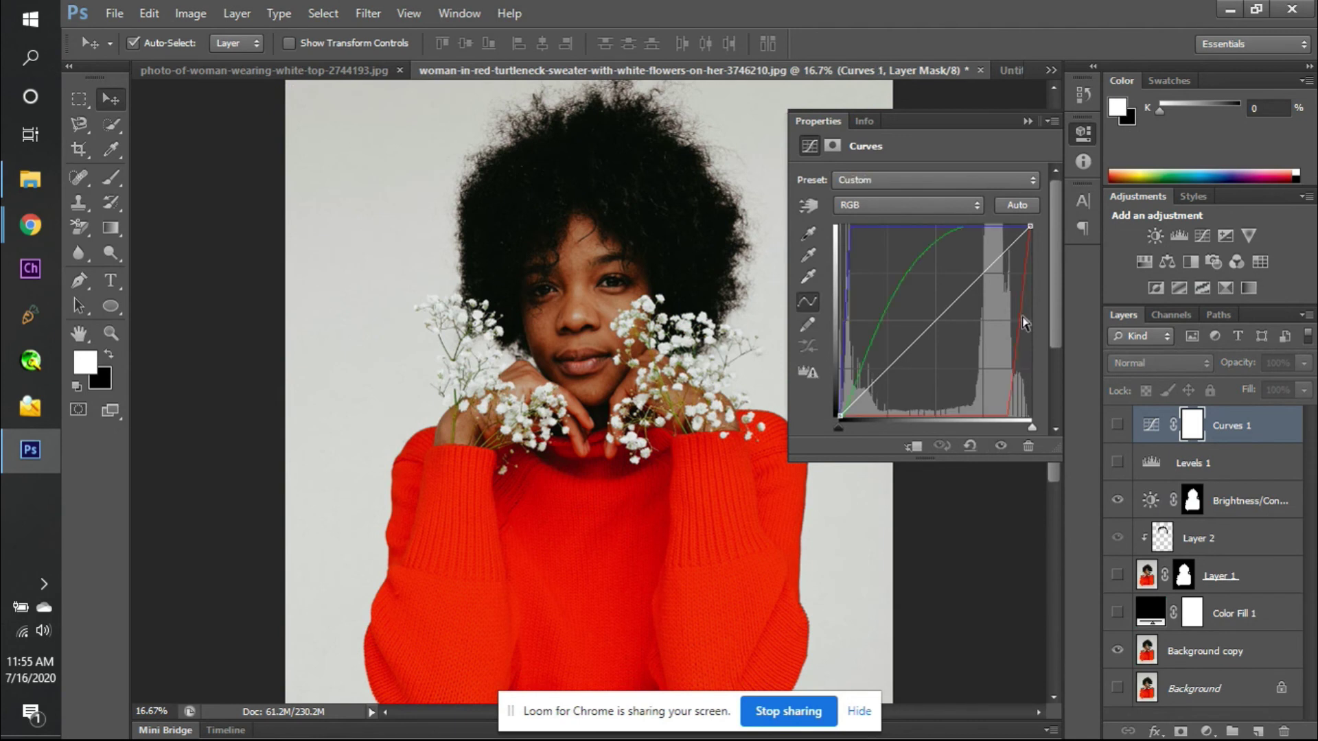
# - Add a new Curves 2, brighten the portrait with the targeted-adjustment hand, then hide Curves 2
pyautogui.click(1116, 425)
pyautogui.click(1114, 426)
pyautogui.click(1209, 238)
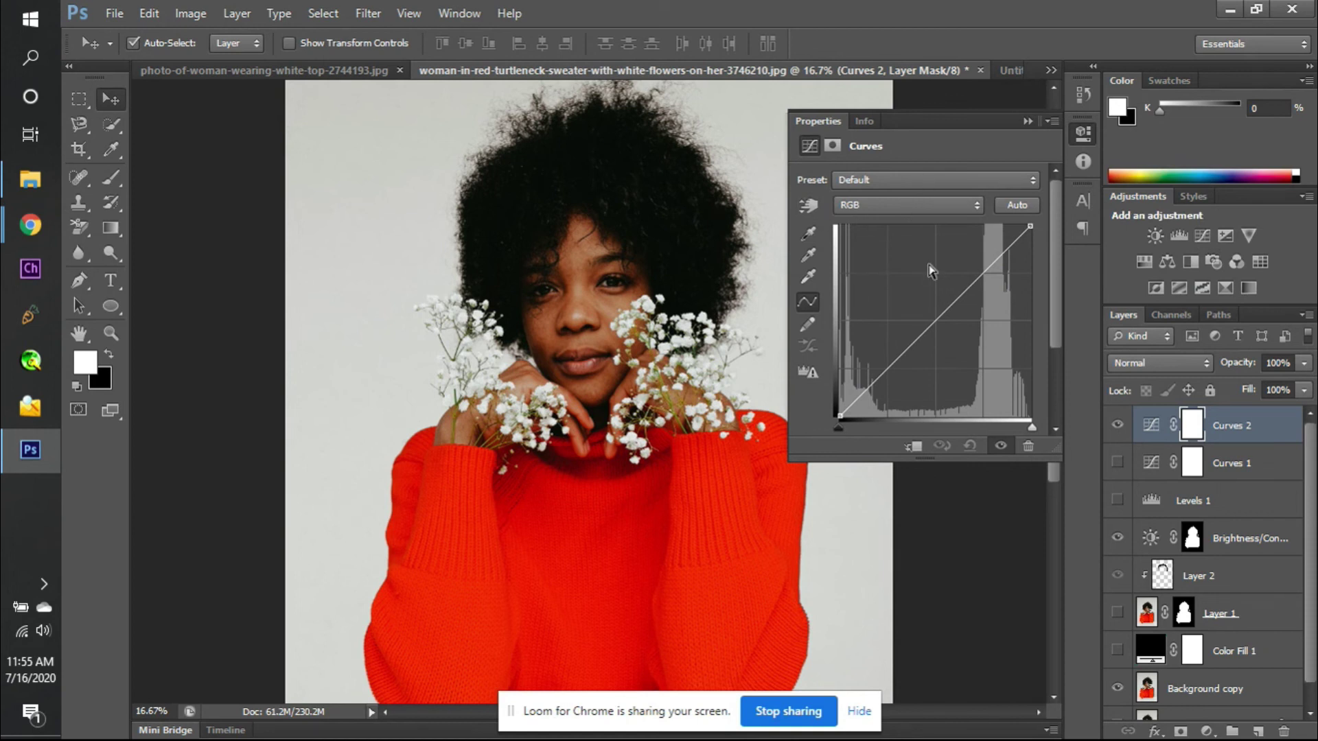
pyautogui.click(816, 207)
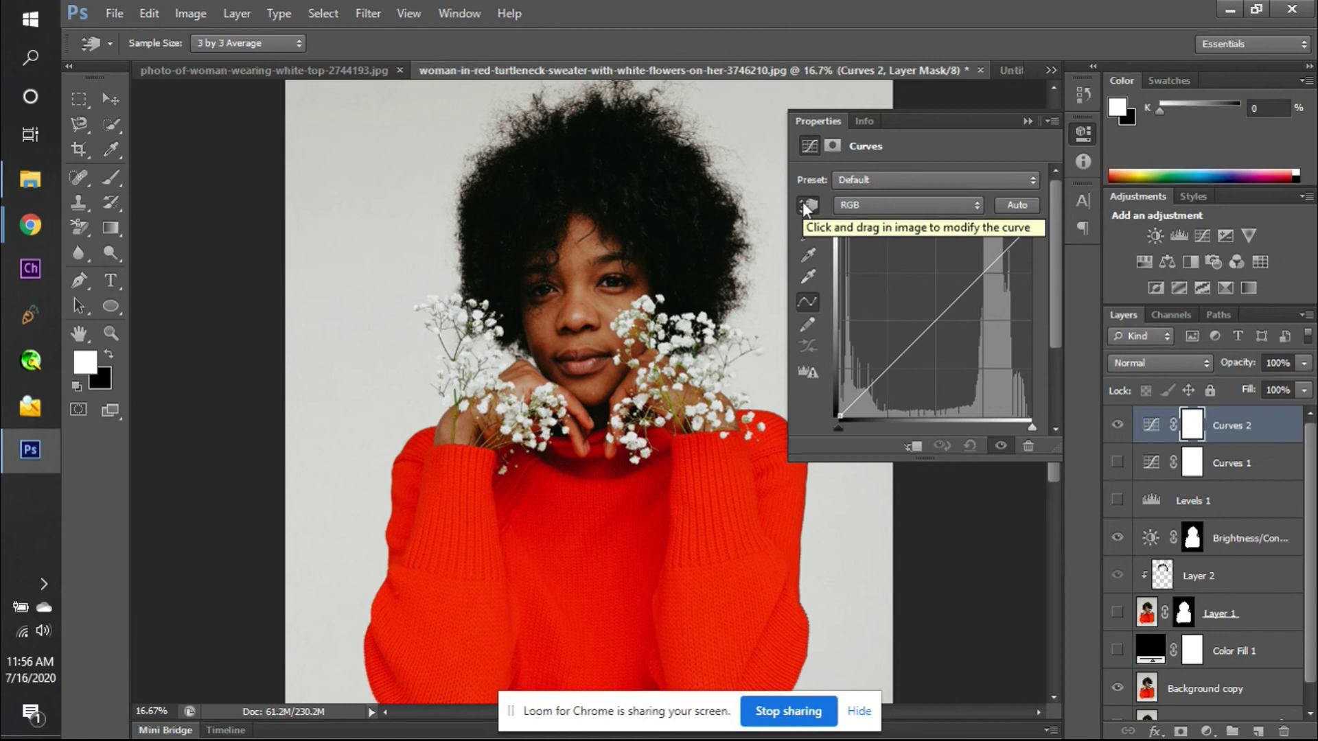
pyautogui.moveTo(573, 388); pyautogui.dragTo(627, 422)
pyautogui.moveTo(724, 506); pyautogui.dragTo(850, 474)
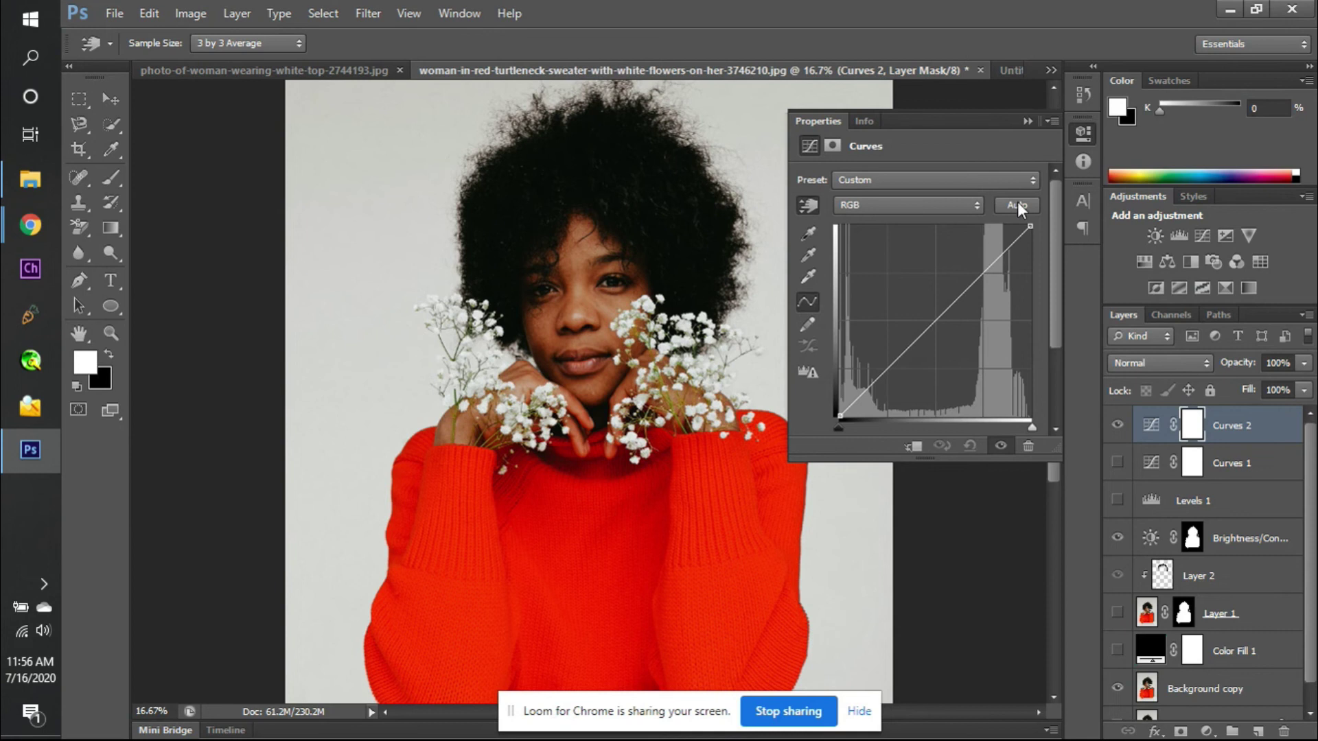
pyautogui.click(1117, 425)
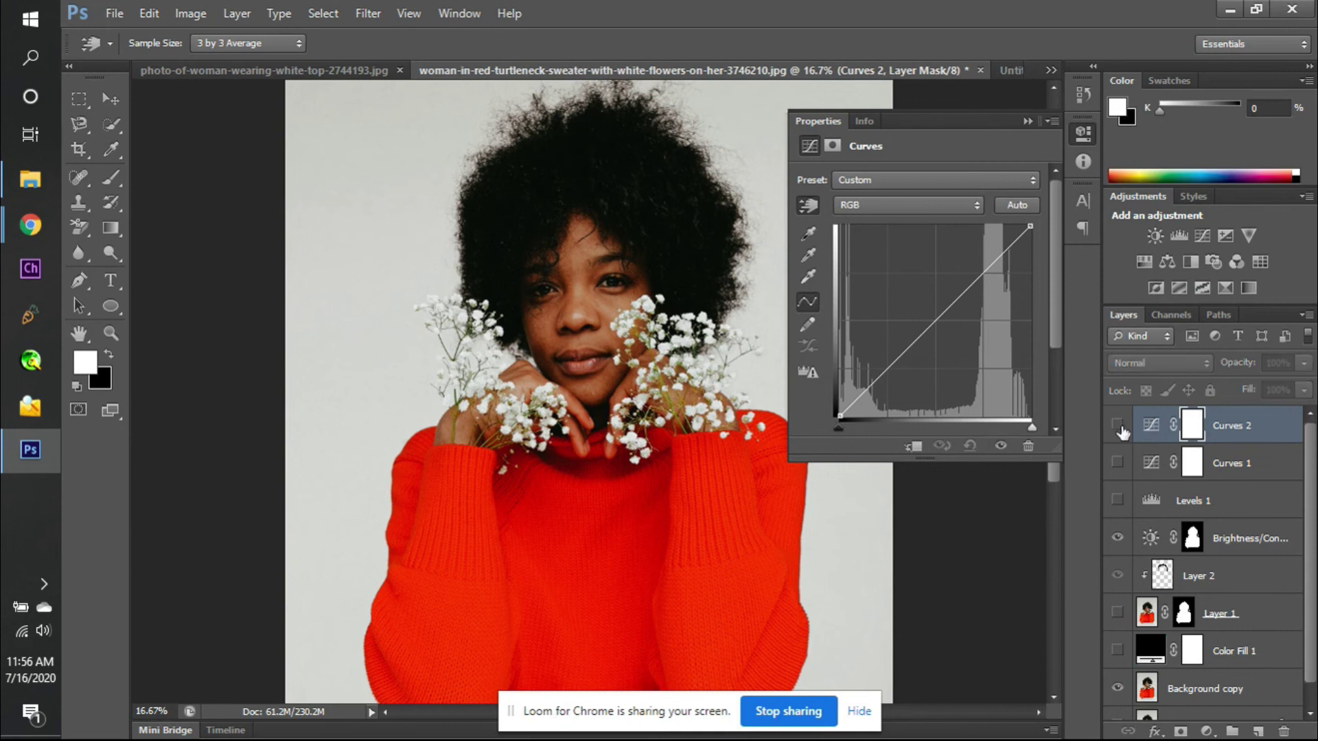
# - Add Exposure 1, raise the exposure and lower the Offset, then reset to the Default preset
pyautogui.click(1225, 235)
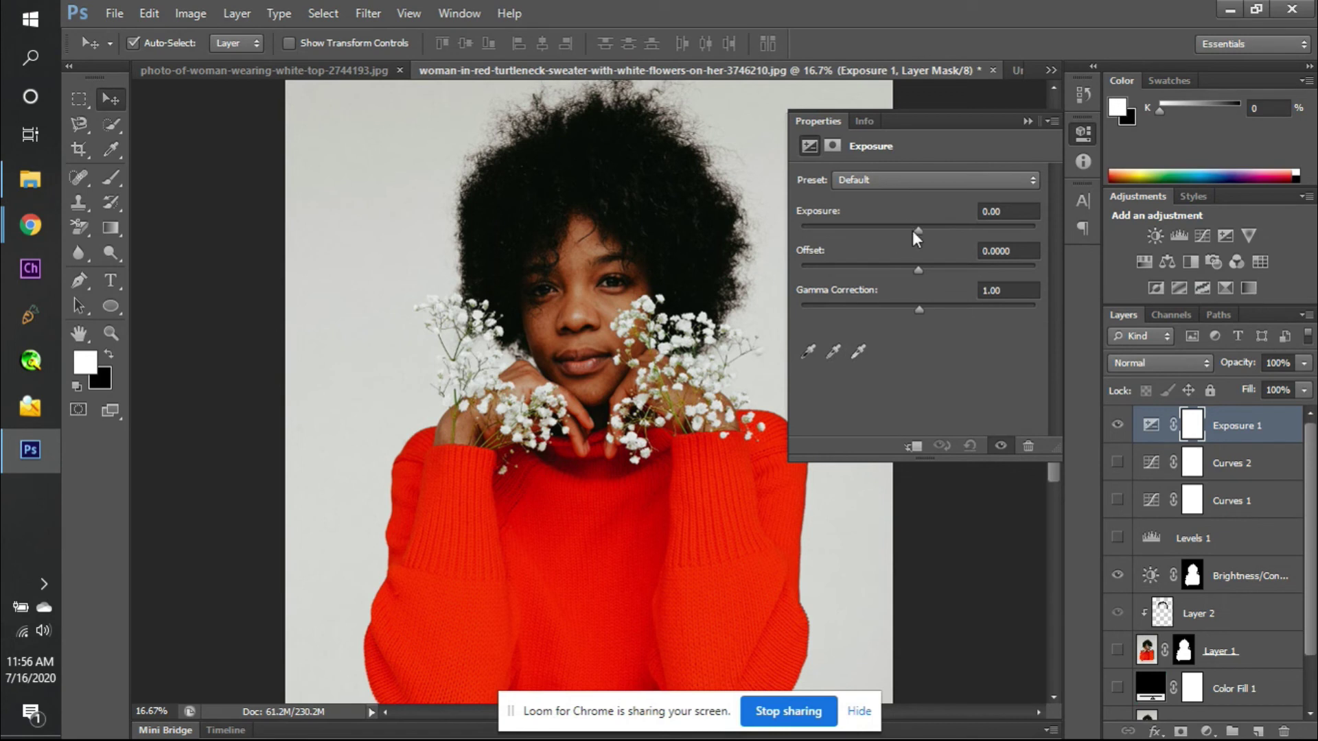
pyautogui.moveTo(917, 231); pyautogui.dragTo(894, 278)
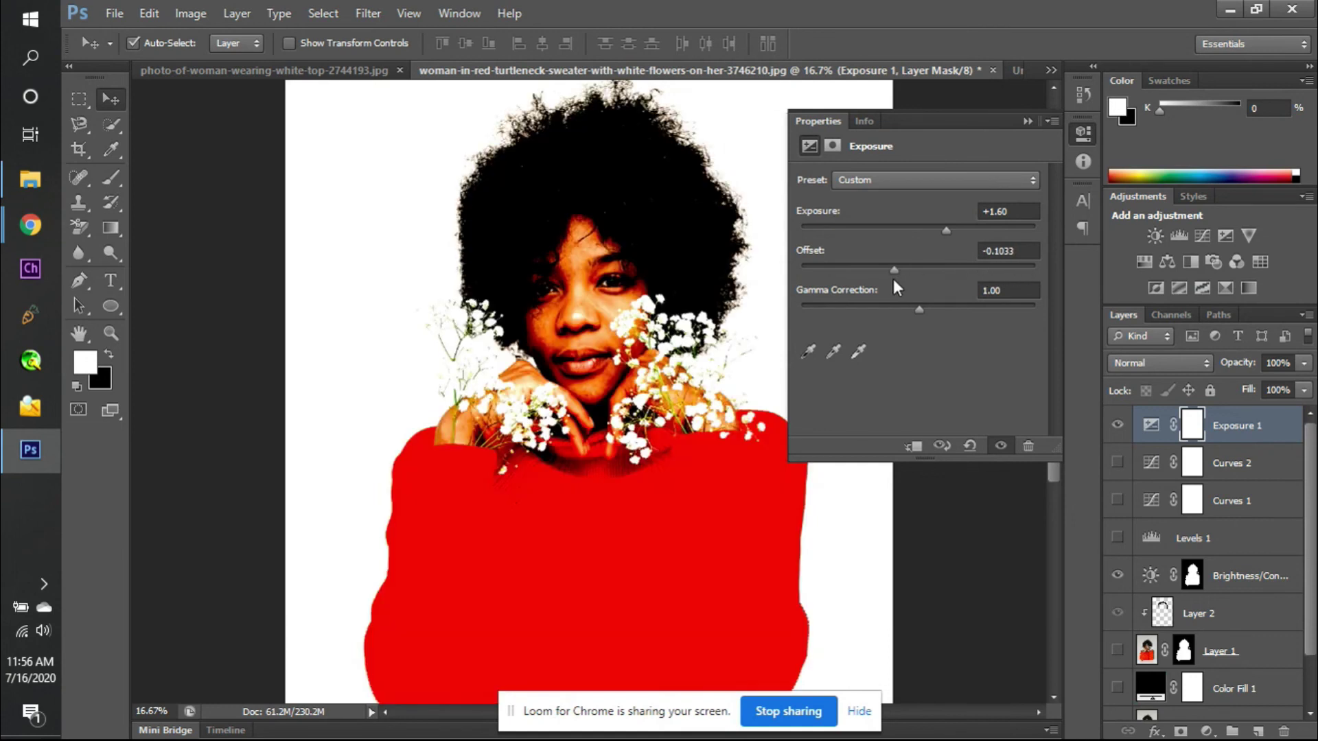
pyautogui.moveTo(895, 269)
pyautogui.mouseDown()
pyautogui.moveTo(847, 272)
pyautogui.moveTo(917, 277)
pyautogui.mouseUp()
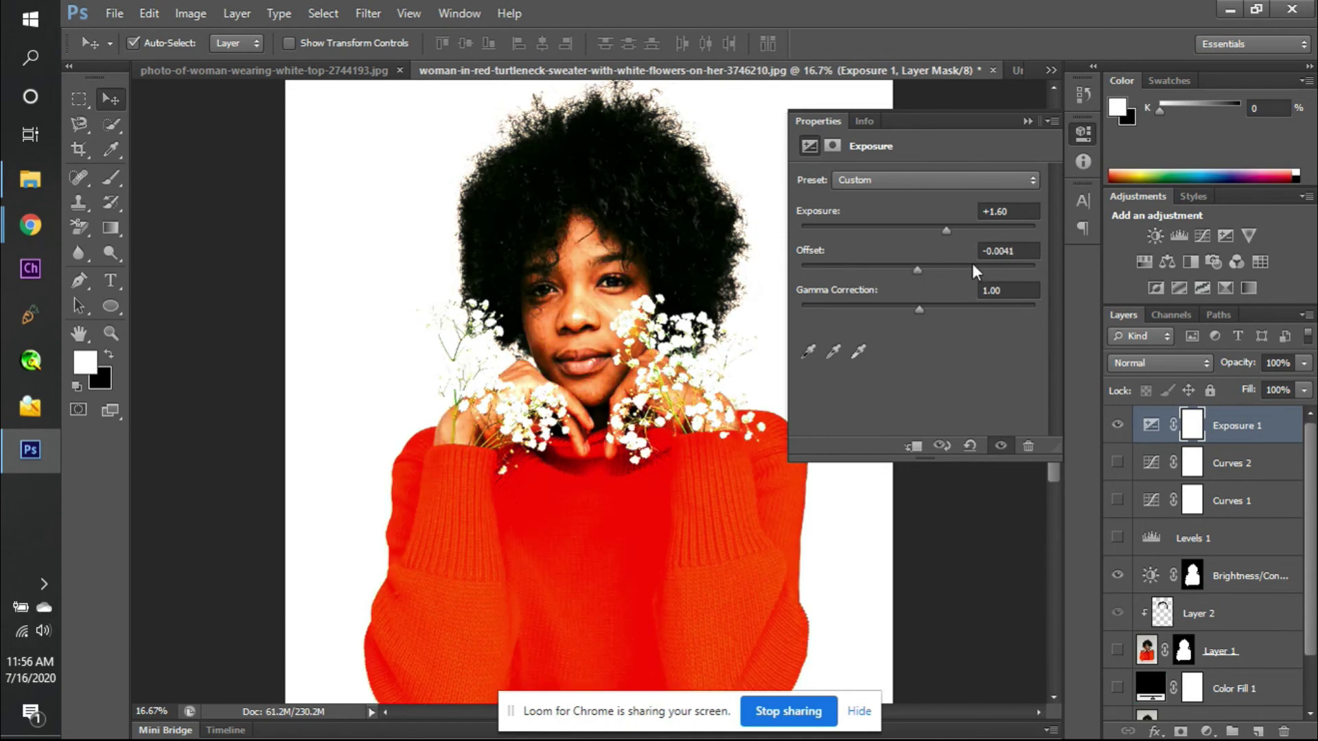
pyautogui.click(954, 179)
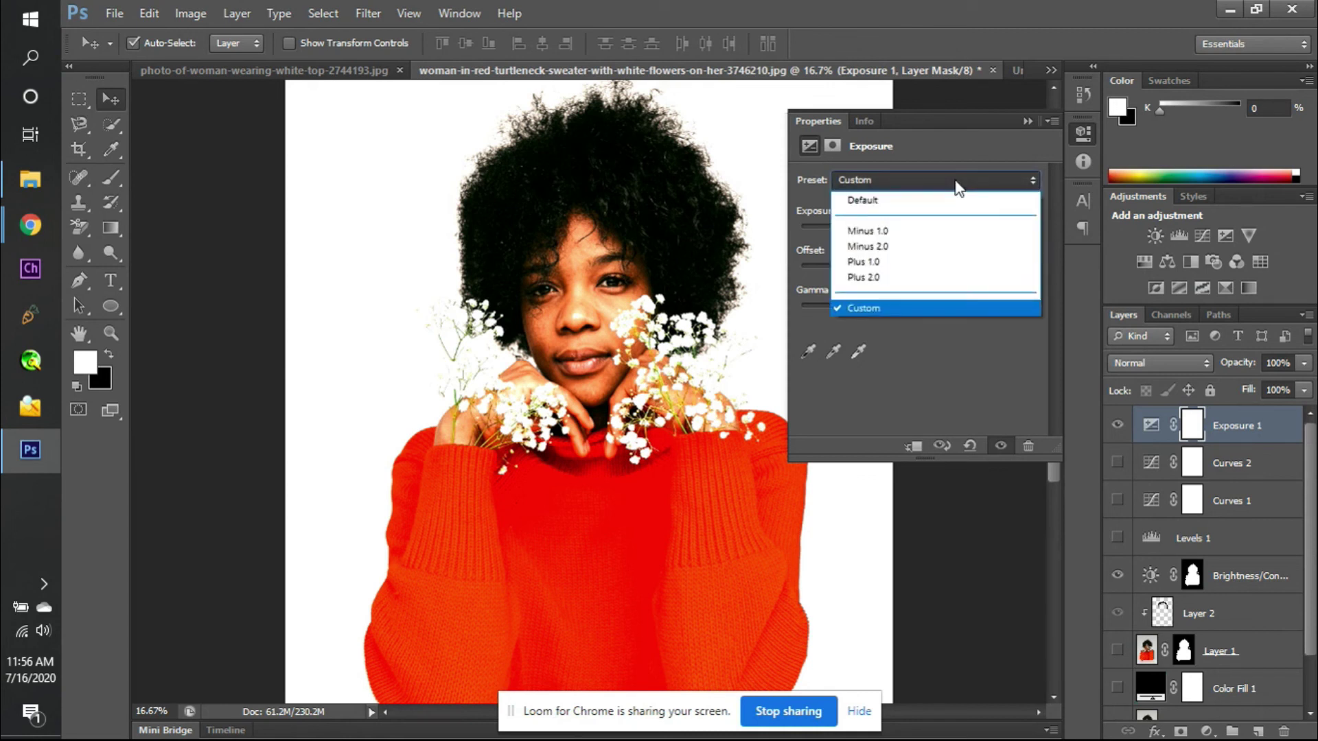
pyautogui.click(938, 203)
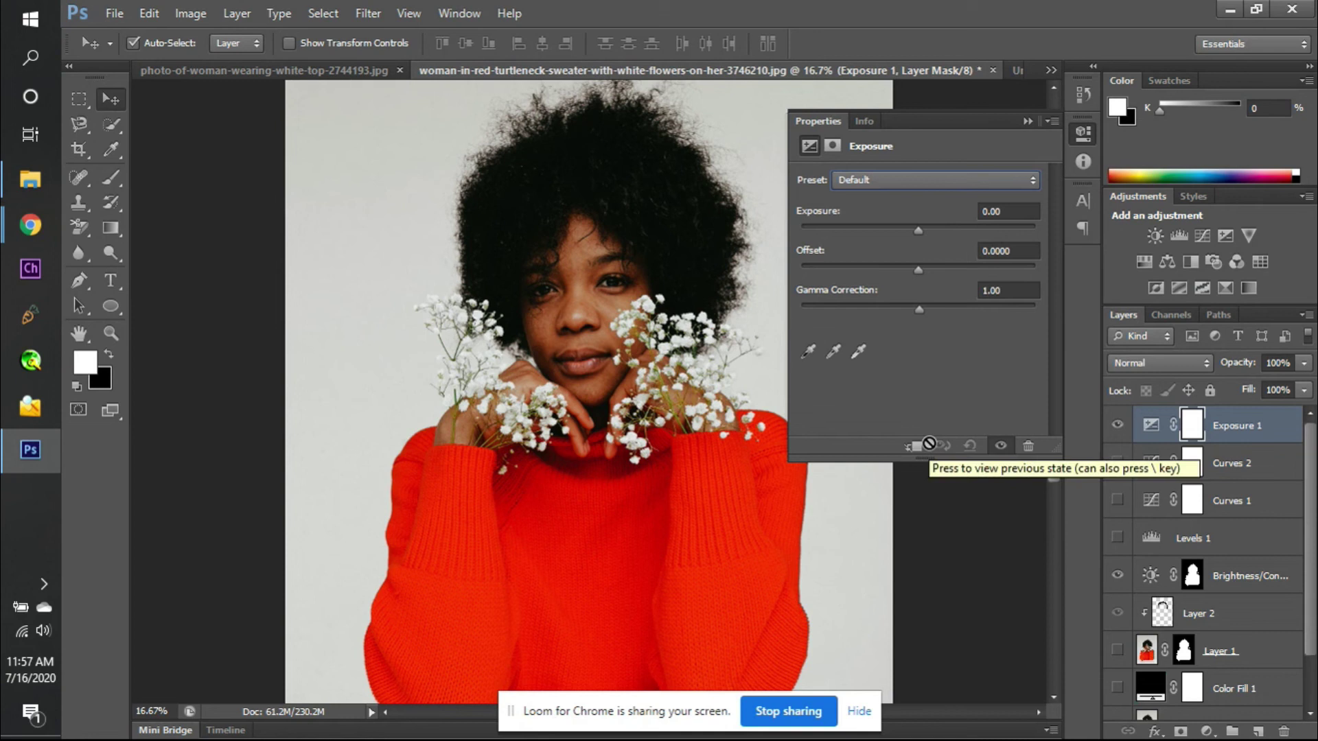
# - Raise the Offset until the photo washes out, then reset Exposure 1 to Default again
pyautogui.moveTo(917, 265); pyautogui.dragTo(953, 271)
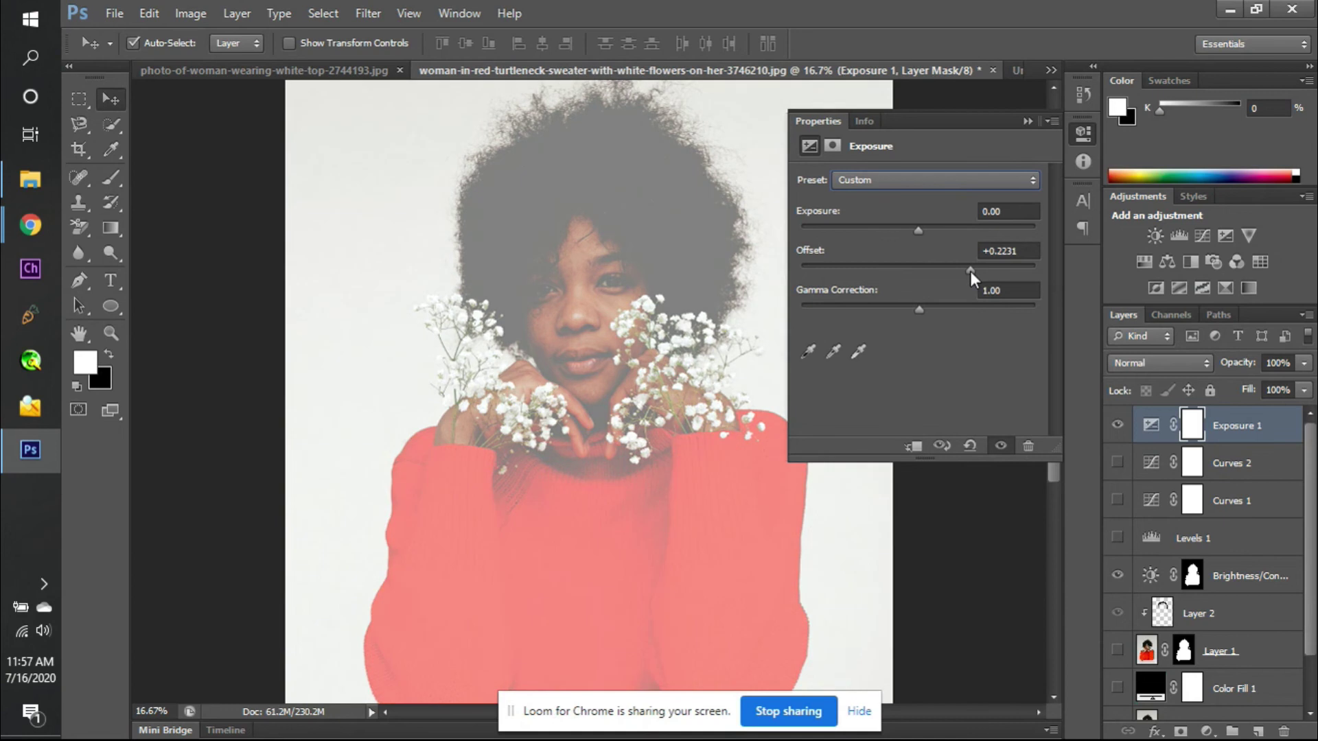
pyautogui.moveTo(969, 271); pyautogui.dragTo(984, 270)
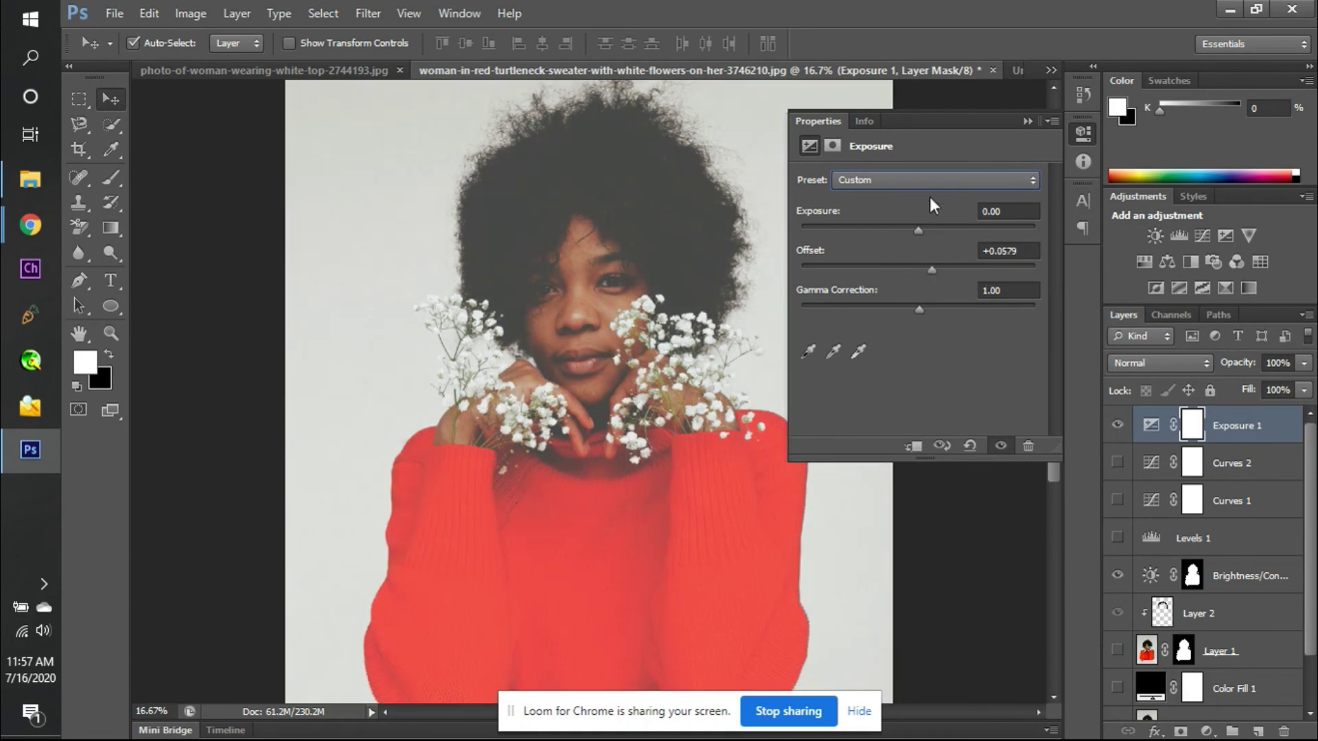
pyautogui.click(927, 179)
pyautogui.click(924, 200)
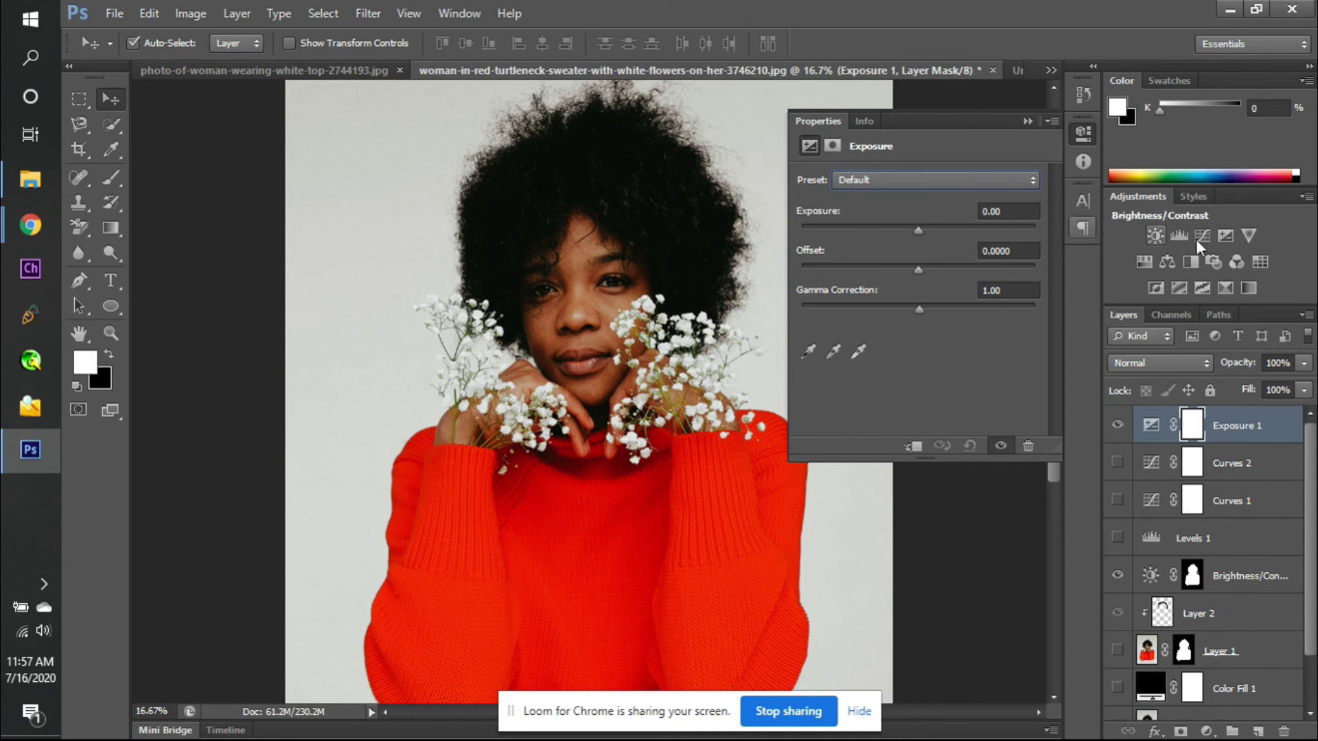
# - Add Vibrance 1 and test lowering and raising the Vibrance slider
pyautogui.click(1250, 233)
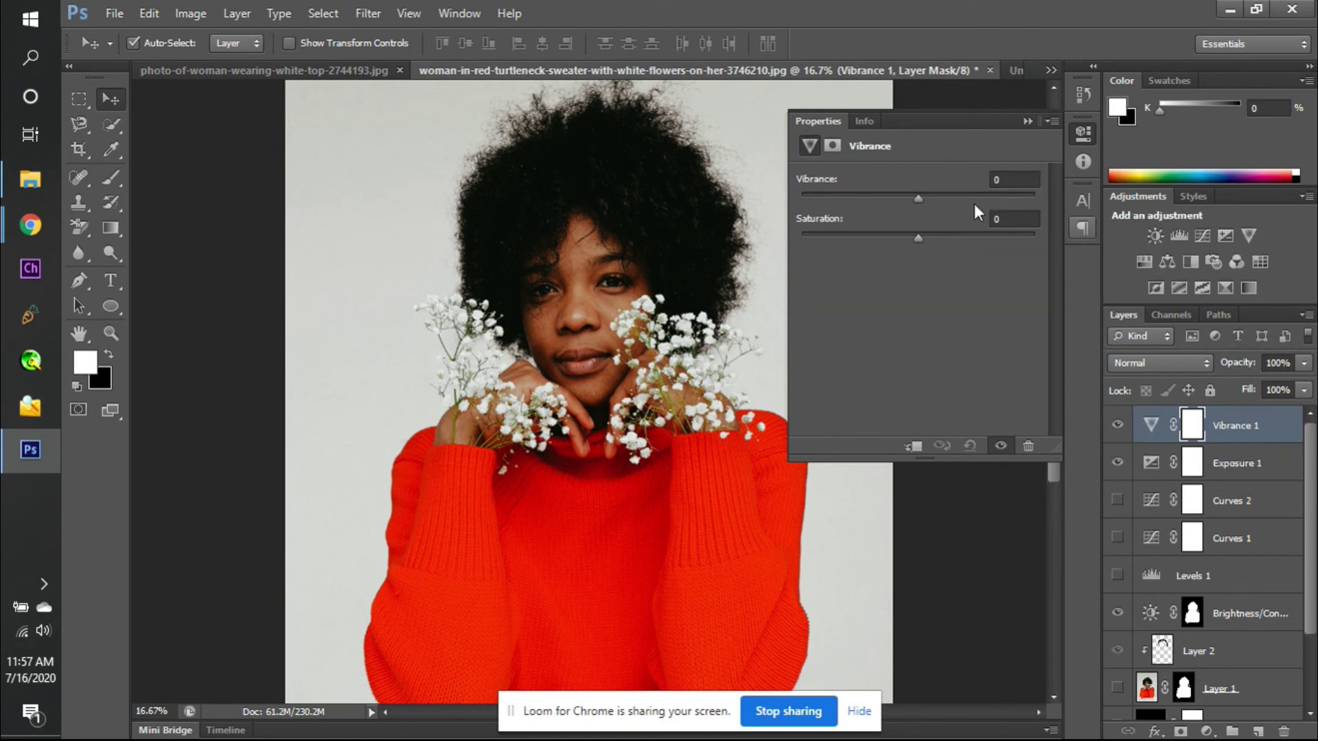
pyautogui.moveTo(918, 199); pyautogui.dragTo(859, 200)
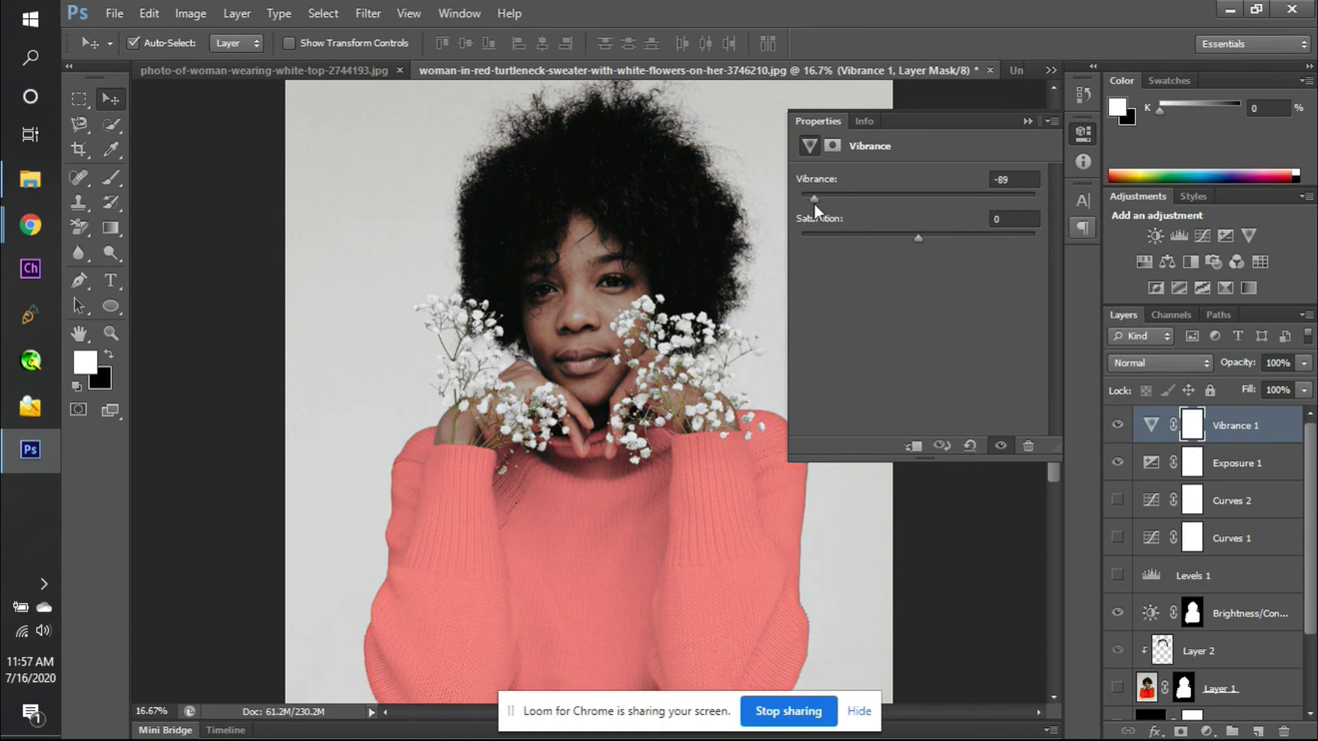
pyautogui.moveTo(813, 200); pyautogui.dragTo(994, 193)
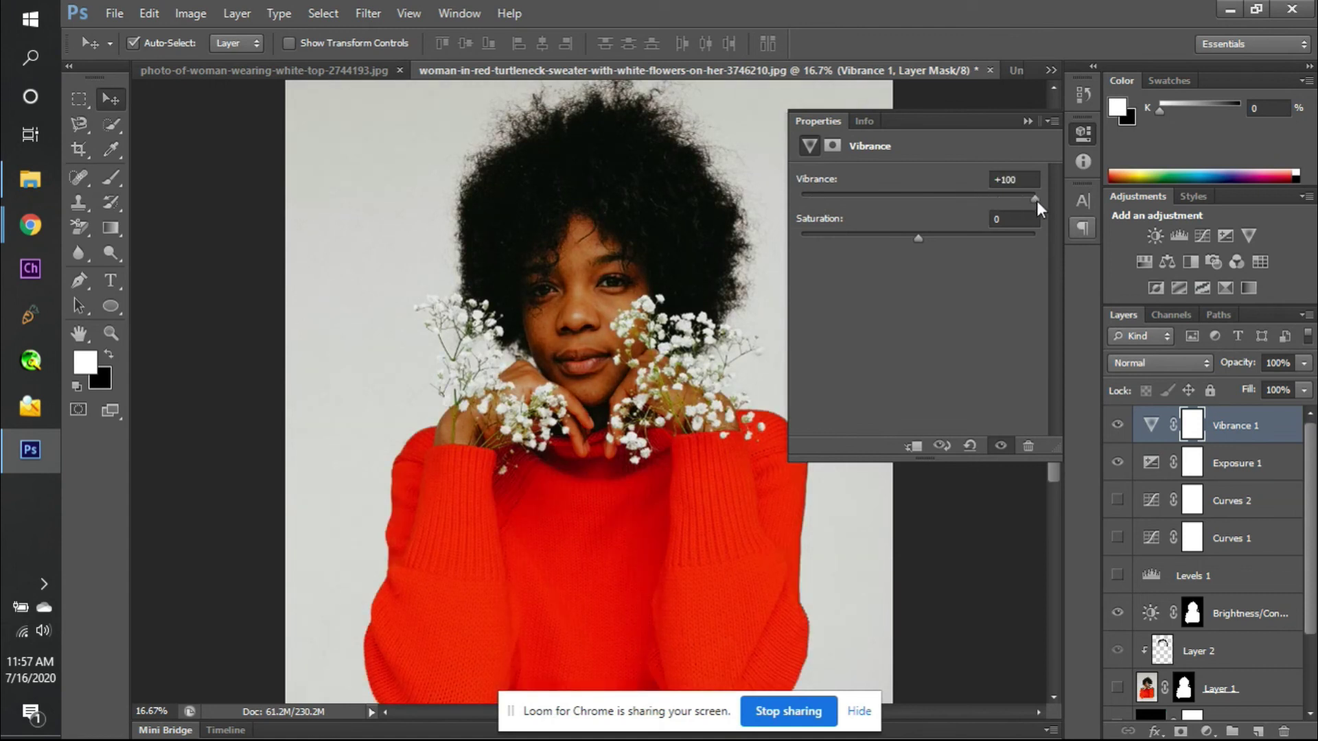
pyautogui.click(981, 200)
# - Set Vibrance to 0 and Saturation to -100 for a greyscale photo, then switch to Google Meet
pyautogui.click(1021, 181)
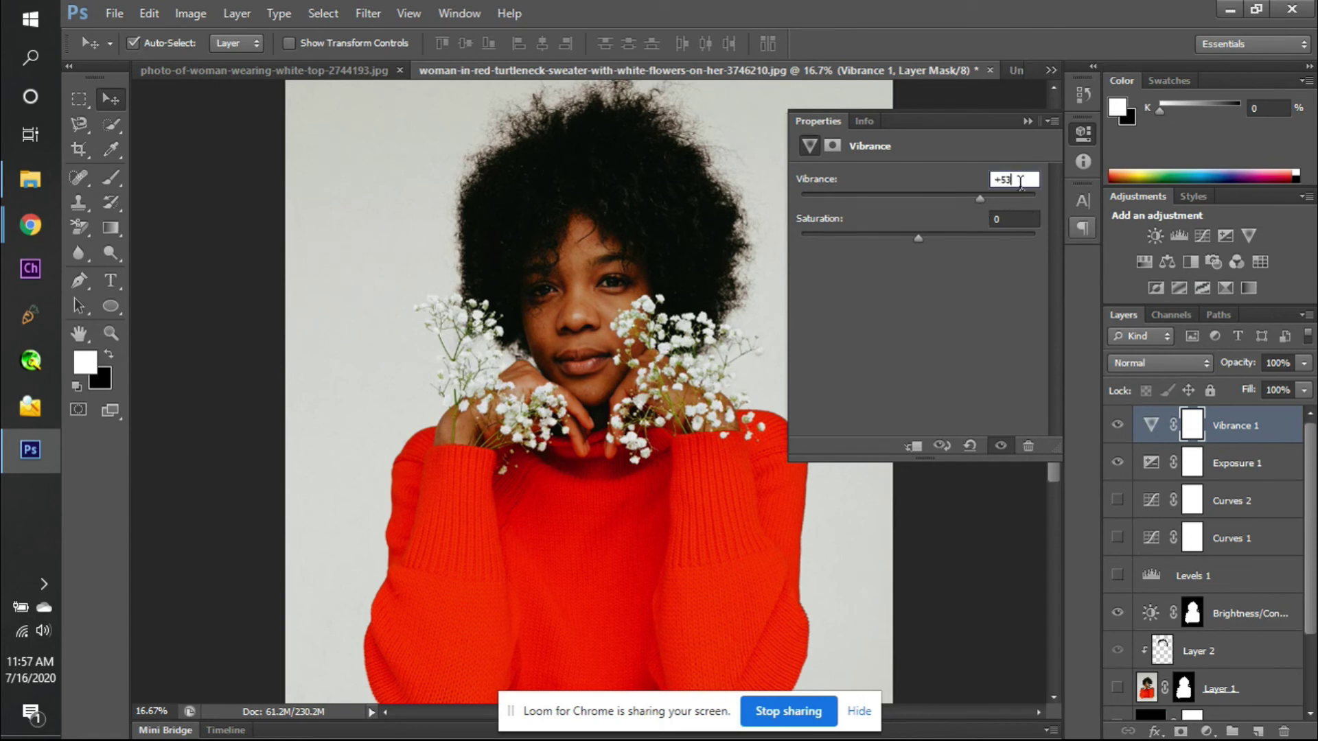
pyautogui.press('BackSpace')
pyautogui.press('BackSpace')
pyautogui.press('BackSpace')
pyautogui.write('0')
pyautogui.moveTo(916, 239); pyautogui.dragTo(774, 236)
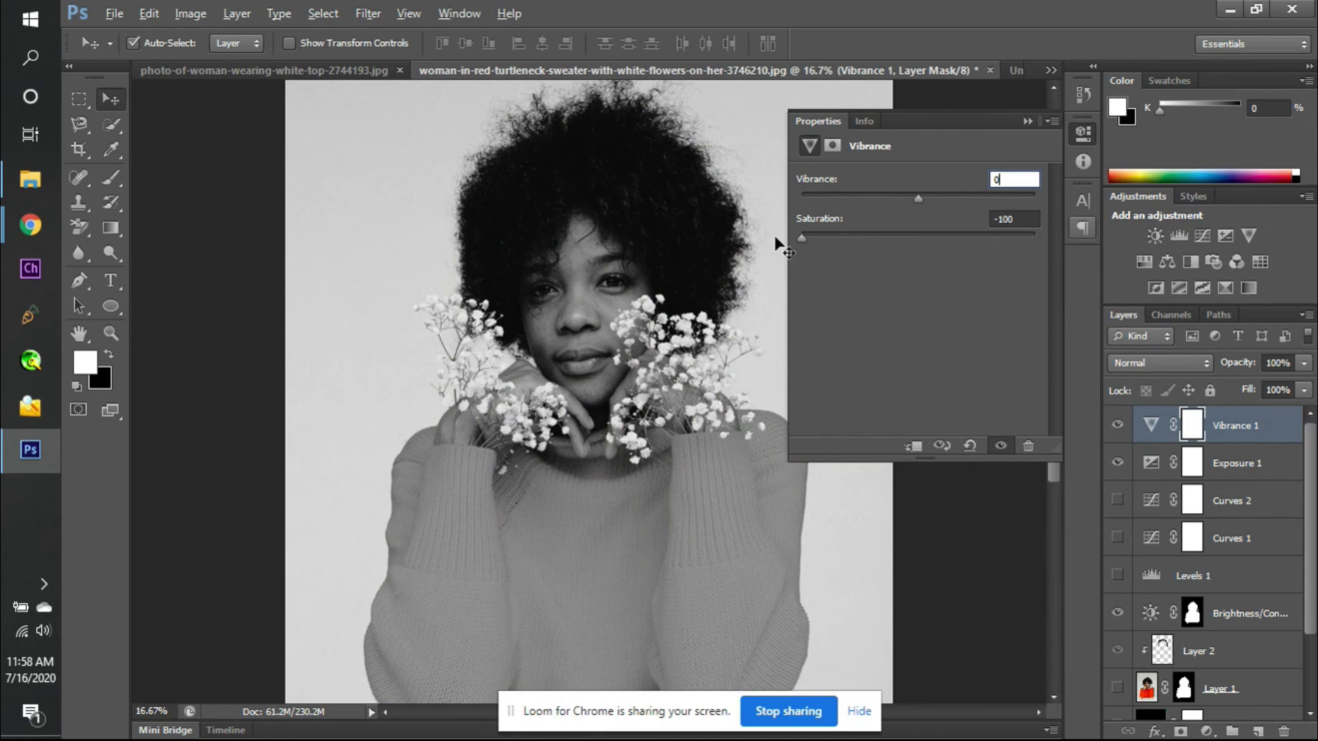
pyautogui.hotkey('alt', 'Tab')
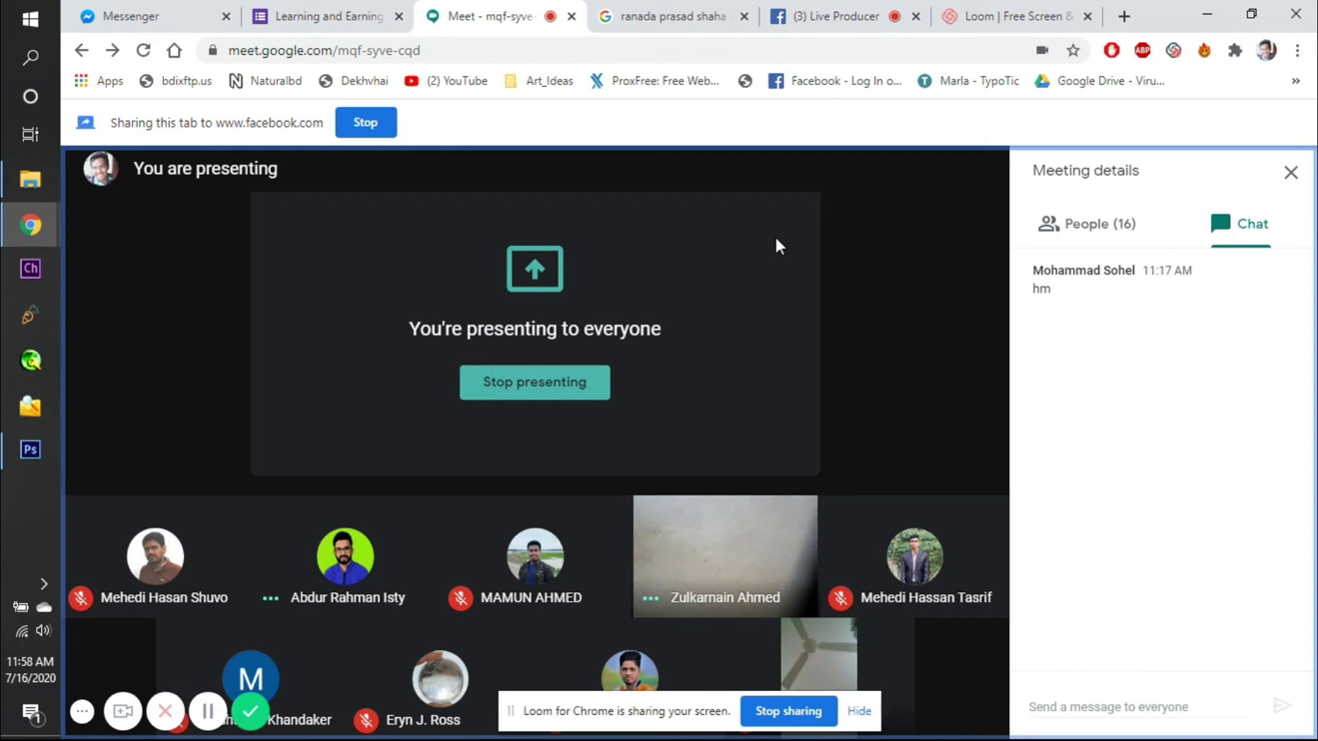
# - Bring Photoshop back to the front from the taskbar
pyautogui.click(6, 458)
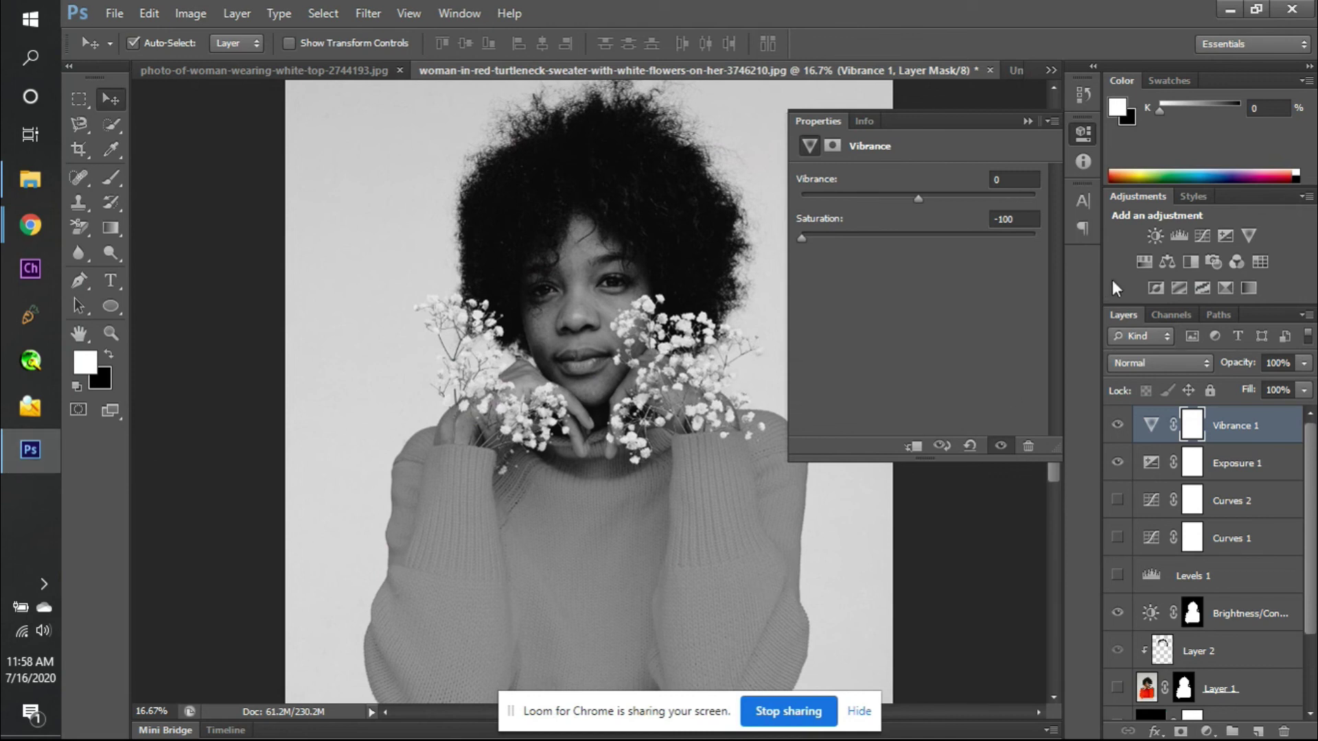
# - Add a hidden Hue/Saturation 1 layer on the Default preset, then switch to Google Meet
pyautogui.click(1143, 262)
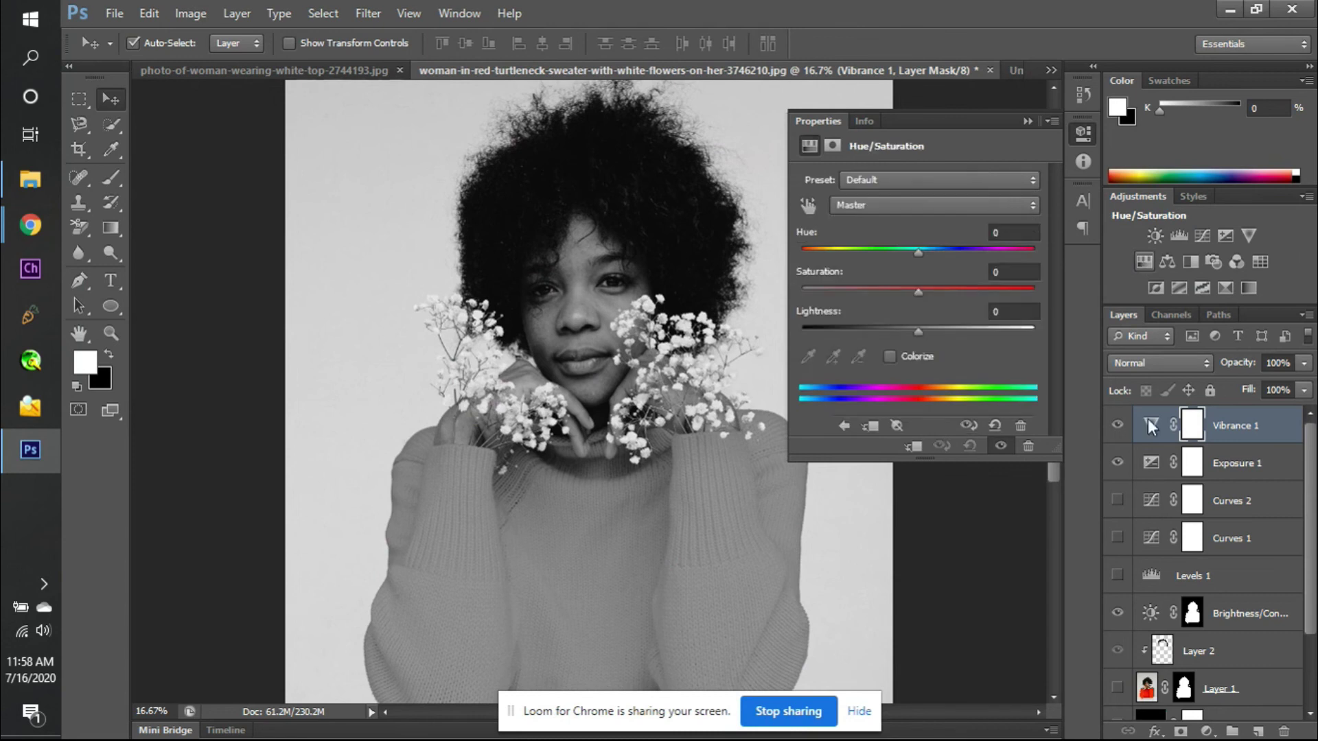
pyautogui.click(1117, 427)
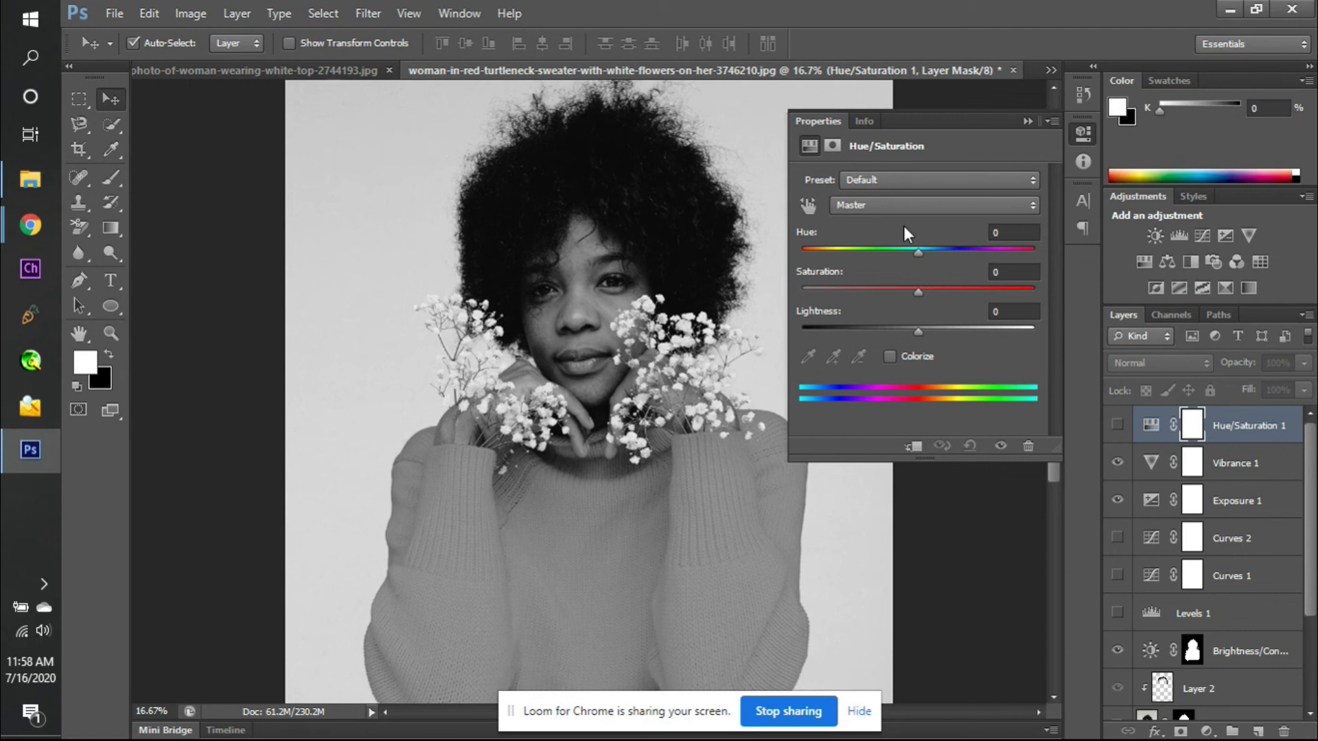
pyautogui.click(898, 184)
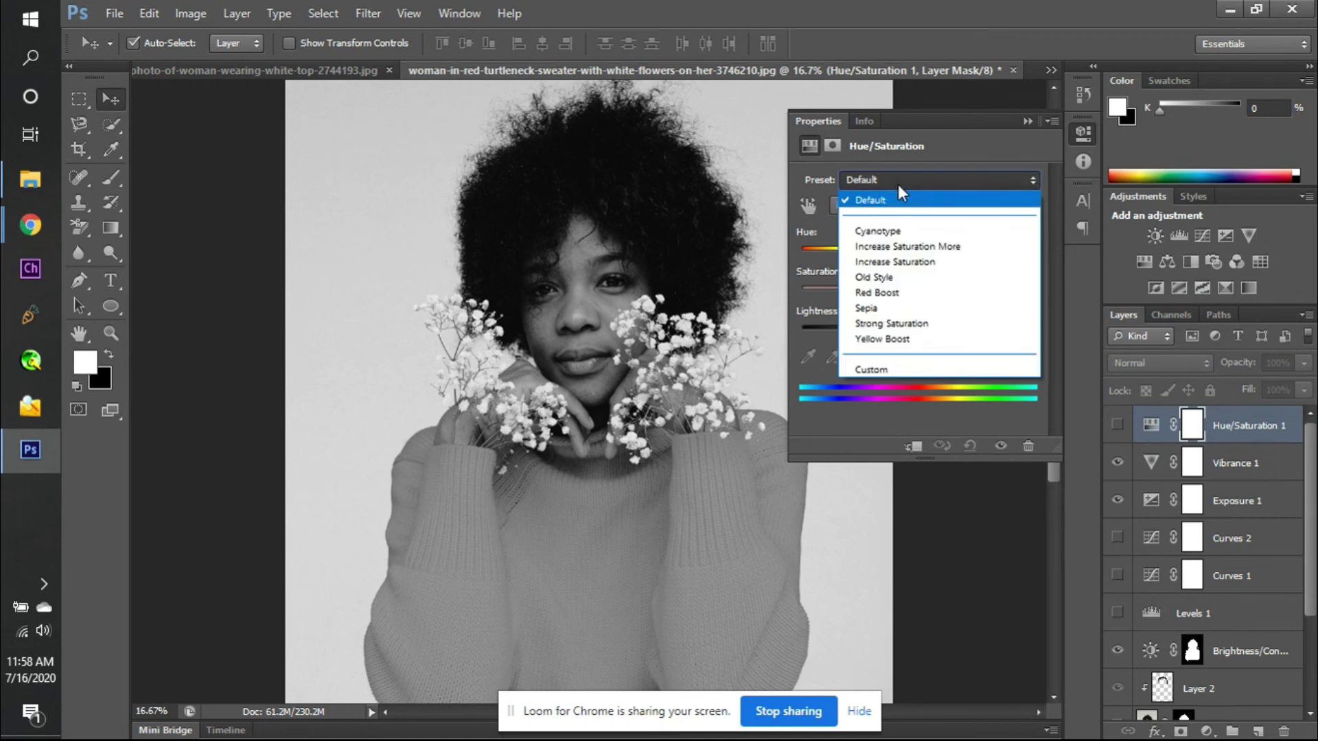
pyautogui.click(897, 199)
pyautogui.hotkey('alt', 'Tab')
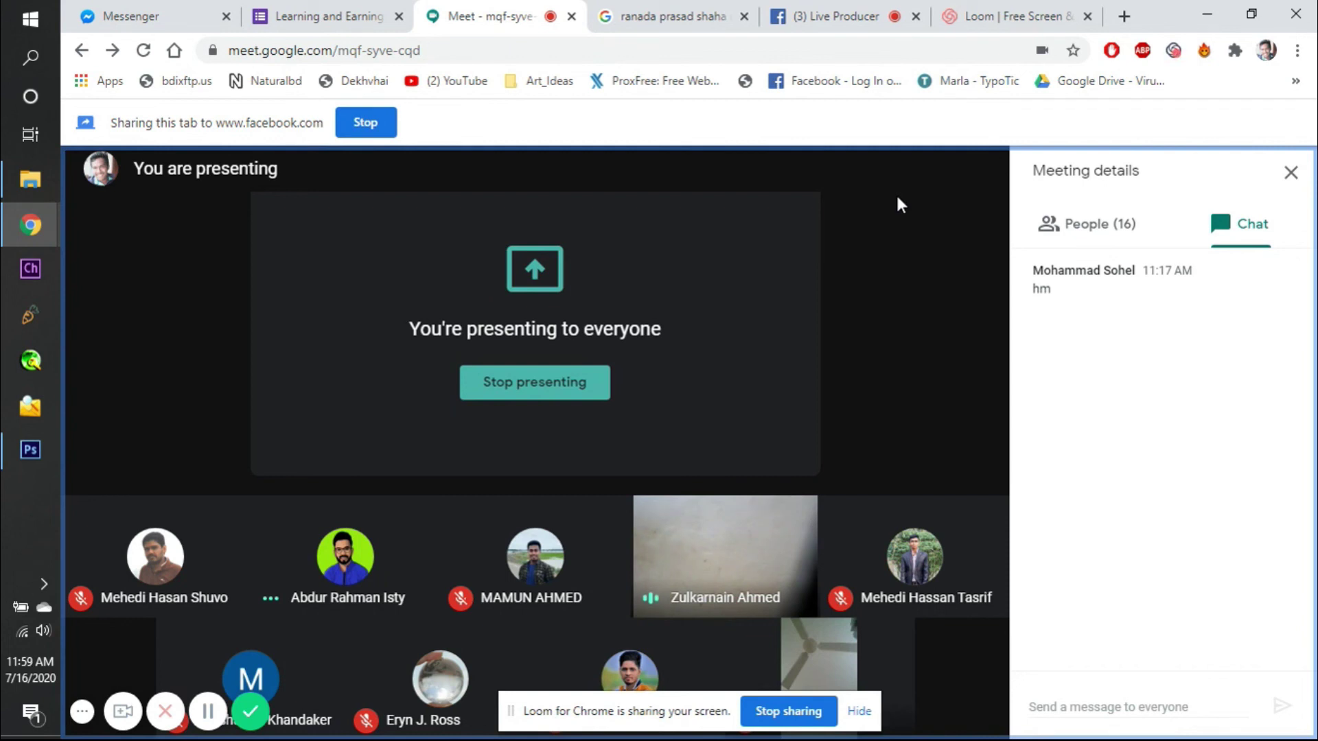
# - Switch from Google Meet back to Photoshop with Alt+Tab
pyautogui.hotkey('alt', 'Tab')
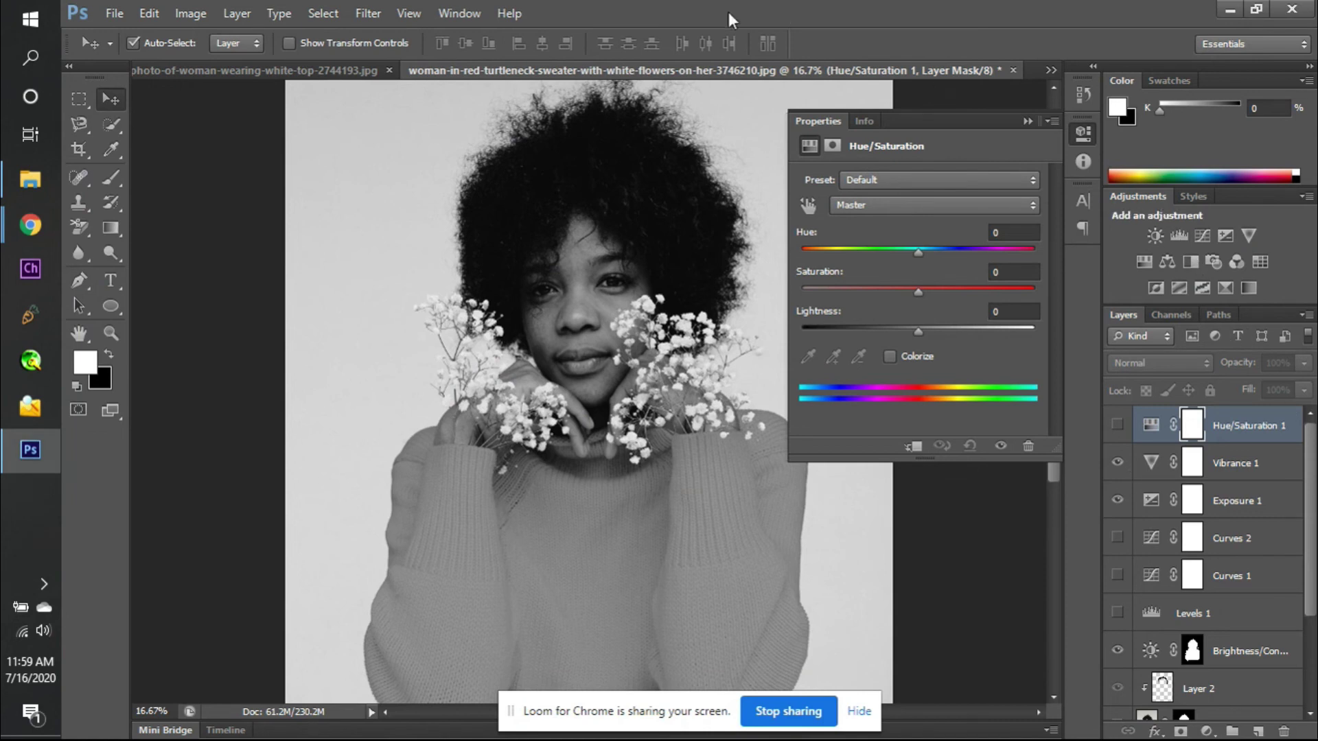
pyautogui.click(467, 21)
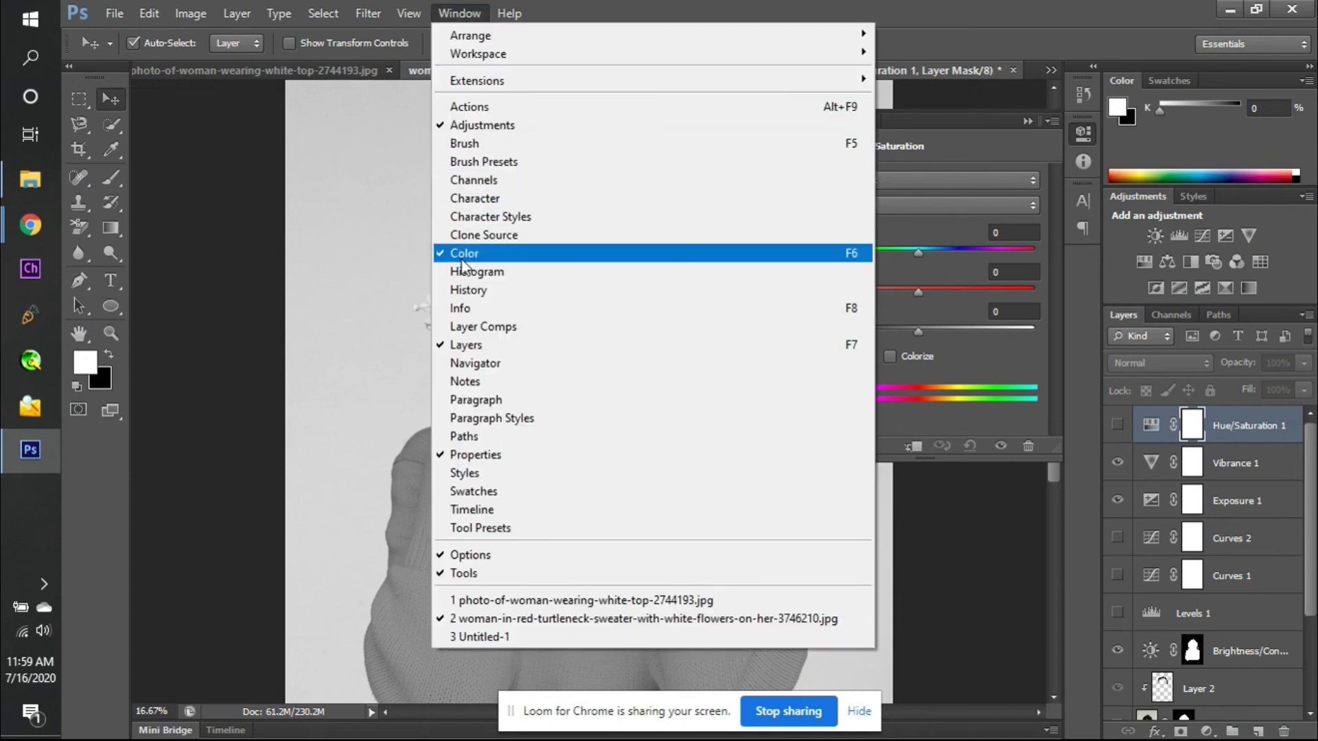
pyautogui.click(508, 127)
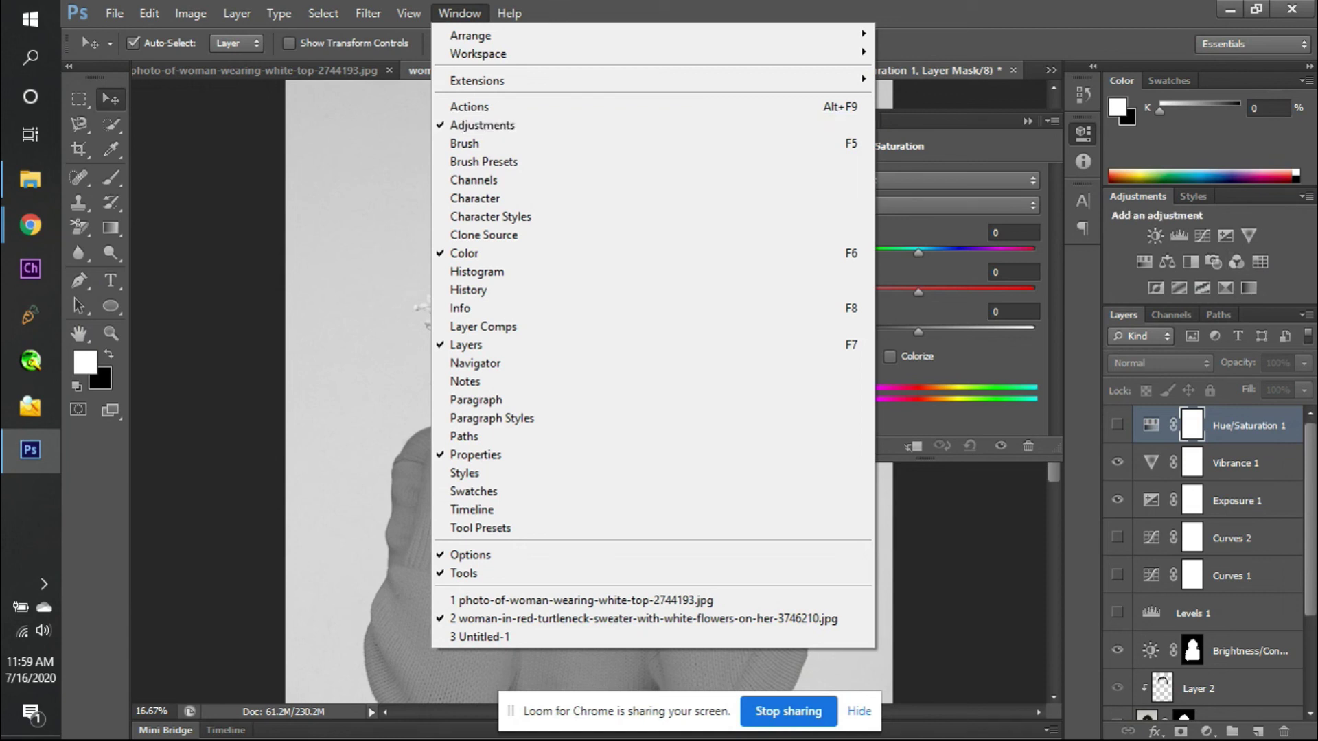
pyautogui.click(1226, 217)
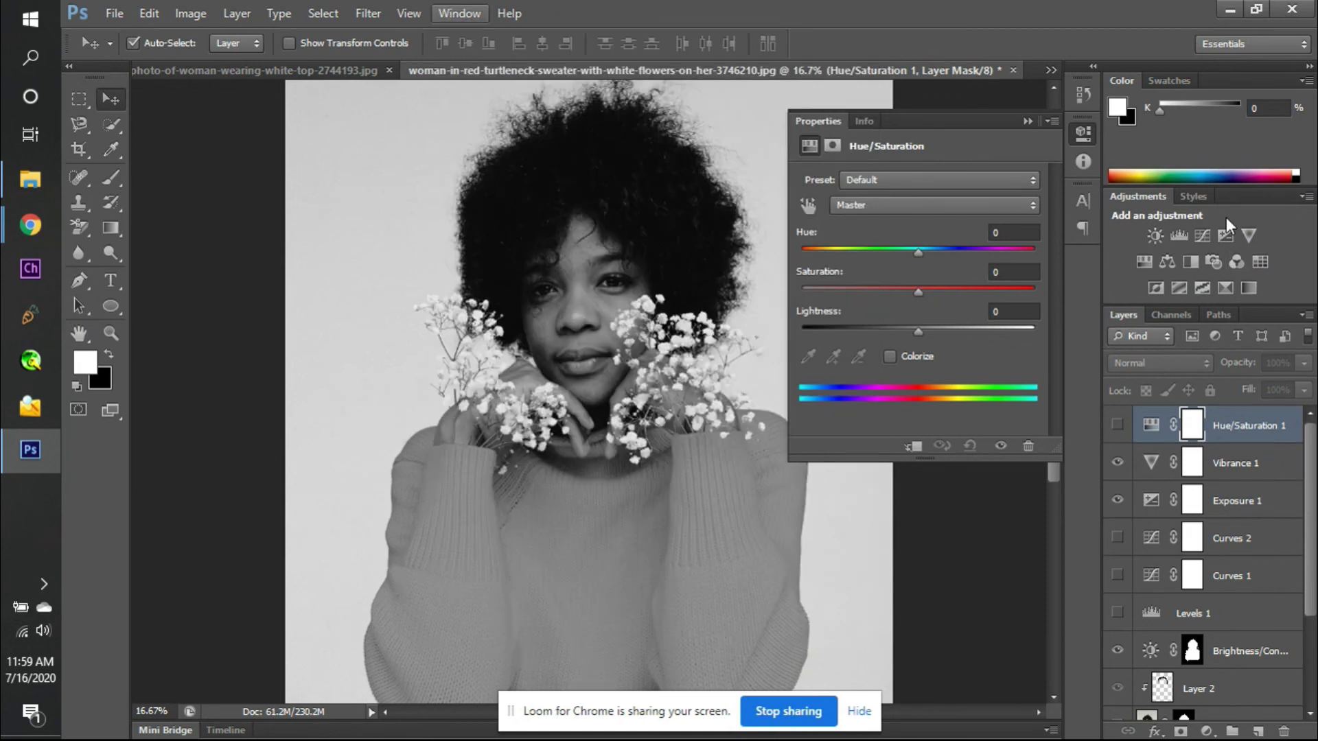
pyautogui.click(1210, 732)
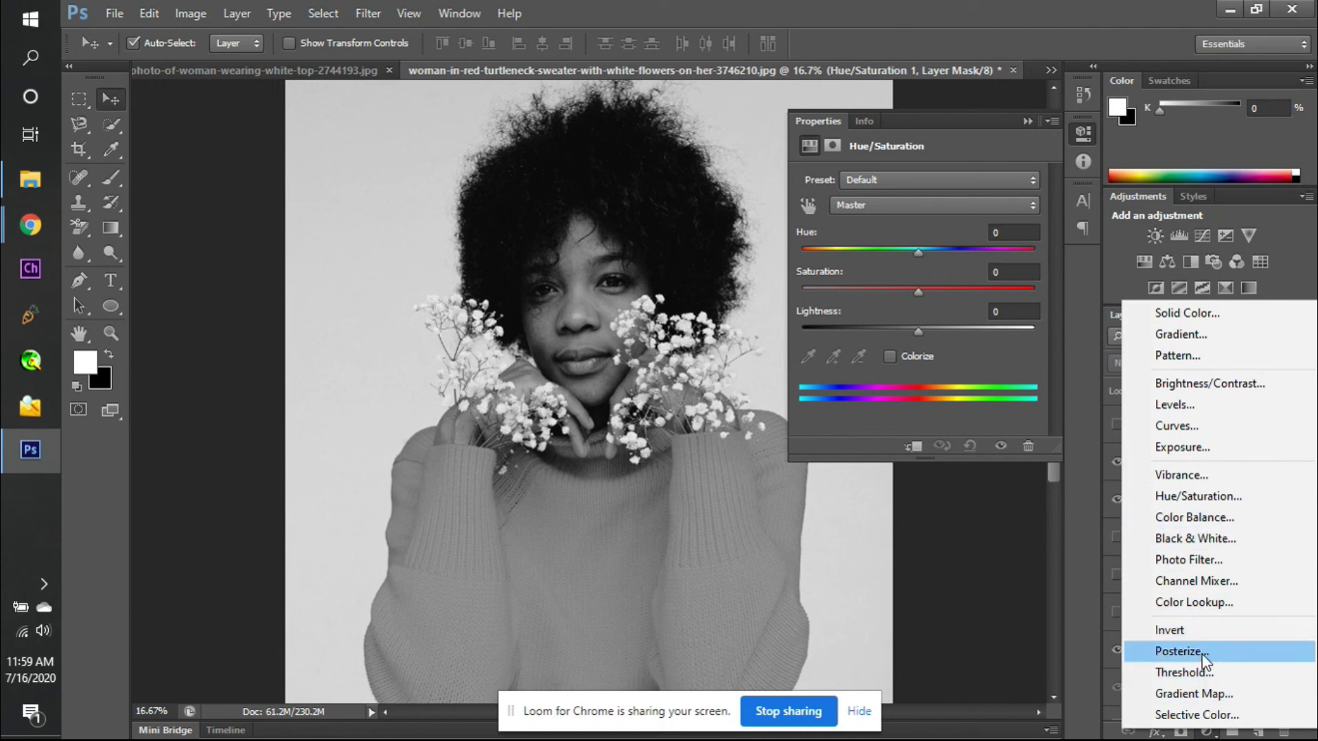
pyautogui.click(1210, 734)
pyautogui.click(1210, 733)
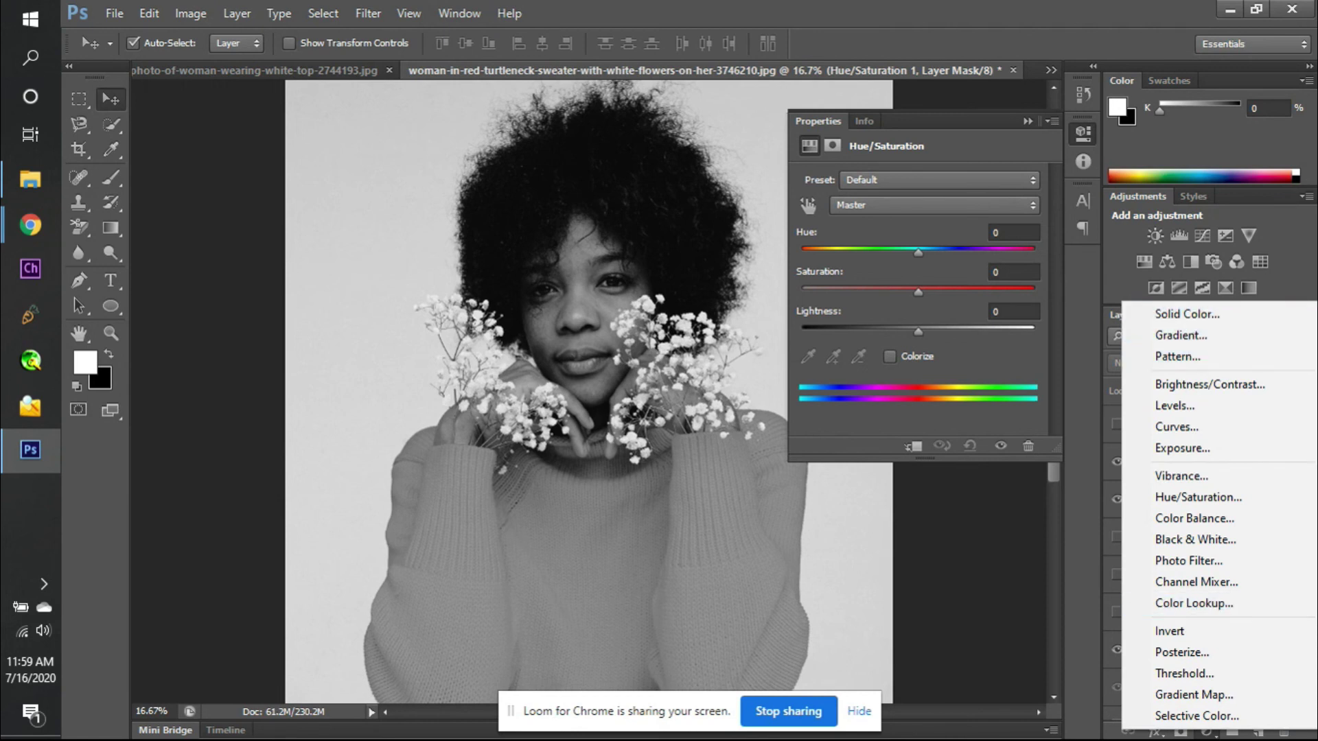
pyautogui.click(1212, 734)
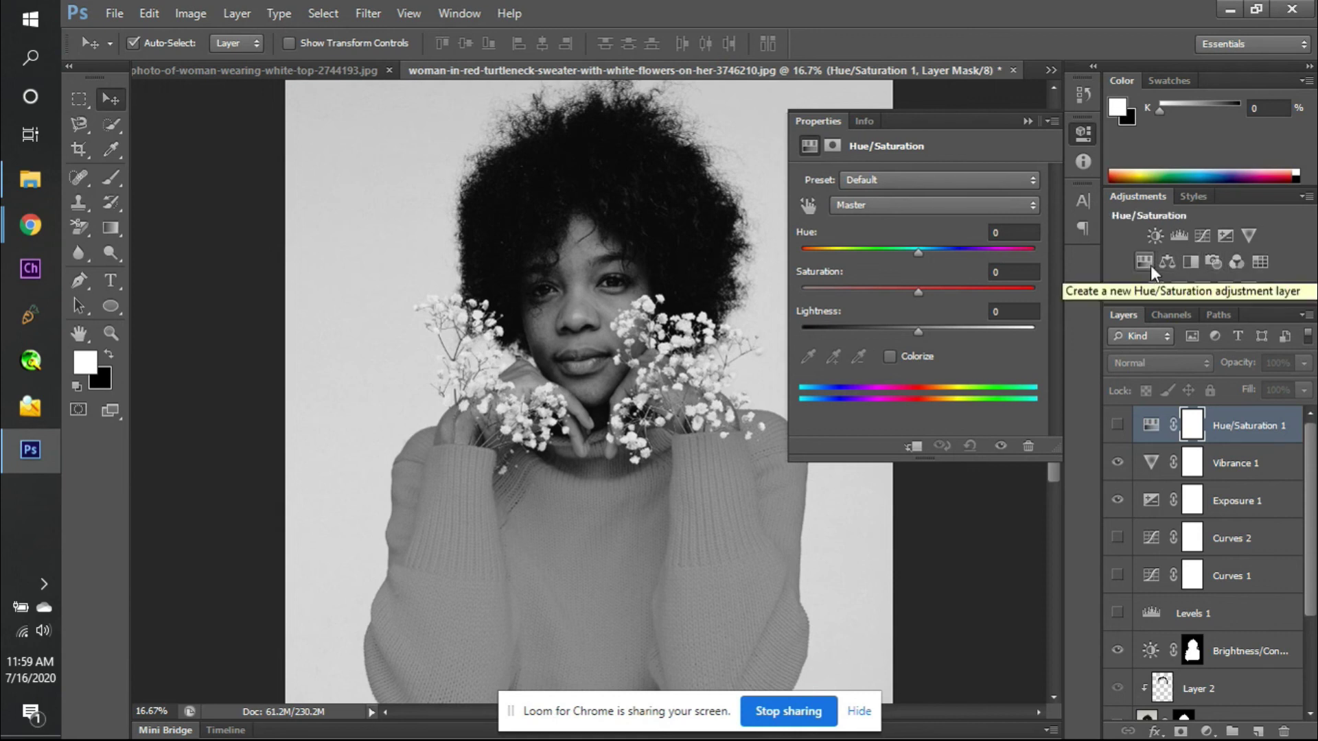
# - Apply the Cyanotype preset, hide Vibrance 1, show Hue/Saturation 1 and nudge saturation and hue
pyautogui.click(850, 180)
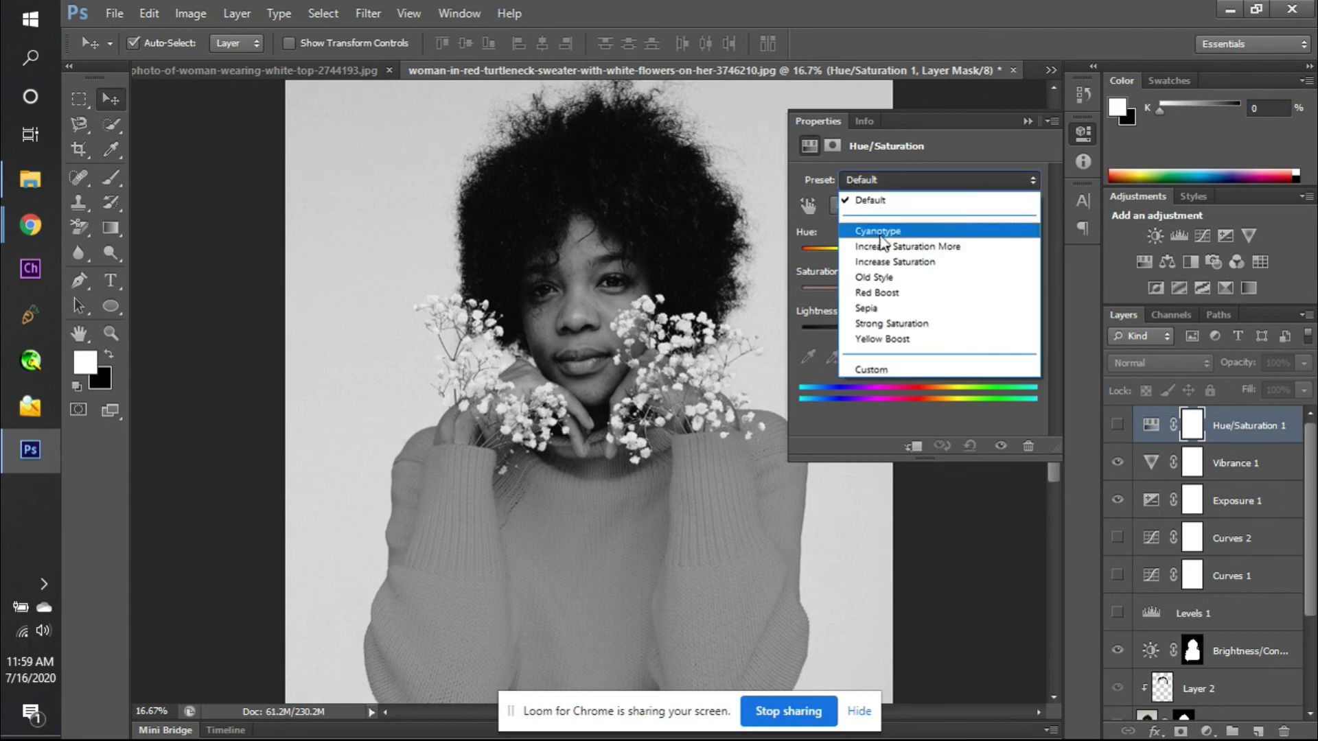
pyautogui.click(909, 232)
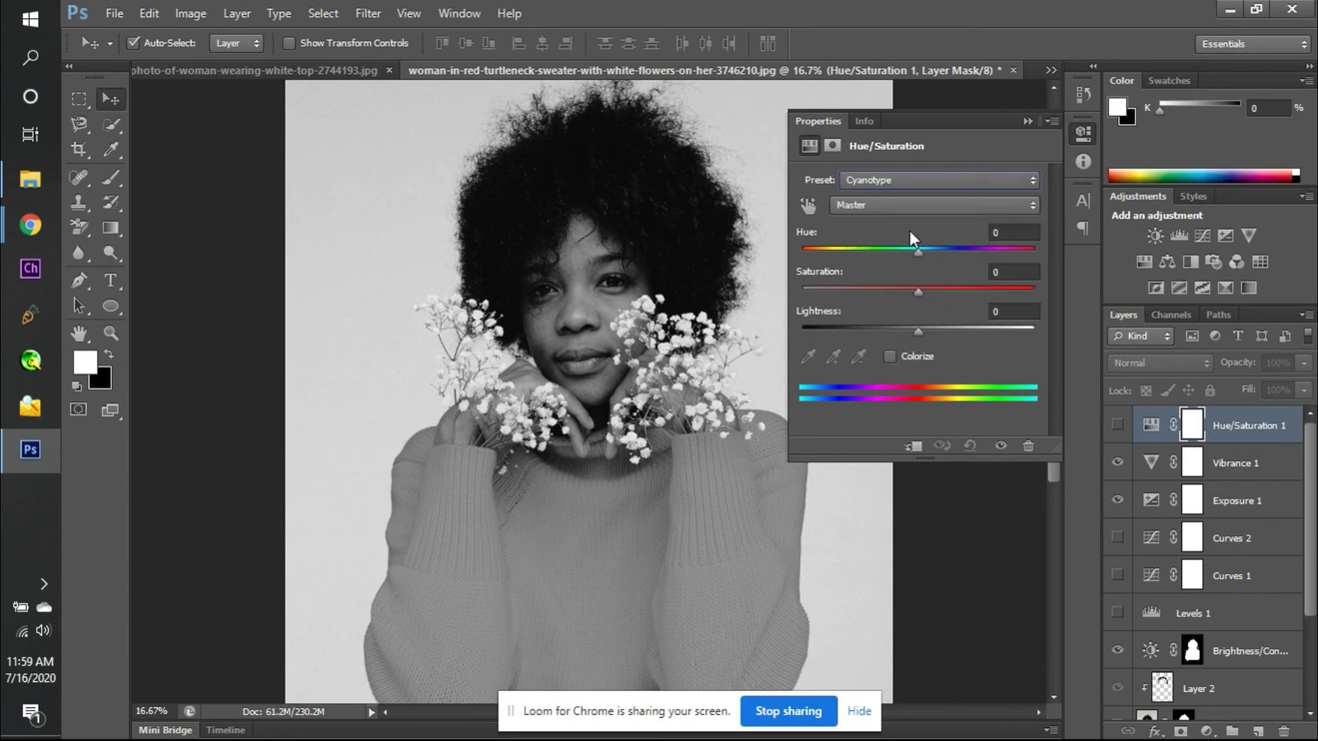
pyautogui.click(1117, 464)
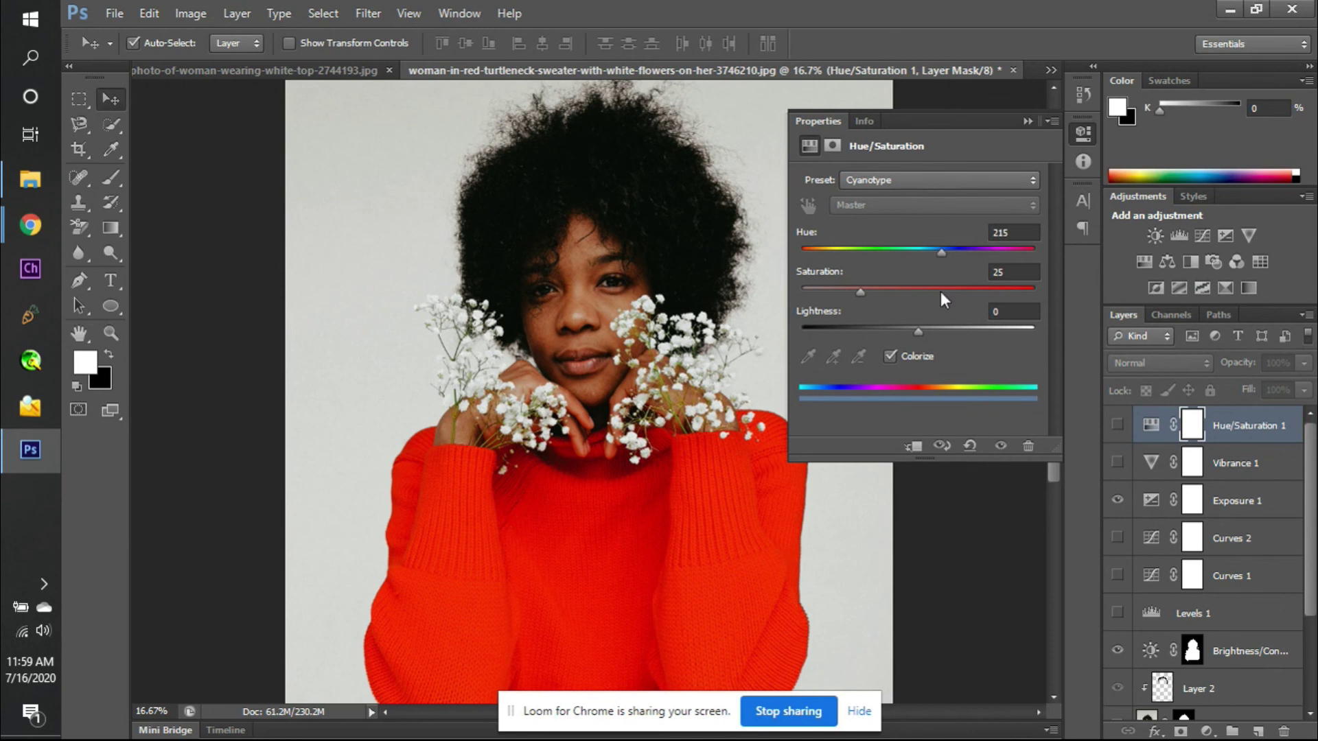
pyautogui.click(1113, 427)
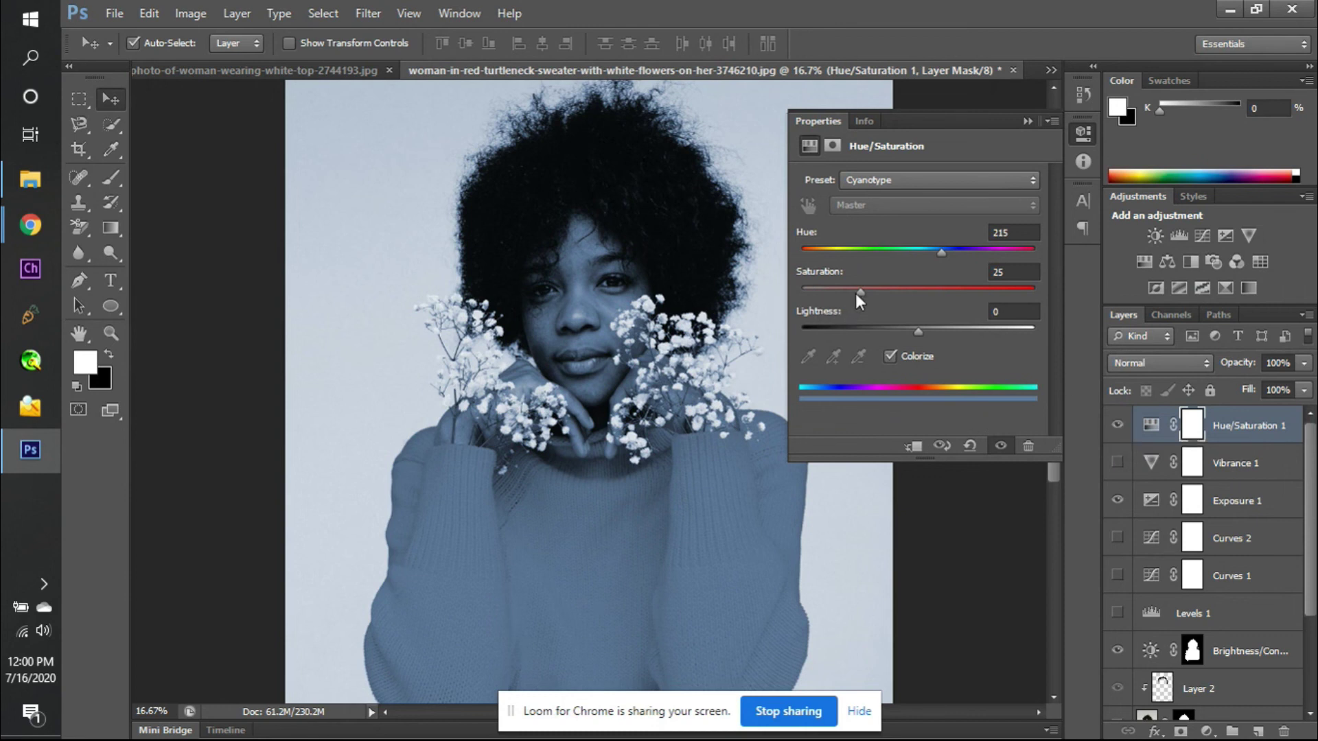
pyautogui.moveTo(861, 294)
pyautogui.mouseDown()
pyautogui.moveTo(912, 294)
pyautogui.moveTo(869, 292)
pyautogui.mouseUp()
pyautogui.moveTo(940, 253)
pyautogui.mouseDown()
pyautogui.moveTo(914, 252)
pyautogui.moveTo(1007, 255)
pyautogui.moveTo(804, 250)
pyautogui.moveTo(1027, 251)
pyautogui.moveTo(777, 250)
pyautogui.moveTo(942, 252)
pyautogui.mouseUp()
pyautogui.hotkey('alt', 'Tab')
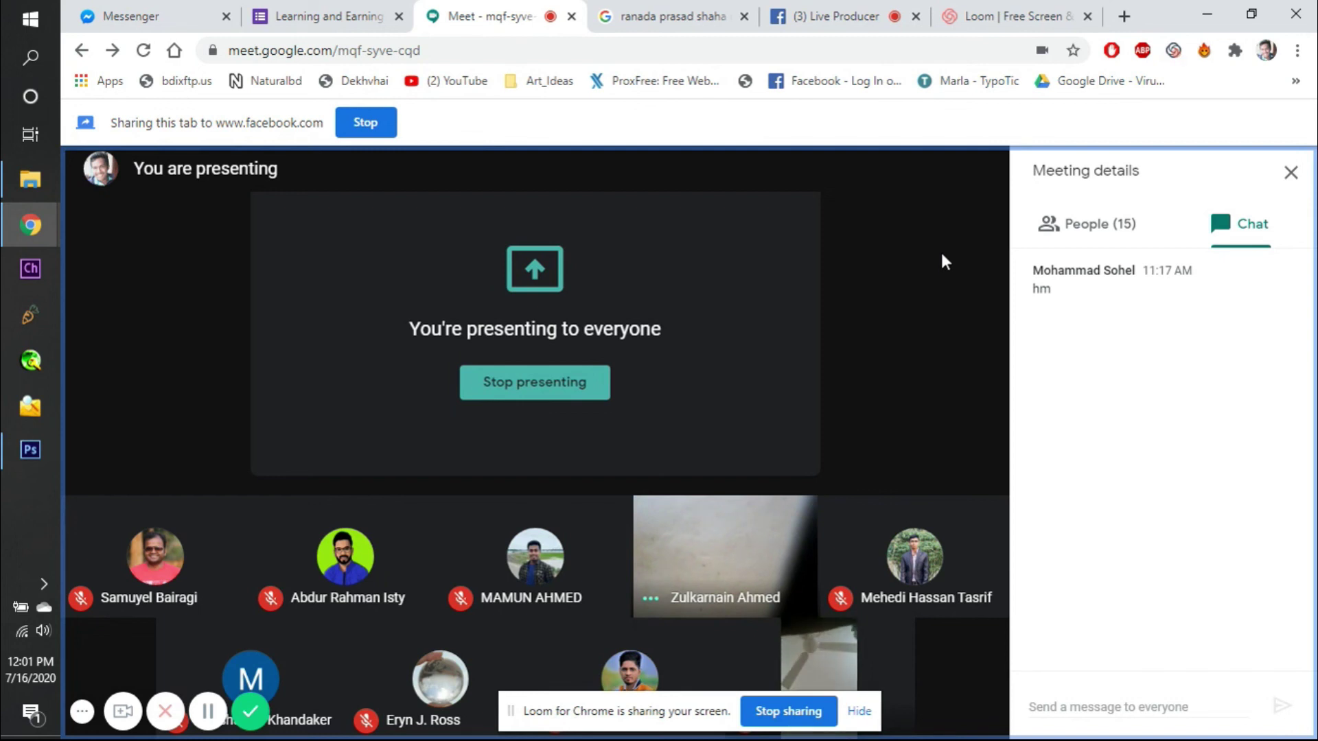
pyautogui.hotkey('alt', 'Tab')
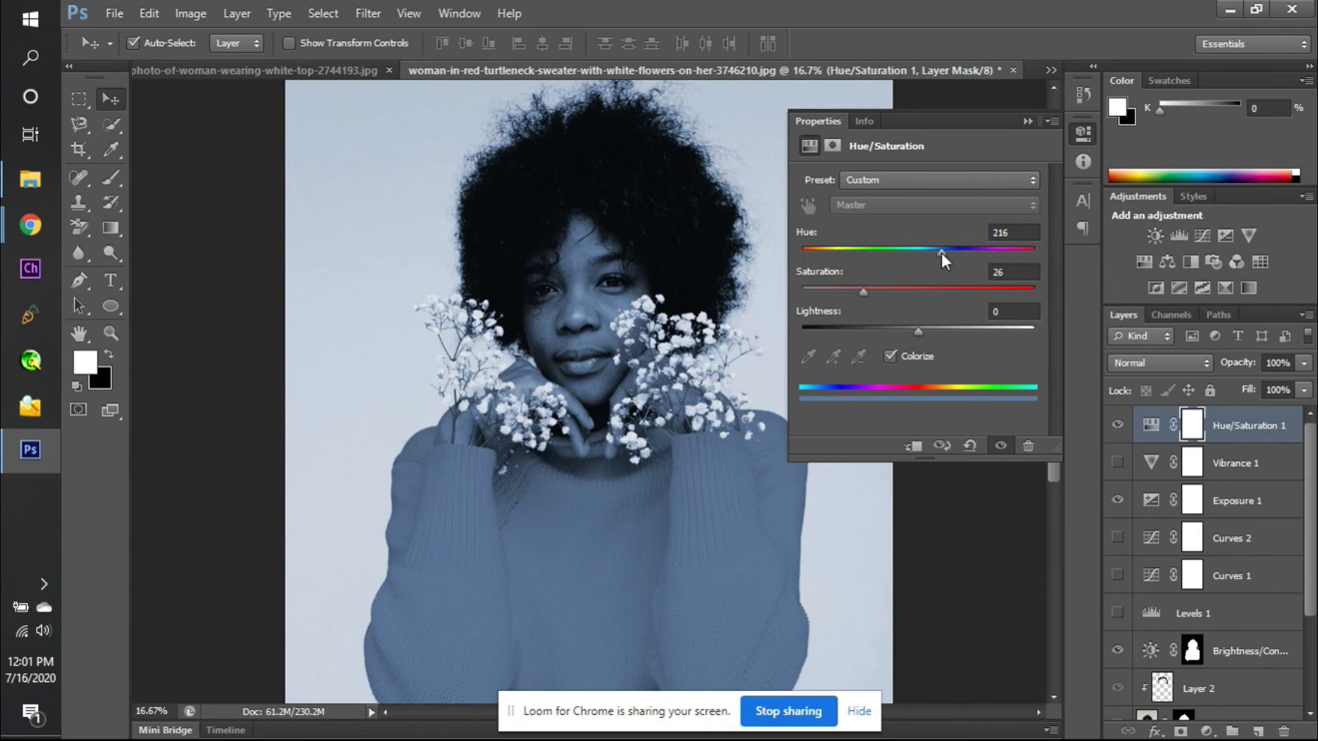
# - Shift the portrait's tint to an intense green, then set the hue to 0 for red
pyautogui.moveTo(941, 252); pyautogui.dragTo(896, 245)
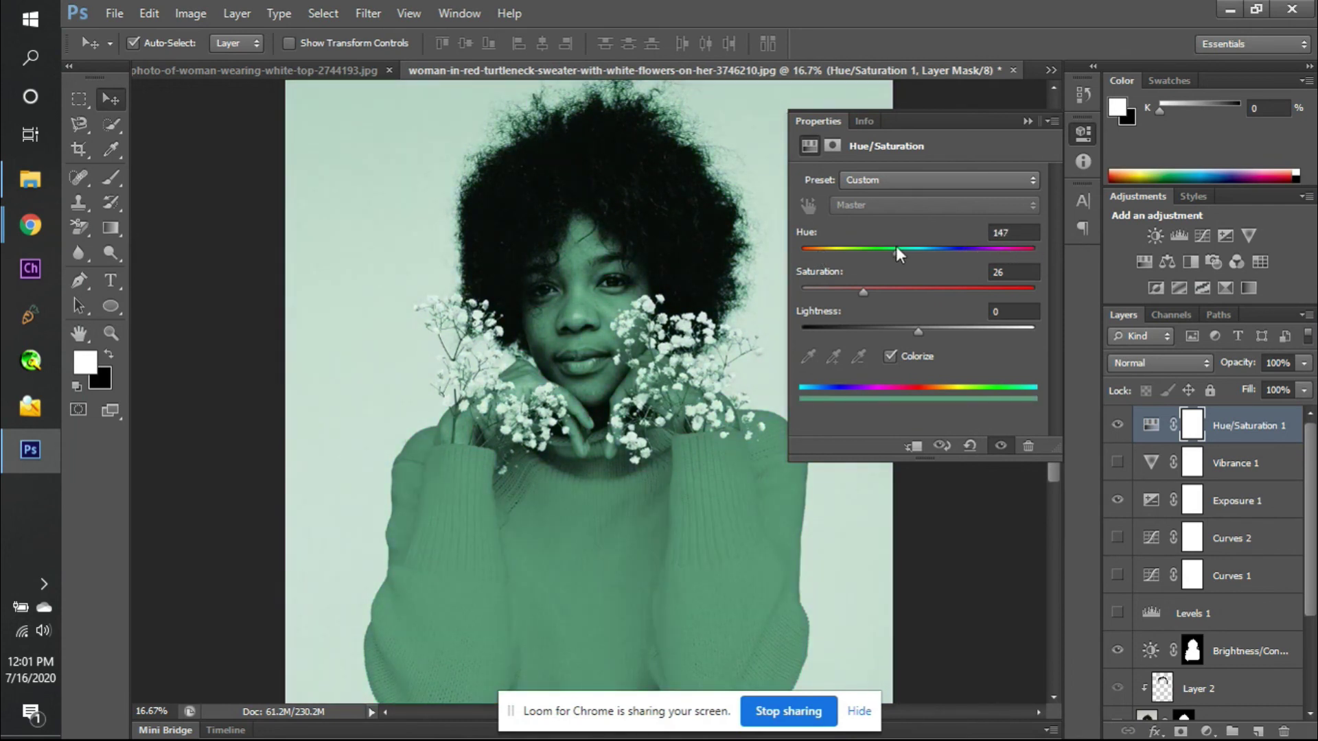
pyautogui.moveTo(863, 291); pyautogui.dragTo(1005, 289)
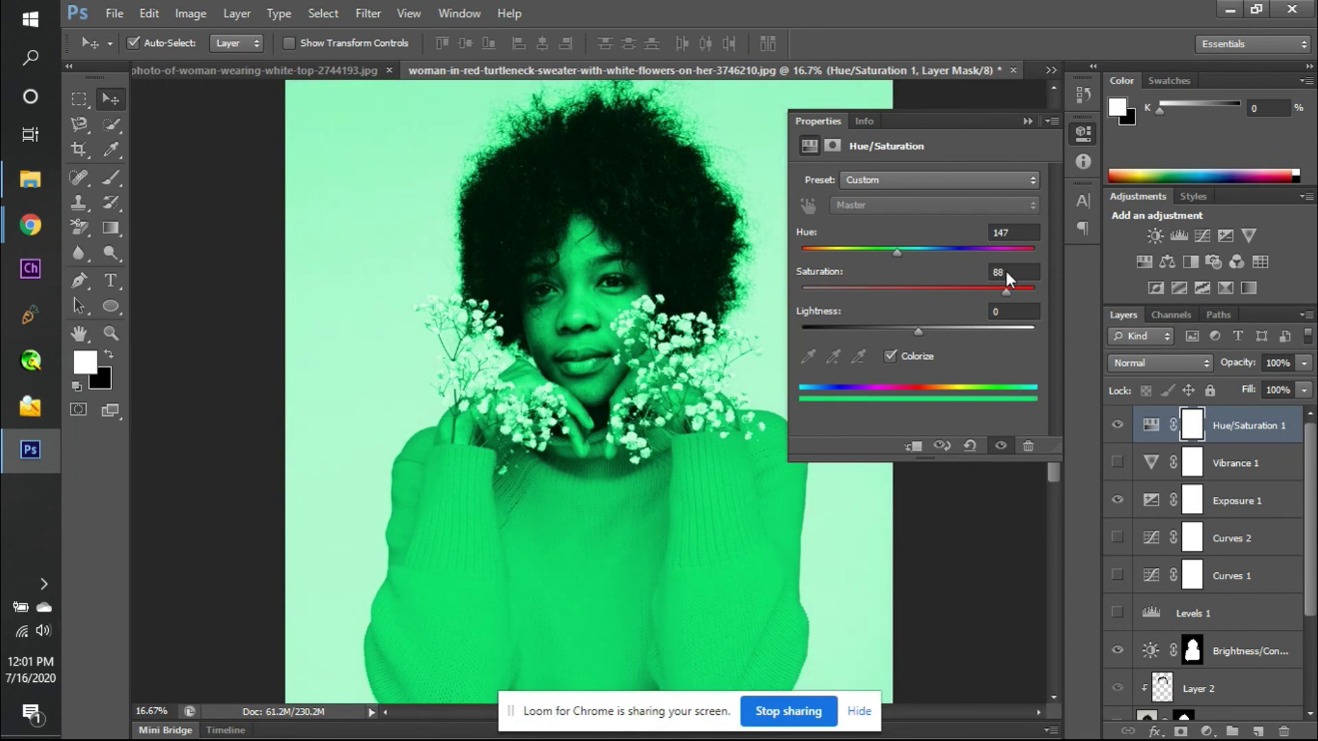
pyautogui.click(1020, 234)
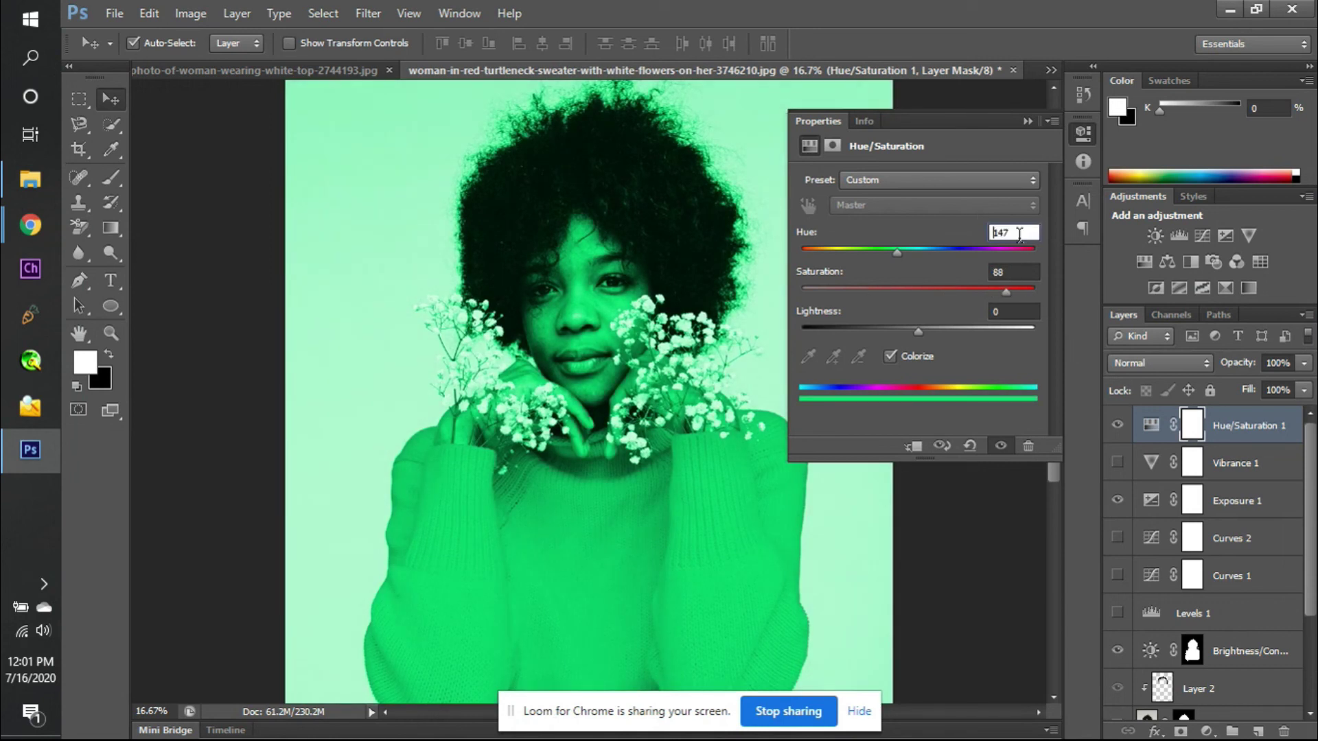
pyautogui.press('Delete')
pyautogui.press('Delete')
pyautogui.press('BackSpace')
pyautogui.press('Return')
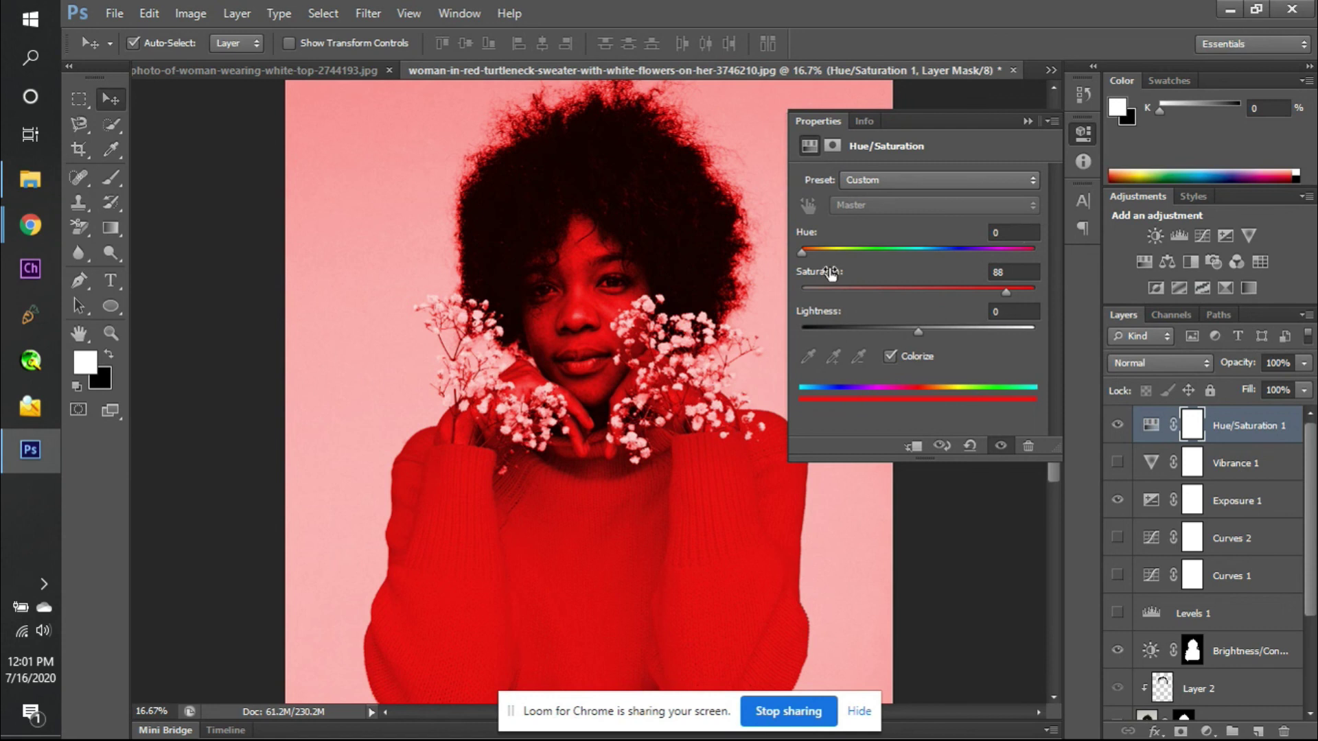
# - Shift the tint to a softer cyan, compare with the layer hidden, then delete it
pyautogui.moveTo(801, 254); pyautogui.dragTo(923, 252)
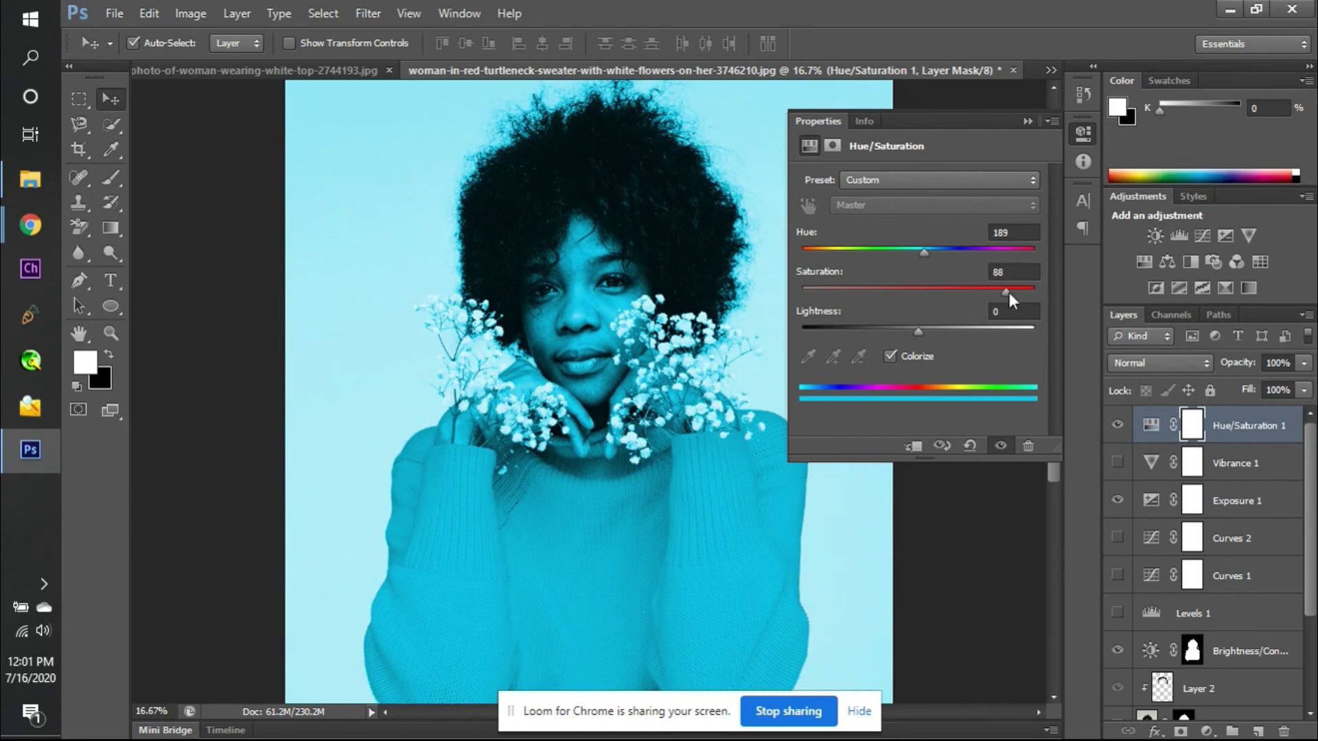
pyautogui.moveTo(1006, 294); pyautogui.dragTo(912, 298)
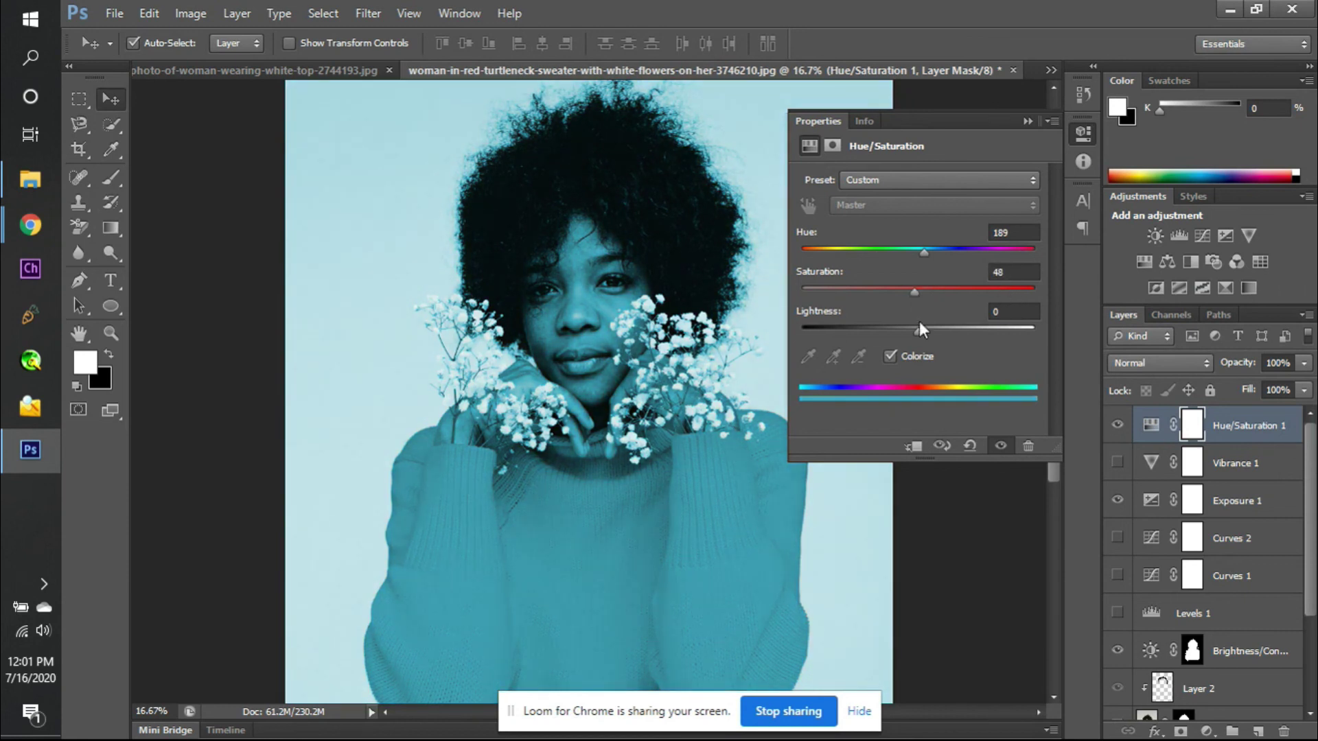
pyautogui.click(1117, 425)
pyautogui.click(1117, 425)
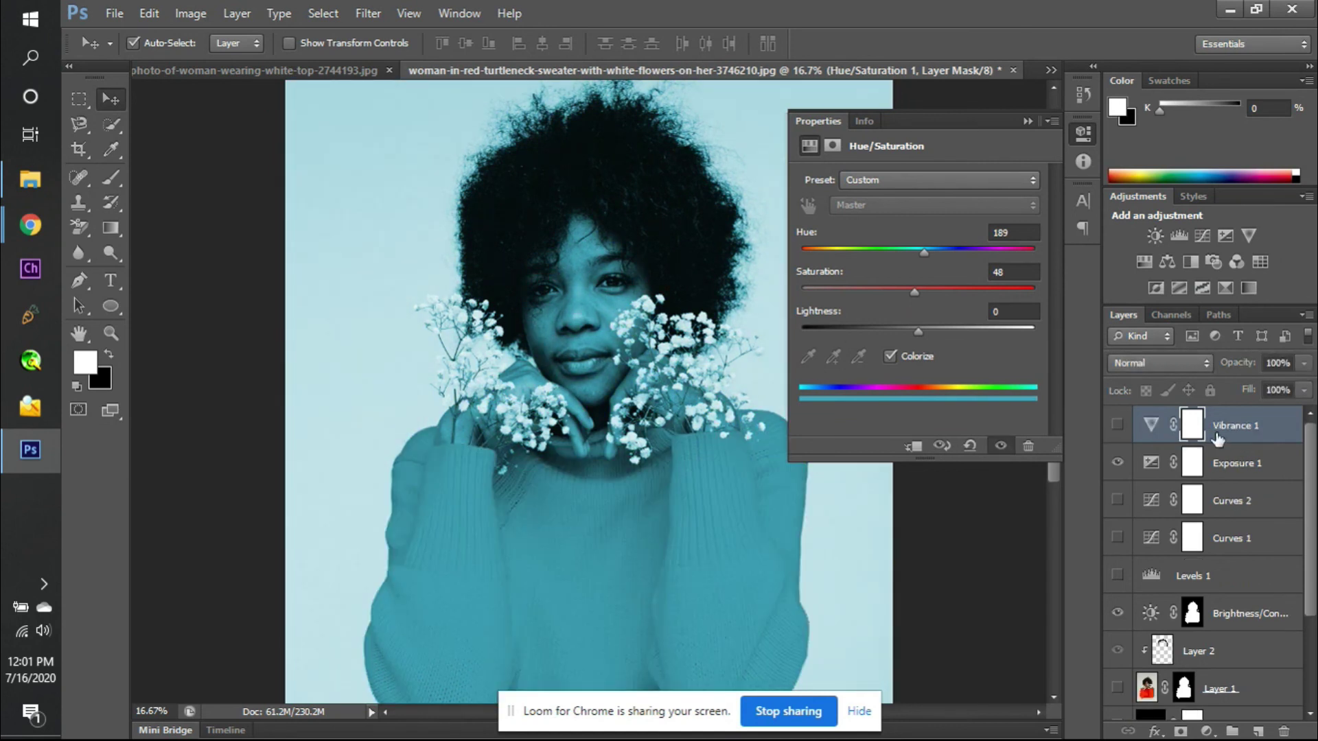
pyautogui.press('Delete')
# - Add a new Hue/Saturation adjustment layer and set its hue and saturation to 0
pyautogui.click(1146, 262)
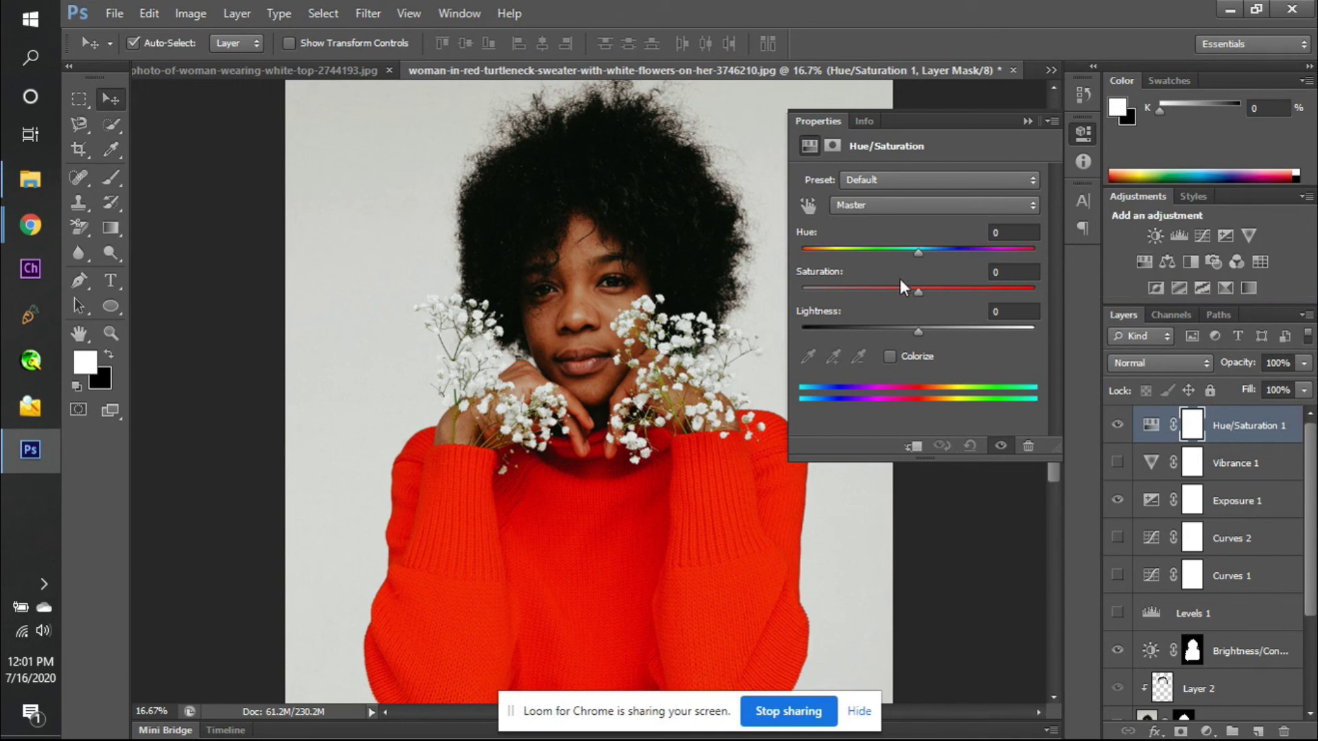
pyautogui.moveTo(919, 252)
pyautogui.mouseDown()
pyautogui.moveTo(997, 257)
pyautogui.moveTo(837, 262)
pyautogui.moveTo(929, 251)
pyautogui.mouseUp()
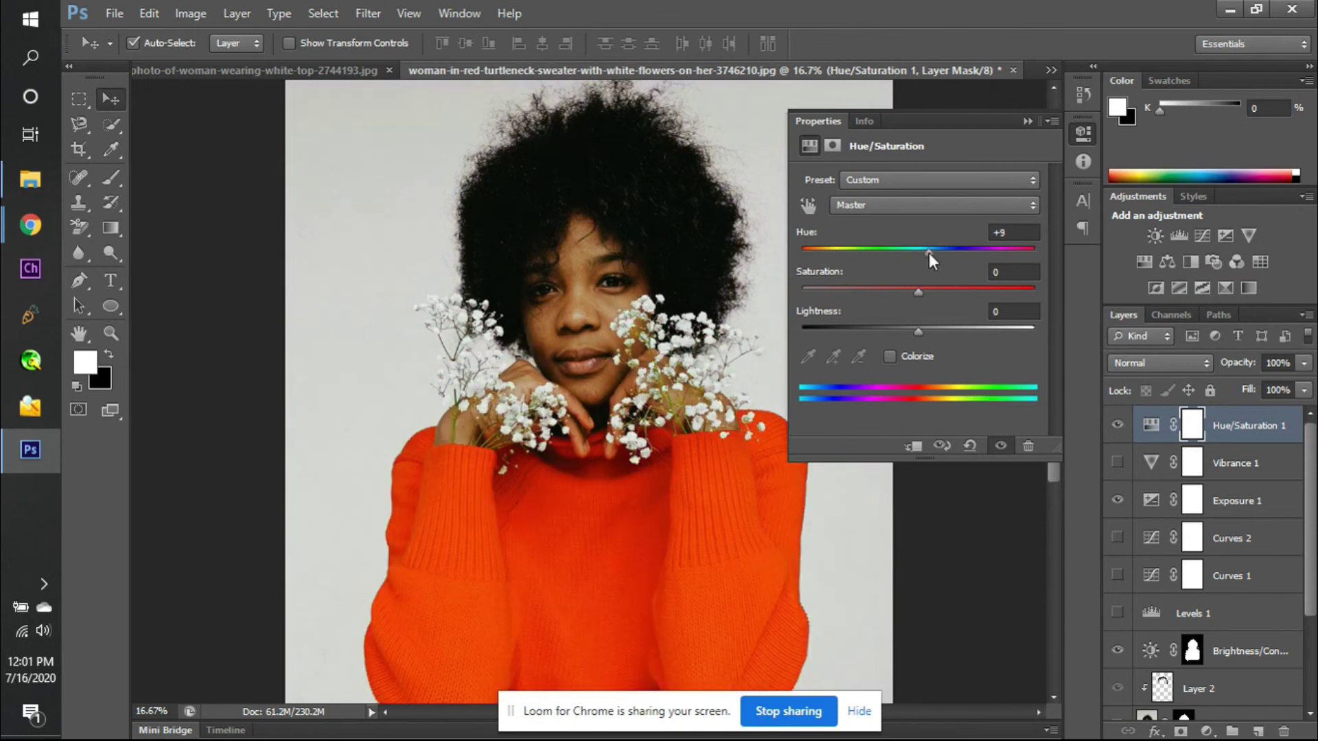
pyautogui.click(1008, 237)
pyautogui.press('BackSpace')
pyautogui.press('BackSpace')
pyautogui.write('0')
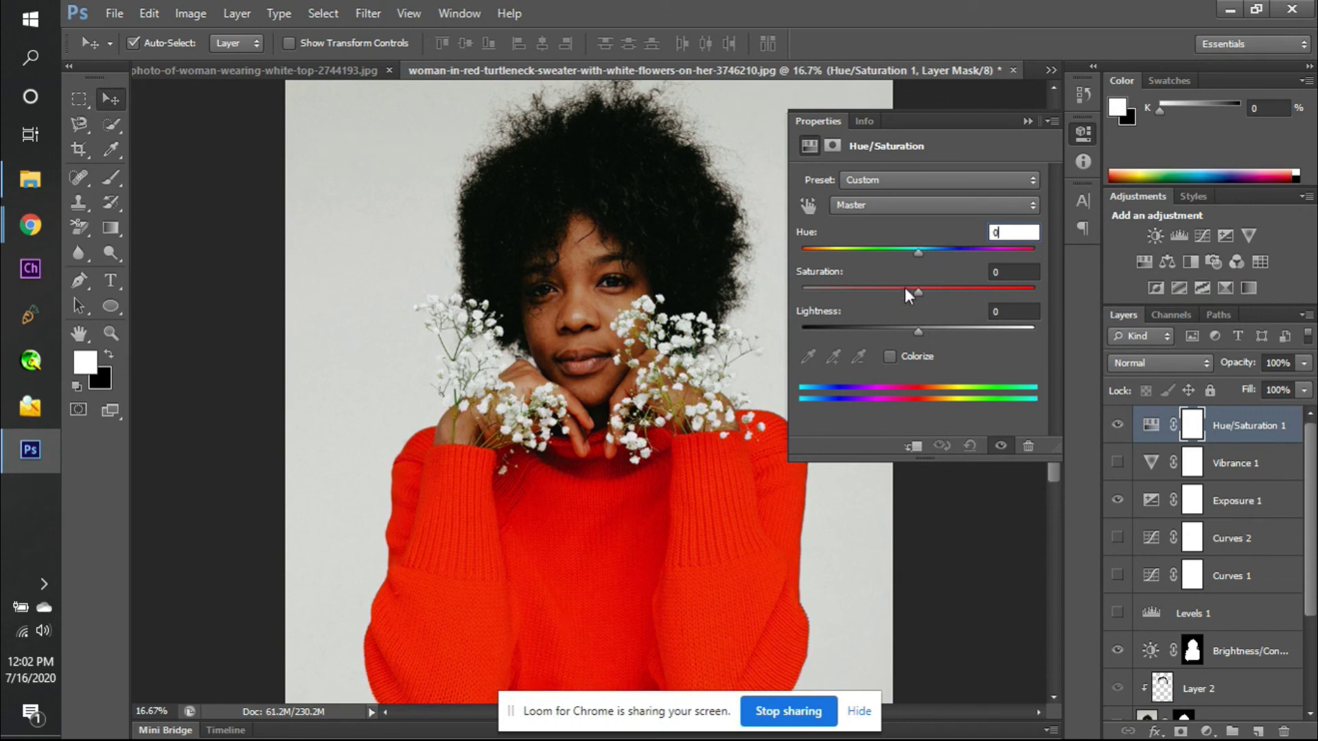
pyautogui.moveTo(918, 291); pyautogui.dragTo(988, 289)
pyautogui.click(986, 272)
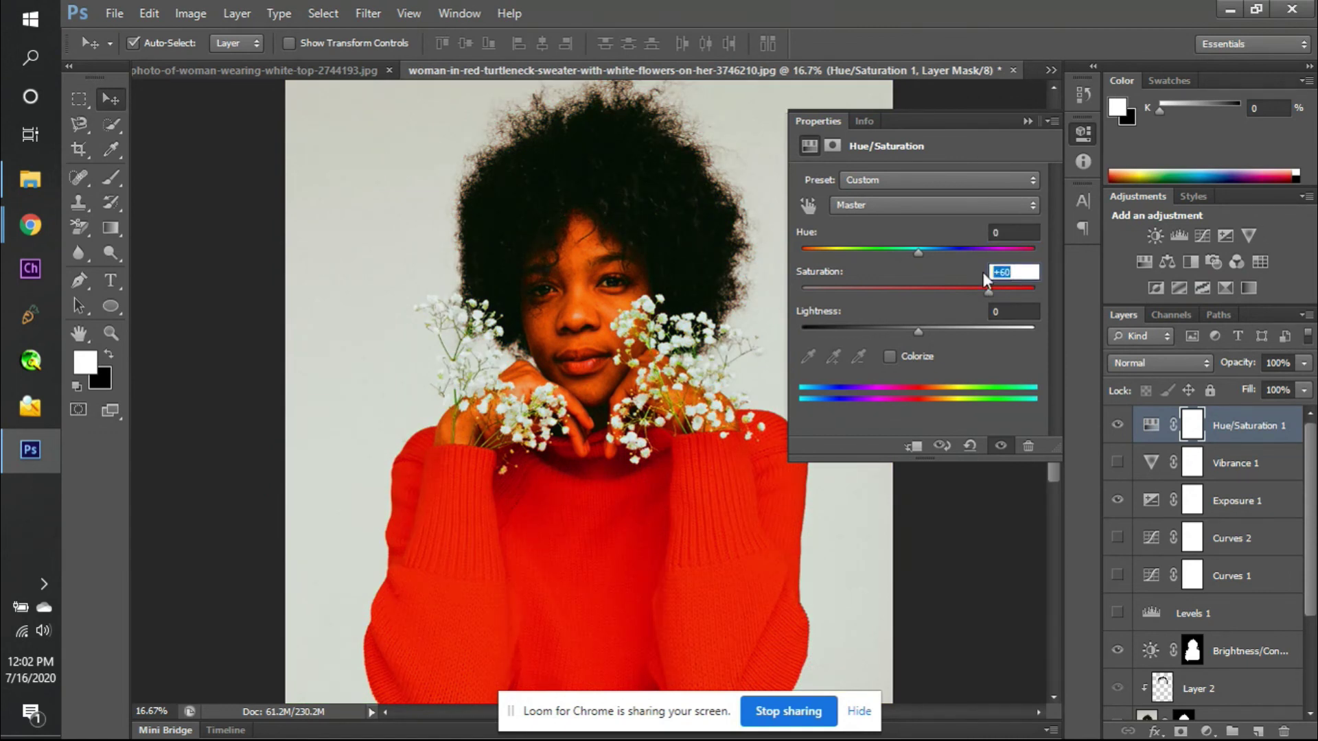
pyautogui.write('0')
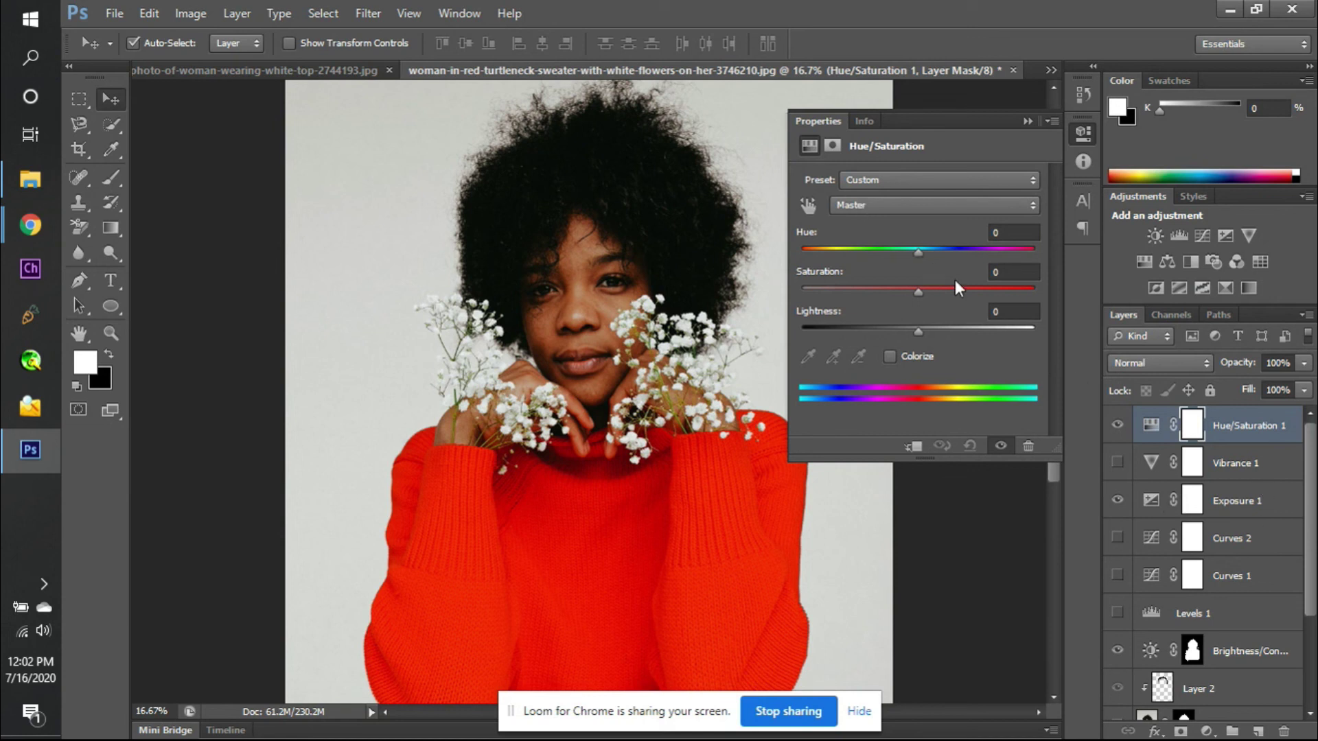
pyautogui.moveTo(917, 251); pyautogui.dragTo(841, 255)
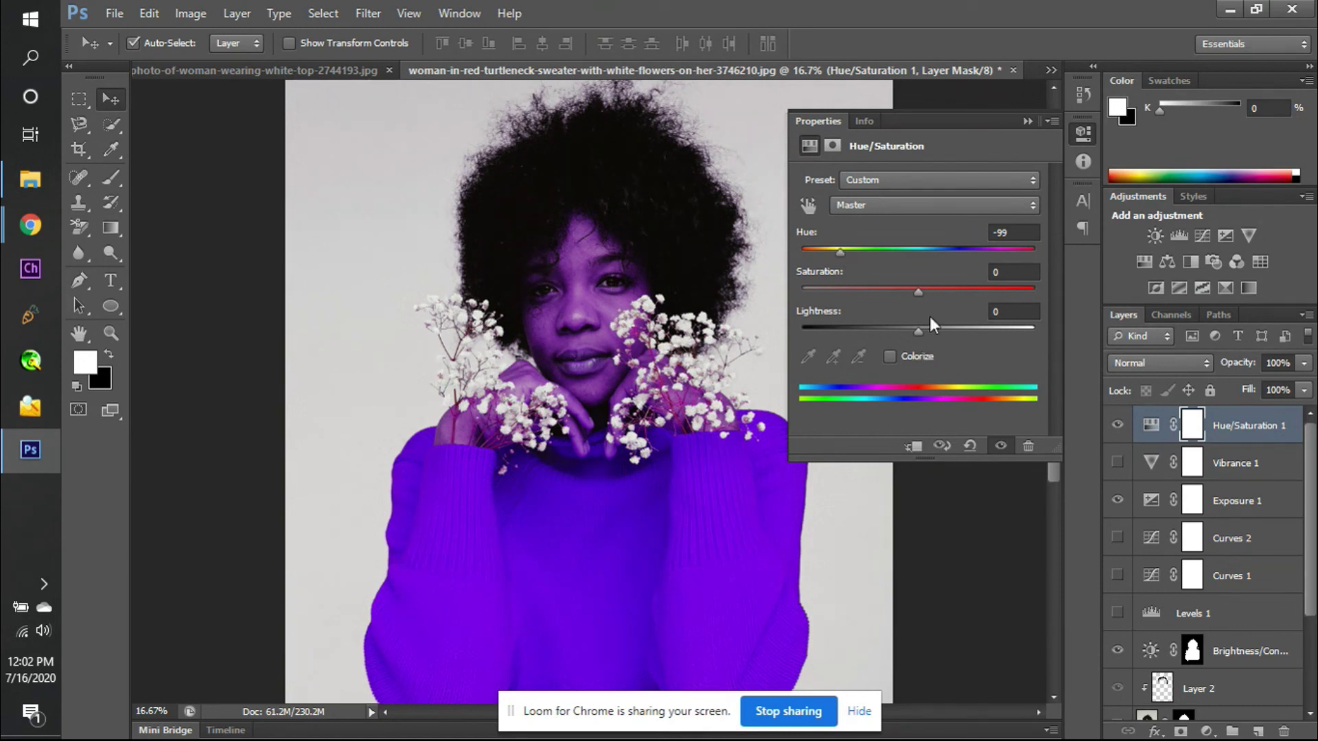
pyautogui.moveTo(920, 295); pyautogui.dragTo(1036, 297)
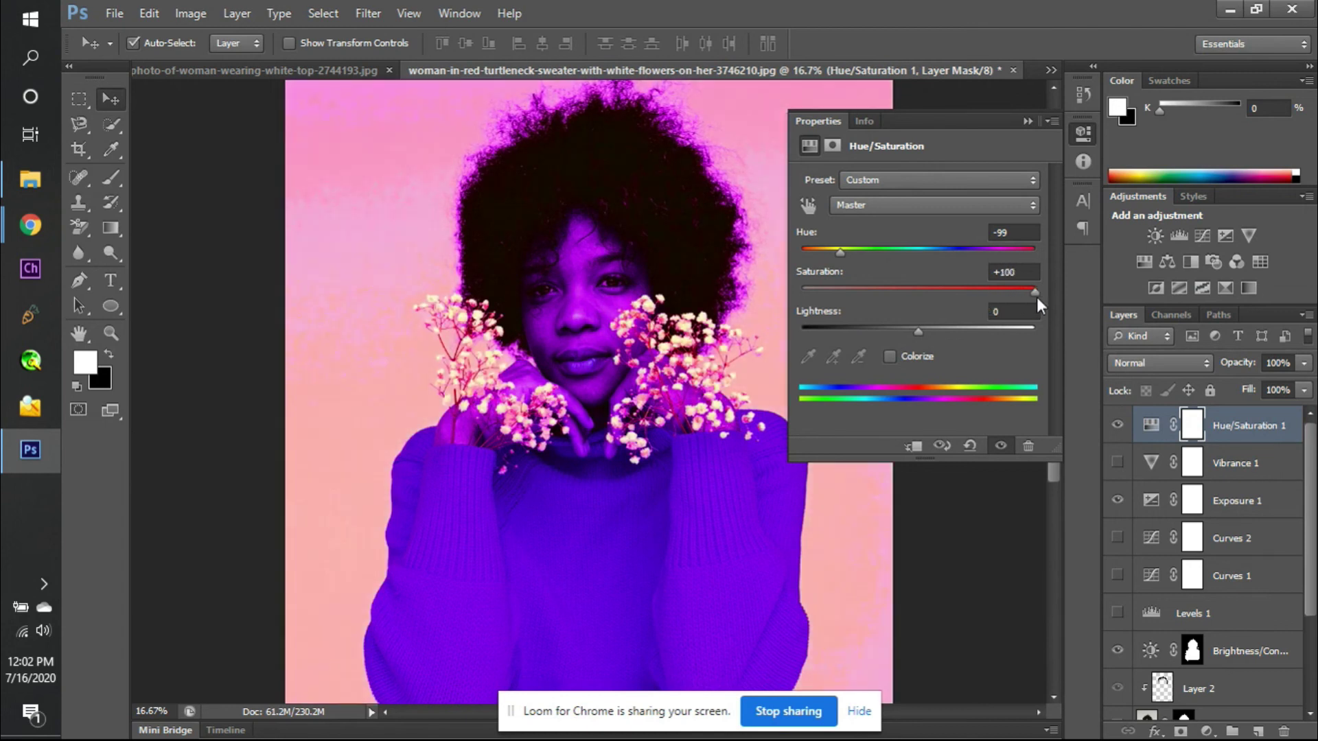
pyautogui.click(1013, 272)
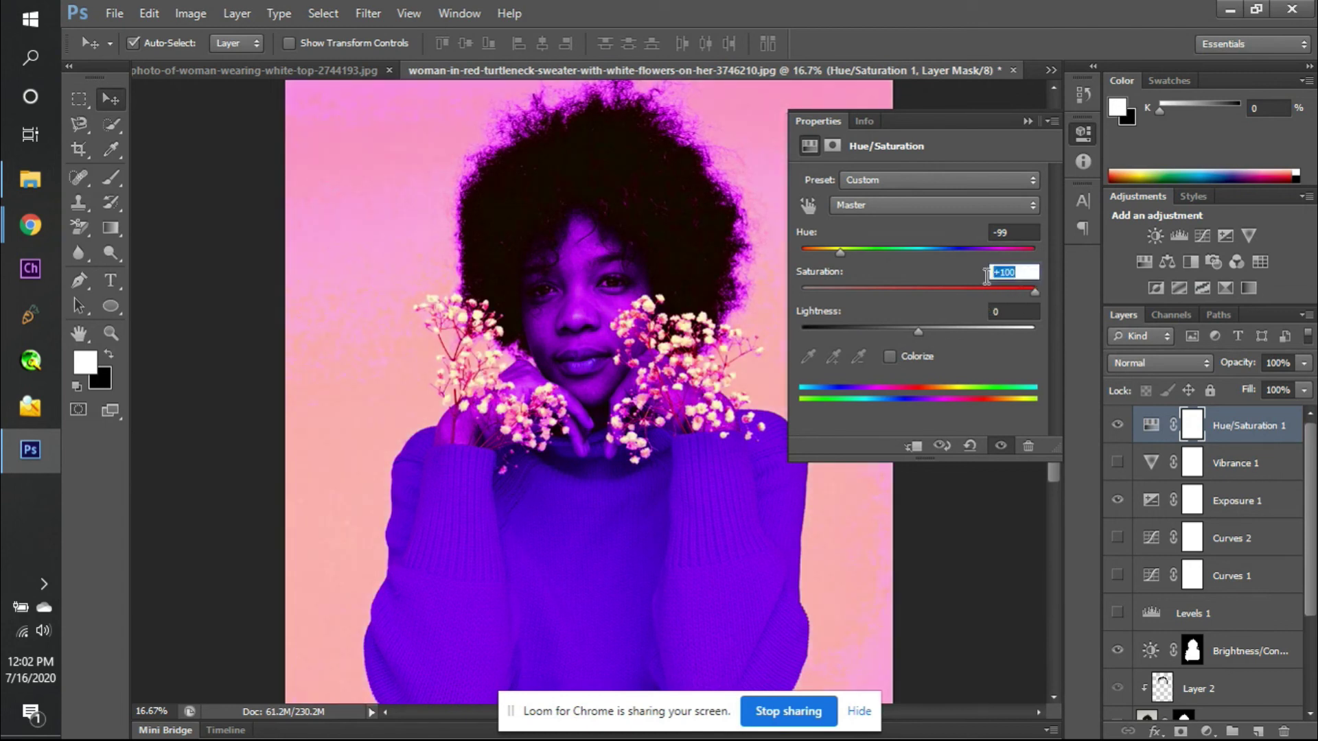
pyautogui.write('0')
pyautogui.hotkey('shift', 'Tab')
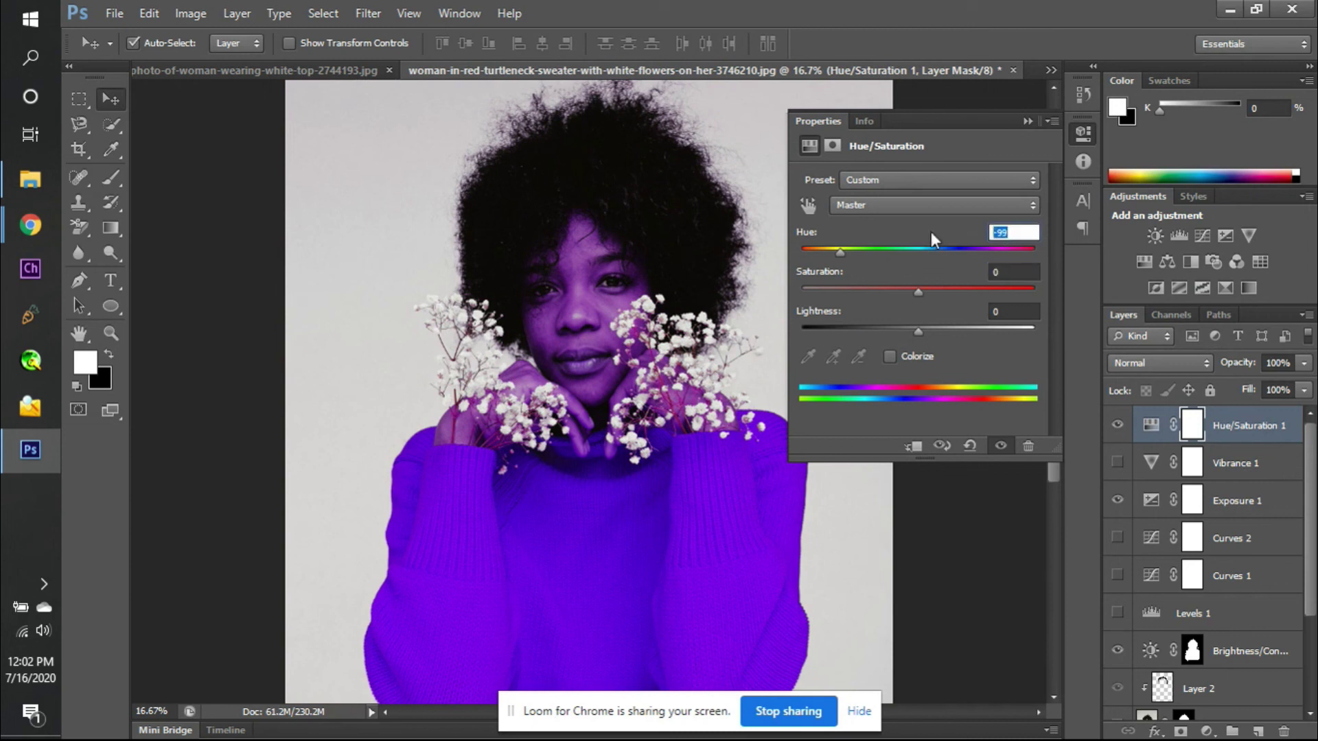
pyautogui.write('-')
pyautogui.write('0')
pyautogui.moveTo(917, 331)
pyautogui.mouseDown()
pyautogui.moveTo(813, 331)
pyautogui.moveTo(1022, 328)
pyautogui.moveTo(925, 332)
pyautogui.mouseUp()
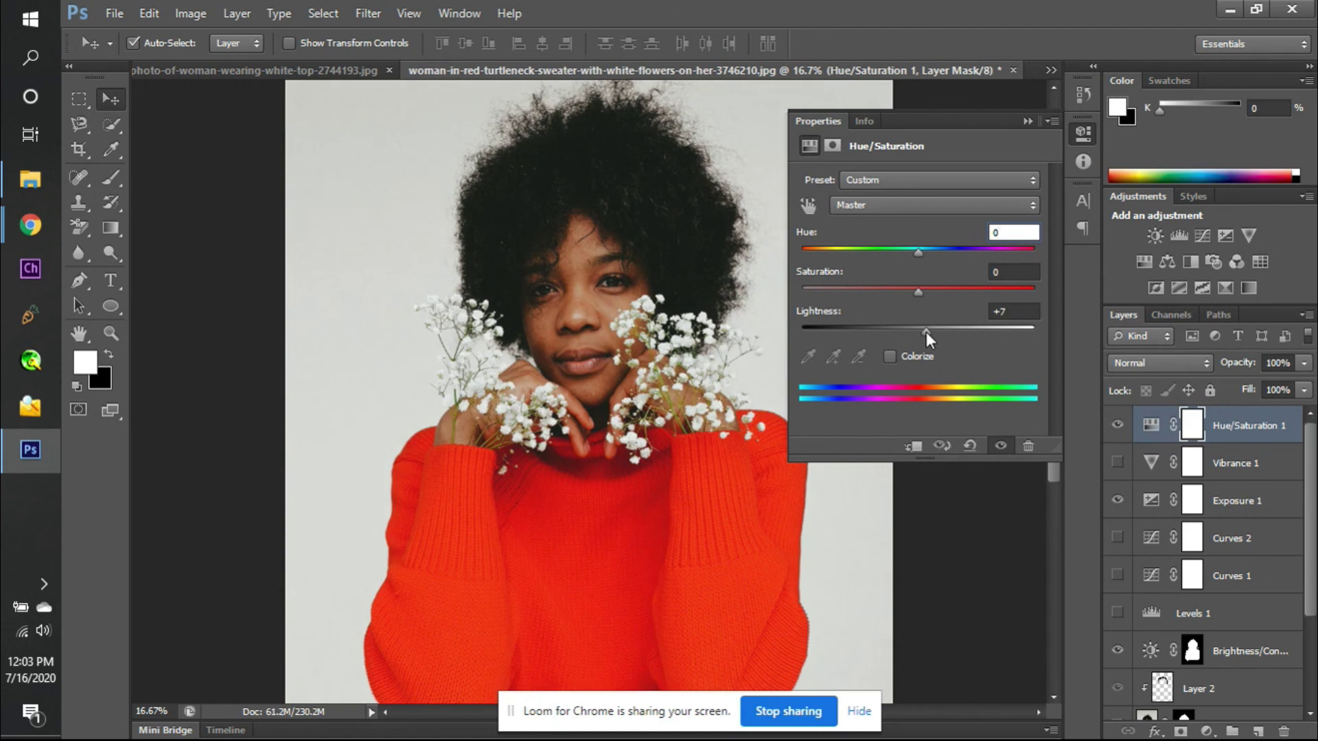
pyautogui.moveTo(925, 331); pyautogui.dragTo(829, 331)
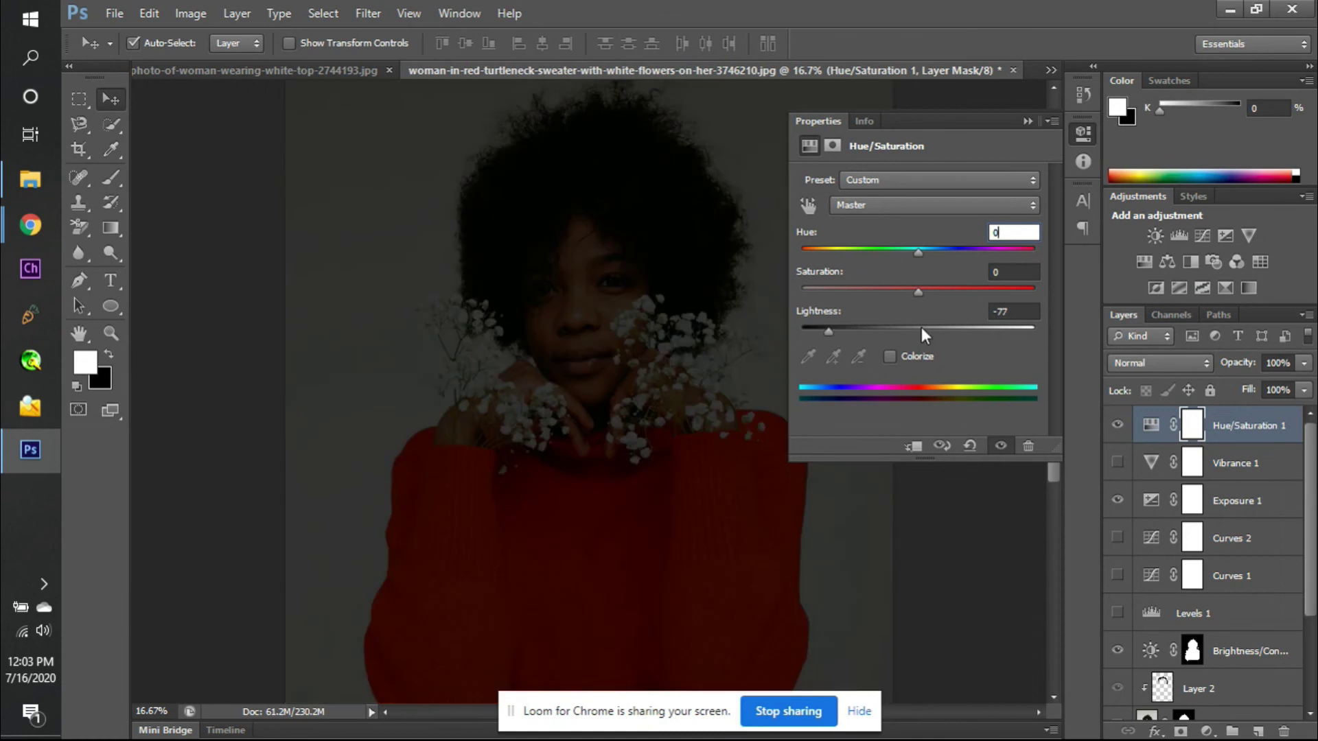
pyautogui.press('Tab')
pyautogui.press('Tab')
pyautogui.write('0')
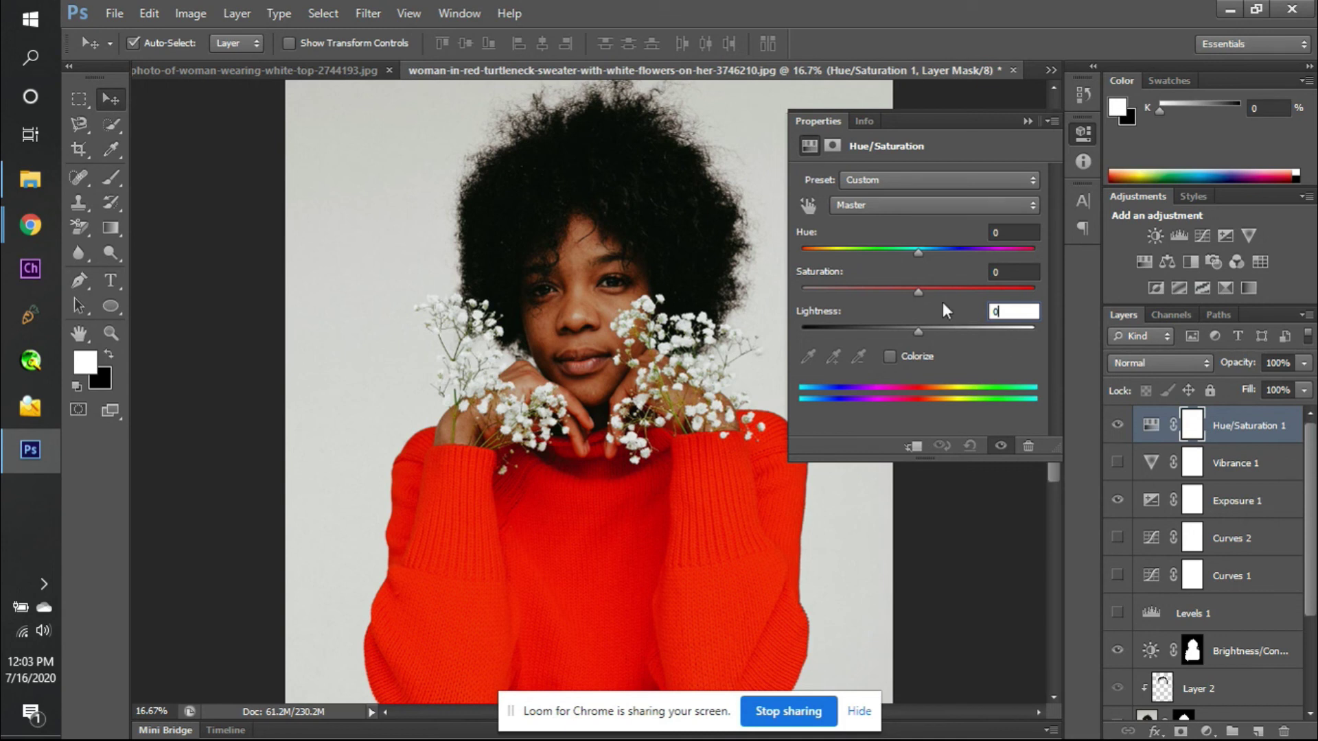
# - Enable Colorize and drag the Hue slider to try green, then blue, monochrome tints
pyautogui.click(929, 173)
pyautogui.click(931, 176)
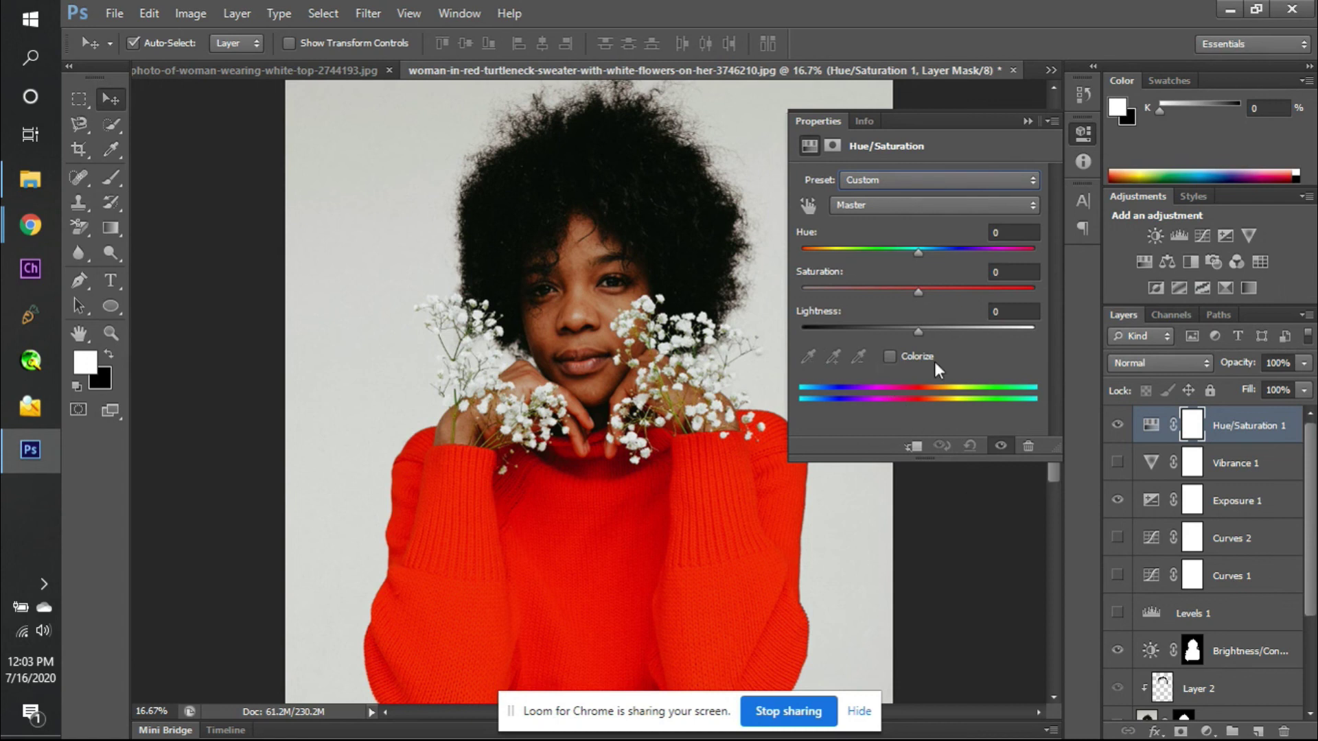
pyautogui.click(890, 356)
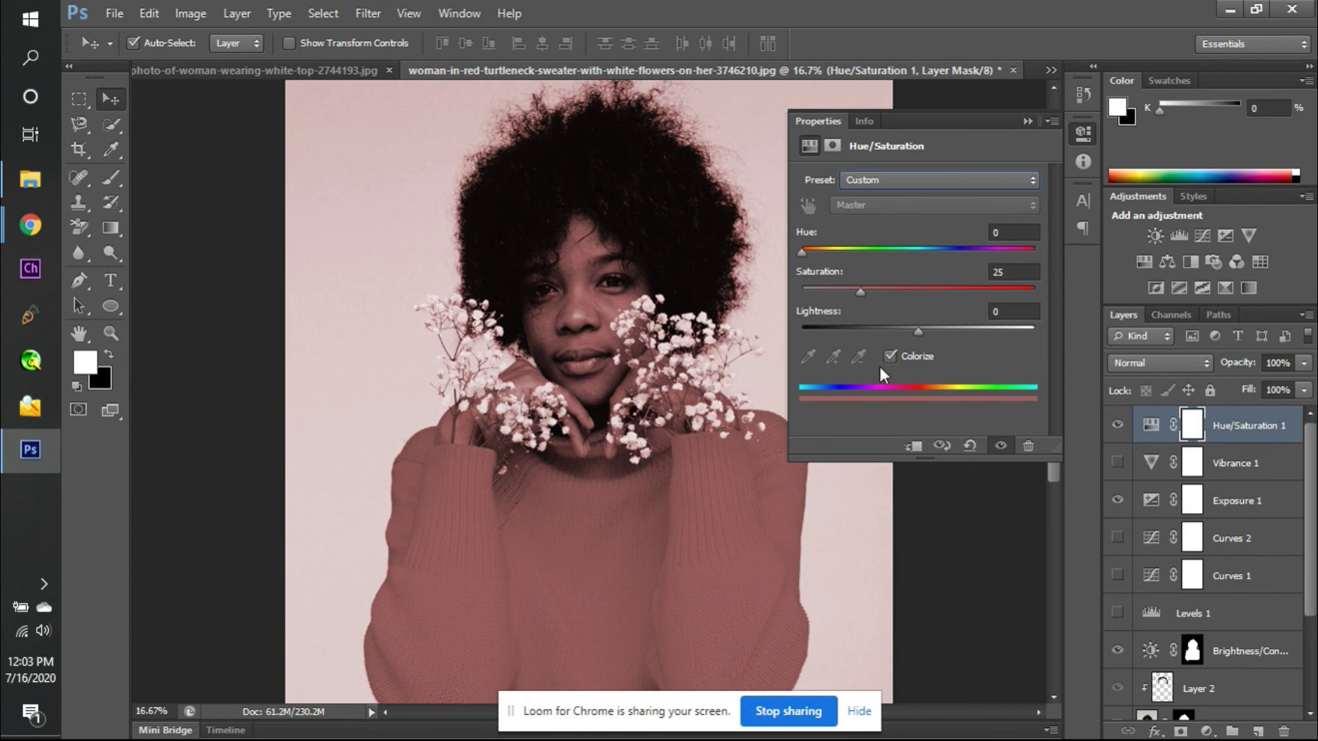
pyautogui.moveTo(871, 250)
pyautogui.mouseDown()
pyautogui.moveTo(911, 248)
pyautogui.moveTo(783, 247)
pyautogui.moveTo(896, 249)
pyautogui.mouseUp()
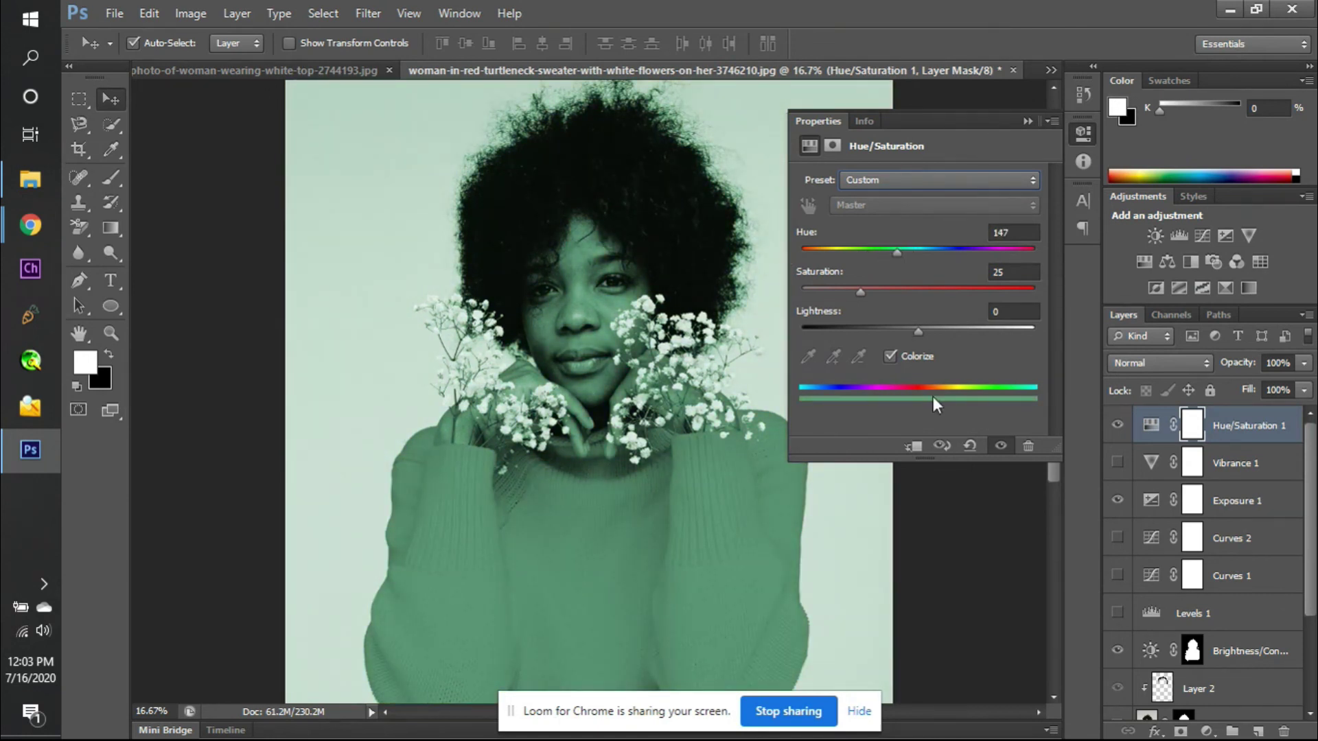
pyautogui.moveTo(897, 255); pyautogui.dragTo(830, 245)
# - Turn Colorize off and limit the Hue/Saturation adjustment to the Reds channel
pyautogui.click(899, 356)
pyautogui.click(899, 352)
pyautogui.click(899, 352)
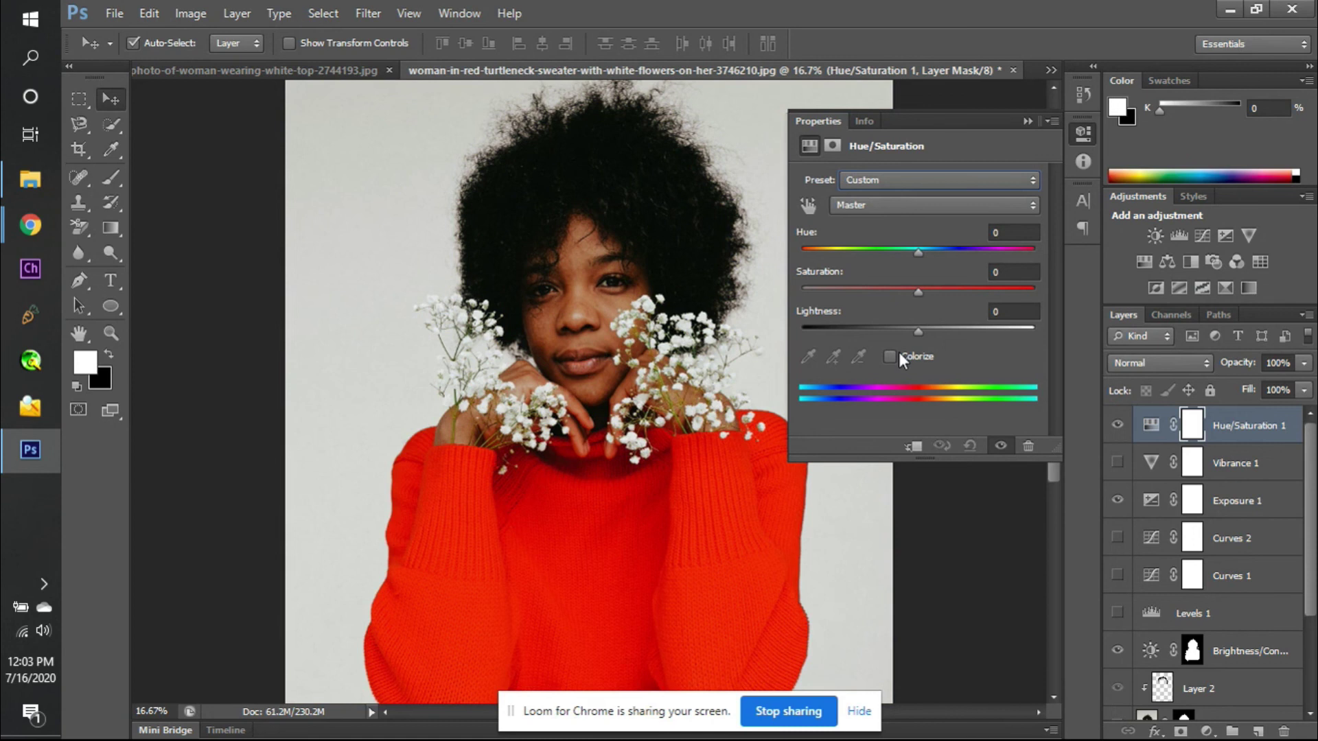
pyautogui.click(892, 211)
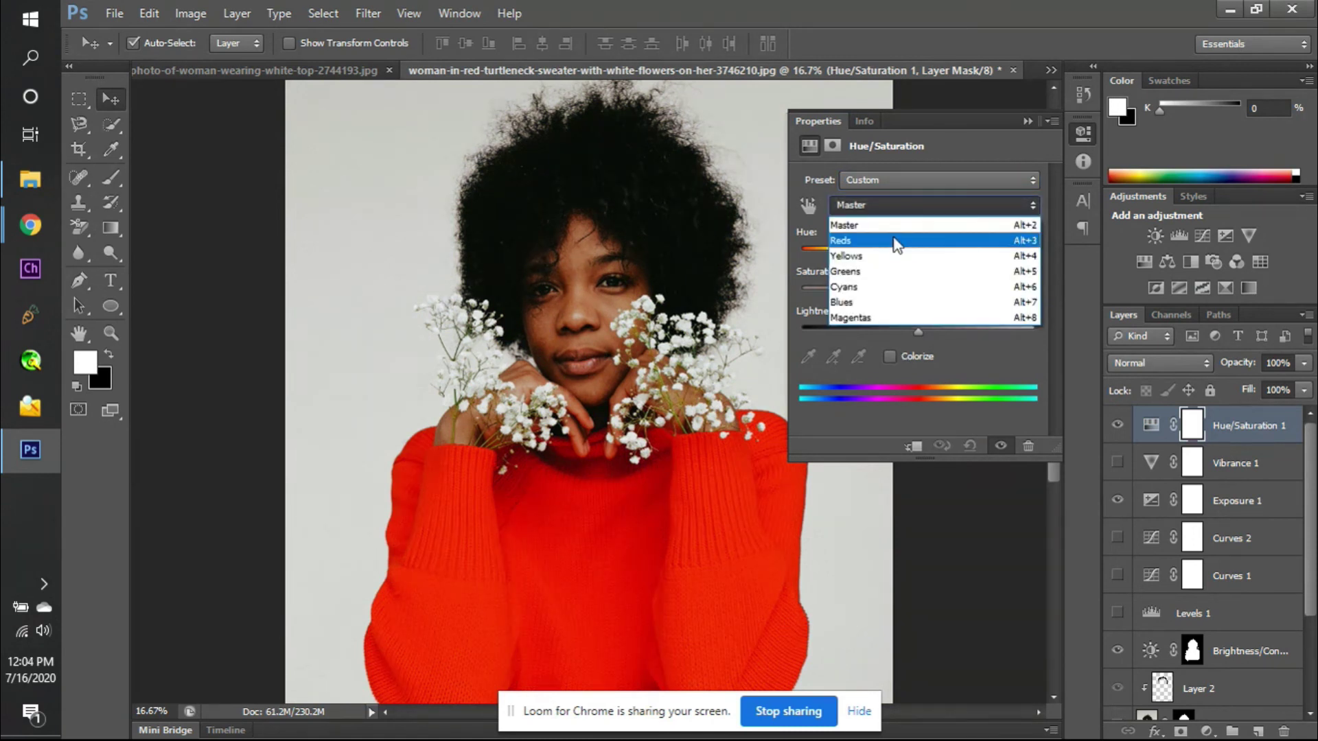
pyautogui.click(896, 242)
# - Try a reds hue of -17, then set the reds' saturation and hue to 0
pyautogui.moveTo(916, 250); pyautogui.dragTo(877, 256)
pyautogui.moveTo(943, 263); pyautogui.dragTo(799, 291)
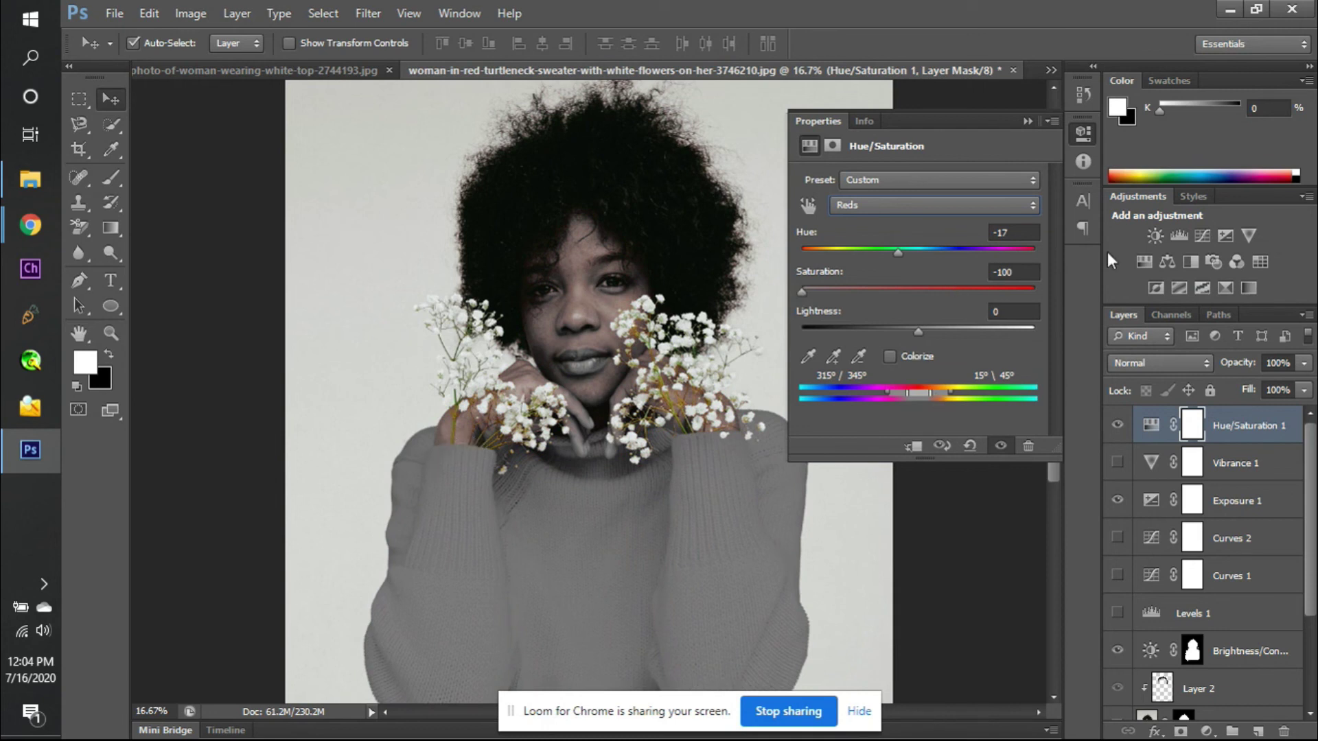
pyautogui.click(1022, 273)
pyautogui.press('BackSpace')
pyautogui.press('BackSpace')
pyautogui.press('BackSpace')
pyautogui.press('BackSpace')
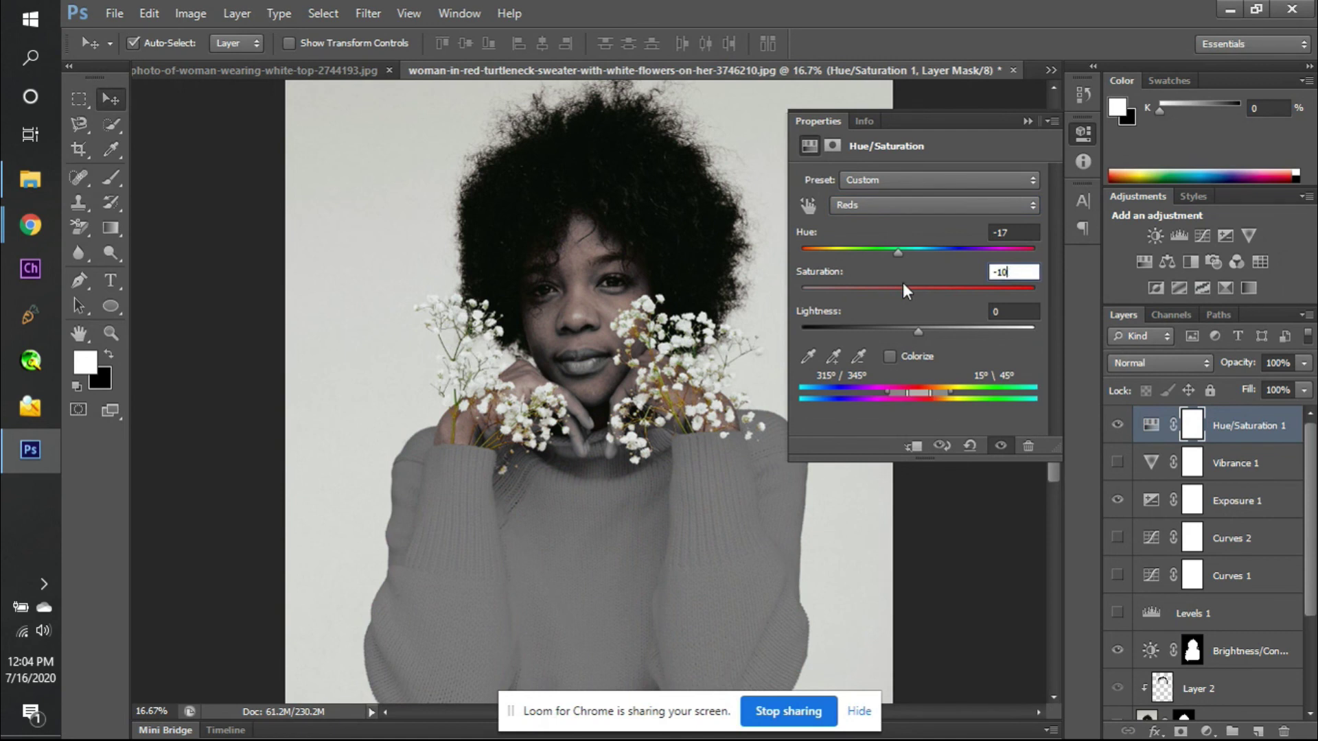
pyautogui.write('0')
pyautogui.press('Return')
pyautogui.doubleClick(1006, 233)
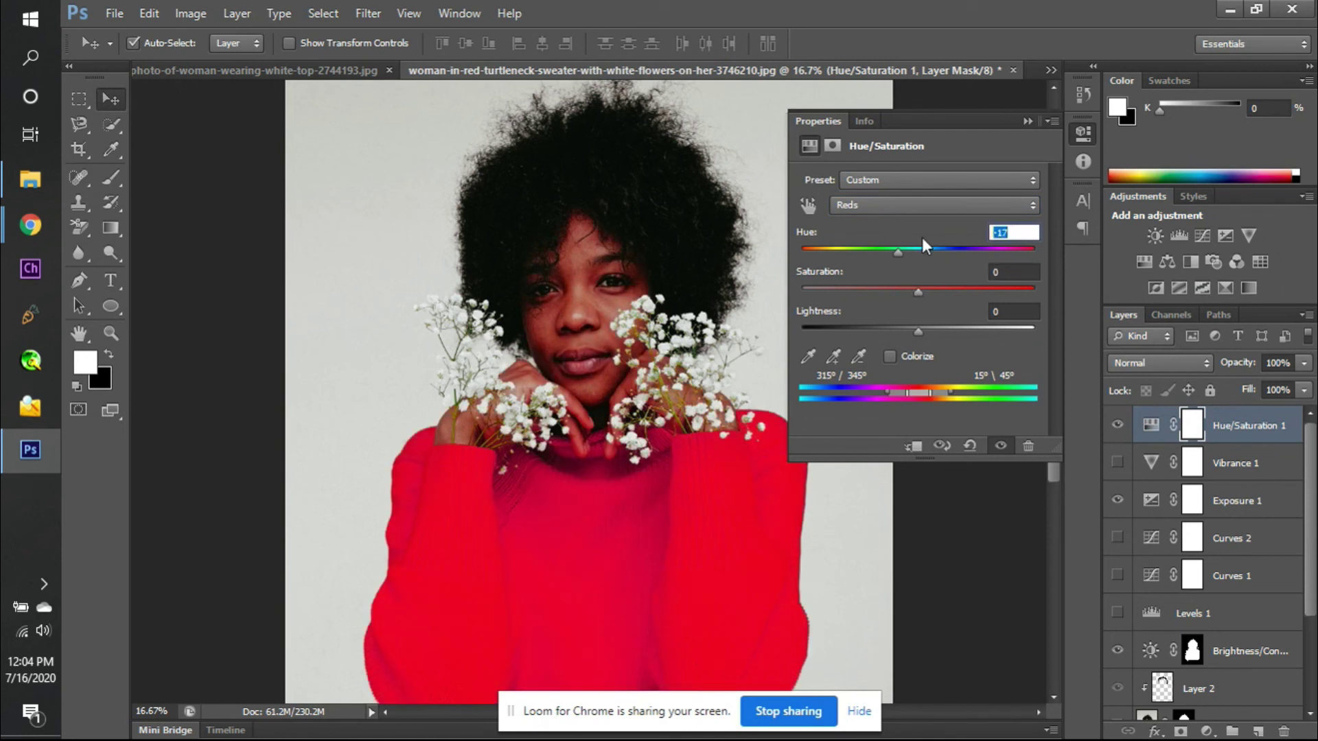
pyautogui.write('0')
pyautogui.press('Return')
# - Leave the Meet window, switch to the university job search tab and load pexels.com
pyautogui.moveTo(30, 225)
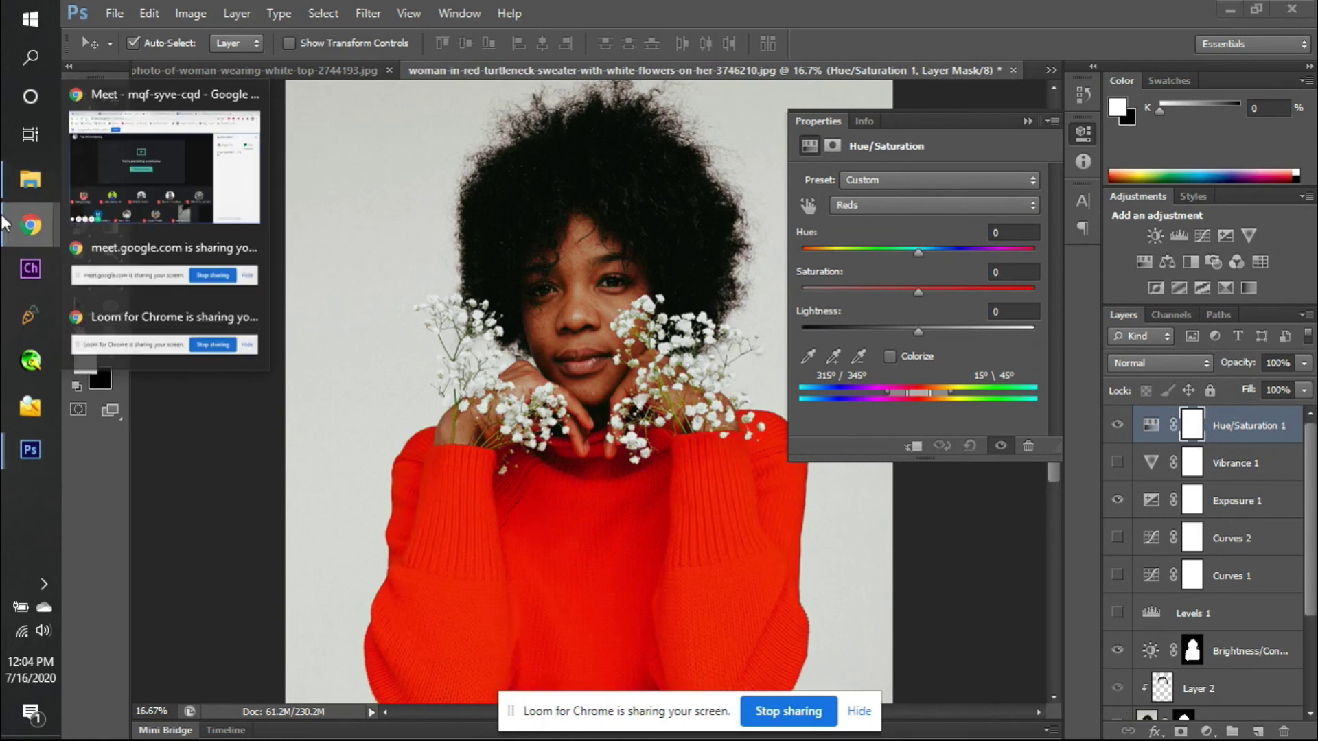
pyautogui.click(162, 171)
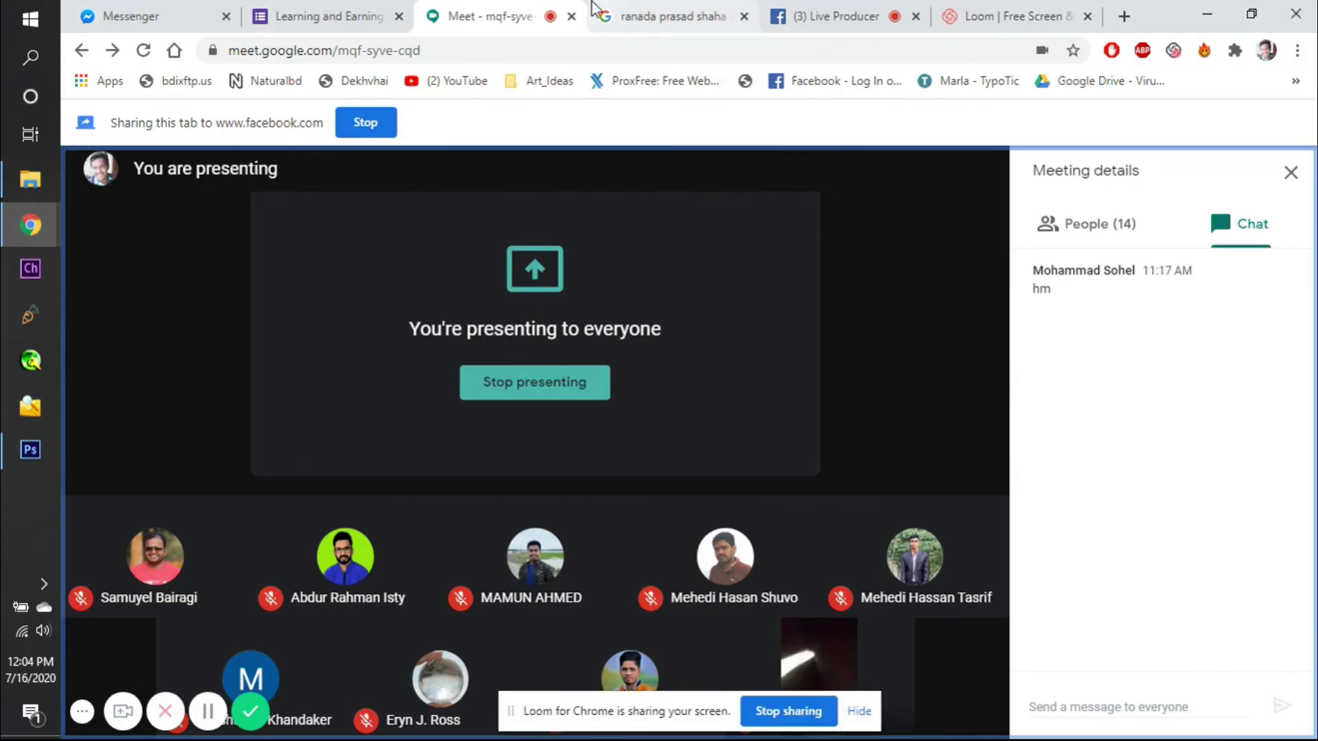
pyautogui.click(651, 1)
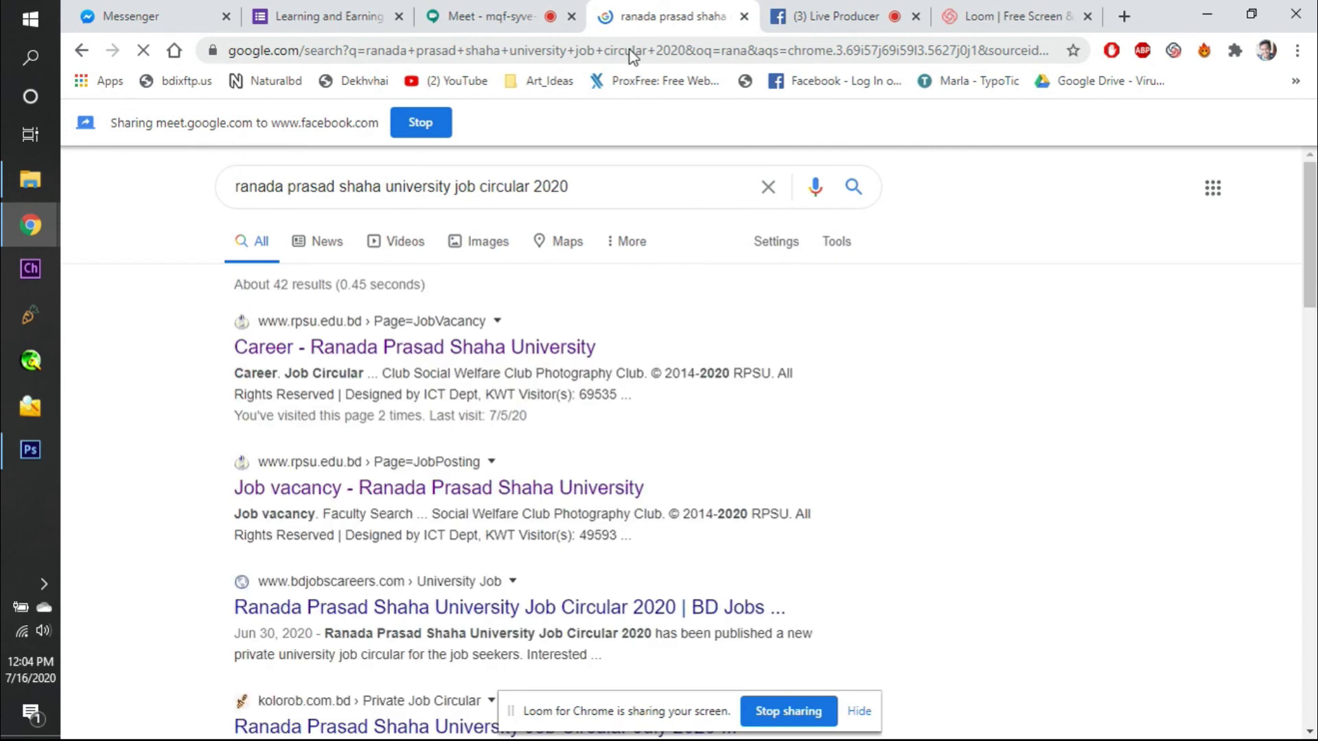
pyautogui.click(628, 51)
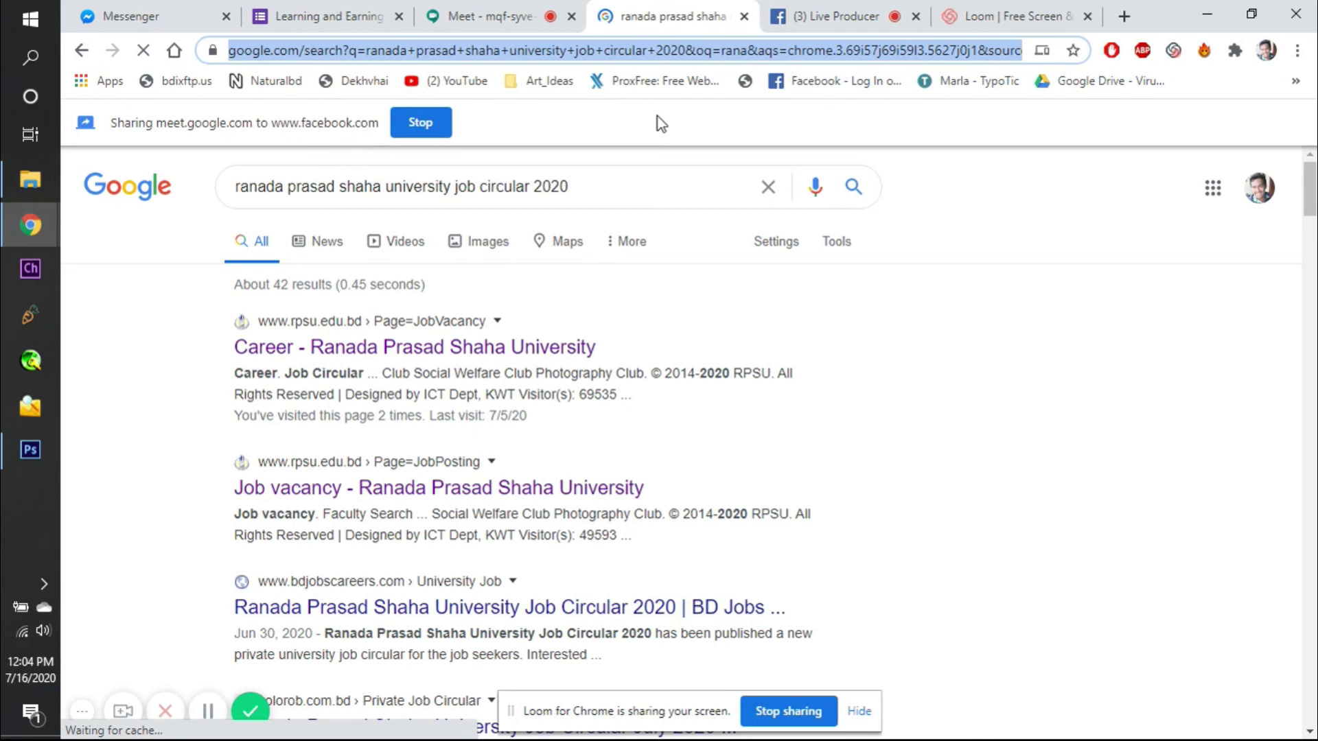
pyautogui.write('pexel')
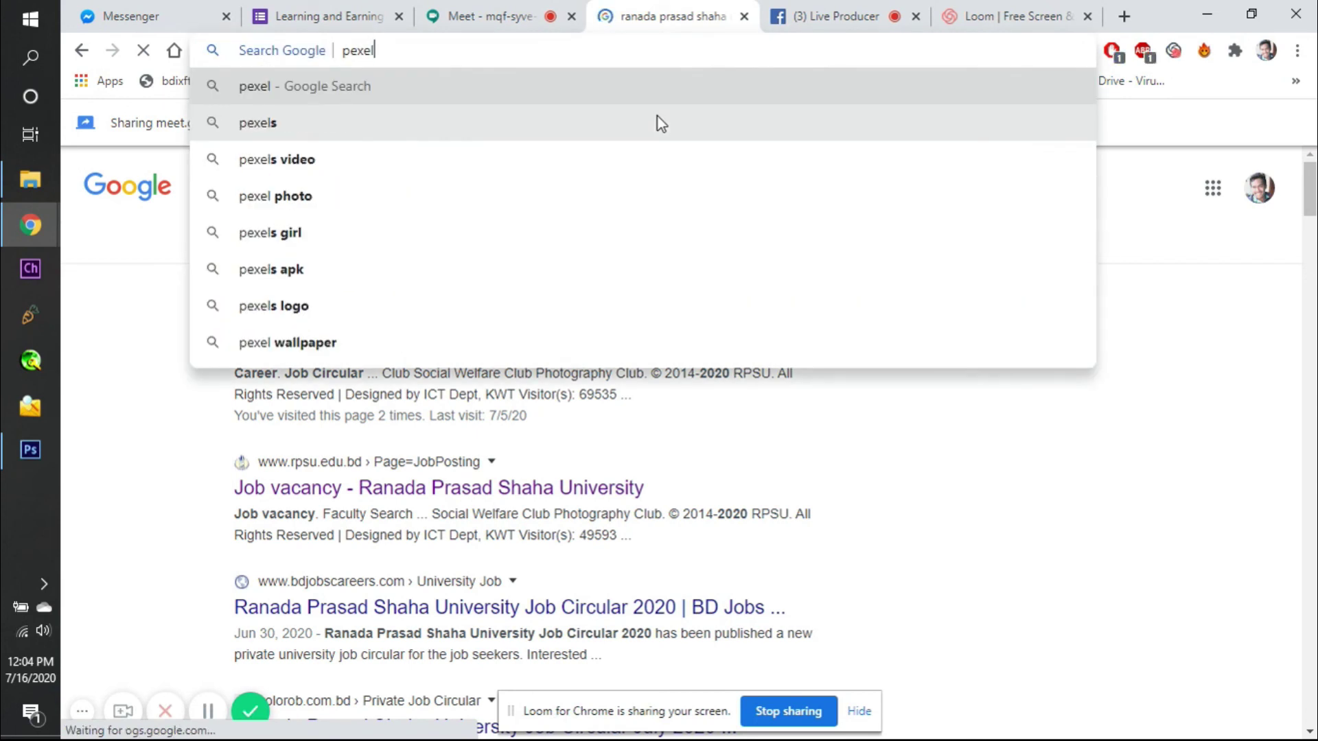
pyautogui.write('s')
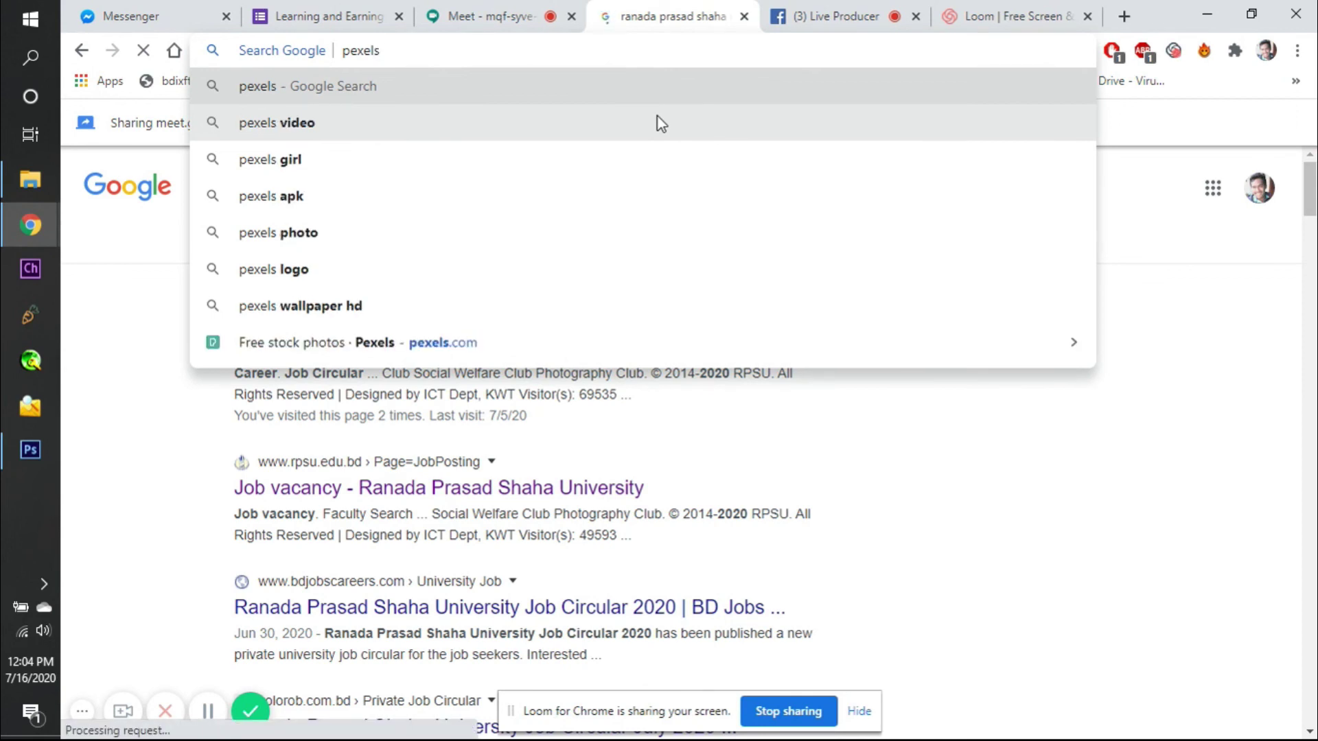
pyautogui.write('.')
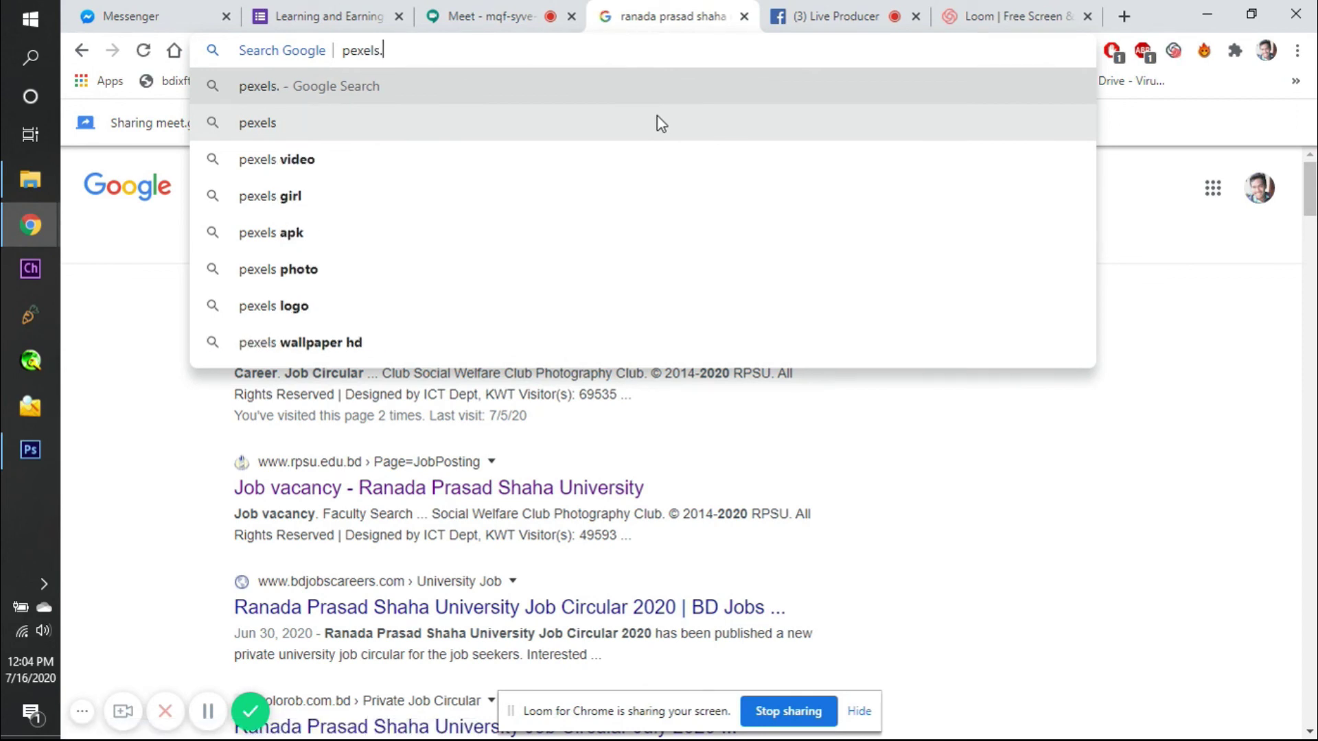
pyautogui.press('Escape')
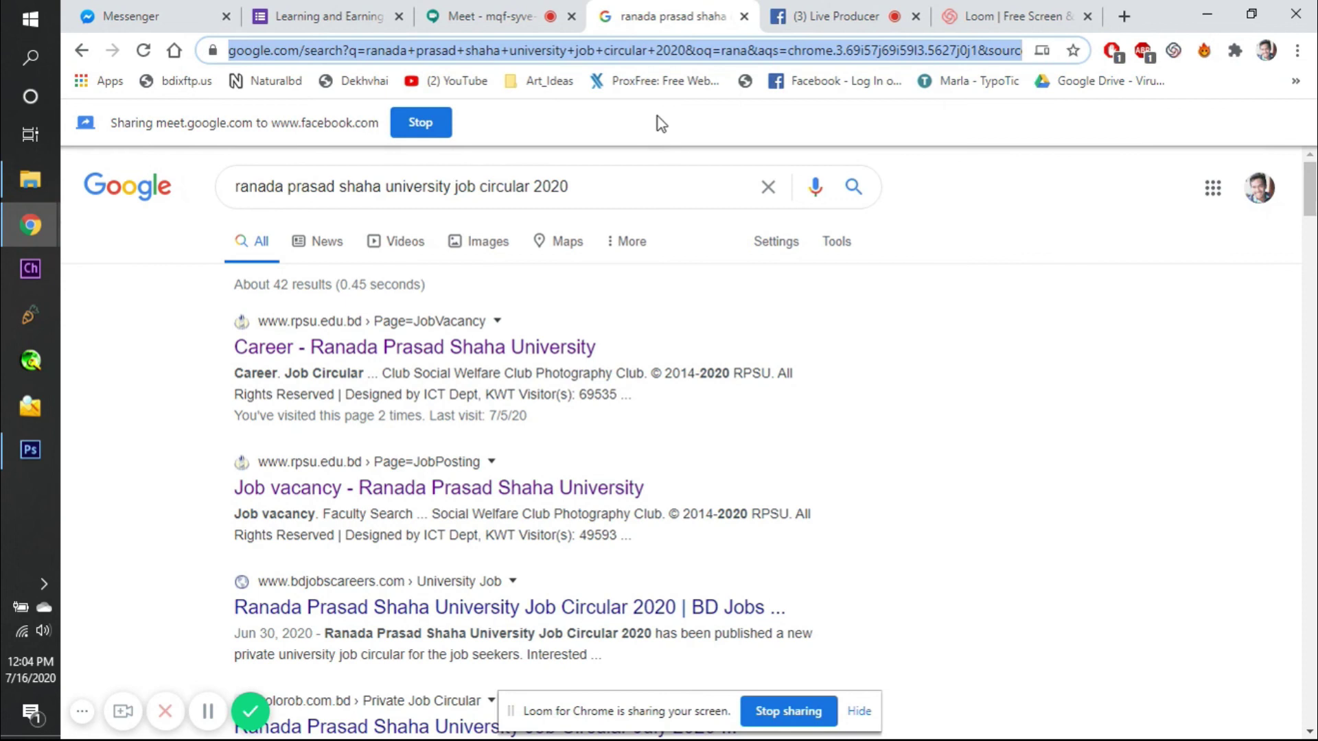
pyautogui.write('pexels.com')
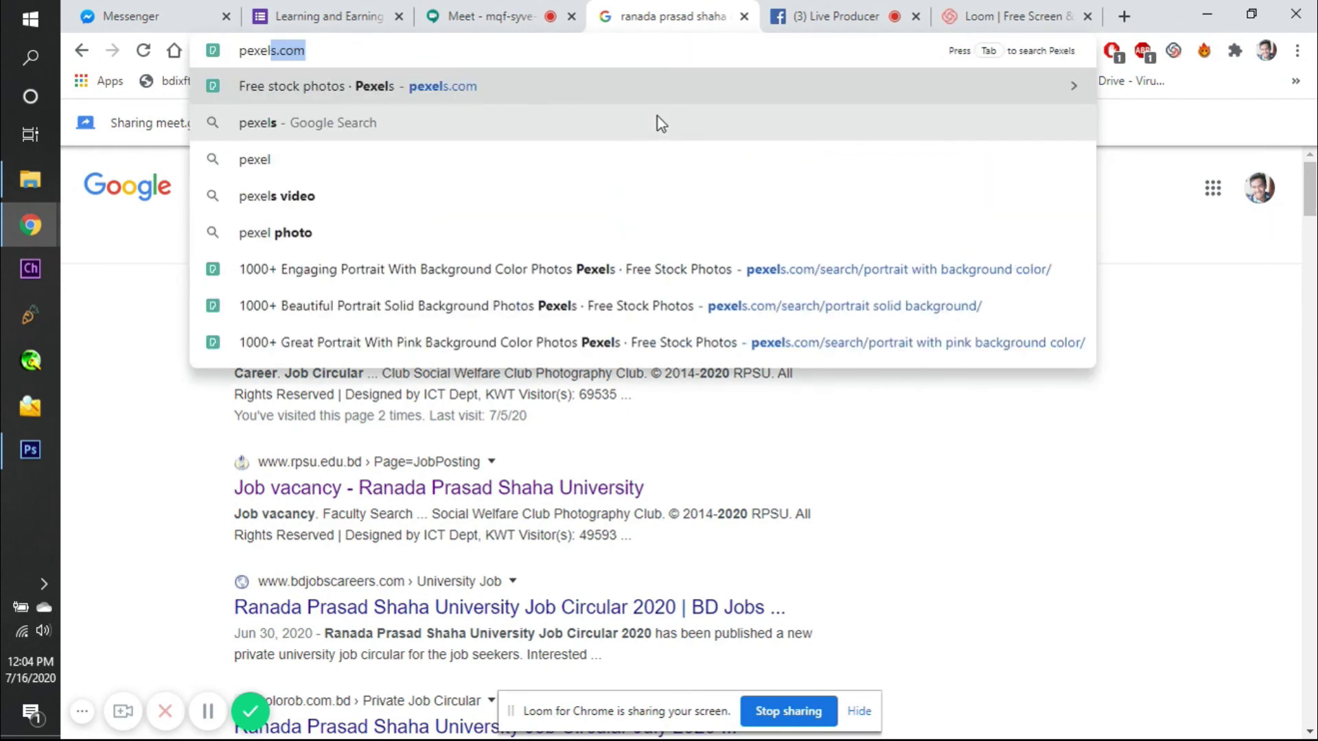
pyautogui.press('Return')
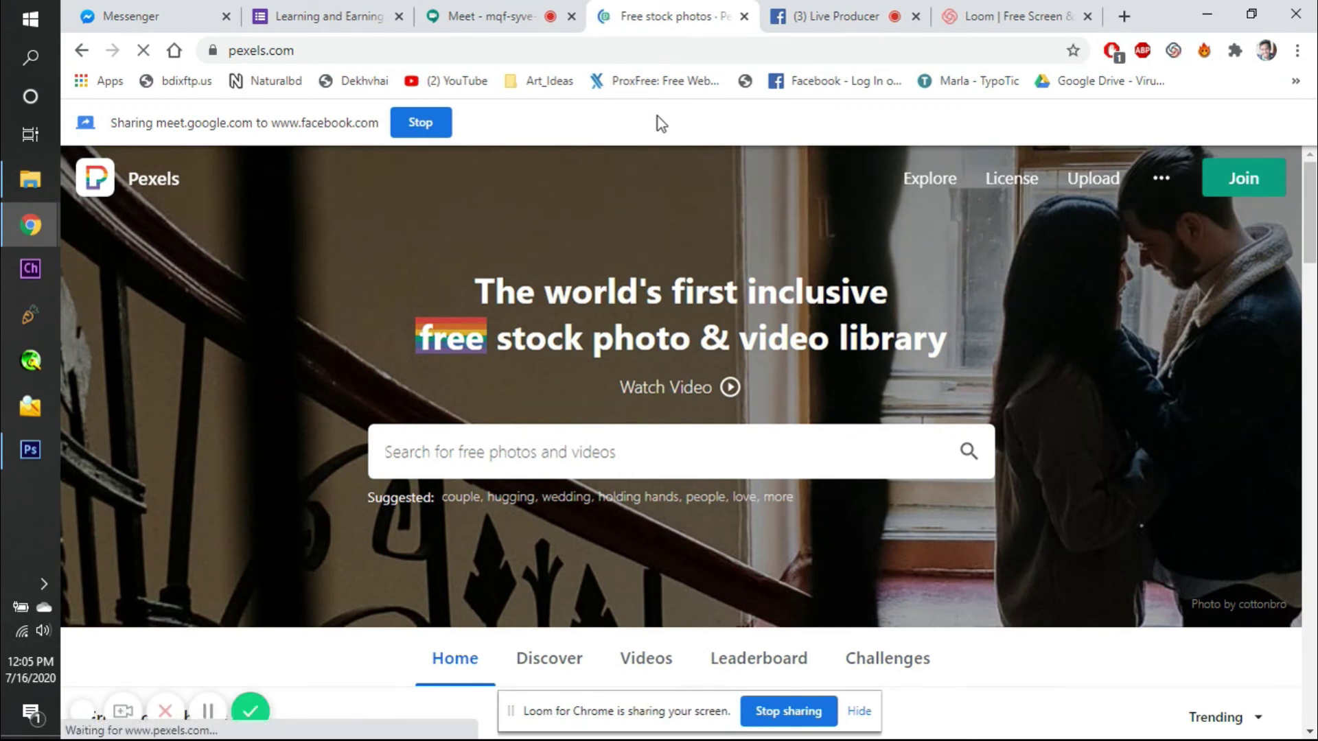
# - Search Pexels for 'multicolor tile' and scroll through the colourful results
pyautogui.write('mult')
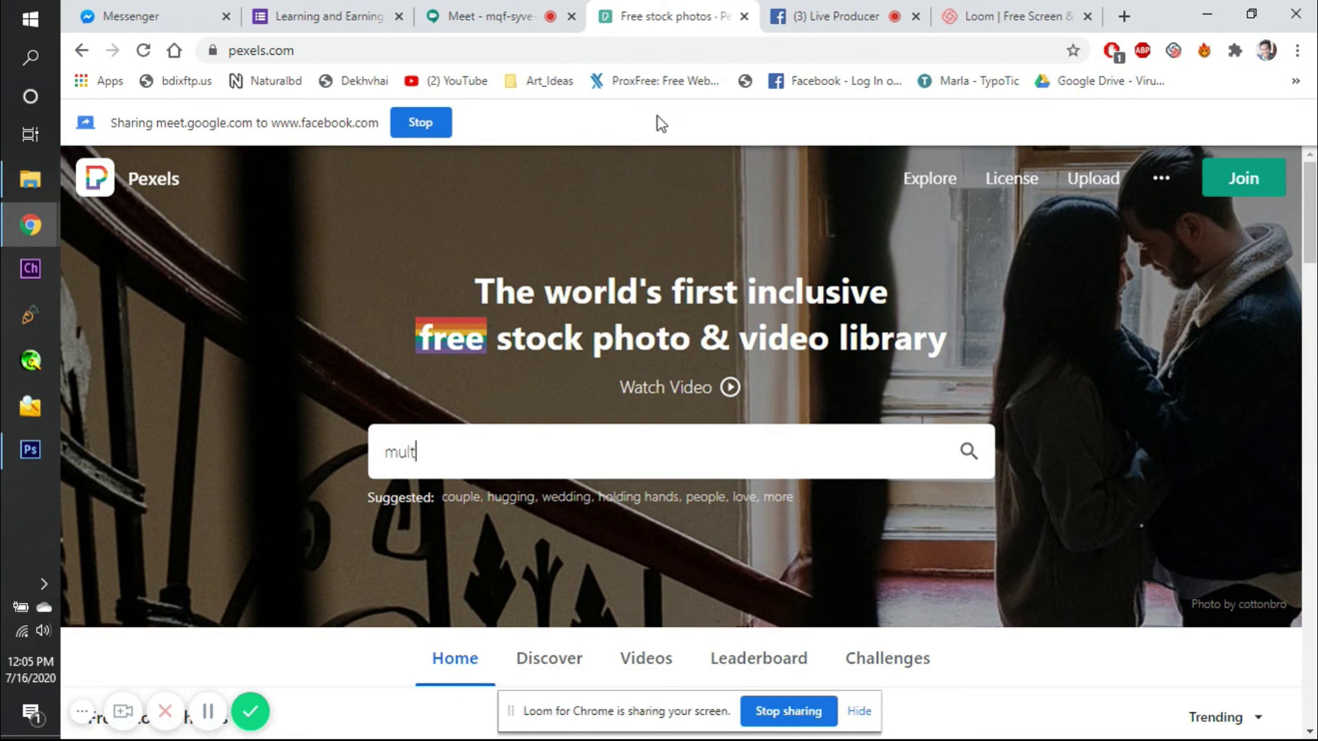
pyautogui.write('icolor')
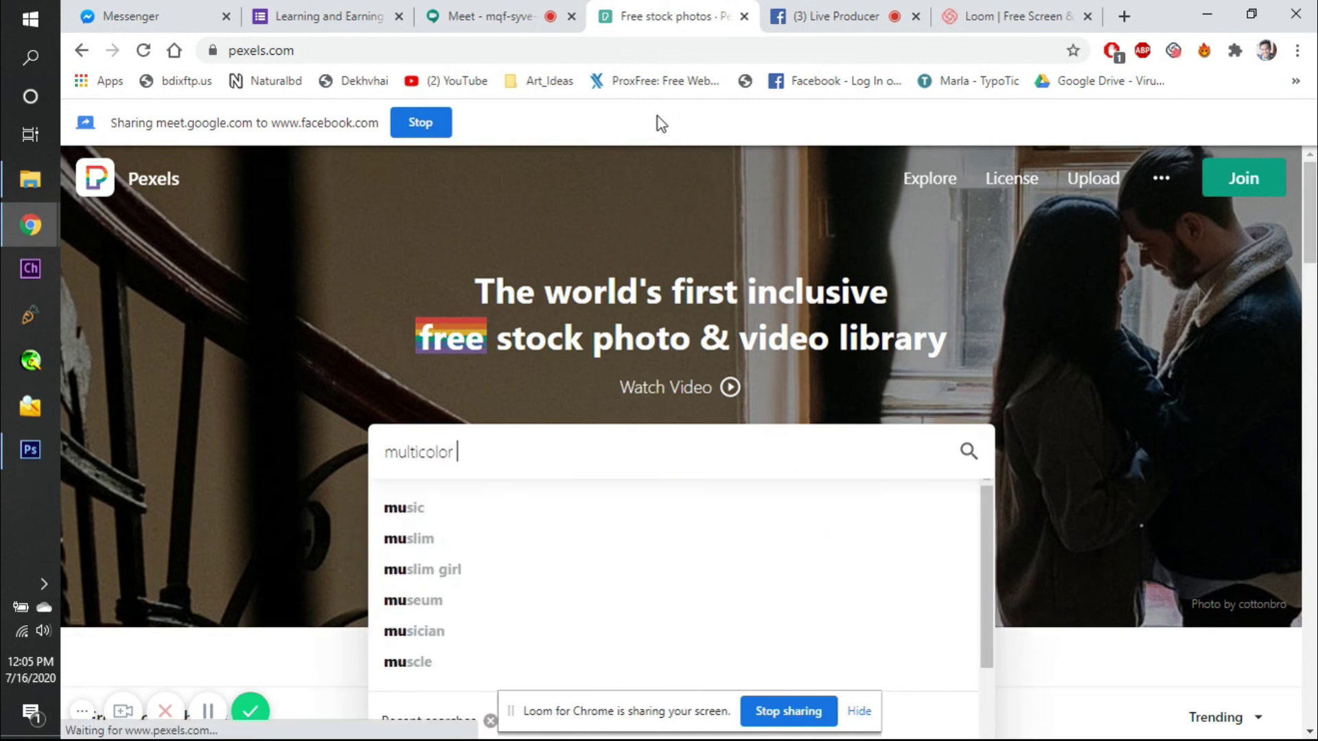
pyautogui.write(' tile')
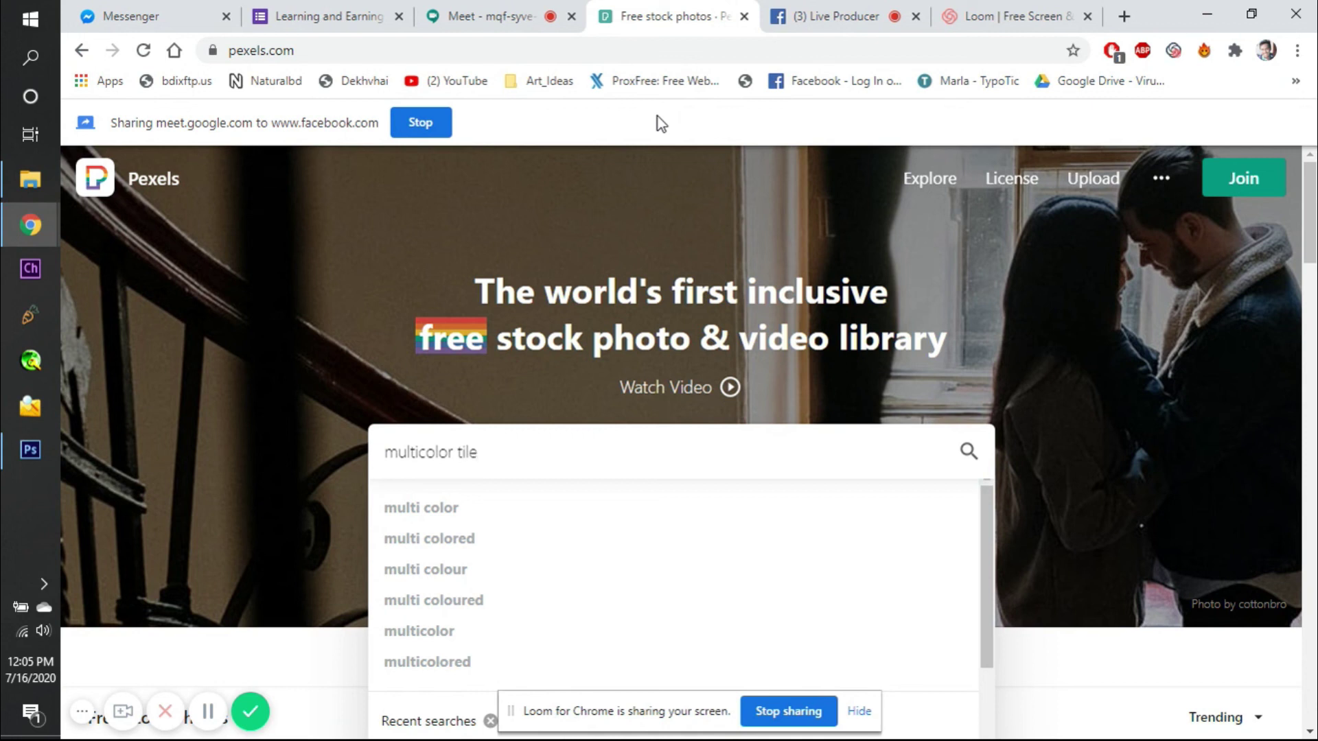
pyautogui.press('Return')
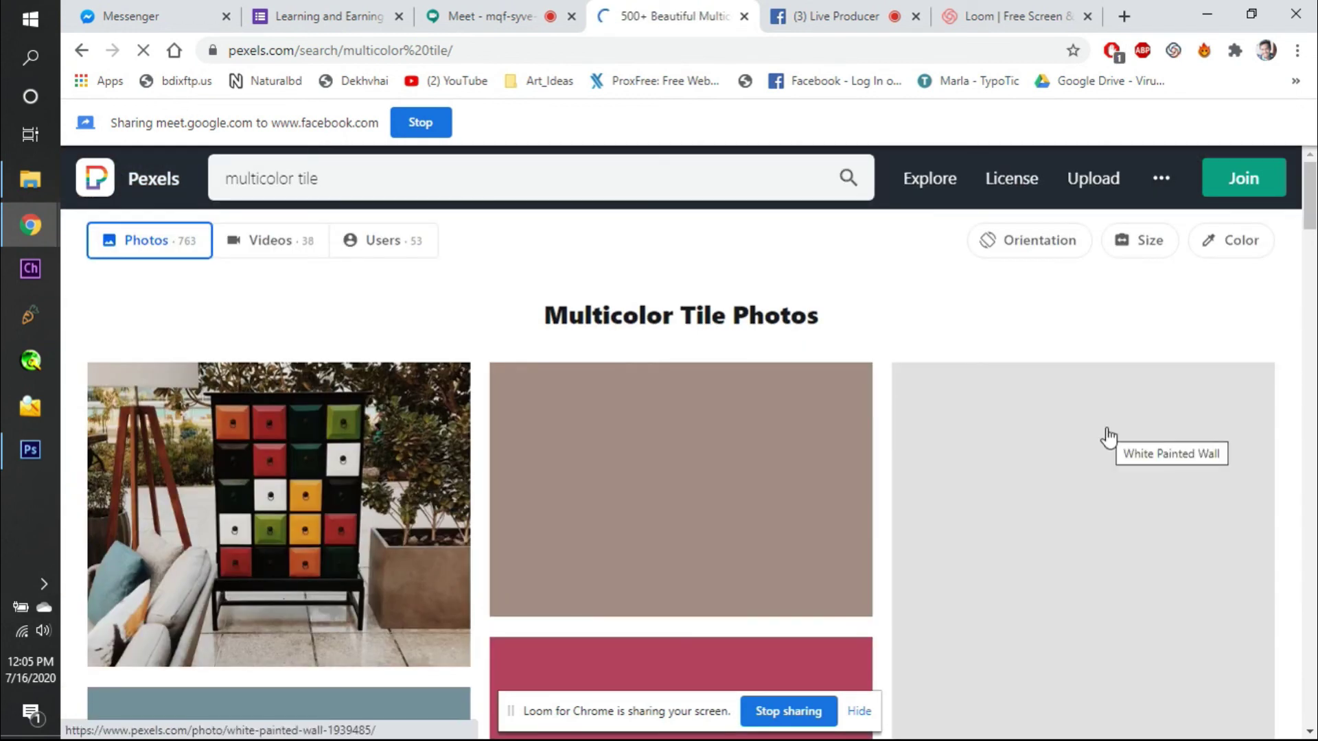
pyautogui.scroll(-3, 1108, 436)
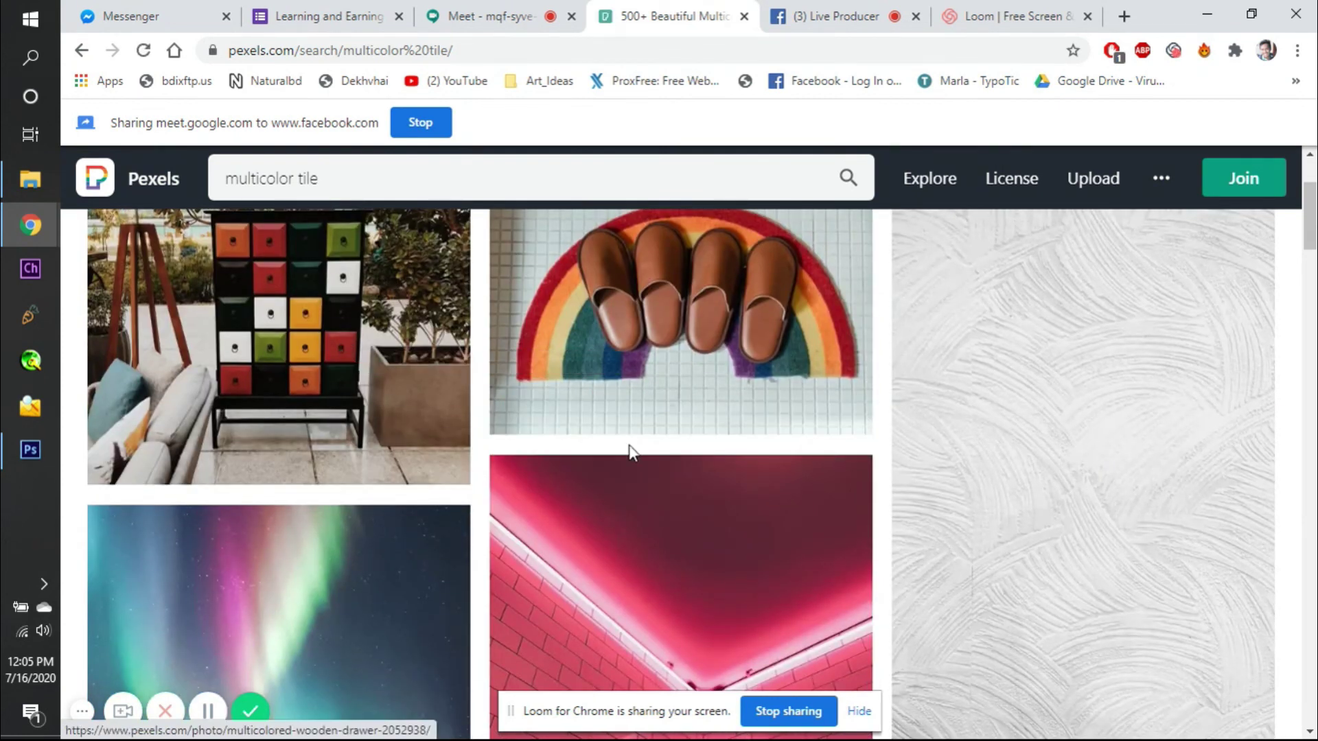
pyautogui.scroll(-7, 630, 450)
pyautogui.scroll(-10, 629, 450)
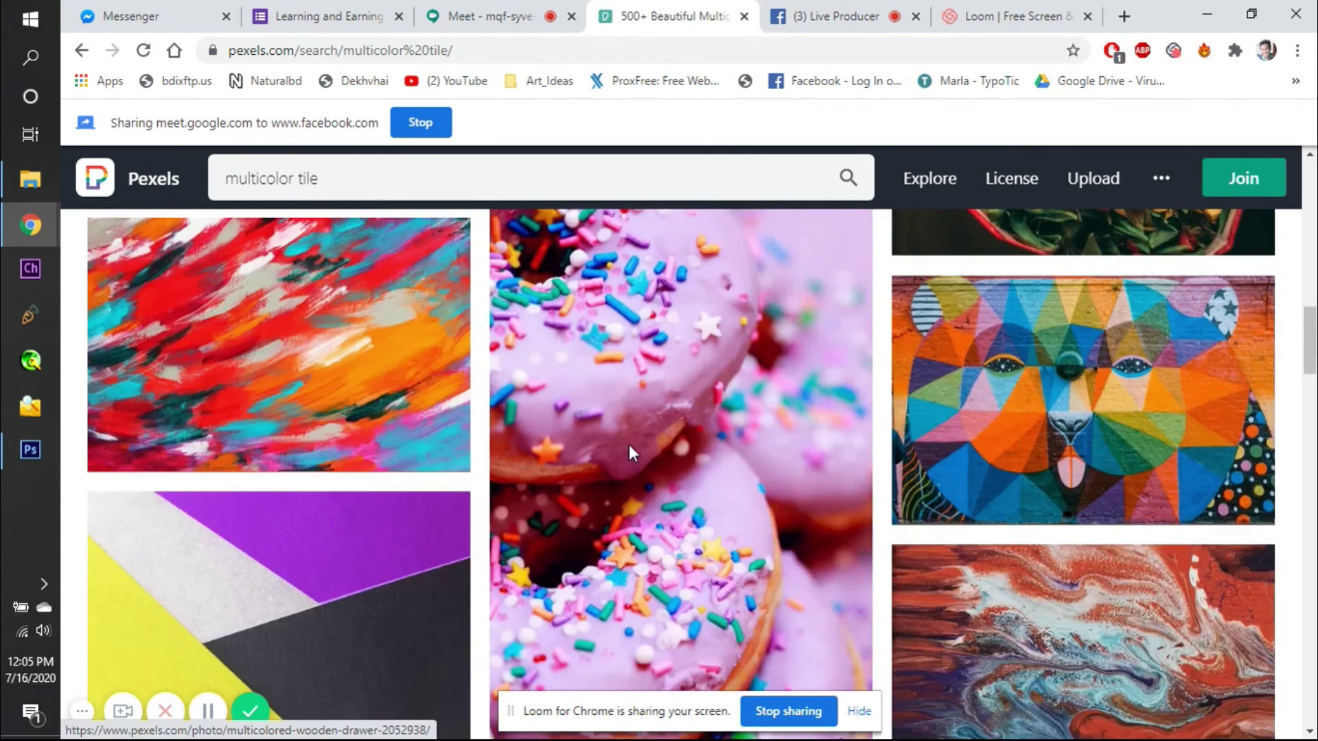
pyautogui.scroll(-4, 629, 455)
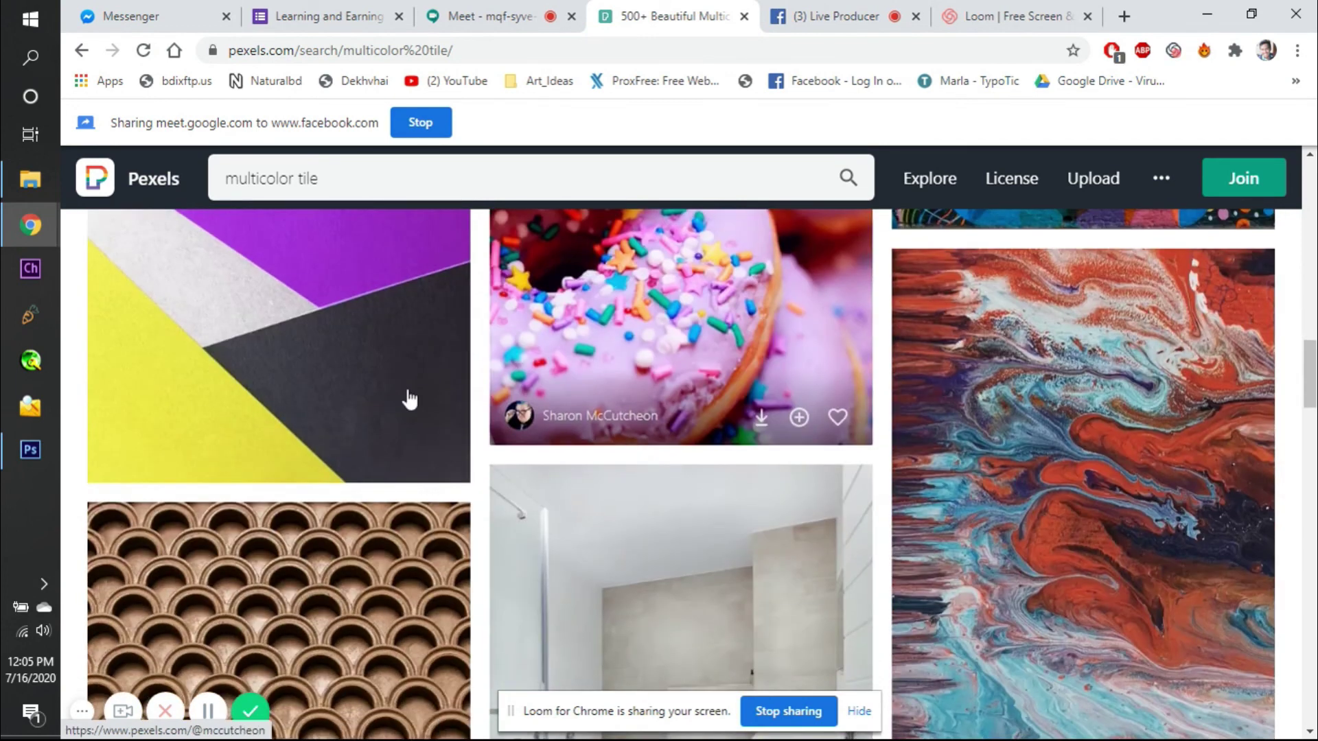
pyautogui.scroll(-15, 717, 453)
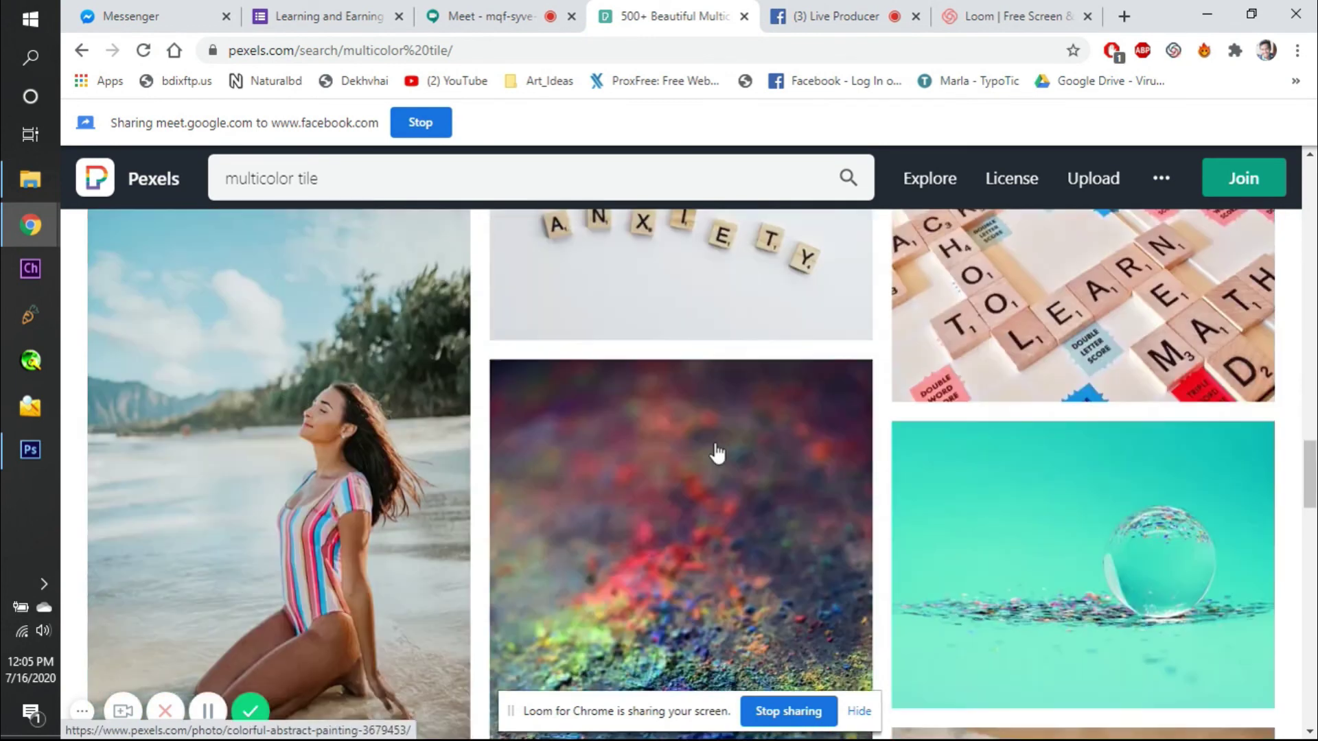
pyautogui.scroll(-15, 718, 453)
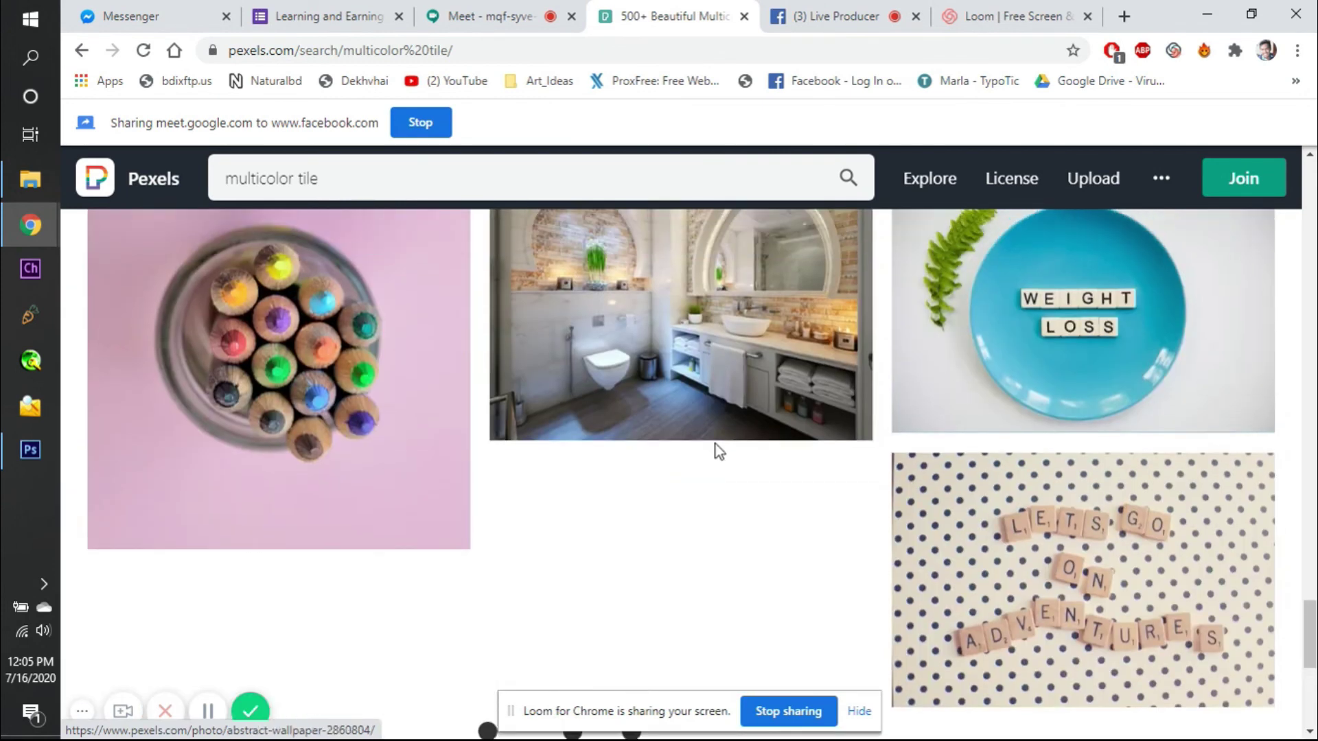
pyautogui.scroll(7, 715, 446)
pyautogui.scroll(-11, 715, 446)
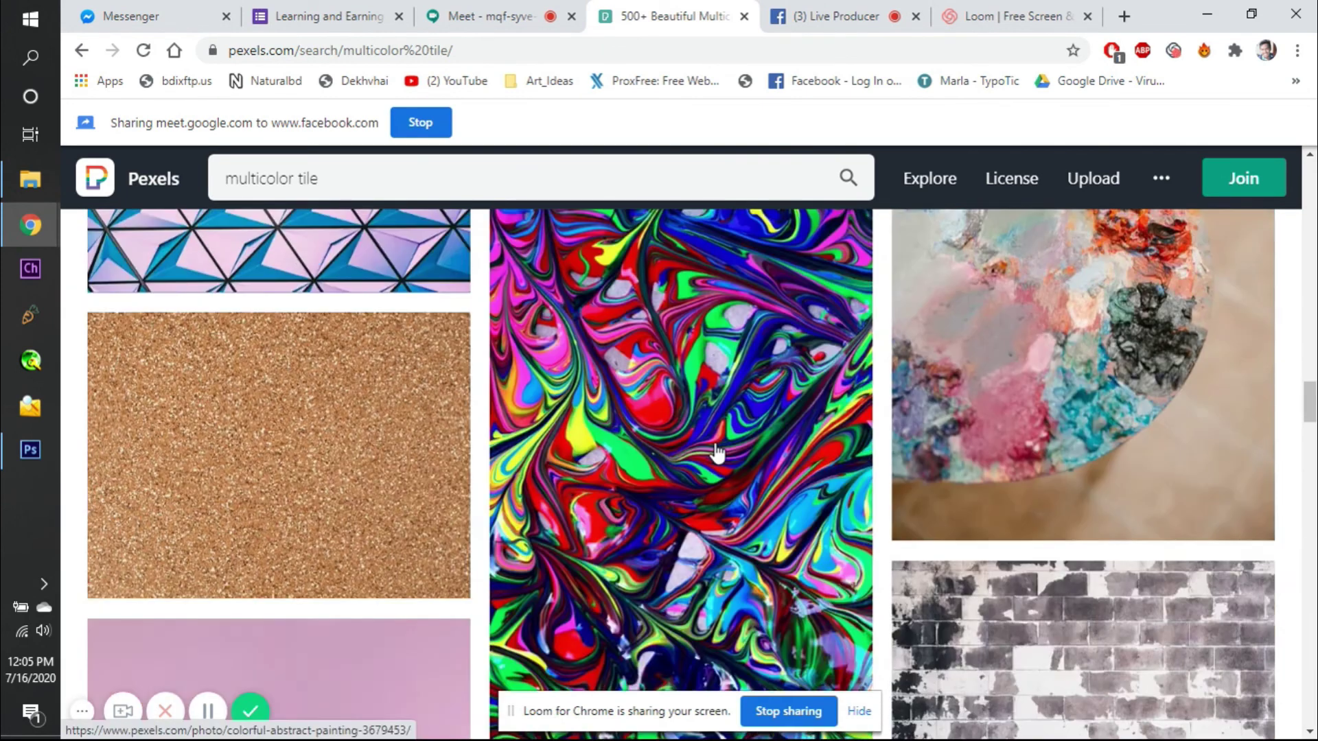
pyautogui.scroll(15, 717, 453)
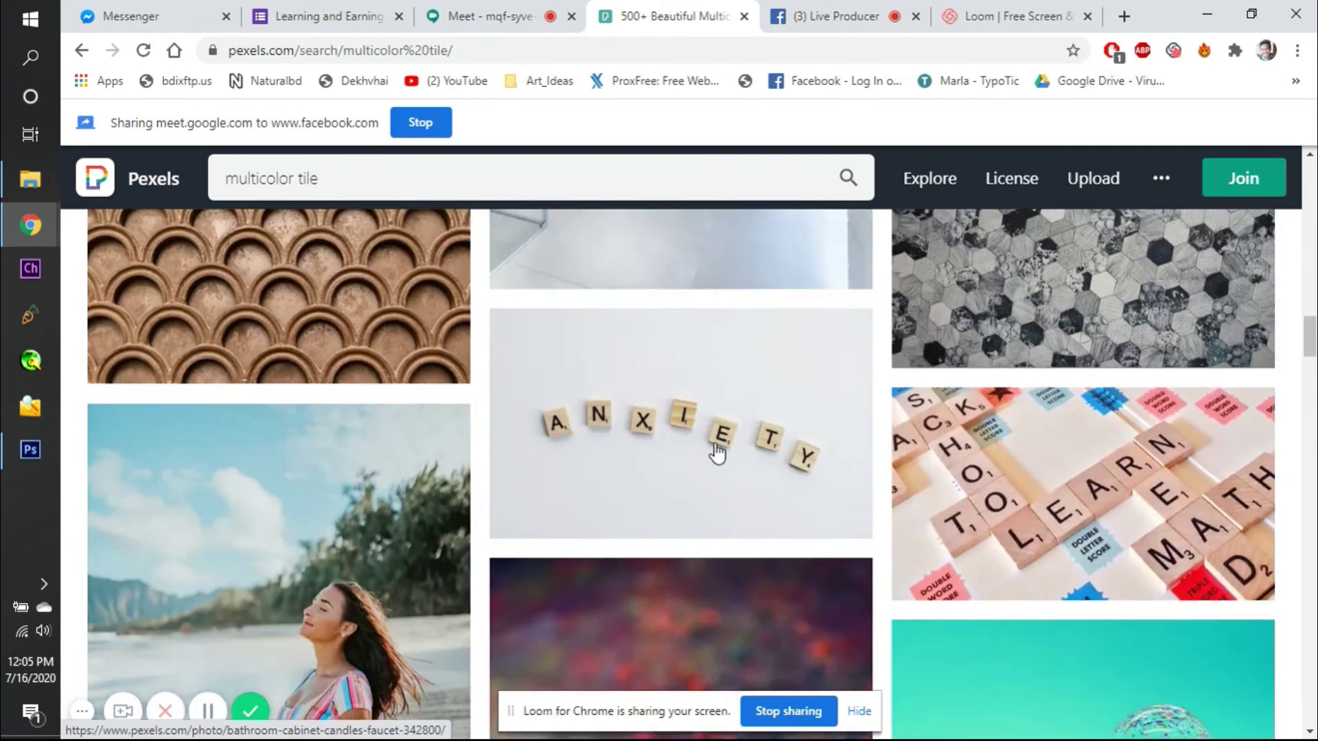
pyautogui.scroll(-3, 717, 453)
pyautogui.scroll(12, 717, 453)
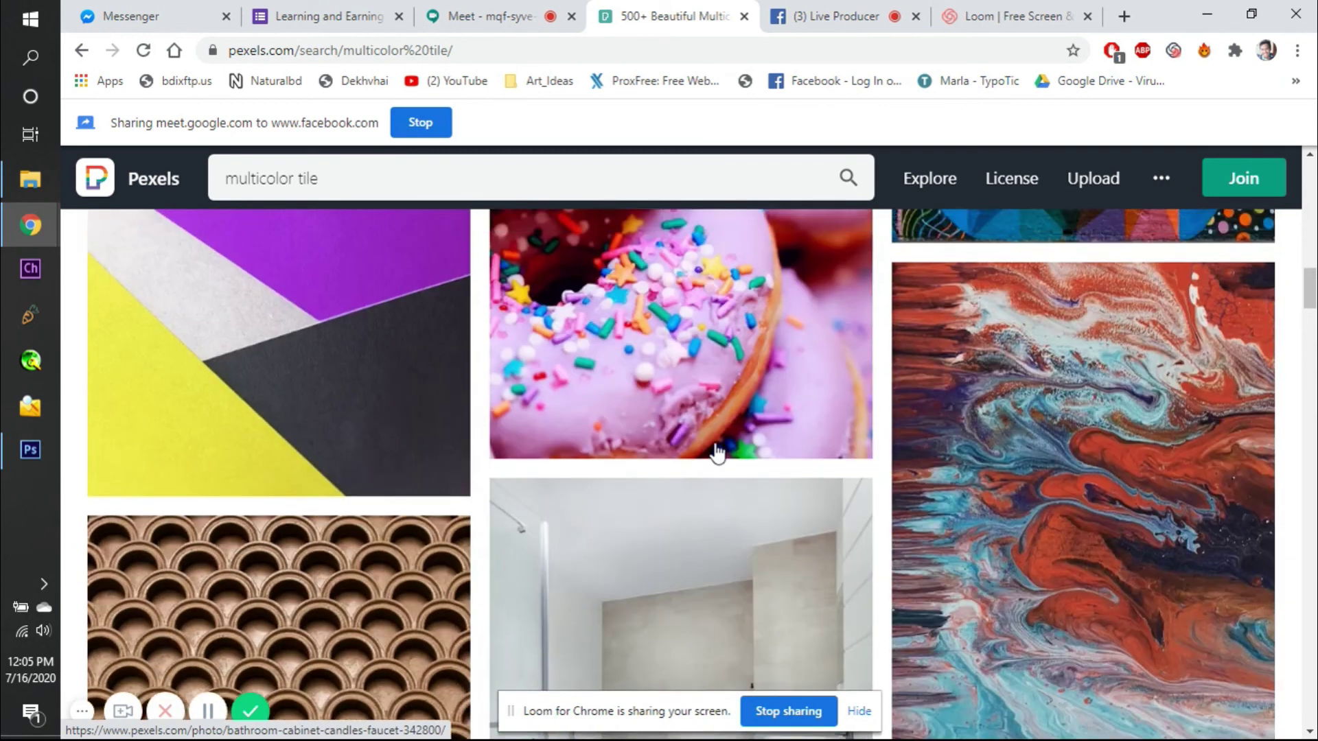
pyautogui.scroll(5, 717, 453)
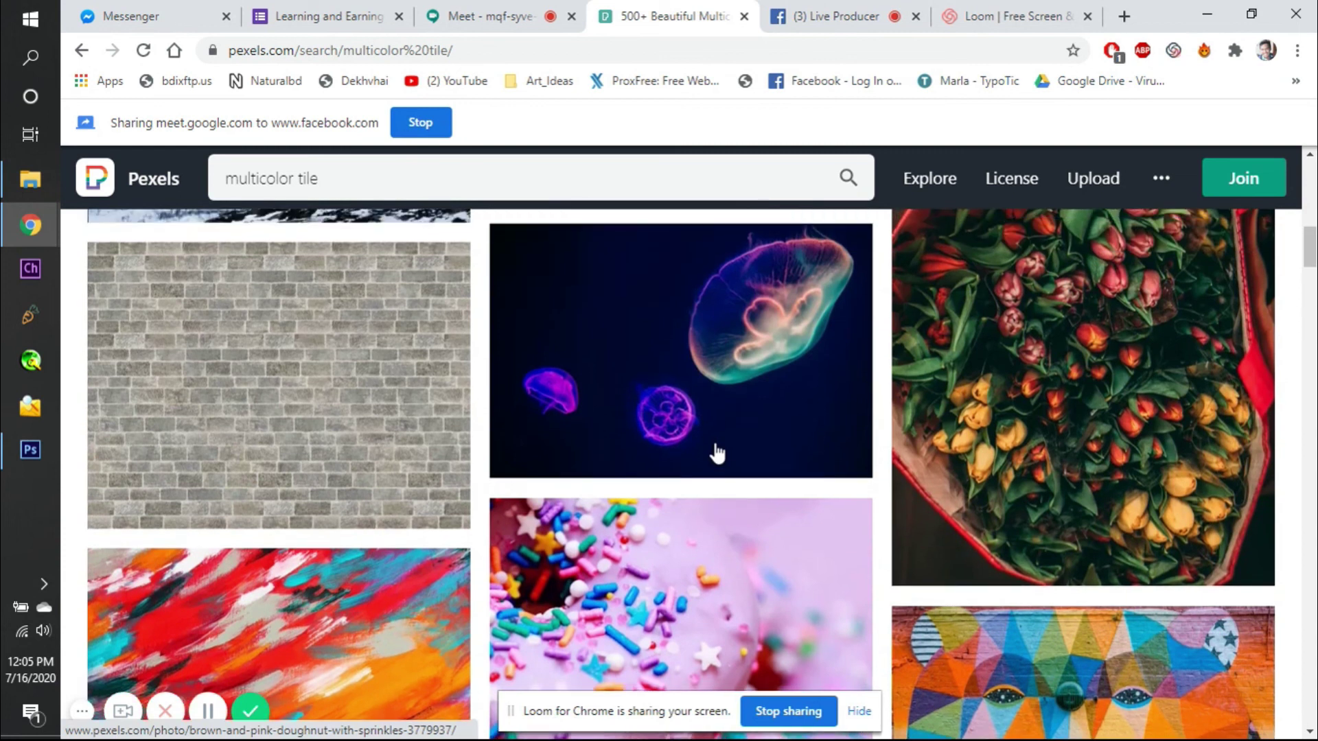
pyautogui.scroll(-5, 717, 453)
pyautogui.scroll(-5, 462, 558)
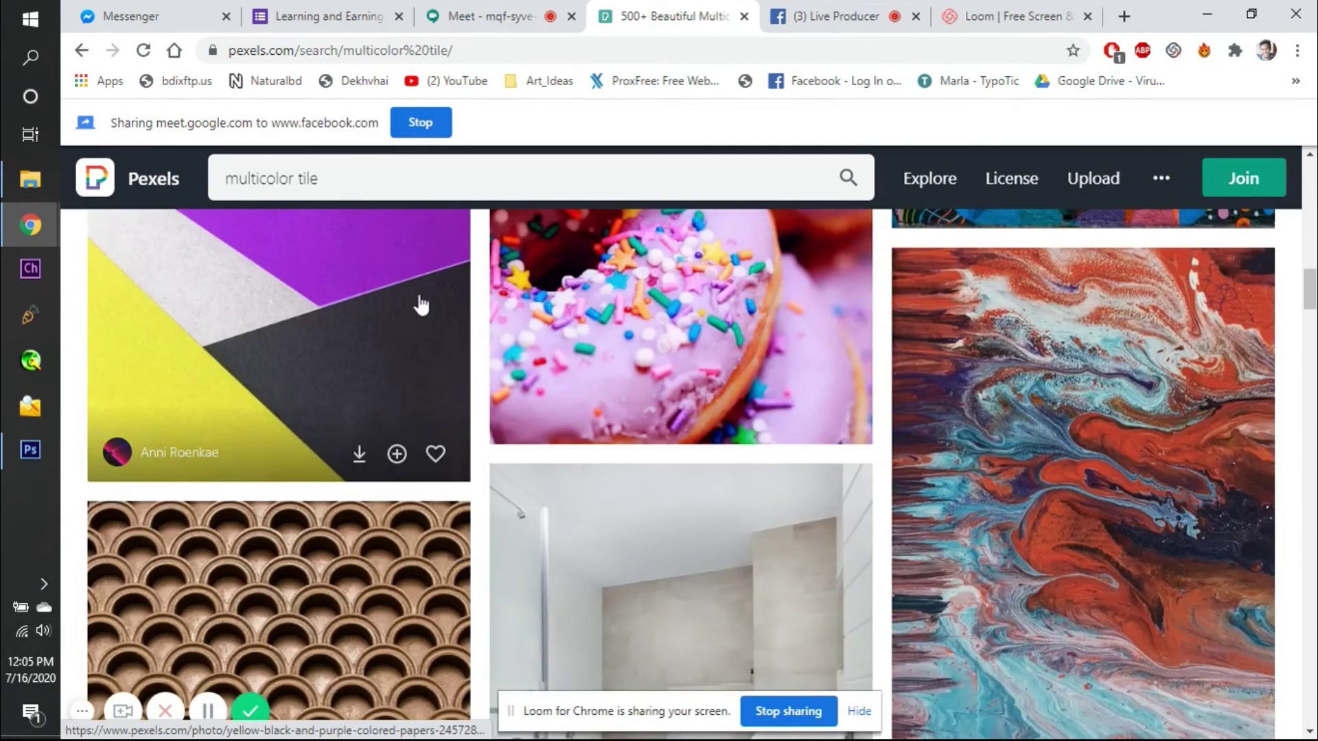
pyautogui.scroll(3, 421, 303)
pyautogui.scroll(2, 421, 303)
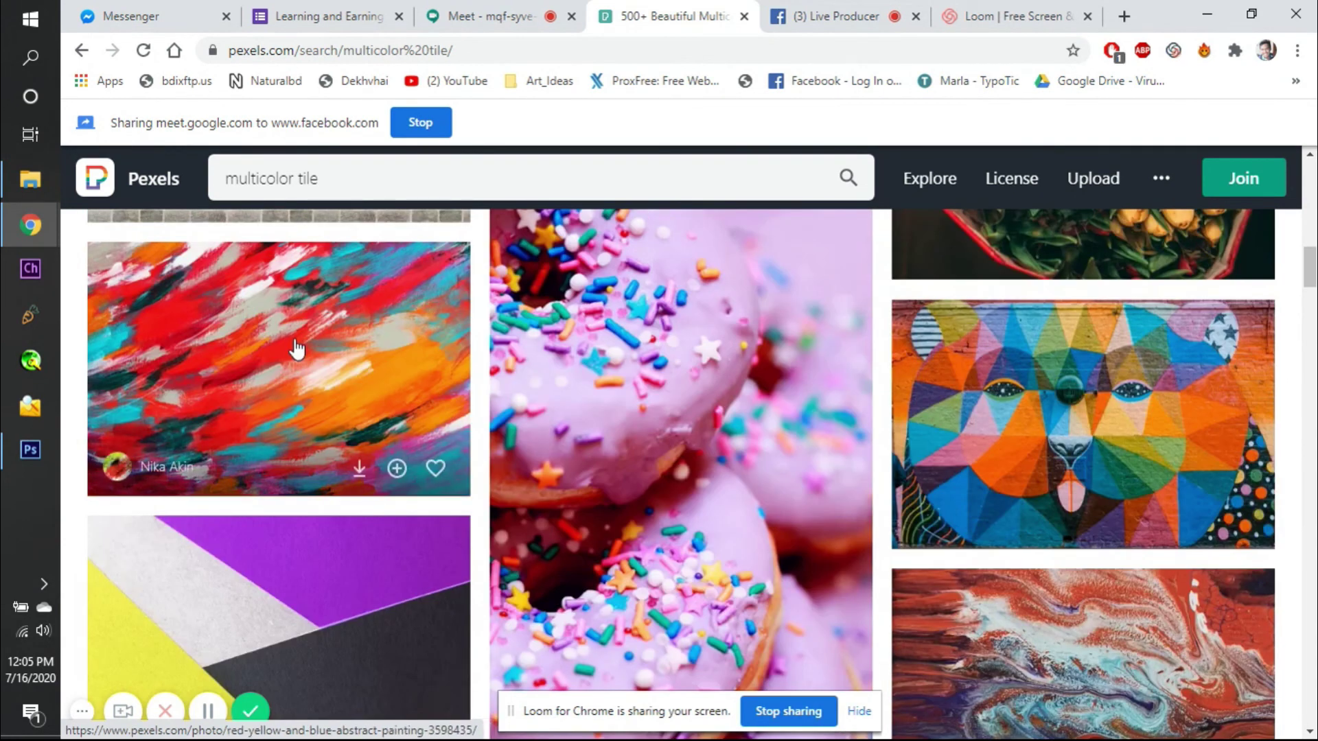
pyautogui.scroll(12, 296, 349)
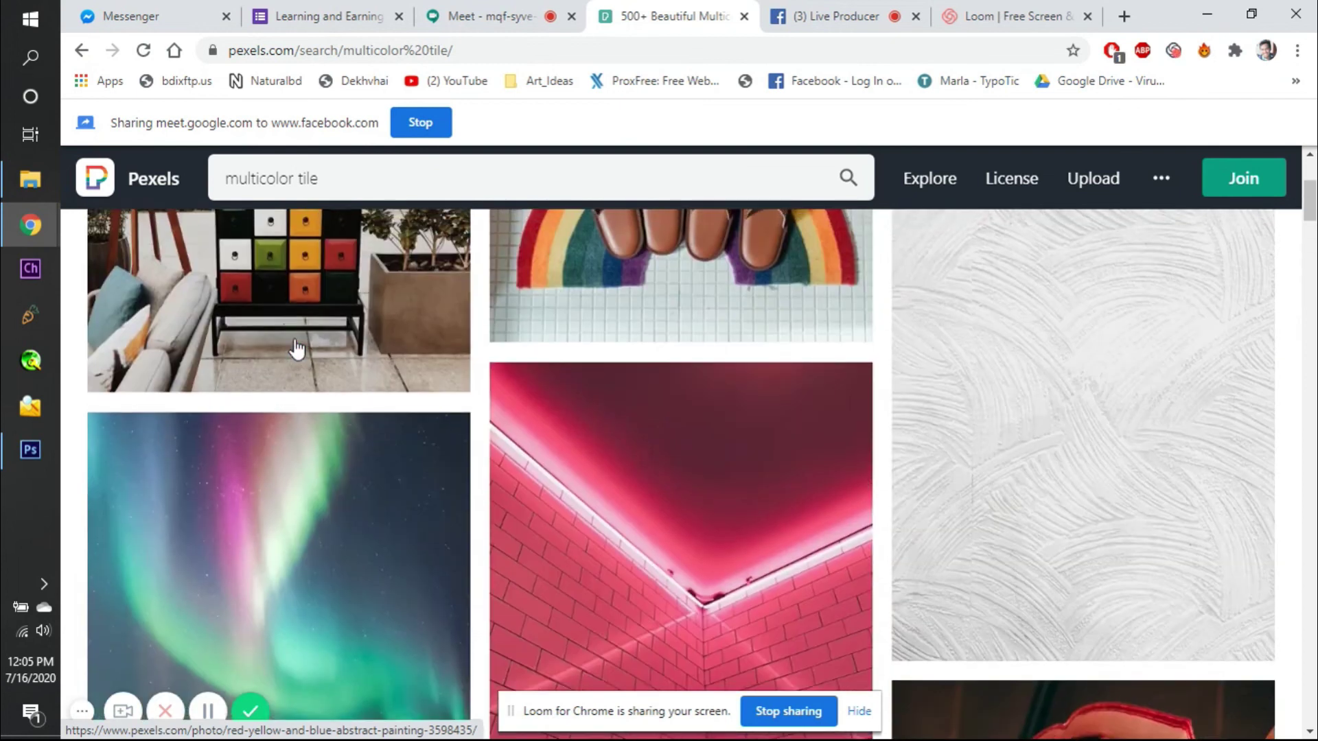
pyautogui.scroll(-10, 383, 382)
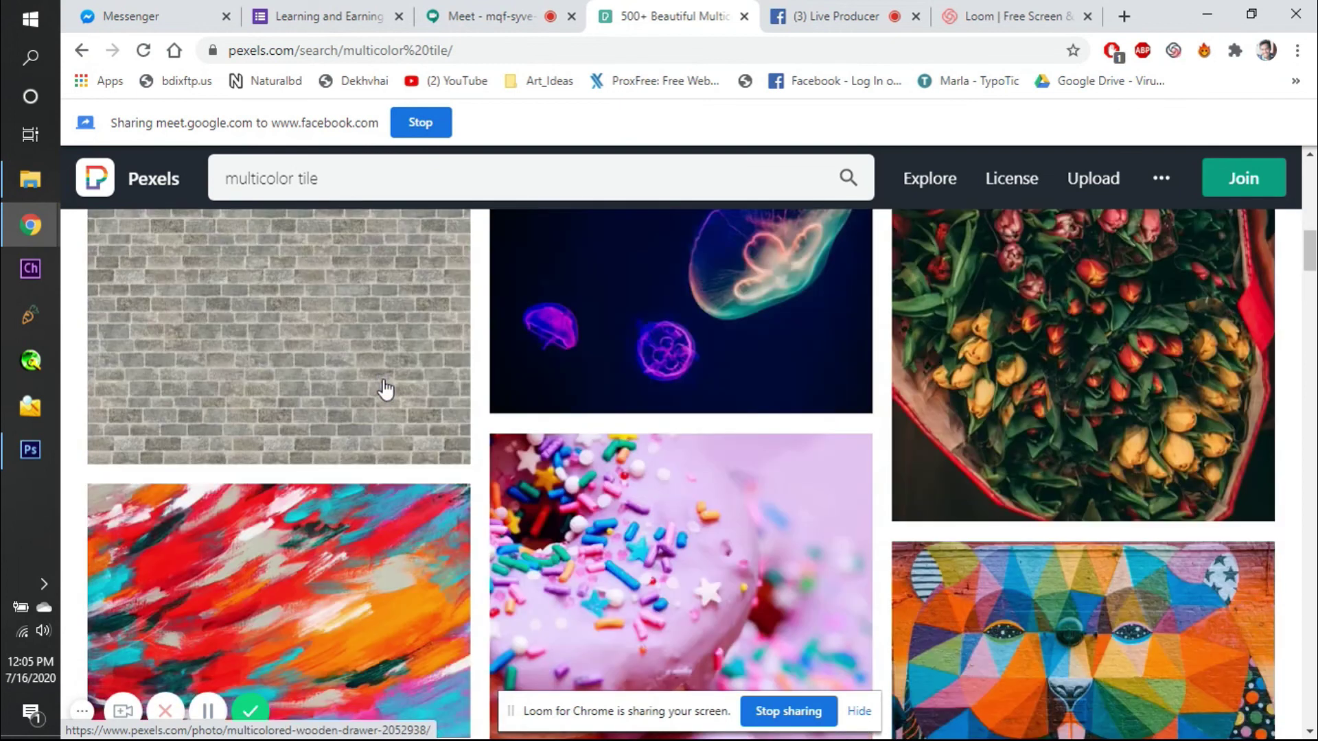
pyautogui.scroll(-4, 386, 390)
# - Download the yellow, black and purple papers photo and return to the results
pyautogui.click(333, 347)
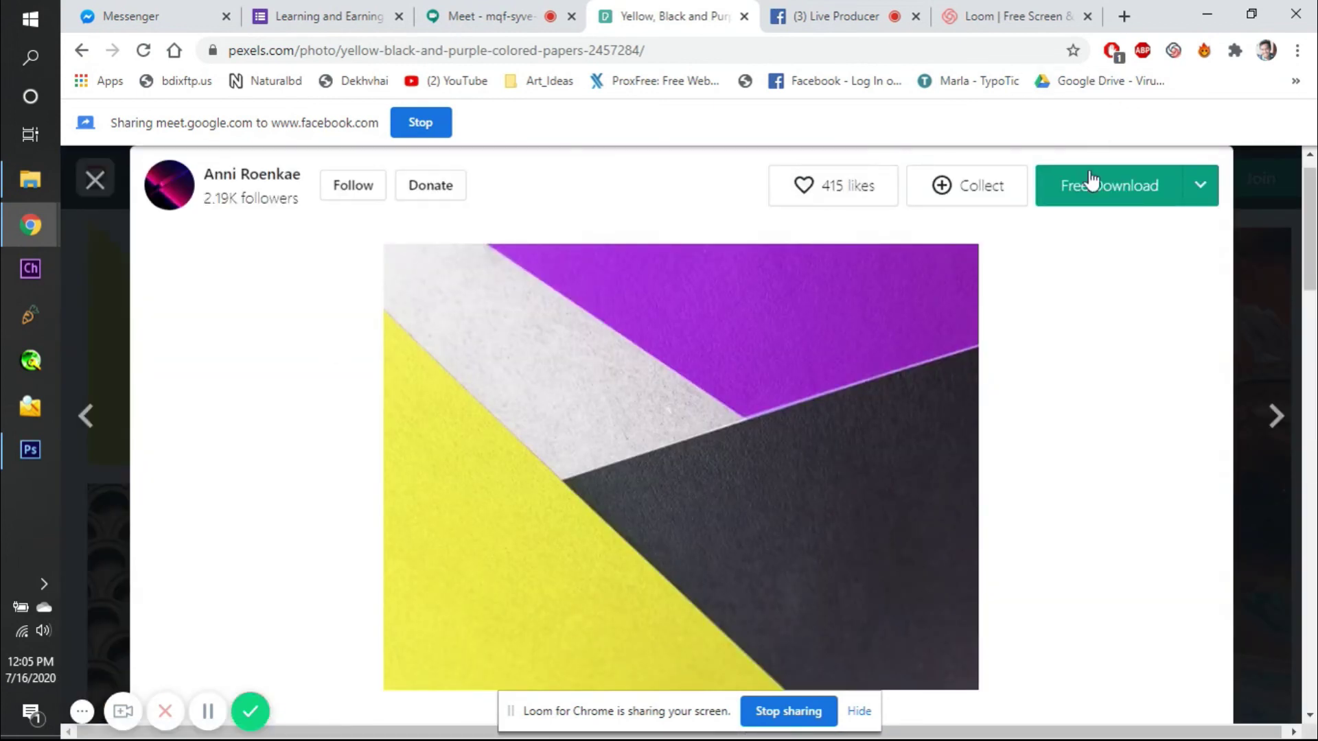
pyautogui.click(1088, 199)
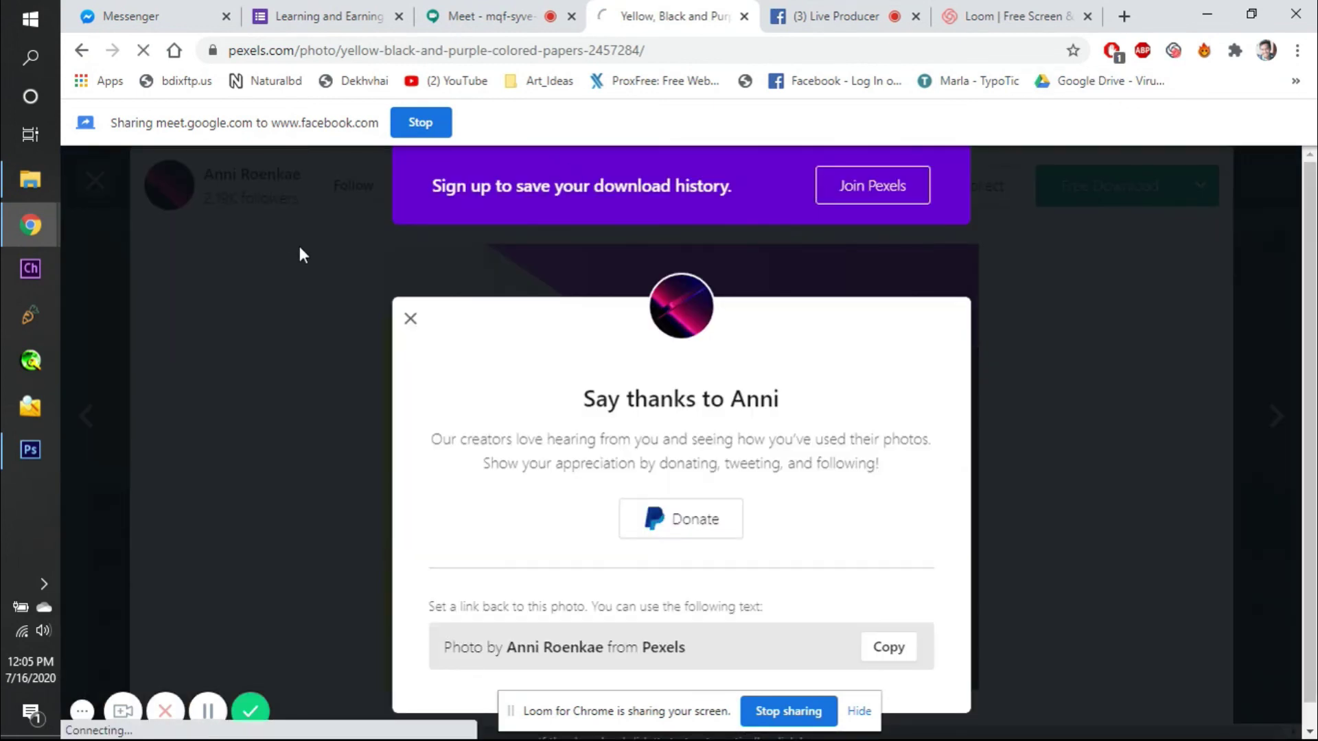
pyautogui.click(409, 318)
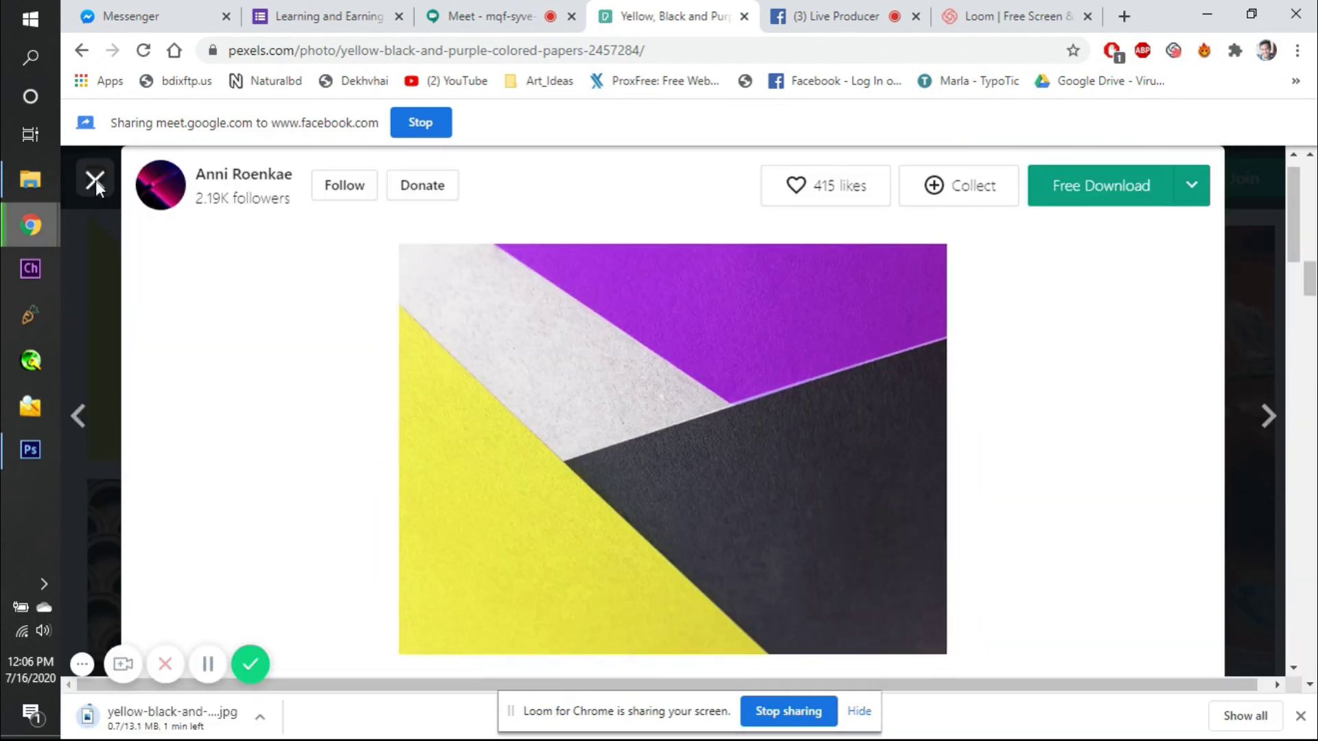
pyautogui.click(95, 182)
# - Download the multicolored wooden drawer photo and dismiss the thank-you popup
pyautogui.scroll(10, 361, 518)
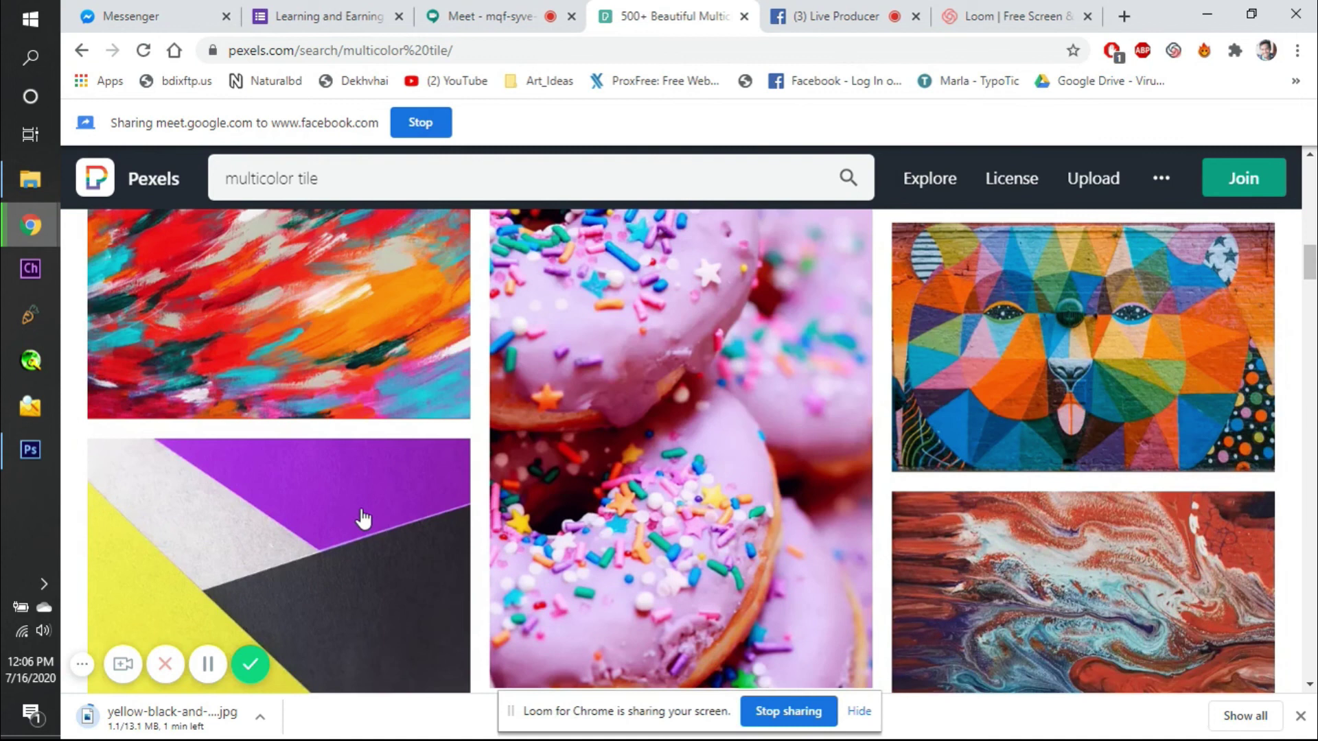
pyautogui.scroll(10, 451, 280)
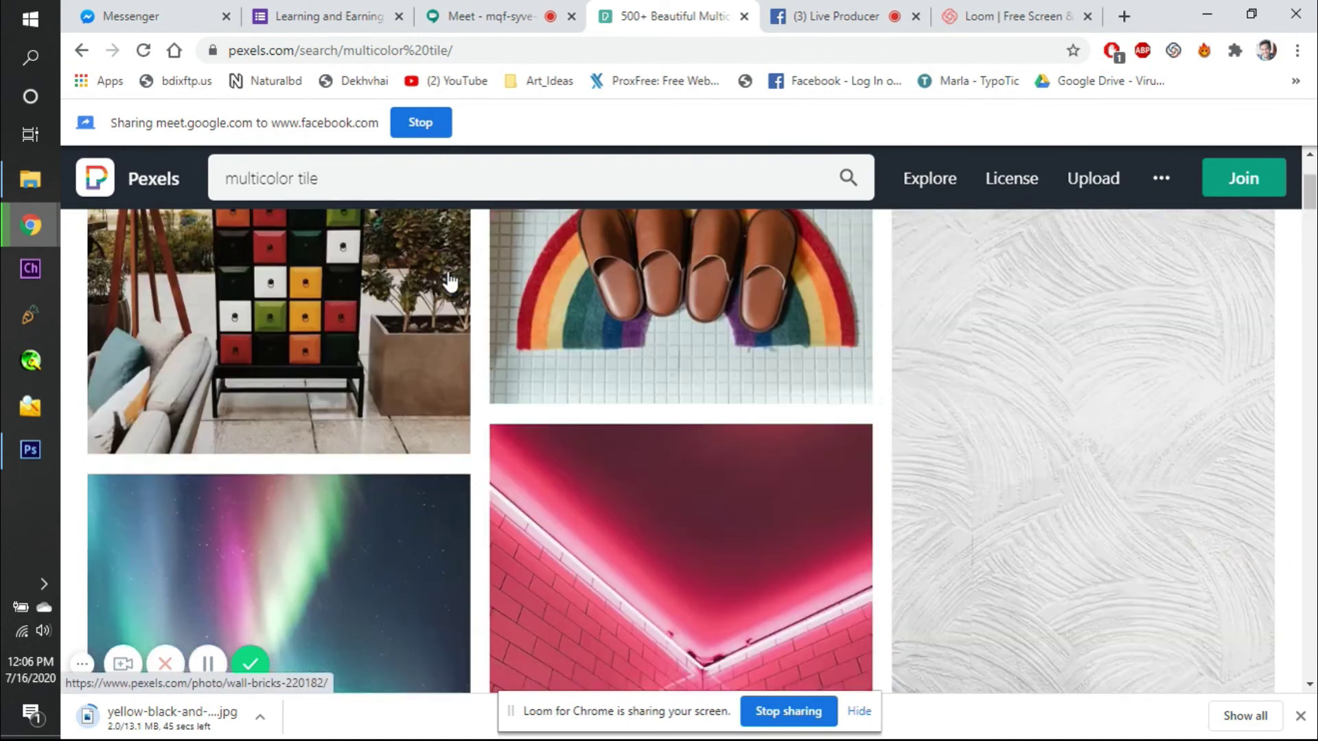
pyautogui.scroll(-1, 370, 343)
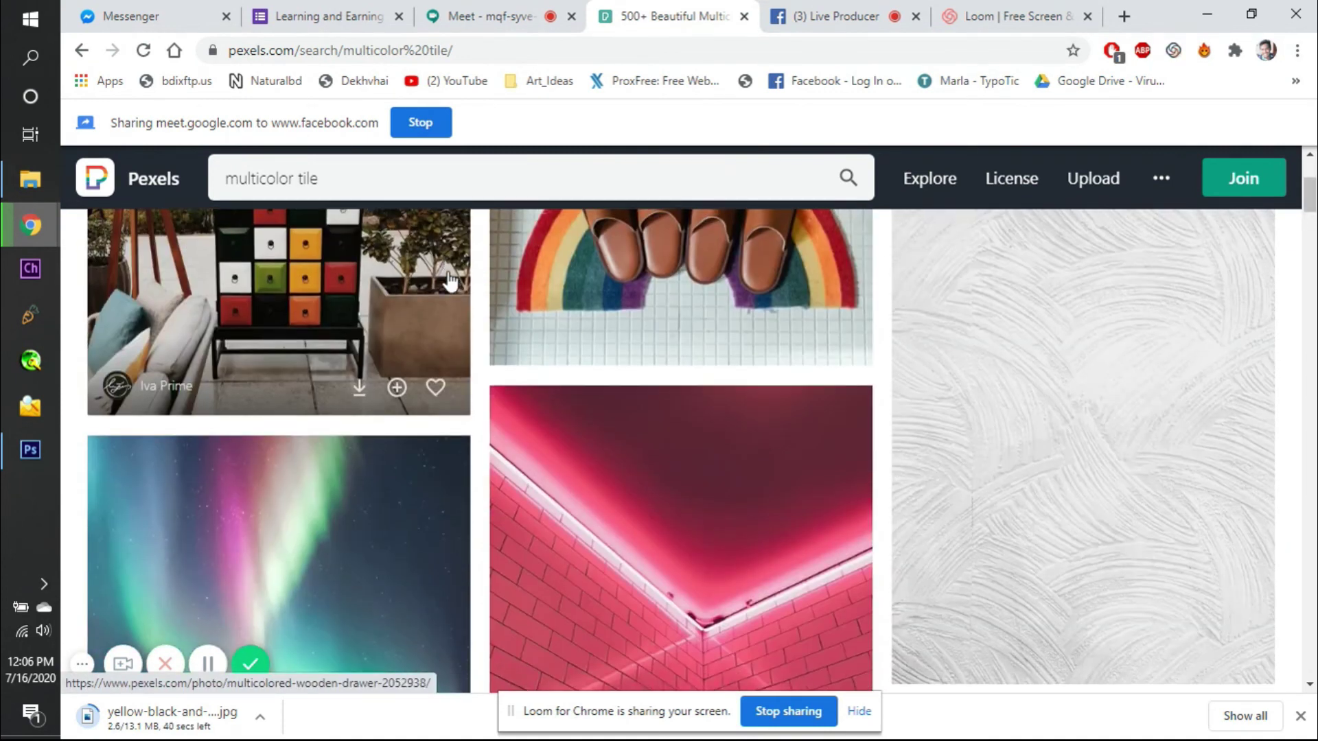
pyautogui.click(325, 377)
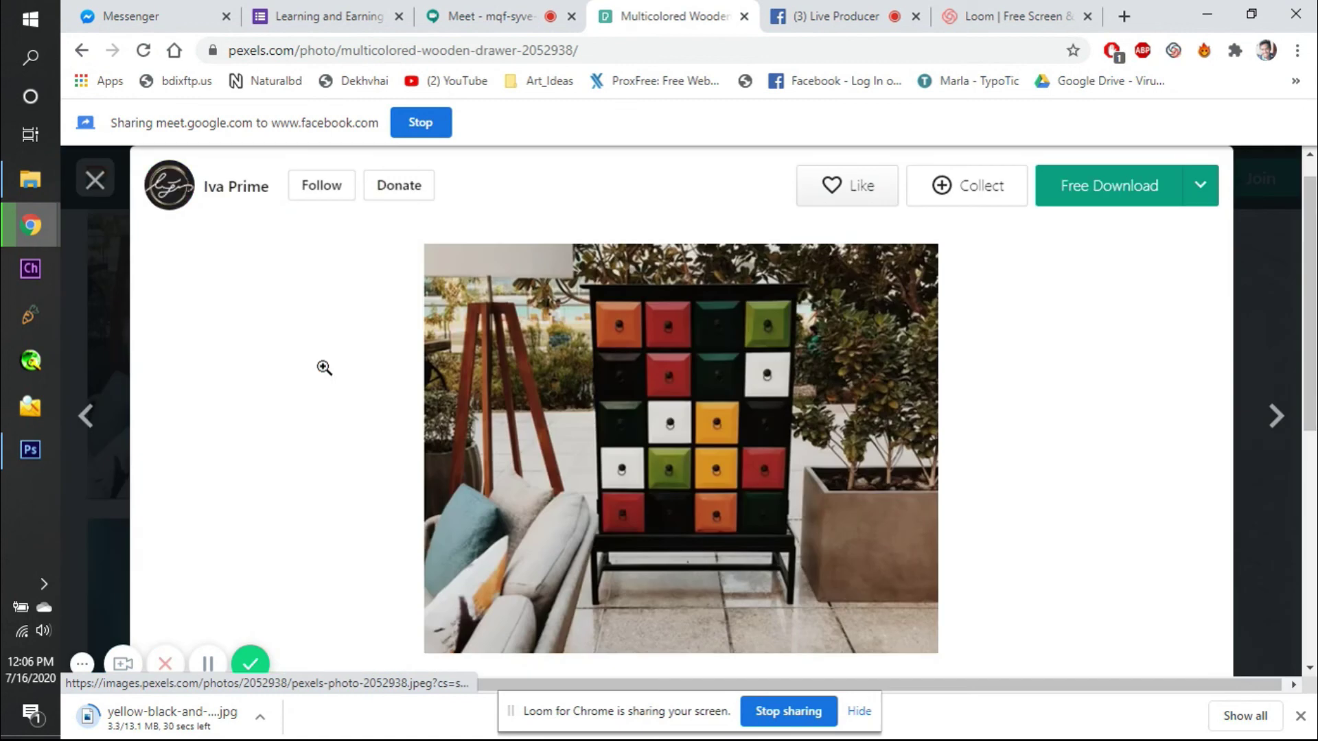
pyautogui.click(1082, 198)
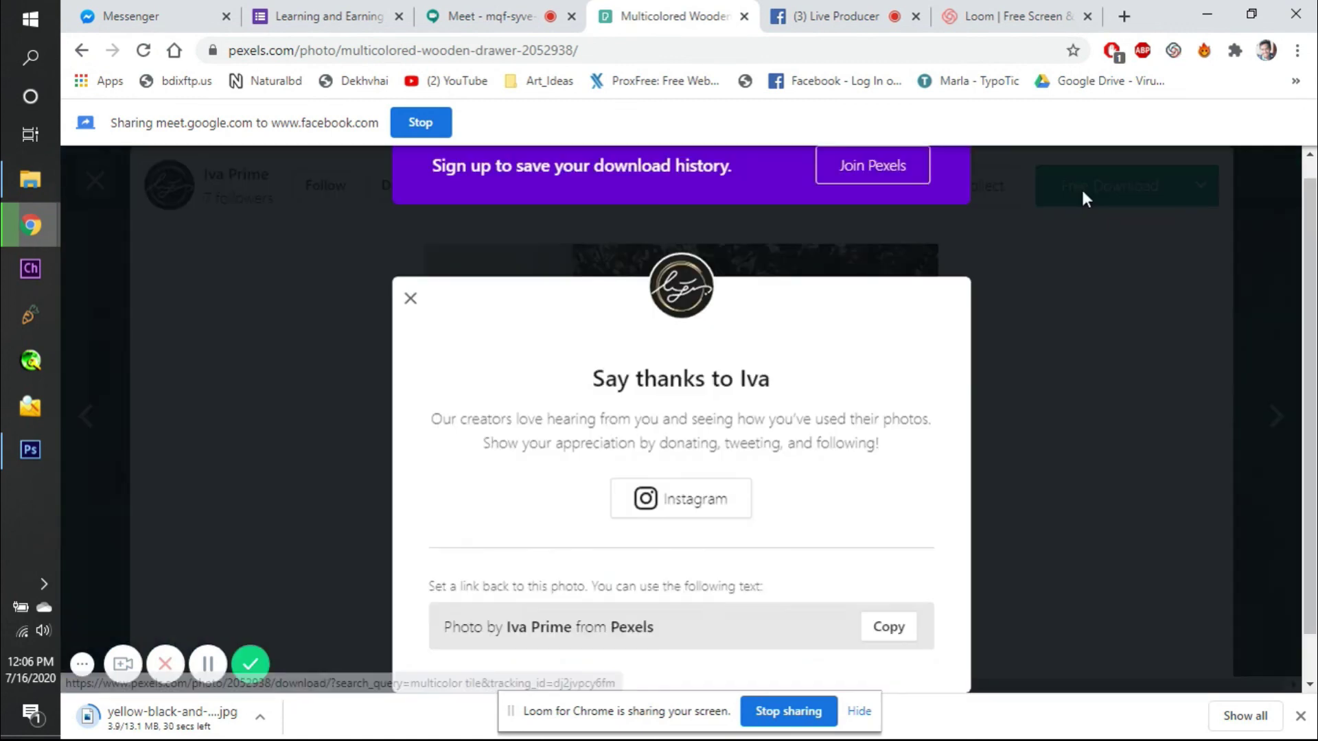
pyautogui.click(410, 300)
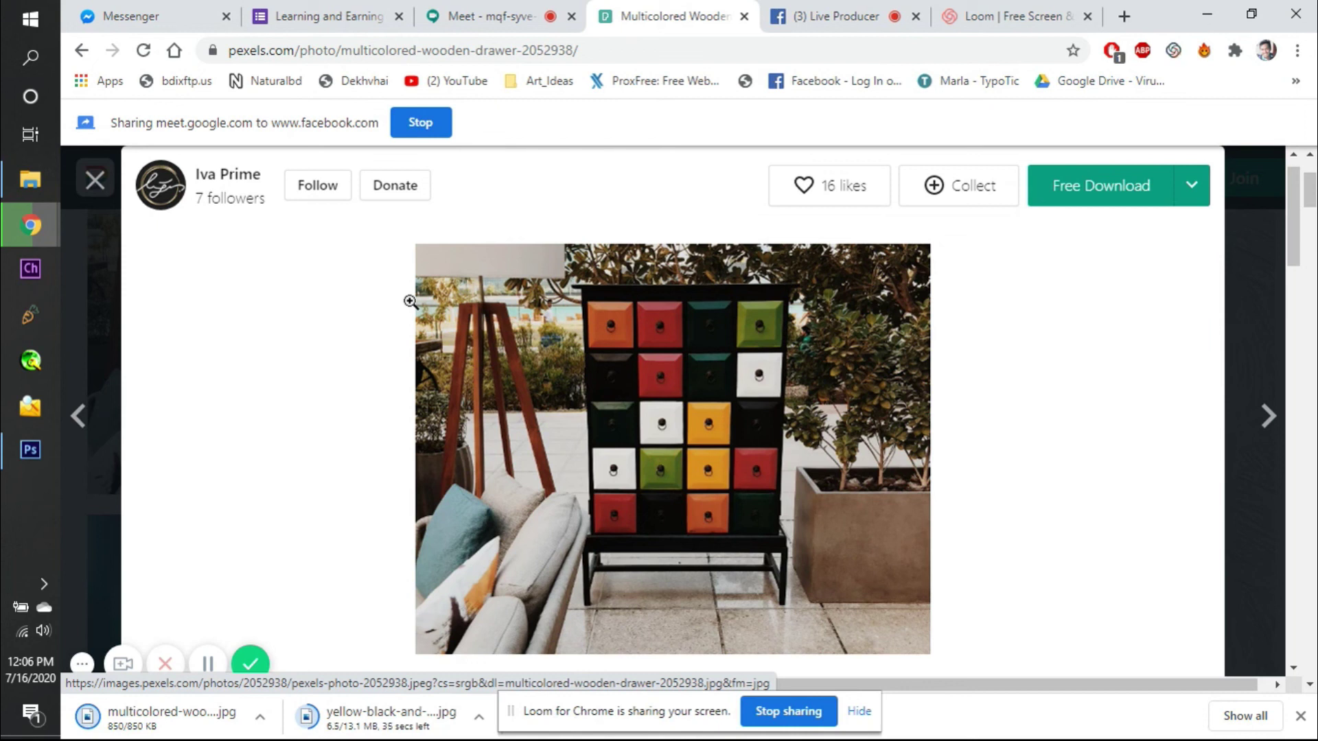
# - Back in Photoshop, hide Hue/Saturation 1 and close the portrait without saving
pyautogui.click(20, 460)
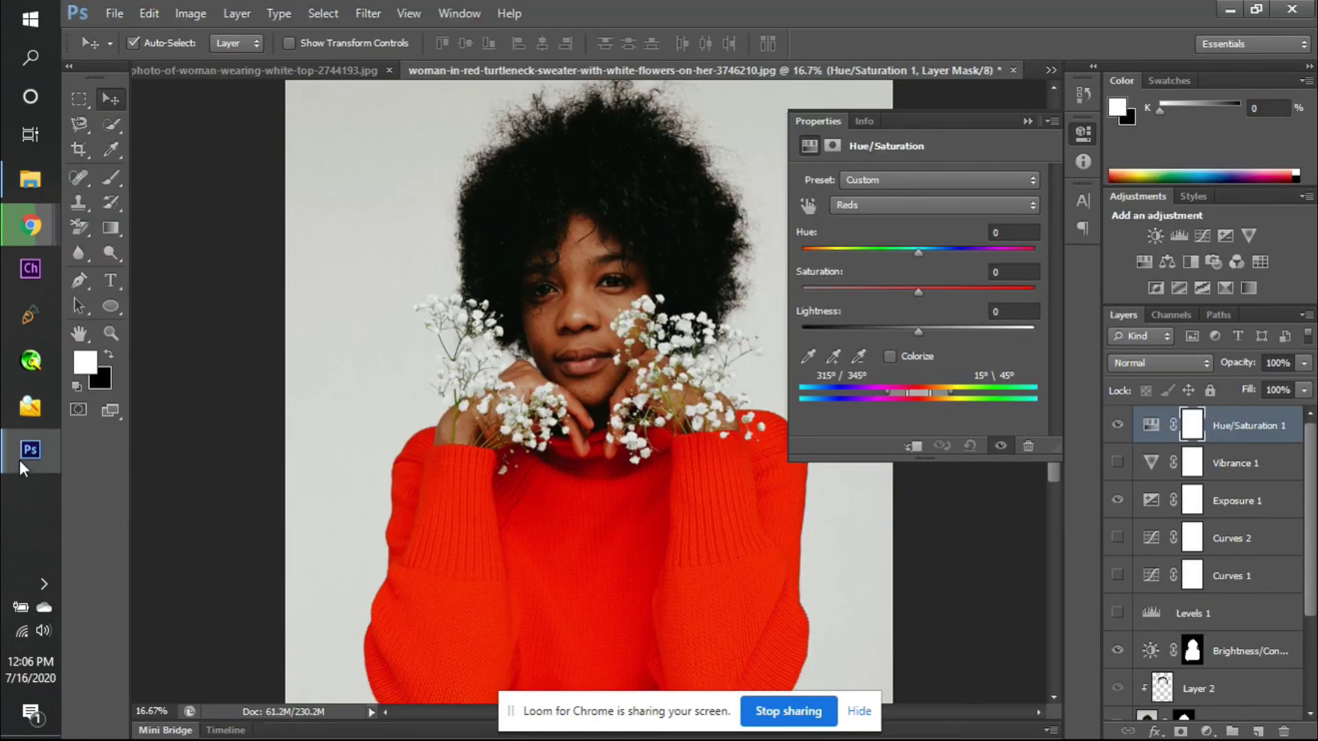
pyautogui.click(1120, 425)
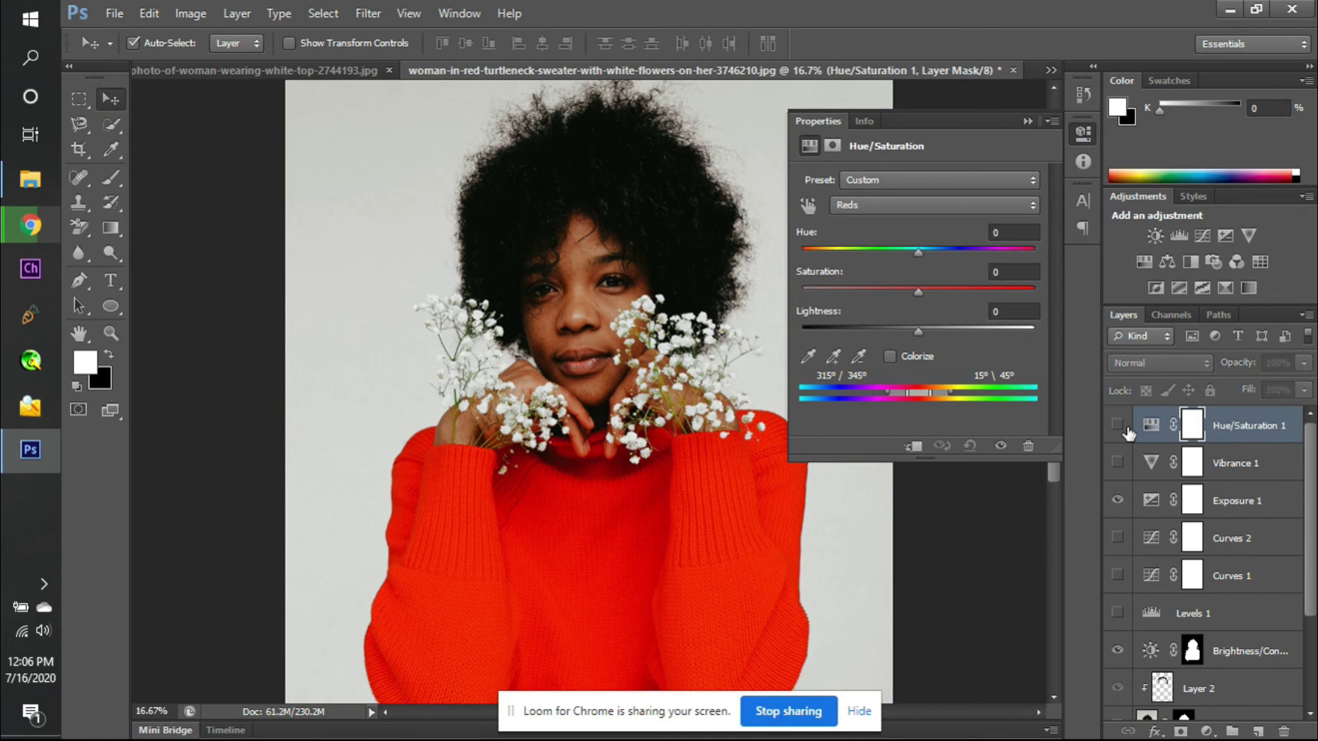
pyautogui.scroll(-3, 1248, 547)
pyautogui.scroll(3, 1247, 547)
pyautogui.scroll(-3, 1164, 507)
pyautogui.scroll(3, 1164, 506)
pyautogui.scroll(-3, 1164, 507)
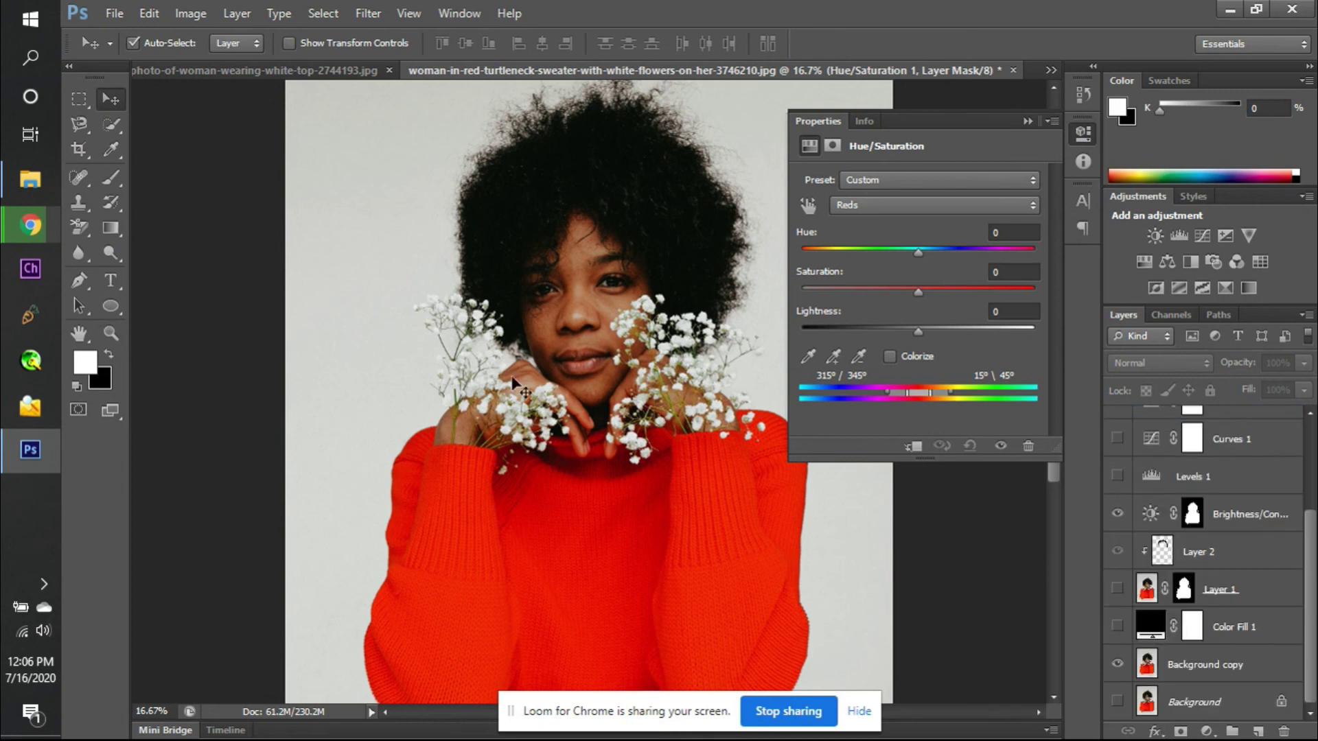
pyautogui.click(1012, 70)
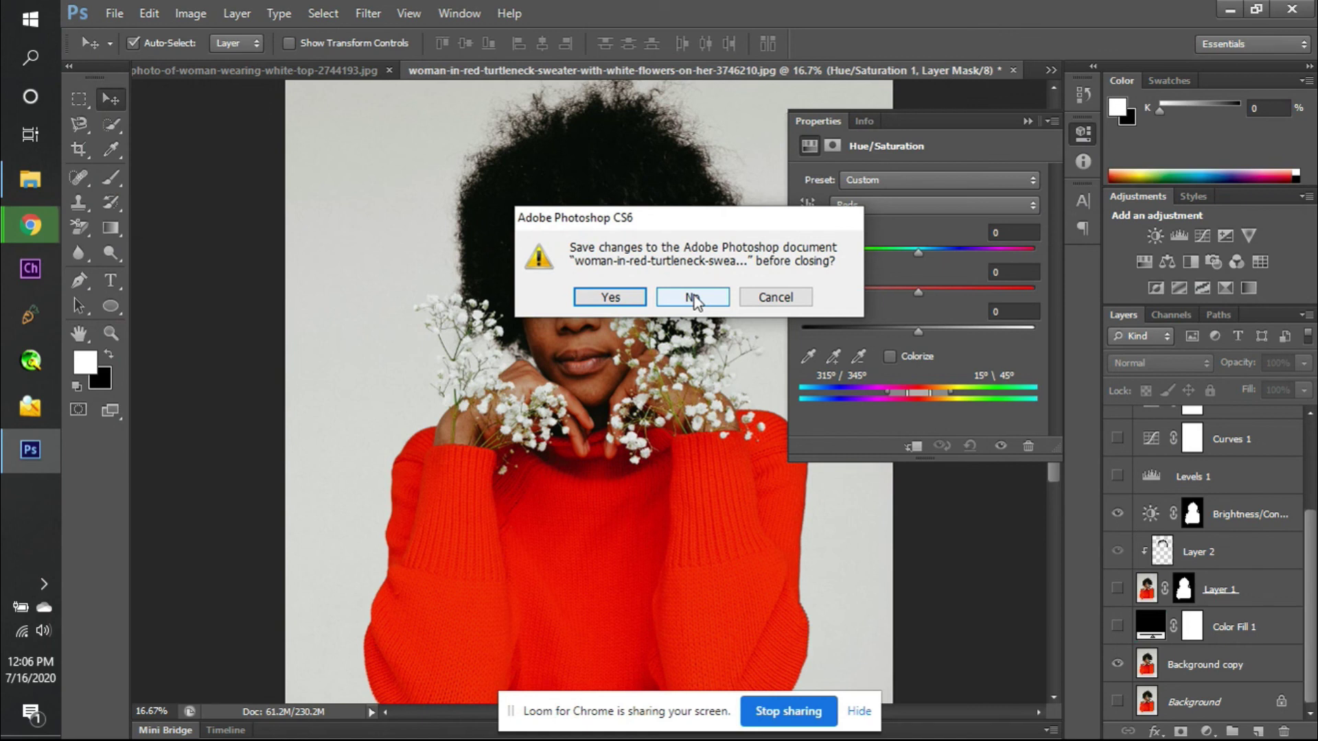
pyautogui.click(693, 298)
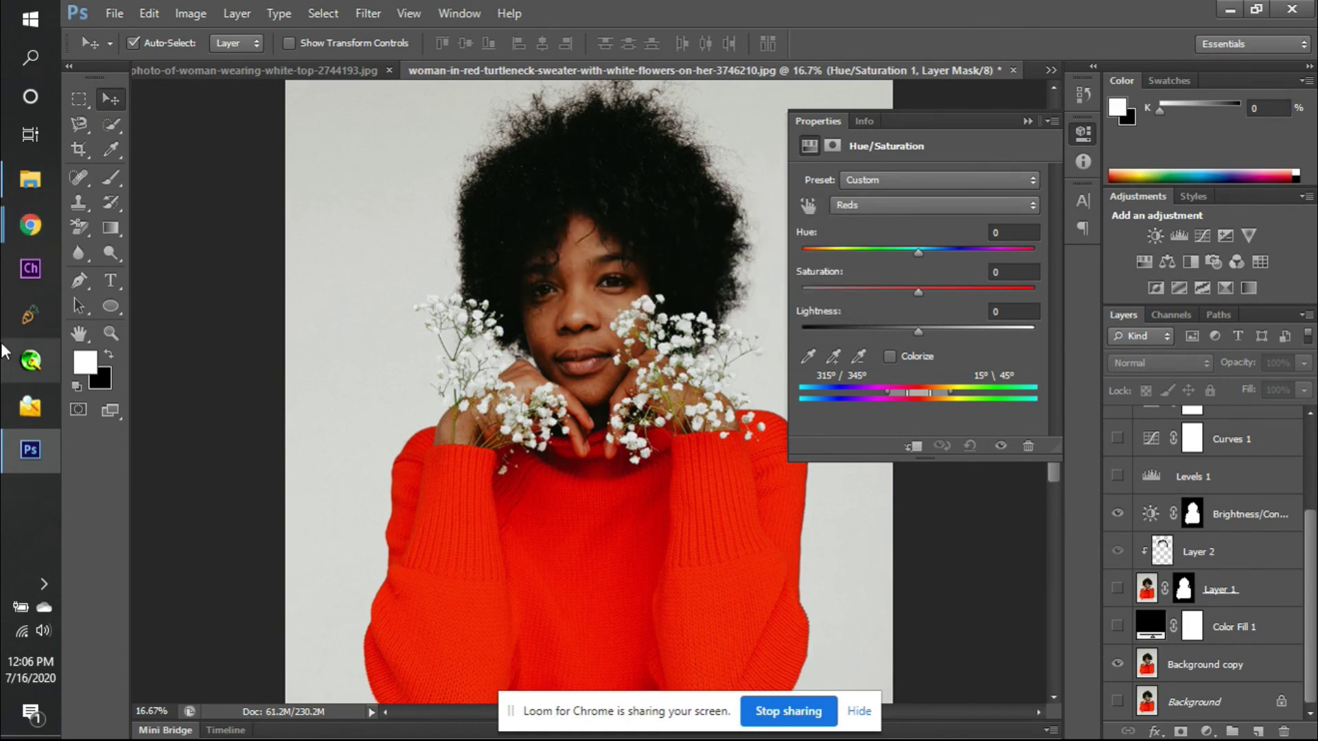
# - Select the drawer and coloured-papers jpgs in Downloads and drag both onto Photoshop
pyautogui.moveTo(30, 180)
pyautogui.click(134, 184)
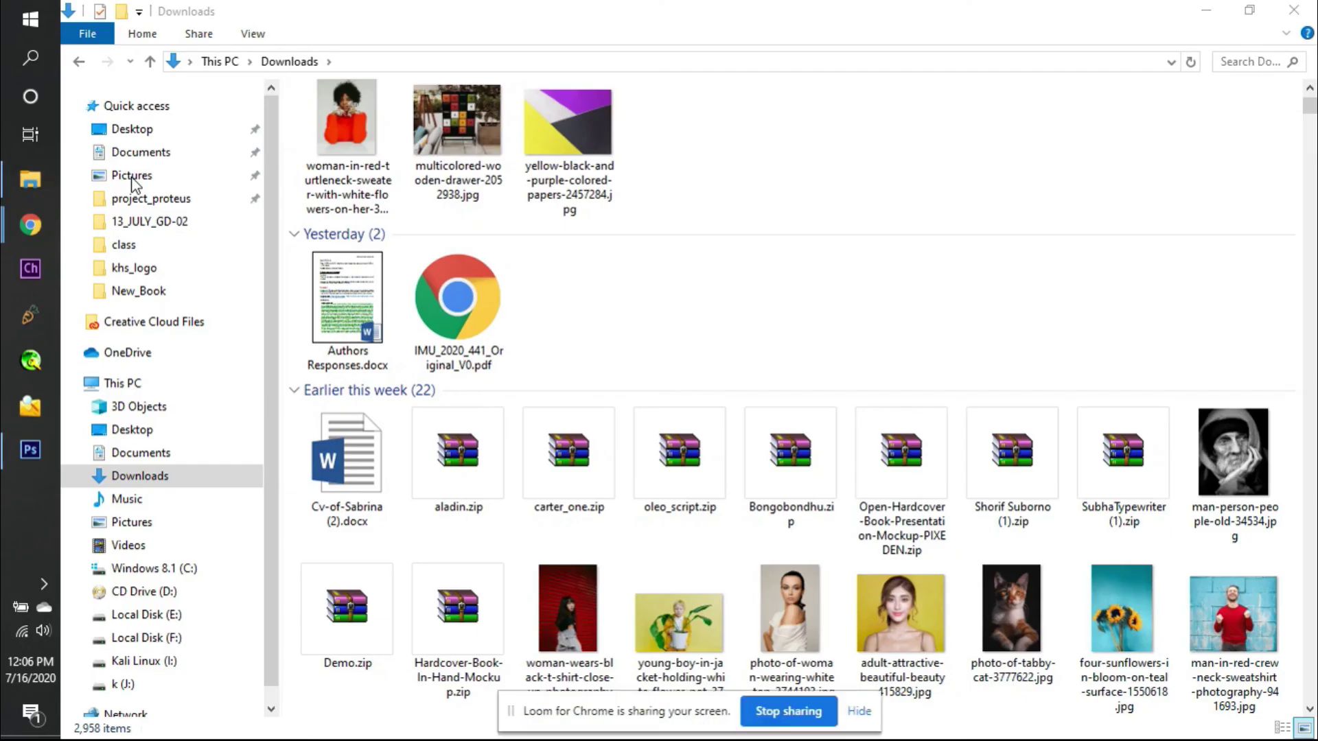
pyautogui.click(549, 168)
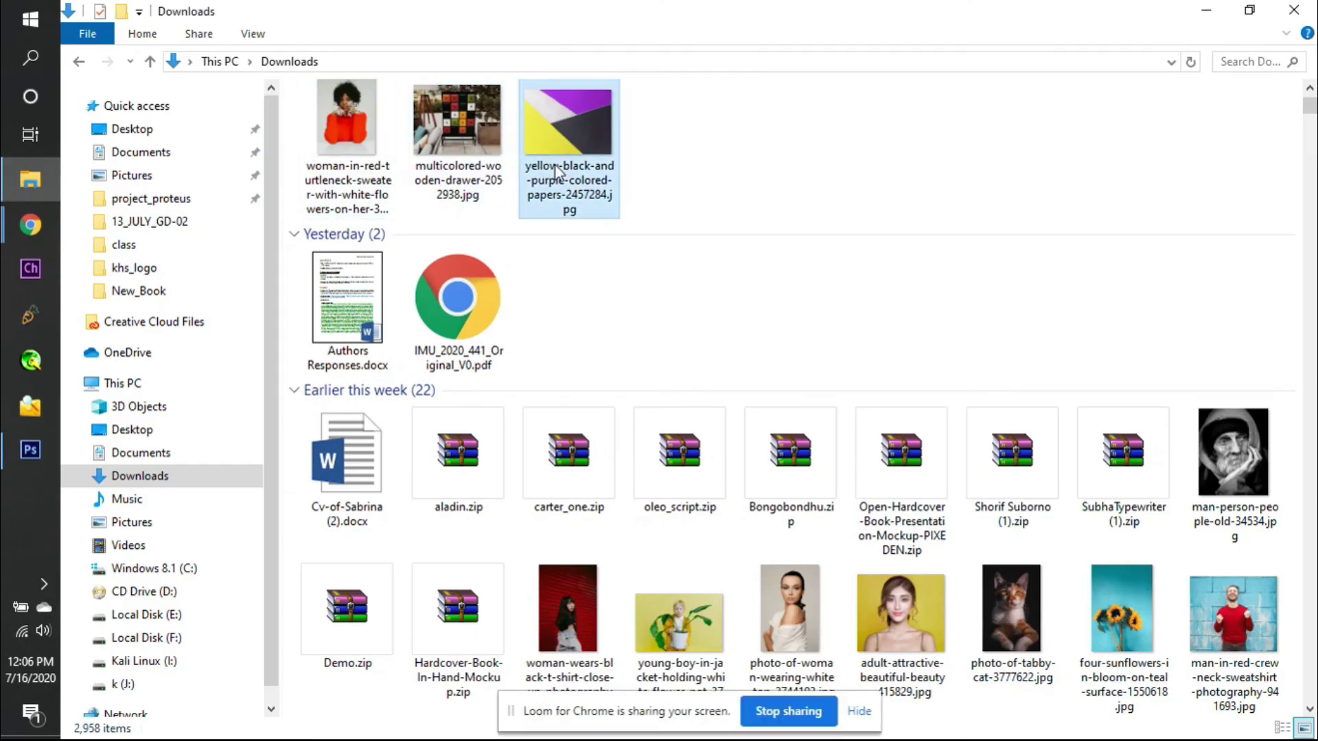
pyautogui.click(459, 158)
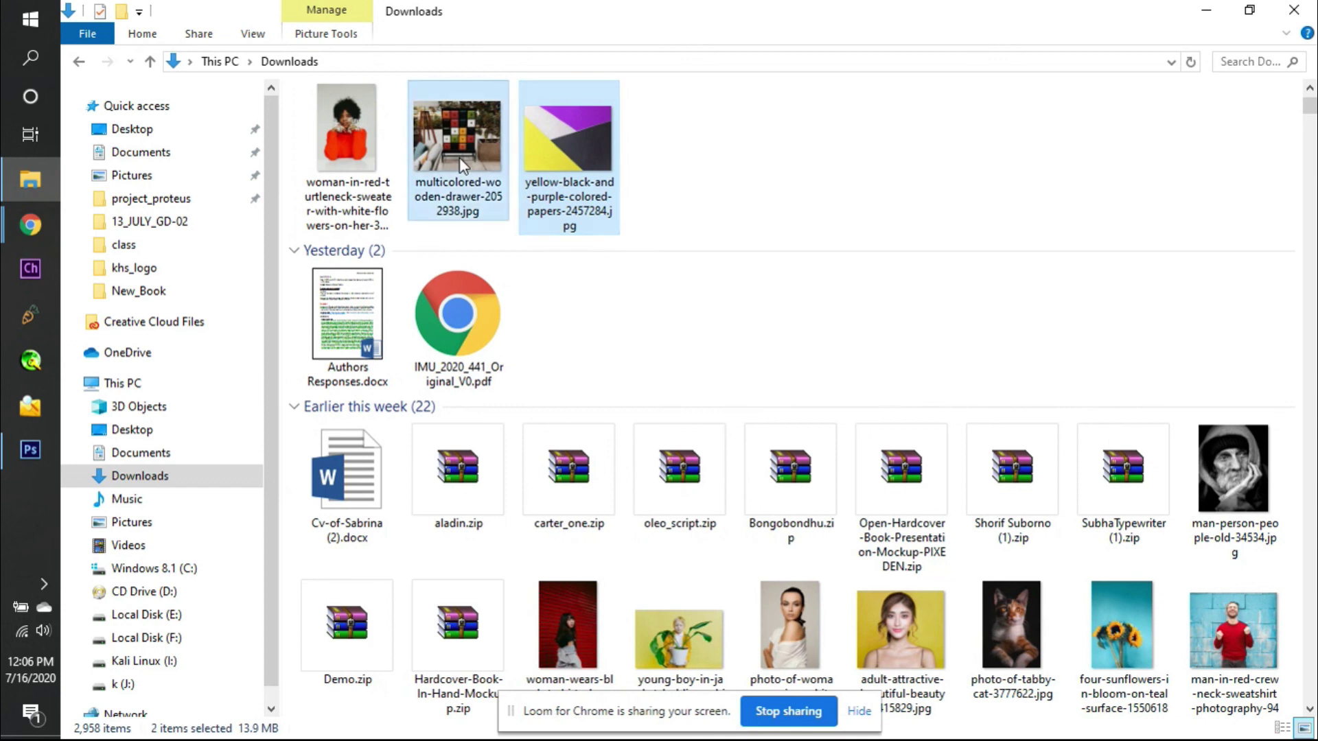
pyautogui.click(20, 445)
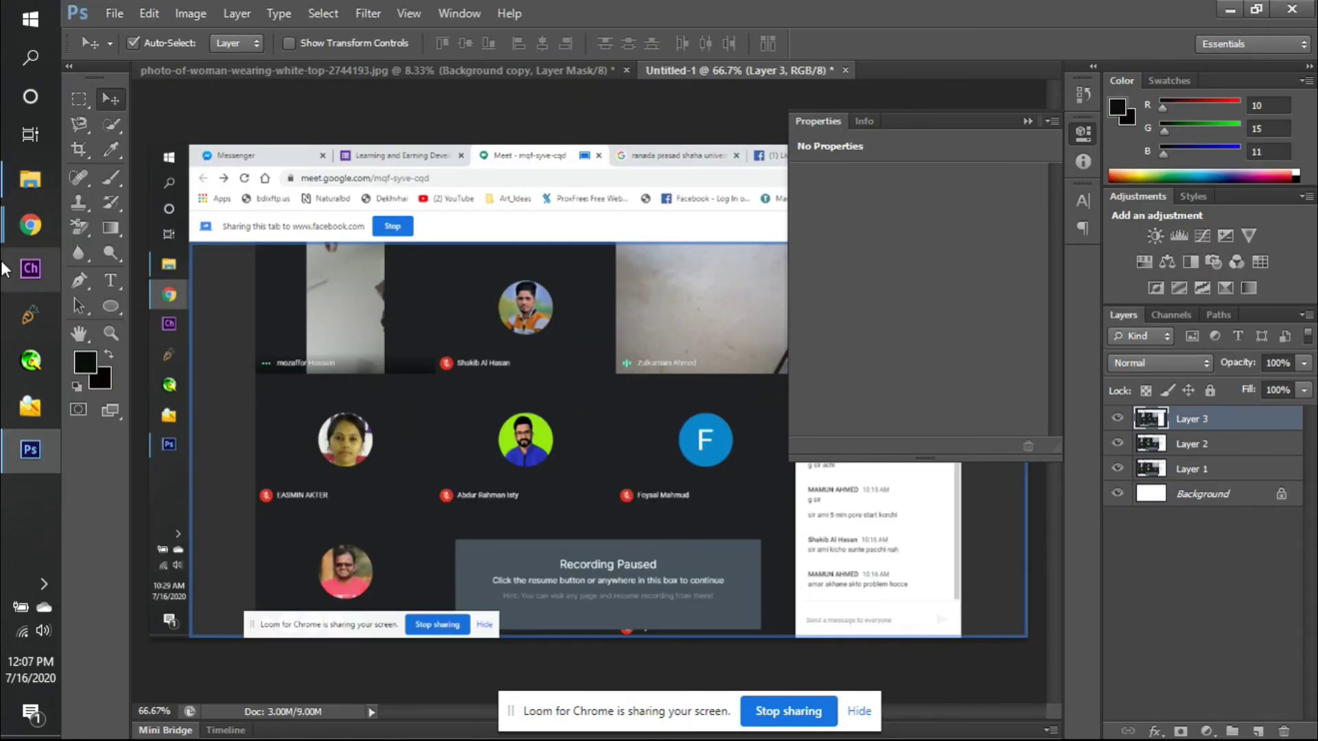
pyautogui.click(30, 180)
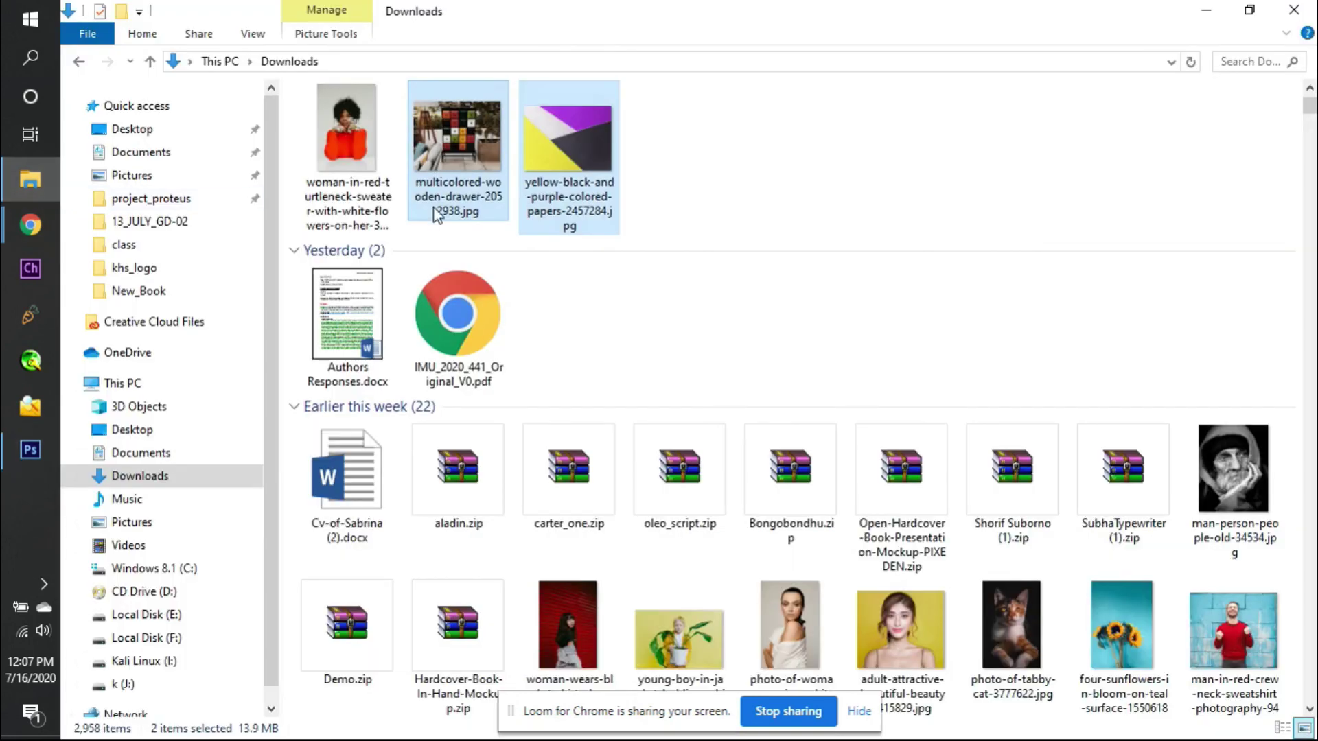
pyautogui.moveTo(423, 240); pyautogui.dragTo(856, 9)
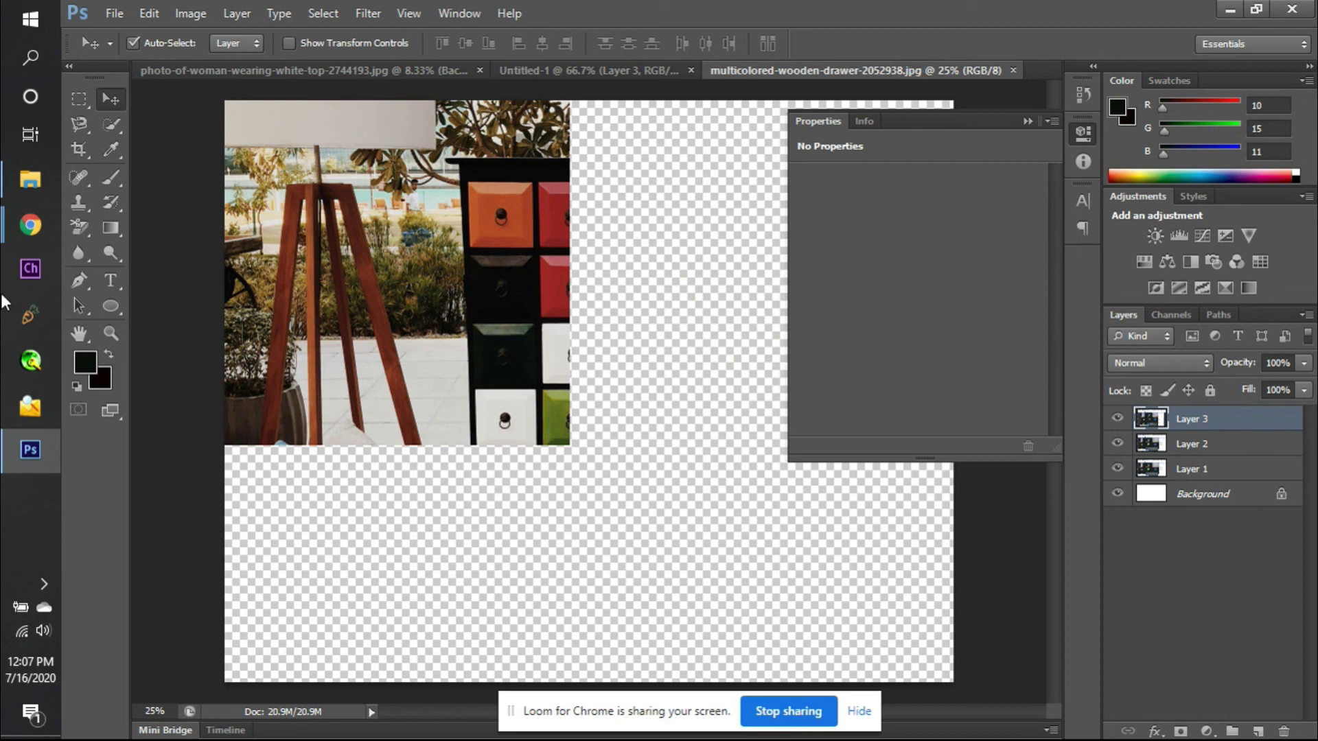
# - Close the downloads bar on Chrome's Google Meet tab, then go back to the papers photo
pyautogui.moveTo(18, 226)
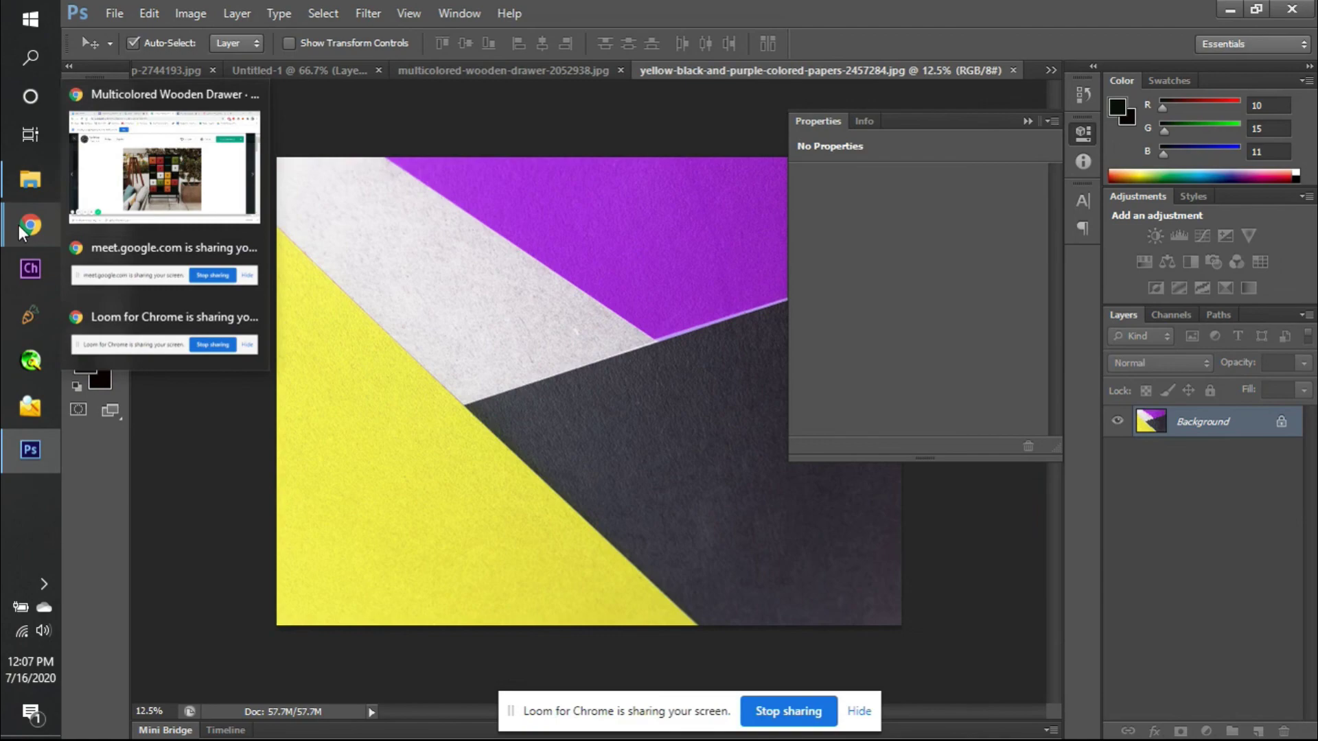
pyautogui.click(163, 209)
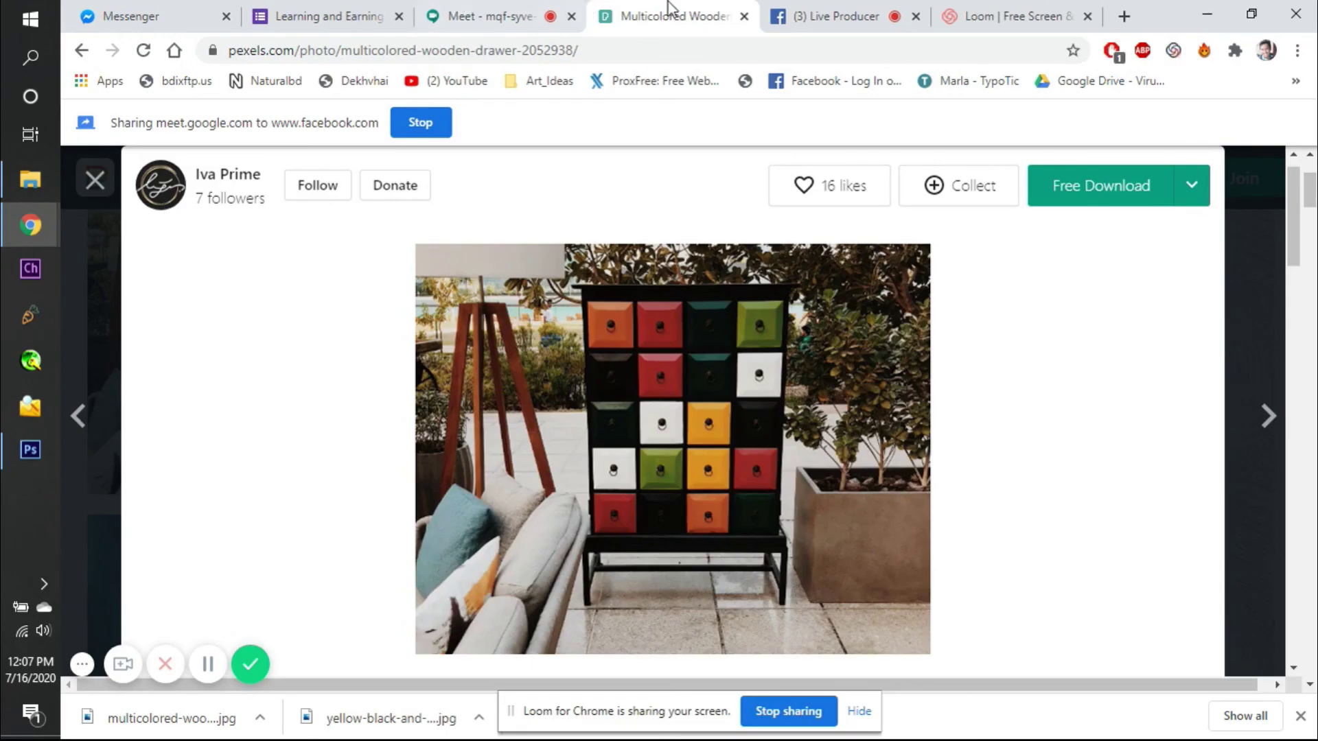
pyautogui.click(452, 9)
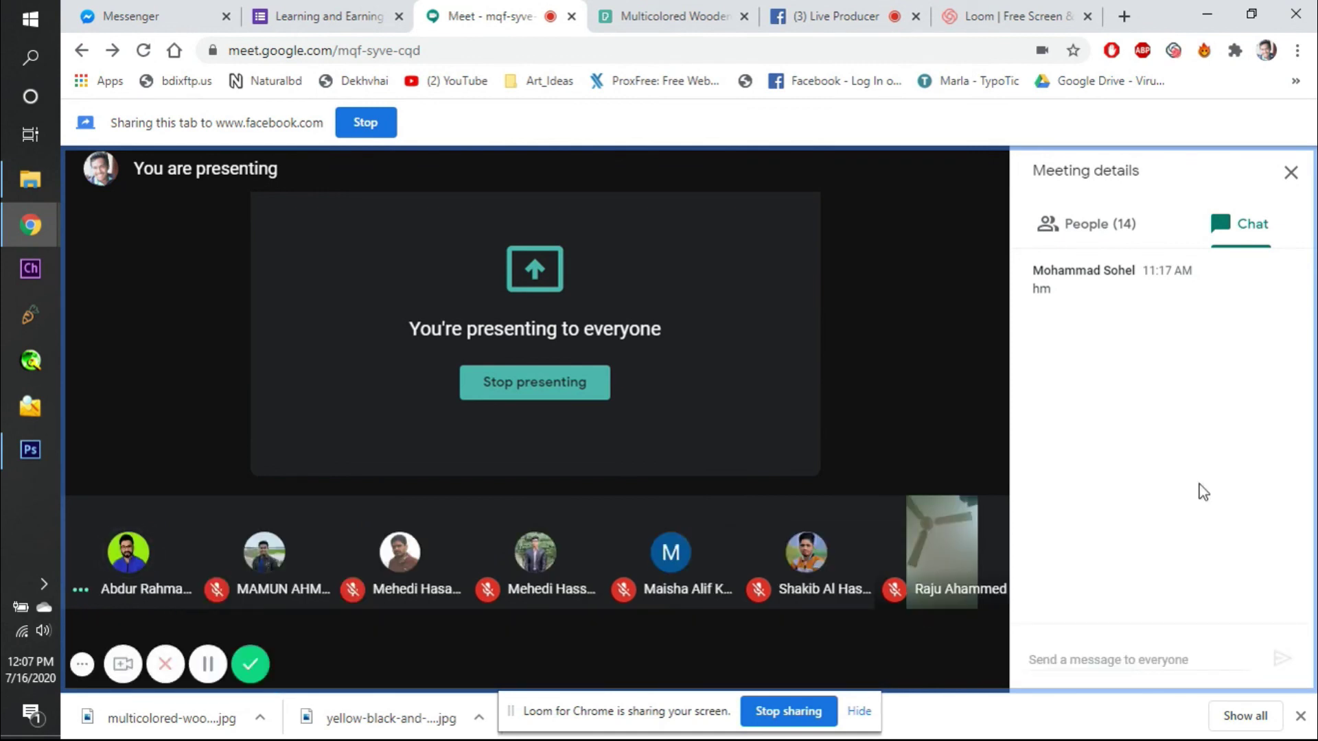
pyautogui.click(1300, 715)
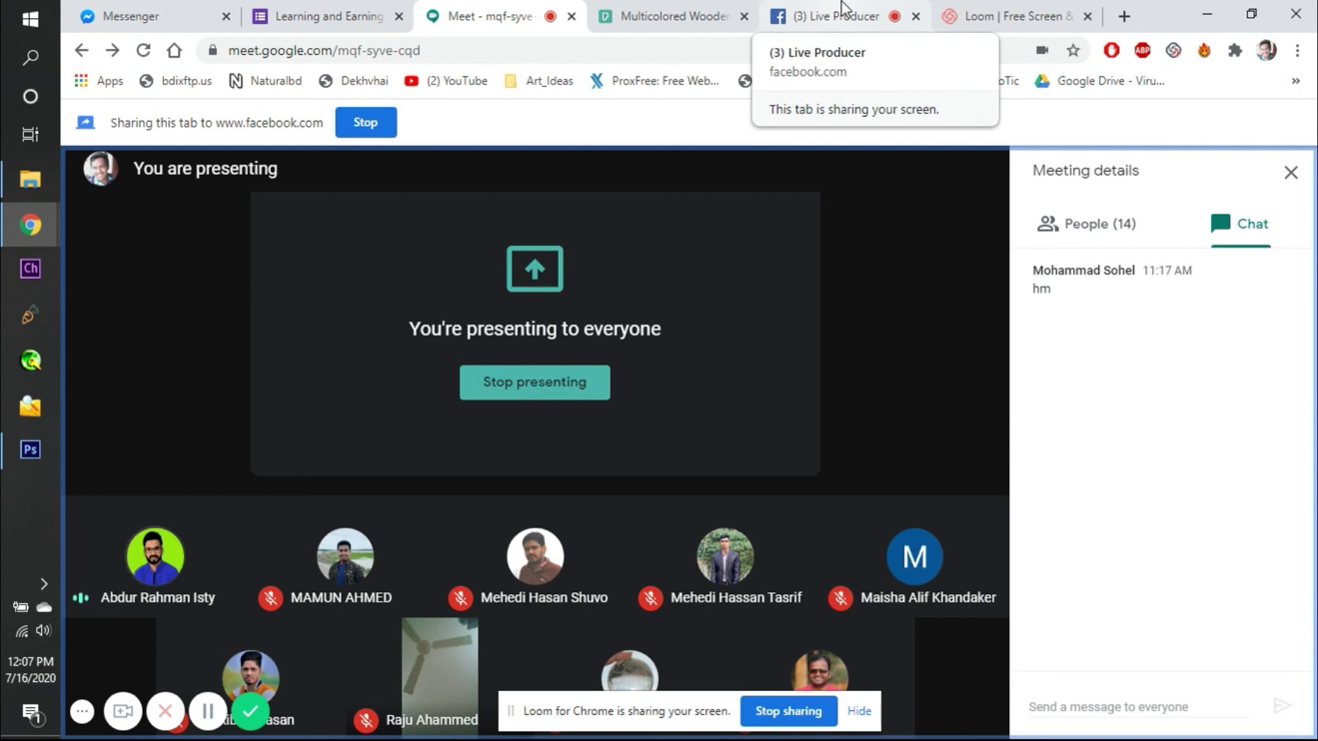
pyautogui.click(31, 450)
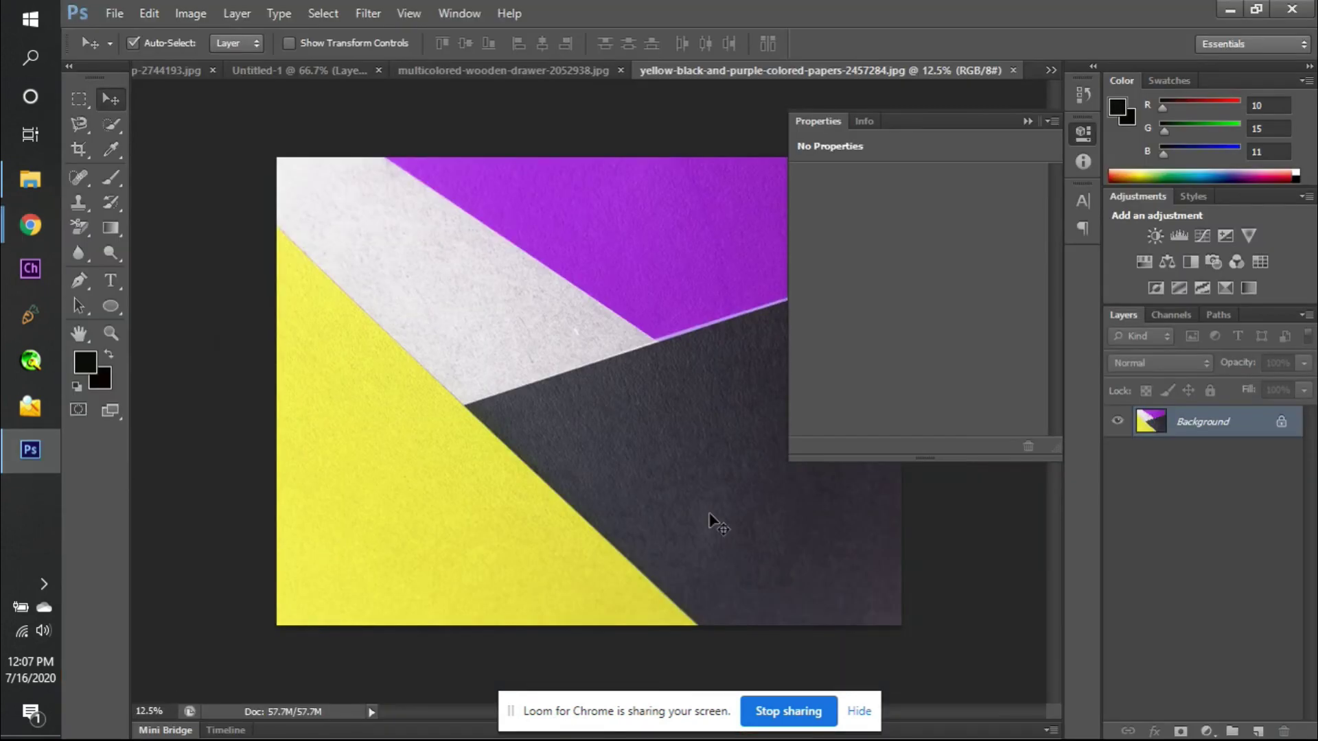
# - Add a Hue/Saturation adjustment layer to the papers photo, limited to Reds
pyautogui.click(1028, 123)
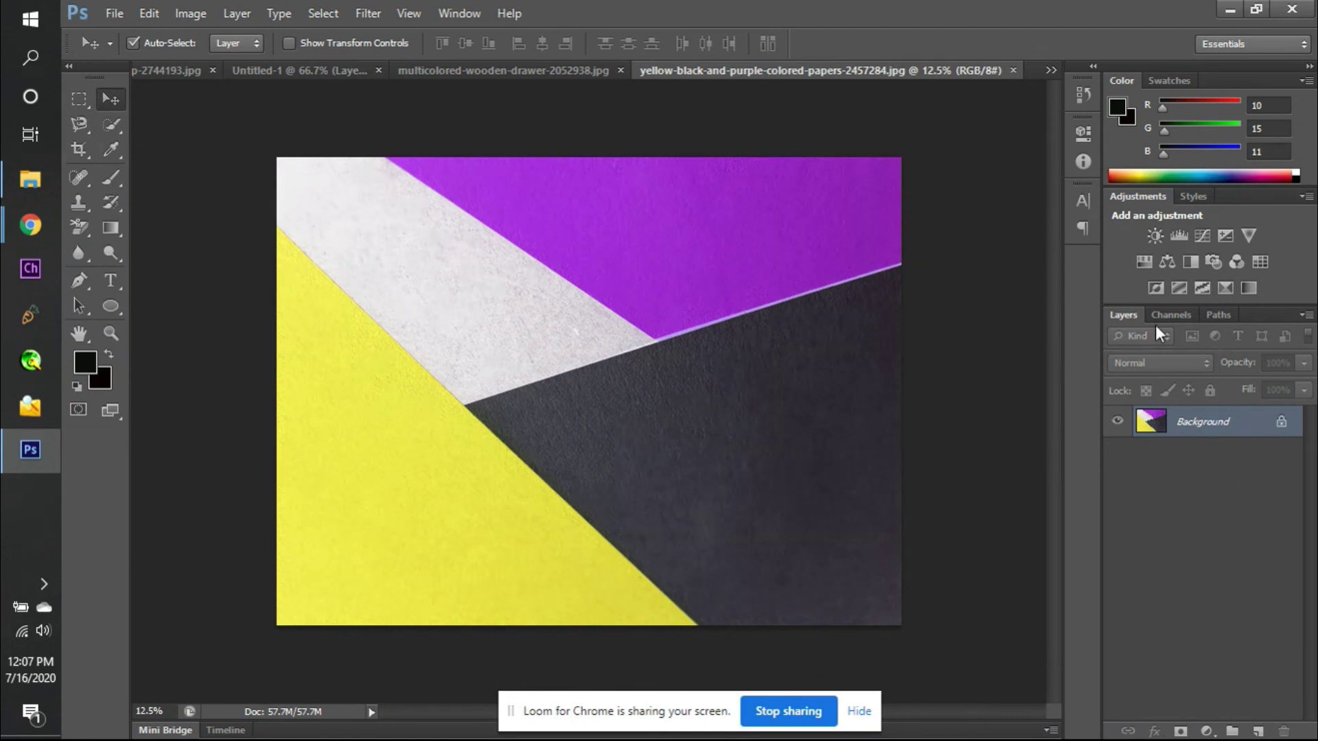
pyautogui.click(1151, 272)
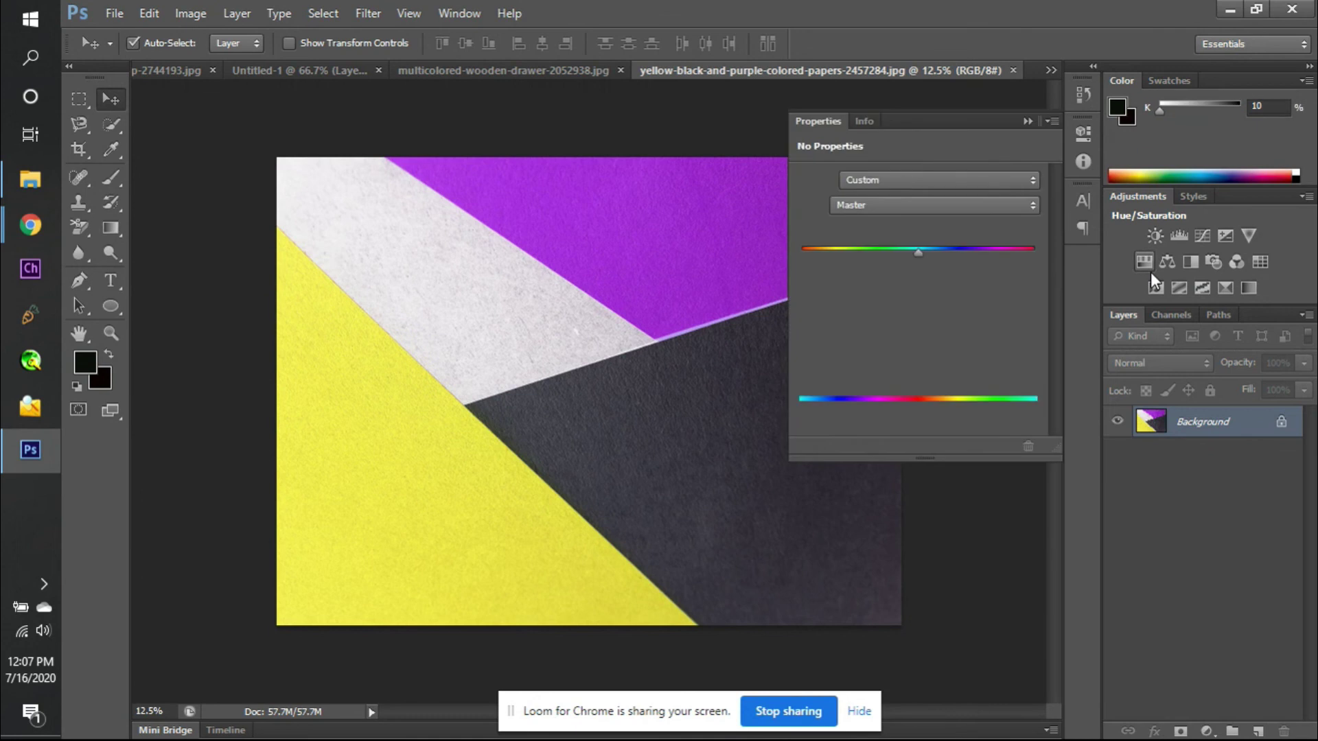
pyautogui.click(916, 210)
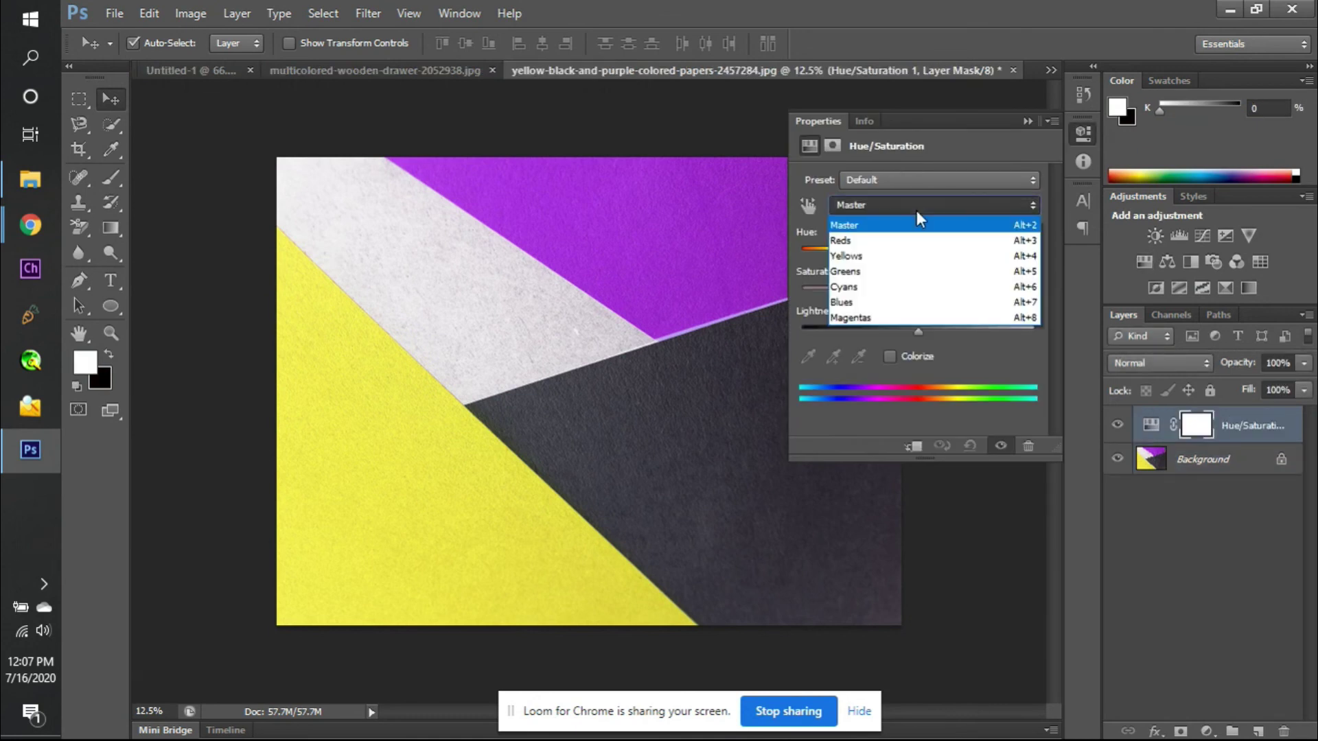
pyautogui.click(911, 240)
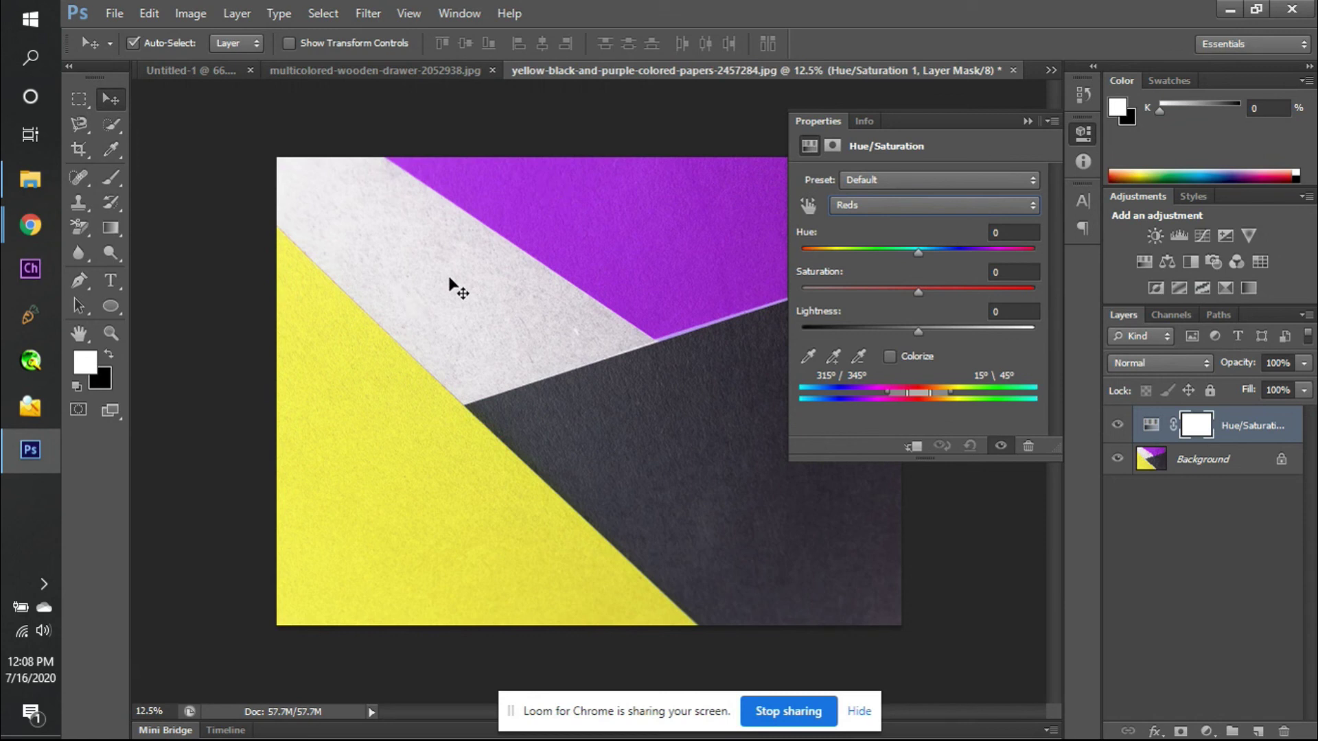
# - Switch the adjustment off, sample paper colours with the Eyedropper, and select the Background layer
pyautogui.click(112, 150)
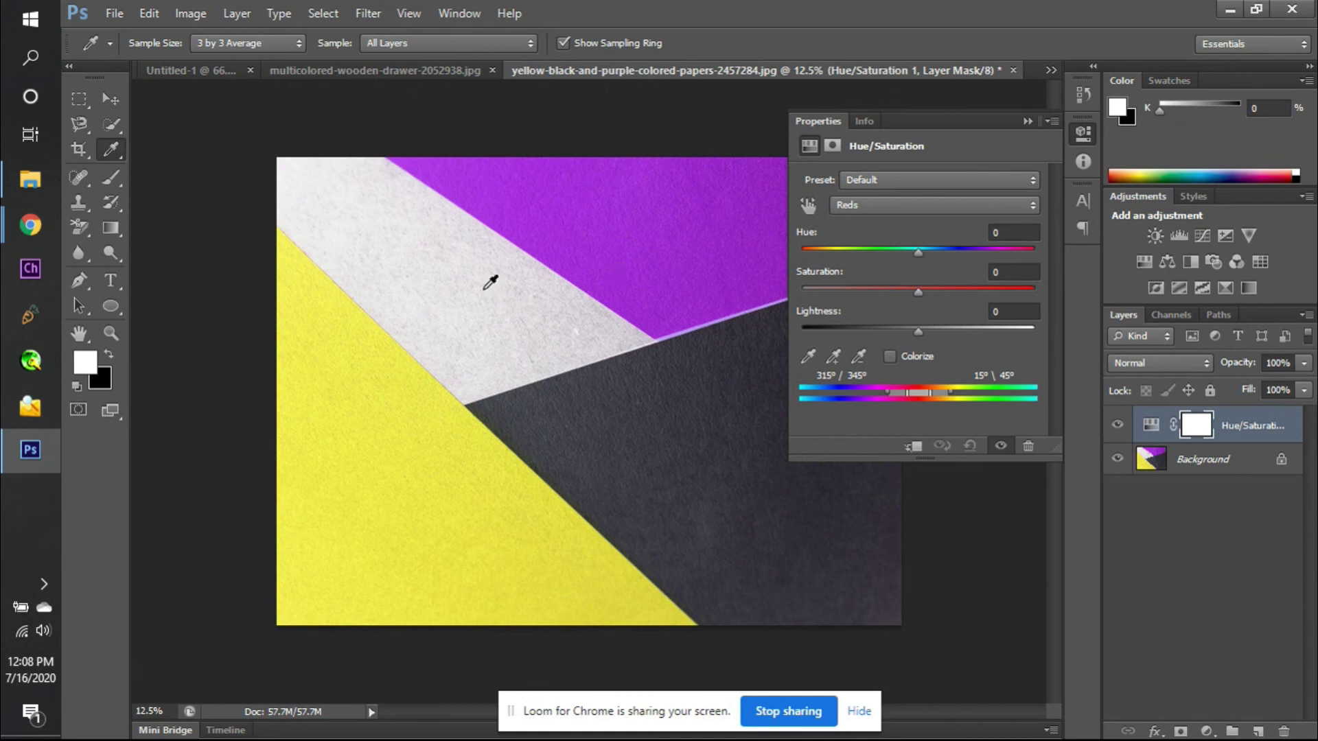
pyautogui.click(88, 362)
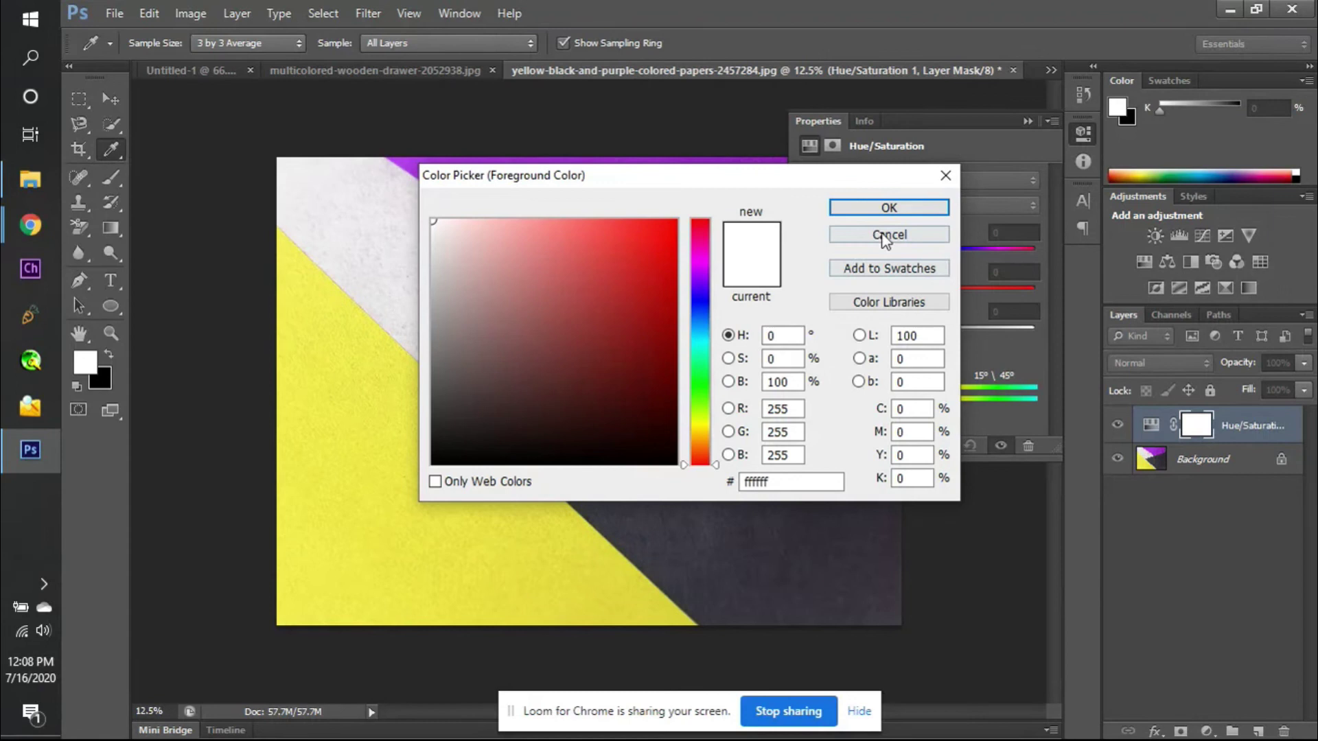
pyautogui.click(893, 210)
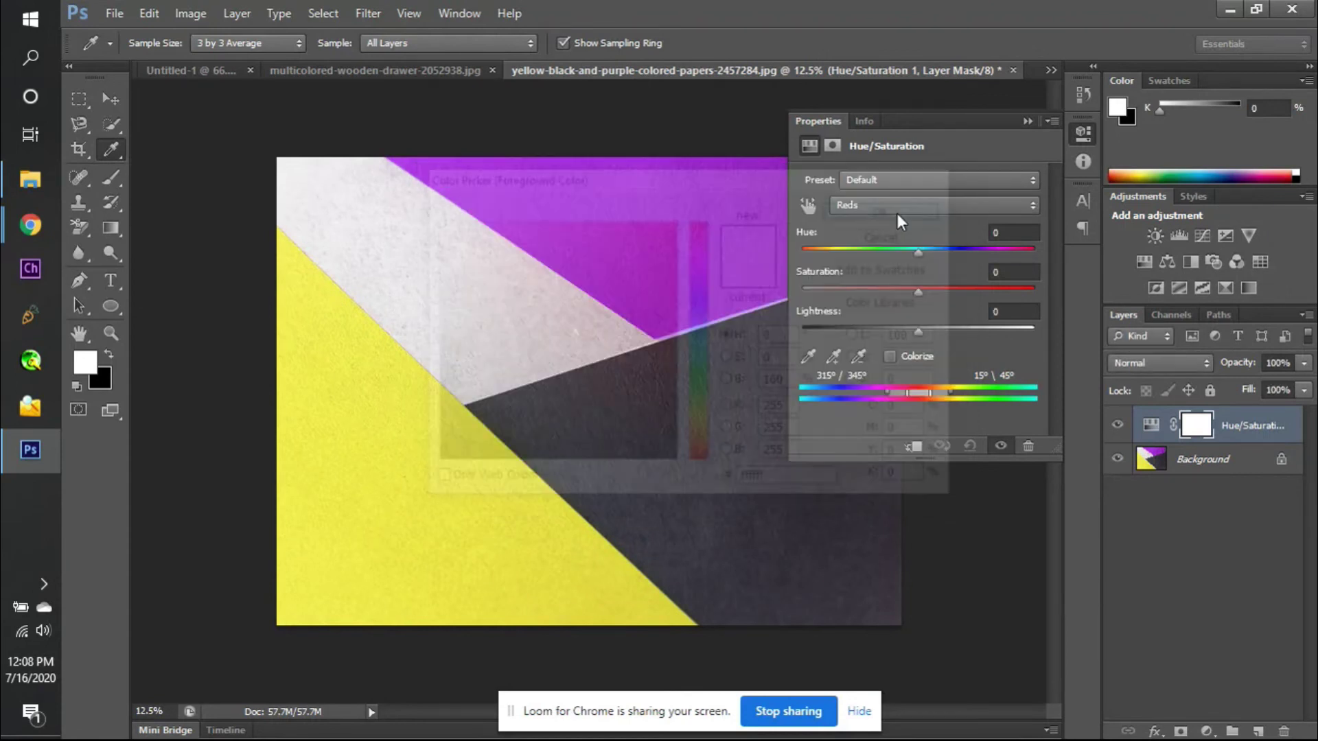
pyautogui.click(669, 436)
pyautogui.click(669, 437)
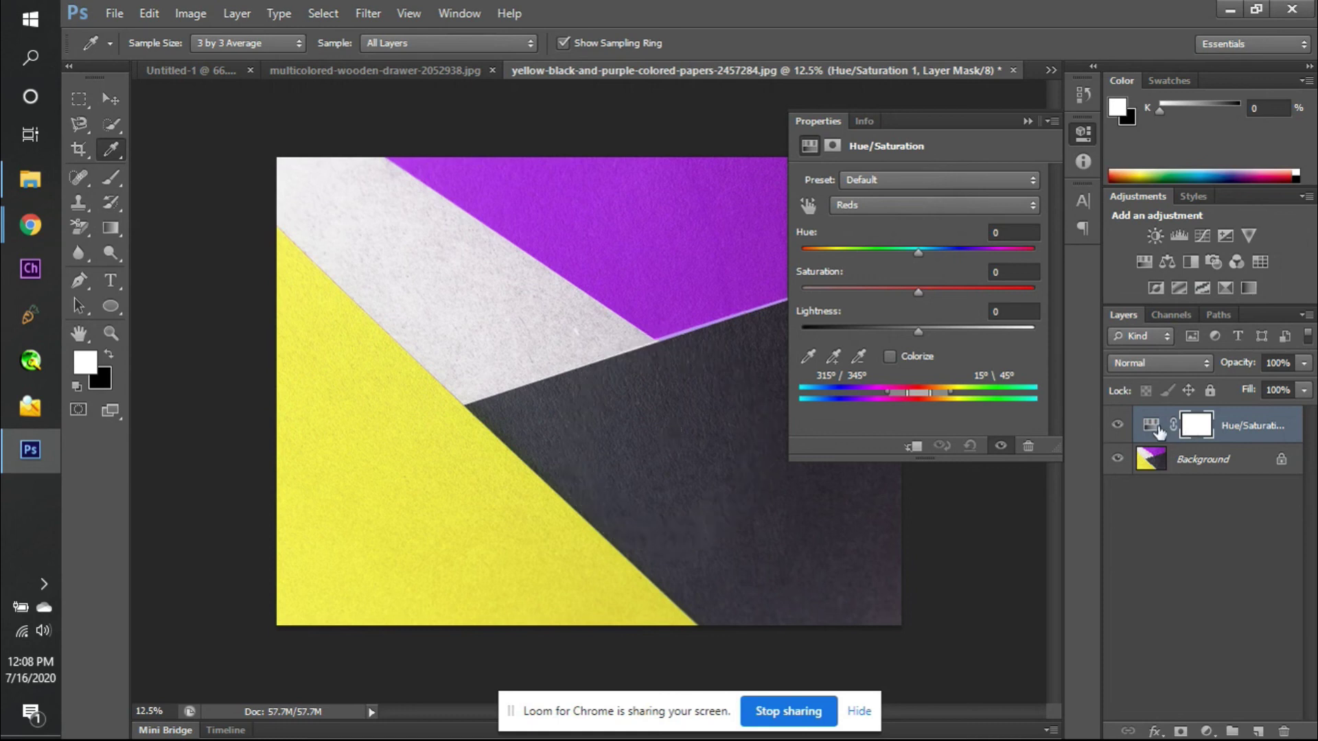
pyautogui.click(1117, 424)
pyautogui.click(620, 470)
pyautogui.moveTo(620, 470); pyautogui.dragTo(618, 397)
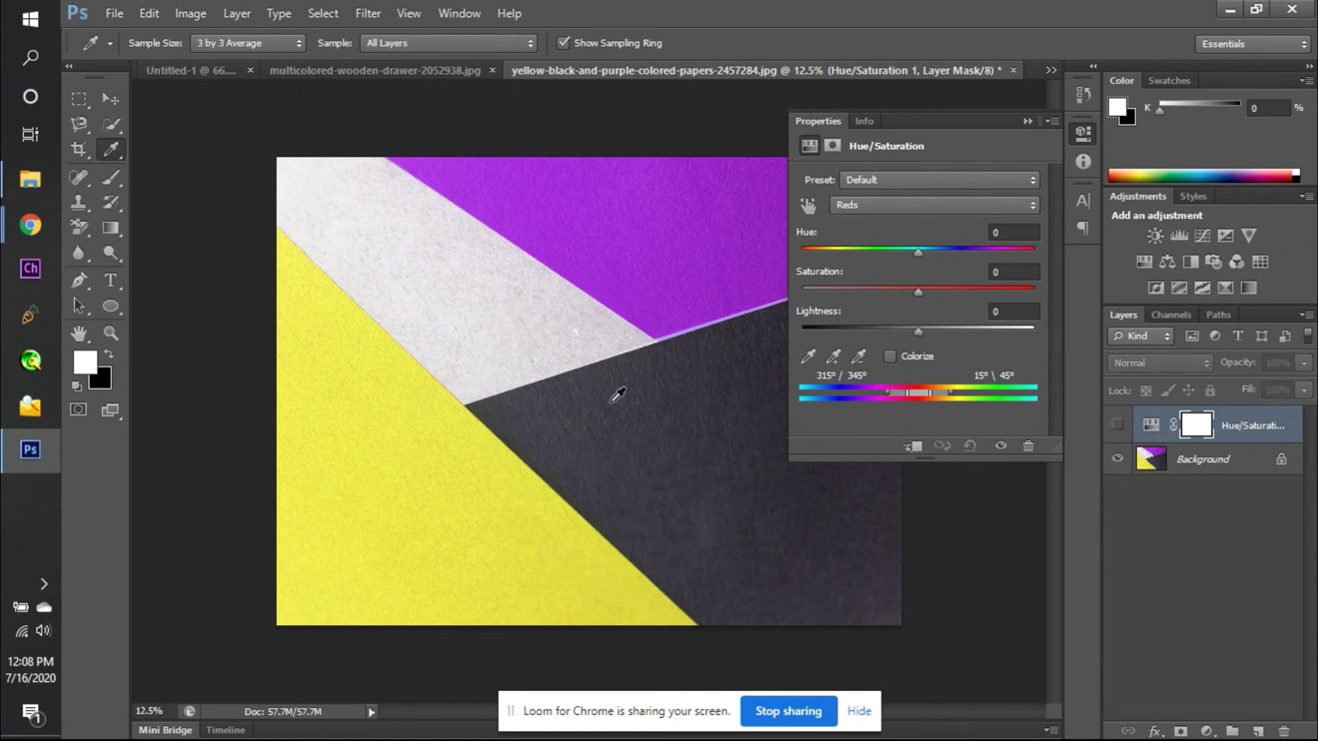
pyautogui.click(1241, 470)
# - Duplicate Background with Ctrl+J, hide the original, and sample the dark paper's colour
pyautogui.hotkey('ctrl', 'j')
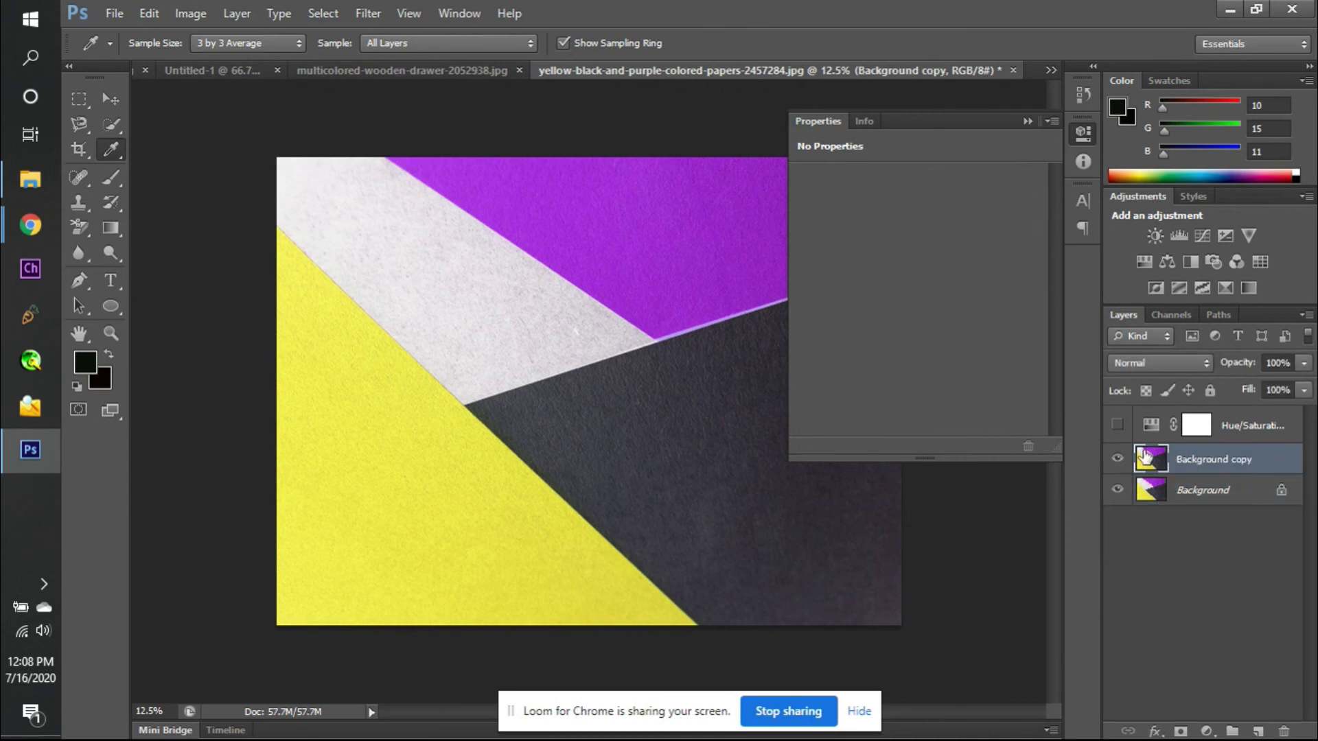
pyautogui.click(1117, 490)
pyautogui.click(721, 471)
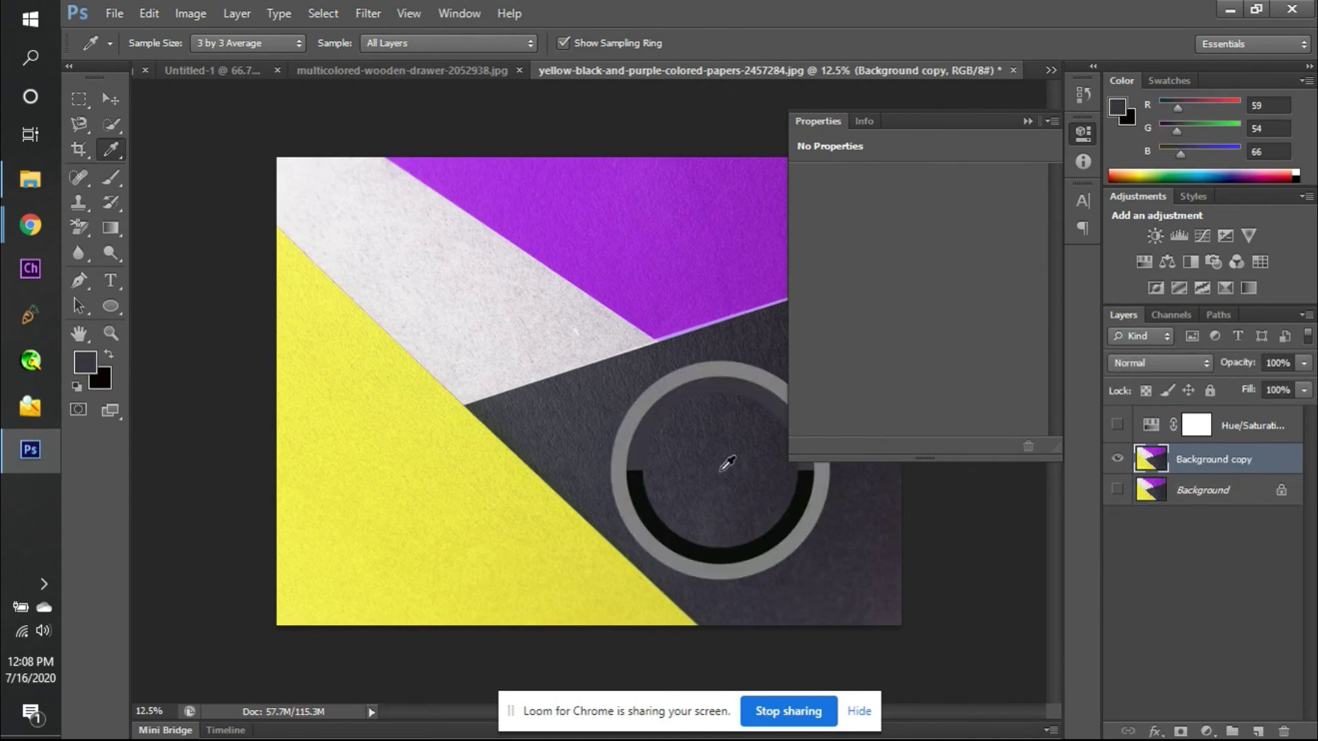
pyautogui.click(85, 360)
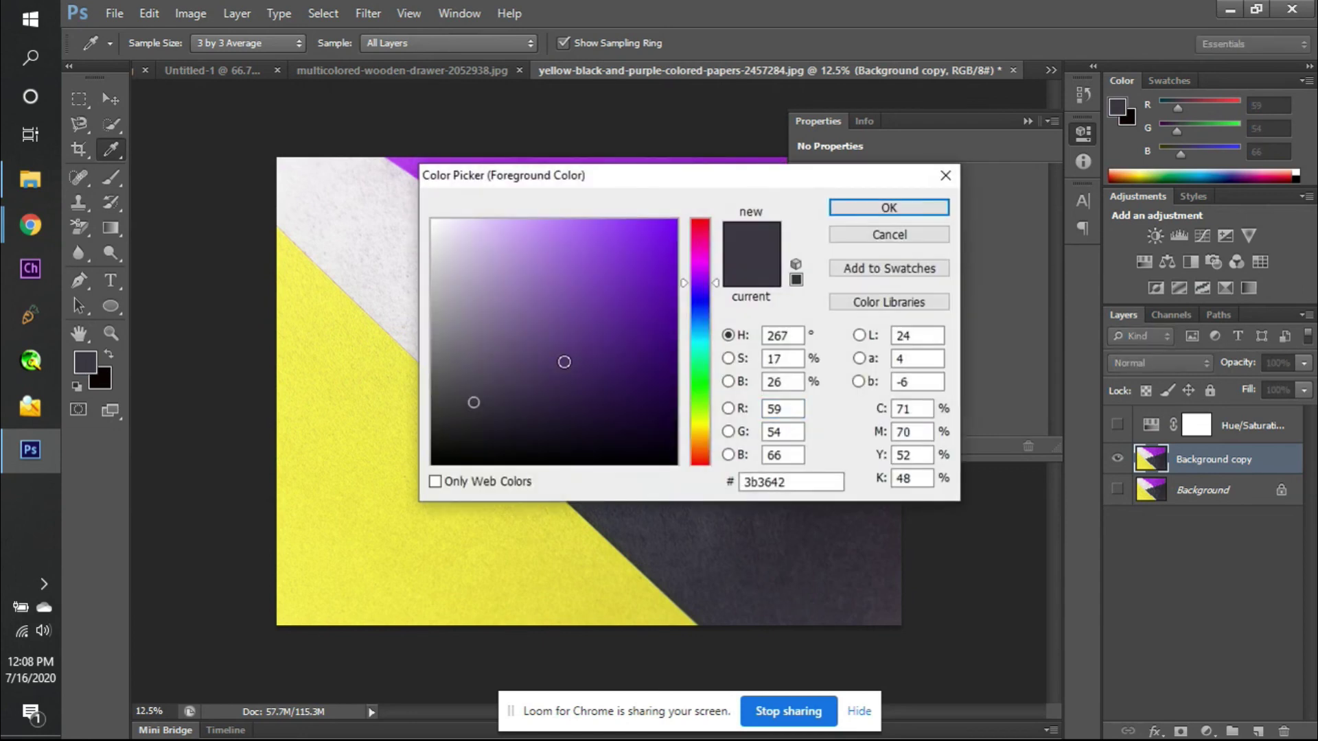
pyautogui.doubleClick(767, 410)
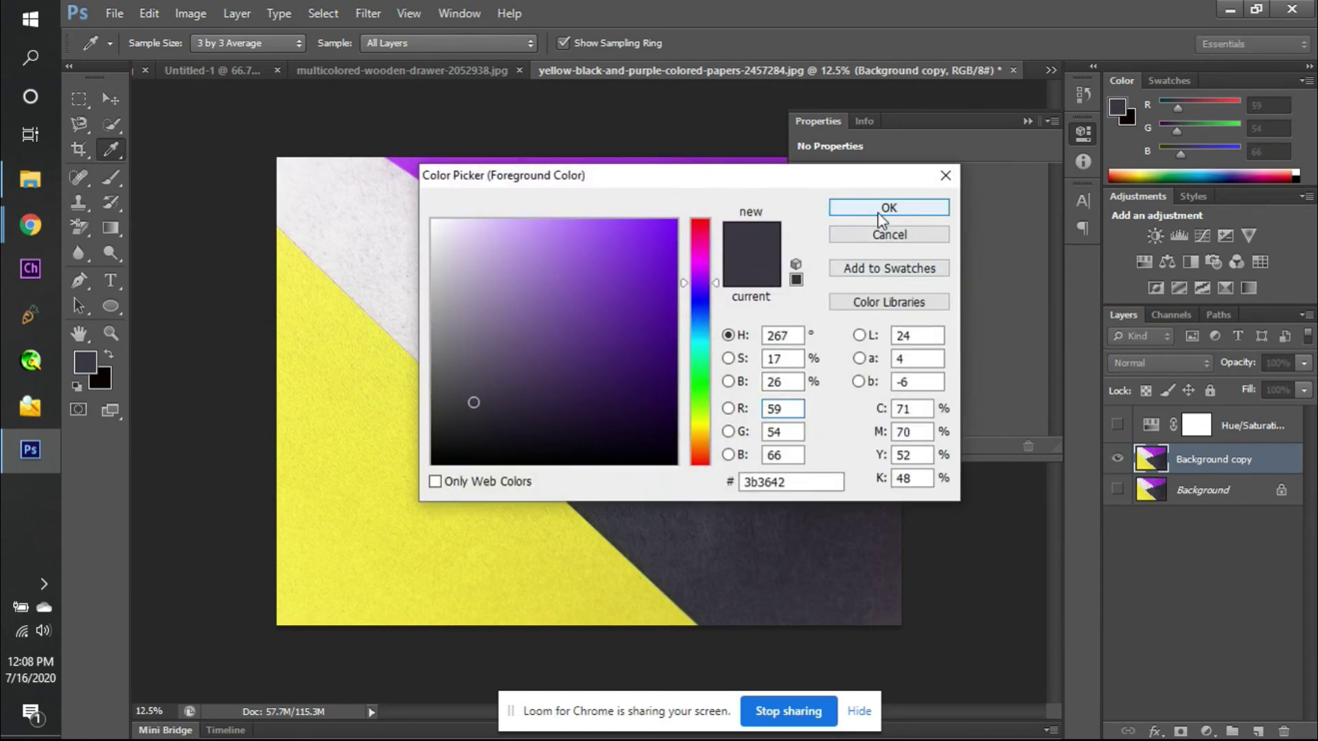
pyautogui.click(885, 208)
# - Sample and inspect the purple and yellow paper colours, then show the Hue/Saturation layer again
pyautogui.click(718, 227)
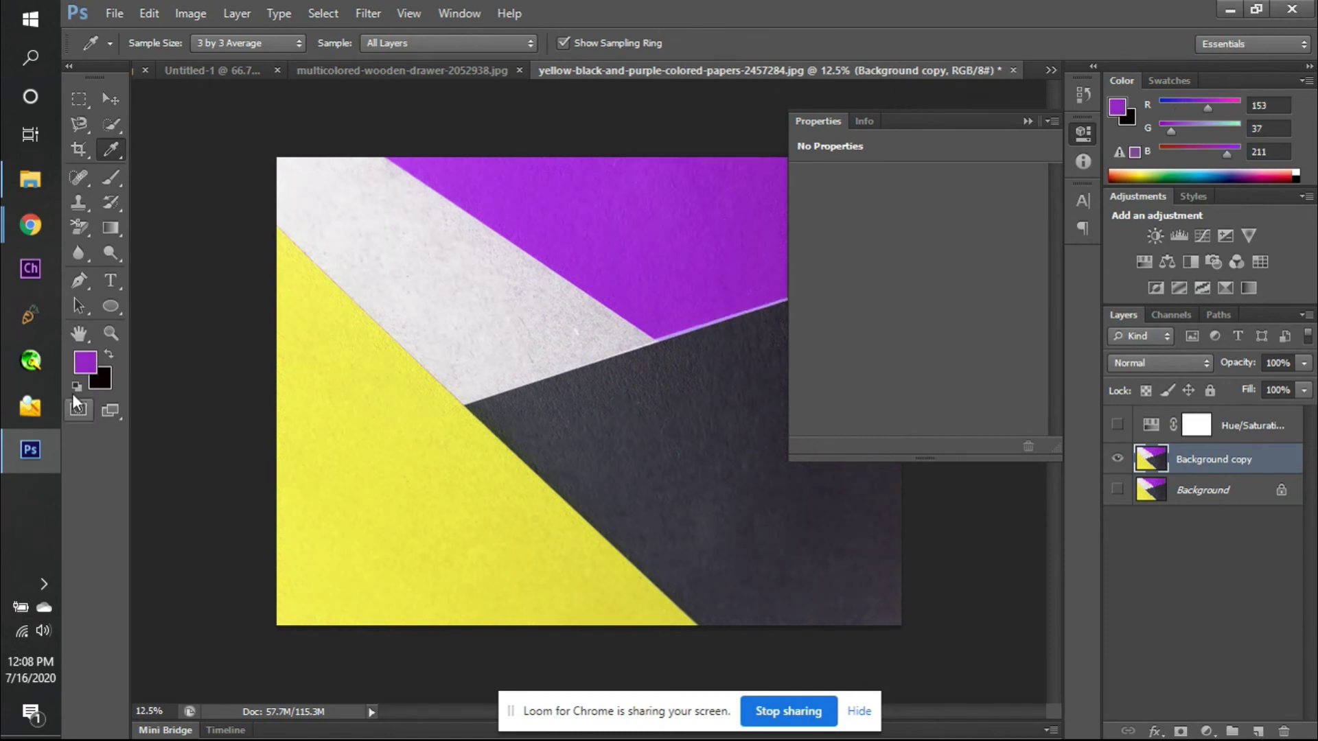
pyautogui.click(81, 364)
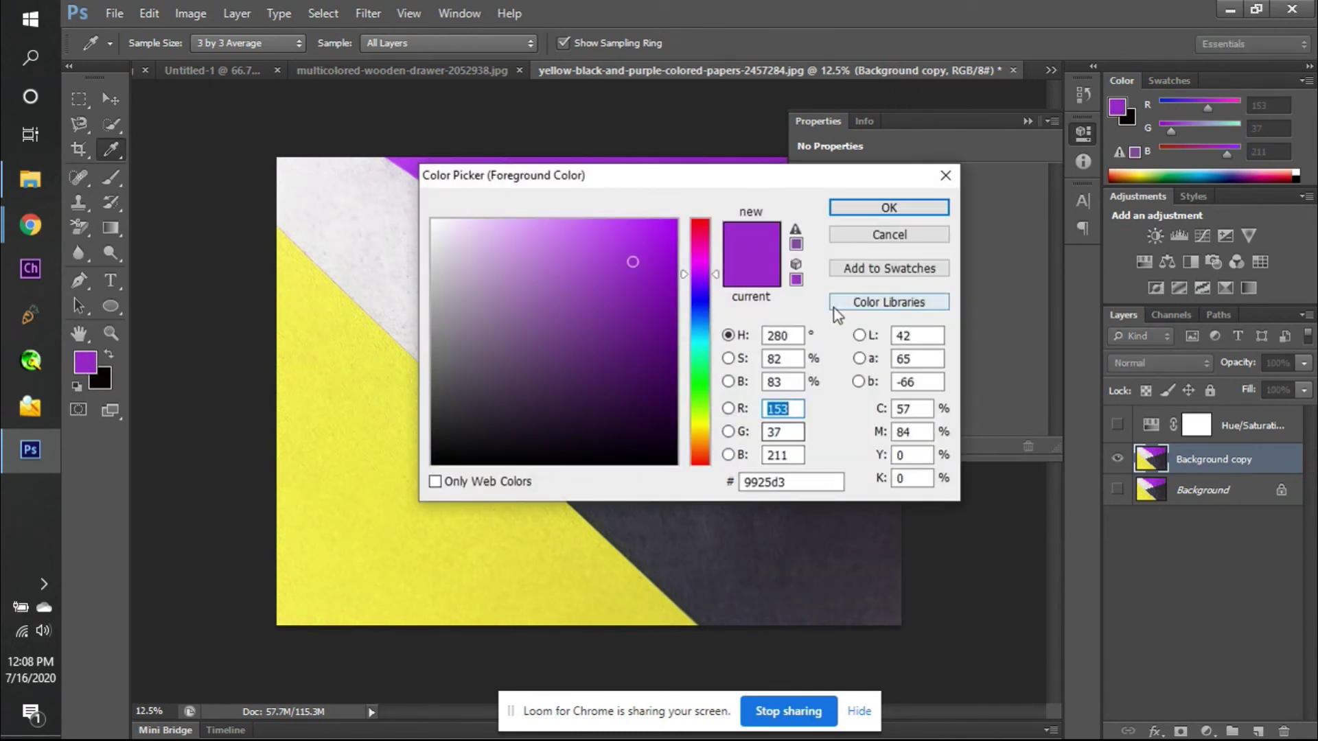
pyautogui.click(885, 213)
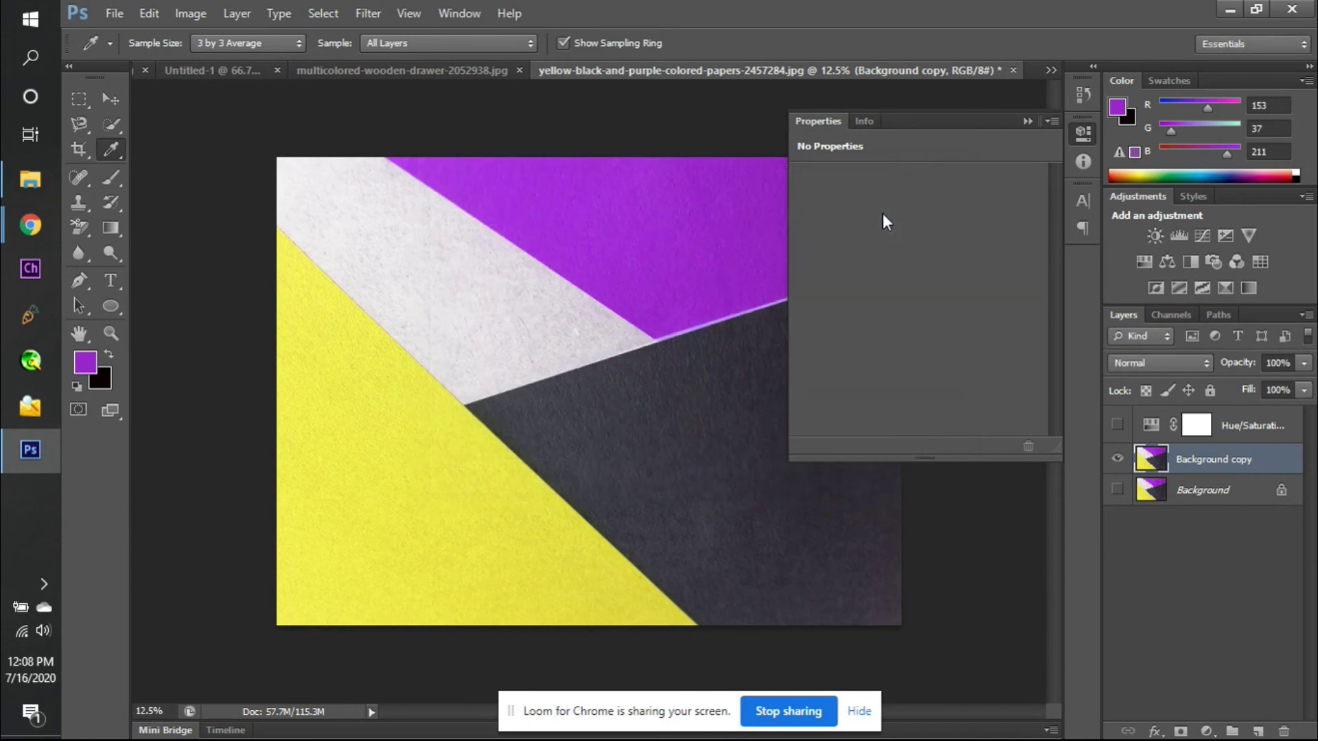
pyautogui.click(584, 536)
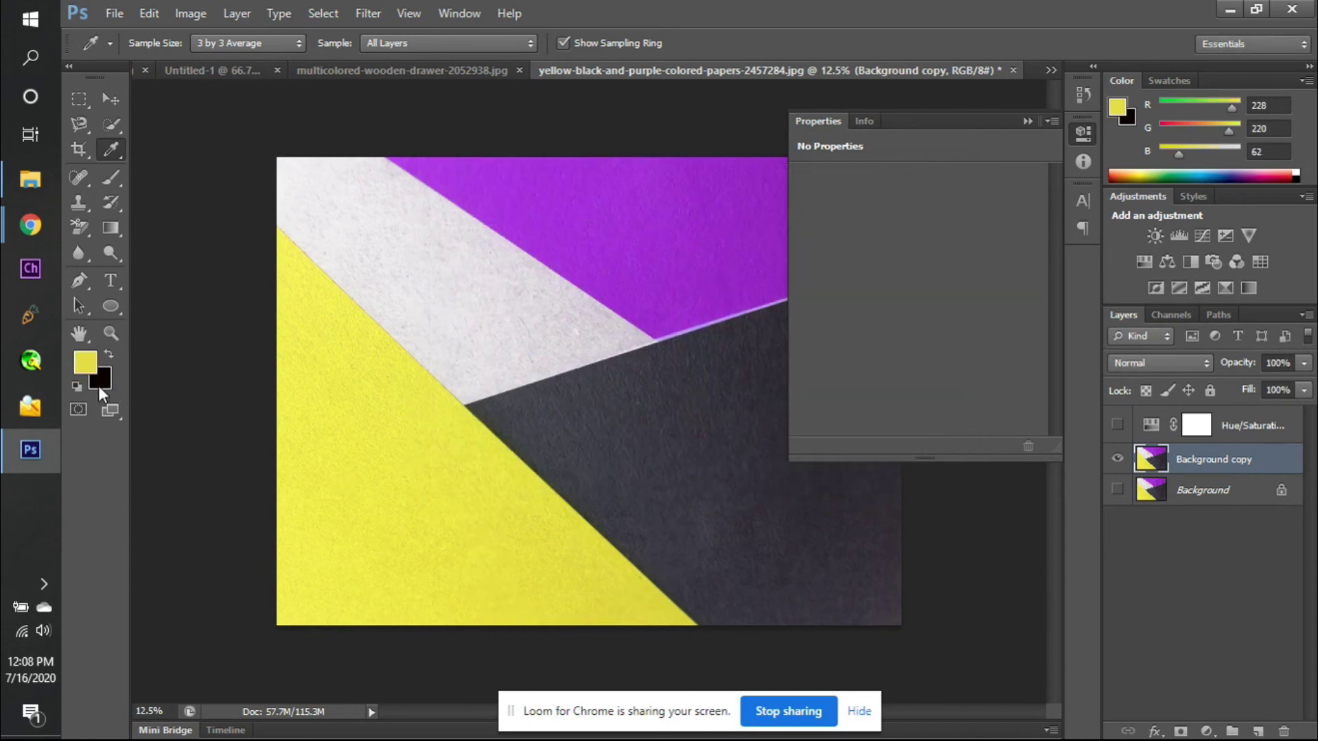
pyautogui.click(88, 365)
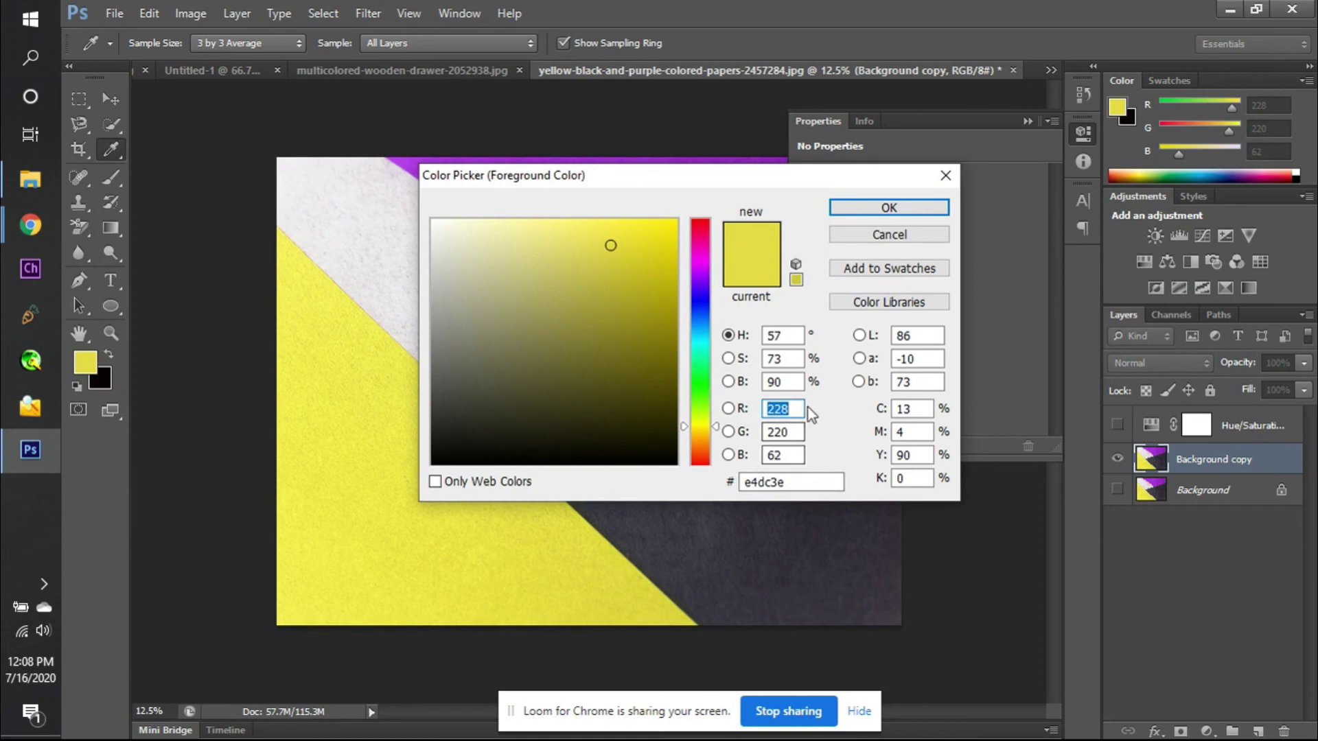
pyautogui.click(876, 235)
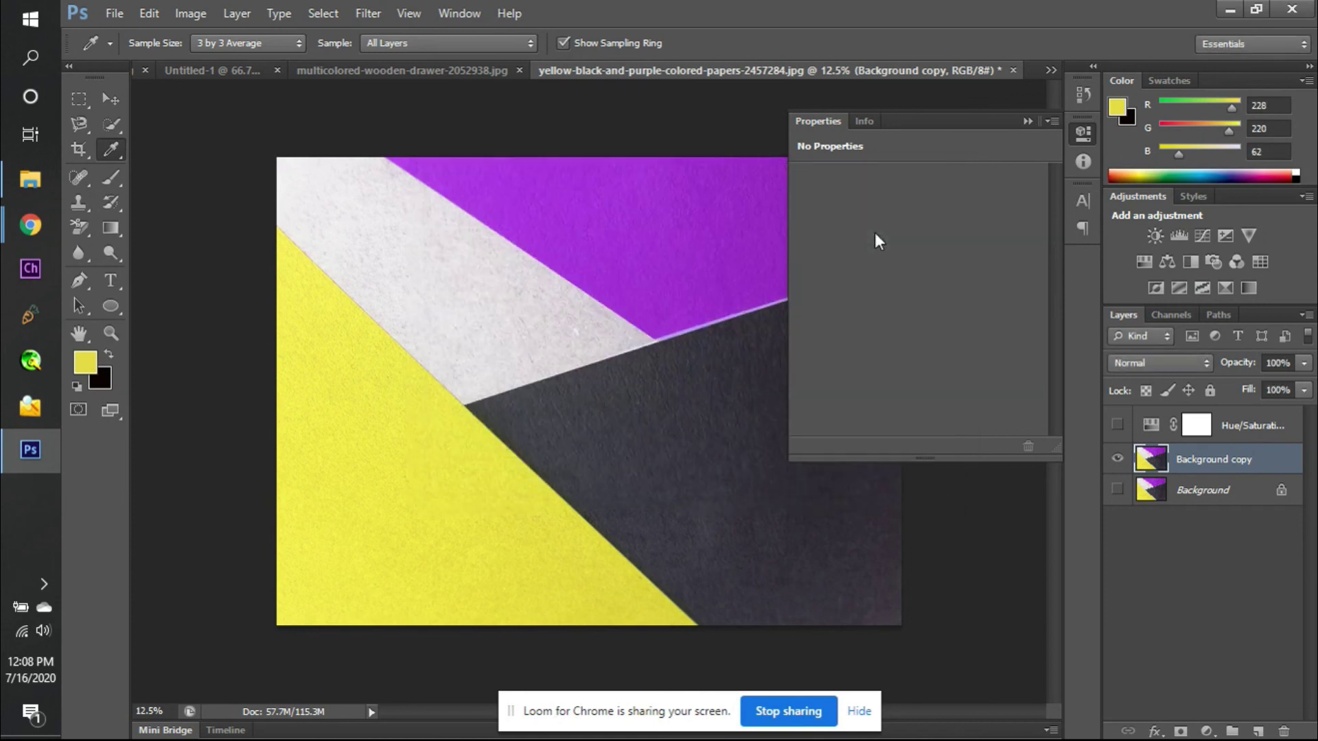
pyautogui.click(1027, 121)
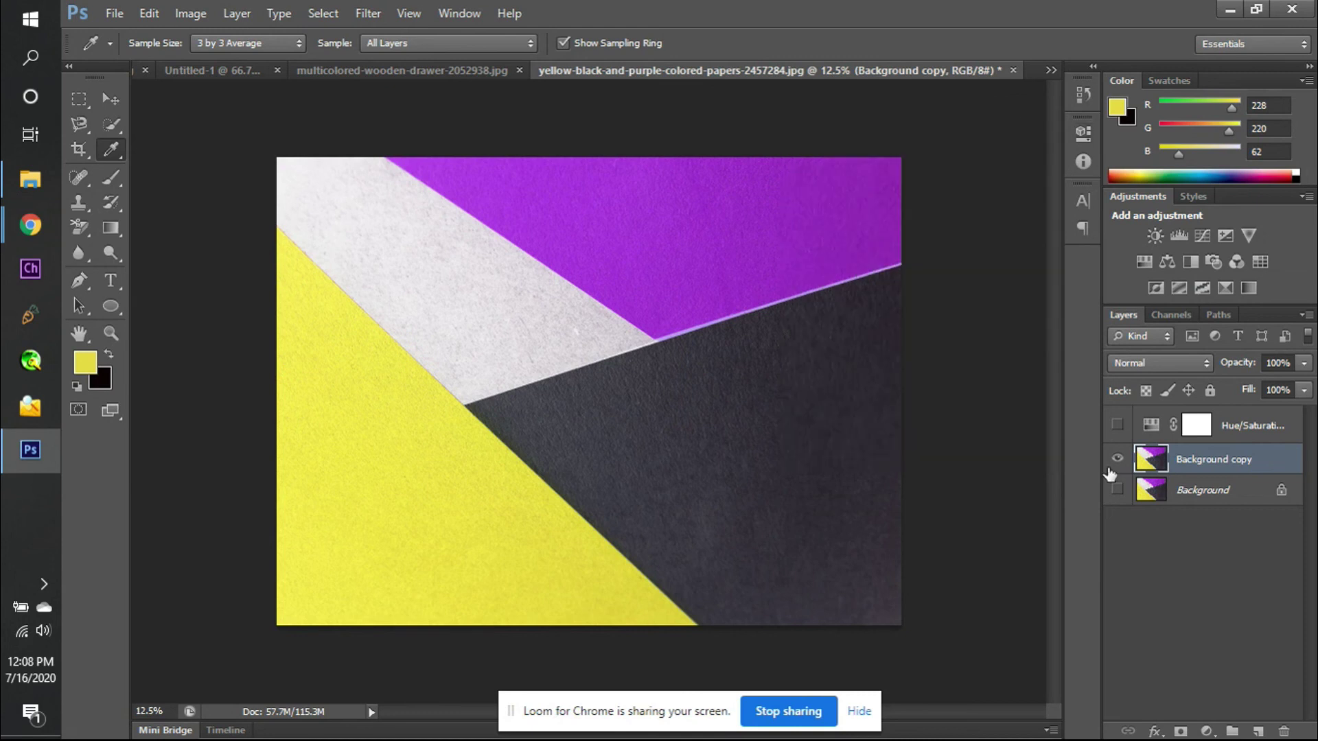
pyautogui.click(1117, 425)
# - Test desaturating Reds and clip the Hue/Saturation adjustment to Background copy
pyautogui.doubleClick(1151, 424)
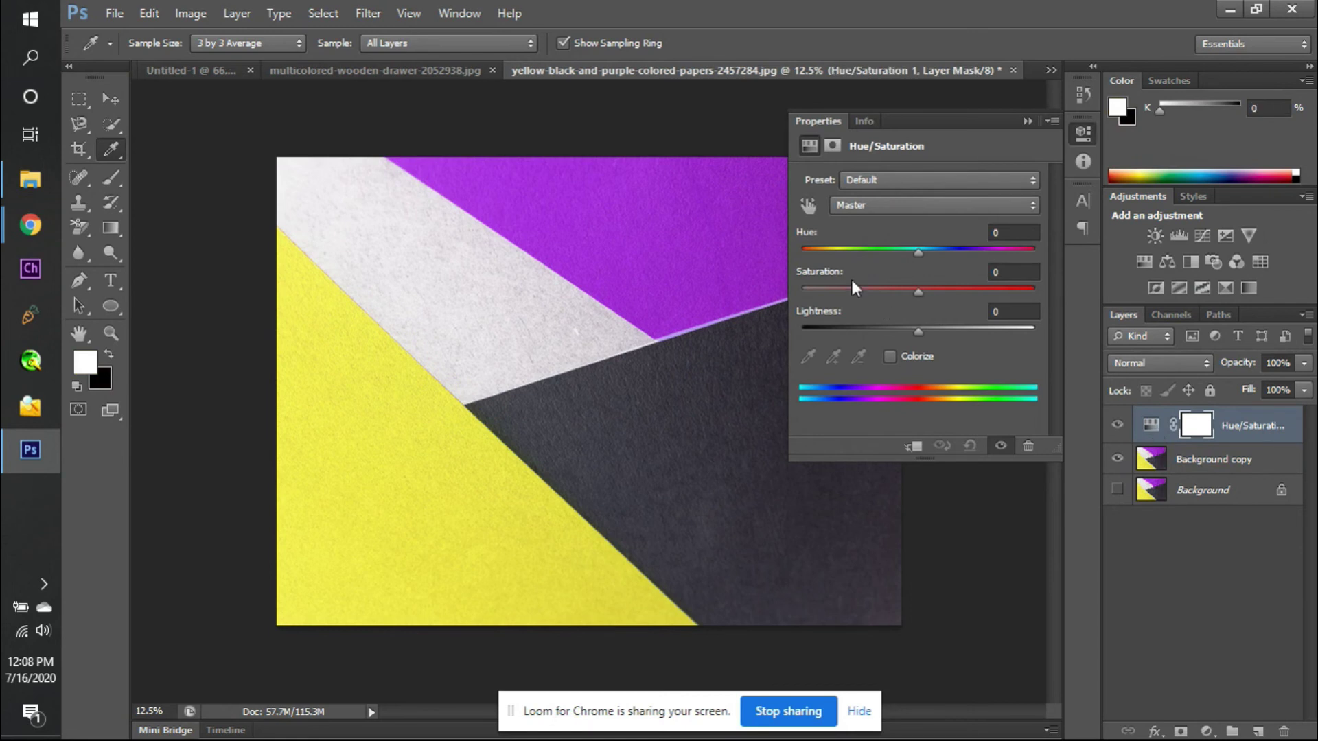
pyautogui.click(910, 204)
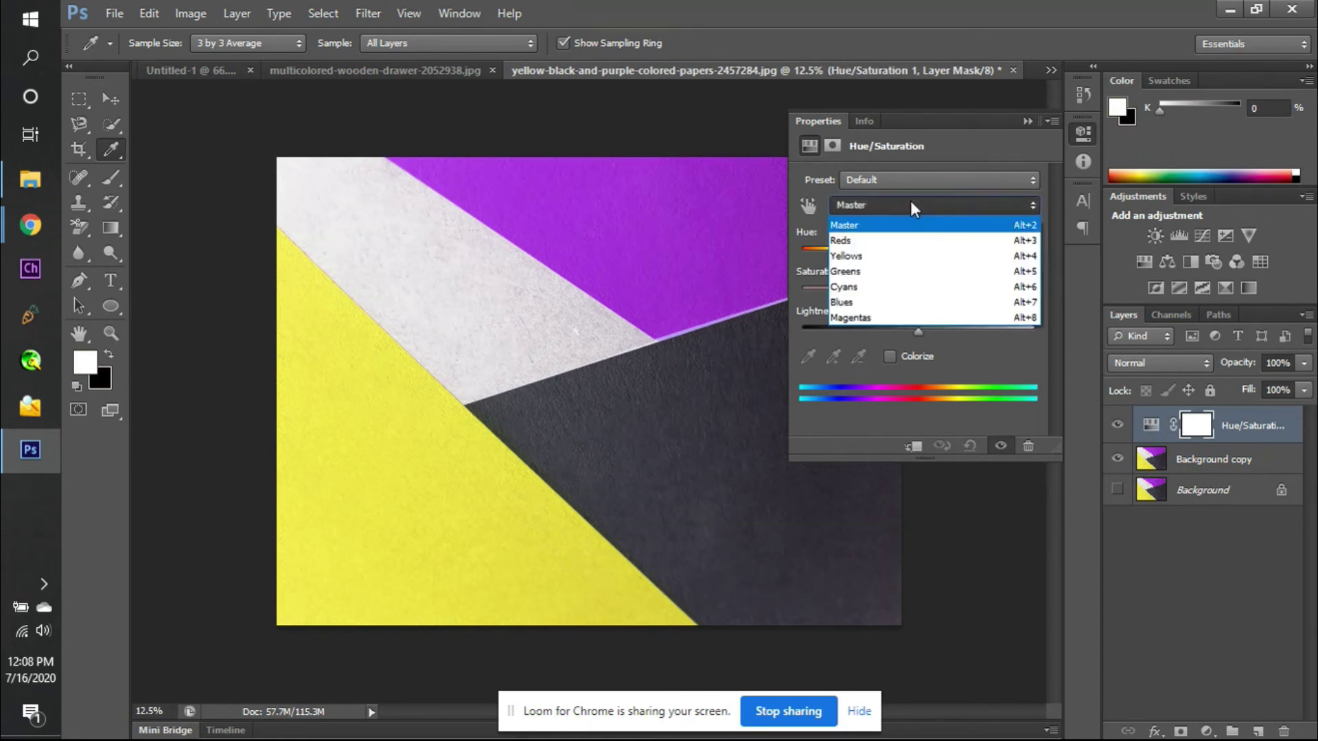
pyautogui.click(893, 241)
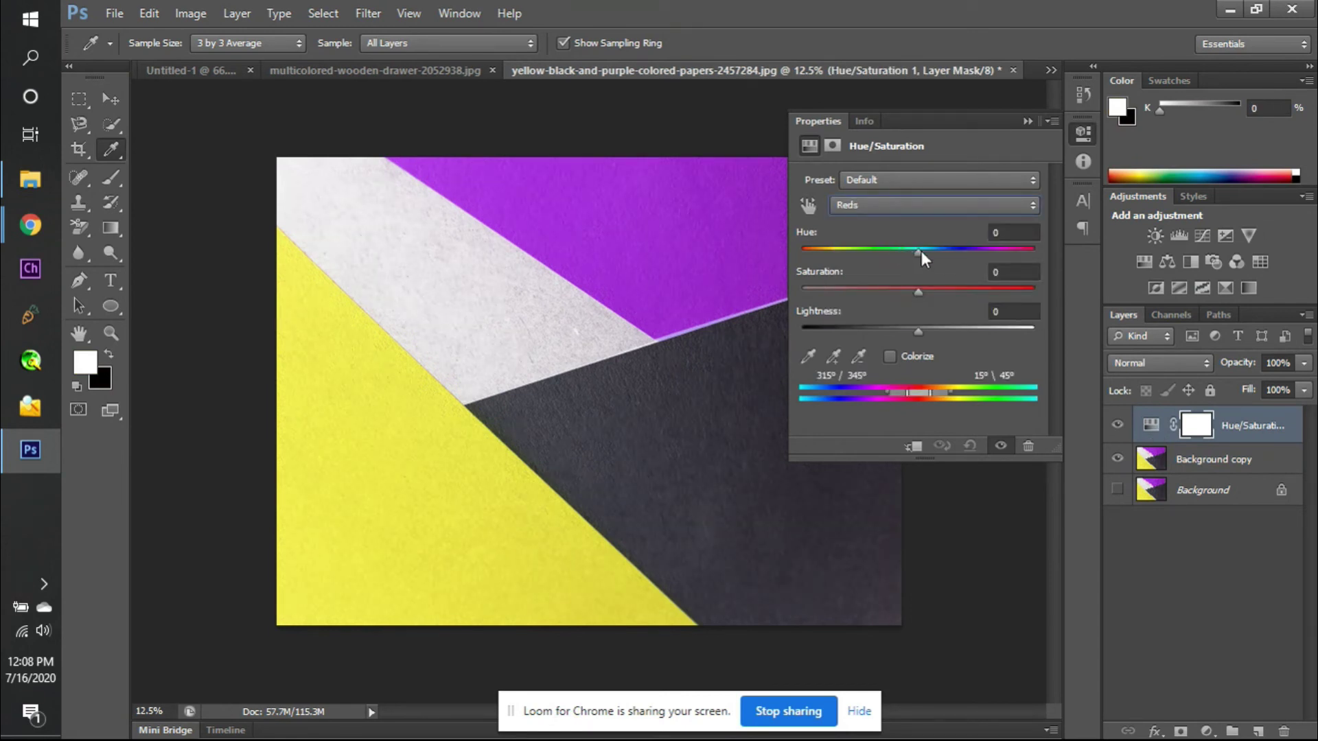
pyautogui.moveTo(917, 292); pyautogui.dragTo(798, 298)
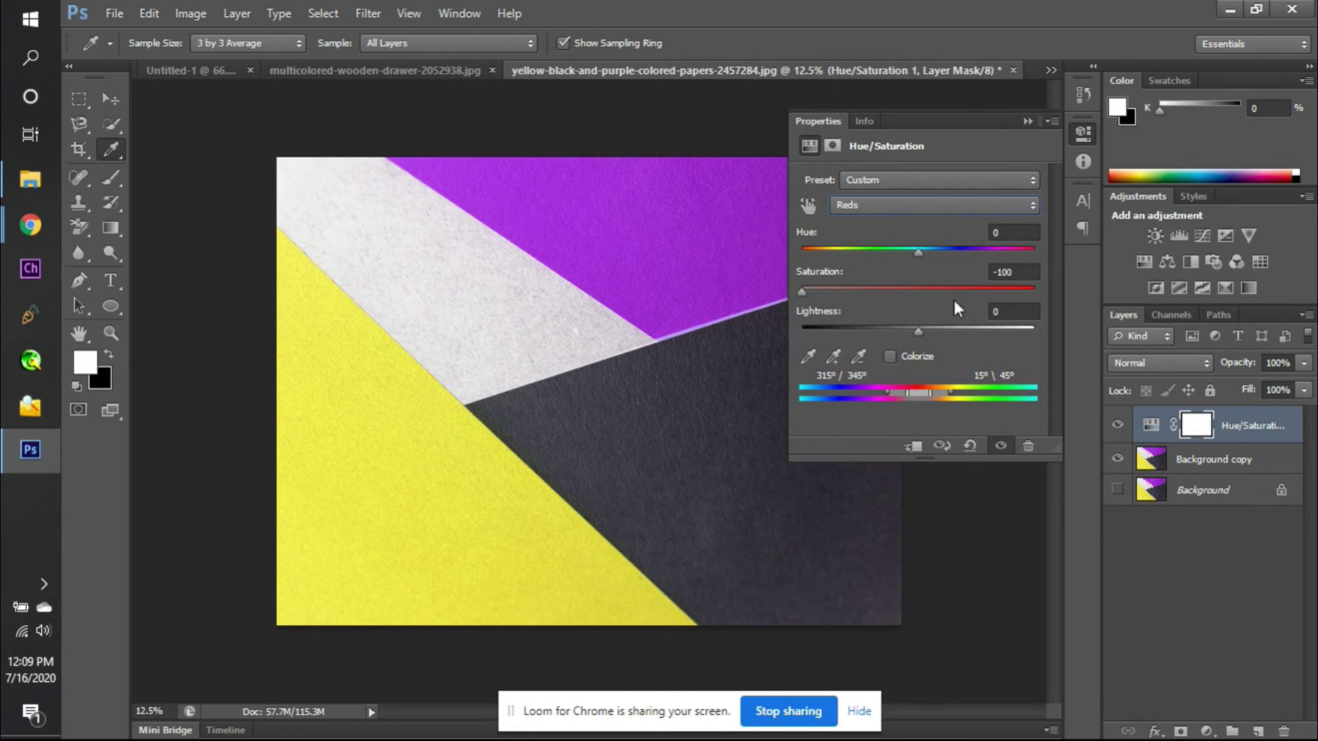
pyautogui.click(1118, 424)
pyautogui.keyDown('alt'); pyautogui.click(1153, 439); pyautogui.keyUp('alt')
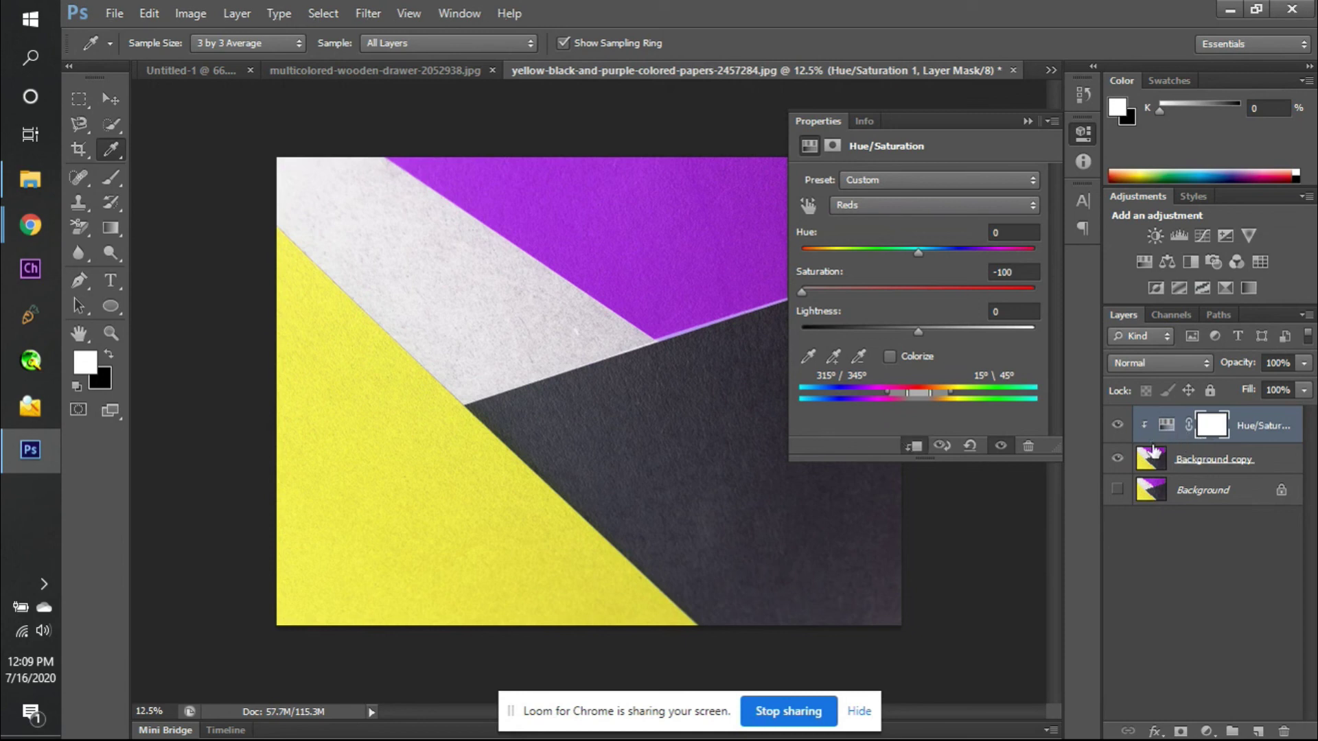
# - Try Reds hue values of -103, +107 and +13, toggling the adjustment to compare
pyautogui.moveTo(917, 253); pyautogui.dragTo(834, 251)
pyautogui.click(1000, 245)
pyautogui.moveTo(1001, 252); pyautogui.dragTo(841, 251)
pyautogui.click(1118, 424)
pyautogui.click(1118, 427)
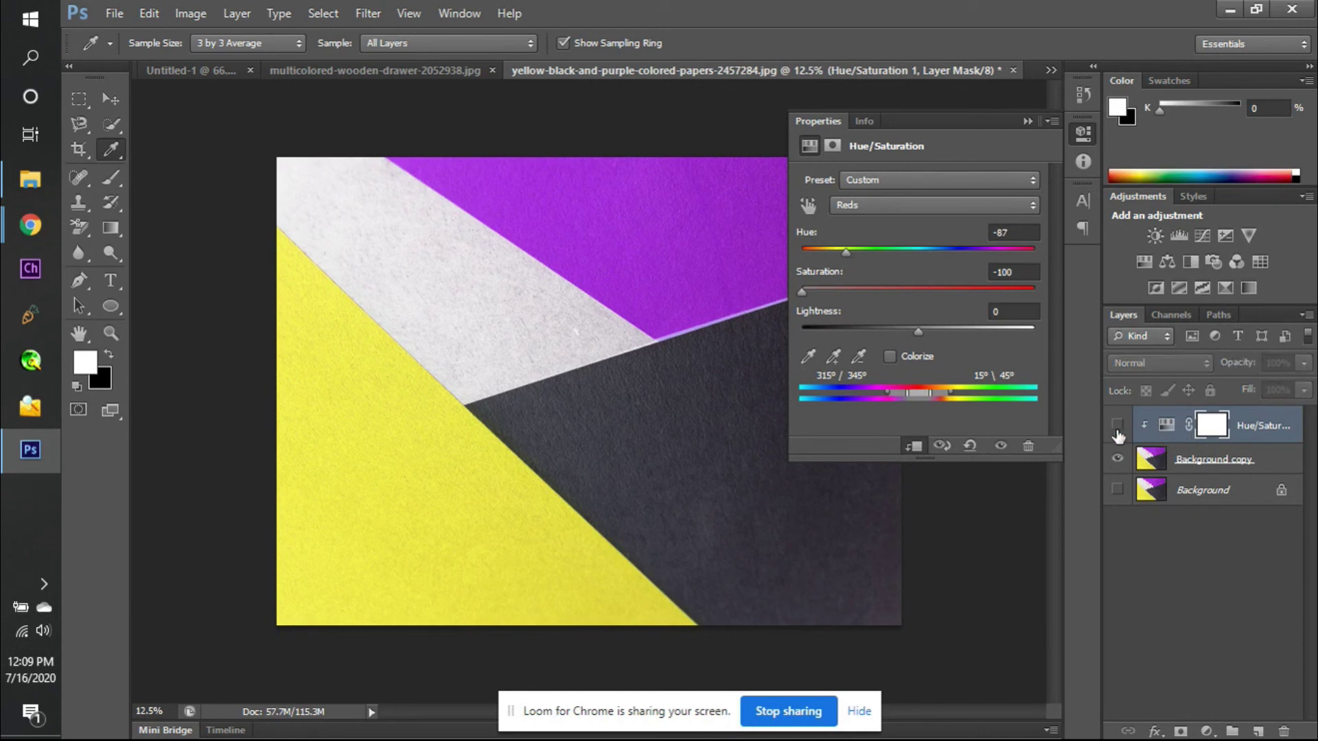
pyautogui.click(1117, 427)
pyautogui.click(1117, 427)
pyautogui.click(1117, 427)
pyautogui.click(1117, 426)
pyautogui.click(1117, 427)
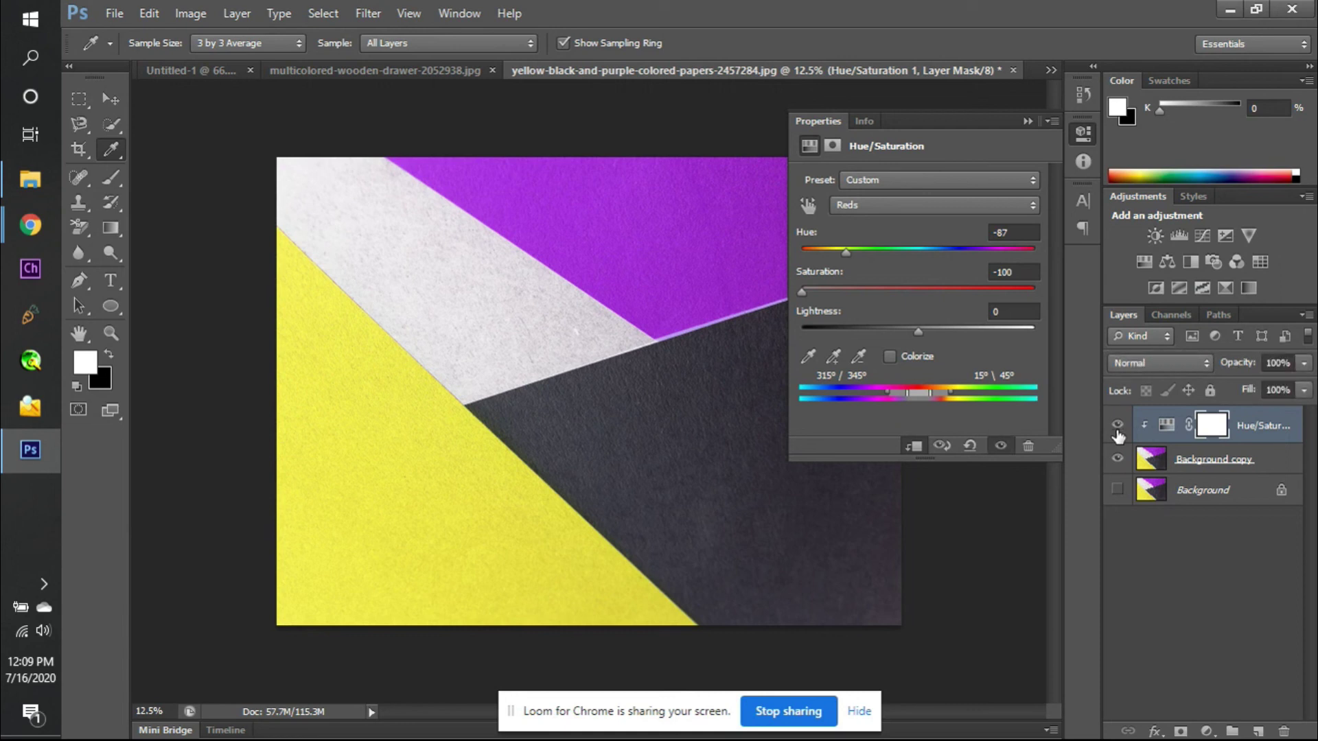
# - On Master, try hue +9, then reset saturation and hue to 0
pyautogui.click(847, 205)
pyautogui.click(858, 224)
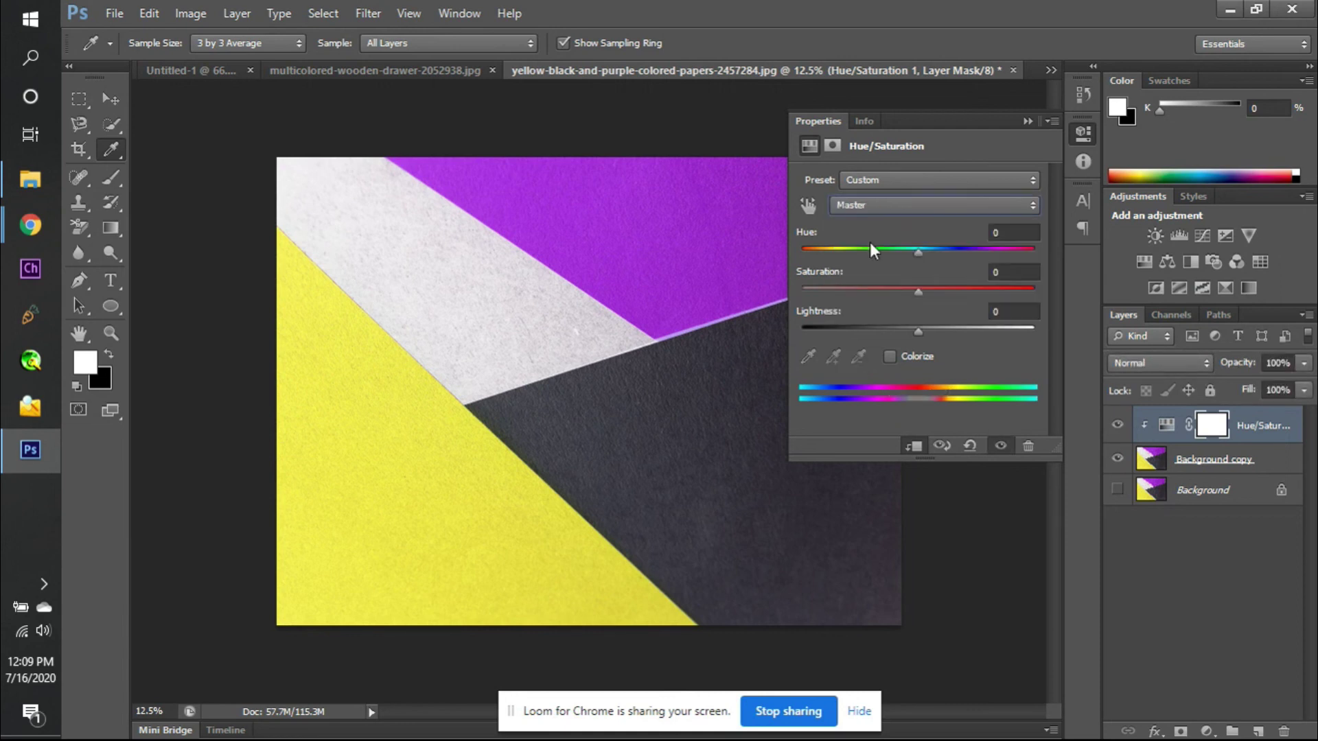
pyautogui.moveTo(917, 253); pyautogui.dragTo(866, 286)
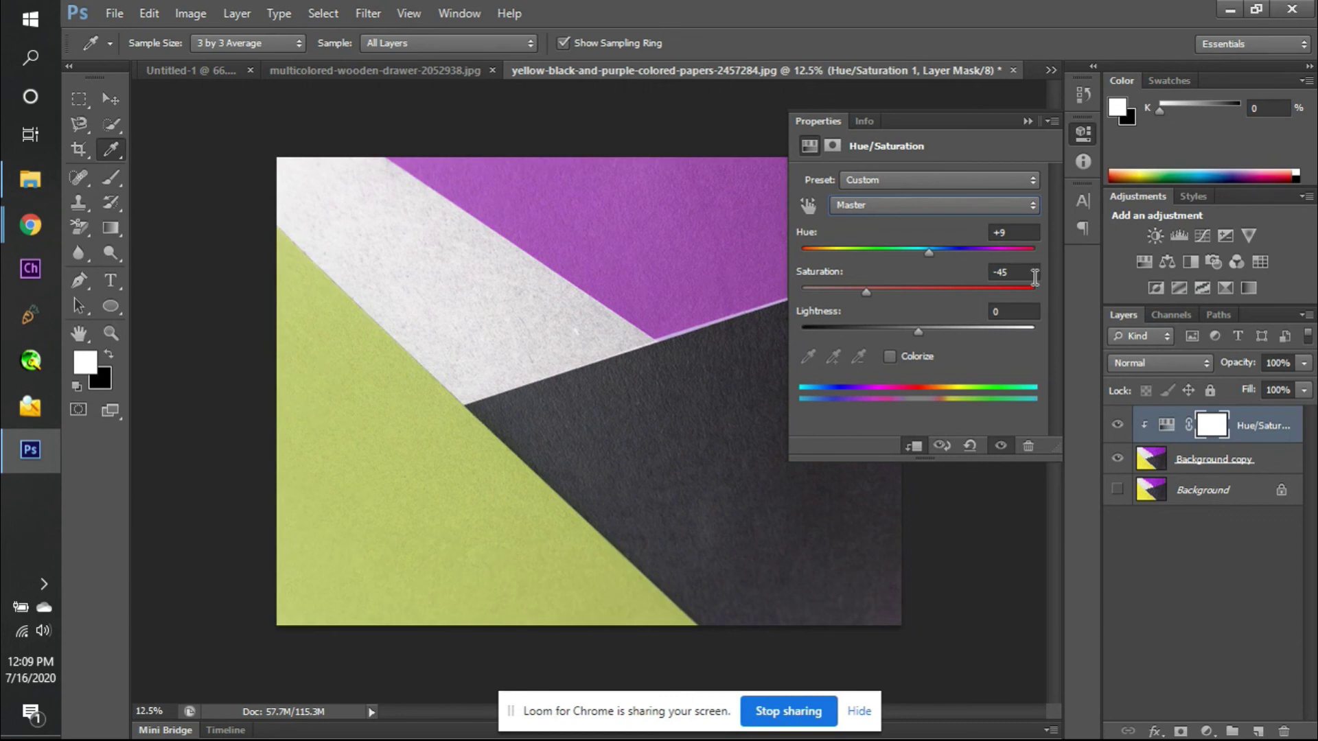
pyautogui.click(1001, 273)
pyautogui.write('0')
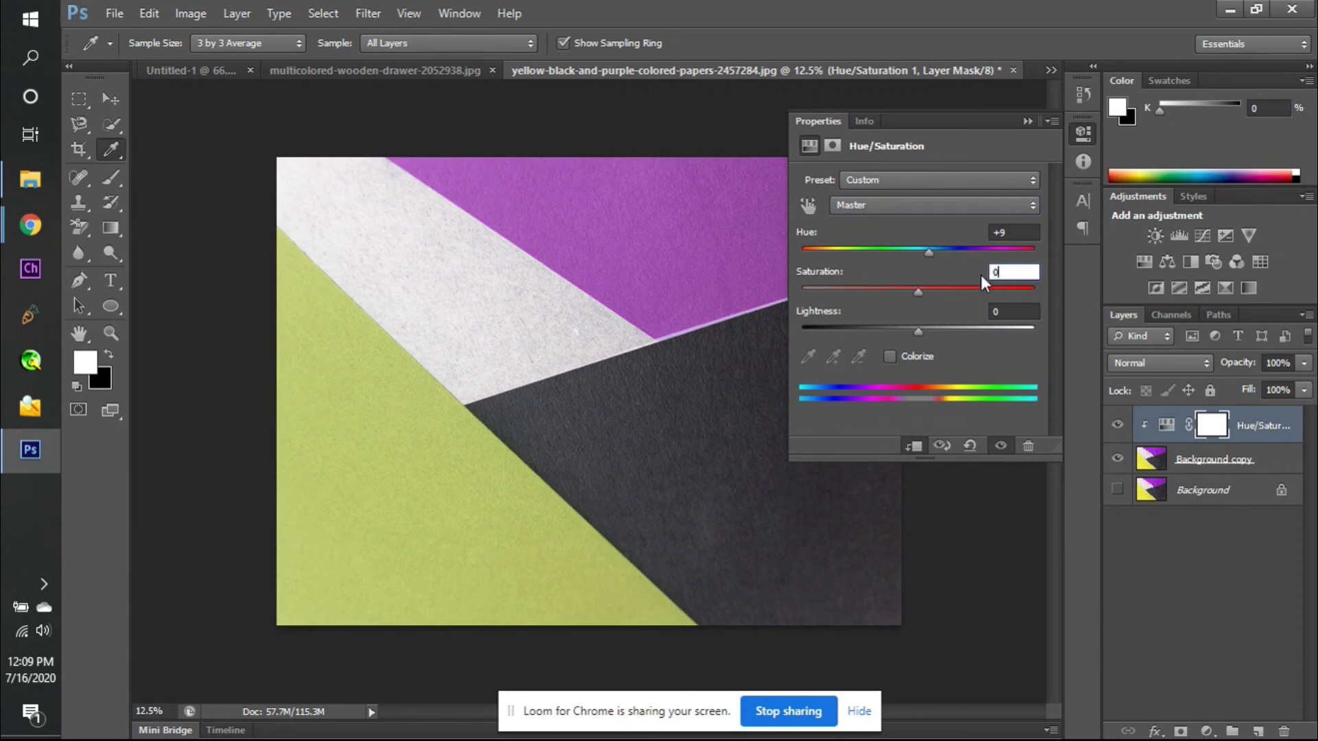
pyautogui.press('Return')
pyautogui.click(1000, 232)
pyautogui.write('0')
# - Shift the Yellows hue, then retarget the range onto Magentas with hue +14
pyautogui.click(920, 205)
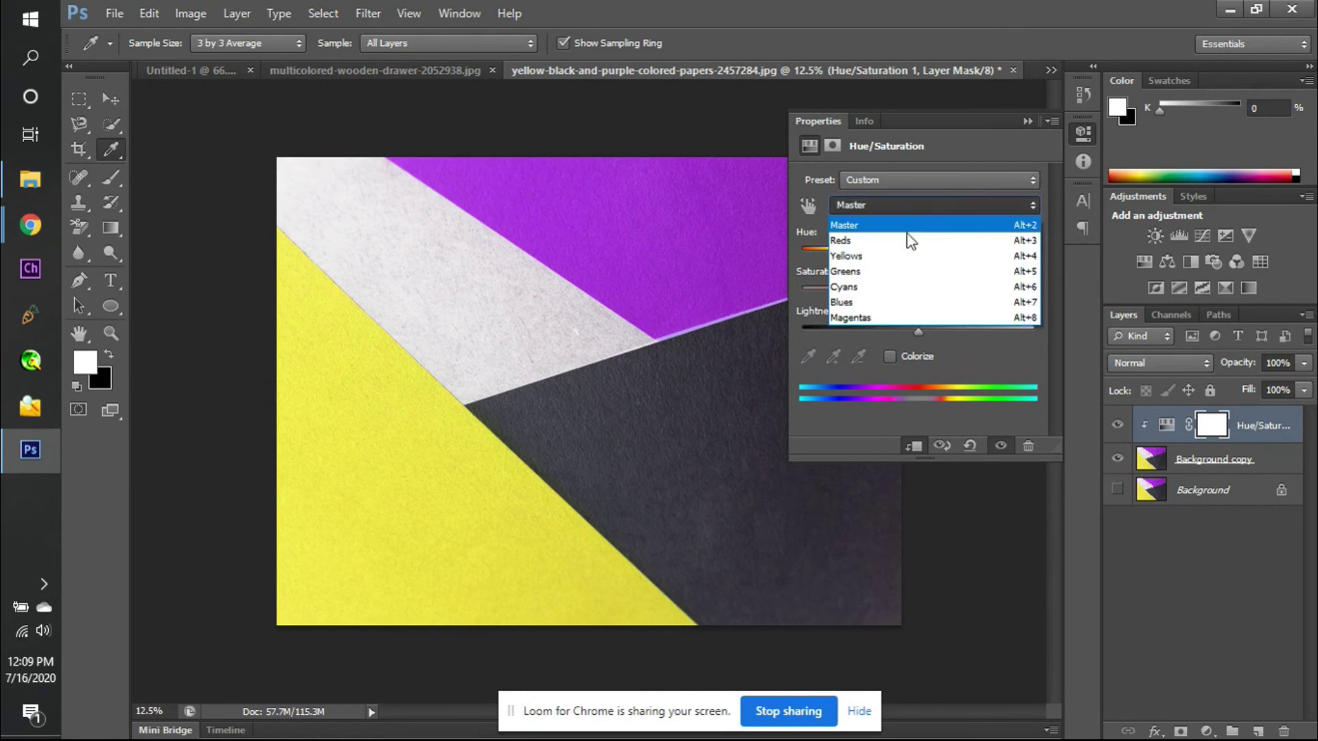
pyautogui.click(903, 247)
pyautogui.click(907, 199)
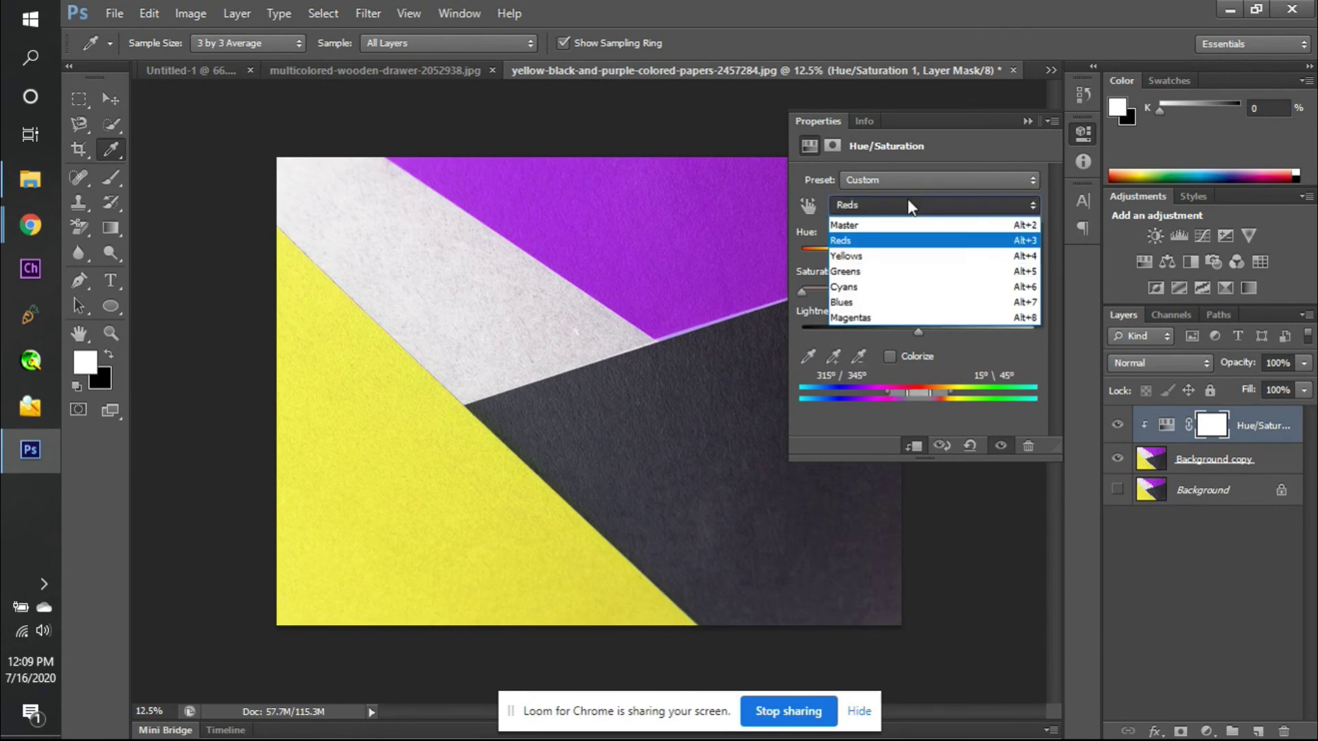
pyautogui.click(898, 256)
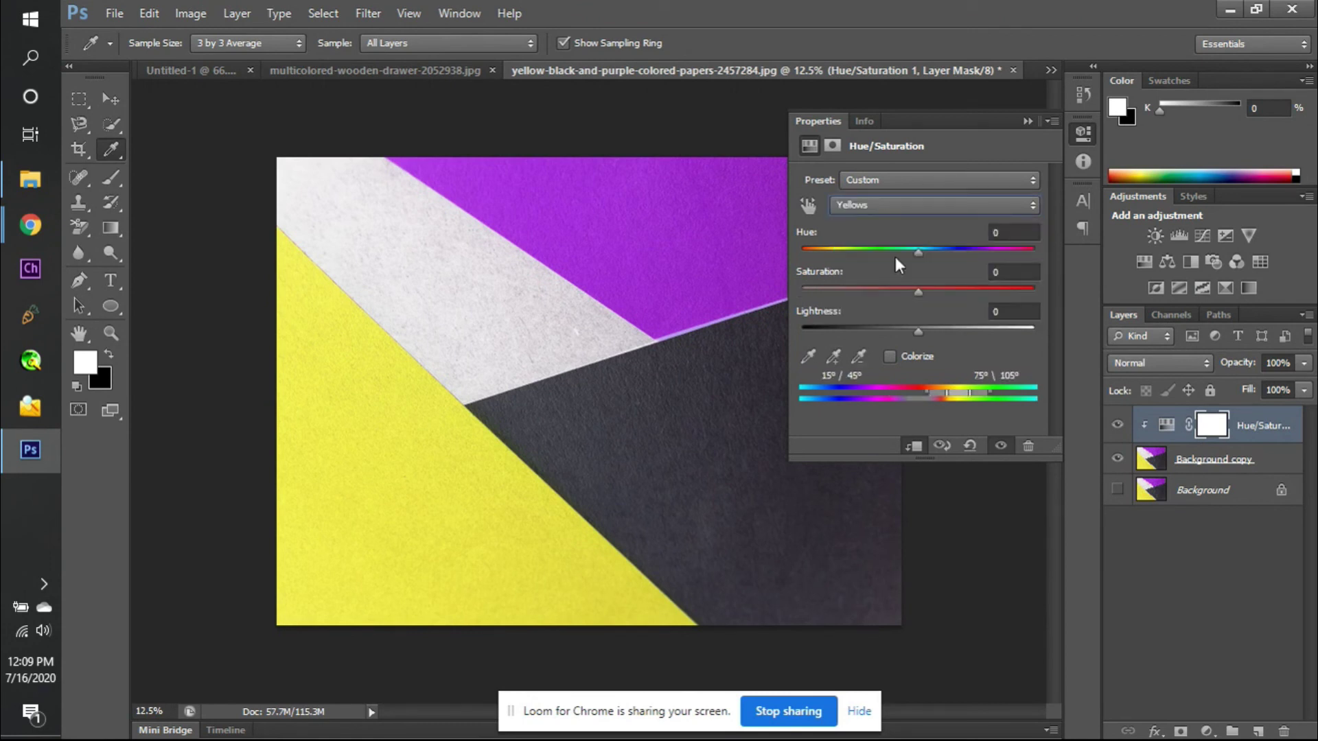
pyautogui.moveTo(912, 253); pyautogui.dragTo(982, 270)
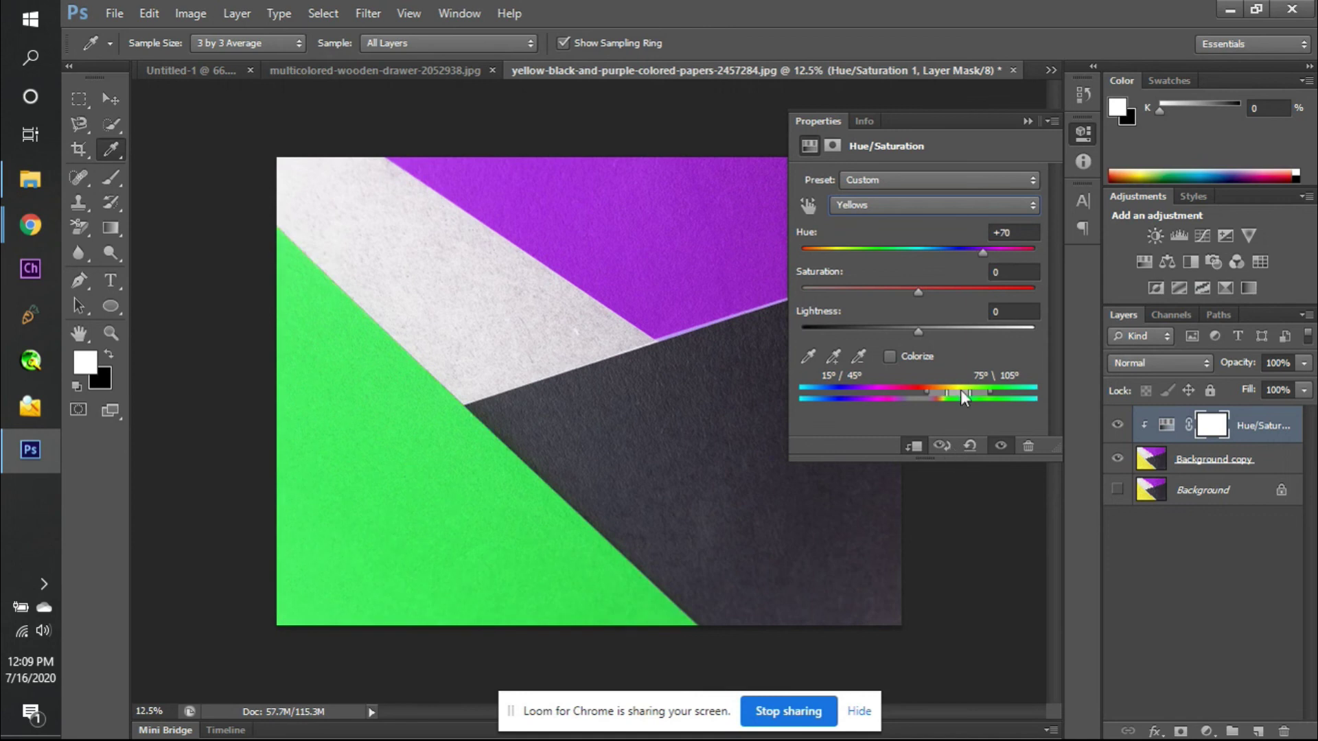
pyautogui.moveTo(962, 391); pyautogui.dragTo(875, 393)
pyautogui.moveTo(986, 252); pyautogui.dragTo(934, 254)
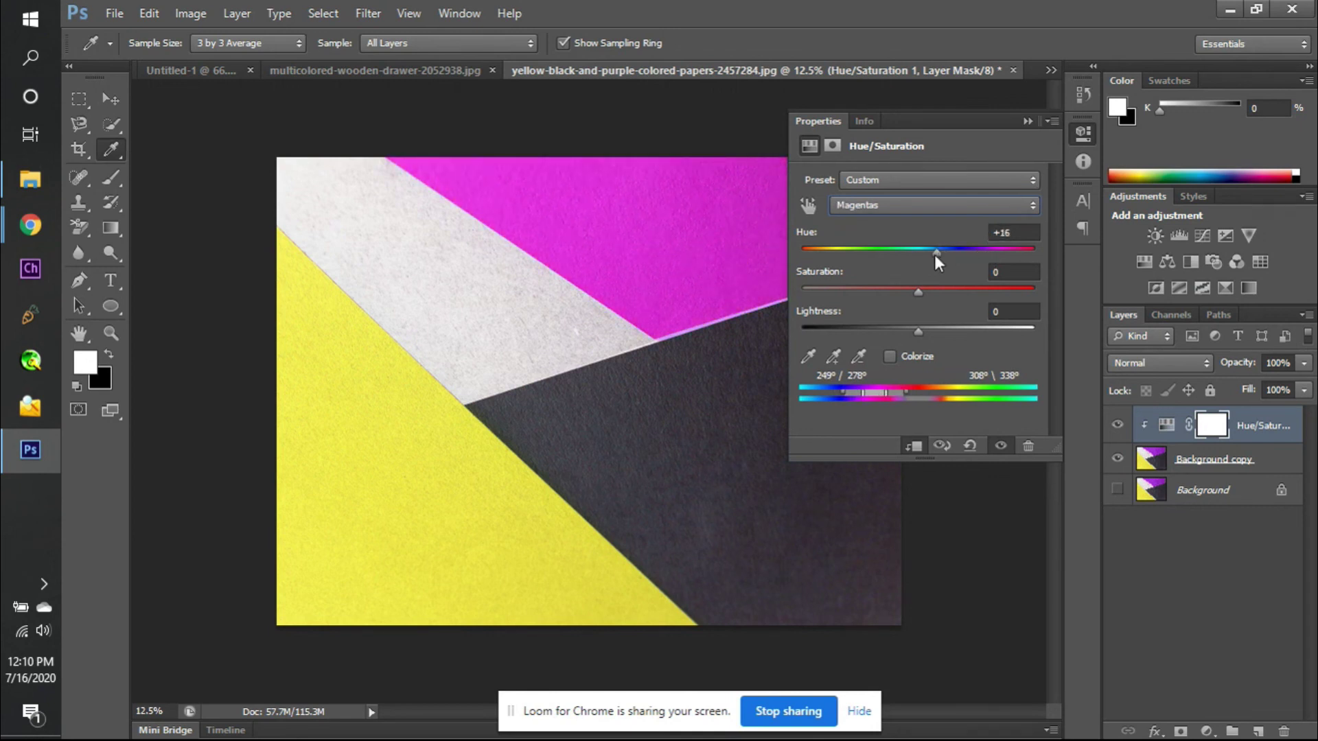
# - Reset the Magentas hue, then set saturation -20 and lightness -10 on the purple paper
pyautogui.click(1034, 234)
pyautogui.write('0')
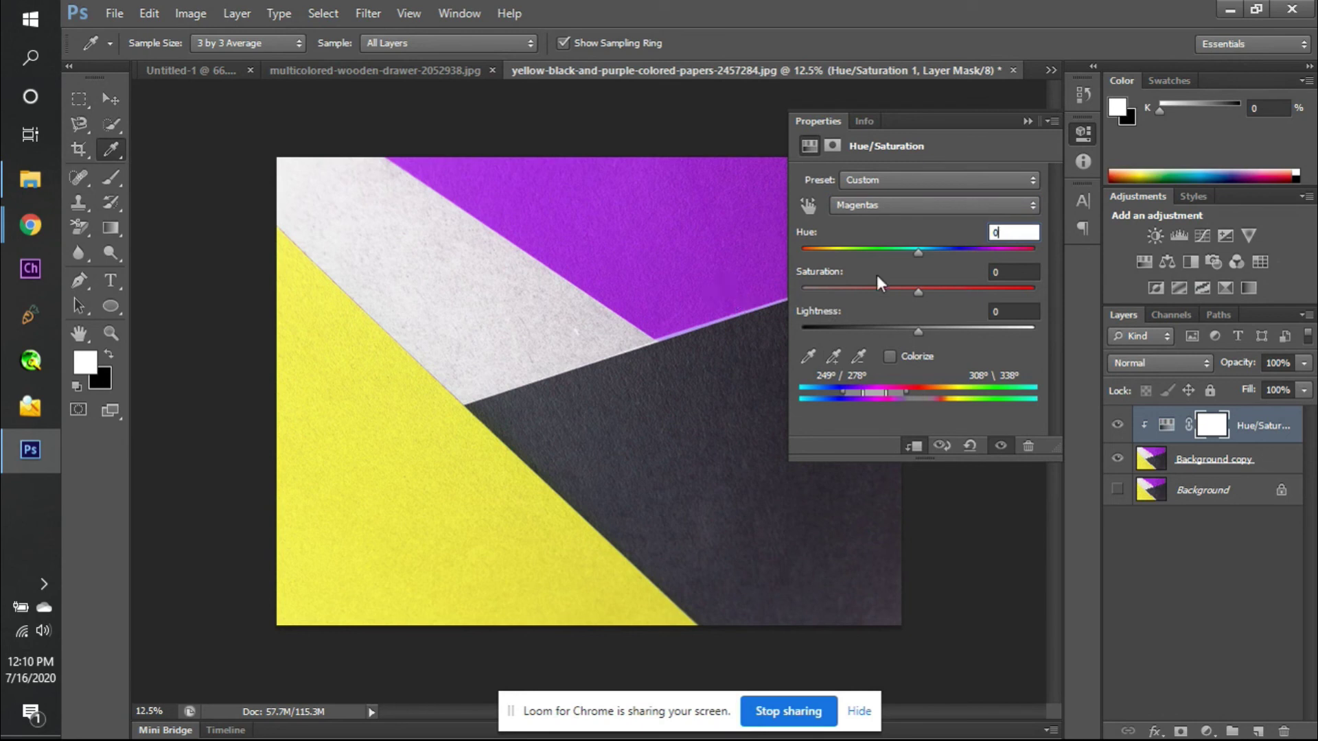
pyautogui.moveTo(917, 291); pyautogui.dragTo(907, 331)
pyautogui.click(917, 329)
pyautogui.moveTo(916, 254)
pyautogui.mouseDown()
pyautogui.moveTo(846, 250)
pyautogui.moveTo(1006, 250)
pyautogui.moveTo(830, 236)
pyautogui.moveTo(908, 241)
pyautogui.mouseUp()
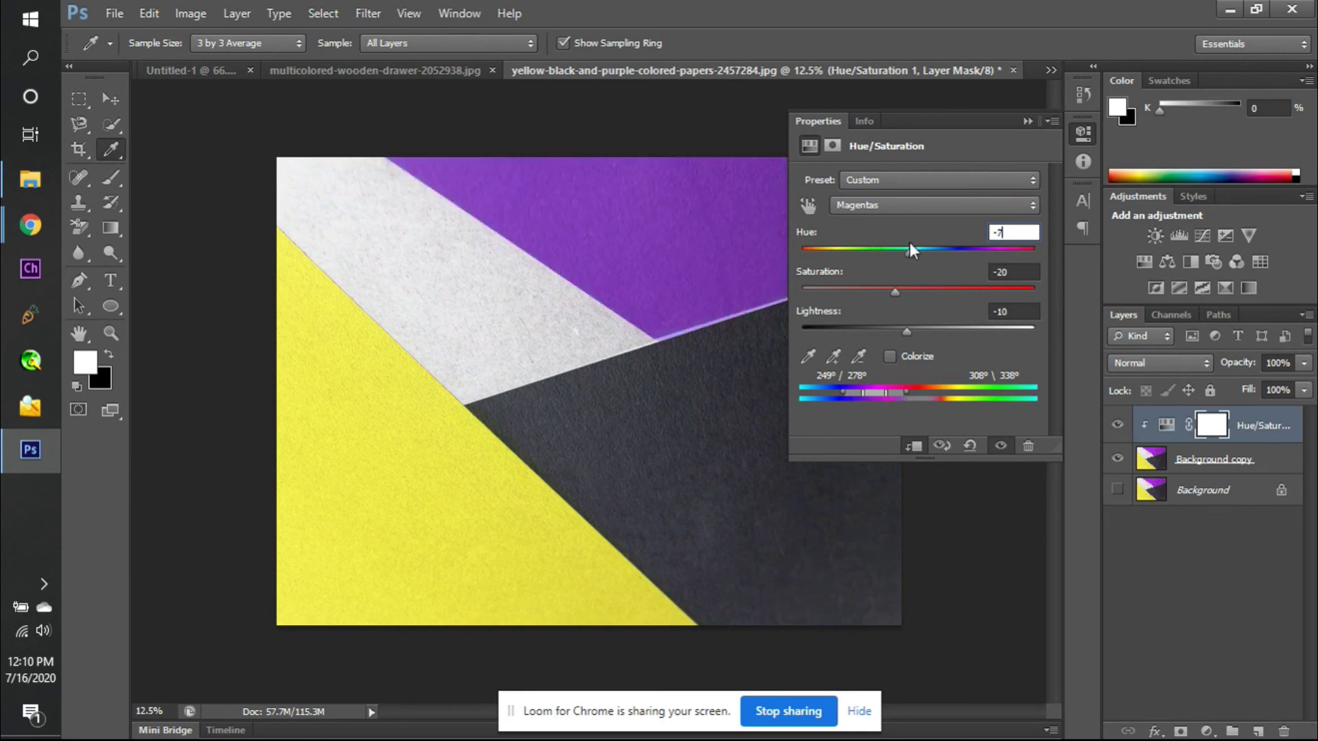
# - Shift the Blues range hue to +25
pyautogui.click(897, 208)
pyautogui.click(903, 274)
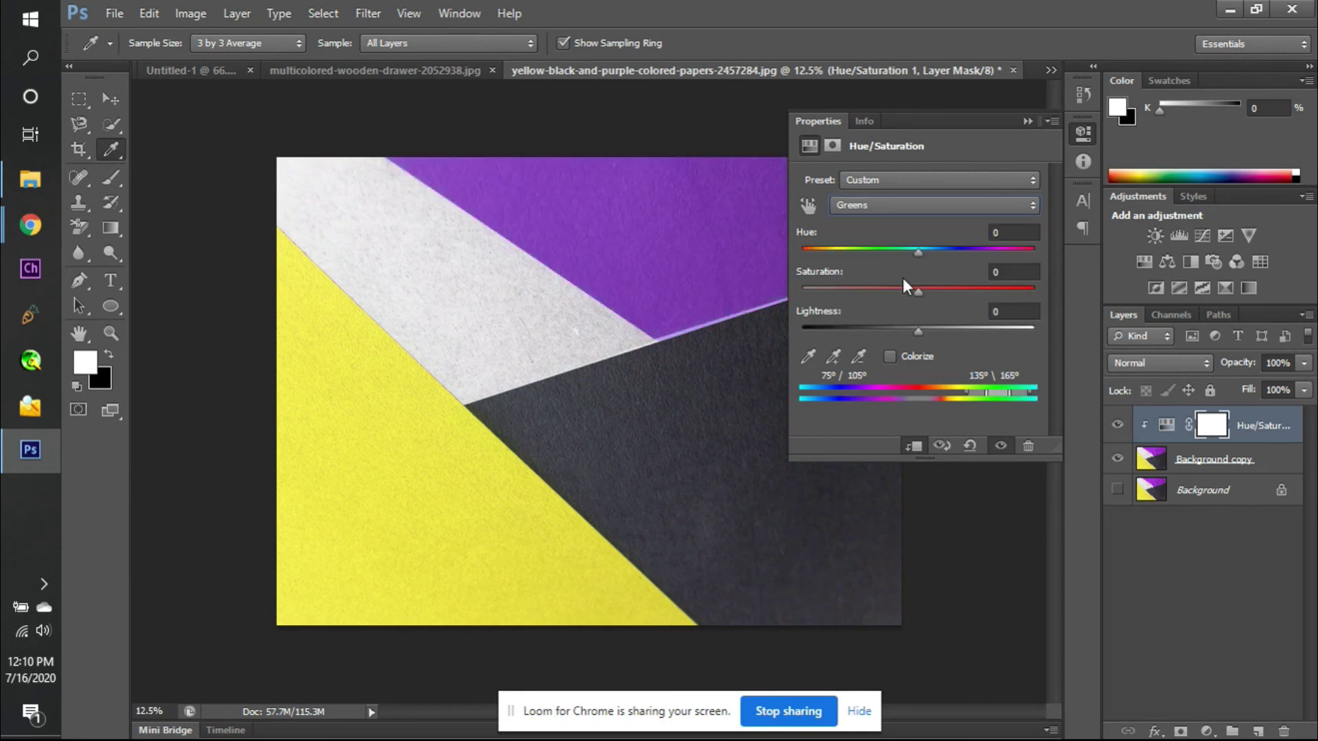
pyautogui.click(916, 199)
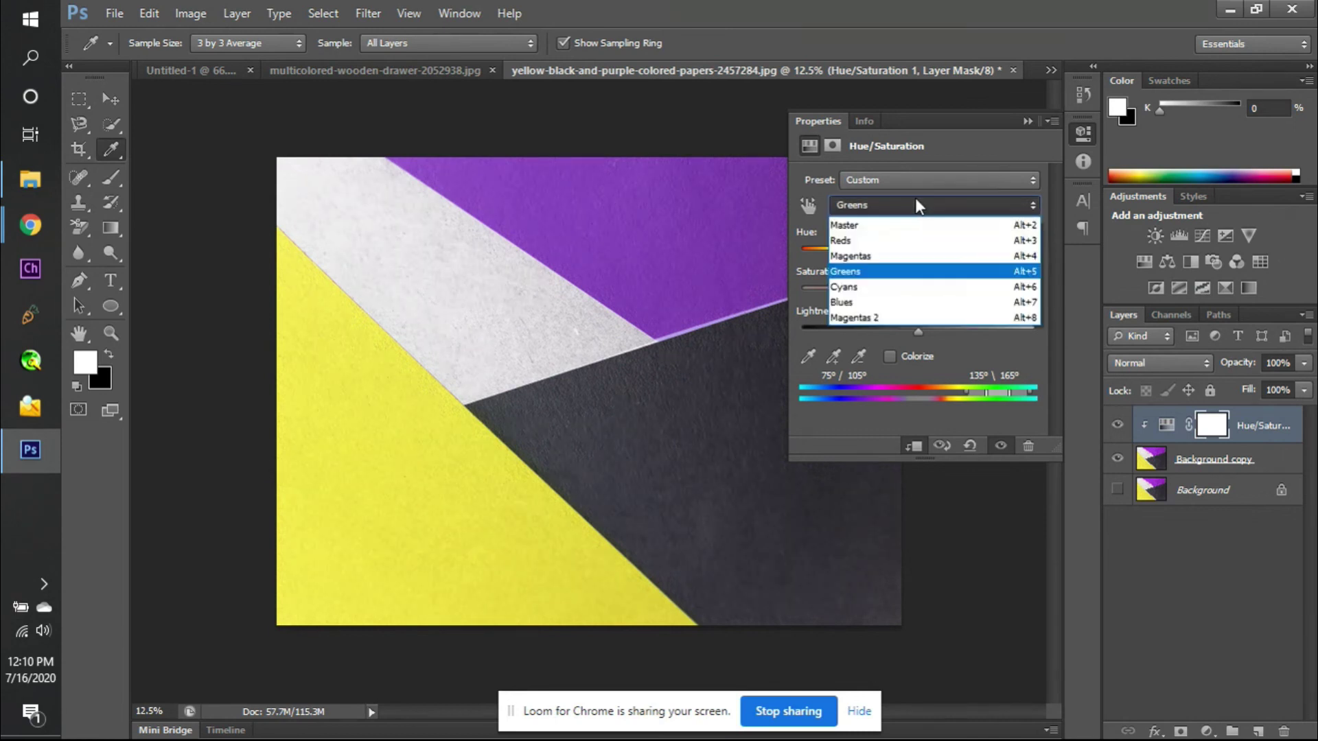
pyautogui.click(917, 303)
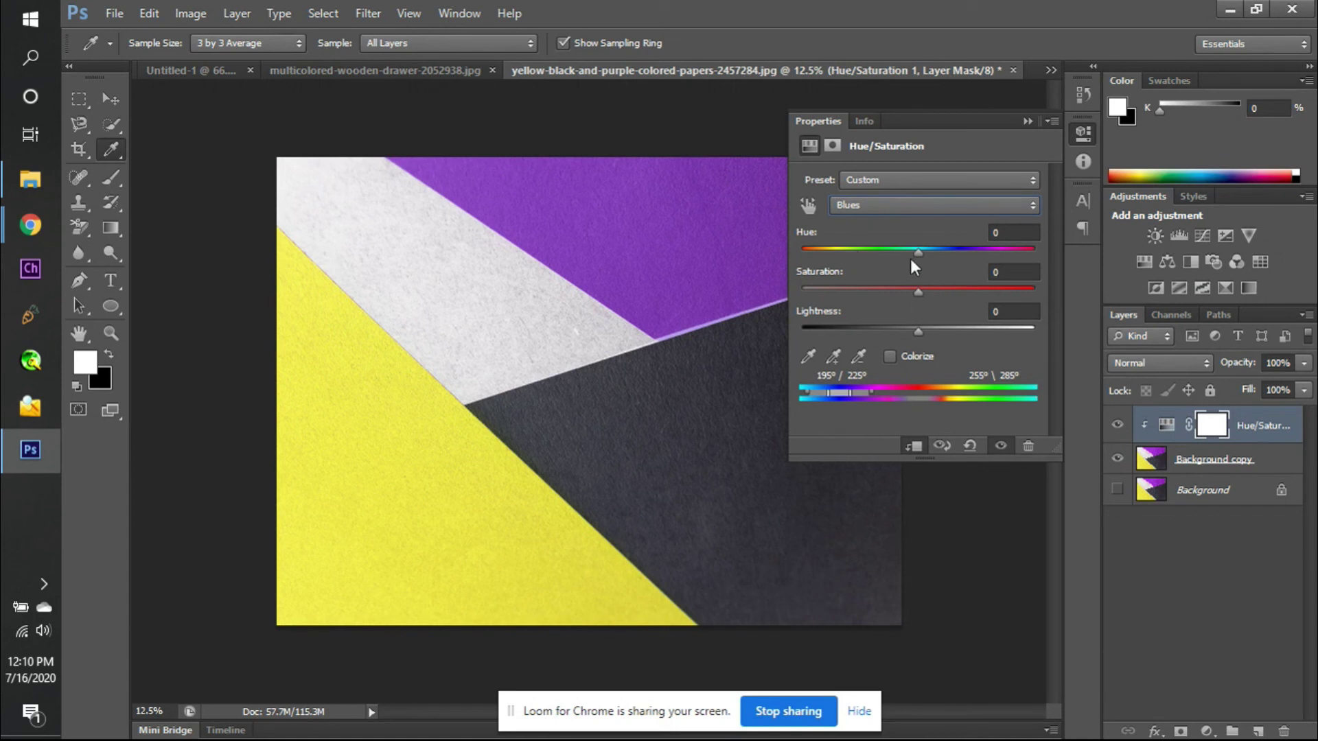
pyautogui.moveTo(918, 253)
pyautogui.mouseDown()
pyautogui.moveTo(893, 252)
pyautogui.moveTo(1020, 253)
pyautogui.moveTo(943, 252)
pyautogui.mouseUp()
# - Return to Master and turn Colorize on and back off
pyautogui.click(934, 208)
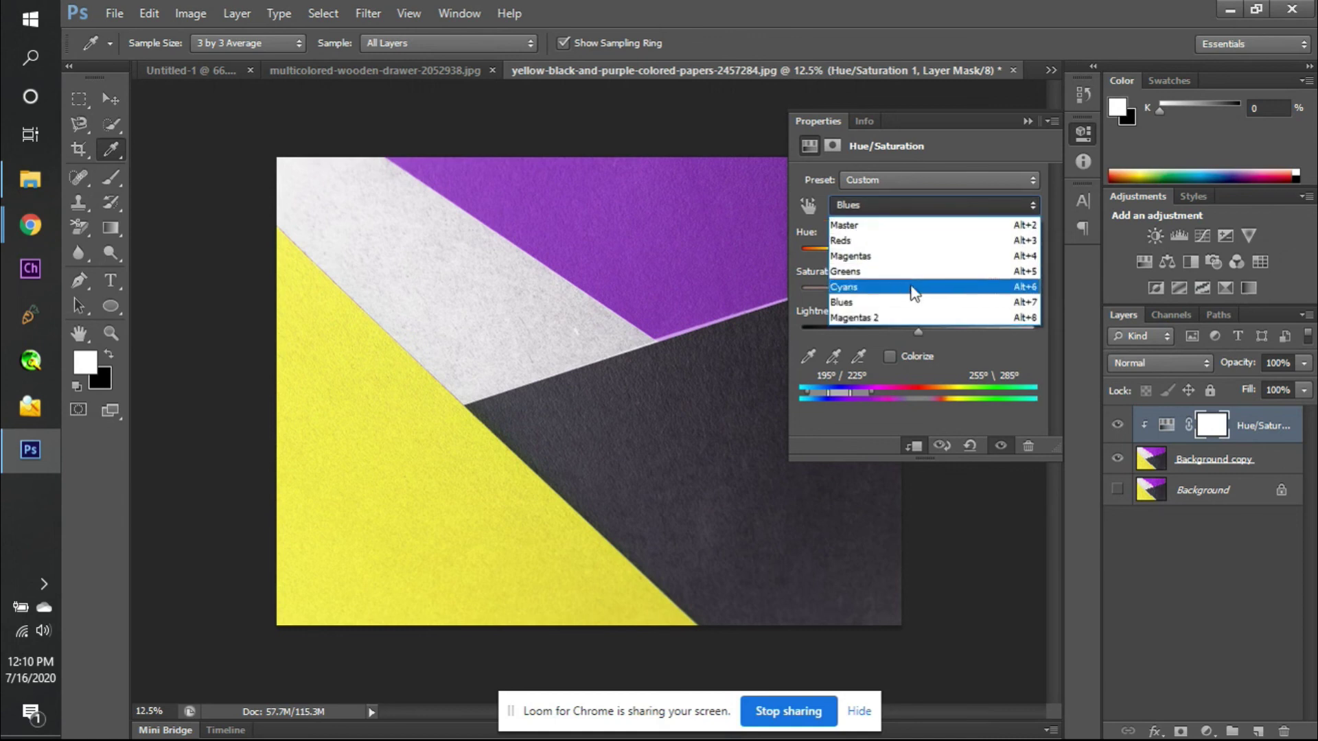
pyautogui.click(898, 223)
pyautogui.click(896, 181)
pyautogui.click(893, 200)
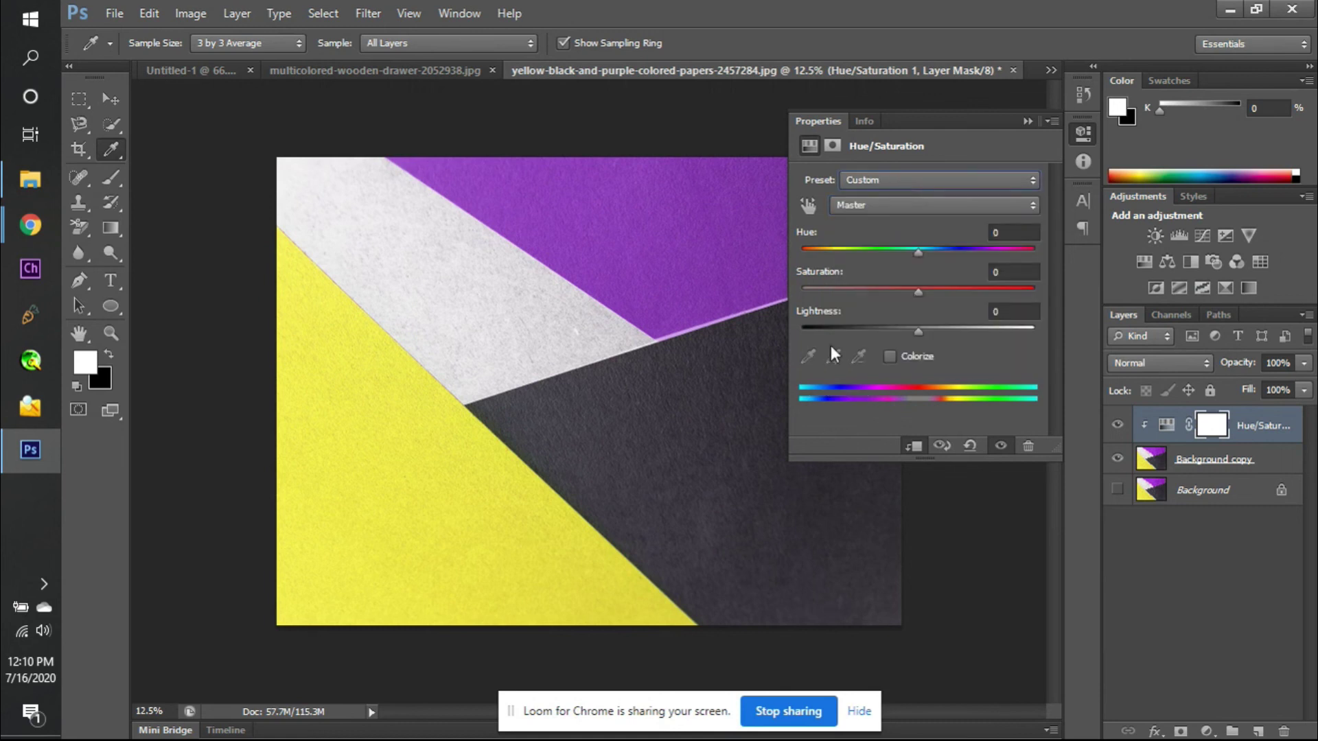
pyautogui.click(890, 356)
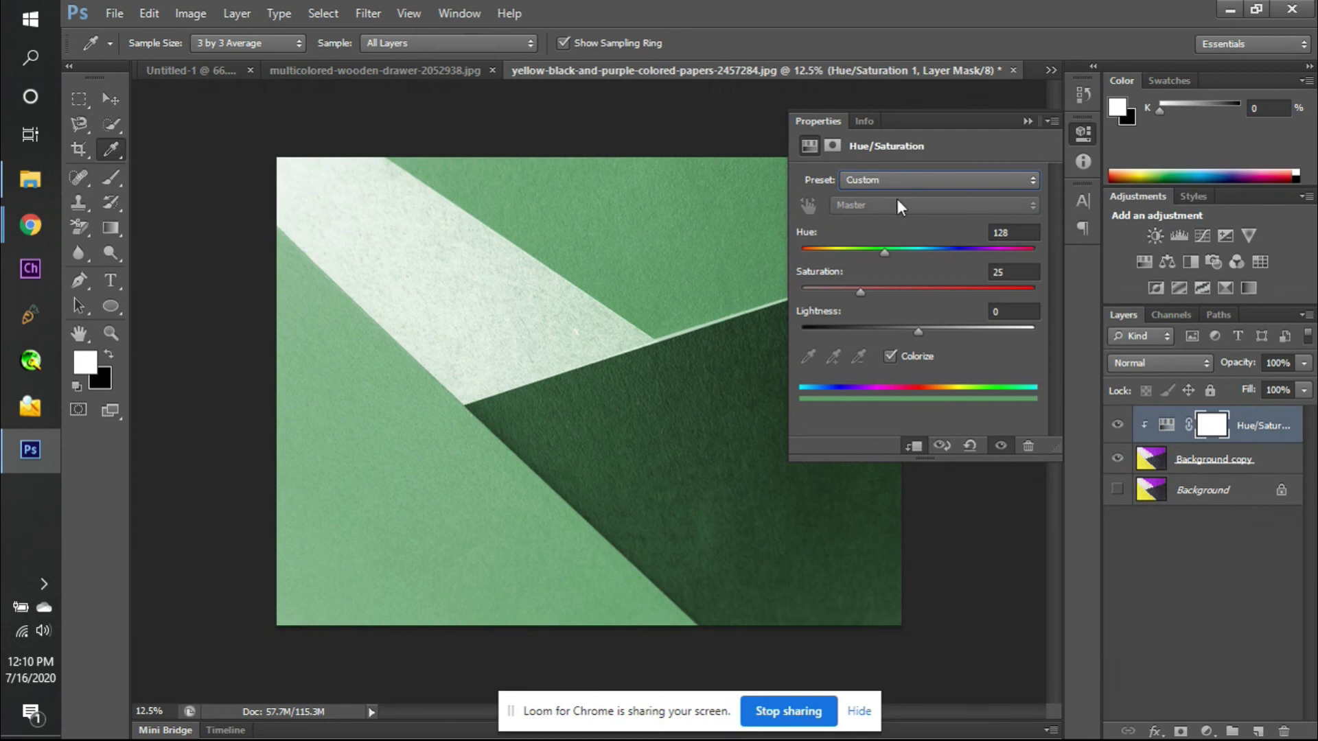
pyautogui.click(893, 354)
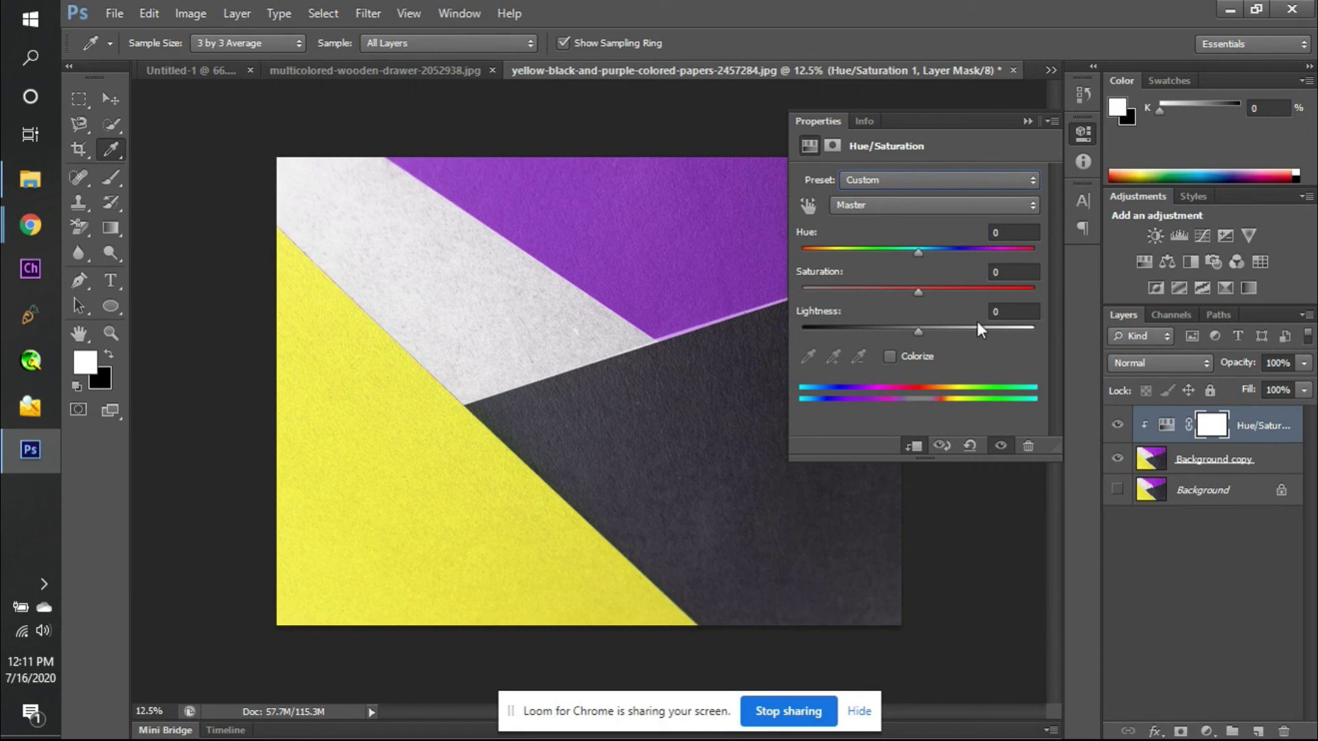
# - Add a Hue/Saturation adjustment layer to the wooden drawer photo, kept on Master
pyautogui.click(421, 76)
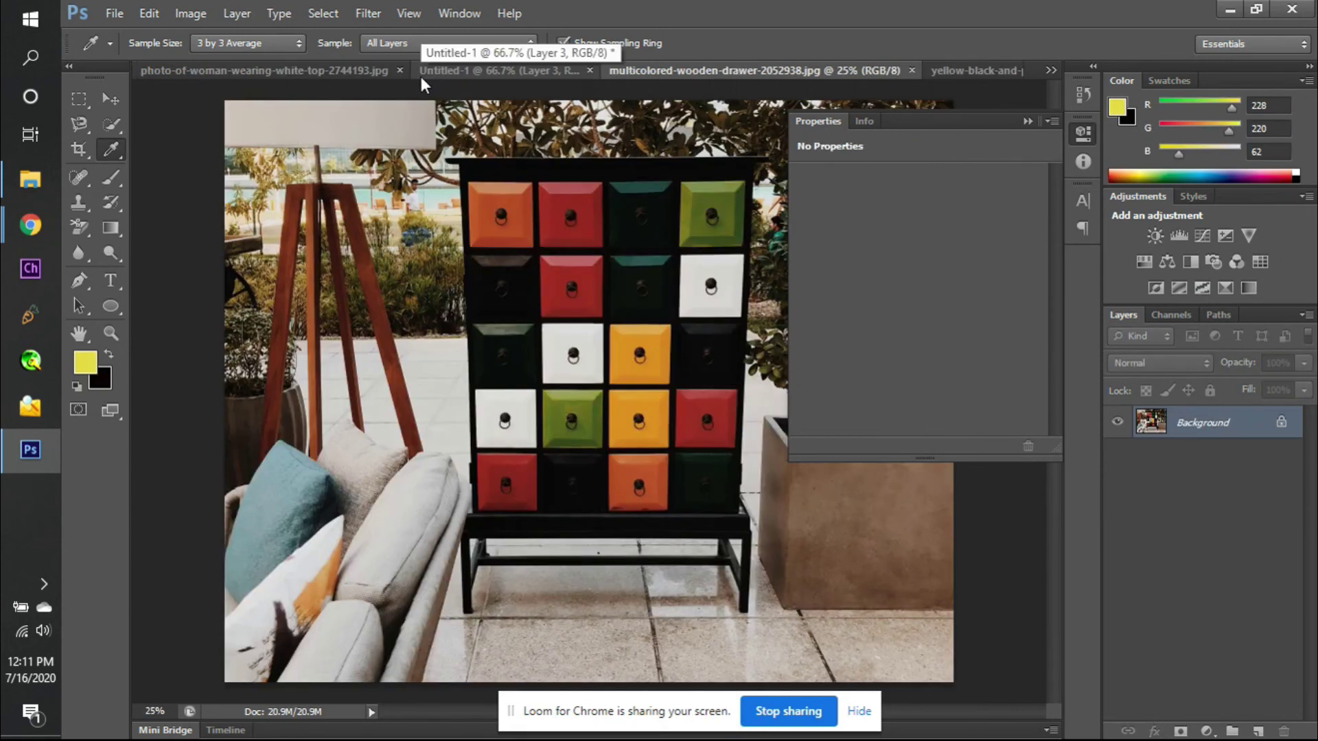
pyautogui.click(1142, 261)
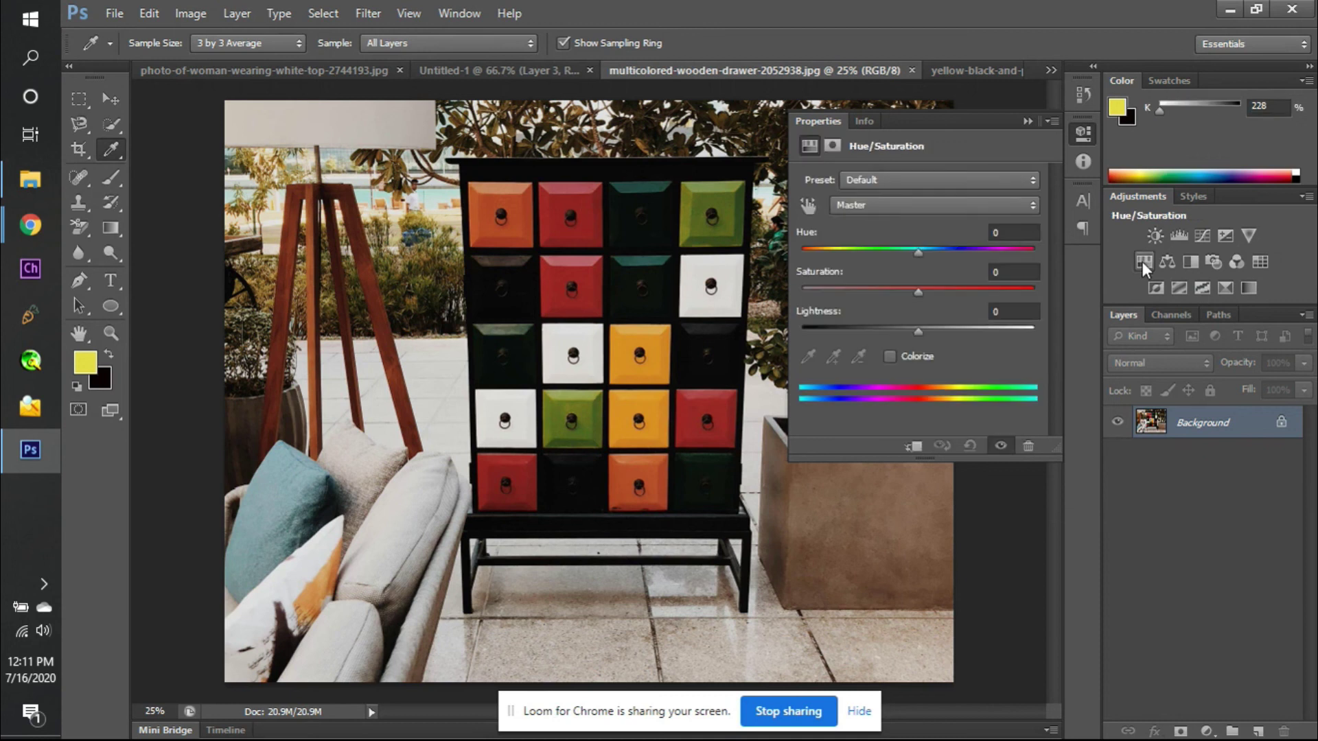
pyautogui.click(932, 209)
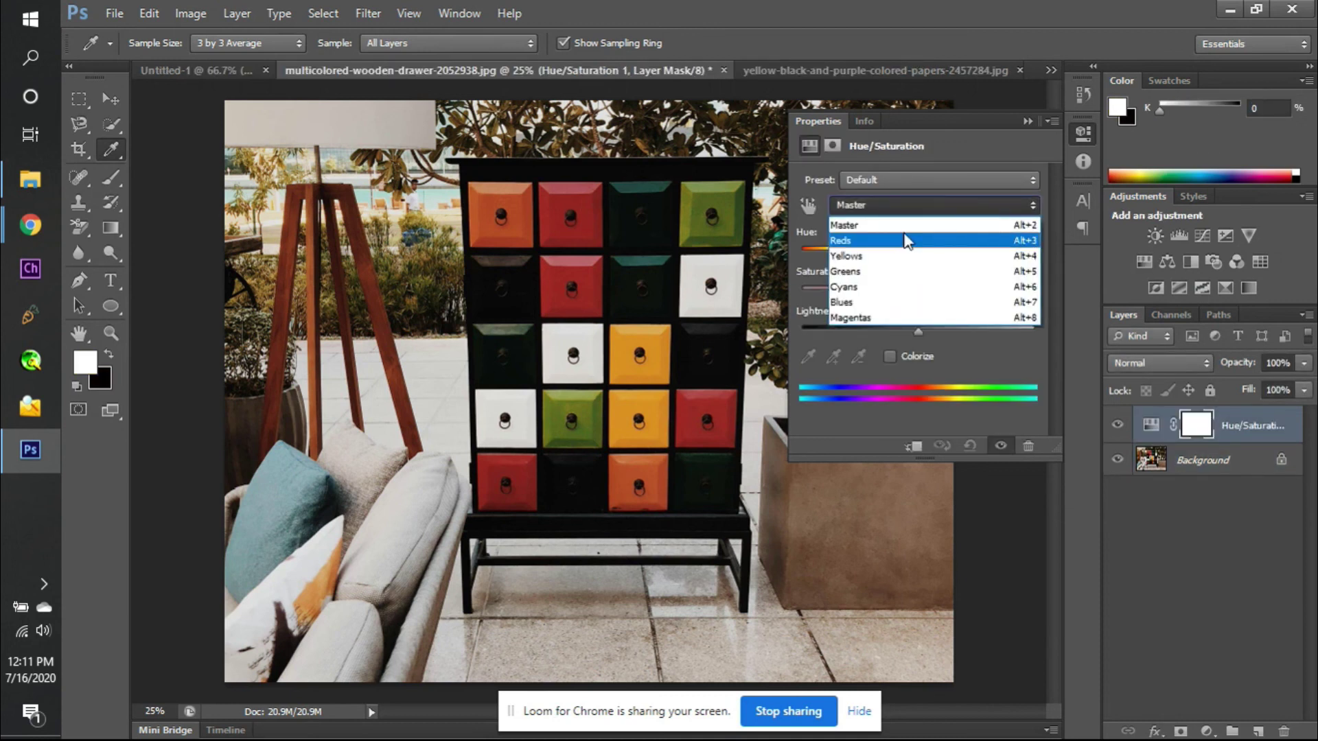
pyautogui.click(965, 359)
pyautogui.click(808, 205)
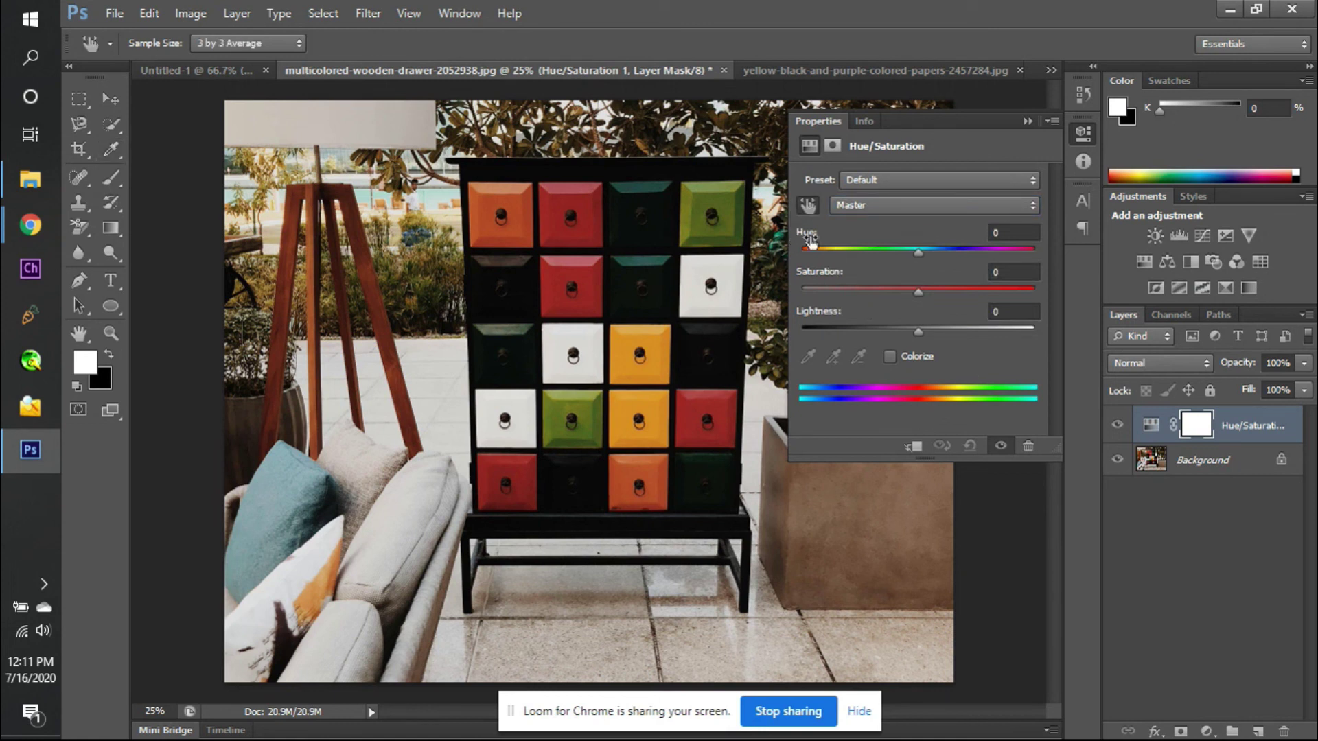
pyautogui.click(807, 207)
# - Test a hue shift on the drawers, reset hue to 0, and target the Yellows range
pyautogui.click(724, 296)
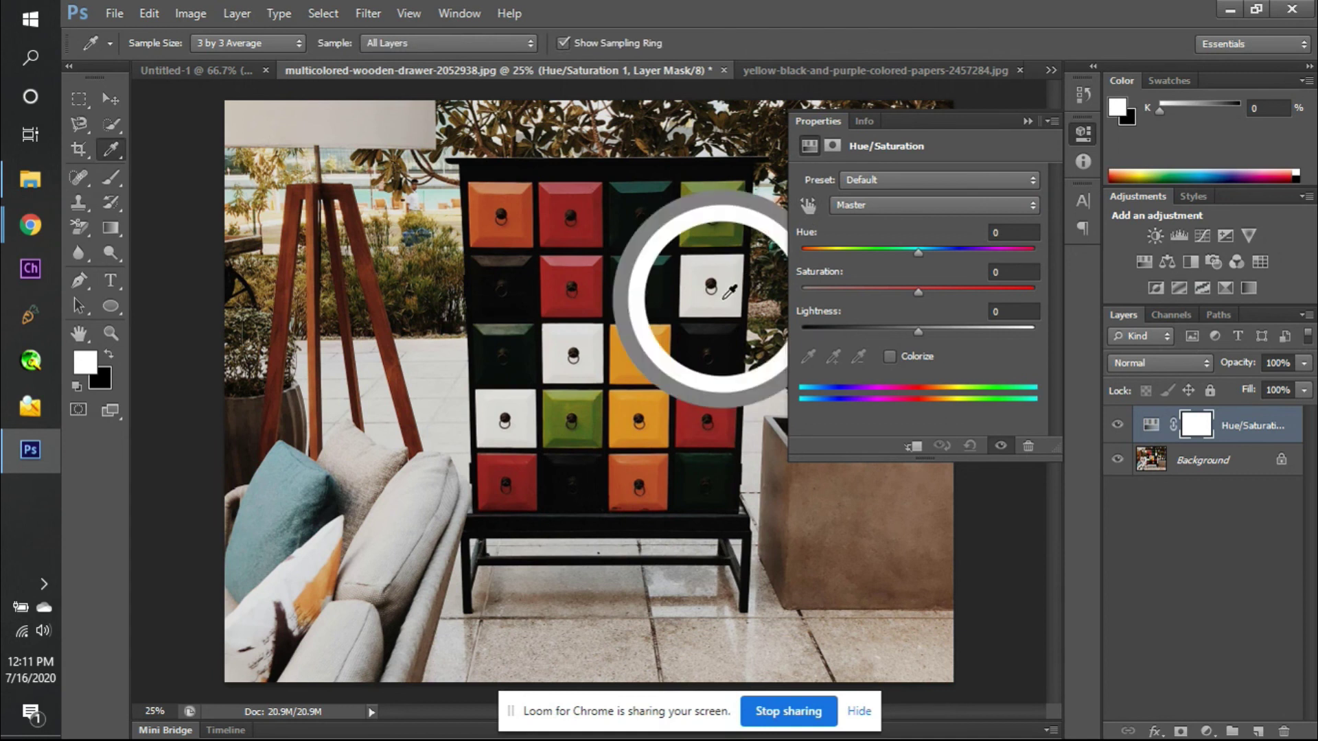
pyautogui.click(694, 181)
pyautogui.click(701, 203)
pyautogui.click(702, 203)
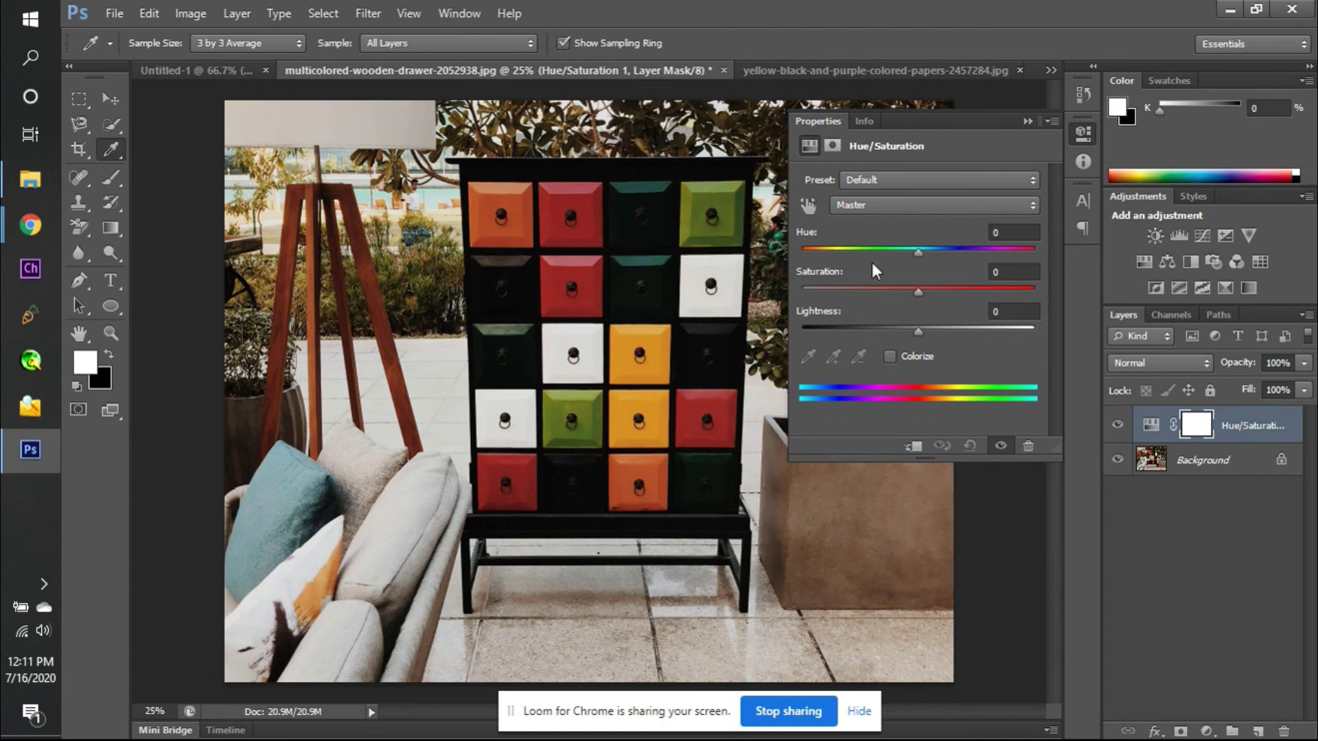
pyautogui.moveTo(916, 249); pyautogui.dragTo(953, 249)
pyautogui.click(1016, 232)
pyautogui.write('0')
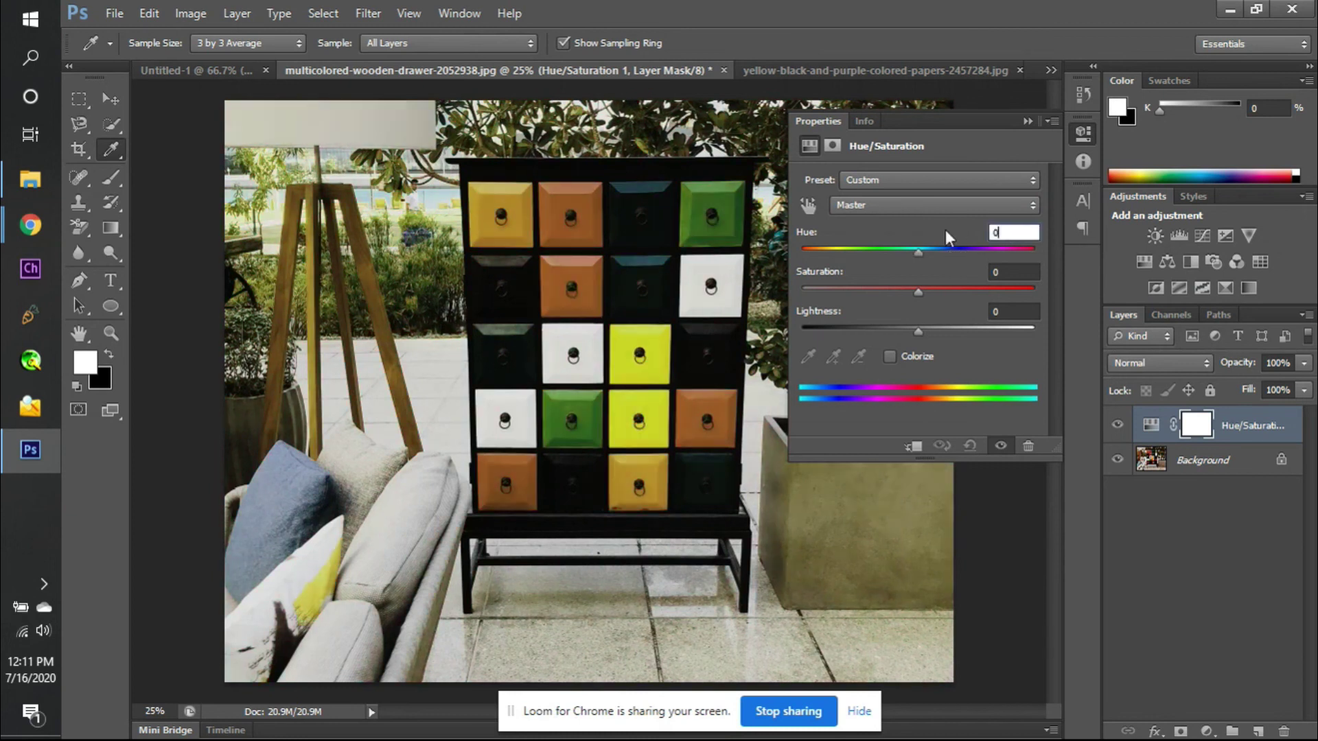
pyautogui.press('Return')
pyautogui.click(928, 210)
pyautogui.click(896, 257)
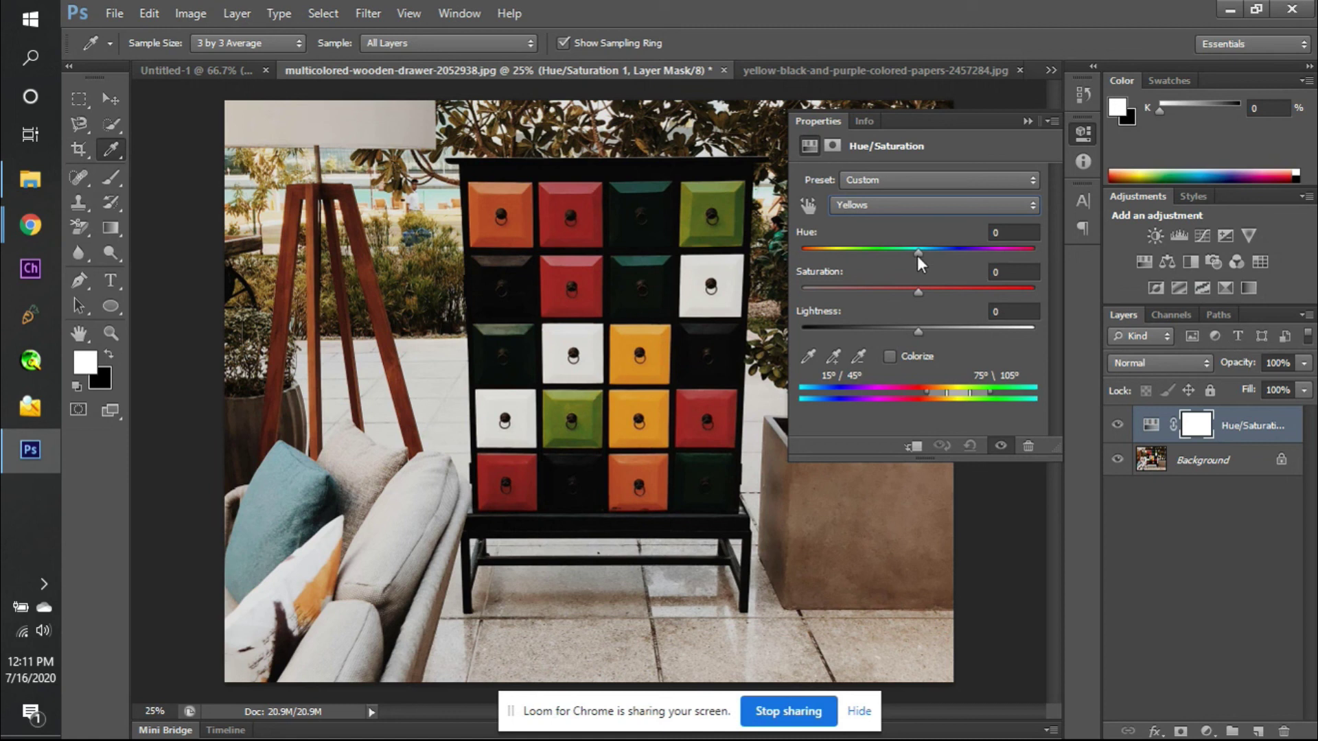
# - Test desaturating the yellow drawers, restore their colour, and nudge the Yellows range
pyautogui.moveTo(918, 292); pyautogui.dragTo(717, 302)
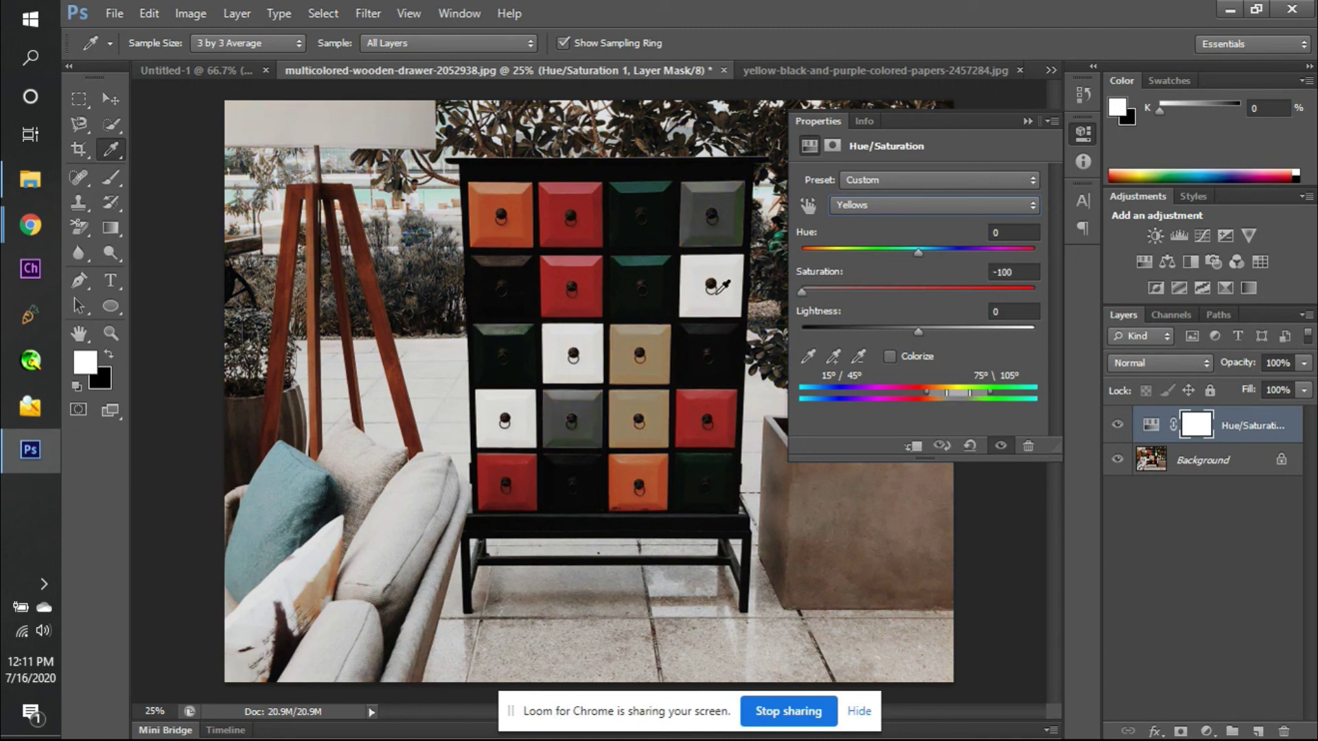
pyautogui.moveTo(802, 291); pyautogui.dragTo(919, 291)
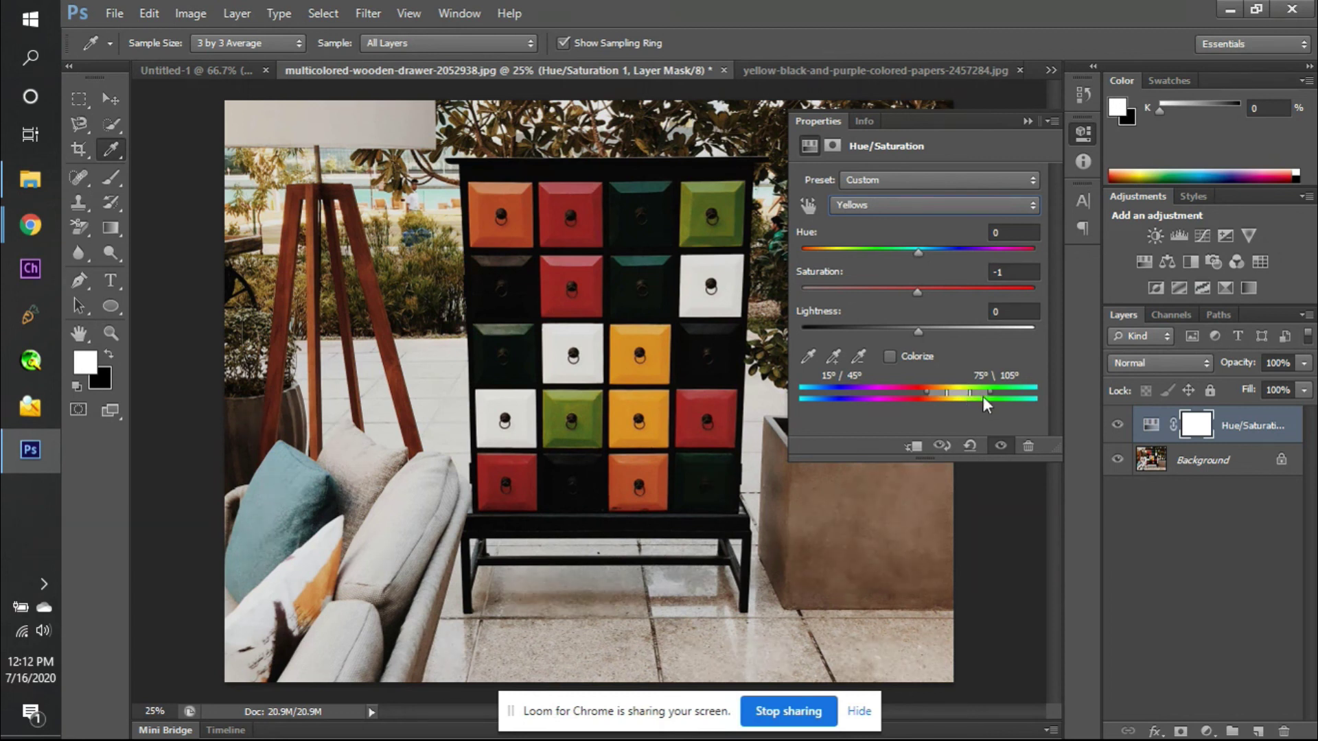
pyautogui.moveTo(969, 390); pyautogui.dragTo(964, 391)
# - Sample the drawers with the eyedropper to set a Reds 2 range, and reset saturation to 0
pyautogui.click(804, 360)
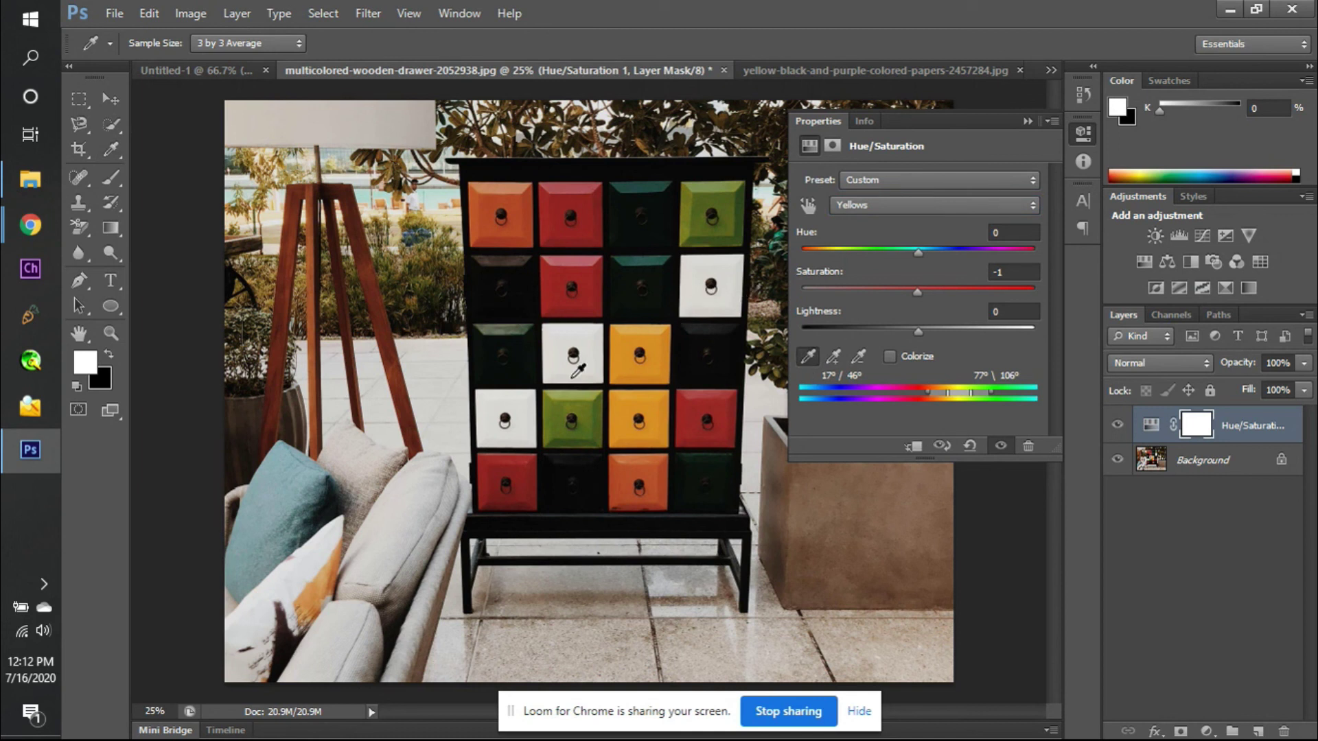
pyautogui.click(533, 362)
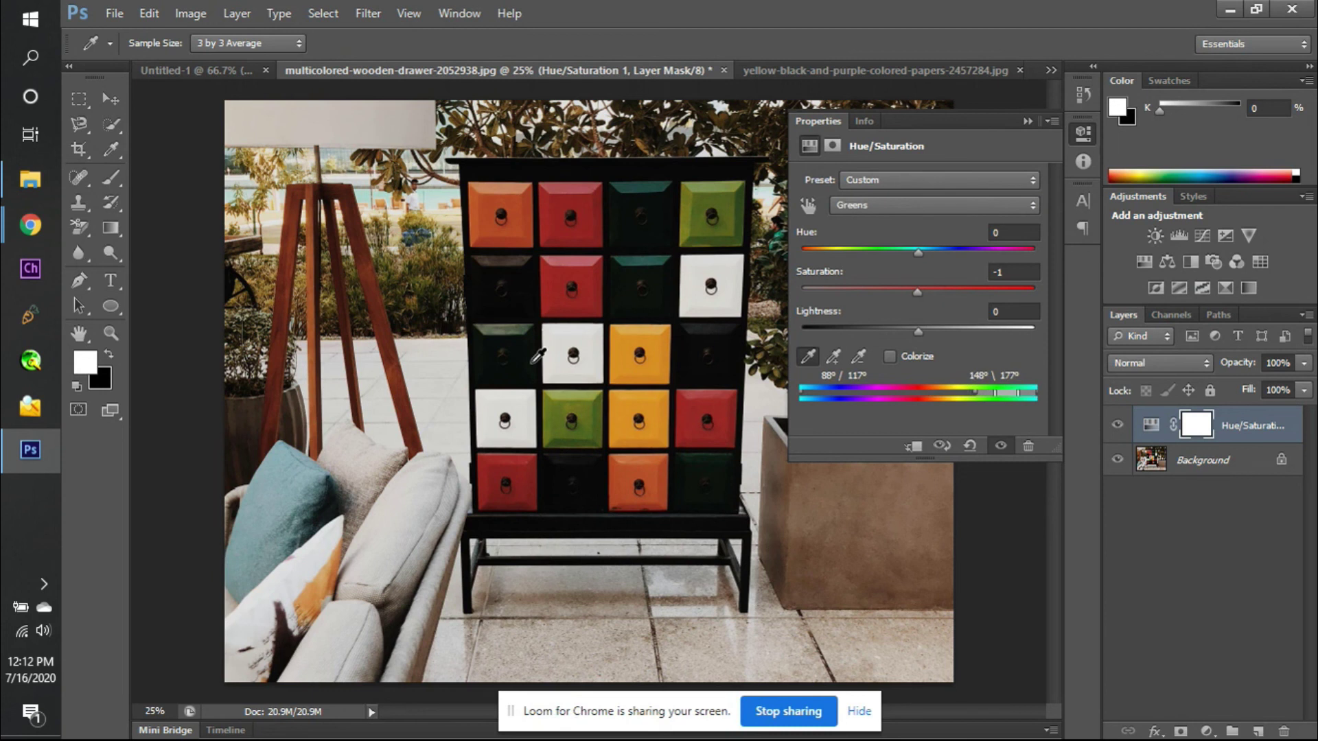
pyautogui.click(657, 347)
pyautogui.click(716, 429)
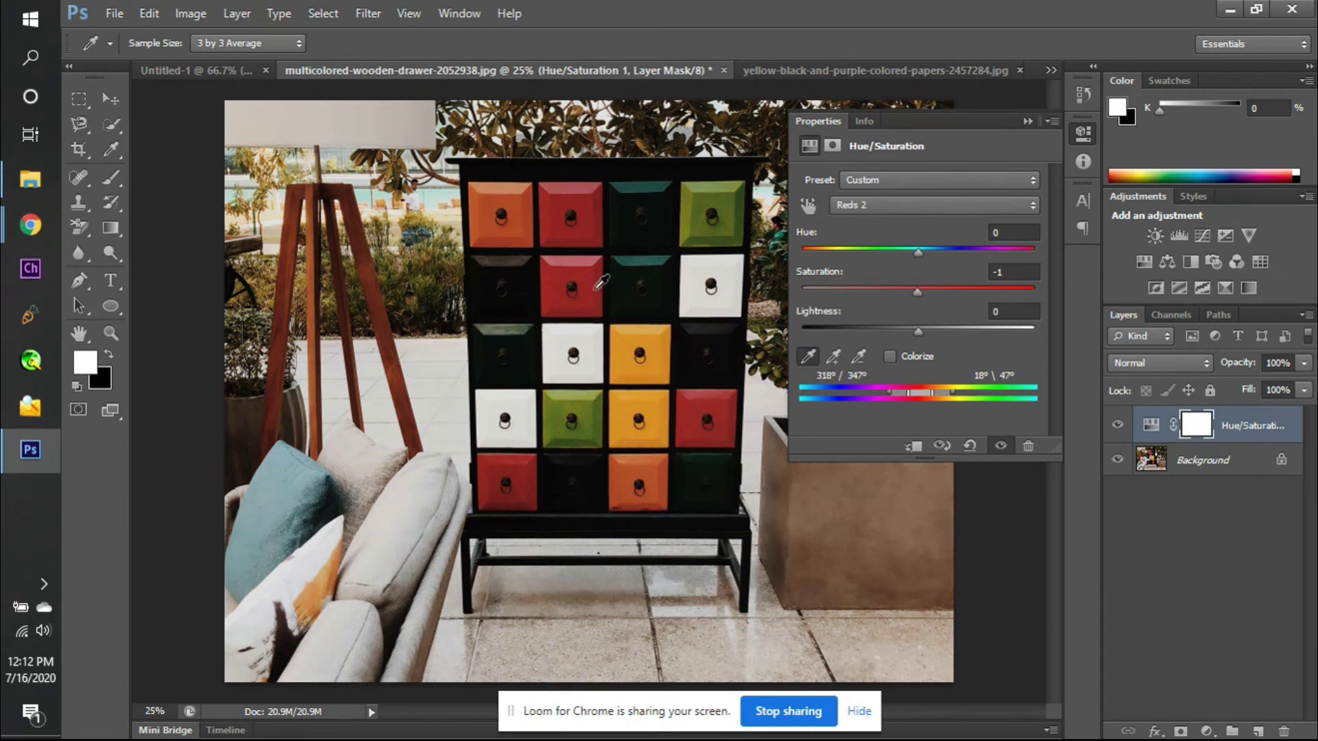
pyautogui.click(581, 258)
pyautogui.click(628, 458)
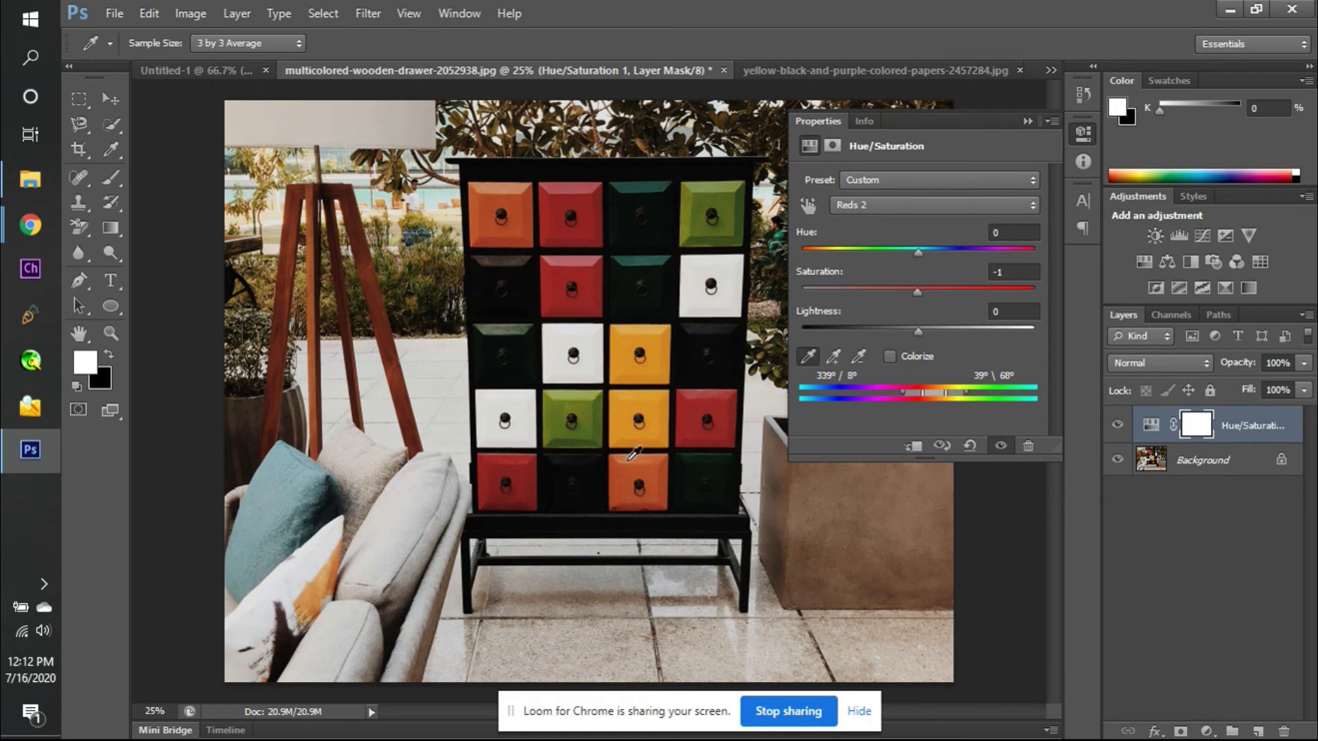
pyautogui.click(518, 472)
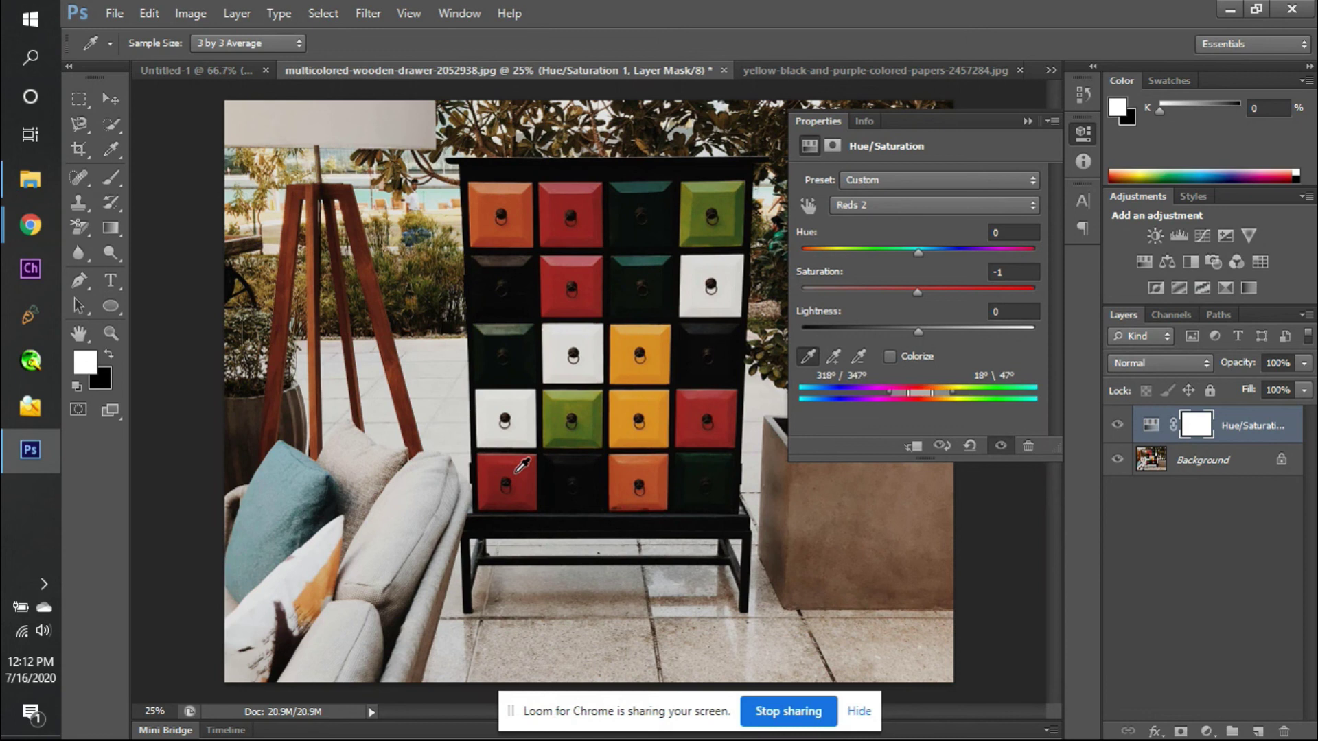
pyautogui.click(550, 364)
pyautogui.click(503, 356)
pyautogui.click(1012, 272)
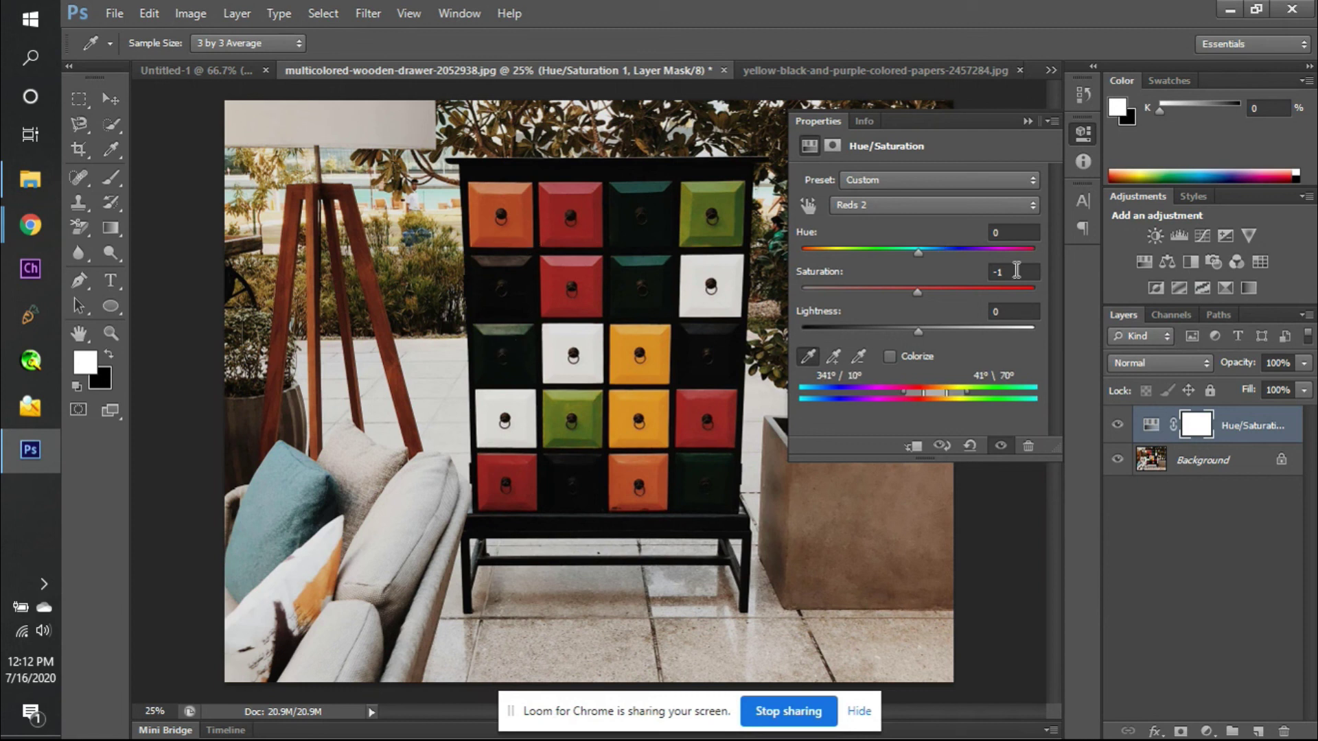
pyautogui.write('0')
pyautogui.press('Return')
# - Drag man-in-red-crew-neck-sweatshirt-photography-941693.jpg from Downloads into Photoshop
pyautogui.click(31, 188)
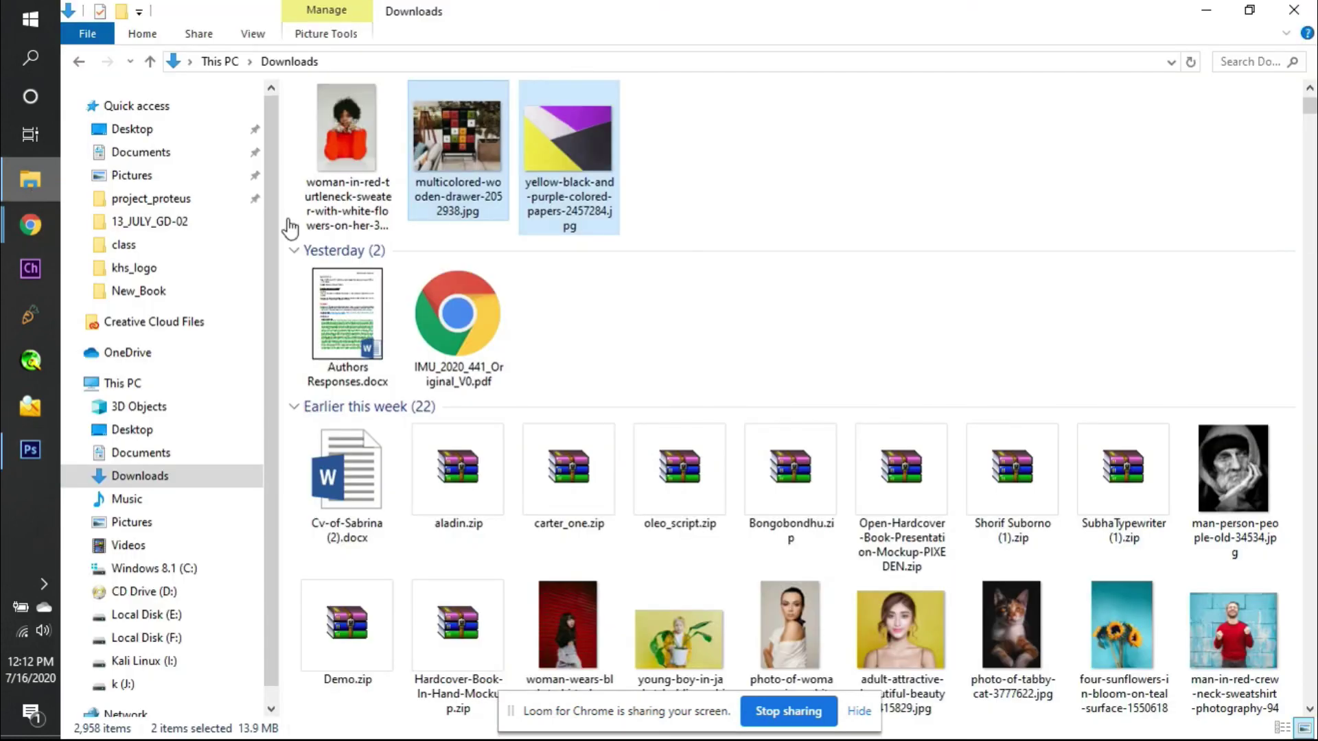
pyautogui.scroll(-5, 663, 364)
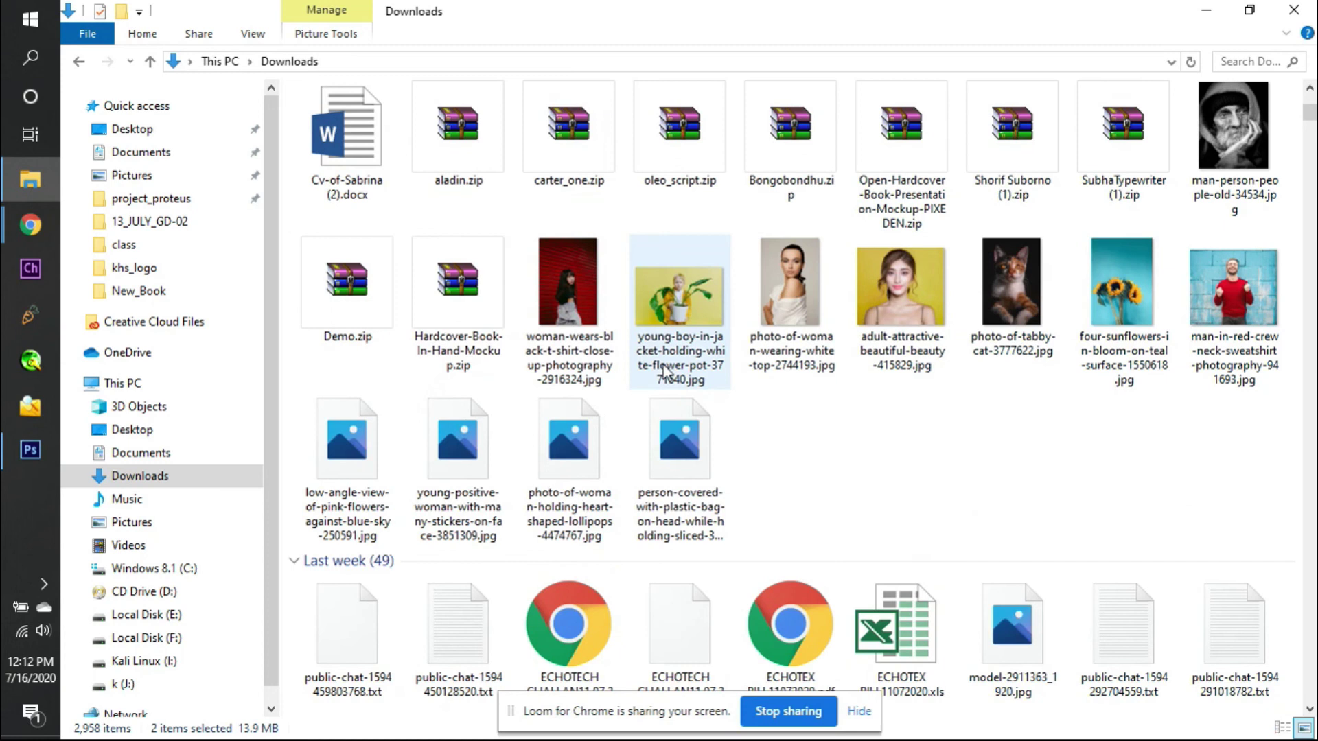
pyautogui.scroll(-20, 663, 371)
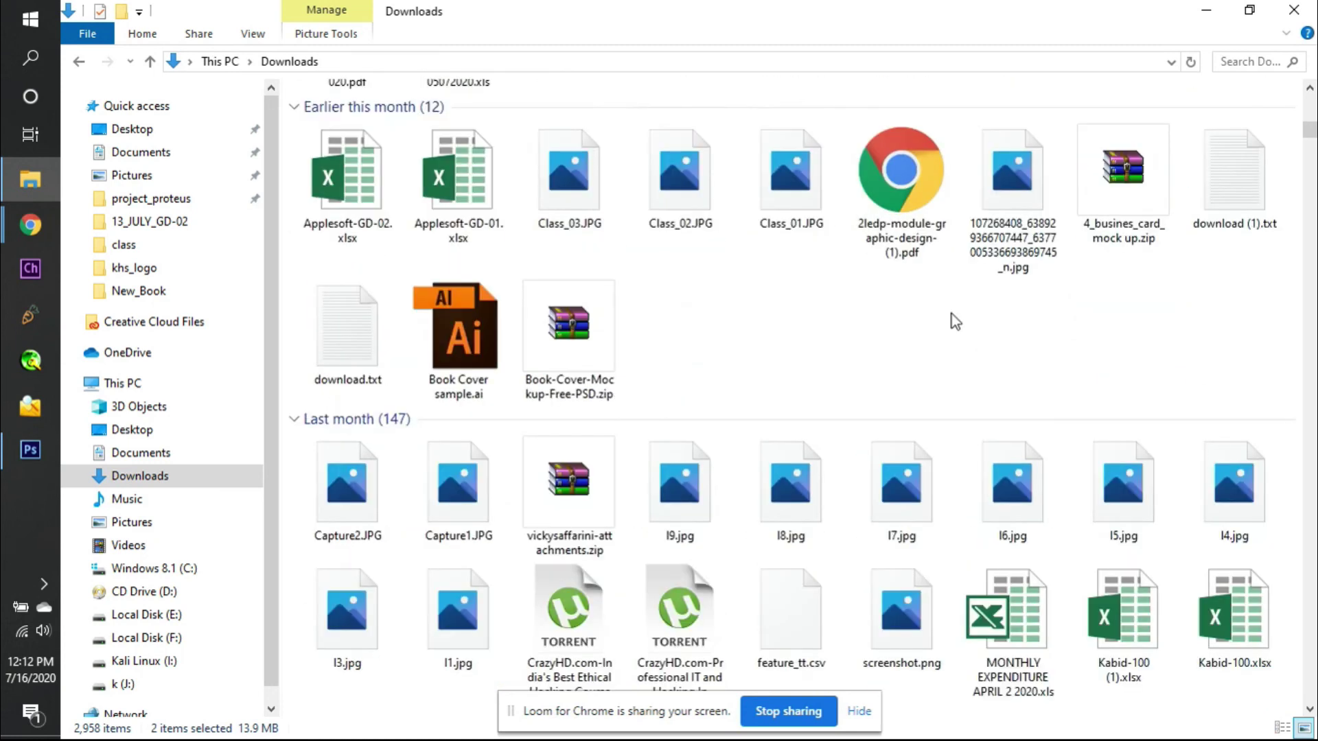
pyautogui.scroll(-6, 956, 321)
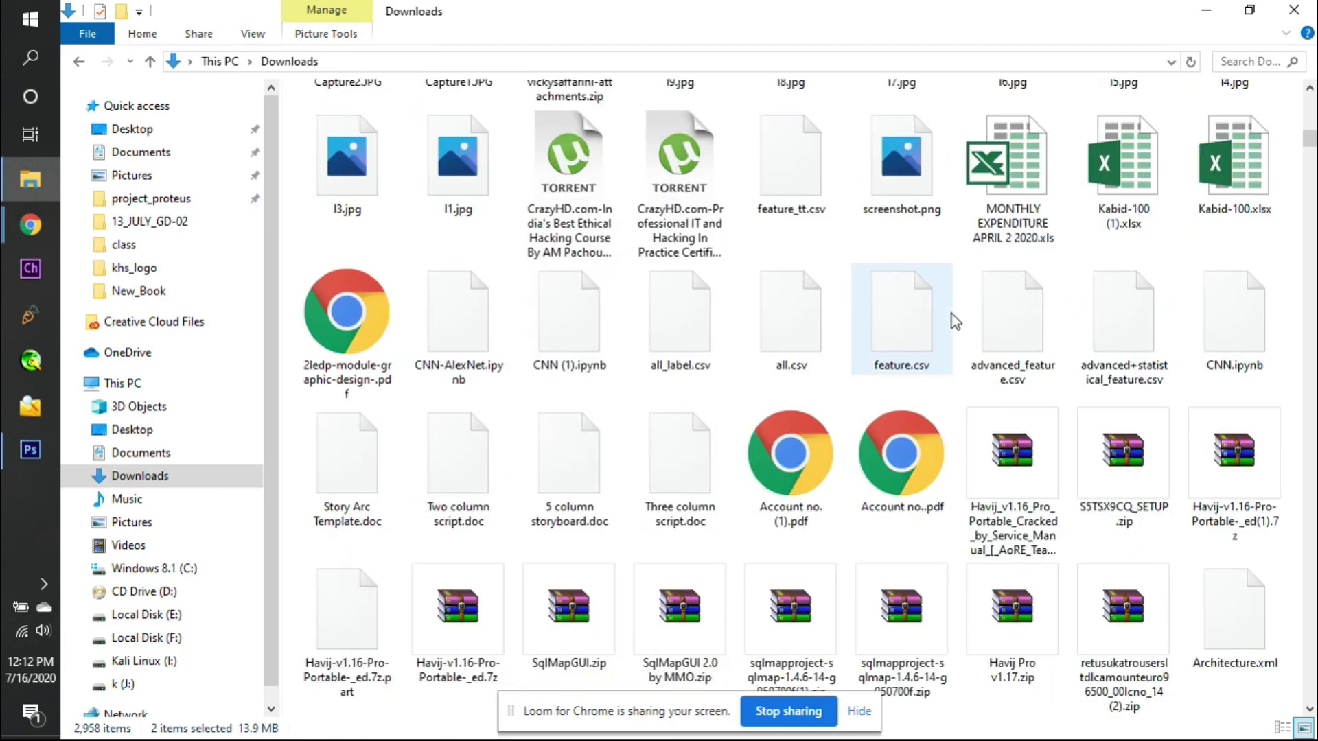
pyautogui.scroll(20, 956, 321)
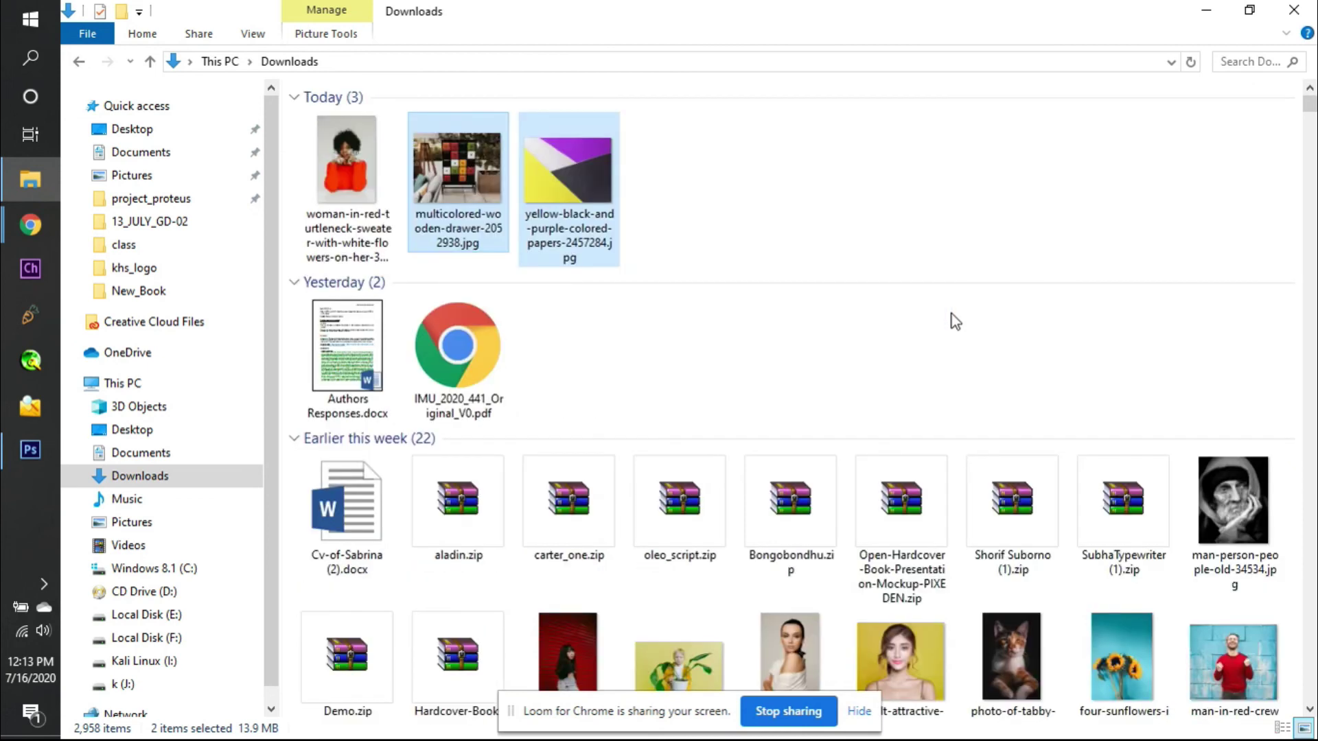
pyautogui.moveTo(1250, 686); pyautogui.dragTo(26, 439)
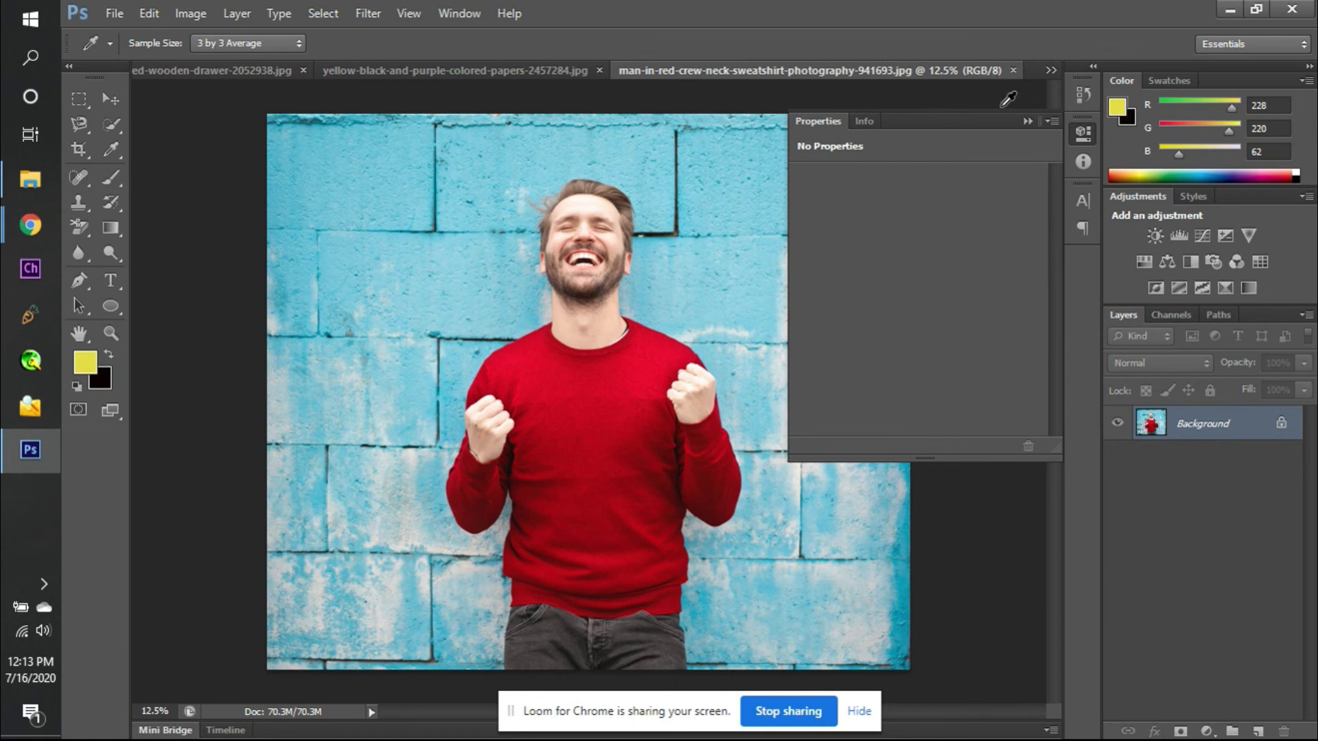
# - Add a Hue/Saturation layer on Reds, sample the sweater, and set saturation to -100
pyautogui.click(1027, 122)
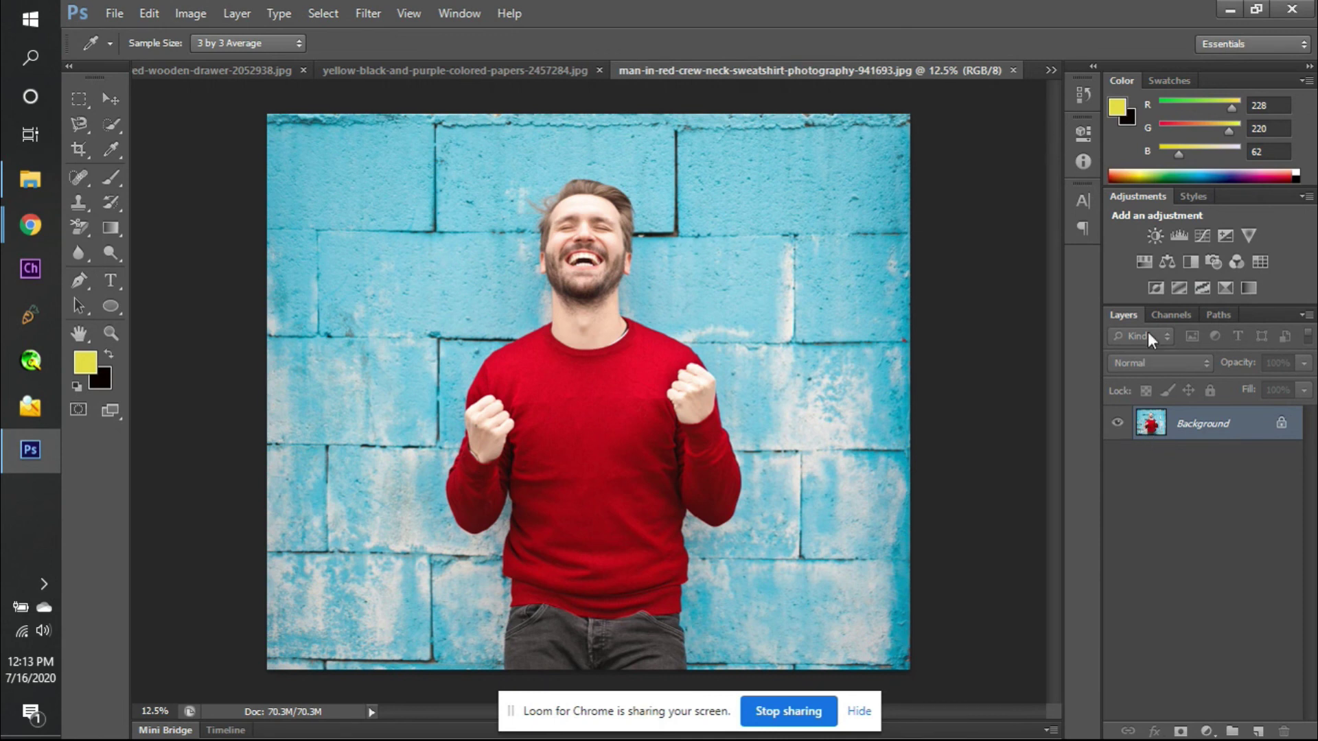
pyautogui.click(1142, 261)
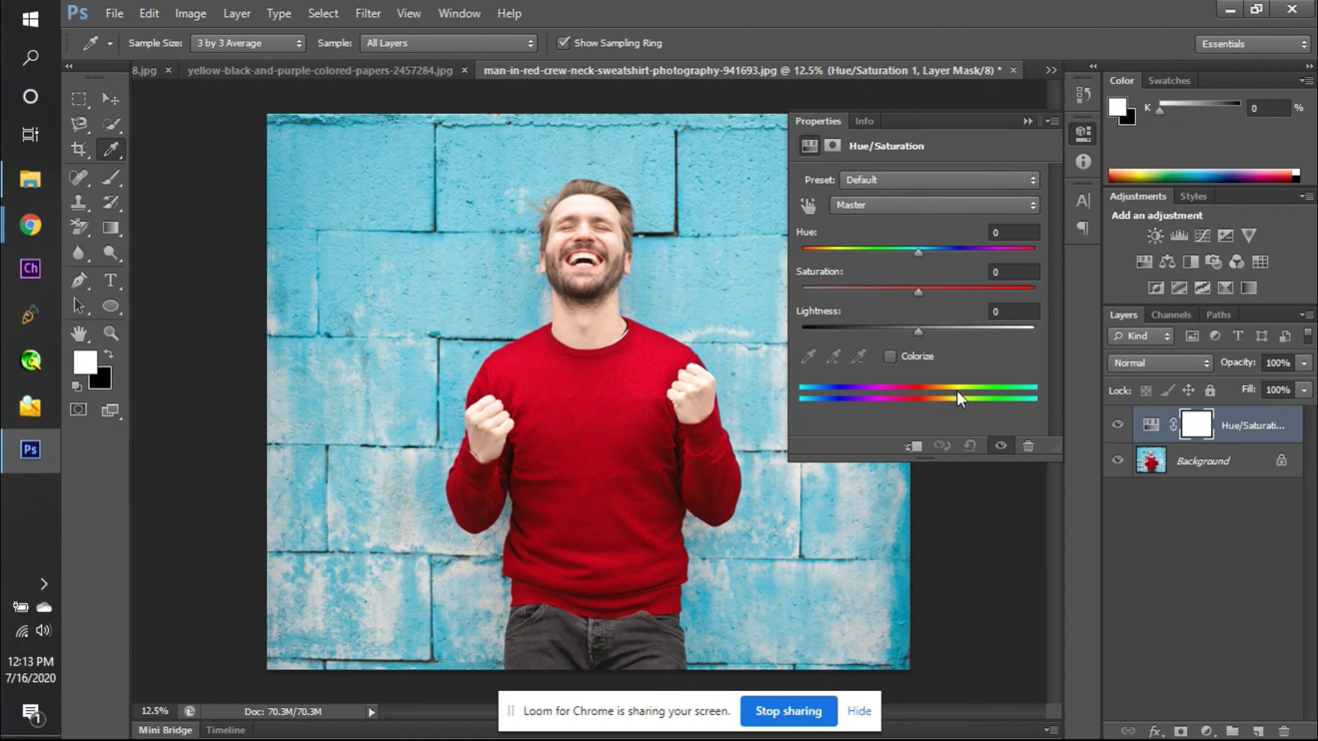
pyautogui.click(933, 197)
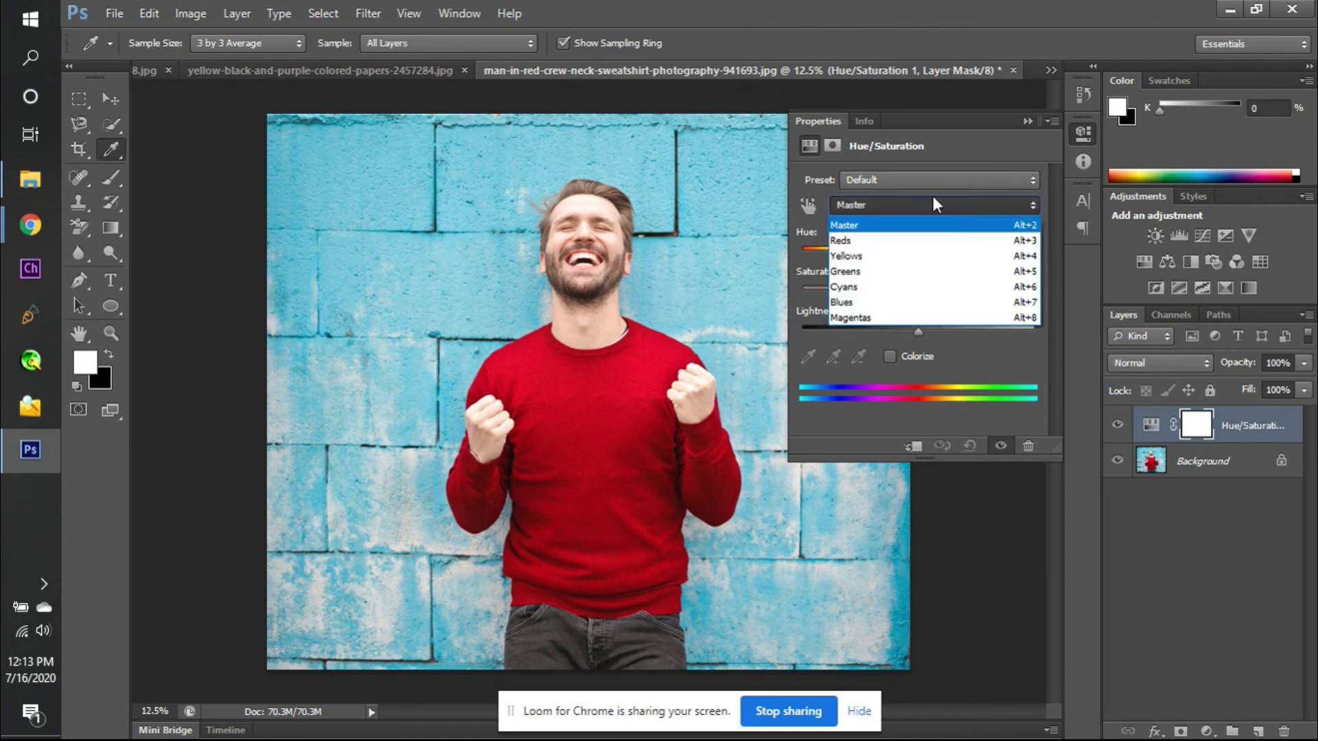
pyautogui.click(920, 240)
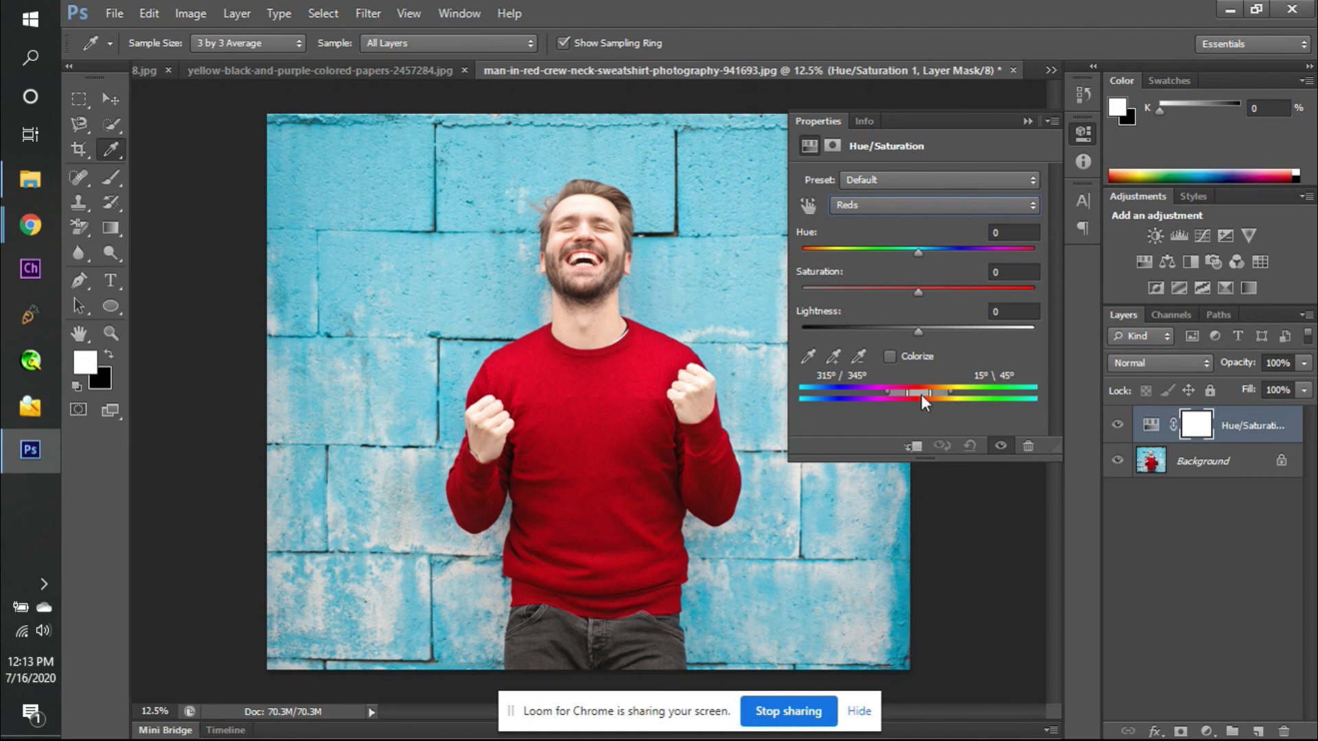
pyautogui.click(809, 356)
pyautogui.click(589, 415)
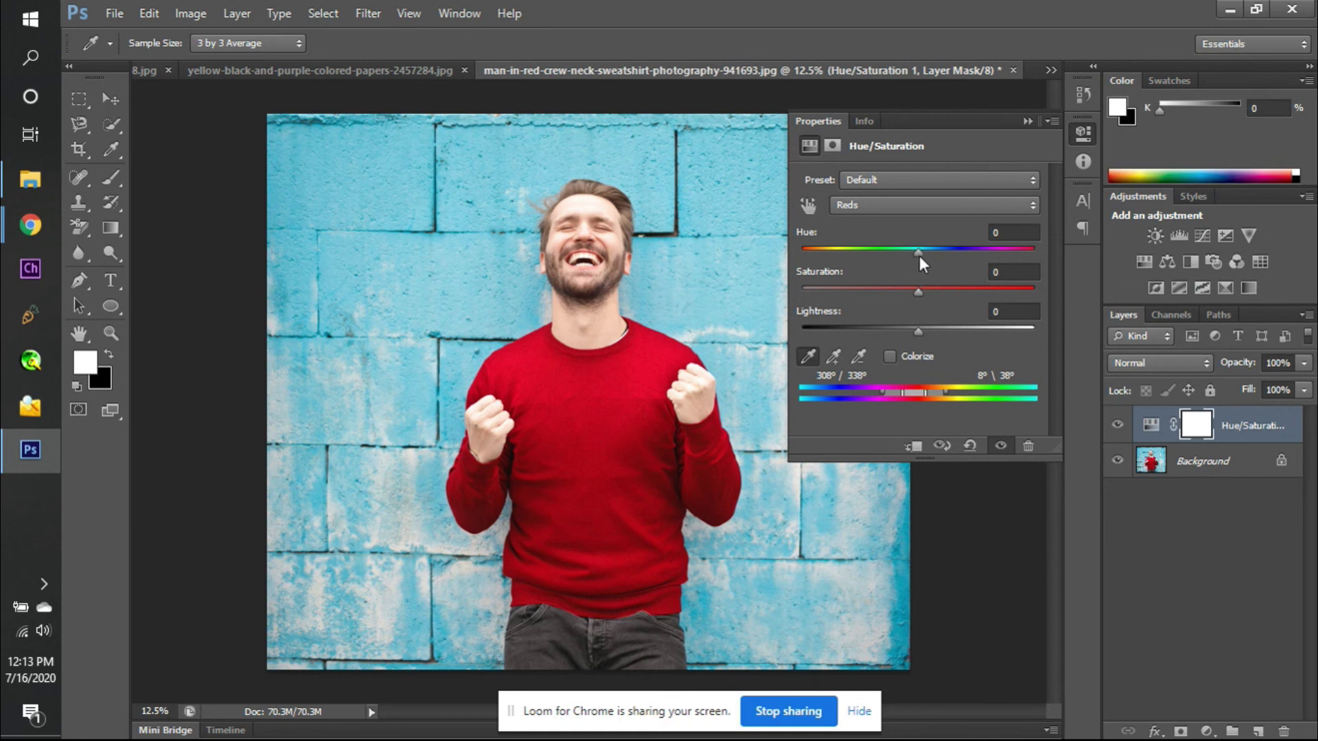
pyautogui.moveTo(919, 294); pyautogui.dragTo(768, 289)
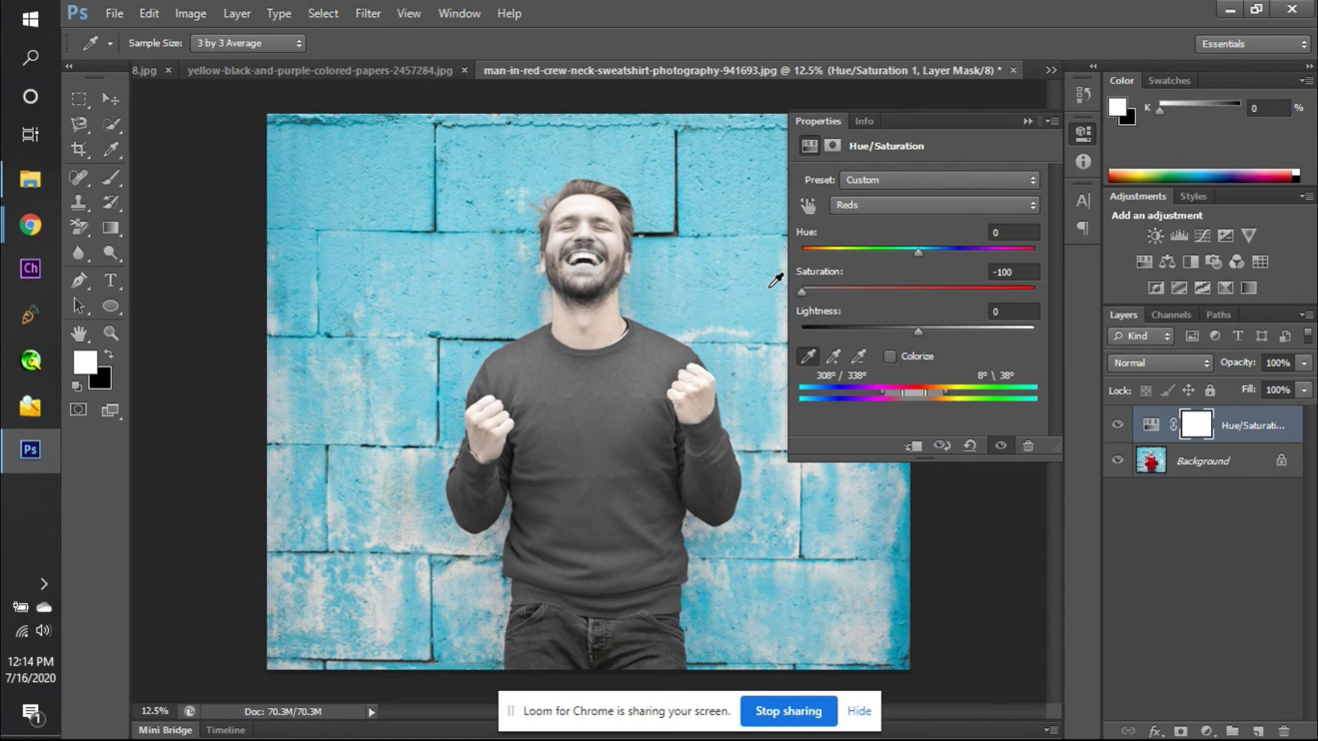
# - Reset Saturation to 0 and select the sweater with the Quick Selection Tool at size 700
pyautogui.click(1023, 272)
pyautogui.write('0')
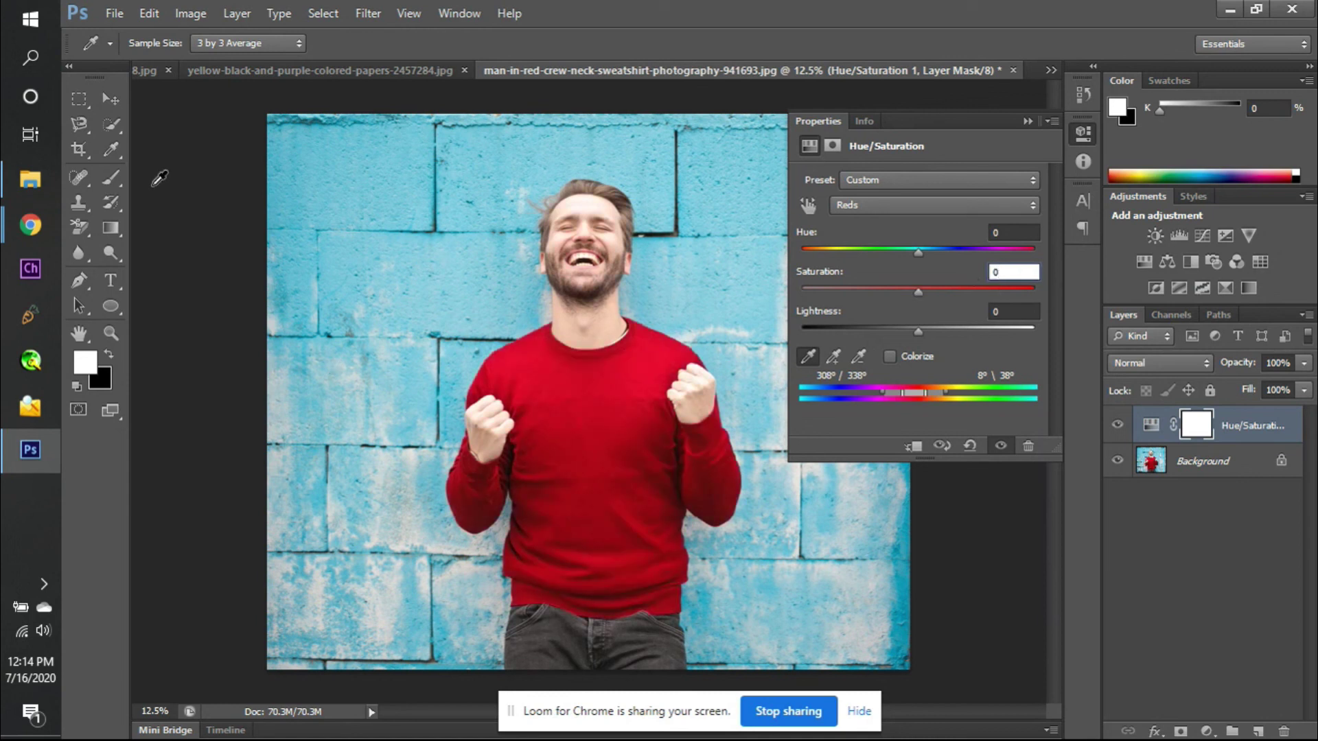
pyautogui.moveTo(109, 129); pyautogui.dragTo(155, 142)
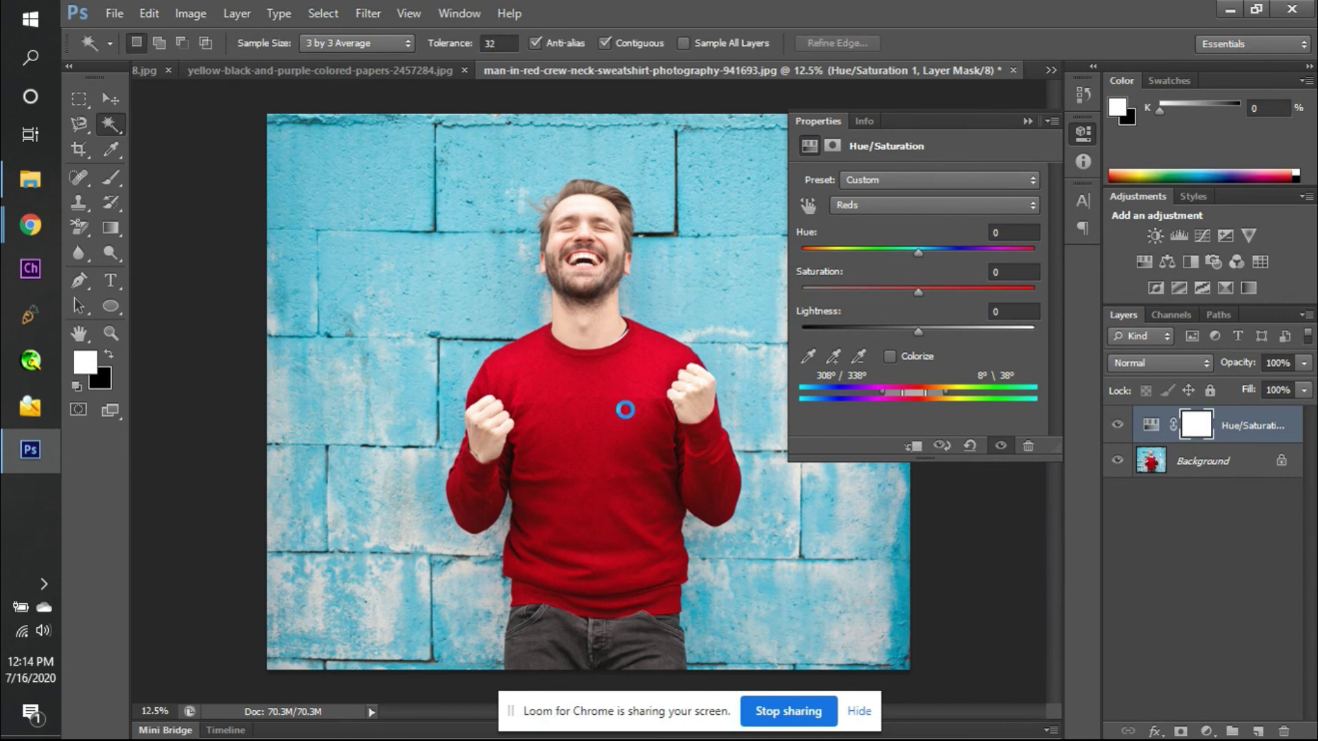
pyautogui.click(624, 409)
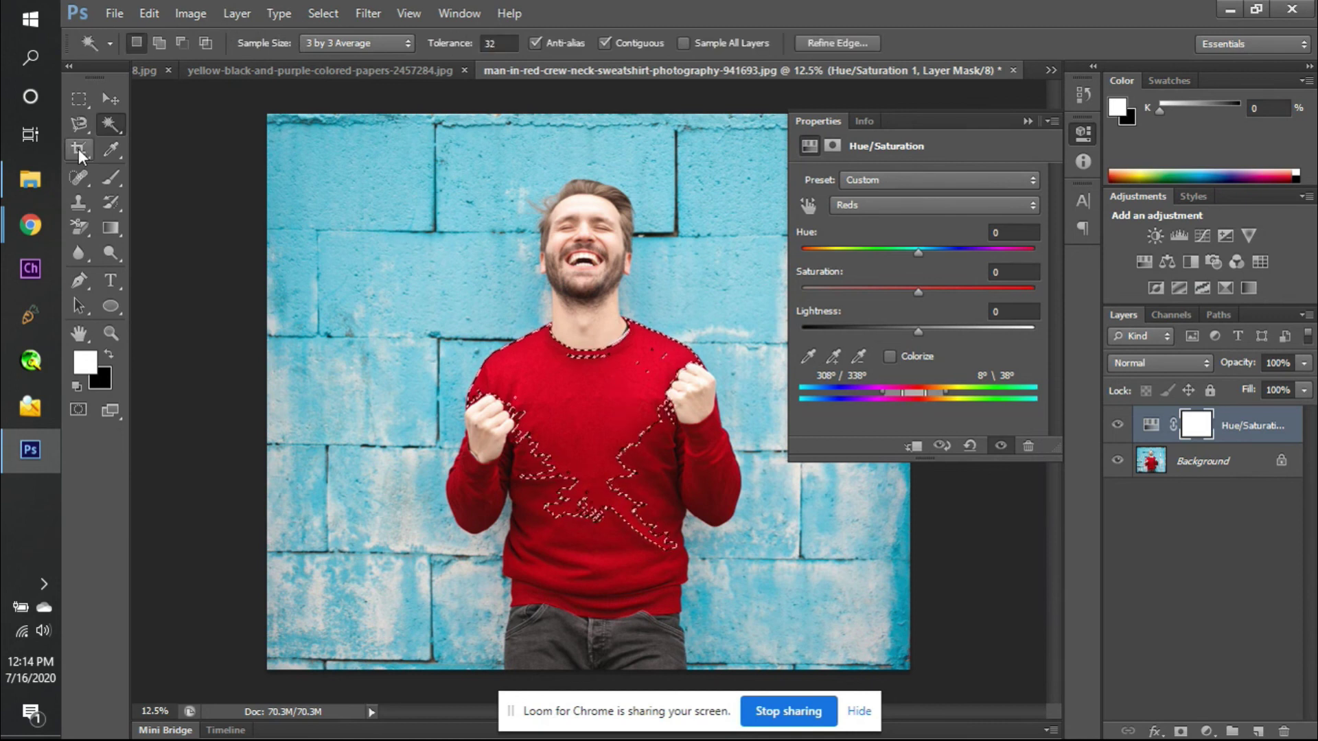
pyautogui.moveTo(110, 125); pyautogui.dragTo(156, 127)
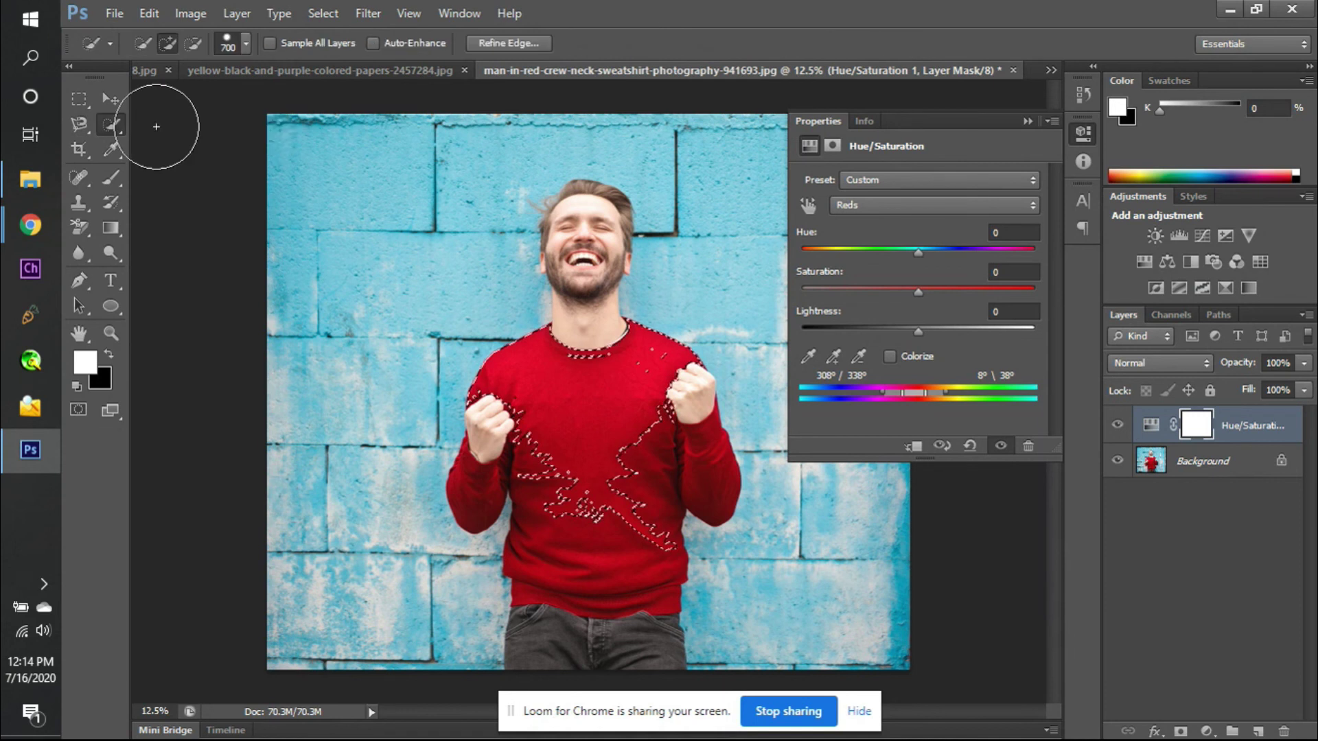
pyautogui.click(582, 474)
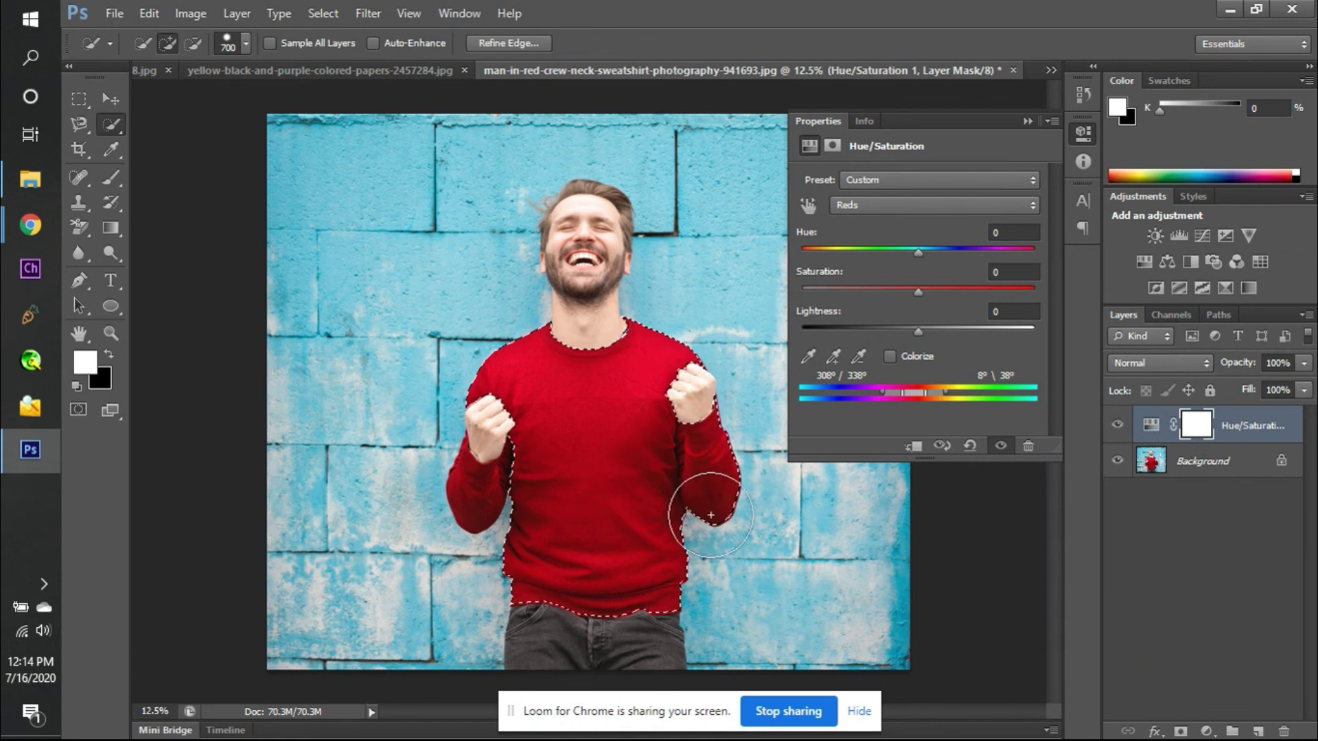
# - Shrink the brush to 150 and add the sleeve and underarm gap to the selection
pyautogui.hotkey('ctrl', 'd')
pyautogui.hotkey('ctrl', '+')
pyautogui.hotkey('ctrl', '+')
pyautogui.hotkey('ctrl', 'shift', 'd')
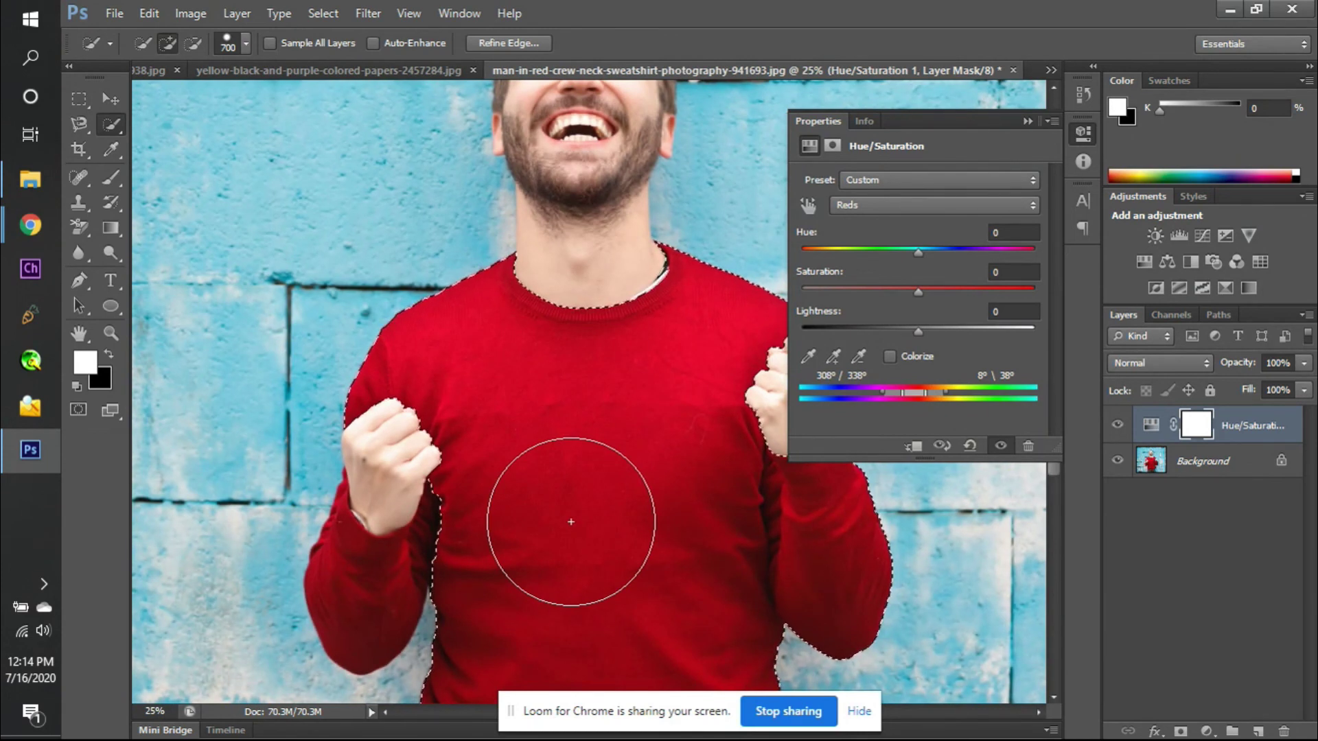
pyautogui.press('[')
pyautogui.press('[')
pyautogui.press('[')
pyautogui.press('[')
pyautogui.press('[')
pyautogui.press('[')
pyautogui.press('[')
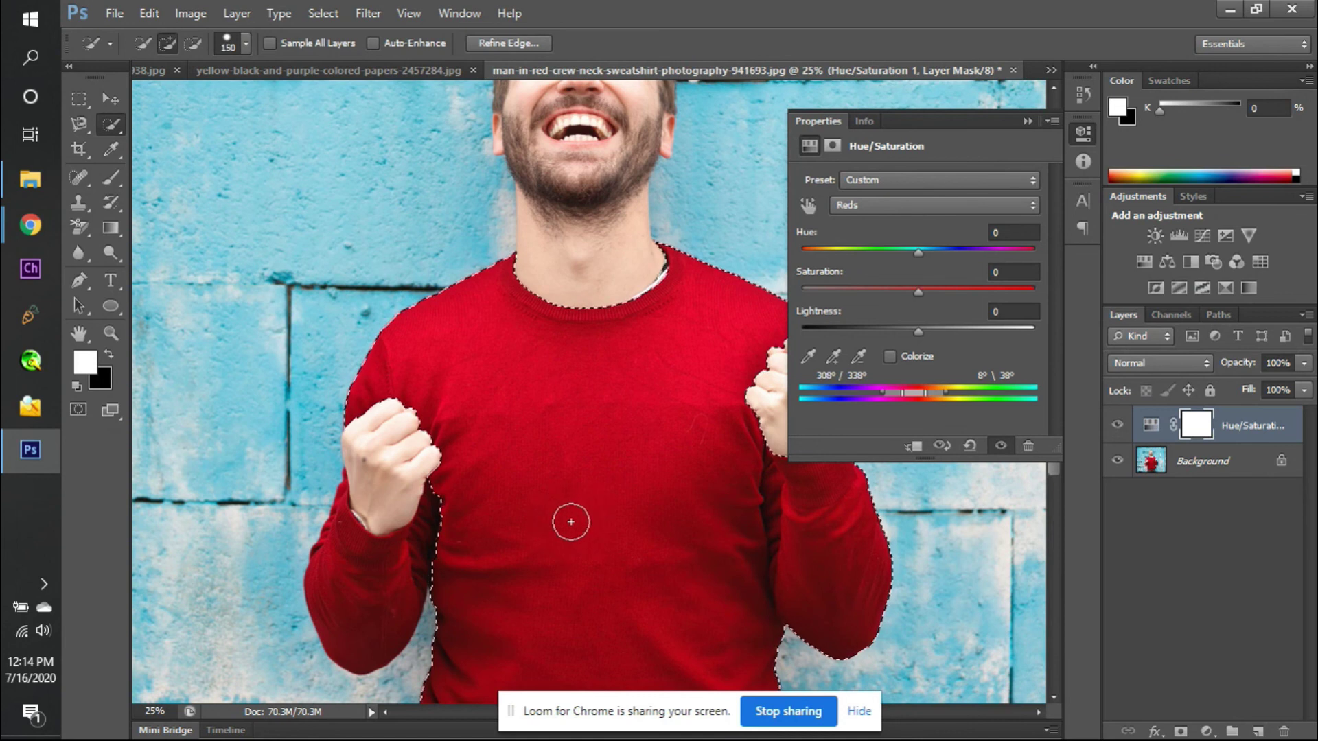
pyautogui.scroll(-3, 569, 521)
pyautogui.click(407, 495)
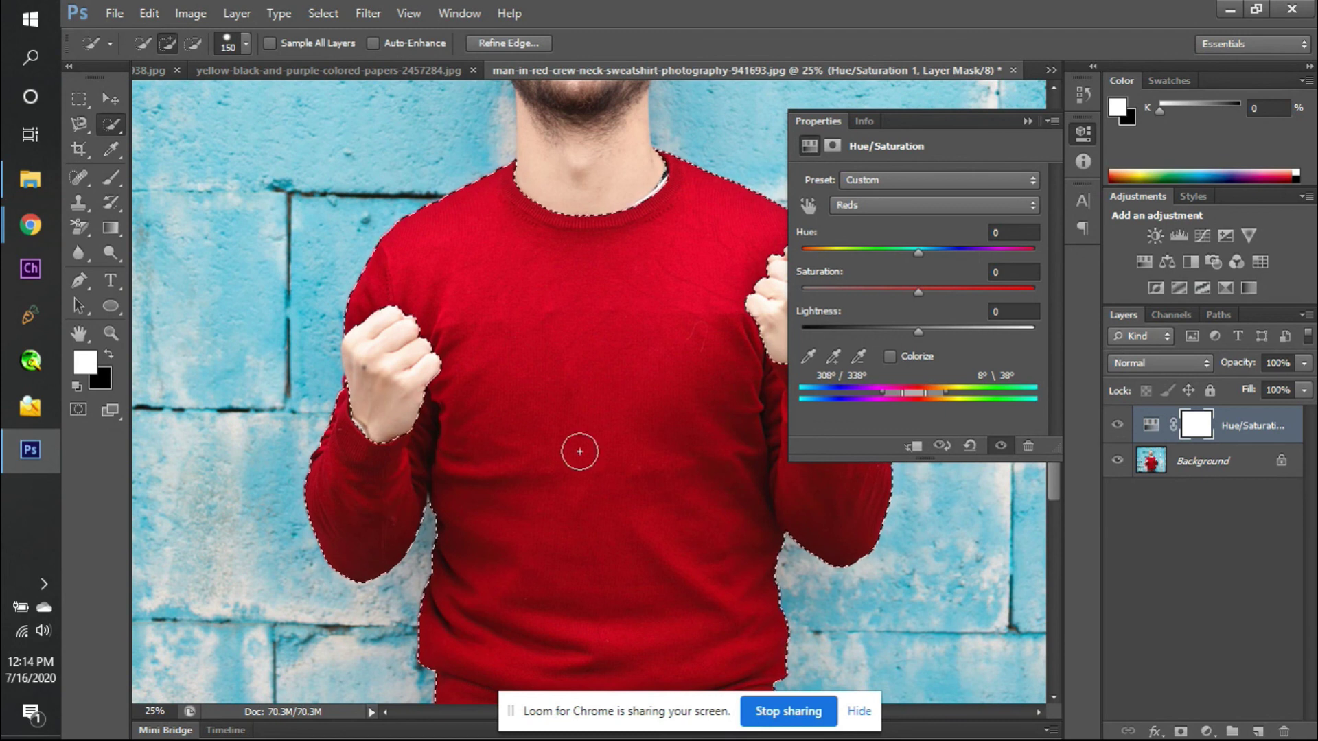
pyautogui.hscroll(3, 579, 452)
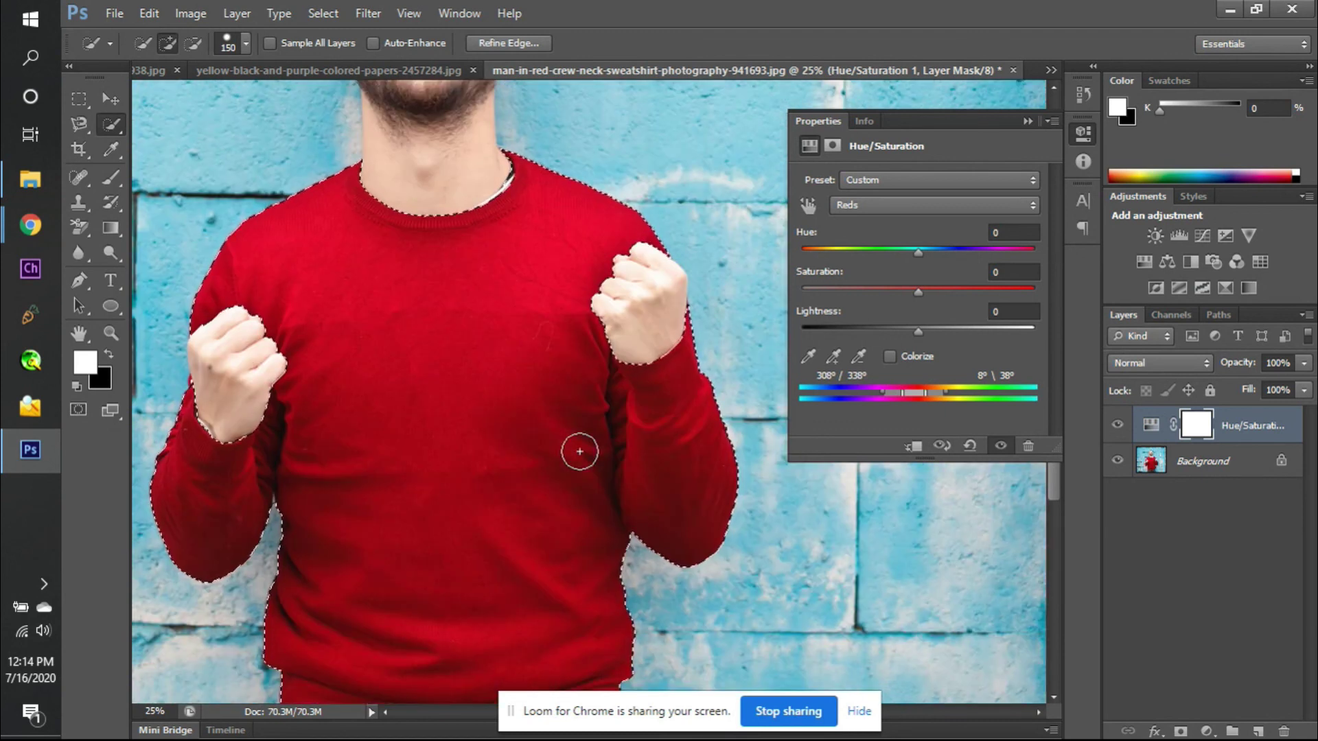
pyautogui.scroll(-3, 514, 479)
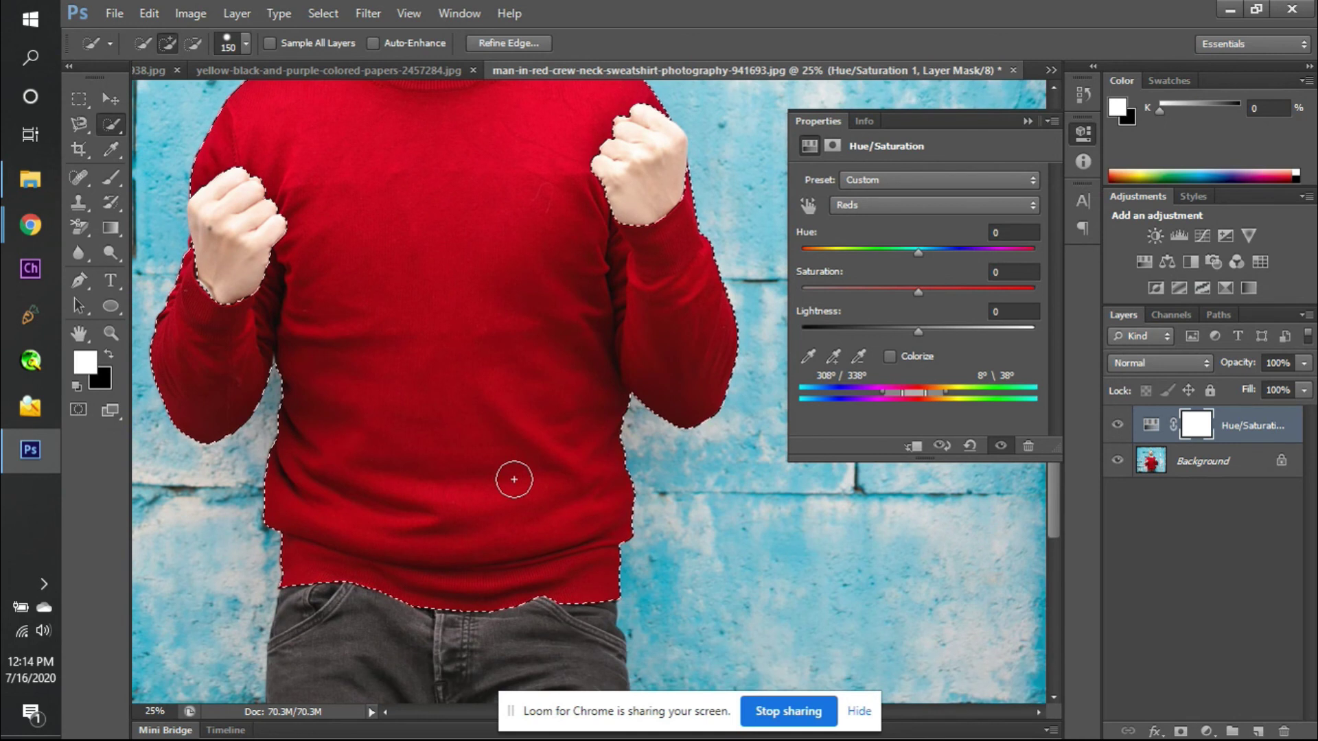
pyautogui.scroll(3, 514, 479)
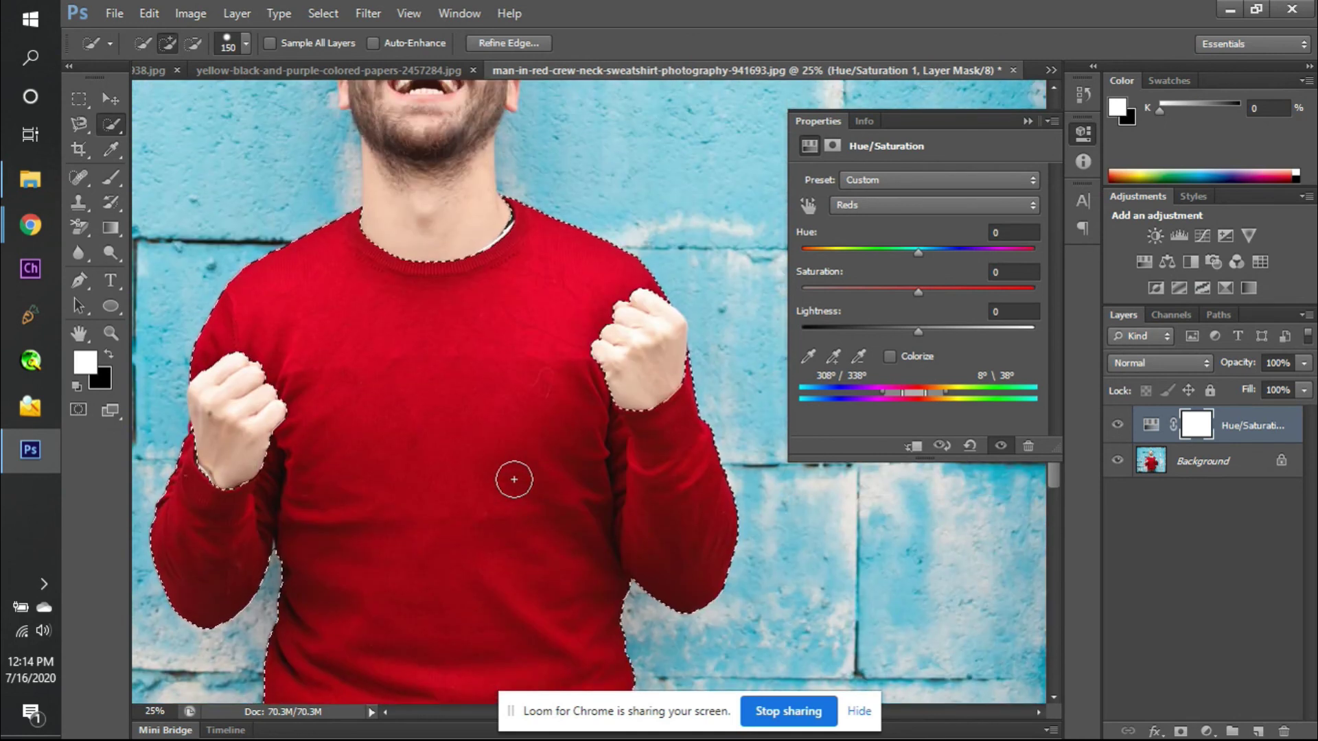
pyautogui.scroll(-2, 514, 479)
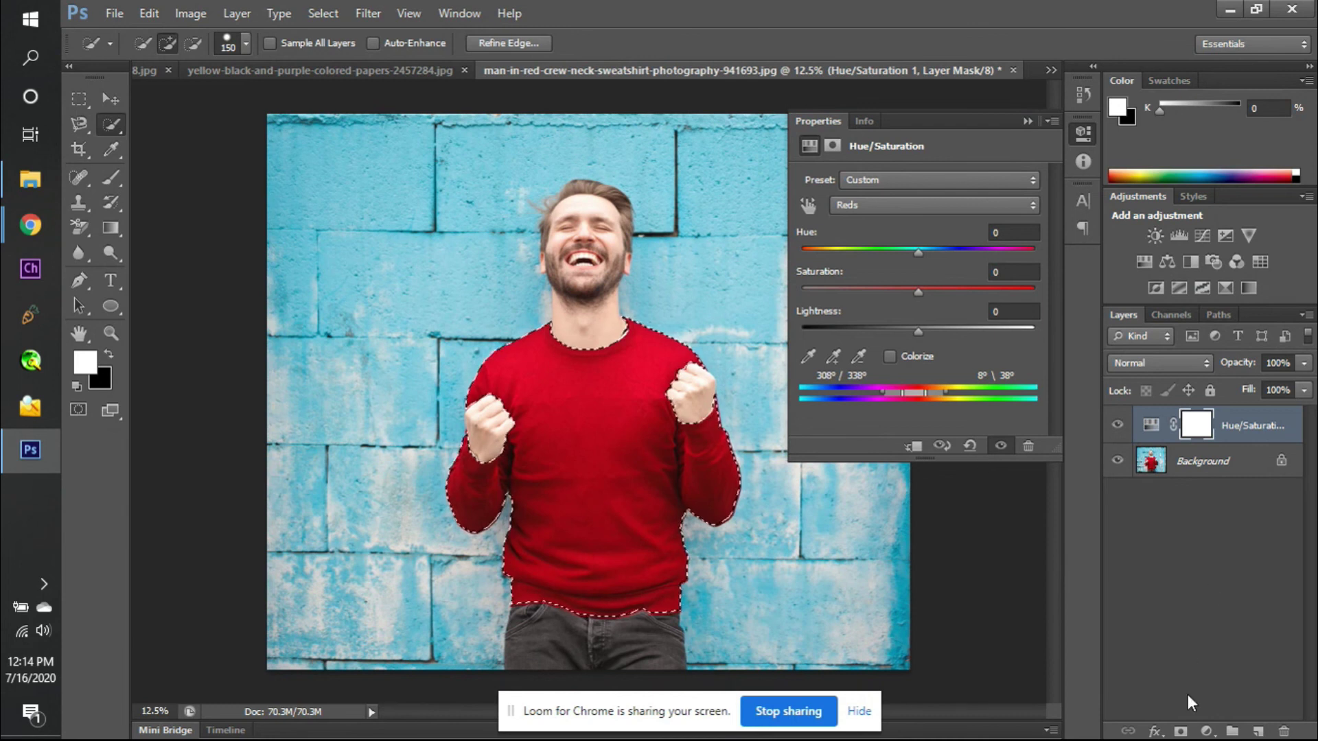
# - Copy the selected sweater from the Background onto a new Layer 1
pyautogui.click(1180, 730)
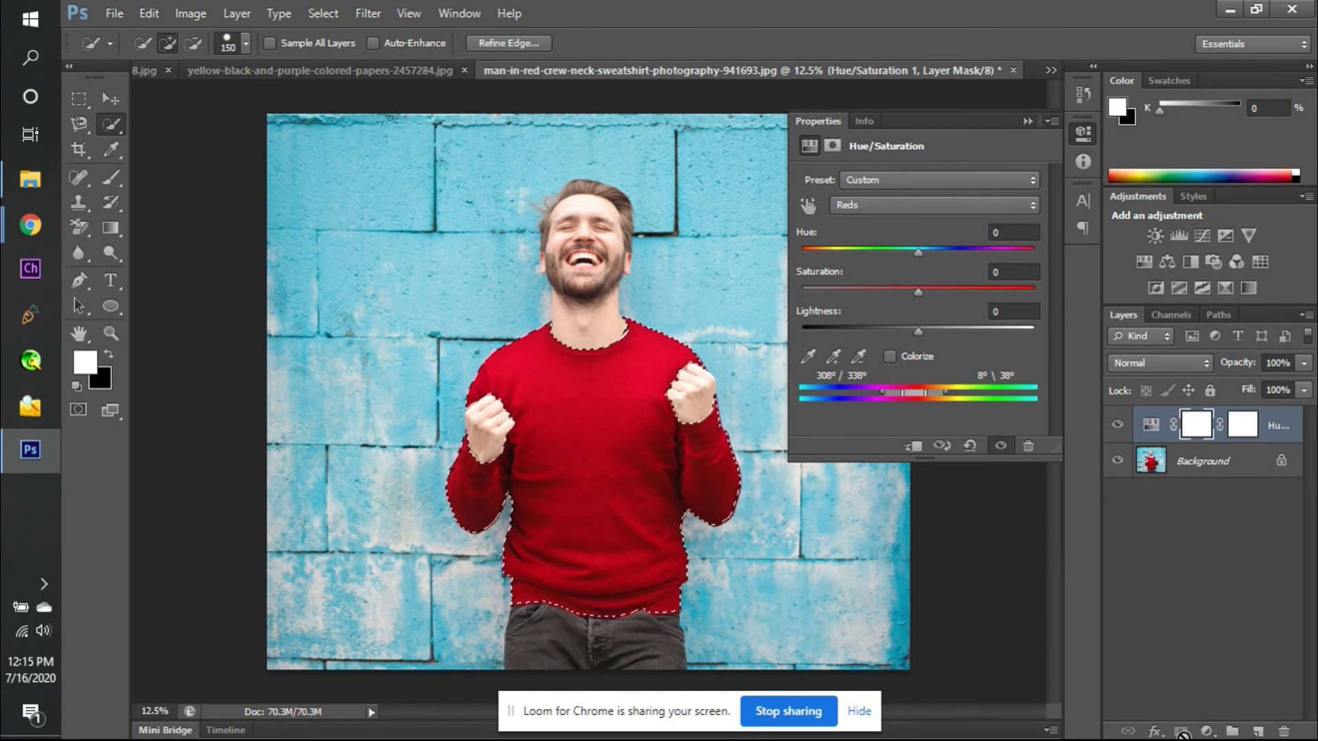
pyautogui.hotkey('ctrl', 'z')
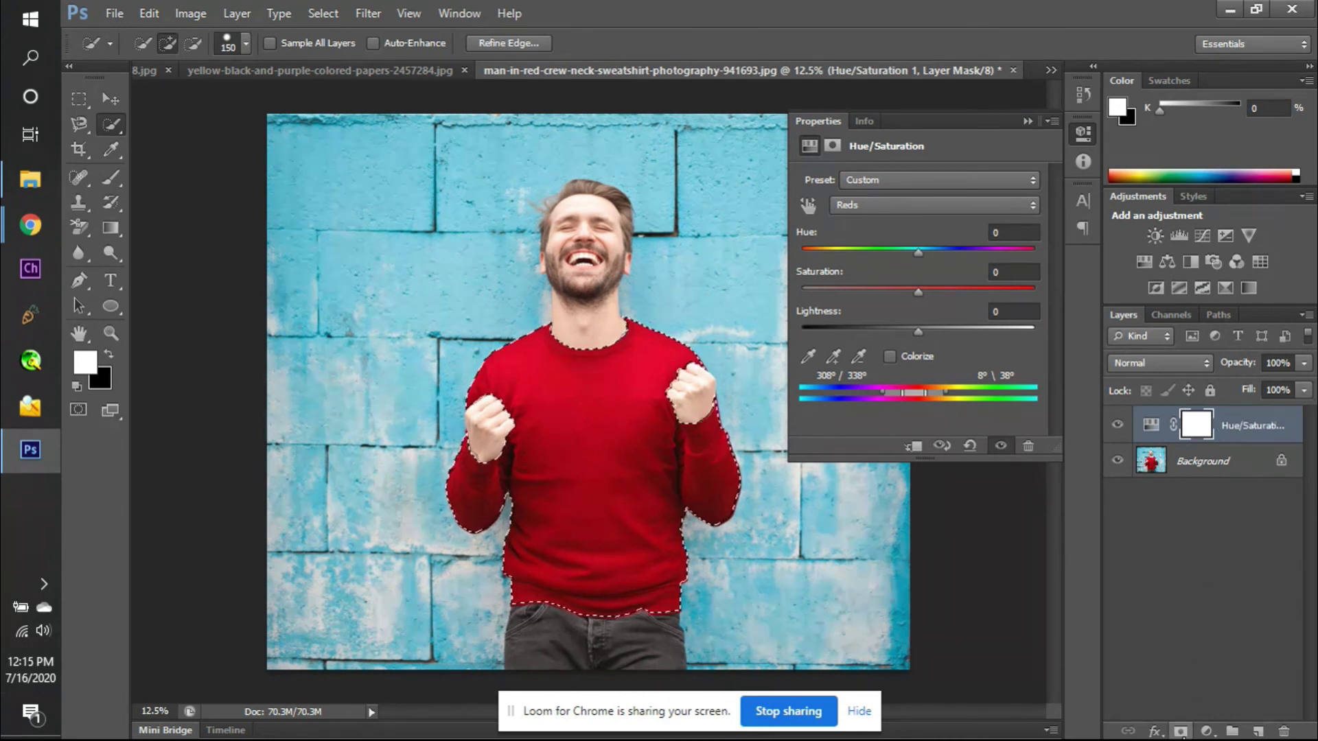
pyautogui.click(1193, 474)
pyautogui.hotkey('ctrl', 'j')
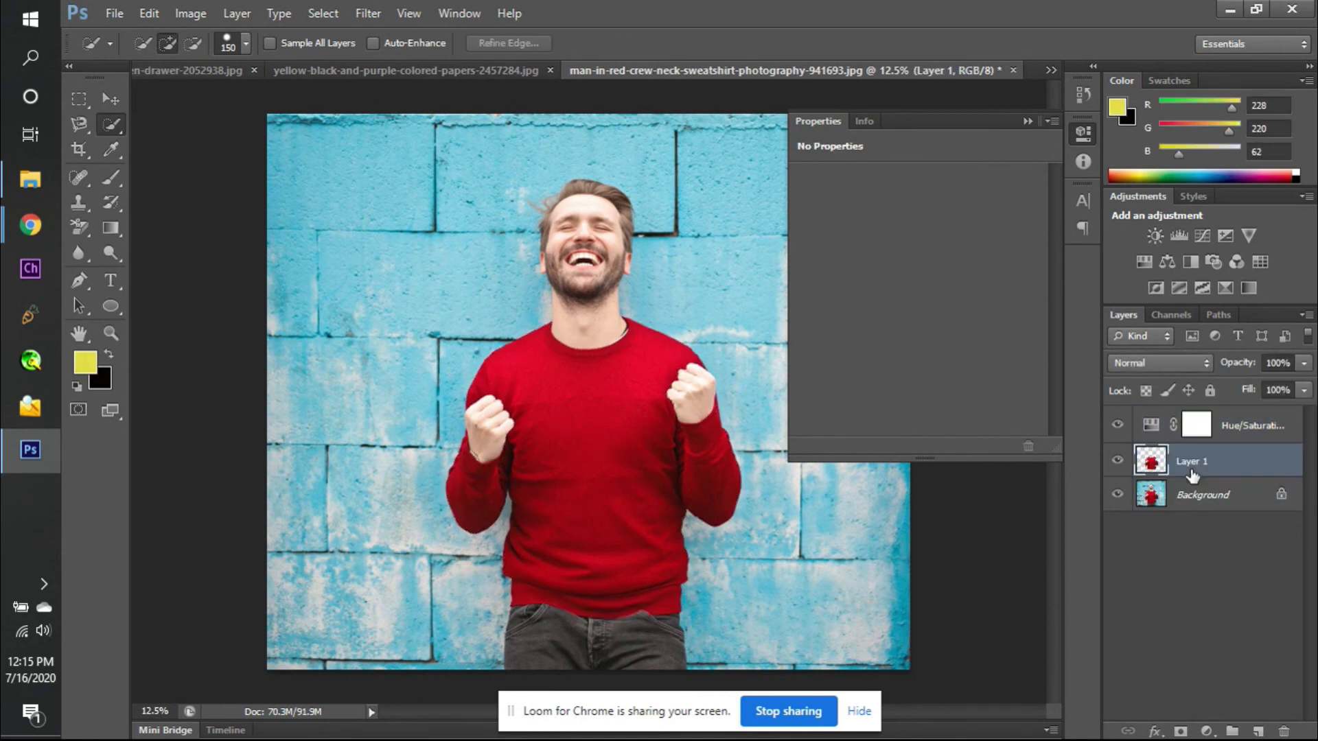
pyautogui.click(1118, 462)
pyautogui.click(1119, 462)
pyautogui.click(1119, 495)
pyautogui.click(1117, 460)
pyautogui.click(1117, 461)
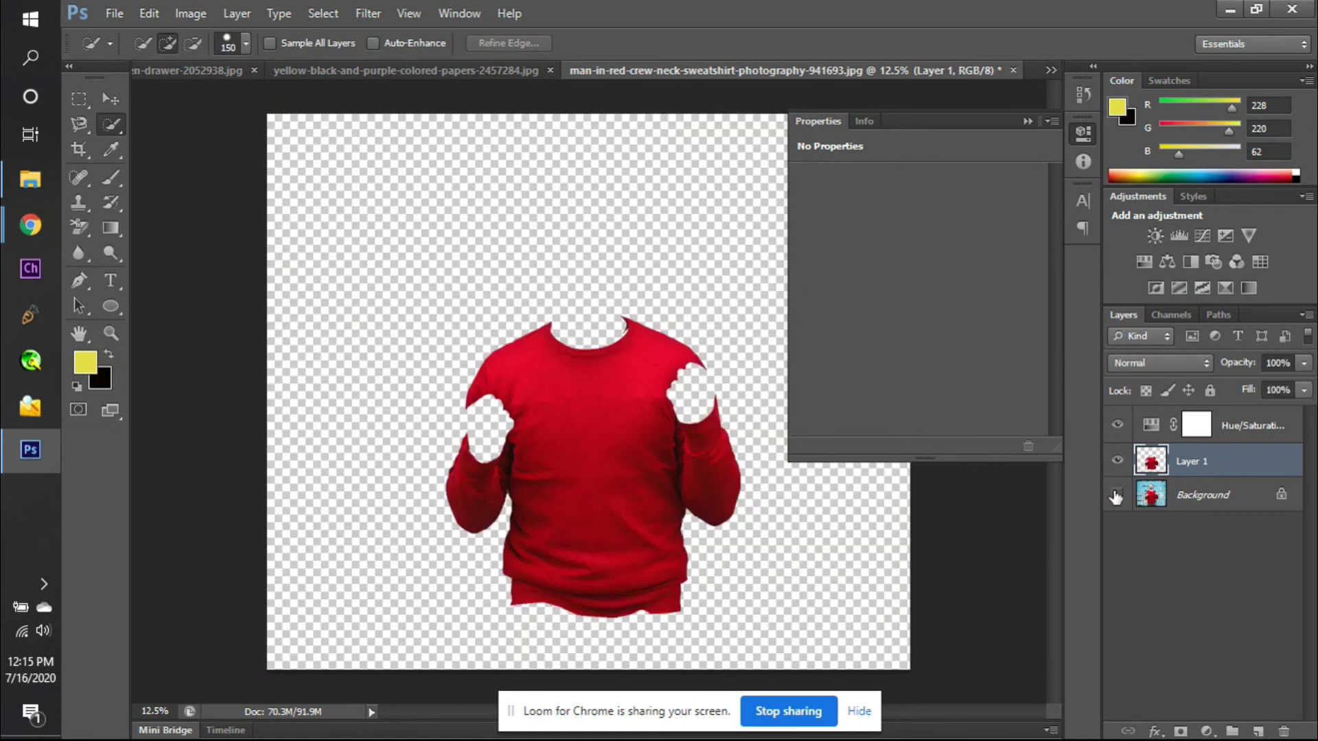
pyautogui.click(1117, 495)
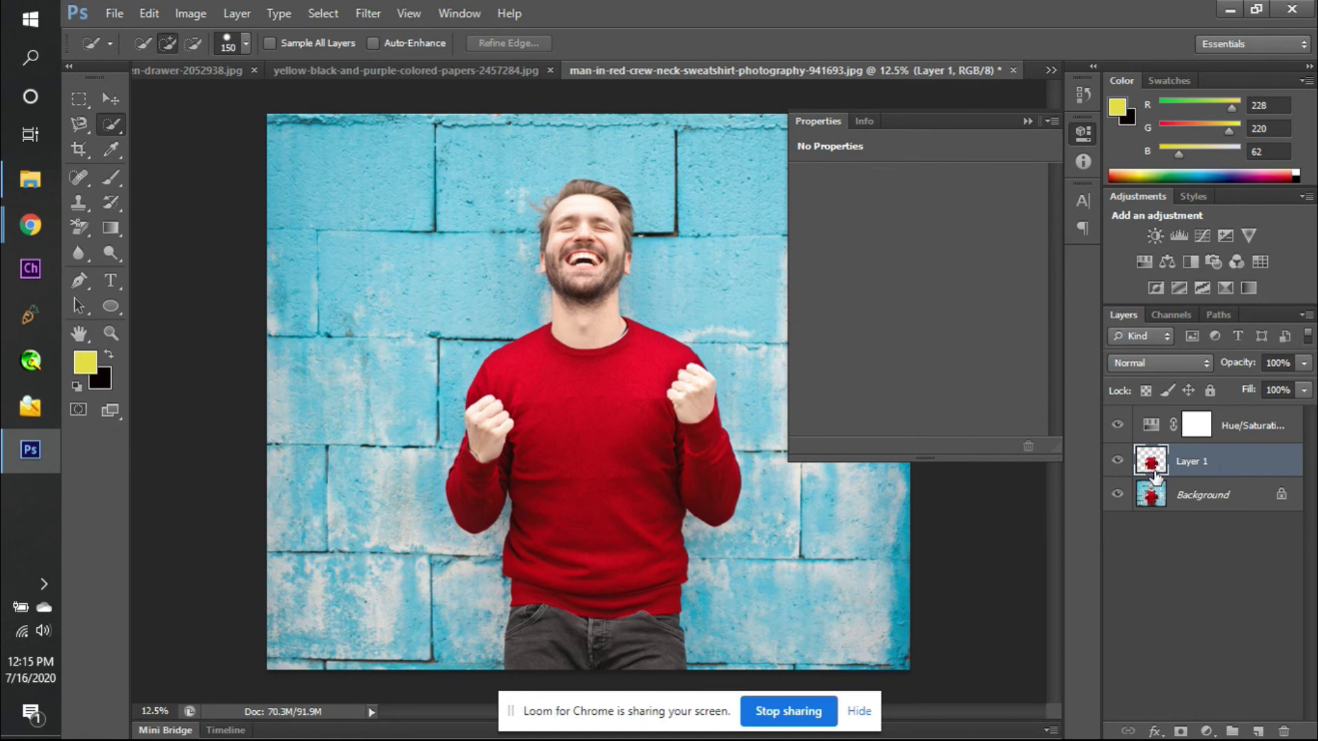
# - Load Layer 1's sweater shape as a selection and give Layer 1 a matching mask
pyautogui.press('alt')
pyautogui.click(1181, 732)
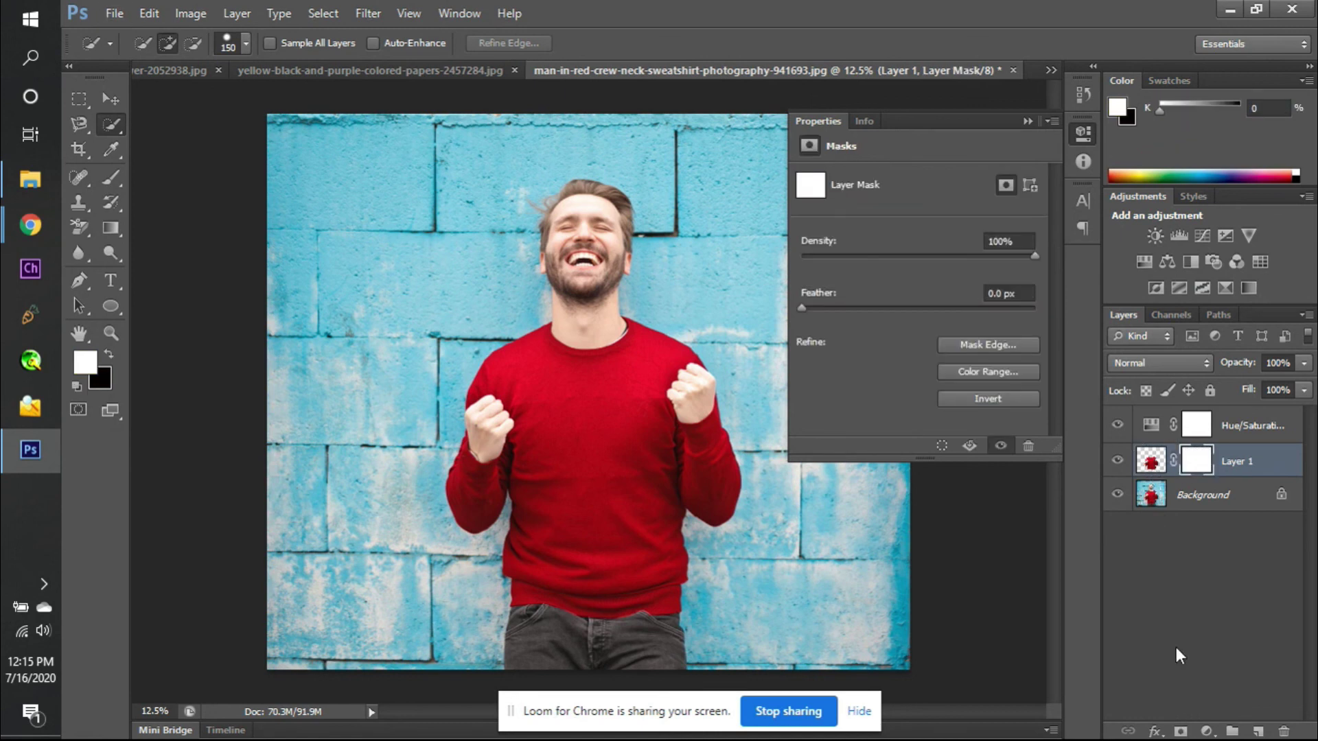
pyautogui.hotkey('ctrl', 'z')
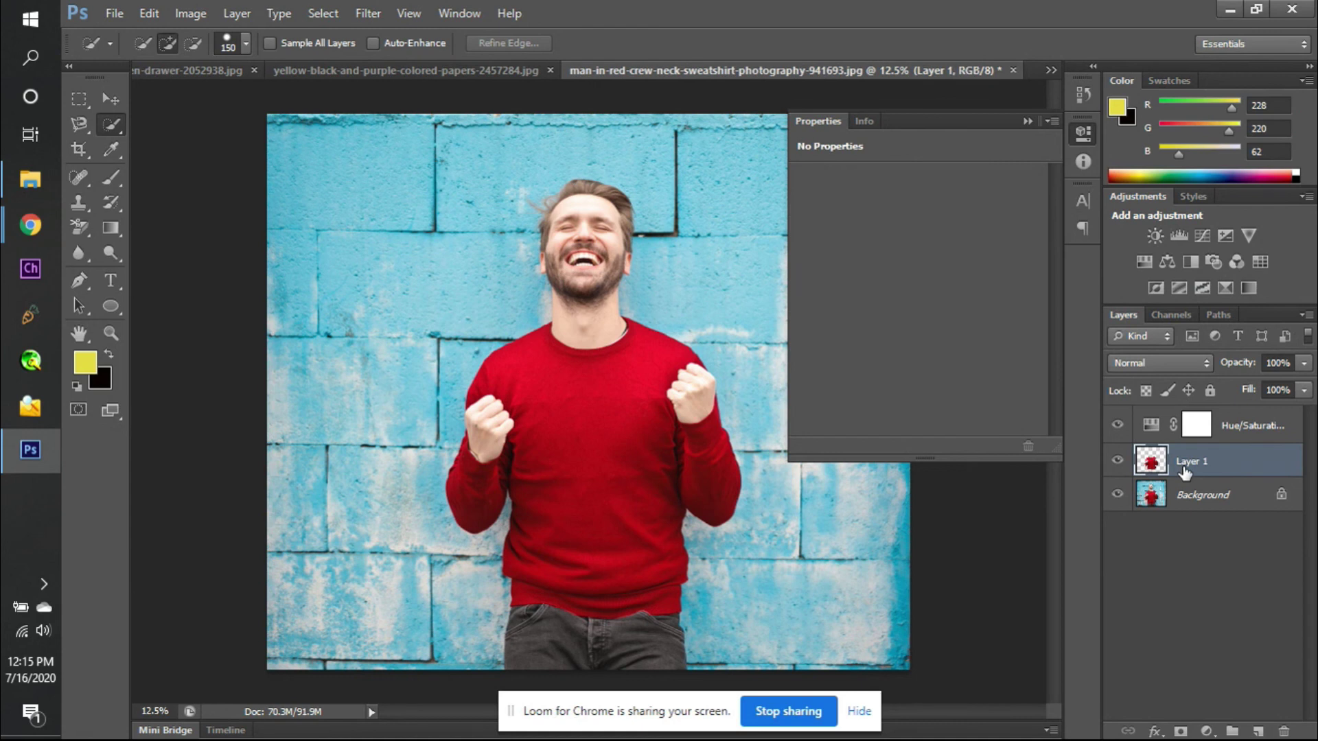
pyautogui.click(1151, 498)
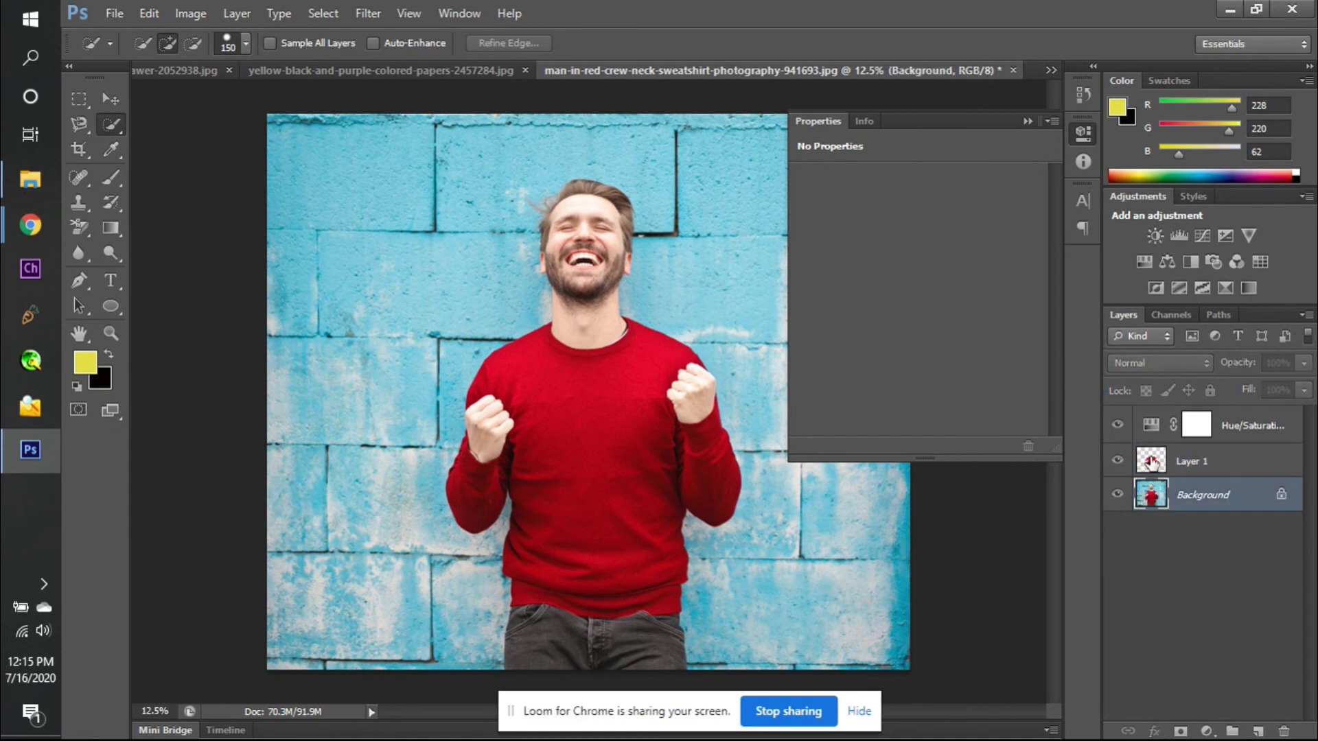
pyautogui.click(1152, 464)
pyautogui.keyDown('ctrl'); pyautogui.click(1152, 464); pyautogui.keyUp('ctrl')
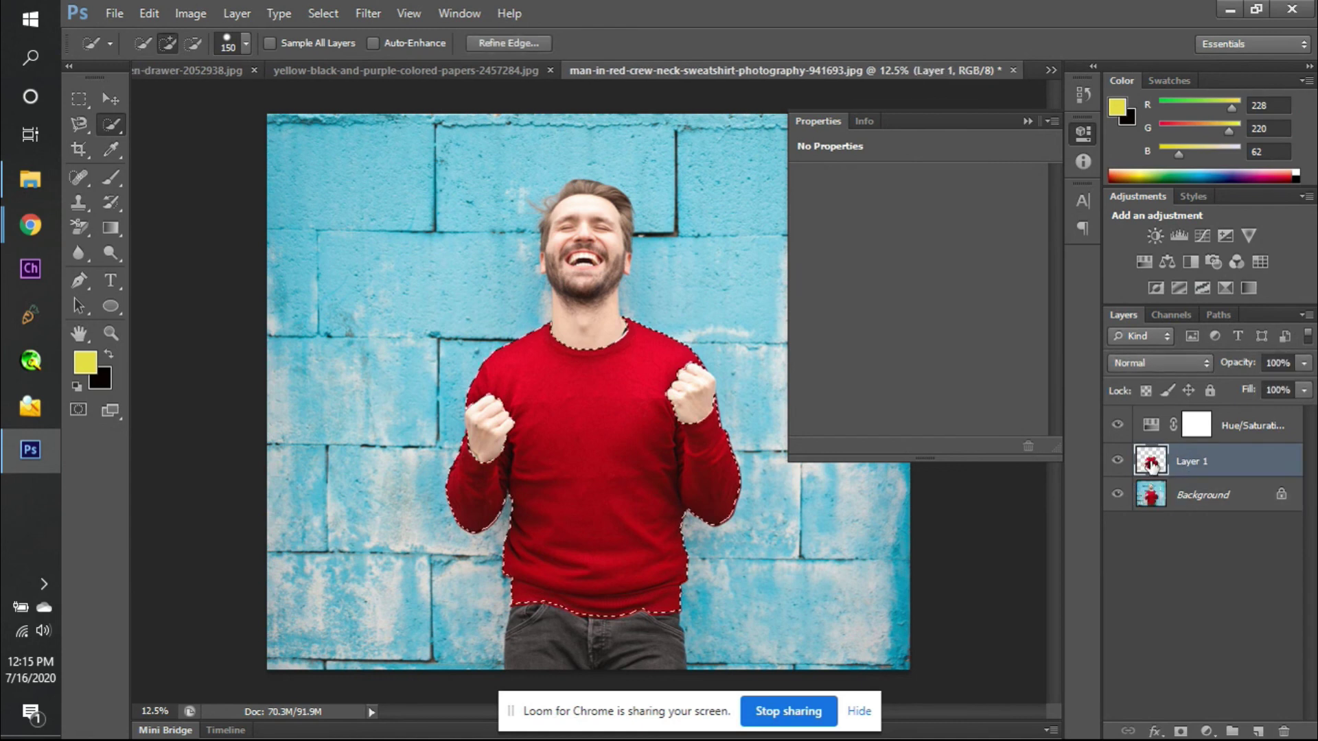
pyautogui.click(1181, 731)
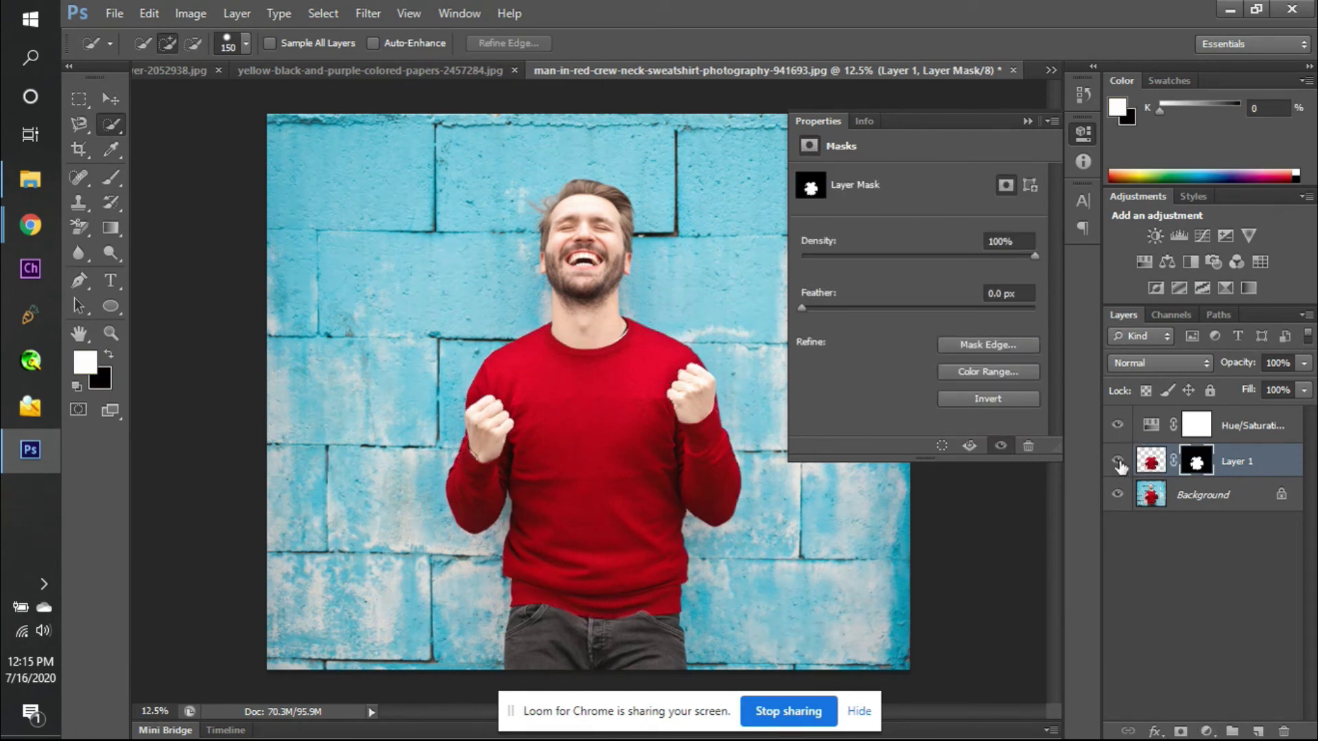
# - Replace the Hue/Saturation mask with Layer 1's mask, hide Layer 1, and select Hue/Saturation
pyautogui.moveTo(1198, 462); pyautogui.dragTo(1195, 413)
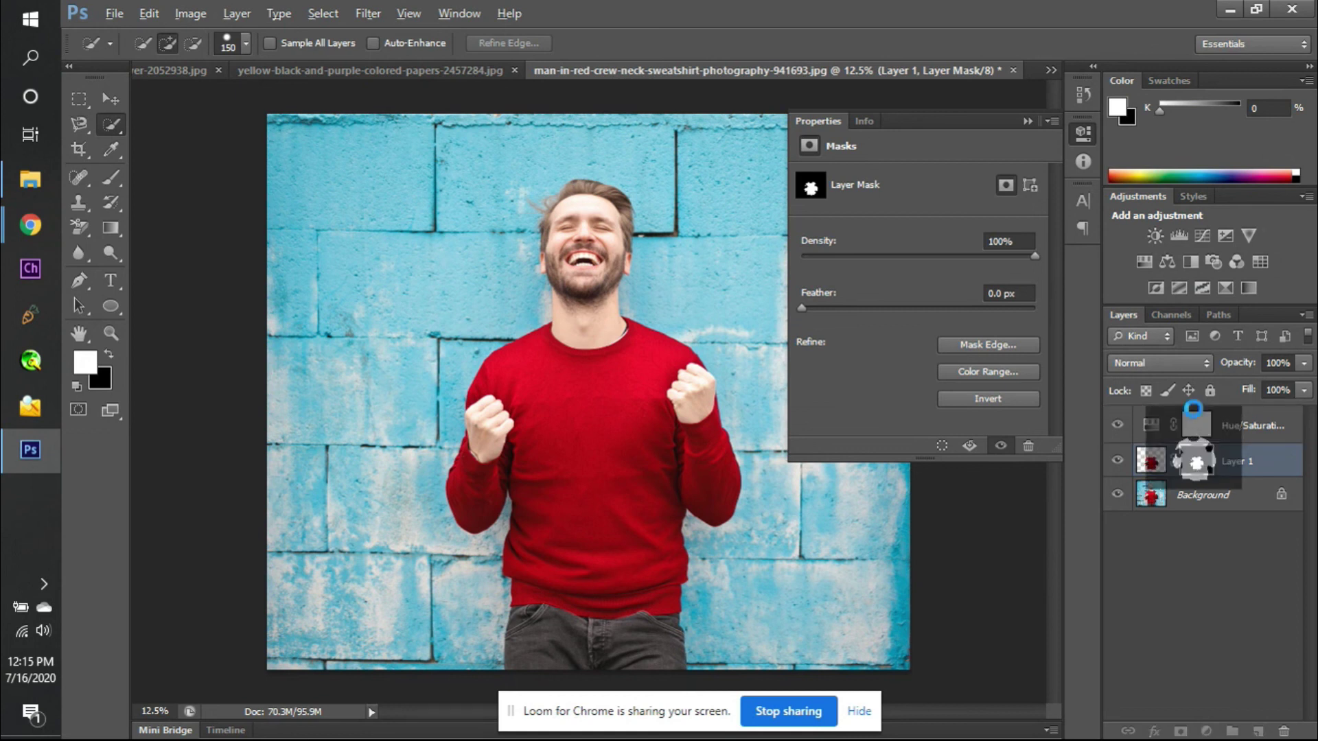
pyautogui.click(602, 297)
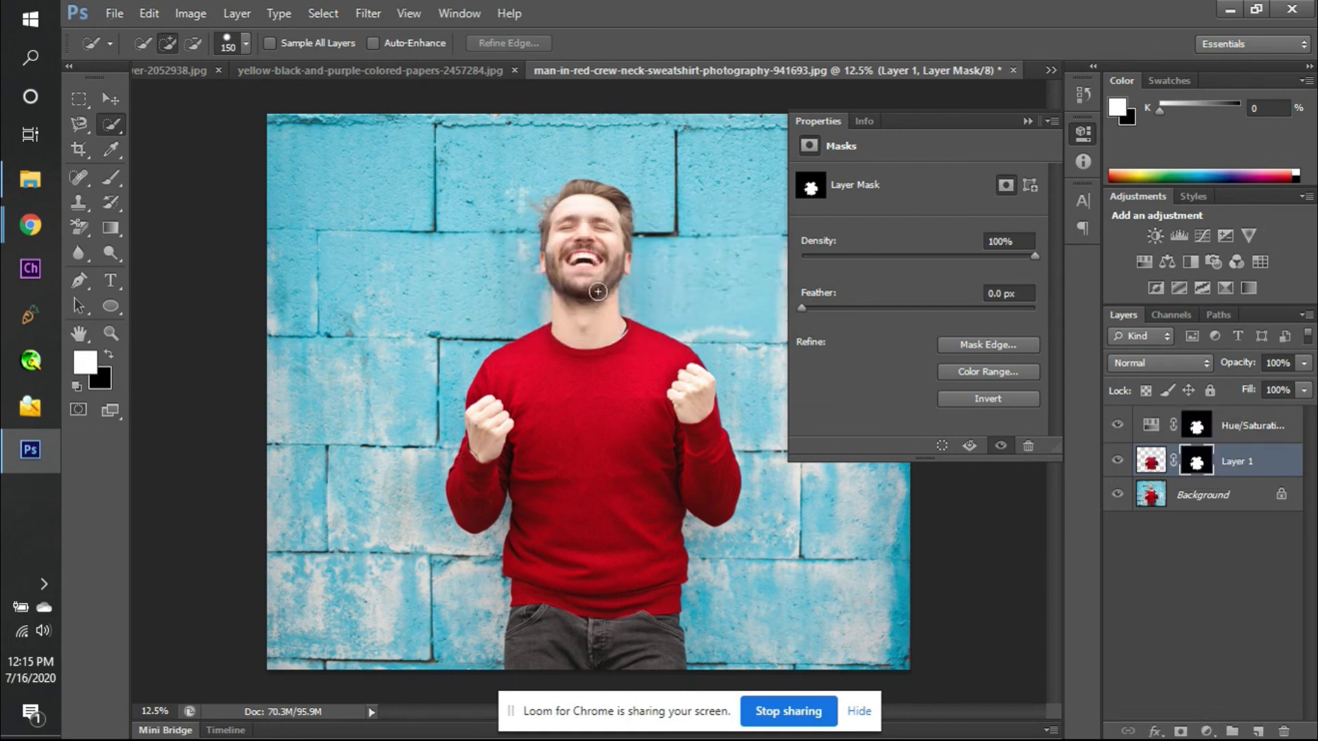
pyautogui.click(1117, 460)
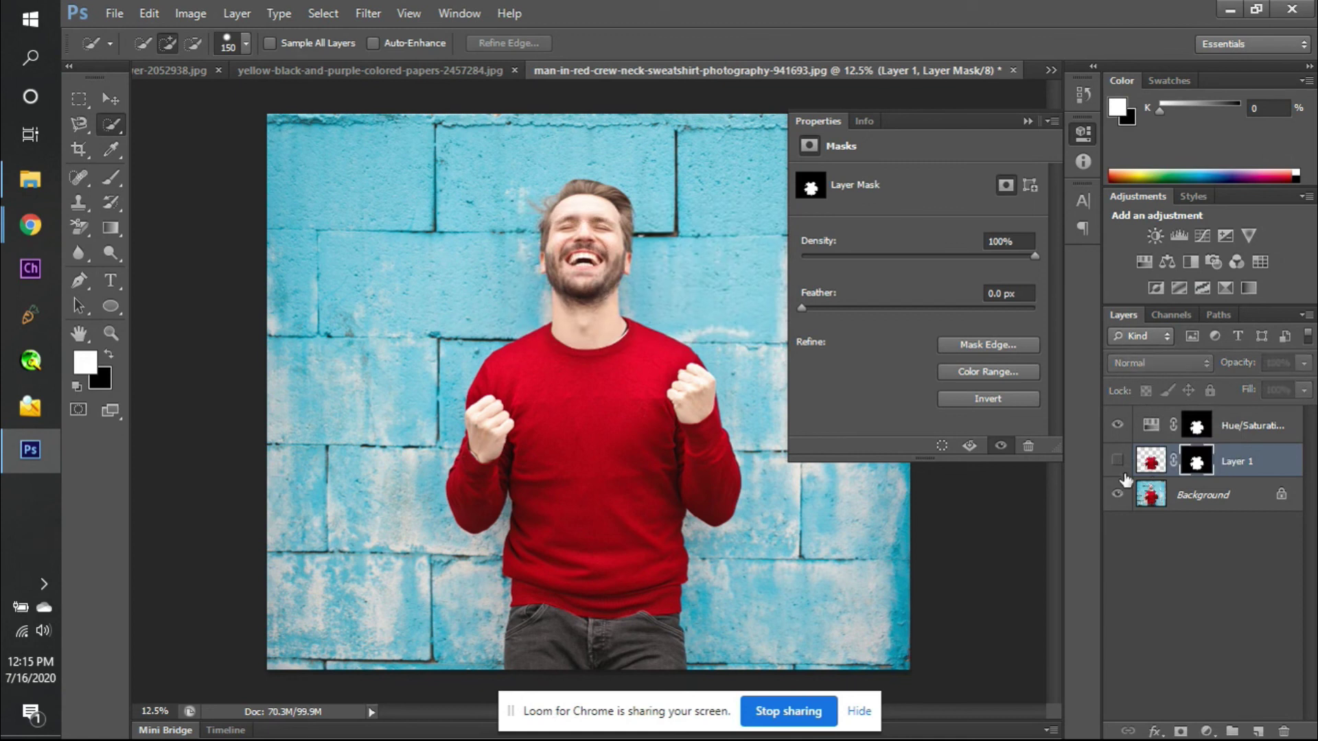
pyautogui.click(1119, 494)
pyautogui.click(1119, 494)
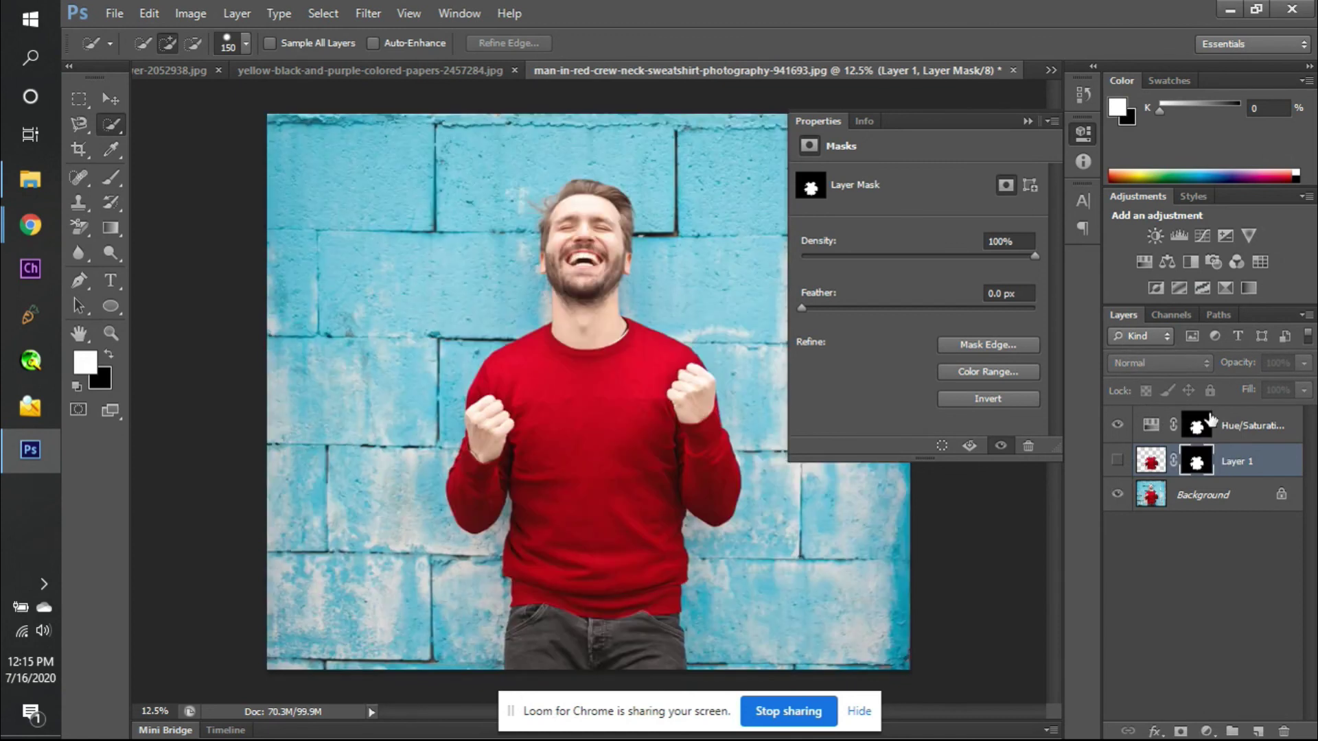
pyautogui.click(1154, 428)
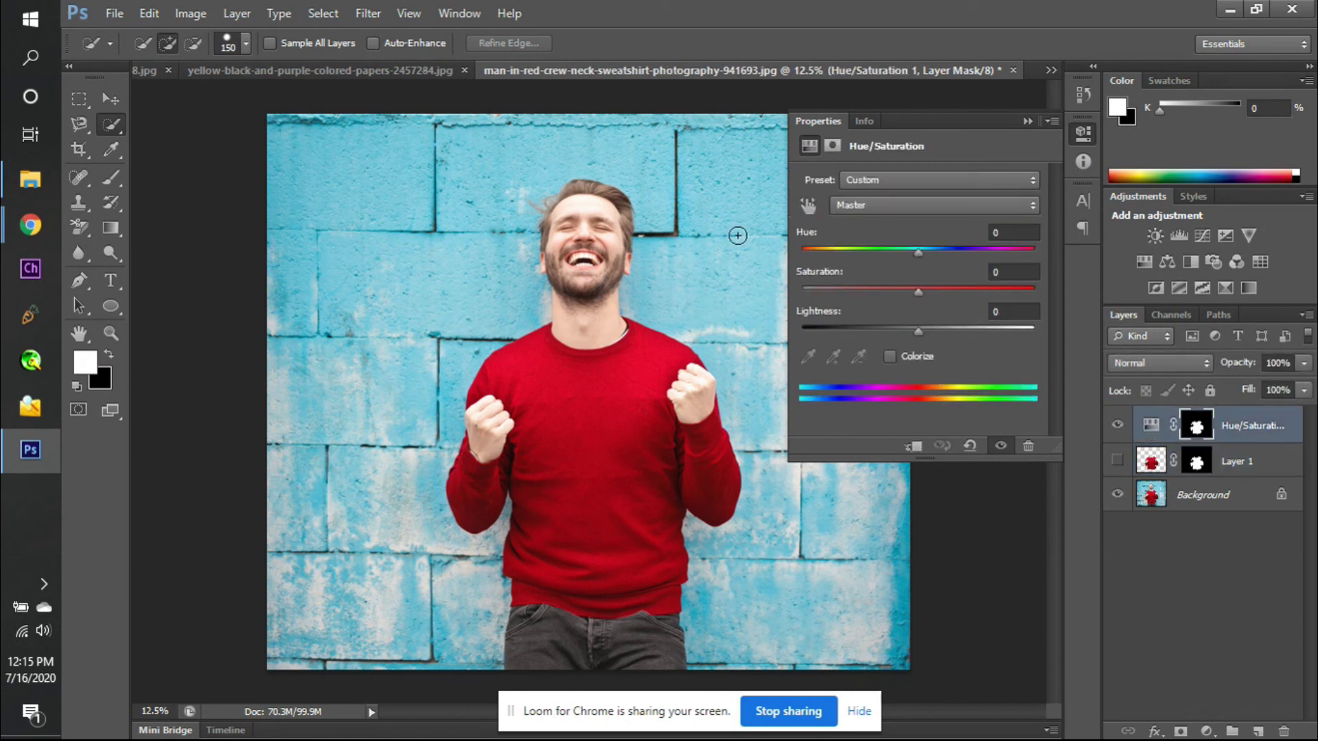
# - Restrict Hue/Saturation to Reds and shift the hue to -160, turning the sweater teal
pyautogui.moveTo(917, 290); pyautogui.dragTo(755, 294)
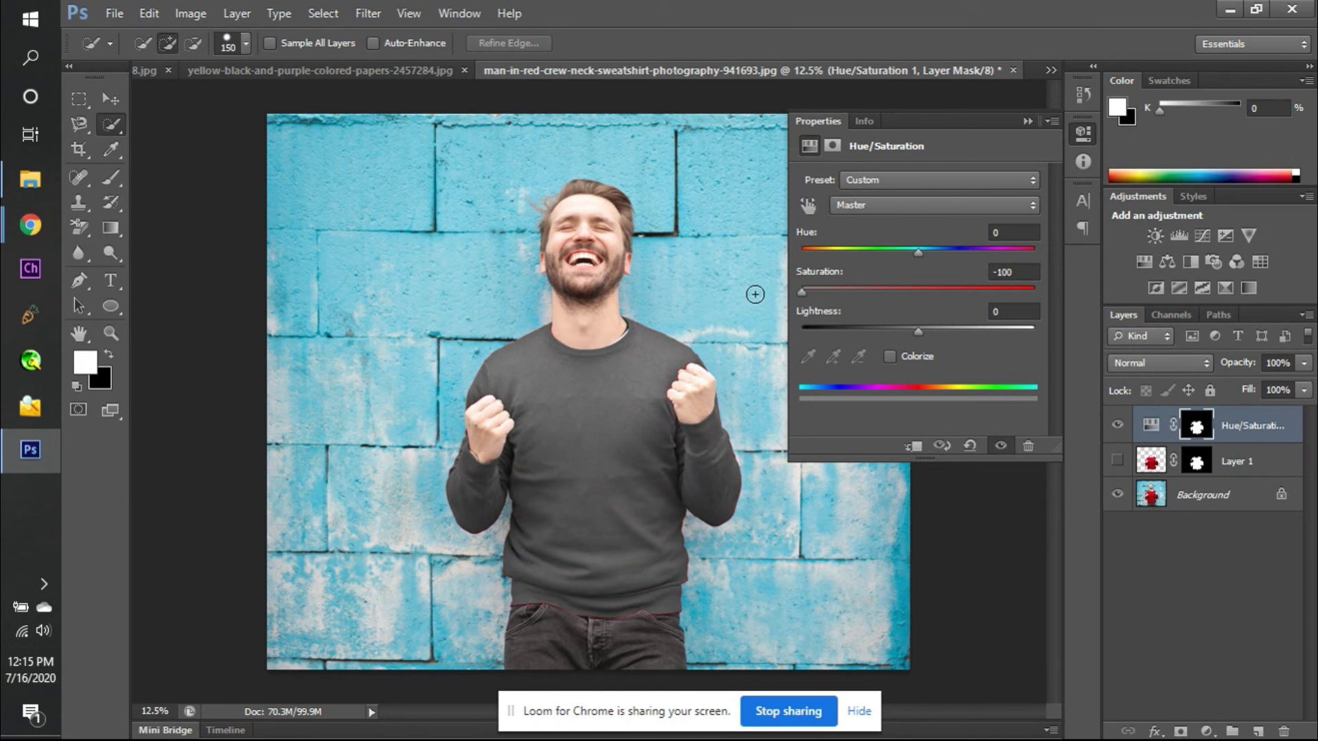
pyautogui.click(1008, 271)
pyautogui.write('0')
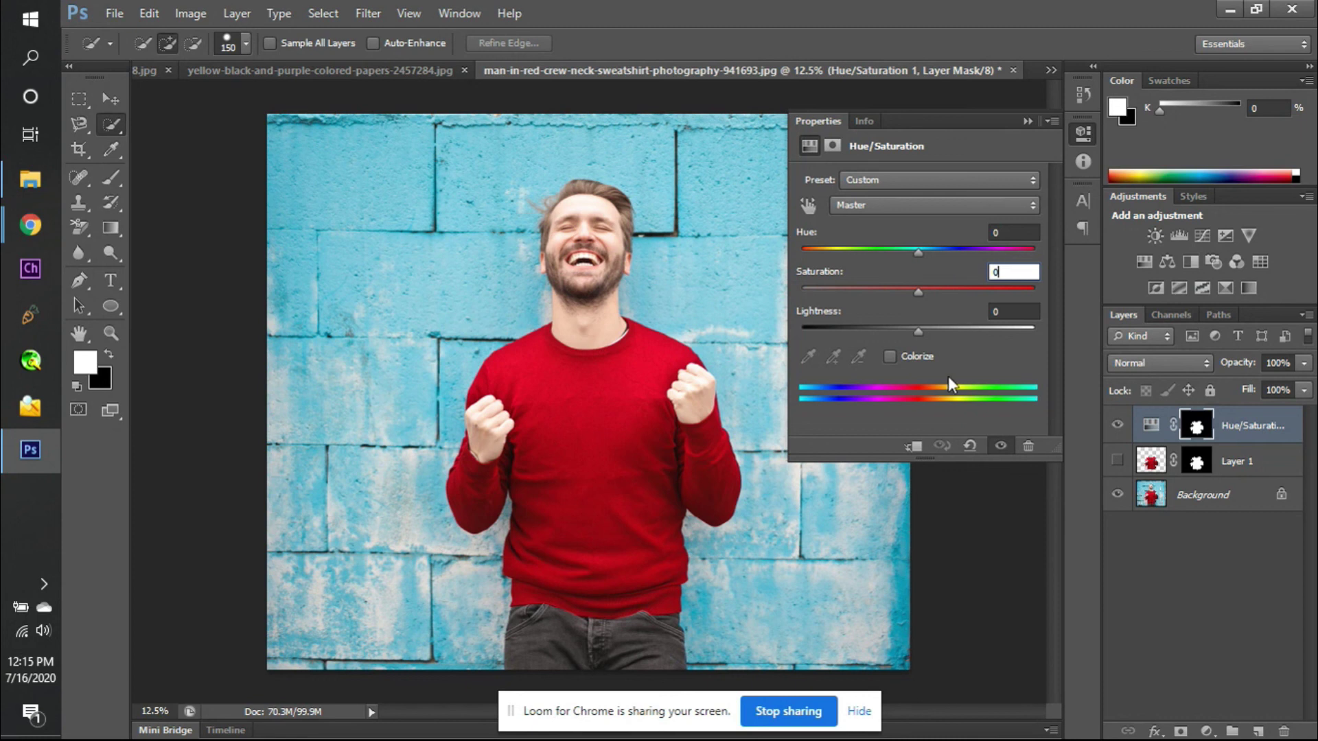
pyautogui.click(913, 204)
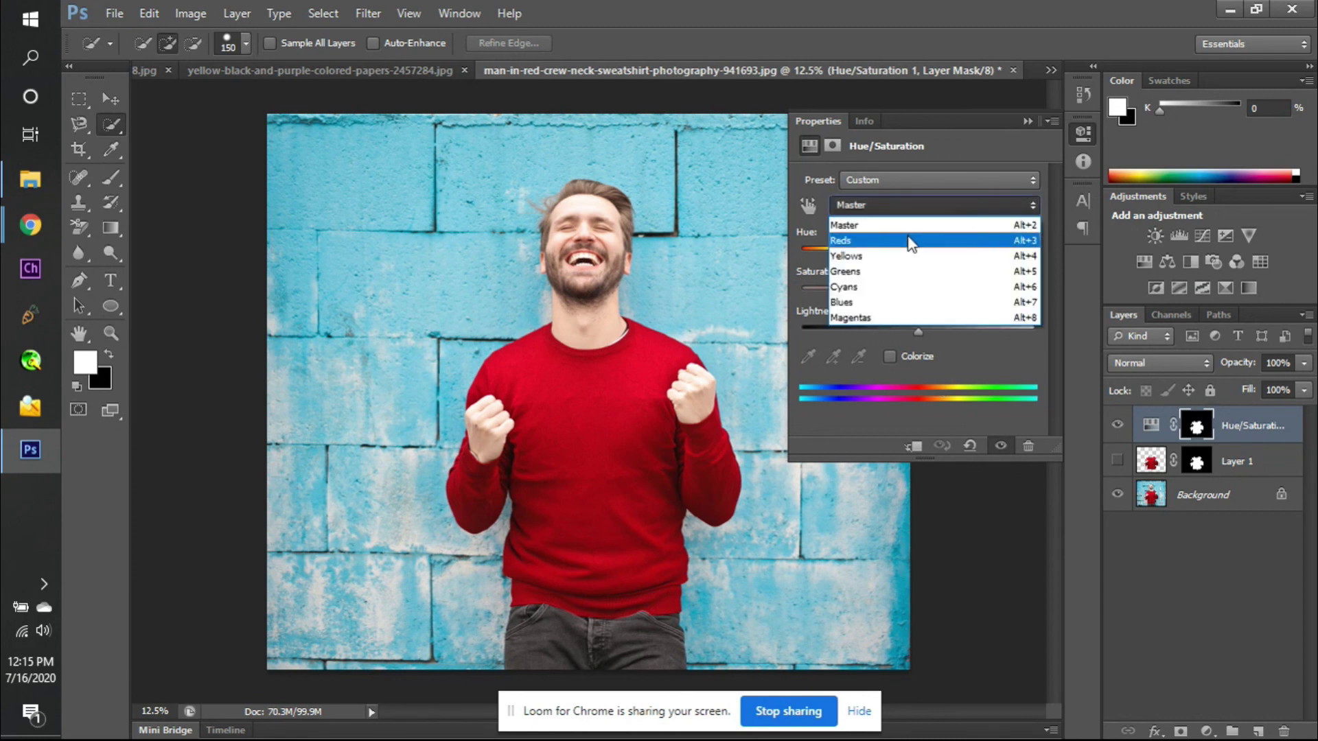
pyautogui.click(908, 239)
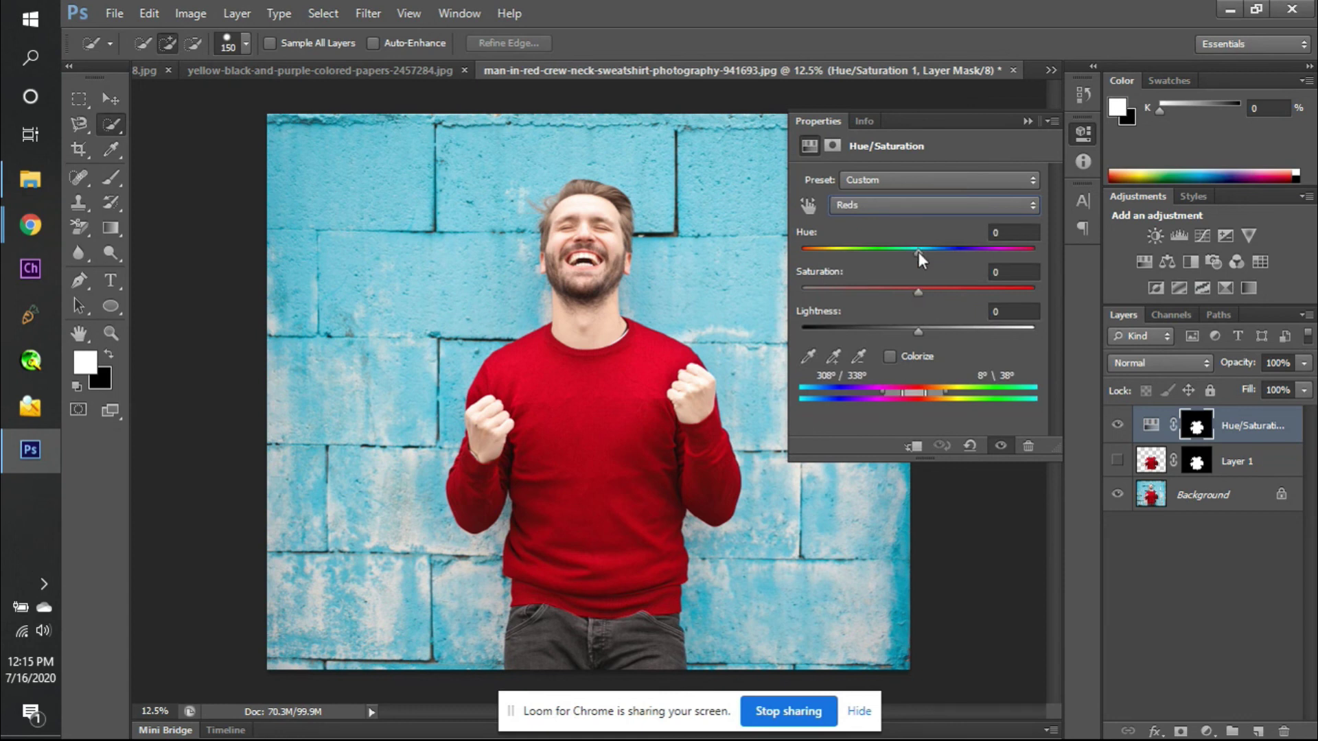
pyautogui.moveTo(917, 251); pyautogui.dragTo(810, 258)
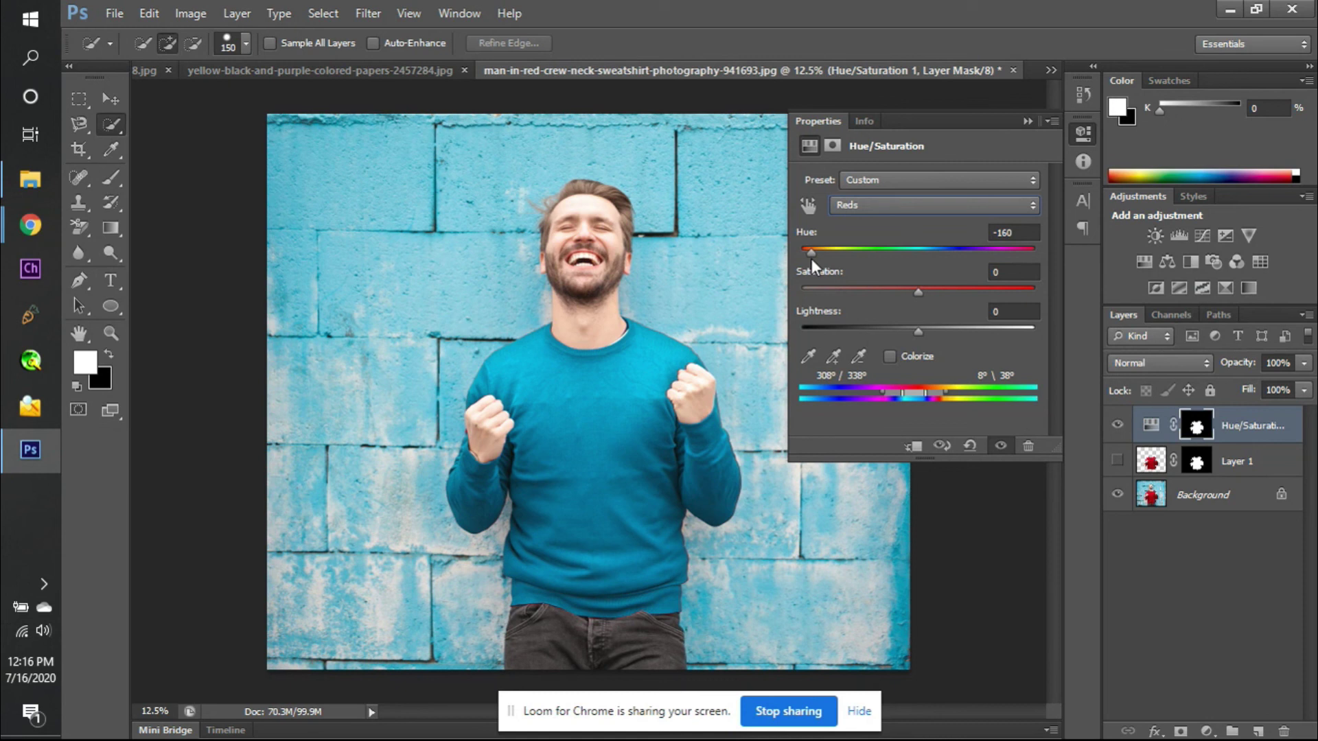
# - Zoom to 50% on the sweater and compare the recolour against Layer 1
pyautogui.hotkey('ctrl', '+')
pyautogui.hotkey('ctrl', '+')
pyautogui.hotkey('ctrl', '+')
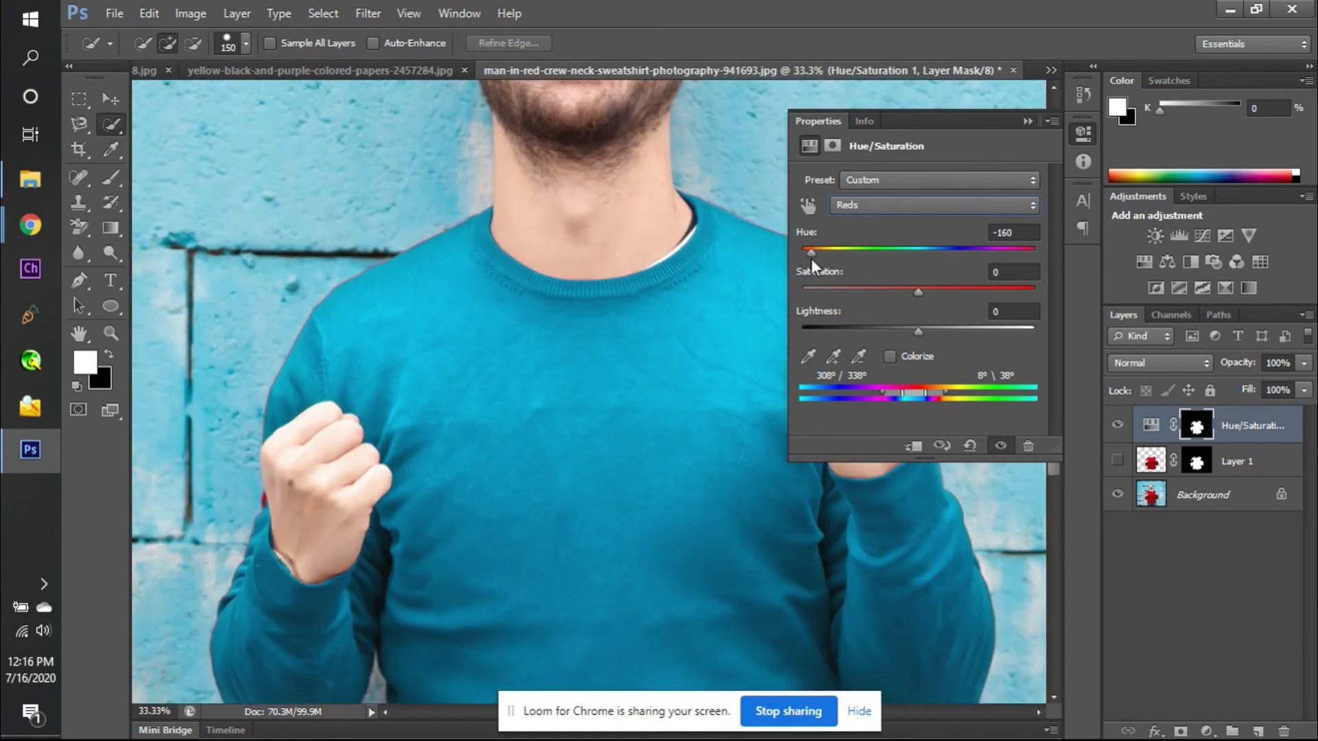
pyautogui.hotkey('ctrl', '+')
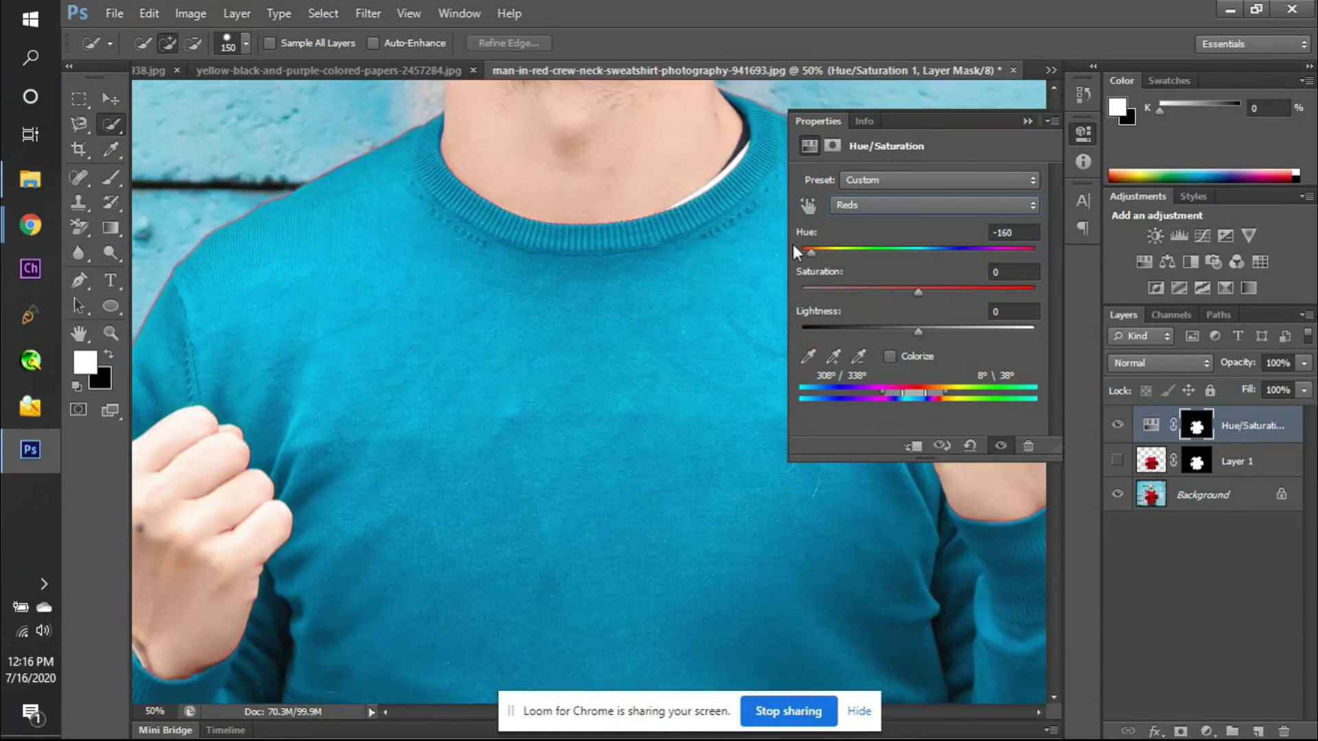
pyautogui.hscroll(-2, 304, 163)
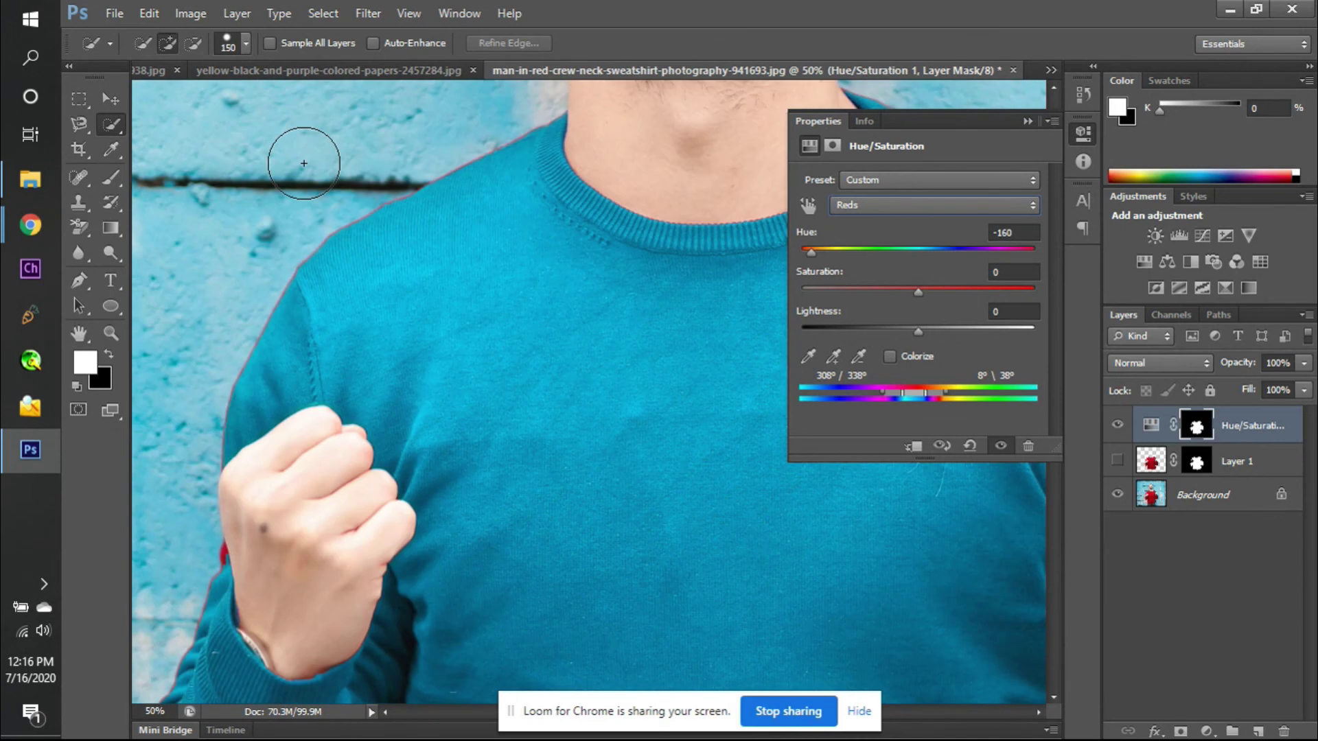
pyautogui.hscroll(-1, 303, 164)
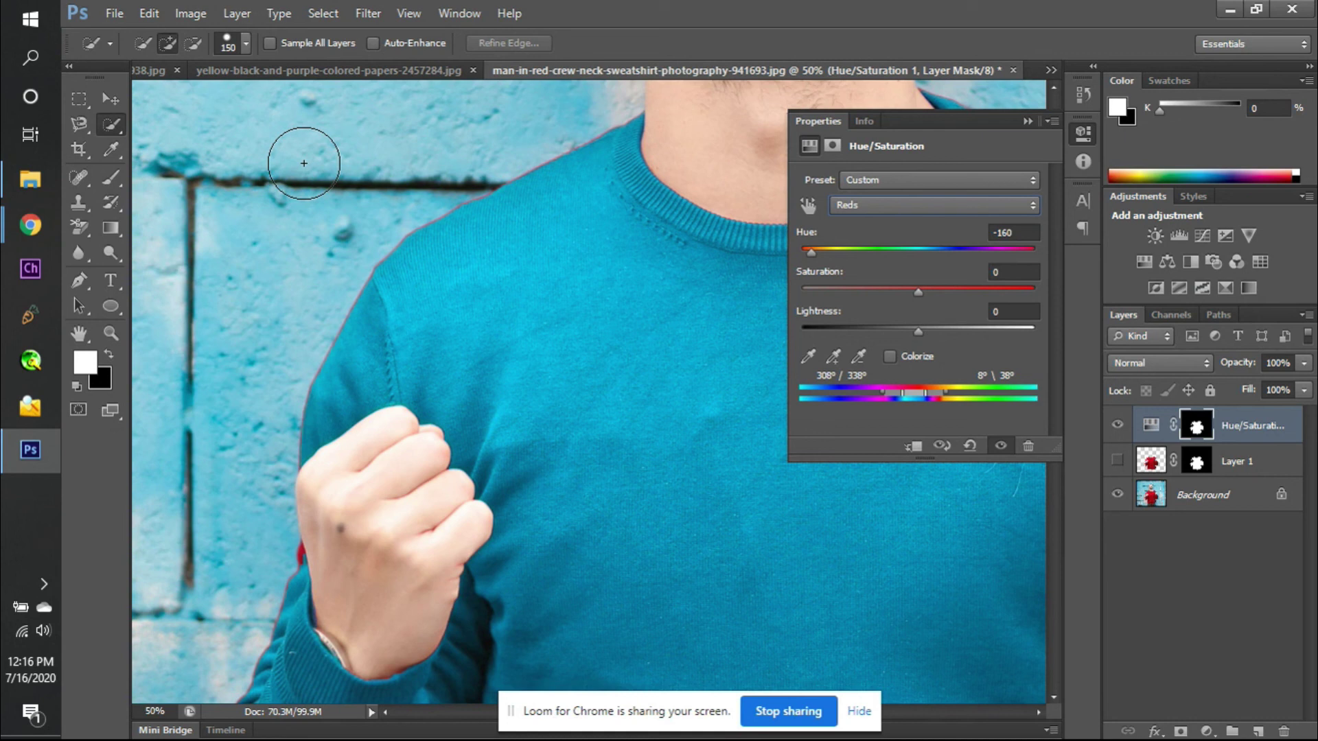
pyautogui.click(1119, 461)
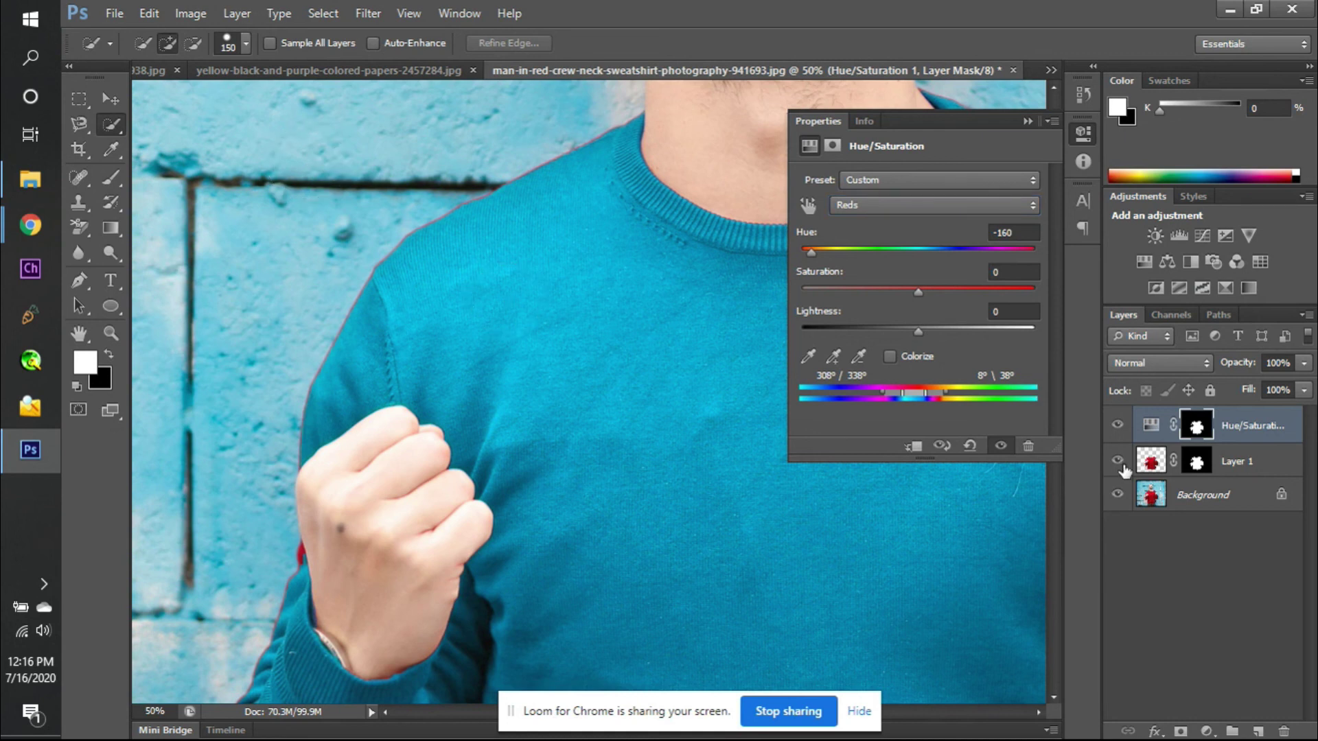
pyautogui.click(1120, 463)
pyautogui.click(1198, 424)
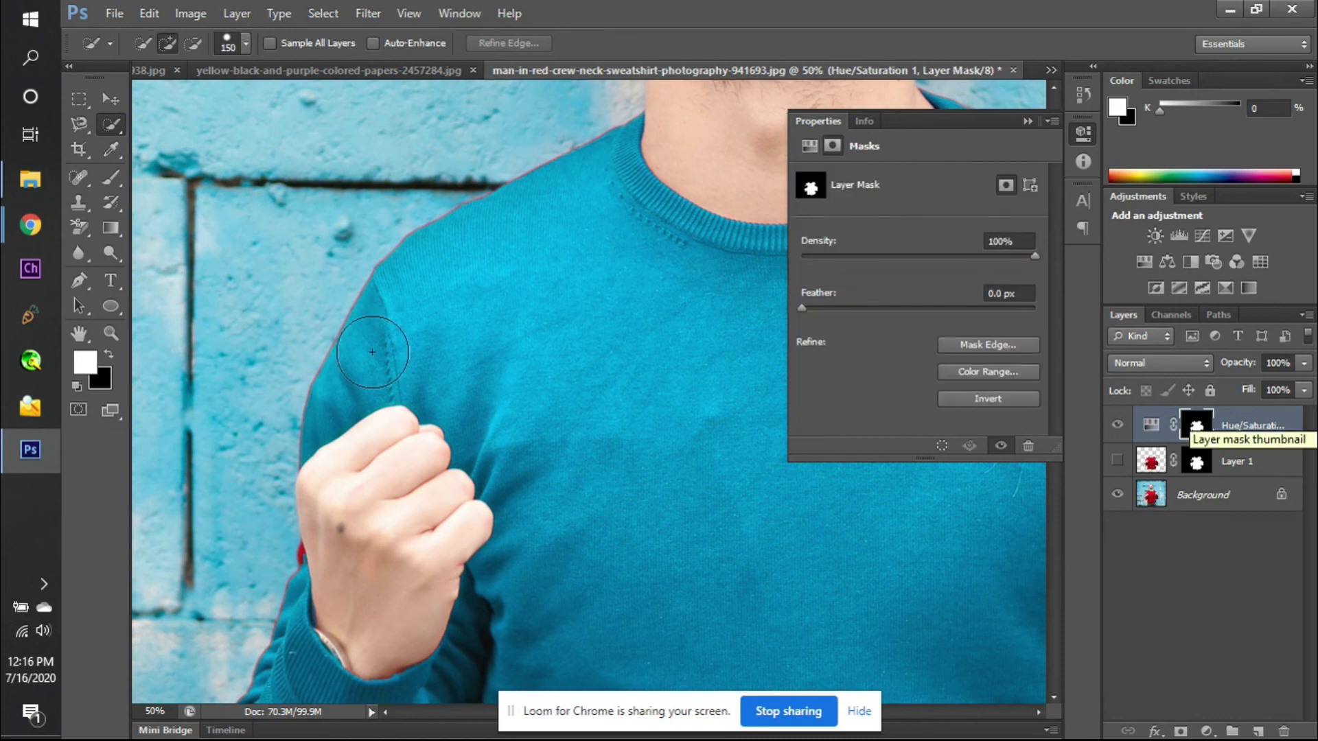
pyautogui.press('b')
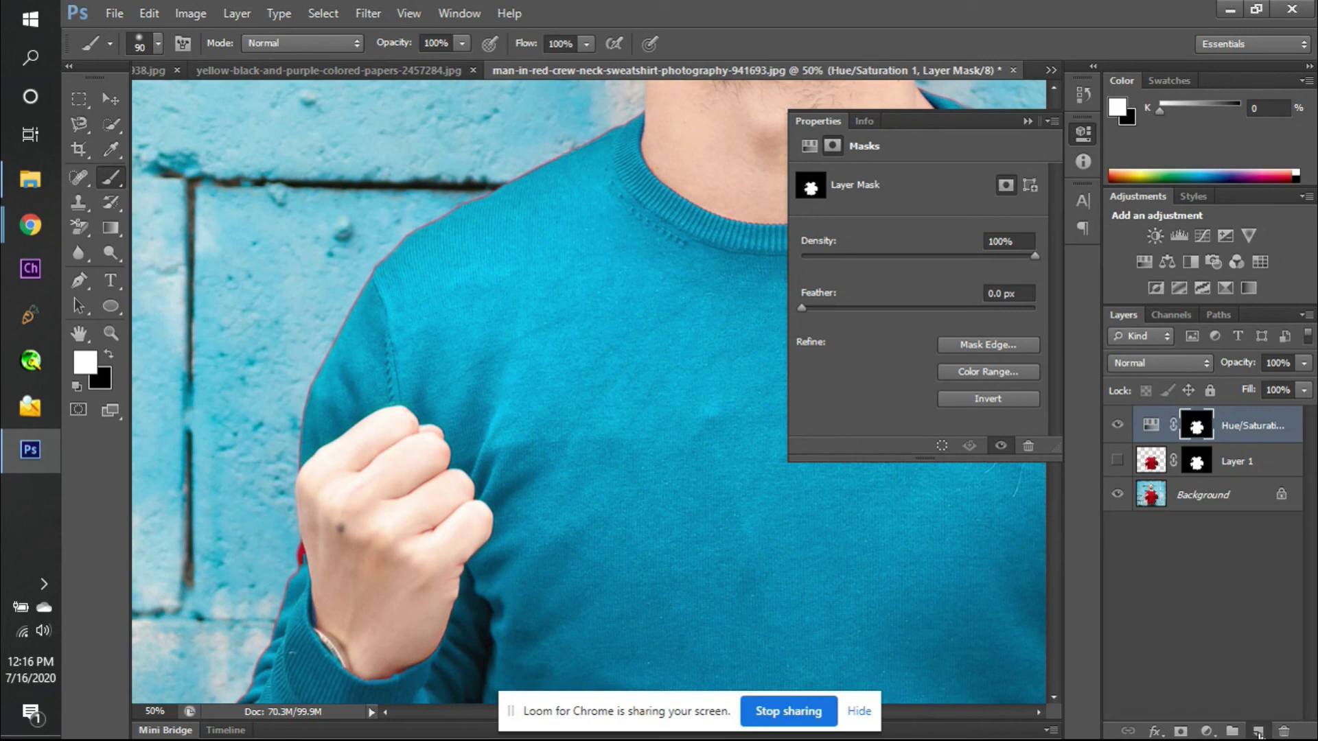
# - Add a new empty Layer 2 with the Color blend mode
pyautogui.click(1258, 731)
pyautogui.click(1174, 364)
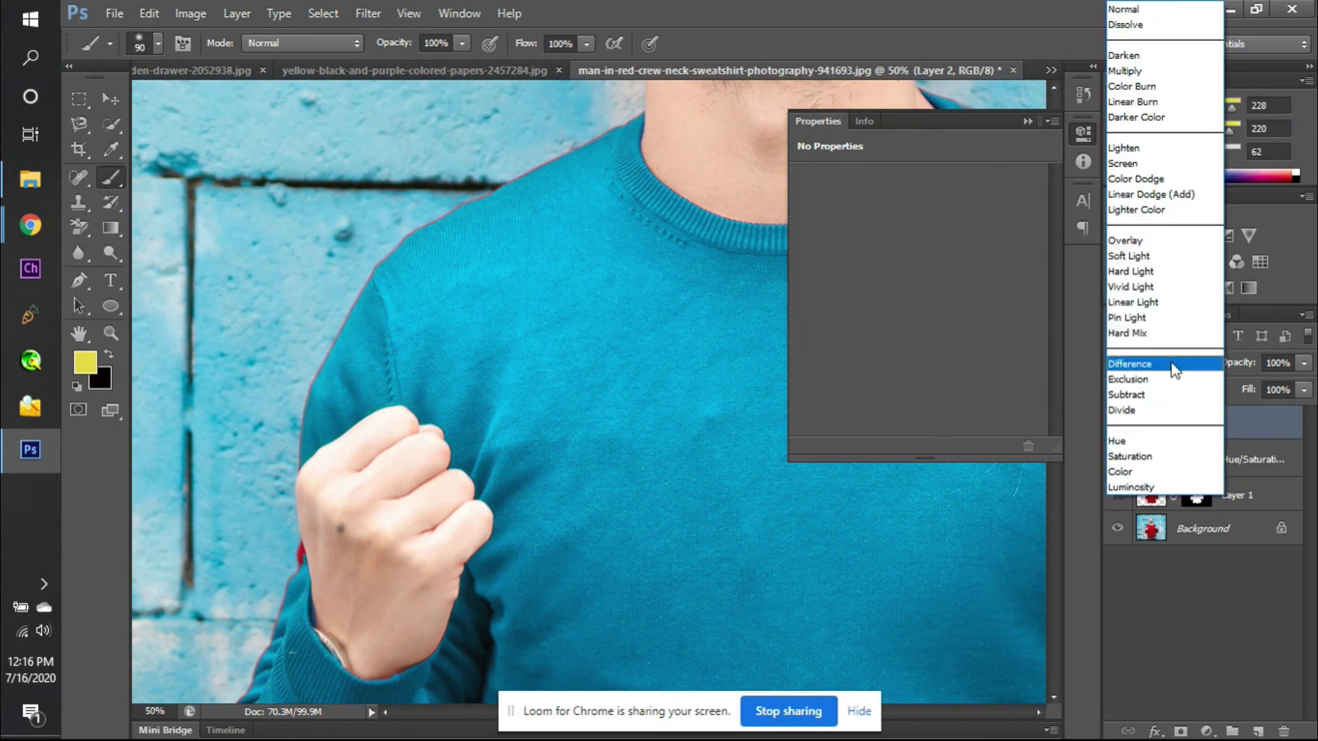
pyautogui.click(1144, 472)
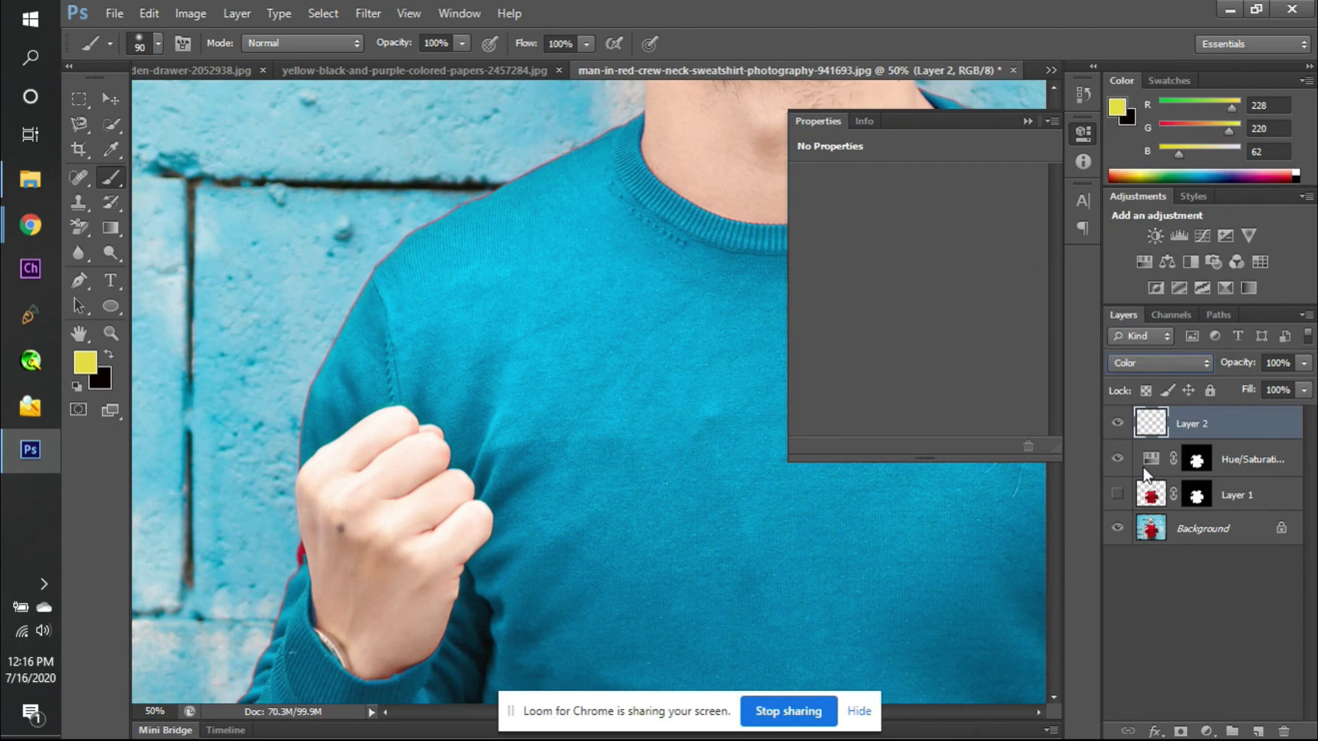
pyautogui.keyDown('ctrl'); pyautogui.click(1160, 431); pyautogui.keyUp('ctrl')
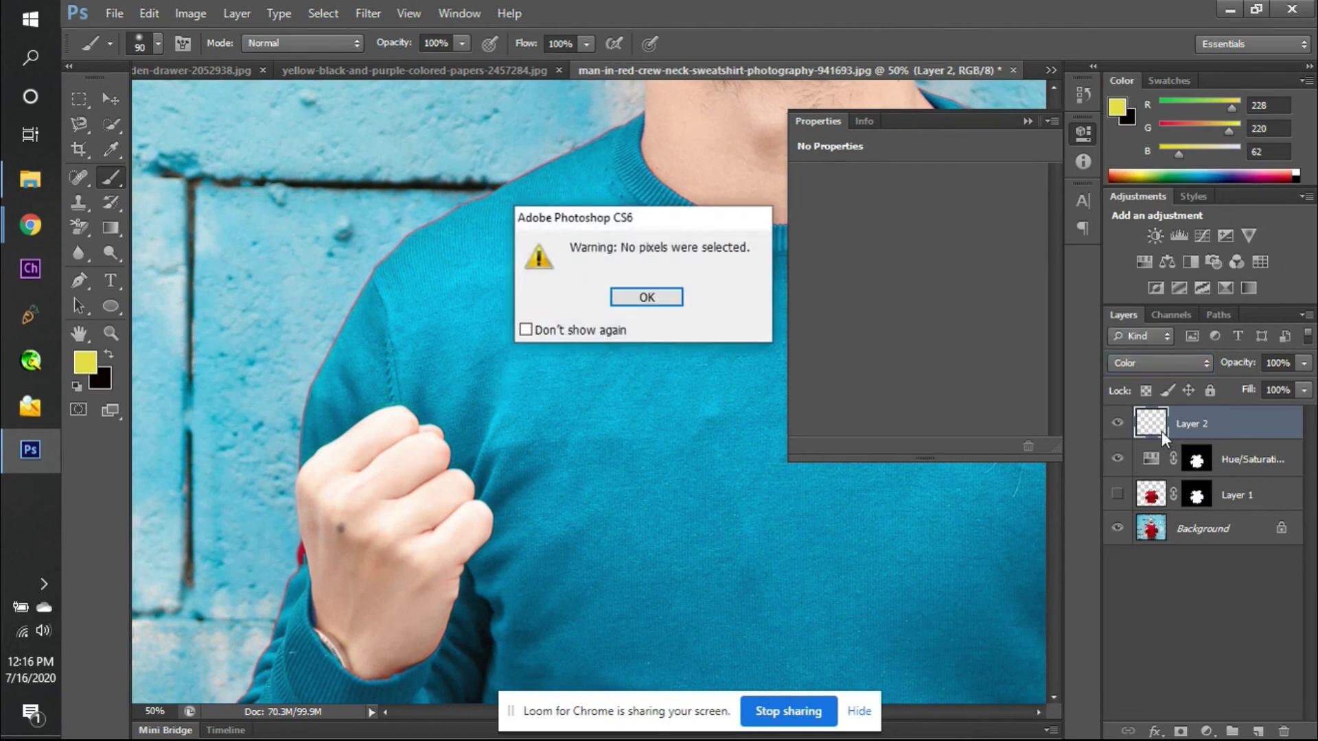
pyautogui.click(646, 296)
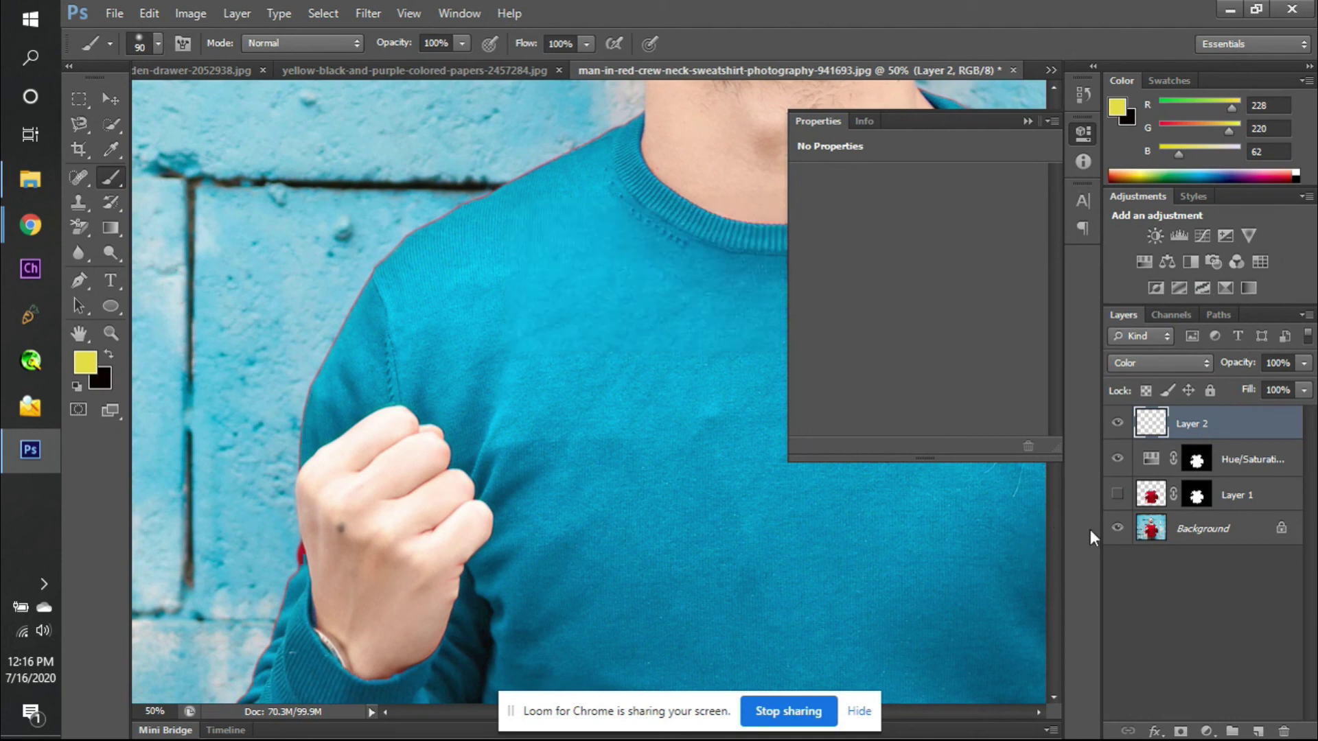
# - Clip Layer 2 to the Hue/Saturation layer, leaving Layer 1 unclipped, and select Layer 2
pyautogui.click(1117, 494)
pyautogui.click(1147, 499)
pyautogui.keyDown('alt'); pyautogui.click(1146, 501); pyautogui.keyUp('alt')
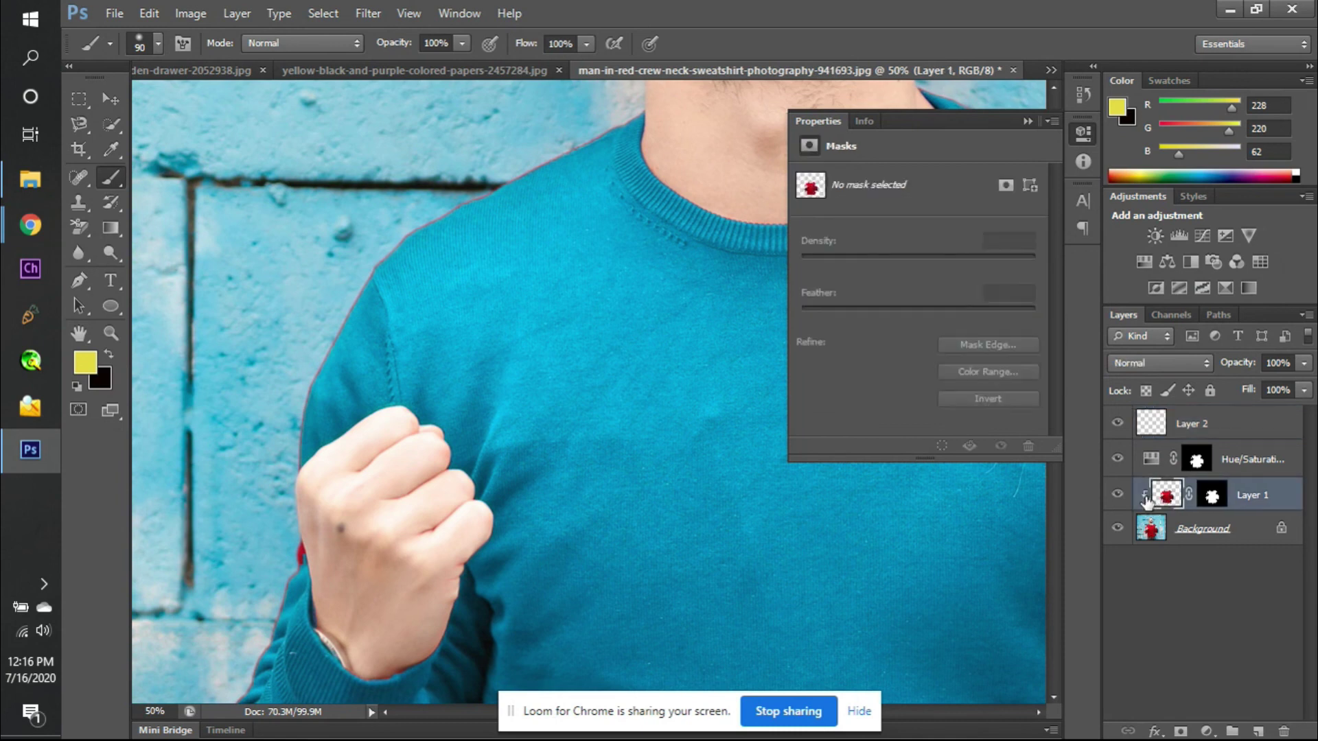
pyautogui.click(1154, 429)
pyautogui.keyDown('alt'); pyautogui.click(1152, 441); pyautogui.keyUp('alt')
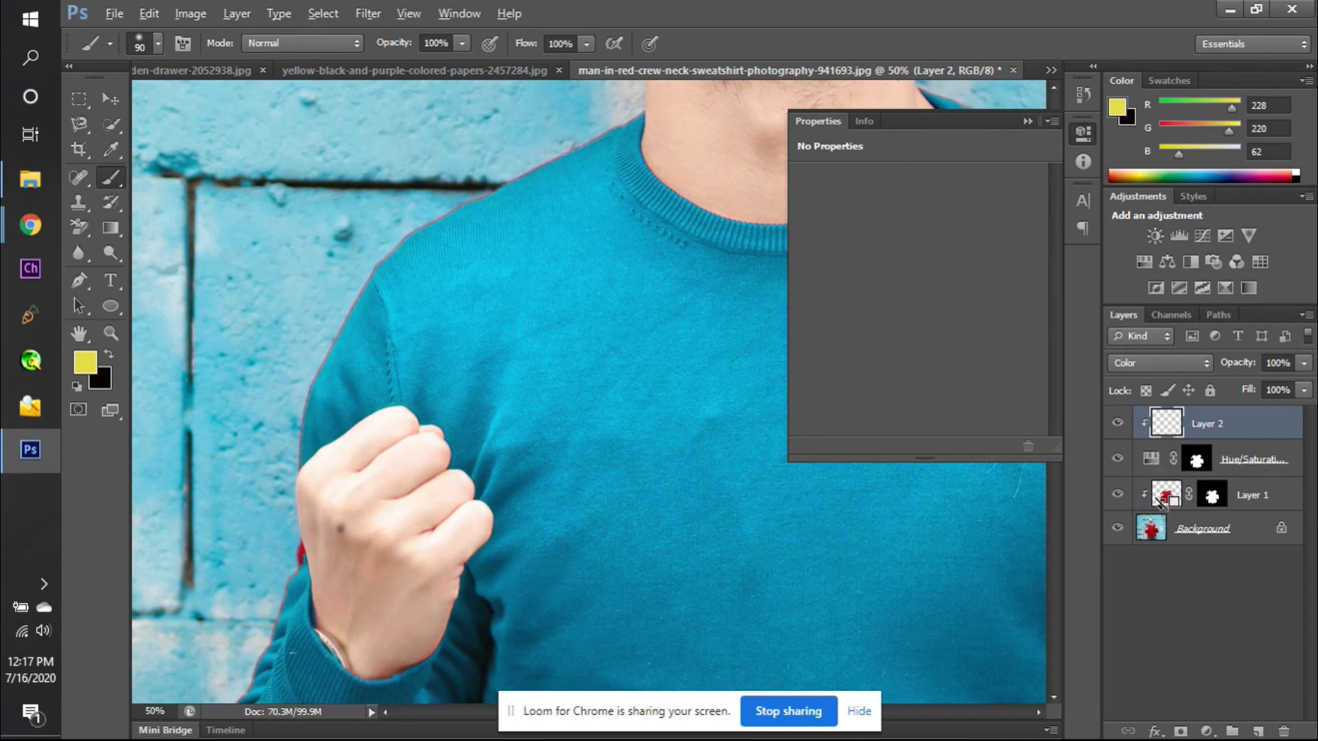
pyautogui.keyDown('alt'); pyautogui.click(1157, 501); pyautogui.keyUp('alt')
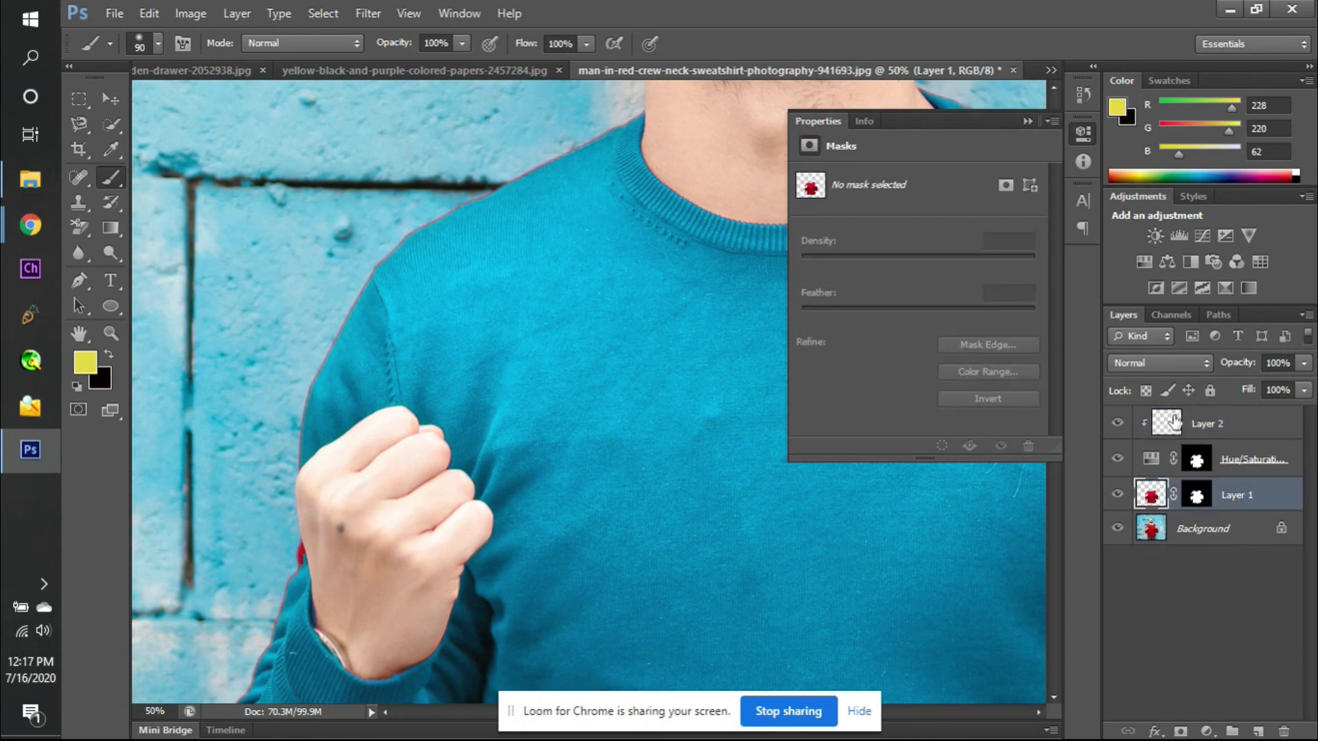
pyautogui.click(1168, 424)
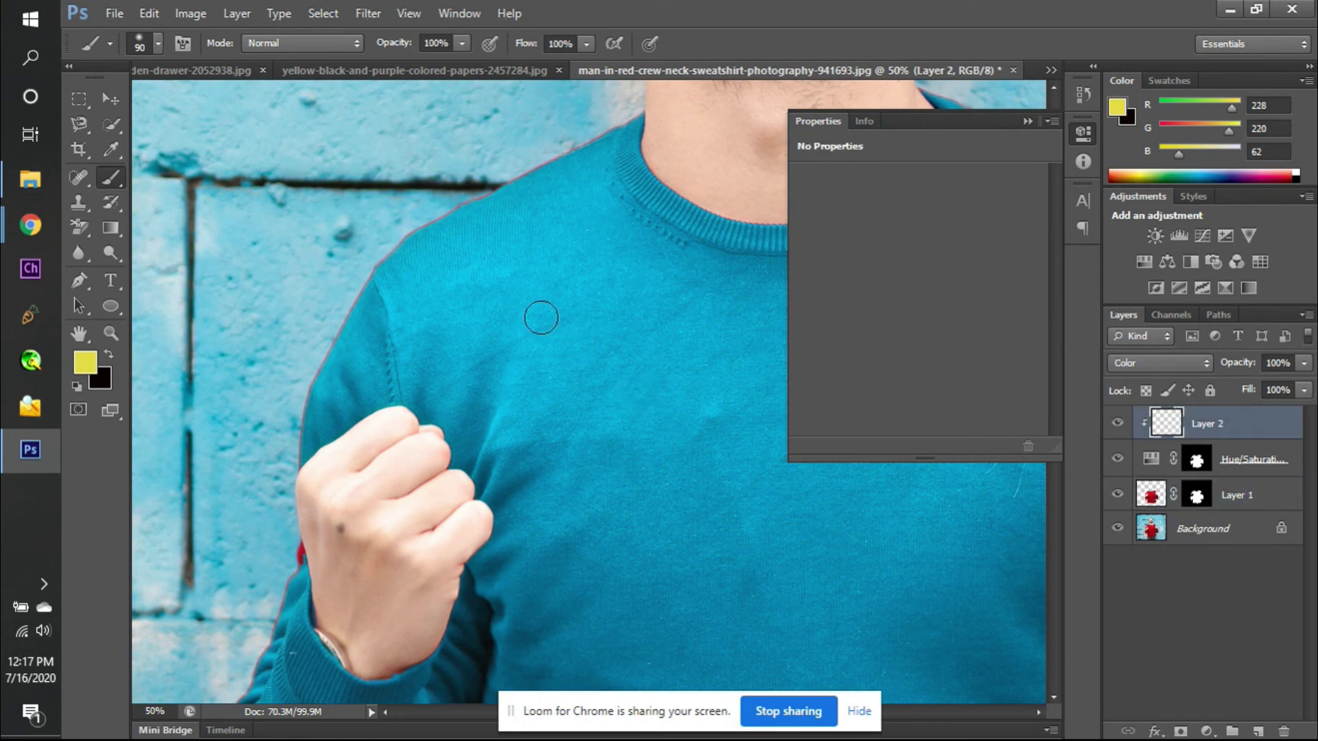
# - Sample the sweater's teal and paint it over the reddish shoulder edge on Layer 2
pyautogui.keyDown('alt'); pyautogui.click(585, 157); pyautogui.keyUp('alt')
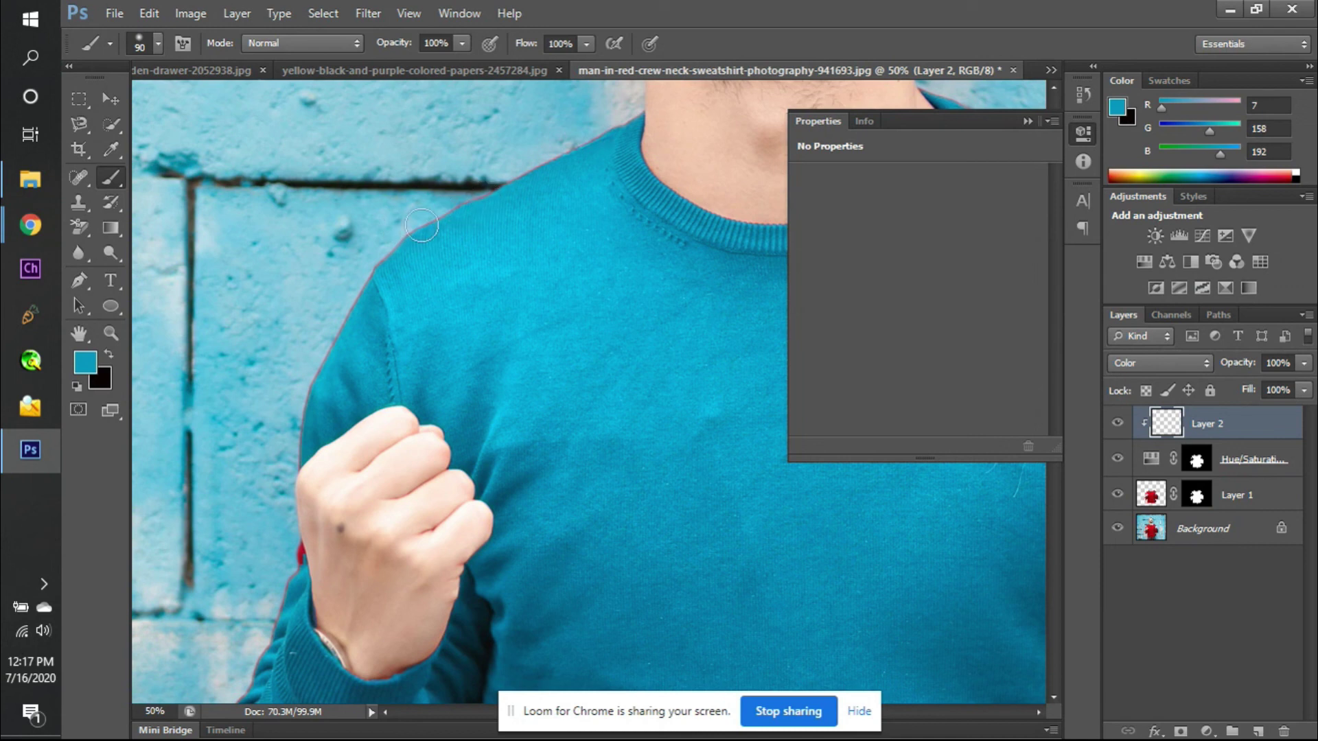
pyautogui.moveTo(433, 223); pyautogui.dragTo(617, 129)
pyautogui.scroll(1, 621, 130)
pyautogui.scroll(1, 617, 126)
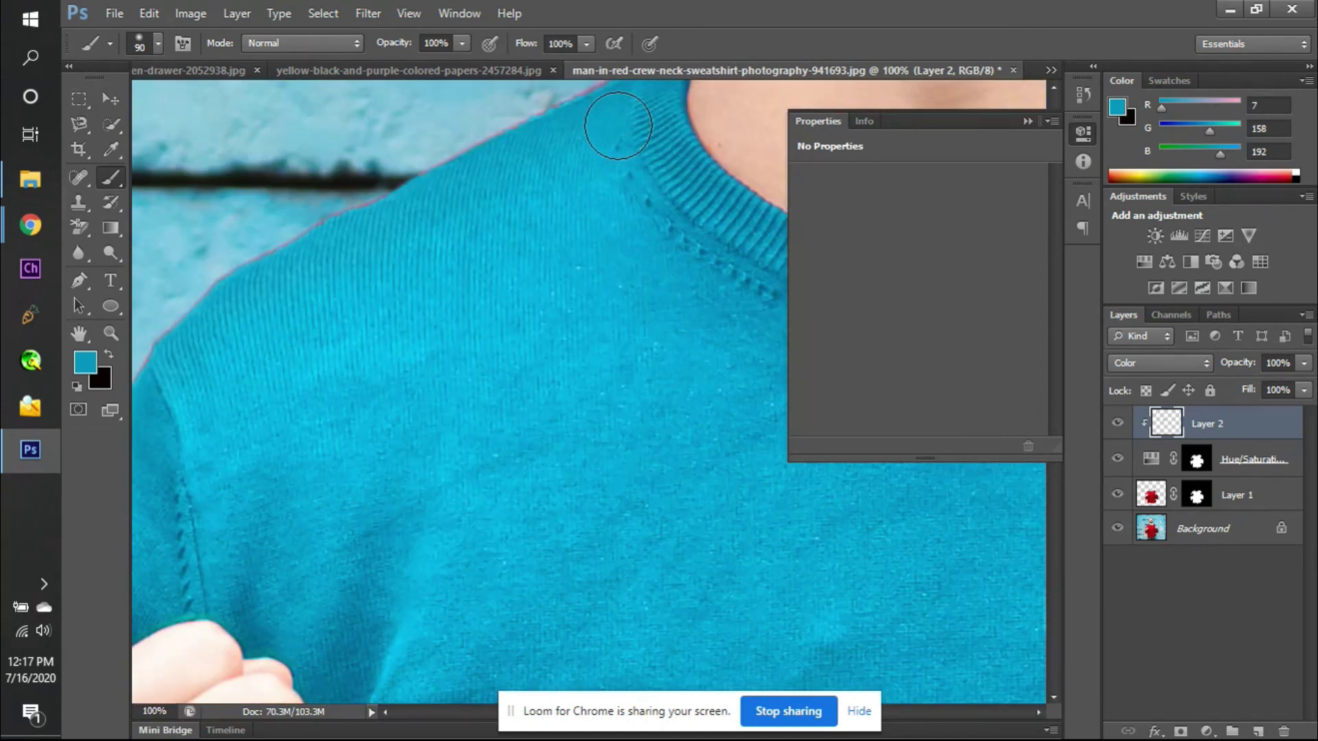
pyautogui.click(1117, 424)
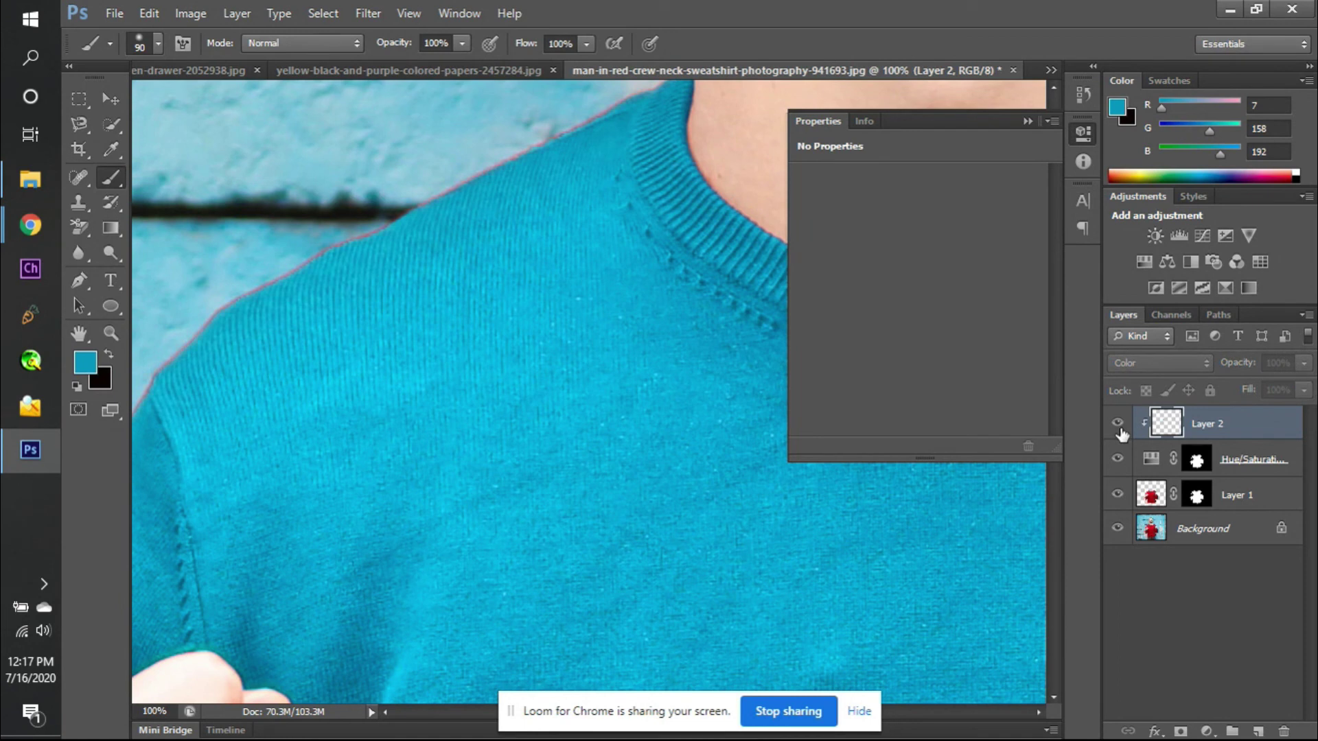
pyautogui.click(1117, 425)
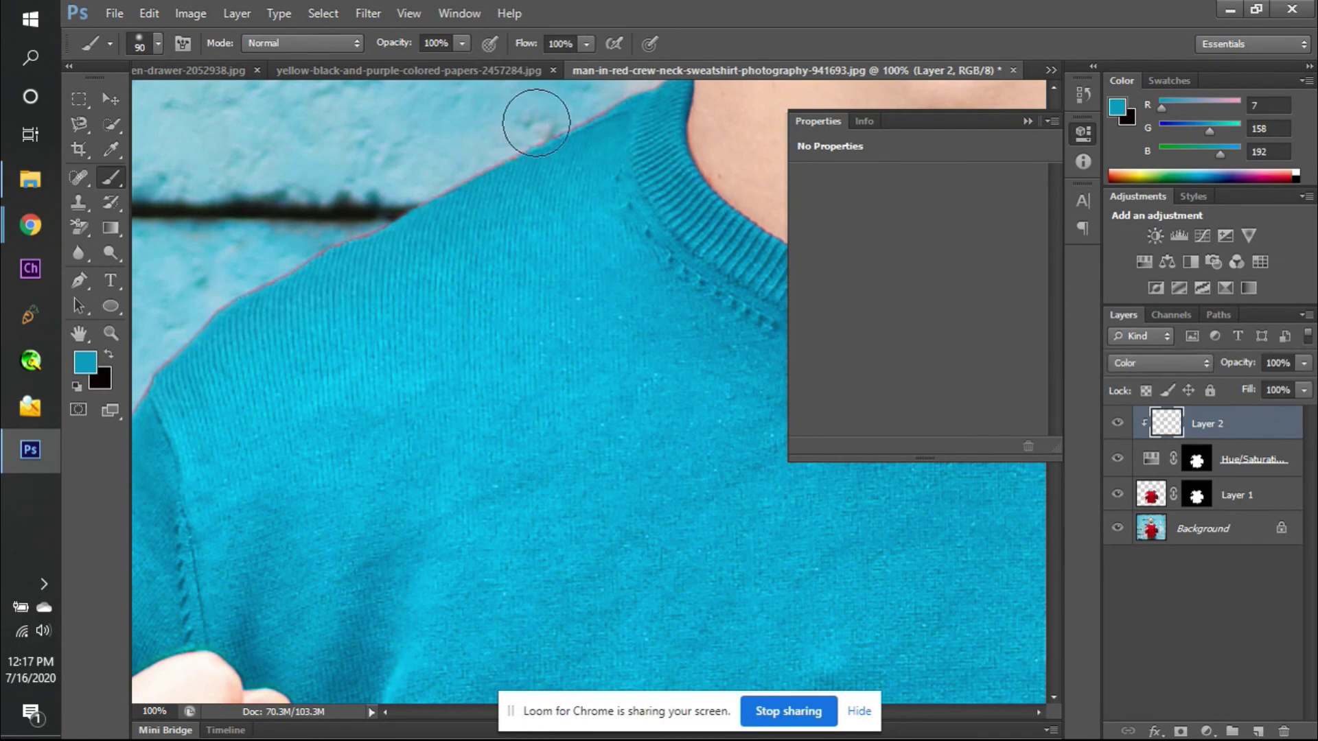
# - Resample the teal (R 6, G 157, B 191) from the sweater and reframe the shoulder
pyautogui.keyDown('alt'); pyautogui.click(598, 141); pyautogui.keyUp('alt')
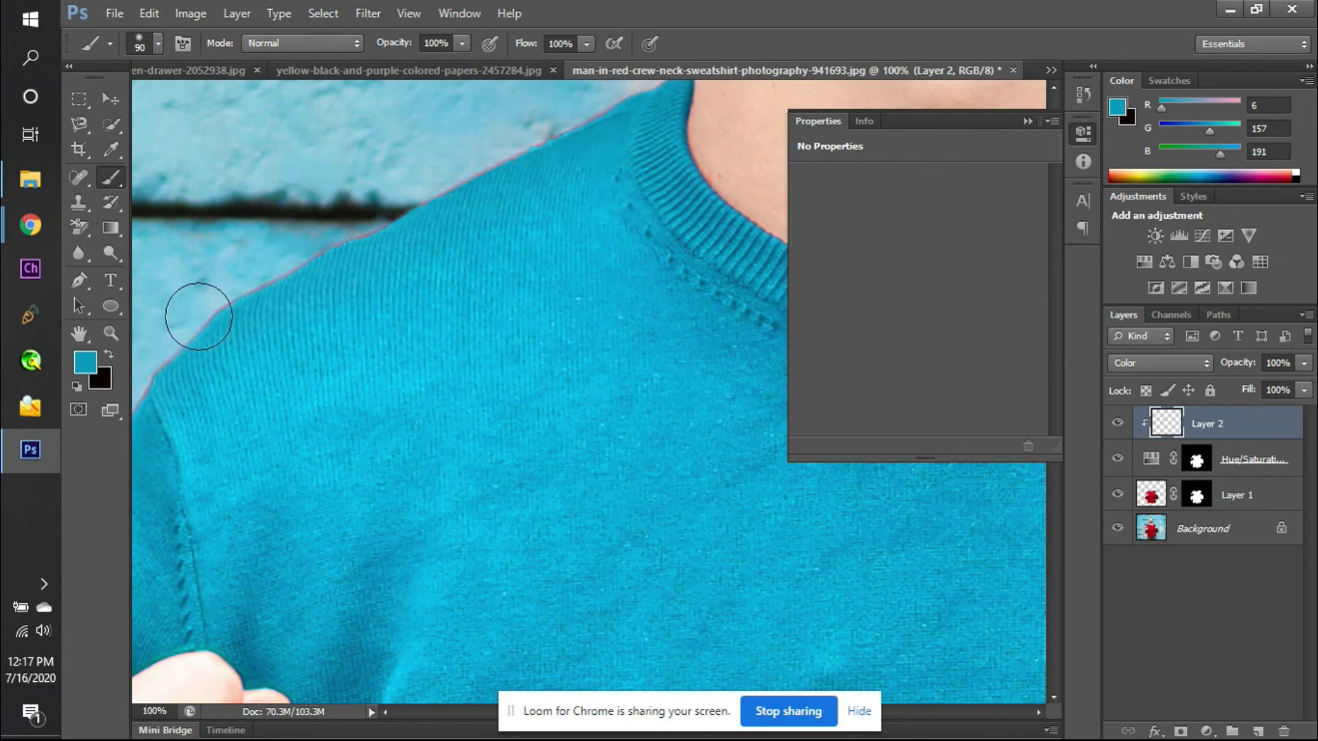
pyautogui.scroll(-3, 257, 308)
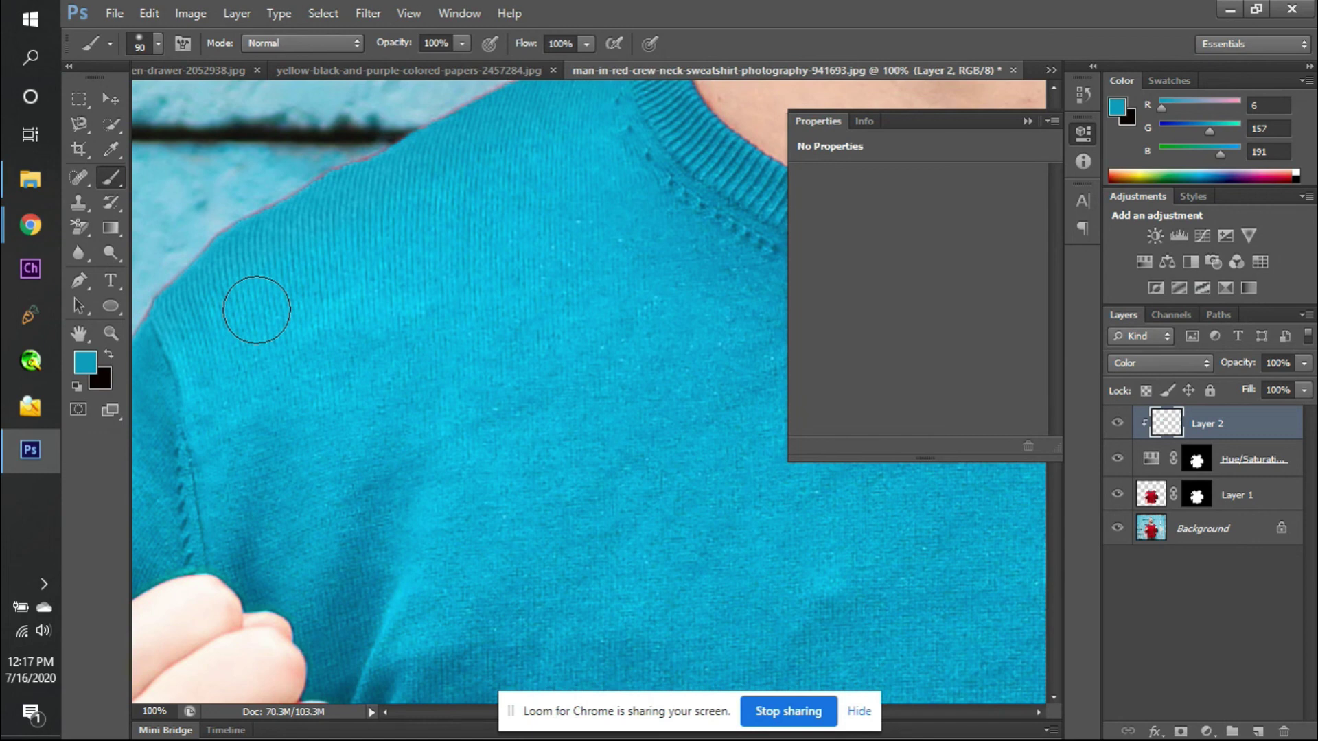
pyautogui.hscroll(-5, 302, 295)
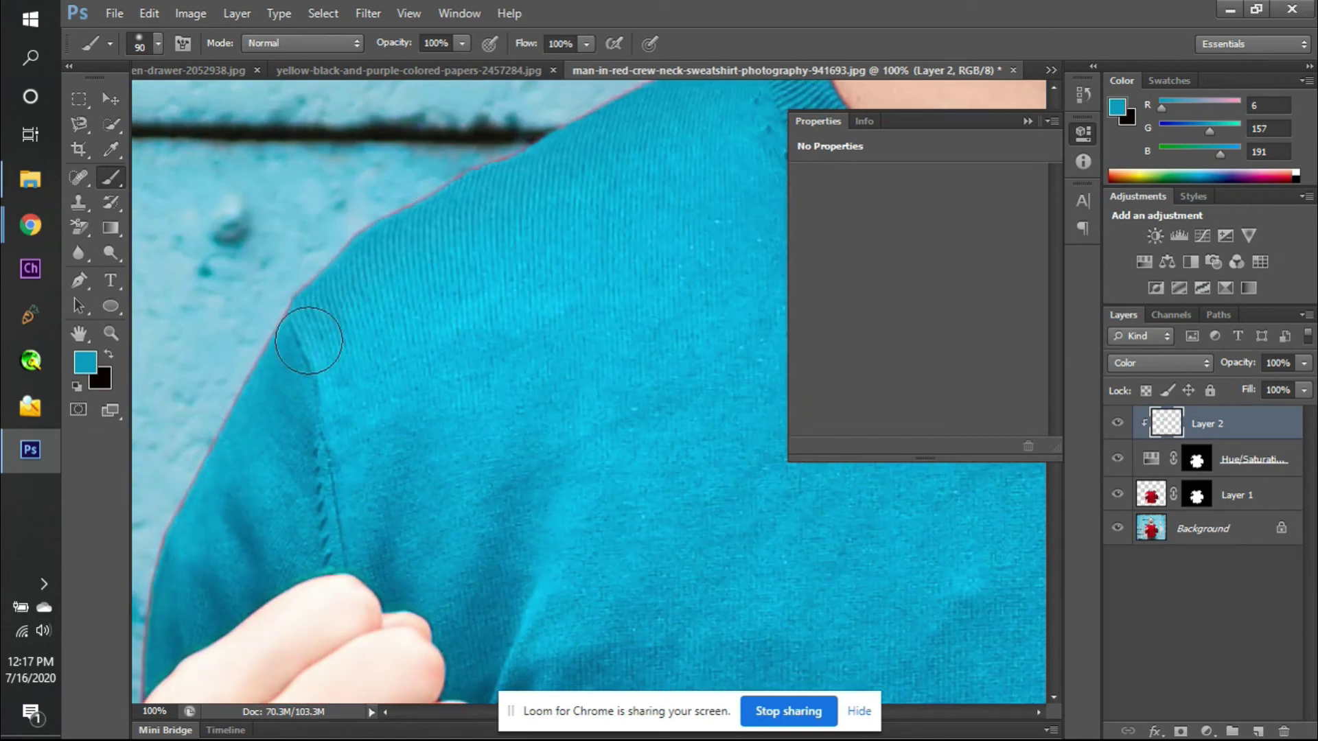
pyautogui.hotkey('ctrl', '-')
pyautogui.hotkey('ctrl', '-')
pyautogui.hotkey('ctrl', '-')
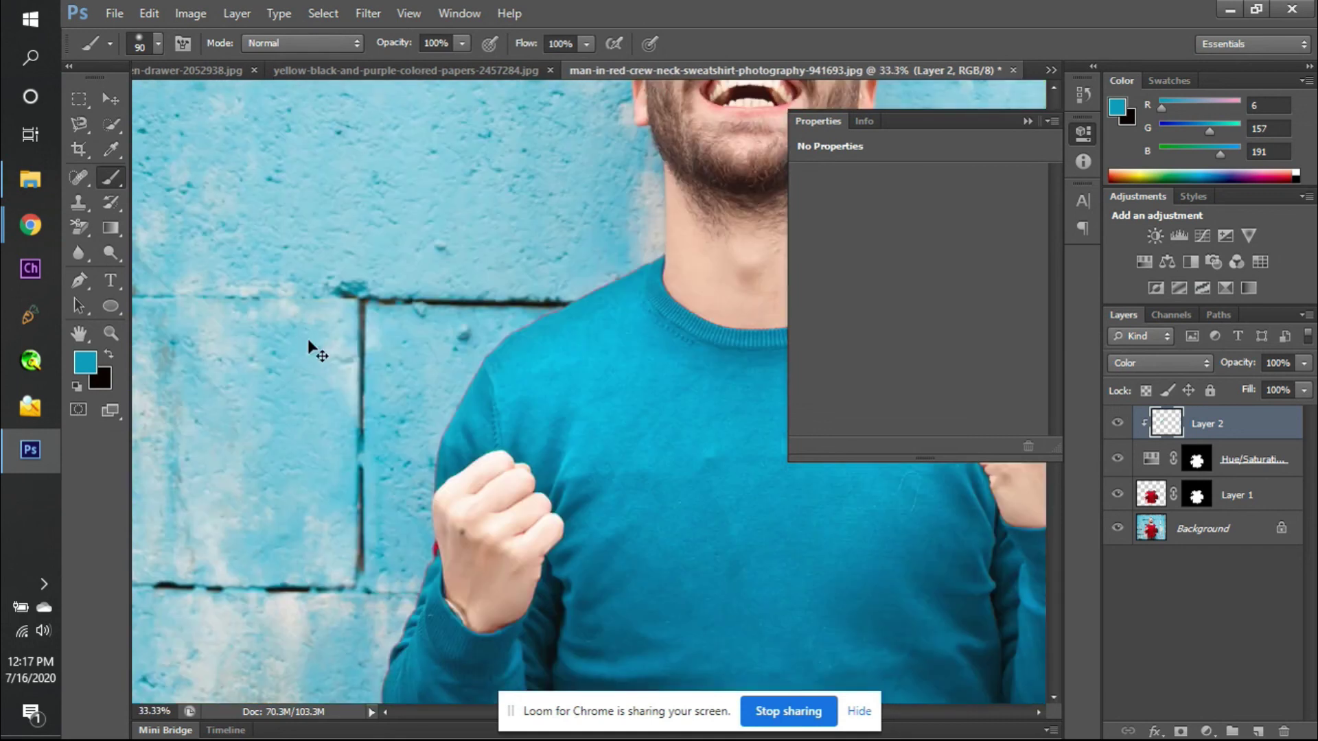
pyautogui.hotkey('ctrl', '+')
pyautogui.hotkey('ctrl', '+')
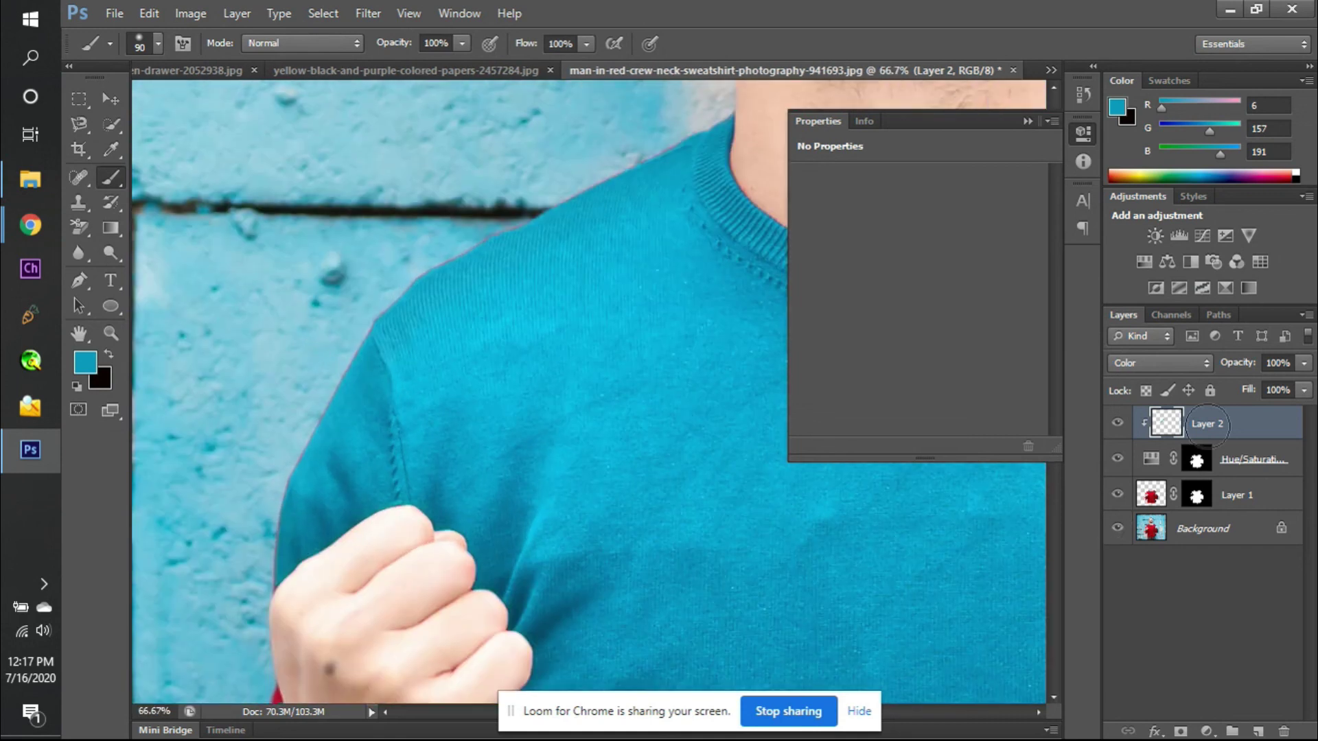
# - Add Layer 3, clip it to the layers below, and set its blend mode to Darken
pyautogui.click(1260, 730)
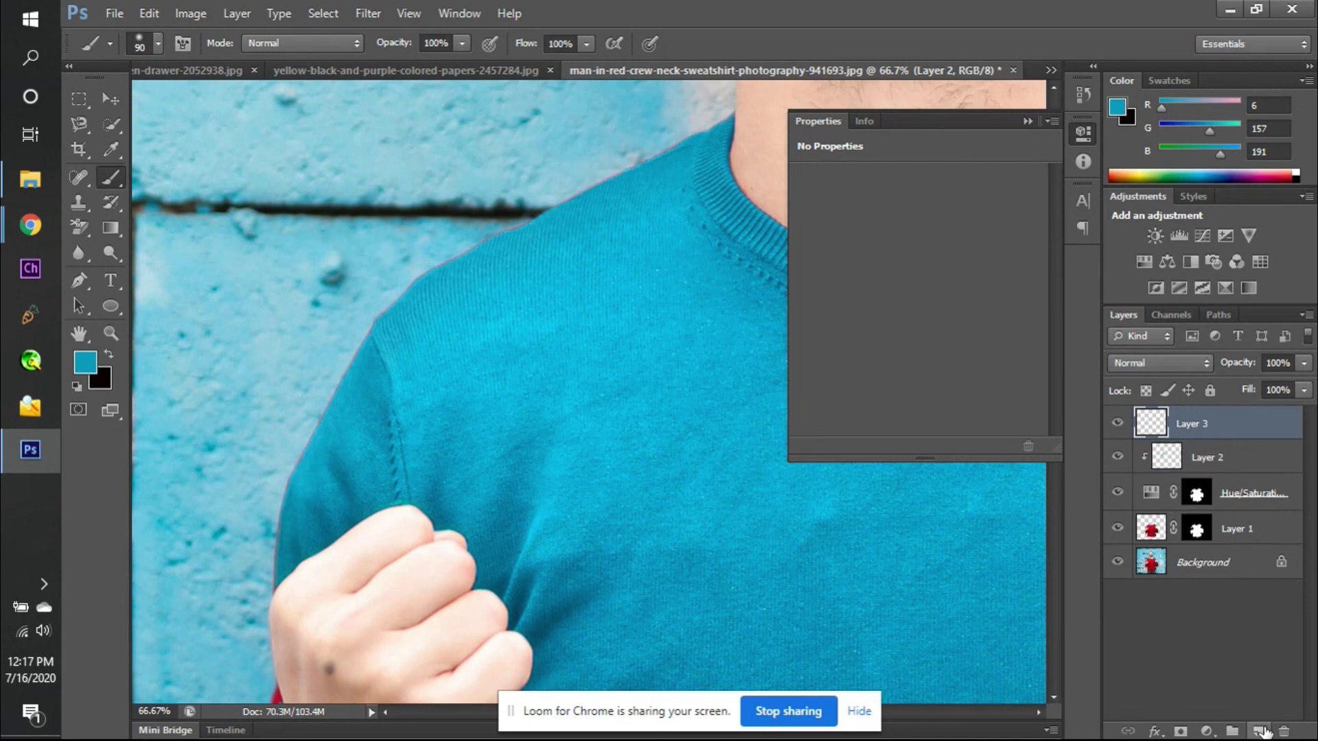
pyautogui.moveTo(1195, 527); pyautogui.dragTo(1152, 435)
pyautogui.click(1156, 364)
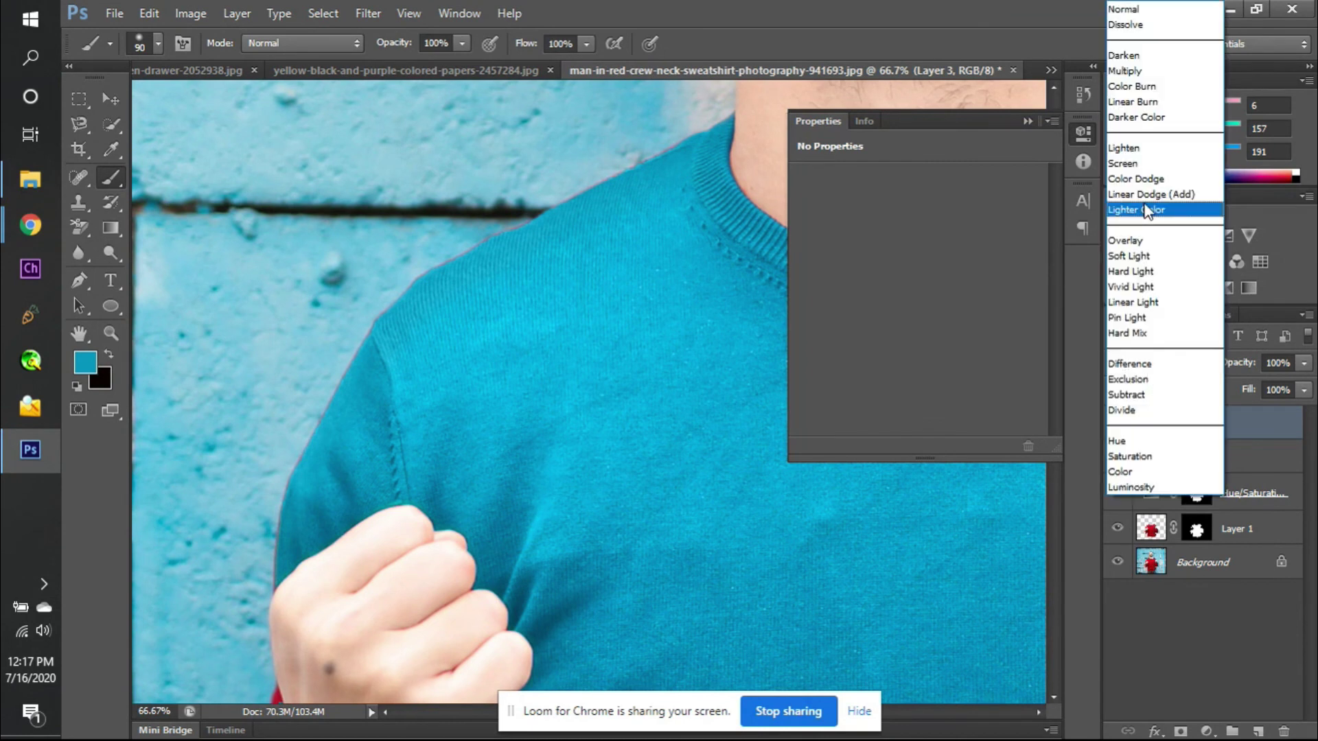
pyautogui.click(1139, 57)
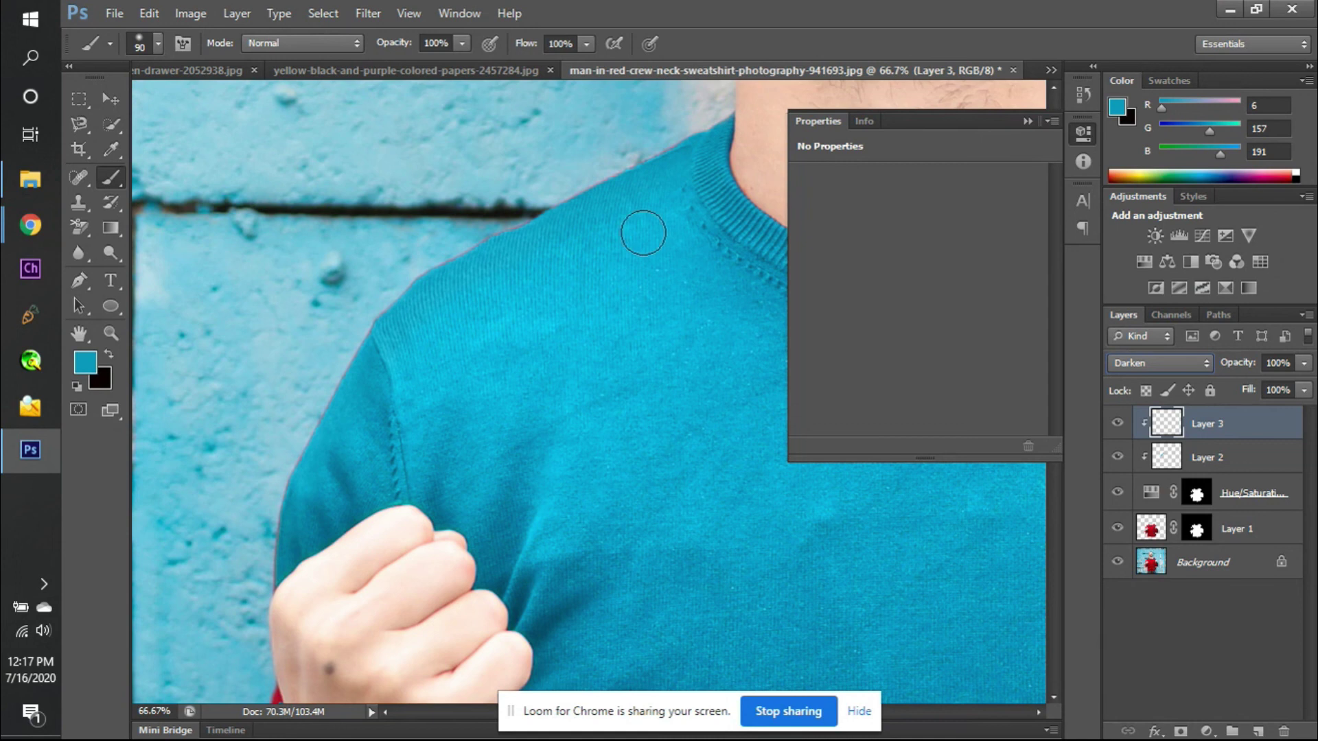
pyautogui.scroll(3, 641, 228)
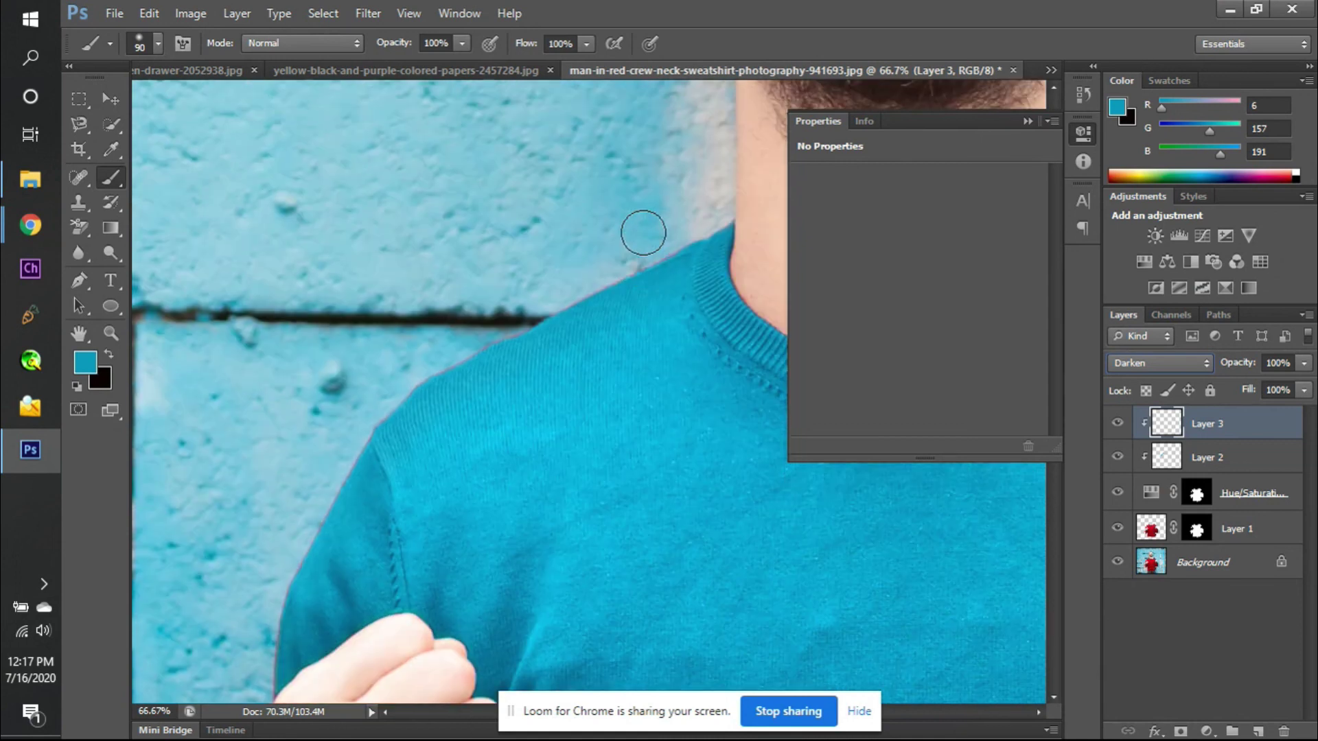
# - Clone sweater texture from near the collar over the shoulder edge with the Clone Stamp
pyautogui.click(77, 204)
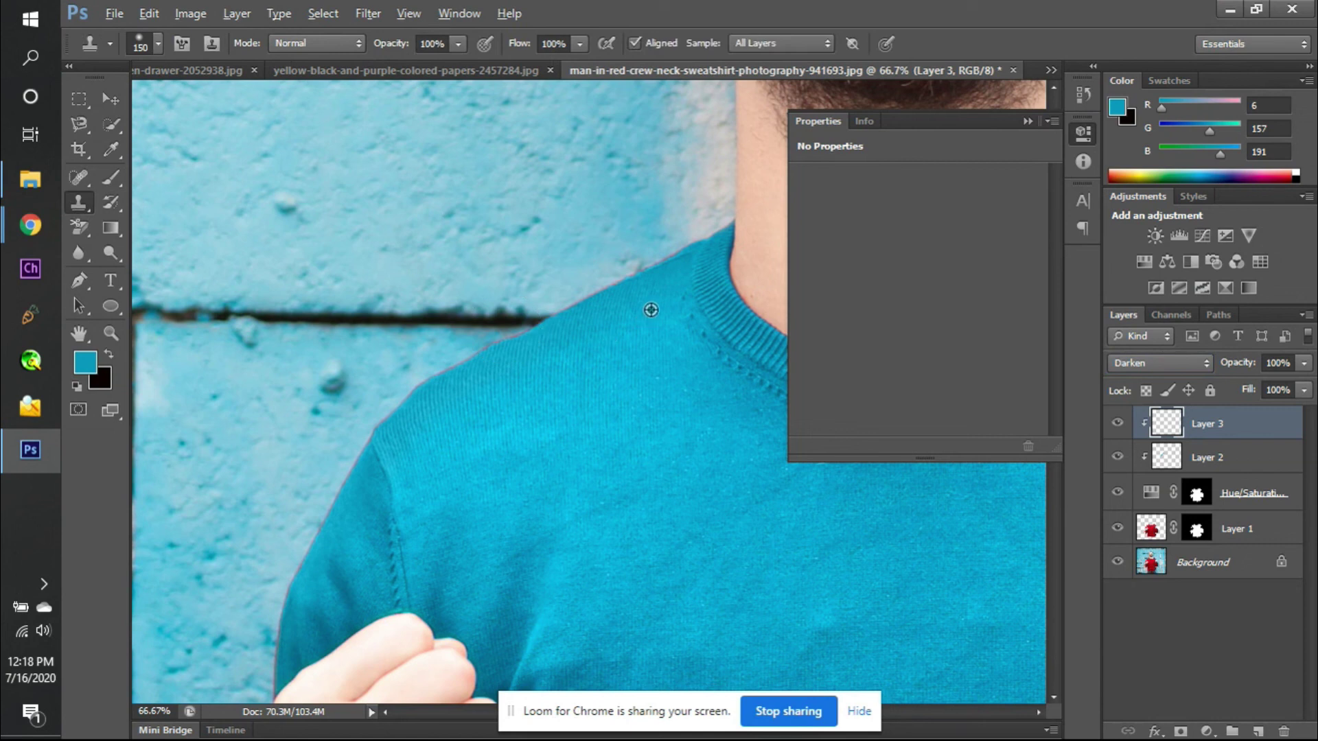
pyautogui.keyDown('alt'); pyautogui.click(676, 266); pyautogui.keyUp('alt')
pyautogui.moveTo(675, 264)
pyautogui.mouseDown()
pyautogui.moveTo(608, 288)
pyautogui.moveTo(553, 329)
pyautogui.moveTo(665, 264)
pyautogui.moveTo(483, 369)
pyautogui.moveTo(495, 350)
pyautogui.moveTo(549, 332)
pyautogui.moveTo(634, 269)
pyautogui.moveTo(613, 315)
pyautogui.moveTo(375, 456)
pyautogui.moveTo(403, 390)
pyautogui.moveTo(321, 544)
pyautogui.moveTo(363, 471)
pyautogui.moveTo(312, 498)
pyautogui.moveTo(336, 447)
pyautogui.moveTo(385, 426)
pyautogui.moveTo(433, 435)
pyautogui.moveTo(433, 373)
pyautogui.mouseUp()
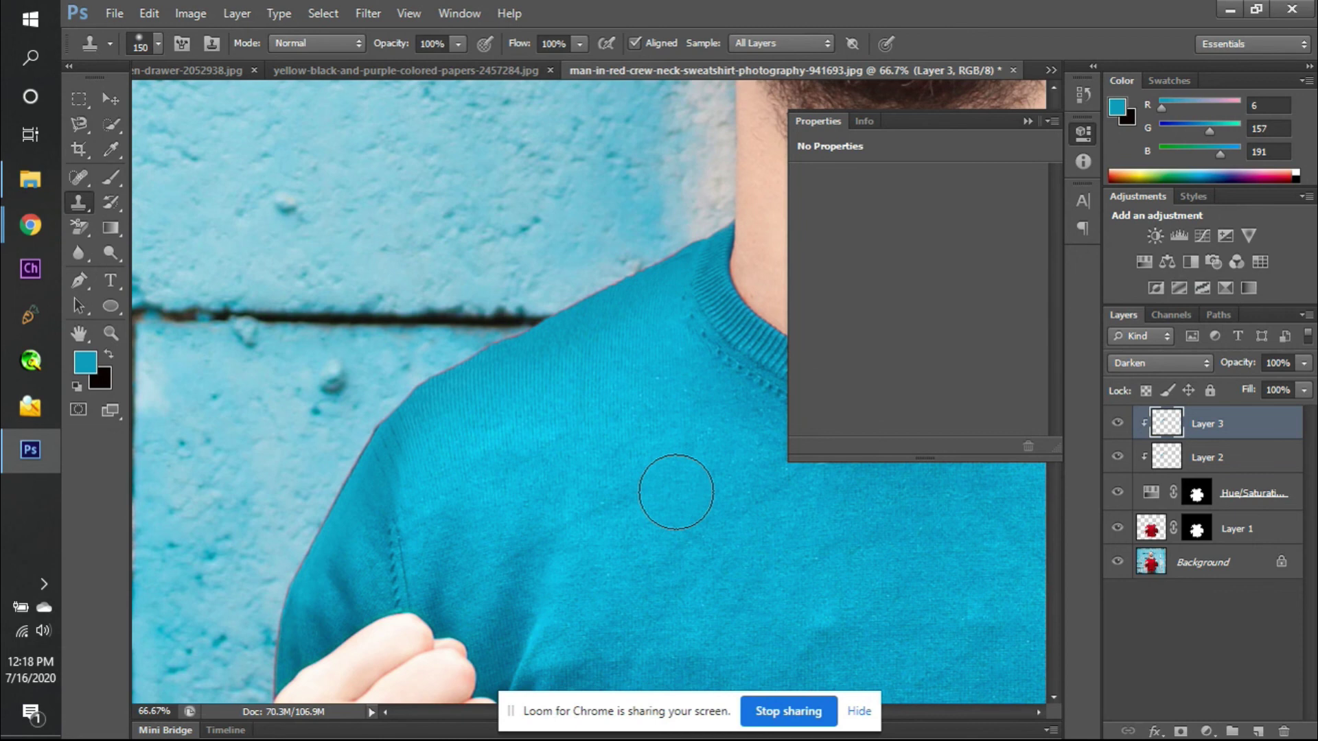
# - Fit the photo to view, hide the recolour layers to show the red sweater, and switch to Google Meet
pyautogui.hotkey('ctrl', '0')
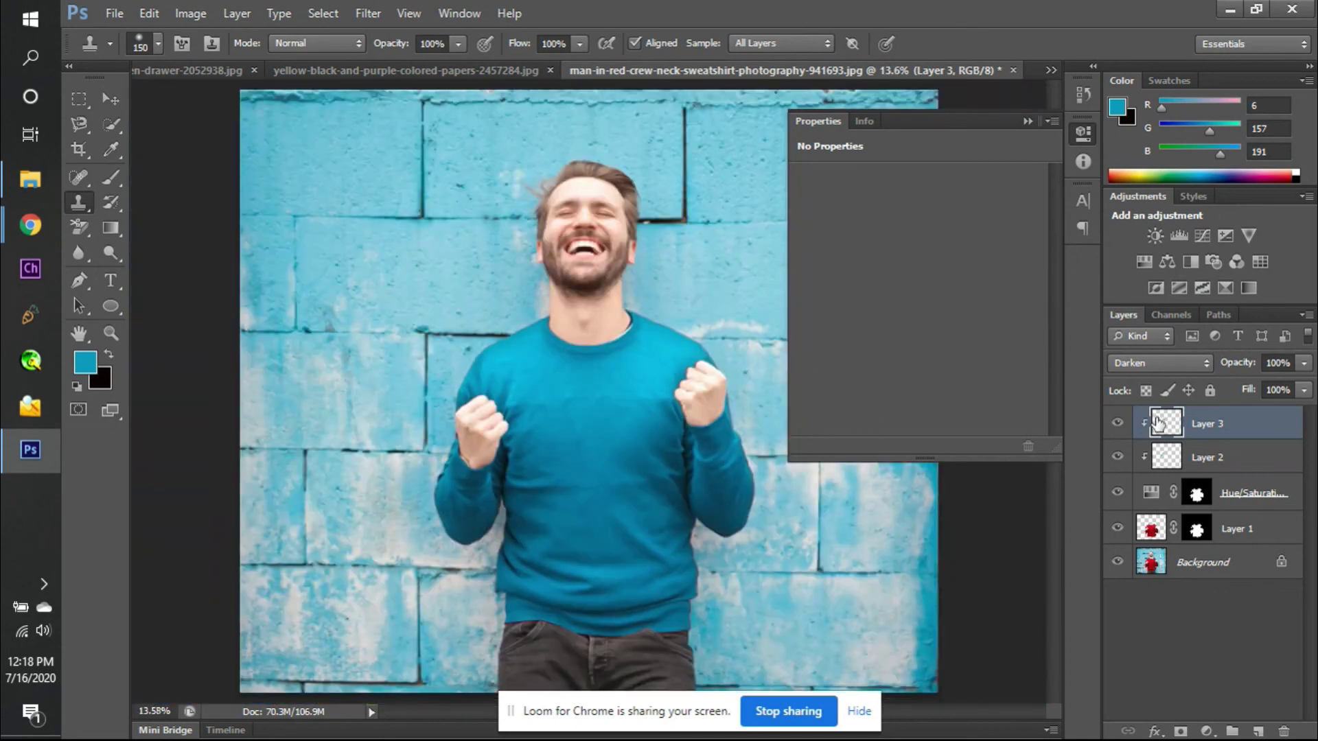
pyautogui.click(1118, 426)
pyautogui.click(1118, 425)
pyautogui.click(1118, 425)
pyautogui.click(1119, 457)
pyautogui.click(1119, 457)
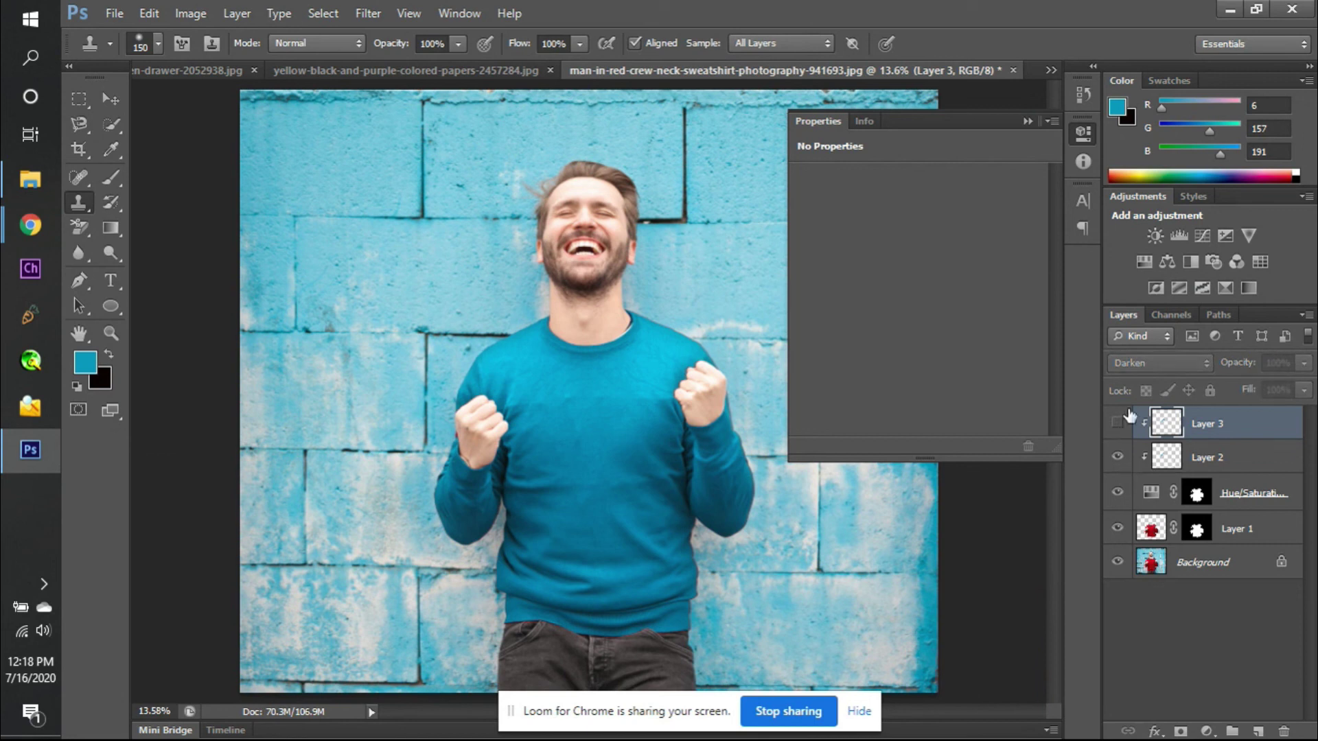
pyautogui.click(1117, 491)
pyautogui.click(1117, 527)
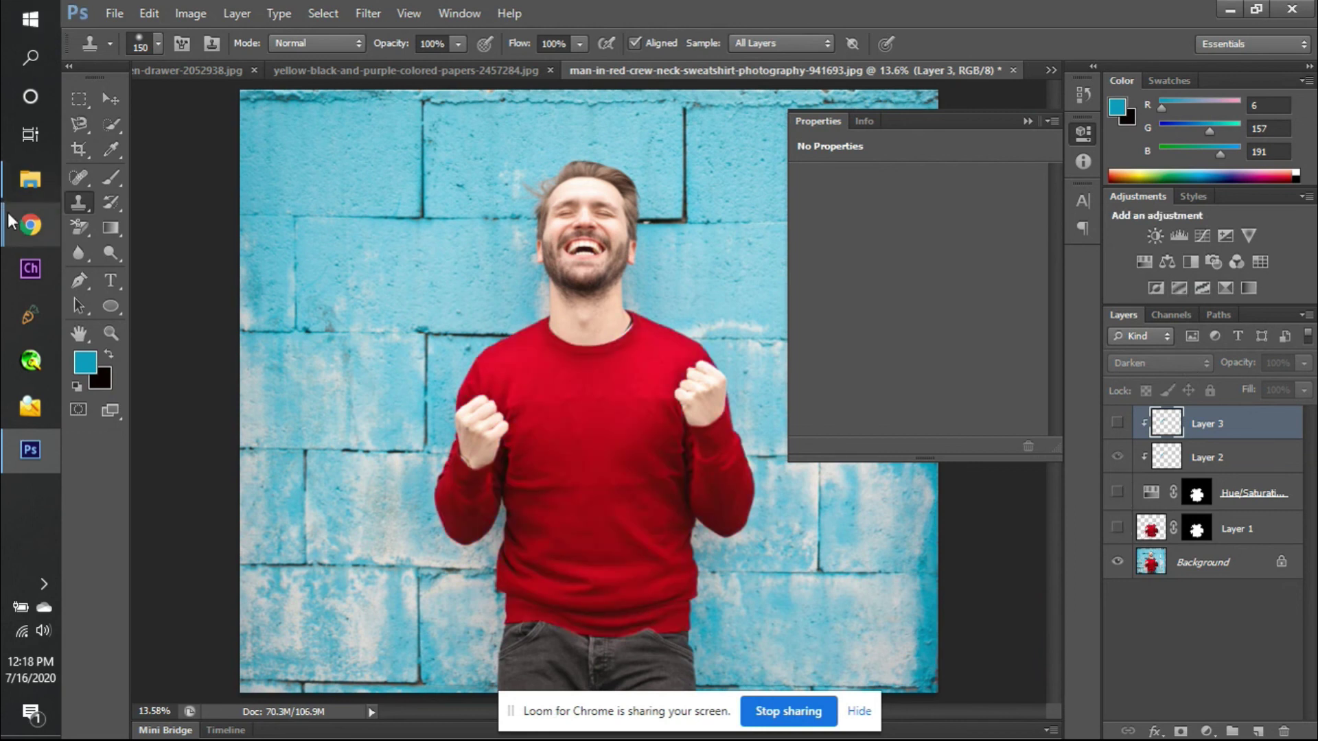
pyautogui.moveTo(30, 224)
pyautogui.click(96, 200)
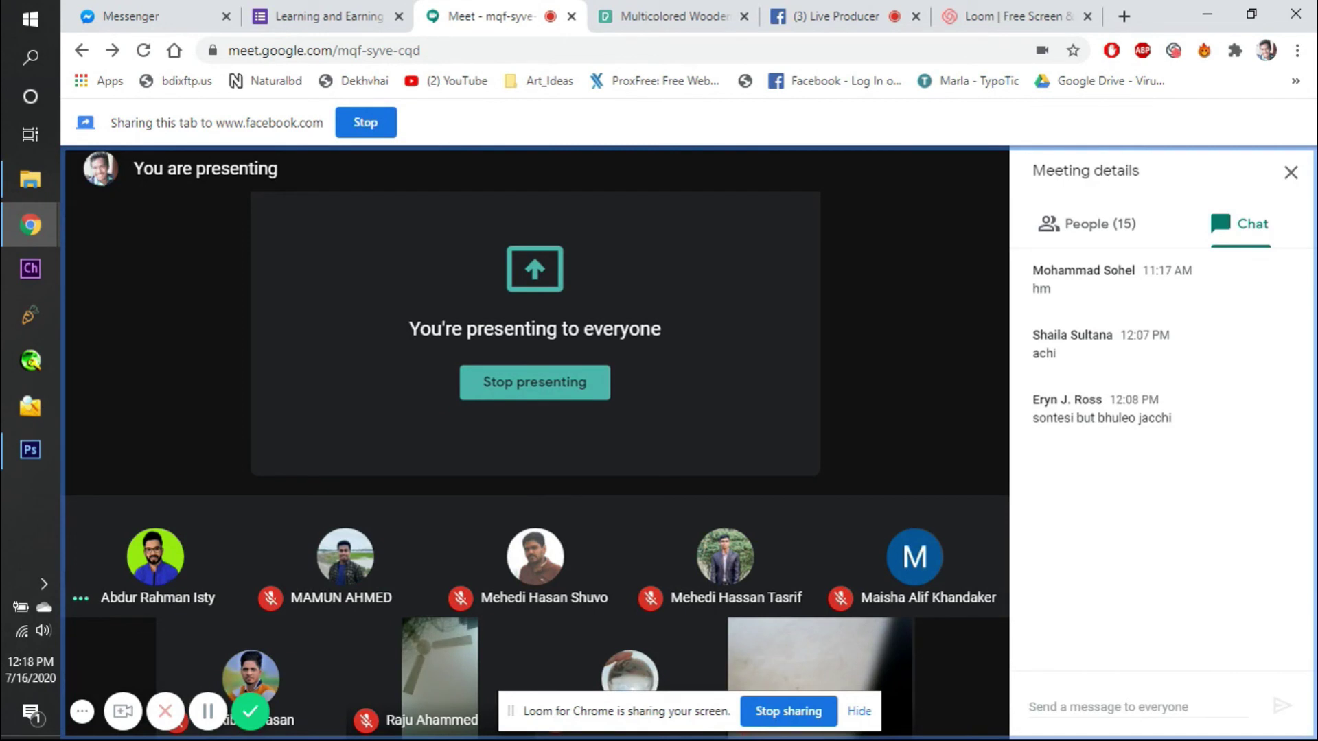
# - Mute the microphone in Google Meet while still presenting
pyautogui.moveTo(410, 634)
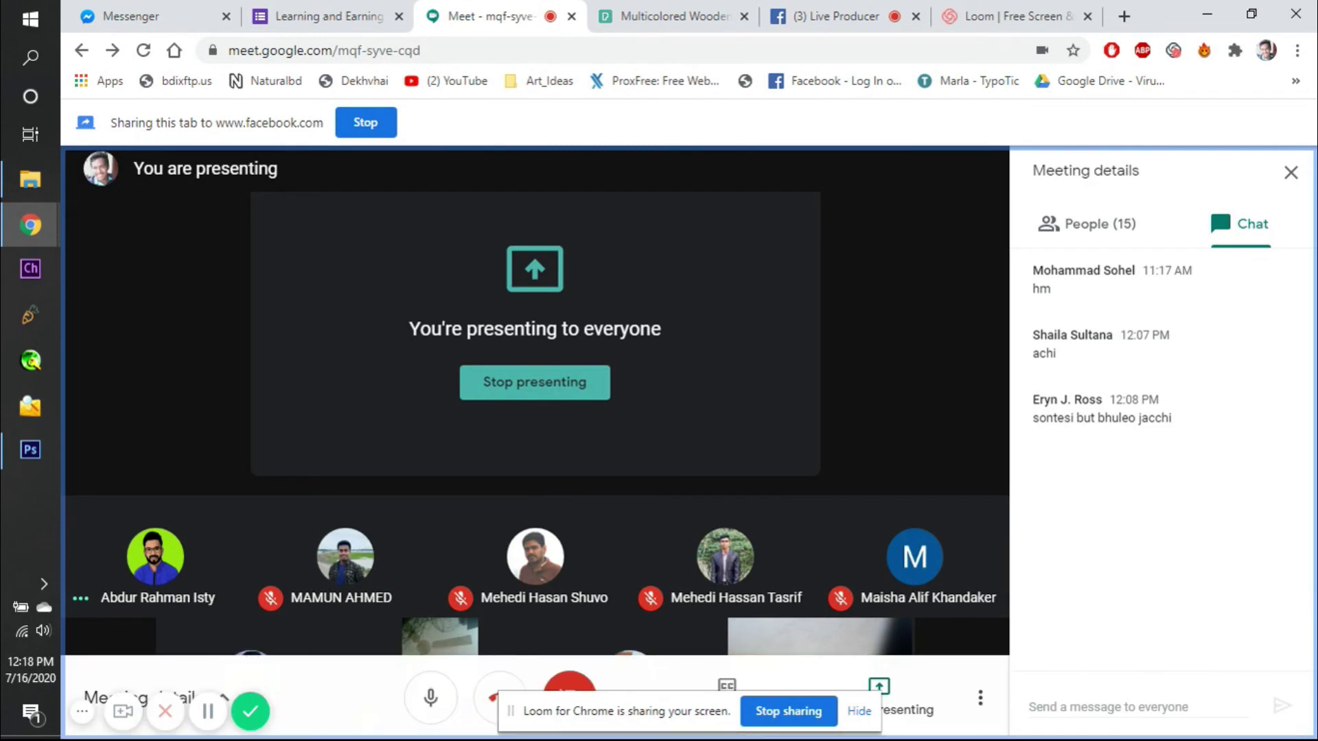
pyautogui.click(432, 698)
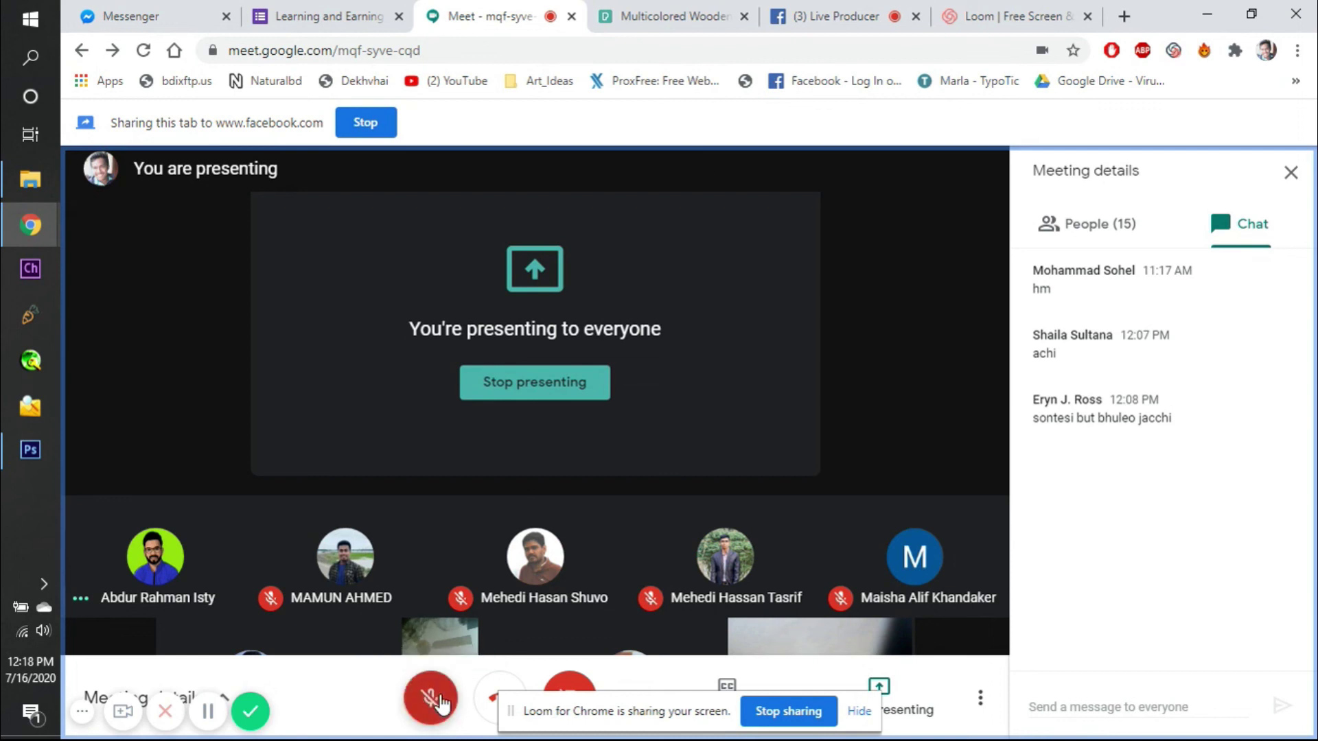